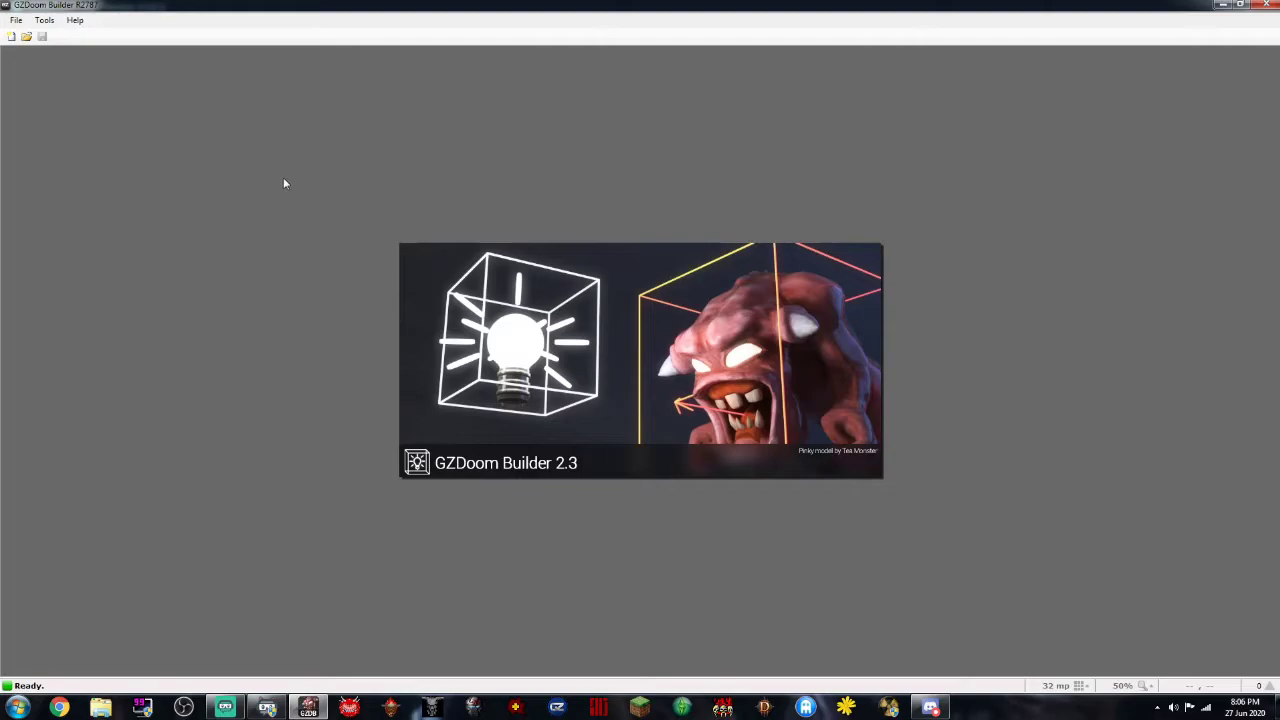
Start a new map with the Boom: Doom 2 (Doom format) game configuration and level name MAP01
left_click(16, 20)
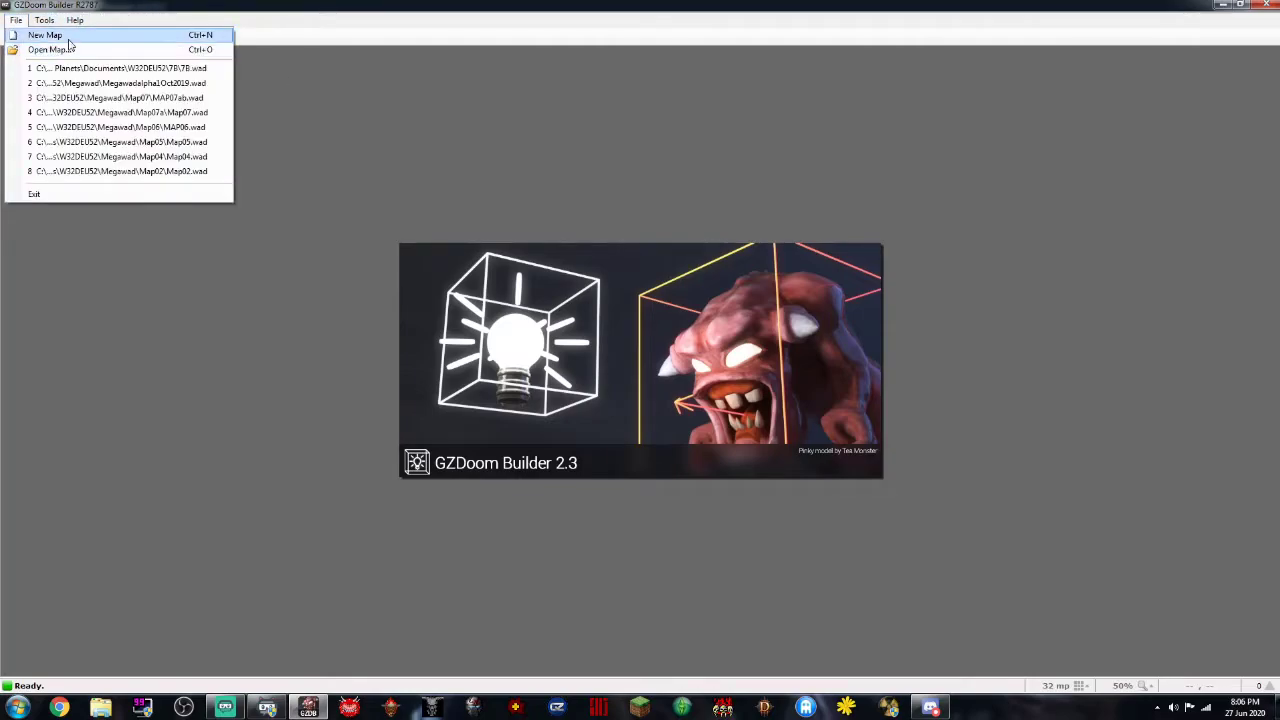
left_click(45, 35)
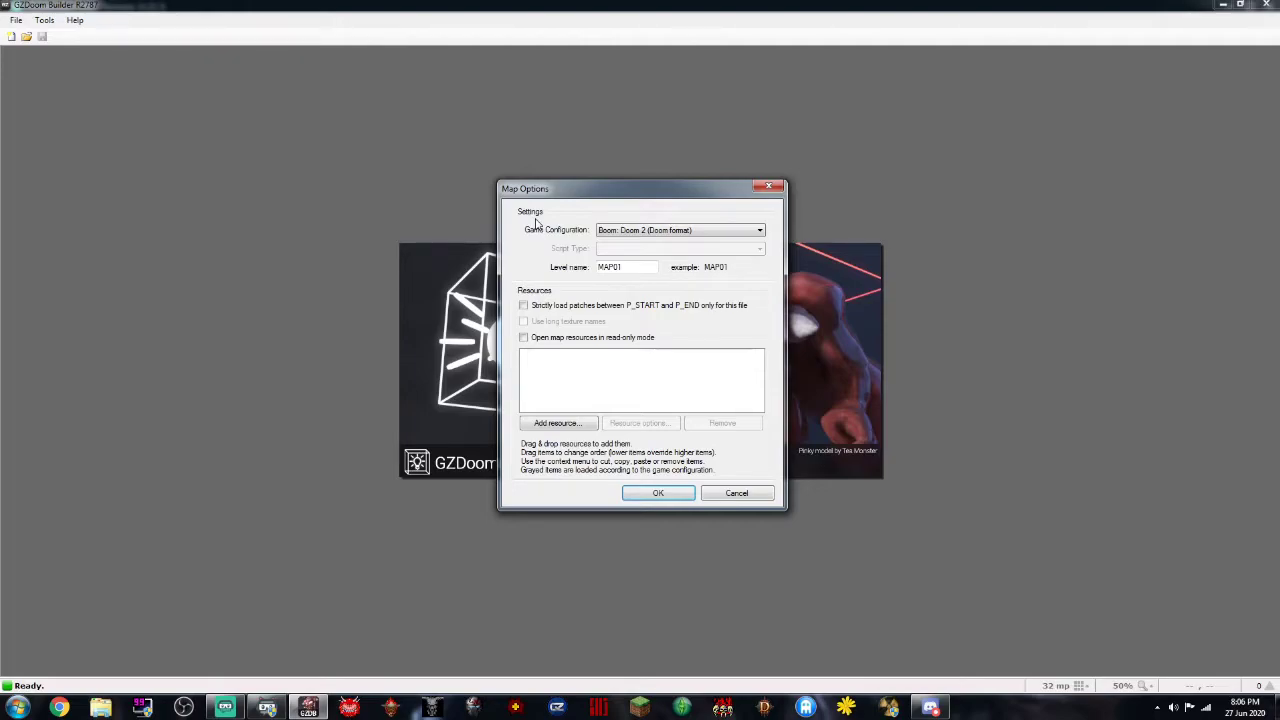
left_click(600, 232)
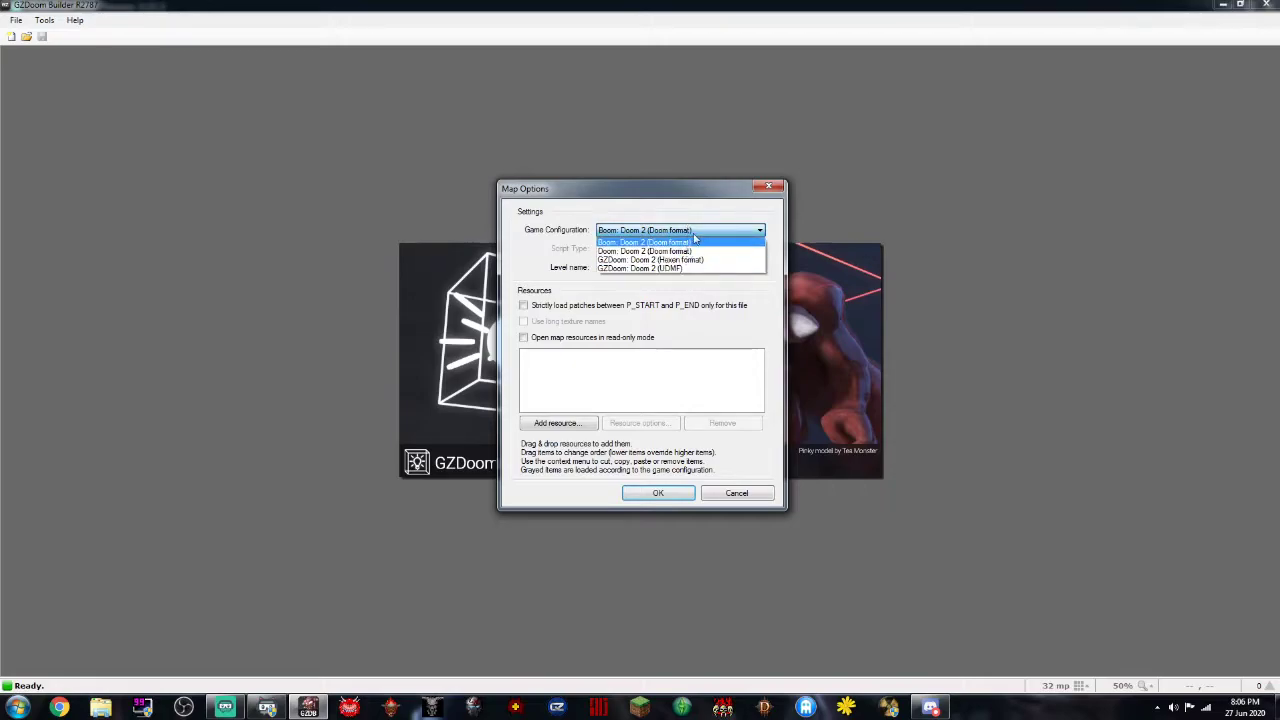
left_click(700, 230)
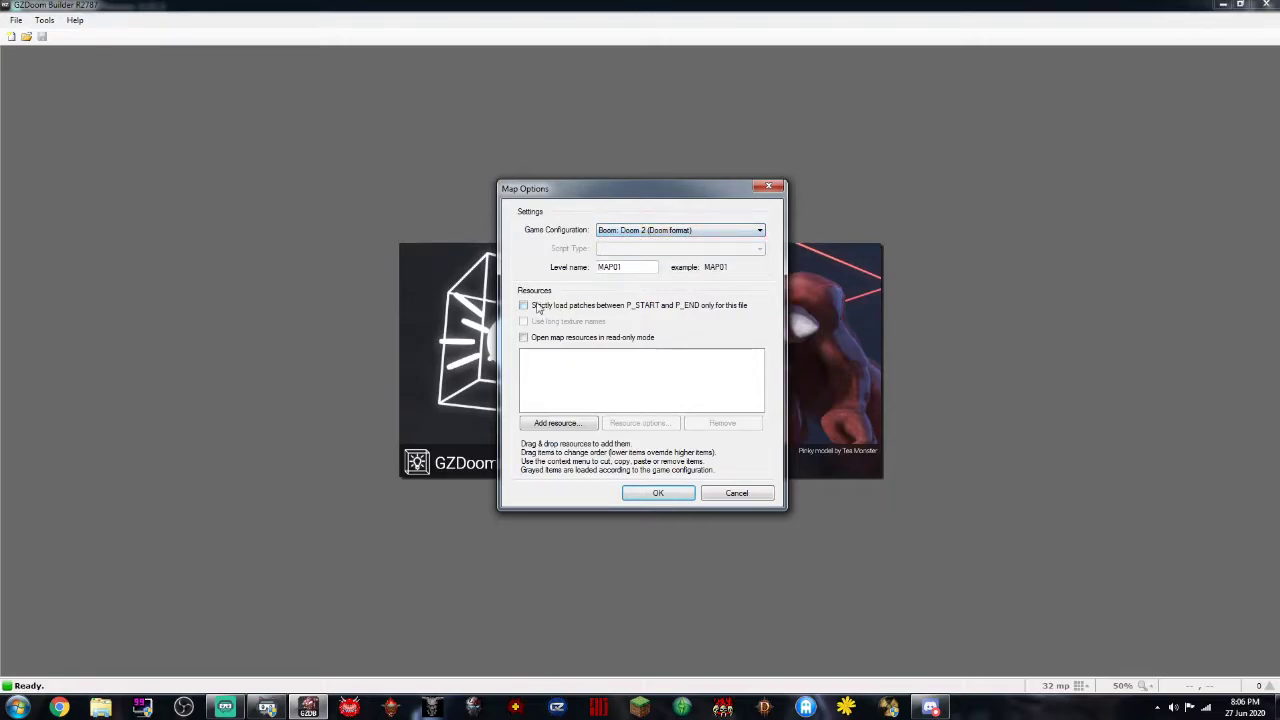
Add DOOM2.WAD from the GZDOOM folder on the desktop as a WAD resource for the map
left_click(558, 423)
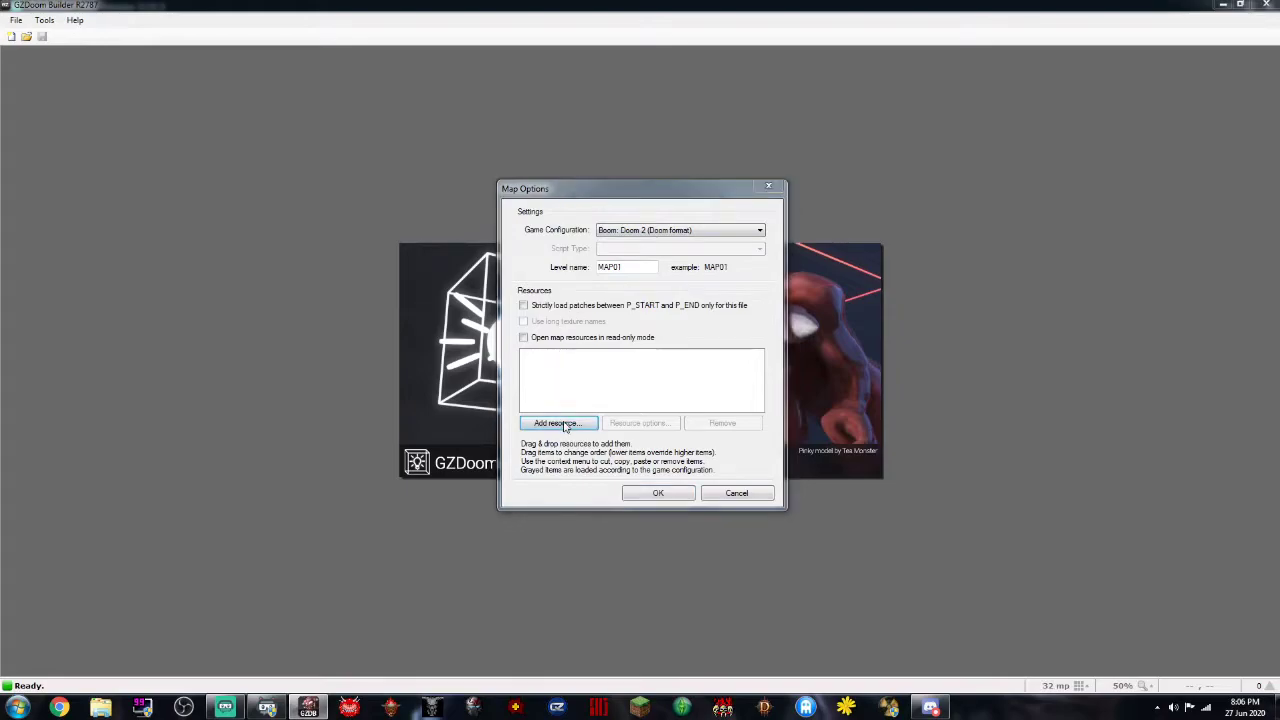
left_click(740, 309)
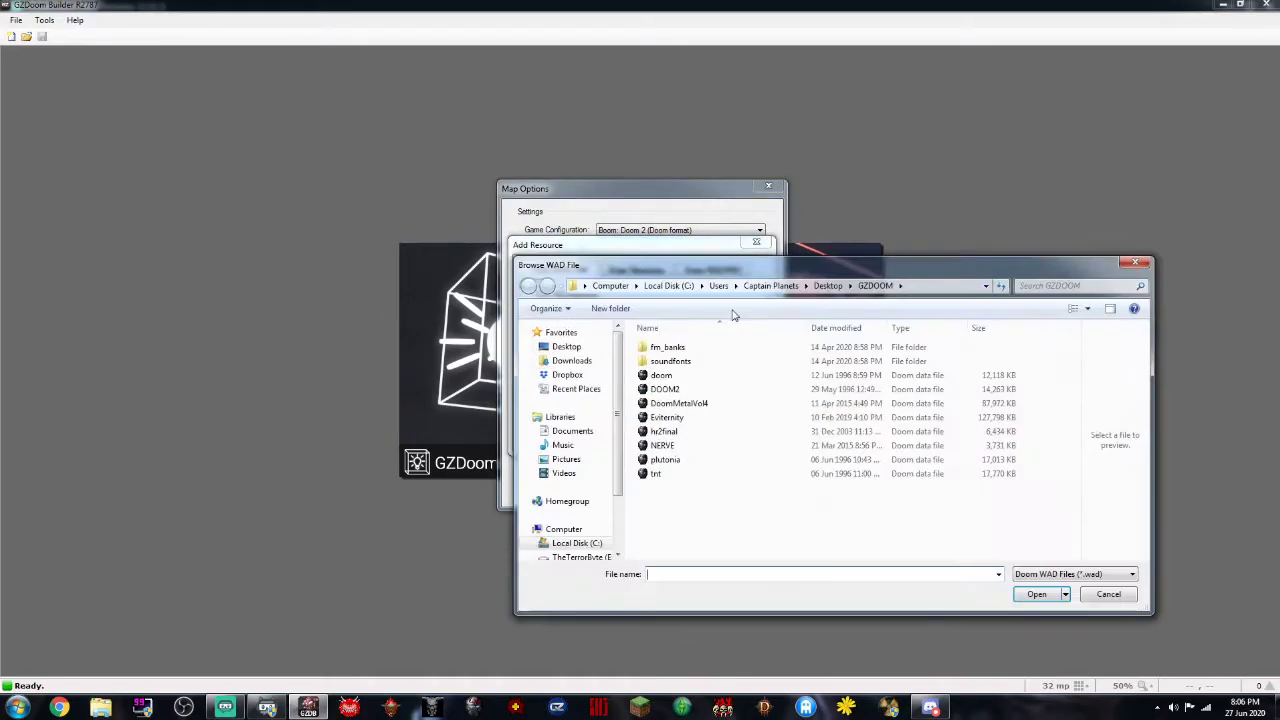
double_click(665, 389)
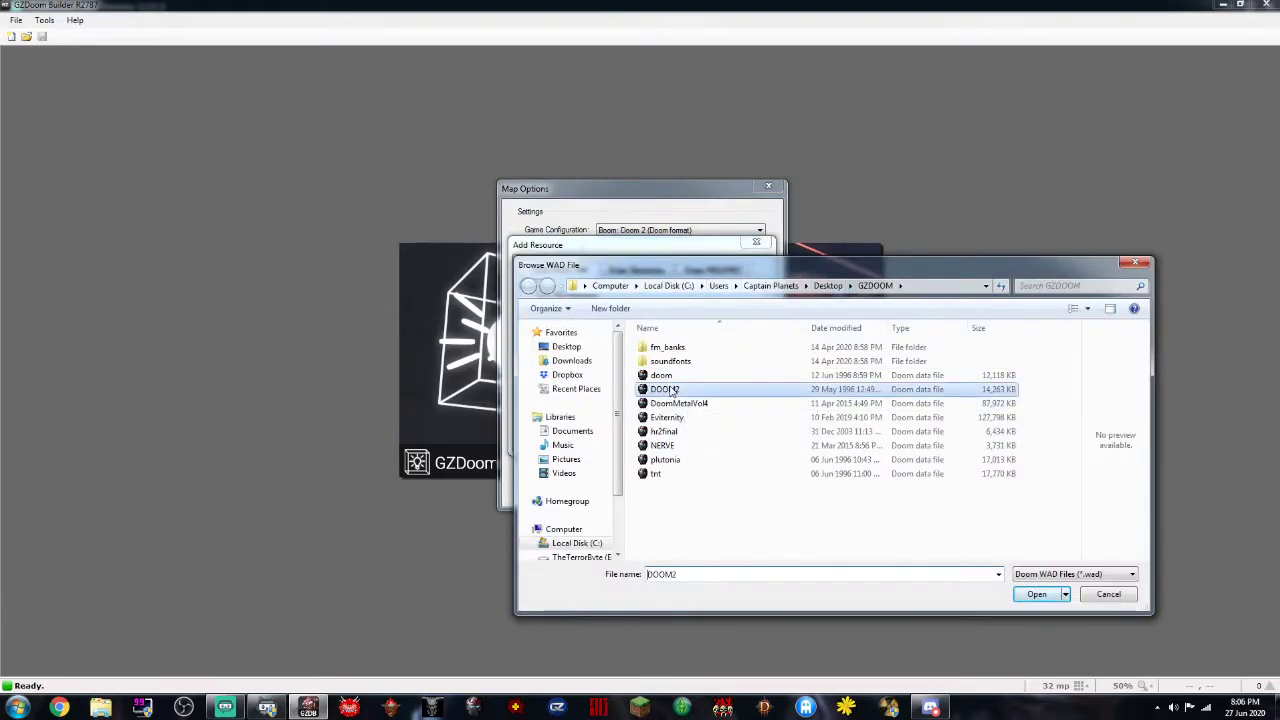
left_click_drag(713, 247, 433, 223)
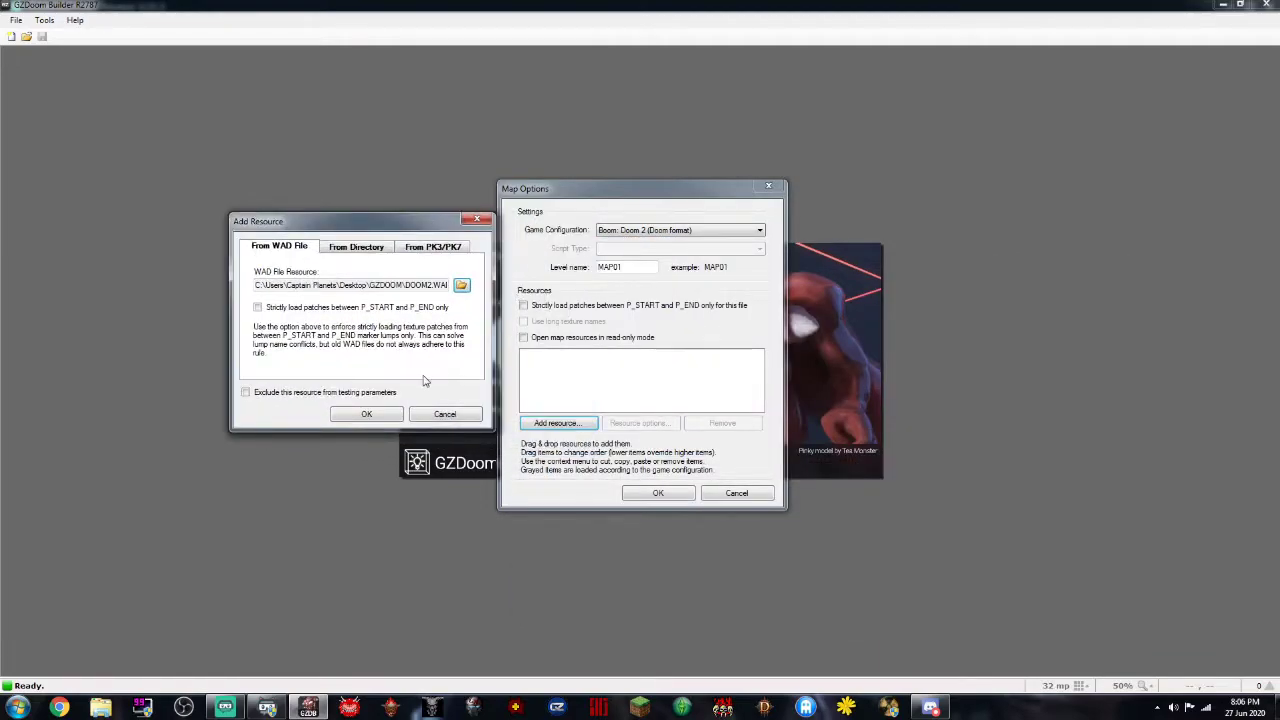
left_click(374, 289)
key("End")
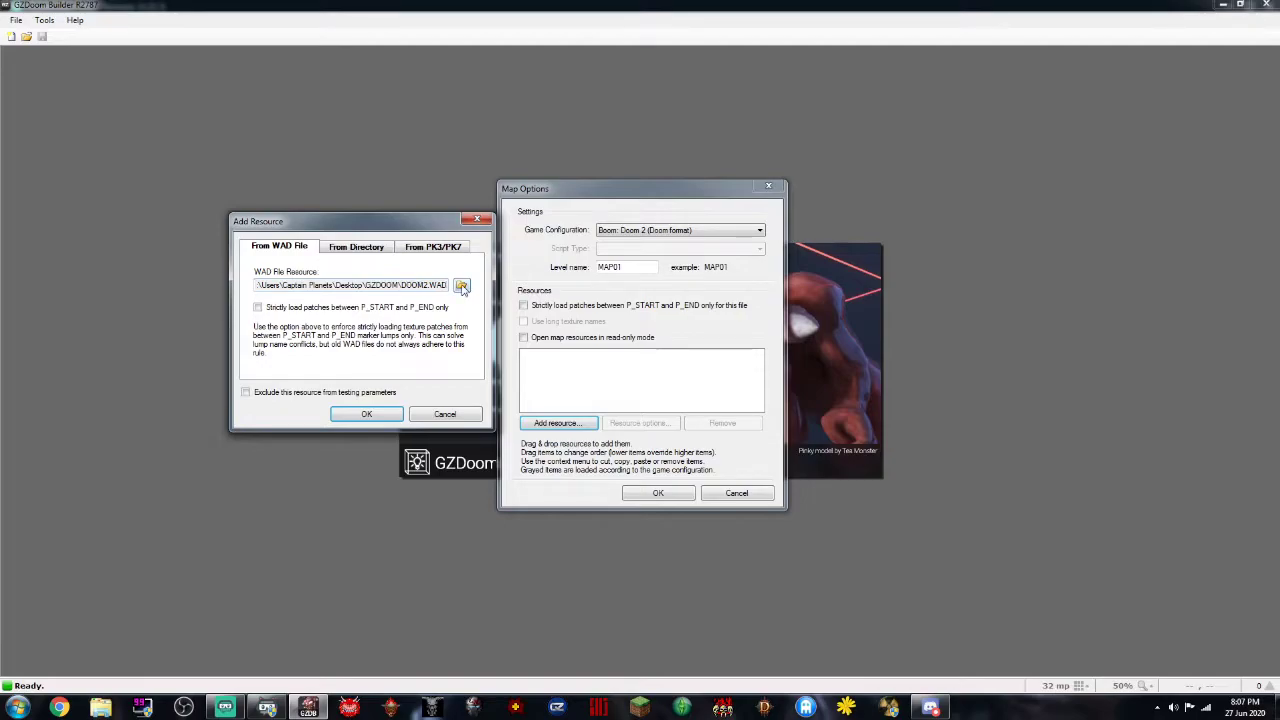
left_click(462, 286)
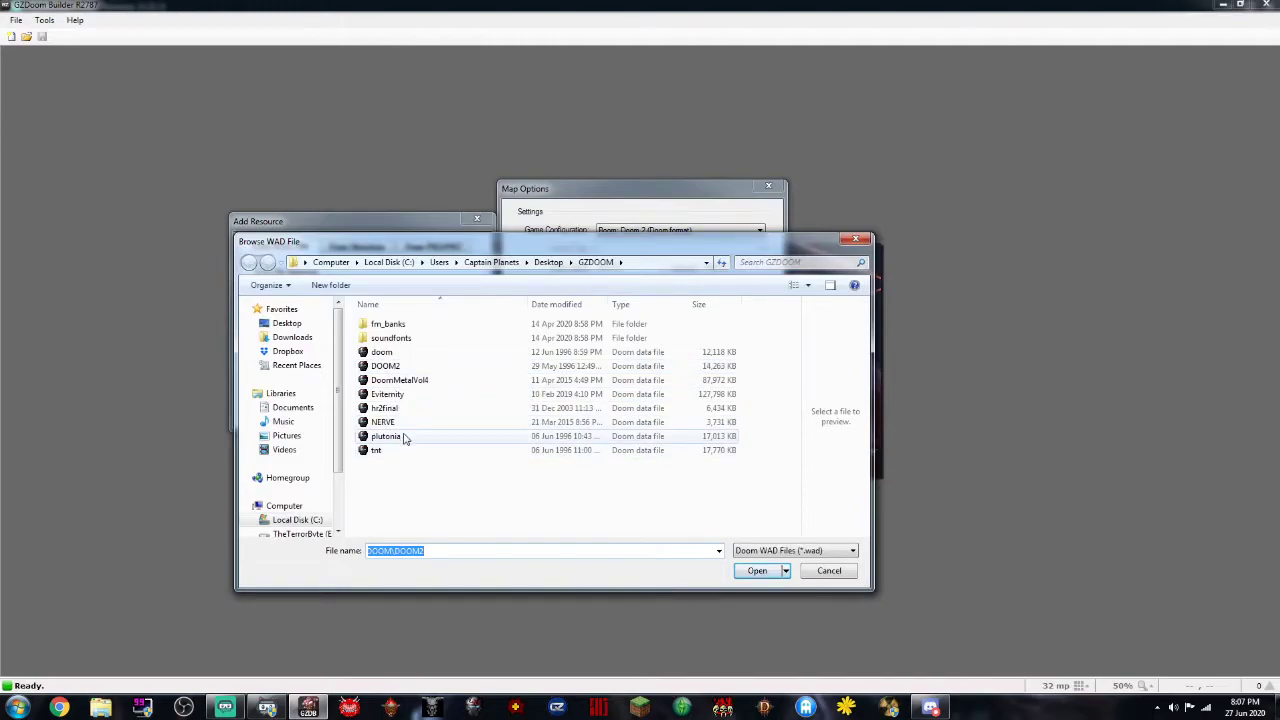
left_click(420, 371)
double_click(421, 373)
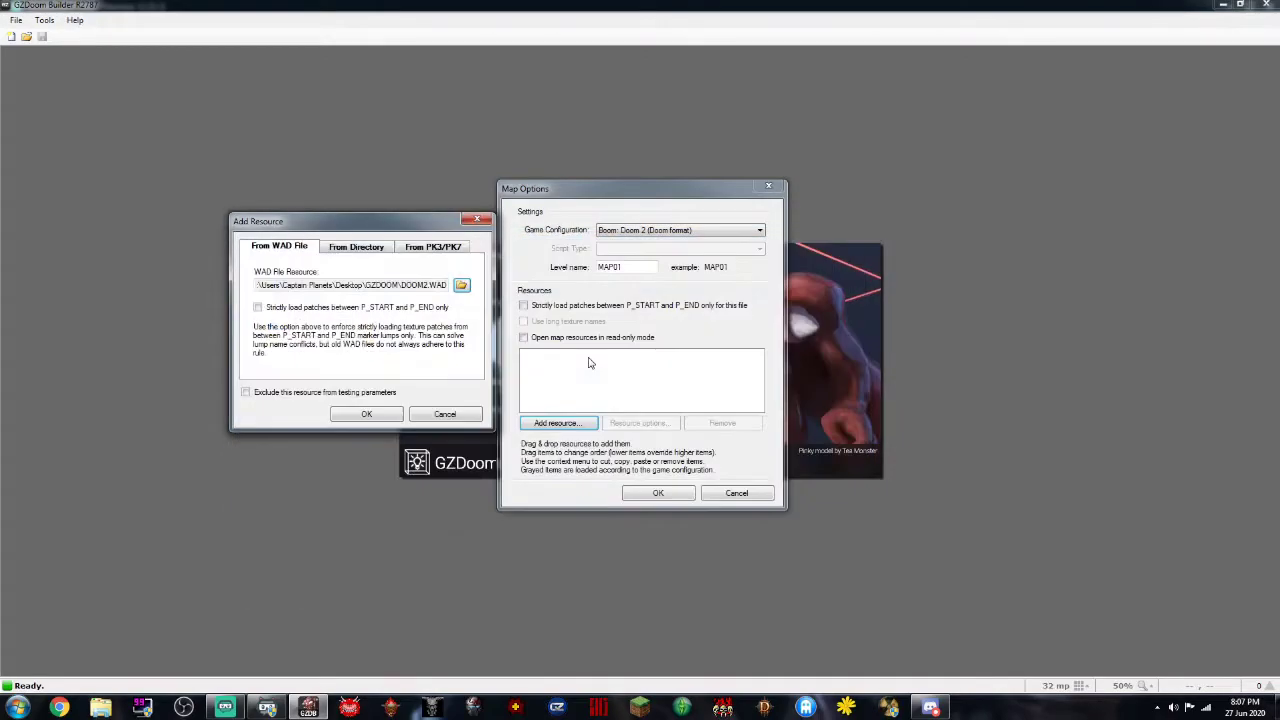
left_click(363, 412)
left_click(630, 360)
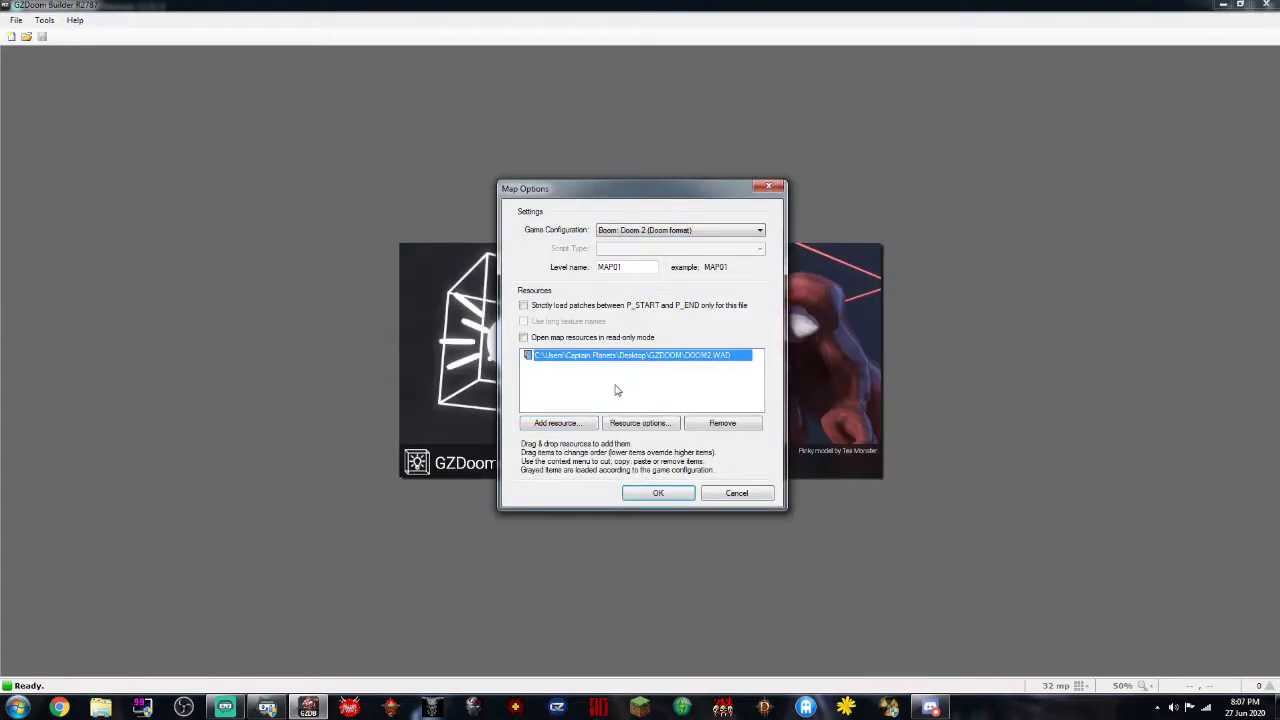
left_click(617, 391)
left_click(556, 424)
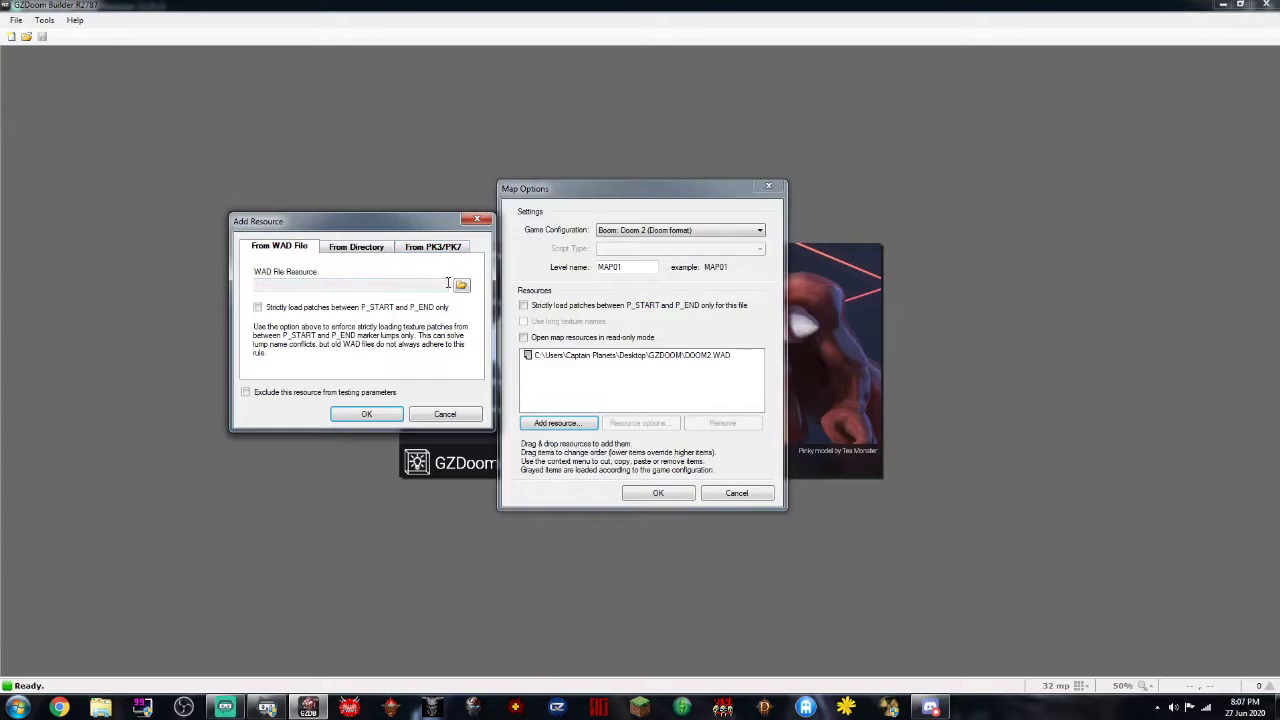
left_click(461, 286)
left_click(287, 323)
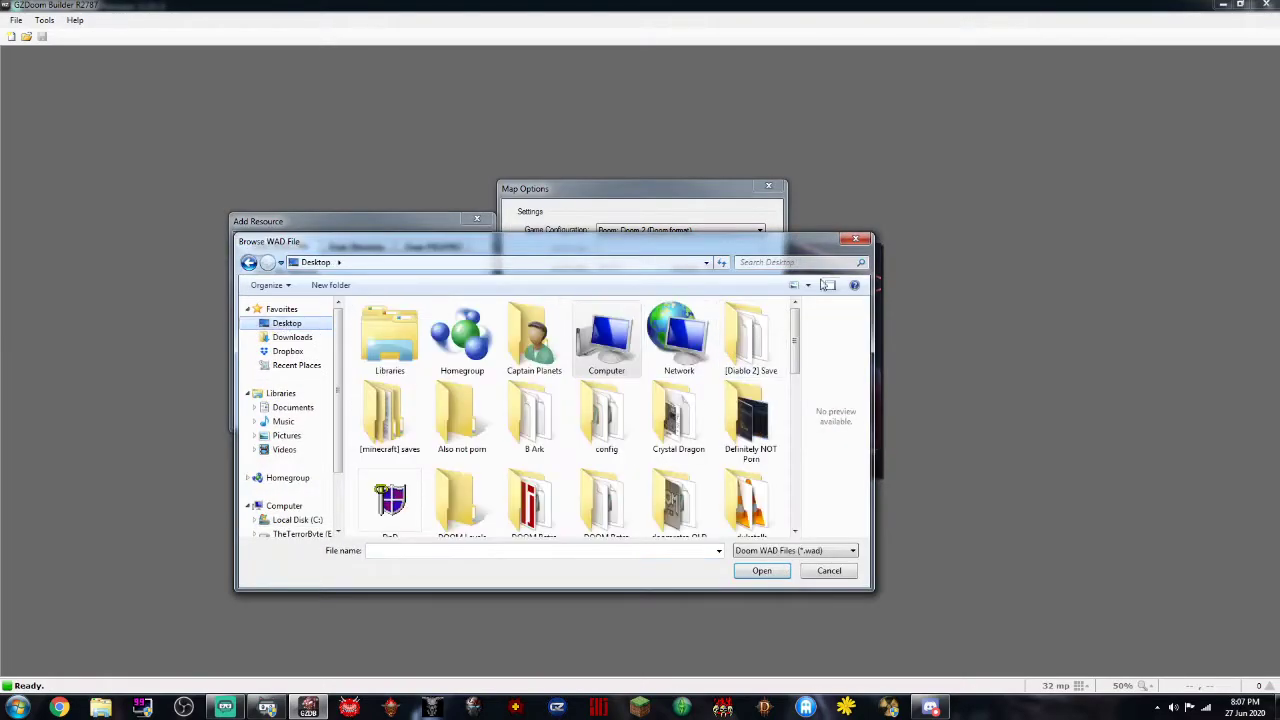
scroll(810, 340, "down", 3)
mouse_move(796, 345)
left_mouse_down()
mouse_move(796, 505)
mouse_move(796, 320)
left_mouse_up()
left_click(856, 238)
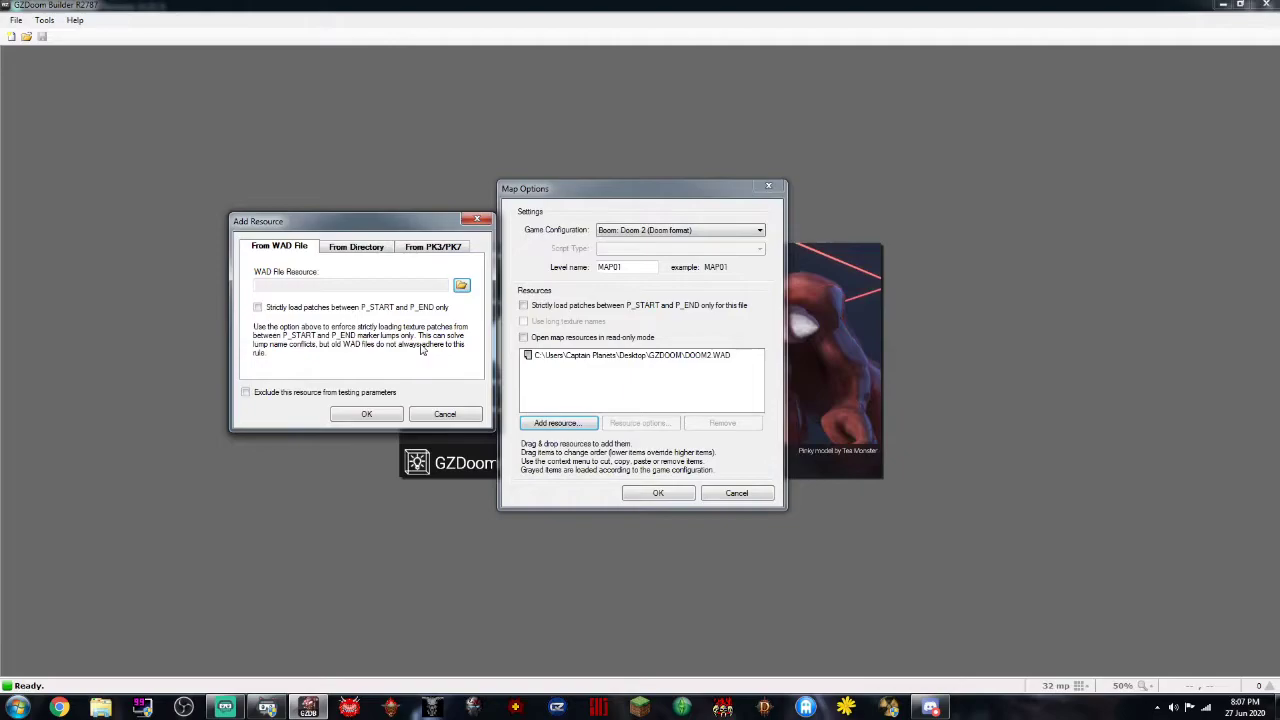
left_click(449, 416)
Accept the map options to create MAP01 and look over its empty grid
left_click(686, 490)
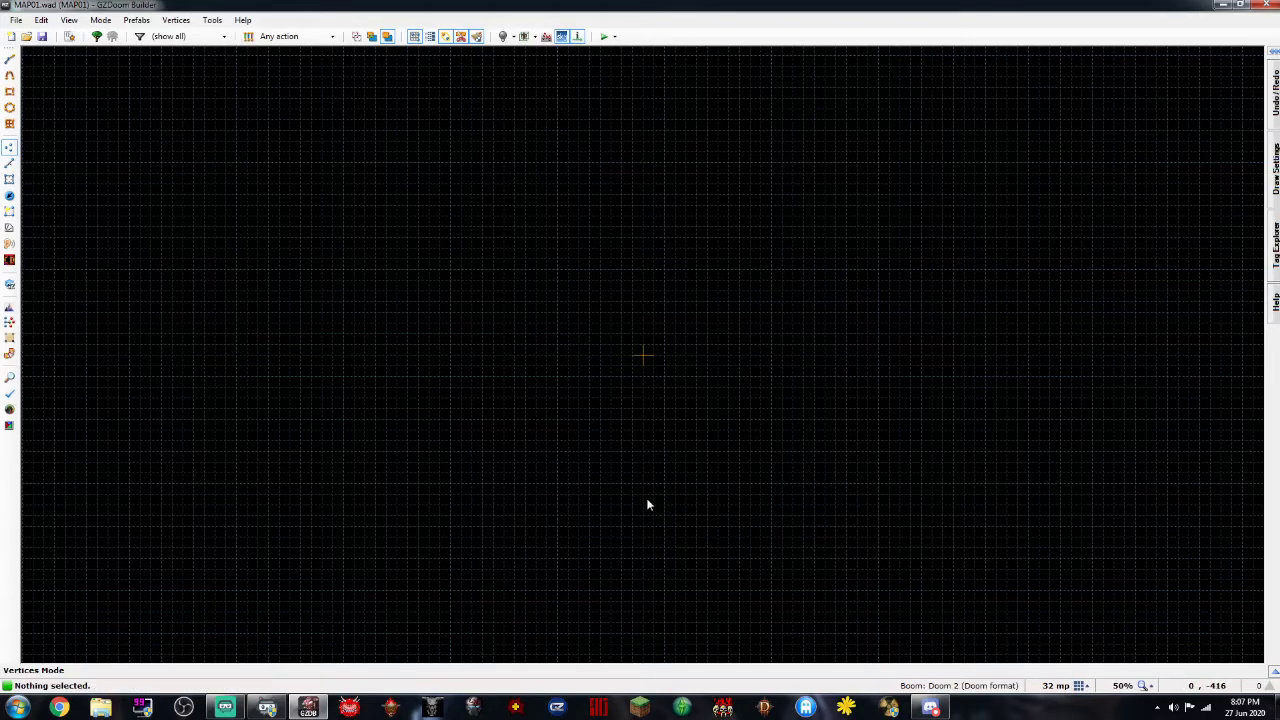
scroll(658, 497, "down", 5)
scroll(746, 569, "up", 7)
scroll(629, 526, "down", 5)
scroll(410, 348, "up", 1)
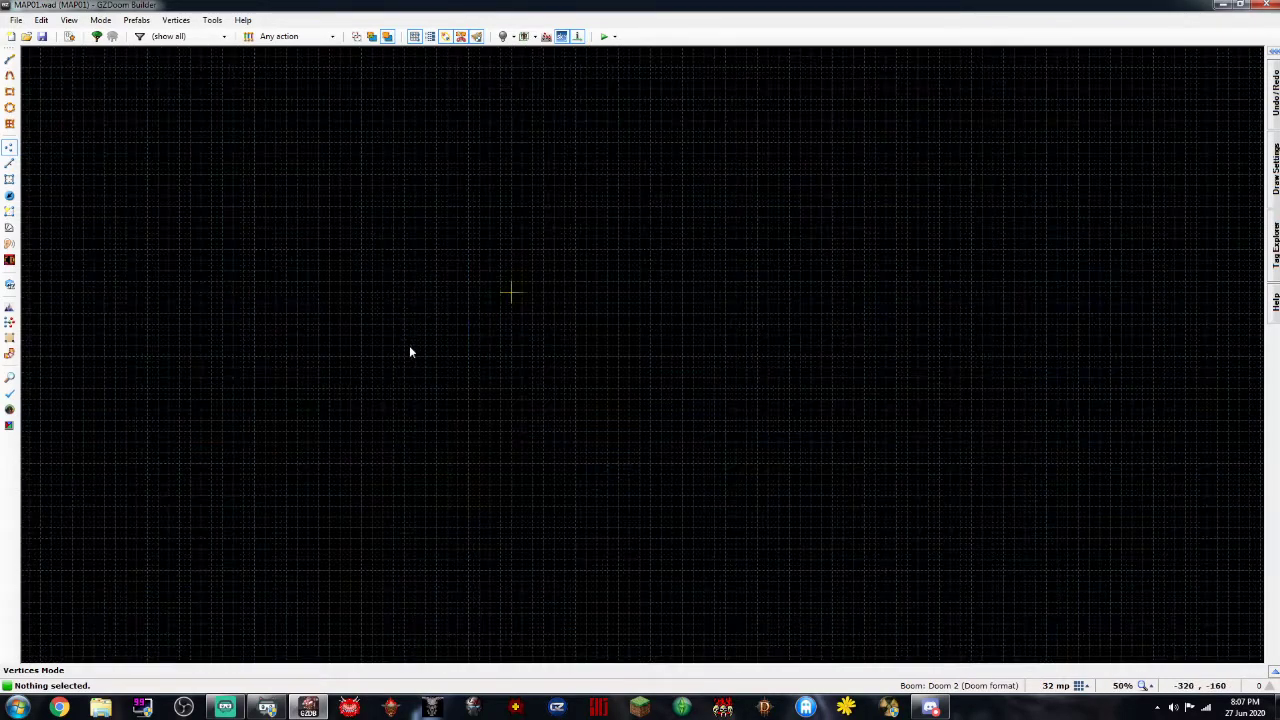
scroll(468, 305, "down", 1)
scroll(468, 309, "up", 1)
scroll(475, 305, "down", 1)
scroll(298, 208, "up", 1)
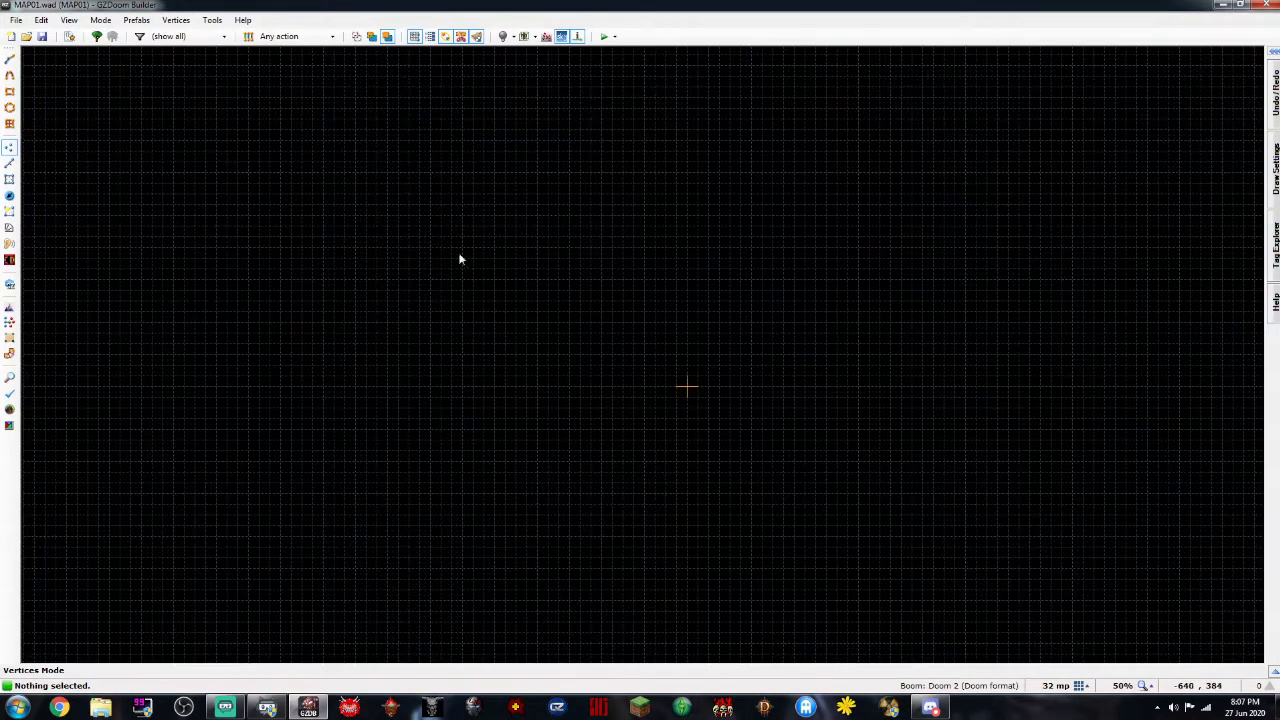
Examine the options of the custom grid setup and cancel it
left_click(1080, 686)
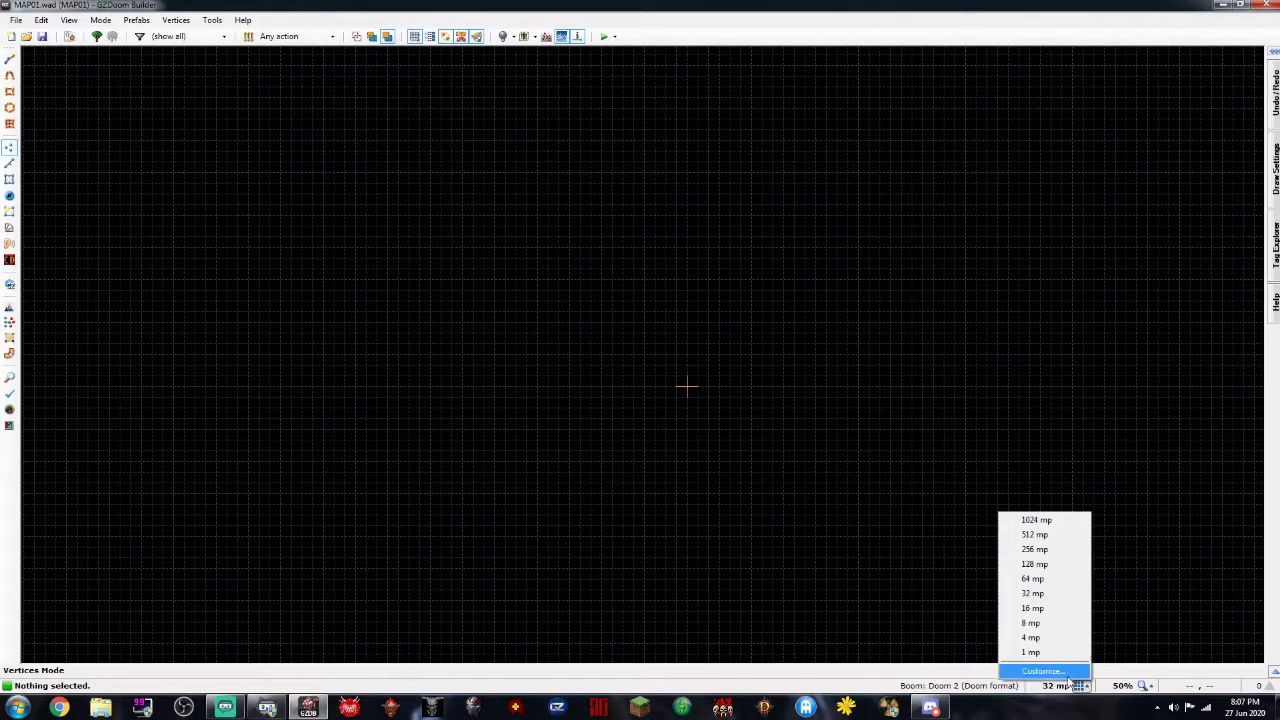
left_click(1066, 672)
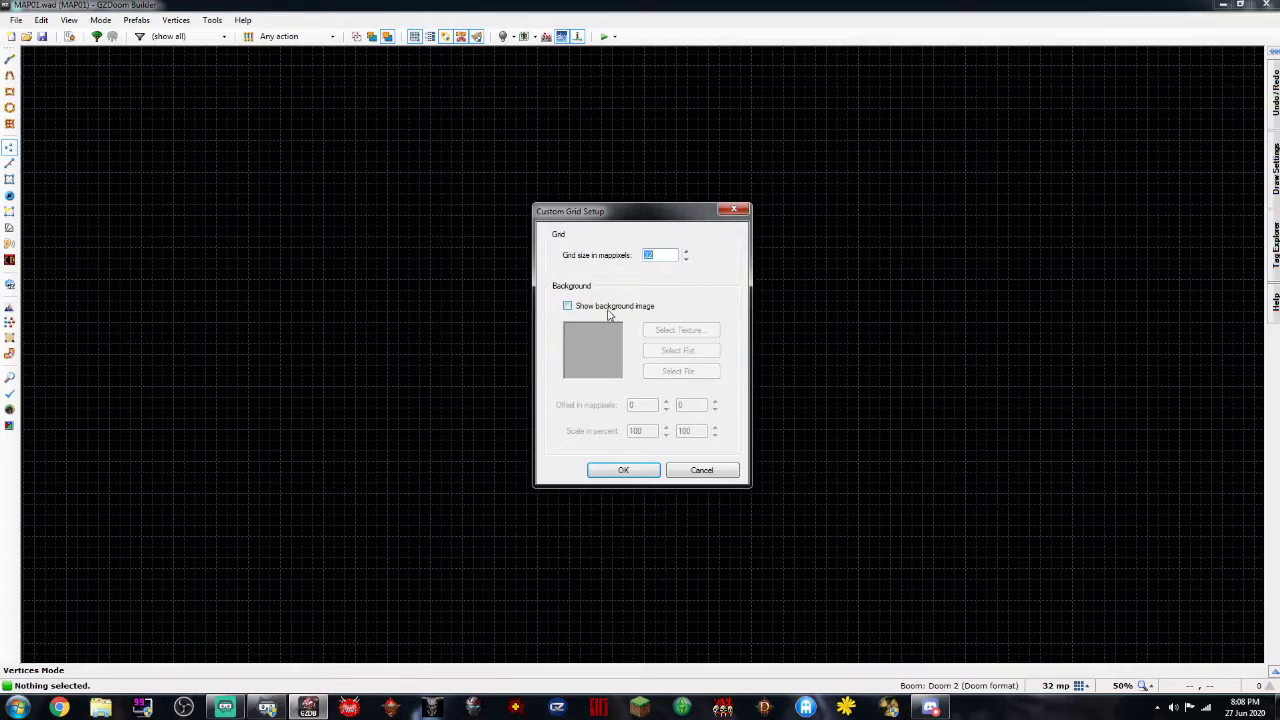
left_click(731, 476)
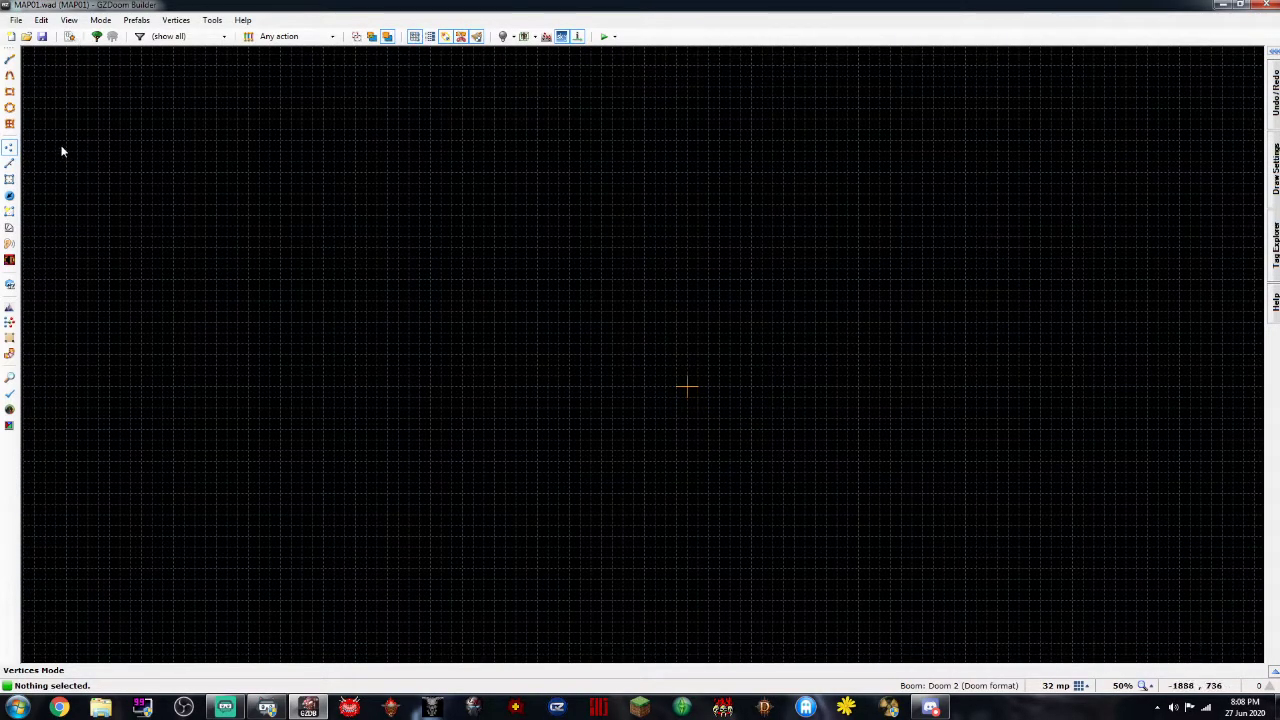
Set the grid size to the 64 mp preset
scroll(600, 252, "down", 4)
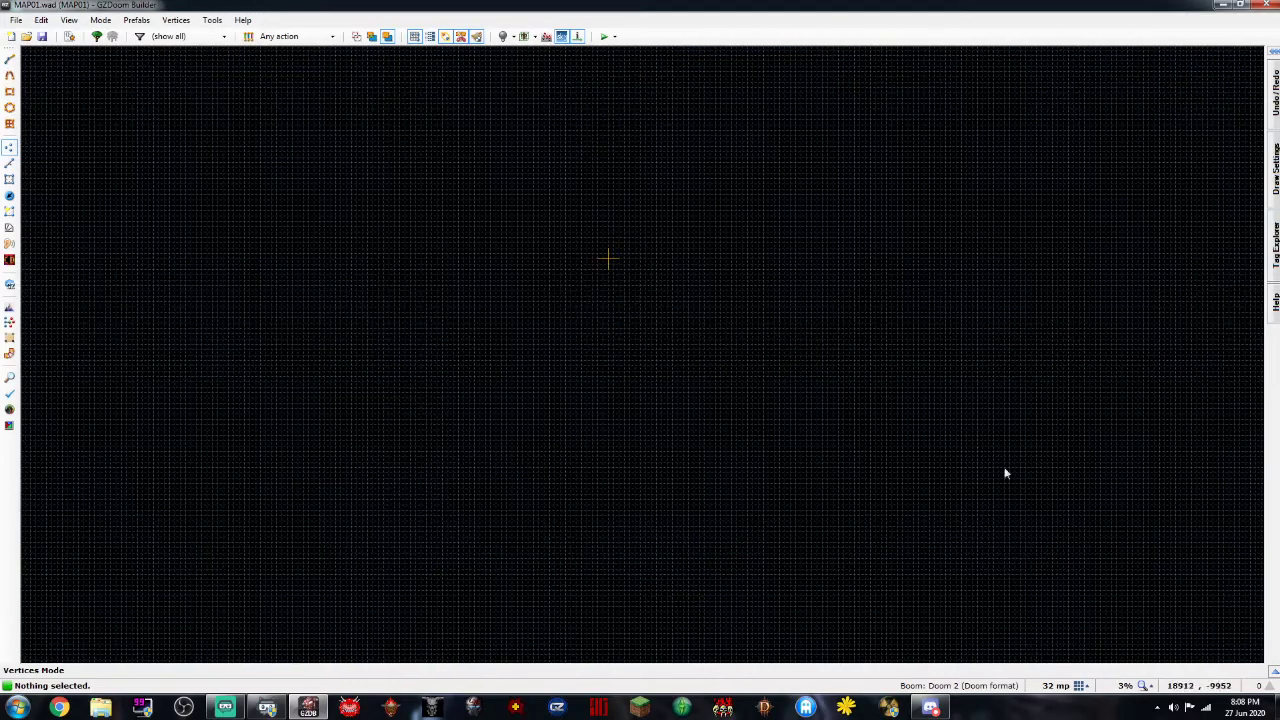
left_click(1080, 686)
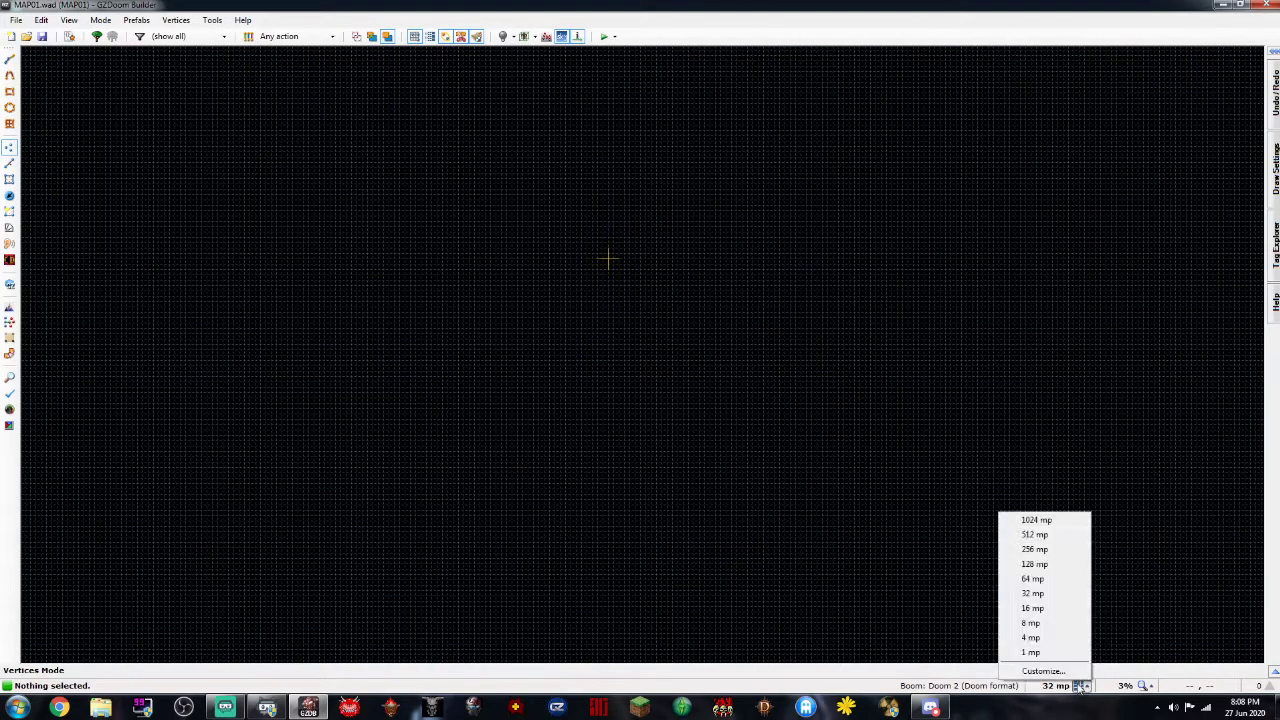
left_click(1067, 580)
Examine how the 64 mp grid spacing appears at different magnifications around the map origin
scroll(675, 344, "up", 4)
scroll(676, 340, "up", 6)
scroll(660, 333, "down", 5)
scroll(504, 135, "up", 7)
scroll(734, 380, "down", 7)
scroll(646, 386, "down", 7)
scroll(700, 400, "down", 8)
scroll(698, 398, "up", 20)
Set the grid size to 1 mp and inspect the finest grid spacing
left_click(1080, 686)
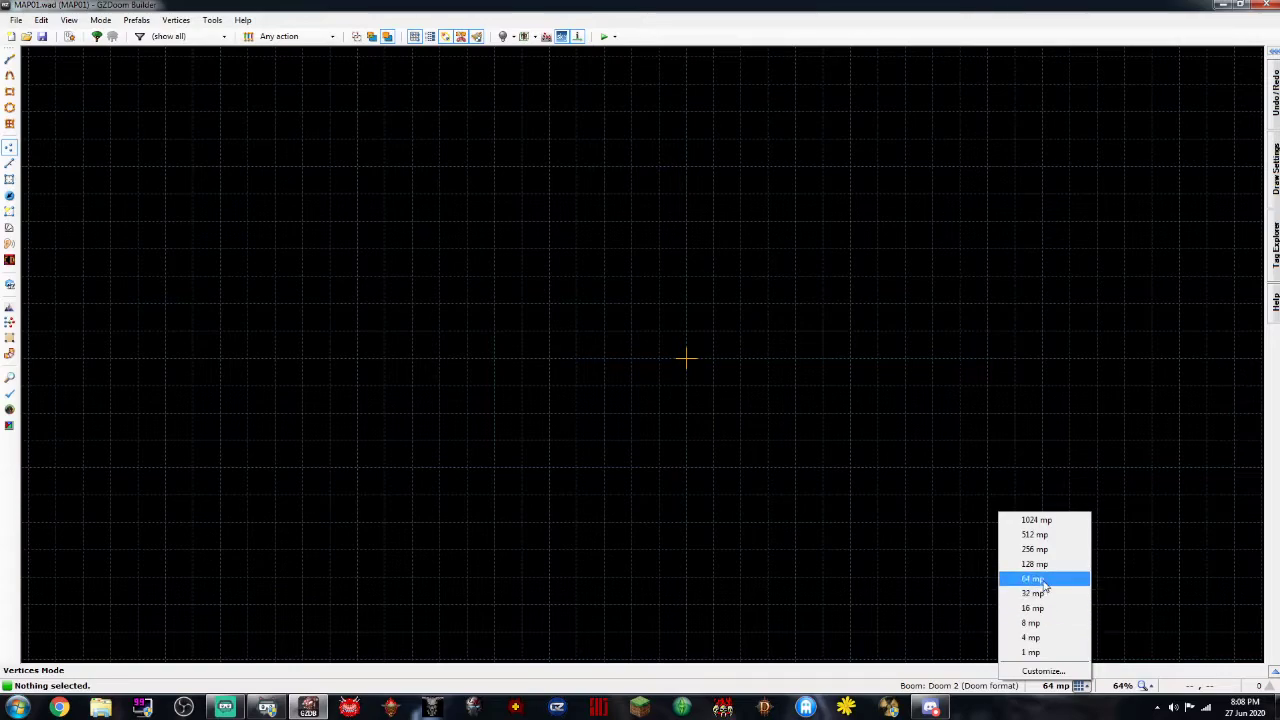
left_click(1031, 653)
scroll(700, 386, "up", 10)
scroll(557, 328, "down", 5)
scroll(340, 312, "down", 4)
scroll(340, 310, "down", 4)
Return the grid size to 64 mp
left_click(1080, 686)
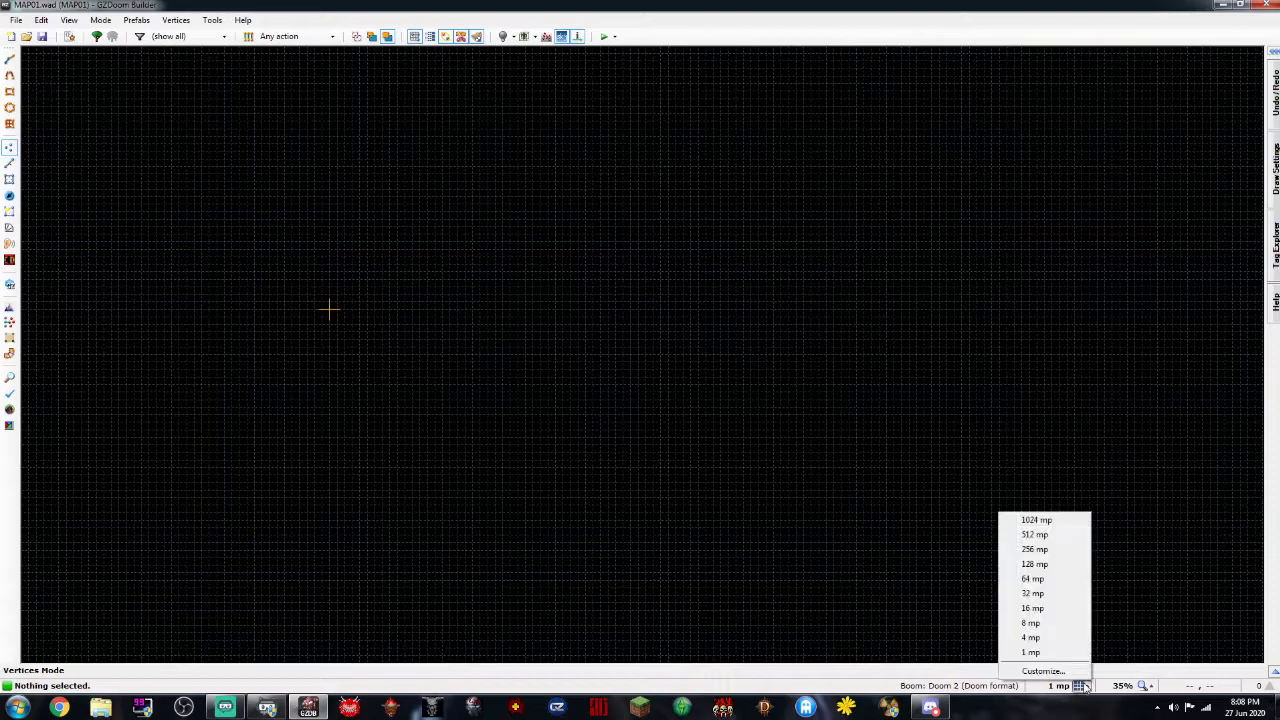
left_click(1030, 580)
left_click(1080, 686)
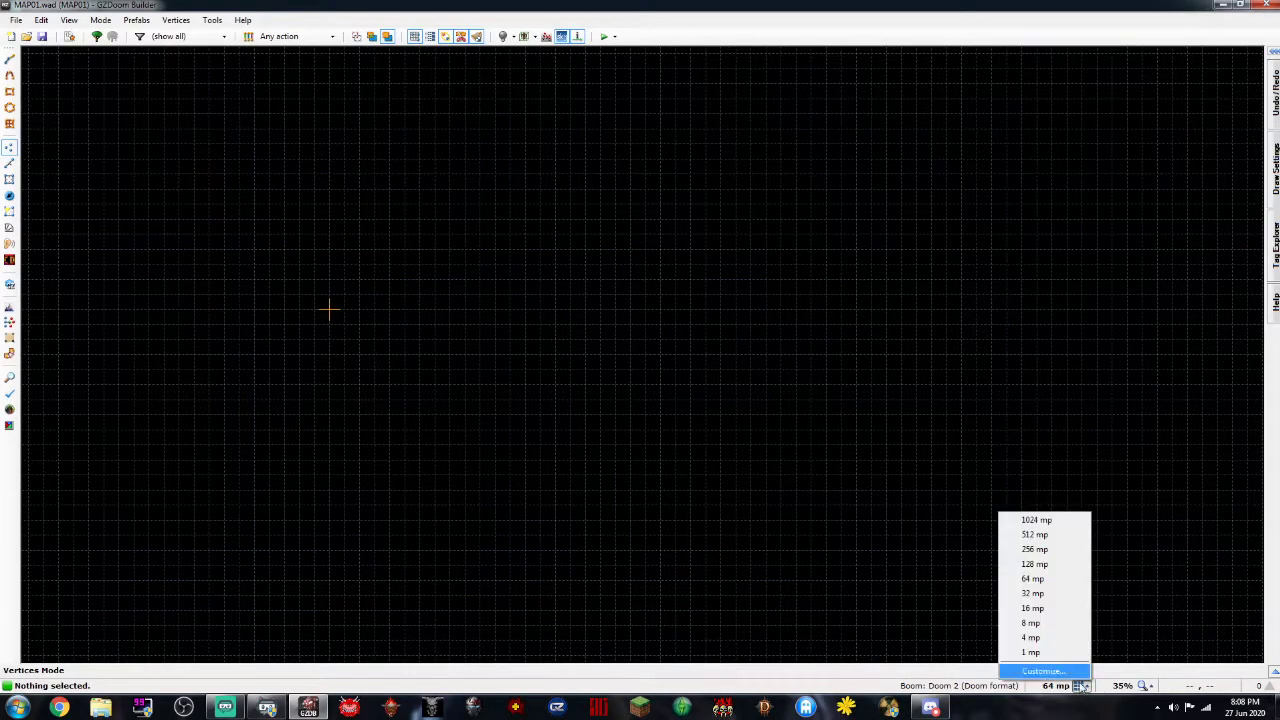
left_click(426, 314)
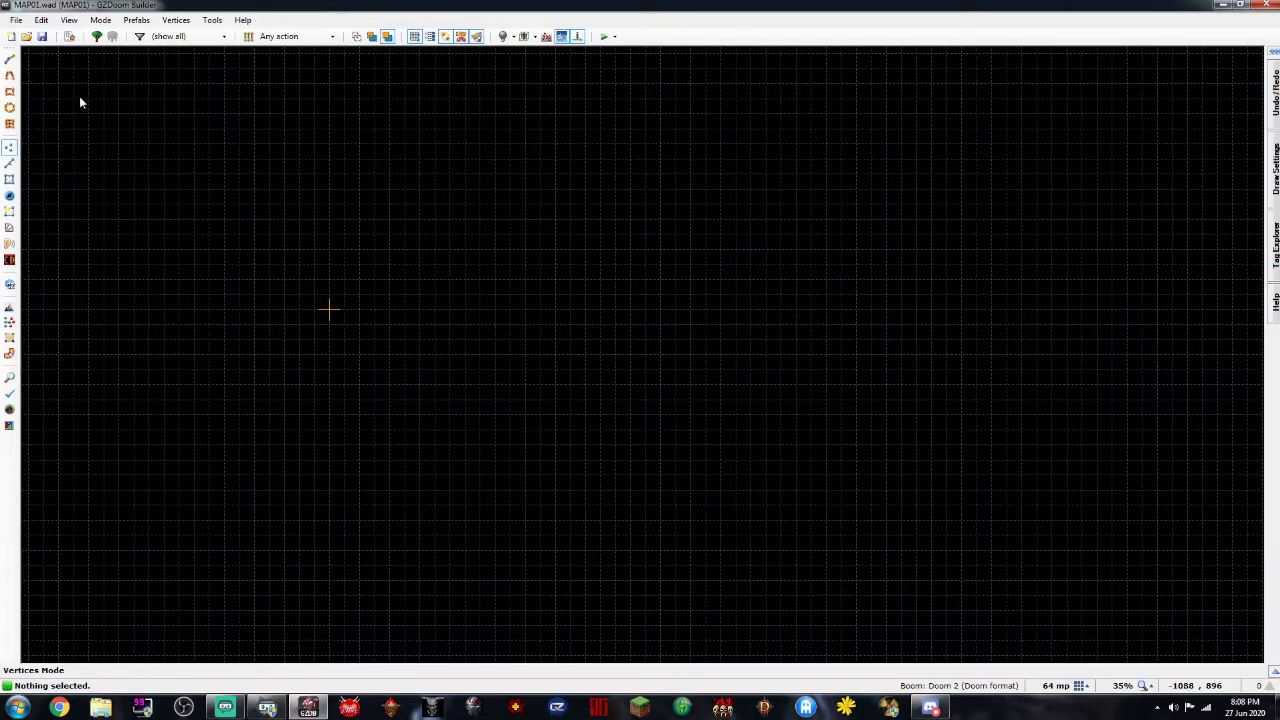
Draw a rectangular sector 320 wide and 448 high, with its lower-left corner at the map origin
scroll(207, 194, "down", 3)
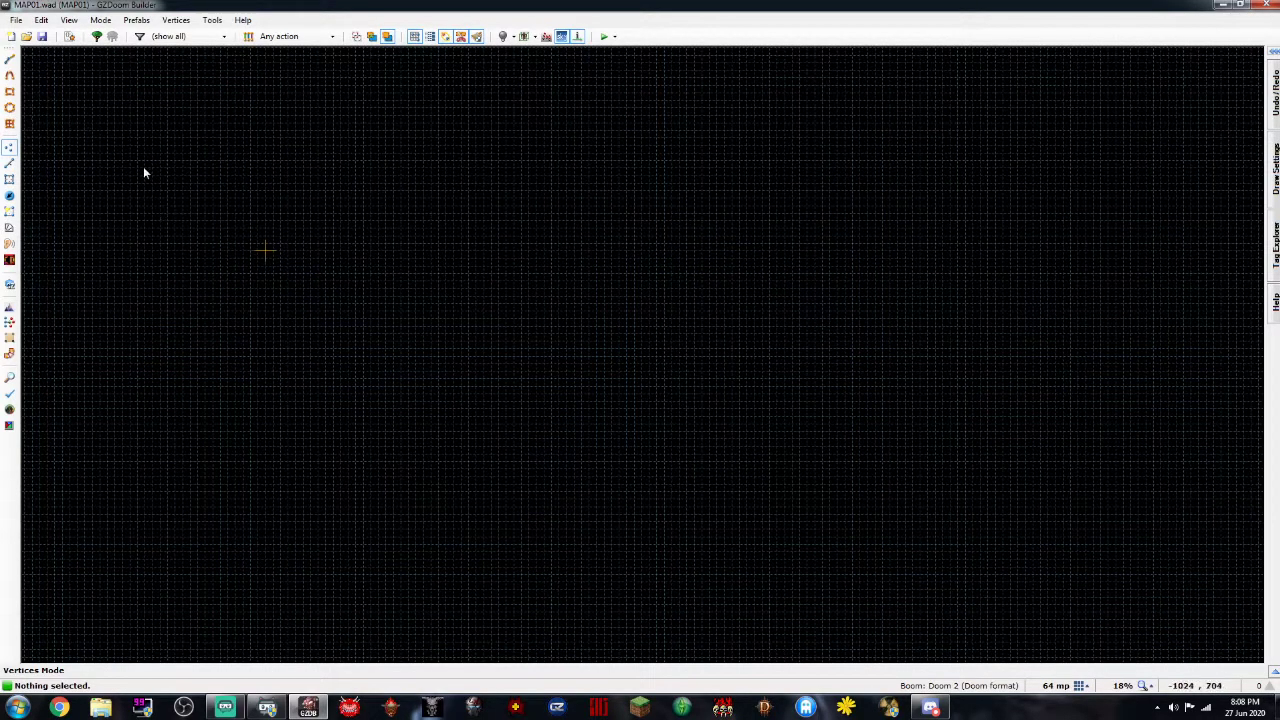
scroll(296, 278, "down", 3)
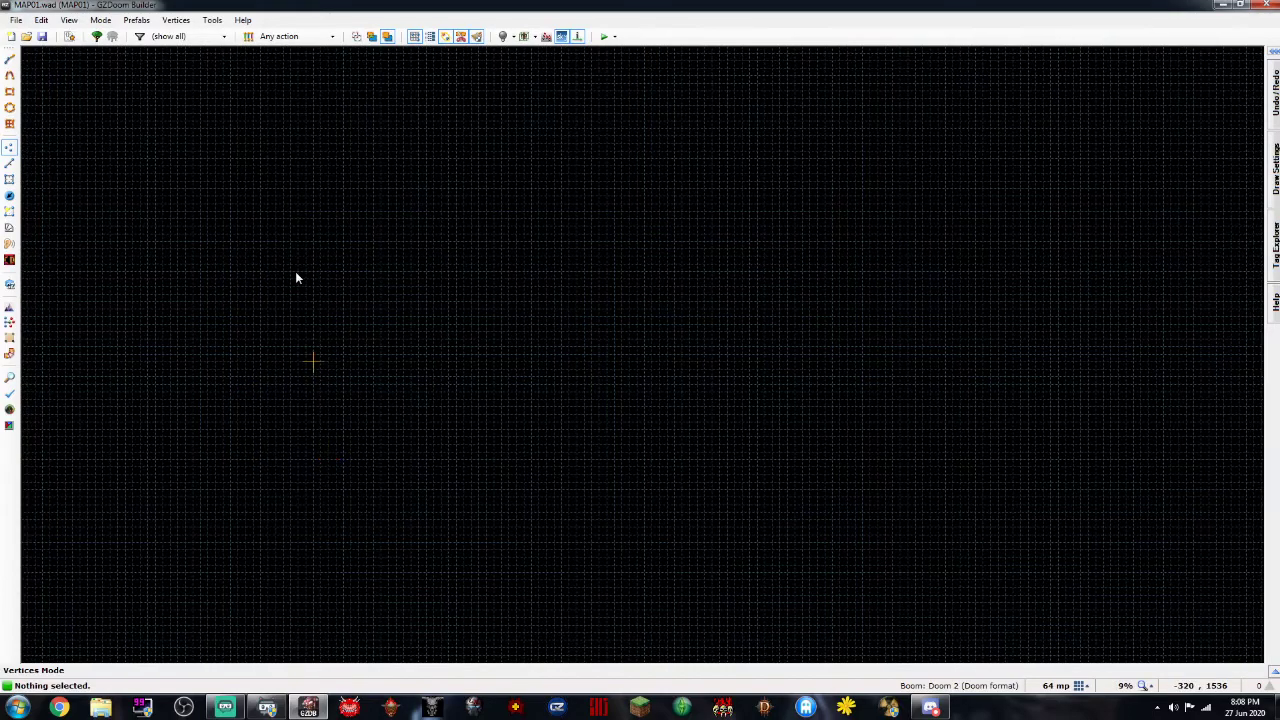
scroll(300, 278, "up", 3)
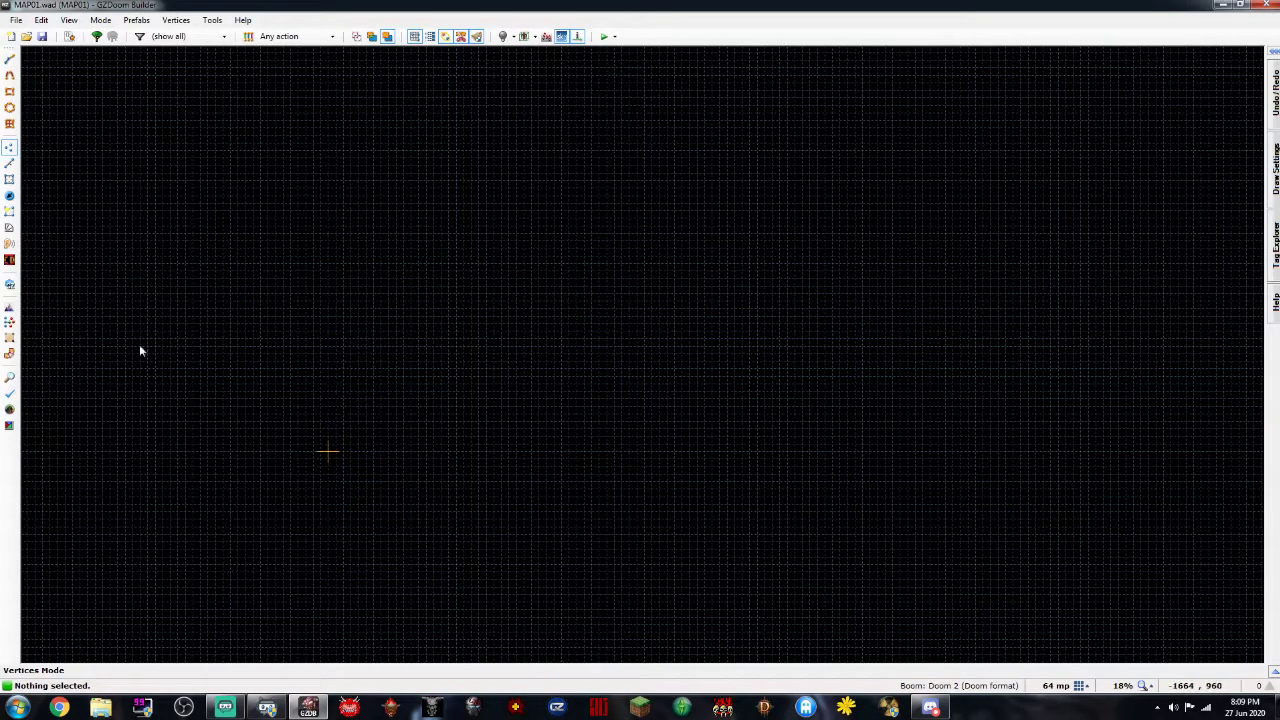
left_click(9, 92)
scroll(326, 478, "up", 3)
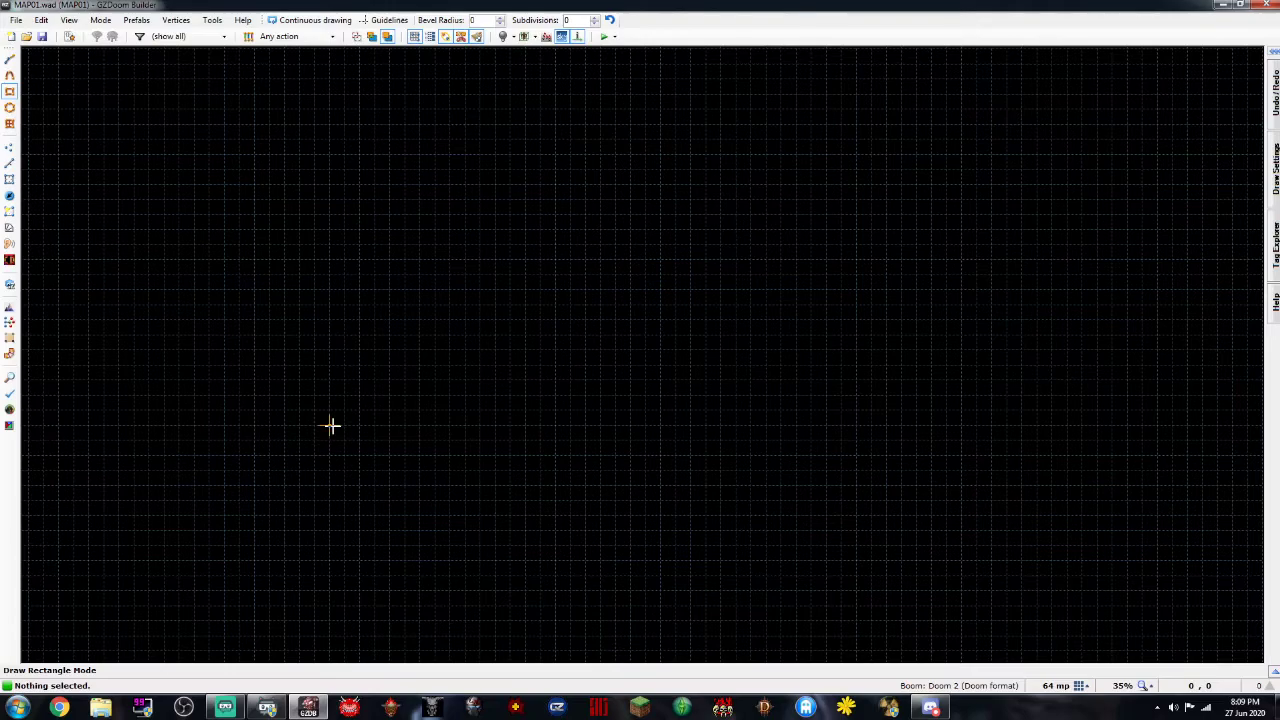
mouse_move(327, 424)
left_mouse_down()
mouse_move(480, 309)
mouse_move(486, 257)
mouse_move(509, 271)
mouse_move(406, 271)
mouse_move(415, 316)
mouse_move(366, 394)
mouse_move(386, 350)
mouse_move(380, 323)
mouse_move(409, 321)
left_mouse_up()
scroll(376, 374, "up", 5)
scroll(380, 372, "down", 3)
scroll(385, 352, "down", 3)
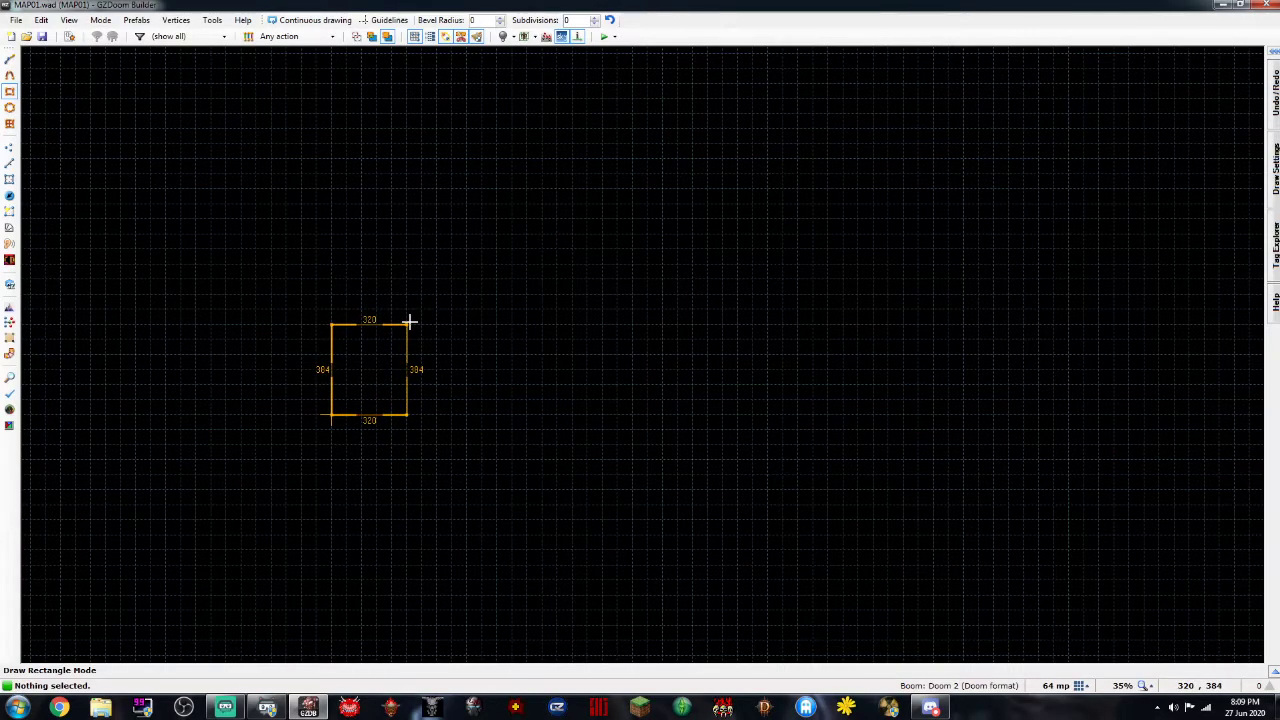
mouse_move(409, 321)
left_mouse_down()
mouse_move(420, 322)
mouse_move(408, 318)
left_mouse_up()
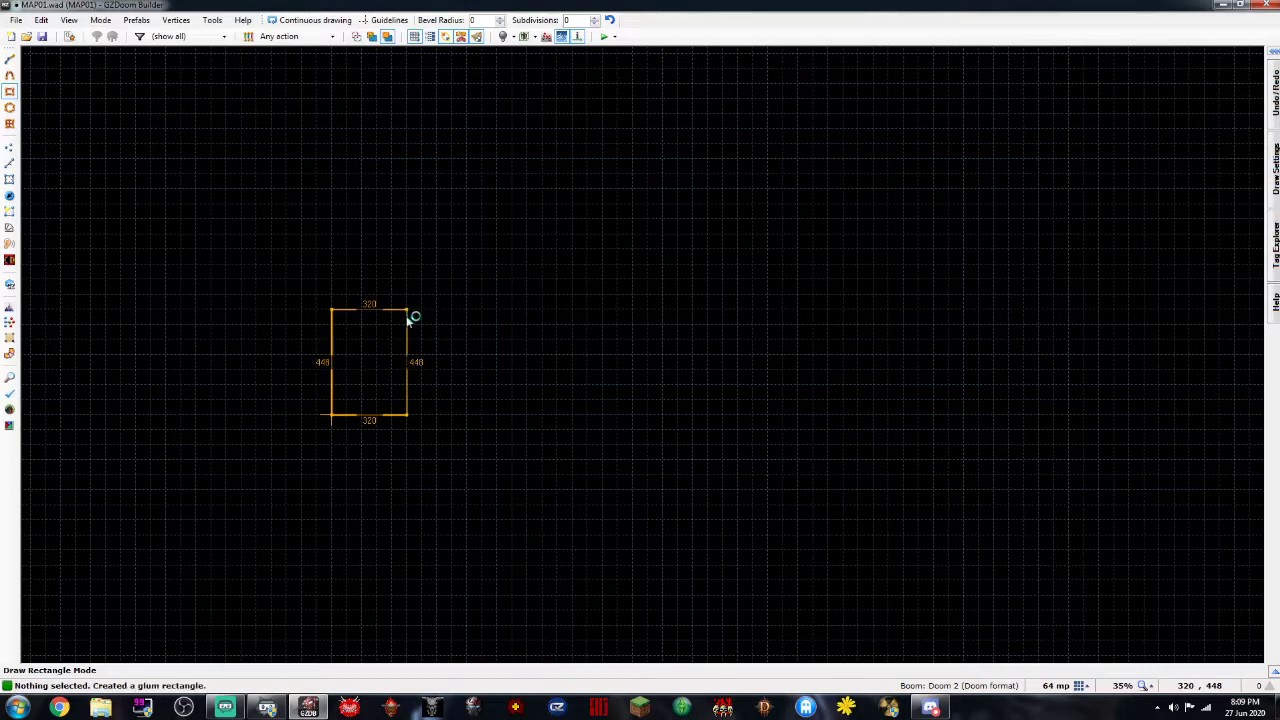
Try drawing an ellipse above the rectangular sector, and undo it
left_click(9, 107)
left_click_drag(331, 144, 545, 272)
key("ctrl+z")
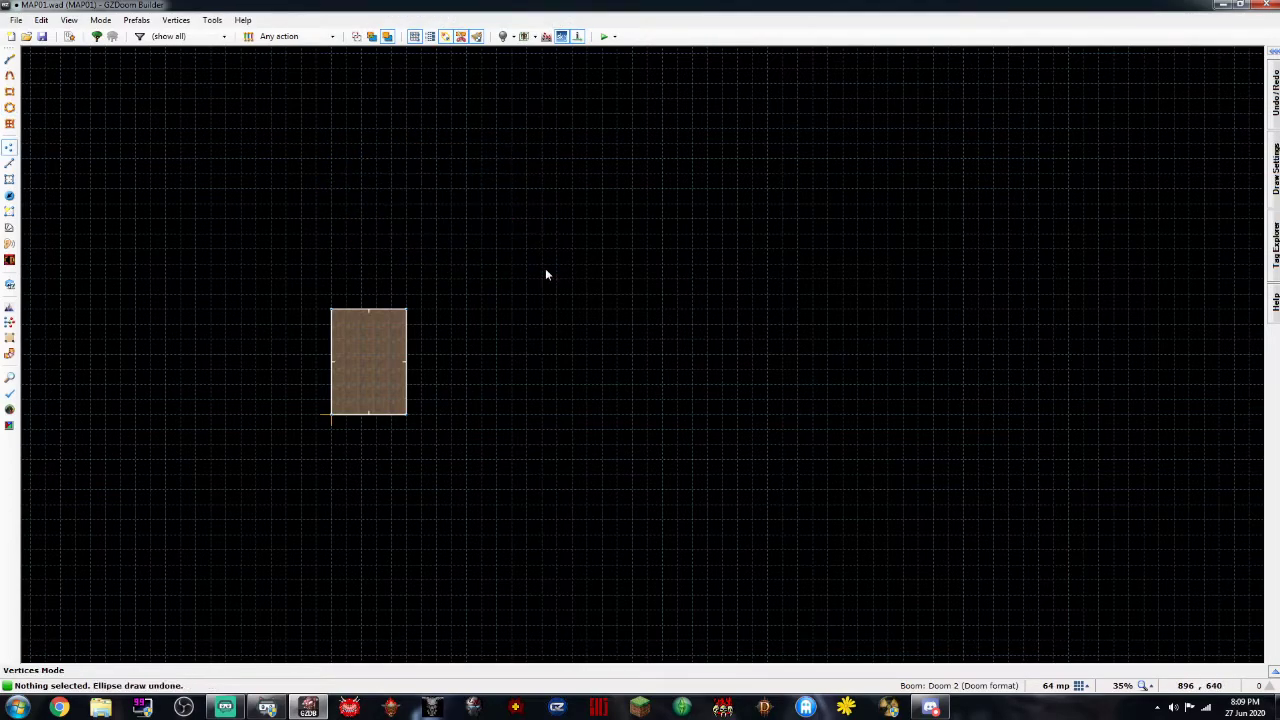
Try drawing a large irregular many-sided sector beside the rectangular room, and undo it
left_click(9, 163)
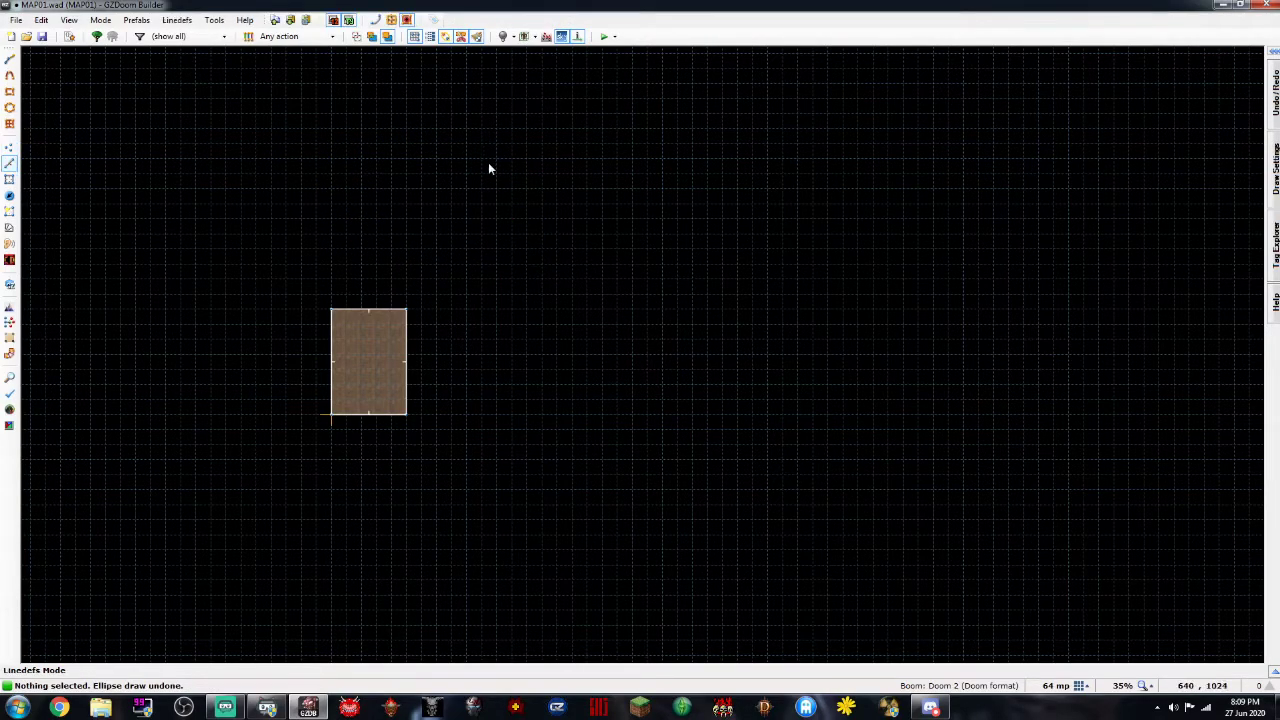
key("d")
left_click(527, 248)
left_click(708, 188)
left_click(858, 130)
left_click(993, 265)
left_click(873, 353)
left_click(963, 460)
left_click(888, 520)
left_click(678, 520)
left_click(512, 475)
left_click(645, 383)
left_click(572, 324)
left_click(707, 279)
left_click(630, 263)
left_click(540, 279)
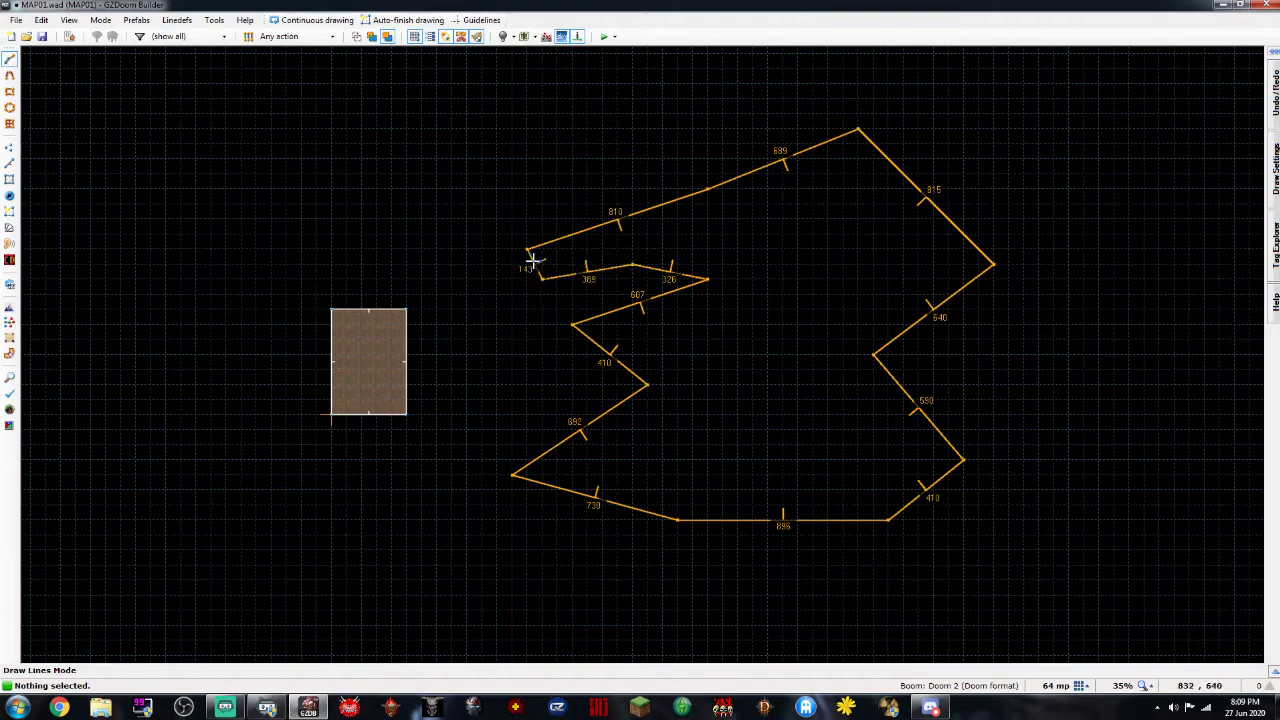
left_click(527, 249)
key("ctrl+z")
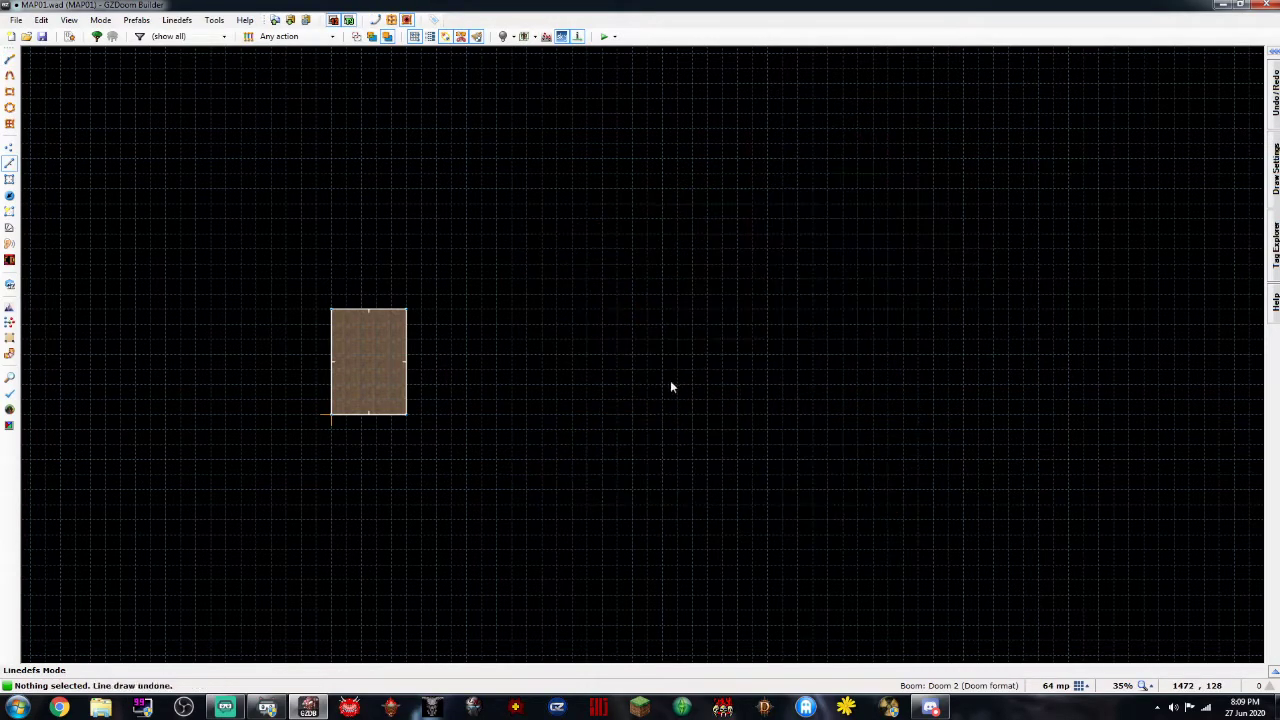
Set the grid size to 32 mp and insert a Player 1 start at X 160, Y 64 in the room, facing north
scroll(349, 428, "up", 8)
scroll(368, 321, "down", 8)
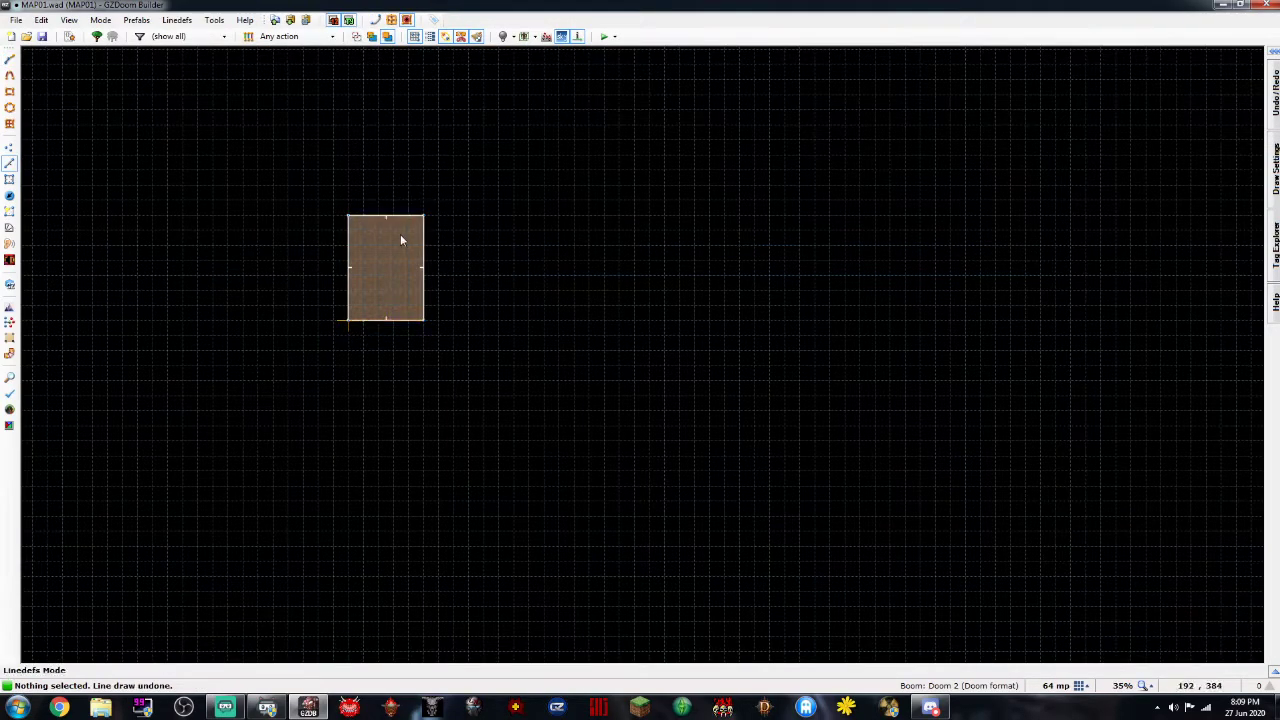
key("Left")
key("Up")
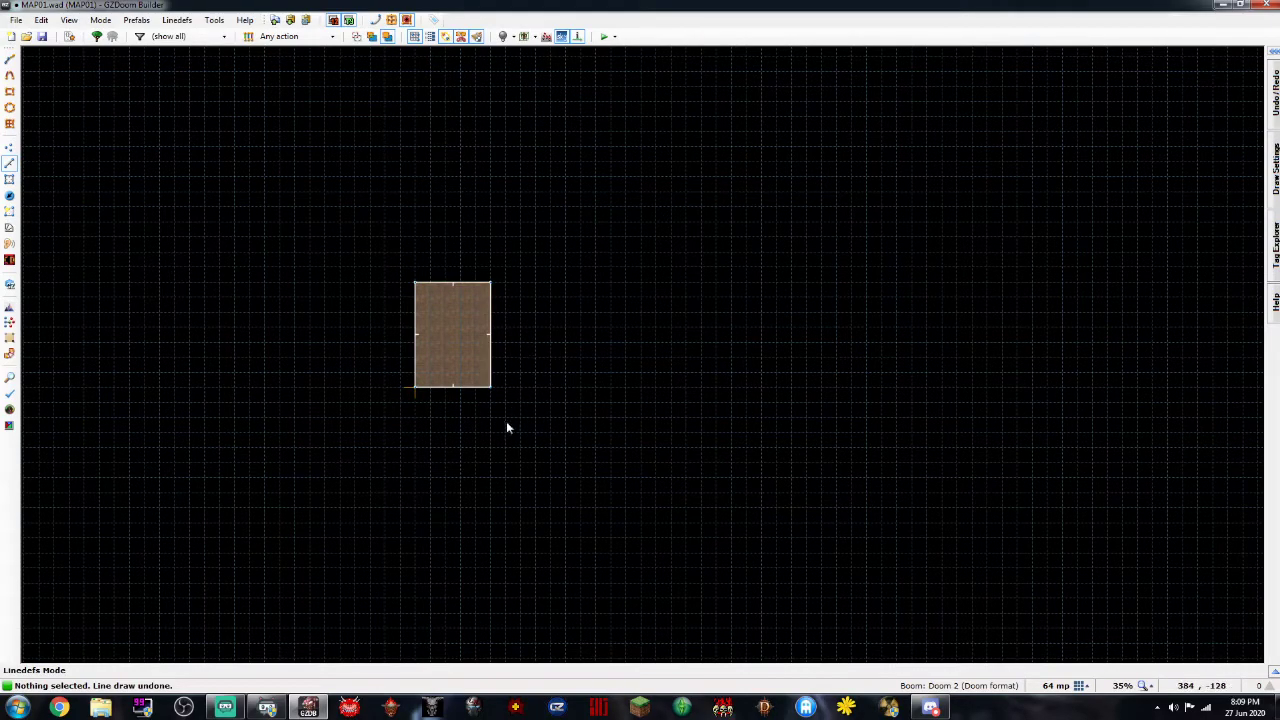
key("t")
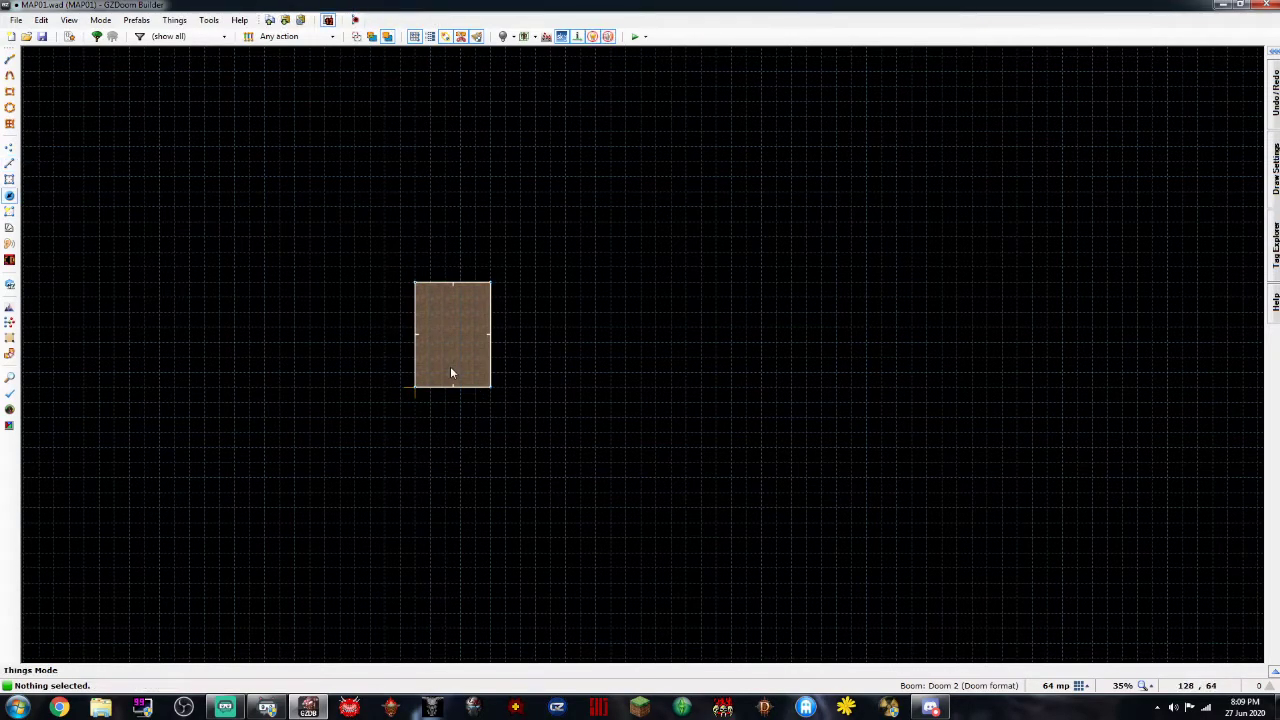
left_click(1080, 686)
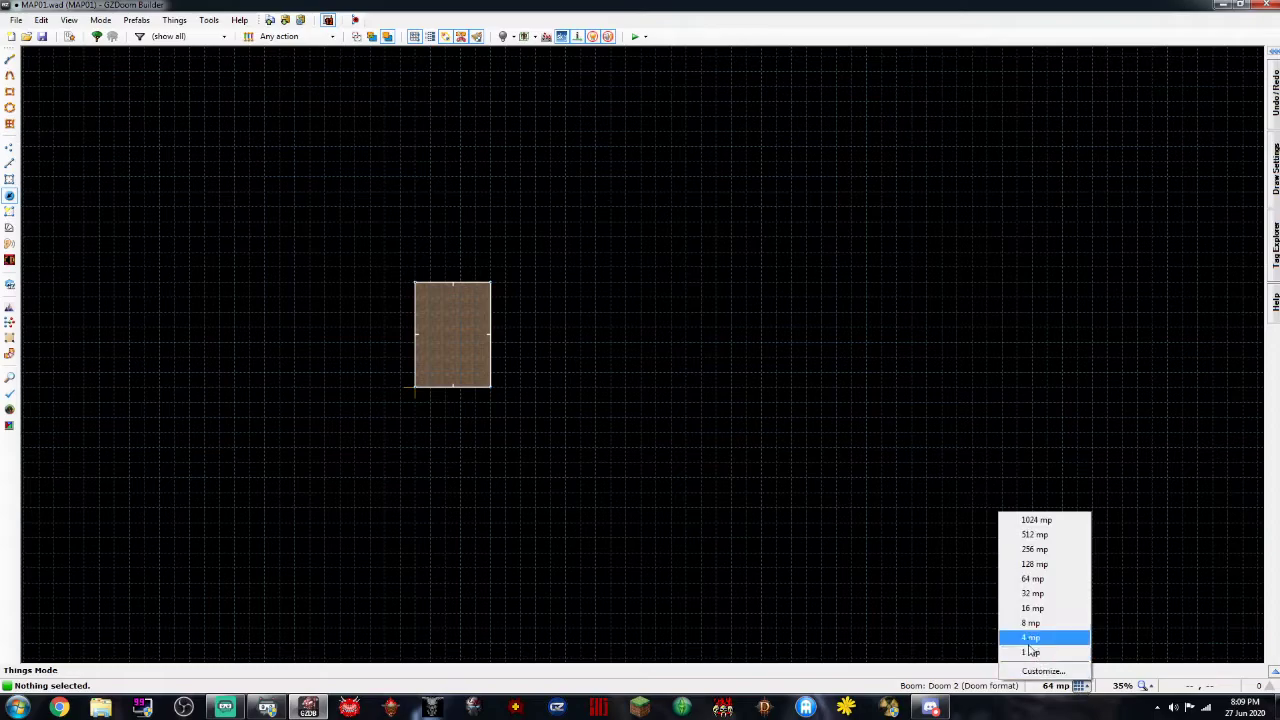
left_click(1033, 593)
right_click(452, 374)
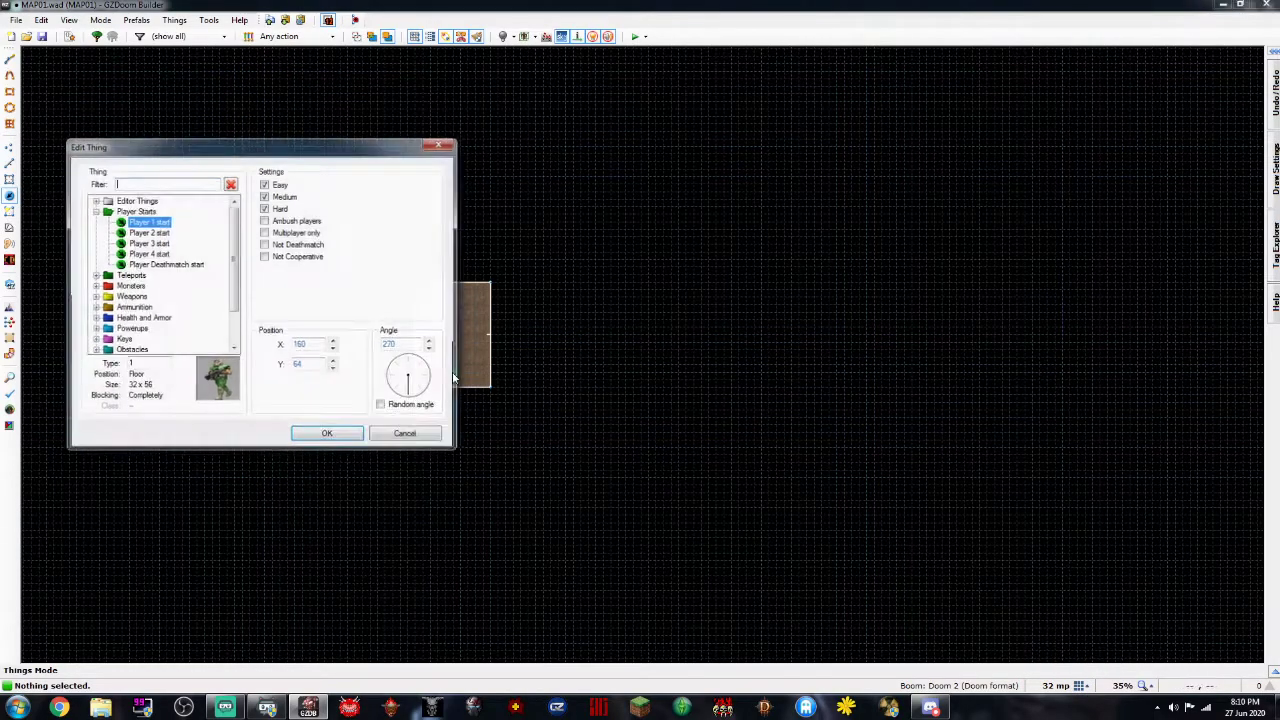
key("Return")
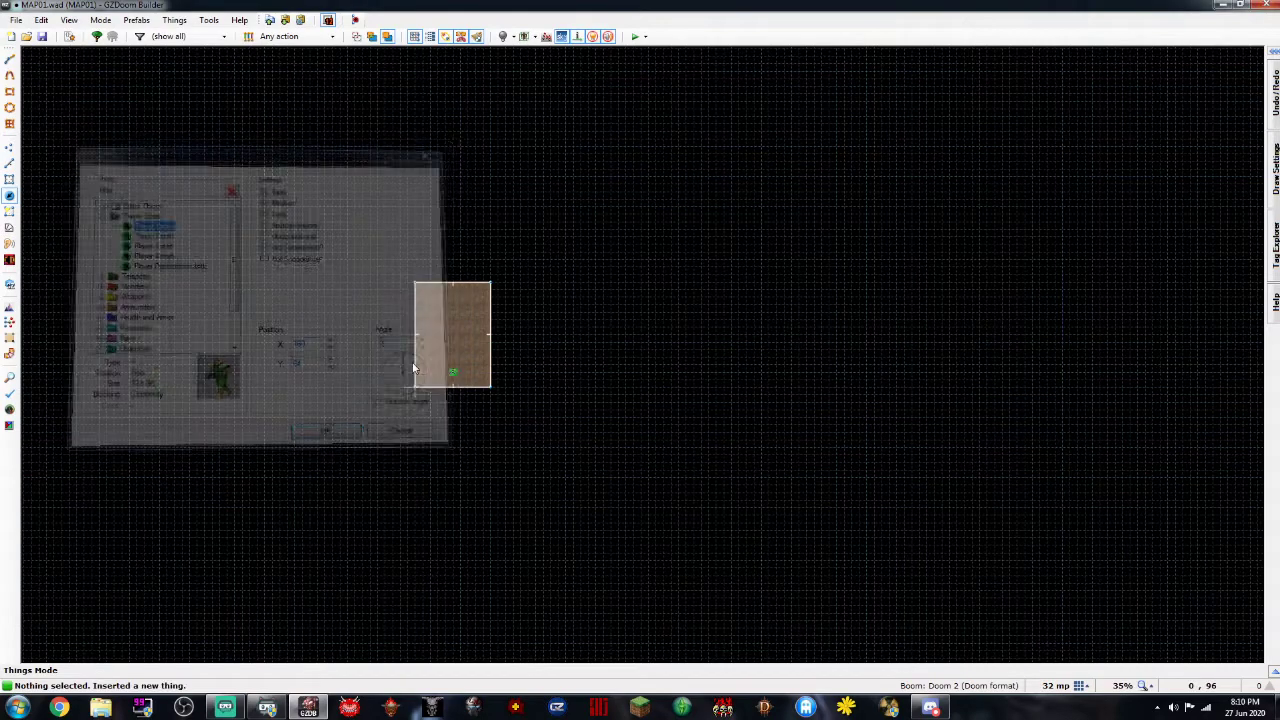
scroll(457, 376, "up", 4)
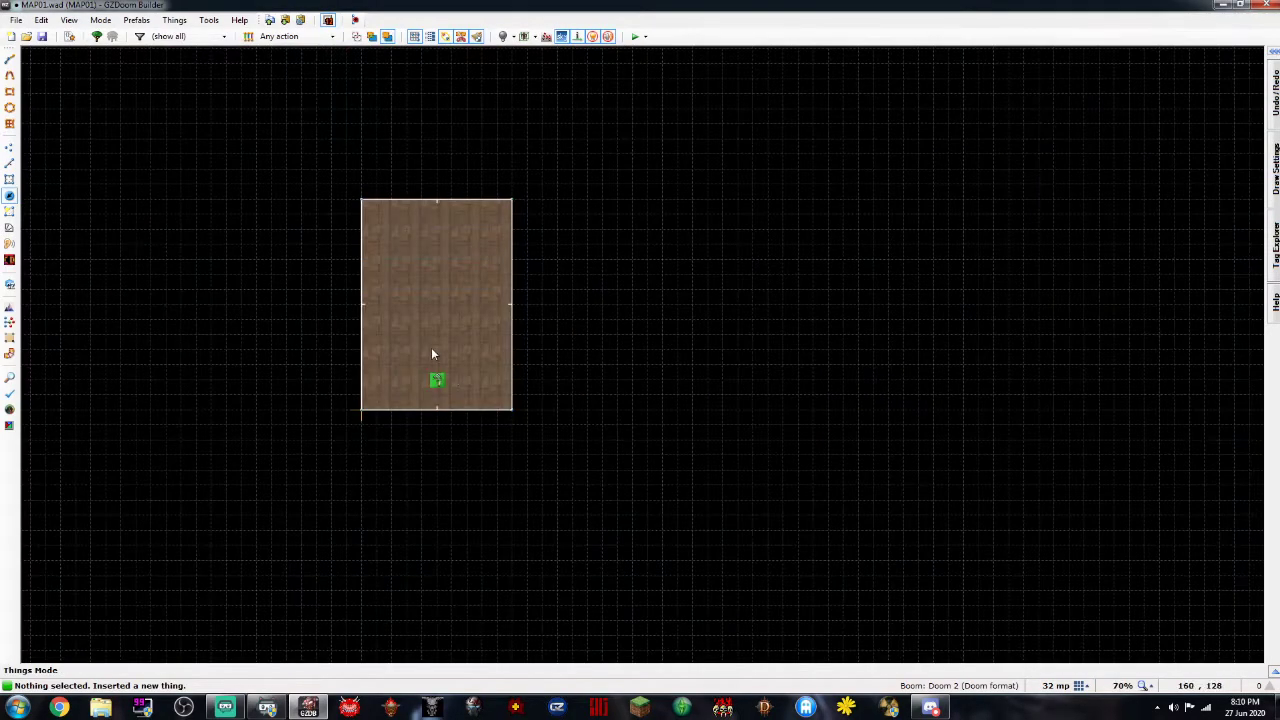
Test the map in the game
left_click(635, 36)
scroll(432, 340, "up", 5)
scroll(441, 371, "down", 3)
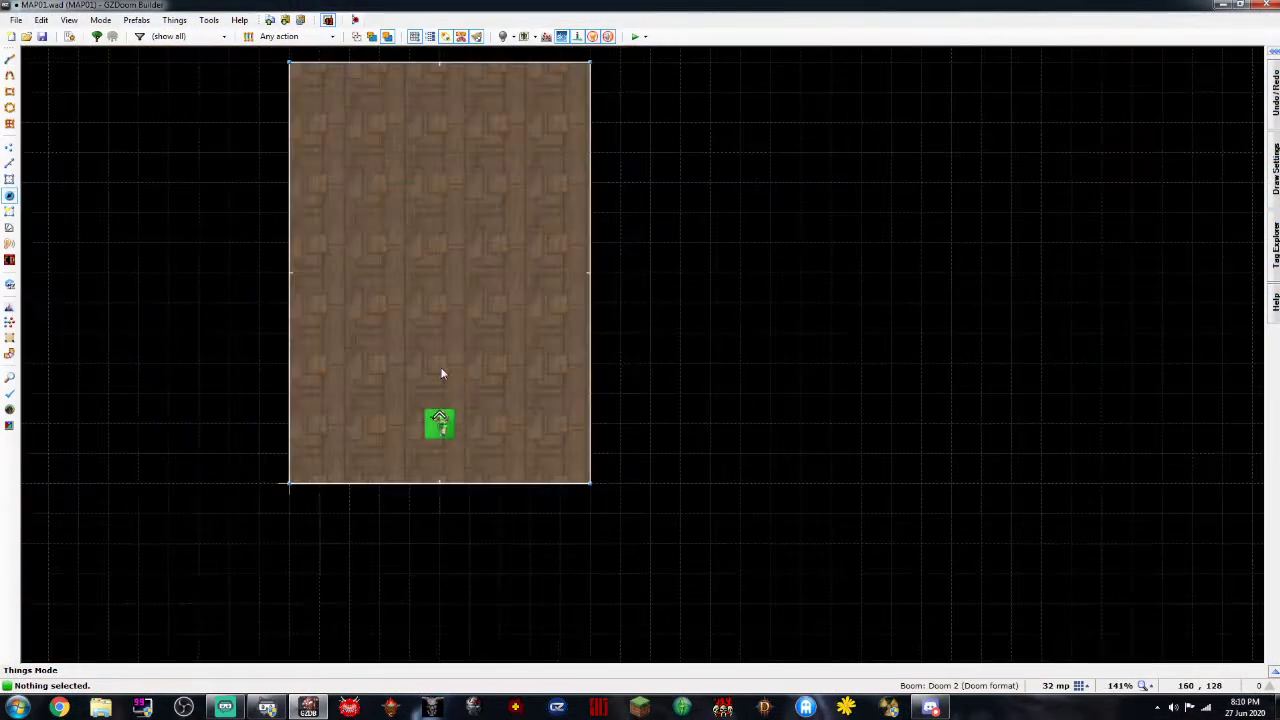
scroll(442, 352, "down", 4)
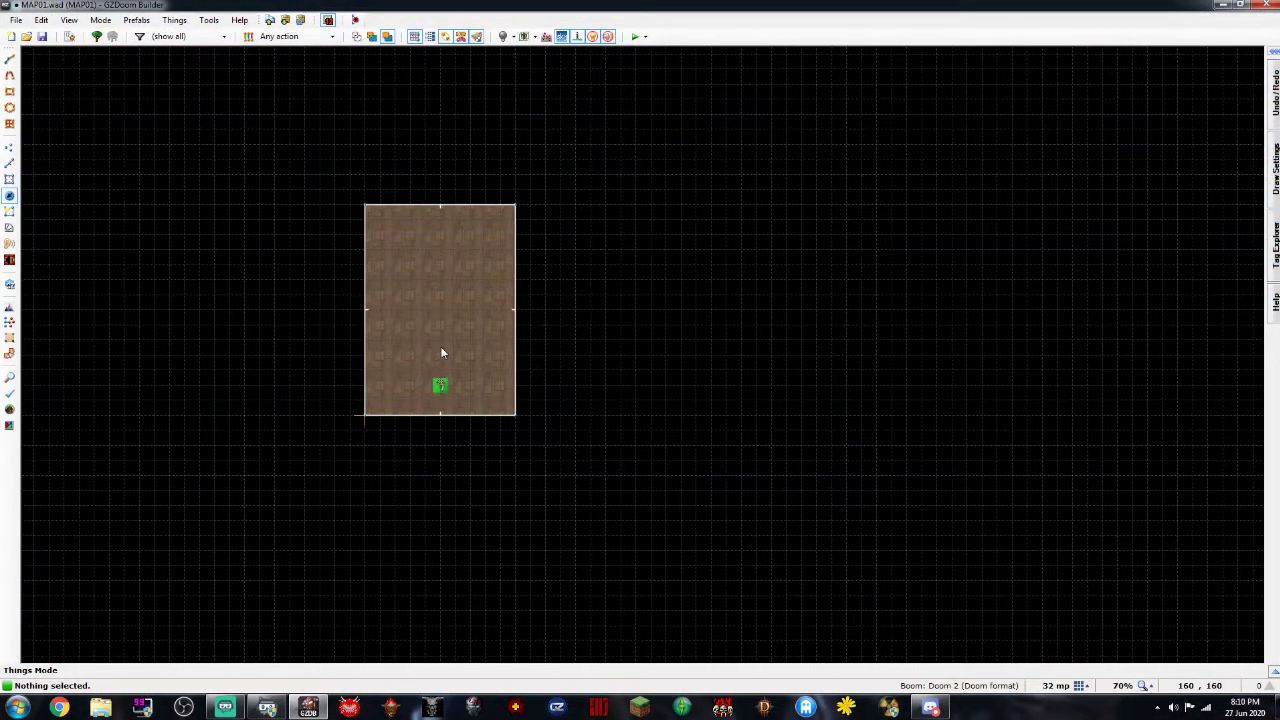
Start saving the map under a new name and create a StrimWAD folder inside the Documents folder W32DEU52
key("ctrl+shift+s")
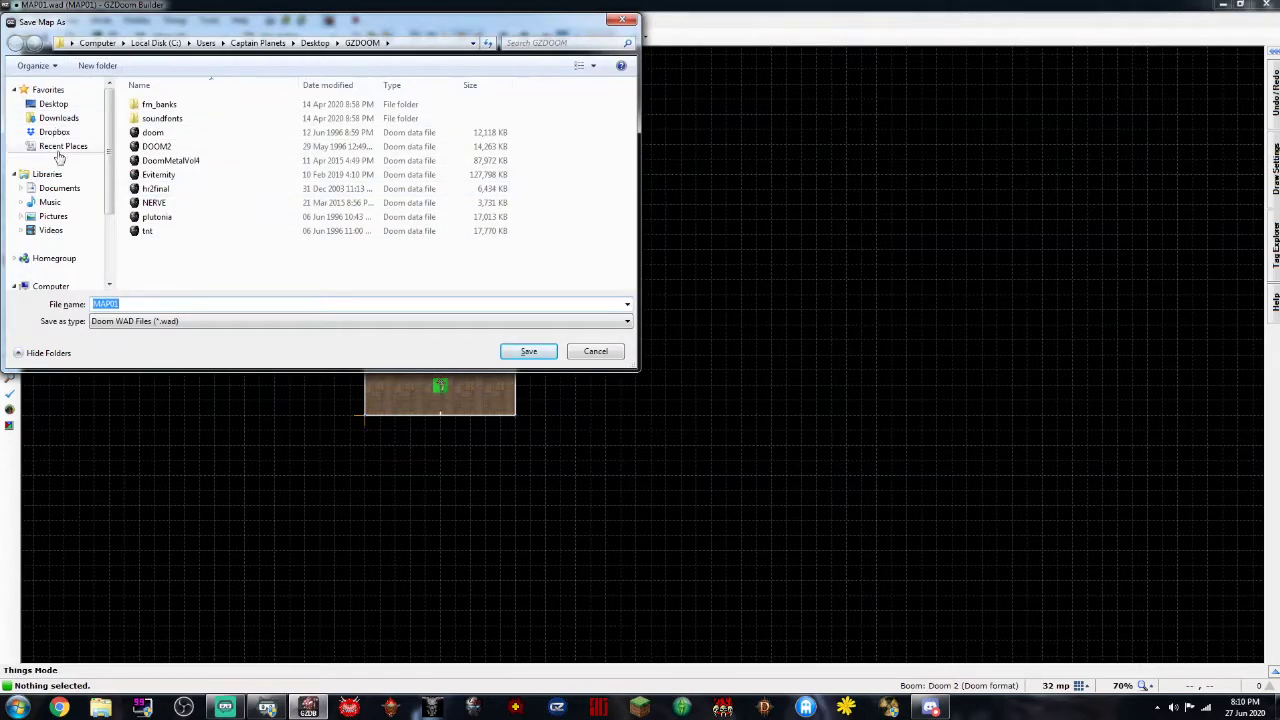
left_click(57, 188)
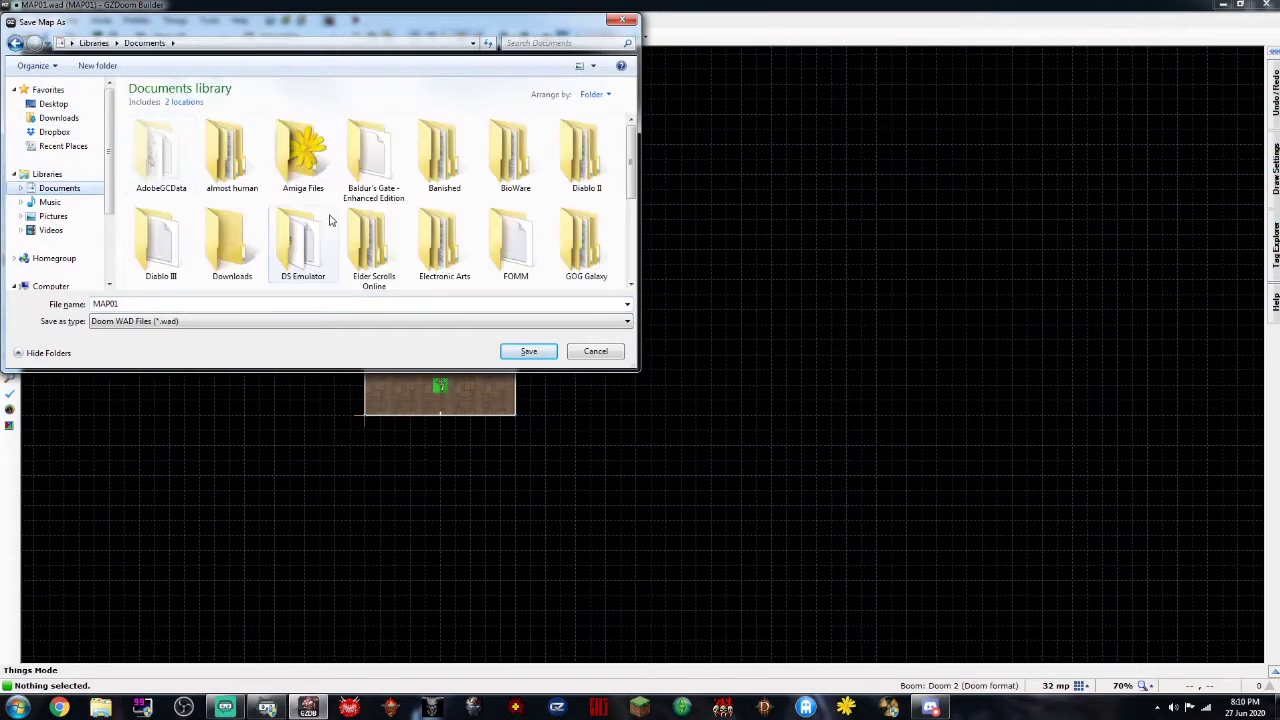
scroll(329, 215, "down", 5)
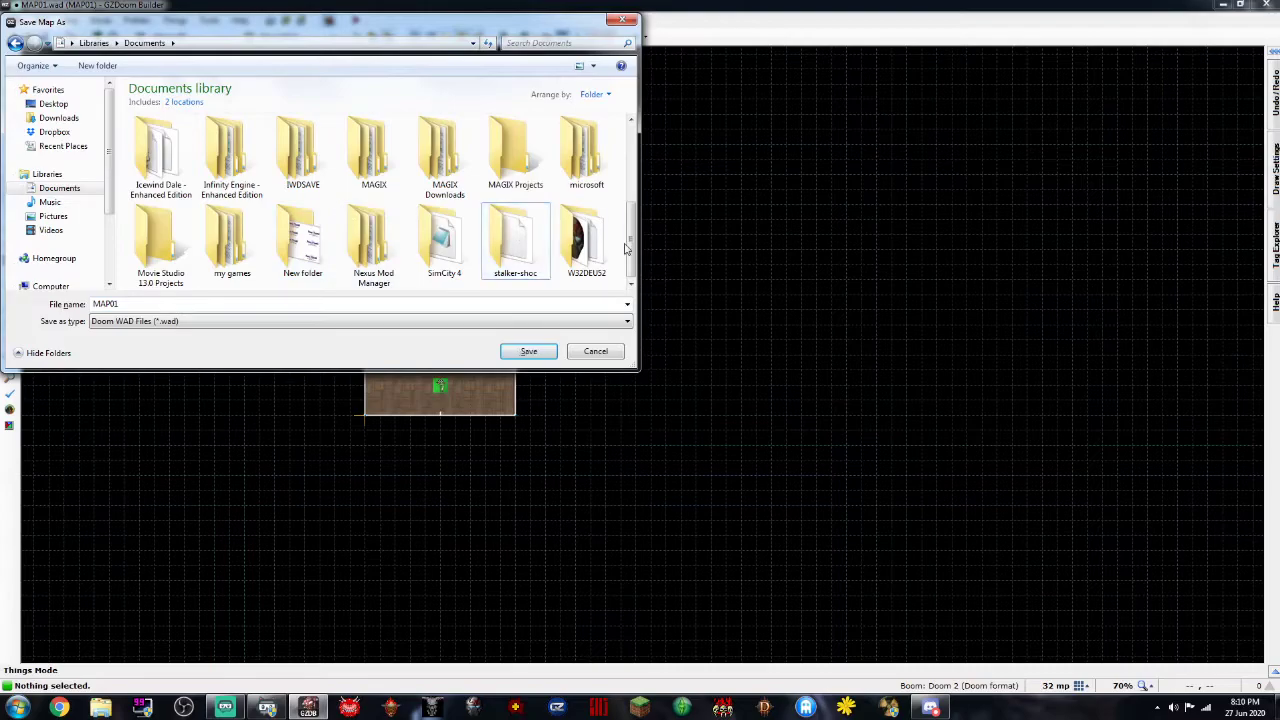
double_click(584, 240)
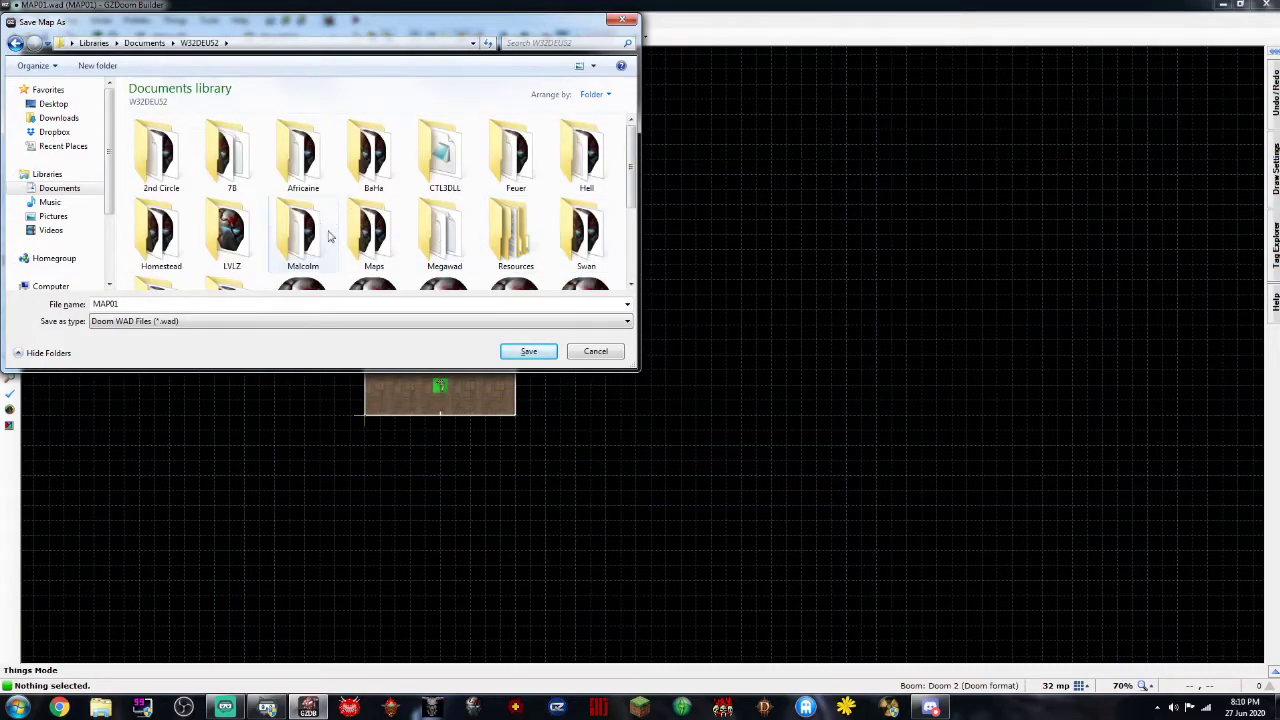
left_click_drag(631, 171, 632, 180)
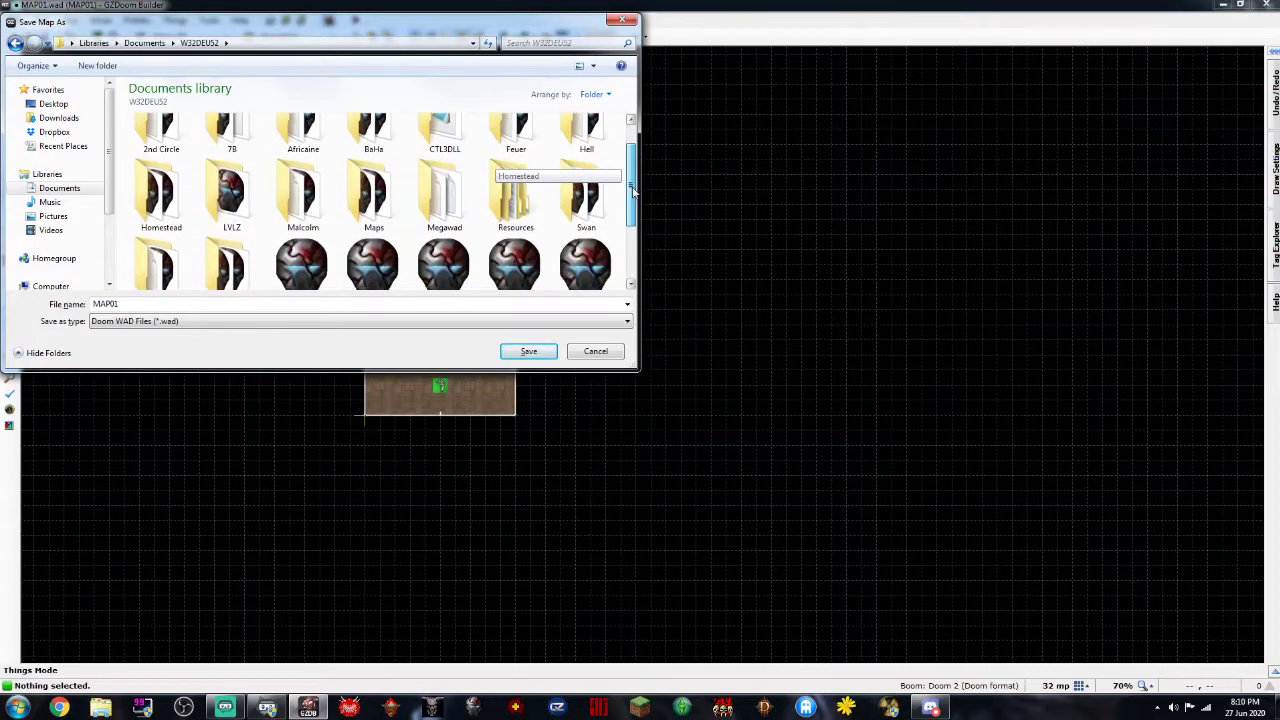
scroll(386, 120, "up", 1)
left_click(105, 65)
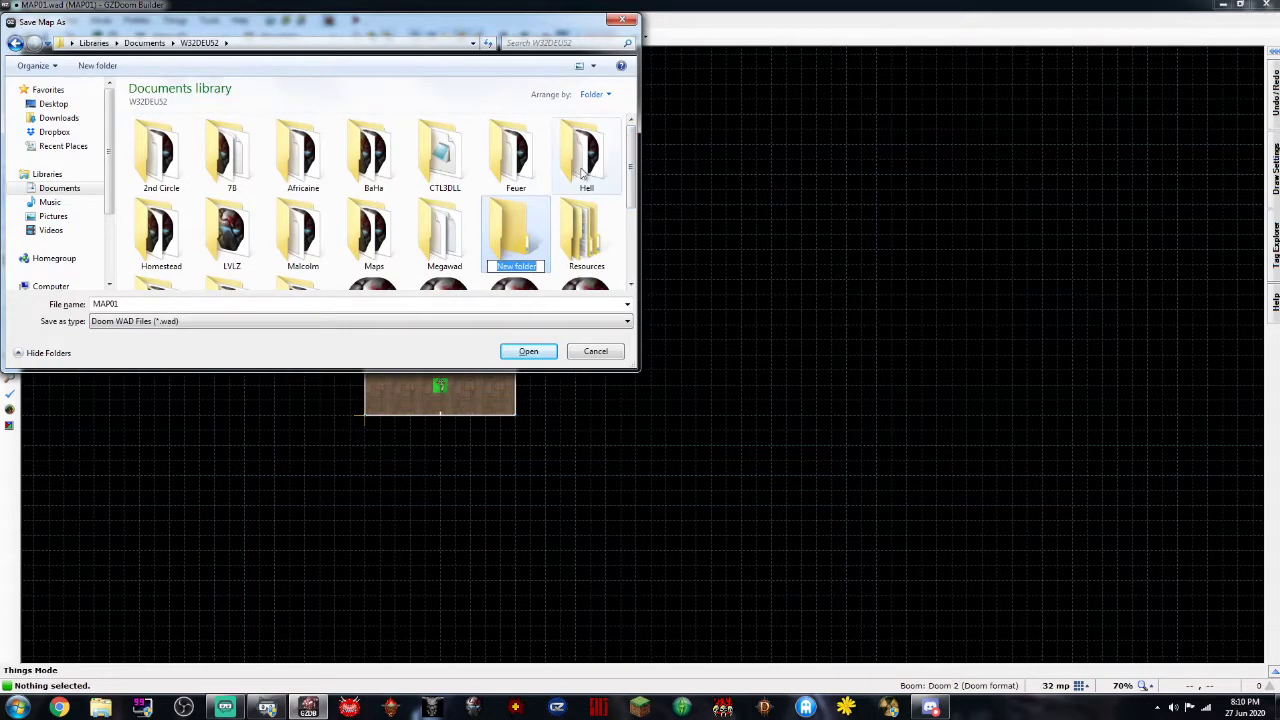
type("StrimWAD")
key("Return")
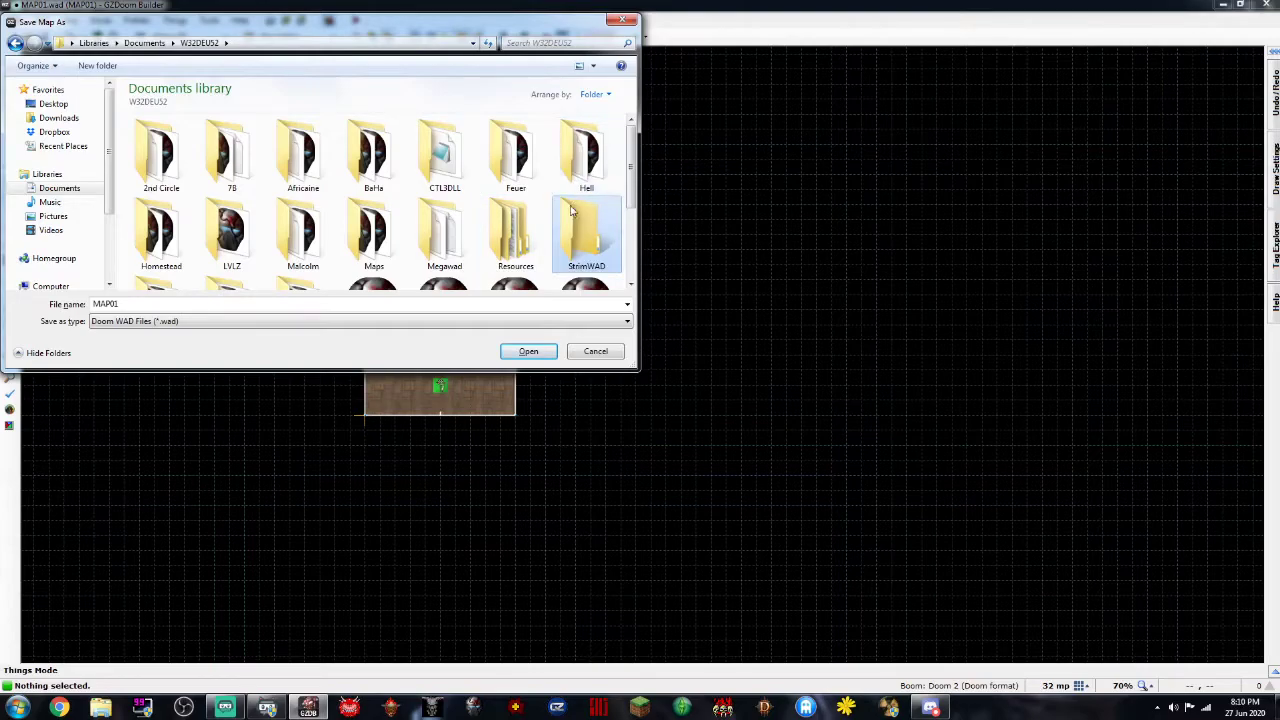
Save the map as StrimWAD inside the new StrimWAD folder
key("Return")
double_click(192, 305)
key("BackSpace")
type("StrimEAD")
key("BackSpace")
key("BackSpace")
key("BackSpace")
key("BackSpace")
key("BackSpace")
key("BackSpace")
key("BackSpace")
key("BackSpace")
type("StrimWAD")
key("Return")
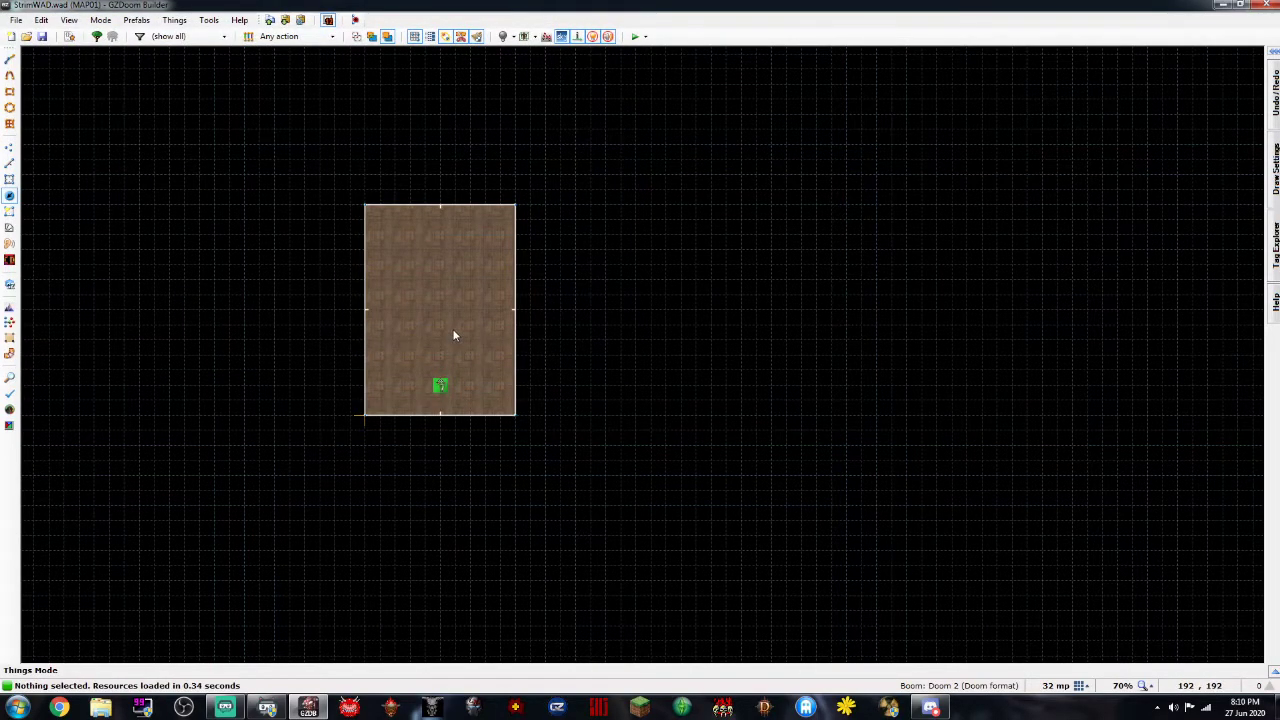
Enter the 3D visual mode and examine the room's walls and corners for texture alignment
scroll(450, 333, "up", 3)
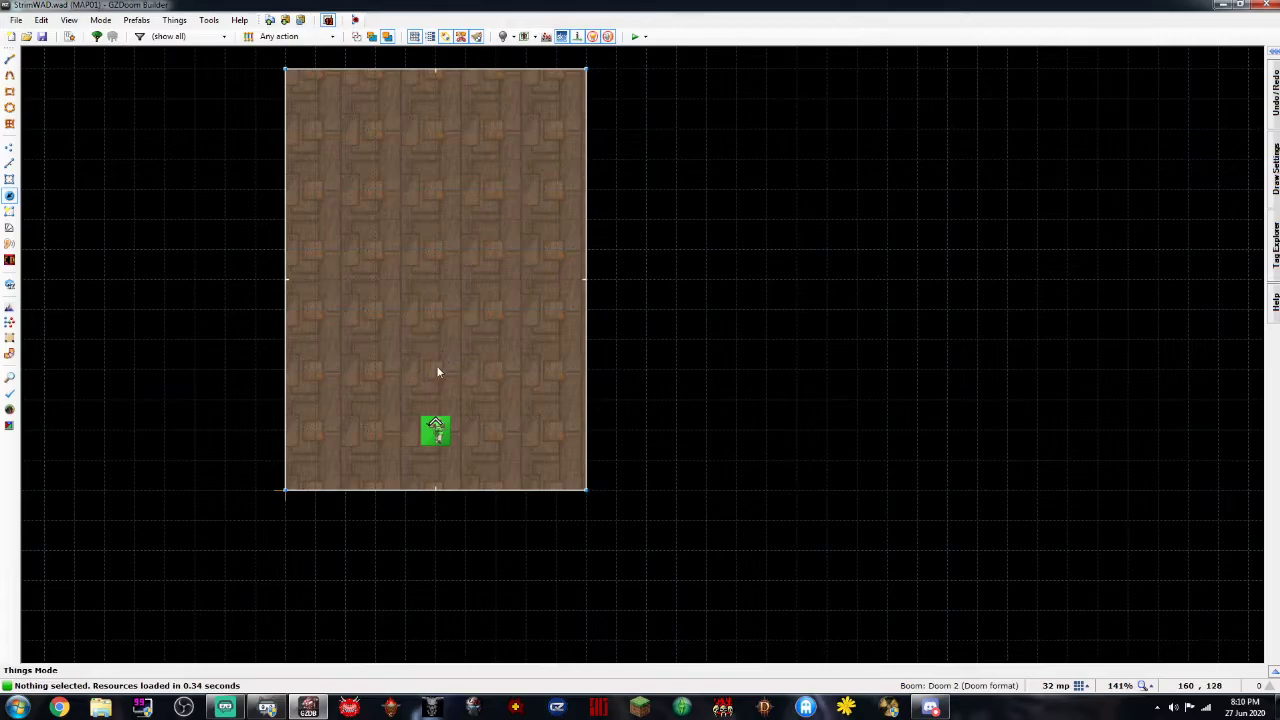
key("q")
key("w")
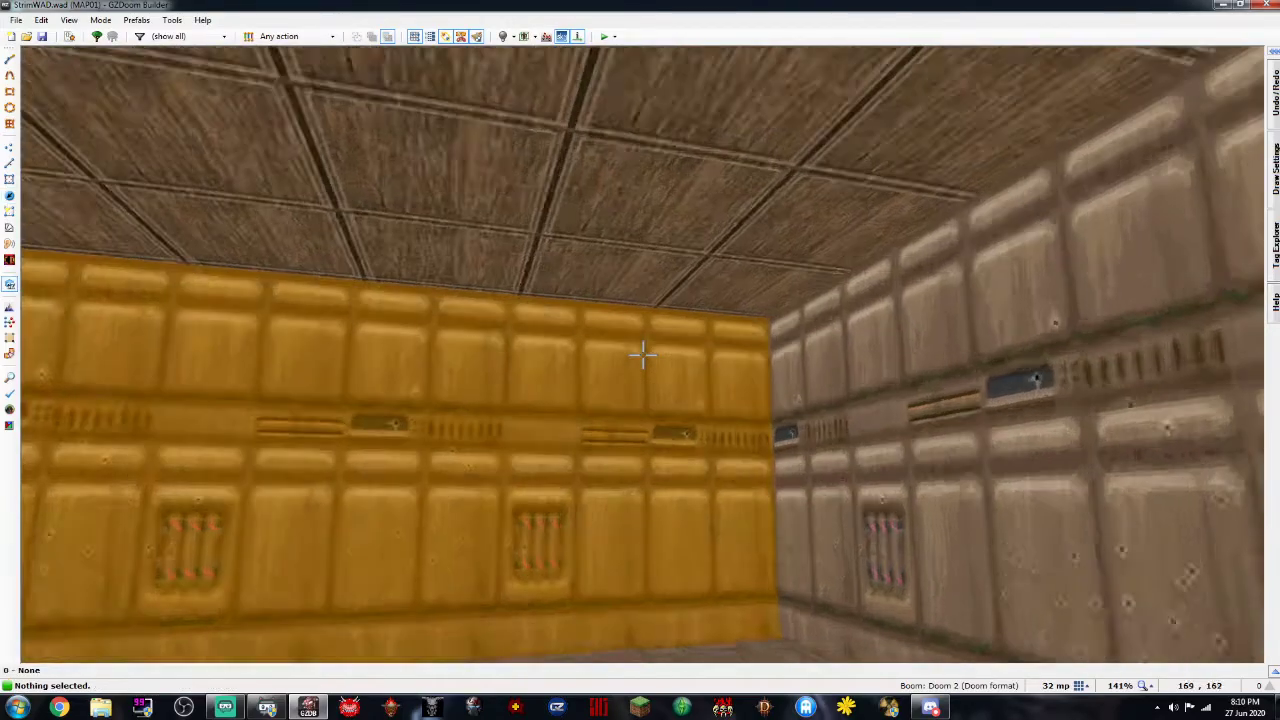
key("w")
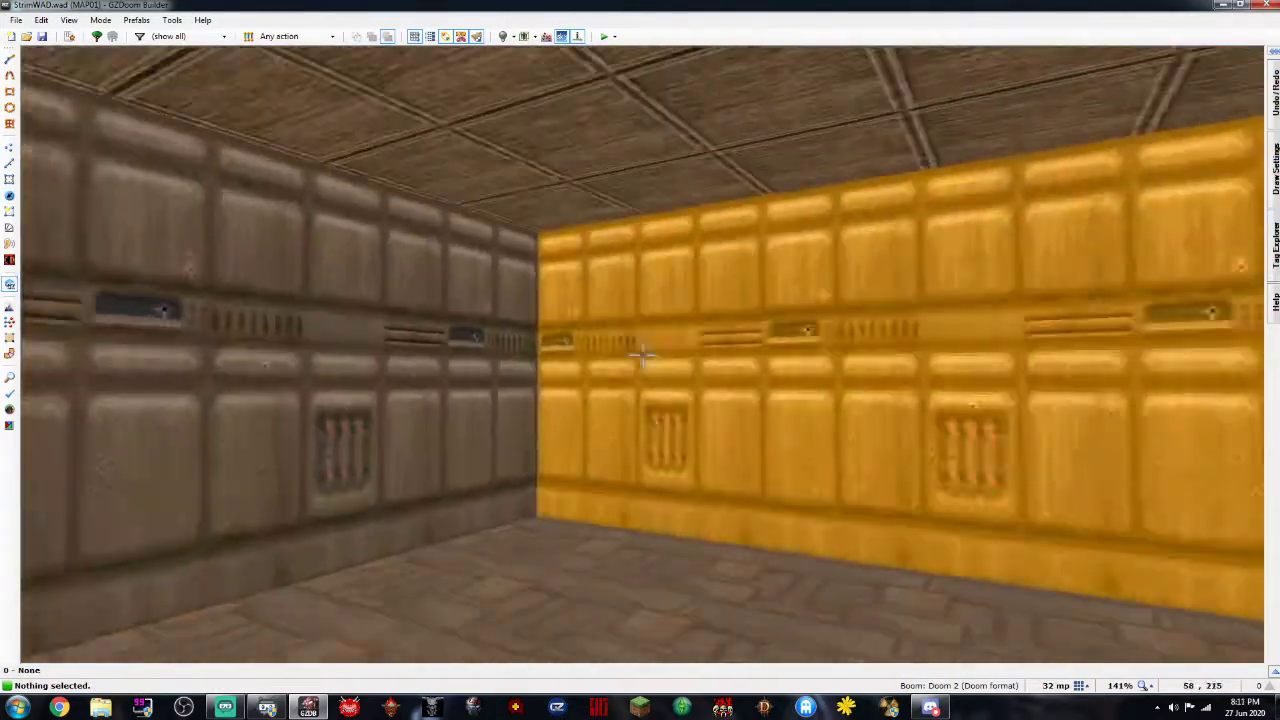
key("q")
key("q")
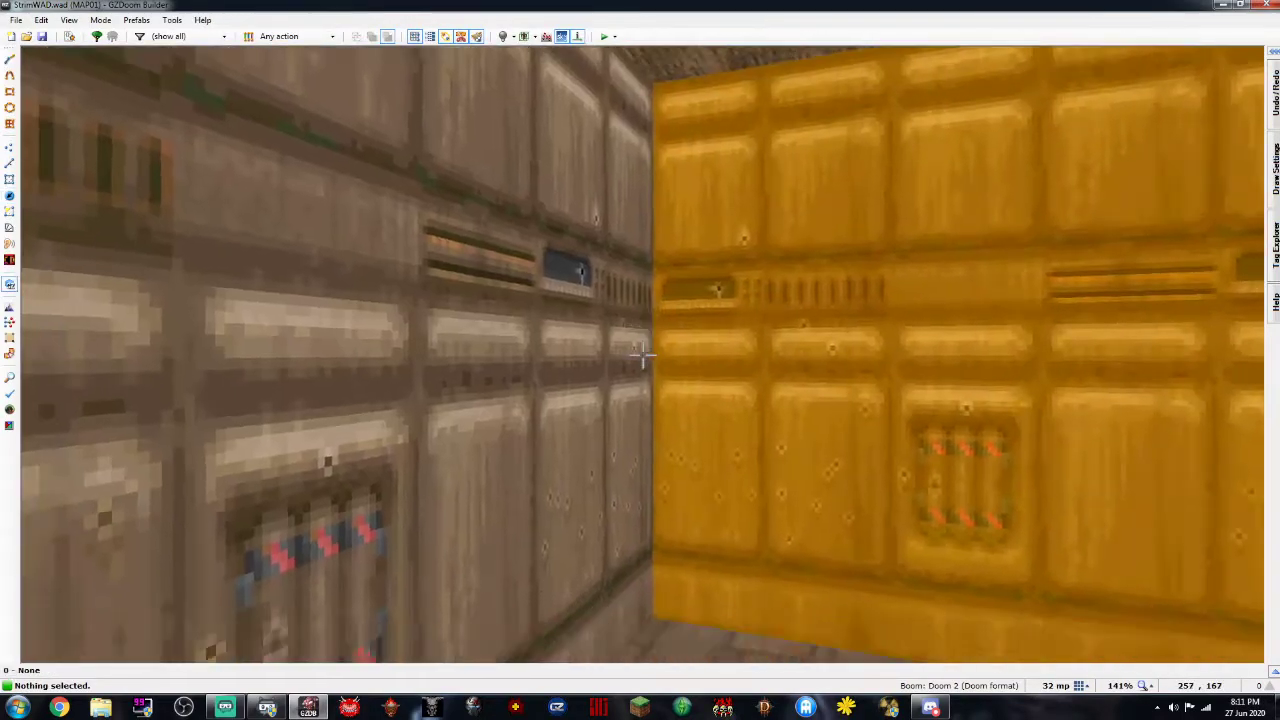
Auto-align the room's wall textures horizontally and view the room from above
key("a")
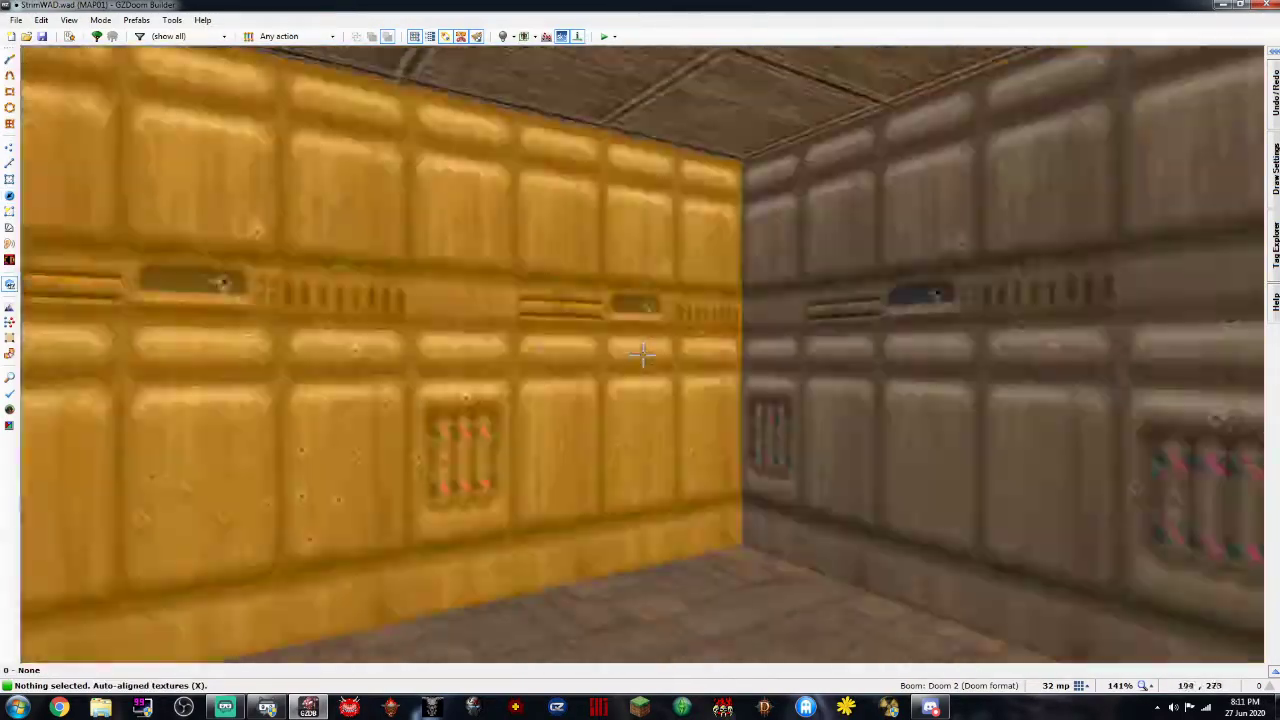
key("d")
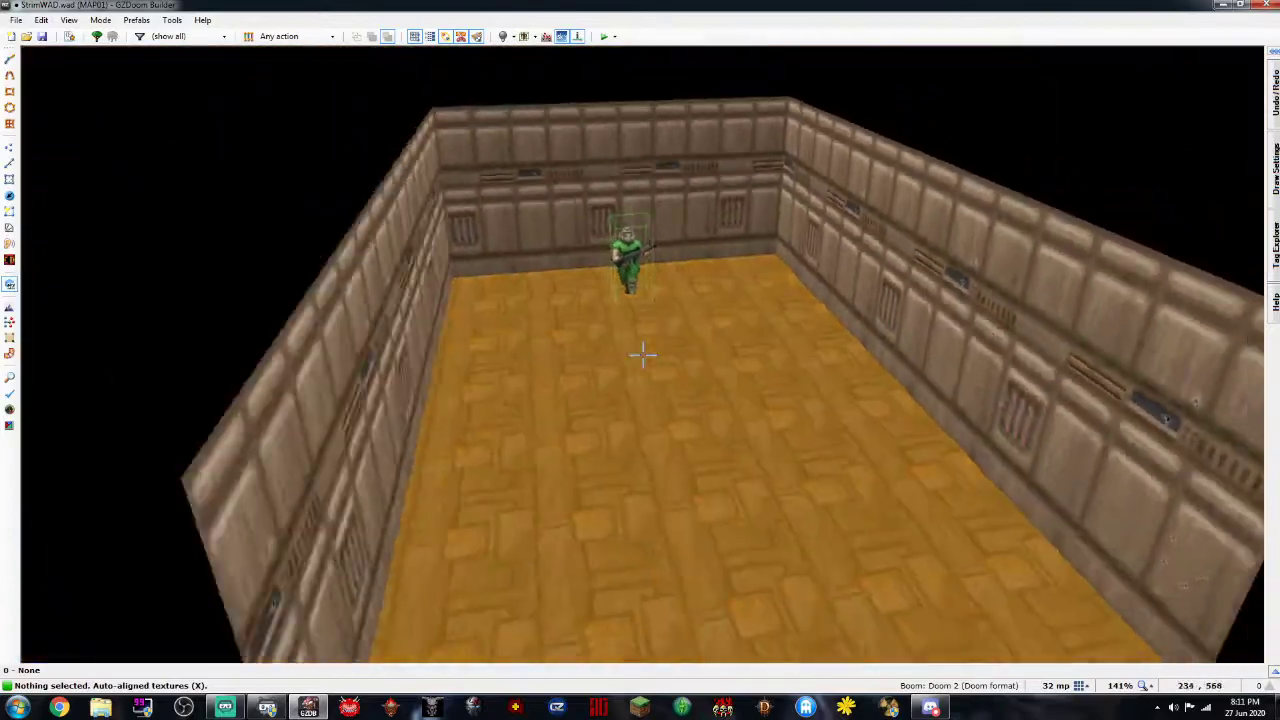
key("e")
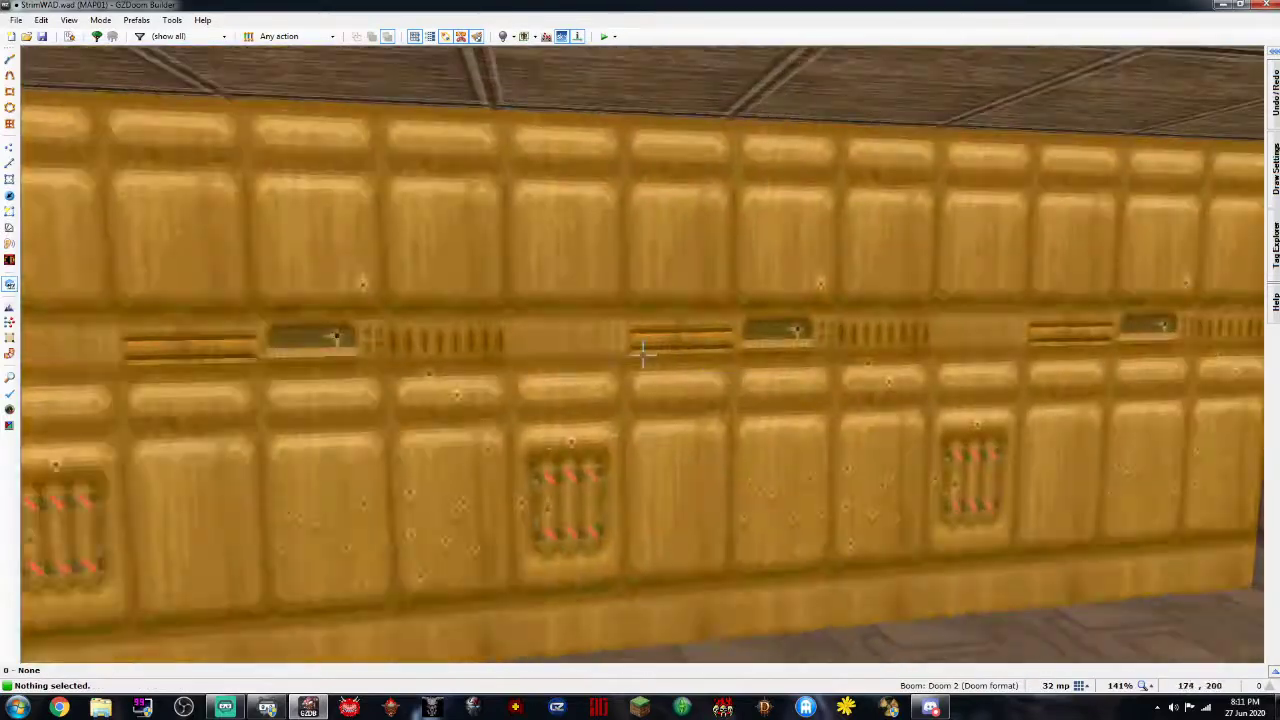
Shift the texture on the wall behind the player start to offsets -116, 22, and deselect the wall
key("d")
left_click(643, 355)
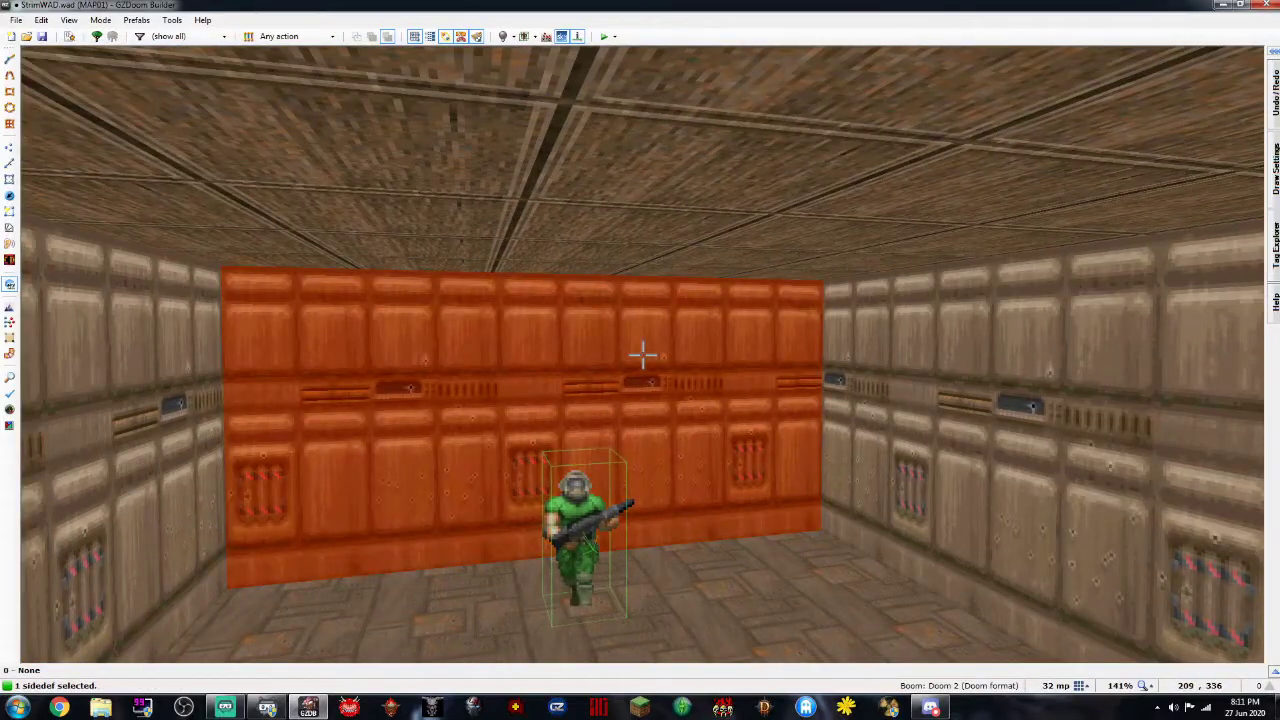
key("Right")
key("Right")
key("Right")
key("Right")
key("Right")
key("Up")
key("Up")
key("Up")
key("Up")
key("Up")
key("Up")
key("Up")
key("Up")
key("Up")
key("Up")
key("Up")
key("Up")
key("Up")
key("Up")
key("Up")
key("Up")
key("Up")
key("Up")
key("Up")
key("Up")
key("Right")
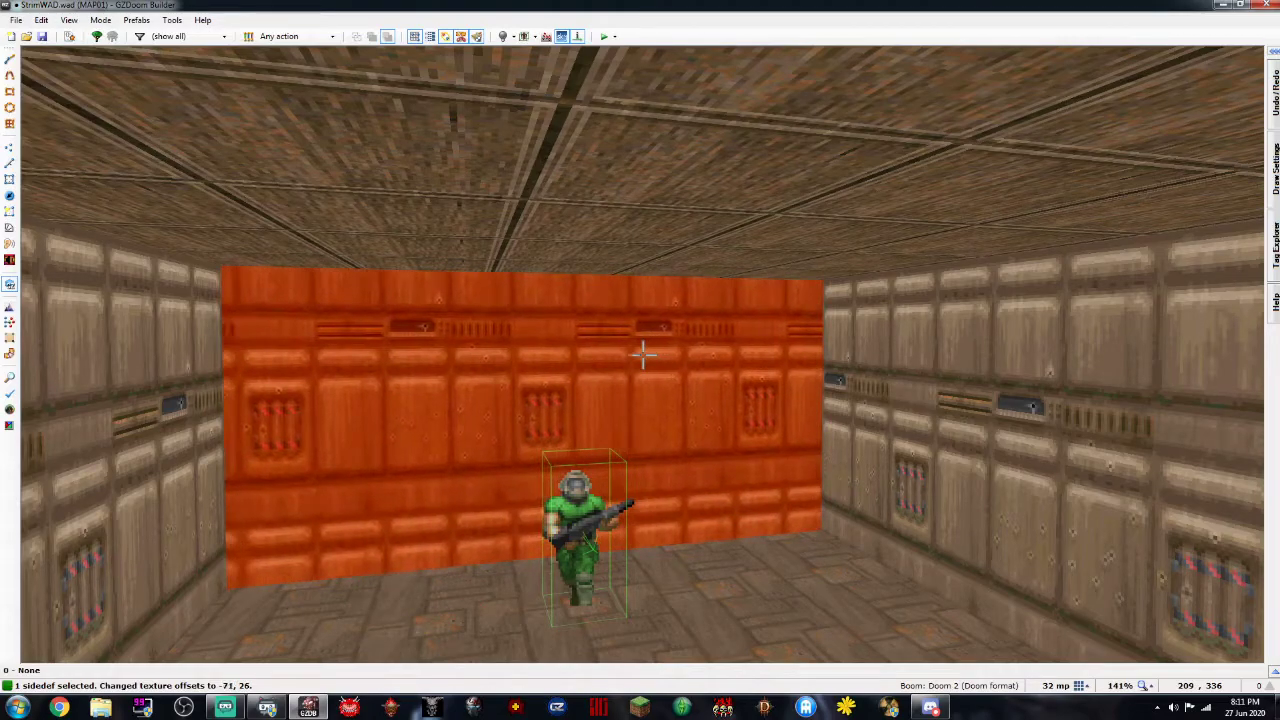
key("Right")
key("Right")
key("Right")
key("Right")
key("Right")
key("Right")
key("Right")
key("Right")
key("Right")
key("Right")
key("Right")
key("Right")
key("Right")
key("Right")
key("Right")
key("Right")
key("Right")
key("Right")
key("Right")
key("Right")
key("Down")
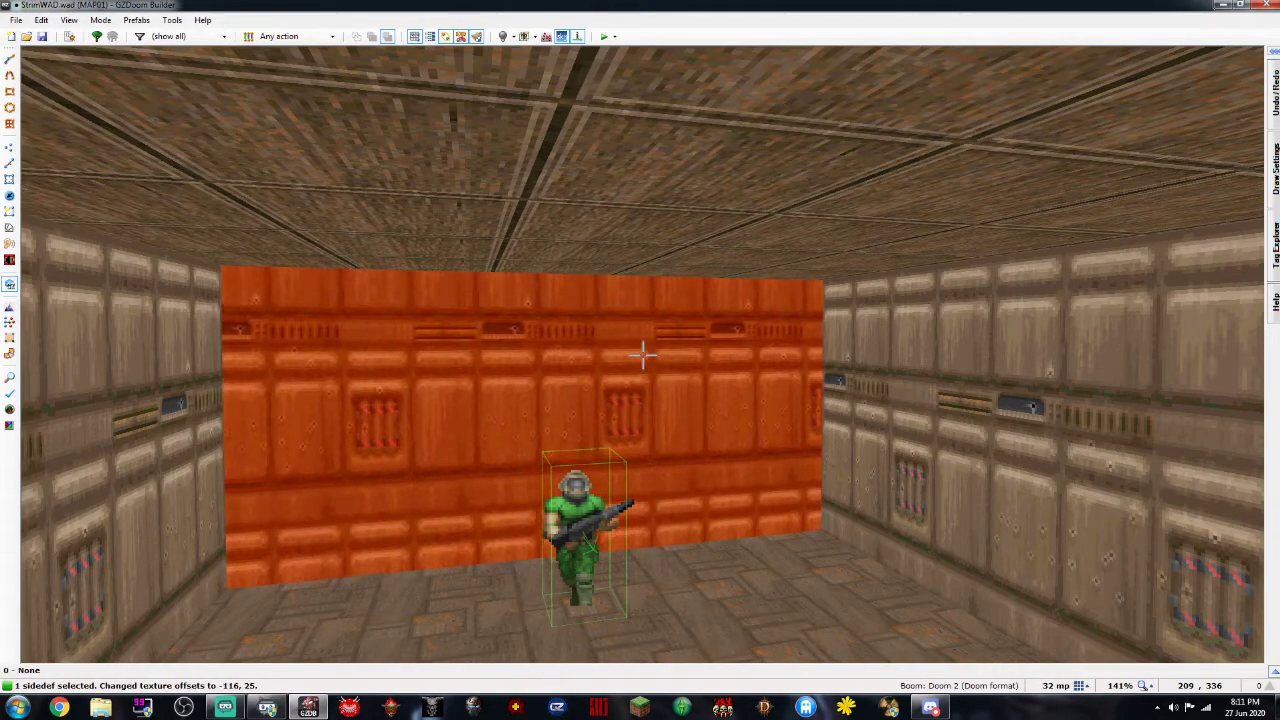
key("Down")
key("Down")
key("Down")
key("q")
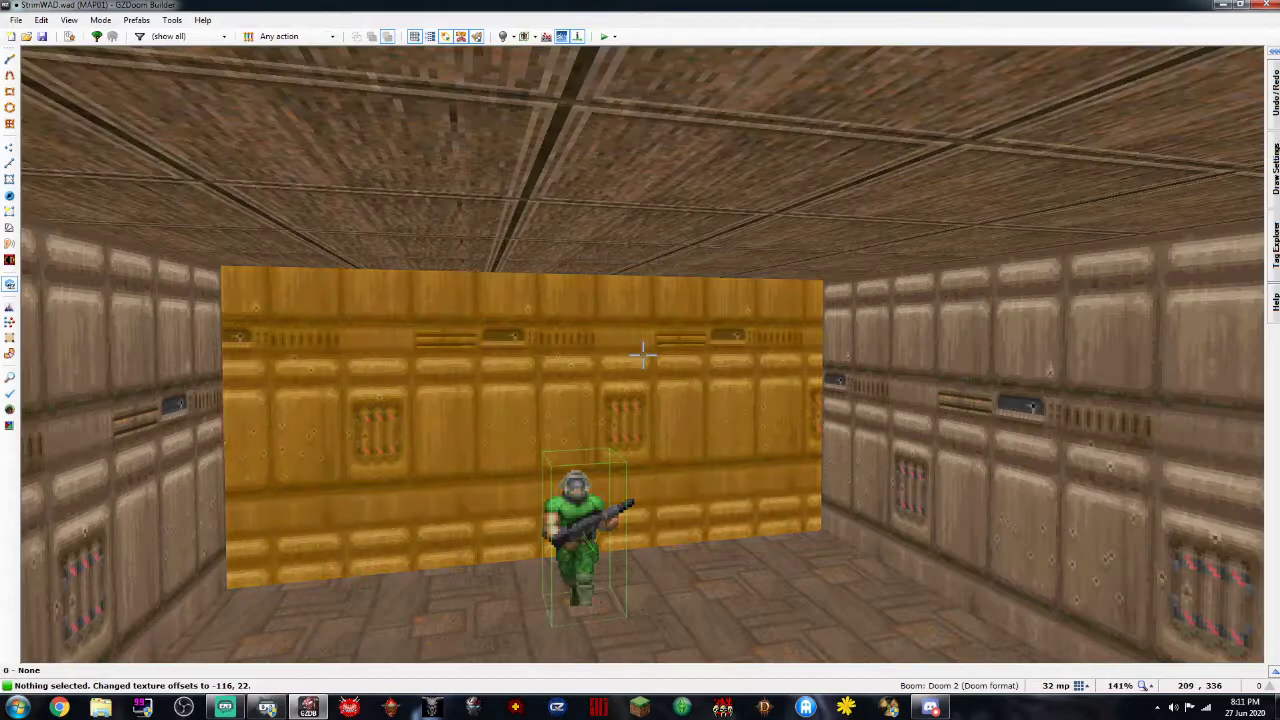
Try editing the same wall's horizontal texture offset in its linedef properties, cancel, and undo the texture shift
right_click(643, 360)
left_click_drag(400, 117, 937, 152)
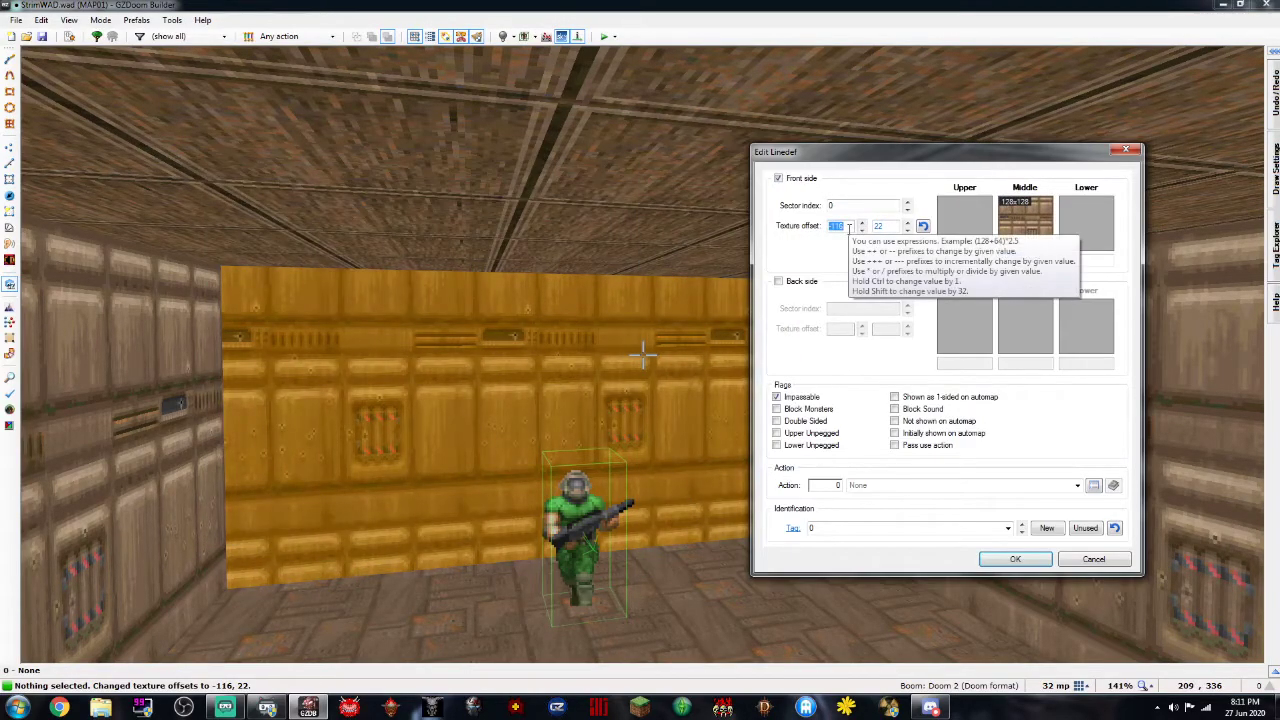
type("356454")
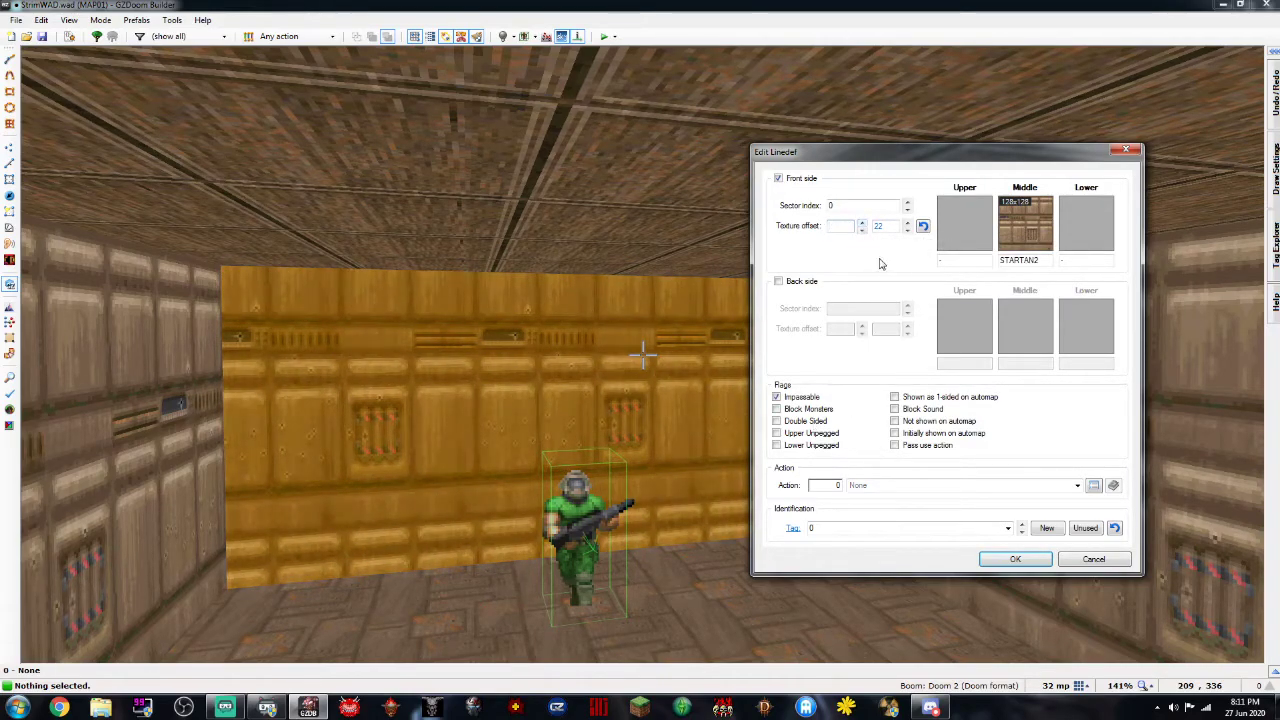
left_click(1094, 559)
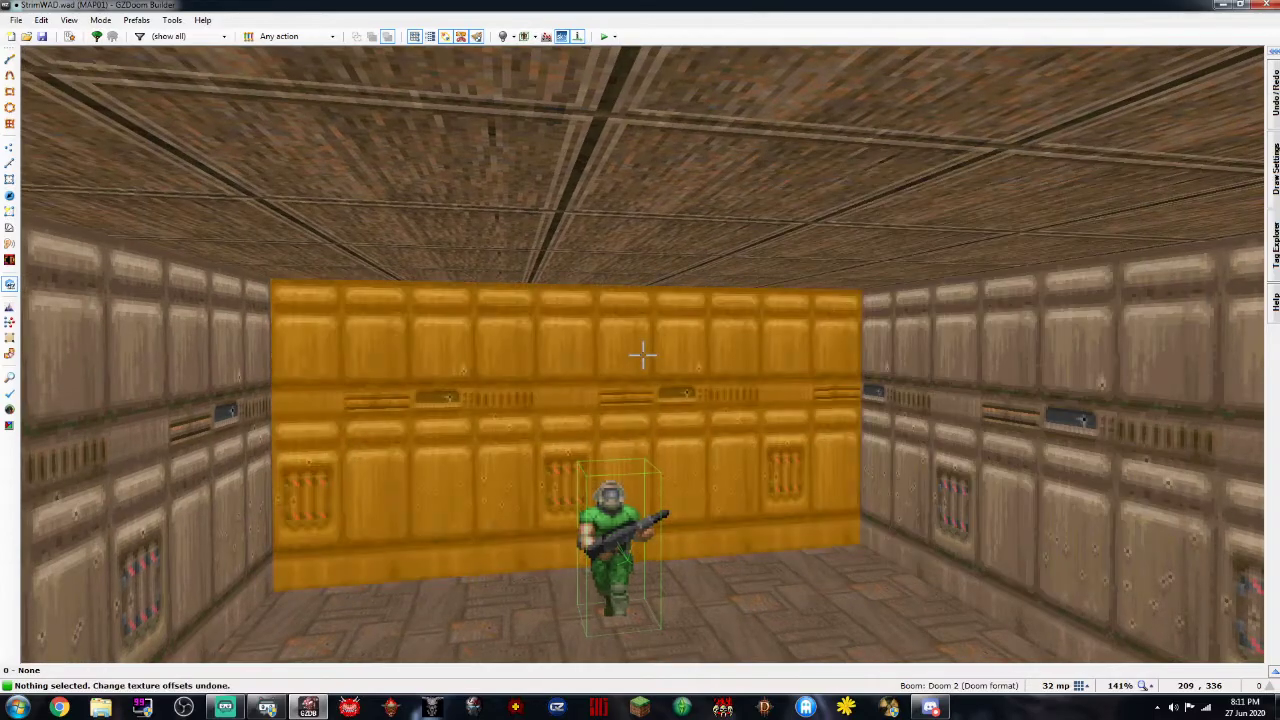
Auto-align the wall textures horizontally again, starting from the long wall beside the player start
key("a")
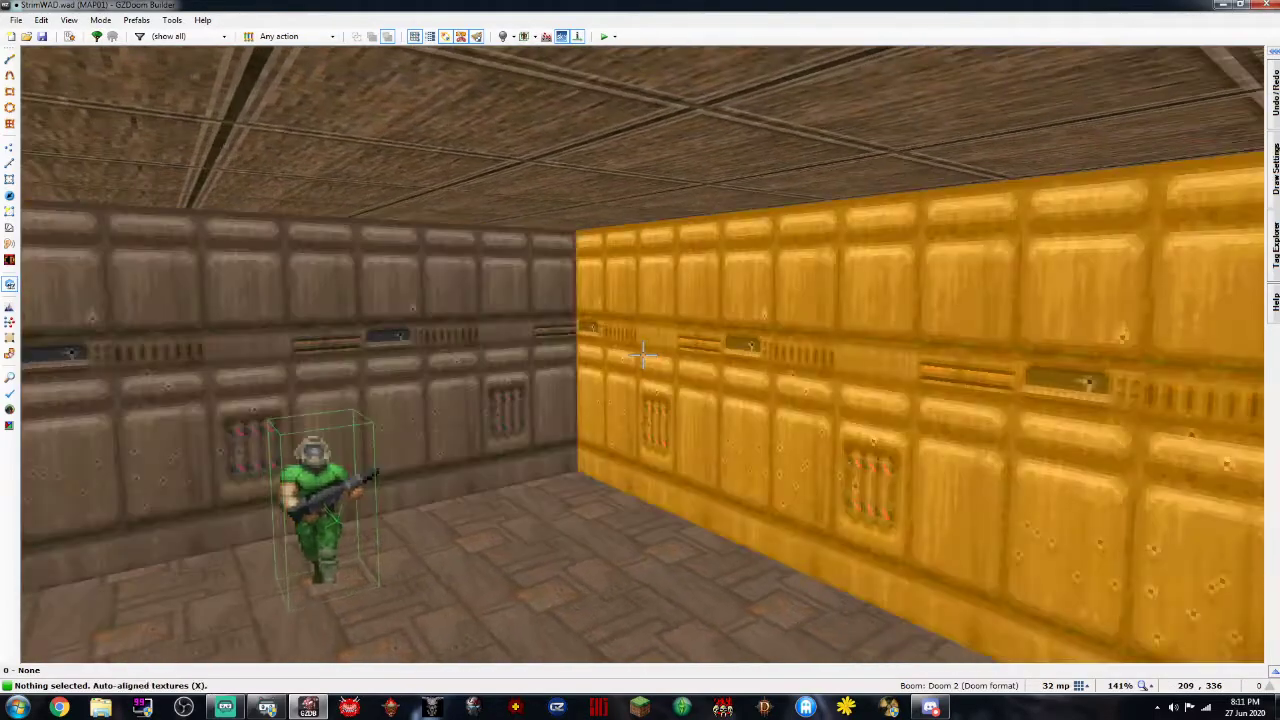
key("e")
key("d")
key("e")
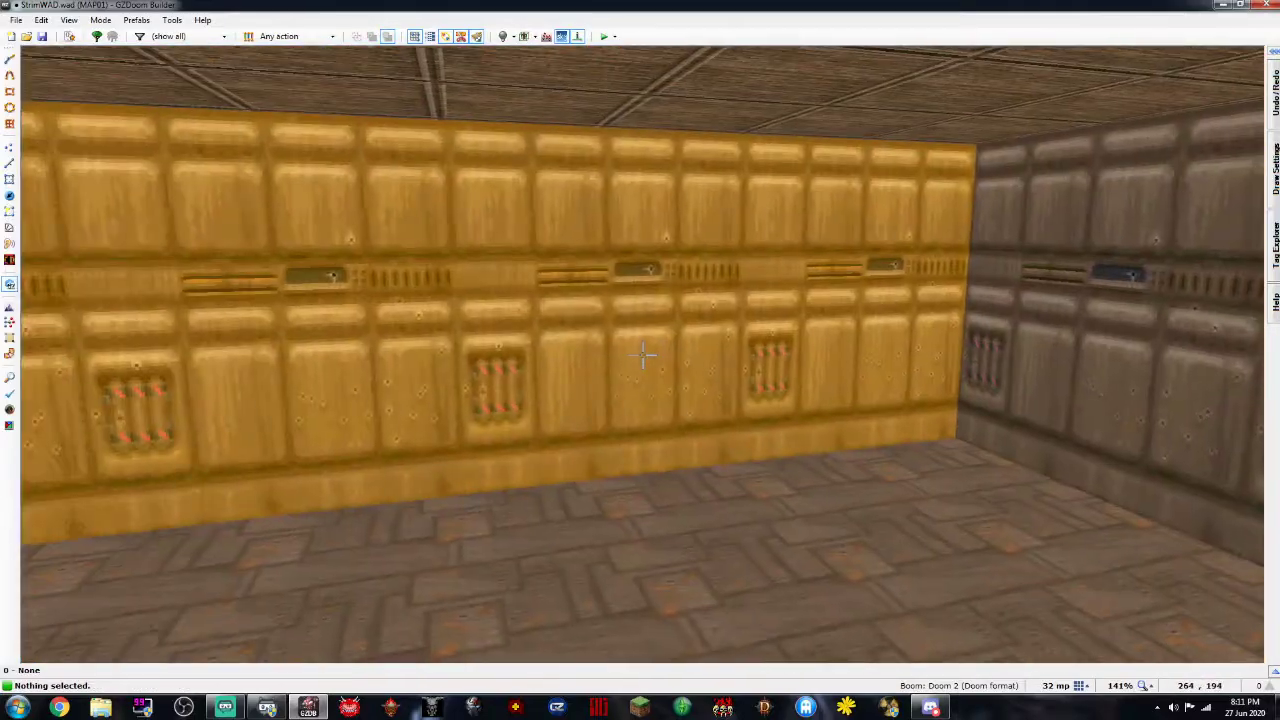
left_click(643, 355)
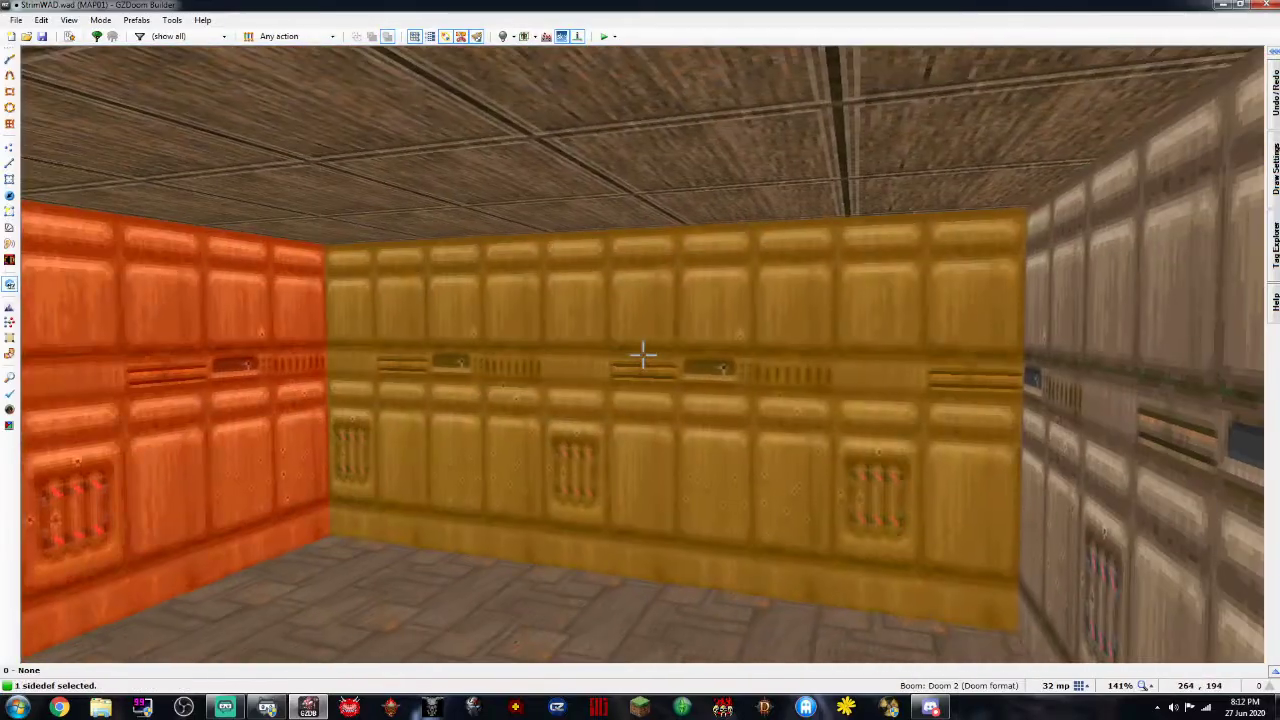
left_click(643, 355, "shift")
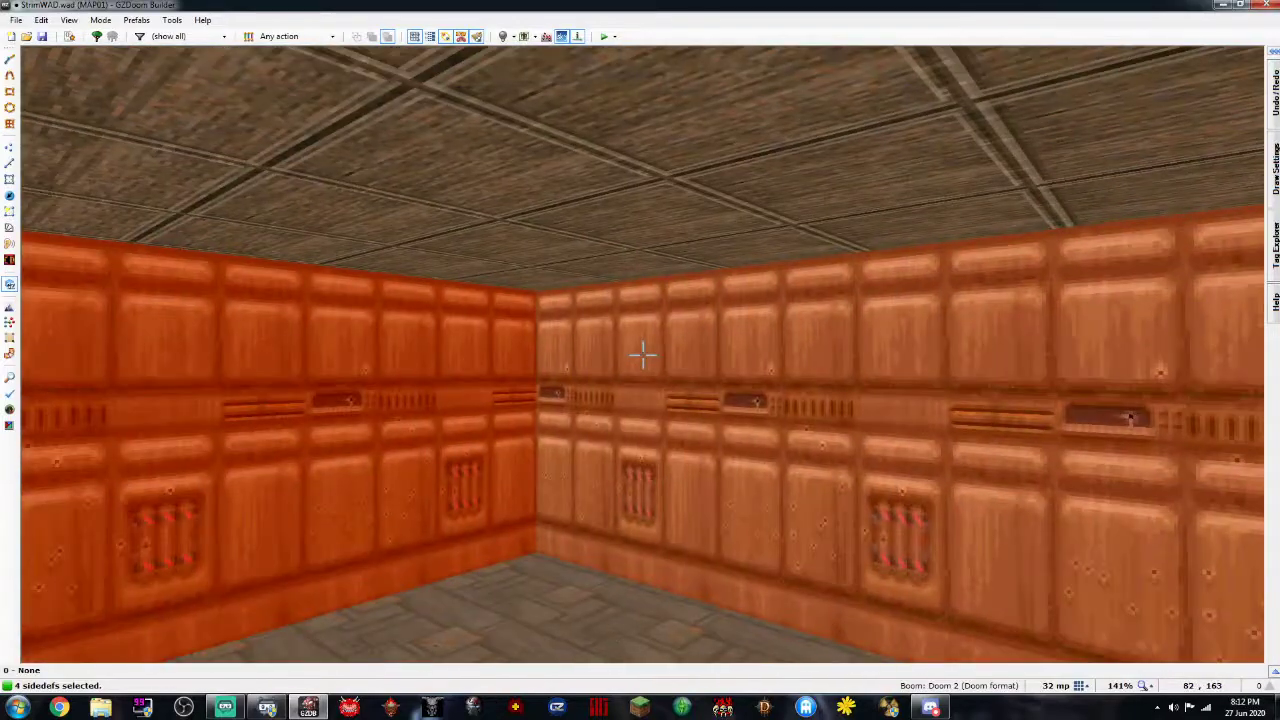
right_click(643, 355)
left_click(1028, 227)
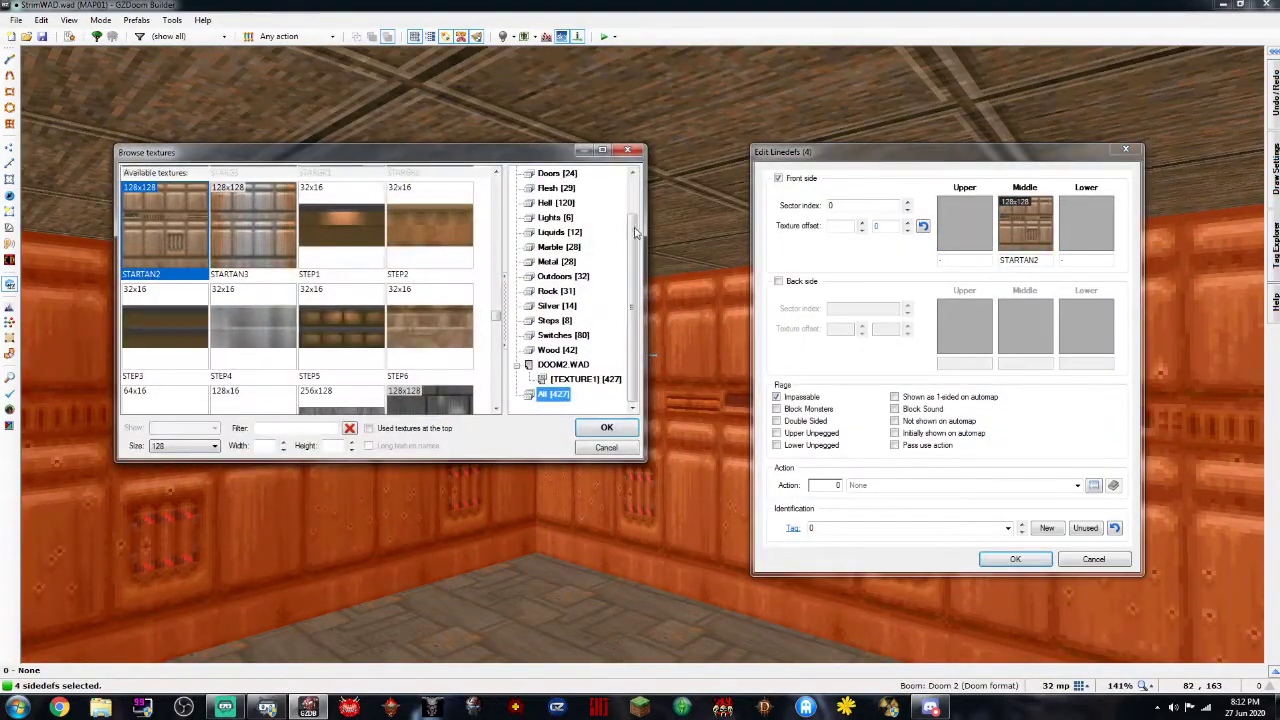
left_click(628, 151)
left_click(1125, 150)
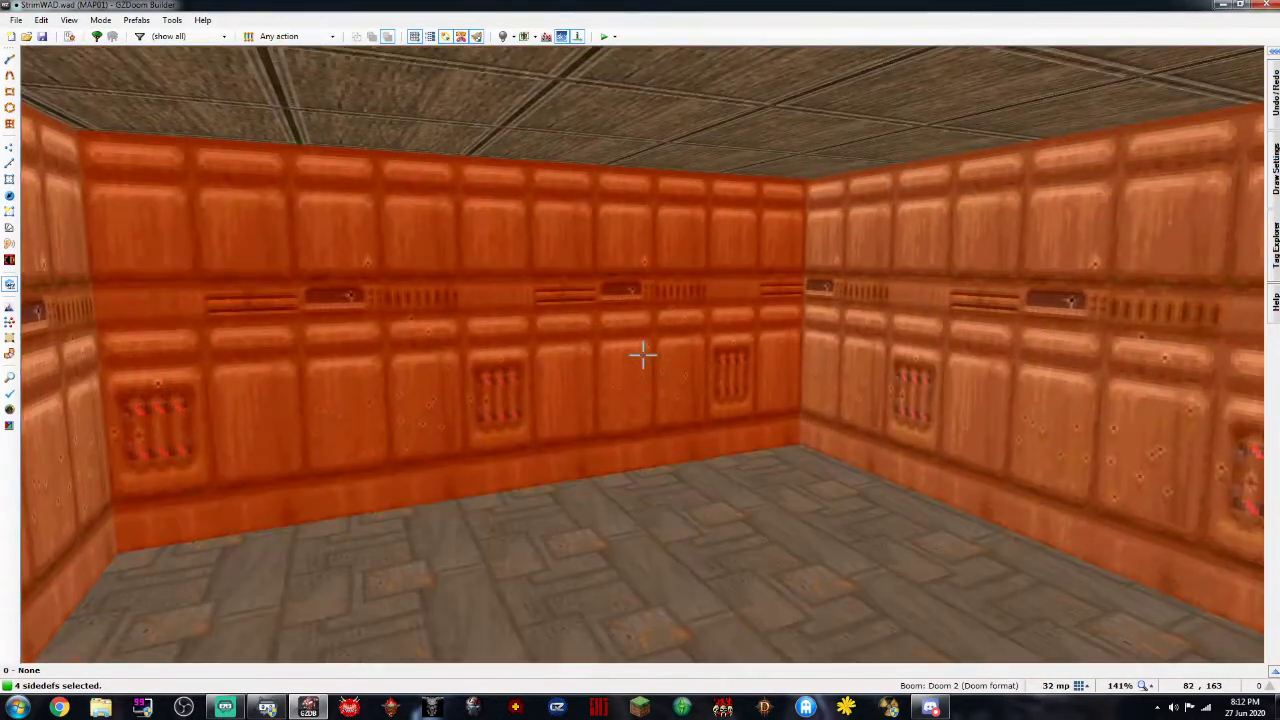
left_click(643, 355, "shift")
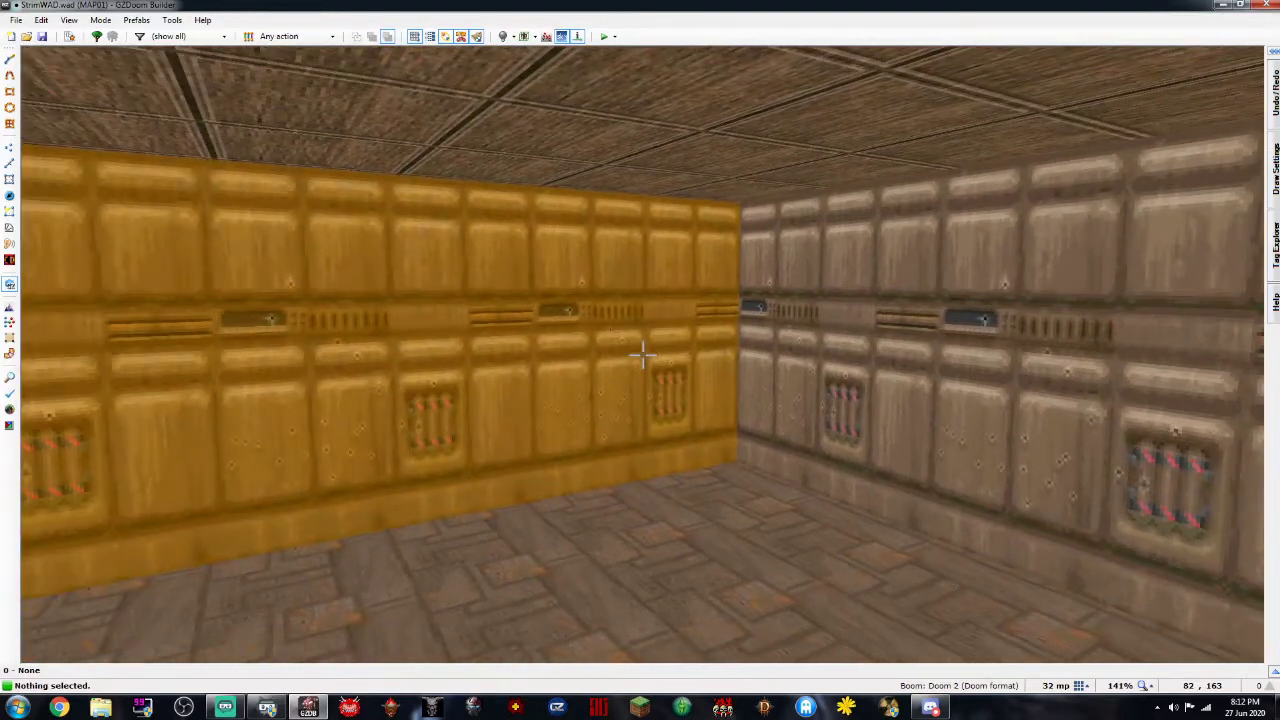
Select all of the room's walls, change their middle texture to STONE2, and clear the selection
left_click(643, 355, "shift")
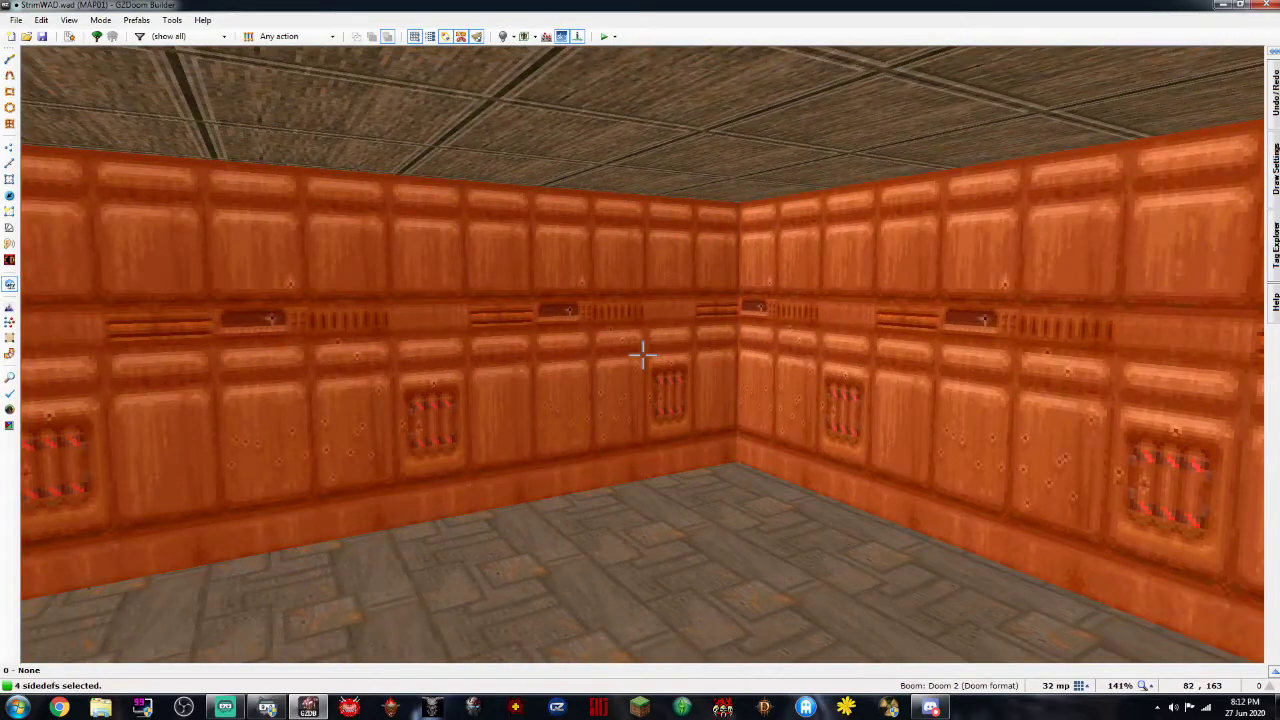
right_click(643, 355)
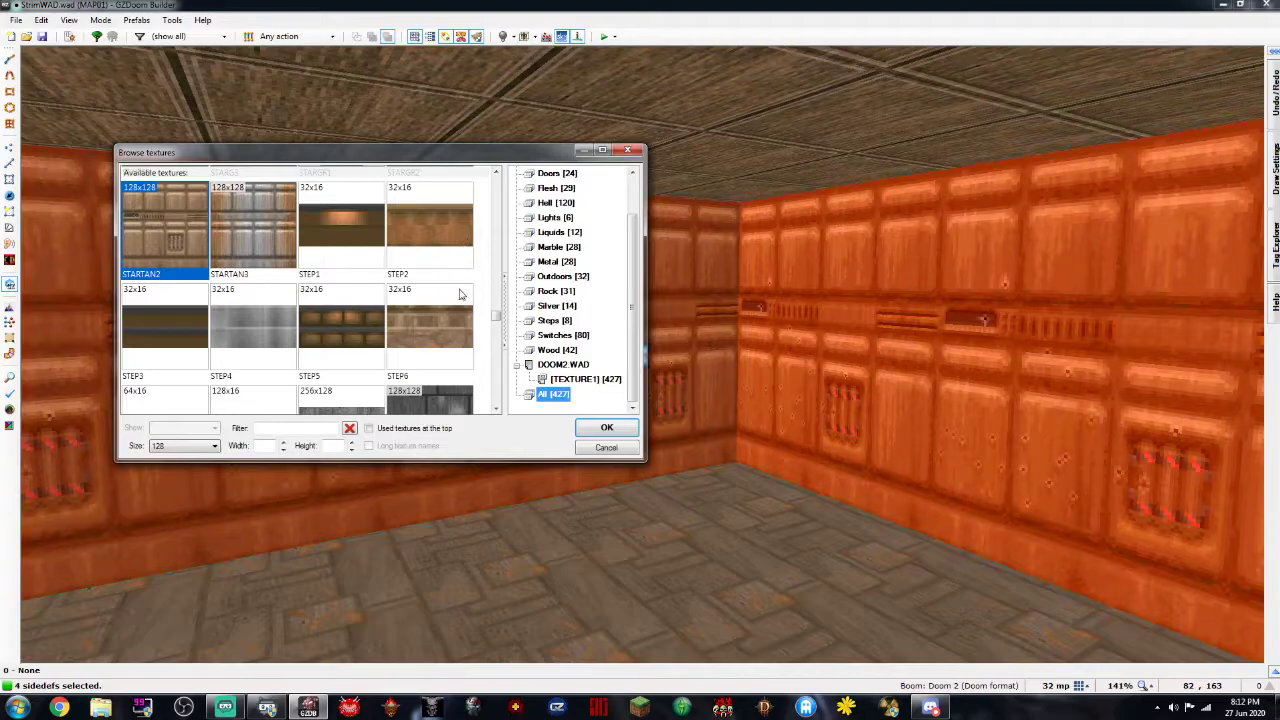
left_click_drag(641, 459, 924, 611)
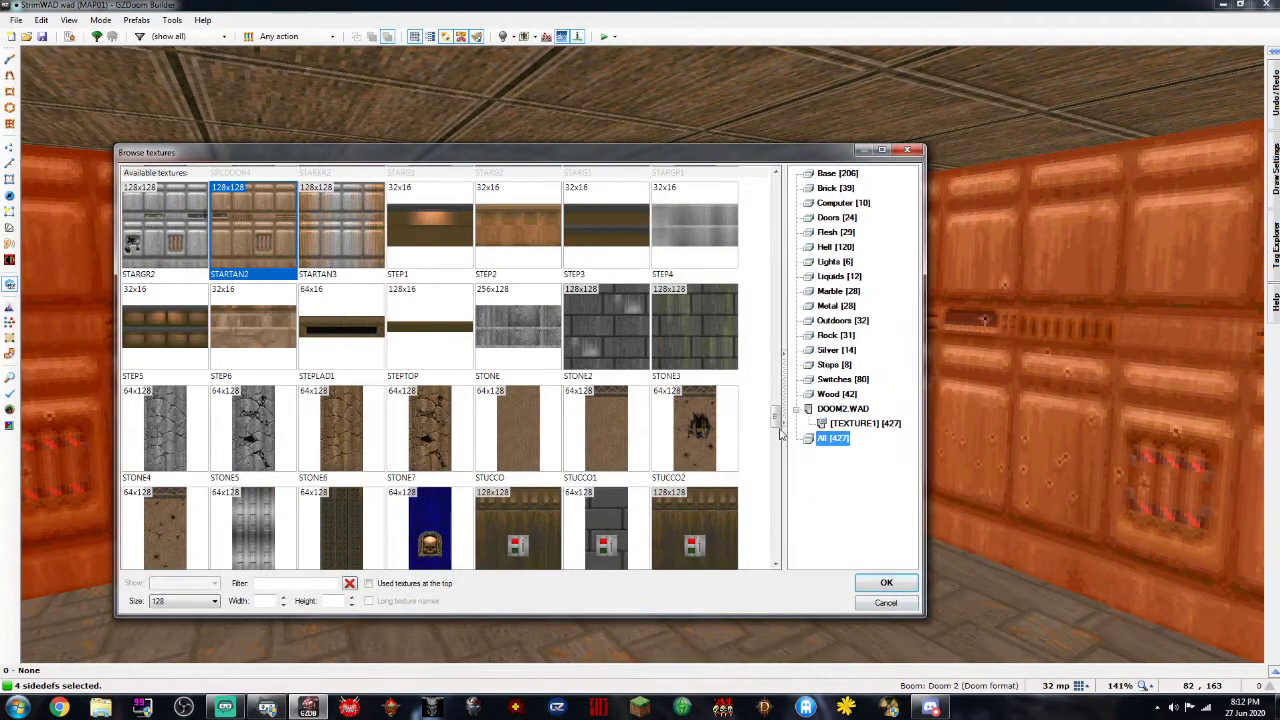
scroll(776, 413, "up", 3)
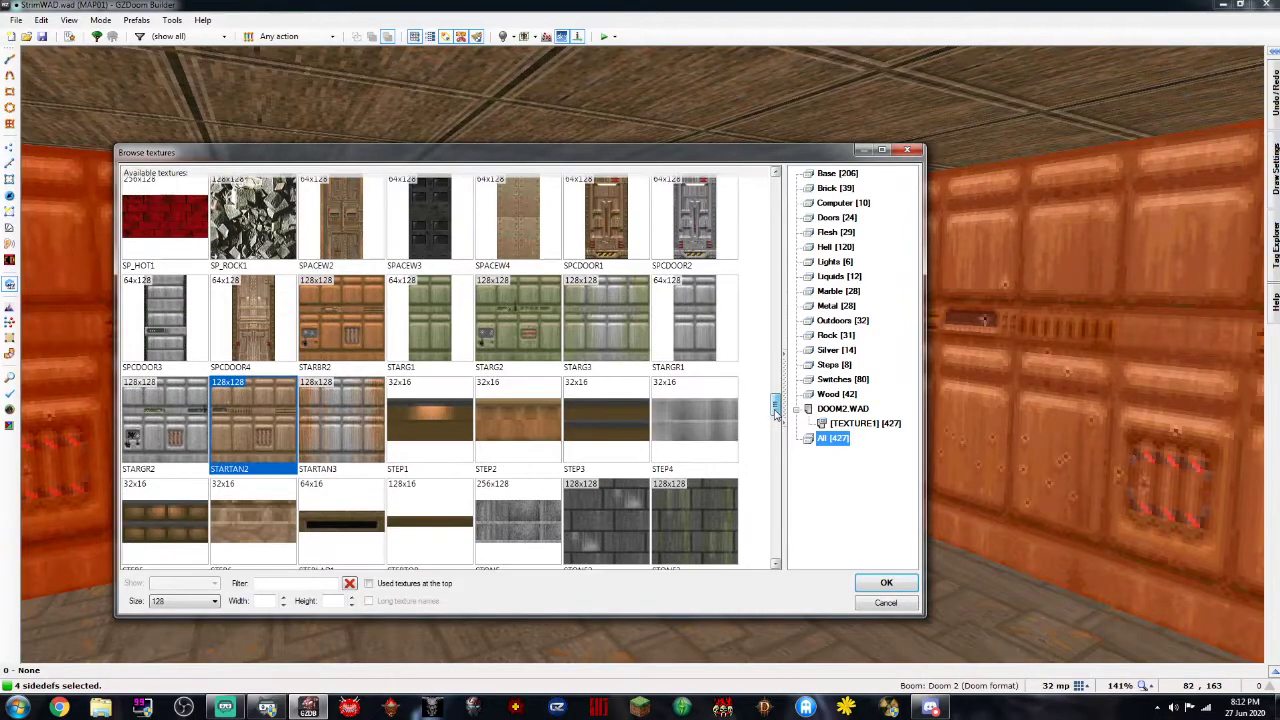
left_click_drag(776, 413, 776, 409)
scroll(511, 414, "down", 1)
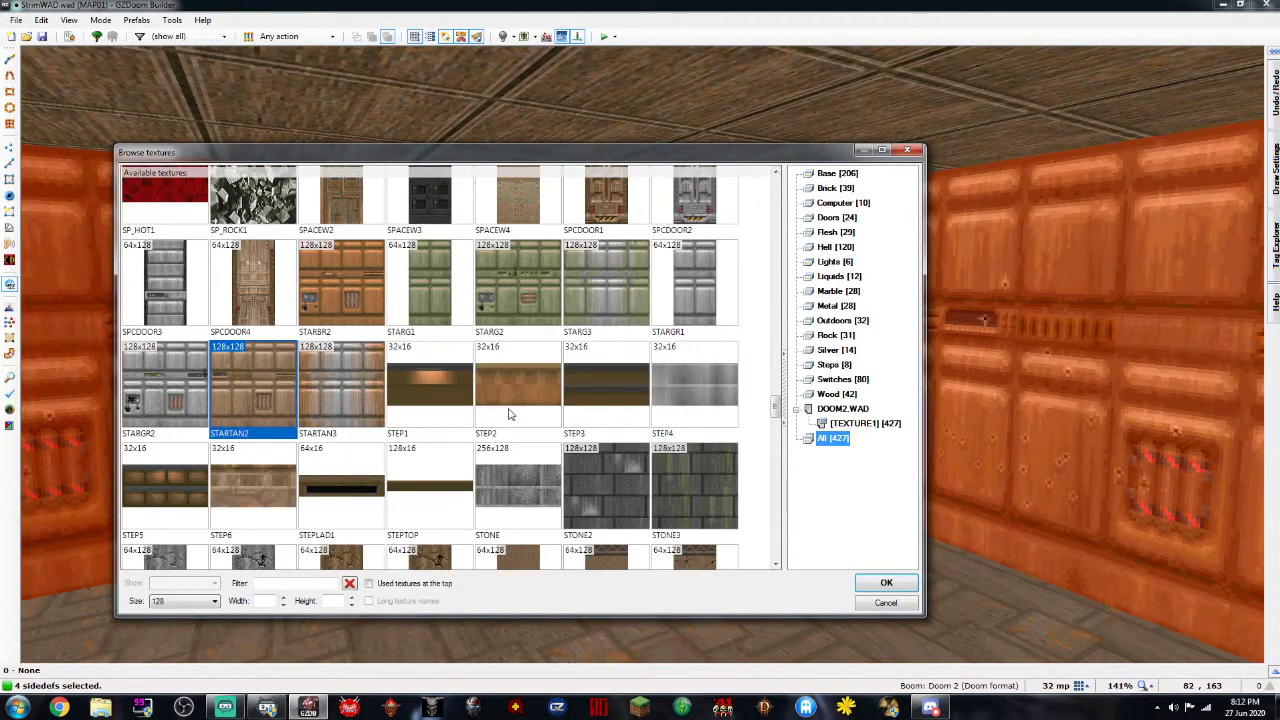
scroll(509, 413, "down", 2)
scroll(608, 414, "down", 4)
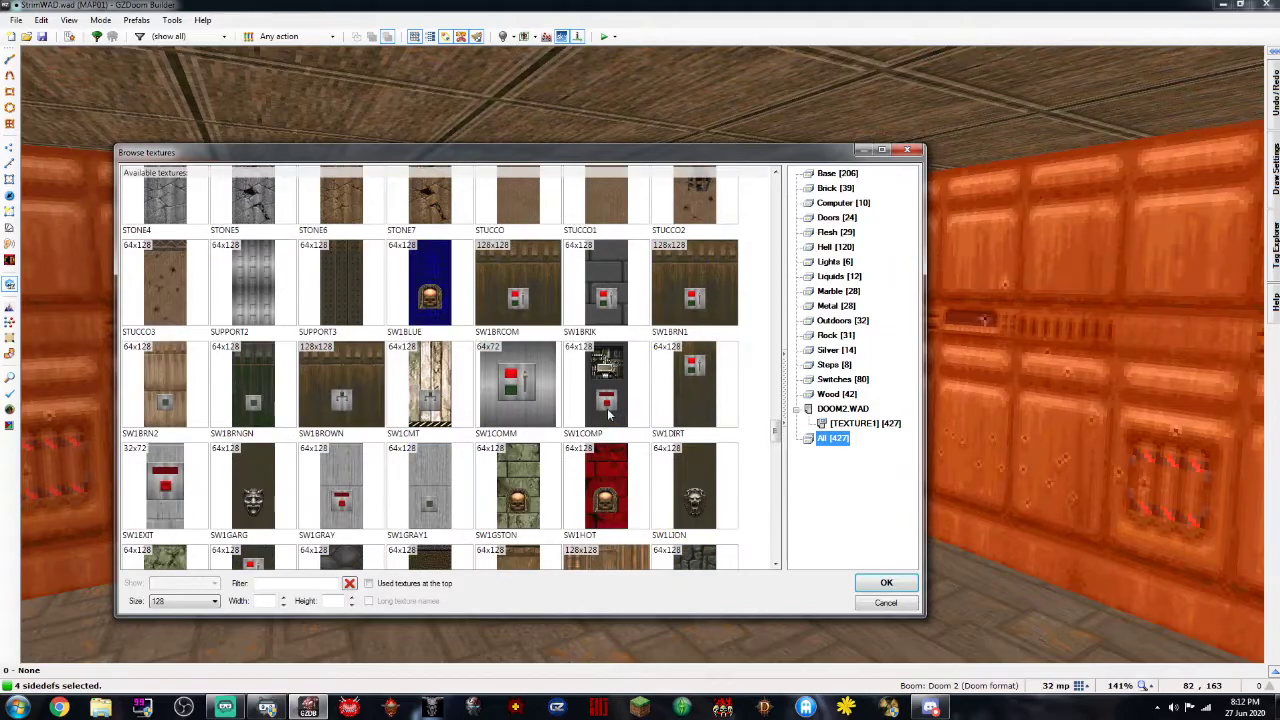
scroll(608, 414, "up", 6)
scroll(608, 414, "up", 4)
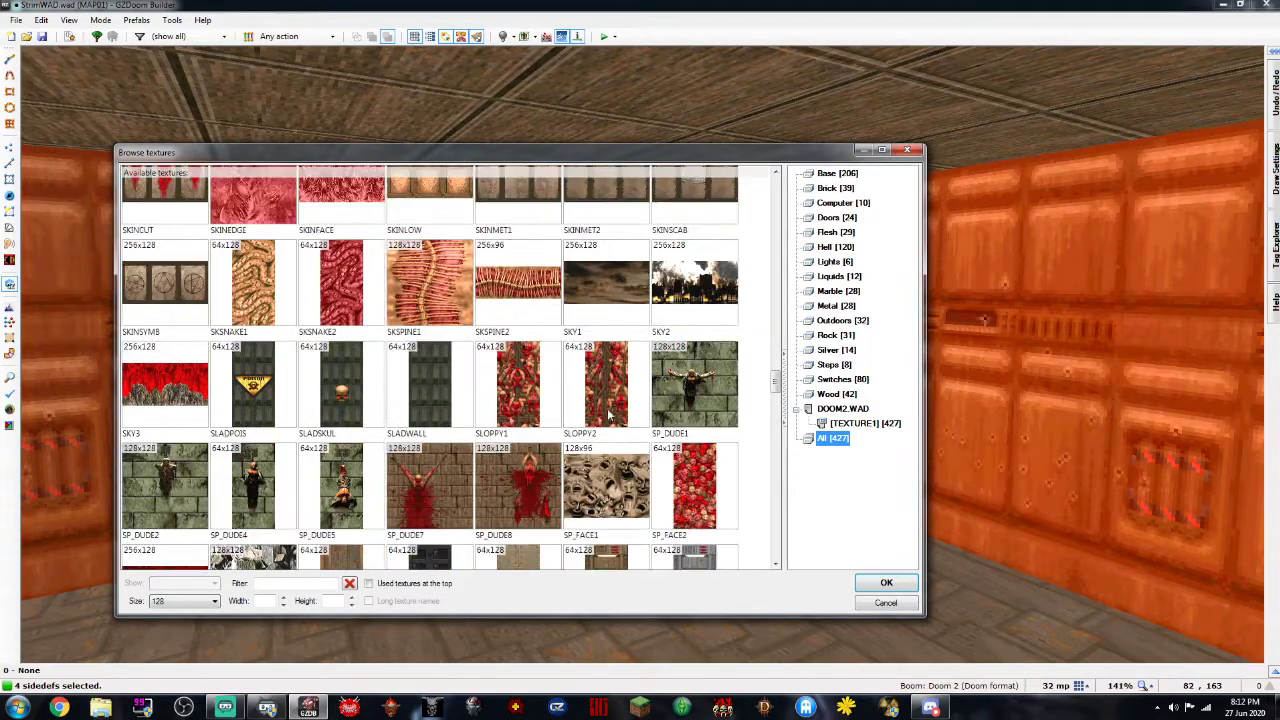
scroll(608, 414, "up", 6)
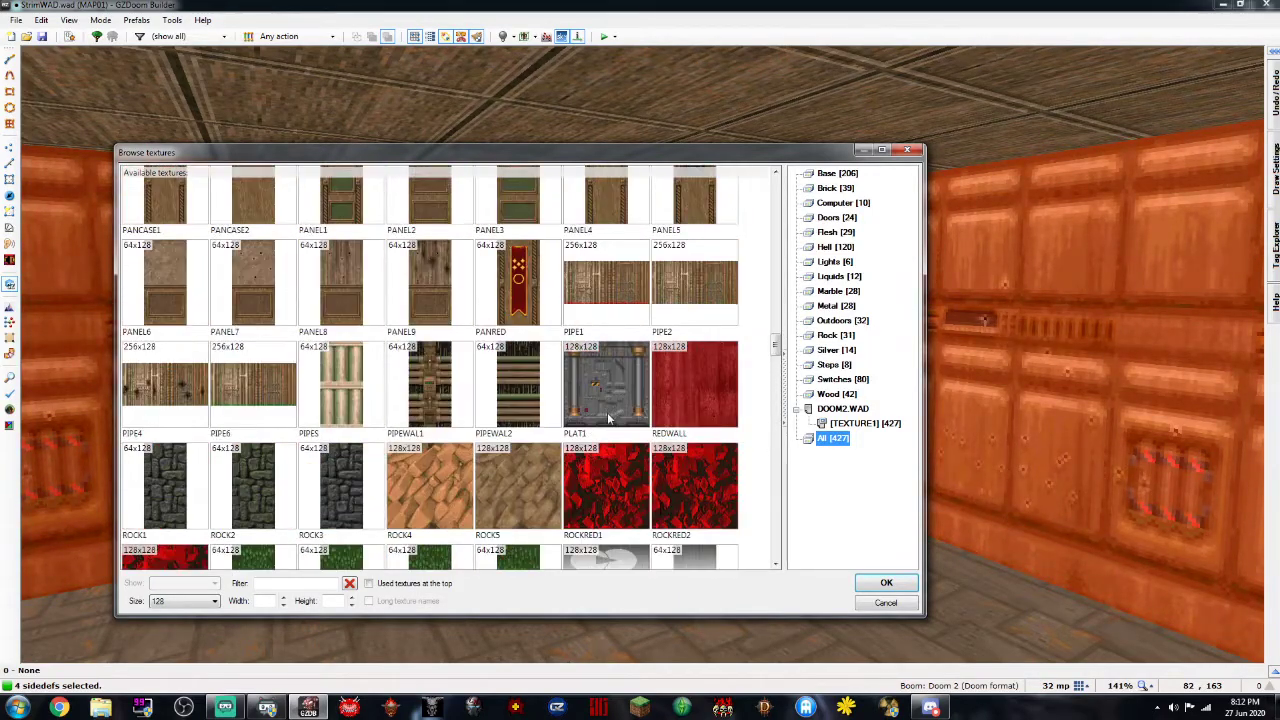
scroll(608, 418, "up", 3)
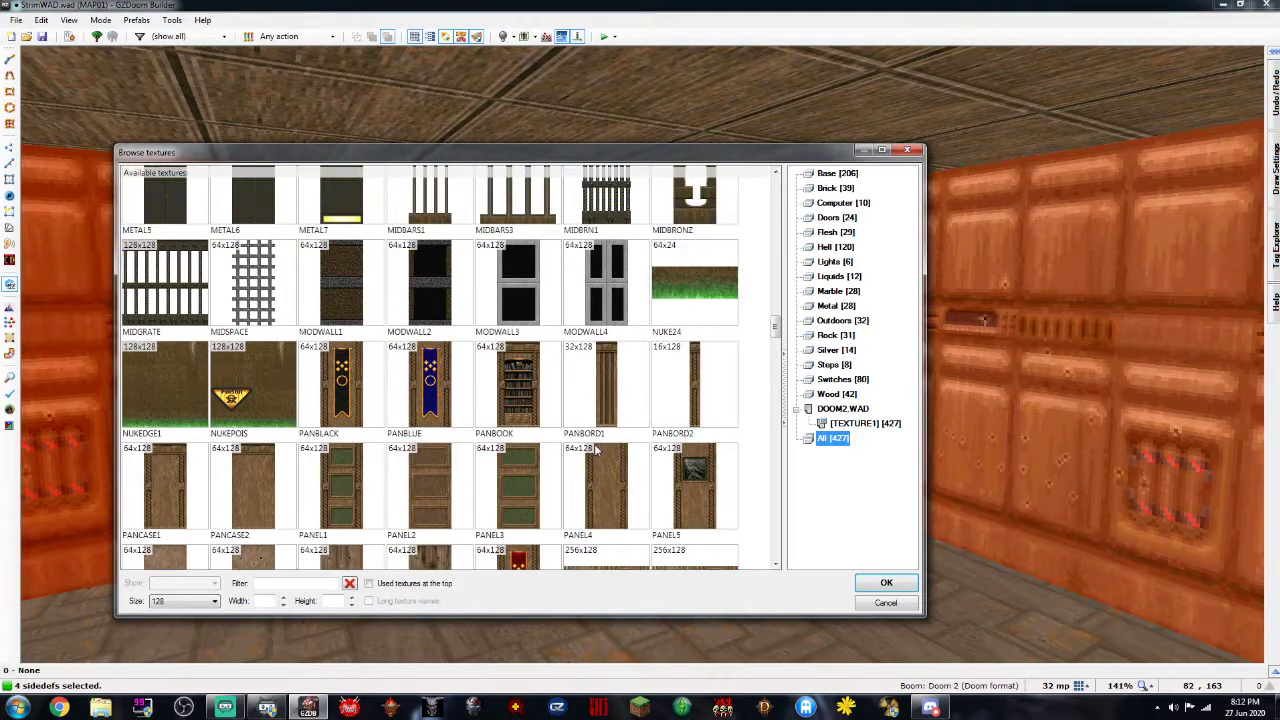
scroll(596, 451, "up", 1)
scroll(596, 451, "up", 8)
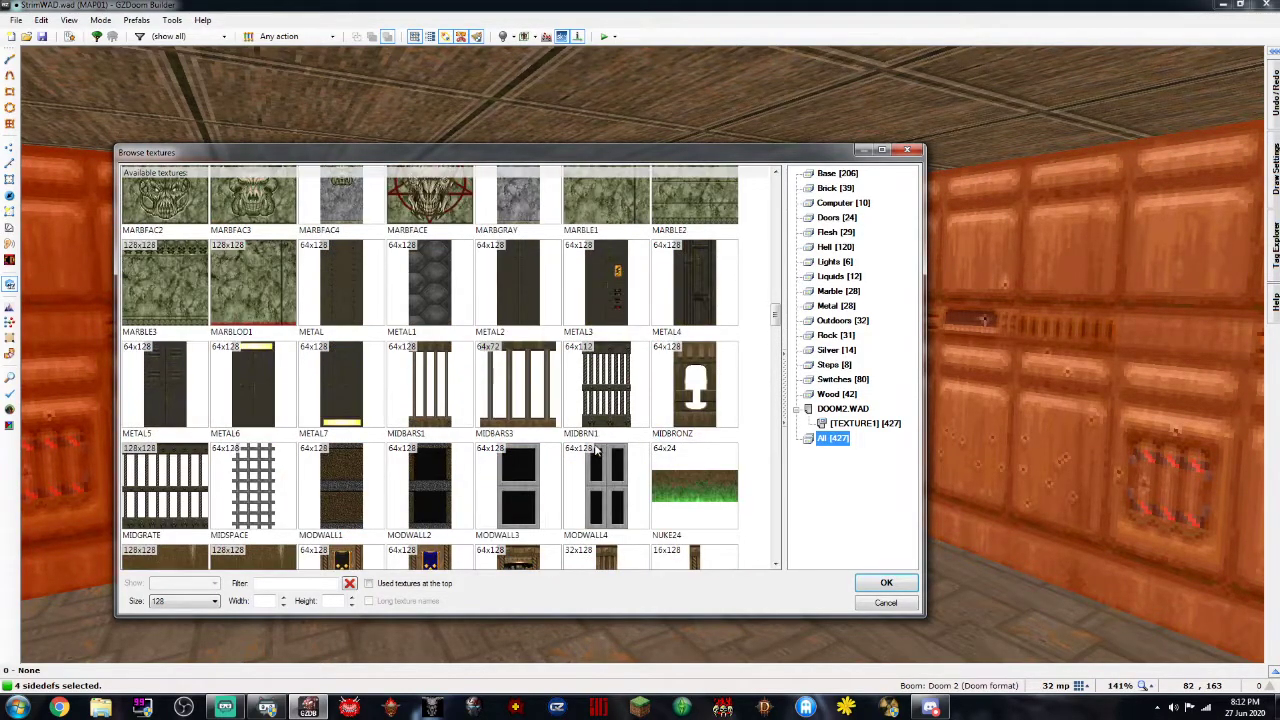
scroll(596, 451, "up", 10)
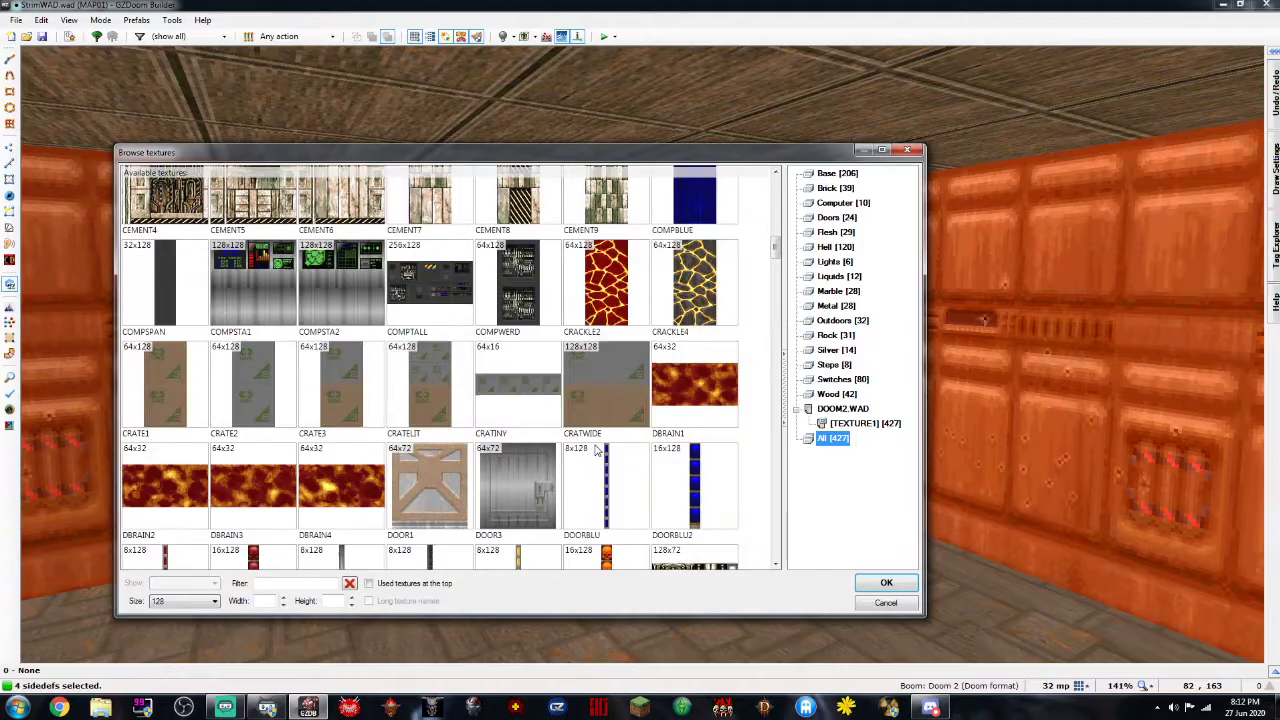
scroll(596, 451, "up", 3)
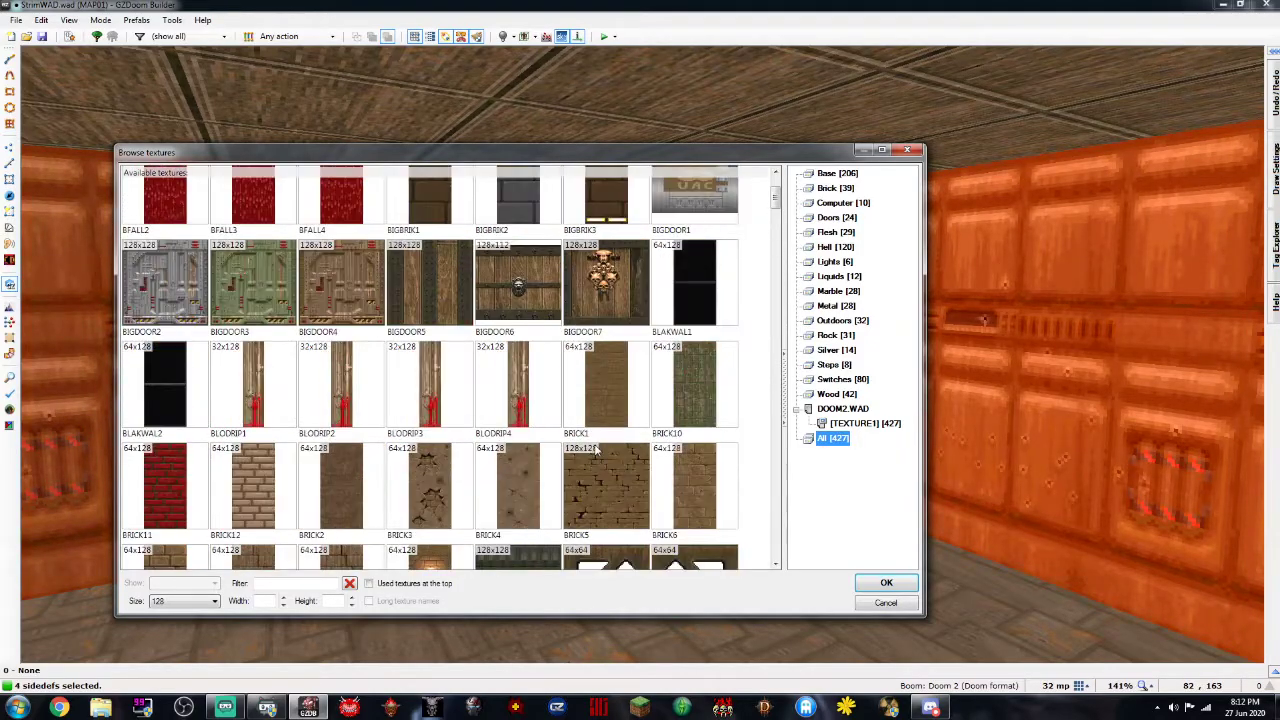
scroll(596, 451, "up", 3)
scroll(680, 420, "down", 20)
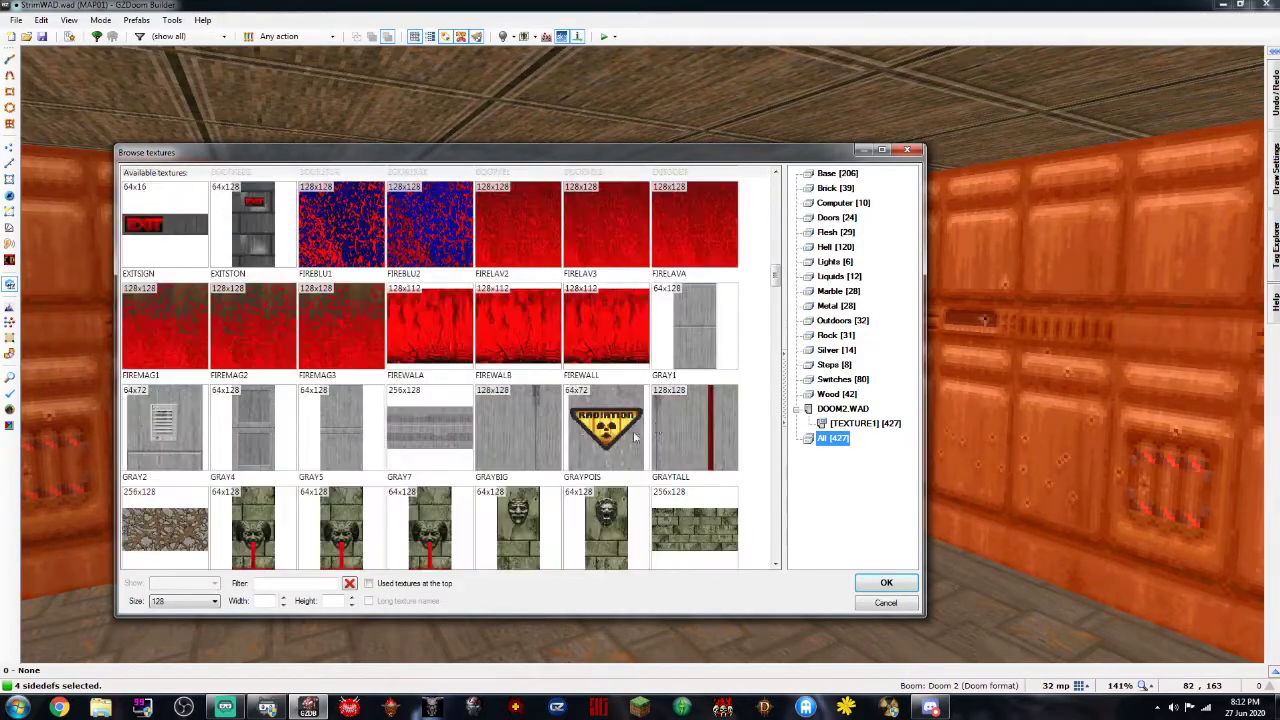
scroll(680, 420, "down", 5)
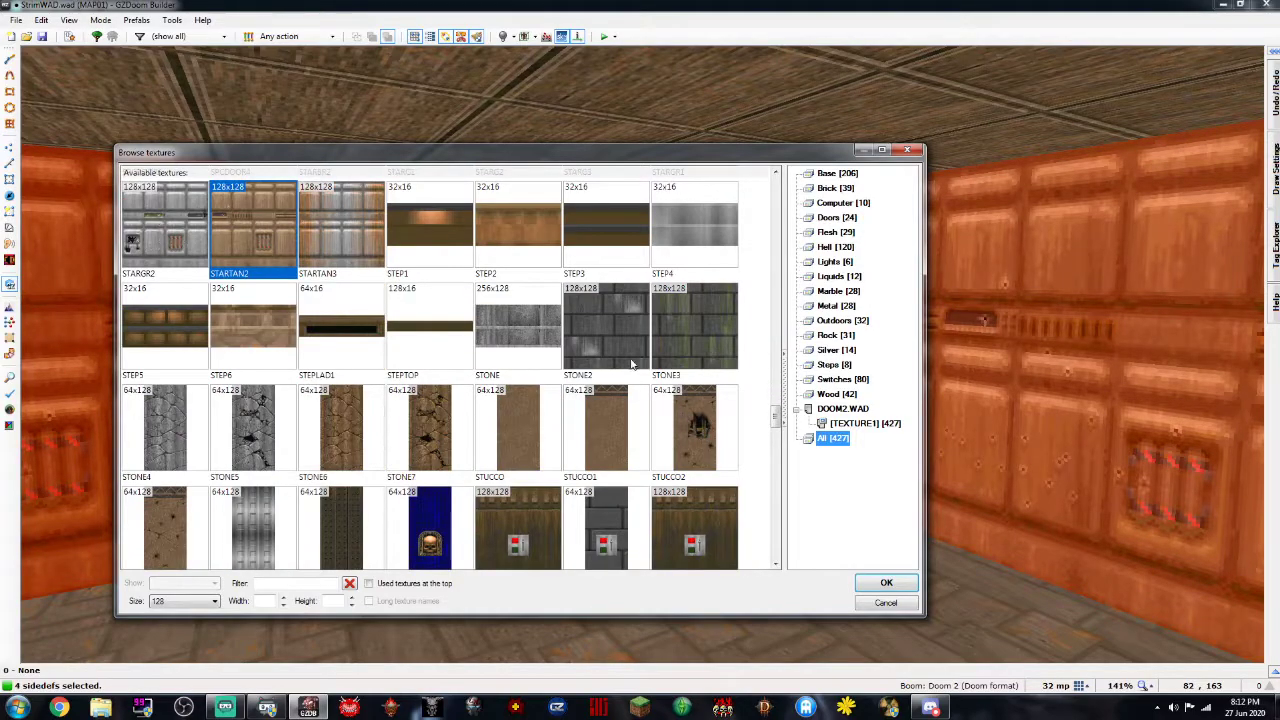
double_click(631, 365)
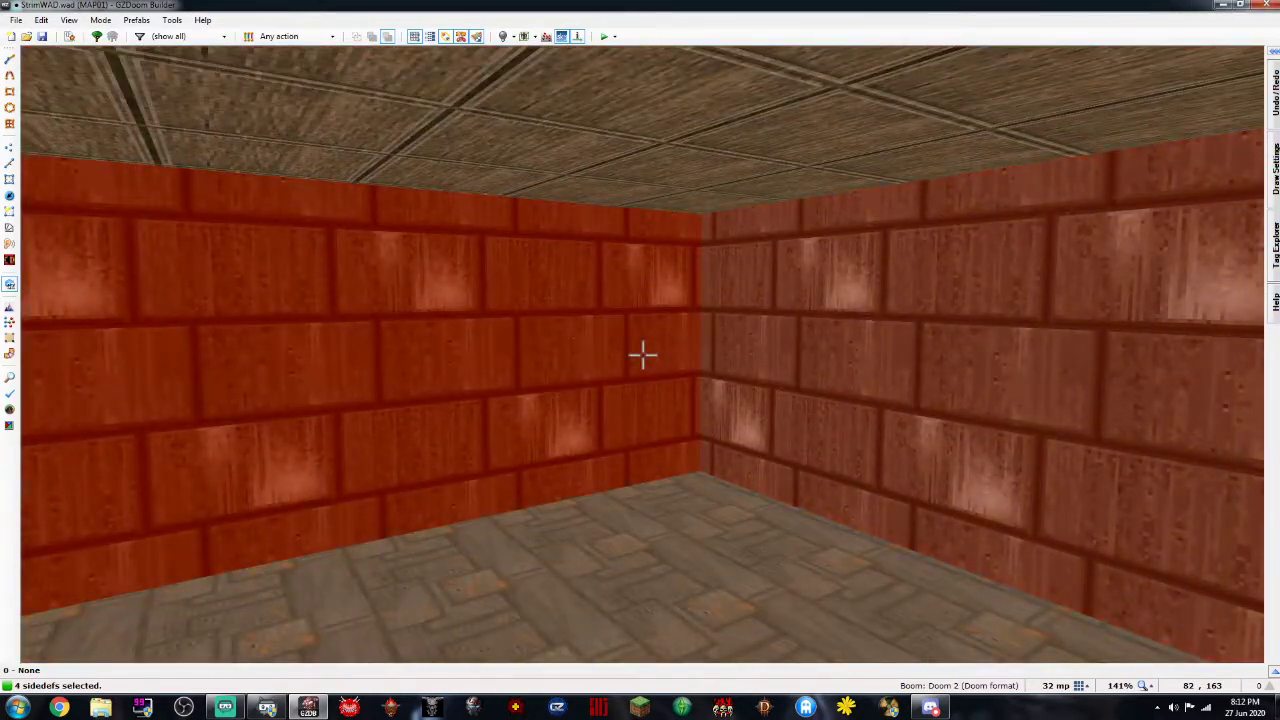
key("Escape")
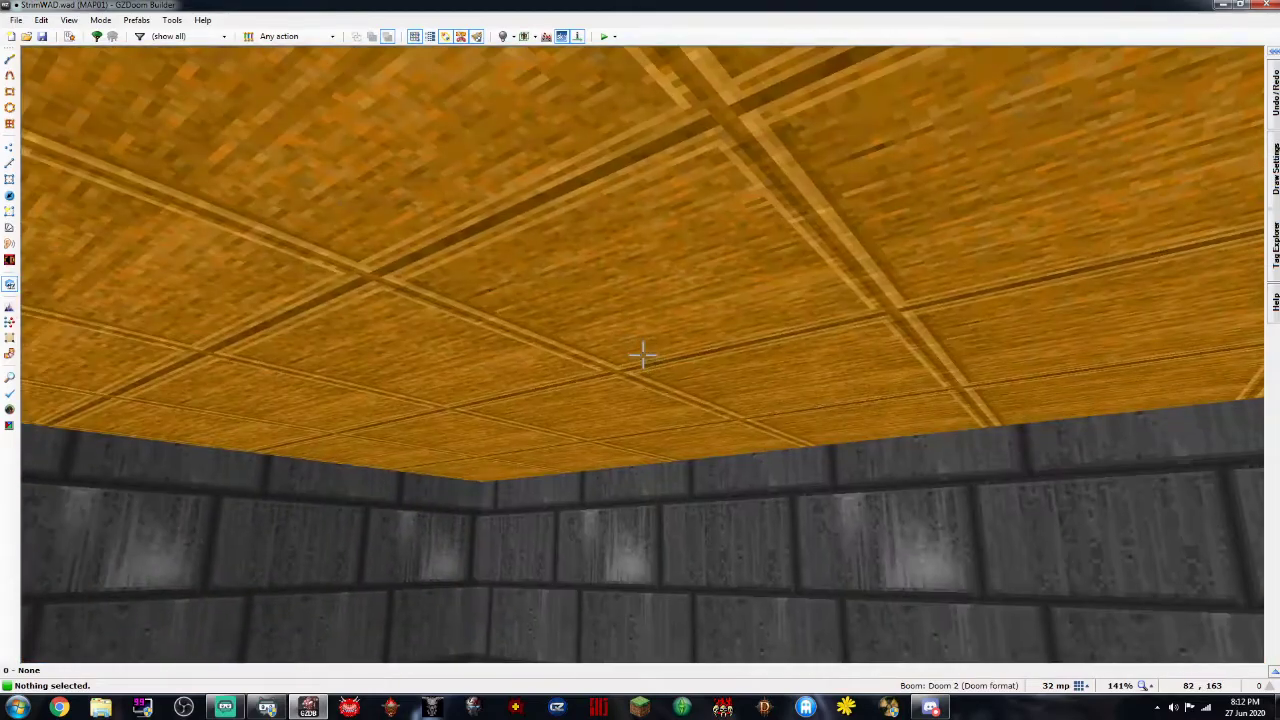
right_click(643, 353)
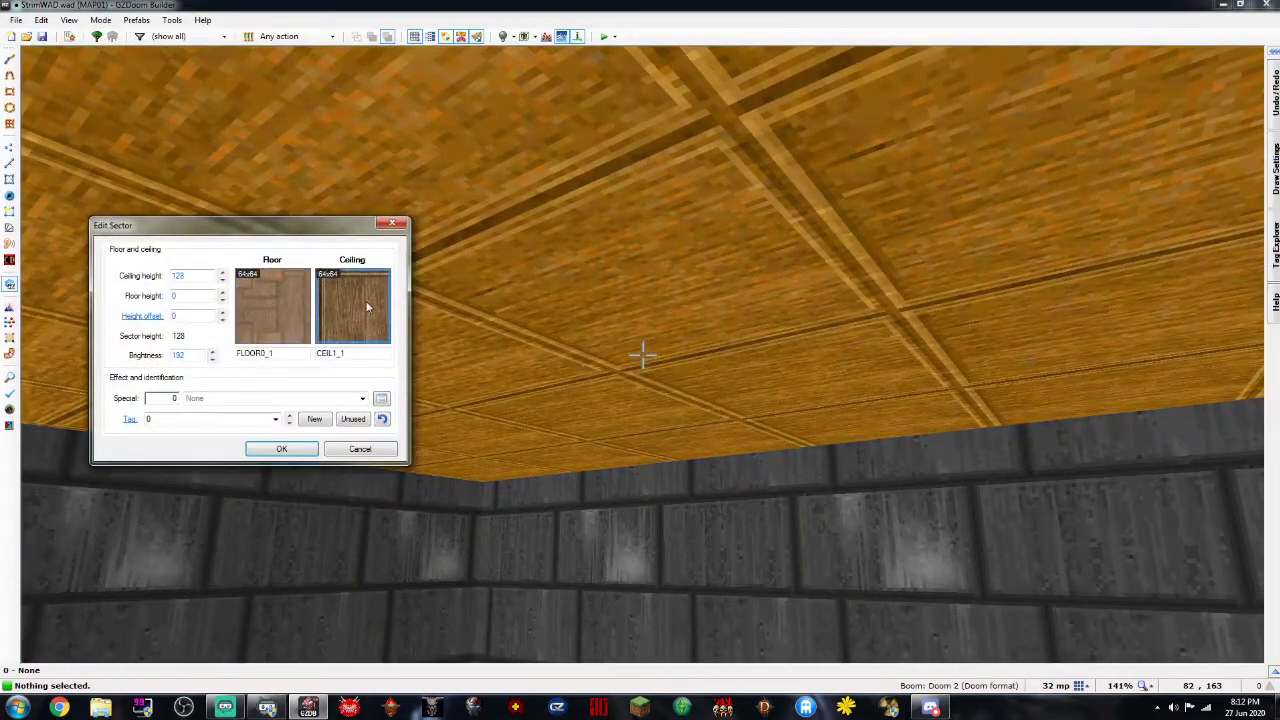
left_click(350, 305)
left_click(909, 151)
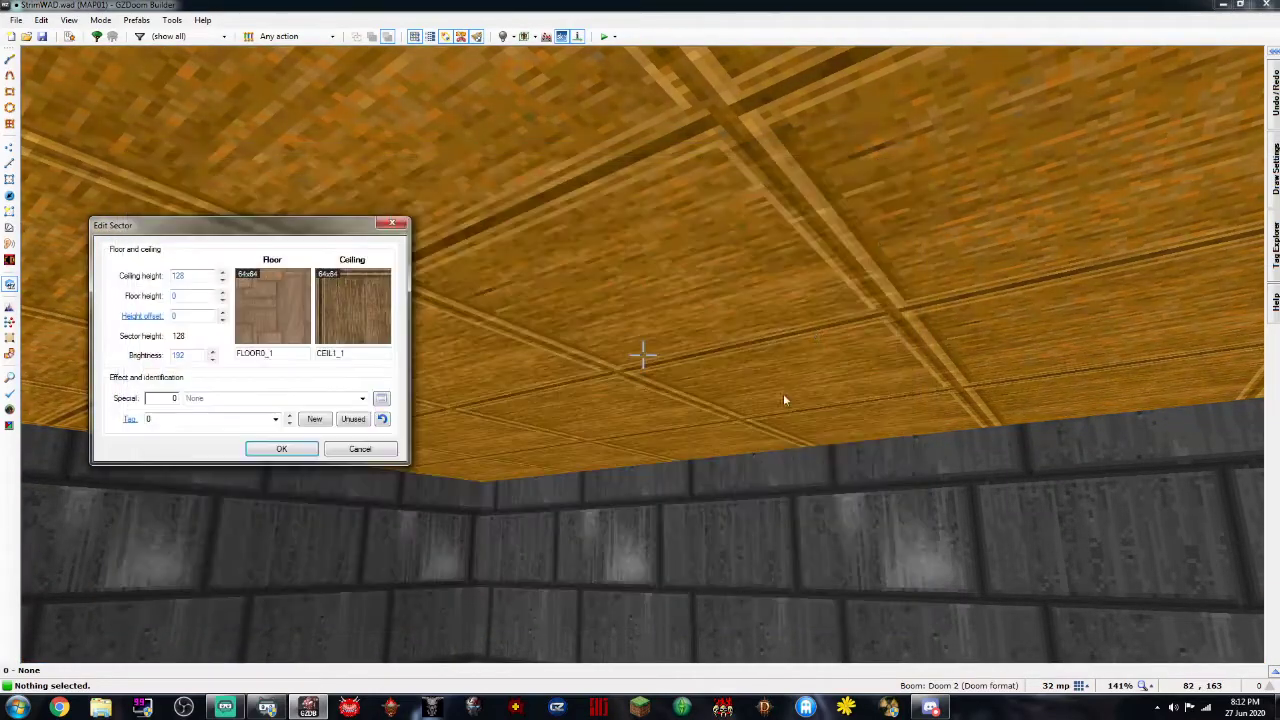
left_click(355, 452)
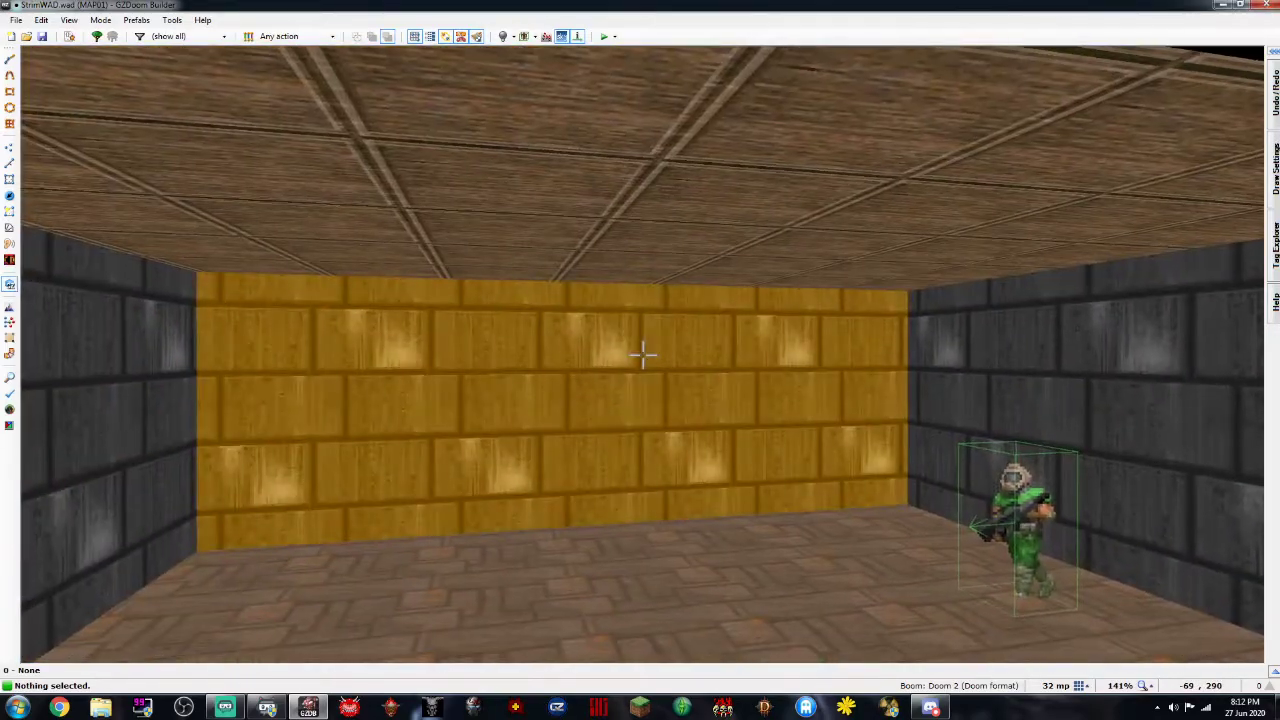
Move back out of the room to examine its retextured walls, floor and ceiling from outside
key("s")
key("d")
key("f")
key("s")
key("f")
key("s")
key("d")
key("e")
key("f")
key("s")
key("d")
key("f")
key("s")
key("e")
key("f")
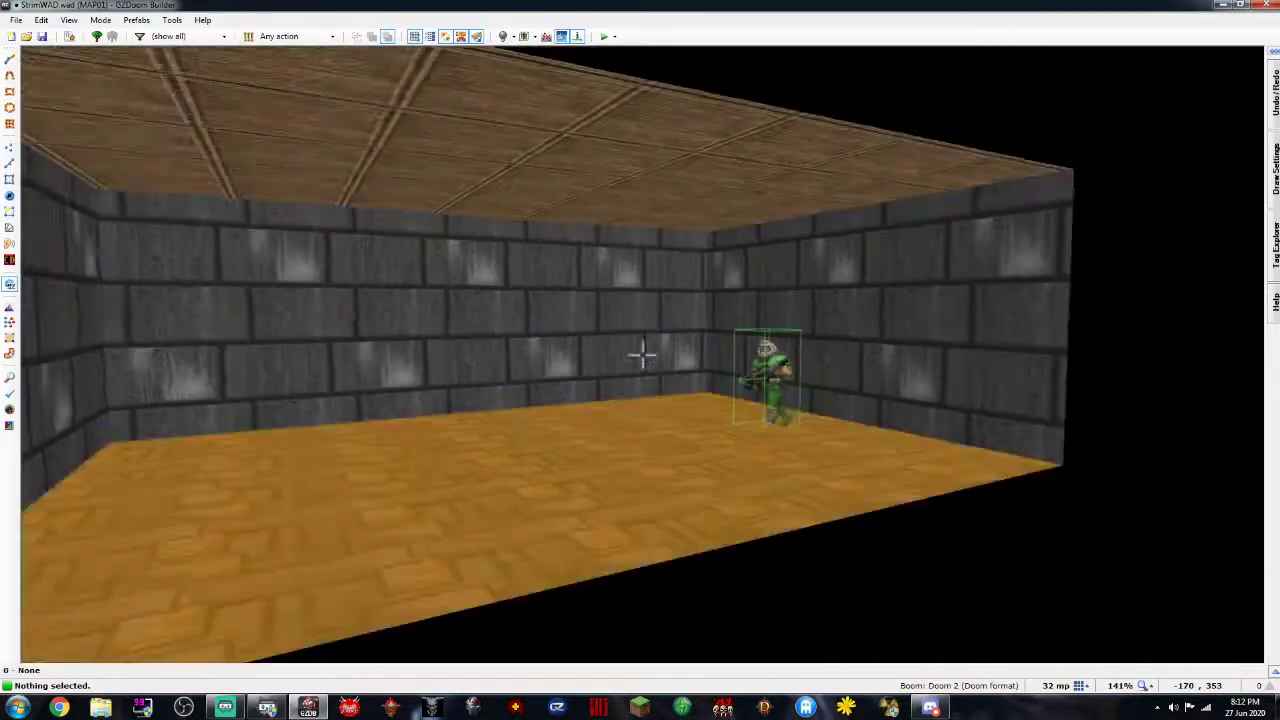
key("s")
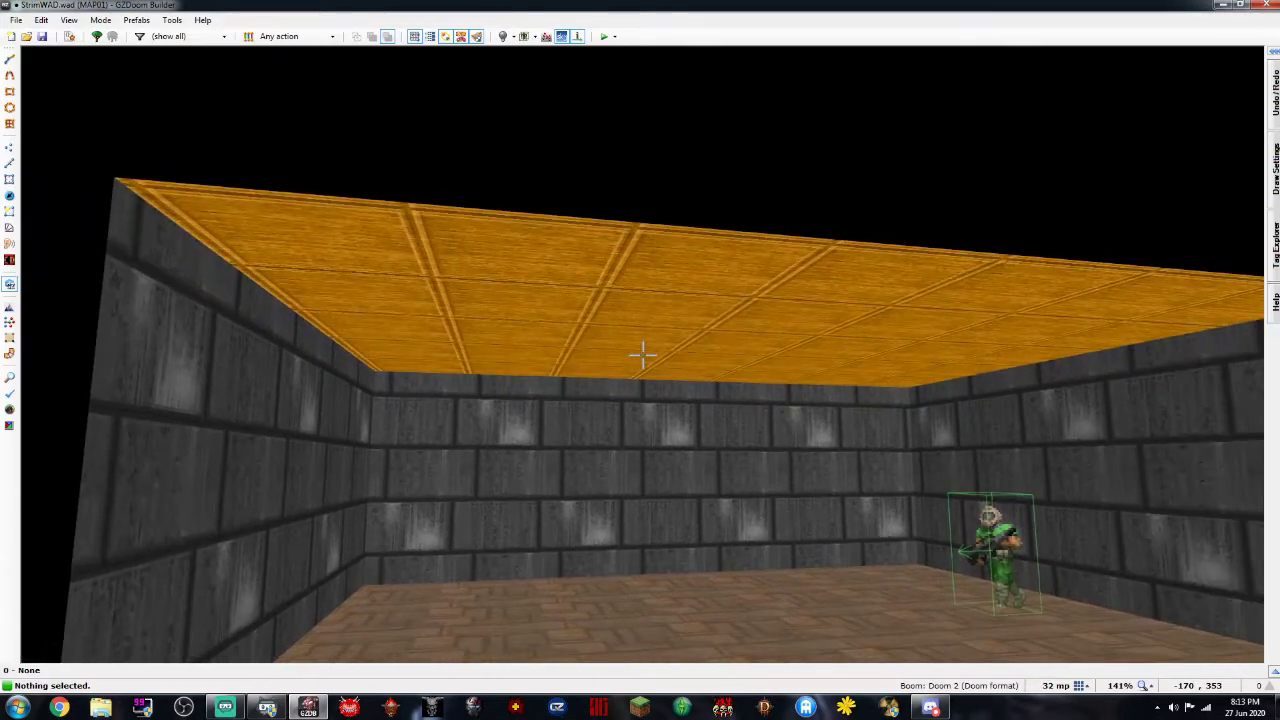
Change the room's ceiling flat to CEIL4_2 in the sector properties
right_click(643, 356)
left_click(385, 328)
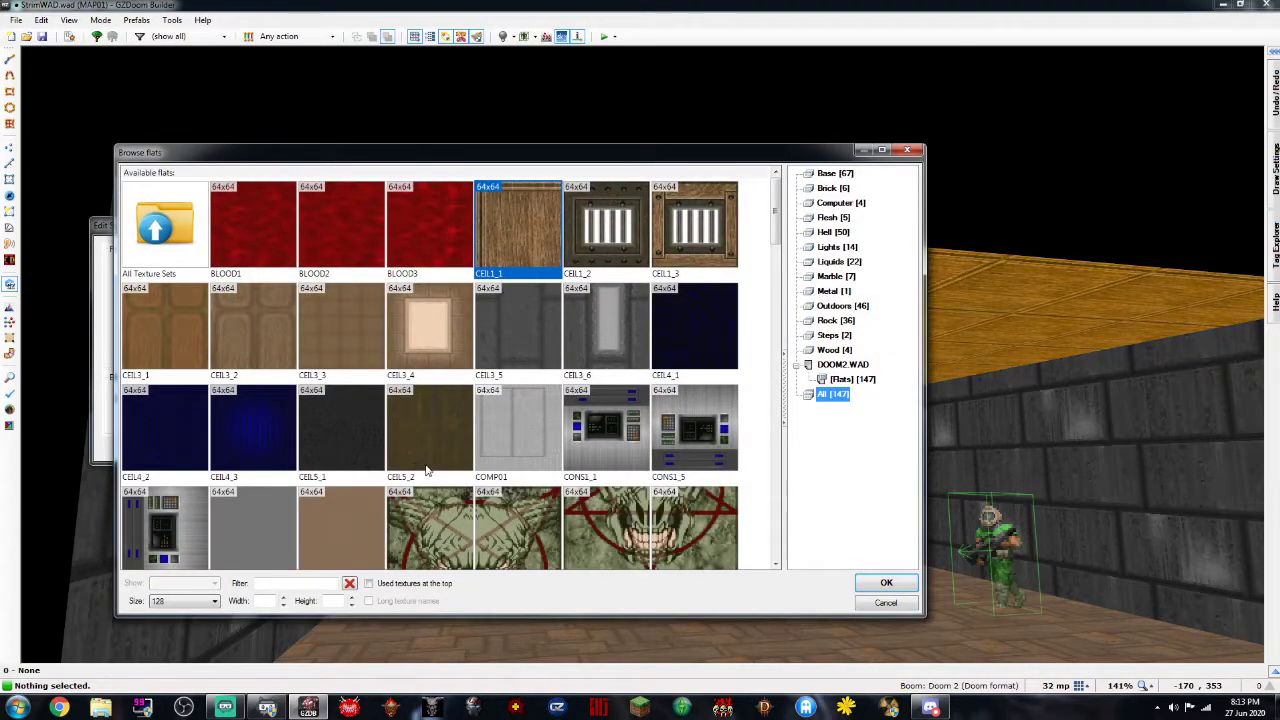
scroll(427, 470, "down", 2)
scroll(430, 470, "up", 1)
double_click(184, 337)
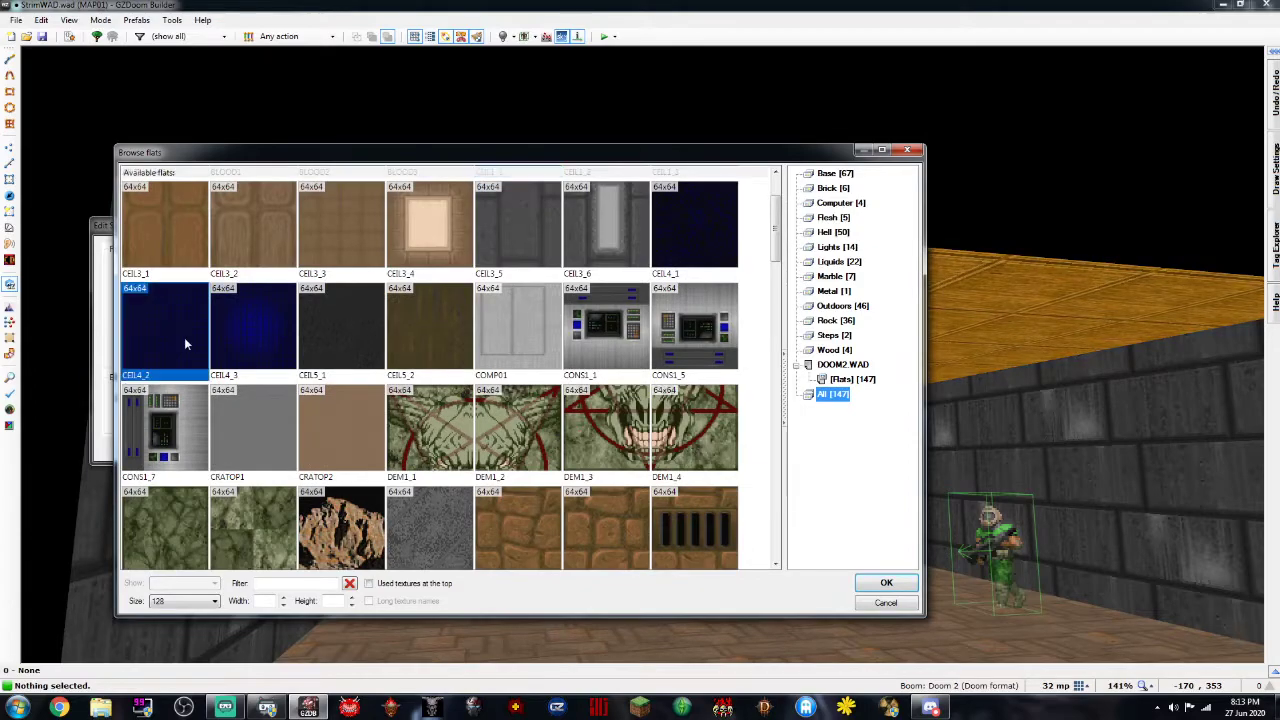
Change the room's floor flat to FLOOR4_8 and apply the sector properties
left_click(279, 292)
scroll(418, 397, "down", 2)
scroll(418, 397, "up", 4)
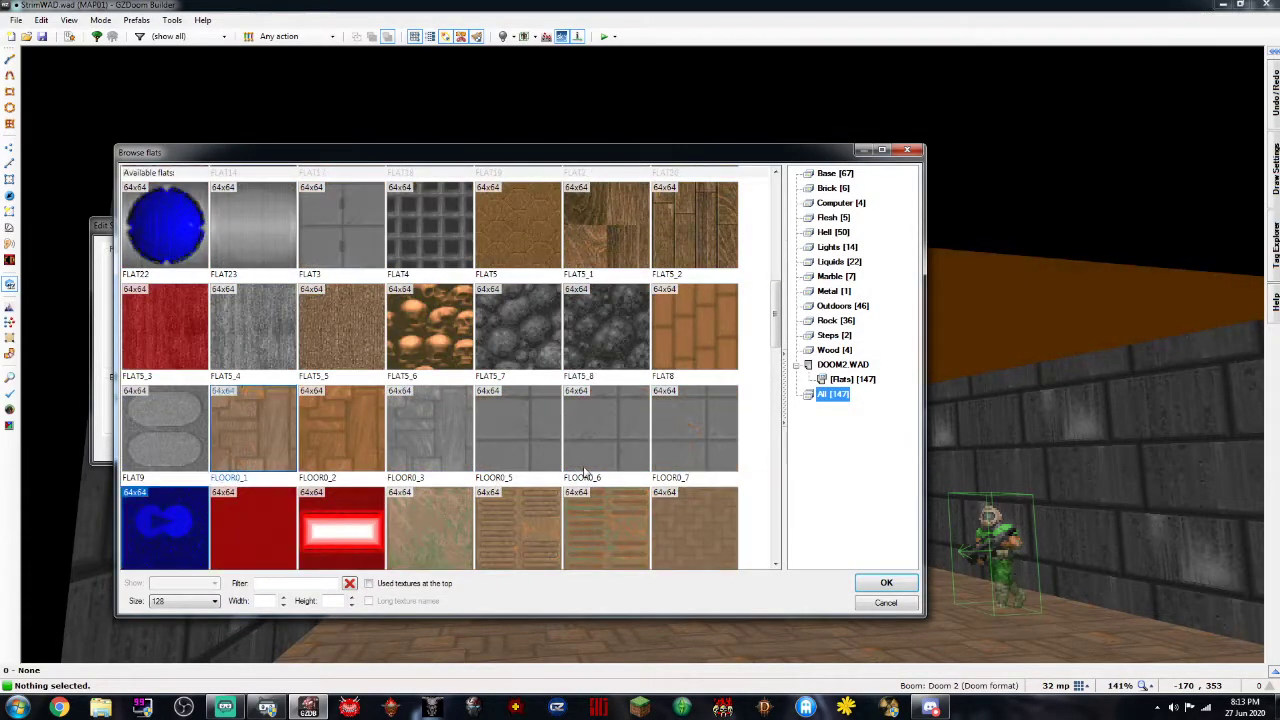
scroll(665, 458, "up", 4)
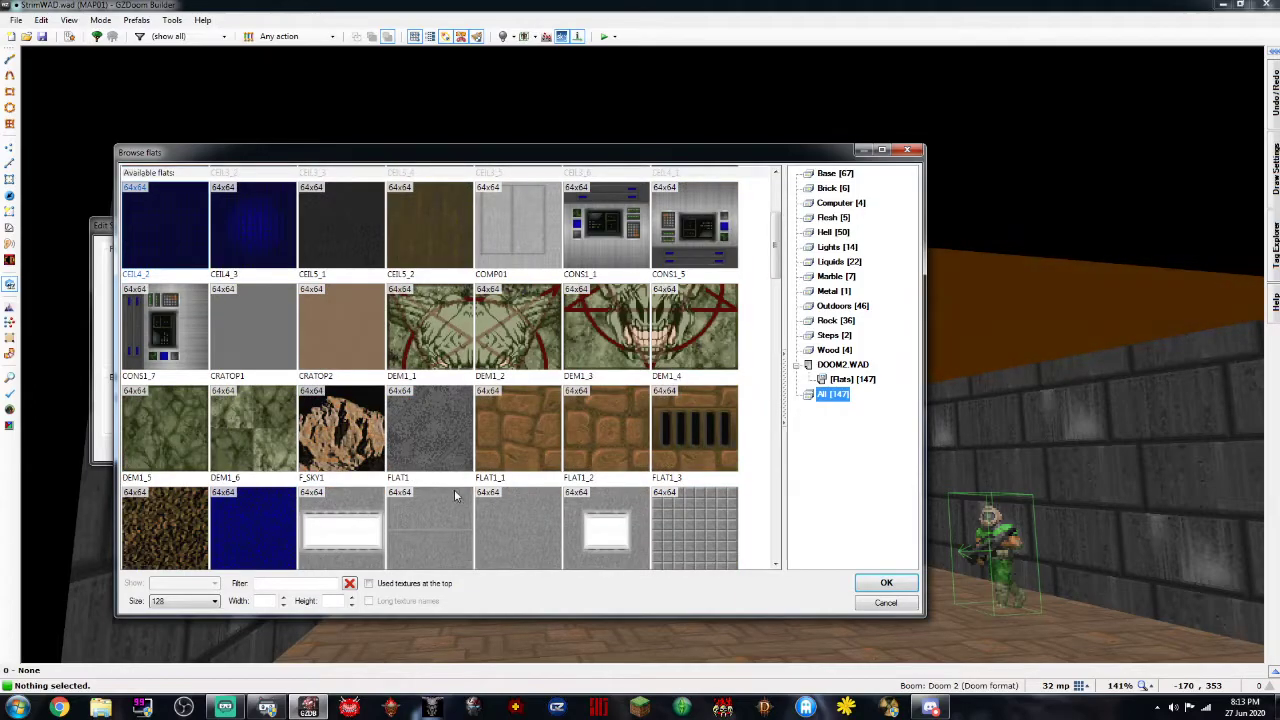
scroll(452, 489, "up", 2)
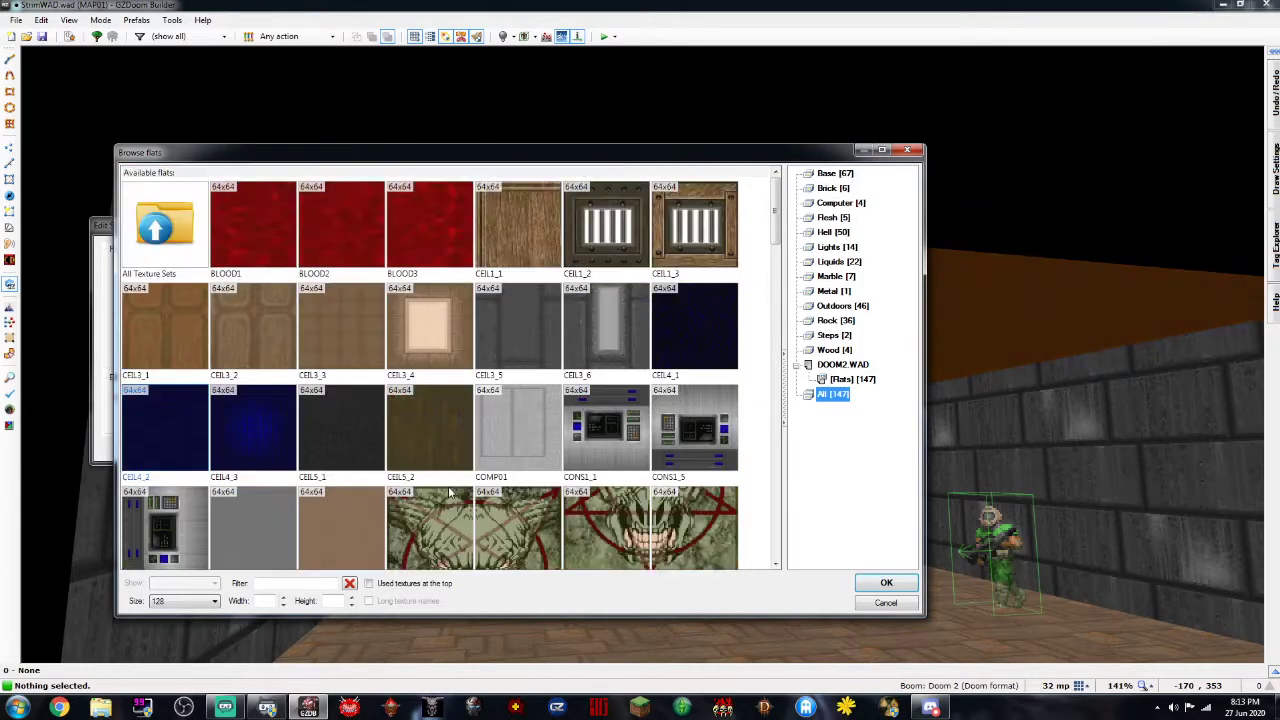
scroll(452, 489, "down", 3)
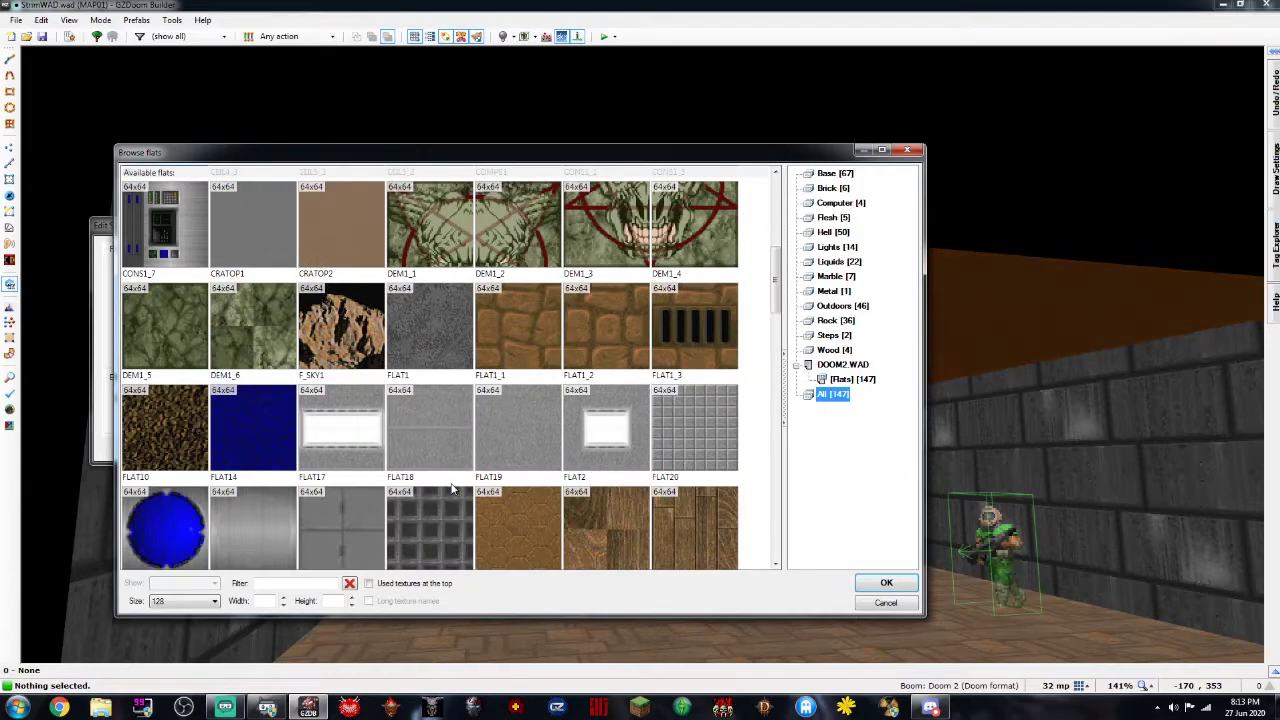
scroll(452, 489, "down", 3)
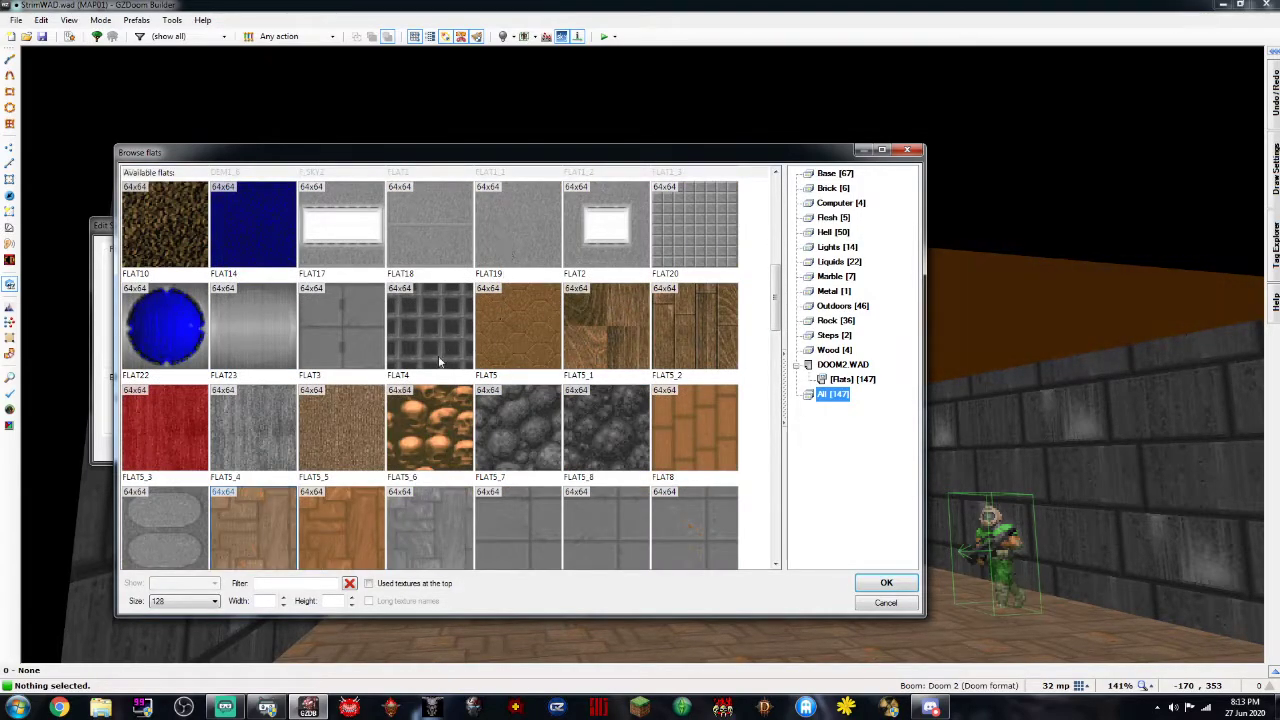
scroll(438, 362, "down", 8)
scroll(440, 362, "down", 5)
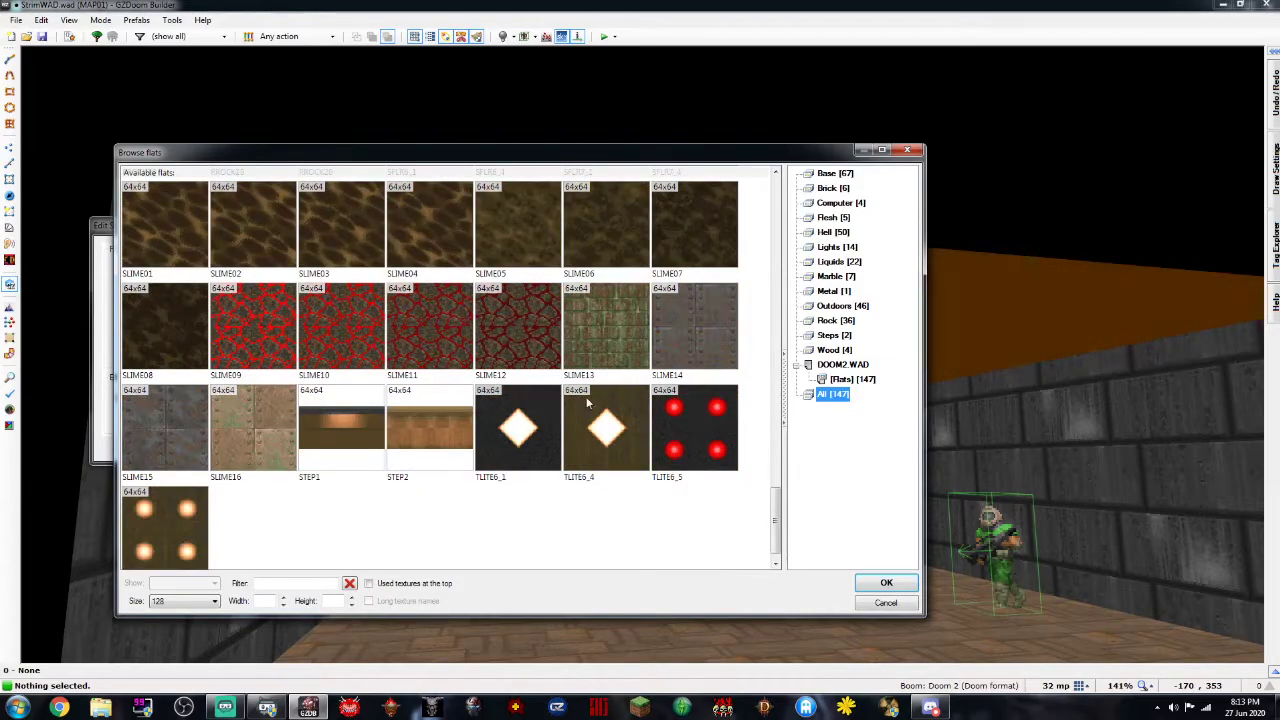
scroll(587, 402, "up", 15)
scroll(586, 402, "down", 4)
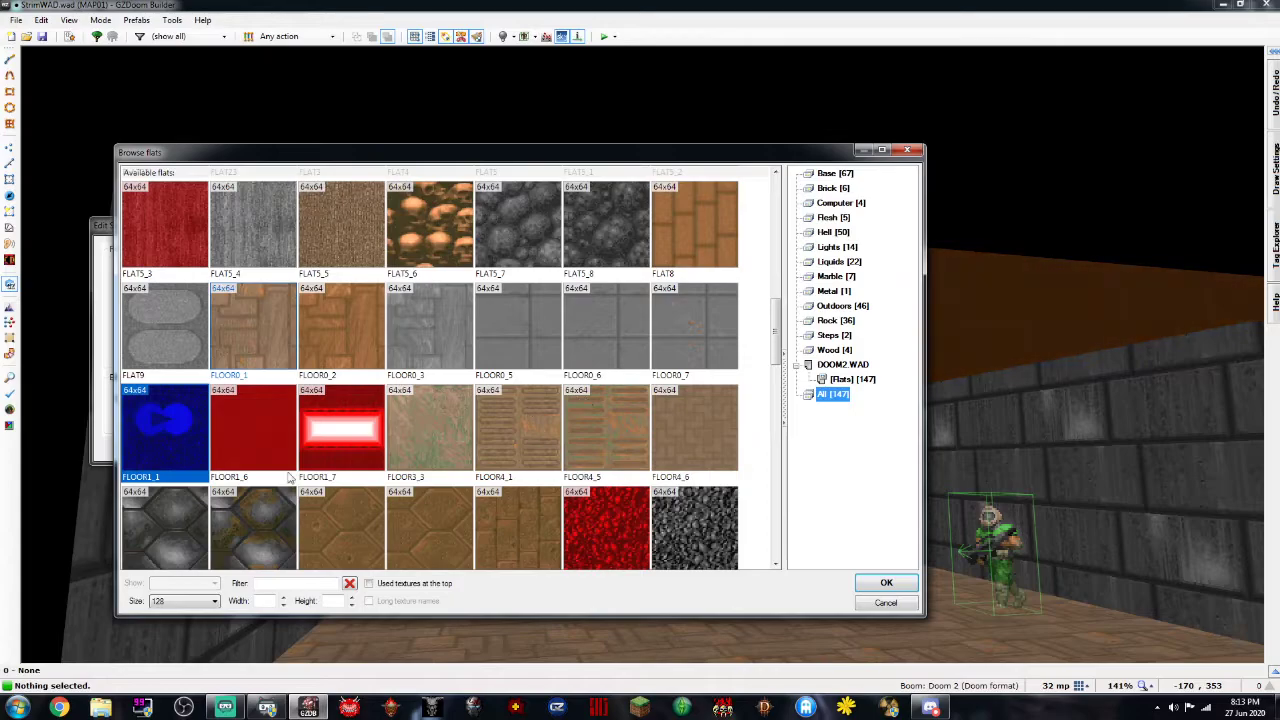
double_click(166, 523)
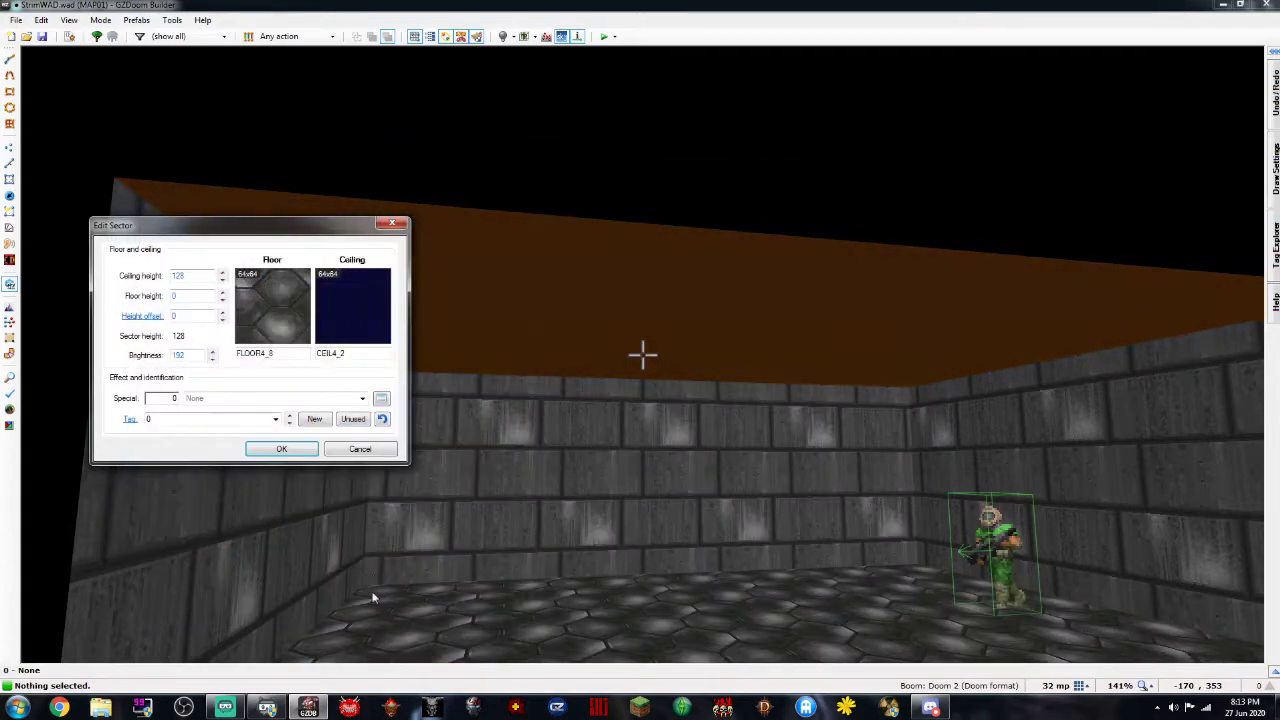
left_click(281, 452)
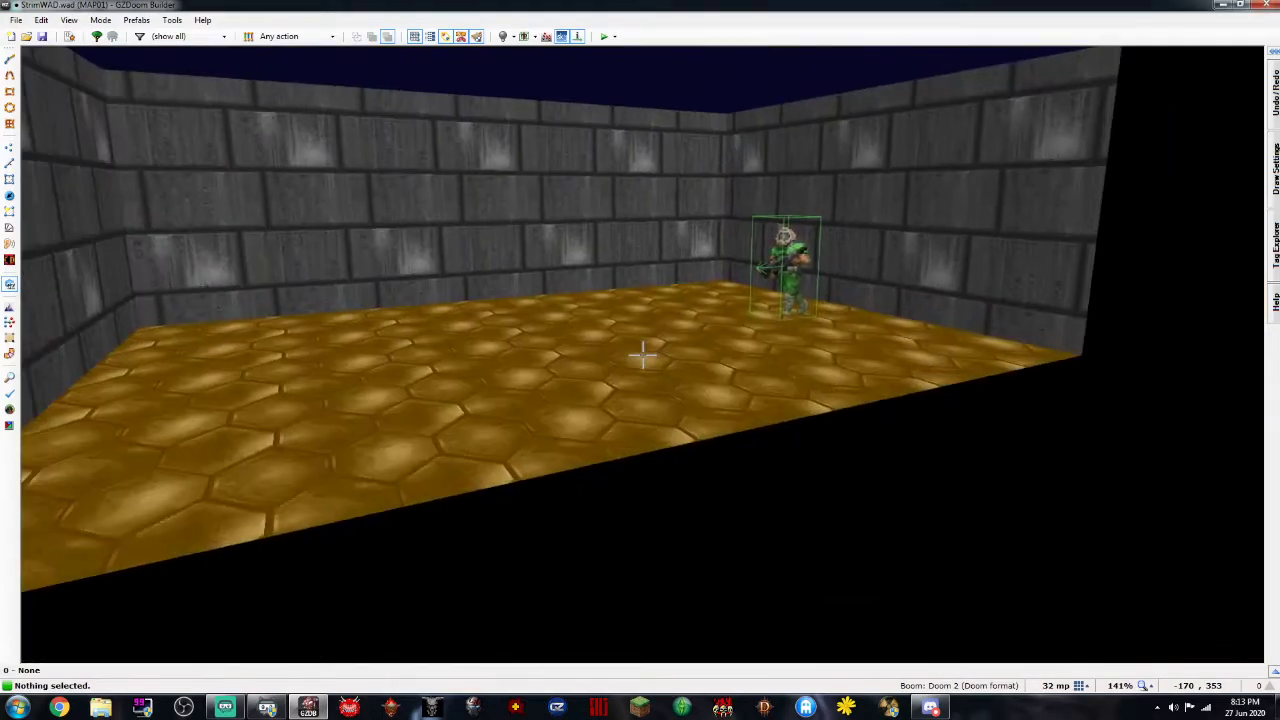
Lower the room sector's brightness to 112 in its properties
right_click(643, 355)
left_click(214, 359)
left_click(214, 359)
left_click(214, 359)
left_click(213, 358)
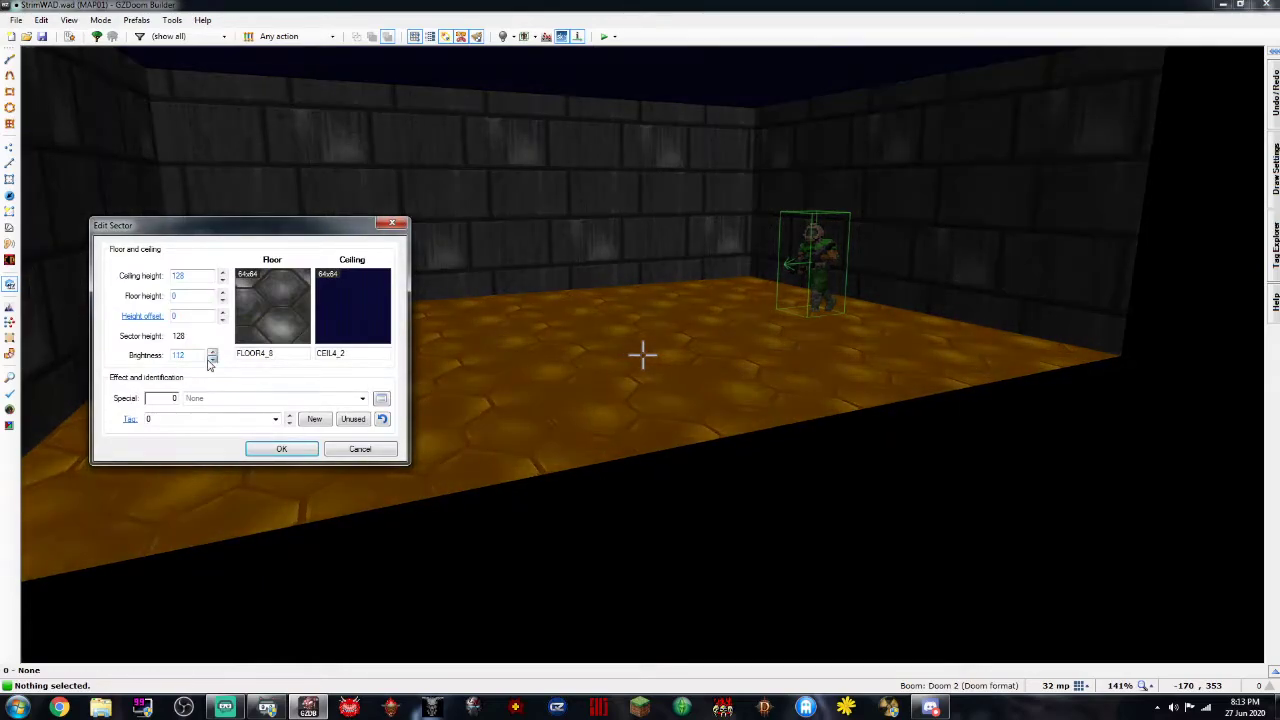
left_click(213, 358)
left_click(281, 450)
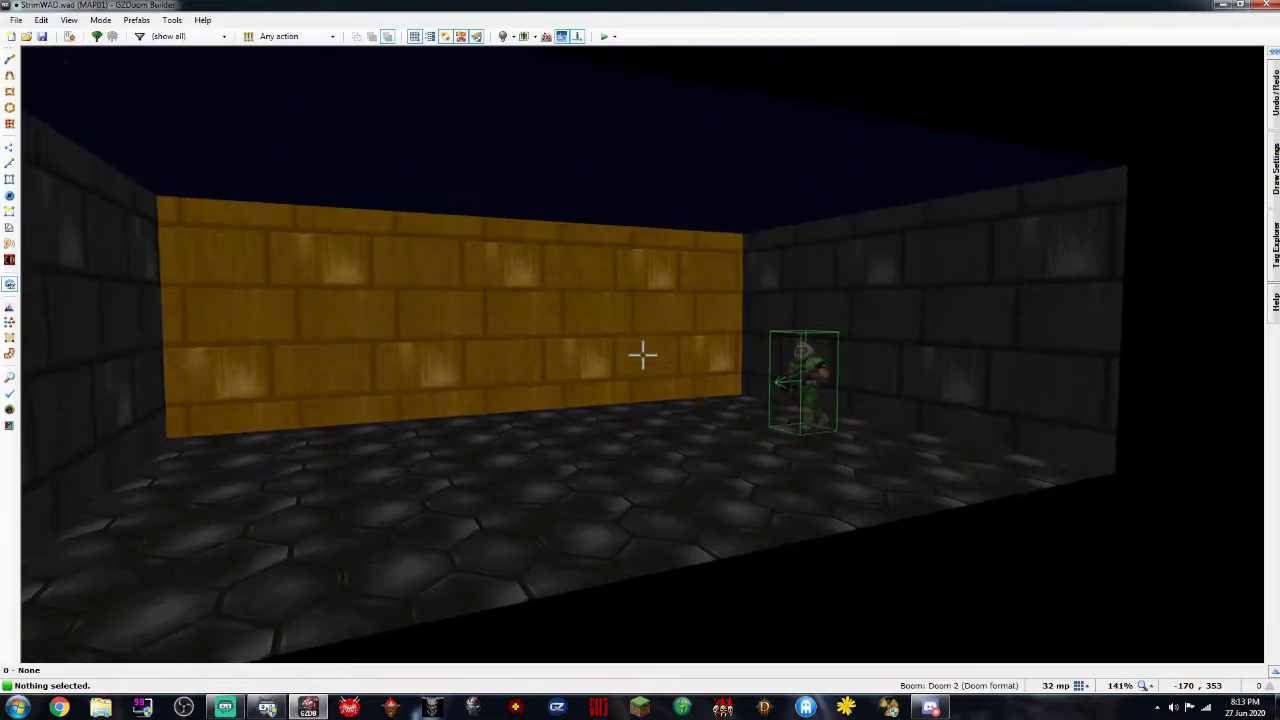
Look around the darkened room in 3D and return to the 2D map in Linedefs mode
key("d")
key("w")
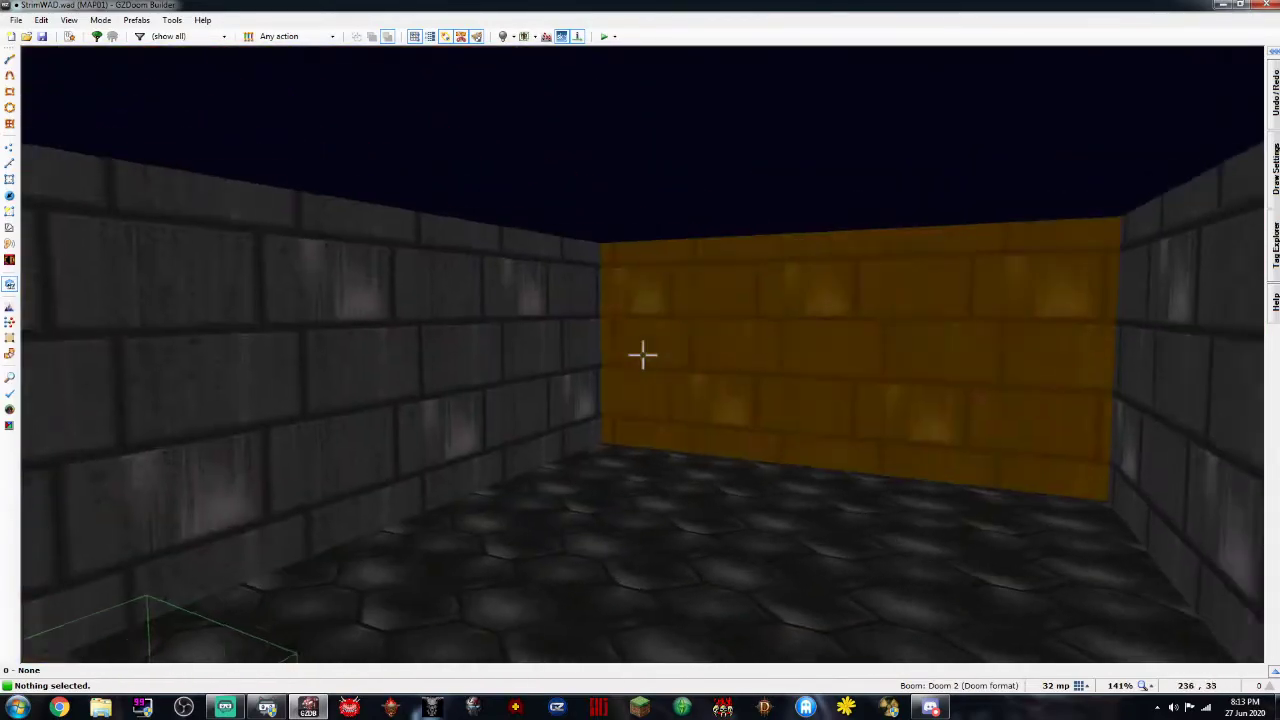
key("q")
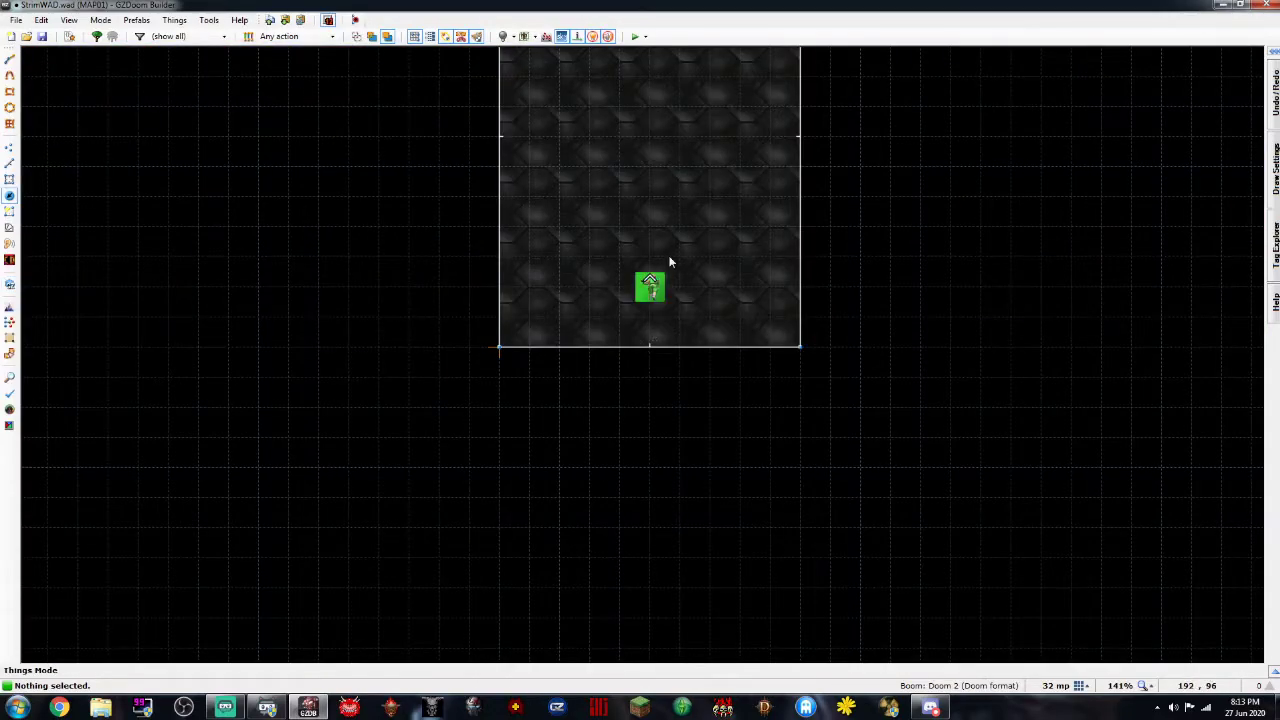
scroll(670, 262, "down", 3)
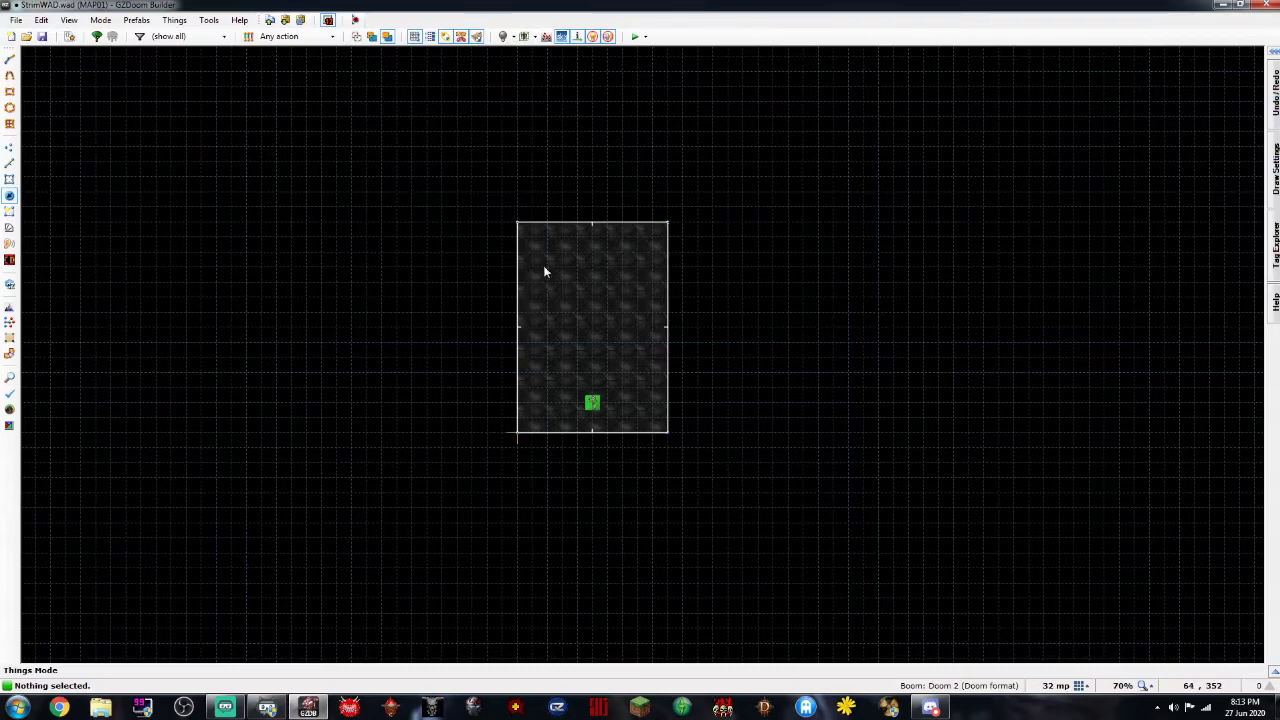
key("l")
left_click(586, 223)
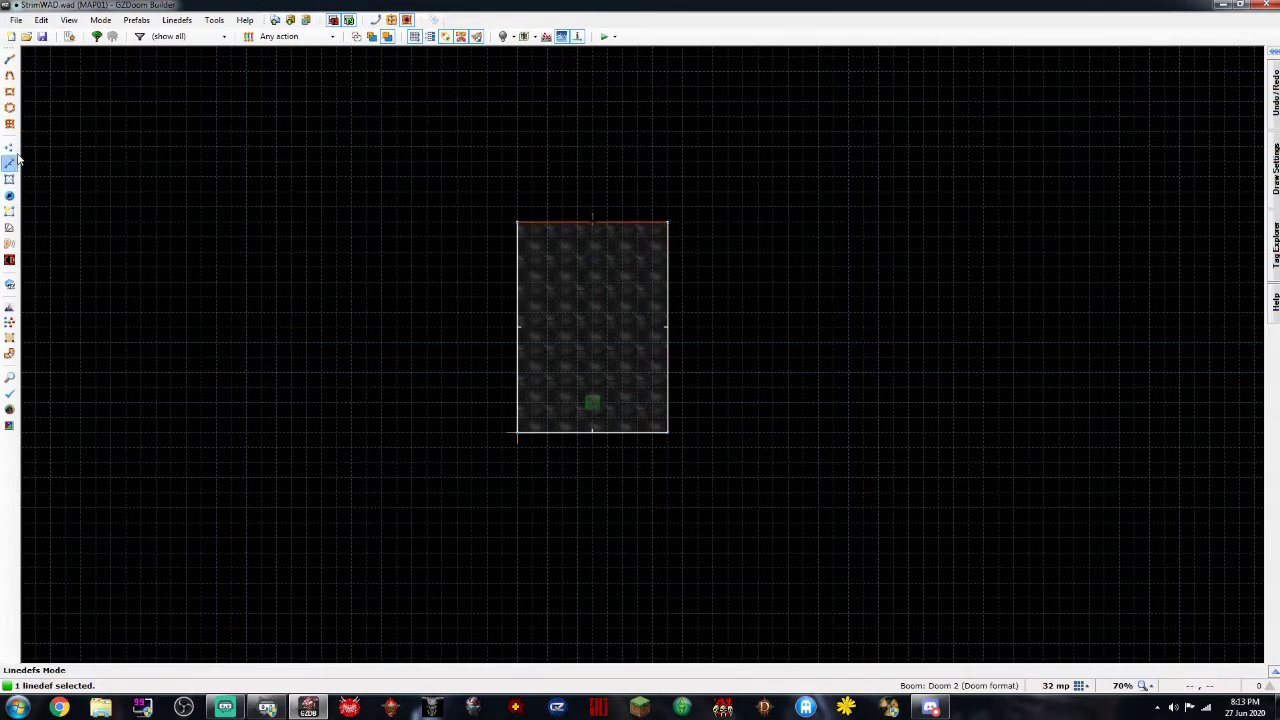
scroll(568, 238, "down", 2)
scroll(571, 288, "up", 4)
scroll(571, 293, "down", 3)
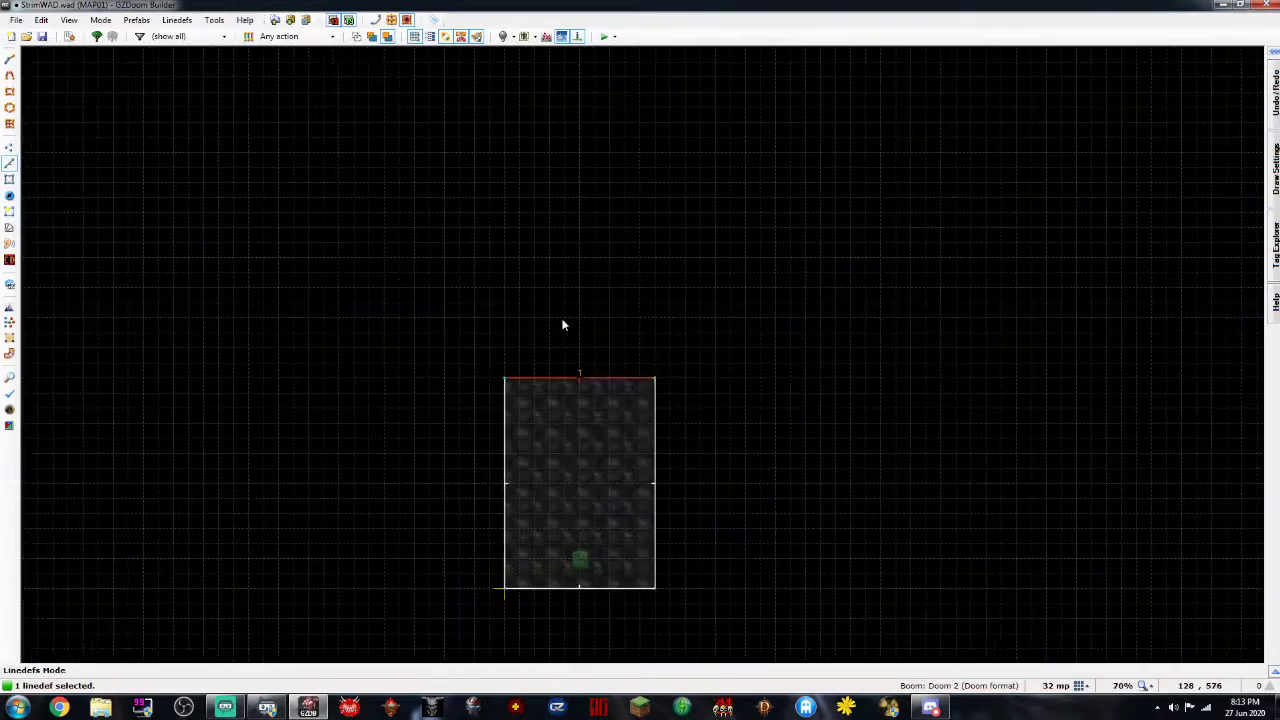
left_click(11, 59)
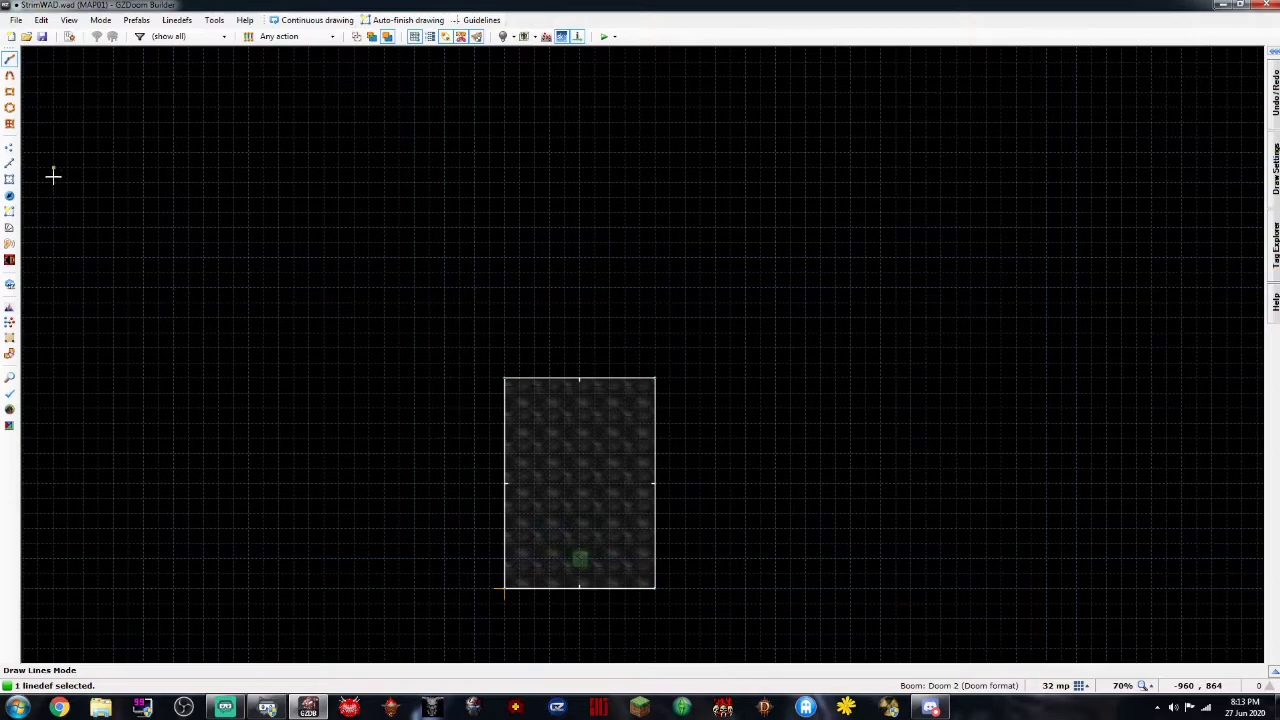
key("Escape")
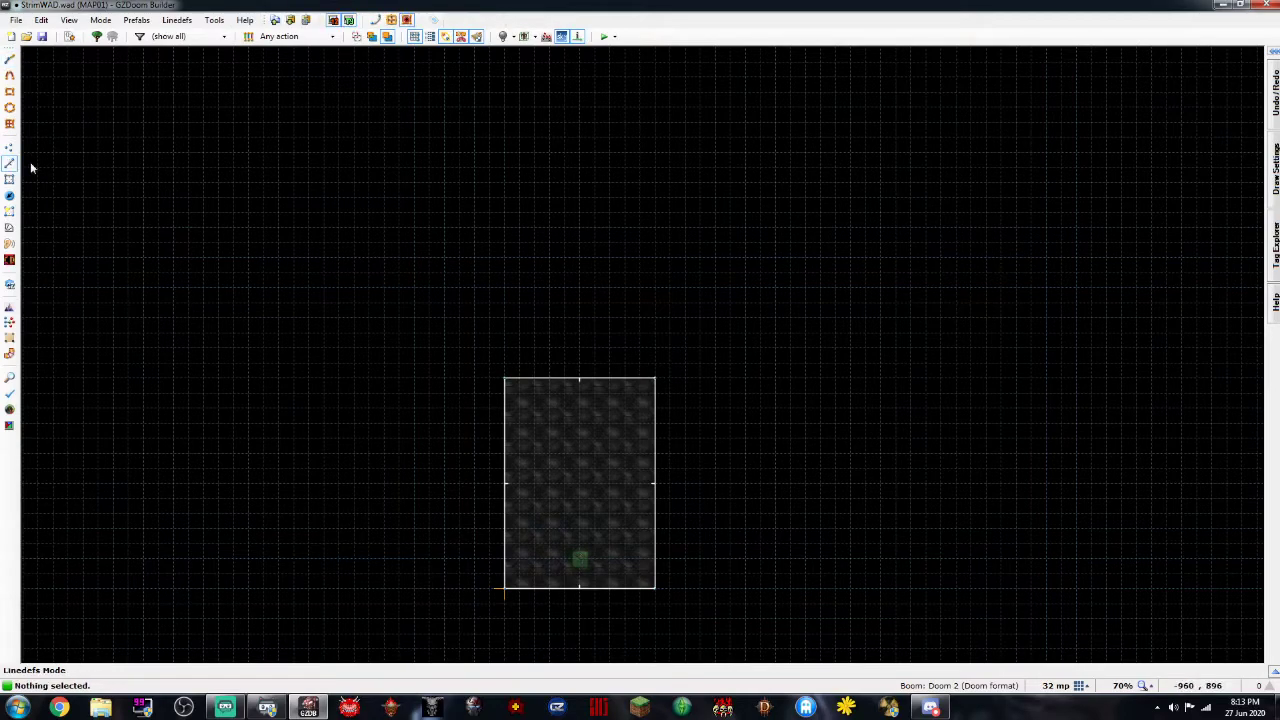
Draw an irregular rounded room, about three times the first room's width, from the first room's upper-left corner around to its upper-right corner
key("ctrl+d")
left_click(504, 381)
scroll(362, 318, "down", 3)
scroll(362, 318, "up", 2)
scroll(362, 318, "up", 1)
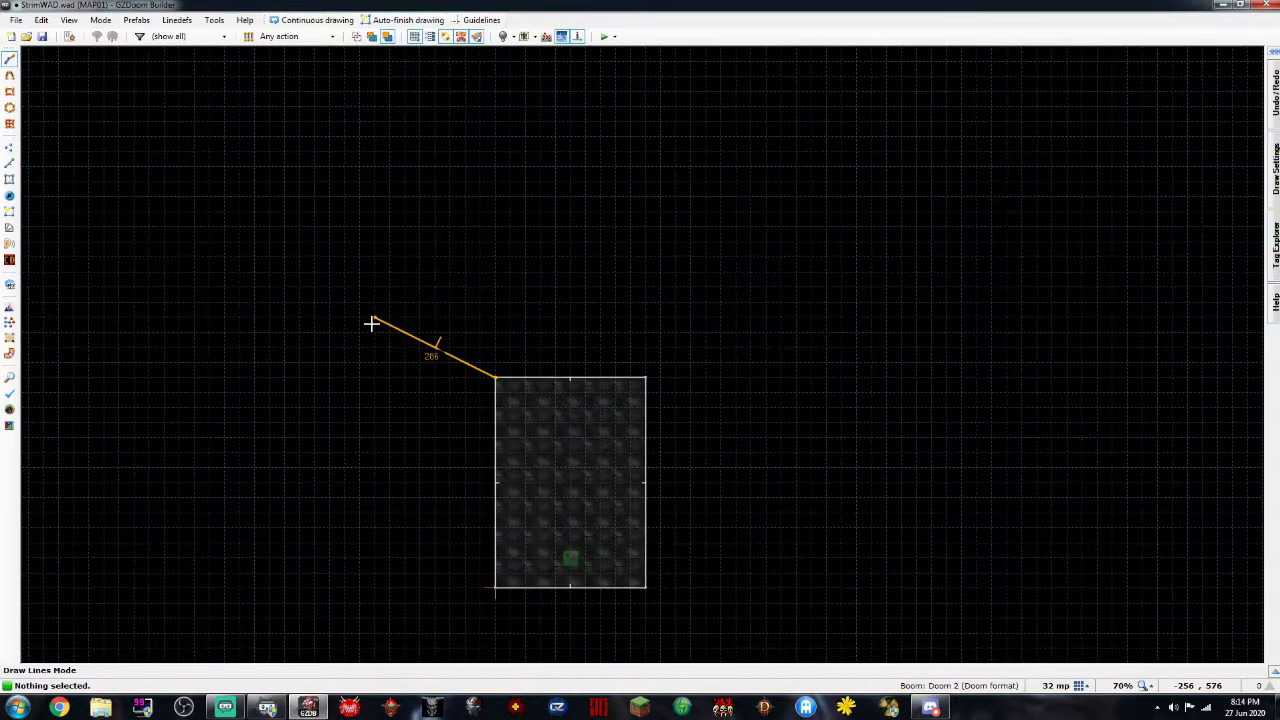
scroll(371, 323, "down", 1)
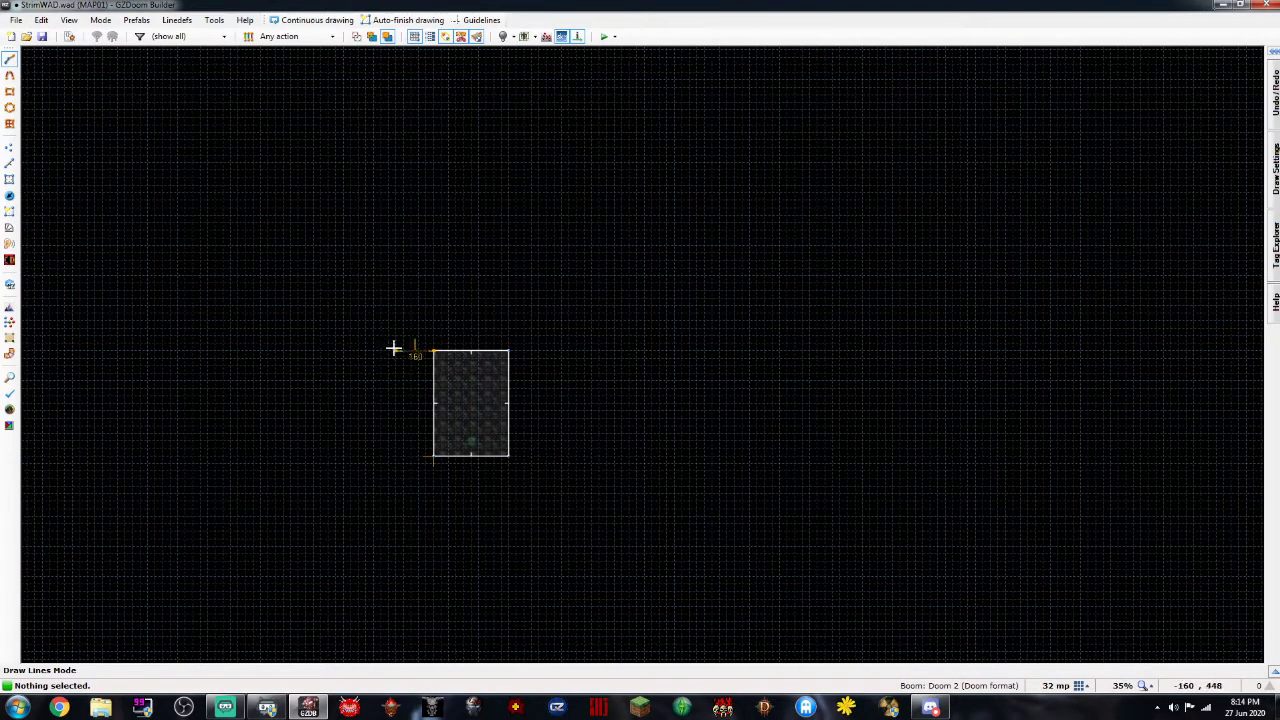
left_click(394, 342)
left_click(351, 313)
left_click(351, 266)
left_click(365, 215)
left_click(440, 184)
left_click(495, 178)
left_click(530, 200)
left_click(563, 226)
left_click(576, 254)
left_click(534, 339)
left_click(509, 351)
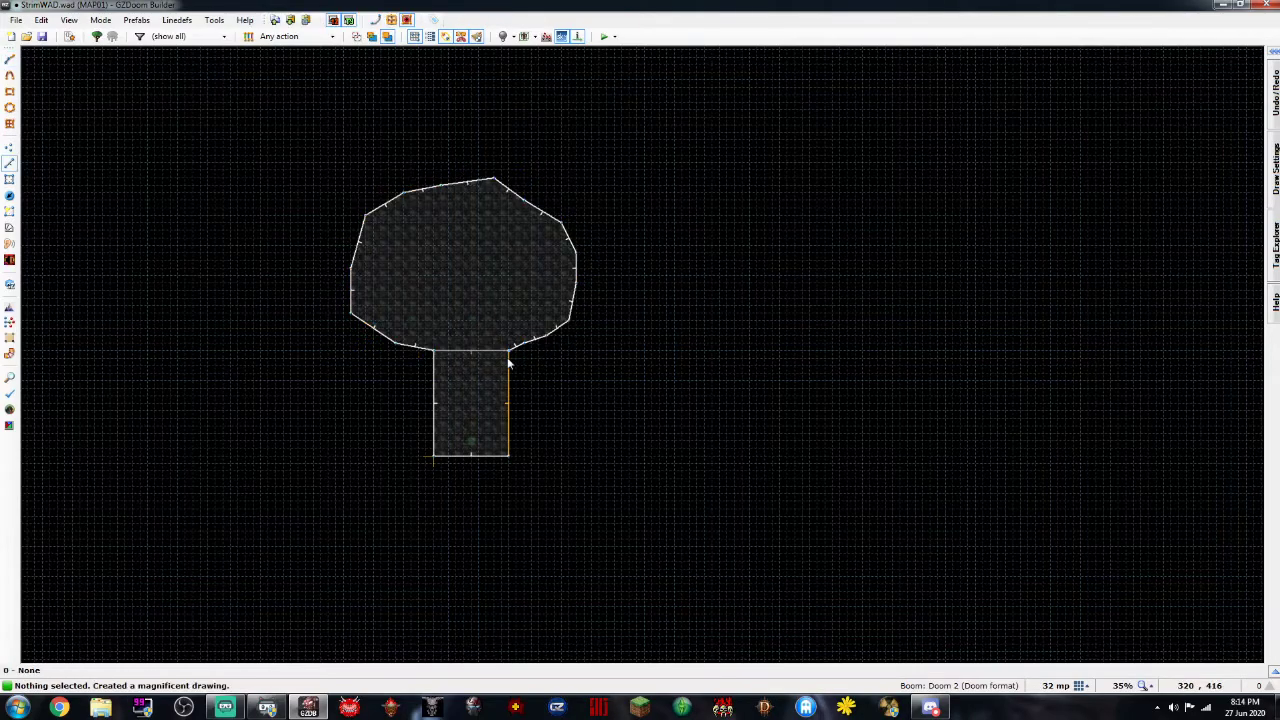
Inspect the new rounded room in 3D, and examine its outline and vertices on the 2D map
key("w")
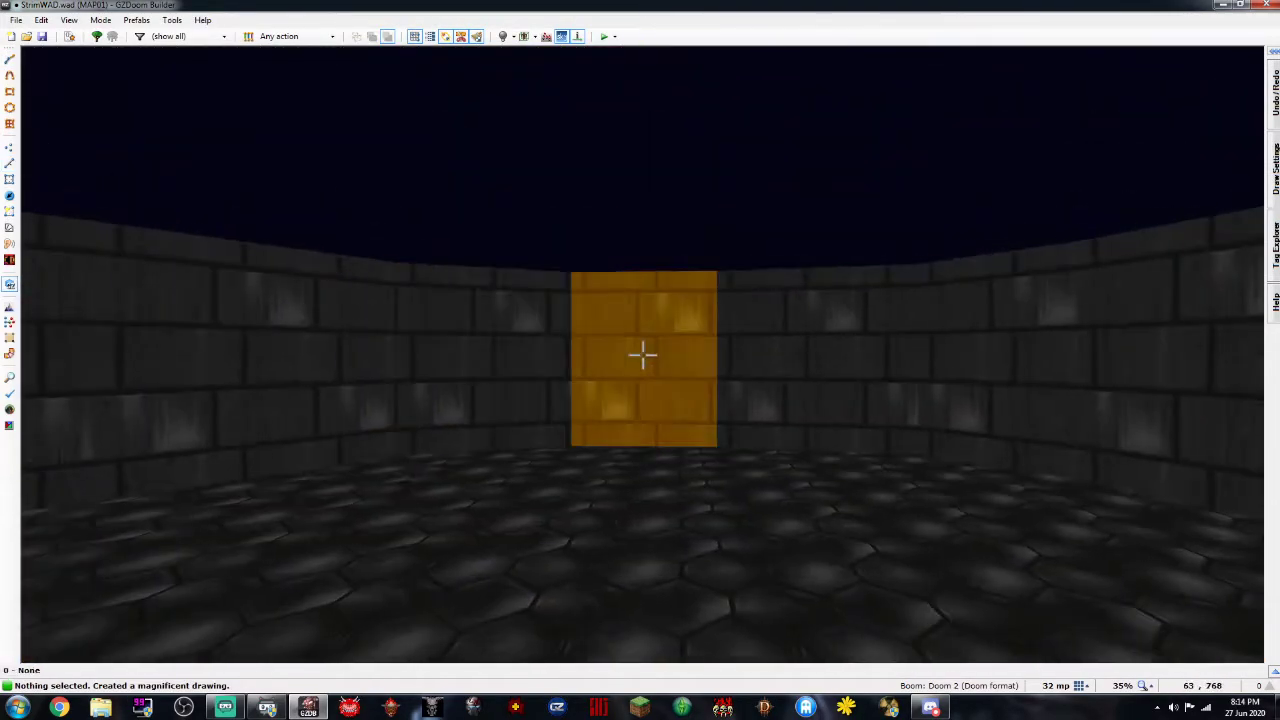
key("w")
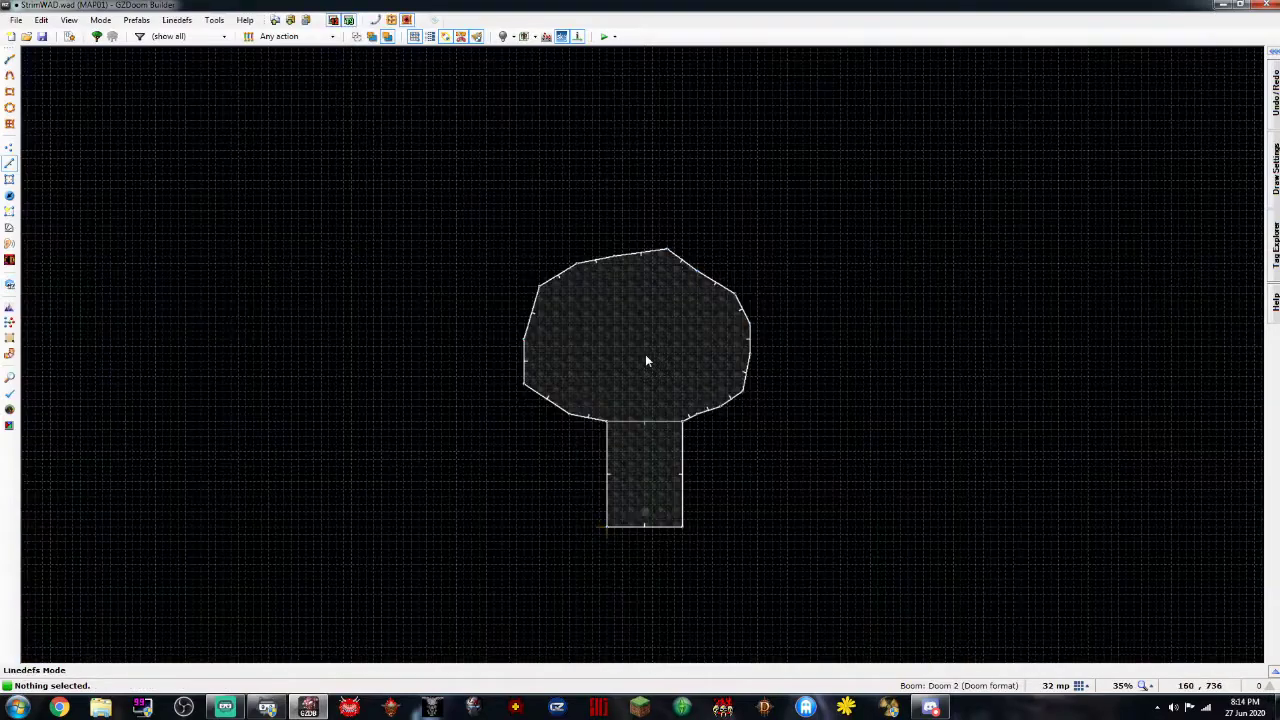
scroll(648, 361, "up", 5)
scroll(715, 320, "down", 1)
scroll(716, 316, "down", 2)
scroll(731, 301, "up", 4)
scroll(717, 217, "down", 3)
scroll(716, 193, "up", 2)
scroll(688, 185, "down", 2)
mouse_move(686, 204)
left_mouse_down()
mouse_move(698, 196)
mouse_move(685, 200)
left_mouse_up()
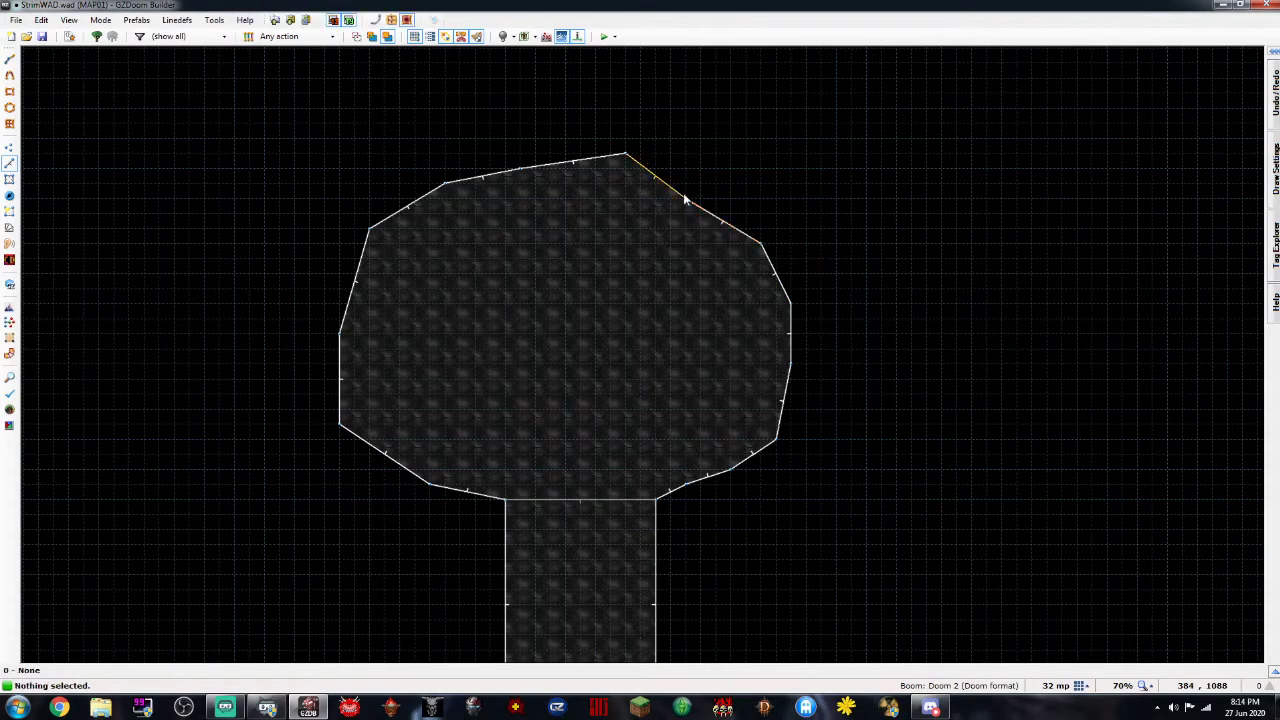
key("v")
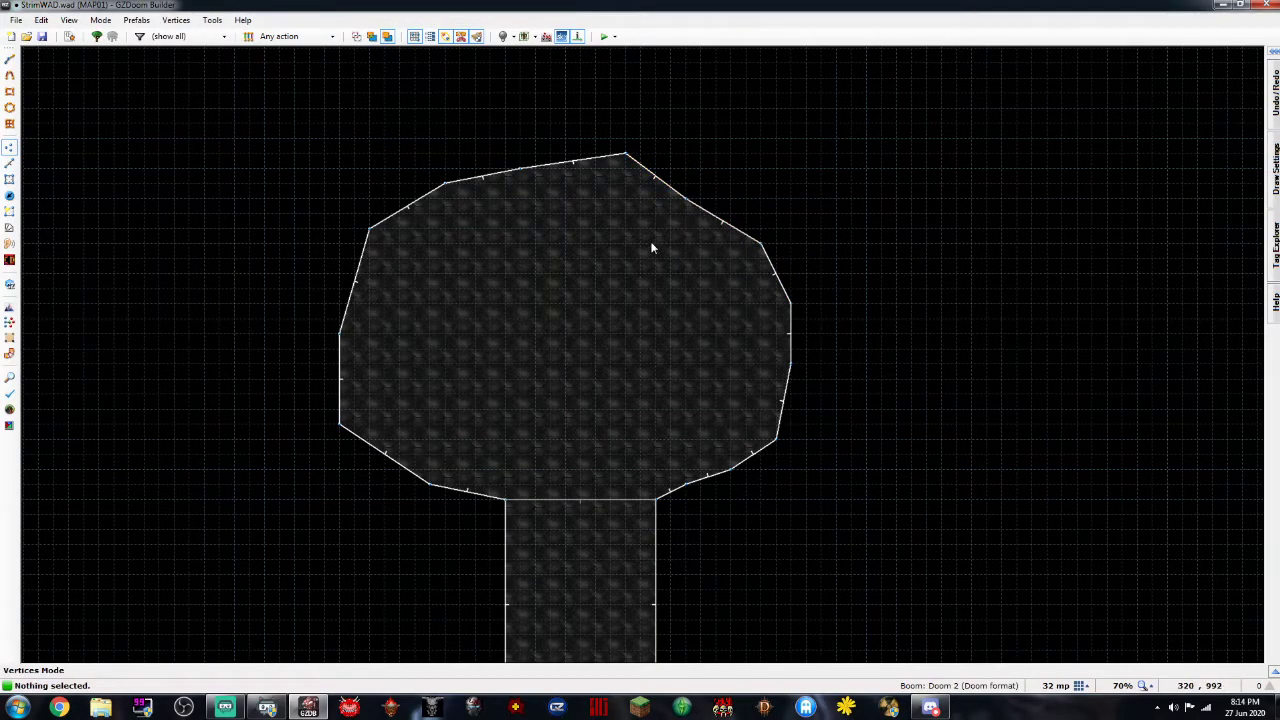
scroll(631, 300, "down", 2)
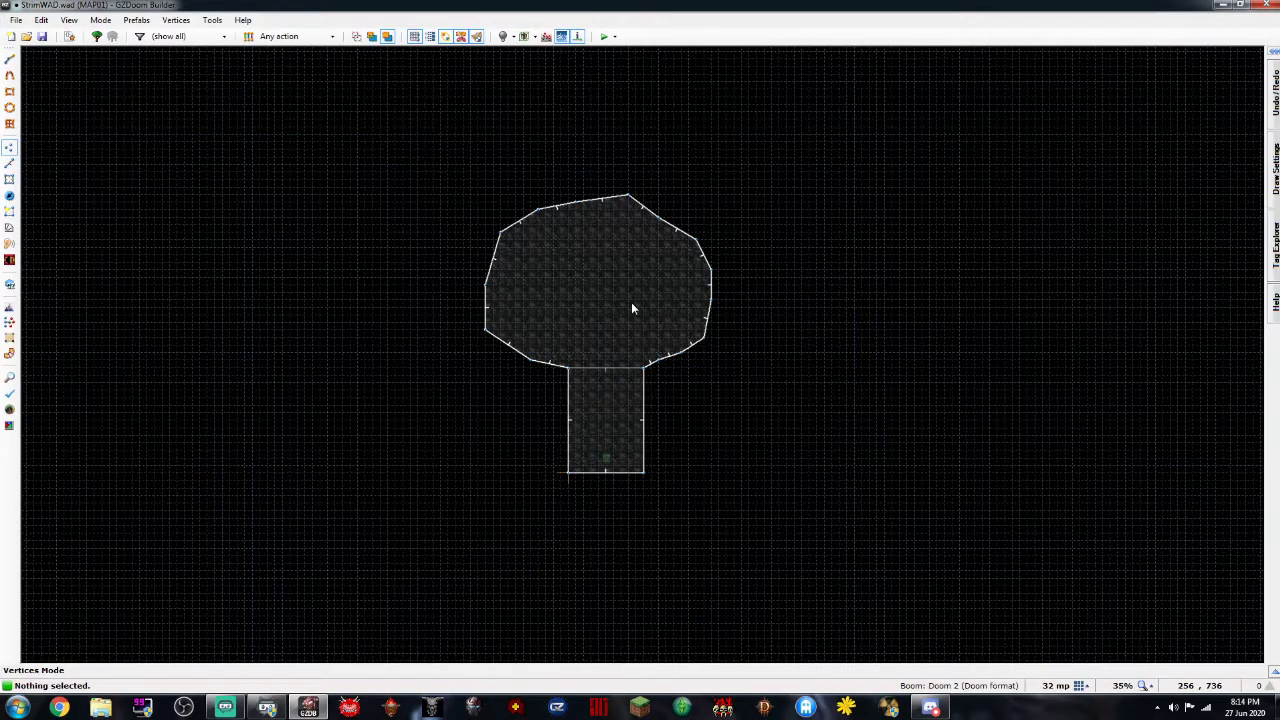
scroll(631, 302, "up", 2)
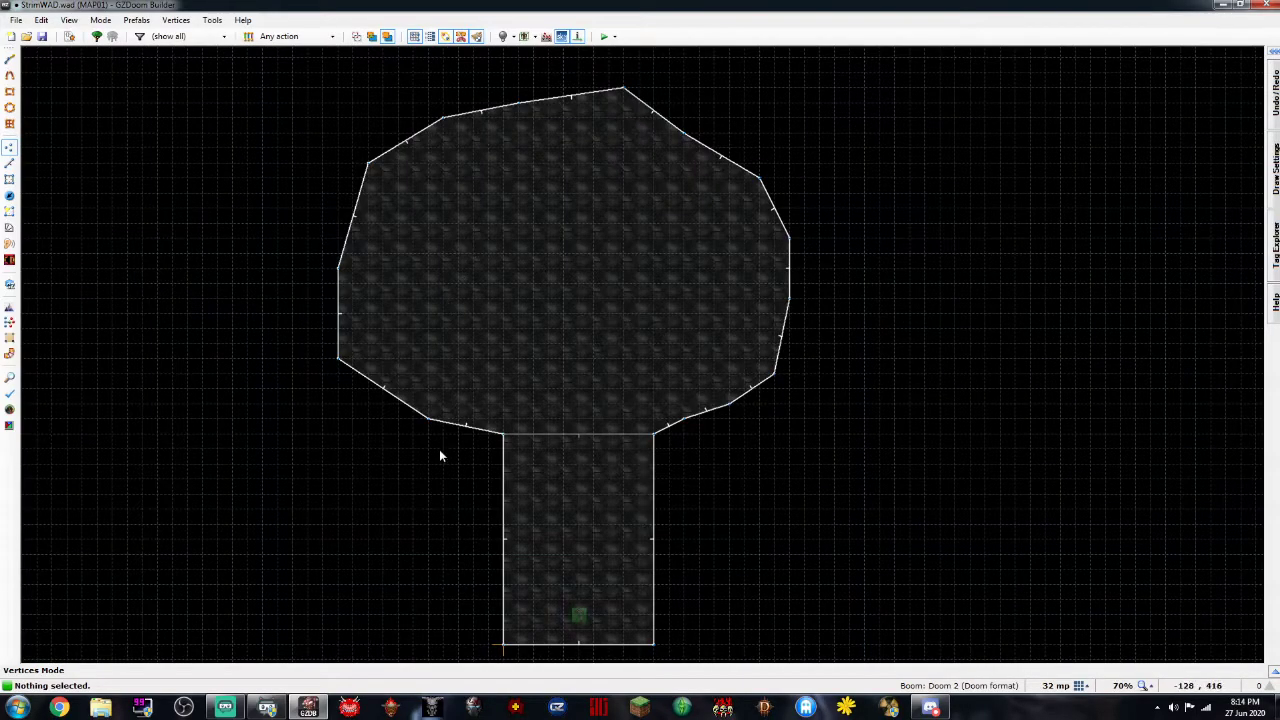
Select the consecutive wall linedefs along the rounded room's west side and clear the selection
key("l")
left_click(438, 419)
left_click(402, 401)
left_click(340, 340)
left_click(401, 145)
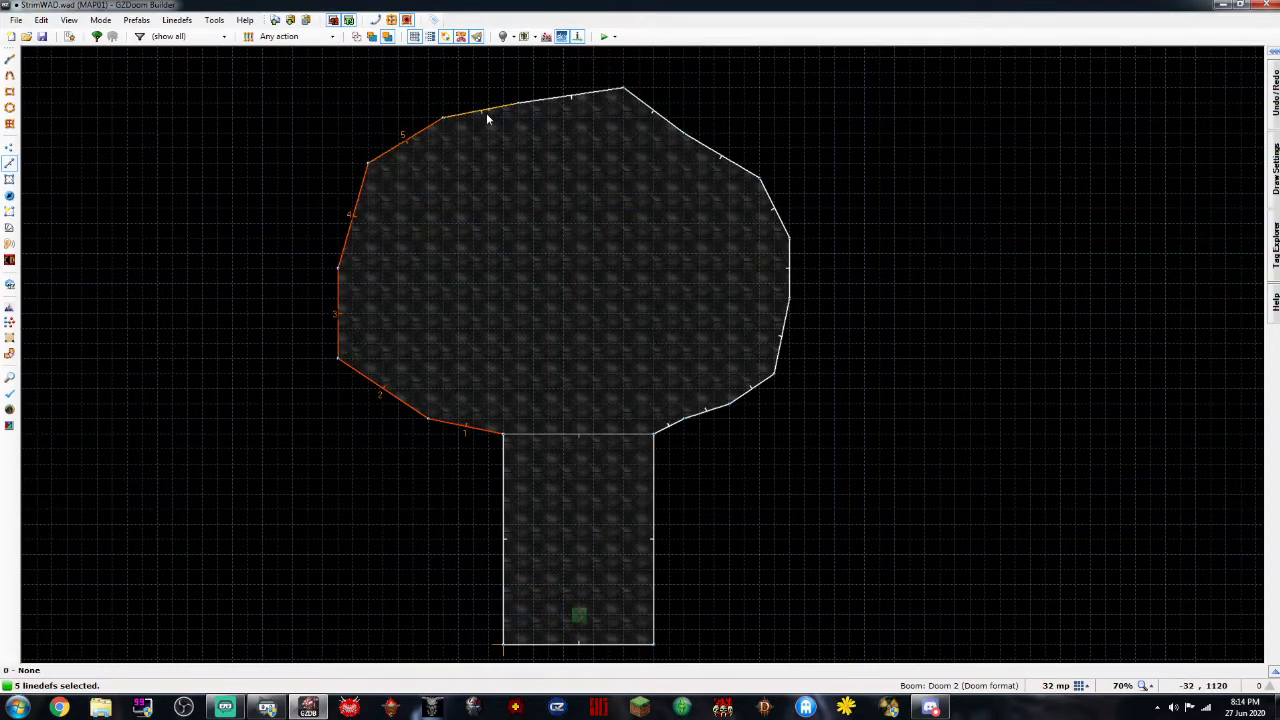
left_click(487, 115)
key("c")
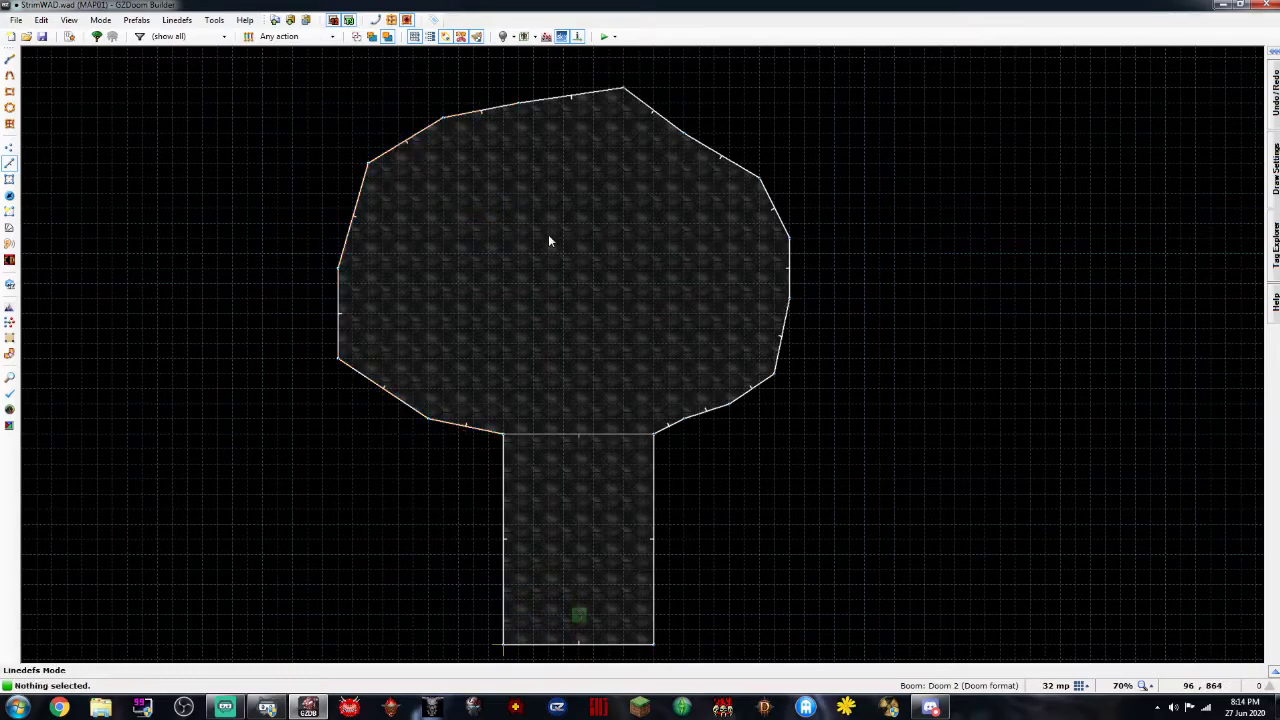
Select the wall linedef just west of the boundary between the rooms, examine it up close, and clear the selection
scroll(615, 401, "up", 8)
scroll(588, 413, "down", 8)
left_click(412, 430)
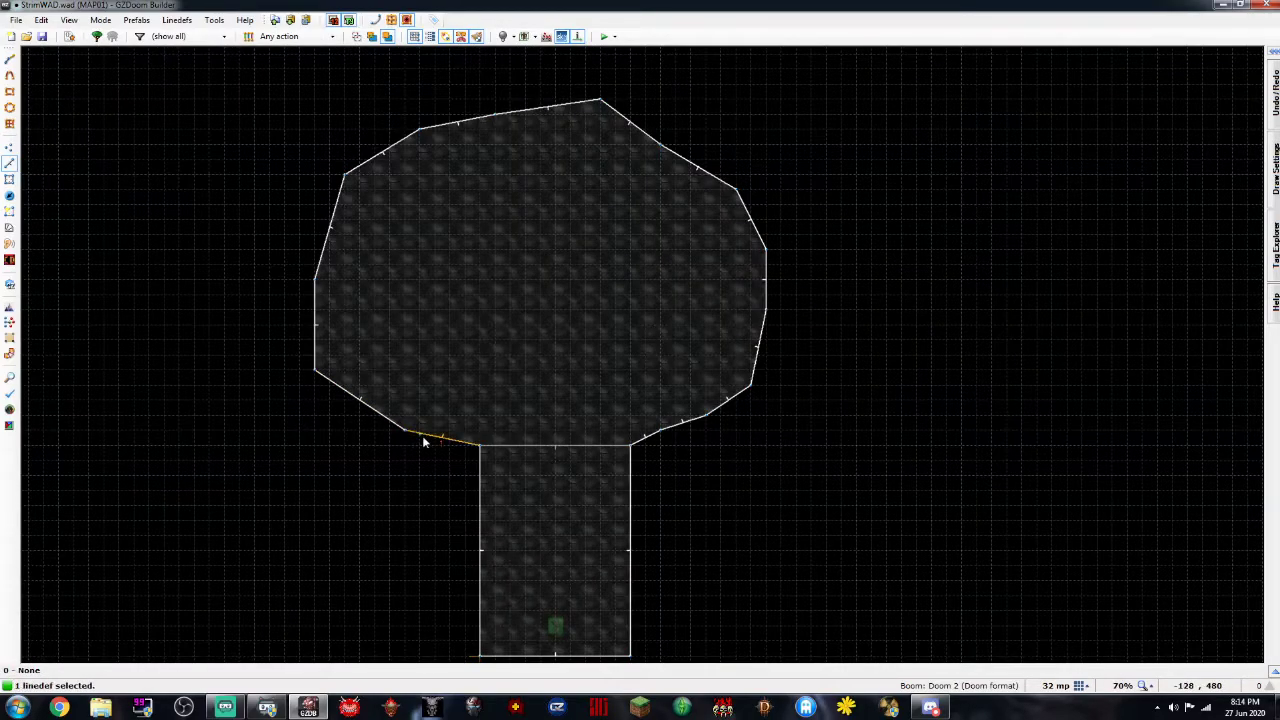
scroll(422, 435, "up", 6)
scroll(420, 434, "down", 3)
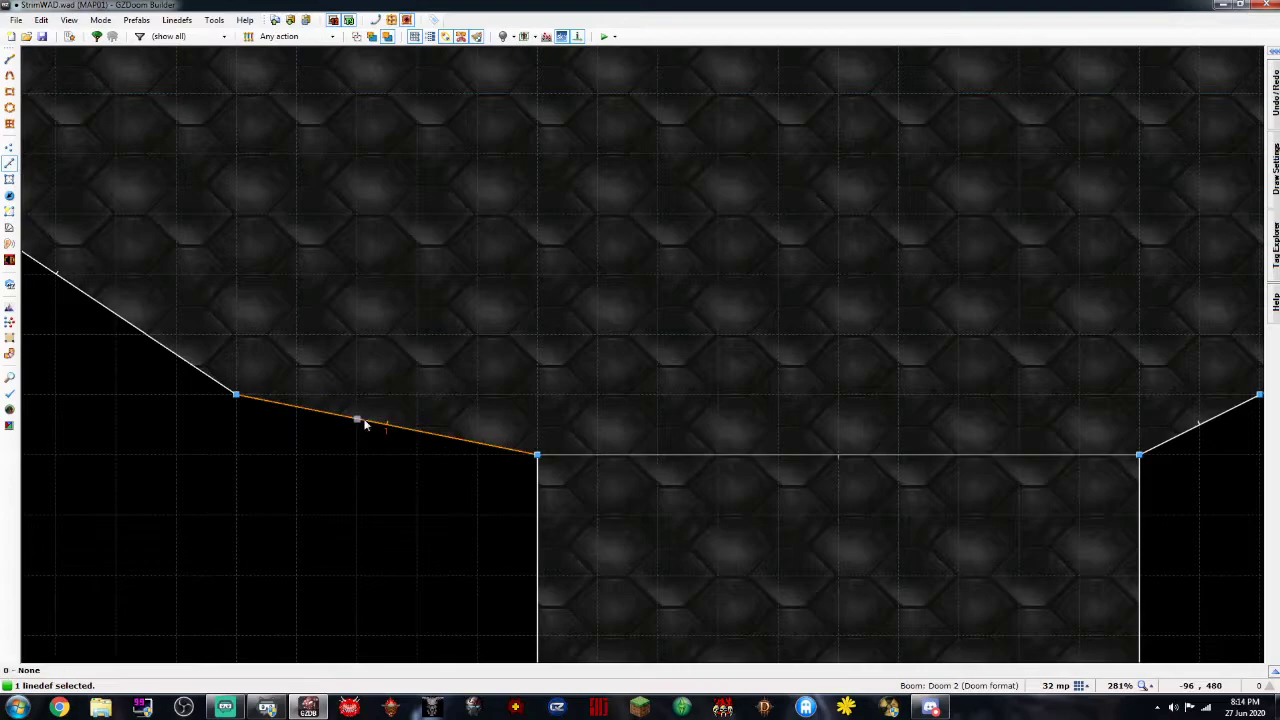
key("Left")
key("Down")
key("Right")
key("Up")
key("c")
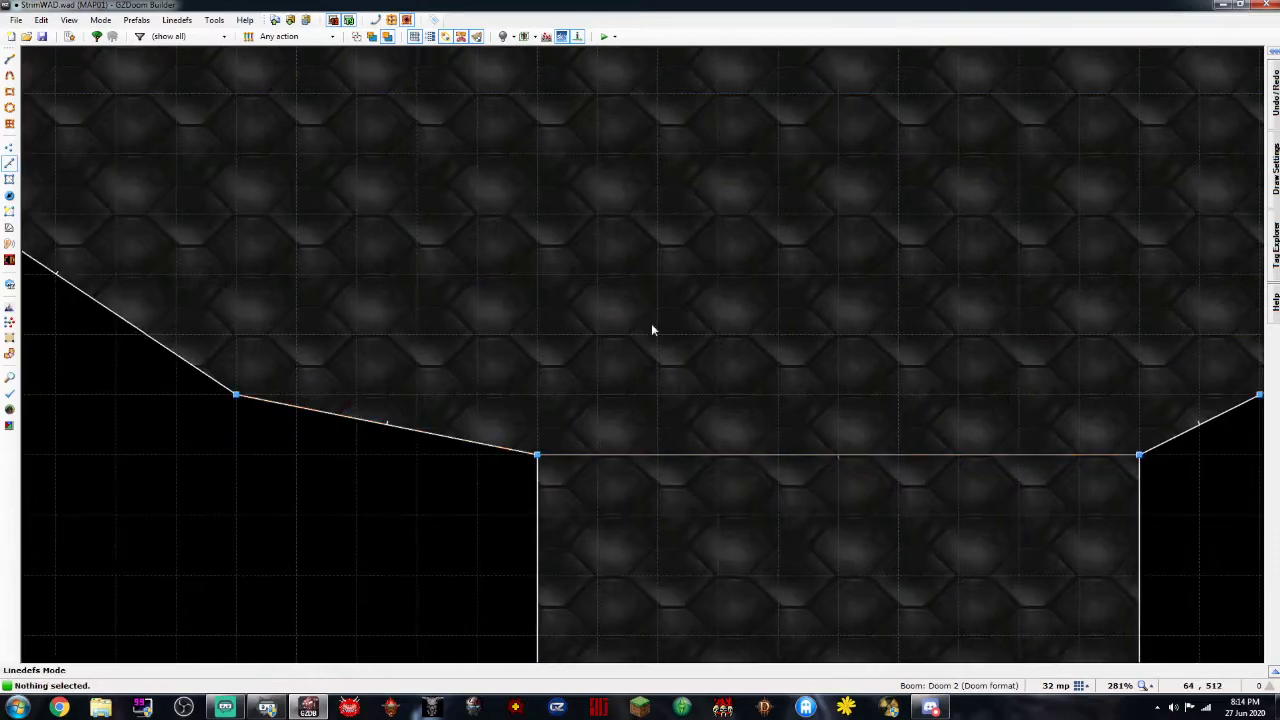
key("Right")
Check the properties of the linedef shared by the two rooms without changing them, and view the boundary in 3D
scroll(716, 458, "down", 3)
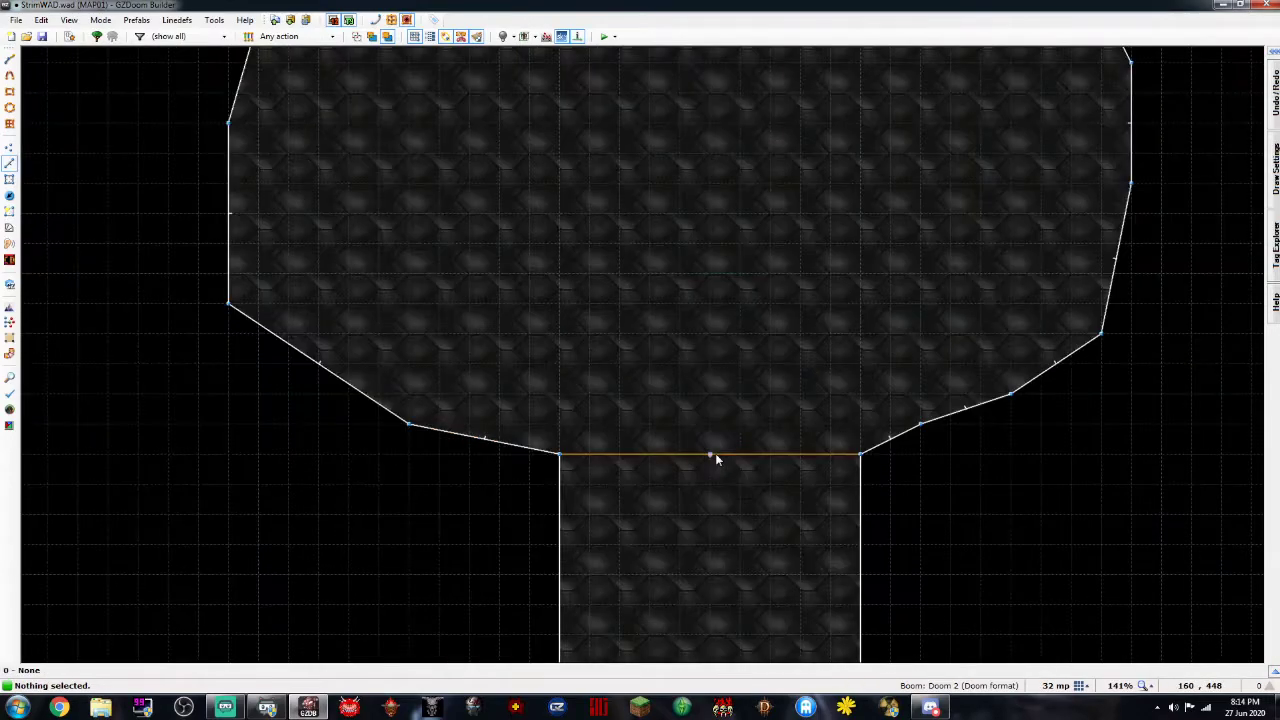
right_click(715, 455)
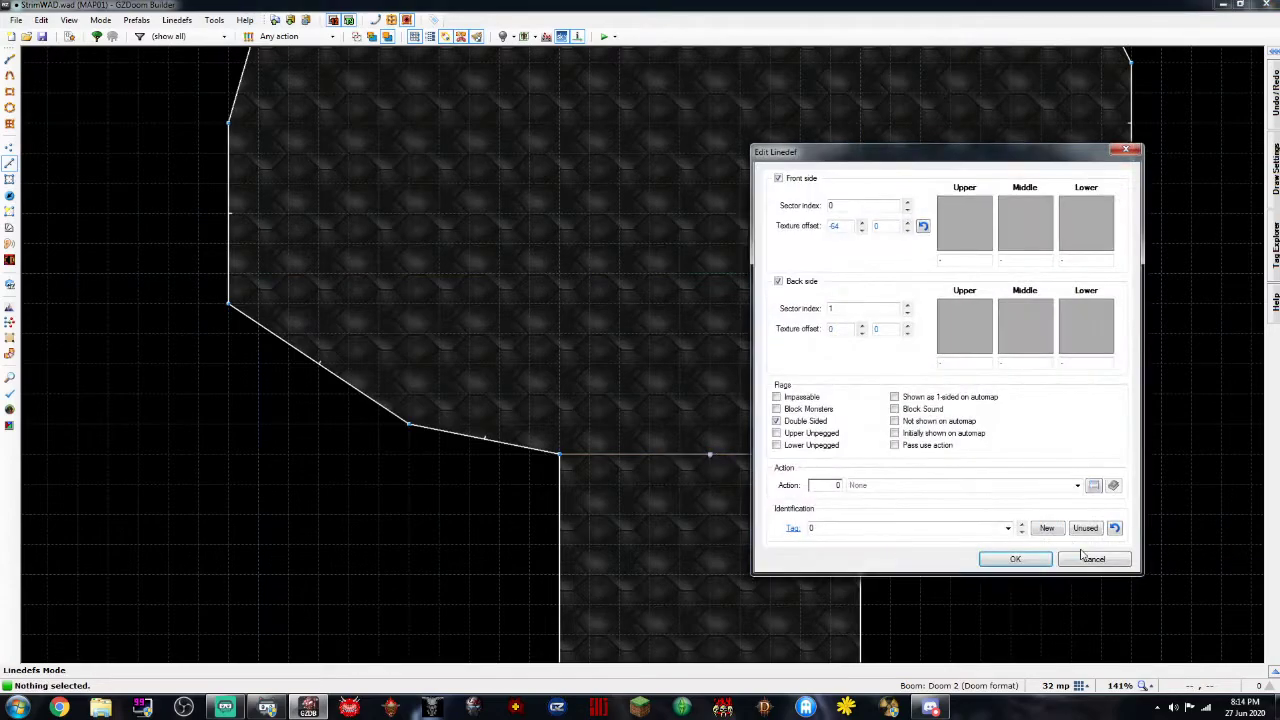
left_click(1086, 555)
key("w")
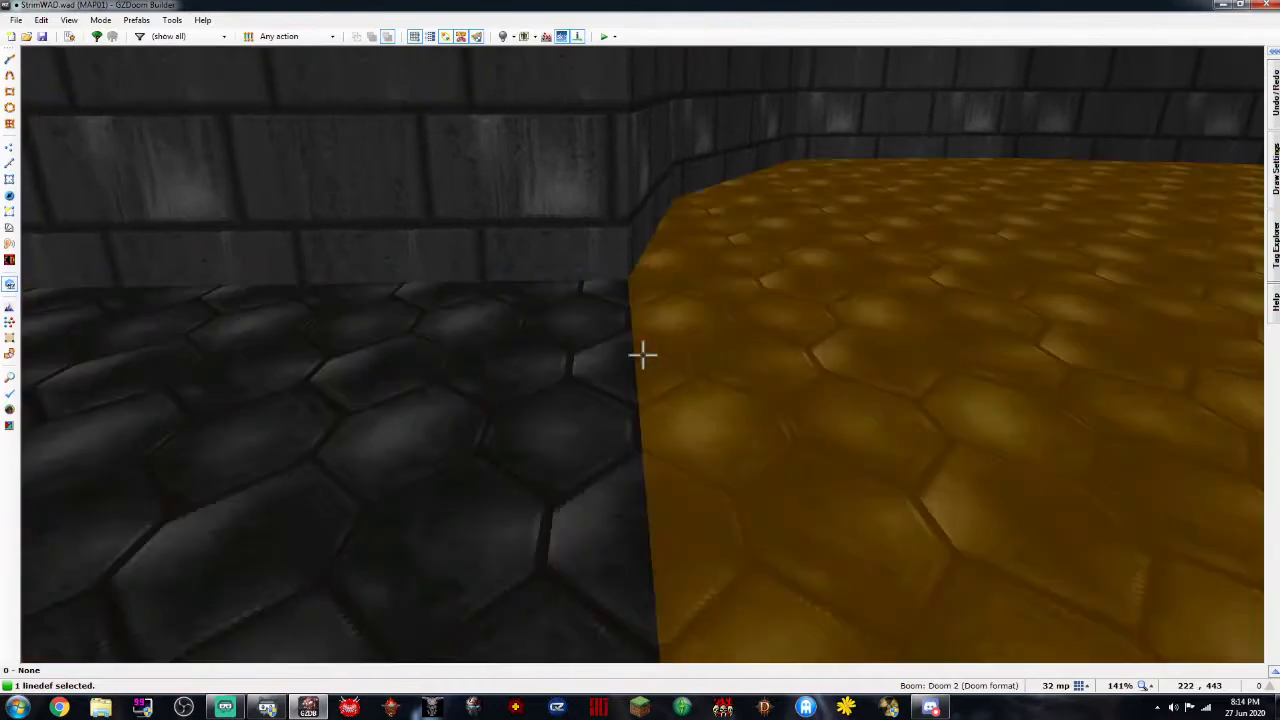
Return to the 2D map and examine the linedef shared by the two rooms up close and within the whole layout
key("w")
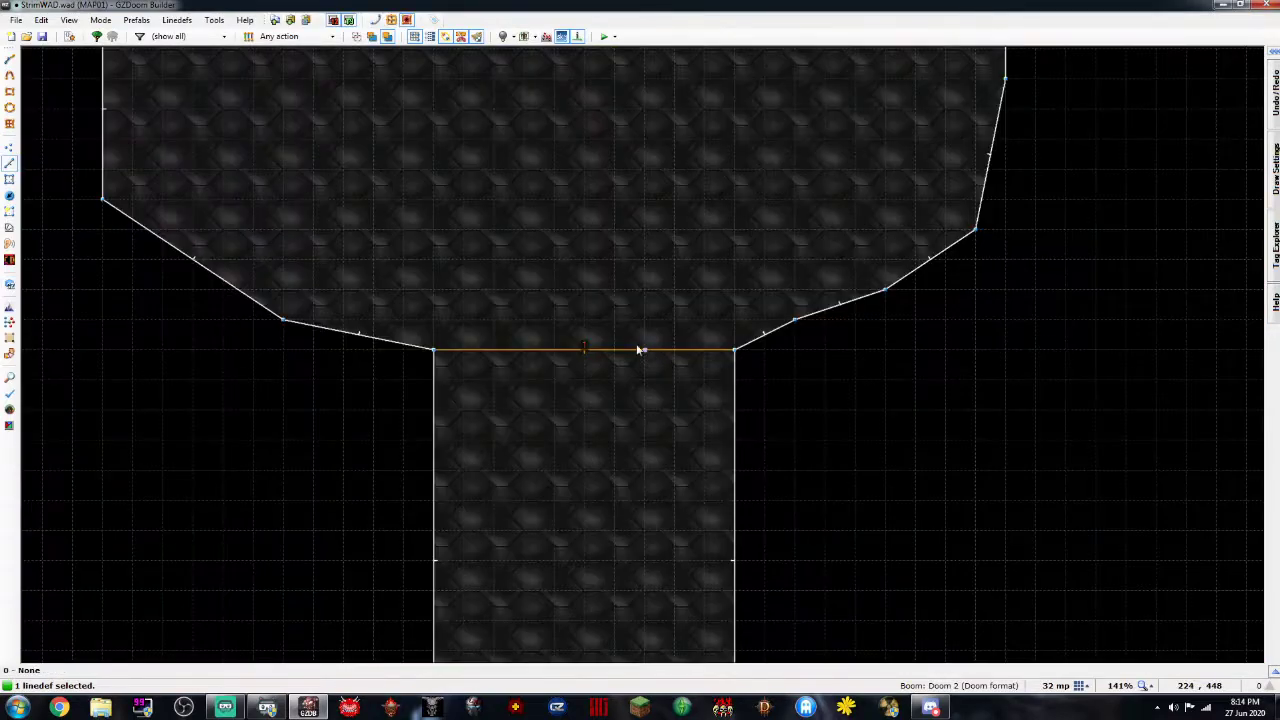
scroll(587, 341, "up", 10)
scroll(587, 341, "down", 10)
scroll(644, 358, "down", 7)
scroll(640, 355, "up", 7)
scroll(640, 355, "down", 7)
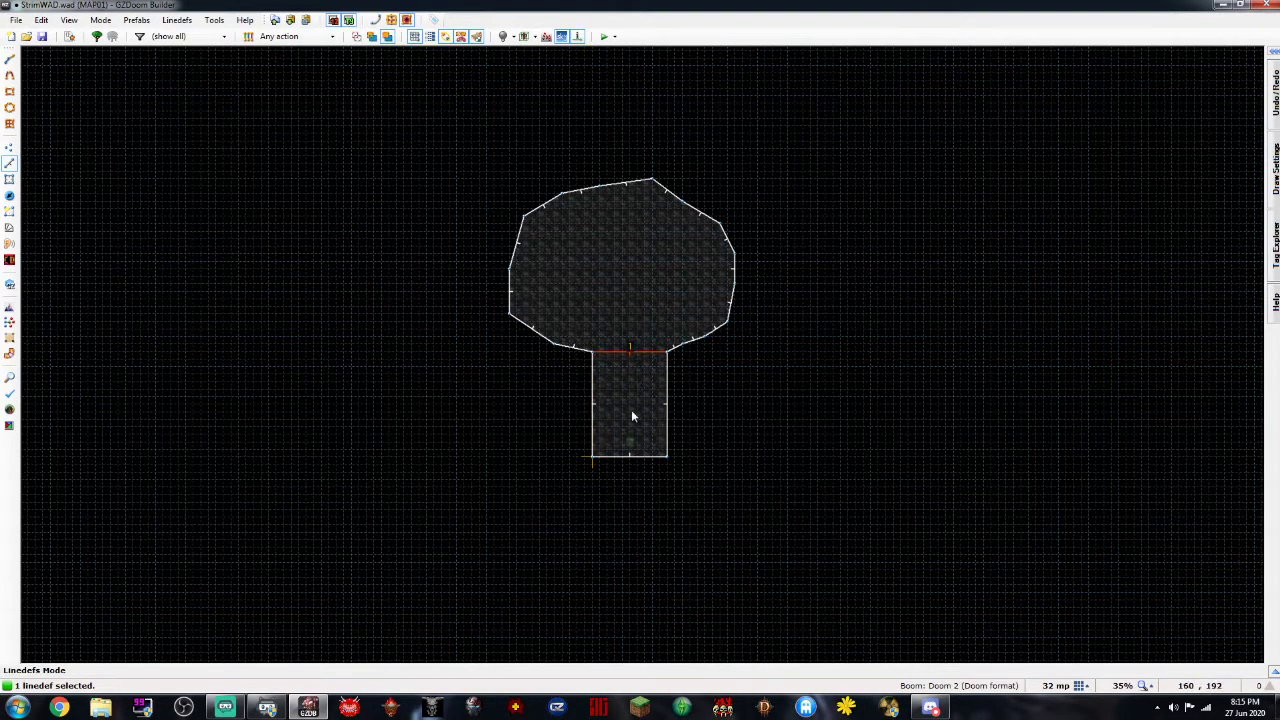
scroll(632, 416, "up", 3)
scroll(632, 416, "down", 1)
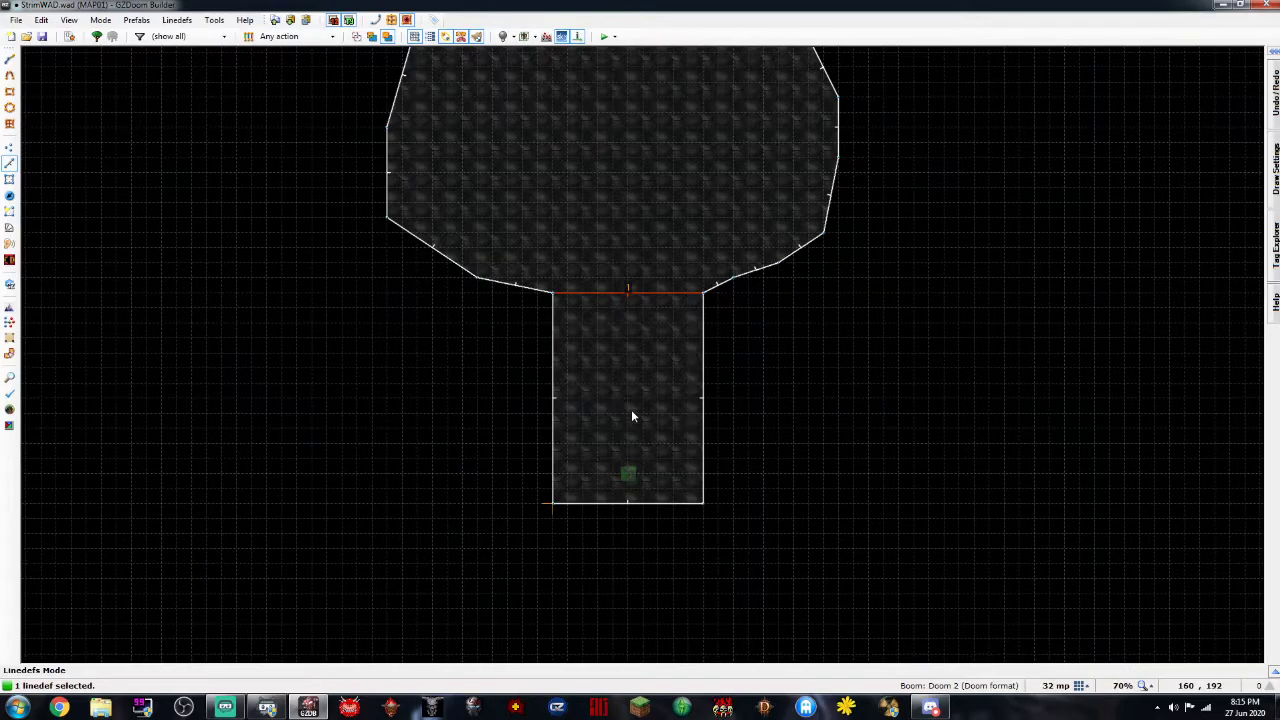
scroll(632, 416, "down", 3)
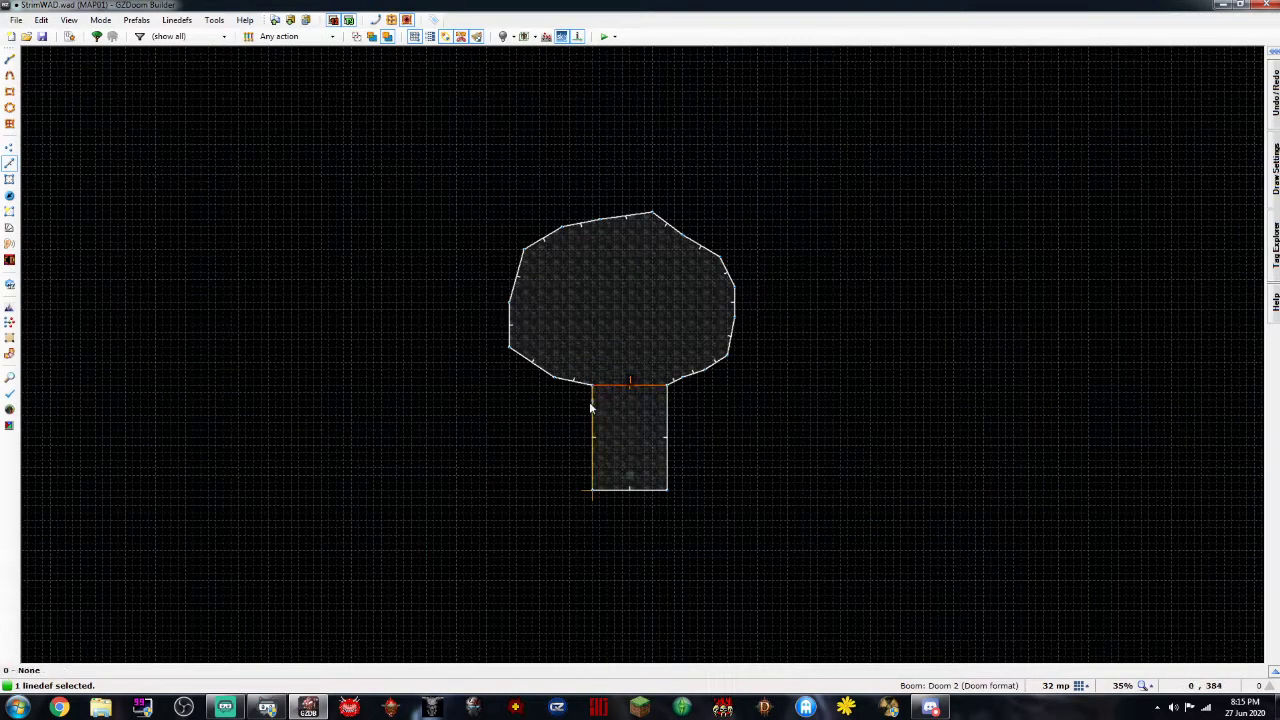
scroll(591, 405, "up", 3)
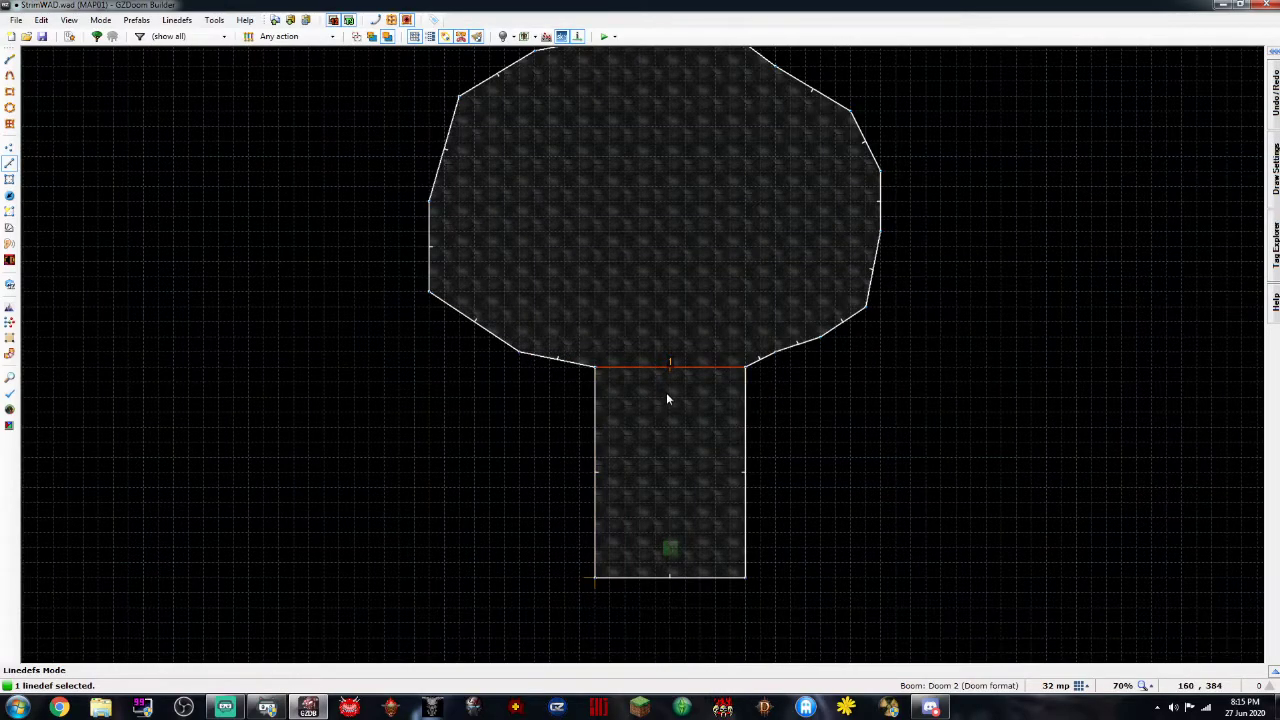
scroll(616, 368, "up", 6)
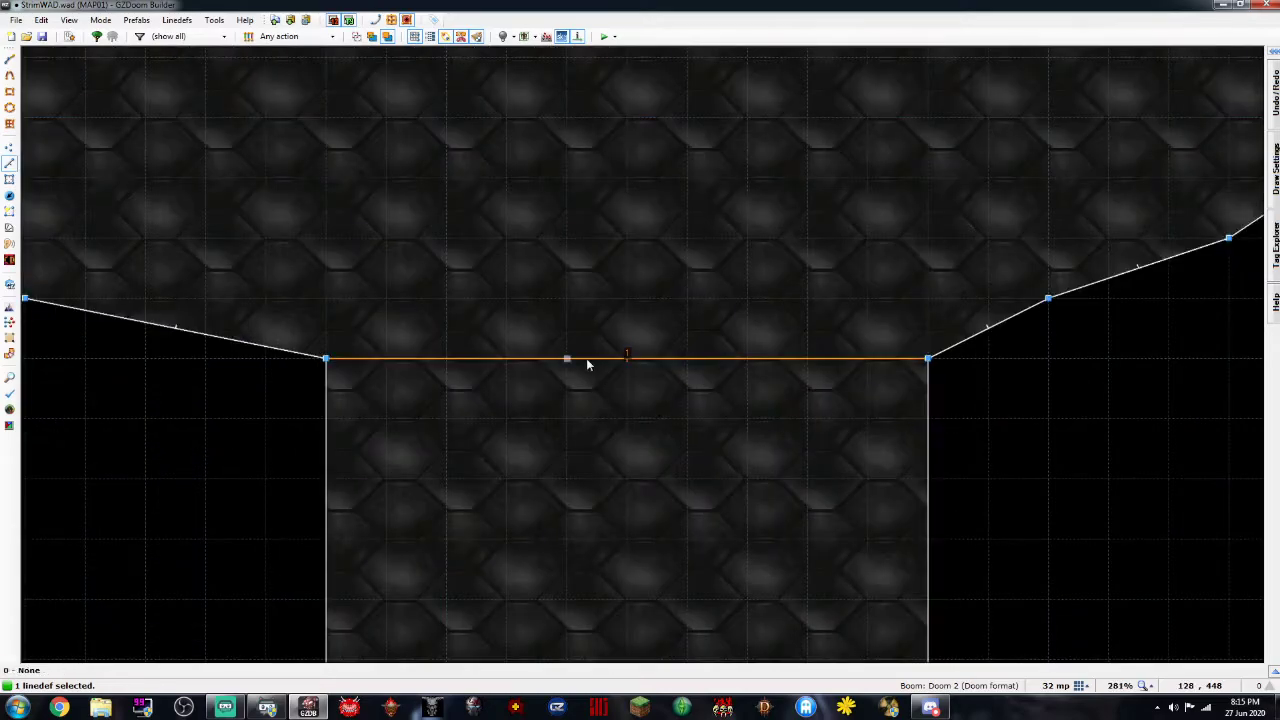
scroll(640, 369, "up", 3)
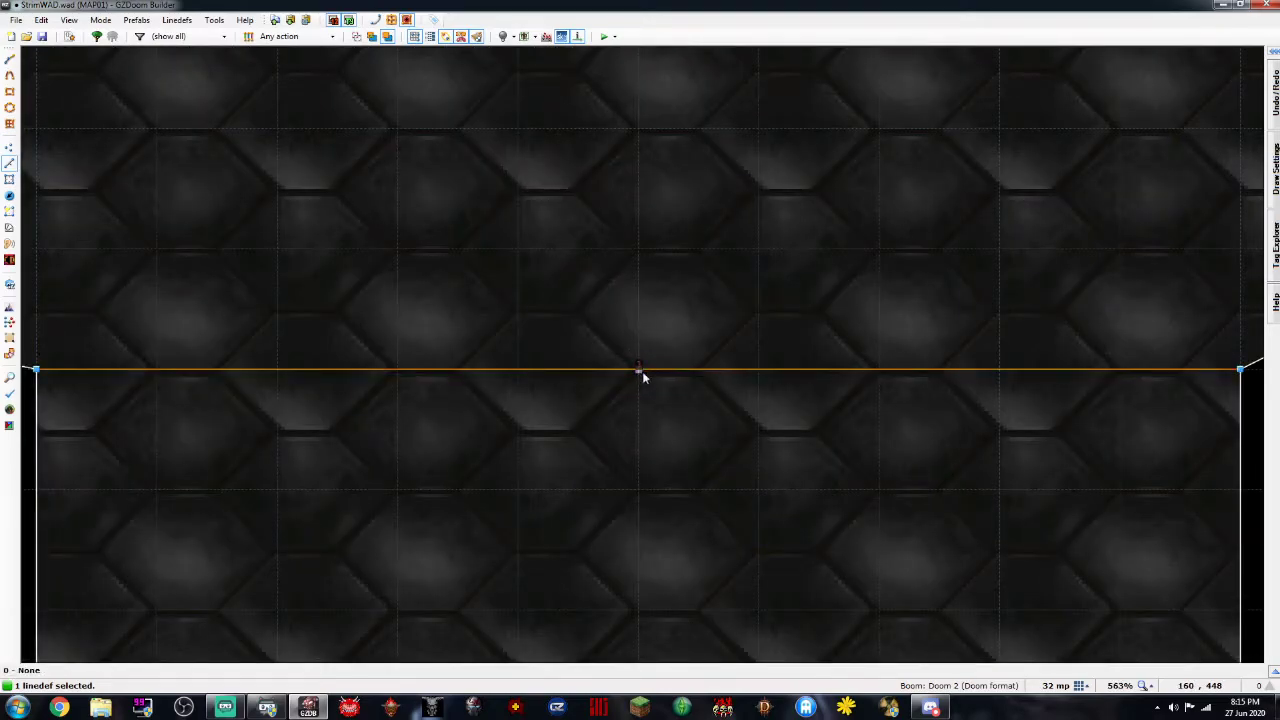
scroll(649, 386, "up", 3)
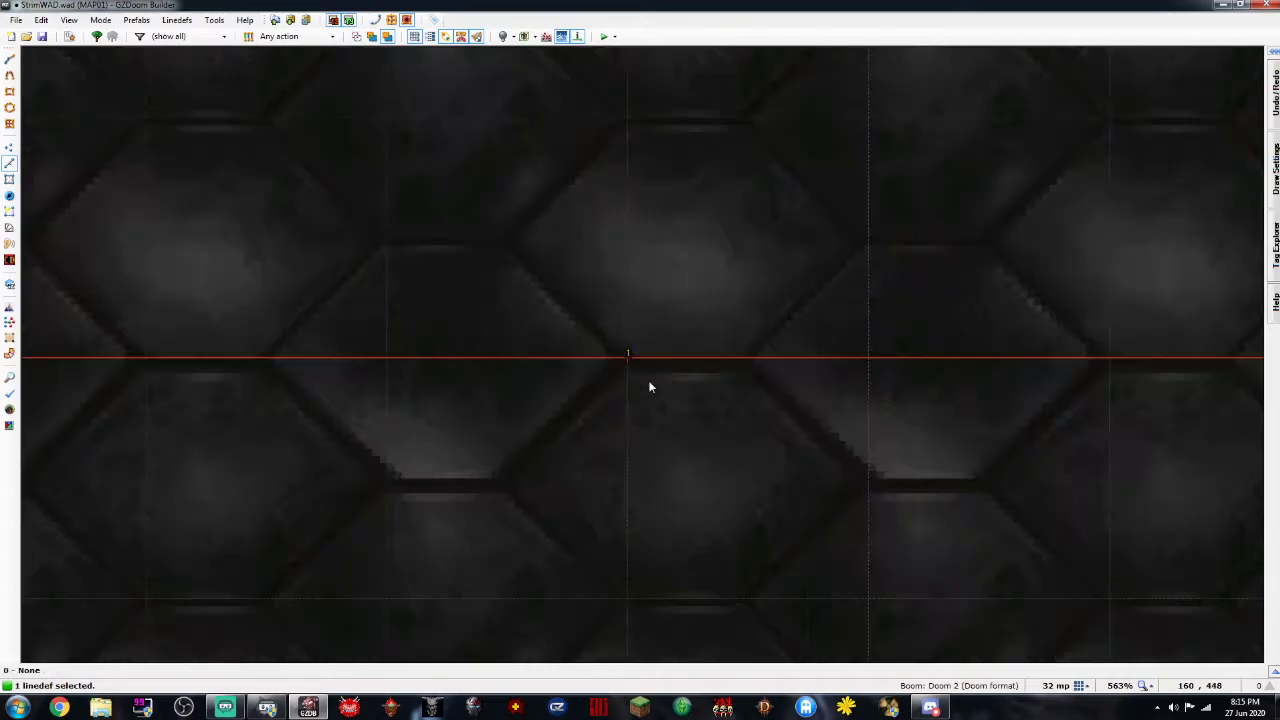
scroll(649, 386, "up", 12)
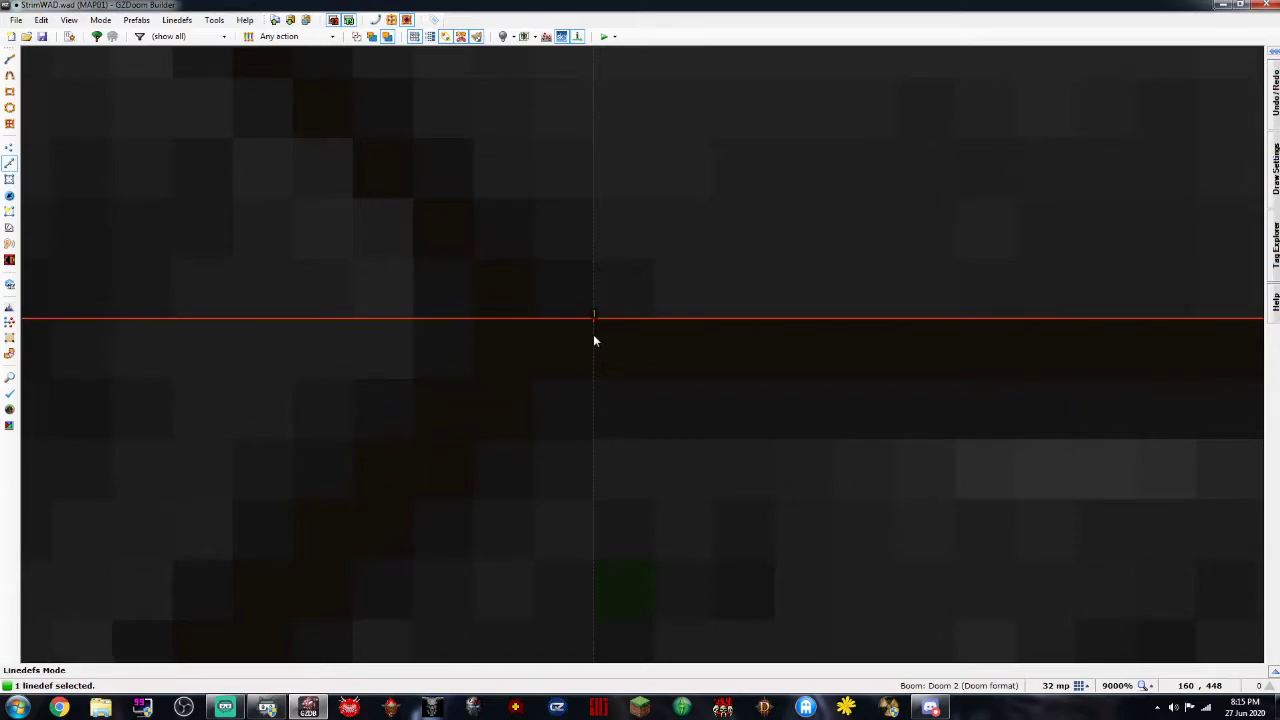
scroll(594, 341, "down", 18)
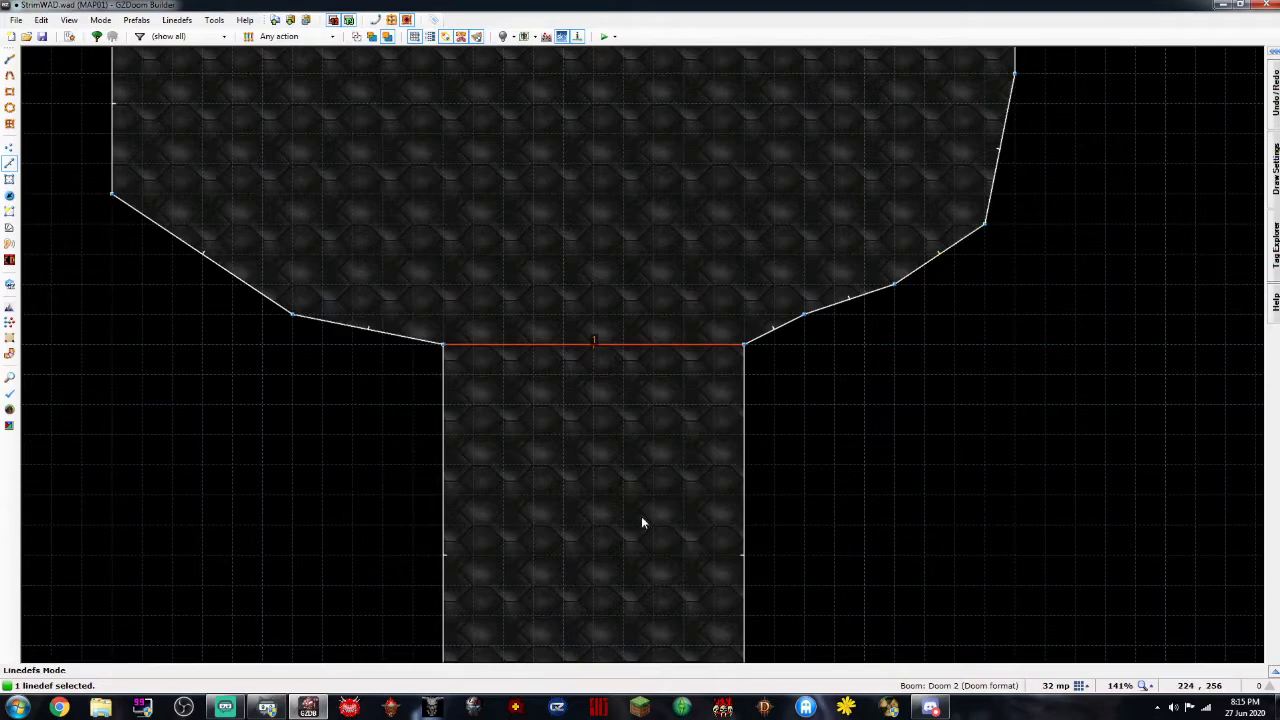
Clear the selection, flip the linedef shared by the two rooms, and flip it back
left_click(593, 349)
key("f")
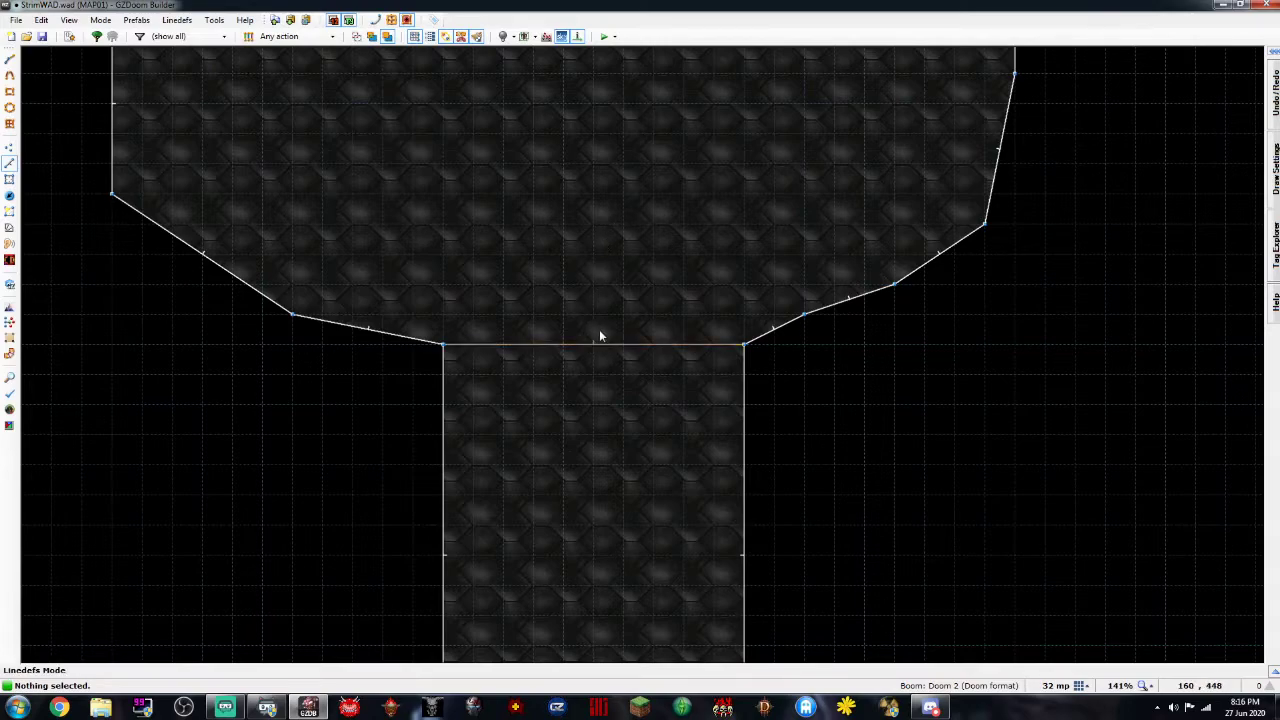
key("Down")
key("Down")
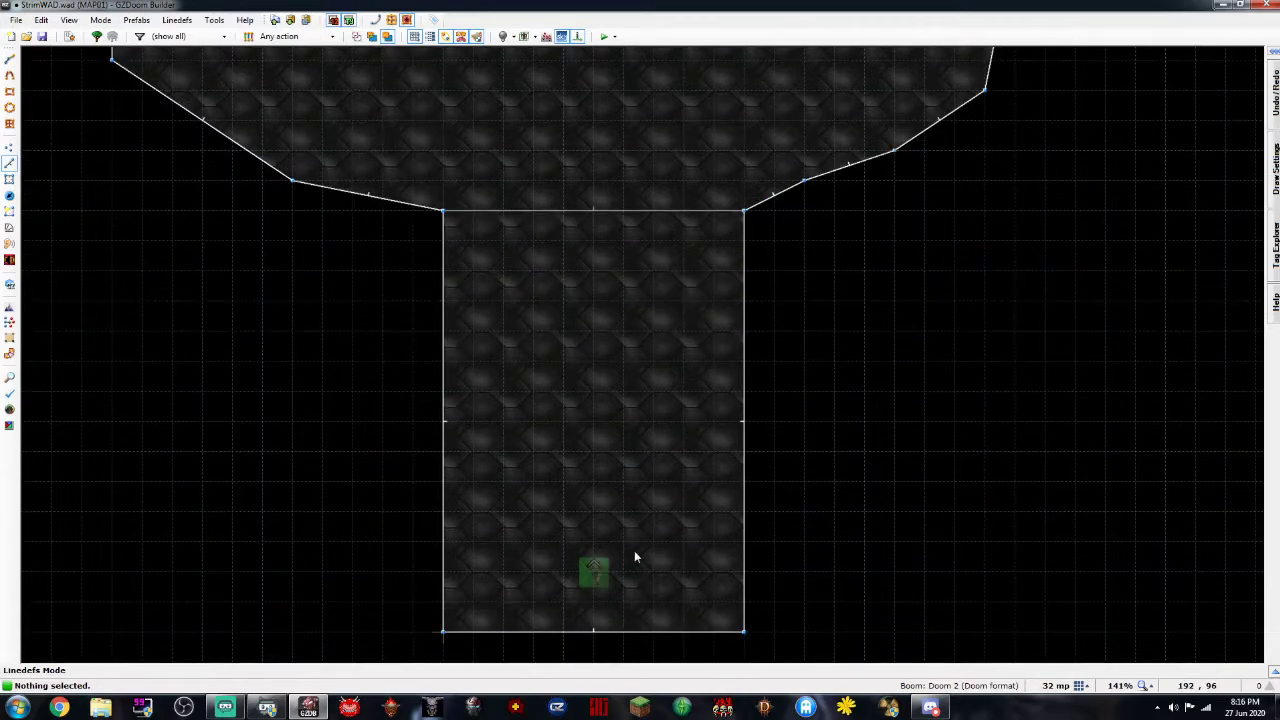
key("Up")
key("Up")
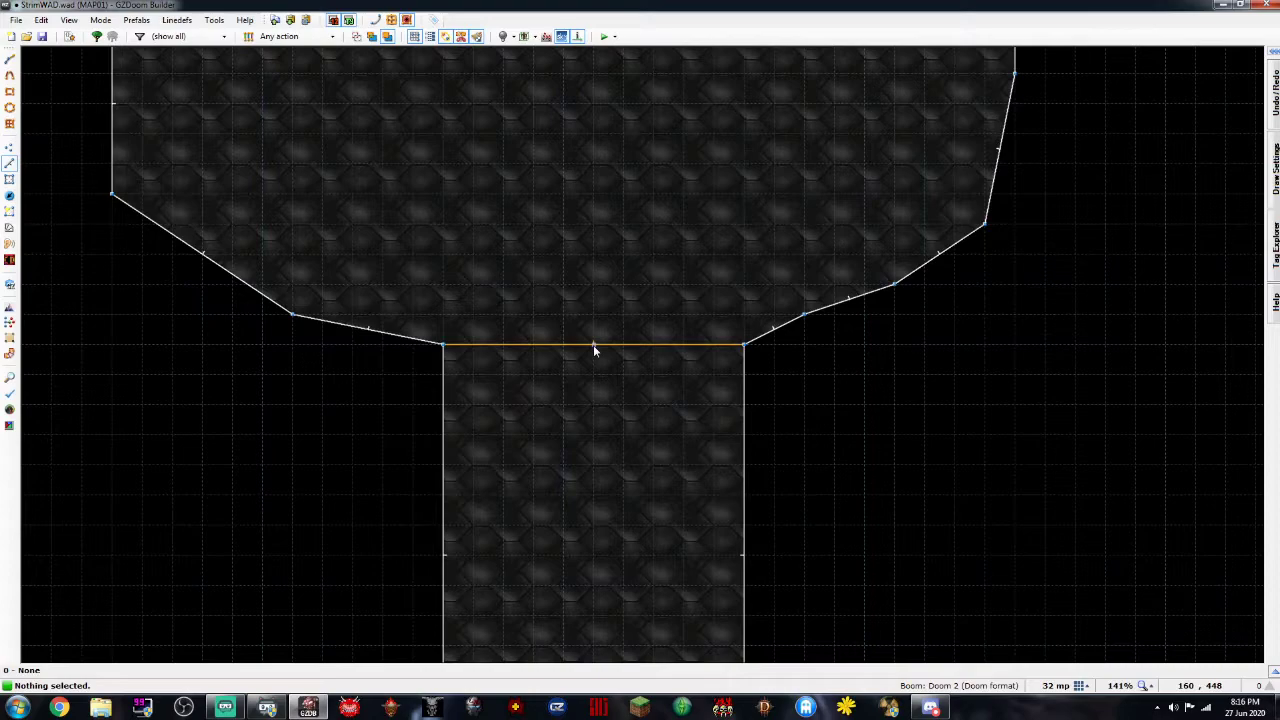
key("f")
Assign the texture ASHWALL6 to the front side's middle section of the linedef shared by the two rooms
scroll(617, 358, "down", 4)
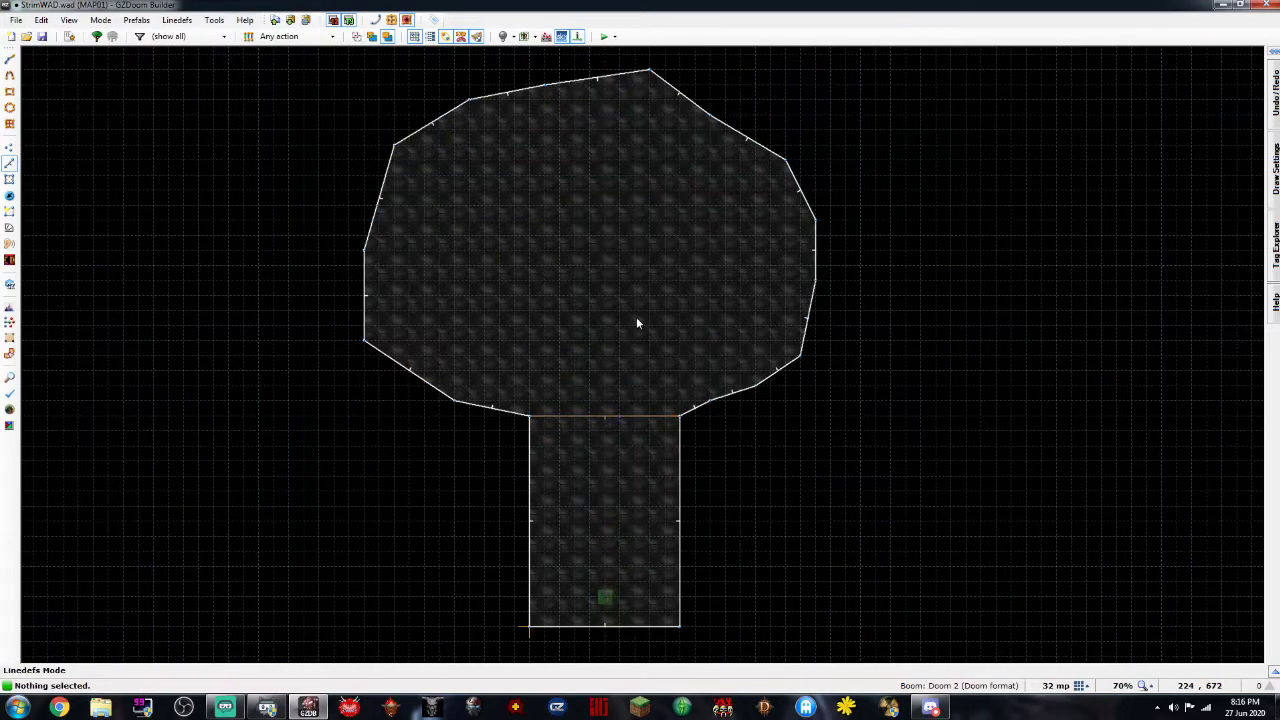
scroll(605, 420, "up", 8)
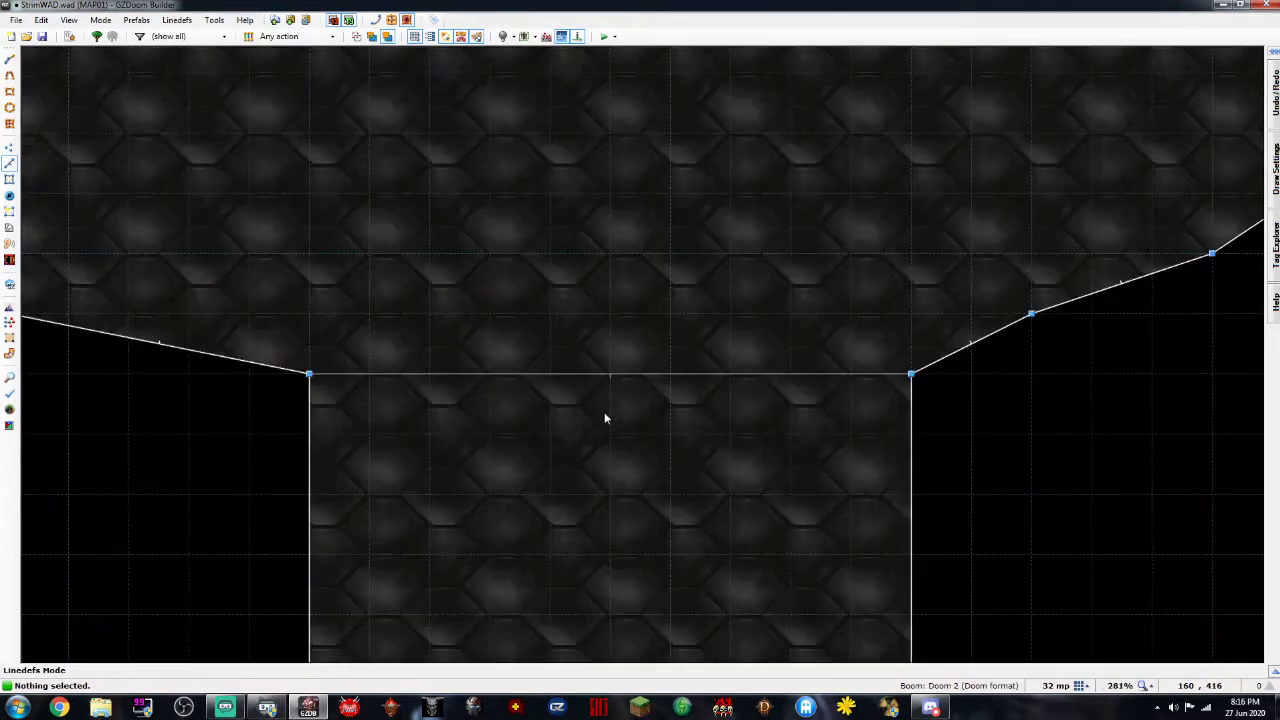
right_click(611, 375)
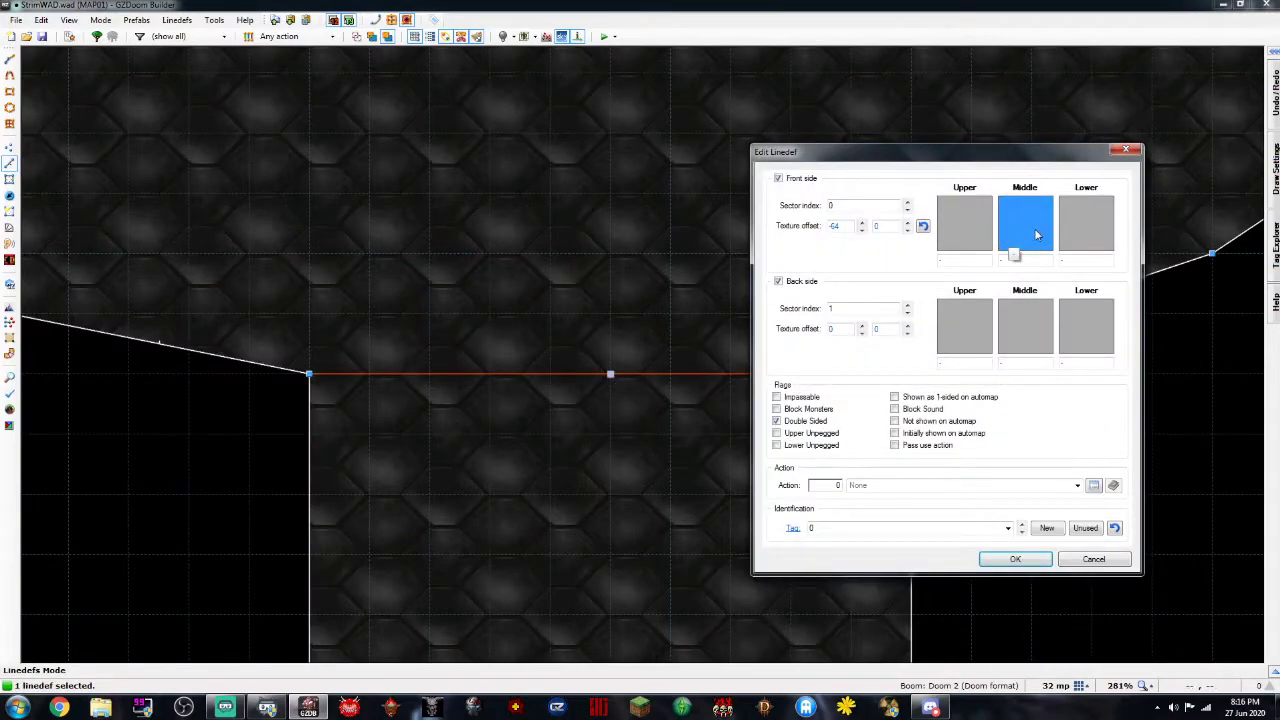
left_click(1036, 234)
double_click(514, 228)
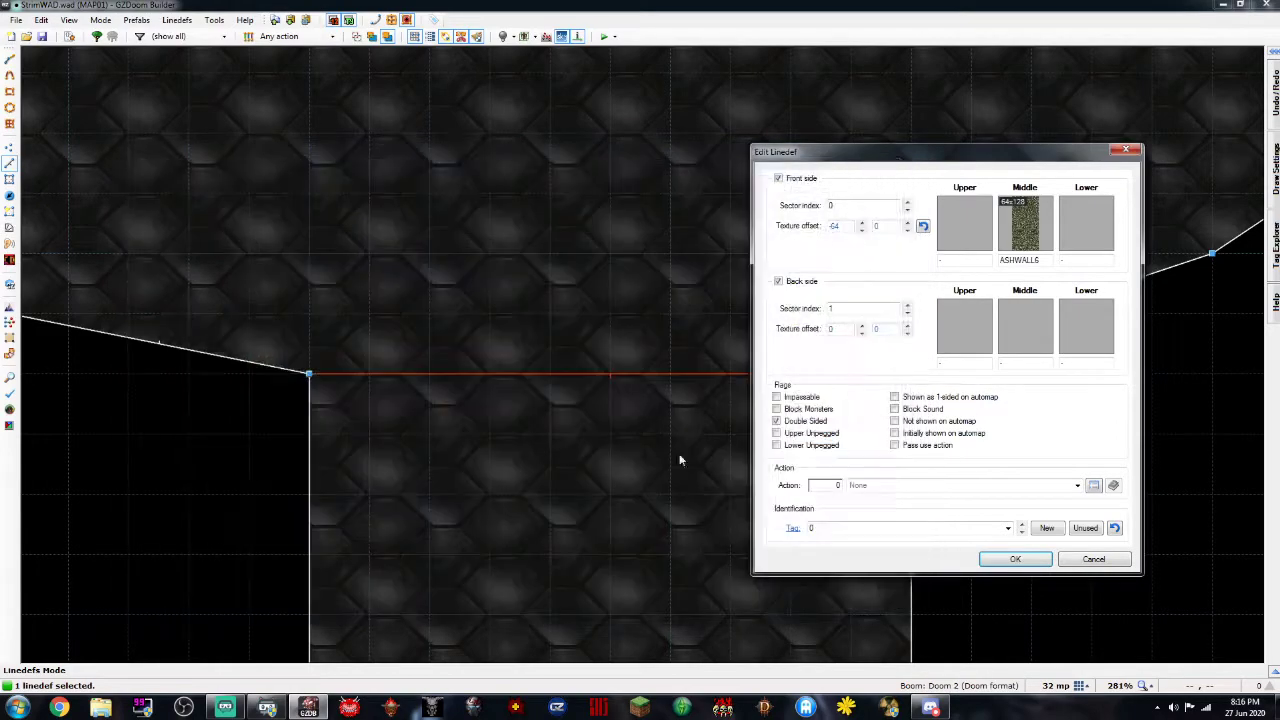
left_click(1013, 558)
Inspect the textured boundary between the rooms in 3D from both the start room and the rounded room
key("w")
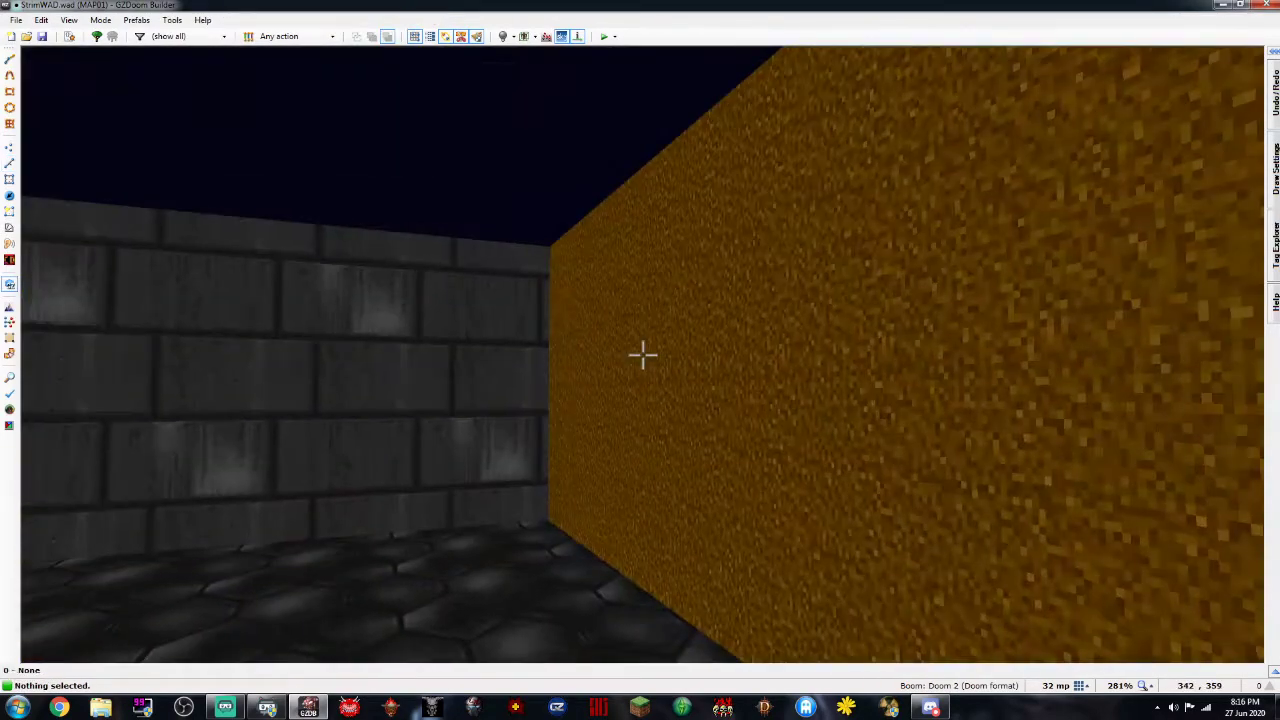
key("s")
key("f")
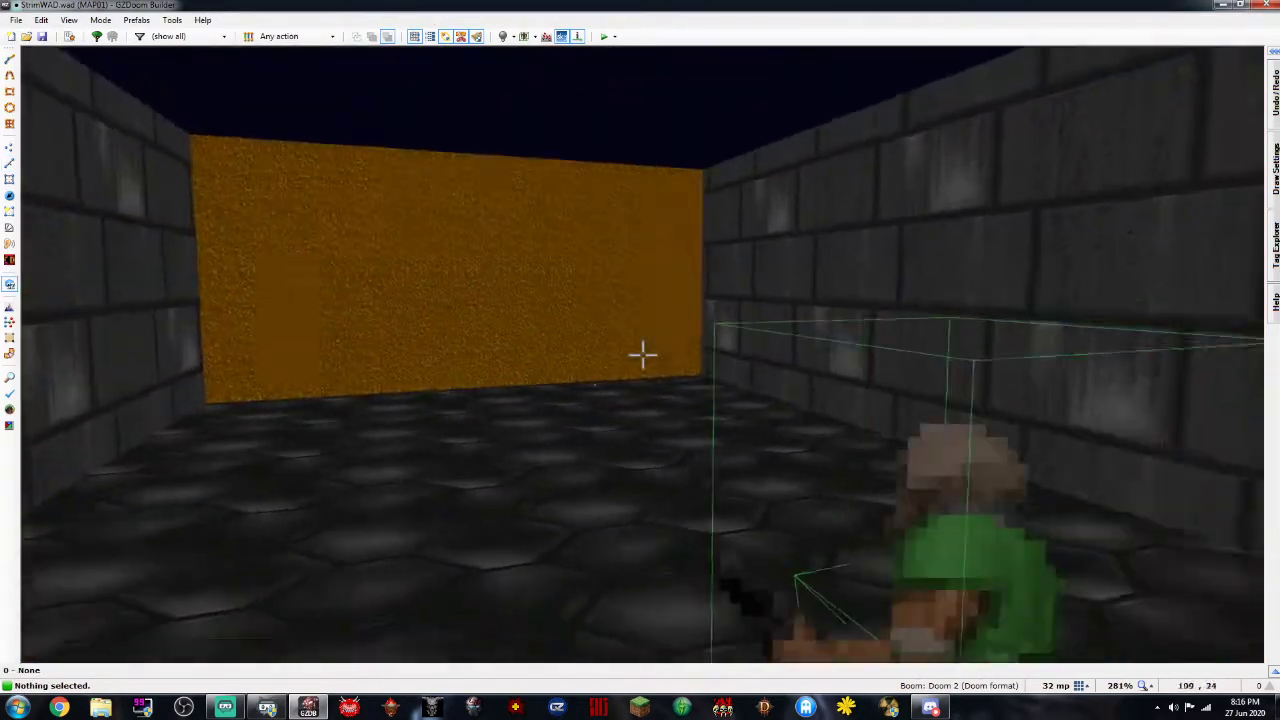
key("e")
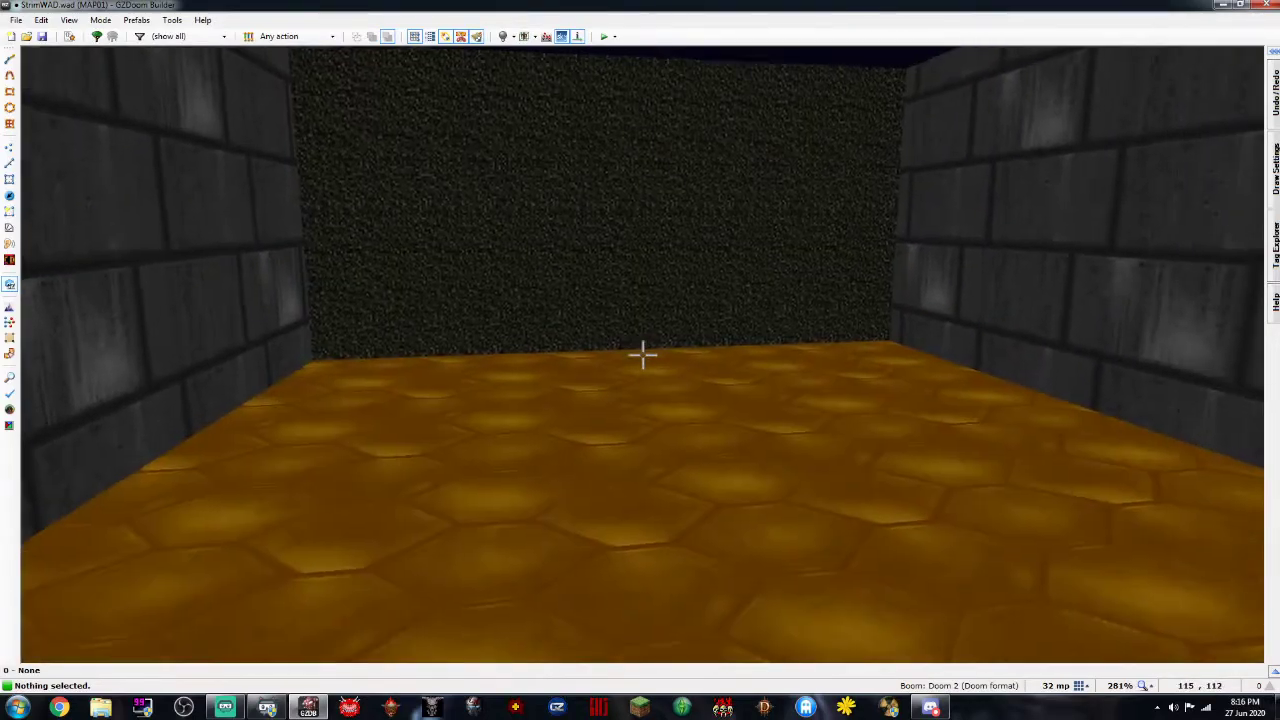
key("e")
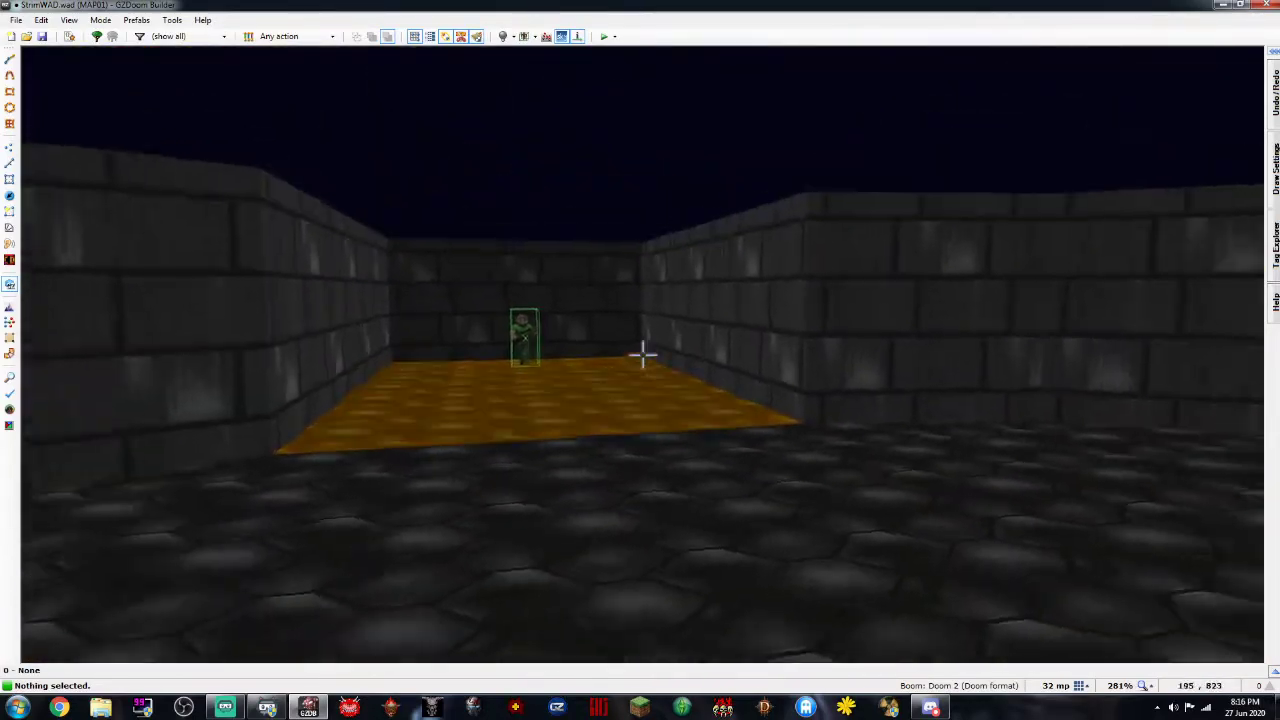
key("e")
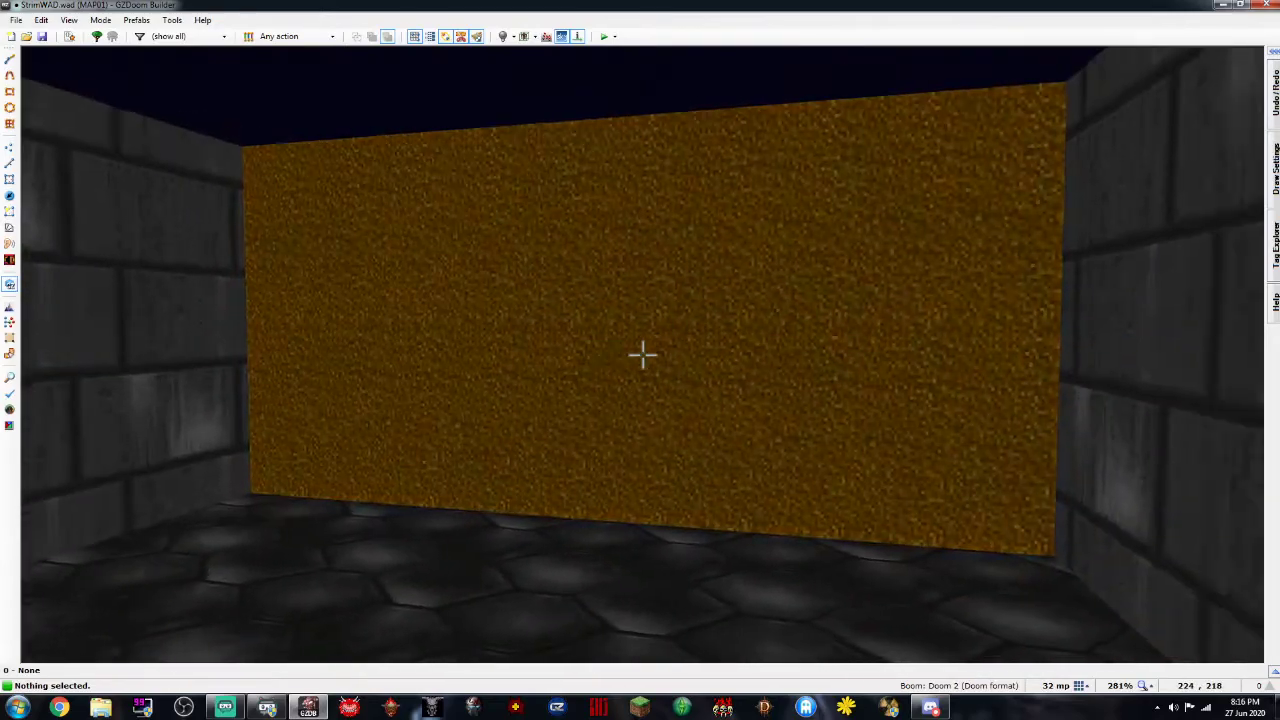
key("e")
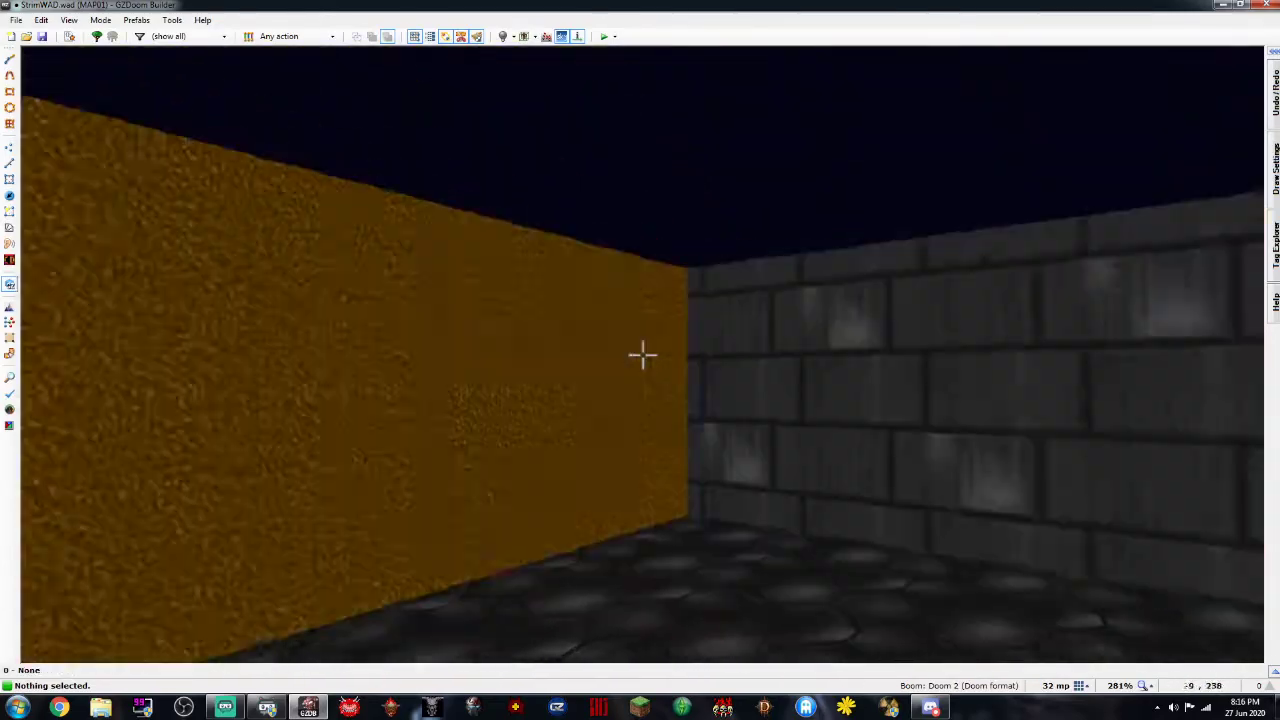
key("e")
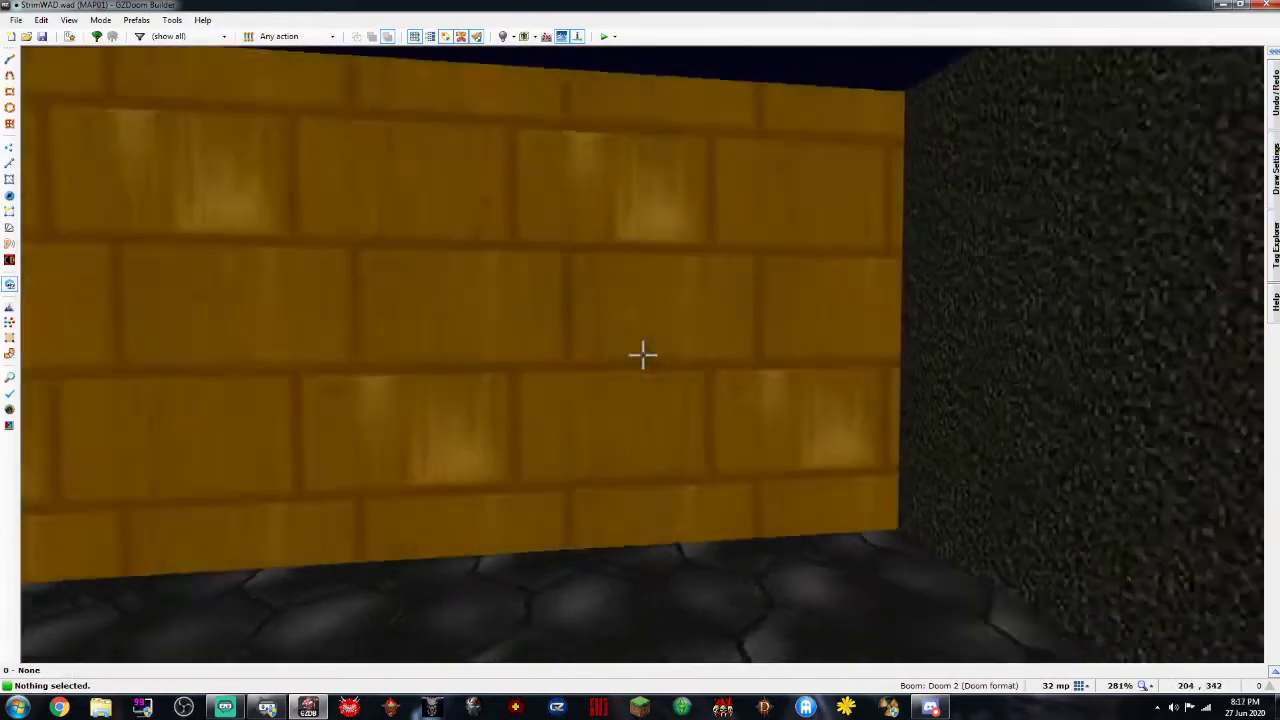
key("e")
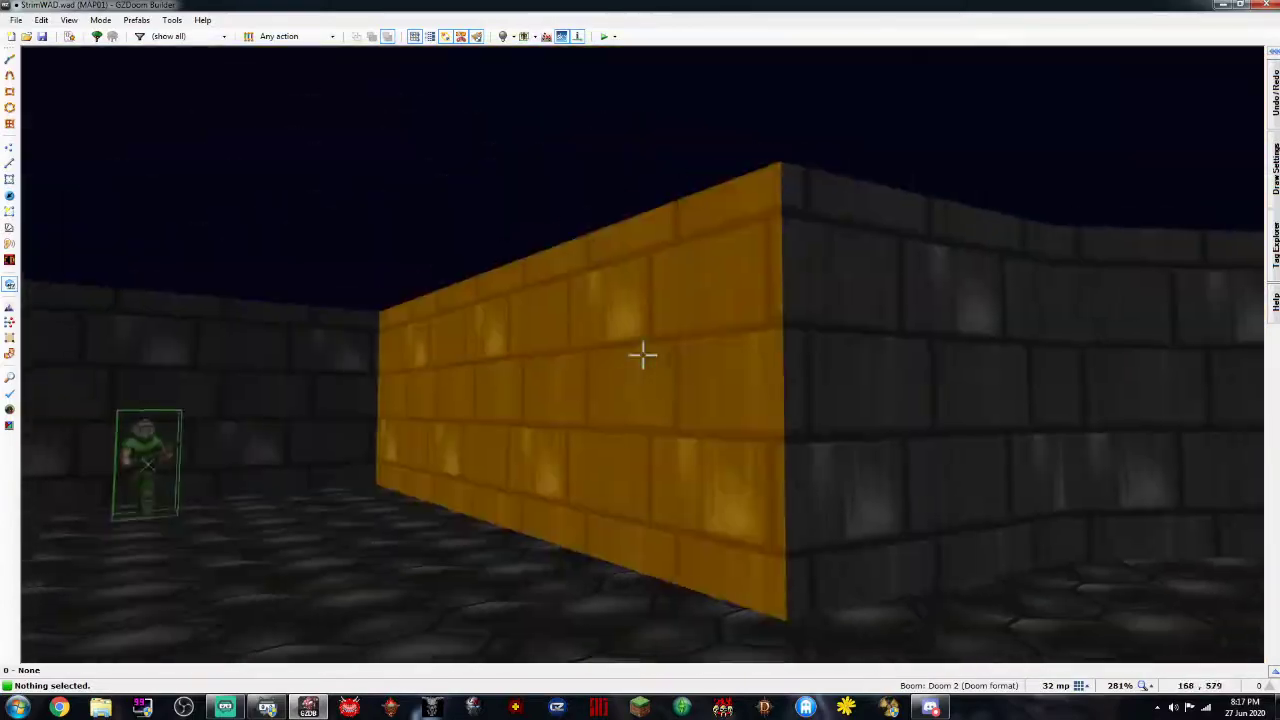
key("e")
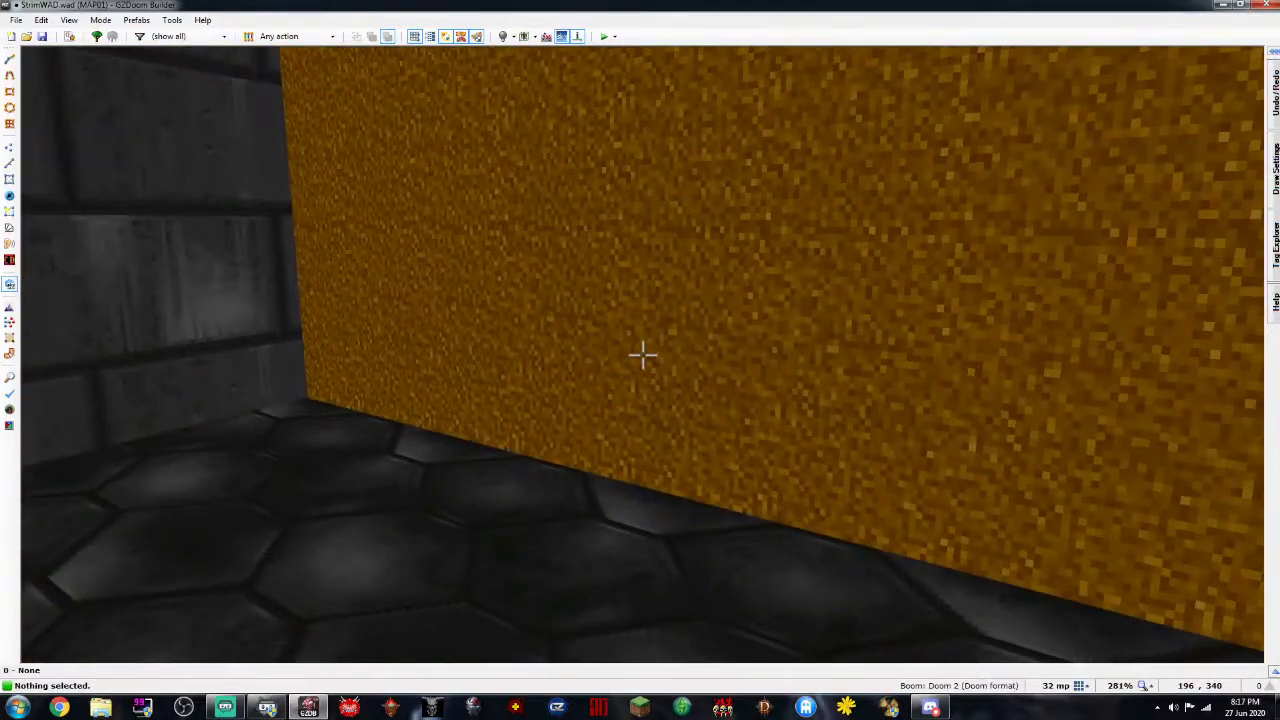
Remove the boundary linedef's front middle texture, set its back middle texture to ASHWALL6, and view it from the rounded room
right_click(643, 355)
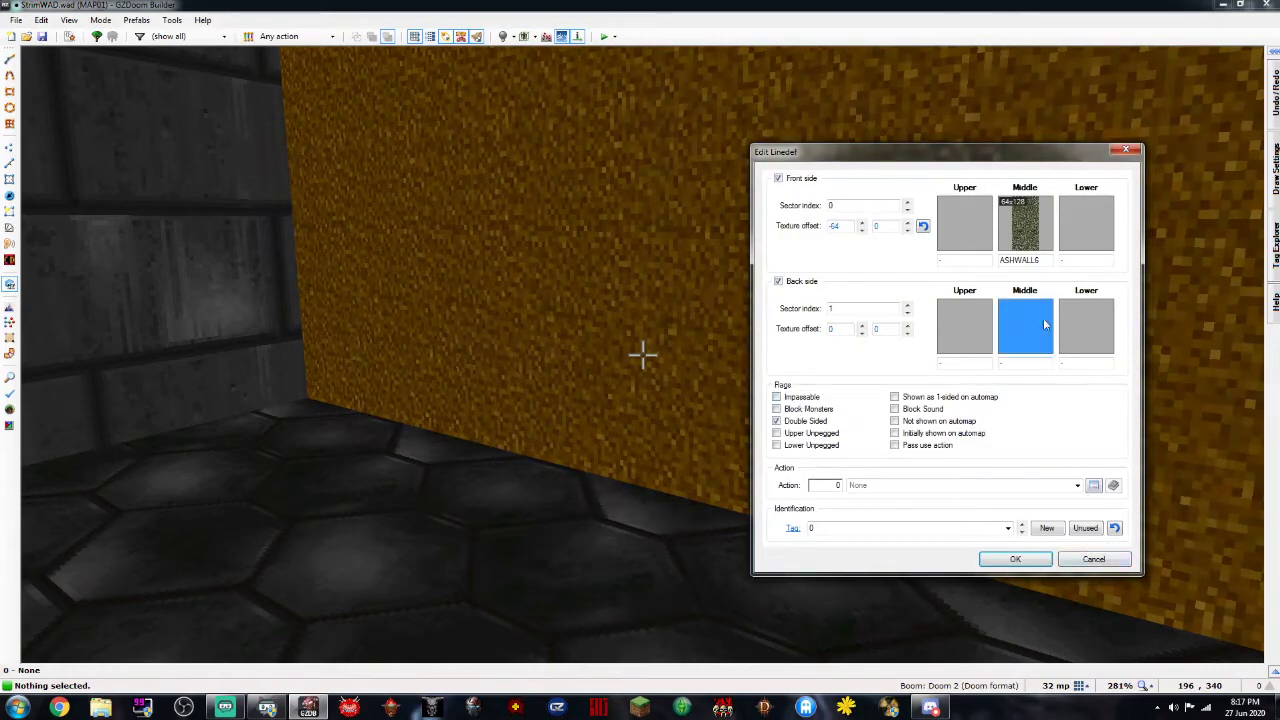
right_click(1033, 221)
left_click(1034, 323)
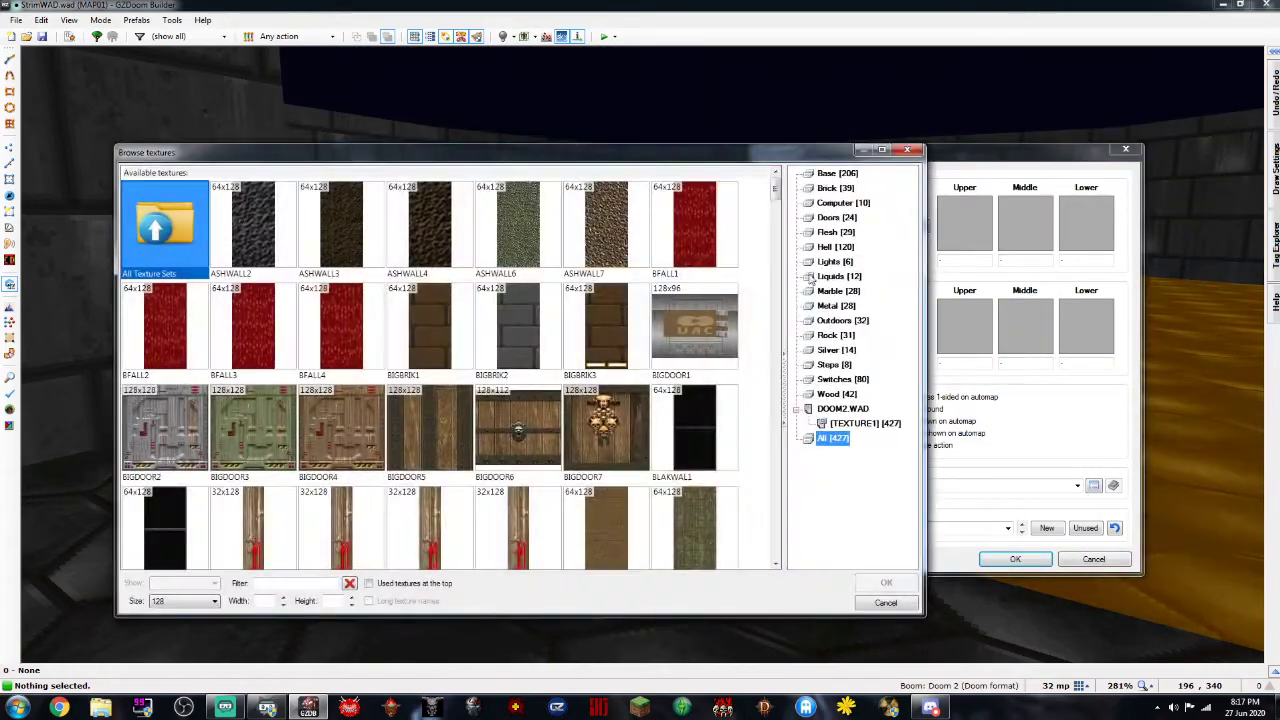
double_click(532, 227)
left_click(1022, 560)
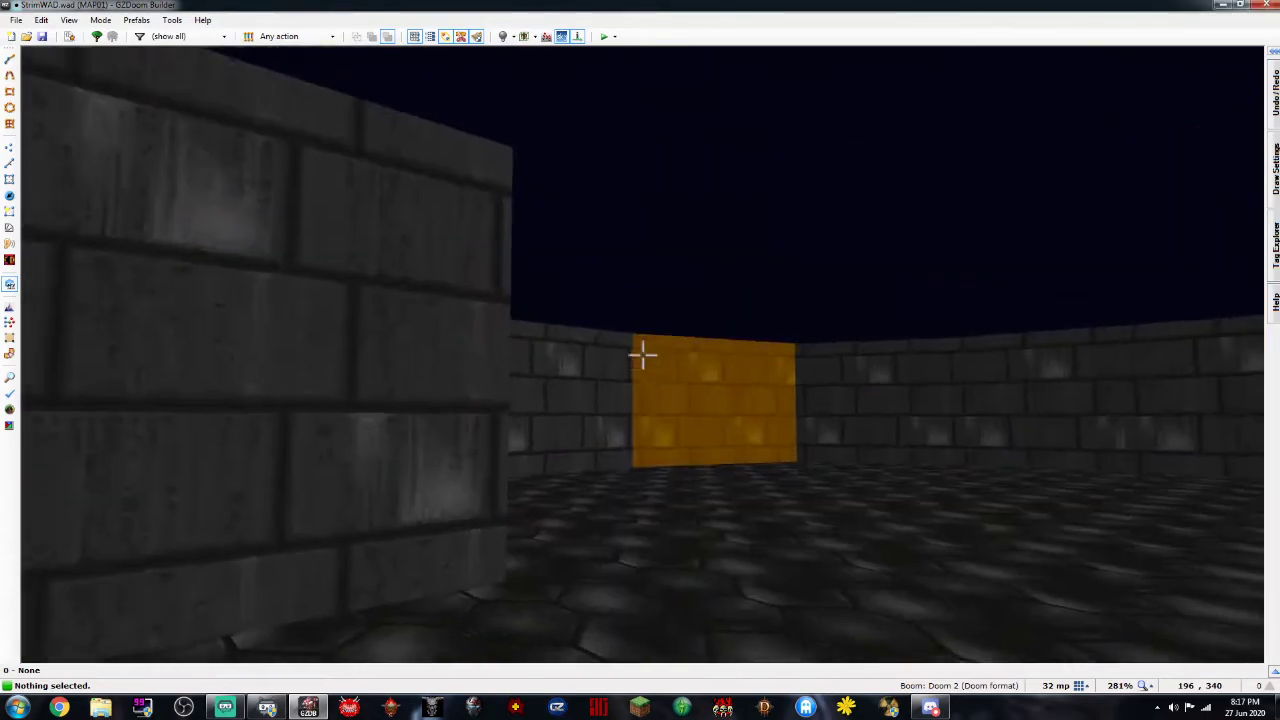
key("e")
key("f")
key("s")
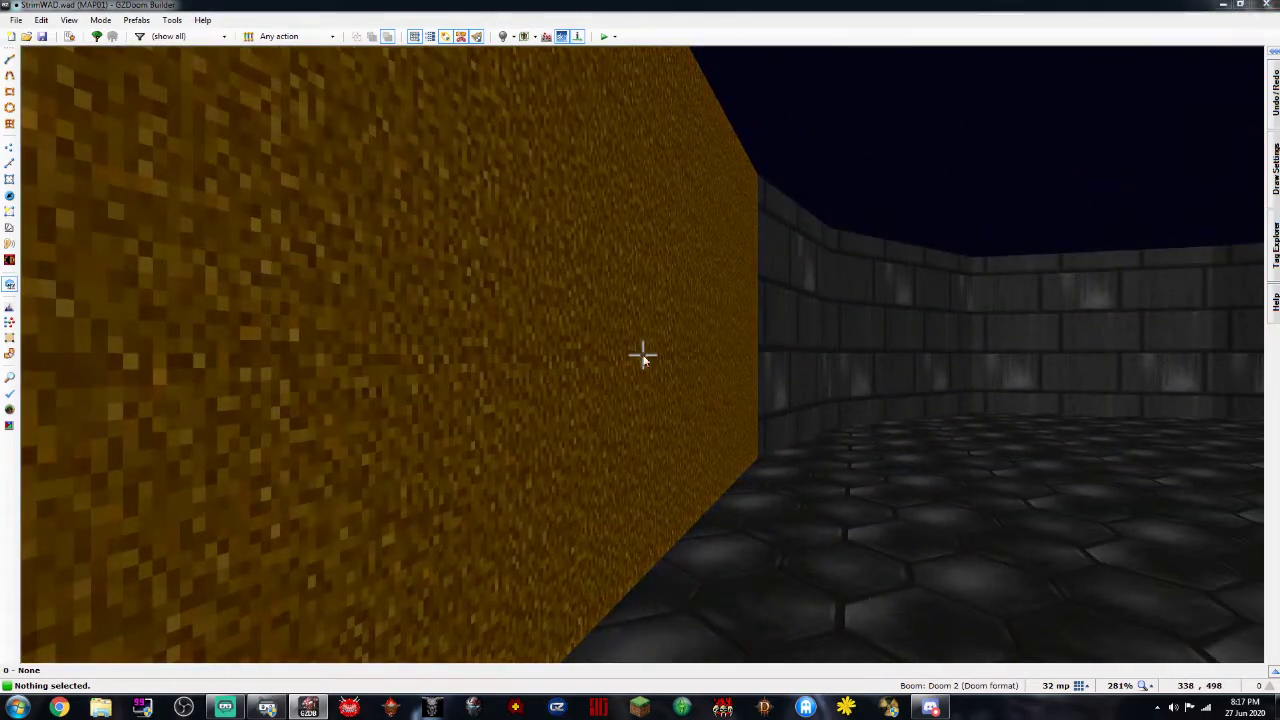
right_click(642, 354)
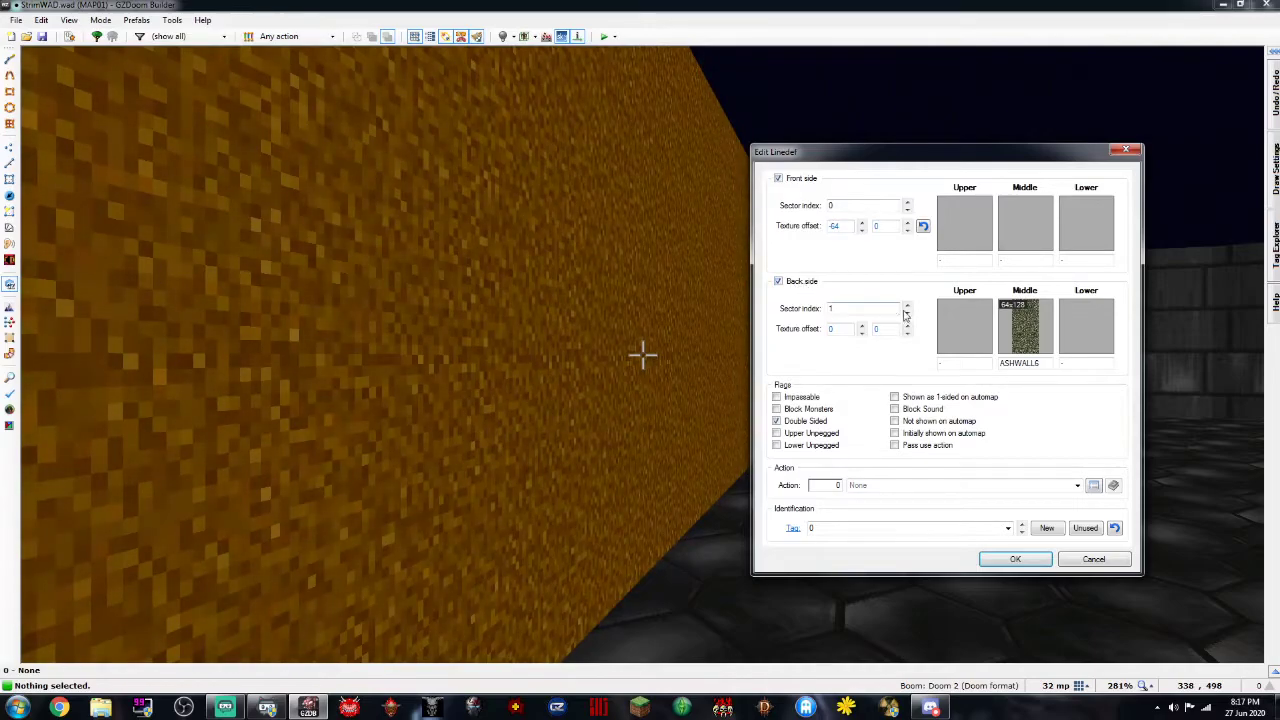
right_click(1030, 335)
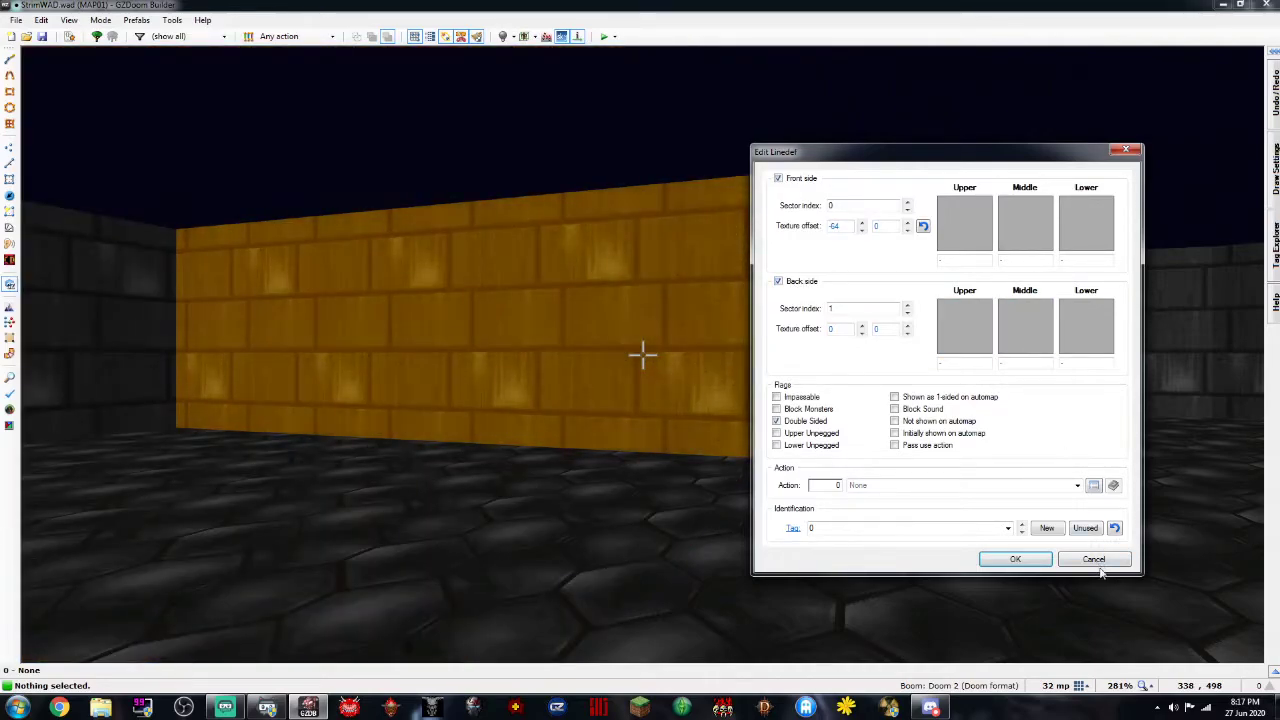
left_click(1094, 559)
Remove the middle texture from the back side of the linedef between the two rooms
right_click(671, 352)
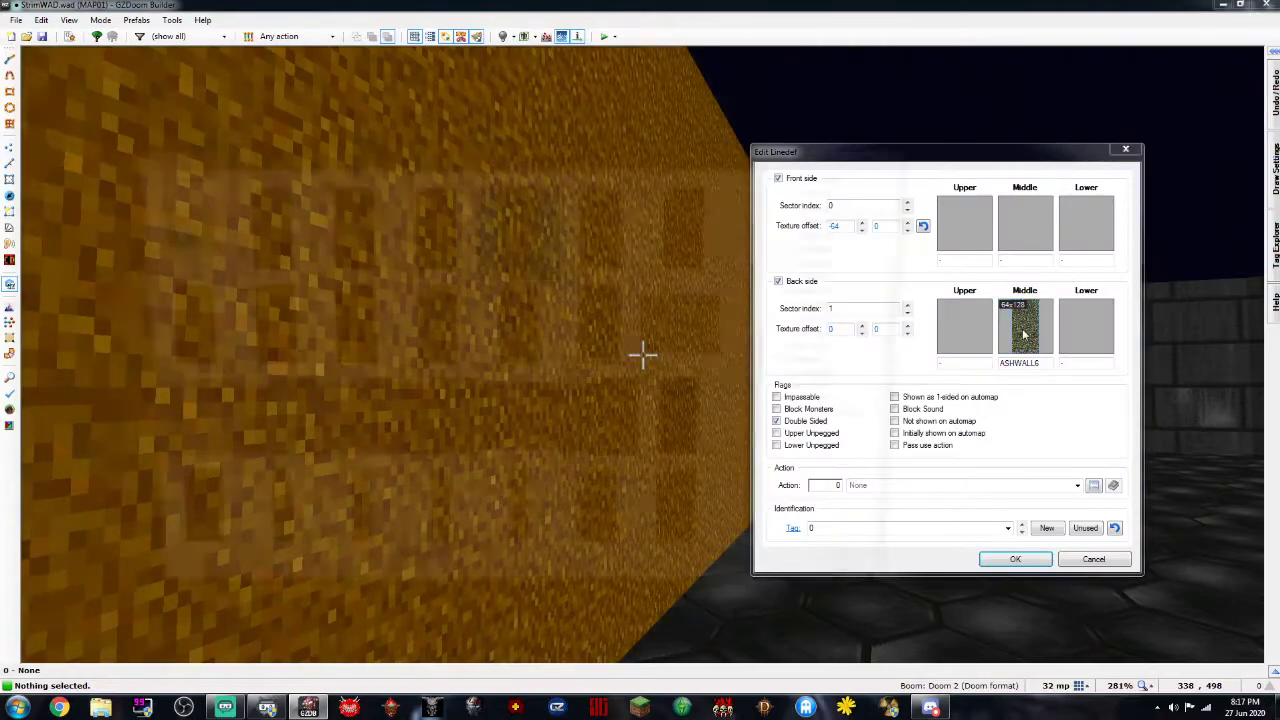
left_click(1022, 325)
left_click(907, 152)
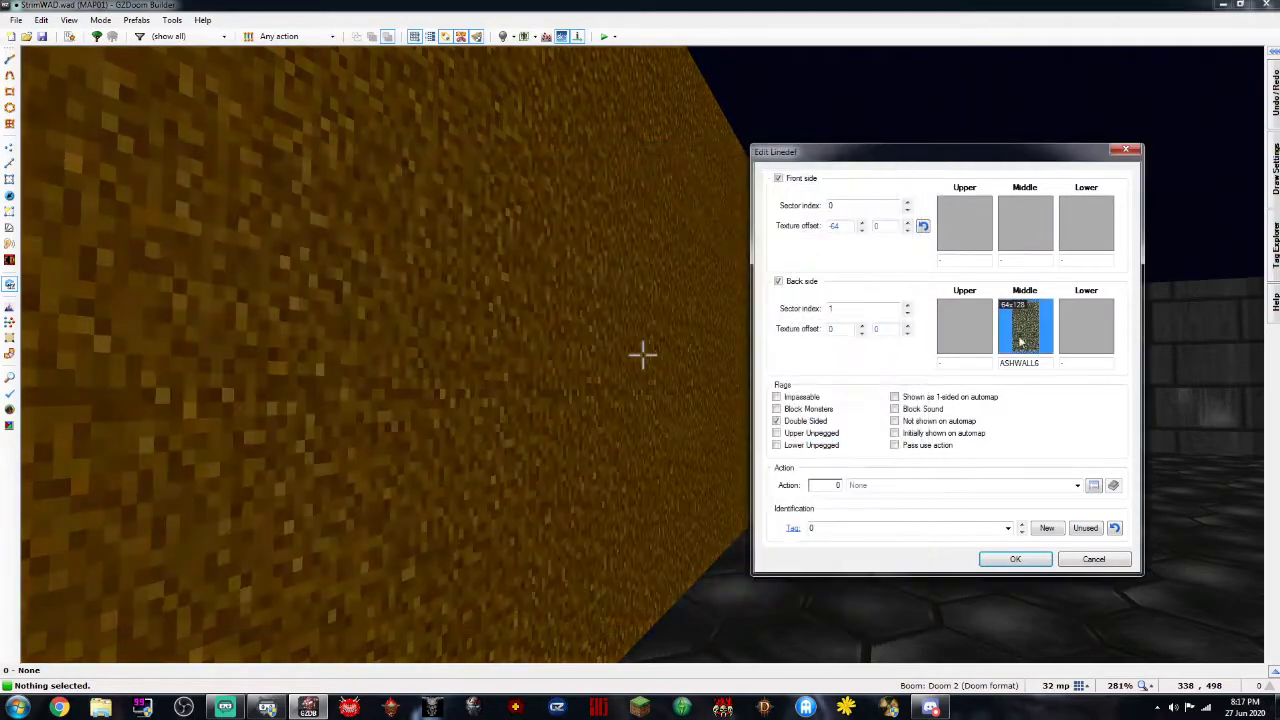
right_click(1024, 345)
left_click(1015, 559)
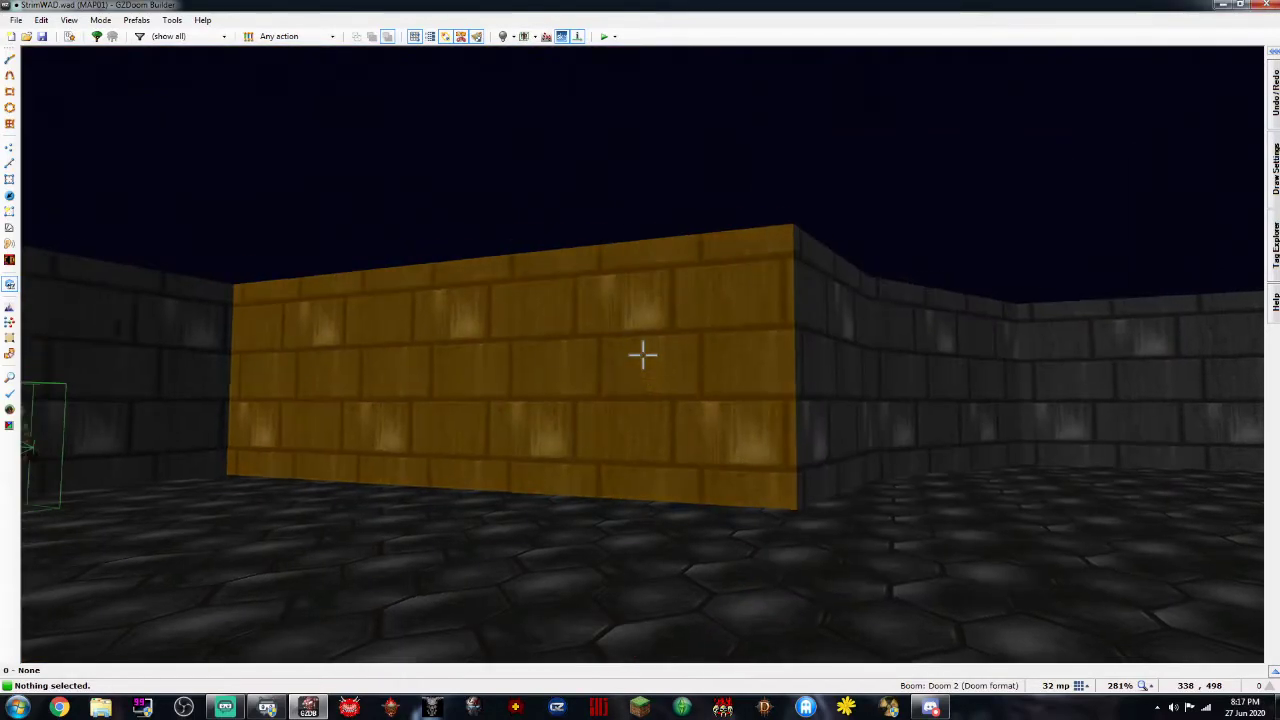
Undo the last linedef edit that removed the back middle texture between the two rooms
key("w")
key("s")
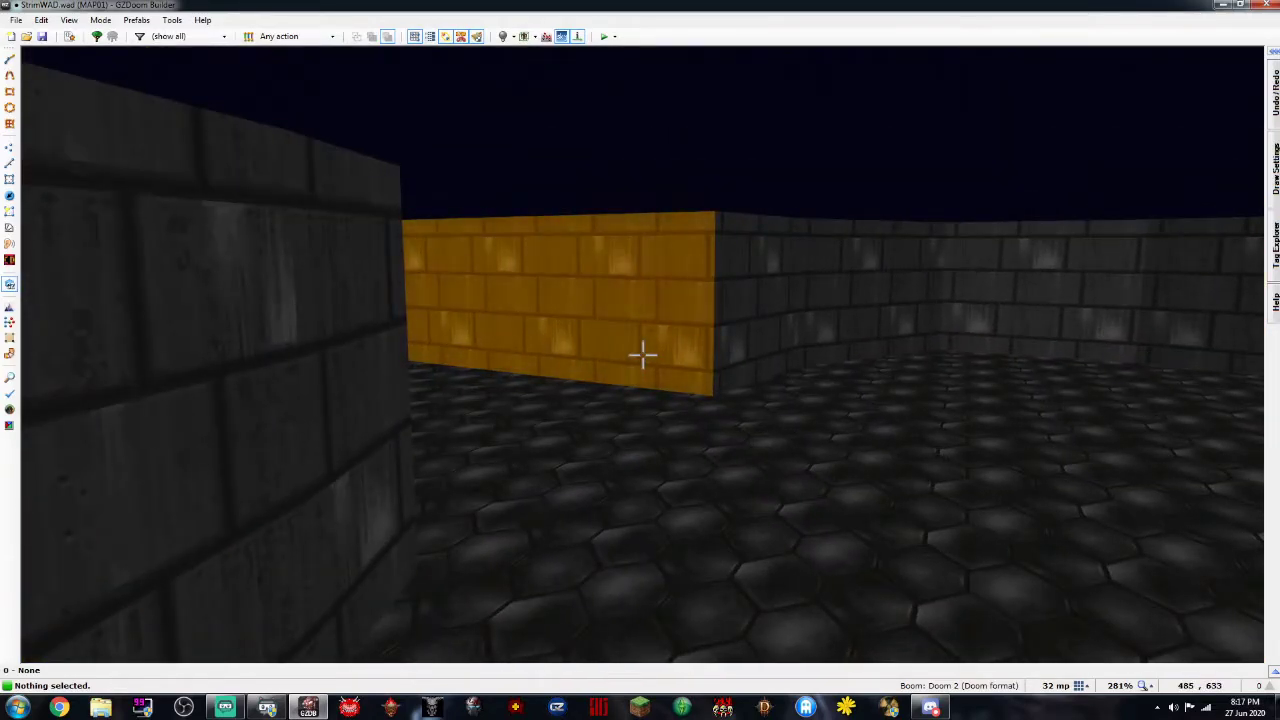
key("w")
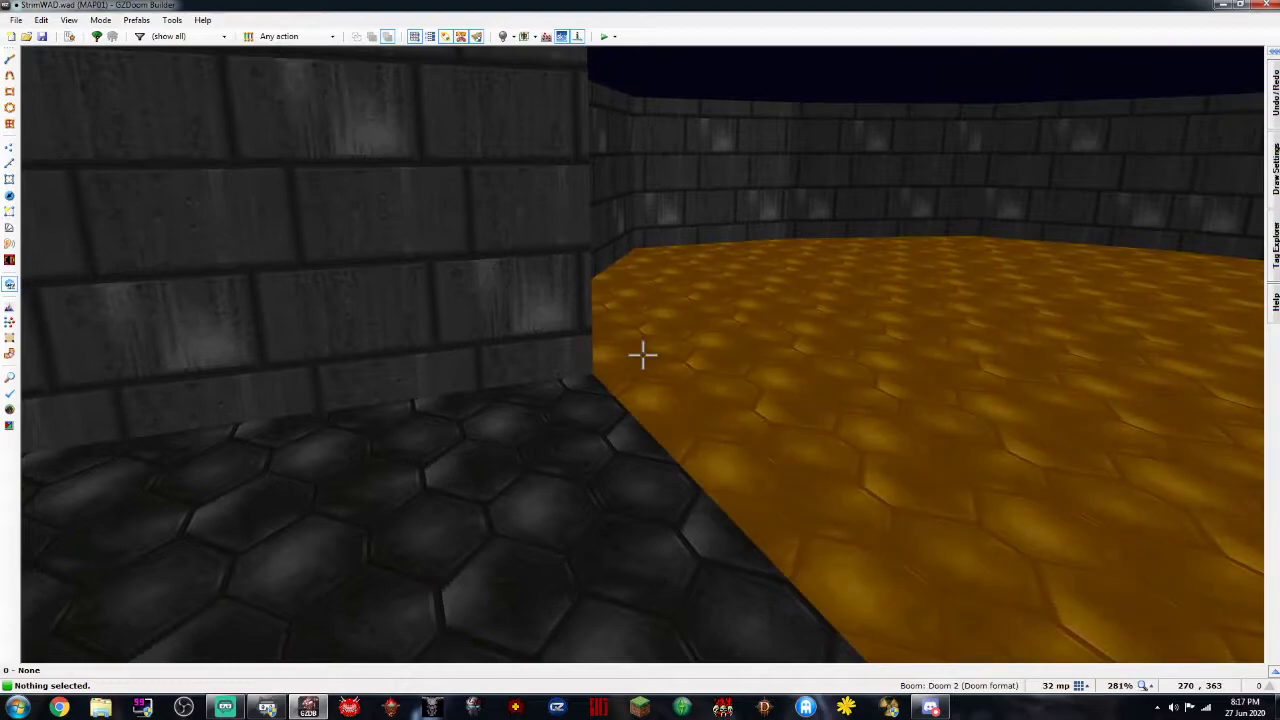
key("ctrl+z")
key("w")
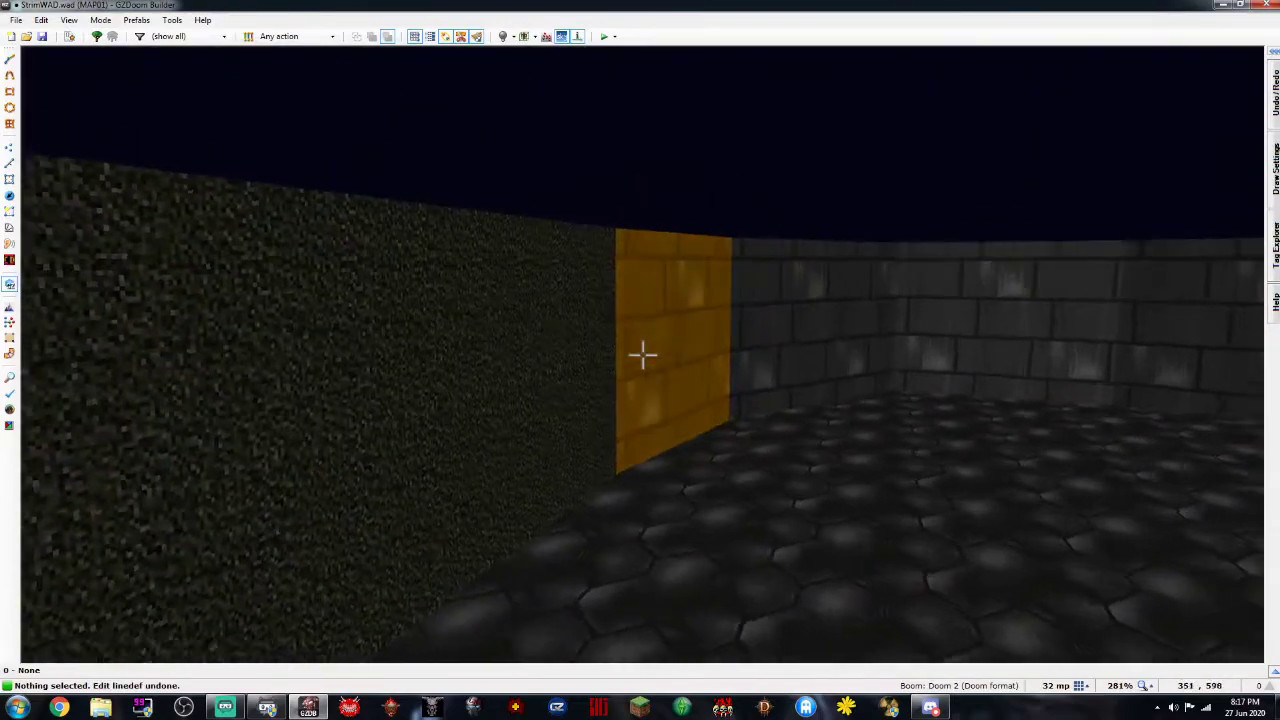
key("w")
right_click(642, 353)
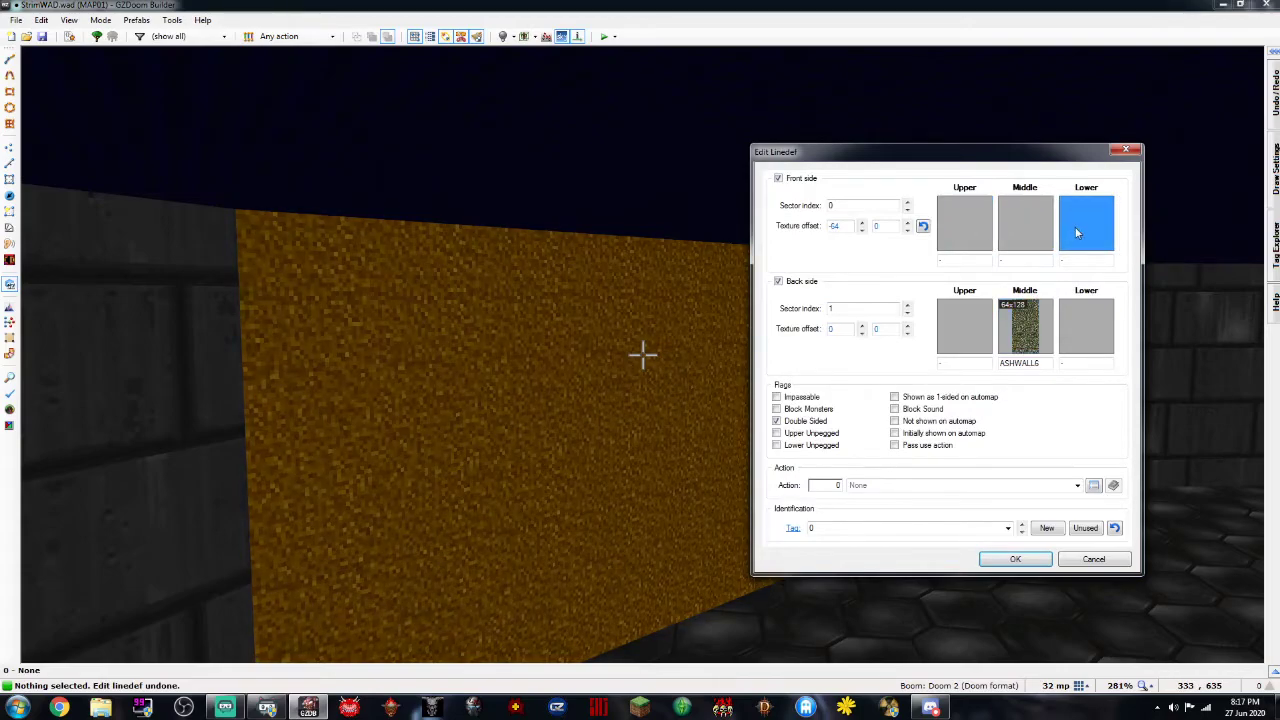
right_click(1033, 340)
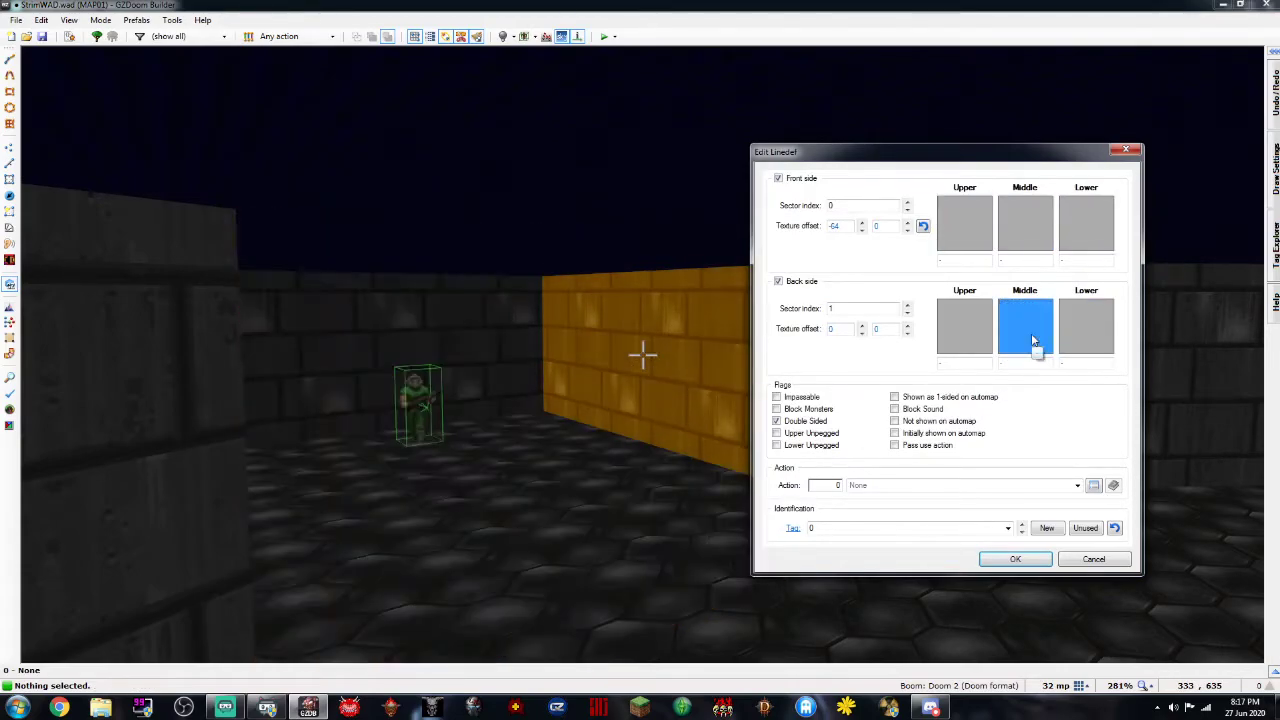
left_click(1094, 559)
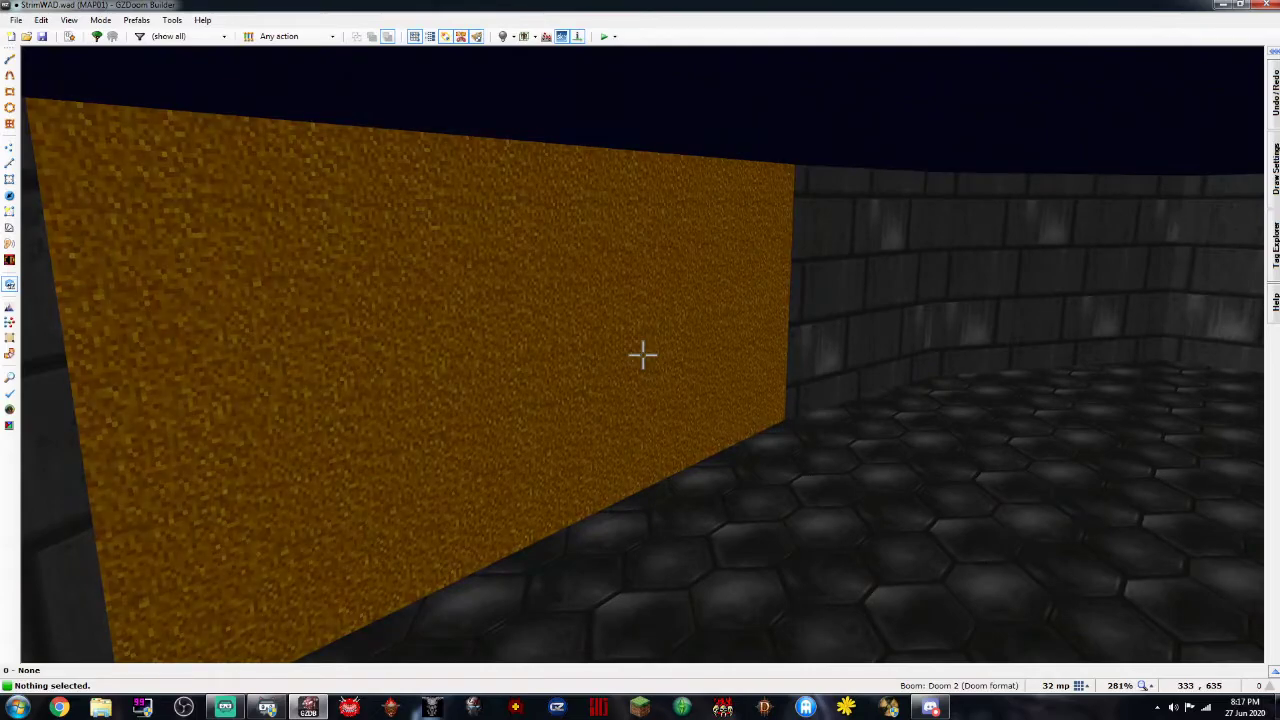
Remove the ASHWALL6 middle texture from the back side of the linedef shared by the two rooms
right_click(643, 355)
right_click(1030, 334)
left_click(1031, 559)
key("e")
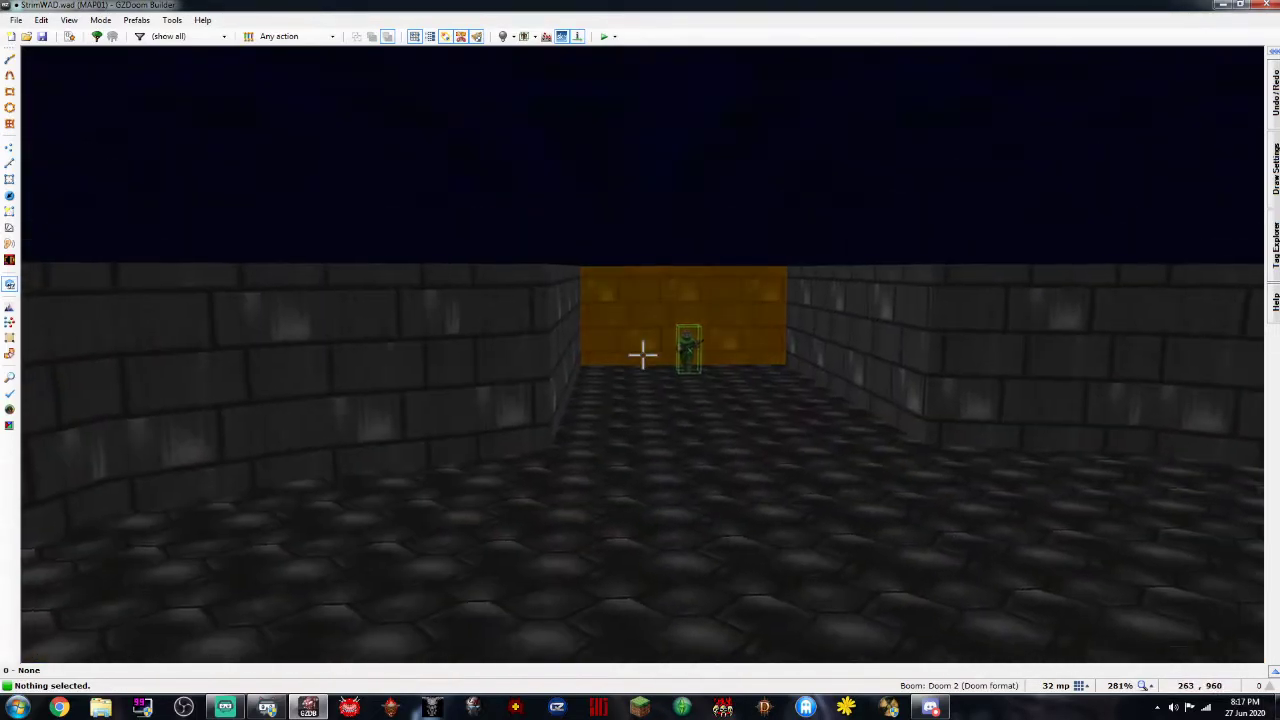
Raise the rounded room's ceiling to a height of 192
key("e")
scroll(643, 355, "up", 4)
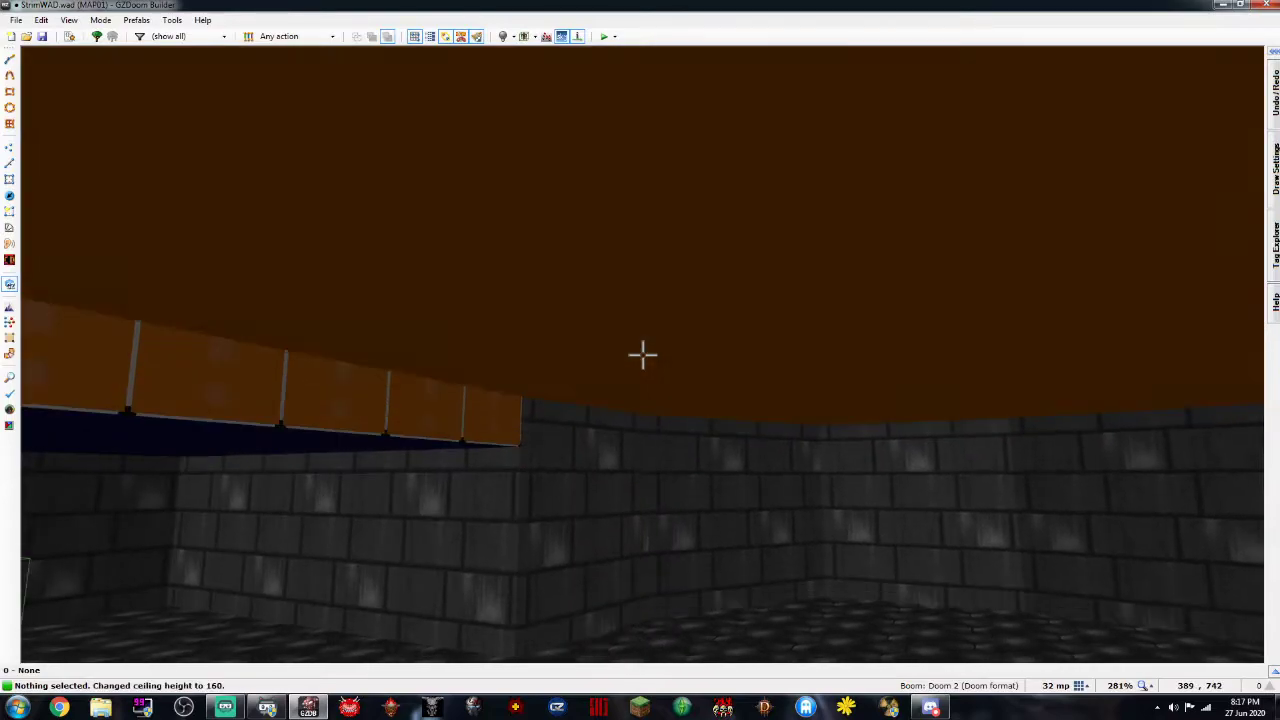
scroll(643, 355, "up", 2)
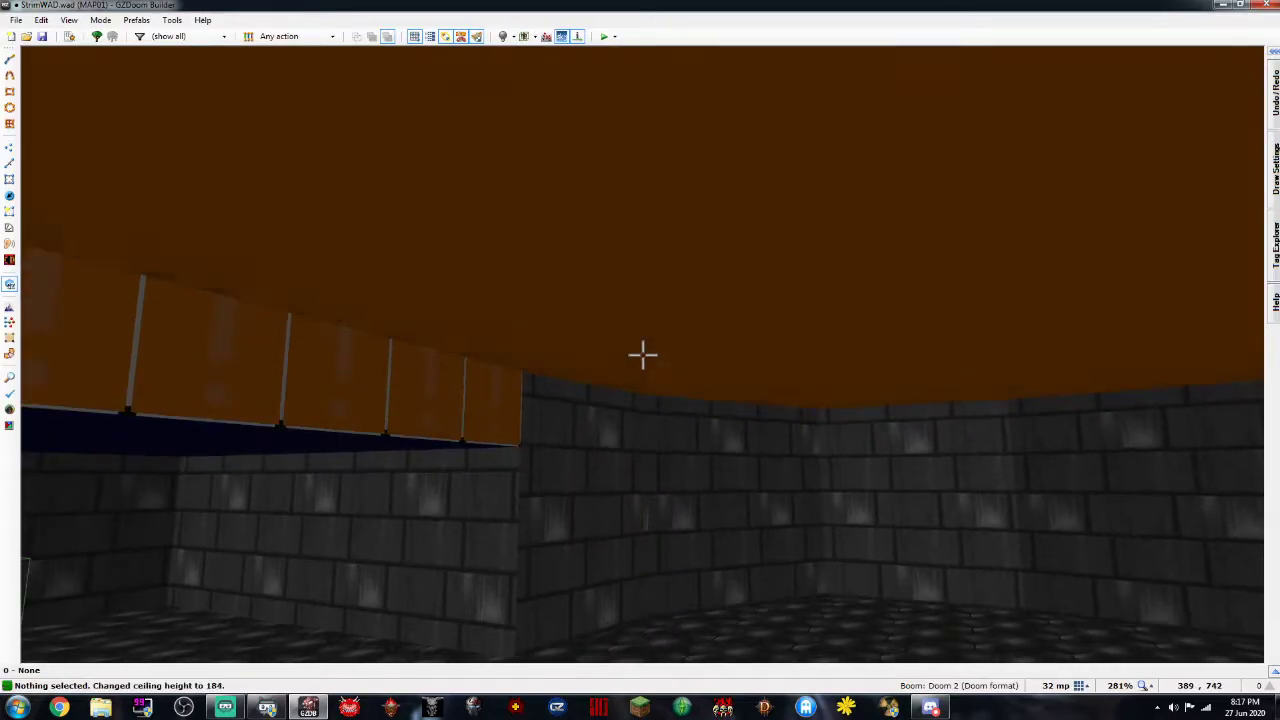
scroll(643, 355, "up", 3)
key("f")
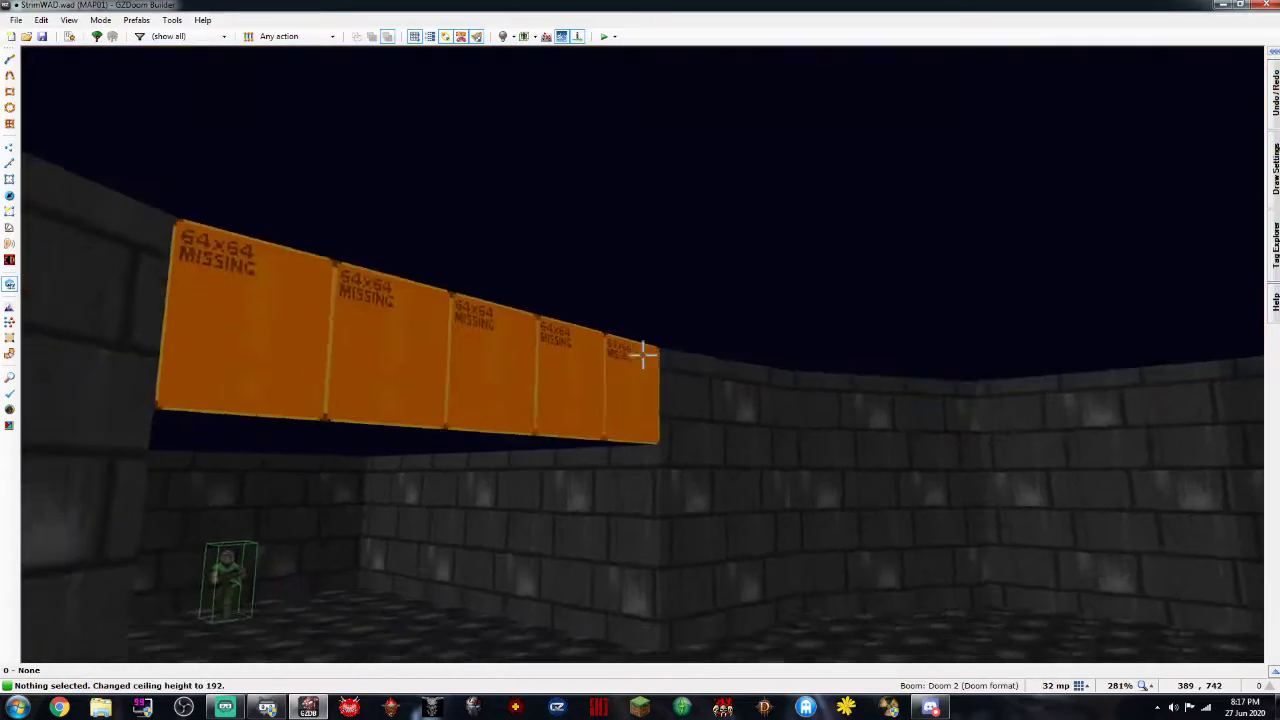
Lower the rounded room's floor to a height of -64
key("s")
key("f")
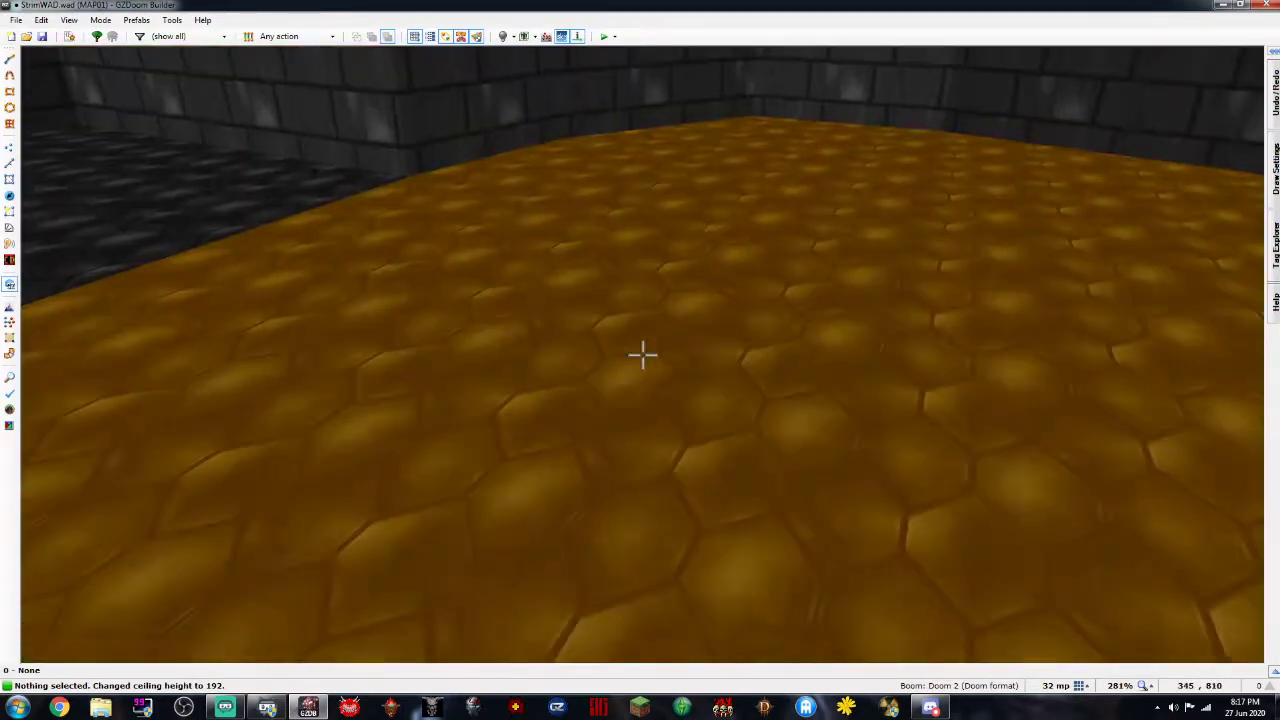
scroll(643, 355, "down", 6)
scroll(643, 355, "down", 2)
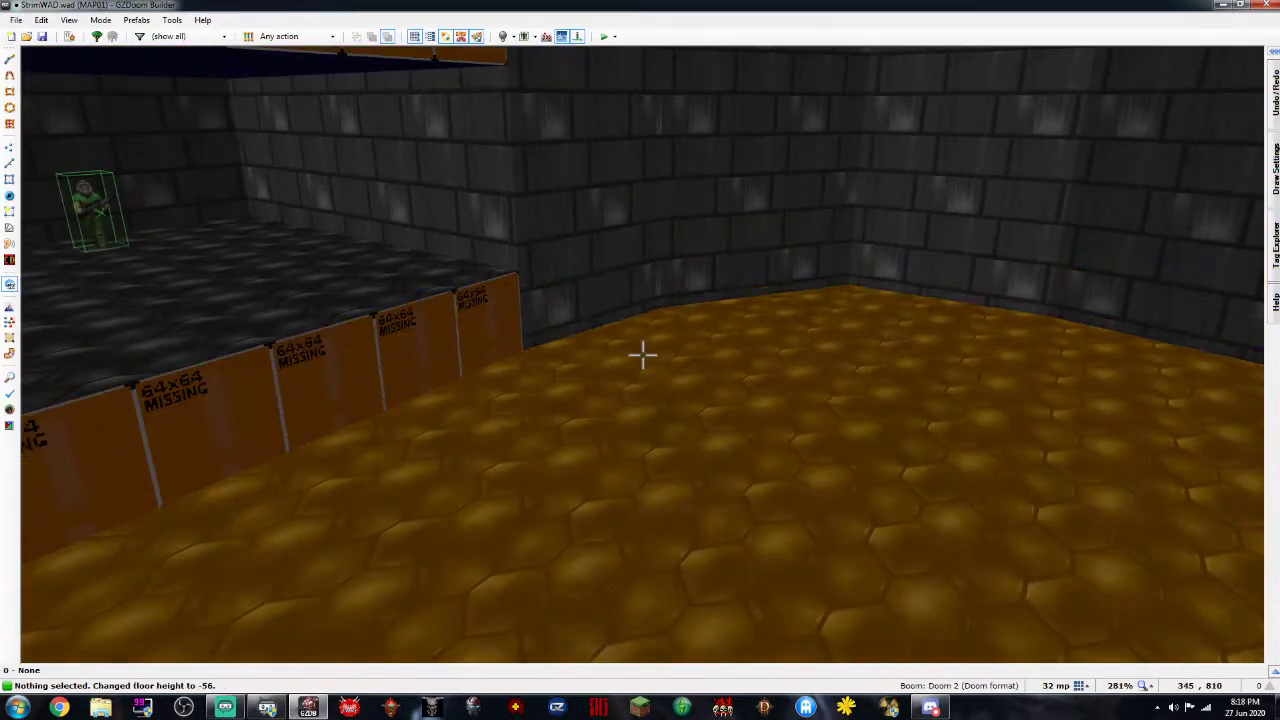
key("f")
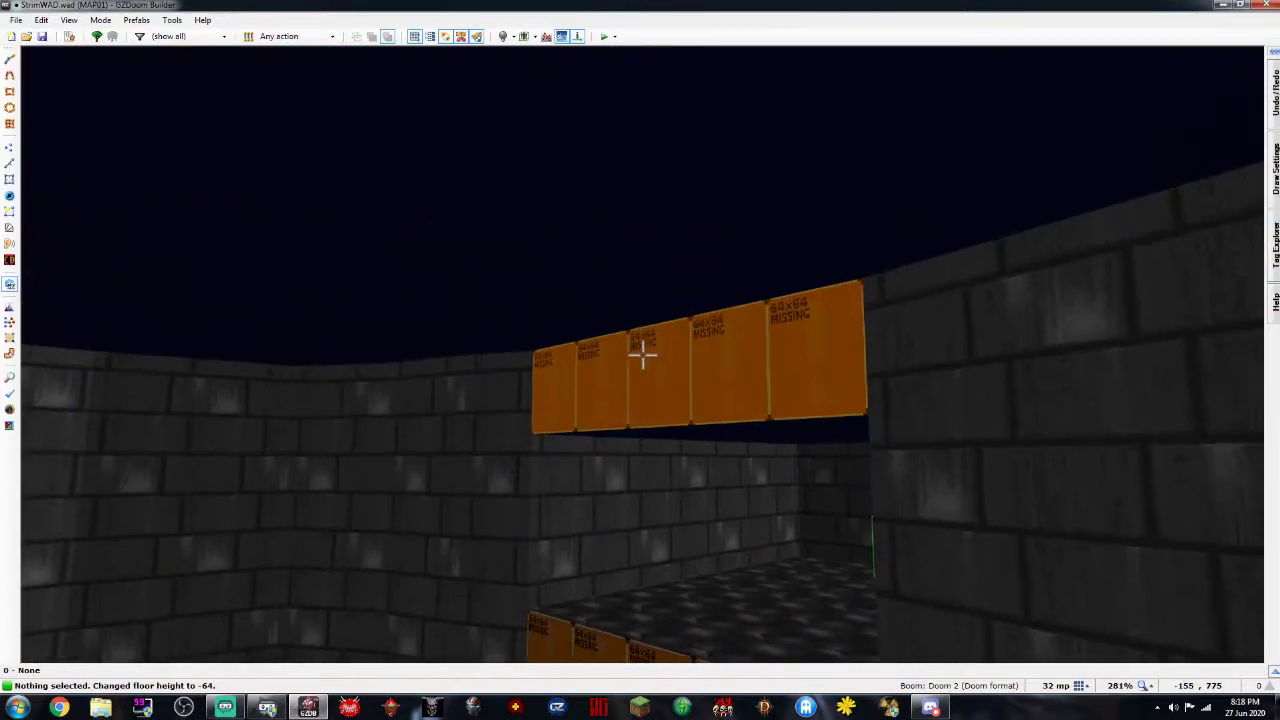
Save the map and launch it for a test in the game
key("s")
key("w")
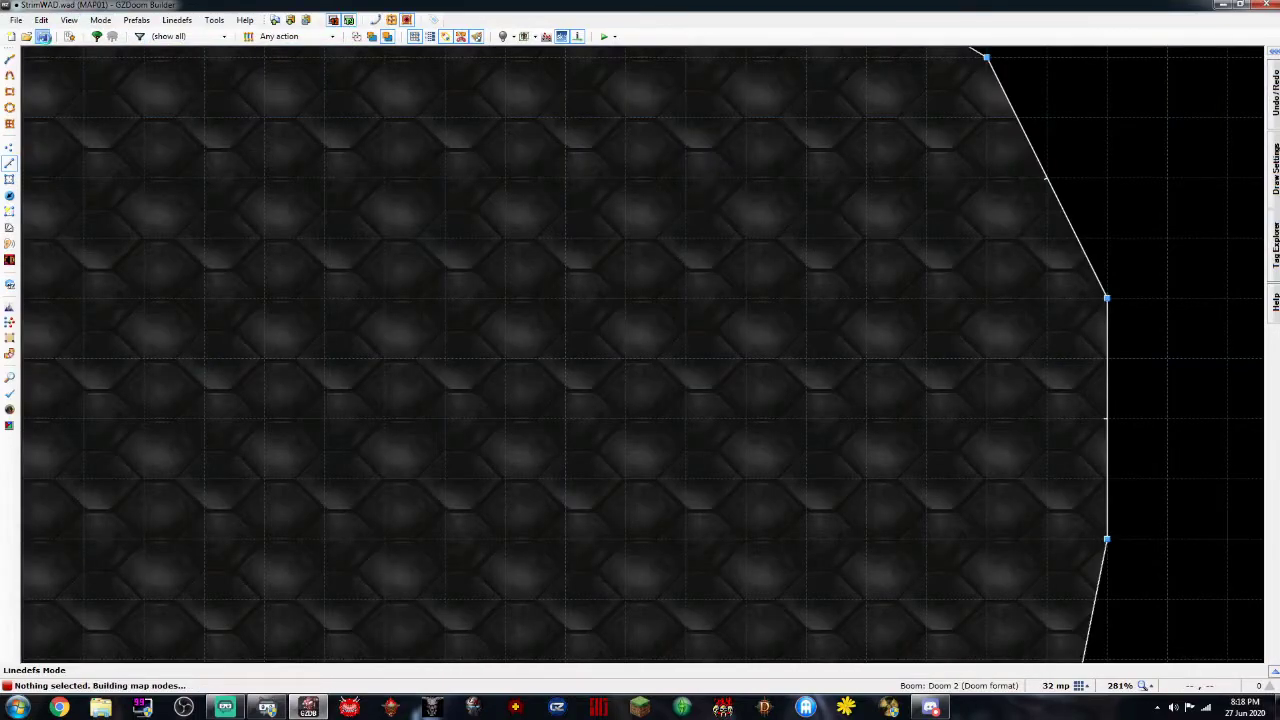
left_click(606, 37)
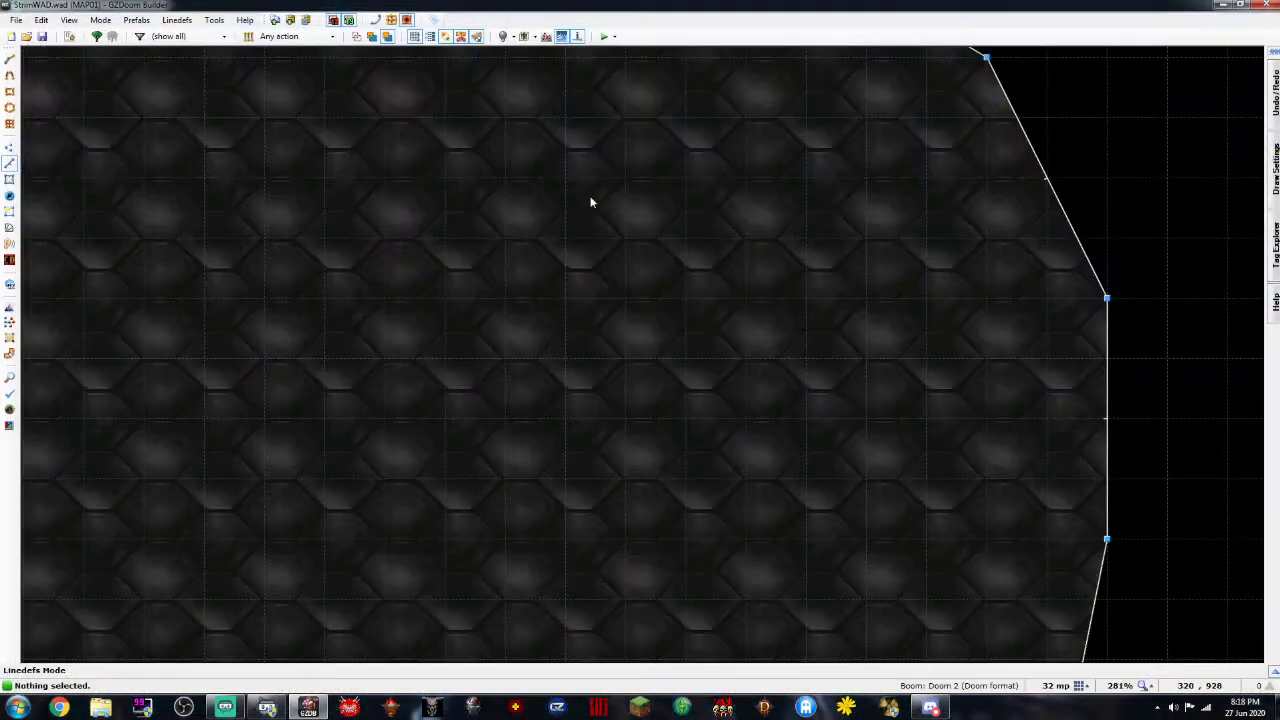
Examine the linedef joining the two rooms in the 2D map and its upper and lower sections in 3D
scroll(560, 230, "down", 5)
scroll(527, 254, "up", 5)
key("Down")
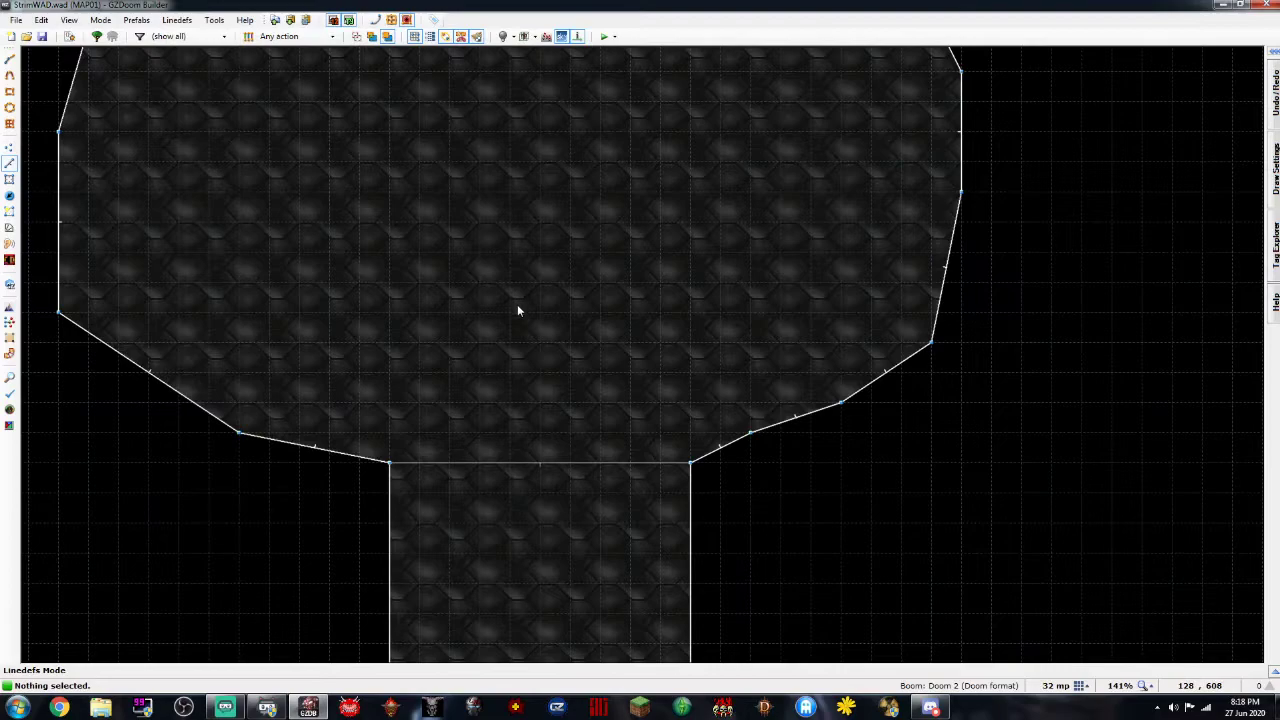
scroll(517, 306, "up", 2)
key("Down")
scroll(517, 314, "down", 2)
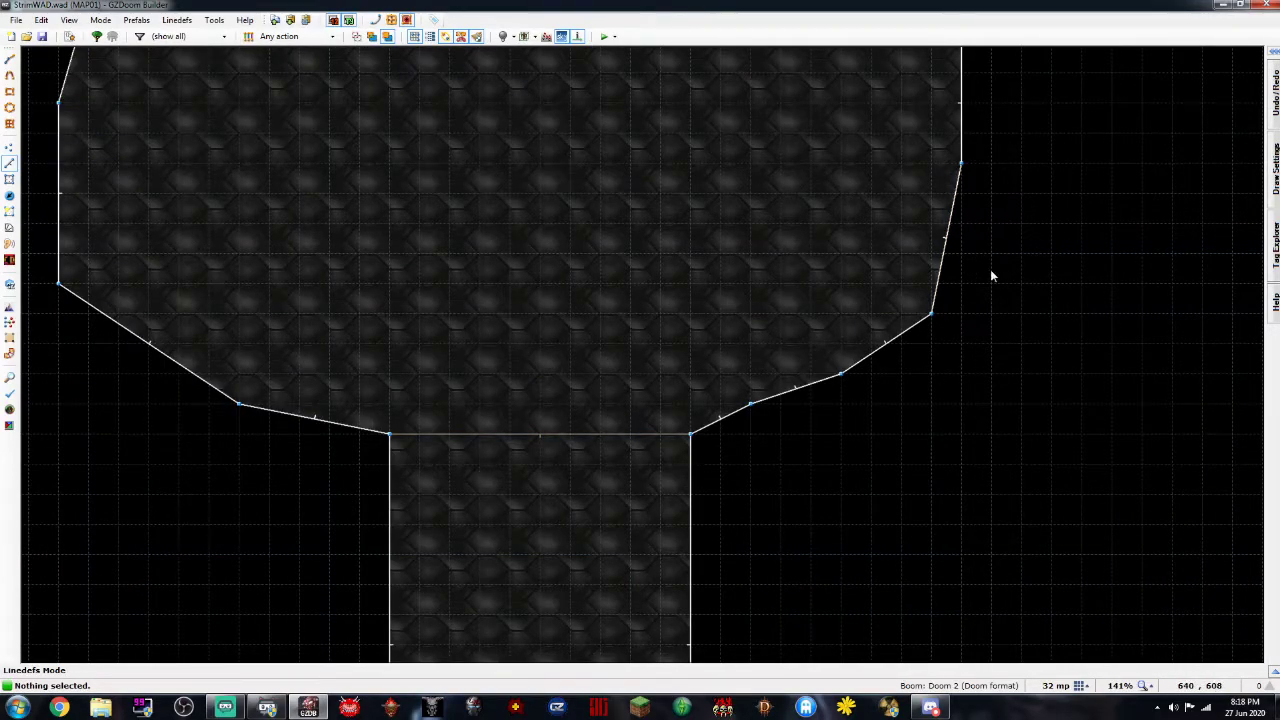
key("w")
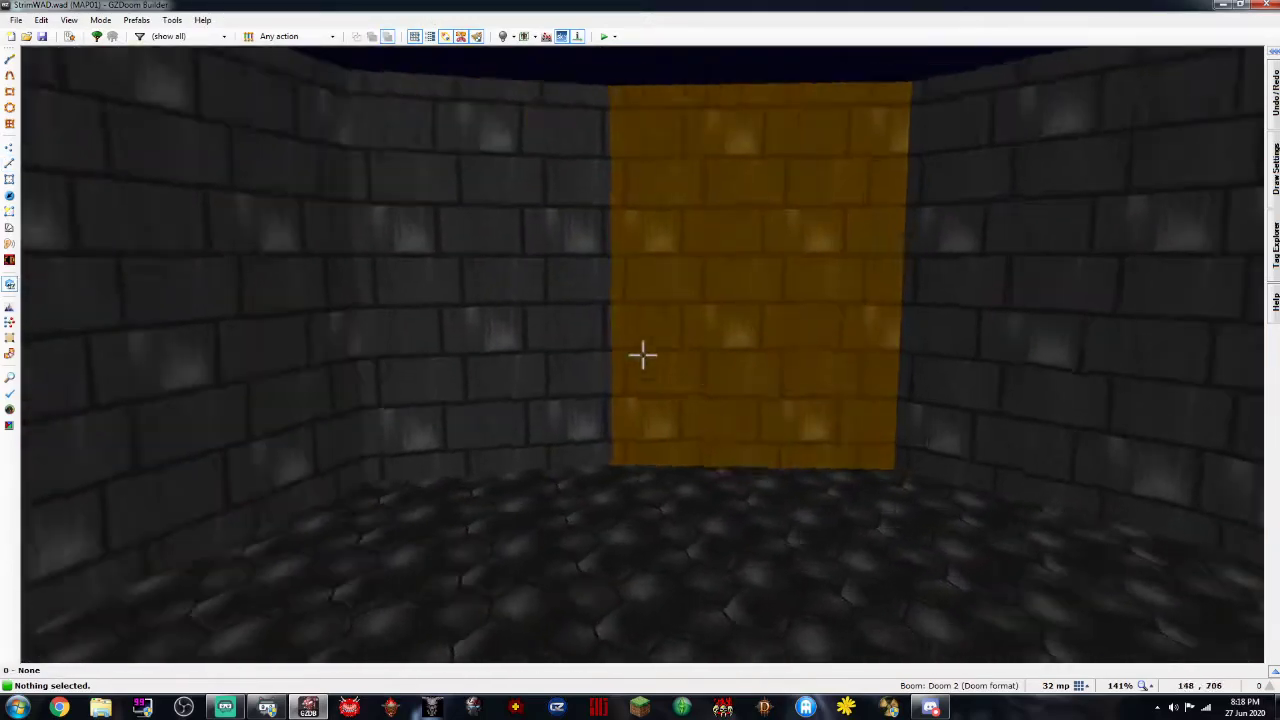
key("a")
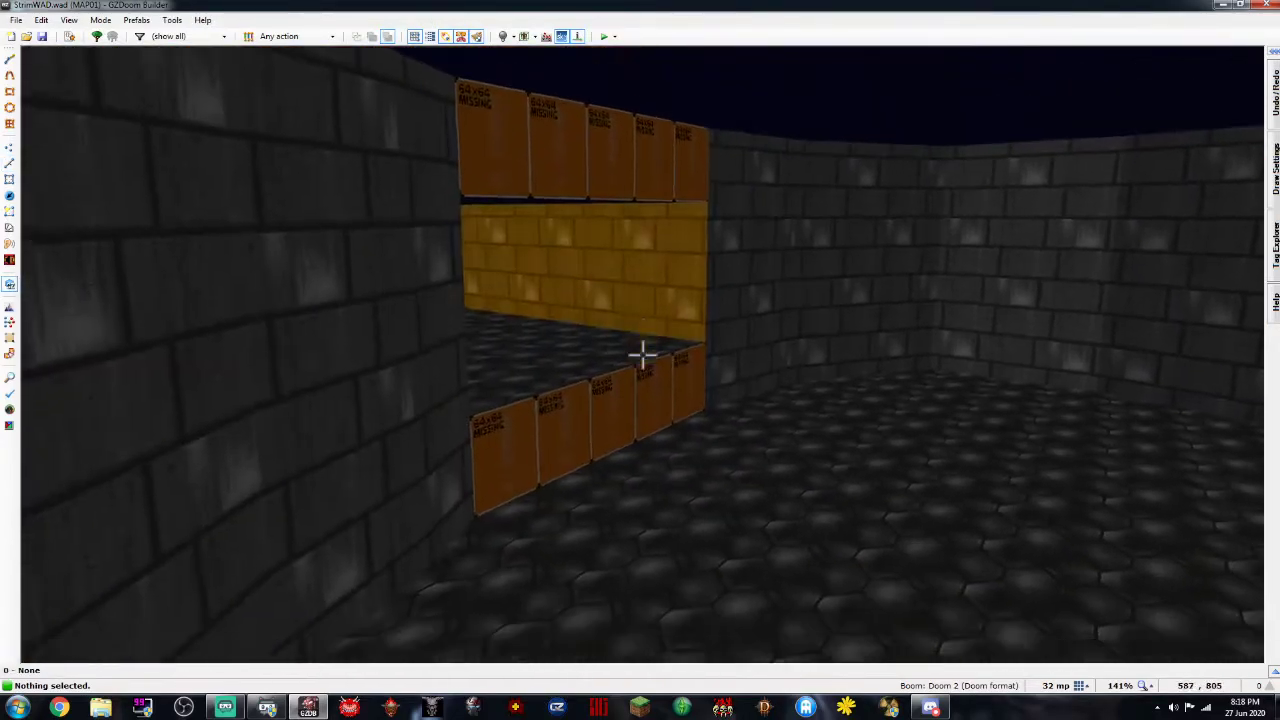
Assign BIGBRIK2 to the upper and lower textures on the back side of the linedef between the rooms
middle_click(643, 355)
right_click(643, 355)
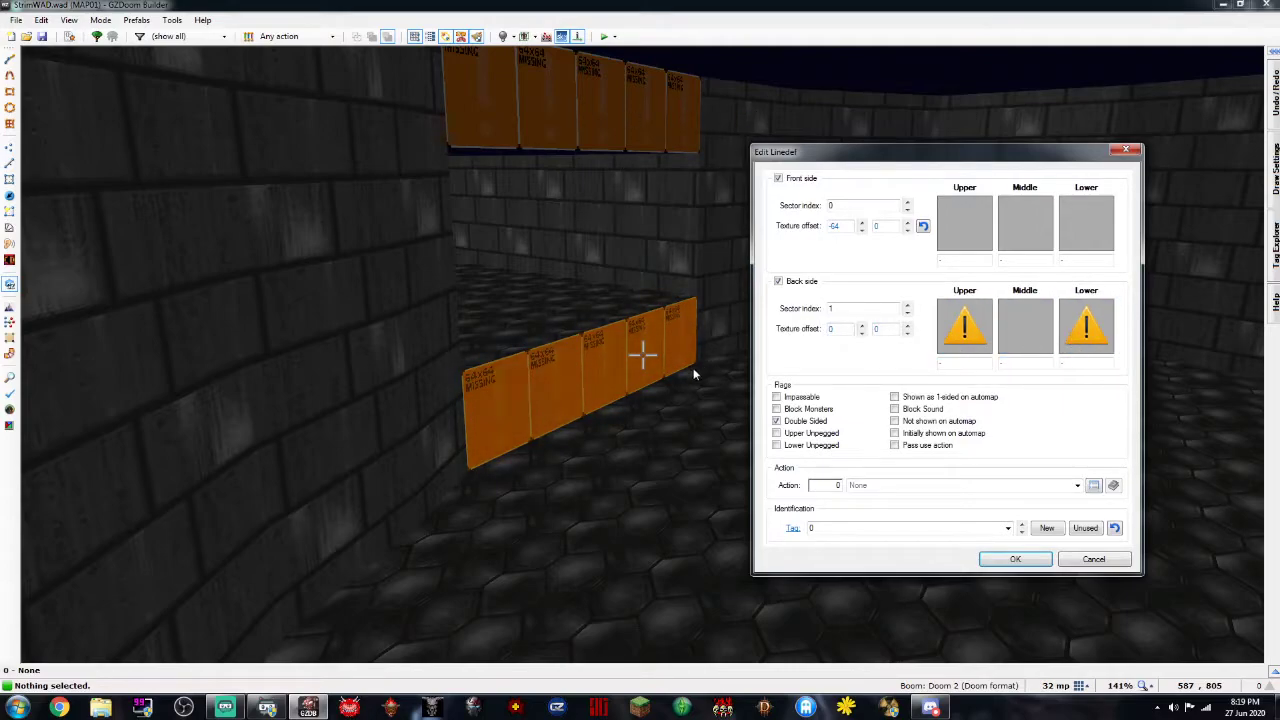
left_click(968, 338)
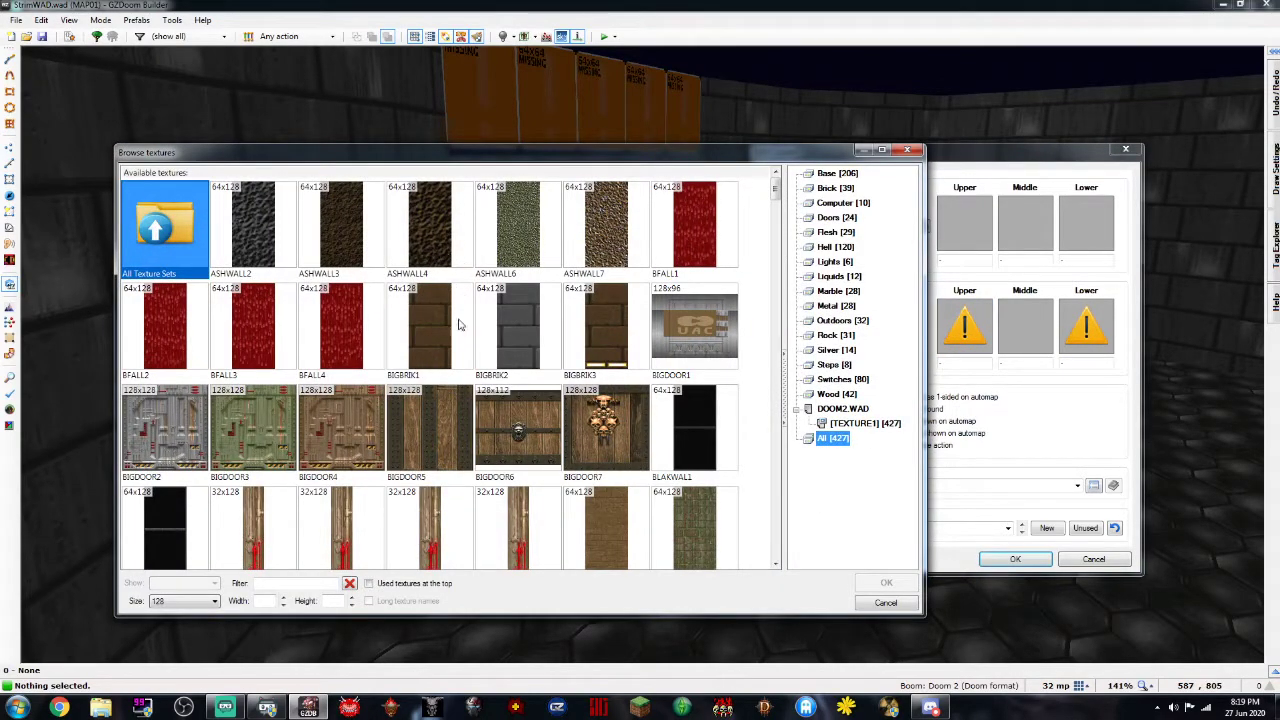
double_click(519, 366)
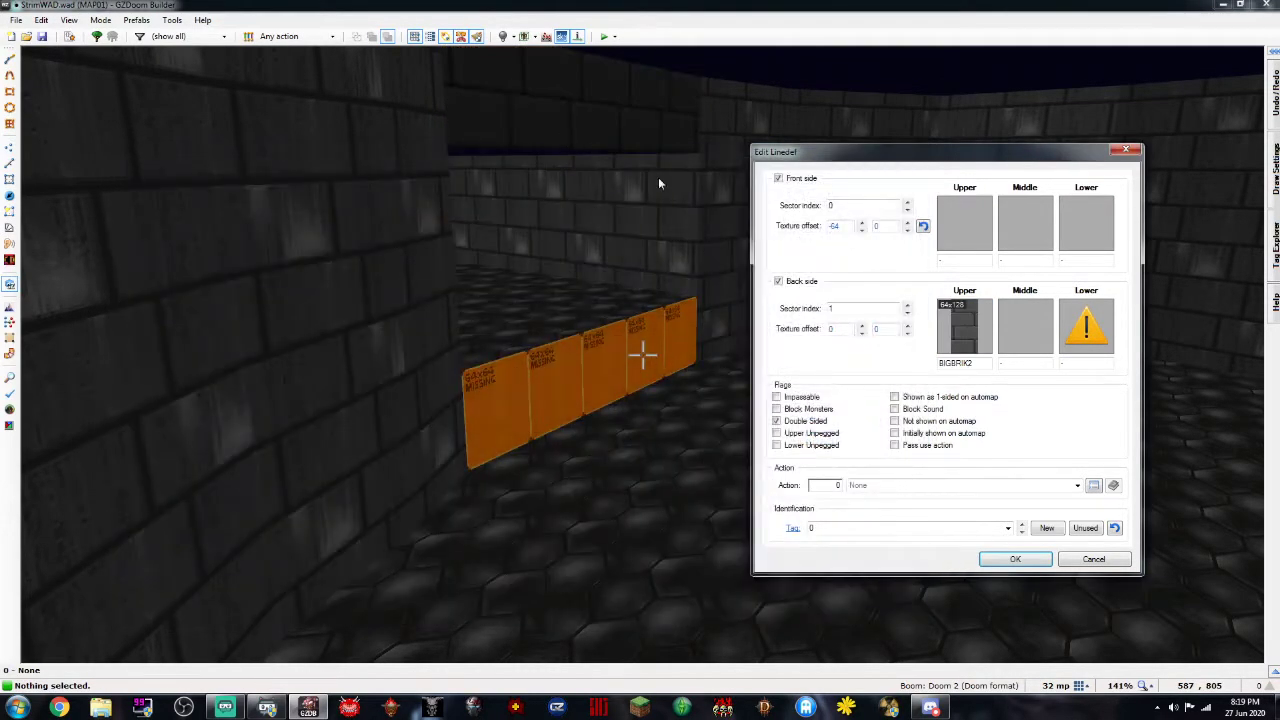
left_click(1101, 322)
double_click(546, 341)
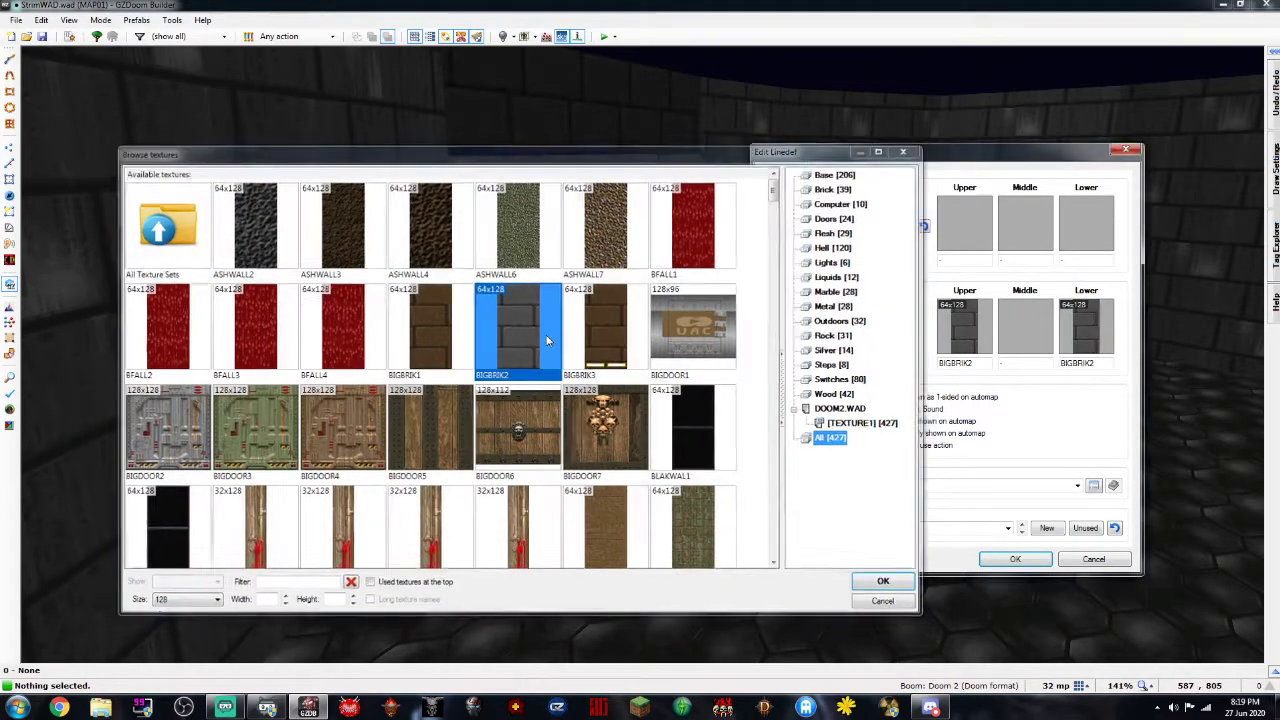
key("Return")
key("d")
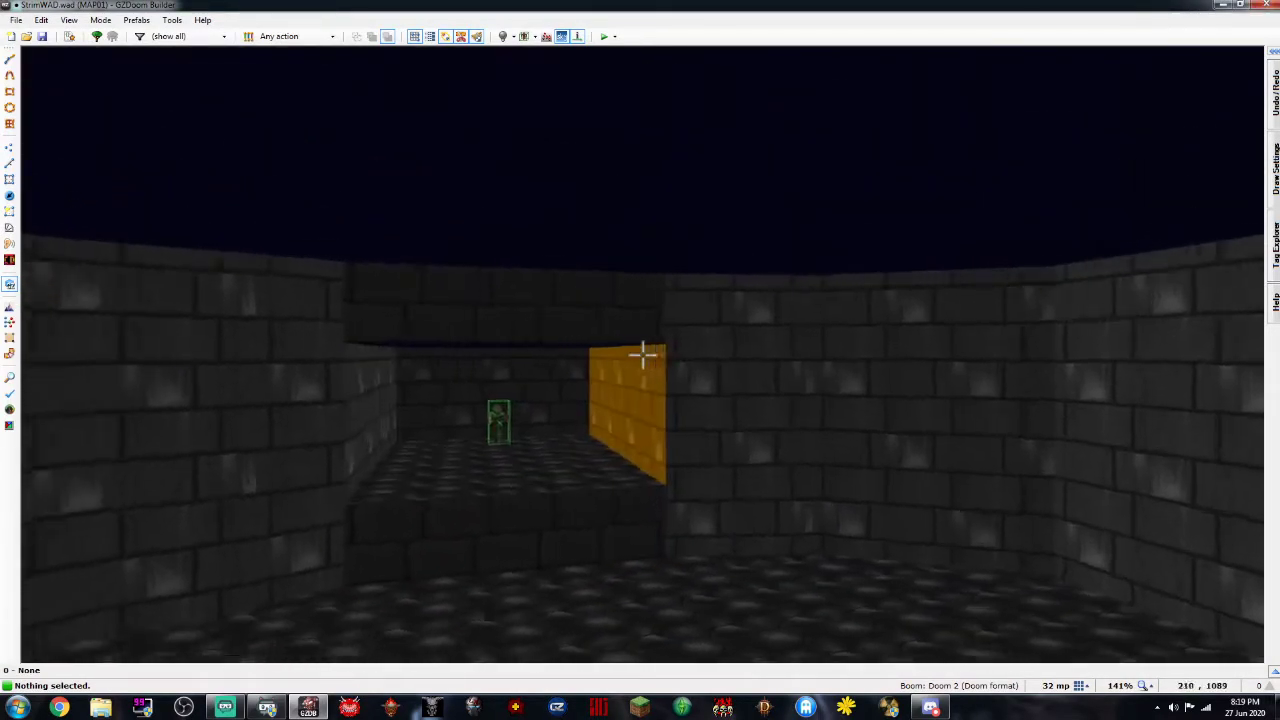
Set the boundary linedef's back side textures to BIGBRIK3 for the lower section and BRNPOIS for the upper section
key("a")
key("a")
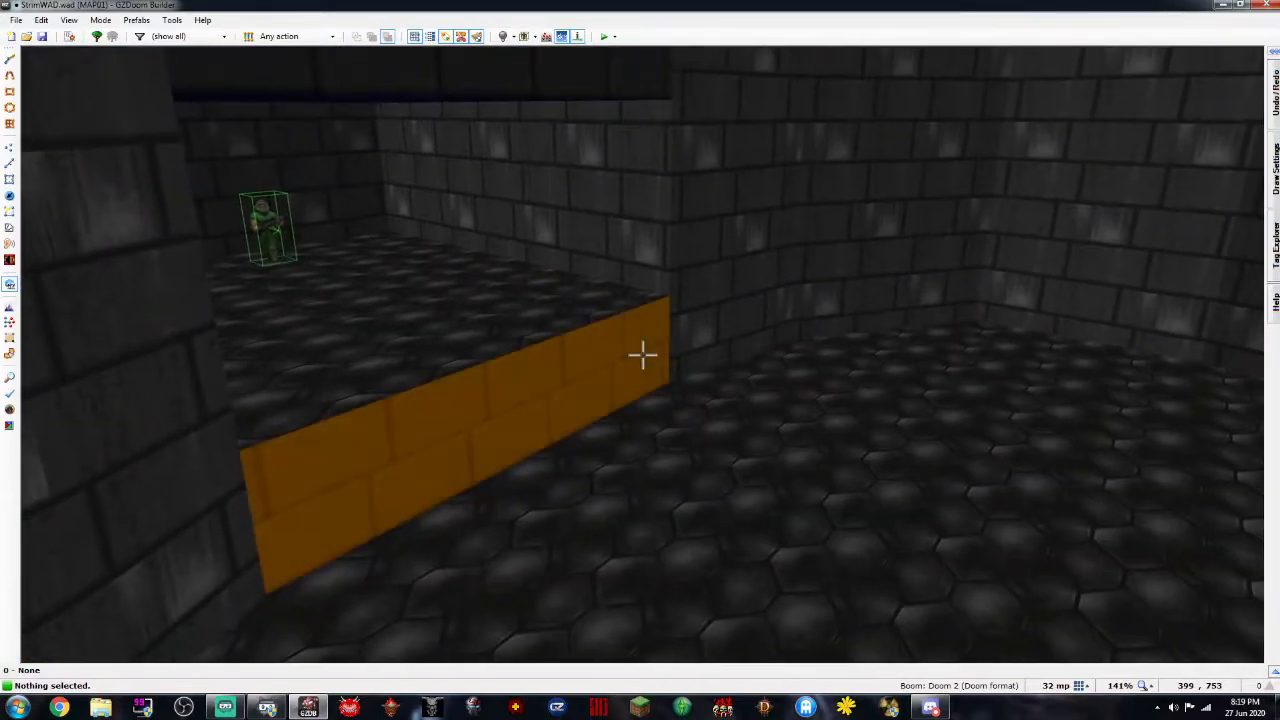
key("a")
right_click(643, 354)
left_click(1035, 315)
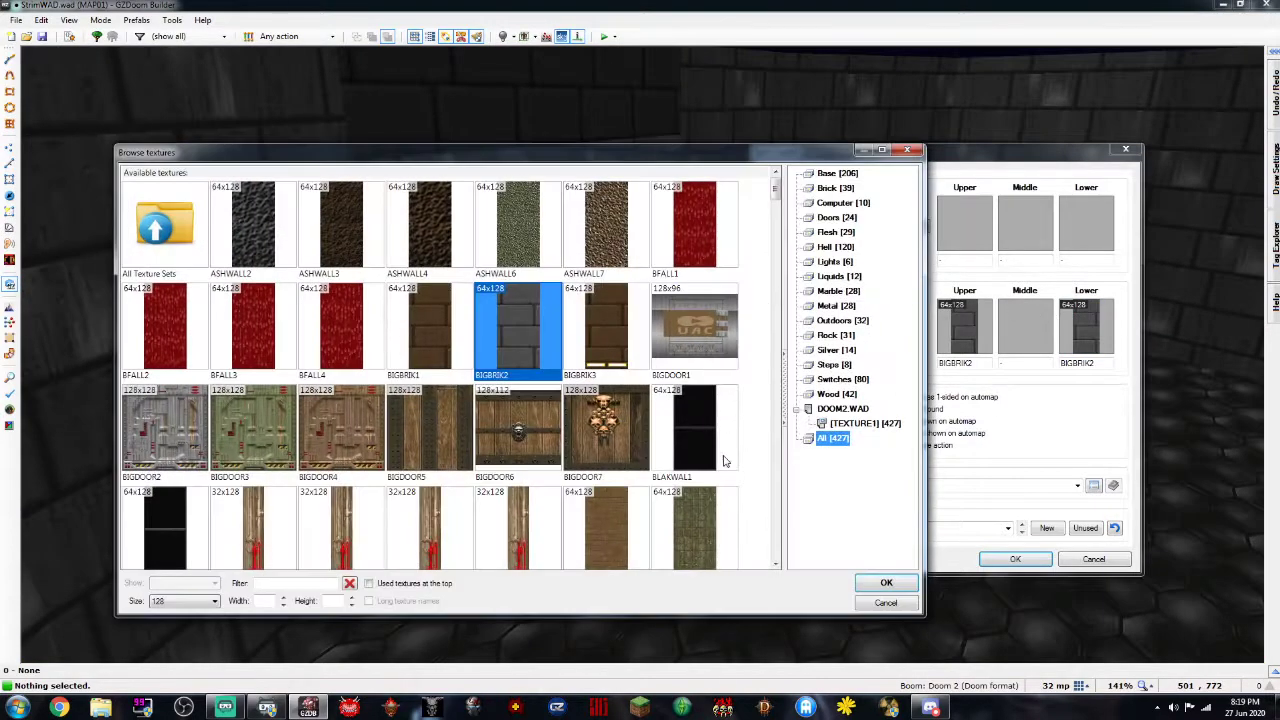
double_click(620, 337)
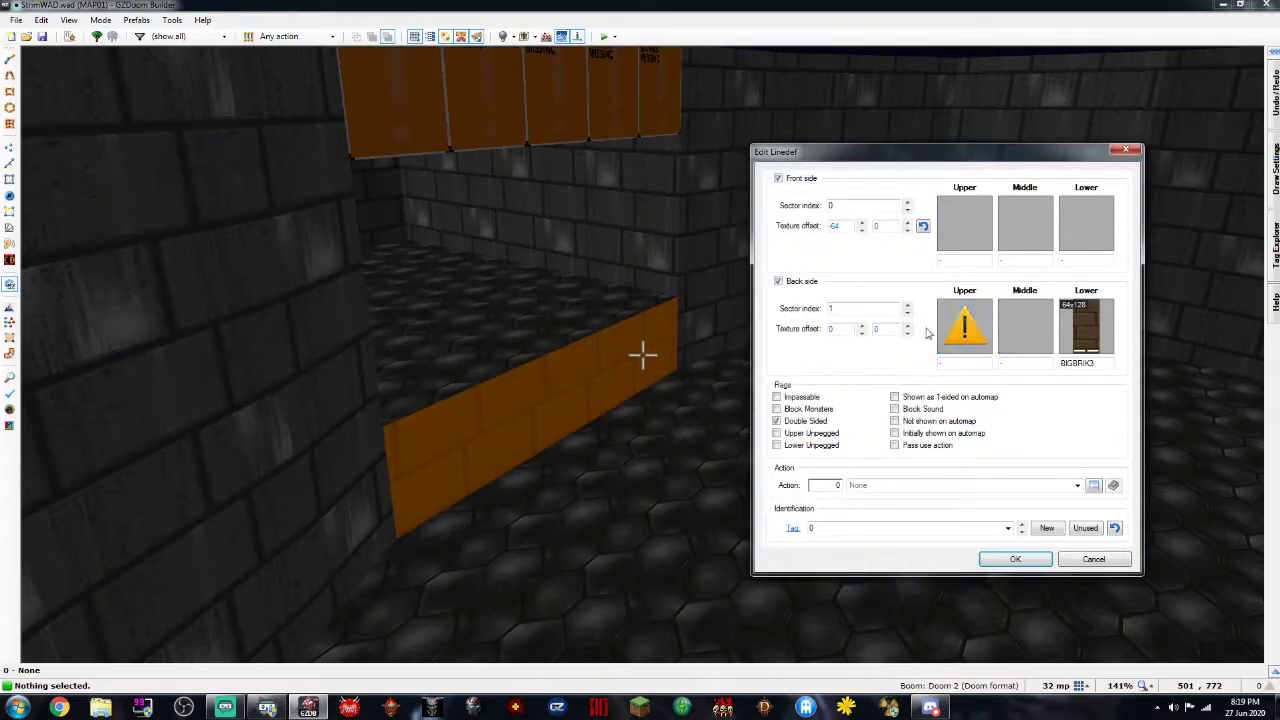
left_click(957, 333)
scroll(600, 360, "down", 4)
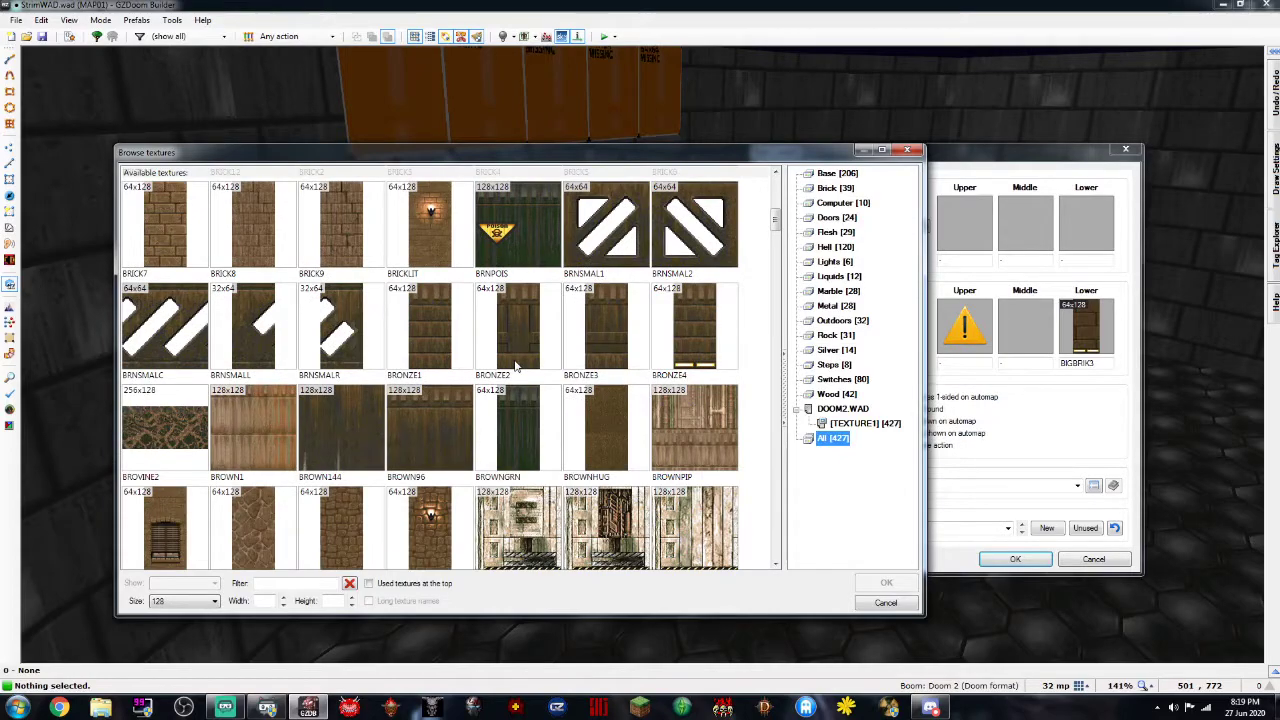
double_click(511, 237)
left_click(1015, 558)
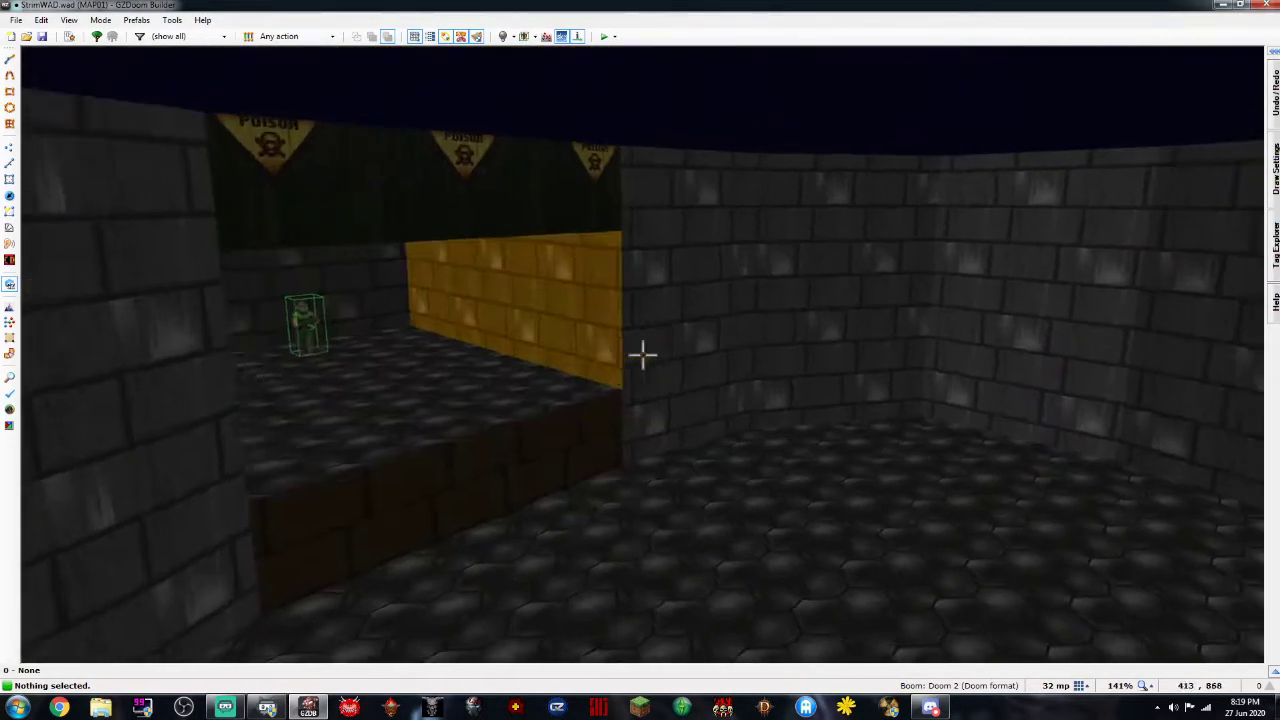
Shift the textures on the boundary linedef's back side vertically to offsets of 0, -65
key("f")
key("d")
key("s")
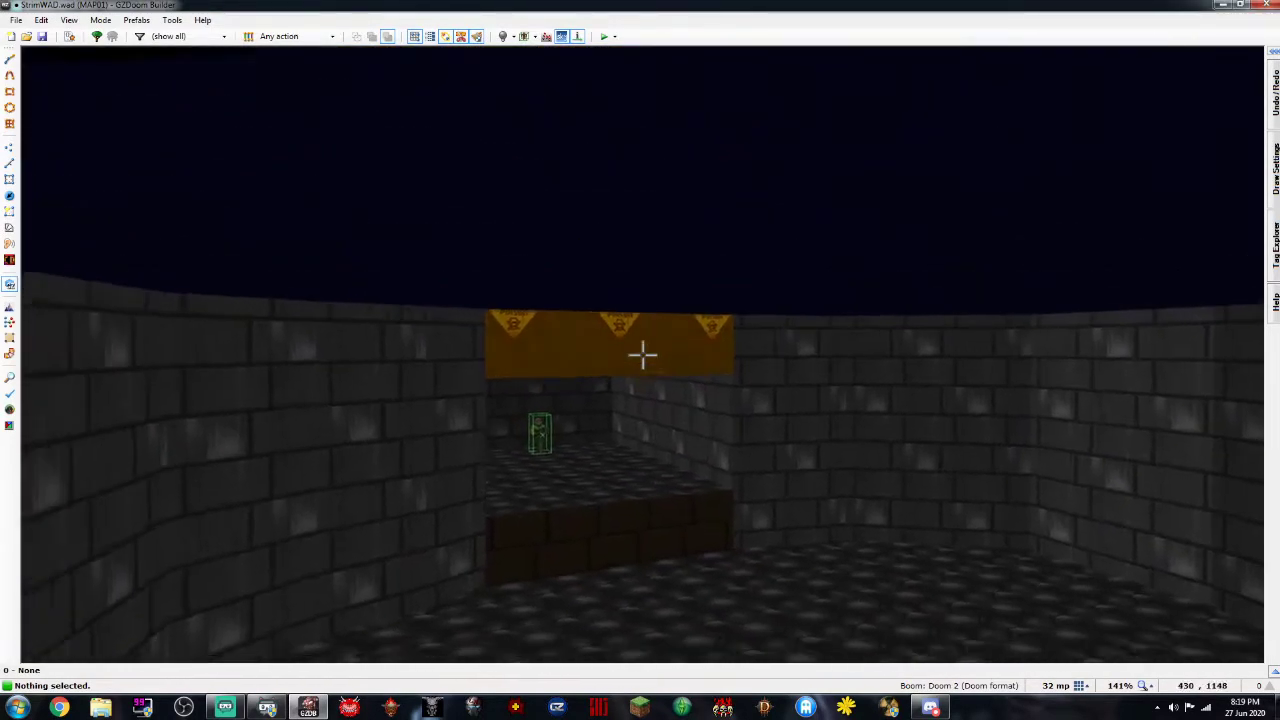
key("Down")
key("Down")
key("Down")
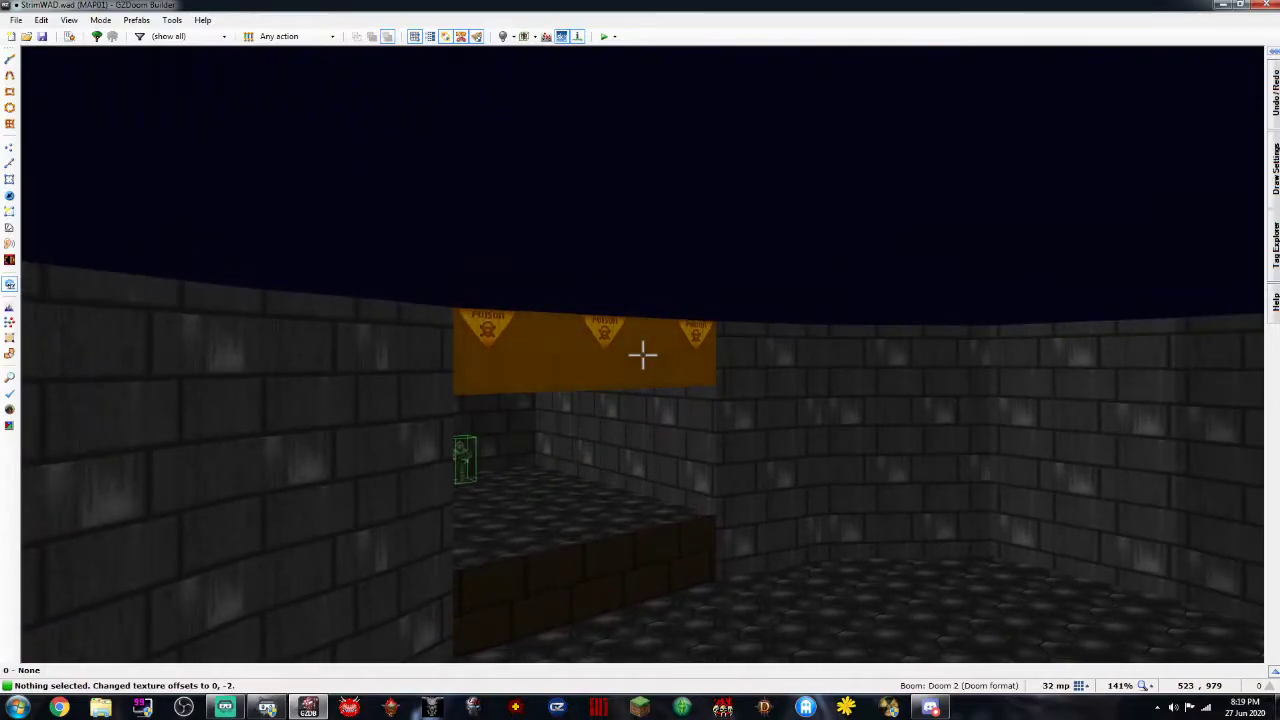
key("Down")
key("Down")
key("Down")
key("Down")
key("Down")
key("Down")
key("Down")
key("Down")
key("Down")
key("Down")
key("Down")
key("Down")
key("Down")
key("Down")
key("Down")
key("Down")
key("Down")
key("Down")
key("Down")
key("Down")
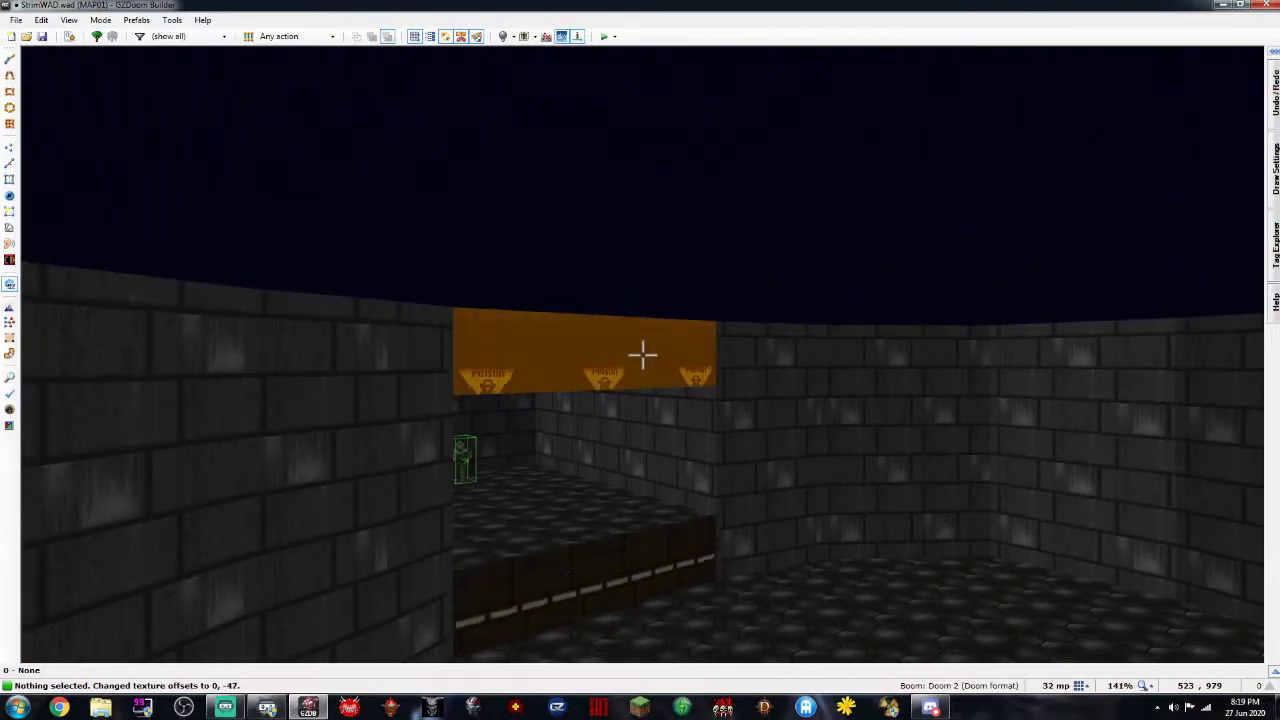
key("Down")
key("Down")
key("Down")
key("Down")
key("Down")
key("Down")
key("Up")
Inspect the shifted upper and lower textures at the opening between the rooms in 3D
key("e")
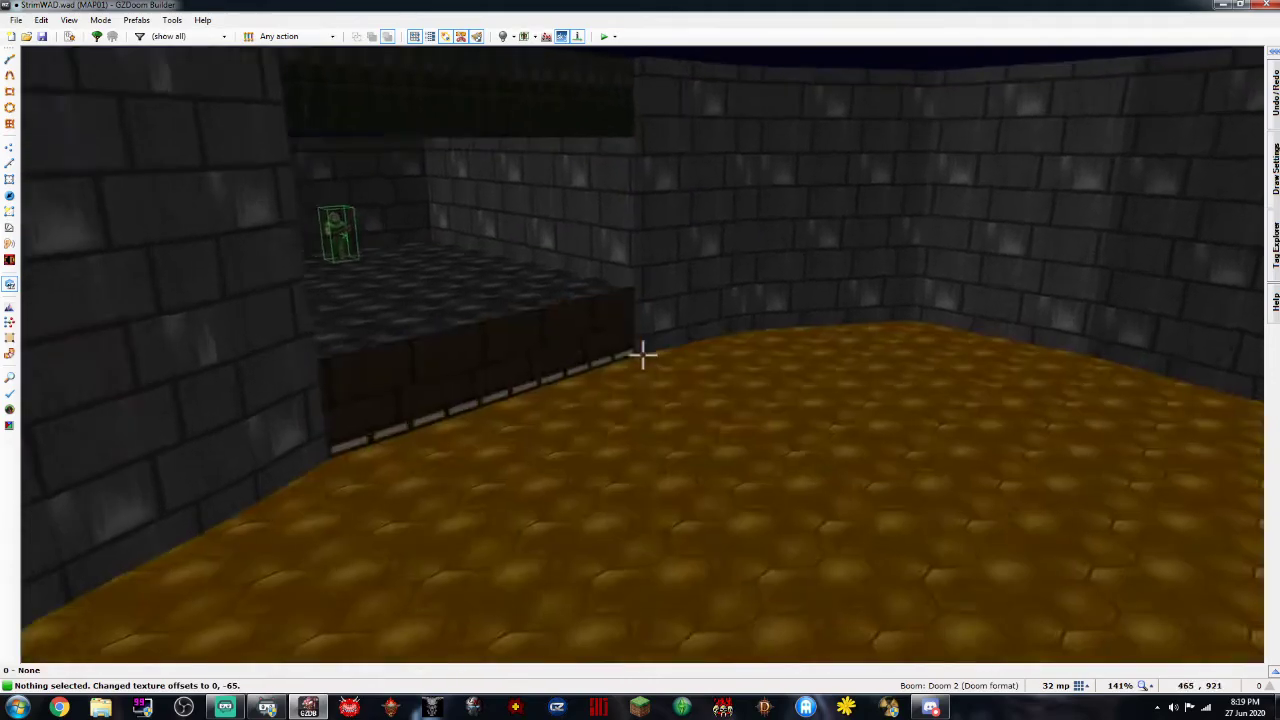
key("e")
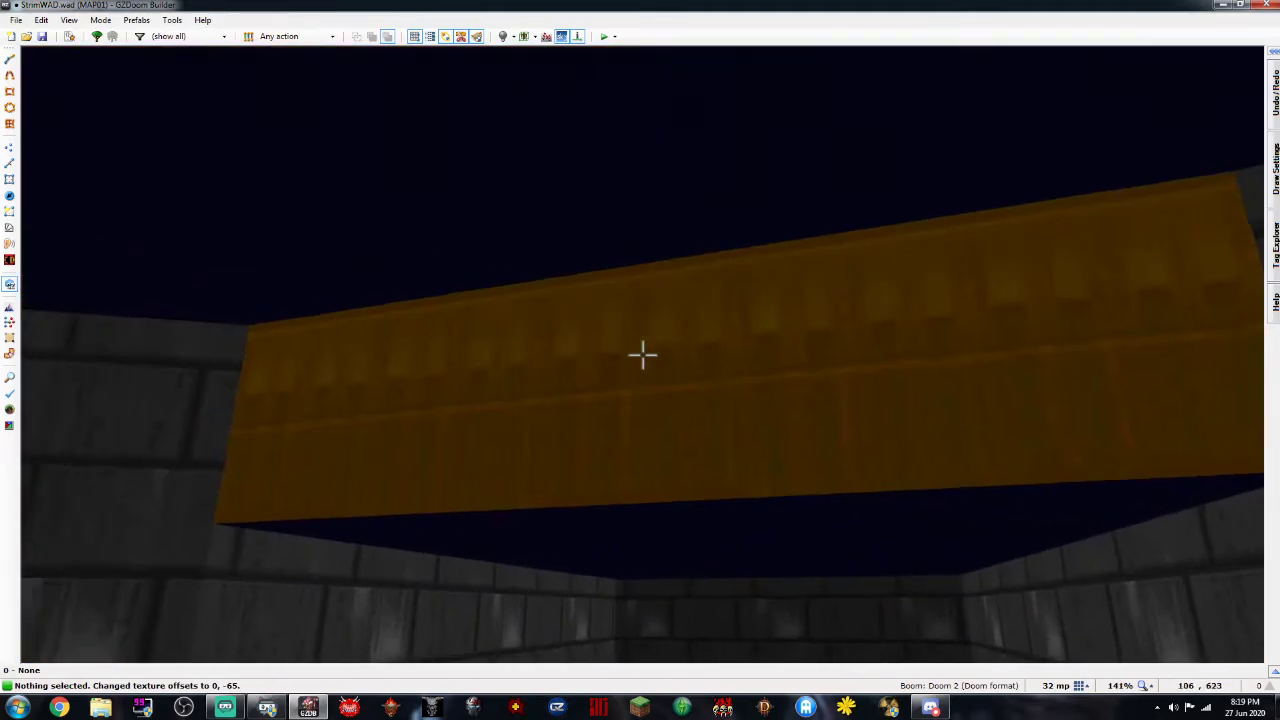
key("e")
key("d")
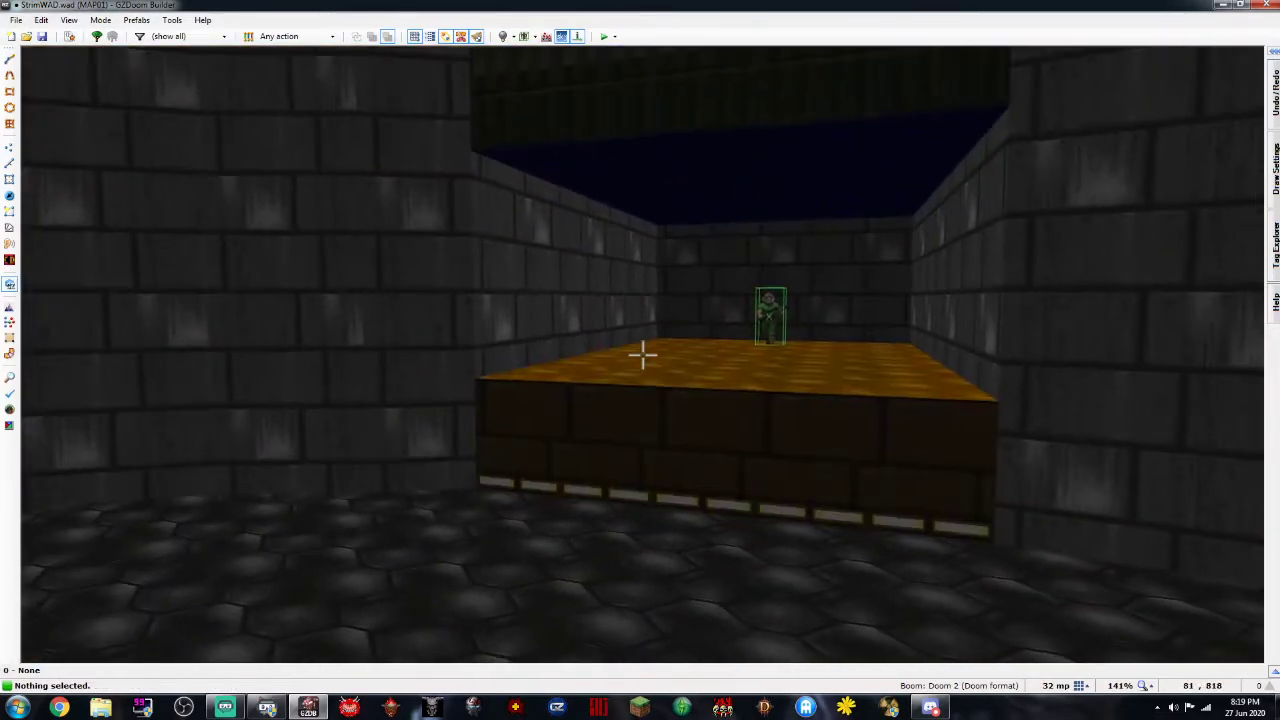
Shift the textures on the boundary linedef's back side vertically to offsets of 0, -59
key("e")
key("s")
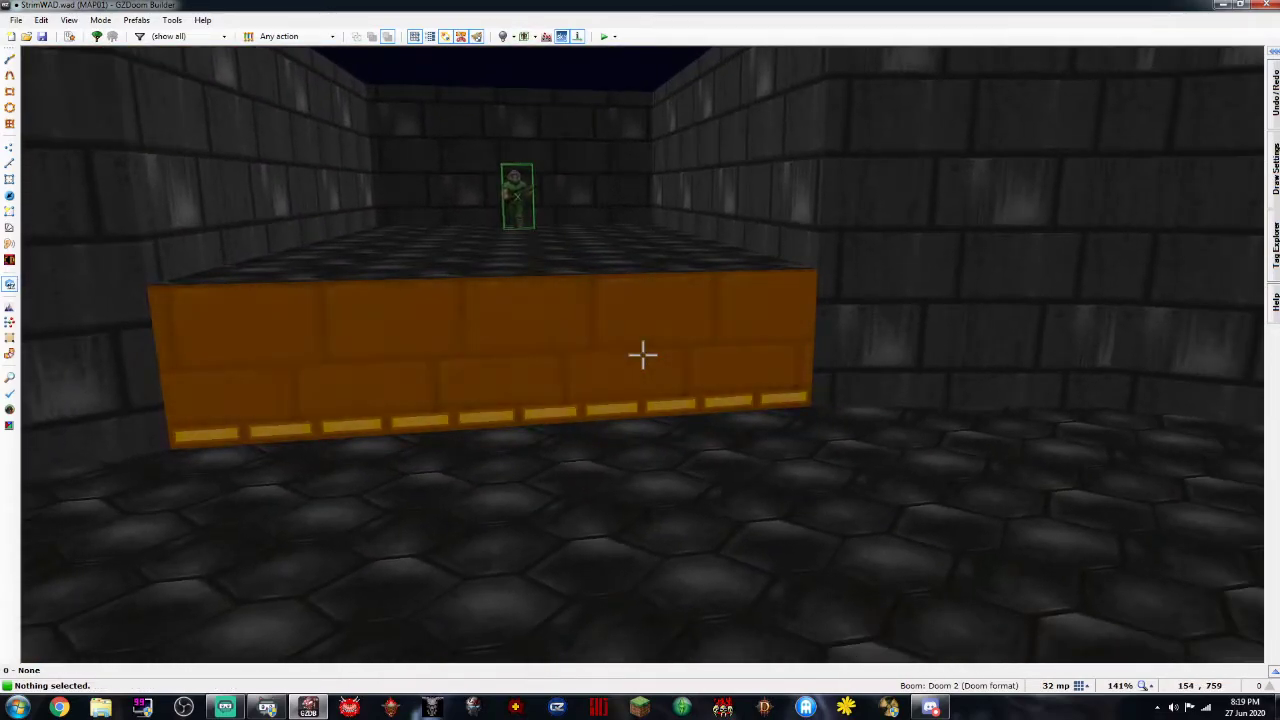
key("e")
key("Up")
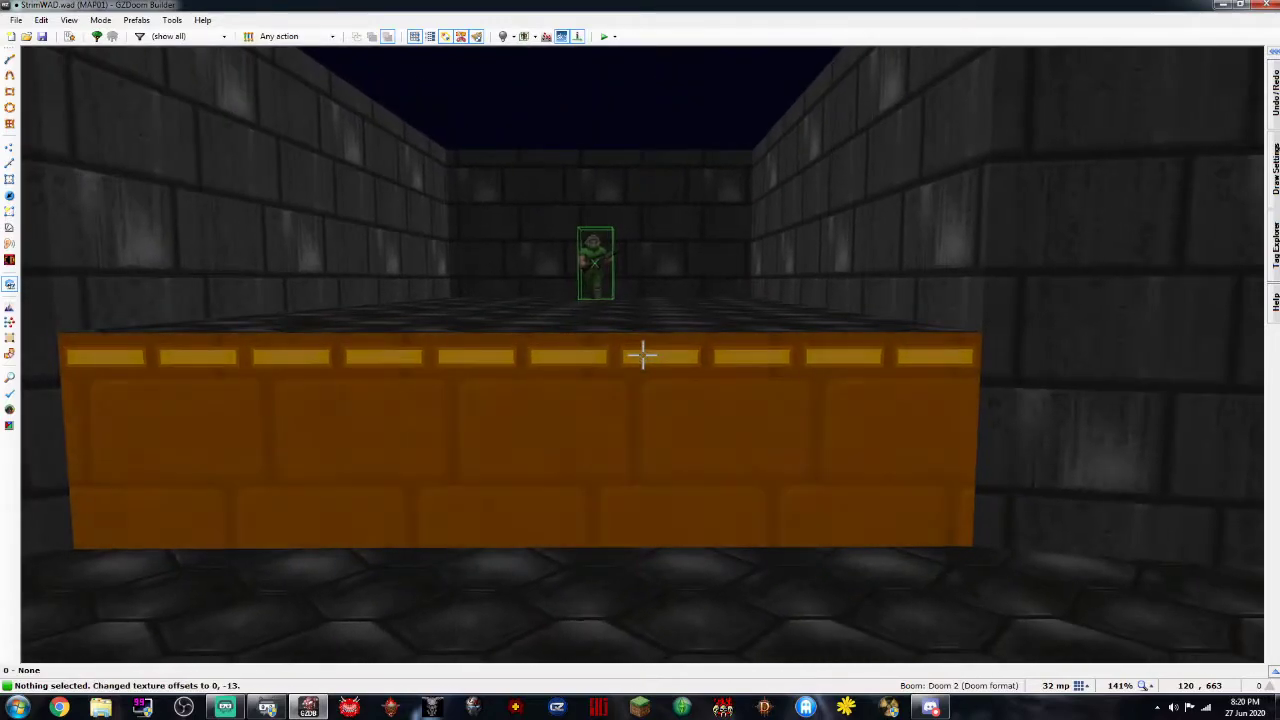
key("Down")
key("Down")
key("Down")
key("Down")
key("Down")
key("Down")
key("Down")
key("Down")
key("Down")
key("Down")
key("Down")
key("Down")
key("Down")
key("Down")
key("Down")
key("Down")
key("Down")
key("Down")
key("Down")
key("Down")
key("Down")
key("Down")
key("Down")
key("Down")
key("Down")
key("Down")
key("Down")
key("Down")
key("Down")
key("Down")
key("Down")
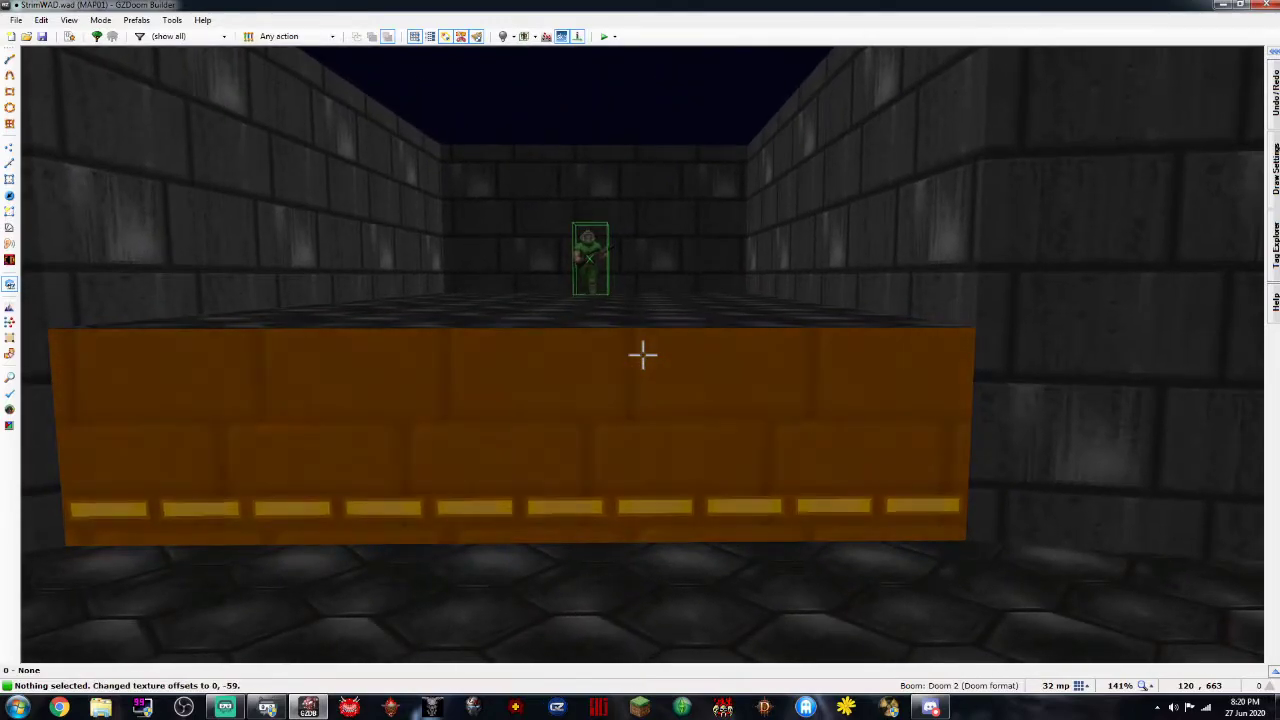
Try shifting the boundary linedef's back side textures to offsets of -3, -64, and undo the shift
key("s")
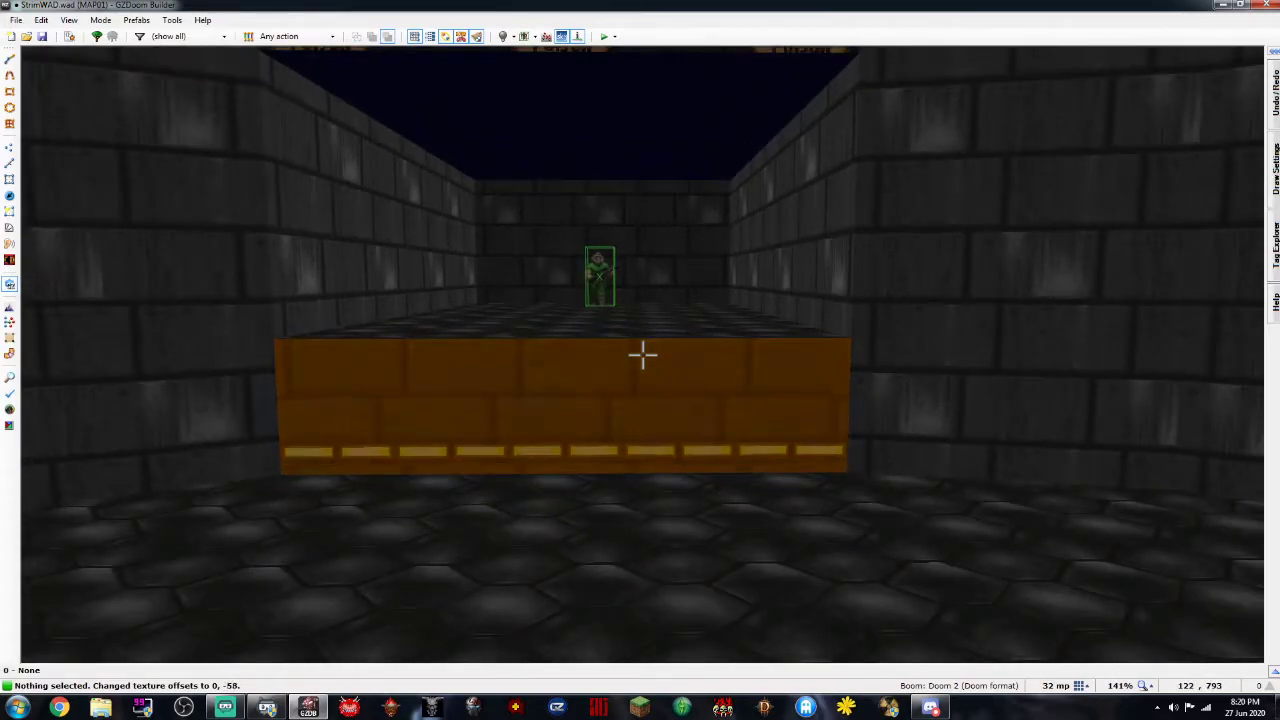
key("Up")
key("Up")
key("Up")
key("Up")
key("Up")
key("Up")
key("Up")
key("Up")
key("Up")
key("Up")
key("Up")
key("Up")
key("Up")
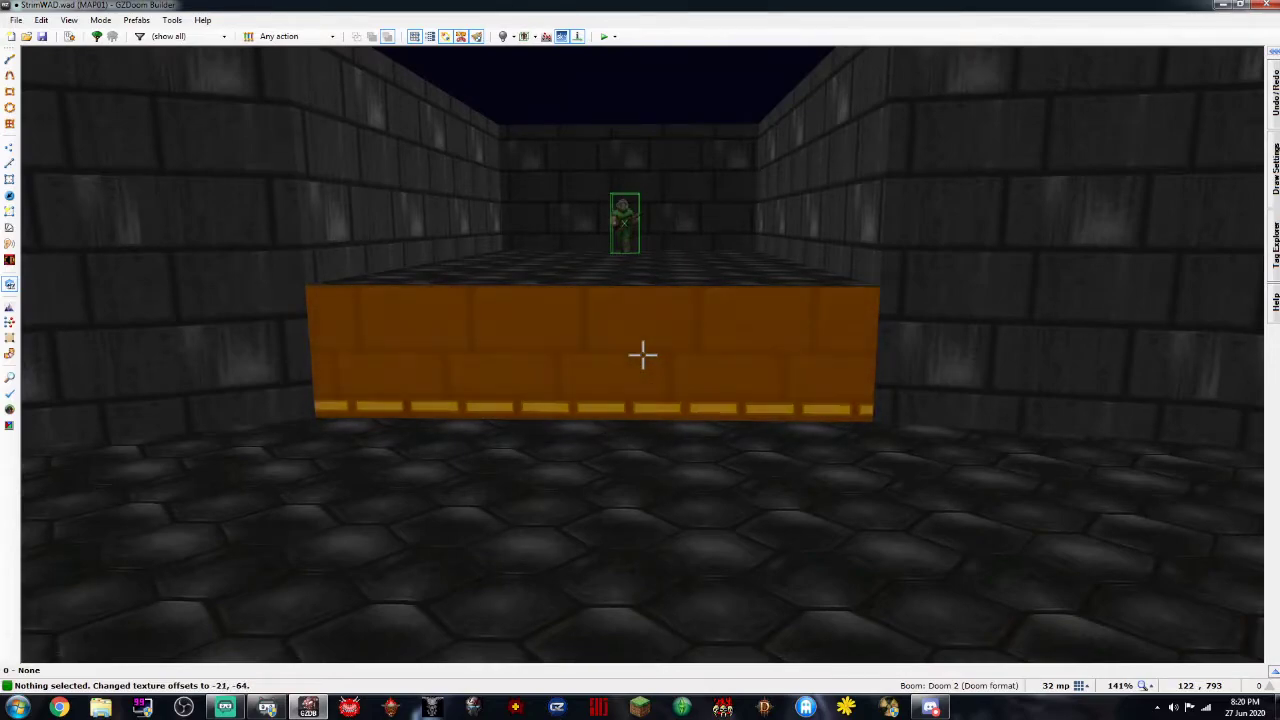
key("Left")
key("Left")
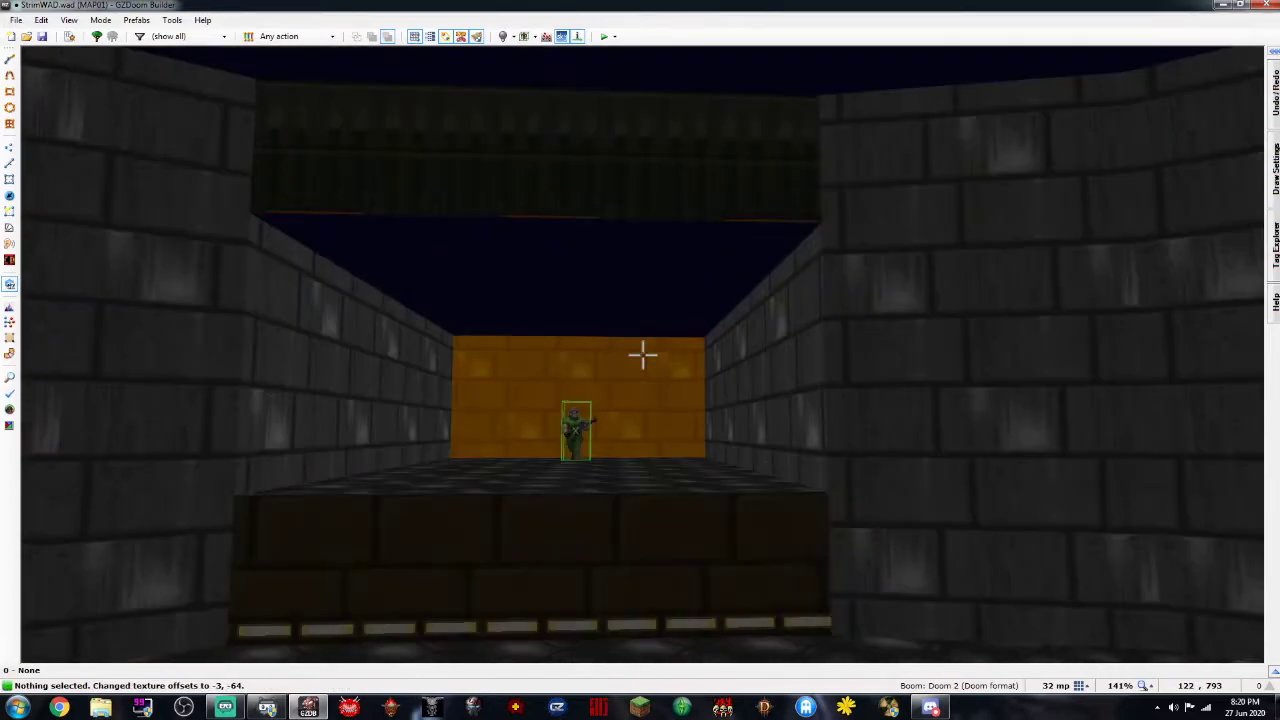
key("ctrl+z")
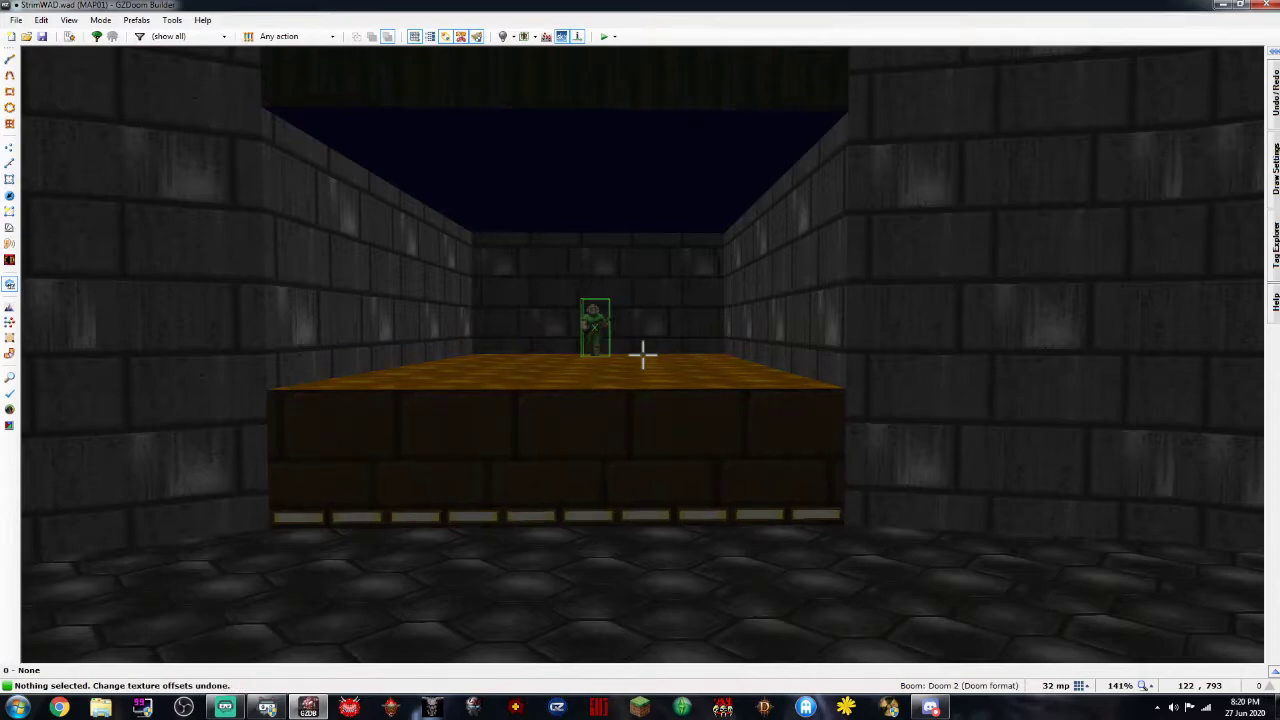
key("ctrl+z")
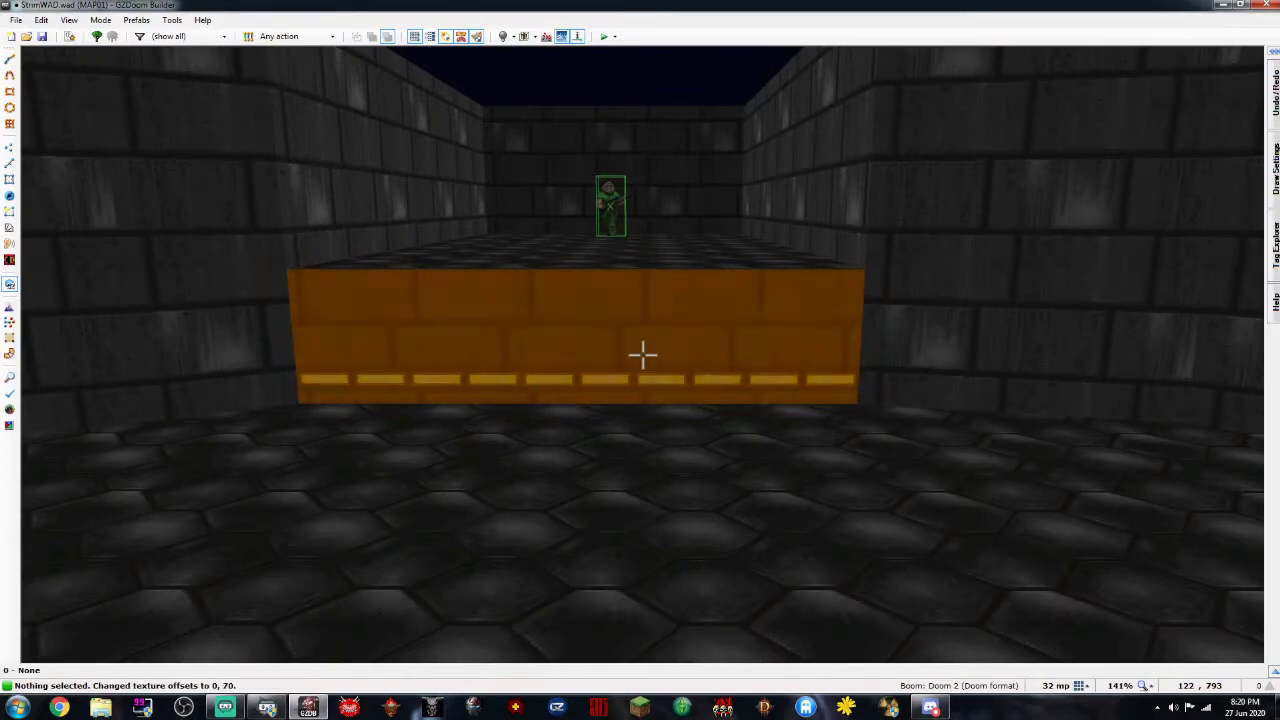
Shift the boundary linedef's back side textures horizontally and vertically to offsets of 19, 62
key("Left")
key("Left")
key("Left")
key("Left")
key("Left")
key("Left")
key("Left")
key("Left")
key("Left")
key("Left")
key("Left")
key("Left")
key("Left")
key("Left")
key("Left")
key("Left")
key("Left")
key("Left")
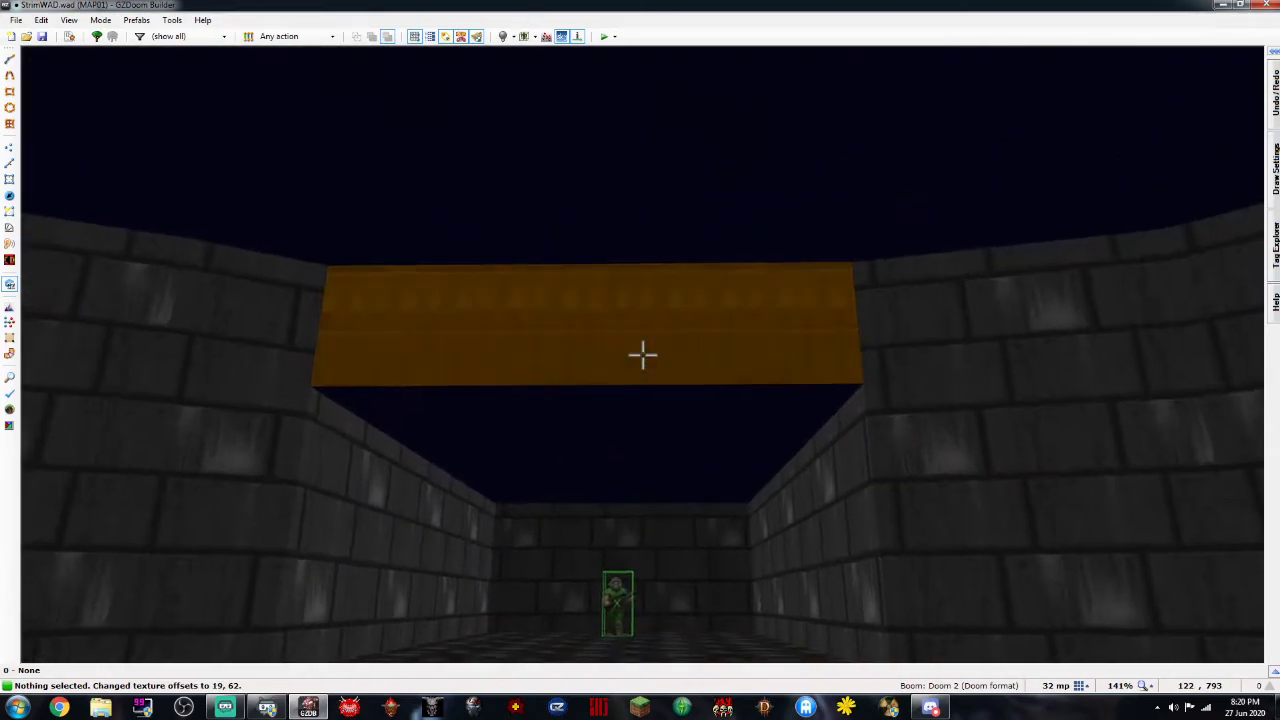
left_click(642, 354)
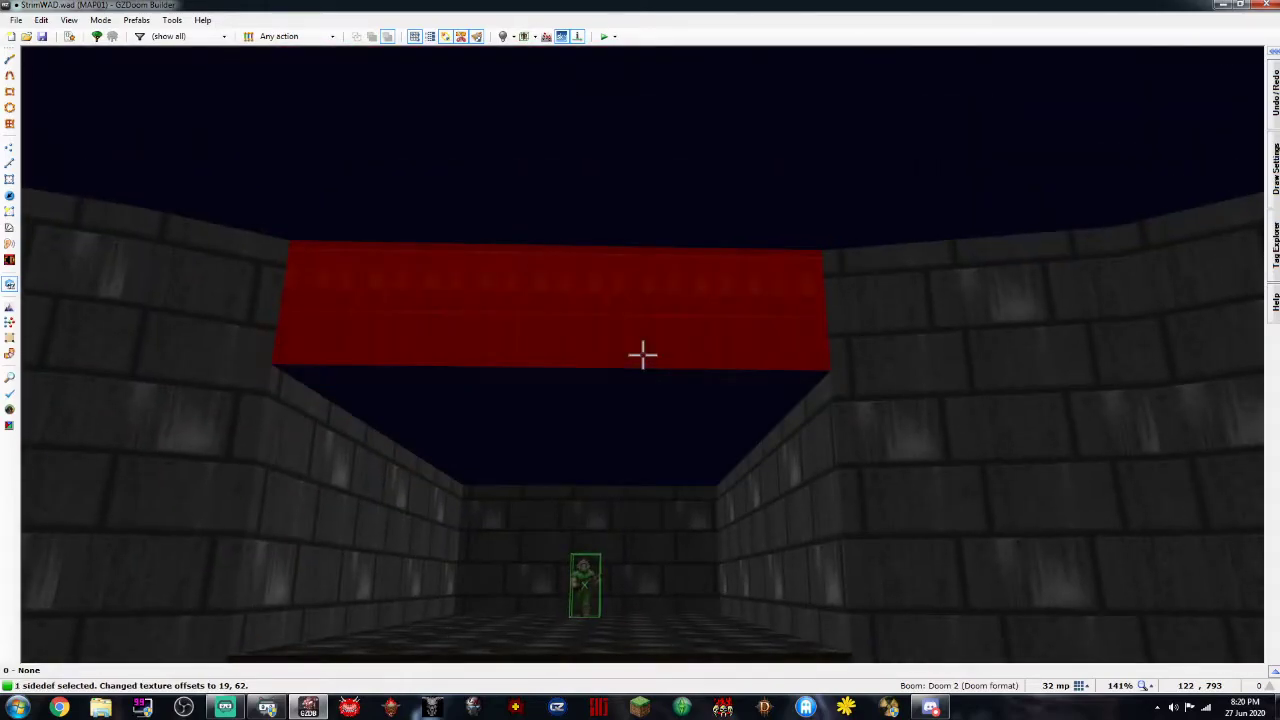
right_click(642, 354)
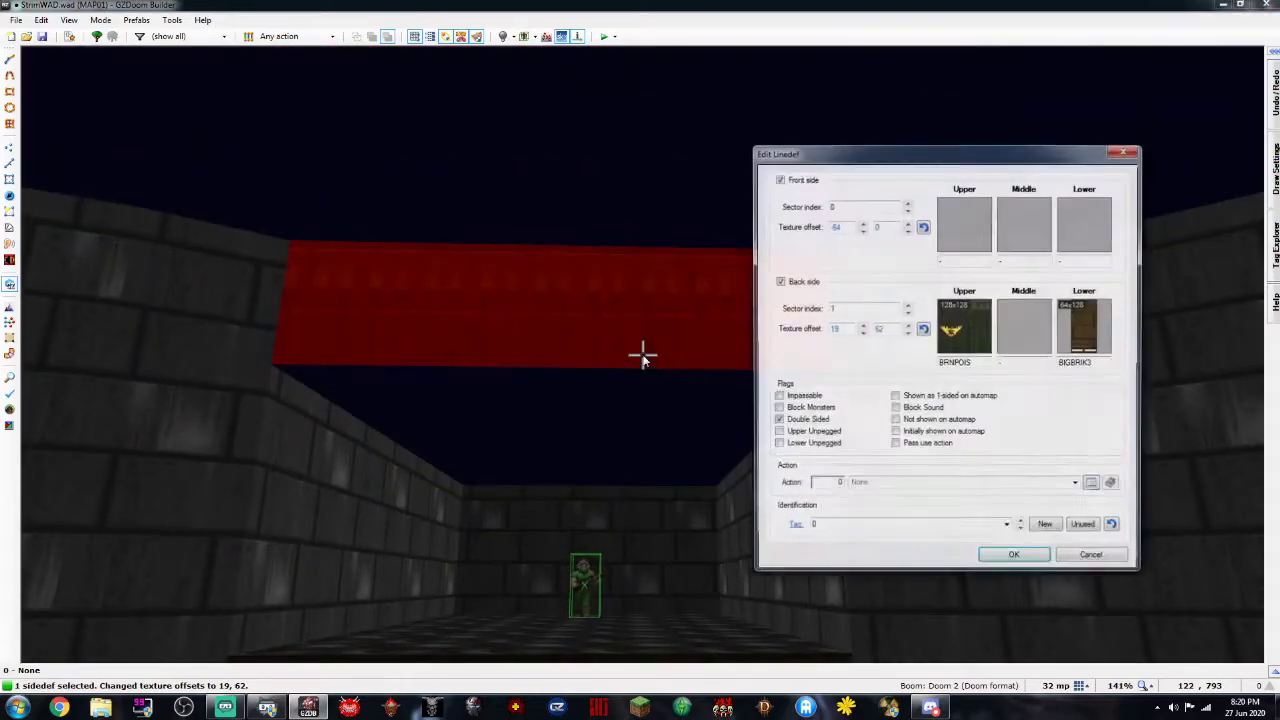
key("Escape")
left_click(642, 354)
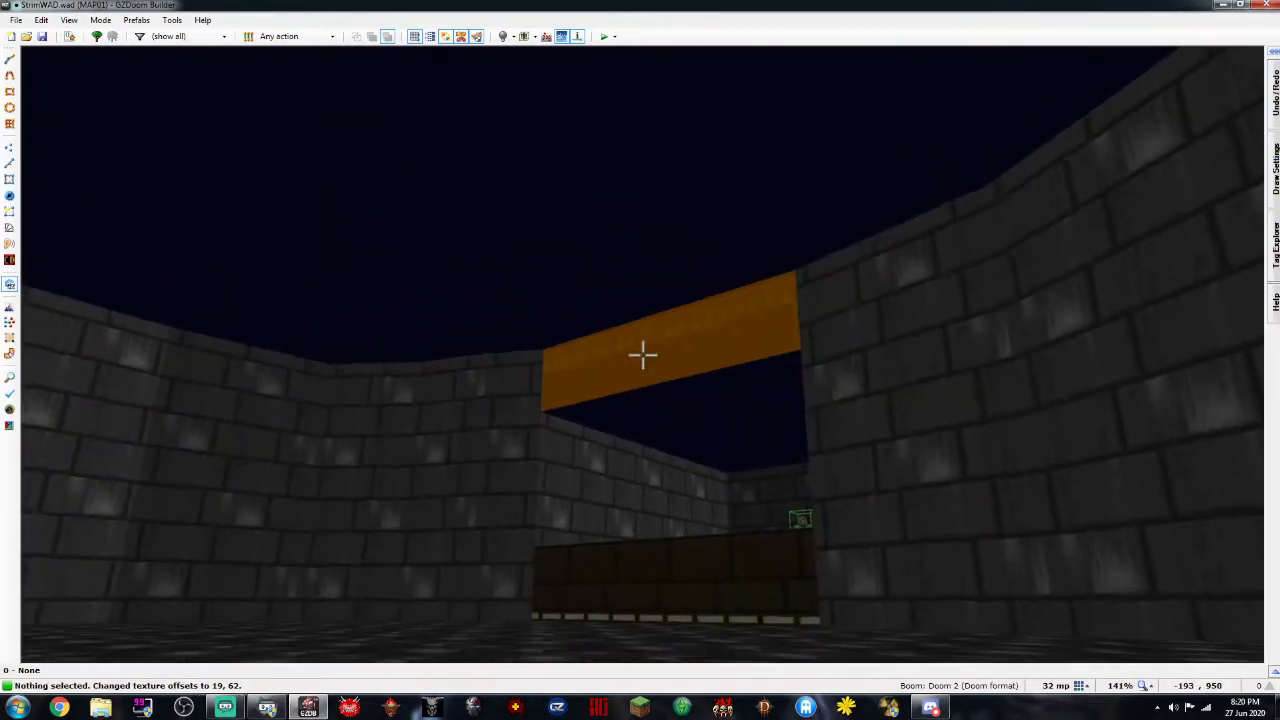
Turn on the Upper Unpegged and Lower Unpegged flags for the linedef between the two rooms
right_click(642, 354)
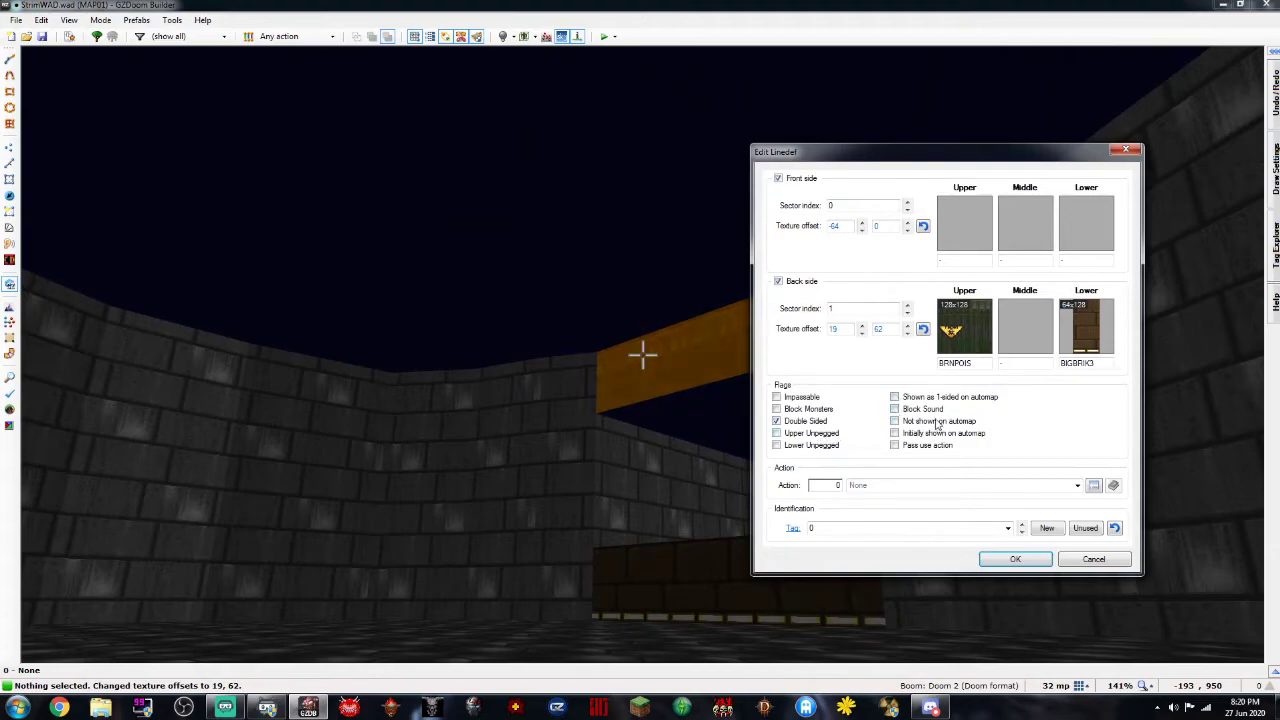
left_click(806, 452)
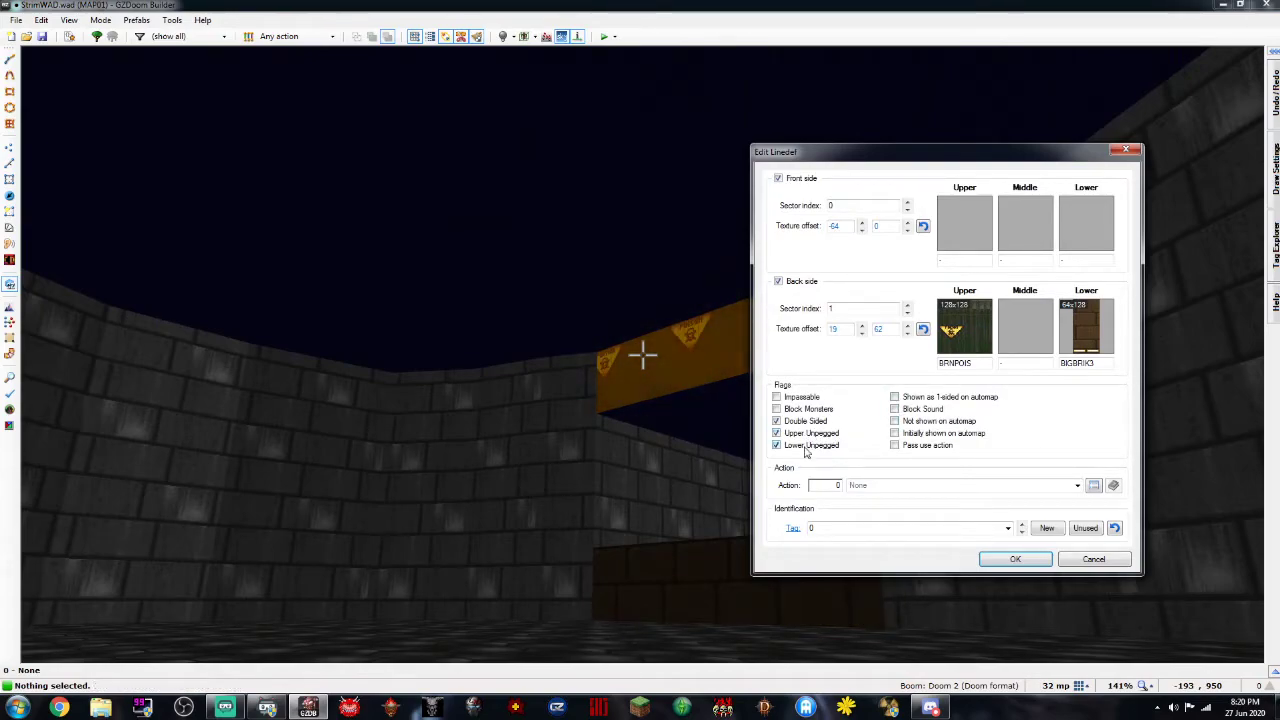
left_click(1016, 559)
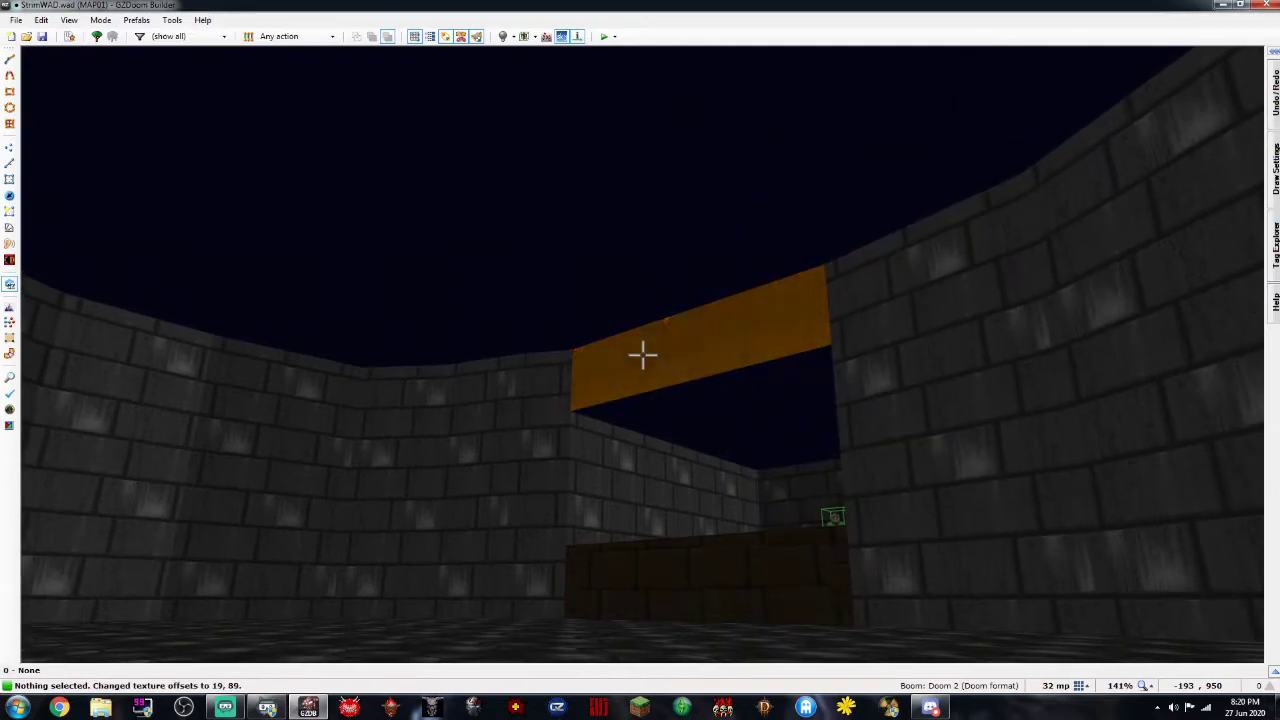
Shift the unpegged boundary linedef's back side textures vertically in both directions, ending at offsets of 19, -58
key("Up")
key("Up")
key("Up")
key("Up")
key("Up")
key("Up")
key("Up")
key("Up")
key("Up")
key("Up")
key("Up")
key("Up")
key("Up")
key("Up")
key("Up")
key("Up")
key("Up")
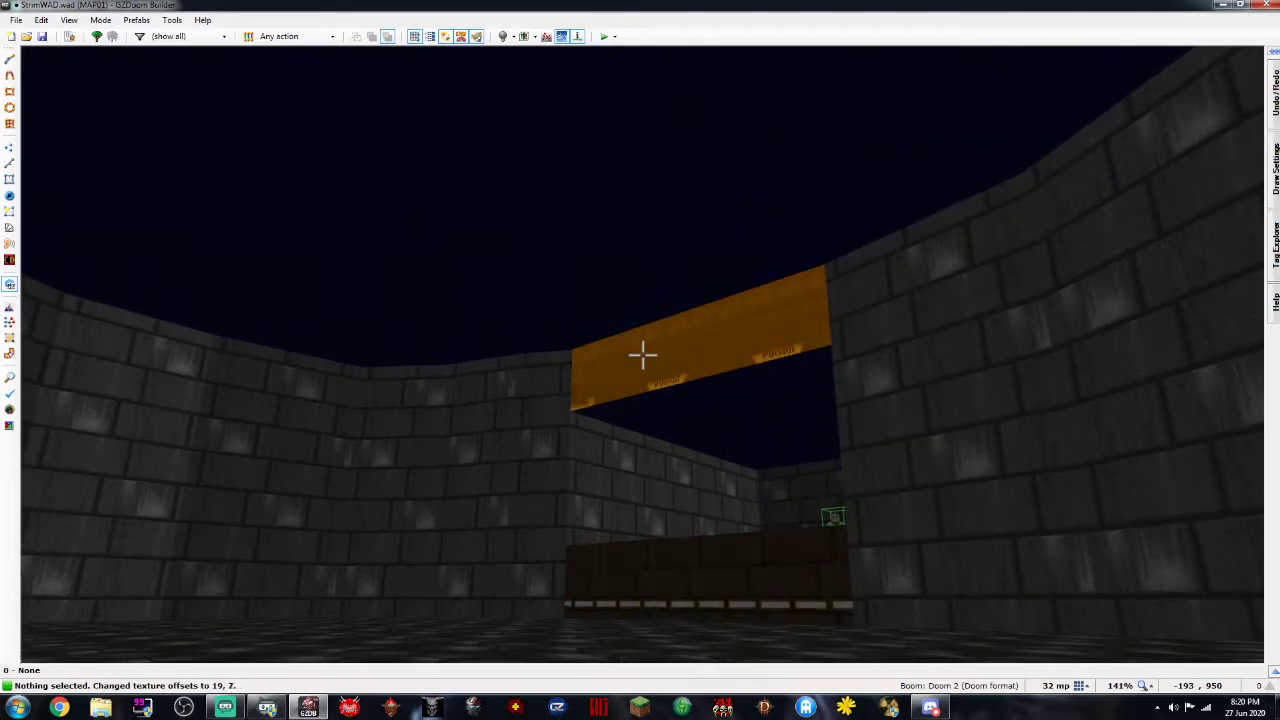
key("Down")
key("Down")
key("Down")
key("Down")
key("Down")
key("Down")
key("Down")
key("Down")
key("Down")
key("Down")
key("Down")
key("Down")
key("Down")
key("Down")
key("Down")
key("Down")
key("Down")
key("Down")
key("Down")
key("Down")
key("Down")
key("Down")
key("Down")
key("Down")
key("Down")
key("Down")
key("Down")
key("Down")
key("Down")
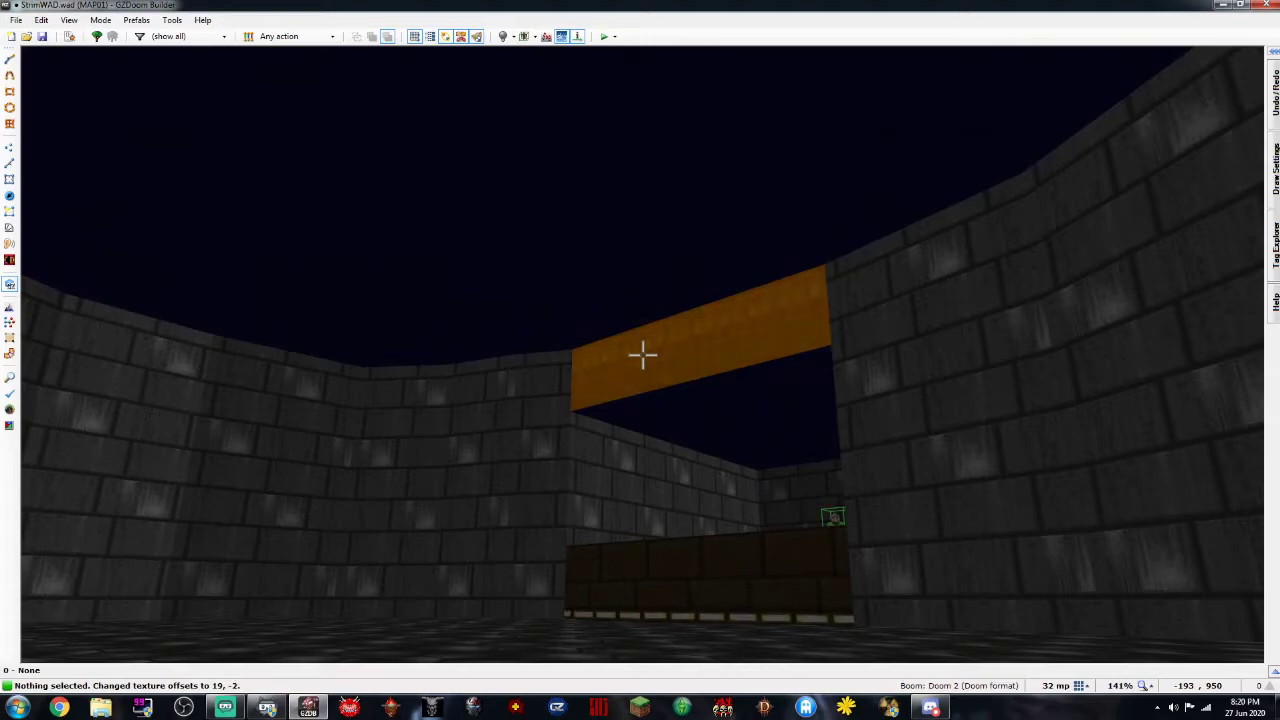
key("Down")
key("Down")
key("Down")
key("Down")
key("Down")
key("Down")
key("Down")
key("Down")
key("Down")
key("Down")
key("Down")
key("Down")
key("Down")
key("Down")
key("Down")
key("Down")
key("Down")
key("Down")
key("Down")
key("Down")
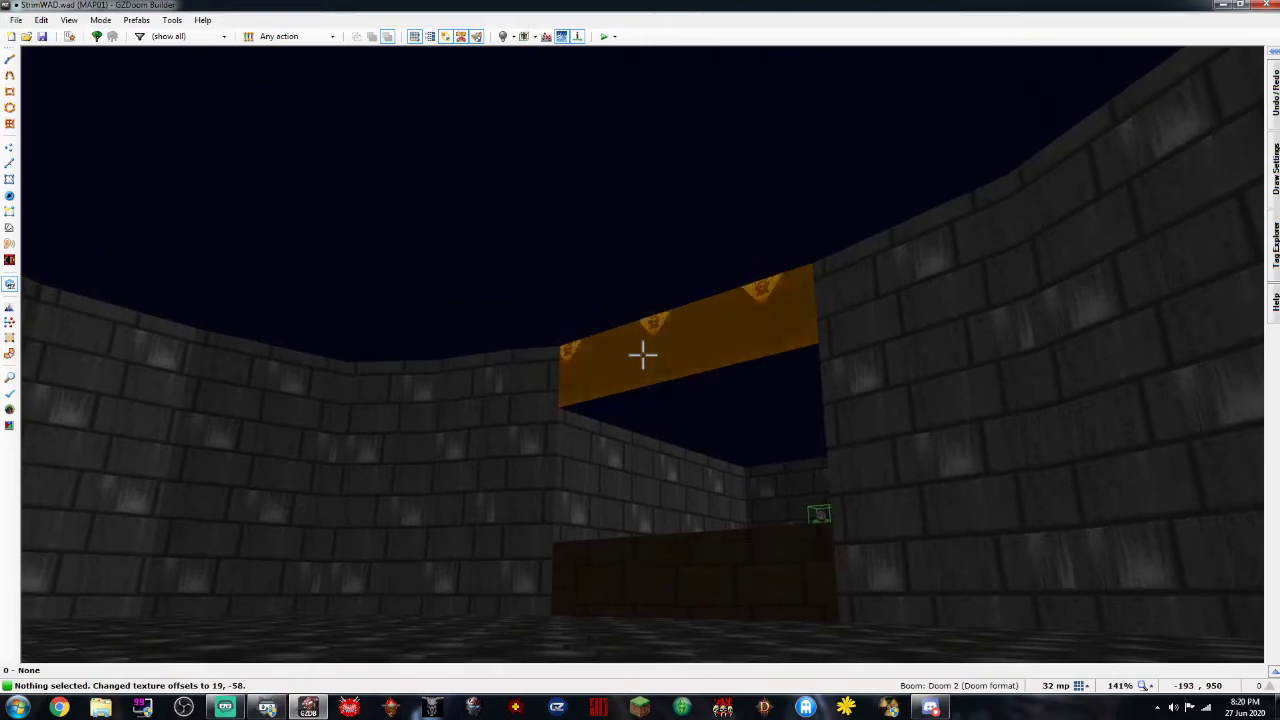
Shift the unpegged boundary linedef's back side textures further vertically, to offsets of 19, -77
key("Down")
key("Down")
key("Down")
key("Down")
key("Down")
key("Down")
key("Down")
key("Down")
key("Down")
key("Down")
key("Down")
key("Down")
key("Down")
key("Down")
key("Down")
key("Down")
key("Down")
key("Down")
key("Down")
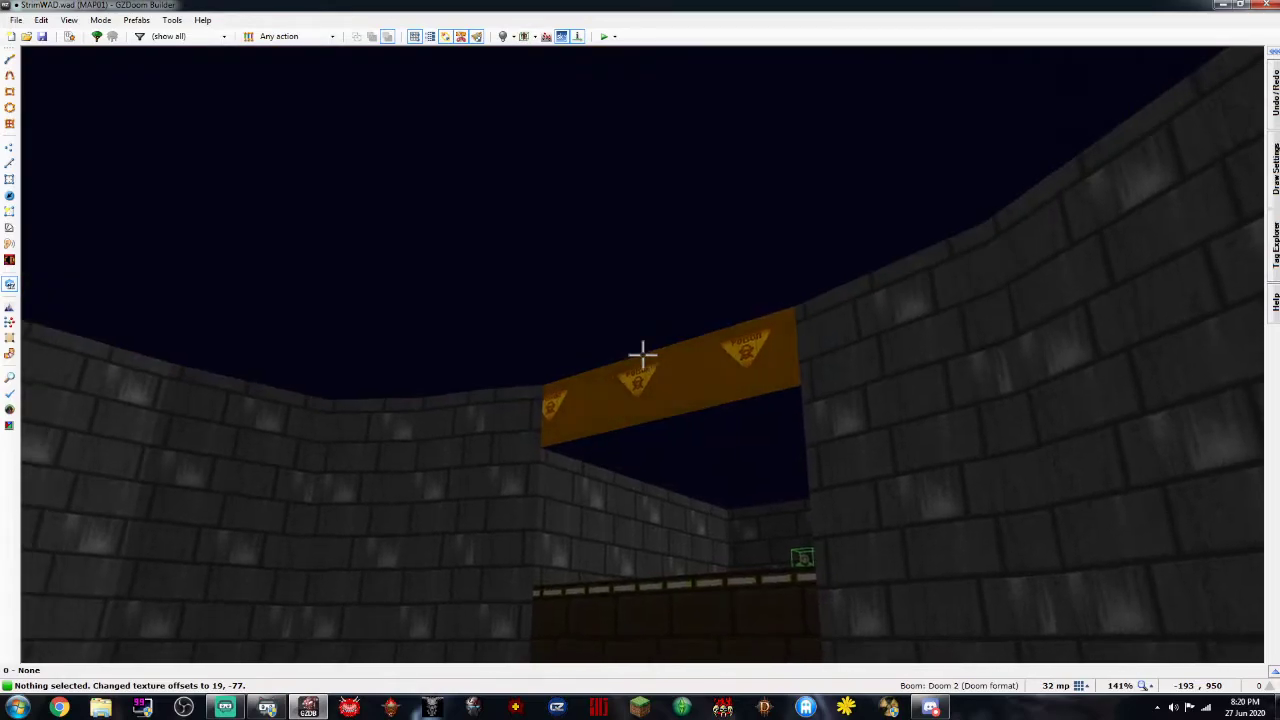
Undo the accidental cut and the vertical texture offset change on the boundary linedef
key("w")
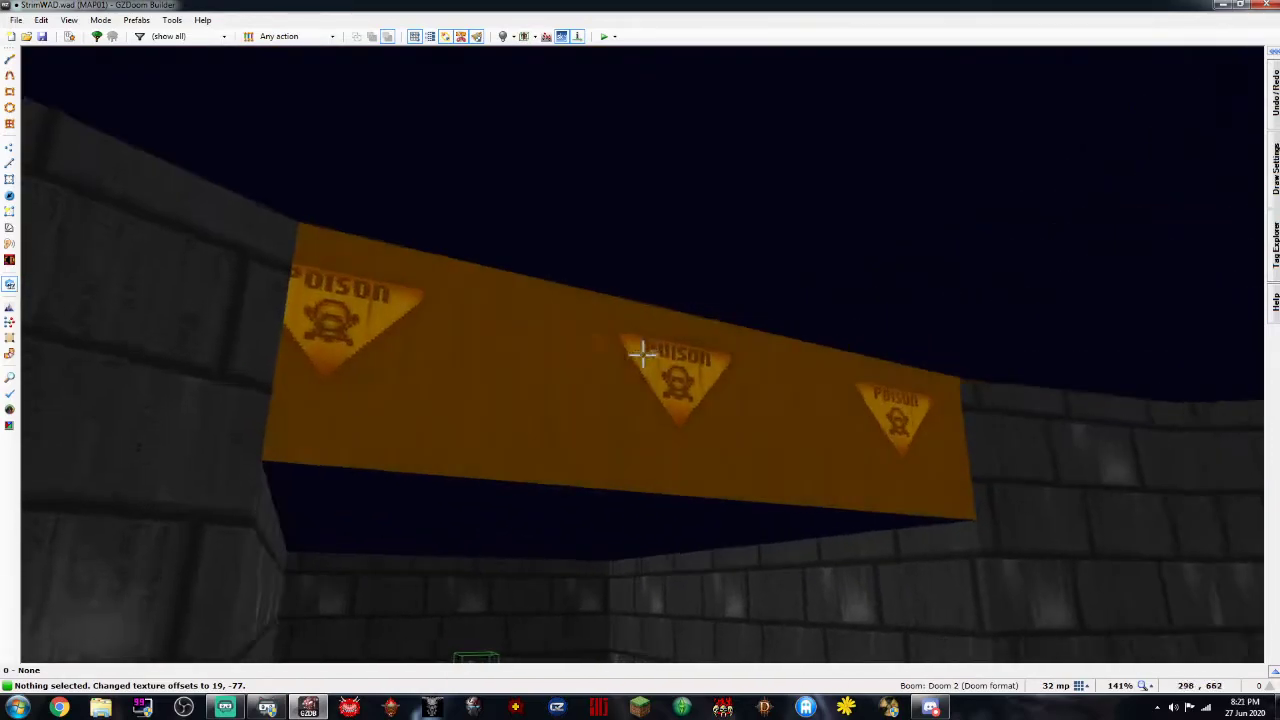
key("ctrl+x")
key("ctrl+z")
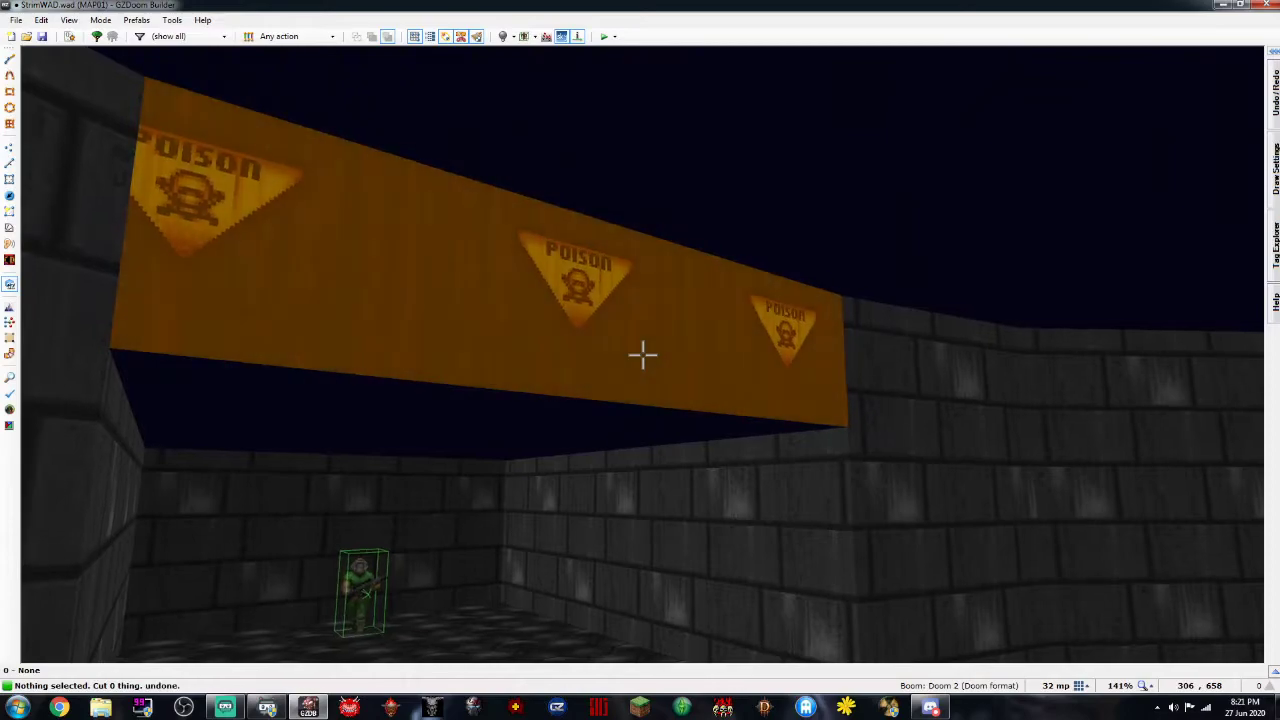
key("ctrl+z")
key("s")
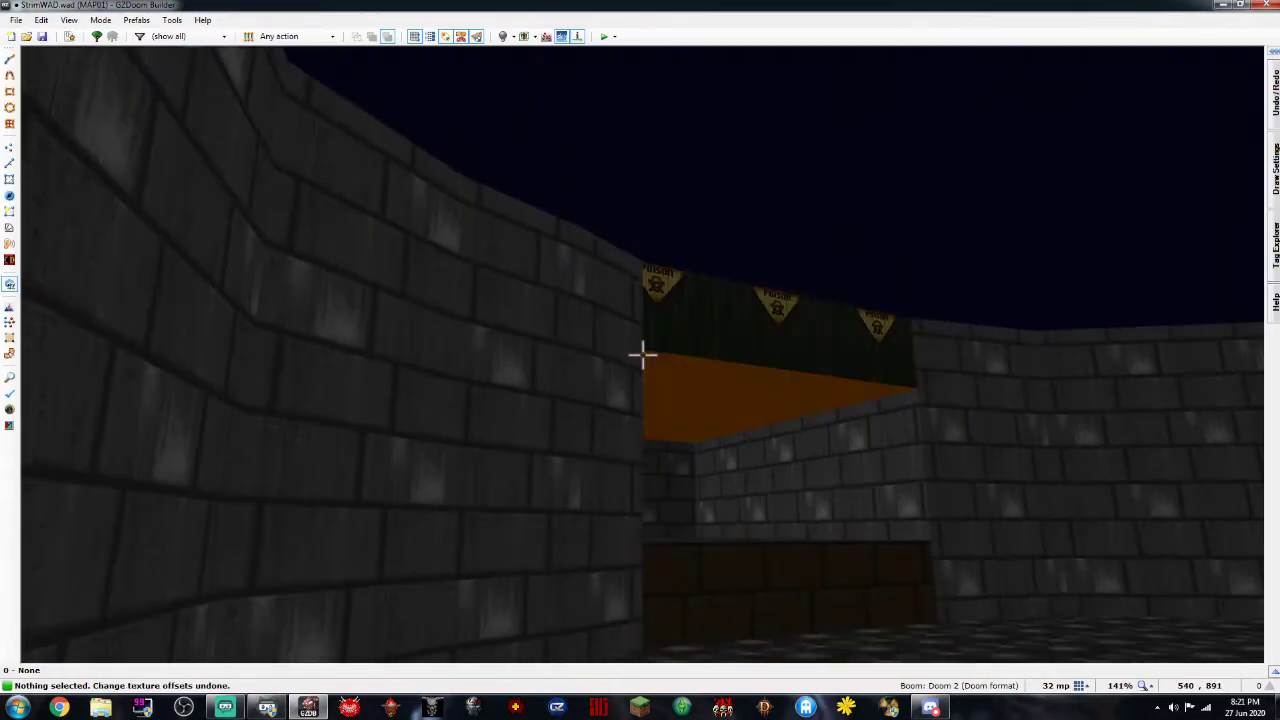
Toggle the Upper Unpegged and Lower Unpegged flags of the linedef between the two rooms to compare them, leaving both off
key("d")
right_click(643, 355)
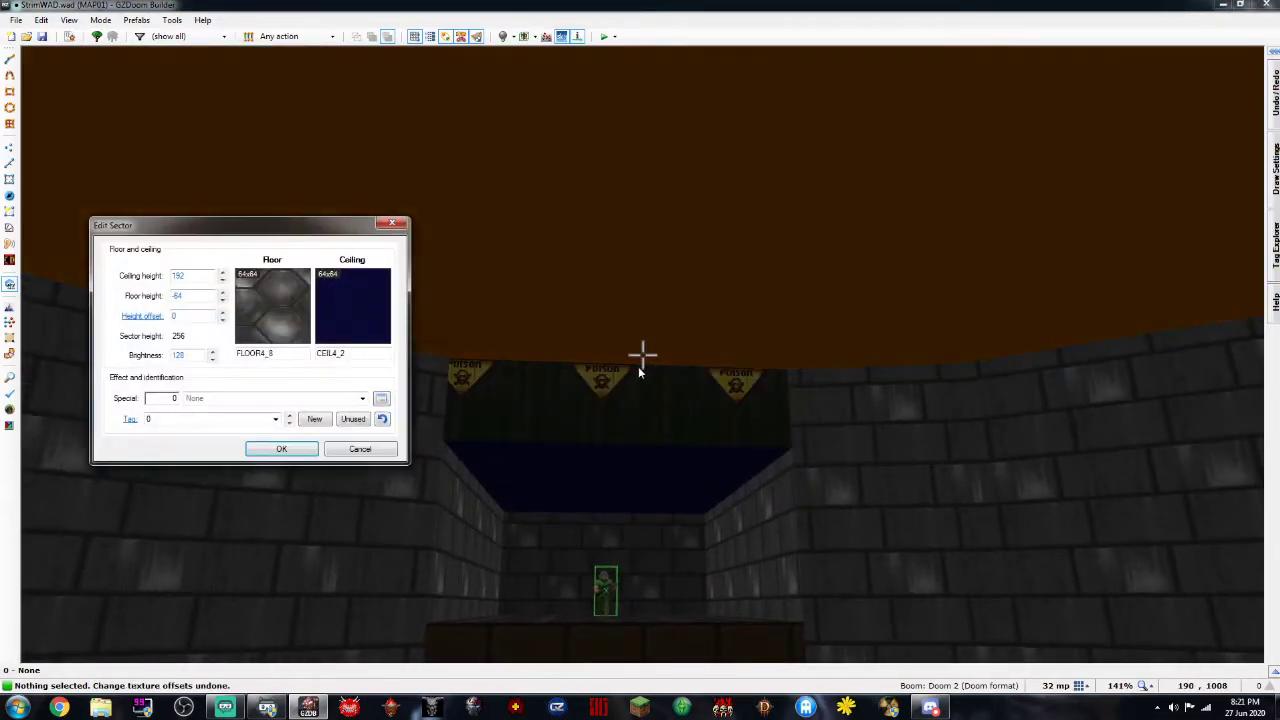
key("Escape")
right_click(643, 355)
left_click(806, 446)
left_click(804, 423)
left_click(805, 424)
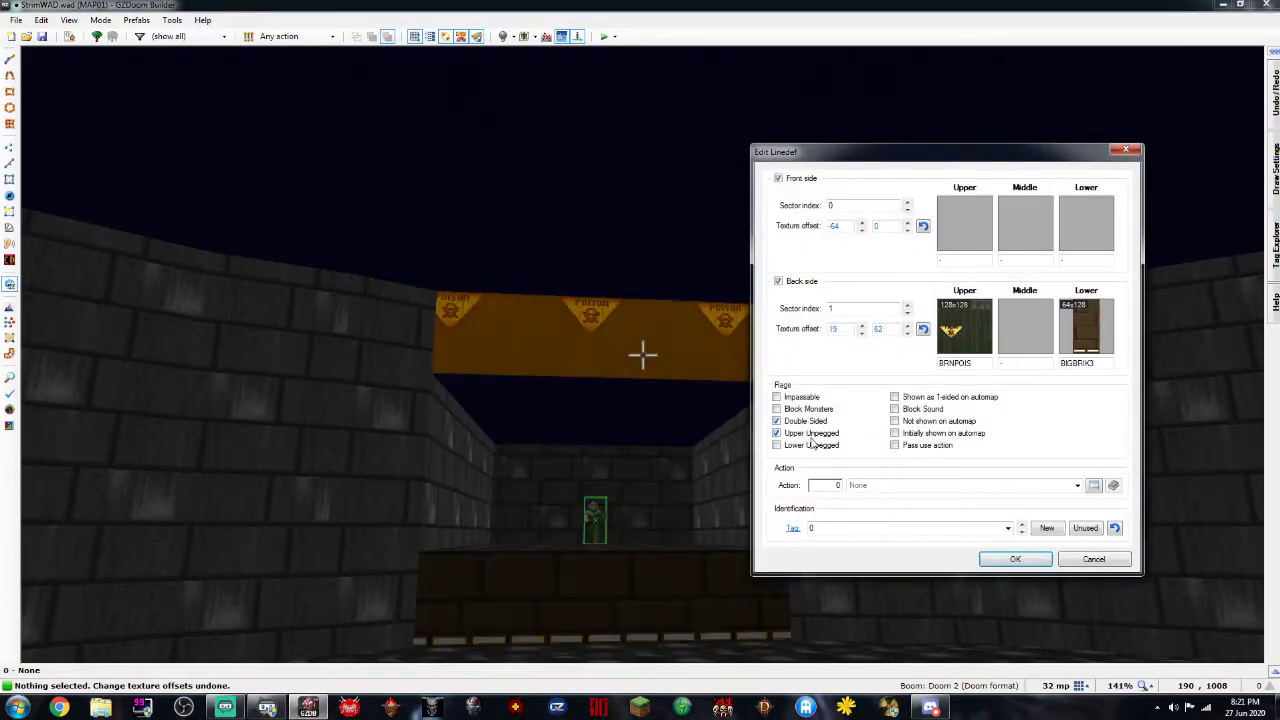
left_click(806, 434)
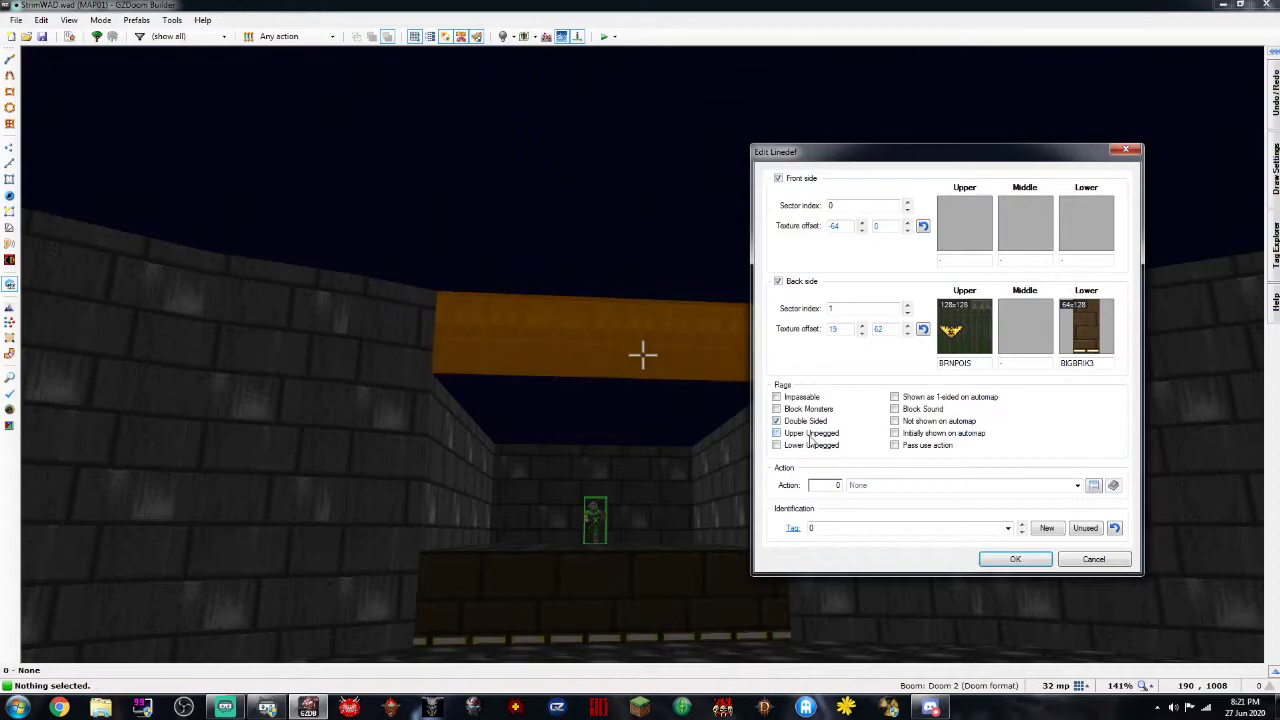
left_click(798, 436)
left_click(798, 438)
left_click(798, 438)
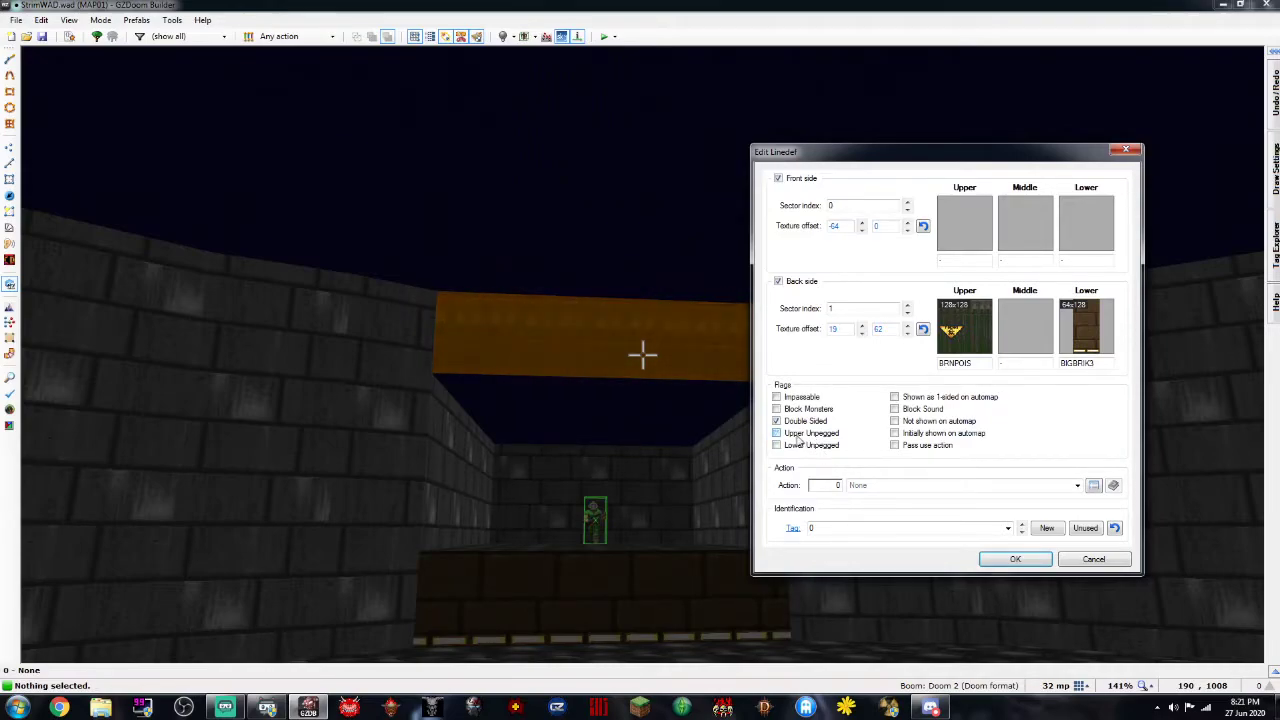
left_click(799, 437)
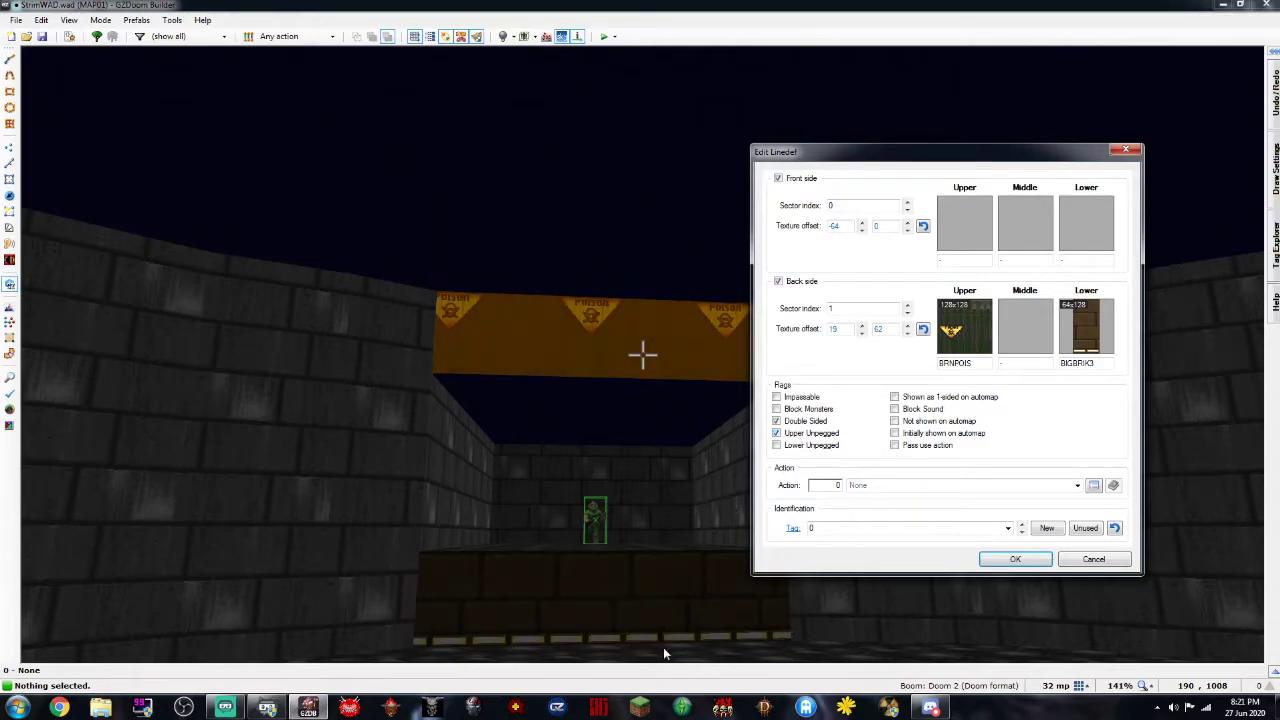
left_click(827, 447)
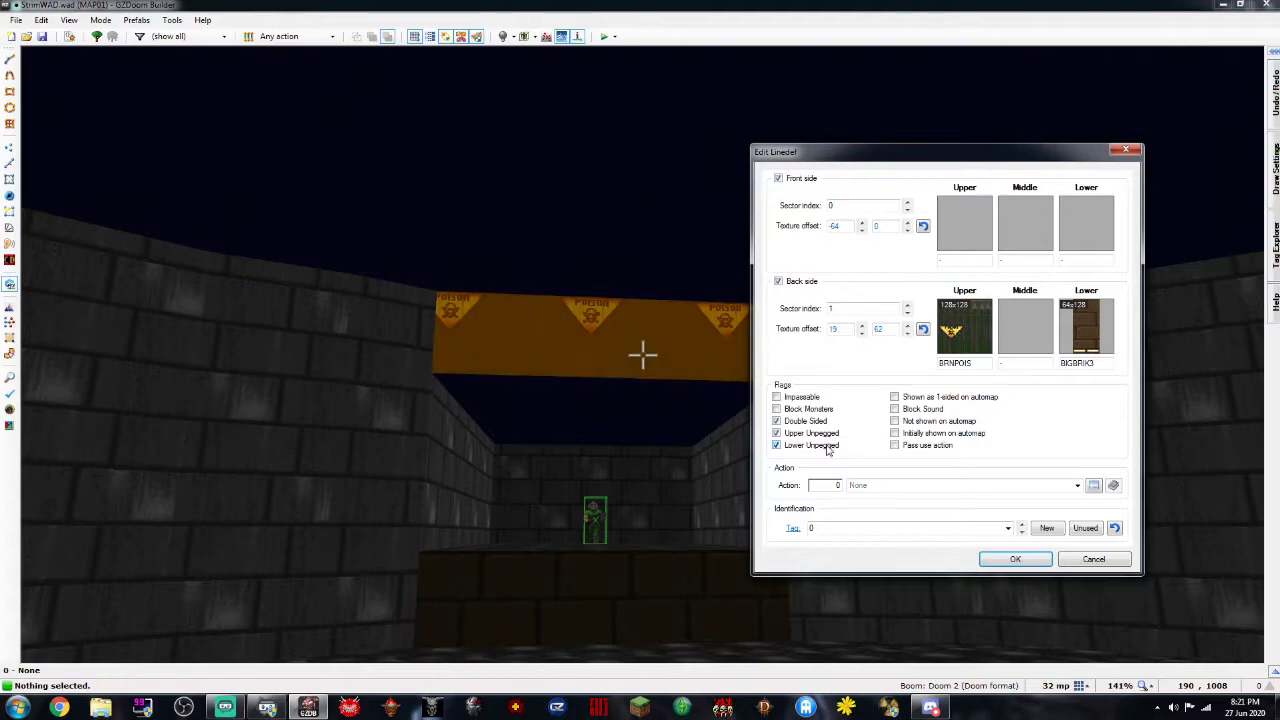
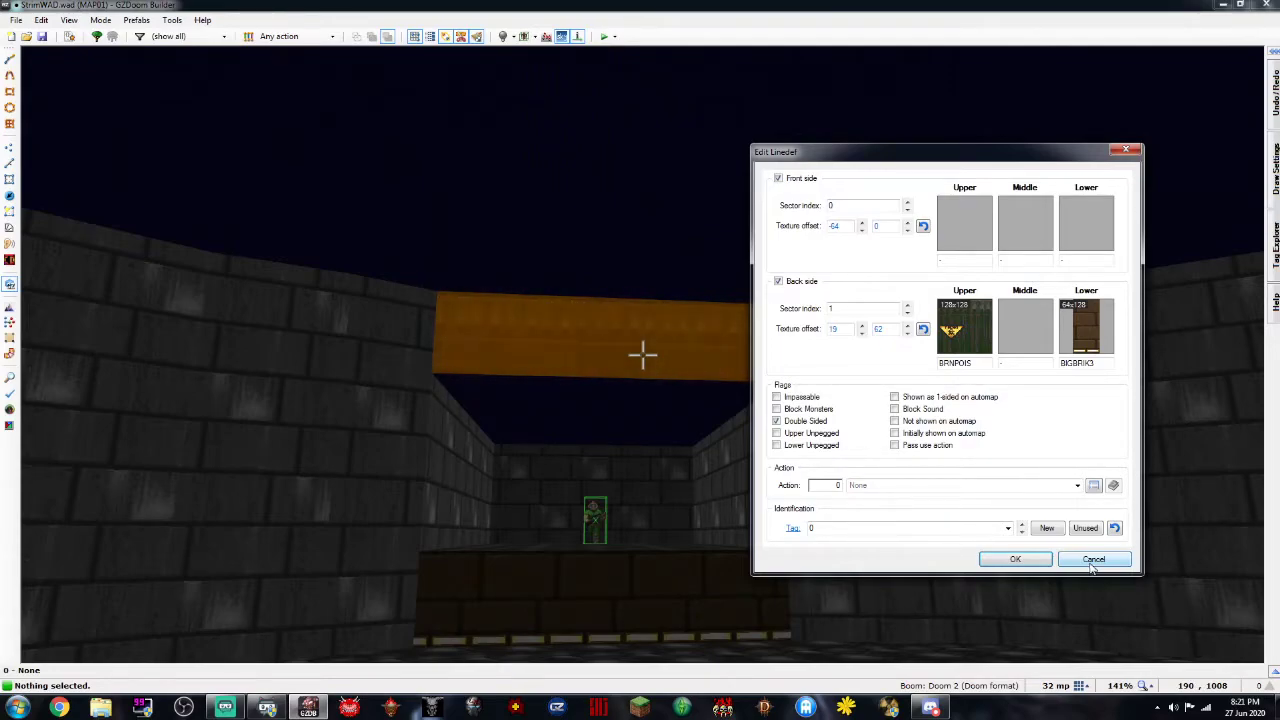
Set the boundary linedef's back side upper and lower textures to STONE2
right_click(975, 333)
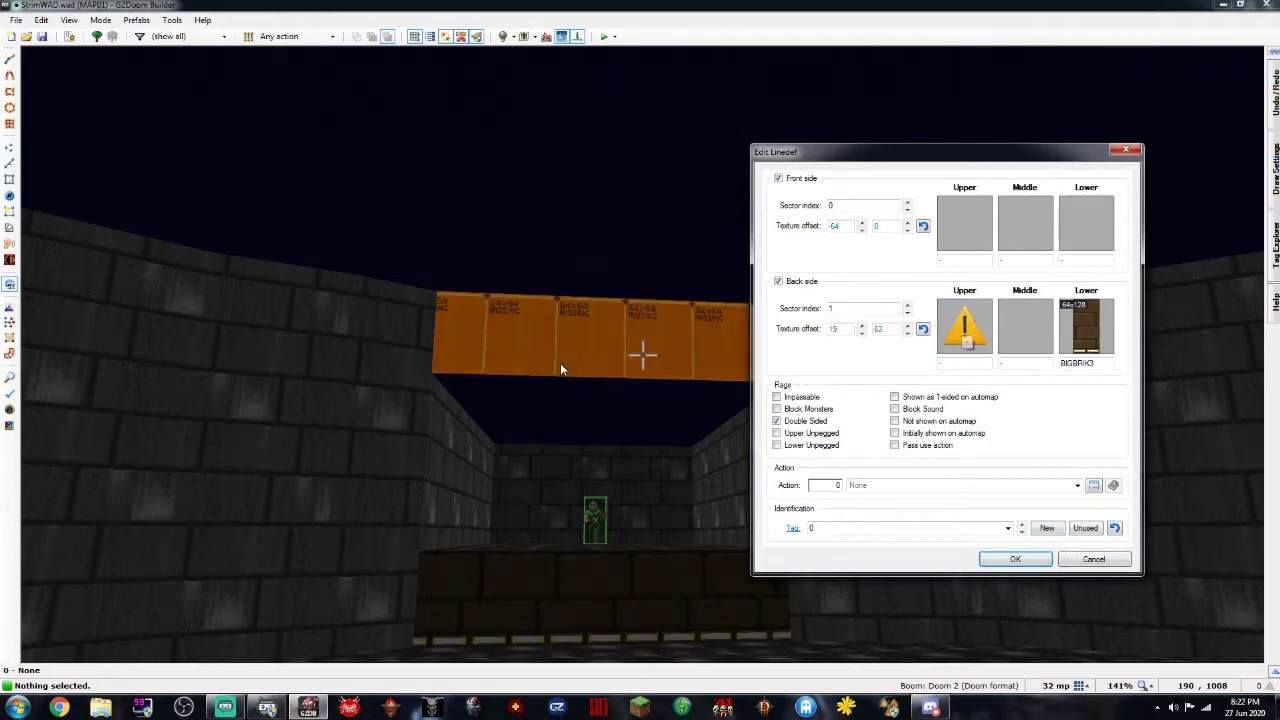
left_click(1025, 326)
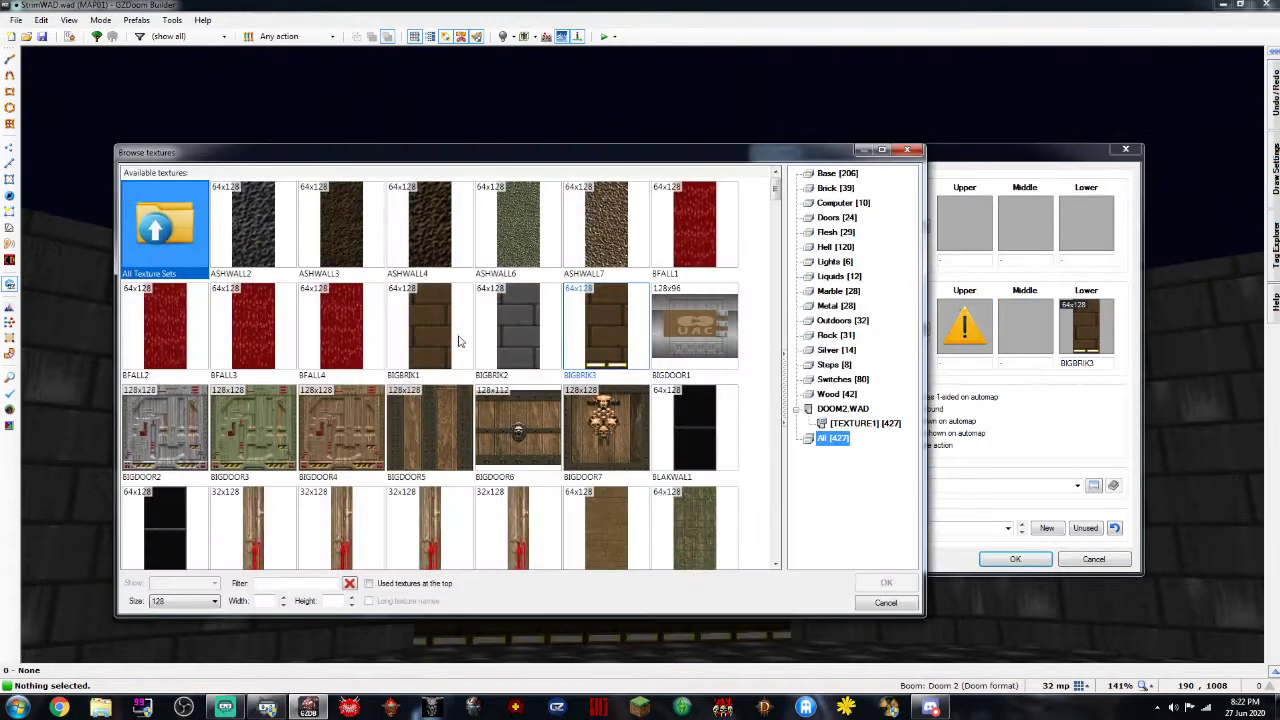
scroll(491, 409, "down", 15)
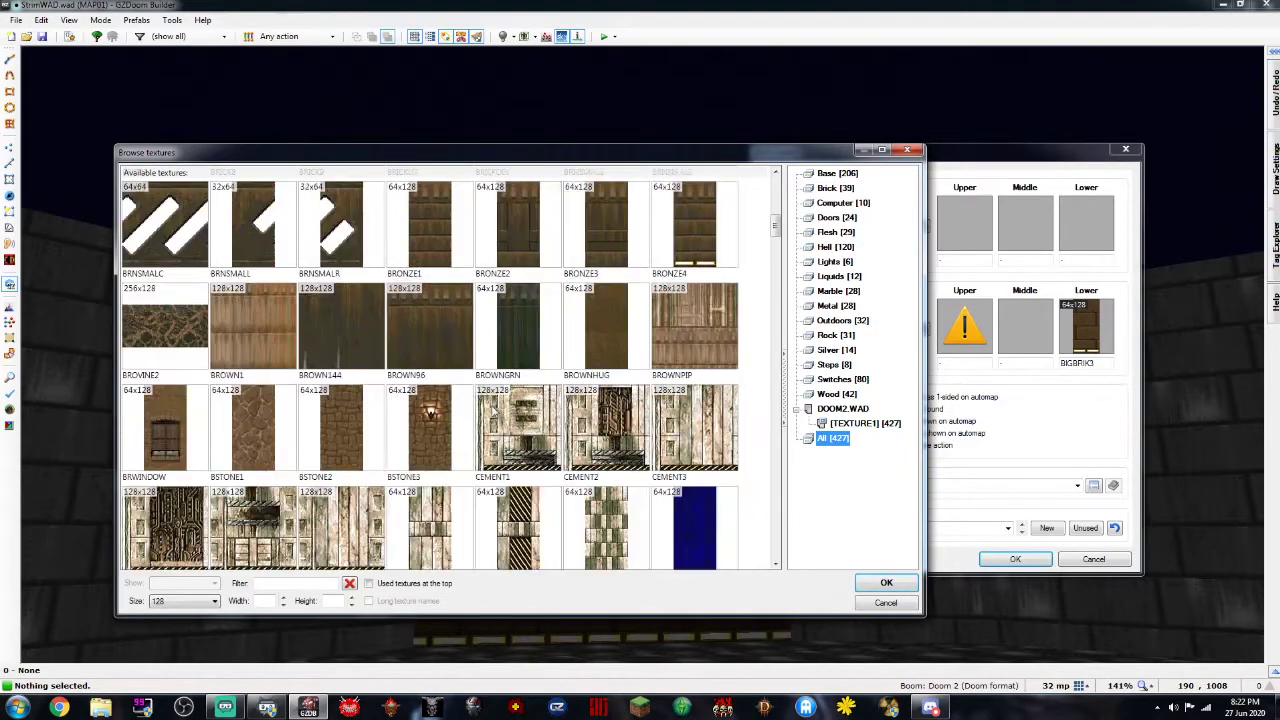
scroll(491, 409, "down", 10)
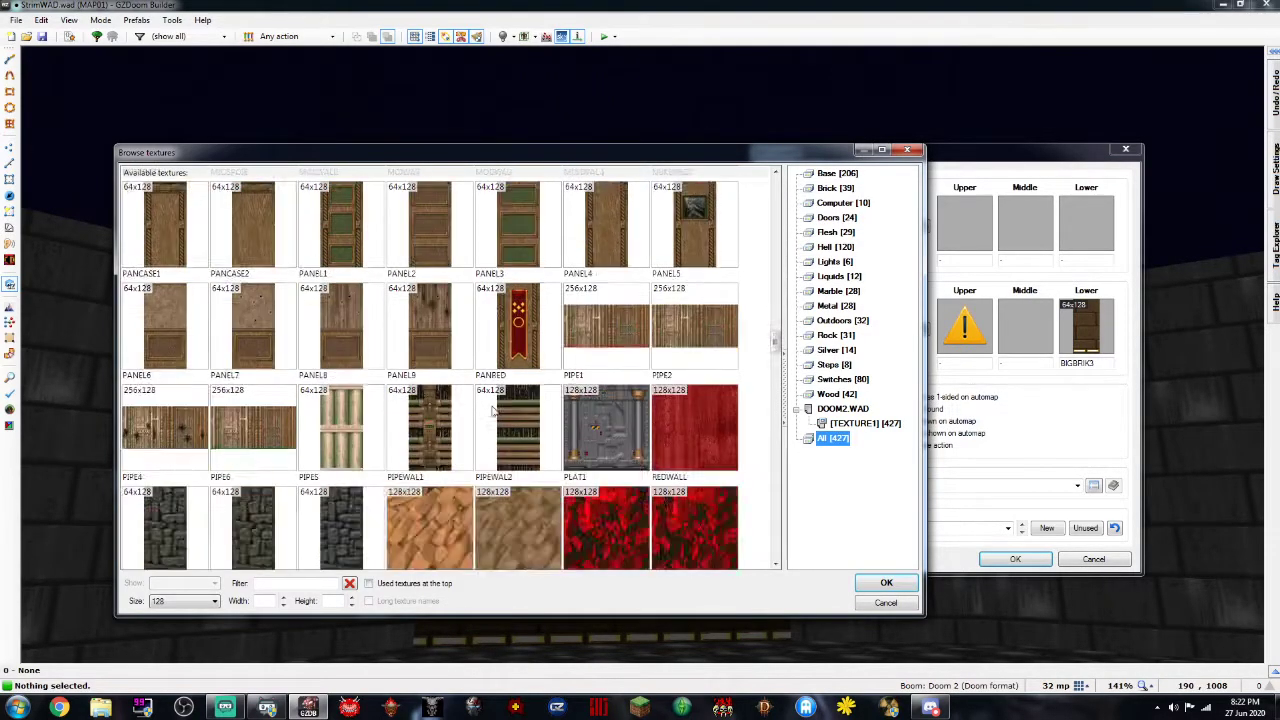
double_click(615, 329)
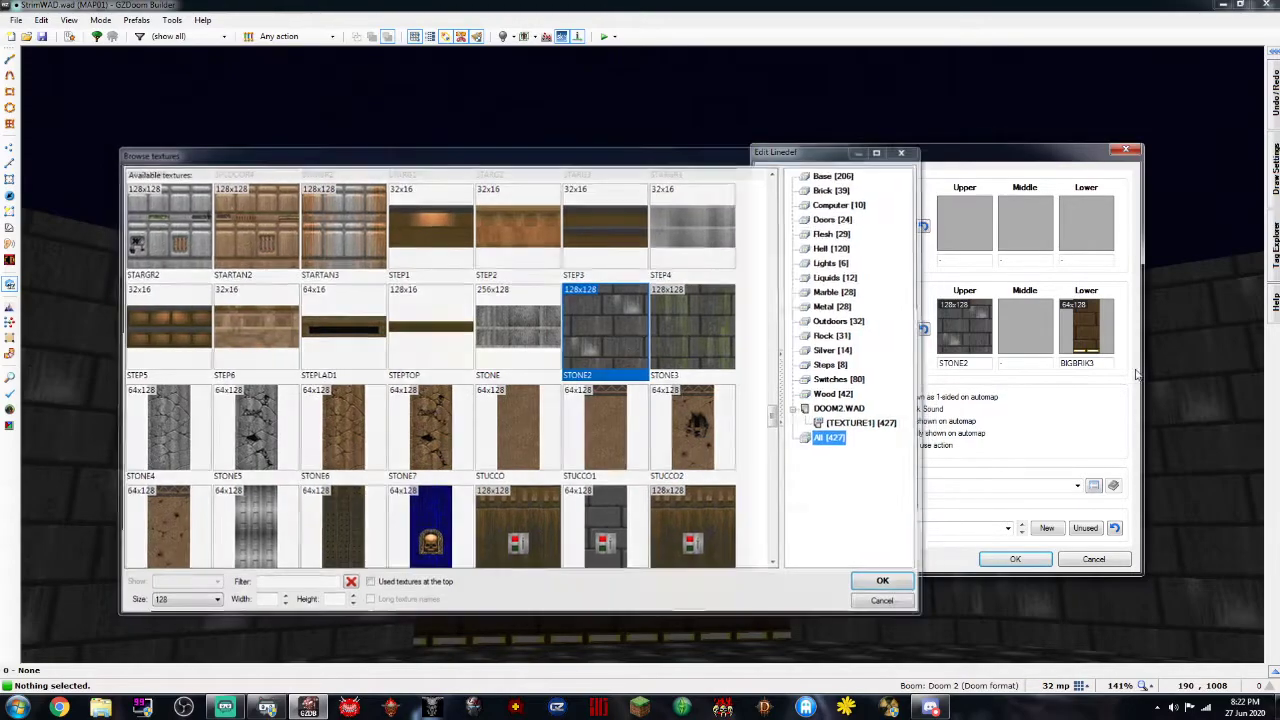
left_click(1087, 328)
type("STONE")
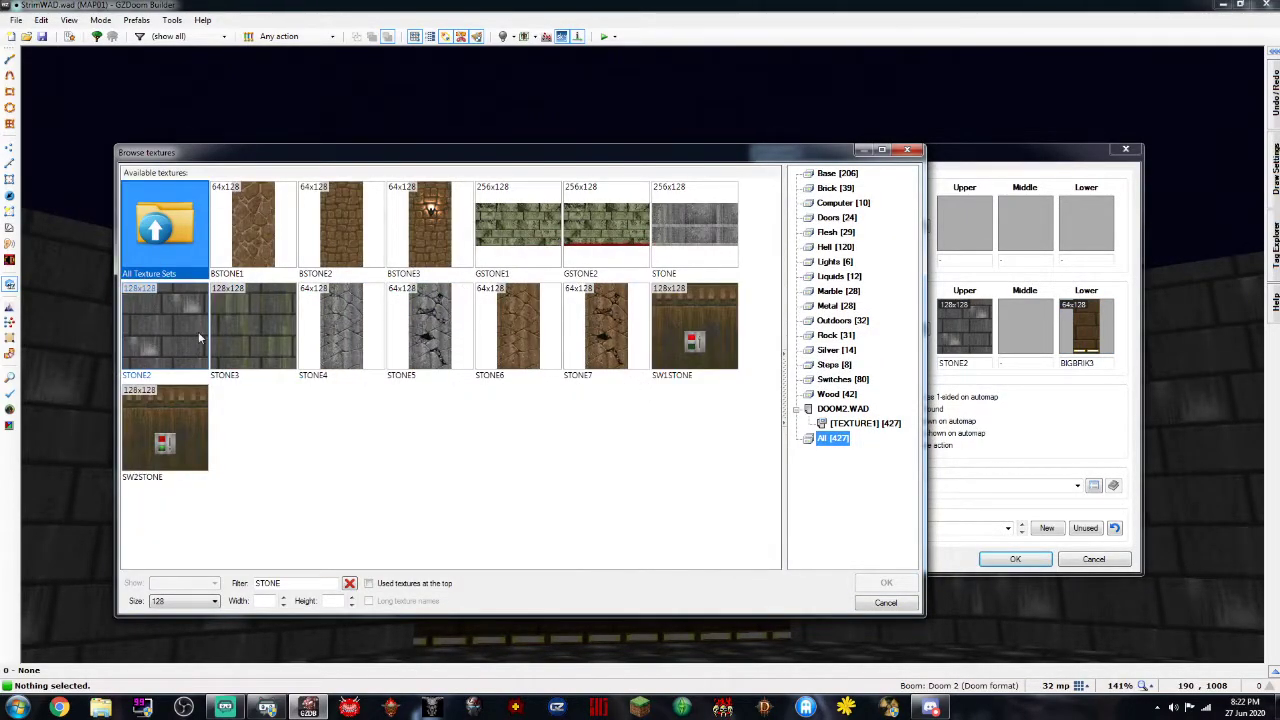
double_click(165, 325)
left_click(1015, 559)
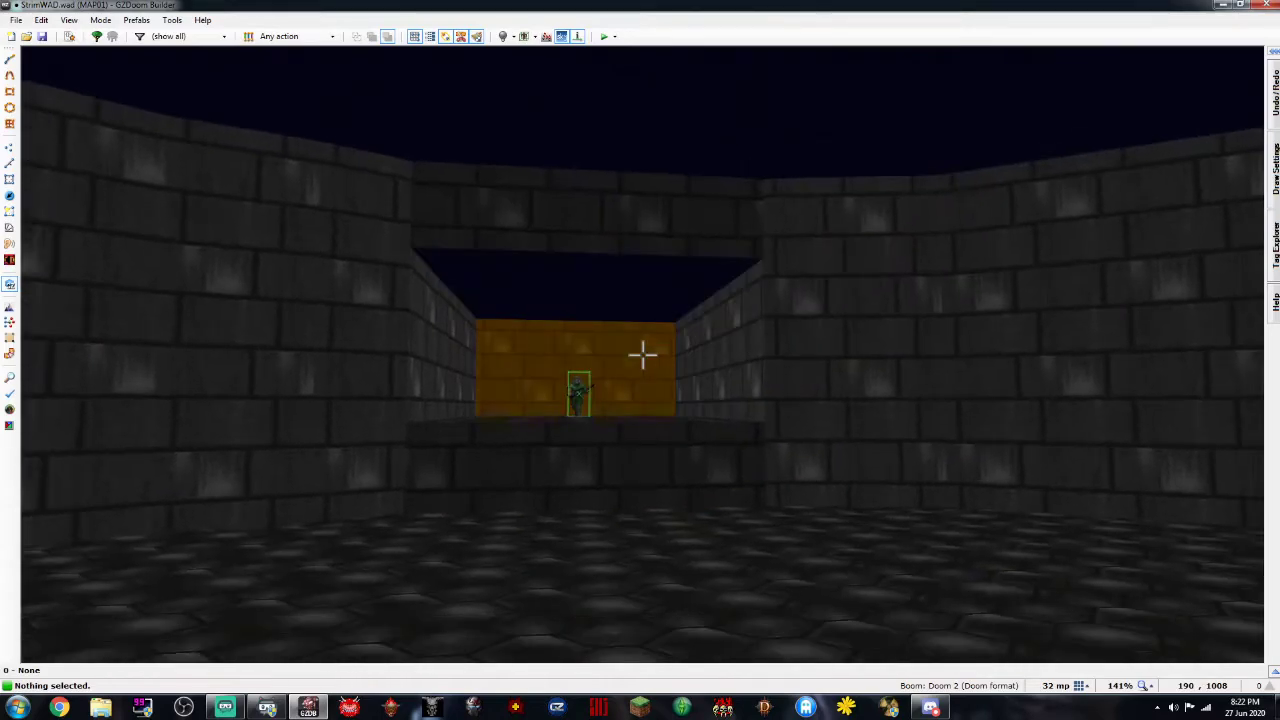
left_click(643, 353)
key("w")
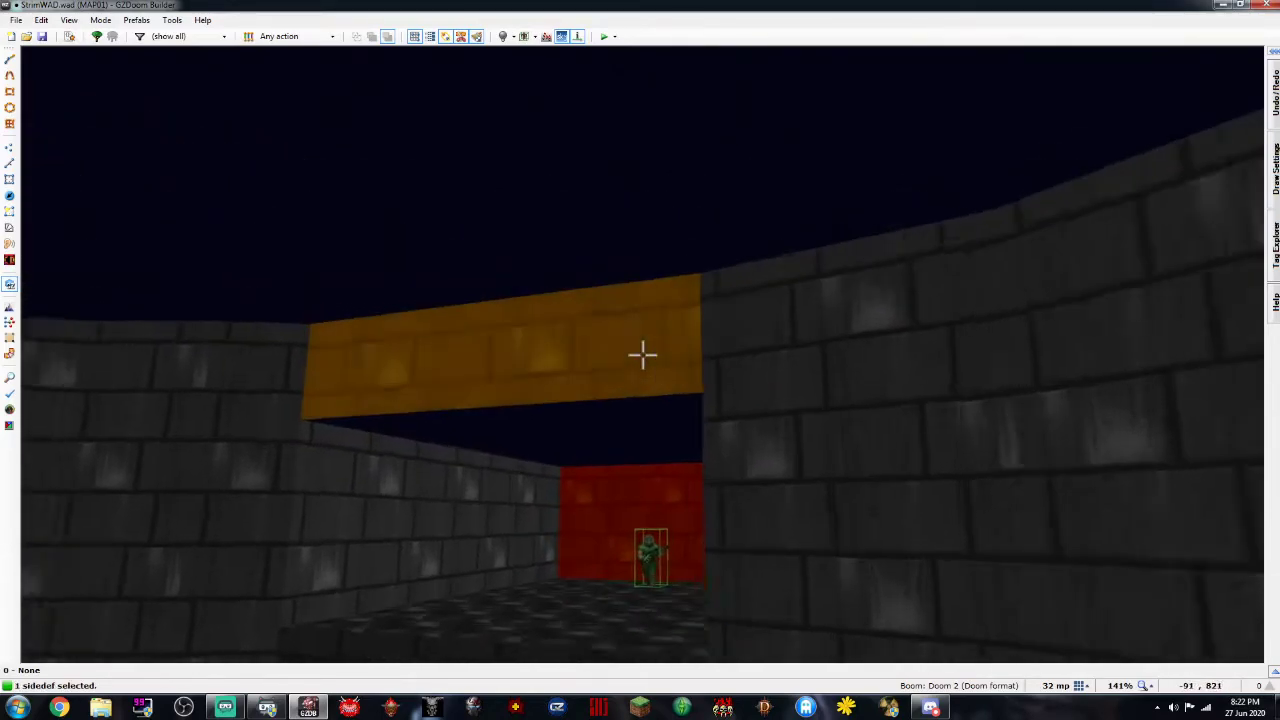
key("w")
key("s")
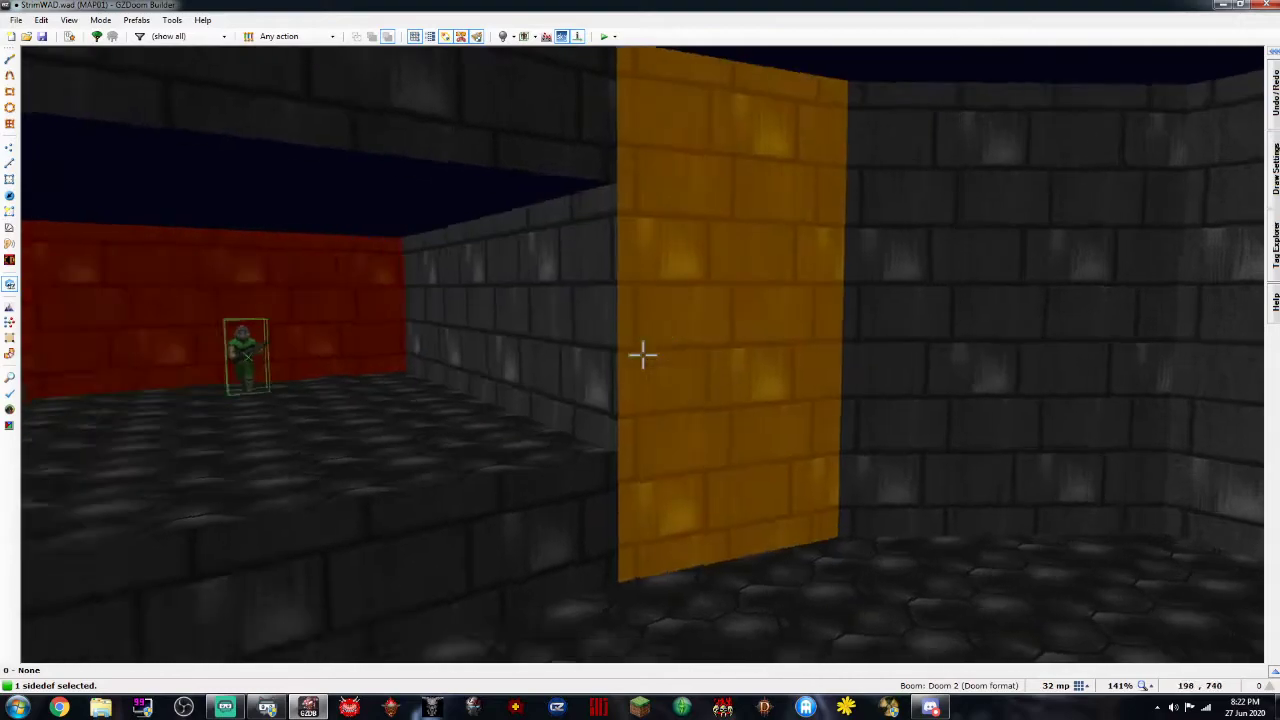
key("s")
left_click(643, 355)
left_click(643, 355, "shift")
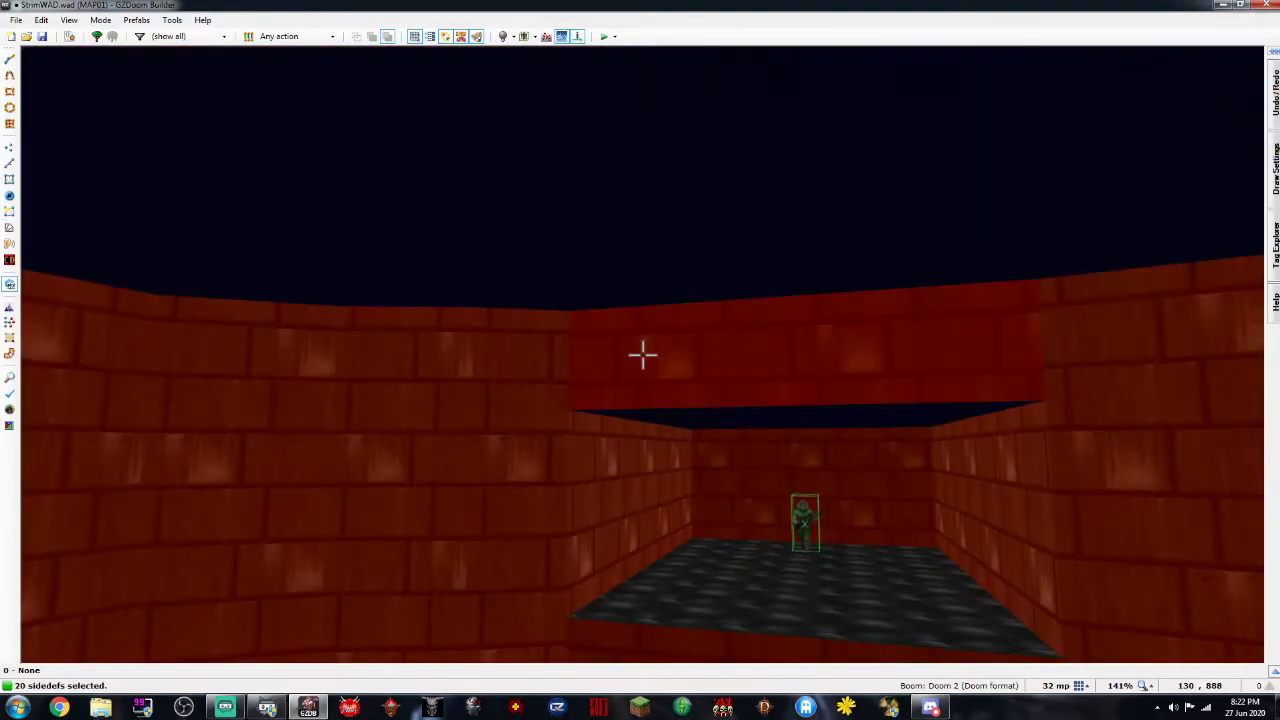
Turn on Upper Unpegged and Lower Unpegged for the linedef with the STONE2 wall above the opening
right_click(643, 353)
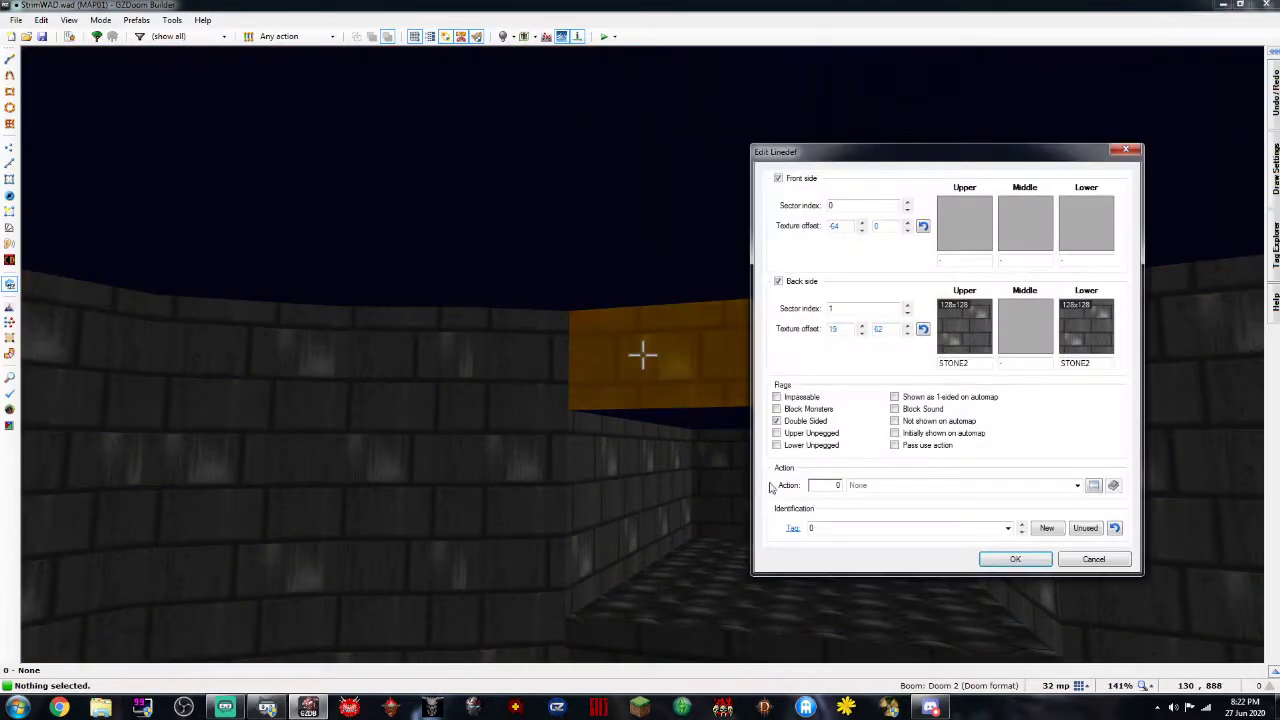
left_click(1036, 560)
key("s")
key("w")
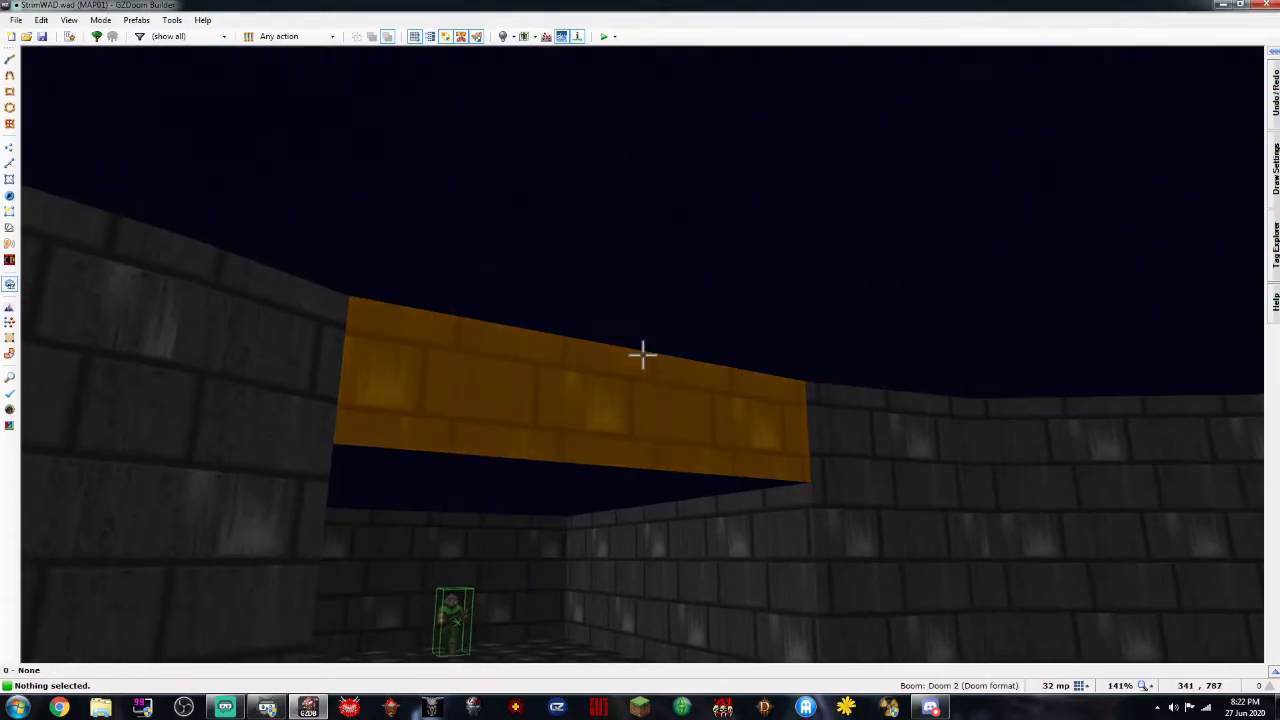
Try to reset the boundary linedef's front and back side texture offsets to 0 from its upper wall
right_click(643, 353)
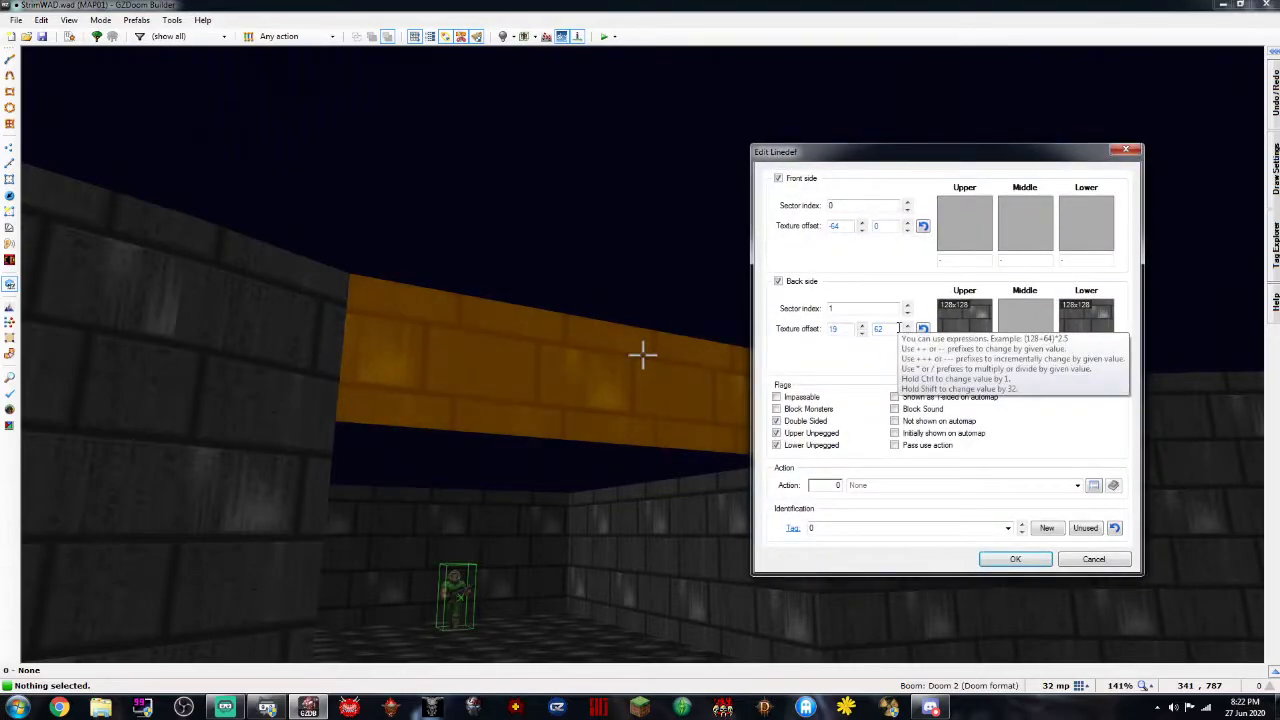
left_click_drag(897, 328, 845, 328)
type("00")
double_click(842, 227)
type("0")
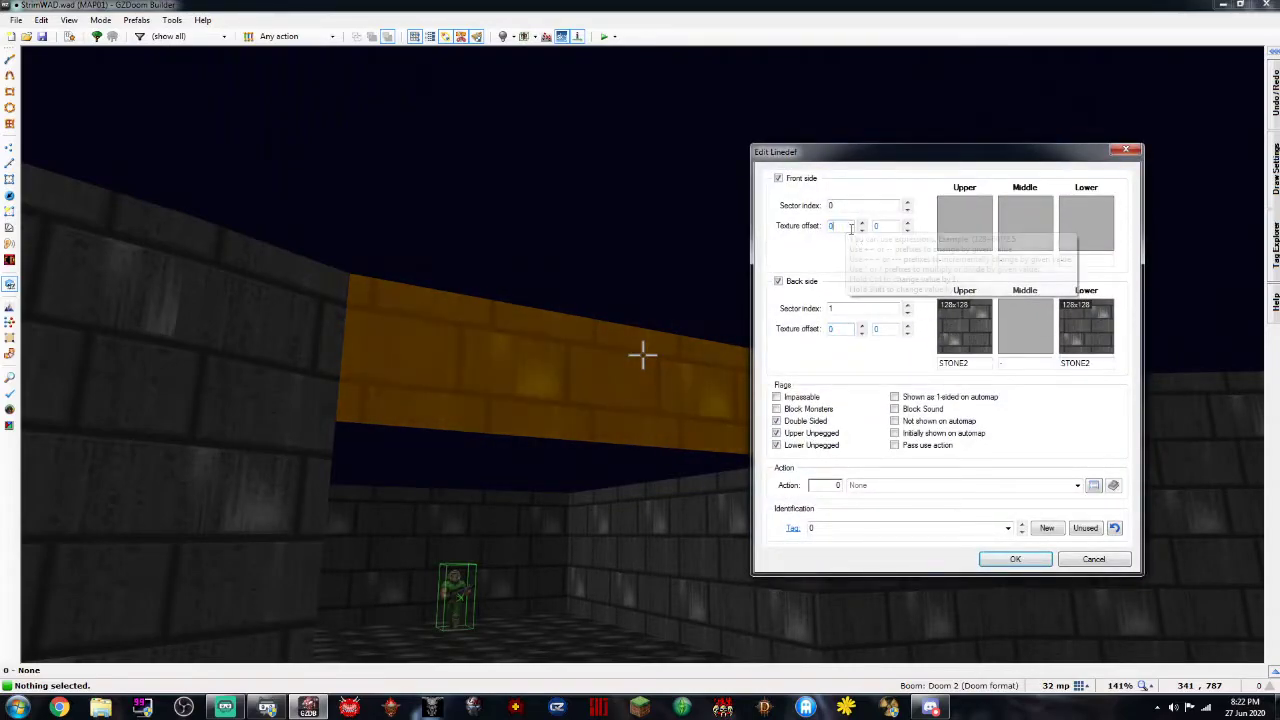
left_click(1076, 562)
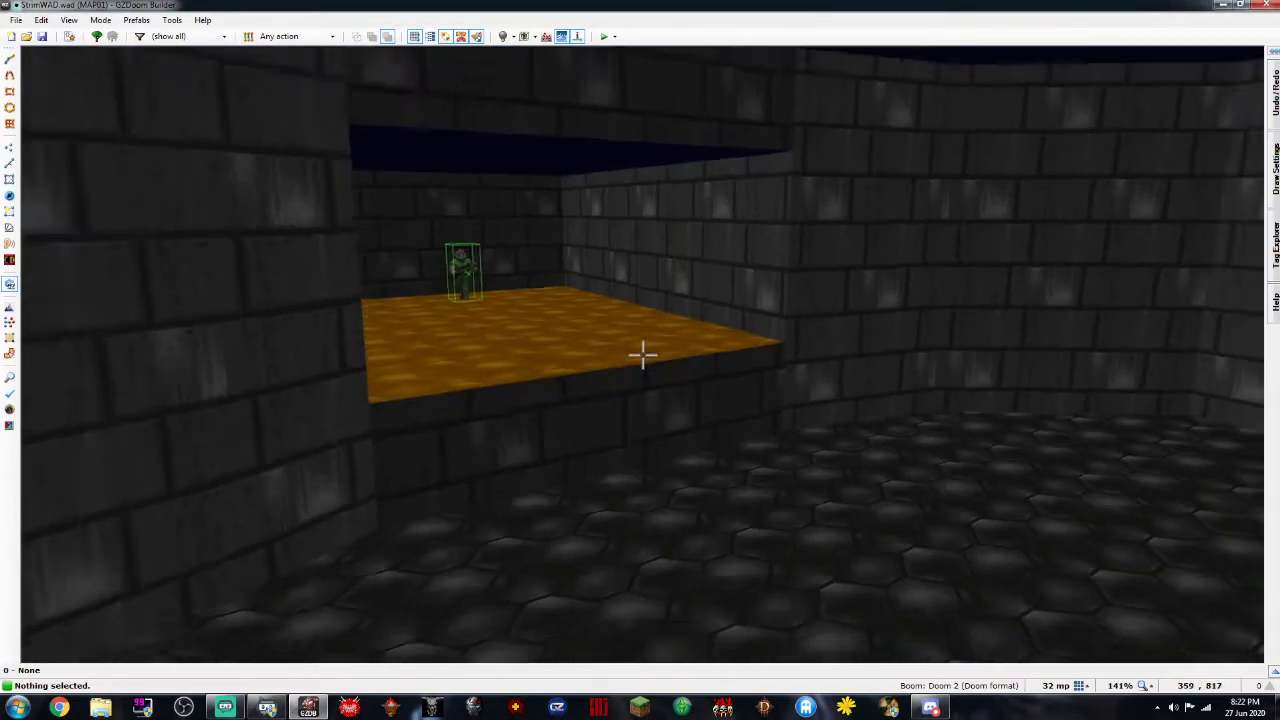
Set the front and back side texture offsets of the linedef at the step between the rooms to 0, 0
key("d")
right_click(643, 355)
key("Escape")
right_click(643, 355)
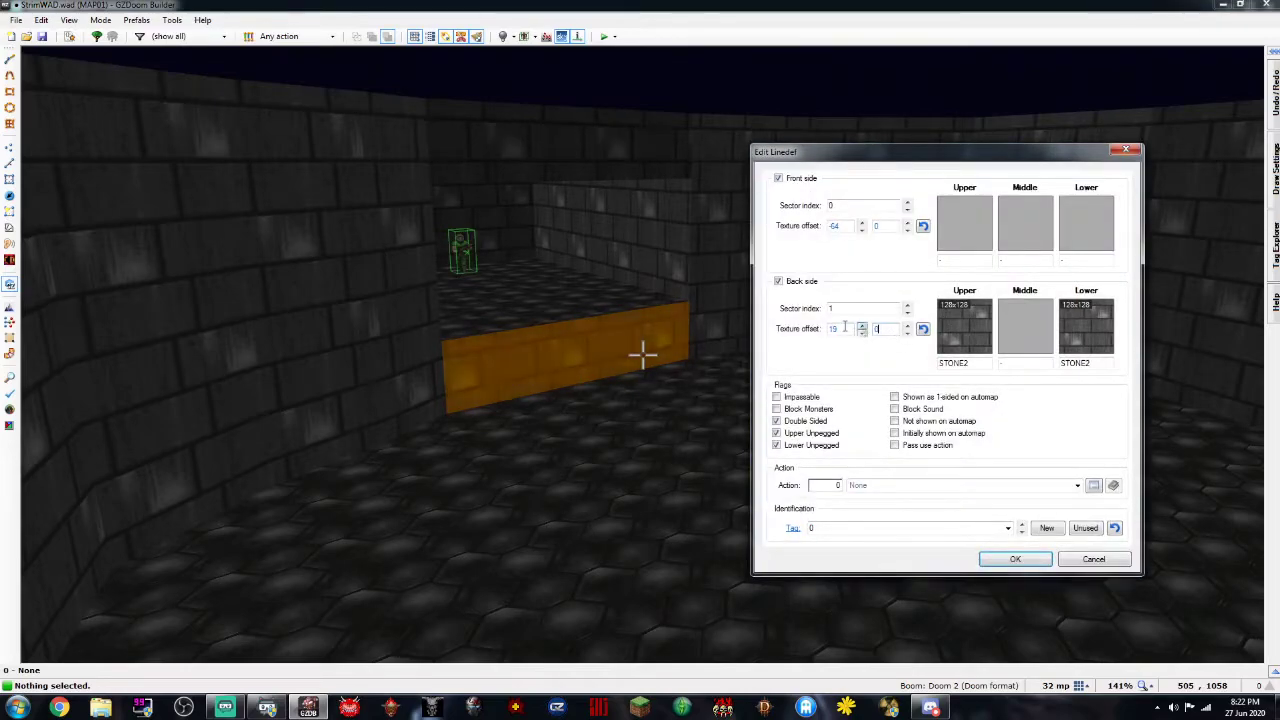
left_click(1016, 559)
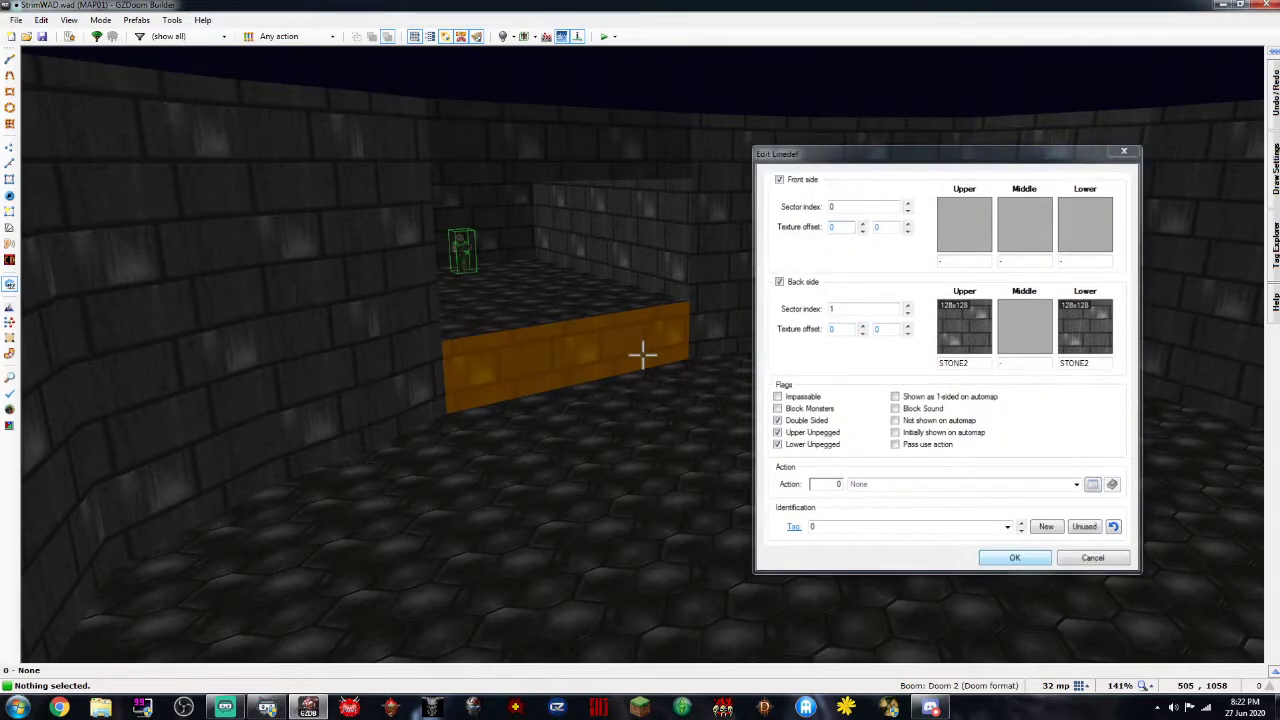
right_click(643, 355)
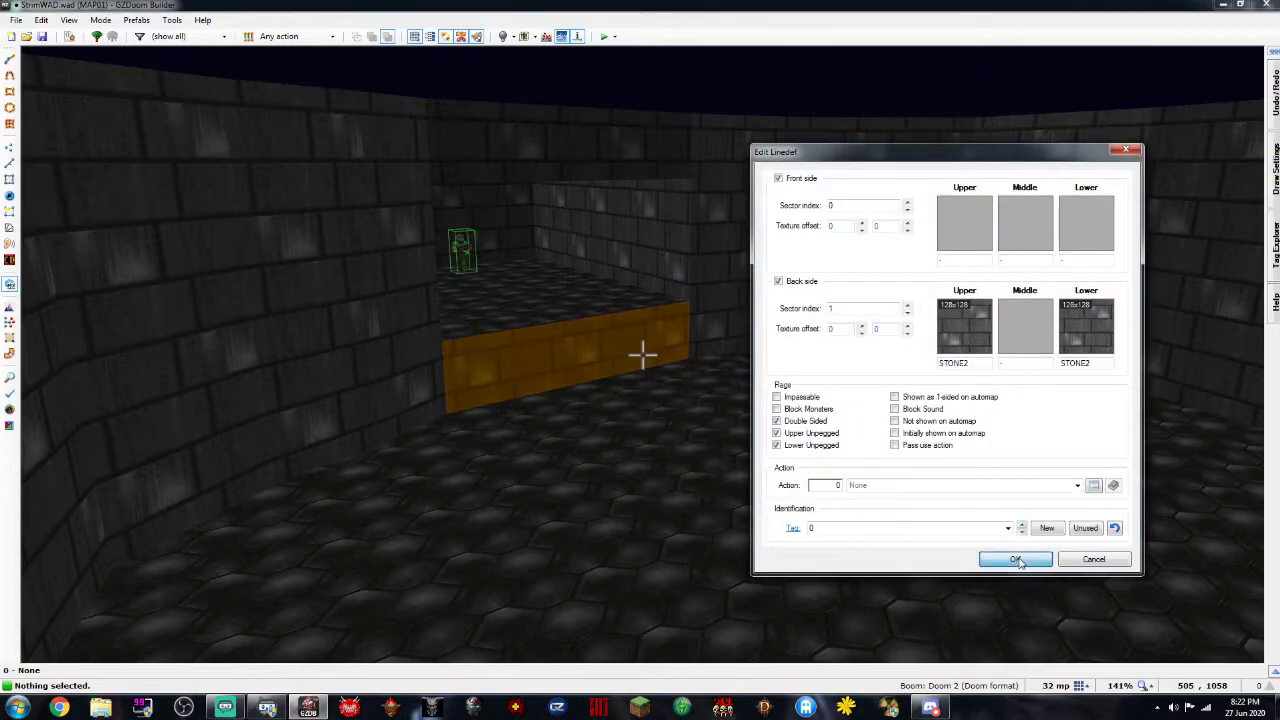
left_click(1016, 559)
key("s")
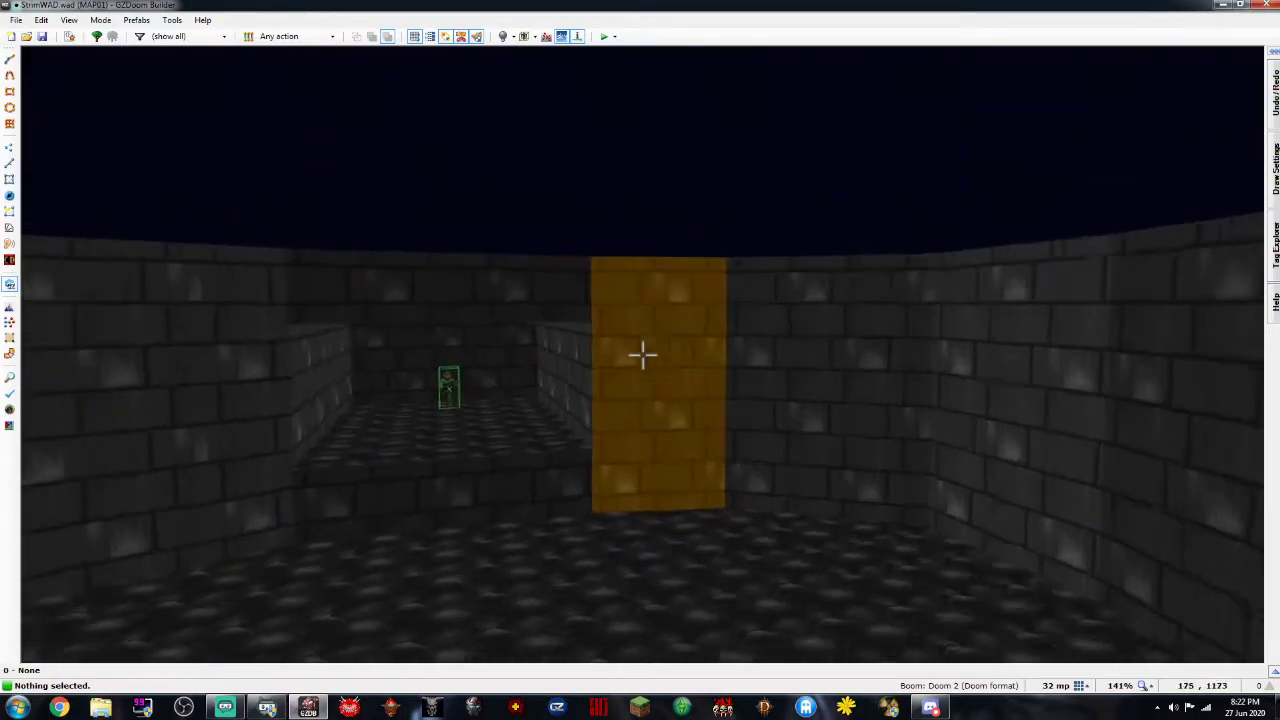
key("w")
key("w")
key("a")
left_click(643, 355)
right_click(643, 355)
key("Escape")
left_click(643, 355)
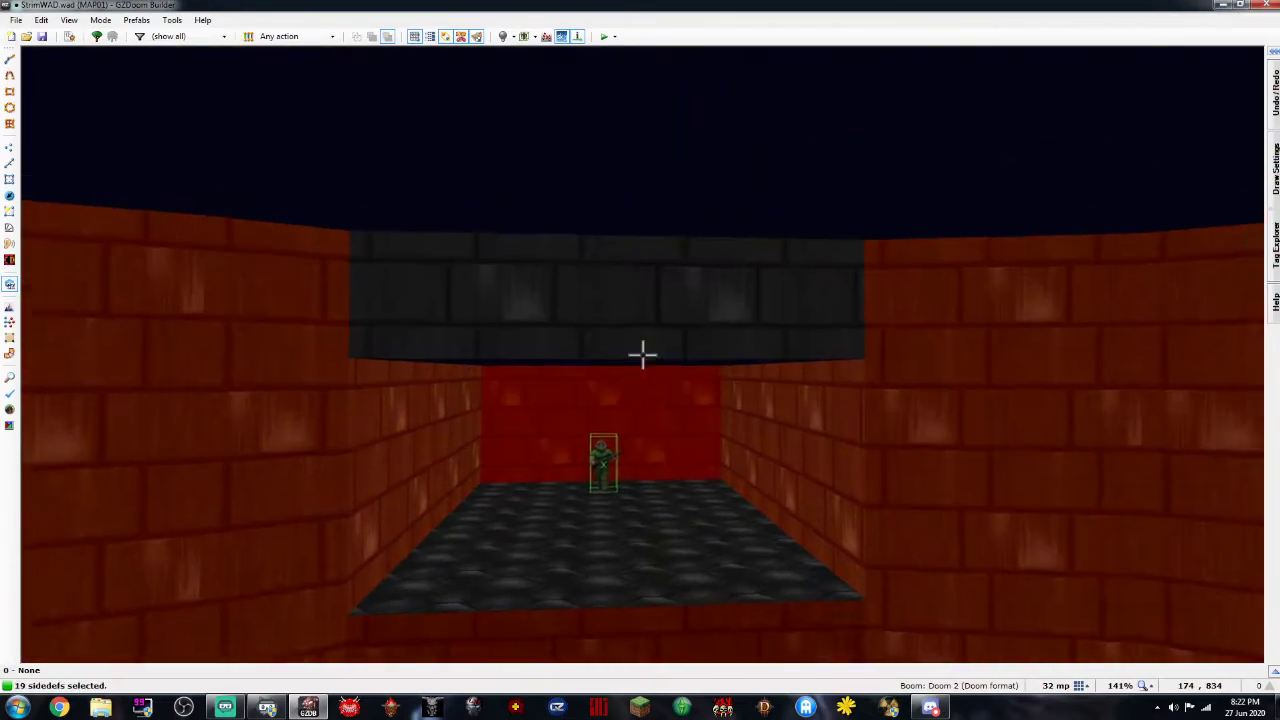
key("c")
Turn off the Upper Unpegged and Lower Unpegged flags for the linedef above the opening between the rooms
left_click(643, 355)
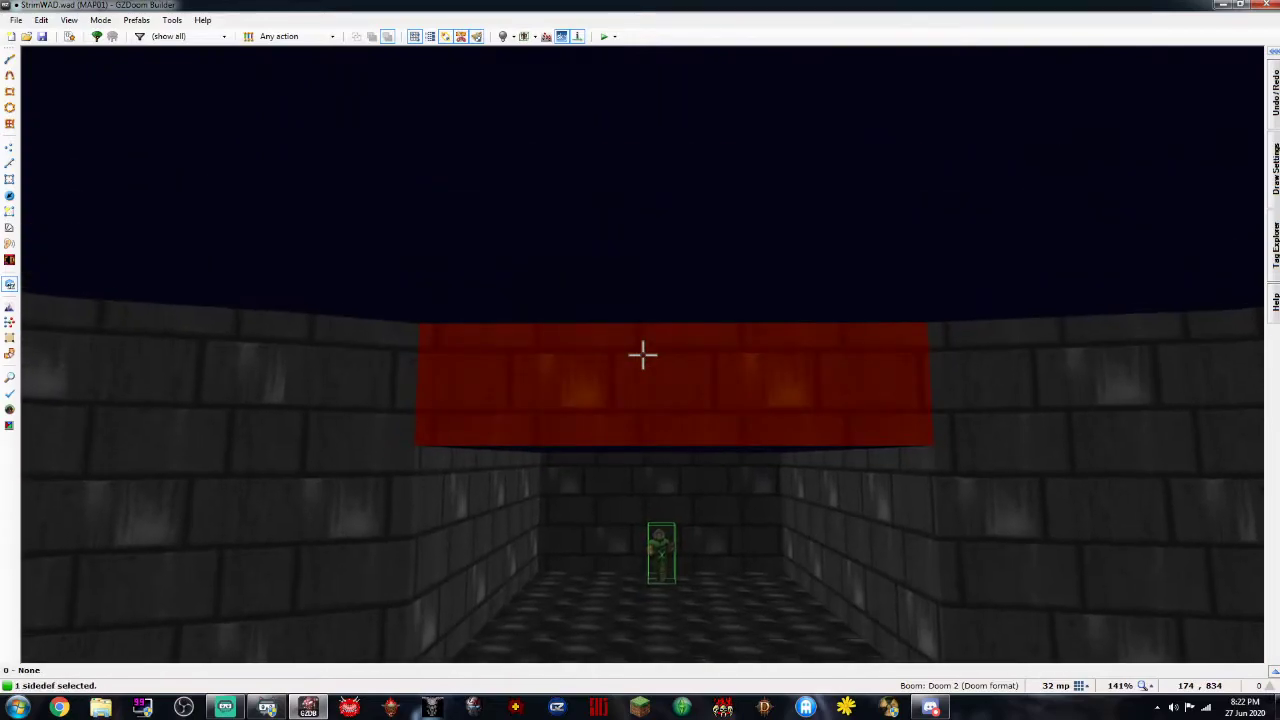
right_click(643, 355)
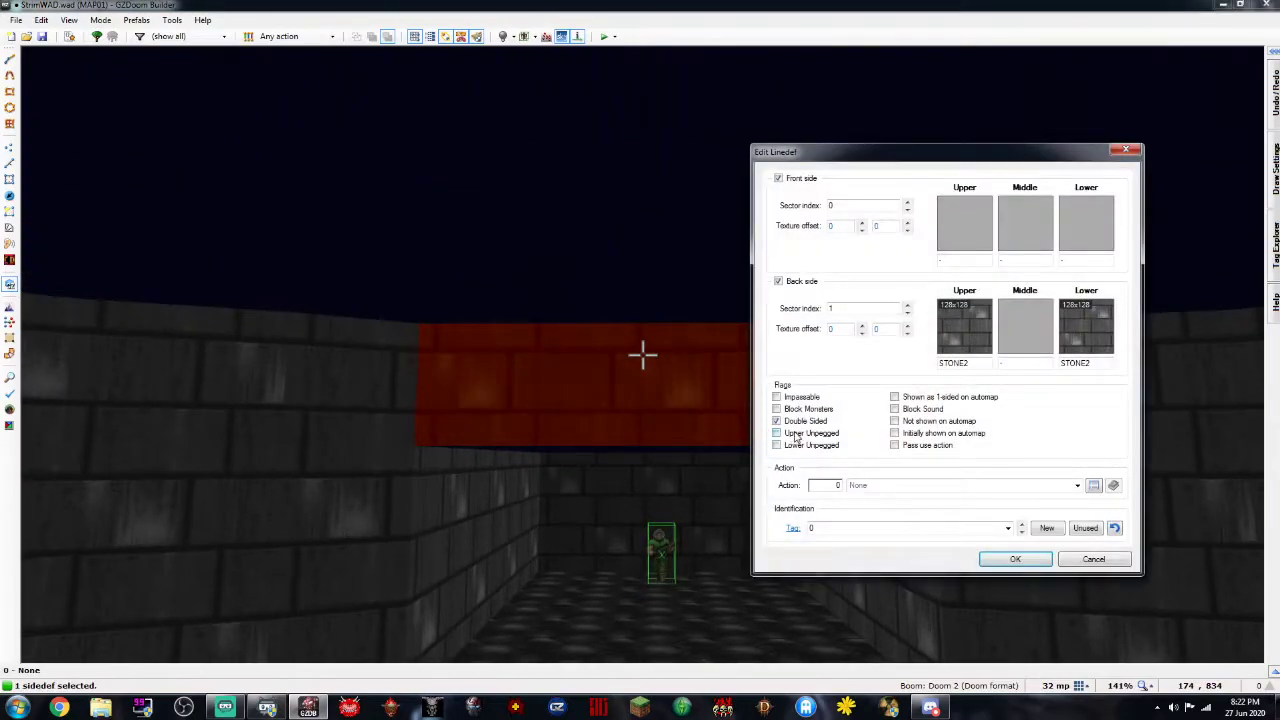
left_click(1013, 560)
key("w")
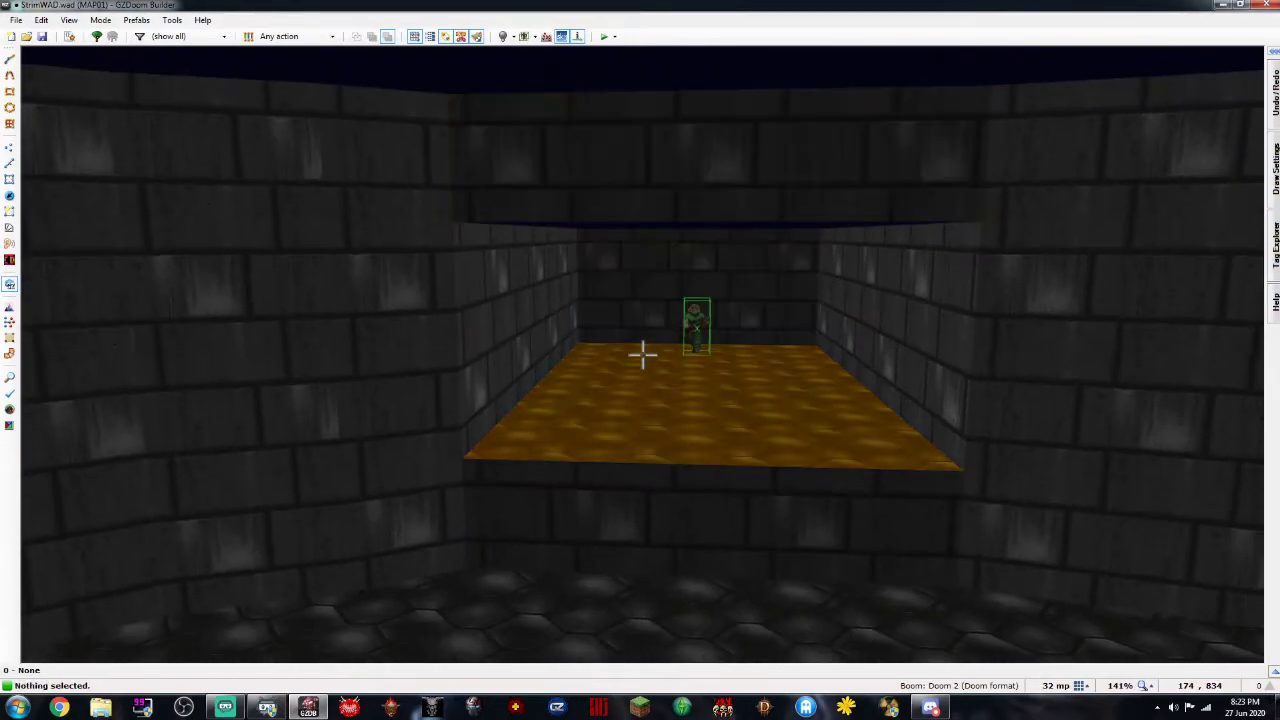
key("a")
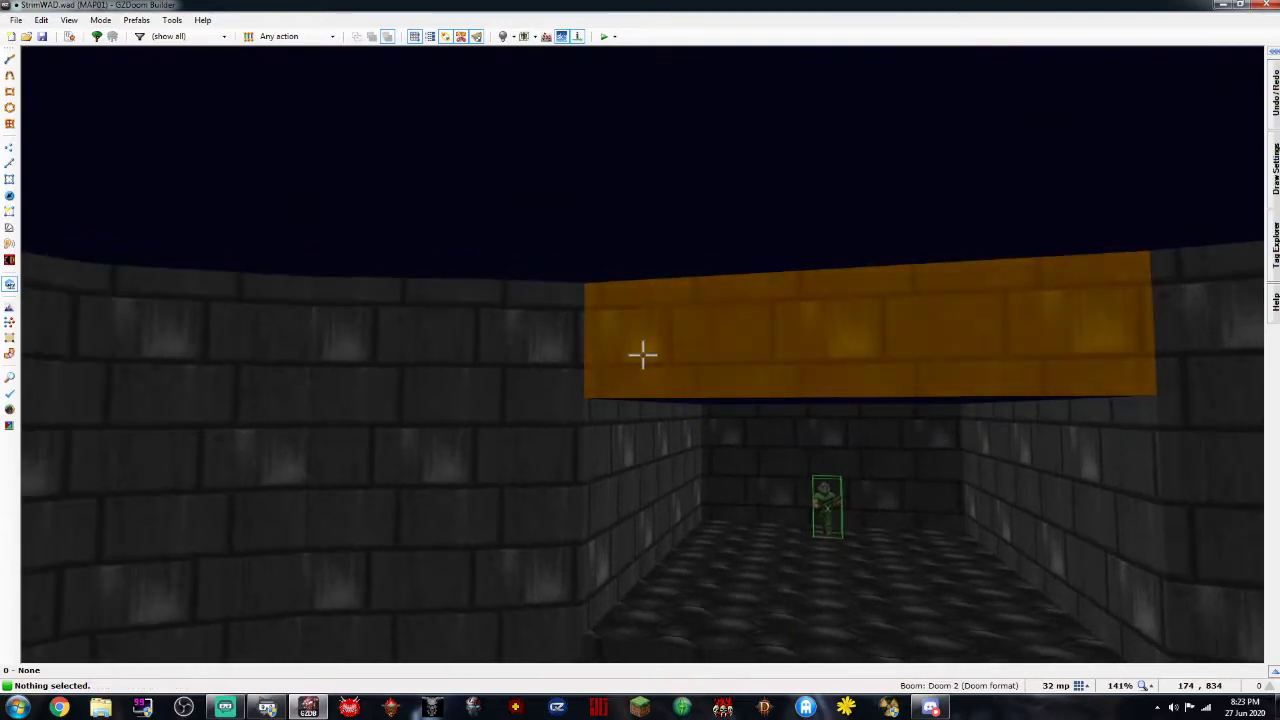
Set the map grid to 8 mp and draw a square about 24 mp wide inside the rounded room
key("q")
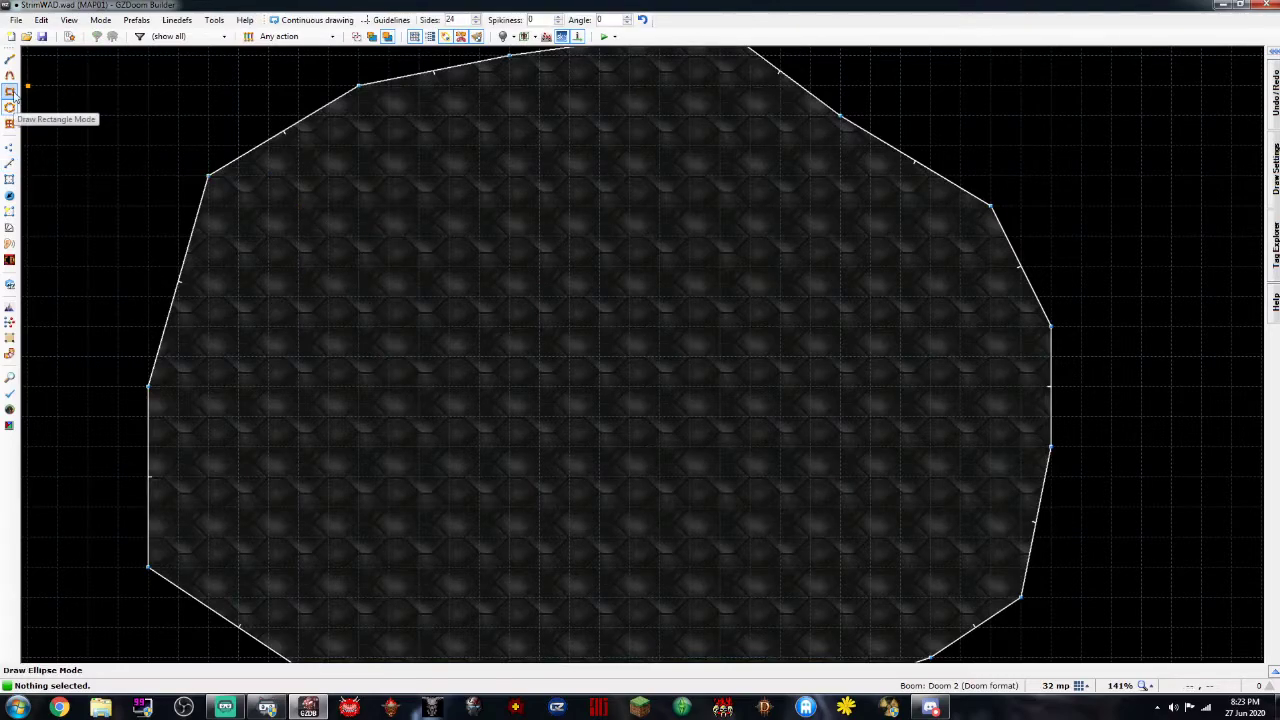
scroll(531, 274, "up", 4)
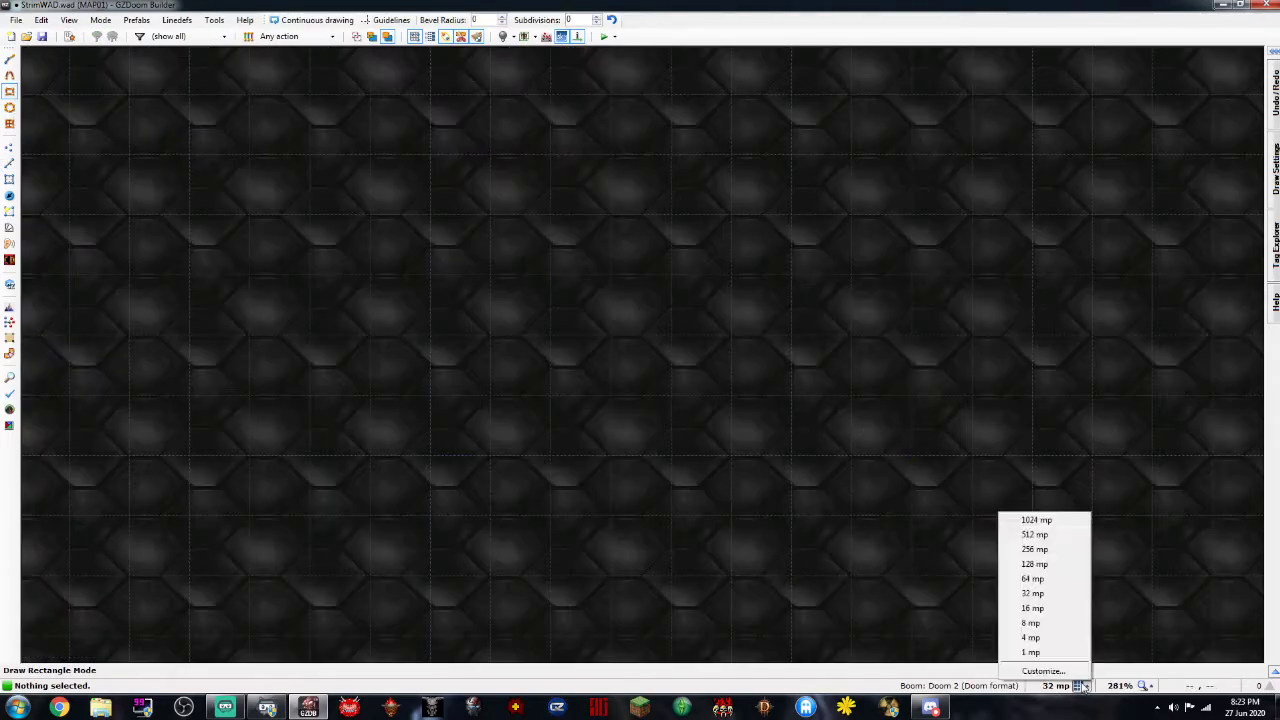
scroll(669, 307, "up", 2)
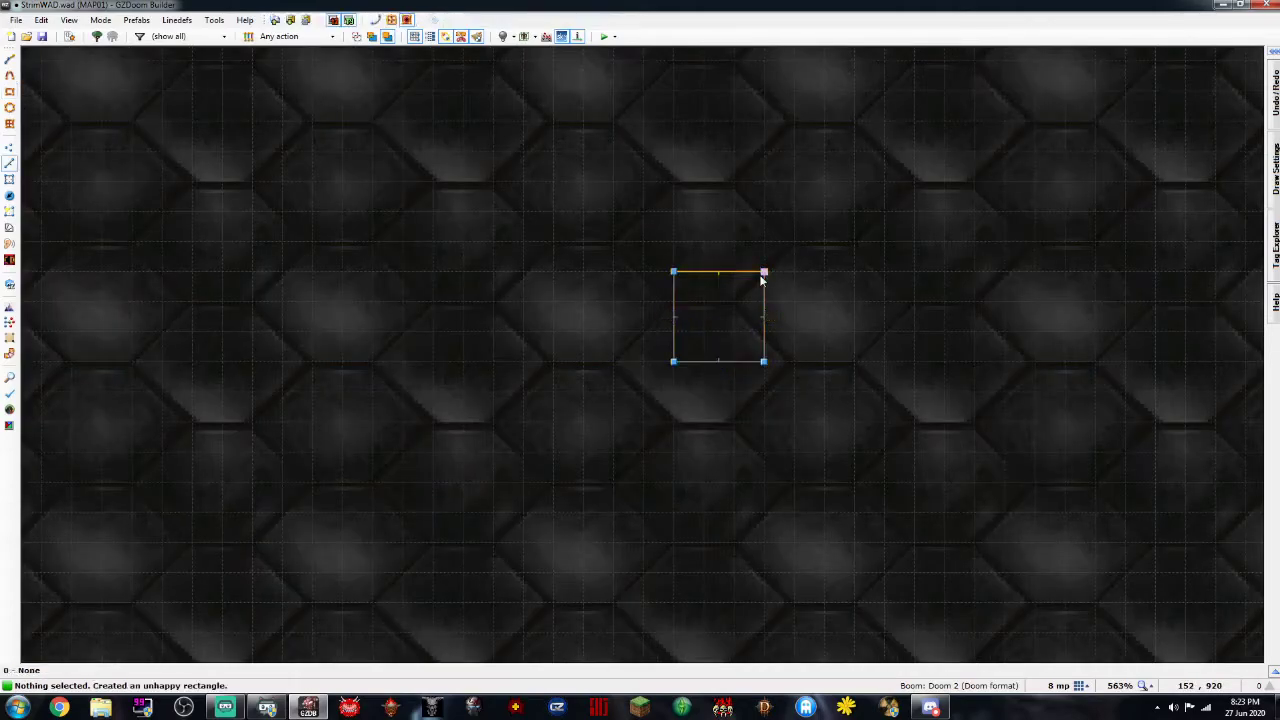
Raise the floor of the small square in the rounded room to 192 to form a pillar
key("q")
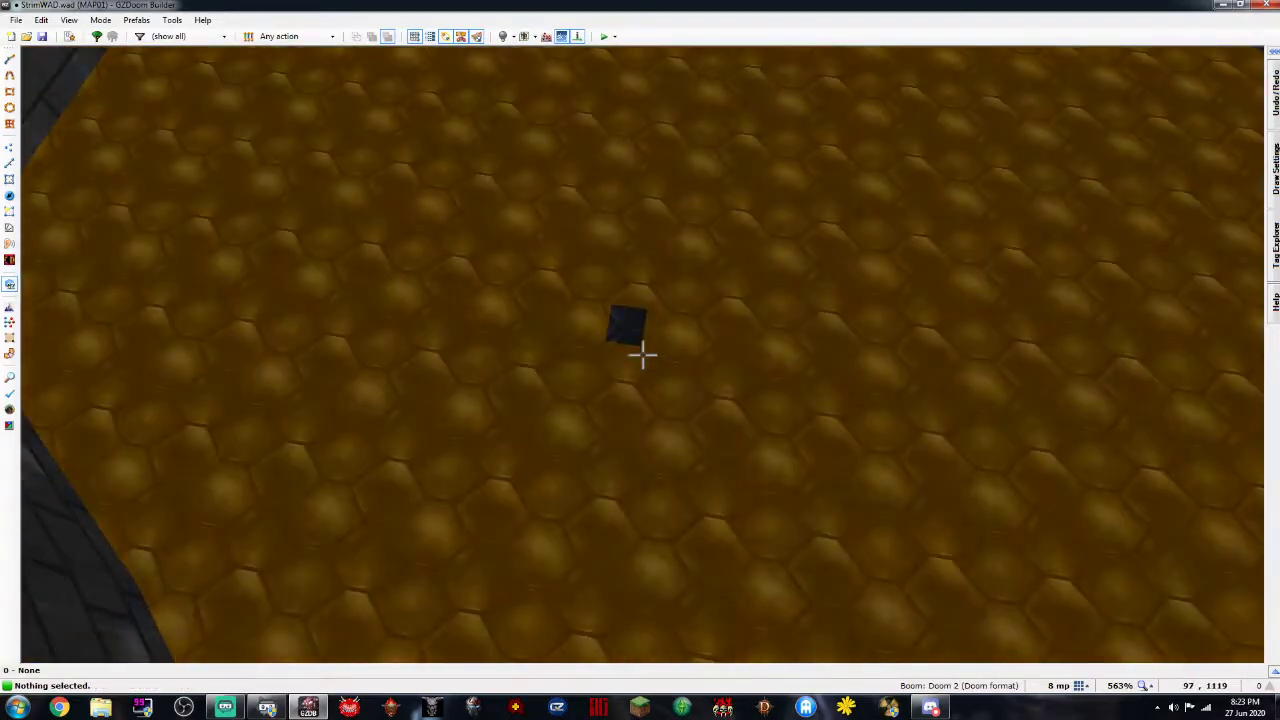
left_click(643, 355)
scroll(643, 355, "up", 20)
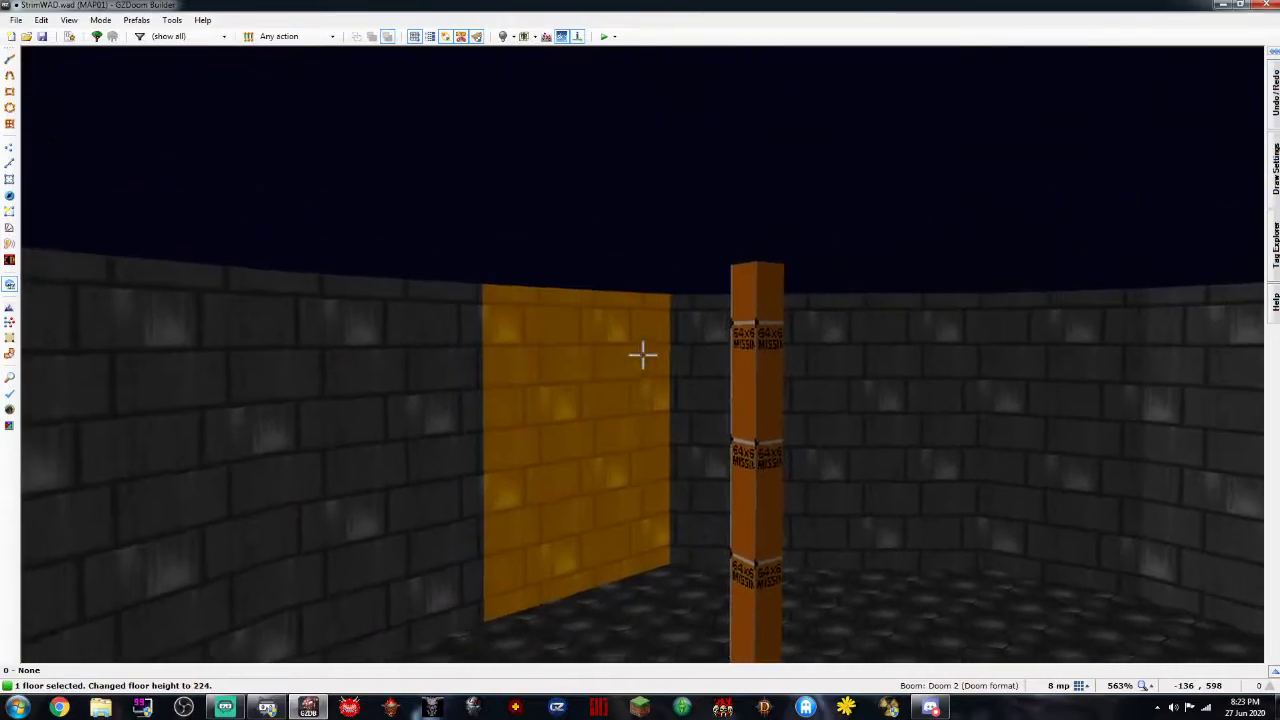
scroll(643, 355, "up", 1)
scroll(643, 355, "up", 1)
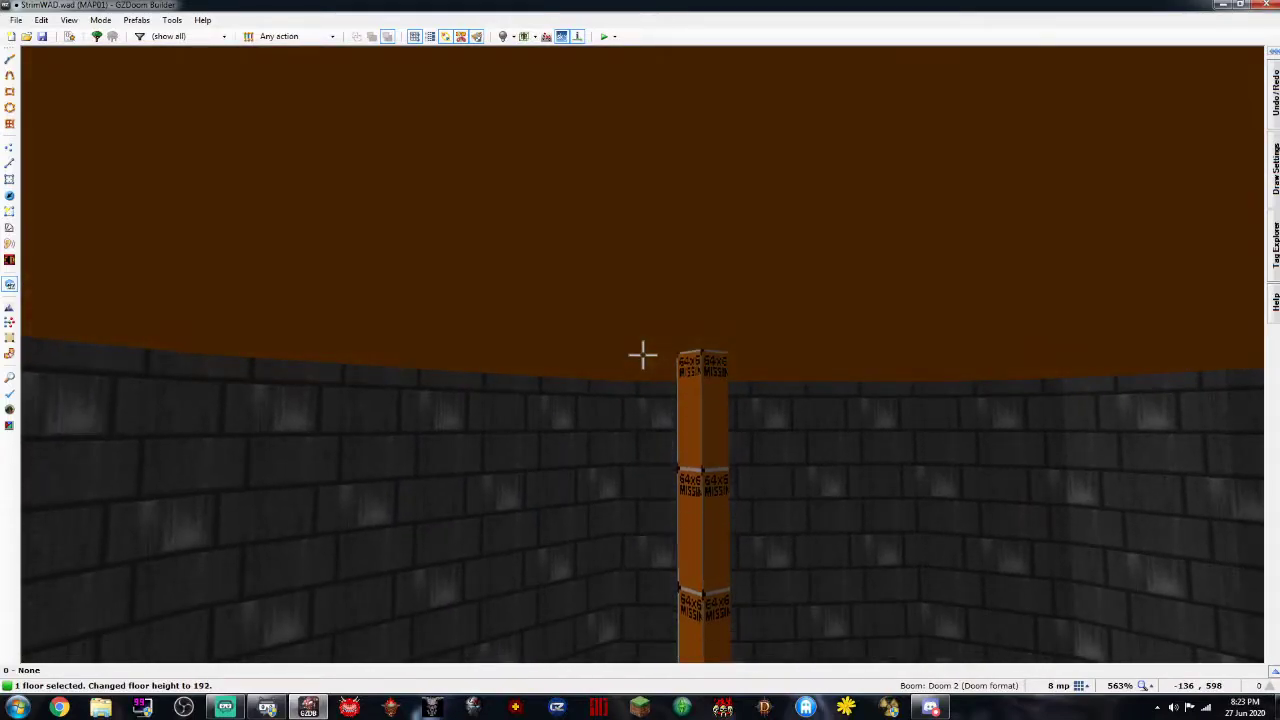
key("c")
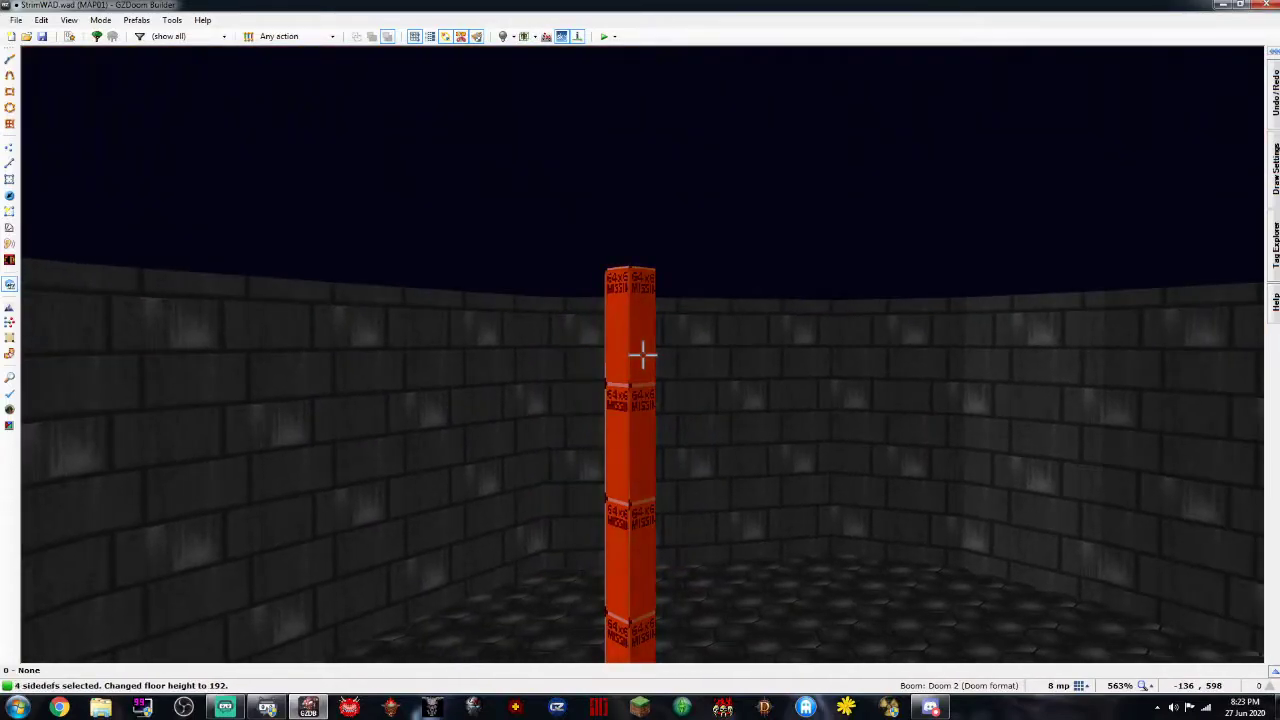
Apply SUPPORT3 as the back side's lower texture on all four linedefs of the pillar
right_click(643, 355)
left_click(1090, 335)
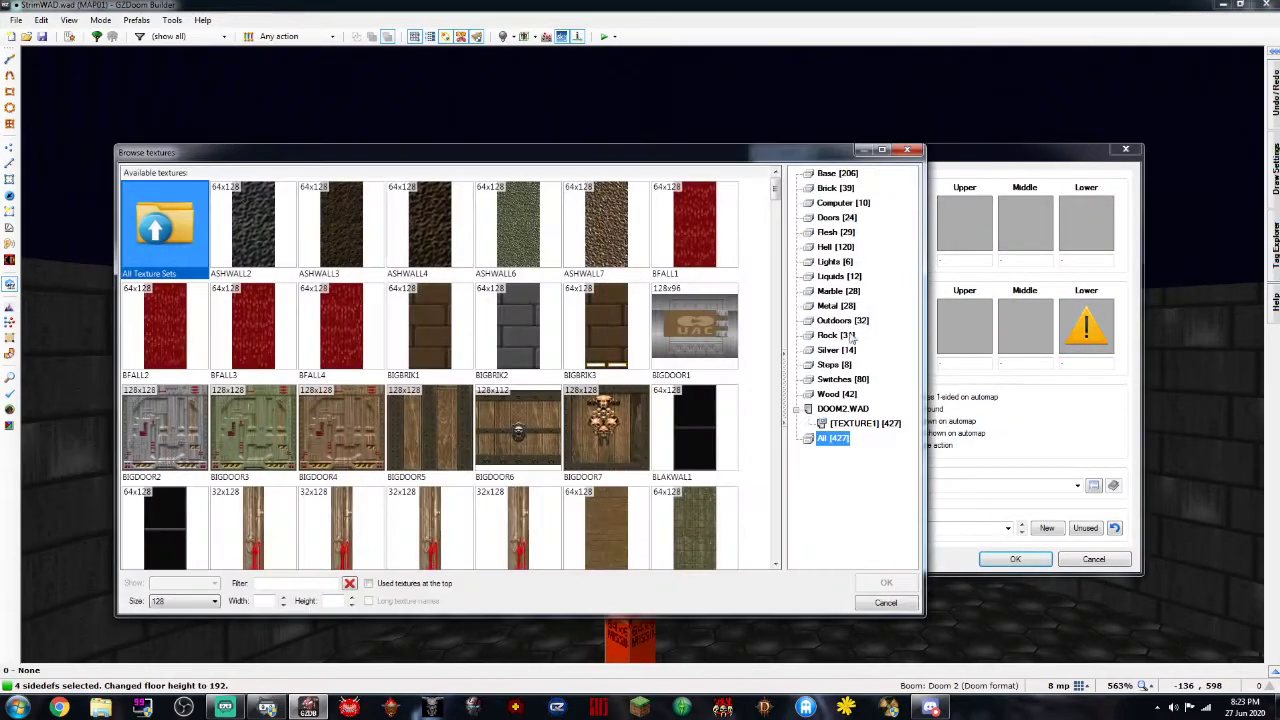
type("META")
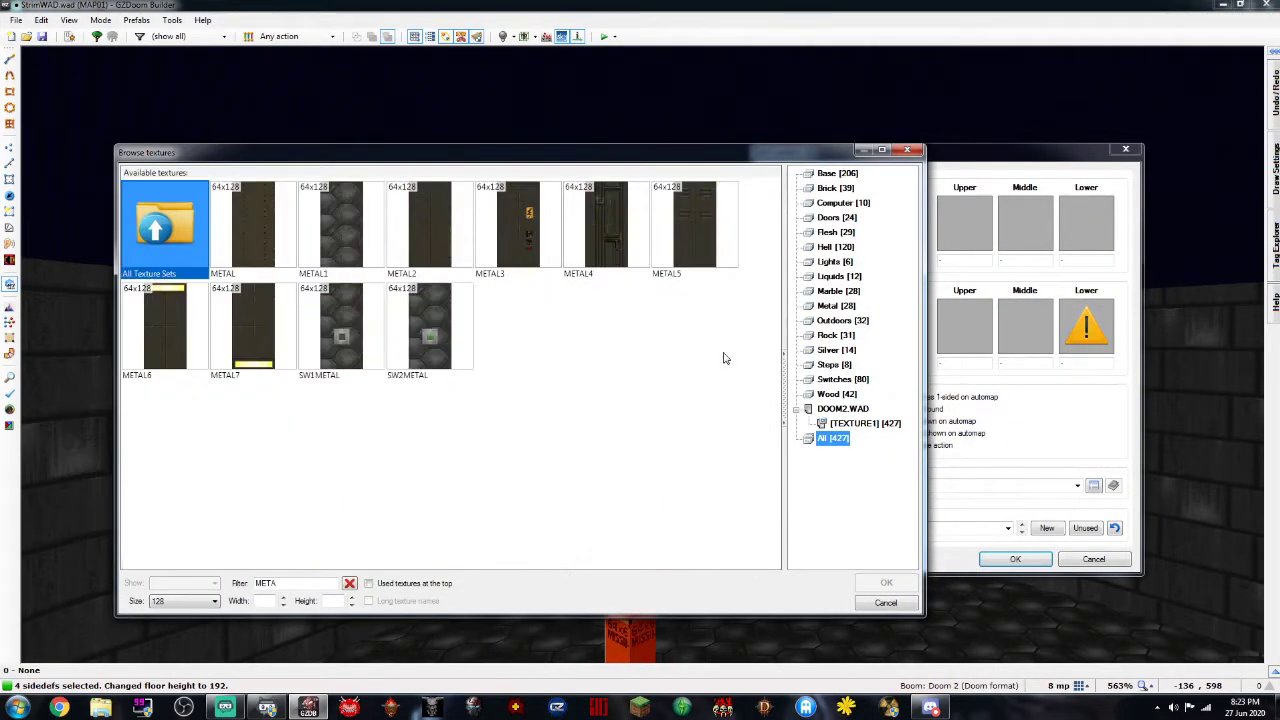
type("L")
key("BackSpace")
key("BackSpace")
key("BackSpace")
key("BackSpace")
key("BackSpace")
type("SU")
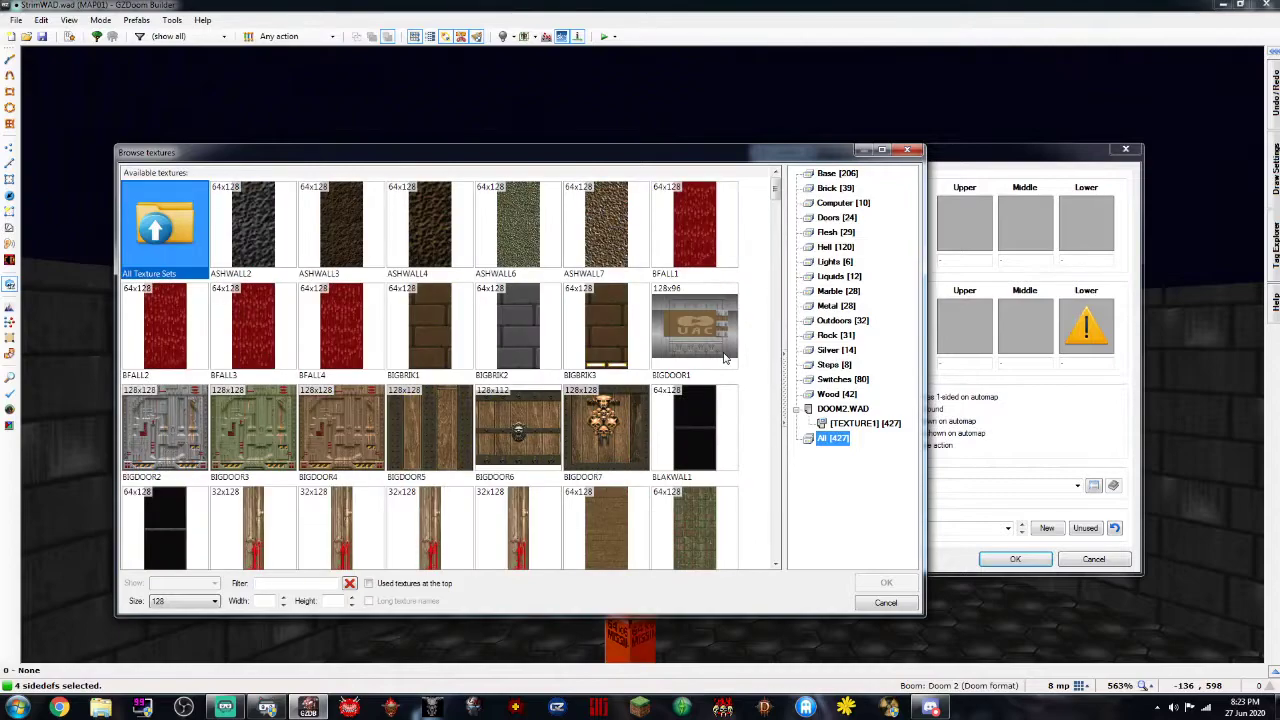
double_click(340, 225)
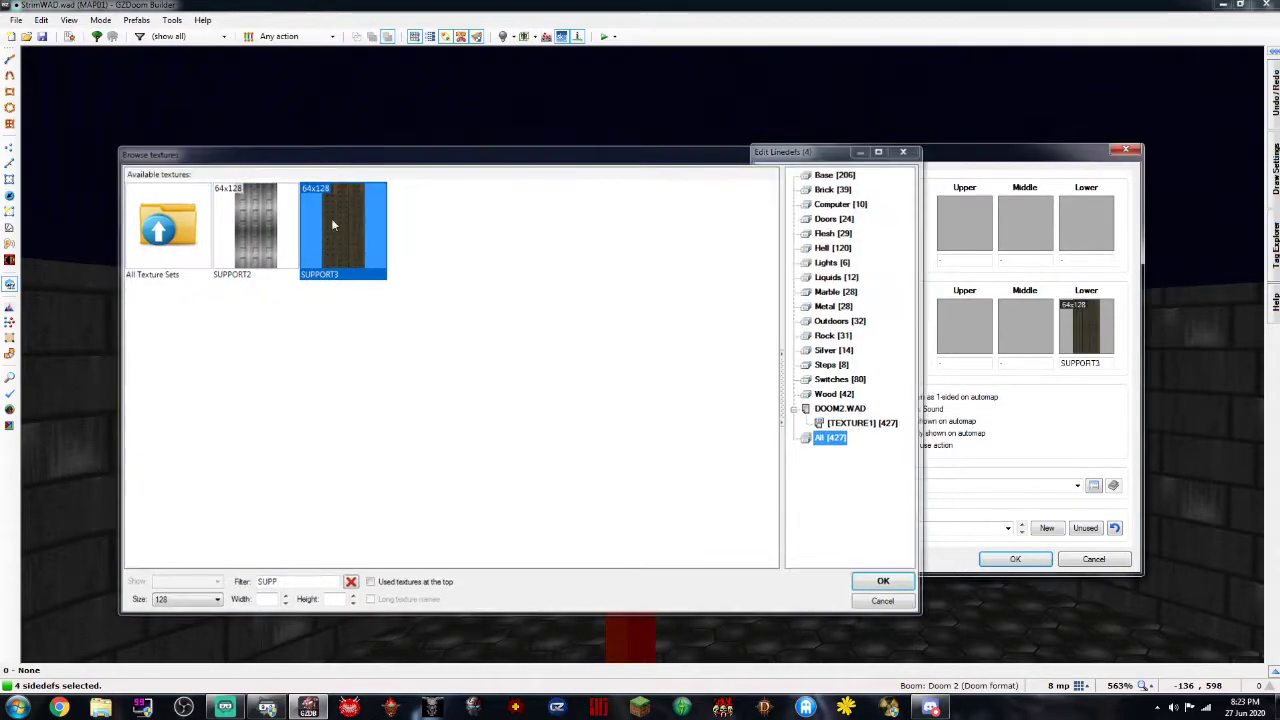
left_click(1015, 560)
key("w")
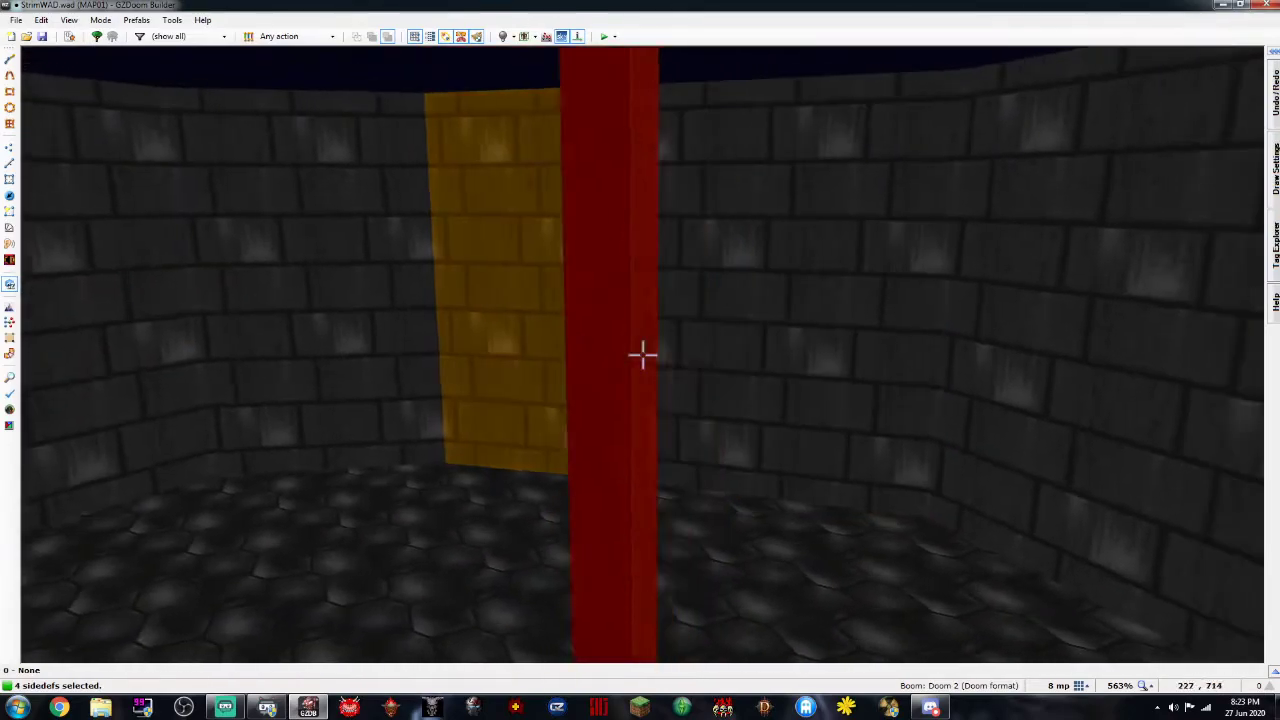
key("d")
key("c")
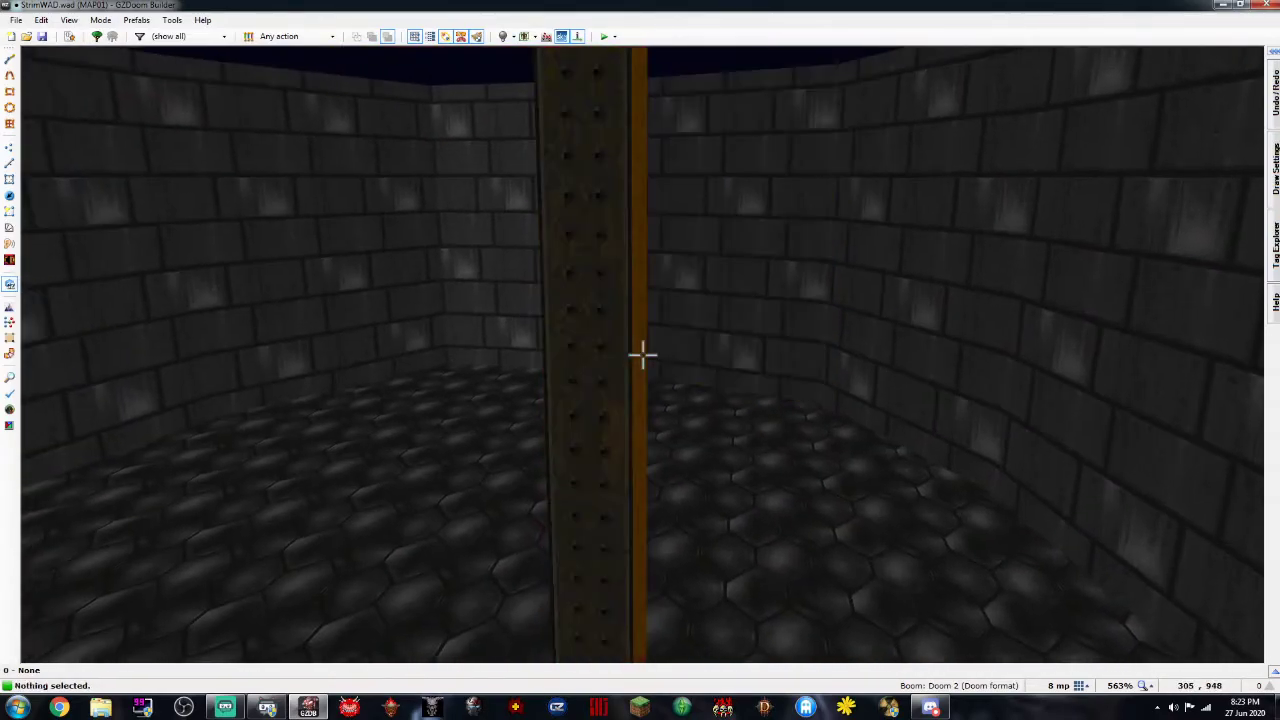
Shift the texture offsets of two of the pillar's sides to -14, 0
key("s")
left_click(643, 353)
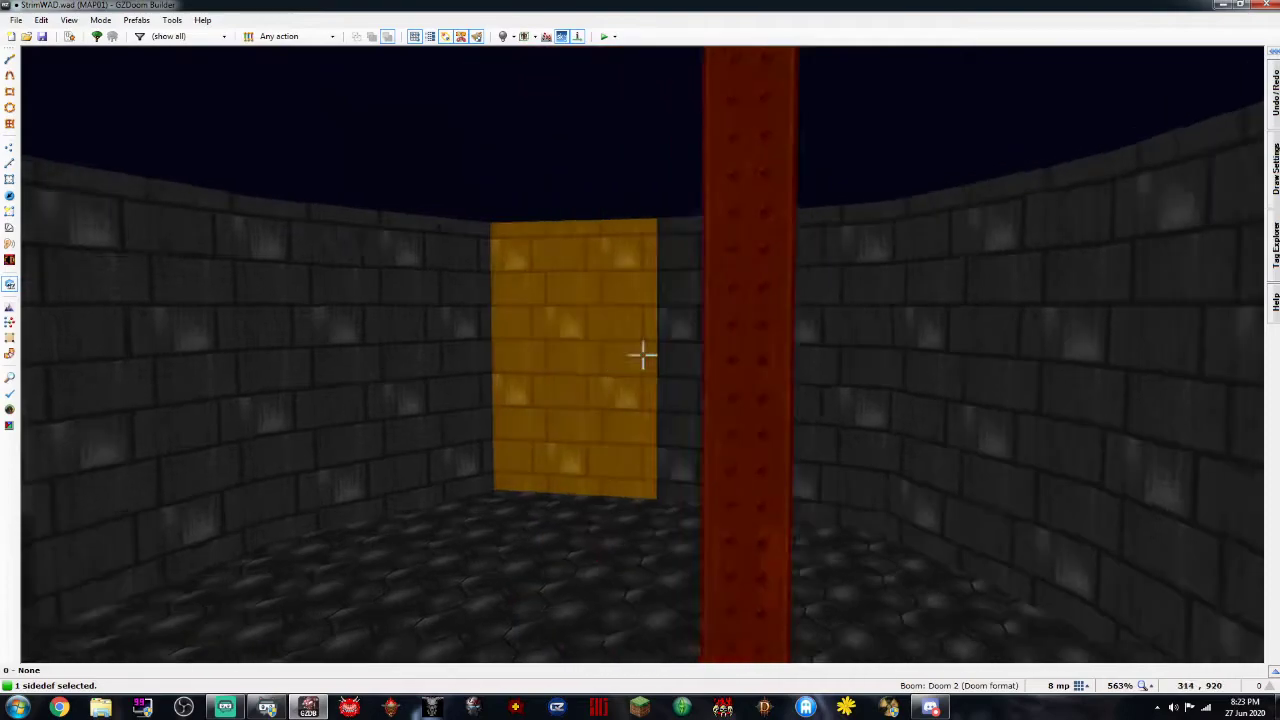
key("w")
key("a")
key("Left")
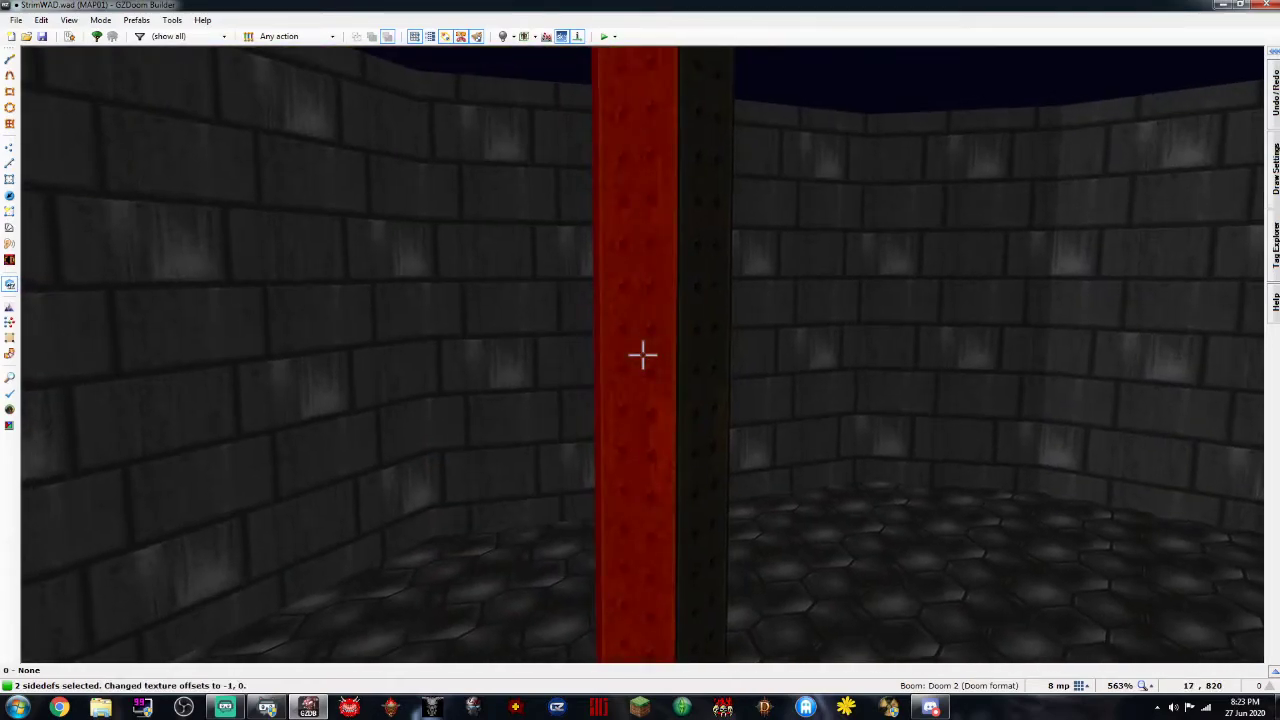
key("Left")
key("c")
Select all four sides of the pillar and auto-align their textures horizontally
key("d")
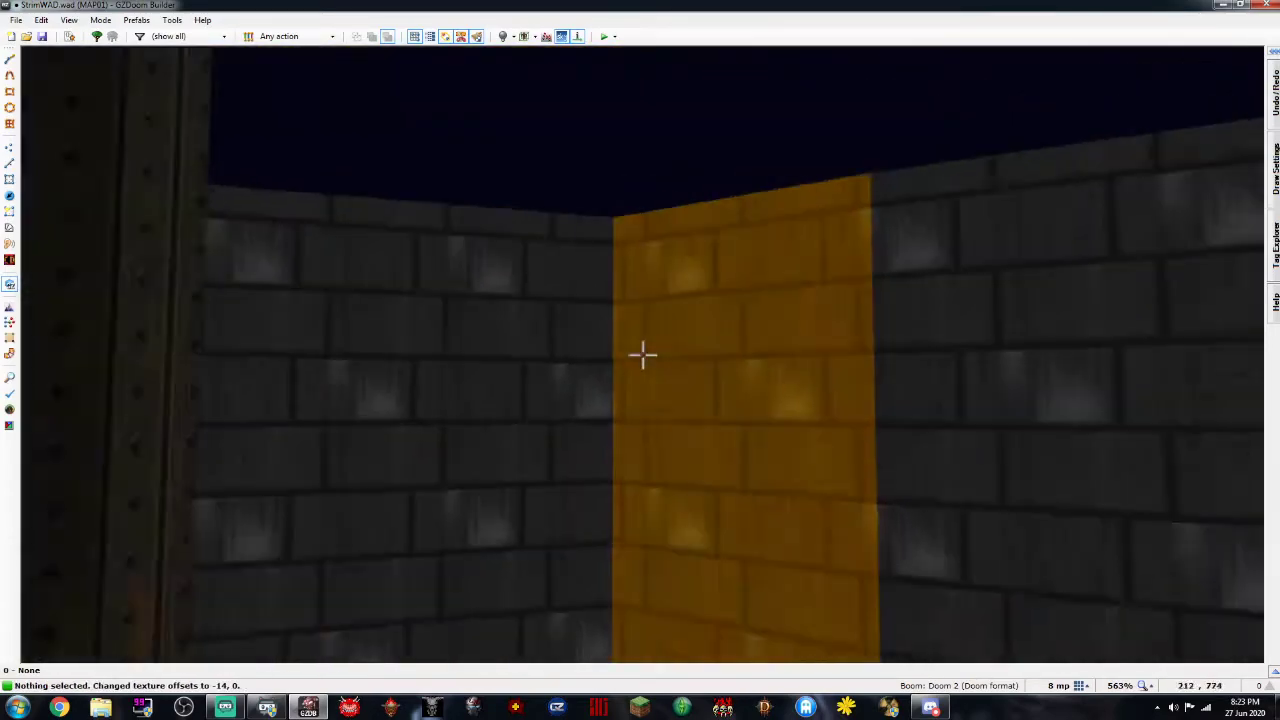
key("d")
key("d")
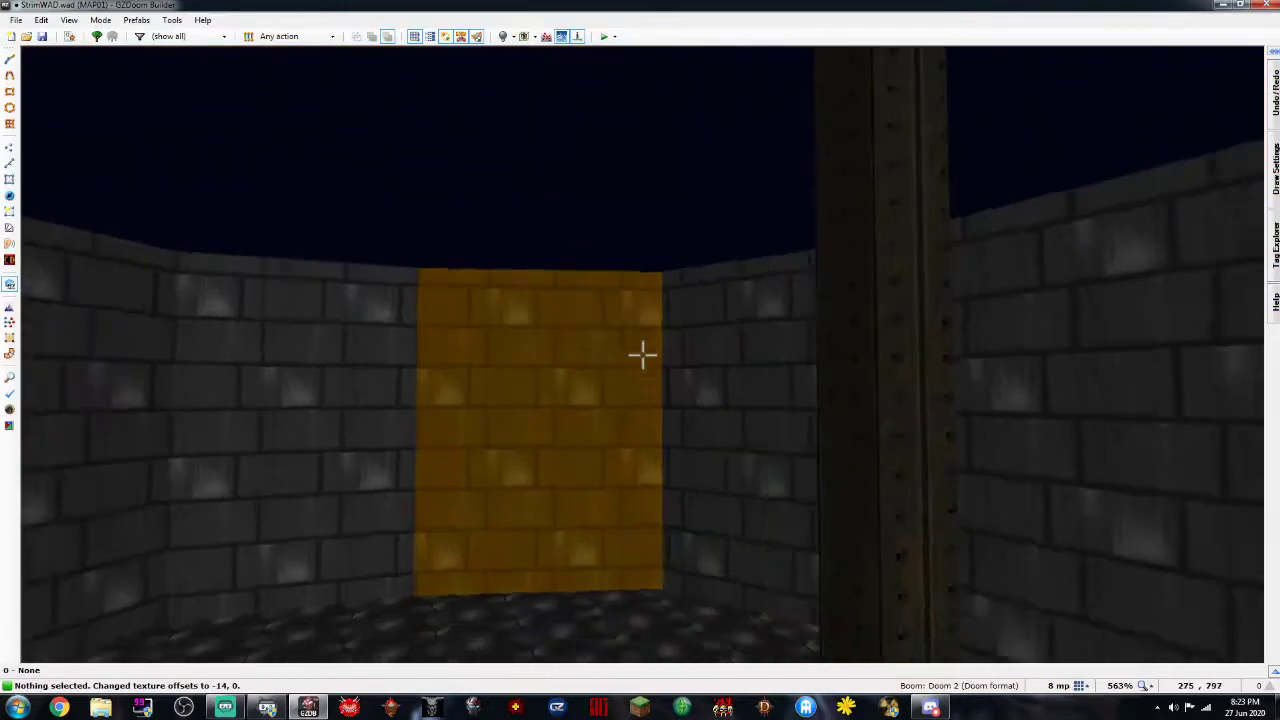
key("d")
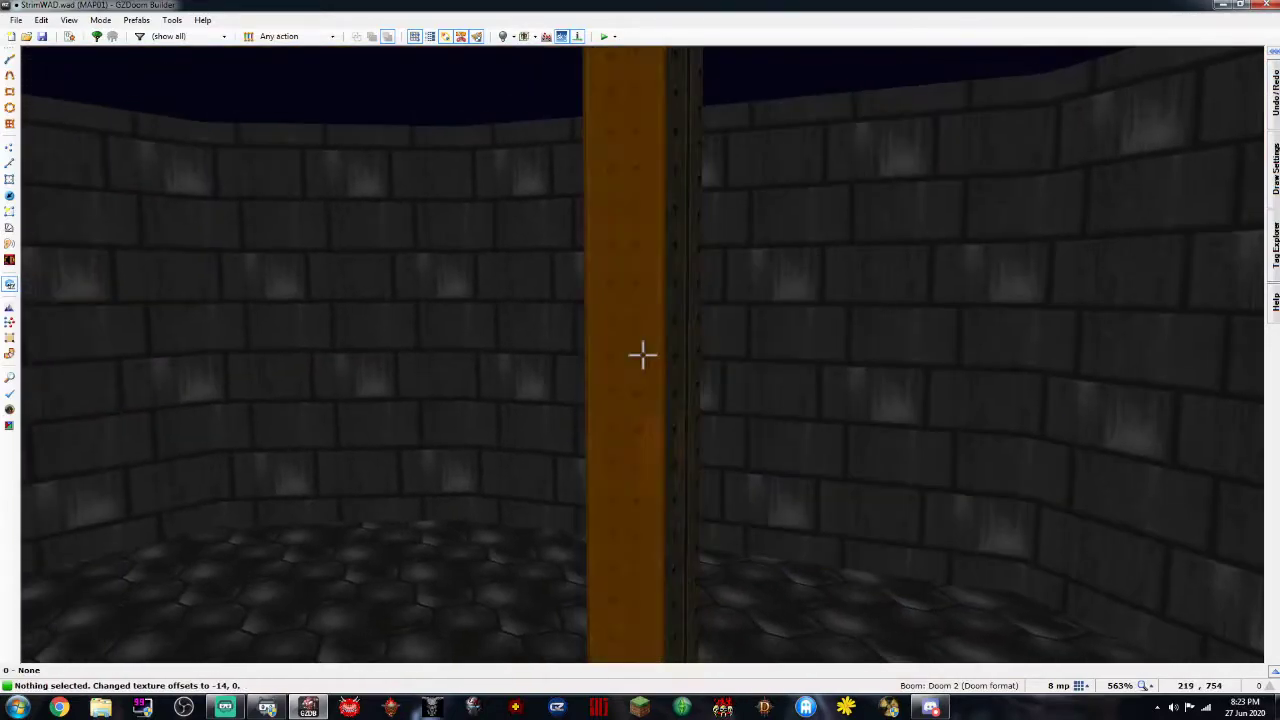
left_click(643, 355)
key("d")
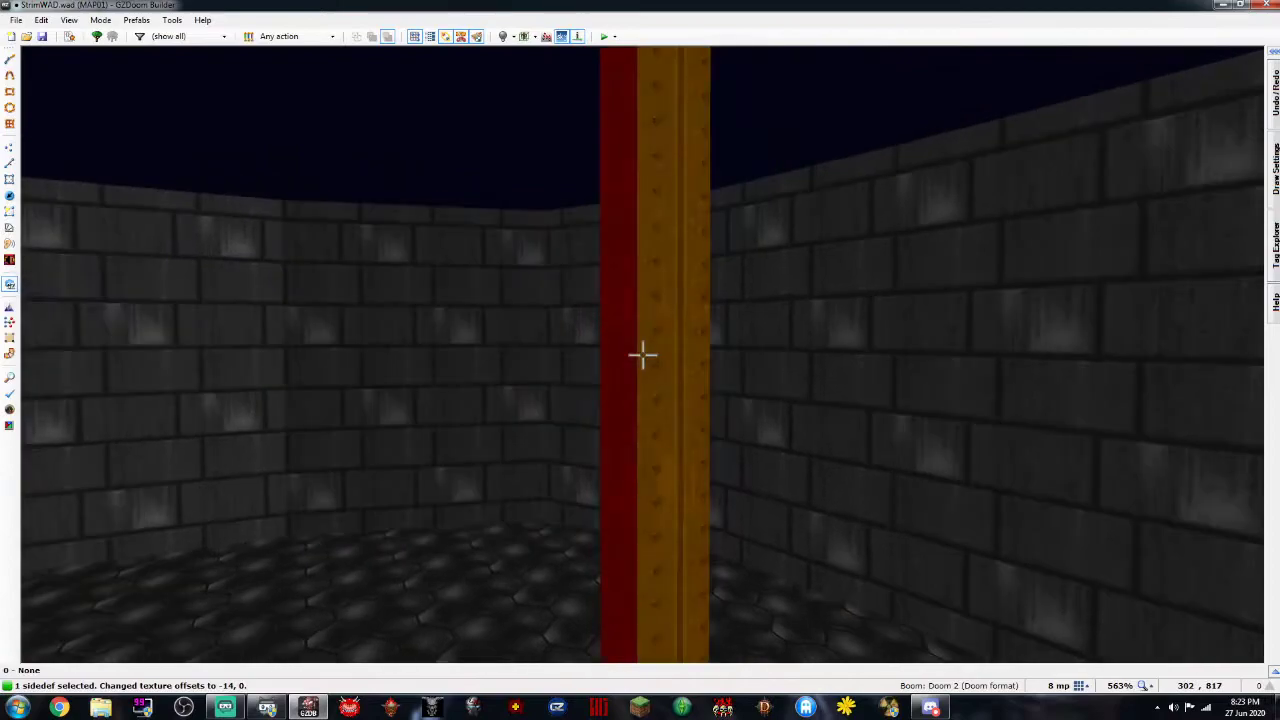
left_click(643, 355)
key("d")
key("d")
left_click(643, 355)
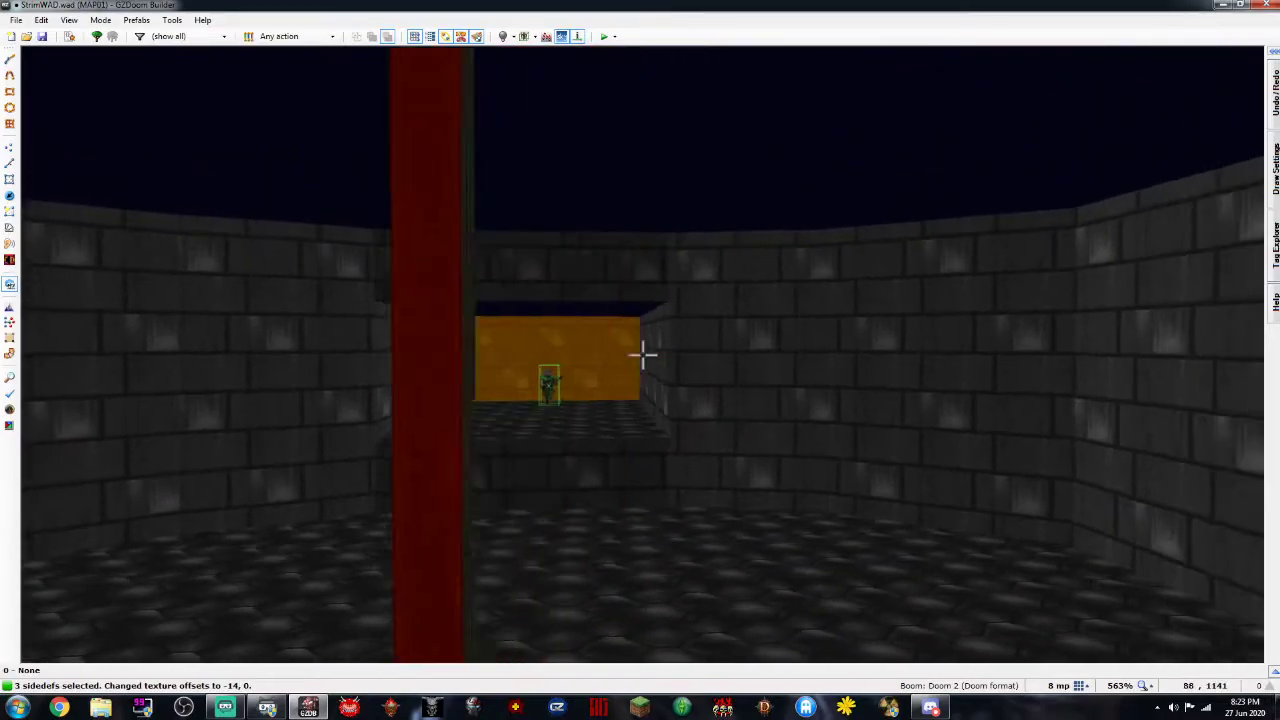
key("d")
left_click(643, 355)
key("d")
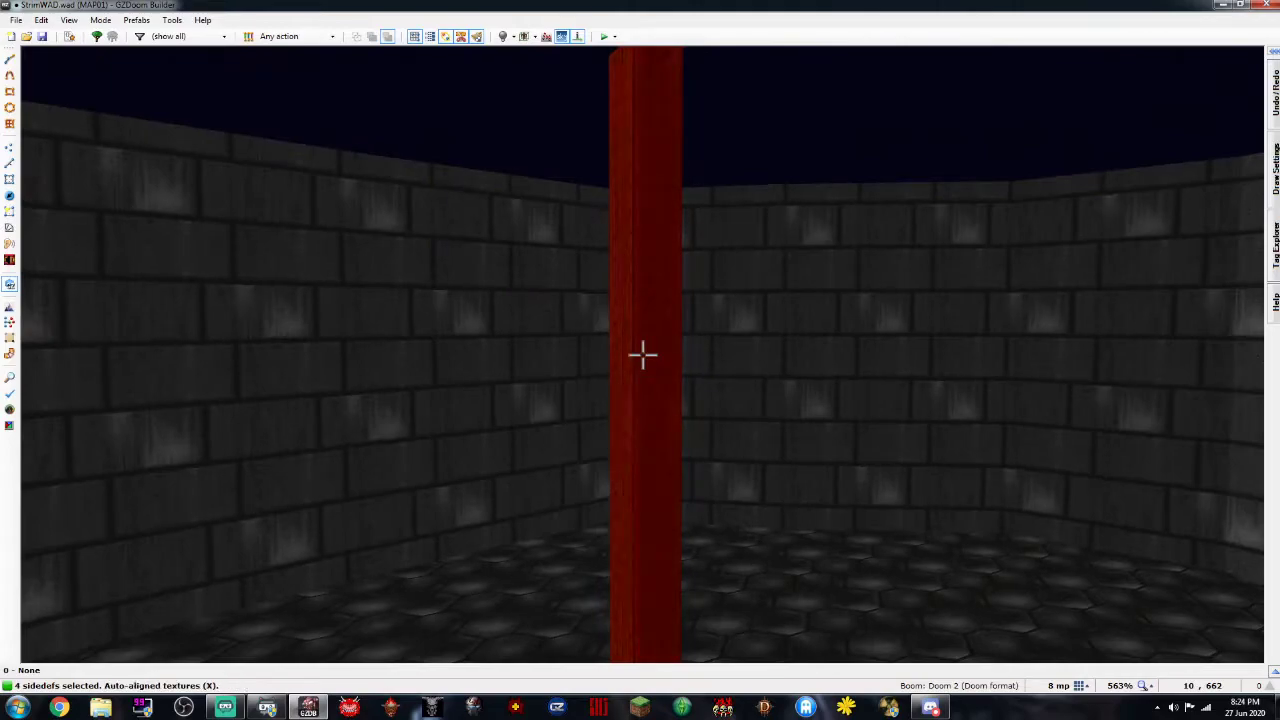
Change the back side's horizontal texture offset on all four pillar linedefs together
key("s")
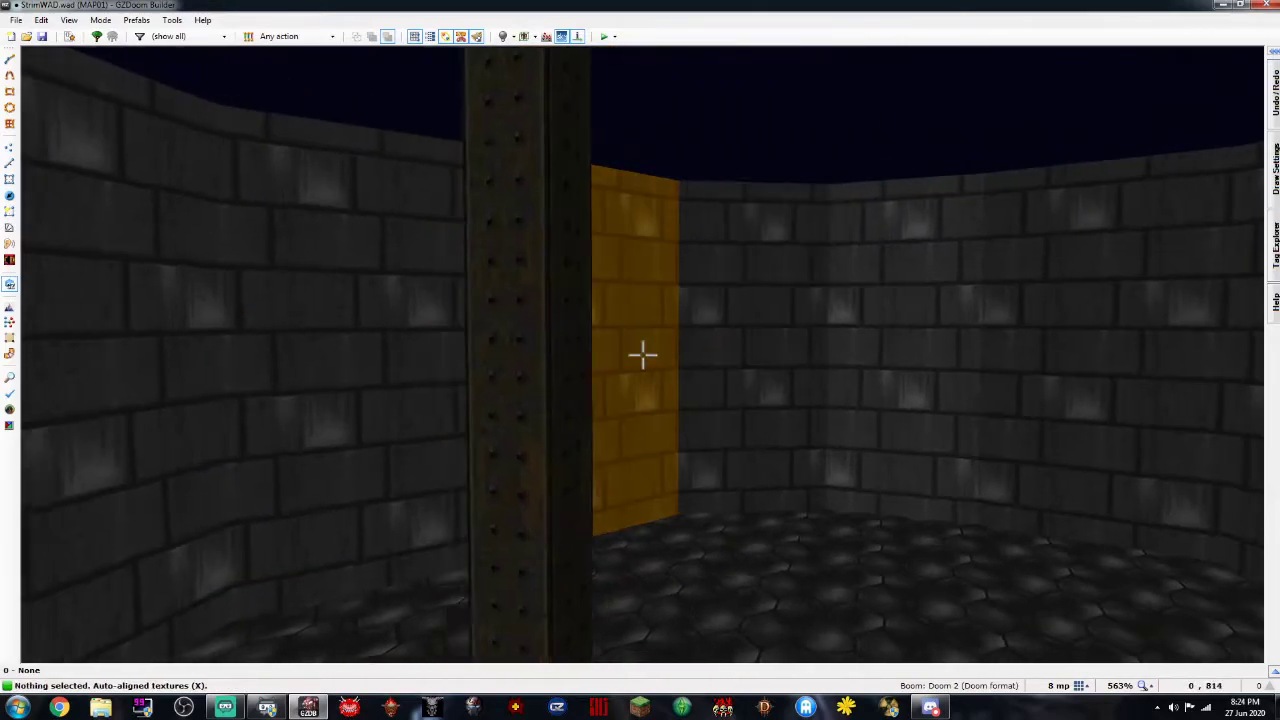
key("s")
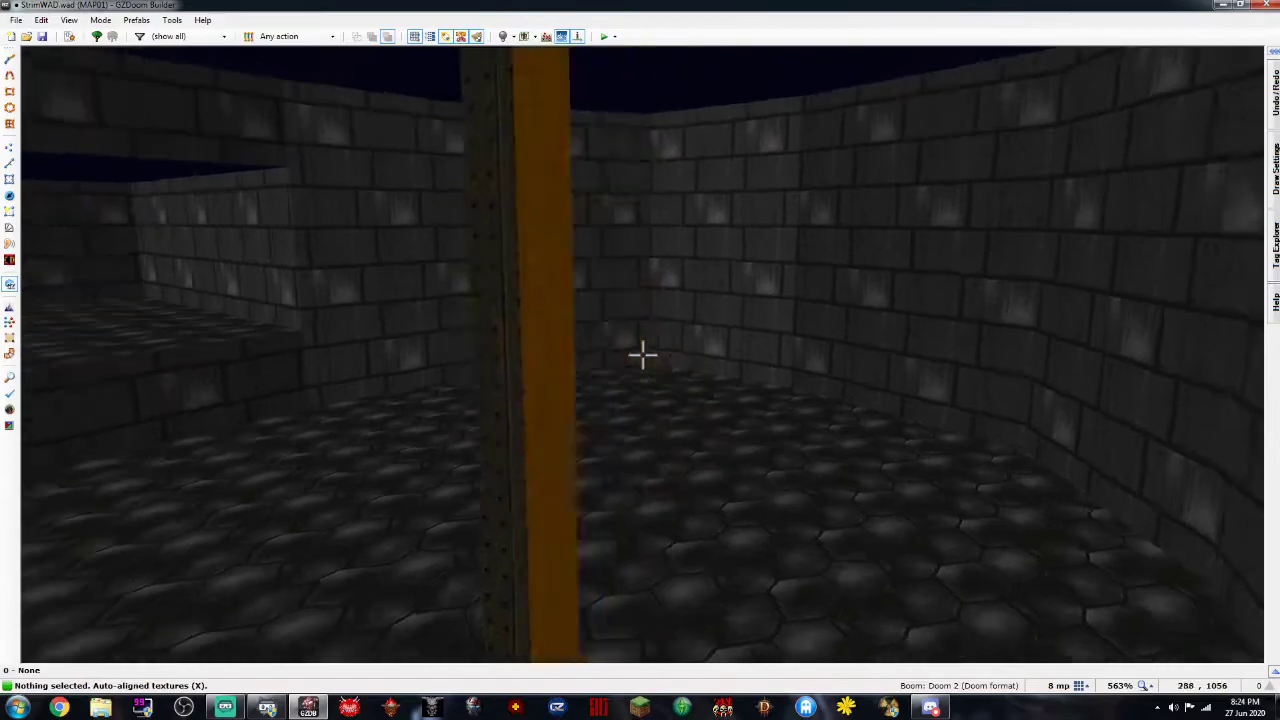
key("f")
key("f")
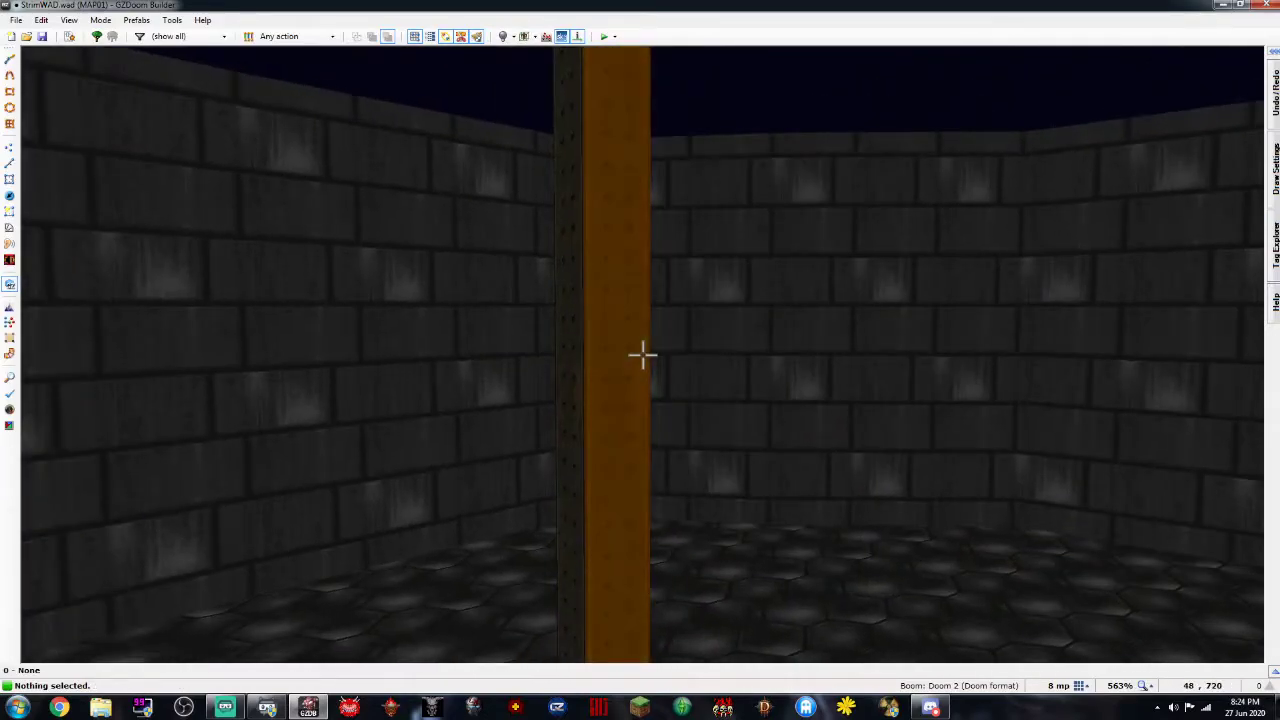
left_click(643, 354, "shift")
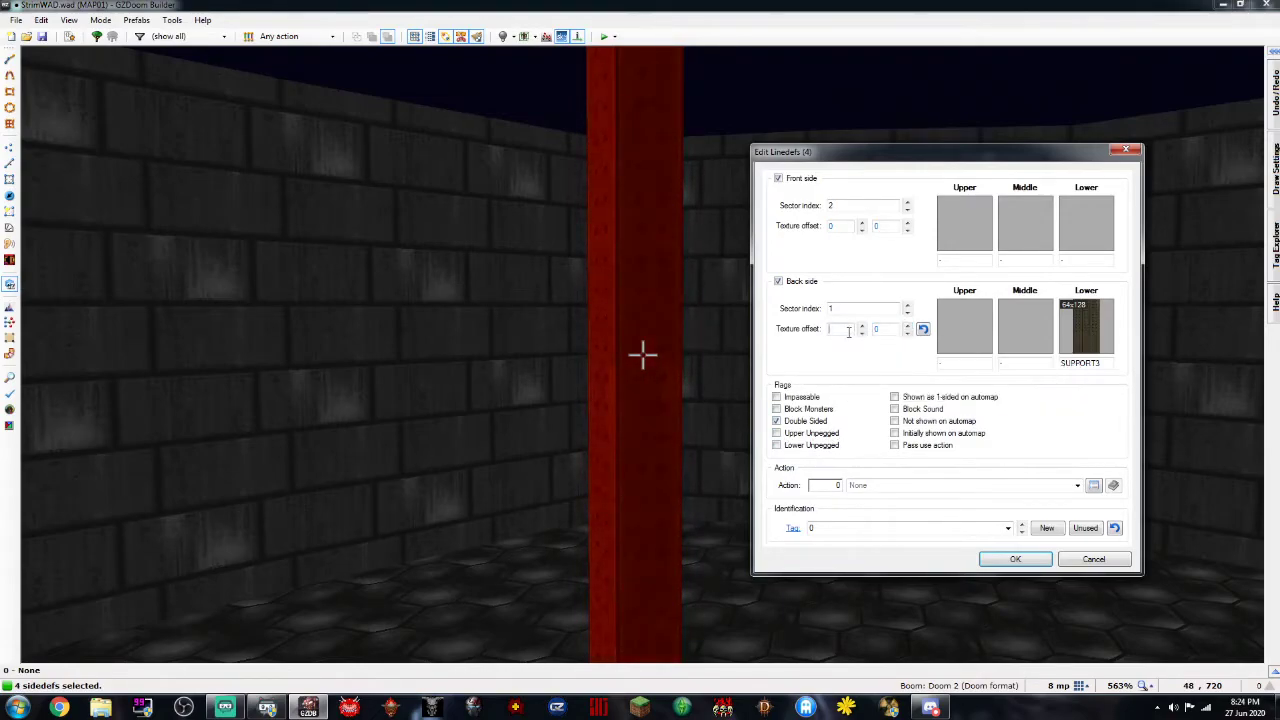
key("Return")
key("c")
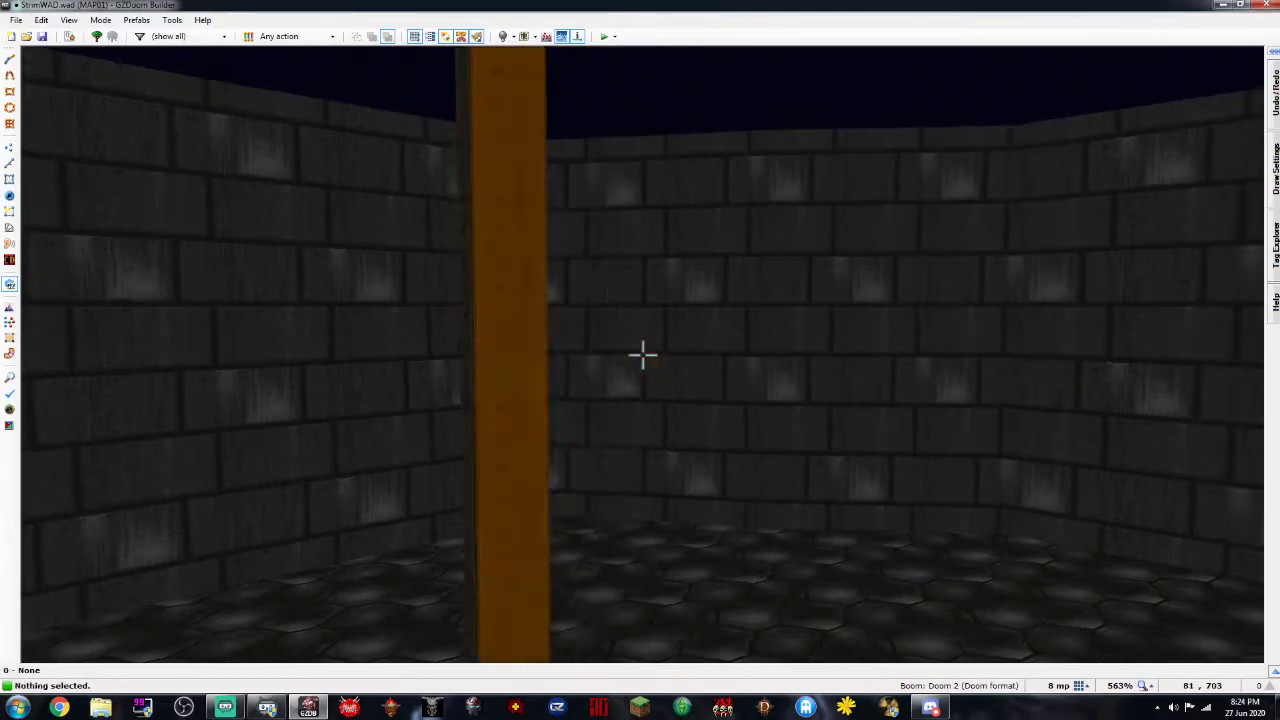
Return to the 2D map view and delete the pillar's four linedefs from the rounded room
key("e")
key("s")
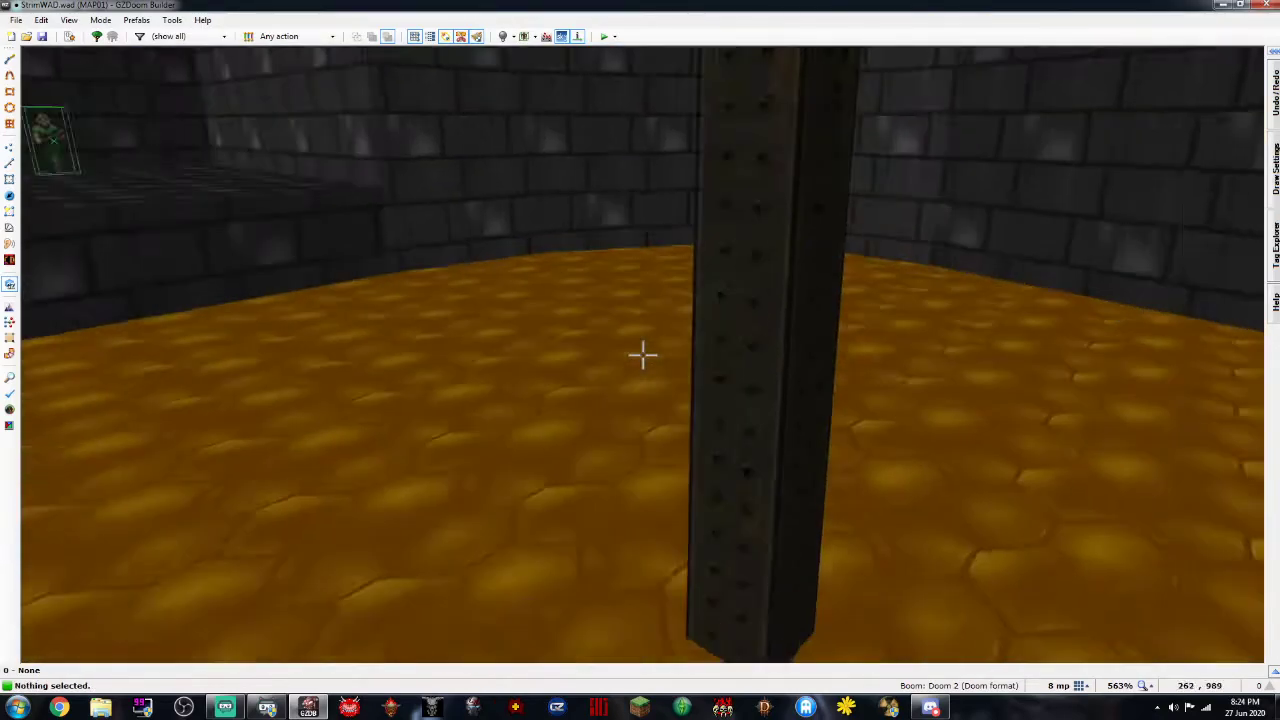
key("d")
key("s")
key("e")
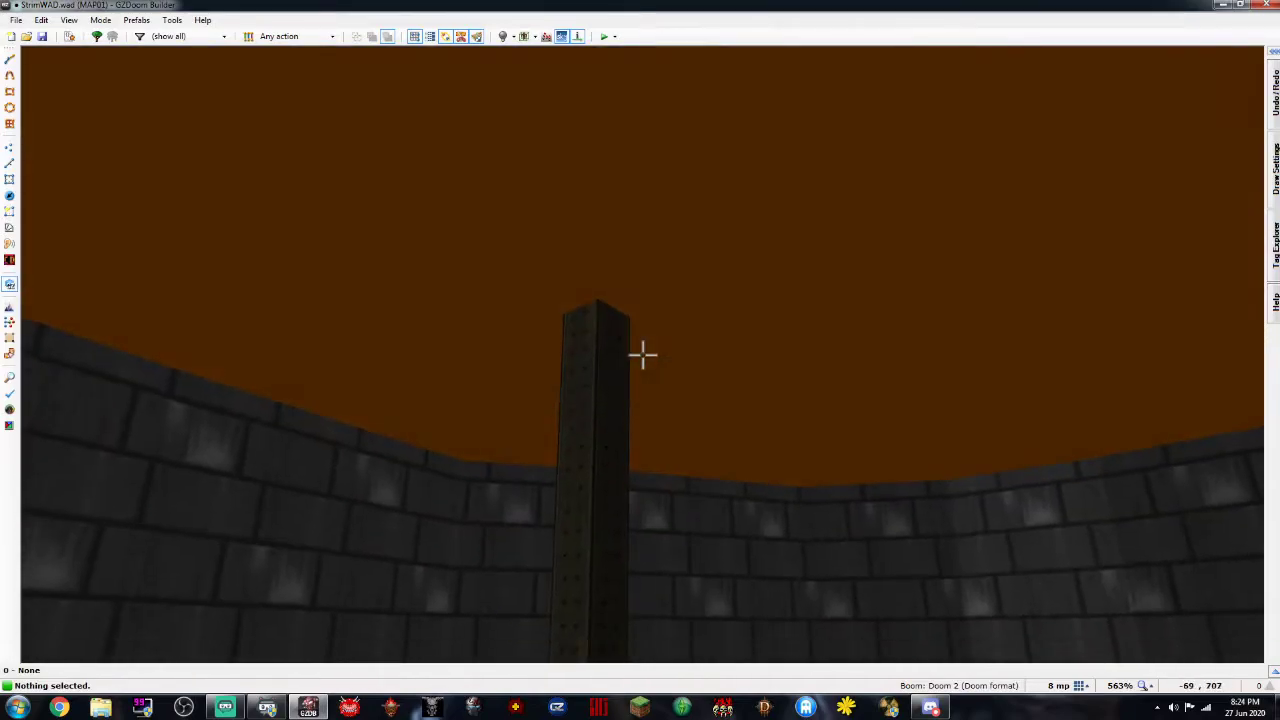
key("s")
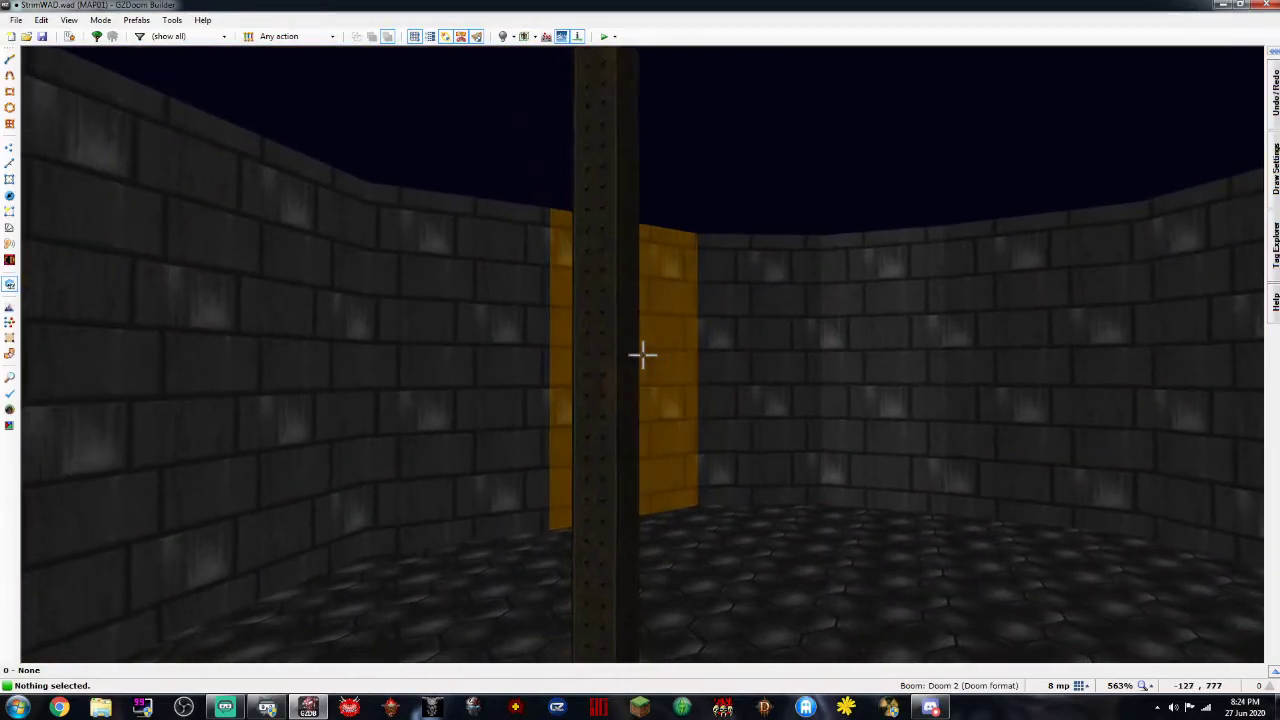
key("q")
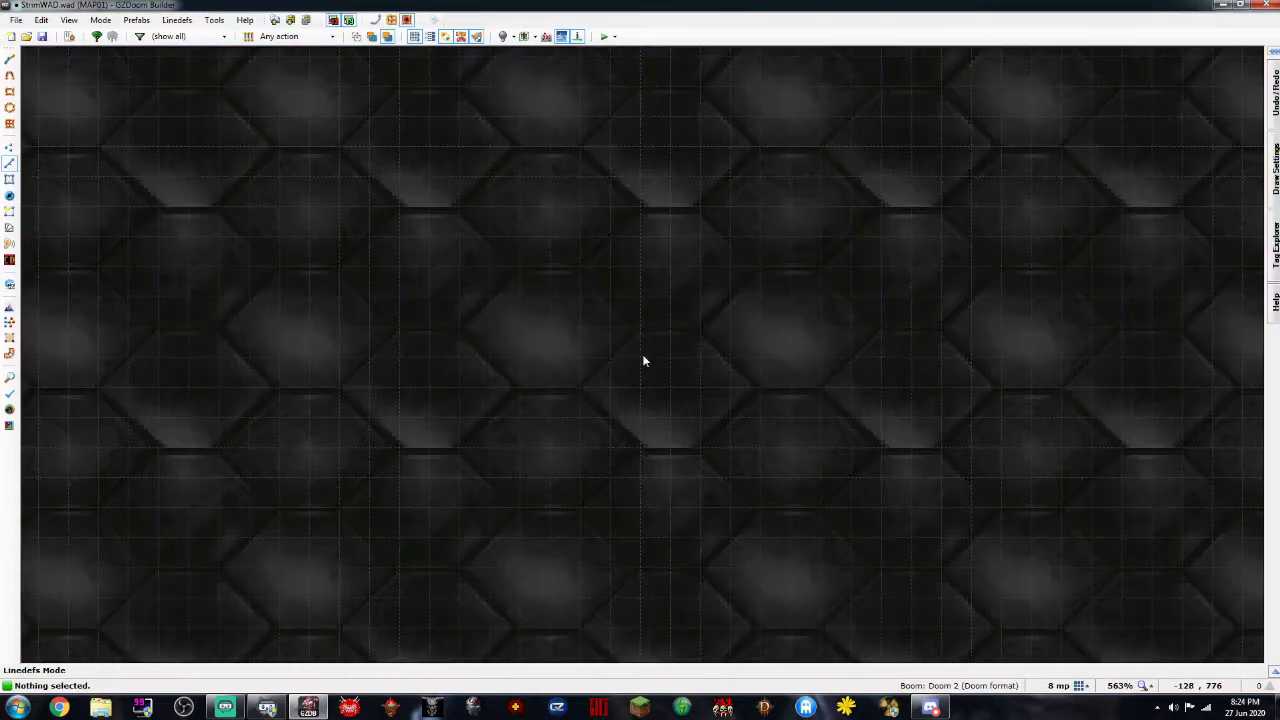
scroll(643, 360, "down", 5)
scroll(643, 360, "up", 4)
key("Up")
key("Right")
scroll(700, 260, "down", 6)
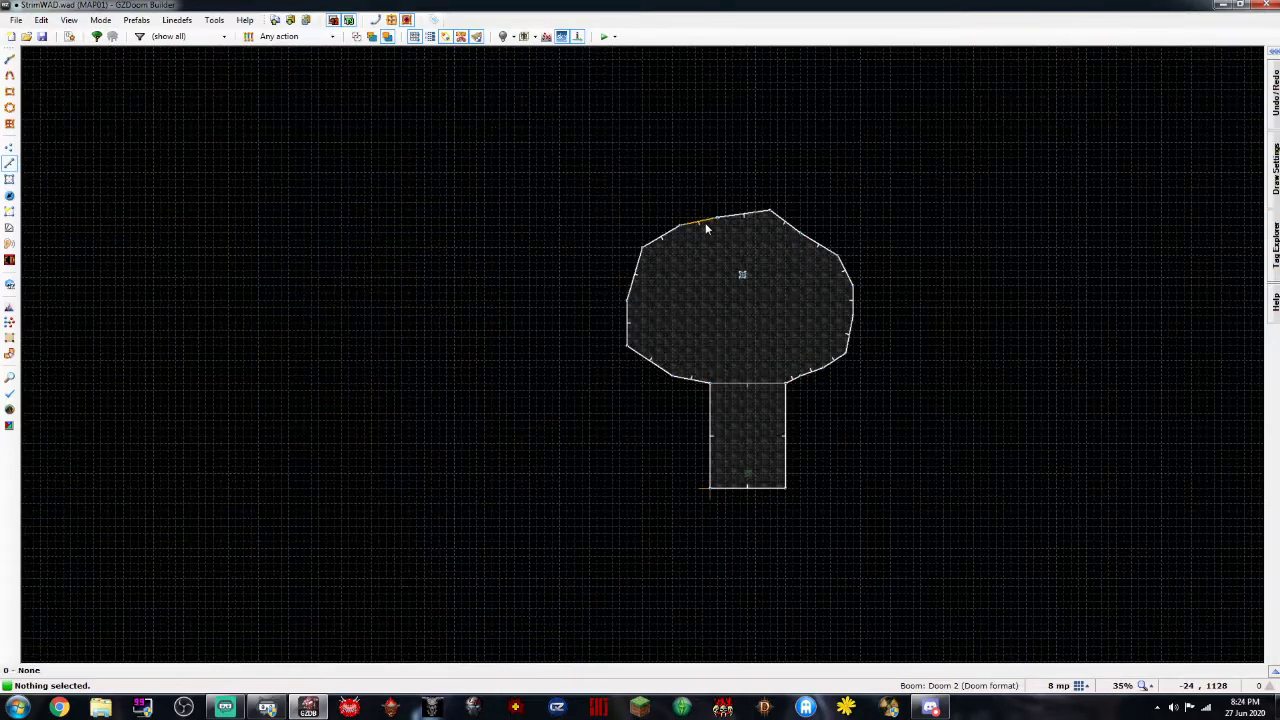
scroll(730, 245, "up", 4)
key("Delete")
Move the vertex on the rounded room's northeast edge outward to 448, 1144
scroll(926, 340, "down", 4)
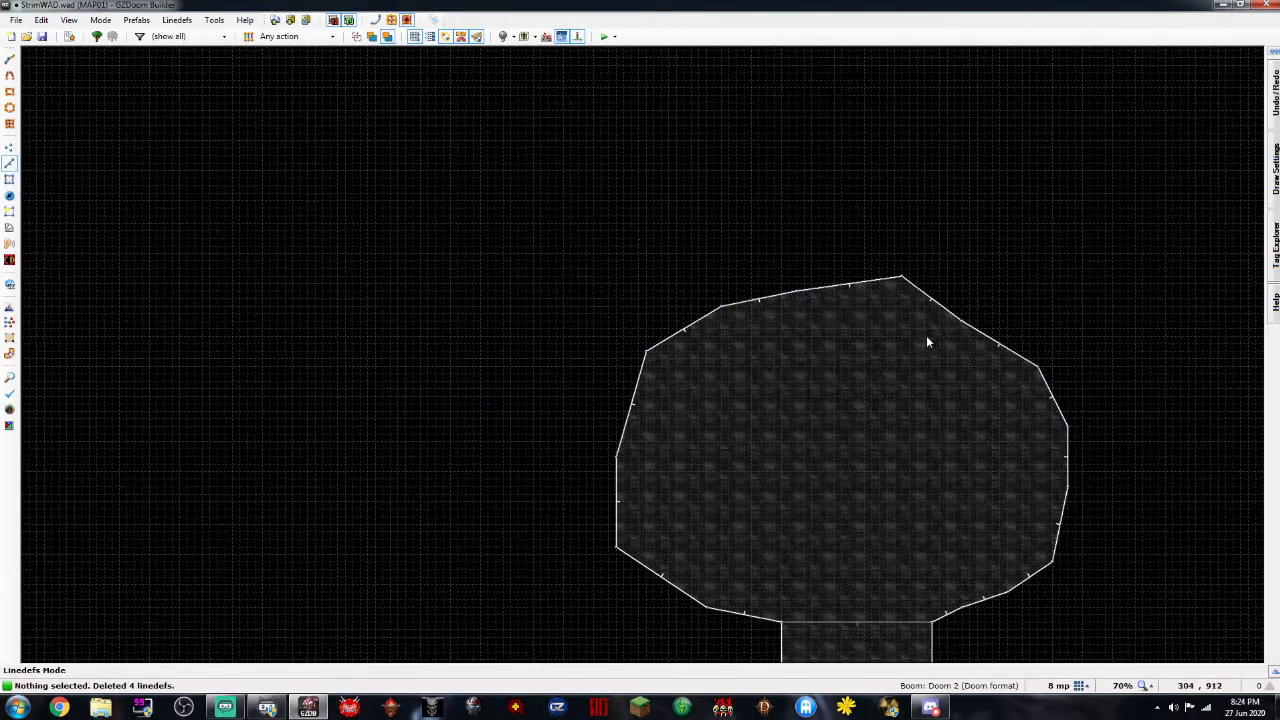
key("Right")
key("Up")
key("Down")
scroll(836, 359, "up", 3)
scroll(586, 312, "down", 1)
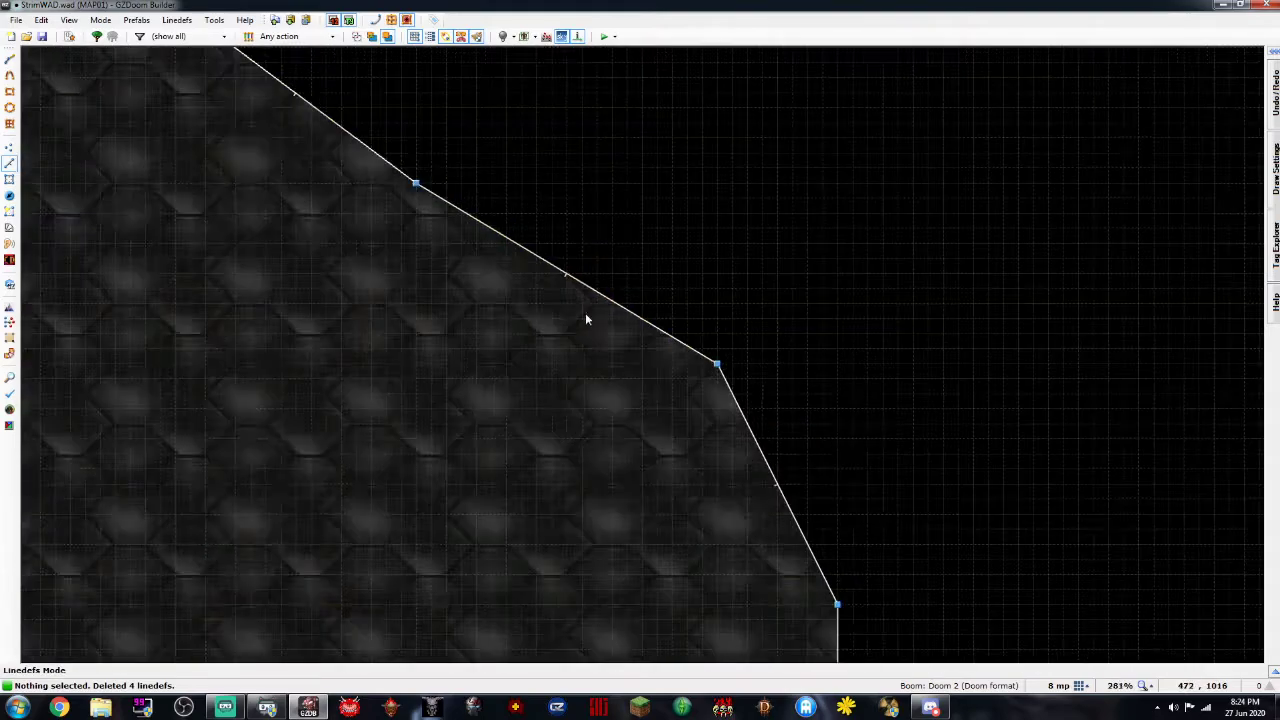
key("Left")
scroll(549, 290, "down", 1)
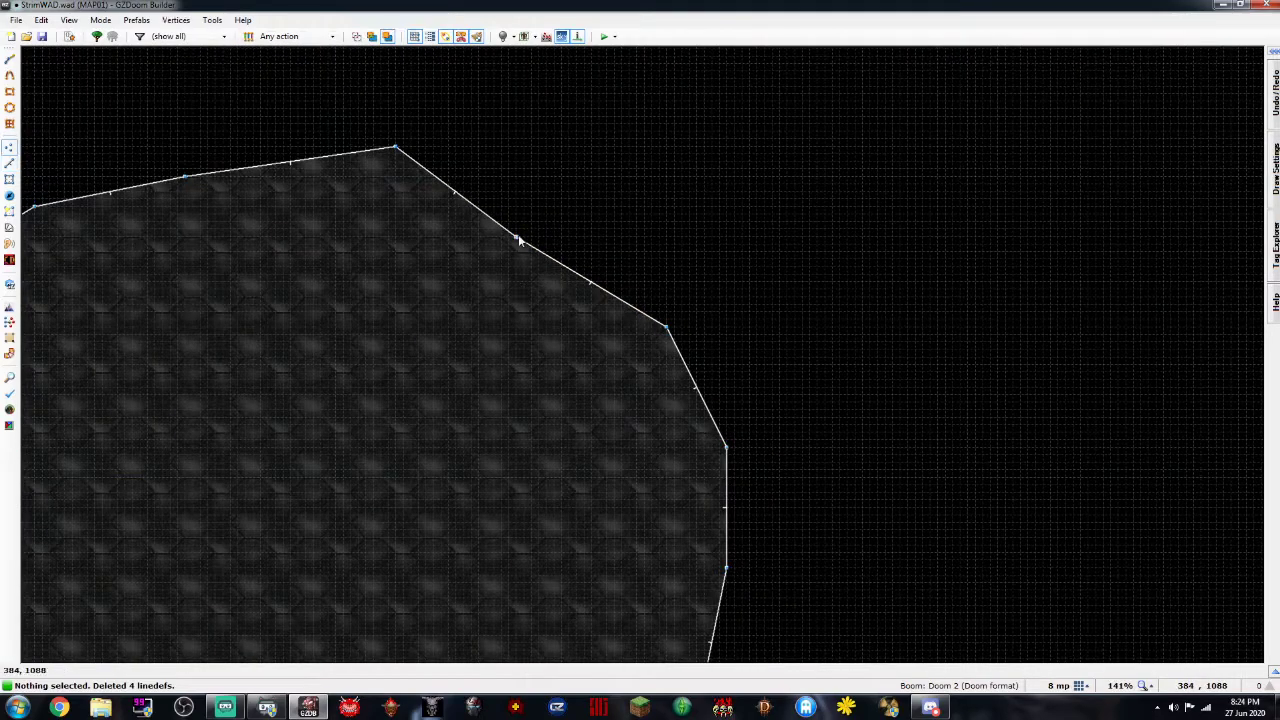
key("Left")
scroll(571, 329, "down", 5)
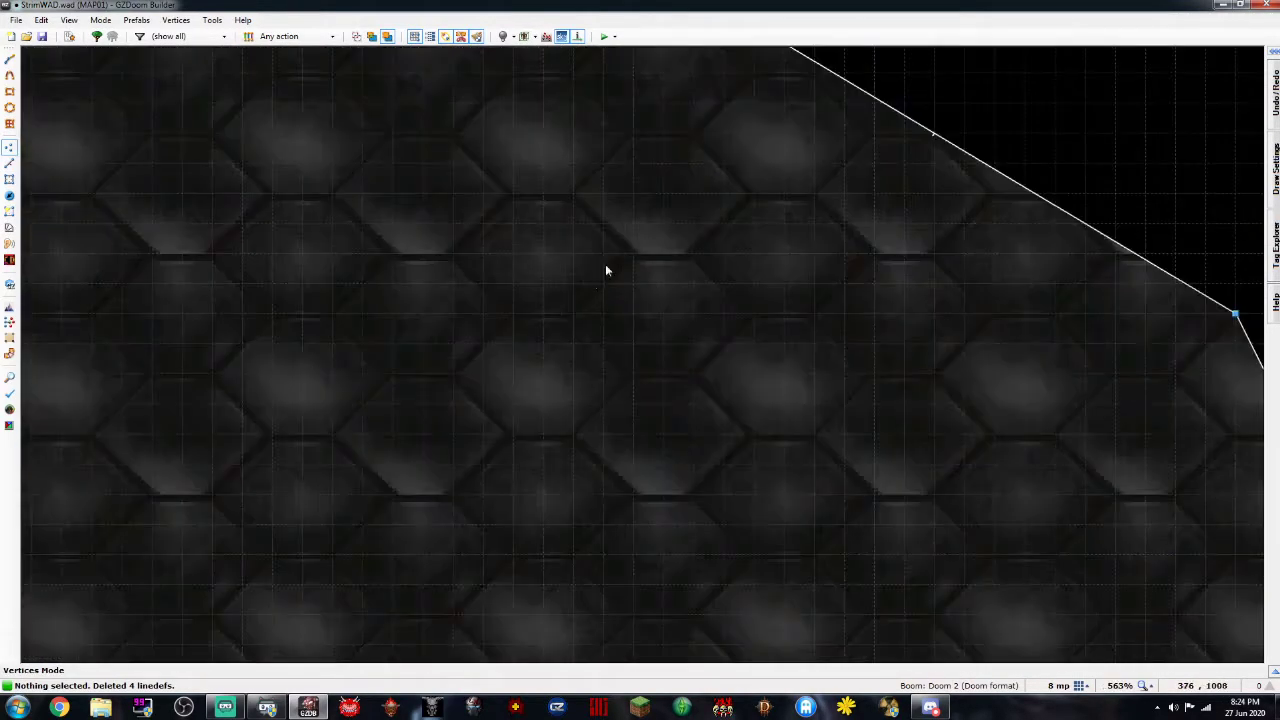
scroll(632, 248, "up", 3)
left_click_drag(632, 234, 749, 129)
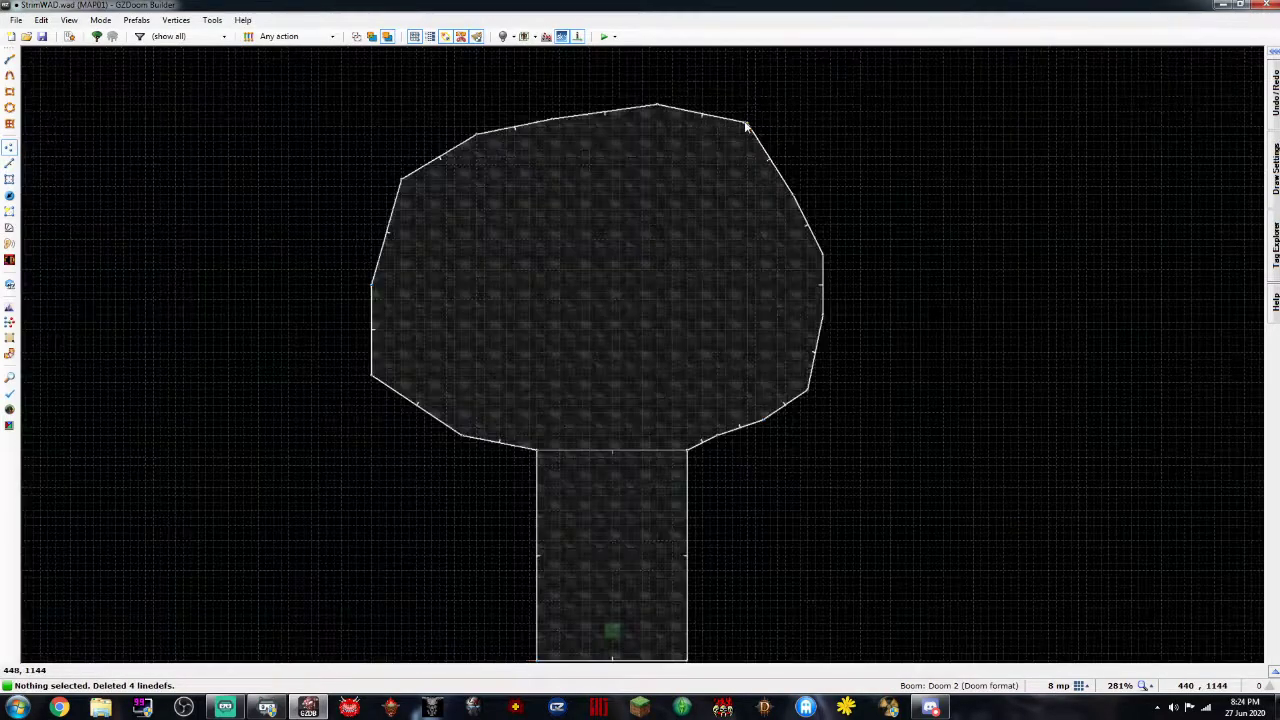
Round the room's outline further by shifting a north-edge vertex slightly outward and the southwest corner vertex slightly inward
scroll(745, 125, "down", 3)
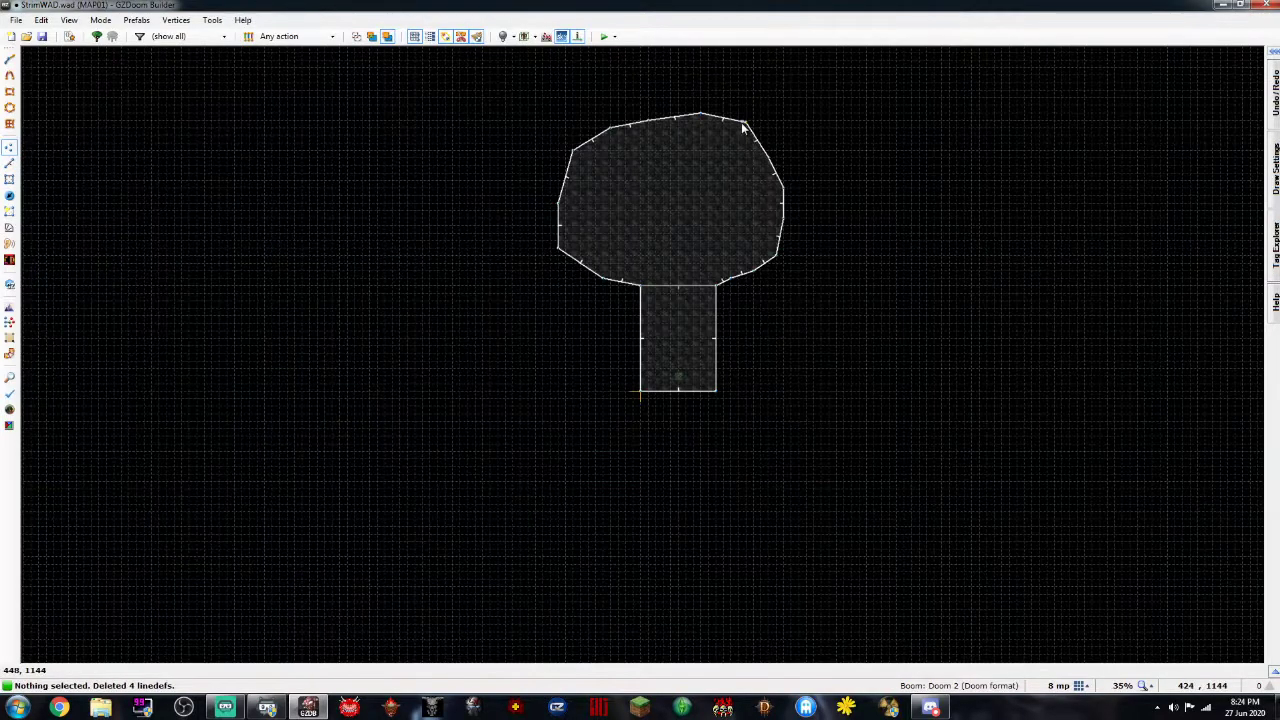
scroll(689, 143, "up", 5)
left_click_drag(543, 188, 531, 167)
scroll(322, 250, "down", 3)
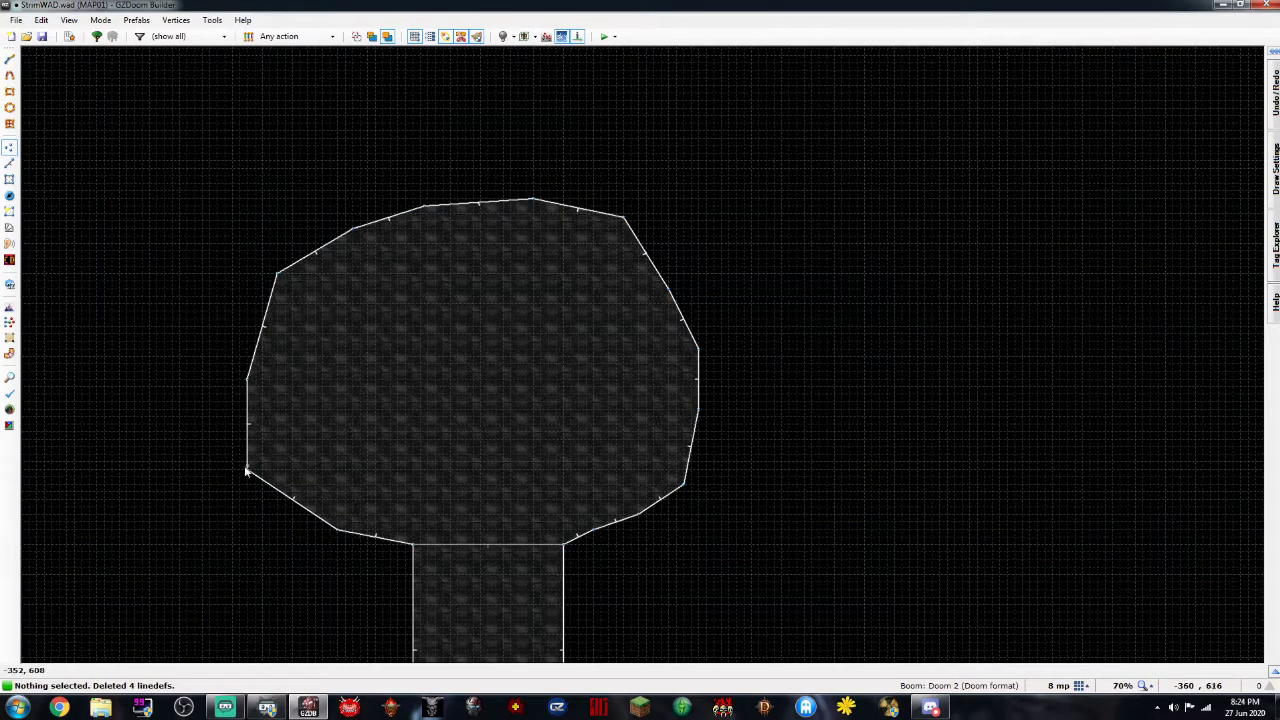
left_click_drag(256, 470, 258, 466)
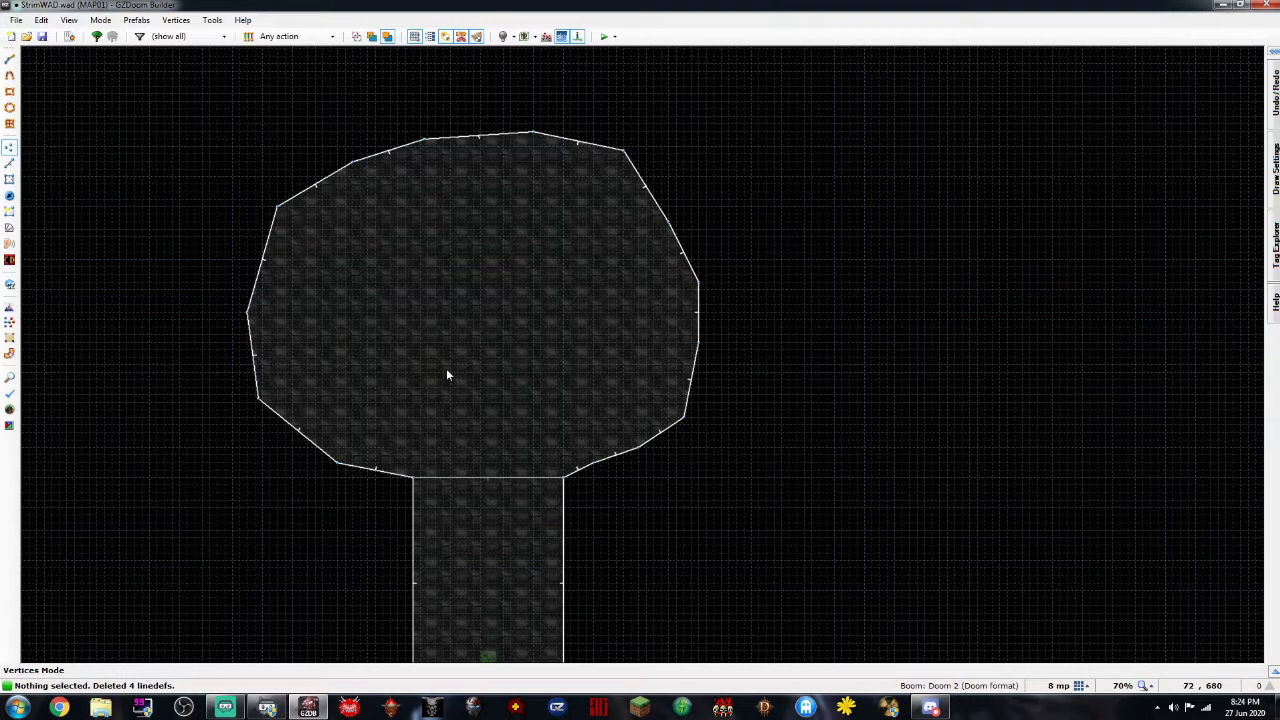
Save the map in sectors mode and launch a test run of it
key("s")
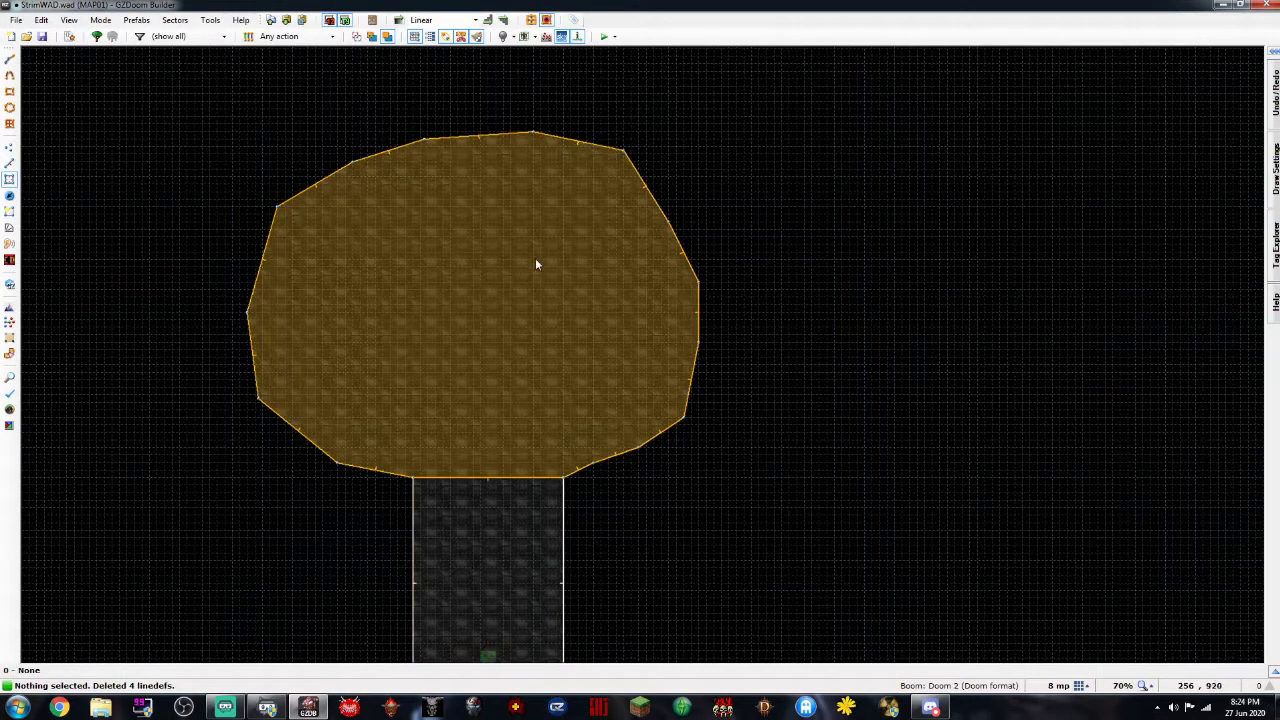
left_click(527, 350)
left_click(527, 350)
left_click(43, 37)
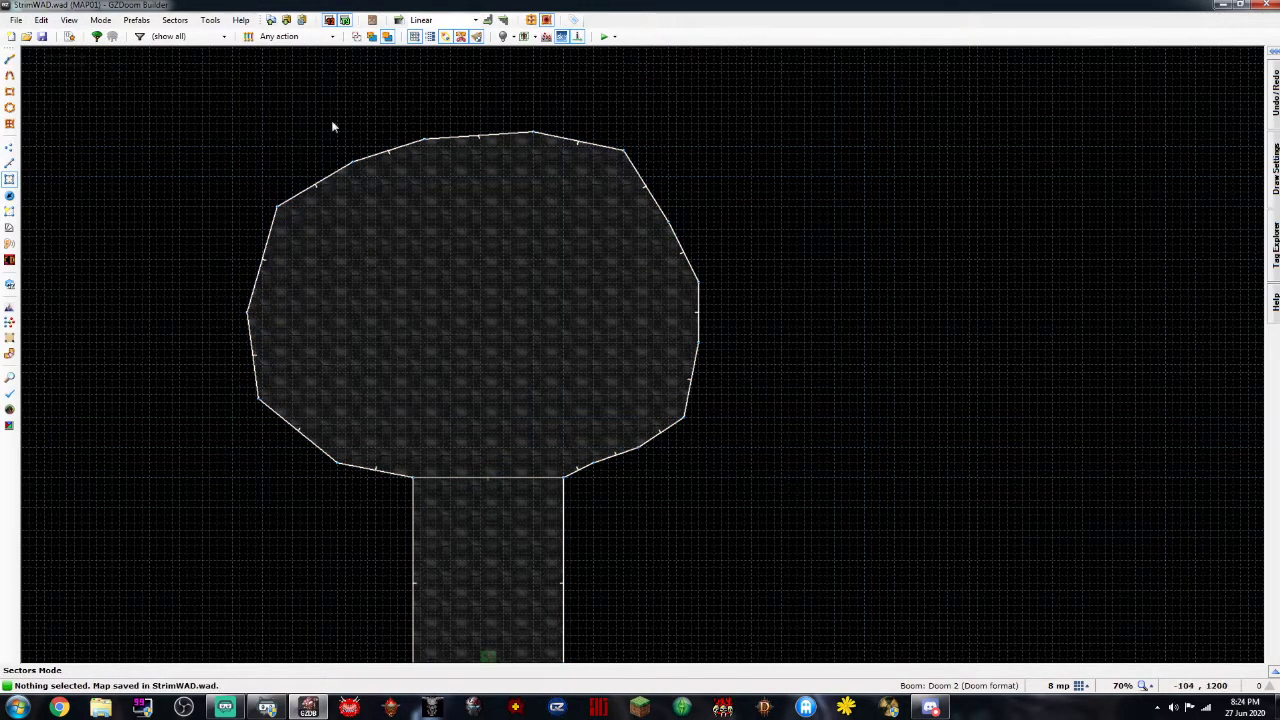
left_click(606, 37)
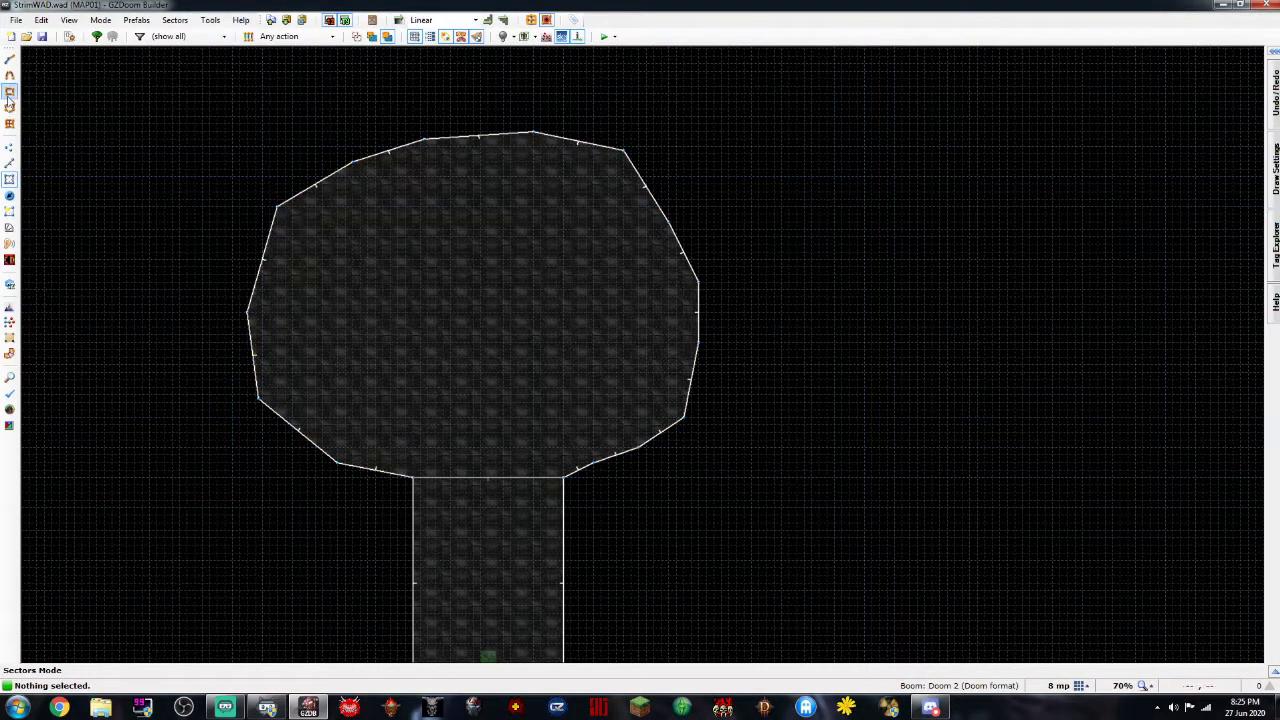
Draw a 24-sided ellipse as a new sector in the middle of the rounded room
left_click(10, 107)
left_click_drag(351, 198, 615, 415)
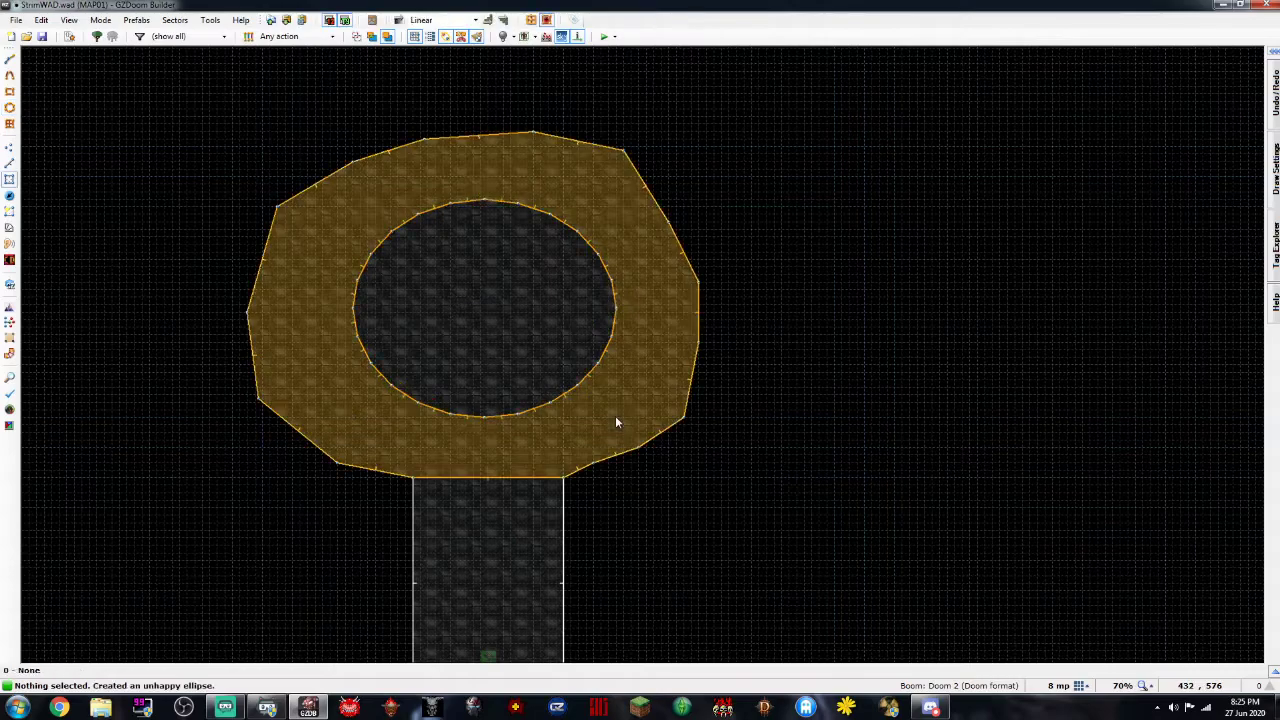
scroll(481, 291, "up", 4)
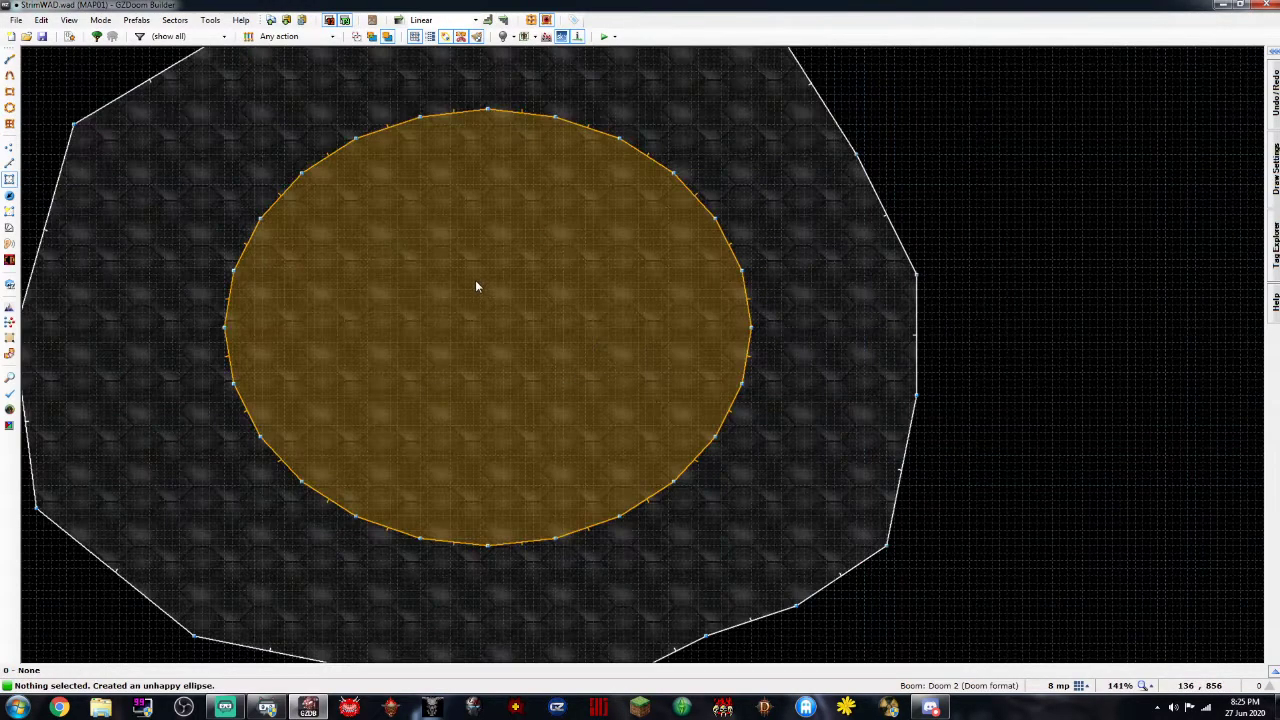
In the 3D view, lower the elliptical sector's floor to -88 and raise its ceiling to 216
key("q")
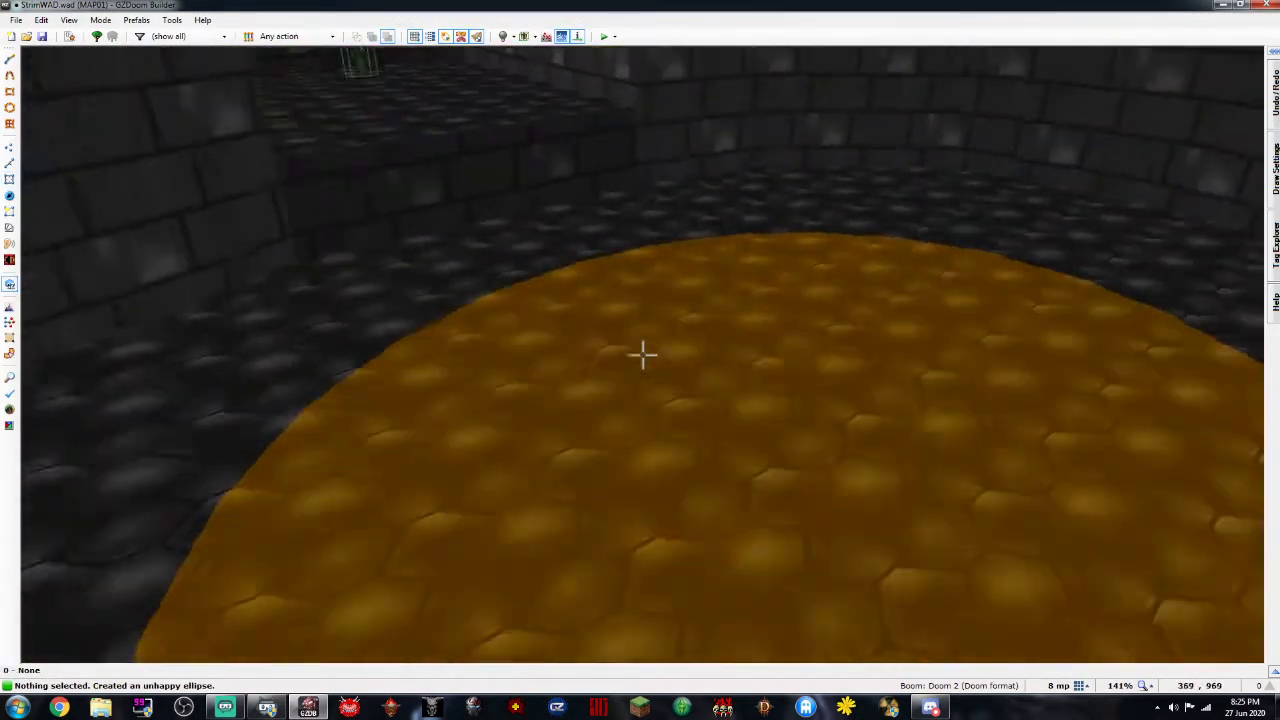
scroll(643, 355, "down", 1)
scroll(643, 355, "down", 2)
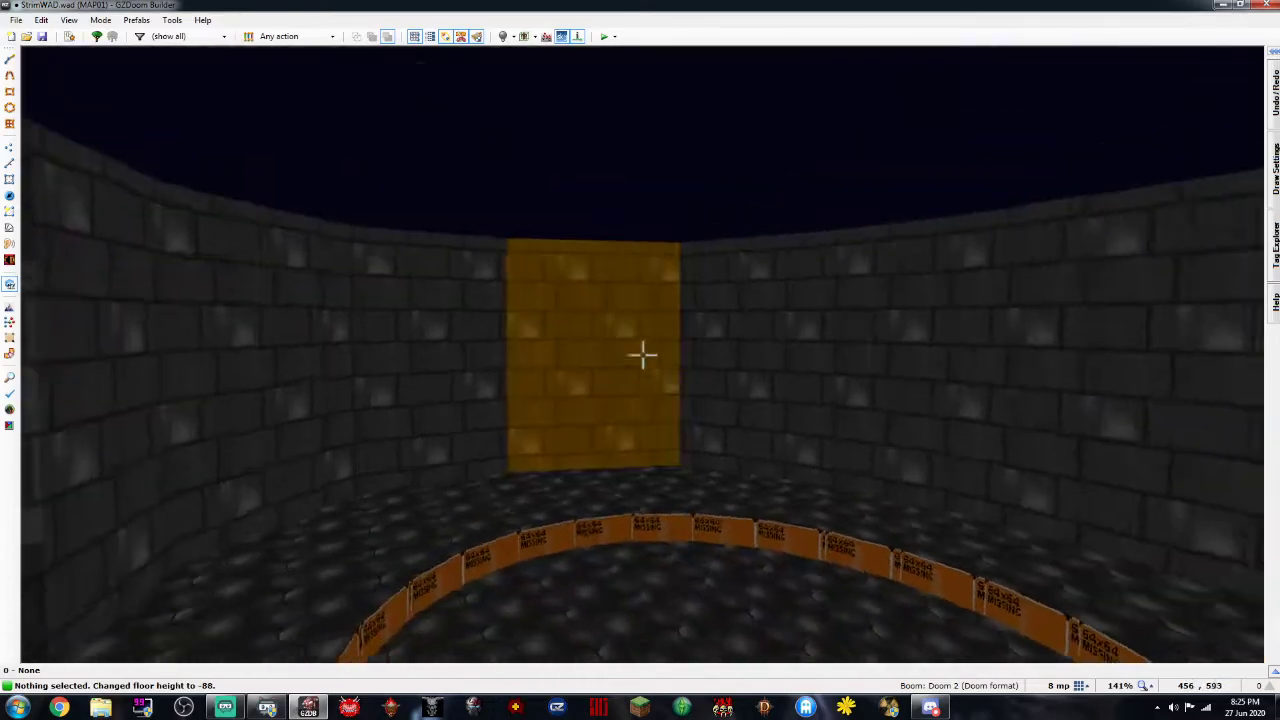
scroll(643, 355, "down", 4)
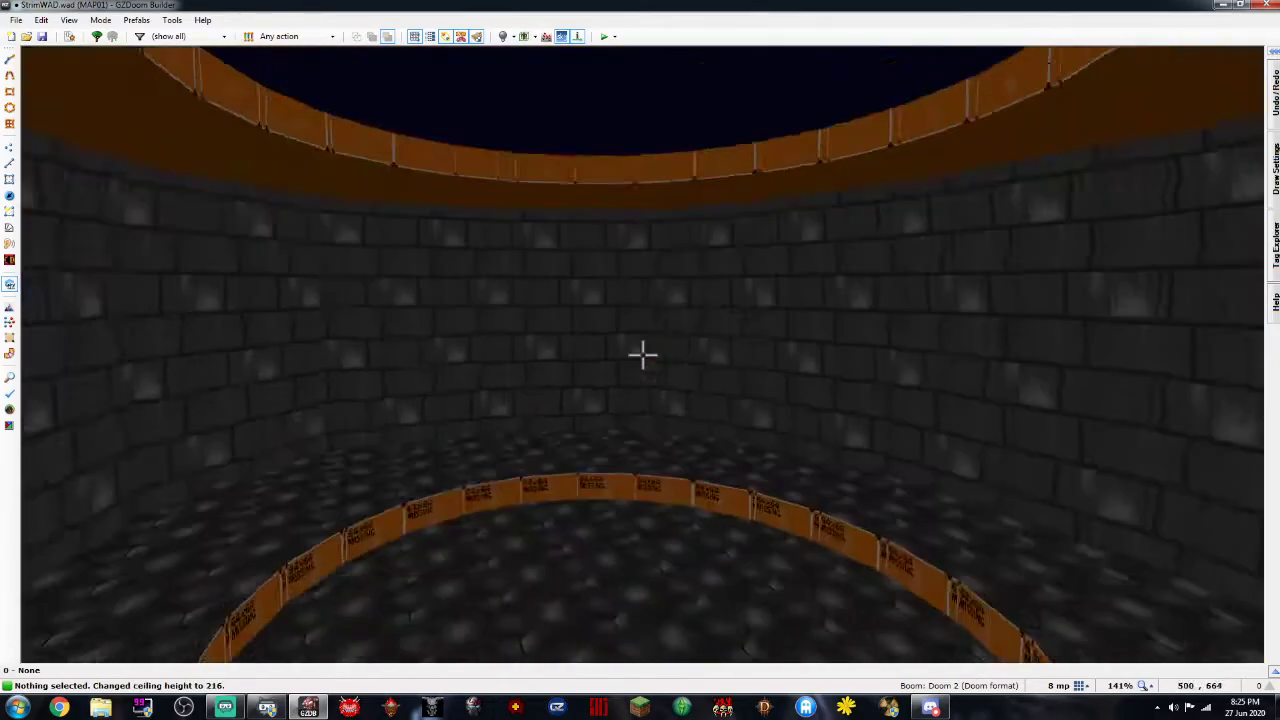
Select all the untextured side walls around the elliptical pit and open their linedef properties
key("w")
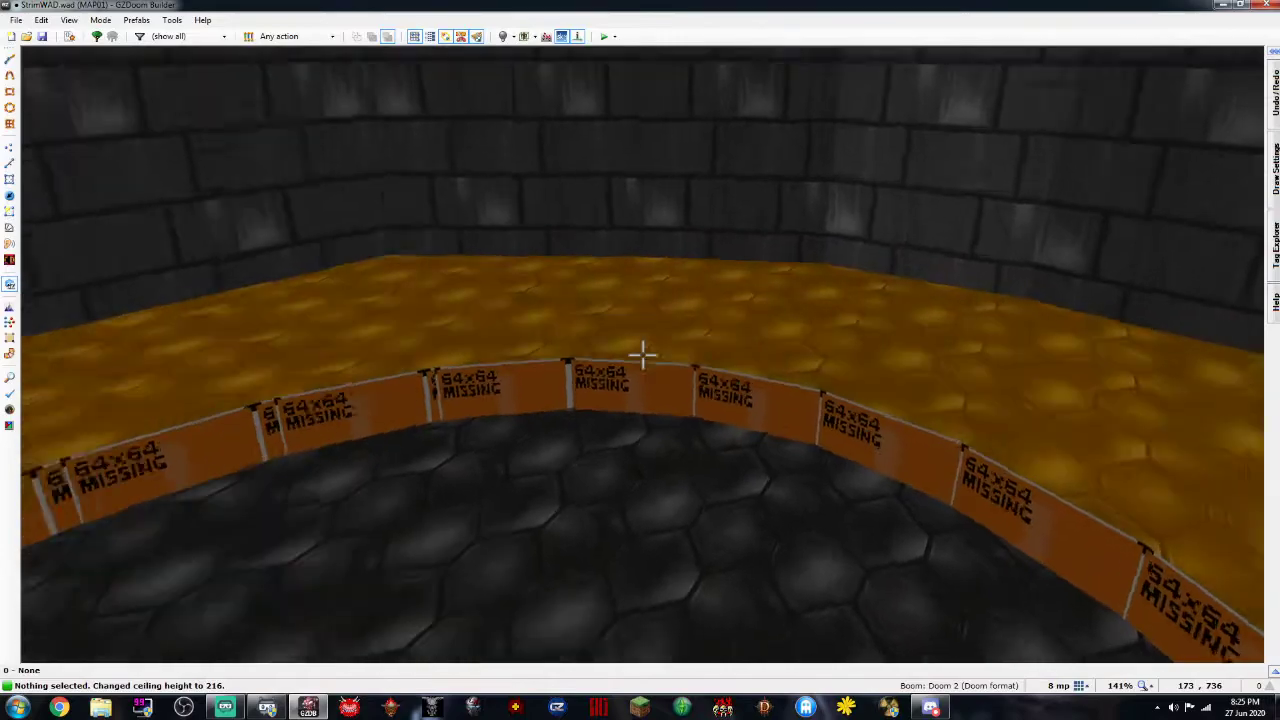
key("d")
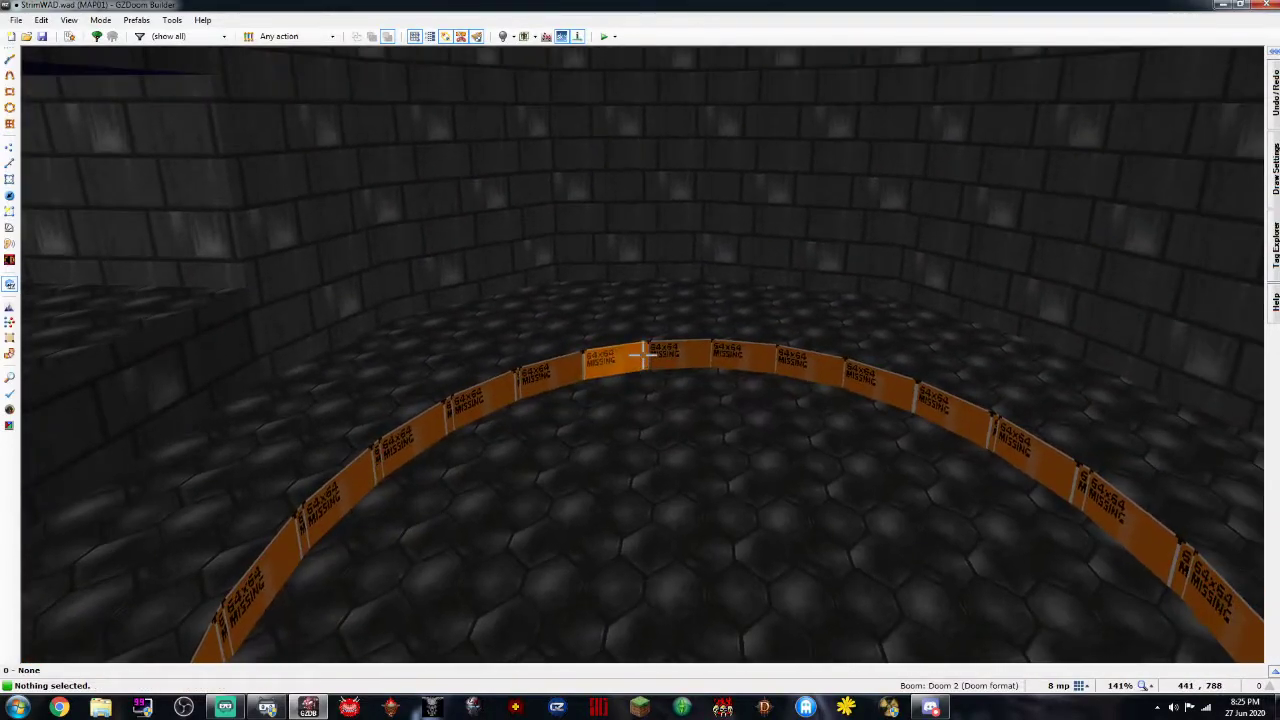
left_click(643, 355, "shift")
right_click(643, 355)
left_click(965, 328)
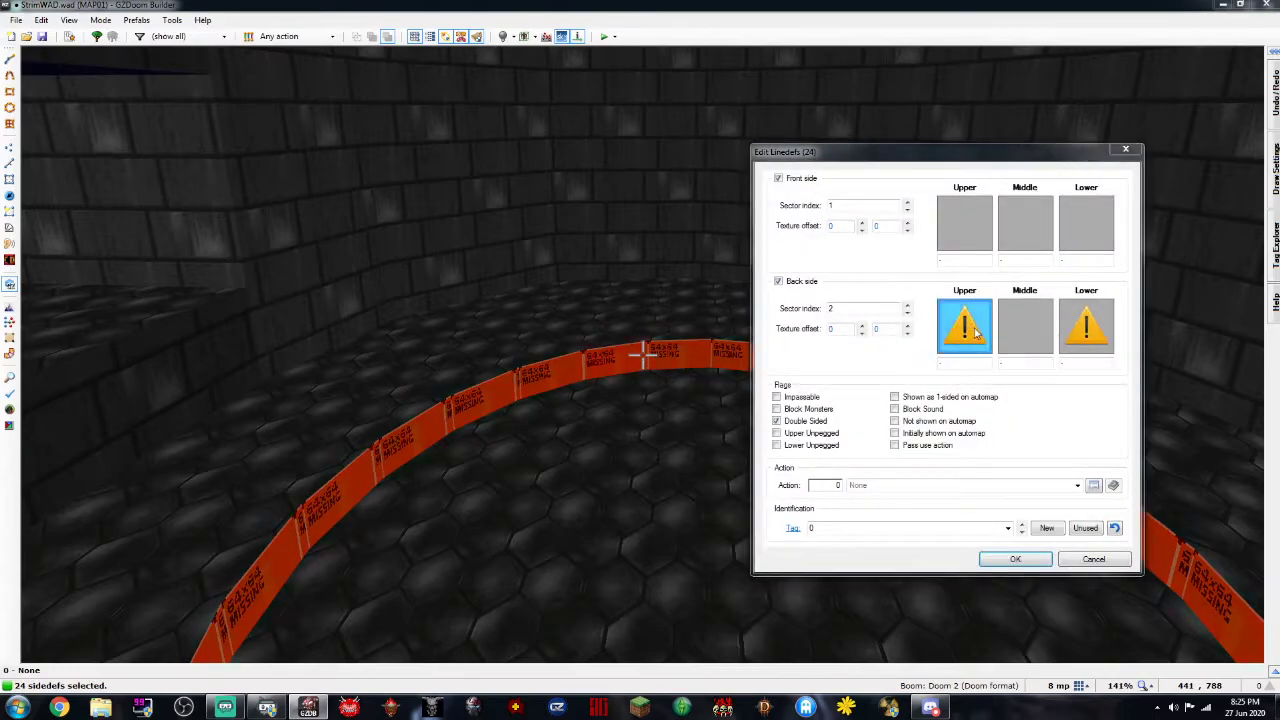
type("NUKE")
double_click(256, 241)
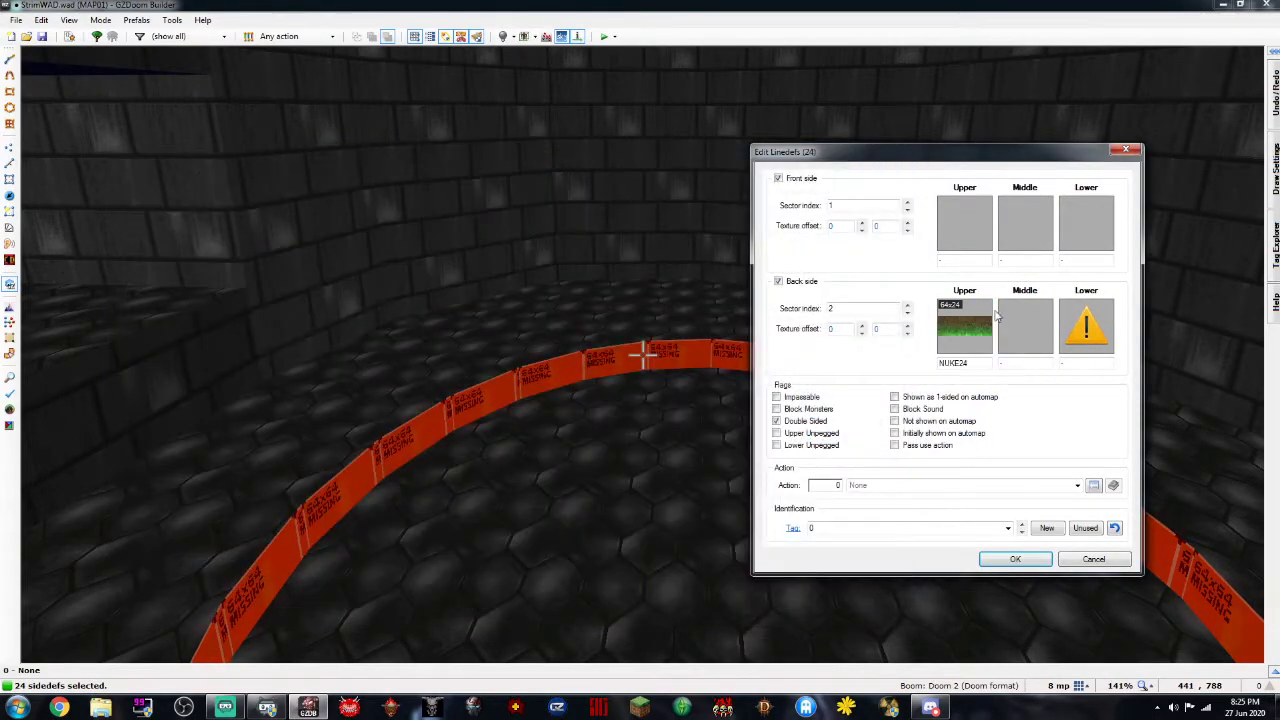
right_click(965, 326)
Set the back side's lower texture of the ellipse's linedefs to NUKE24
left_click(1107, 327)
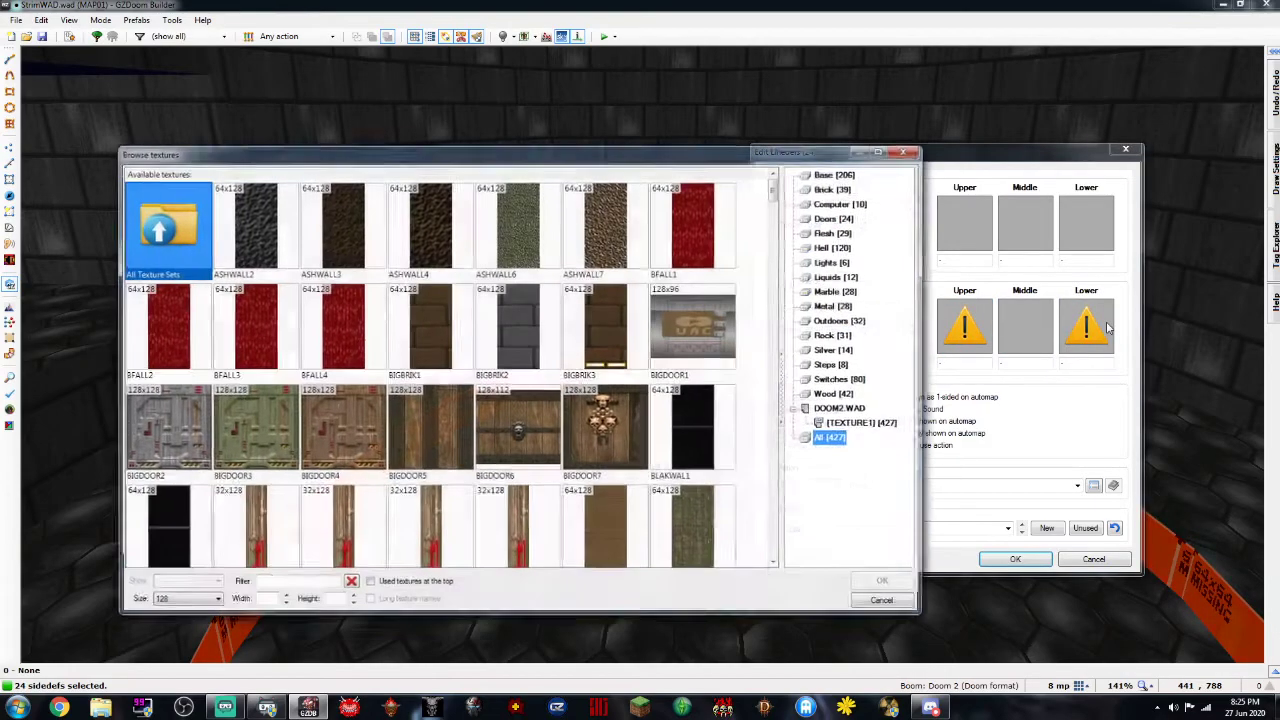
type("NUKE")
double_click(247, 213)
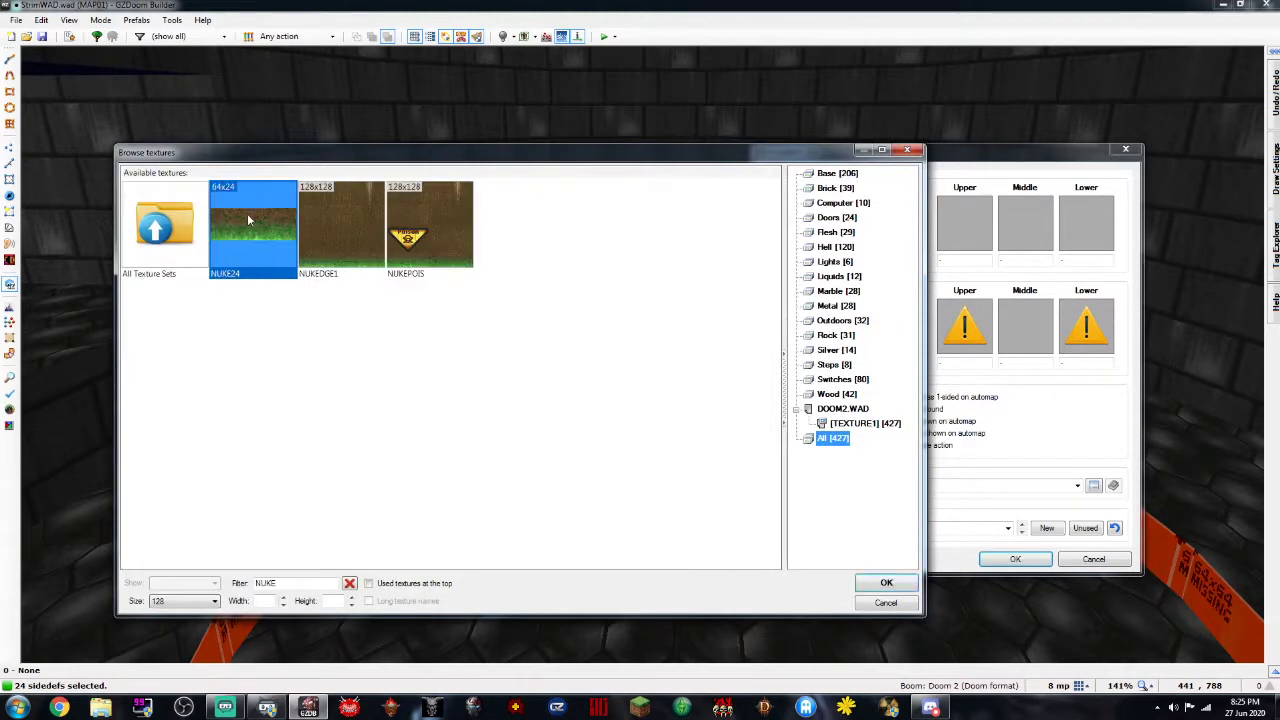
Set the back side's upper texture of the ellipse's linedefs to STONE3 and apply the linedef changes
left_click(965, 326)
left_click(590, 319)
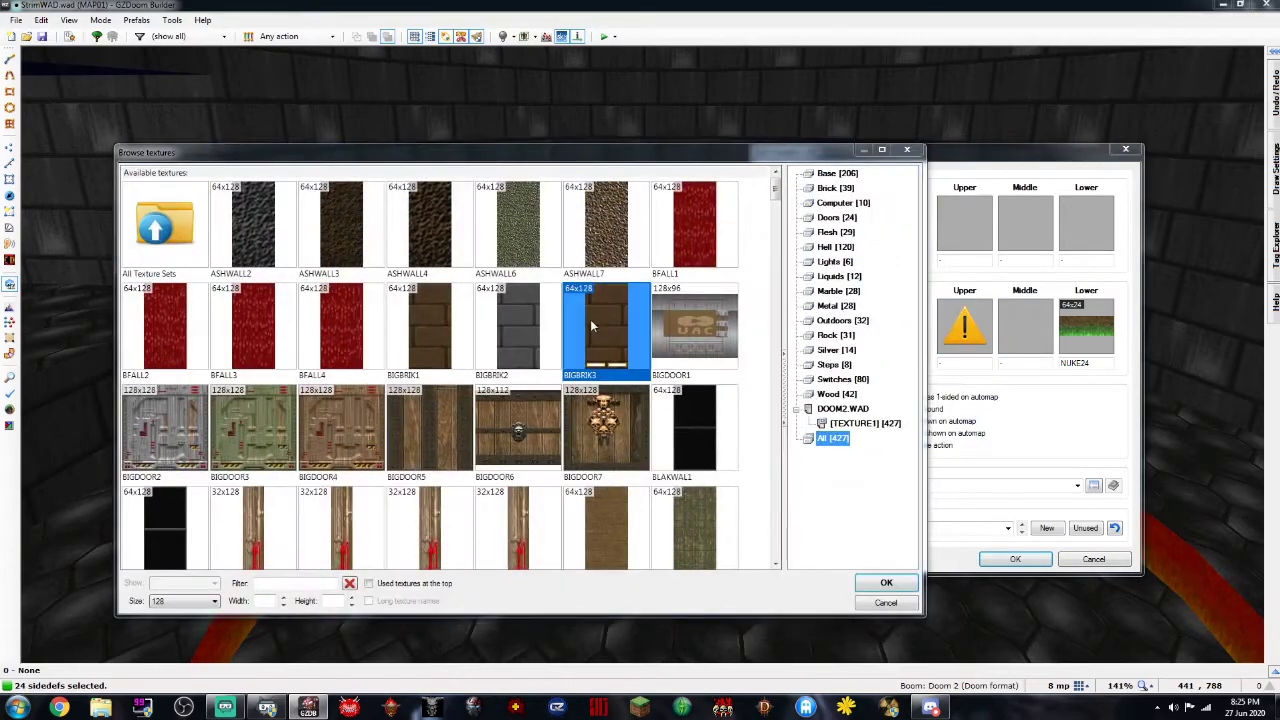
left_click(509, 324)
type("D")
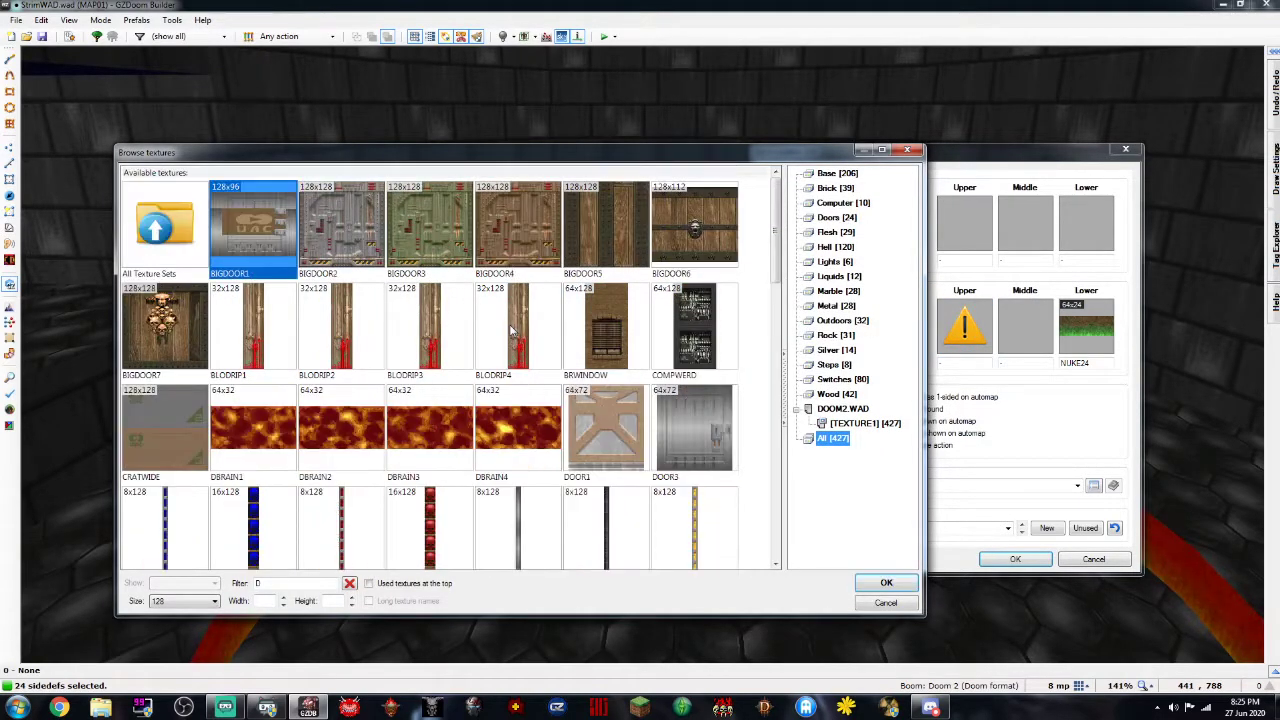
key("BackSpace")
type("STON")
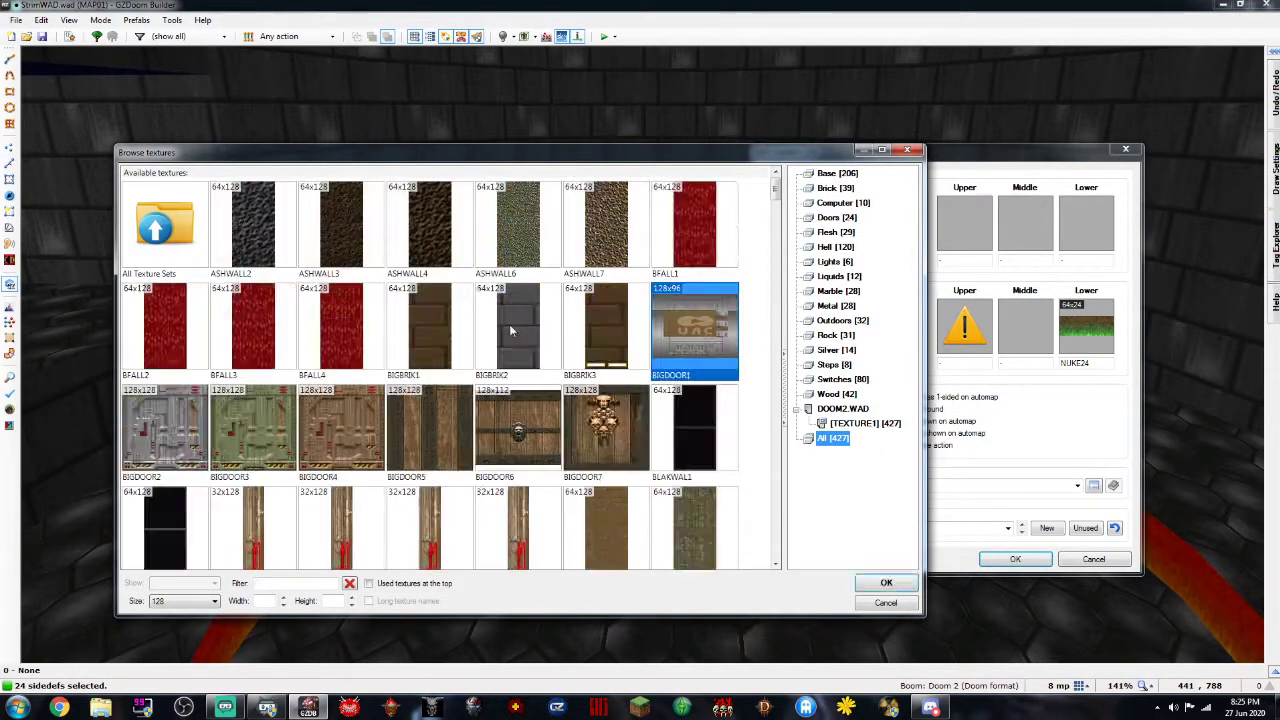
double_click(337, 325)
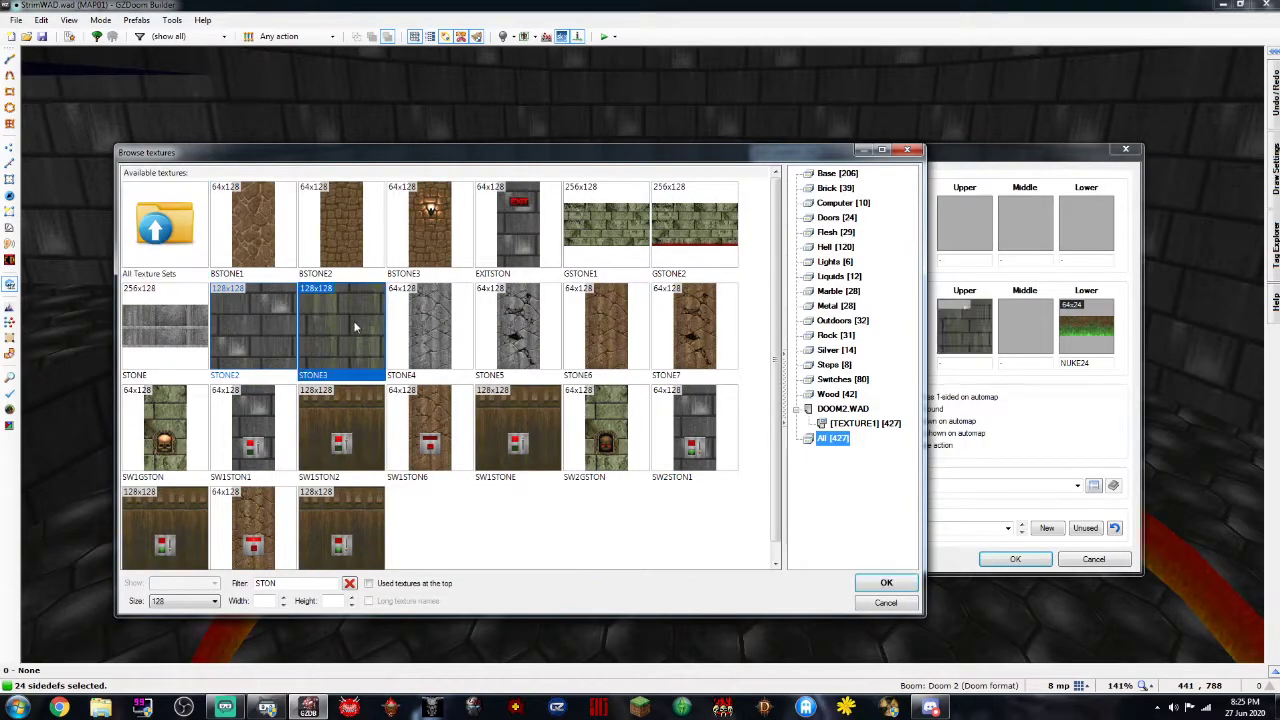
left_click(1015, 559)
Change the elliptical sector's ceiling flat to F_SKY1
right_click(643, 354)
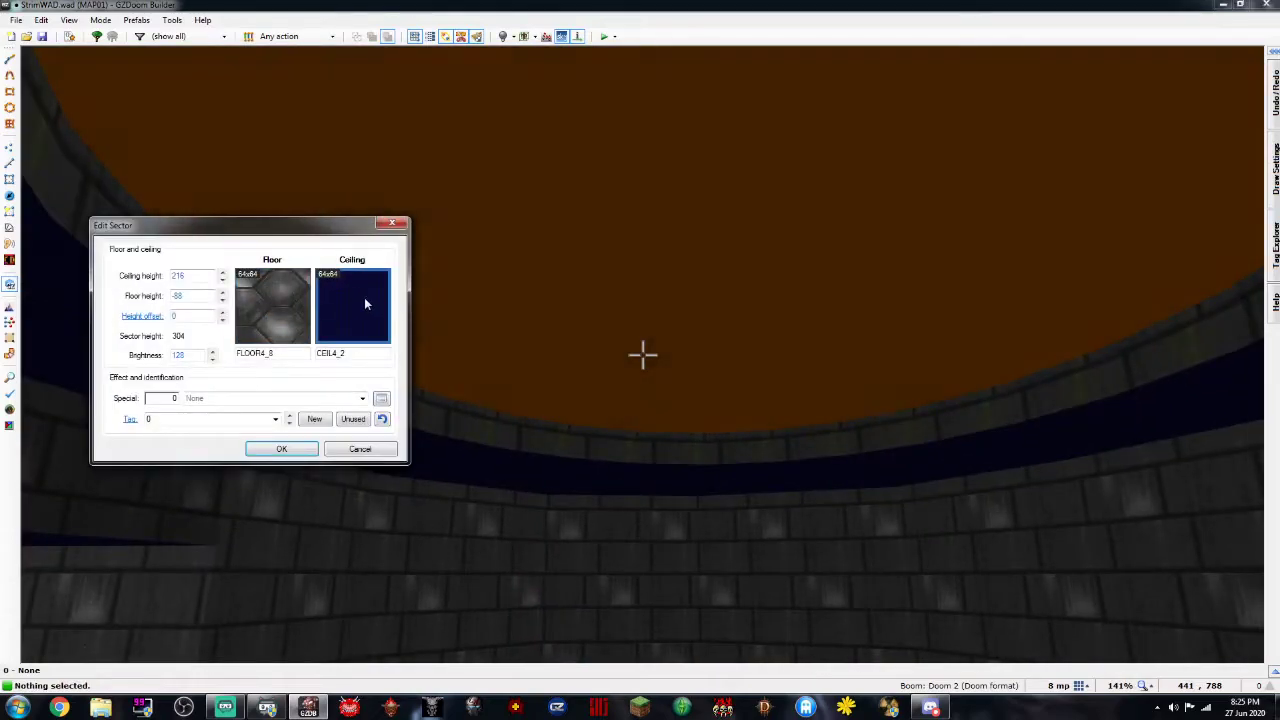
left_click(364, 297)
type("F")
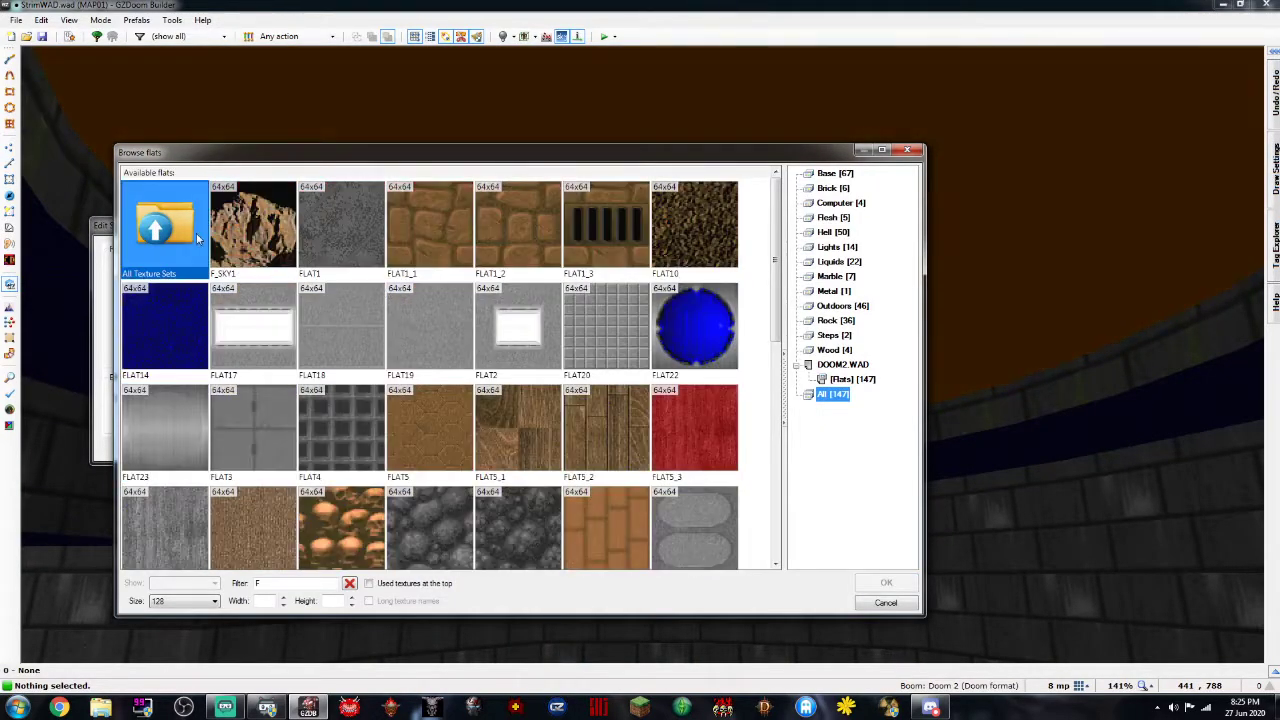
double_click(255, 222)
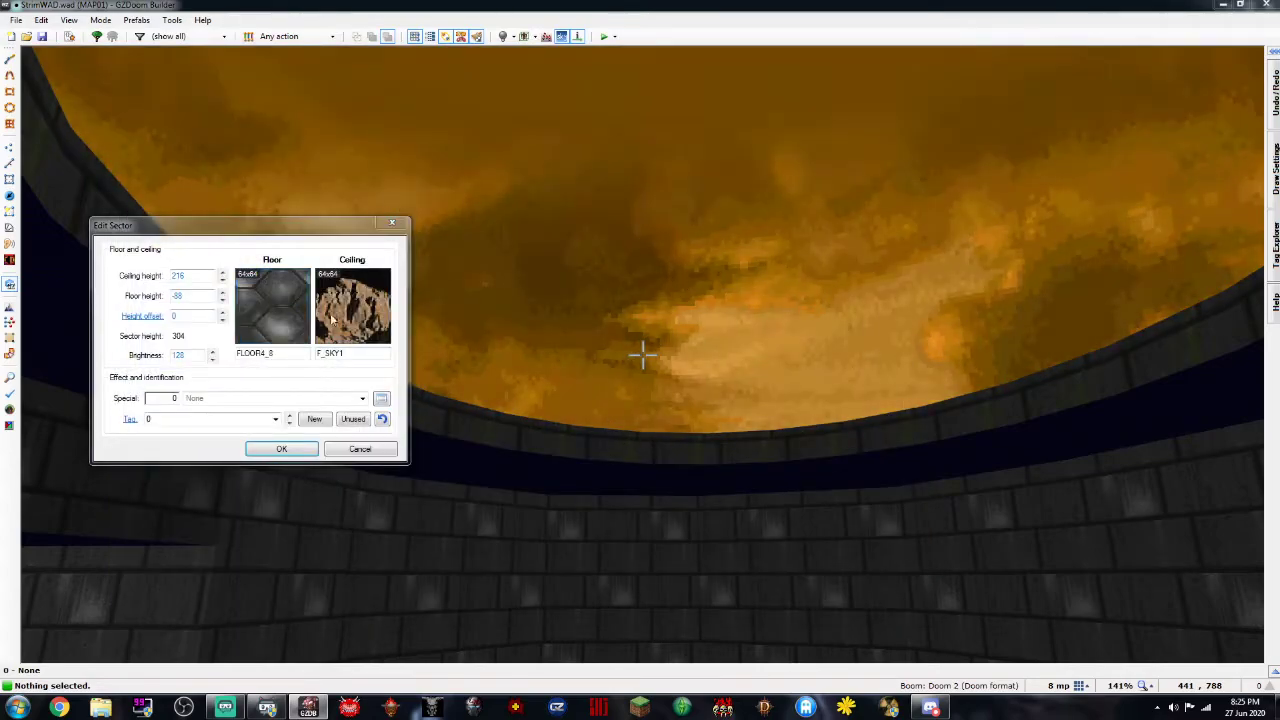
Change the elliptical sector's floor flat to NUKAGE1 and apply the sector changes
left_click(355, 315)
type("NUK")
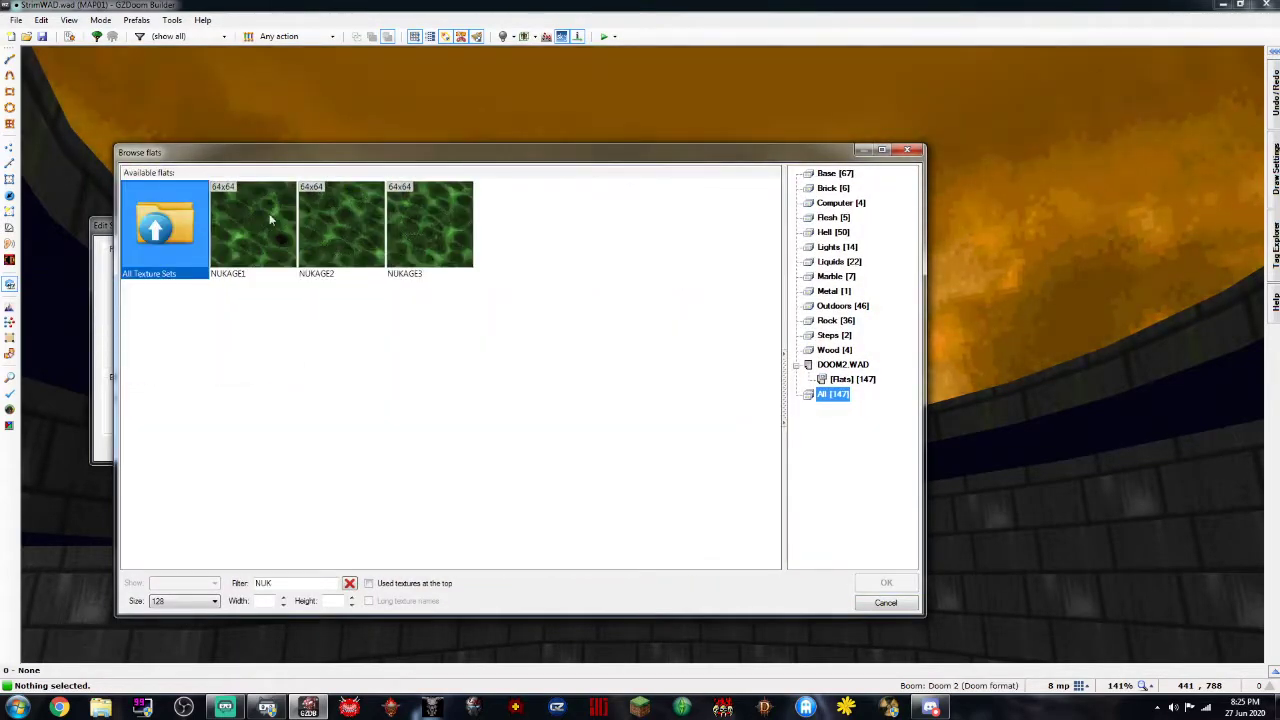
double_click(253, 225)
key("Return")
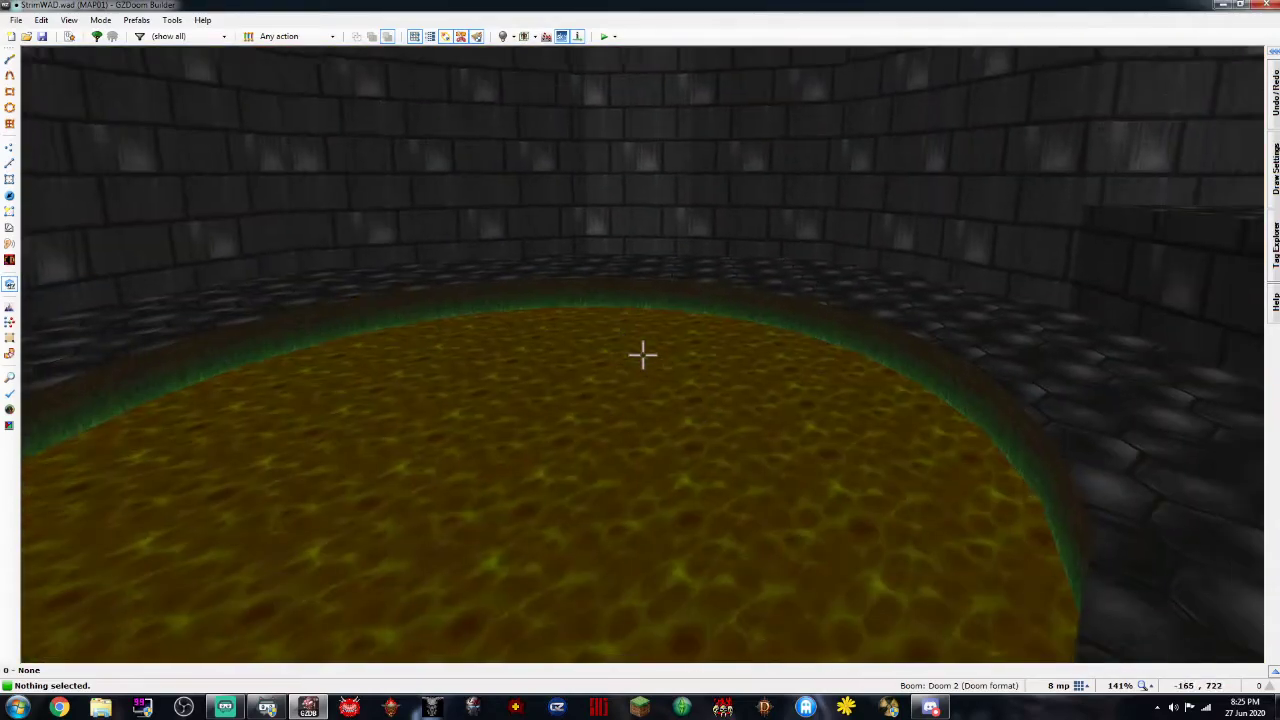
right_click(643, 354)
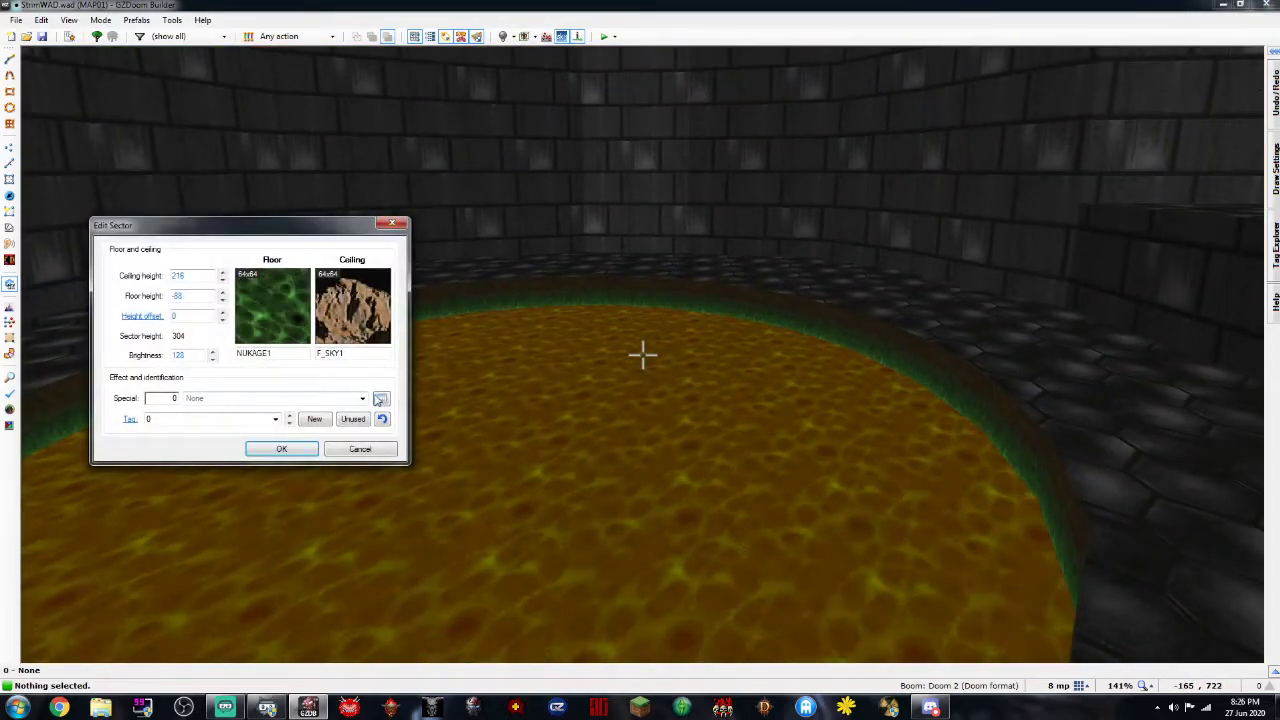
left_click(363, 399)
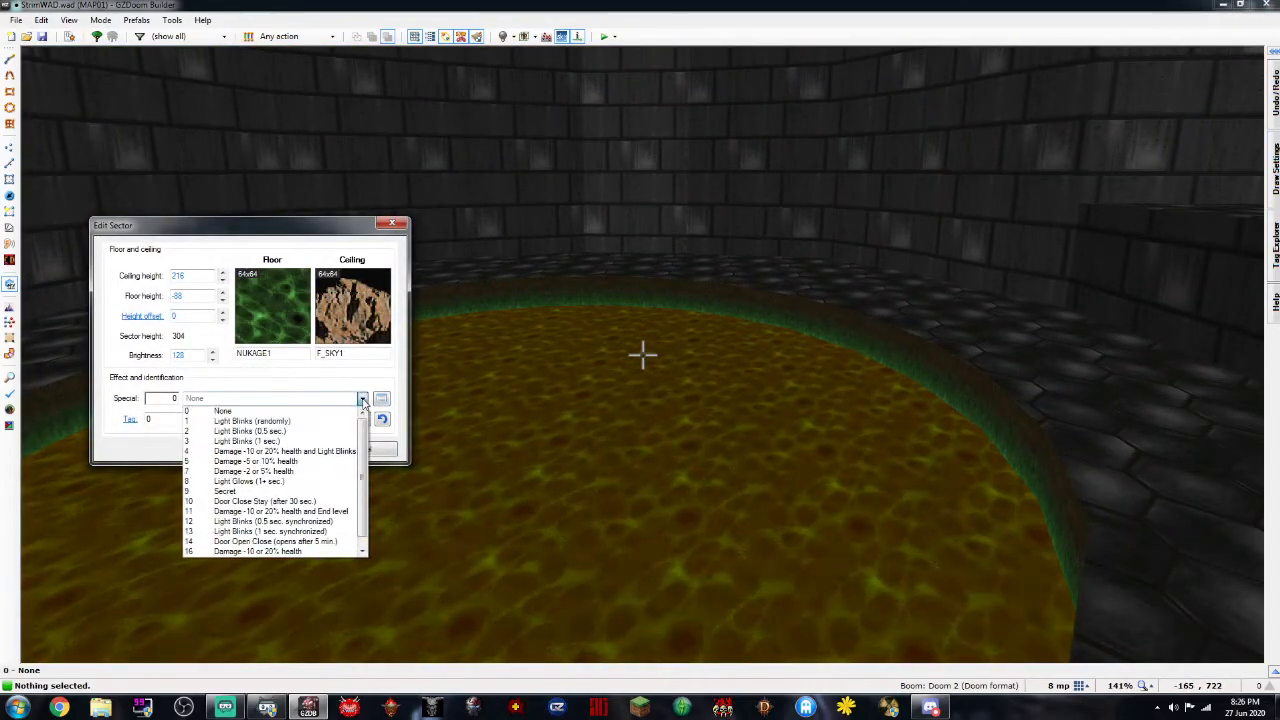
left_click(396, 222)
left_click(396, 222)
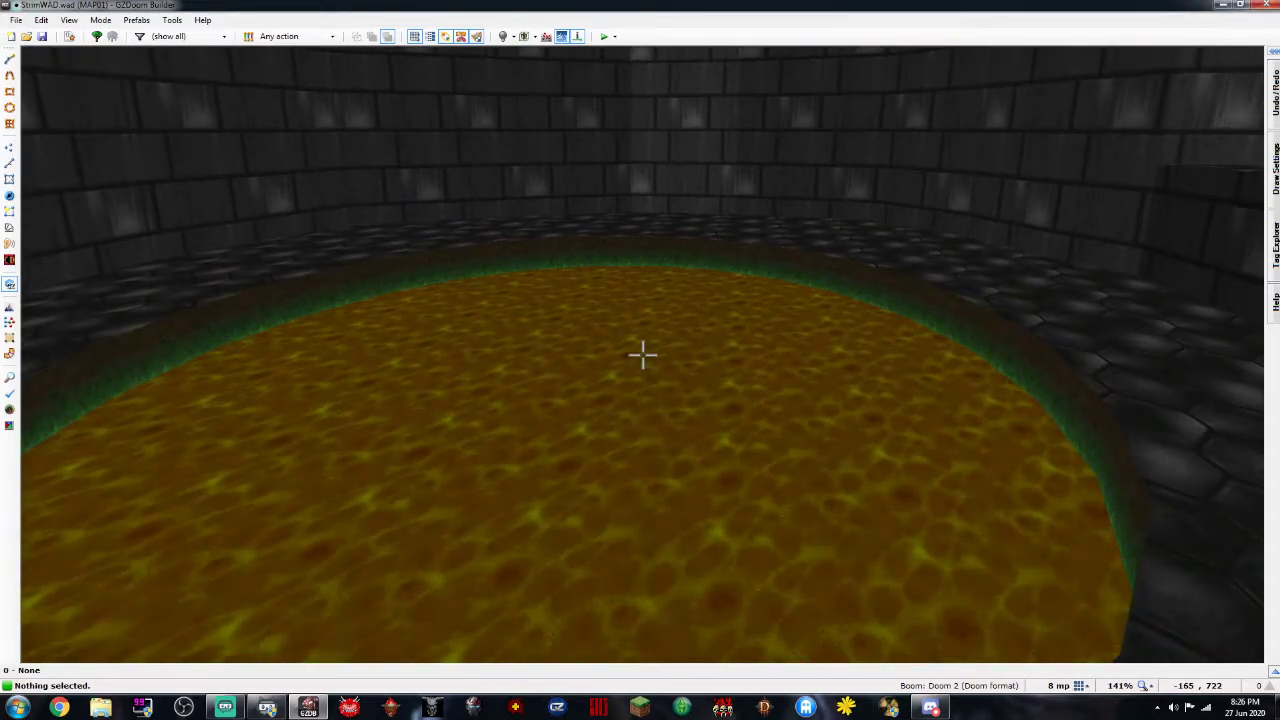
Set the elliptical nukage sector's floor height to -104 and its brightness to 160
key("w")
right_click(919, 236)
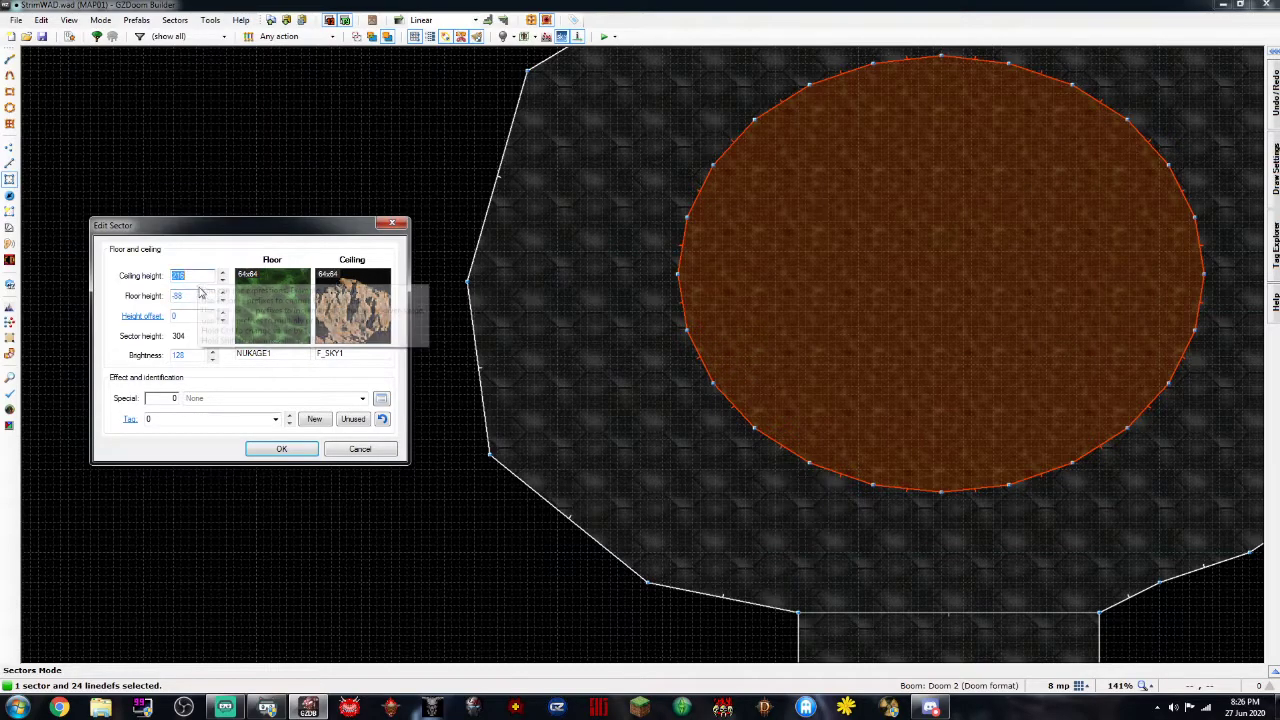
key("Tab")
type("-104")
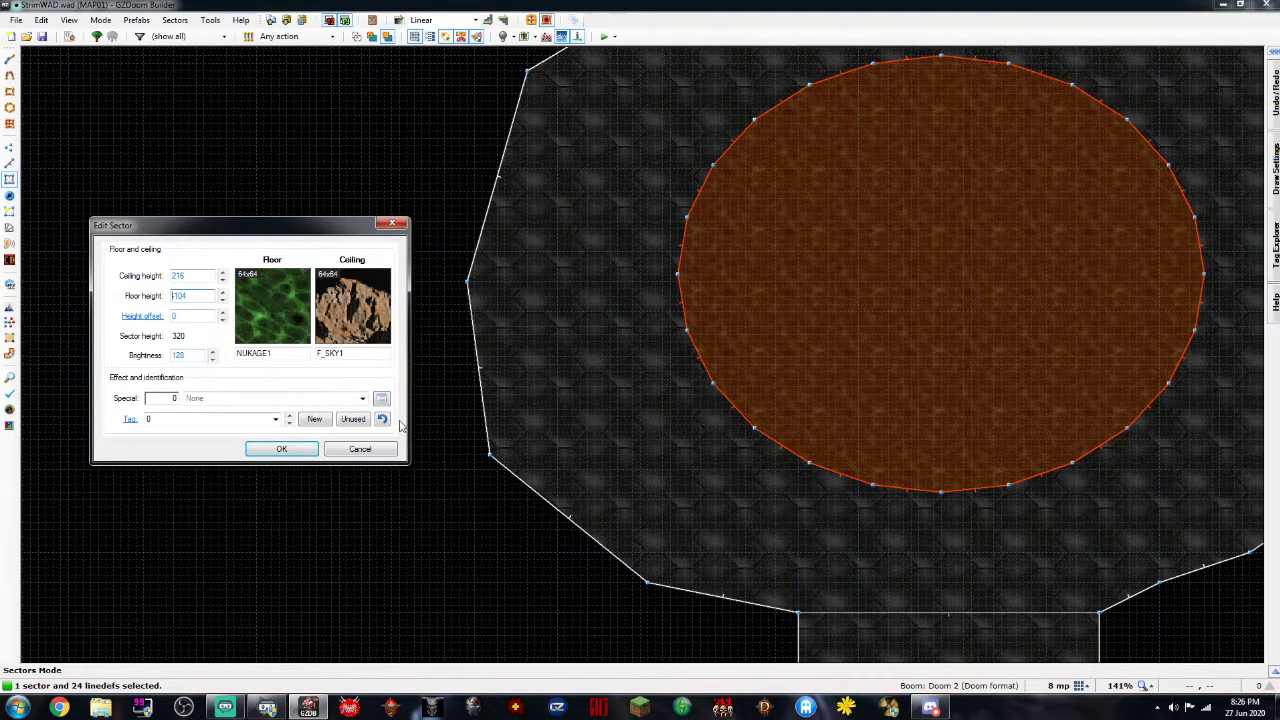
left_click(212, 352)
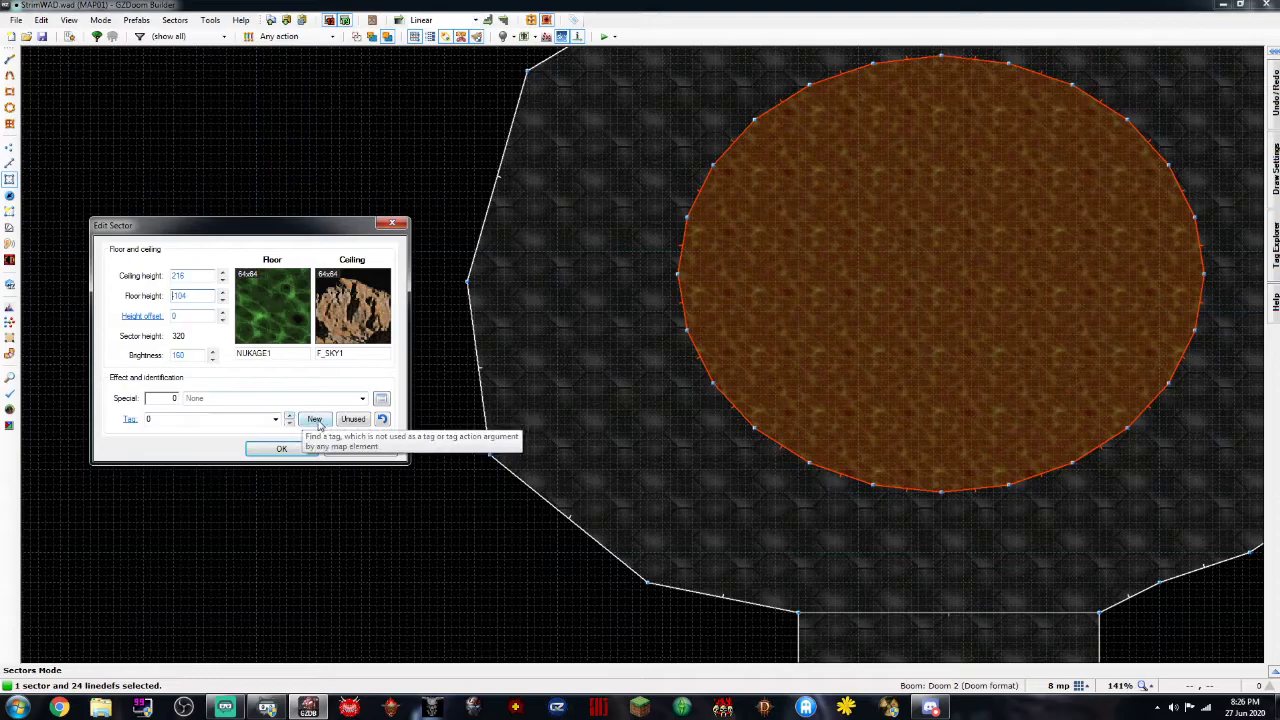
Assign the special 7 Damage -2 or 5% health to the nukage sector and apply the sector changes
left_click(362, 398)
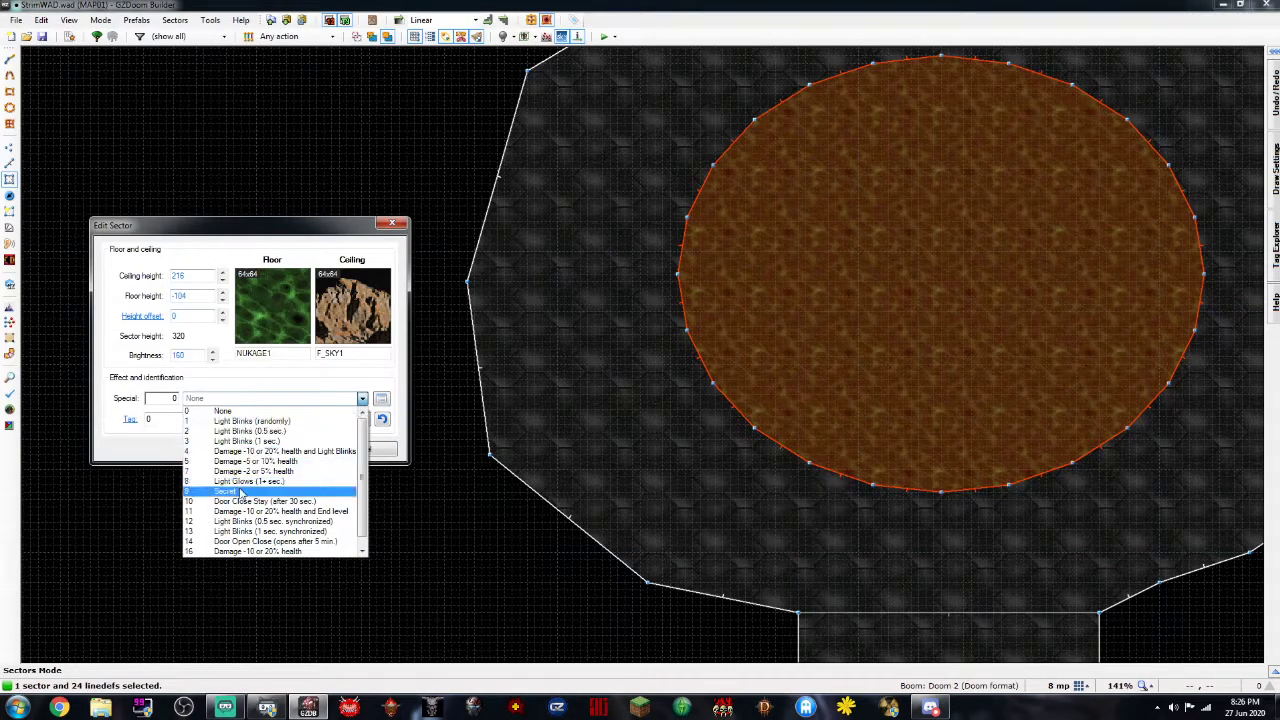
left_click(258, 471)
left_click(280, 450)
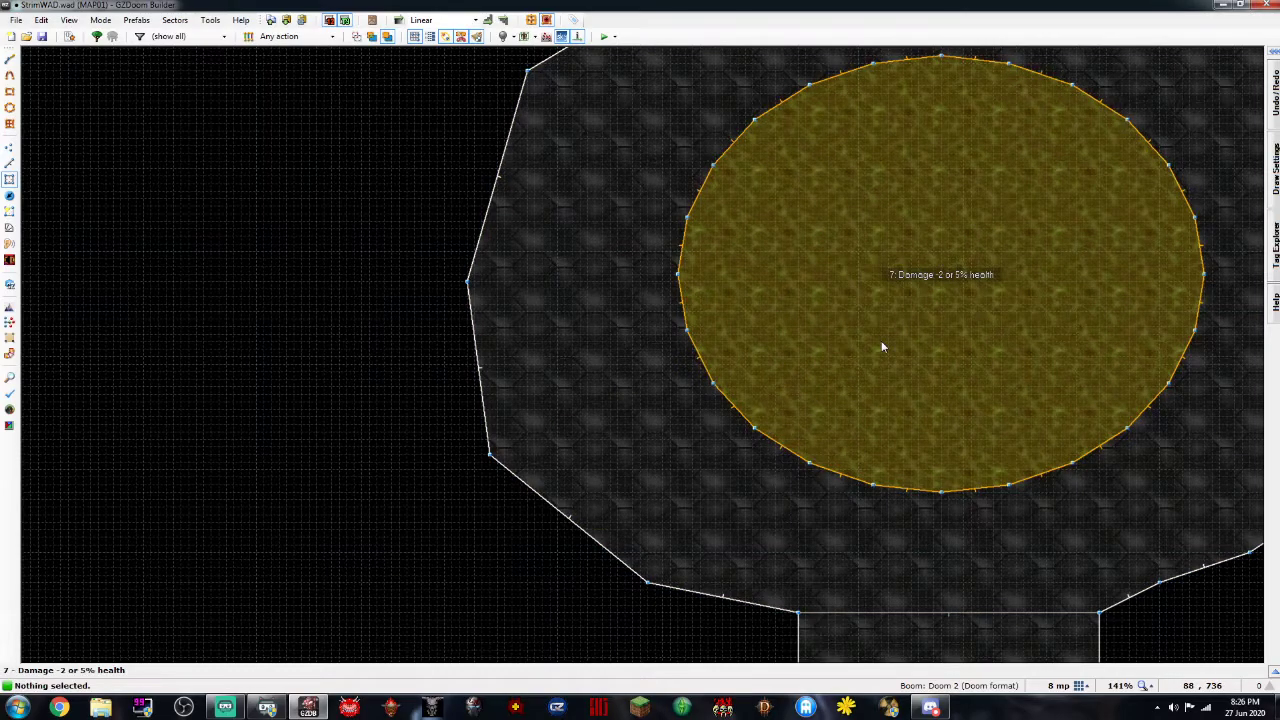
Raise the nukage pool's floor to -88 in the 3D view and check the pool against the surrounding room
key("q")
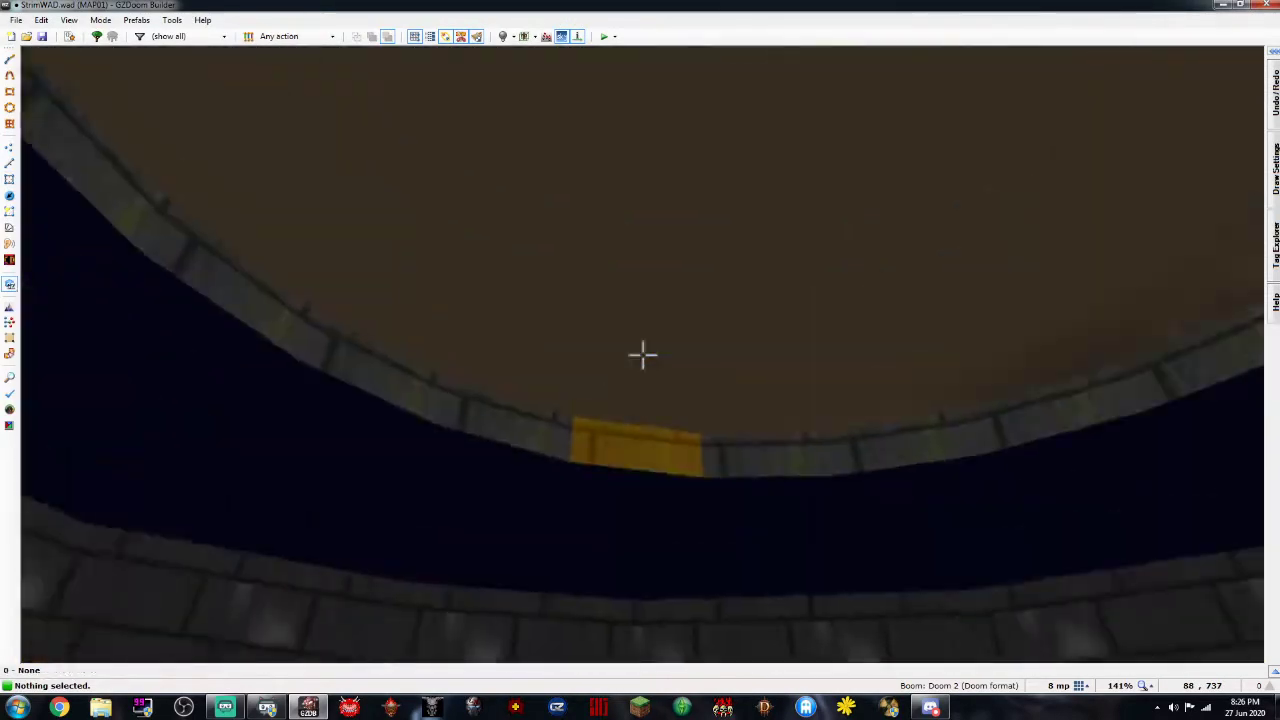
scroll(642, 354, "down", 1)
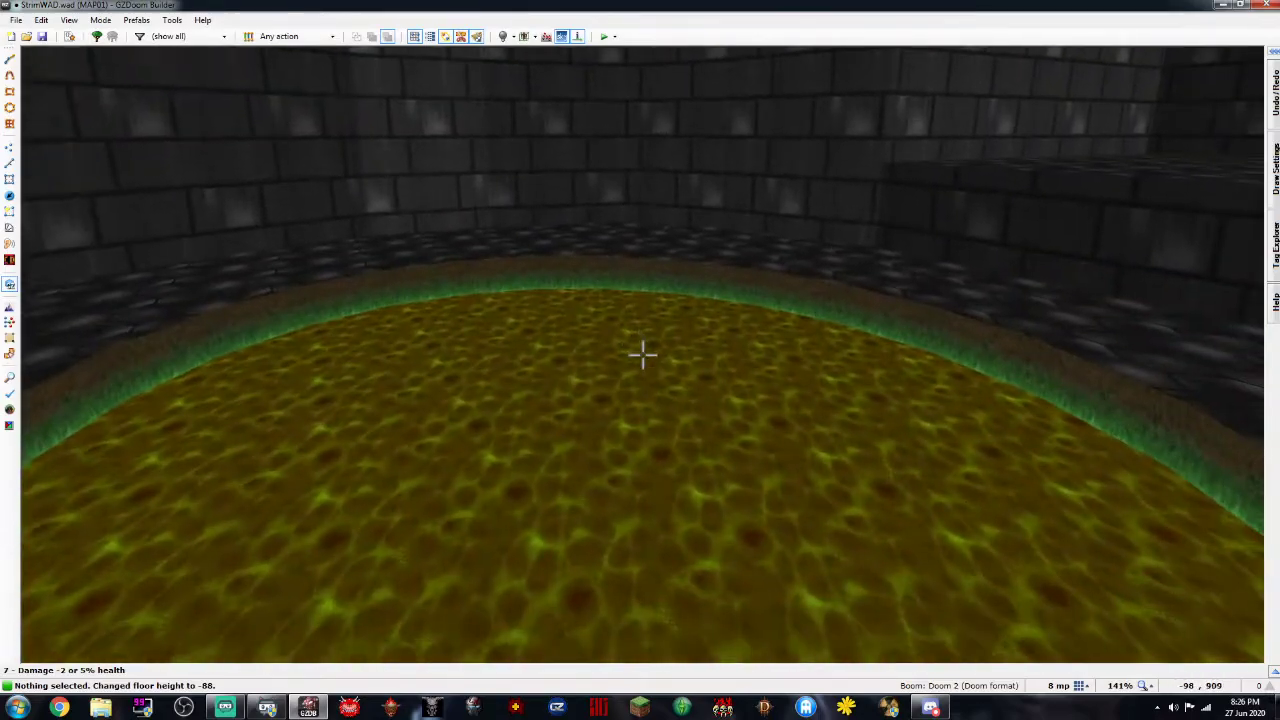
right_click(642, 354)
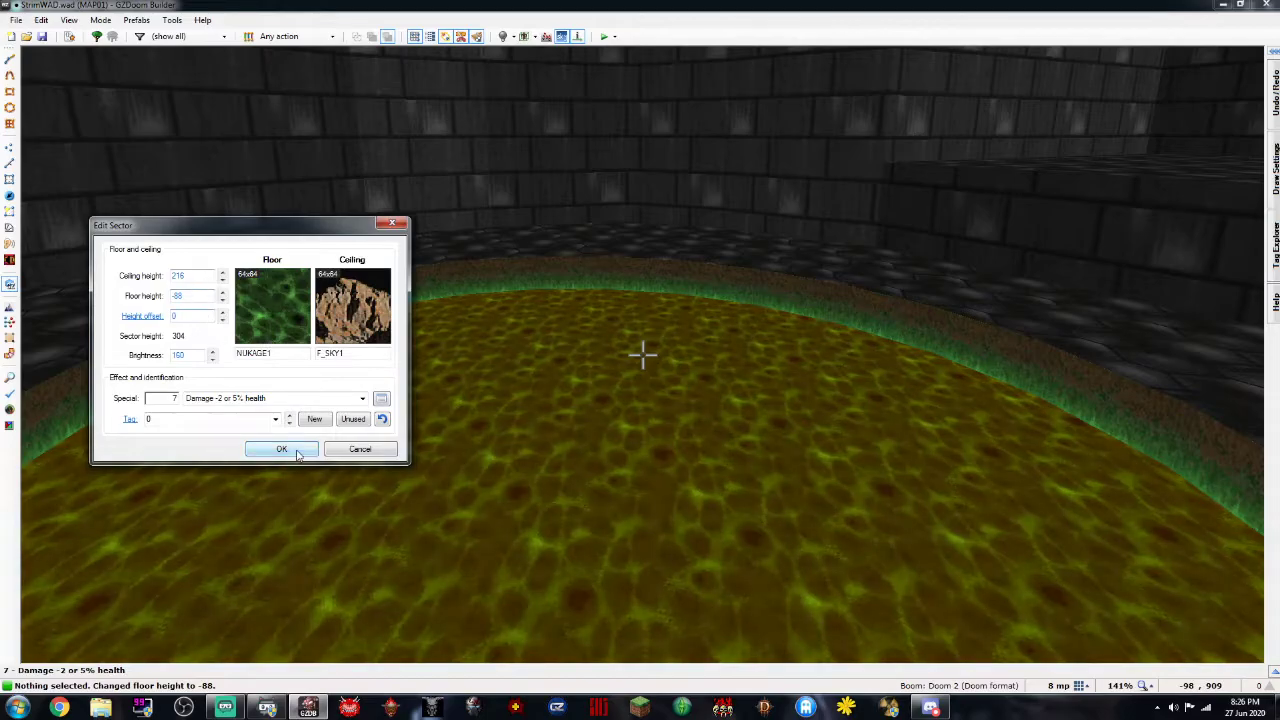
left_click(282, 449)
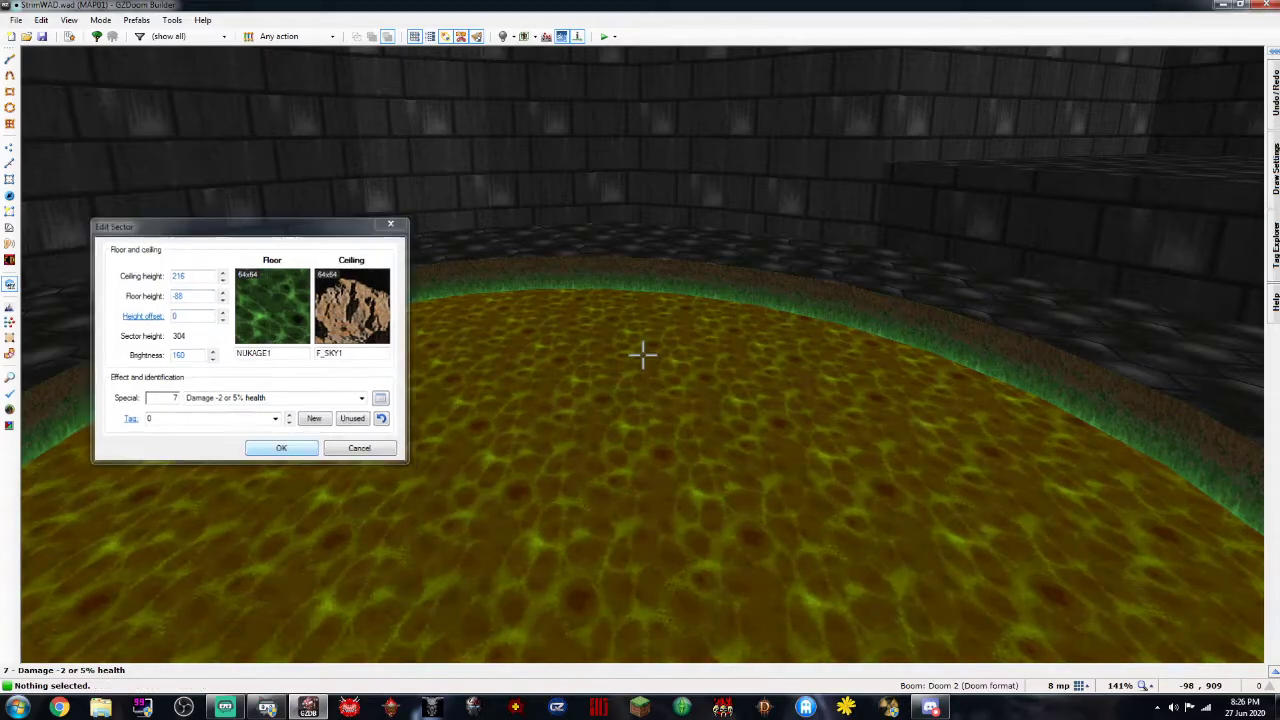
key("s")
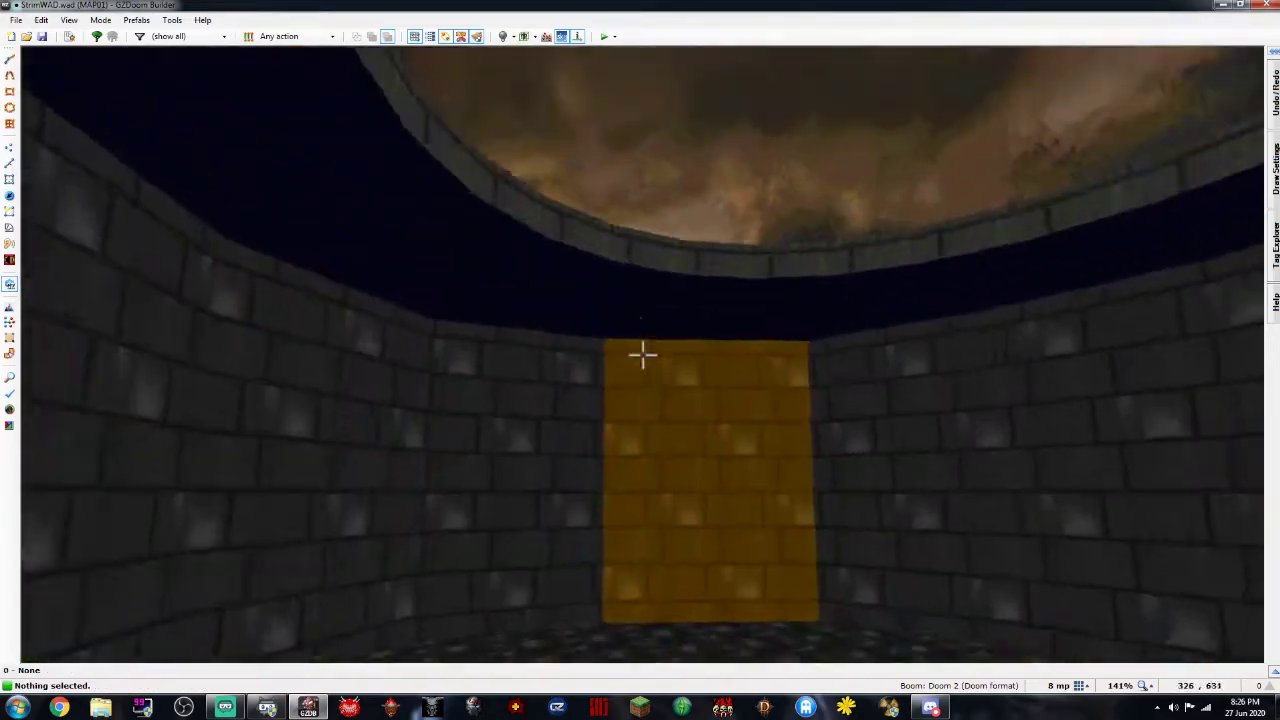
key("f")
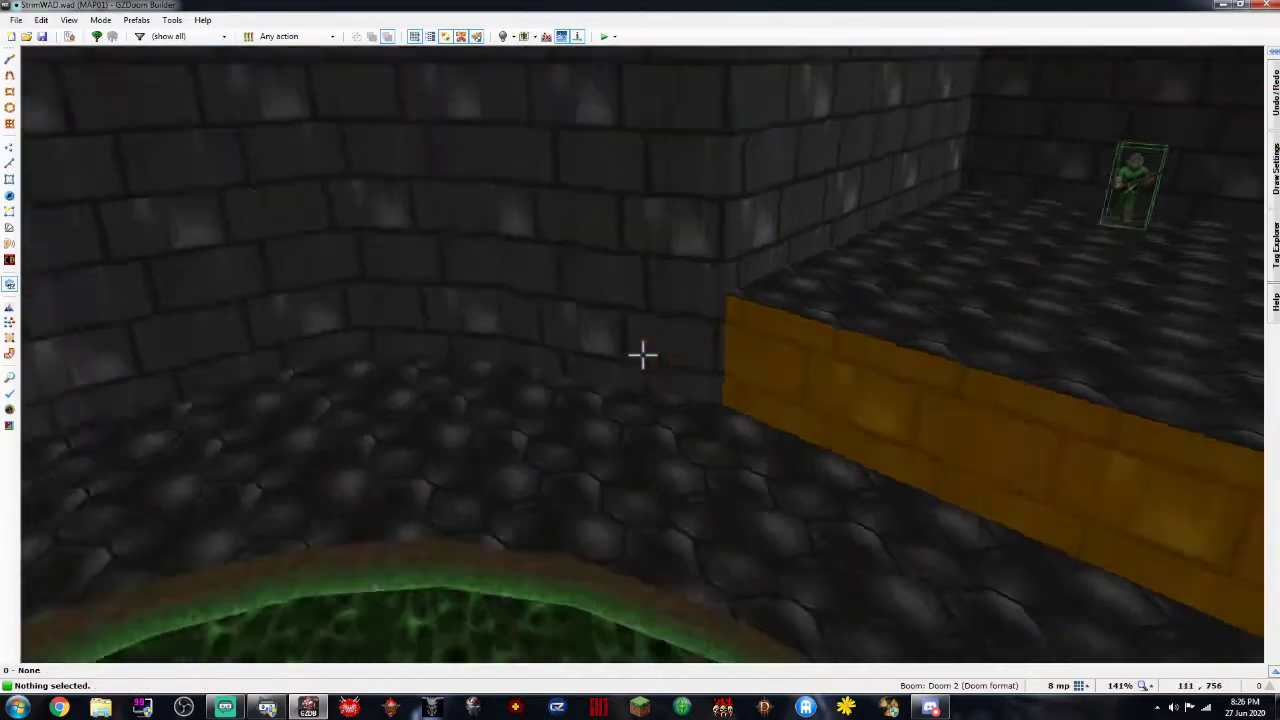
key("s")
Go to linedef editing at the start room's opening into the rounded room and set the grid size to 32 mp
key("w")
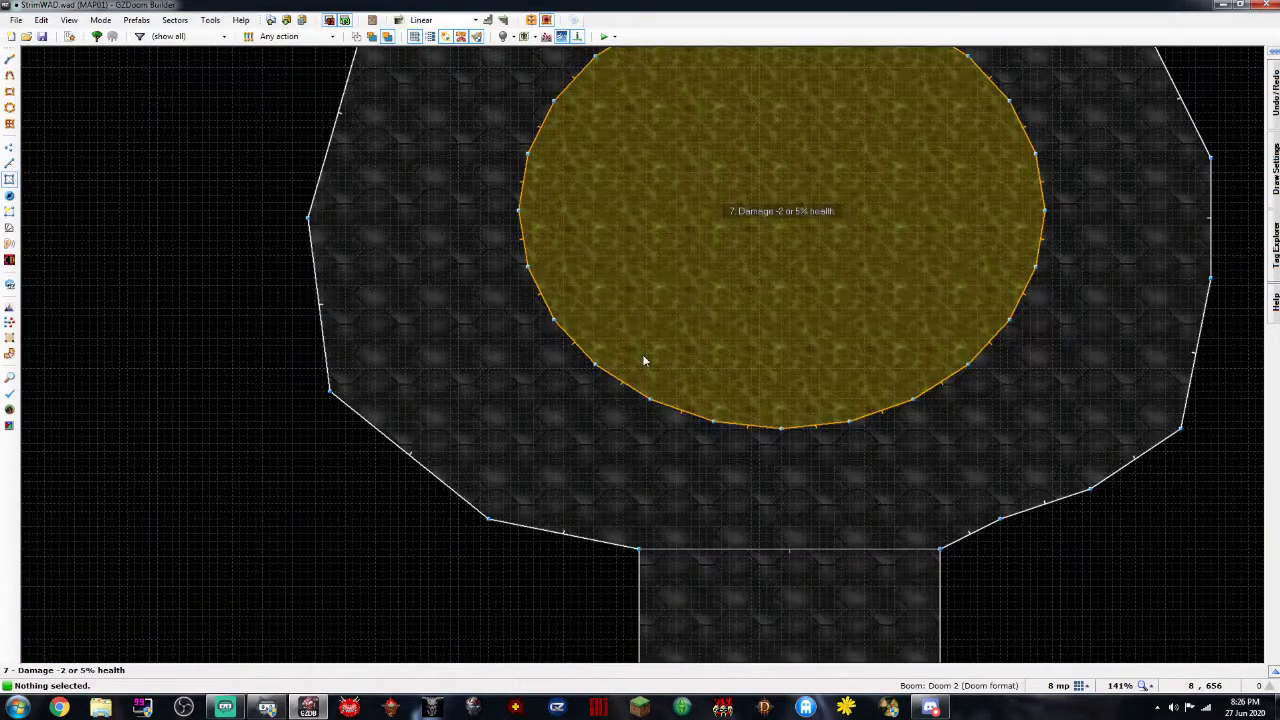
key("Down")
key("Down")
key("Right")
key("Down")
scroll(768, 398, "up", 1)
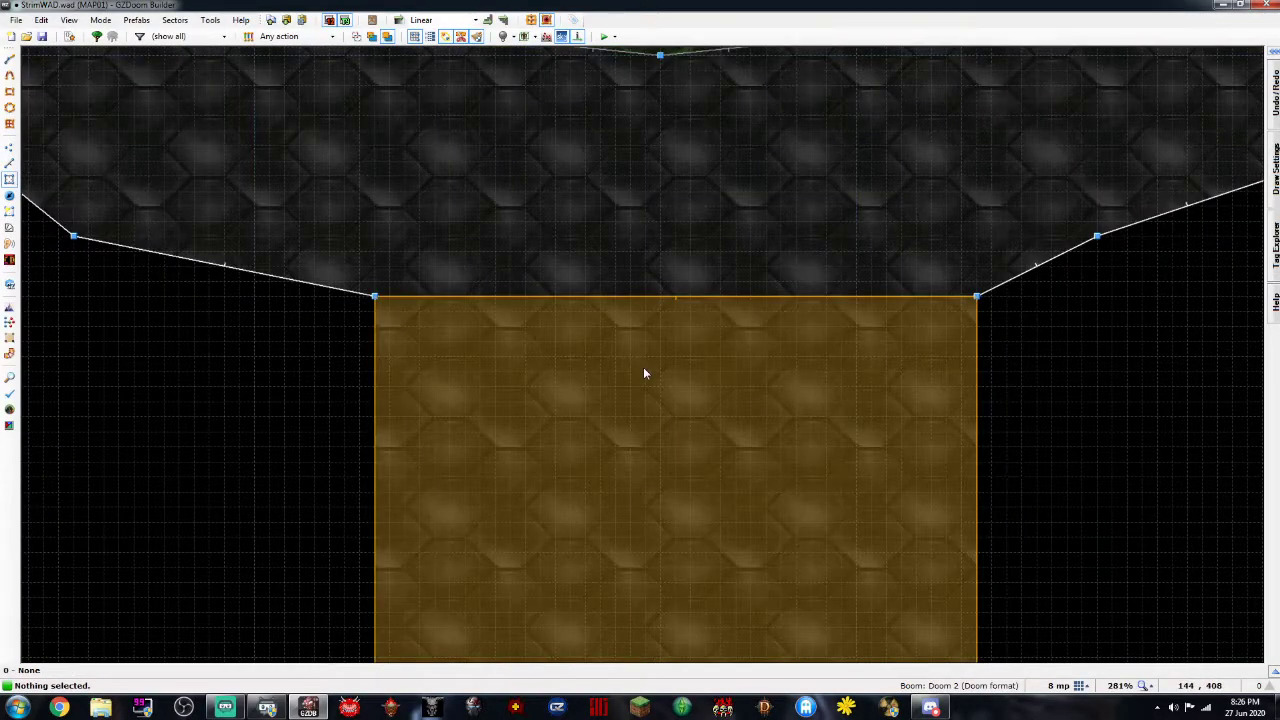
scroll(643, 367, "down", 1)
key("Down")
key("Right")
key("Down")
key("Up")
left_click(10, 176)
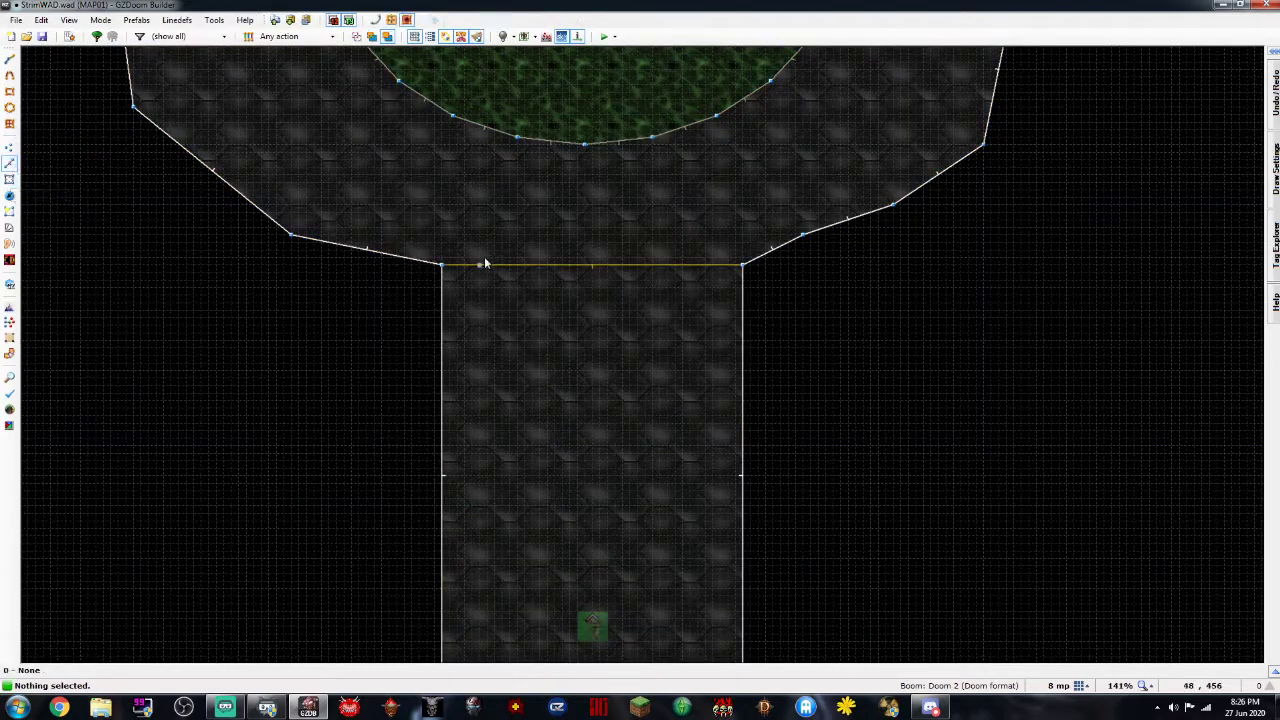
scroll(476, 272, "up", 2)
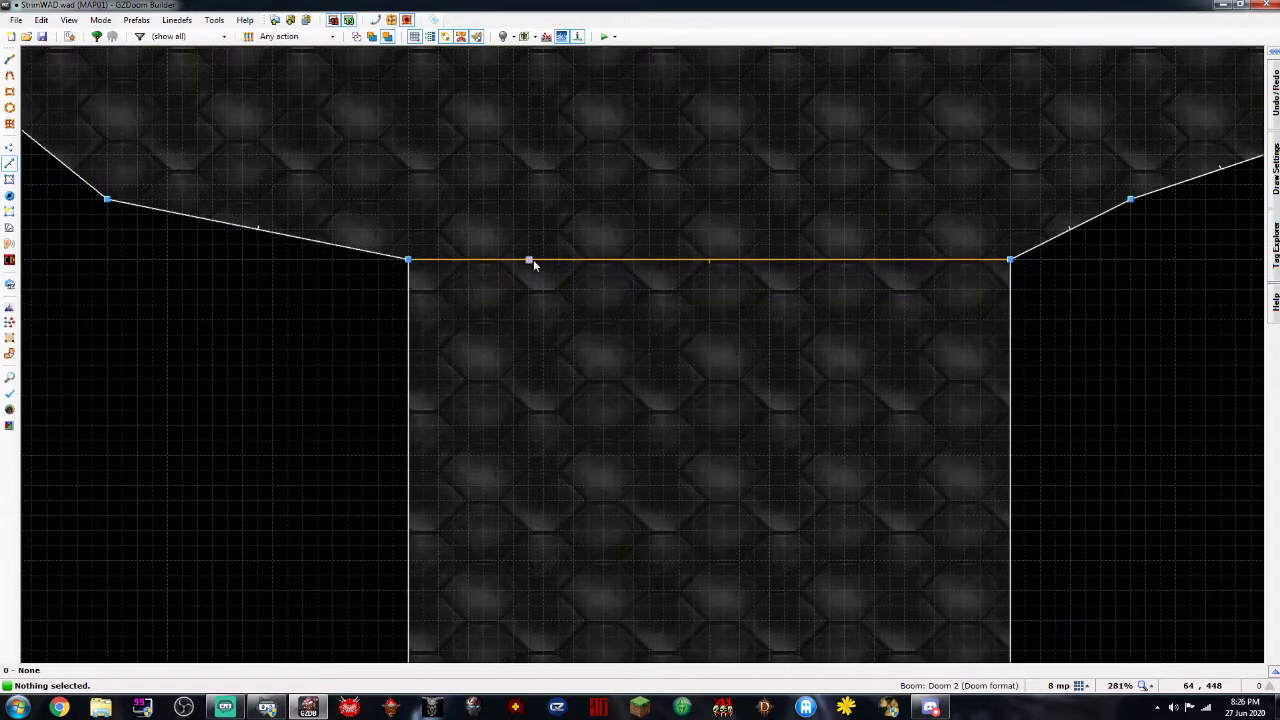
key("space")
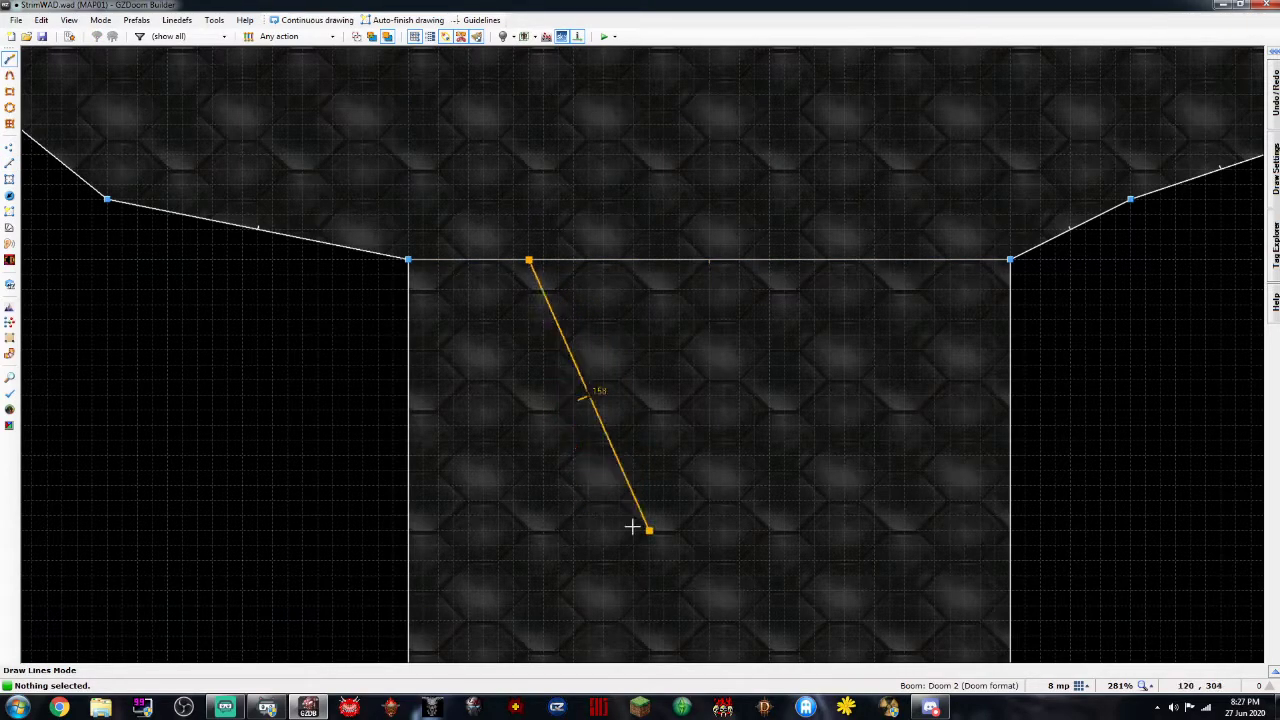
left_click(1080, 686)
left_click(1063, 595)
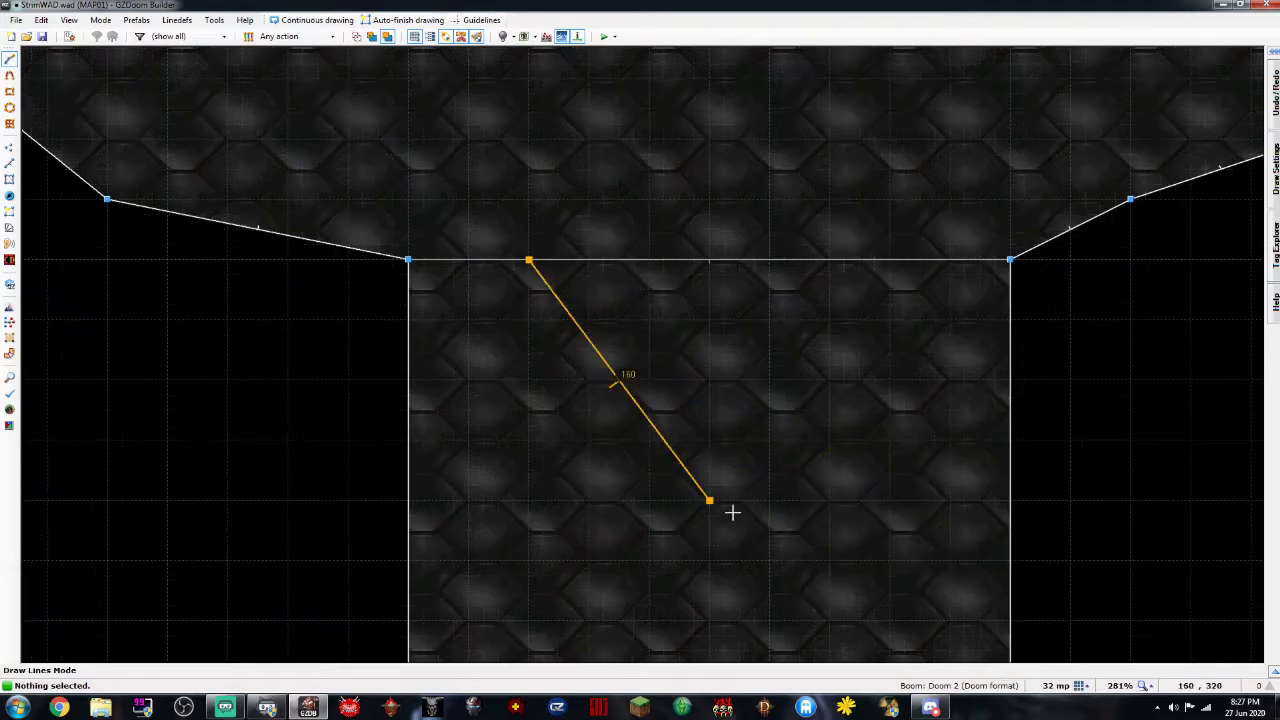
left_click(591, 501)
left_click(817, 522)
left_click(945, 262)
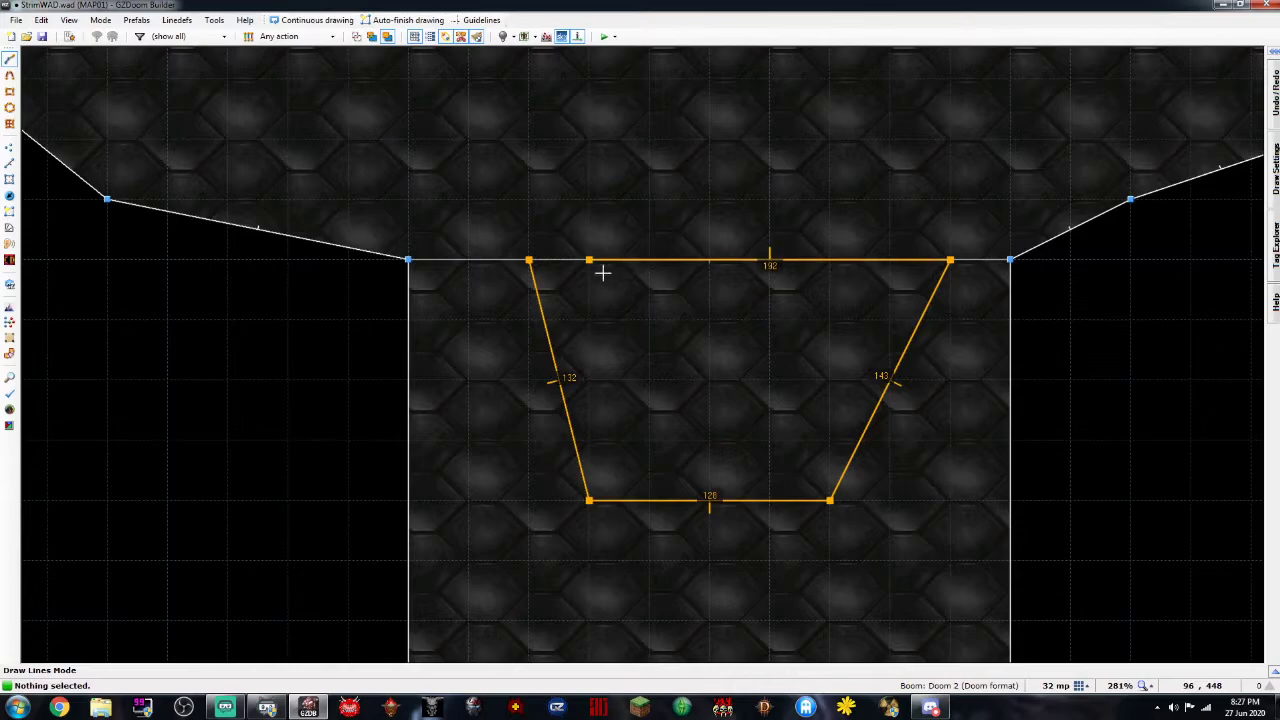
key("Escape")
Draw a trapezoid inside the start room's opening, 192 mp wide at the room boundary, narrowing to 128 mp over a depth of 128 mp
key("ctrl+d")
left_click(533, 265)
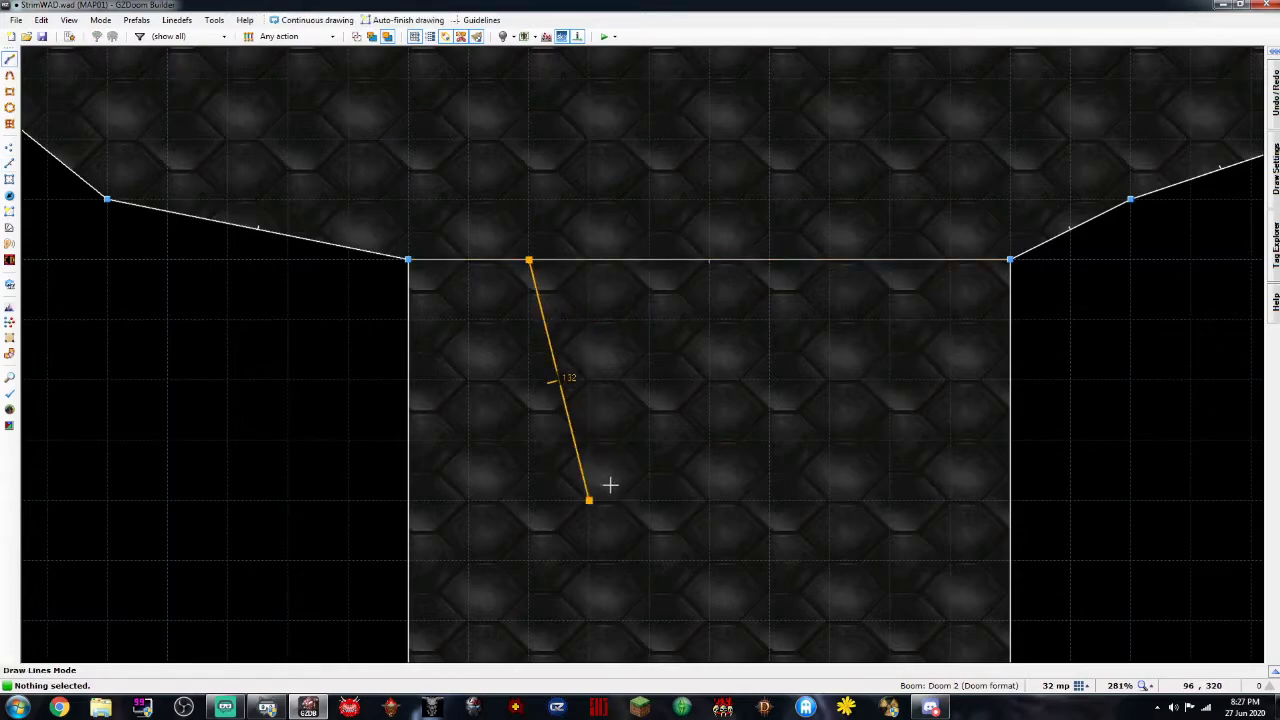
left_click(889, 261)
key("ctrl+d")
left_click(573, 441)
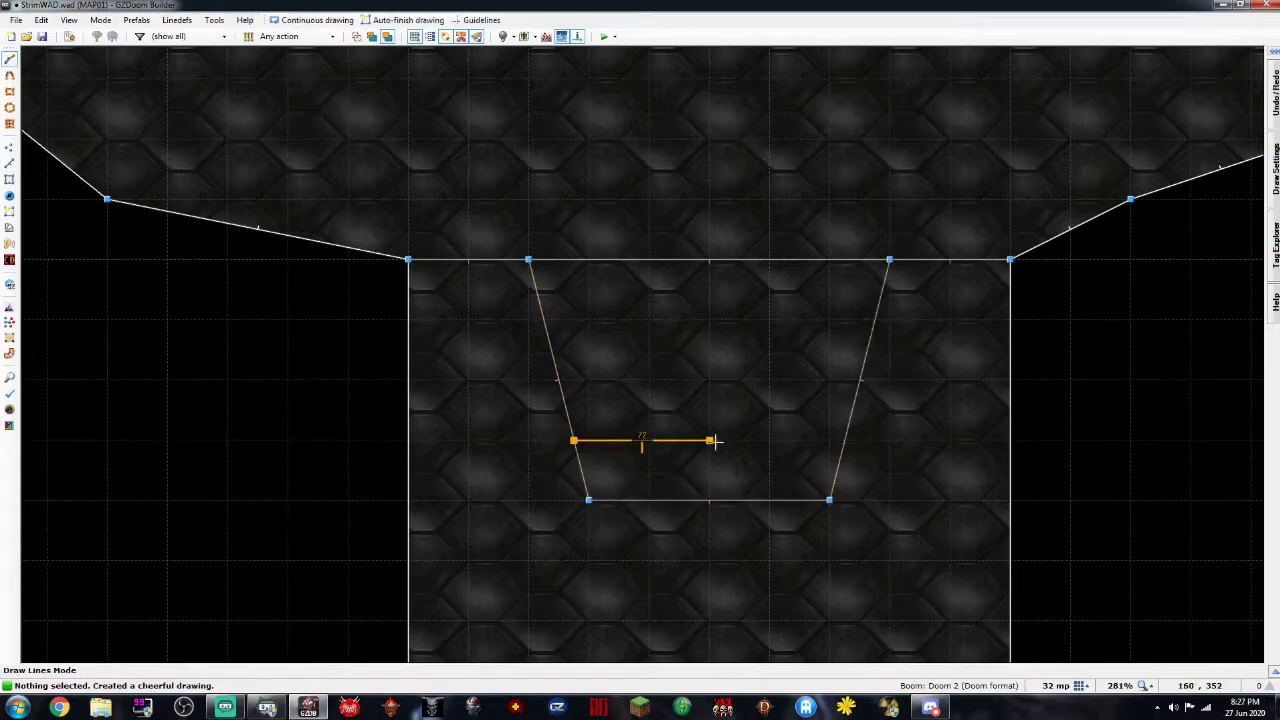
key("Escape")
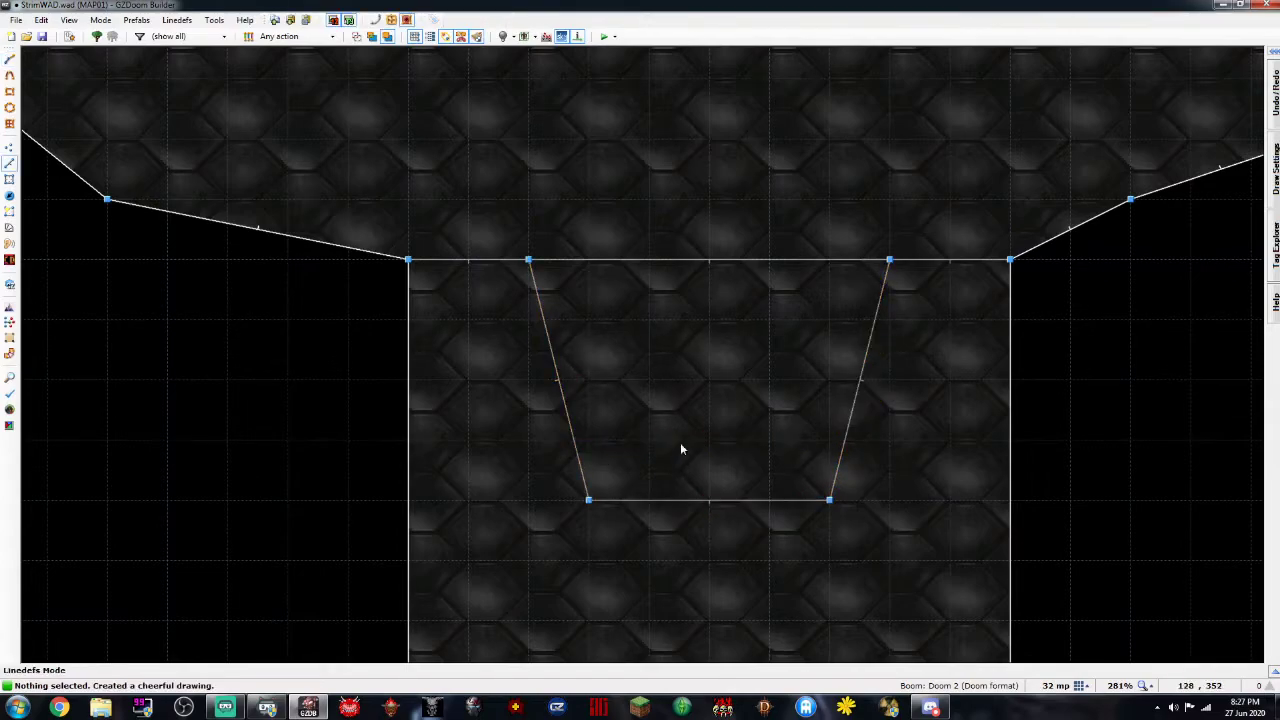
Divide the trapezoid into four strips with three parallel lines spaced 32 mp apart
key("ctrl+d")
left_click(573, 440)
left_click(843, 439)
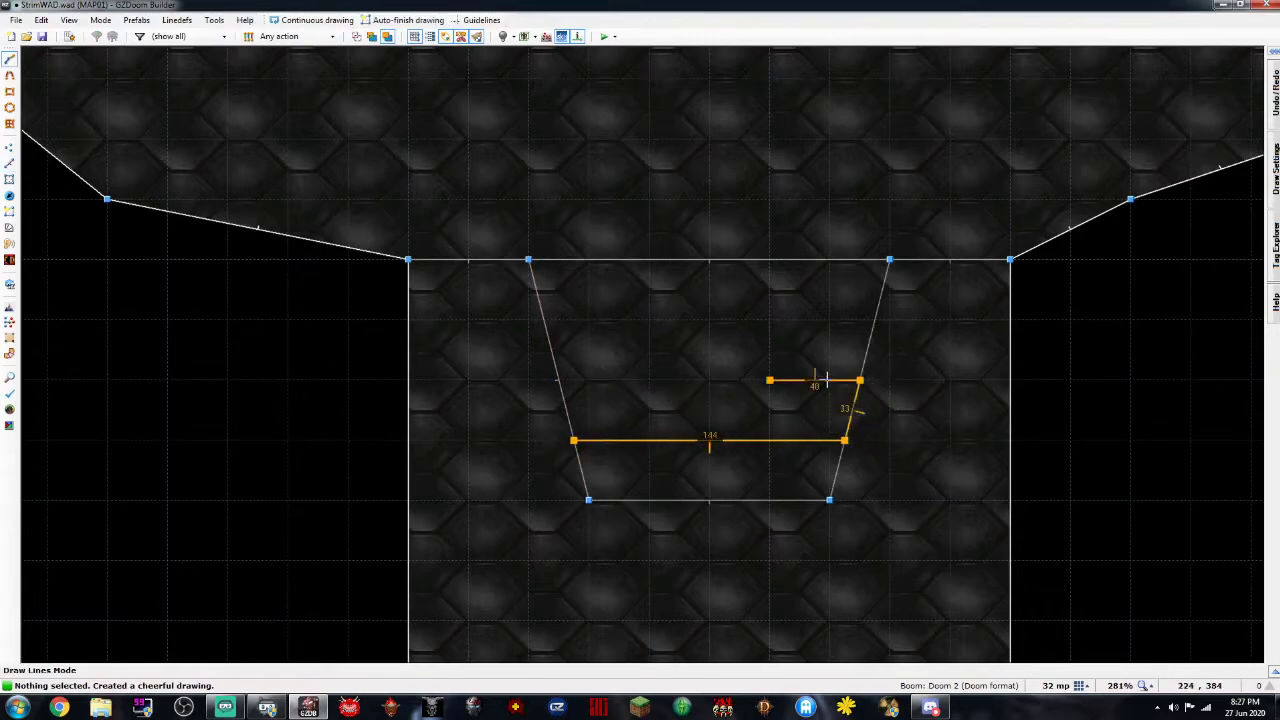
left_click(873, 320)
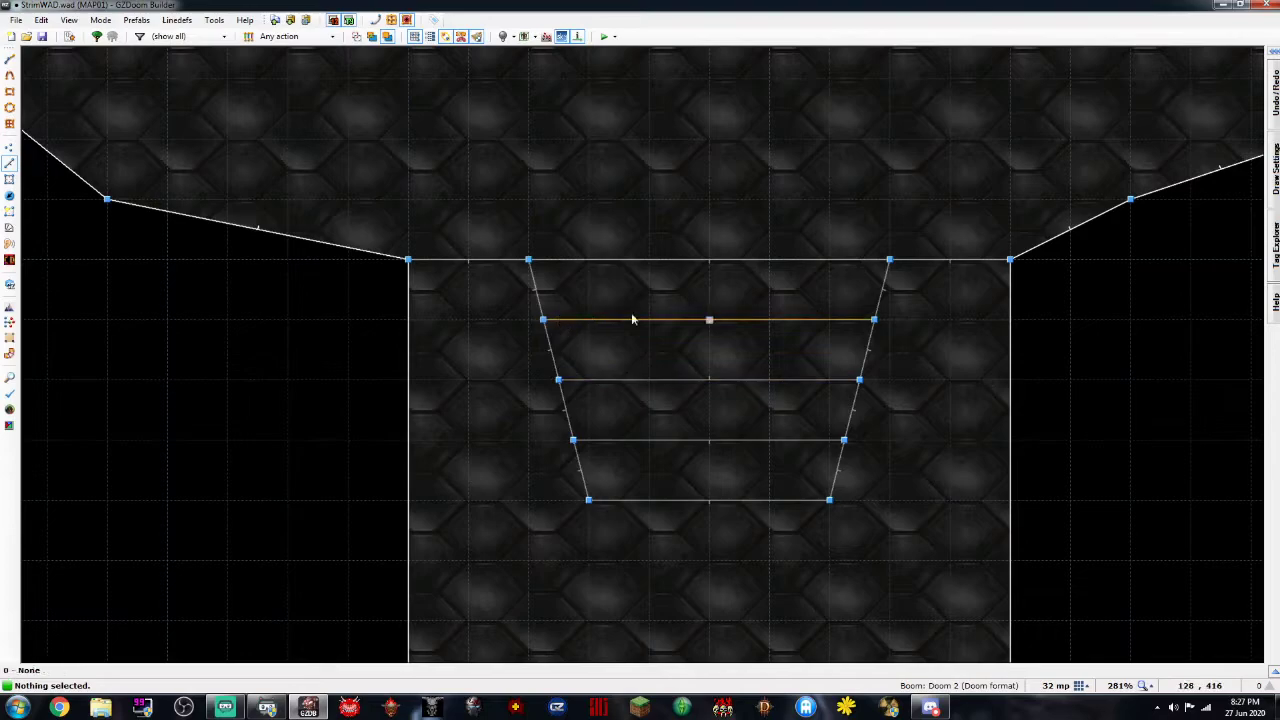
scroll(766, 420, "up", 4)
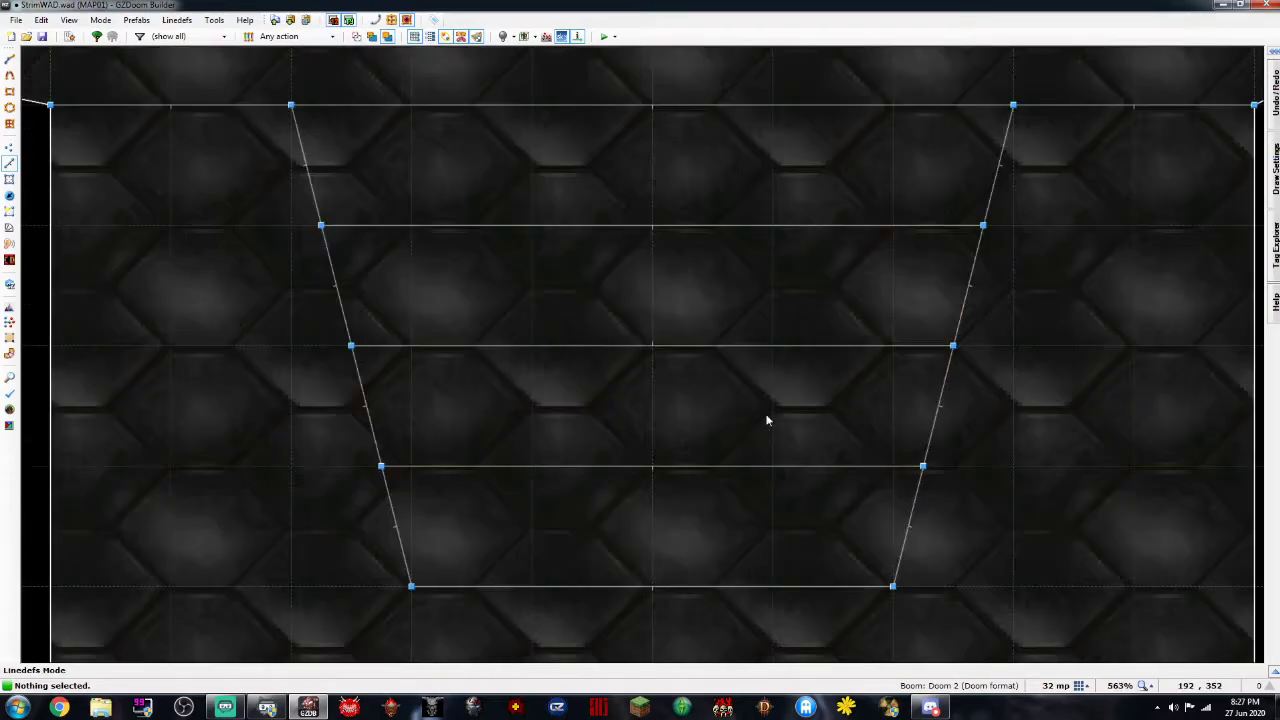
scroll(766, 420, "down", 4)
Lower the four strips' floors in the 3D view to form stairs descending 16 units per step to -64
key("q")
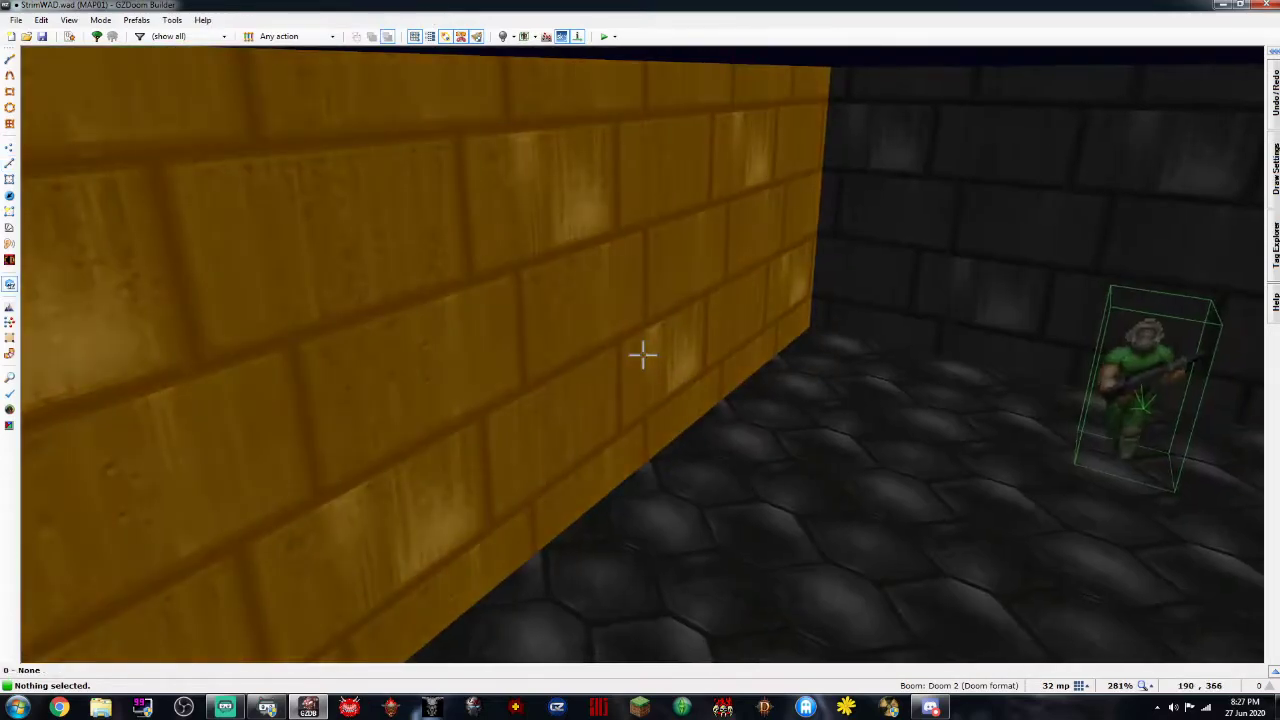
key("w")
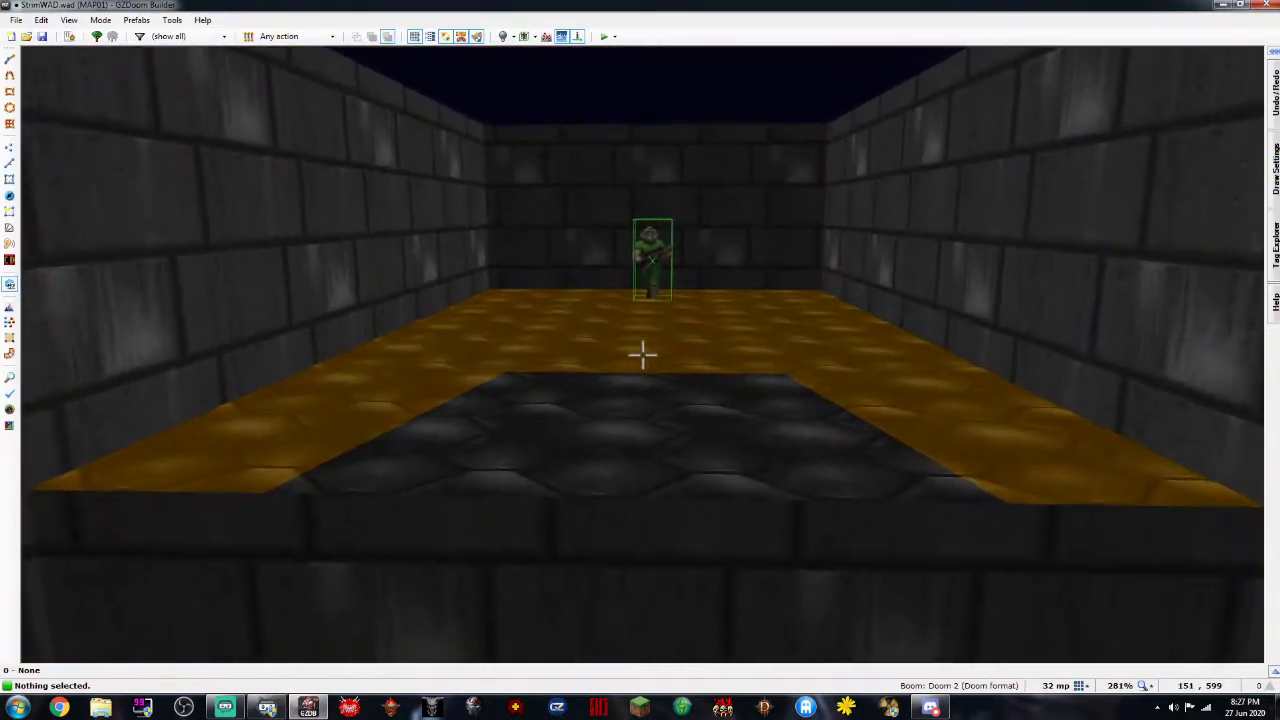
left_click(643, 355)
left_click(643, 355)
left_click(643, 355)
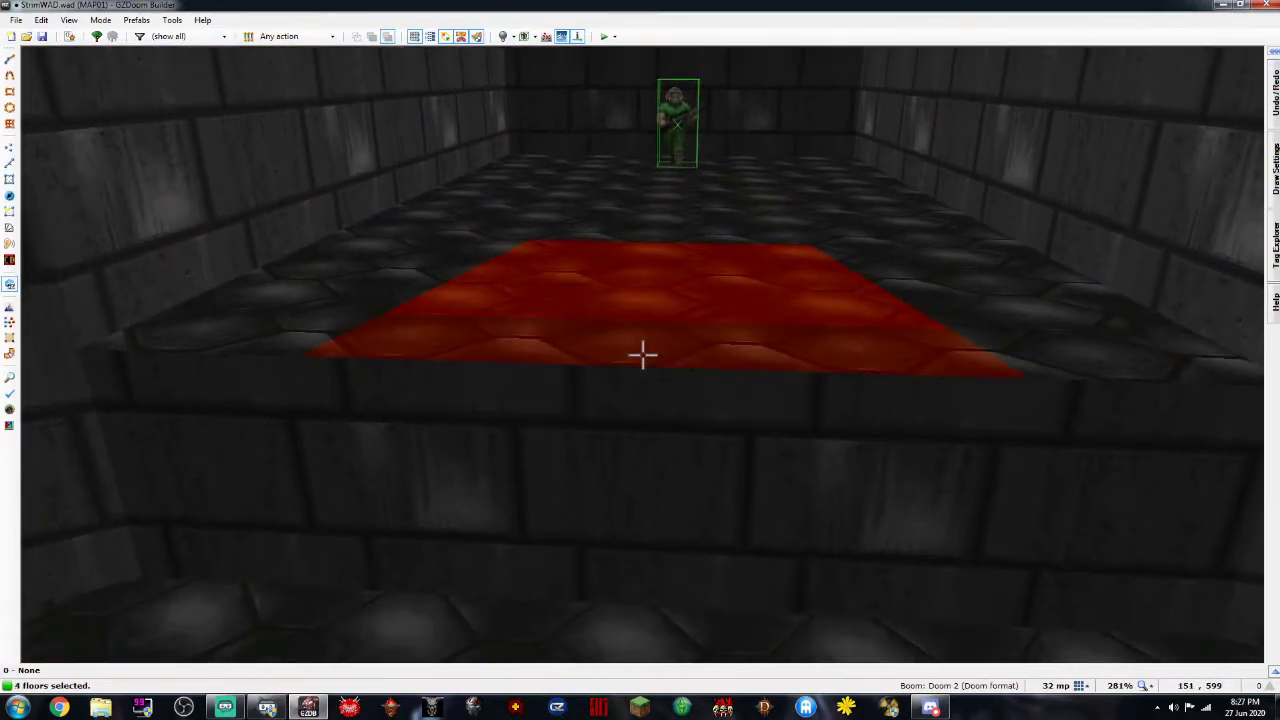
scroll(643, 355, "down", 2)
left_click(643, 355)
scroll(643, 355, "down", 1)
left_click(643, 355)
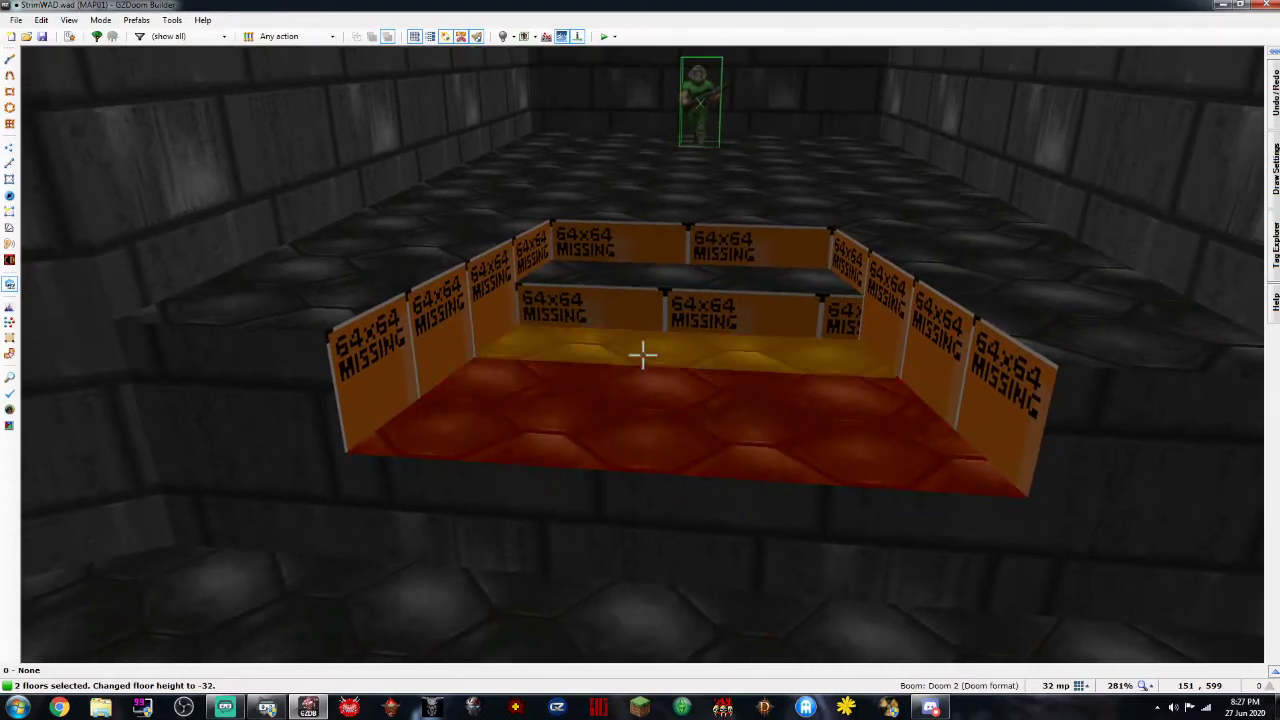
scroll(643, 355, "down", 2)
left_click(643, 355)
scroll(643, 355, "down", 1)
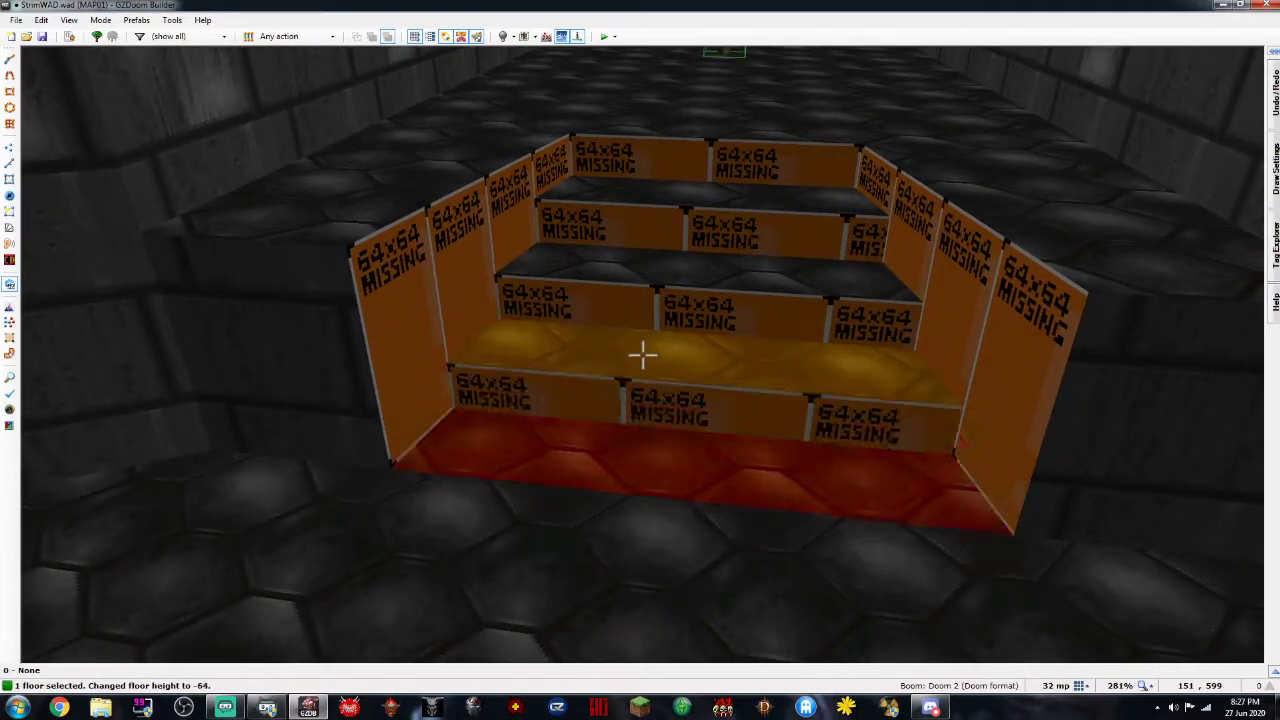
left_click(643, 355)
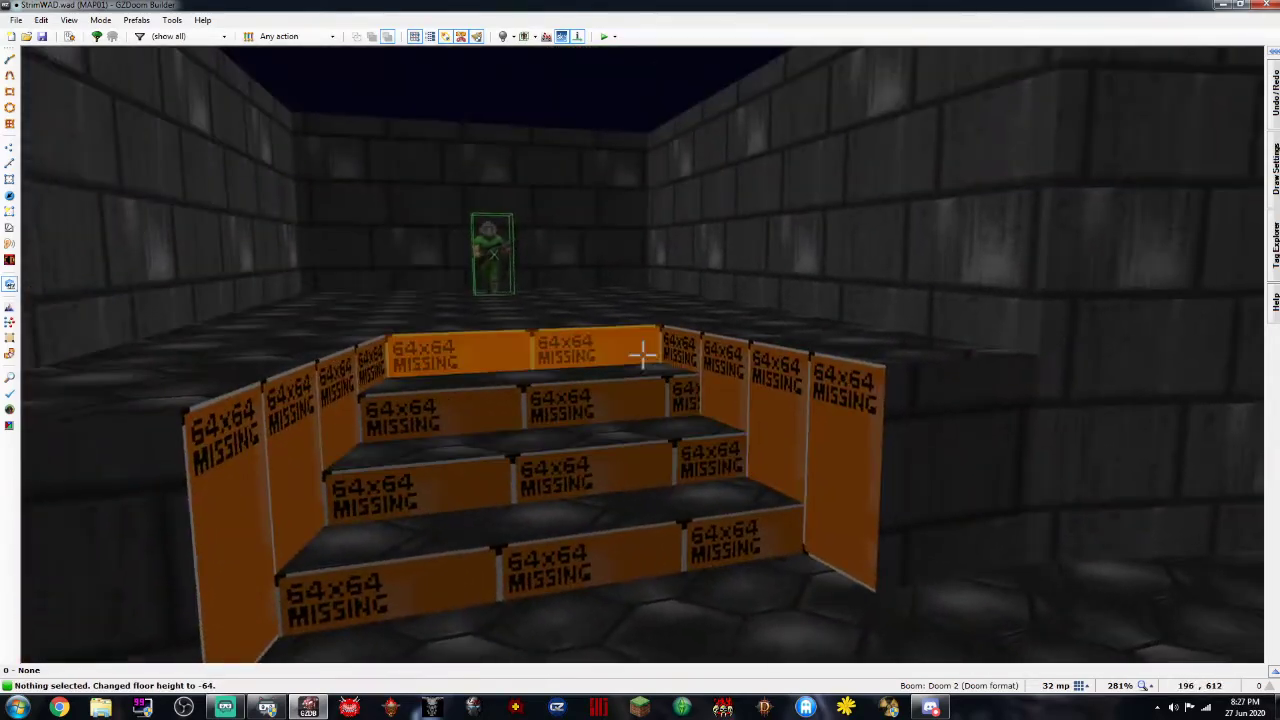
Set the back side's lower texture of all 12 untextured stair sidedefs to STONE2
left_click(643, 355, "shift")
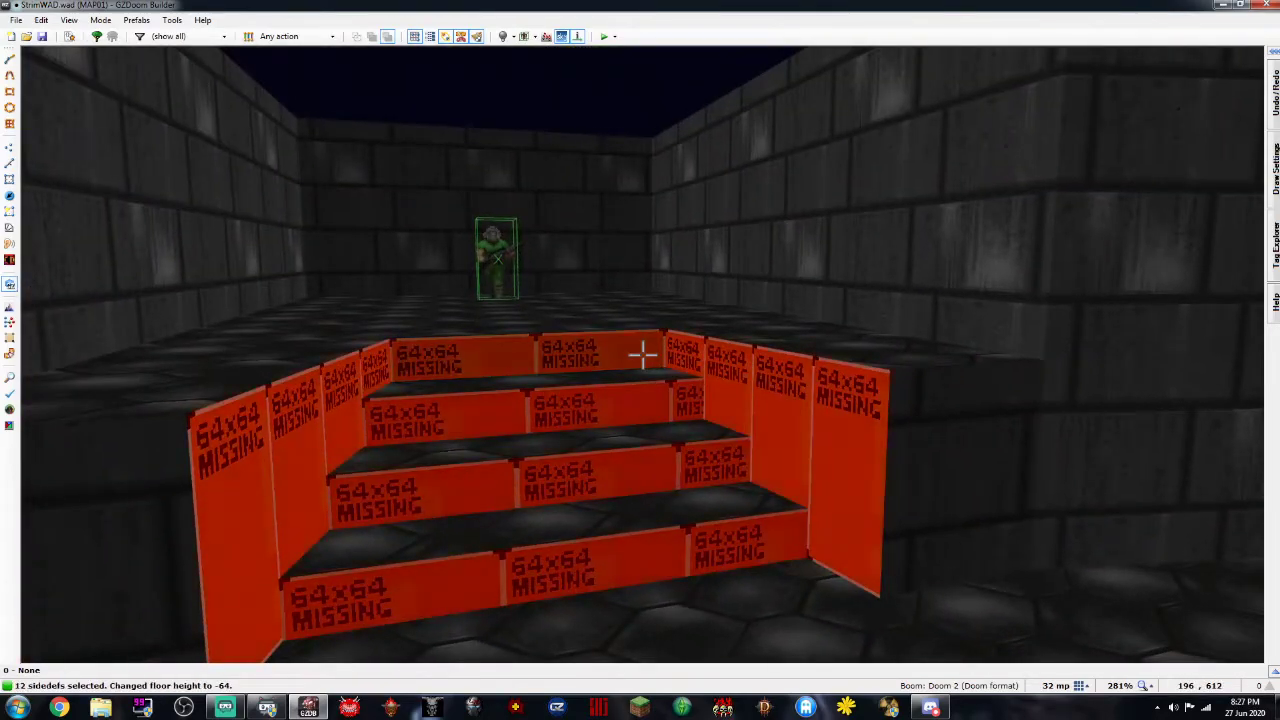
right_click(643, 355)
left_click(1040, 341)
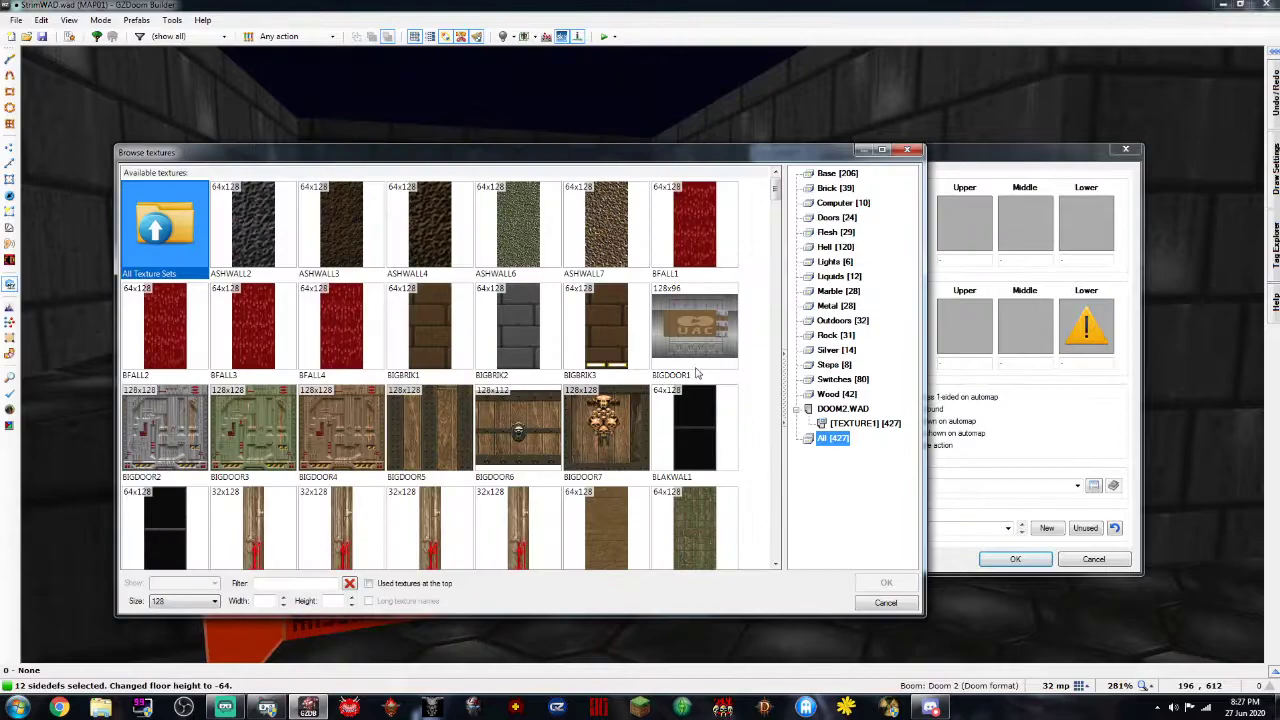
type("ST")
key("BackSpace")
type("ONE")
double_click(169, 347)
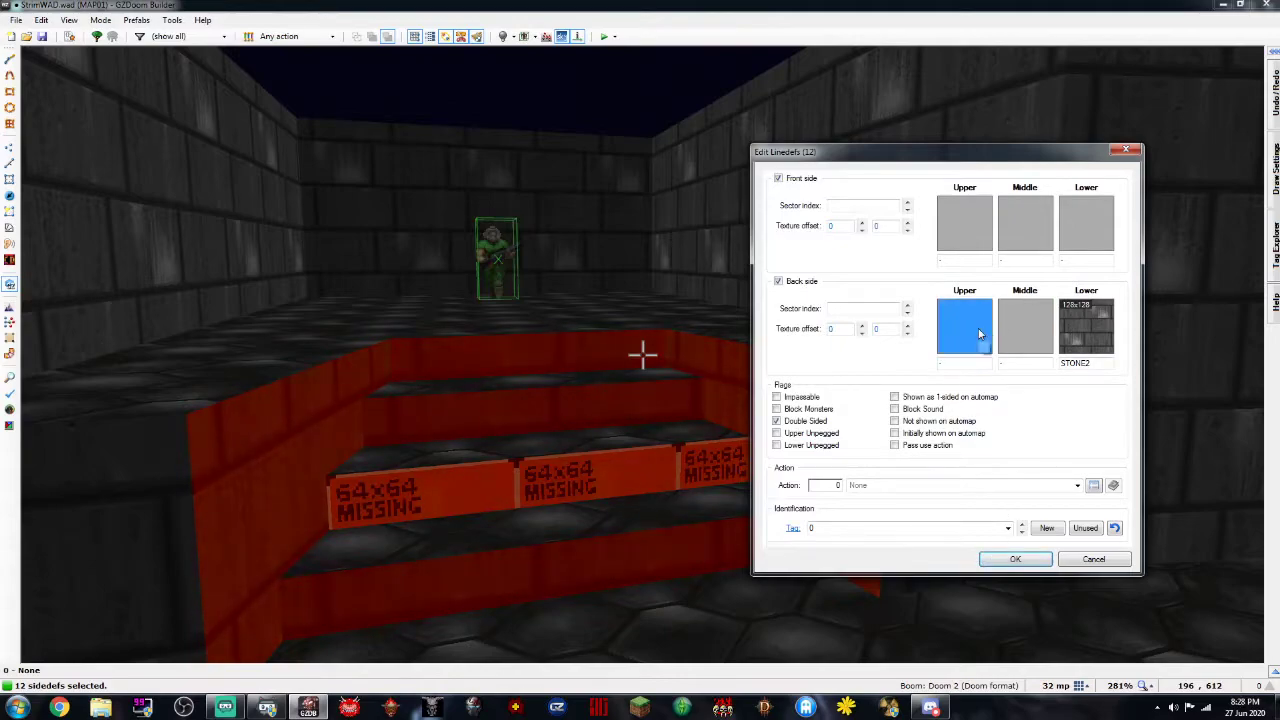
Copy STONE2 to the front side's lower texture of the stair linedefs, leave the back side's upper texture empty, and apply the changes
double_click(1106, 362)
key("ctrl+c")
left_click(962, 363)
key("ctrl+v")
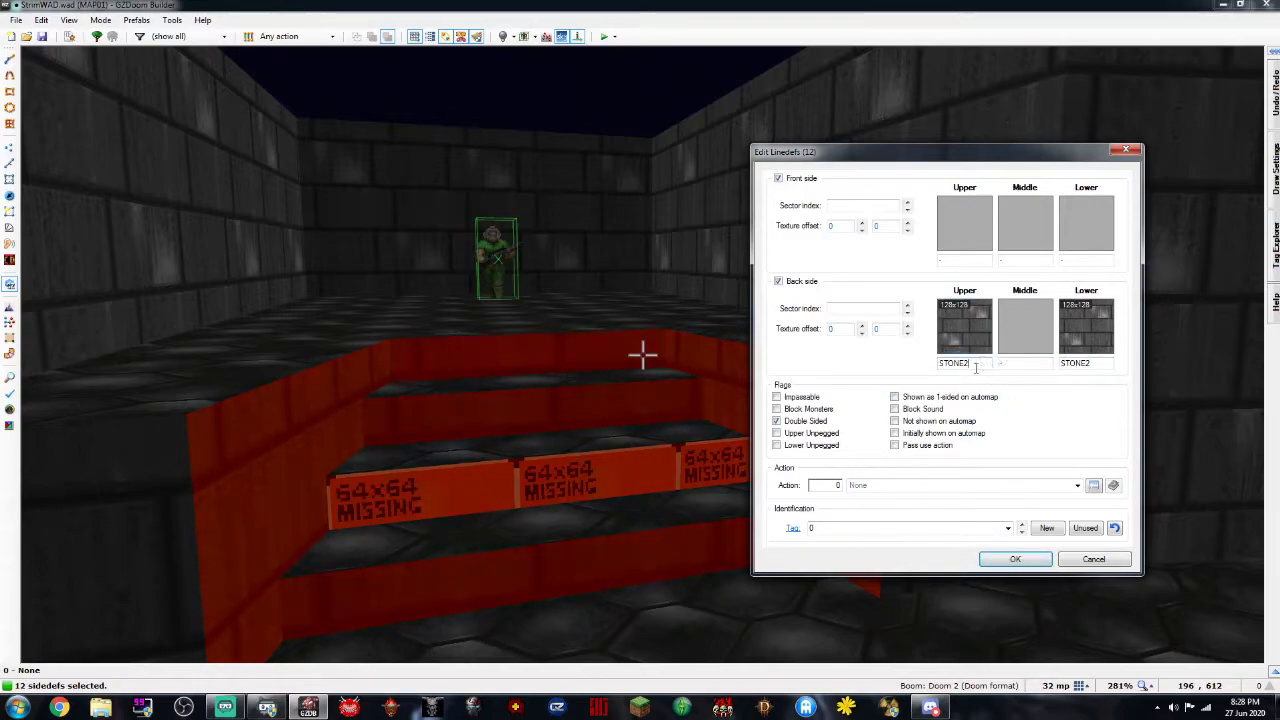
key("Delete")
key("ctrl+v")
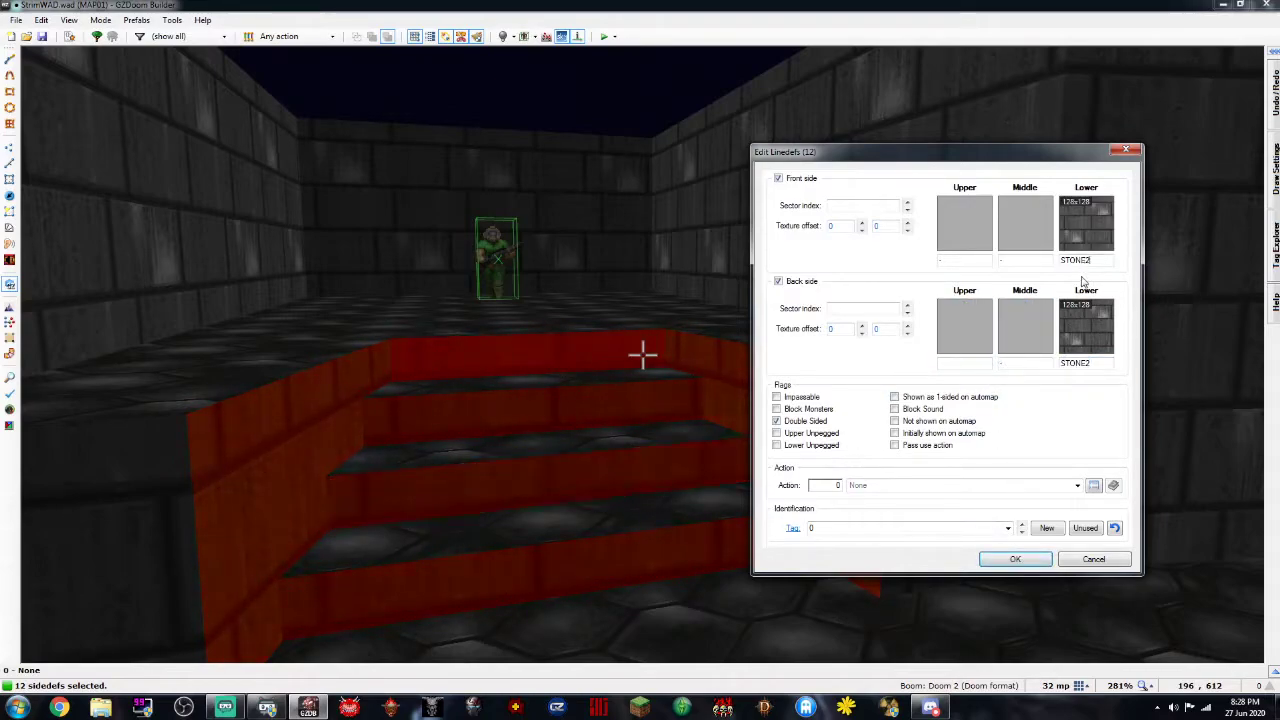
left_click(1015, 559)
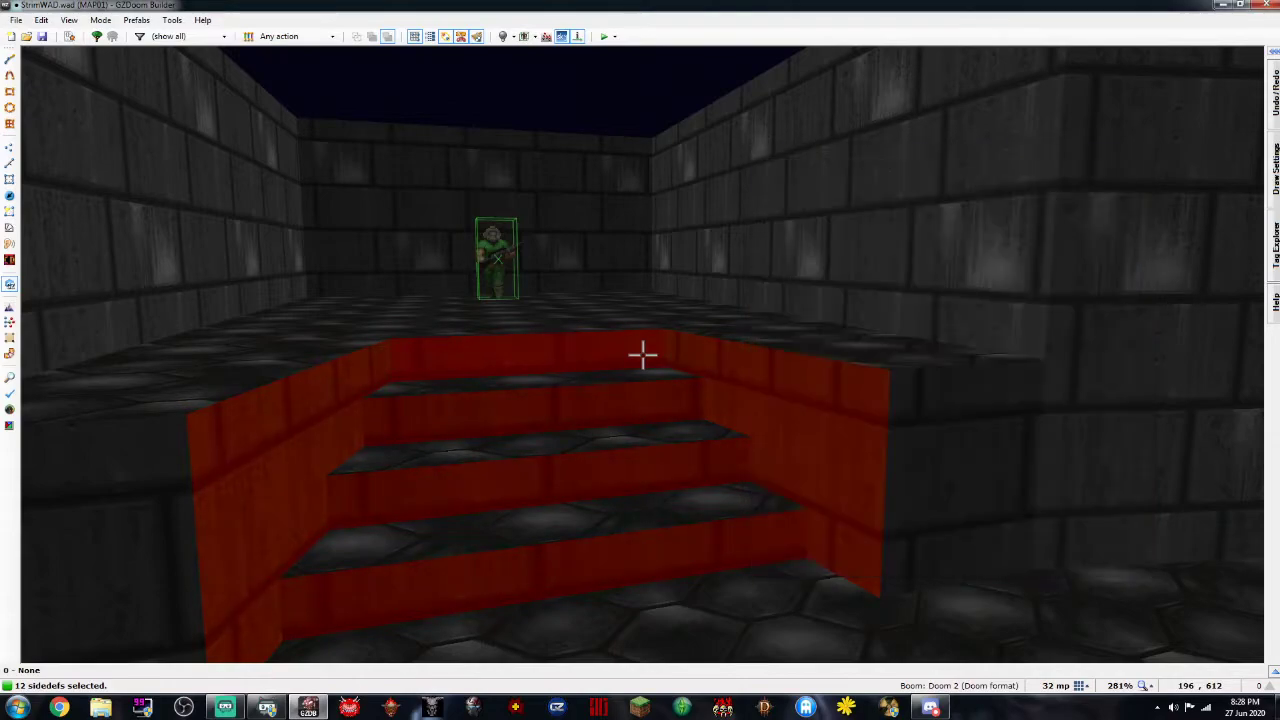
Select only the three lower stair risers and set their back side's lower texture to STEP4
key("w")
key("s")
left_click(642, 354)
left_click(642, 354)
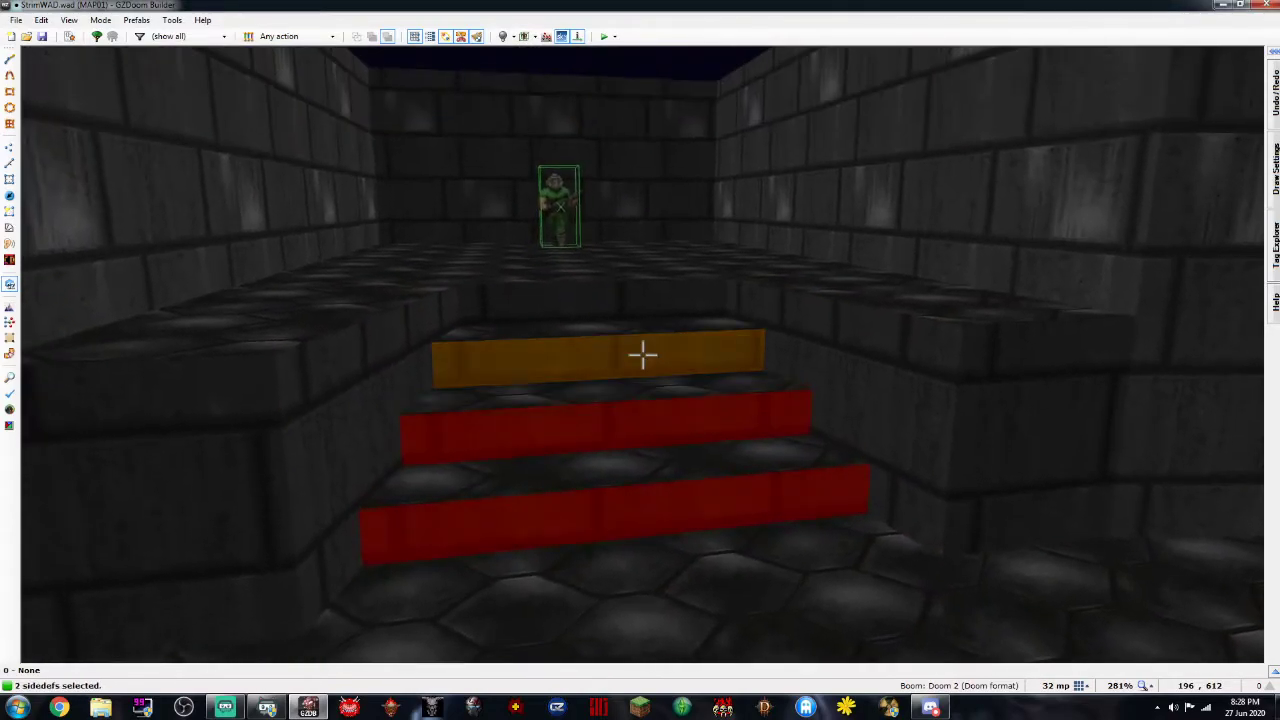
left_click(642, 354)
key("w")
right_click(642, 354)
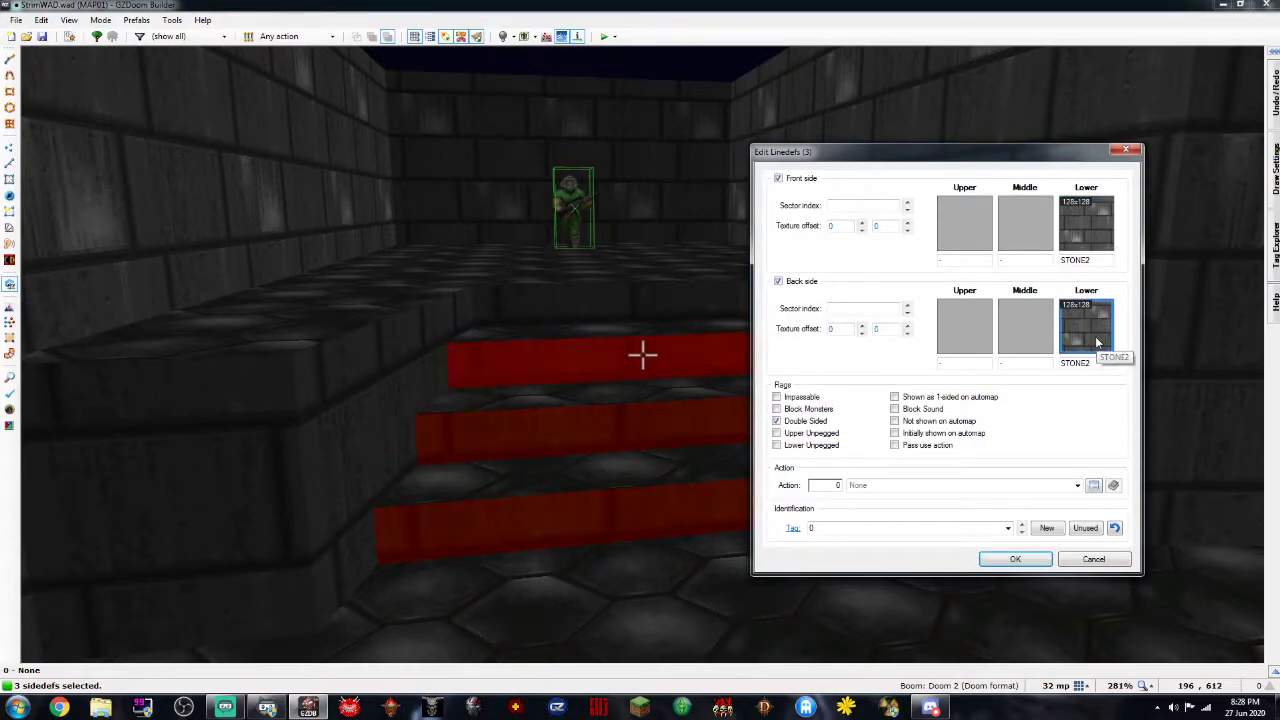
left_click(1097, 343)
type("STE")
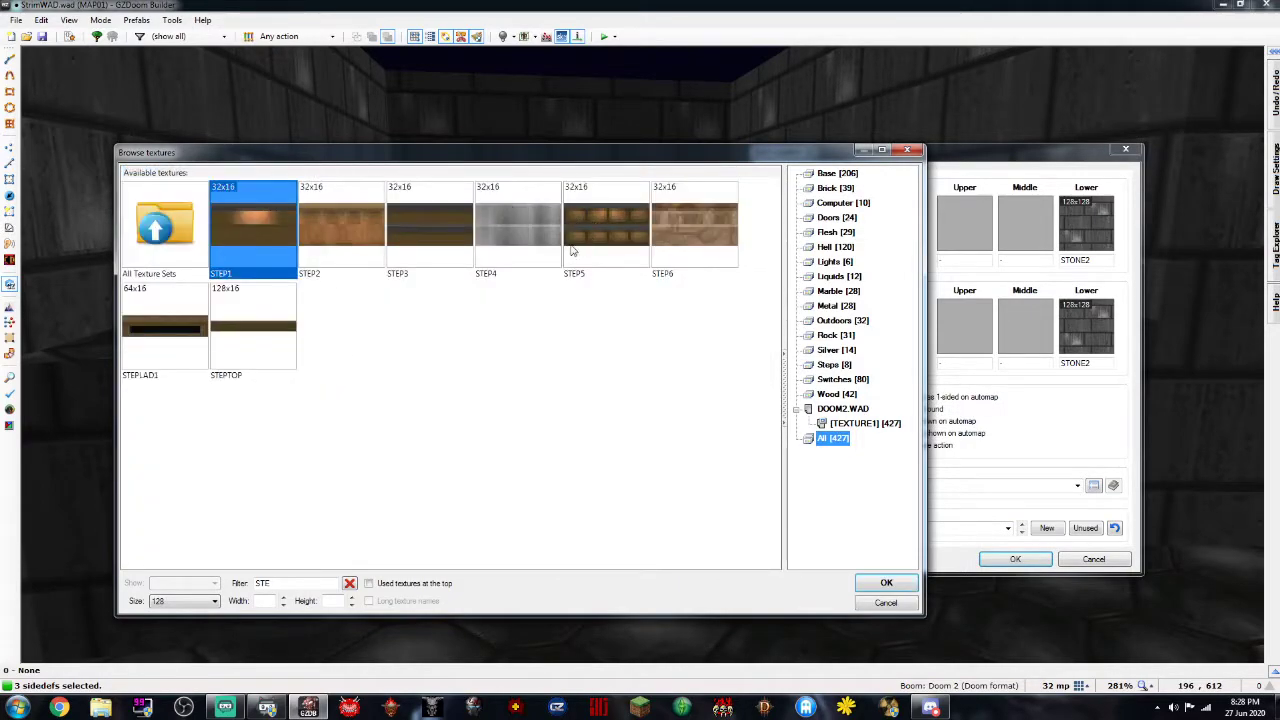
double_click(546, 211)
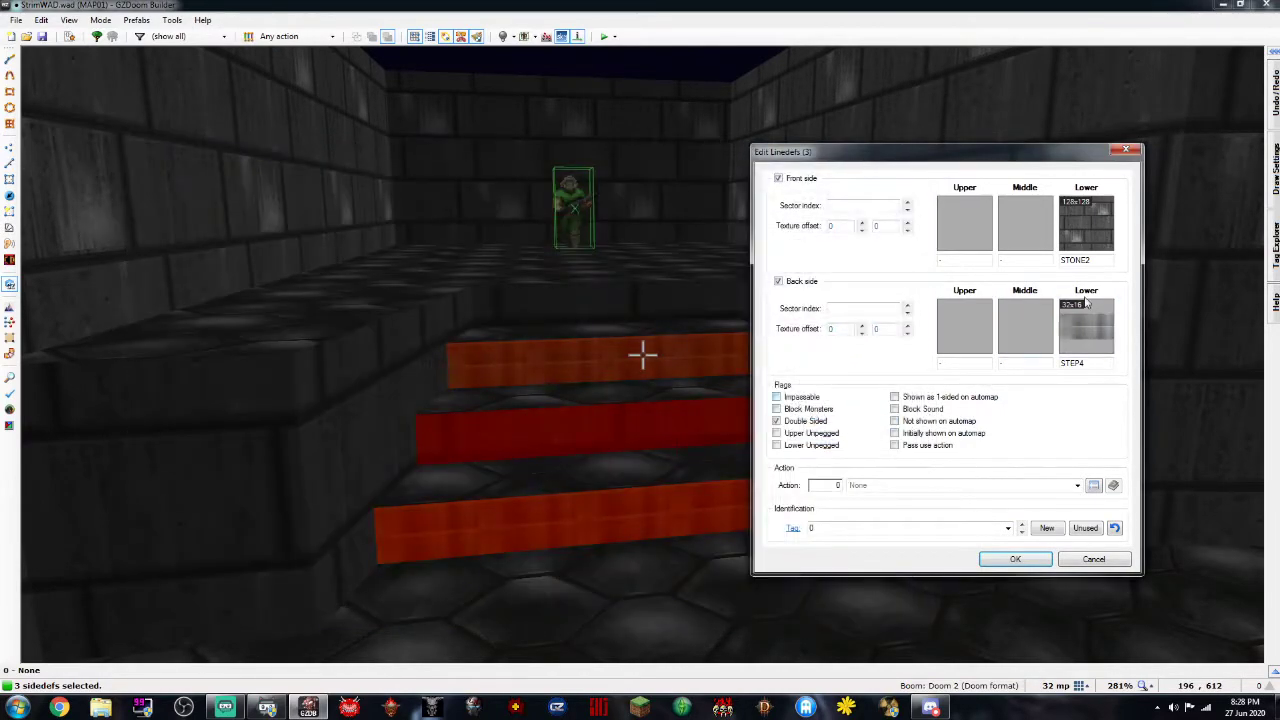
Set the front lower texture of the three selected stair risers to STEP4, copied from the back side, and clear the selection
left_click(1086, 362)
key("ctrl+c")
left_click(1098, 262)
key("ctrl+v")
left_click(1022, 557)
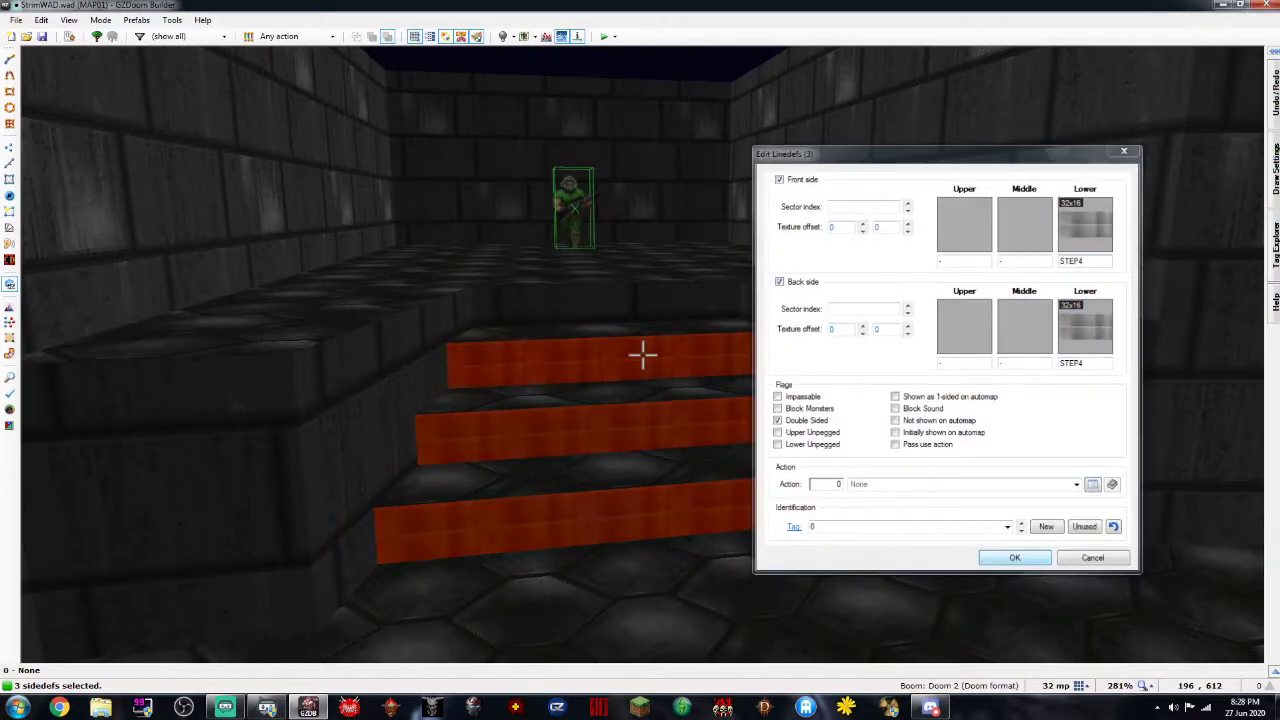
key("c")
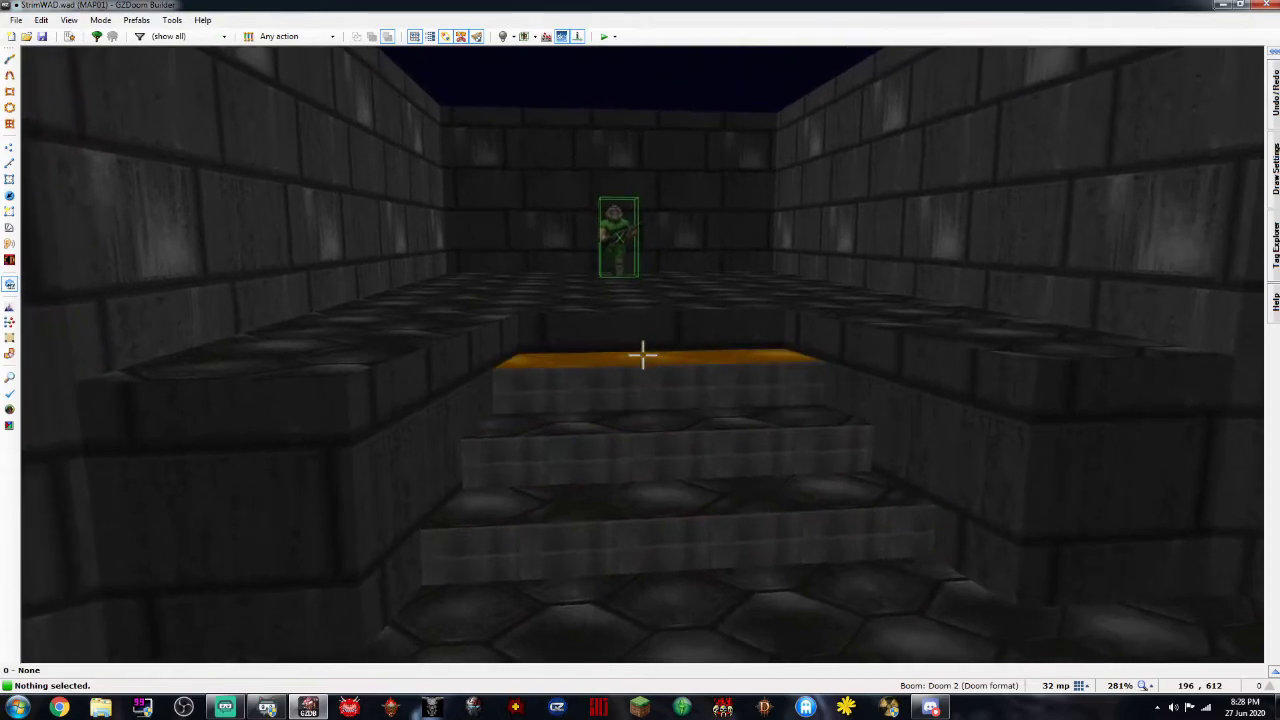
Select the floors of the three stair treads and change their flat to FLOOR5_1
left_click(643, 355)
left_click(643, 355)
left_click(643, 355)
right_click(643, 355)
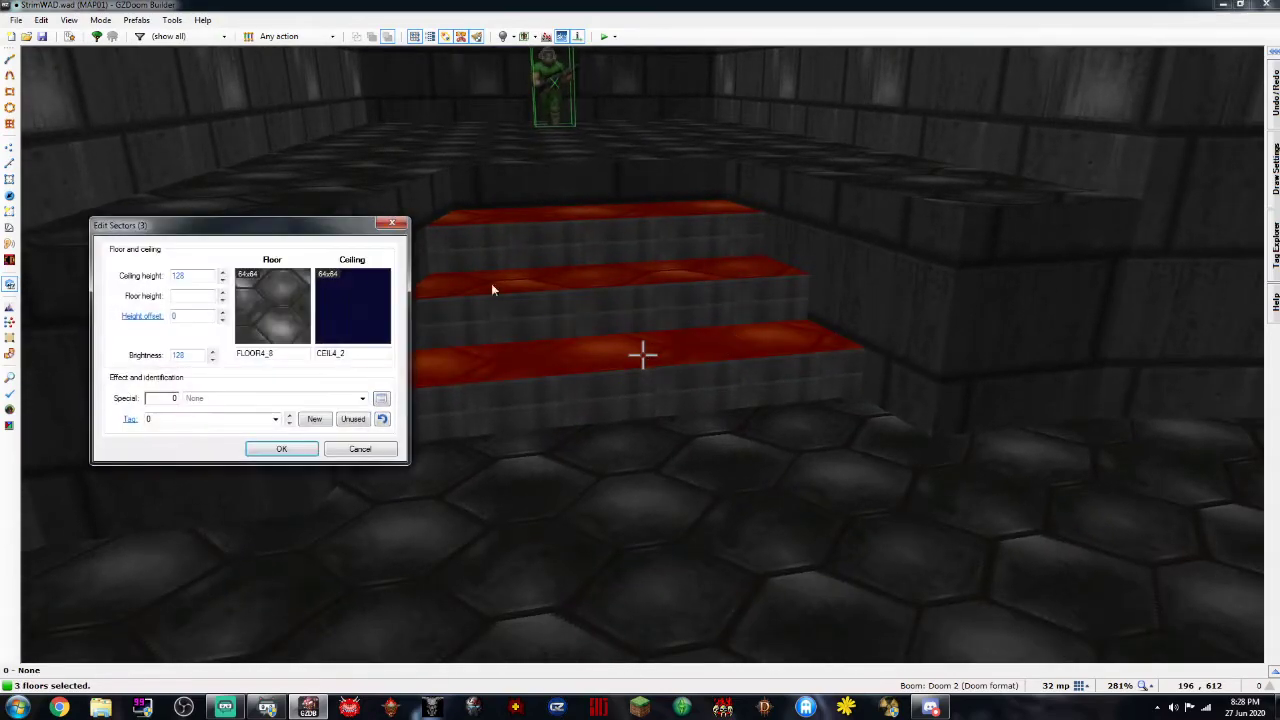
left_click(312, 336)
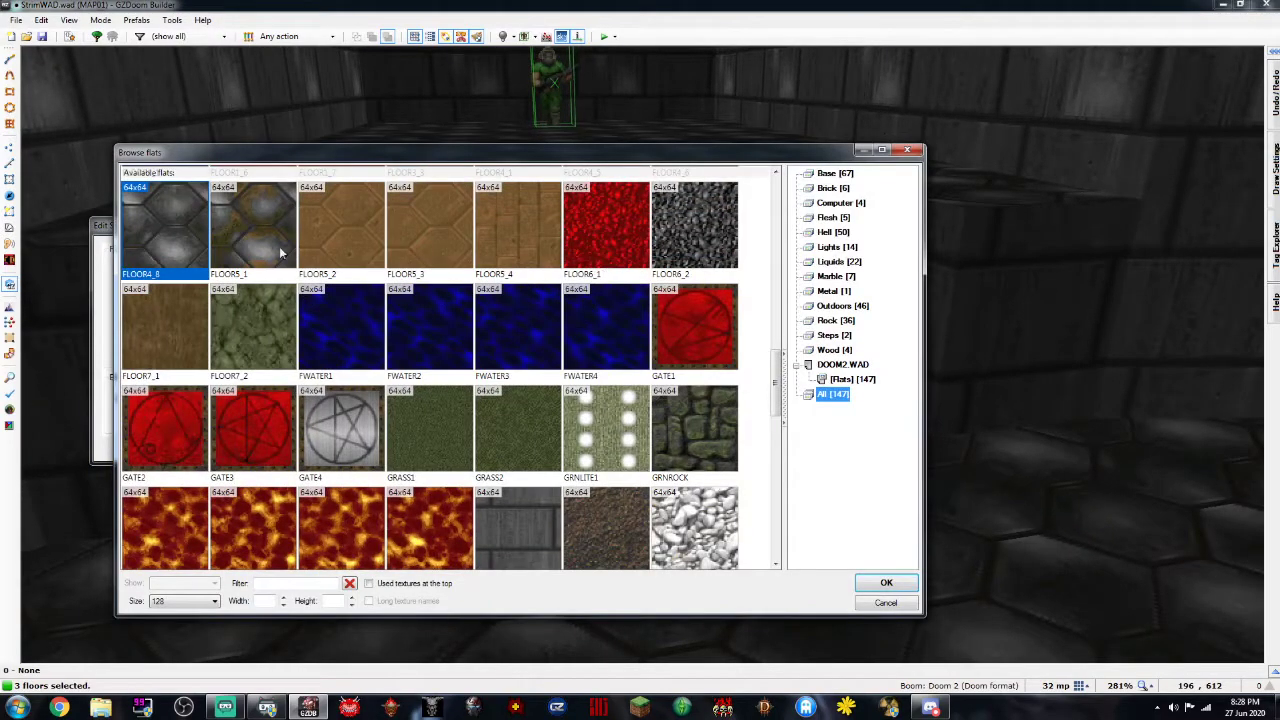
double_click(284, 259)
key("Return")
Change the floor flat of the pool room and the landing below the stairs to FLOOR5_1
left_click(643, 355)
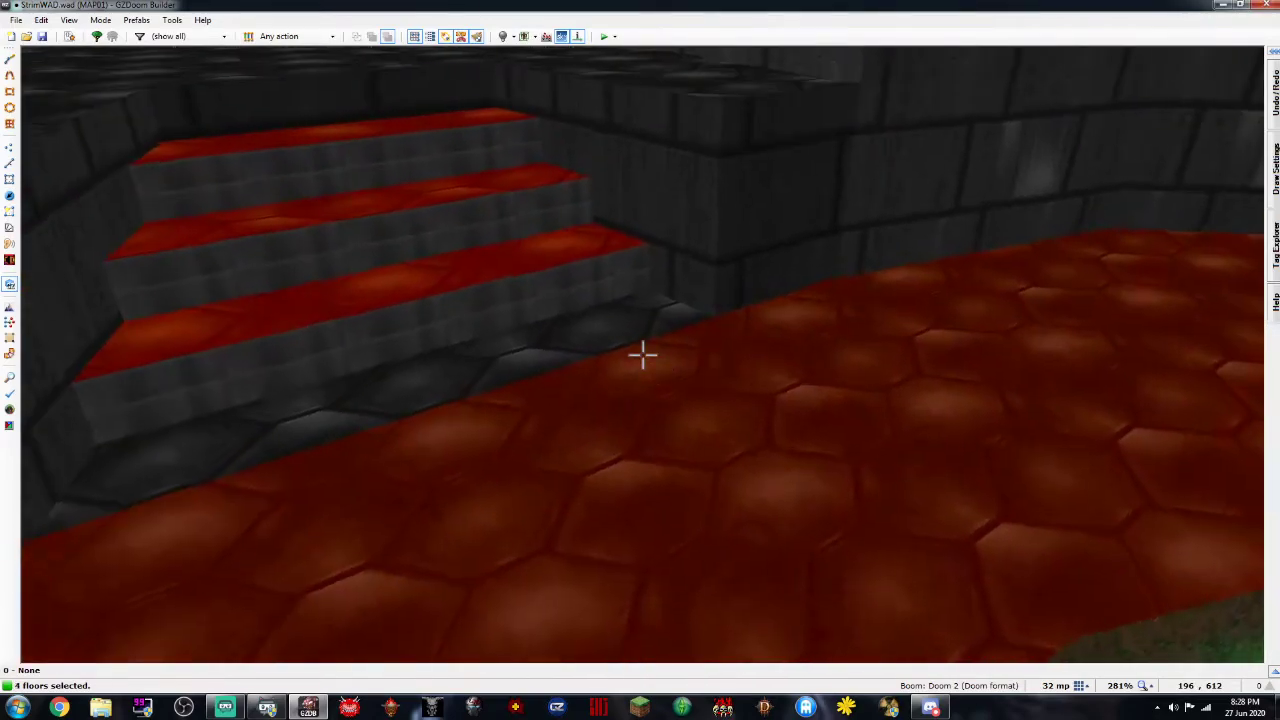
key("c")
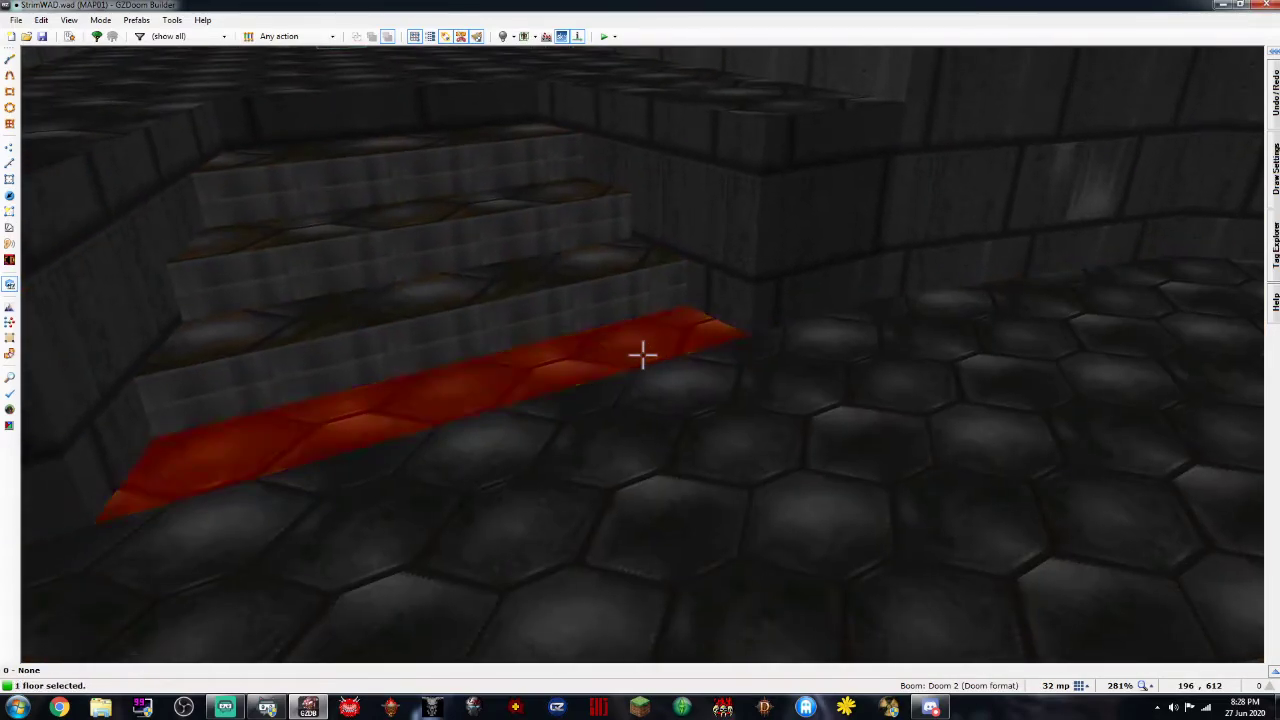
left_click(643, 355)
left_click(643, 355)
right_click(643, 355)
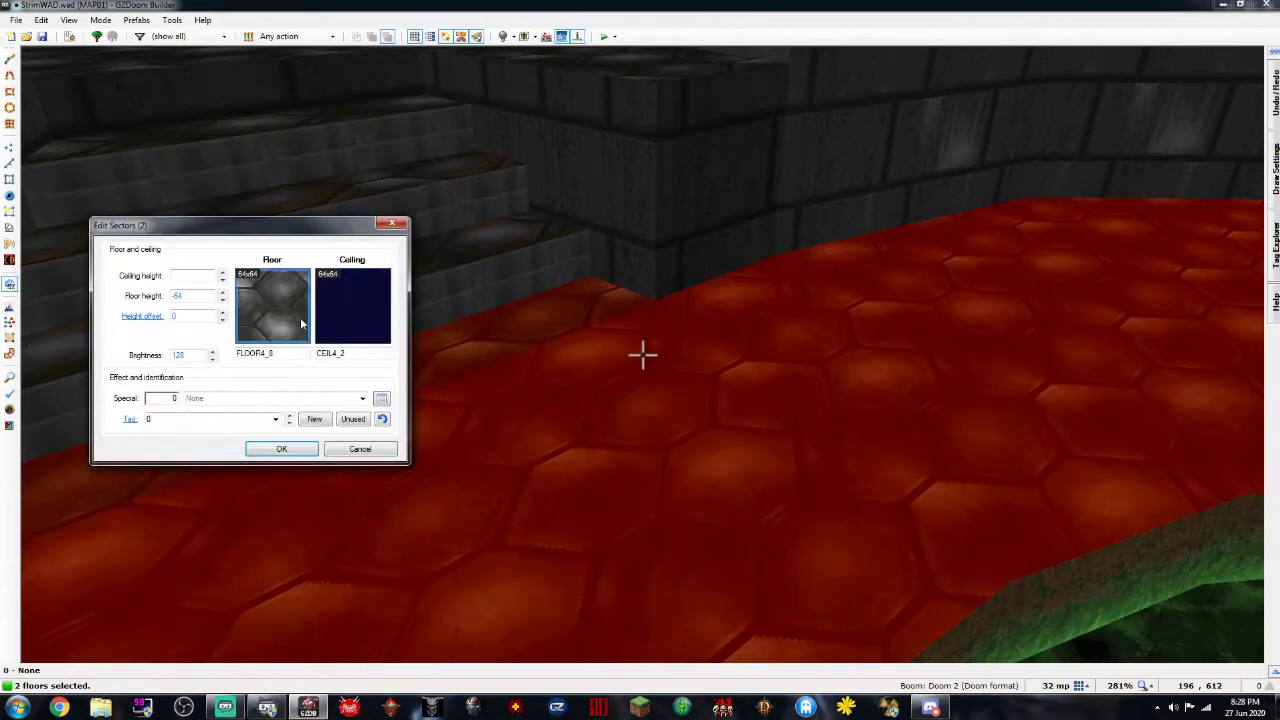
left_click(304, 323)
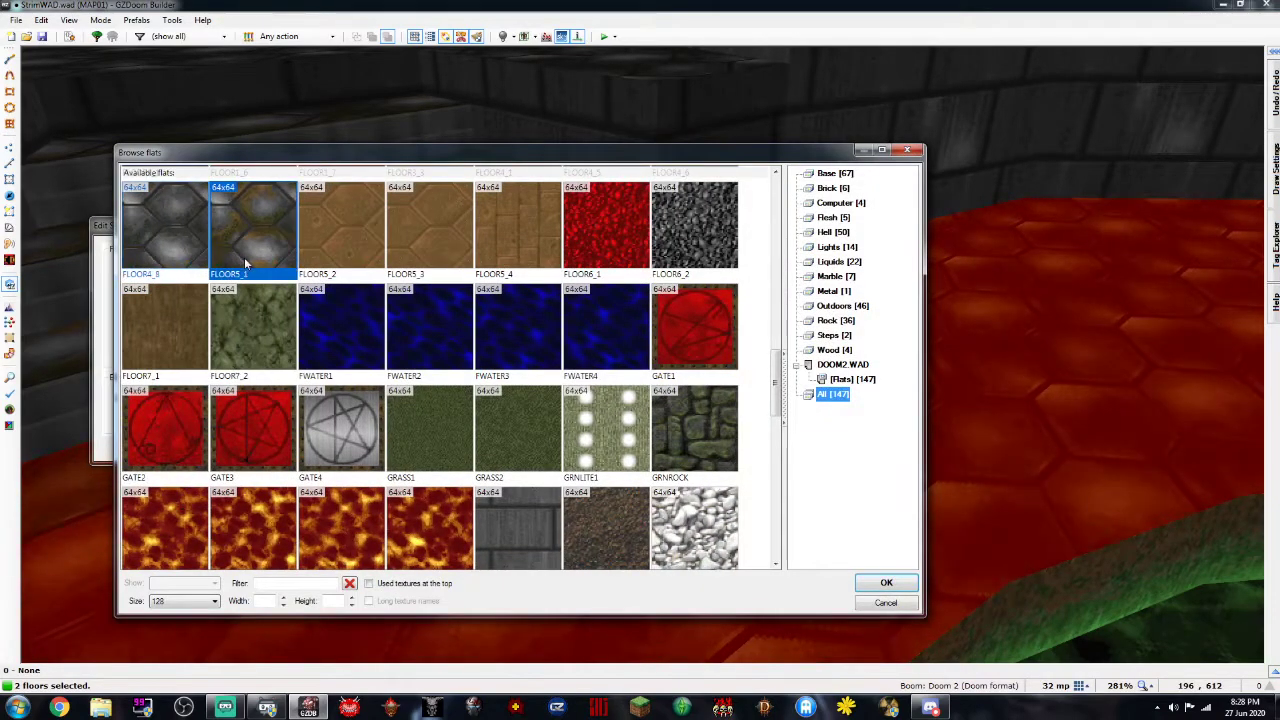
double_click(244, 257)
left_click(283, 450)
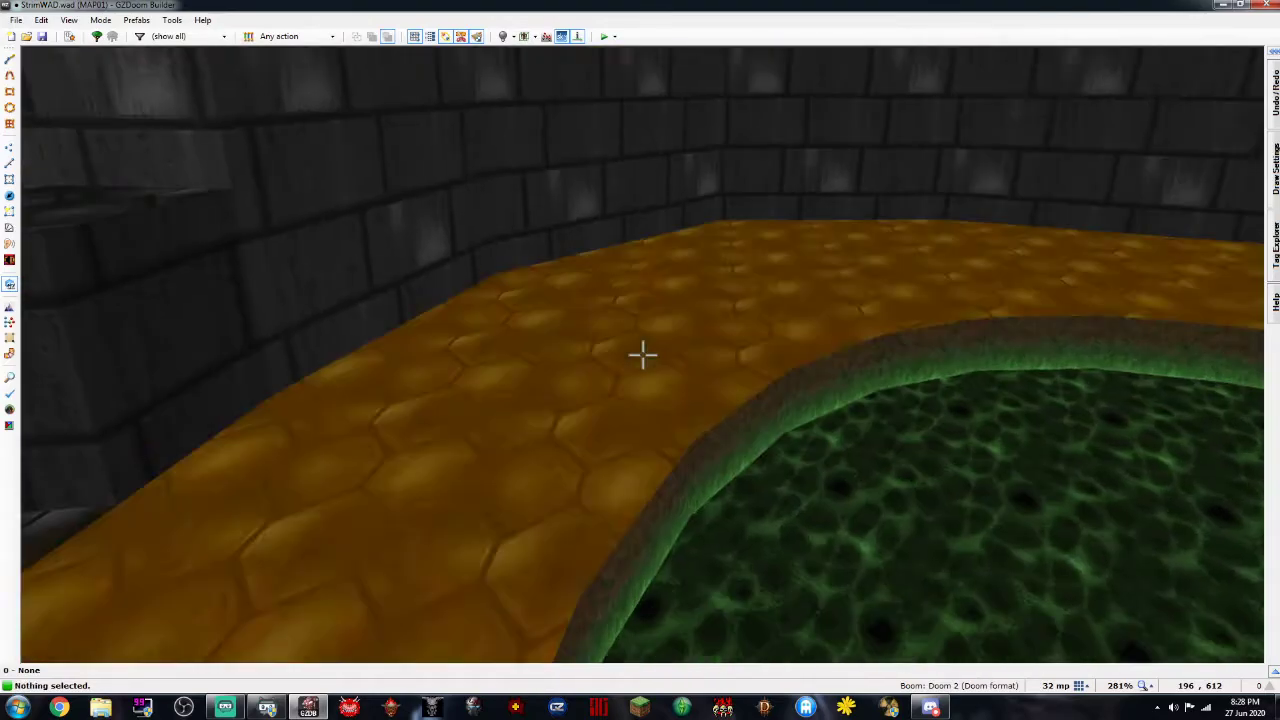
Change the floor flat of the pool room and the landing below the stairs to FLOOR5_2
left_click(642, 355)
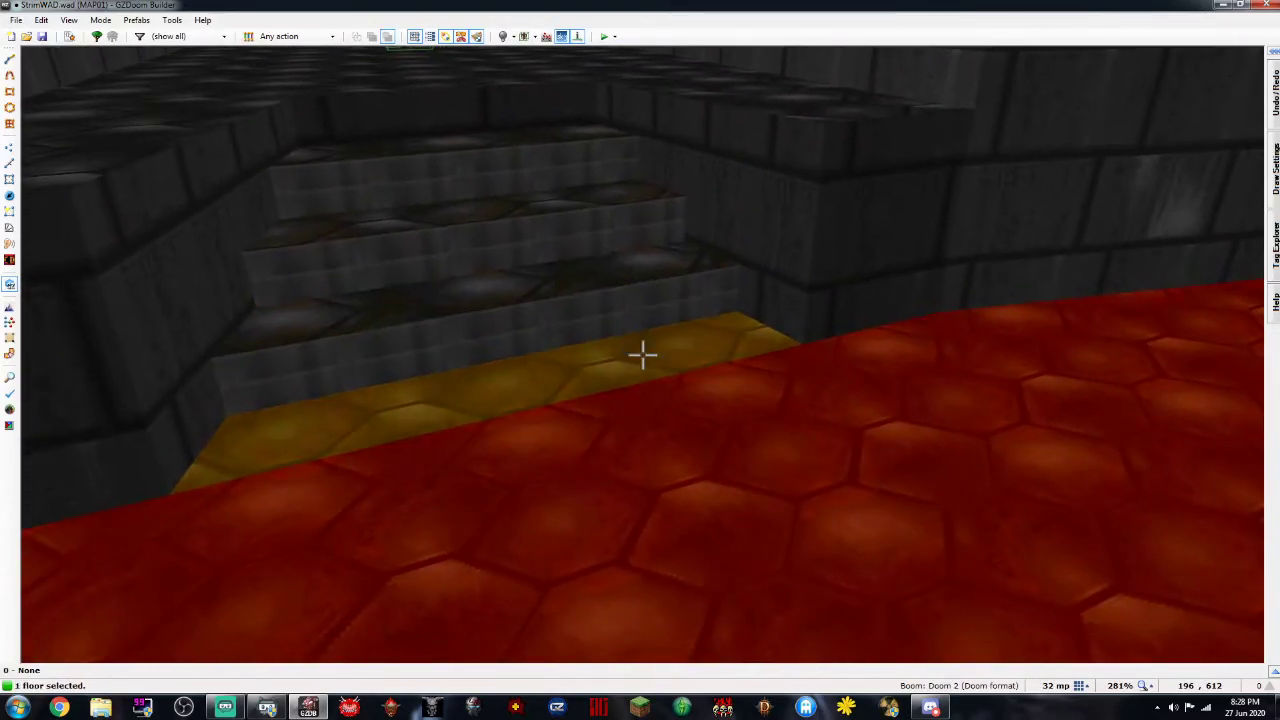
left_click(642, 355, "shift")
key("c")
left_click(643, 355)
left_click(643, 355)
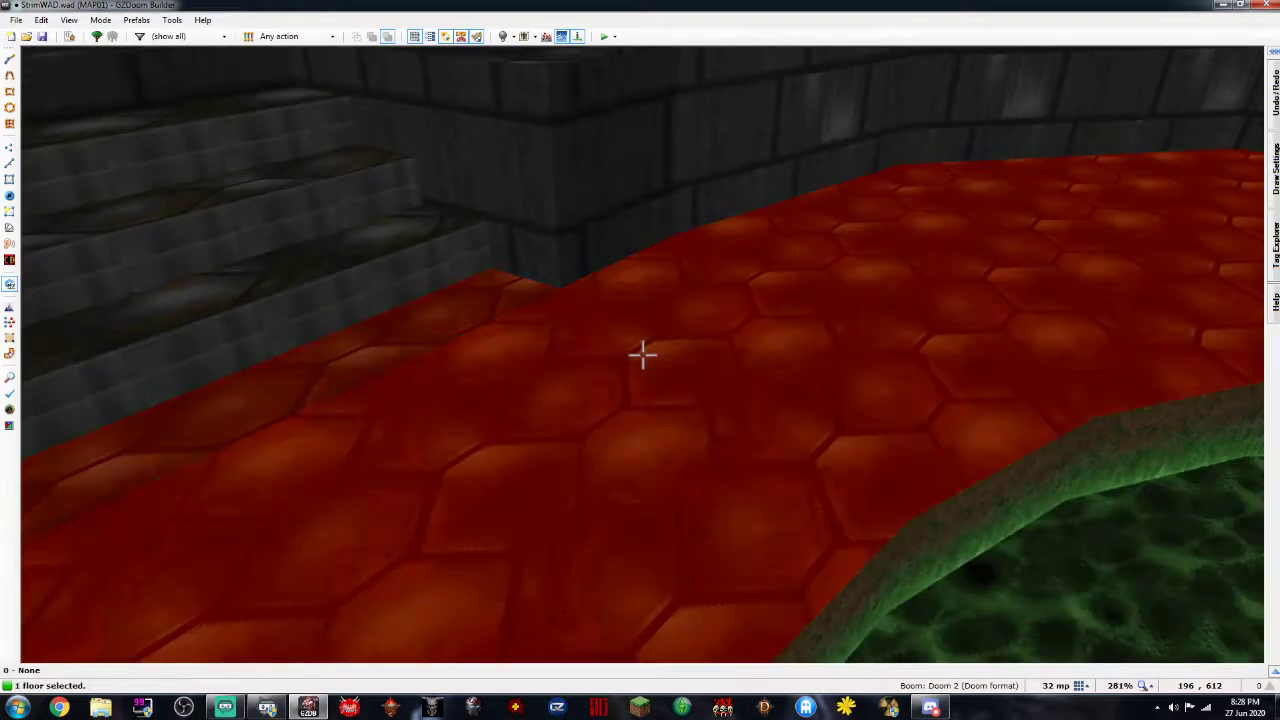
right_click(643, 355)
left_click(300, 337)
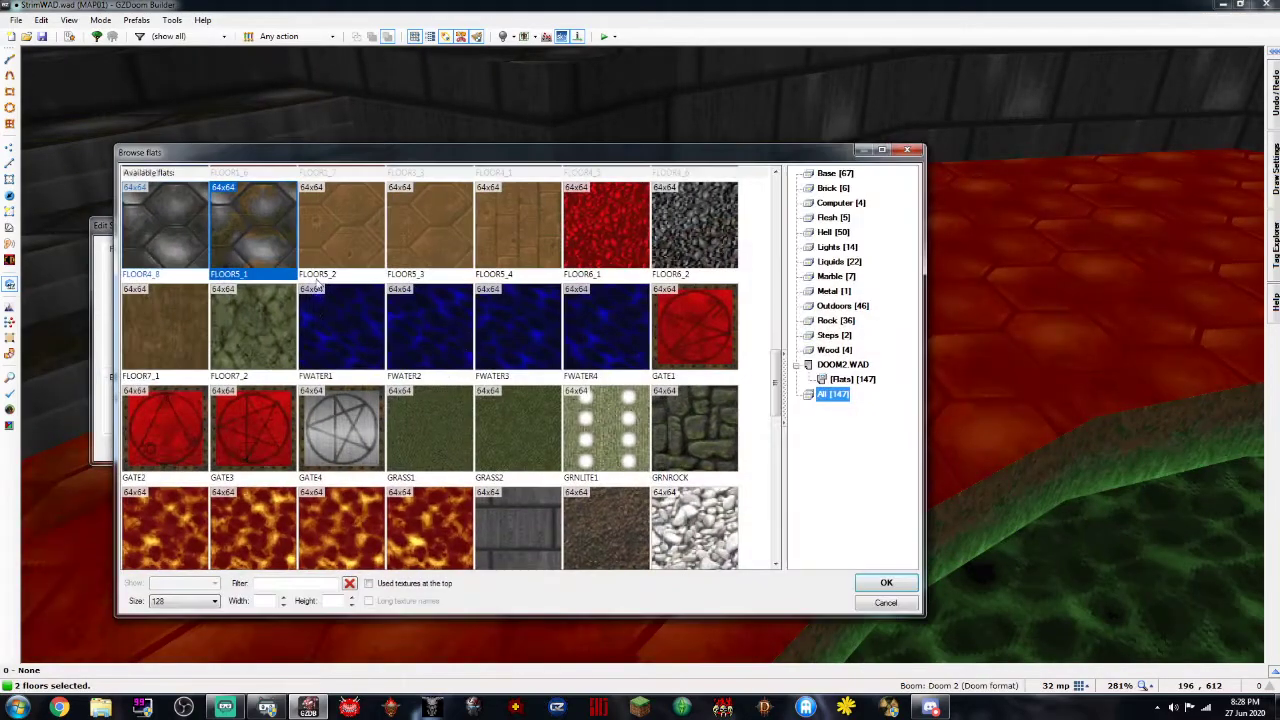
scroll(378, 272, "up", 1)
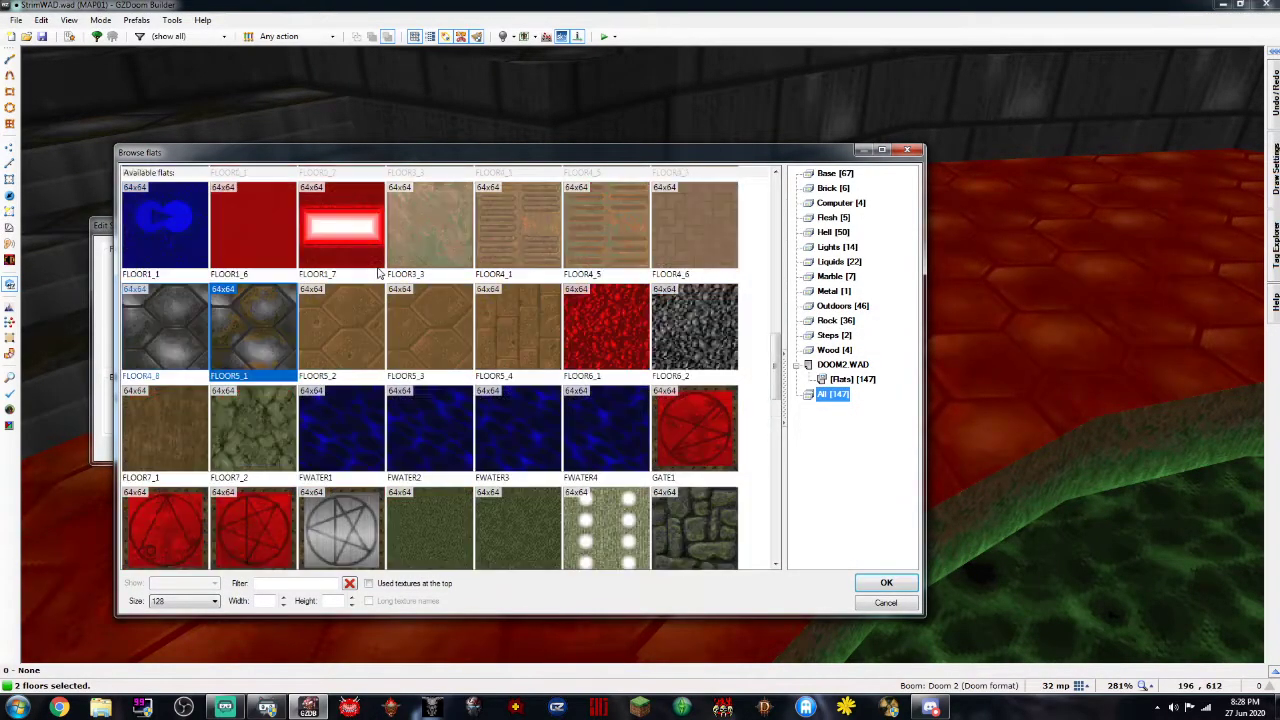
double_click(362, 340)
left_click(277, 449)
Look around the room in 3D, return to the 2D map and examine the outline around the slime pool
key("d")
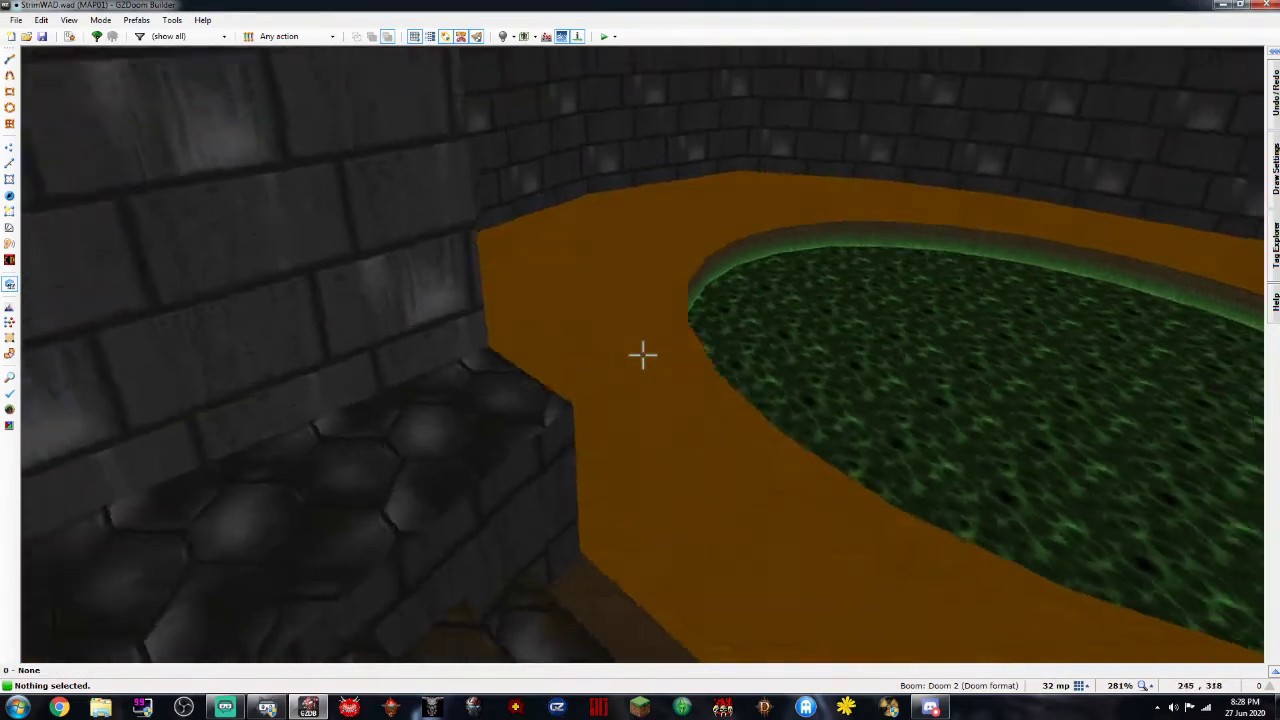
key("e")
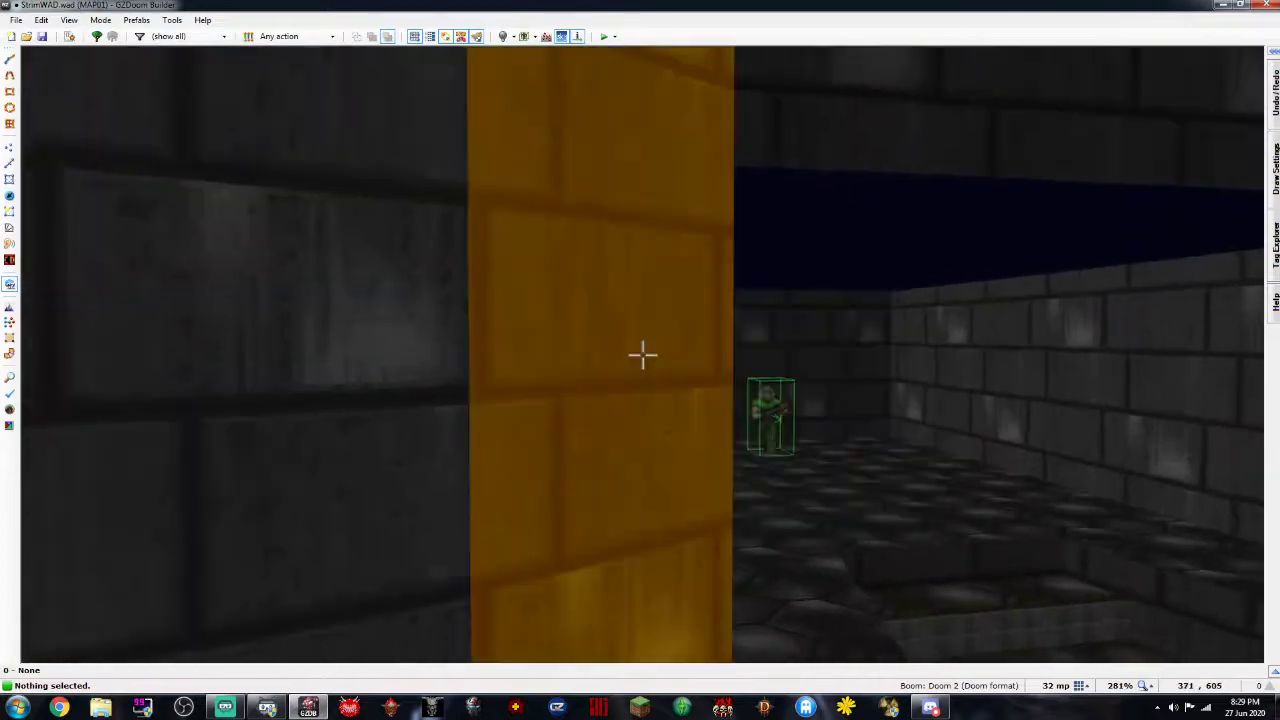
key("w")
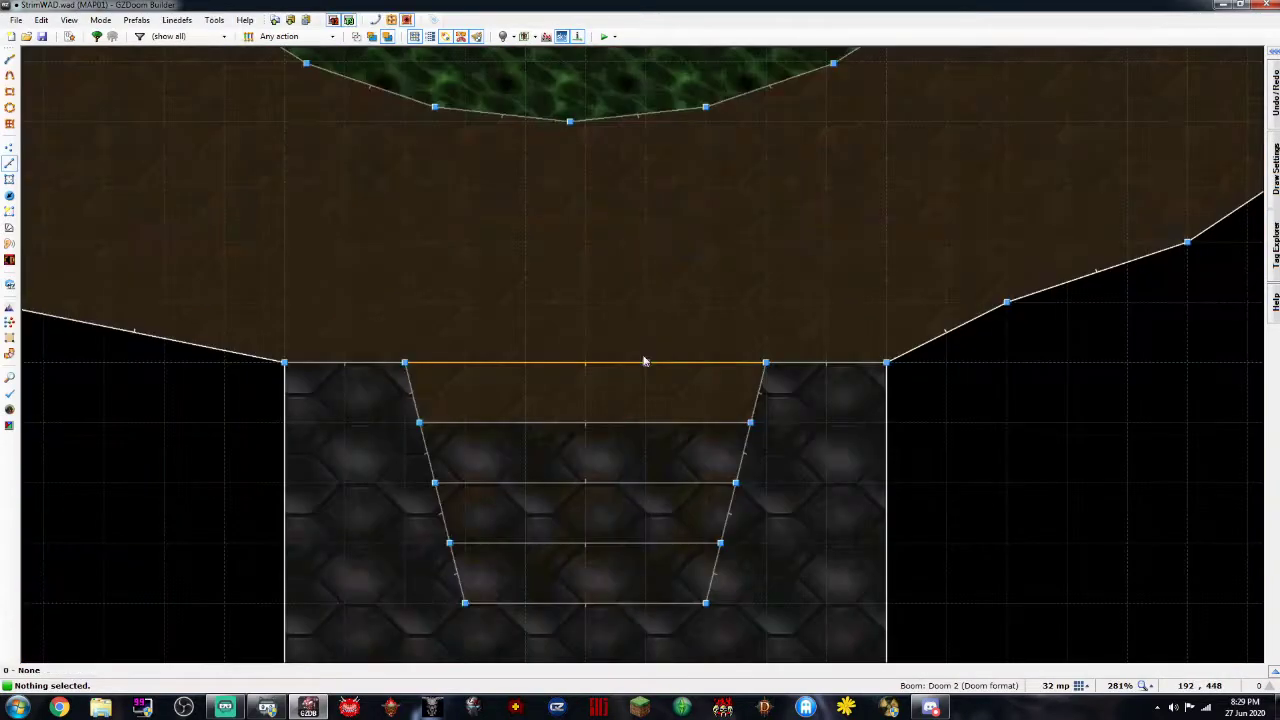
scroll(634, 363, "down", 4)
scroll(634, 363, "up", 4)
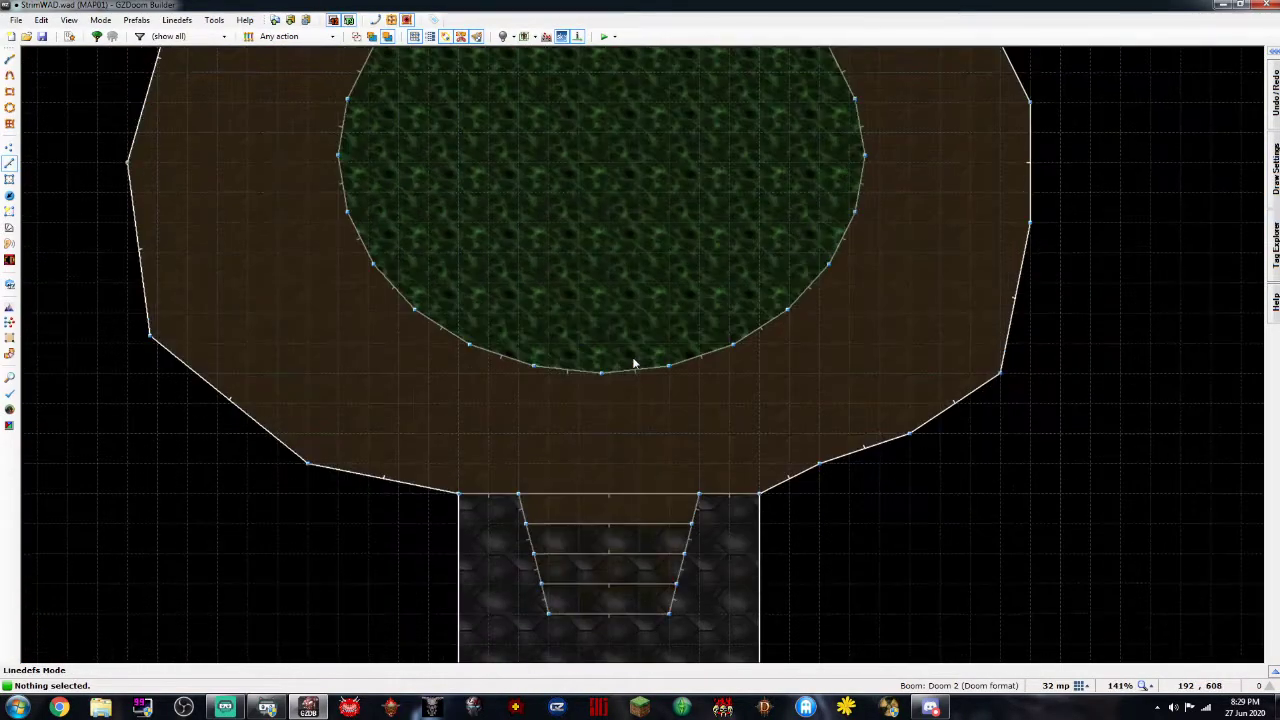
scroll(562, 327, "up", 4)
scroll(562, 327, "down", 4)
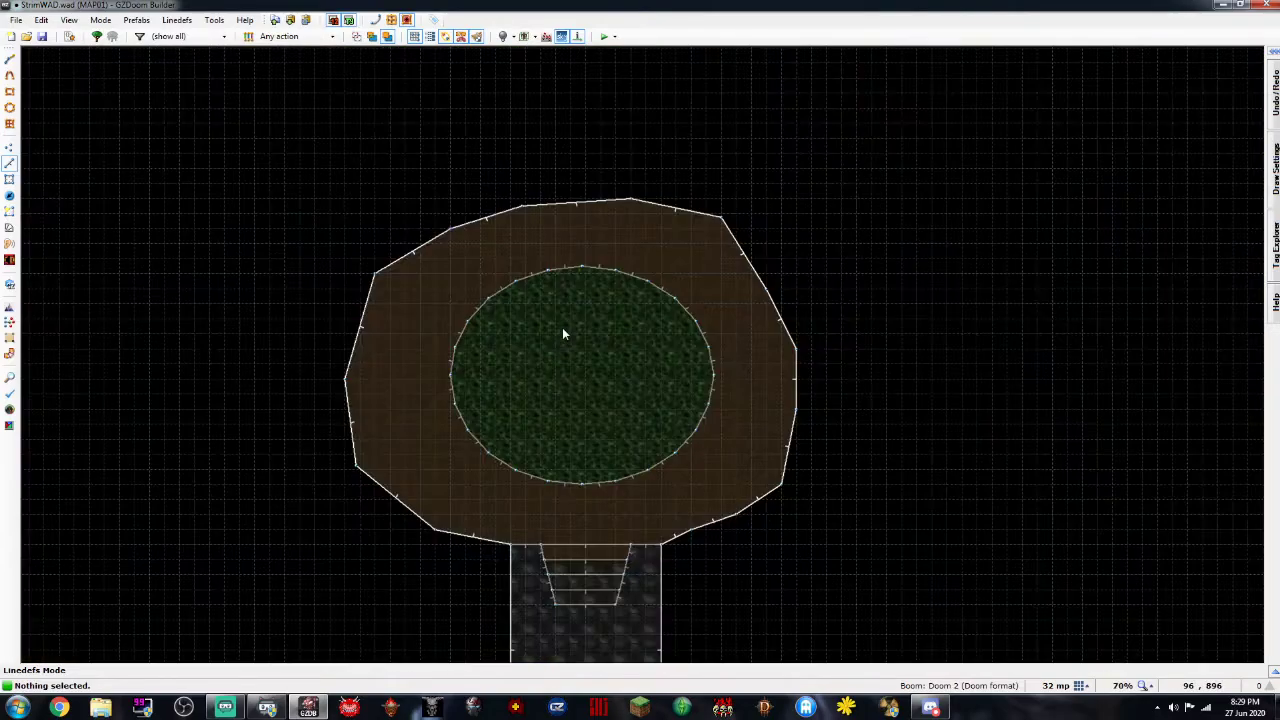
scroll(562, 327, "up", 2)
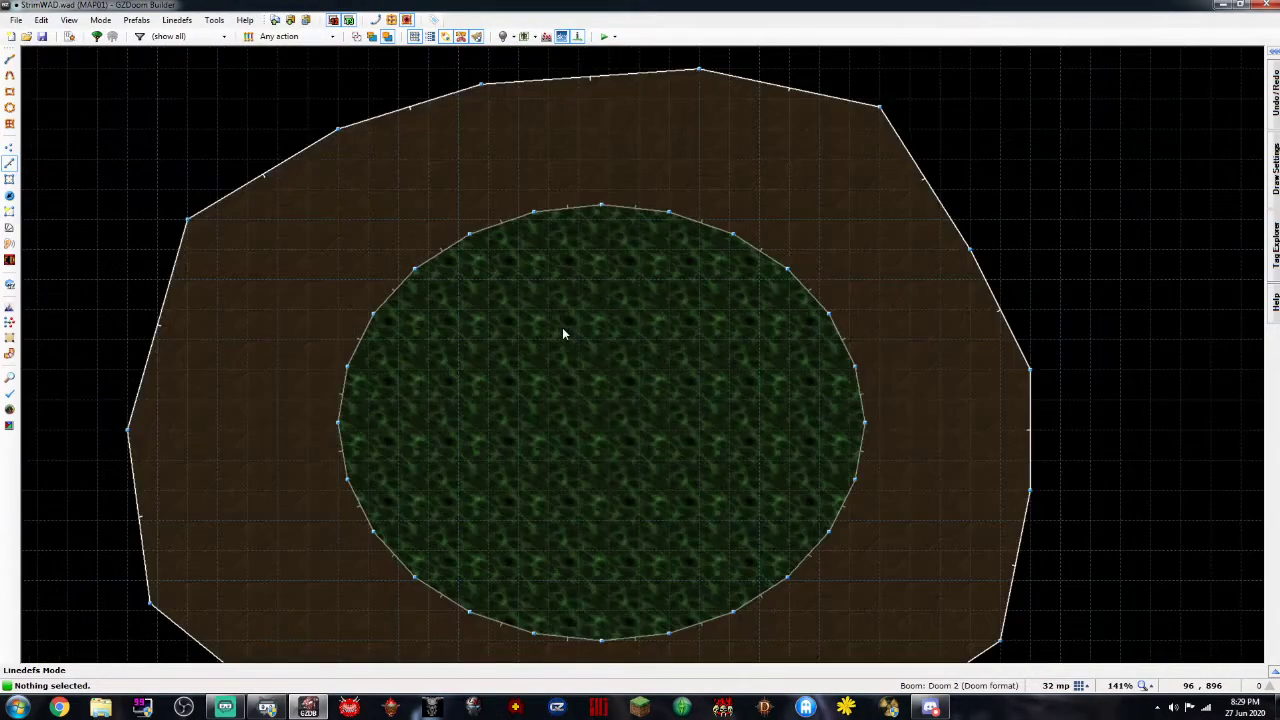
key("Up")
scroll(651, 324, "down", 2)
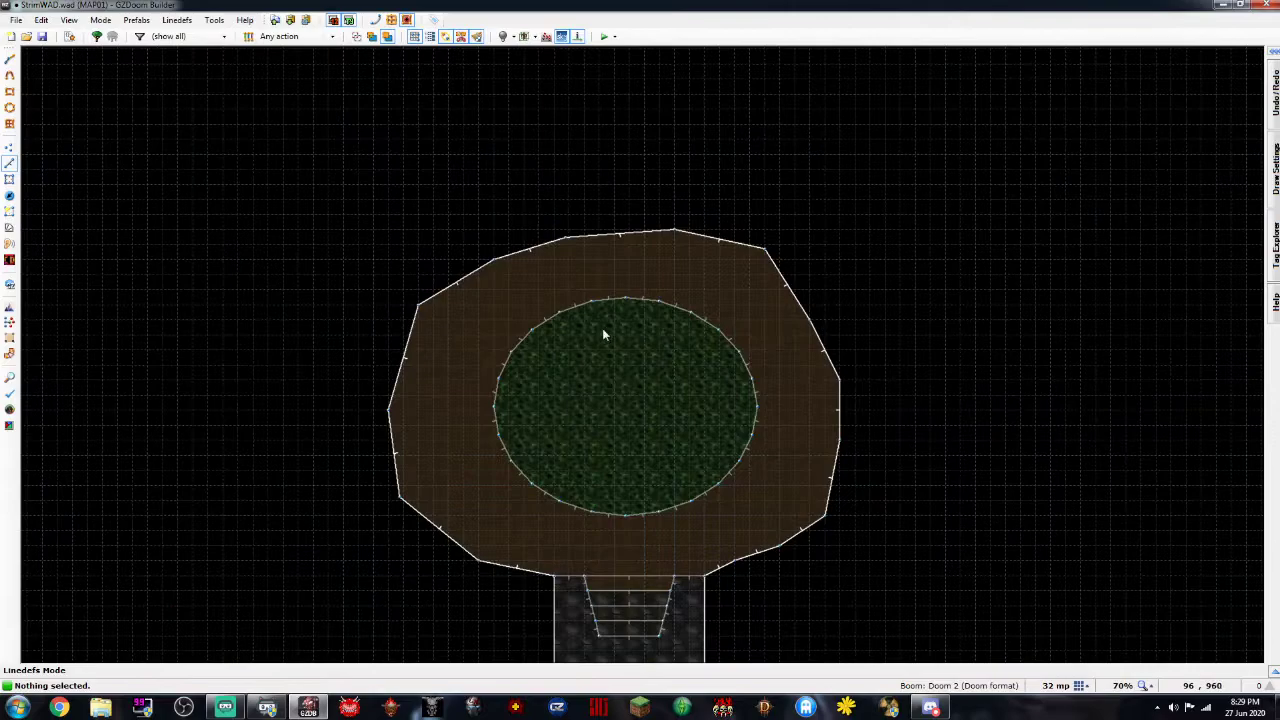
key("Up")
scroll(648, 426, "up", 2)
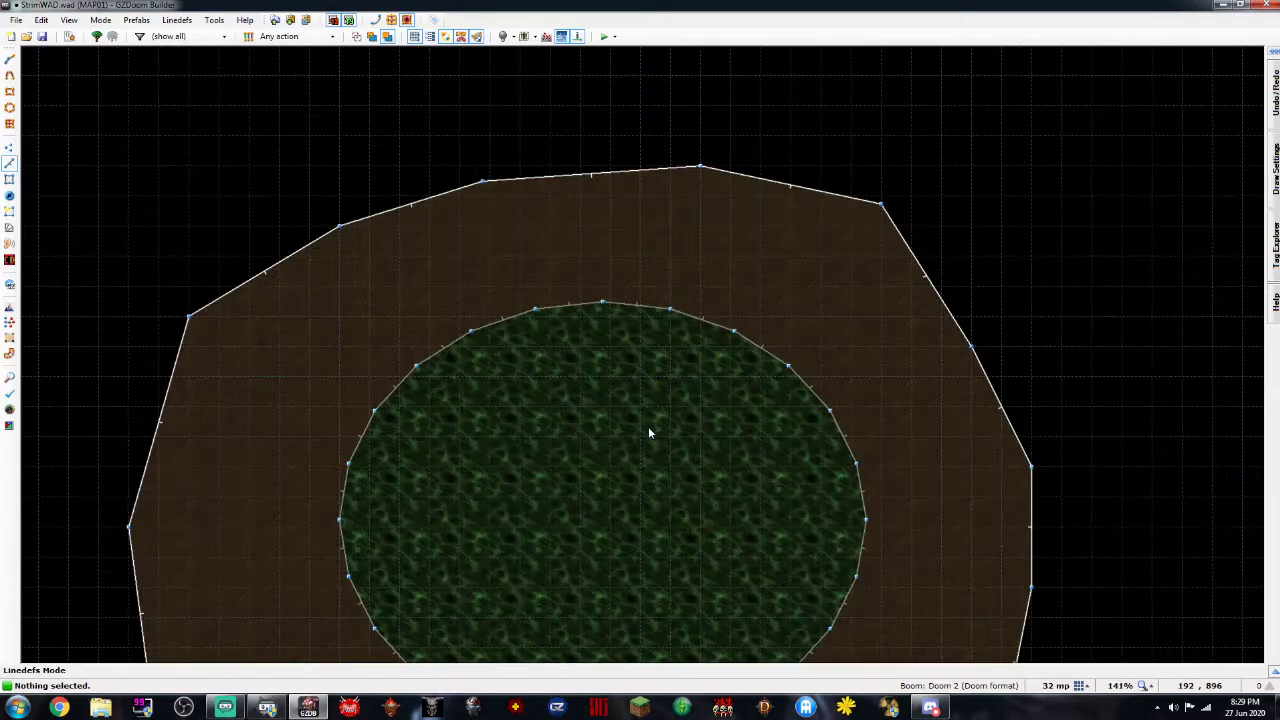
key("Up")
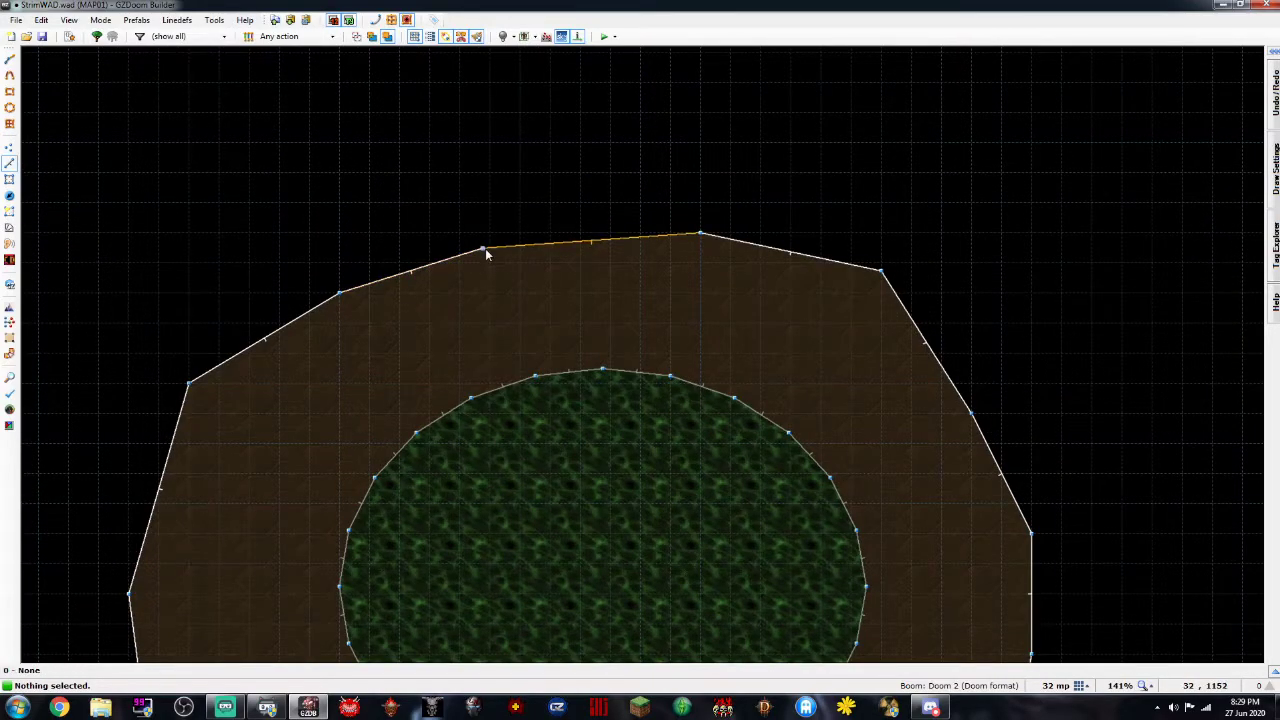
Move the vertex at 24, 1168 on the room's north wall to 32, 1184 so the wall segment is horizontal
scroll(544, 227, "up", 2)
left_click_drag(427, 263, 444, 238)
left_click_drag(874, 202, 860, 230)
key("v")
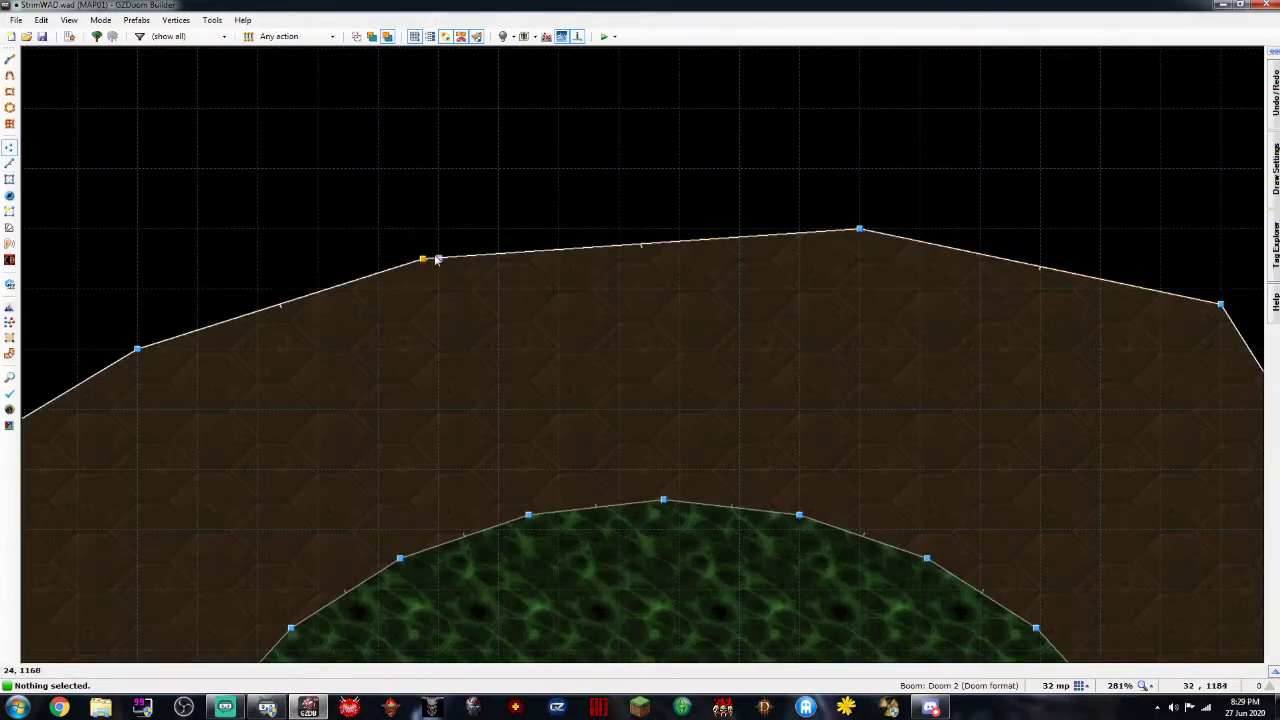
left_click_drag(421, 262, 438, 230)
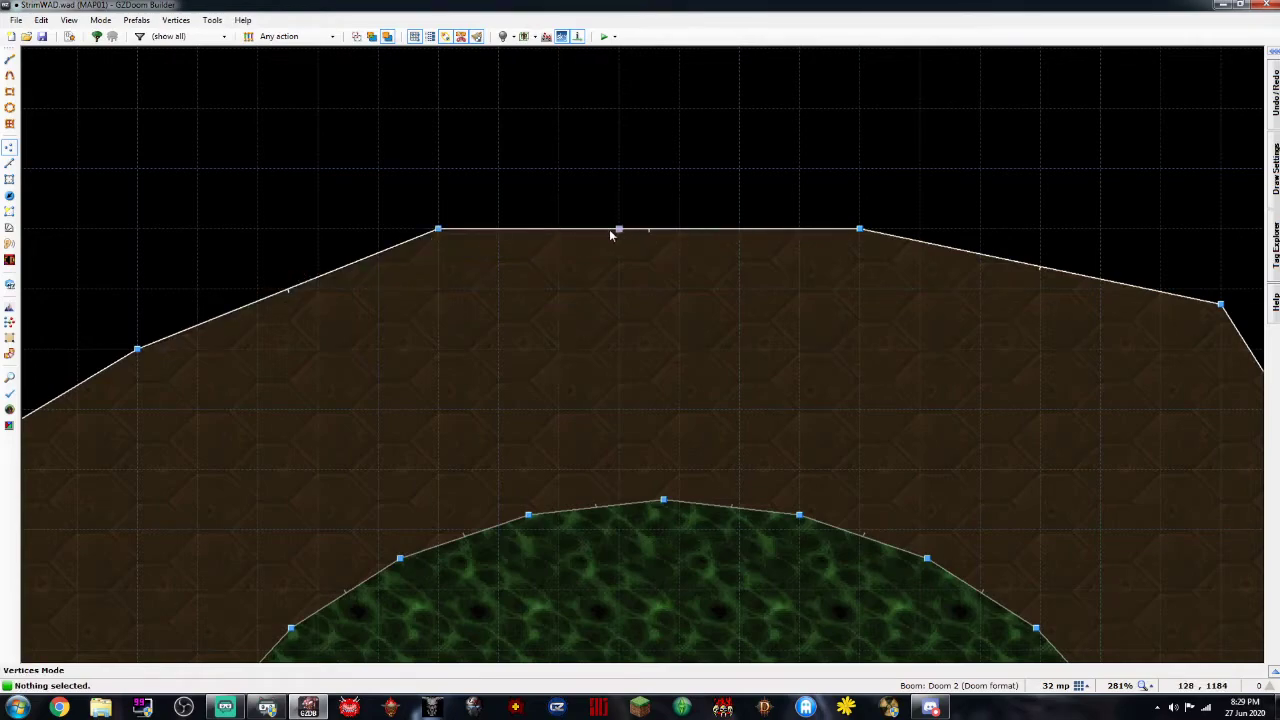
Draw a rectangular alcove about 96 units wide and 128 deep extending north from the horizontal wall segment, starting at 96, 1184
scroll(612, 234, "down", 4)
scroll(602, 265, "up", 4)
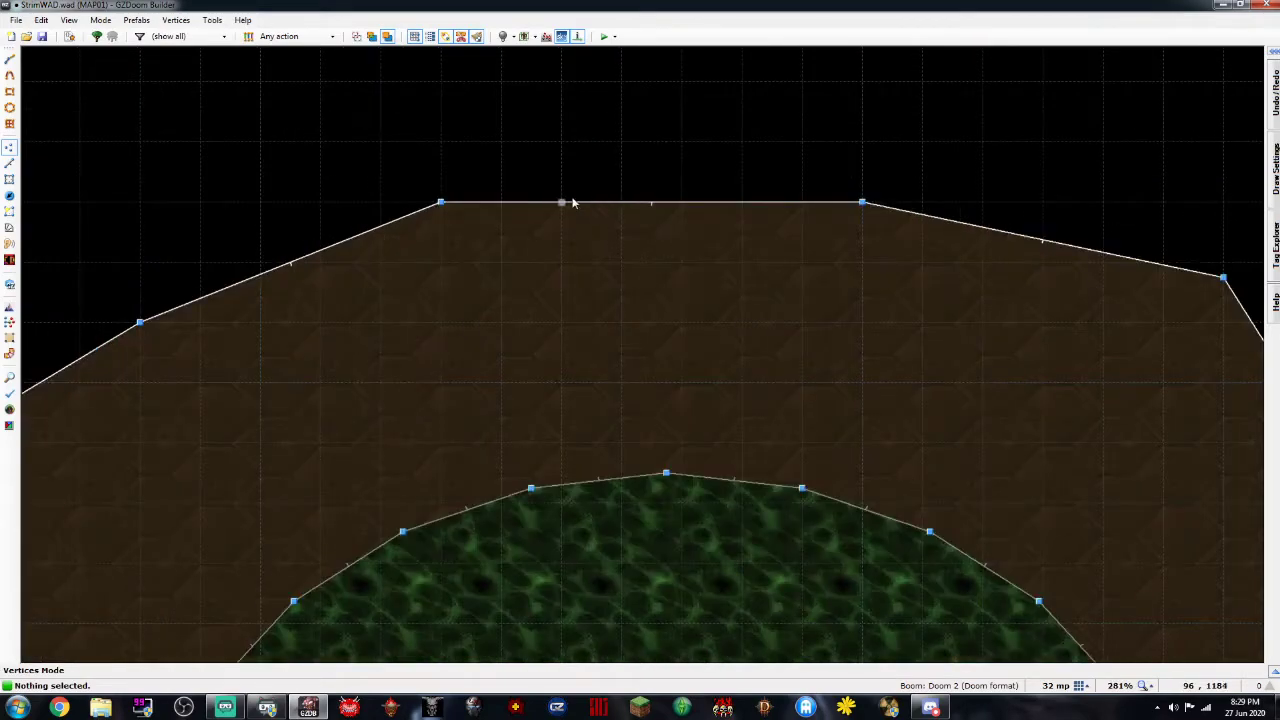
left_click(9, 164)
key("Insert")
key("Up")
key("Up")
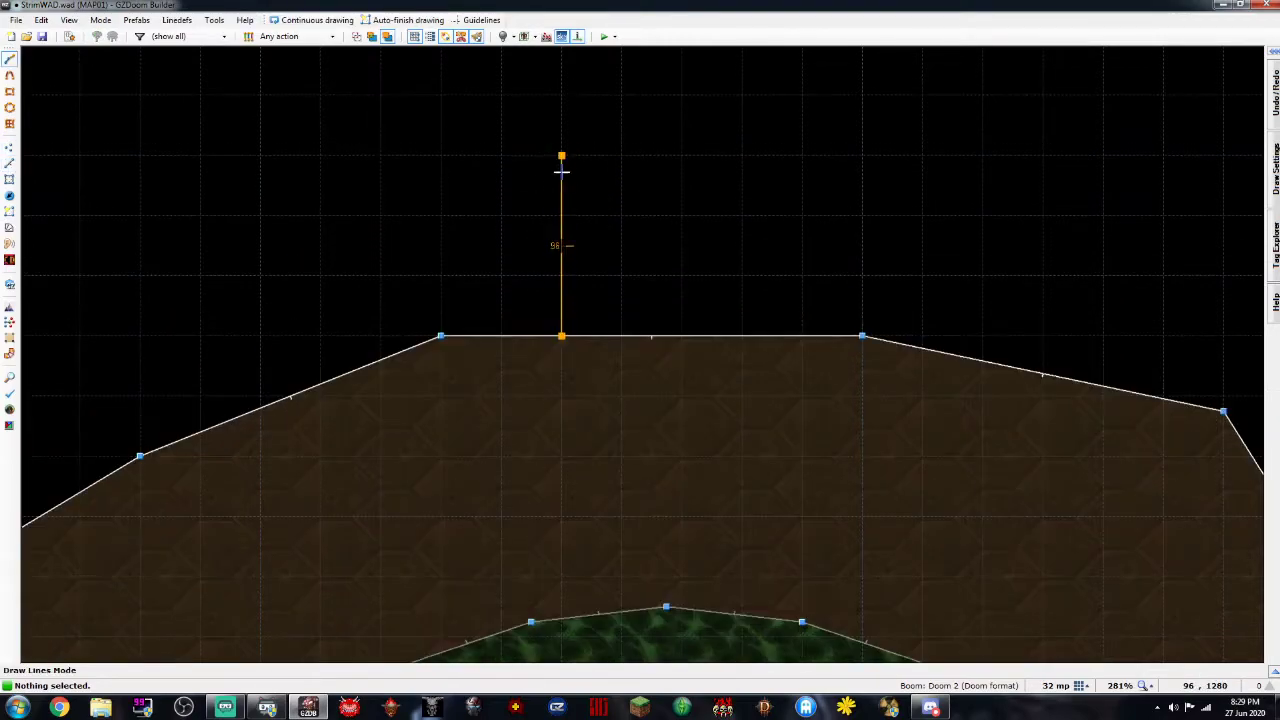
left_click(561, 96)
left_click(746, 93)
left_click(736, 335)
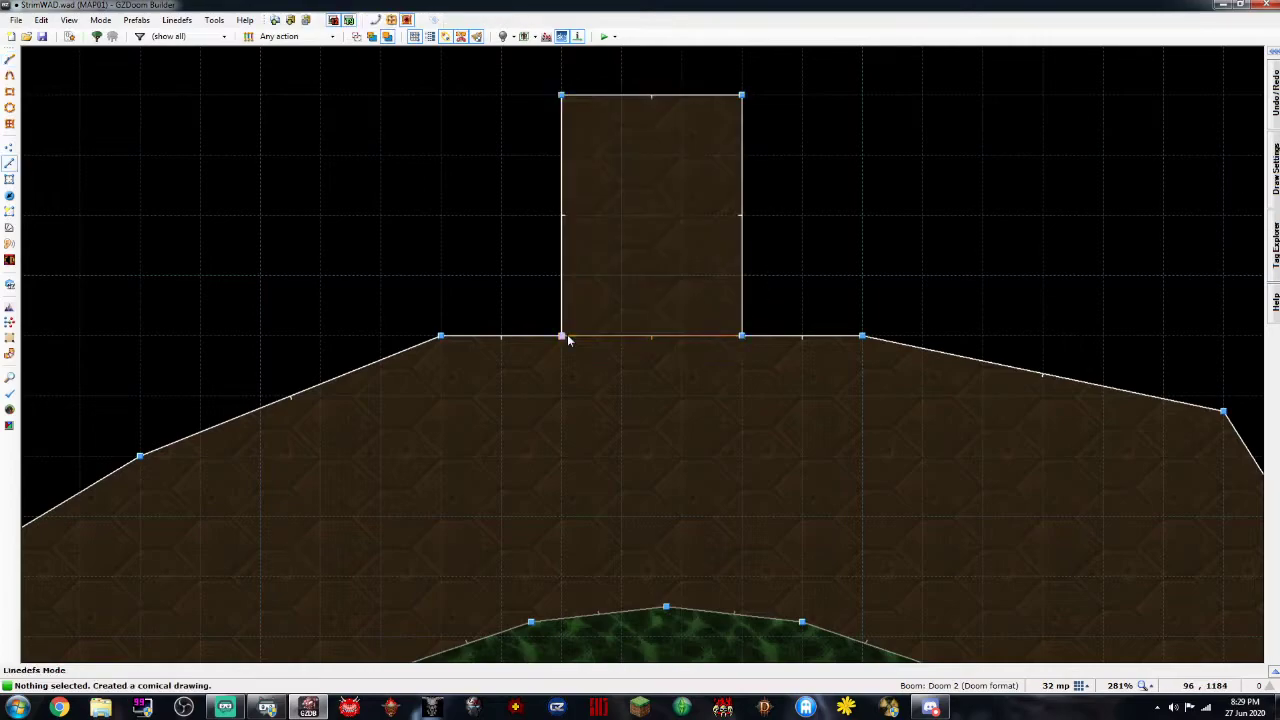
right_click(656, 339)
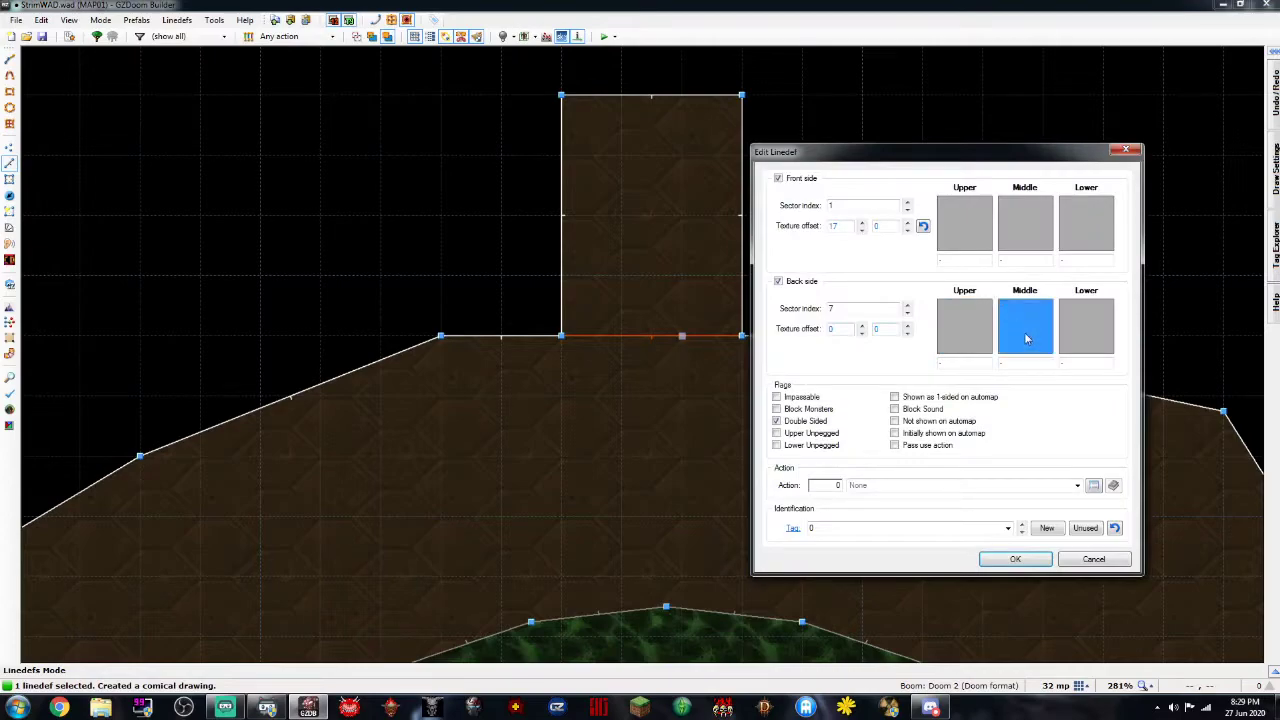
left_click(982, 234)
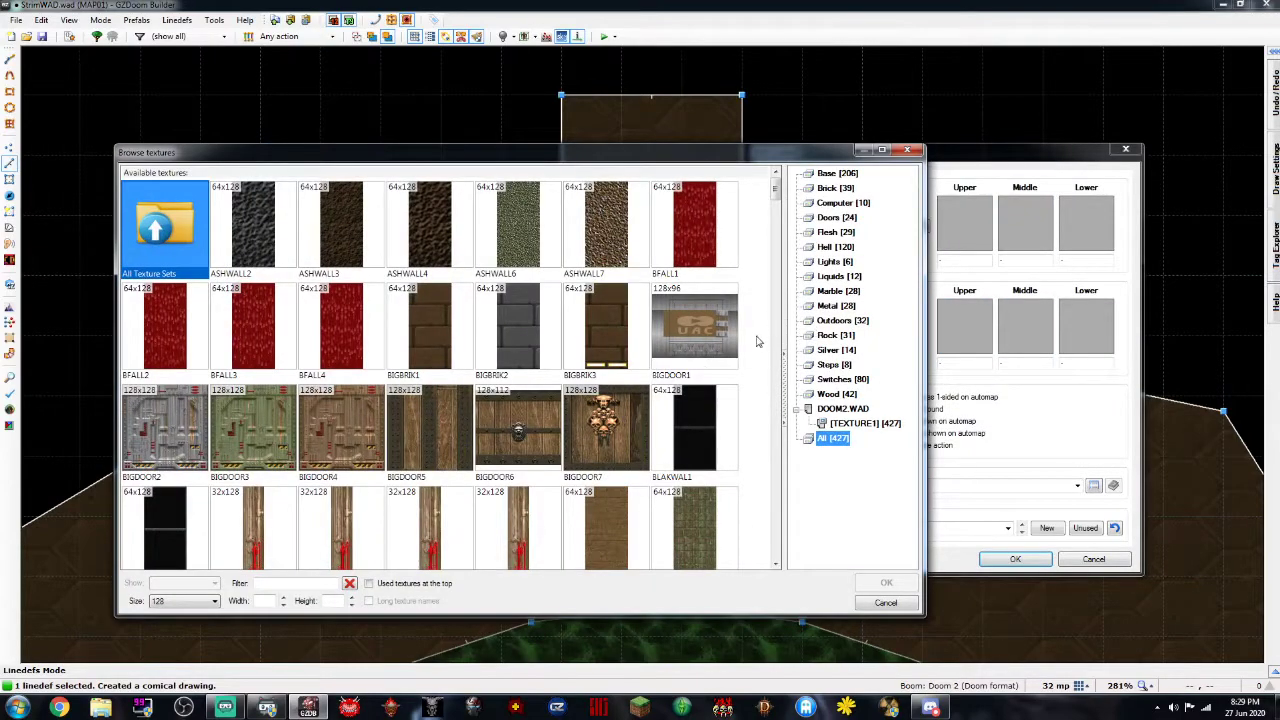
left_click(675, 298)
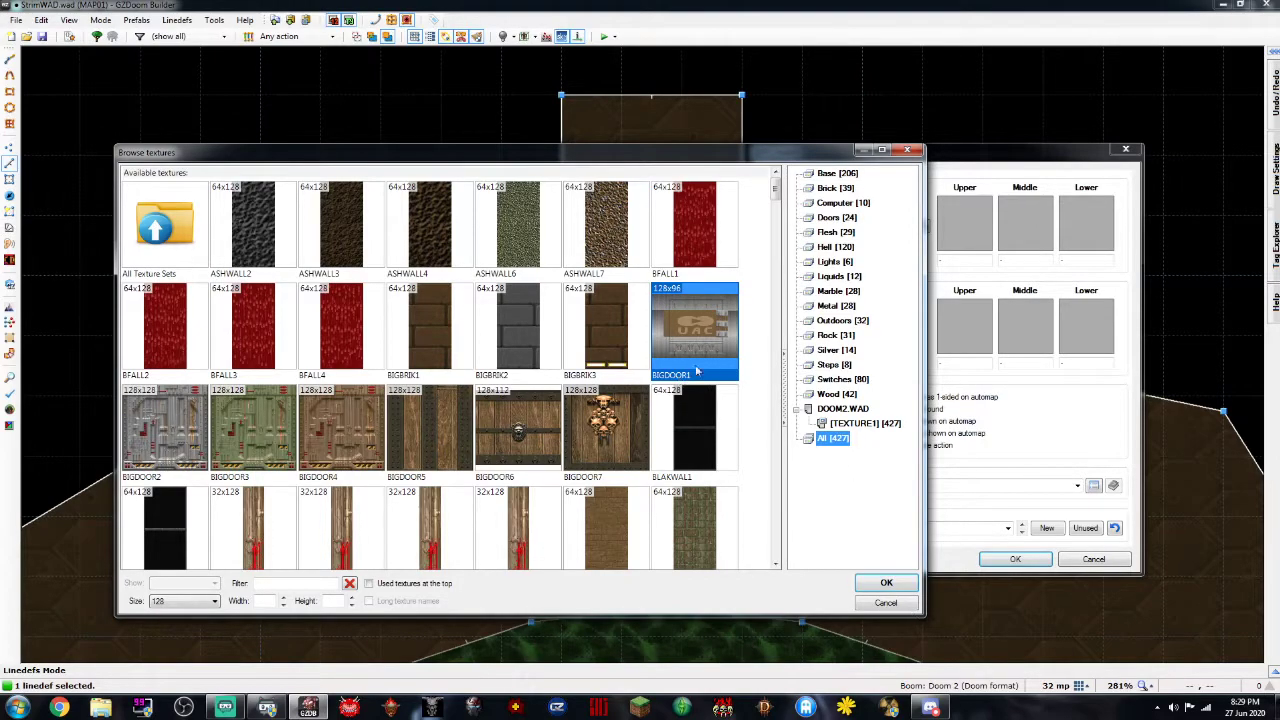
left_click(886, 602)
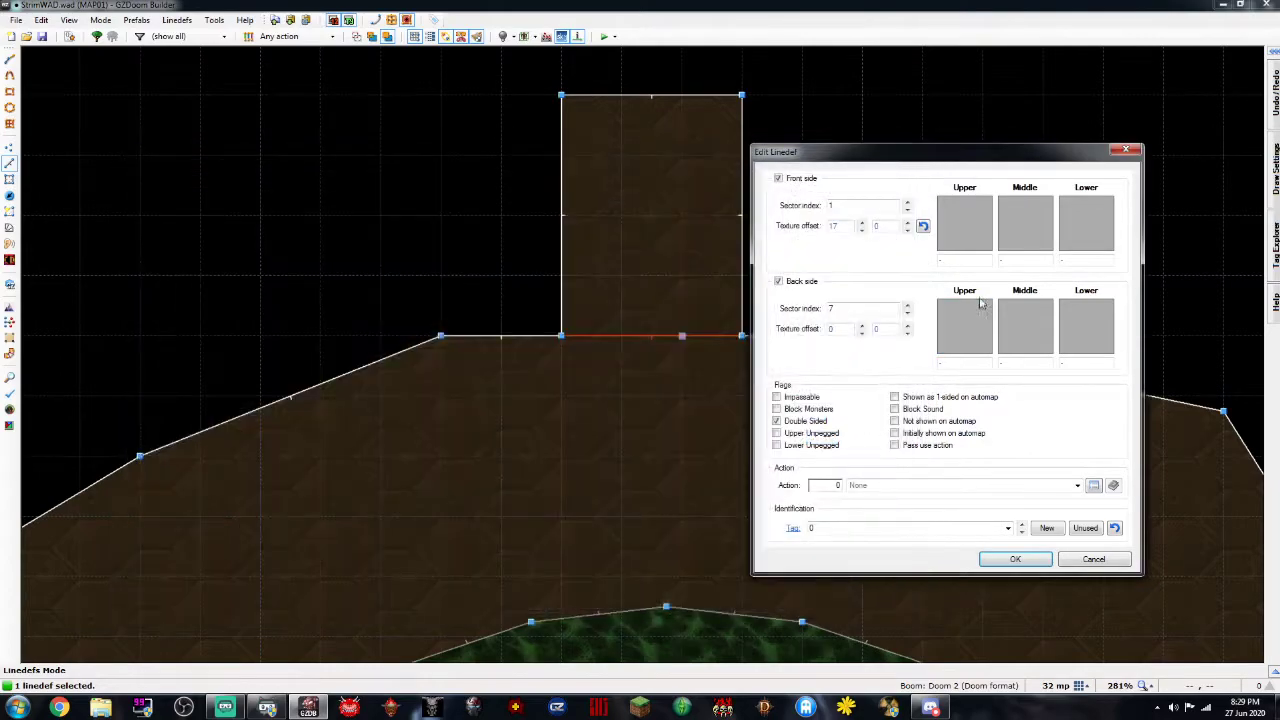
left_click(1093, 560)
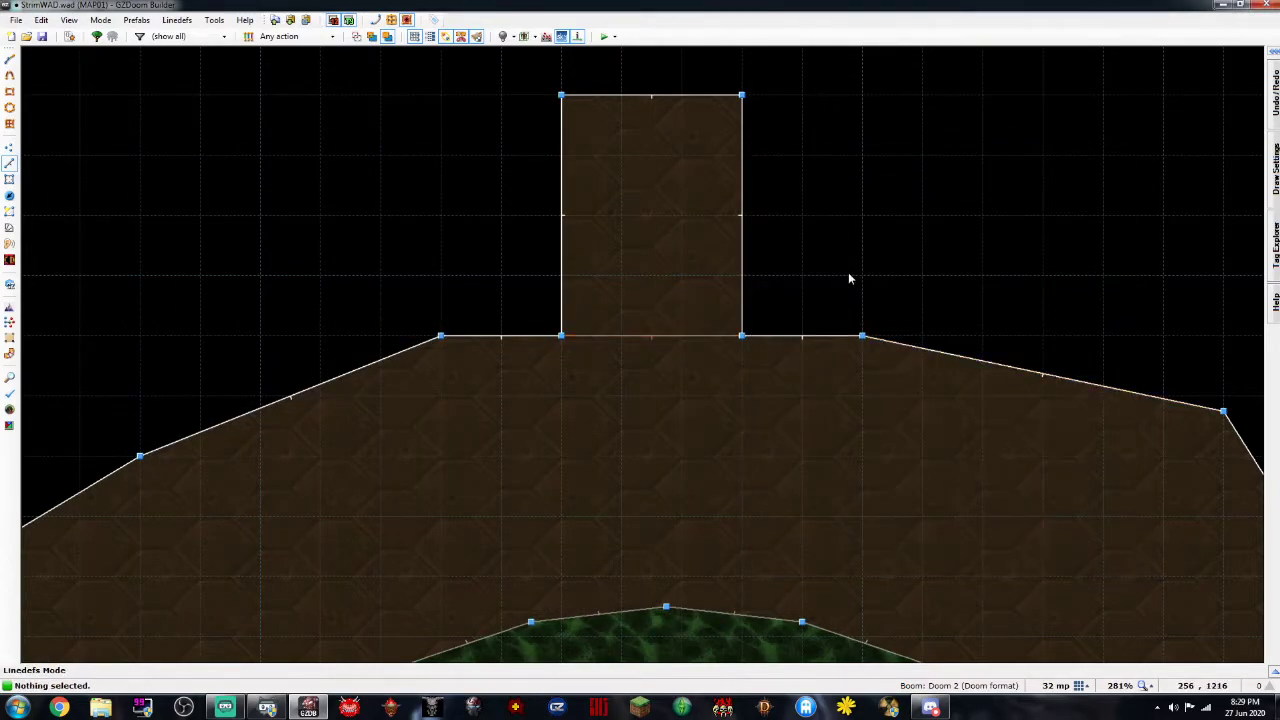
Narrow the alcove to 64 units by shifting its east side and adjoining wall vertex west, and shorten it to 96 units deep
left_click_drag(722, 74, 865, 395)
left_click_drag(742, 238, 691, 237)
left_click(637, 130)
left_click_drag(620, 96, 659, 154)
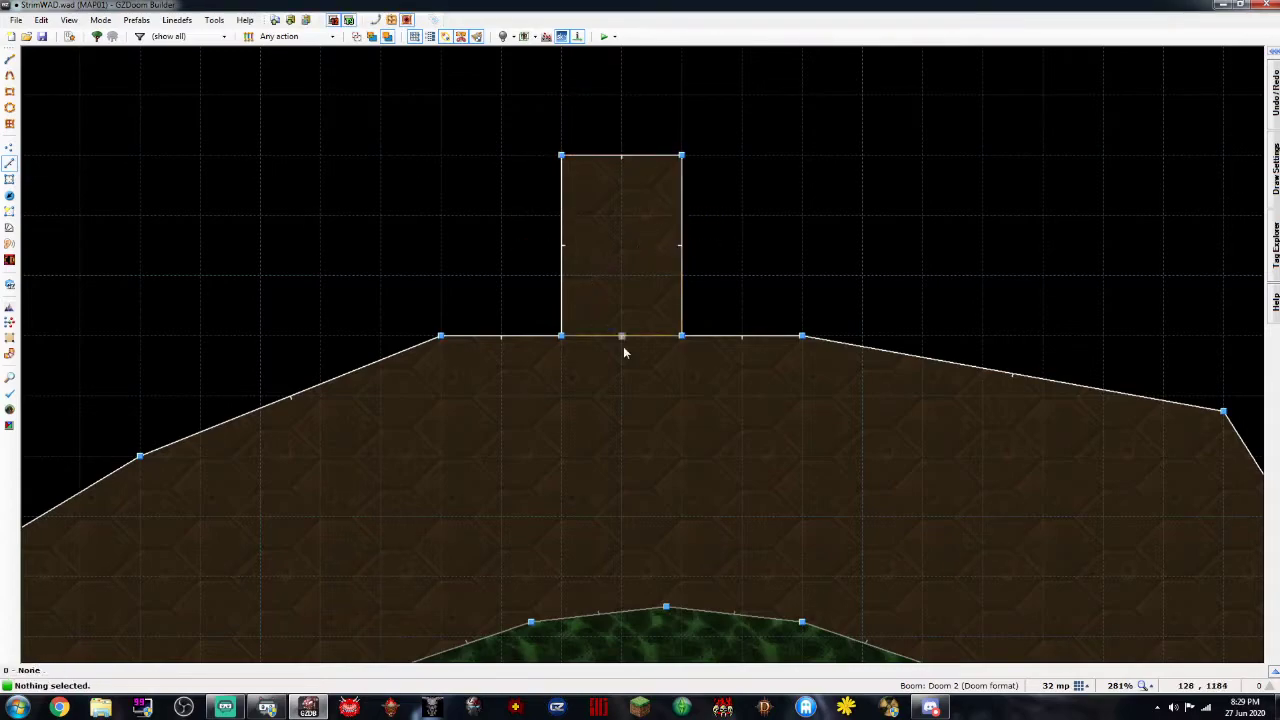
scroll(646, 354, "up", 4)
scroll(637, 351, "down", 2)
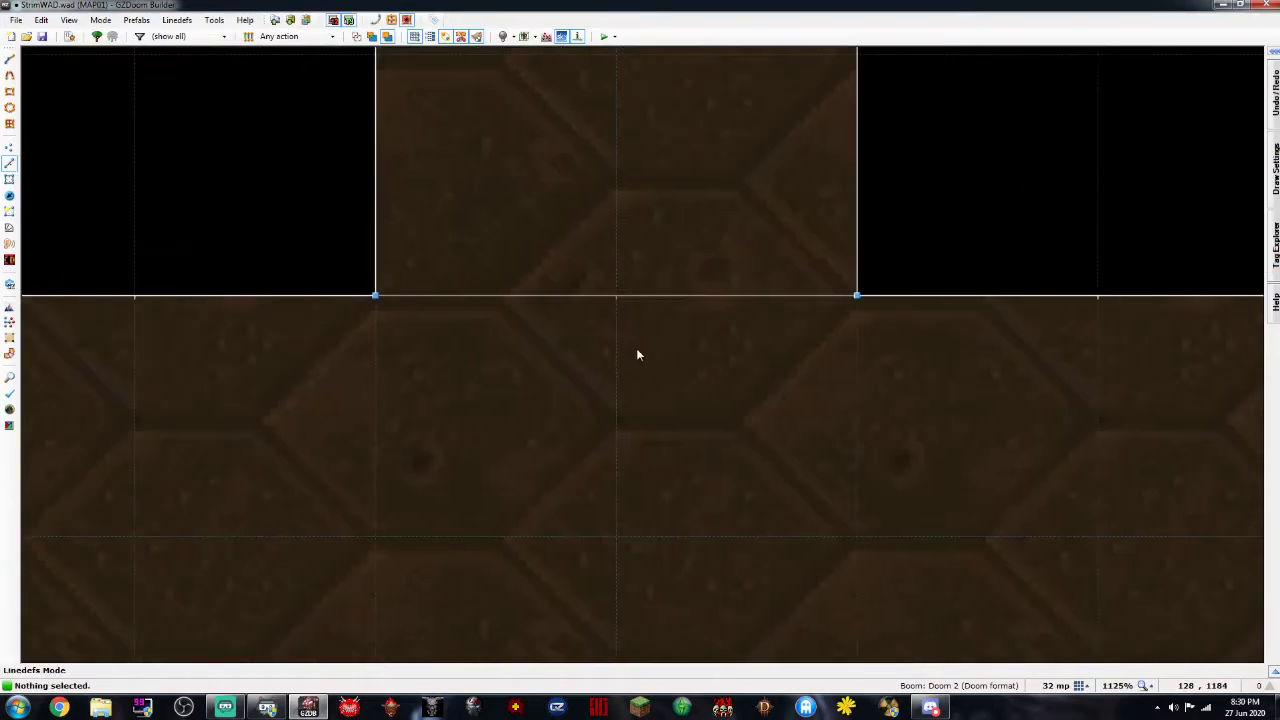
scroll(345, 163, "down", 4)
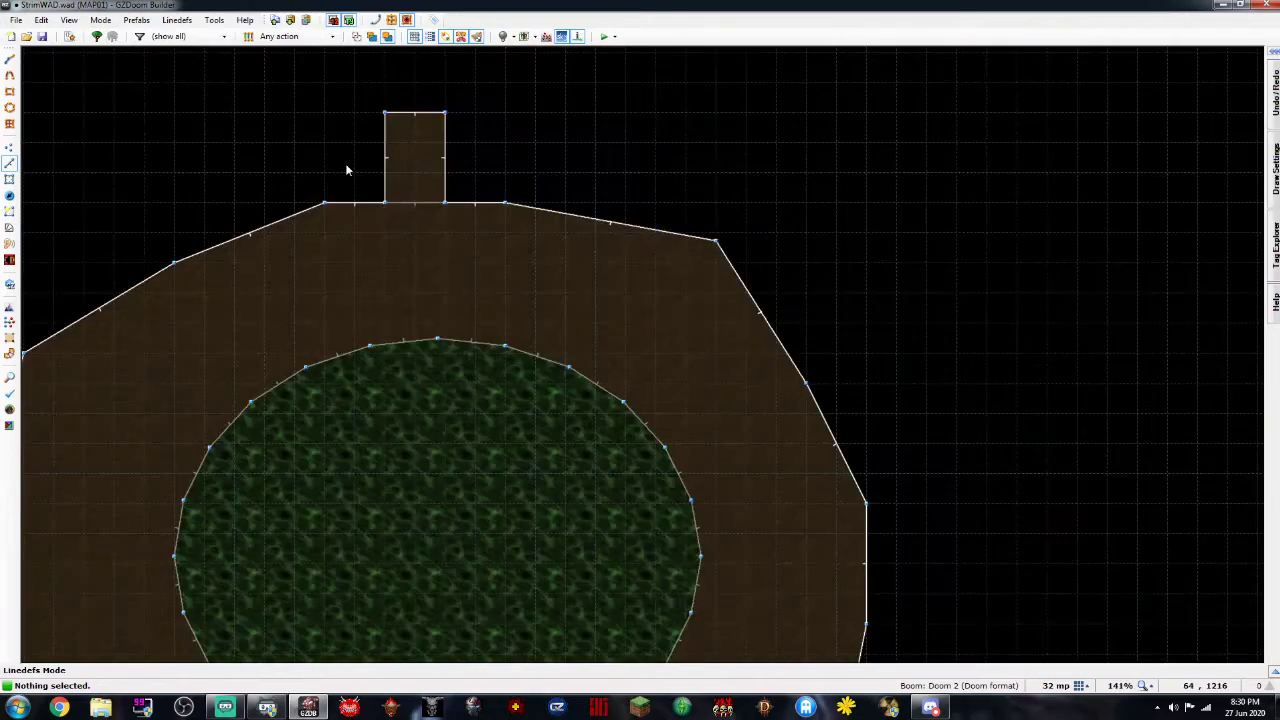
Switch to the 3D view and lower the alcove's ceiling to a height of 32
scroll(379, 216, "up", 2)
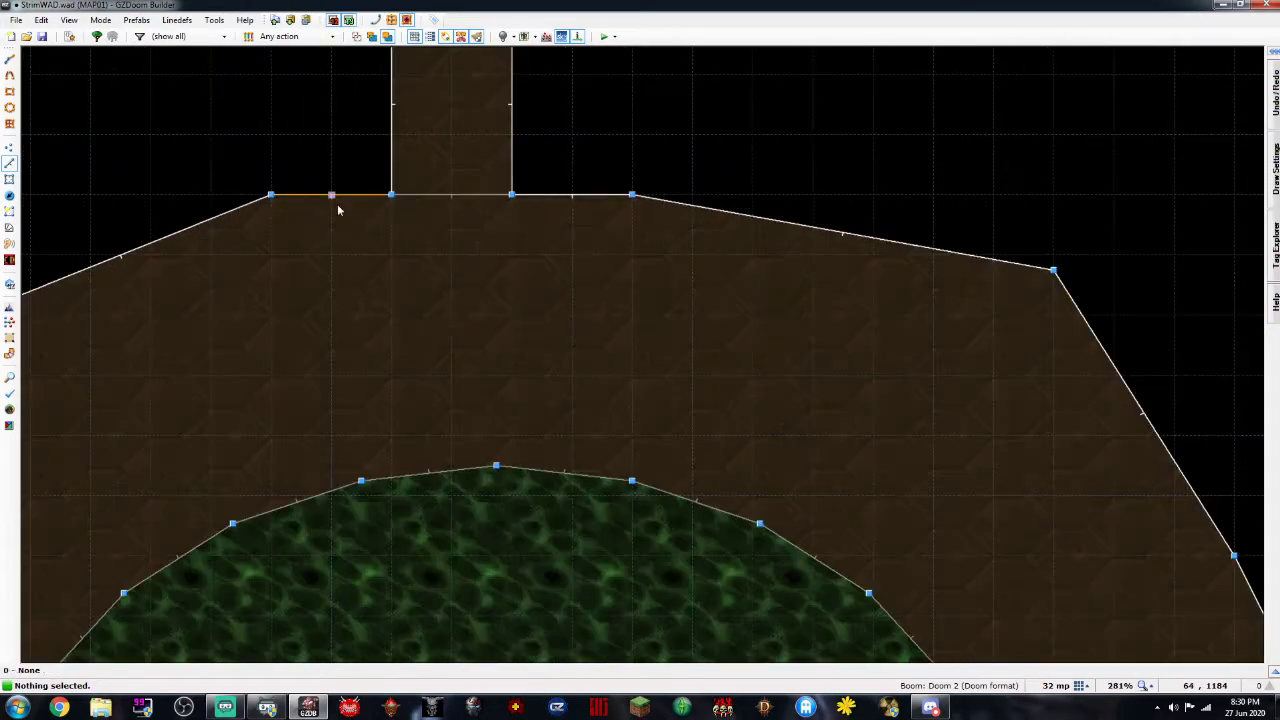
scroll(400, 265, "up", 4)
scroll(335, 228, "down", 2)
key("q")
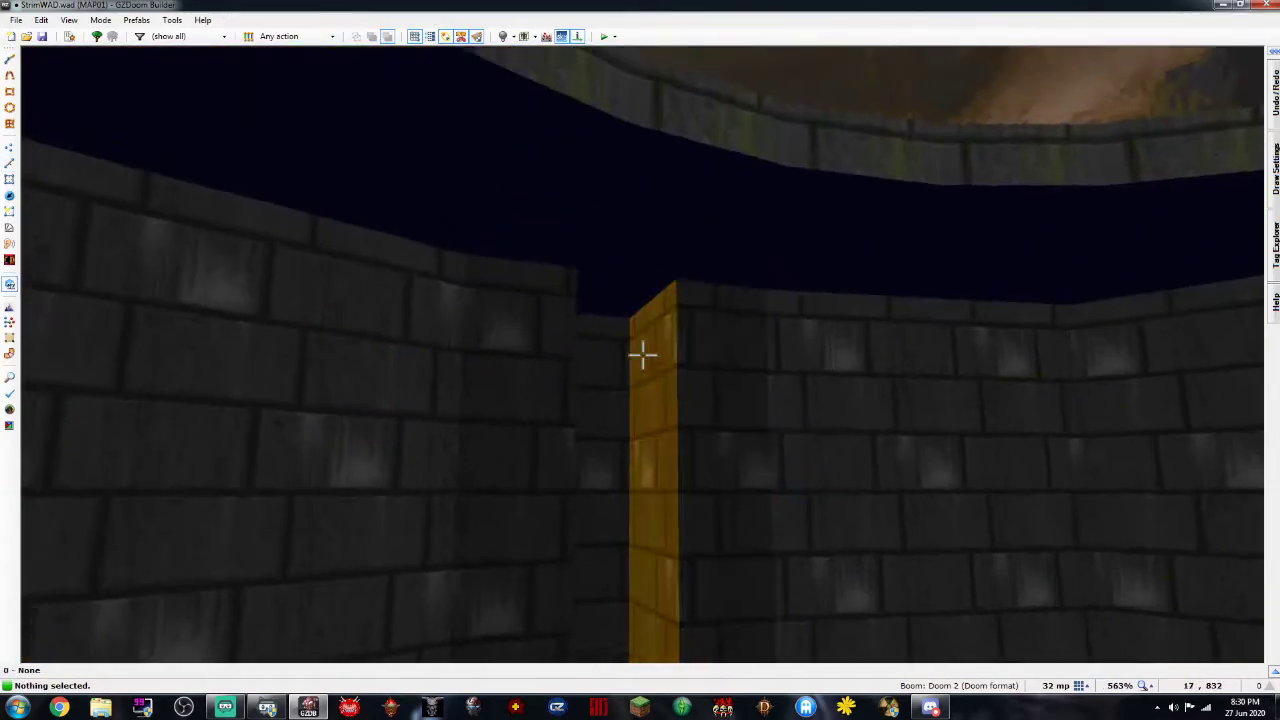
left_click(643, 355)
scroll(643, 355, "down", 20)
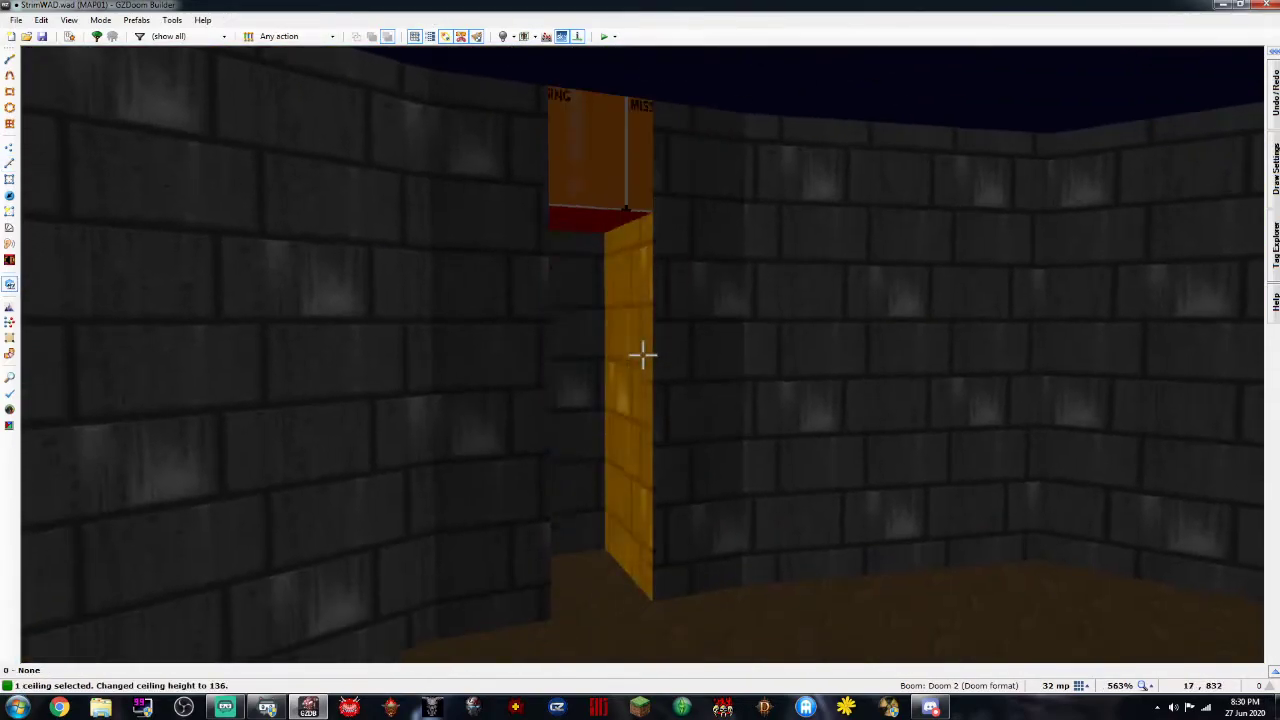
key("c")
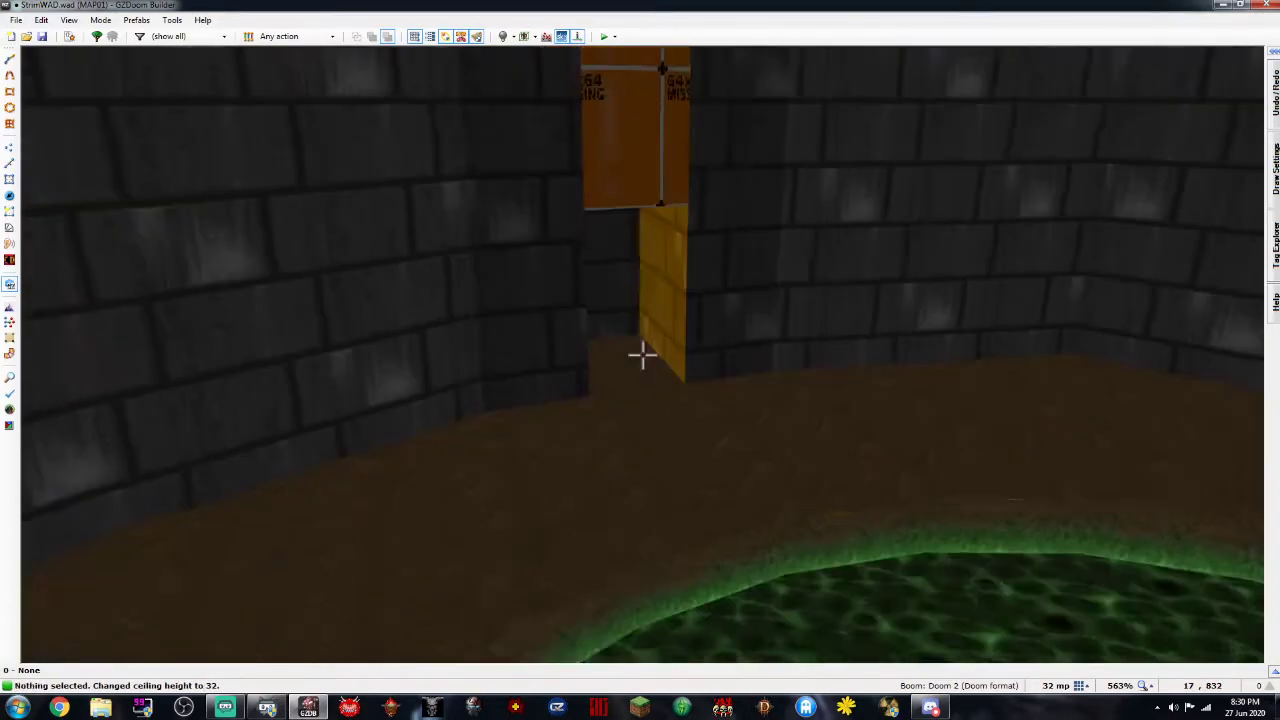
Set the alcove sector's ceiling height to 8, leaving its floor at -64
key("w")
key("w")
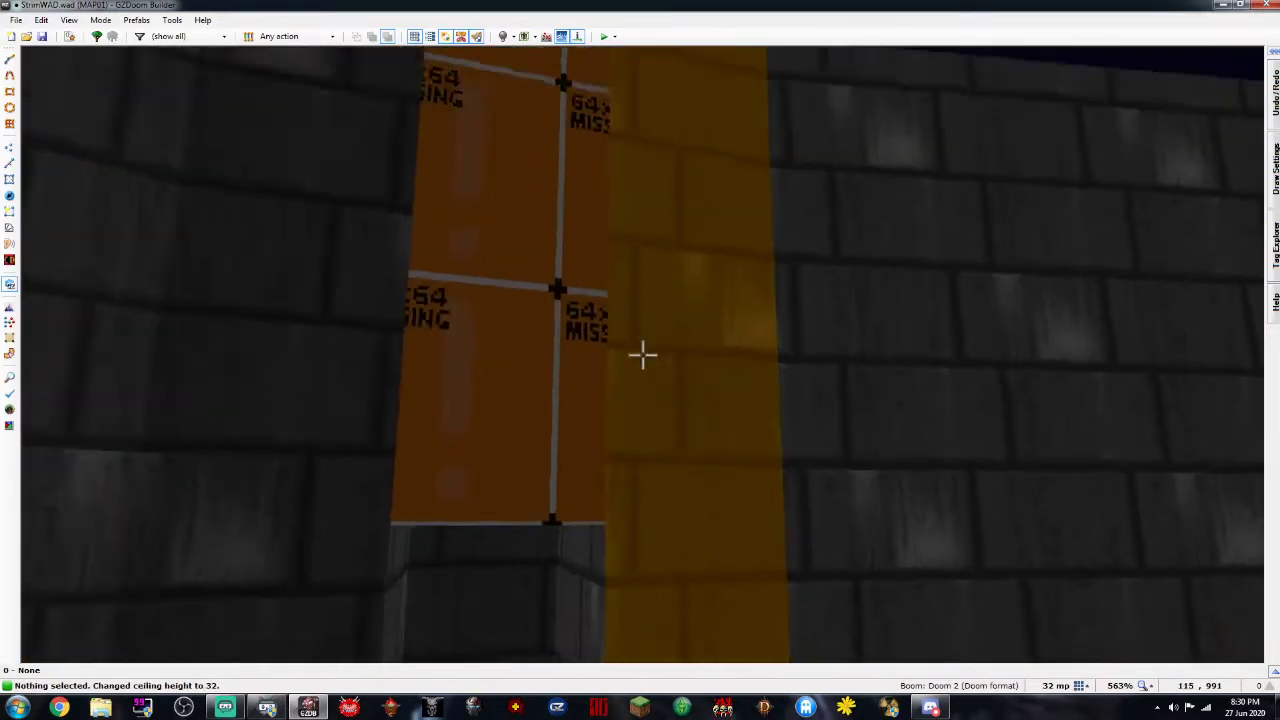
key("s")
key("w")
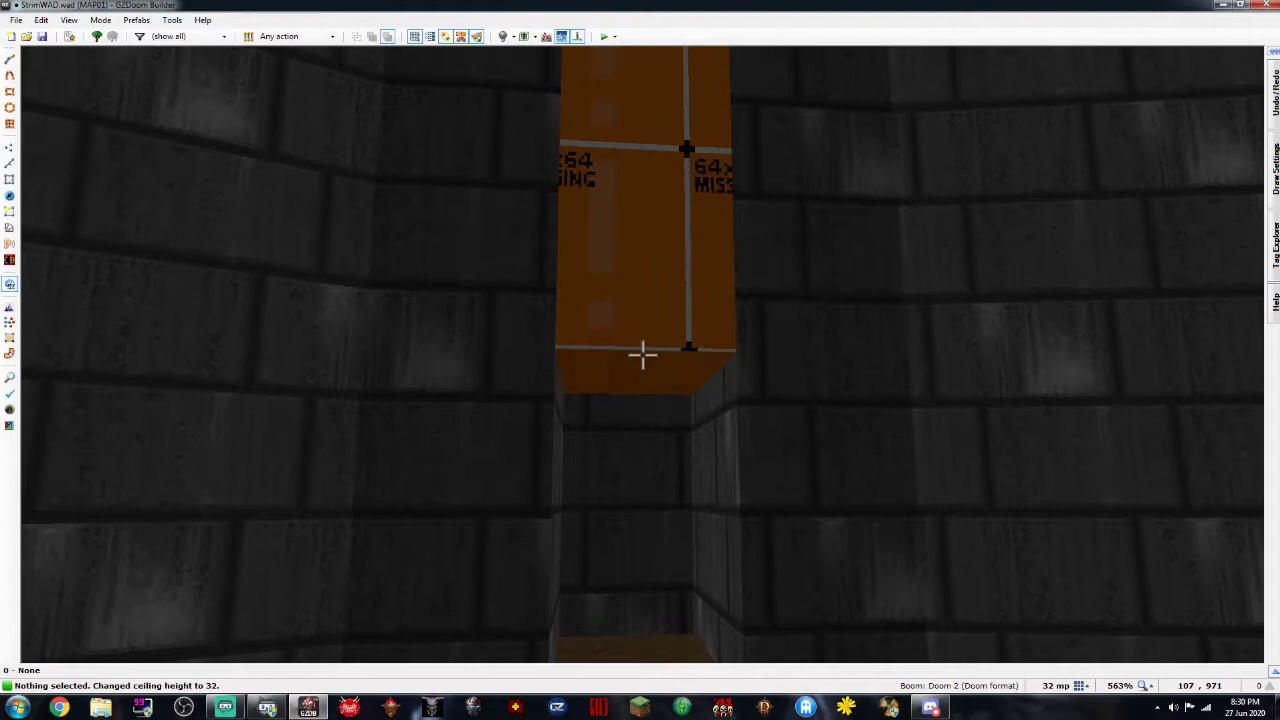
right_click(643, 355)
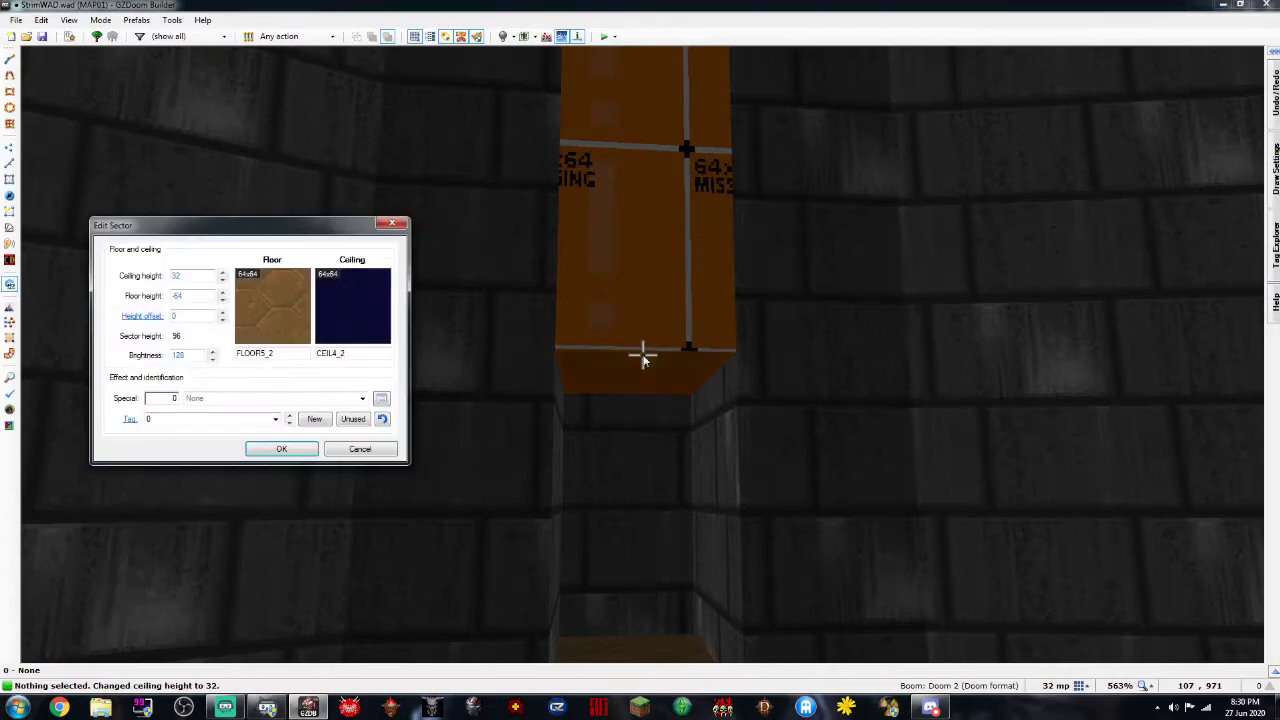
left_click(223, 280)
left_click(223, 284)
left_click(223, 284)
left_click(223, 284)
left_click(223, 284)
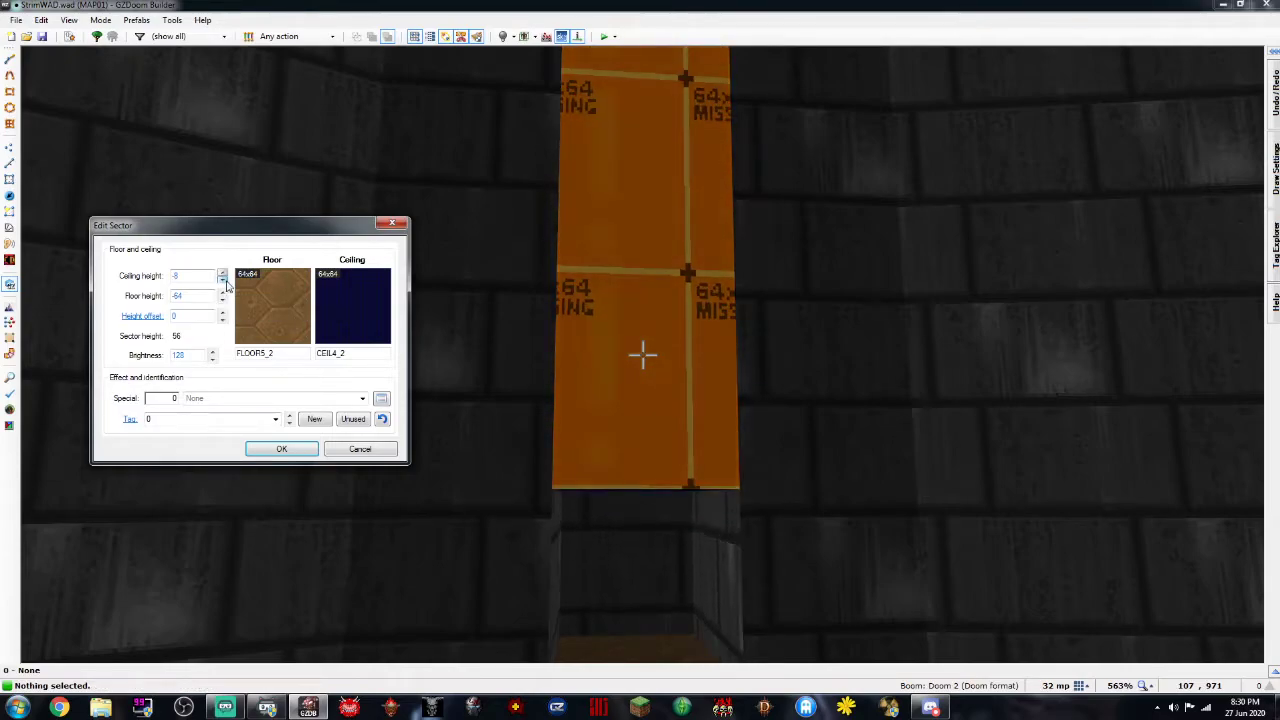
left_click(222, 274)
left_click(222, 274)
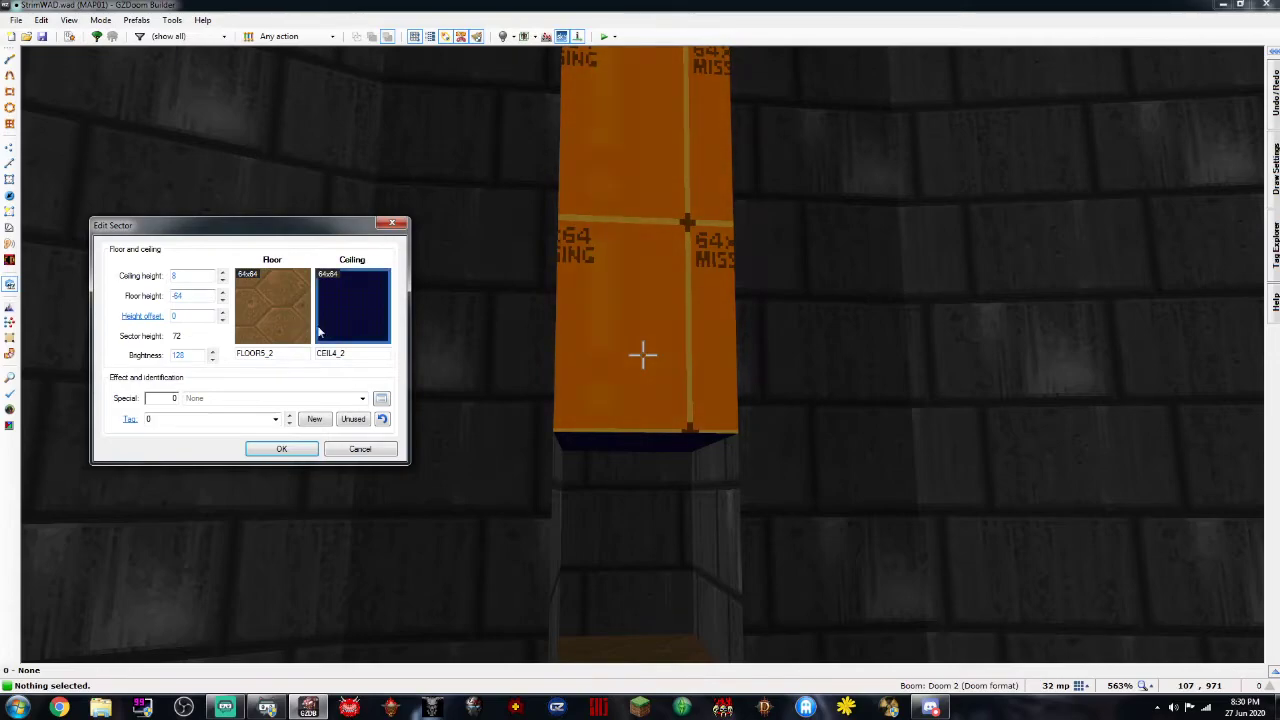
left_click(281, 449)
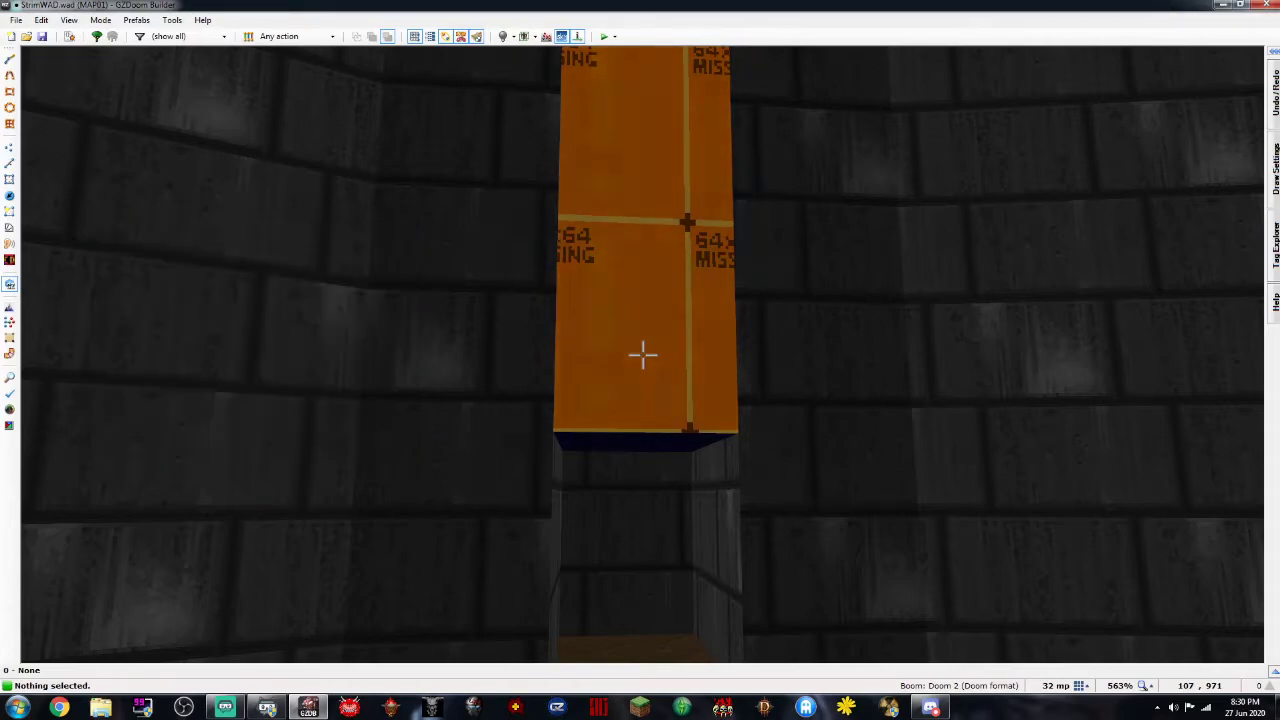
Apply the STONE2 texture as the upper texture of the wall above the alcove opening
right_click(643, 352)
left_click(964, 222)
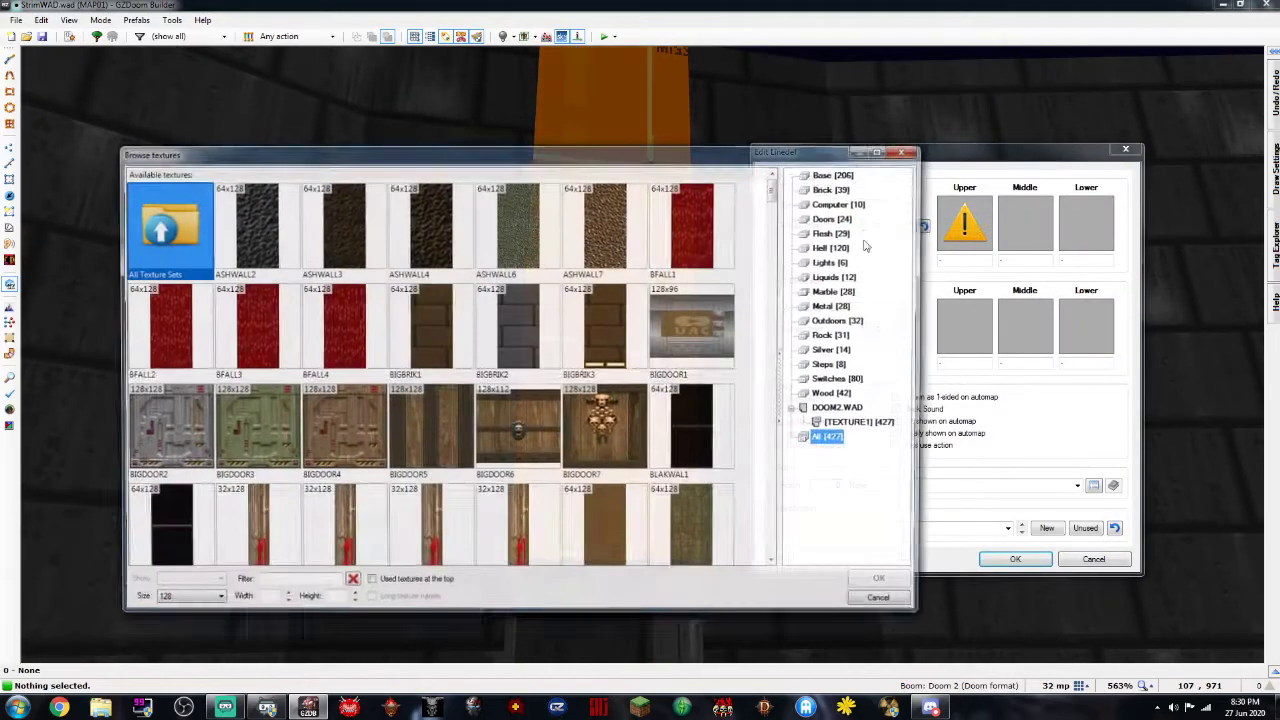
type("STONE")
double_click(165, 325)
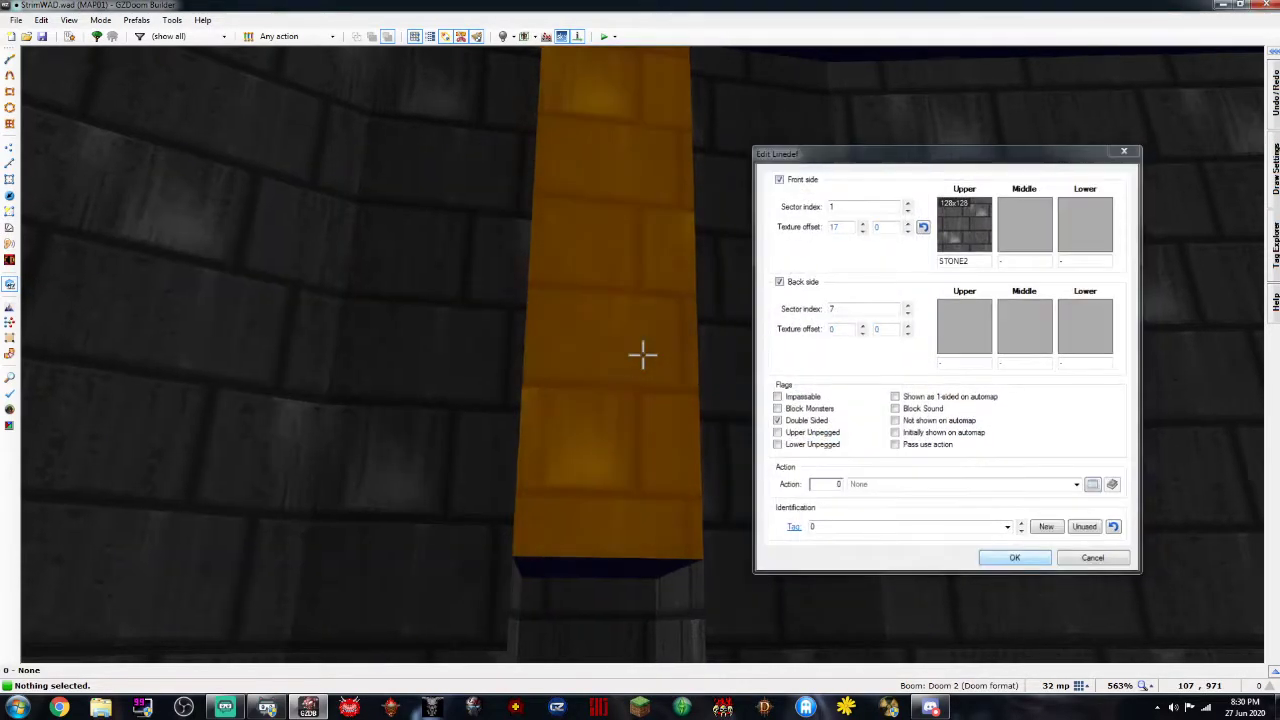
key("Return")
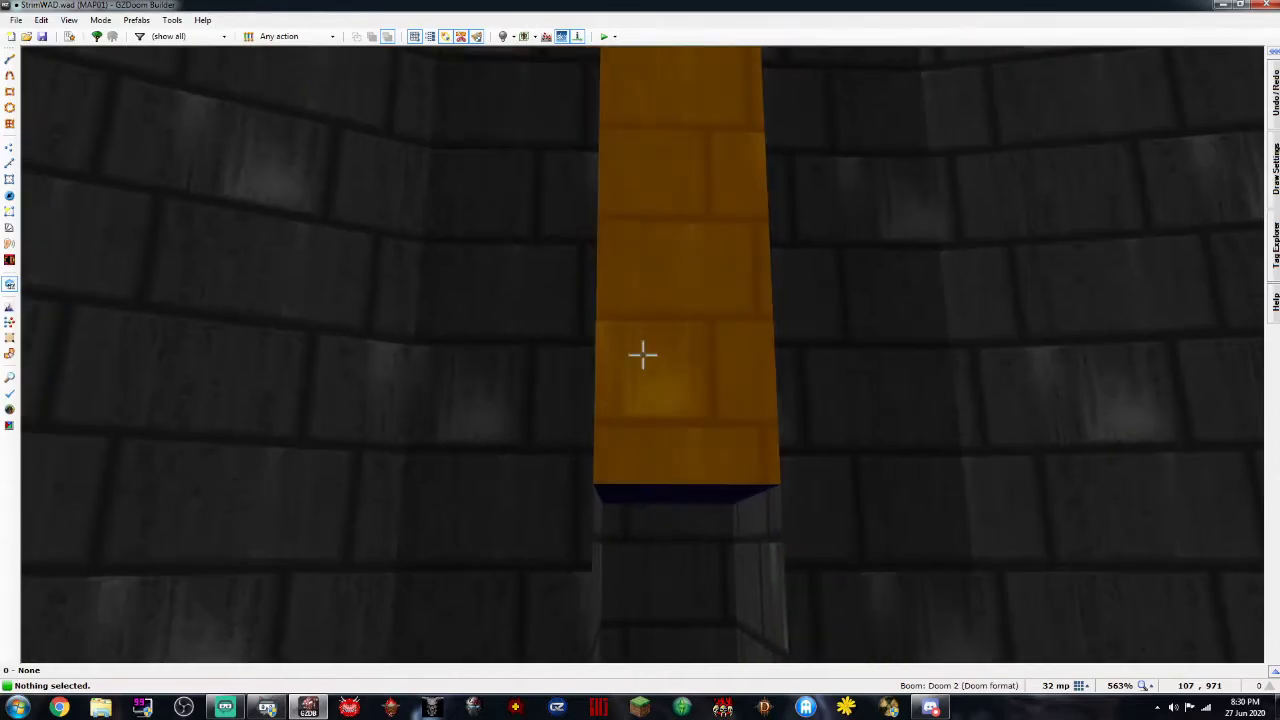
Make the wall above the alcove Upper Unpegged and auto-align the wall textures horizontally
right_click(642, 354)
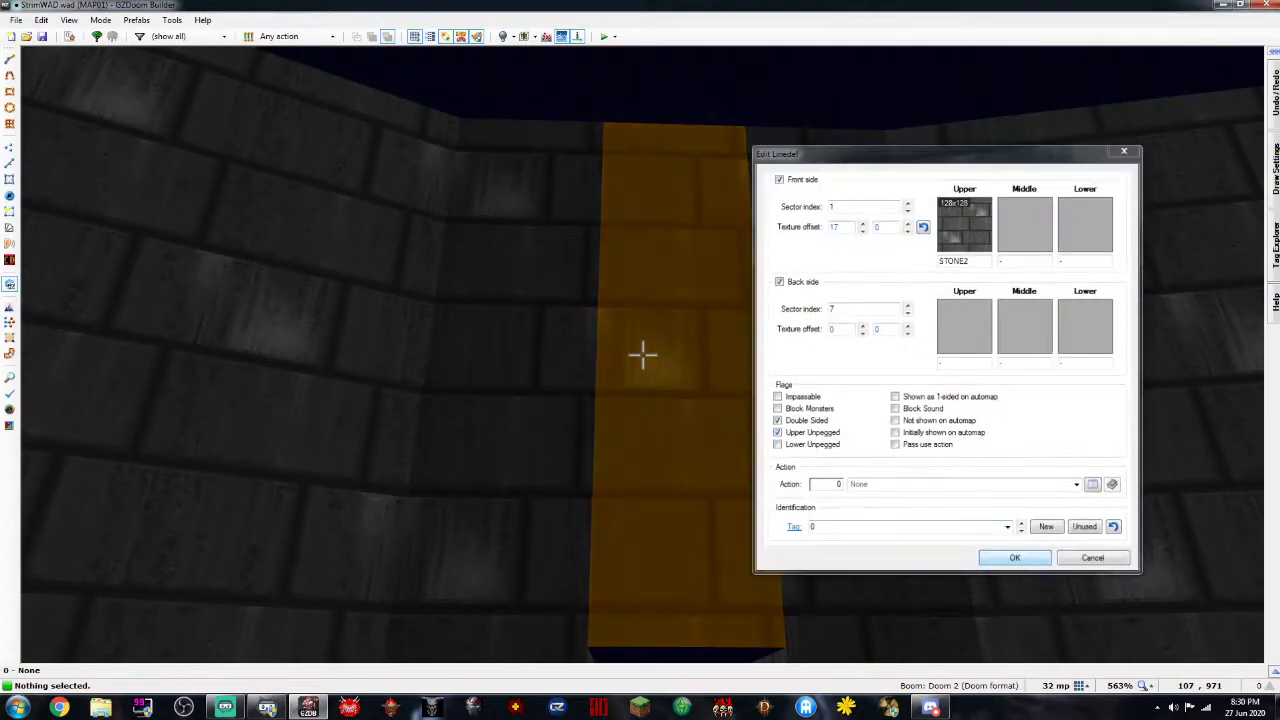
left_click(1012, 556)
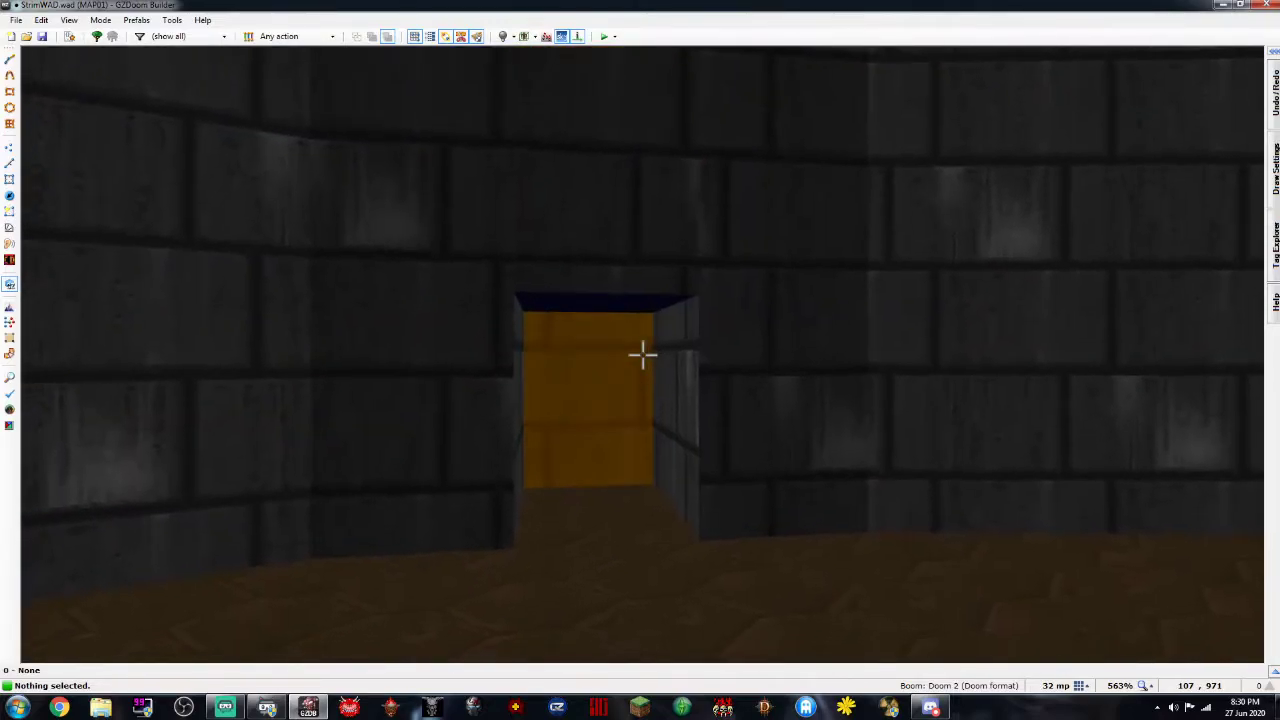
key("a")
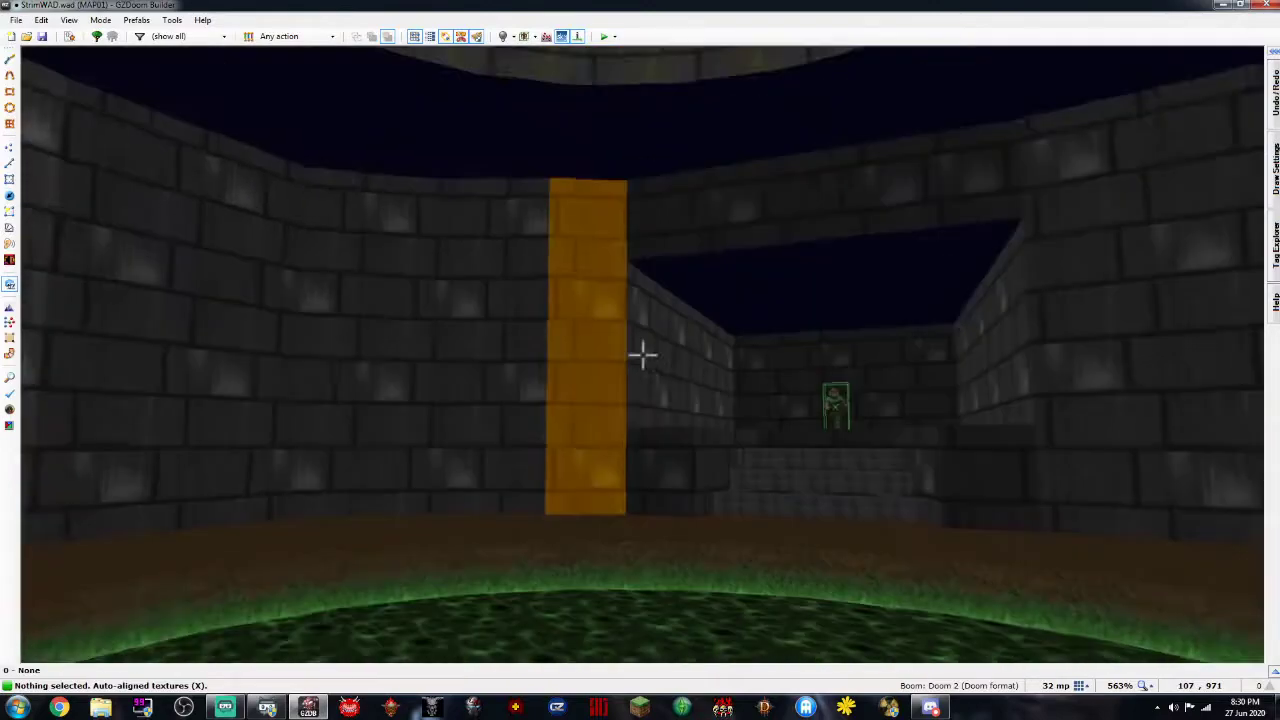
Look over the room's walls and auto-align the textures around the circular sky opening horizontally
key("e")
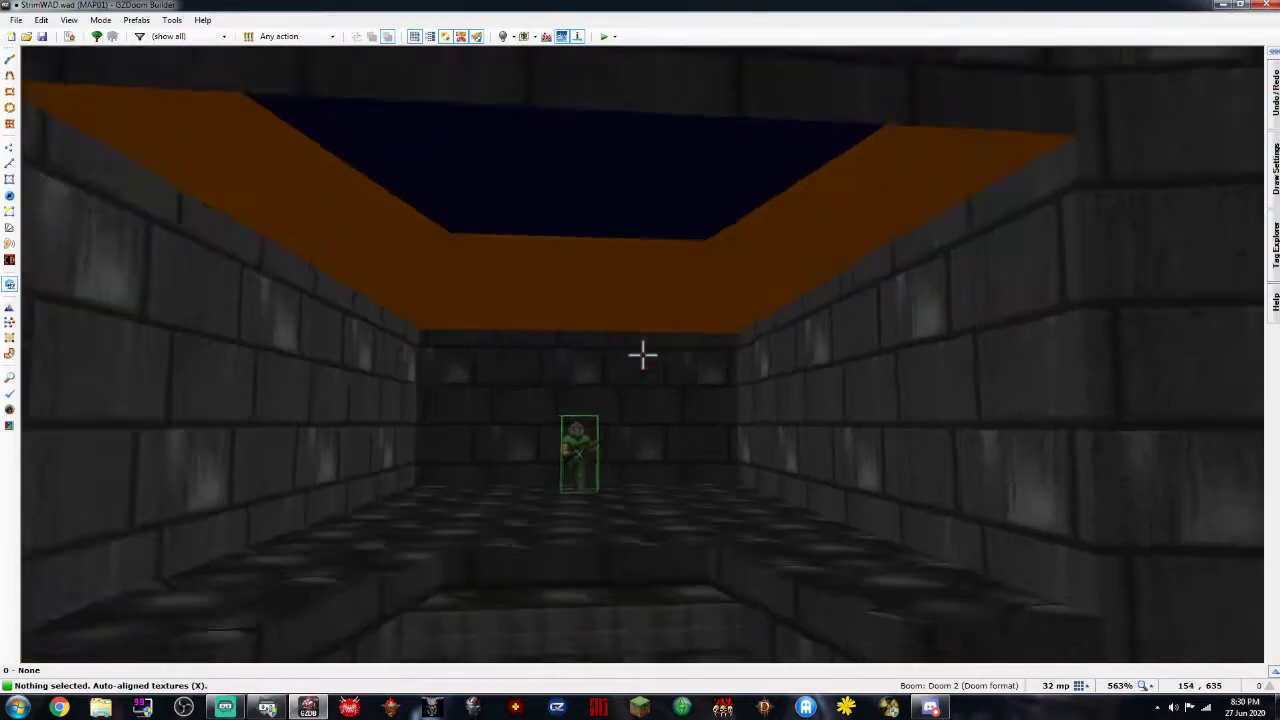
key("d")
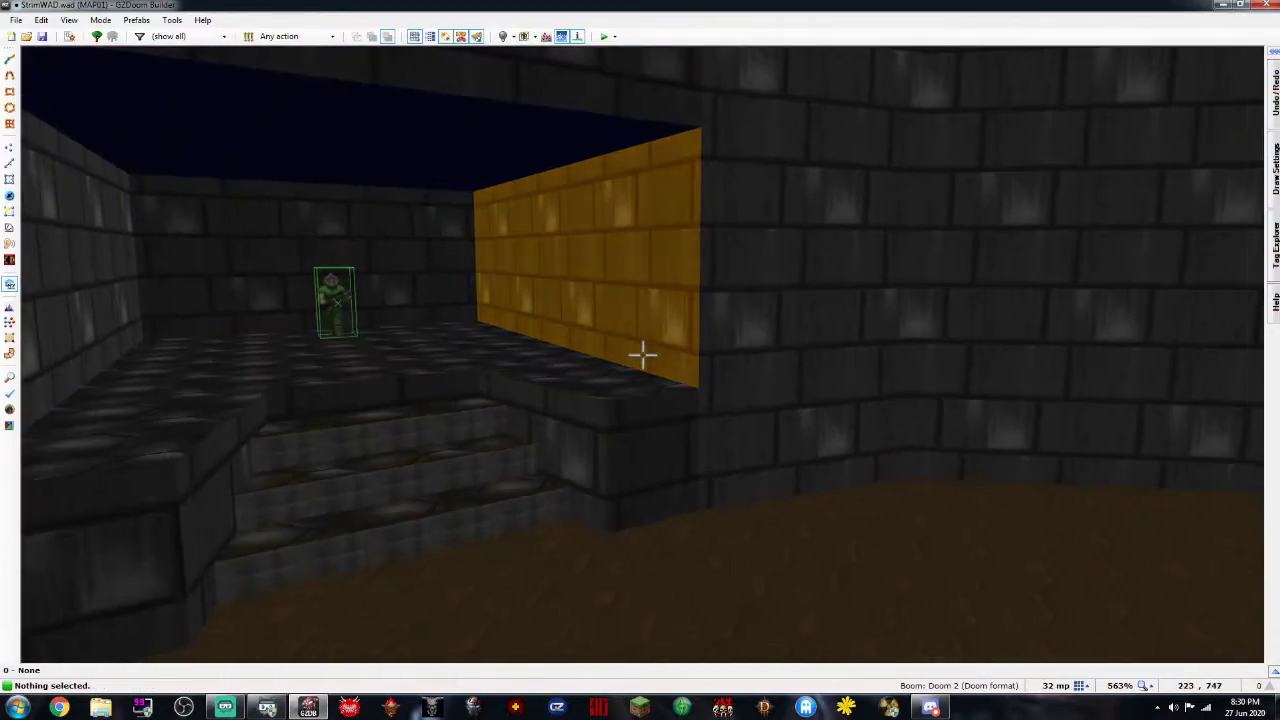
key("e")
key("e")
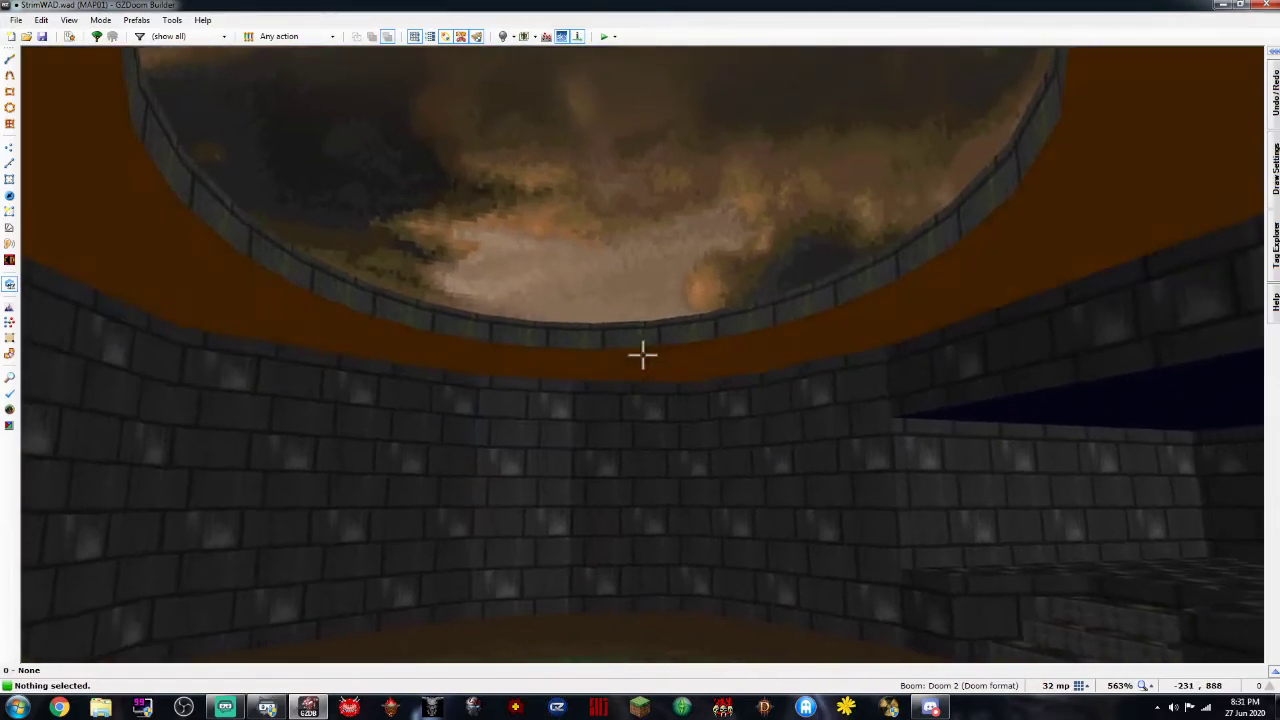
key("a")
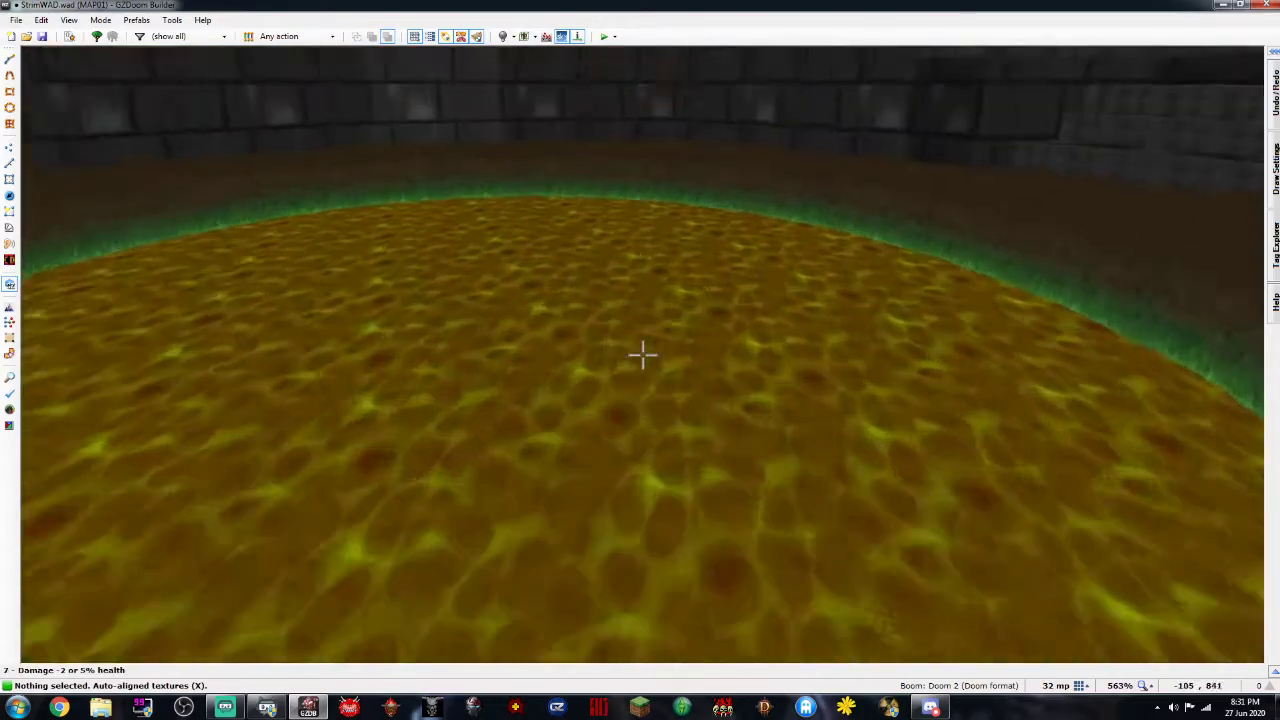
key("e")
key("e")
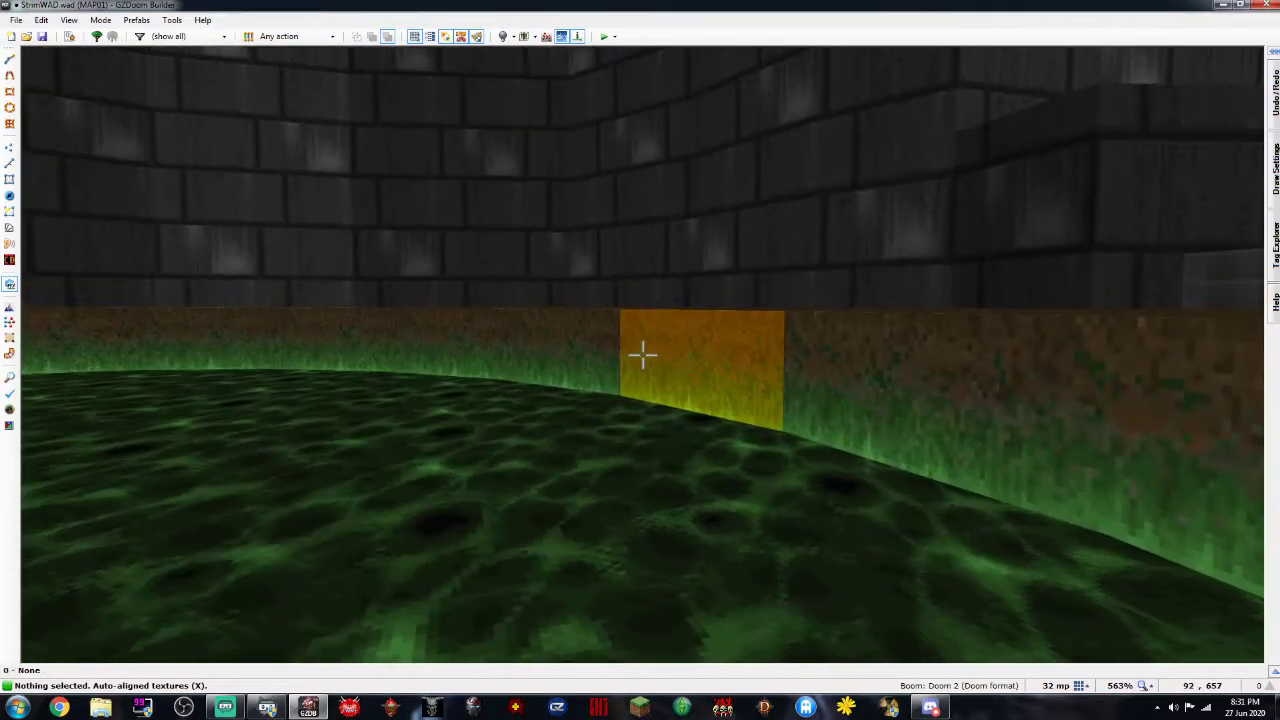
Select all the connected sidedefs around the slime pool's edge and set their texture offset to 0
right_click(641, 353)
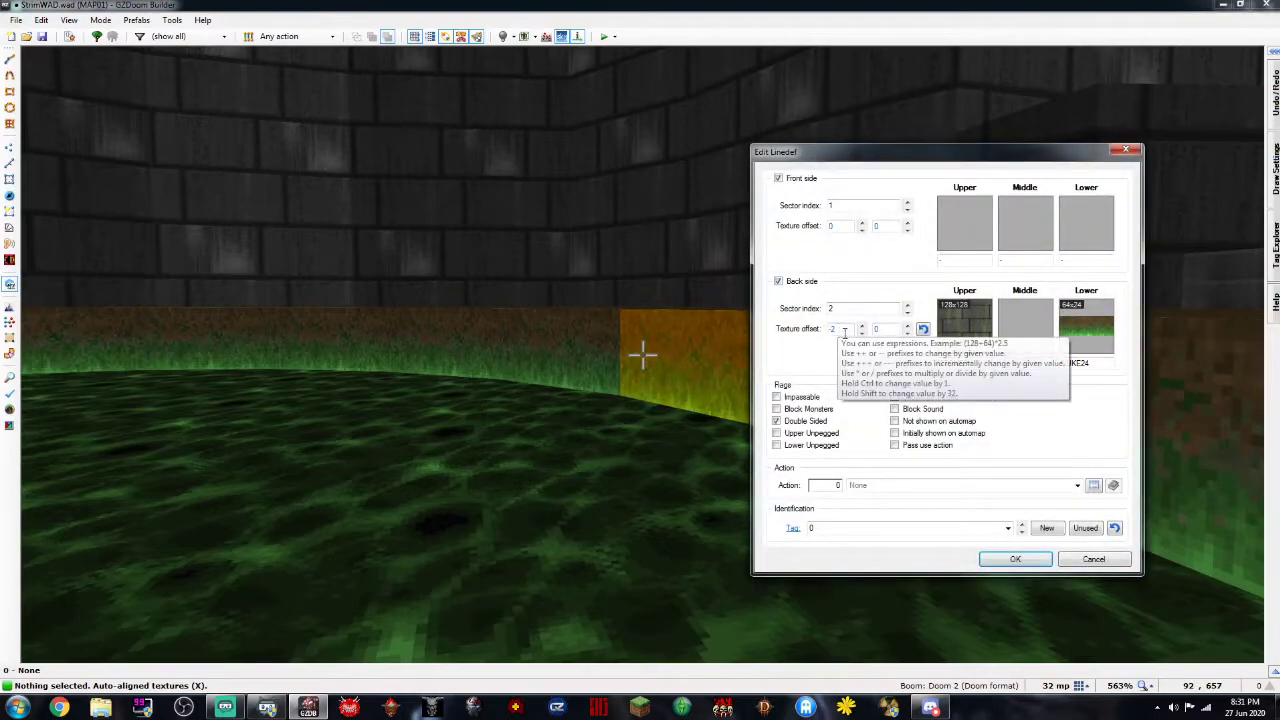
left_click(1108, 553)
left_click(641, 353, "shift")
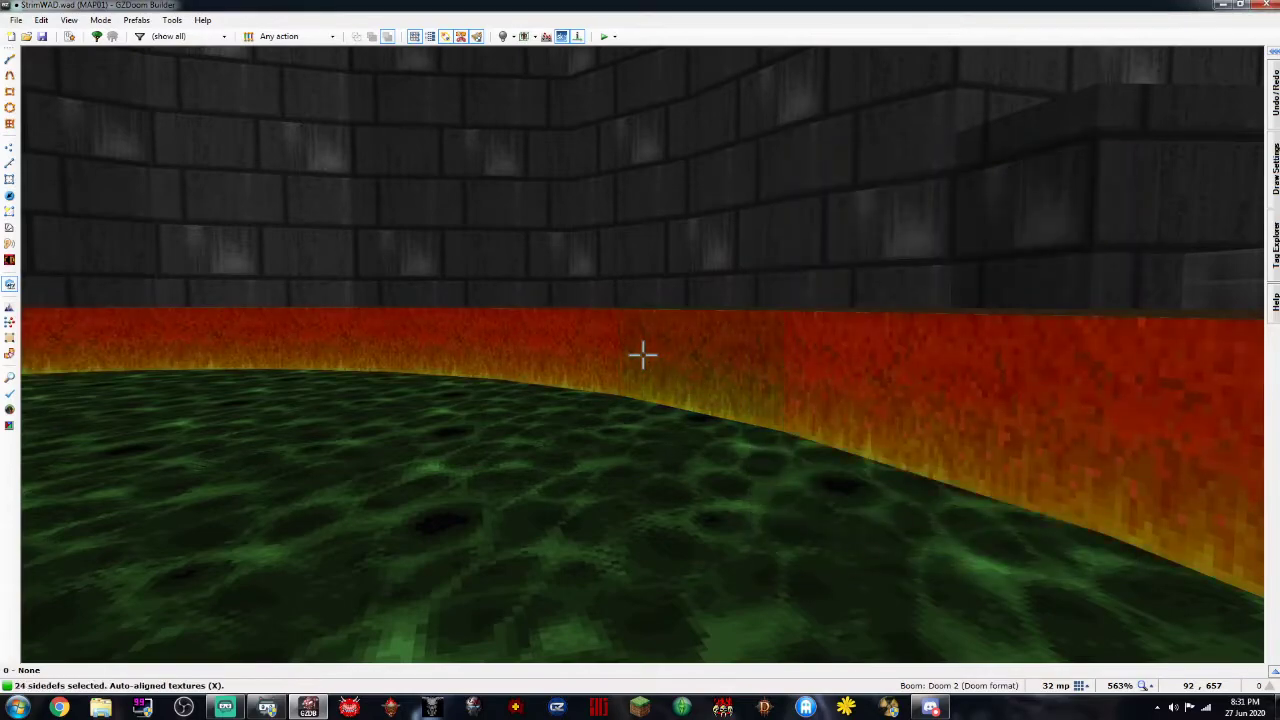
right_click(641, 353)
type("0")
key("Return")
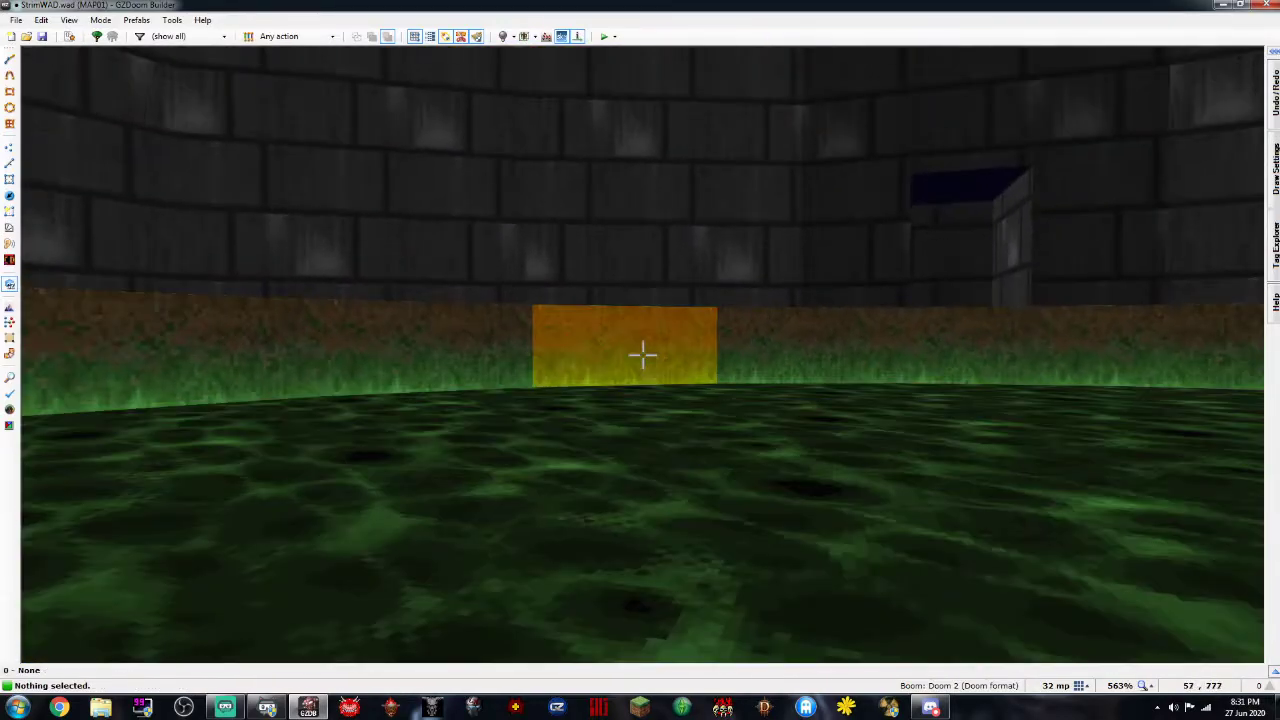
Move around the slime pool and up to the alcove in 3D to check the texture alignment
key("w")
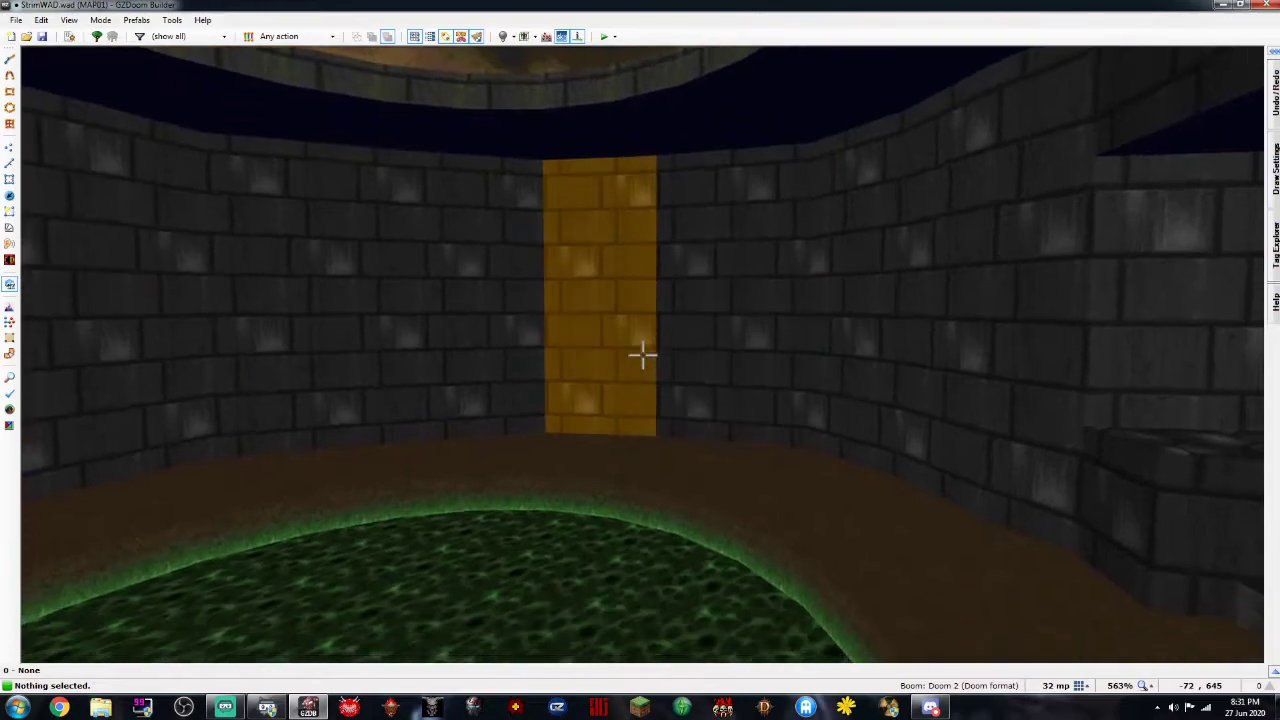
key("w")
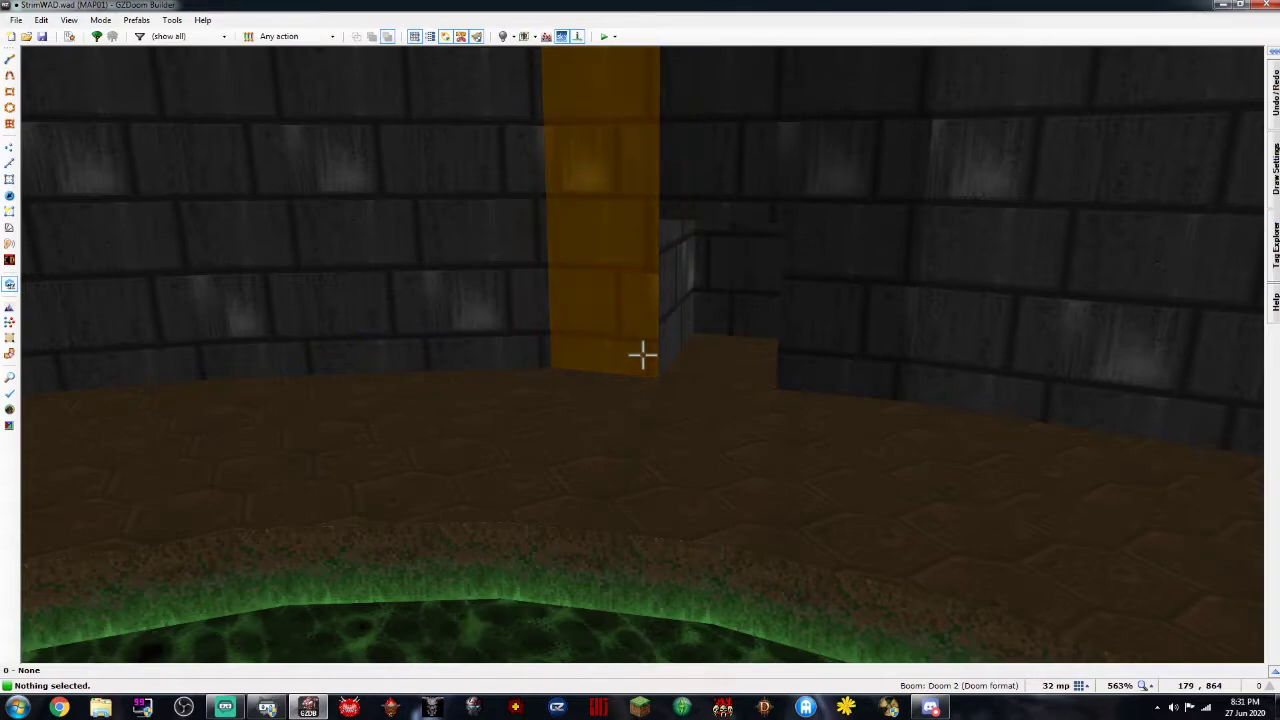
key("e")
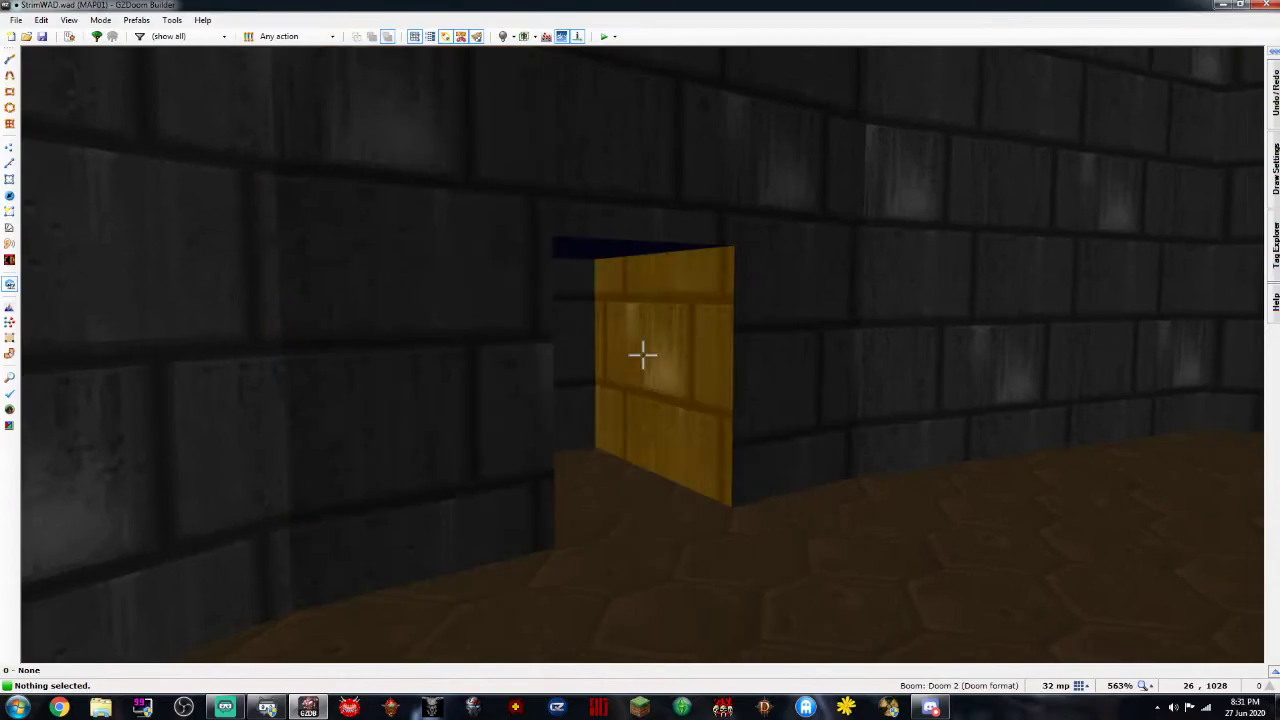
key("e")
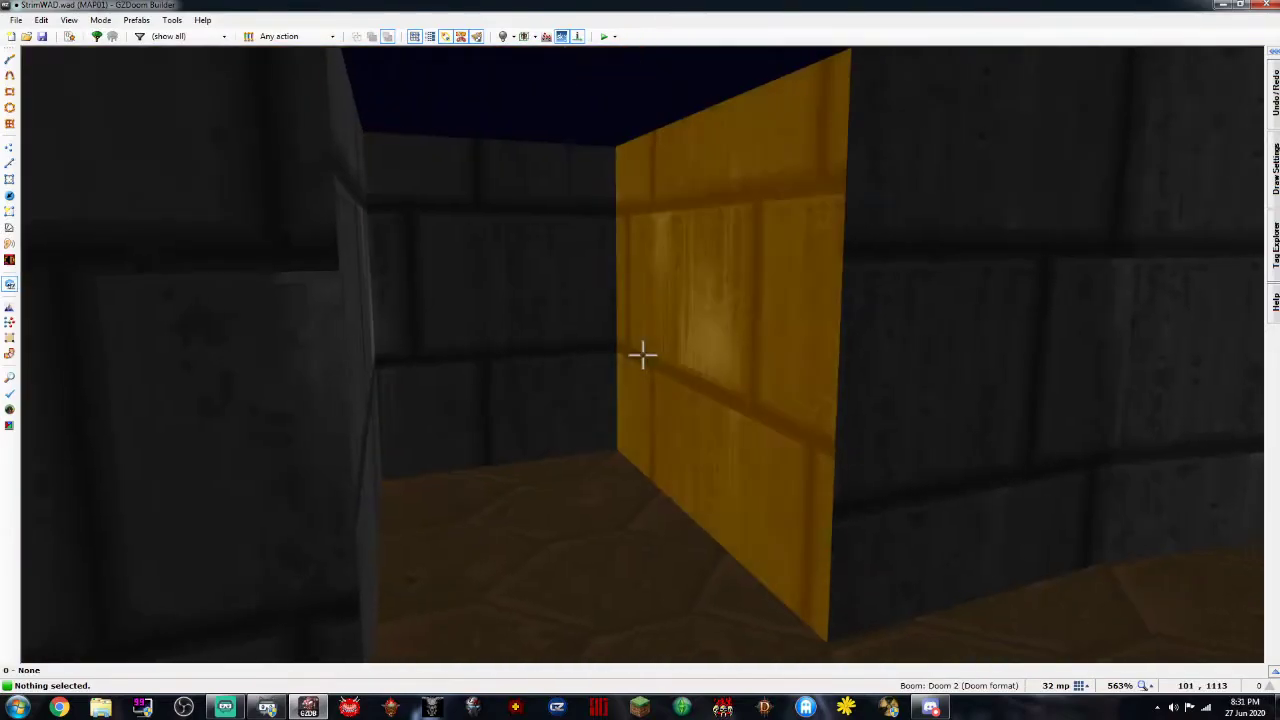
key("w")
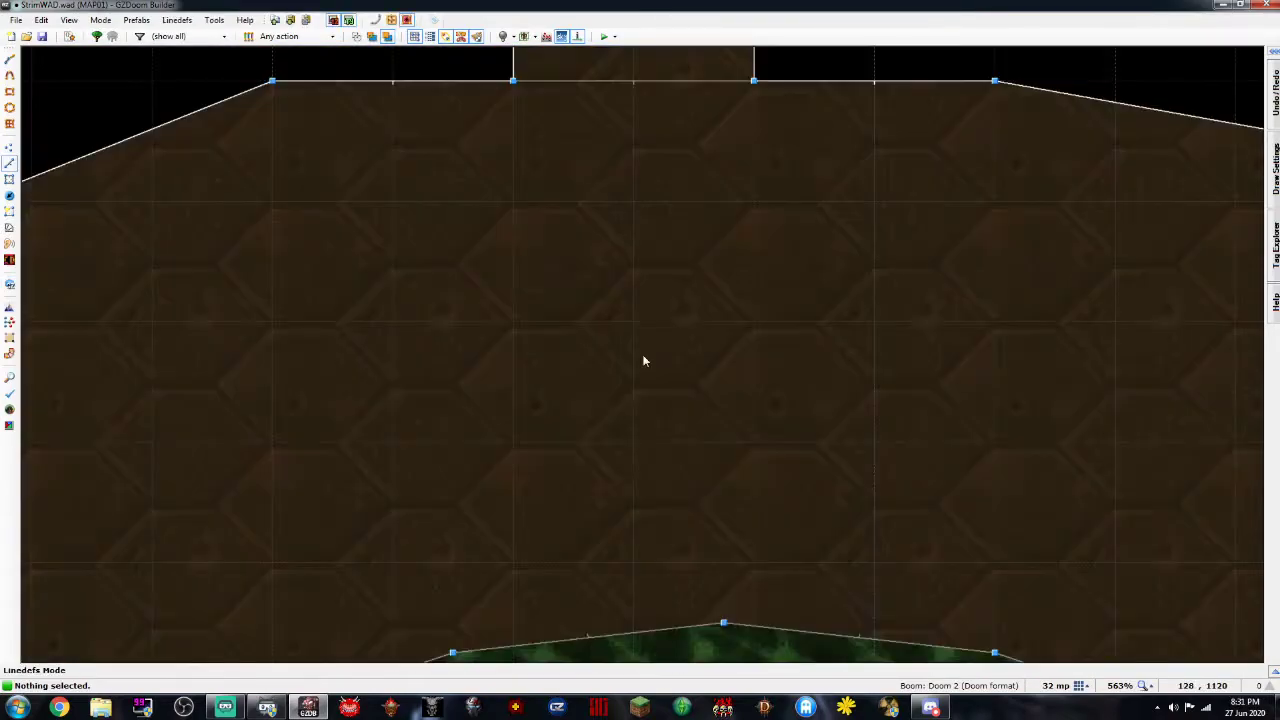
Return to the 2D map, set the grid to 8 mp and divide the alcove's entrance into two strips 64 units wide and 8 deep
scroll(643, 367, "up", 4)
scroll(643, 367, "down", 4)
left_click(10, 91)
left_click(1080, 686)
left_click(1025, 626)
scroll(646, 343, "up", 8)
scroll(544, 298, "down", 4)
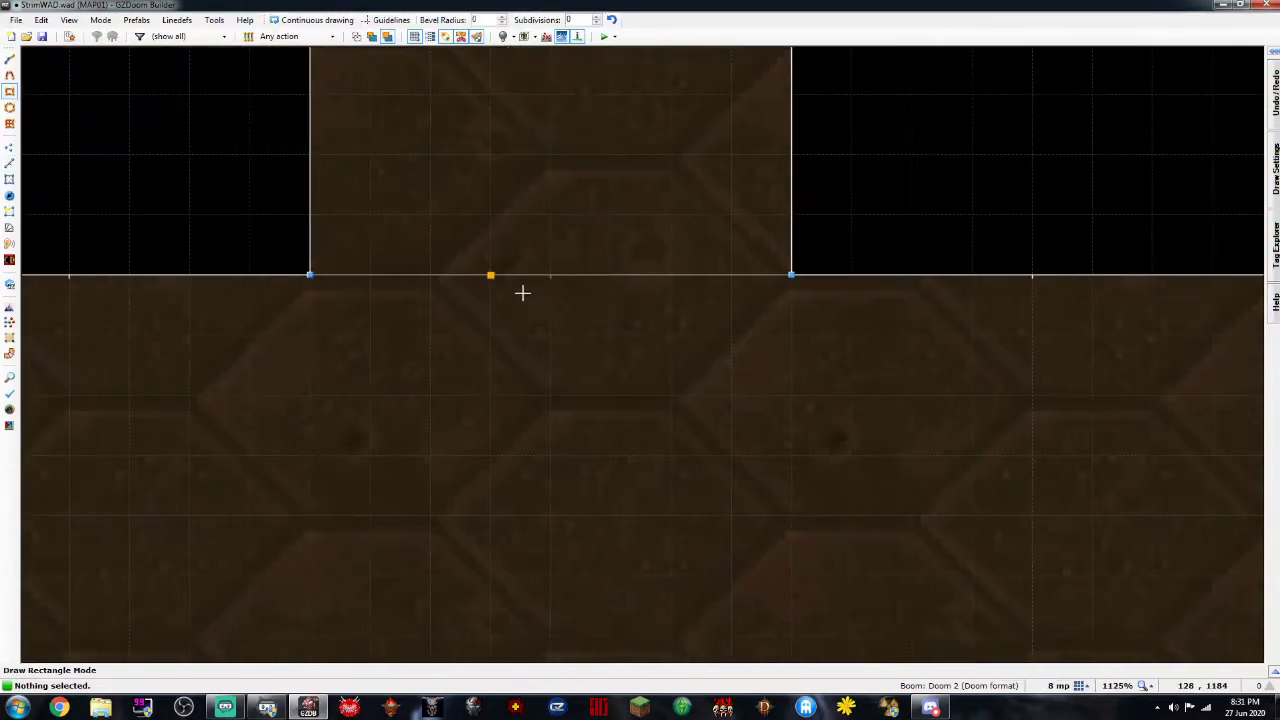
mouse_move(312, 280)
left_mouse_down()
mouse_move(334, 254)
mouse_move(782, 239)
left_mouse_up()
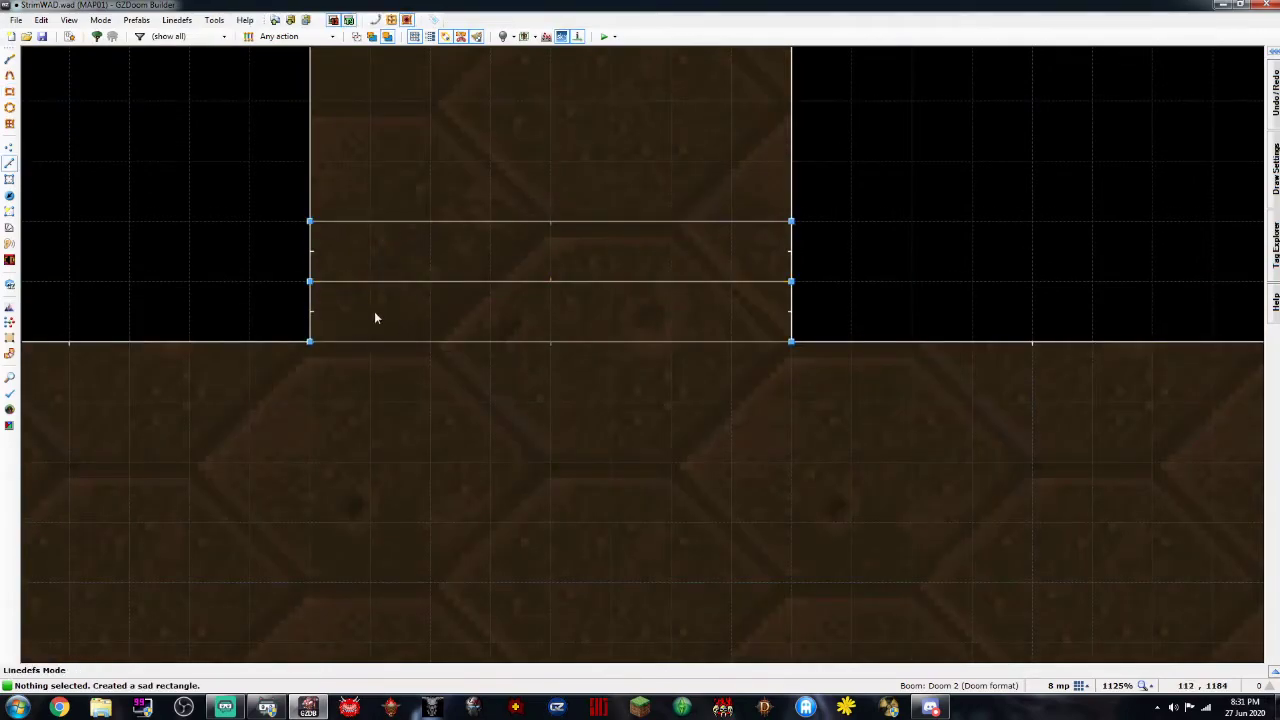
scroll(500, 252, "down", 2)
left_click(497, 246)
left_click(501, 257)
scroll(502, 254, "up", 2)
mouse_move(508, 218)
left_mouse_down()
mouse_move(508, 180)
mouse_move(508, 212)
left_mouse_up()
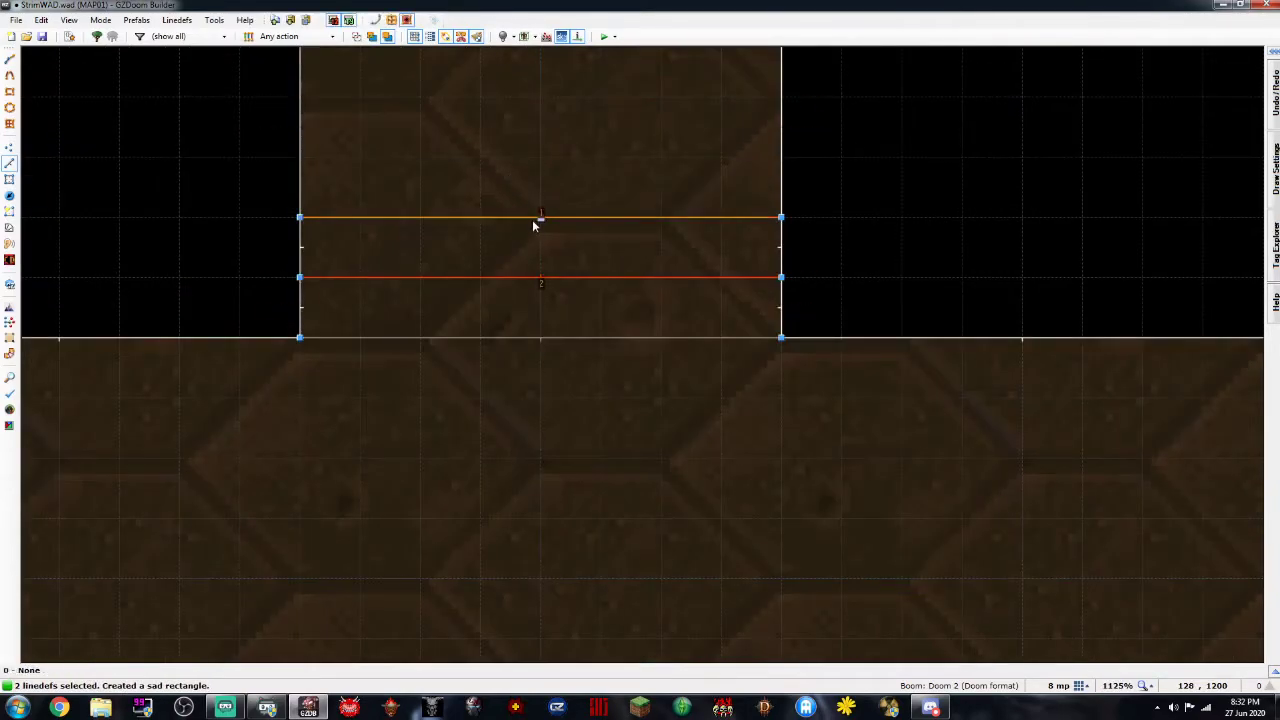
left_click(545, 277)
left_click(549, 217)
left_click(514, 218)
left_click(548, 277)
left_click(1020, 209)
Move the rear strip's sector 8 units north so the front strip of the alcove is 16 units deep
key("s")
left_click_drag(551, 250, 552, 208)
scroll(428, 220, "down", 3)
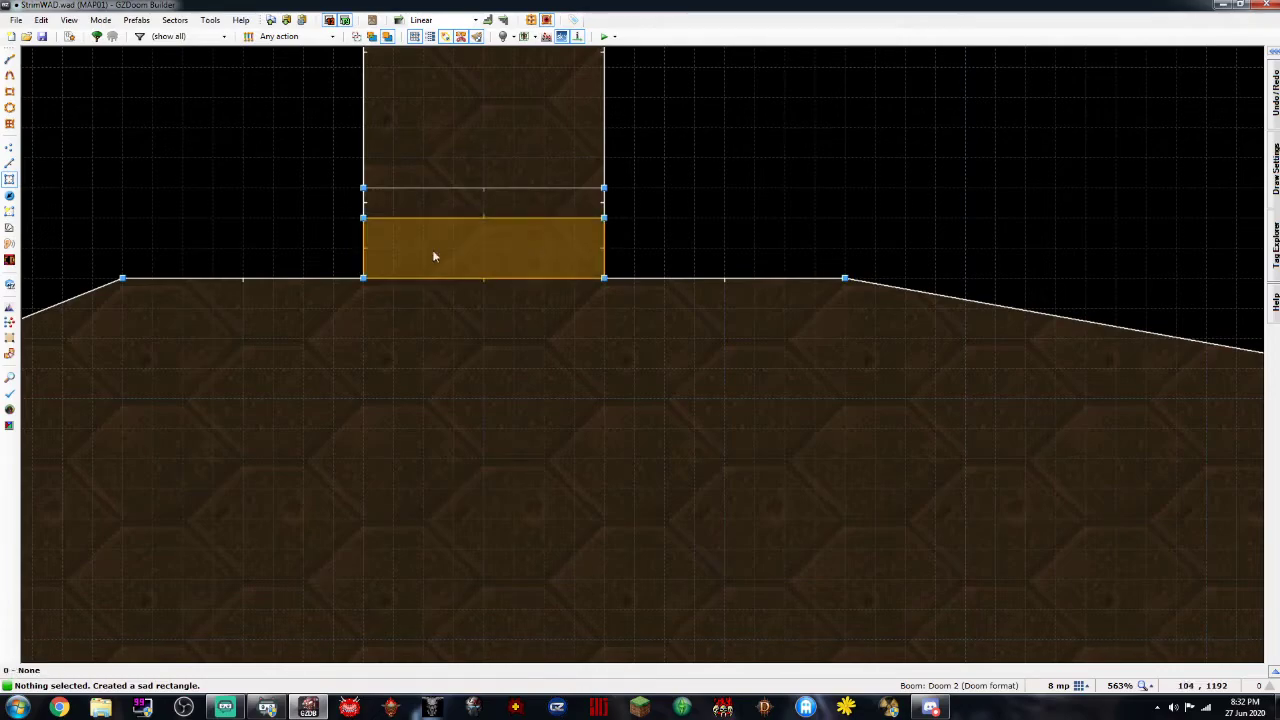
Apply the LITEBLU4 light texture to both side walls of the alcove's front strip in 3D view
key("Up")
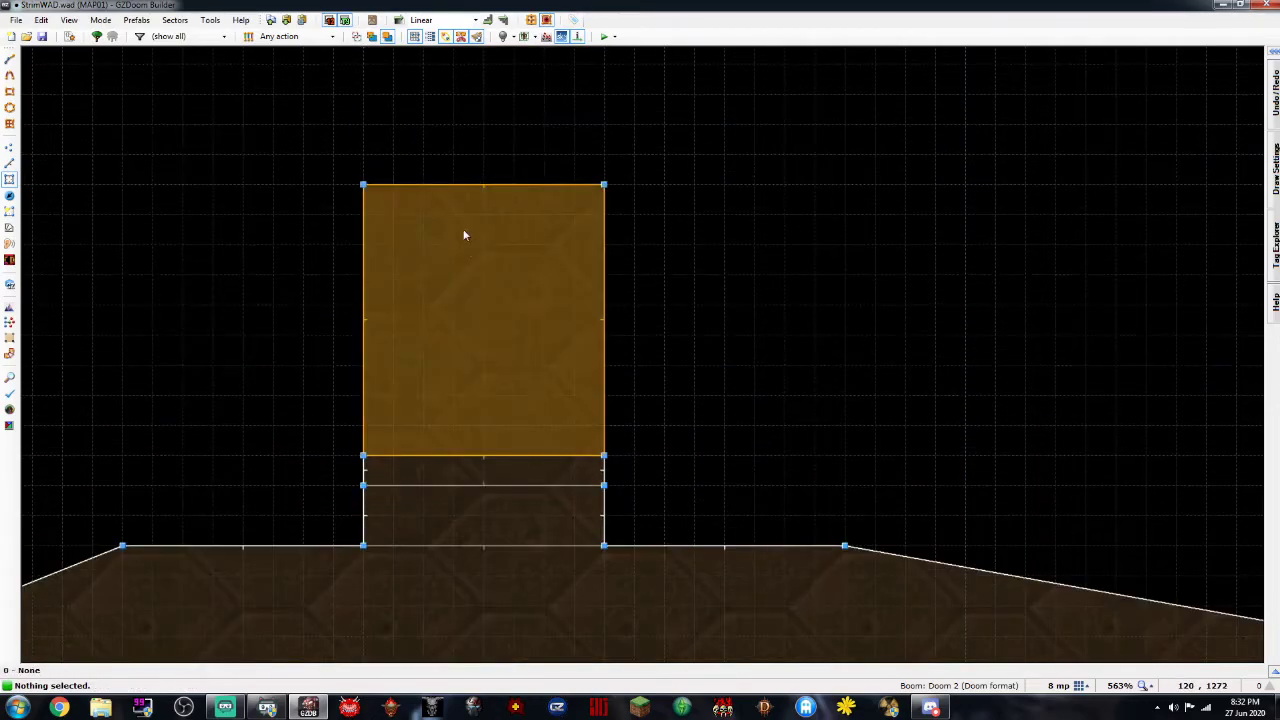
scroll(463, 240, "down", 1)
key("q")
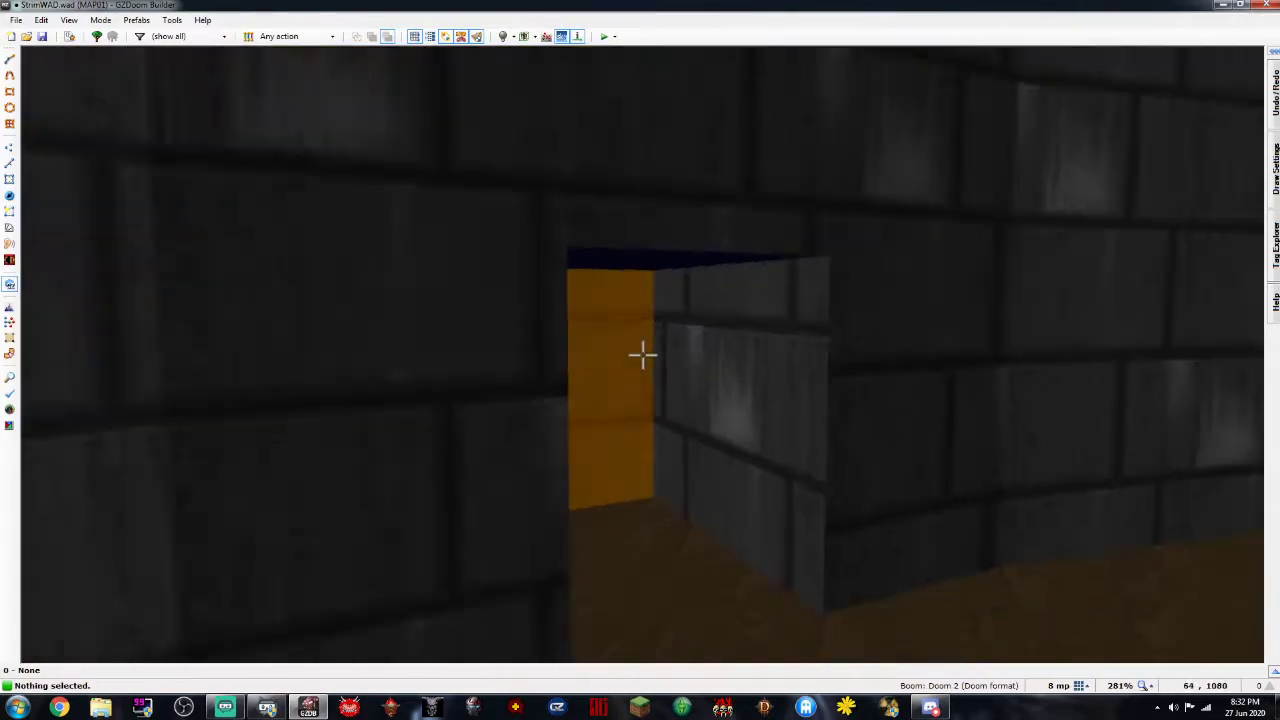
key("d")
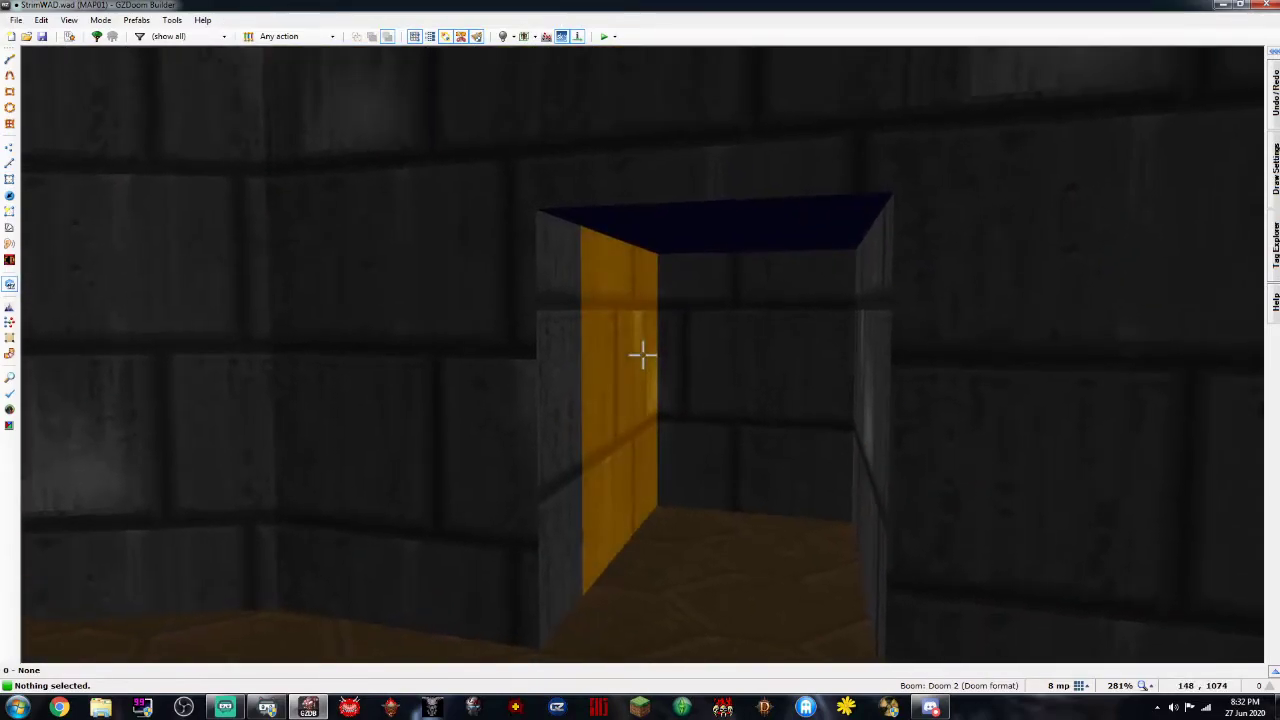
left_click(643, 355)
key("a")
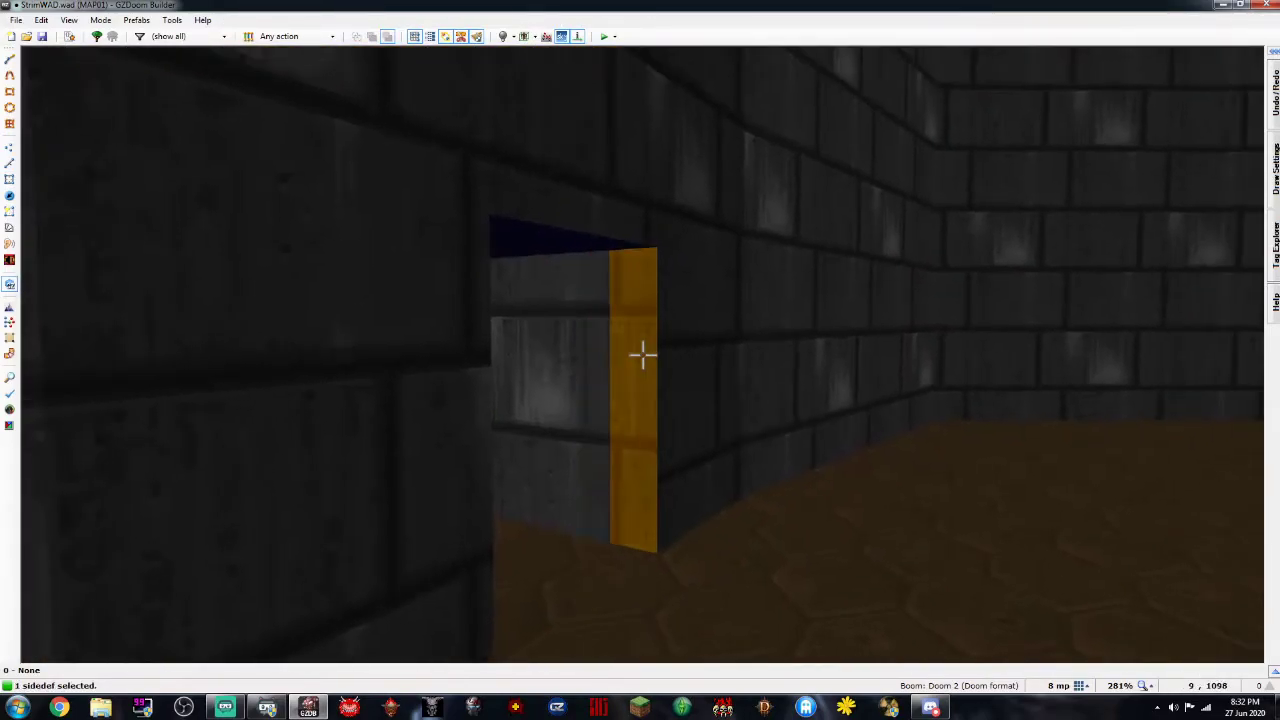
right_click(643, 355)
left_click(1030, 225)
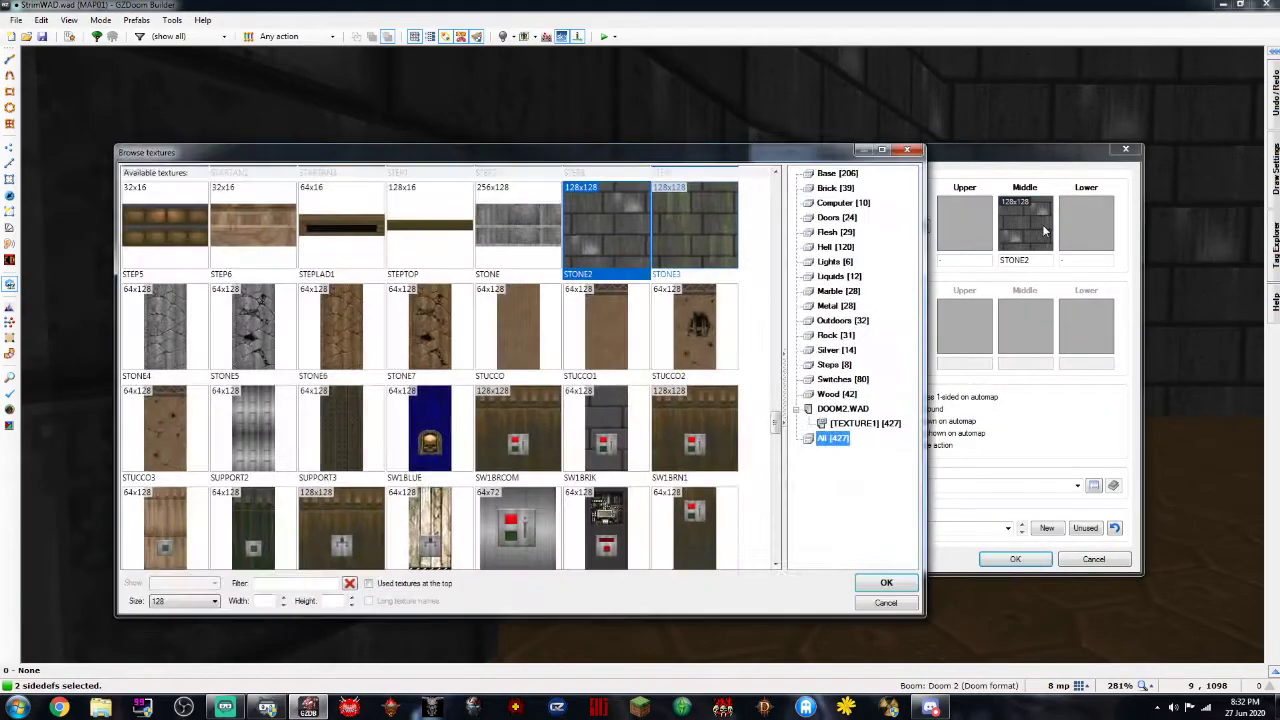
left_click(830, 262)
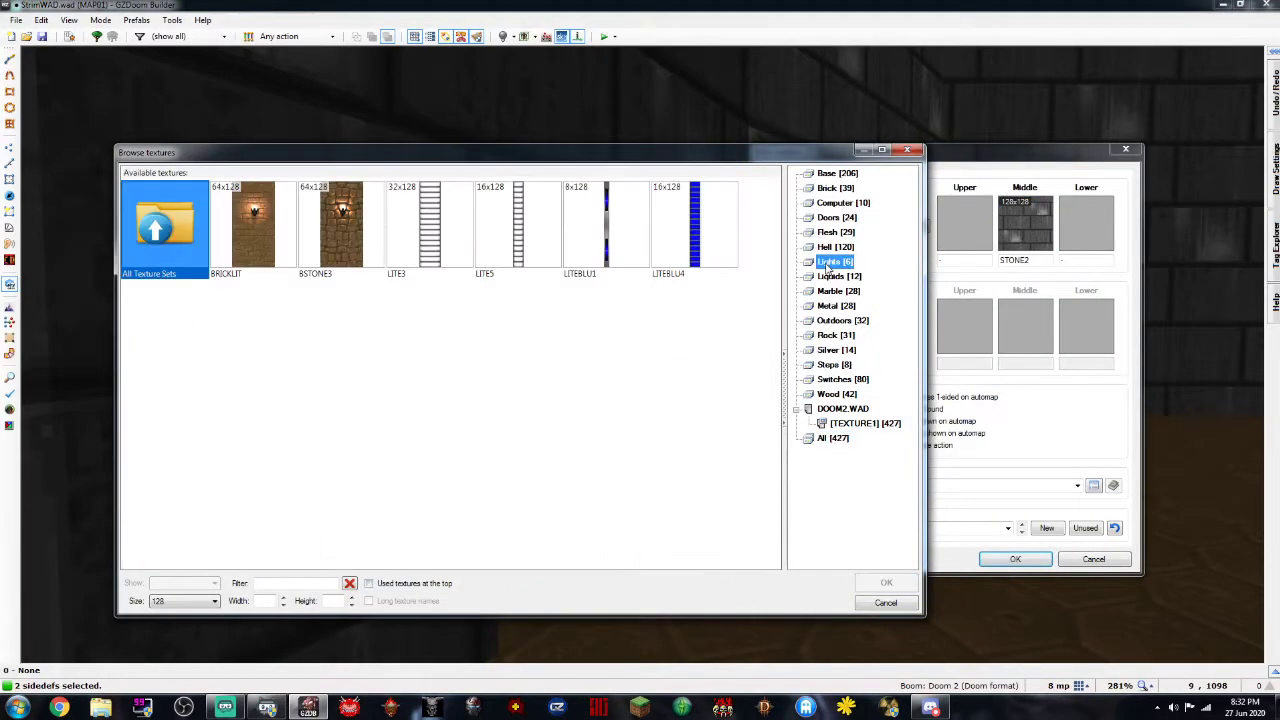
left_click(517, 251)
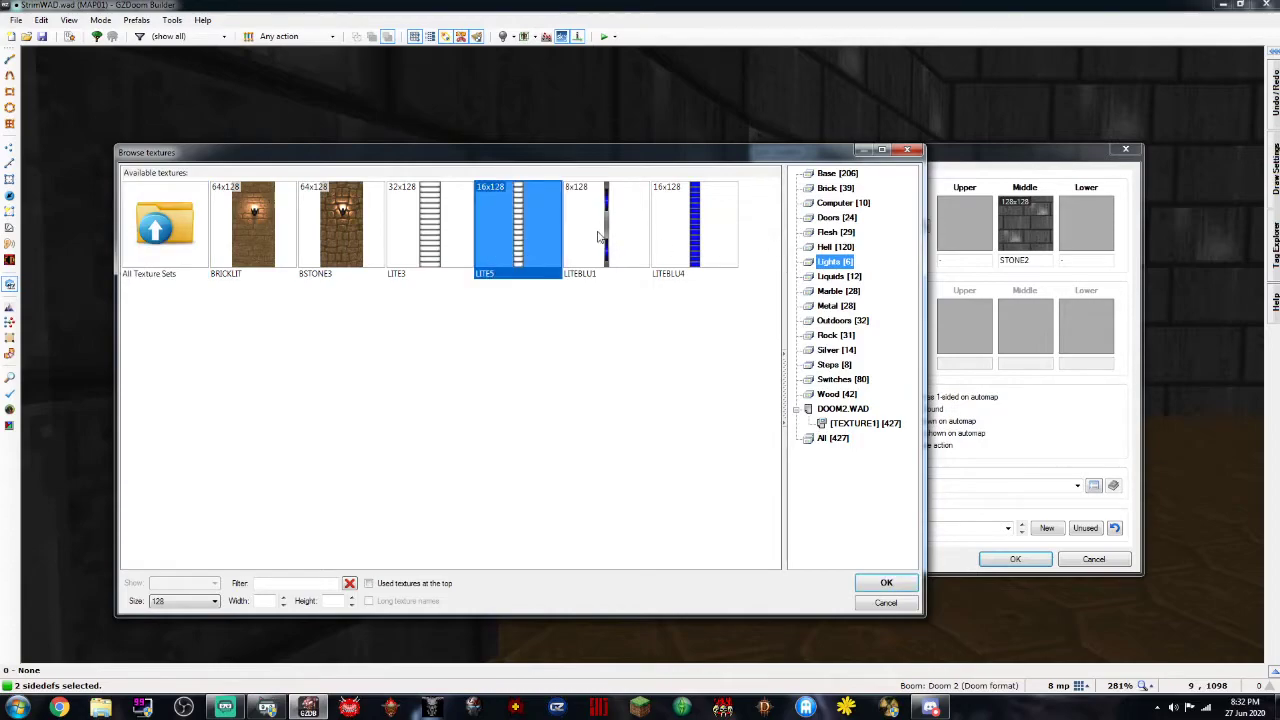
double_click(673, 227)
left_click(1015, 559)
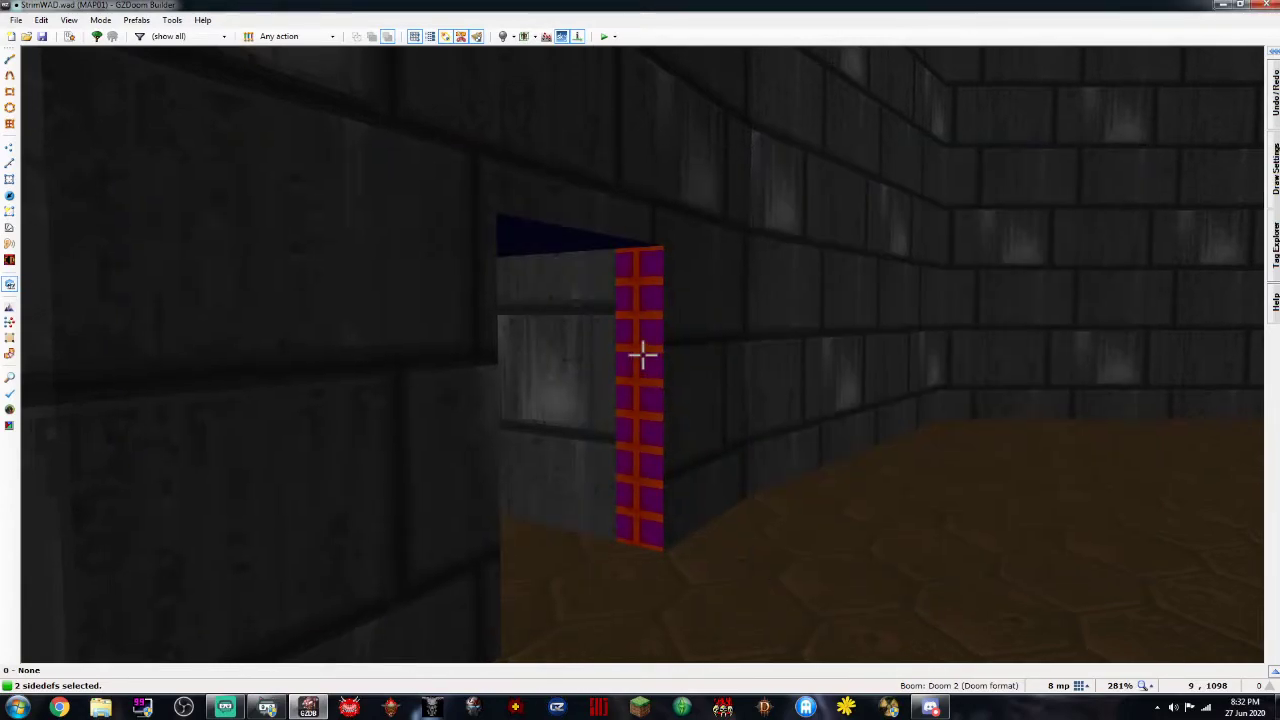
Set the horizontal texture offset of the two blue light walls to 0 and clear the selection
key("f")
key("s")
right_click(642, 354)
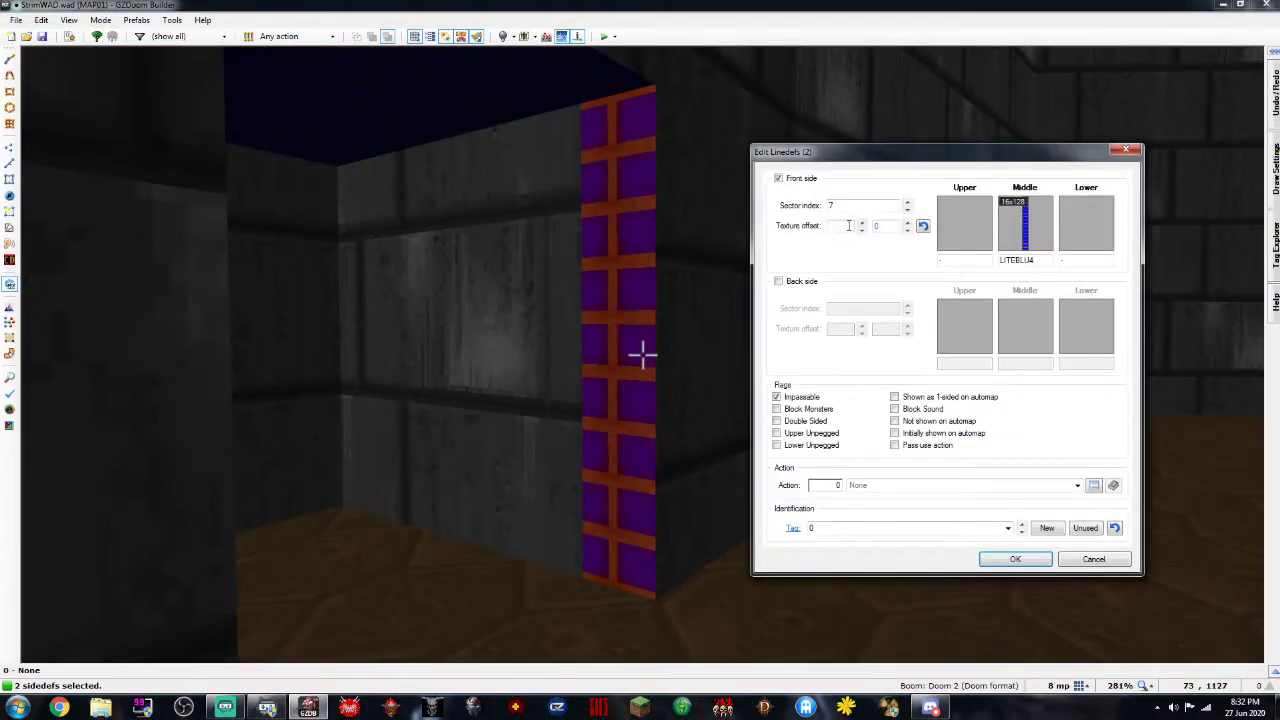
type("0")
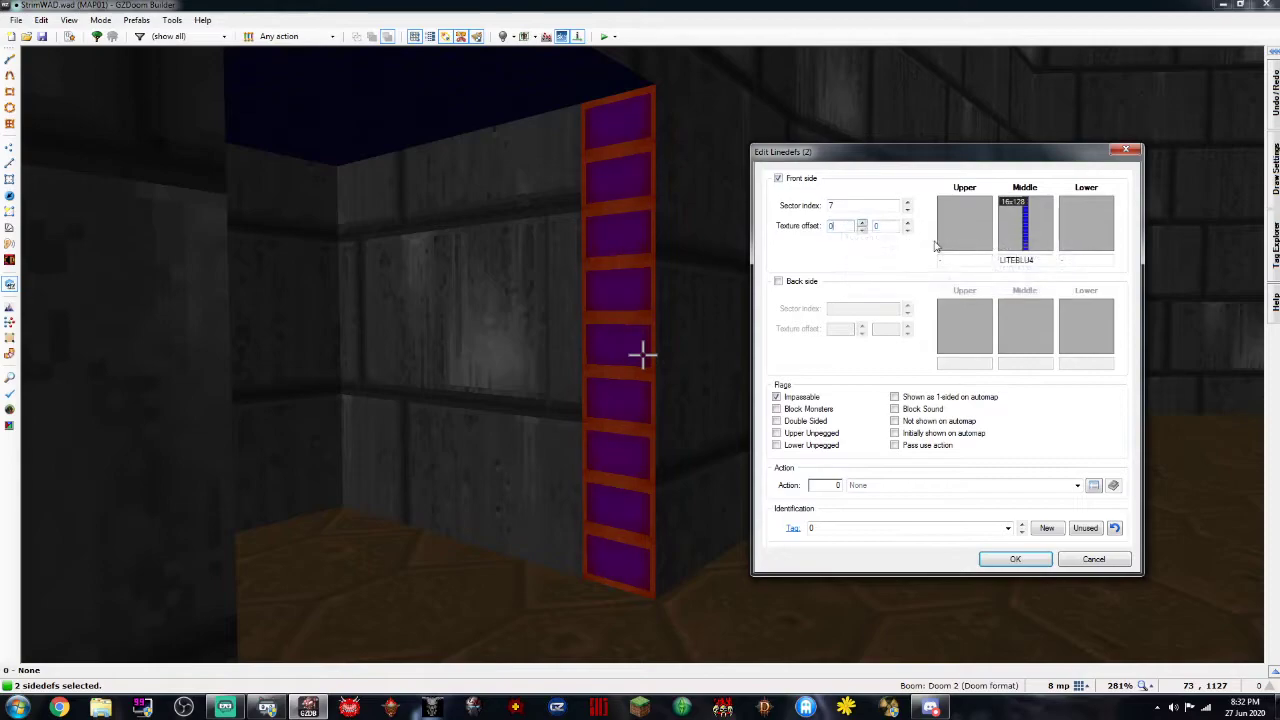
left_click(1036, 558)
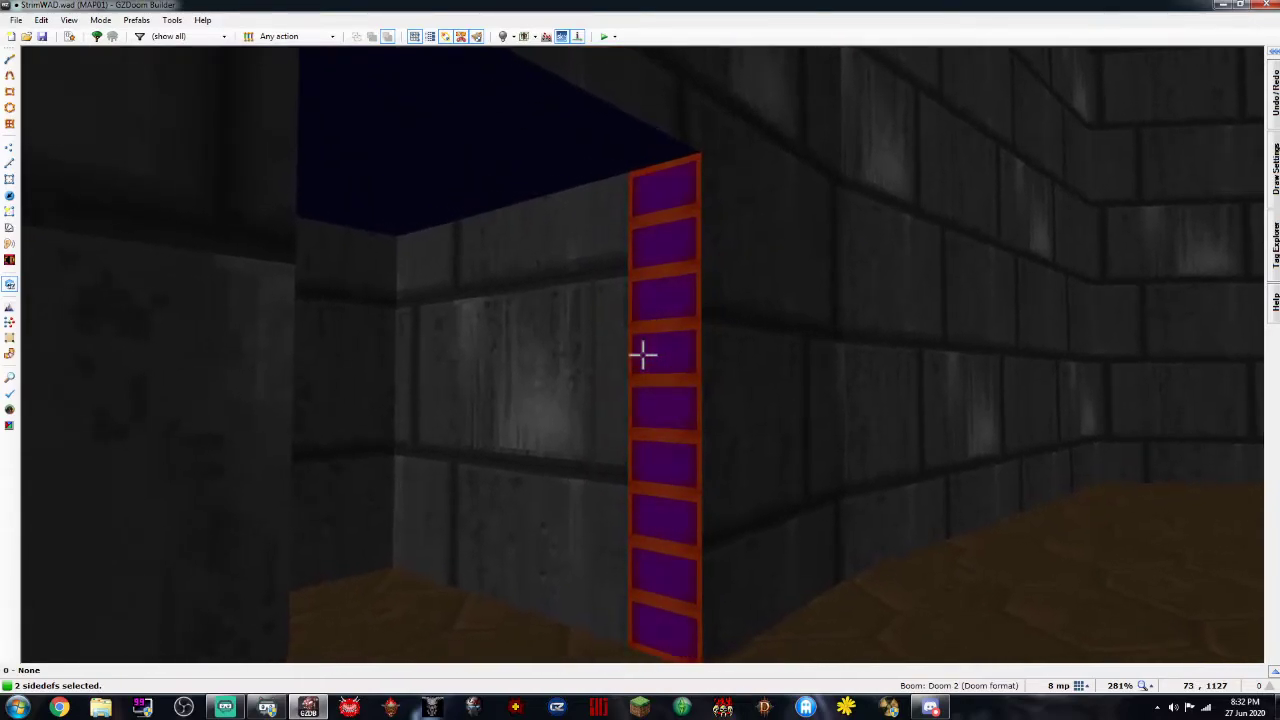
key("c")
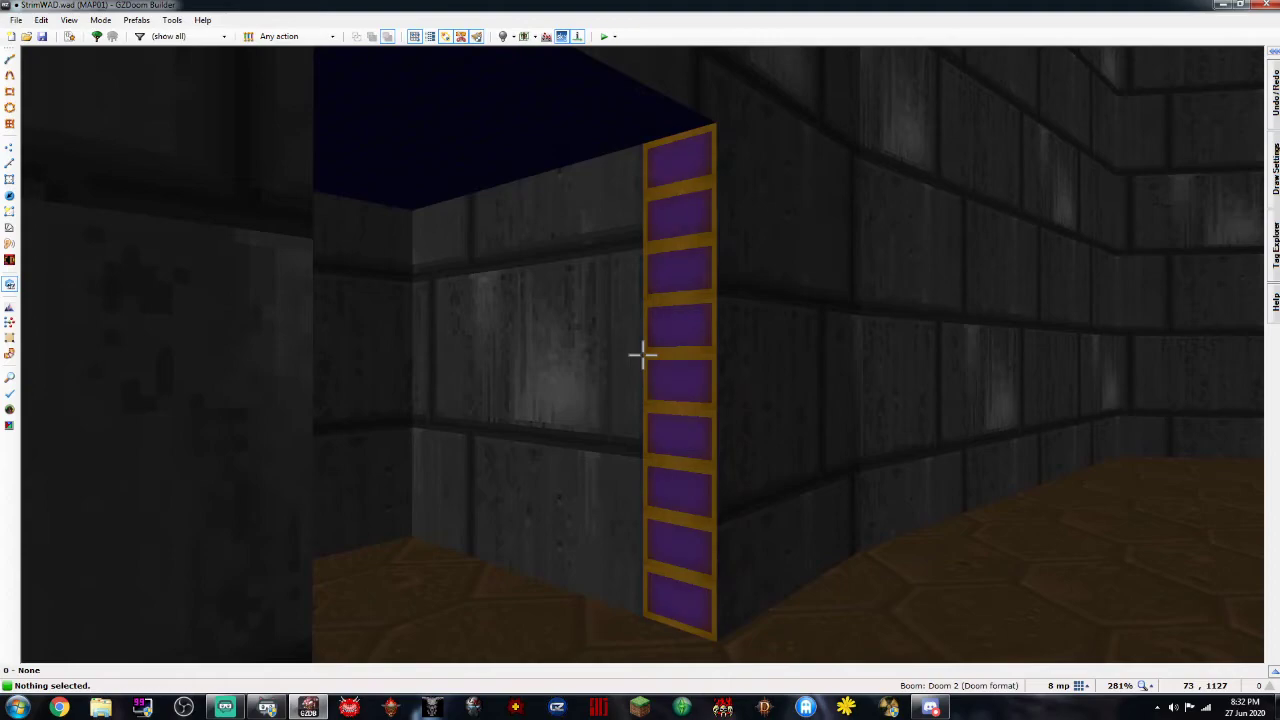
Set the front strip sector's brightness to 256 and its special to 17, Light Flickers (randomly)
key("e")
key("s")
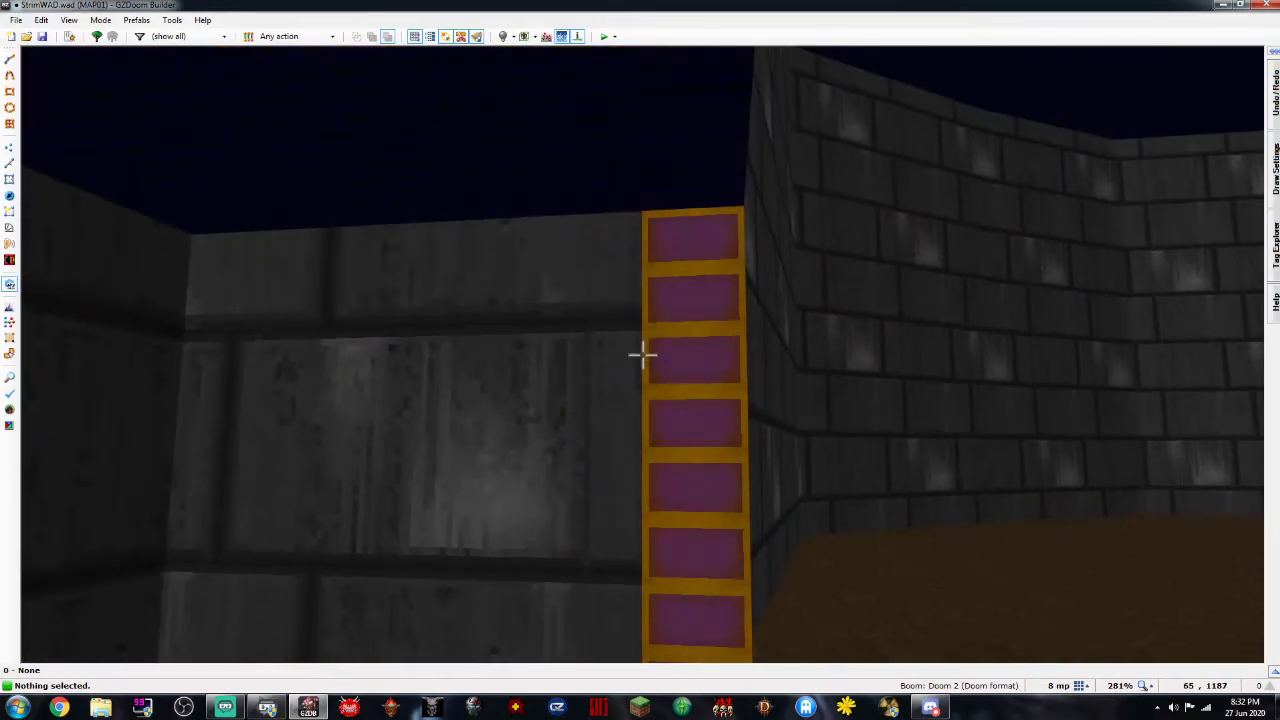
key("e")
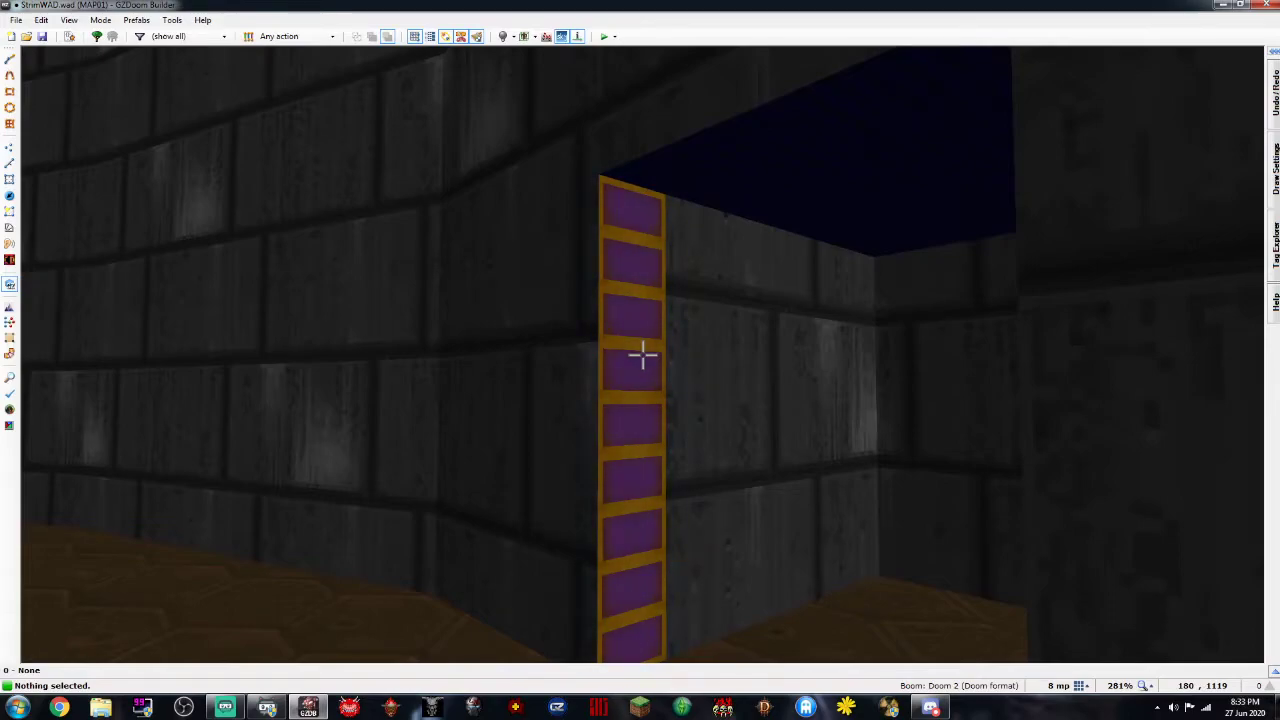
key("d")
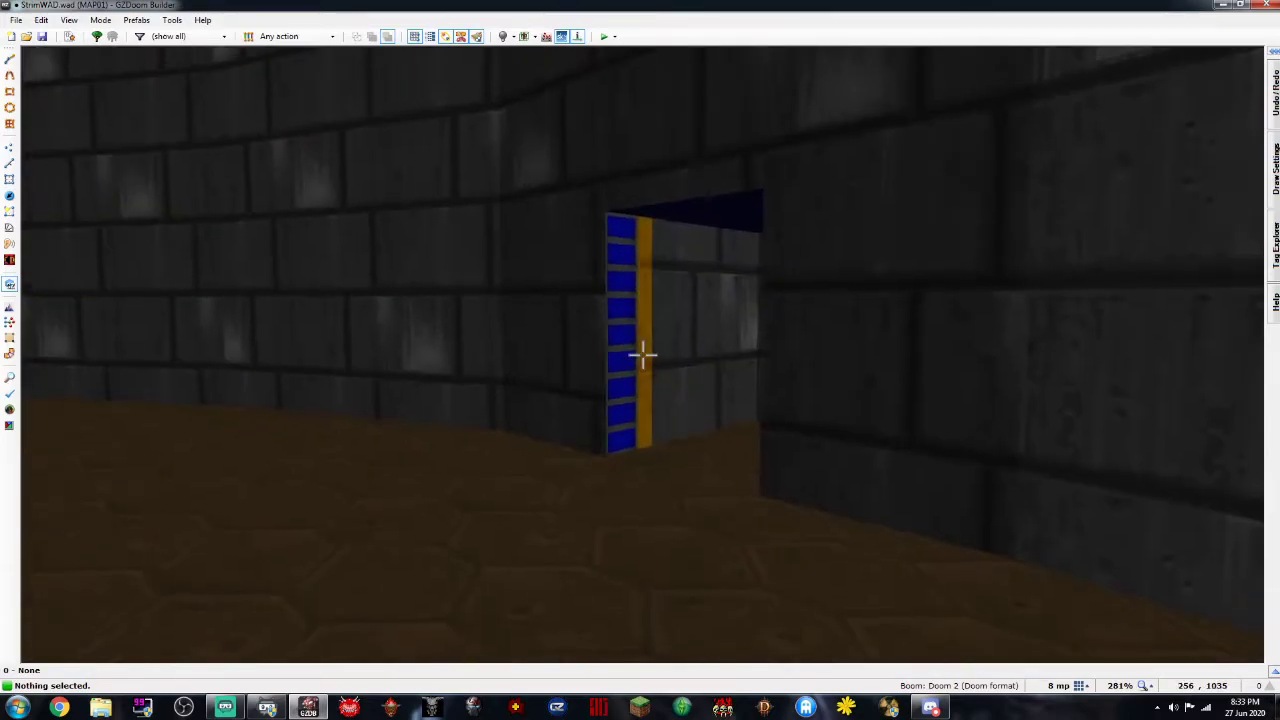
key("e")
right_click(643, 355)
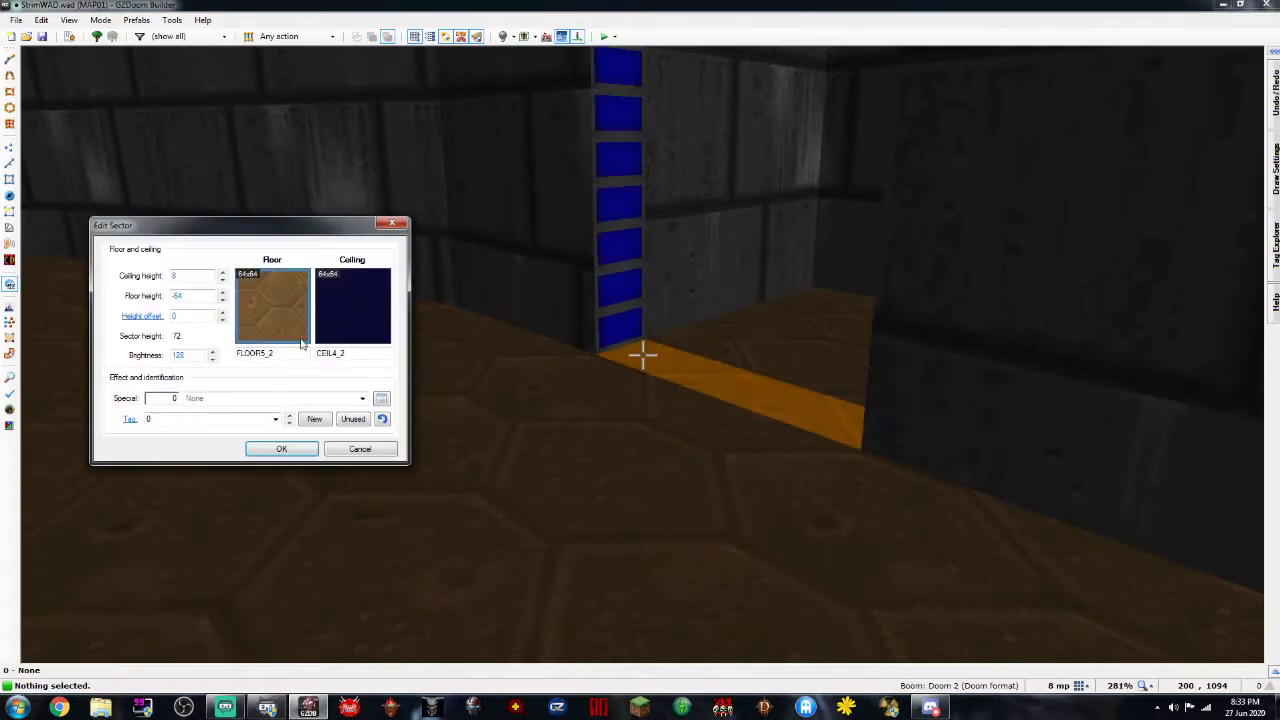
left_click_drag(212, 355, 212, 355)
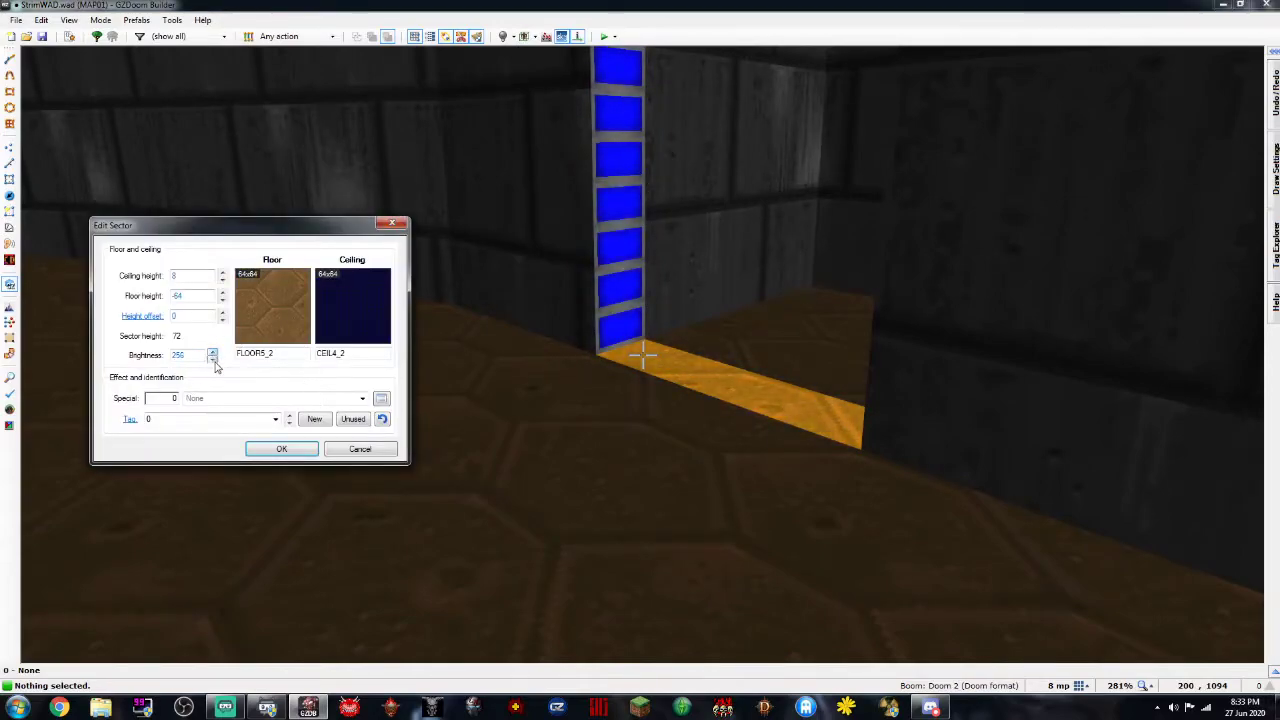
left_click(360, 398)
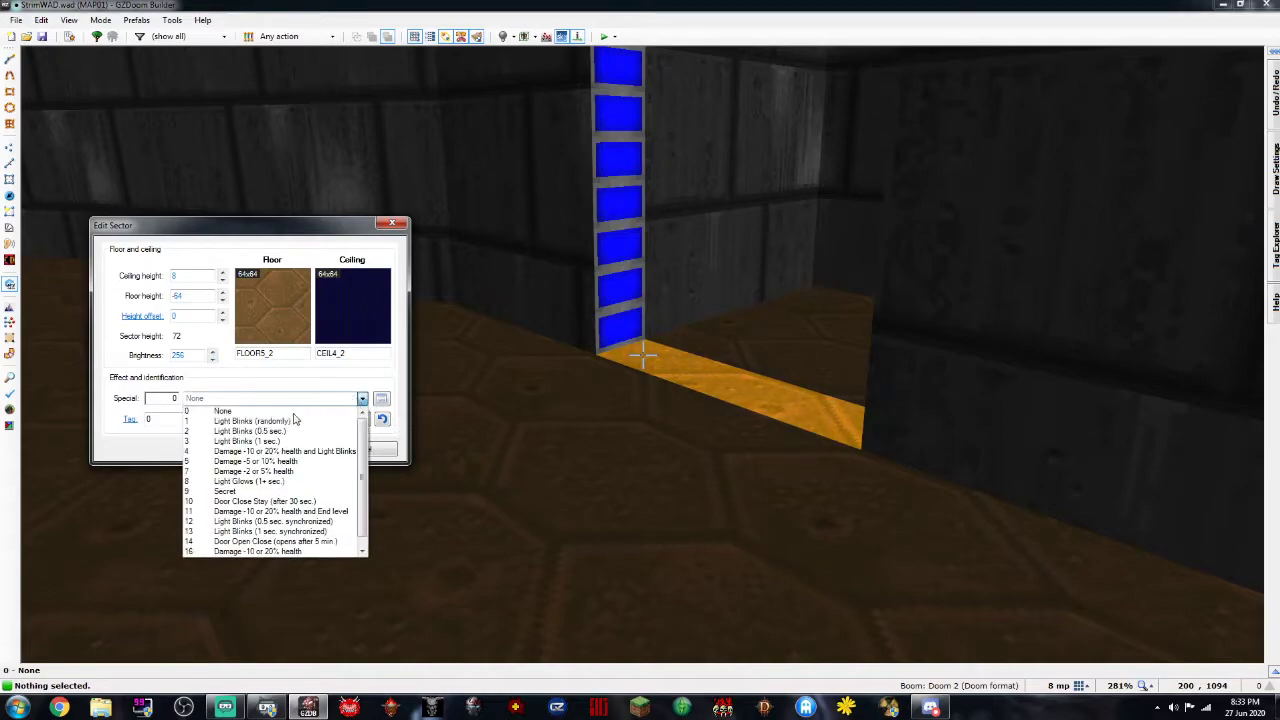
scroll(295, 503, "down", 1)
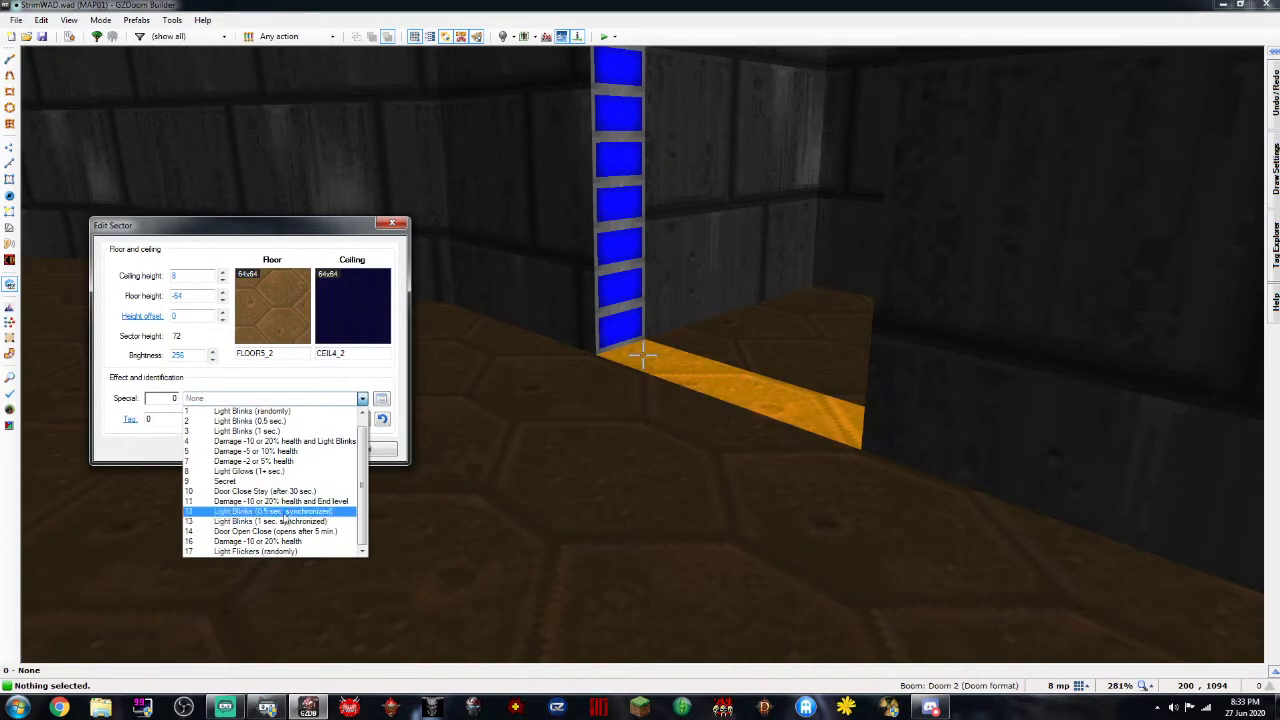
left_click(252, 552)
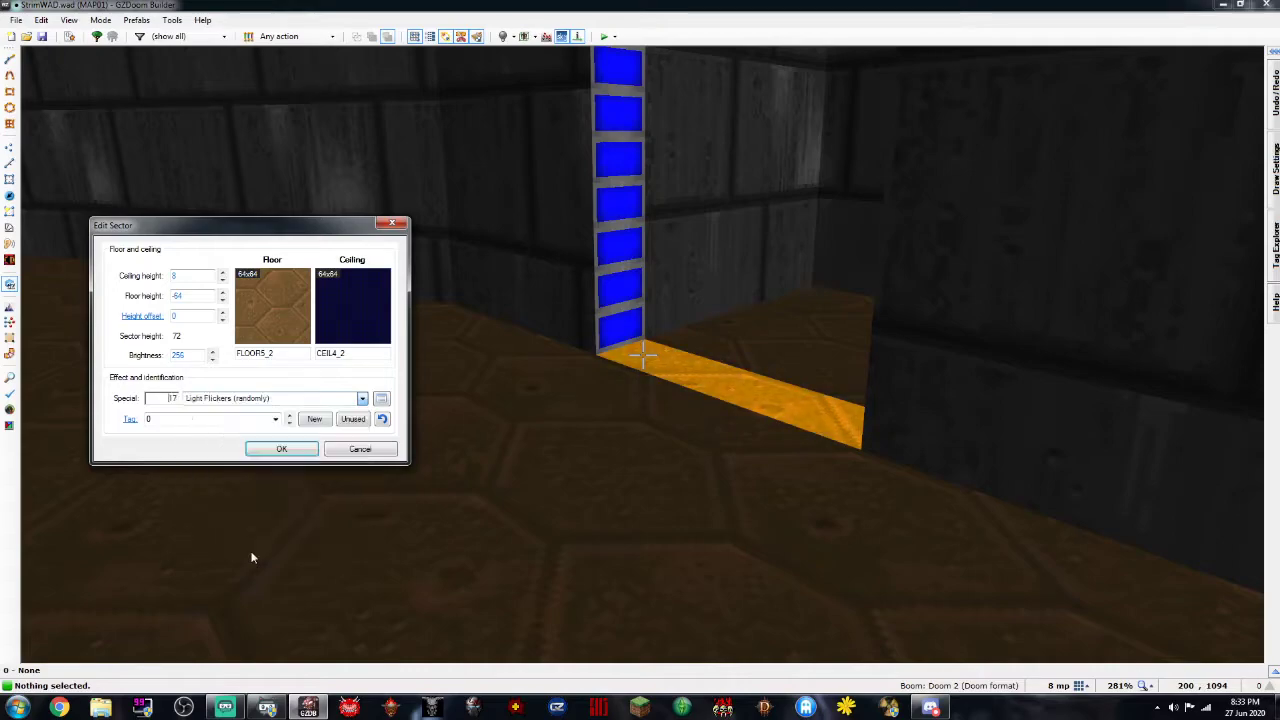
left_click(280, 449)
key("d")
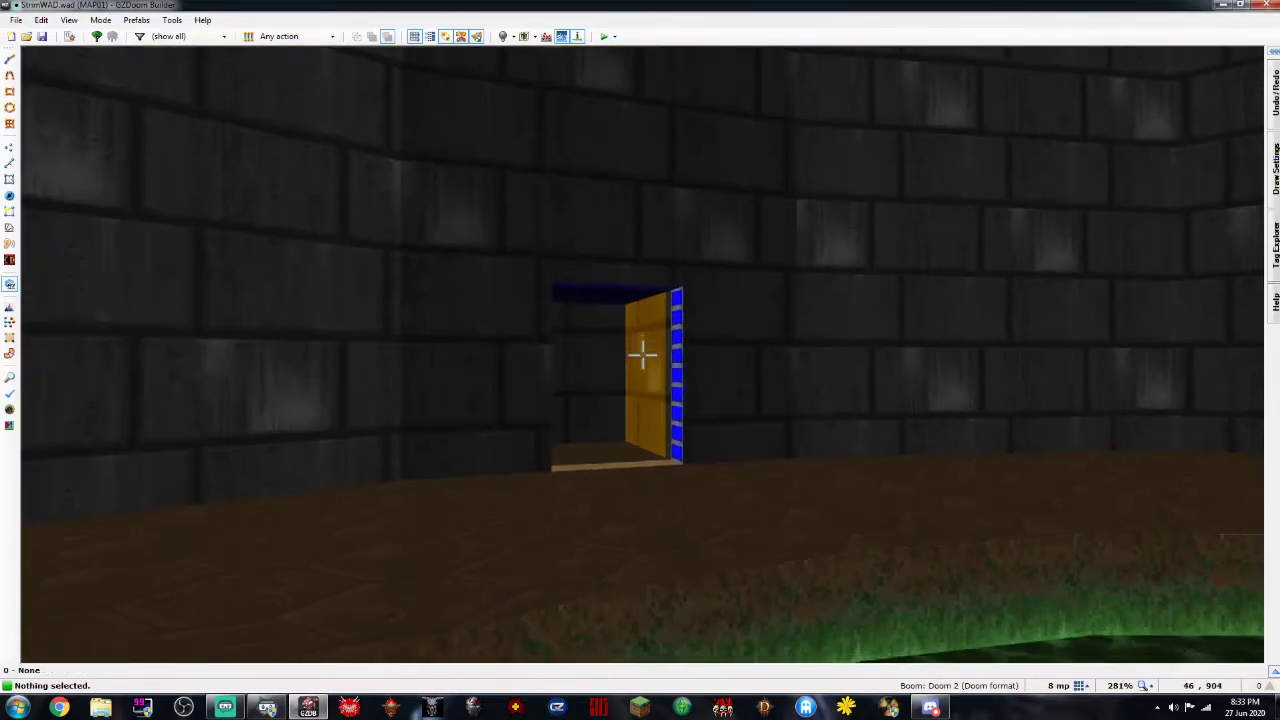
key("e")
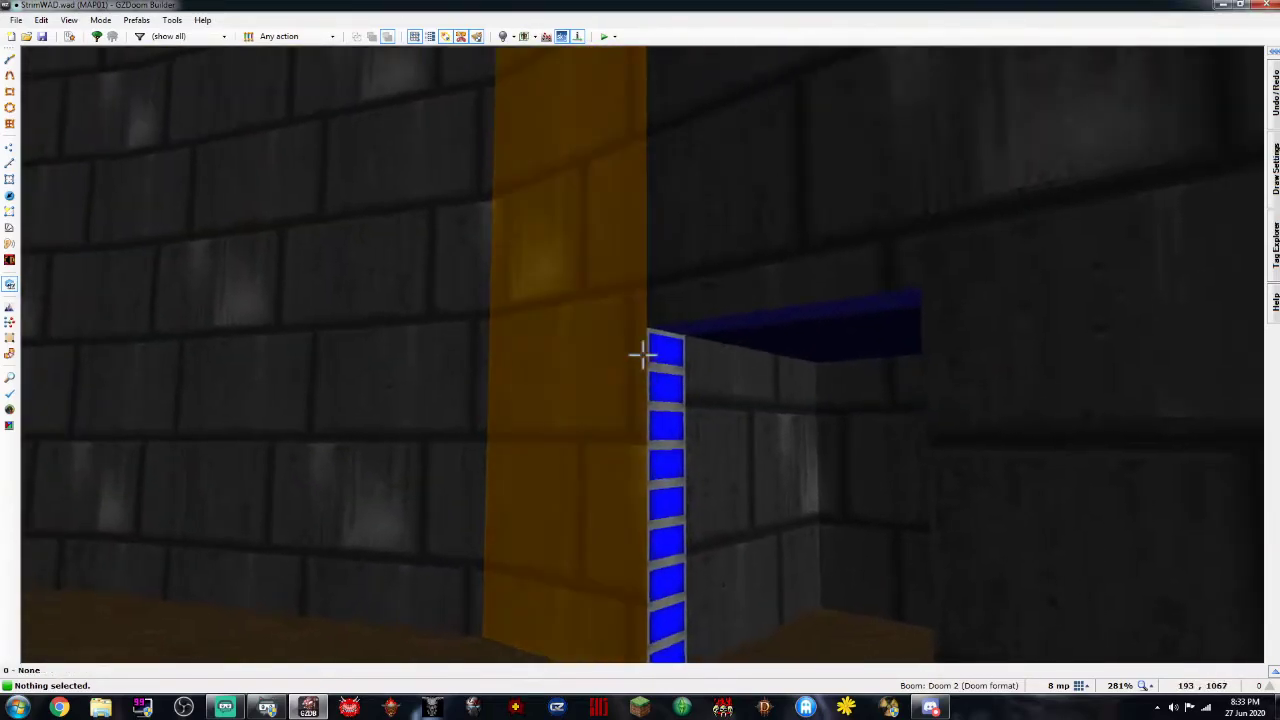
key("f")
left_click(643, 352)
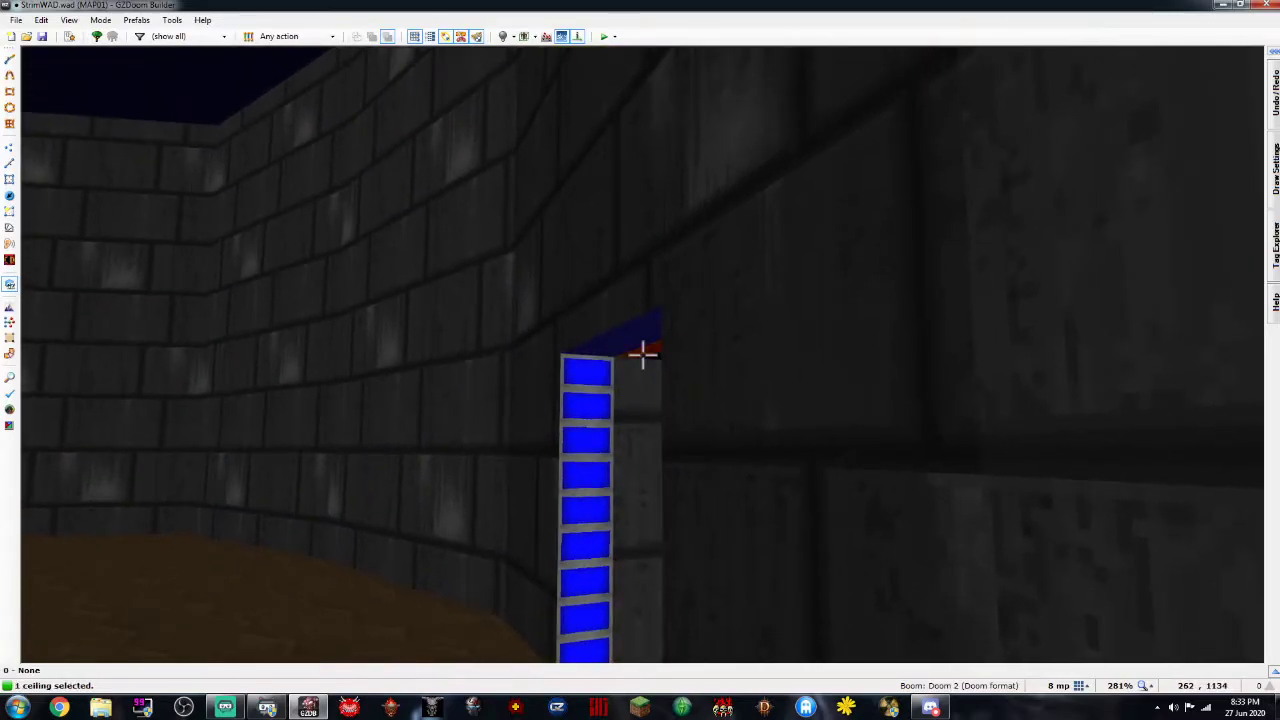
left_click(643, 352)
Start making a door from the alcove's thin 8-unit strip in the 2D map, with EXITDOOR as the door texture
key("q")
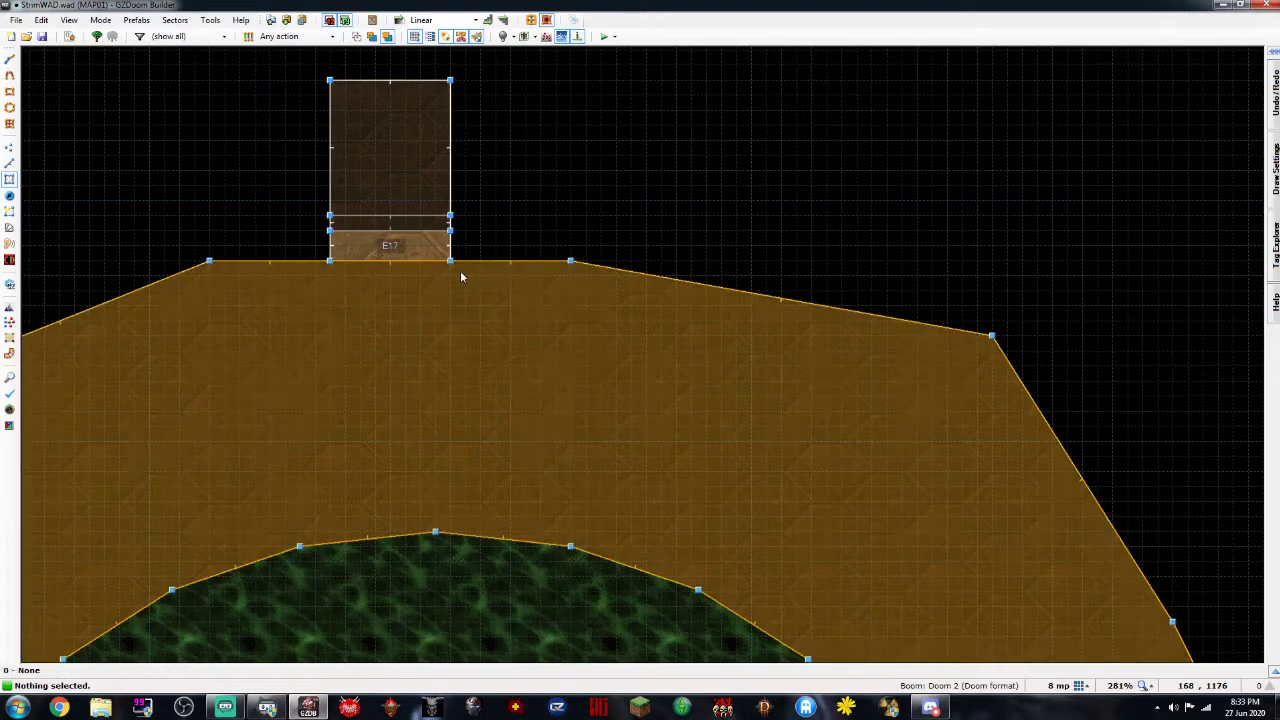
right_click(391, 223)
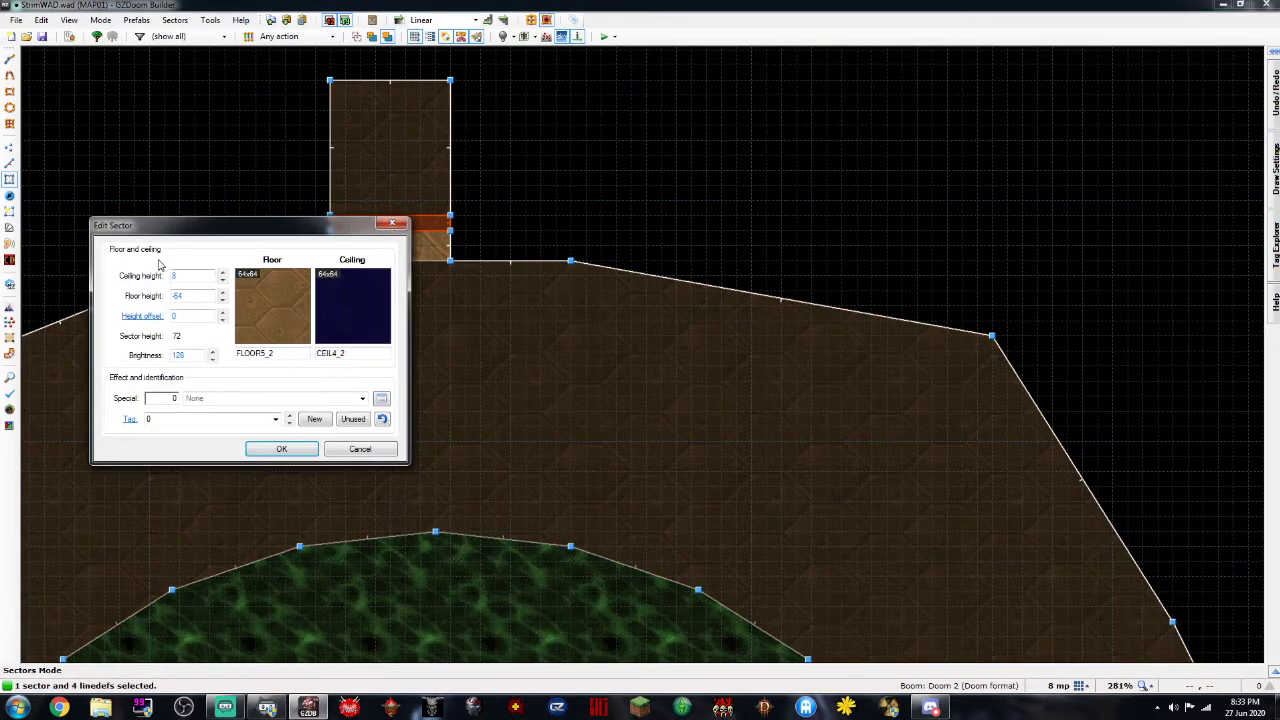
left_click(358, 450)
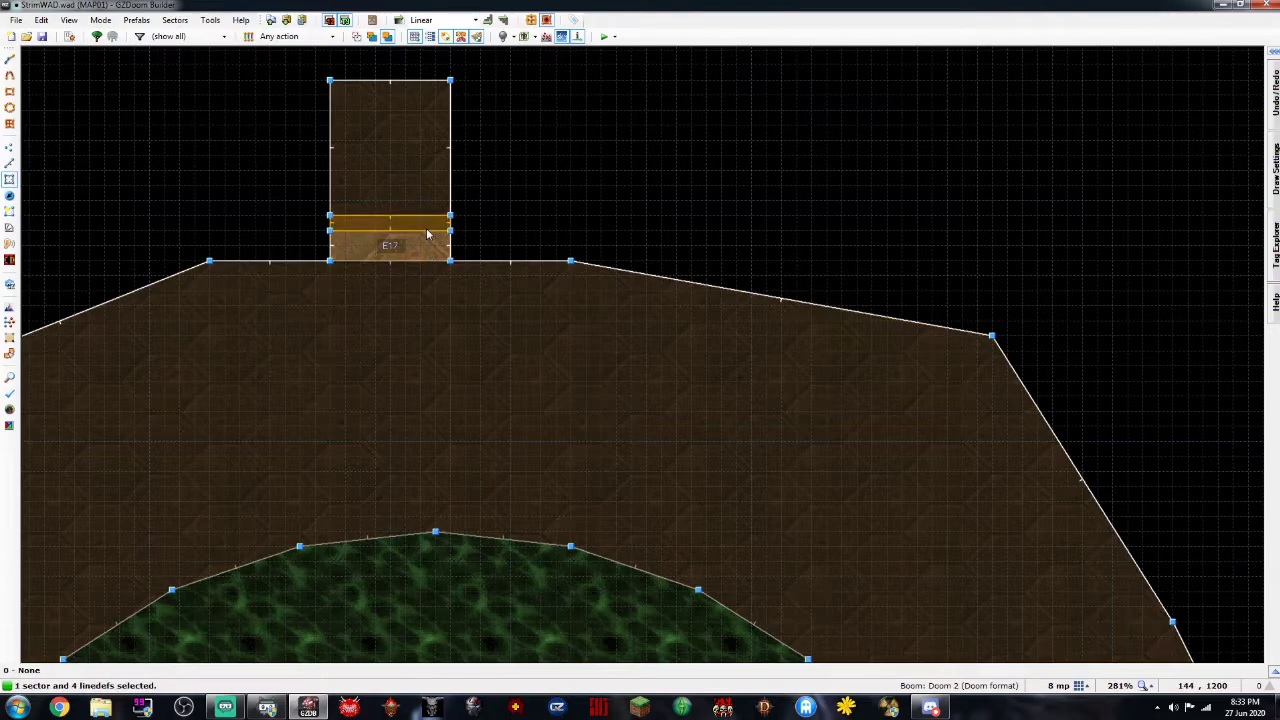
key("ctrl+d")
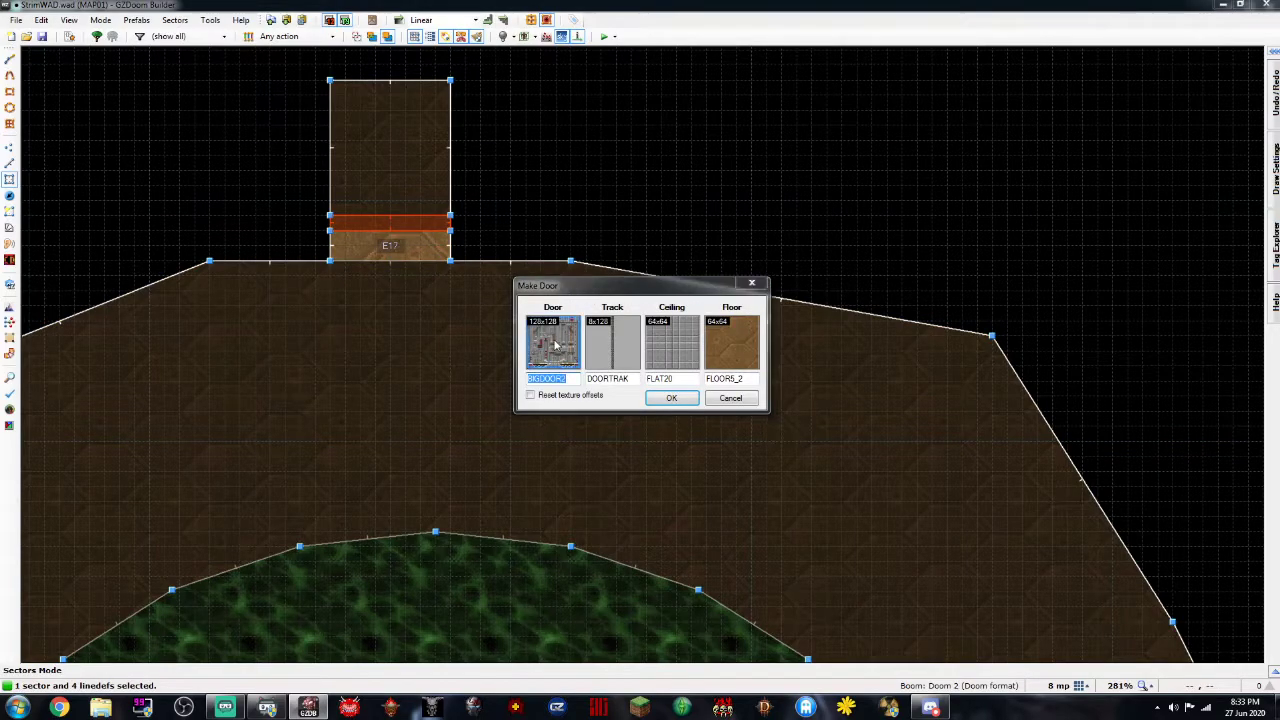
left_click(555, 345)
left_click(835, 218)
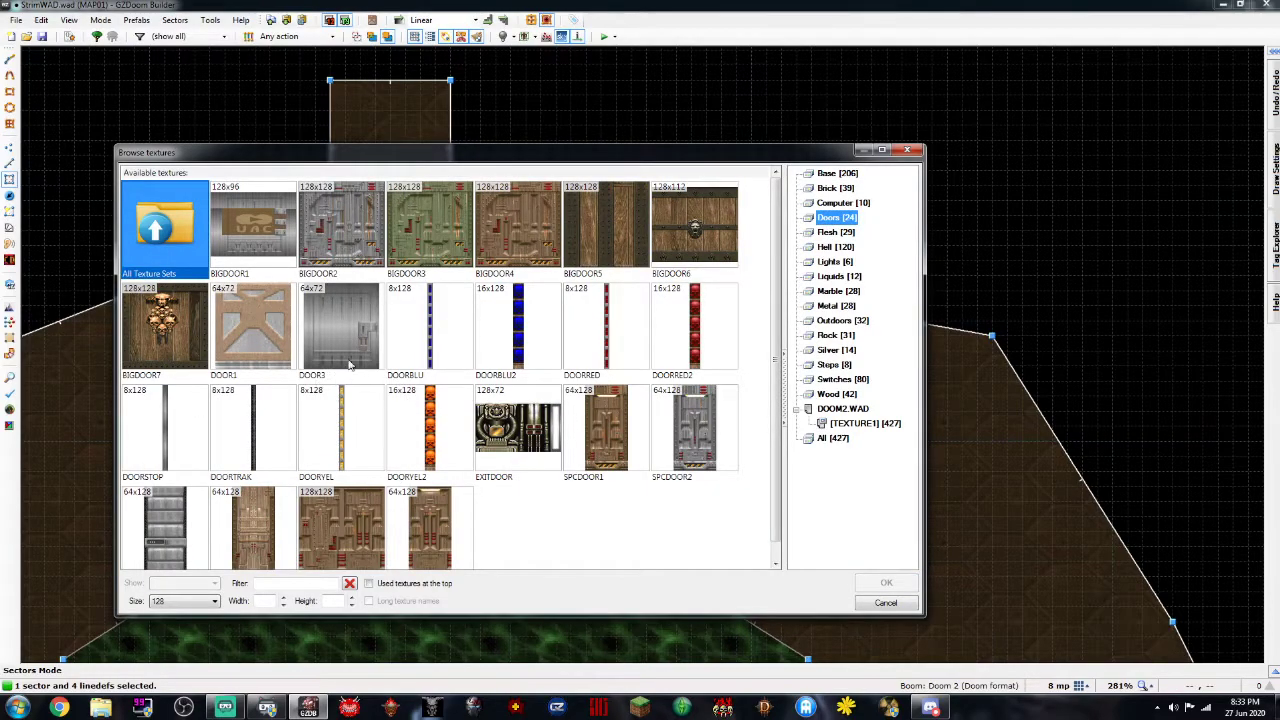
double_click(503, 425)
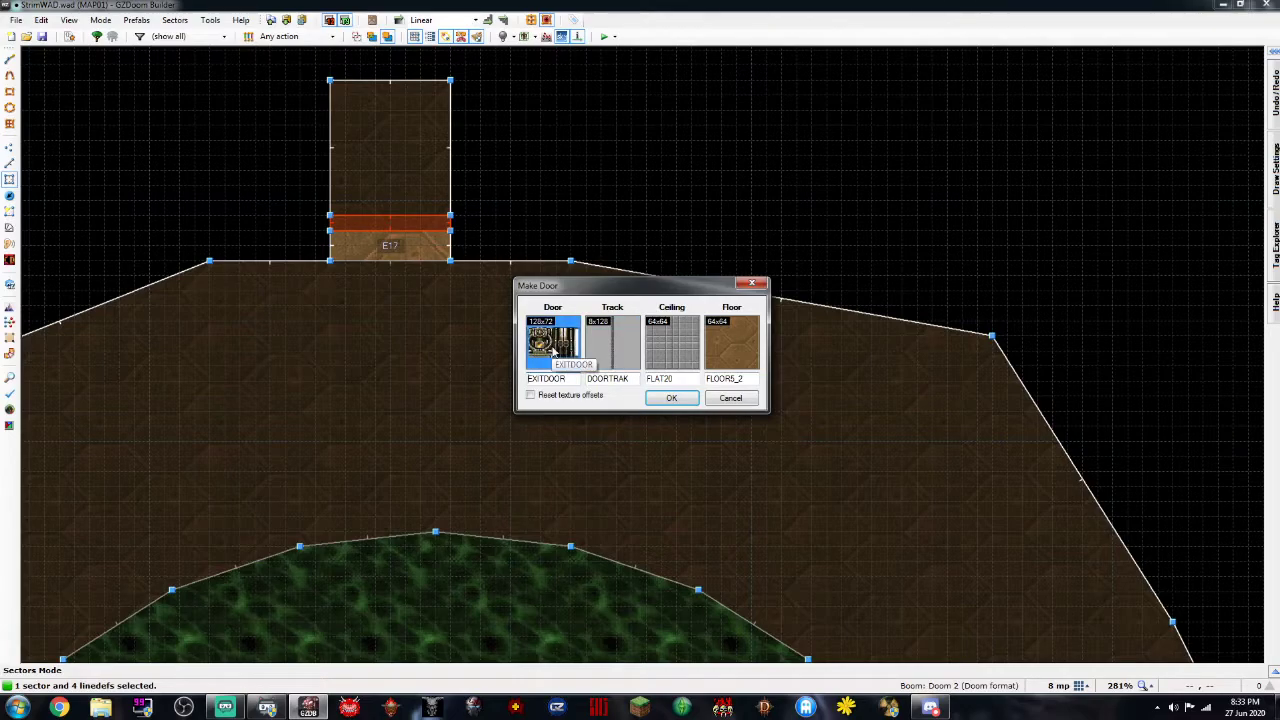
Choose CEIL5_1 as the door's ceiling flat and create the door
left_click(672, 342)
left_click(318, 318)
scroll(330, 330, "down", 1)
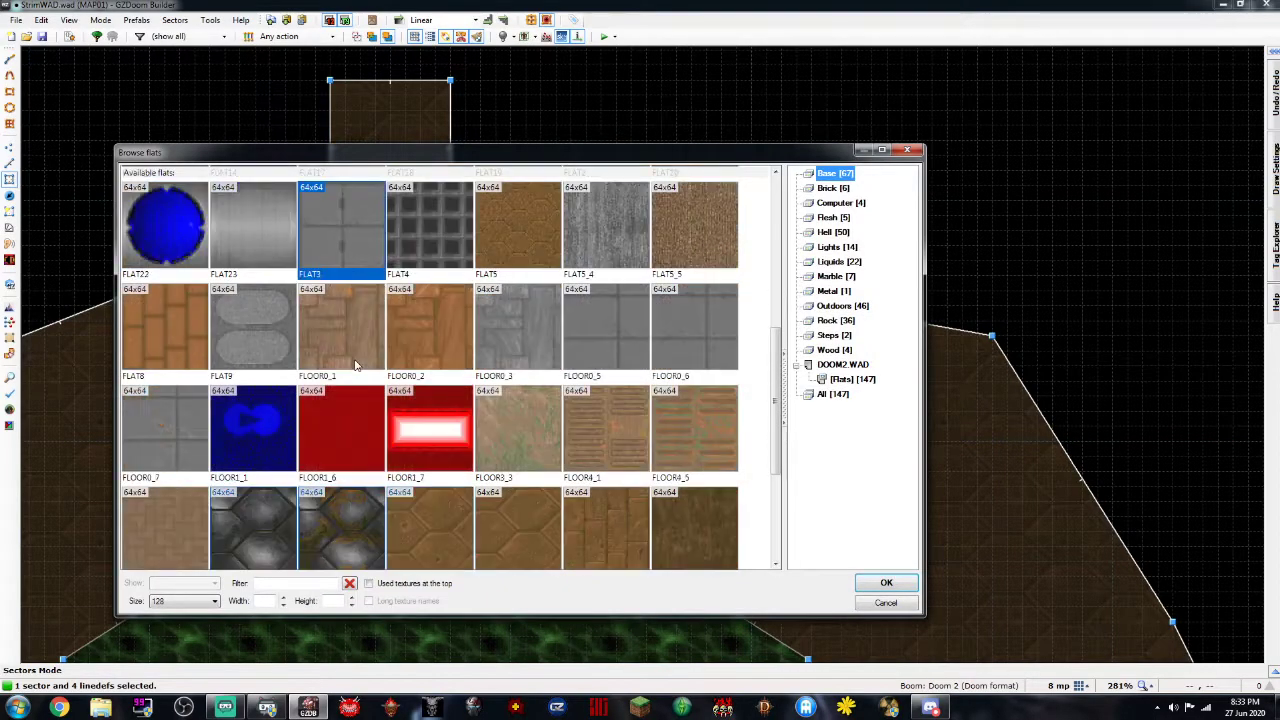
scroll(355, 365, "up", 3)
double_click(418, 220)
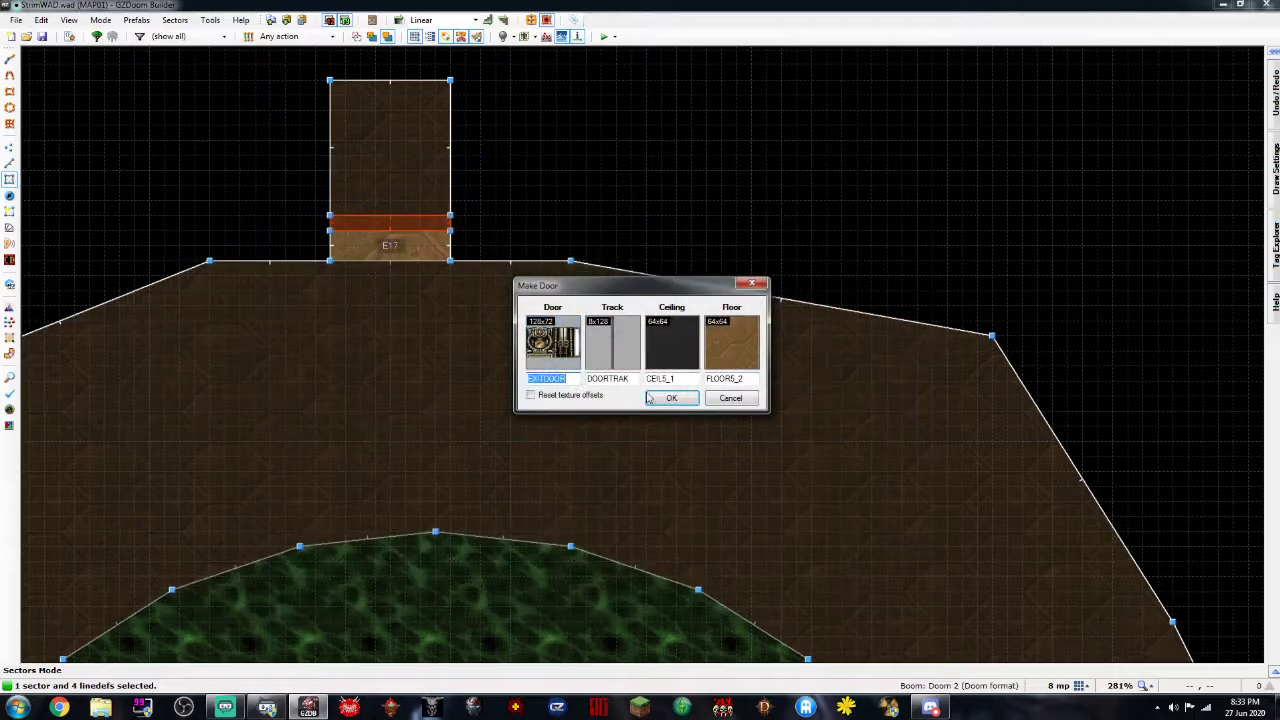
left_click(672, 399)
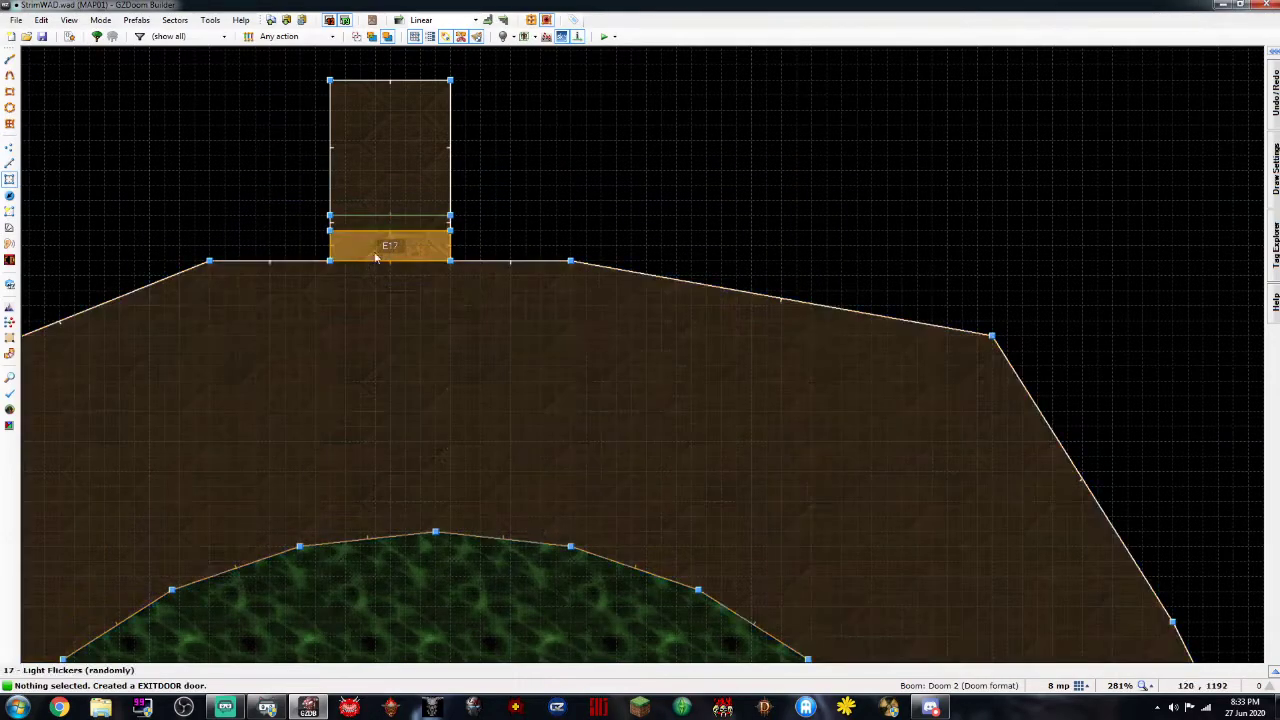
Save the map and launch it in the game for testing
key("q")
key("d")
key("s")
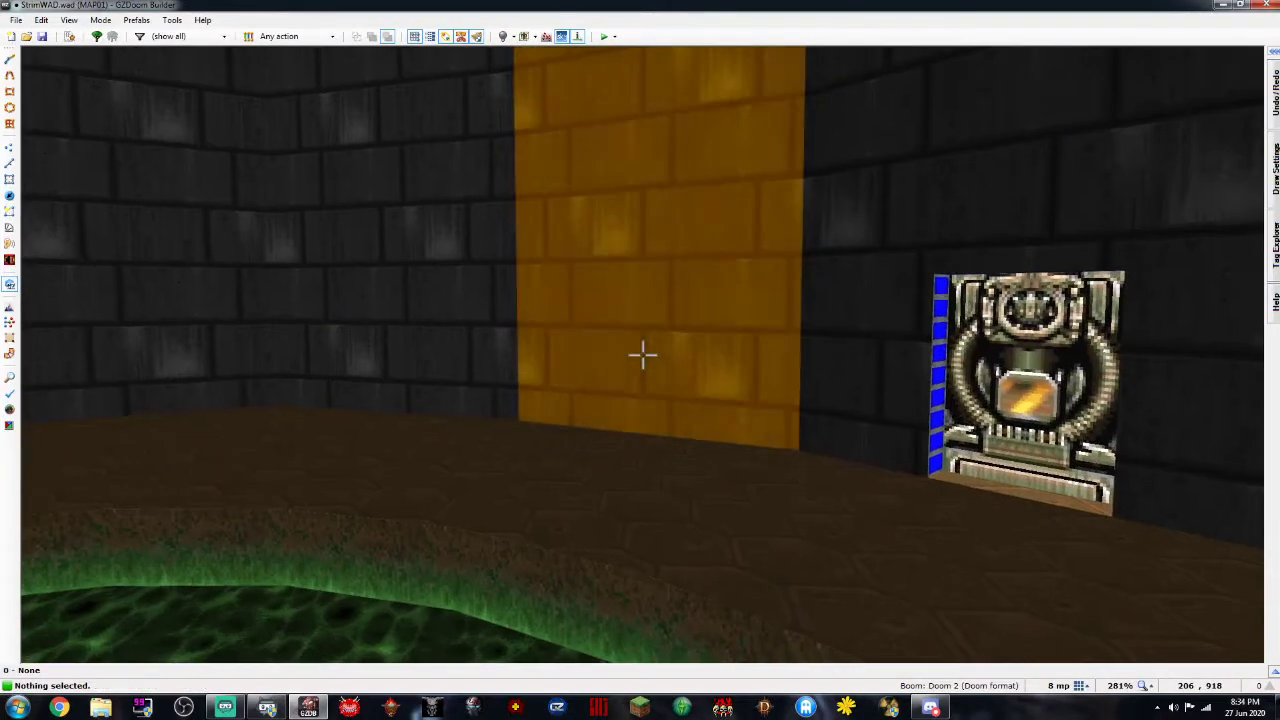
key("q")
left_click(41, 36)
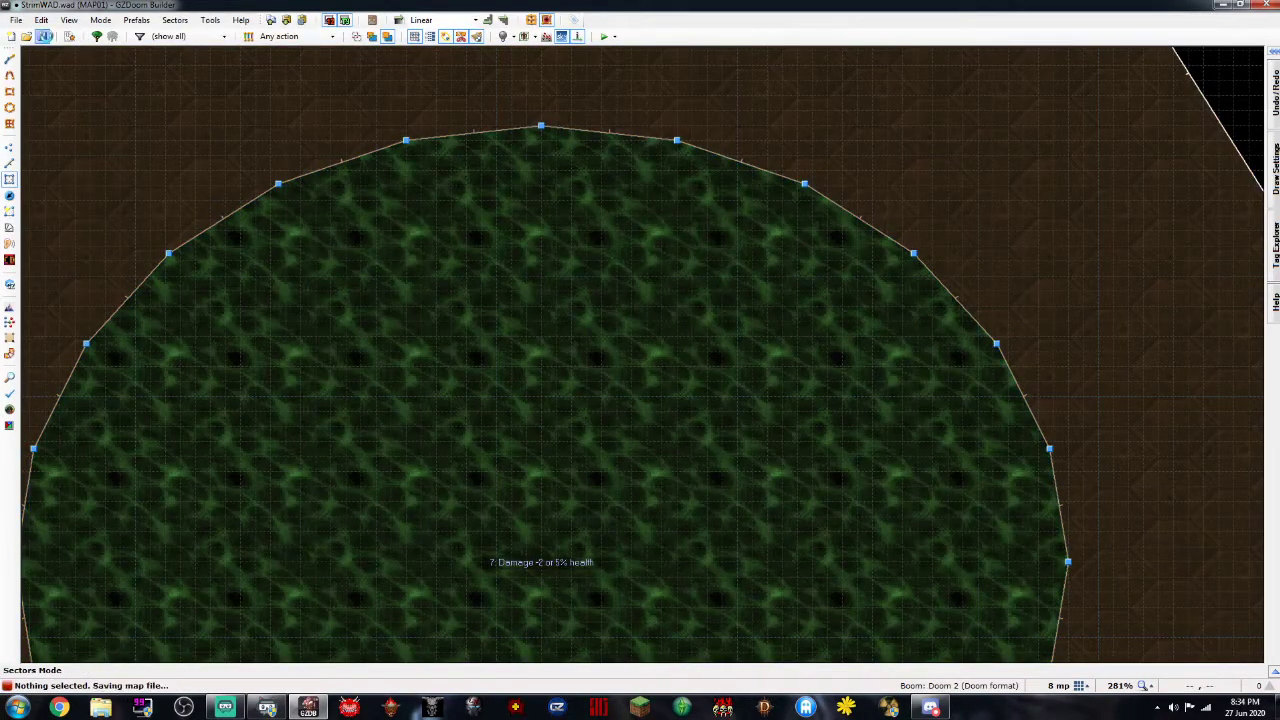
left_click(606, 38)
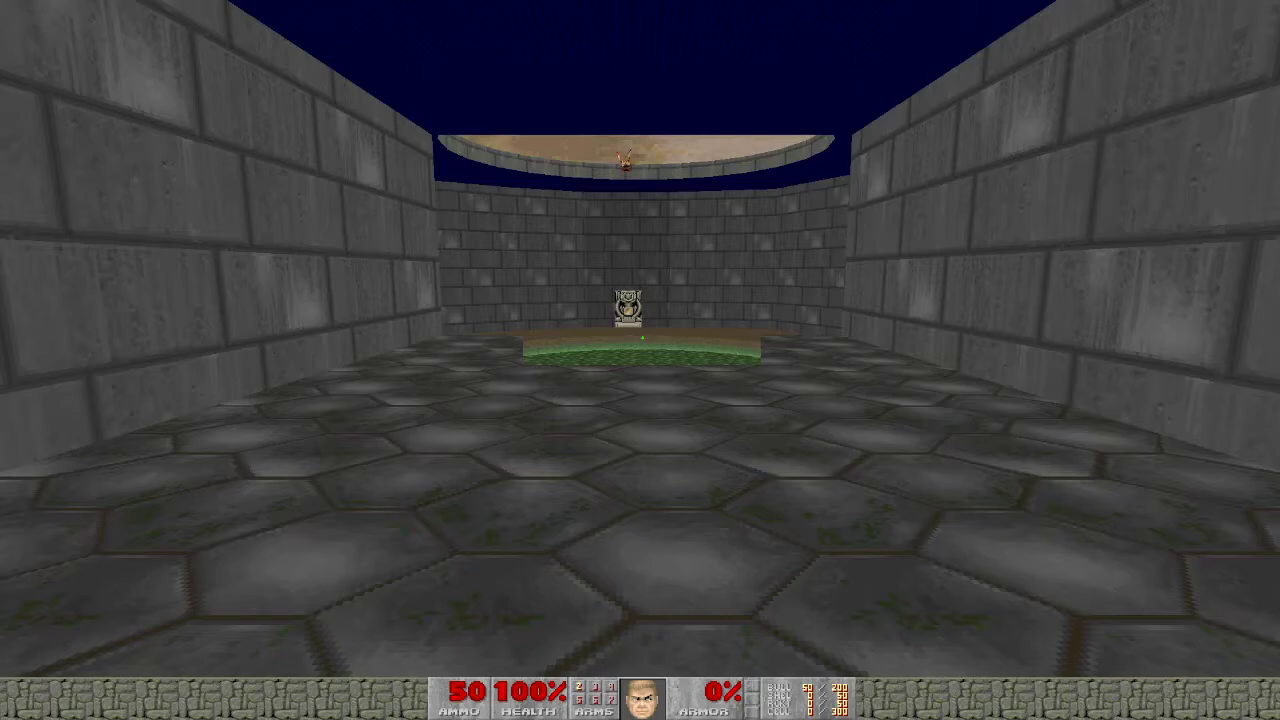
Quit the game test and set the brightness of the large room sector surrounding the slime pool to 96
key("alt+F4")
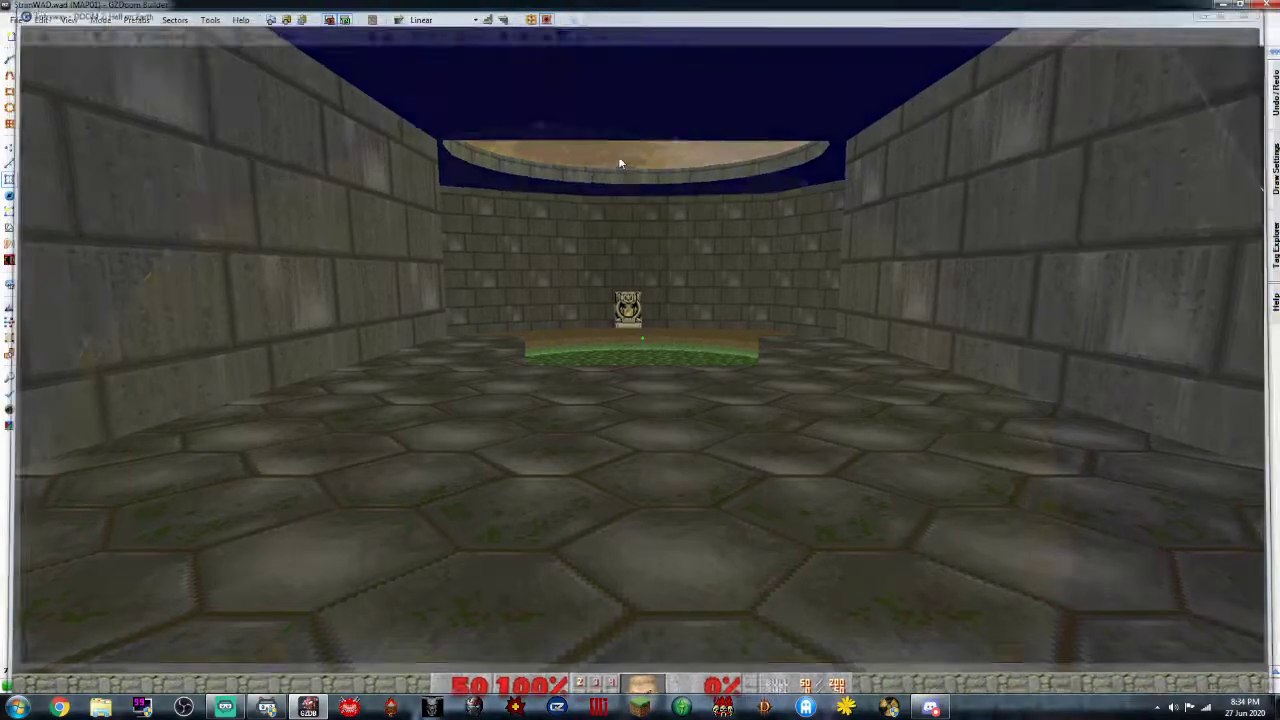
scroll(634, 222, "down", 4)
scroll(630, 219, "up", 6)
key("Up")
key("Up")
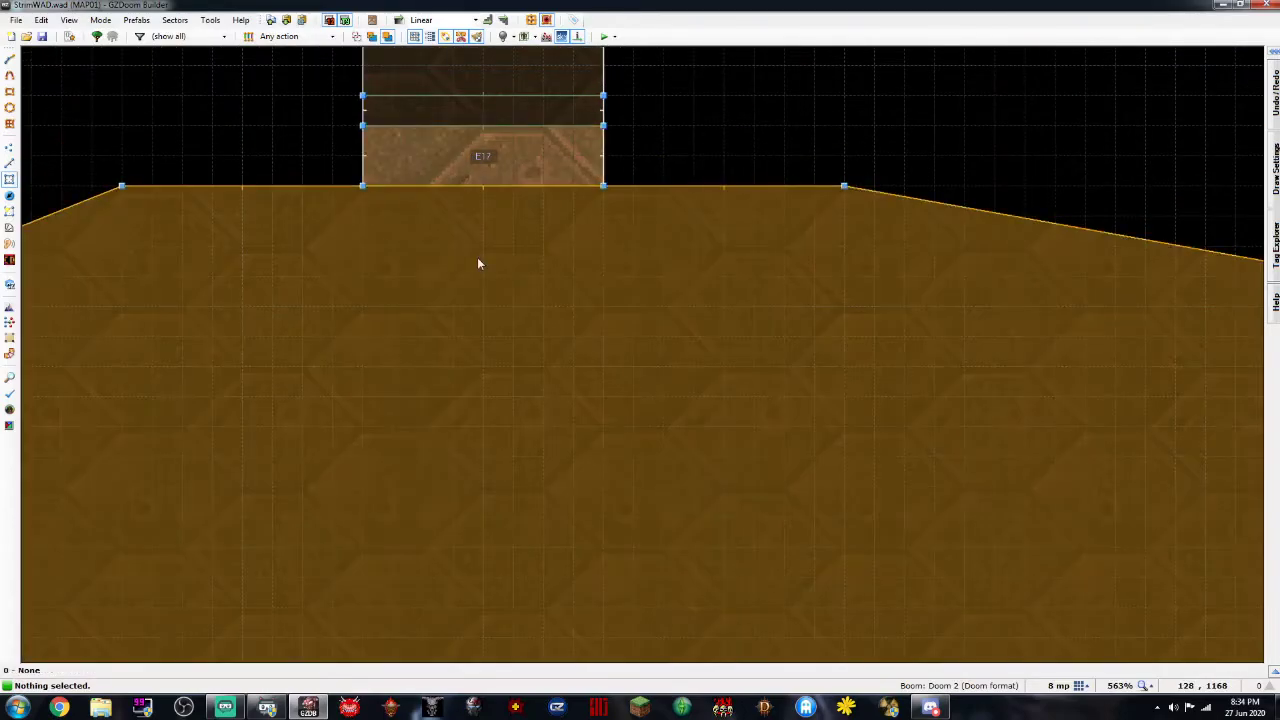
scroll(477, 260, "down", 10)
right_click(504, 274)
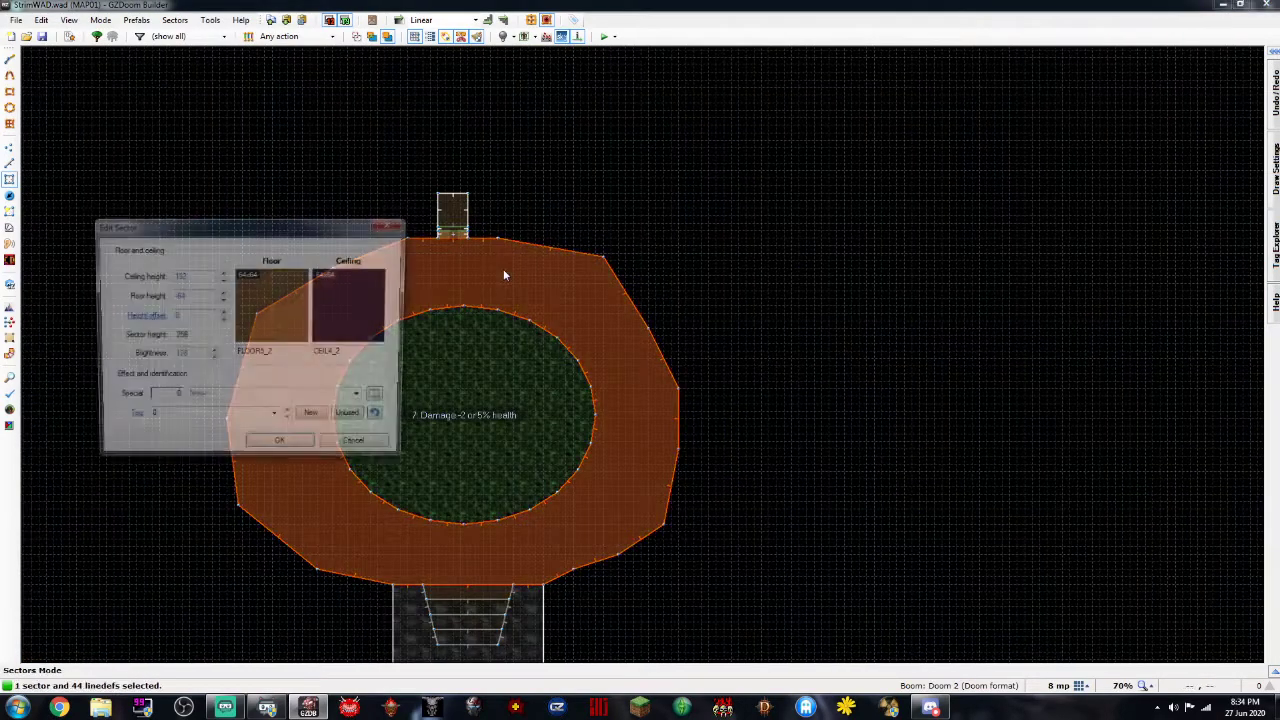
left_click(211, 362)
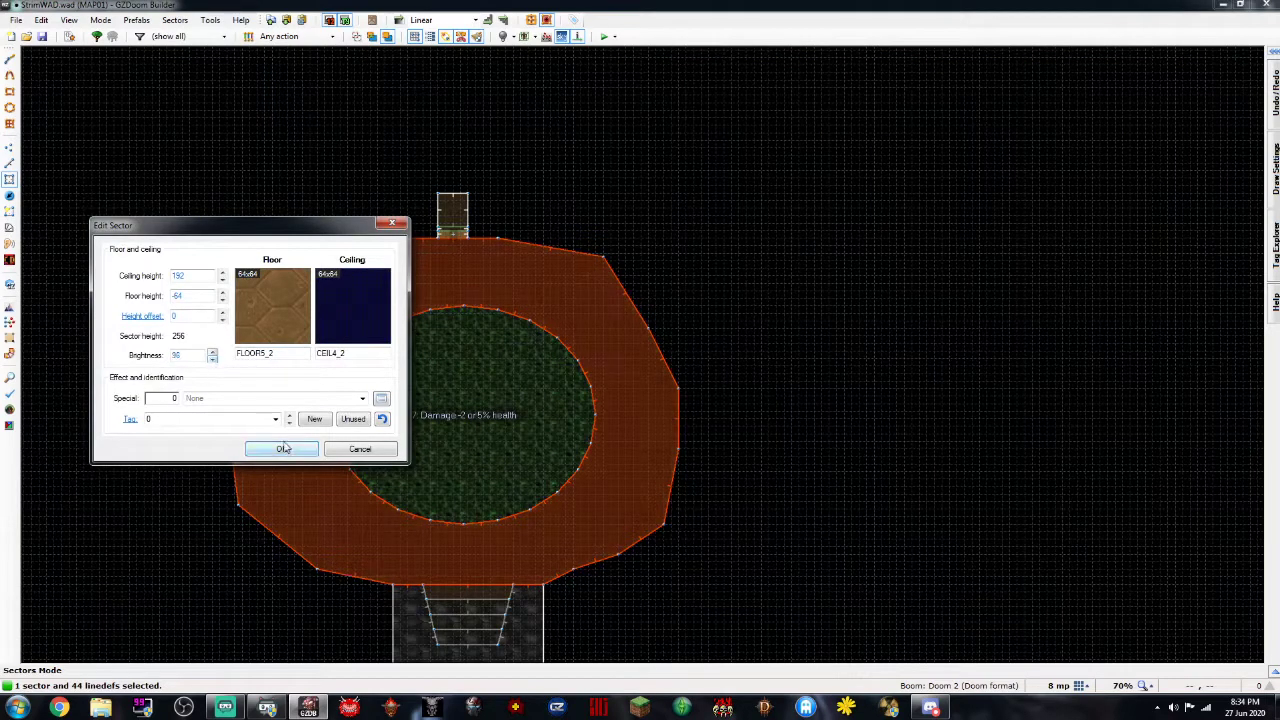
left_click(282, 449)
Apply a linear brightness gradient across the start corridor, the stair sectors and the slime room, and clear the selection
key("Down")
key("Down")
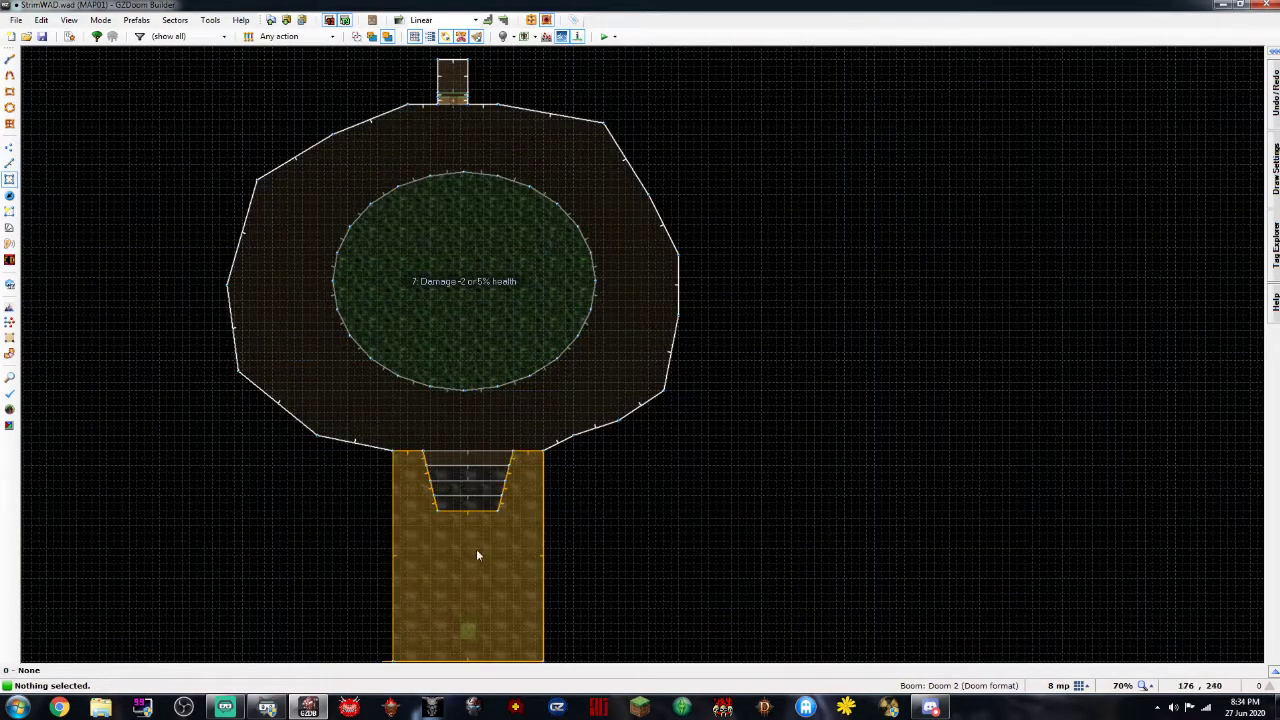
left_click(449, 551)
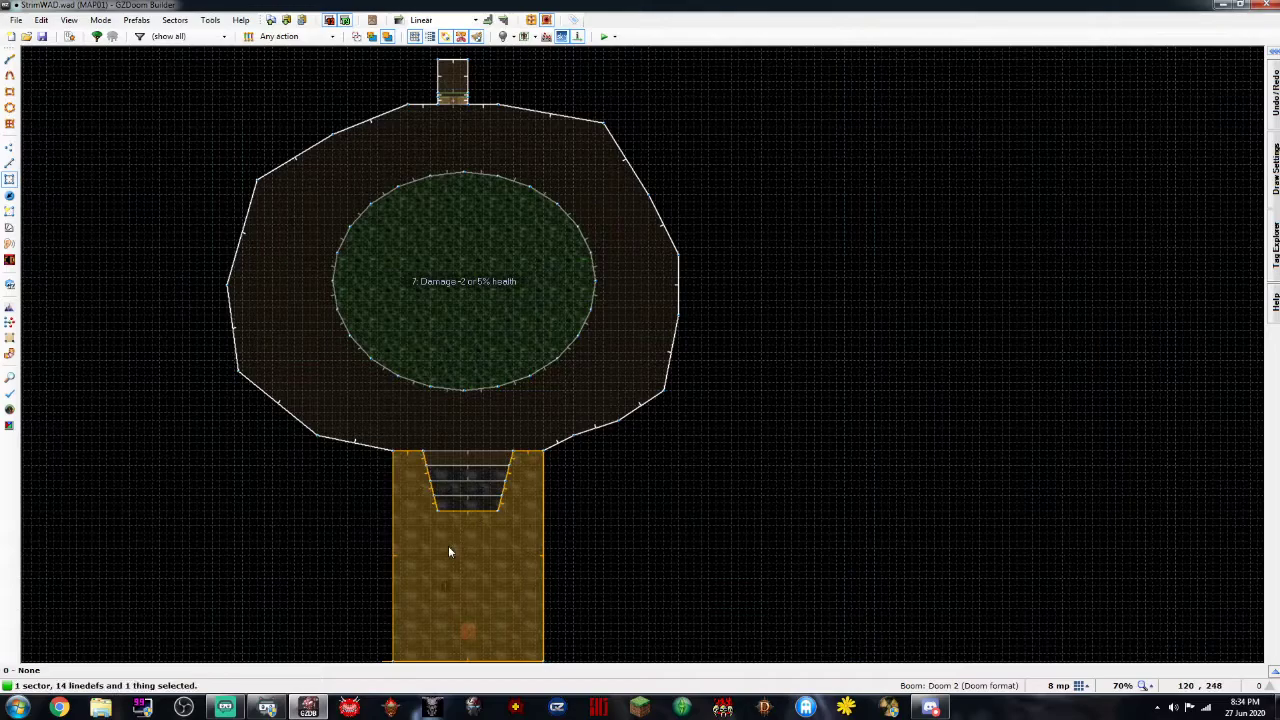
left_click(467, 491)
left_click(475, 460)
left_click(478, 434)
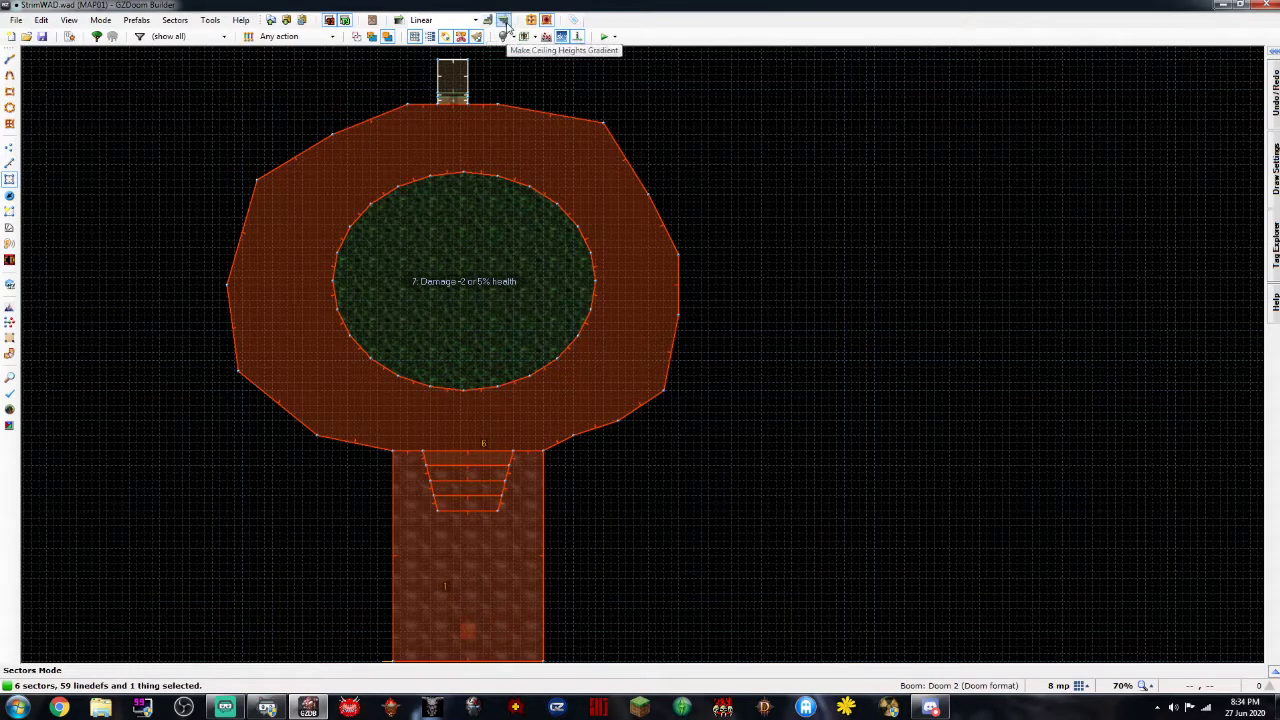
left_click(398, 21)
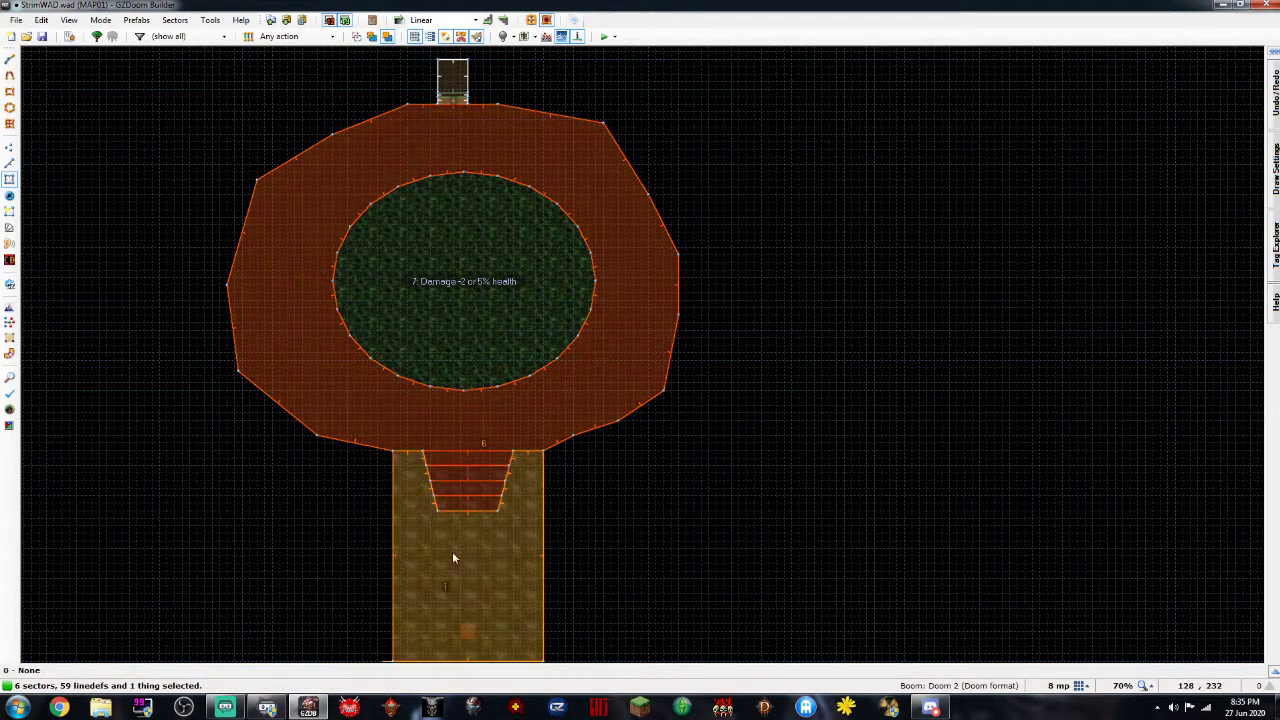
left_click(463, 522)
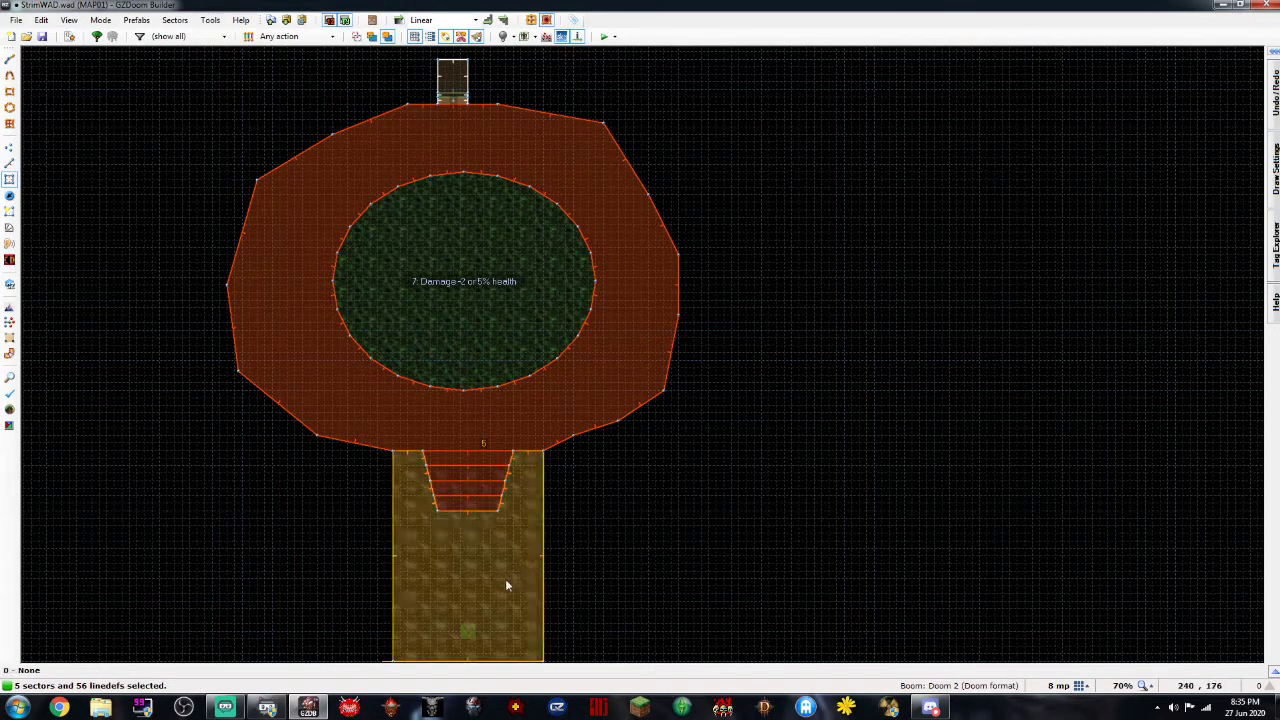
left_click(670, 542)
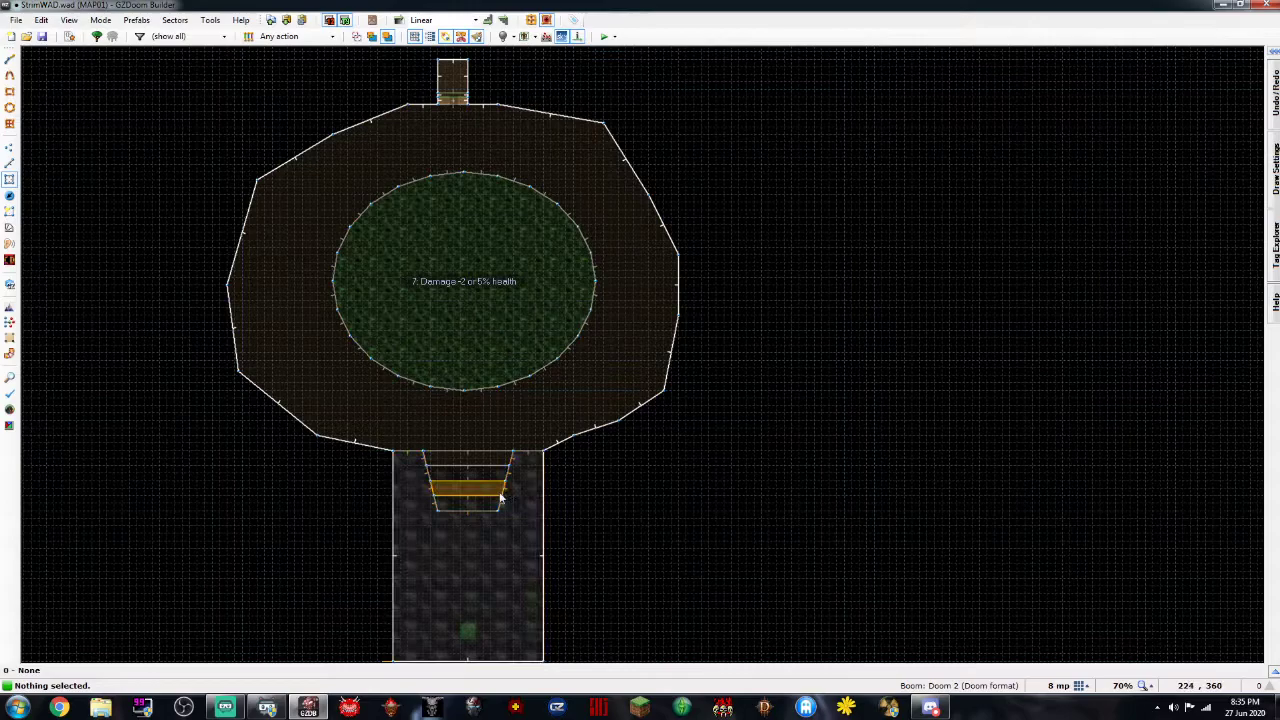
Inspect the slime room and exit door lighting in the 3D view, and save and launch the map for testing
key("w")
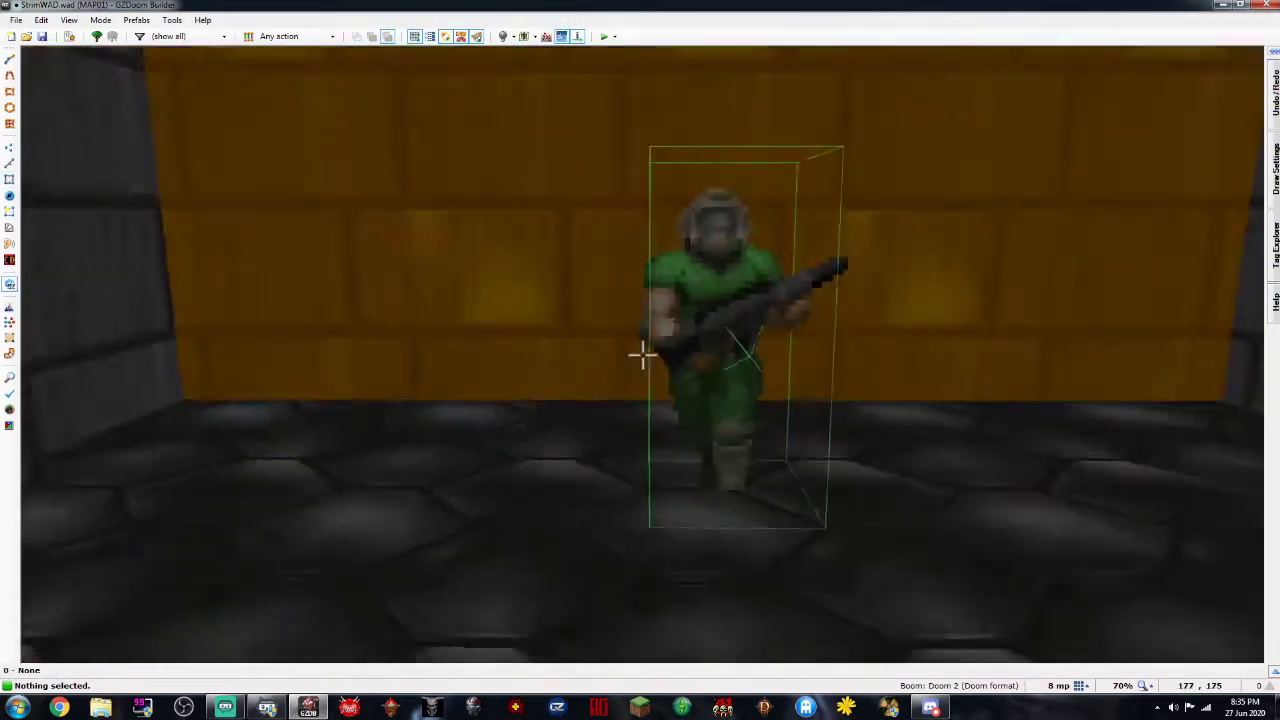
key("e")
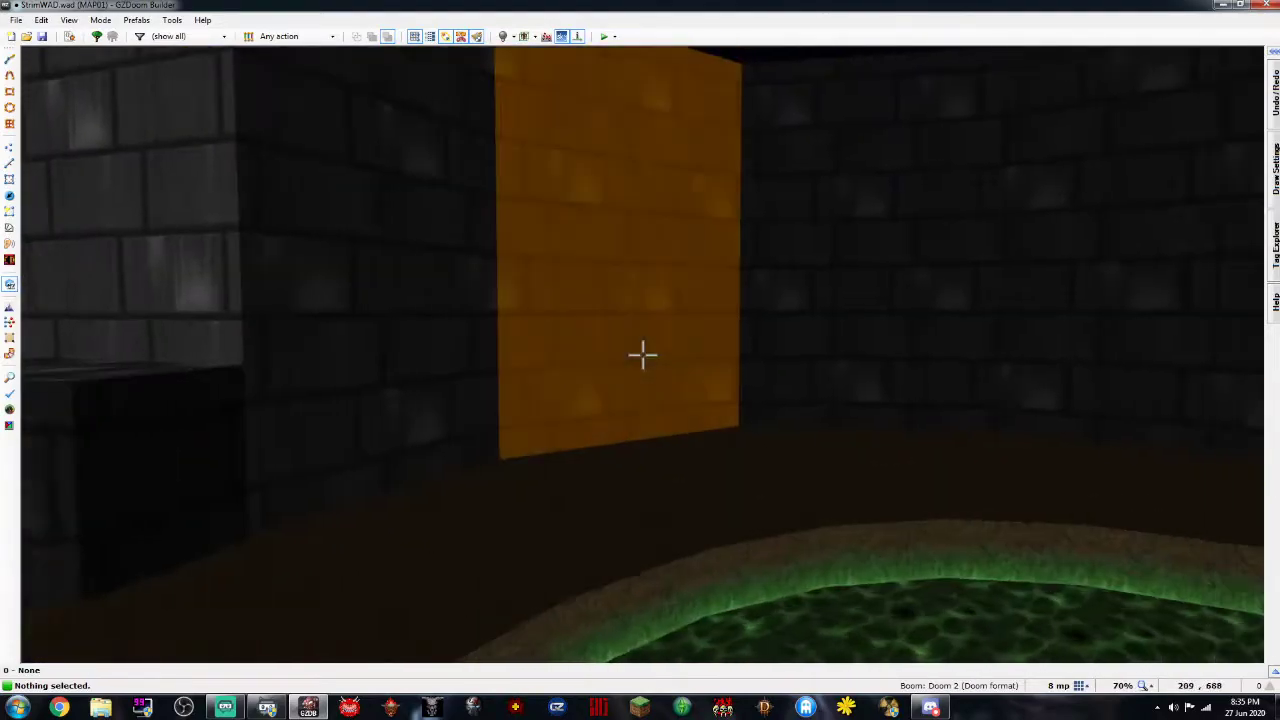
key("e")
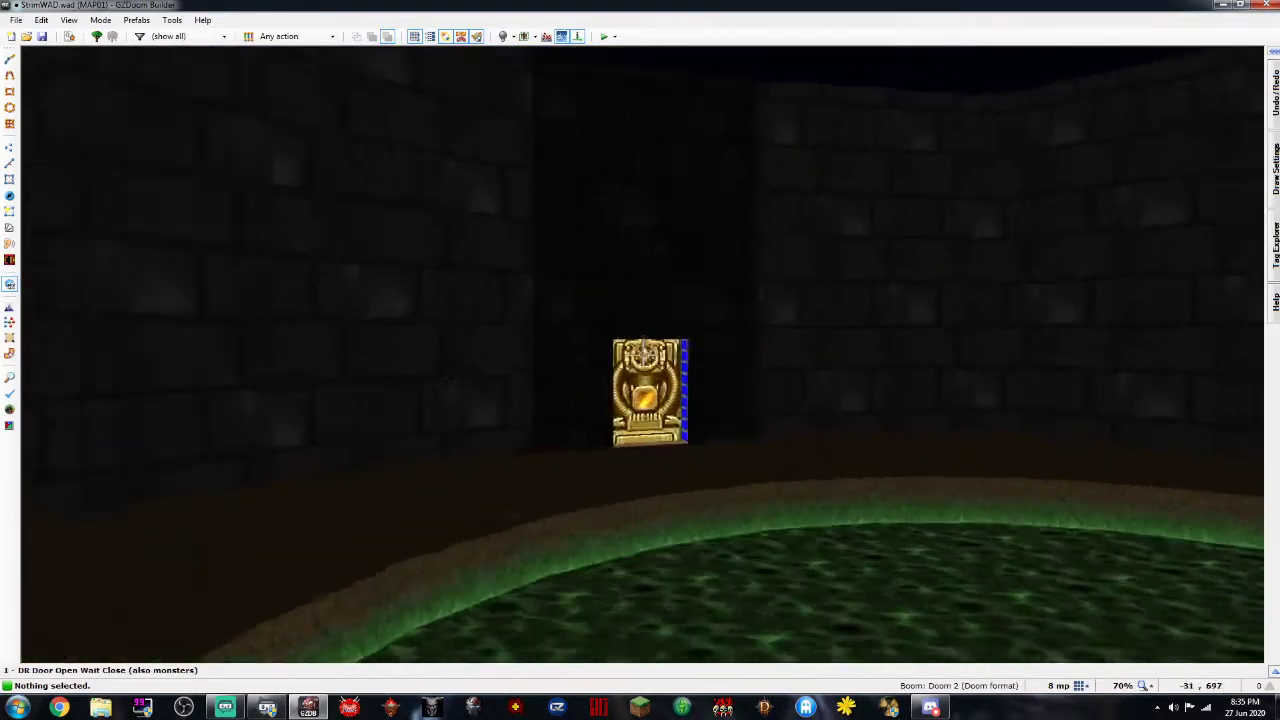
key("w")
left_click(41, 36)
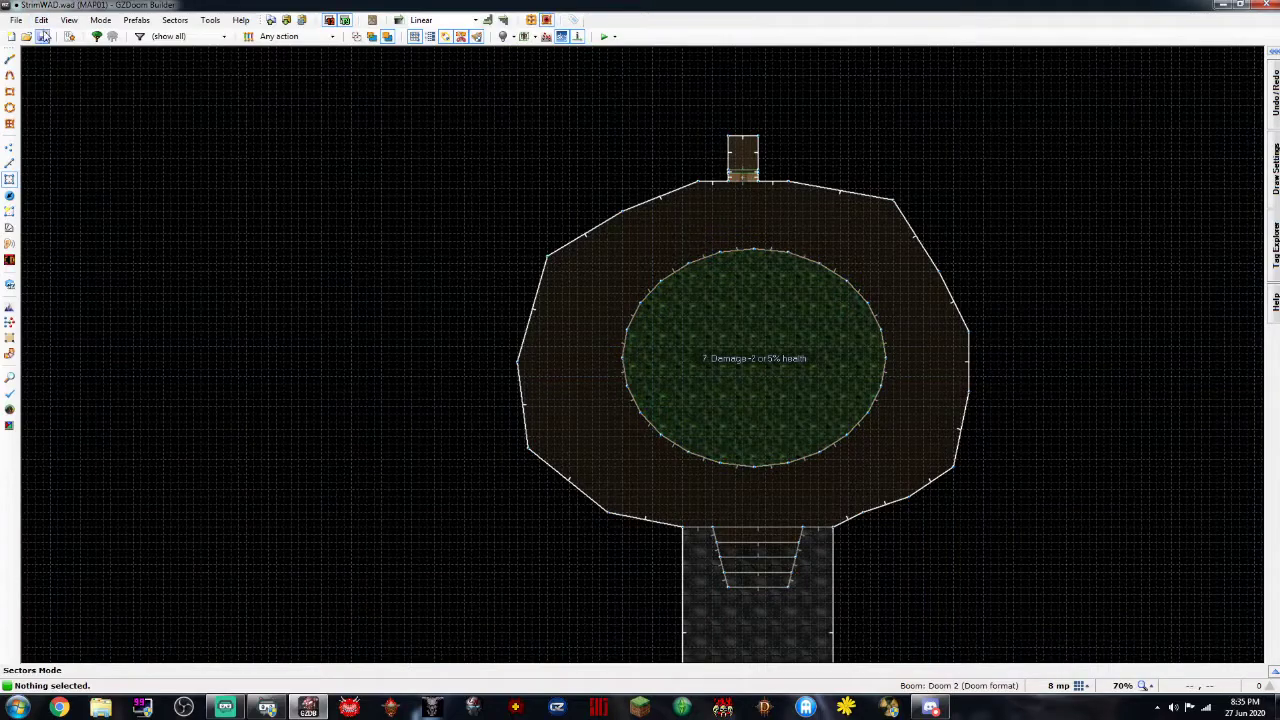
left_click(603, 37)
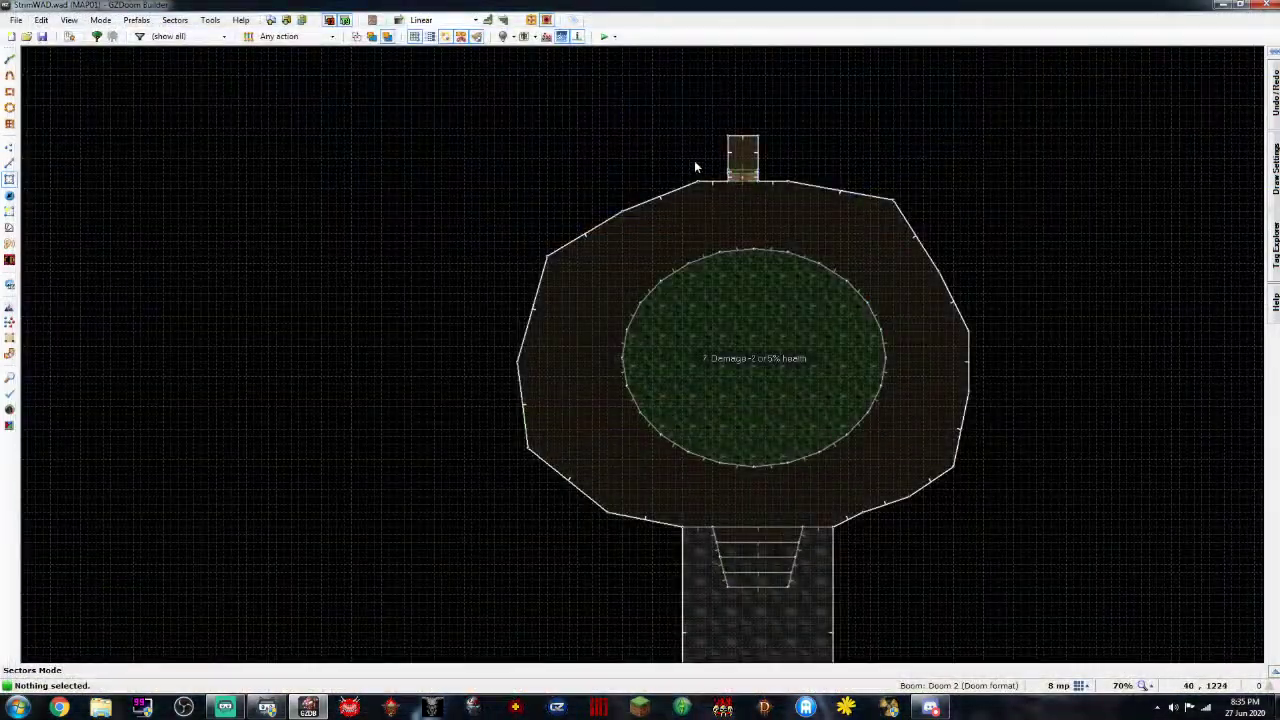
Lower the brightness of the exit door sector and the alcove sector behind it
scroll(740, 172, "up", 5)
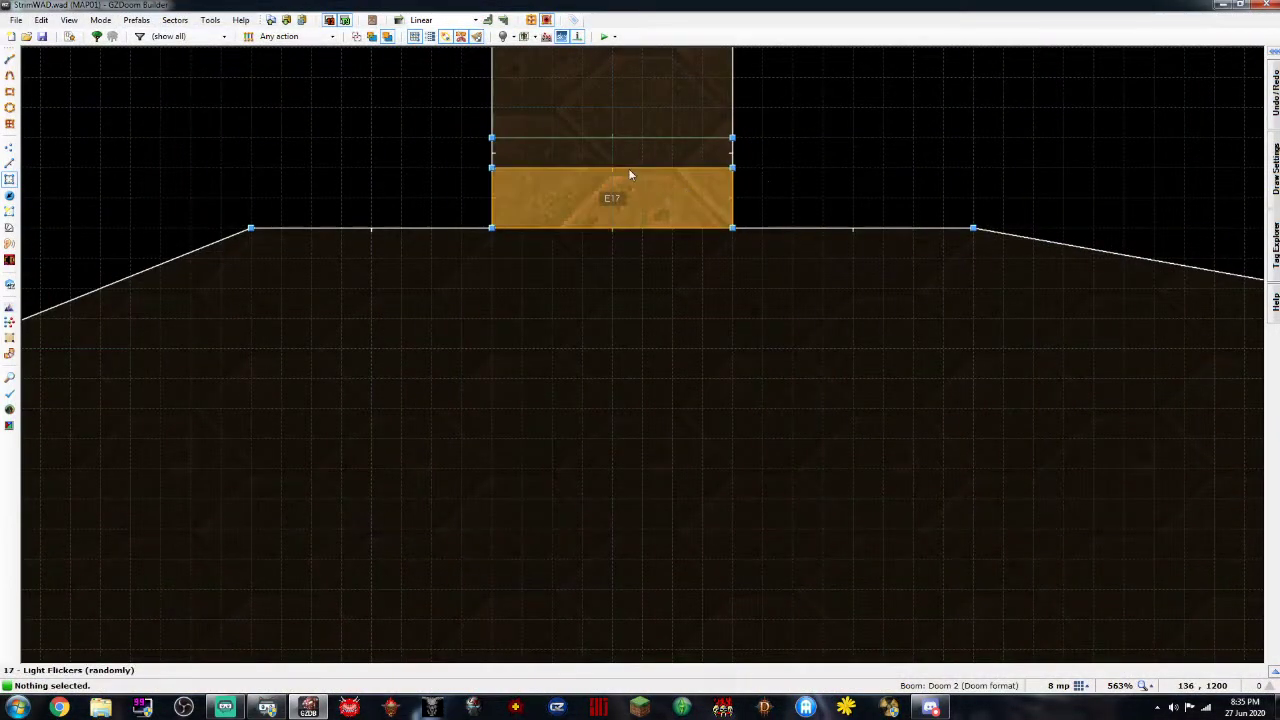
key("Up")
left_click(605, 226)
left_click(616, 172)
right_click(616, 172)
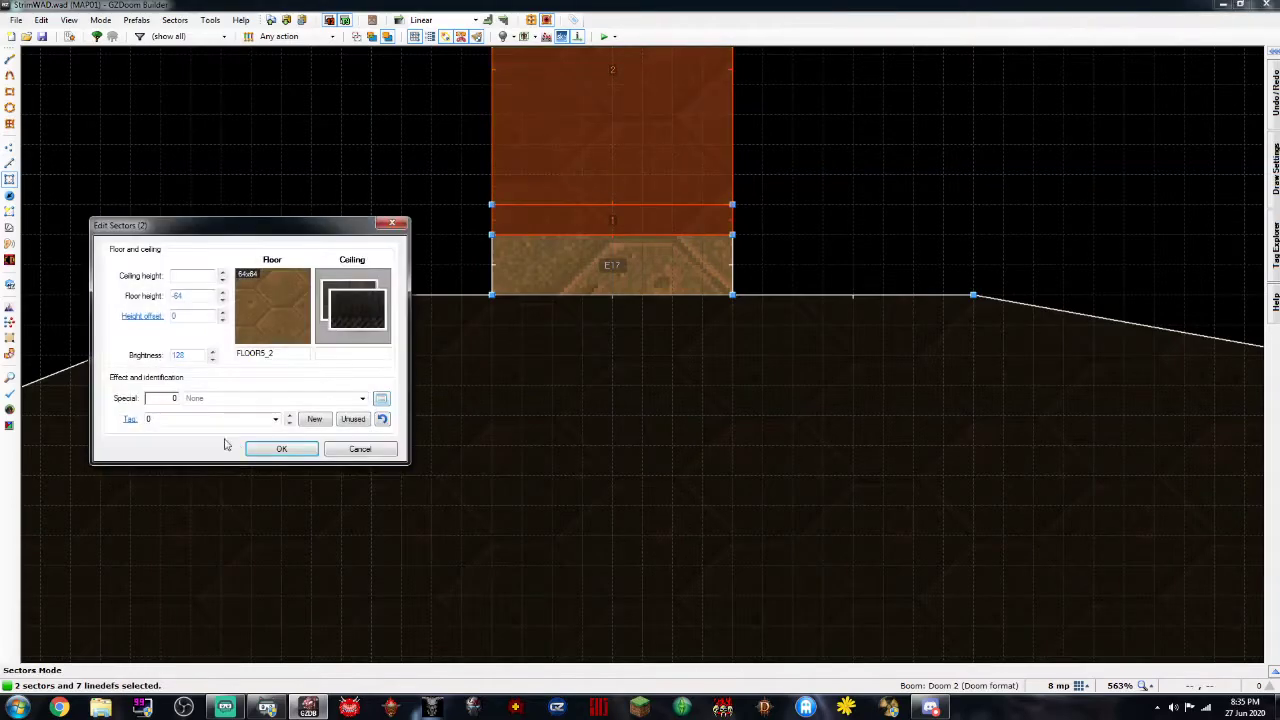
left_click(281, 448)
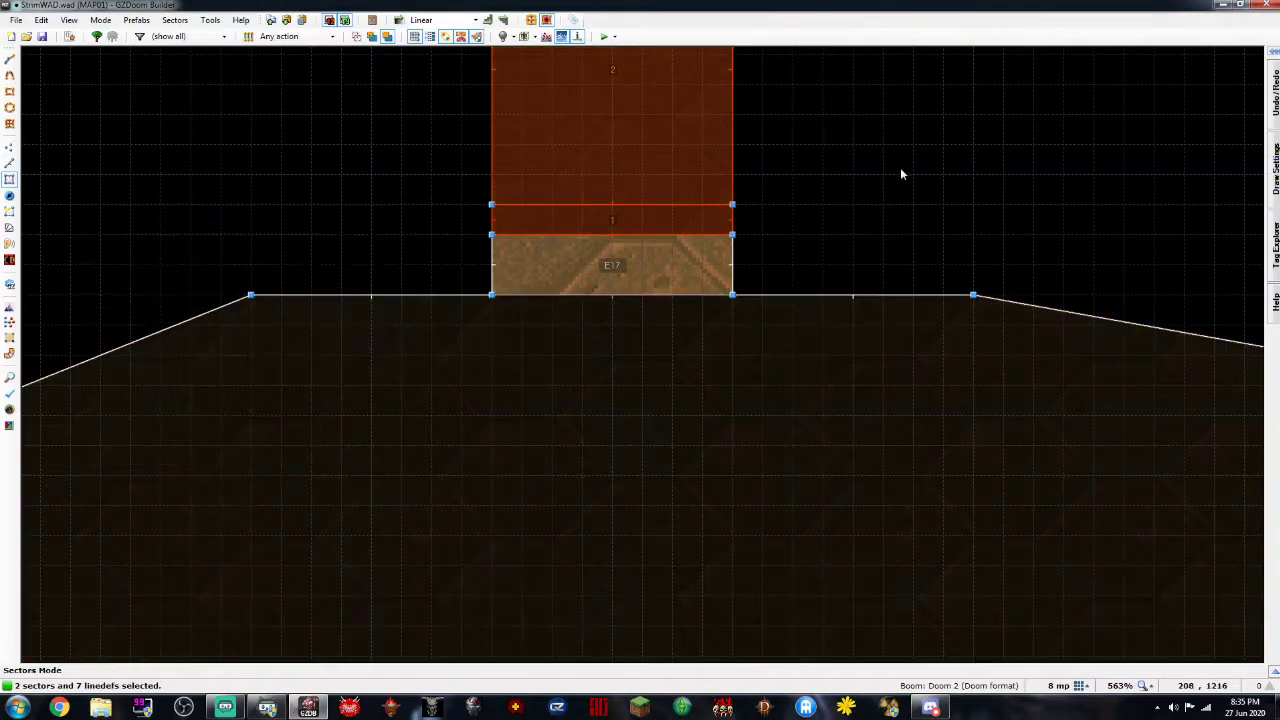
left_click(924, 148)
scroll(406, 167, "down", 7)
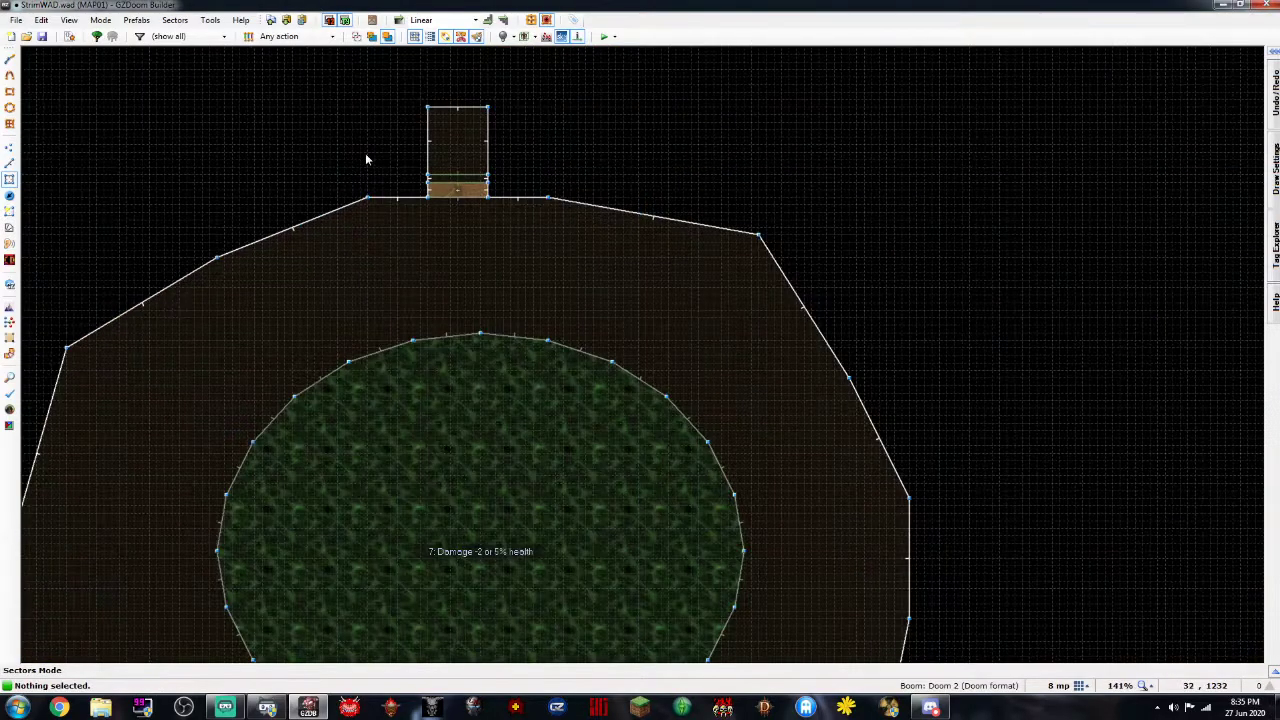
Change the front strip sector's special to 1, Light Blinks (randomly), and save and launch the map for testing
scroll(431, 144, "up", 7)
right_click(495, 320)
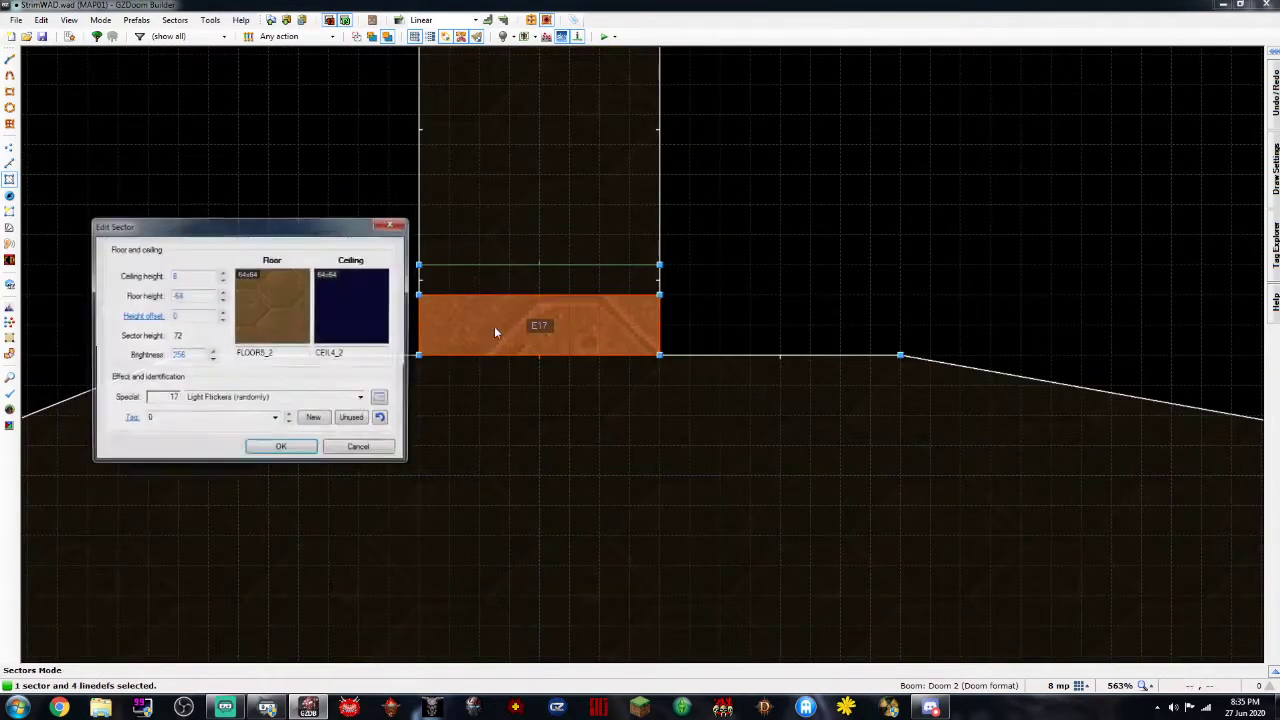
left_click(380, 398)
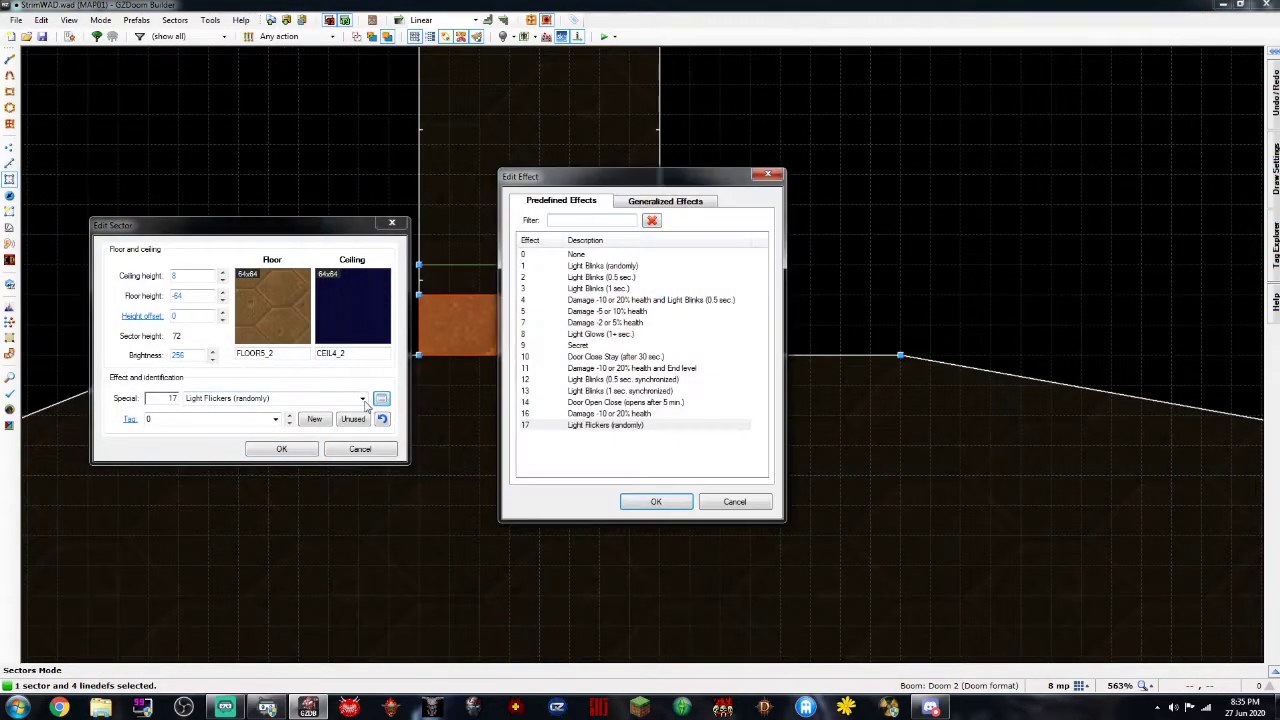
double_click(613, 267)
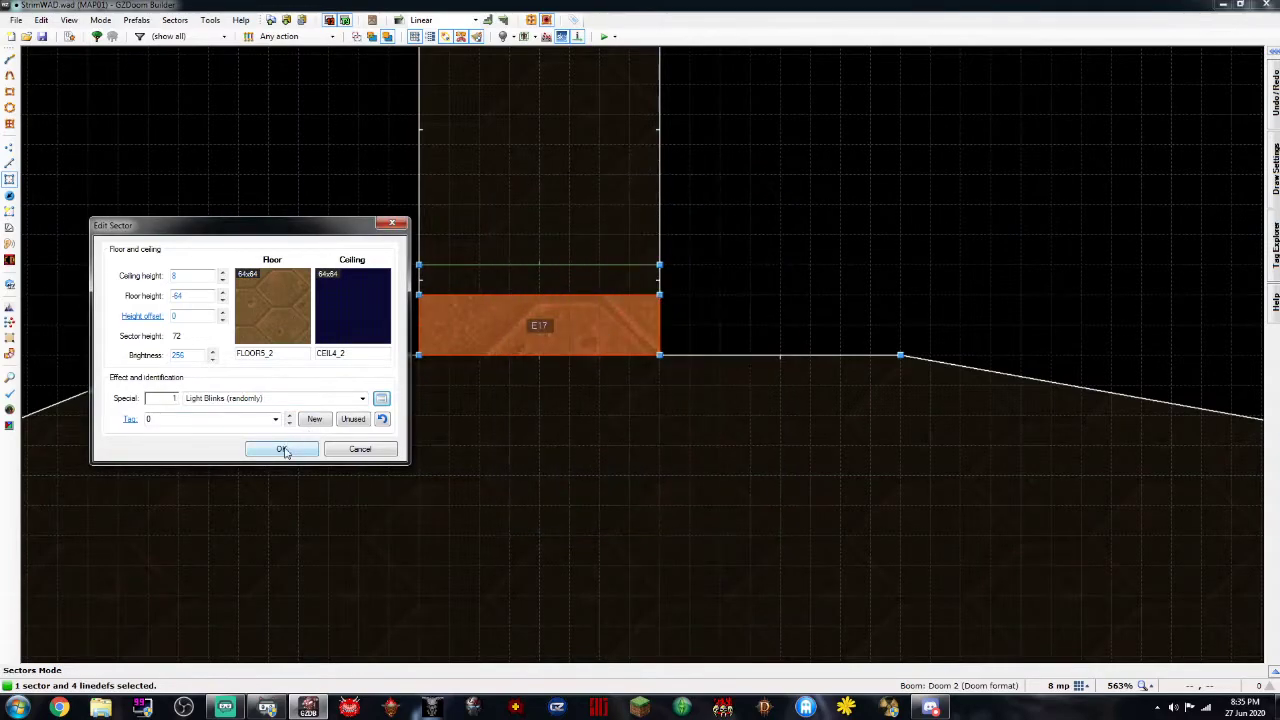
left_click(281, 449)
left_click(41, 36)
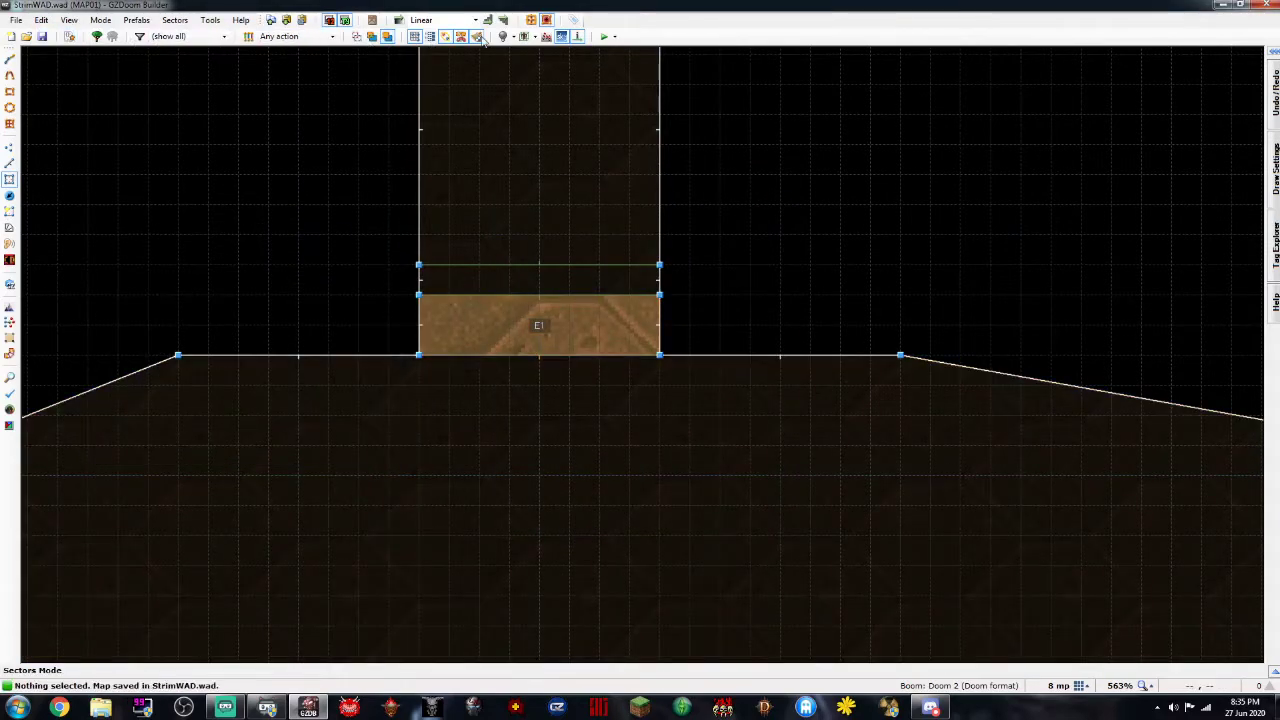
left_click(605, 37)
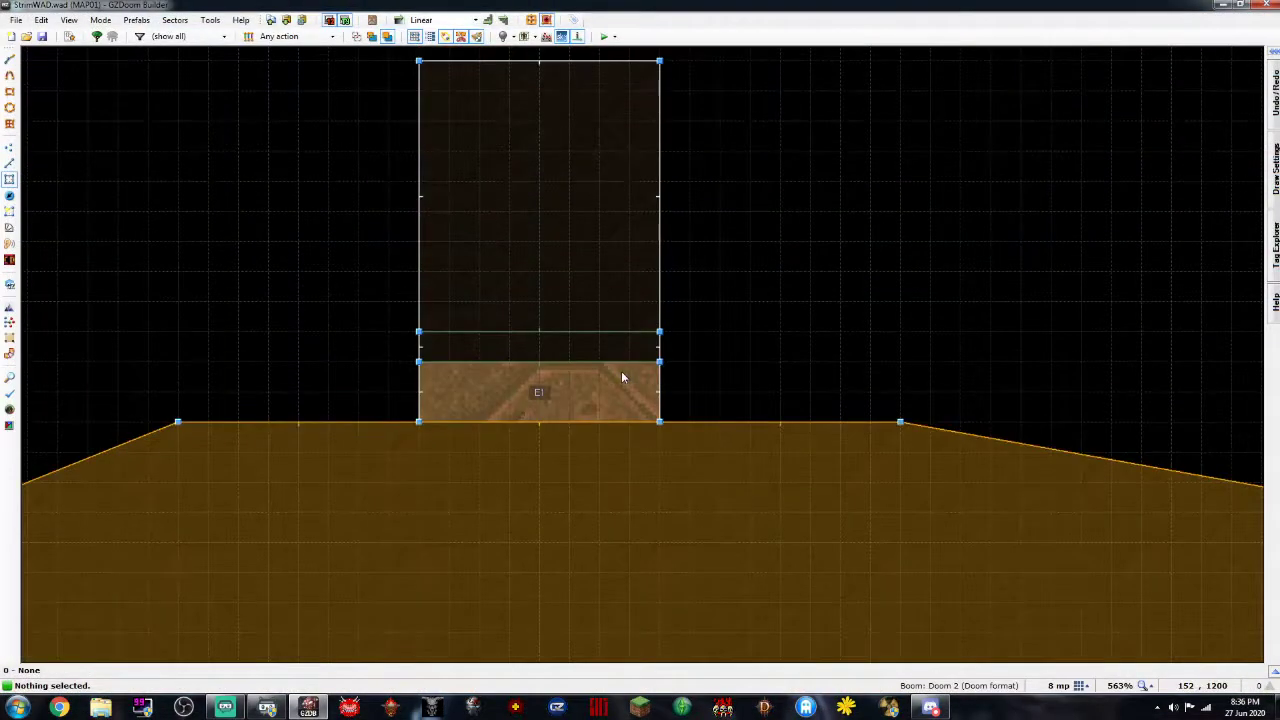
Select the exit door's two linedefs and open the predefined action list for their action
key("l")
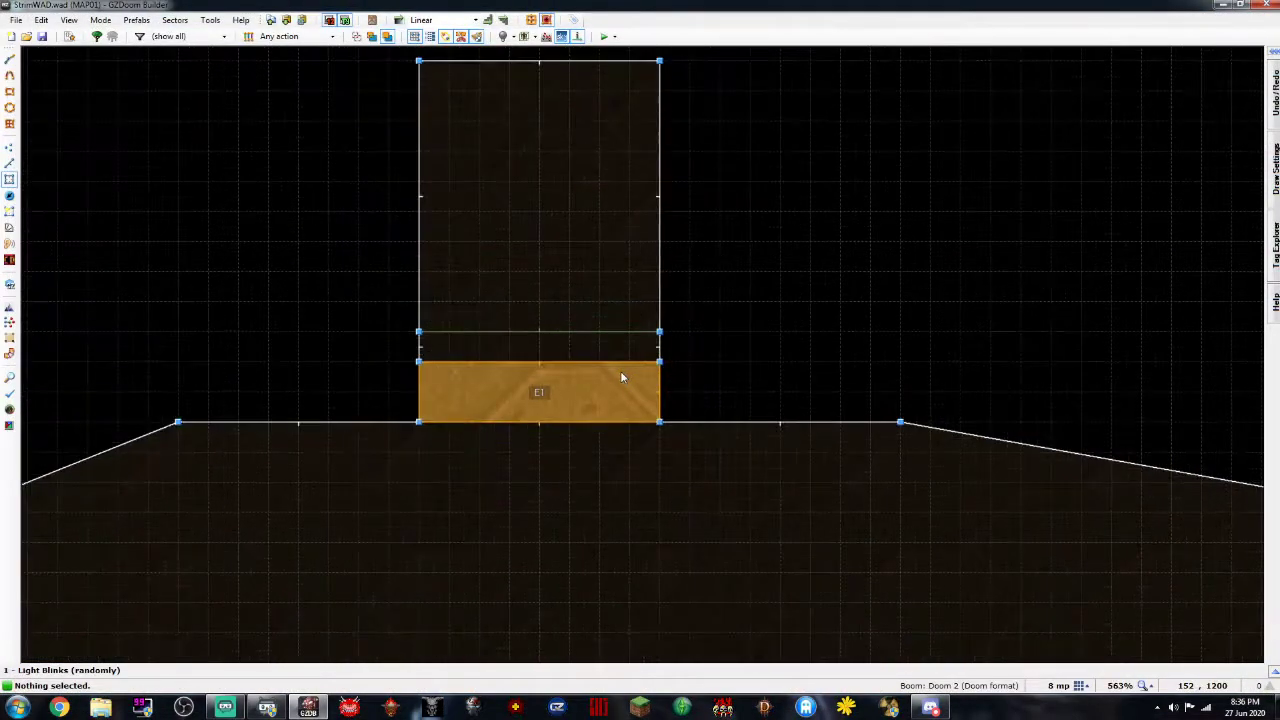
left_click(603, 355)
left_click(566, 333)
right_click(566, 334)
left_click(1038, 487)
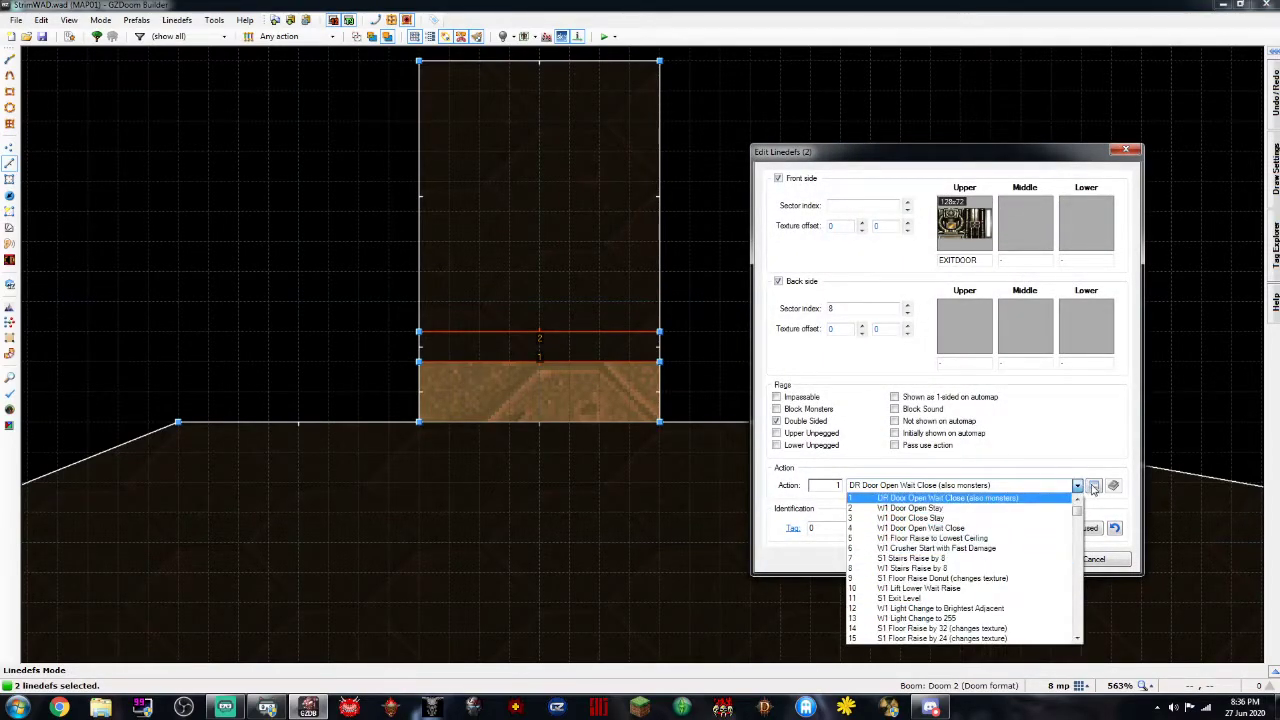
left_click(1094, 487)
left_click(1094, 487)
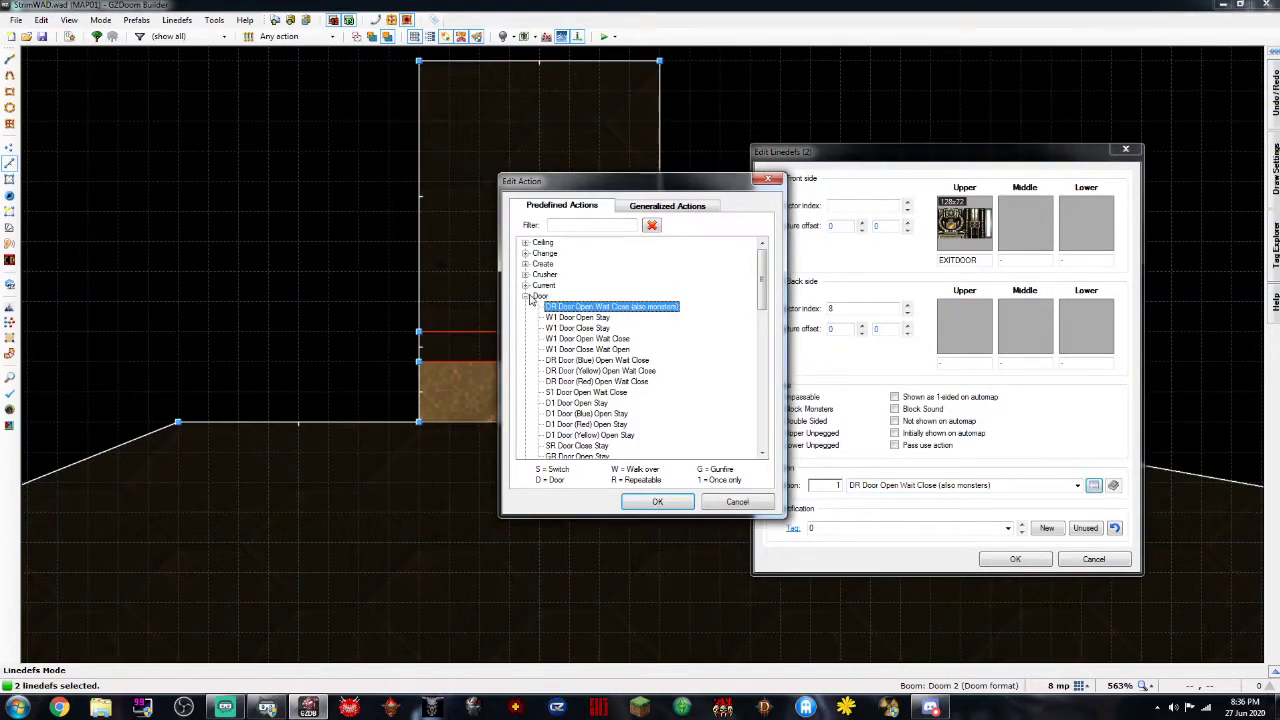
Examine the predefined Door actions, comparing the walk-over, switch, and blue, yellow and red key variants against the exit door's linedefs
left_click_drag(764, 278, 764, 298)
left_click(590, 297)
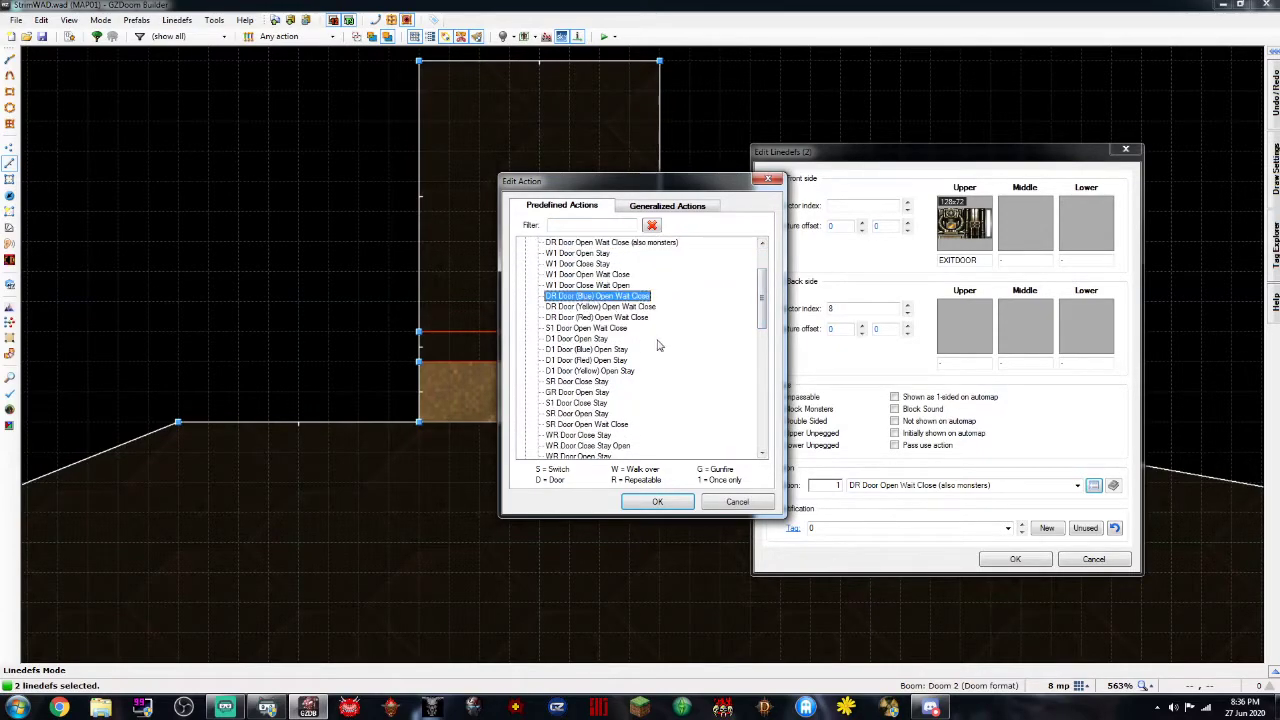
mouse_move(767, 305)
left_mouse_down()
mouse_move(772, 353)
mouse_move(762, 303)
left_mouse_up()
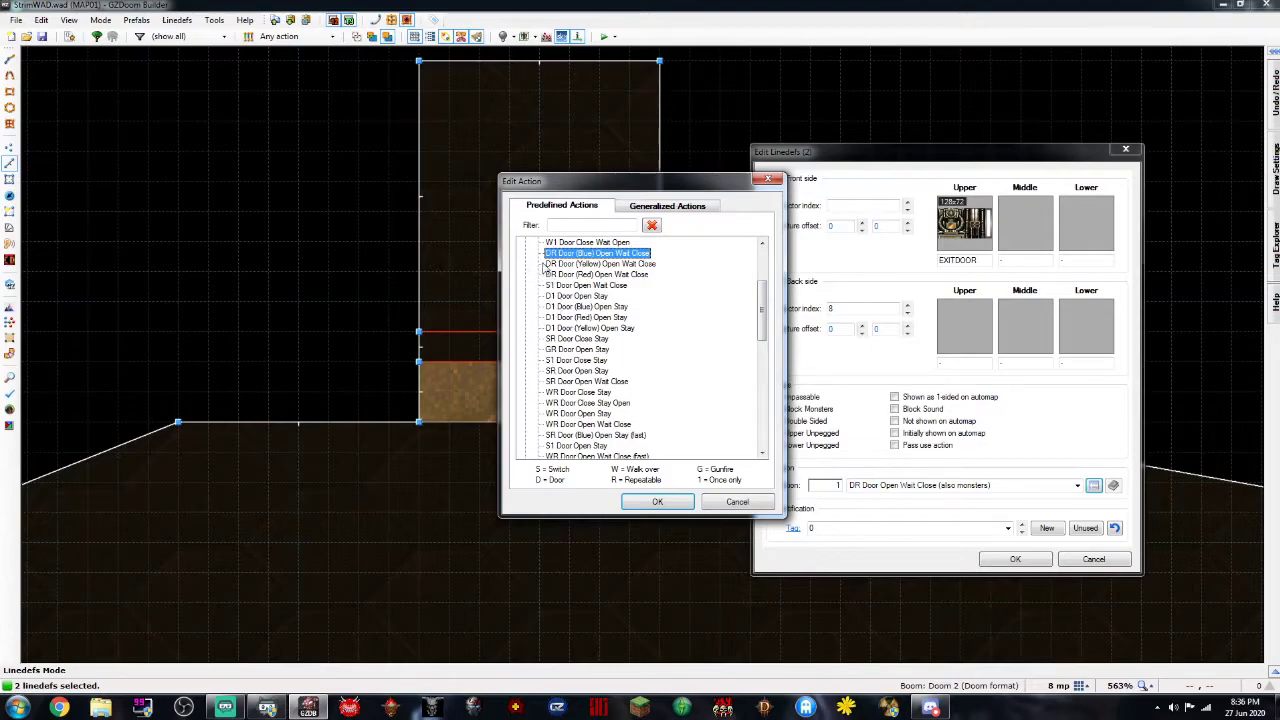
scroll(579, 280, "up", 3)
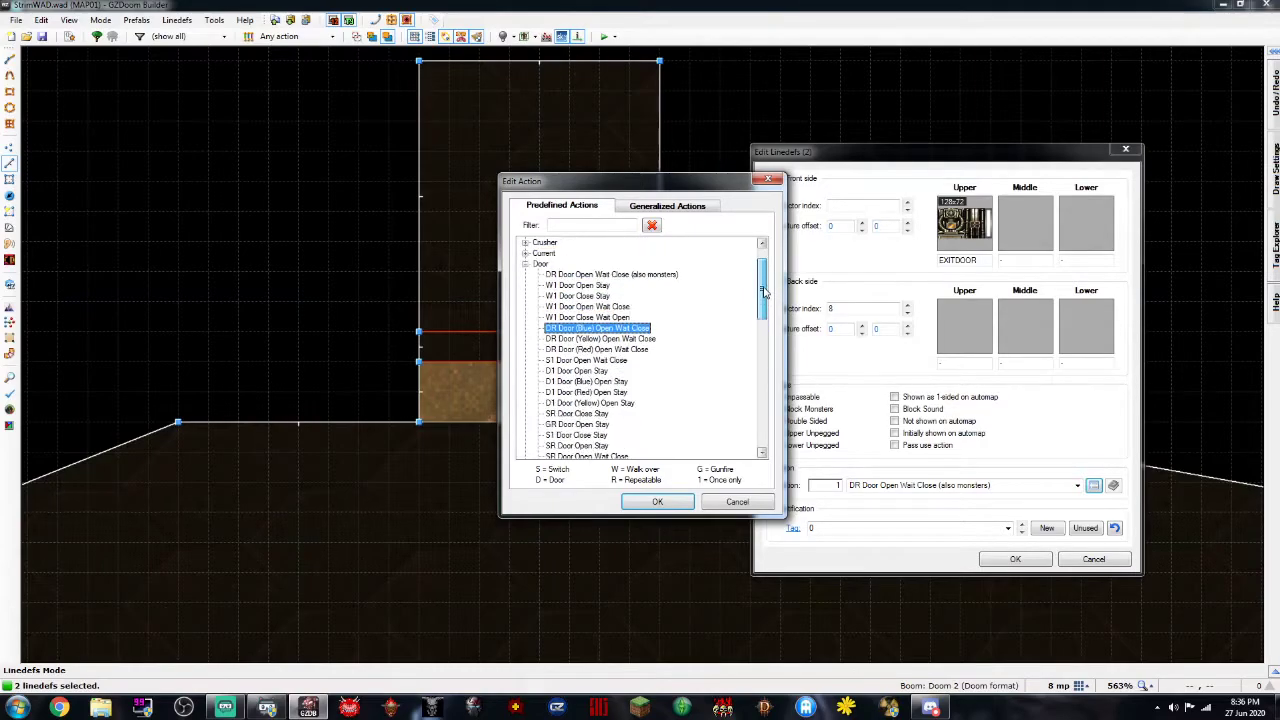
left_click(576, 286)
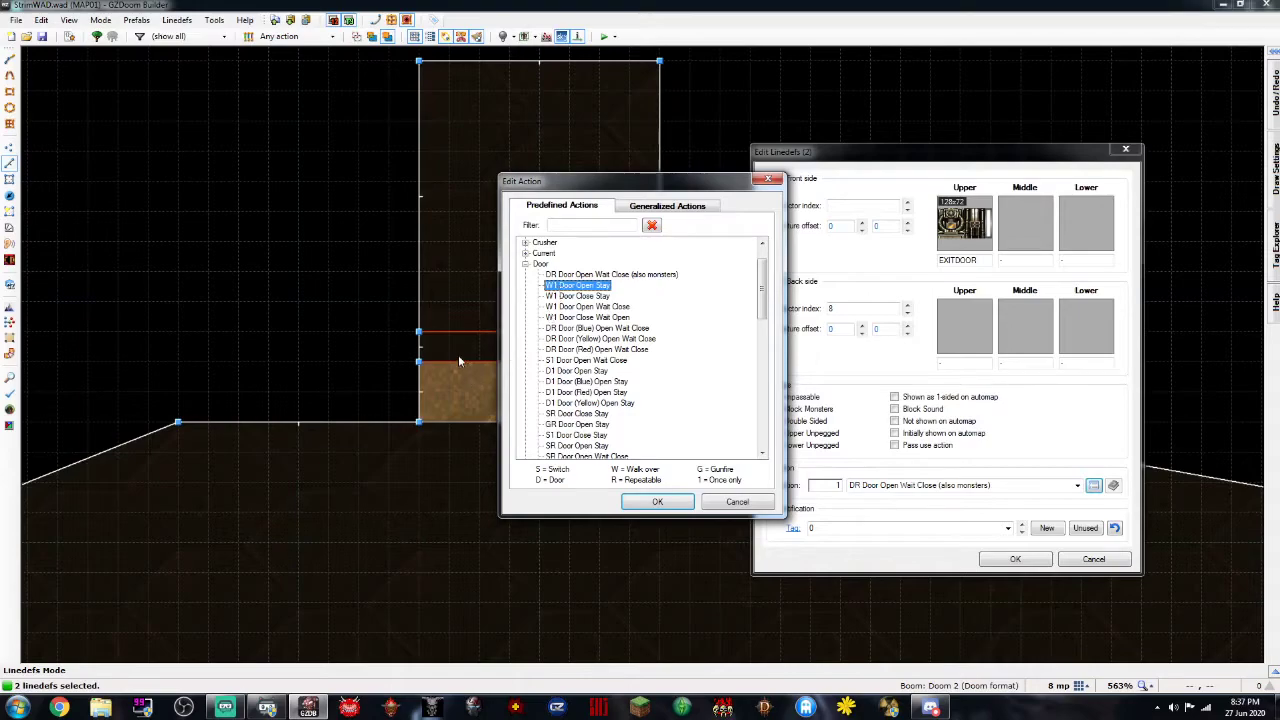
left_click_drag(698, 182, 818, 172)
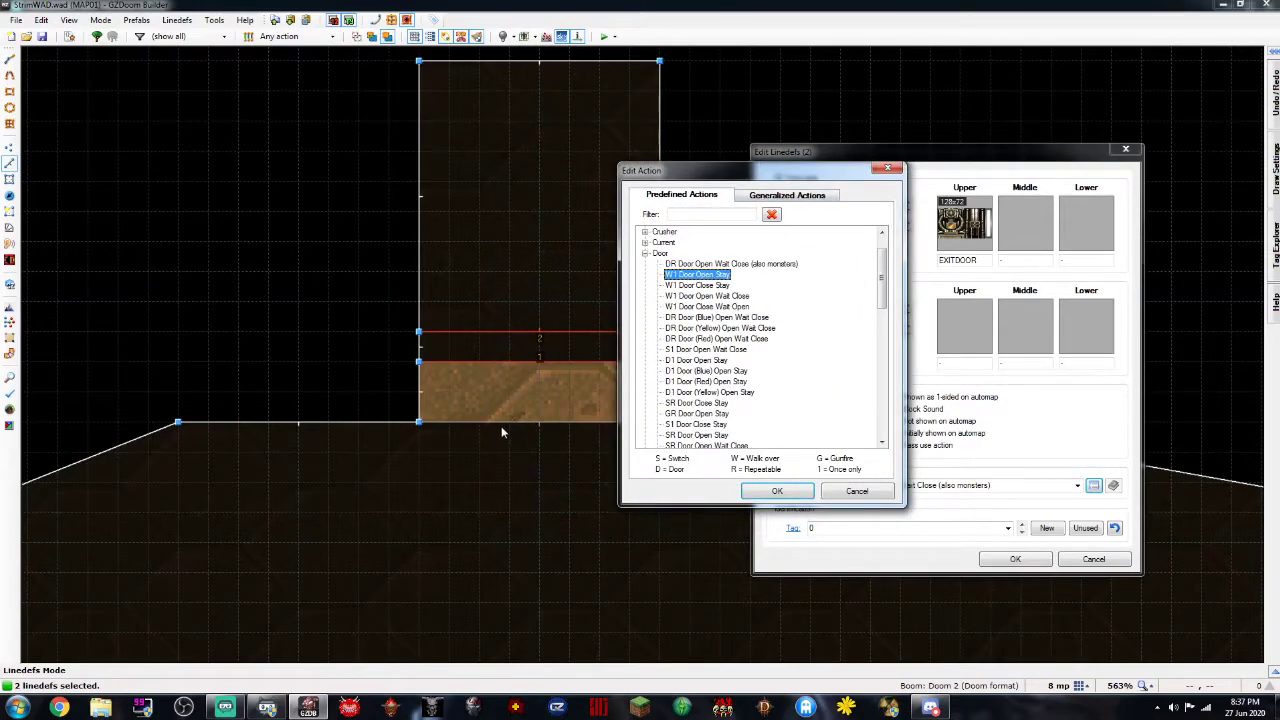
scroll(505, 425, "down", 2)
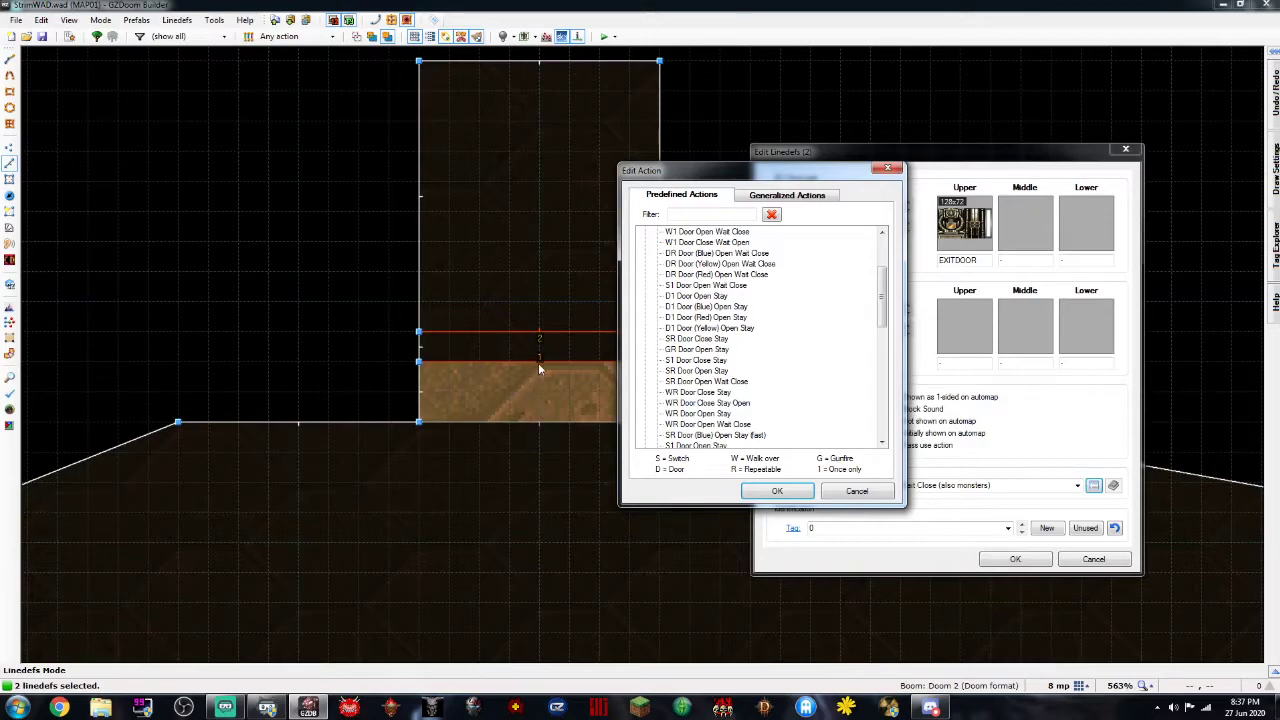
scroll(690, 280, "up", 3)
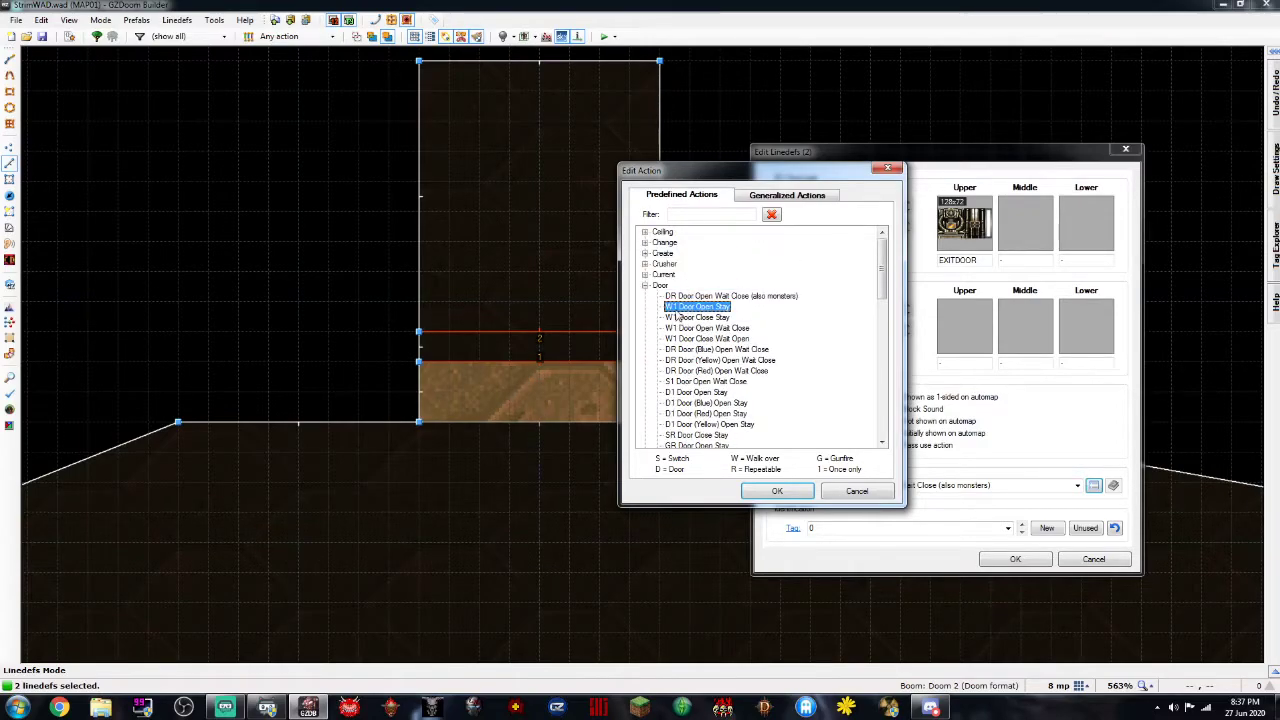
scroll(677, 316, "down", 1)
left_click(679, 317)
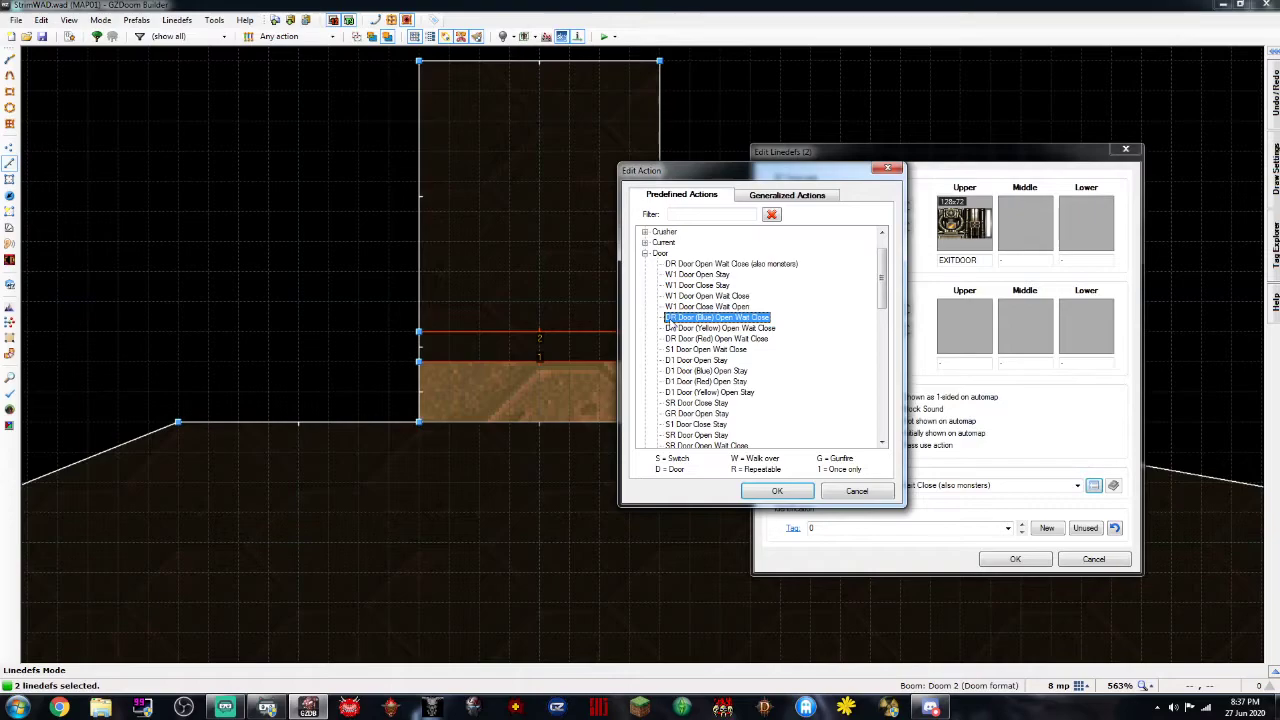
left_click(671, 350)
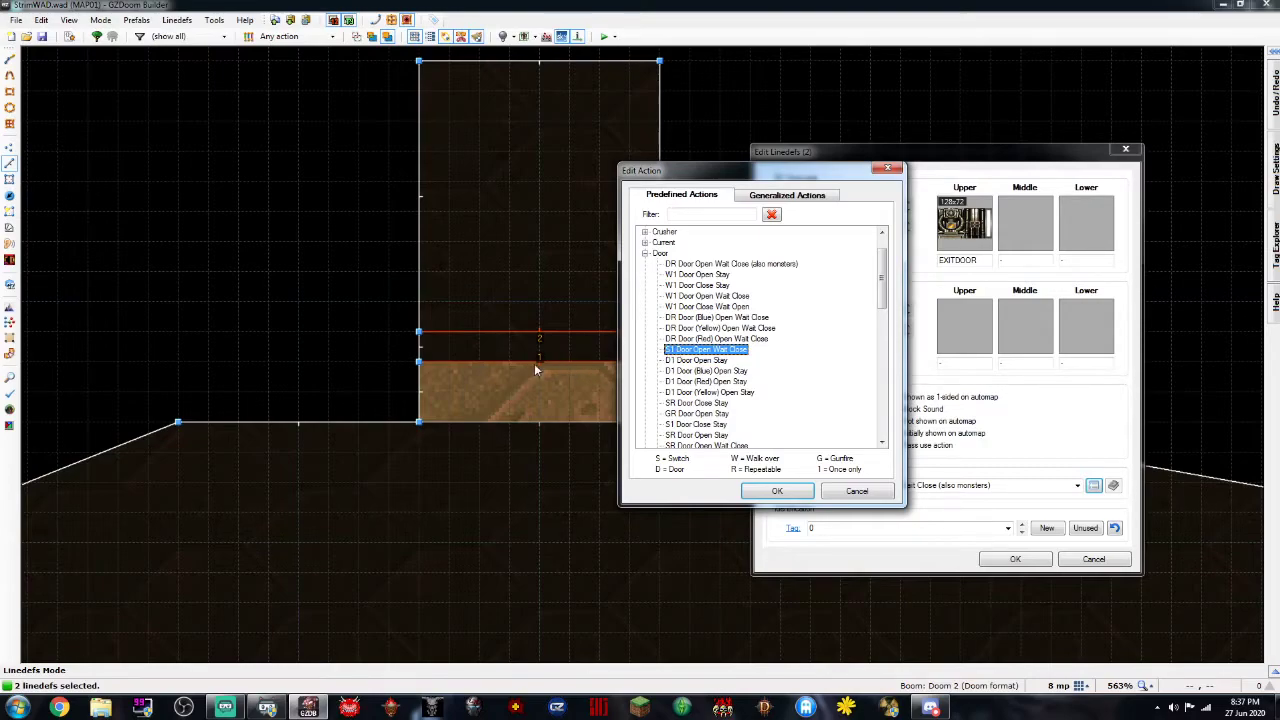
left_click(674, 339)
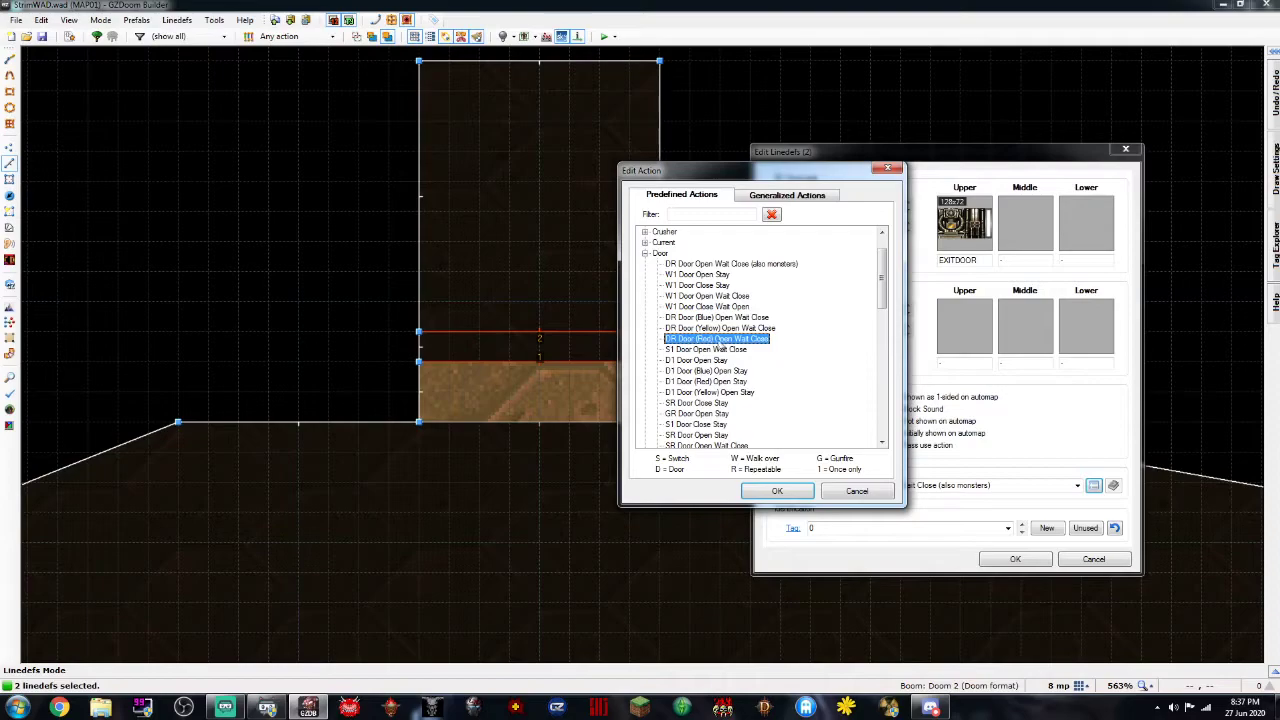
left_click_drag(758, 178, 543, 166)
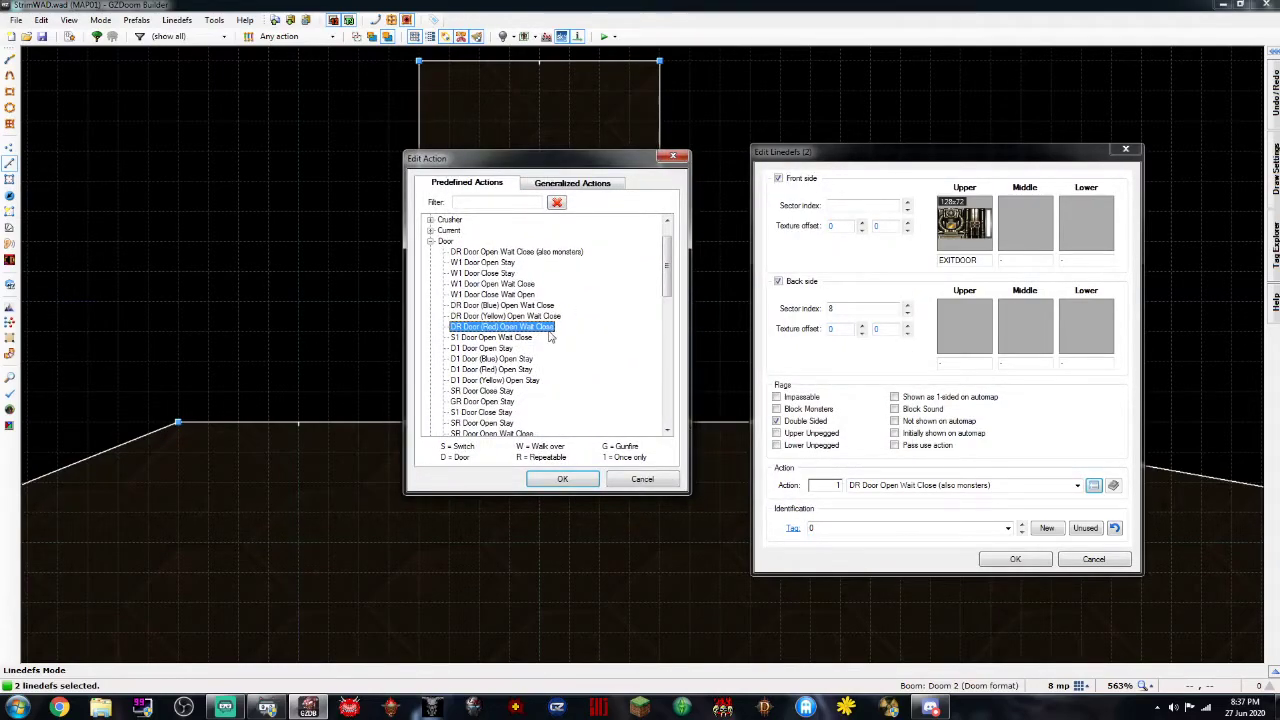
left_click_drag(575, 168, 875, 168)
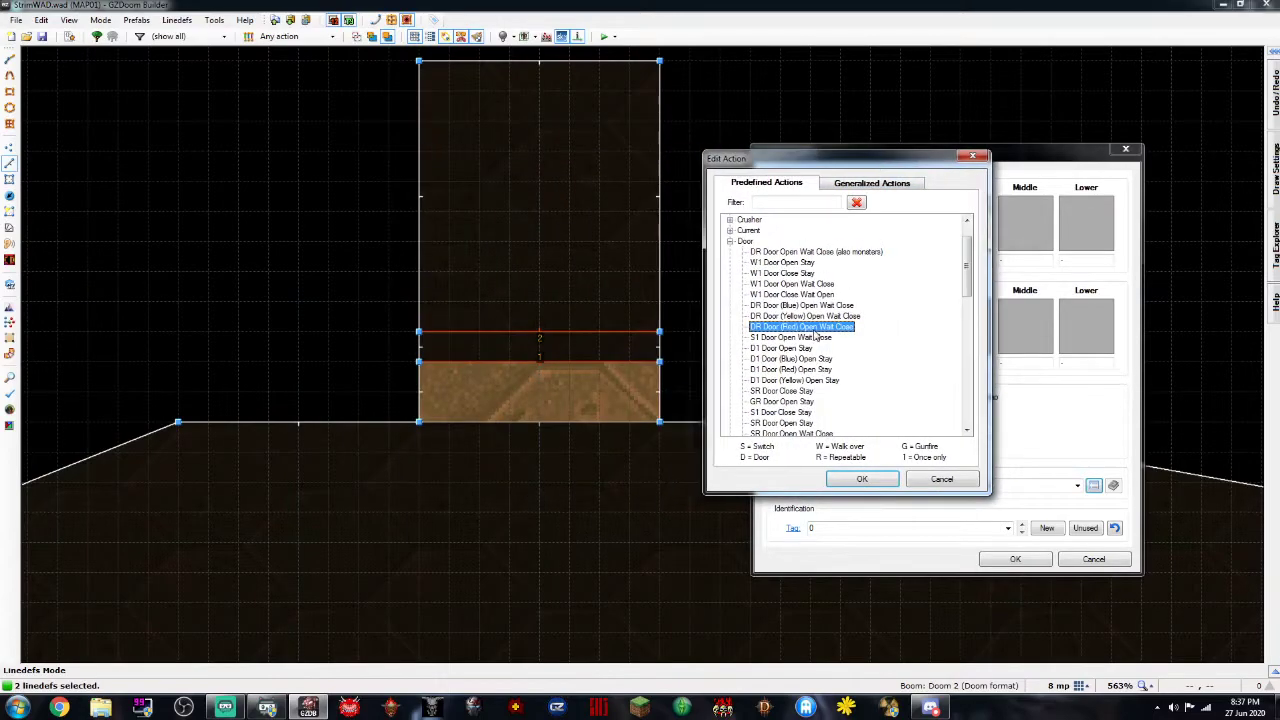
Set the action of the exit door's two linedefs to 26, DR Door (Blue) Open Wait Close, and apply it
left_click(789, 305)
double_click(789, 306)
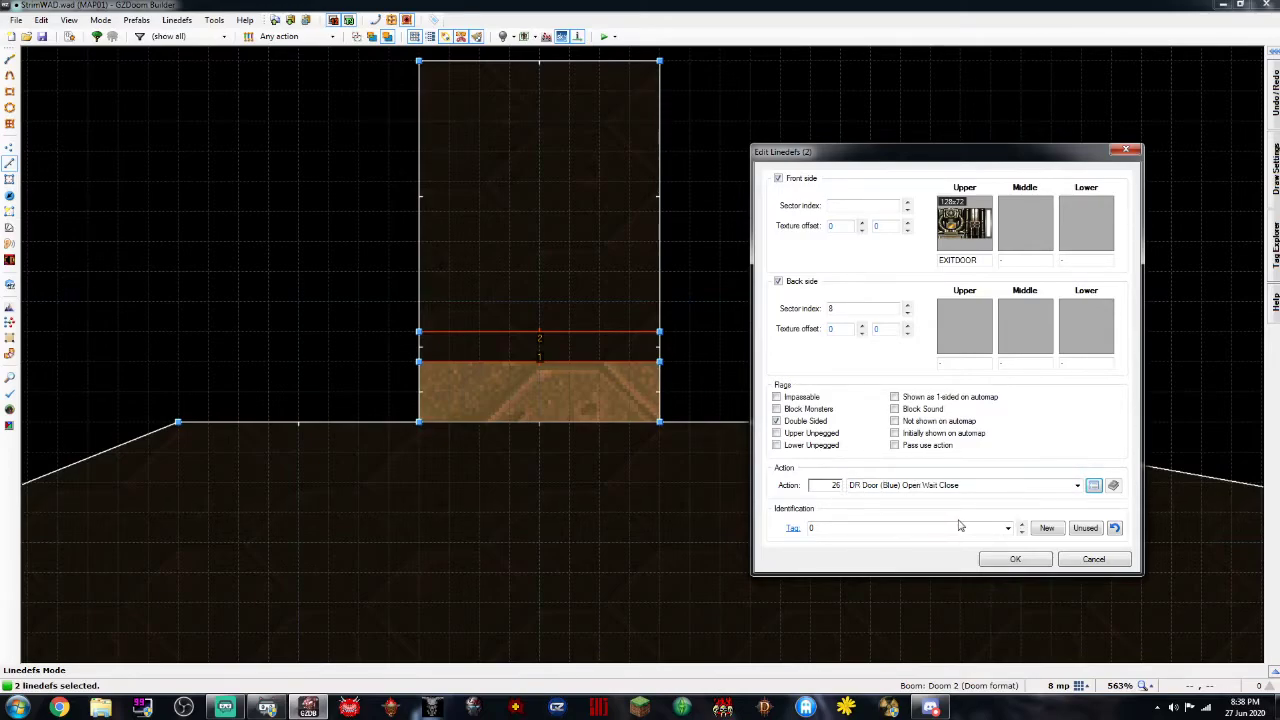
left_click(1016, 560)
left_click(906, 343)
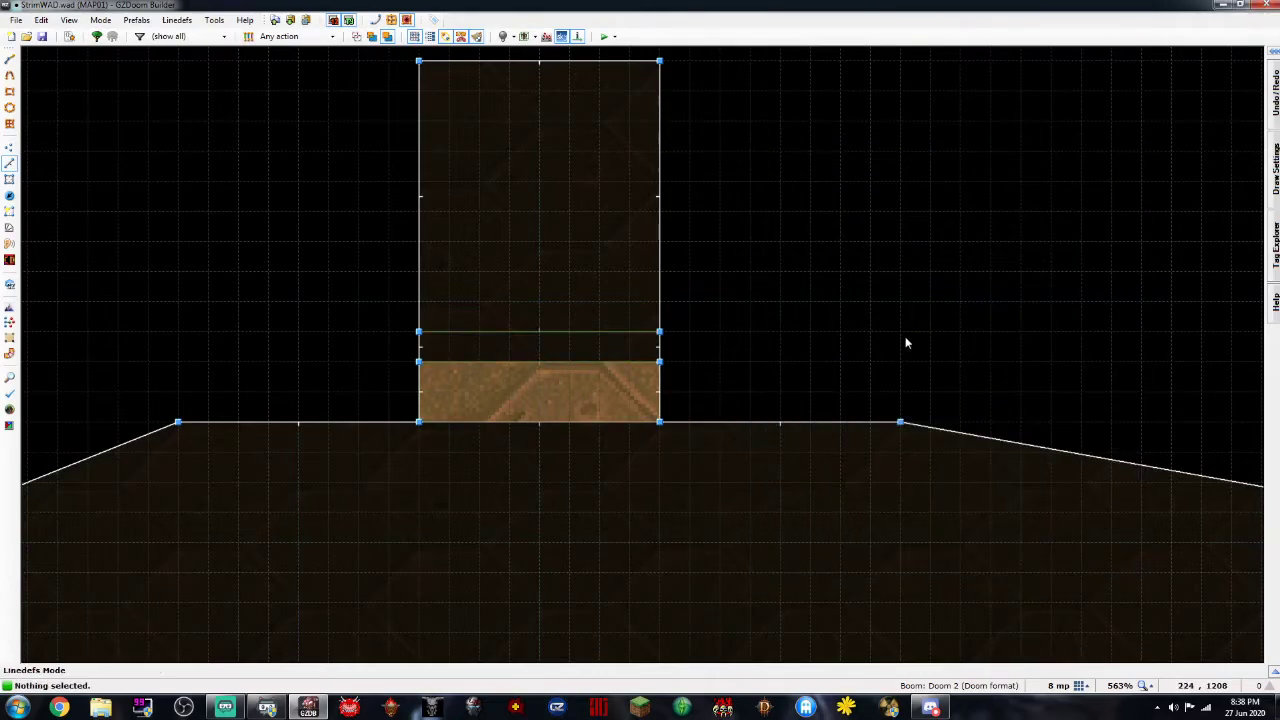
Assign the SW1STON1 switch texture to the middle of the linedef at the back of the exit alcove
scroll(800, 298, "down", 6)
scroll(798, 292, "up", 3)
right_click(671, 180)
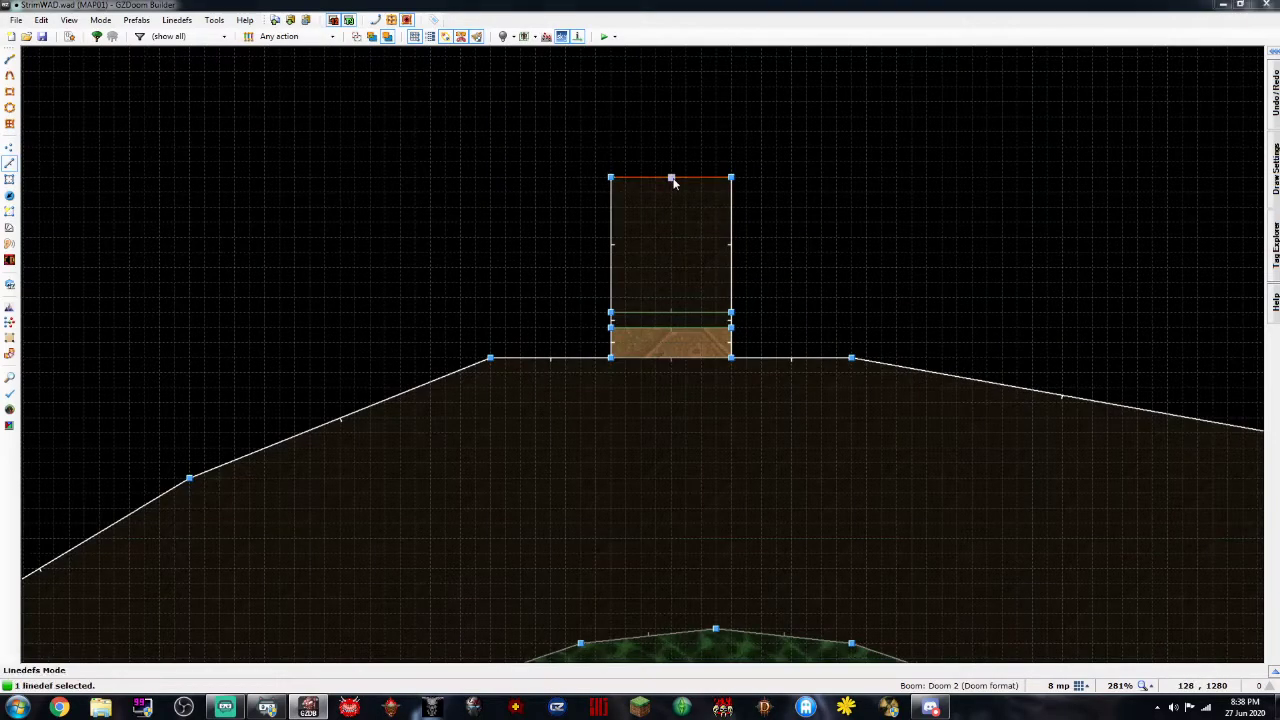
left_click(1025, 225)
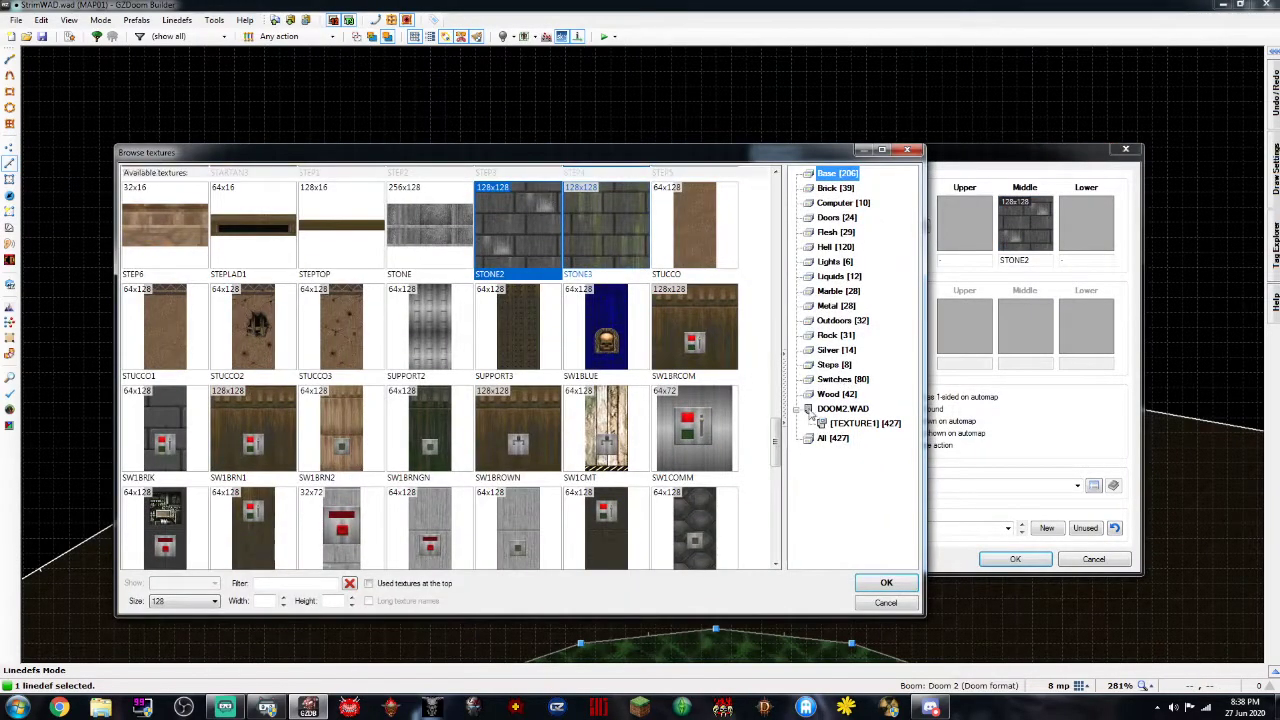
scroll(403, 459, "down", 1)
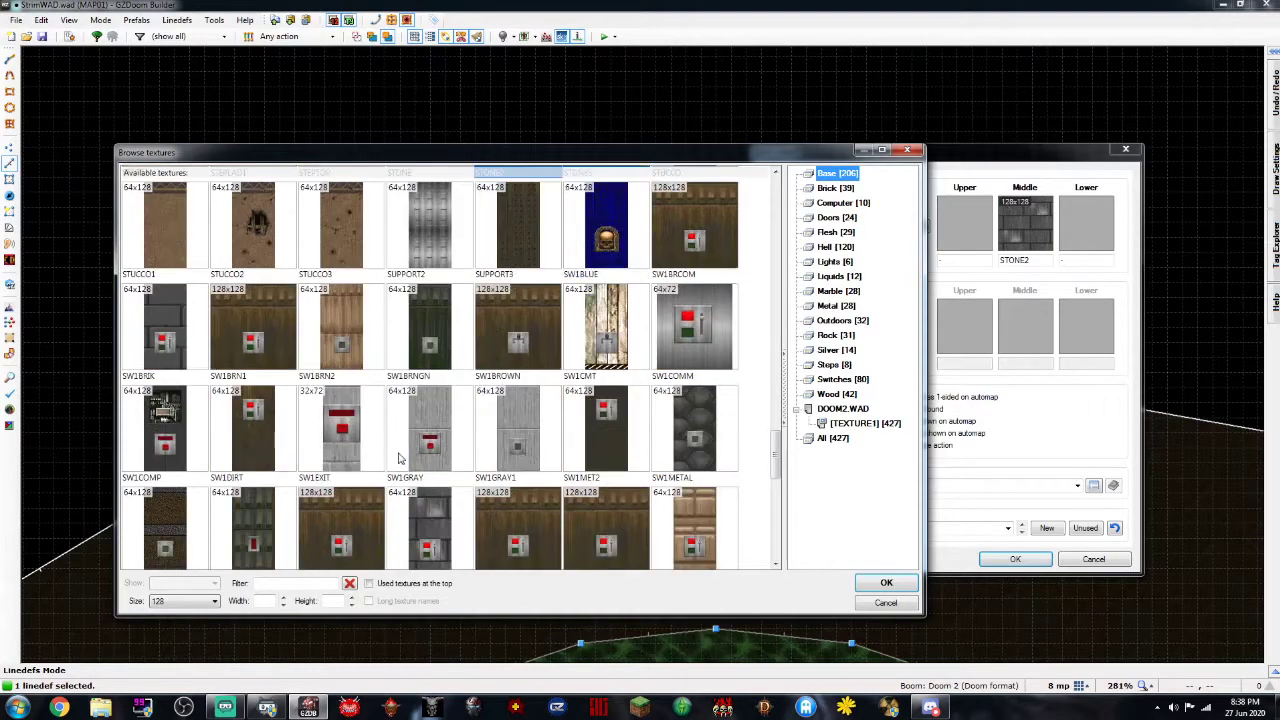
scroll(640, 430, "down", 1)
double_click(444, 423)
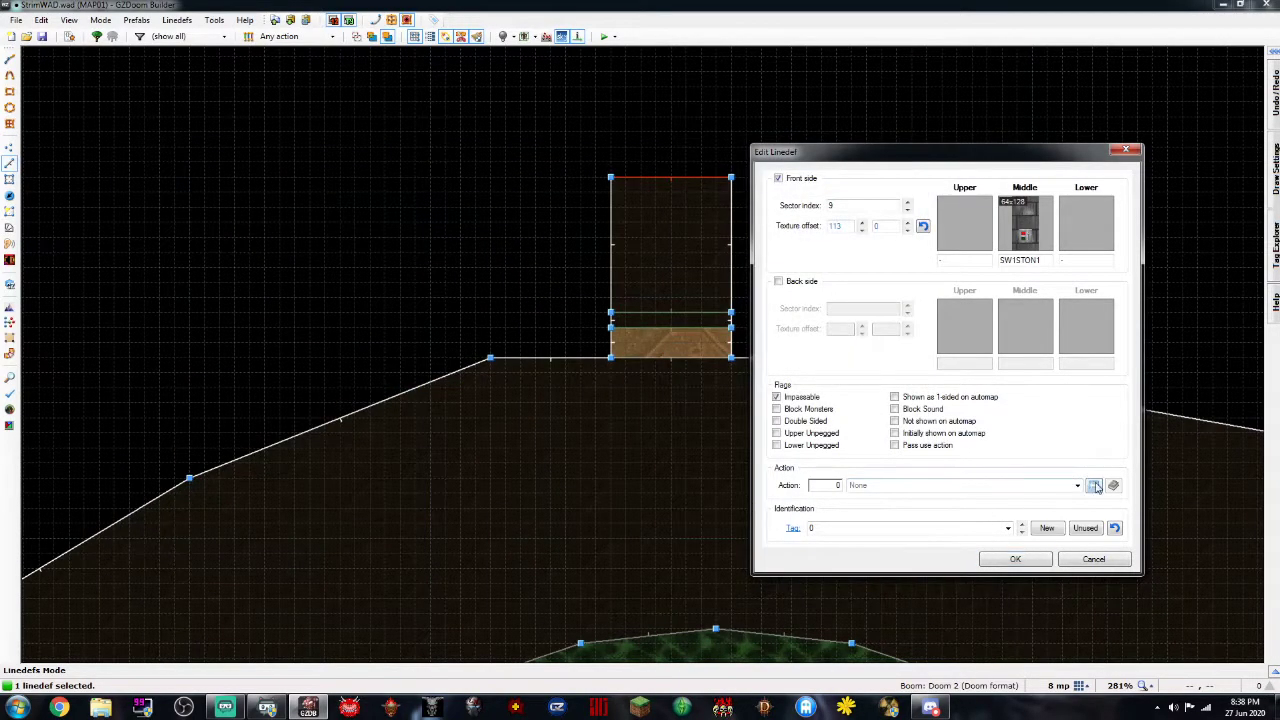
Set the back wall switch linedef's action to 11, S1 Exit Level
left_click(1093, 485)
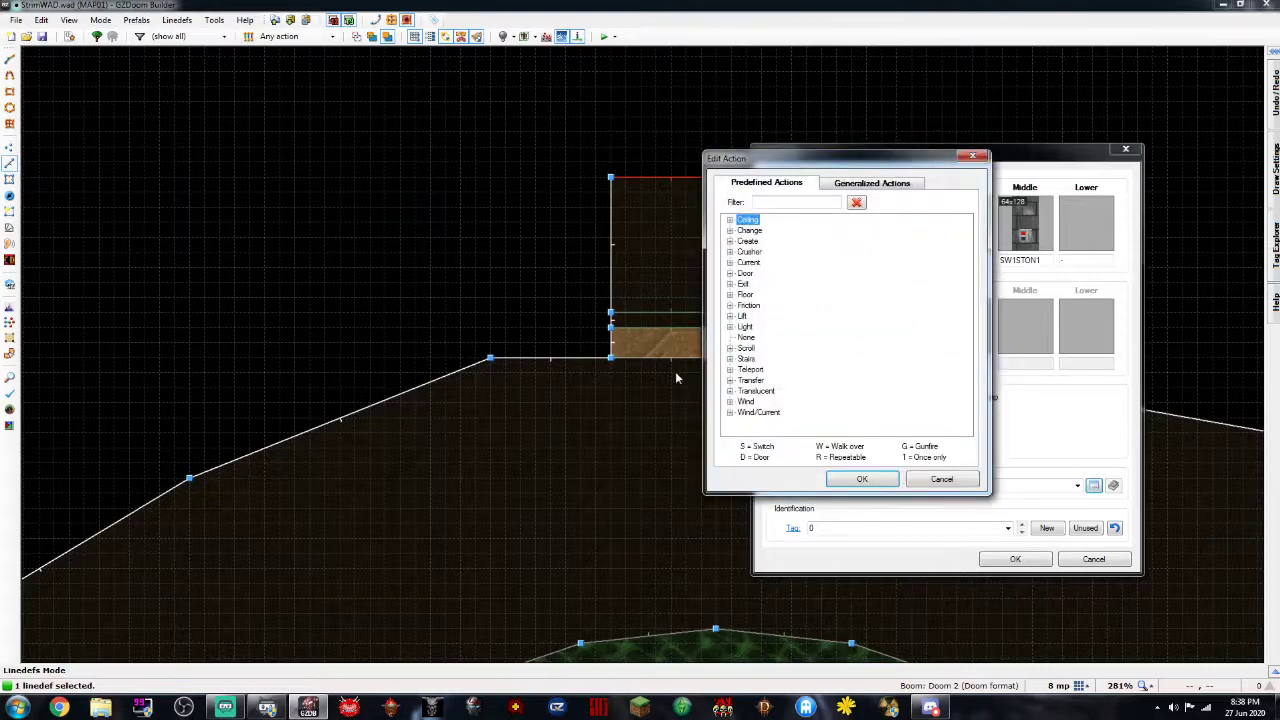
left_click(730, 284)
left_click(790, 296)
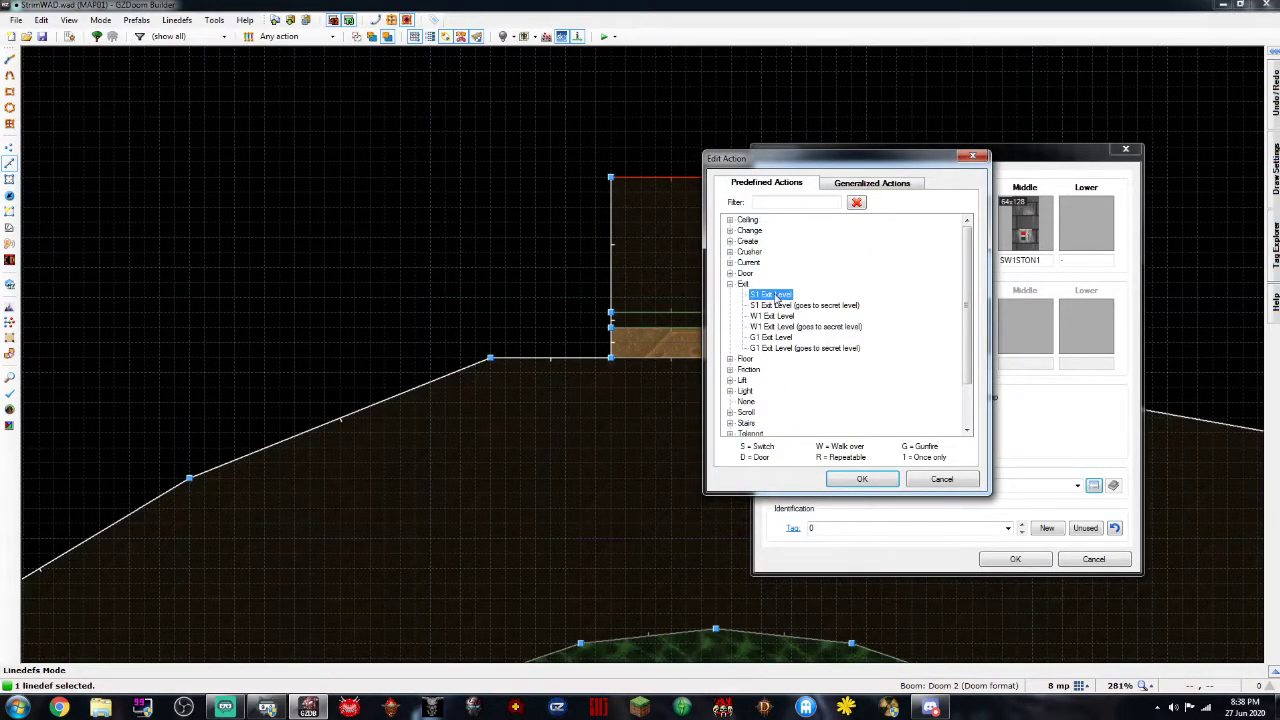
double_click(778, 296)
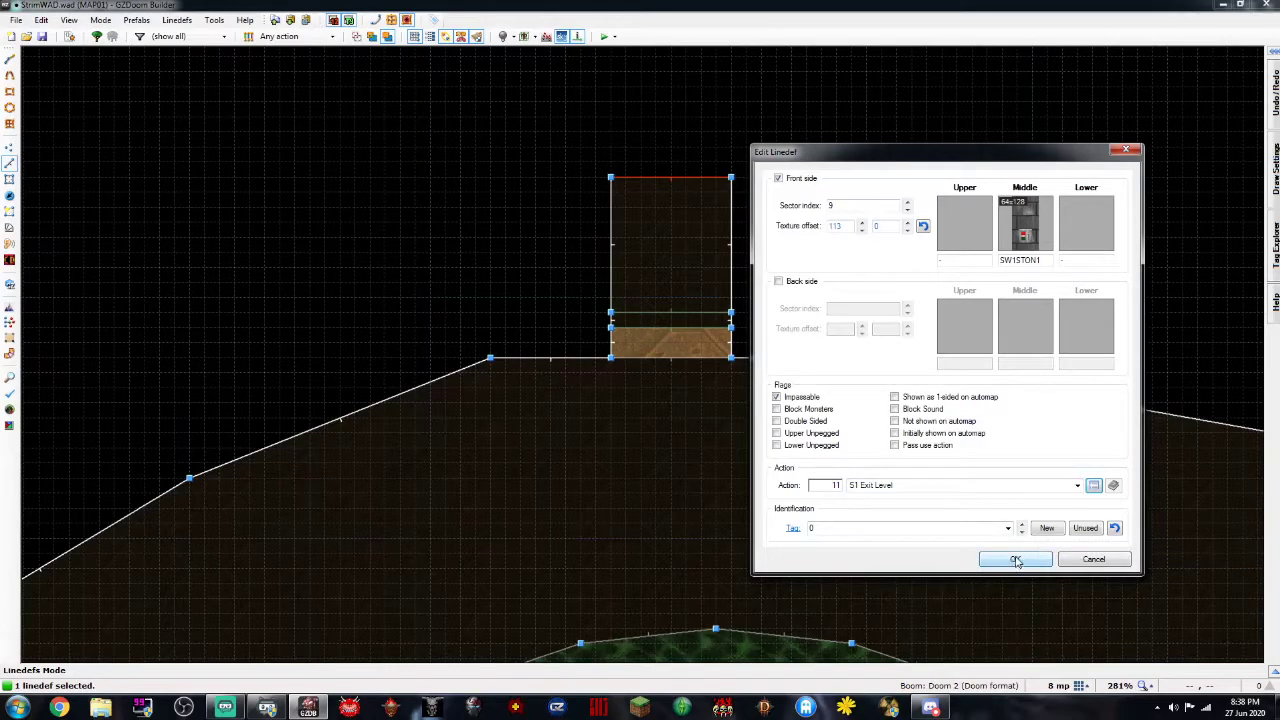
Reopen the predefined actions for the switch linedef and examine the Exit variants, including G1 Exit Level and its secret level version
left_click(1078, 487)
left_click(1092, 490)
left_click(1092, 490)
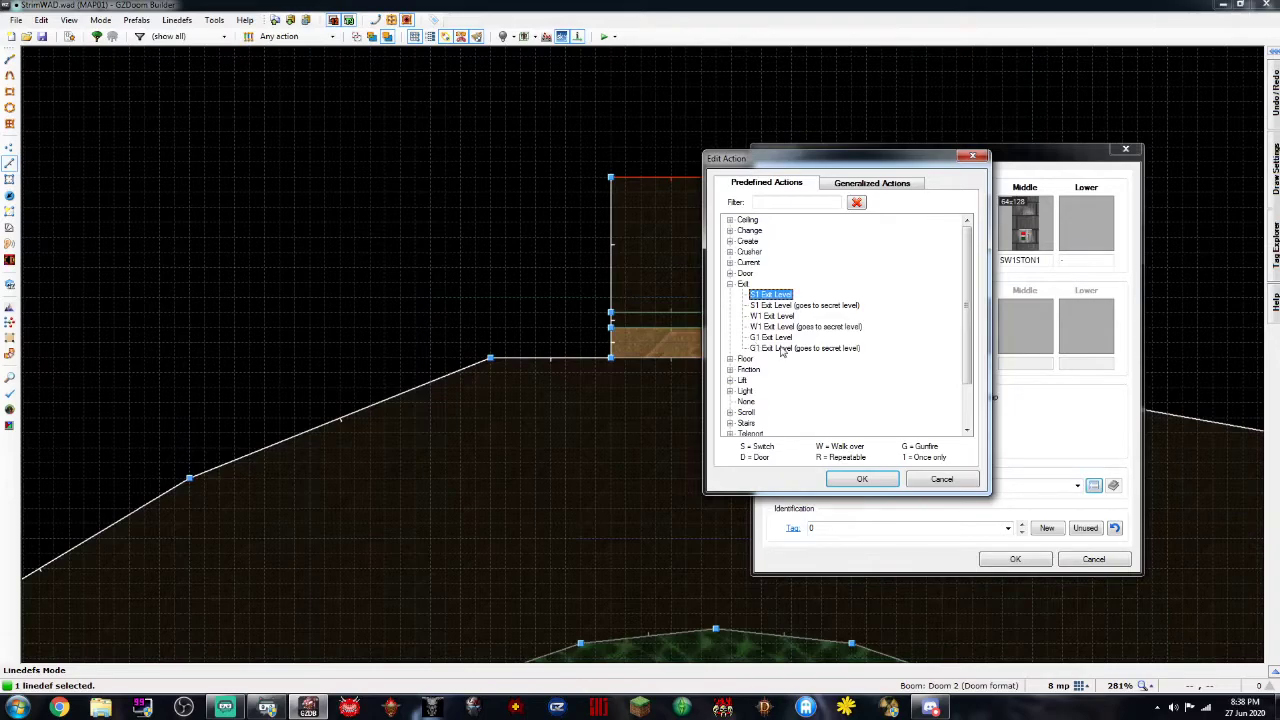
left_click(757, 340)
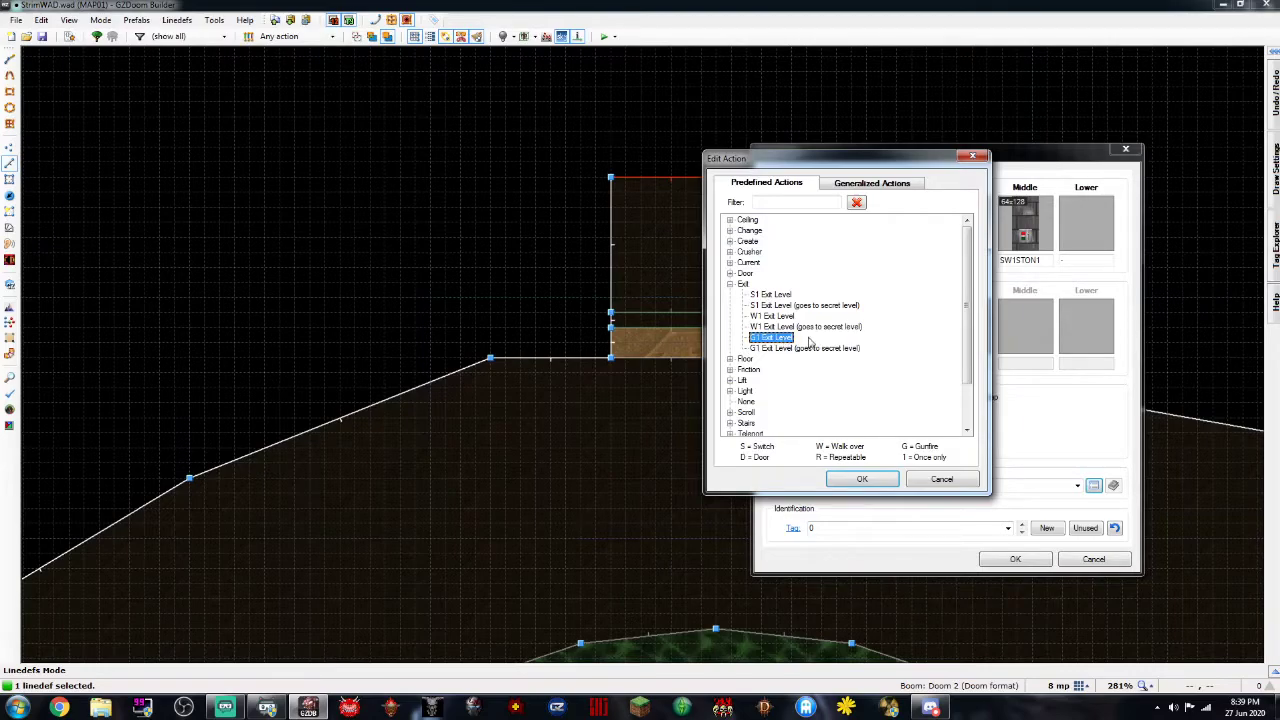
left_click(790, 349)
left_click(783, 339)
scroll(930, 348, "down", 1)
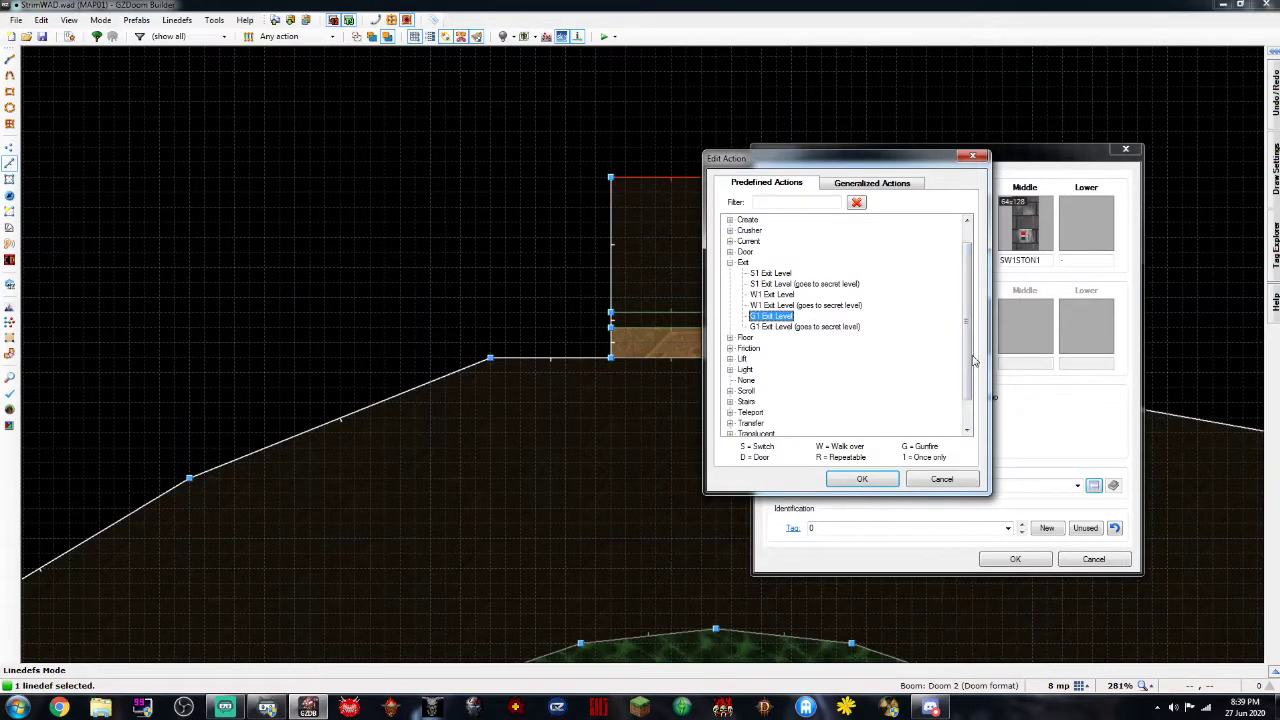
Choose S1 Exit Level again for the switch linedef and apply the linedef edits
mouse_move(966, 323)
left_mouse_down()
mouse_move(966, 347)
mouse_move(966, 320)
left_mouse_up()
double_click(770, 273)
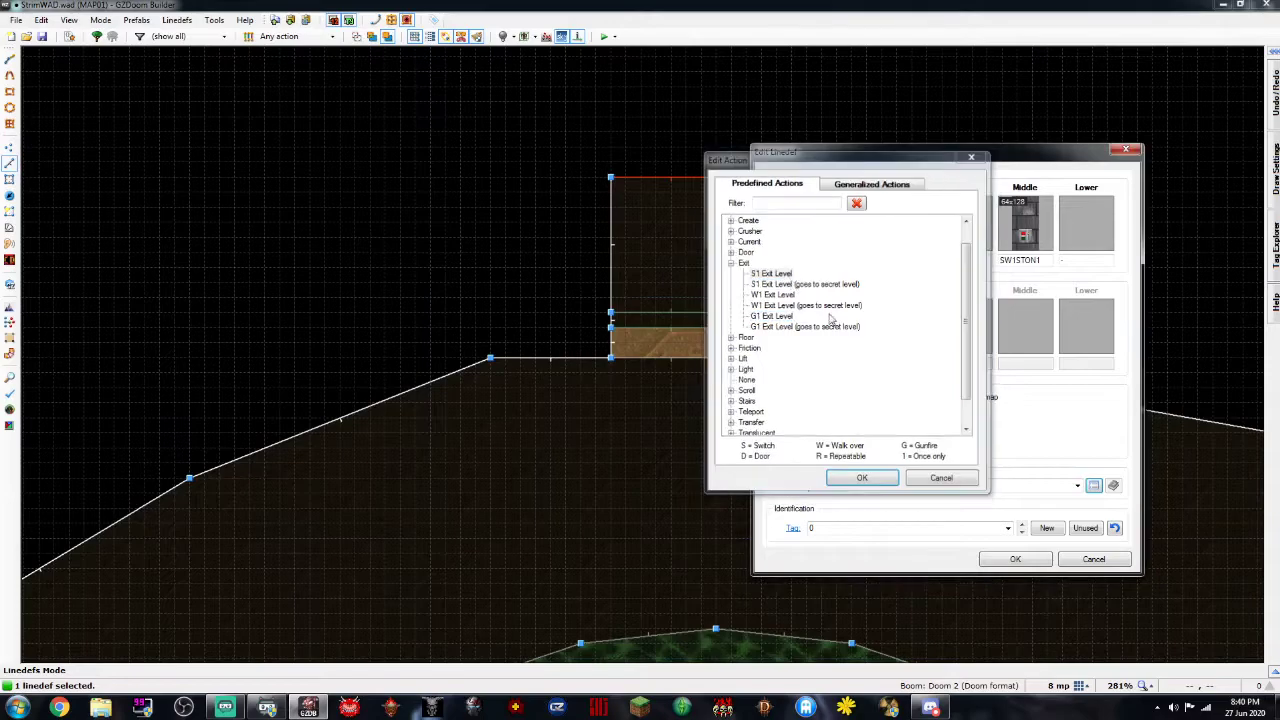
left_click(1012, 559)
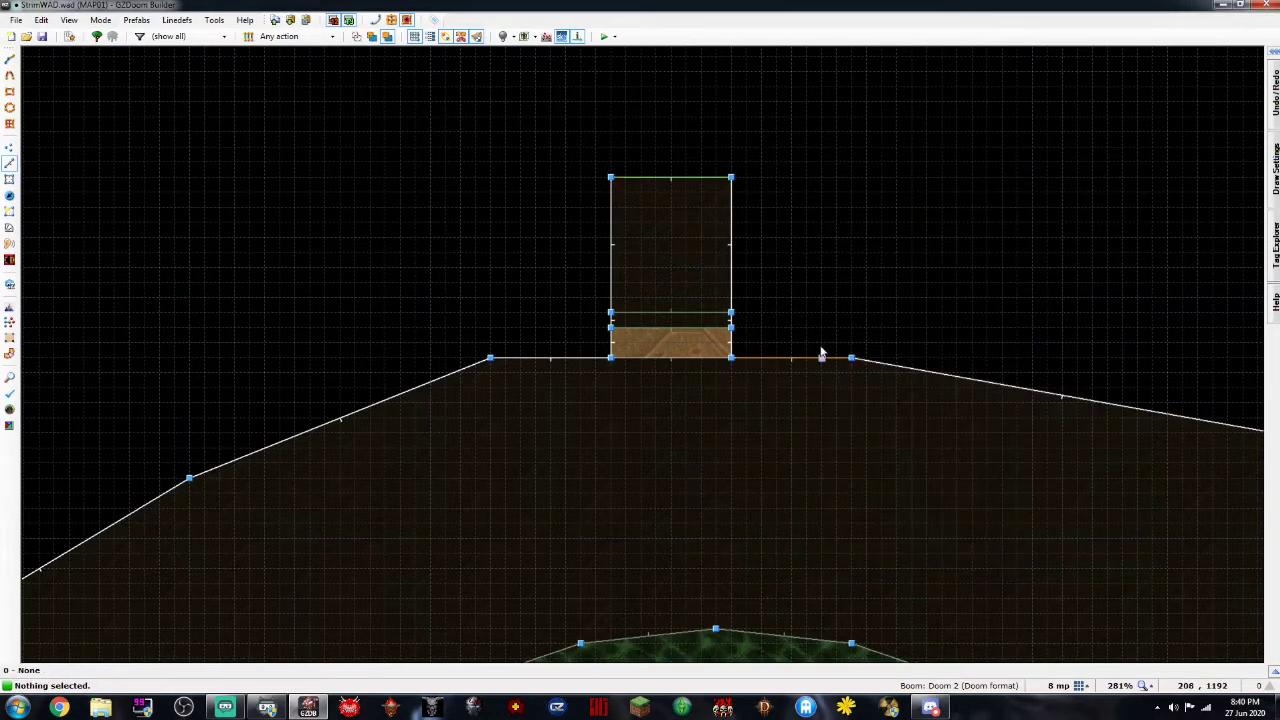
In the 3D view, shift the switch texture on the alcove's back wall to a vertical offset of -64
key("q")
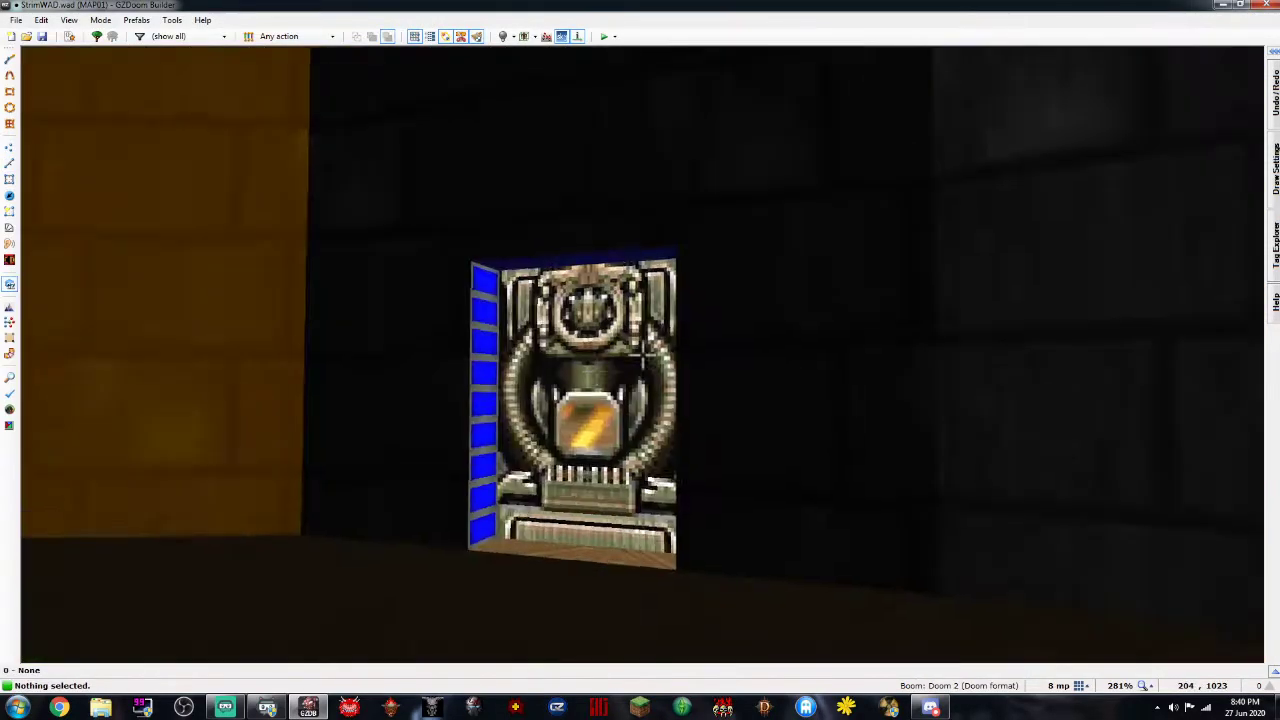
key("e")
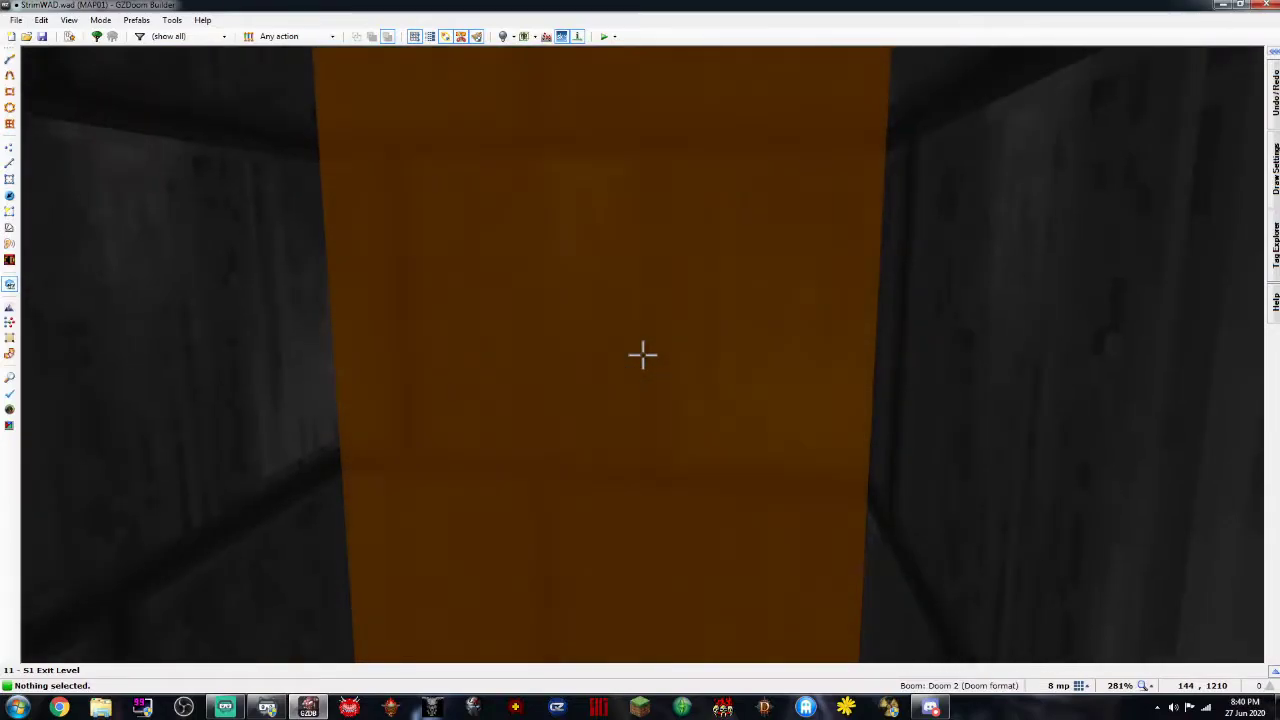
key("Down")
key("Down")
key("Down")
key("Down")
key("Down")
key("Down")
key("Down")
key("Down")
key("Down")
key("Down")
key("Down")
key("Down")
key("Down")
key("Down")
key("Down")
key("Down")
key("Down")
key("Down")
key("Down")
key("Down")
key("Down")
key("Down")
key("Down")
key("Down")
key("Down")
key("Down")
key("Down")
key("Down")
key("Down")
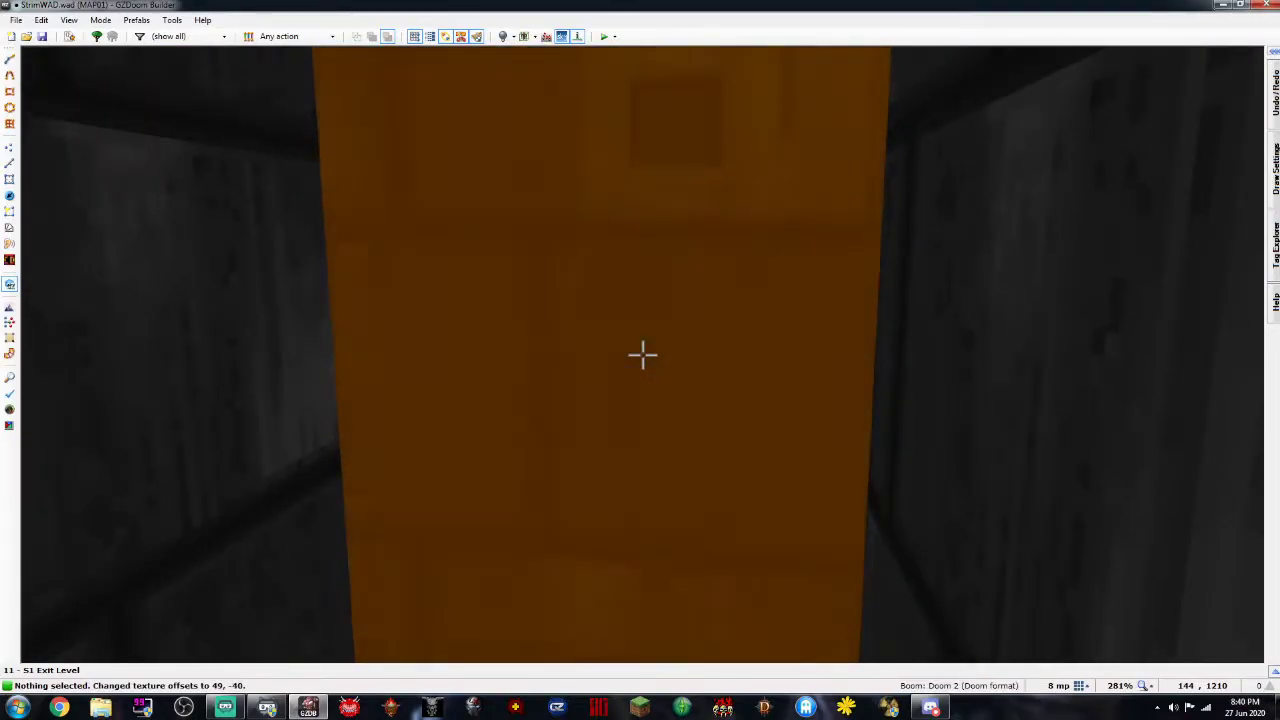
key("Down")
key("Down")
key("Down")
key("Down")
key("Down")
key("Down")
key("Down")
key("Down")
key("Down")
key("Down")
key("Down")
key("Down")
key("Down")
key("Down")
key("Down")
key("Down")
key("Down")
key("Down")
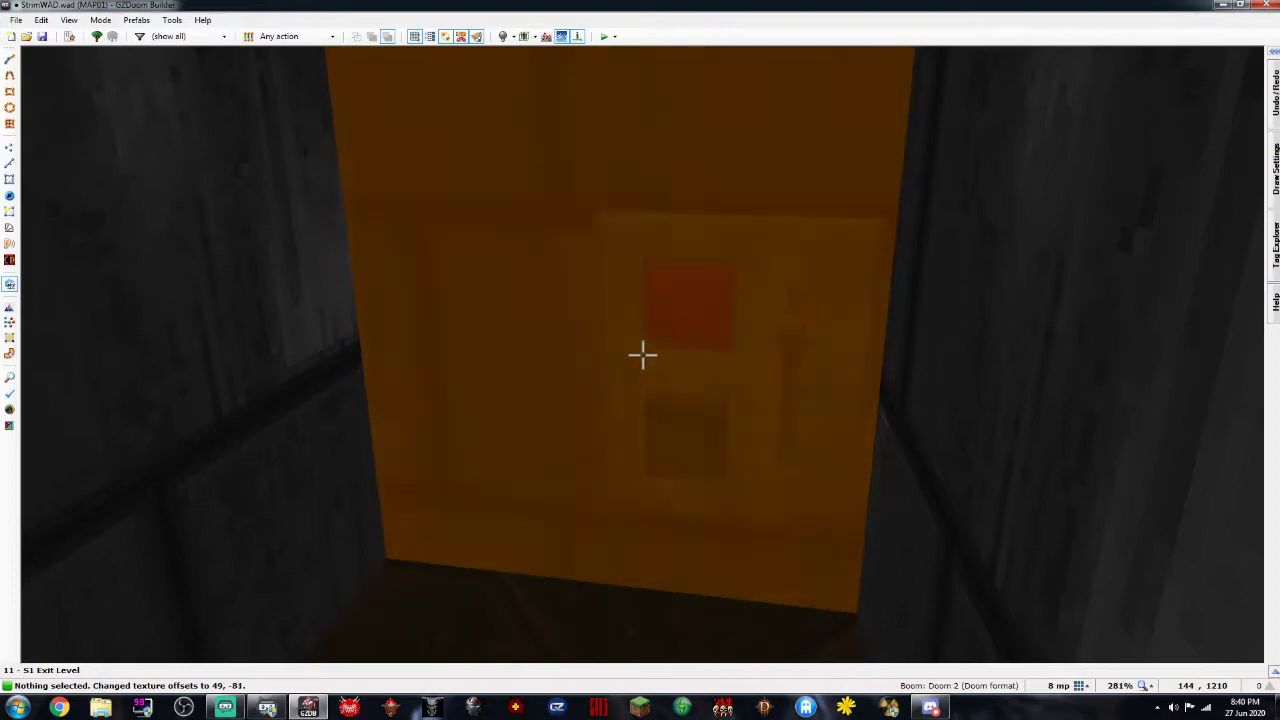
key("Up")
key("Up")
key("Up")
key("Up")
key("Up")
key("Up")
key("Up")
key("Up")
key("Up")
key("Up")
key("Up")
key("Up")
key("Up")
key("Up")
key("Up")
key("Up")
key("Up")
key("Up")
key("Up")
key("Up")
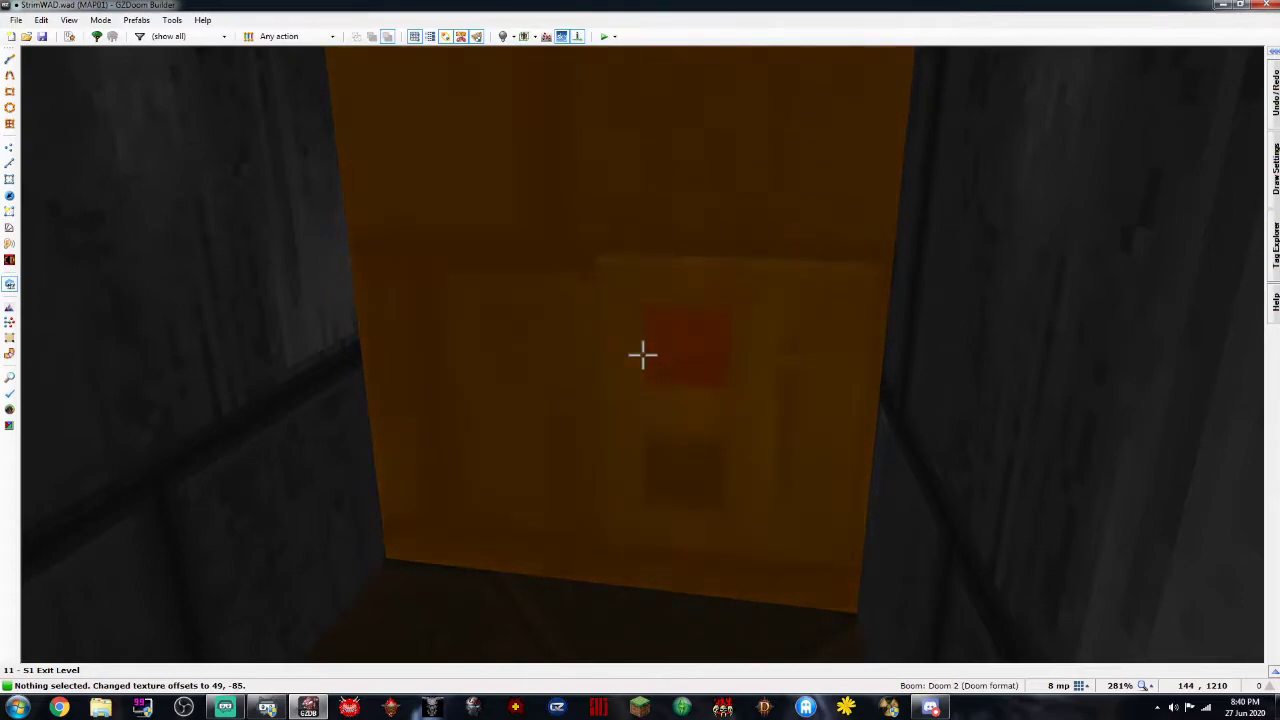
key("Up")
Shift the back wall's switch texture sideways to a horizontal offset of 1
key("Left")
key("Left")
key("Left")
key("Left")
key("Left")
key("Left")
key("Left")
key("Left")
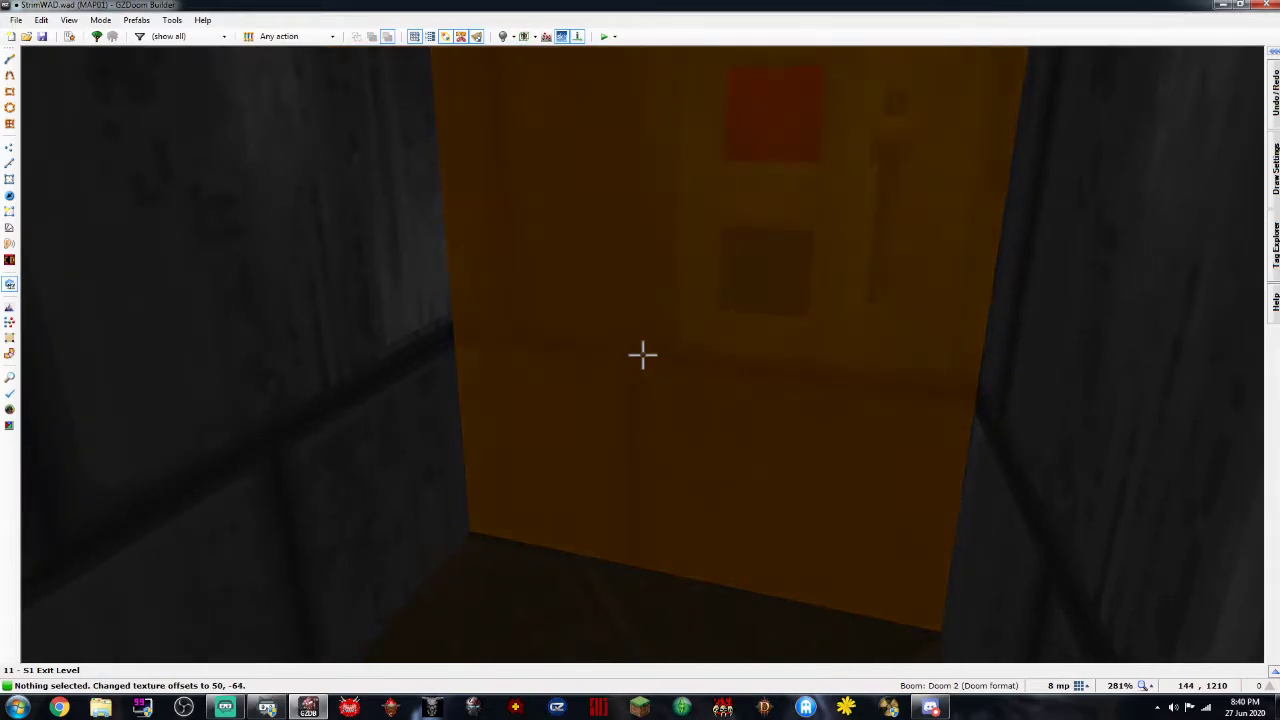
key("Left")
key("Left")
key("Left")
key("Left")
key("Left")
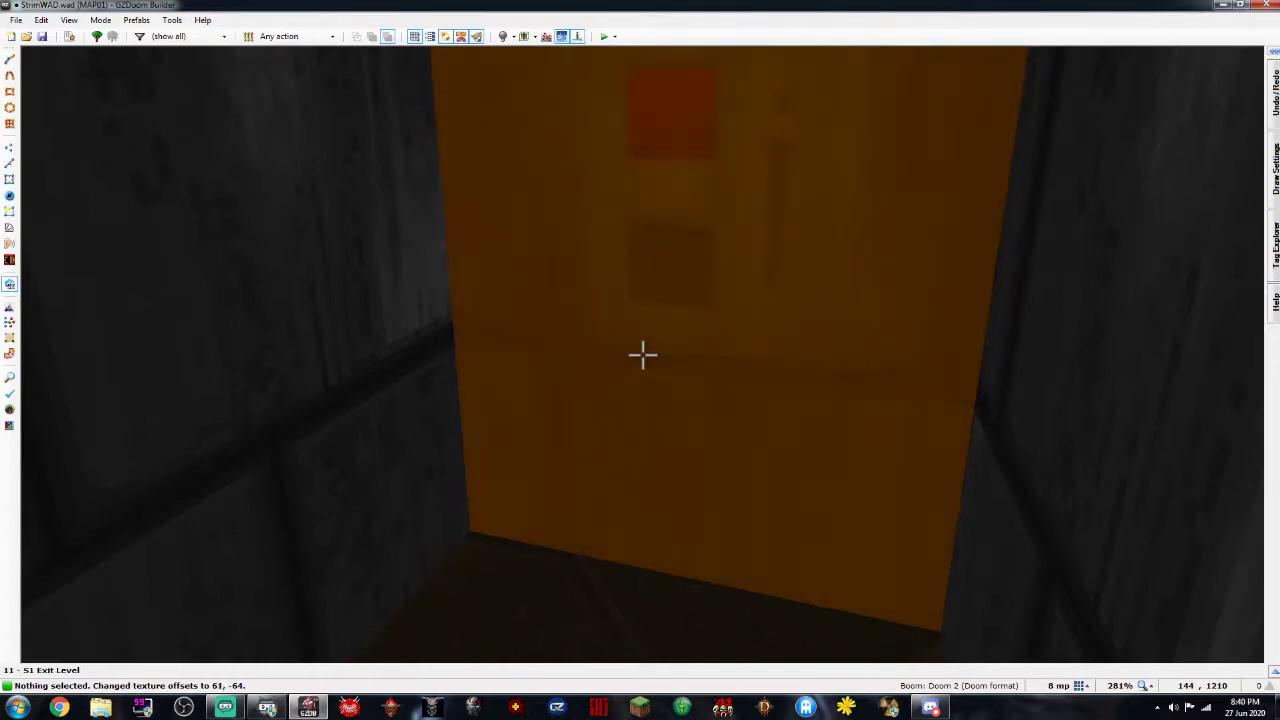
key("Left")
key("Left")
key("Left")
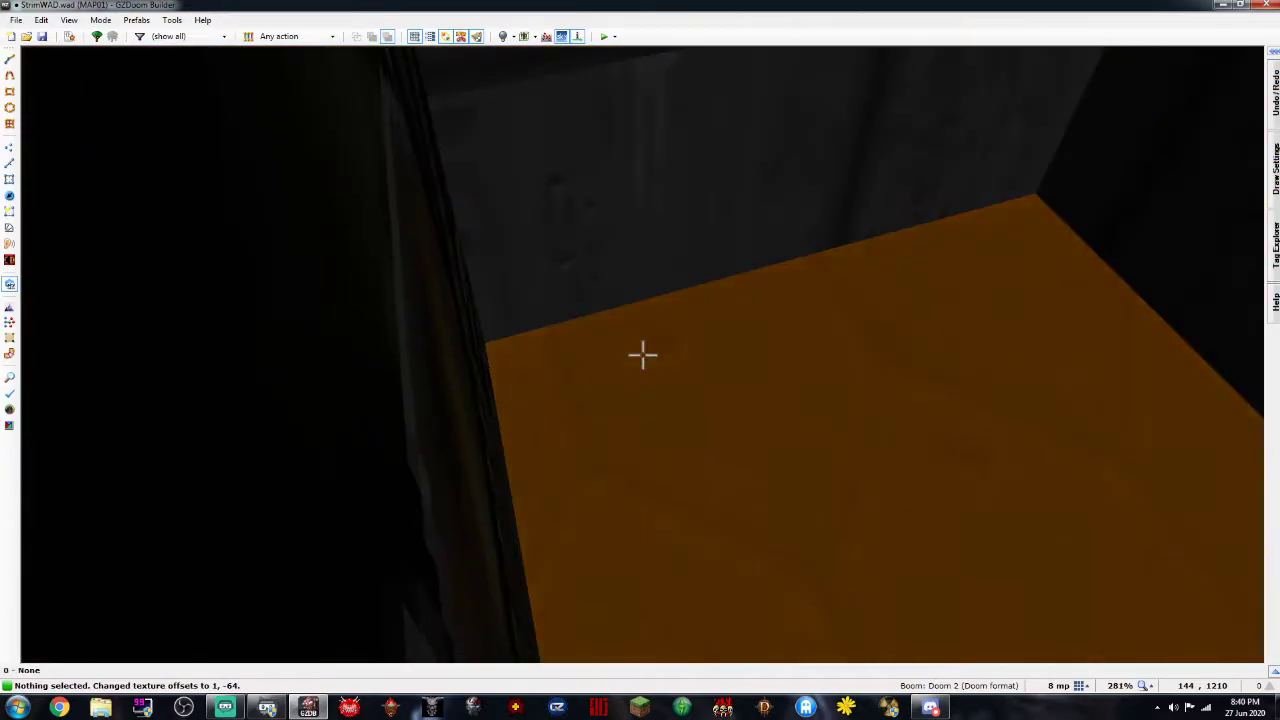
Set the brightness of the exit switch alcove's sector to 112
right_click(642, 353)
left_click(213, 352)
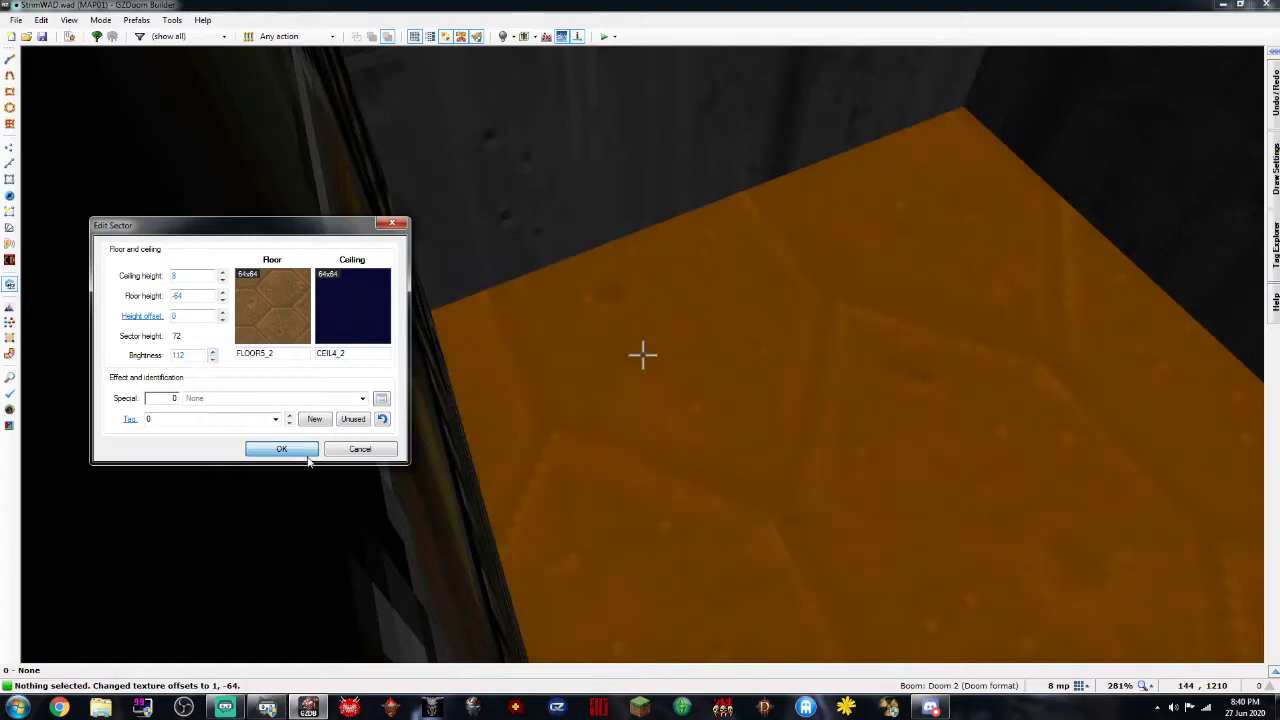
left_click(307, 455)
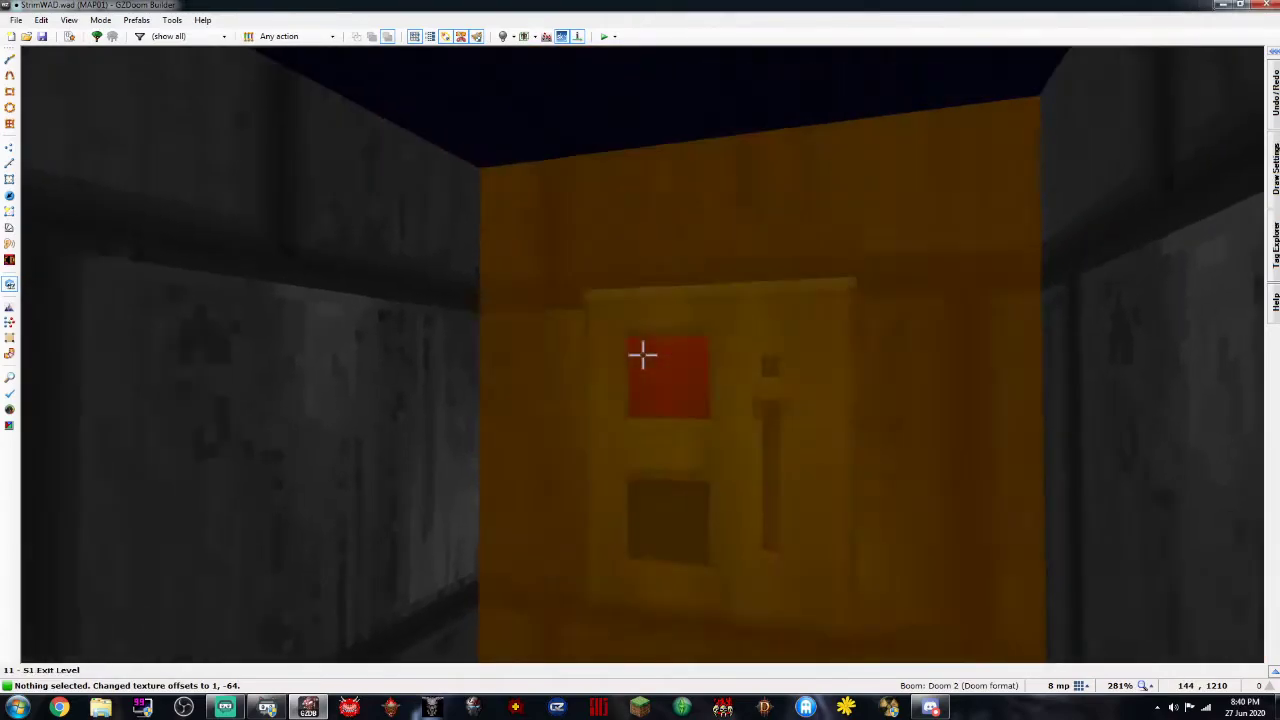
Return to the 2D map and examine the pool room and exit alcove in the things, linedefs and sectors modes
key("d")
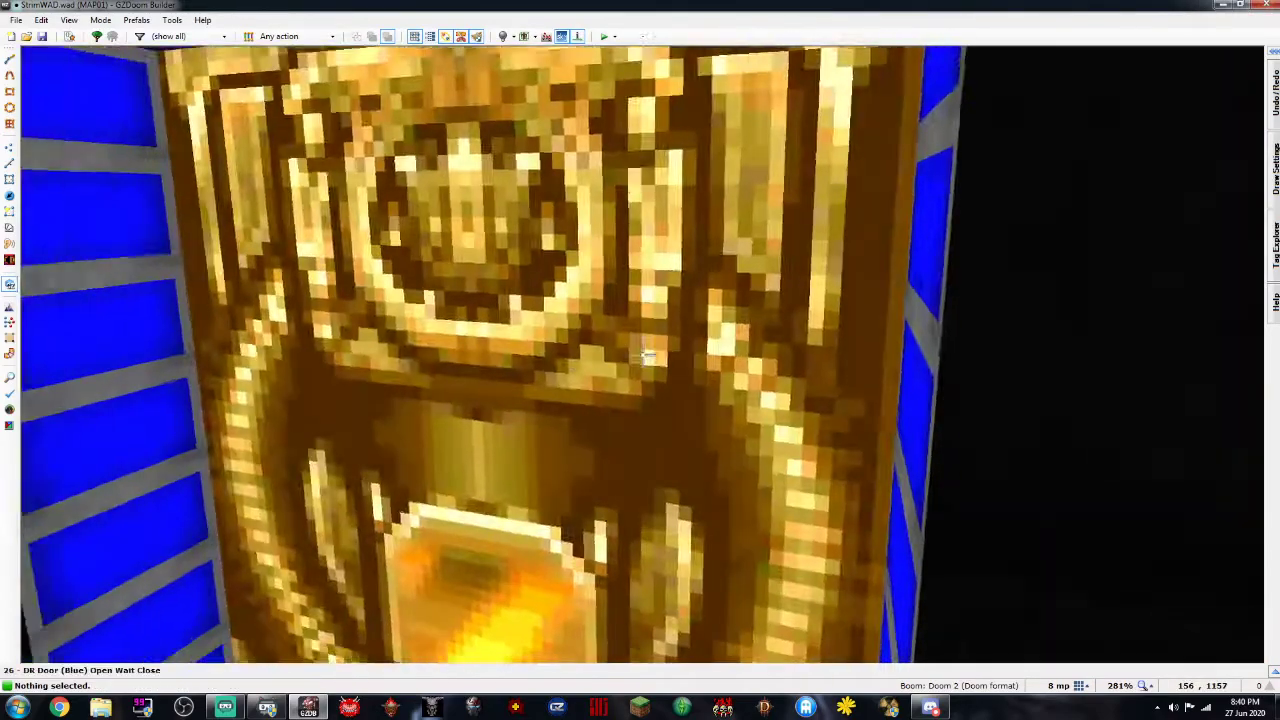
key("w")
scroll(640, 229, "up", 3)
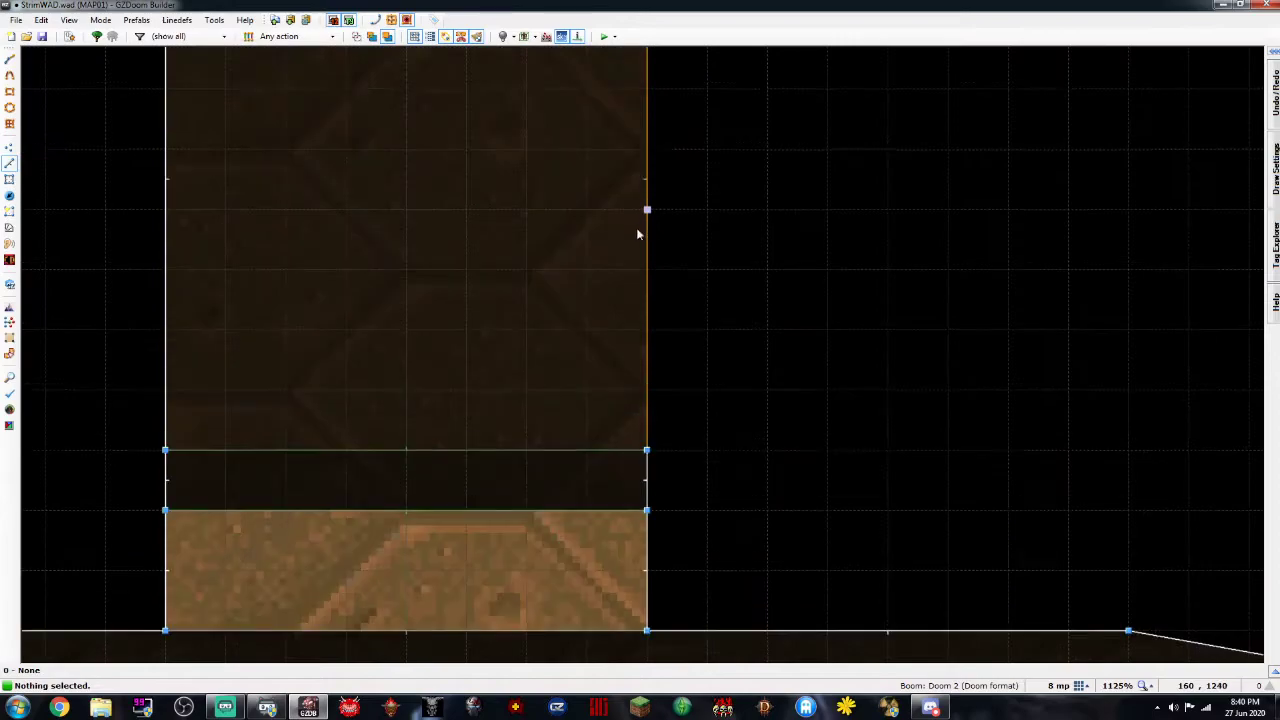
scroll(583, 246, "down", 3)
left_click_drag(580, 221, 586, 183)
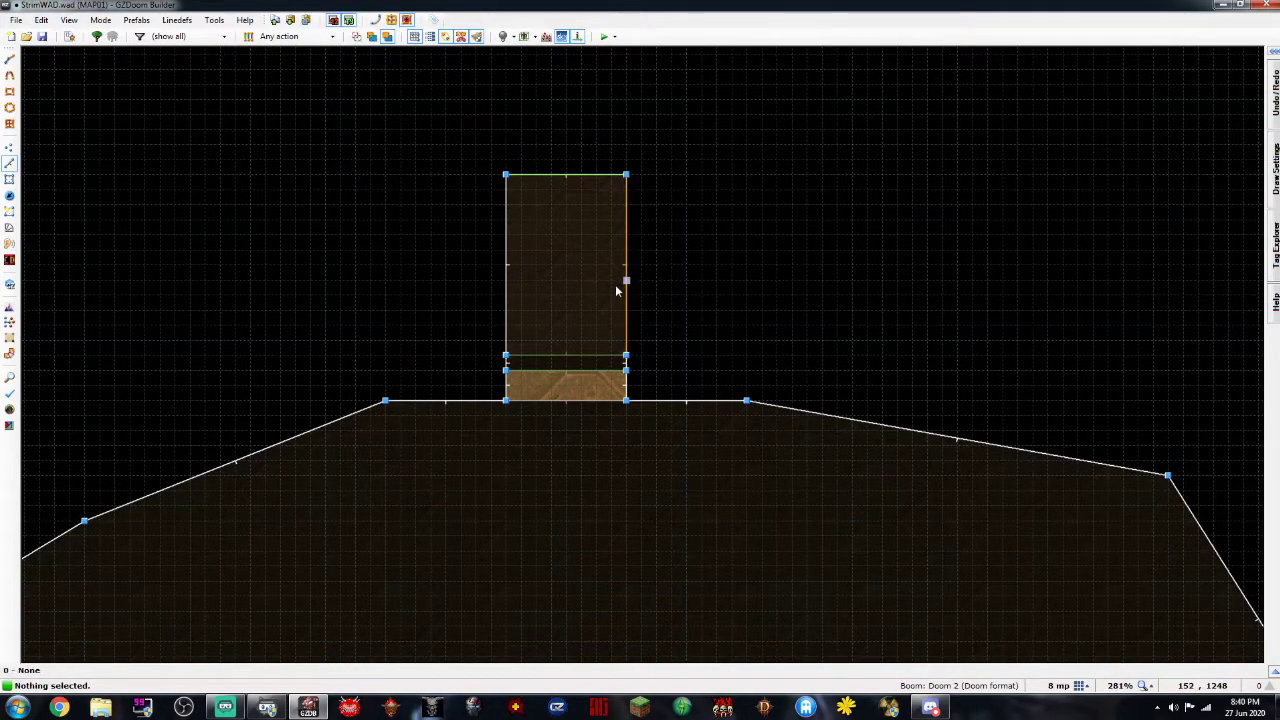
key("t")
scroll(605, 285, "down", 6)
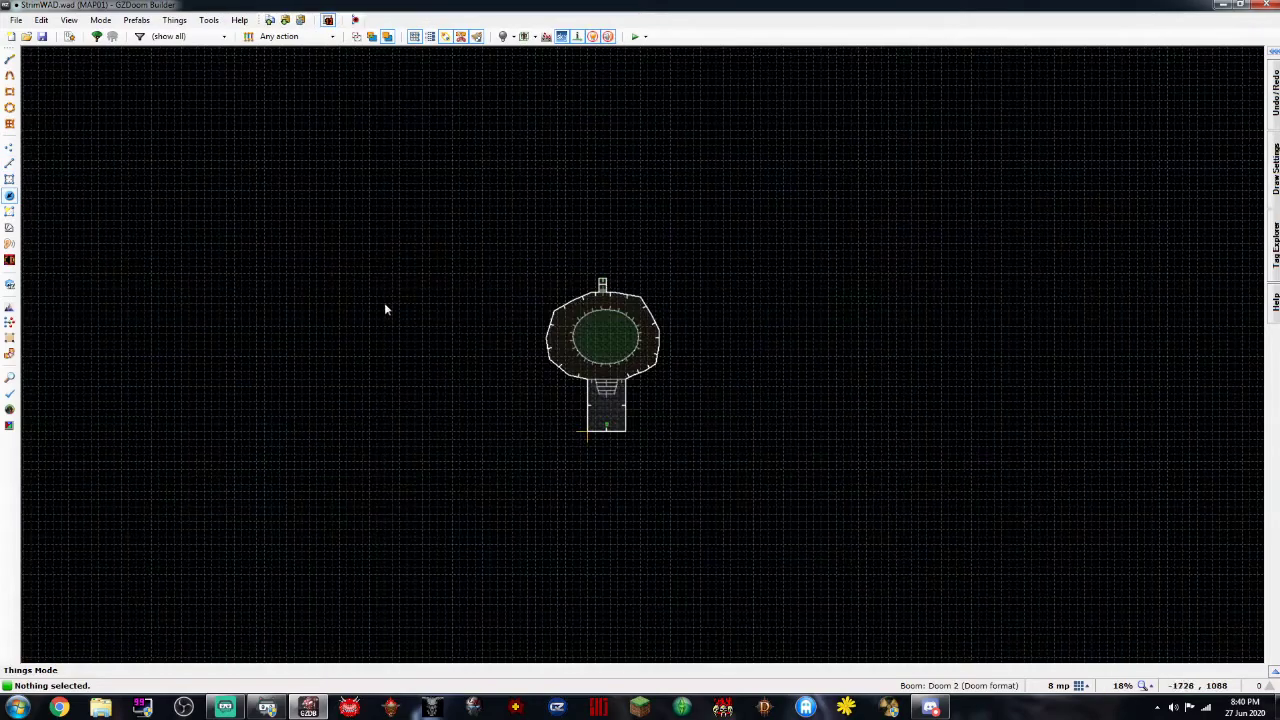
left_click(9, 164)
left_click(10, 181)
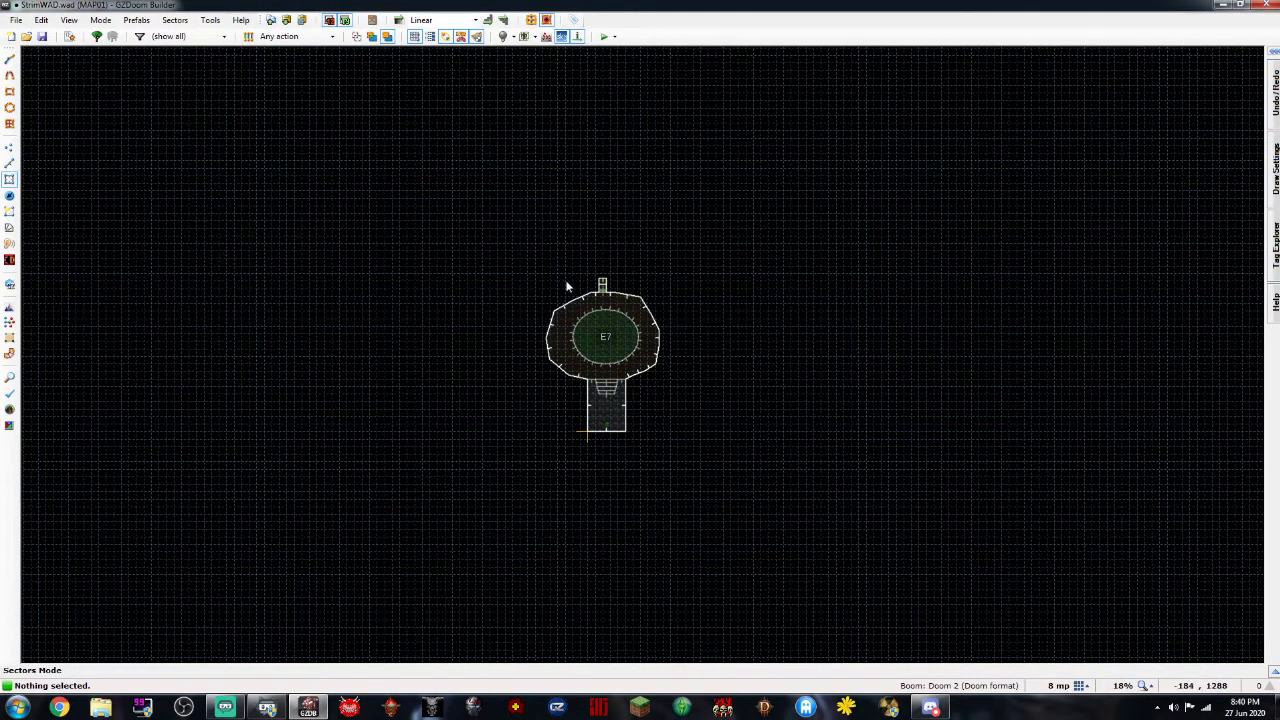
scroll(620, 350, "up", 3)
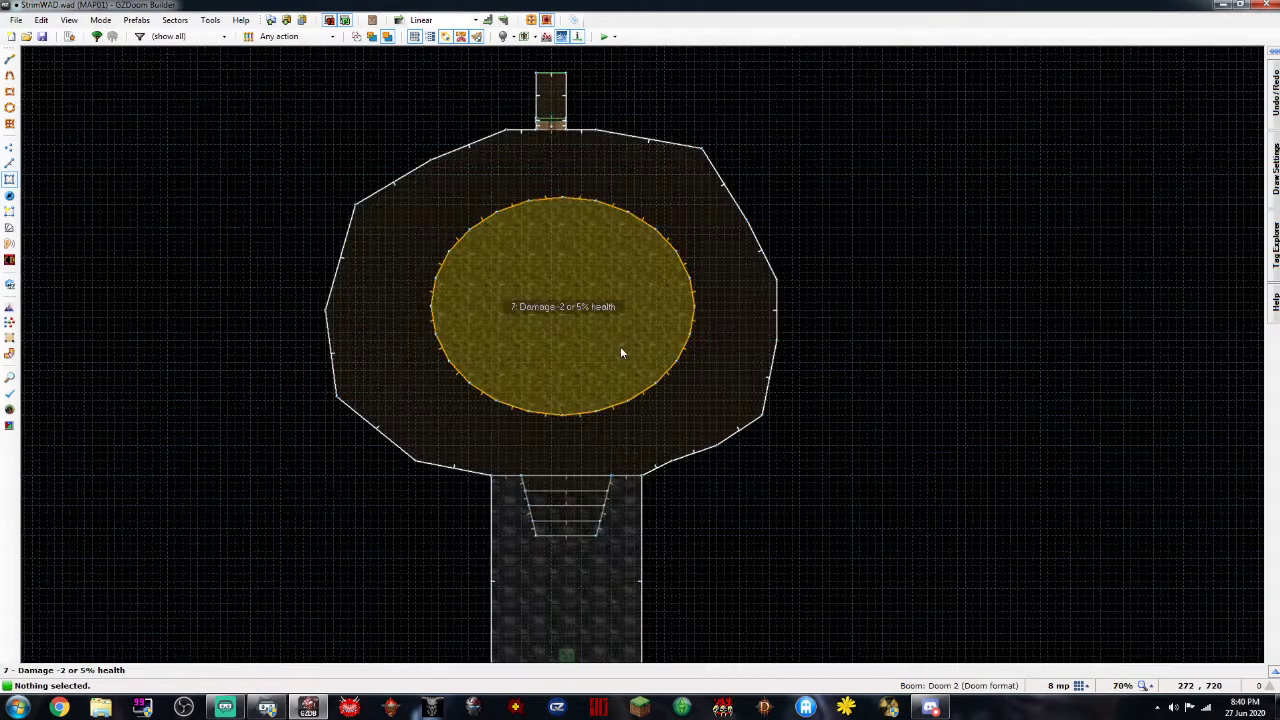
left_click(9, 164)
right_click(472, 140)
left_click(1122, 153)
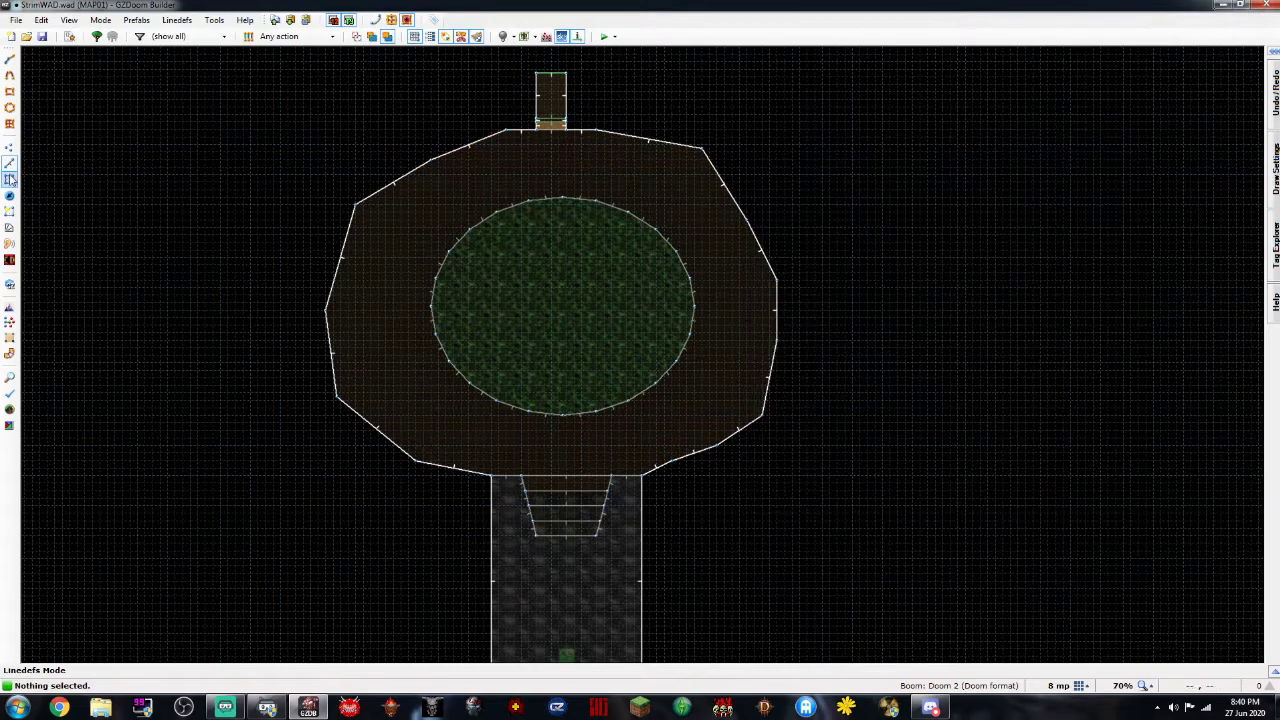
left_click(10, 196)
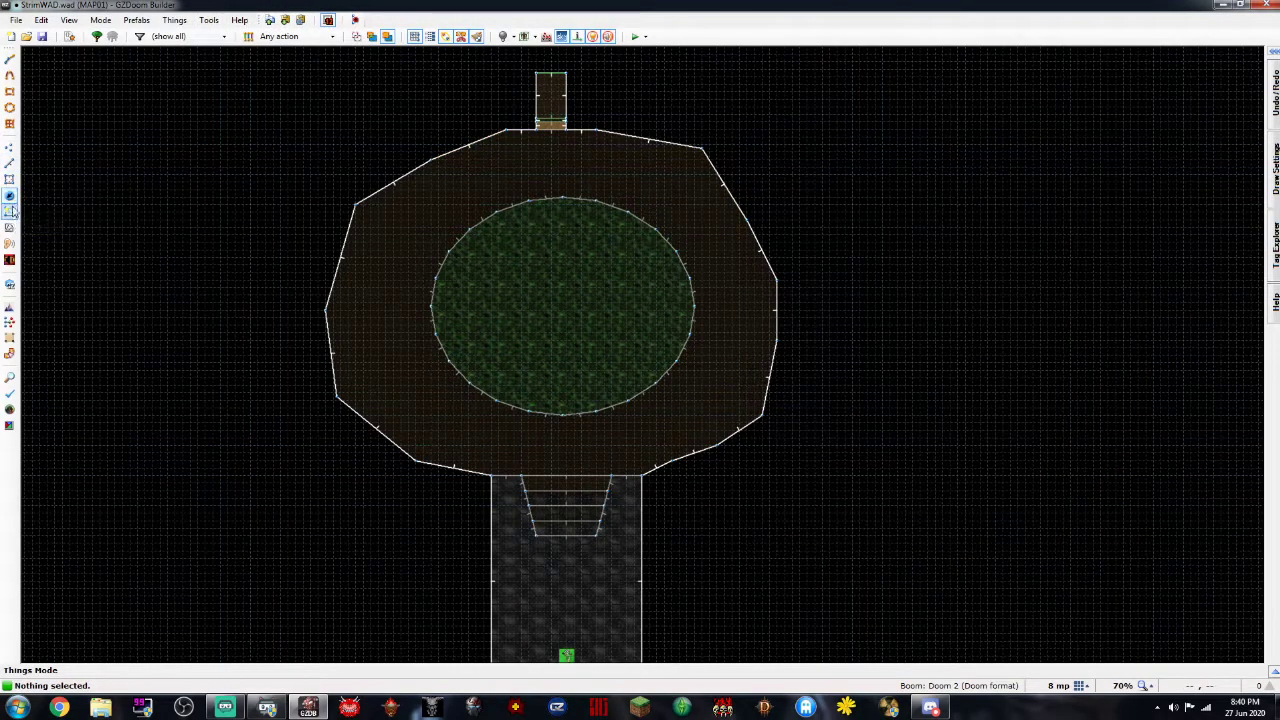
Insert a new thing in the exit alcove at 128, 1272 and set its angle to 270
scroll(486, 120, "up", 5)
scroll(748, 157, "down", 8)
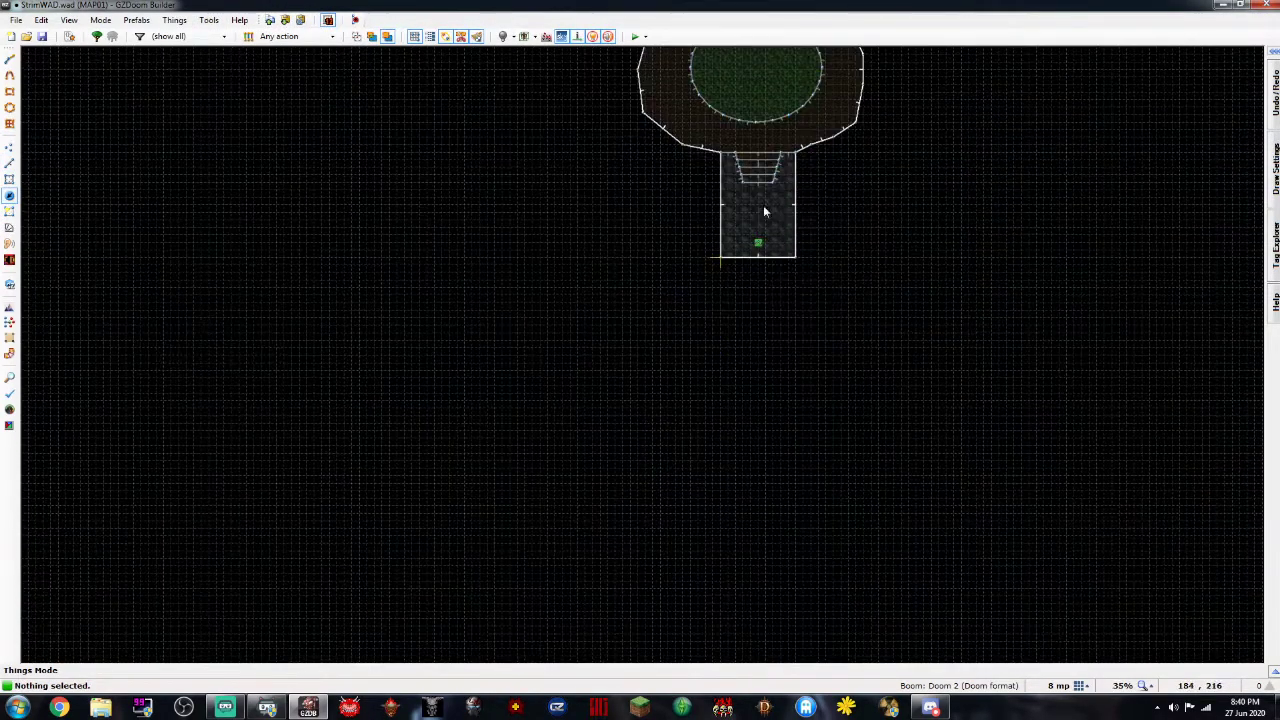
scroll(760, 205, "up", 8)
scroll(731, 423, "down", 3)
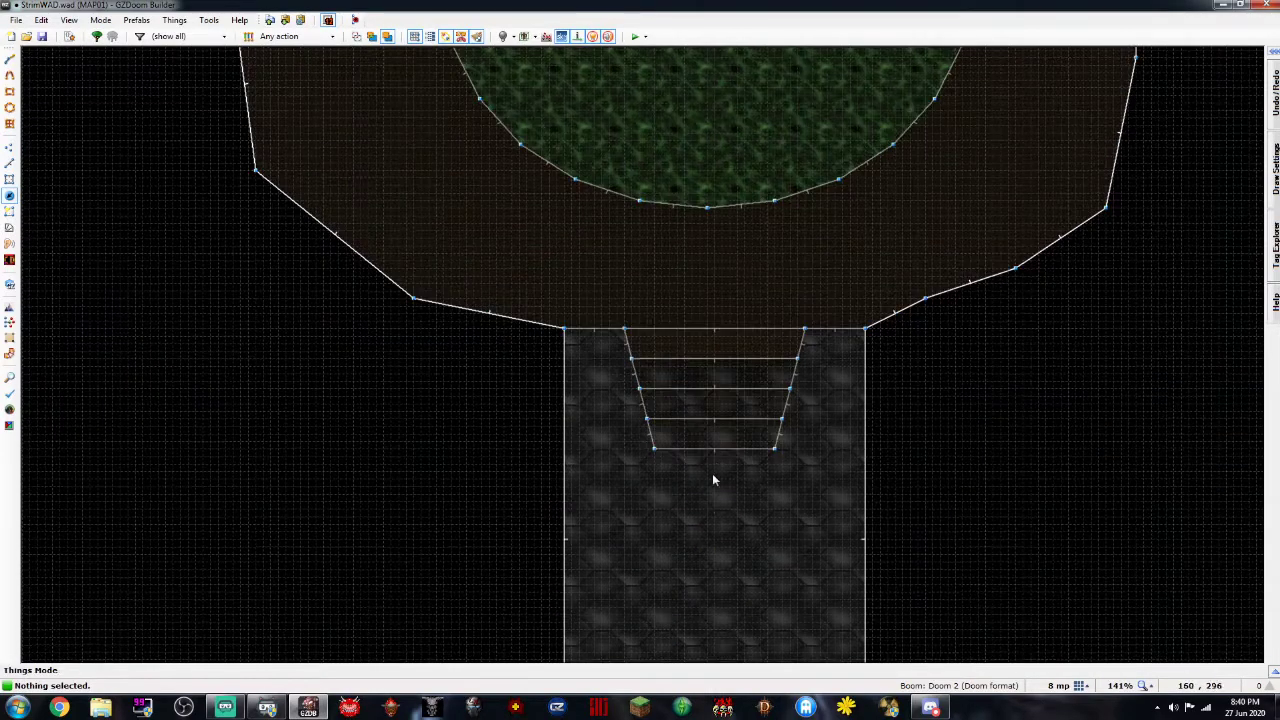
key("Up")
key("Up")
key("Up")
key("Up")
key("Up")
key("Up")
key("Up")
key("Up")
key("Up")
key("Up")
key("Up")
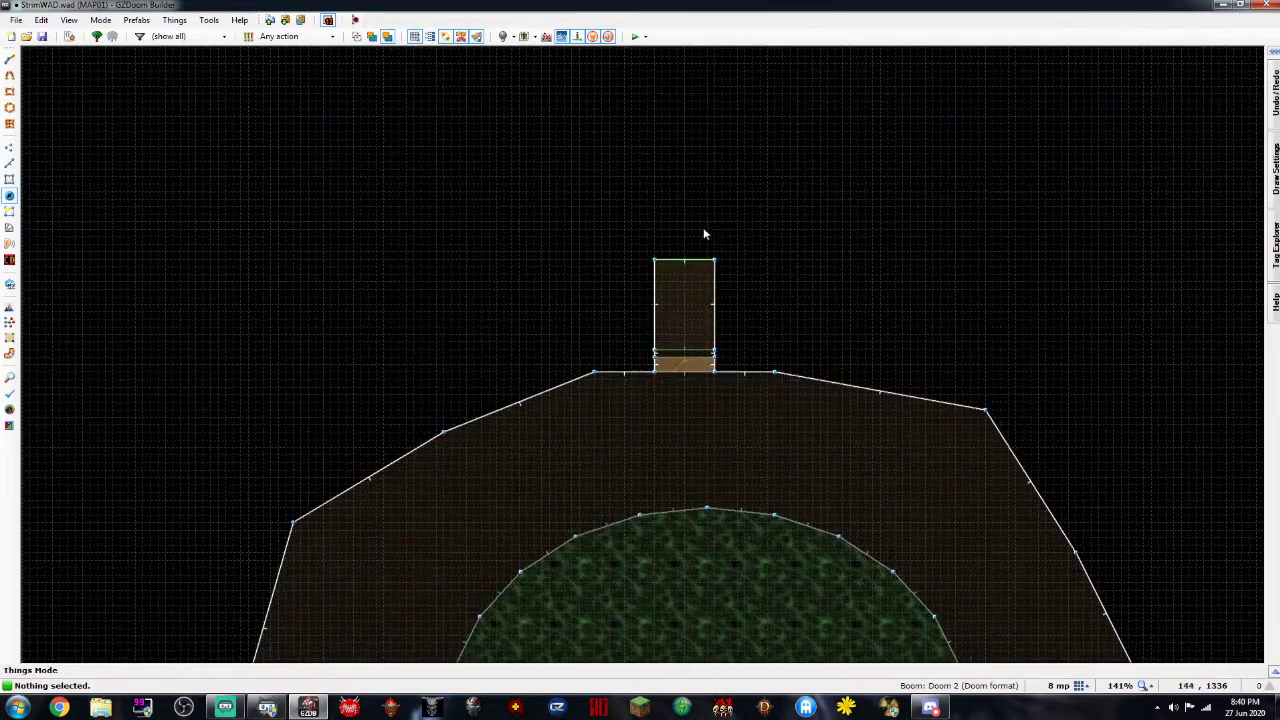
scroll(703, 233, "up", 3)
double_click(688, 295)
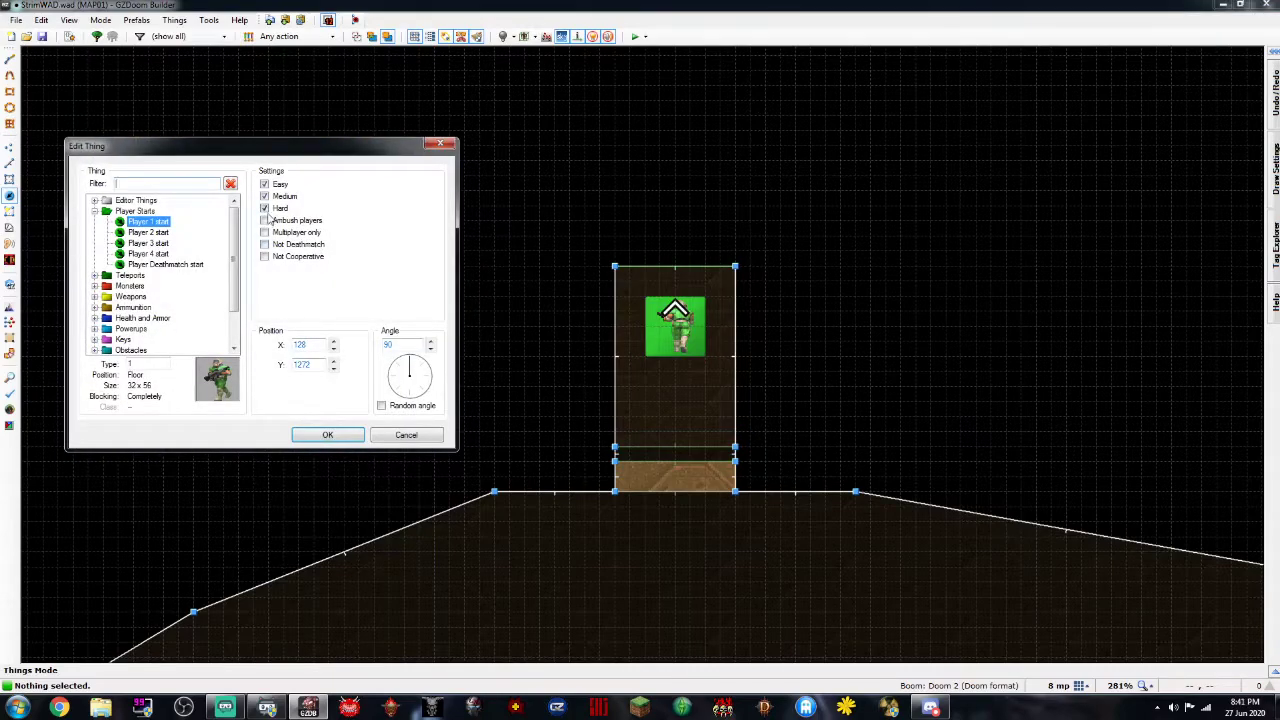
left_click(409, 397)
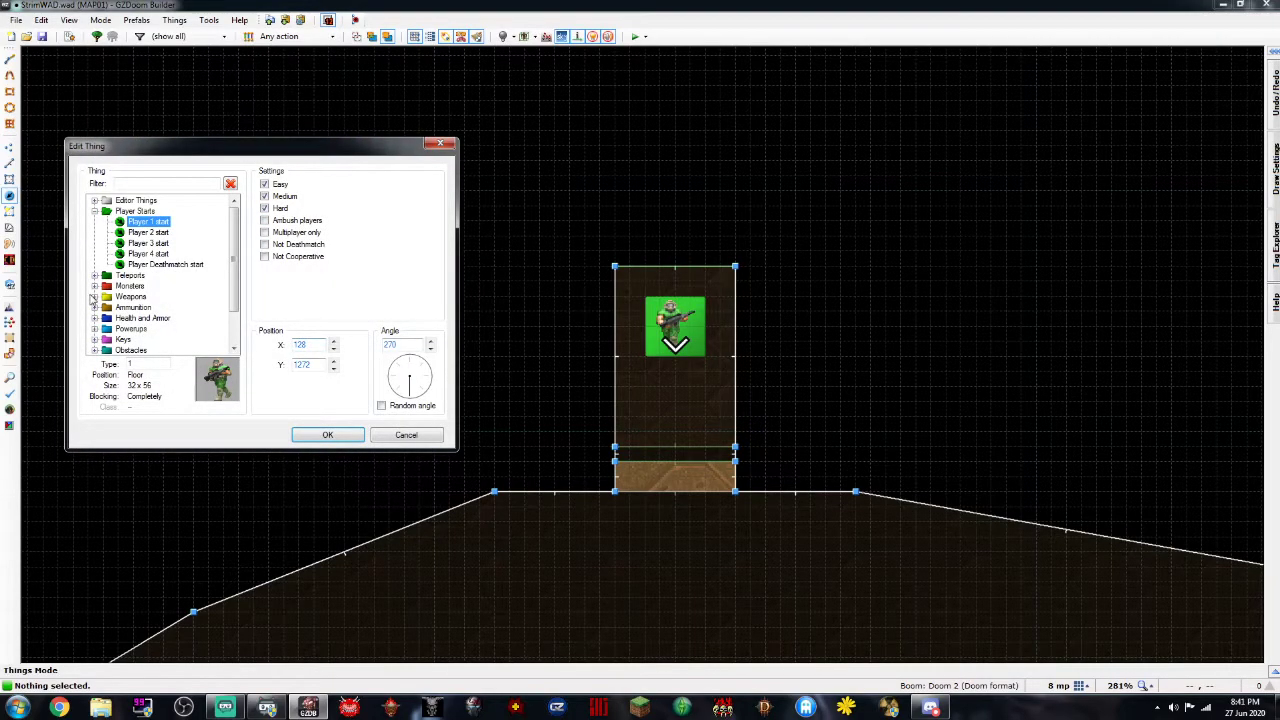
Make the alcove thing an Imp that appears only on the Easy and Medium skill levels
left_click(94, 287)
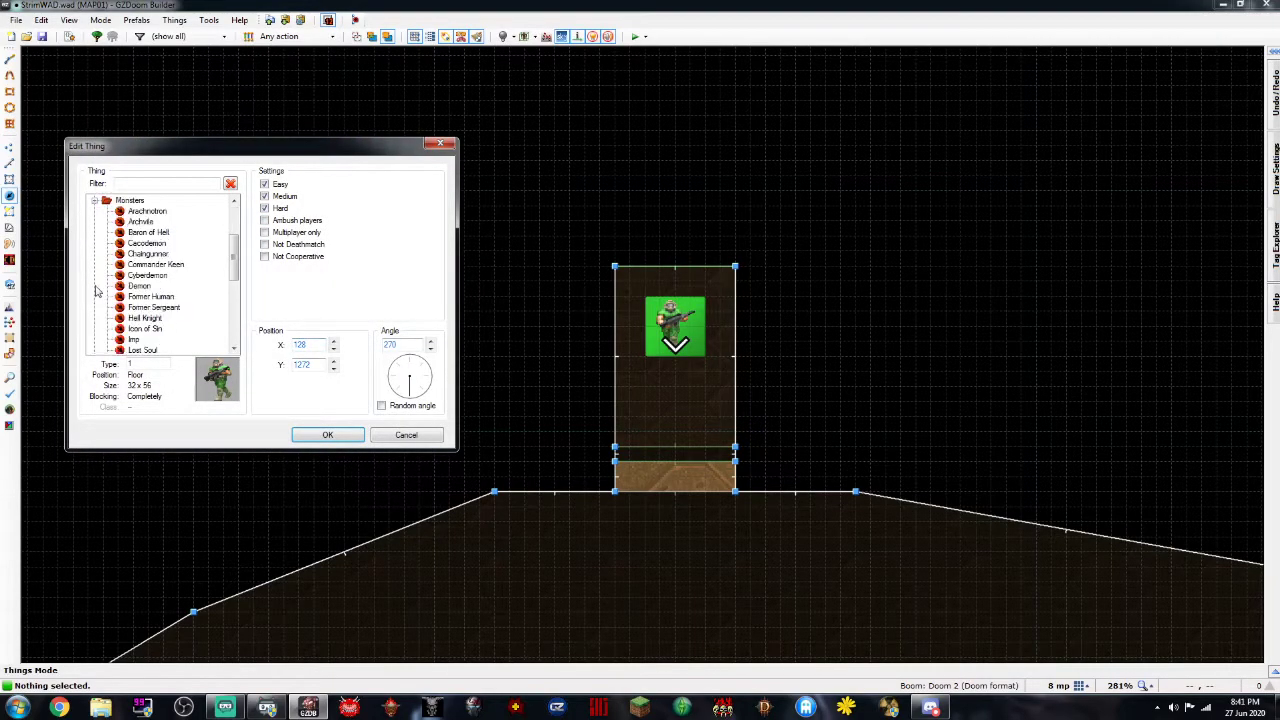
double_click(131, 340)
right_click(690, 330)
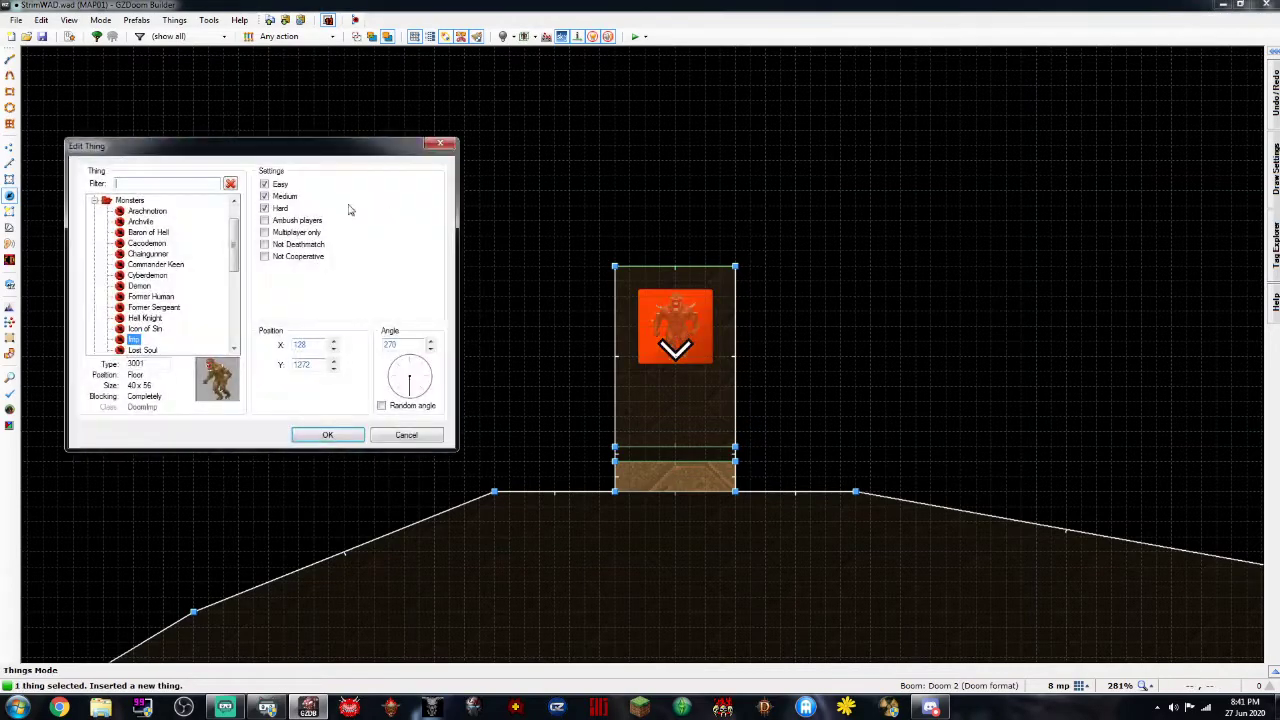
left_click(386, 436)
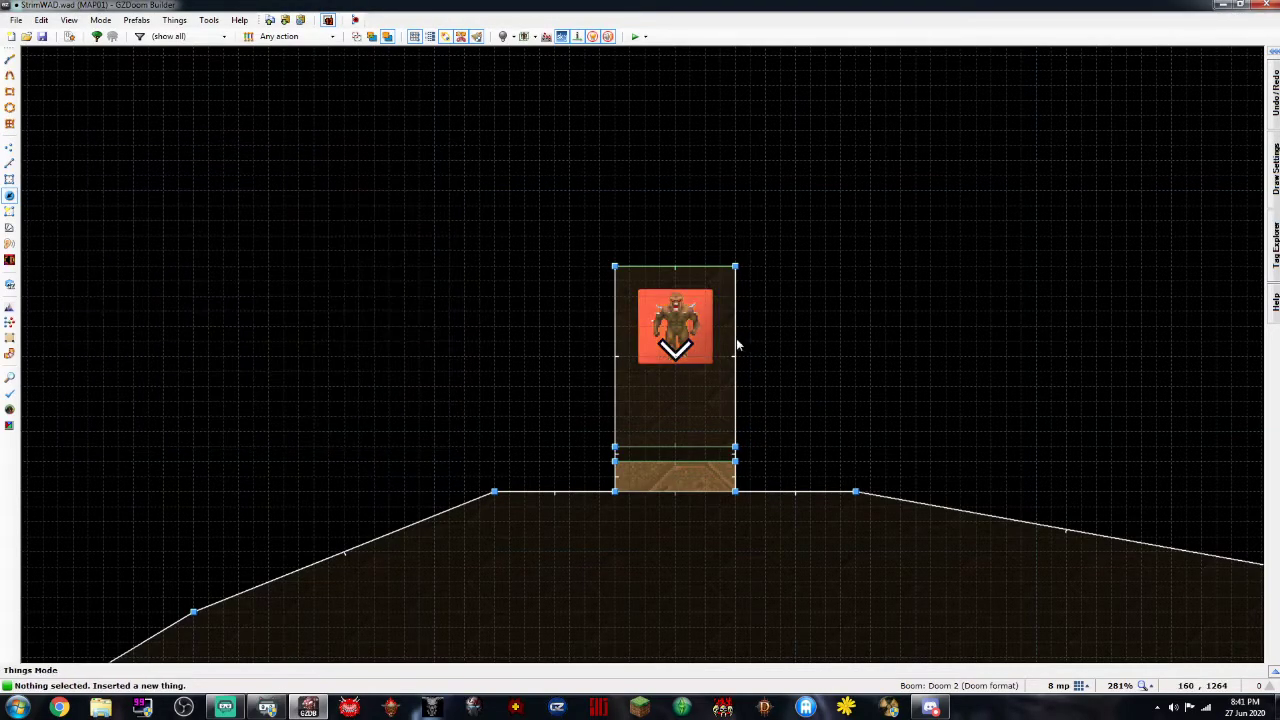
Insert an Archvile facing 270 beside the Imp and move it onto the Imp's position in the alcove
right_click(765, 330)
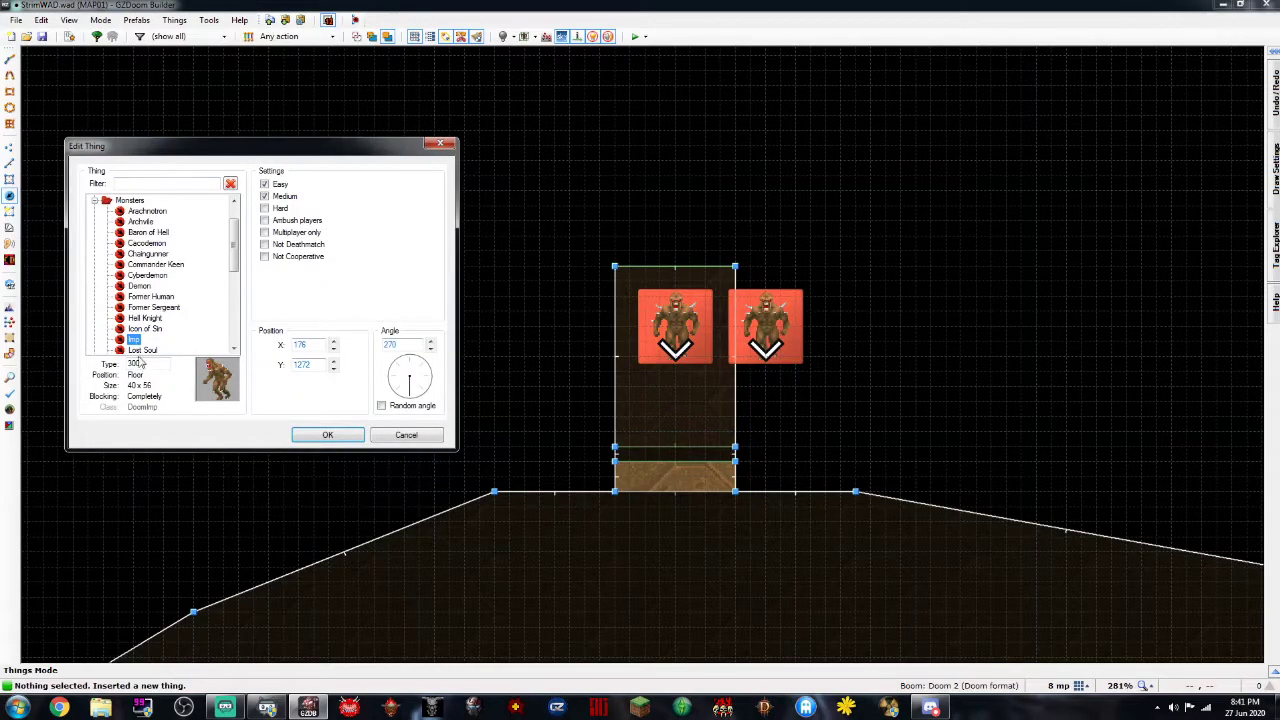
left_click(143, 221)
double_click(143, 222)
right_click_drag(768, 328, 677, 326)
left_click(818, 305)
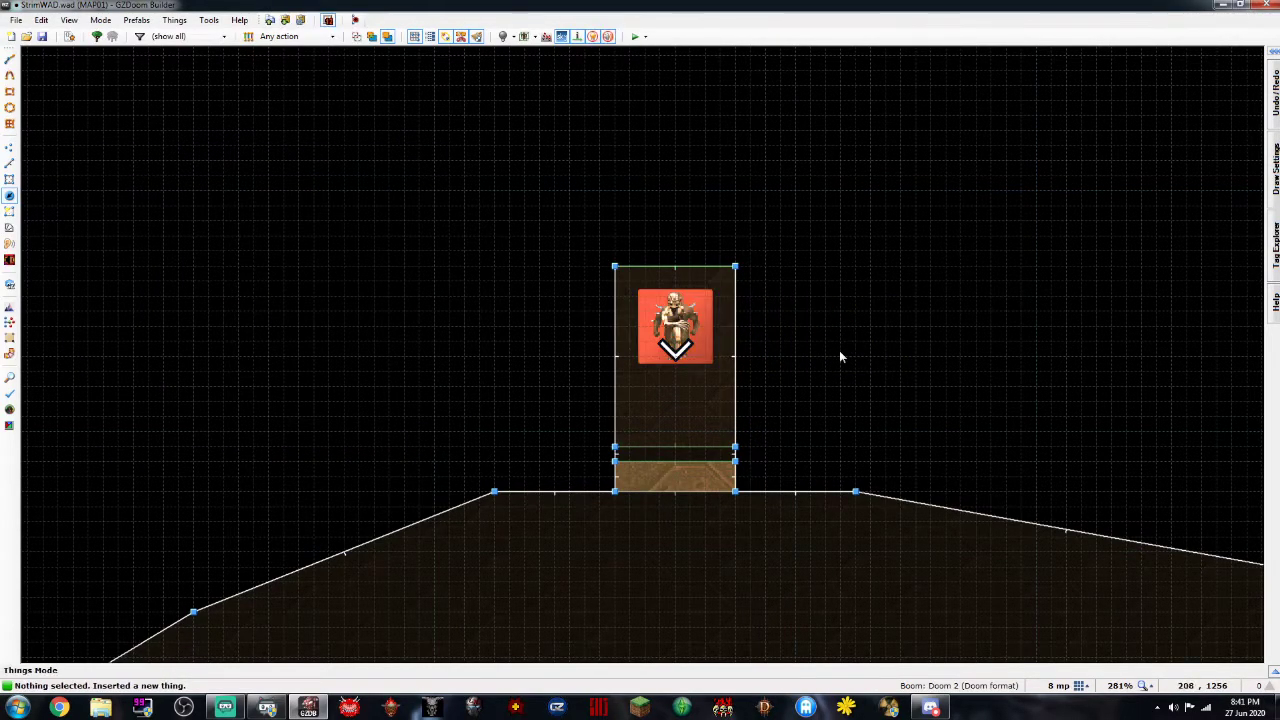
Inspect the overlapping Imp and Archvile behind the blue-key door from several angles in the 3D view
scroll(808, 313, "down", 6)
scroll(701, 389, "up", 4)
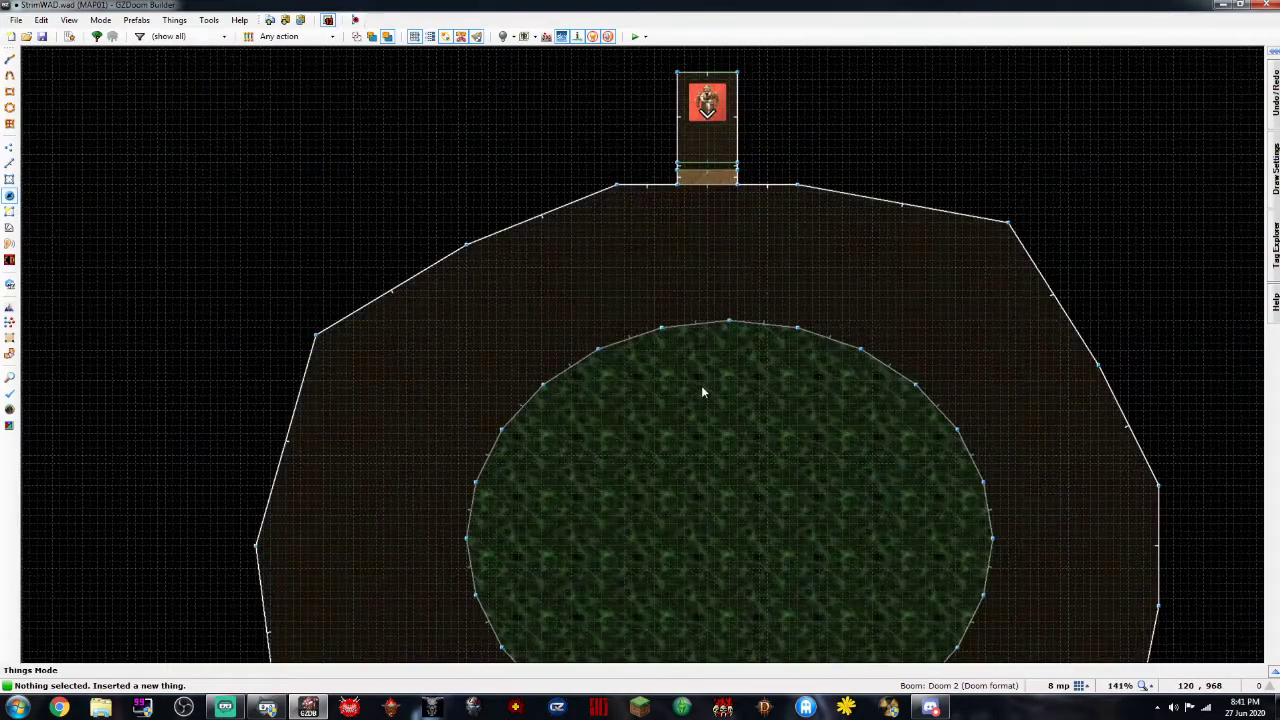
key("q")
key("w")
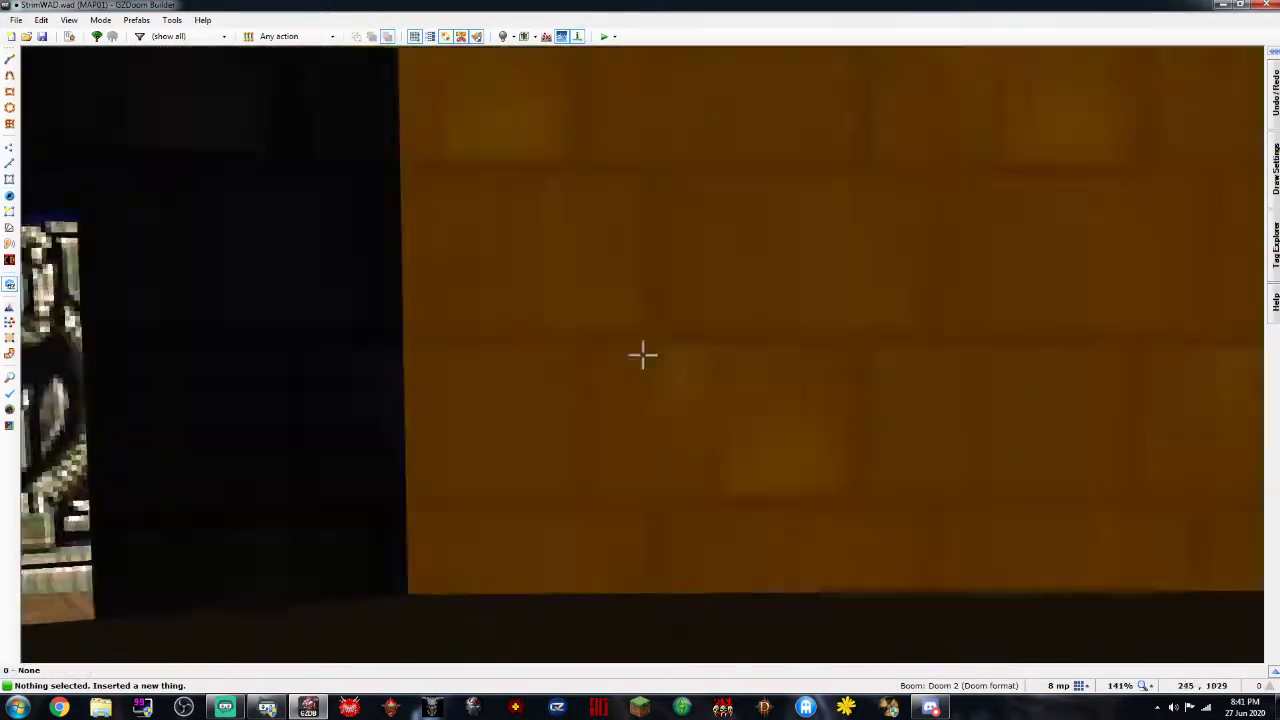
key("w")
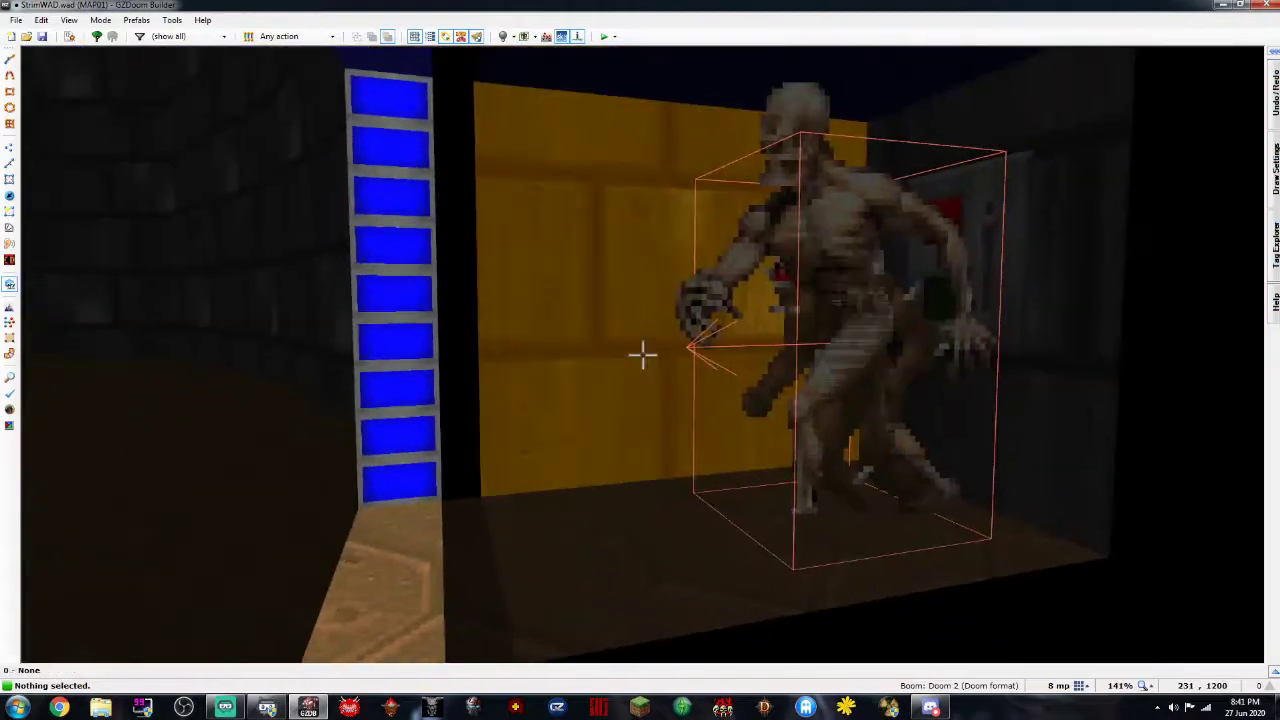
key("s")
key("d")
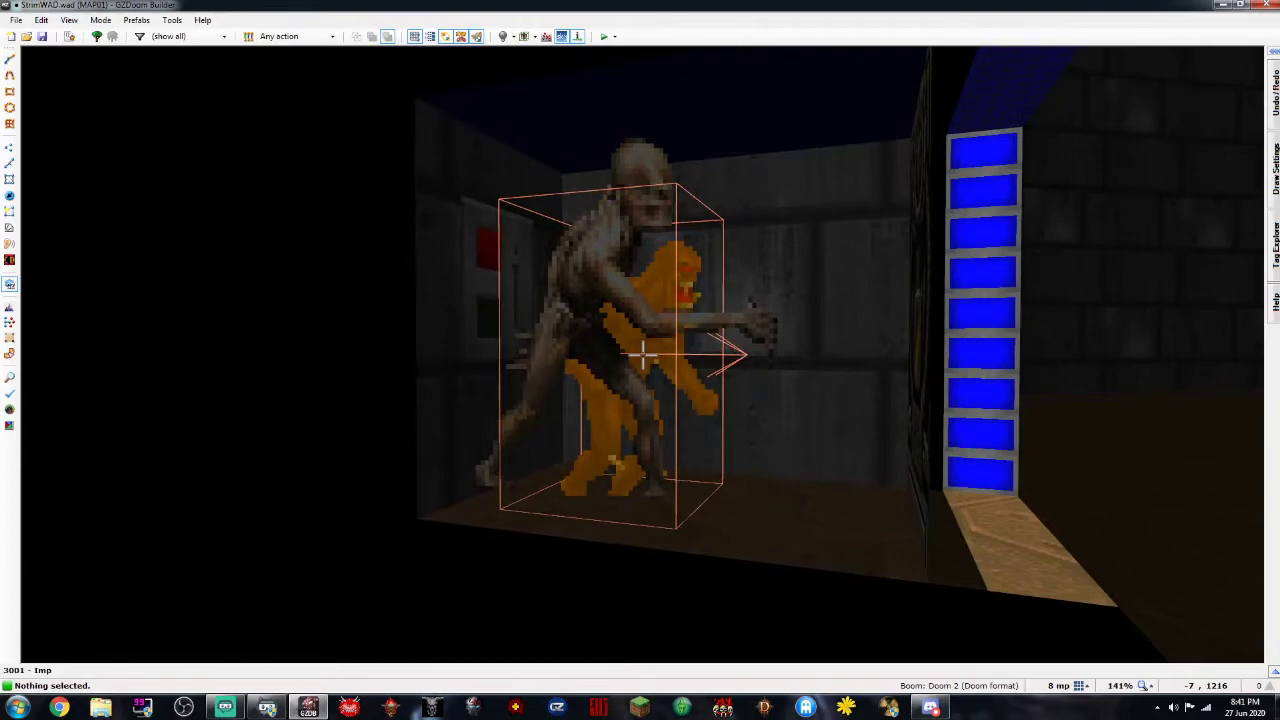
key("w")
key("a")
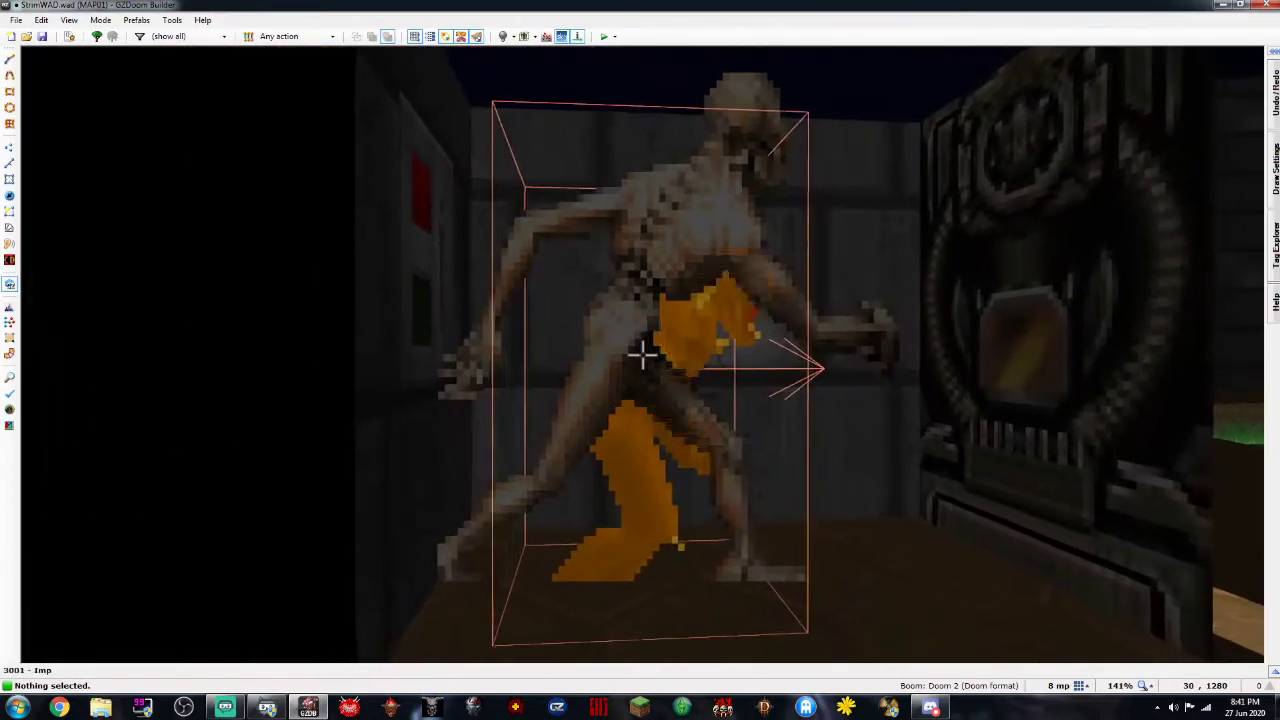
key("d")
key("a")
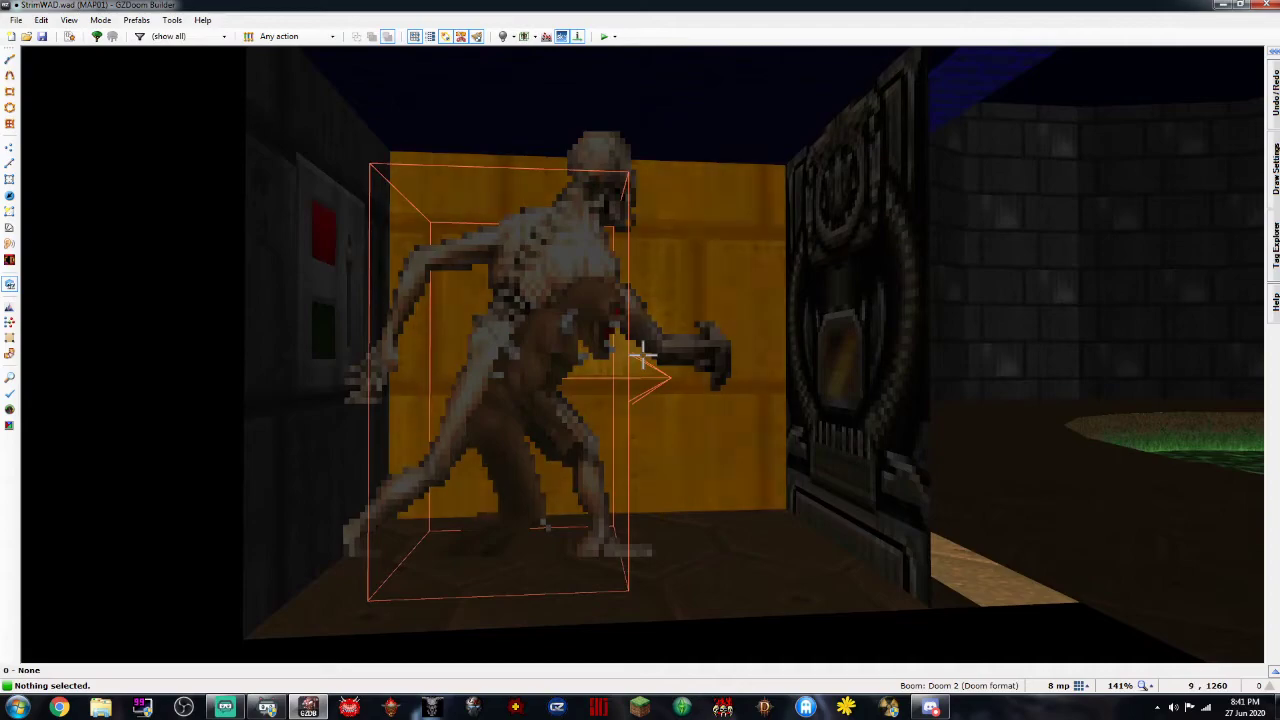
key("w")
key("s")
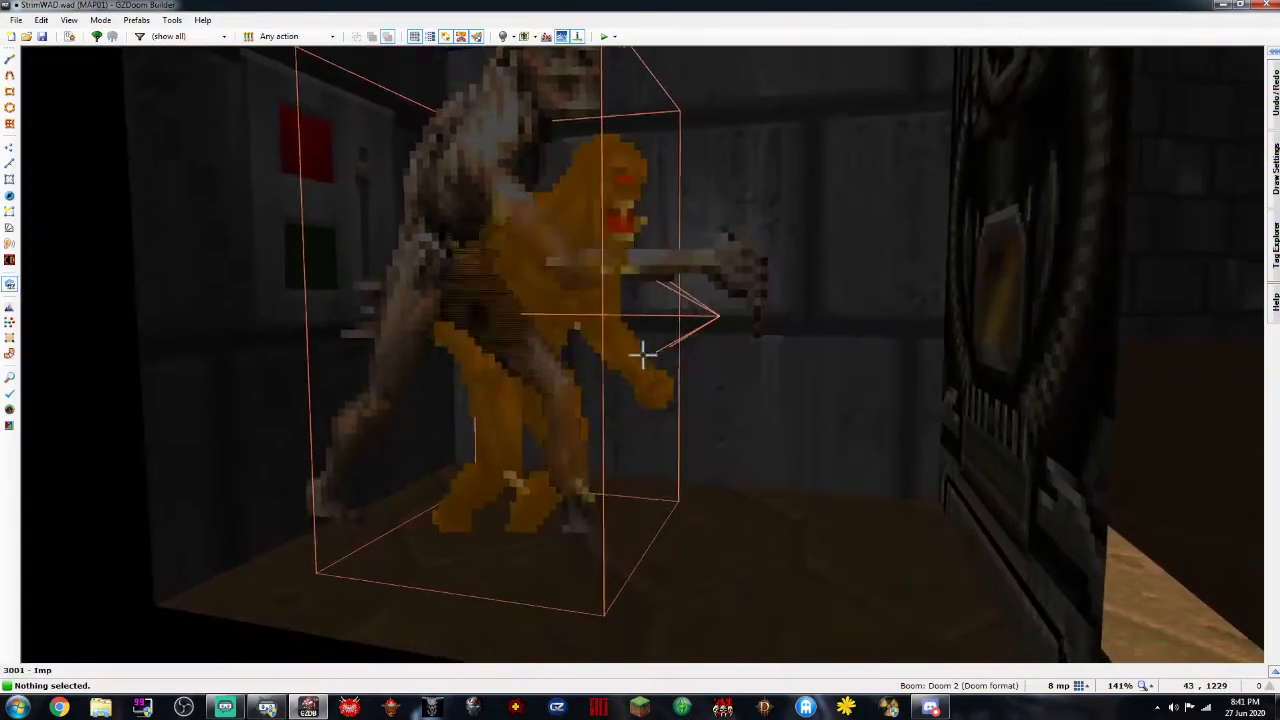
key("w")
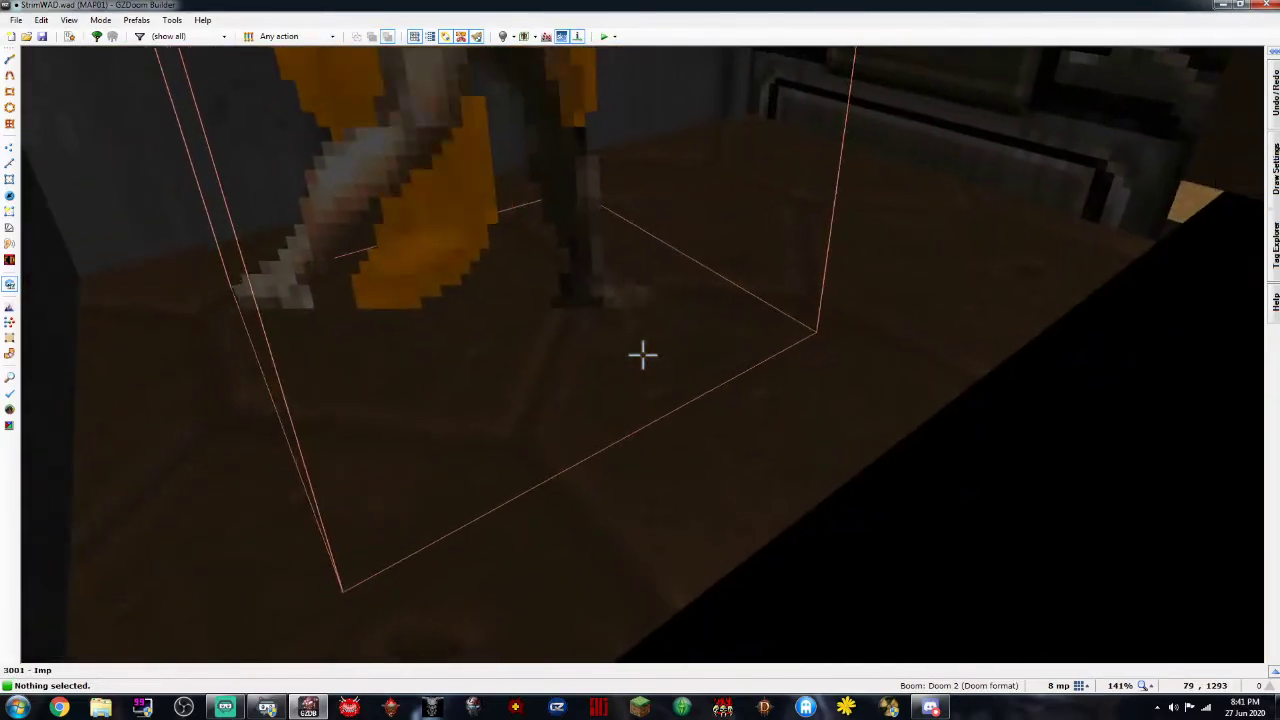
key("s")
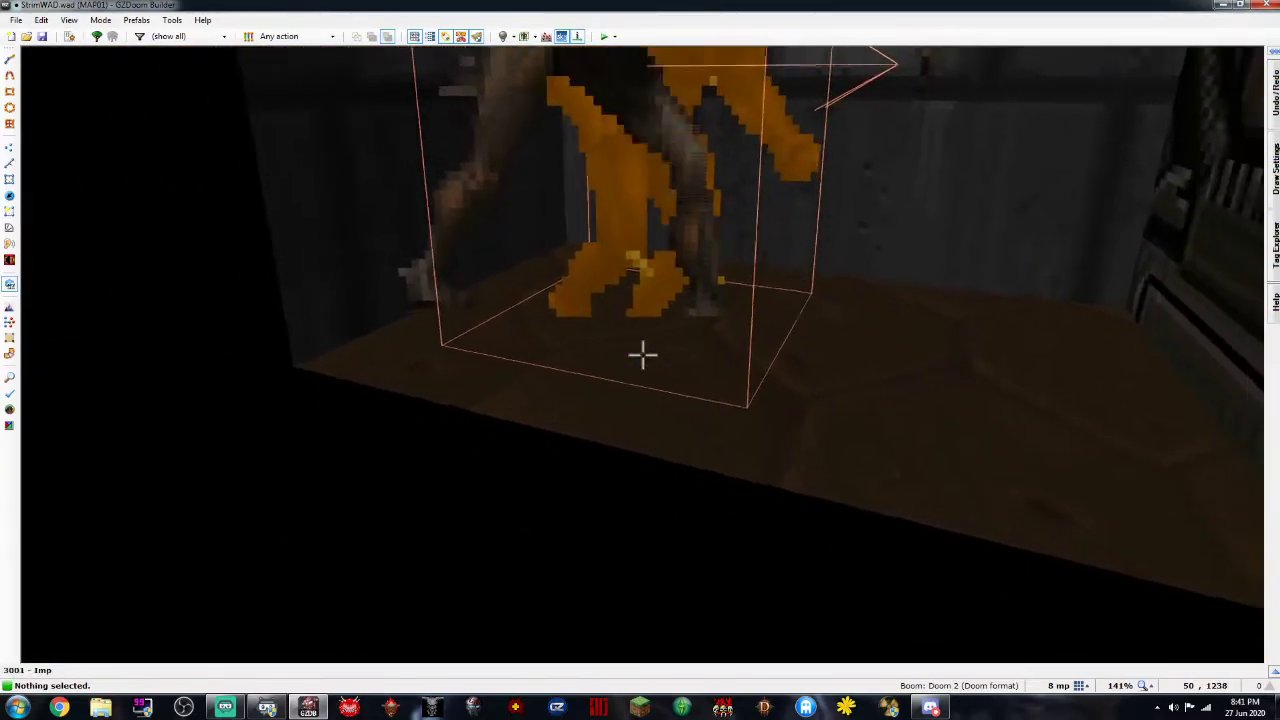
key("a")
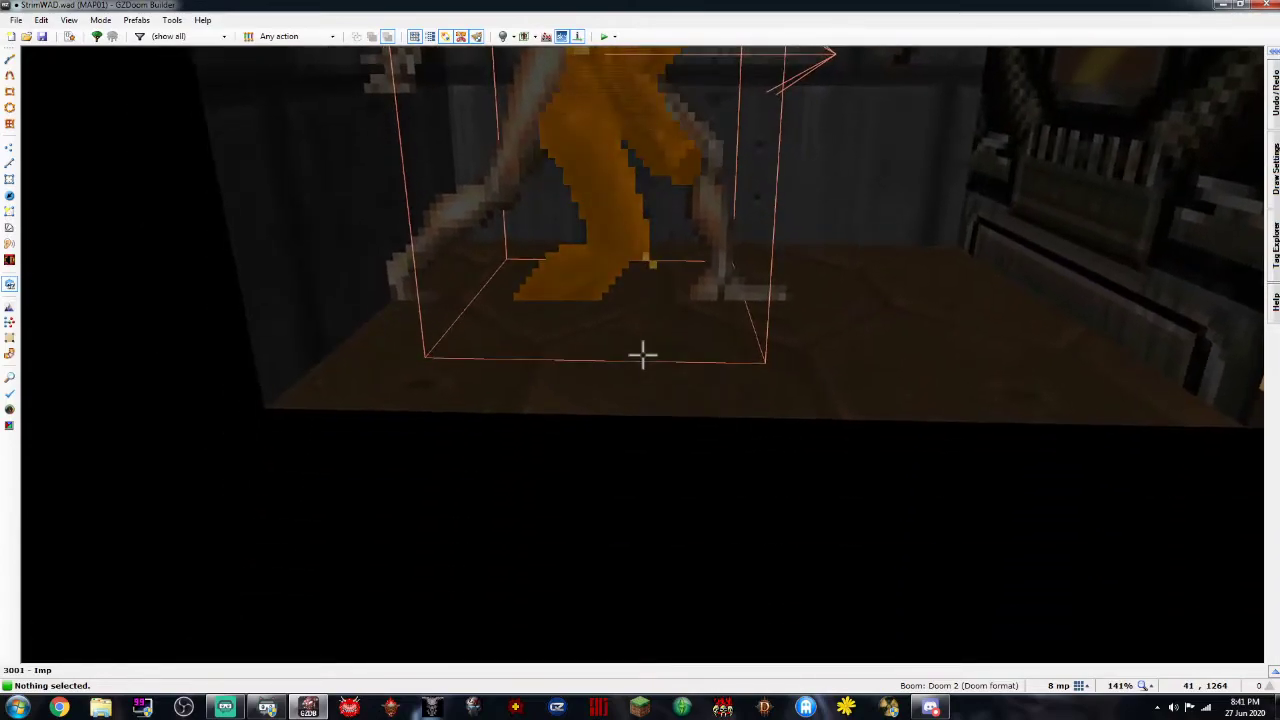
key("q")
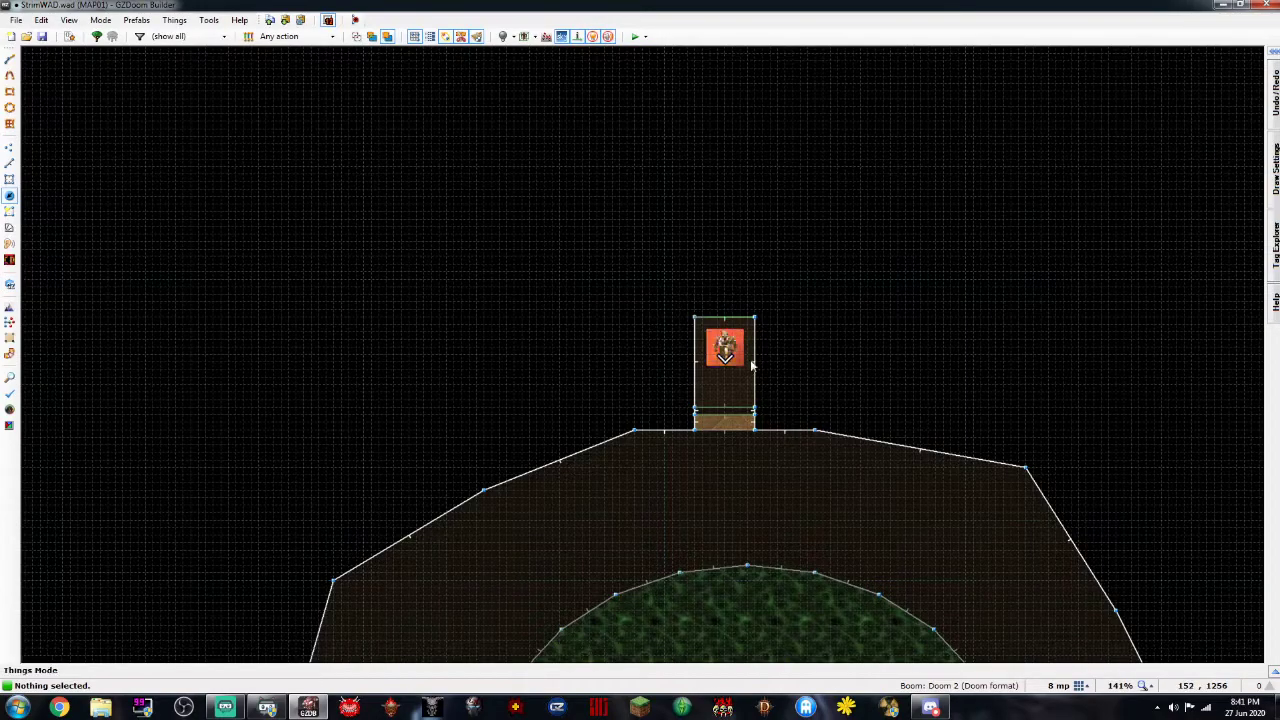
Examine the 2D layout from the monsters in the exit alcove down past the slime pool to the start room
scroll(752, 366, "up", 6)
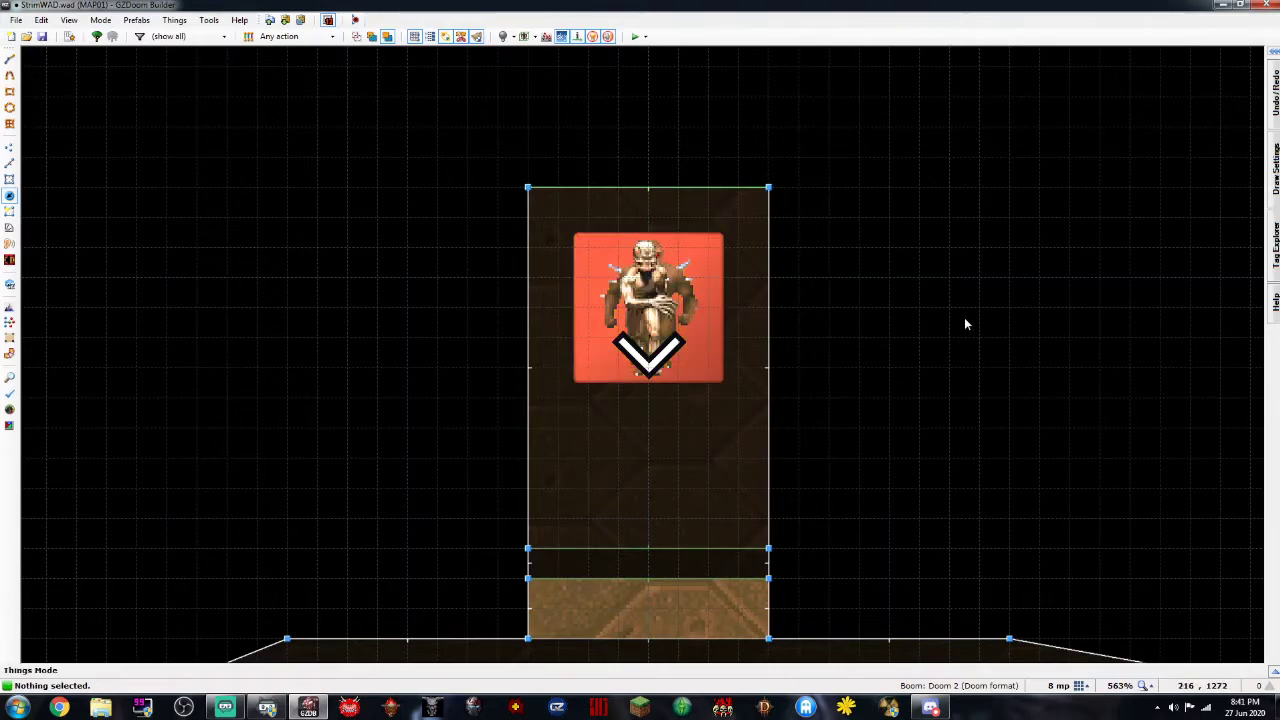
scroll(935, 307, "down", 6)
key("Down")
key("Right")
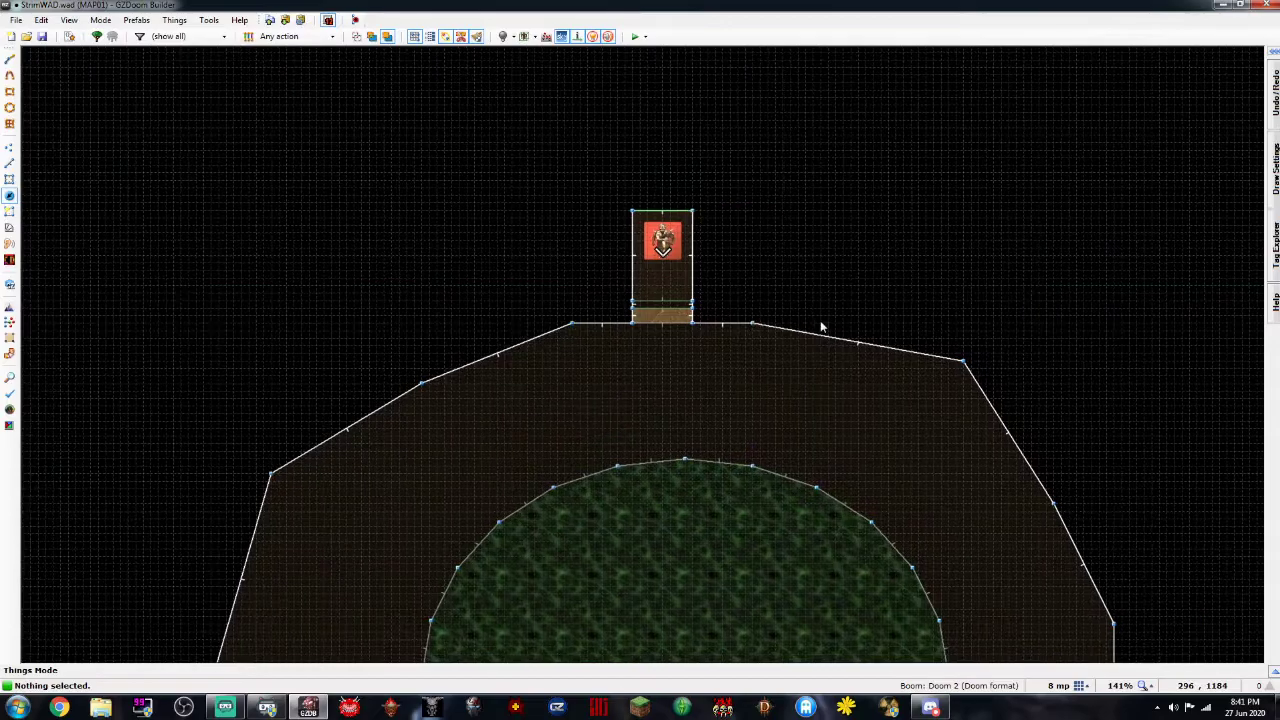
key("Down")
key("Down")
key("Down")
key("Down")
key("Down")
key("Down")
key("Down")
key("Down")
key("Down")
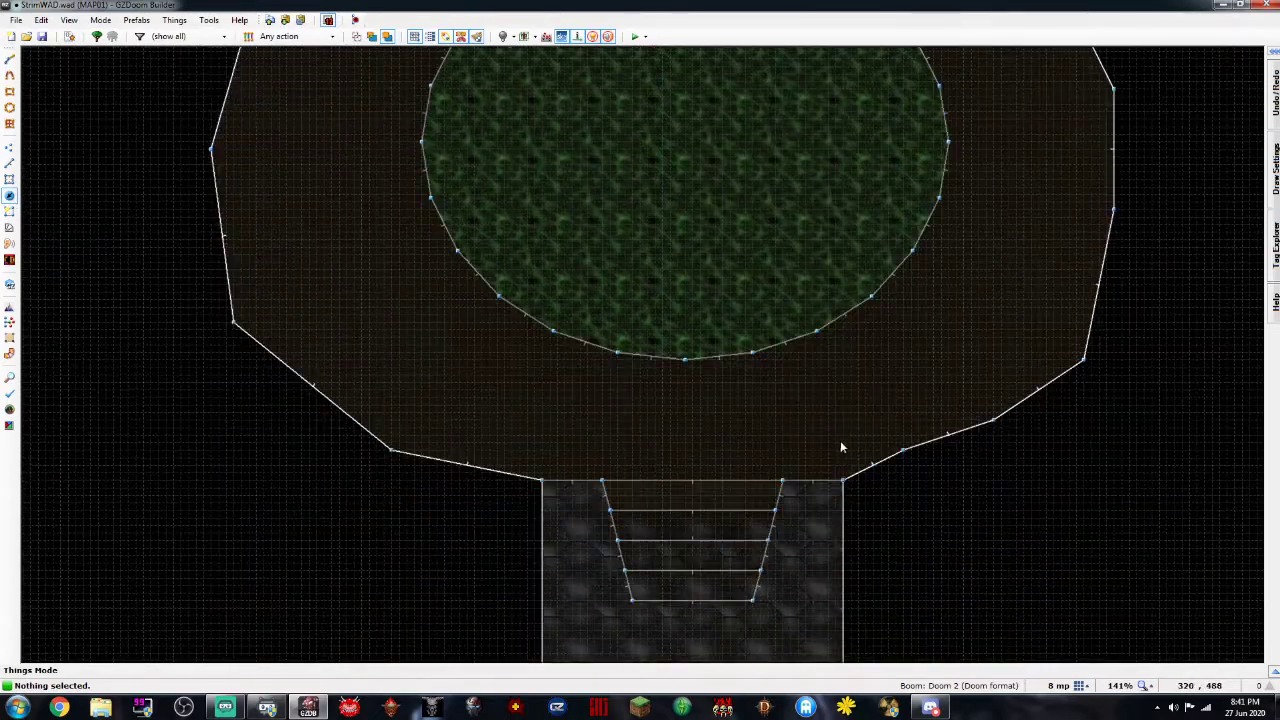
key("Down")
scroll(832, 443, "down", 2)
key("Up")
key("Right")
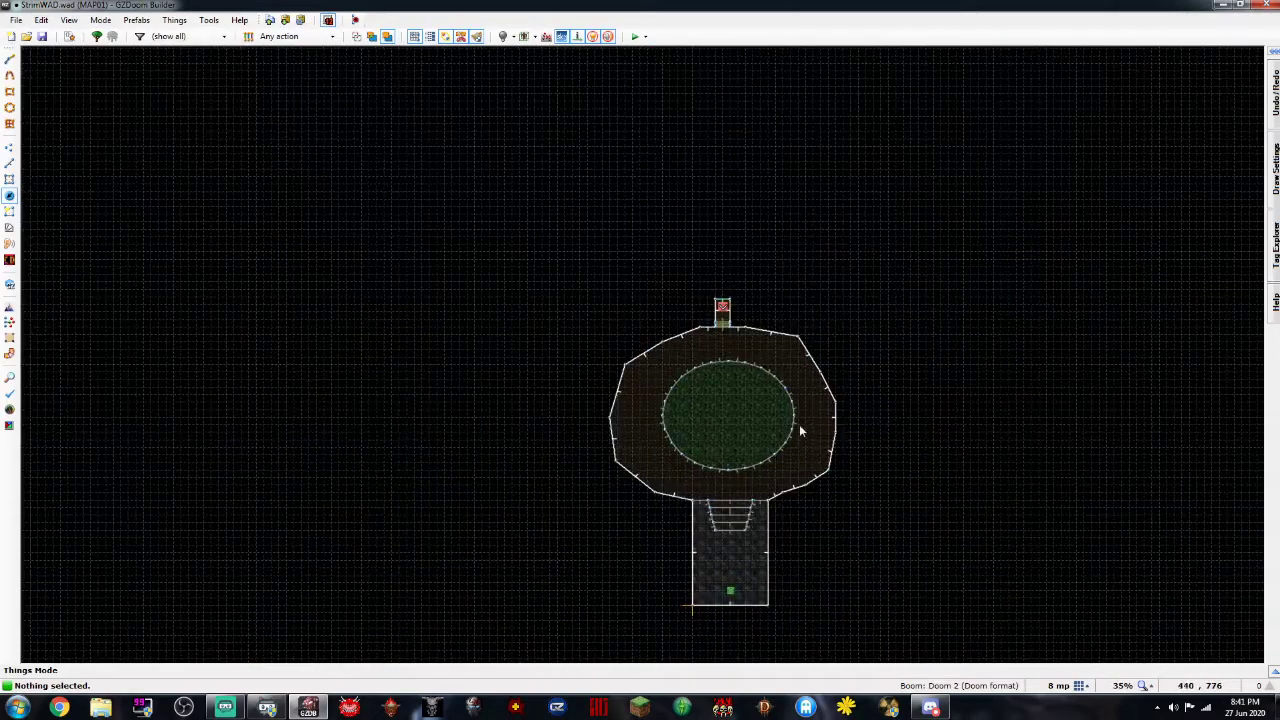
Save the map to StrimWAD.wad
scroll(791, 422, "up", 2)
key("Left")
key("Up")
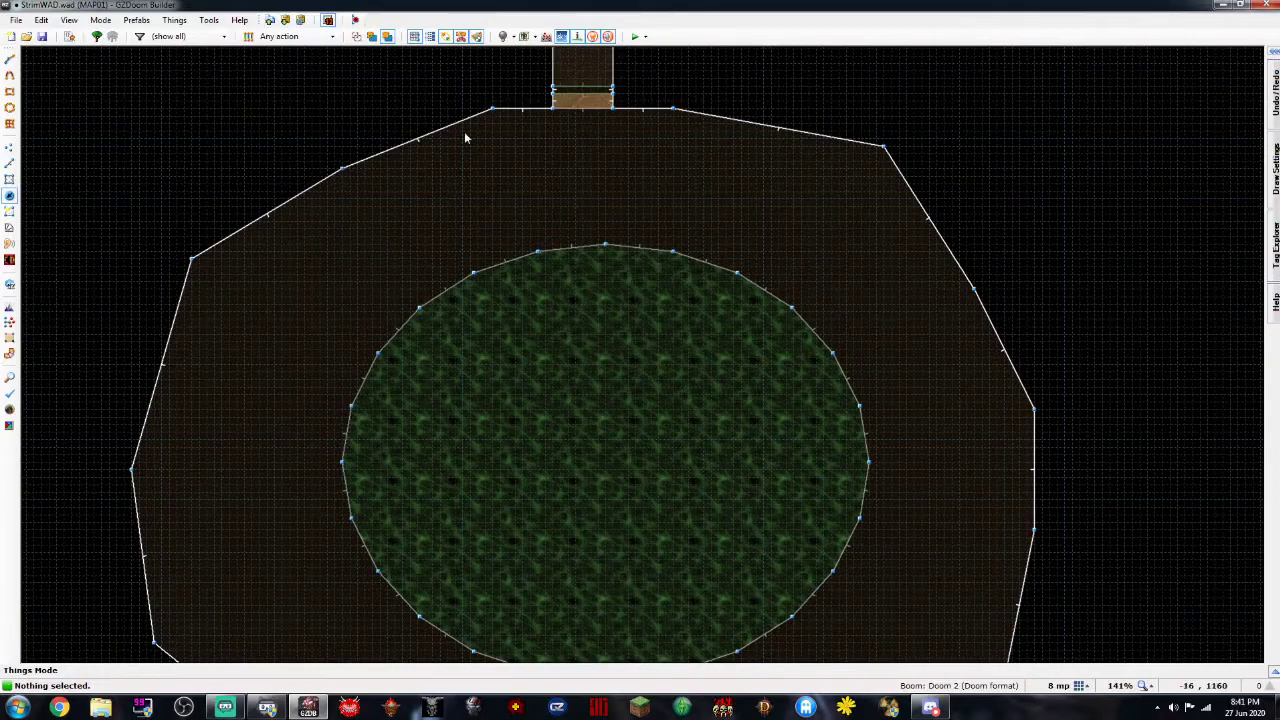
left_click(41, 37)
key("Up")
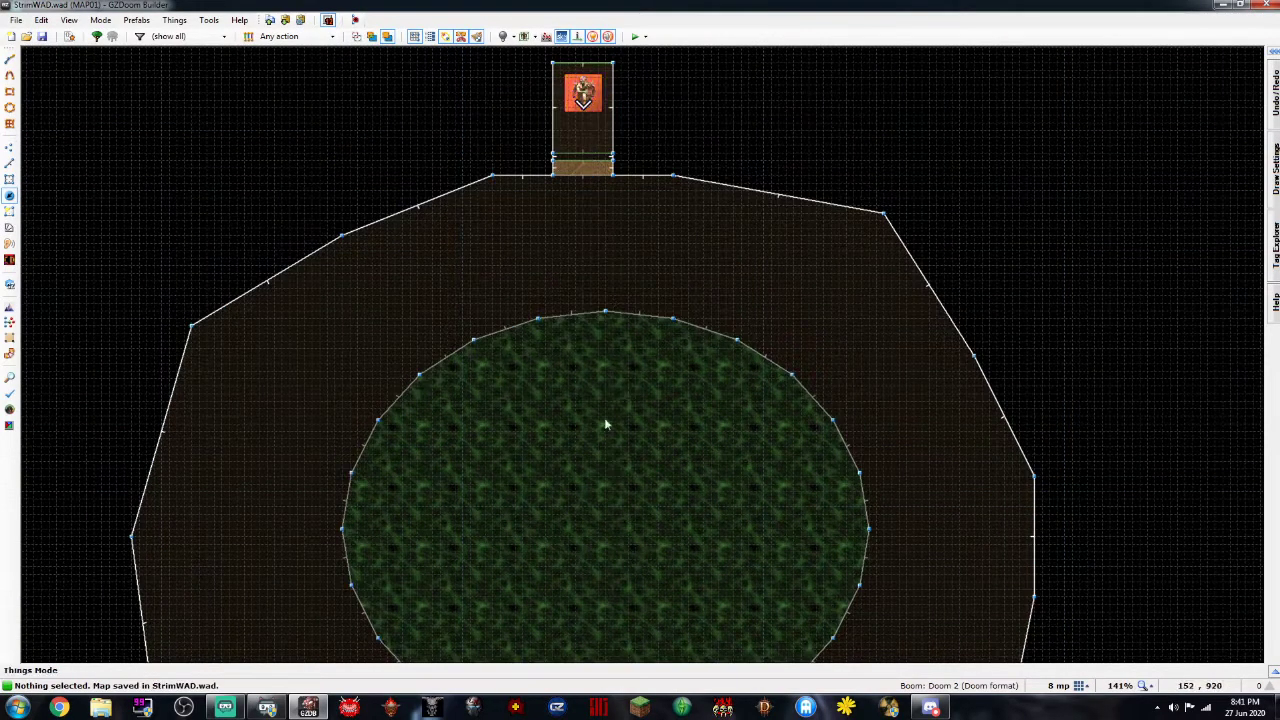
Set the grid to 64 mp and draw a 24-sided circle 64 units wide in the middle of the slime pool
key("Down")
key("Down")
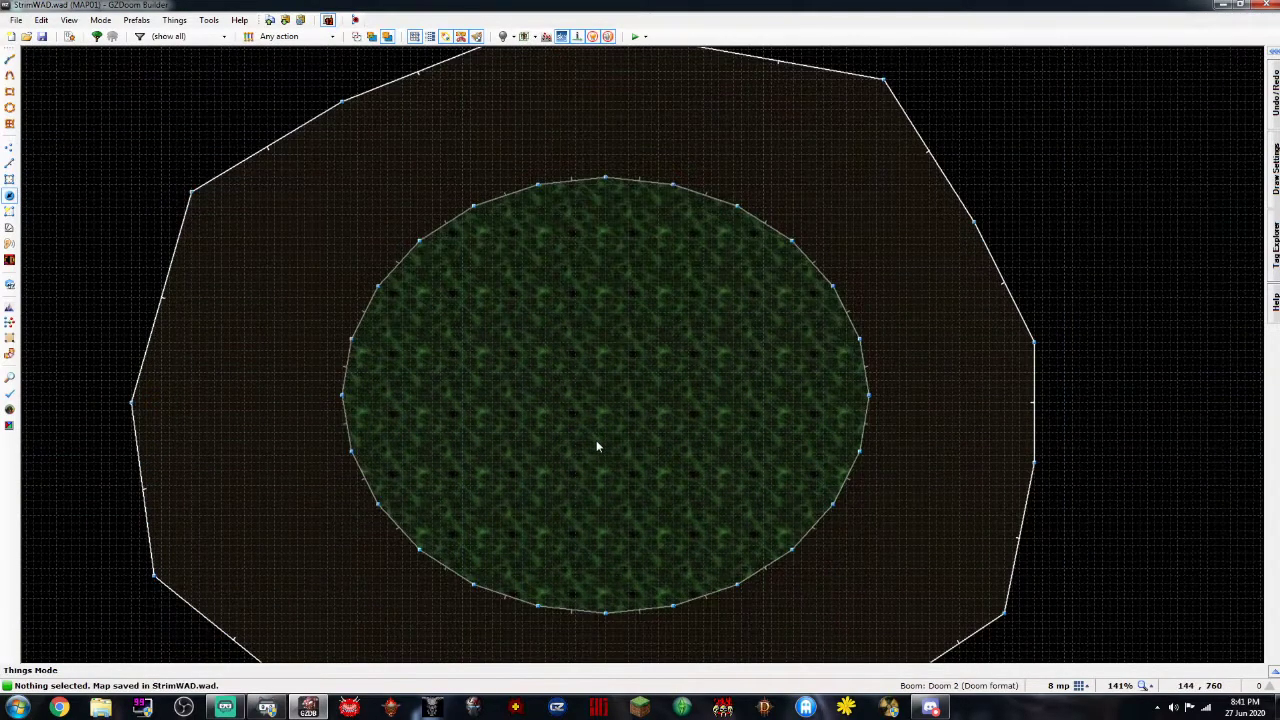
left_click(9, 107)
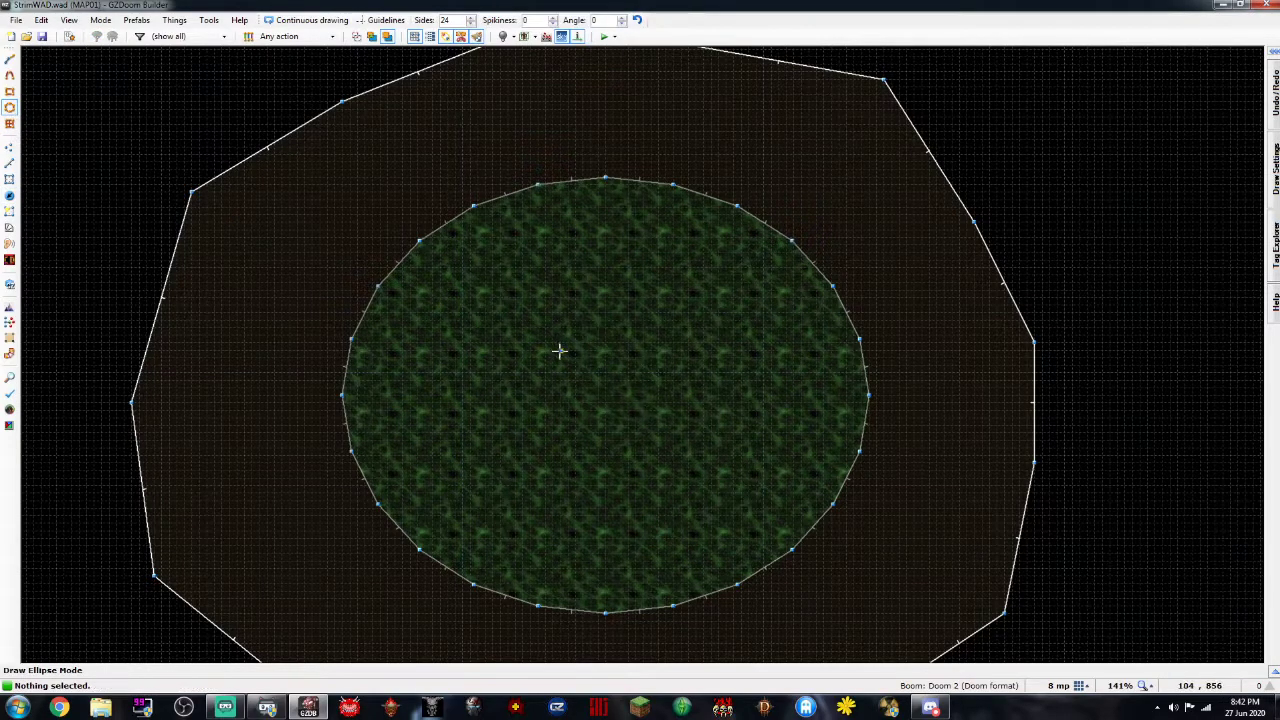
scroll(566, 364, "up", 5)
scroll(566, 366, "down", 5)
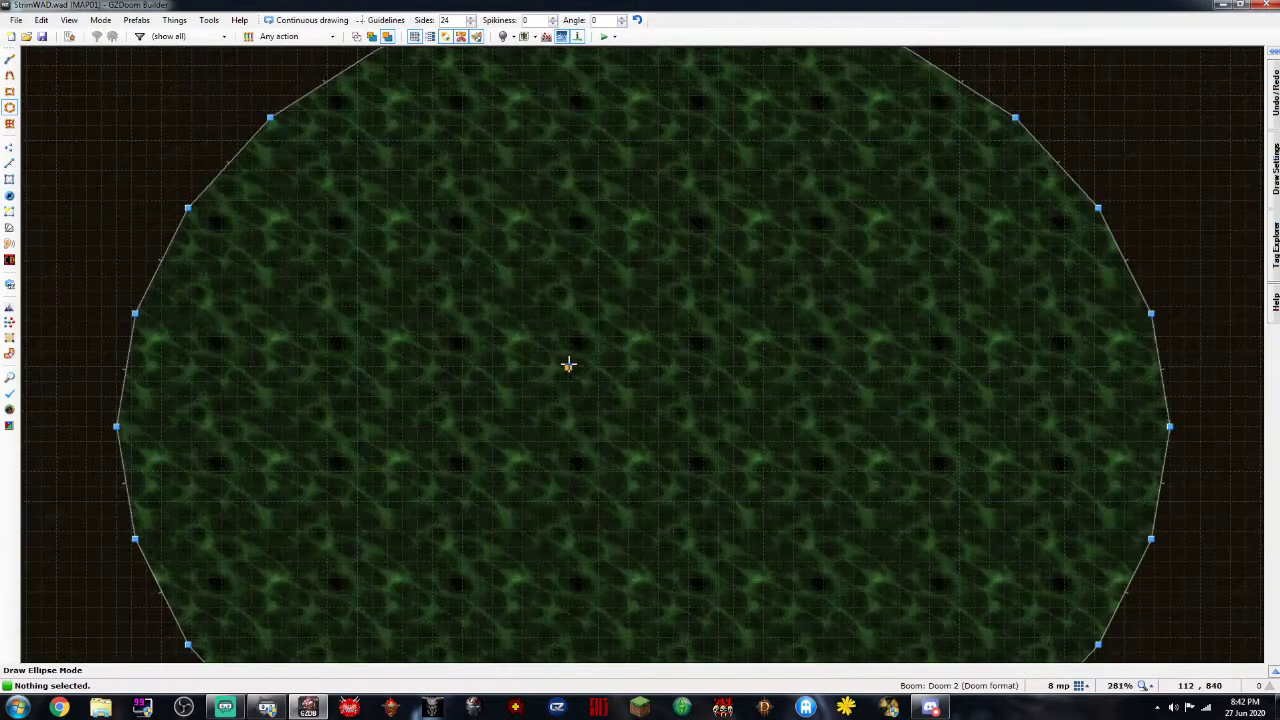
left_click(1082, 685)
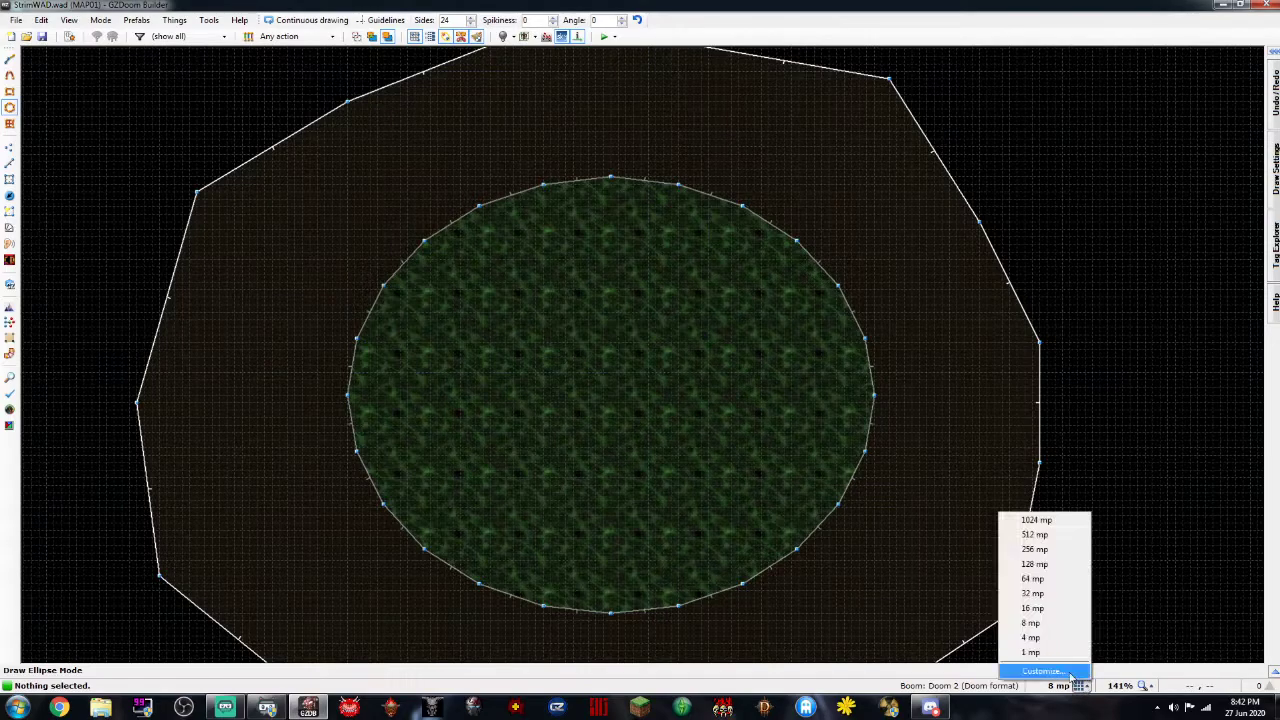
left_click(1030, 580)
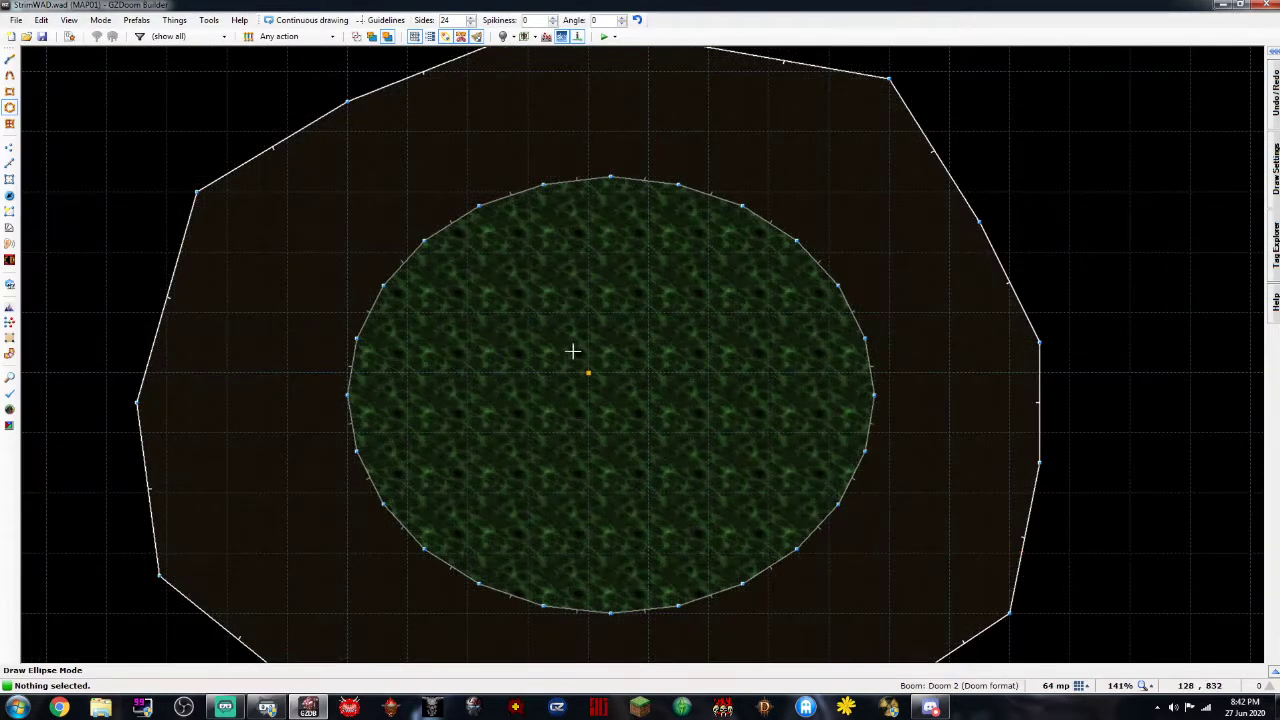
left_click_drag(589, 375, 640, 429)
scroll(747, 473, "up", 4)
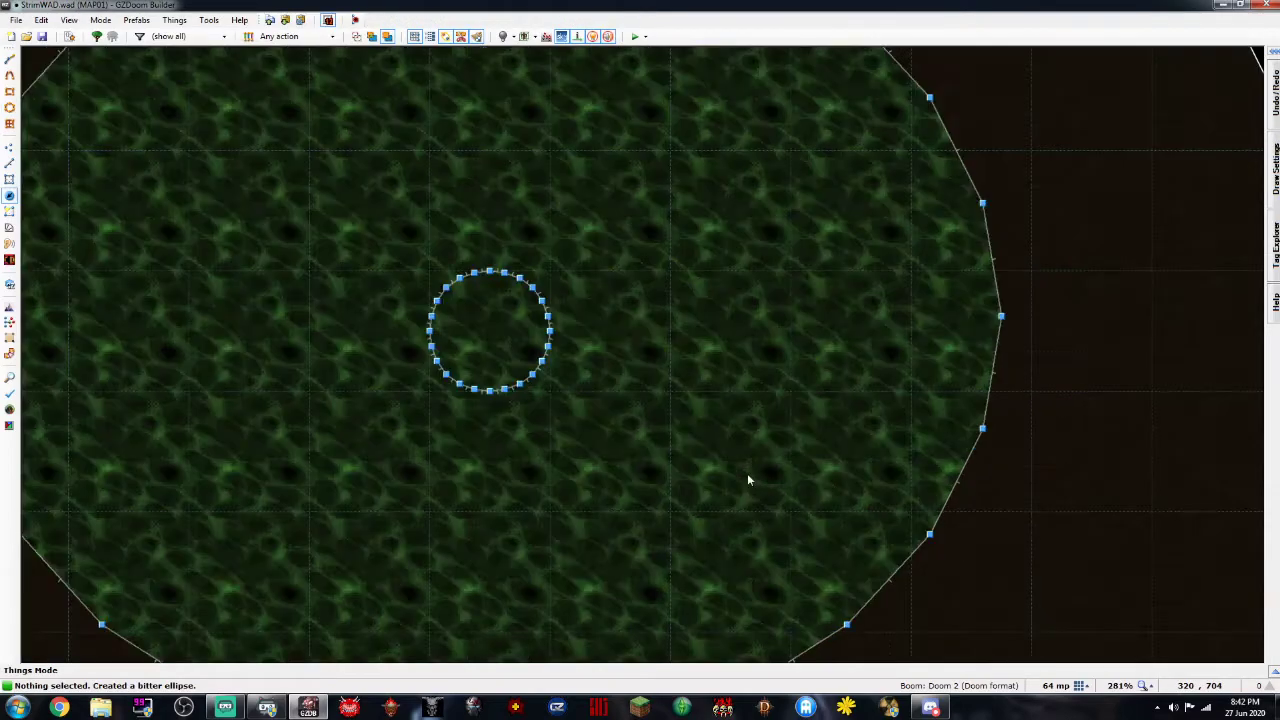
Set the grid to 32 mp and draw a concentric 24-sided circle 128 units wide around the small one
left_click(10, 107)
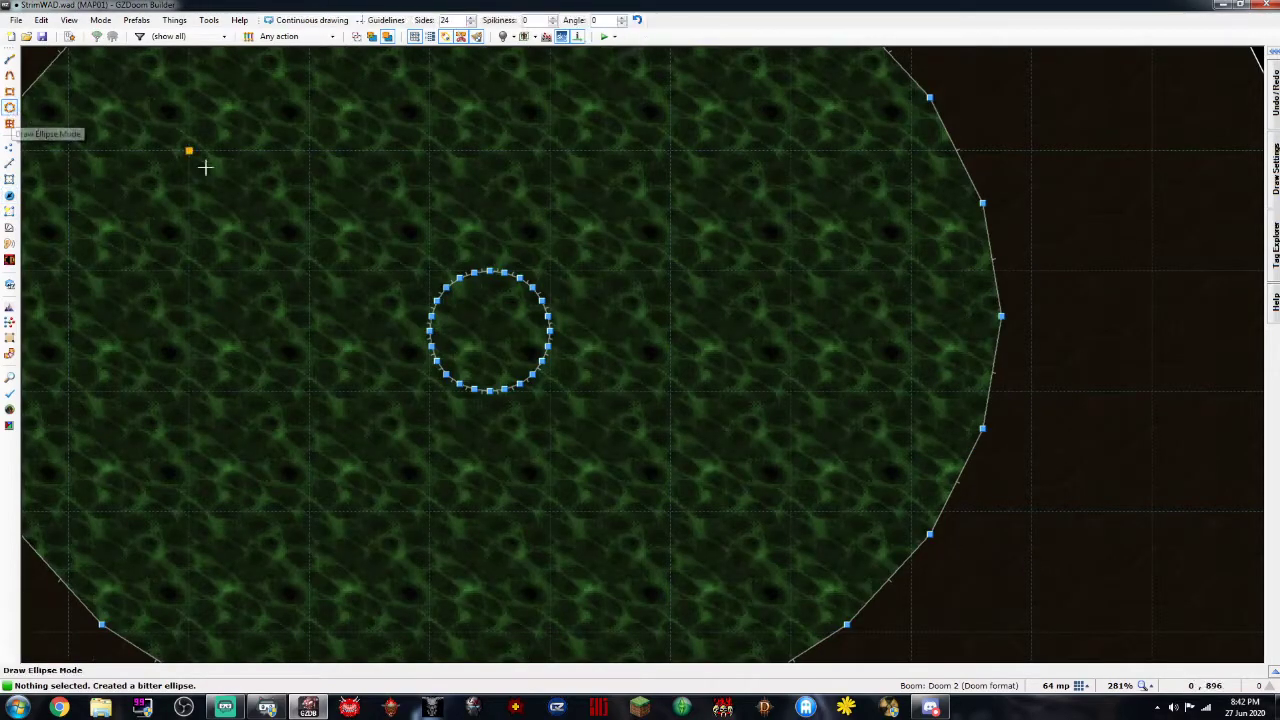
left_click(1081, 684)
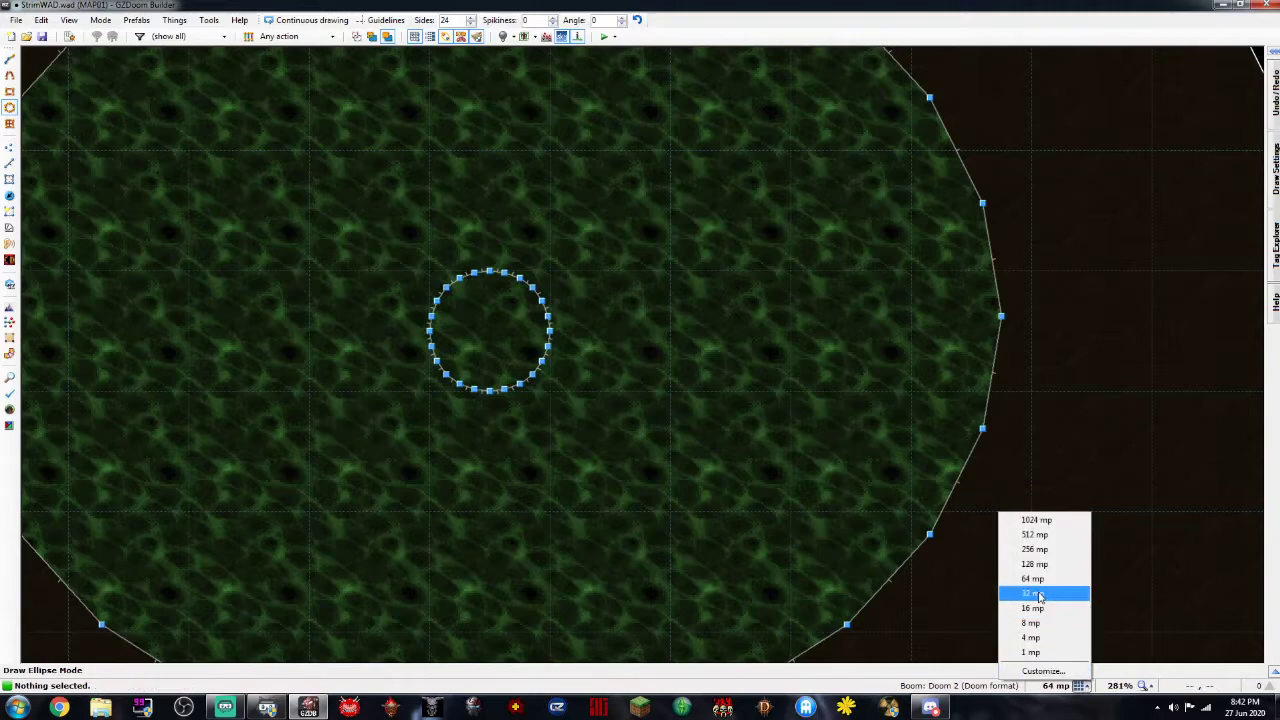
left_click(1037, 593)
left_click_drag(387, 226, 609, 451)
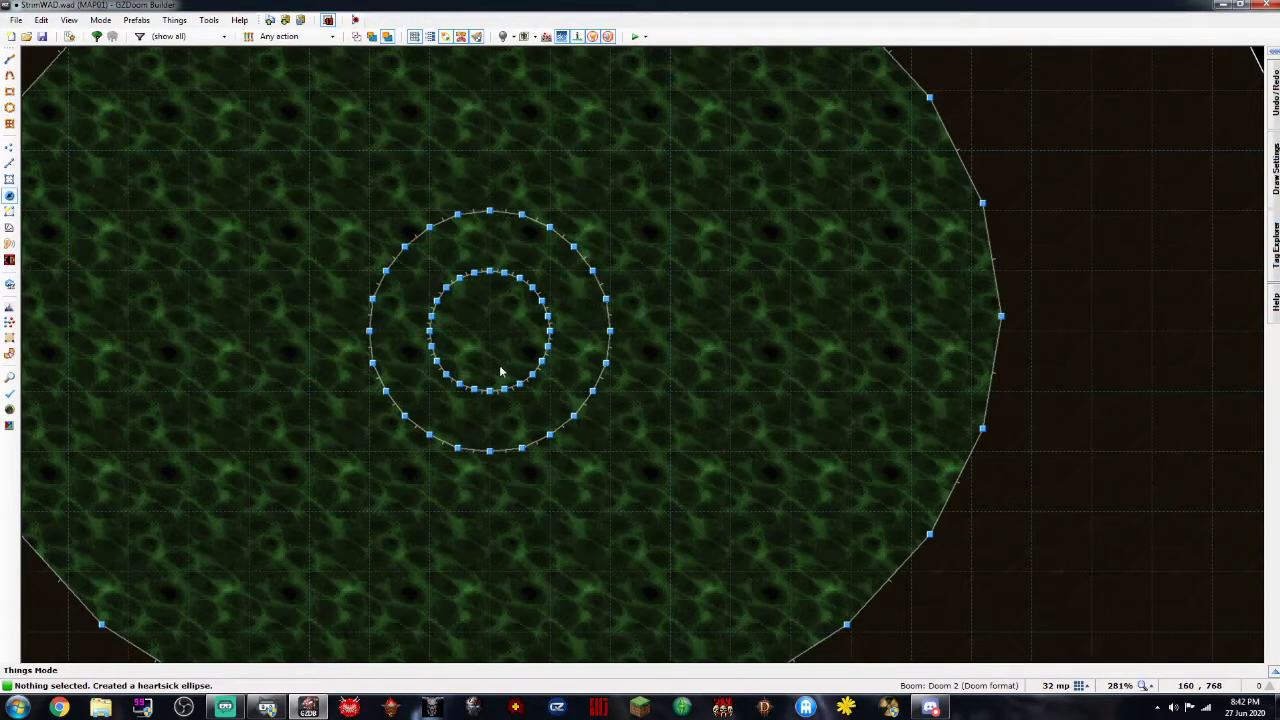
Raise the inner circle's floor to height 112 in the 3D view to form a pillar in the pool
key("q")
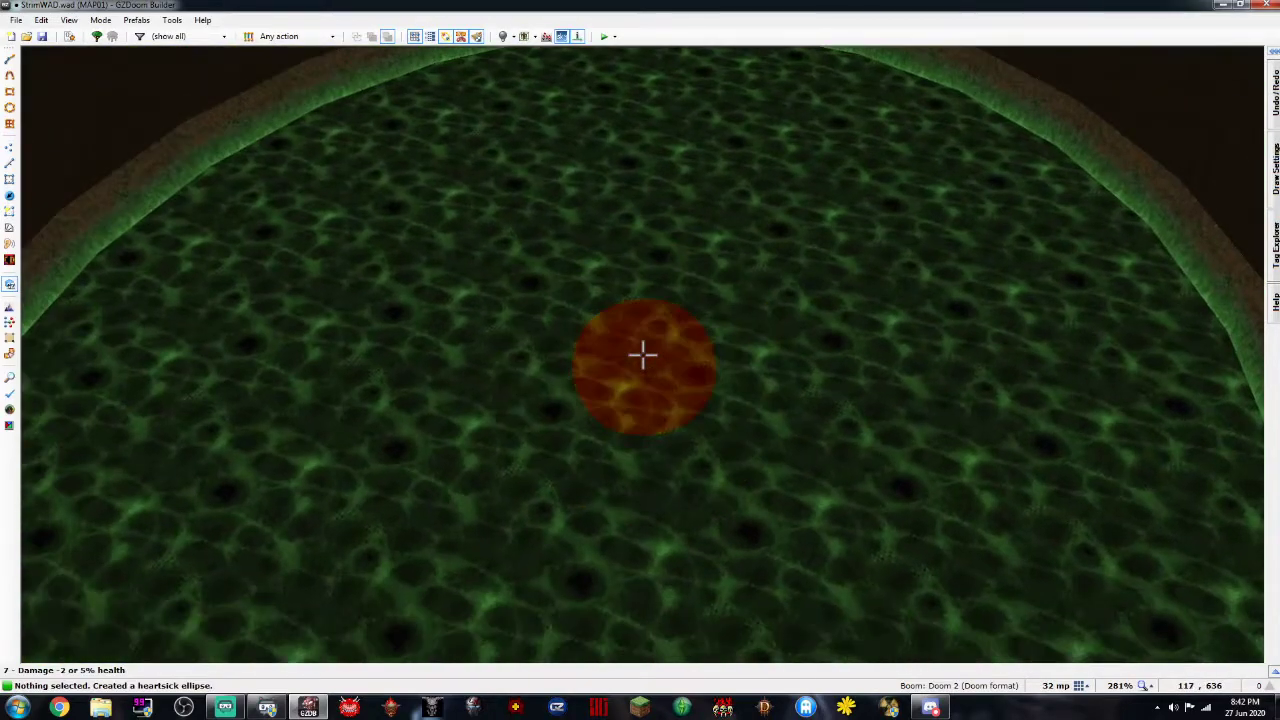
left_click(643, 355)
scroll(643, 355, "up", 10)
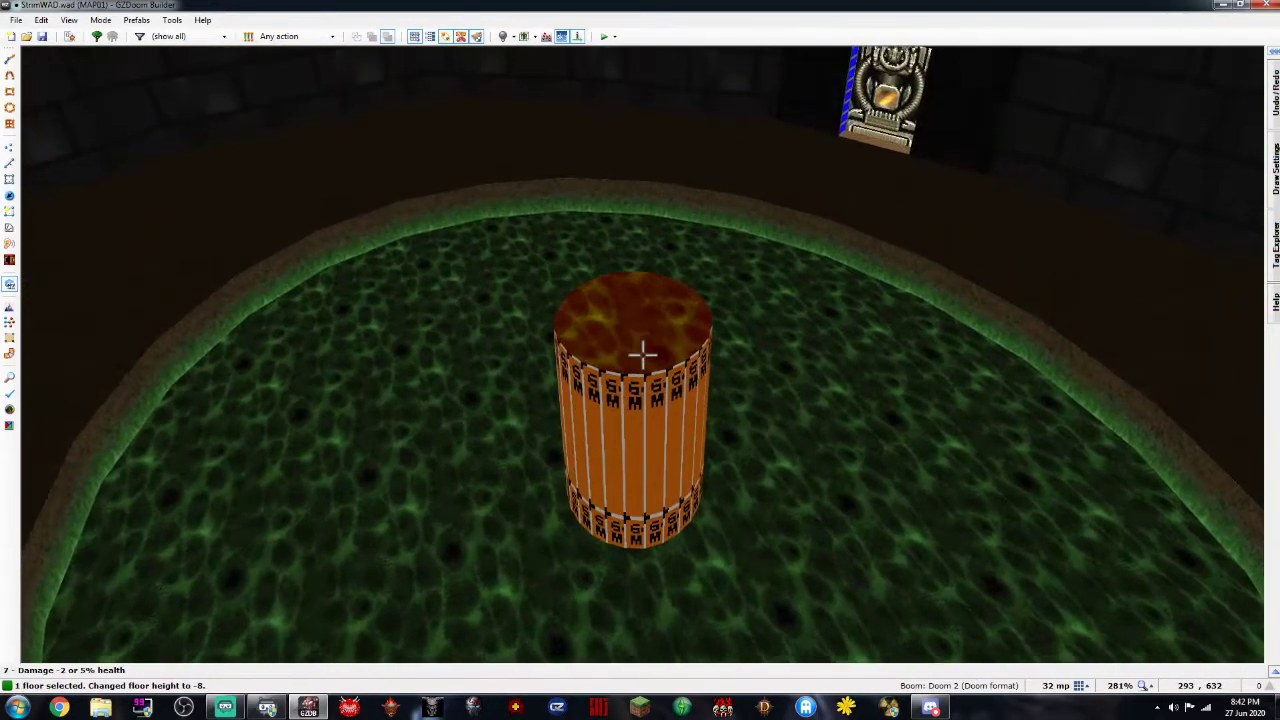
scroll(643, 355, "up", 12)
key("d")
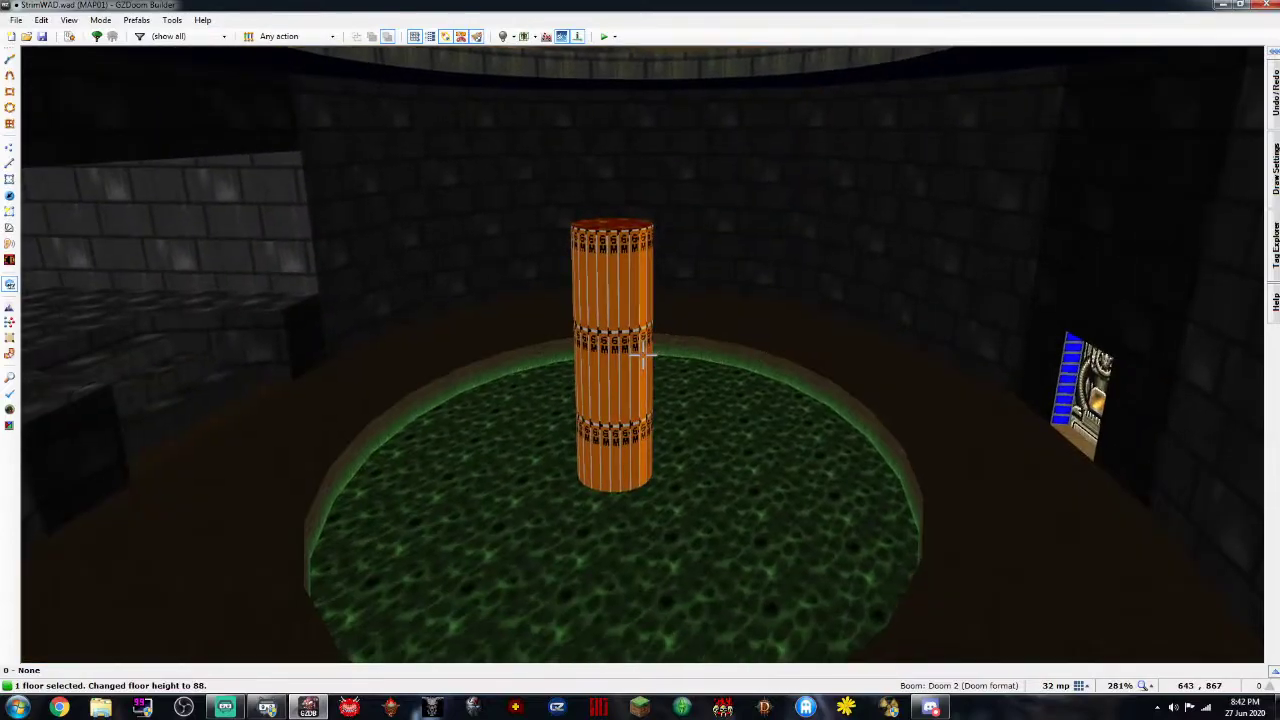
scroll(643, 355, "up", 2)
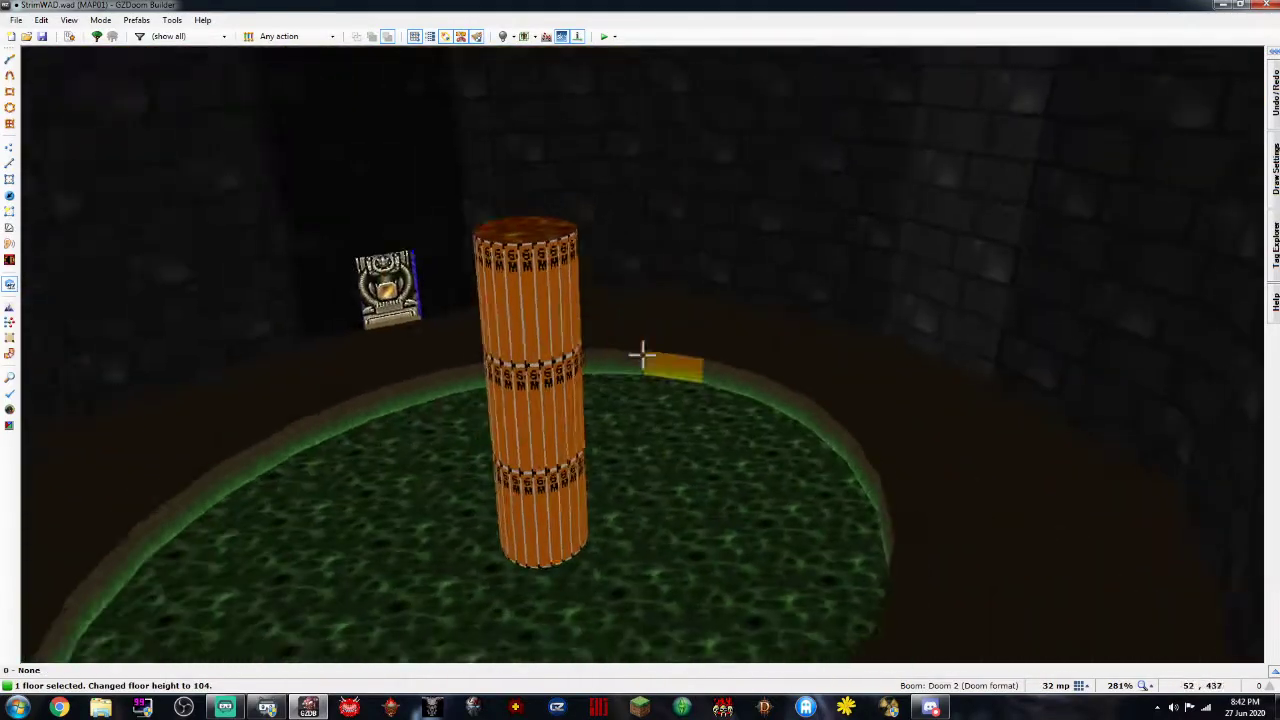
scroll(643, 355, "down", 9)
scroll(643, 355, "up", 10)
key("q")
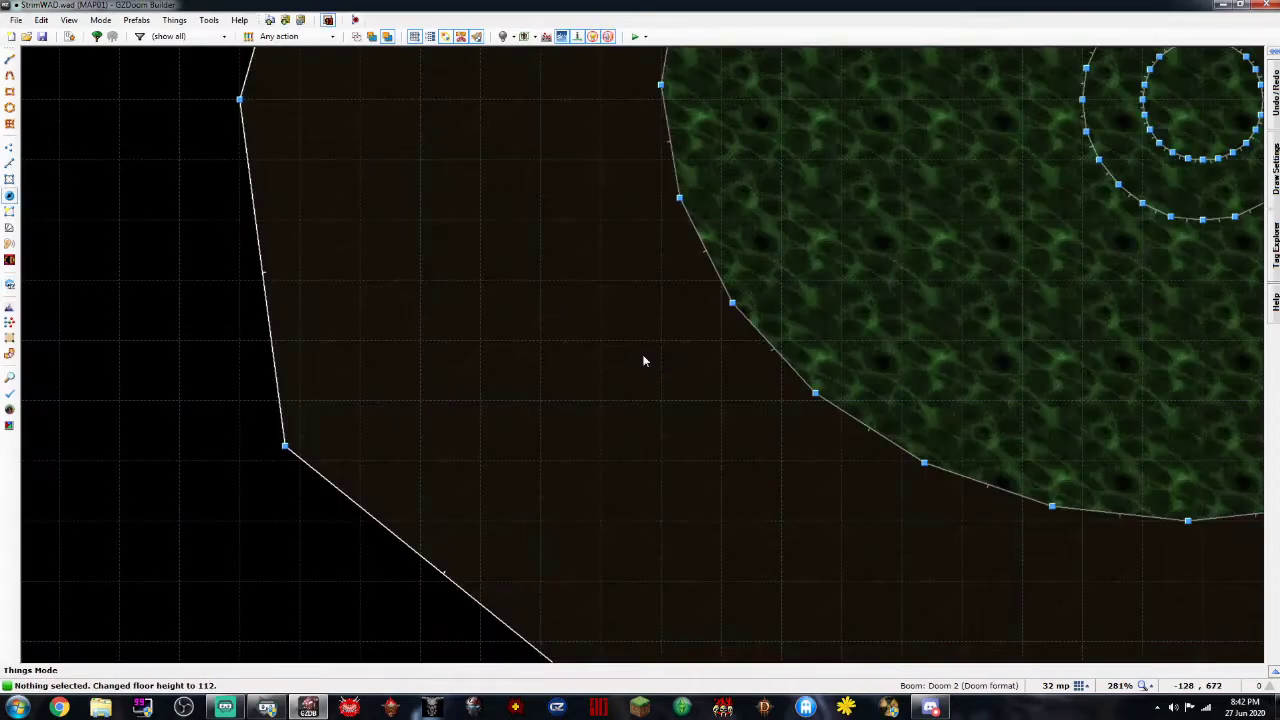
Apply the SFALL1 liquid texture as the lower texture on all 24 sides of the pillar
key("q")
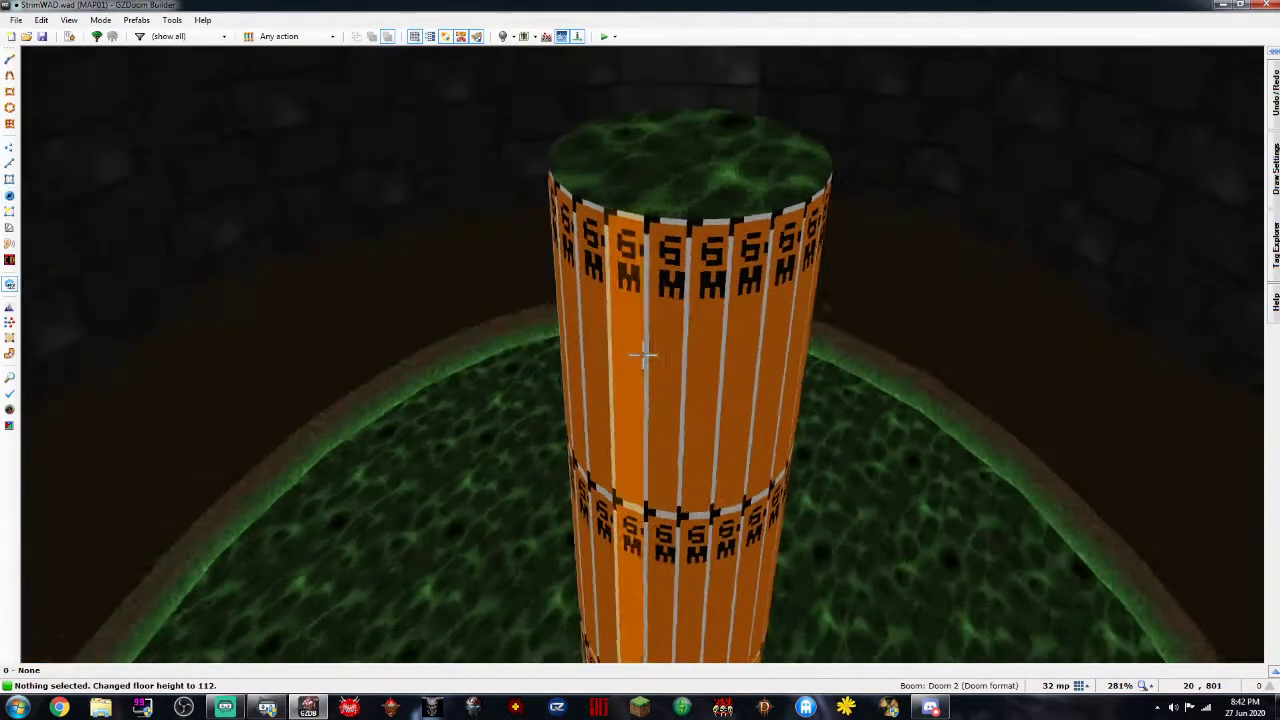
left_click(643, 355, "shift")
right_click(643, 355)
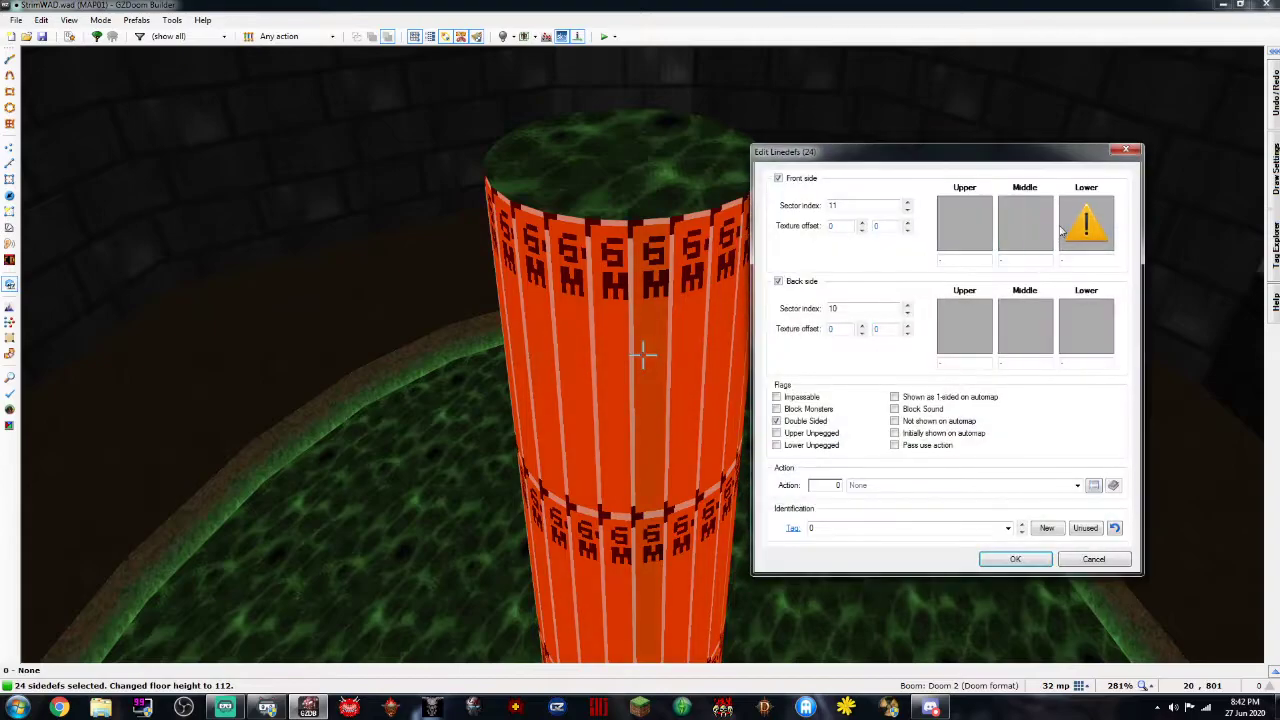
left_click(1064, 230)
scroll(430, 425, "down", 6)
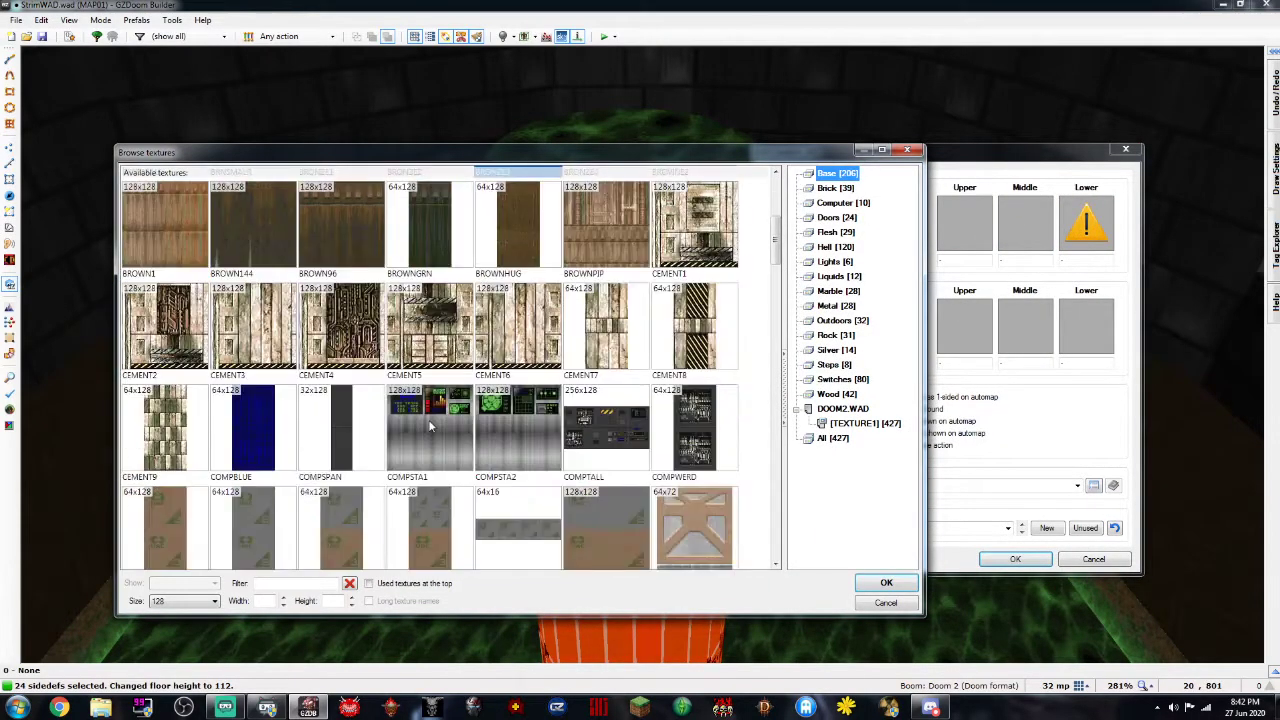
scroll(430, 425, "down", 5)
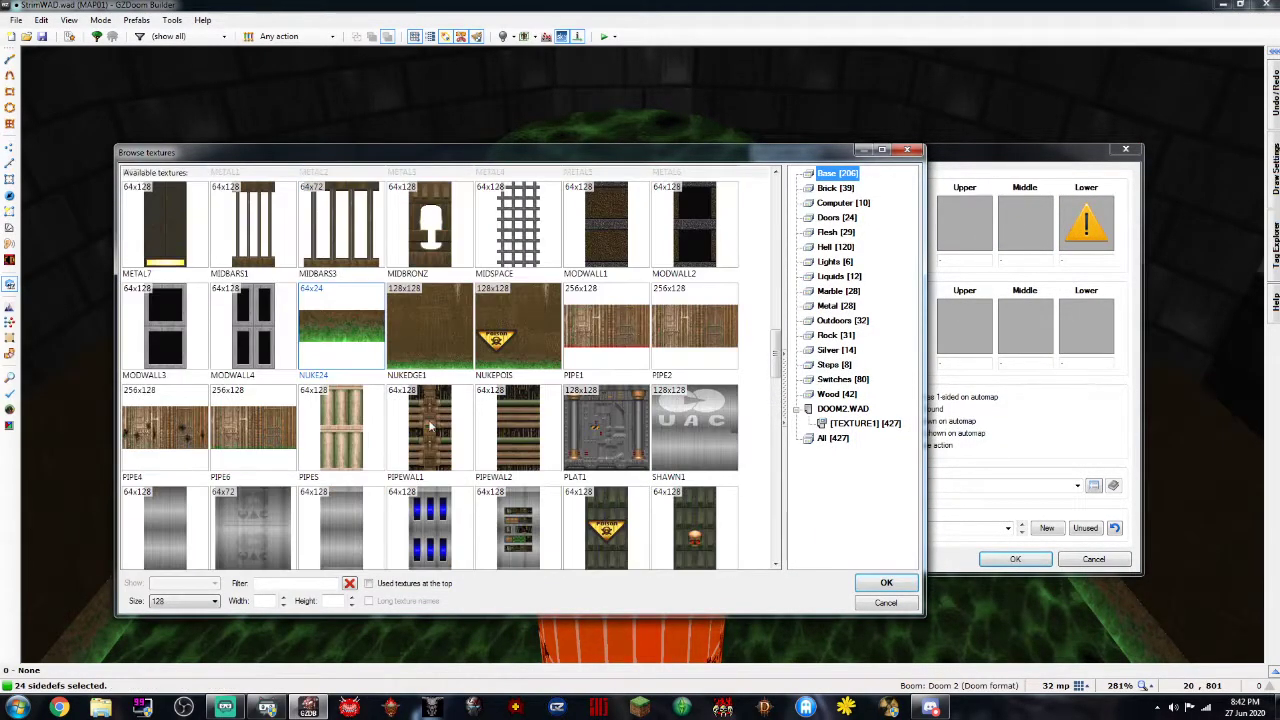
scroll(430, 425, "down", 10)
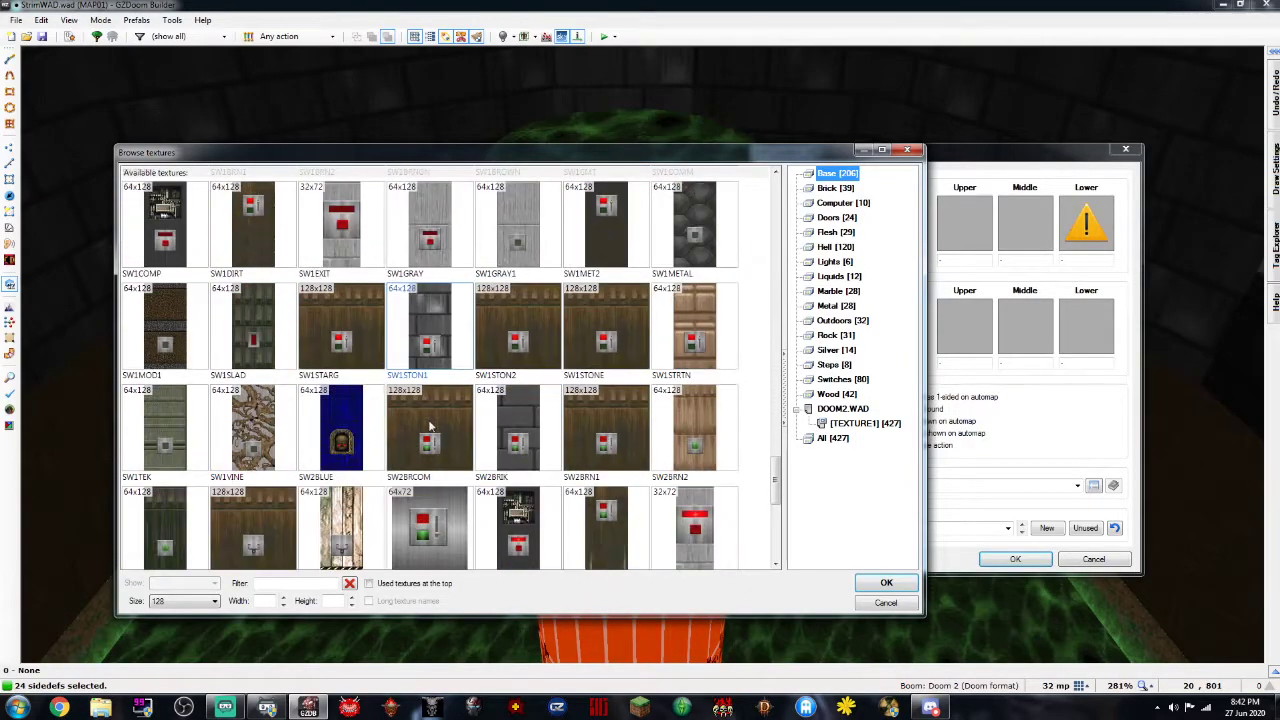
scroll(430, 425, "up", 15)
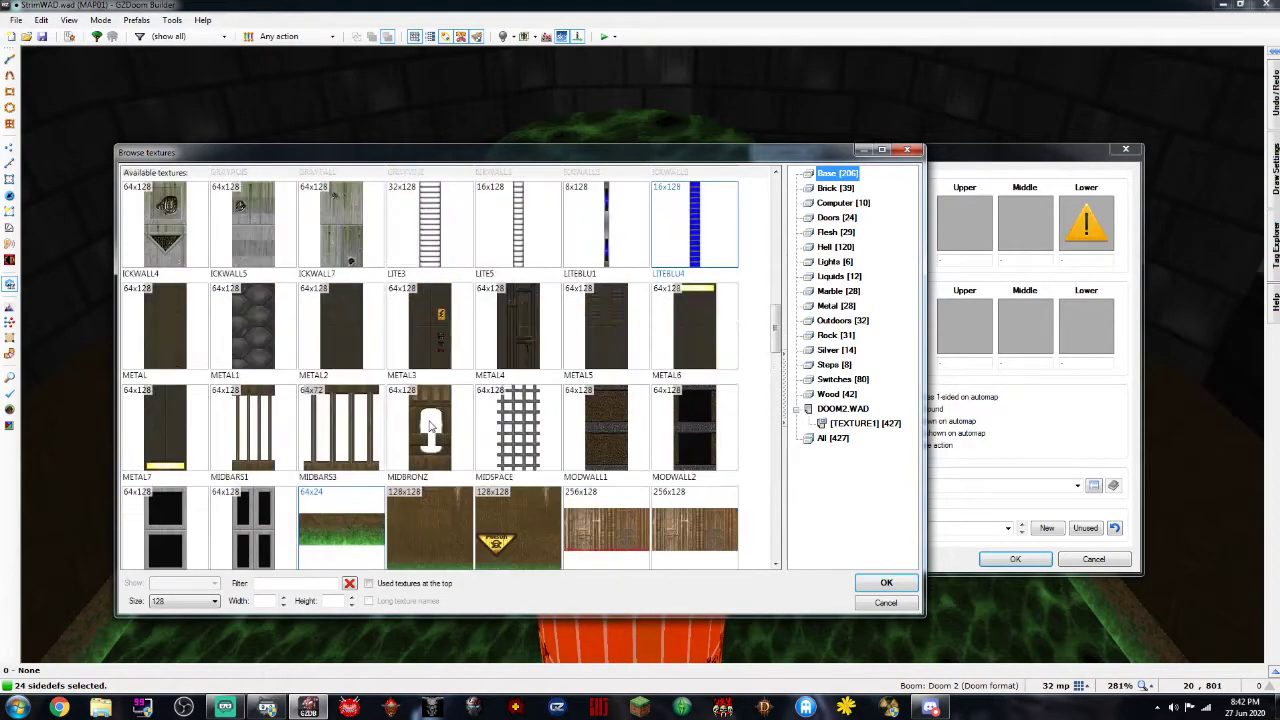
scroll(430, 425, "up", 5)
left_click(838, 276)
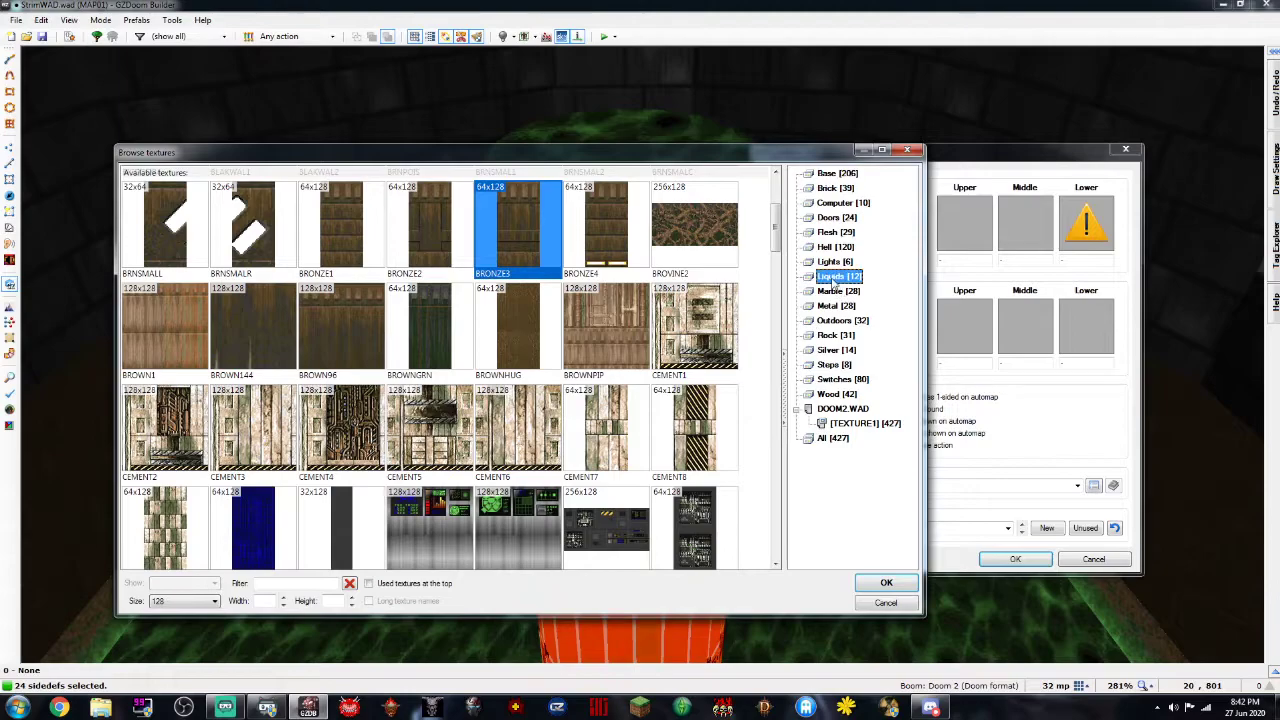
double_click(362, 328)
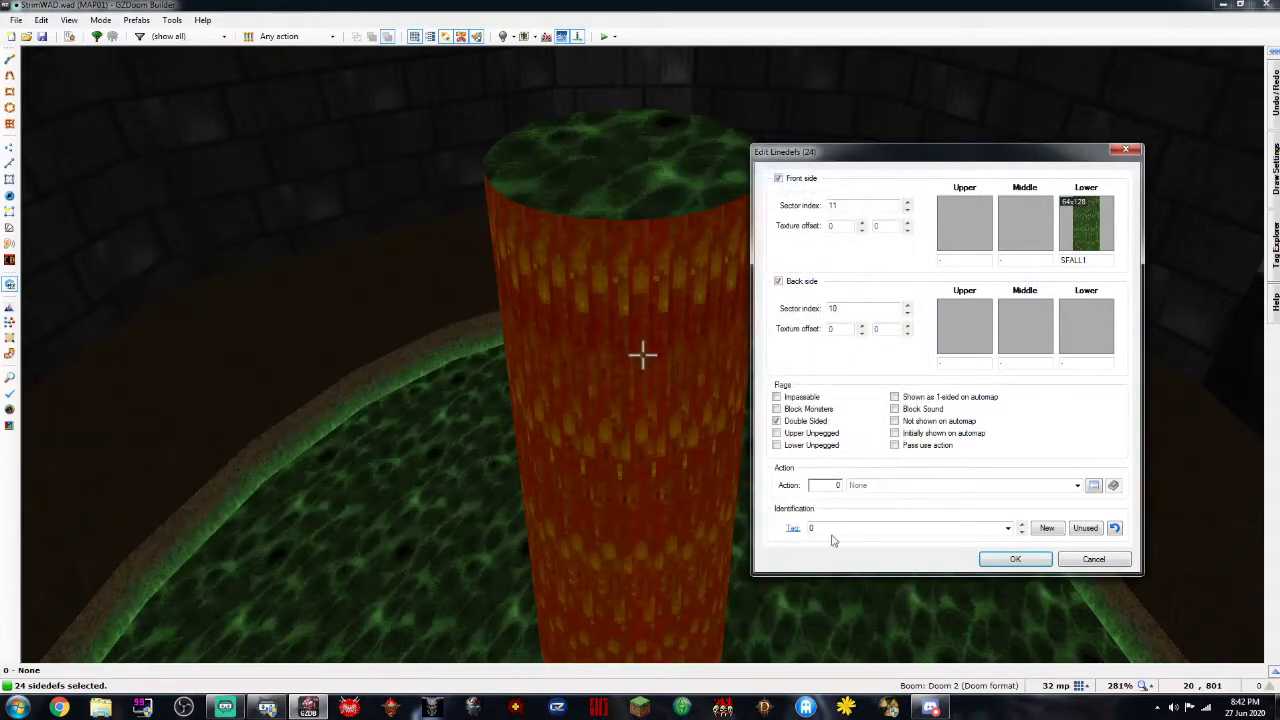
left_click(1012, 560)
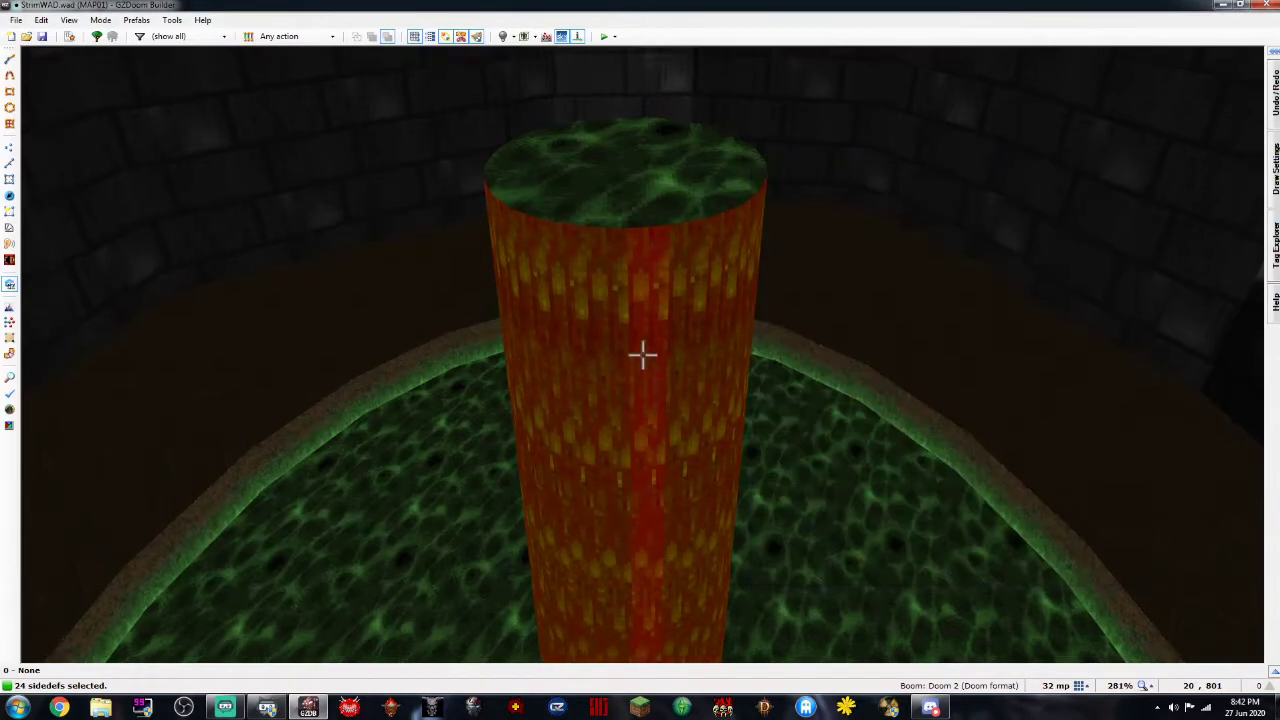
Auto-align the pillar's side textures along X, clear the selection and return to the 2D map
key("a")
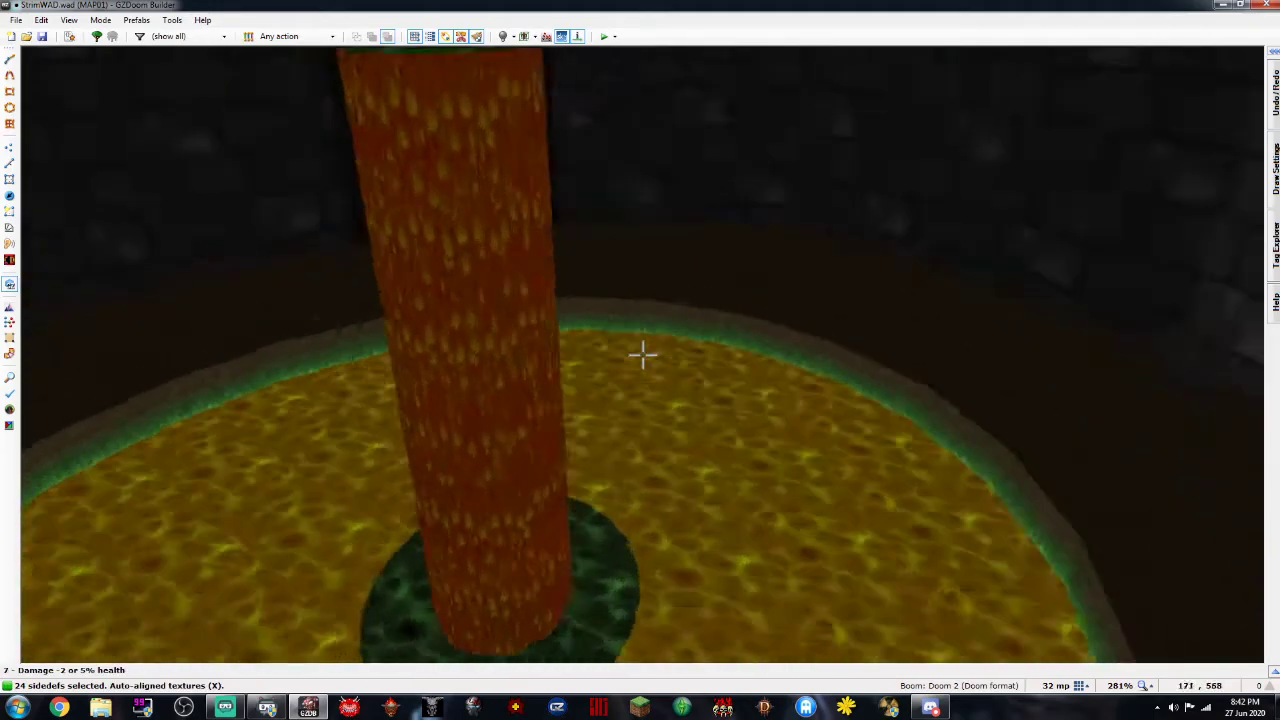
key("c")
key("e")
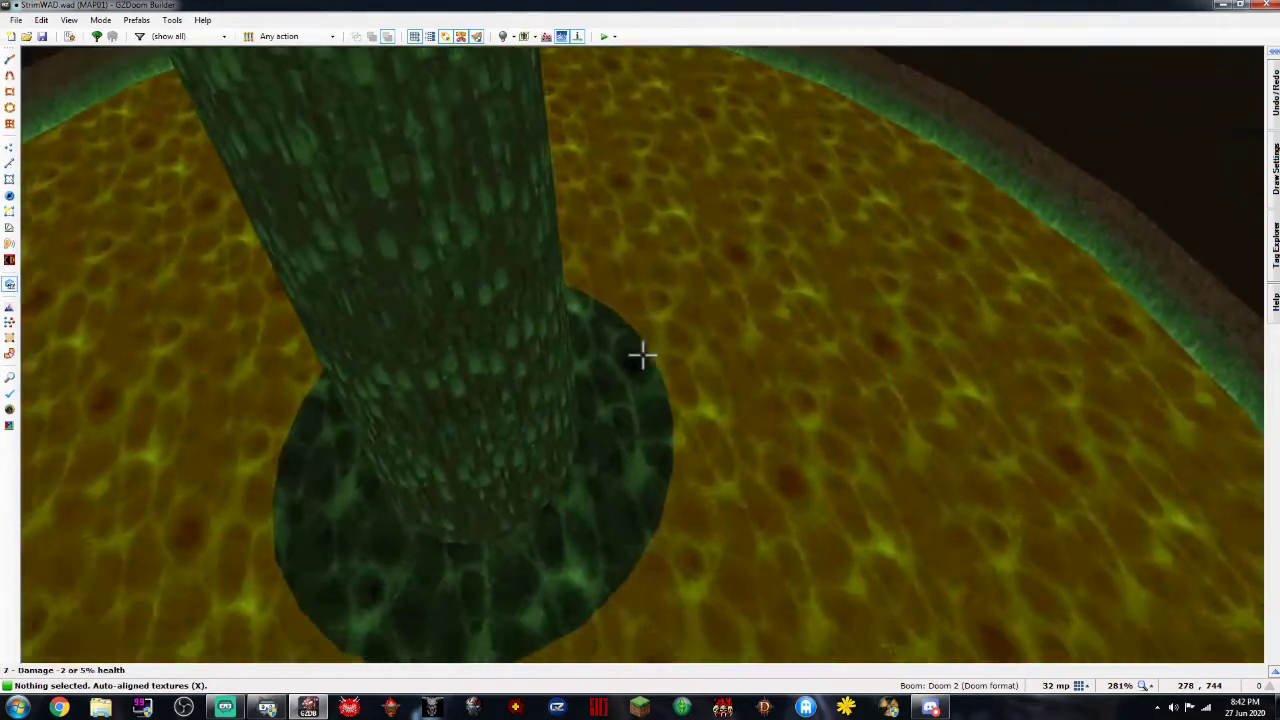
key("w")
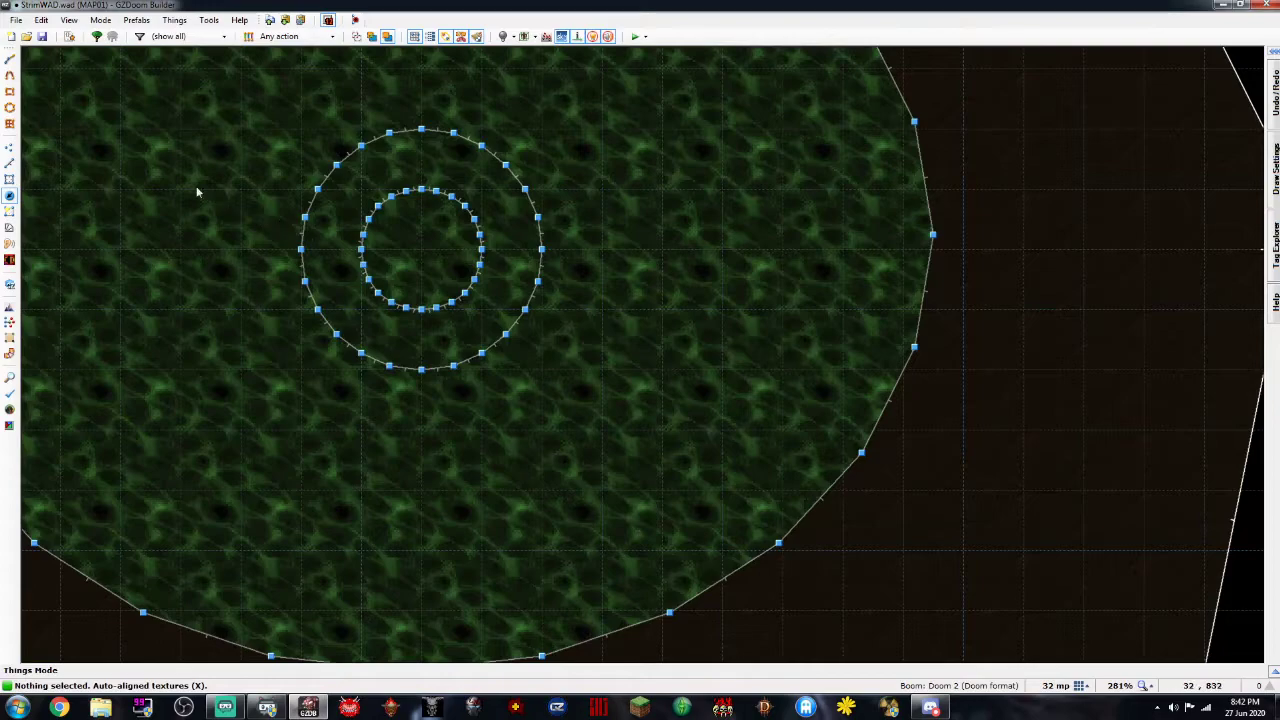
Draw two radial lines joining matching vertices of the inner and outer circles on the ring's east side
key("l")
scroll(446, 310, "up", 2)
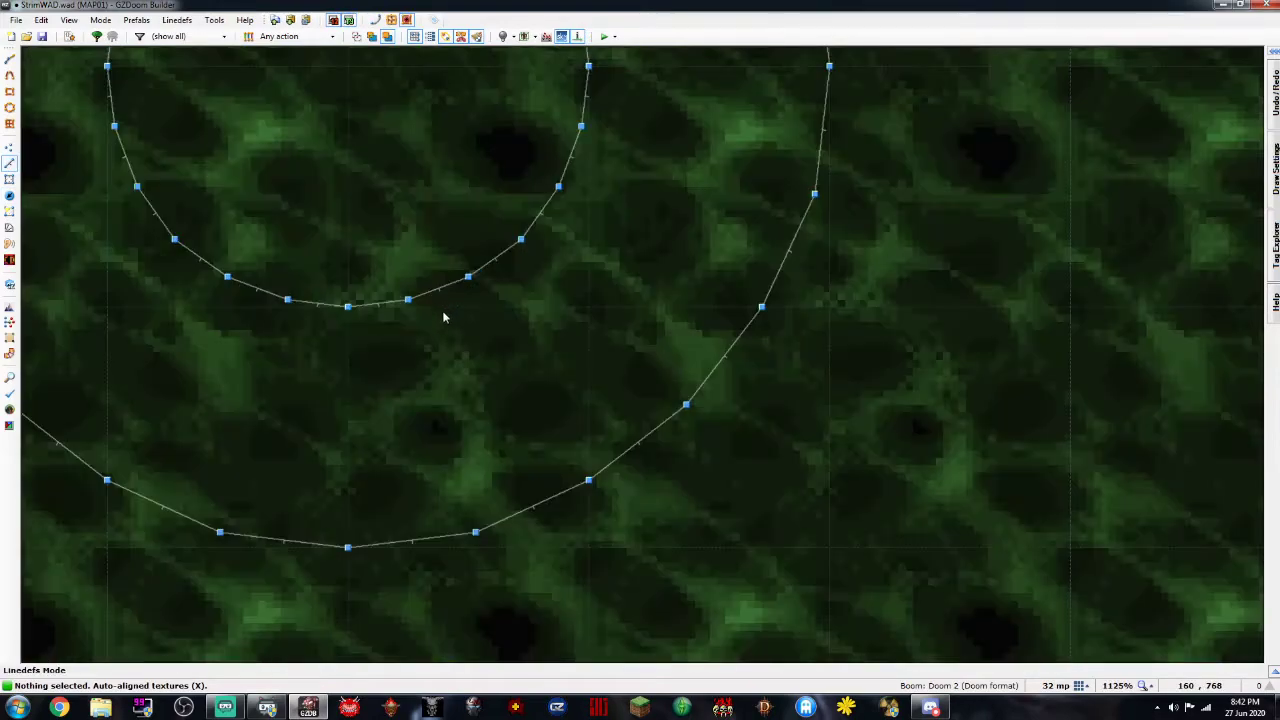
scroll(443, 308, "down", 1)
key("Up")
key("space")
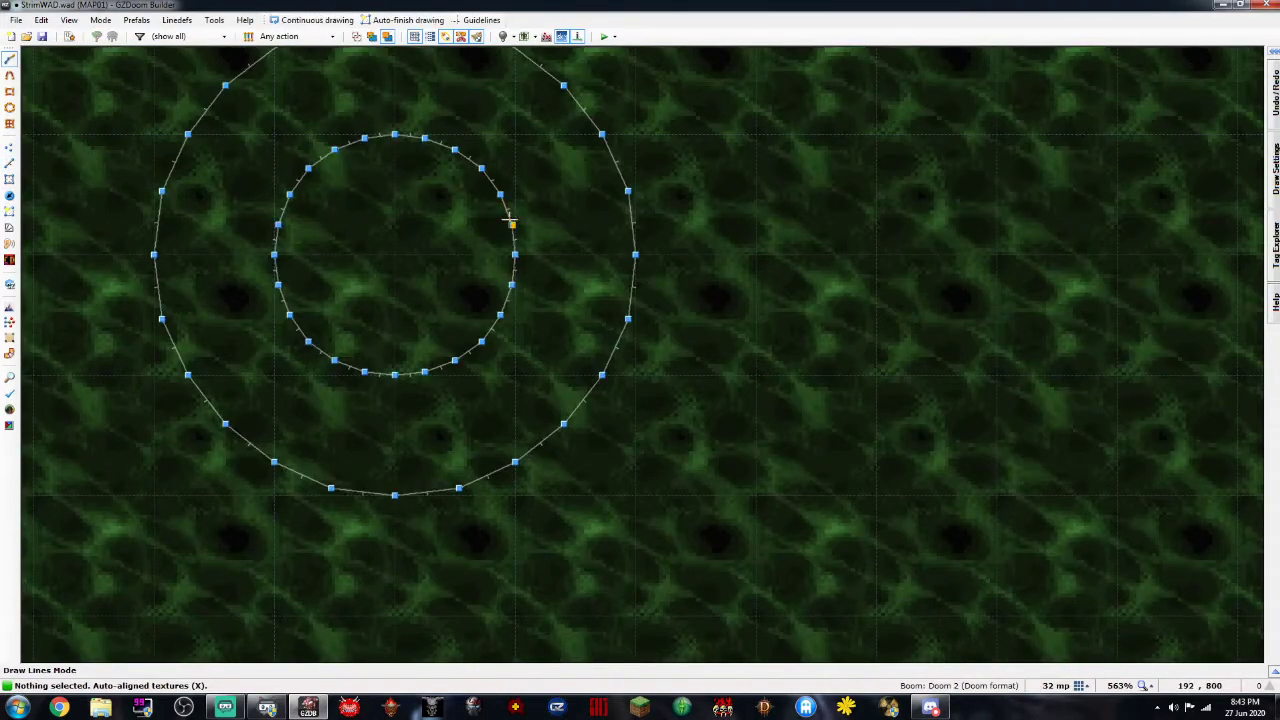
left_click(628, 190)
left_click(514, 255)
left_click(635, 255)
left_click(511, 286)
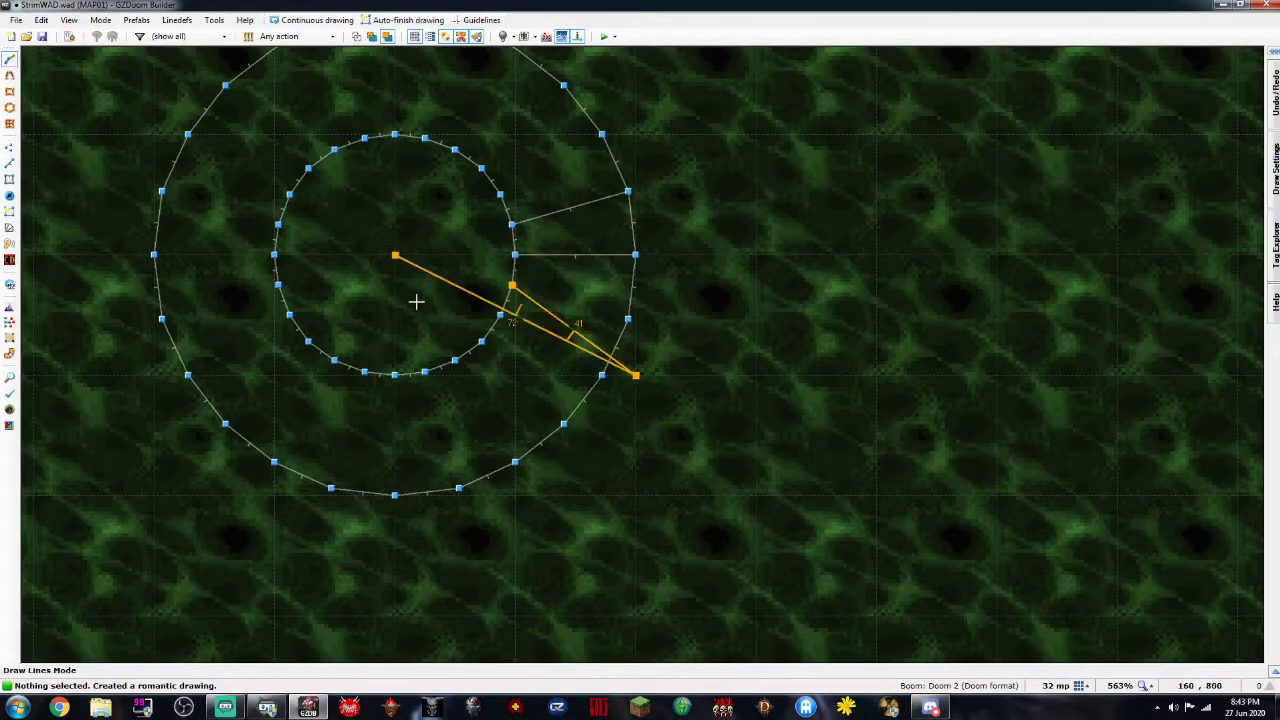
key("Escape")
Draw six radial lines joining matching inner and outer circle vertices, from just below east clockwise to due south
key("space")
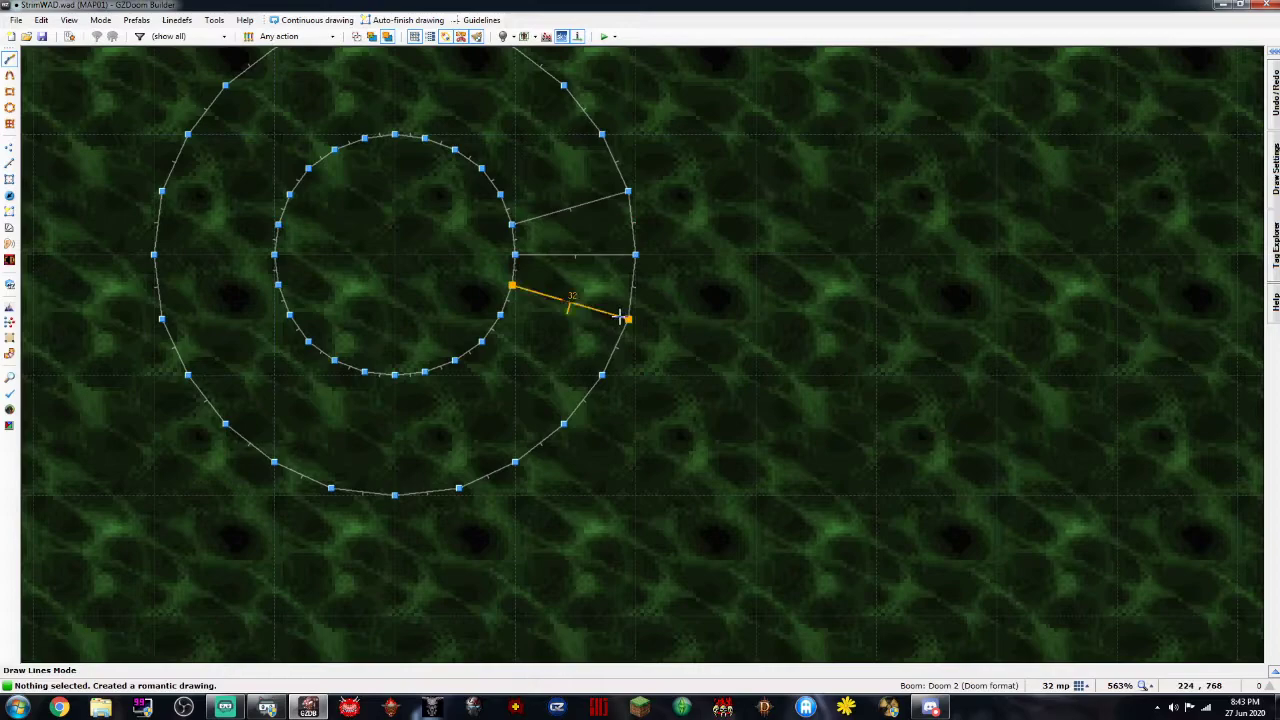
left_click(626, 318)
key("space")
left_click(601, 374)
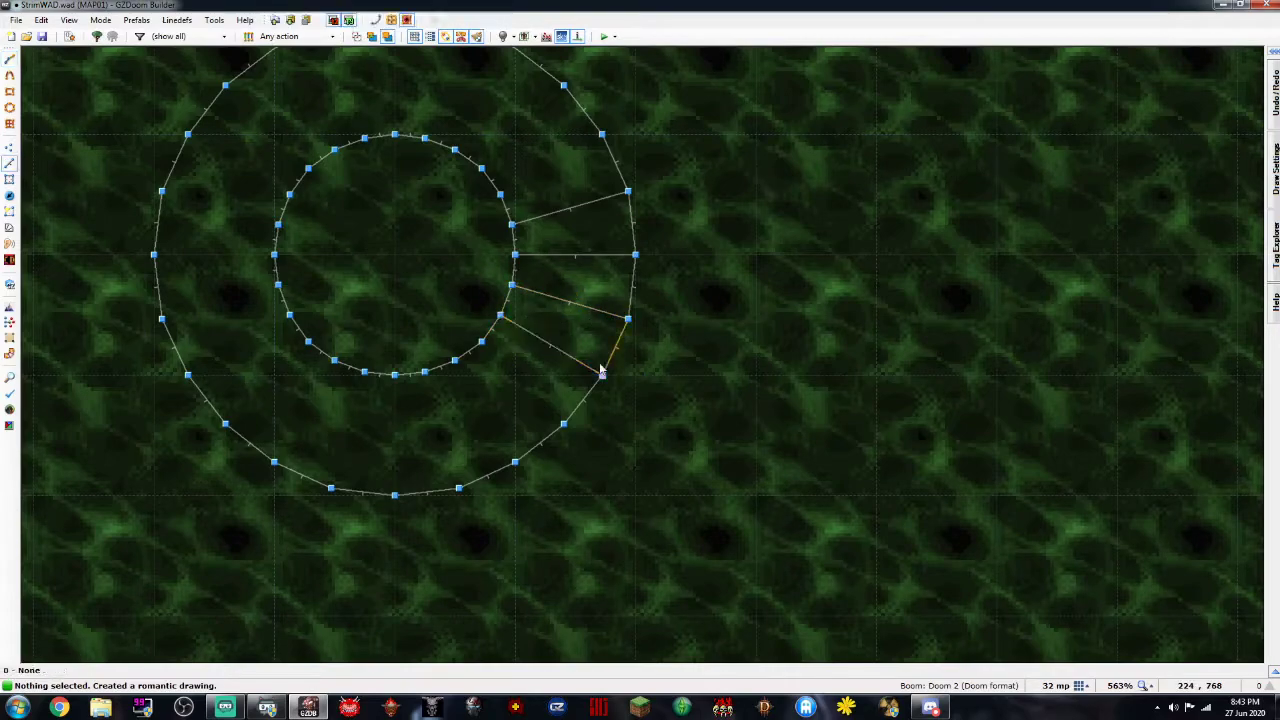
key("space")
left_click(564, 424)
key("space")
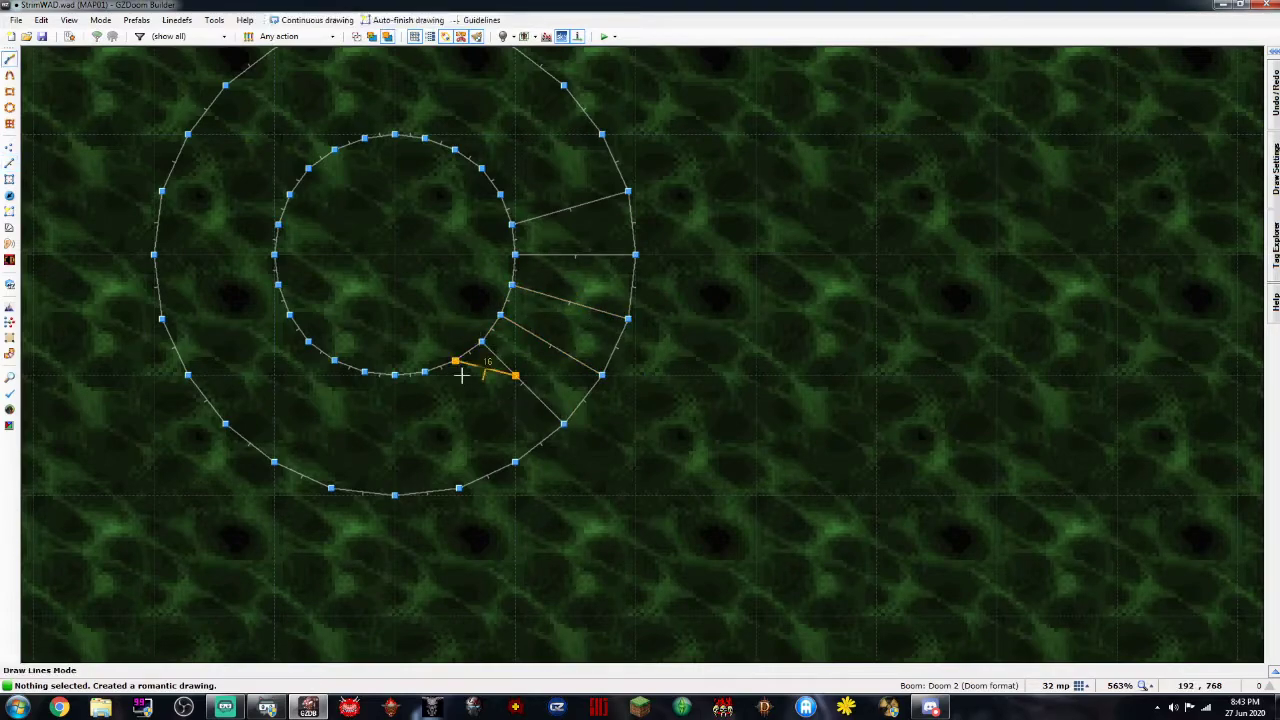
left_click(514, 462)
key("space")
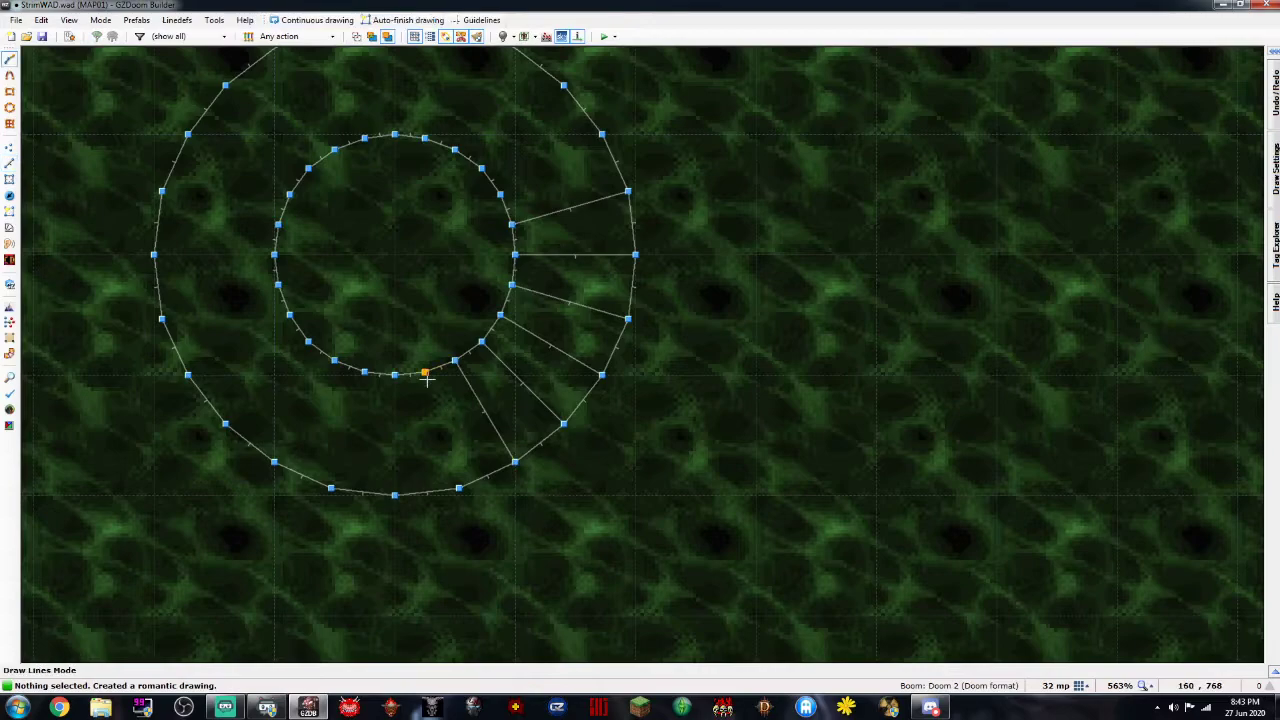
left_click(459, 487)
key("space")
left_click(395, 494)
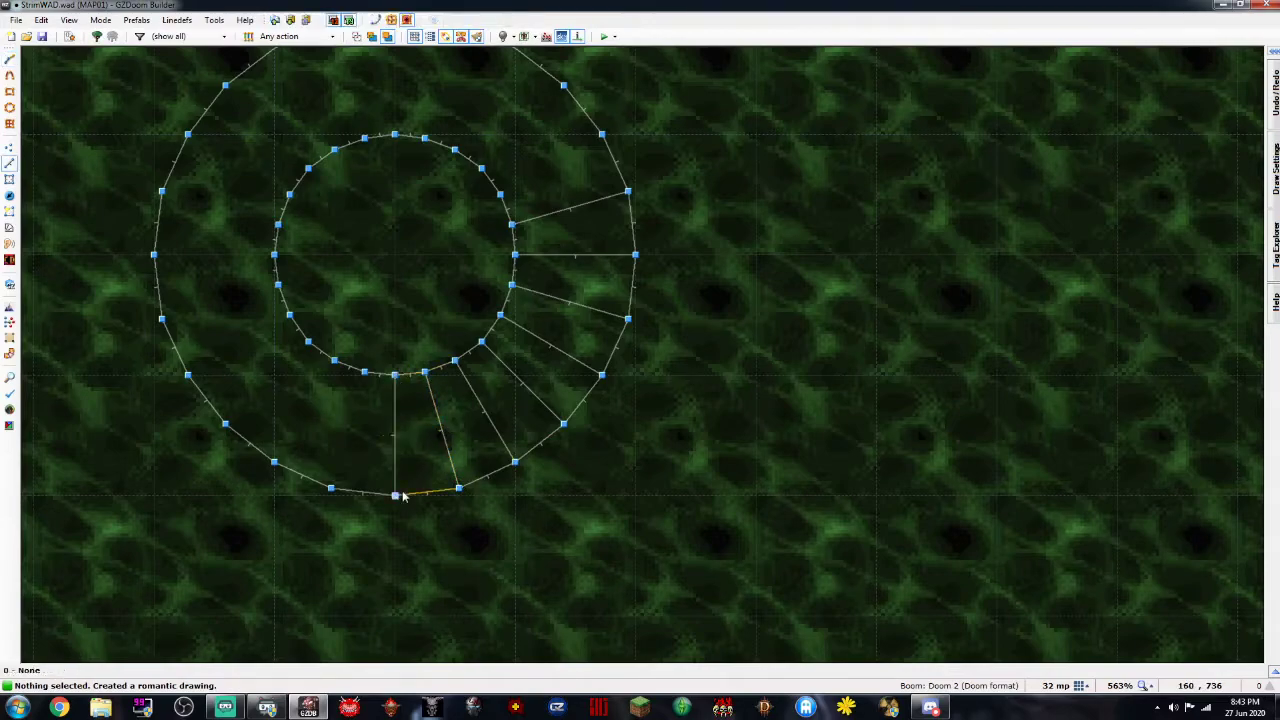
Draw six more radial lines between matching circle vertices, continuing clockwise from just past south to due west
key("space")
left_click(331, 488)
key("space")
left_click(274, 463)
key("space")
left_click(274, 375)
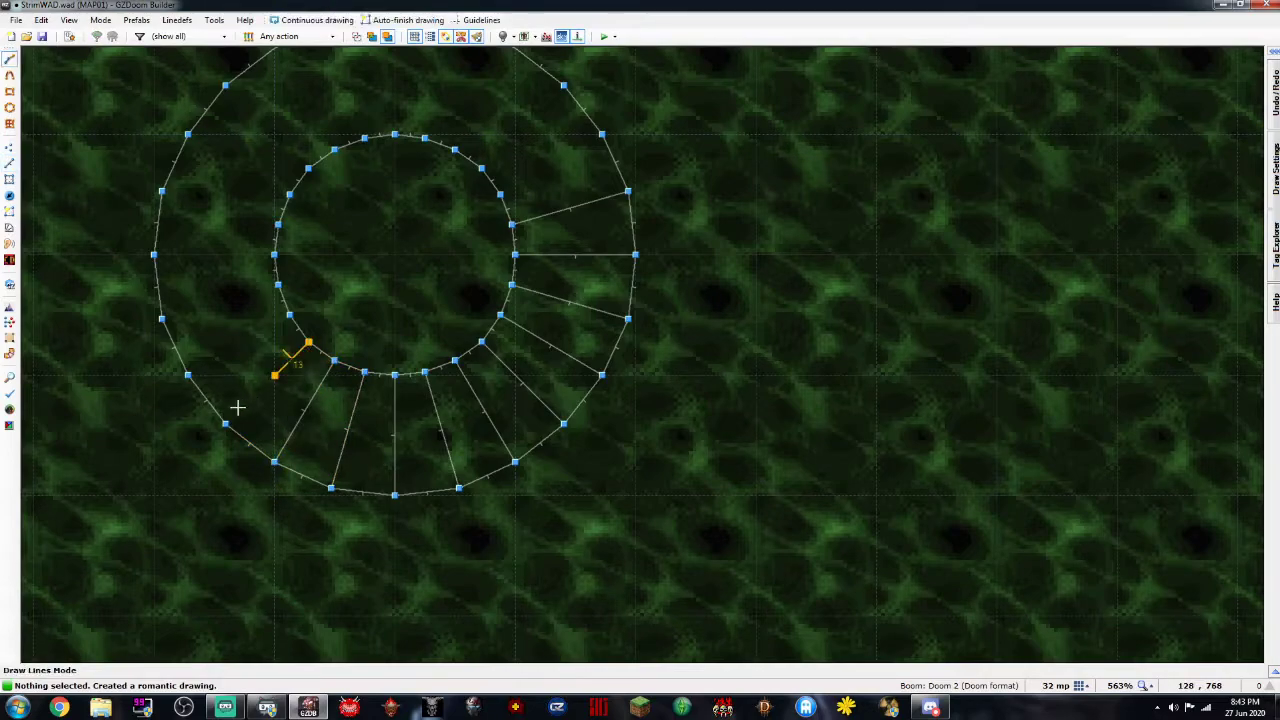
left_click(226, 424)
key("space")
left_click(188, 375)
key("space")
left_click(161, 318)
key("space")
left_click(154, 256)
Draw six radial lines between the two circles' matching vertices, continuing clockwise from just past west to due north
key("Up")
key("Up")
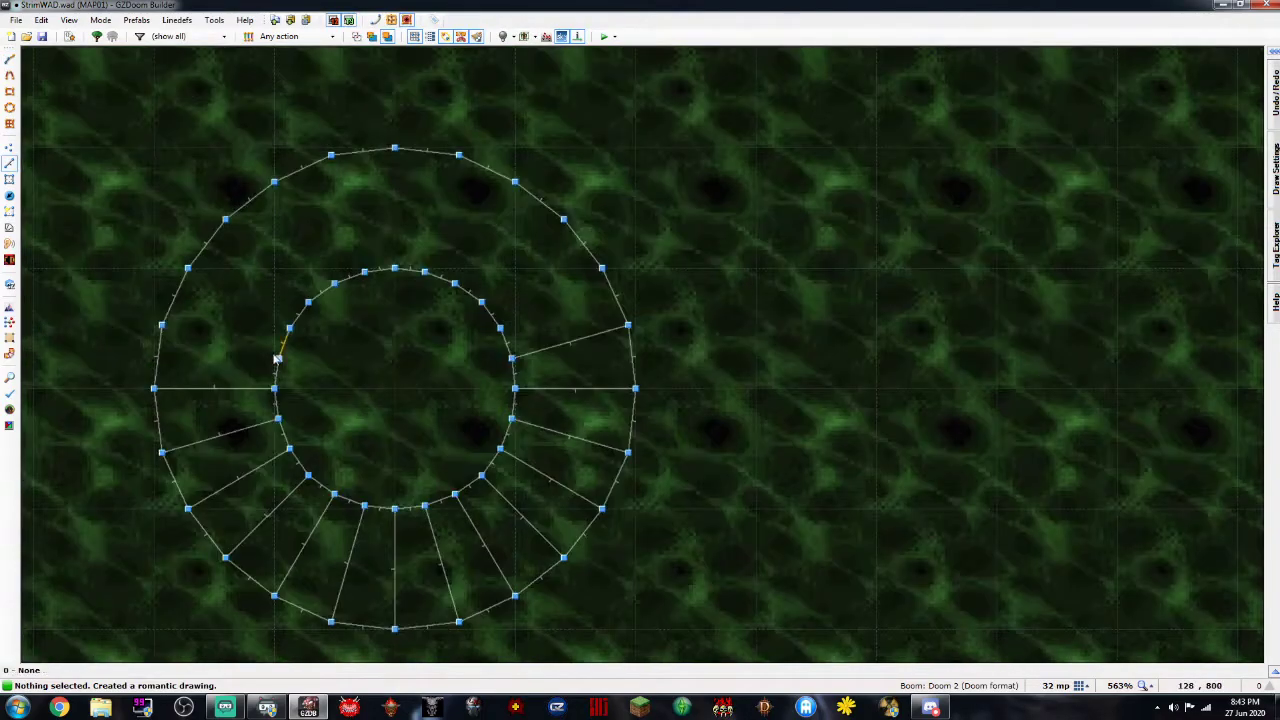
key("space")
left_click(161, 325)
key("space")
left_click(187, 270)
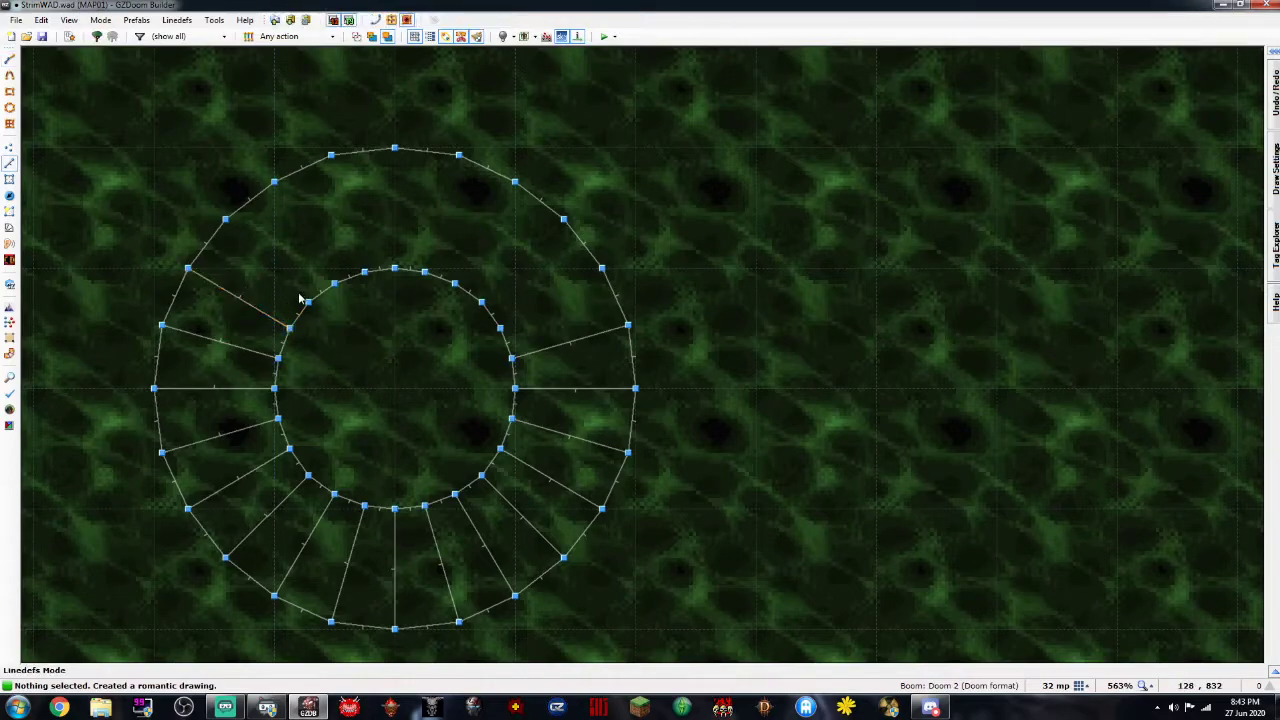
key("space")
key("Escape")
key("space")
left_click(225, 219)
key("space")
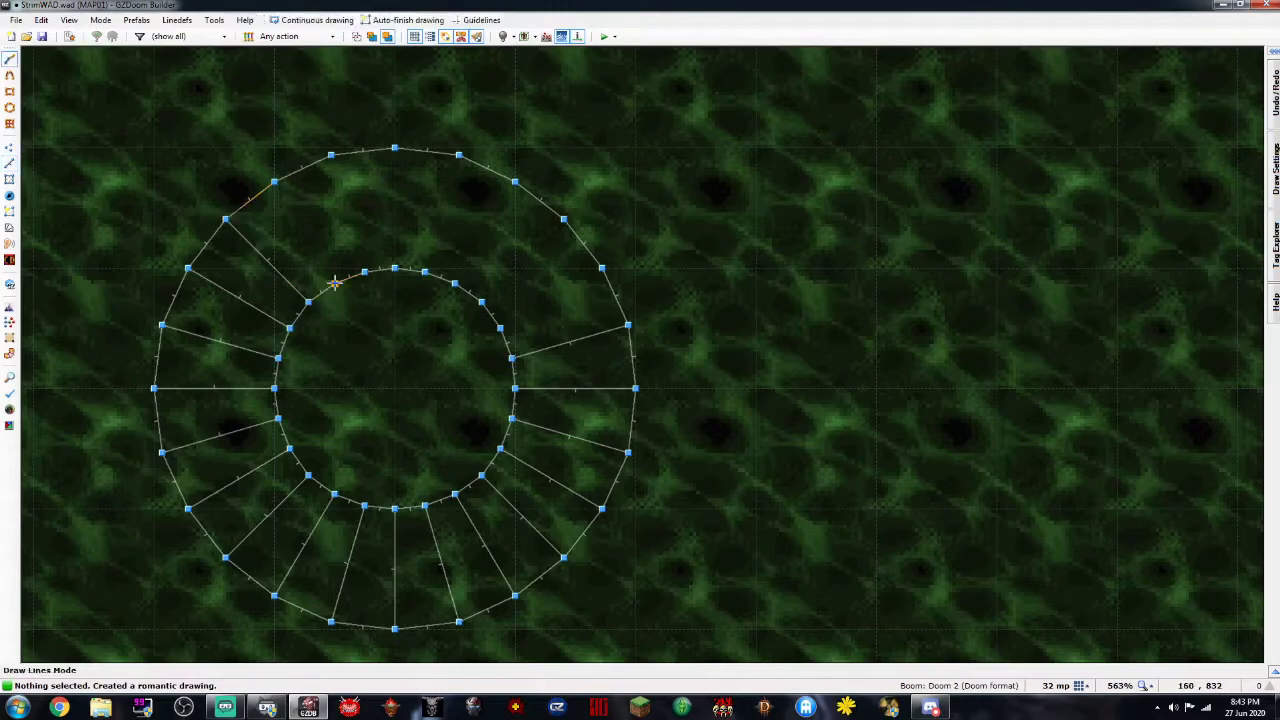
left_click(274, 182)
key("space")
left_click(331, 156)
key("space")
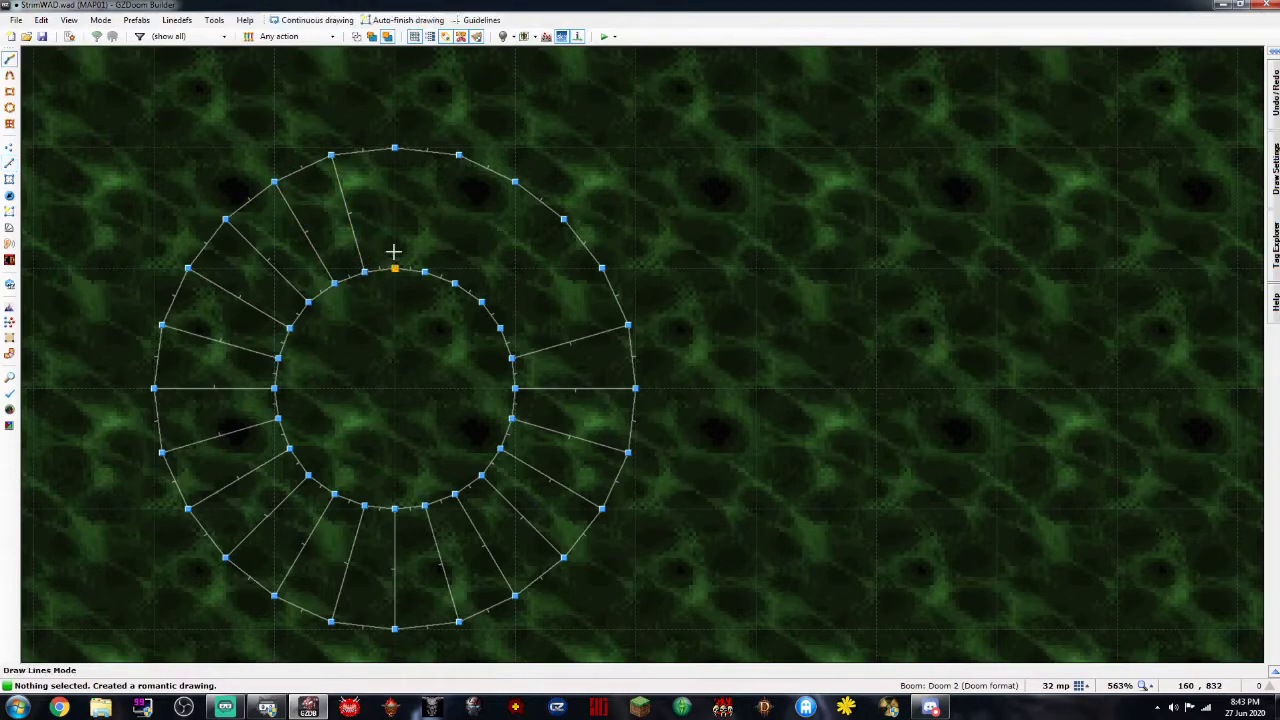
left_click(394, 149)
Draw the last four radial lines in the ring's northeast part to complete the division into 24 wedges
key("space")
left_click(424, 270)
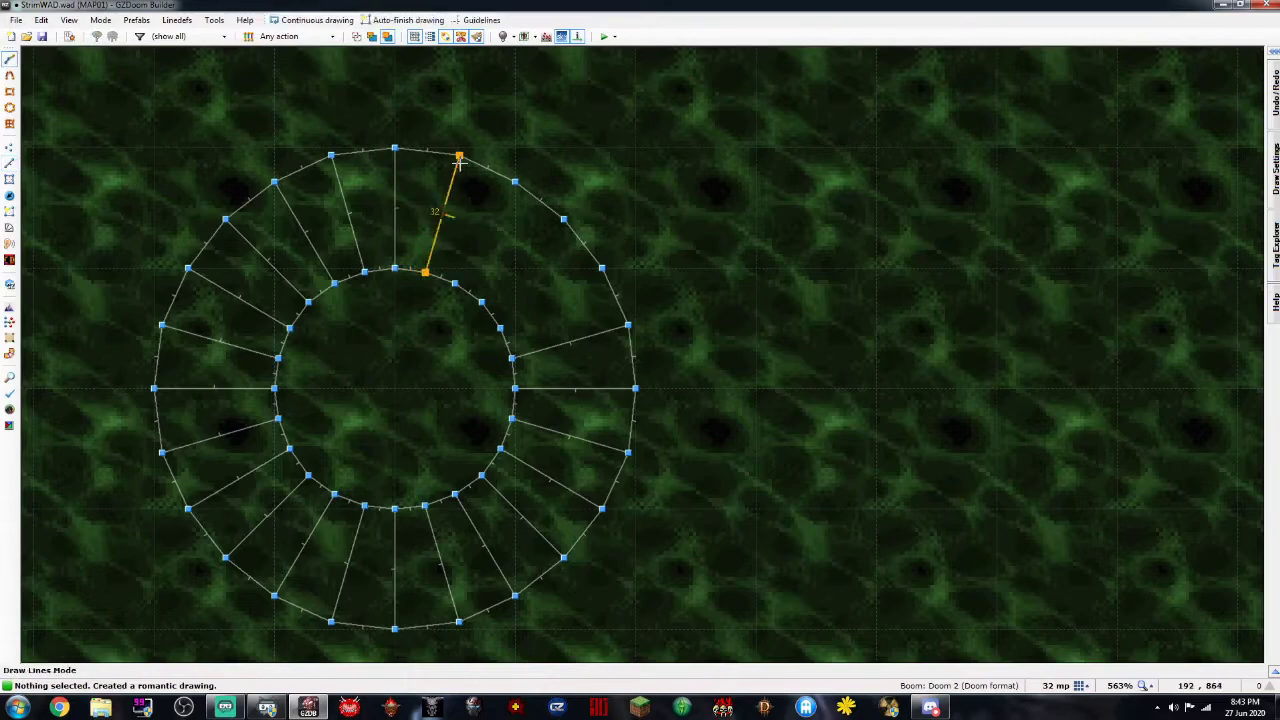
left_click(458, 155)
key("space")
left_click(455, 284)
left_click(514, 181)
key("space")
left_click(481, 302)
left_click(564, 229)
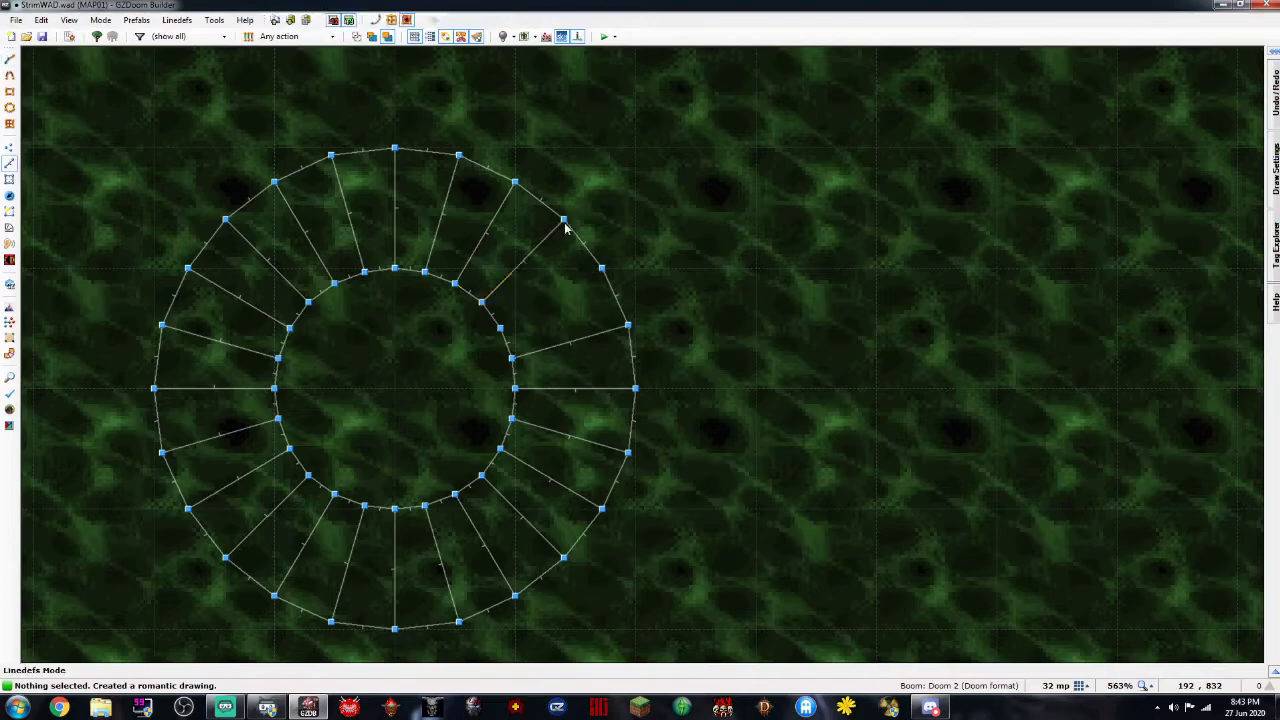
key("space")
left_click(502, 327)
left_click(604, 277)
Examine the pillar in the 3D view and the divided ring around it in the 2D map
scroll(620, 282, "down", 5)
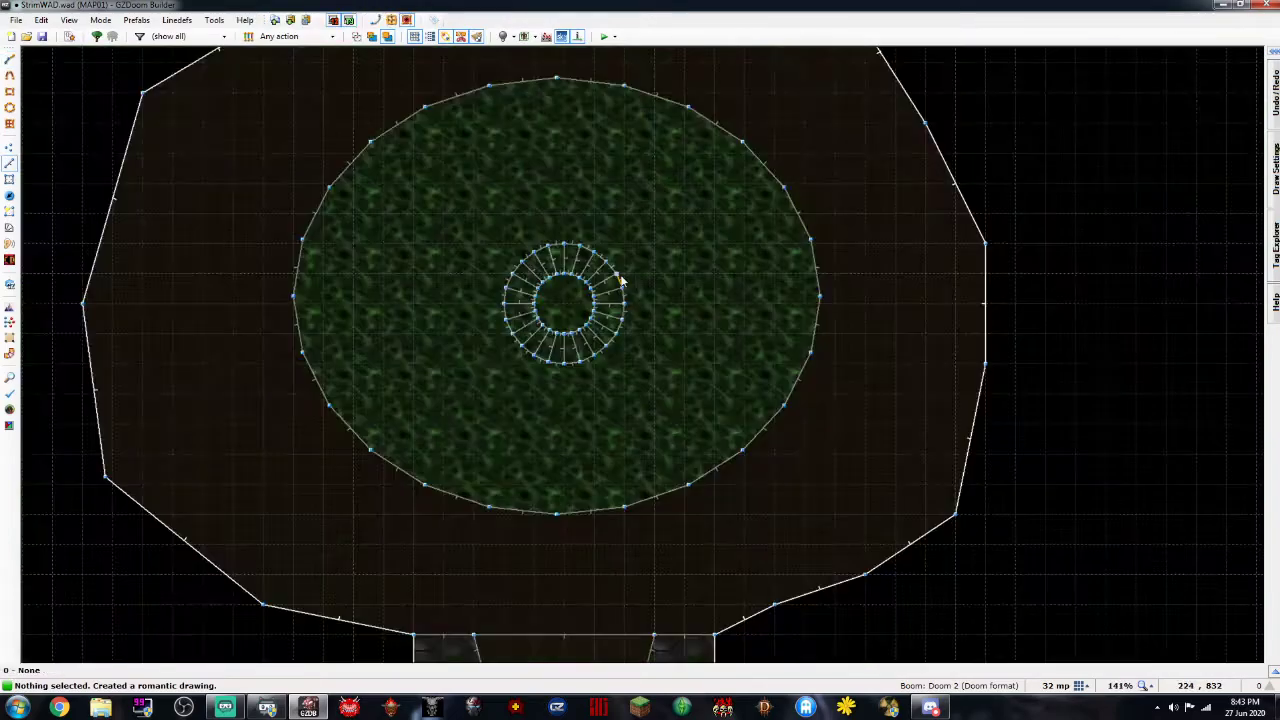
scroll(620, 282, "up", 5)
key("w")
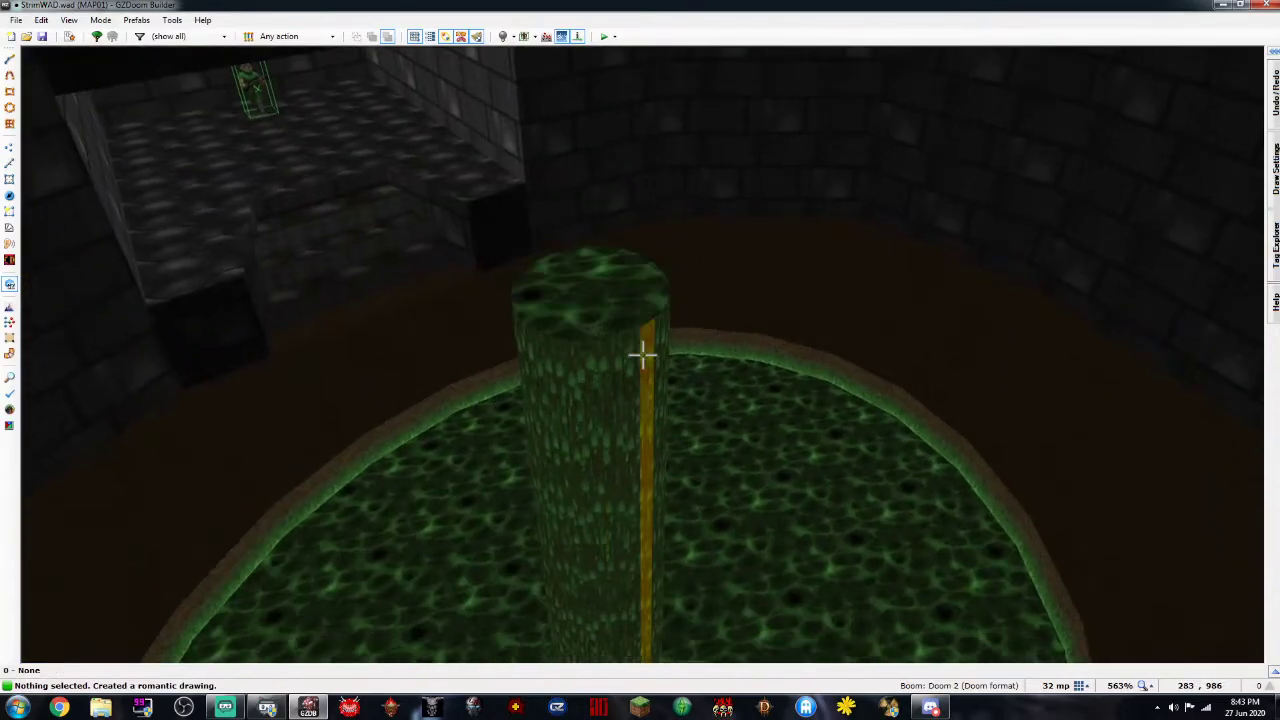
key("w")
scroll(647, 364, "down", 3)
key("Left")
key("Down")
key("Down")
key("Down")
key("Down")
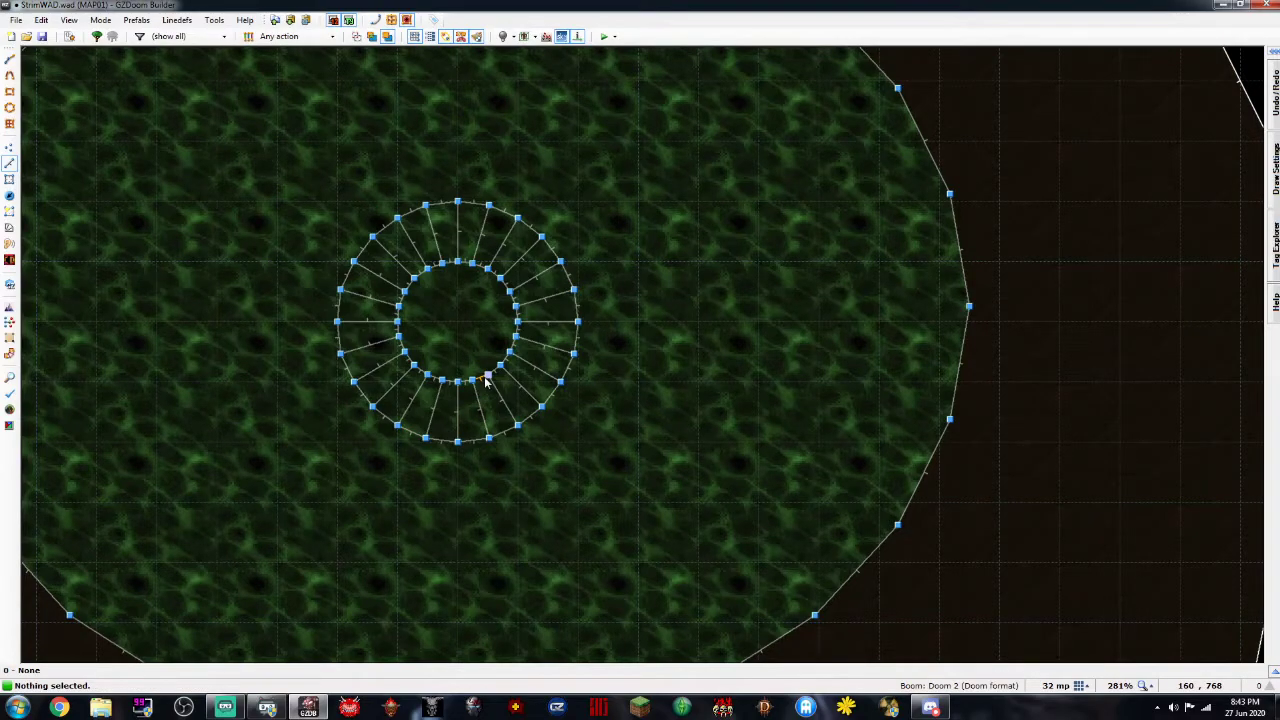
key("Left")
key("Left")
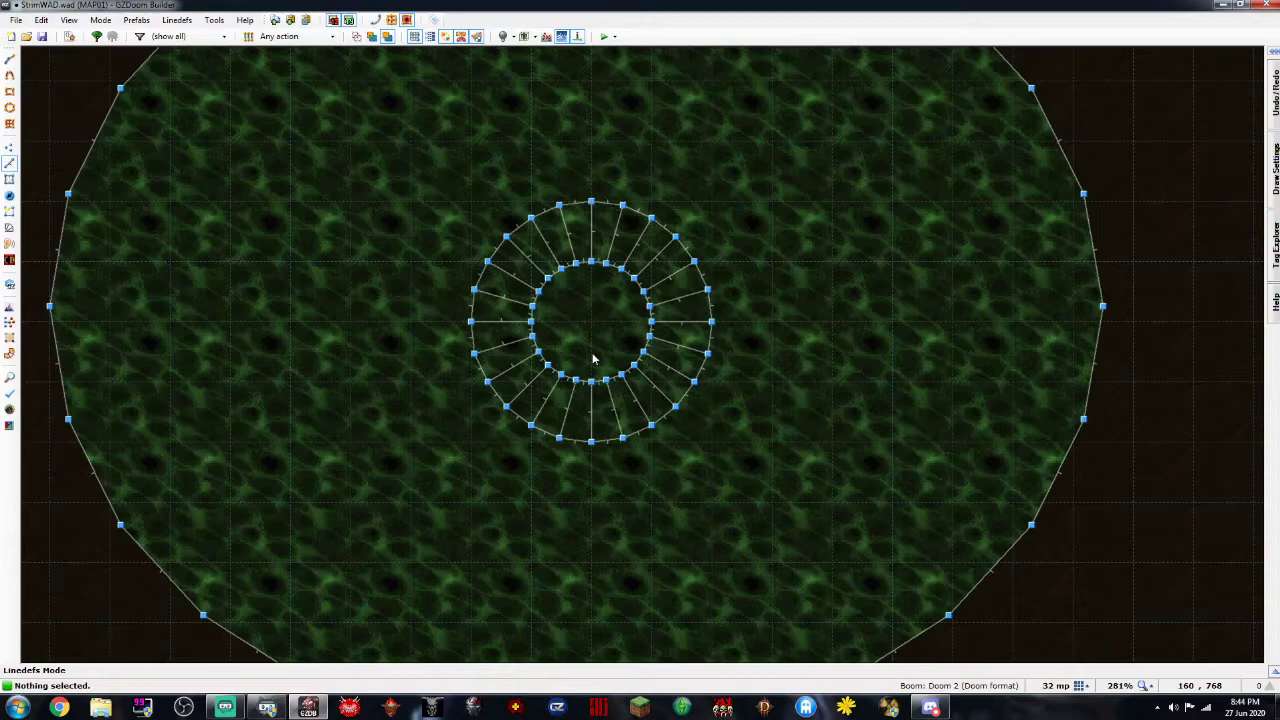
scroll(593, 360, "up", 3)
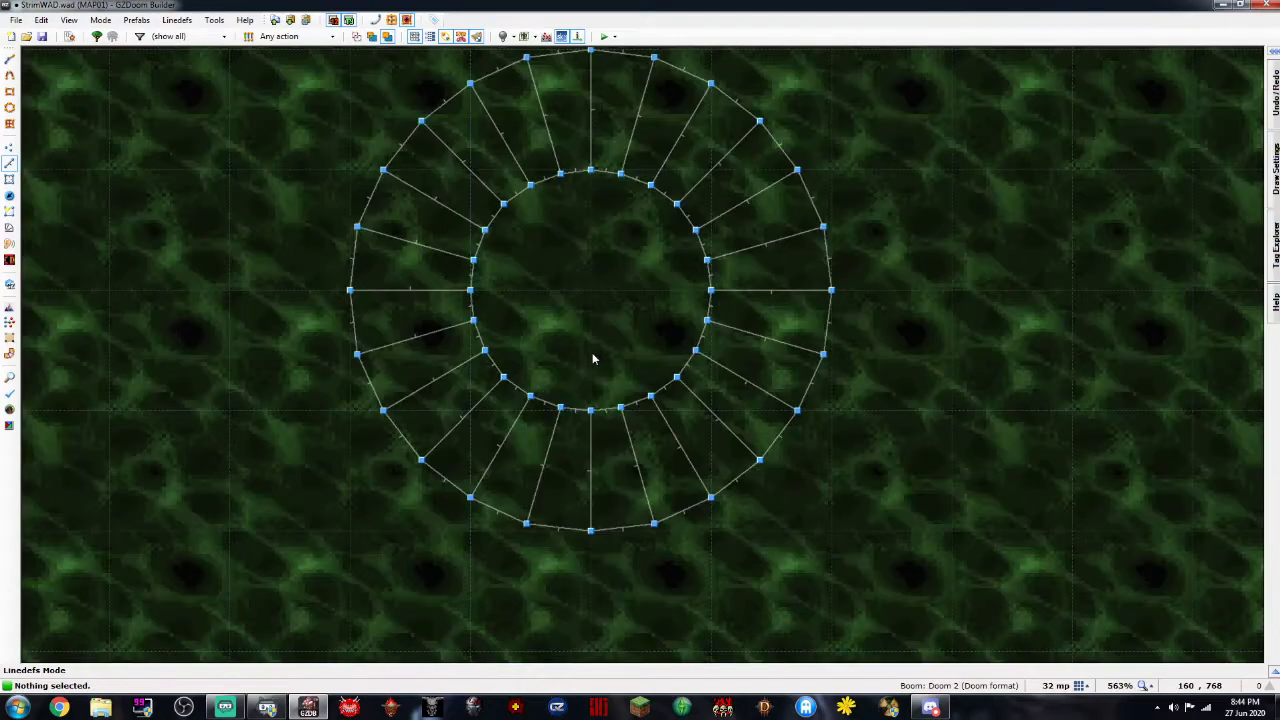
scroll(593, 360, "down", 3)
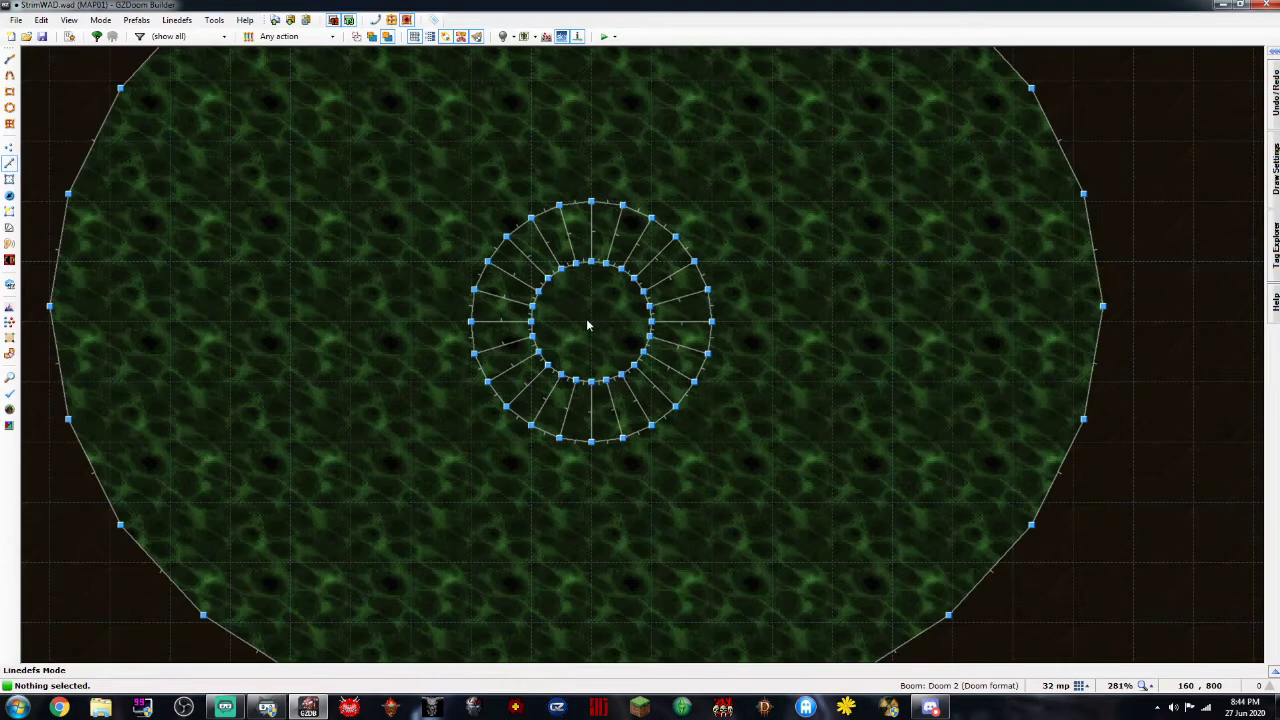
key("q")
key("q")
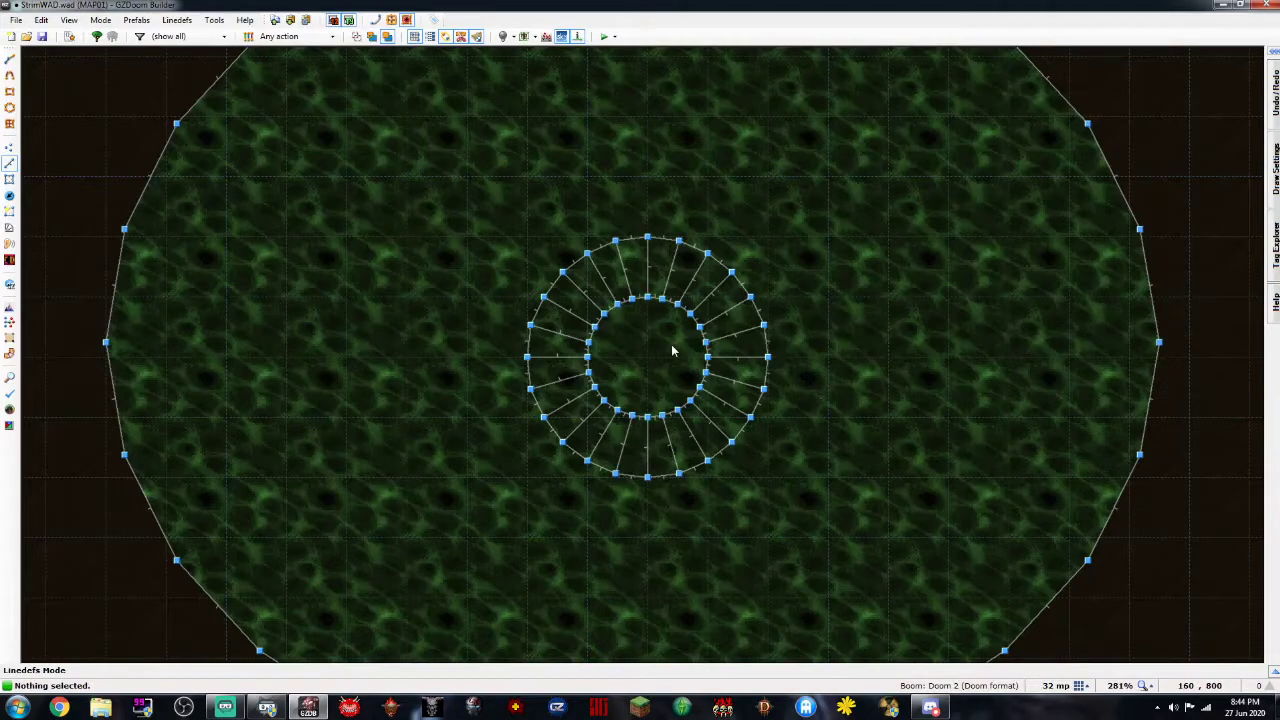
Select the pillar sector, the 24 ring wedges clockwise and the pool, and apply a linear floor height gradient across them
key("s")
left_click(671, 350)
mouse_move(745, 370)
left_mouse_down()
mouse_move(745, 392)
mouse_move(695, 440)
mouse_move(610, 448)
mouse_move(558, 400)
mouse_move(548, 330)
mouse_move(605, 265)
mouse_move(705, 282)
mouse_move(738, 300)
mouse_move(750, 341)
left_mouse_up()
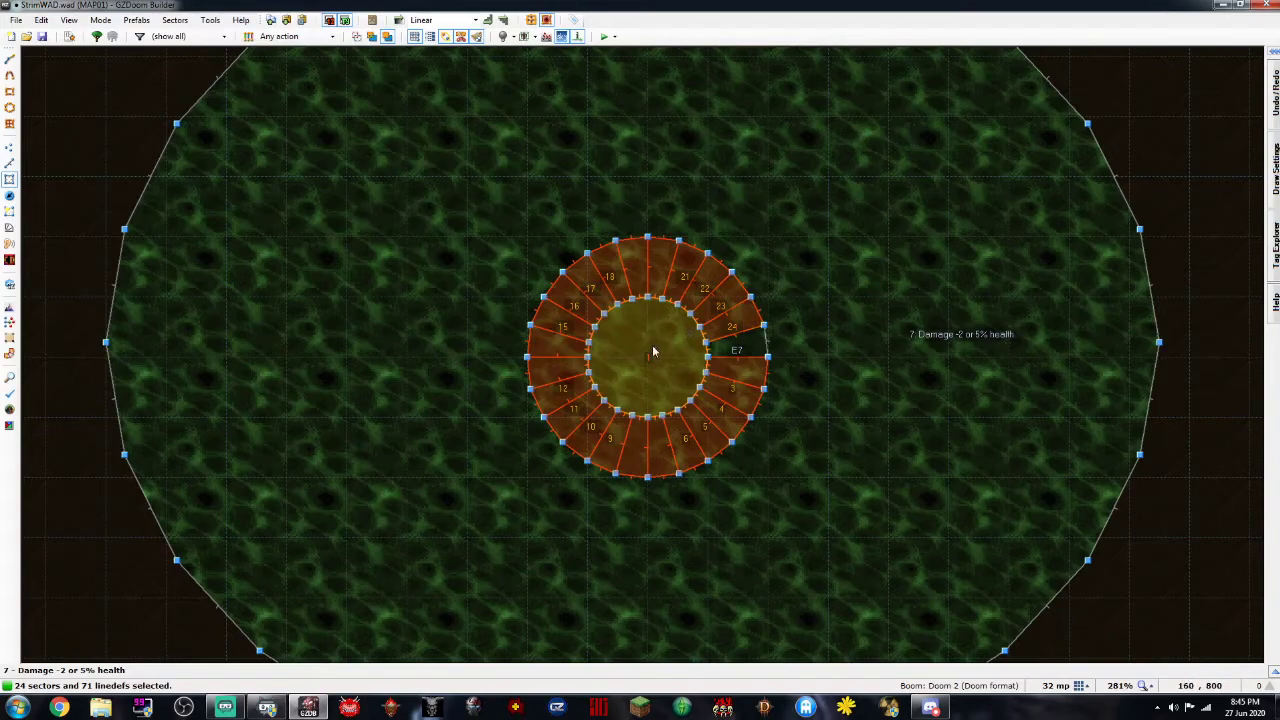
scroll(652, 350, "up", 4)
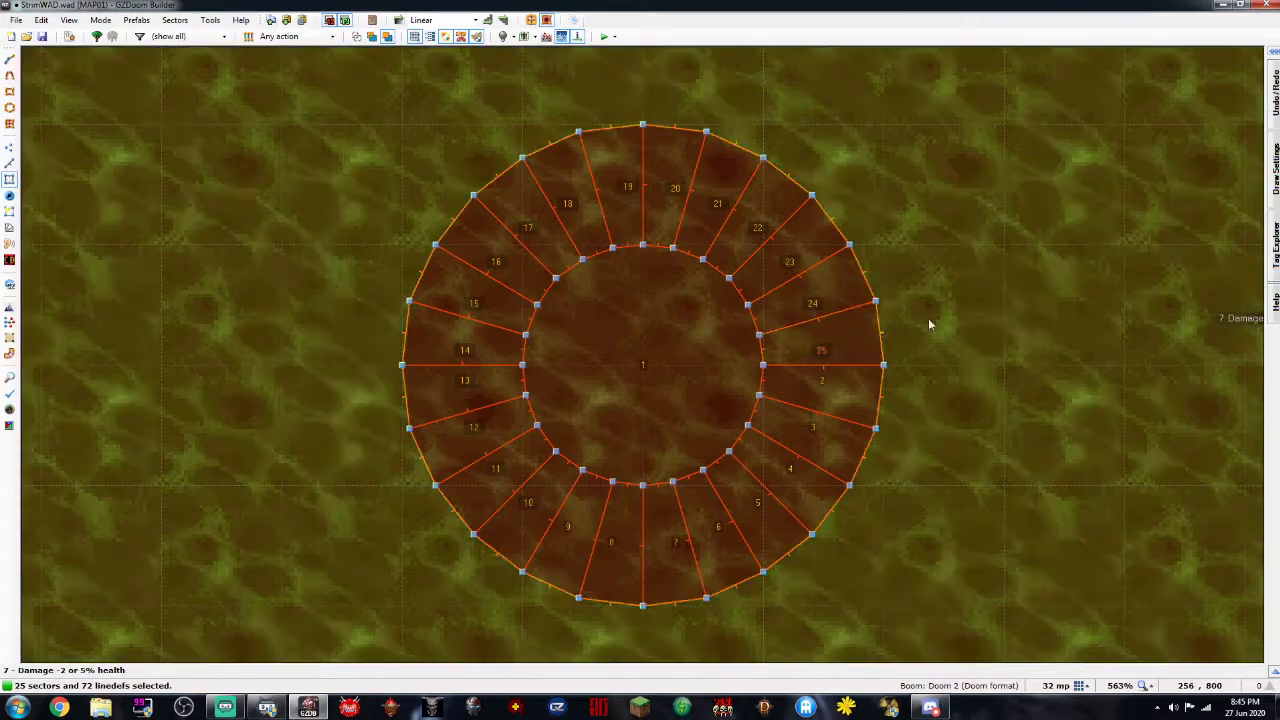
left_click(1010, 305)
scroll(1010, 305, "down", 4)
scroll(1010, 305, "up", 2)
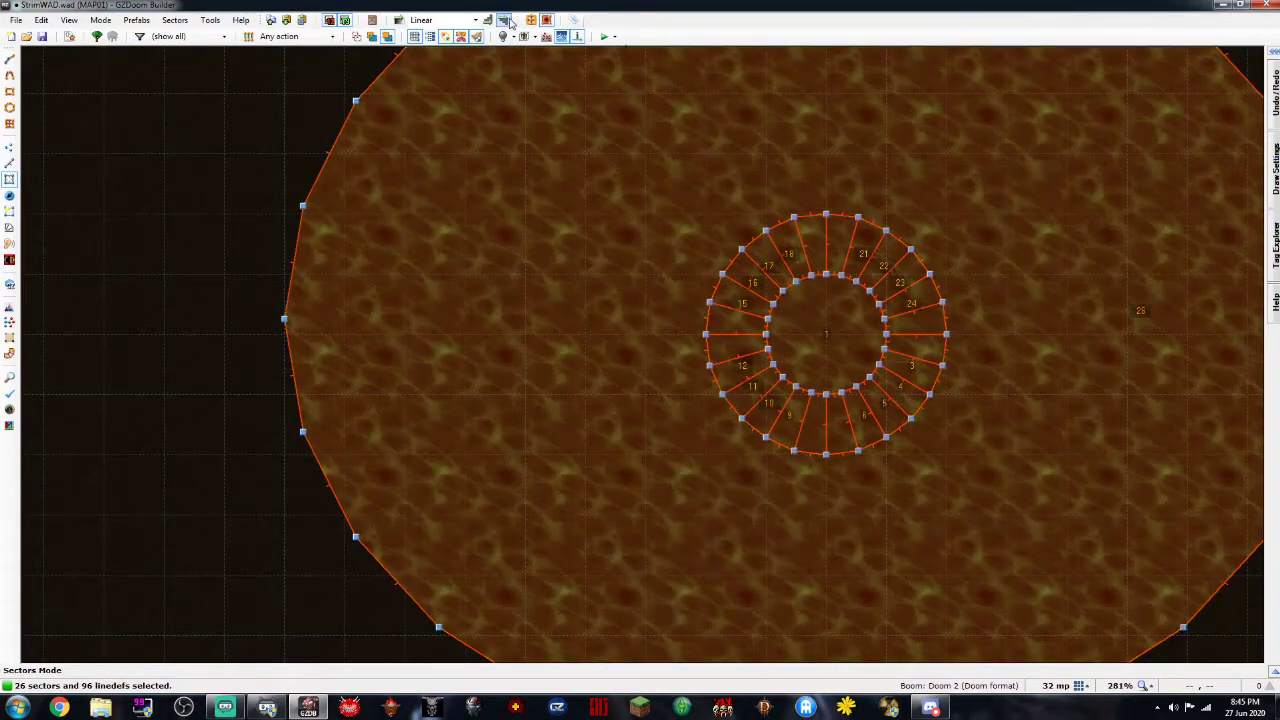
left_click(488, 20)
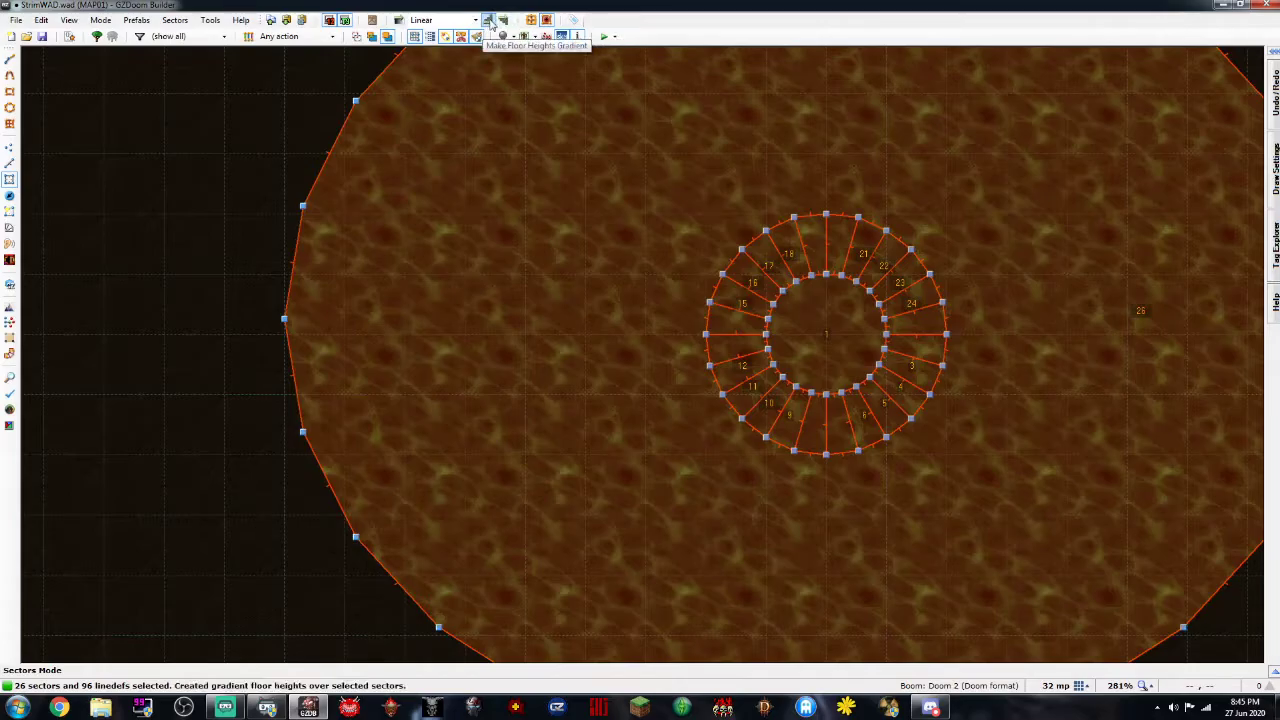
Select the 48 untextured stair sides in the 3D view and set their back-side lower texture to SFALL1
key("q")
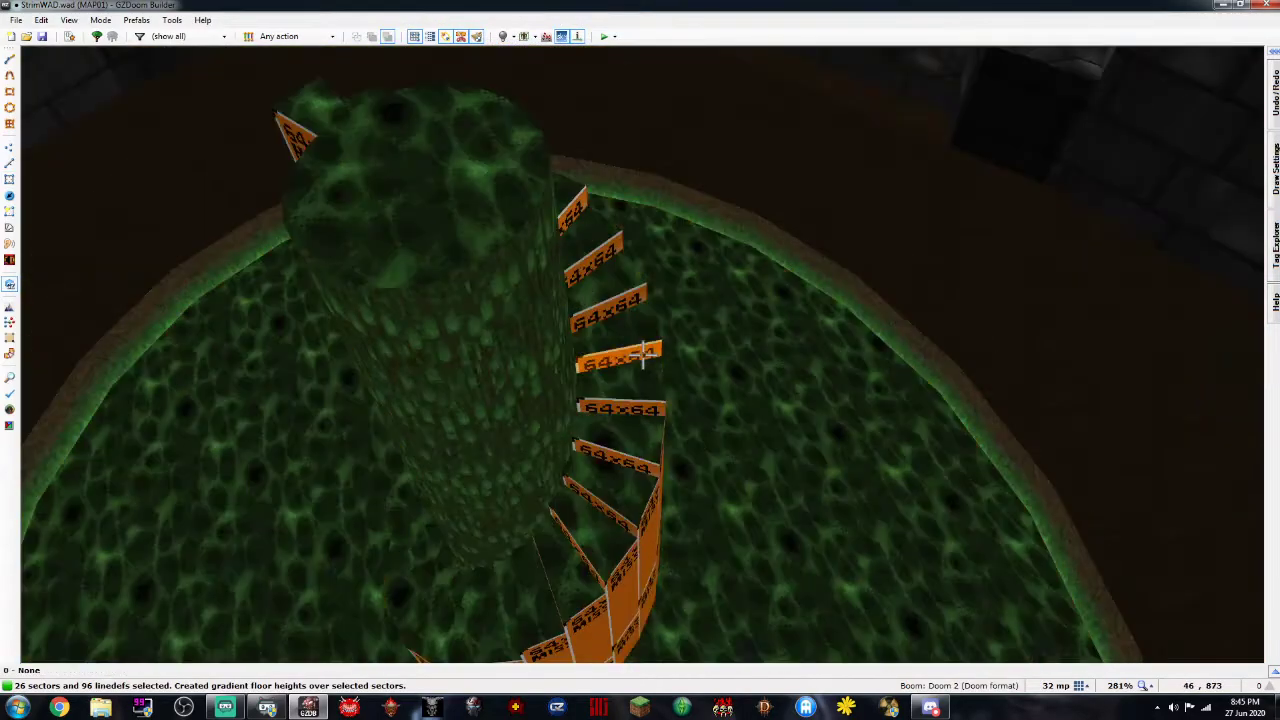
key("e")
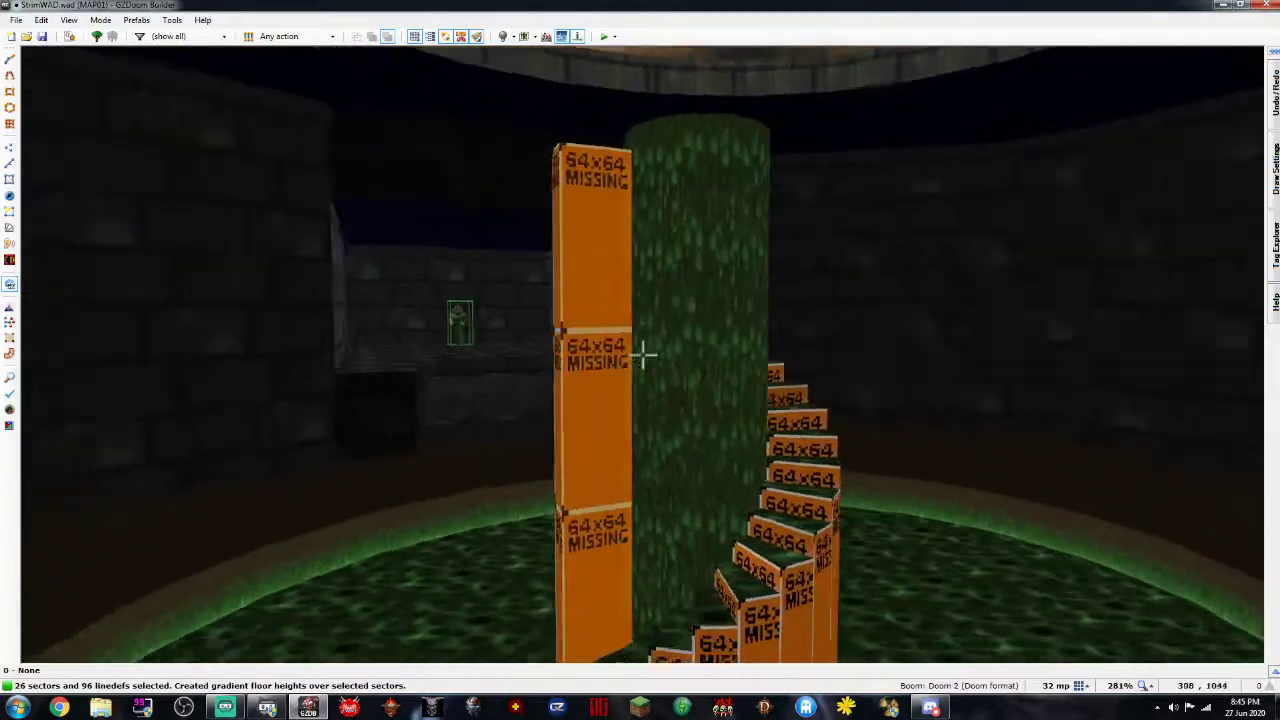
key("e")
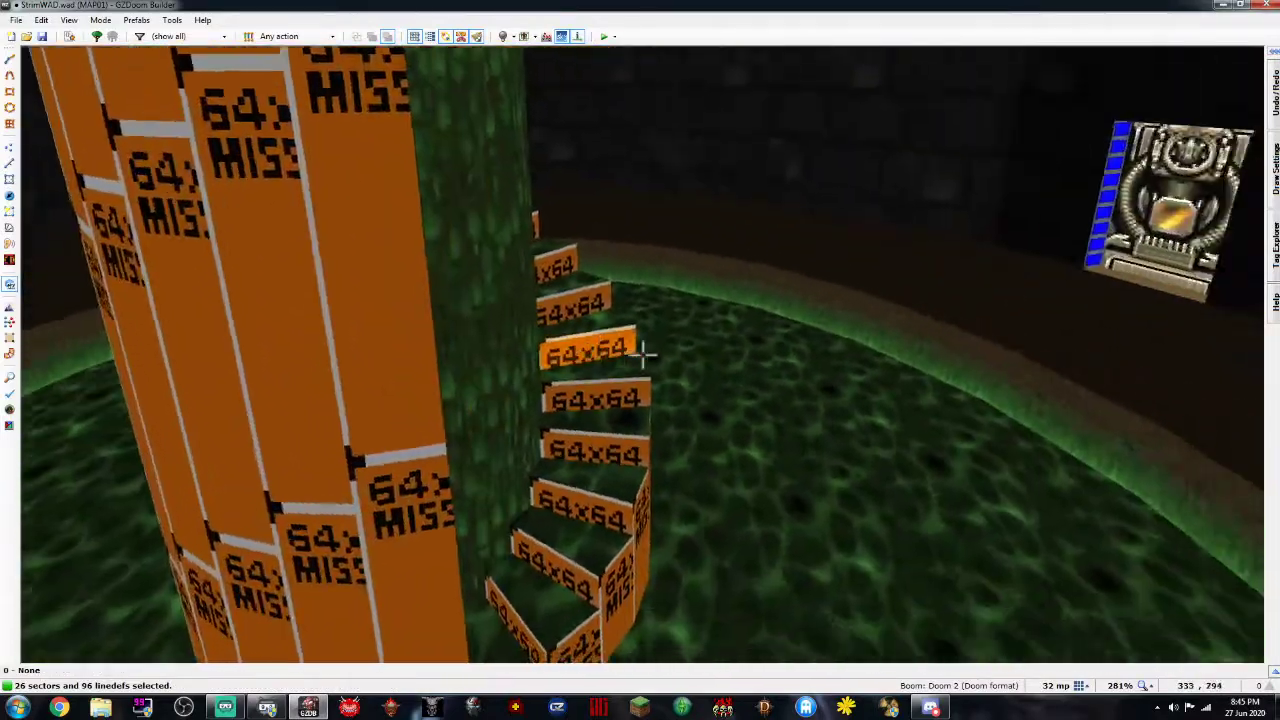
key("f")
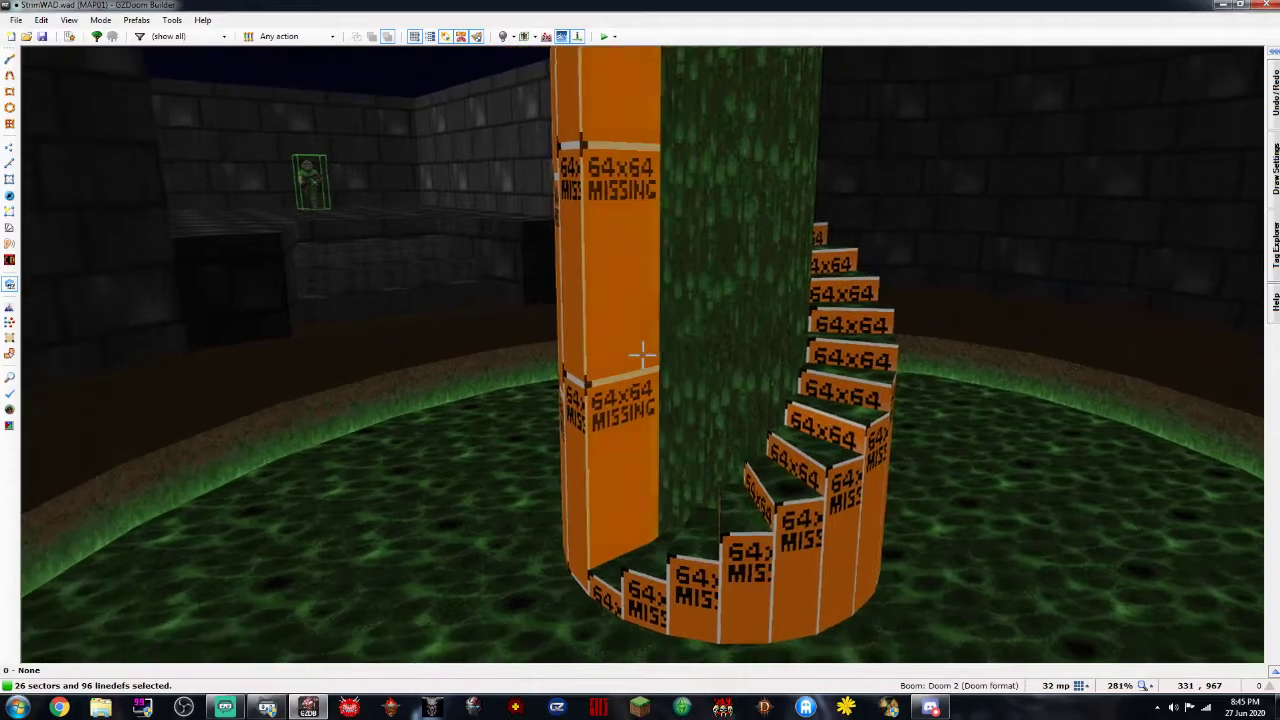
left_click(643, 355, "shift")
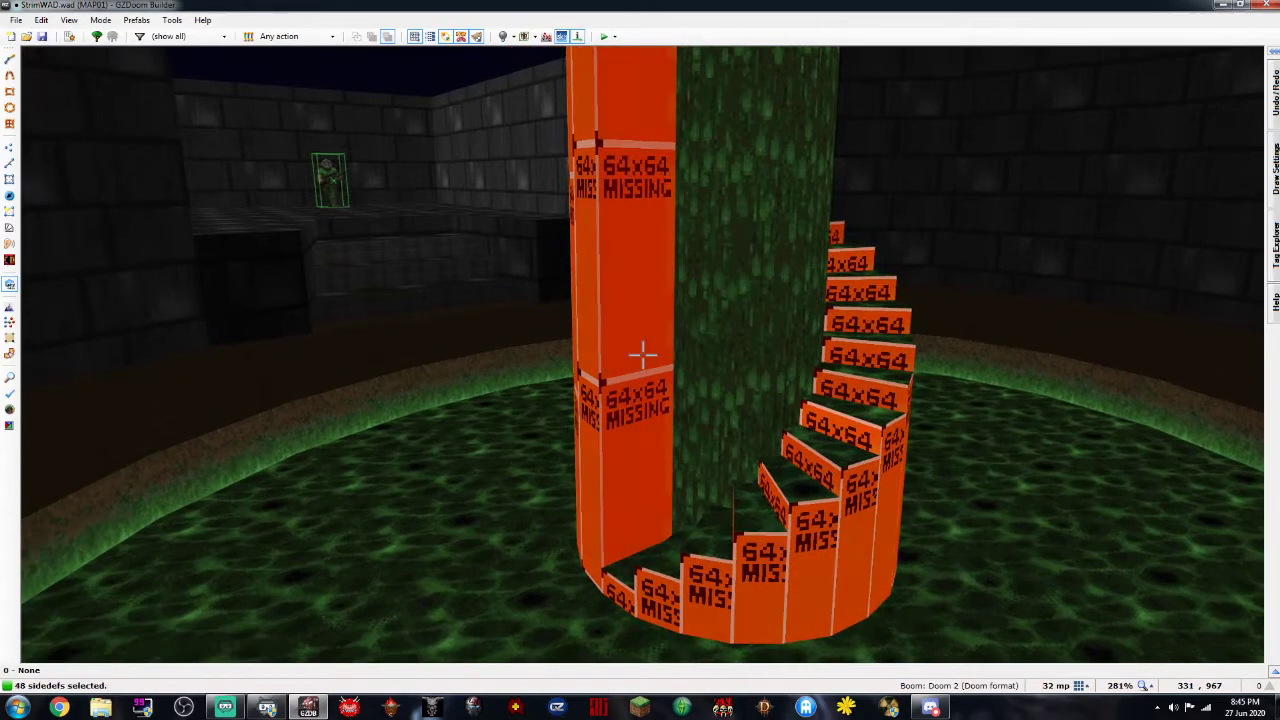
right_click(643, 355)
left_click(1084, 326)
left_click(344, 345)
double_click(344, 345)
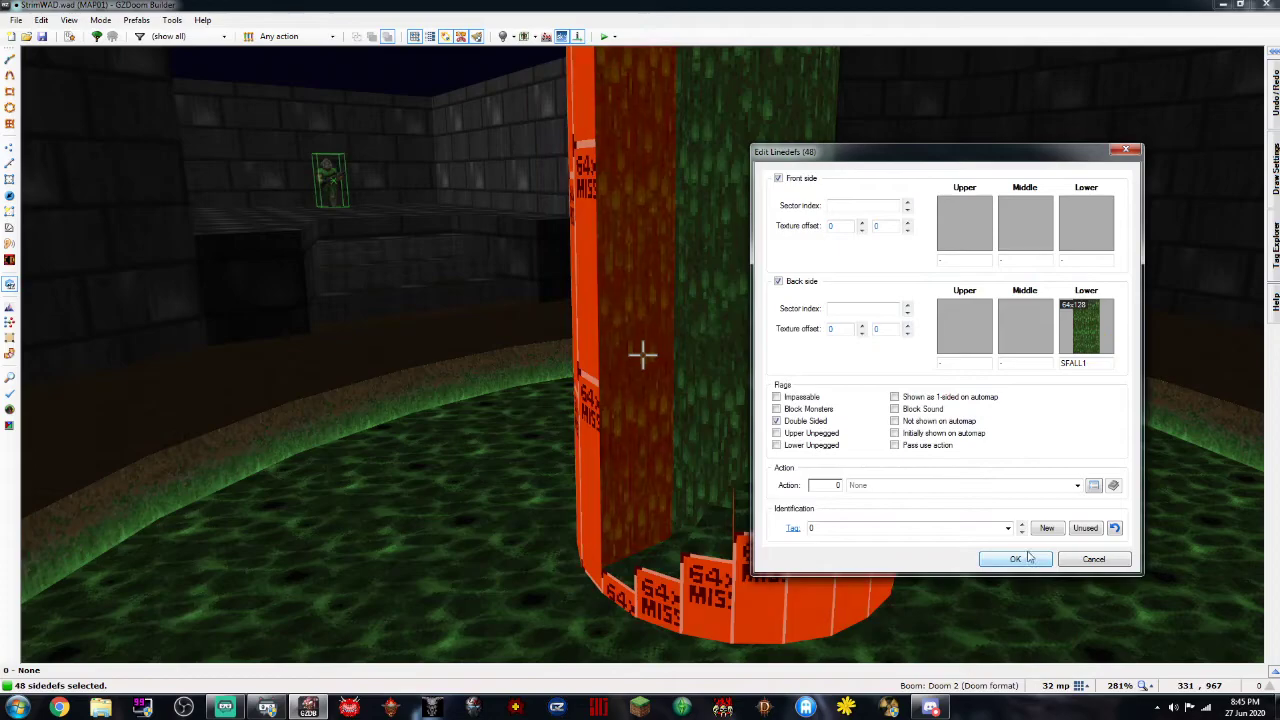
Copy the SFALL1 texture to the front-side lower texture of the selected stair sides and apply the changes
left_click(1094, 365)
key("ctrl+c")
left_click(1080, 260)
key("ctrl+v")
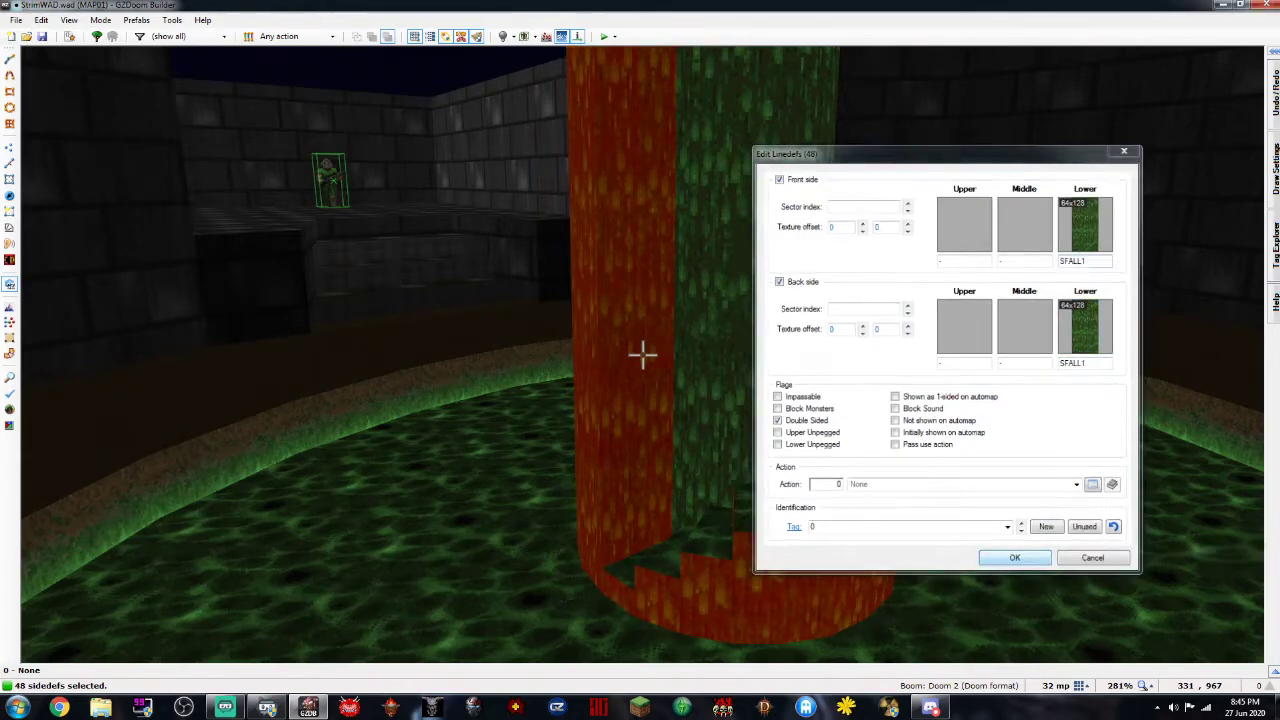
key("Return")
Auto-align the stair sides' textures along X and clear the selection
key("x")
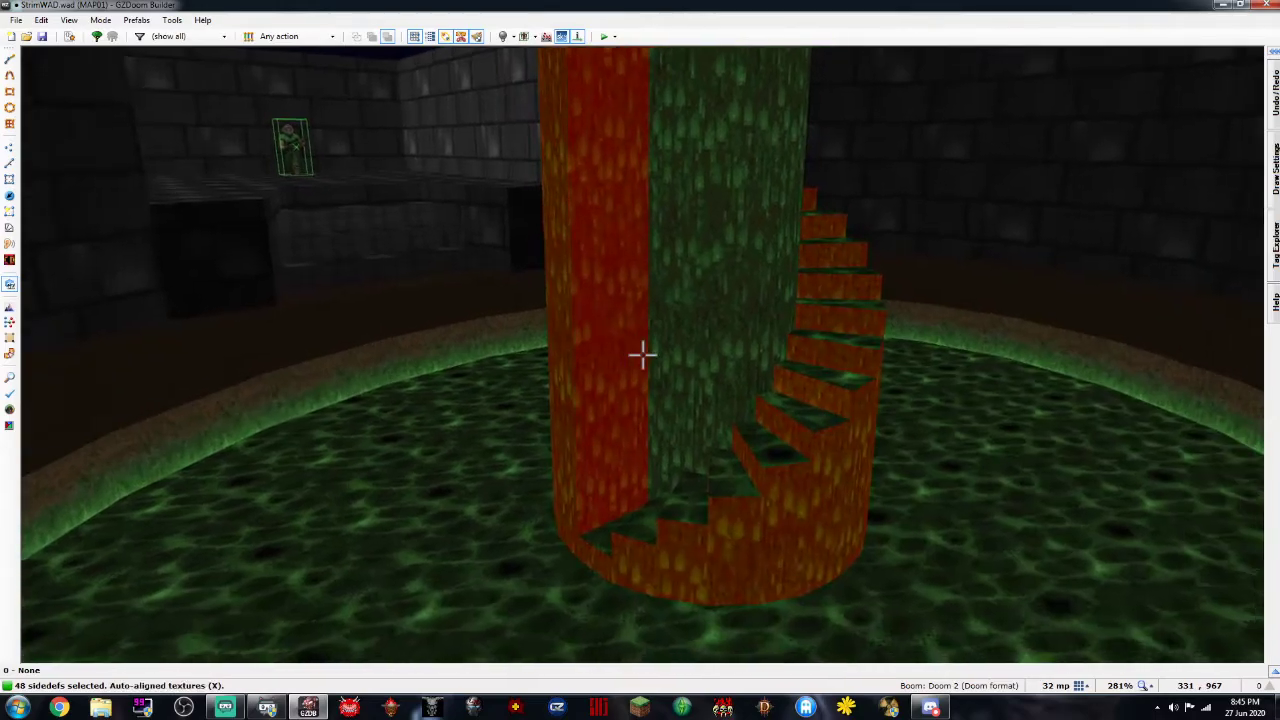
key("c")
key("d")
Select the connected slimefall sides of the spiral stairs and turn on their Lower Unpegged flag
key("f")
left_click(642, 353, "shift")
right_click(642, 353)
left_click(797, 450)
left_click(1015, 558)
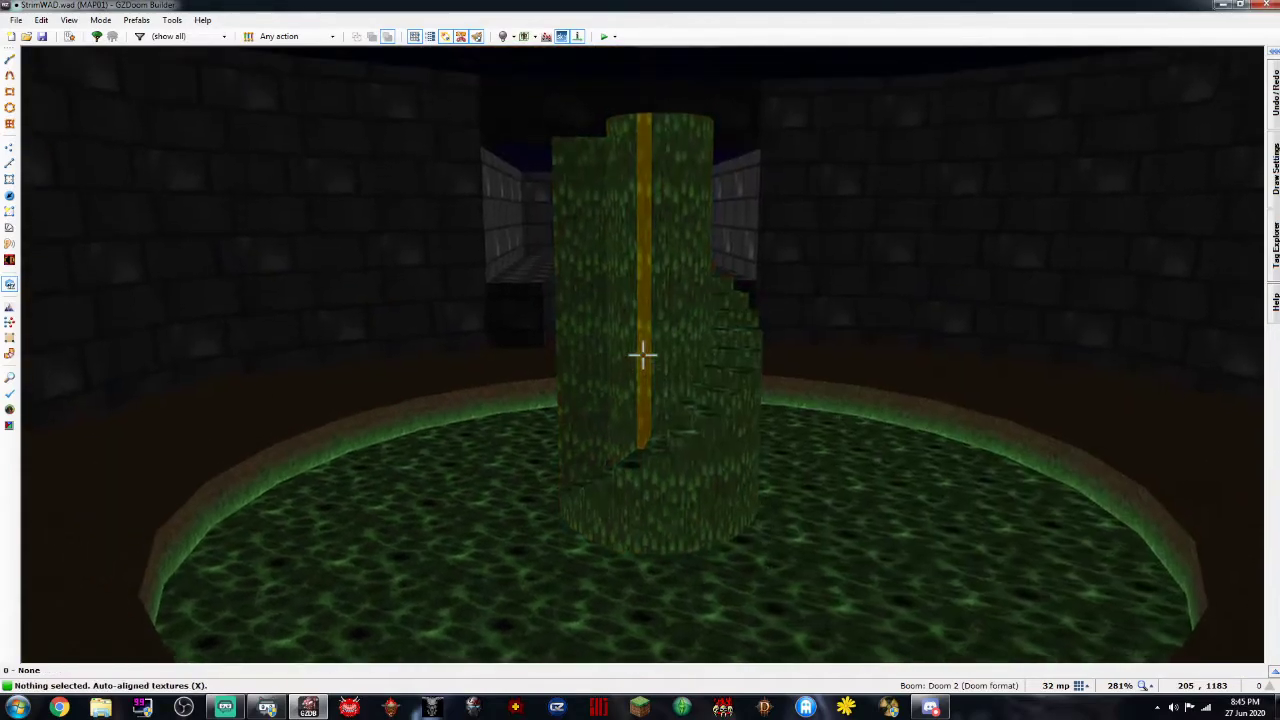
Inspect the spiral staircase around the pillar in the 3D view and return to the whole map in 2D
key("w")
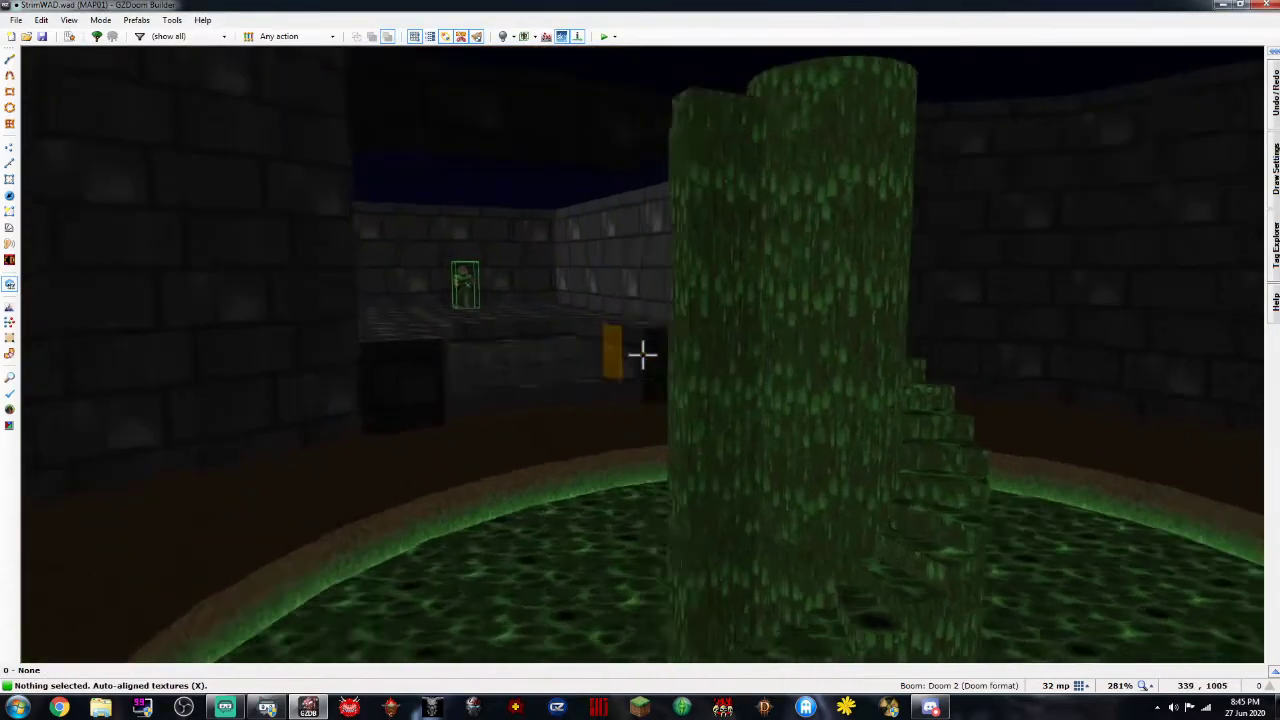
key("d")
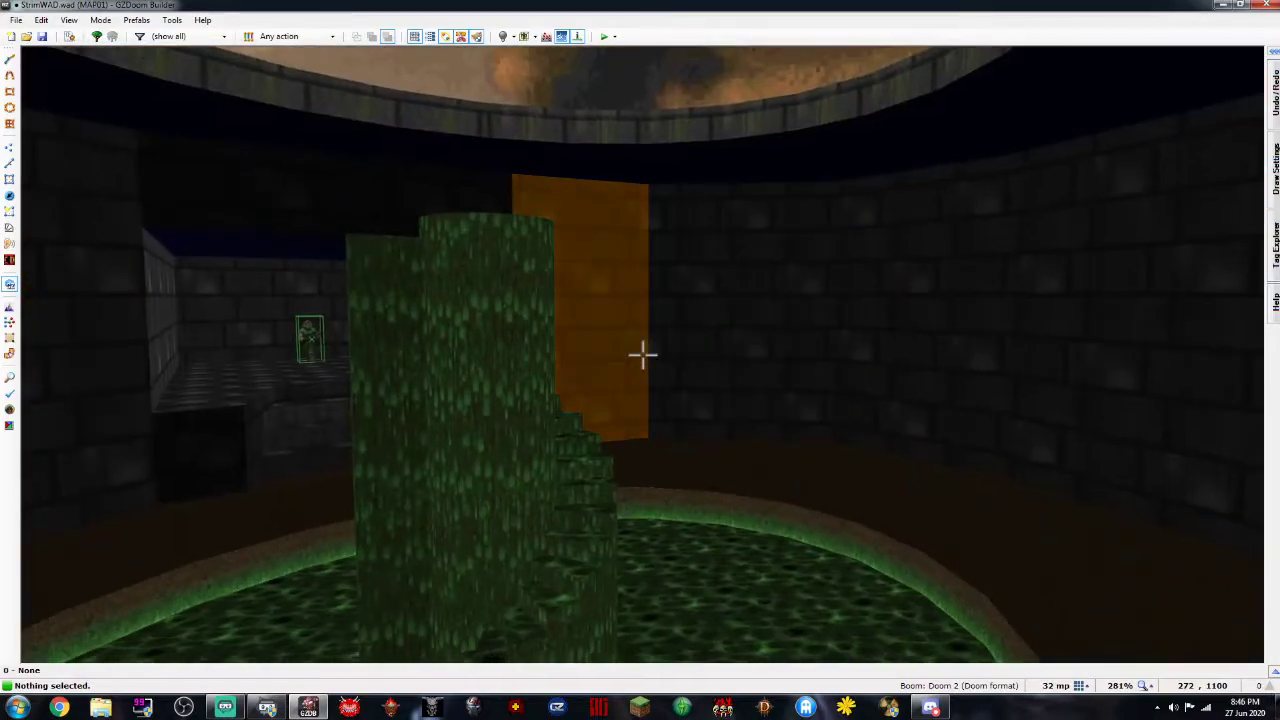
key("q")
scroll(481, 287, "down", 7)
left_click(397, 263)
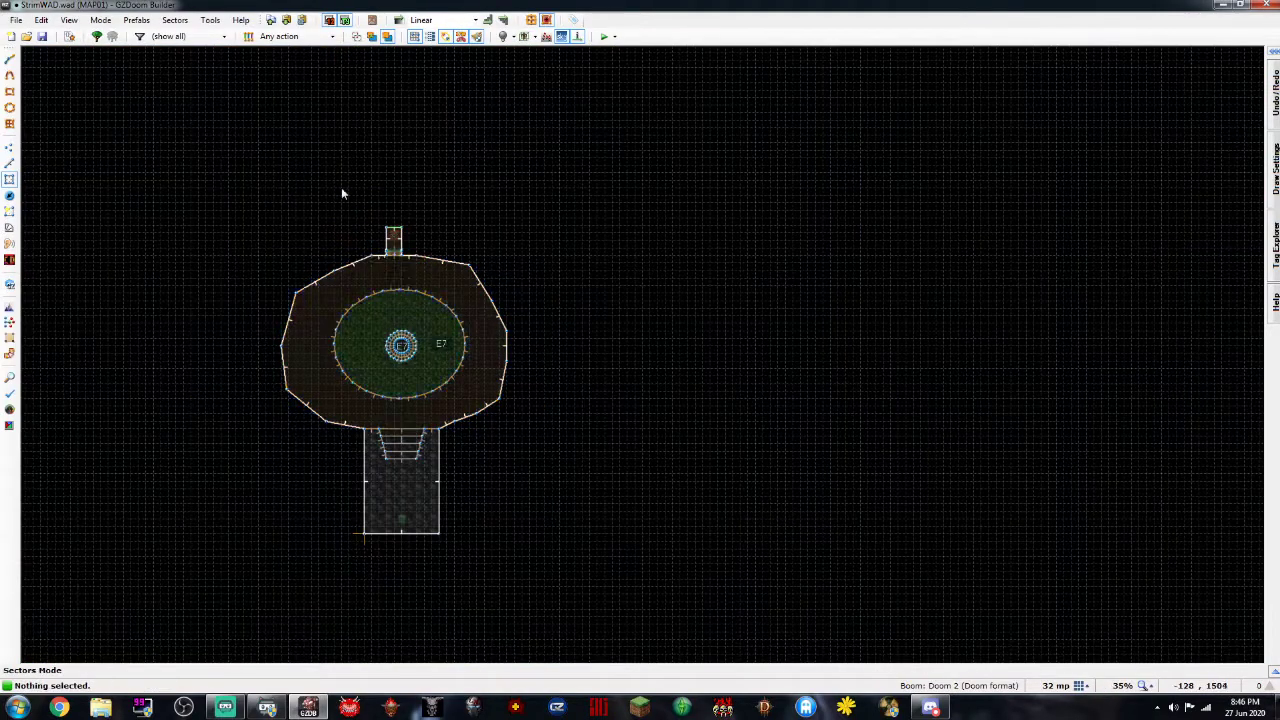
Save the map and launch it in the game to test it
left_click(42, 36)
left_click(604, 36)
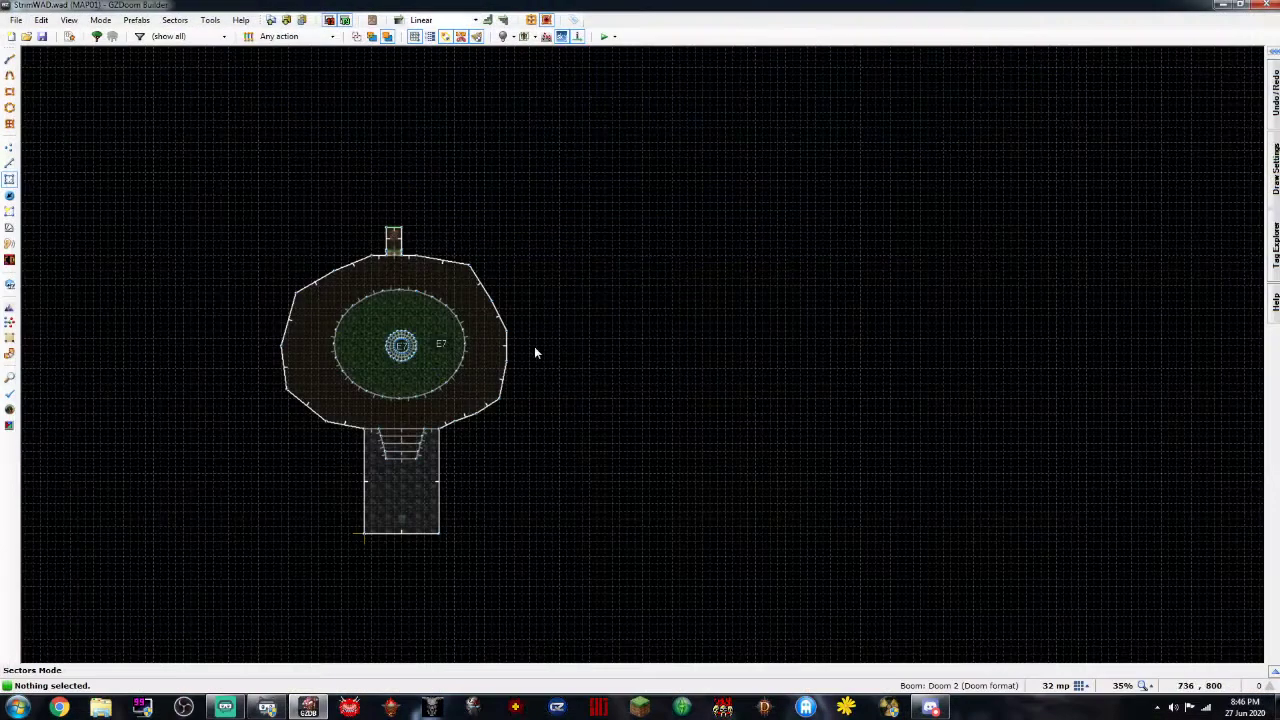
Insert a blue keycard thing at the centre of the pillar in the slime pool, at position 160, 800
scroll(515, 350, "up", 8)
key("Left")
key("Left")
key("Left")
key("Left")
key("Left")
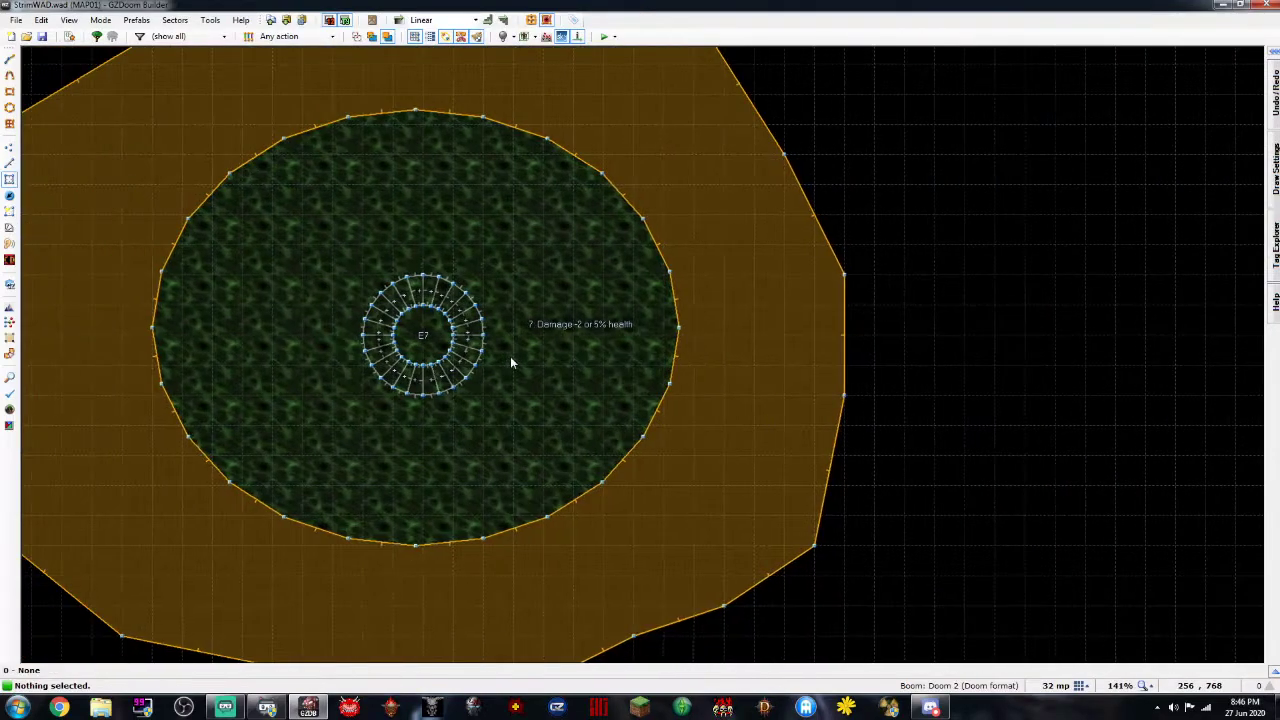
key("t")
key("Insert")
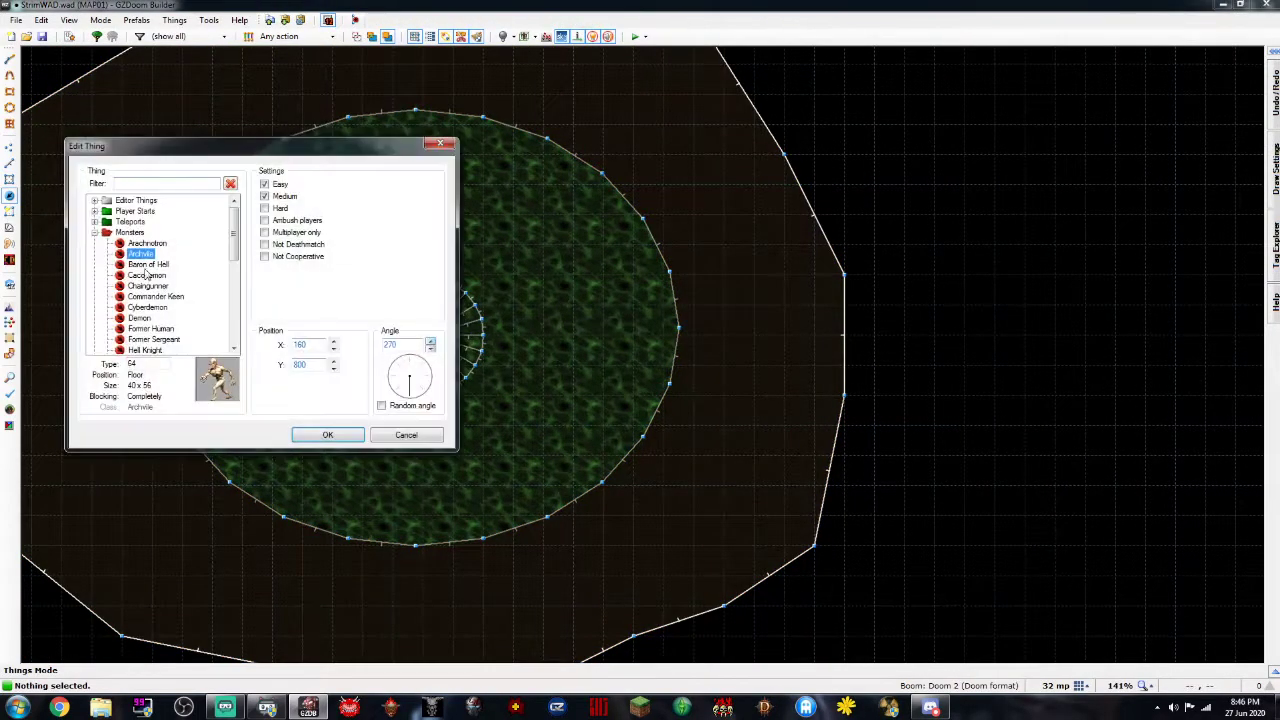
left_click(94, 233)
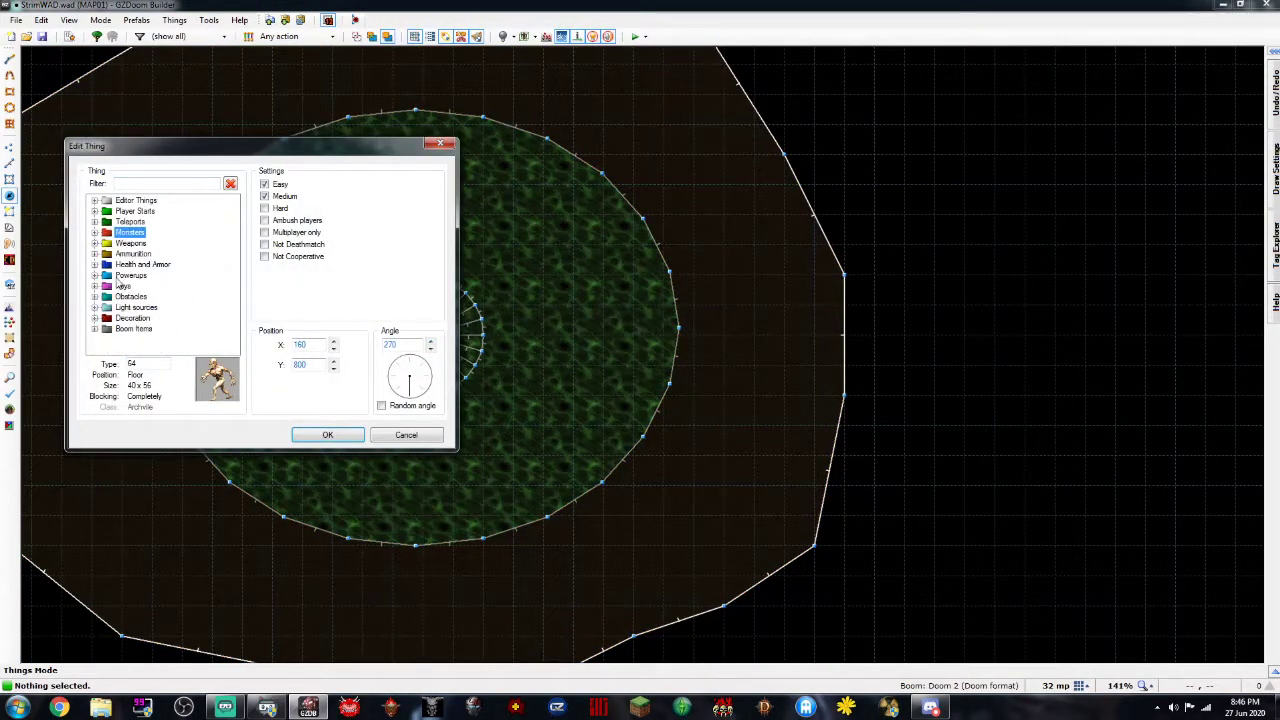
left_click(94, 286)
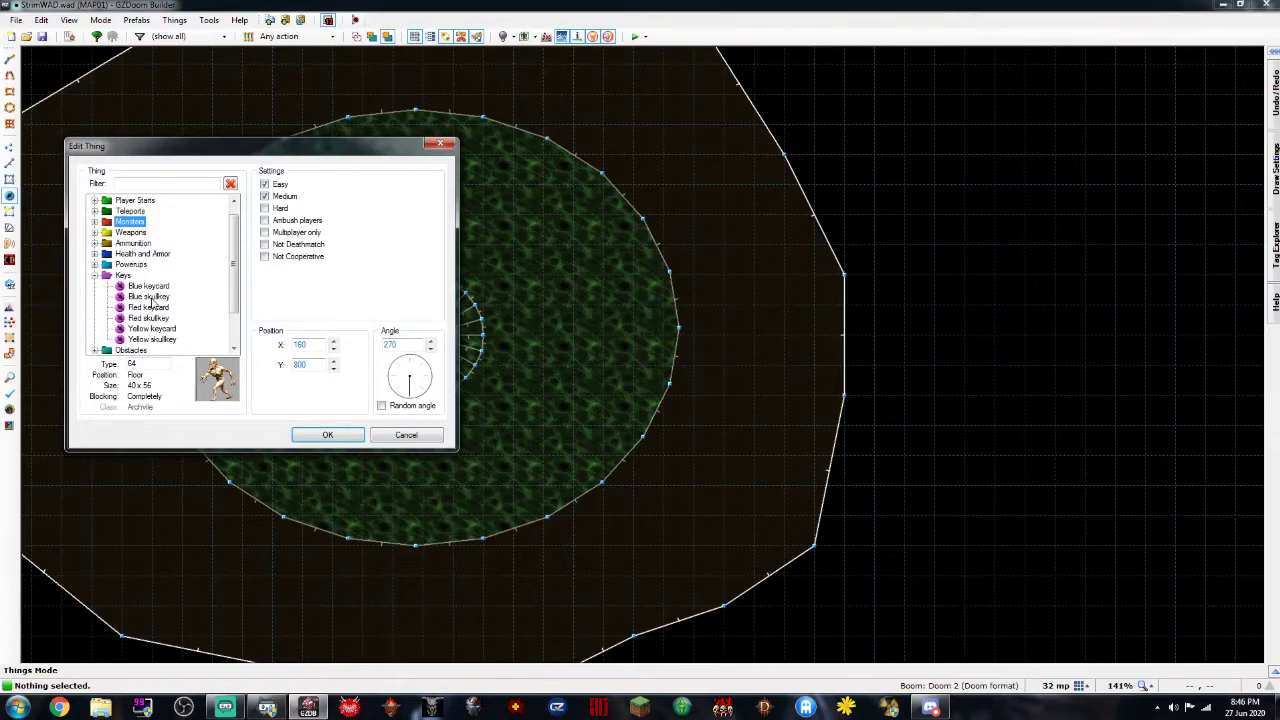
left_click(143, 297)
double_click(147, 288)
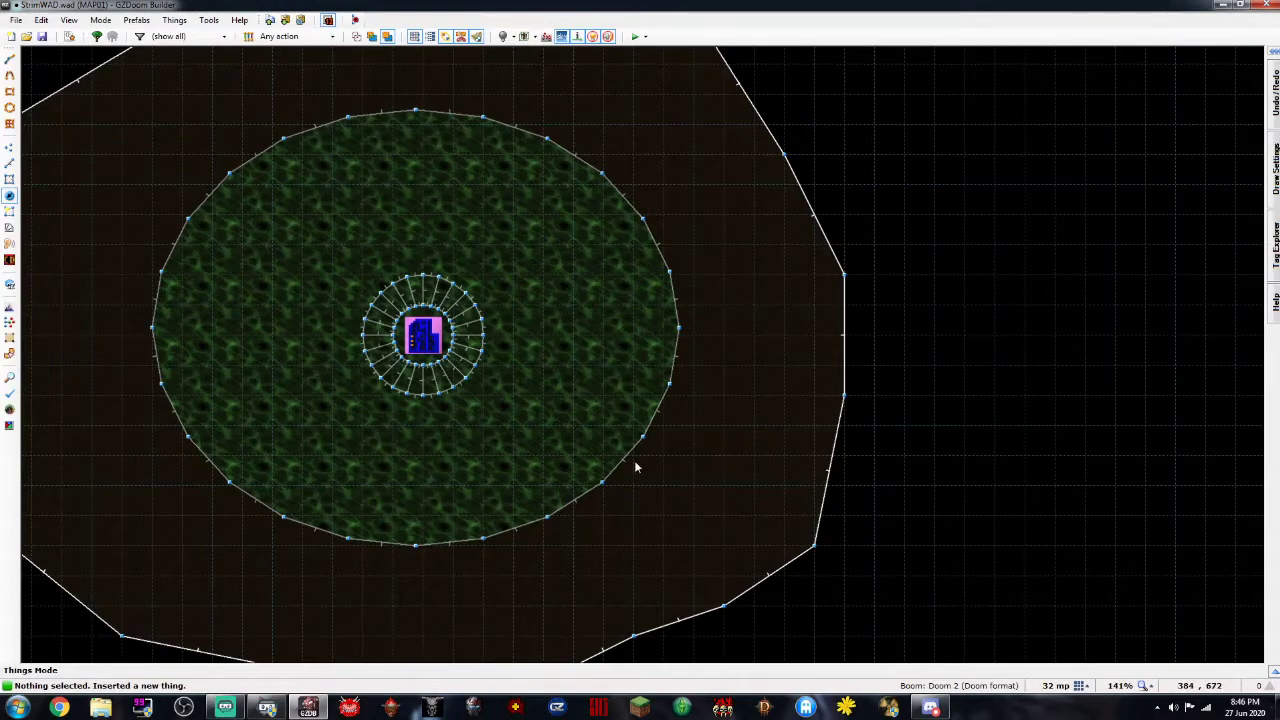
Draw a 24-sided ellipse of 192 by 192 around the spiral stairs, centred on the pillar, on the 32 mp grid
scroll(634, 462, "up", 2)
key("Left")
key("Left")
key("Left")
left_click(9, 107)
scroll(770, 484, "down", 1)
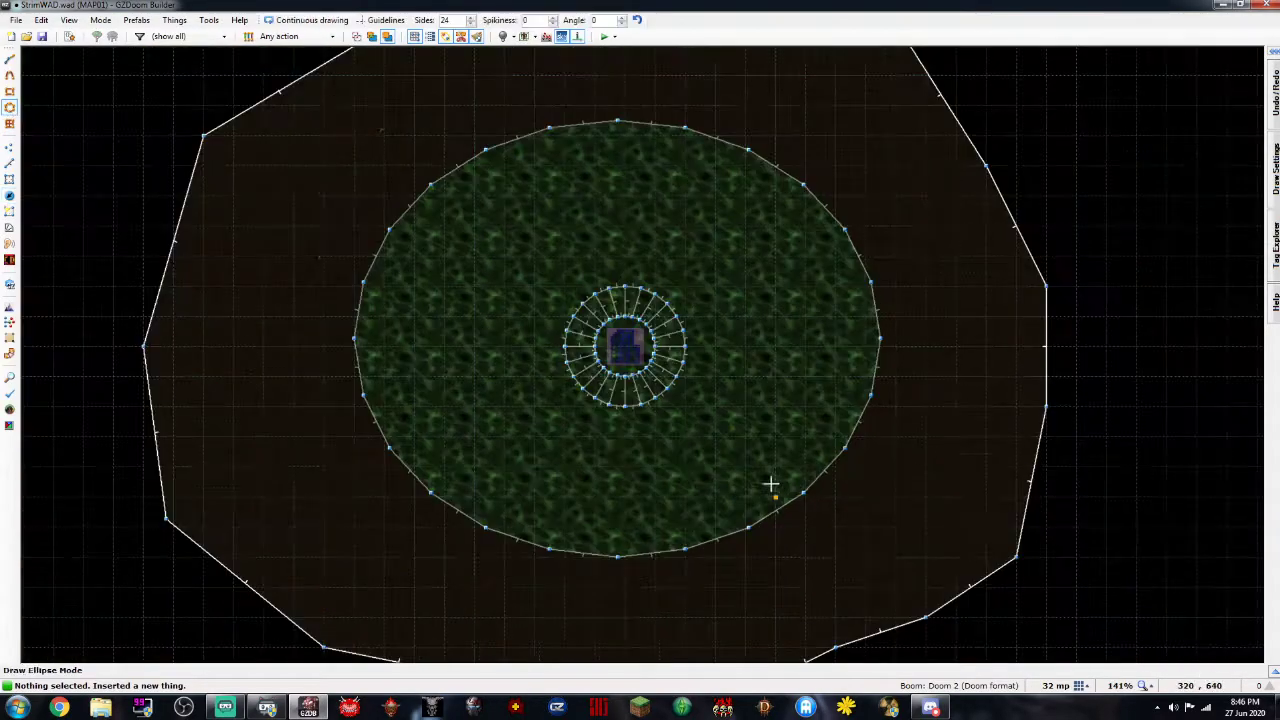
left_click(1050, 687)
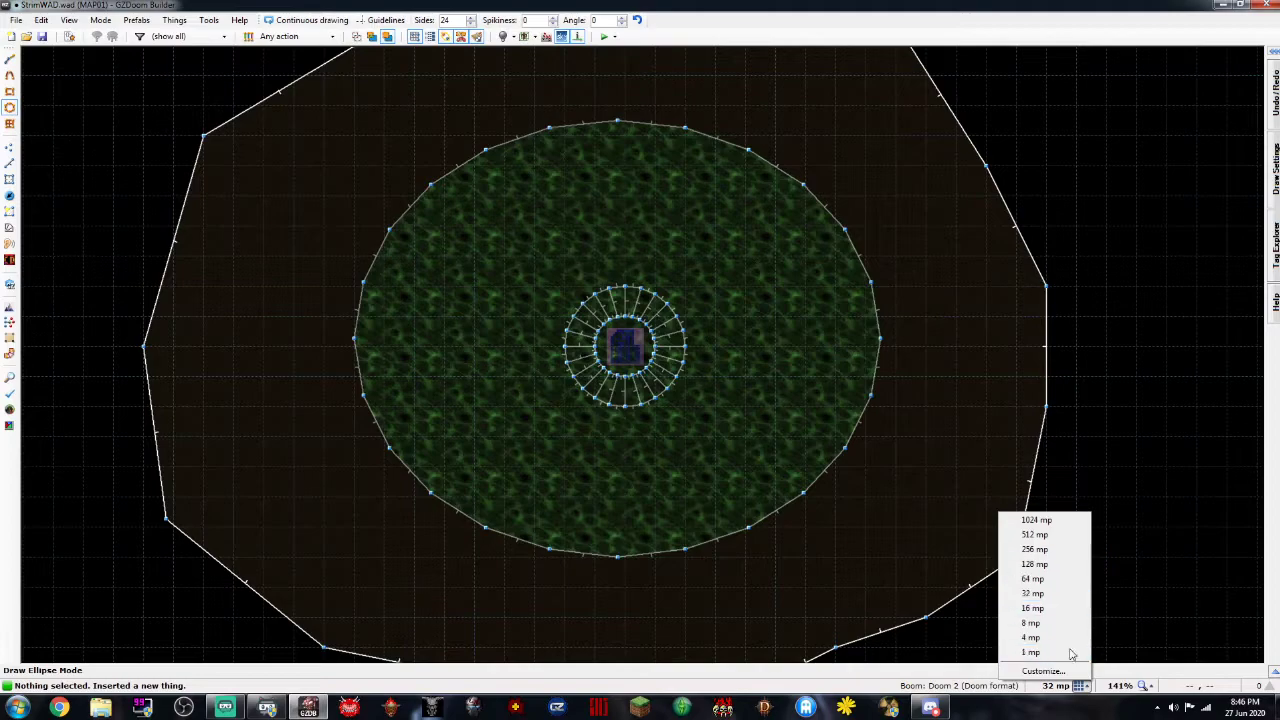
left_click(1035, 565)
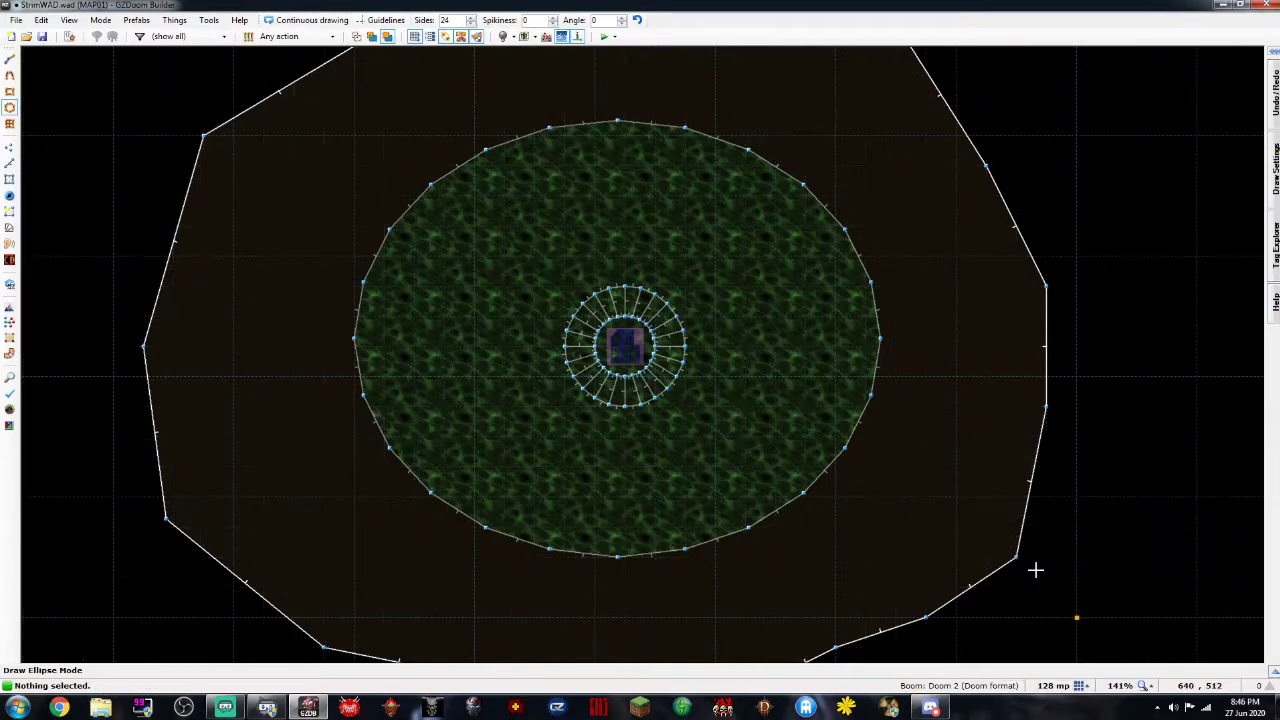
left_click(1075, 685)
left_click(1060, 590)
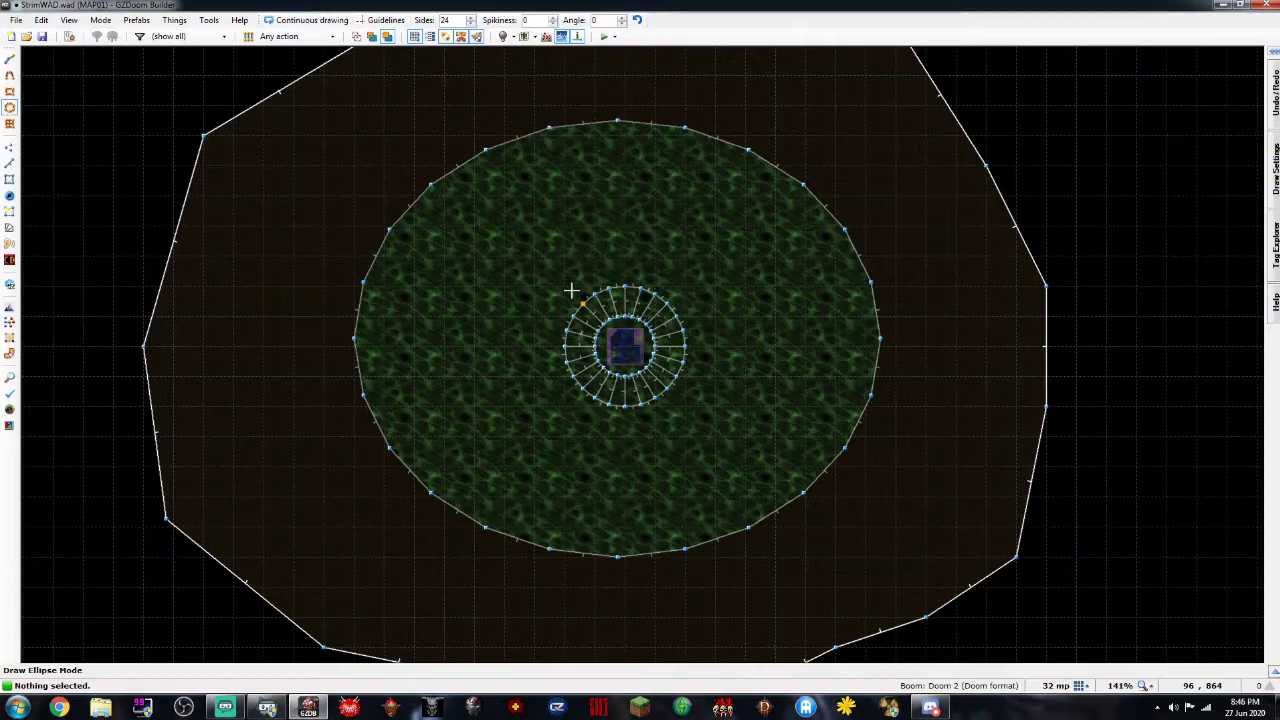
left_click(546, 258)
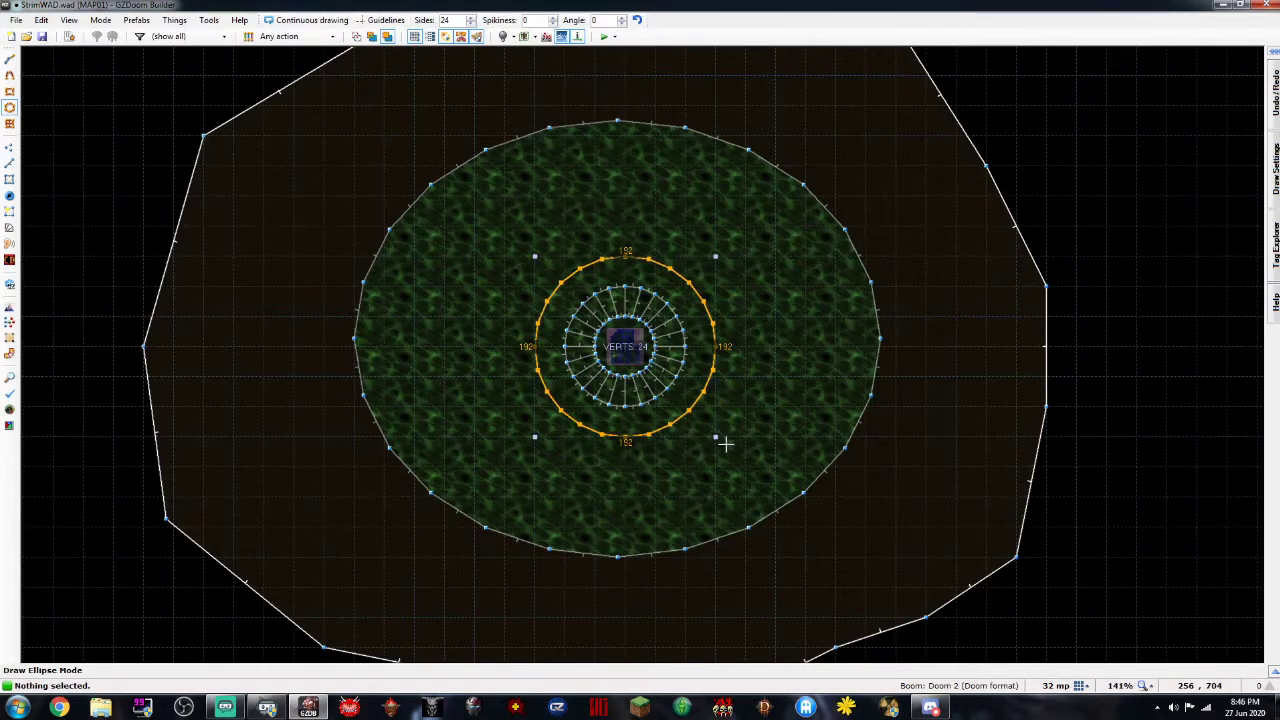
left_click(716, 438)
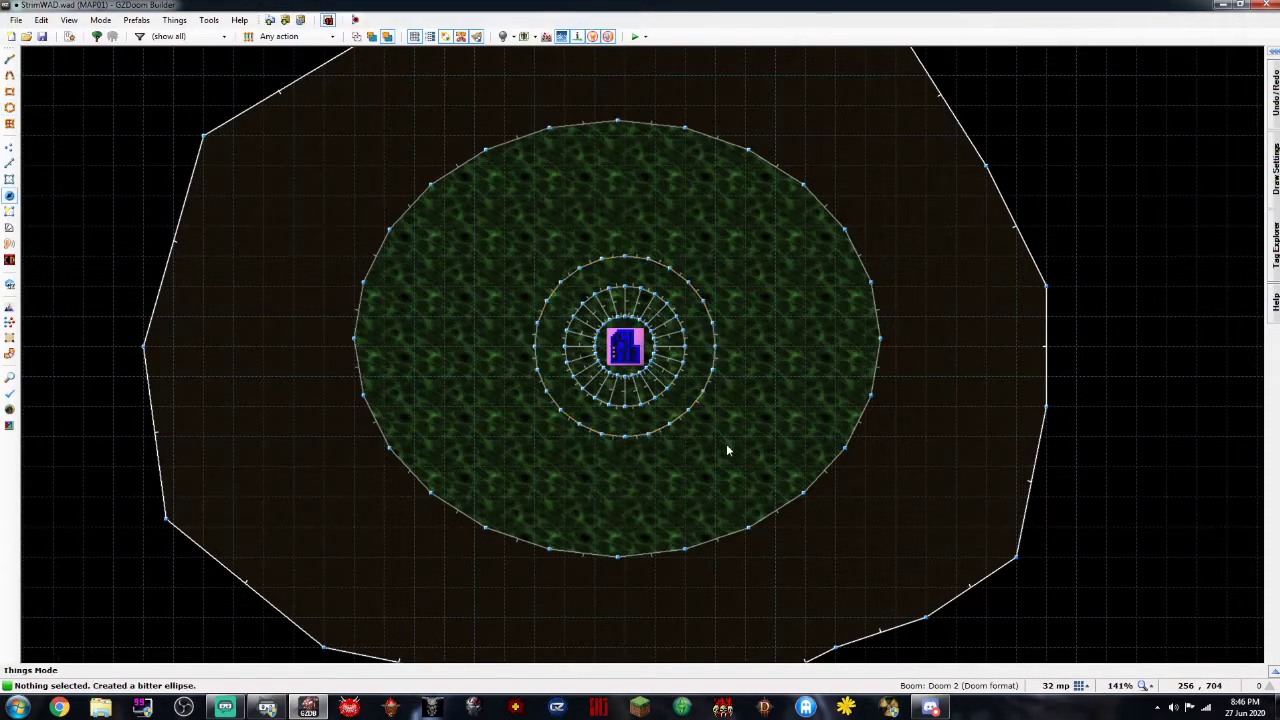
Set the grid to 16 mp and draw a second 24-sided concentric ellipse one grid unit outside the first
left_click(1080, 686)
left_click(1048, 609)
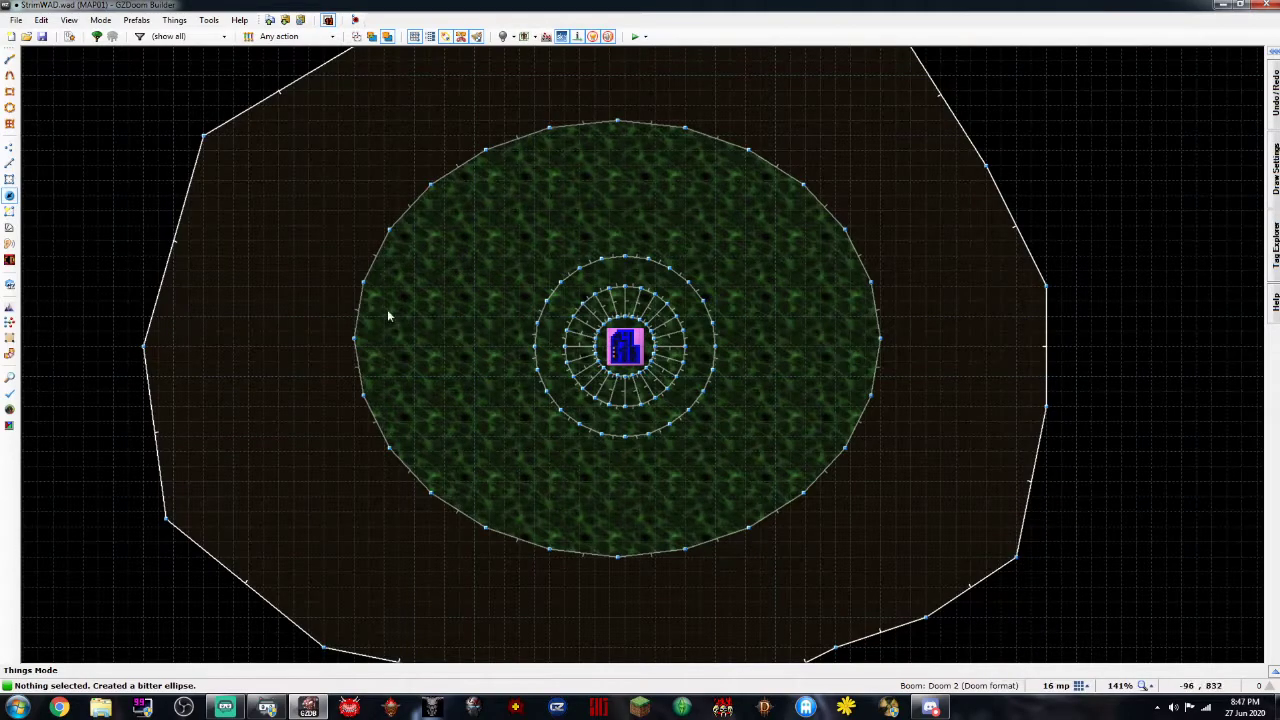
left_click(10, 107)
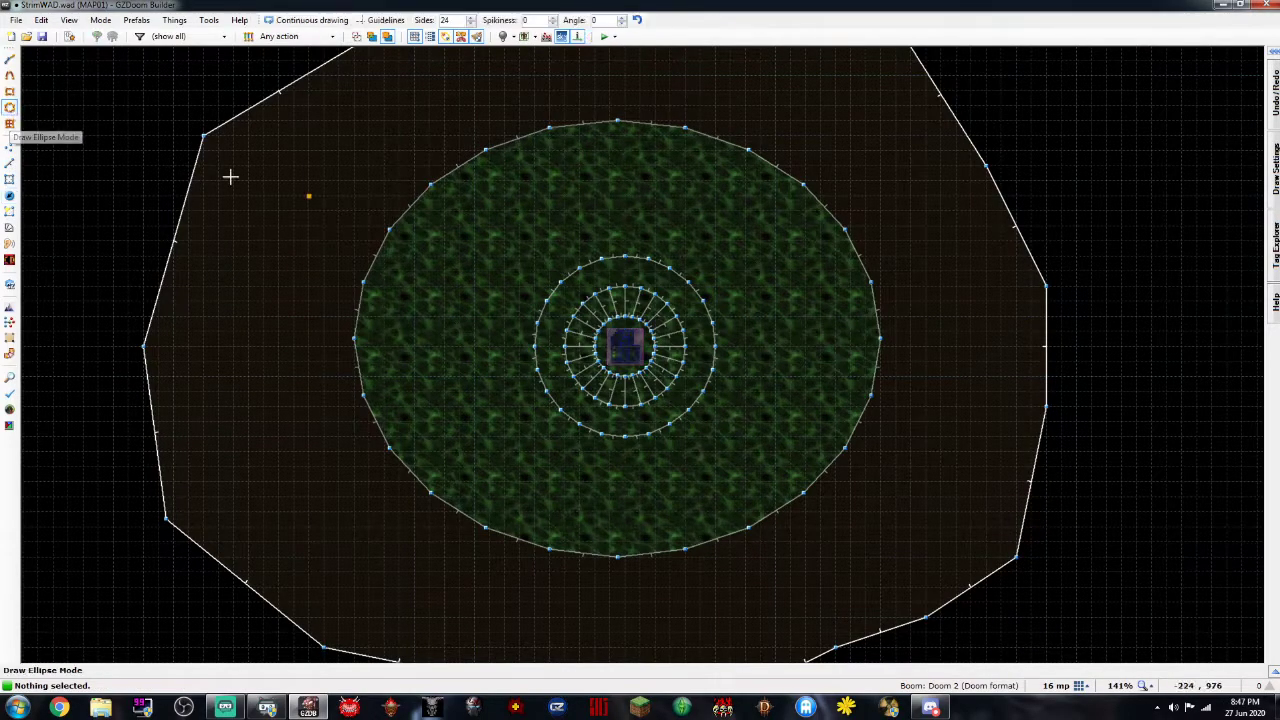
mouse_move(519, 241)
left_mouse_down()
mouse_move(651, 400)
mouse_move(730, 452)
left_mouse_up()
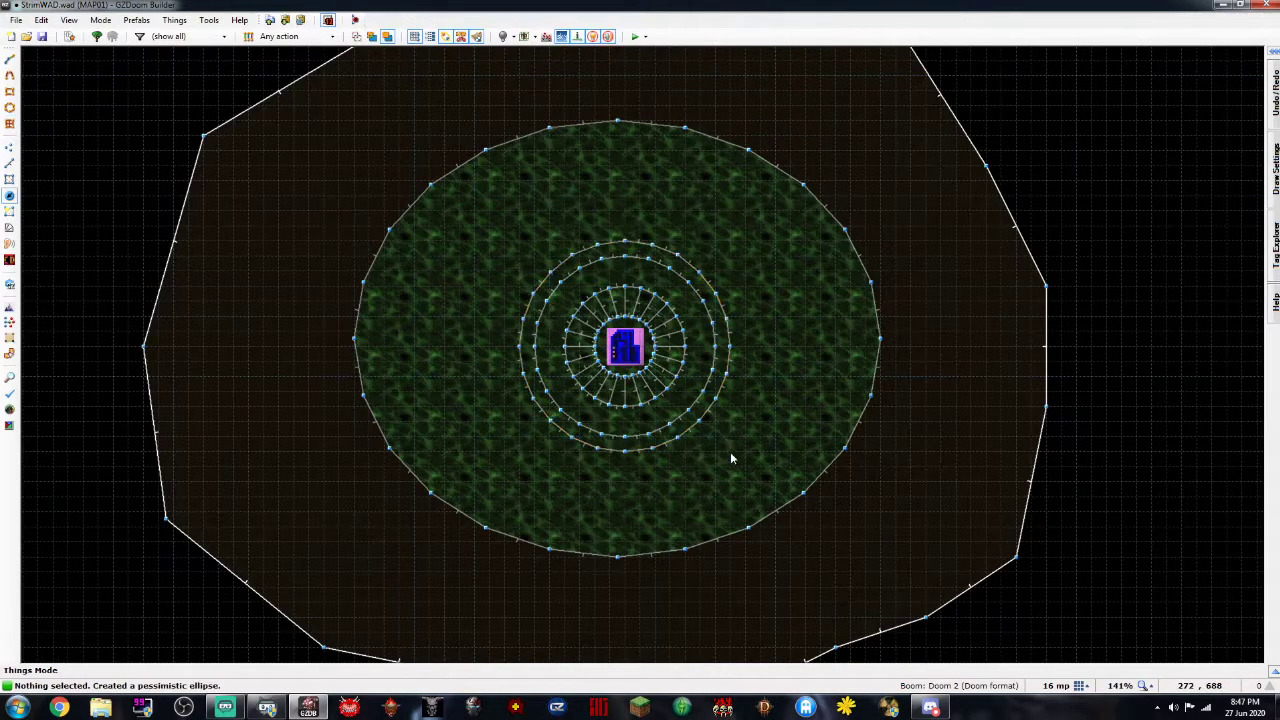
Examine the slimefall pillar, its keycard and the slime pool room from the entrance in the 3D view
scroll(720, 398, "down", 4)
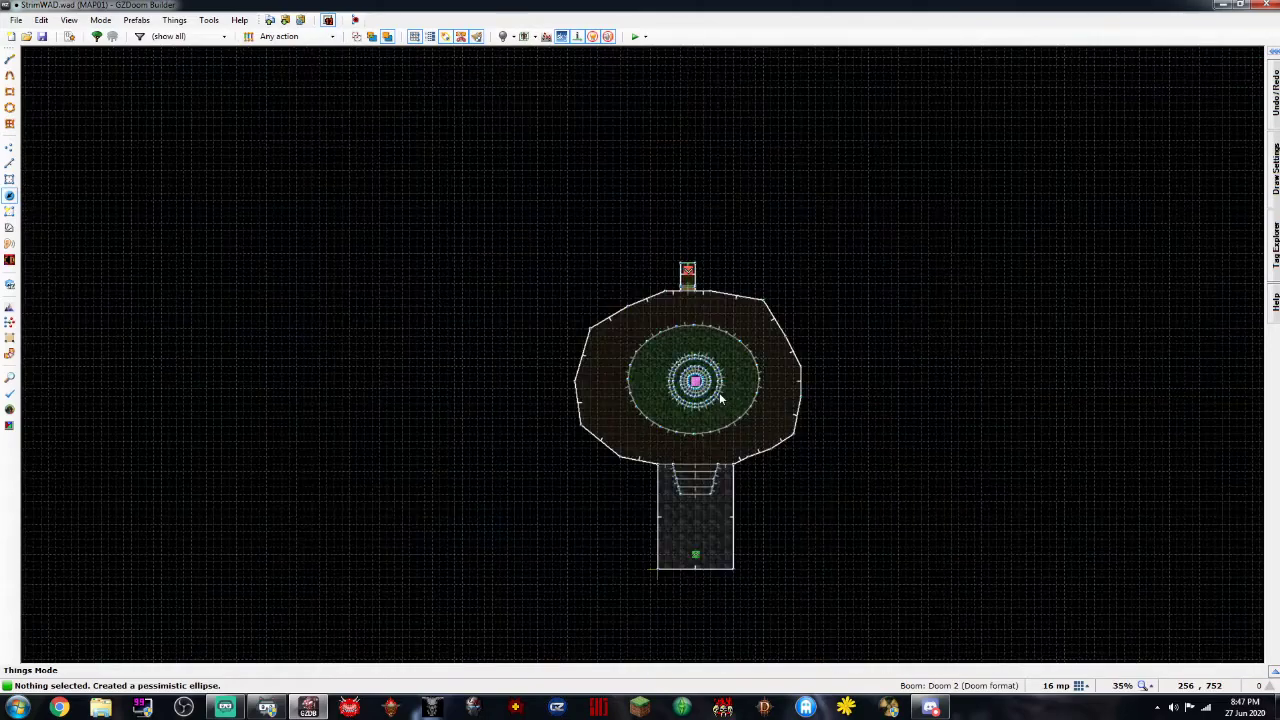
scroll(719, 410, "up", 2)
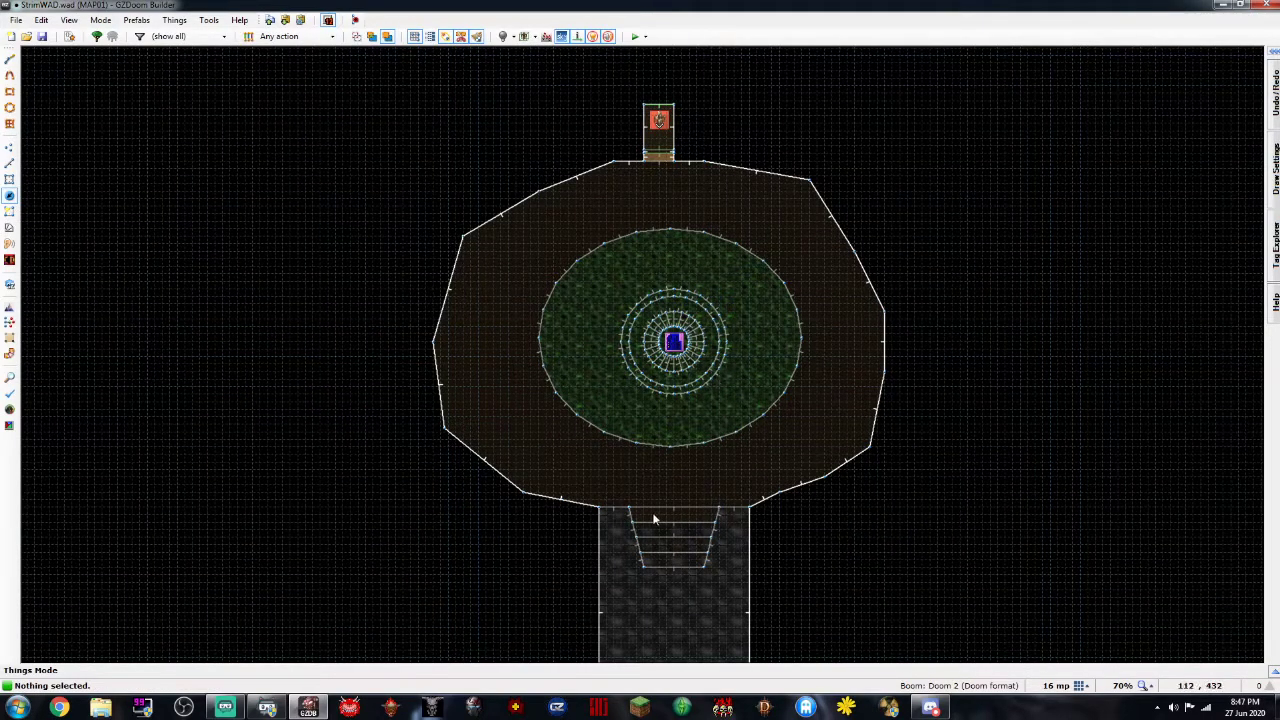
key("w")
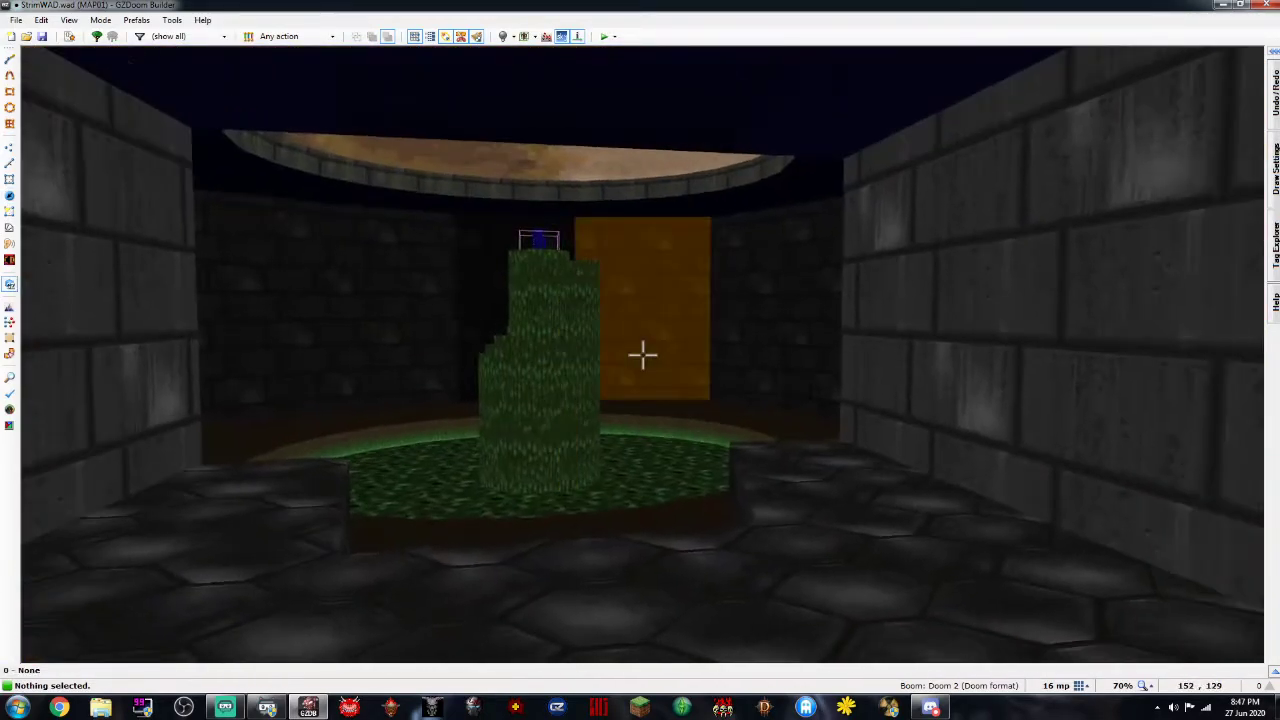
key("s")
key("e")
key("e")
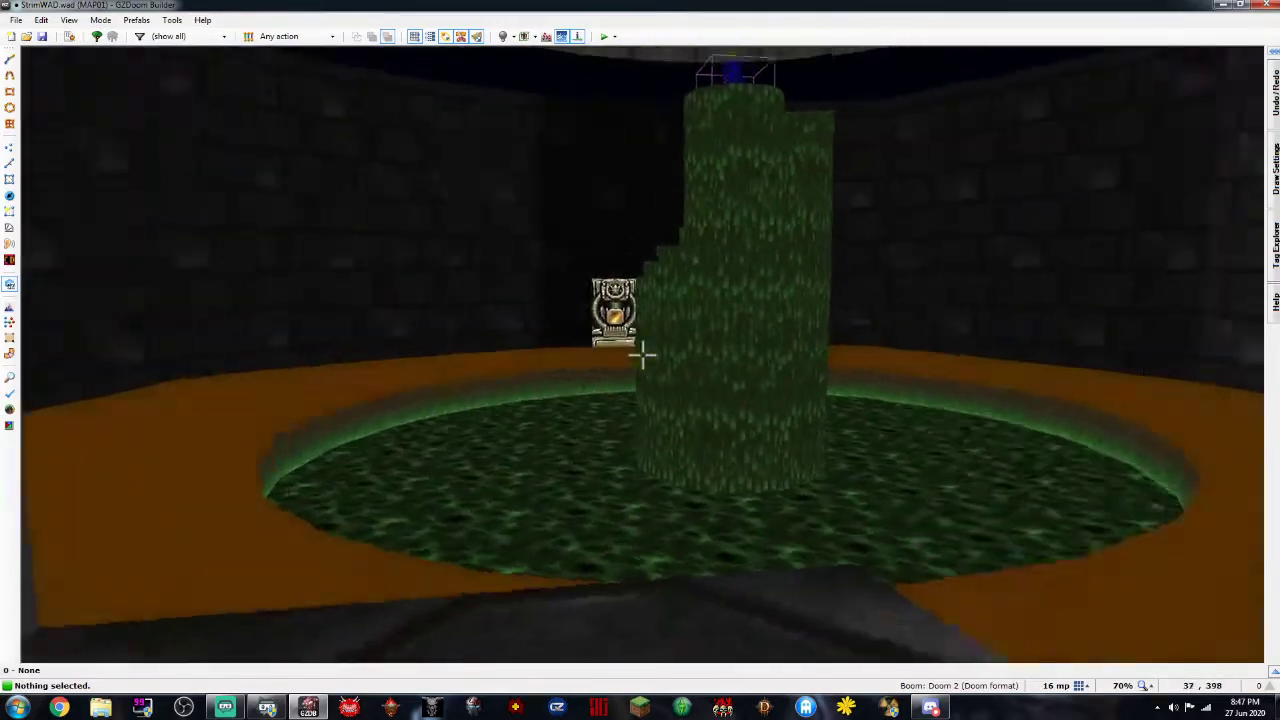
key("d")
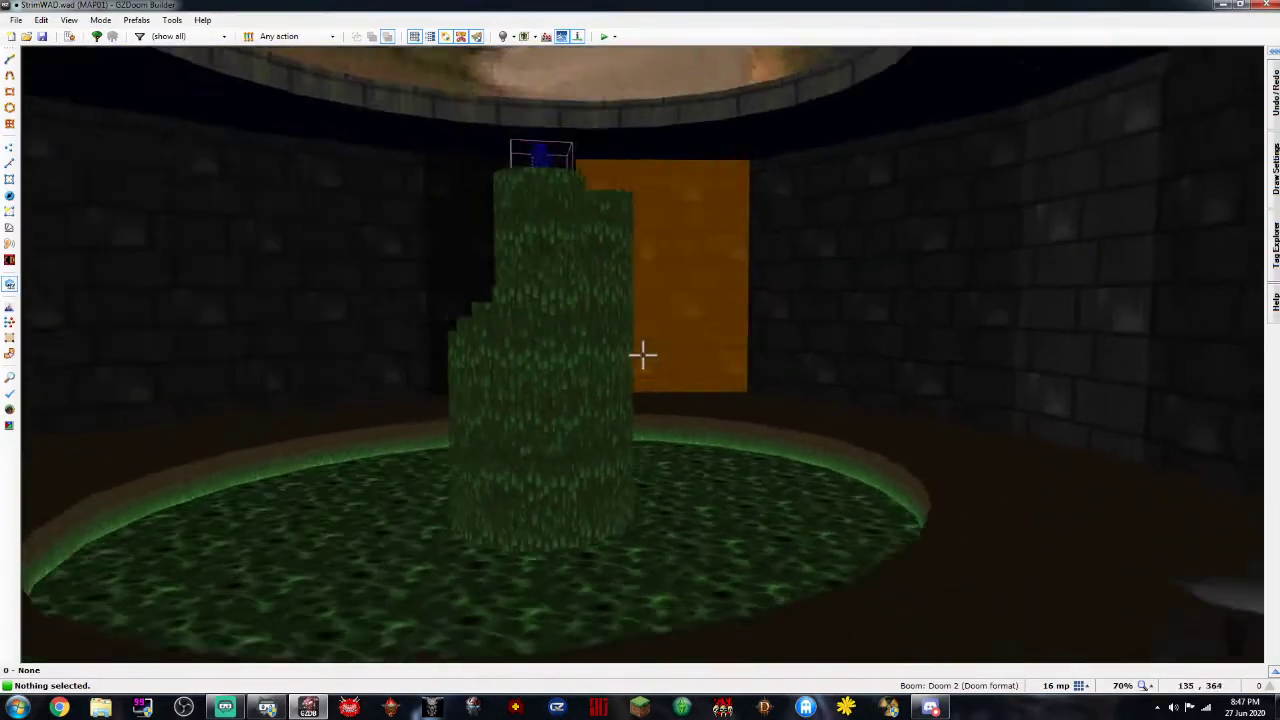
key("w")
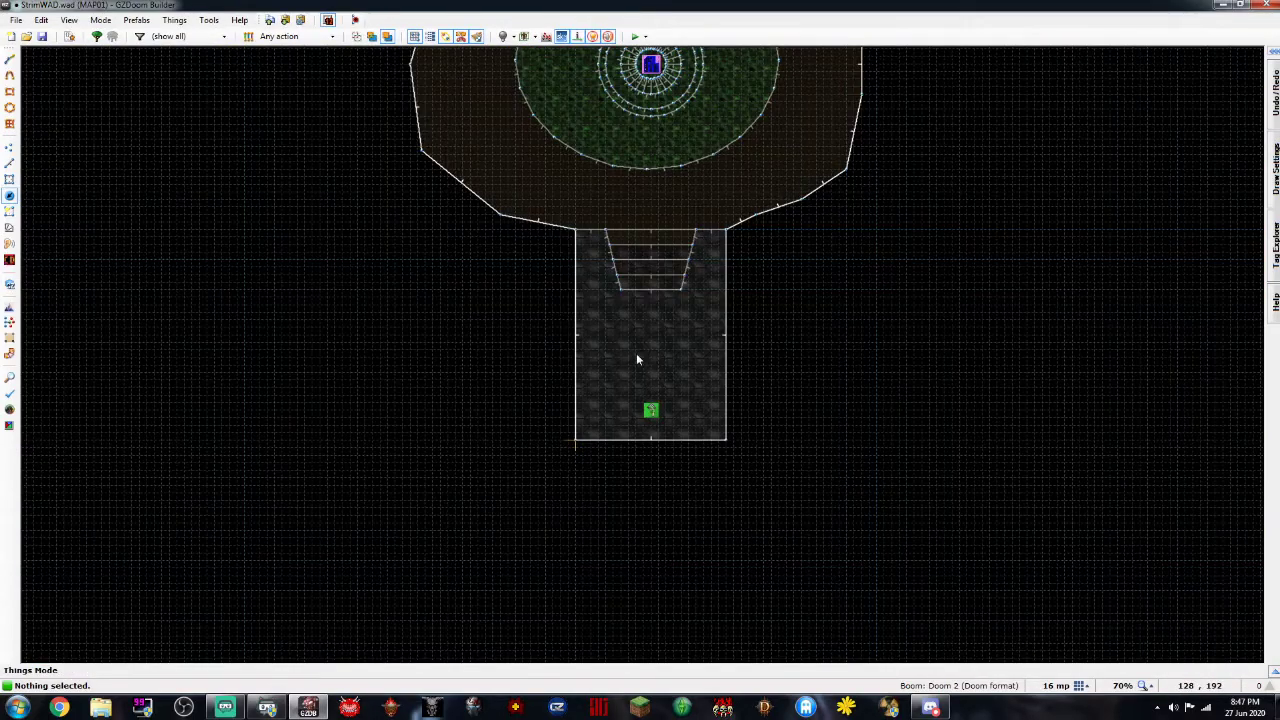
Select the three linedefs where the entrance hall meets the slime pool room and assign them the new tag 1
scroll(648, 258, "up", 4)
key("l")
left_click(549, 340)
left_click(640, 340)
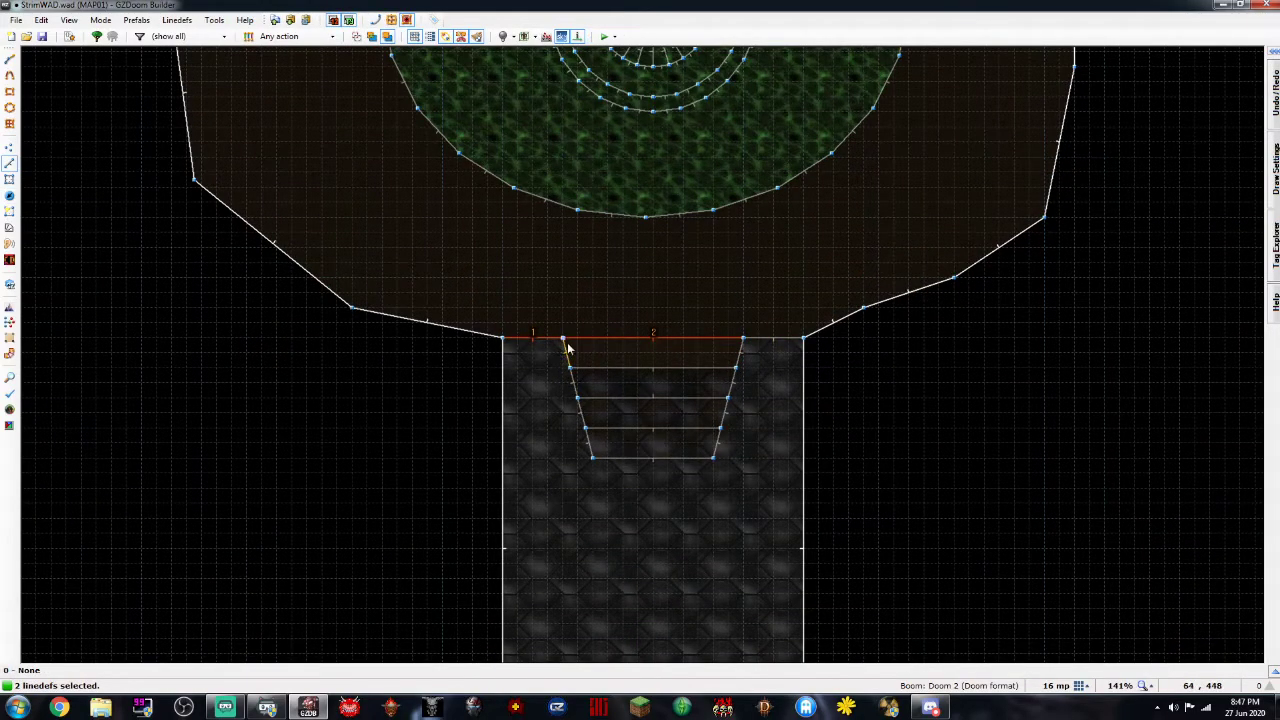
left_click(776, 340)
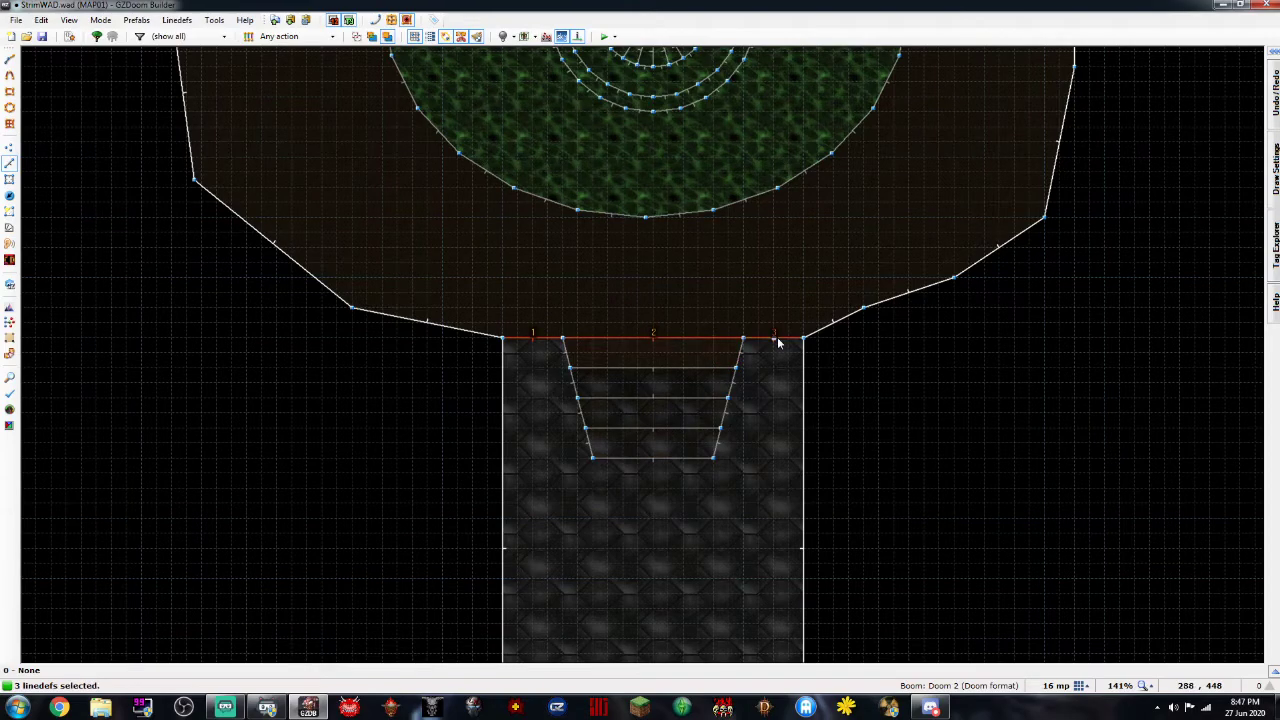
right_click(776, 340)
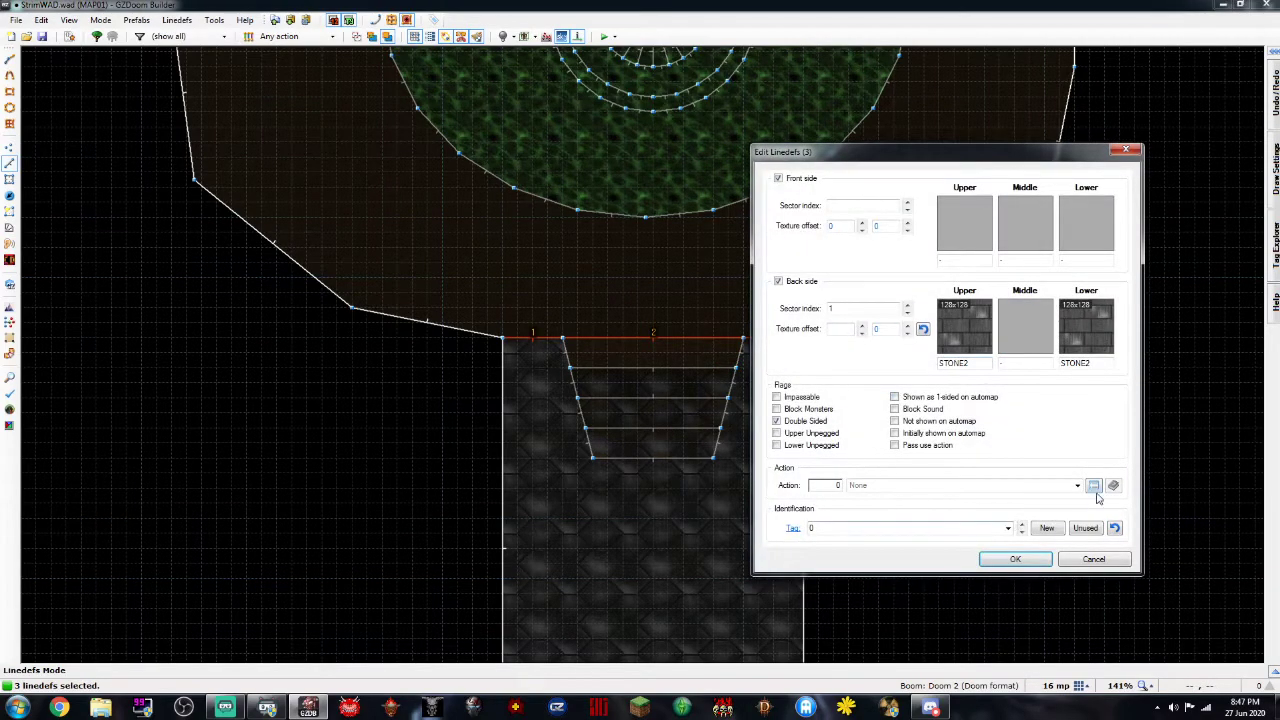
left_click(1046, 528)
Look through the predefined Floor actions for one suited to the three linedefs, and close the list without applying any
left_click(1093, 485)
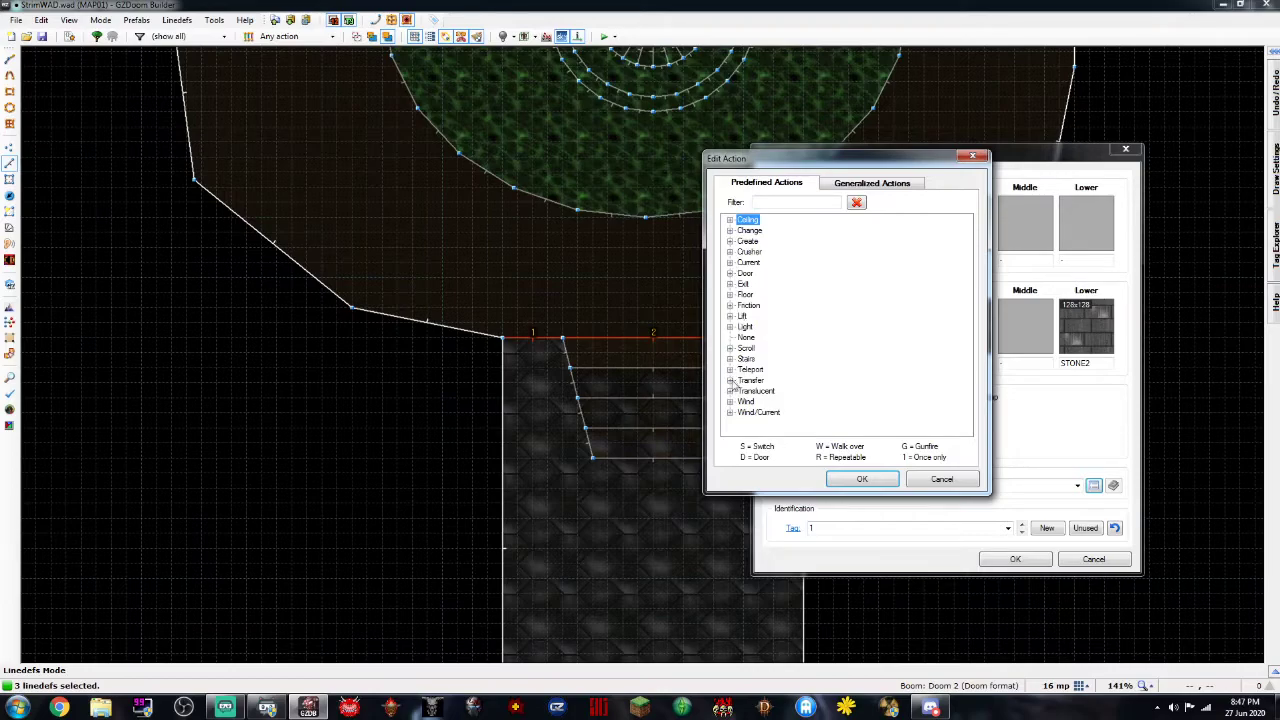
left_click(731, 295)
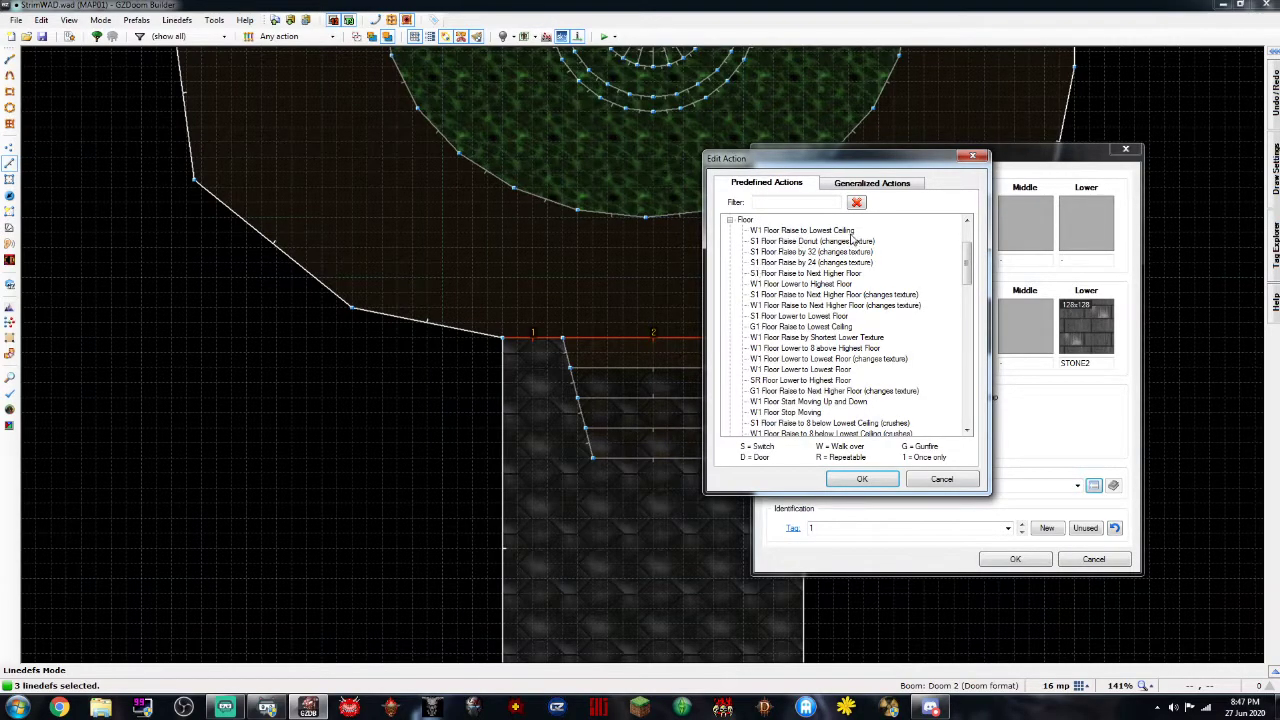
left_click(774, 232)
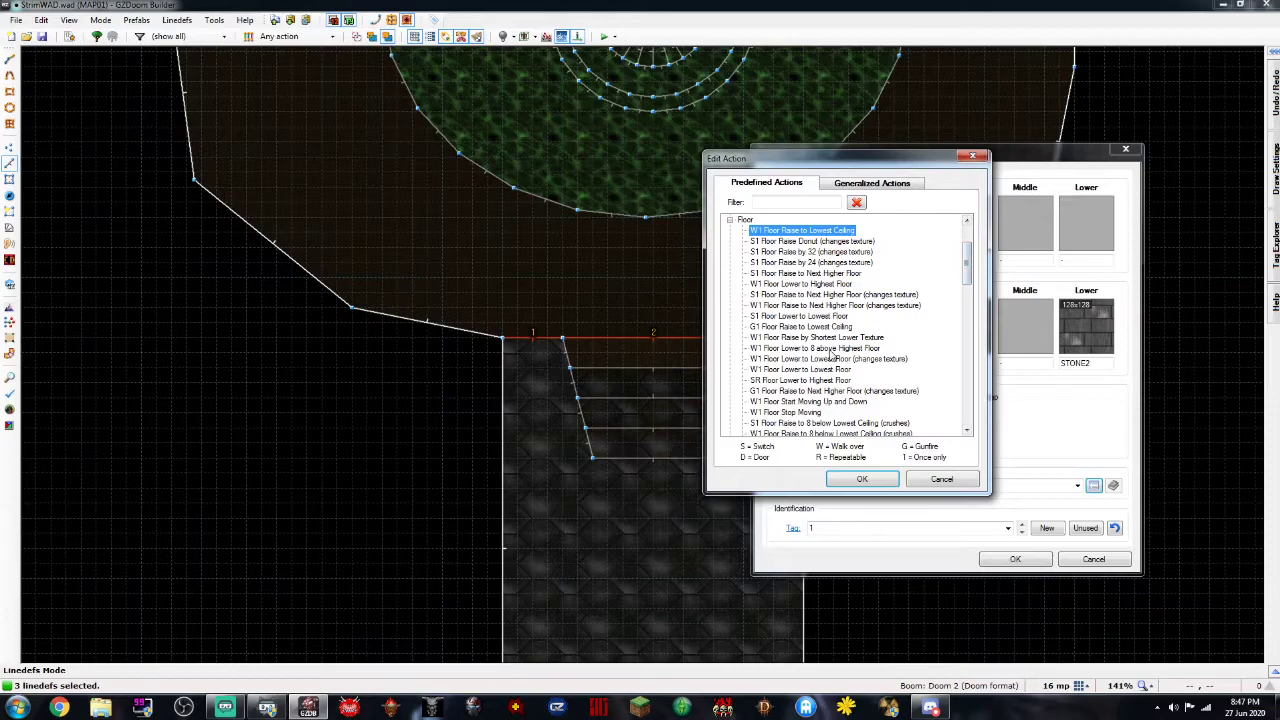
left_click(830, 348)
left_click_drag(965, 283, 972, 318)
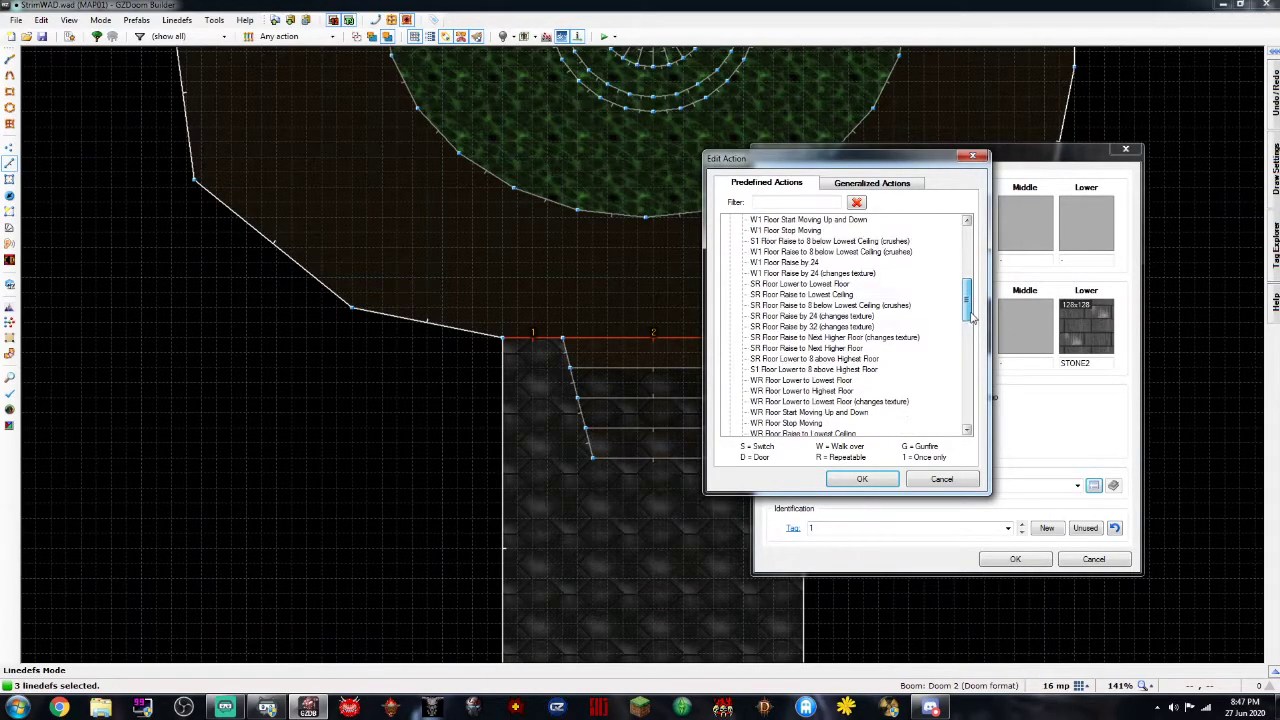
left_click(838, 330)
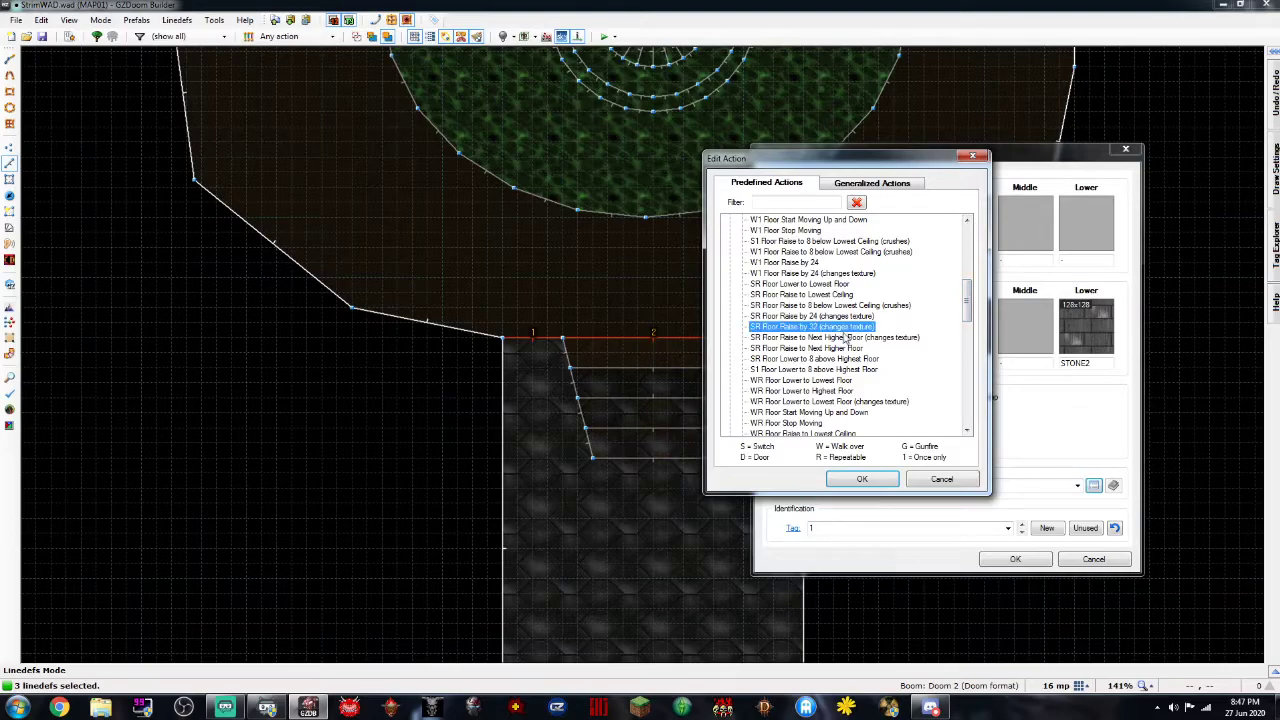
left_click_drag(970, 300, 967, 355)
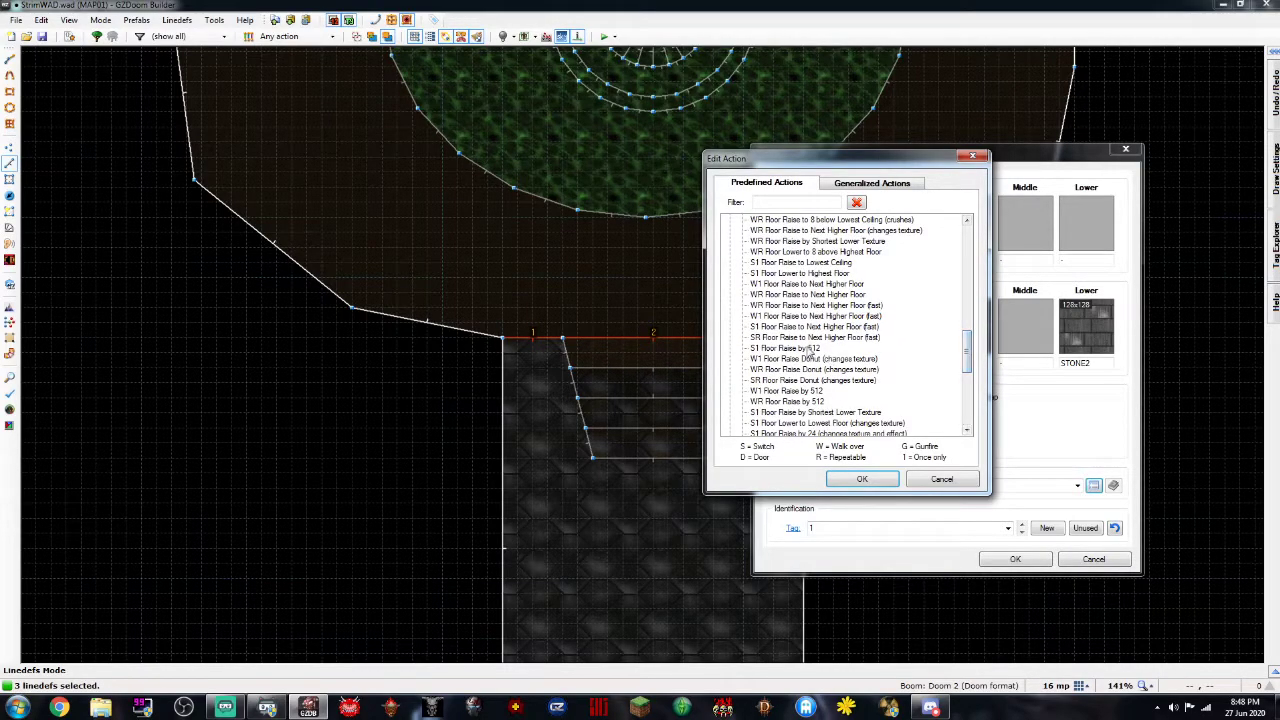
left_click_drag(967, 360, 965, 392)
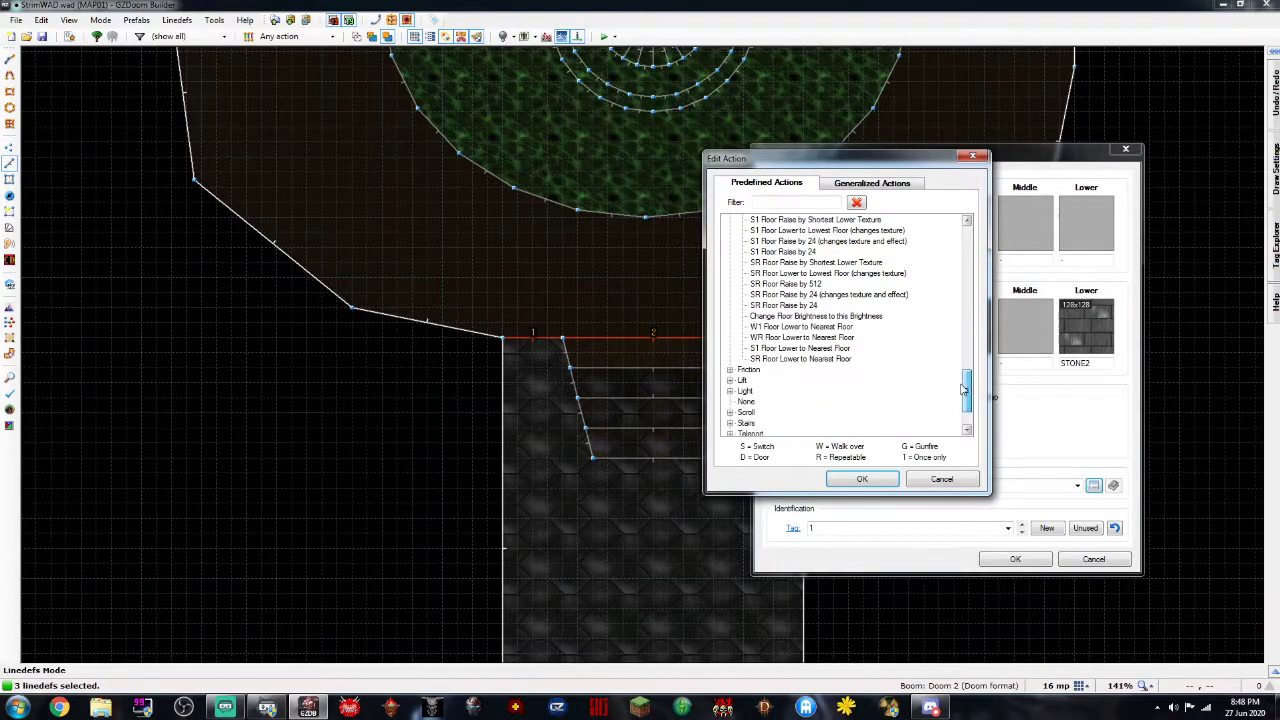
left_click(808, 328)
left_click_drag(969, 390, 978, 302)
left_click(852, 340)
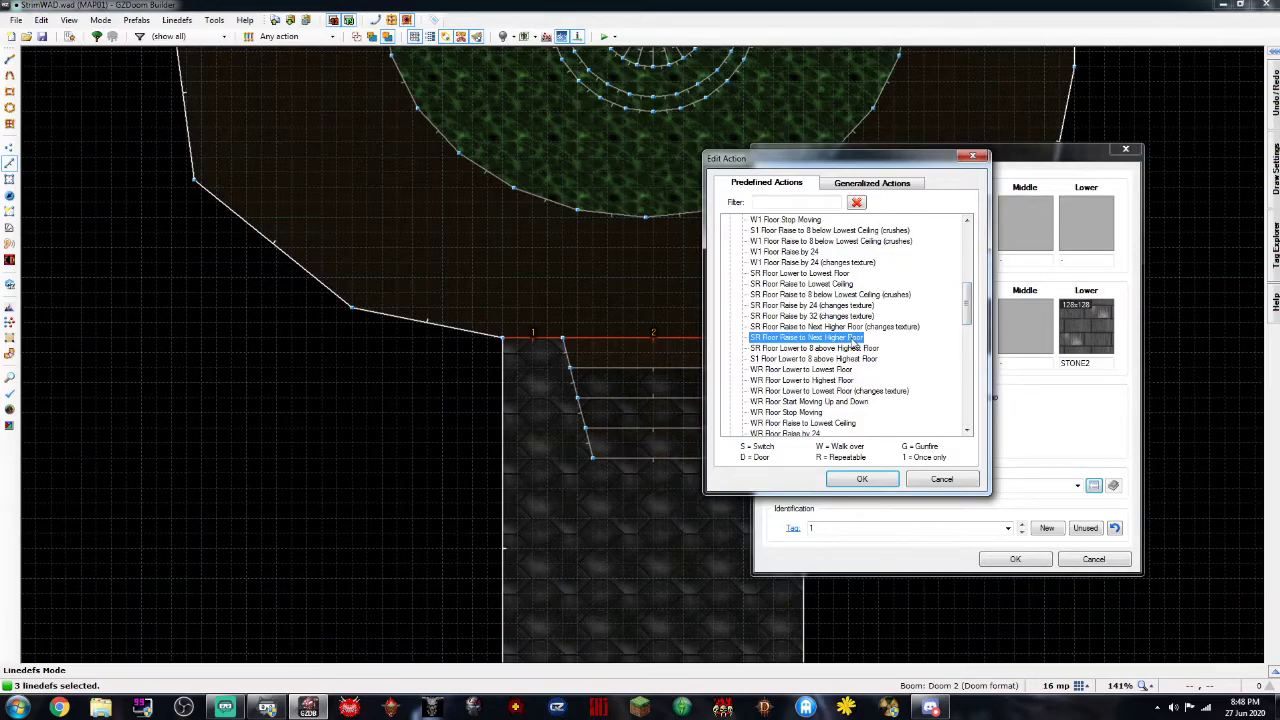
left_click_drag(972, 308, 968, 262)
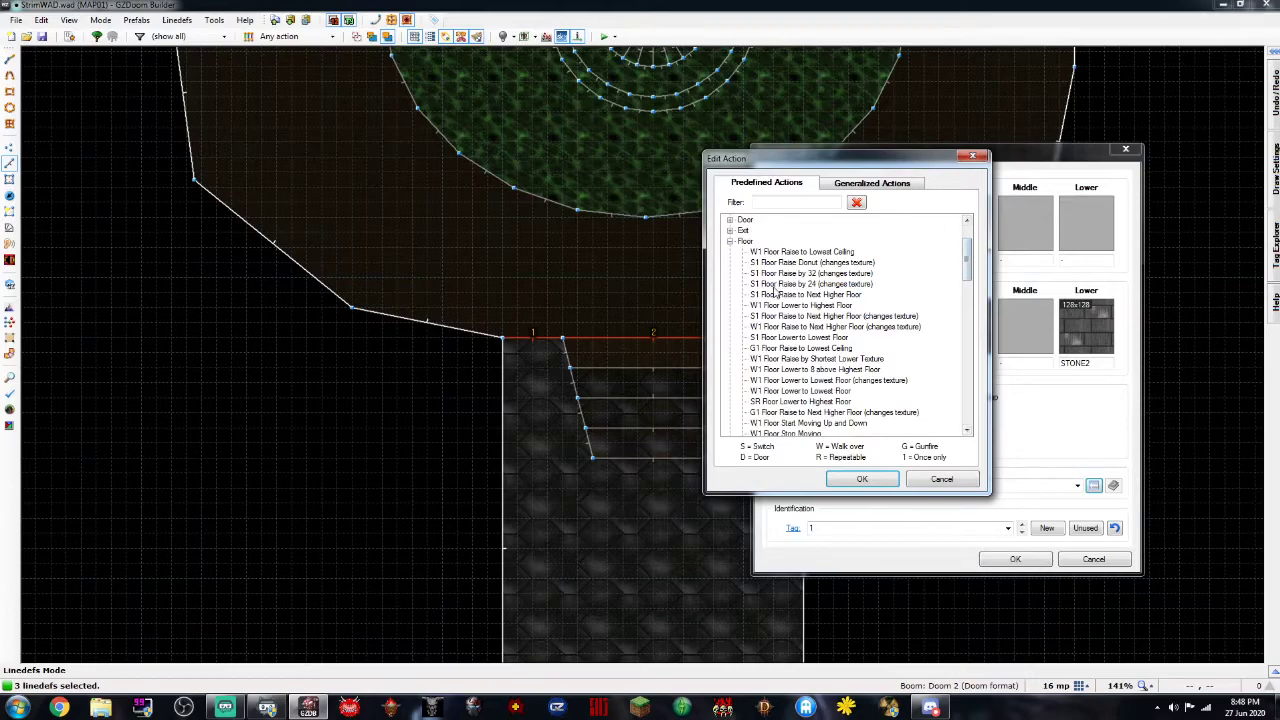
left_click(811, 274)
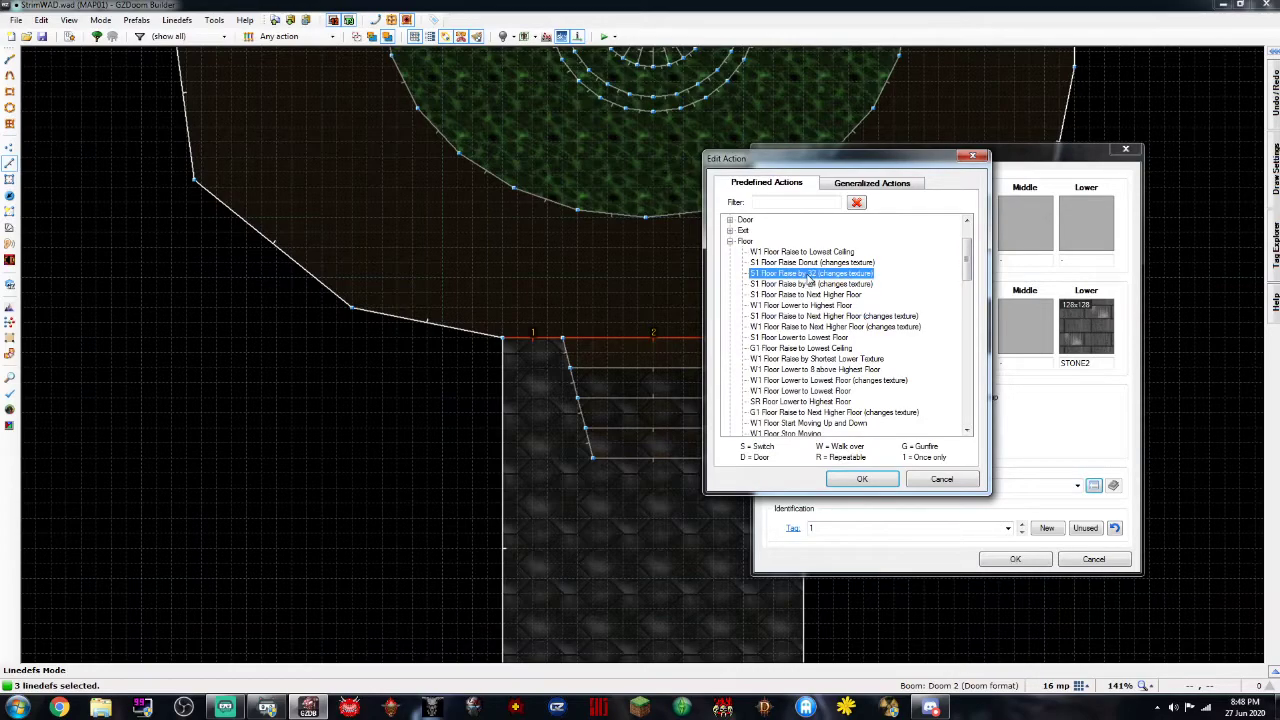
left_click(931, 478)
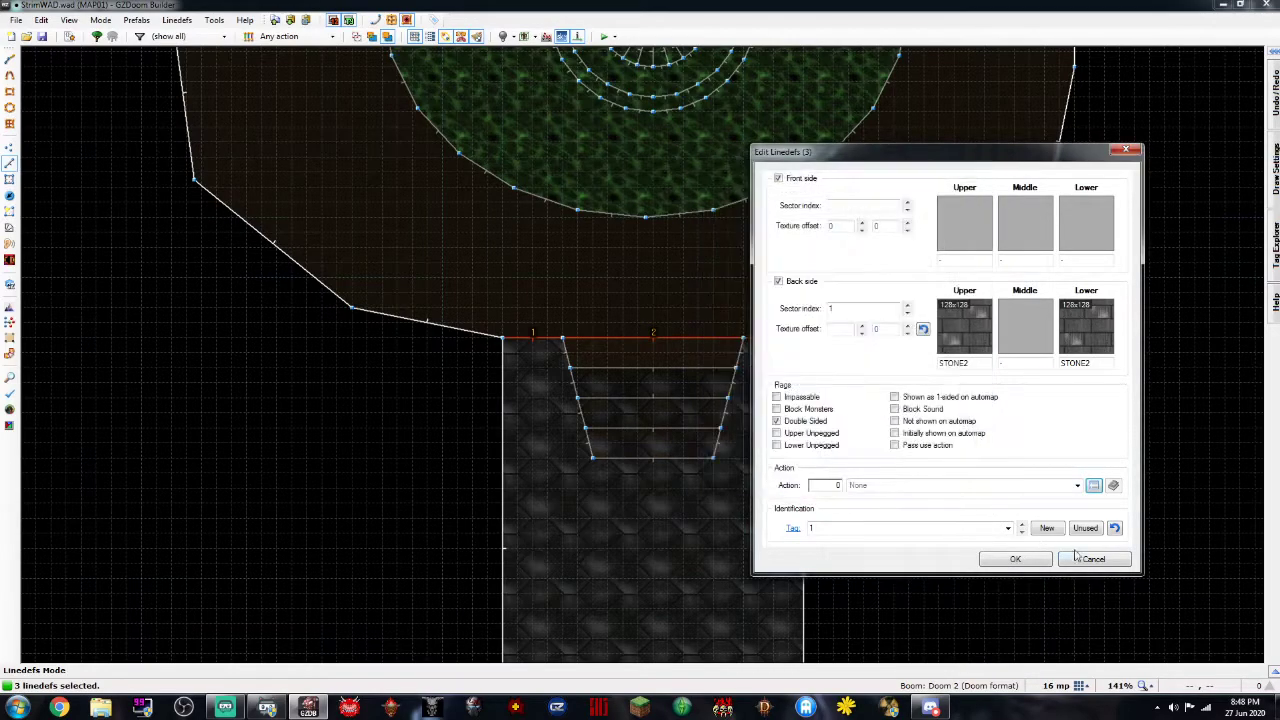
Deselect the three linedefs and draw a straight 320 mp line across the entrance hall, just south of the stairs
key("Escape")
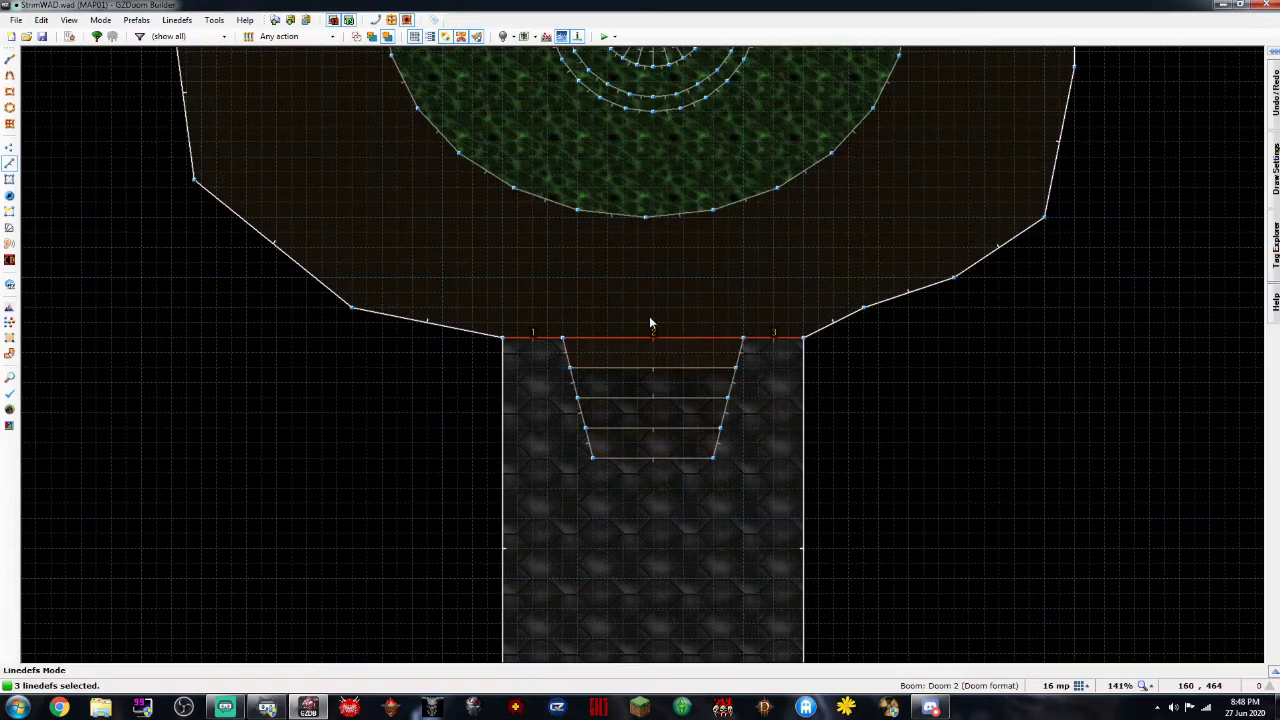
key("c")
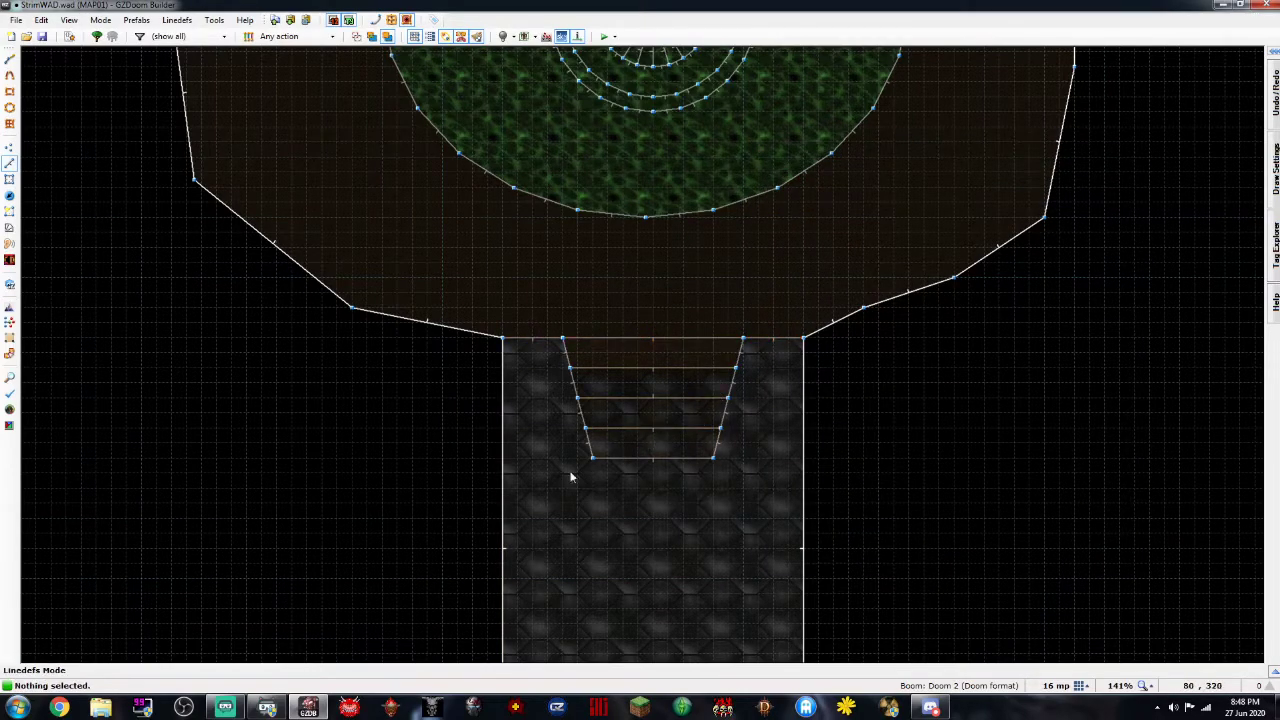
key("ctrl+d")
left_click(503, 520)
left_click(806, 521)
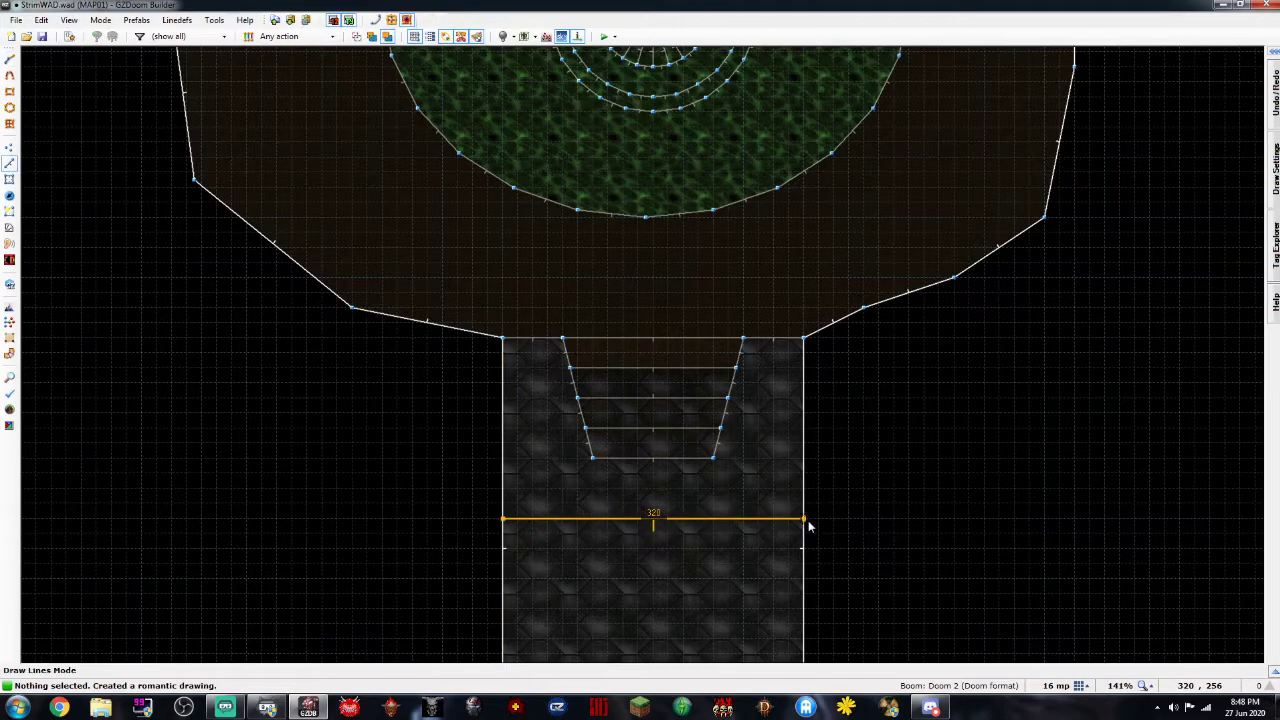
Look through the predefined Floor and walk-over actions for the new hall line, filtering by "w", and close without applying any
right_click(692, 519)
left_click(1094, 485)
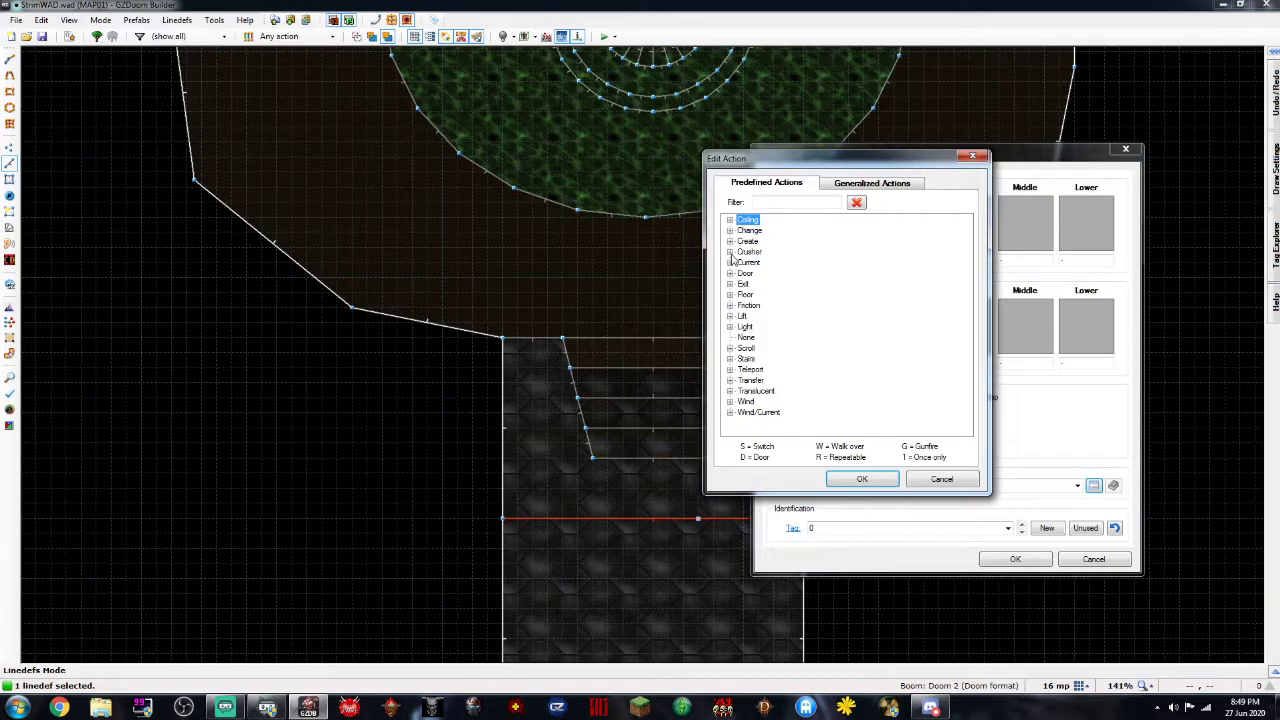
left_click(730, 294)
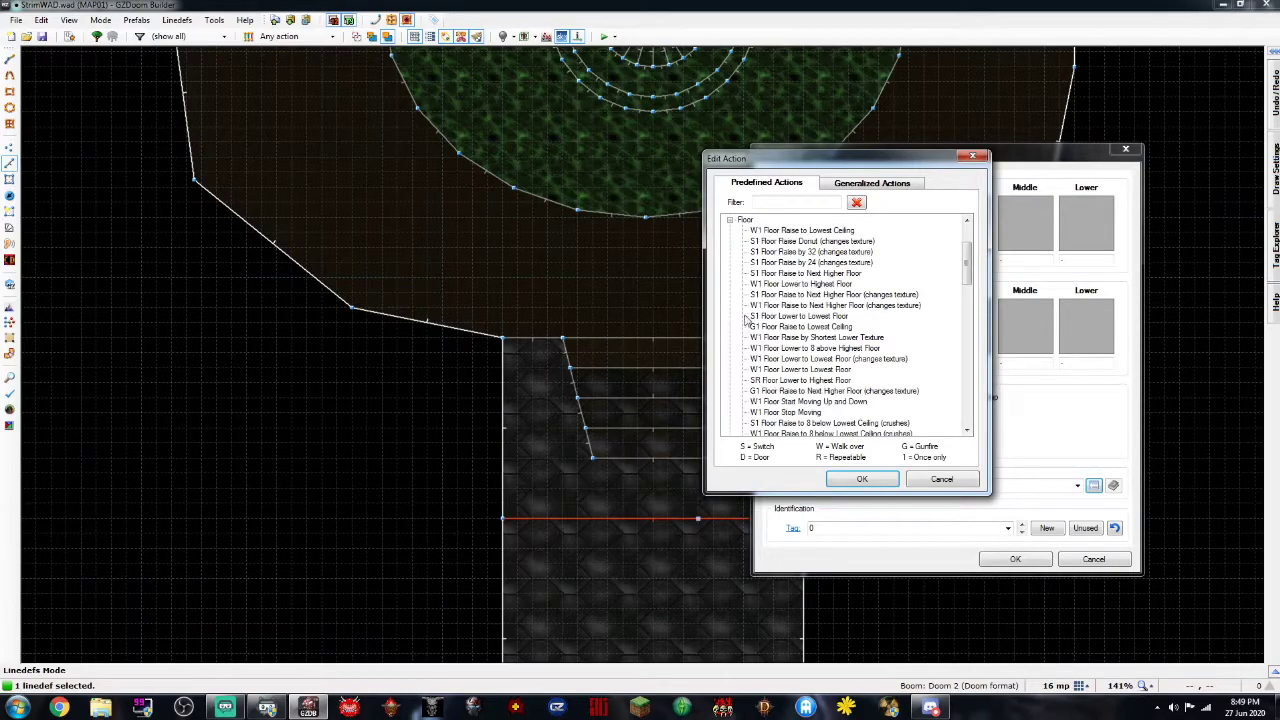
left_click_drag(963, 265, 968, 272)
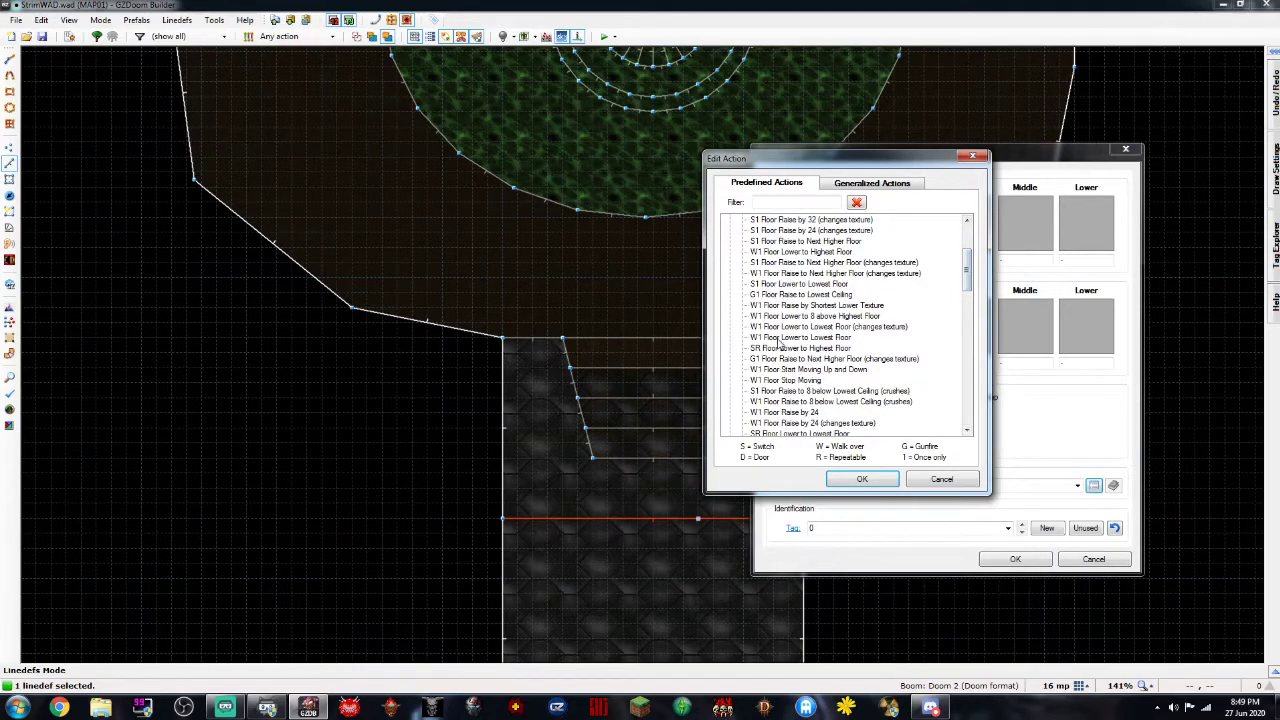
left_click(776, 201)
type("w")
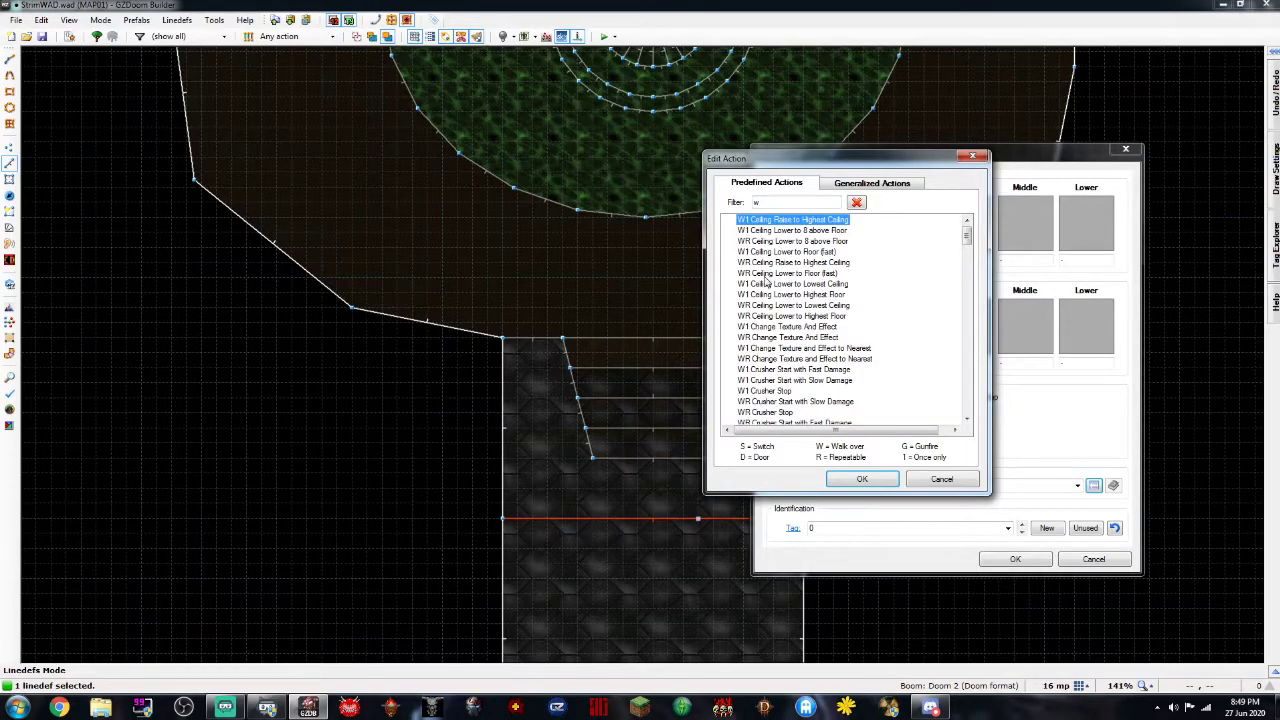
mouse_move(968, 236)
left_mouse_down()
mouse_move(970, 331)
mouse_move(969, 226)
left_mouse_up()
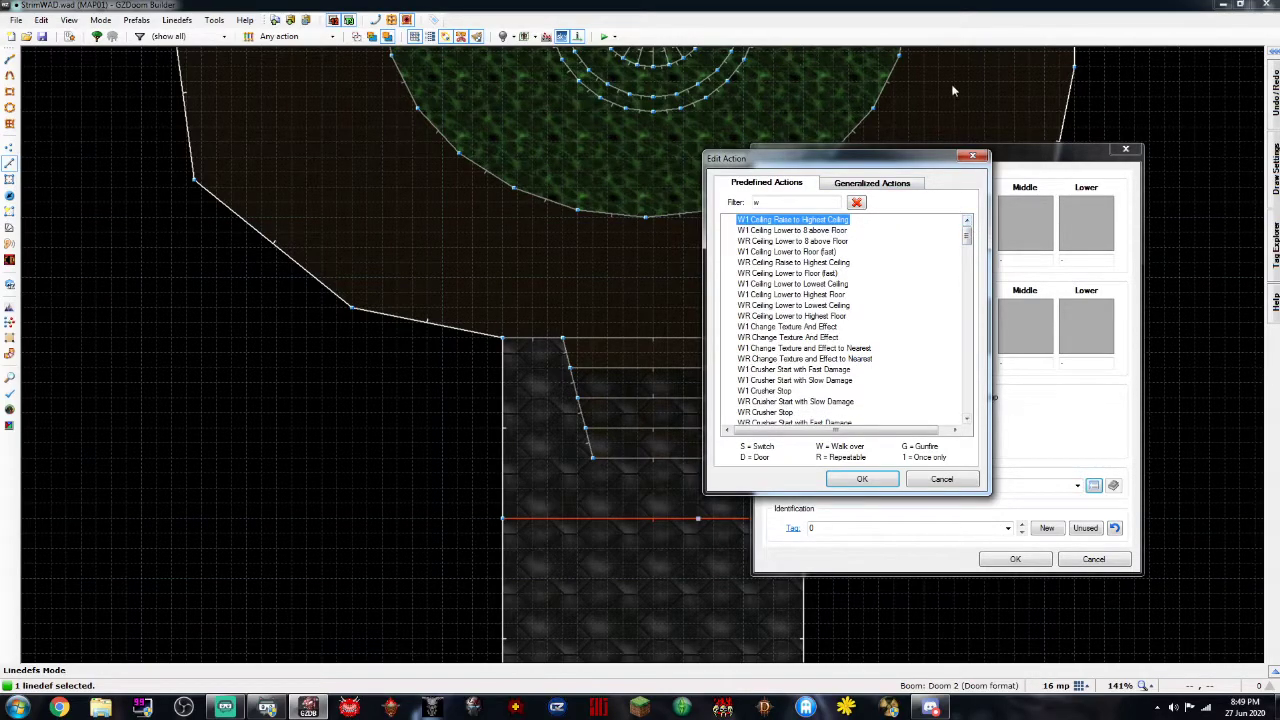
left_click(972, 155)
left_click(1124, 153)
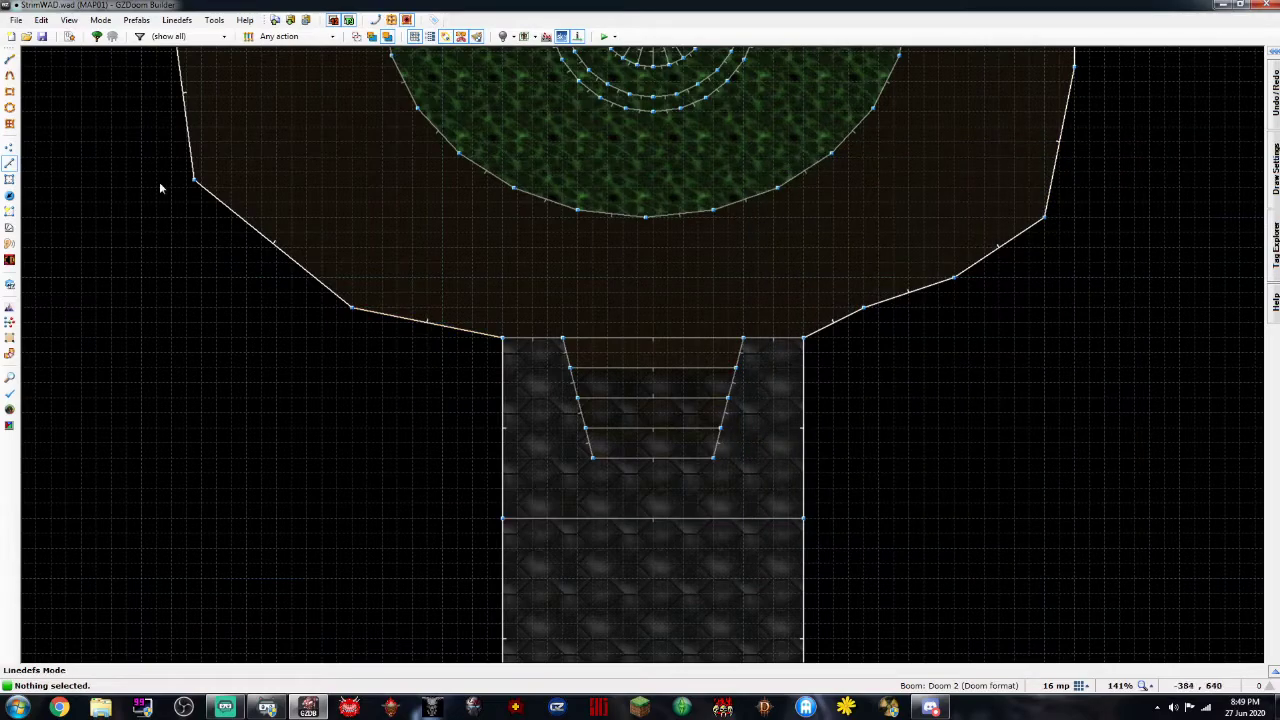
Save the StrimWAD map
left_click(16, 20)
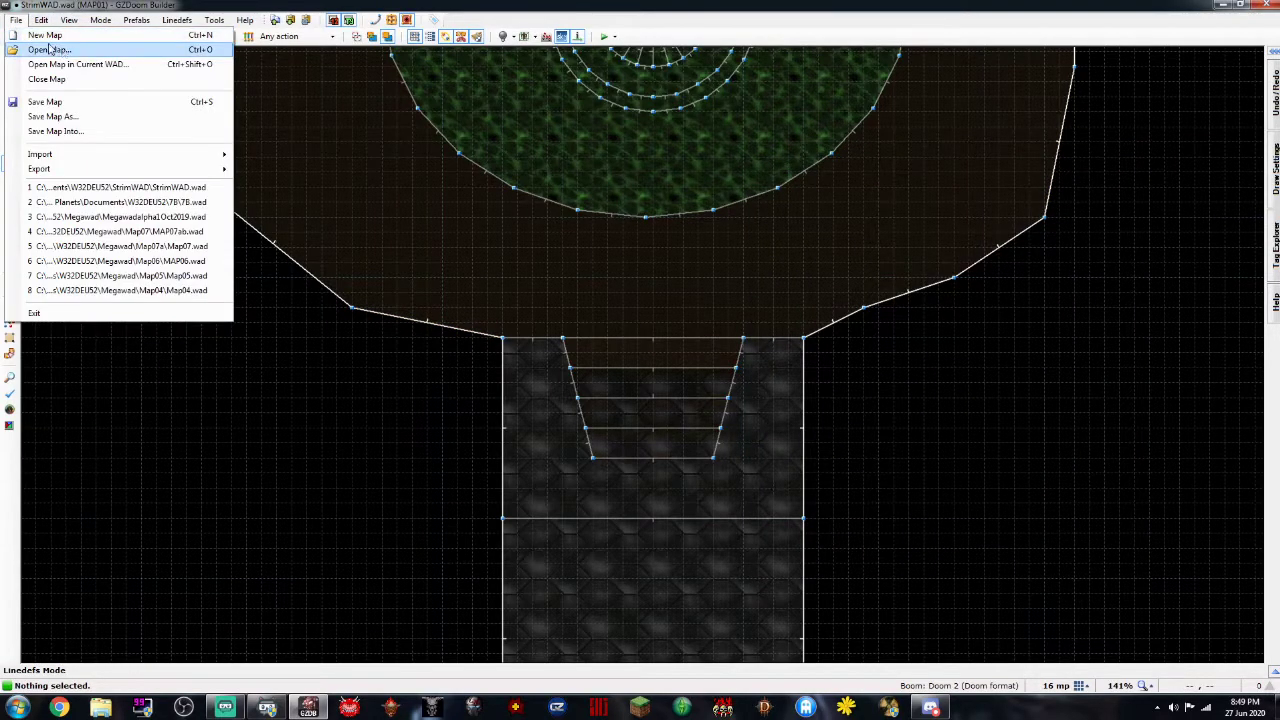
left_click(123, 57)
left_click(41, 36)
Open Map01.wad from the Map01 folder inside Megawad as a reference map
left_click(16, 20)
left_click(16, 20)
left_click(16, 20)
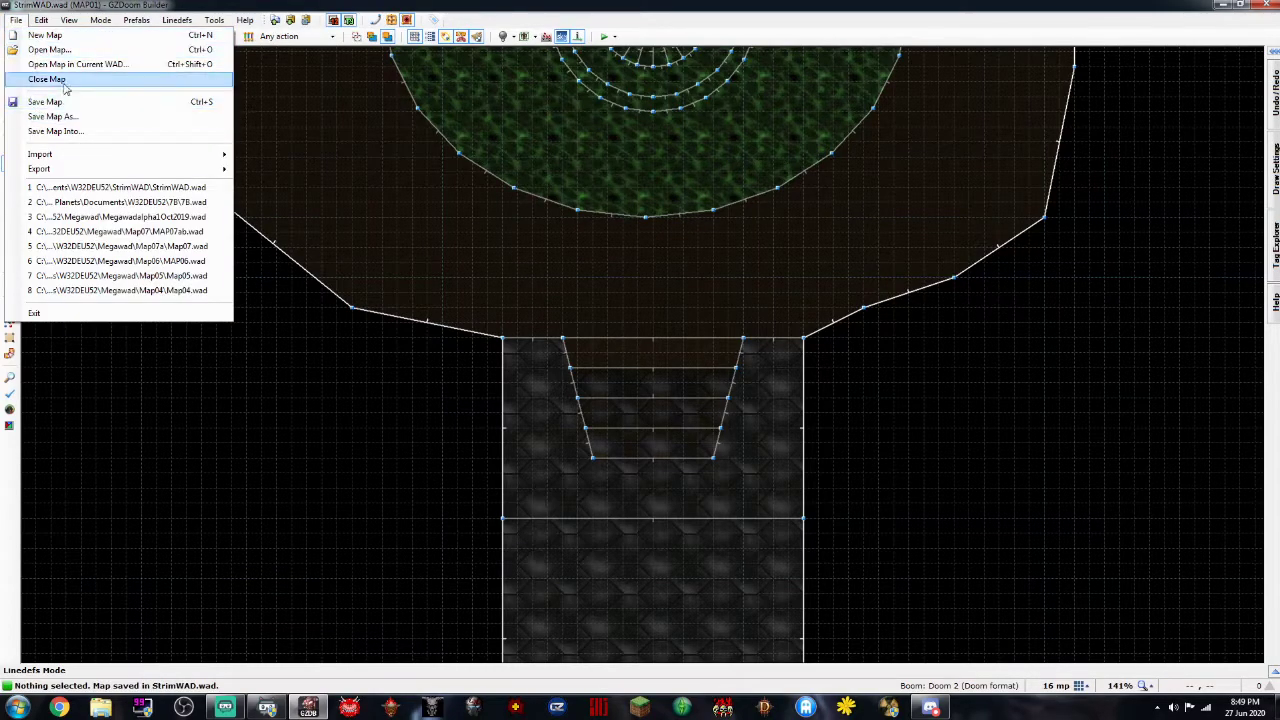
left_click(60, 50)
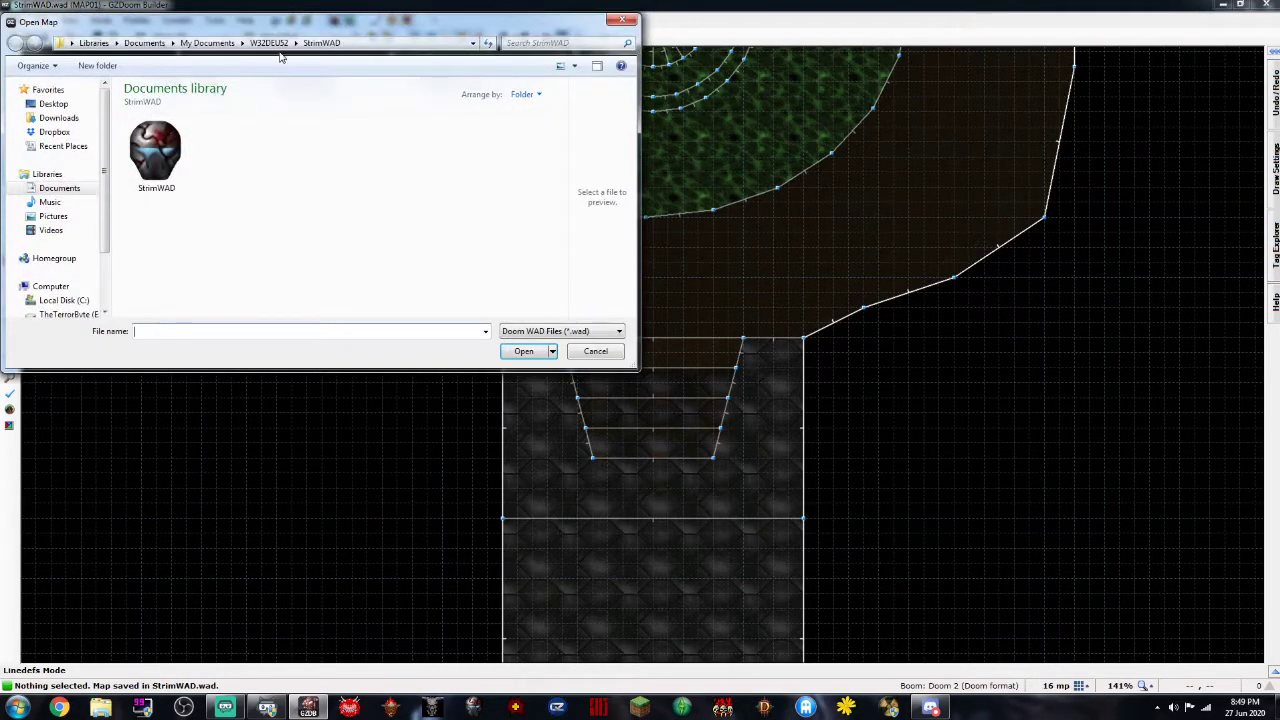
left_click(272, 43)
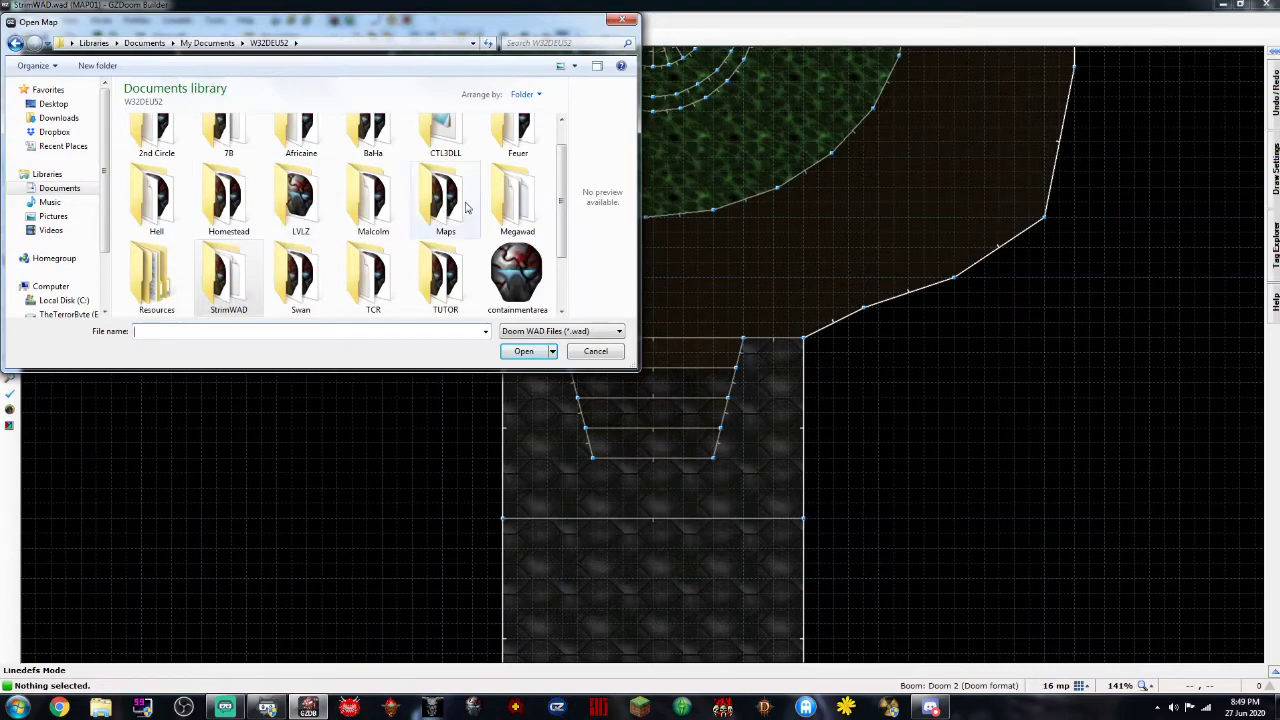
double_click(517, 200)
double_click(155, 155)
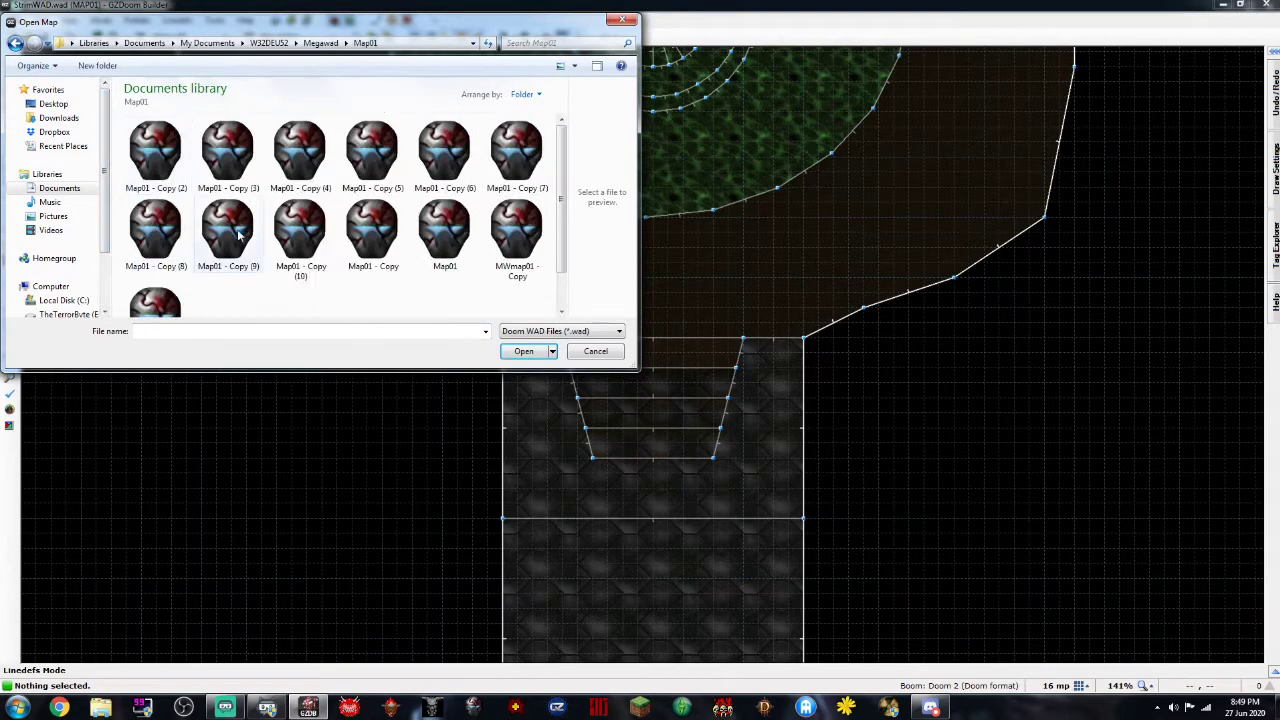
scroll(237, 231, "down", 1)
double_click(440, 188)
left_click(657, 531)
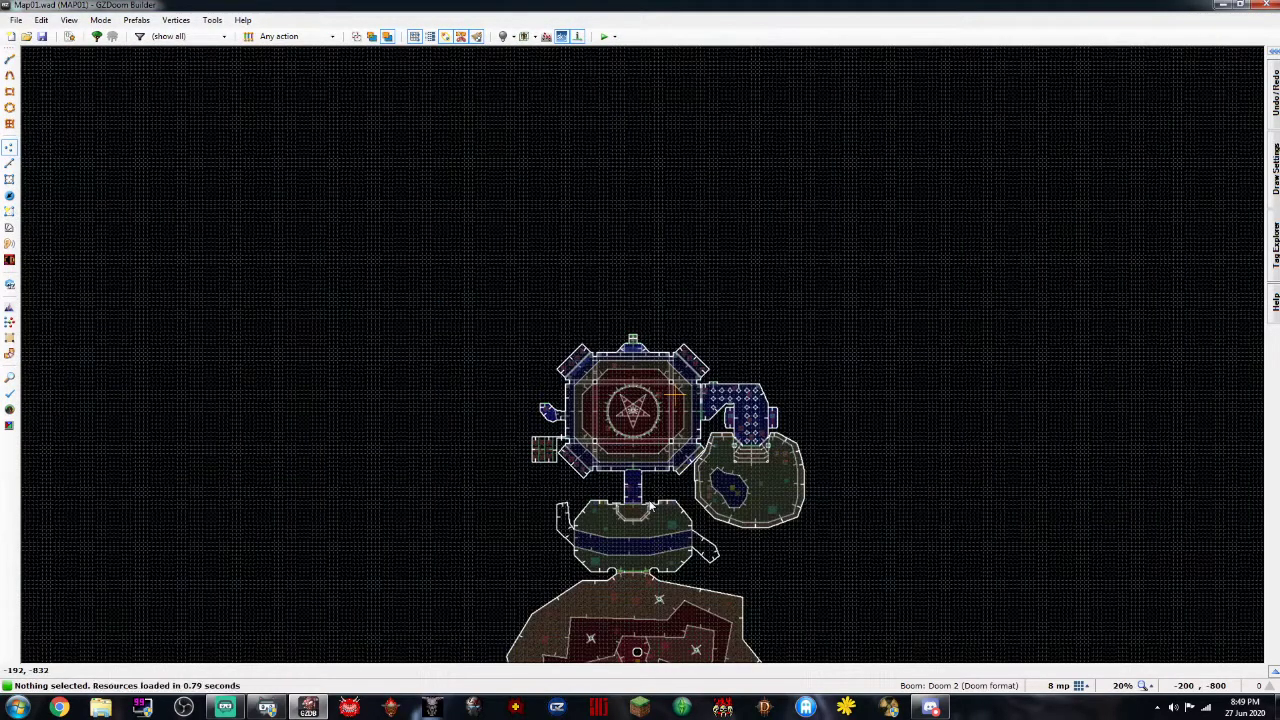
Test-run Map01 to examine the raised skull-textured ring around its central platform, and quit the game
scroll(650, 505, "up", 7)
key("Down")
key("Down")
key("Down")
key("Down")
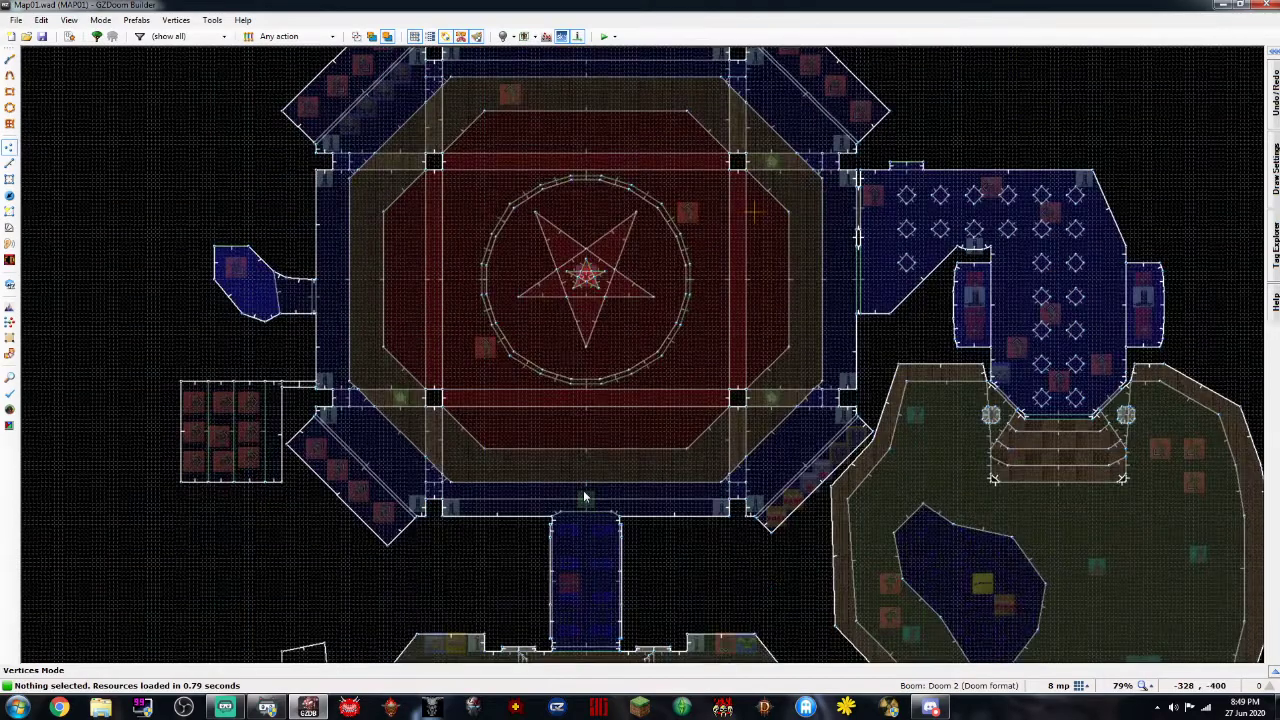
key("F9")
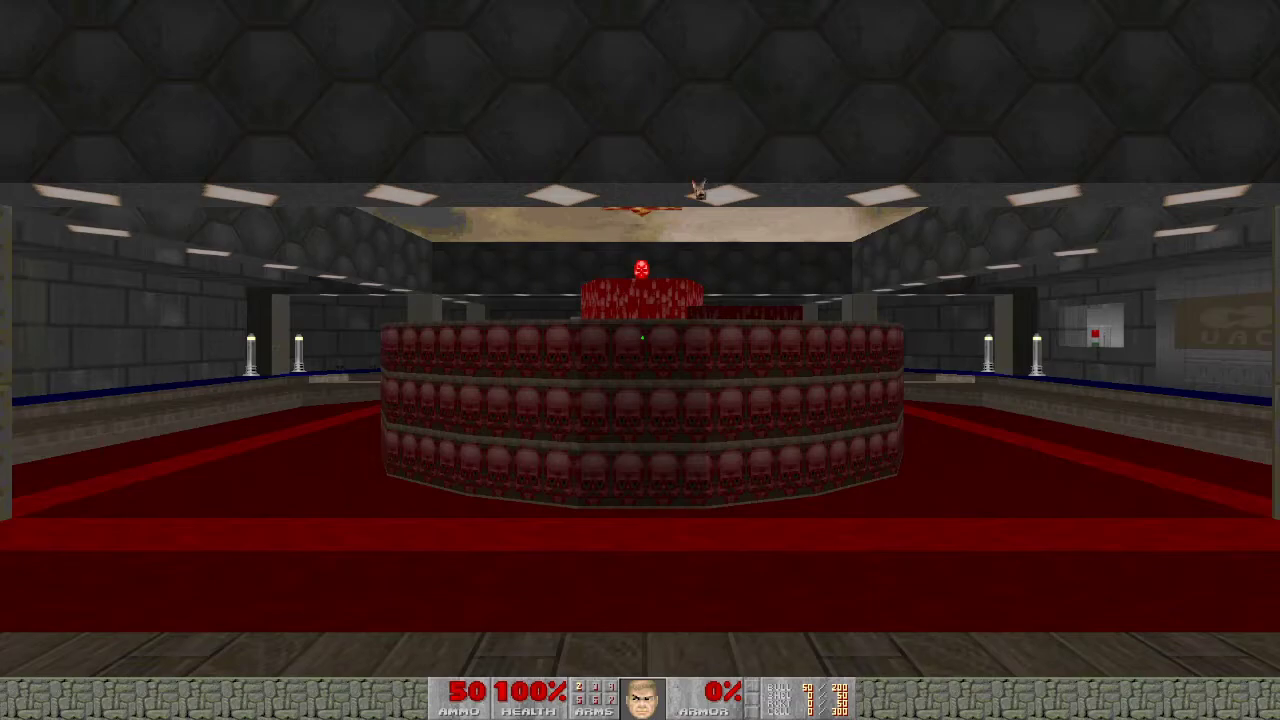
key("alt+F4")
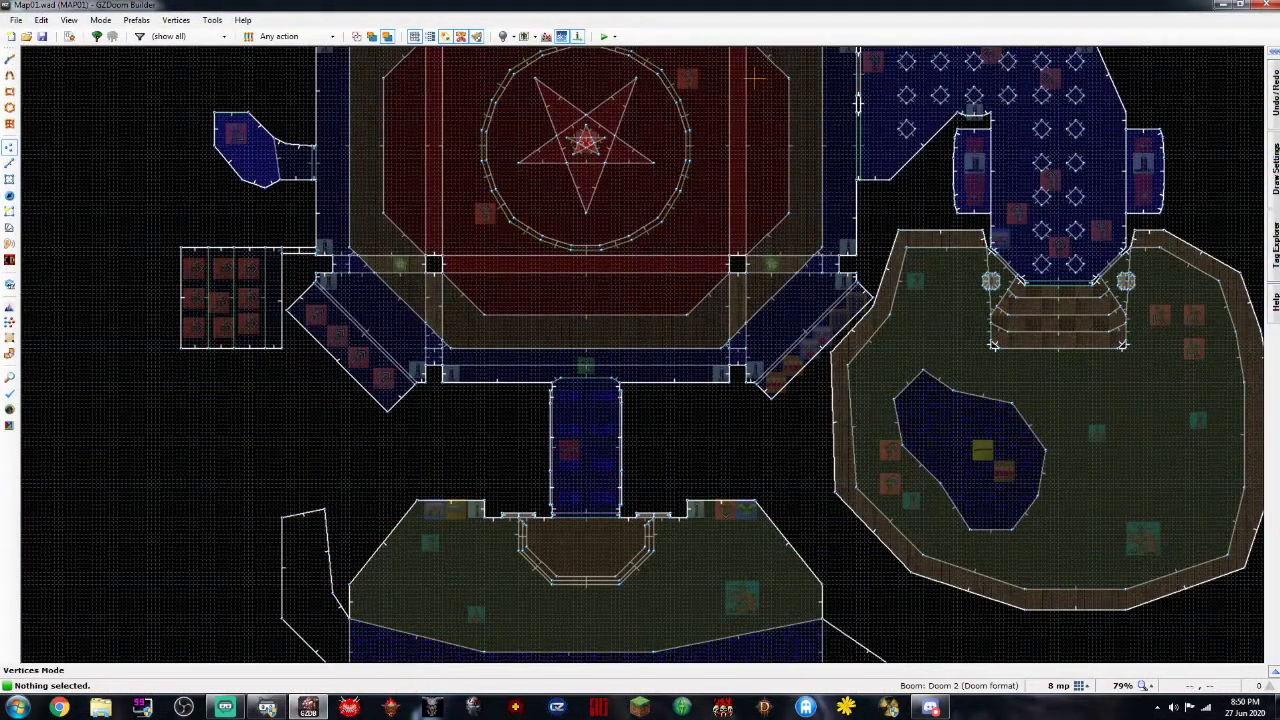
Close Map01 and reopen StrimWAD.wad from the recent maps
left_click(16, 20)
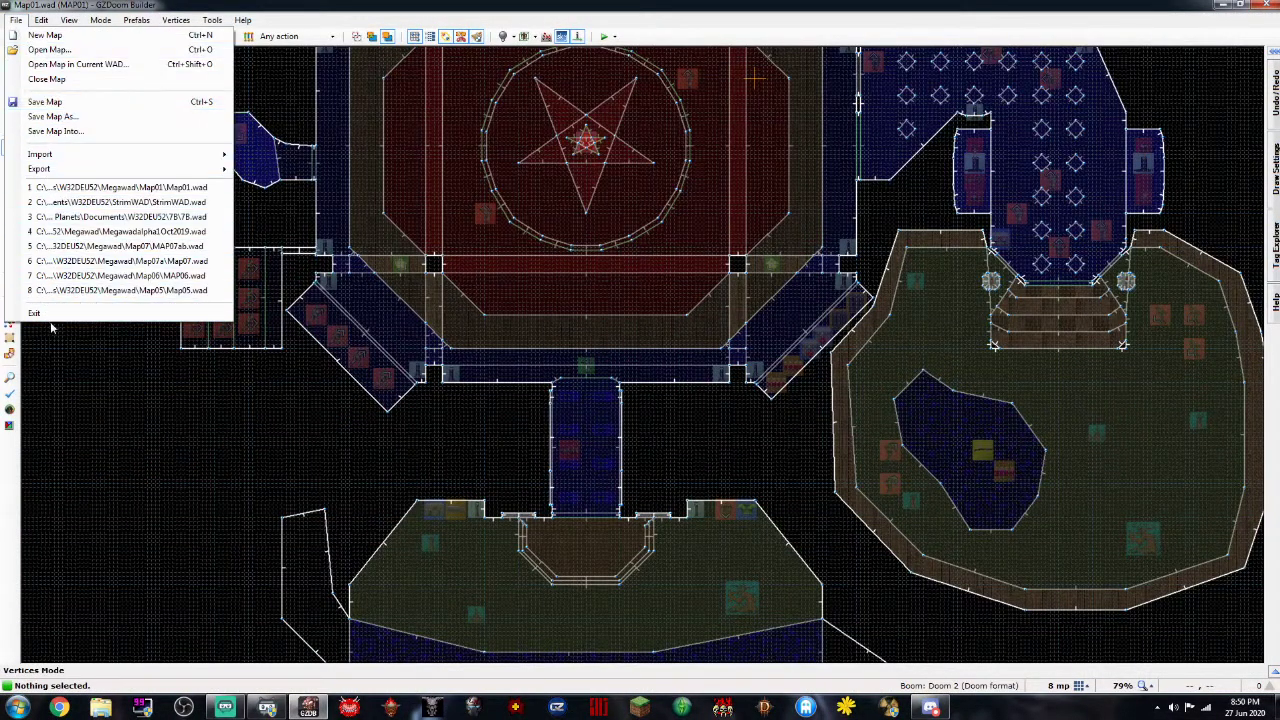
left_click(48, 79)
left_click(16, 20)
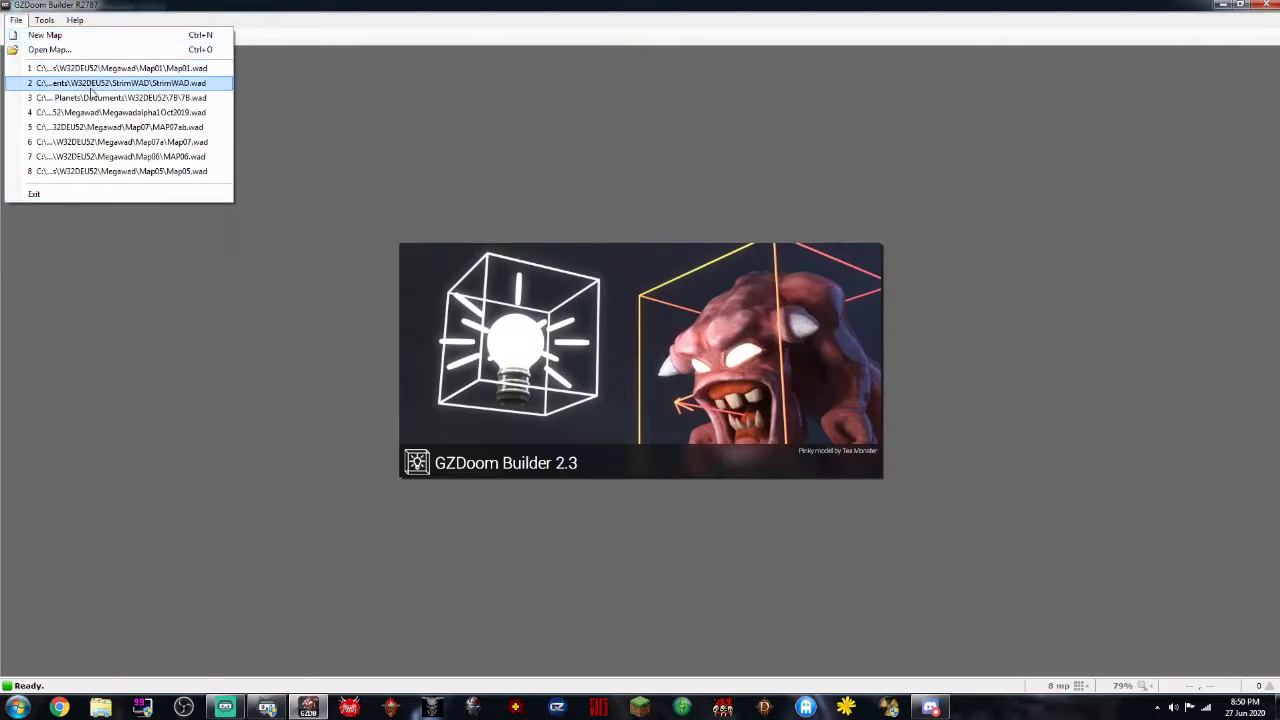
left_click(90, 88)
left_click(657, 526)
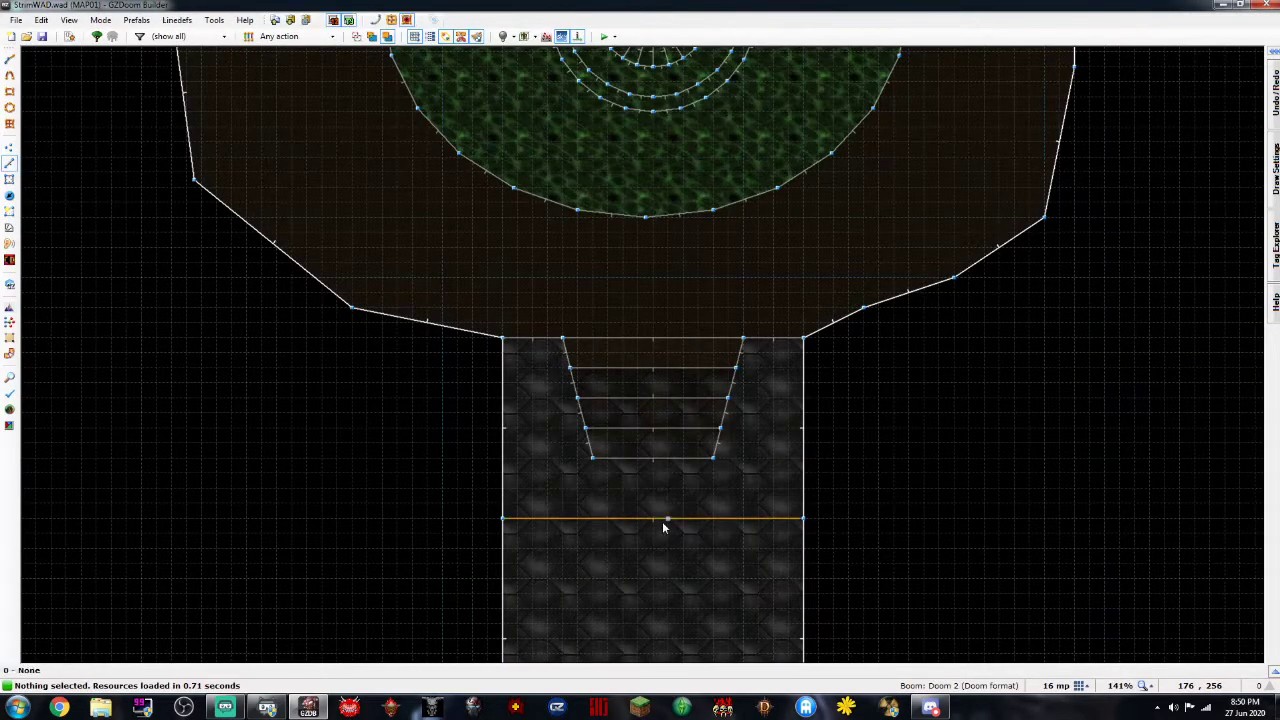
Delete the line drawn across the entrance hall and check the hall in the 3D view
key("Delete")
scroll(858, 458, "down", 7)
key("Down")
key("Right")
left_click(9, 196)
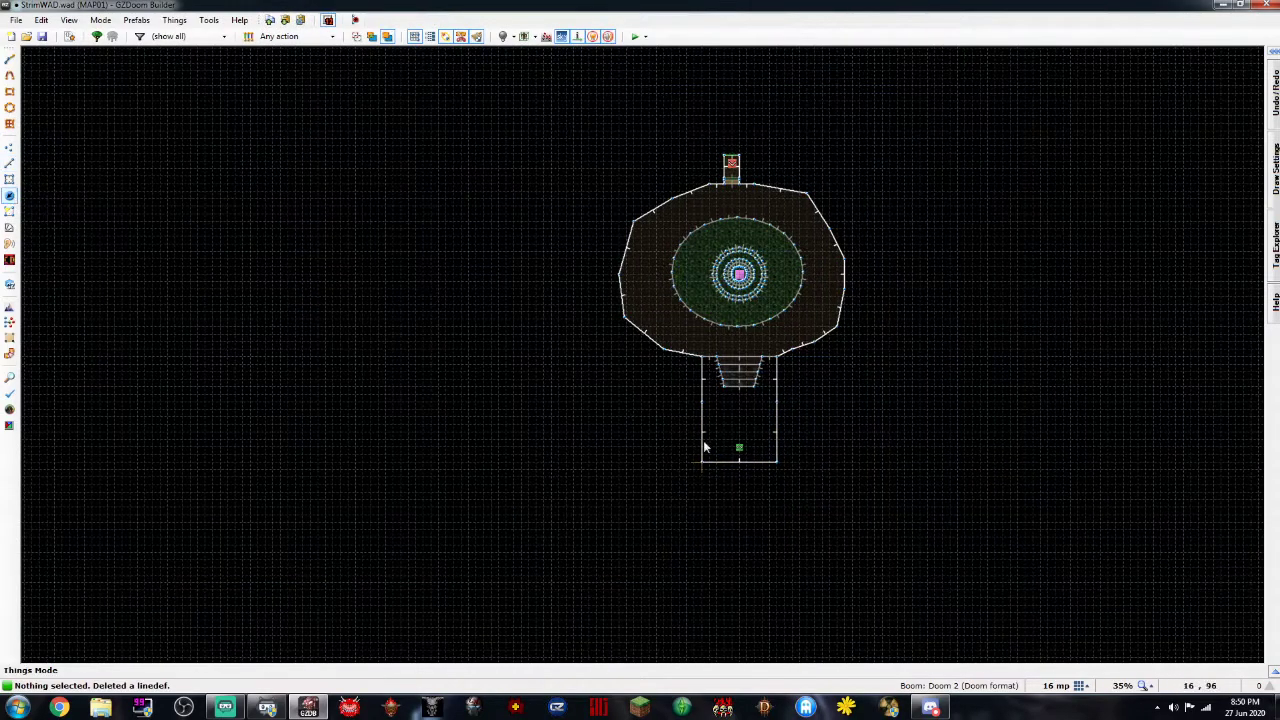
left_click(9, 212)
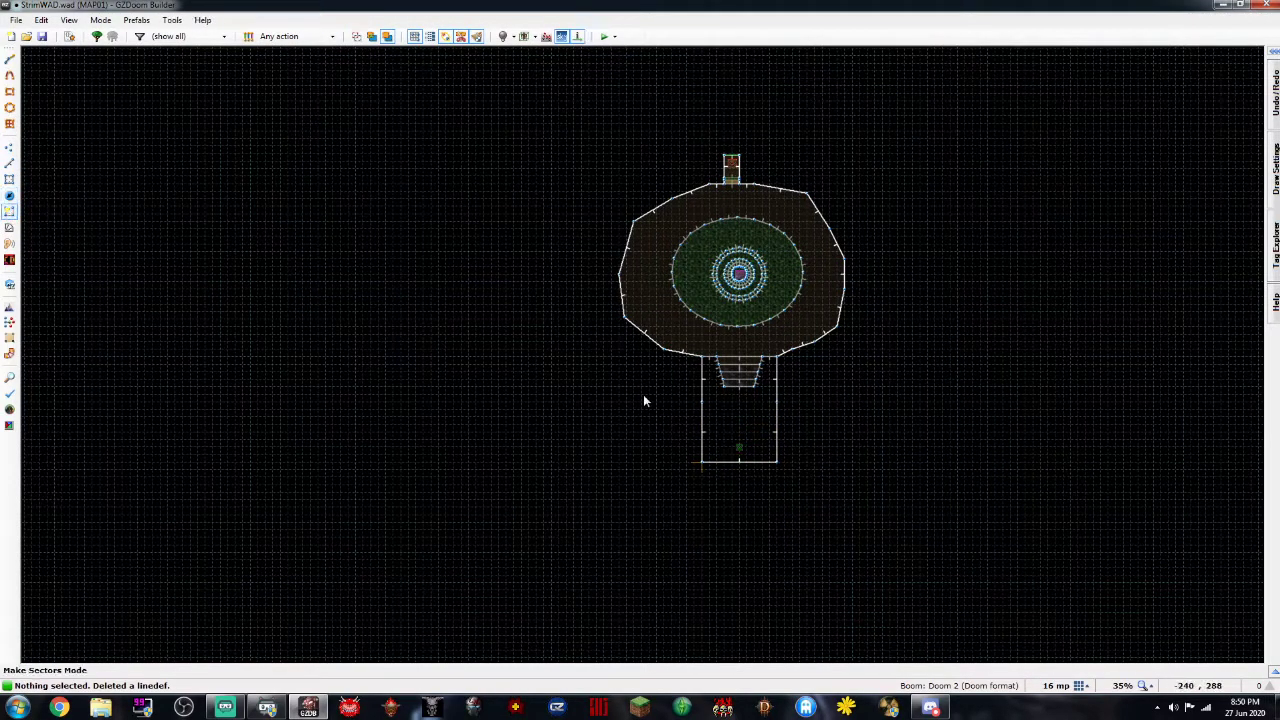
scroll(737, 420, "up", 10)
scroll(754, 426, "down", 3)
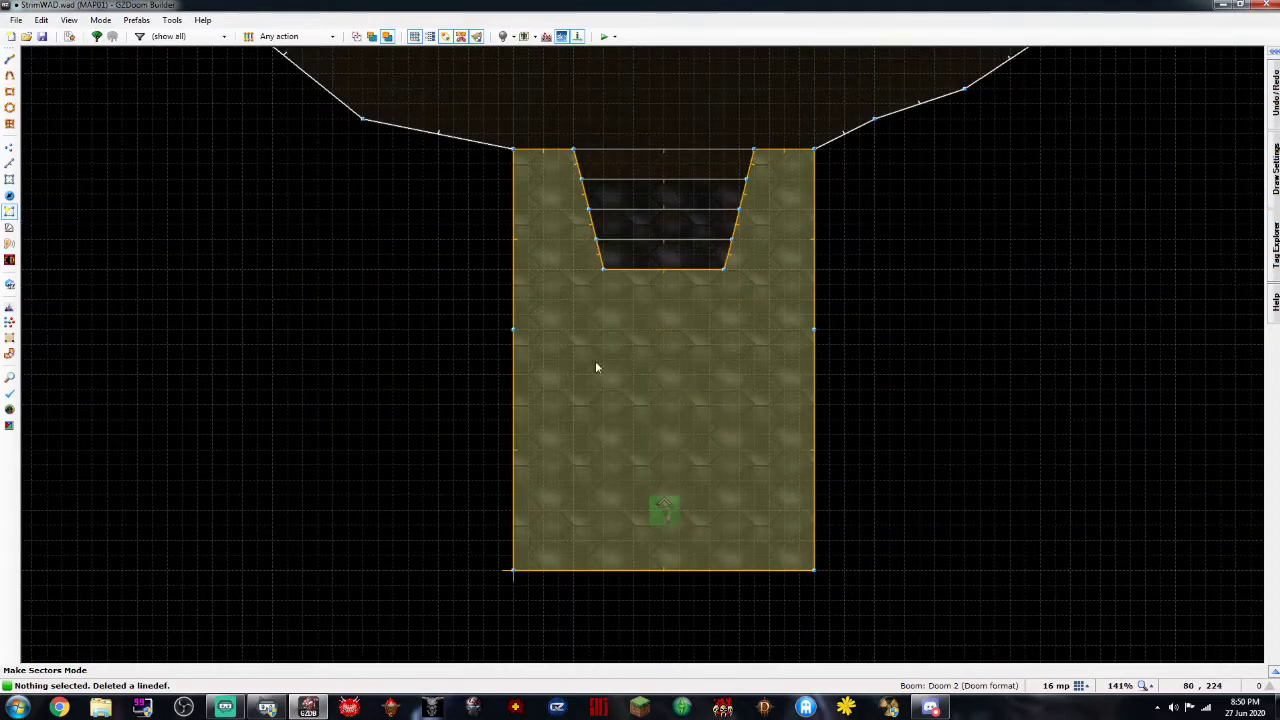
key("q")
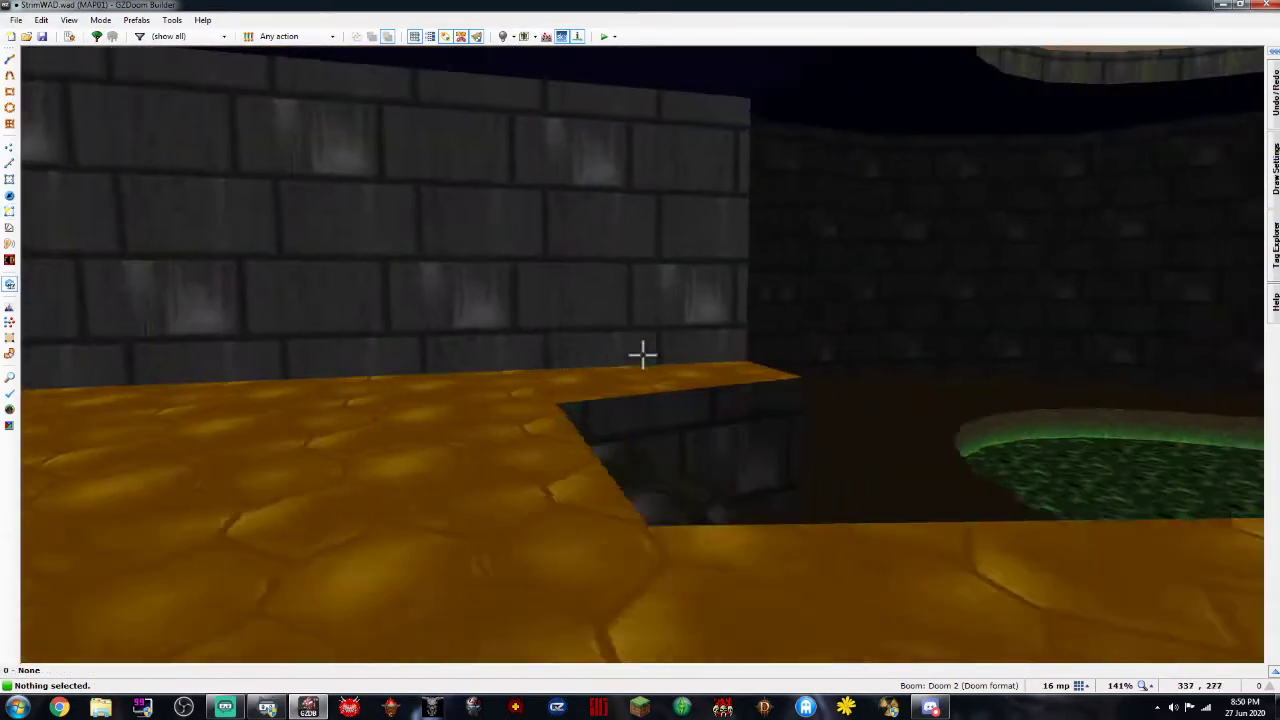
key("q")
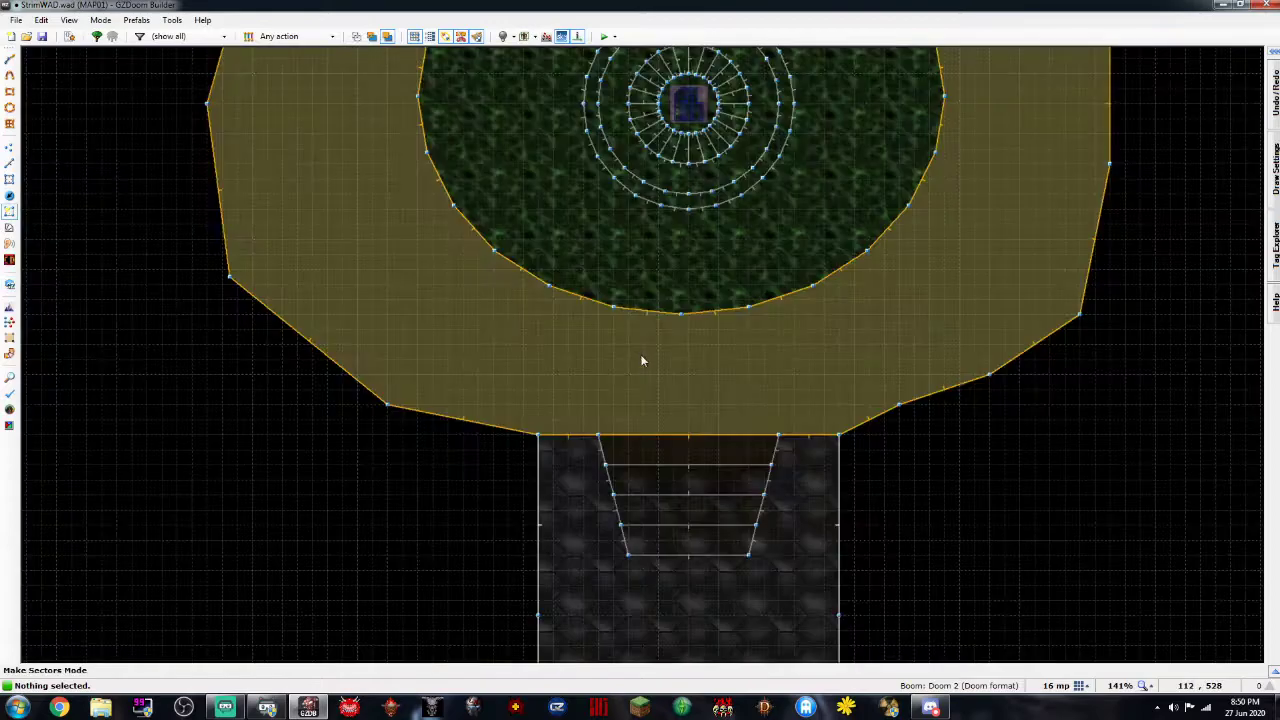
Raise the floor of the narrow outer ring sector around the slimefall pillar to a height of -24
key("Up")
key("Up")
key("Up")
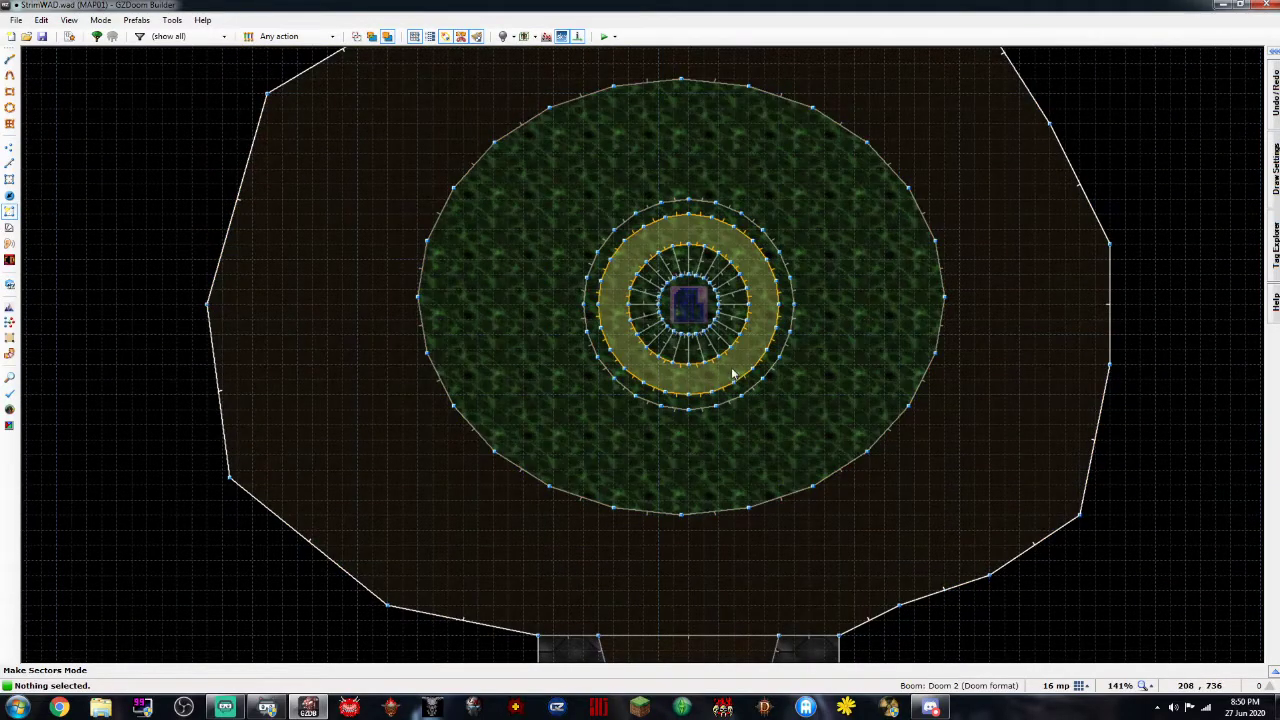
key("q")
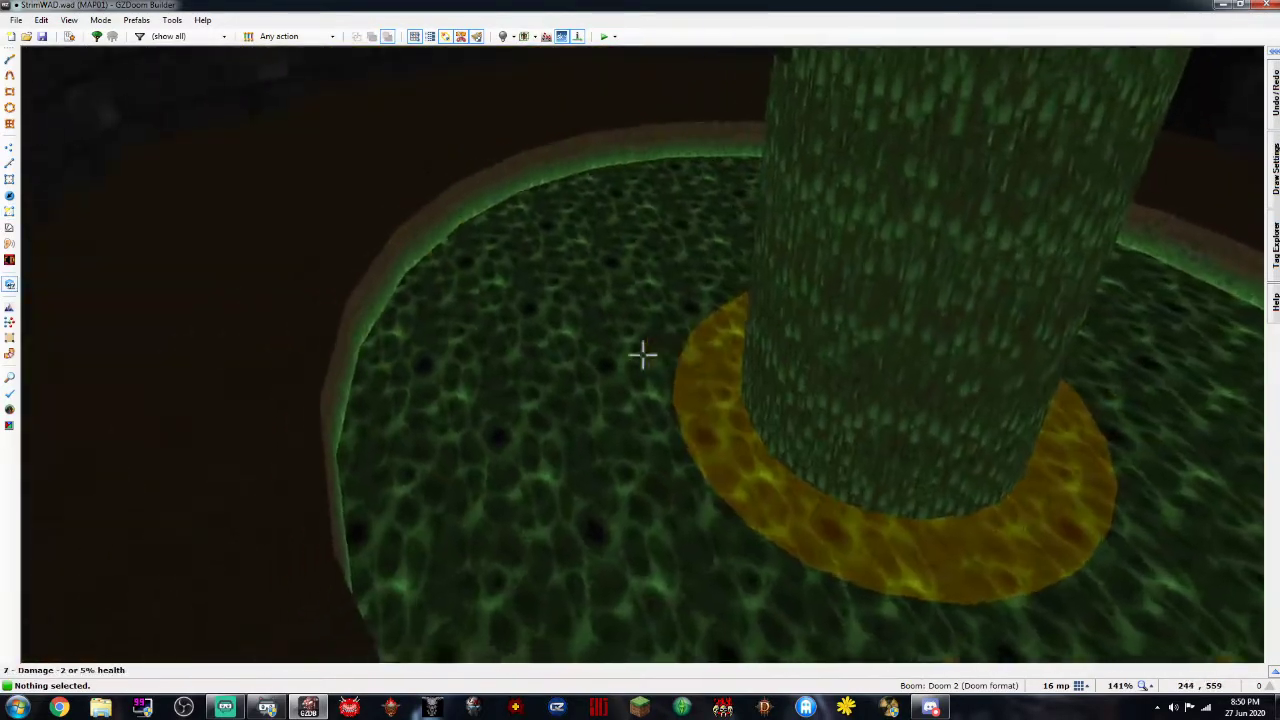
left_click(643, 354)
scroll(643, 354, "down", 4)
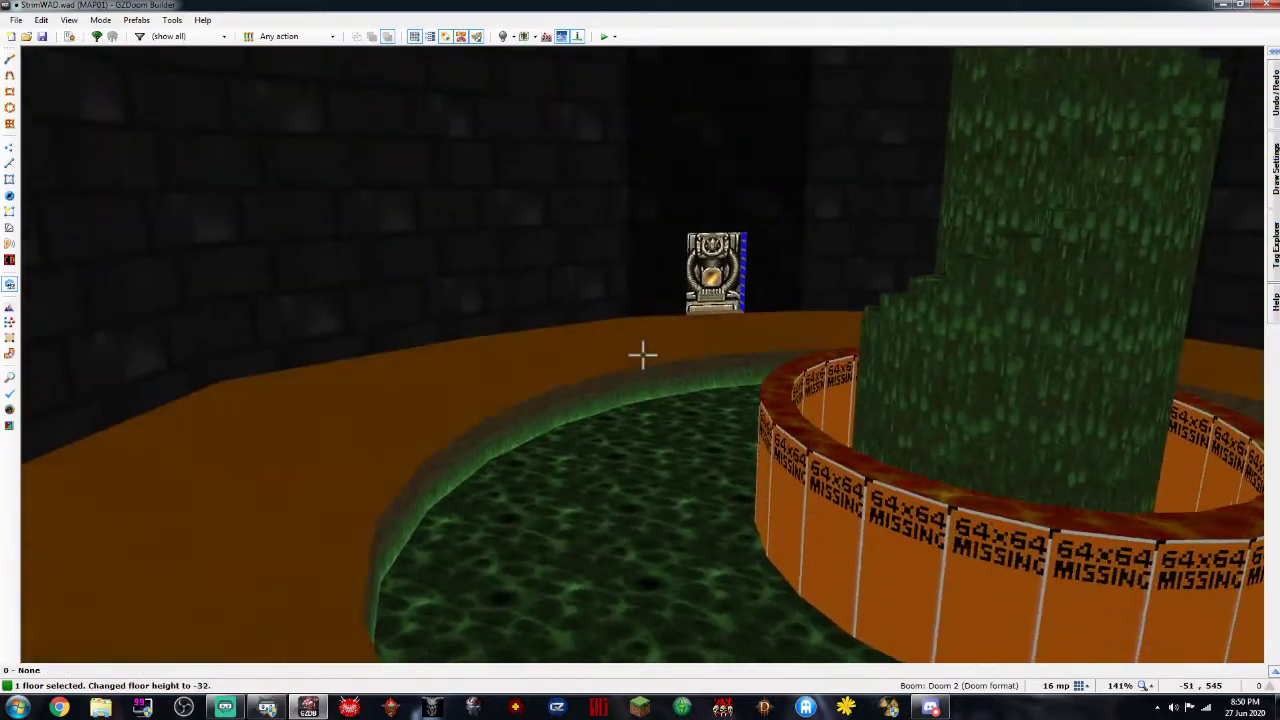
scroll(643, 354, "up", 1)
key("c")
Apply the DOORBLU2 lower texture to all 24 outer sidedefs of the raised ring around the pillar
left_click(643, 354, "shift")
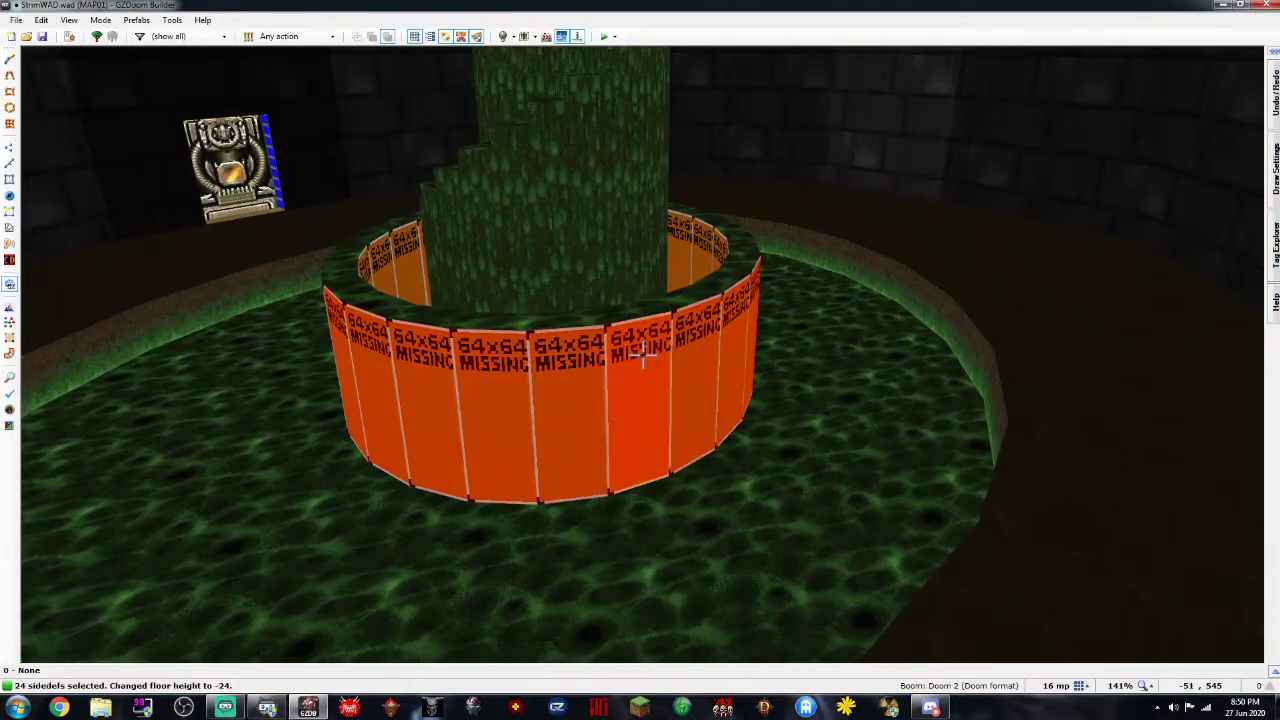
right_click(643, 354)
left_click(1100, 248)
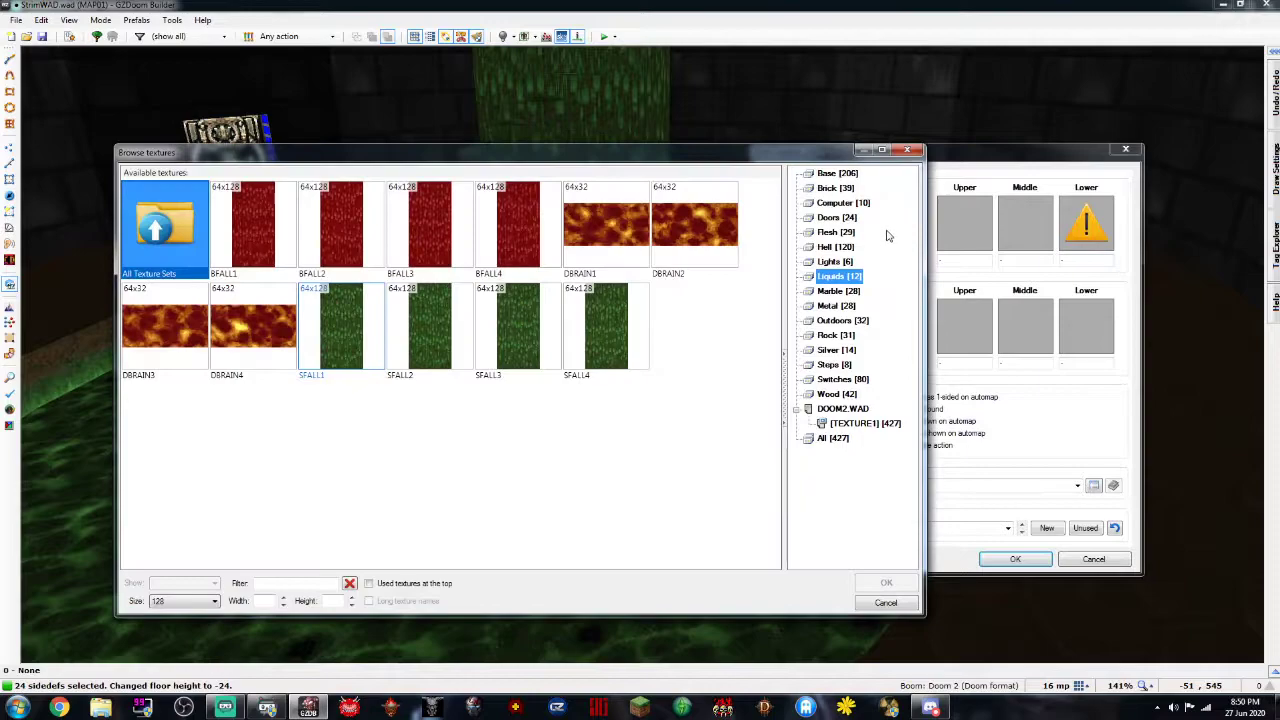
left_click(836, 291)
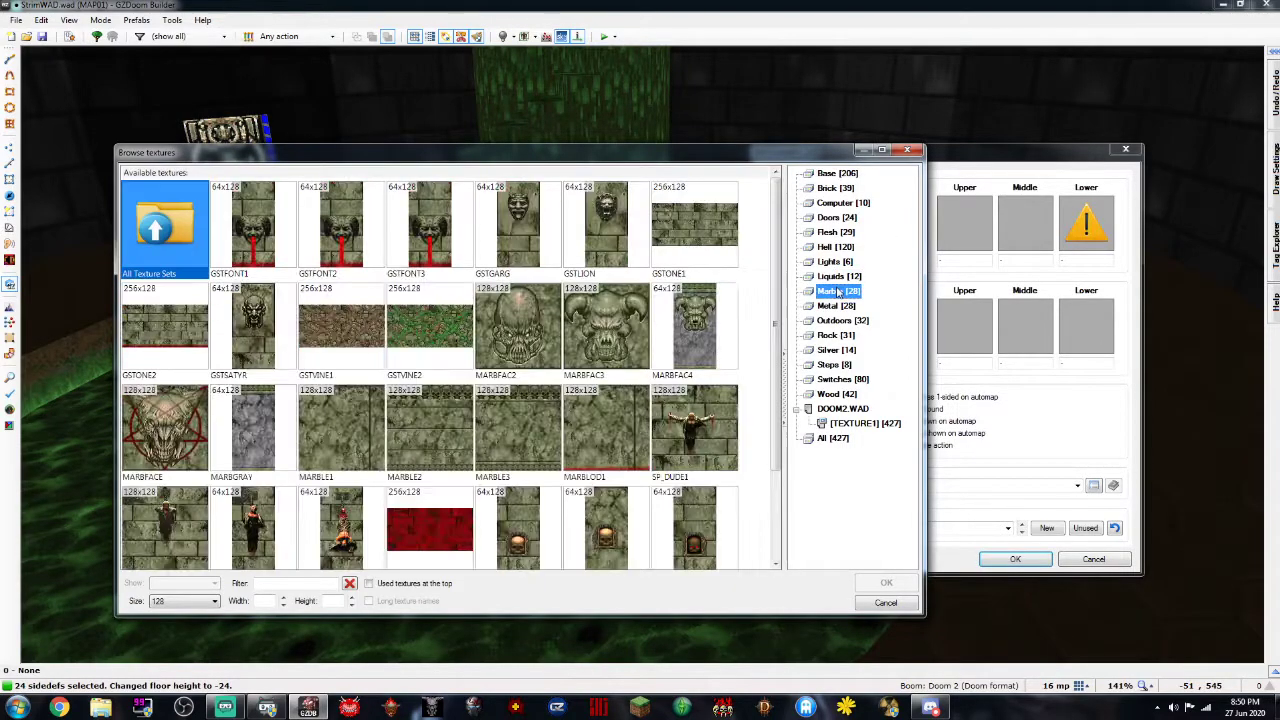
left_click(836, 218)
double_click(518, 325)
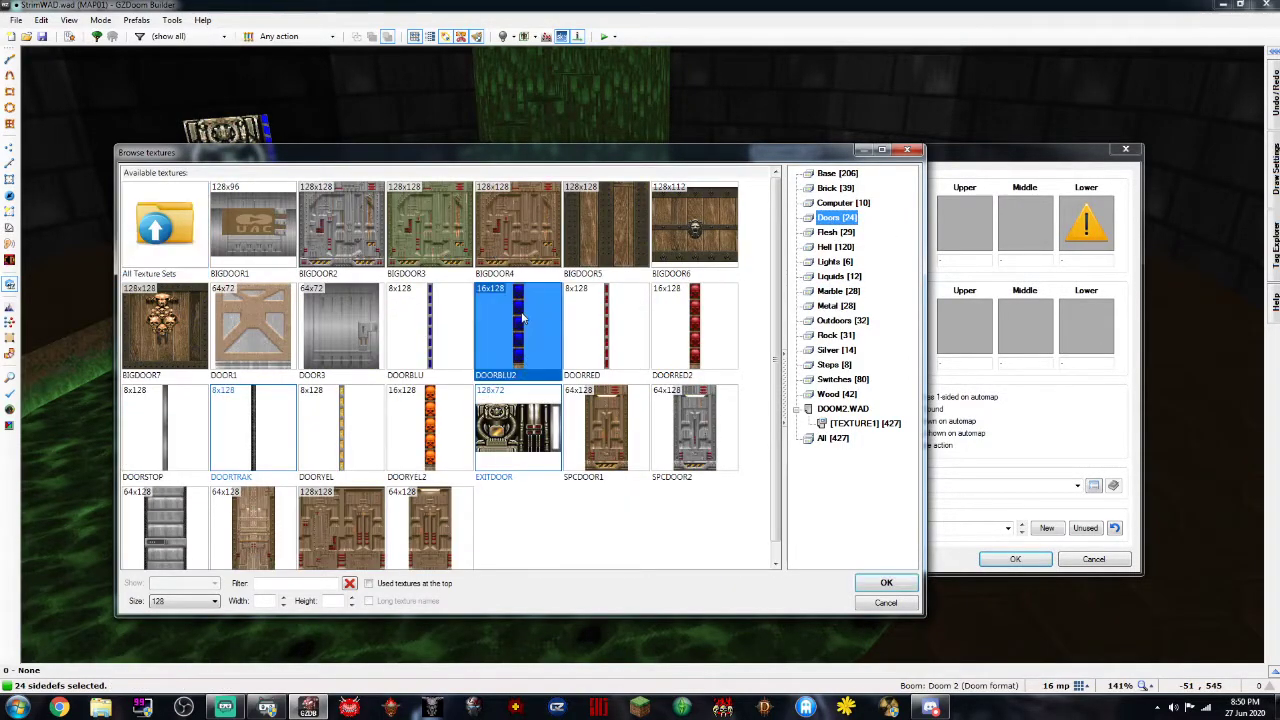
left_click(1015, 559)
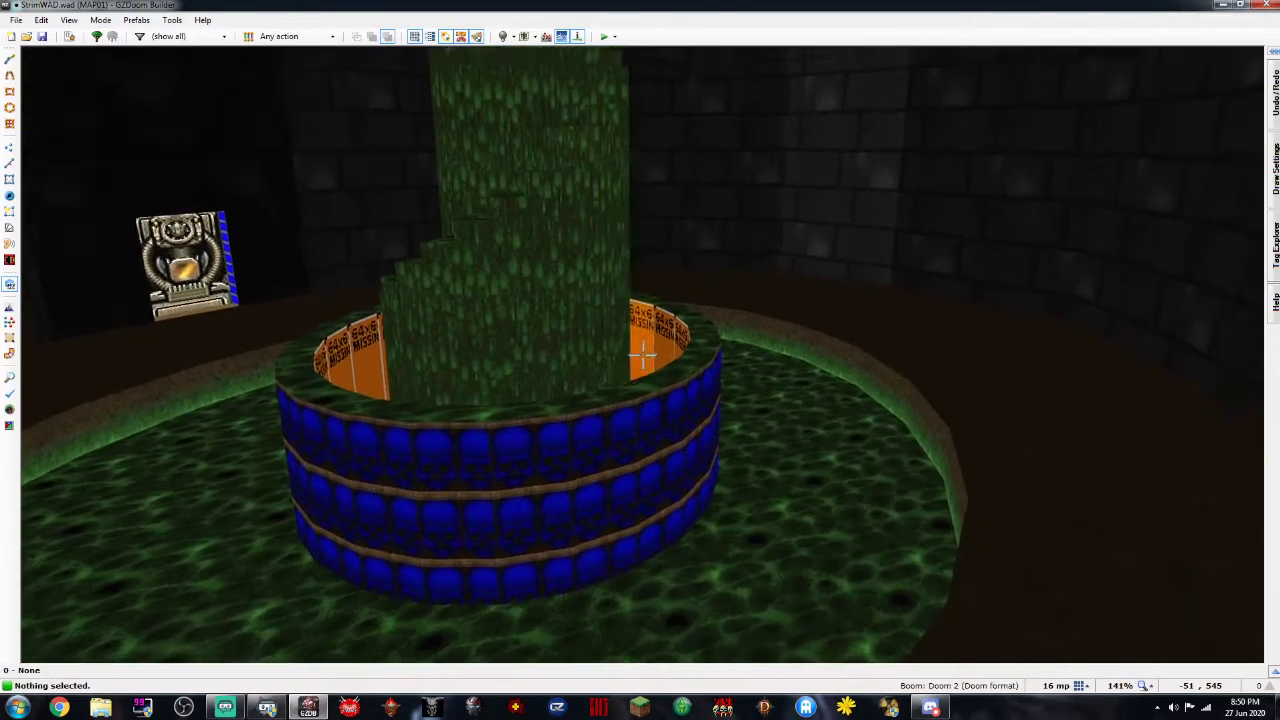
Apply the DOORBLU2 lower texture to all 24 inner sidedefs of the ring and auto-align it horizontally
left_click(643, 355, "shift")
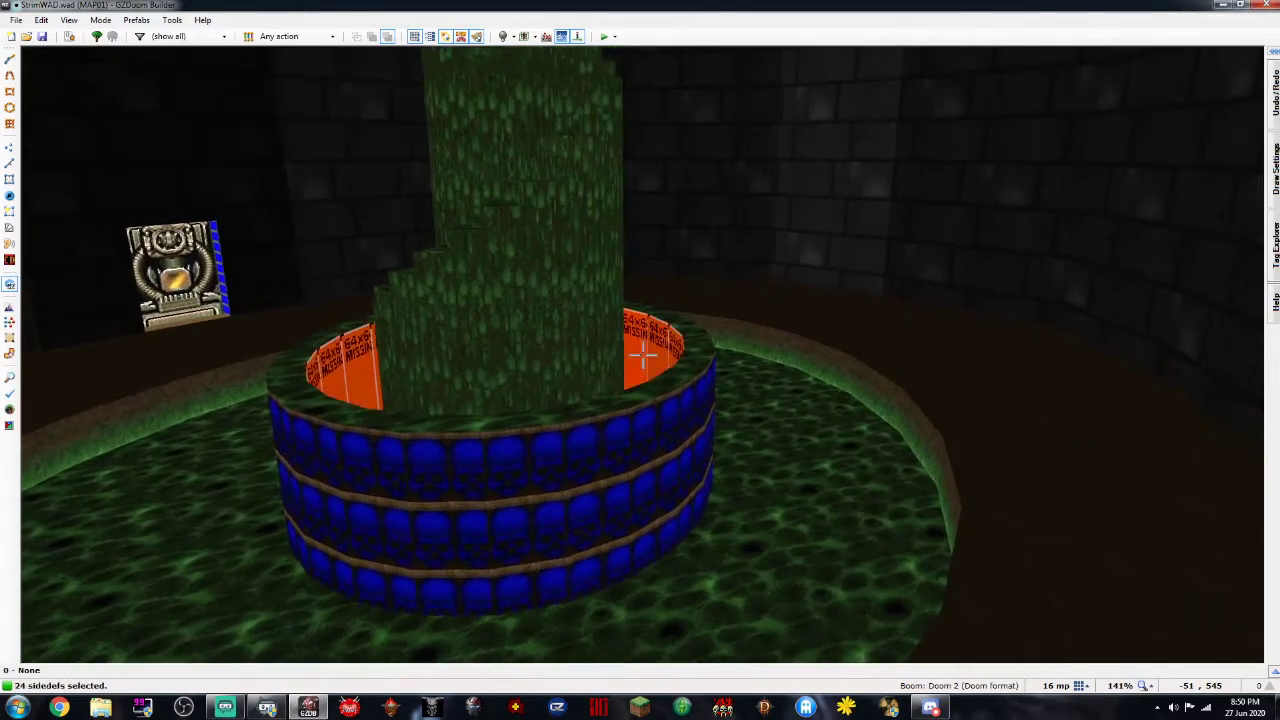
right_click(643, 355)
left_click(1076, 327)
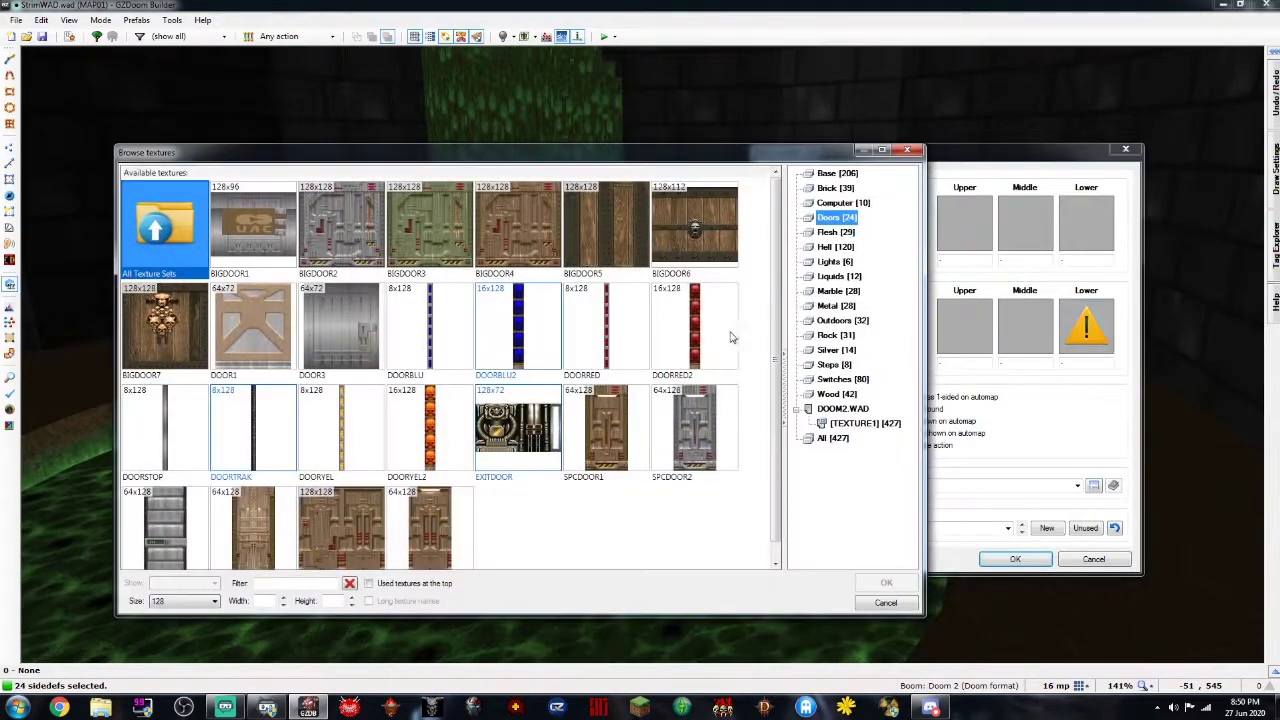
double_click(533, 327)
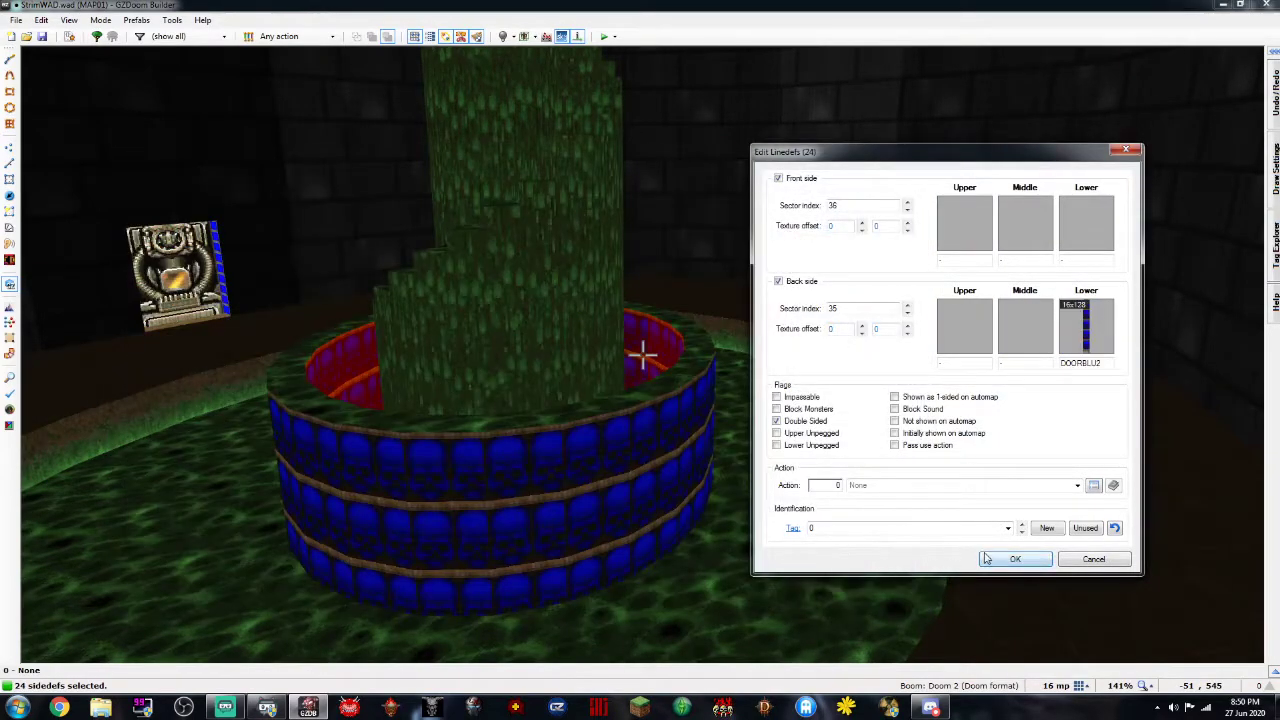
left_click(1019, 562)
key("c")
key("a")
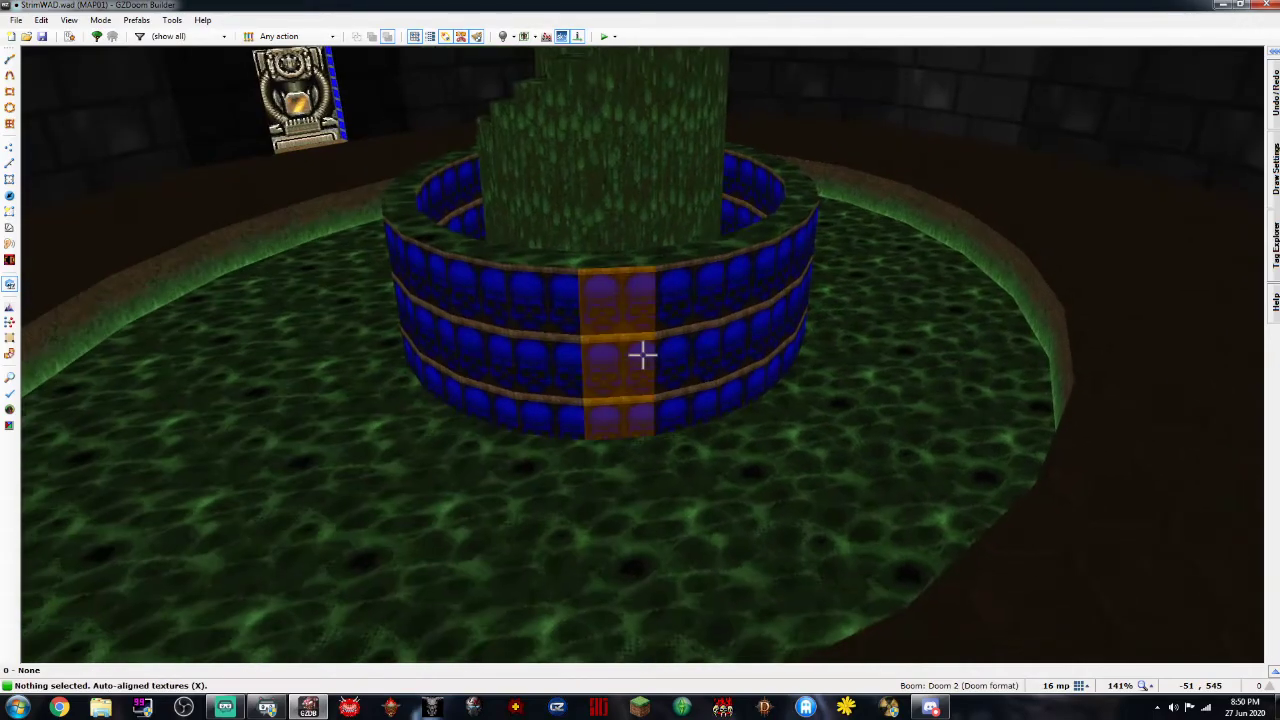
Auto-align the DOORBLU2 texture horizontally around the outer sidedefs of the ring
key("f")
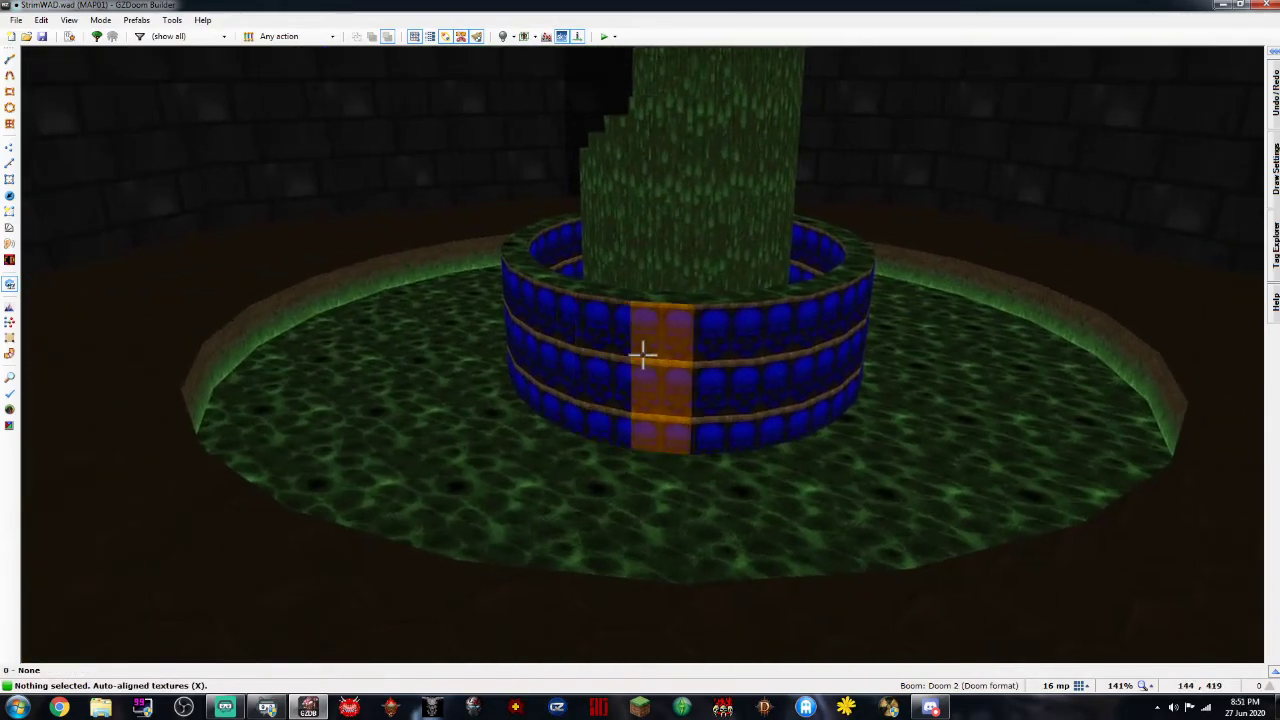
left_click(643, 355, "shift")
key("a")
key("c")
key("w")
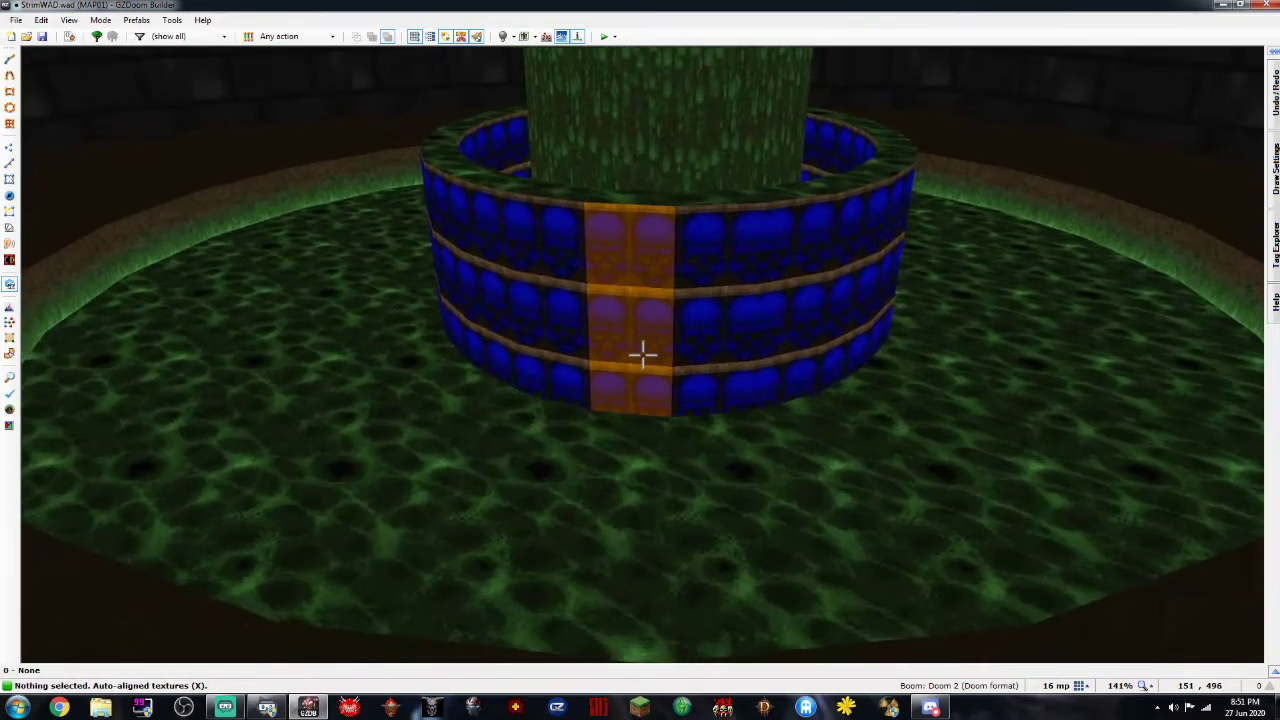
Replace the lower texture on all 24 outer sidedefs of the ring with COMPBLUE from the Computer set
left_click(643, 355, "shift")
right_click(643, 355)
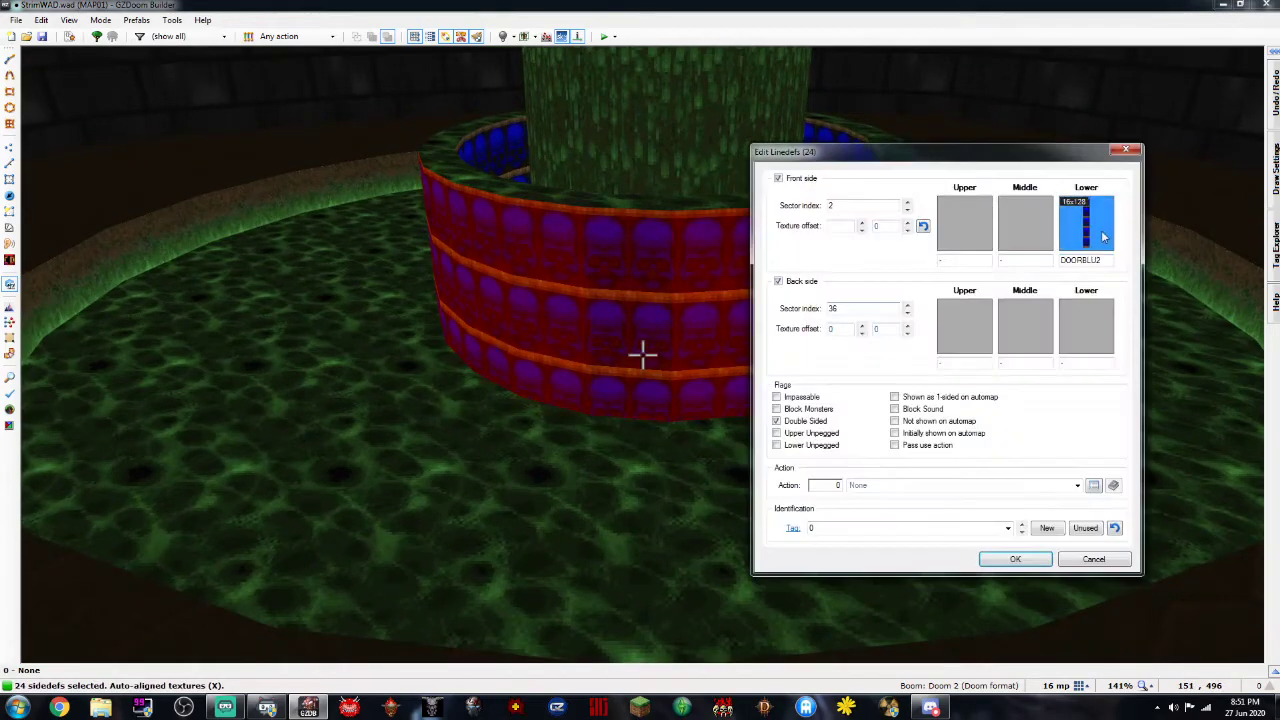
left_click(1095, 240)
left_click(840, 204)
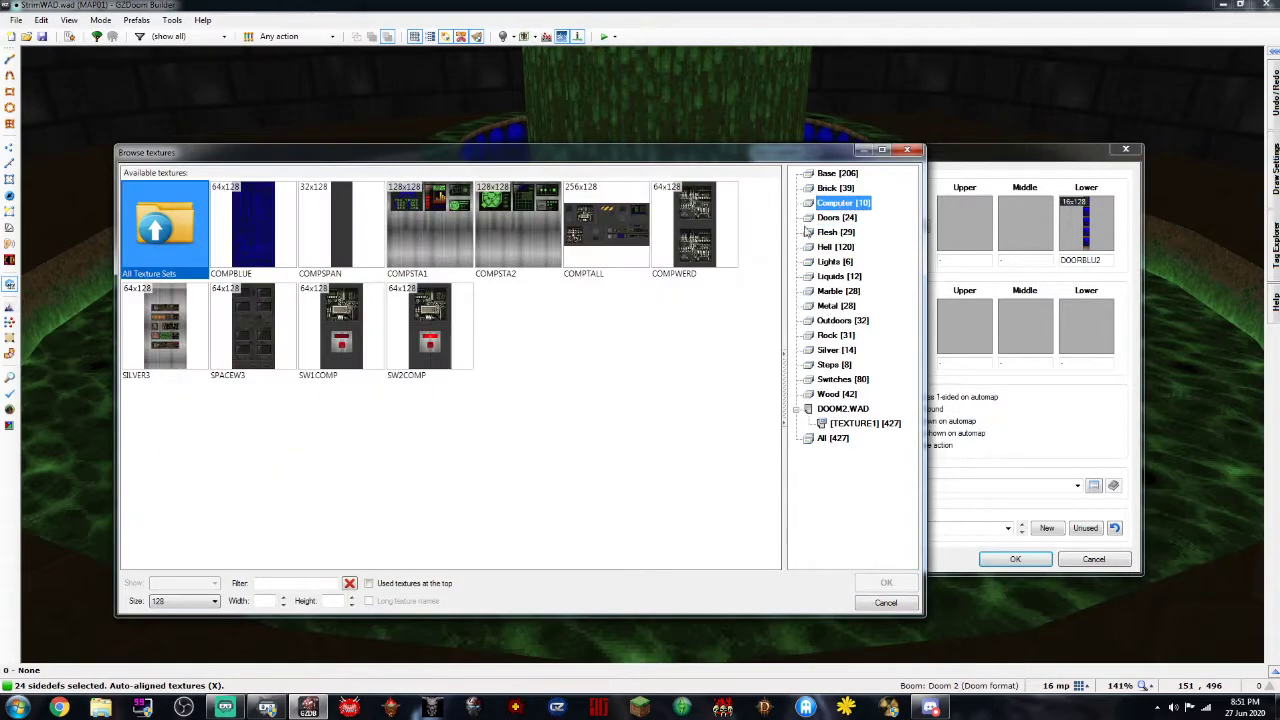
double_click(259, 232)
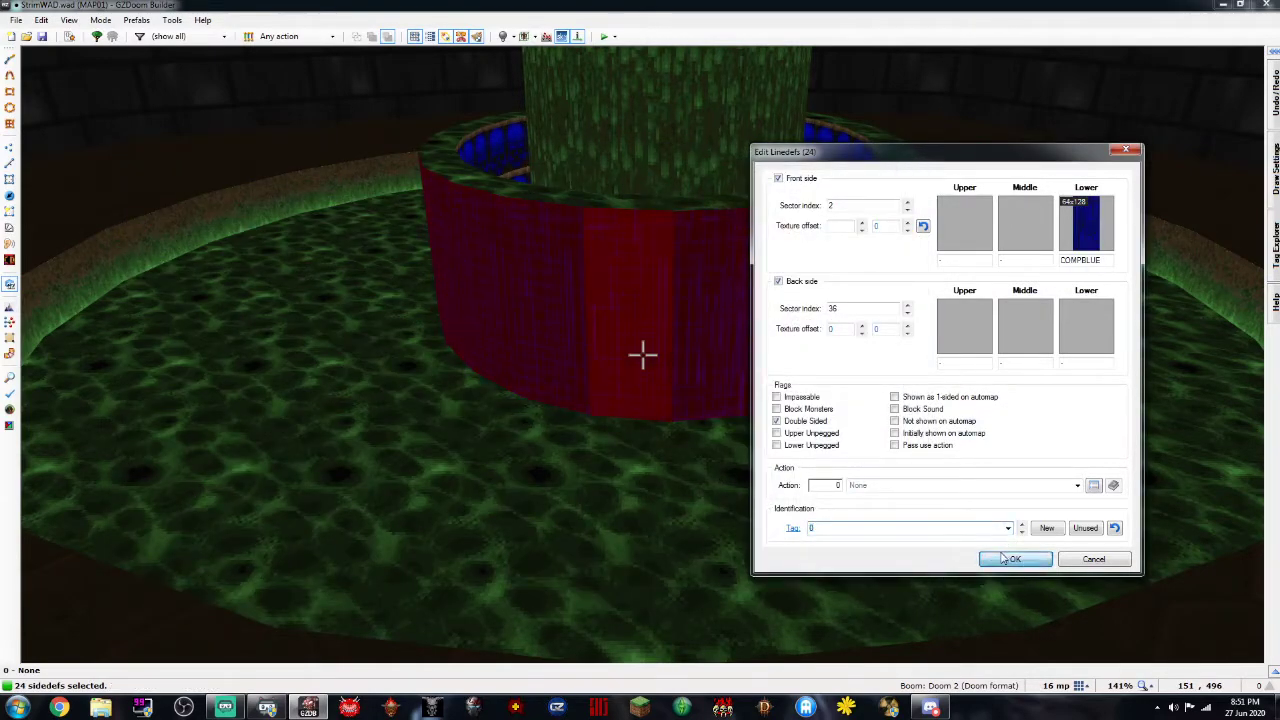
left_click(1015, 558)
key("a")
Replace the lower texture on the 24 inner sidedefs of the ring with COMPBLUE and auto-align it horizontally
left_click(643, 355, "shift")
right_click(643, 355)
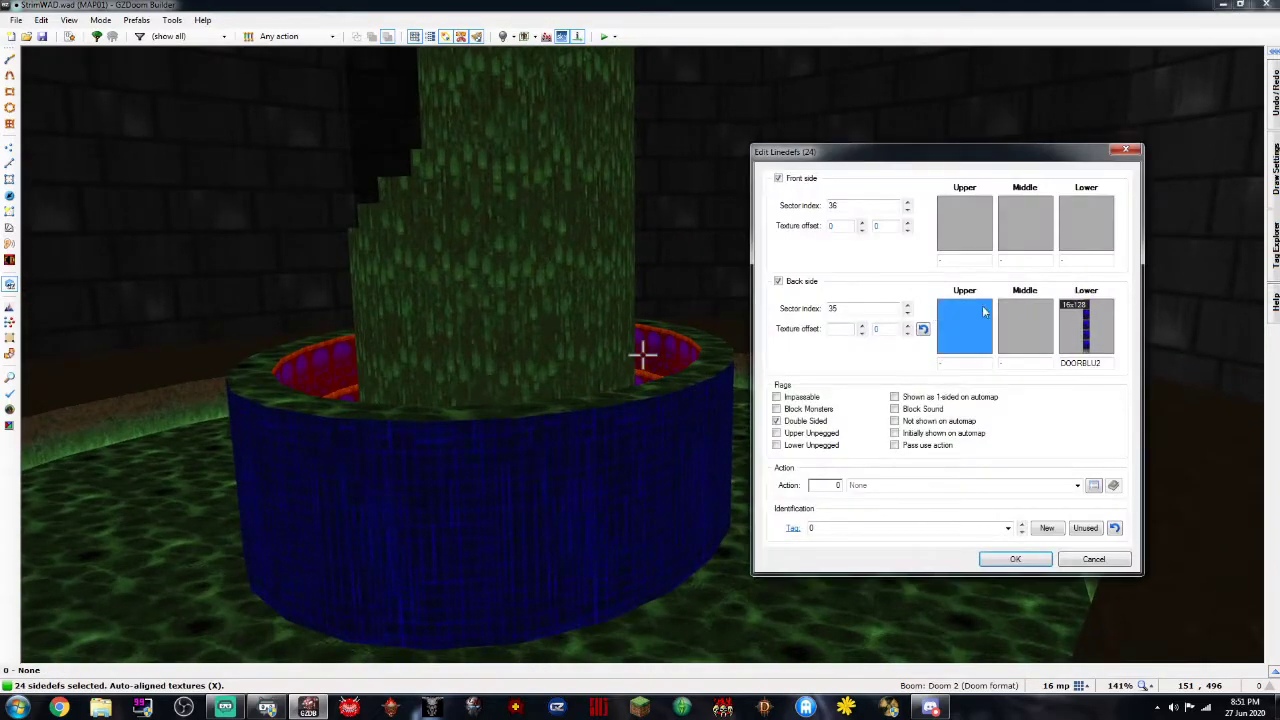
left_click(1086, 327)
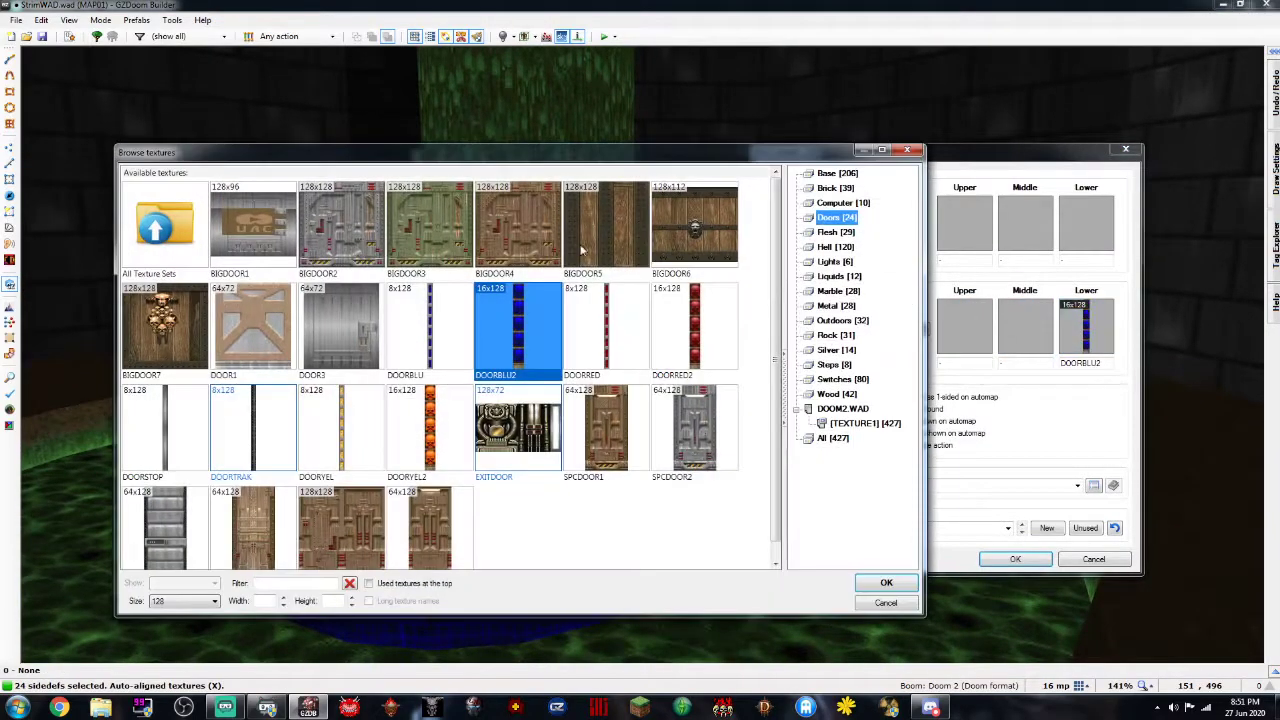
left_click(840, 203)
double_click(253, 225)
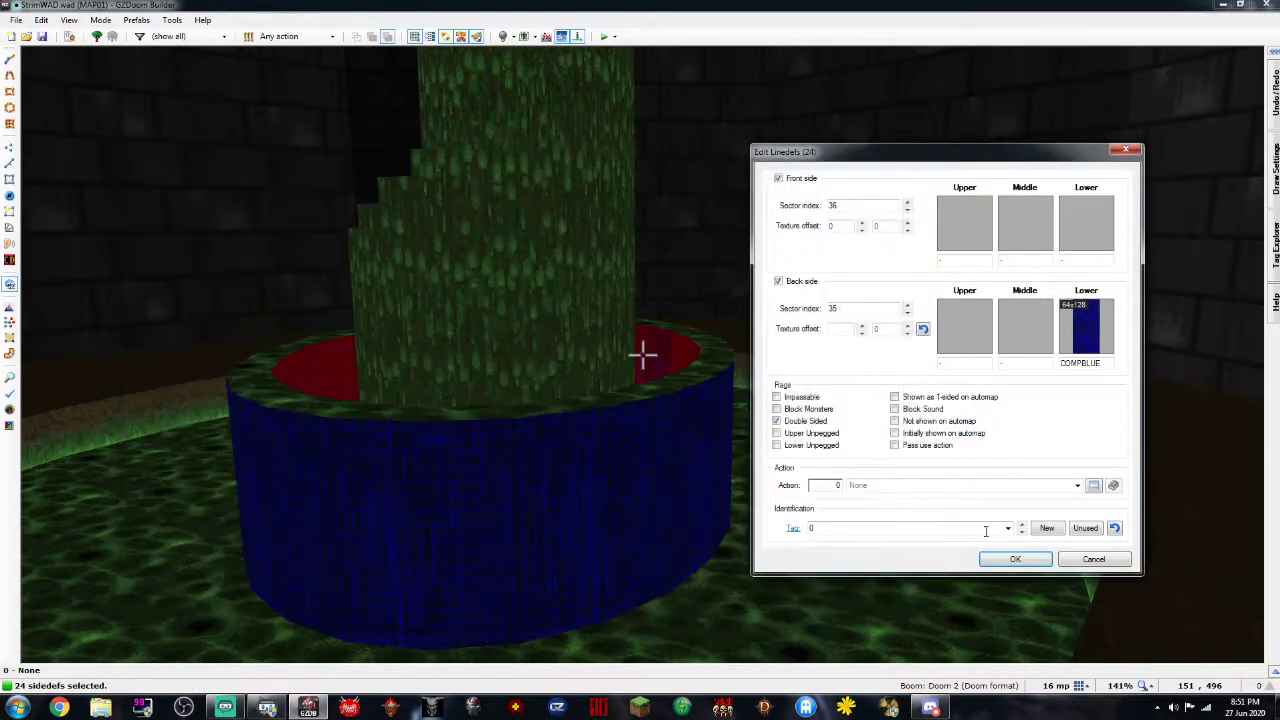
key("c")
key("a")
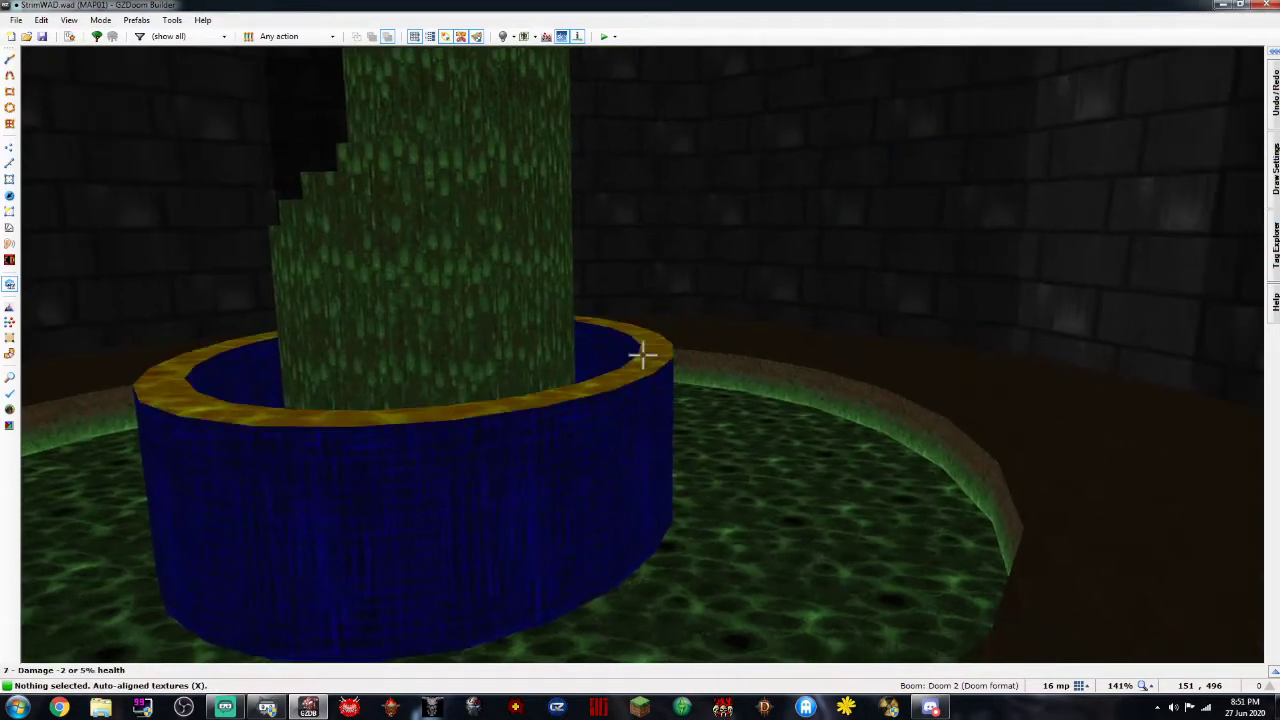
left_click(641, 352, "shift")
right_click(643, 354)
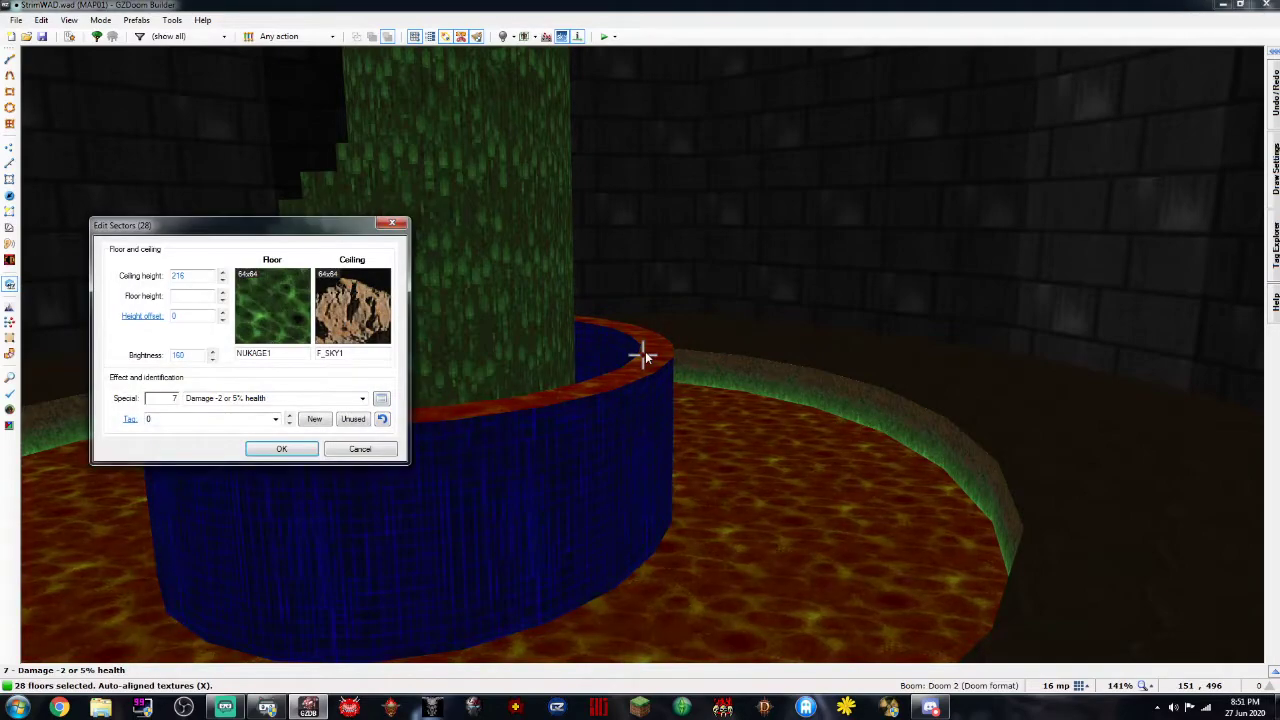
left_click(360, 449)
Set the floor flat of the raised ring sector alone to CEIL4_2 from the Base set and clear the selection
left_click(643, 354)
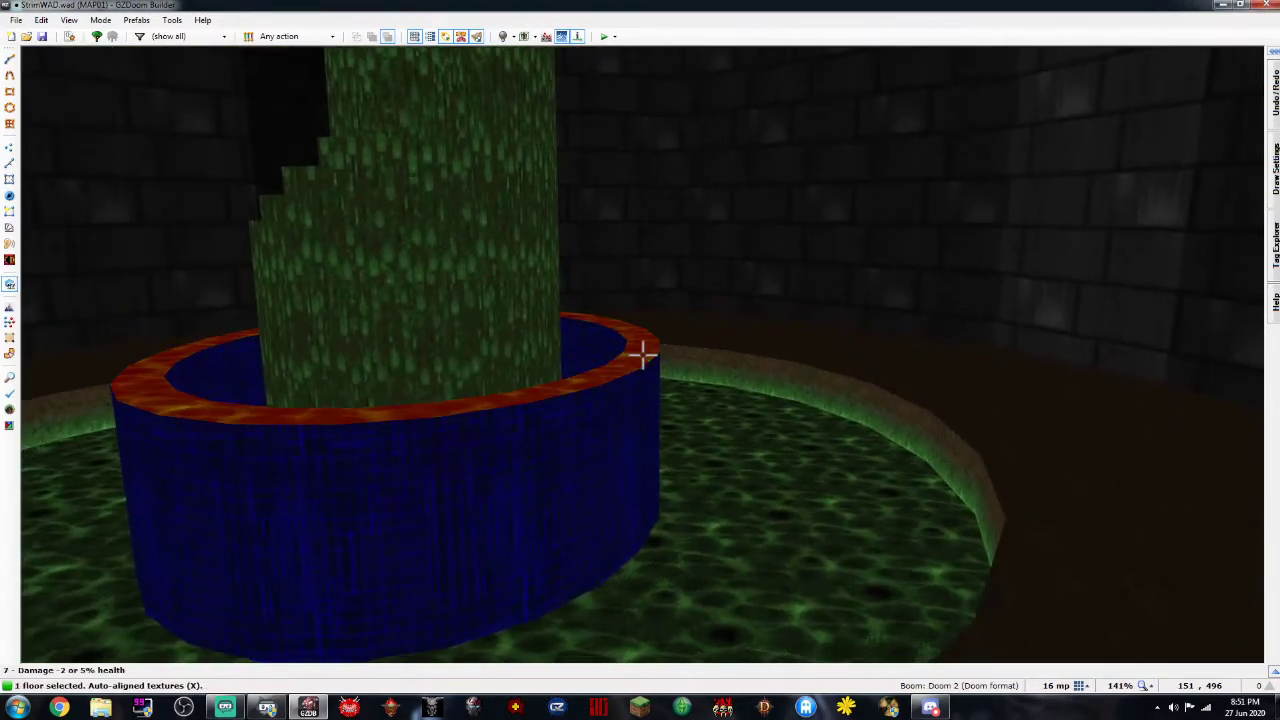
right_click(643, 354)
left_click(270, 300)
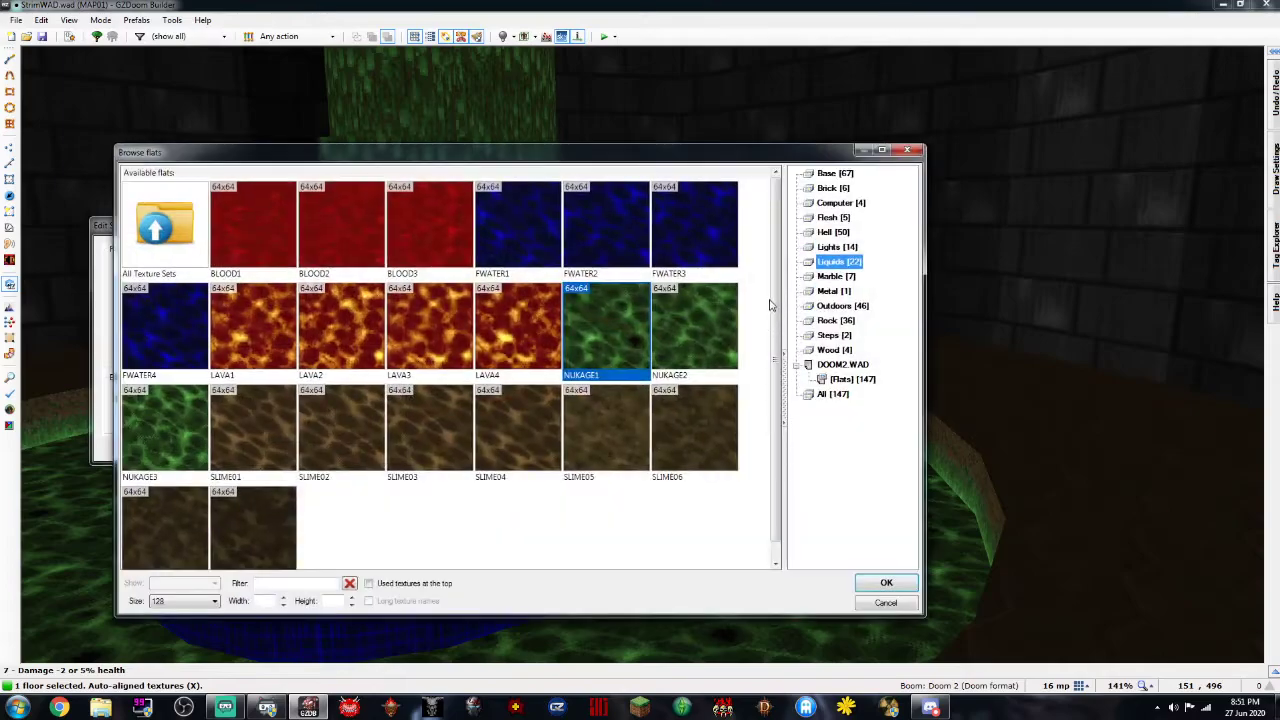
left_click(830, 174)
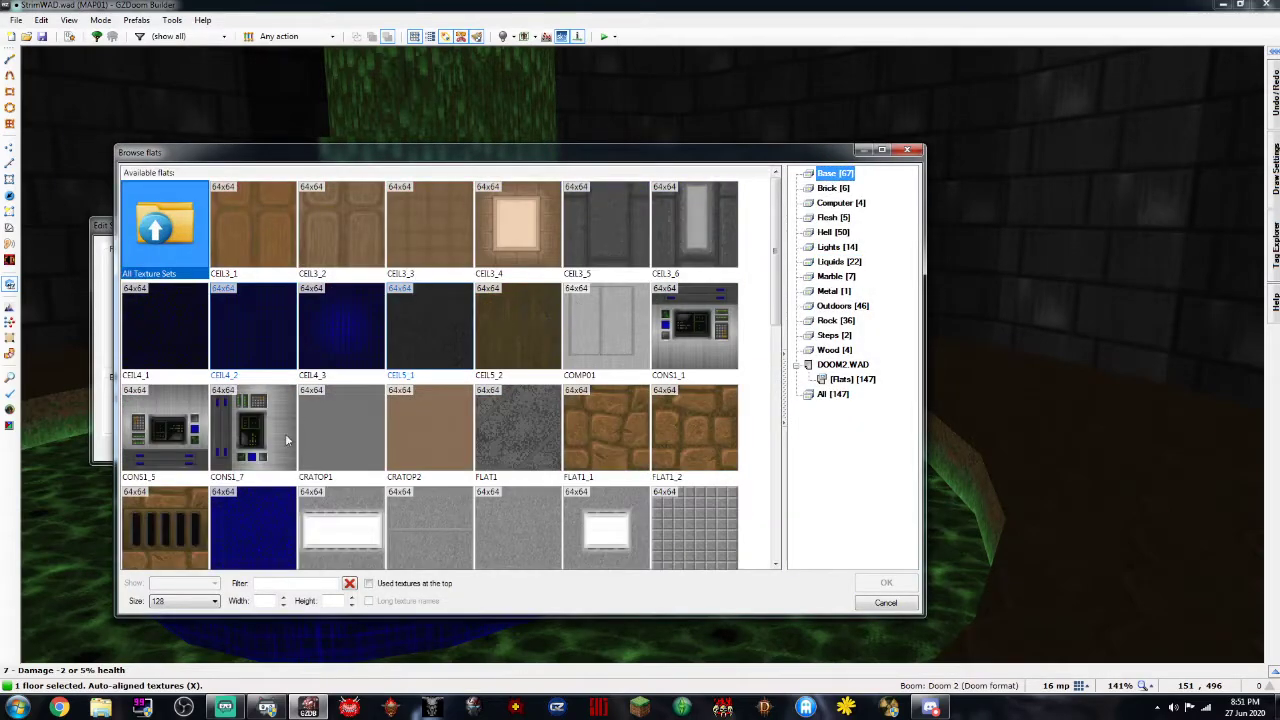
double_click(239, 318)
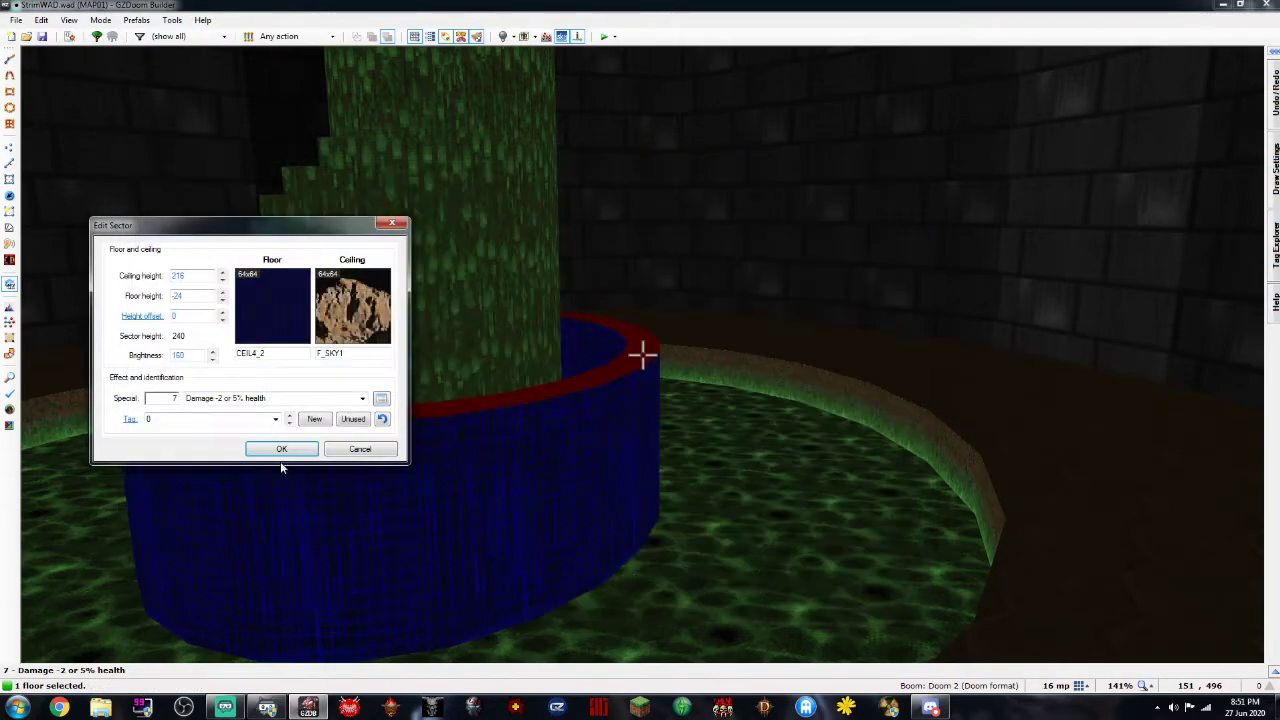
left_click(282, 450)
key("d")
key("c")
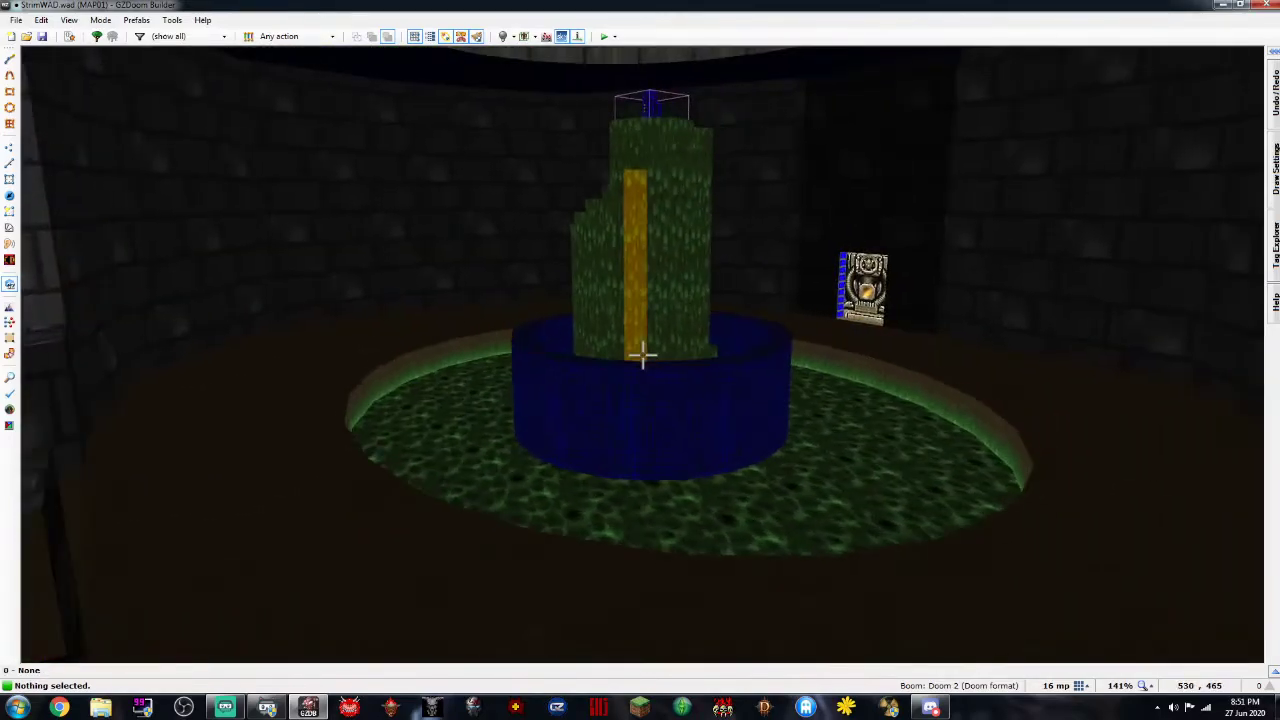
Examine the blue ring, slimefall pillar, exit door and entrance stairs from several viewpoints in the 3D view
key("e")
key("d")
key("e")
key("d")
key("e")
key("d")
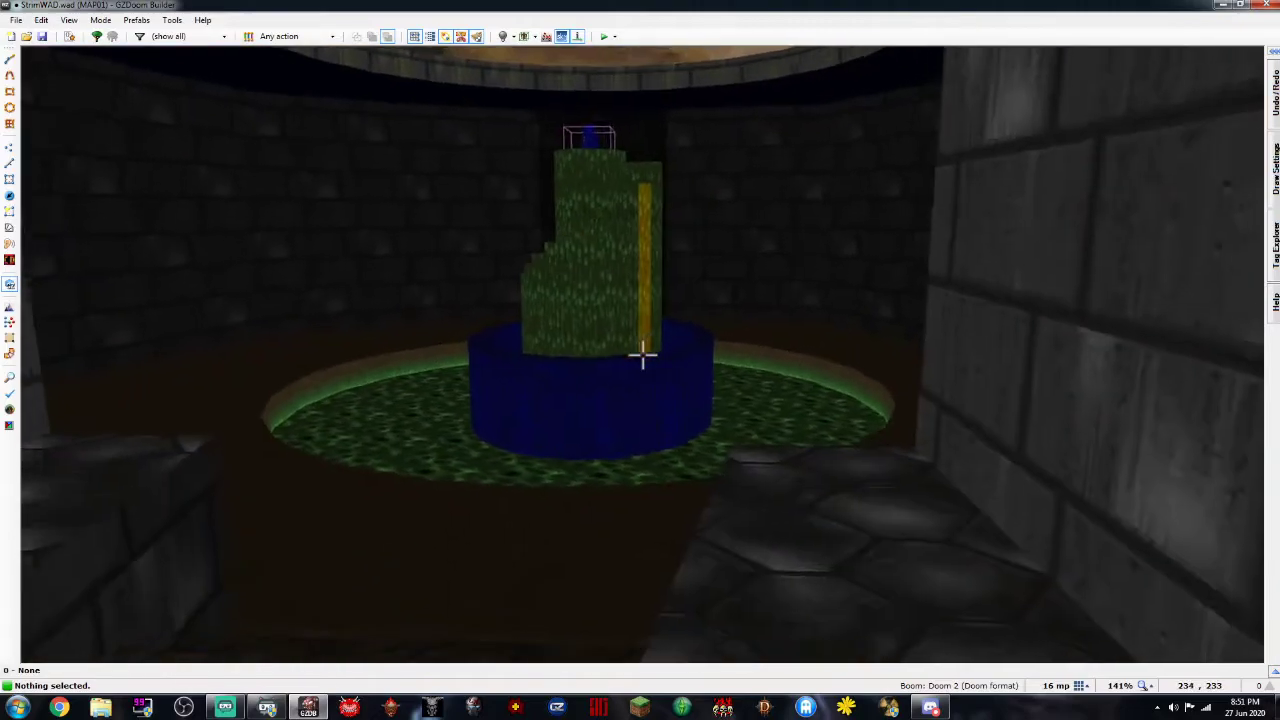
key("e")
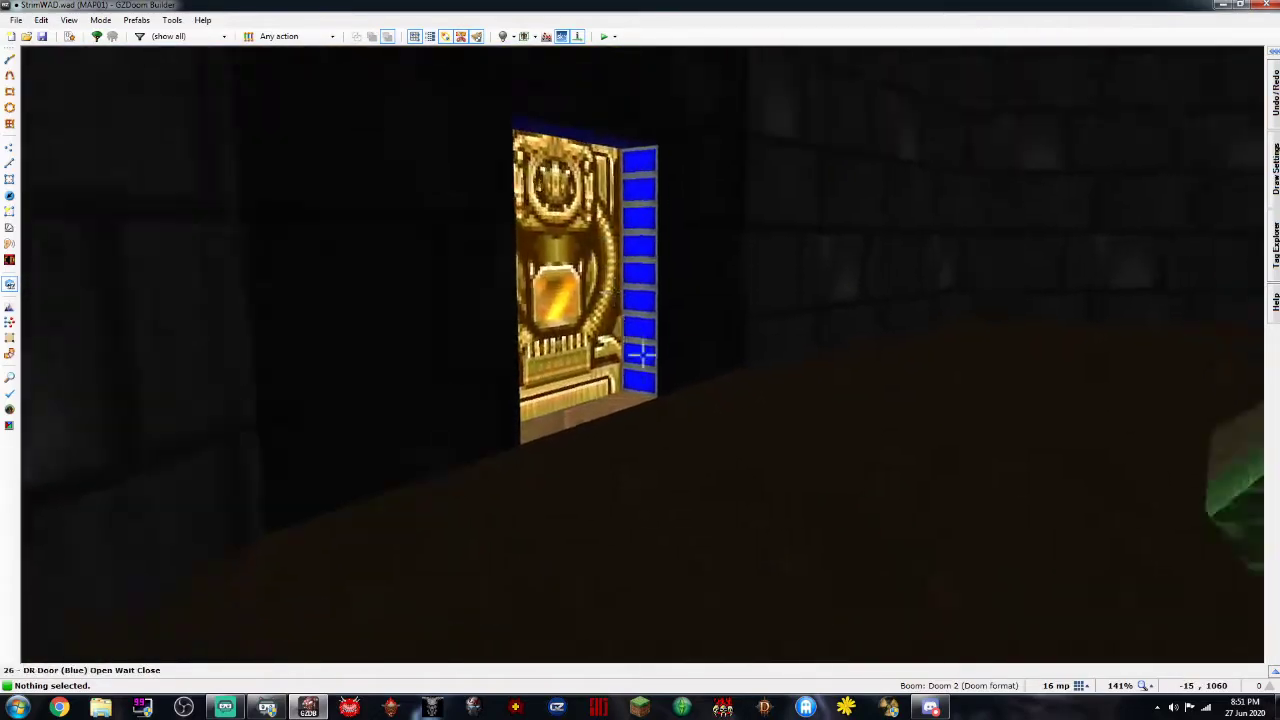
key("e")
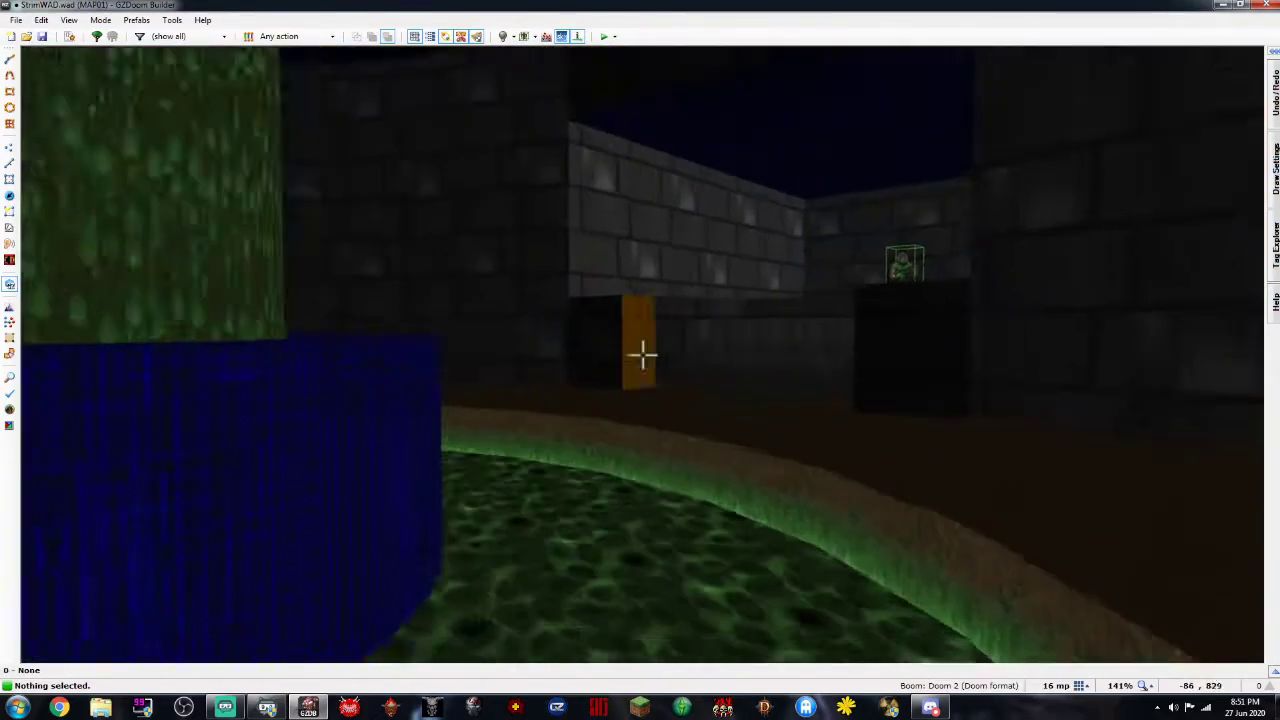
key("e")
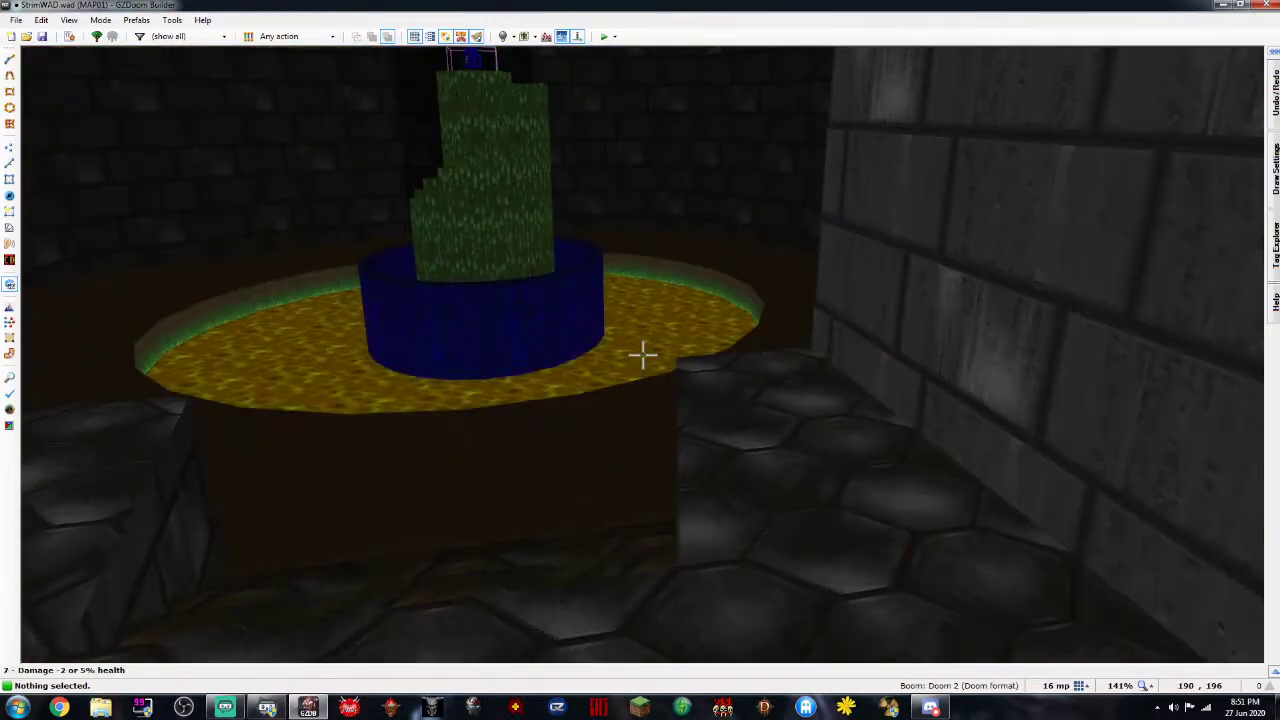
key("e")
key("d")
Return to the 2D sector view and save the map to StrimWAD.wad
key("w")
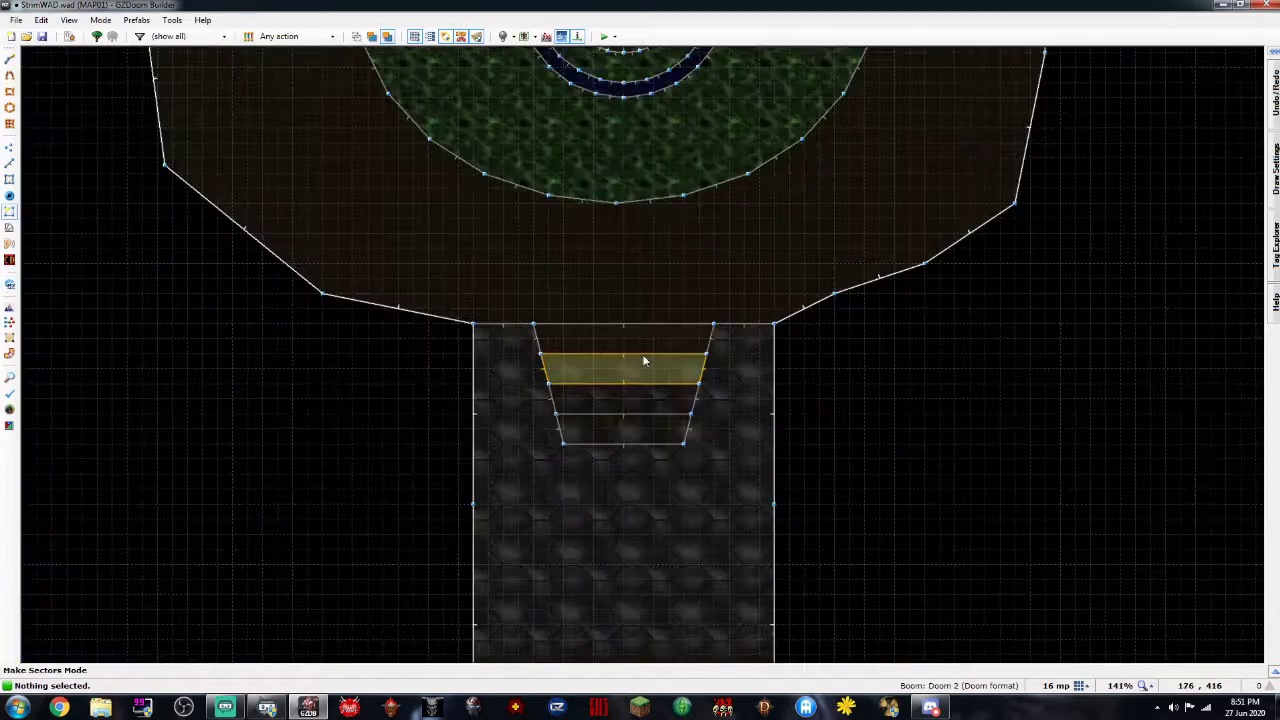
scroll(644, 362, "down", 3)
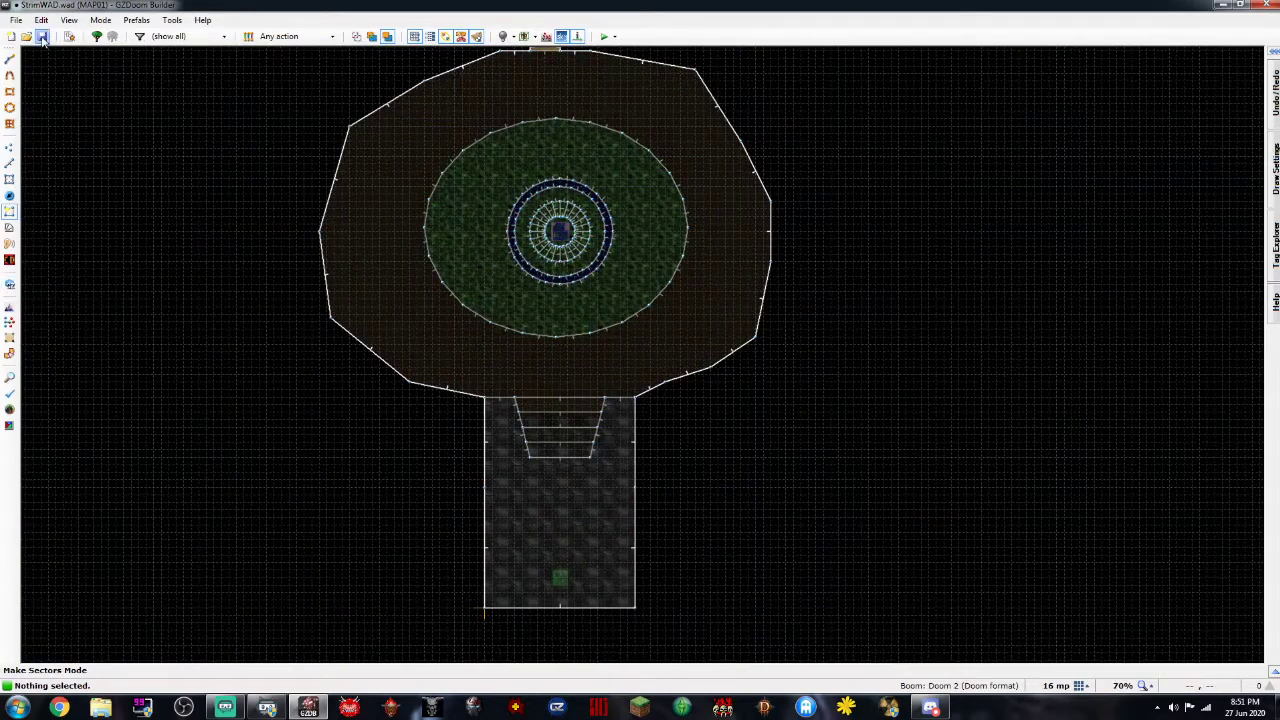
left_click(42, 37)
key("Up")
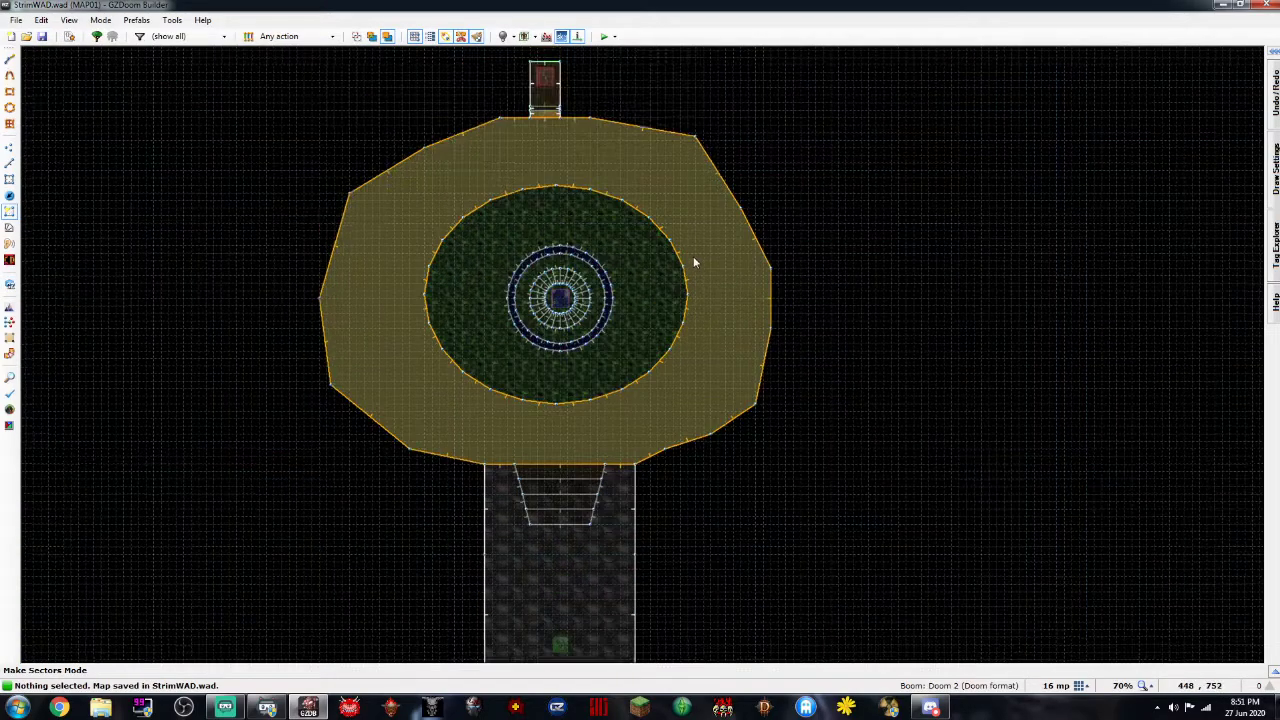
scroll(693, 257, "up", 3)
key("Right")
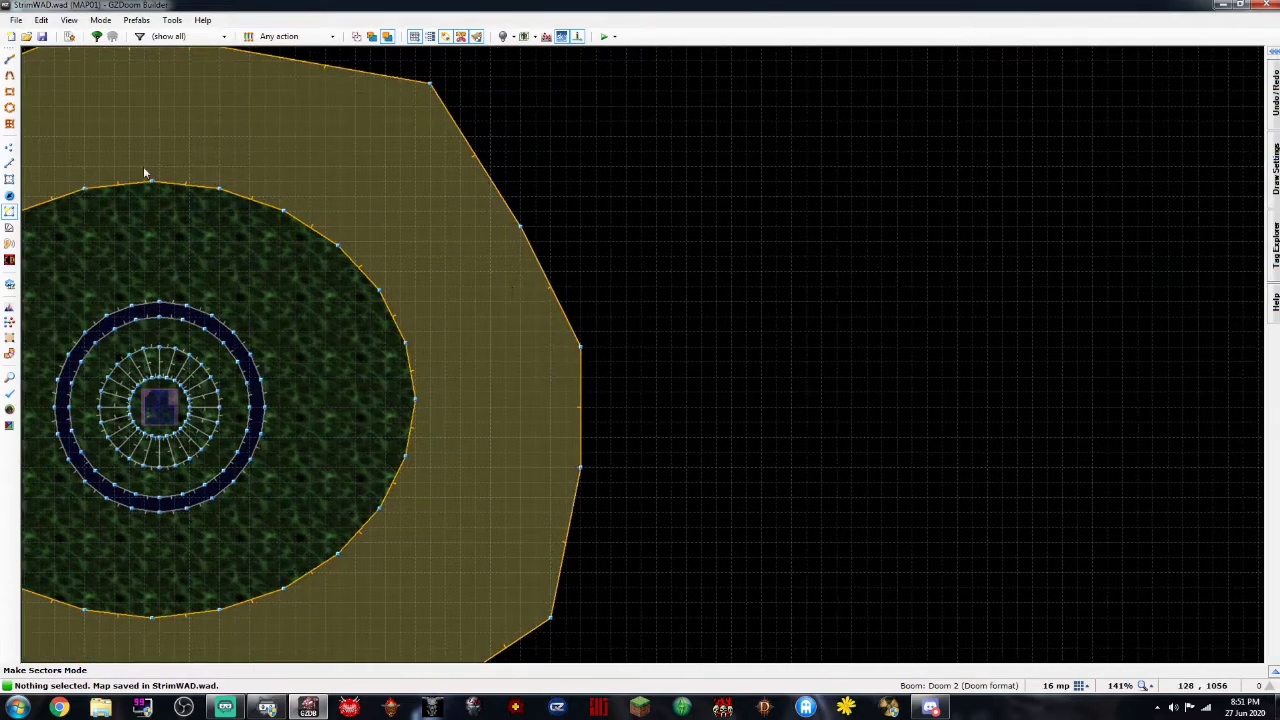
scroll(380, 198, "down", 3)
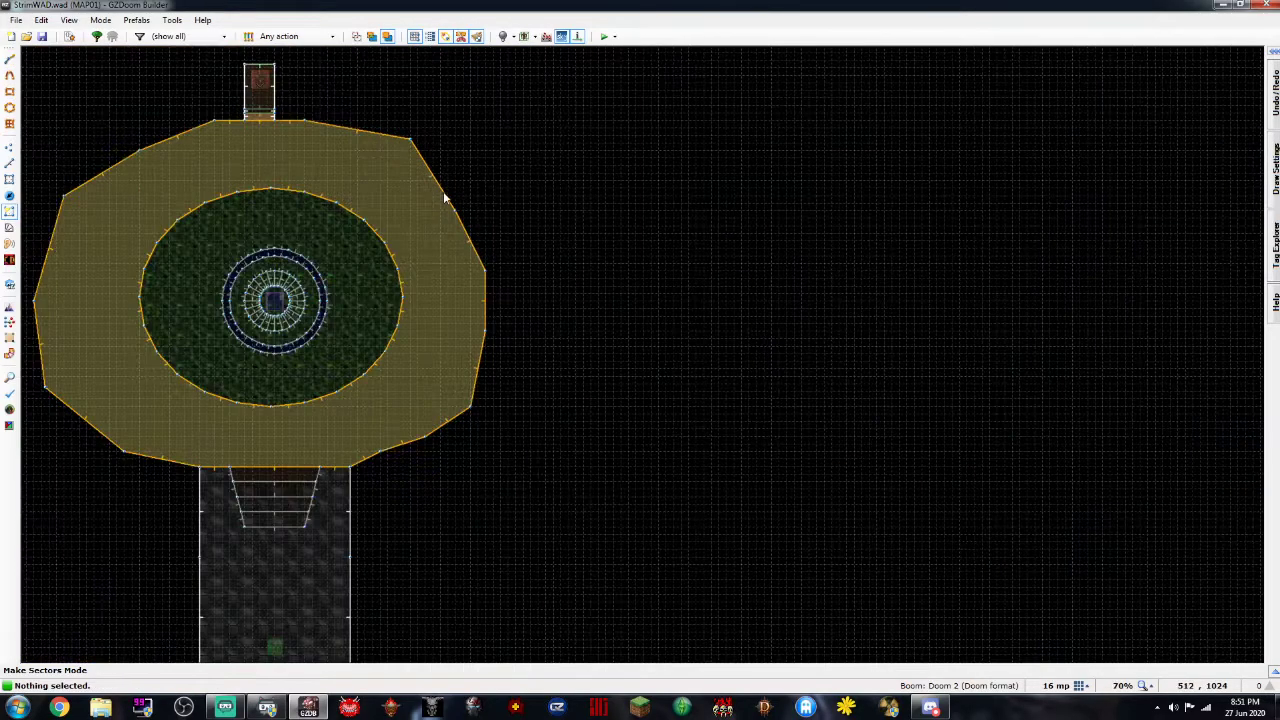
Draw a curving corridor sector off the east side of the round room, about 256 units wide at its far end
key("Up")
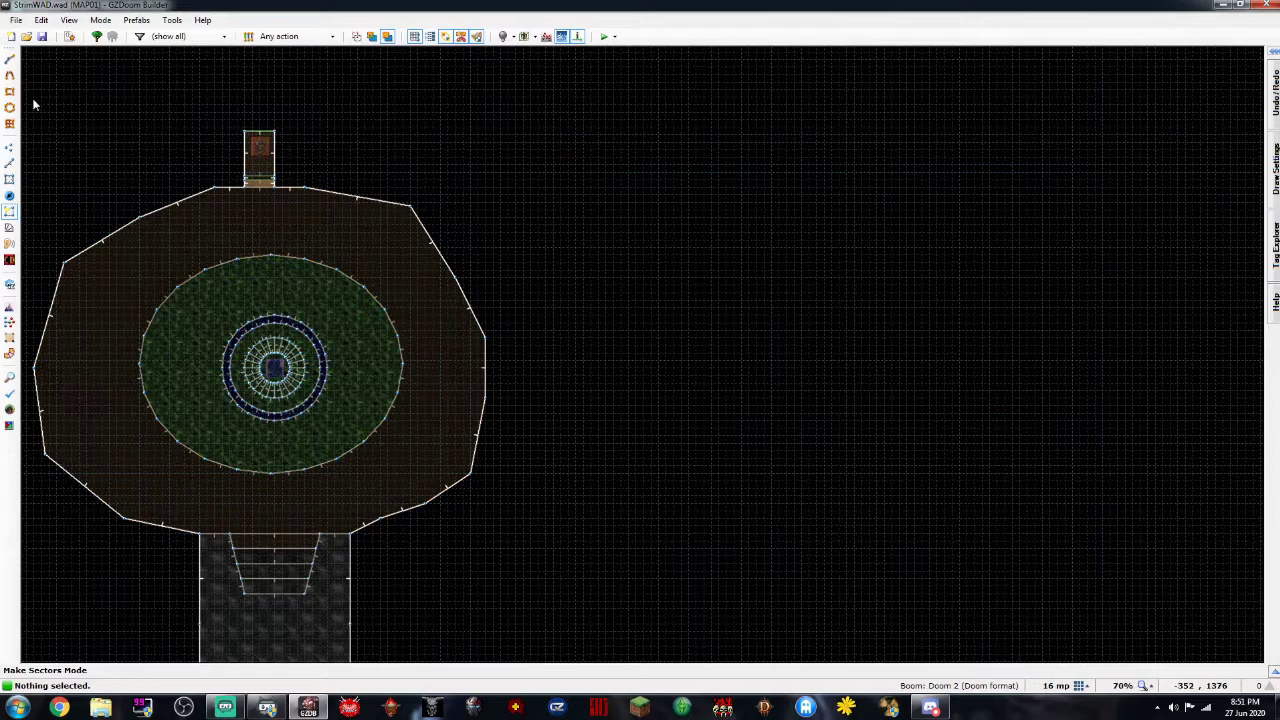
left_click(9, 164)
scroll(477, 294, "up", 3)
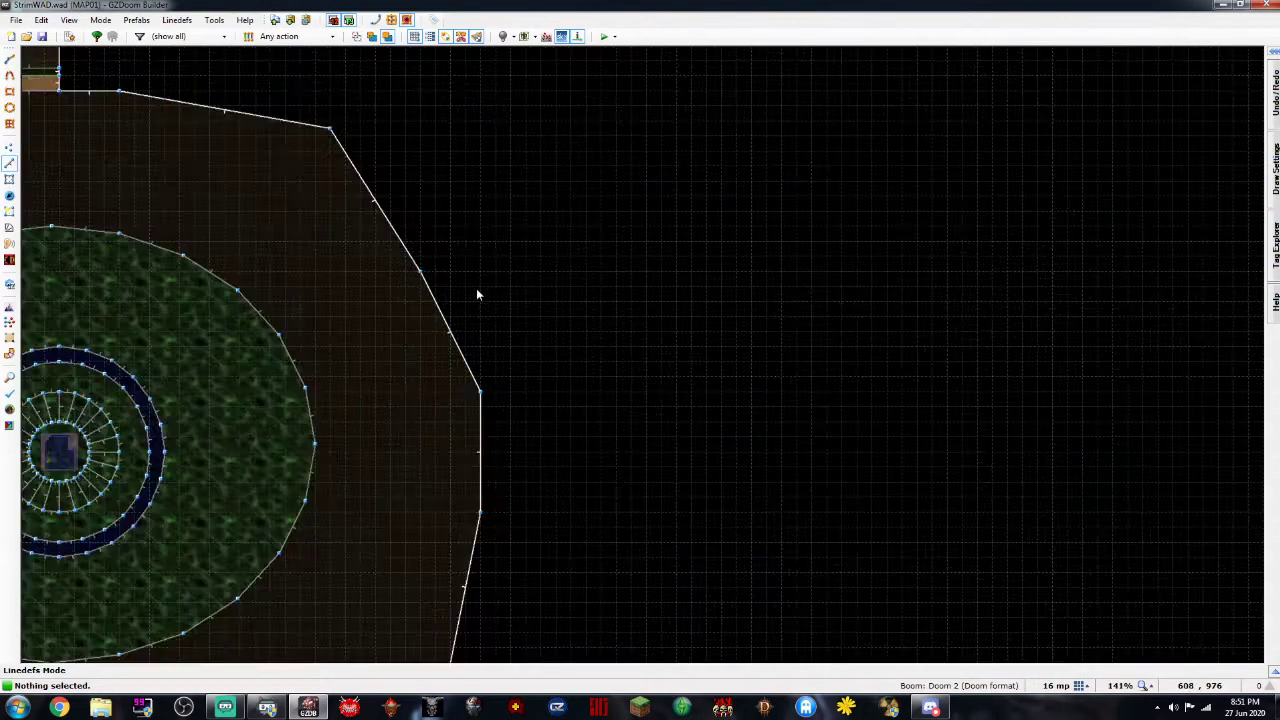
key("space")
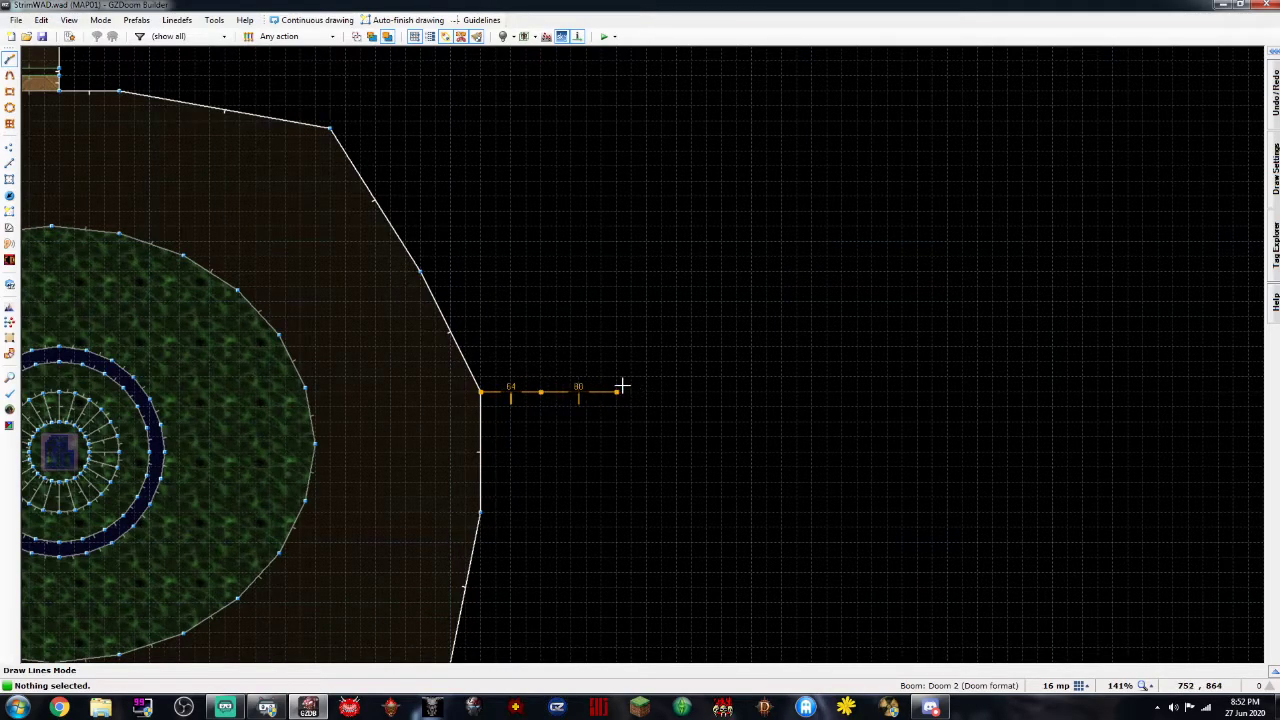
left_click(666, 374)
key("Down")
key("Right")
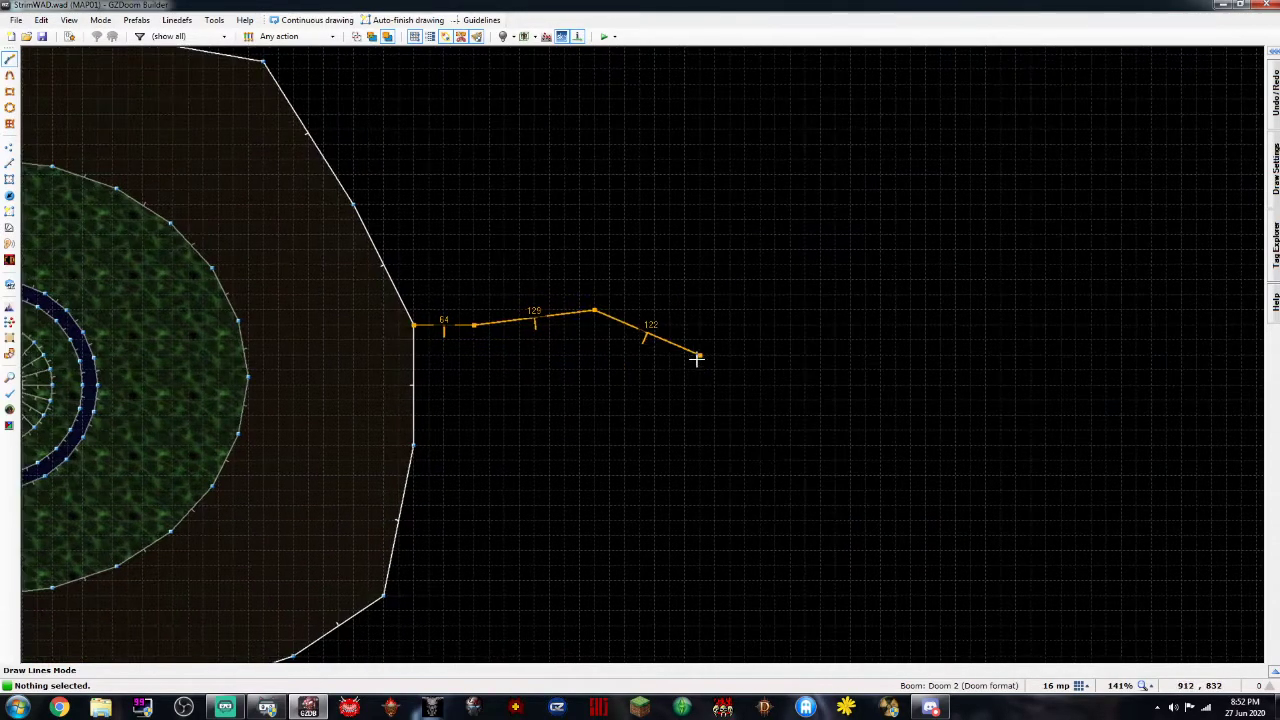
left_click(931, 353)
scroll(1026, 383, "down", 4)
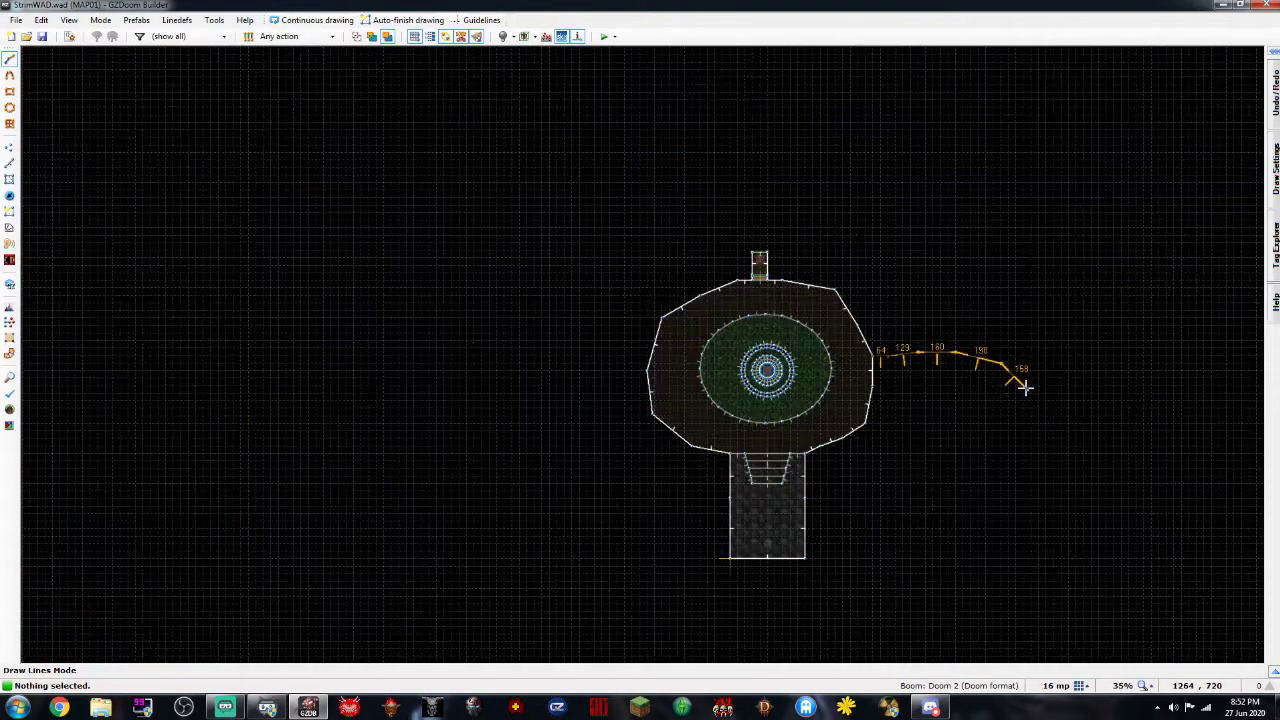
key("Right")
key("Right")
key("Right")
scroll(965, 396, "up", 2)
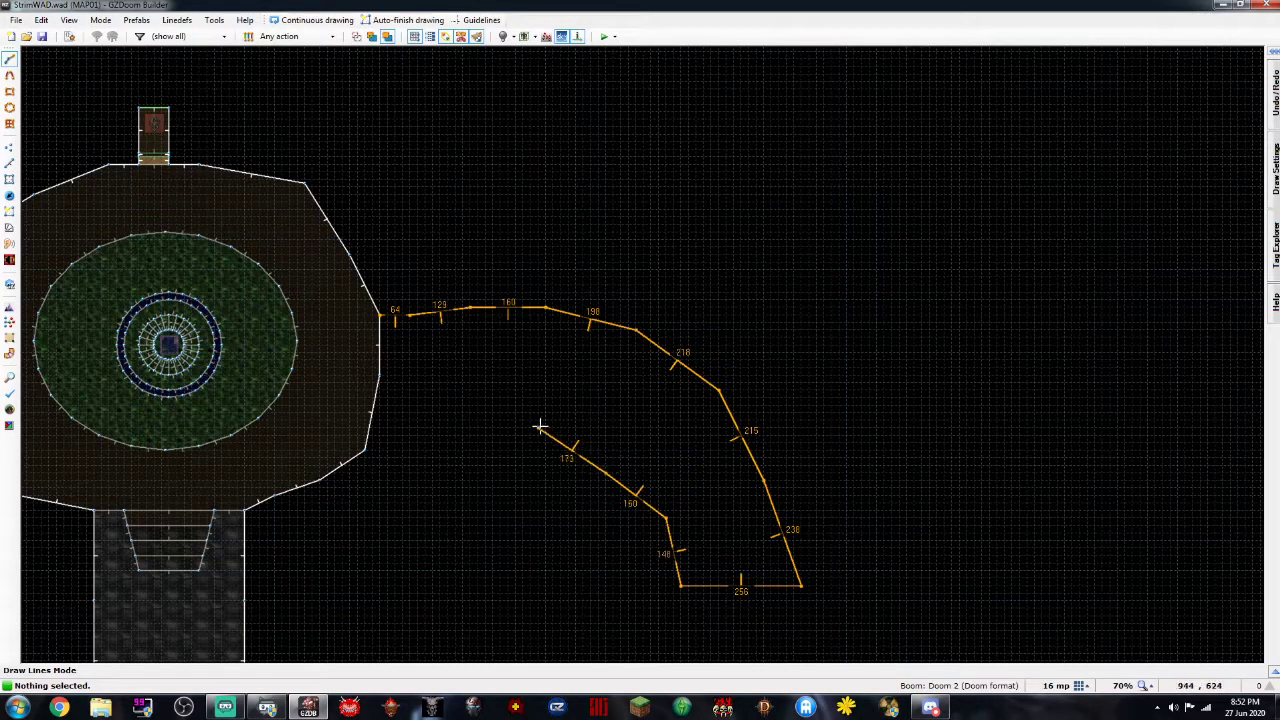
right_click(386, 379)
Draw two nested, angled stair outlines across the round room's floor in front of the corridor opening, 16 units apart
scroll(402, 370, "up", 3)
key("Left")
scroll(406, 360, "down", 1)
key("Left")
scroll(406, 360, "down", 1)
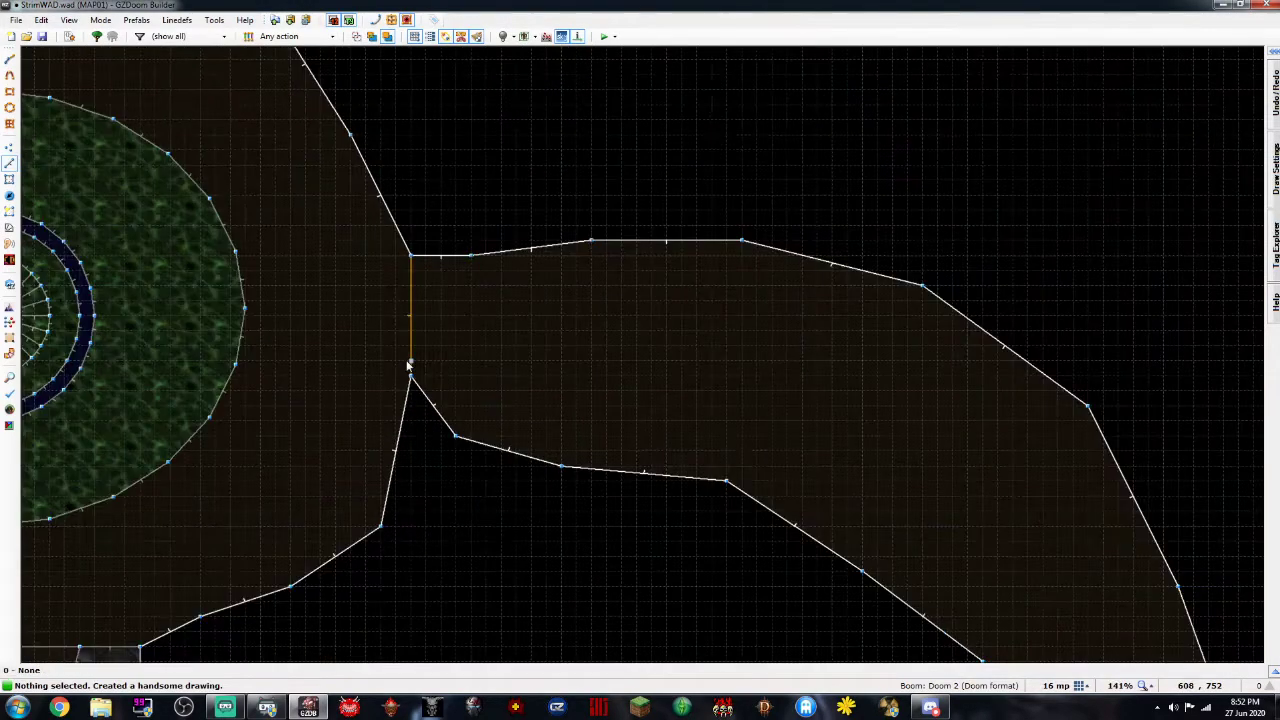
key("Left")
scroll(427, 345, "up", 2)
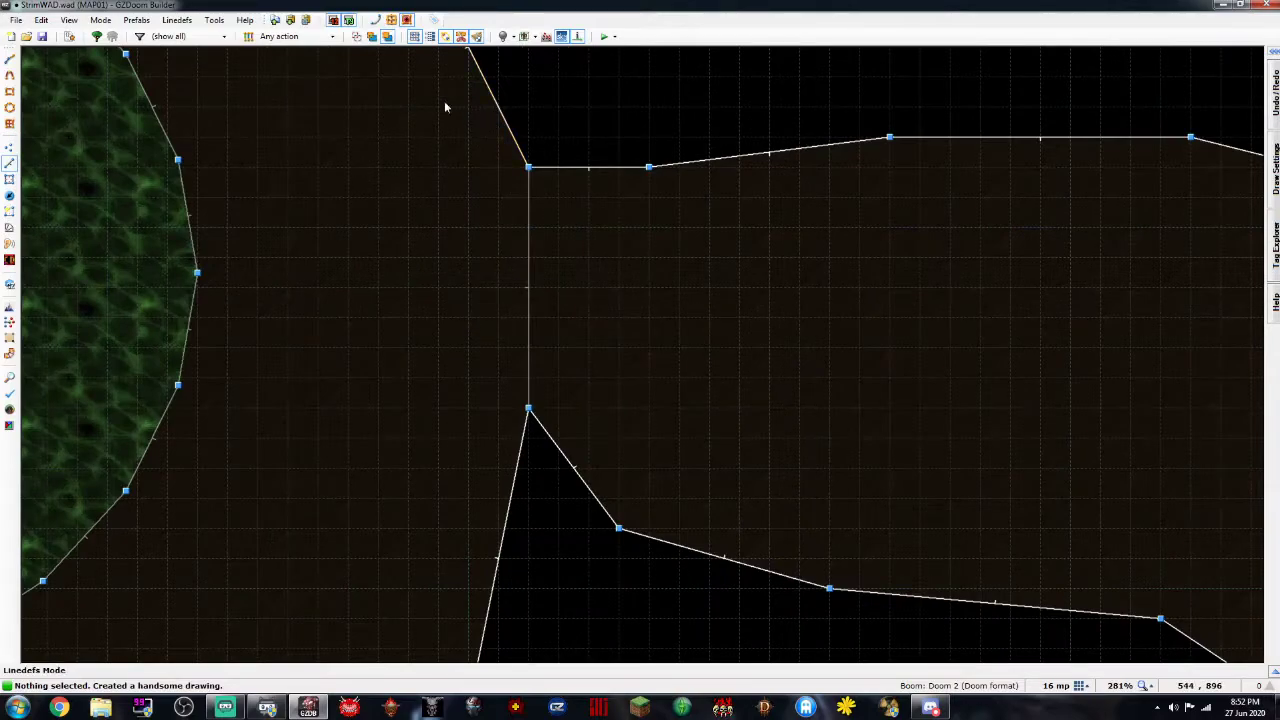
scroll(252, 122, "down", 2)
key("Left")
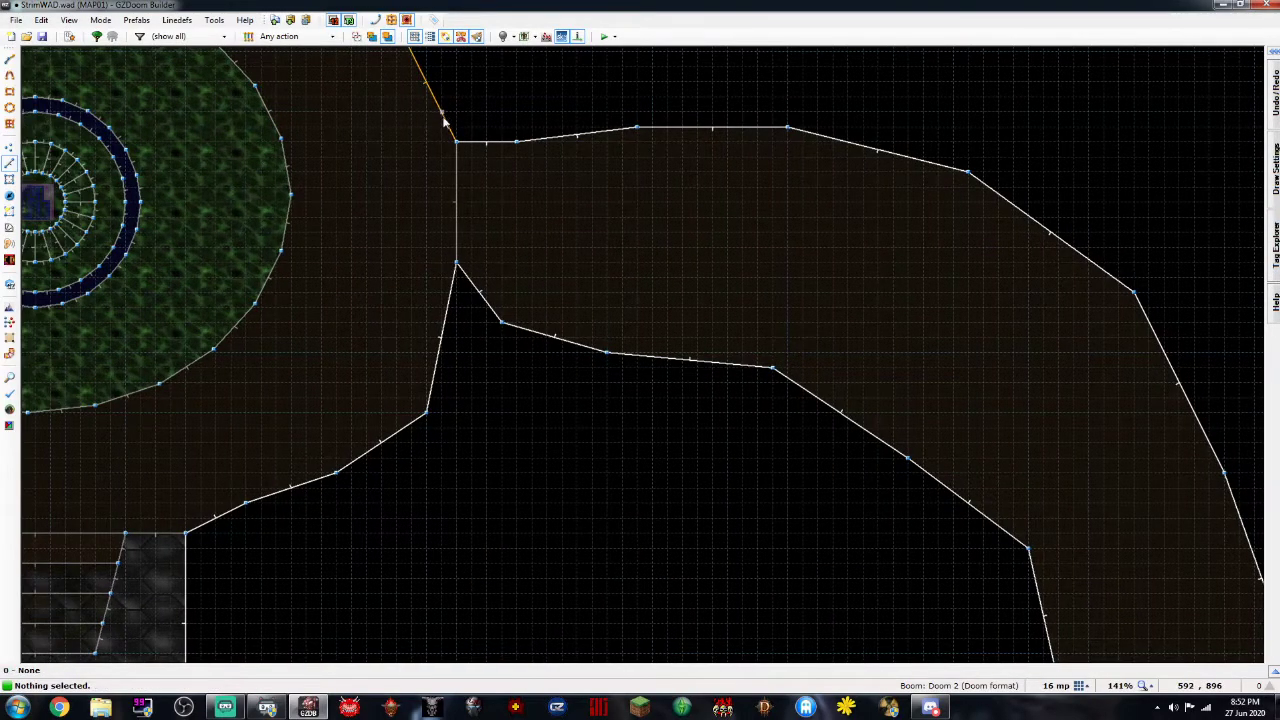
key("d")
key("Escape")
key("d")
left_click(441, 113)
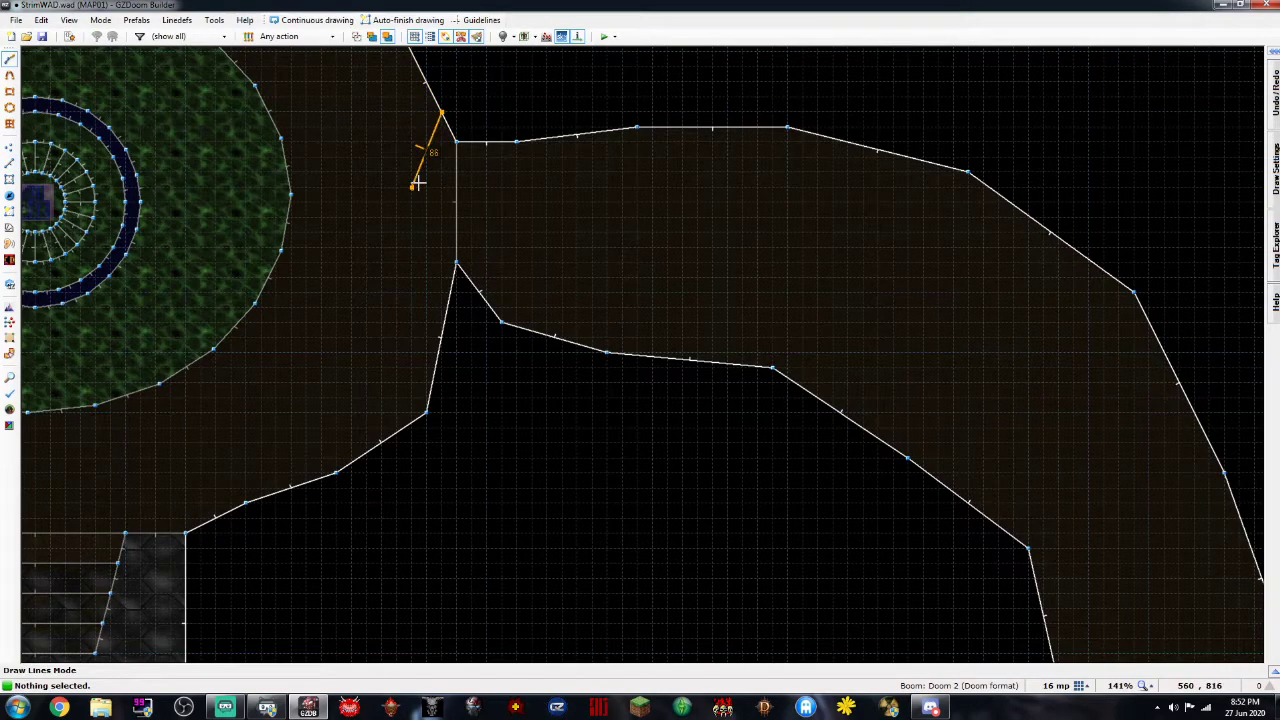
left_click(440, 335)
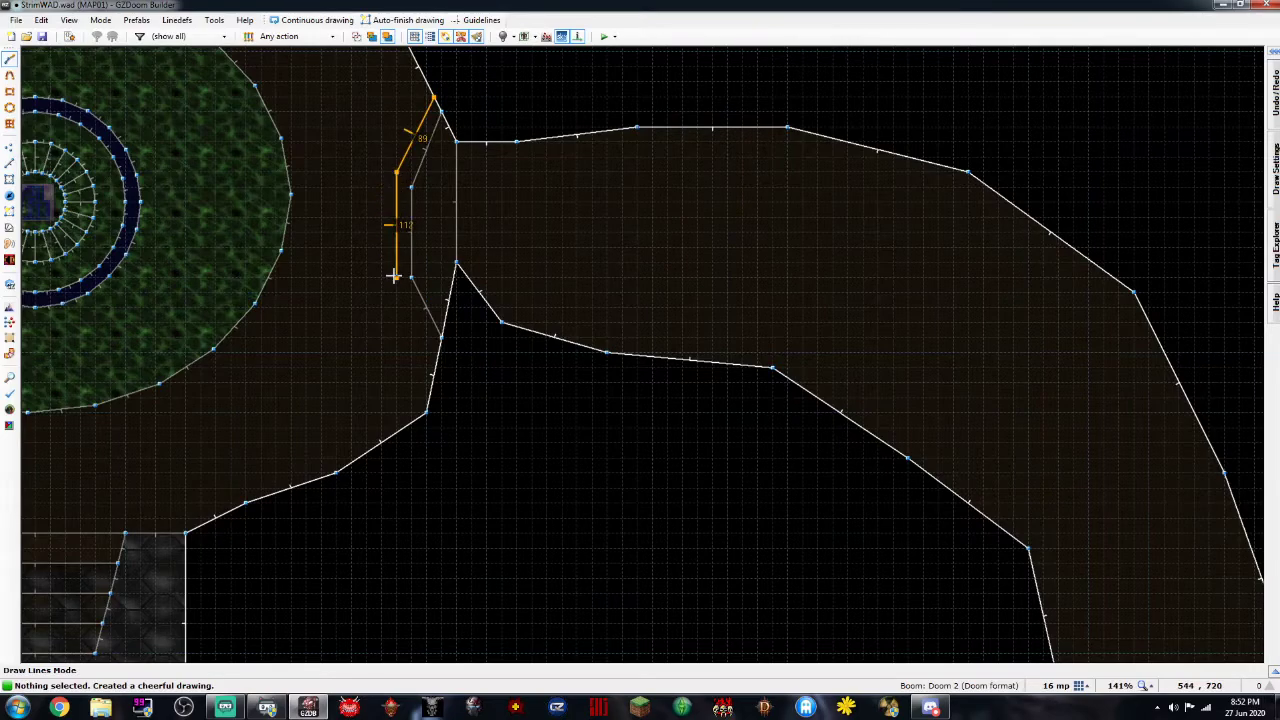
left_click(433, 369)
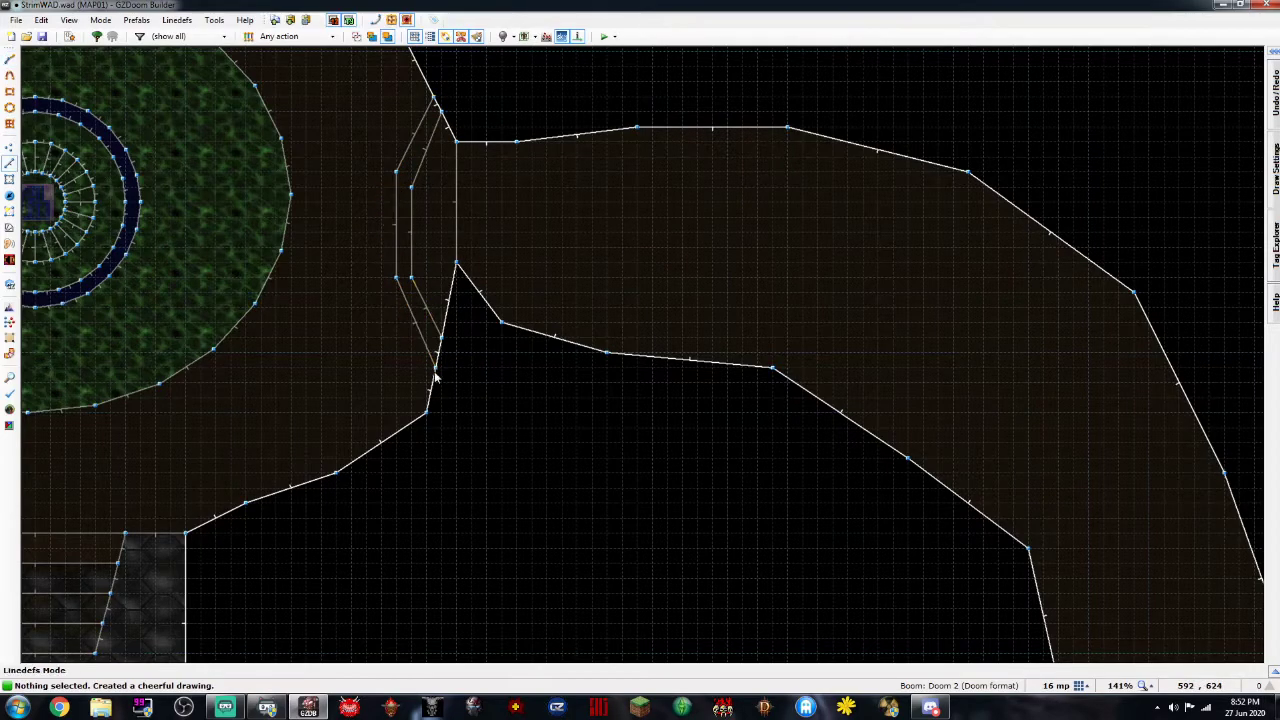
Draw two more stair outlines on the room side of the existing pair, keeping the 16-unit spacing
key("d")
left_click(426, 86)
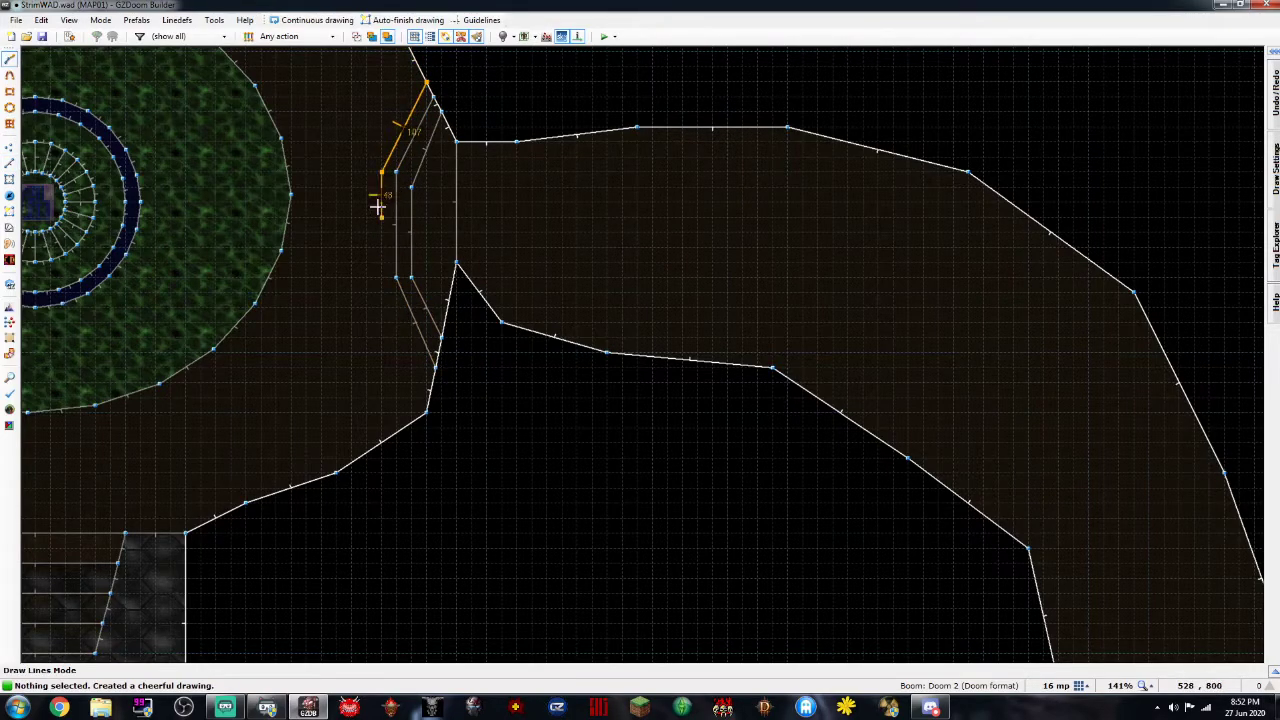
left_click(428, 386)
key("space")
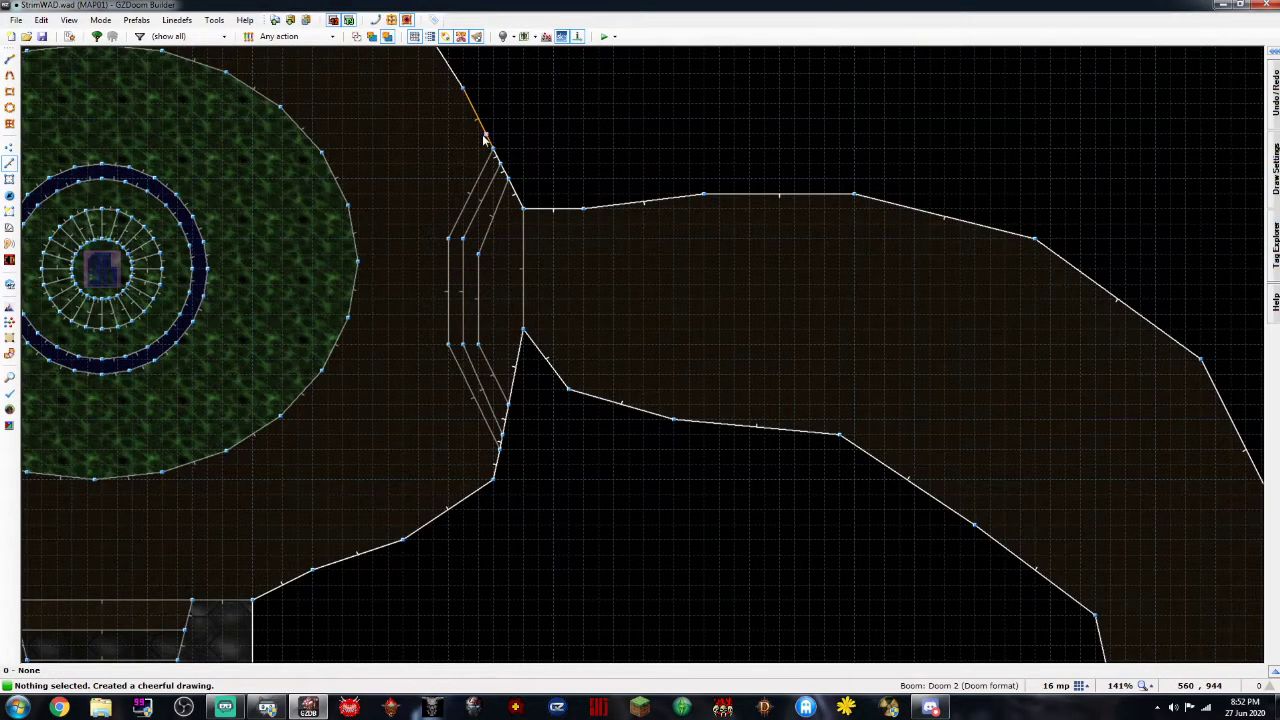
key("d")
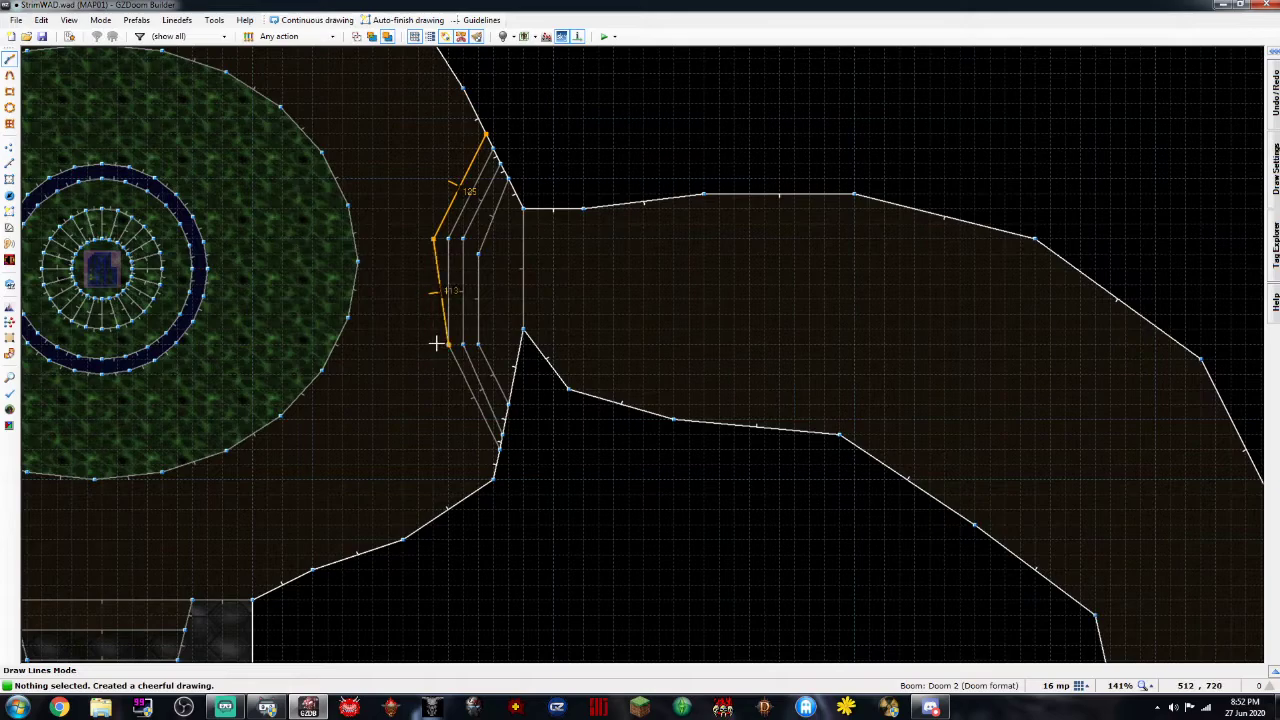
left_click(496, 463)
scroll(462, 258, "down", 5)
scroll(462, 258, "up", 5)
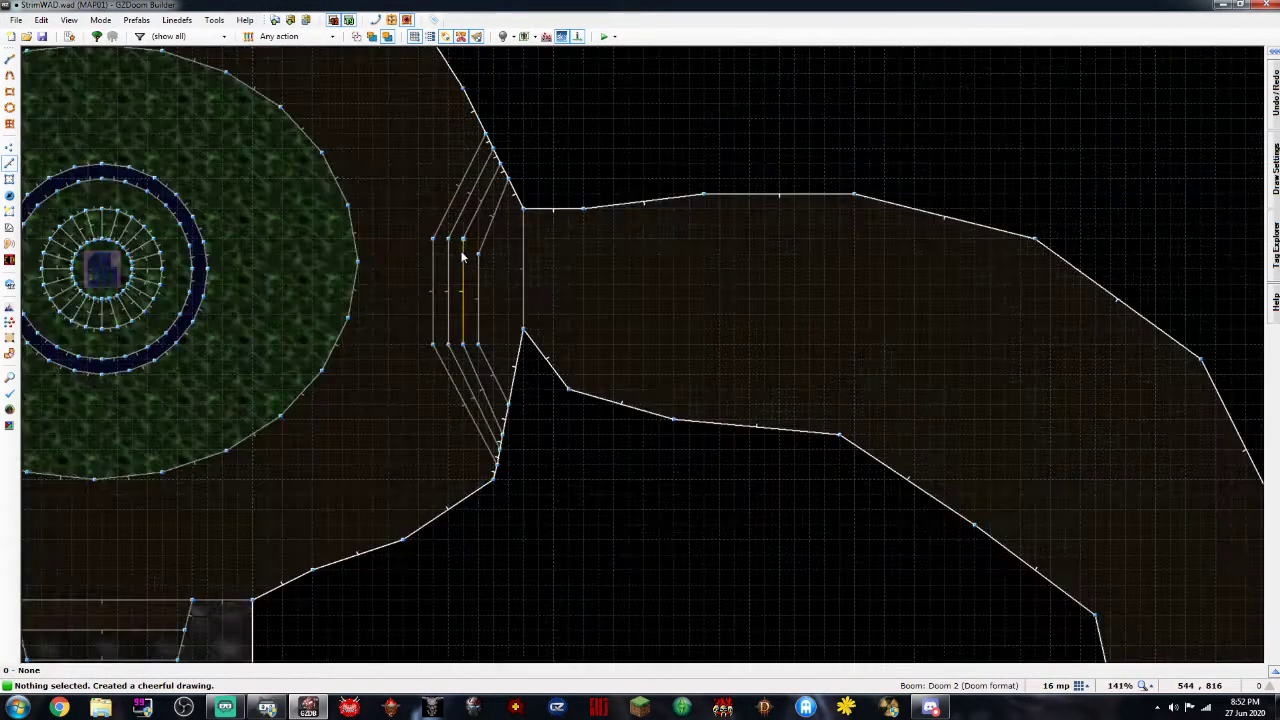
Lower the new corridor's ceiling to a height of 128 in the 3D view
key("w")
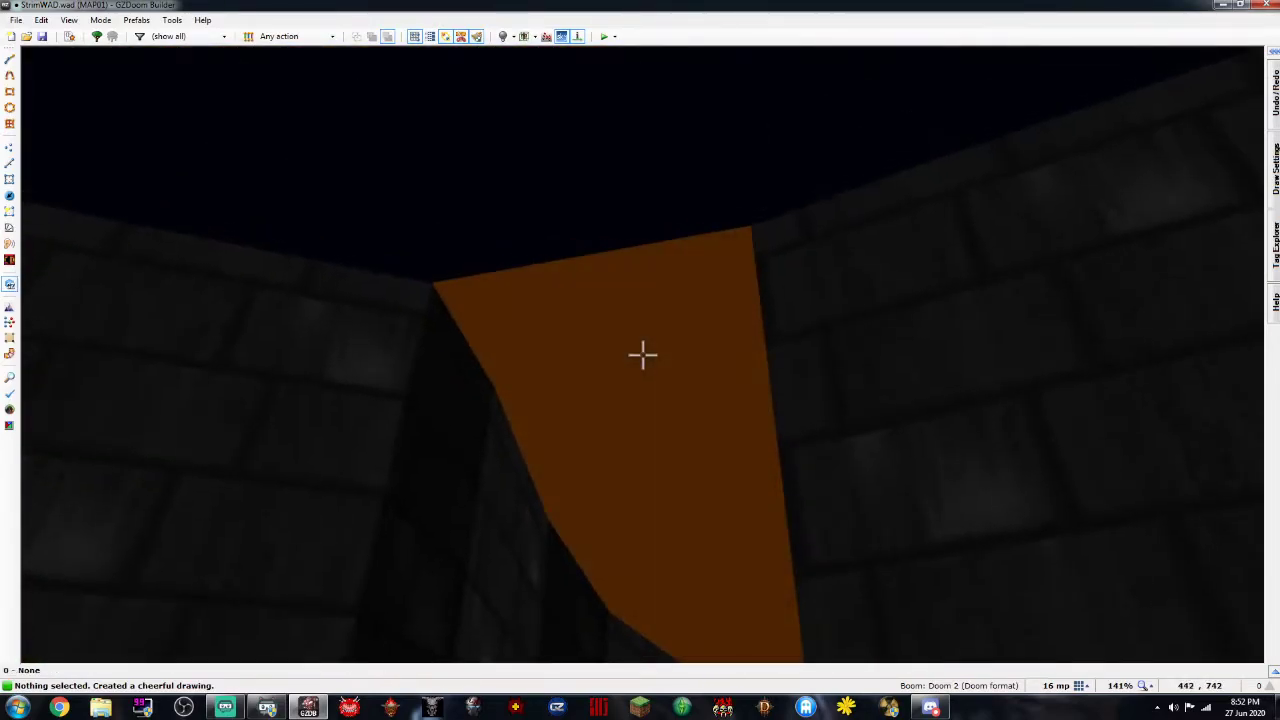
left_click(643, 355)
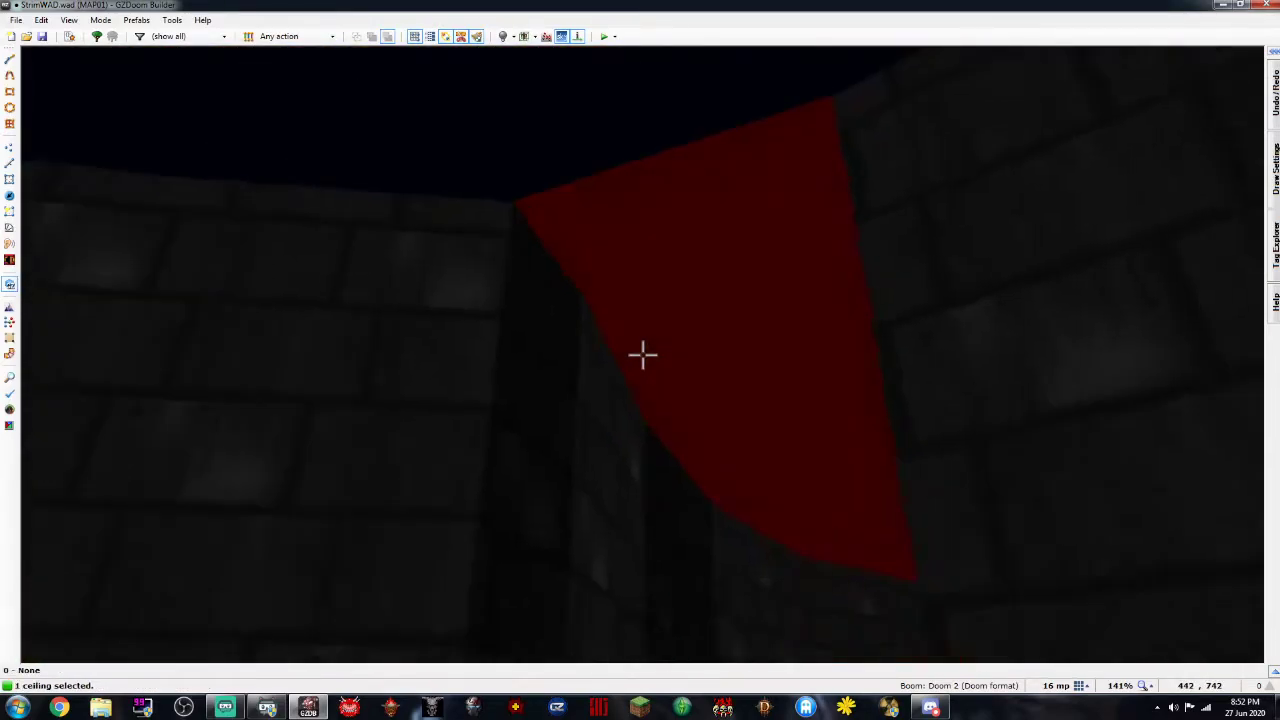
scroll(643, 355, "down", 1)
scroll(643, 355, "down", 11)
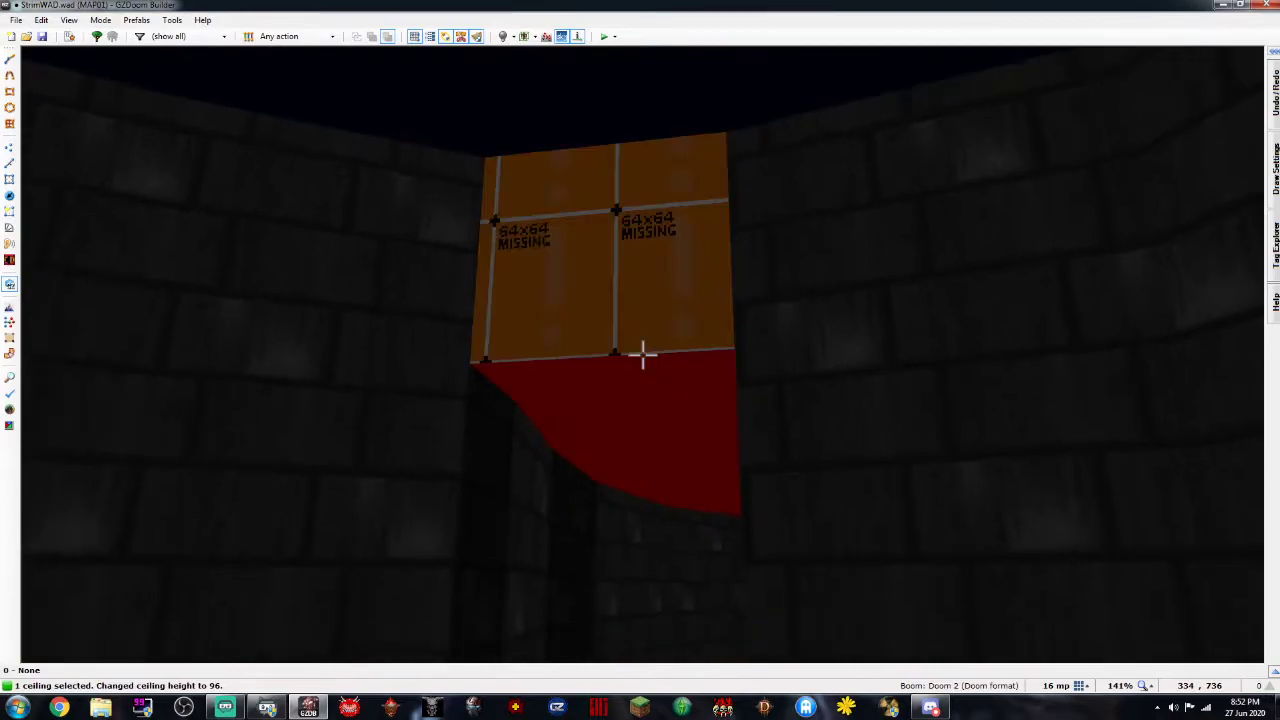
scroll(643, 355, "up", 5)
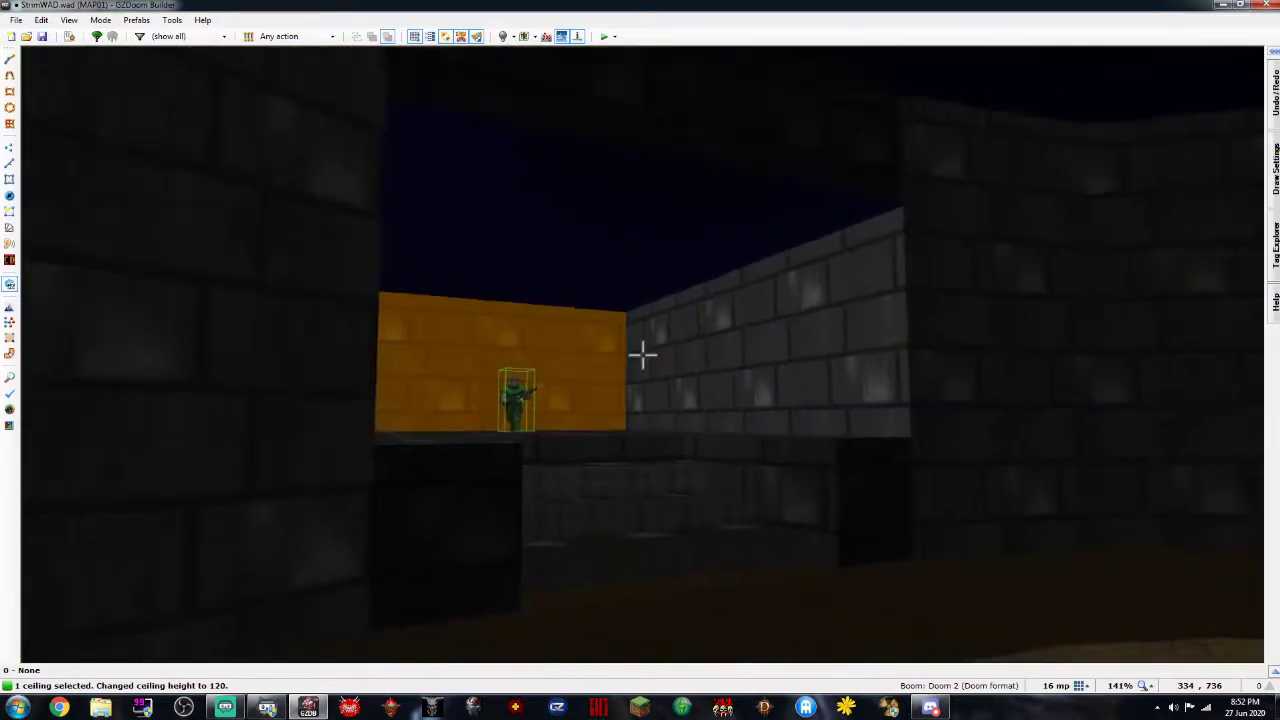
scroll(643, 355, "up", 1)
left_click(643, 355)
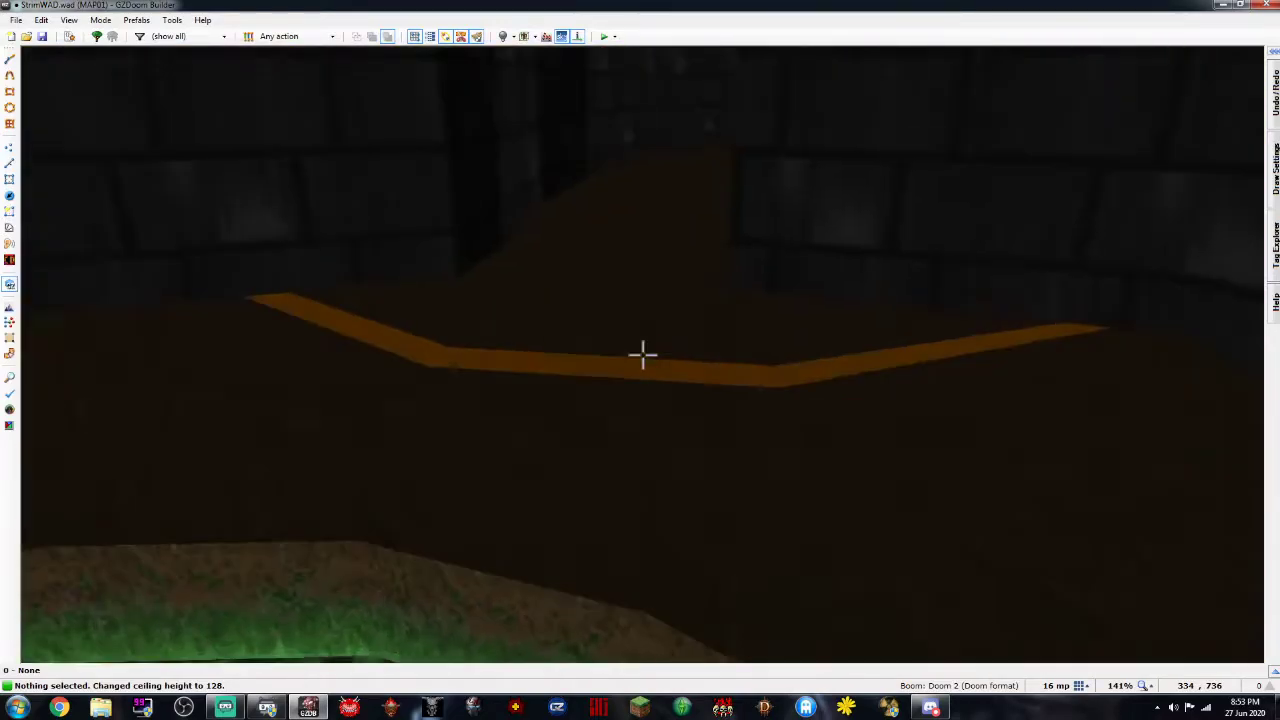
left_click(643, 355)
left_click(643, 355, "shift")
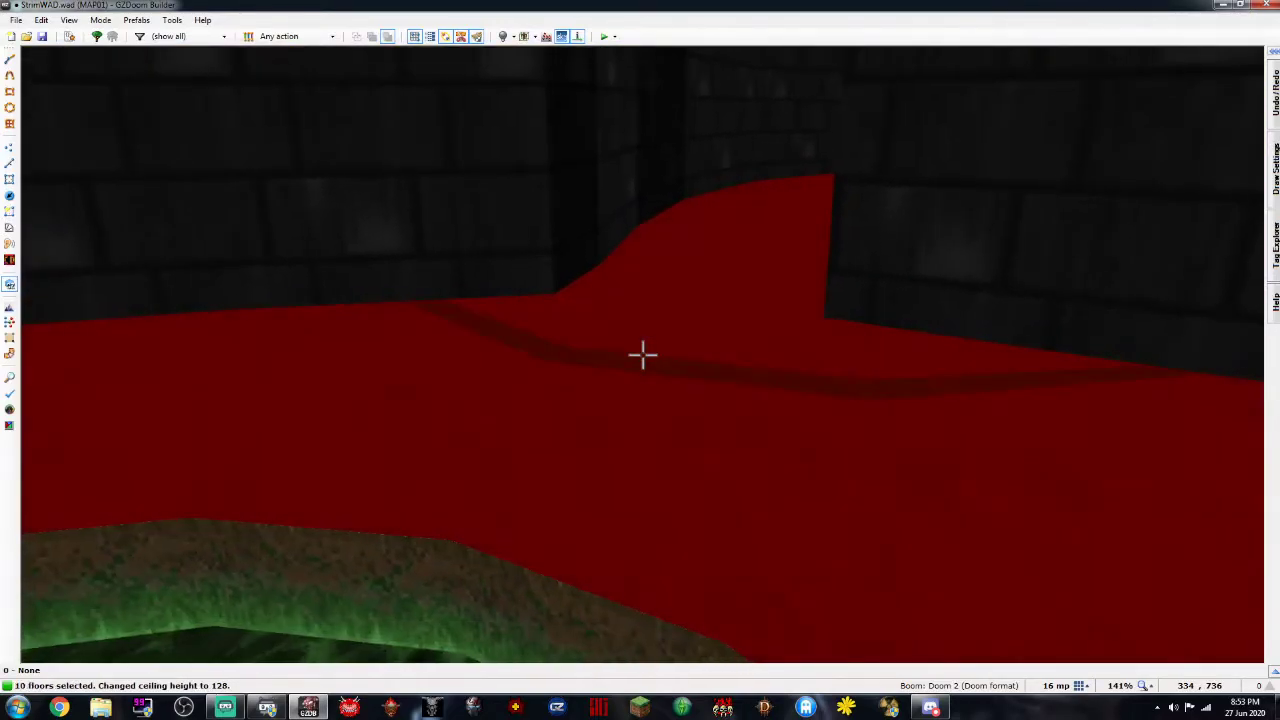
key("c")
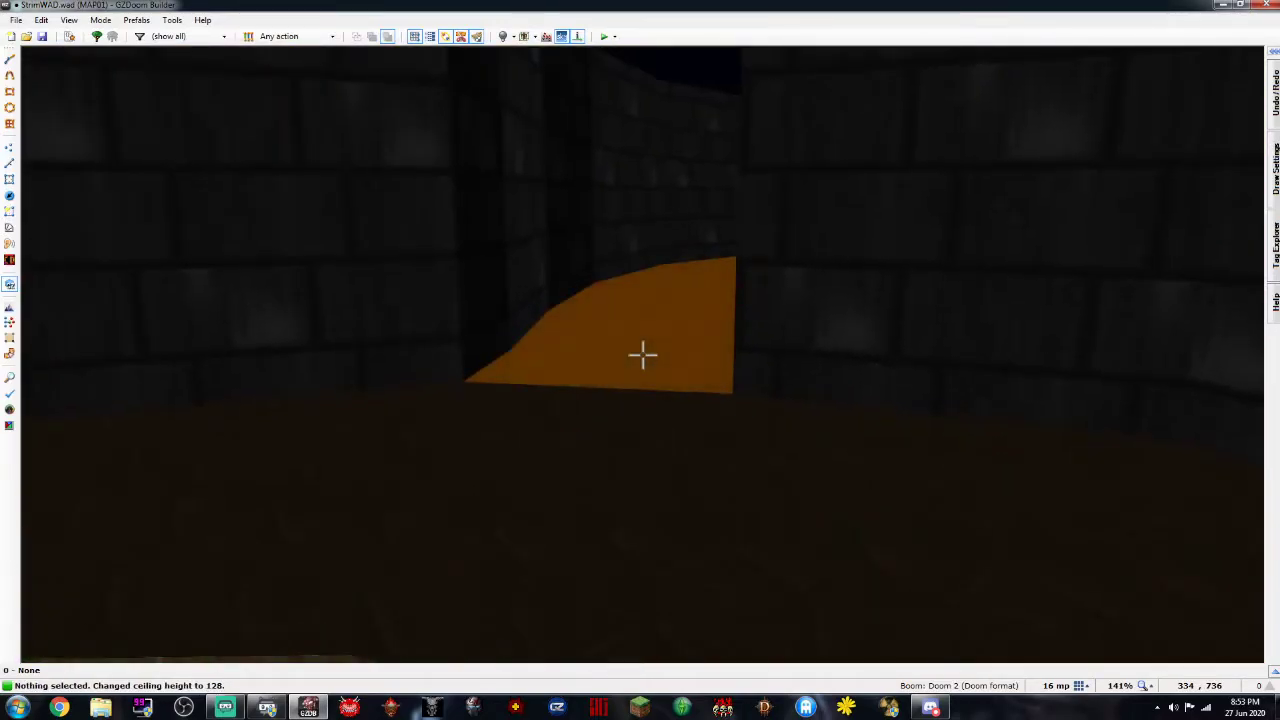
Raise the corridor's floor to a height of 0 and clear the selection
left_click(643, 355)
scroll(643, 355, "up", 2)
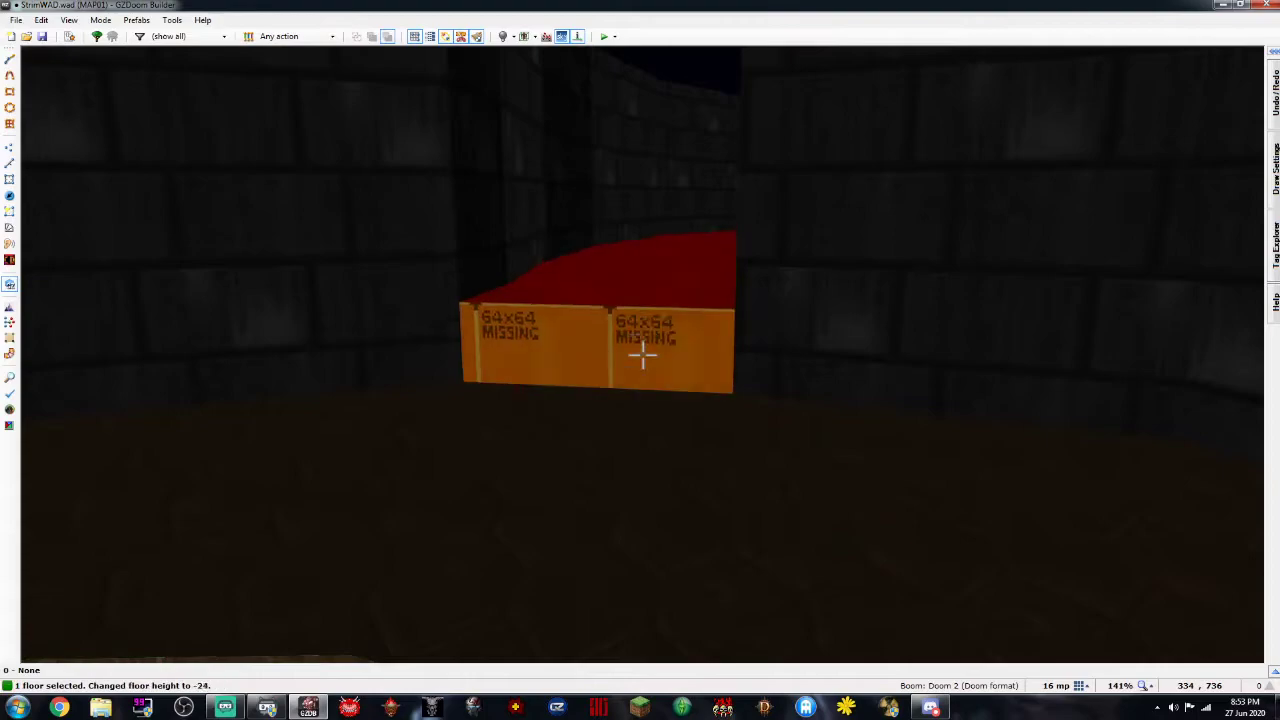
scroll(643, 355, "up", 2)
key("c")
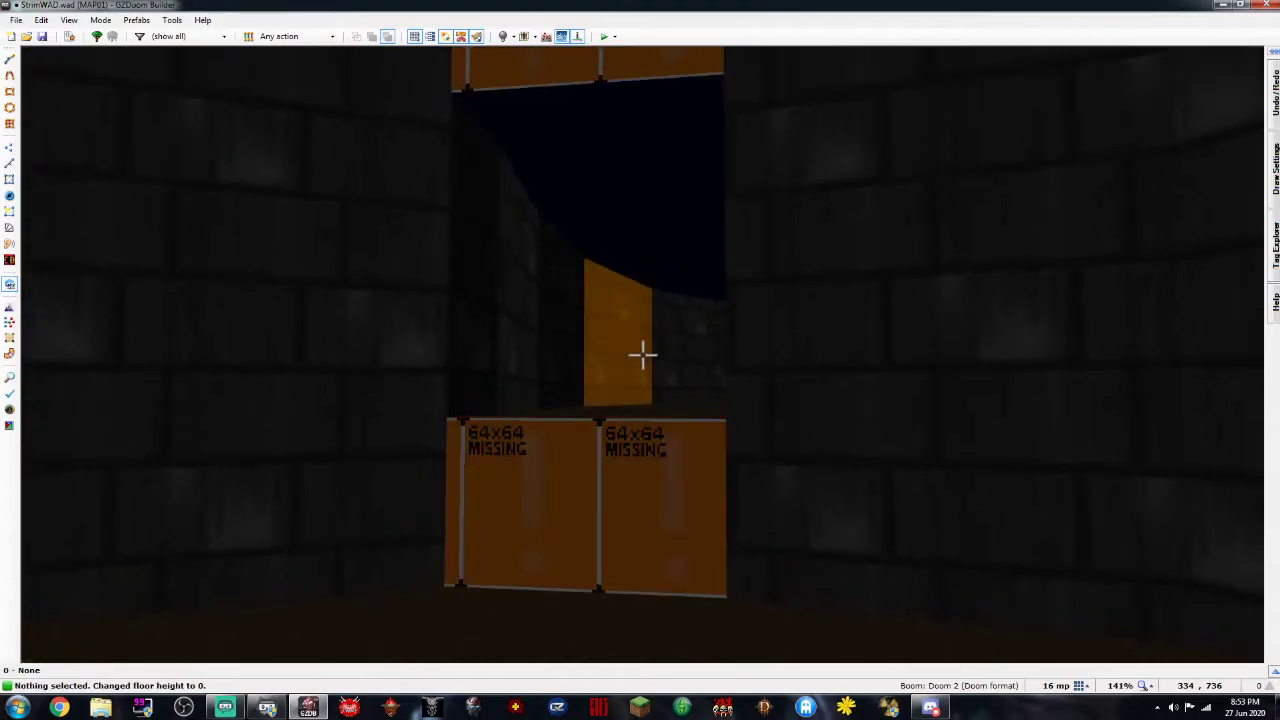
Apply a linear floor-height gradient across the corridor, the four stair sectors and the round room's outer floor
key("w")
left_click(868, 324)
left_click(876, 316)
left_click(931, 309)
left_click(871, 311)
left_click(842, 309)
left_click(832, 316)
left_click(818, 316)
left_click(788, 318)
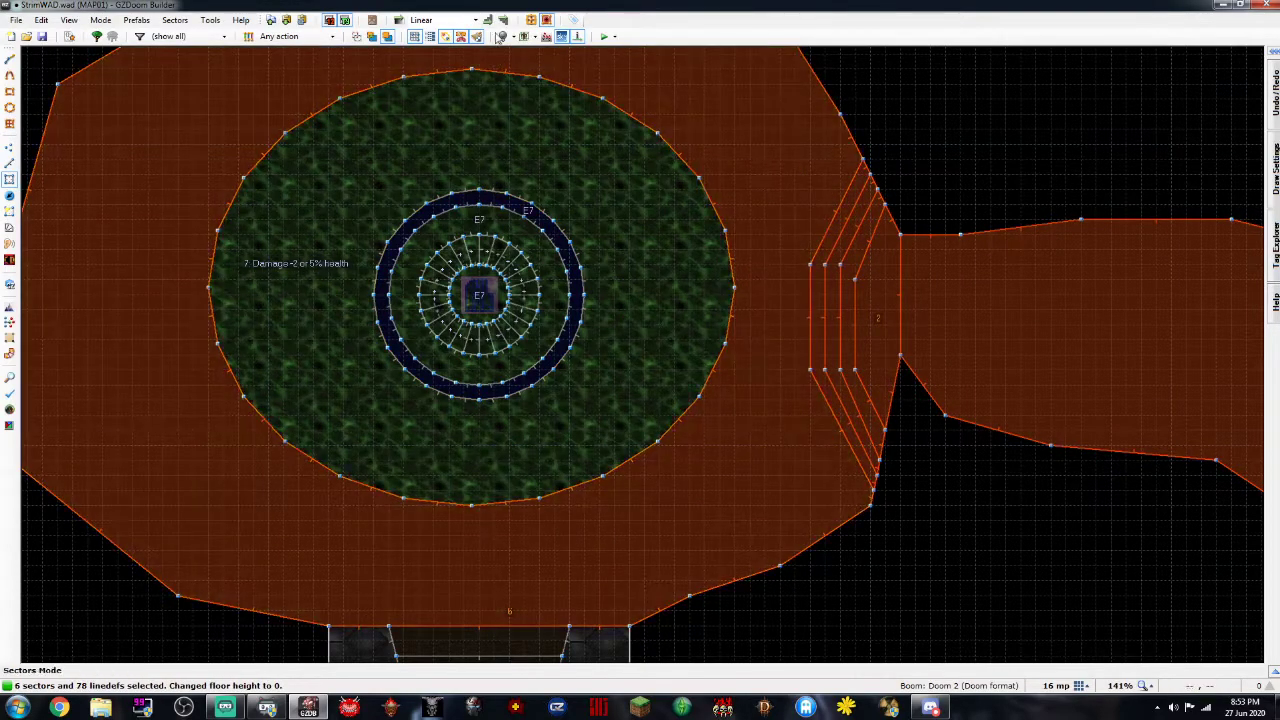
key("c")
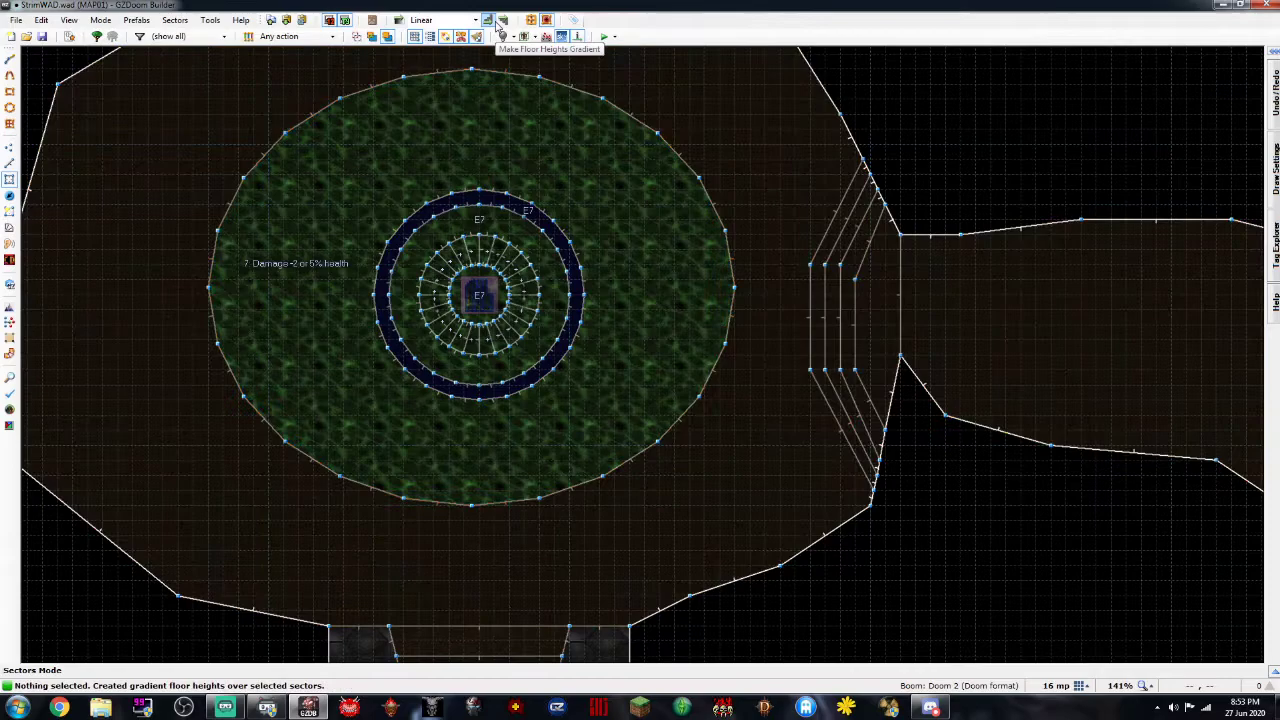
Apply the STEP4 lower texture to the missing riser faces of the four lower steps, excluding the corridor's top riser
key("q")
key("e")
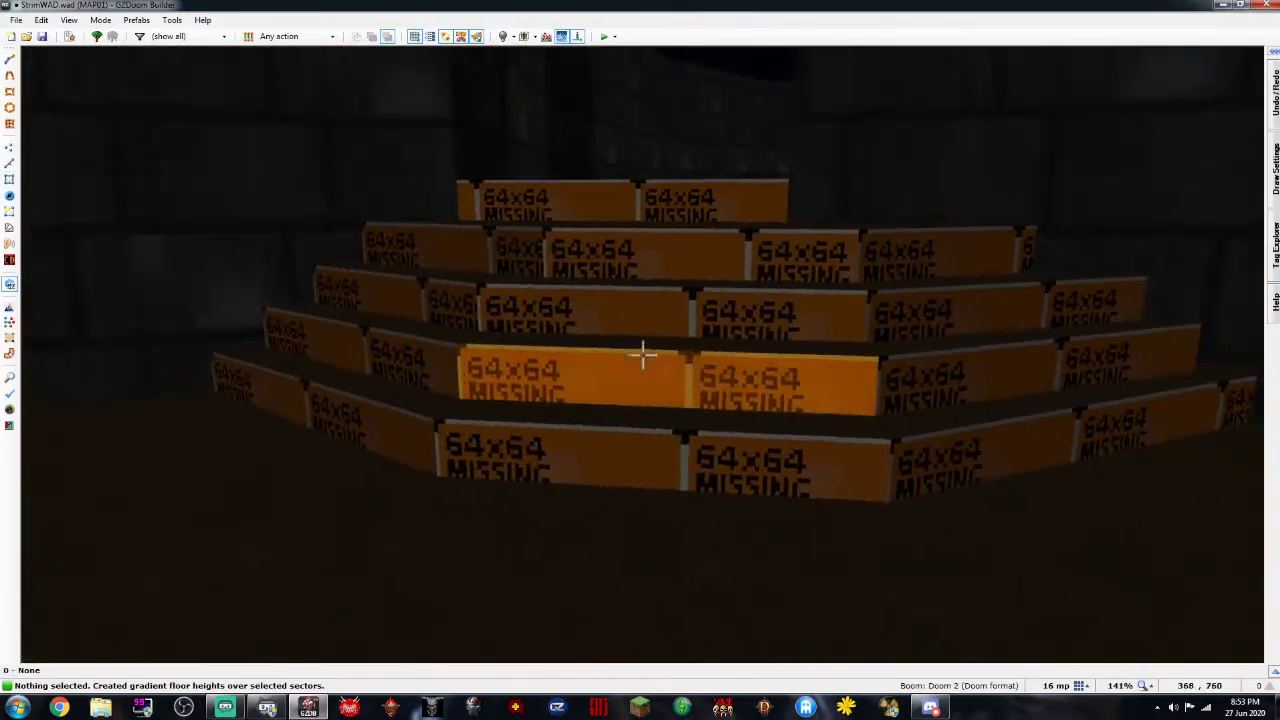
left_click(643, 355, "shift")
left_click(643, 355, "shift")
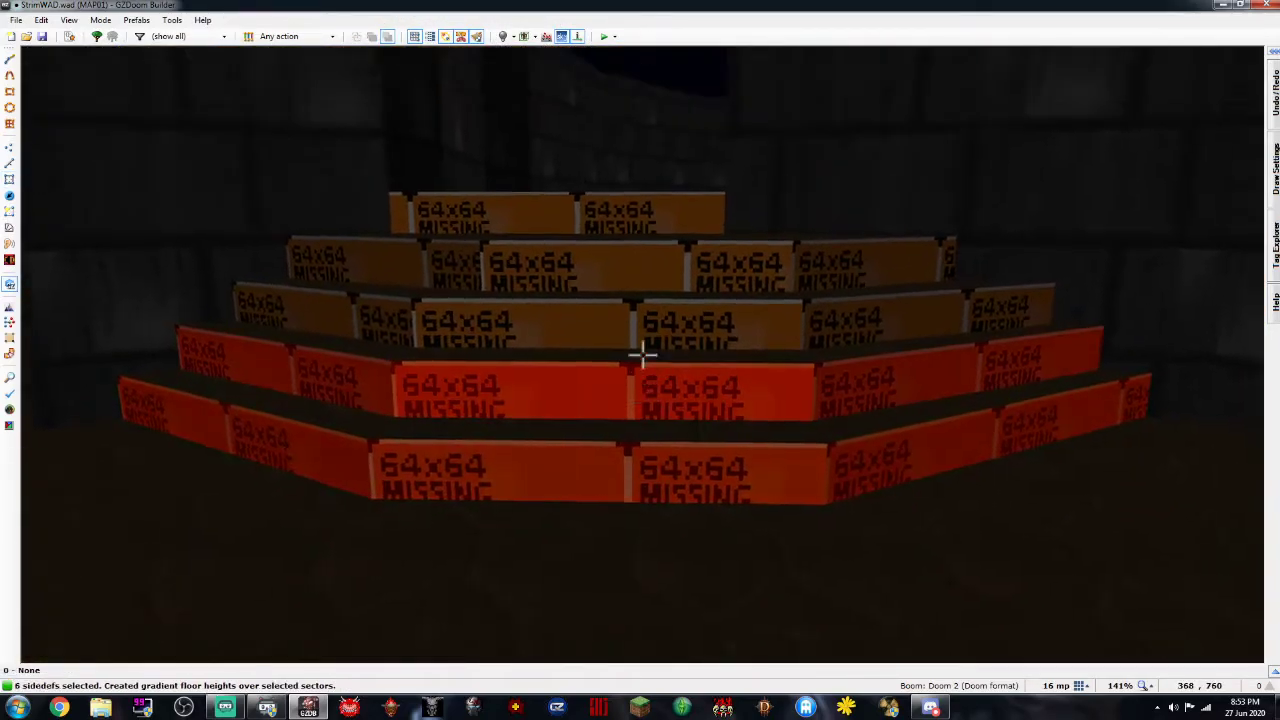
left_click(643, 355, "shift")
left_click(643, 355, "shift")
left_click(643, 355, "shift")
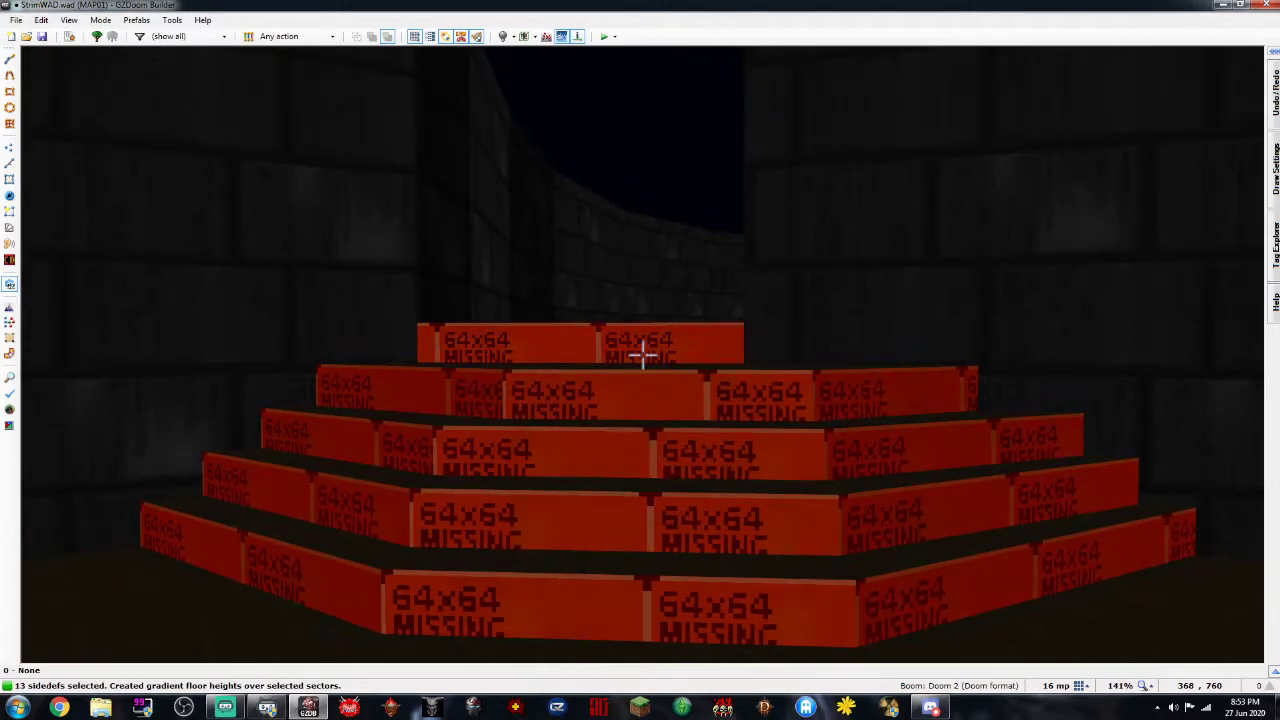
left_click(643, 355, "shift")
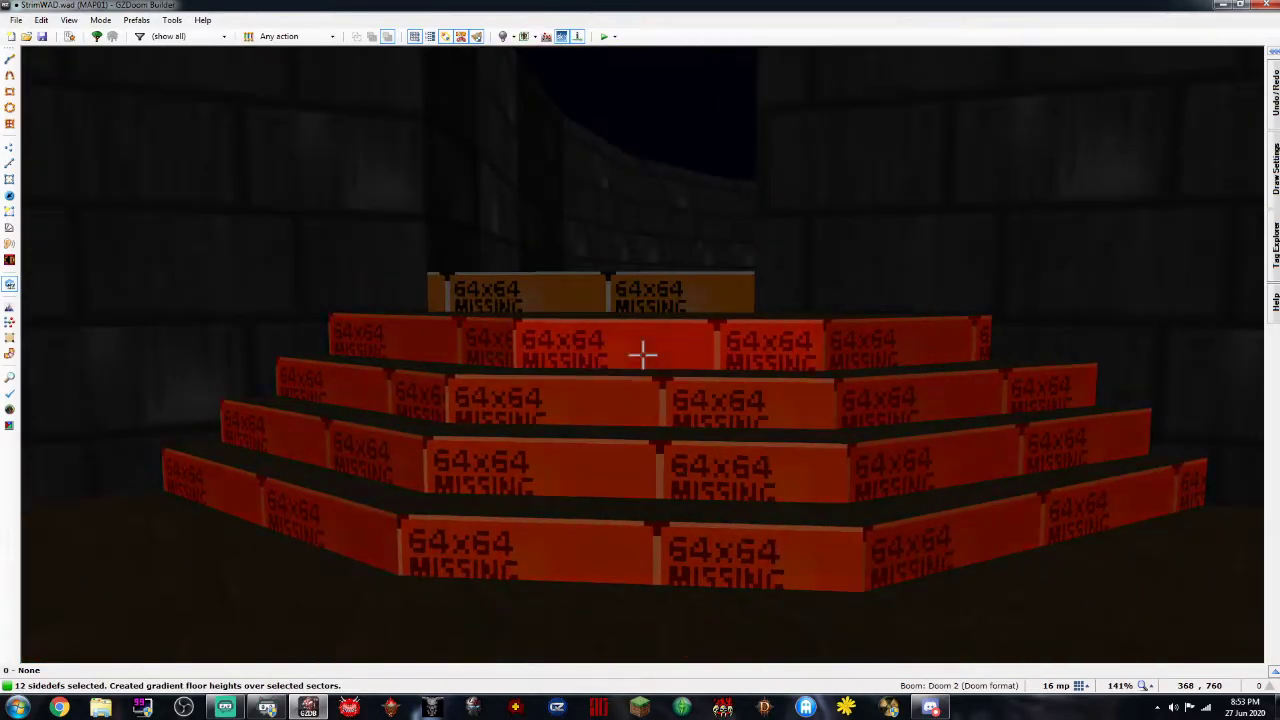
right_click(643, 355)
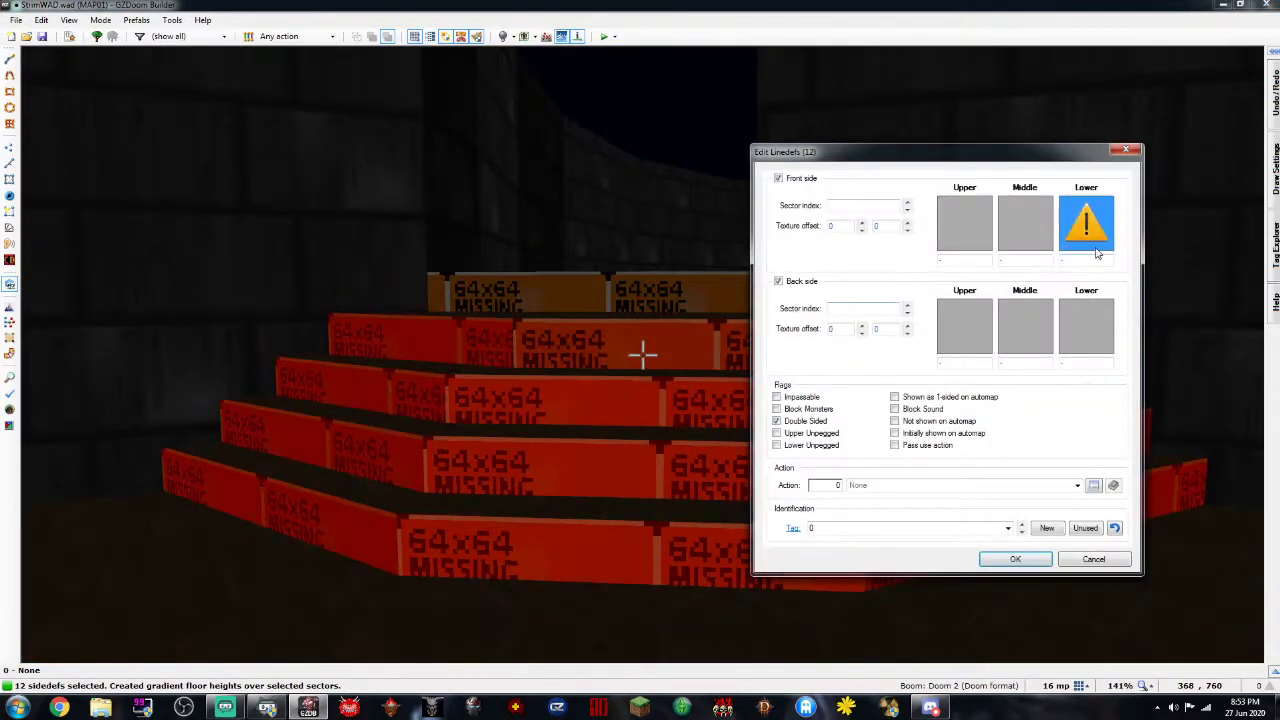
left_click(1082, 224)
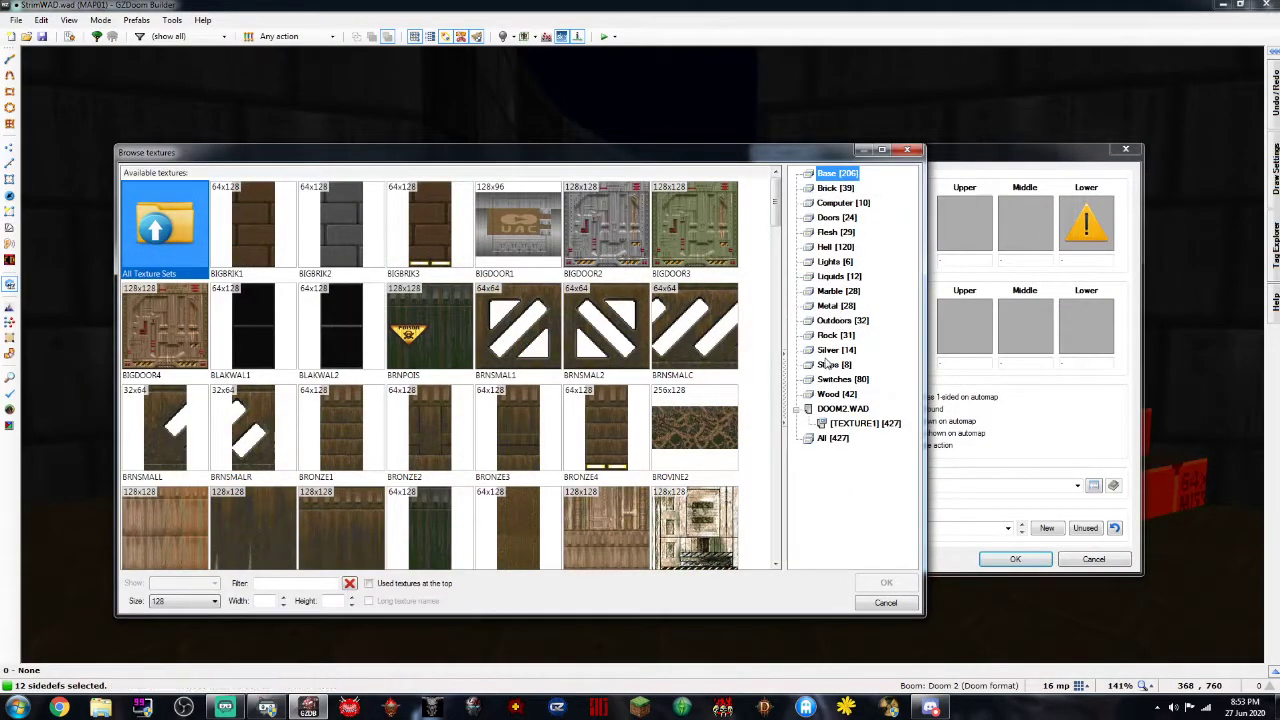
left_click(830, 365)
double_click(549, 250)
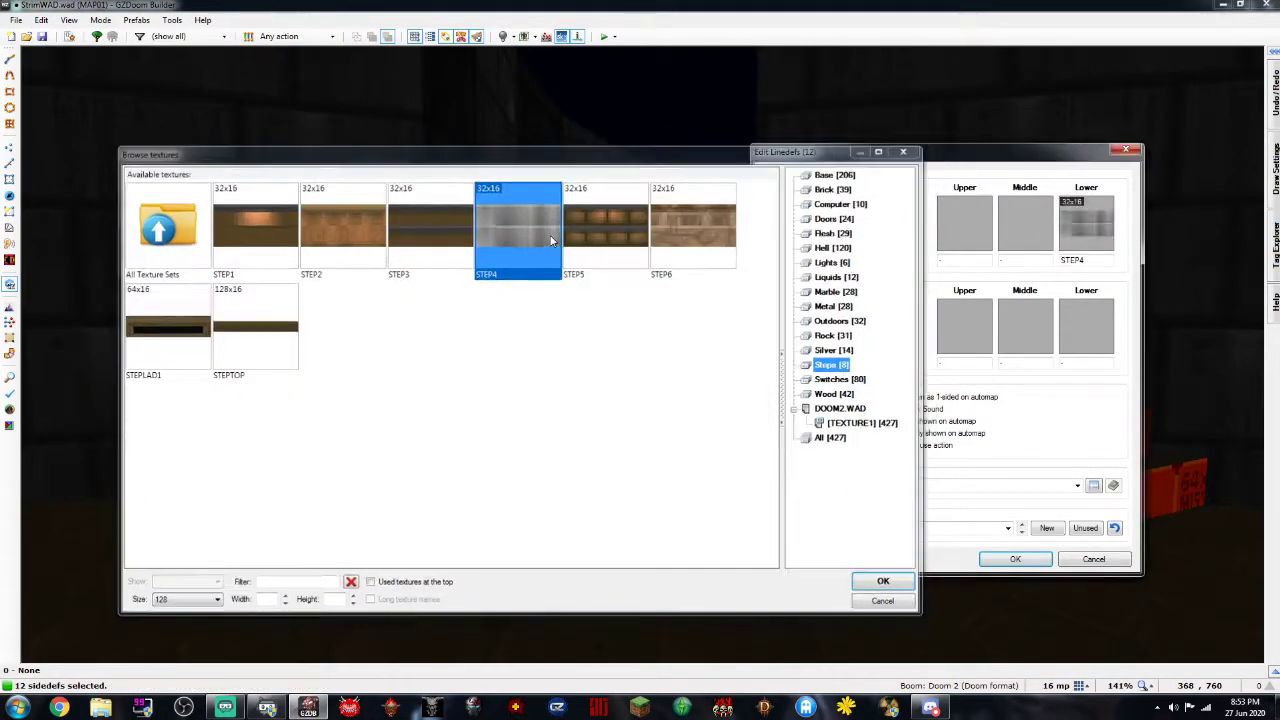
left_click(1016, 561)
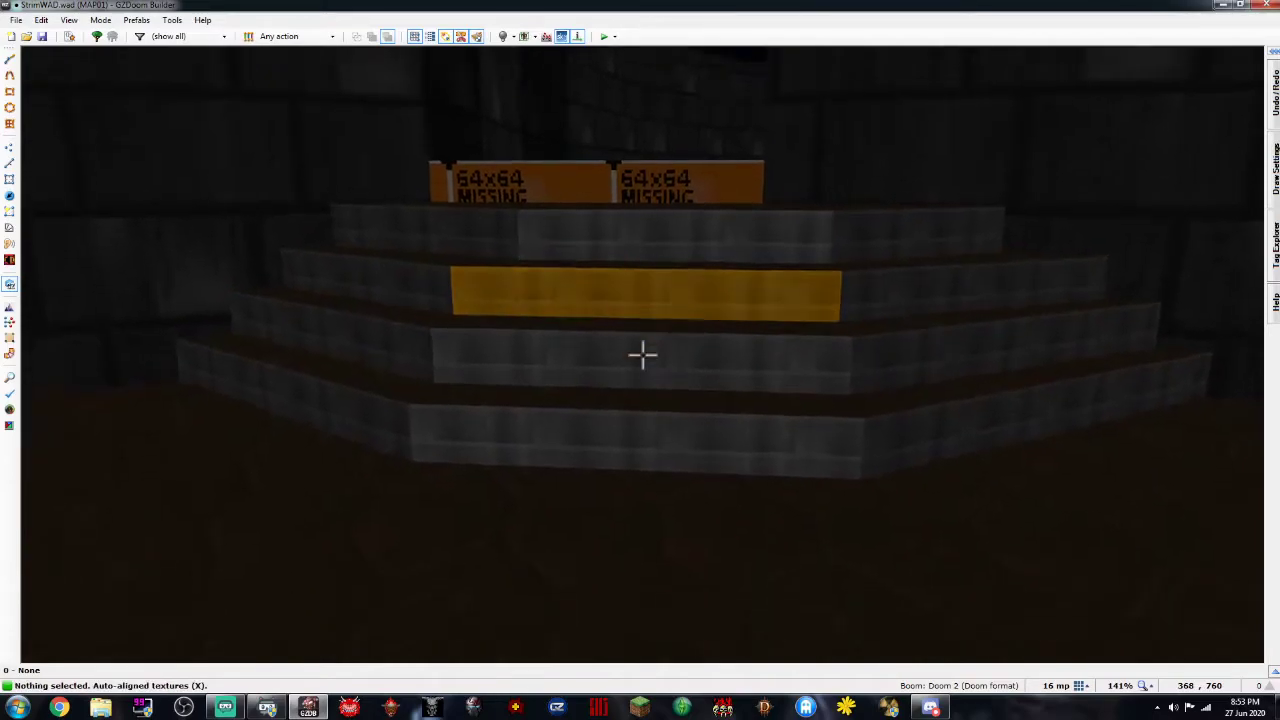
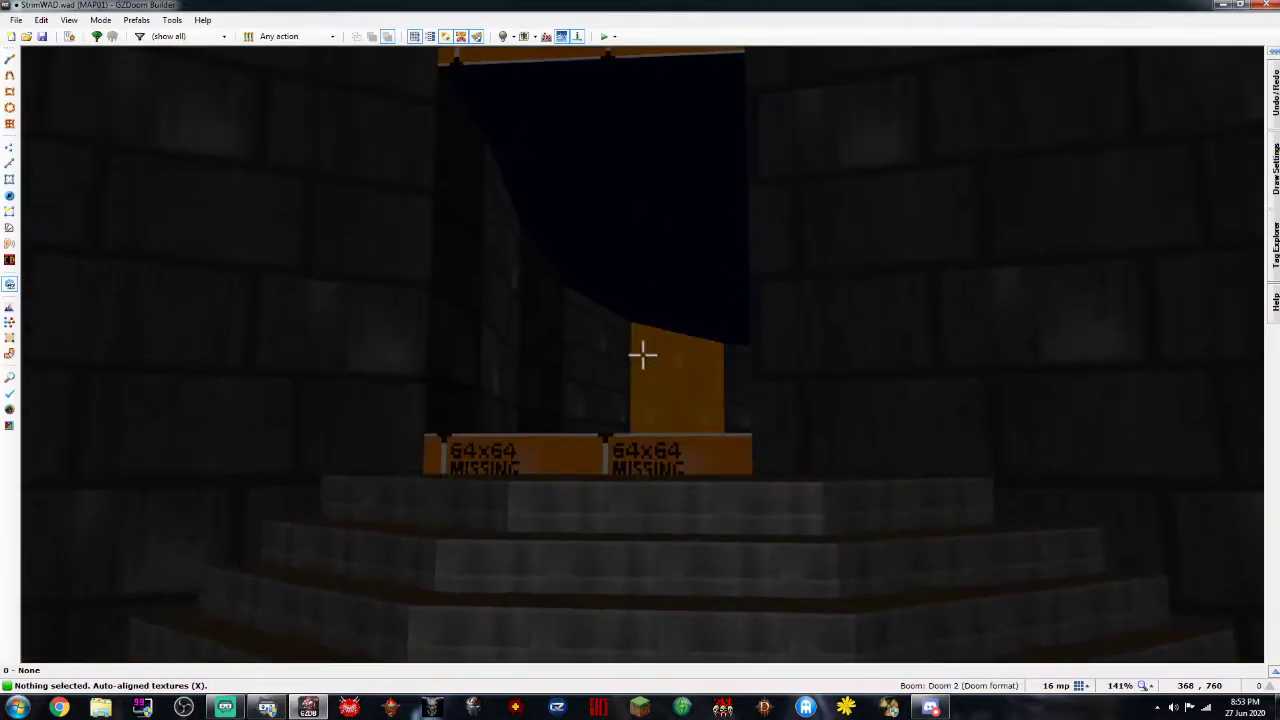
Apply STONE2 as the upper and lower front textures of the line between the top stair and the corridor
left_click(642, 354)
right_click(642, 354)
left_click(960, 261)
type("ST")
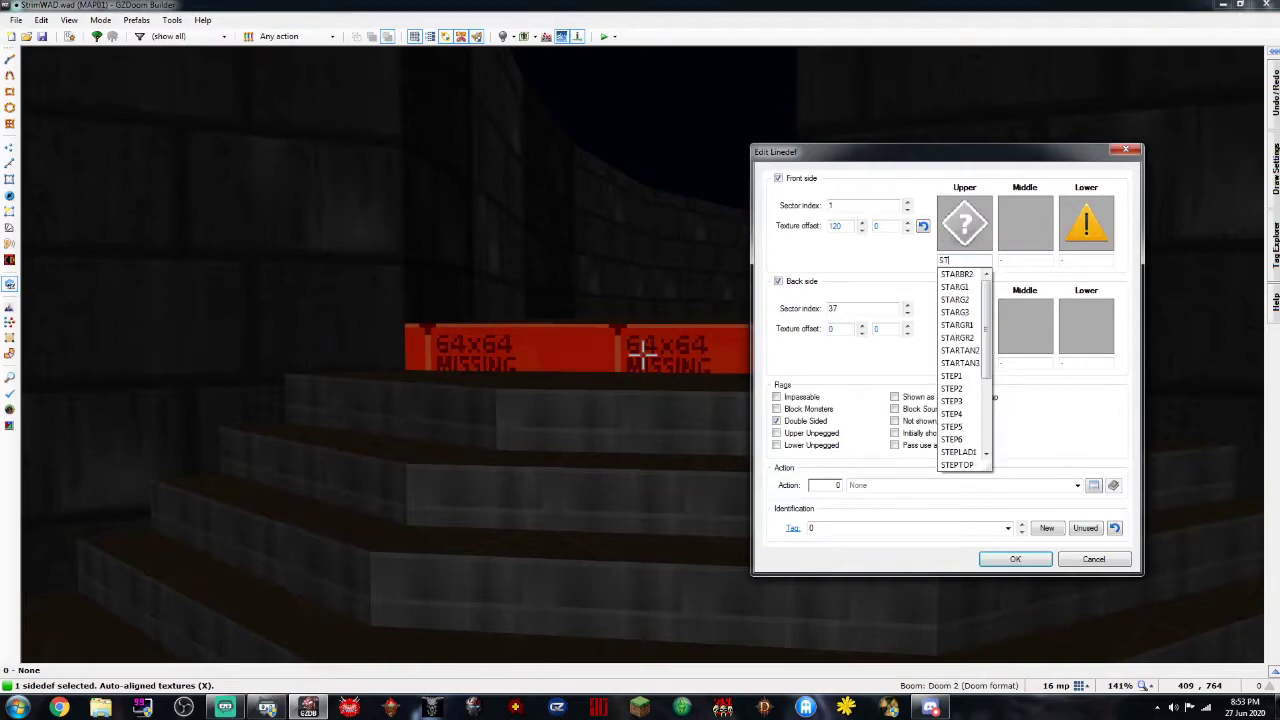
type("ONE2")
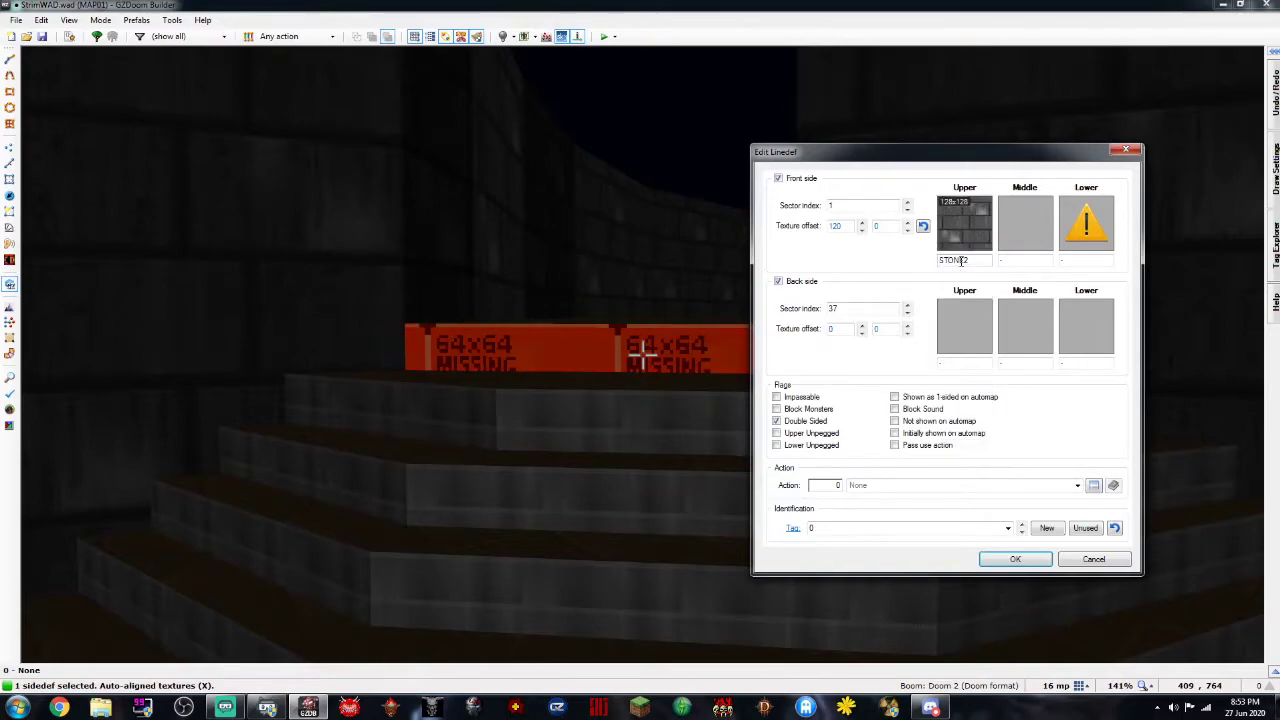
type("STONE2")
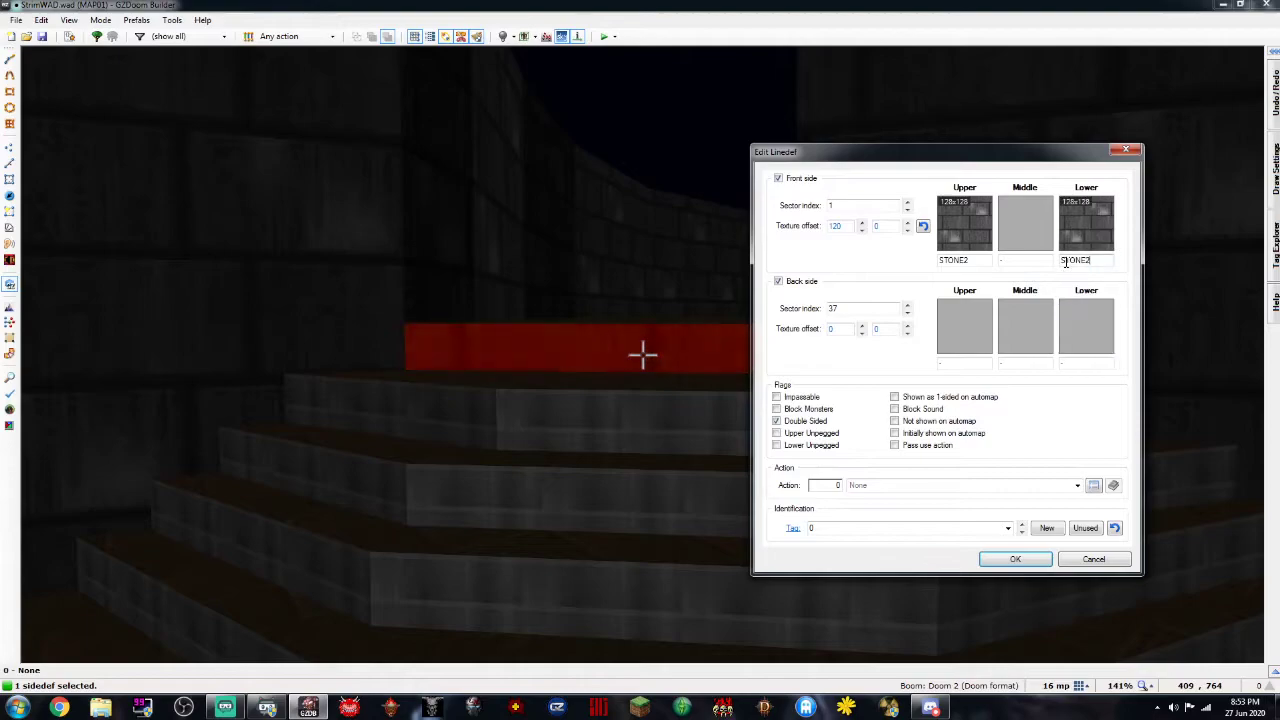
key("Return")
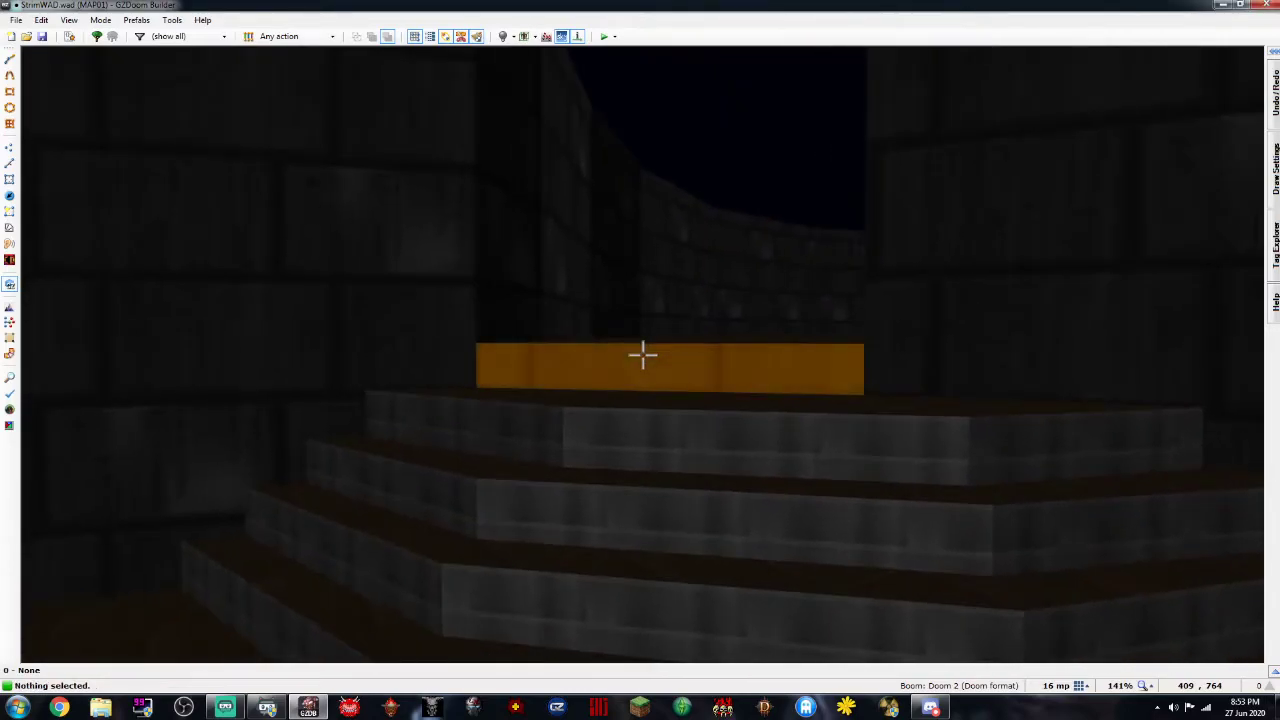
Auto-align the textures horizontally on the corridor's top riser, leaving its linedef properties as they are
right_click(643, 354)
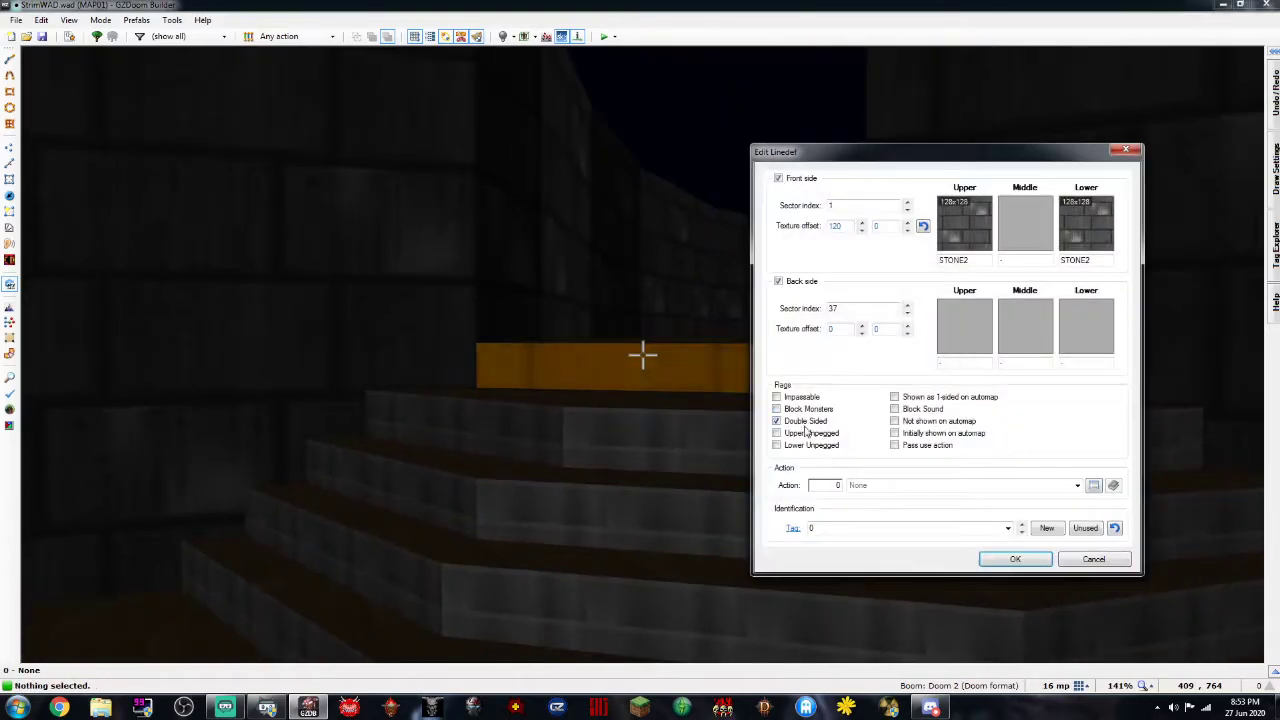
left_click(1015, 559)
key("shift+a")
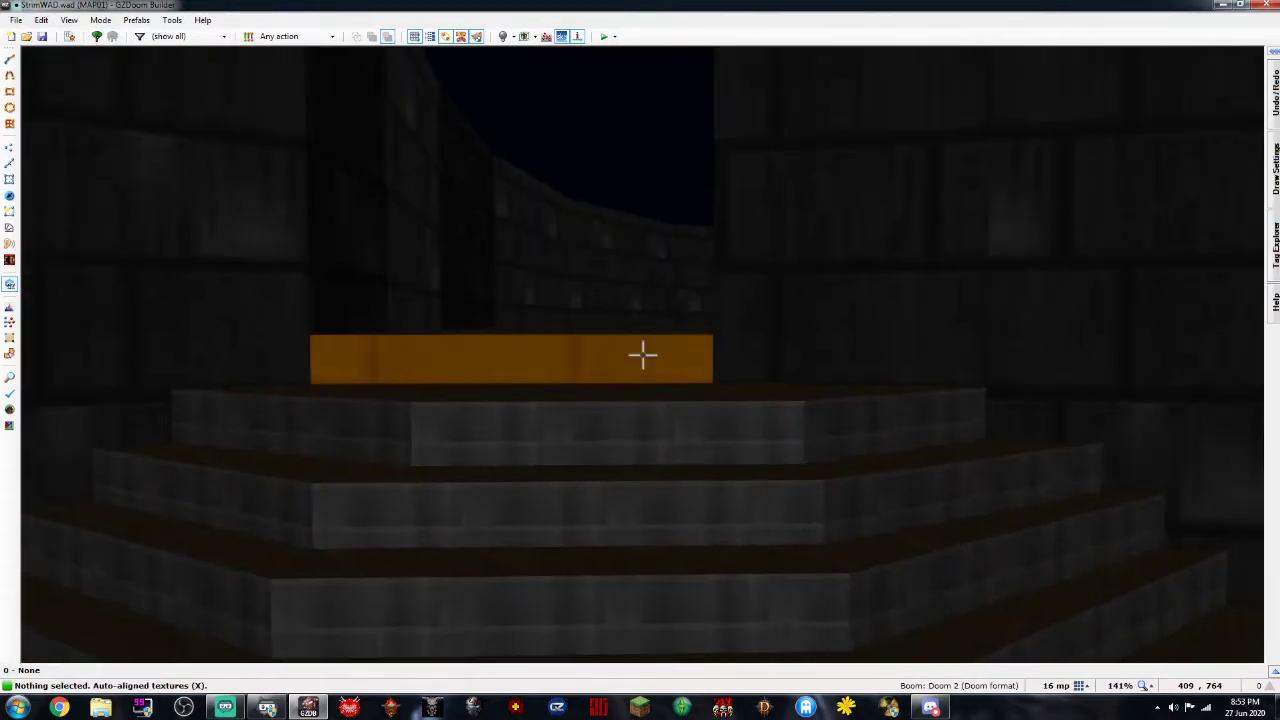
Inspect the wall above the corridor opening, the round room's walls and the new stairs in the 3D view
key("d")
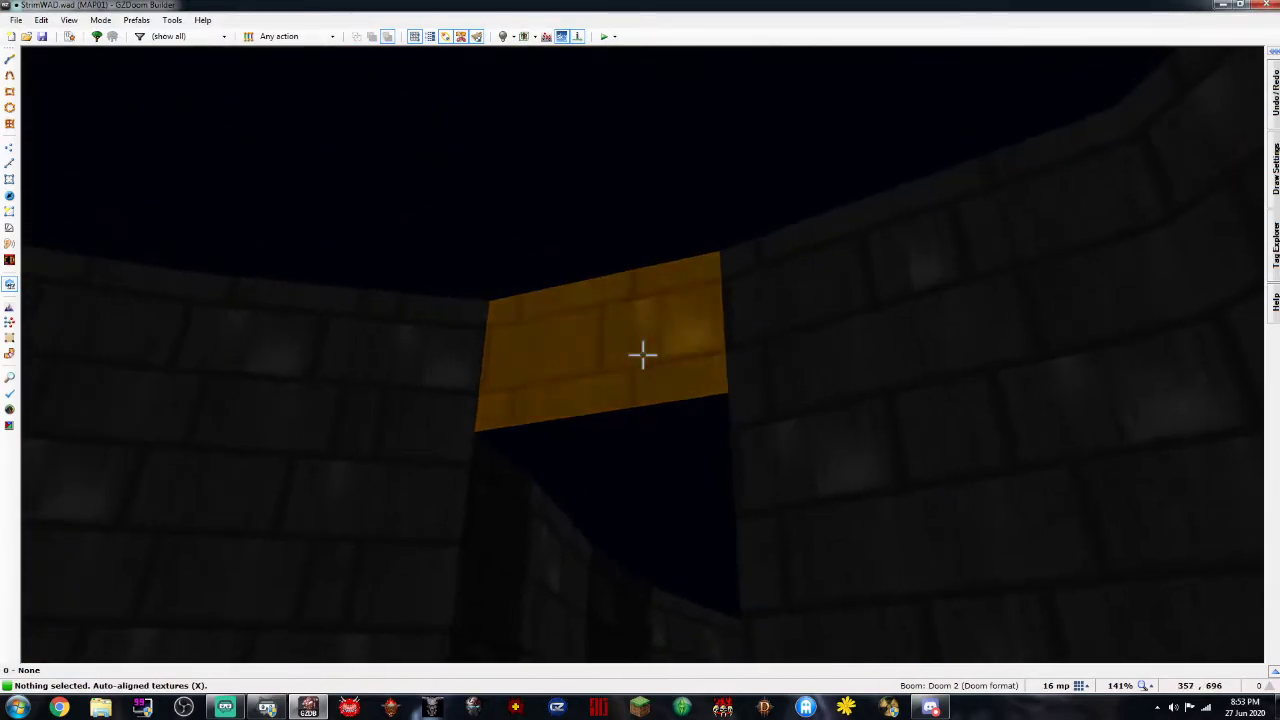
key("e")
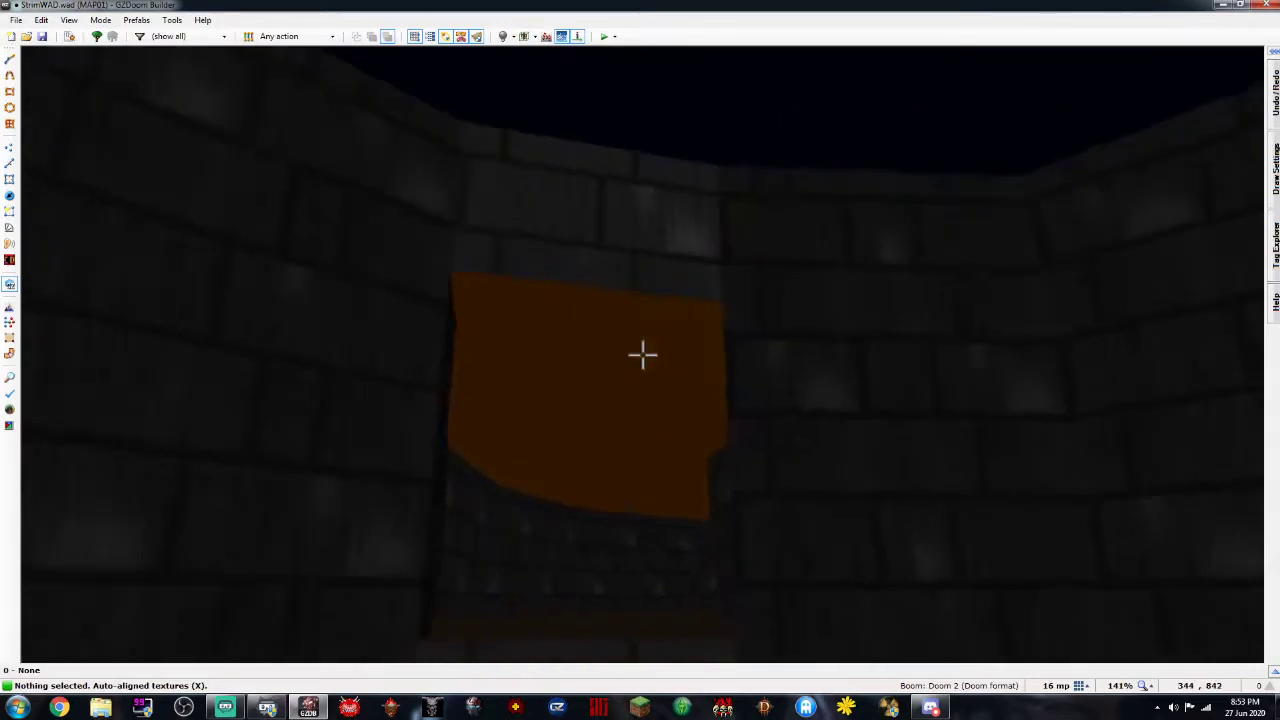
key("e")
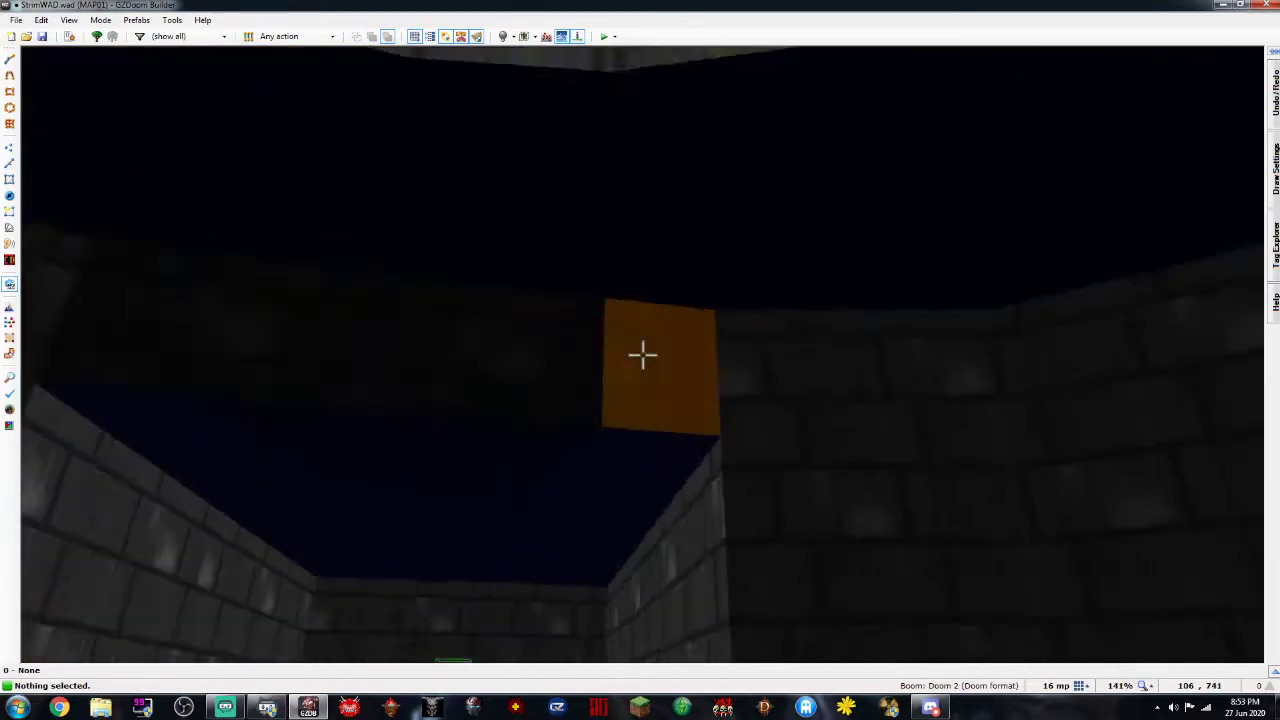
key("e")
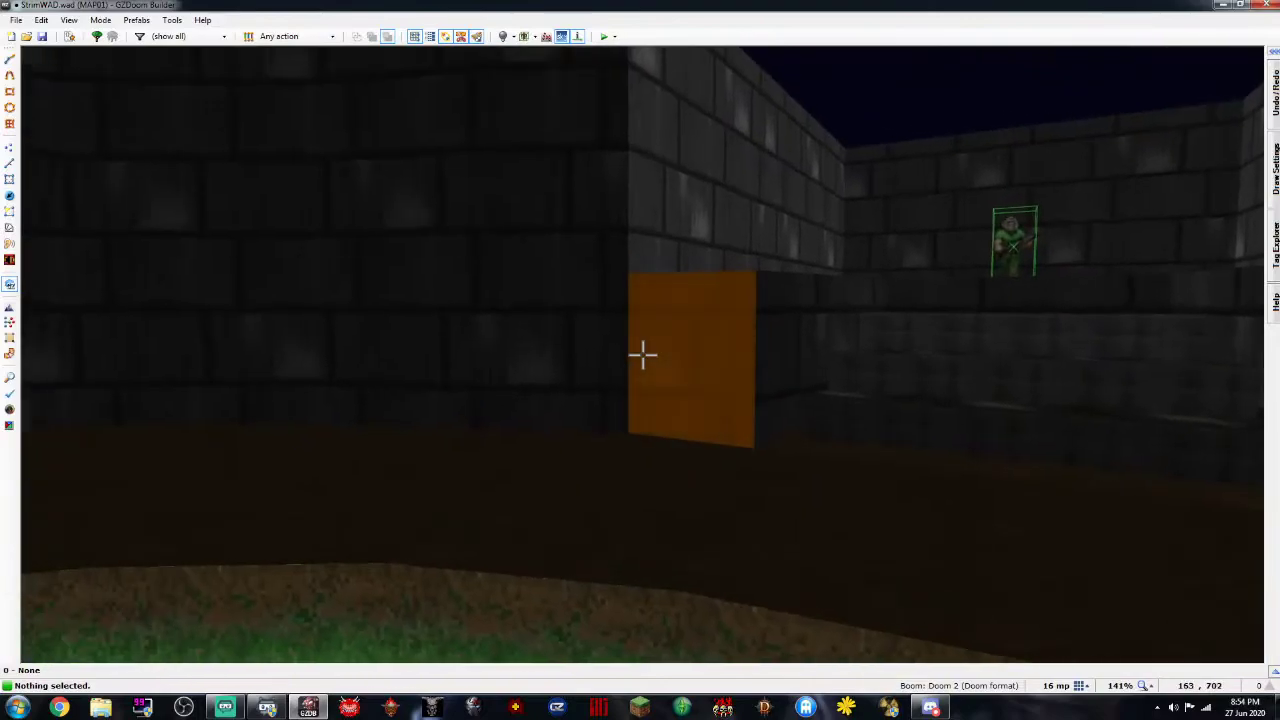
key("e")
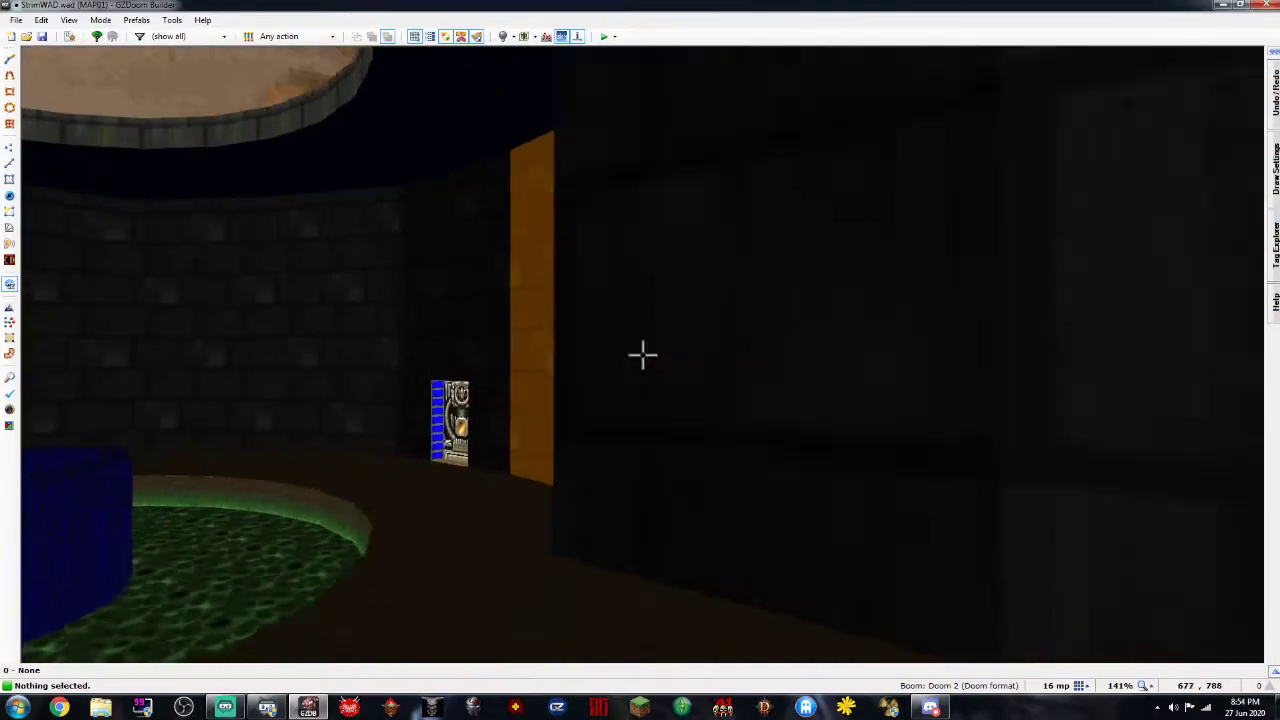
key("e")
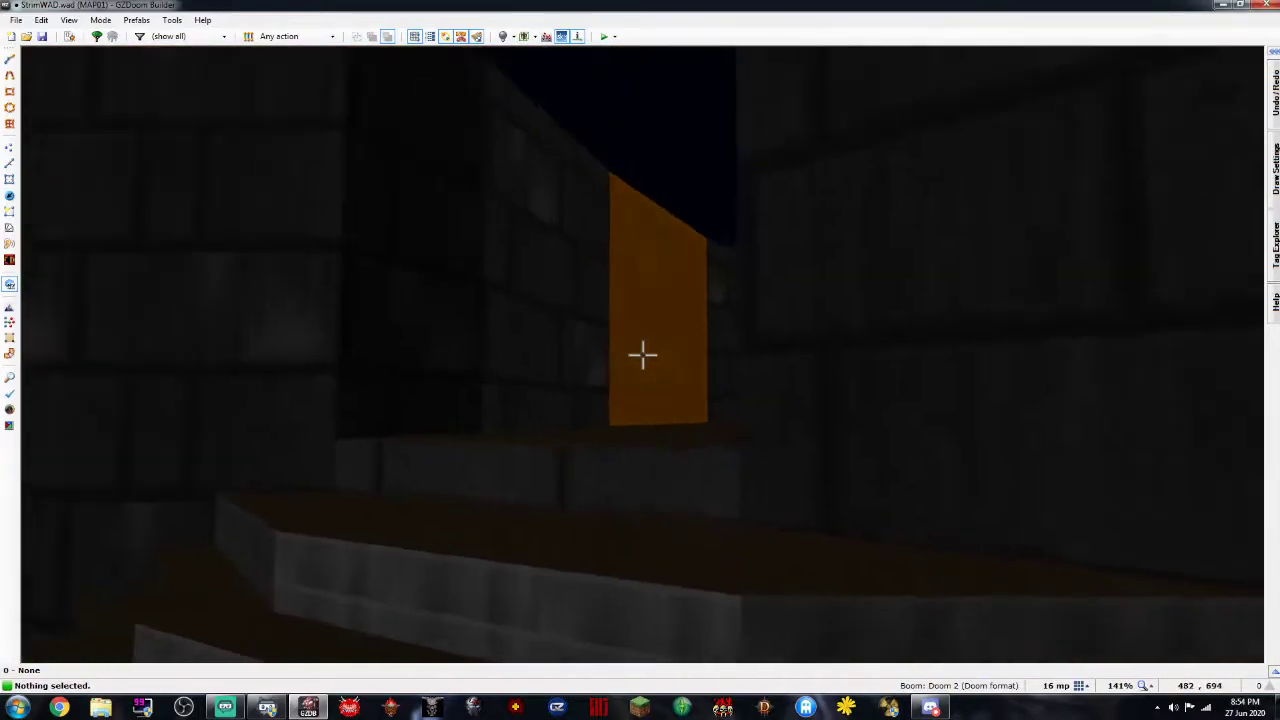
key("w")
scroll(808, 257, "up", 2)
Widen the corridor mouth in the 2D map by moving its lower corner vertex to 608, 688, and split the adjoining wall at 624, 688
key("space")
scroll(771, 241, "down", 1)
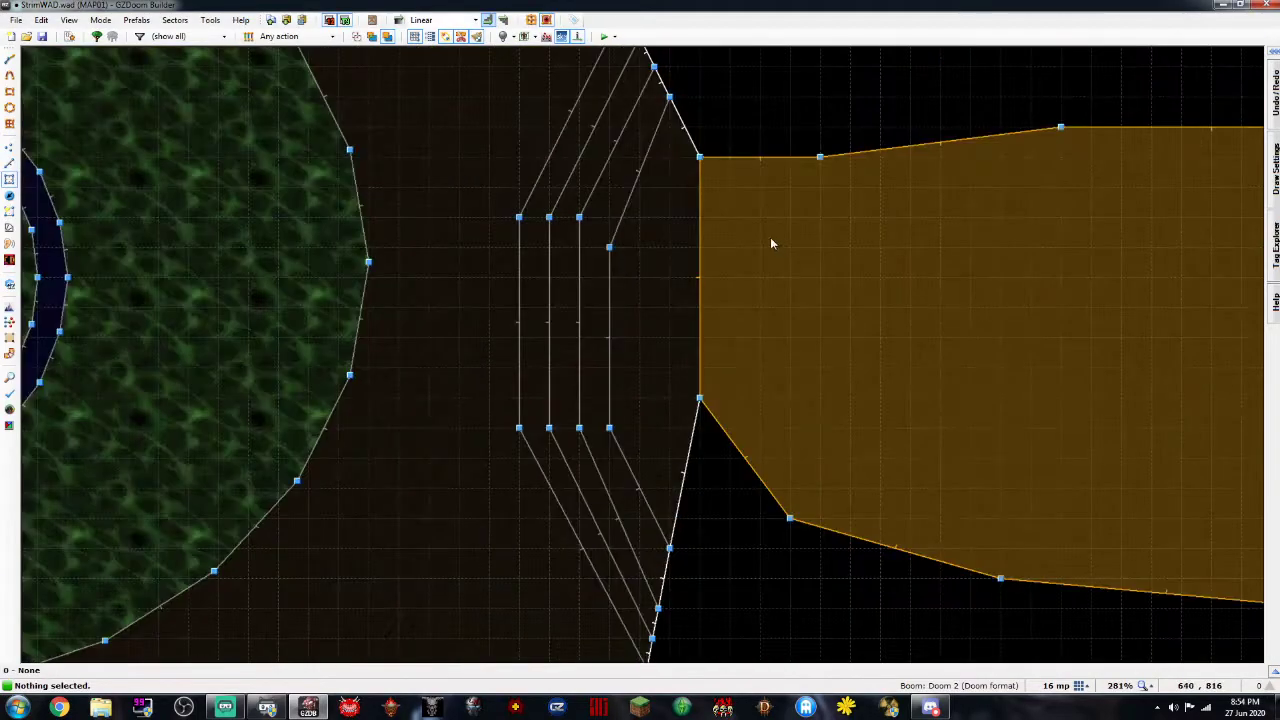
key("Up")
key("Right")
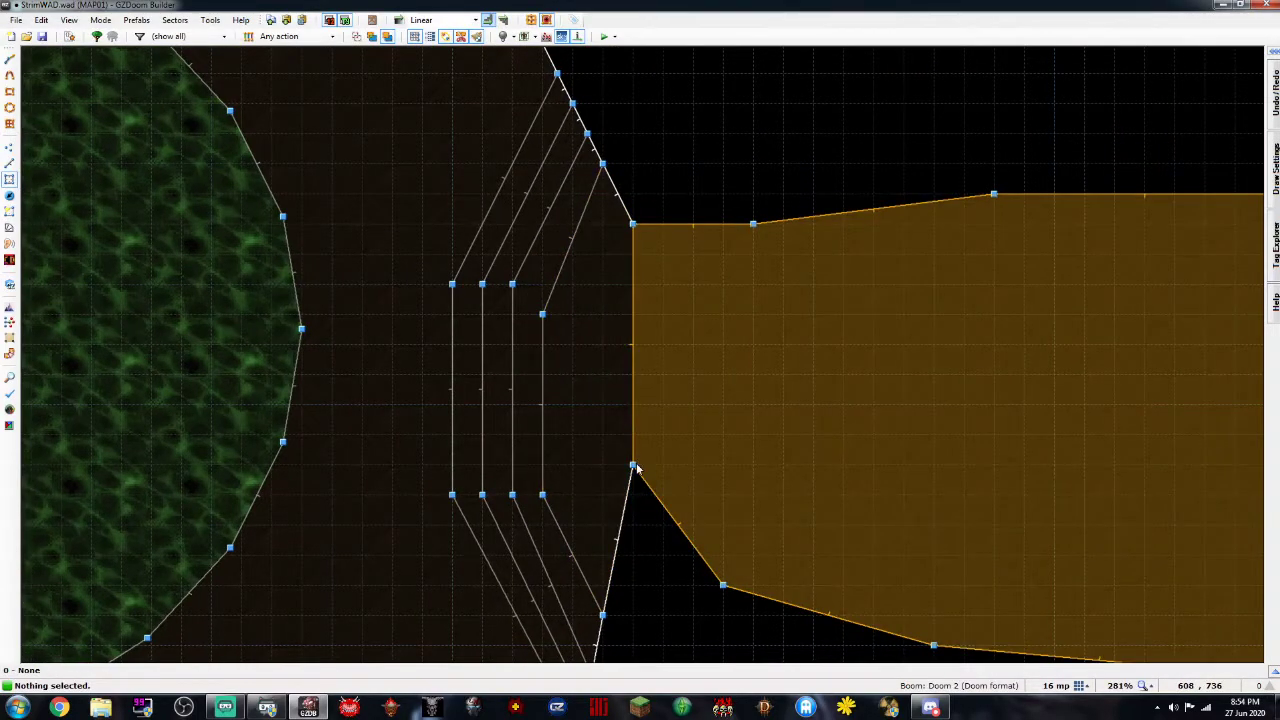
key("v")
left_click_drag(635, 468, 634, 556)
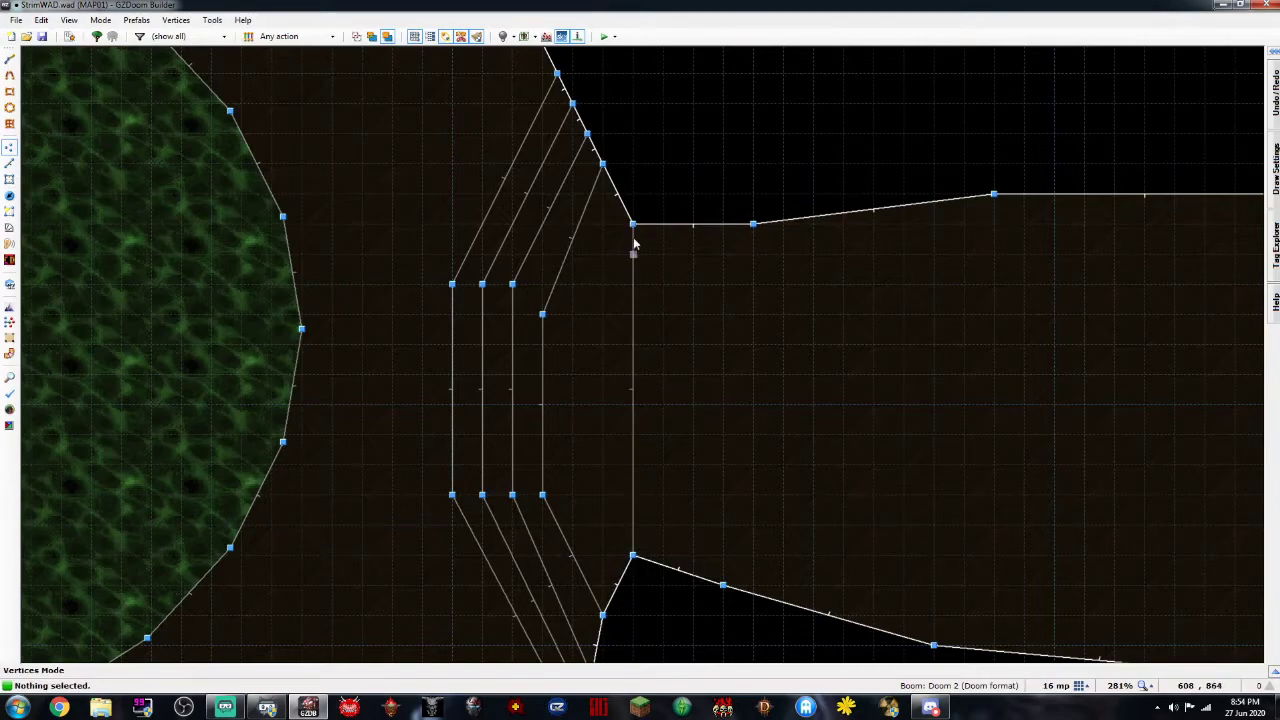
key("Right")
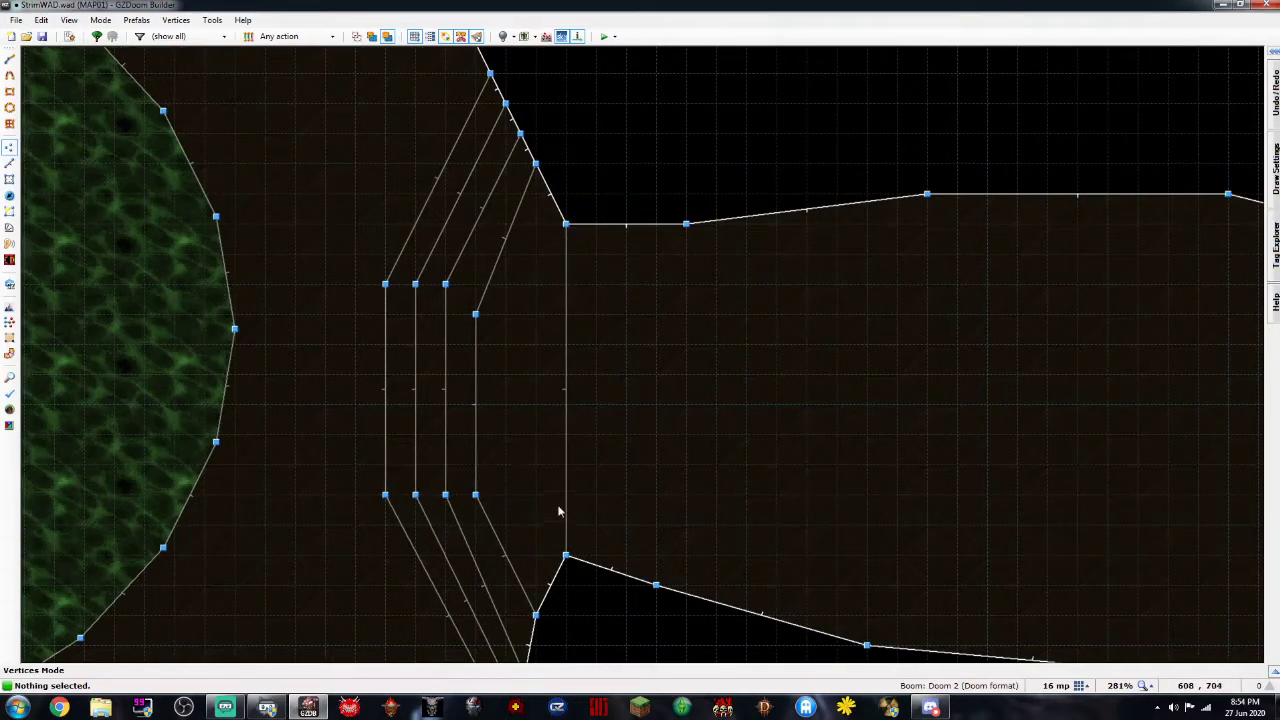
left_click_drag(596, 556, 596, 555)
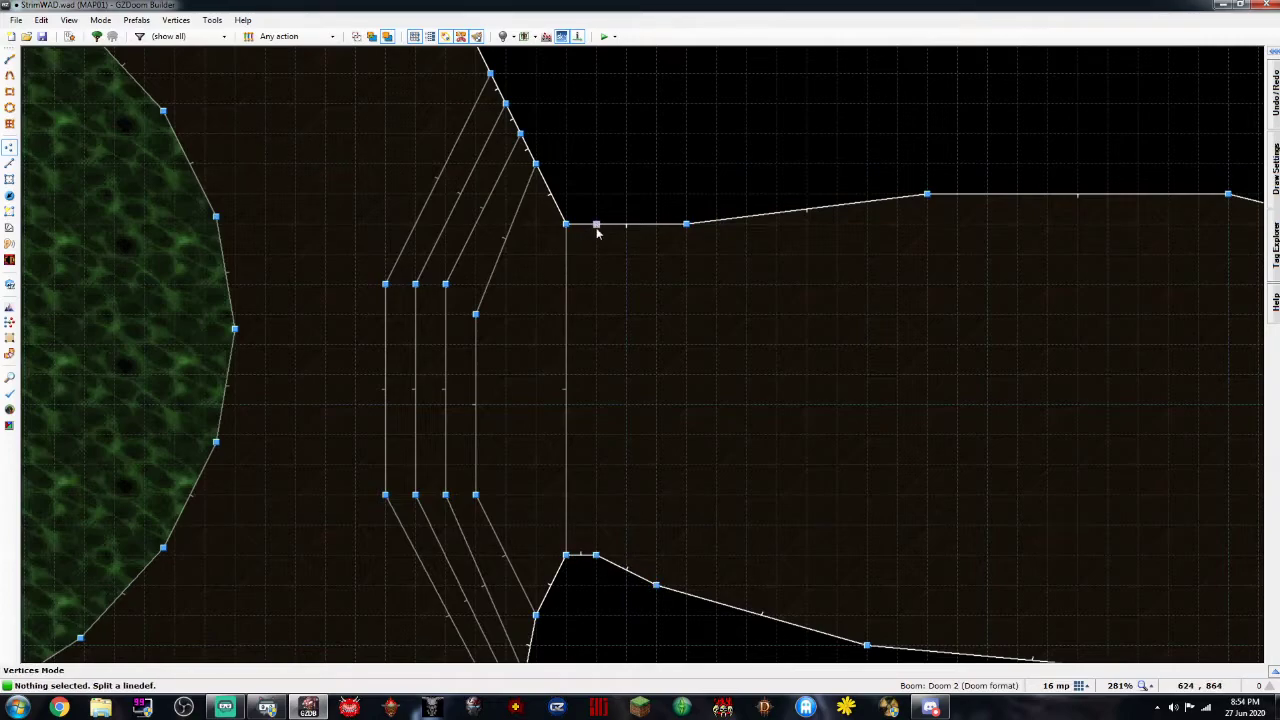
left_click(10, 91)
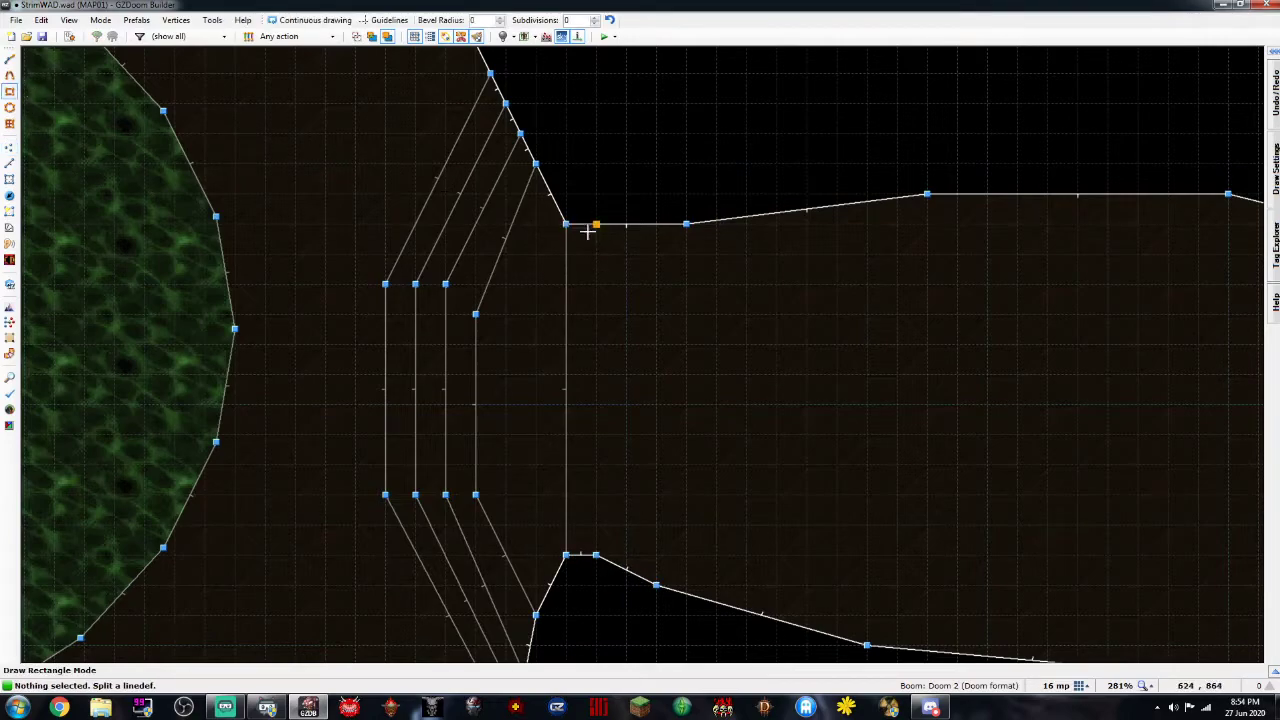
left_click_drag(576, 254, 602, 558)
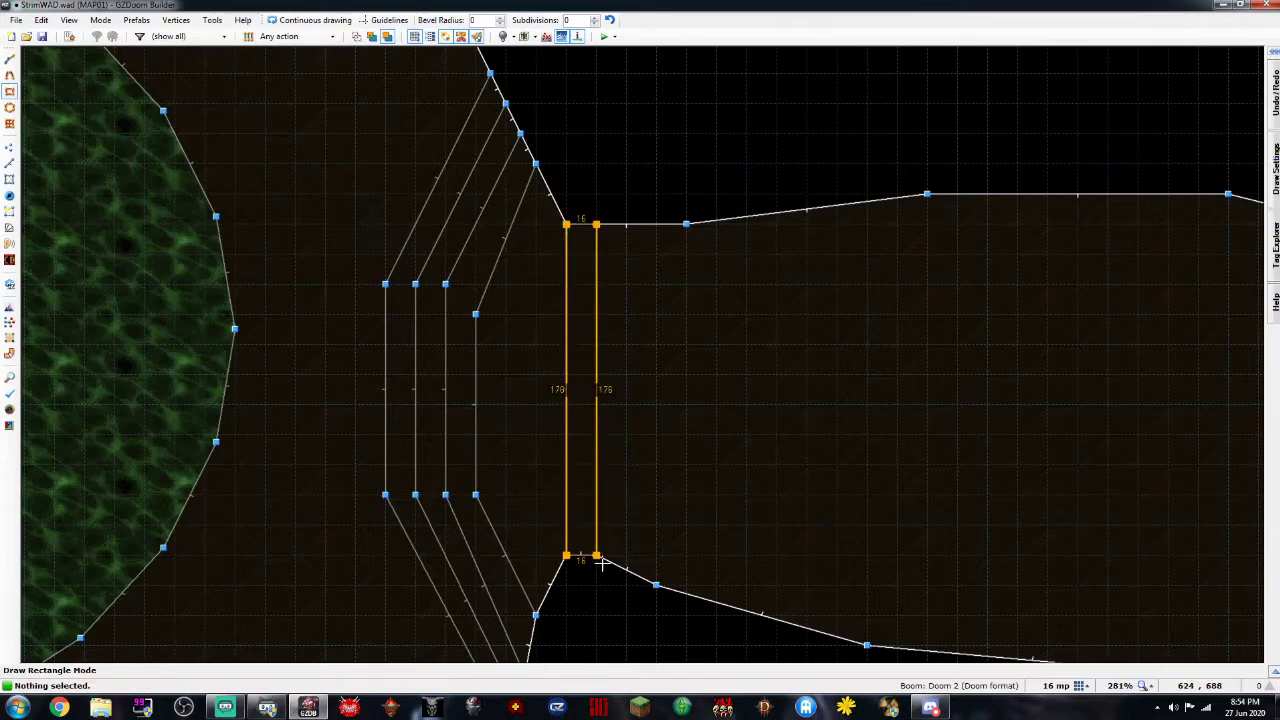
key("Escape")
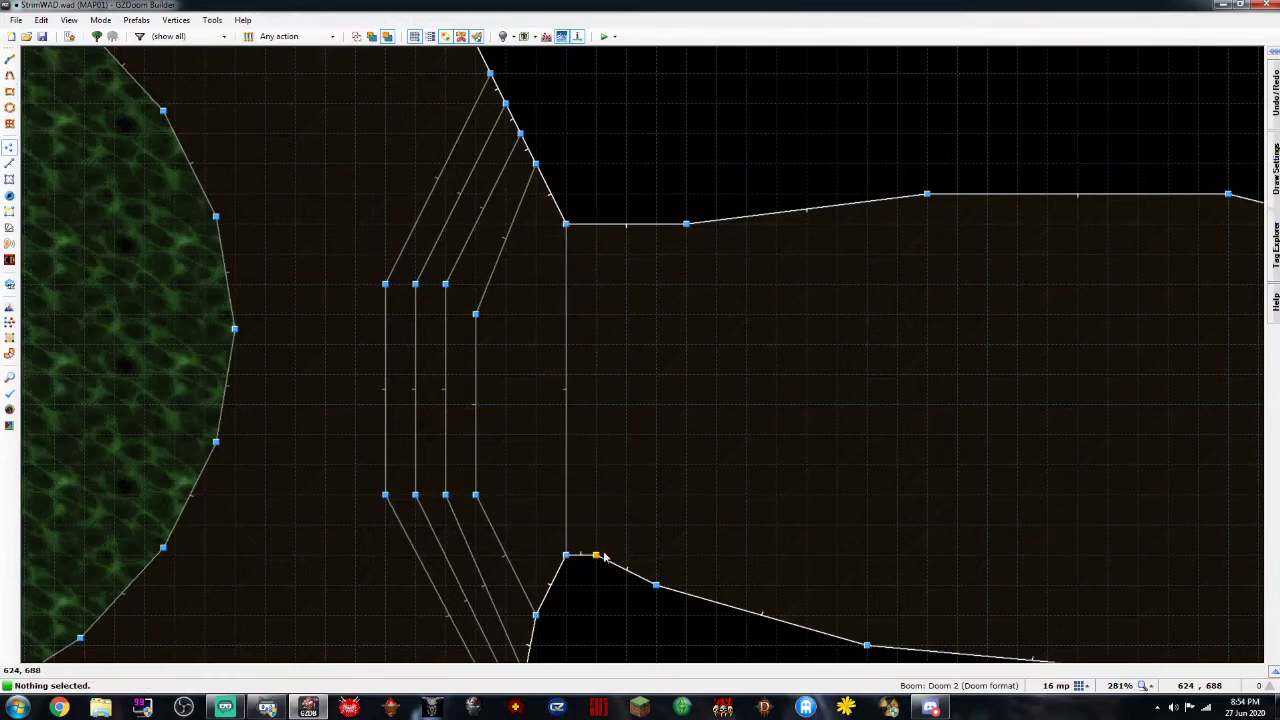
Draw a 16 by 176 rectangular sector across the corridor mouth just past the top stair
left_click(8, 92)
left_click_drag(571, 227, 586, 511)
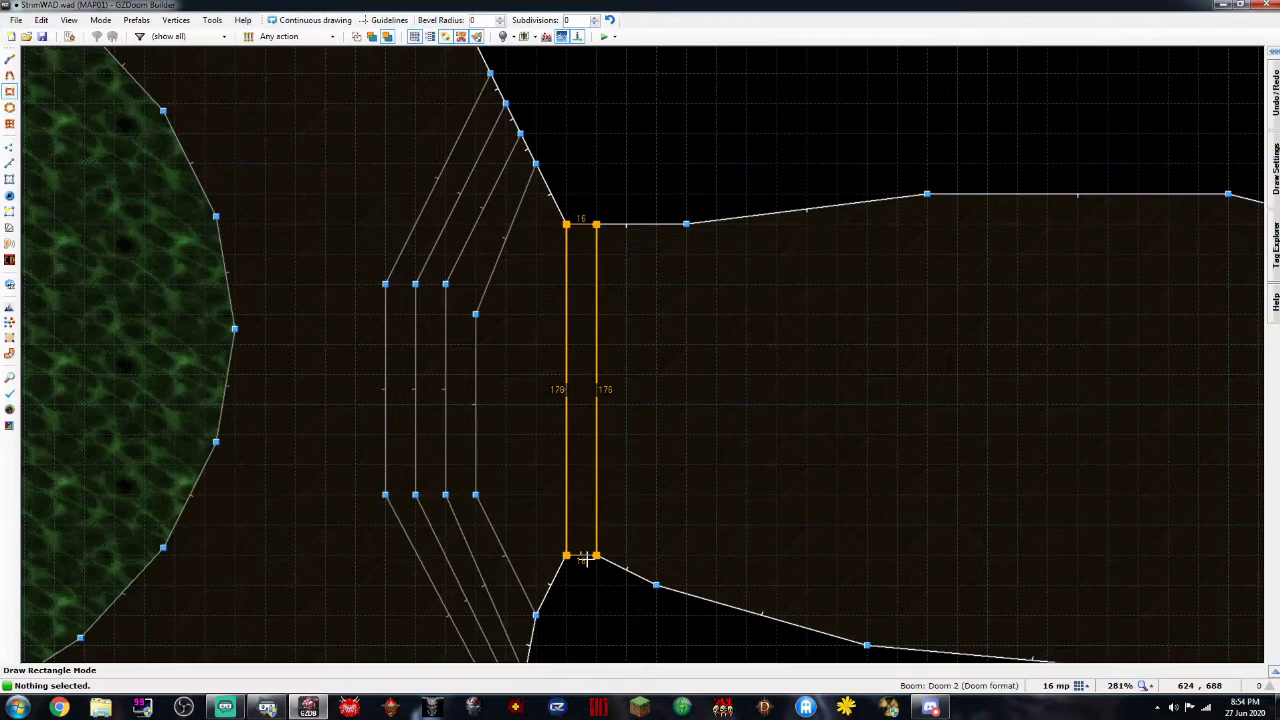
left_click_drag(586, 558, 587, 560)
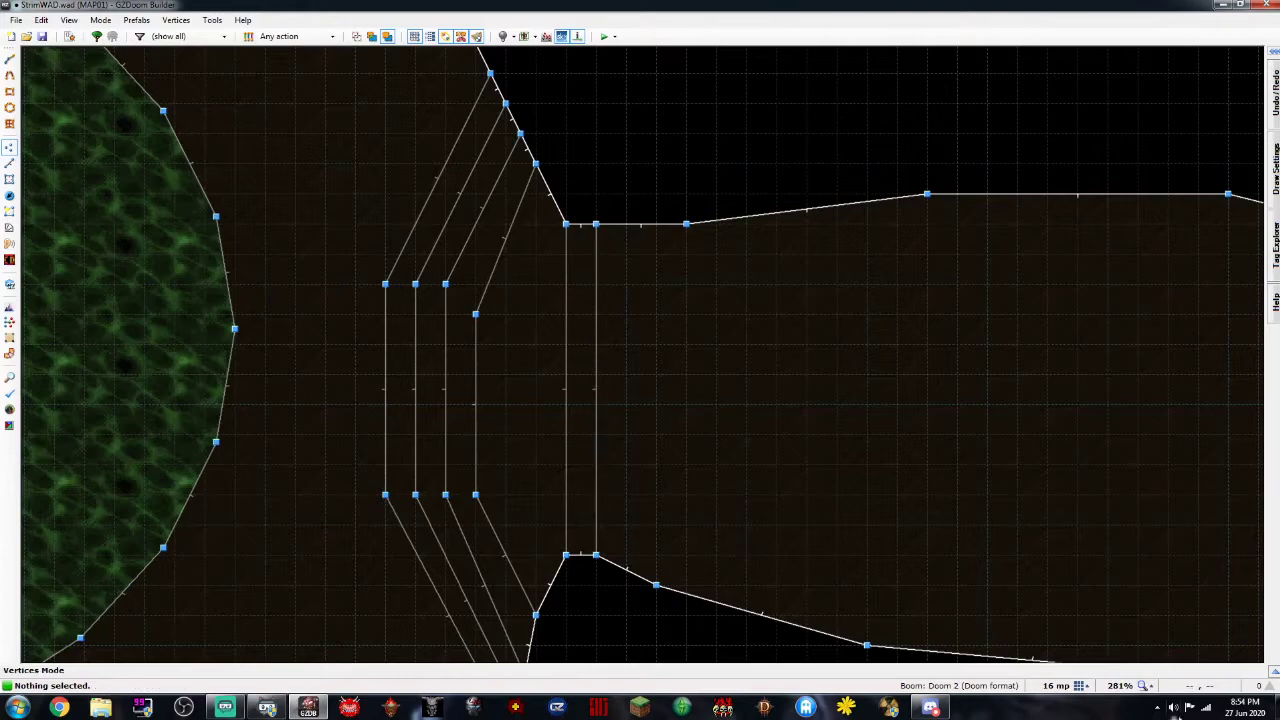
Set the grid to 64 mp and draw a rectangle one grid square tall inside the strip across the corridor mouth
left_click(1083, 687)
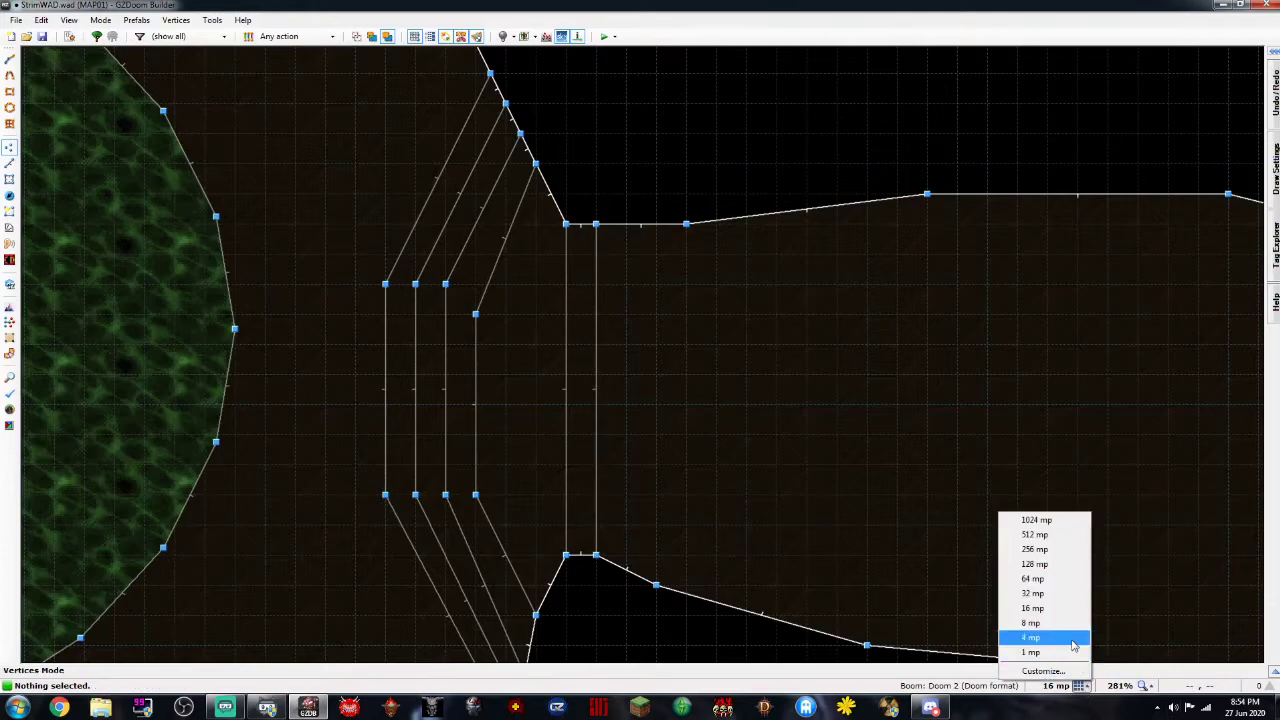
left_click(1059, 585)
scroll(672, 323, "down", 4)
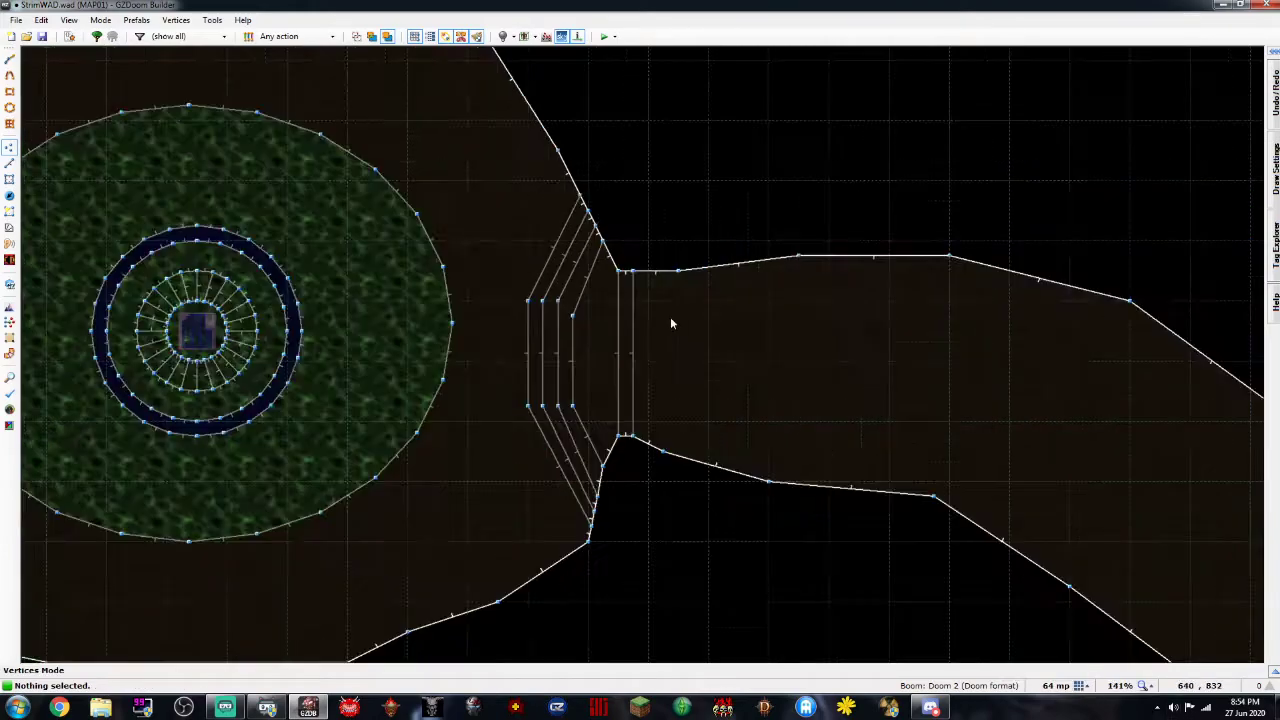
scroll(621, 350, "up", 4)
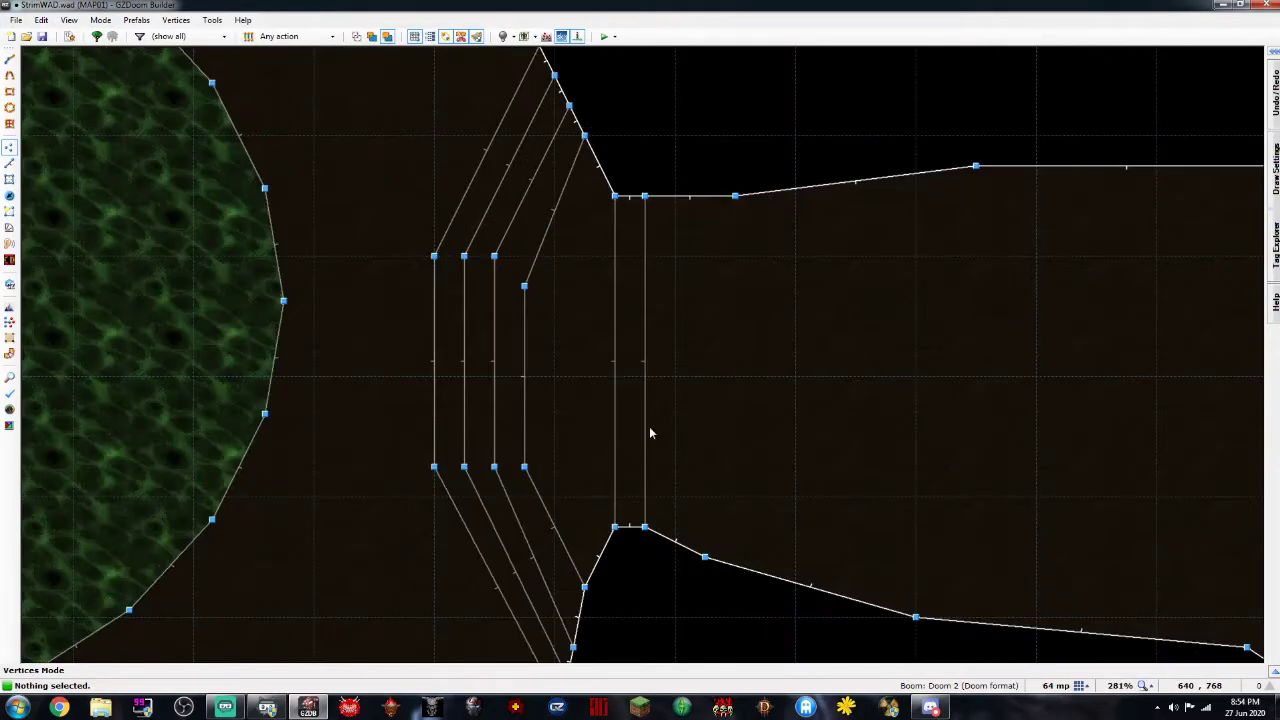
key("Down")
key("Right")
left_click(9, 91)
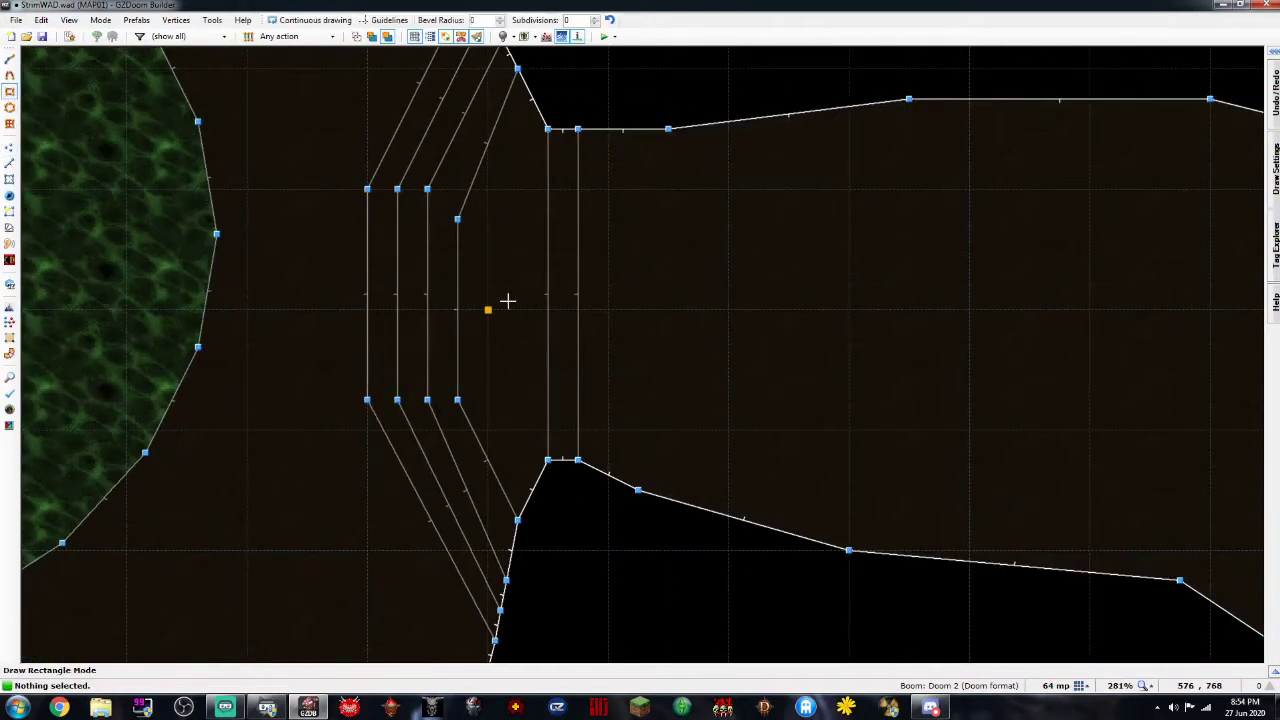
left_click(579, 428)
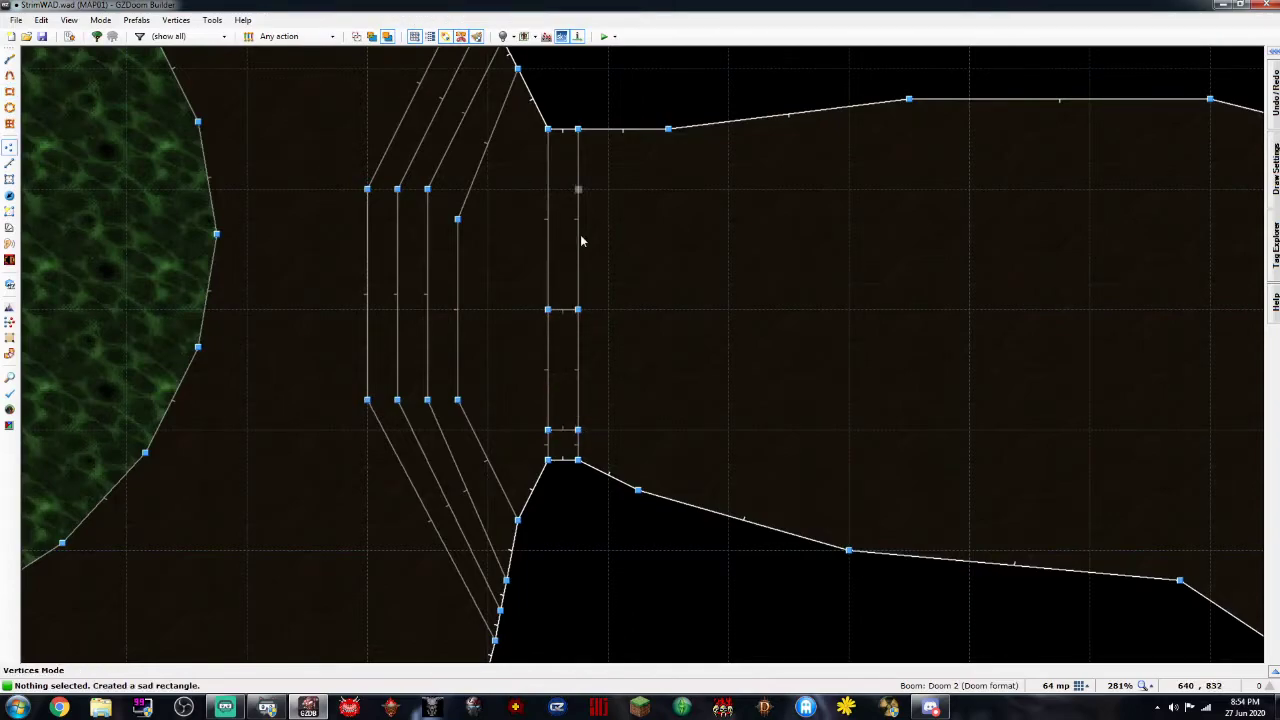
Set the grid to 8 mp and move the strip's corridor-side lines 8 units toward the round room
key("l")
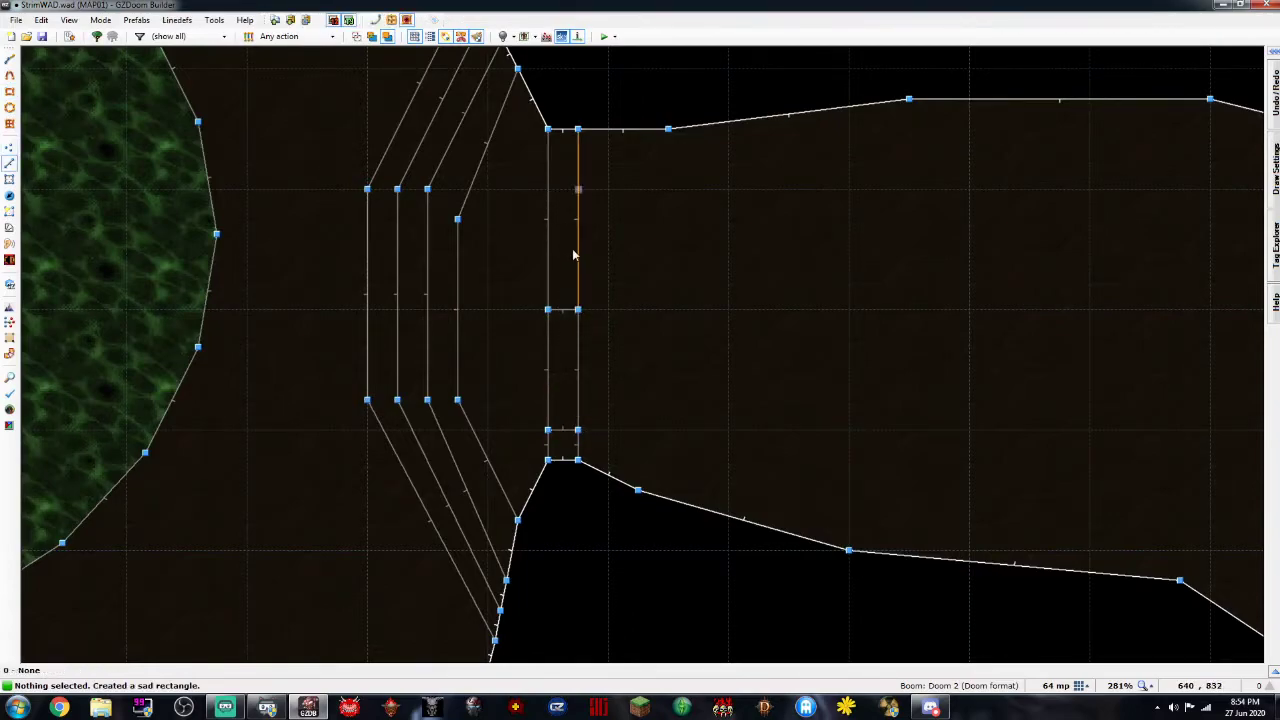
left_click(1081, 688)
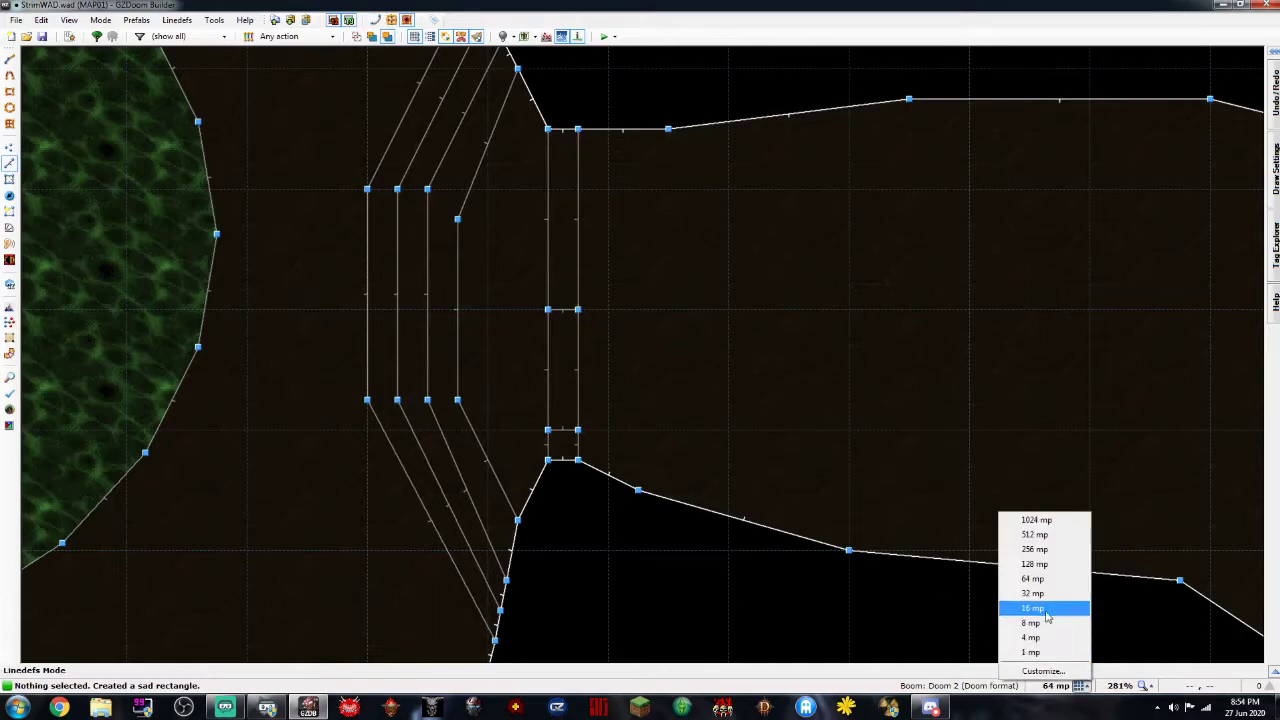
left_click(1030, 606)
left_click(1090, 687)
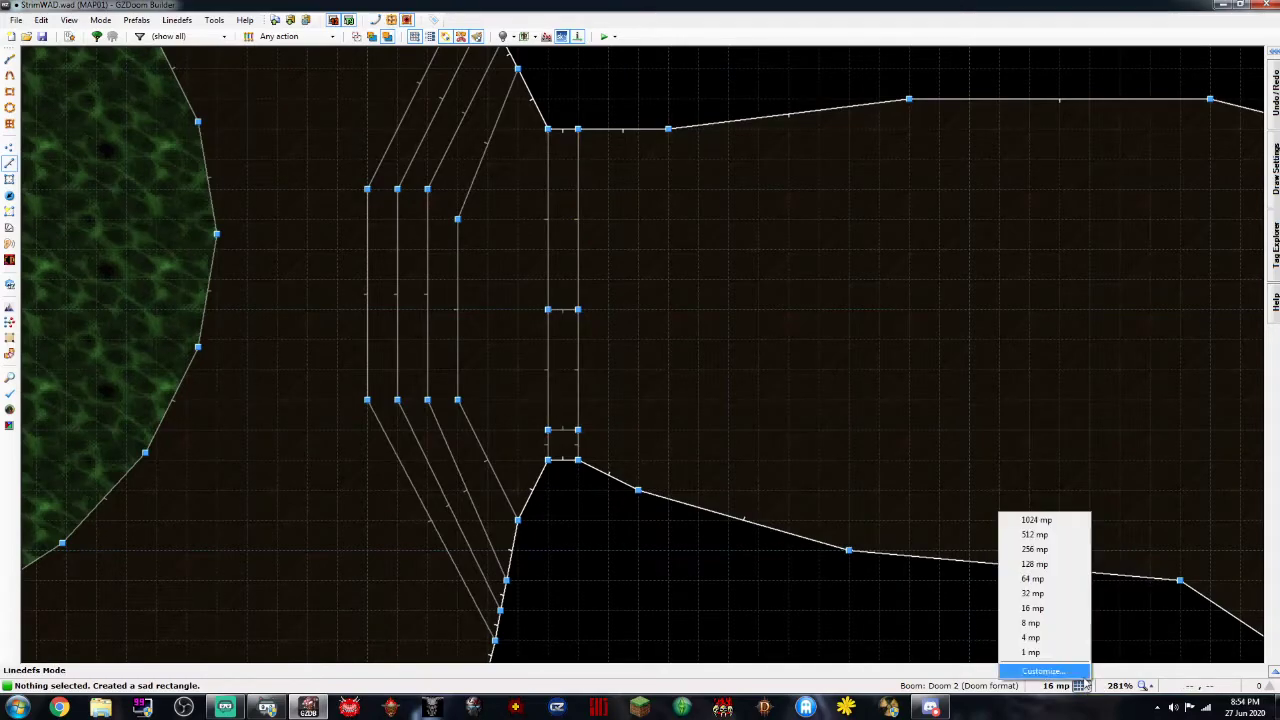
left_click(1055, 621)
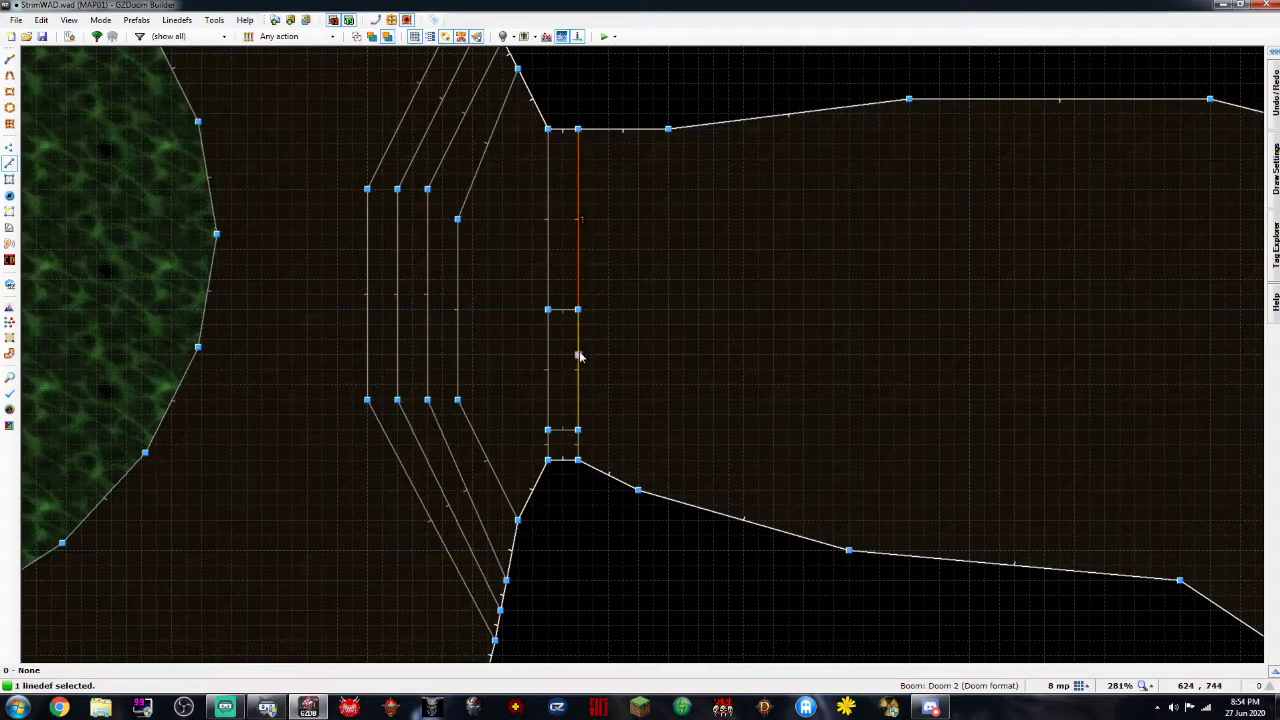
left_click_drag(578, 402, 566, 401)
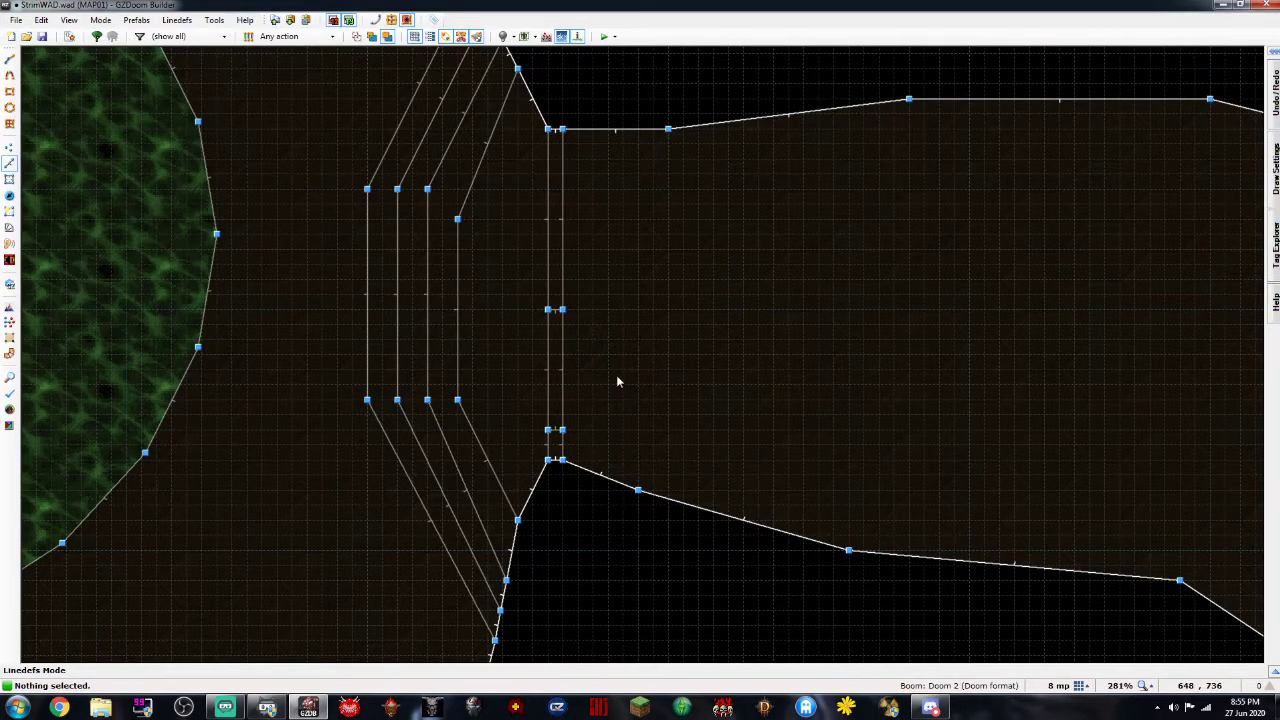
Lower the ceilings of the two outer sections of the corridor entrance strip to 104
key("q")
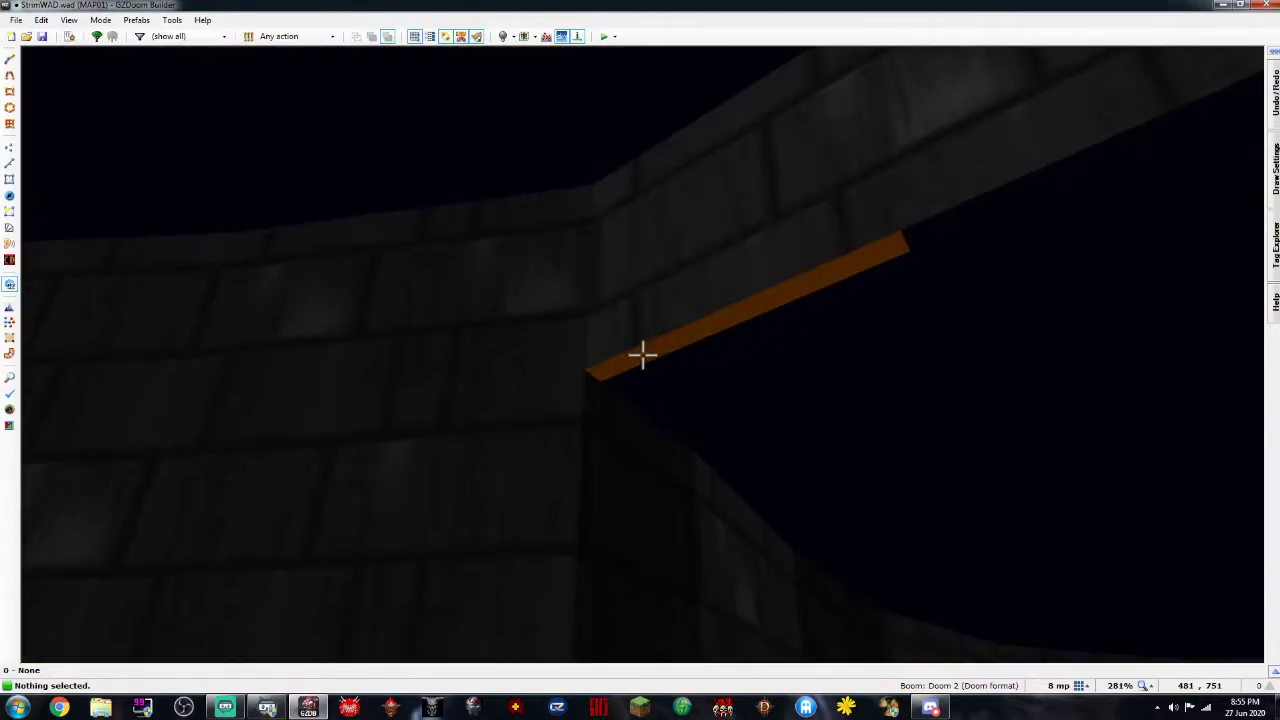
left_click(643, 355)
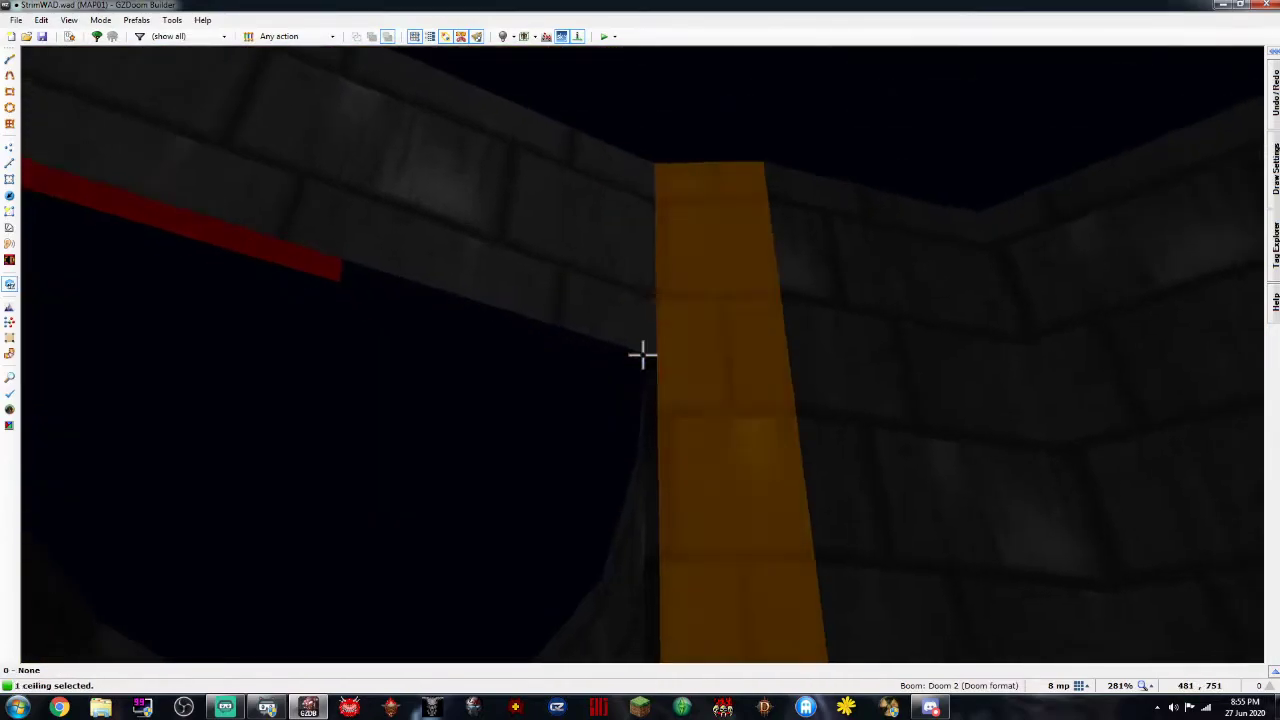
left_click(643, 355)
scroll(643, 355, "down", 4)
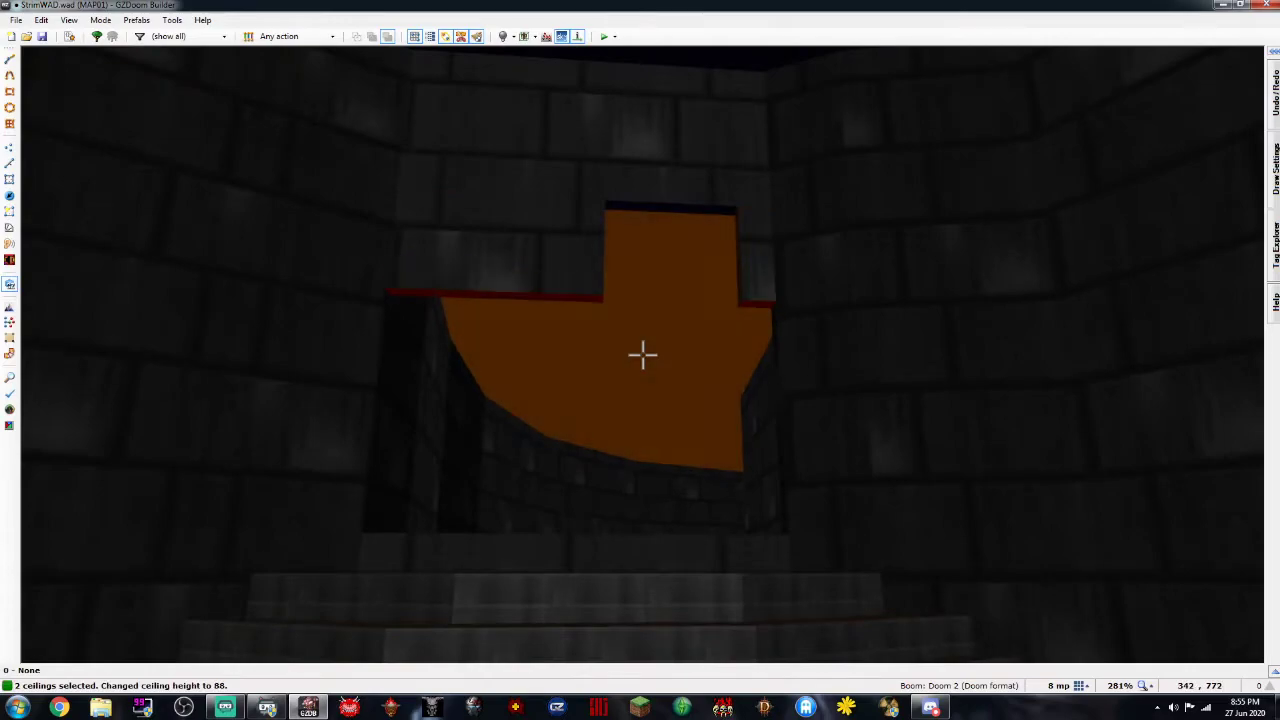
scroll(643, 355, "up", 4)
left_click(643, 355)
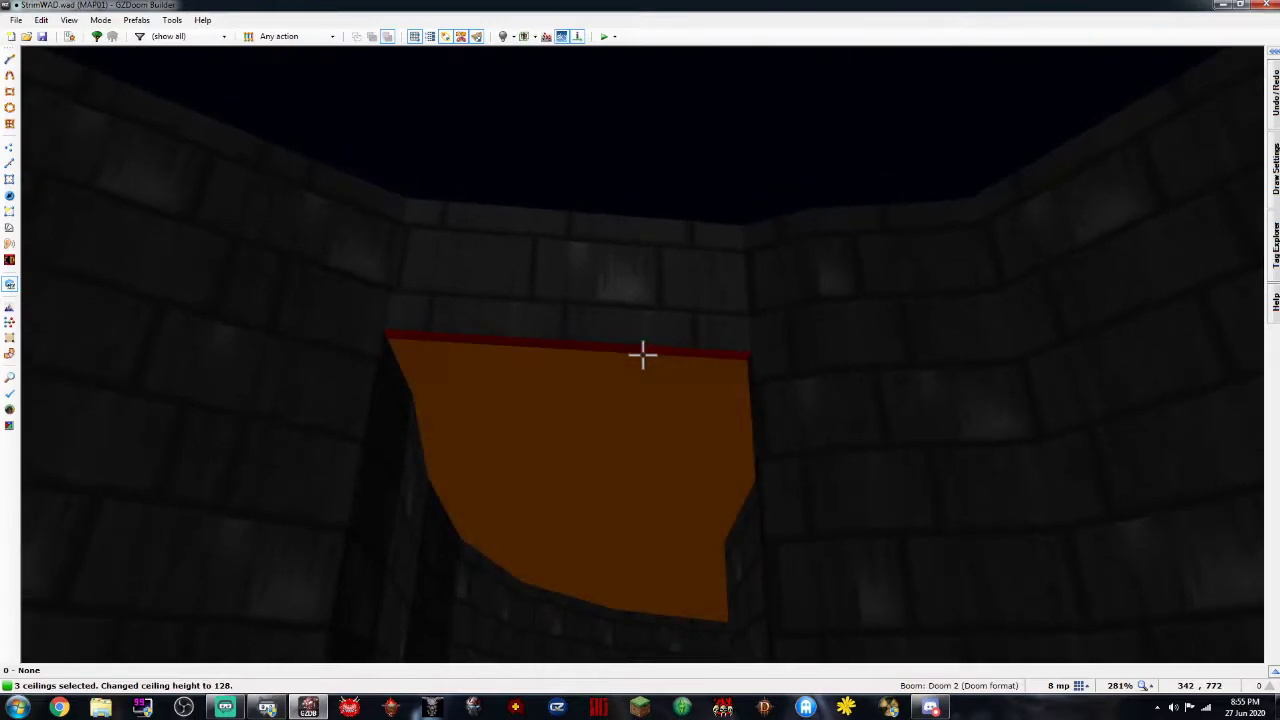
key("c")
left_click(643, 355)
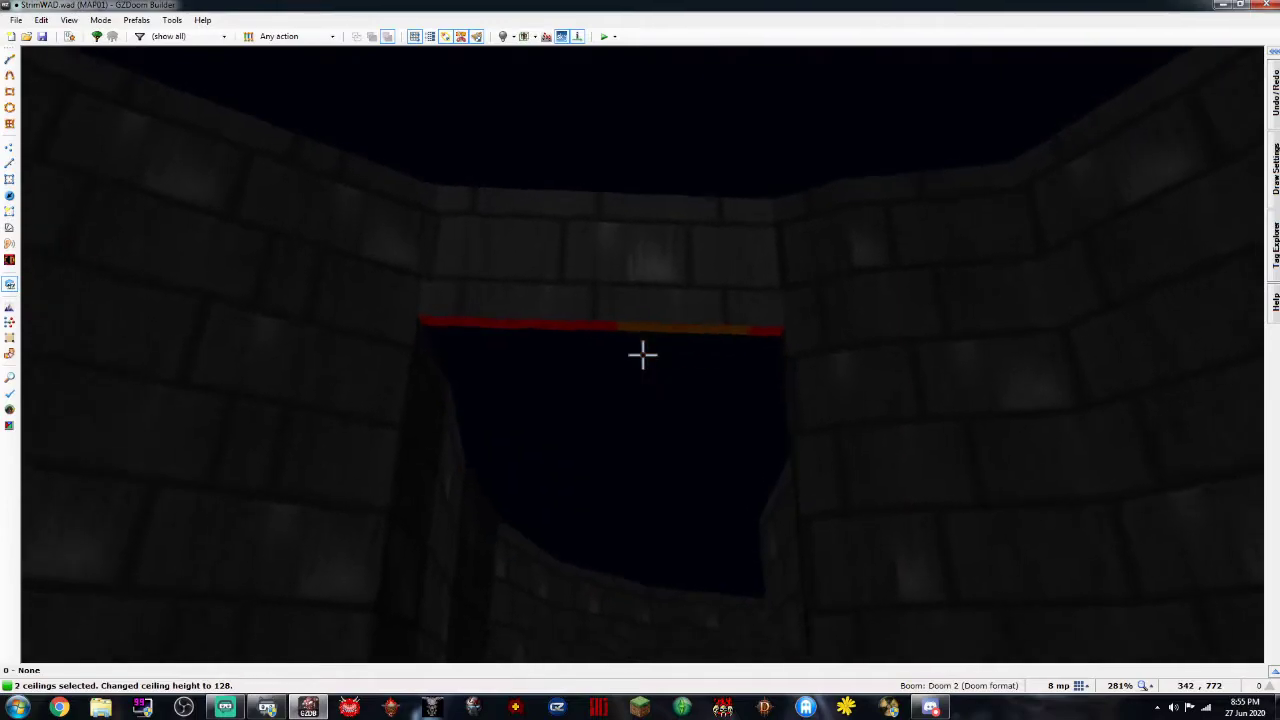
scroll(643, 355, "down", 3)
key("c")
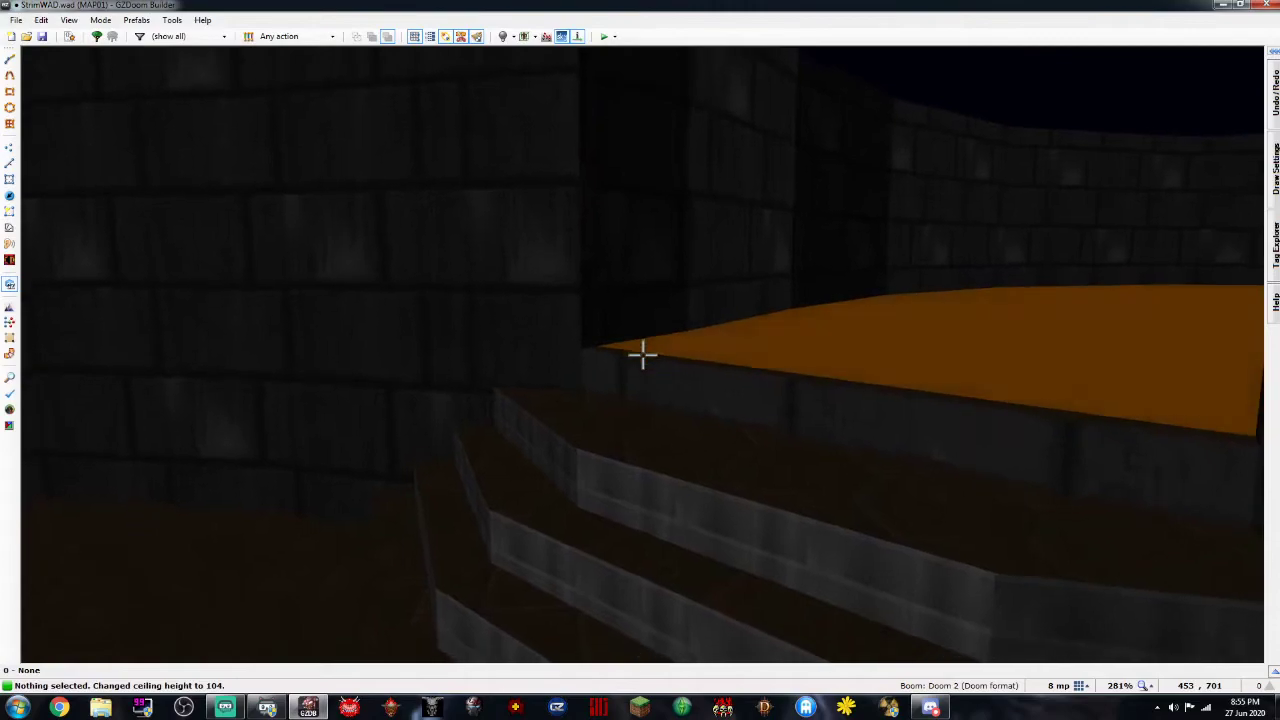
Raise the floors of the two outer sections of the entrance strip to 32
left_click(643, 355)
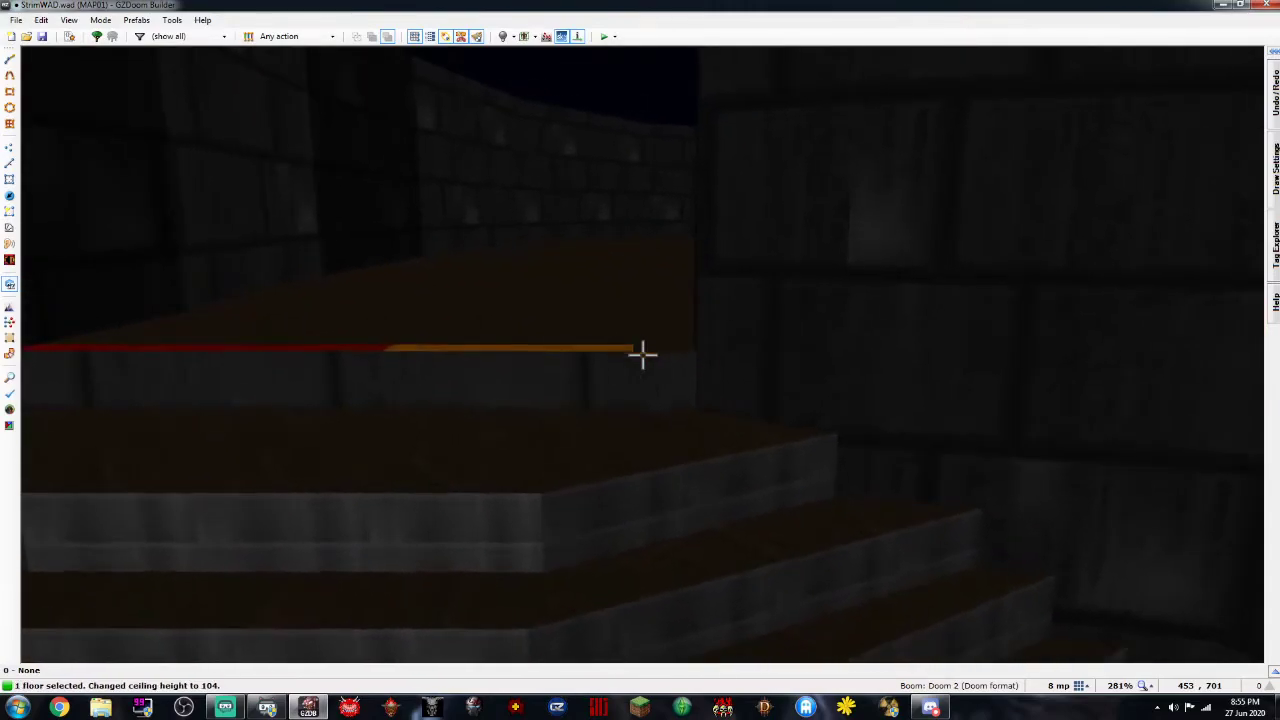
left_click(643, 355)
scroll(643, 355, "up", 1)
scroll(643, 355, "up", 2)
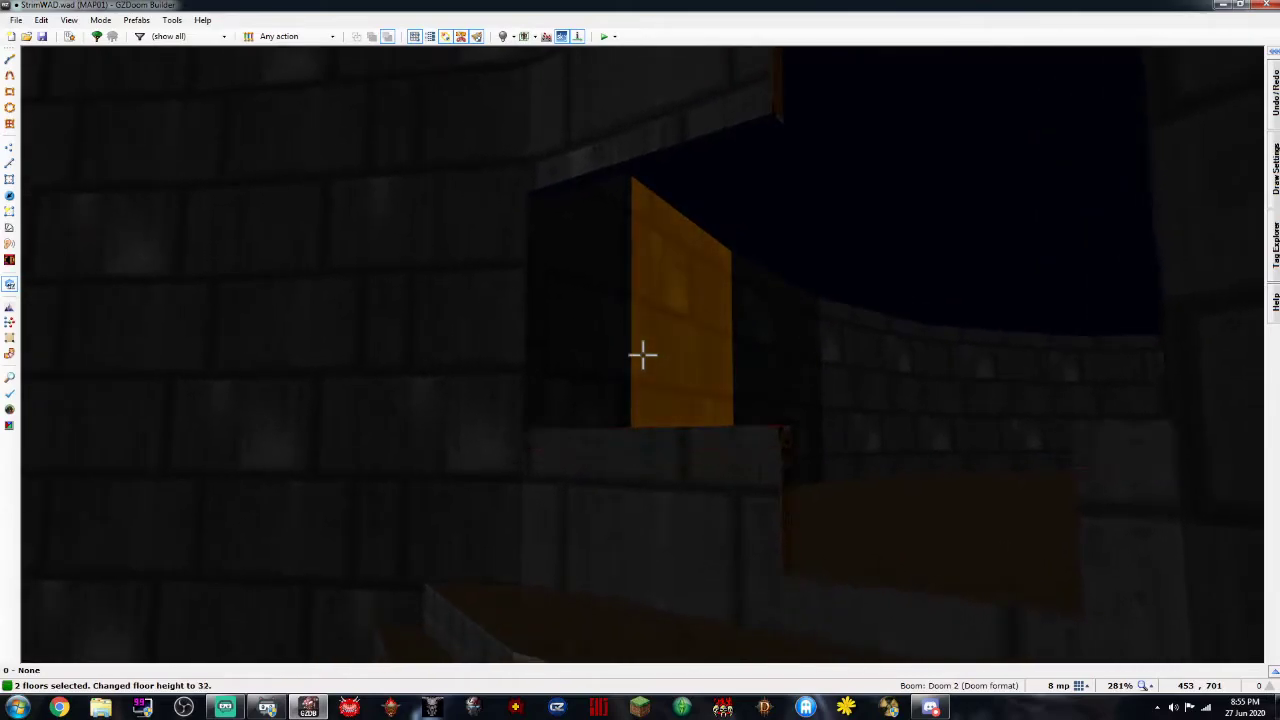
Raise the floor of the narrow outer strip section to 104 so it meets its ceiling
key("e")
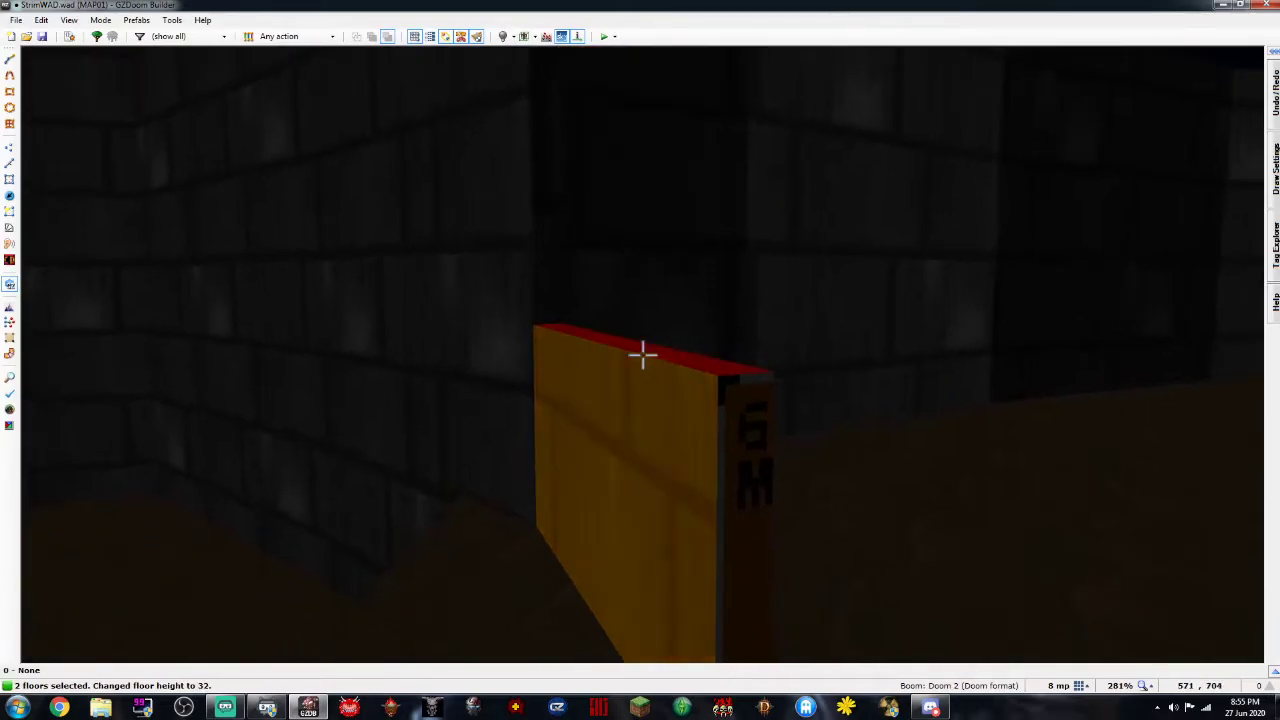
left_click(643, 355)
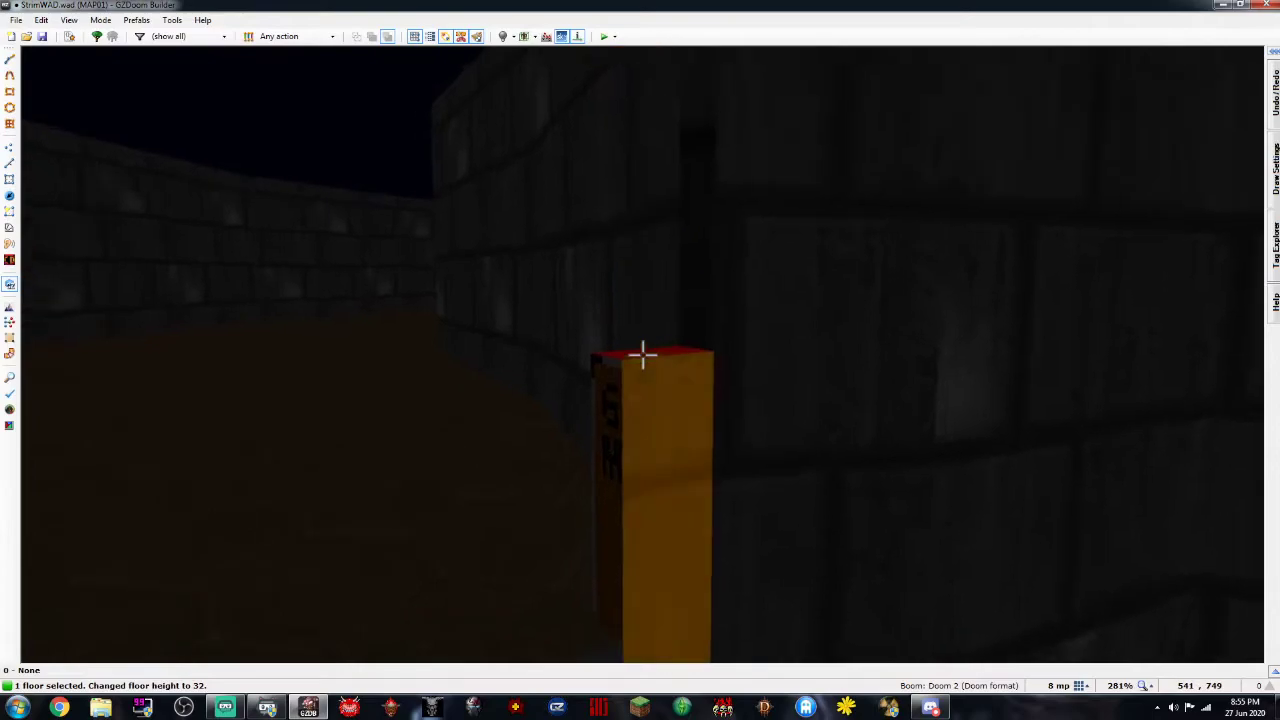
key("d")
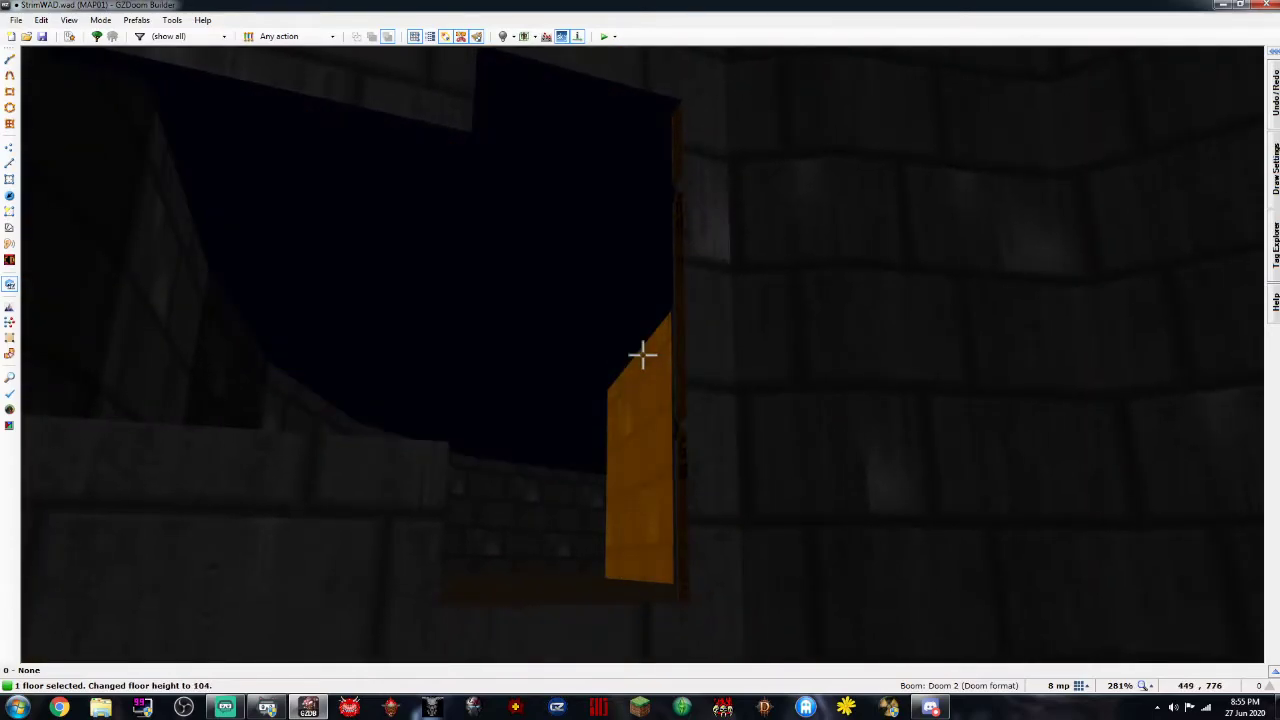
key("c")
key("f")
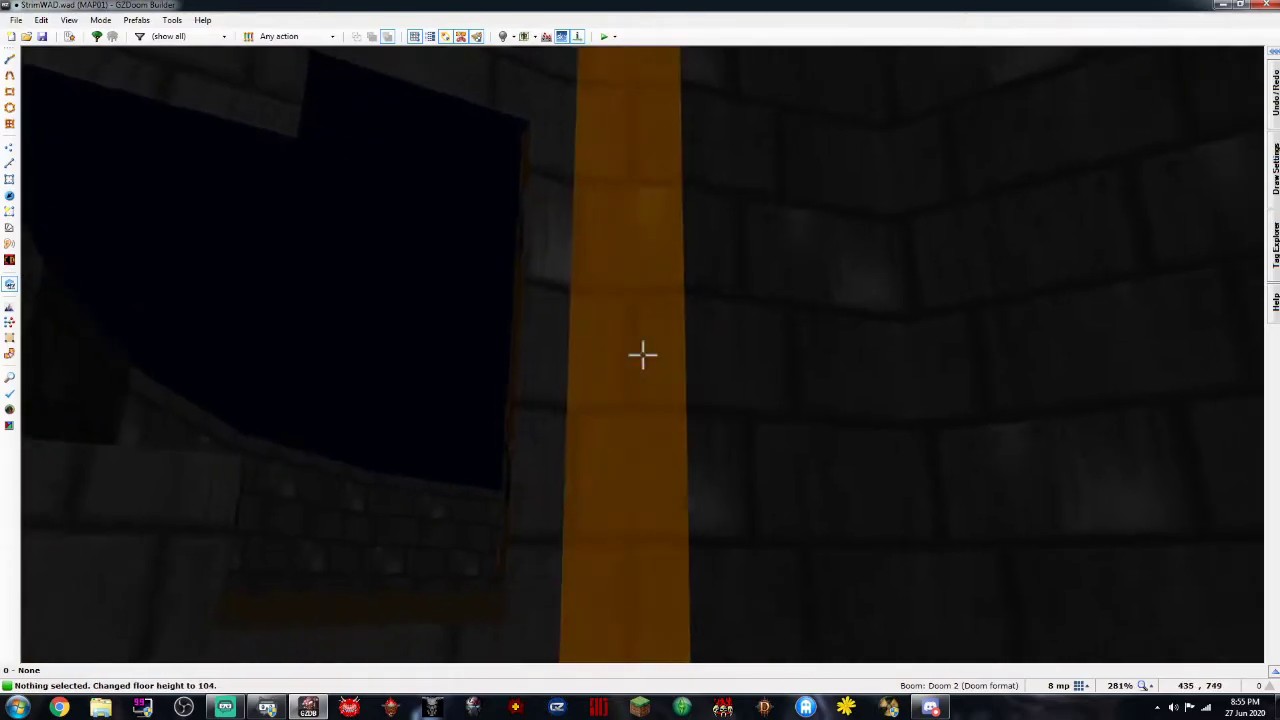
key("d")
key("e")
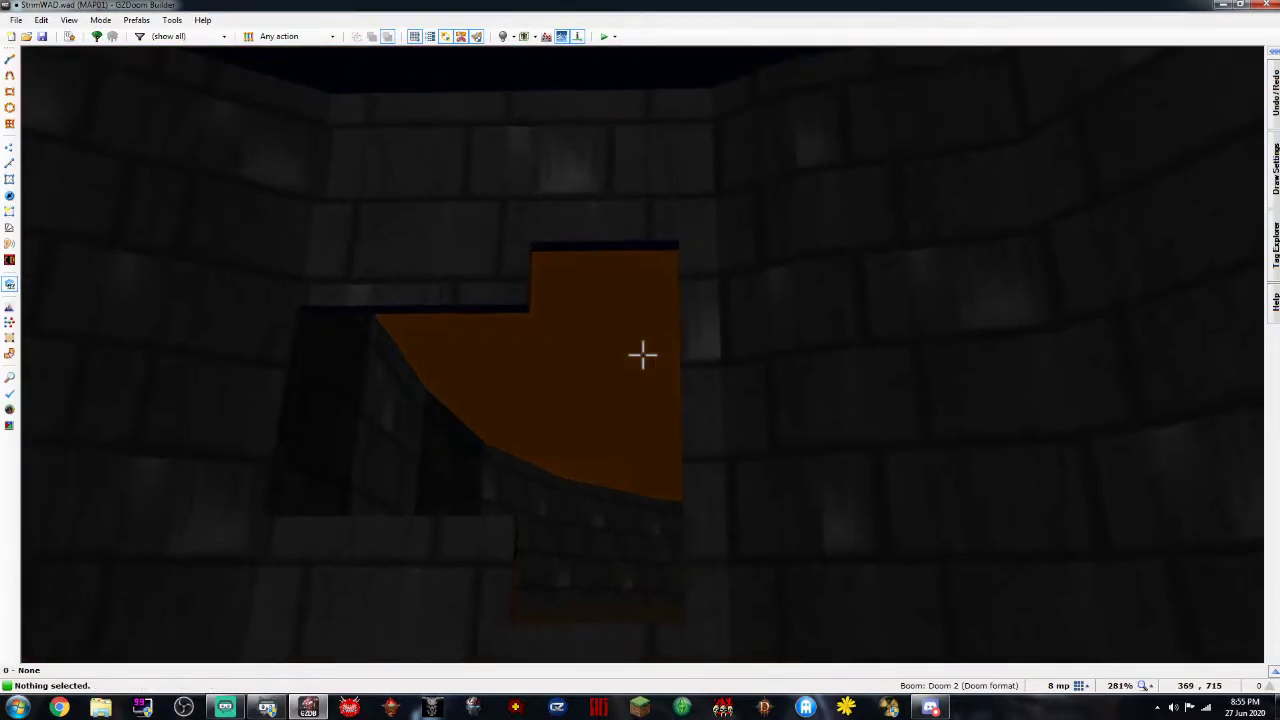
key("e")
key("e")
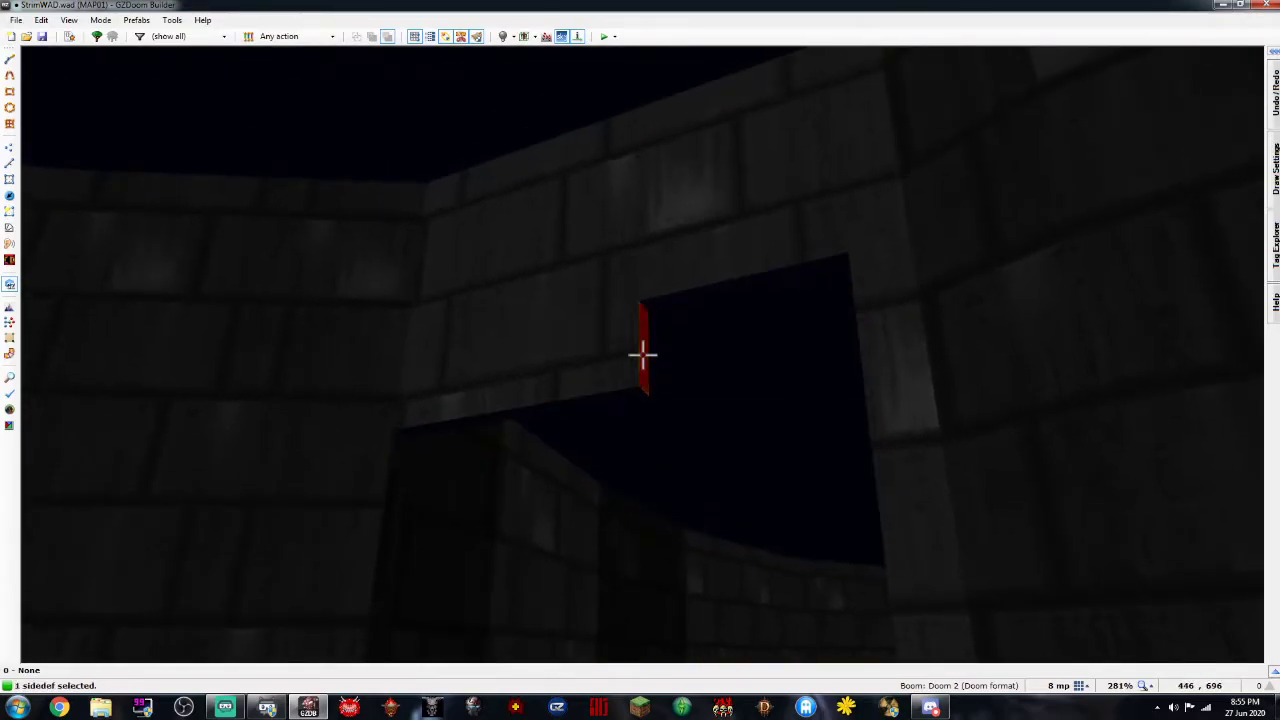
right_click(643, 354)
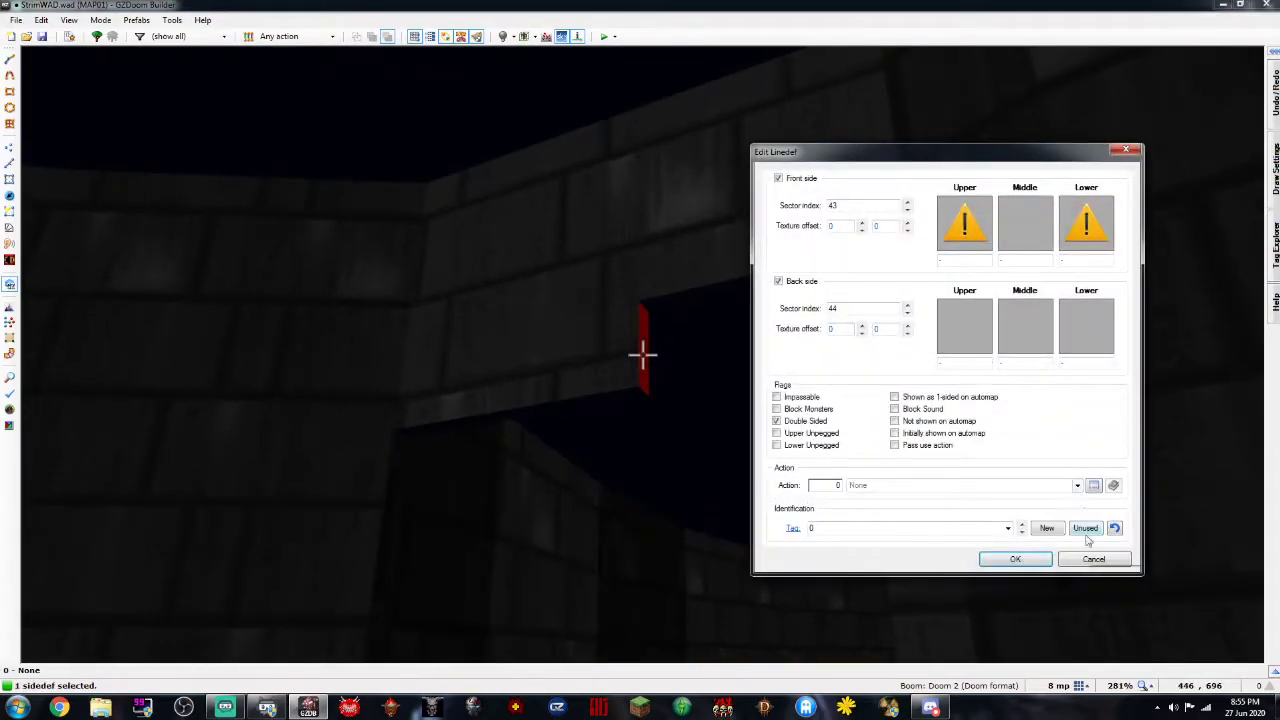
left_click(1093, 561)
Draw an 8 by 8 square sector in the 2D map inside the strip, directly above the middle doorway section
key("w")
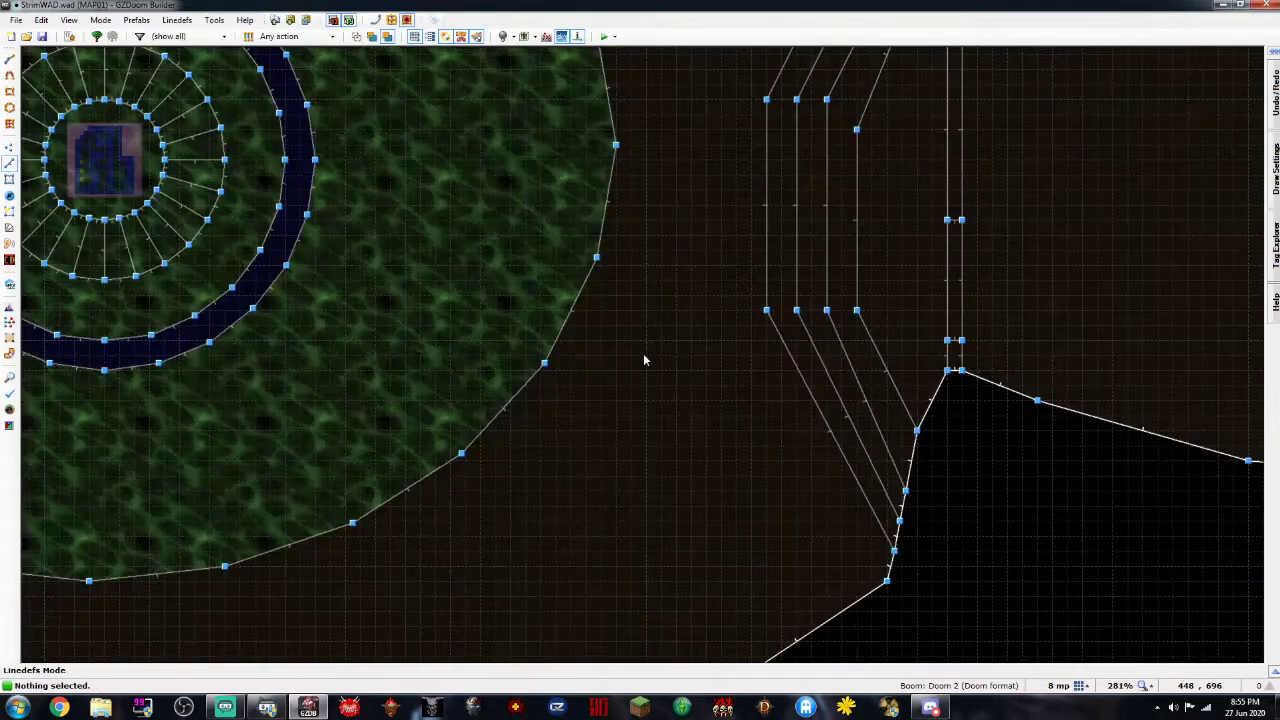
key("Up")
key("Right")
left_click(10, 107)
left_click(10, 92)
key("Up")
key("Right")
scroll(742, 271, "up", 2)
key("Right")
key("Down")
key("Right")
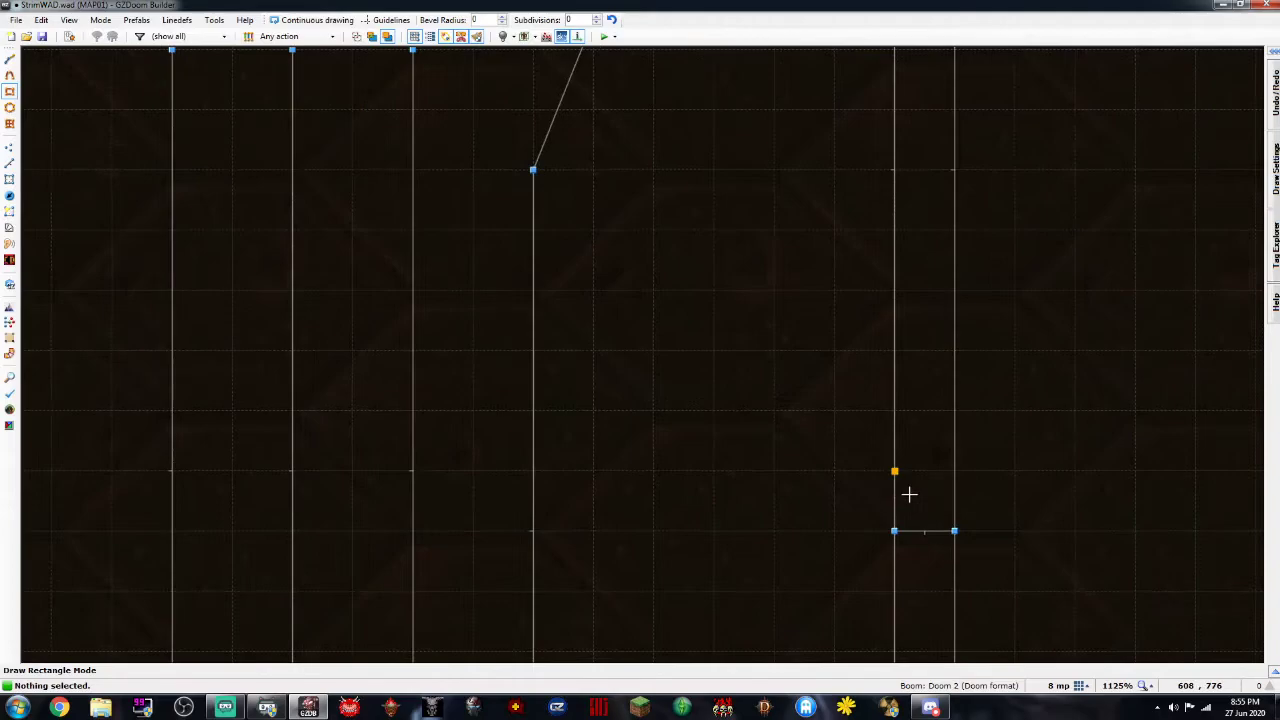
scroll(908, 494, "down", 1)
left_click(921, 454)
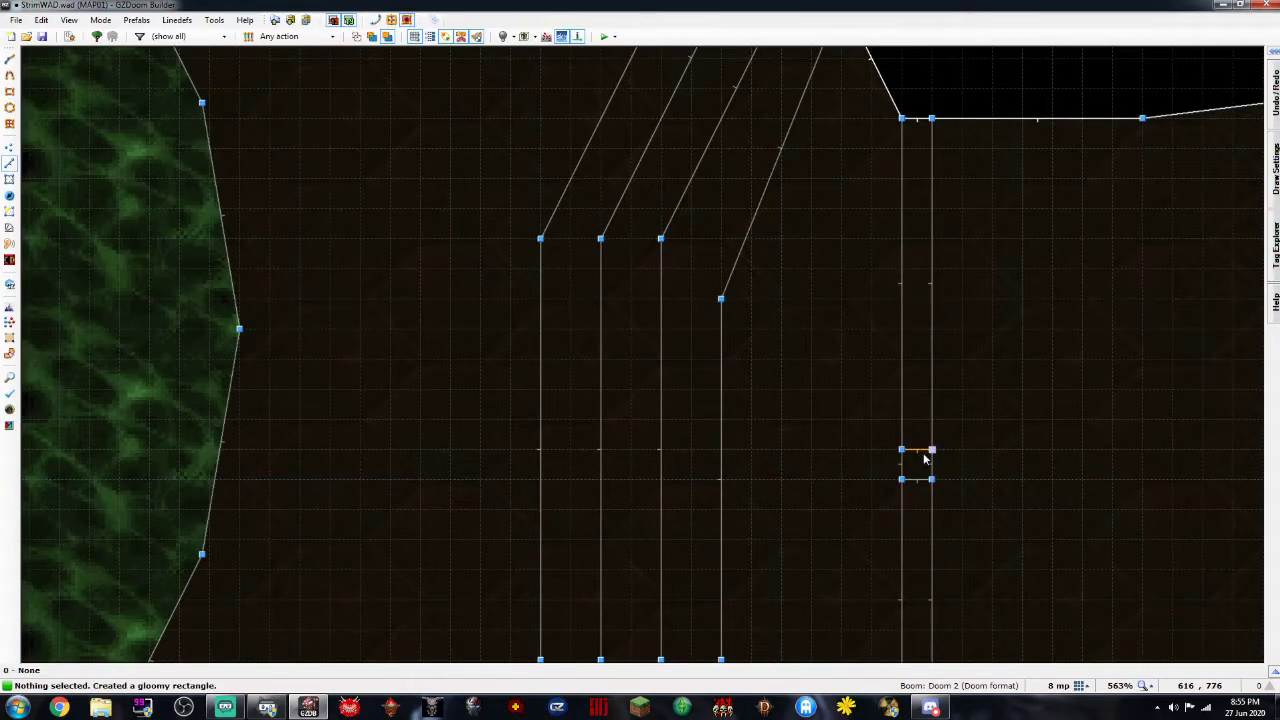
scroll(927, 457, "down", 2)
Raise the floor of the new square sector to 104 to form a pillar between the window and the doorway
key("w")
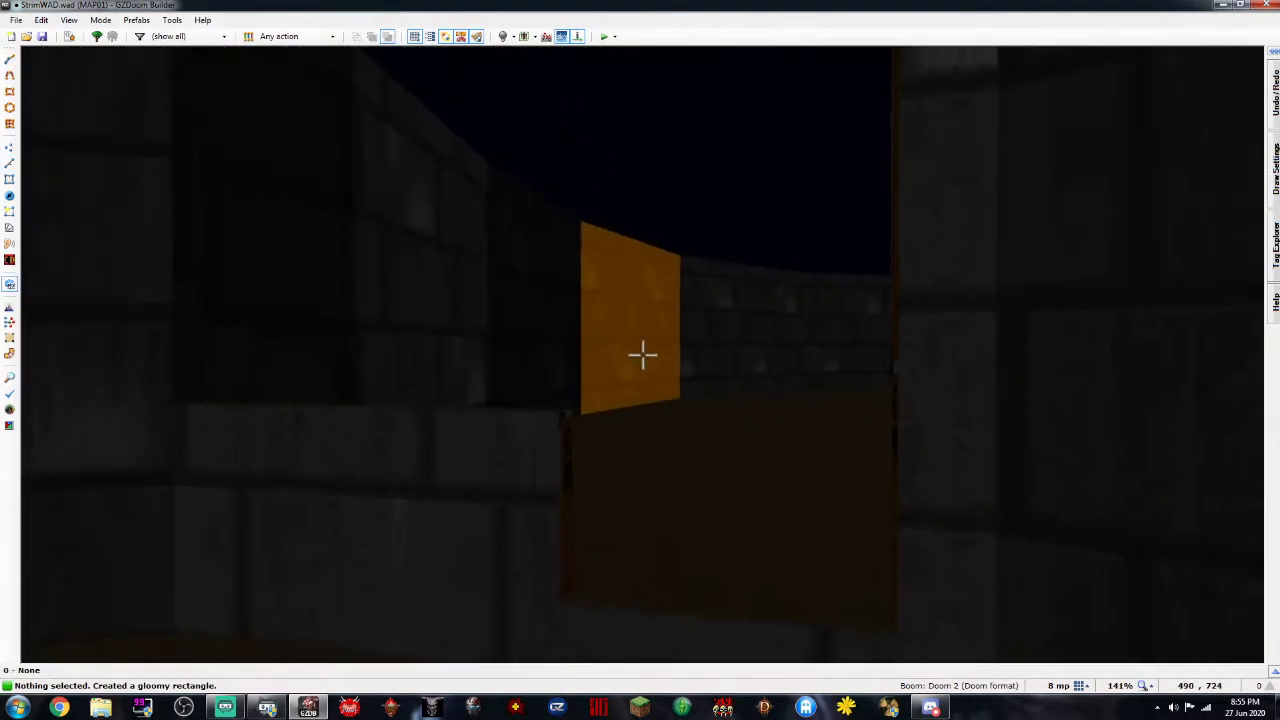
key("e")
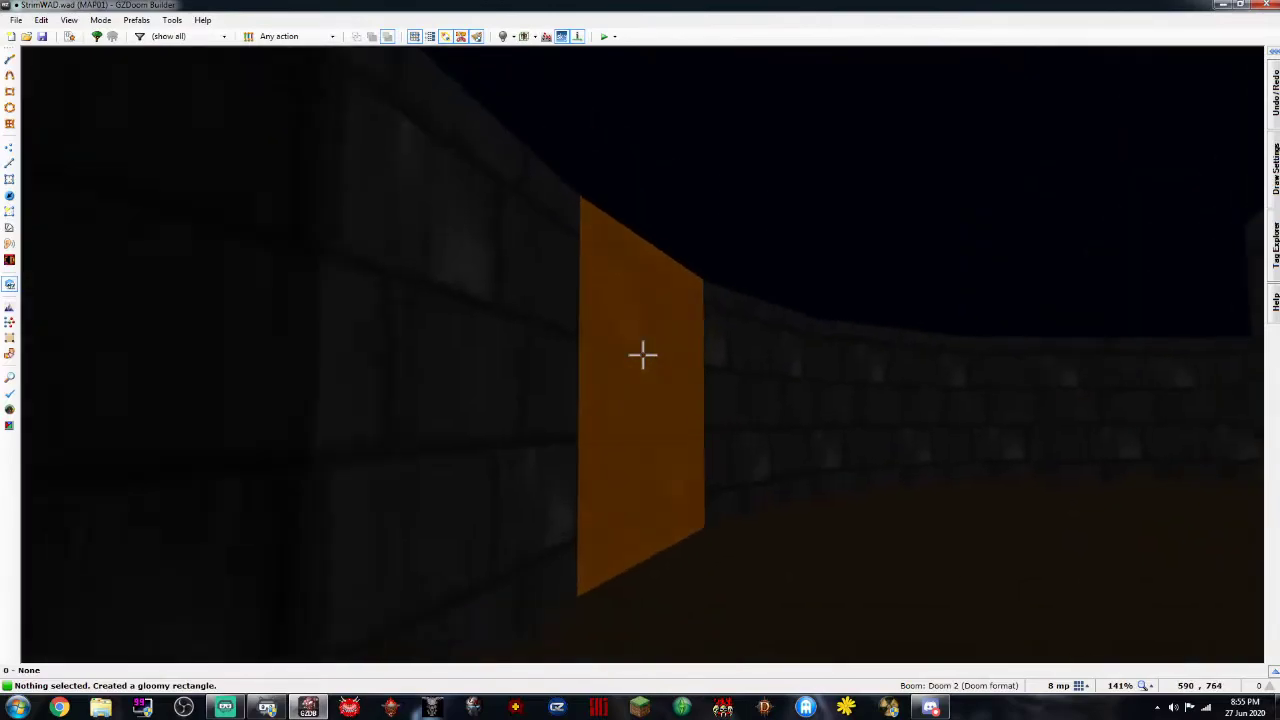
key("d")
left_click(643, 355)
key("d")
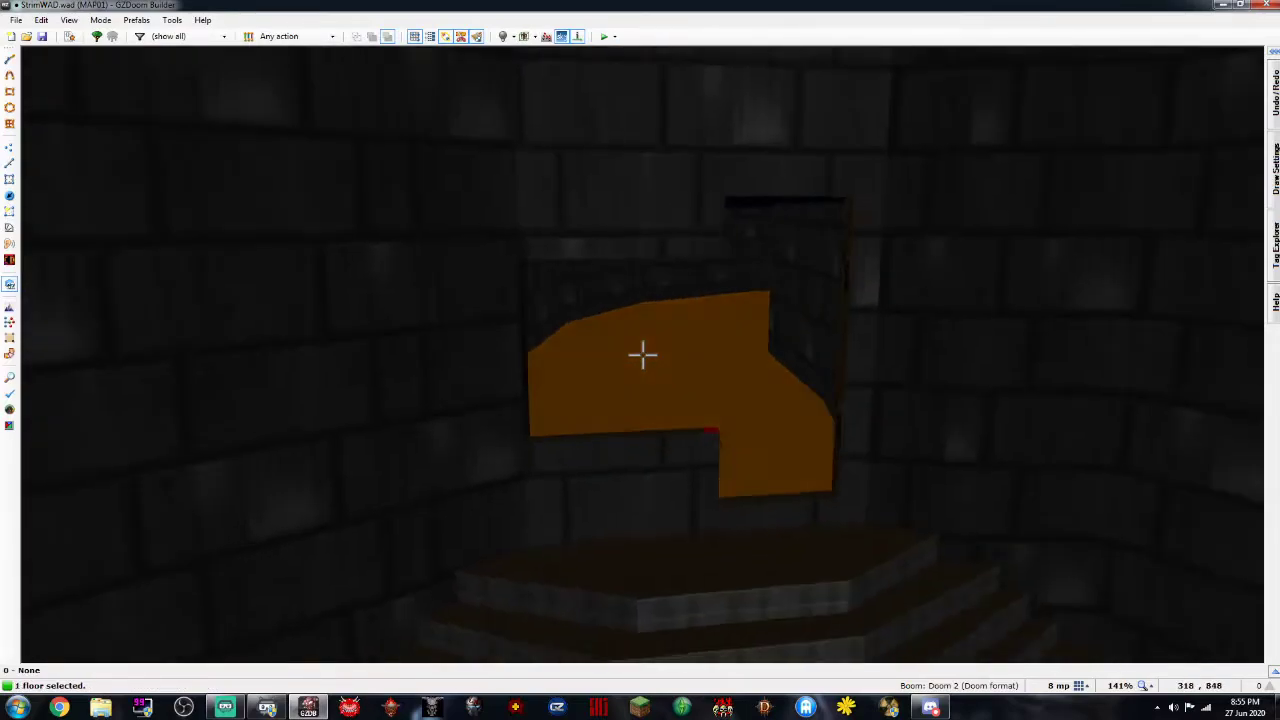
scroll(643, 355, "up", 8)
scroll(643, 355, "down", 1)
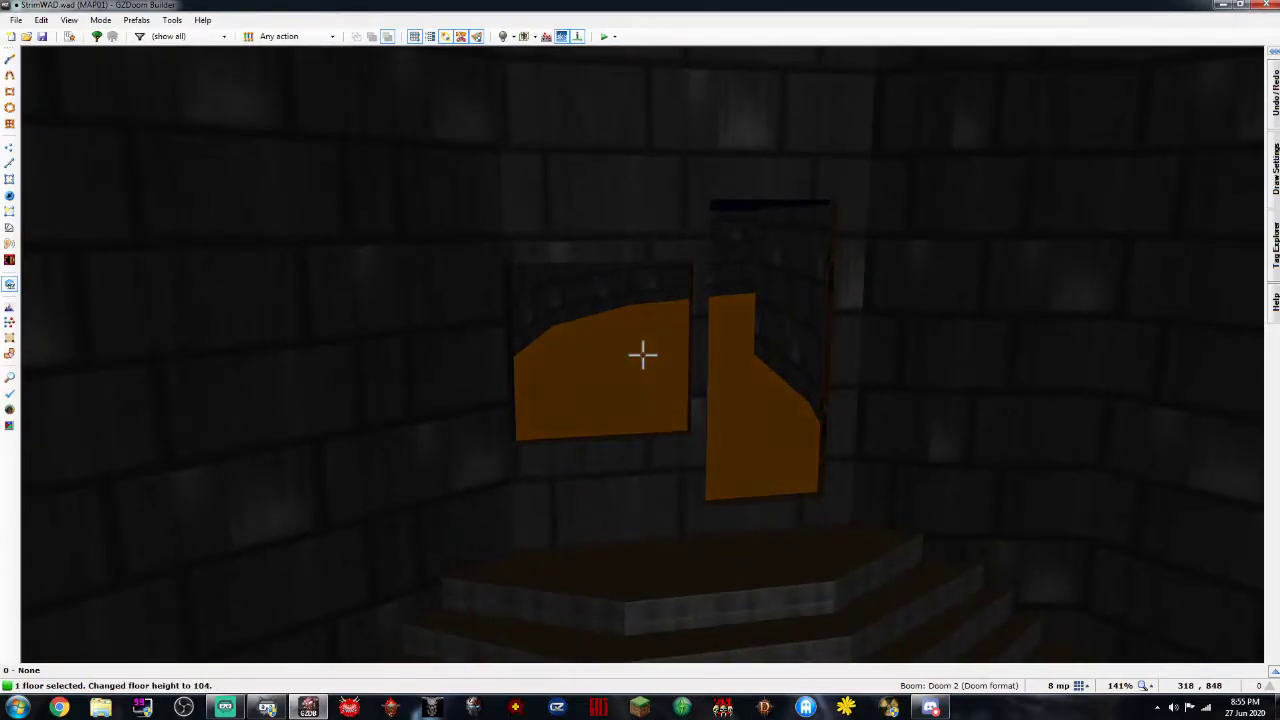
left_click(643, 355)
key("e")
key("d")
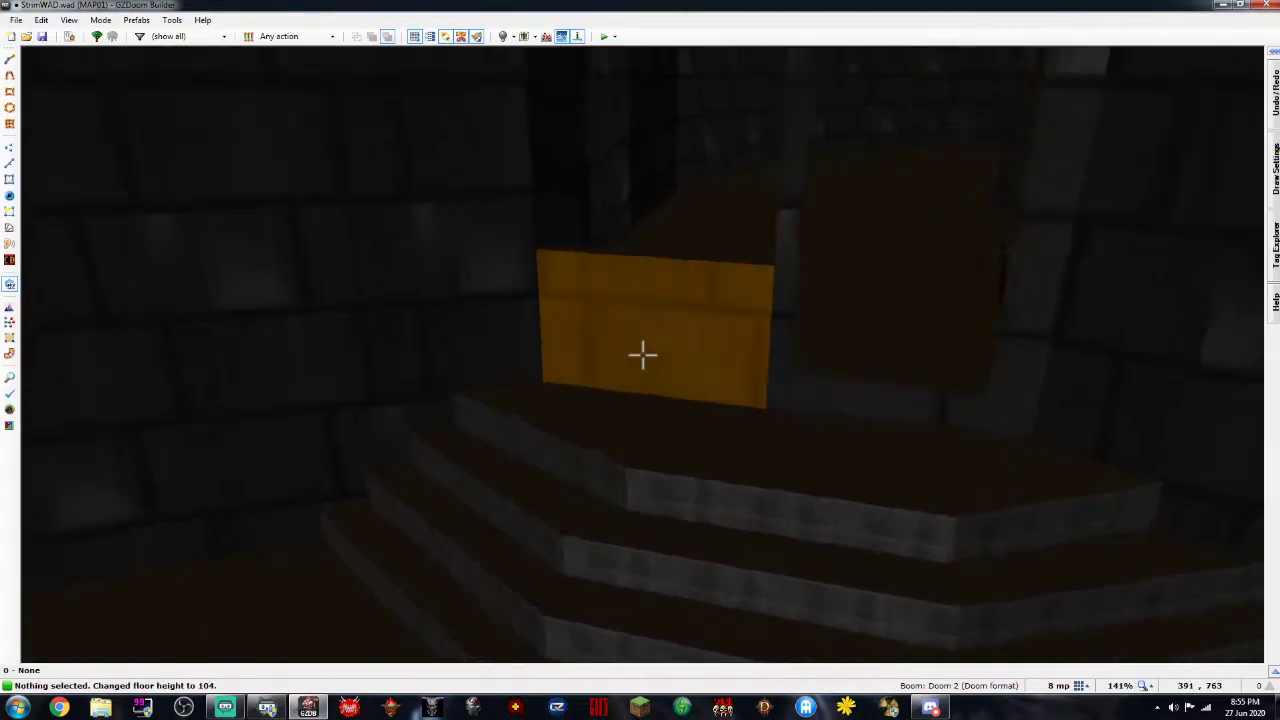
key("e")
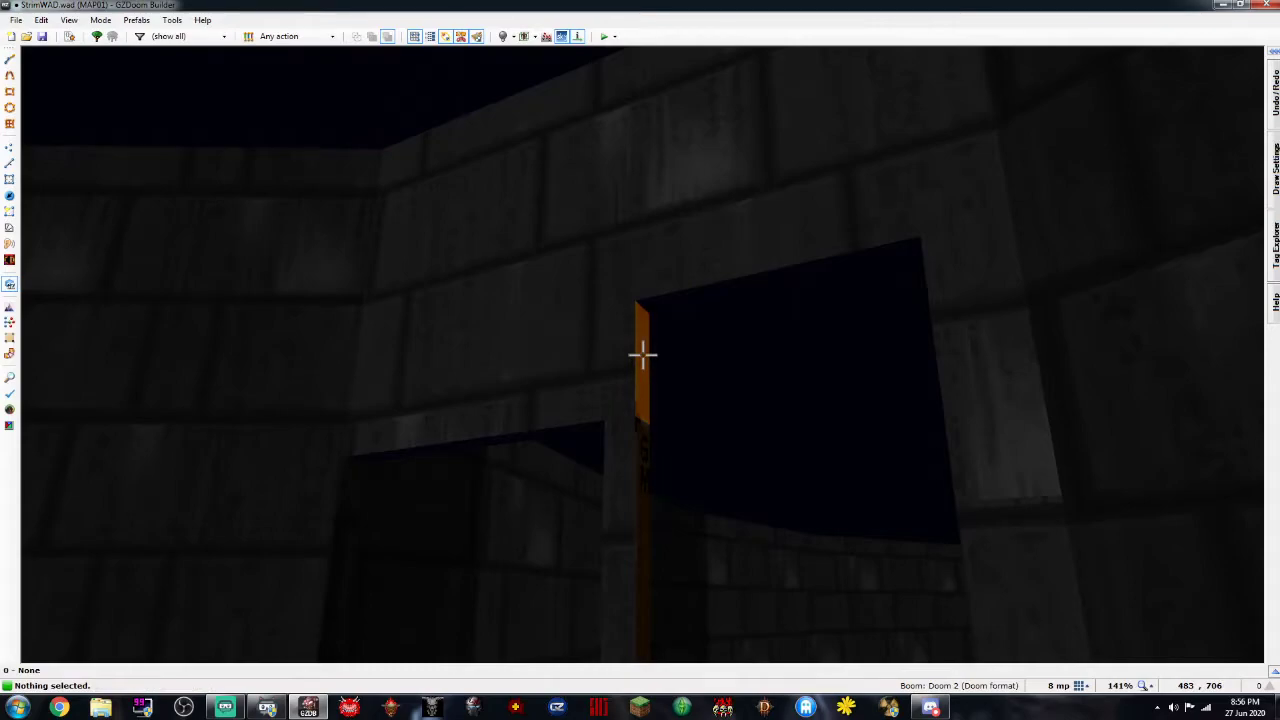
left_click(643, 355)
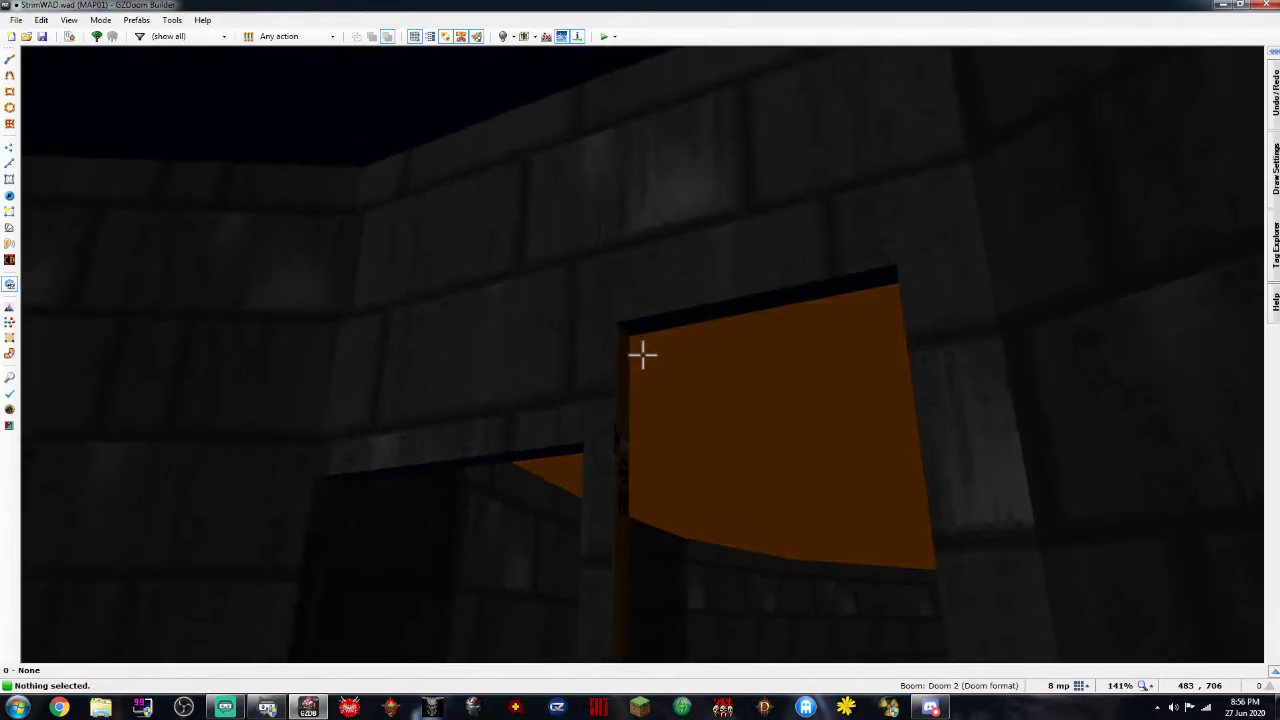
Start making a door from the strip's middle doorway sector in the 2D map, with SPCDOOR3 as the door texture
key("w")
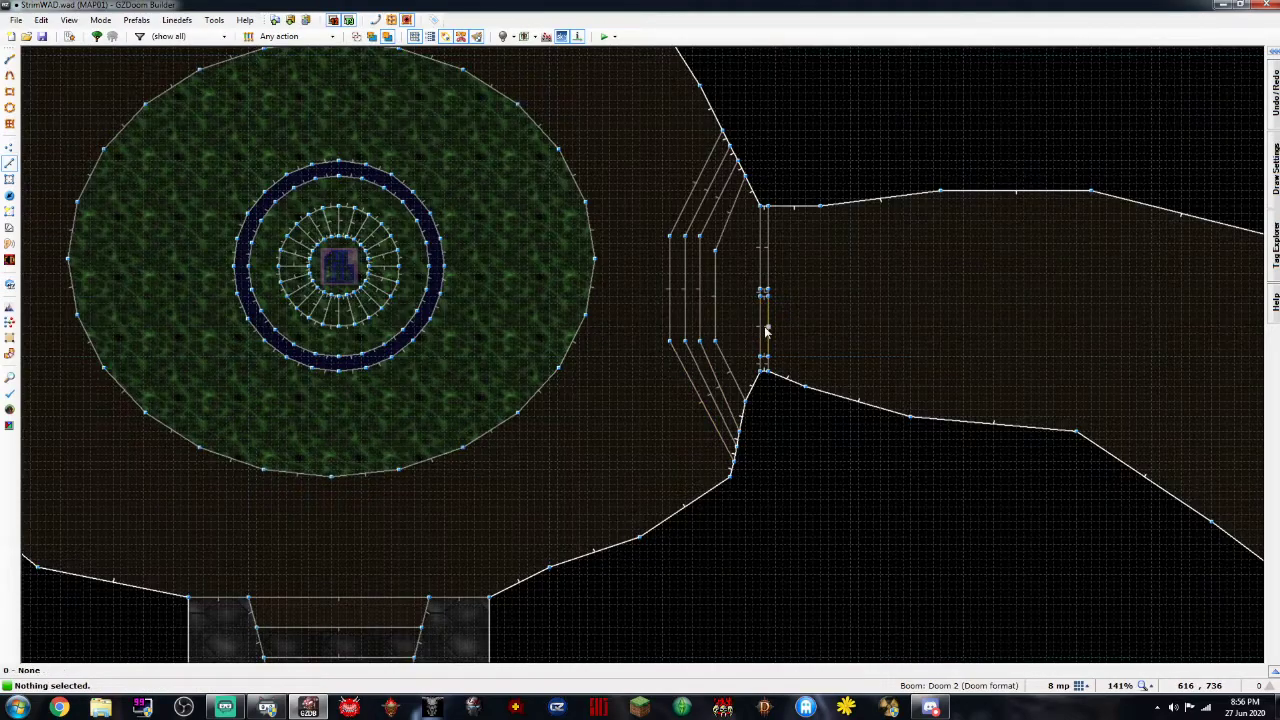
scroll(766, 330, "up", 7)
key("s")
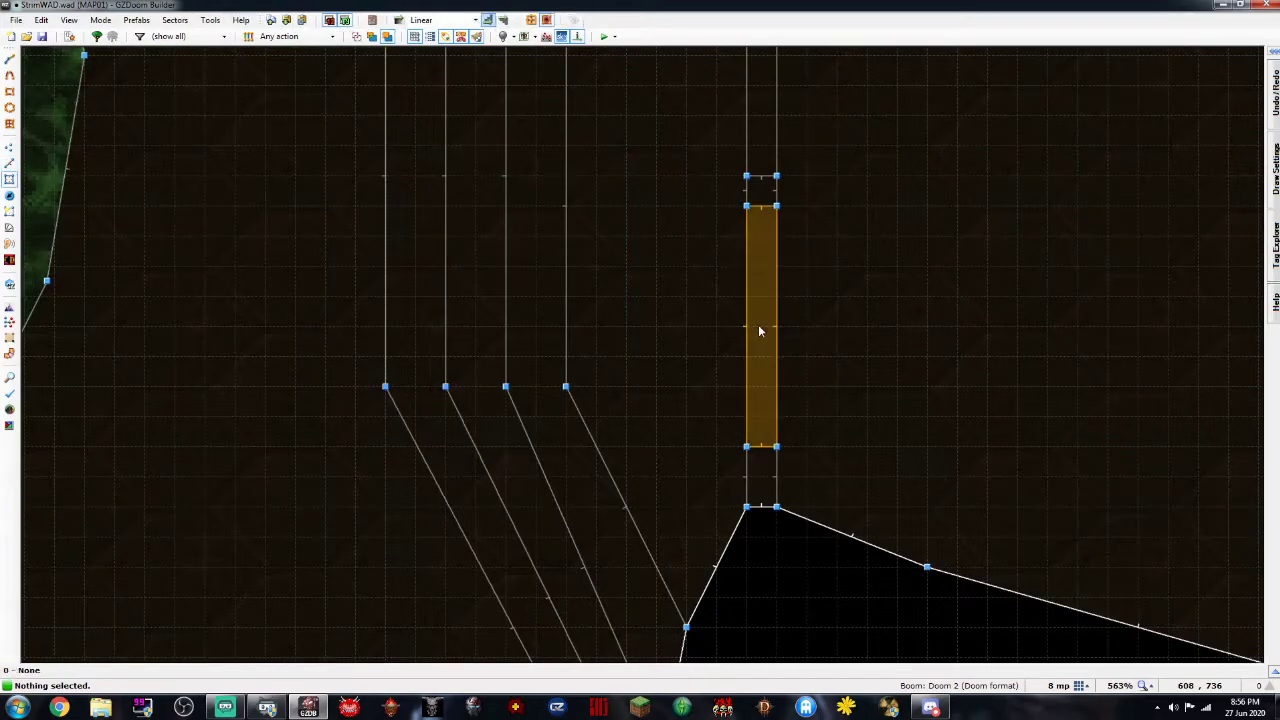
left_click(758, 330)
key("ctrl+d")
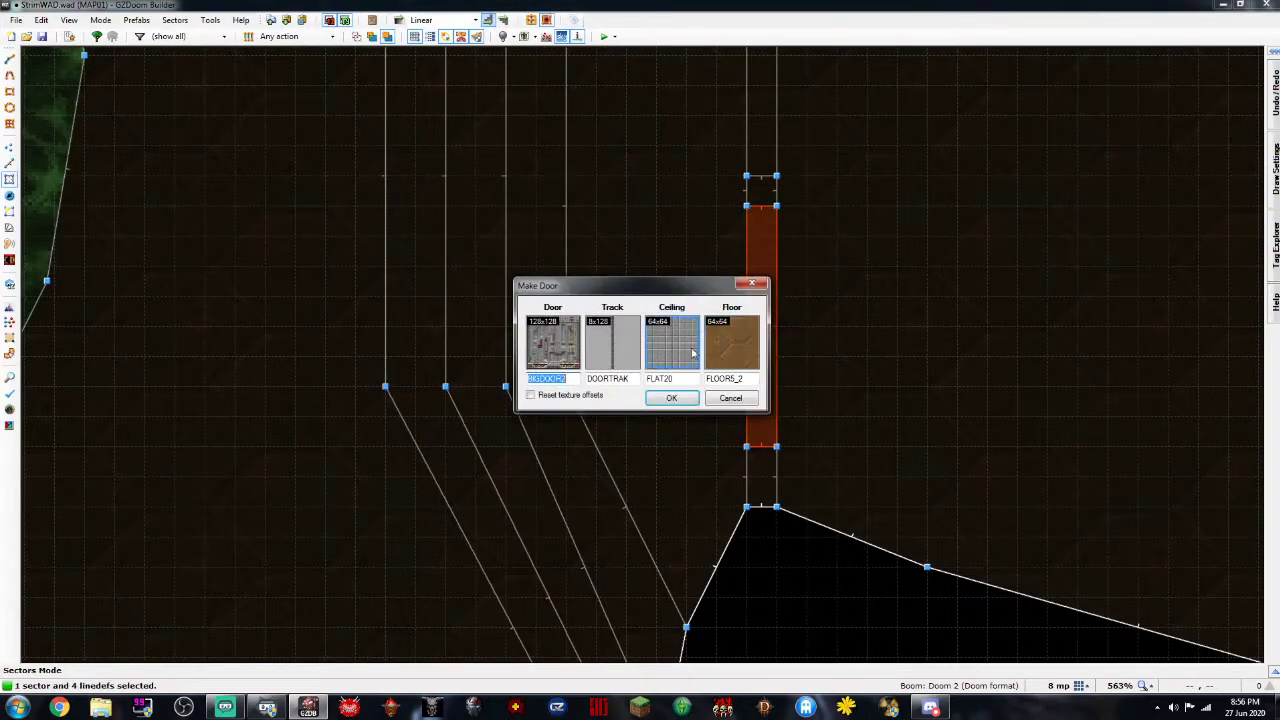
left_click(549, 375)
scroll(463, 352, "down", 5)
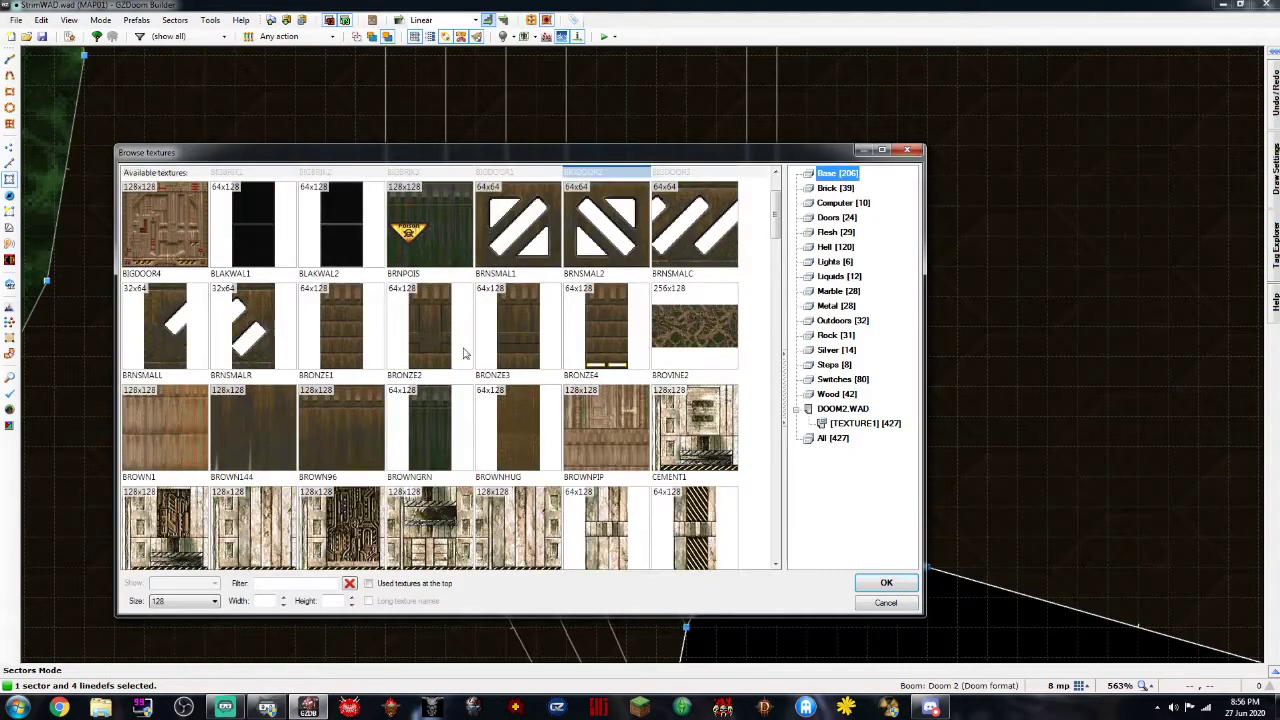
scroll(396, 354, "down", 5)
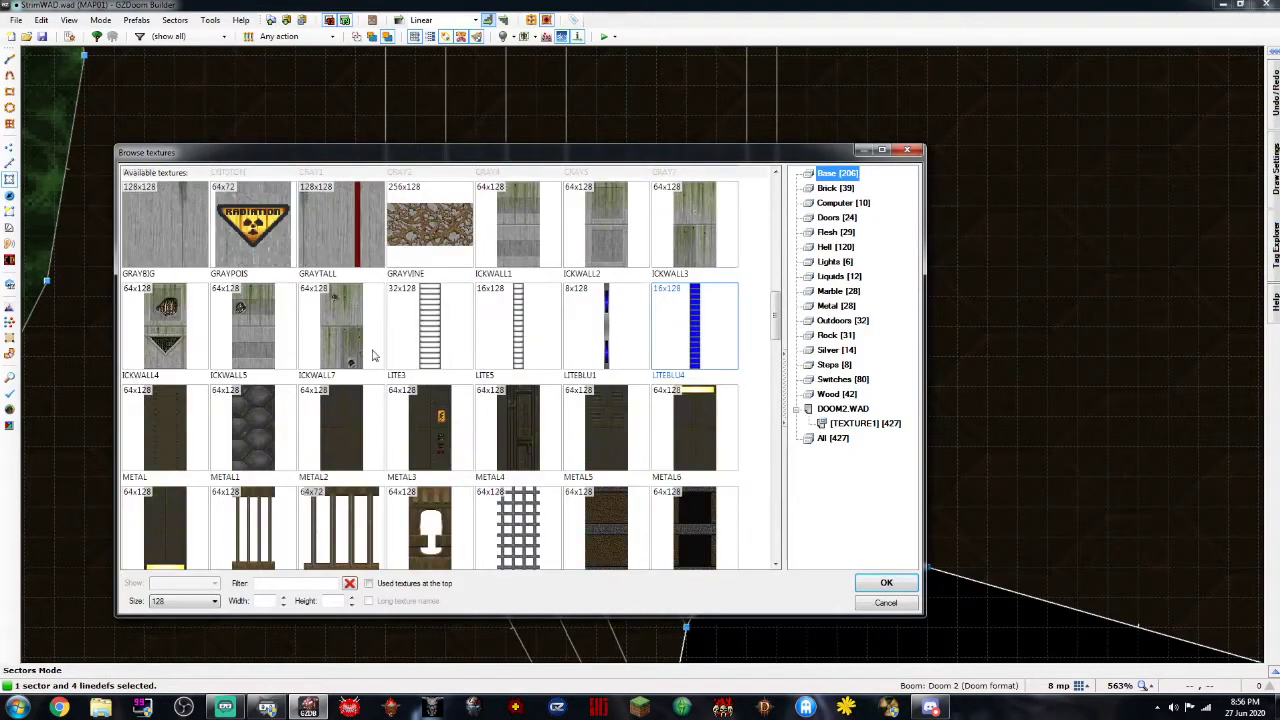
left_click(835, 218)
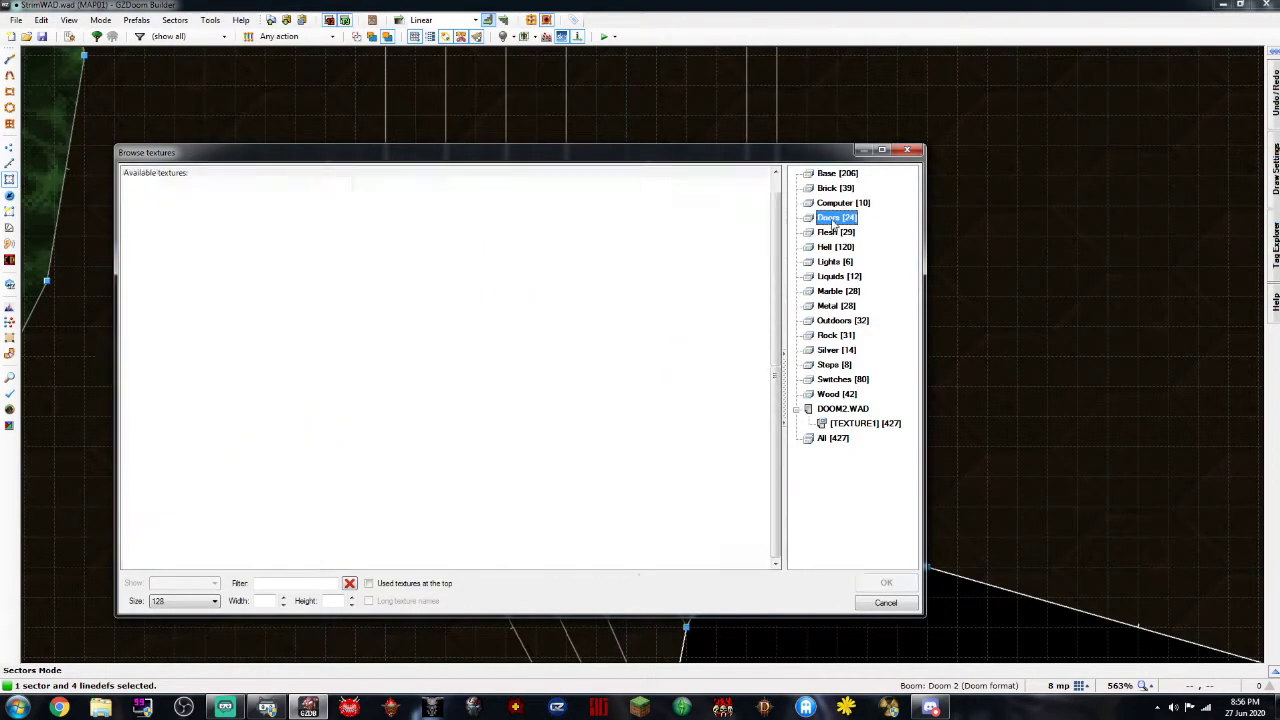
double_click(165, 515)
Set the door's ceiling flat to CEIL5_1 and create the door
left_click(672, 343)
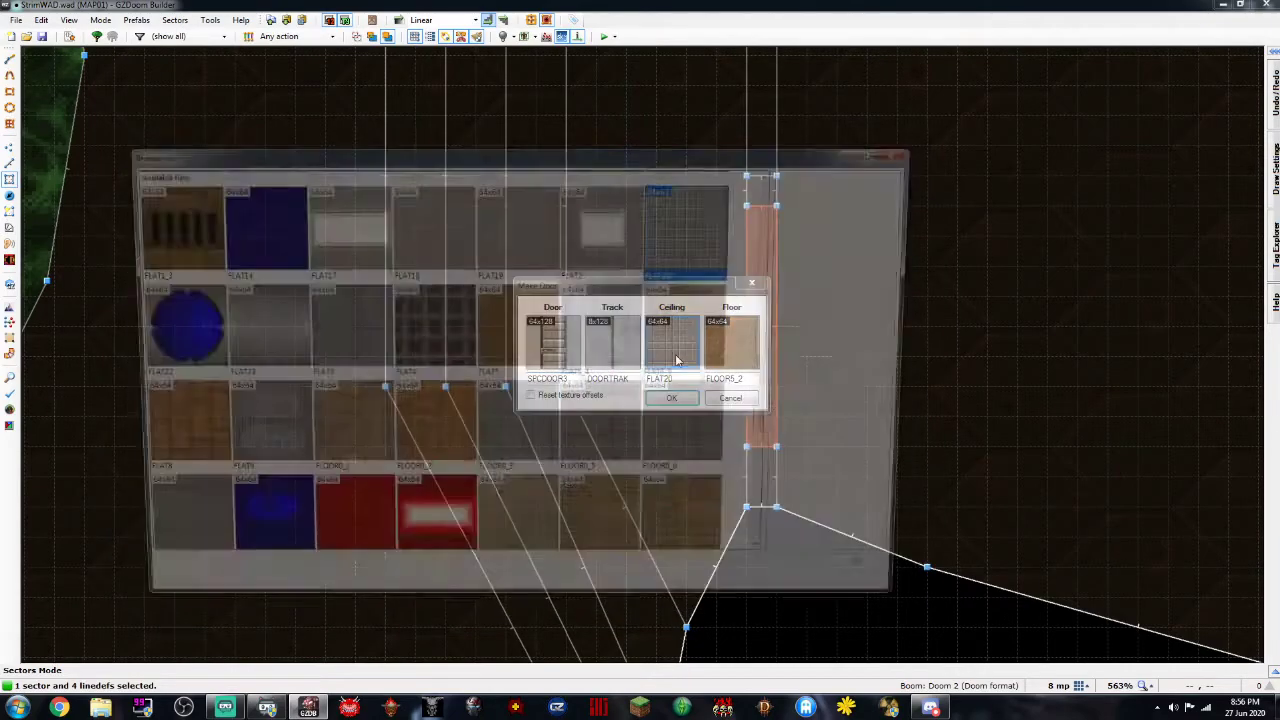
scroll(451, 300, "up", 3)
left_click(451, 238)
double_click(451, 238)
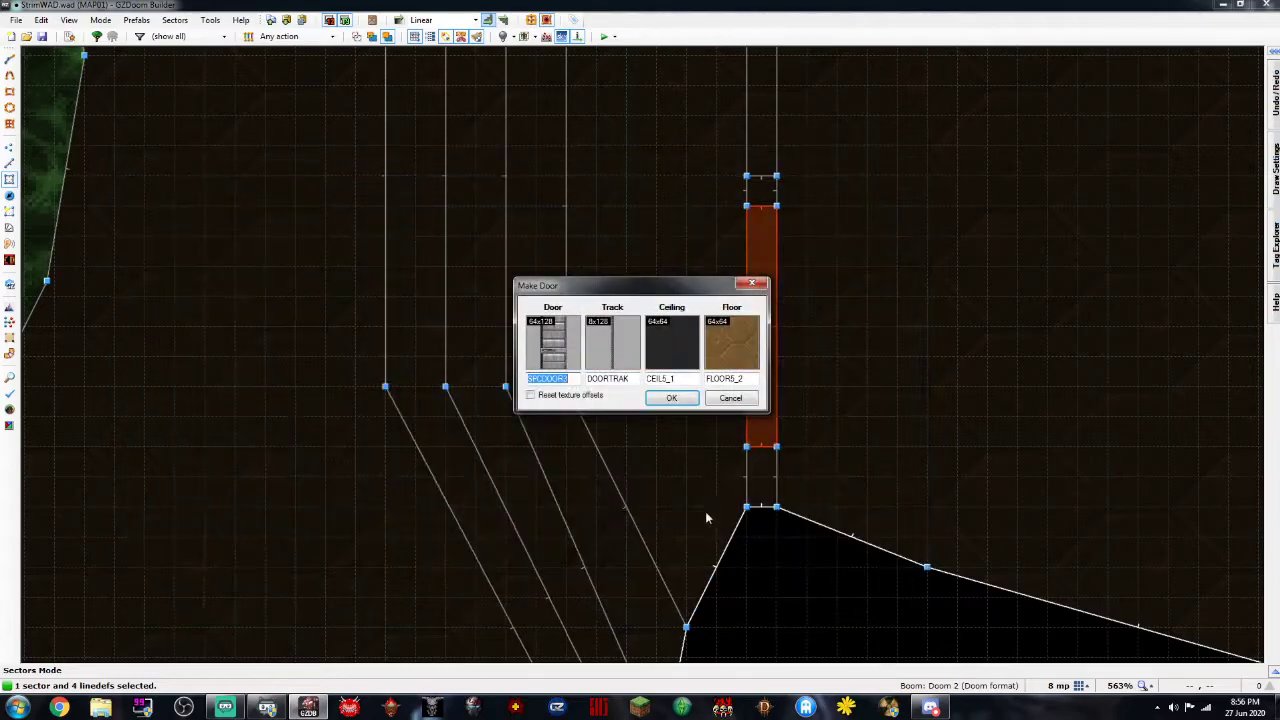
left_click(672, 398)
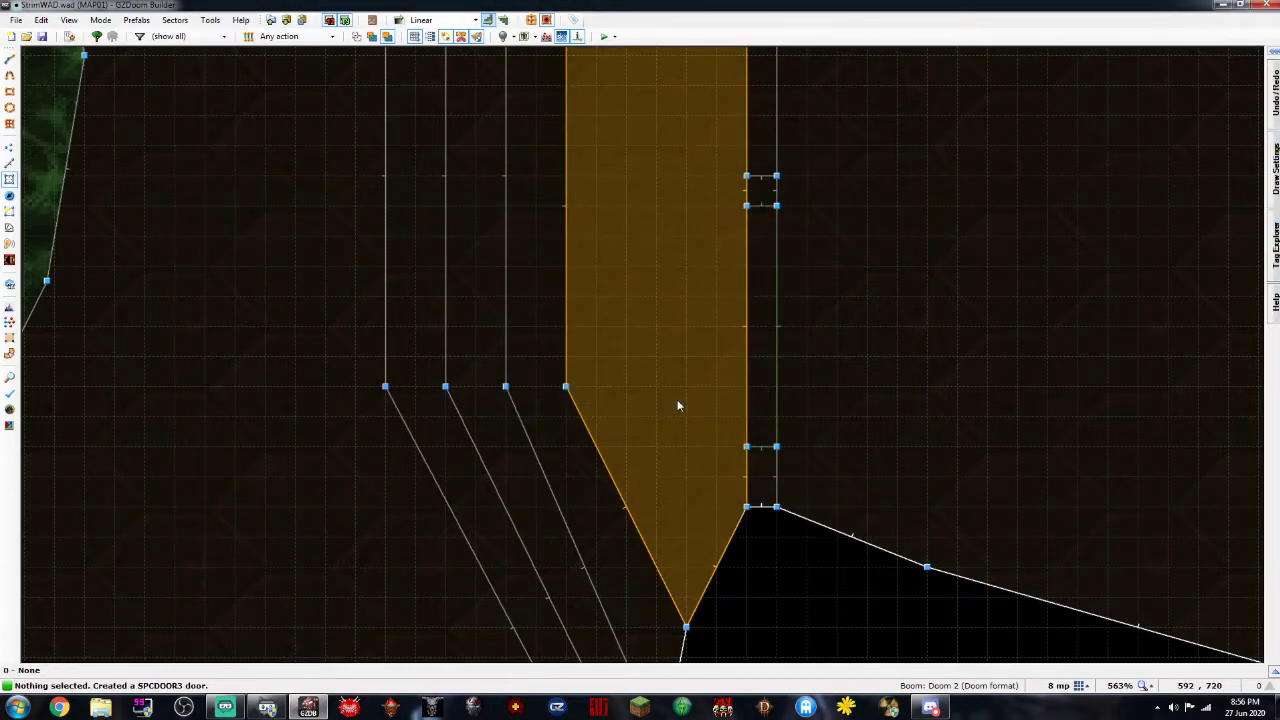
key("e")
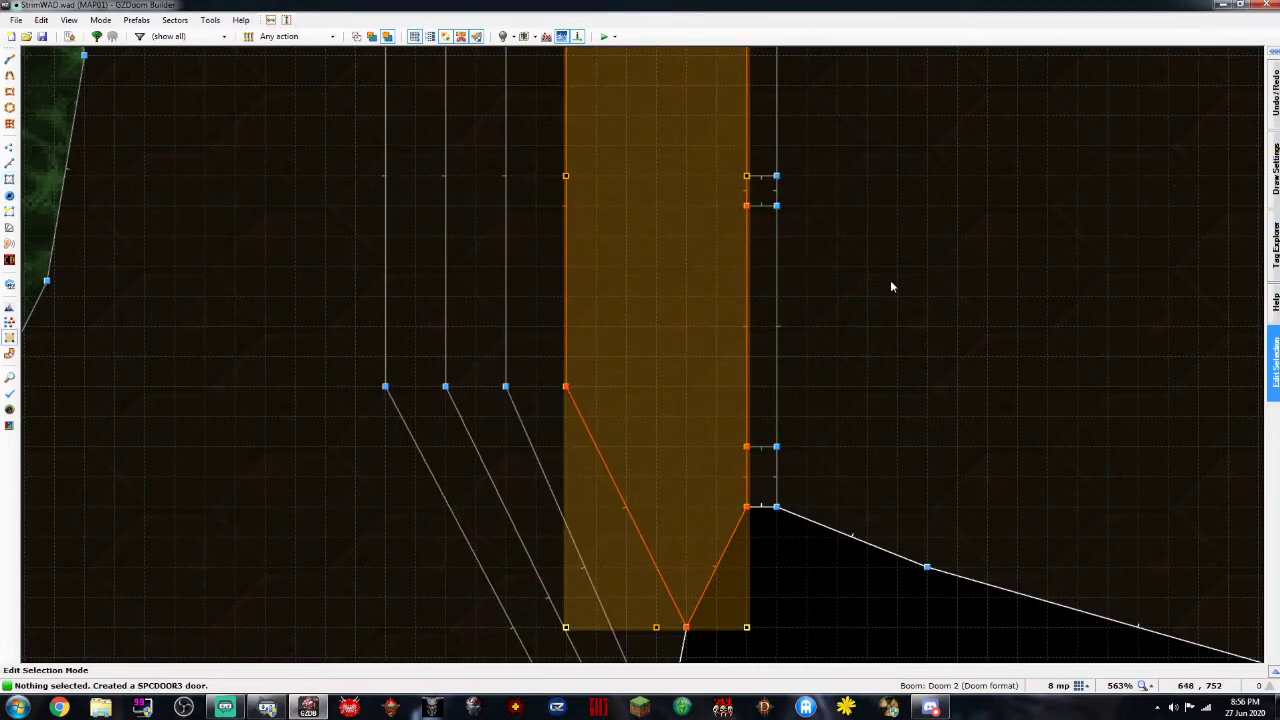
In the 3D view, lower the ceiling over the staircase's top landing in front of the door to 128
key("q")
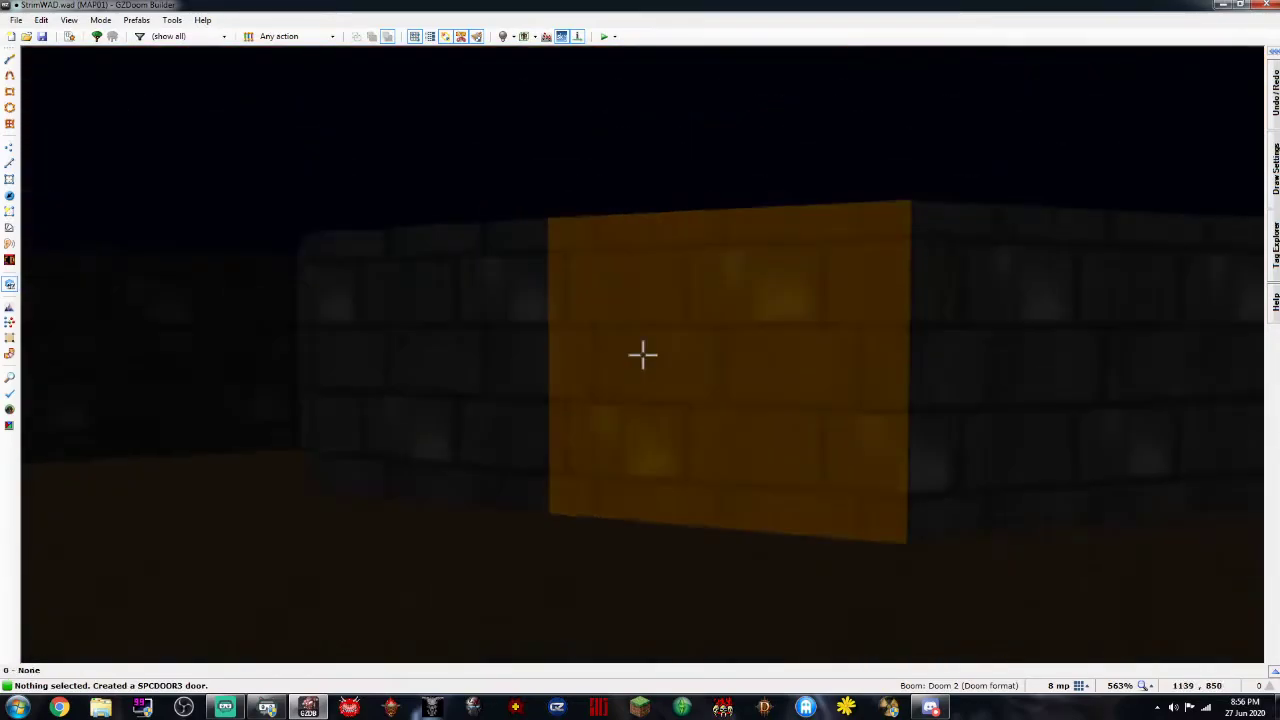
key("w")
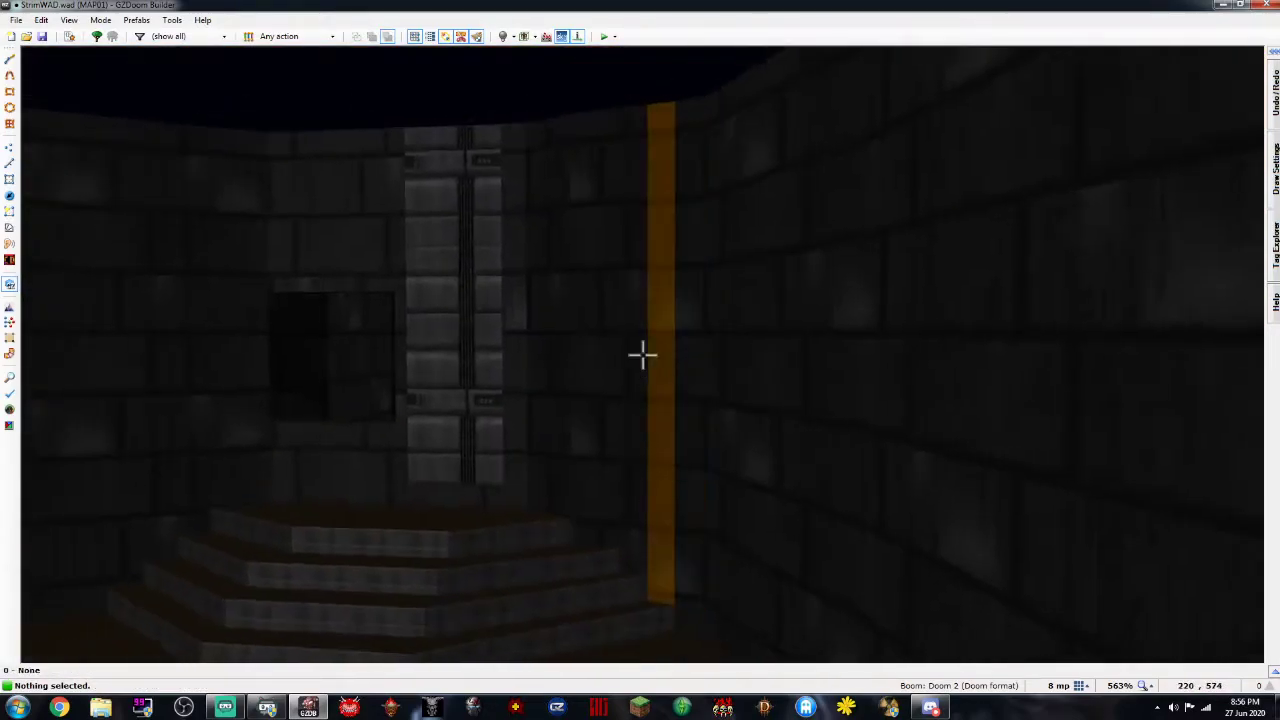
key("w")
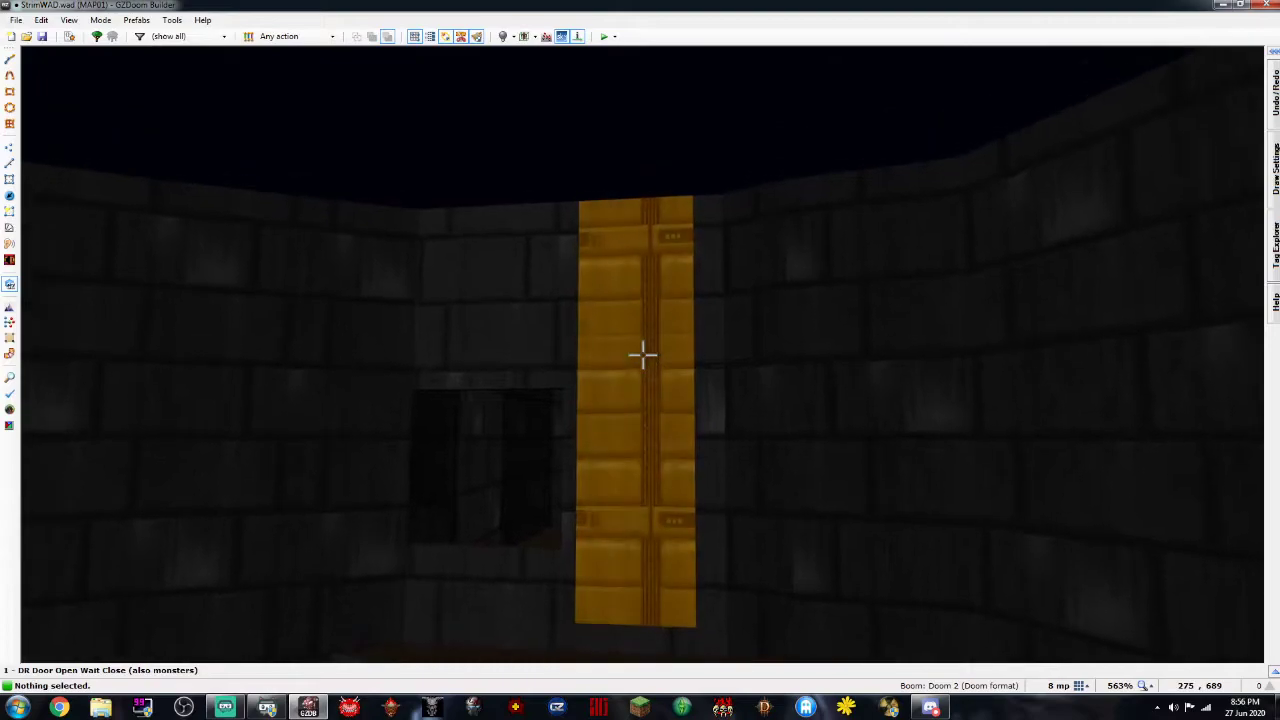
key("w")
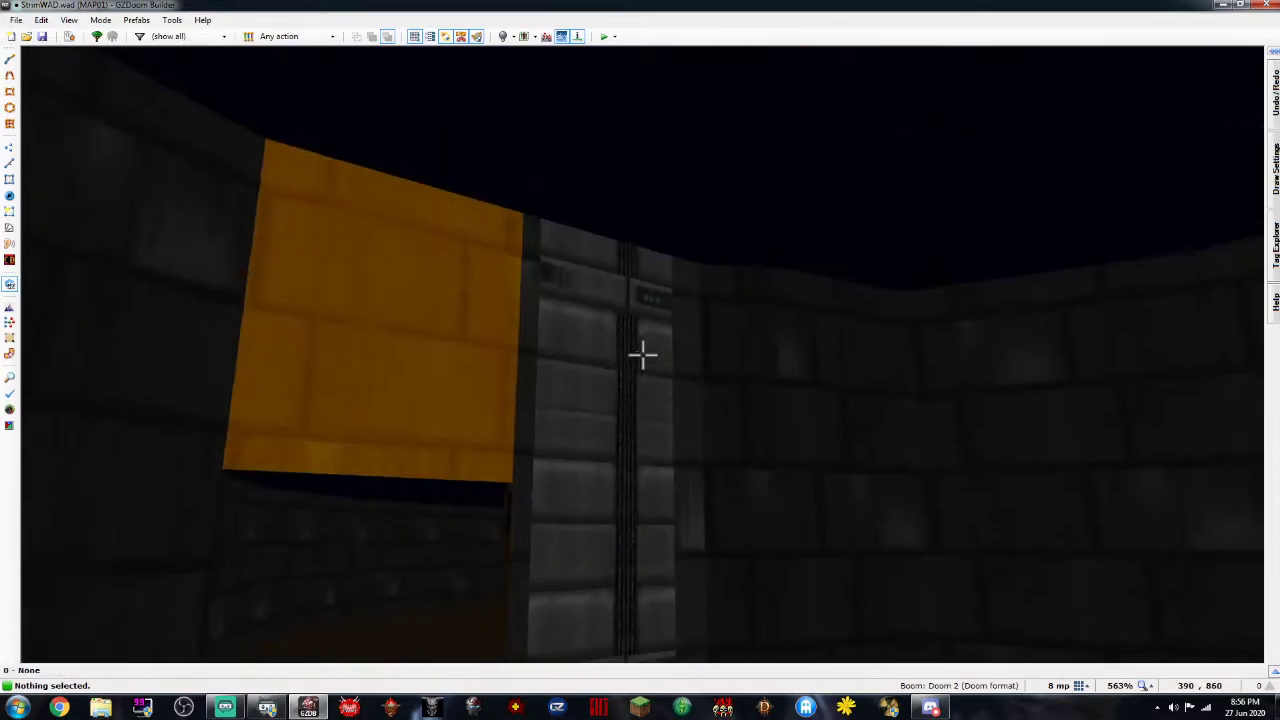
key("s")
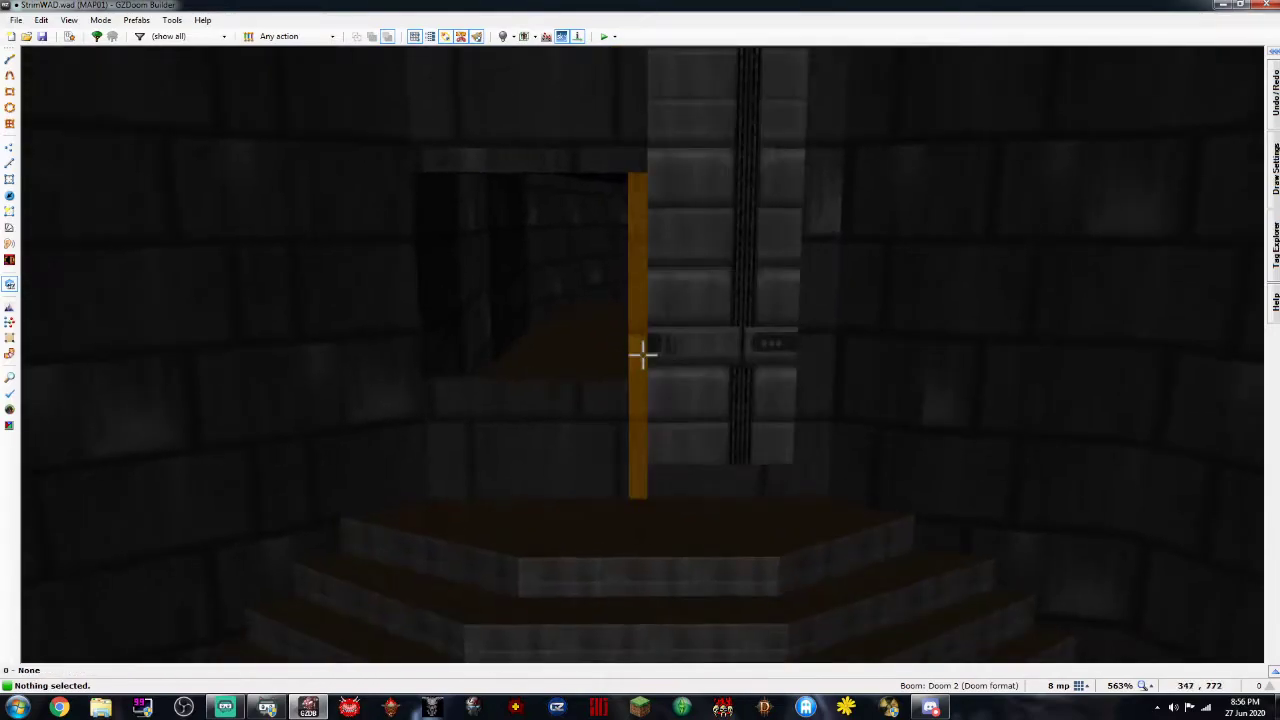
left_click(643, 352)
scroll(643, 352, "down", 2)
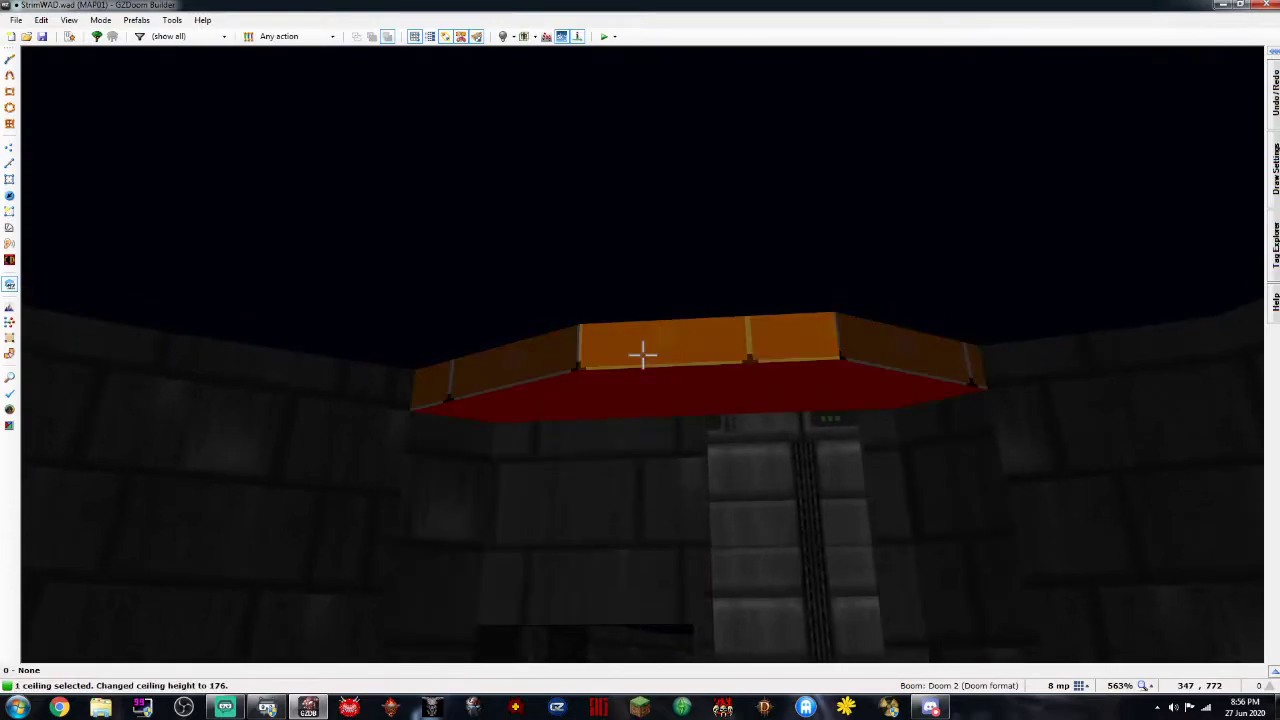
scroll(643, 352, "down", 6)
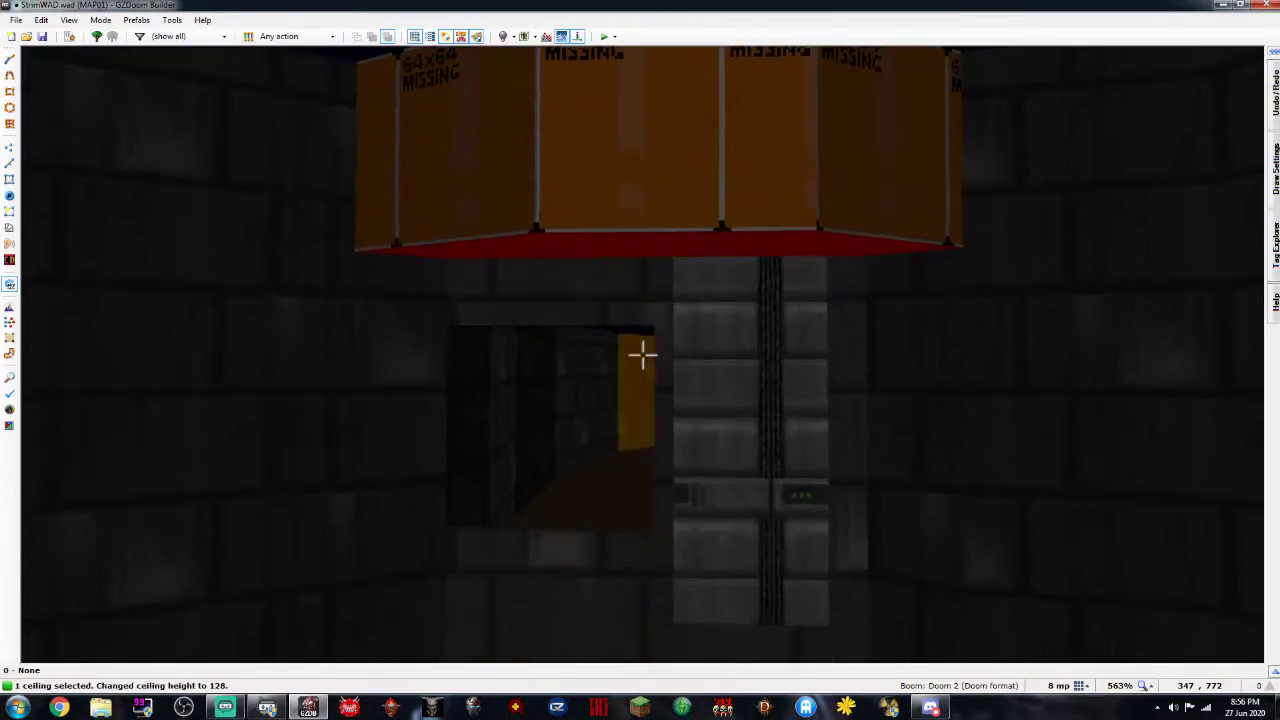
key("c")
Set the upper texture on the three faces of the lowered ceiling above the landing to STONE2
key("s")
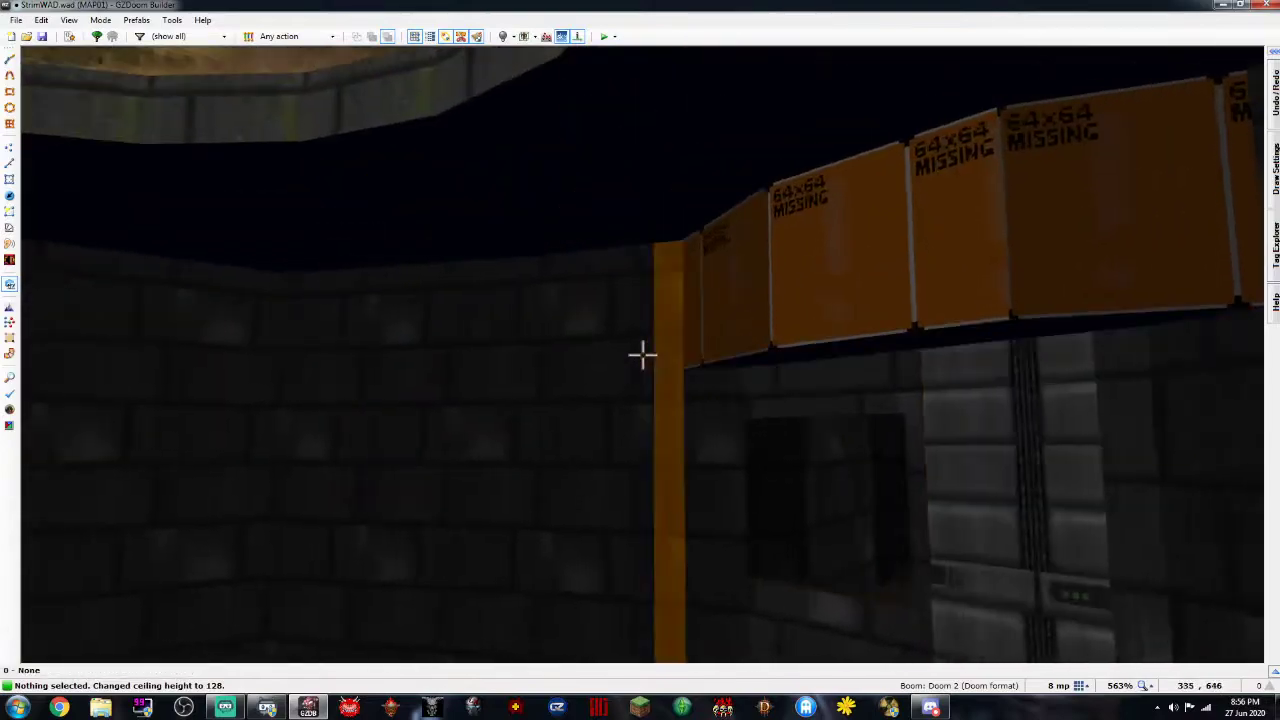
key("s")
key("w")
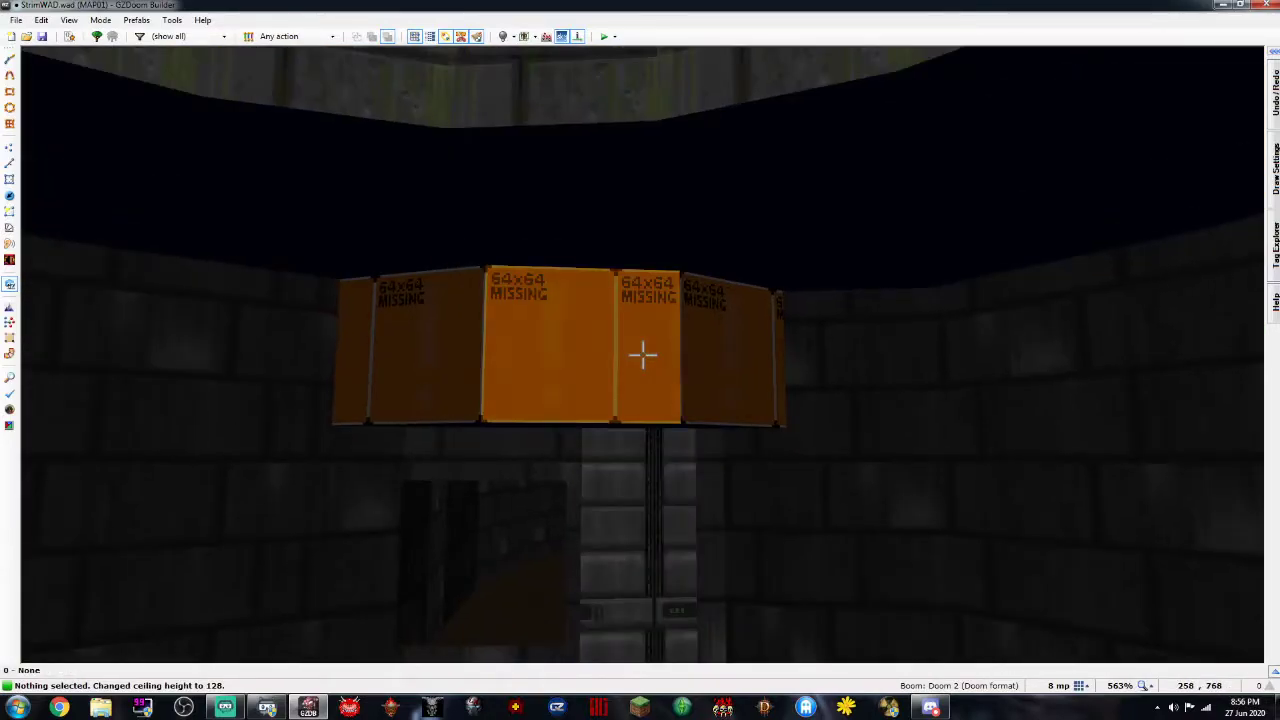
left_click(643, 352)
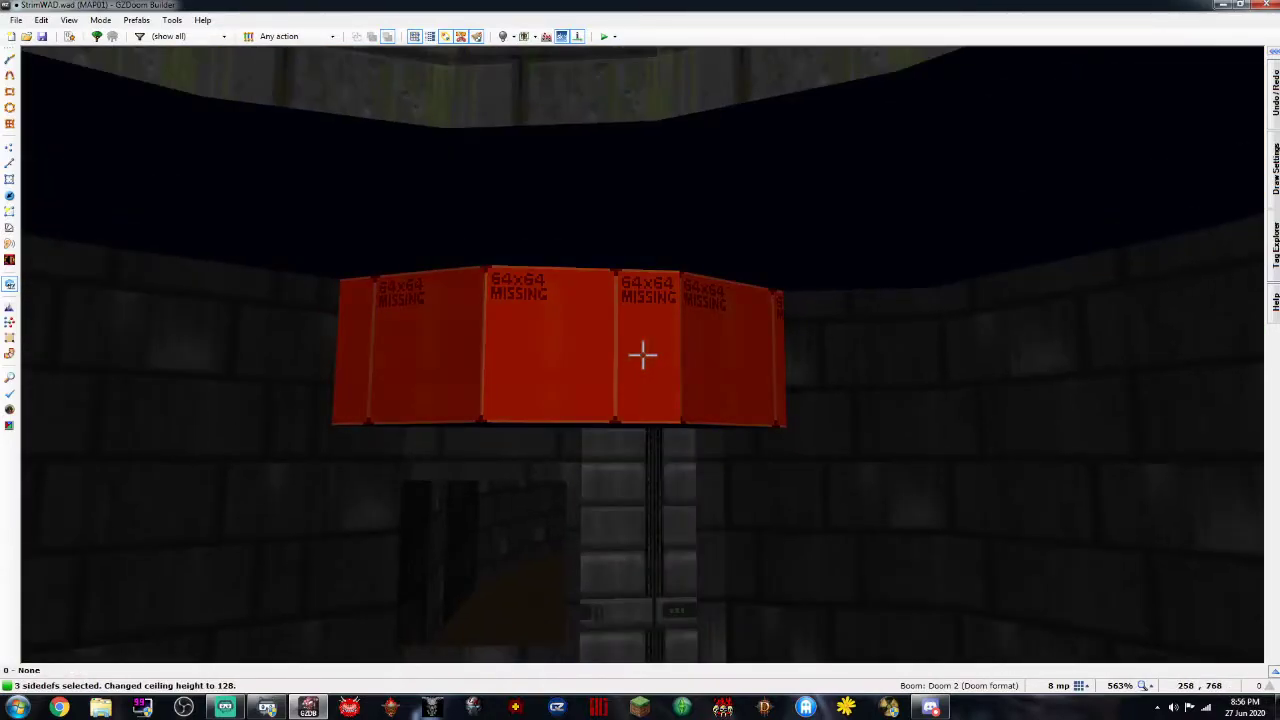
right_click(643, 352)
left_click(942, 228)
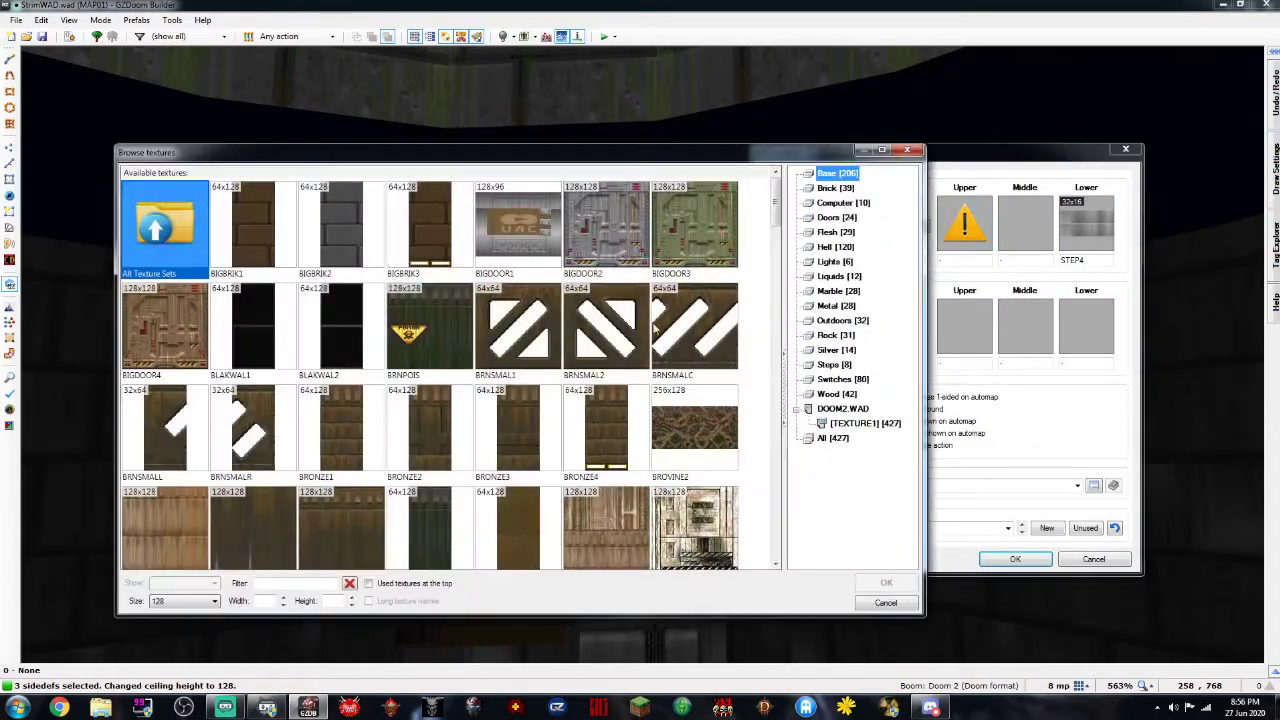
scroll(571, 420, "down", 5)
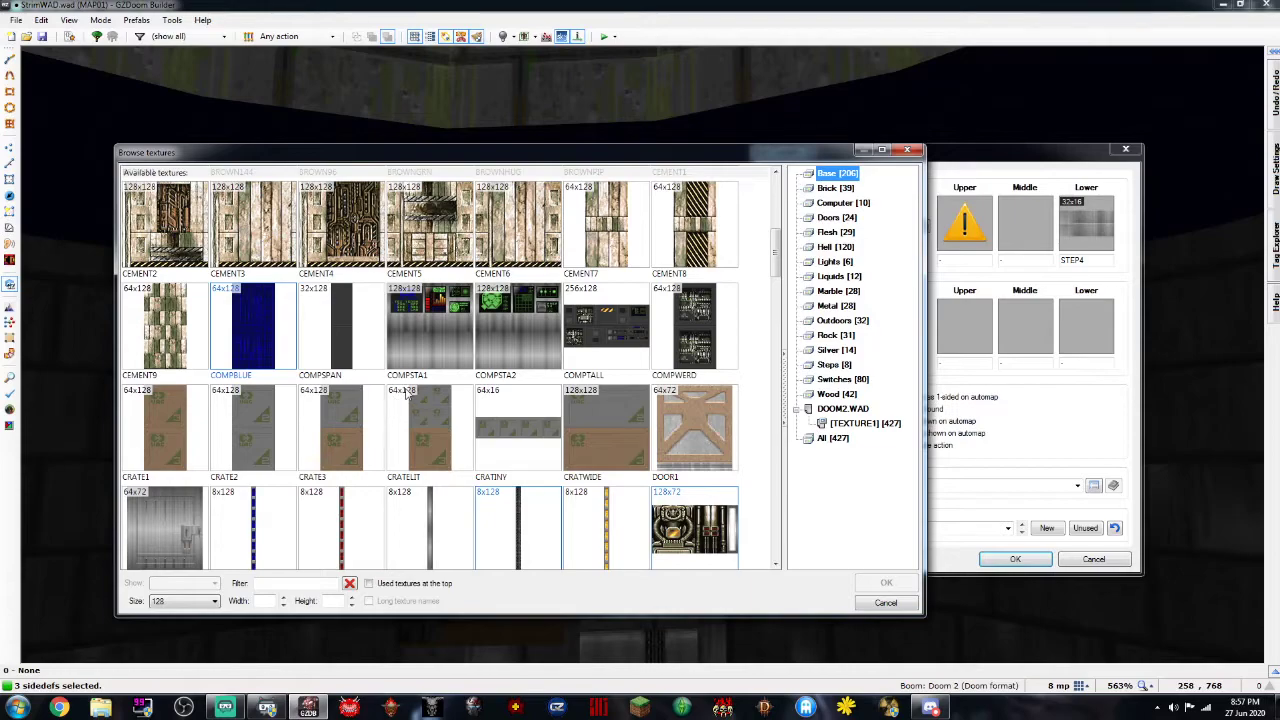
scroll(406, 393, "down", 3)
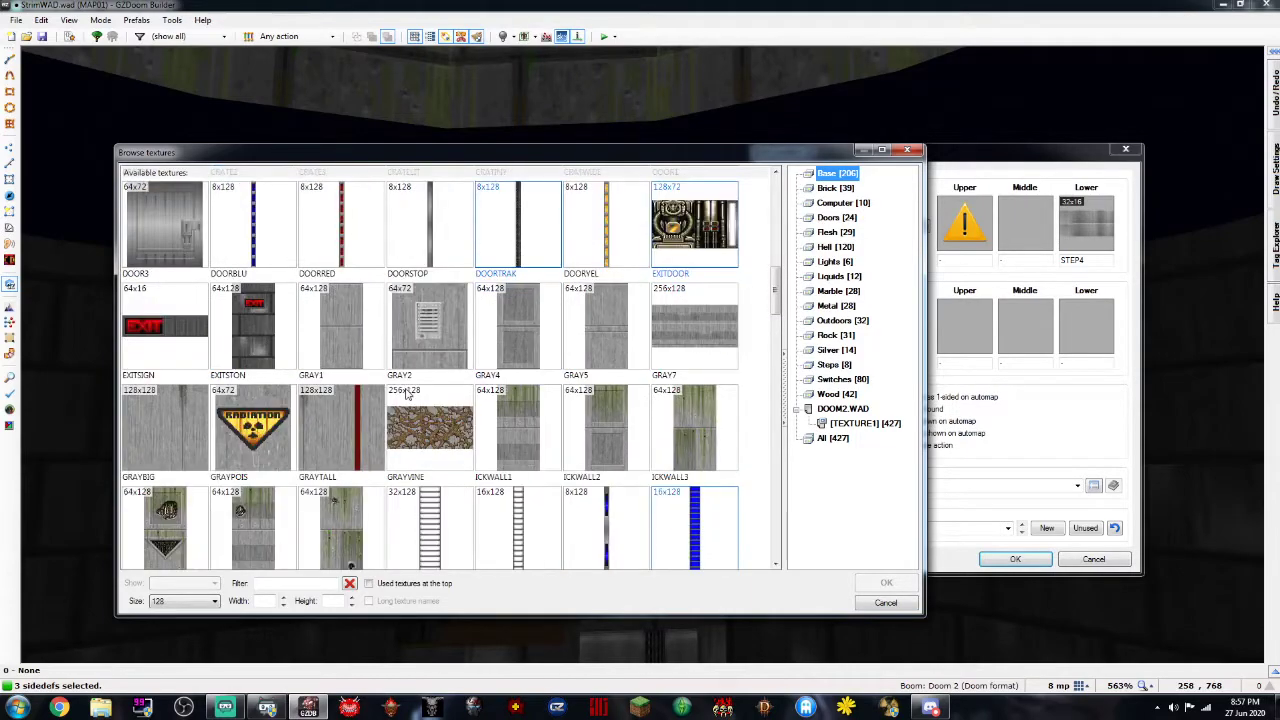
scroll(406, 393, "down", 12)
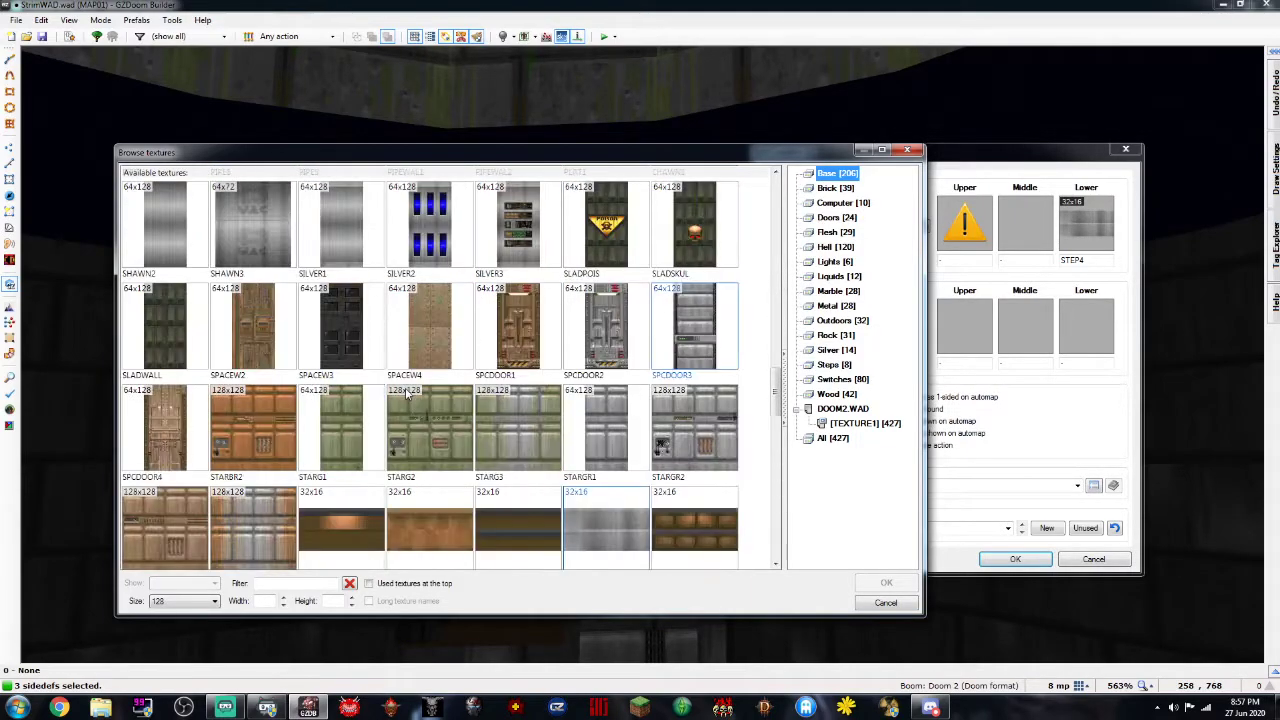
double_click(512, 262)
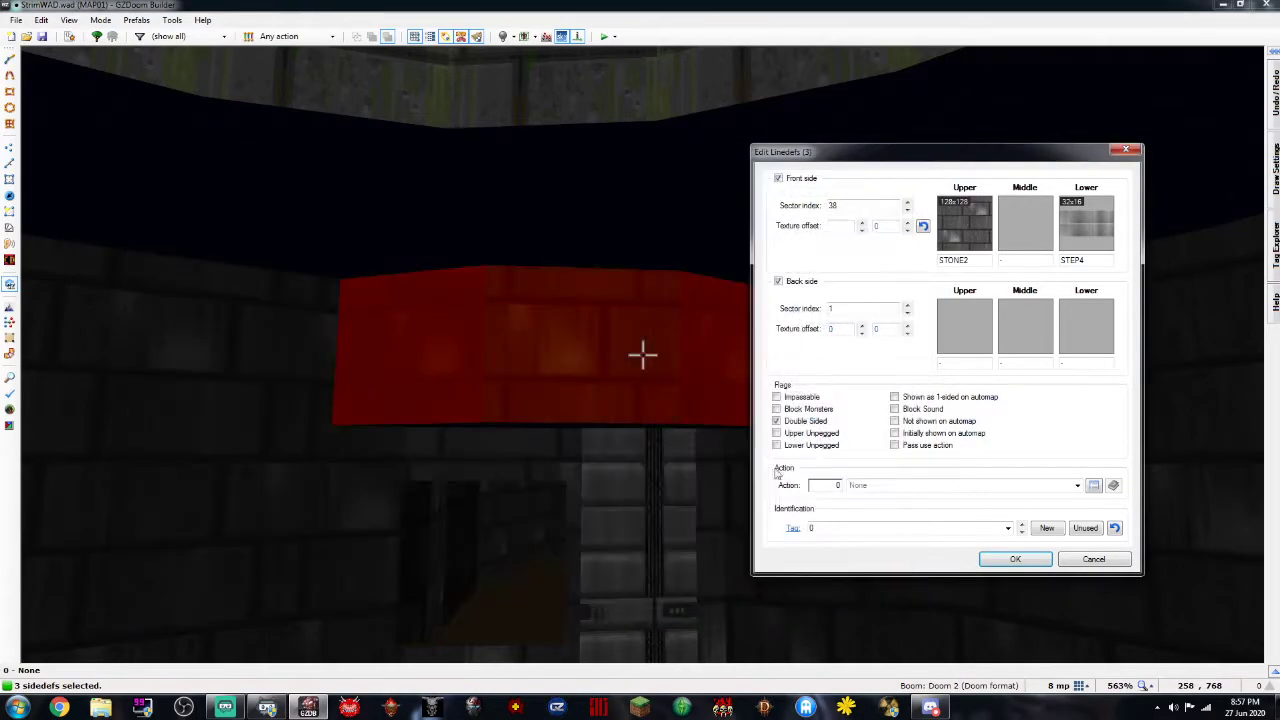
left_click(1015, 560)
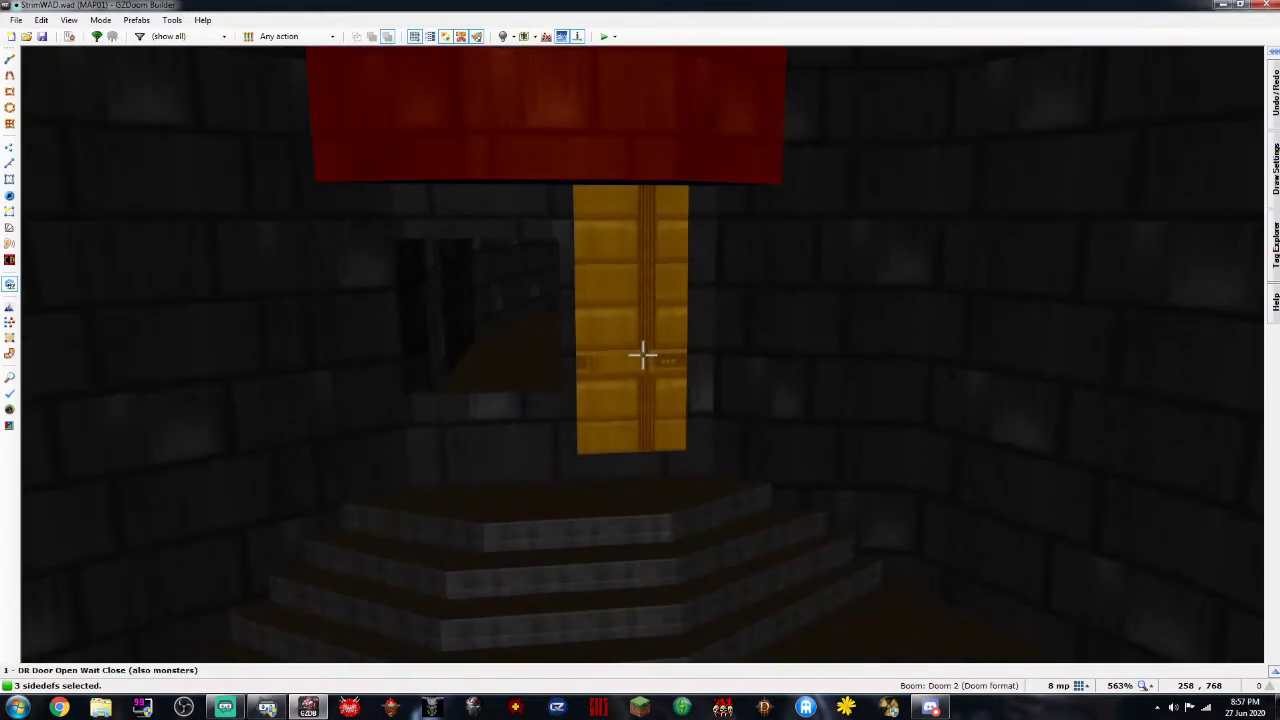
Apply the DOORSTOP texture to the two narrow inner sides of the window and auto-align the textures horizontally
key("e")
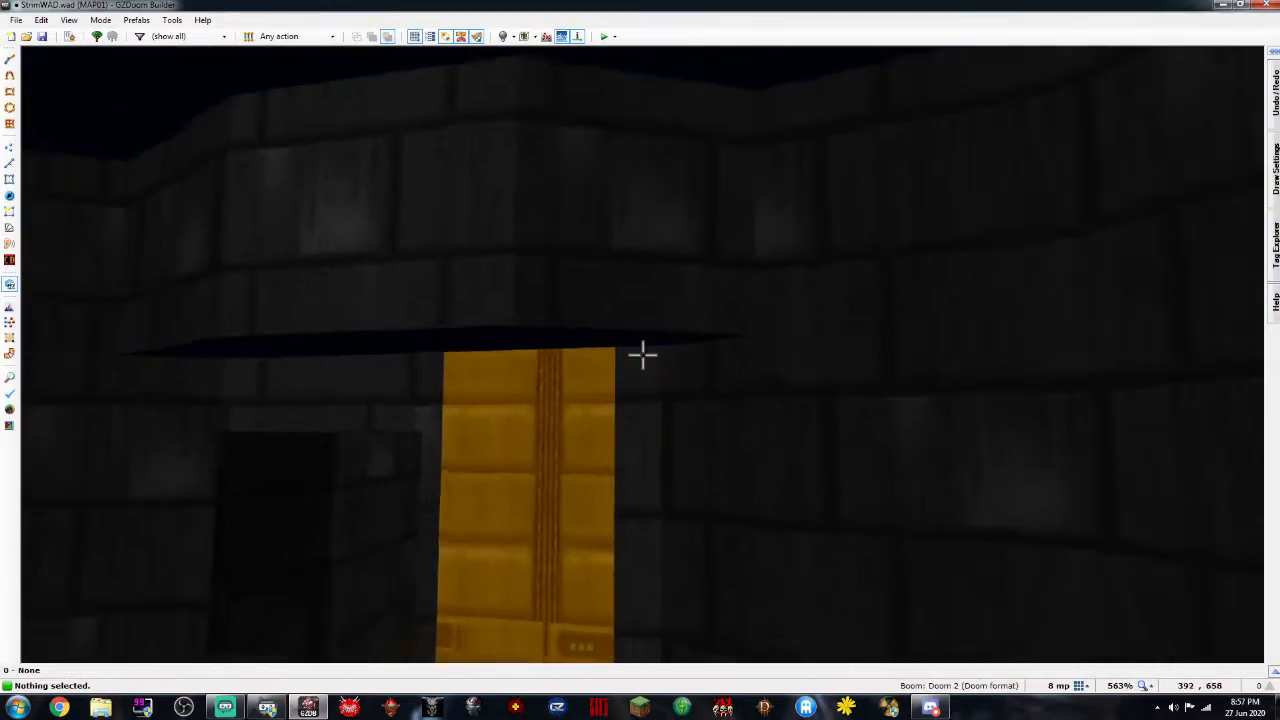
key("f")
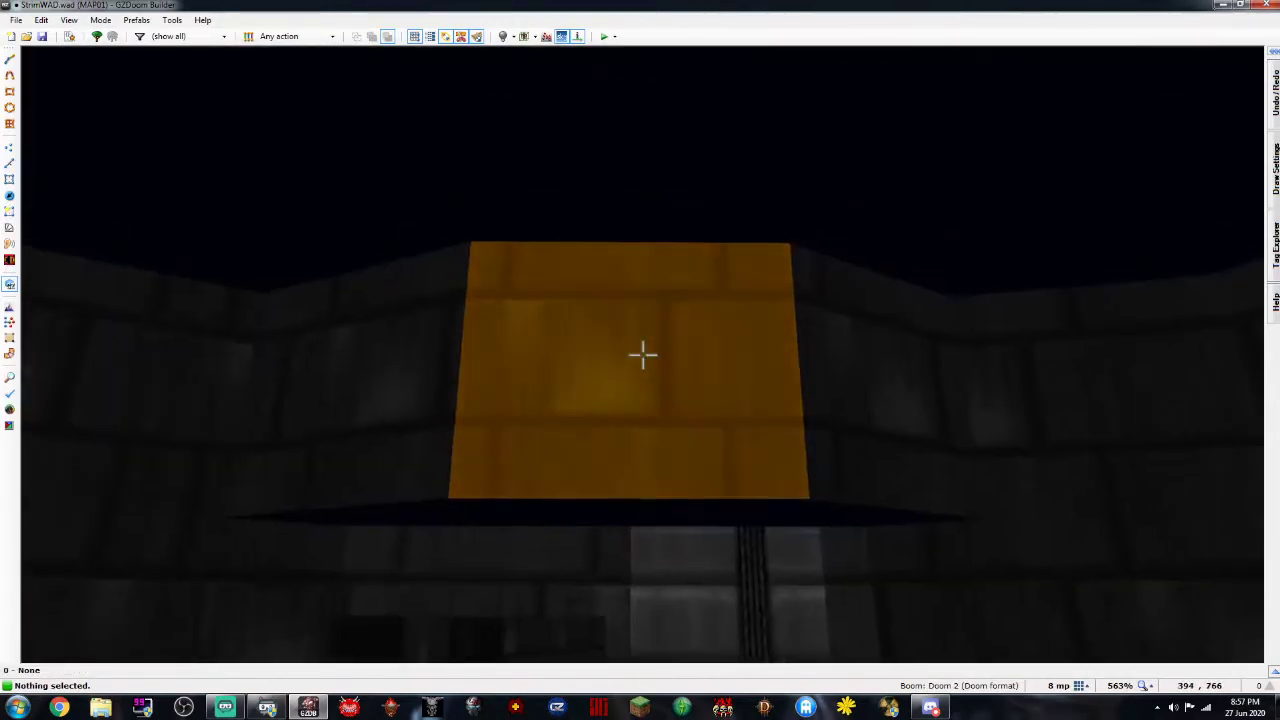
key("s")
key("e")
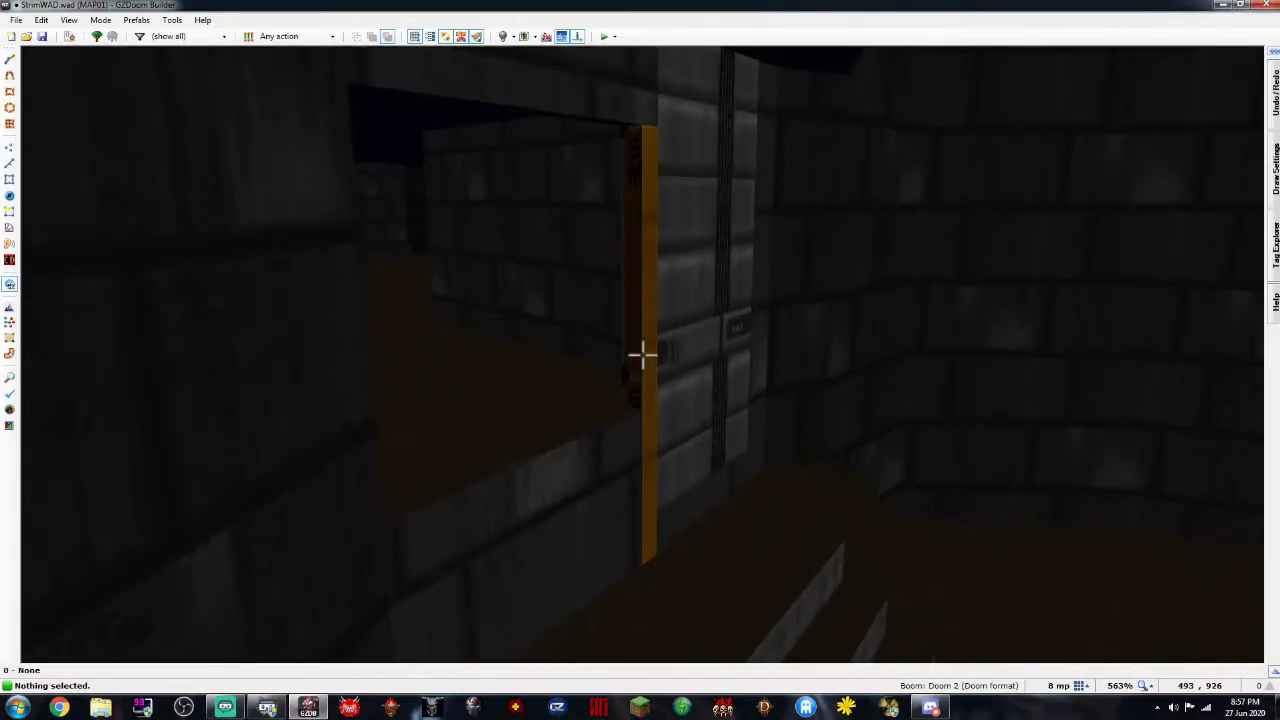
key("f")
left_click(643, 355)
left_click(643, 355)
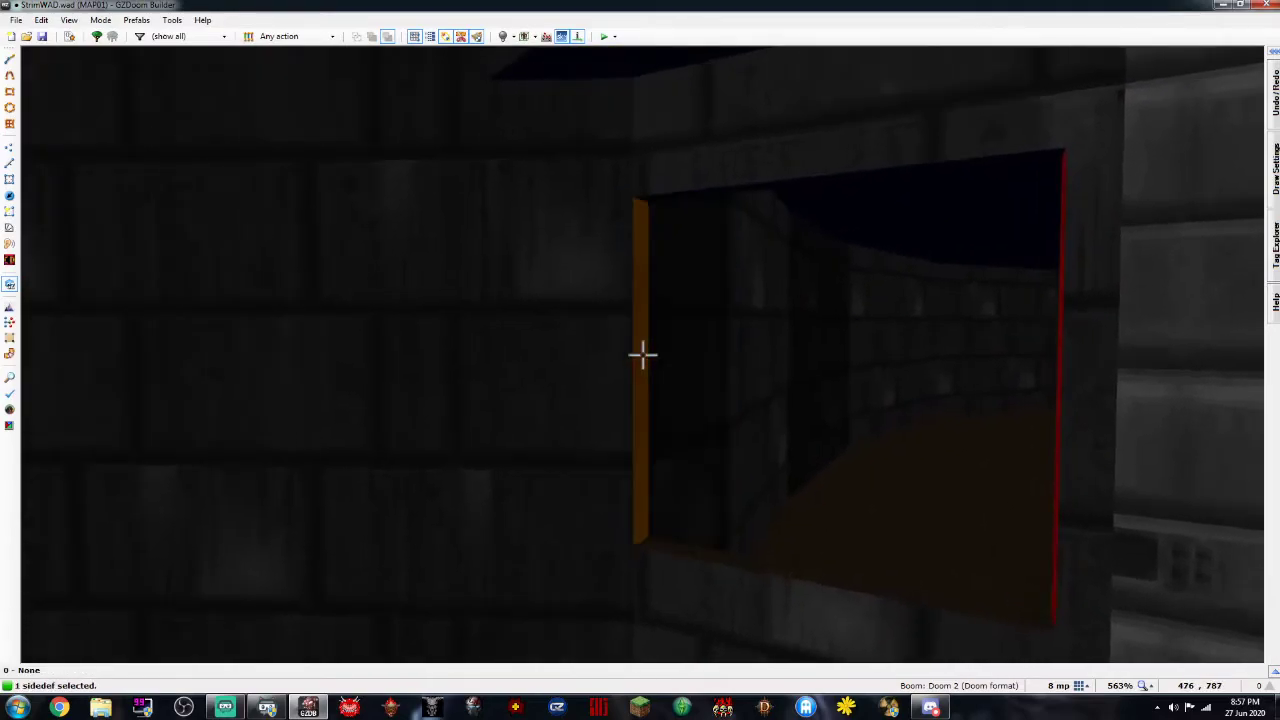
right_click(643, 355)
left_click(1083, 225)
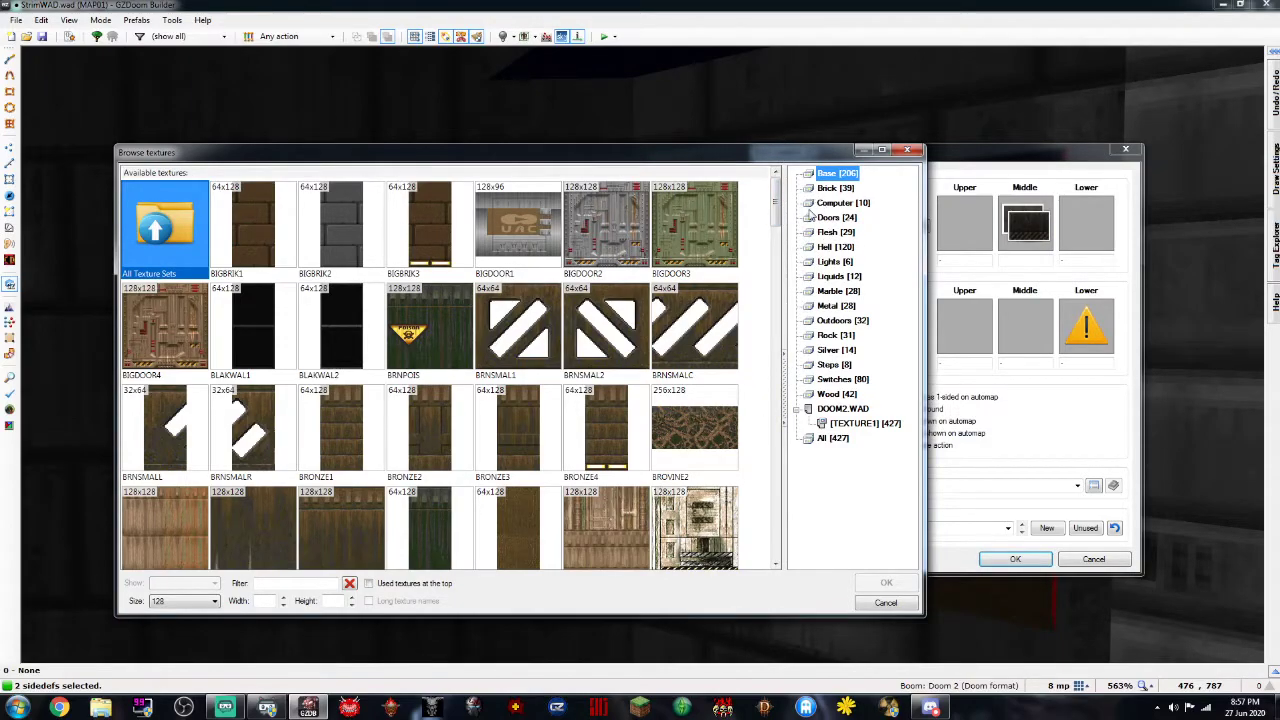
left_click(836, 218)
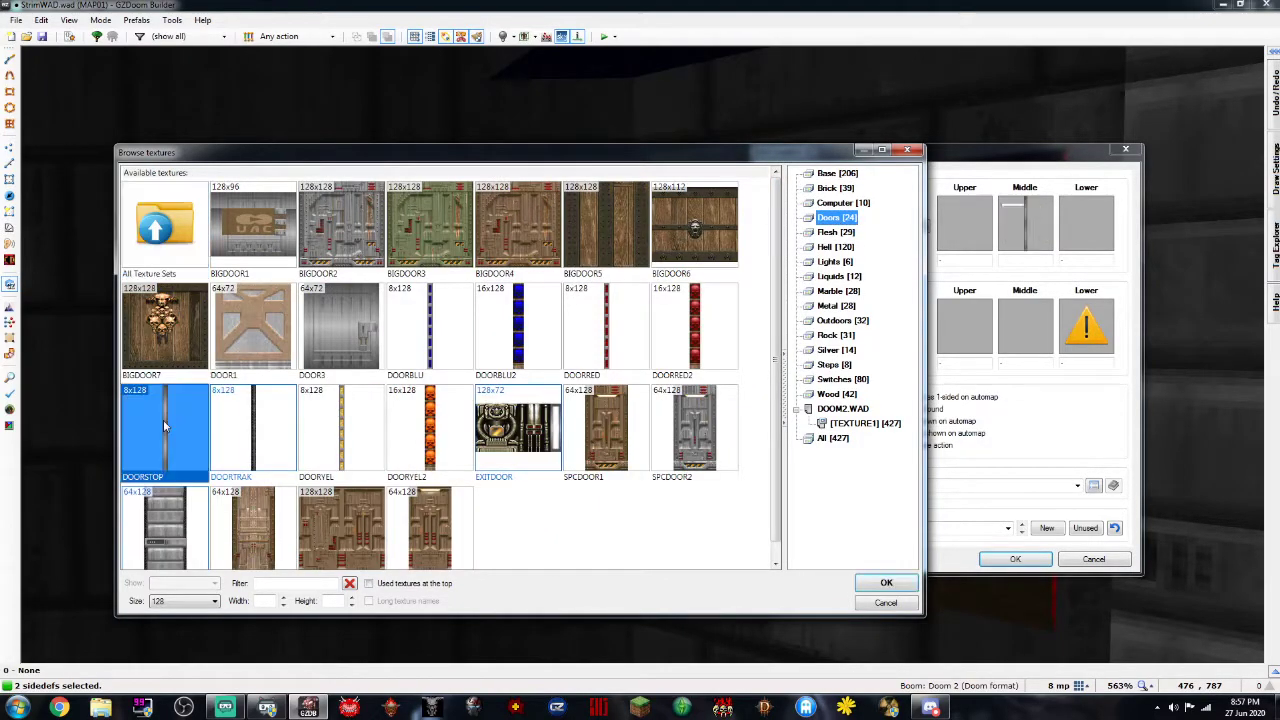
double_click(163, 419)
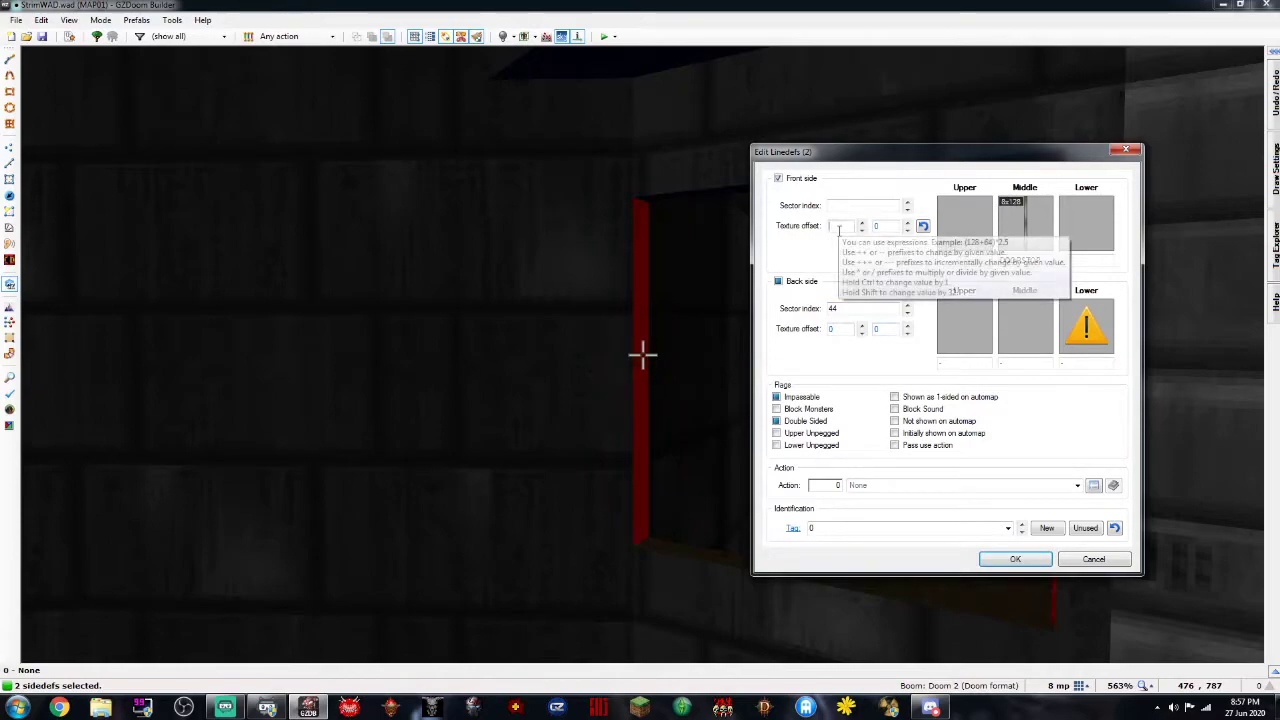
left_click(1015, 559)
key("c")
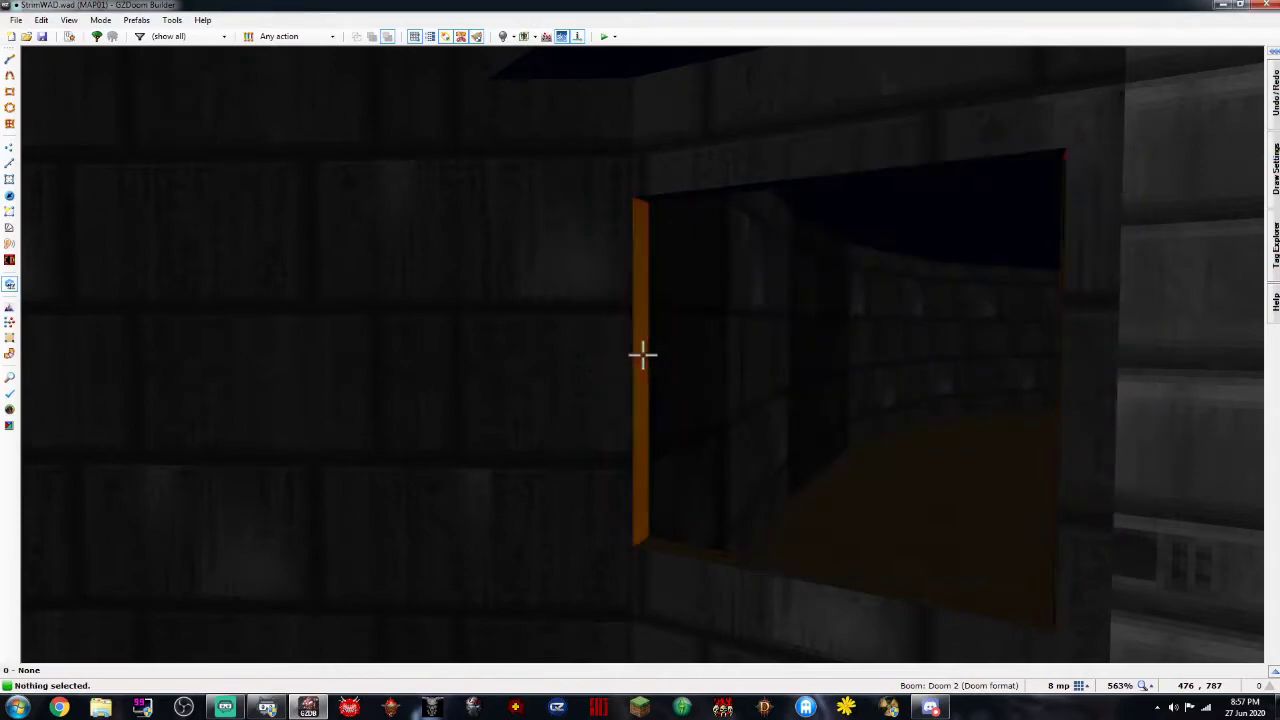
key("a")
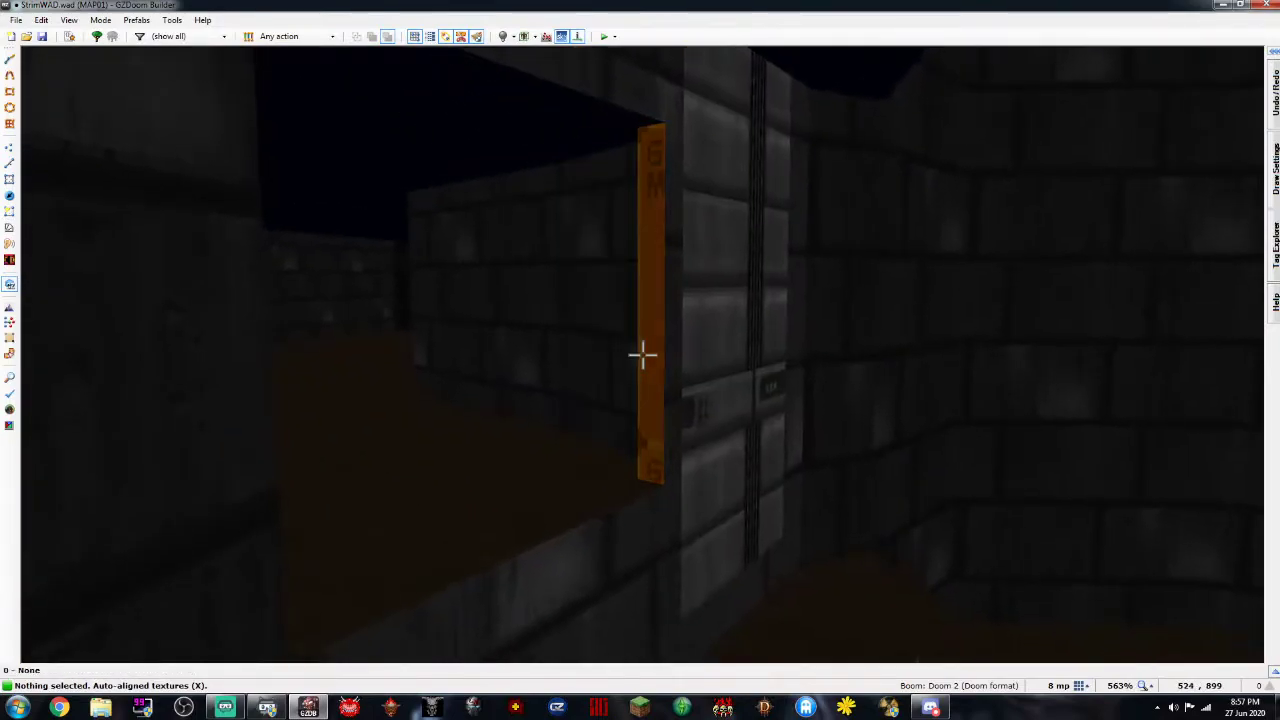
Set the back side's lower texture to DOORSTOP on the untextured pillar face beside the window
right_click(643, 353)
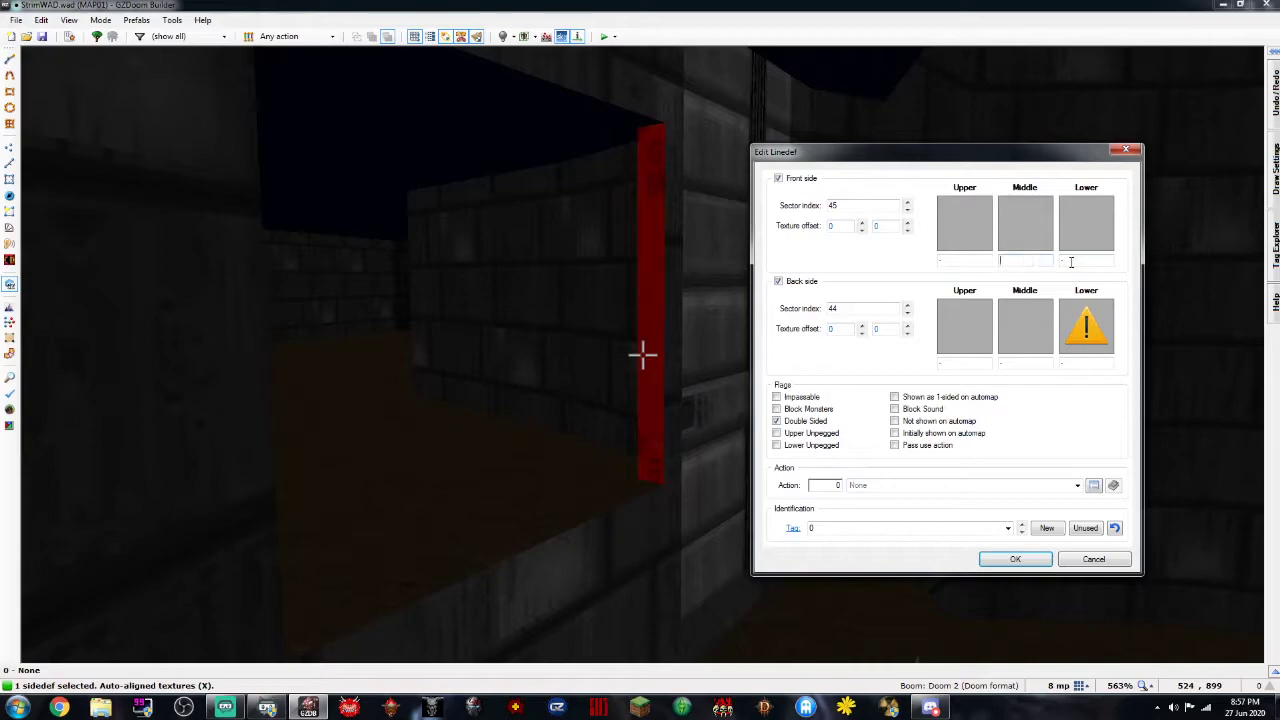
left_click(1084, 363)
type("DOORTOP")
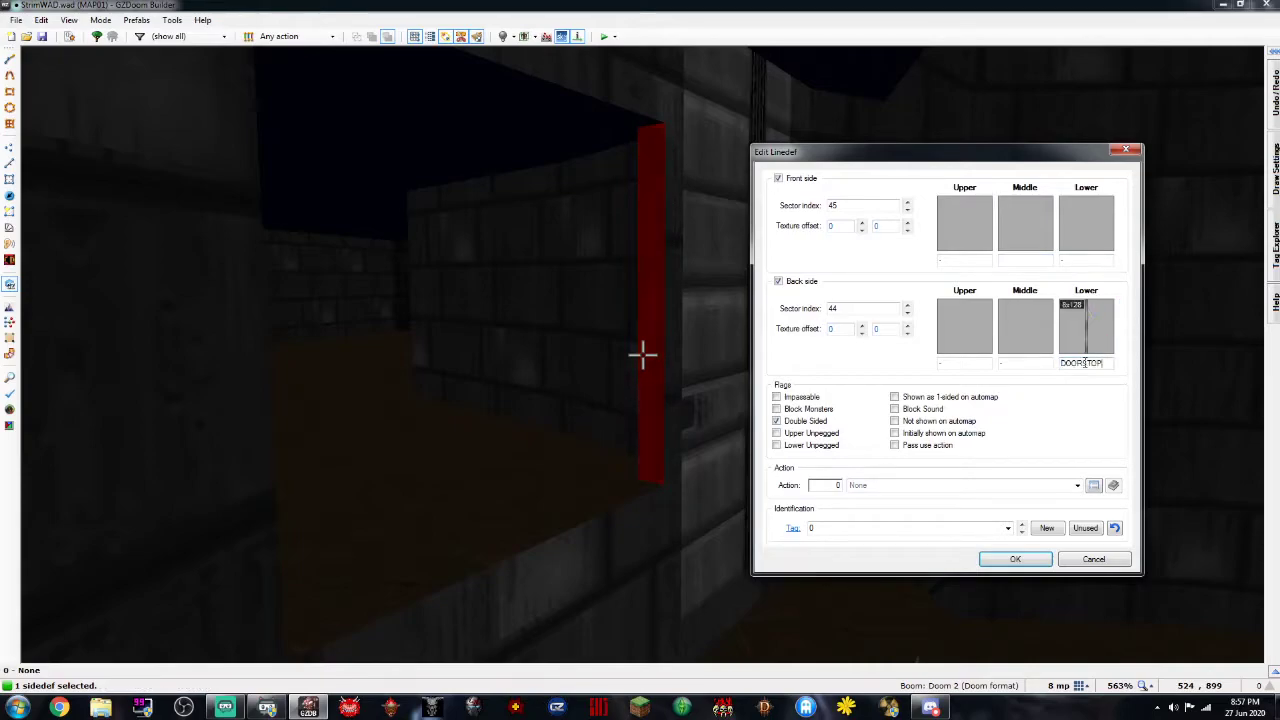
left_click(1033, 559)
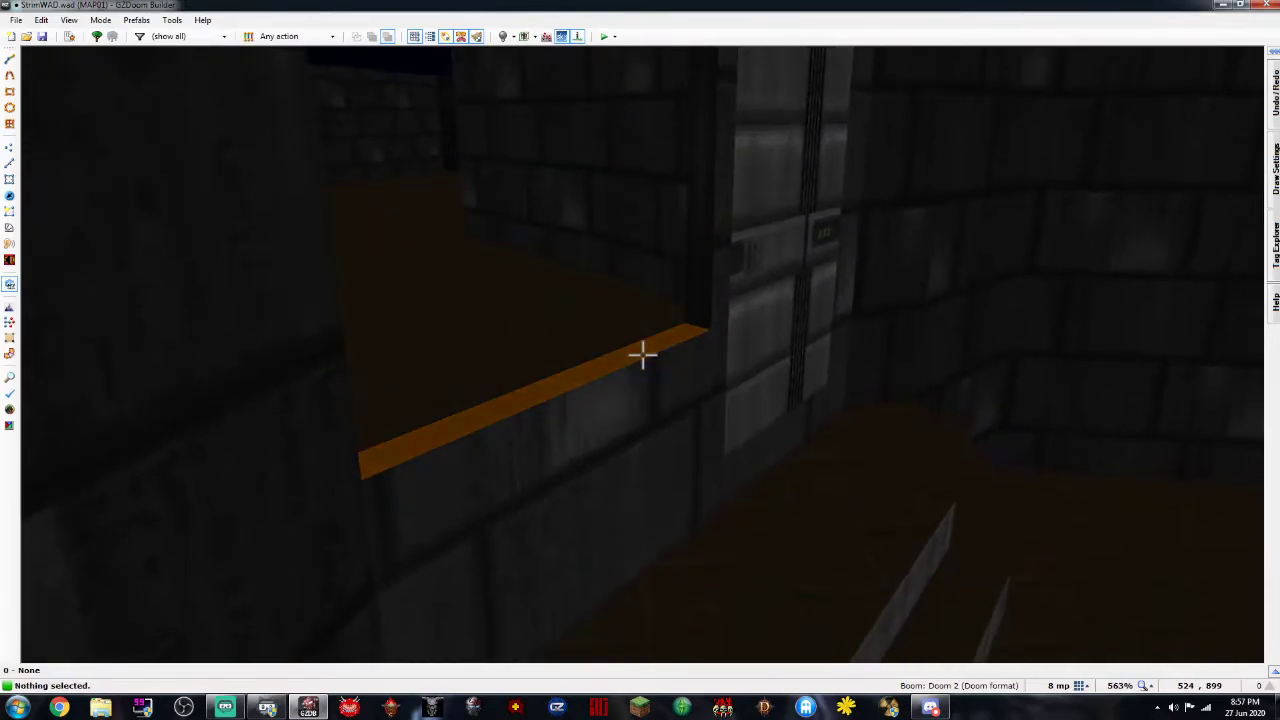
Raise the brightness of the windowsill and the corridor floor sectors behind it, with the corridor sector at 128
left_click(642, 354)
left_click(642, 354)
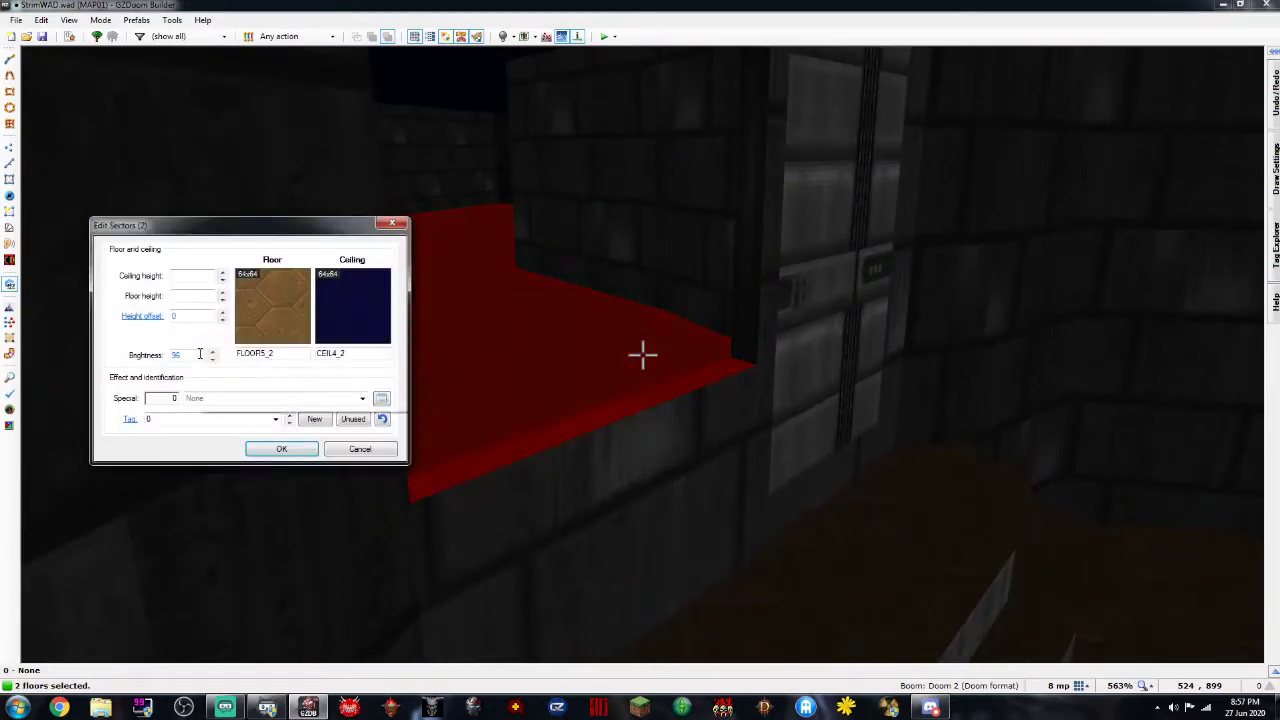
left_click(213, 351)
left_click(283, 449)
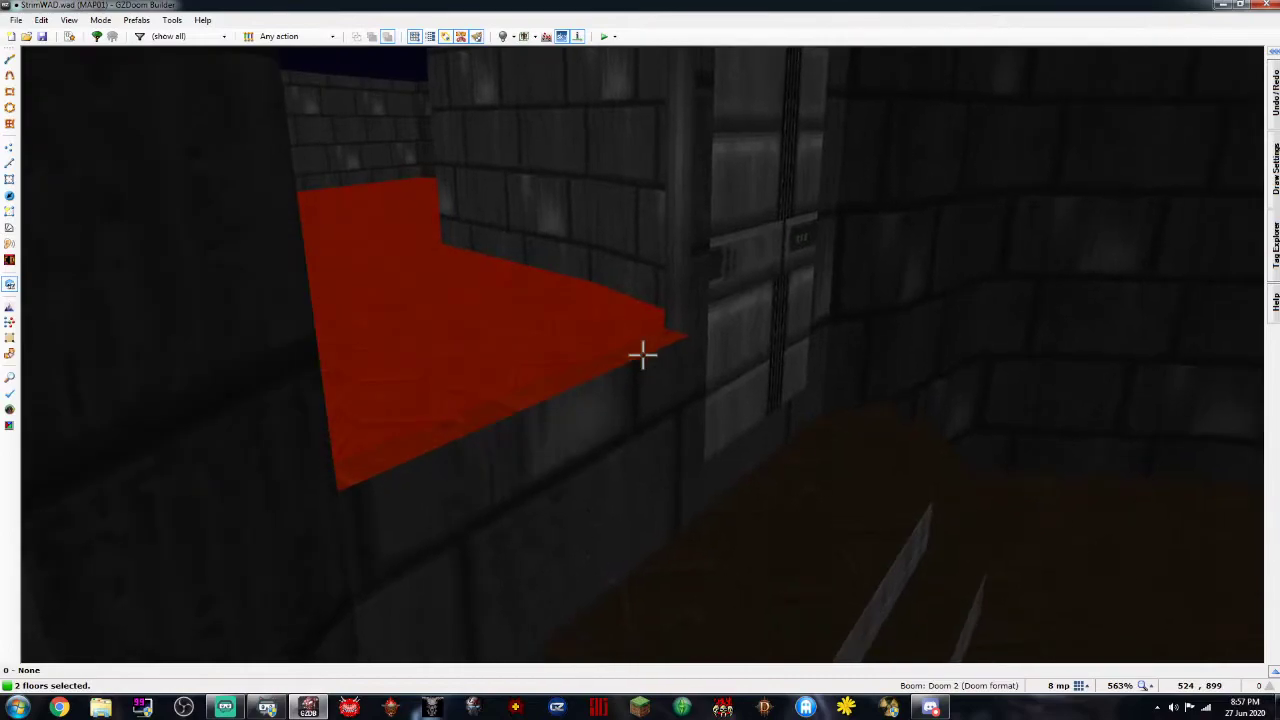
right_click(643, 355)
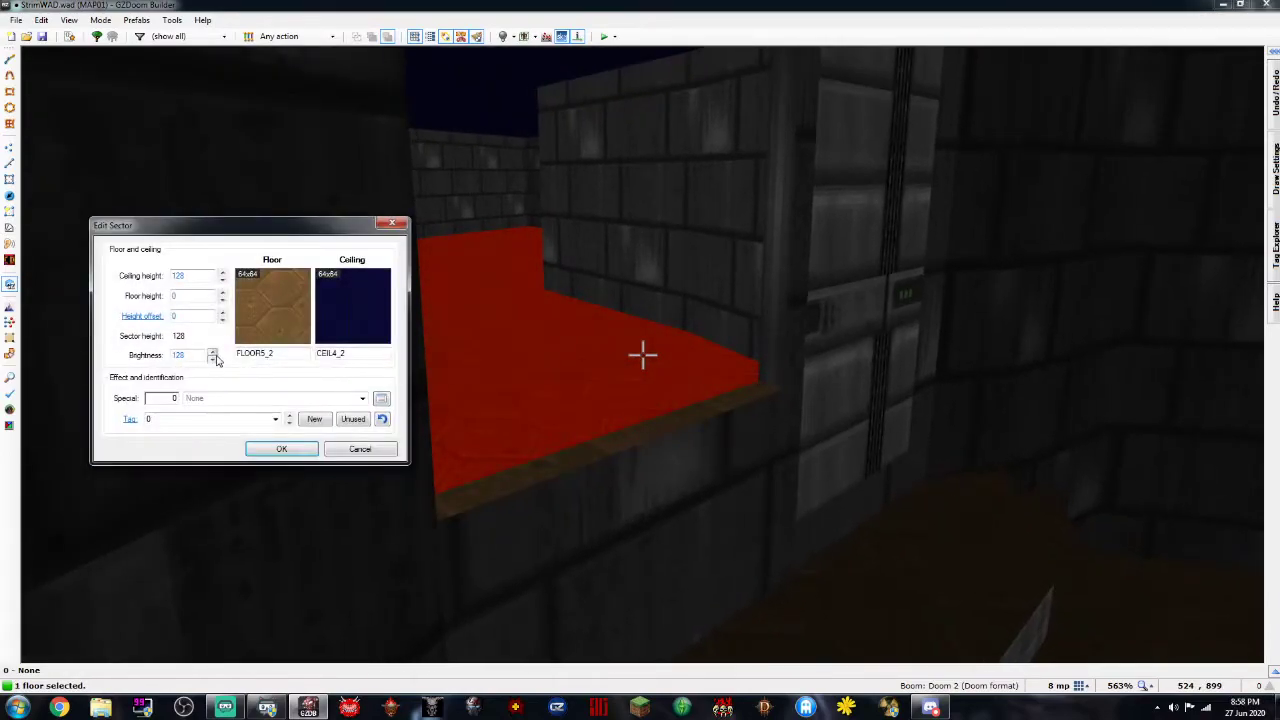
left_click(281, 448)
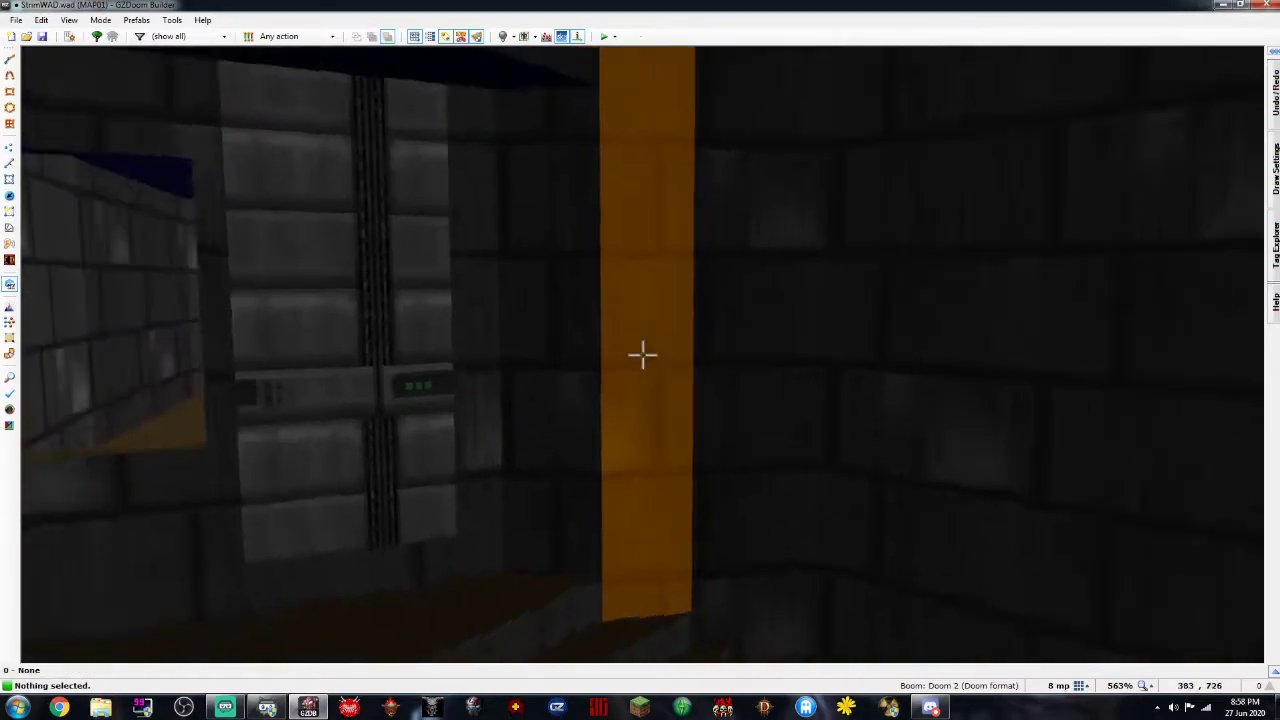
Inspect the window, door and lowered ceiling of the corridor entrance from across the round room and up close
key("d")
key("e")
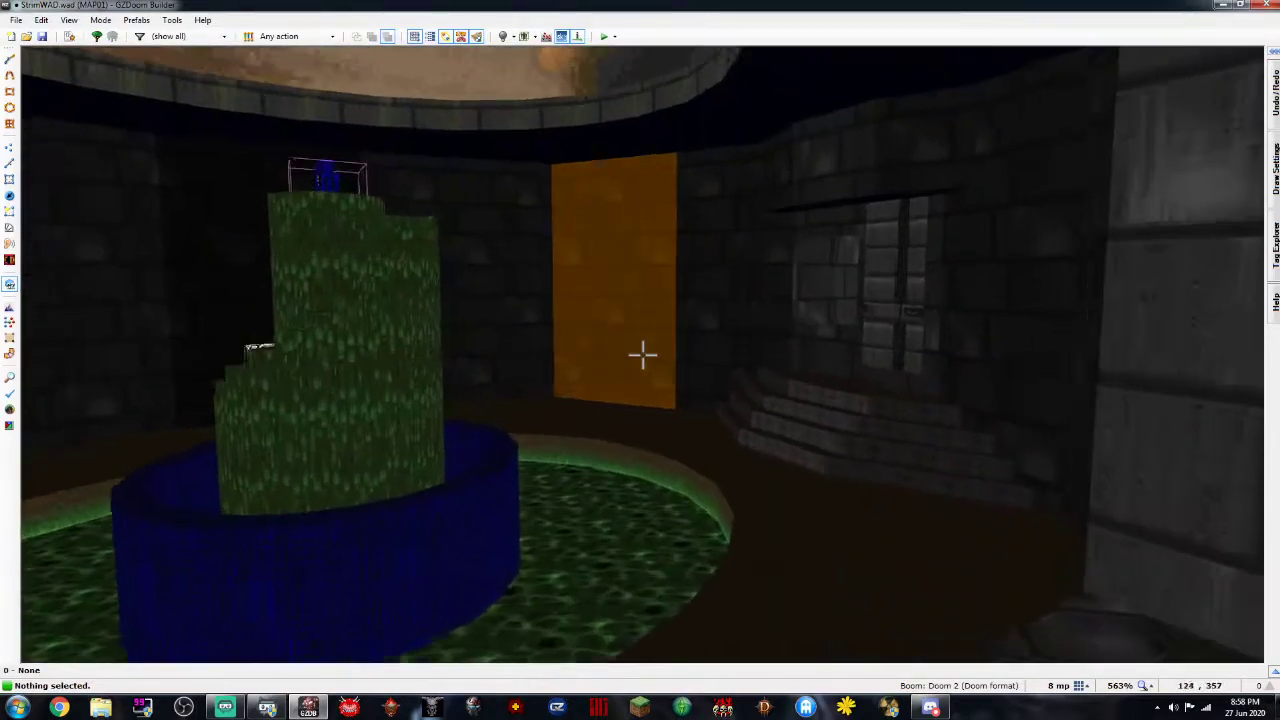
key("e")
key("d")
key("e")
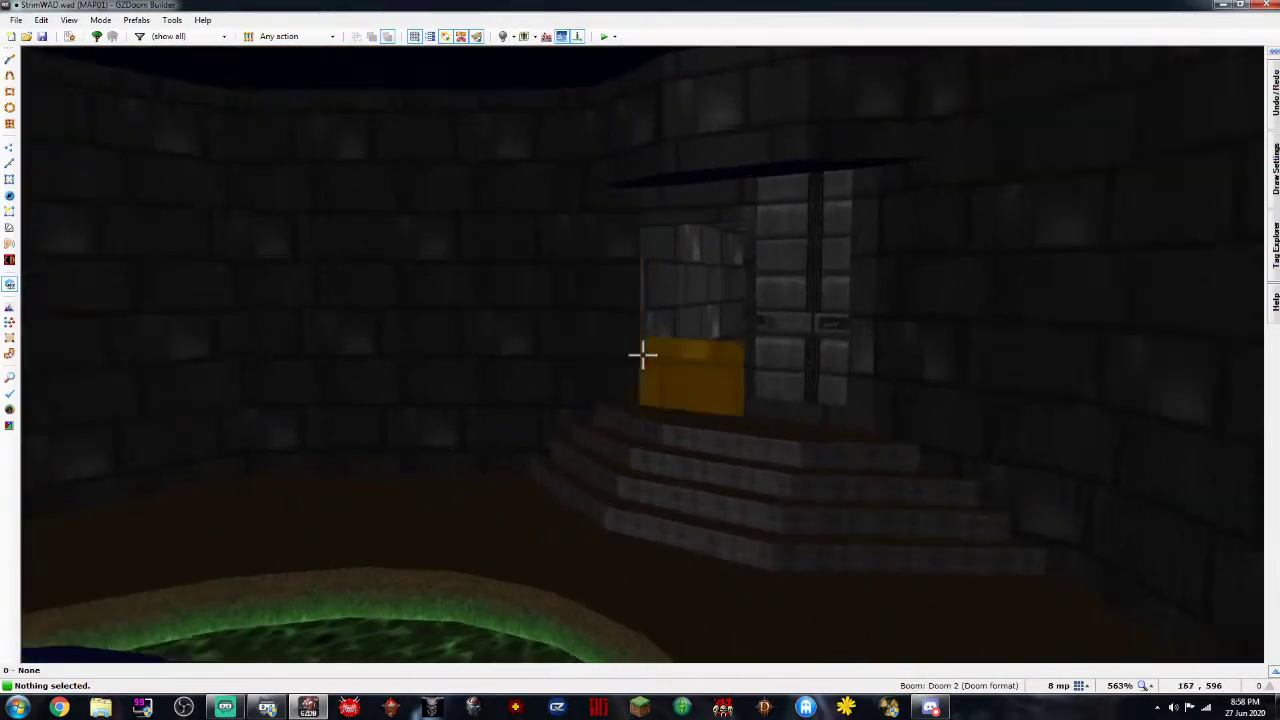
key("d")
key("e")
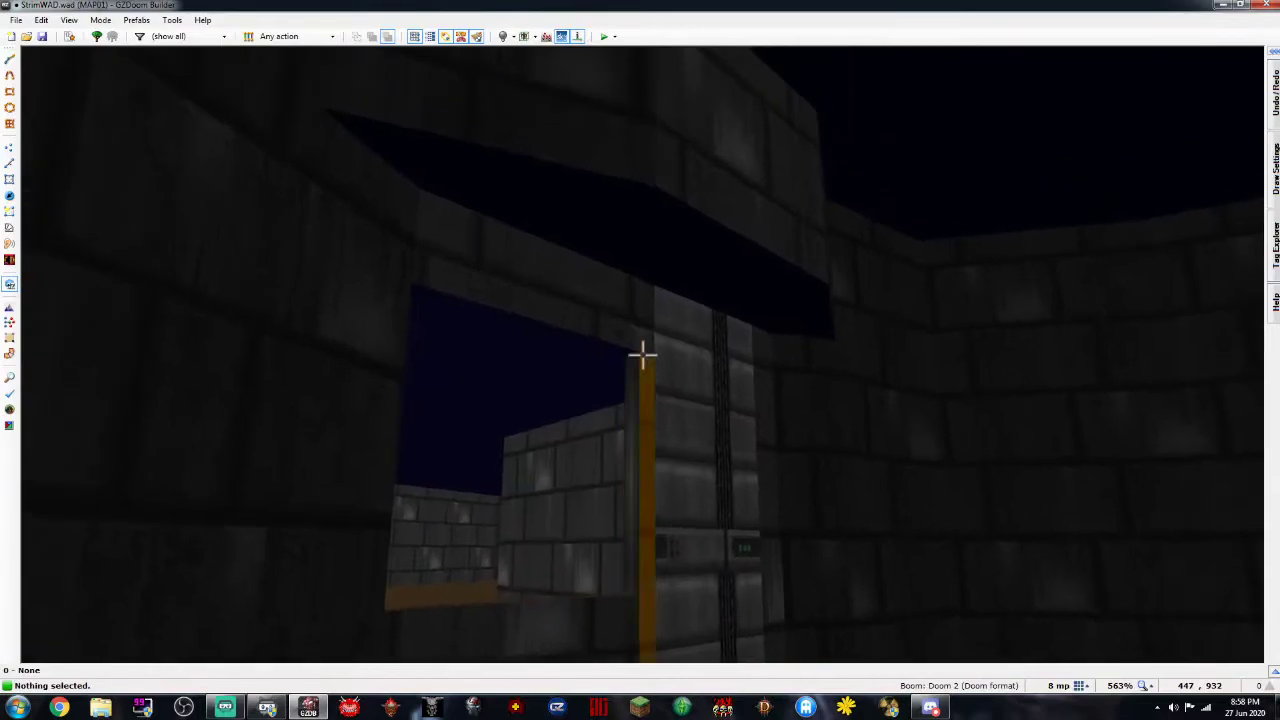
Set the front side's horizontal texture offset to 0 on the door face toward the round room
key("f")
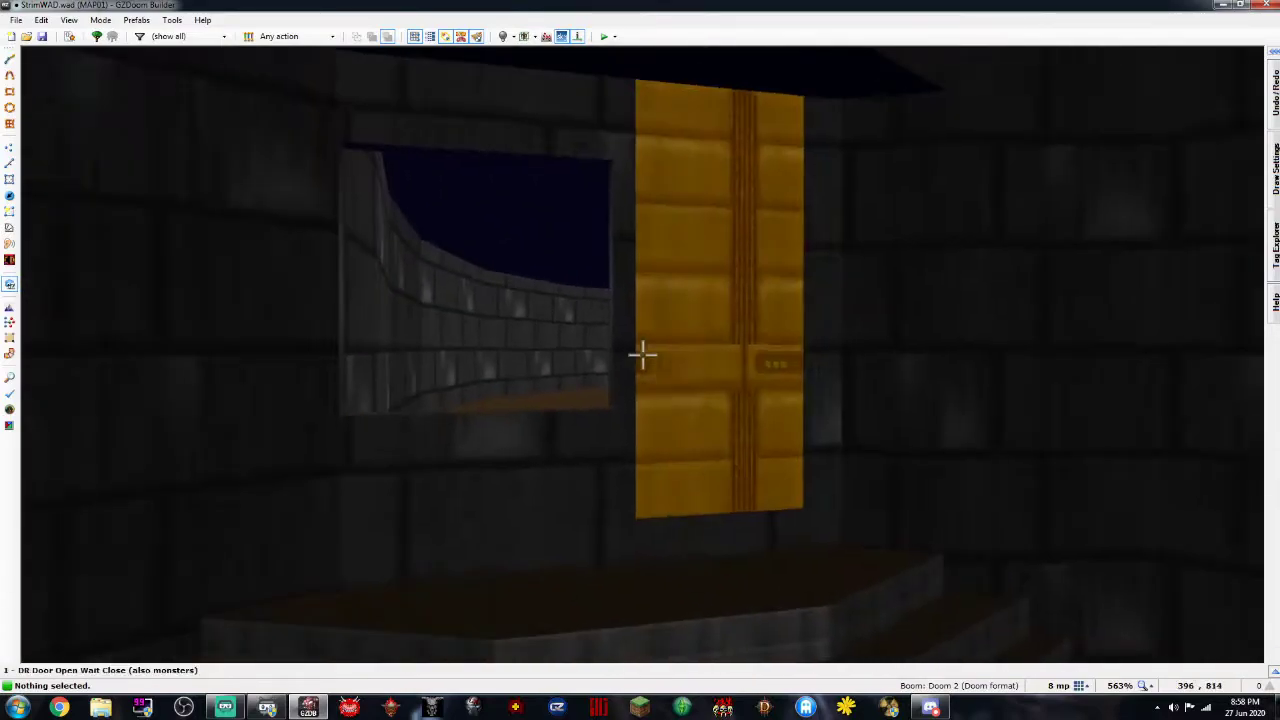
right_click(642, 353)
double_click(845, 227)
type("0")
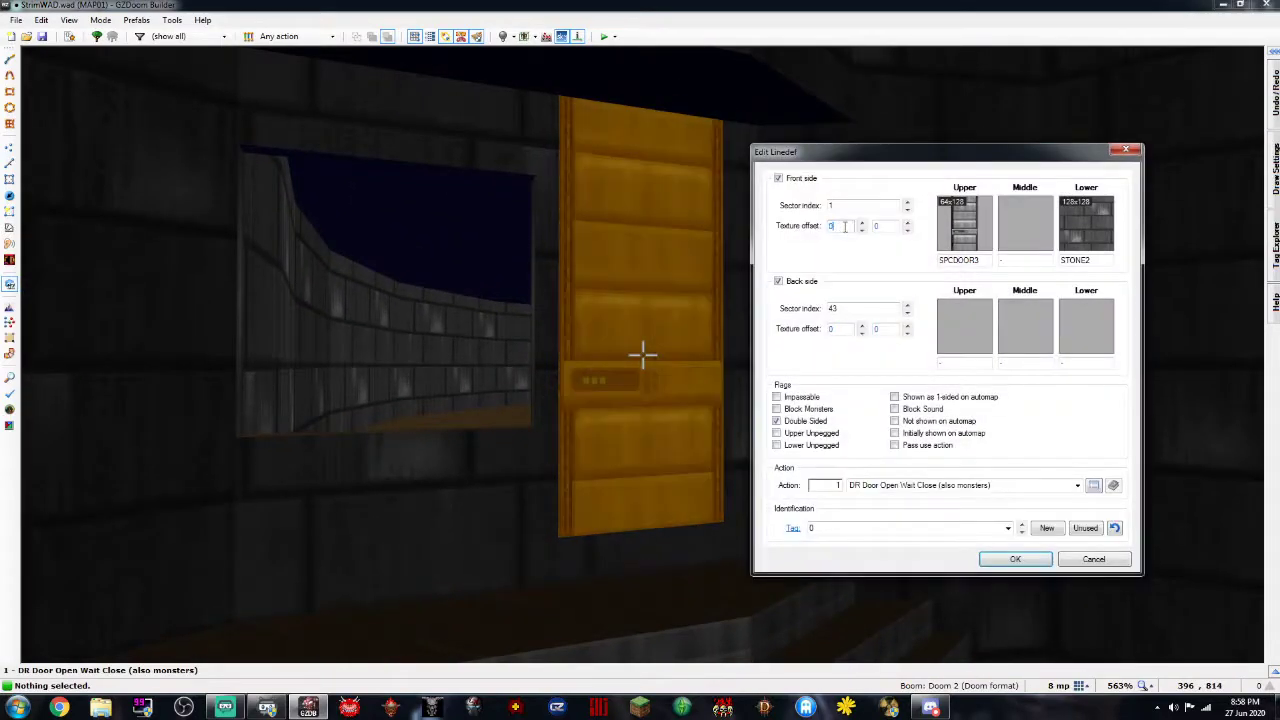
left_click(1030, 558)
key("d")
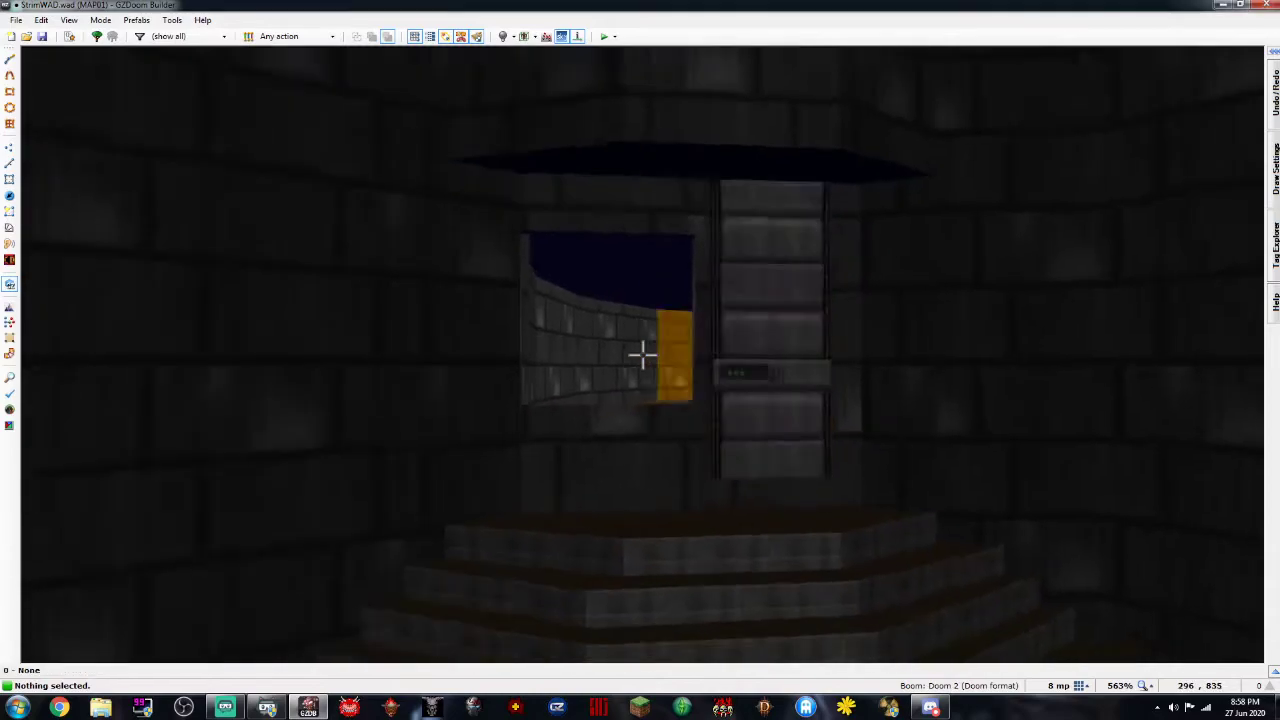
Apply STONE2 as the back side's upper and lower texture on the untextured wall pieces around the window and door inside the corridor
key("e")
key("s")
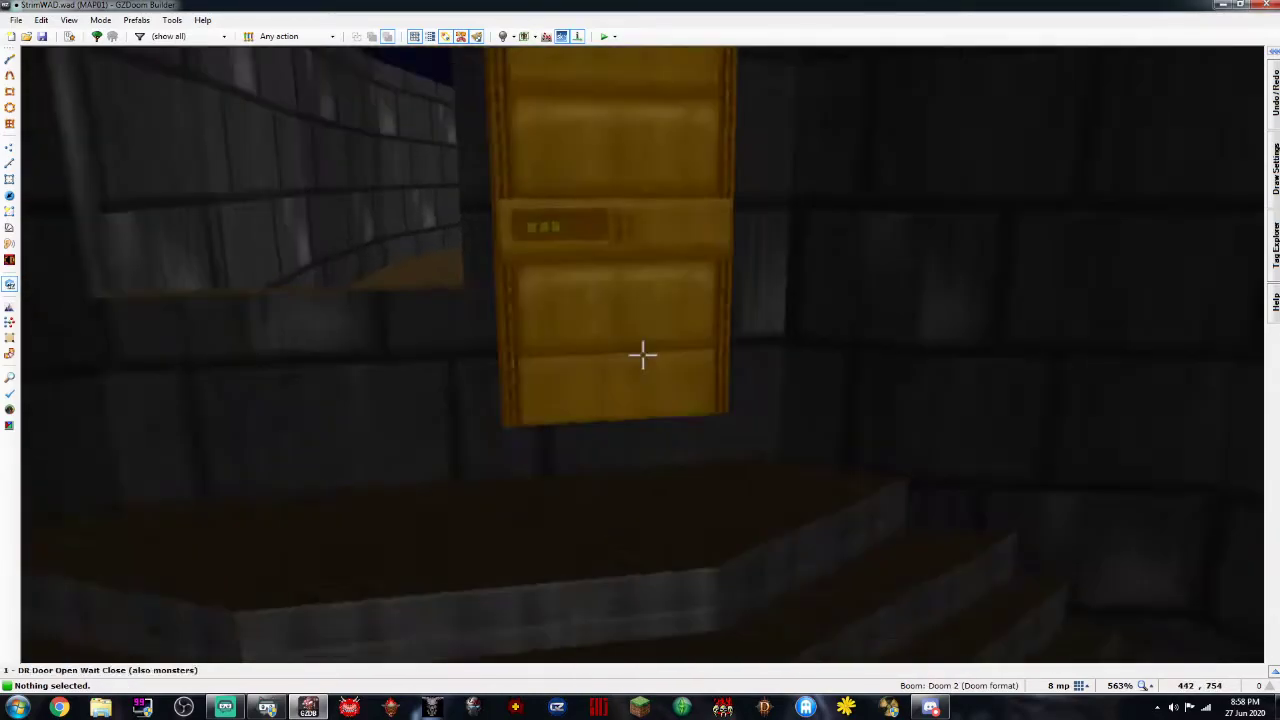
key("w")
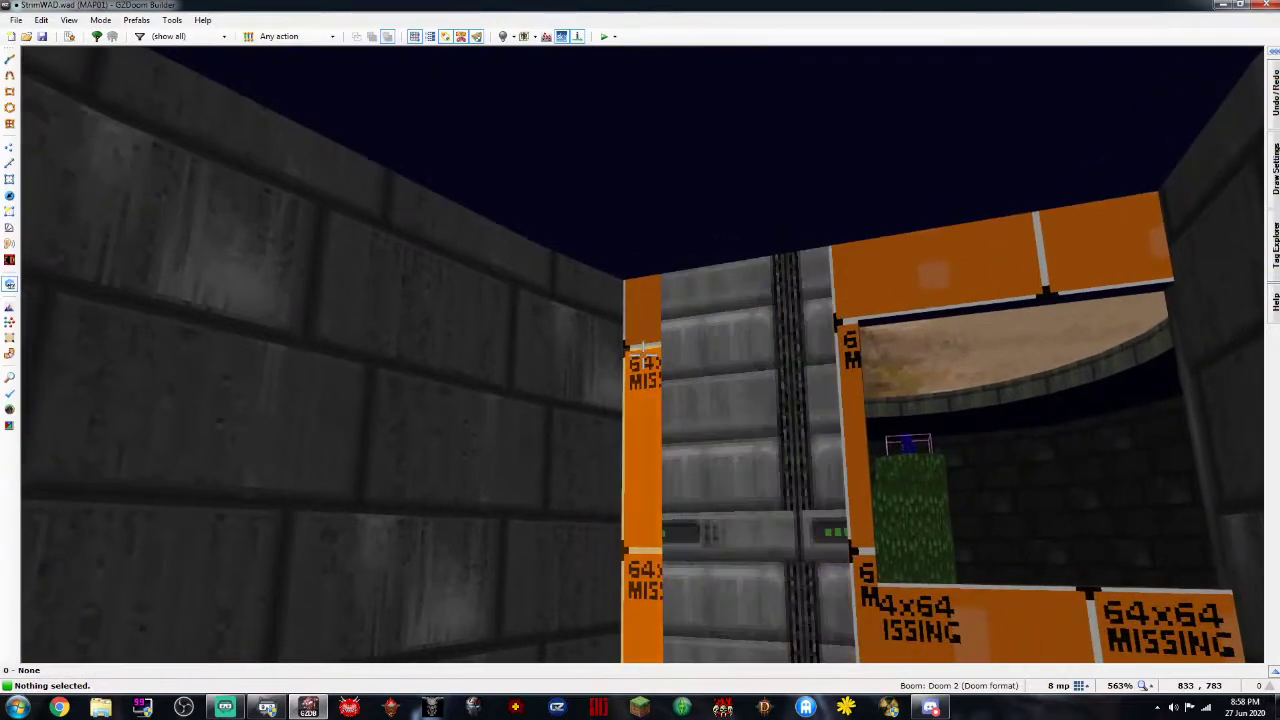
left_click(642, 354)
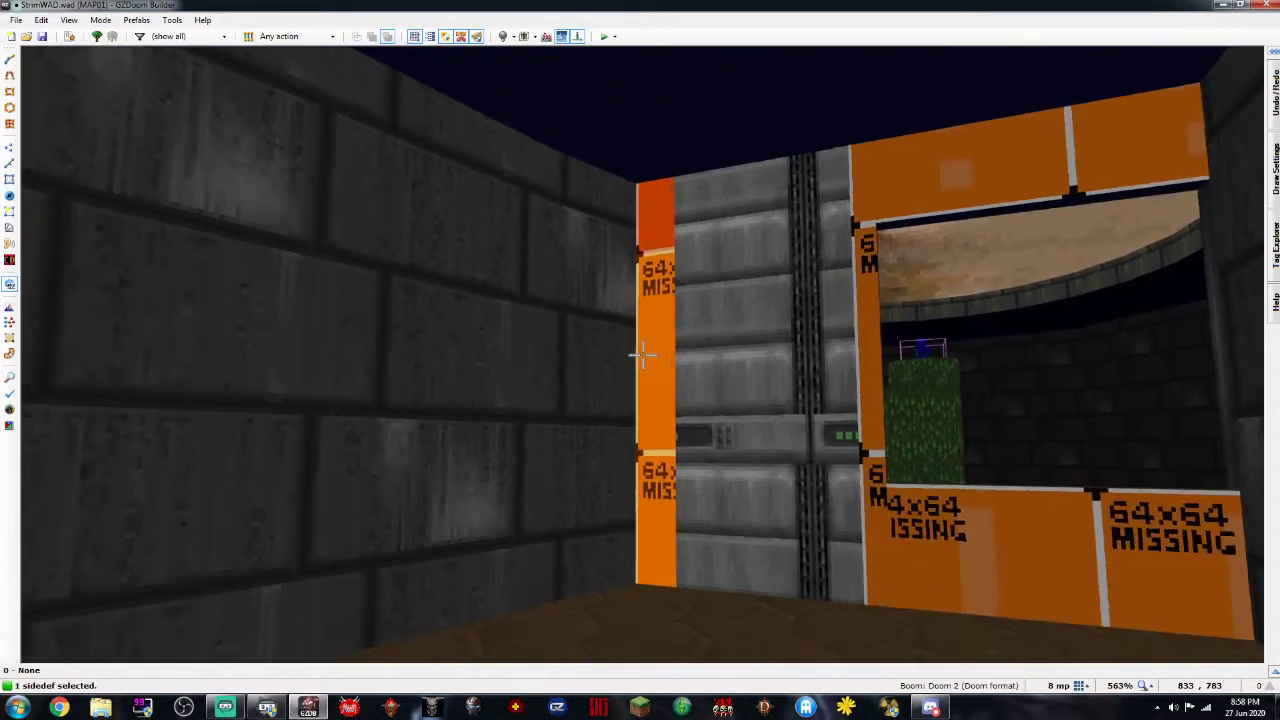
left_click(642, 354)
left_click(642, 354)
left_click(642, 354)
left_click(642, 354)
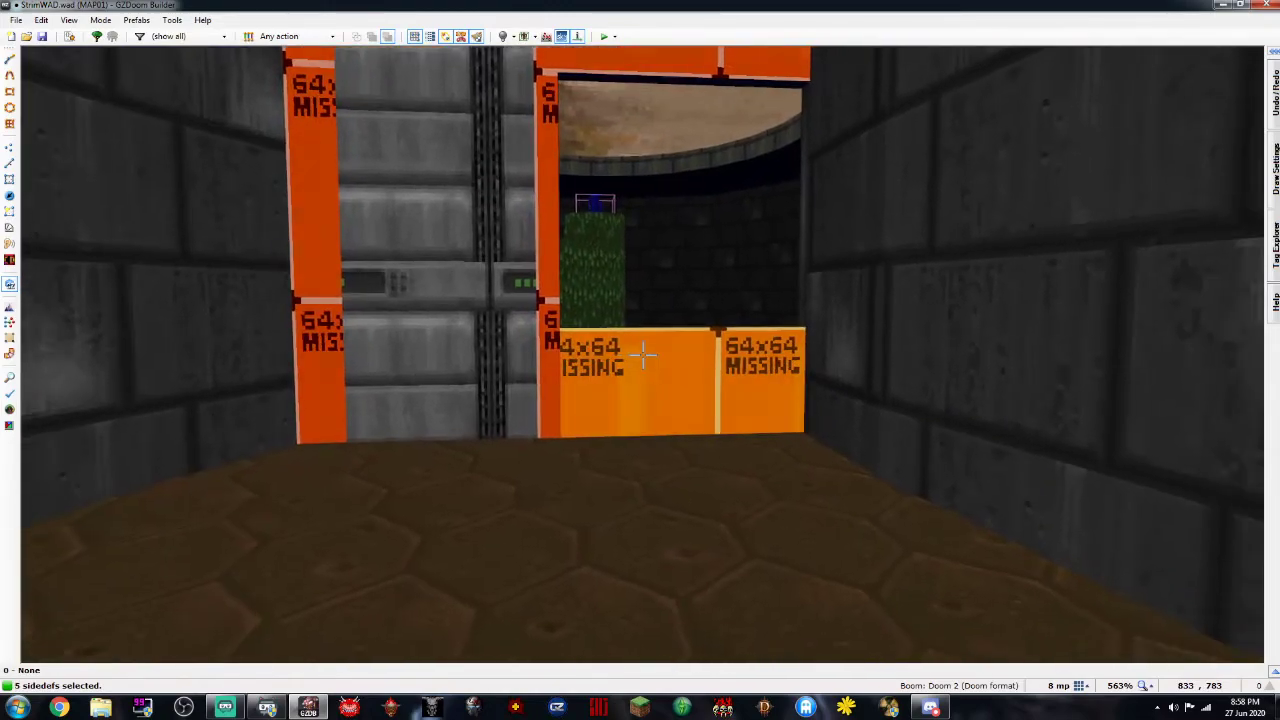
left_click(642, 354)
right_click(642, 354)
left_click(969, 362)
type("STONE2")
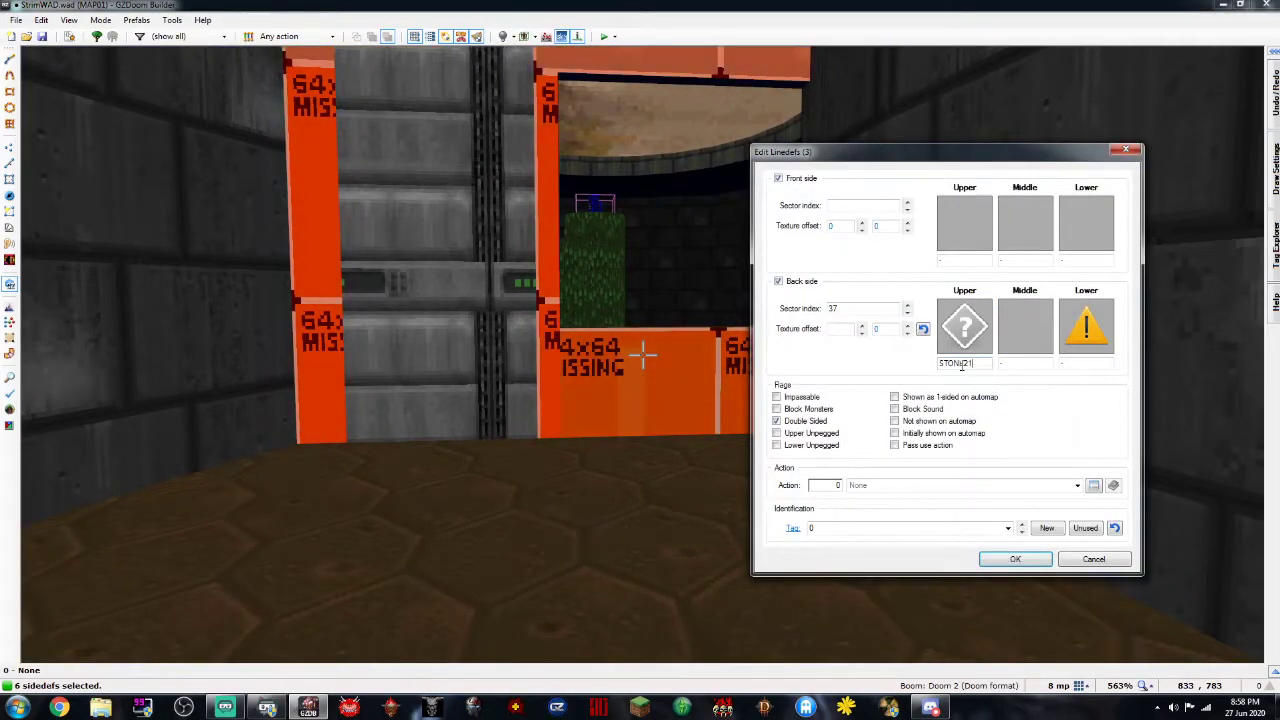
key("BackSpace")
key("Tab")
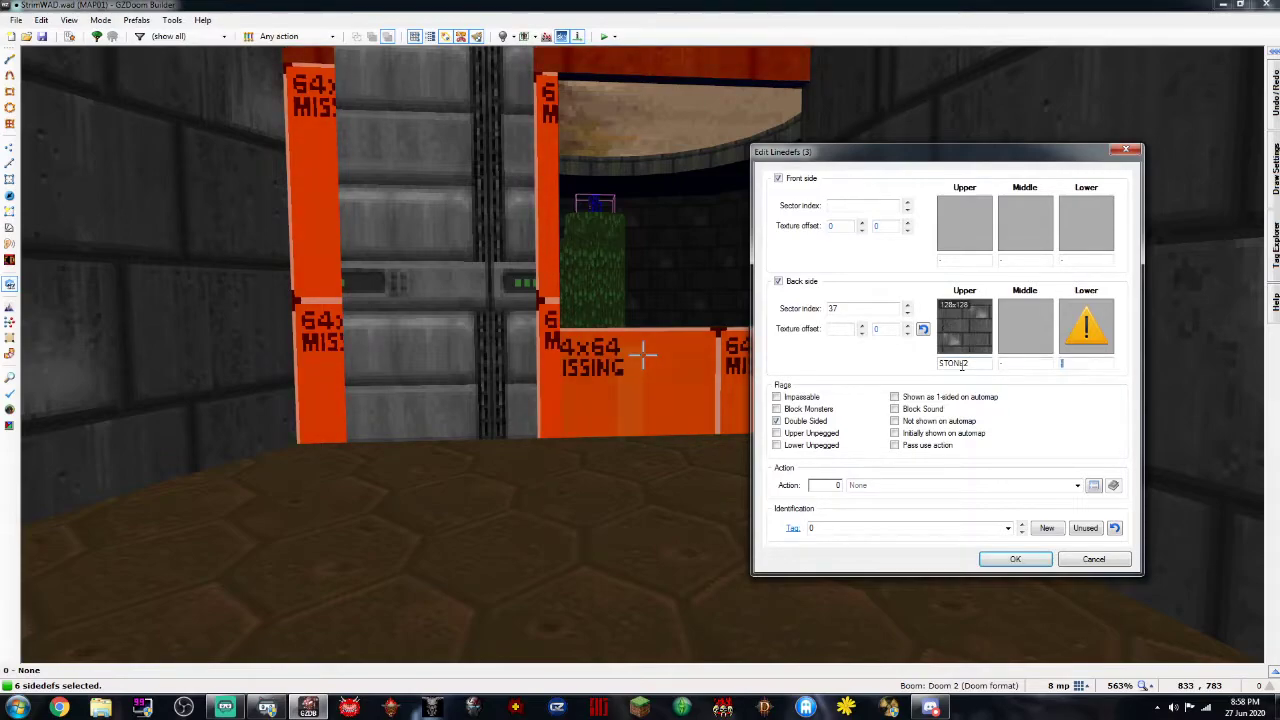
type("STONE2")
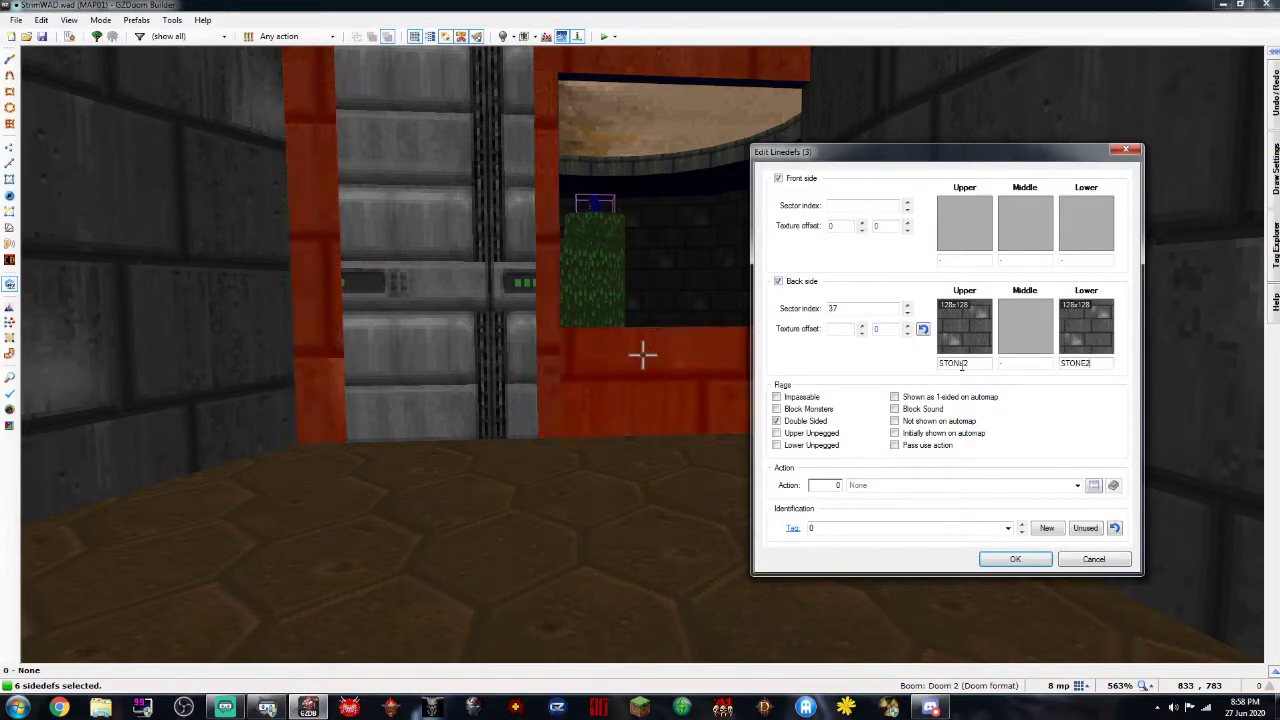
key("Return")
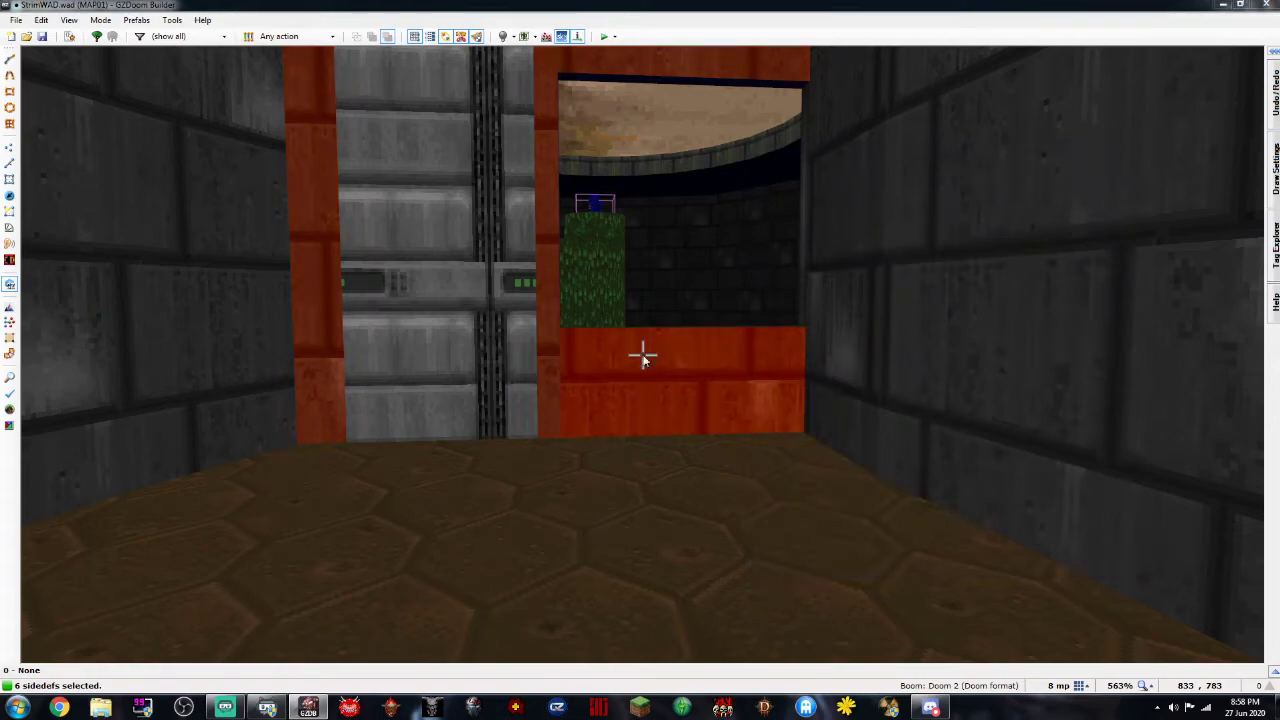
Enable Upper Unpegged and Lower Unpegged on the selected wall pieces around the window and door
right_click(643, 355)
left_click(823, 447)
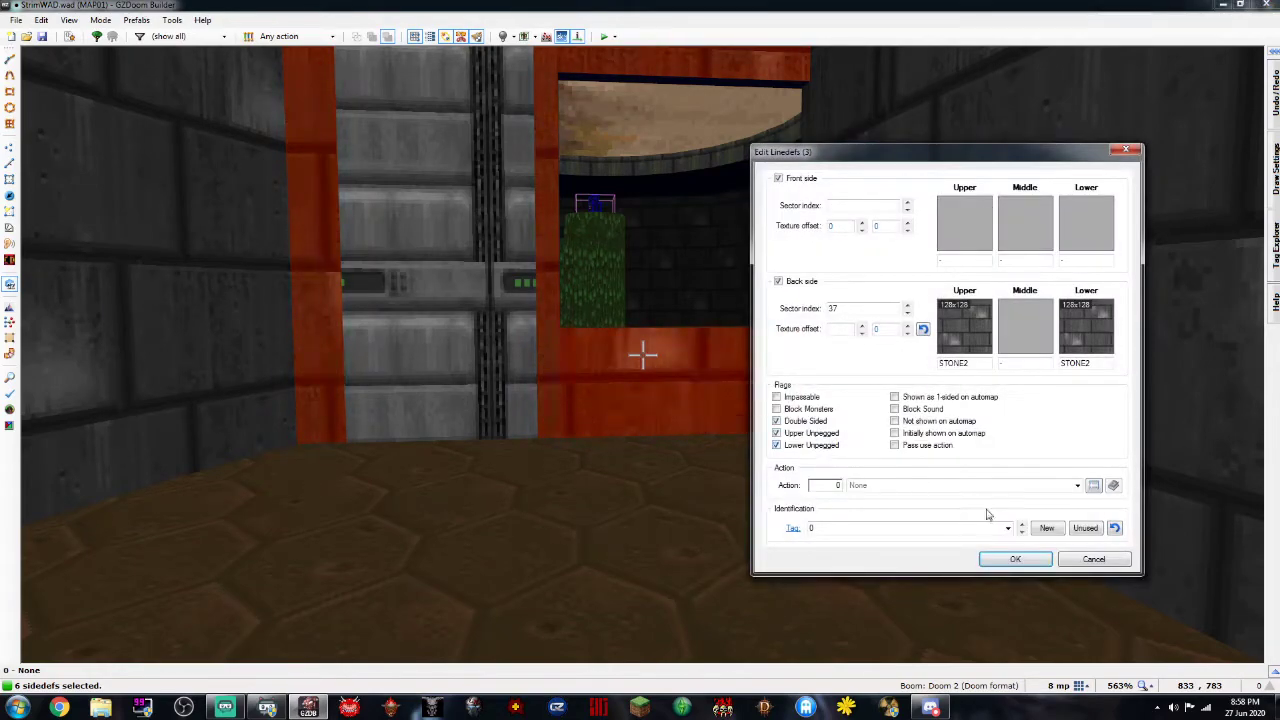
left_click(1015, 559)
Auto-align the wall textures horizontally and reset the horizontal texture offset on the door's corridor side
key("s")
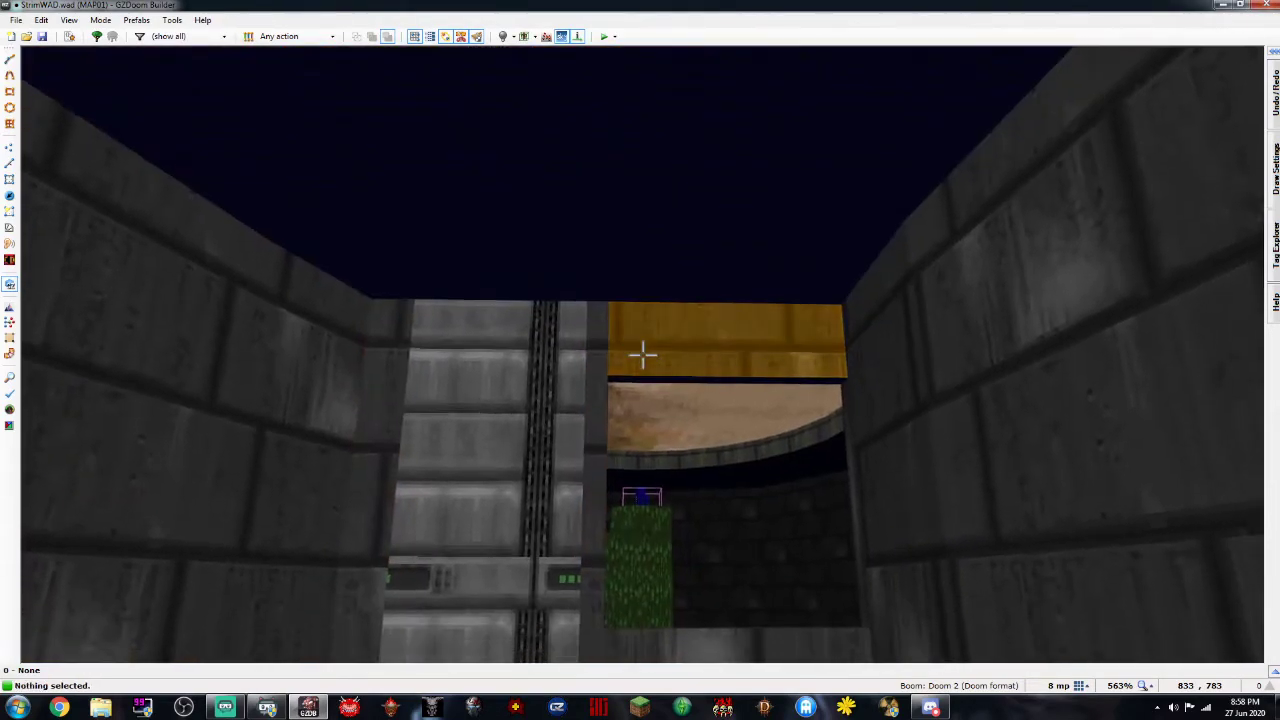
key("a")
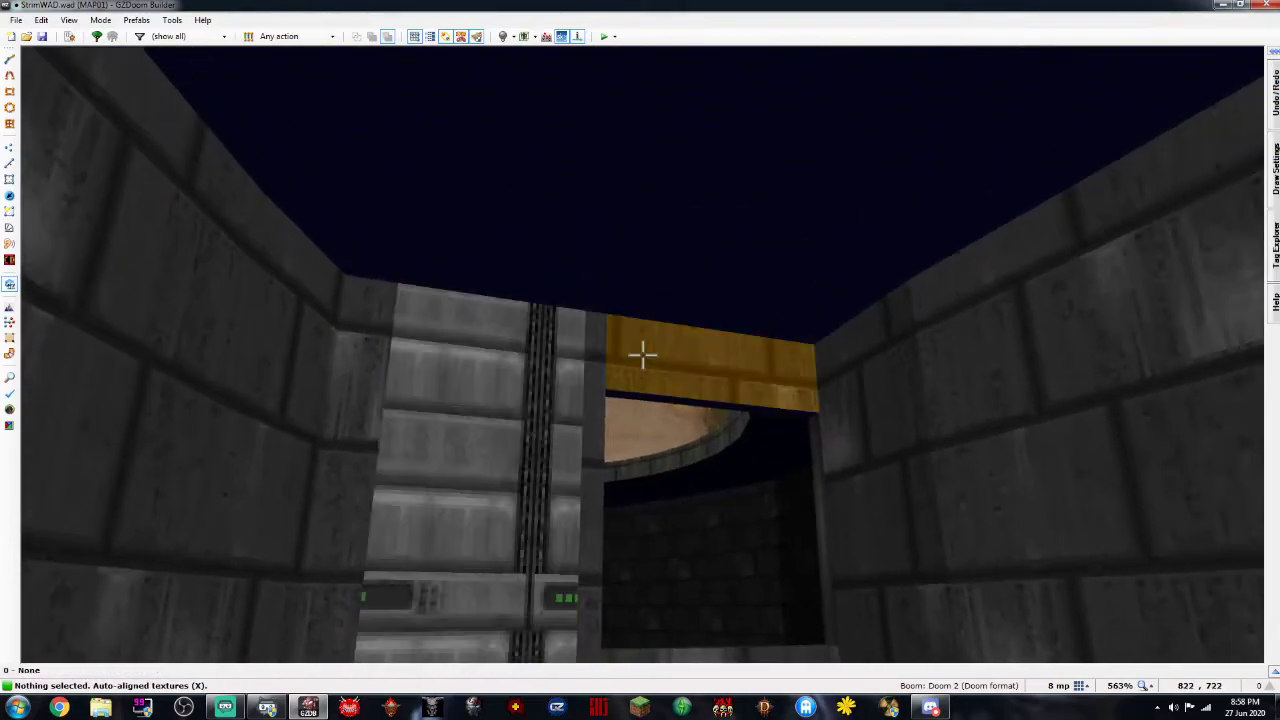
right_click(643, 352)
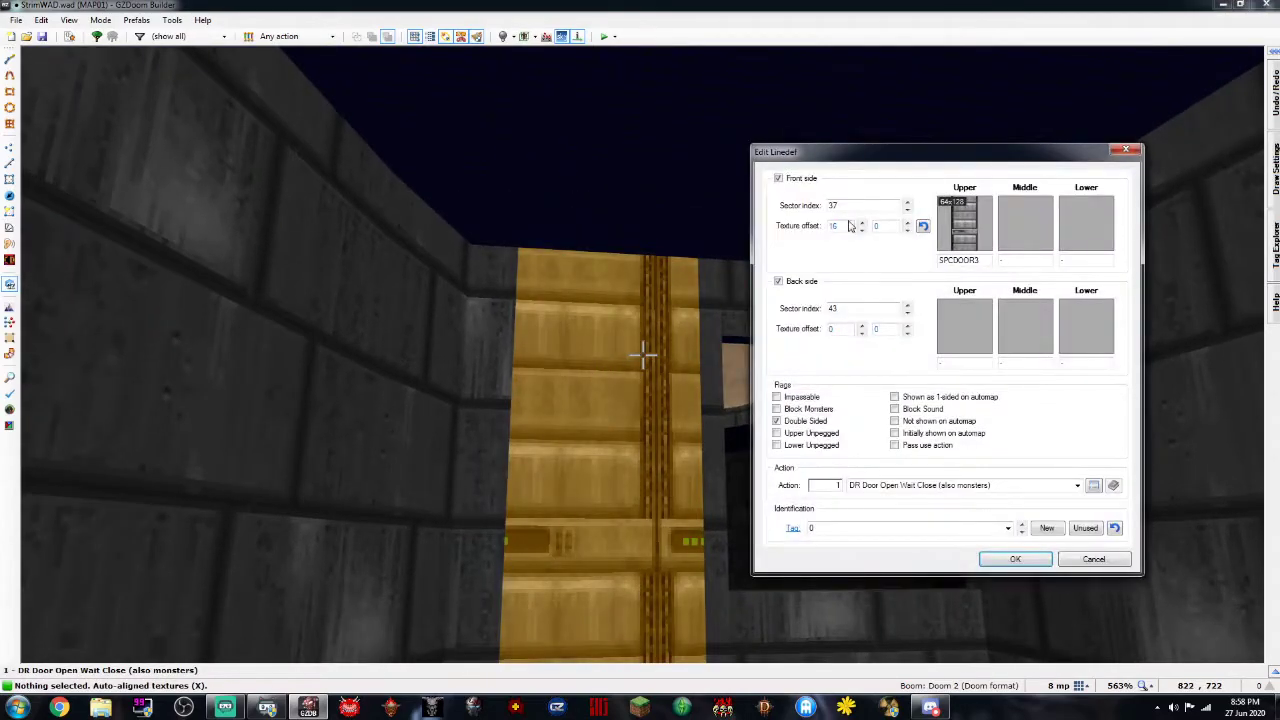
key("Escape")
Set the middle texture of the corridor side walls, excluding the window and door surround, to STARGR1 and auto-align it horizontally
left_click(643, 352, "shift")
key("w")
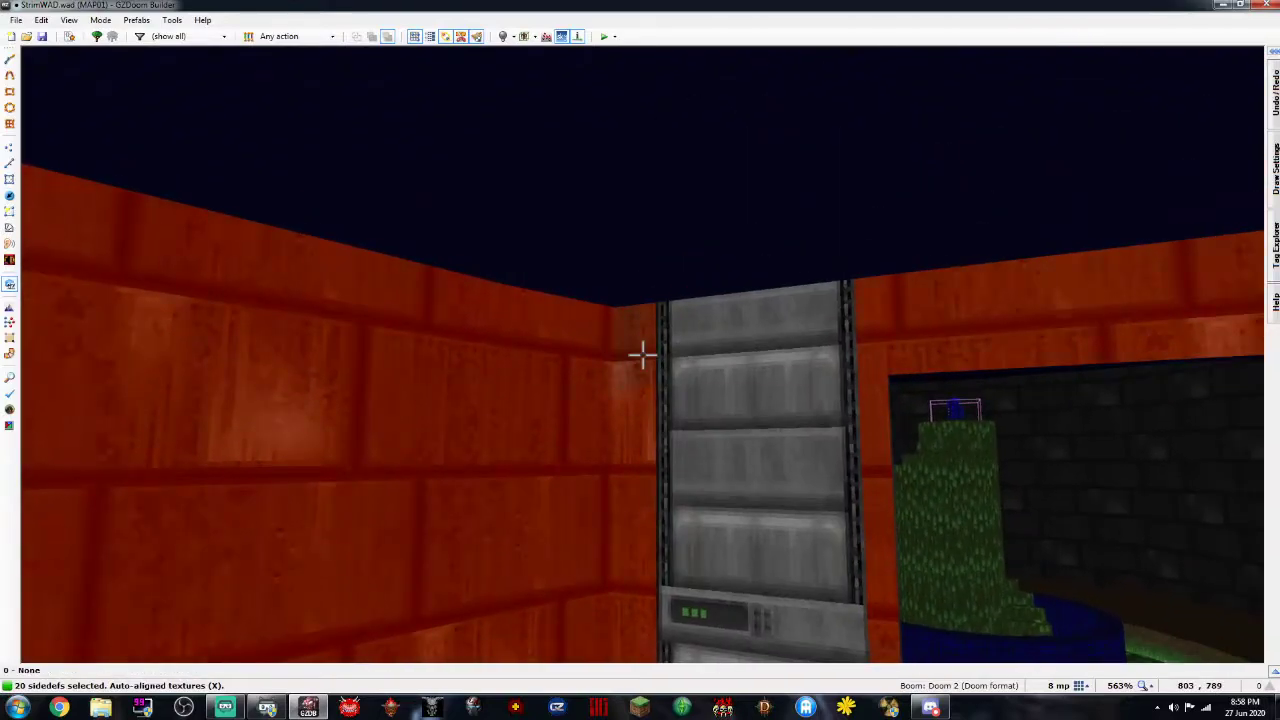
left_click(643, 355)
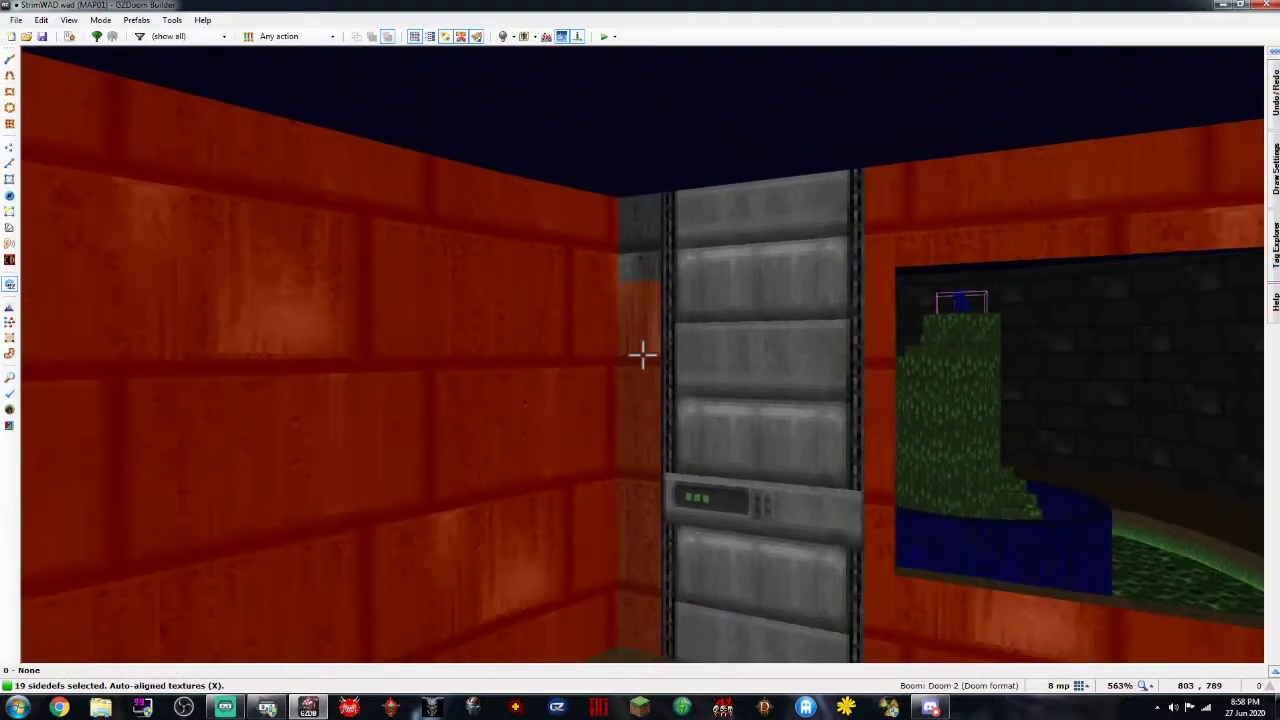
left_click(643, 355)
left_click(643, 355)
left_click(643, 355)
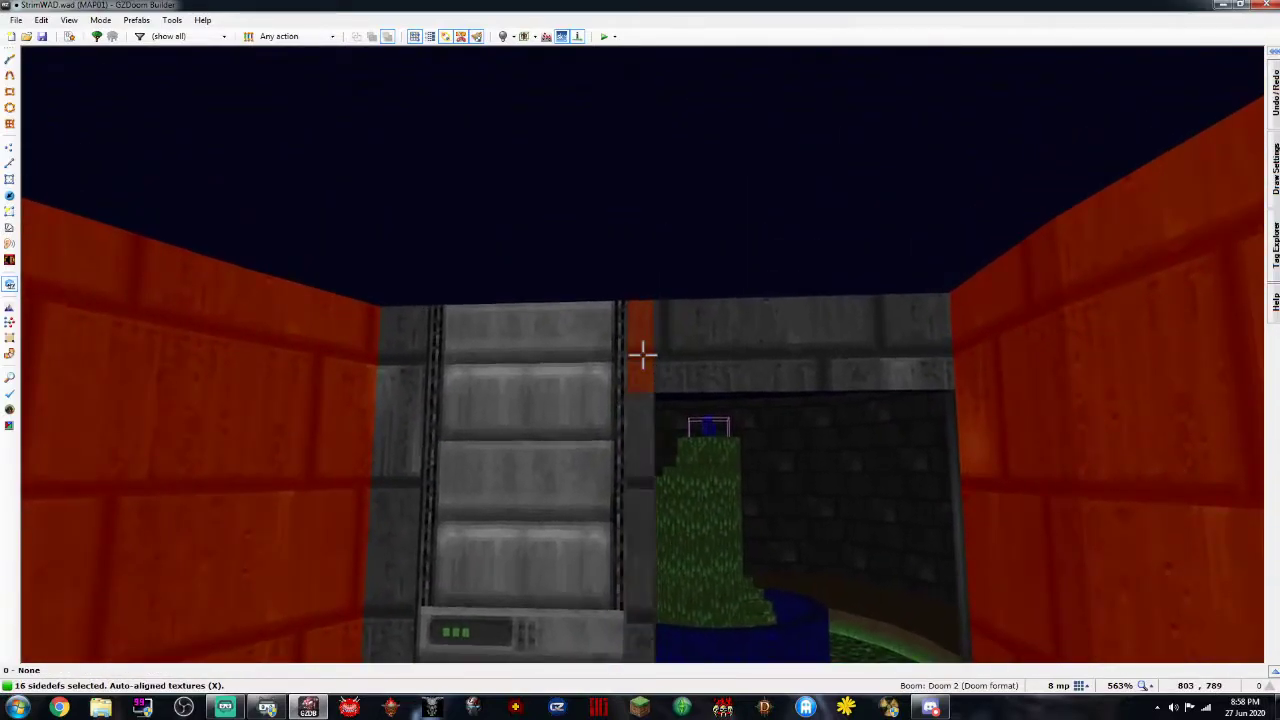
left_click(643, 355)
left_click(643, 355)
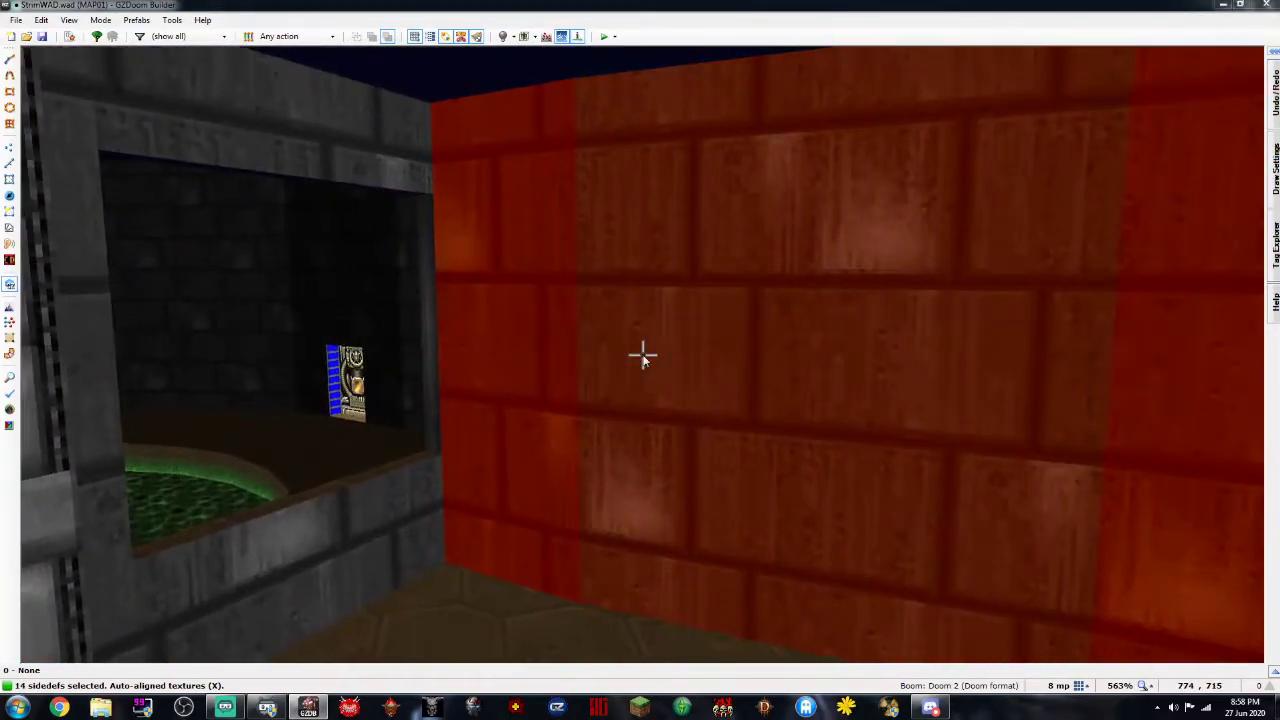
right_click(643, 355)
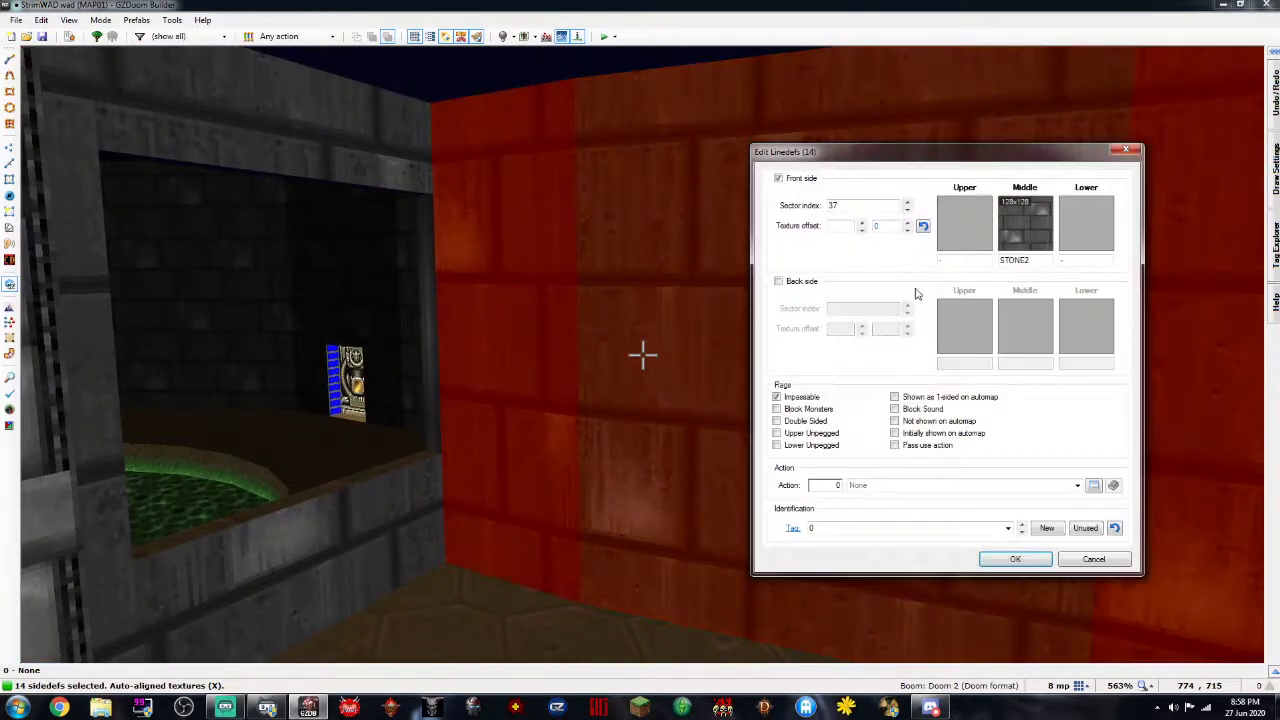
left_click(1024, 235)
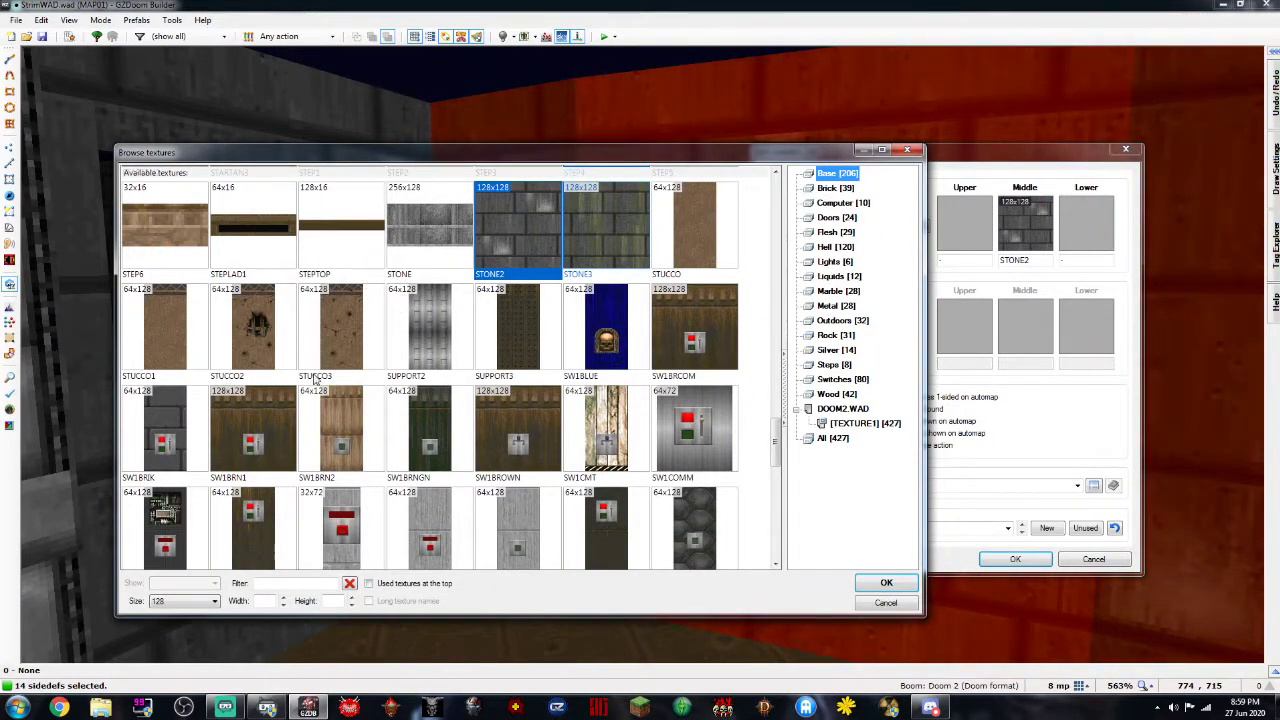
left_click_drag(776, 420, 770, 197)
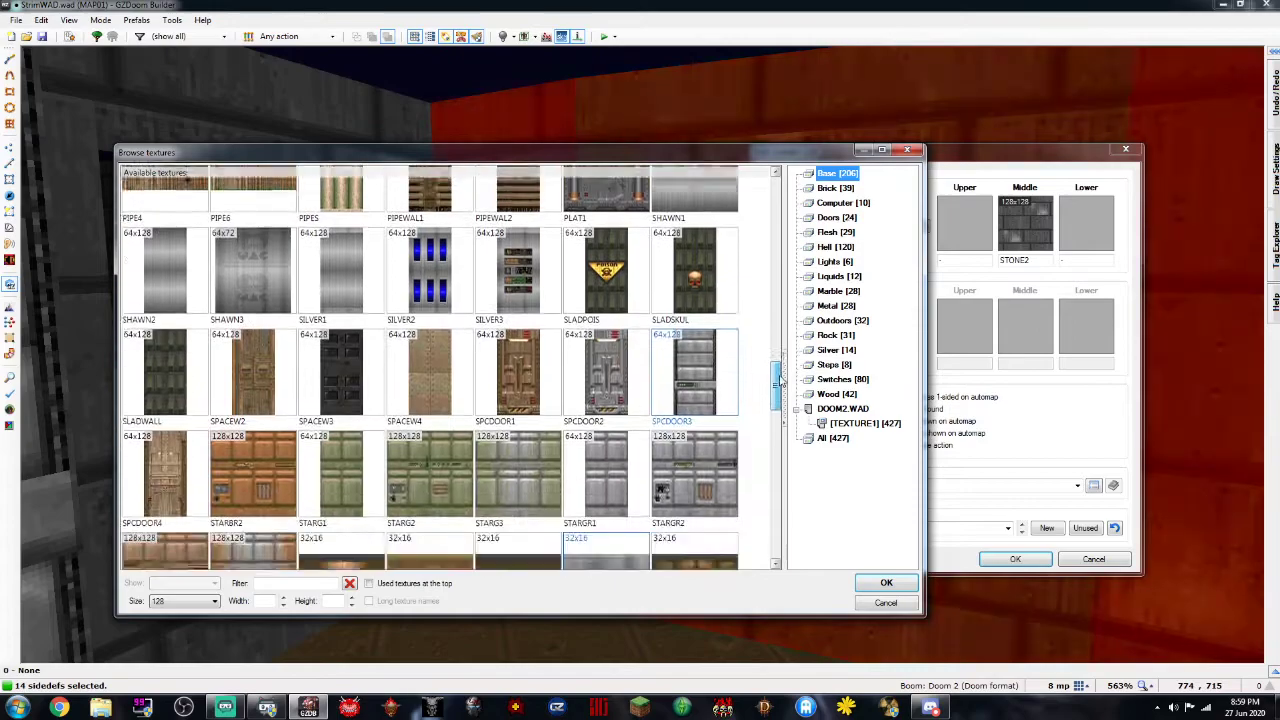
left_click_drag(783, 388, 783, 398)
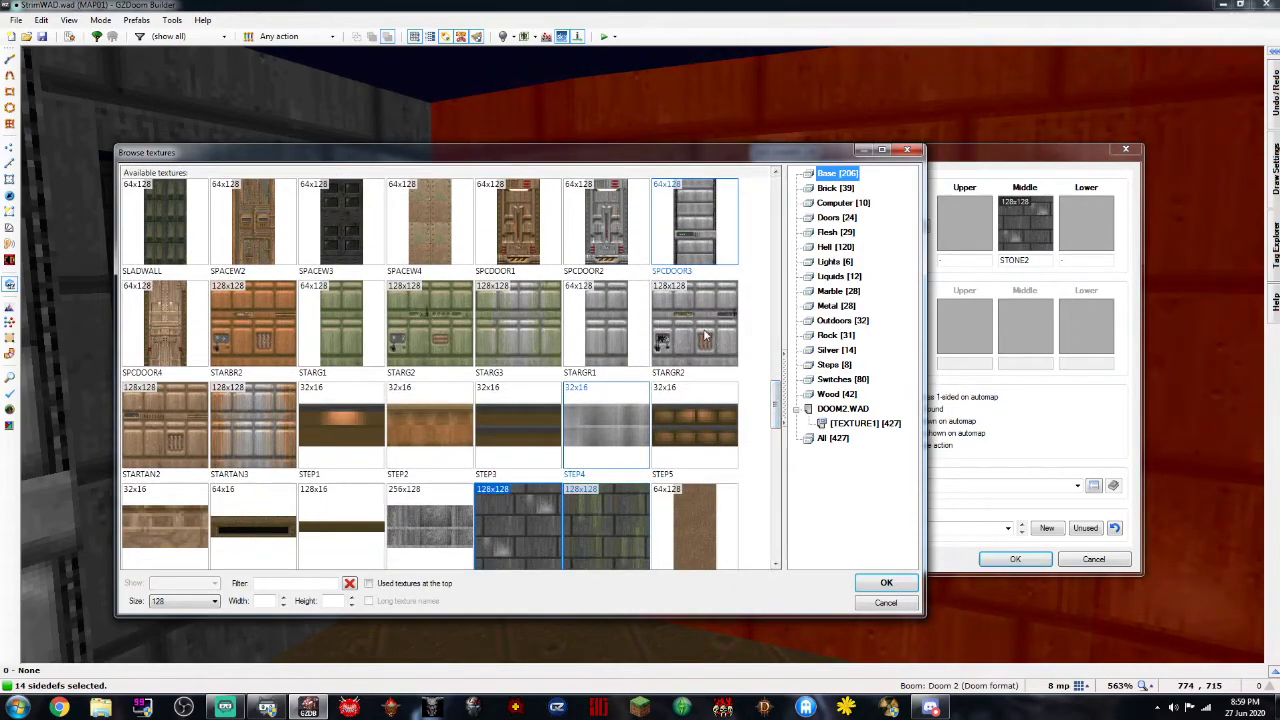
double_click(624, 335)
left_click(1015, 559)
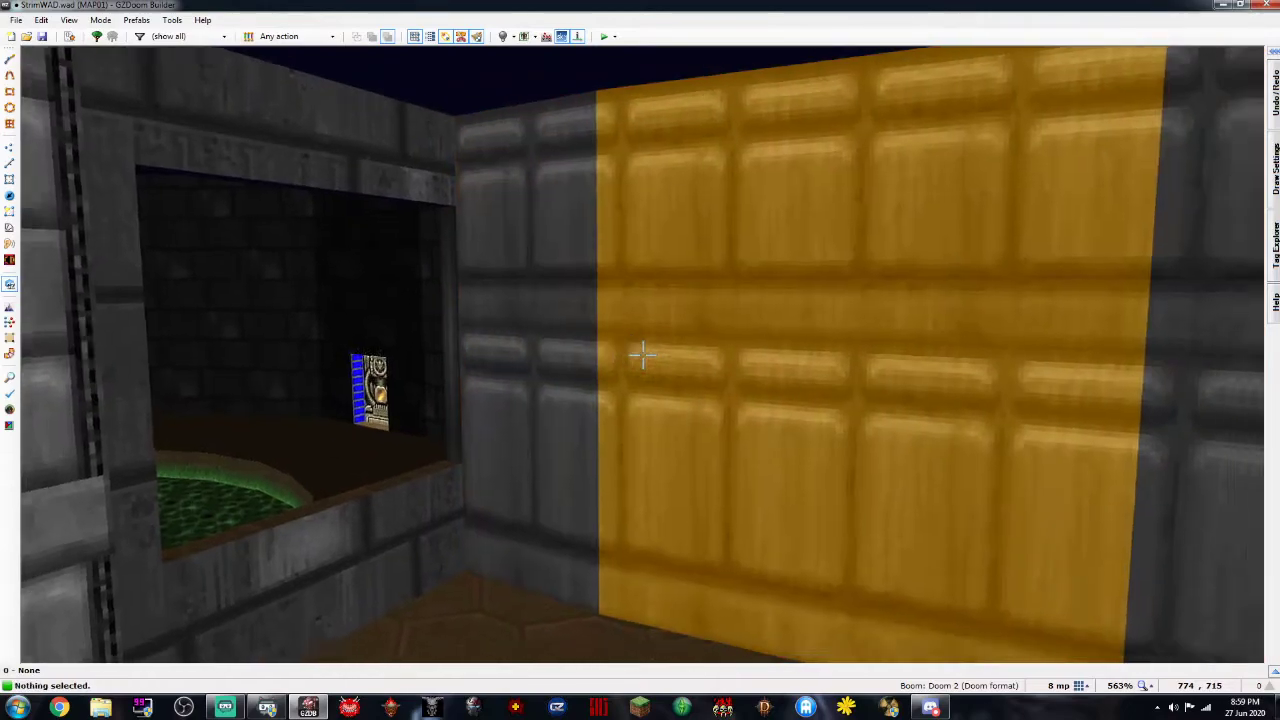
key("a")
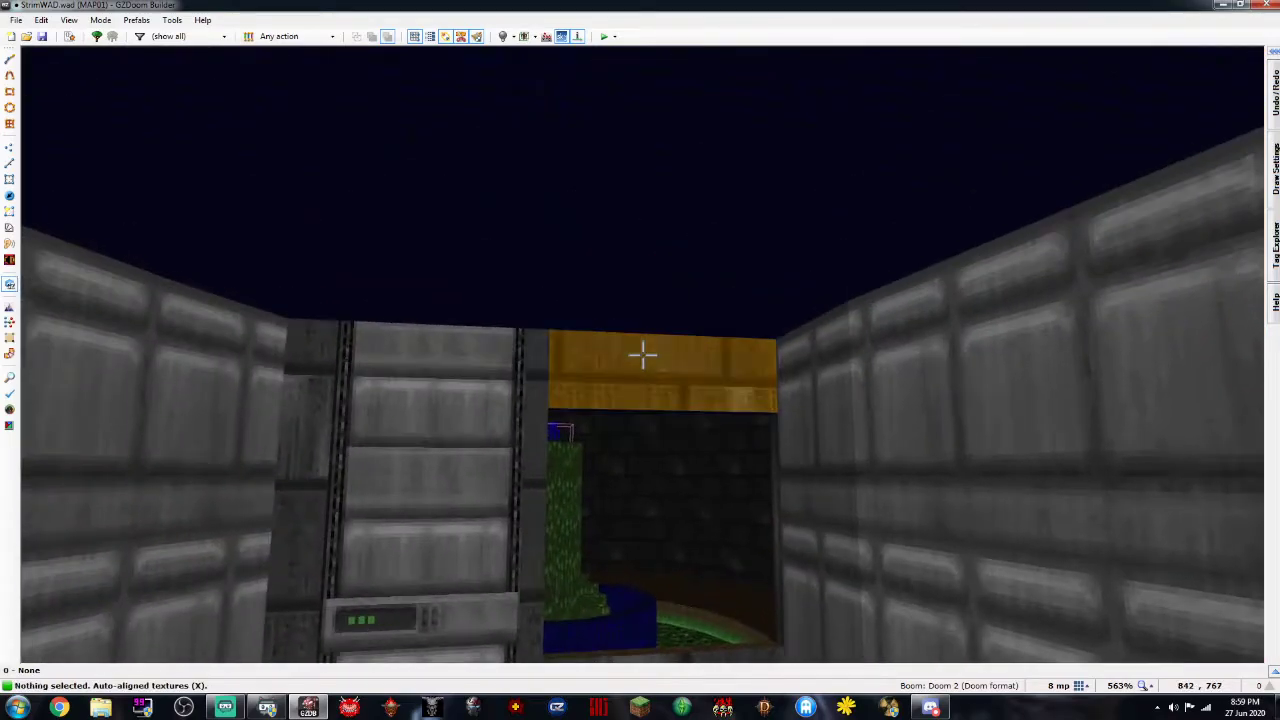
Change the back side's upper and lower textures to STARGR1 on the six wall surfaces around the corridor's window and door
left_click(643, 355)
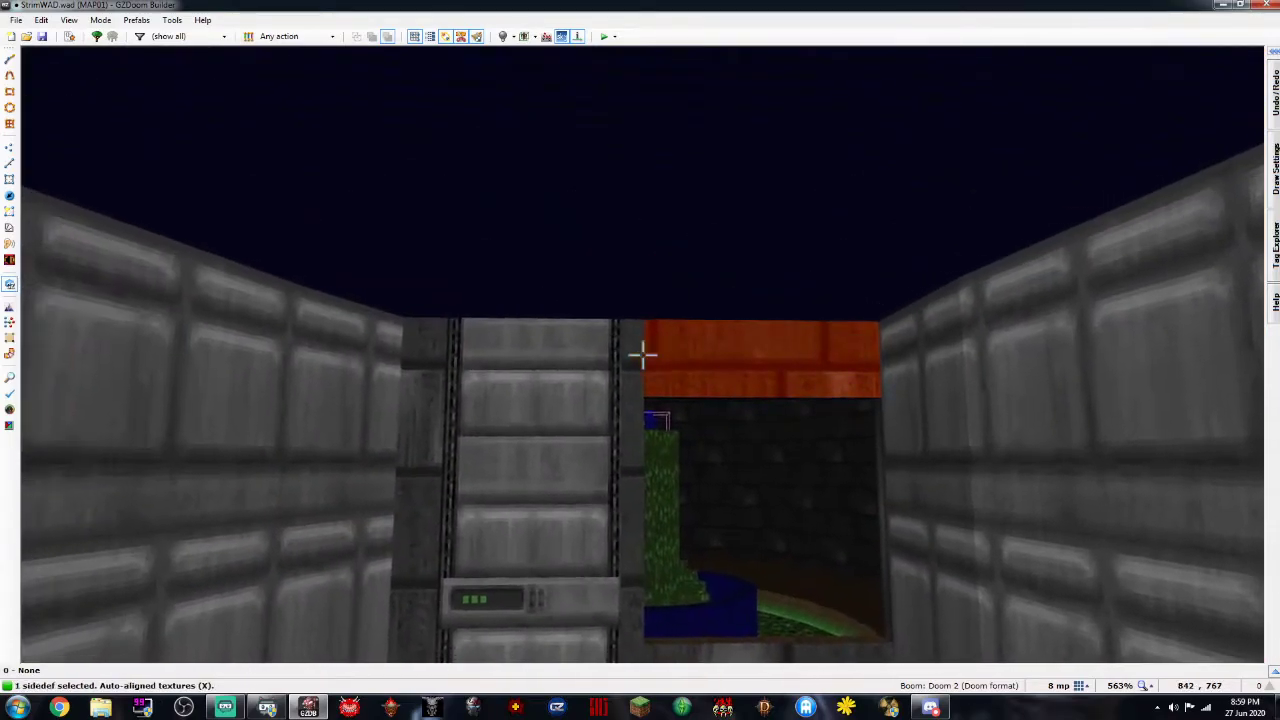
left_click(643, 355)
left_click(643, 355)
left_click(643, 355)
left_click(643, 355)
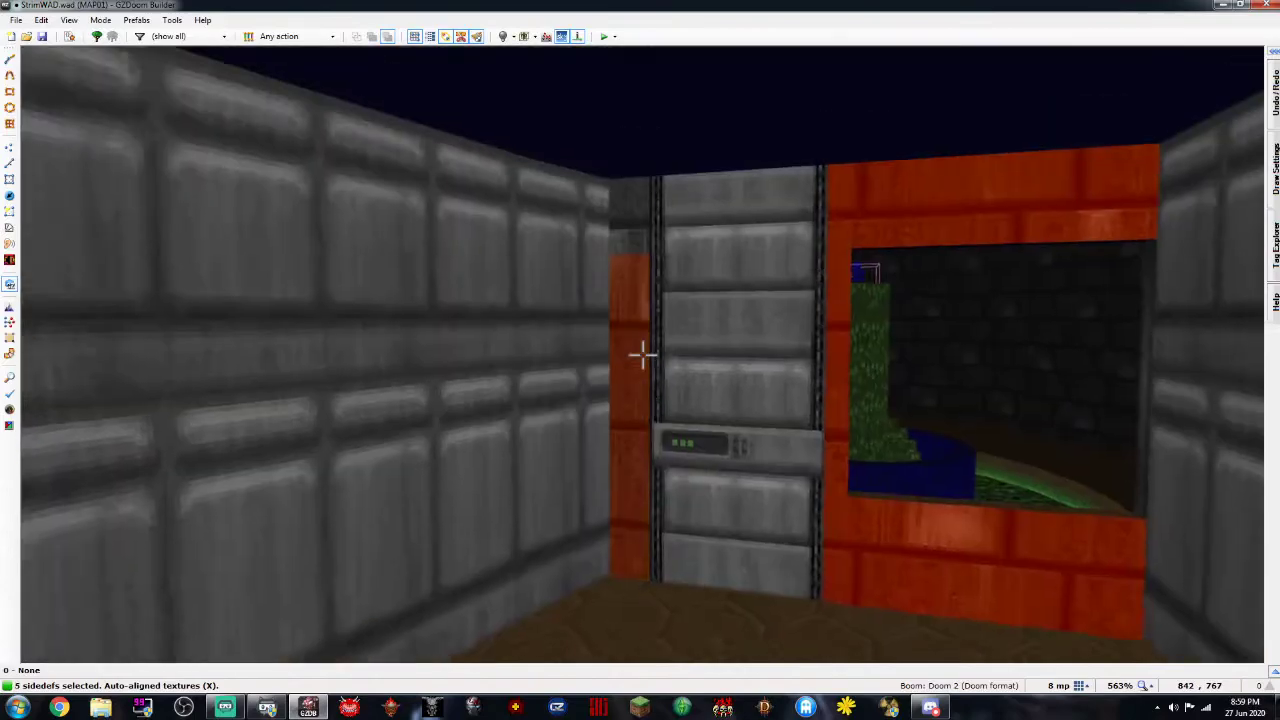
left_click(643, 355)
right_click(643, 355)
left_click(948, 338)
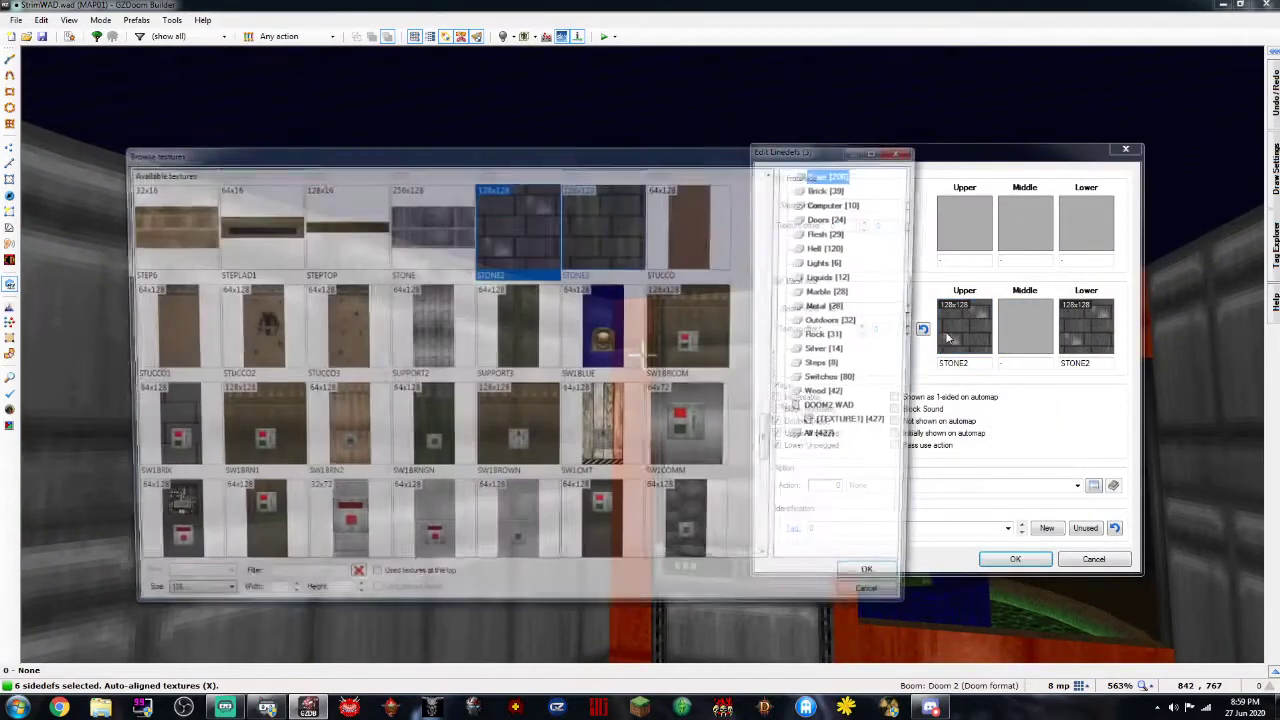
scroll(503, 368, "down", 6)
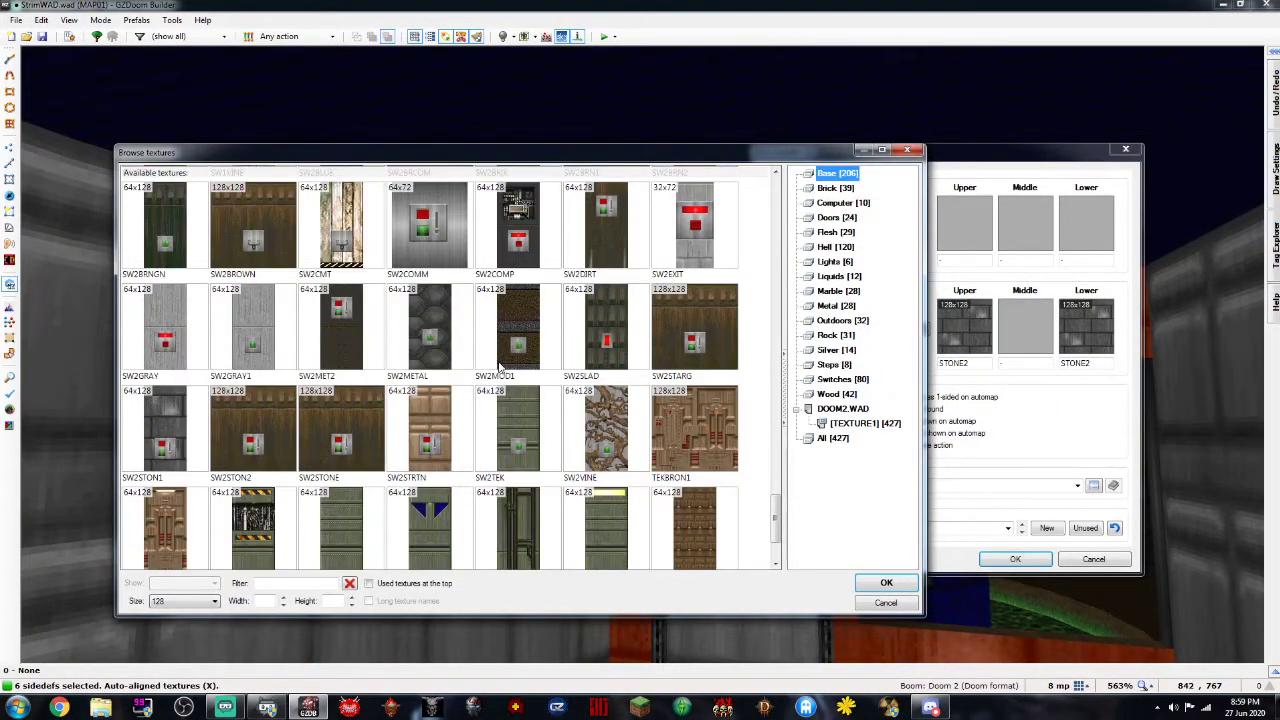
scroll(498, 366, "up", 6)
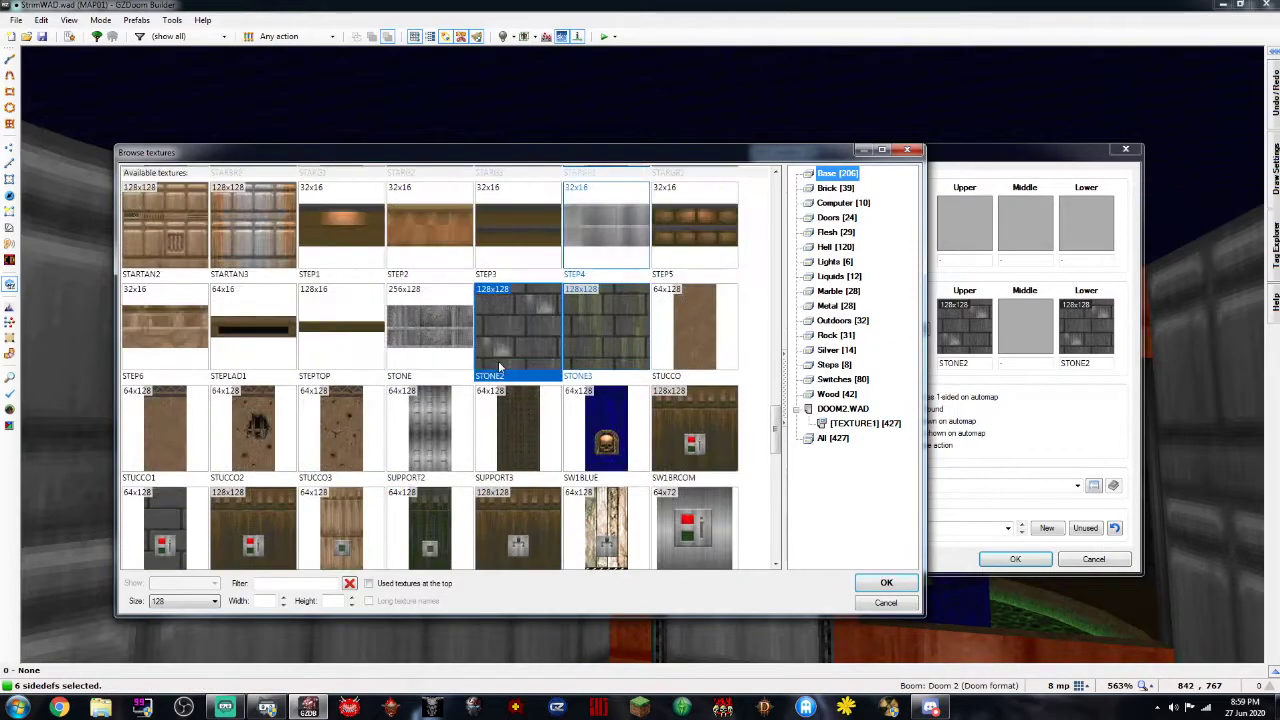
scroll(510, 360, "up", 2)
double_click(590, 320)
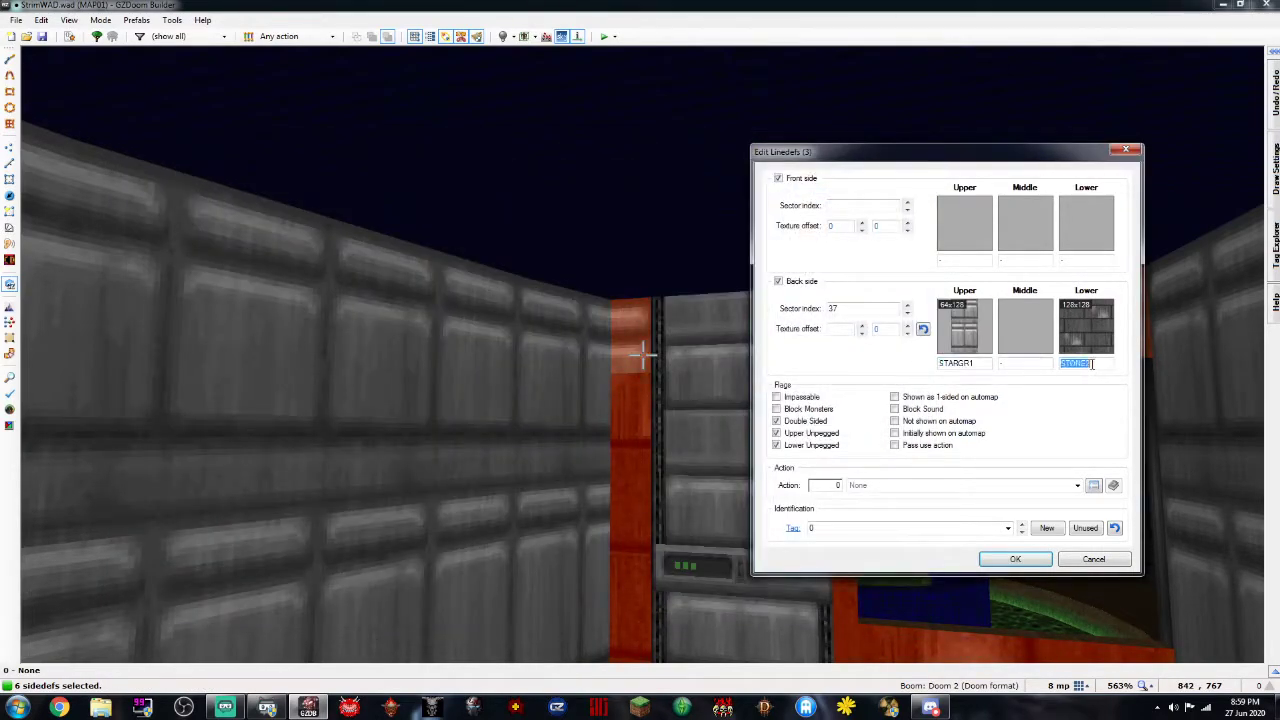
type("STARGR1")
left_click(1035, 560)
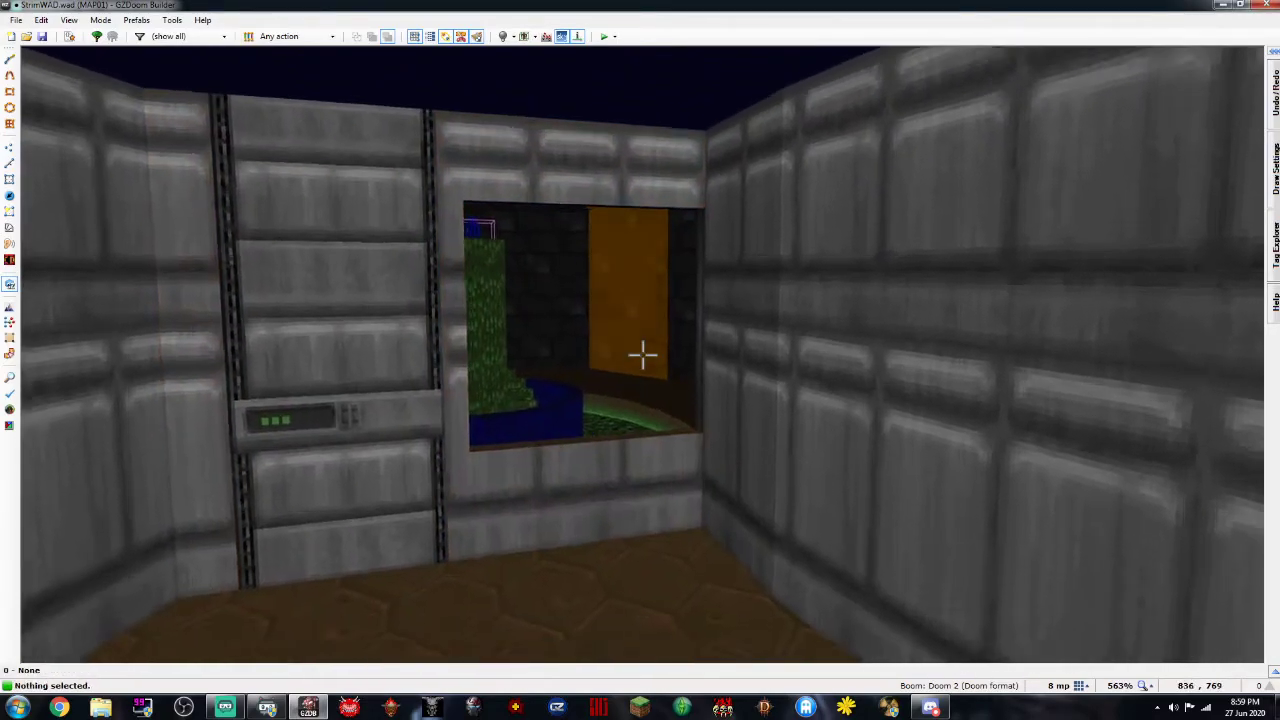
Inspect the window opening from the corridor and round room sides and check the linedef properties of the wall above it
key("e")
key("e")
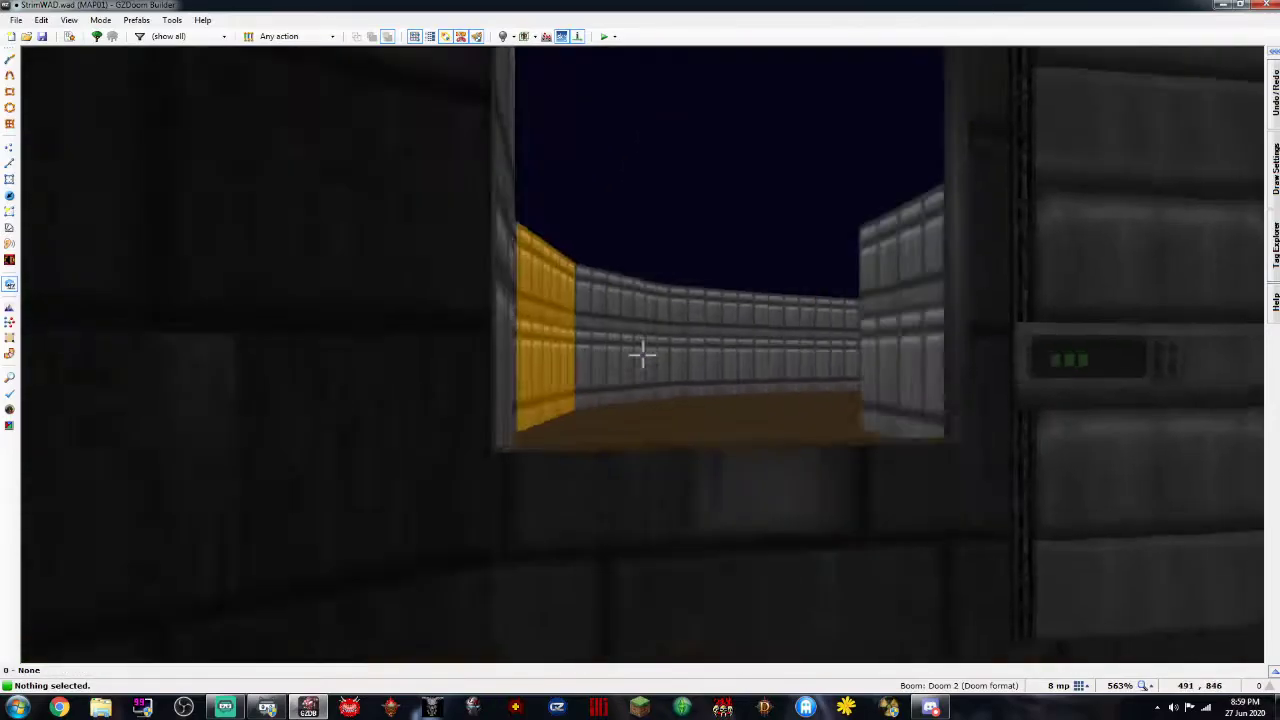
key("e")
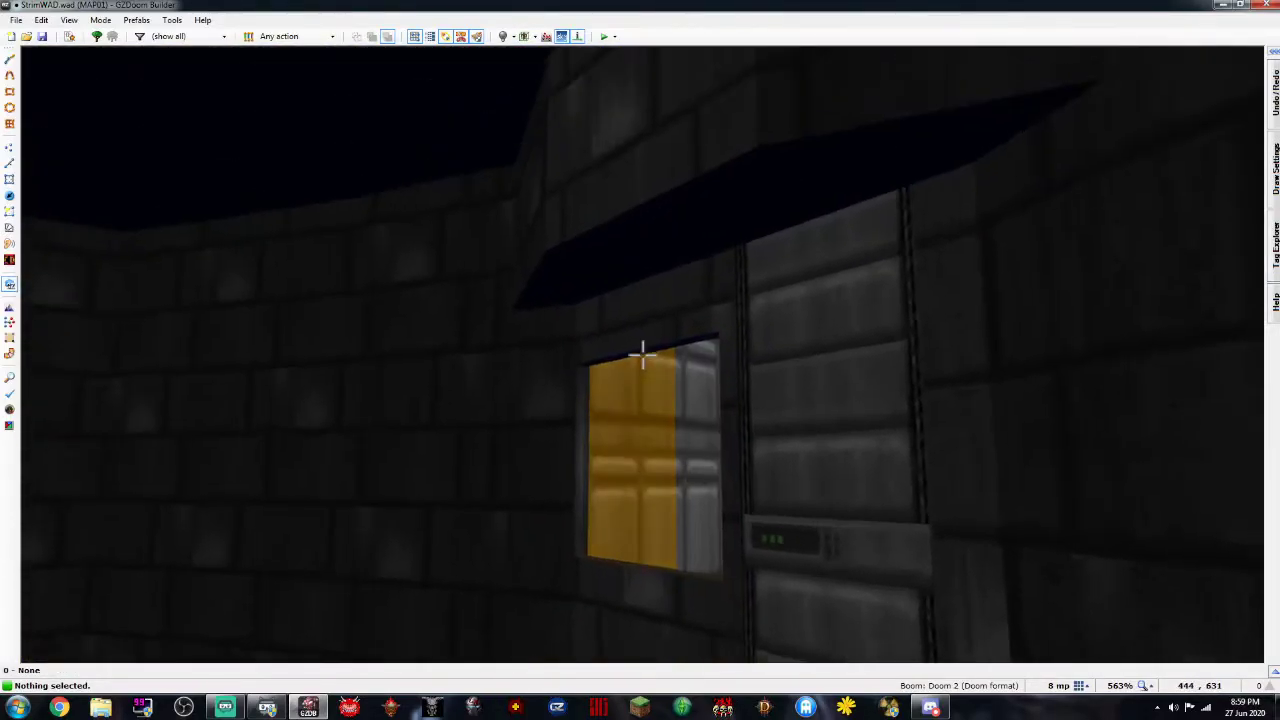
left_click(643, 354)
right_click(643, 354)
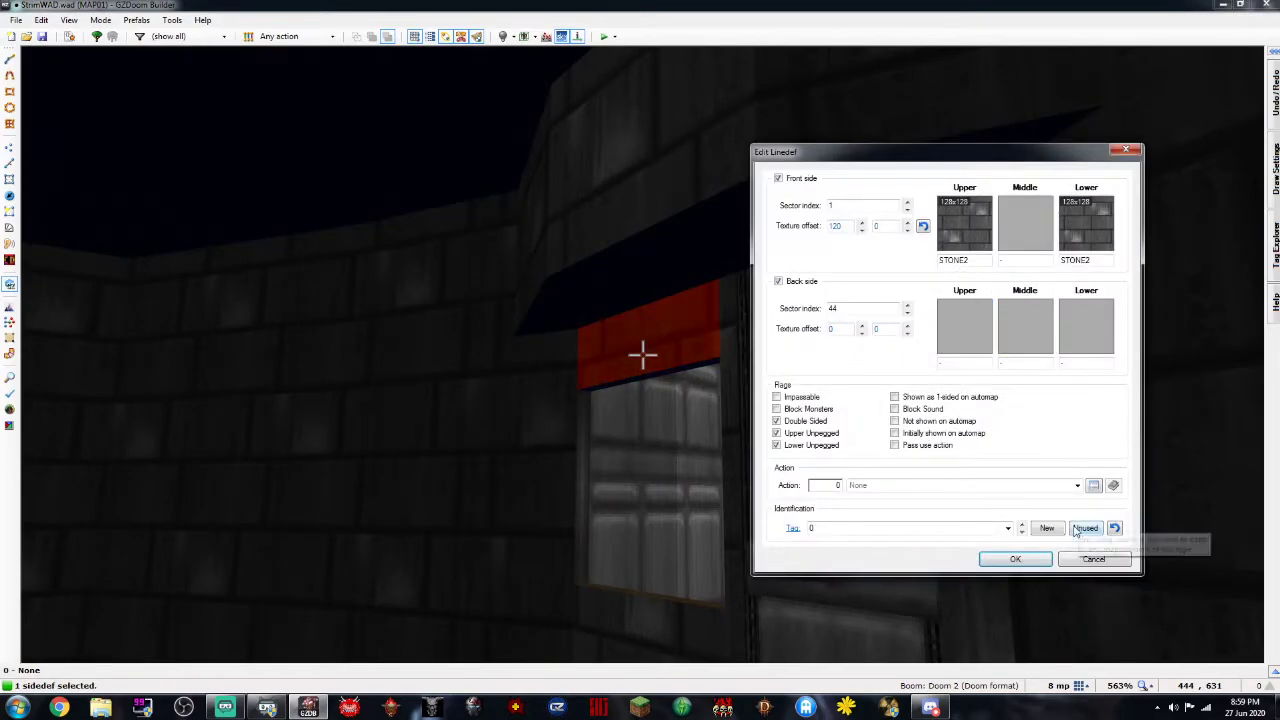
left_click(1084, 564)
key("w")
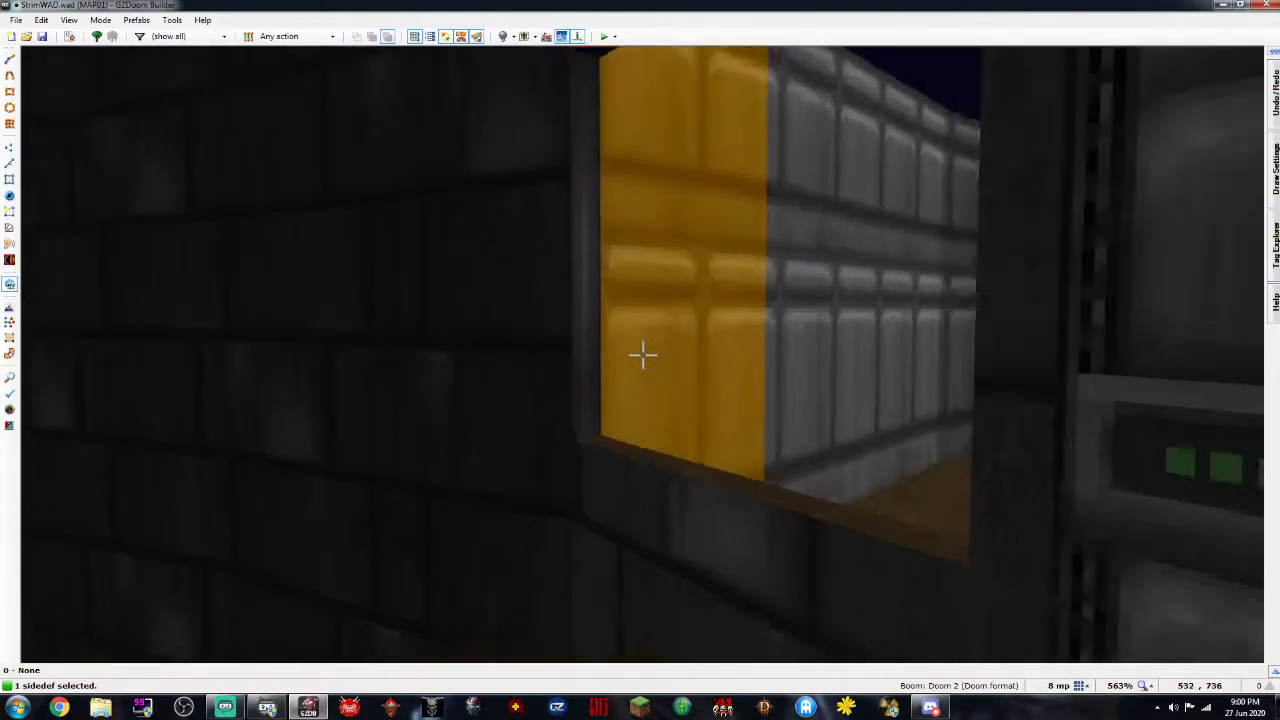
key("d")
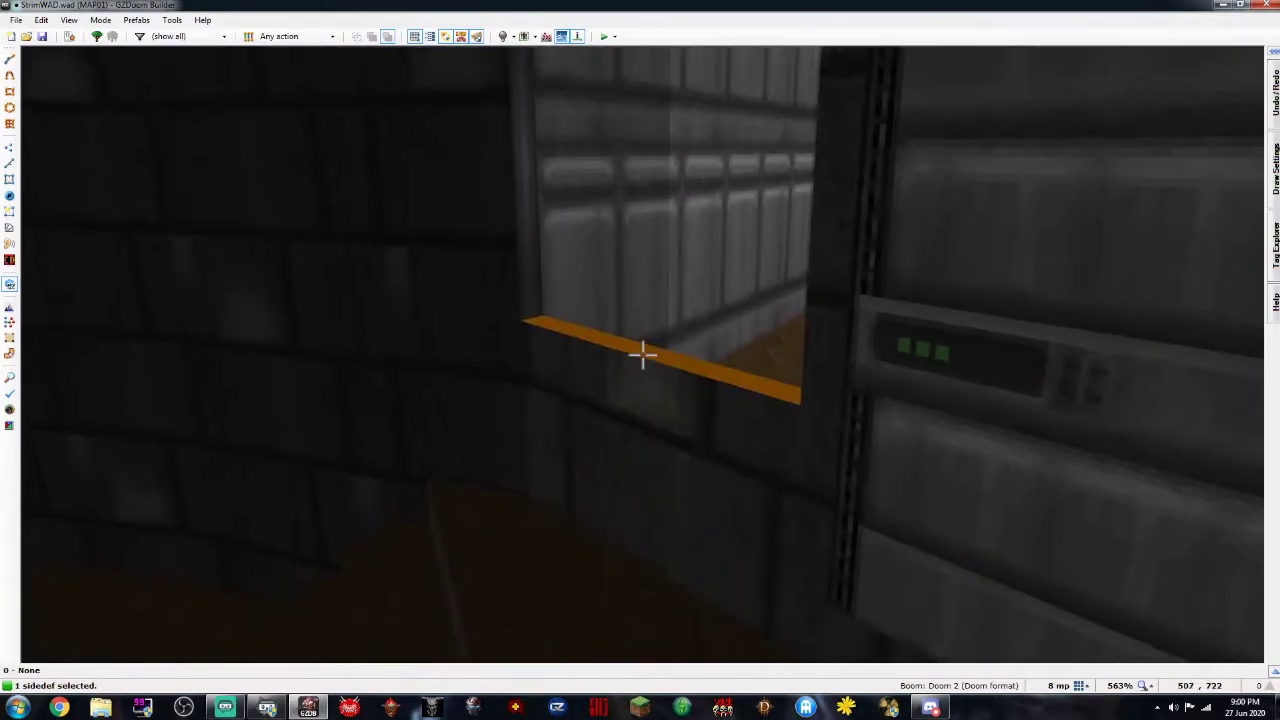
key("w")
Clear the current selection, including the corridor sector, and set the grid size to 1 mp for editing linedefs
scroll(815, 276, "down", 2)
scroll(1020, 245, "up", 3)
scroll(700, 248, "down", 3)
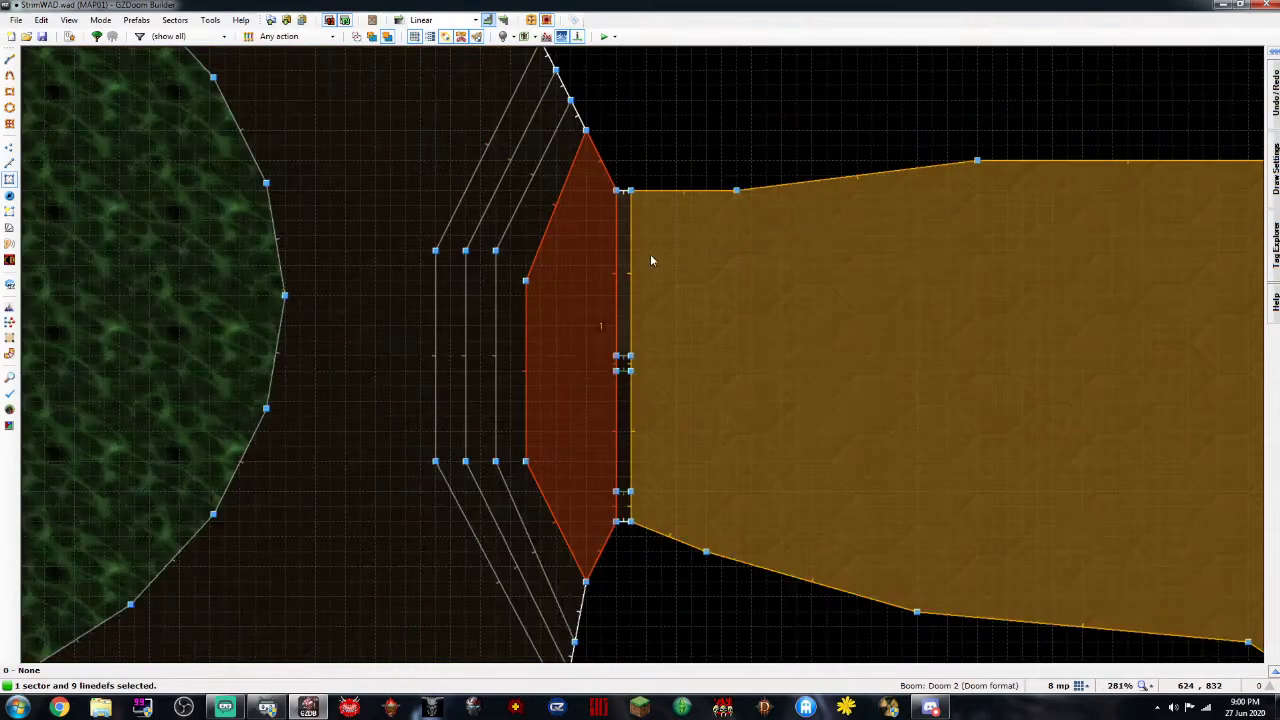
left_click(684, 275)
key("c")
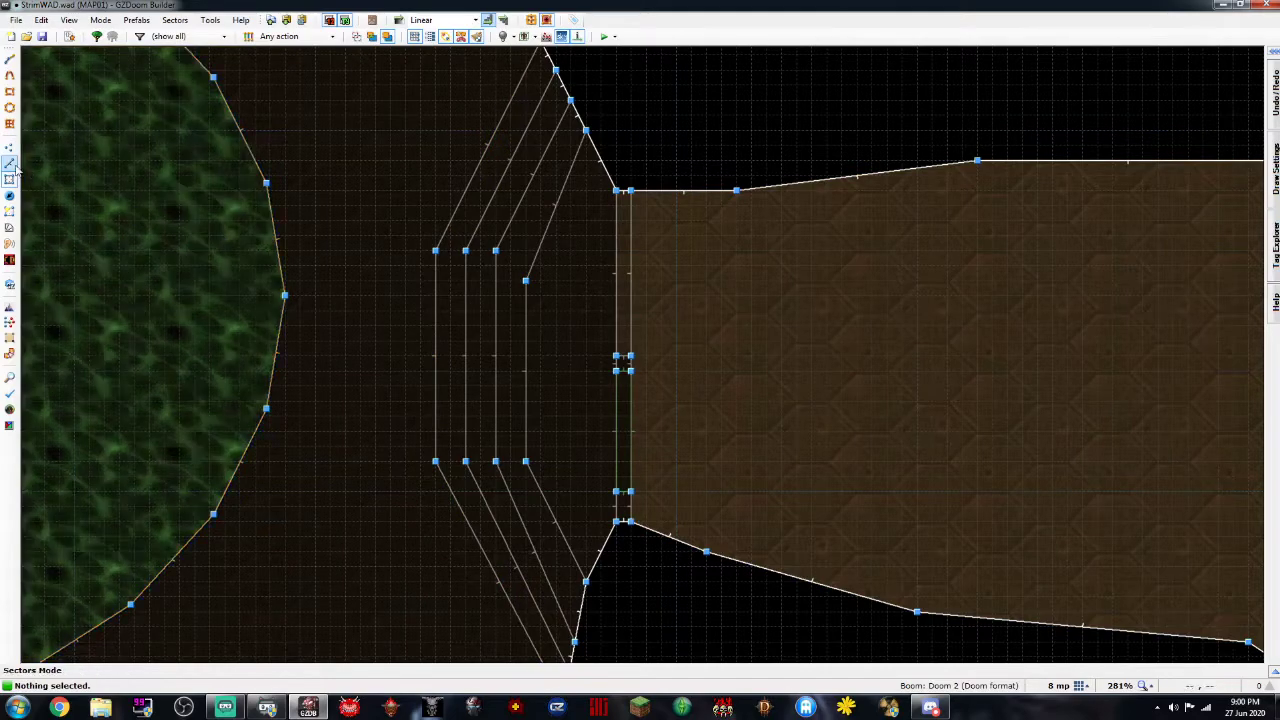
scroll(661, 333, "up", 2)
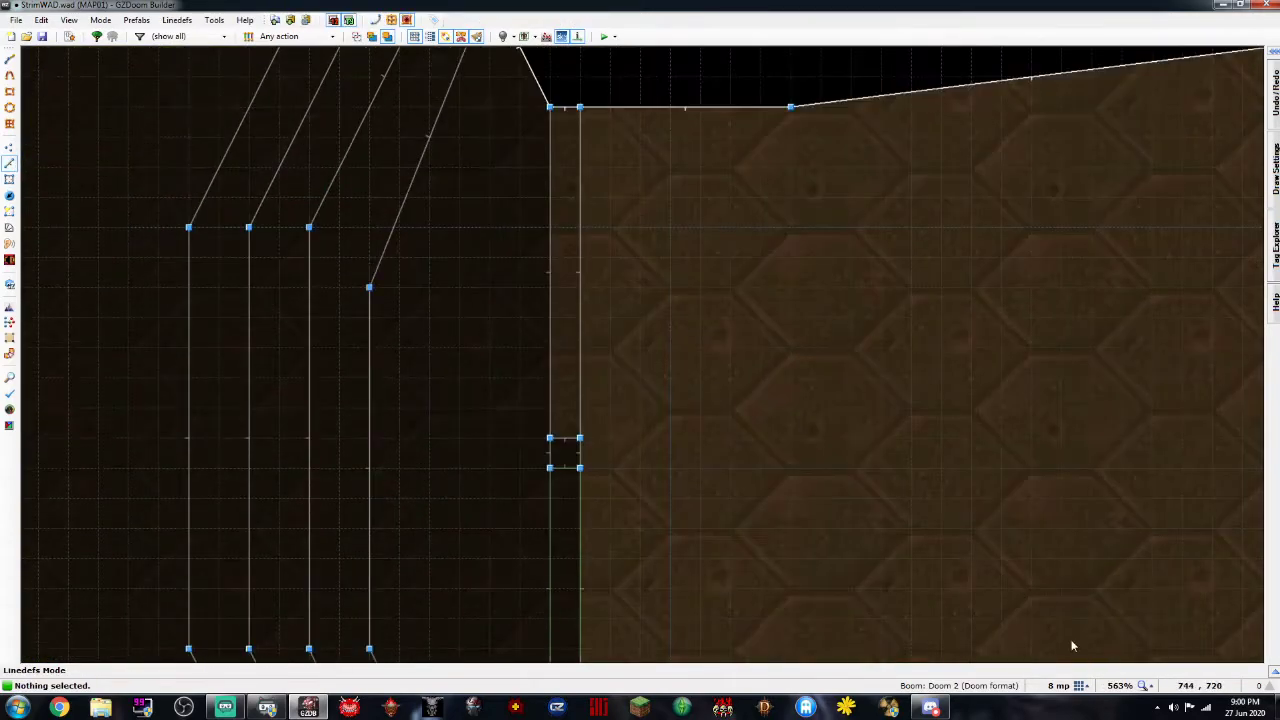
left_click(1080, 686)
left_click(1036, 653)
scroll(686, 341, "up", 2)
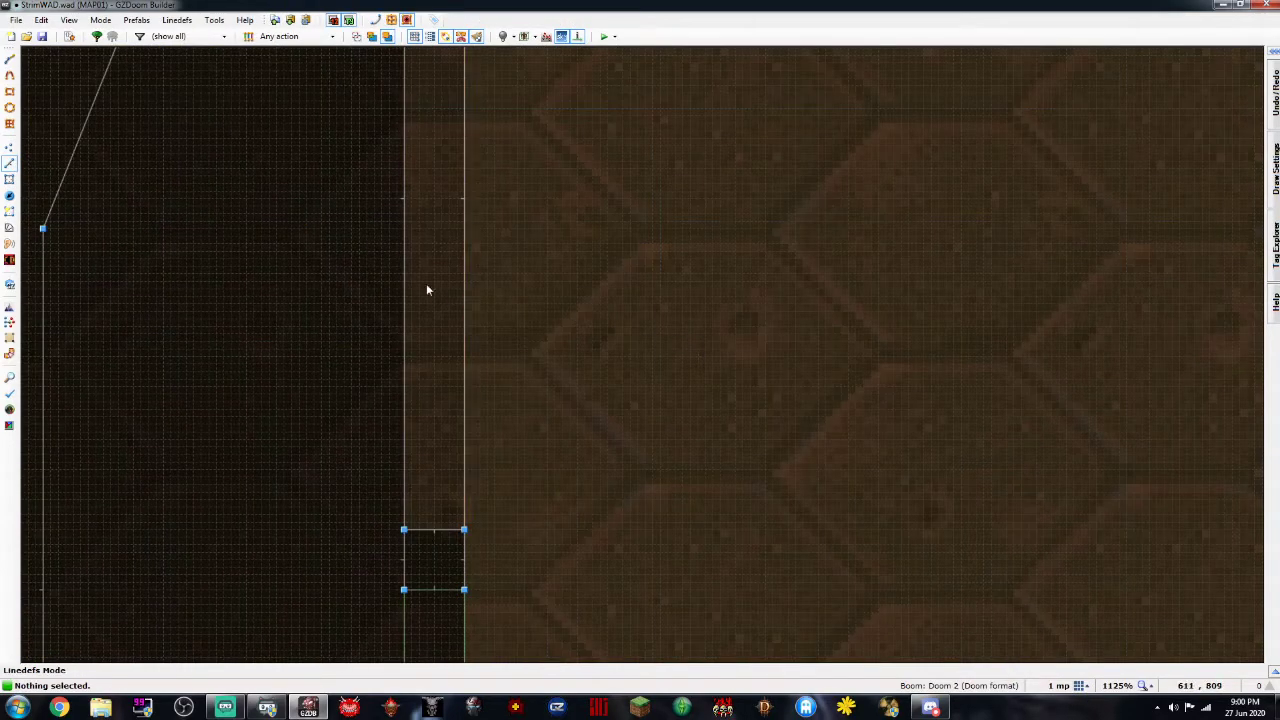
Draw a line lengthwise through the middle of the thin window sector, from the outer wall to the pillar beside the door
key("Up")
key("Up")
key("Up")
key("Up")
scroll(437, 138, "up", 3)
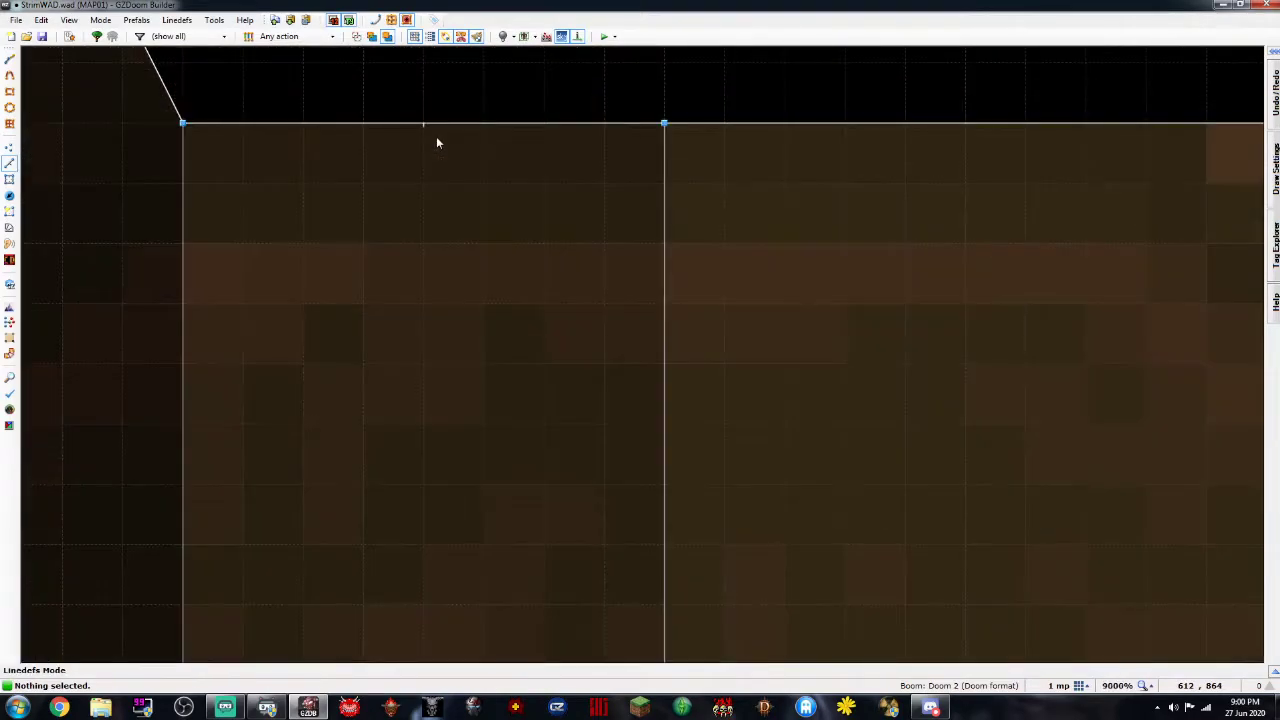
left_click(424, 129)
scroll(427, 197, "down", 3)
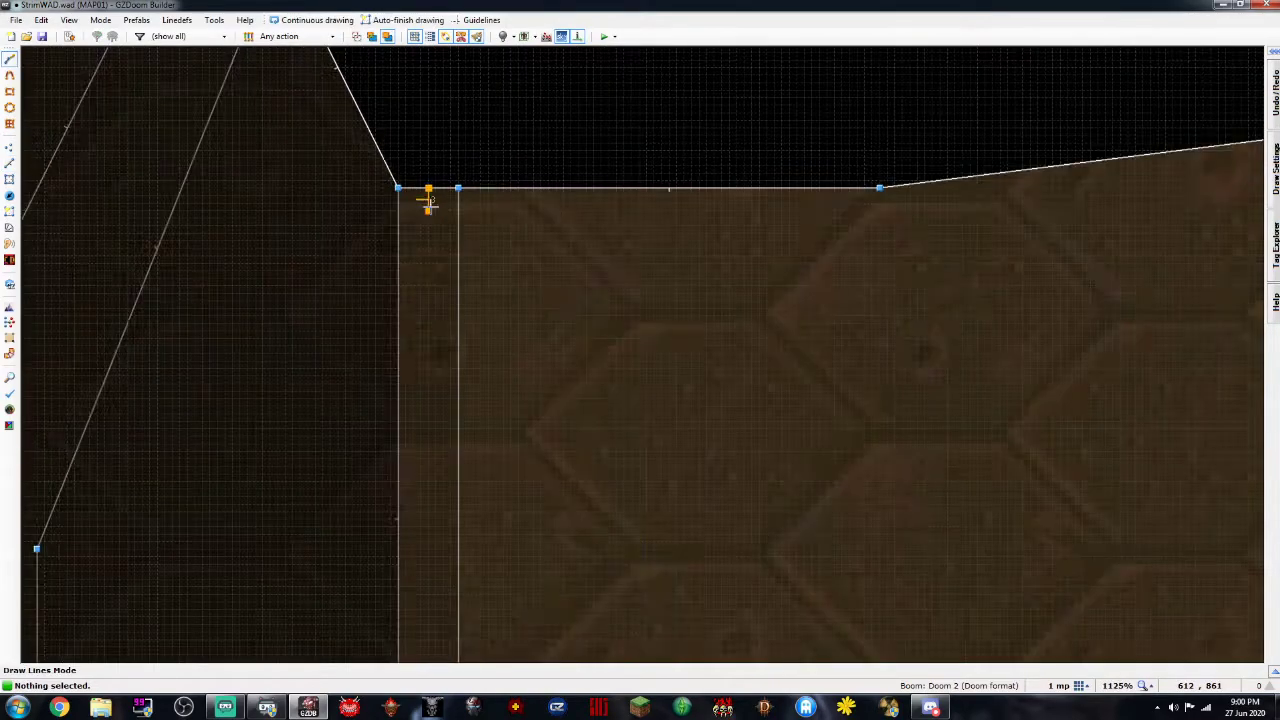
key("Down")
key("Down")
key("Down")
key("Down")
key("Down")
key("Down")
key("Down")
scroll(437, 411, "up", 3)
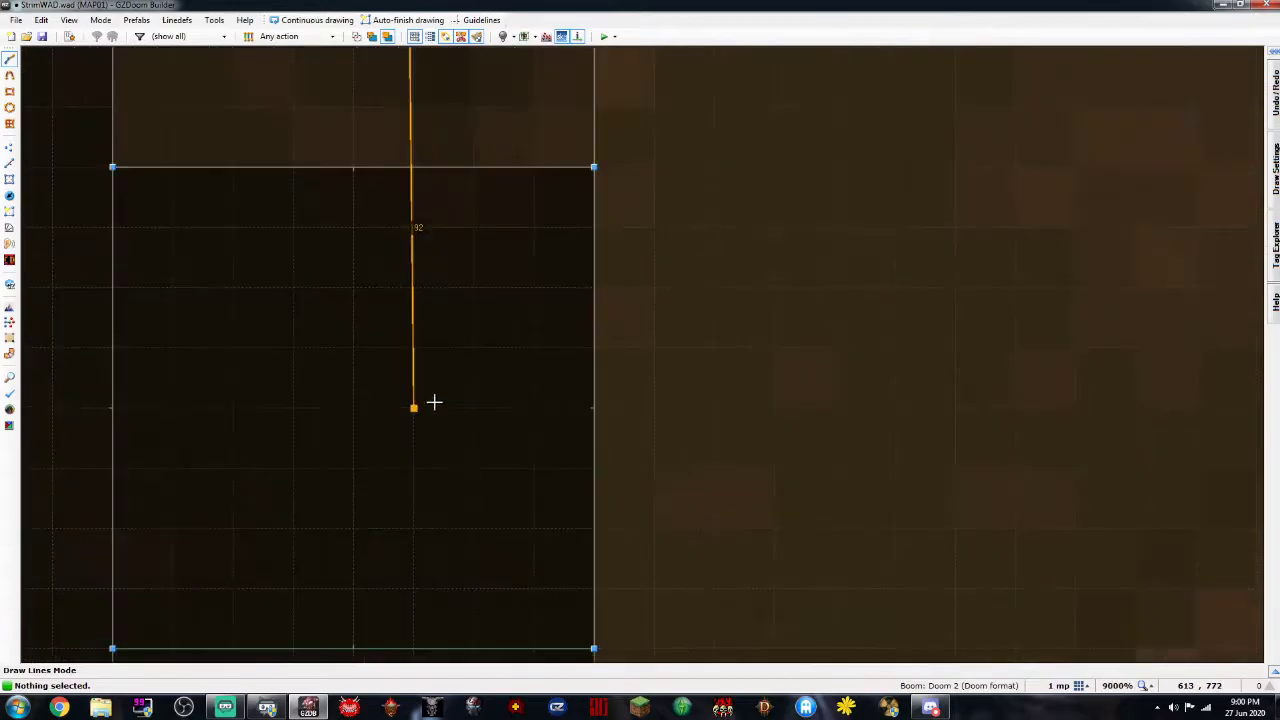
left_click(370, 165)
scroll(367, 164, "down", 6)
scroll(371, 220, "up", 3)
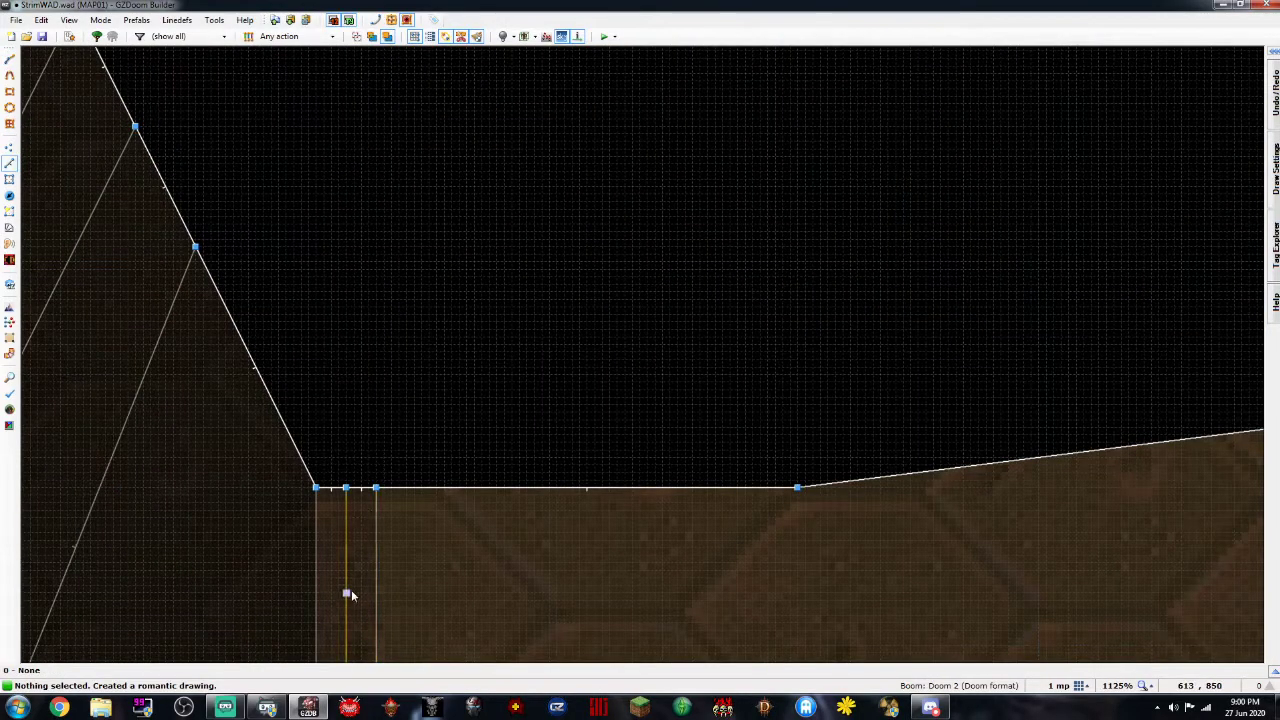
Give the window's centre line the MIDSPACE middle texture on both sides and enable Impassable and Block Monsters
right_click(345, 588)
left_click(1036, 236)
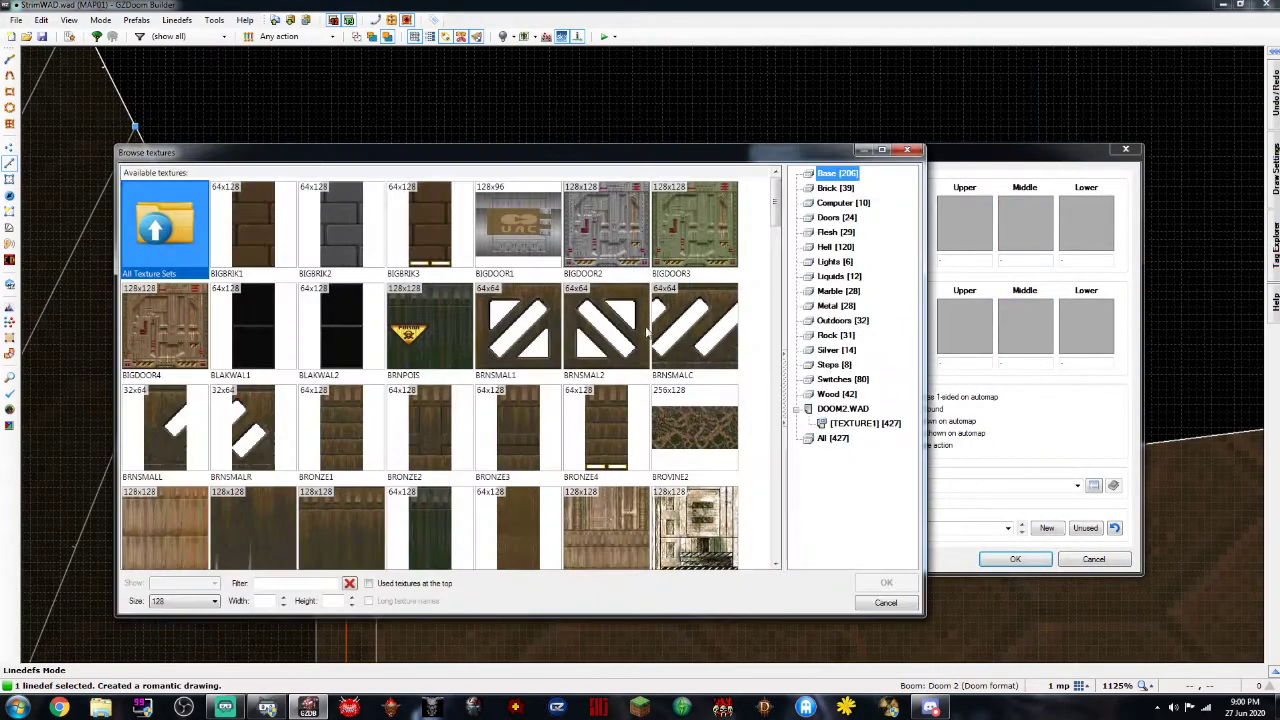
type("MIDS")
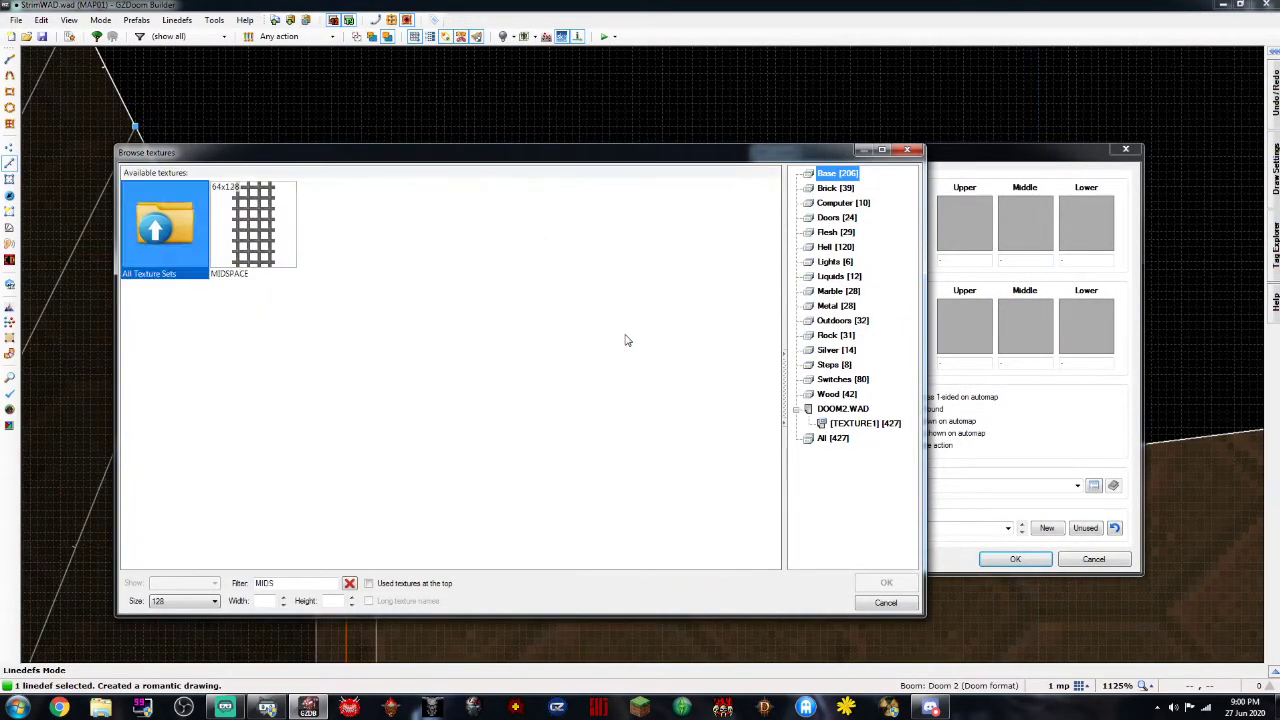
key("Return")
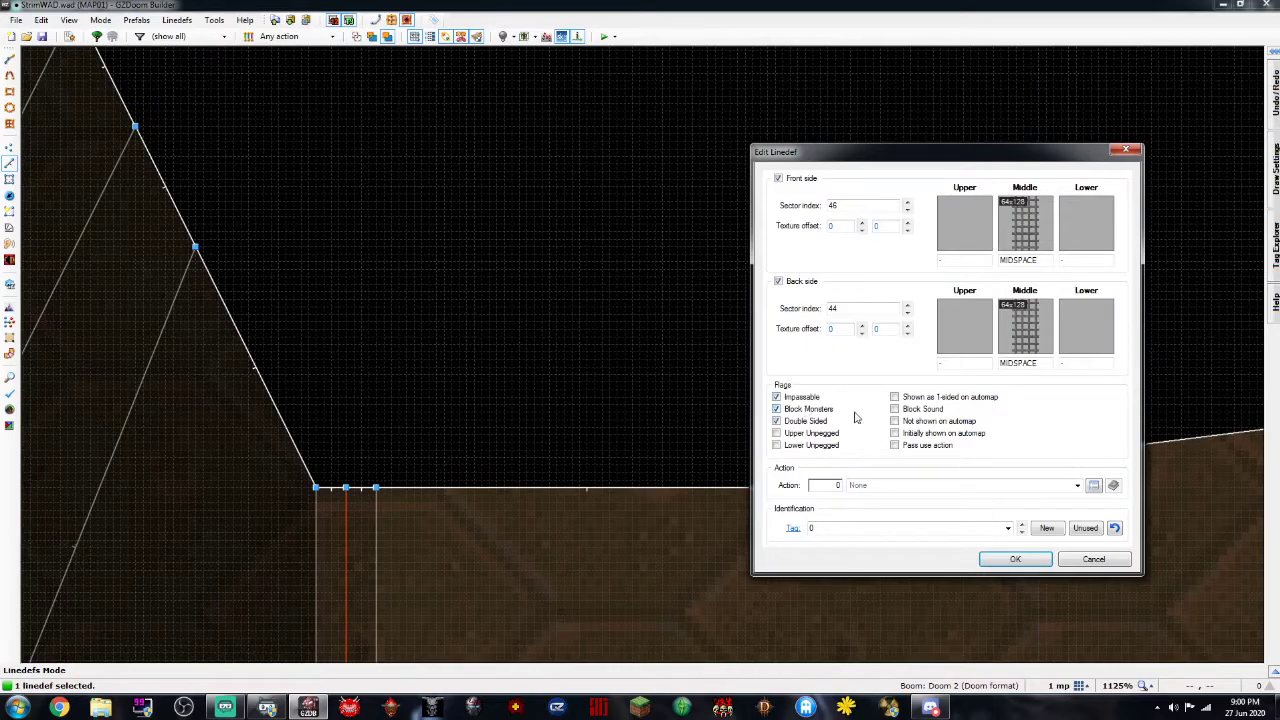
left_click(1016, 560)
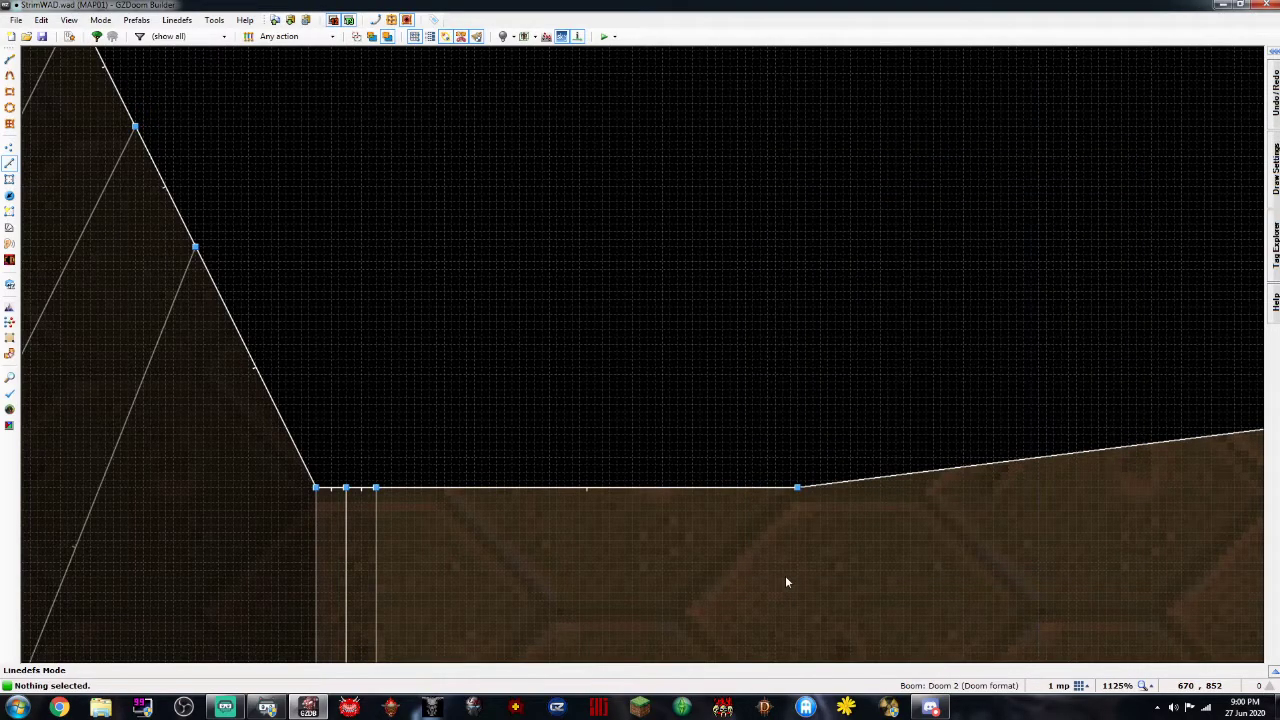
Set the window grate's texture offsets to 4, 5 on the round room side
key("q")
key("e")
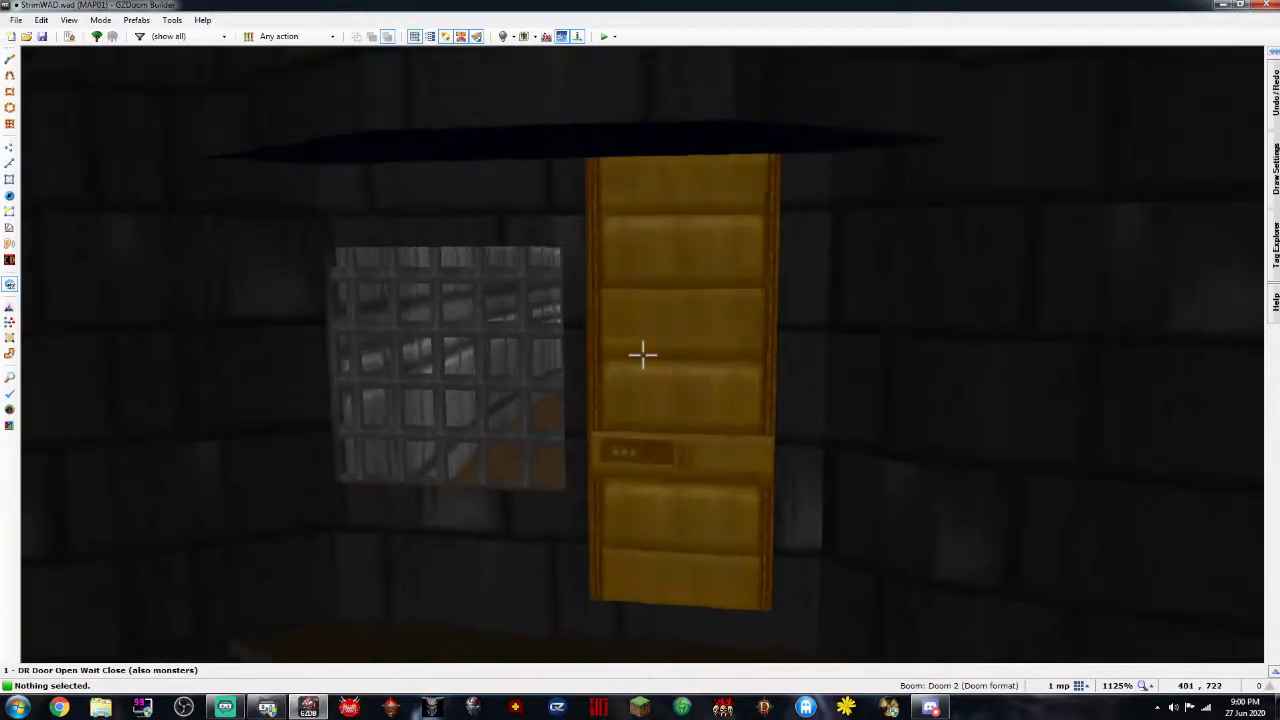
key("e")
key("e")
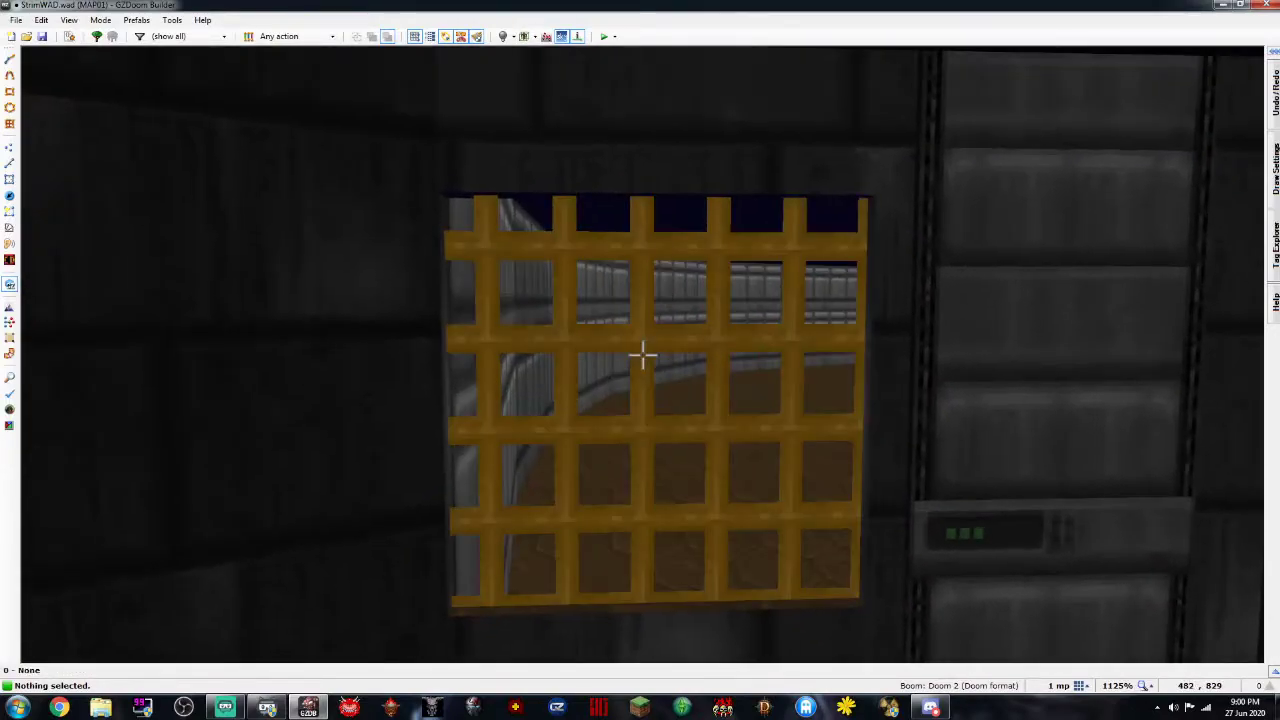
left_click(643, 353)
key("Left")
key("Left")
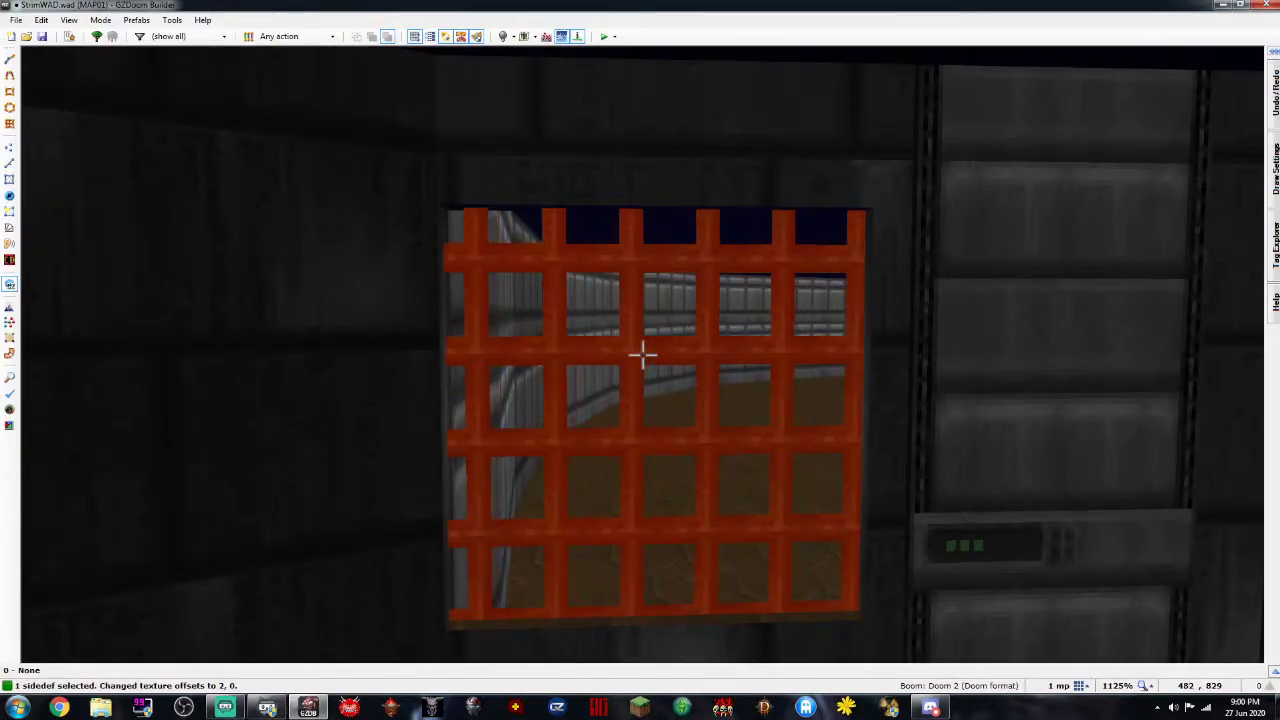
key("Left")
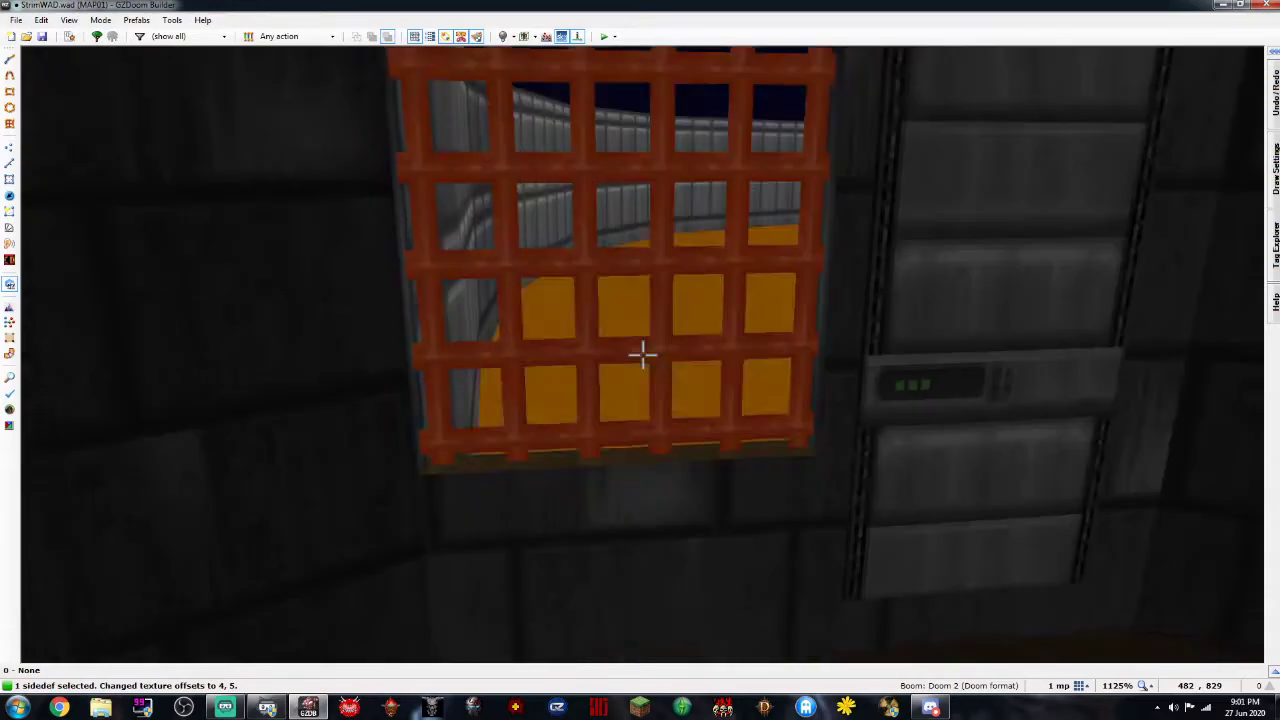
left_click(643, 355)
Set the window grate's texture offsets to 5, 4 on the corridor side
key("e")
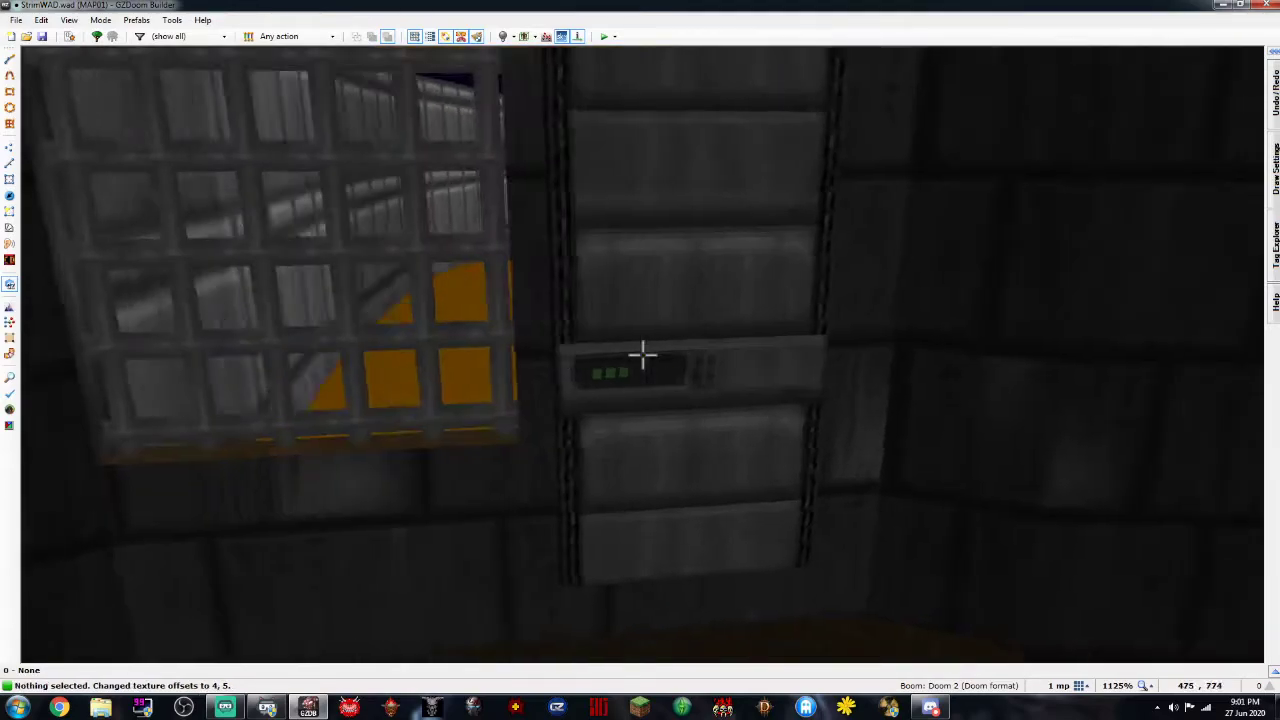
key("d")
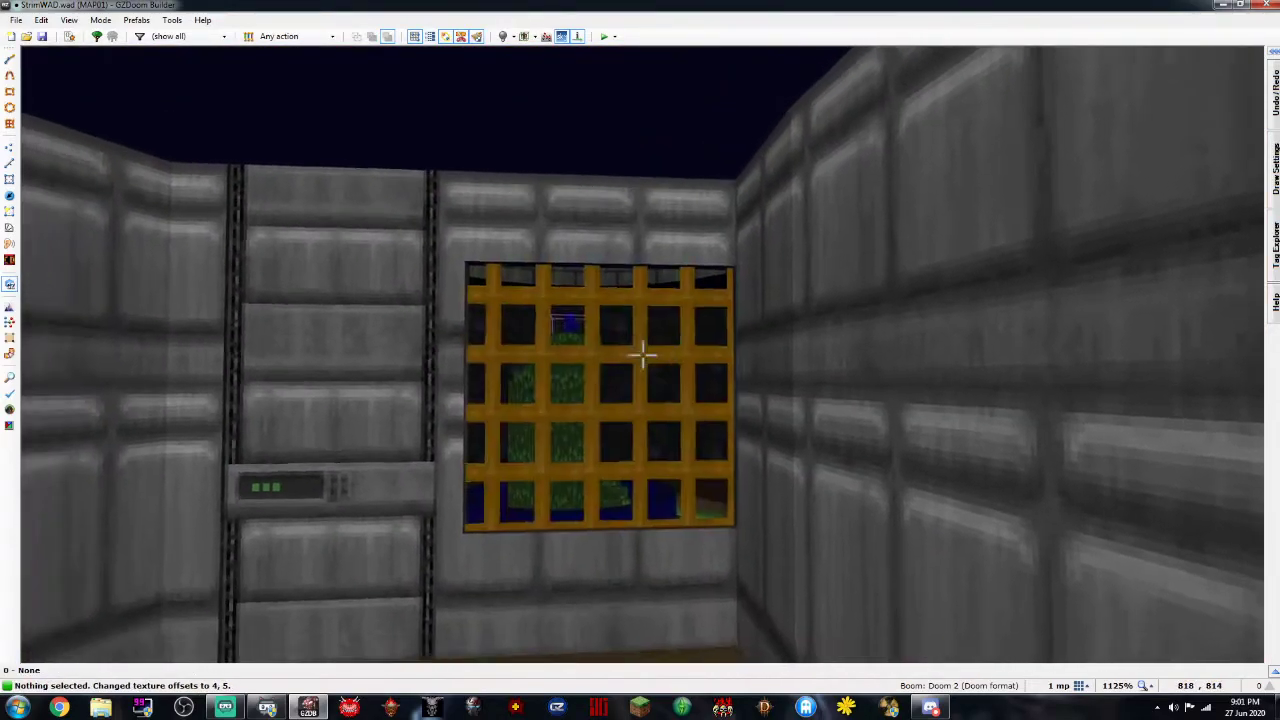
key("e")
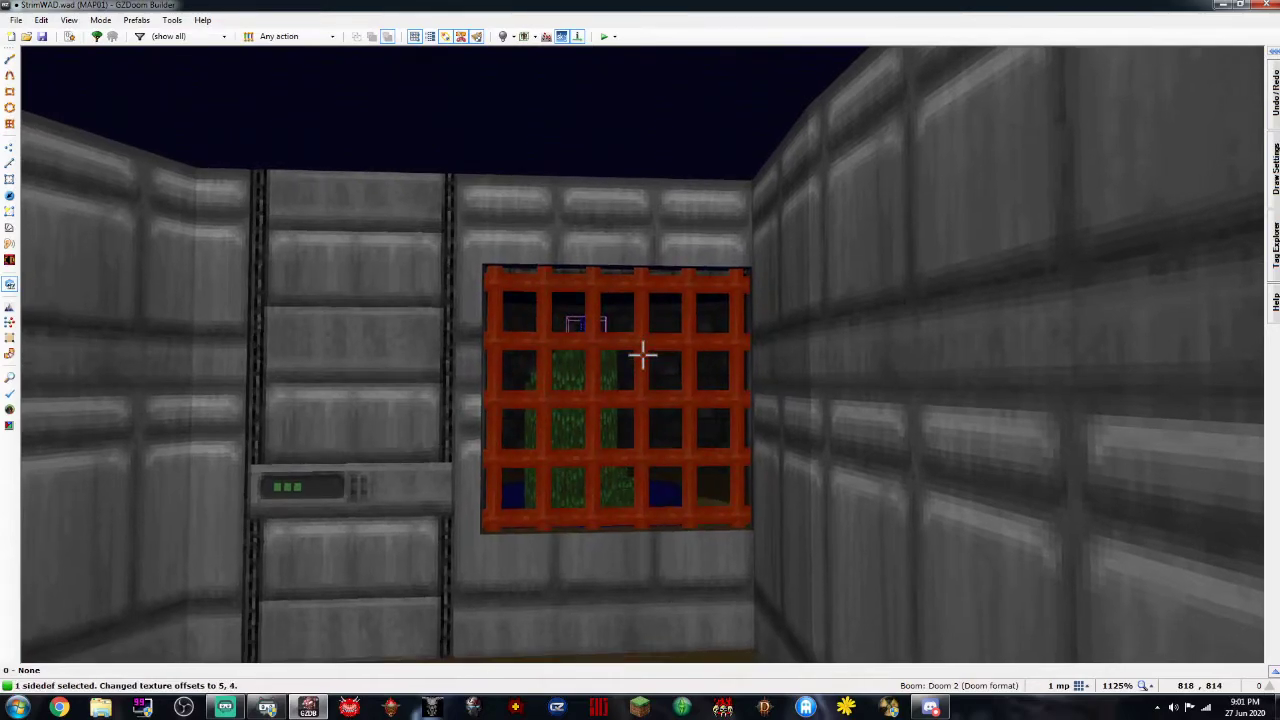
key("e")
key("e")
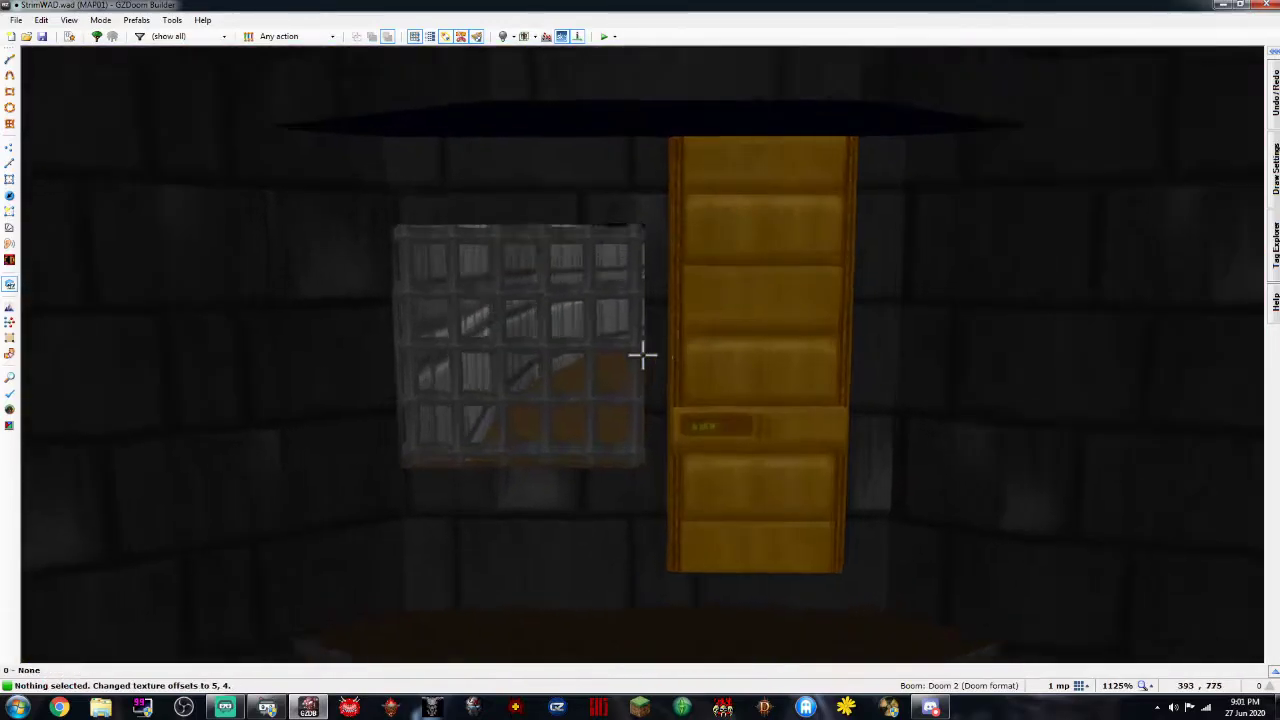
Examine the grated window, door and surrounding walls from both the round room and the corridor
key("e")
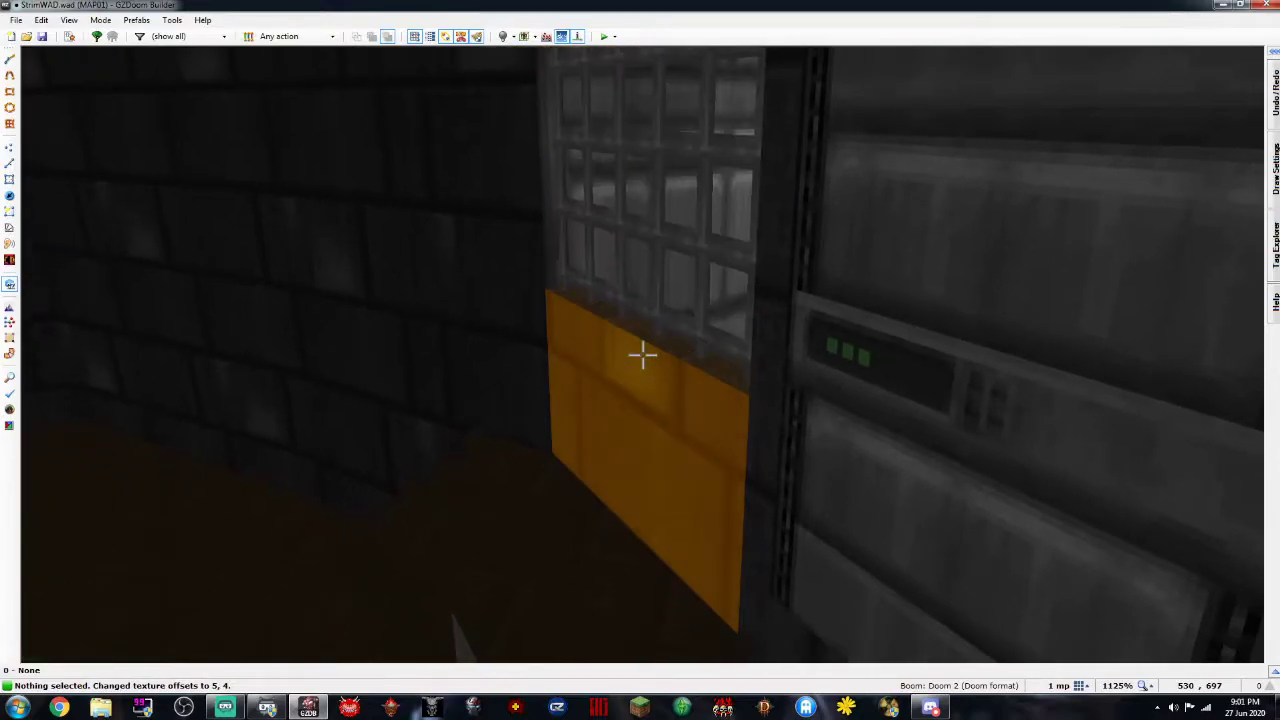
key("w")
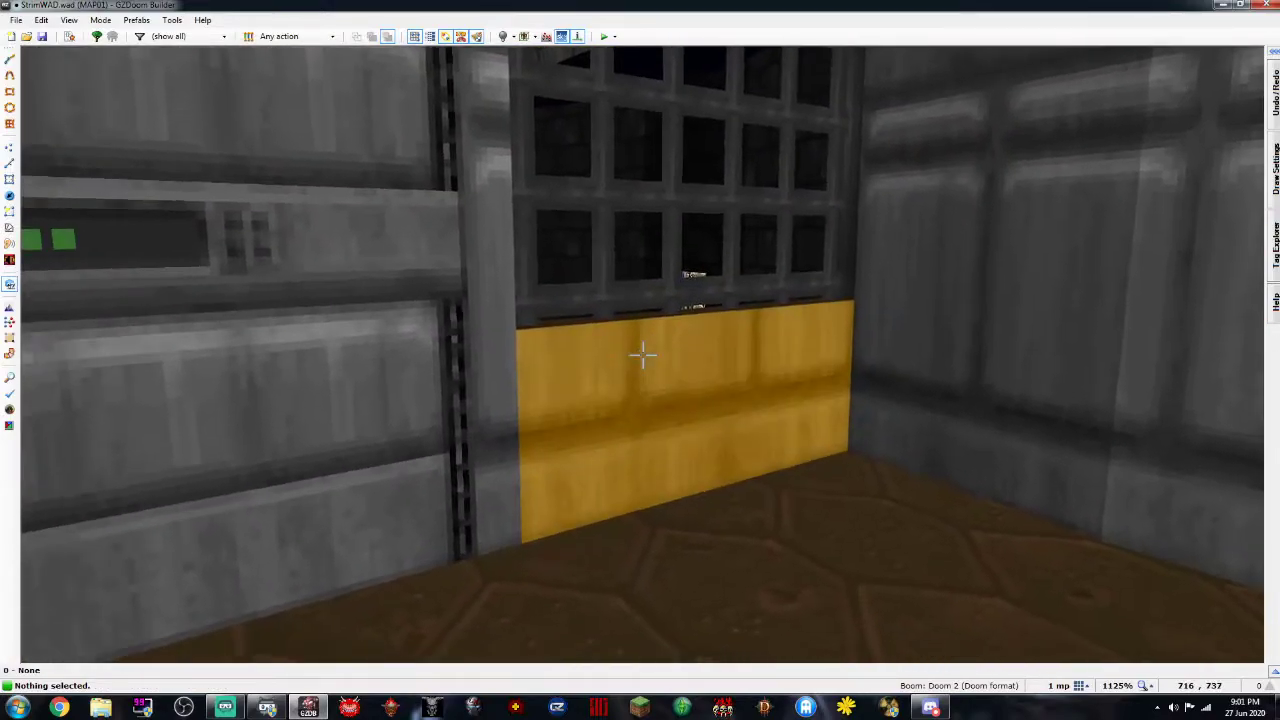
key("w")
key("w")
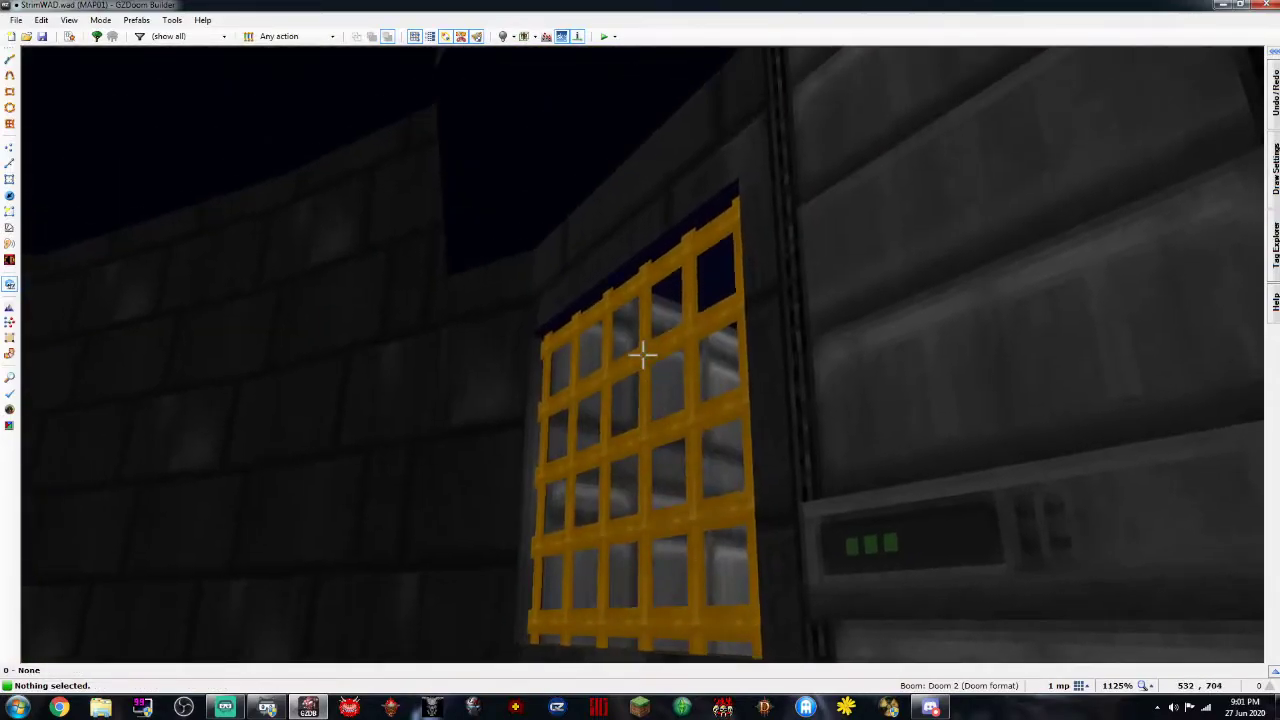
key("w")
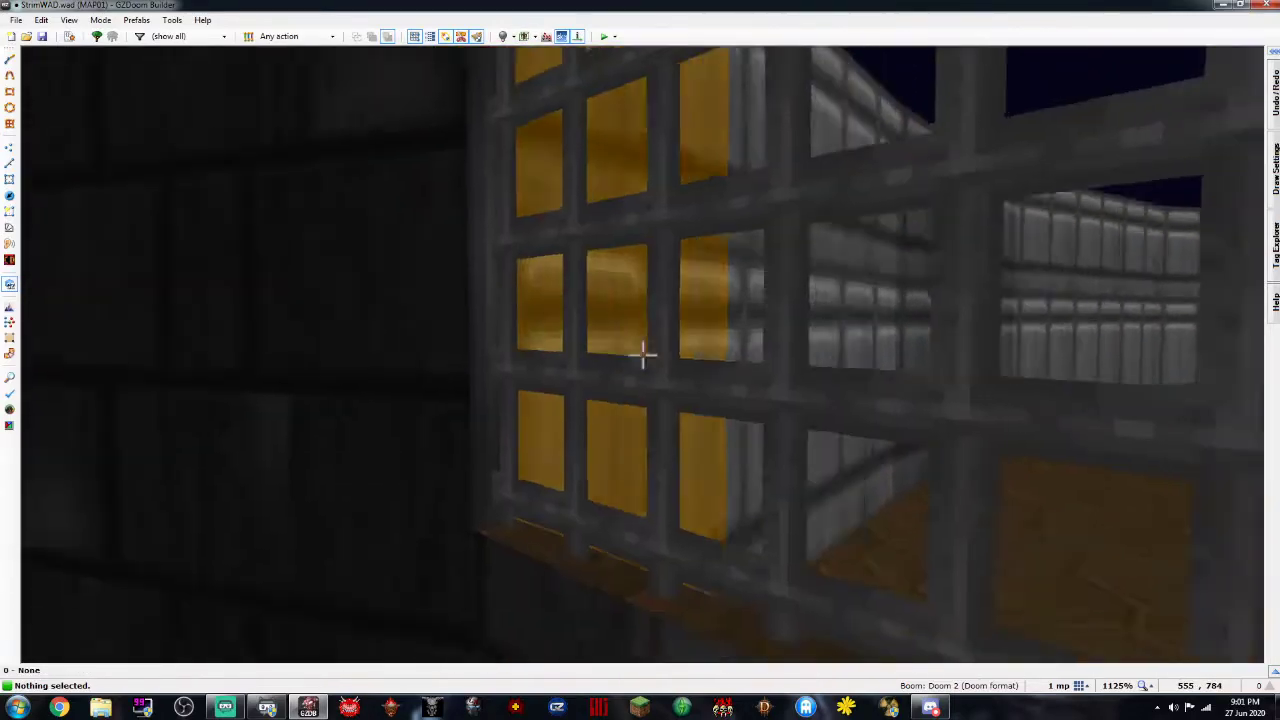
key("w")
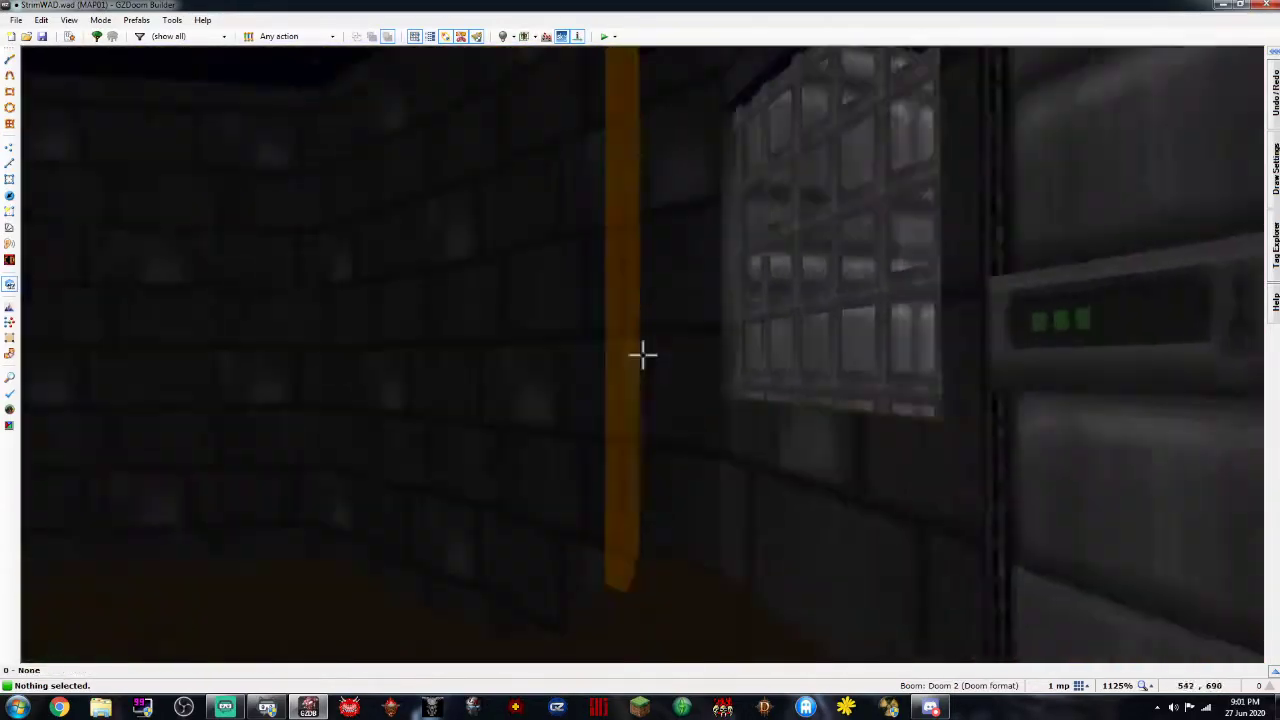
key("e")
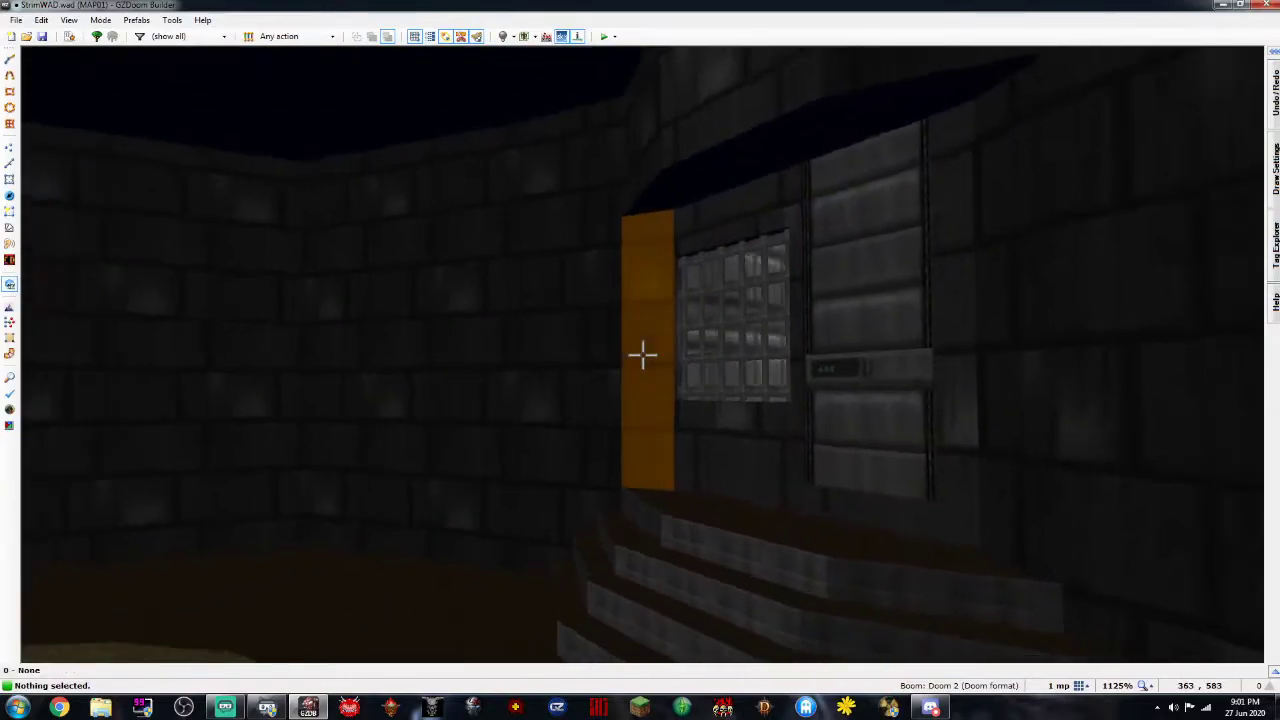
key("w")
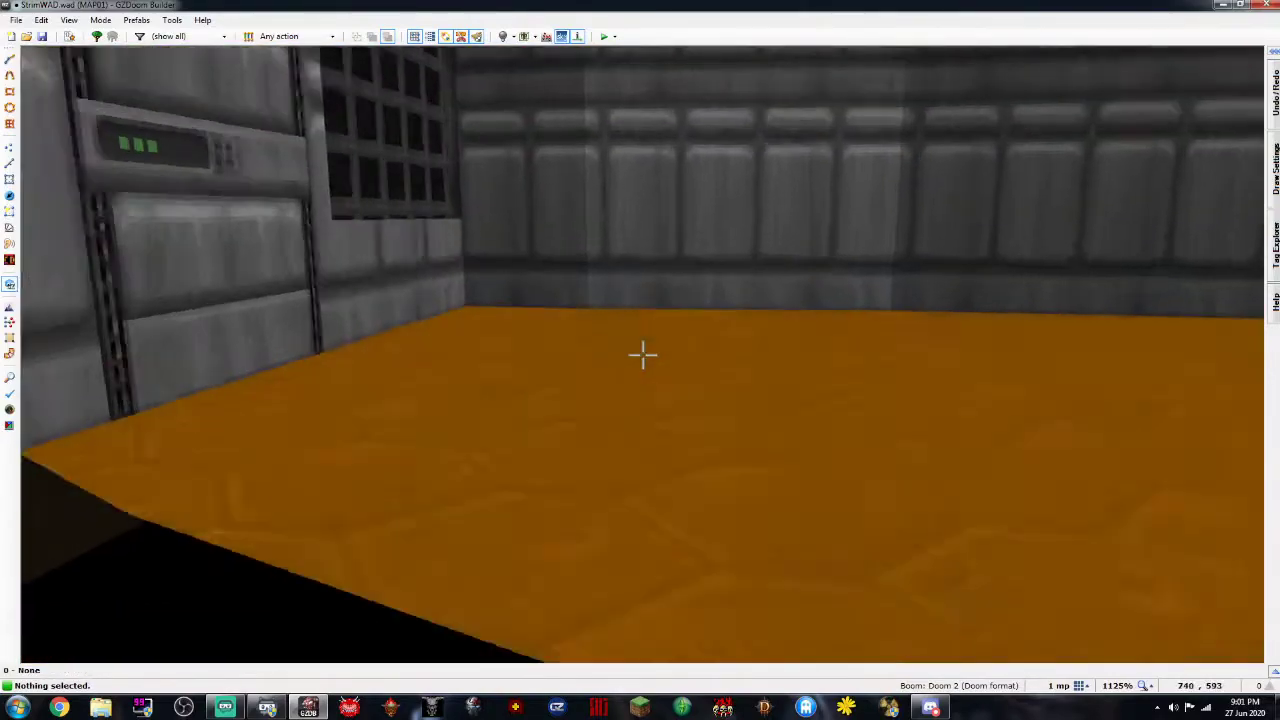
key("s")
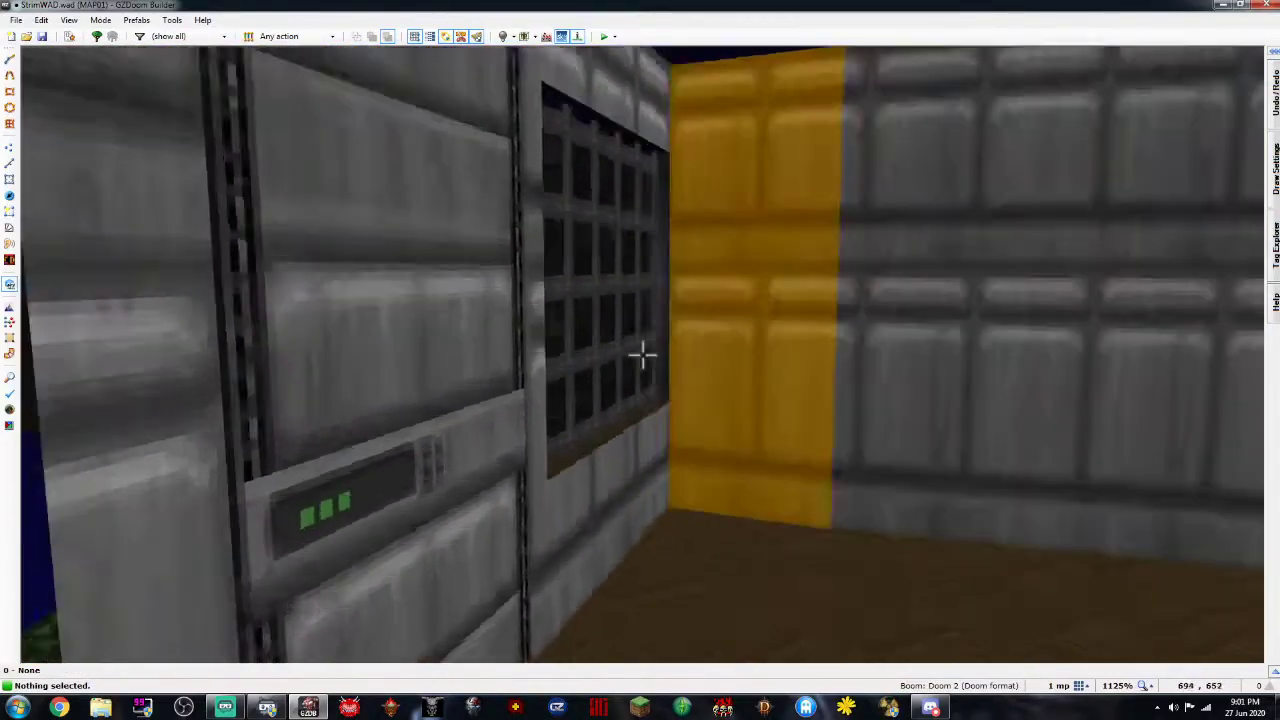
key("e")
key("d")
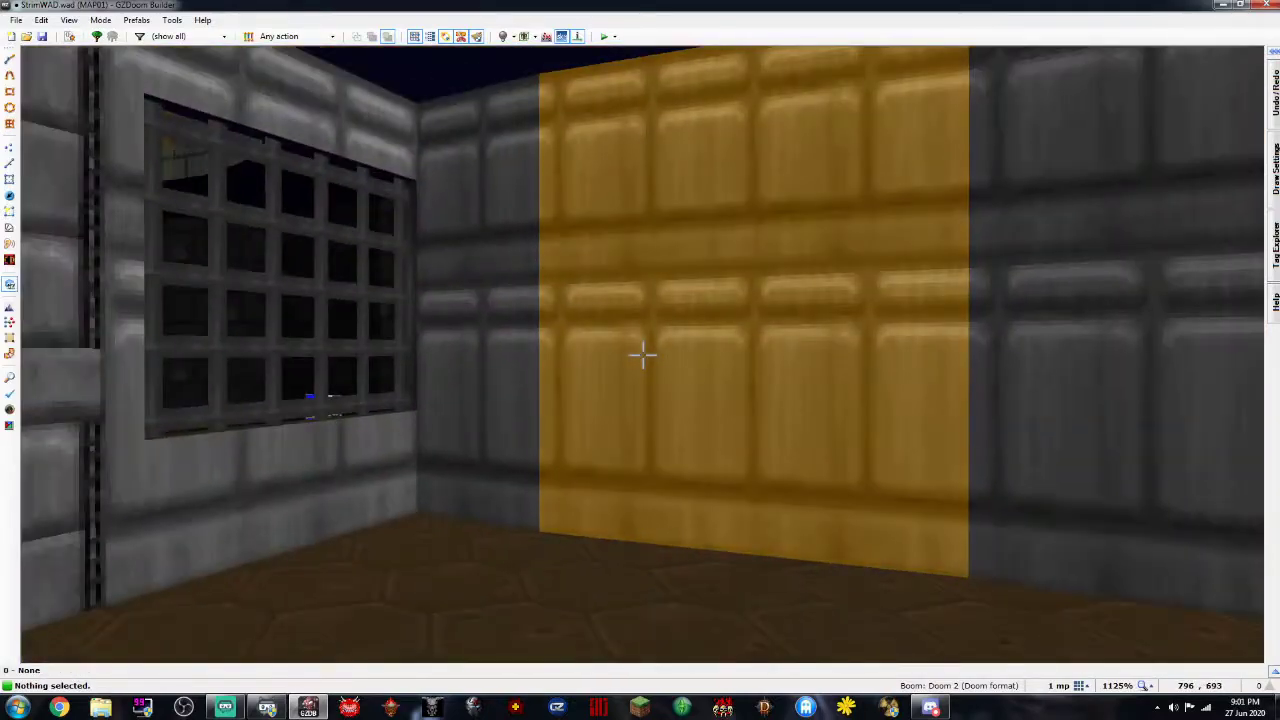
key("w")
scroll(642, 356, "down", 3)
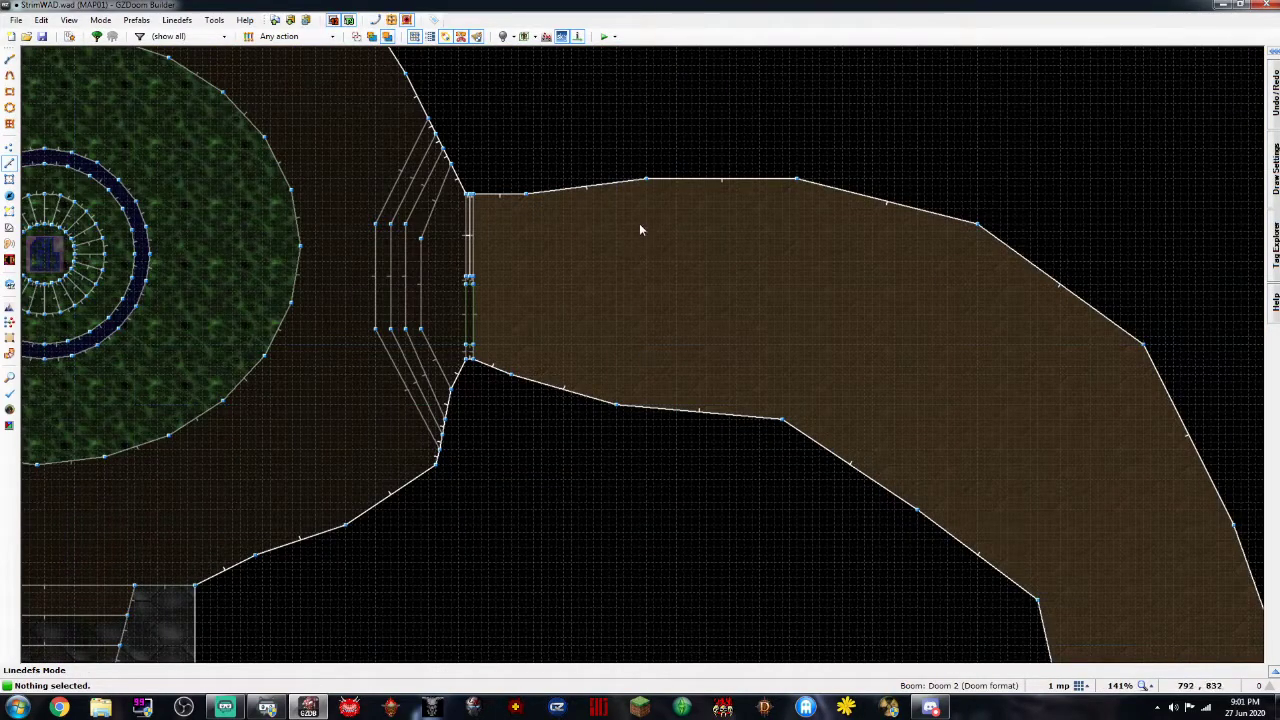
Split the corridor's north wall beside the window at 640, 864 on the 32 mp grid and move the new vertex out to 640, 896
scroll(556, 240, "up", 5)
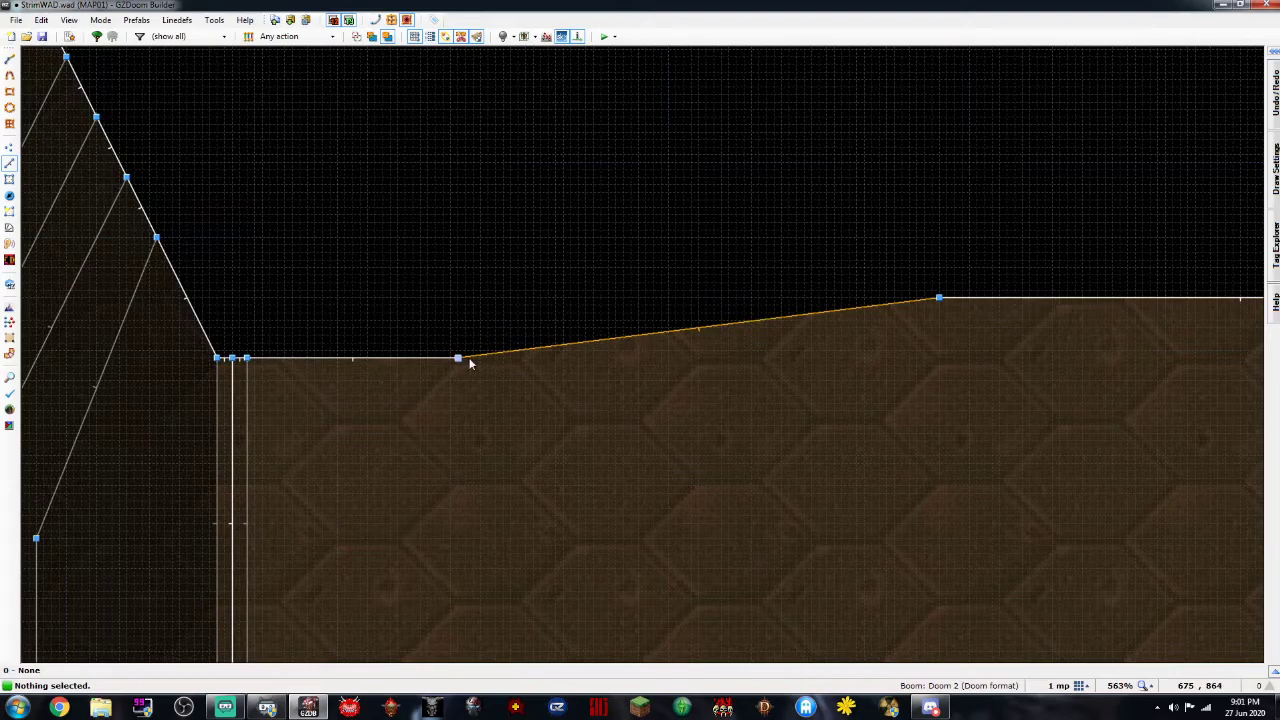
left_click(1080, 685)
left_click(1040, 595)
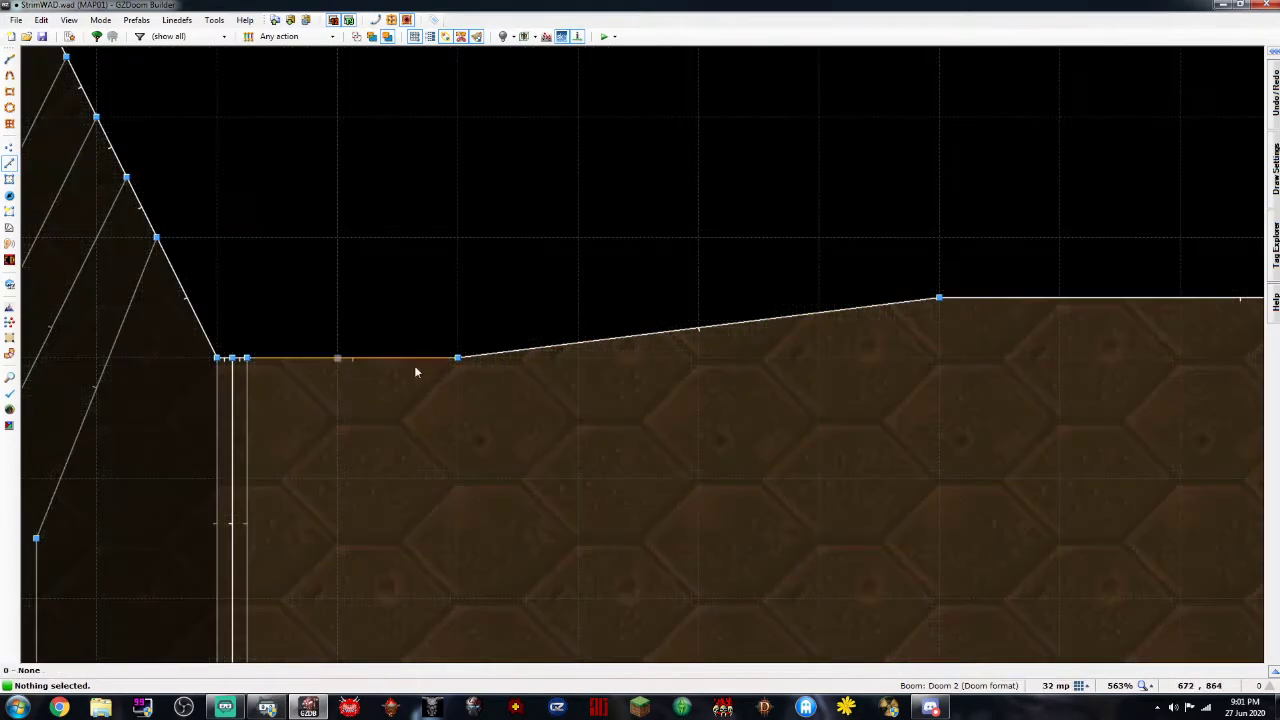
key("Insert")
right_click(337, 356)
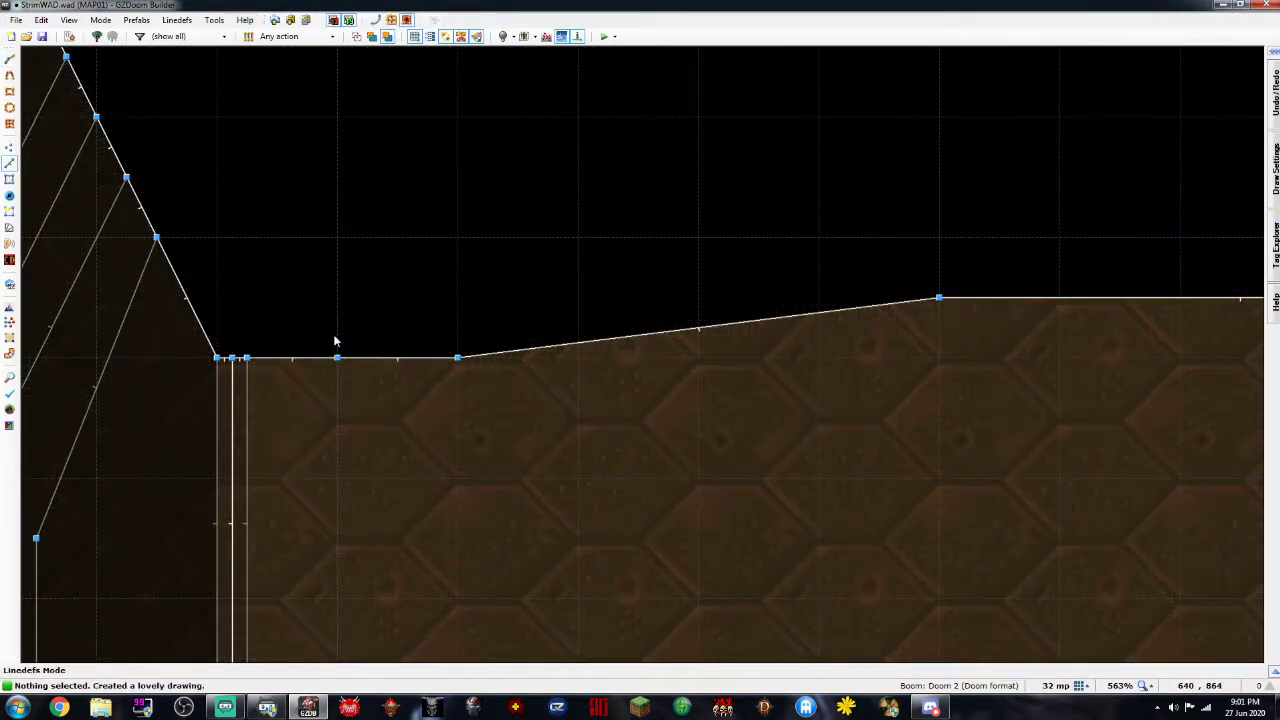
key("v")
left_click_drag(339, 356, 335, 260)
left_click(337, 239)
right_click_drag(277, 261, 342, 250)
On the 8 mp grid, move the peak vertex straight out from the window corner and the next wall vertex to 680, 896
left_click(1082, 686)
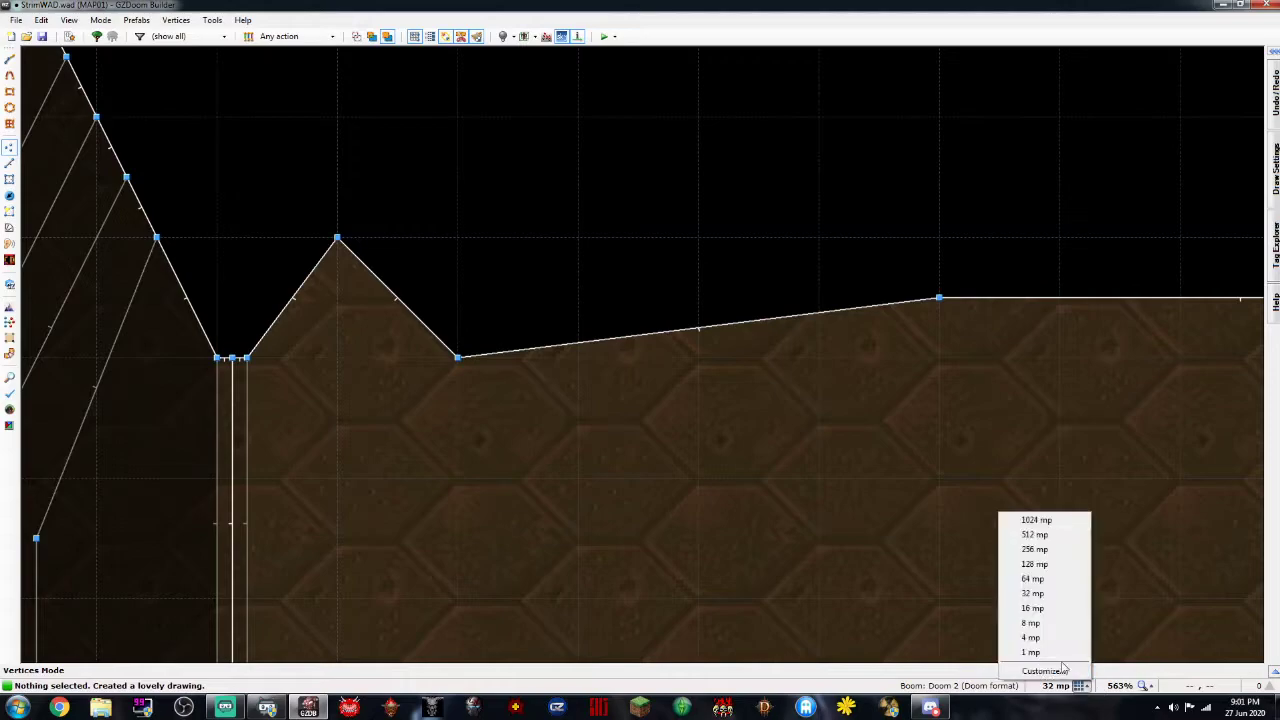
left_click(1050, 608)
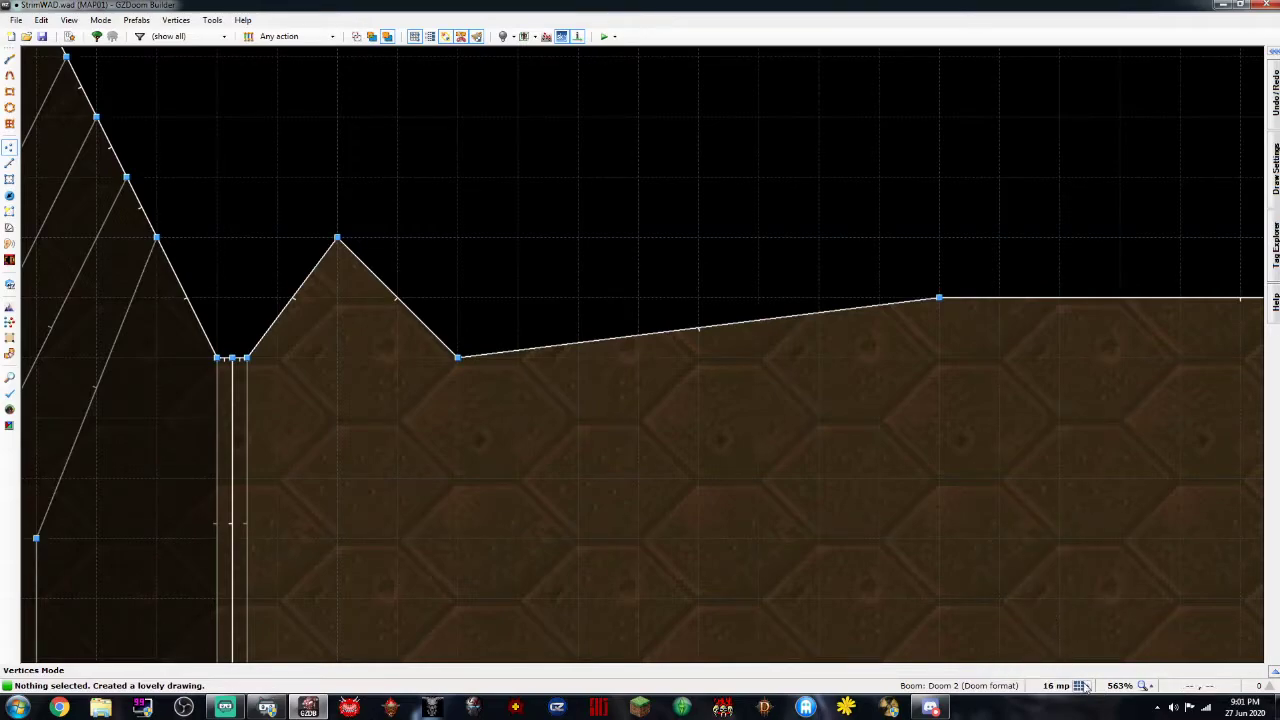
left_click(1082, 686)
left_click(1065, 633)
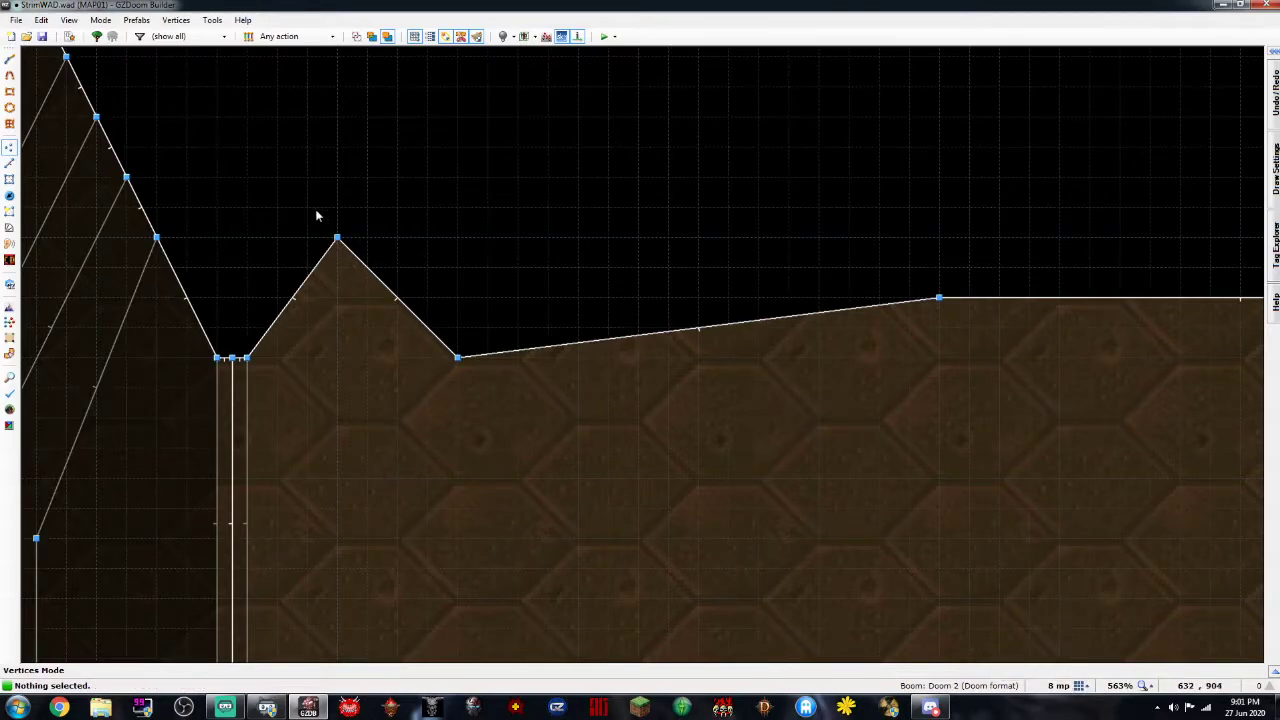
left_click_drag(337, 240, 247, 238)
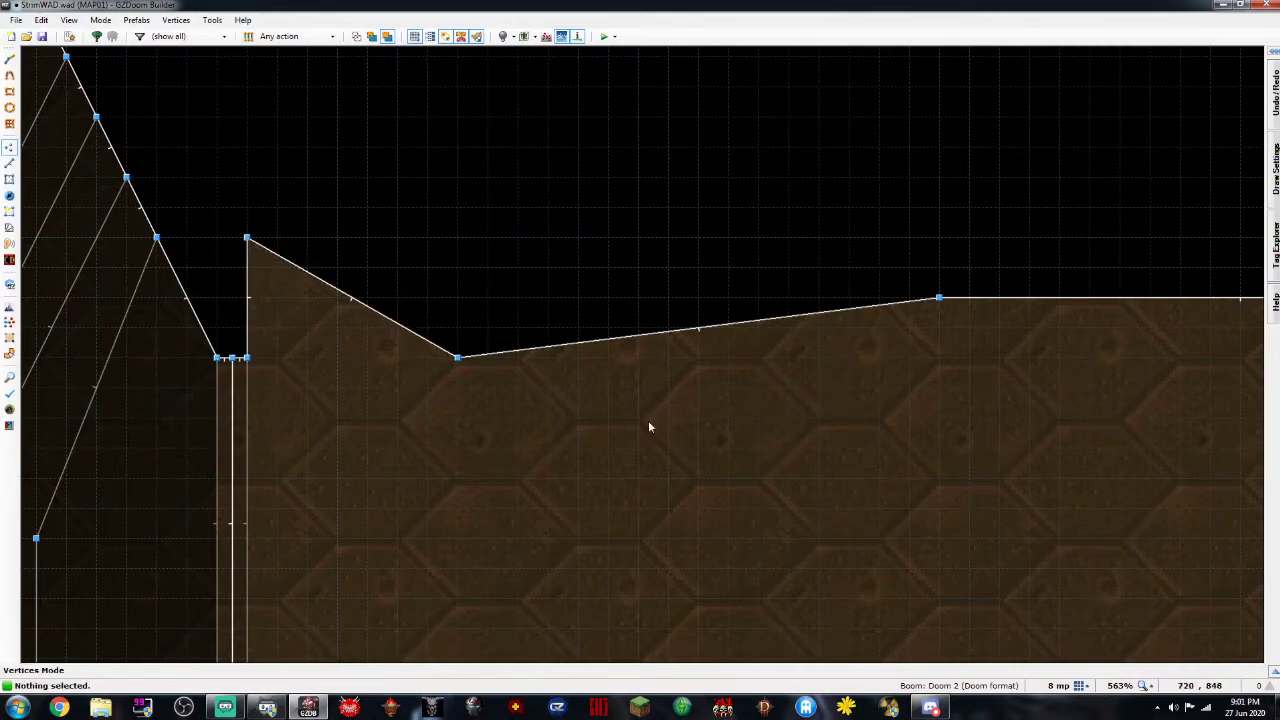
left_click_drag(466, 361, 490, 245)
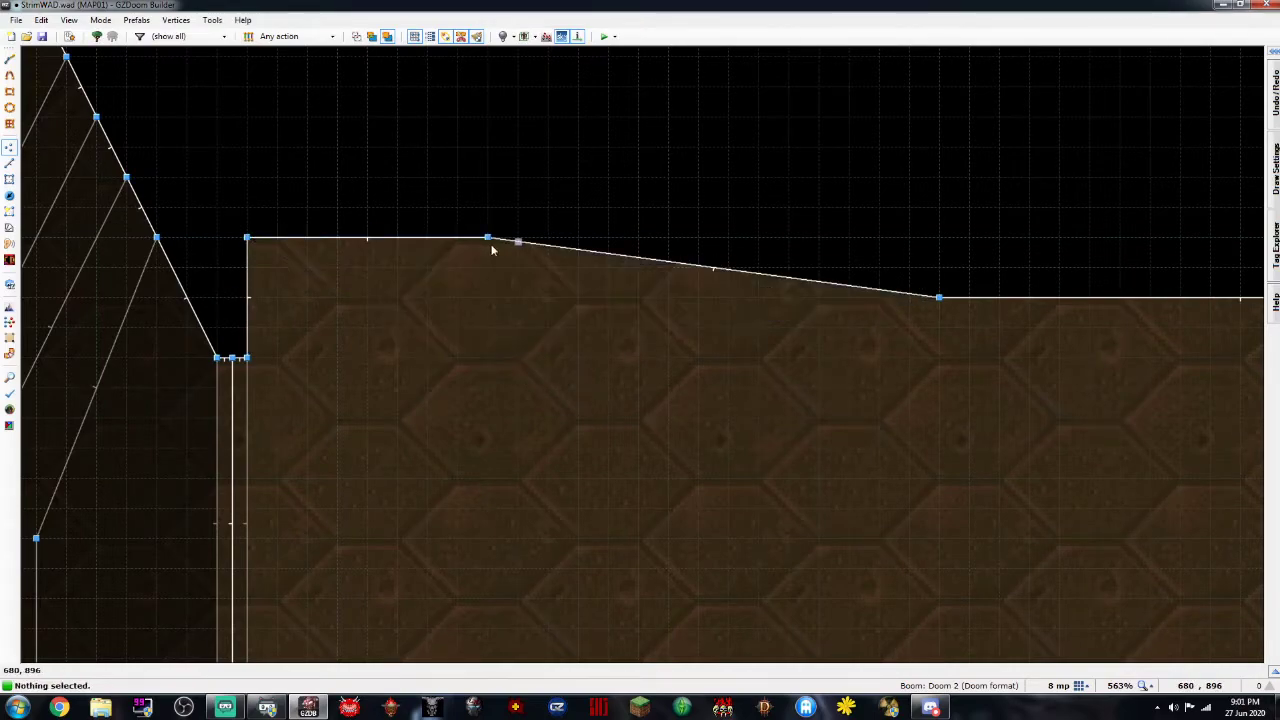
Smooth the corridor's north wall by moving its first three vertices beyond the window to about 624, 888, 688, 888 and 808, 880
scroll(922, 292, "down", 4)
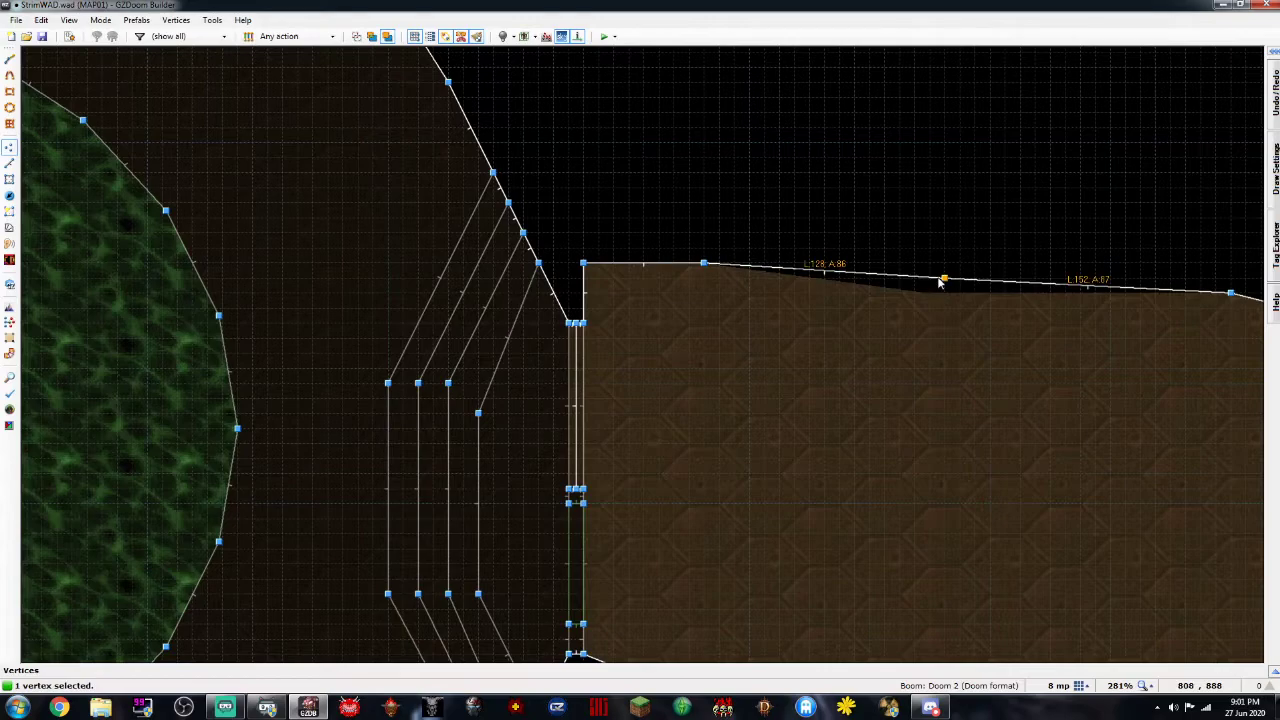
scroll(765, 298, "up", 4)
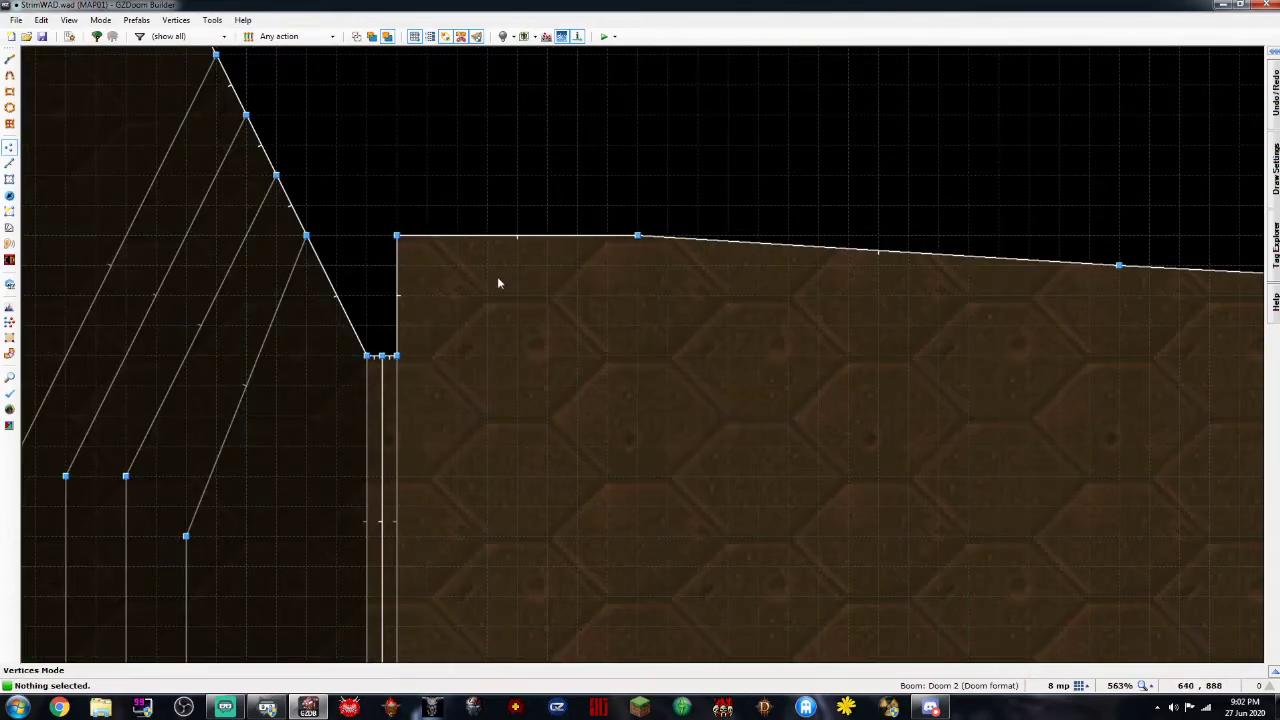
left_click_drag(429, 251, 426, 257)
left_click_drag(637, 237, 678, 260)
left_click_drag(1119, 266, 1098, 303)
scroll(1150, 292, "down", 8)
scroll(1138, 294, "up", 1)
right_click_drag(1098, 303, 1098, 303)
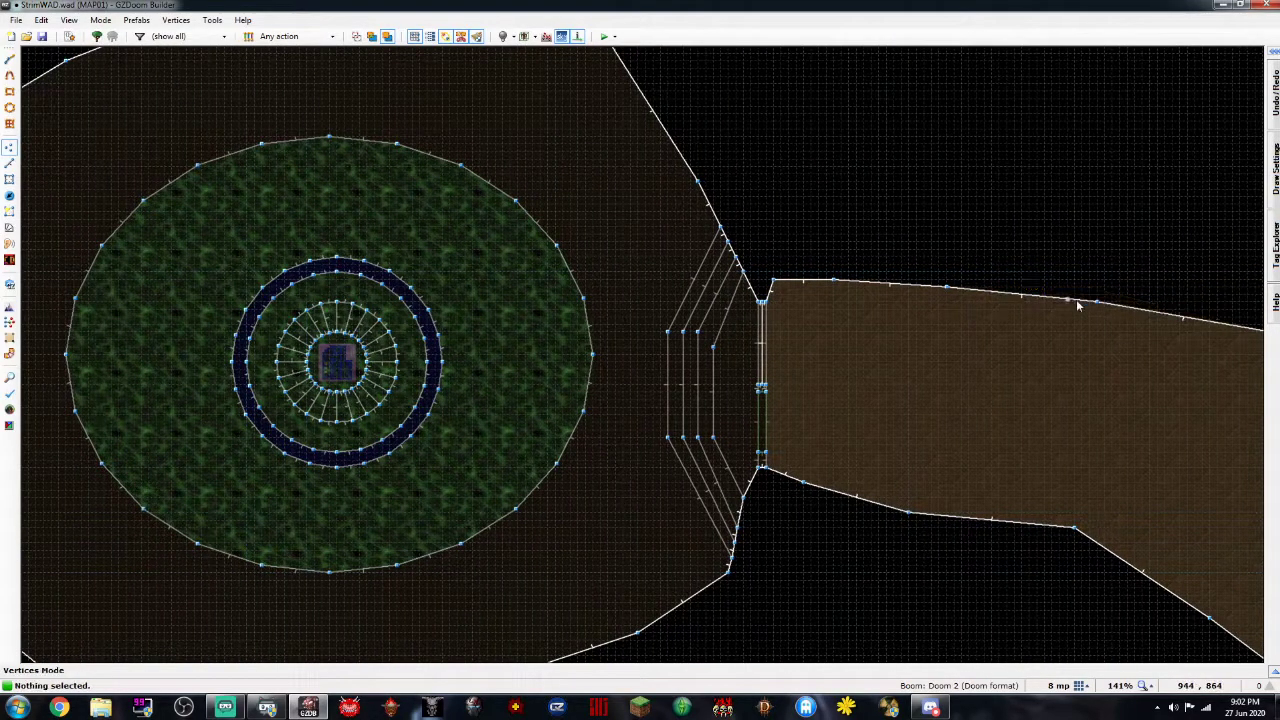
Lengthen the flat north wall segment beside the window to about 96 units by moving its far vertex outward along the wall
scroll(1006, 301, "up", 2)
key("Left")
key("Left")
key("Left")
key("Left")
key("Left")
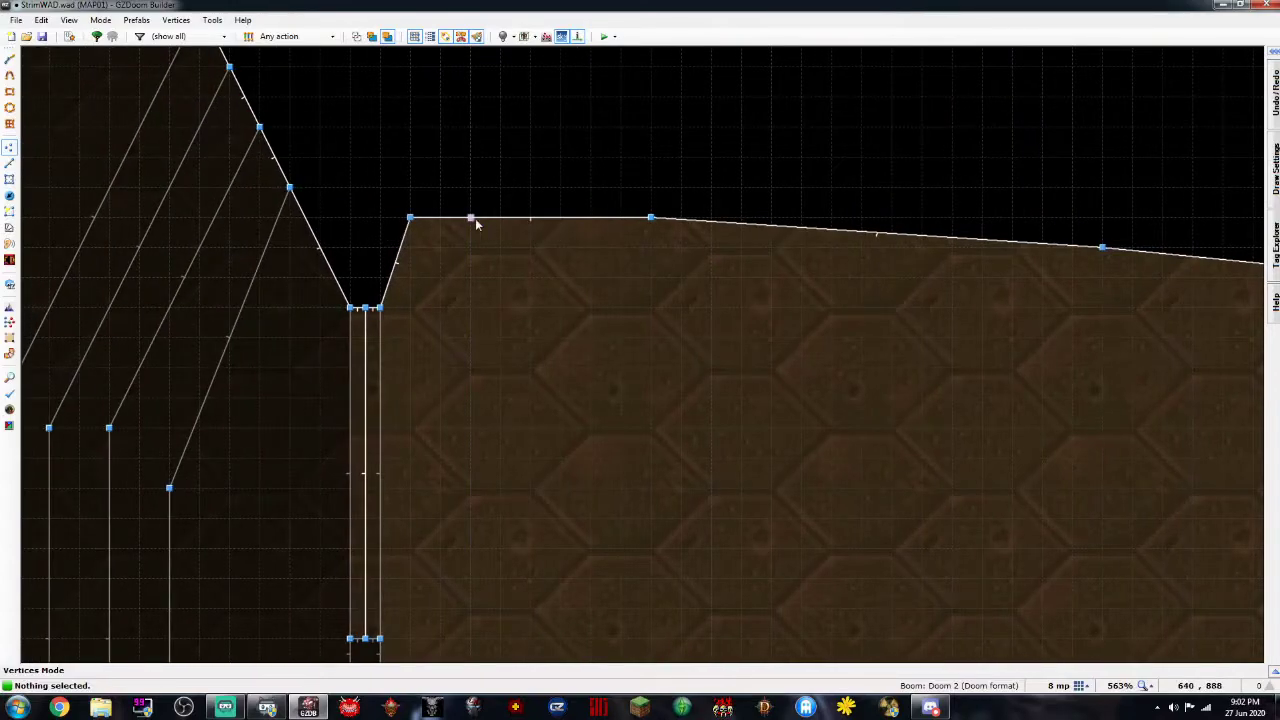
left_click_drag(653, 218, 706, 216)
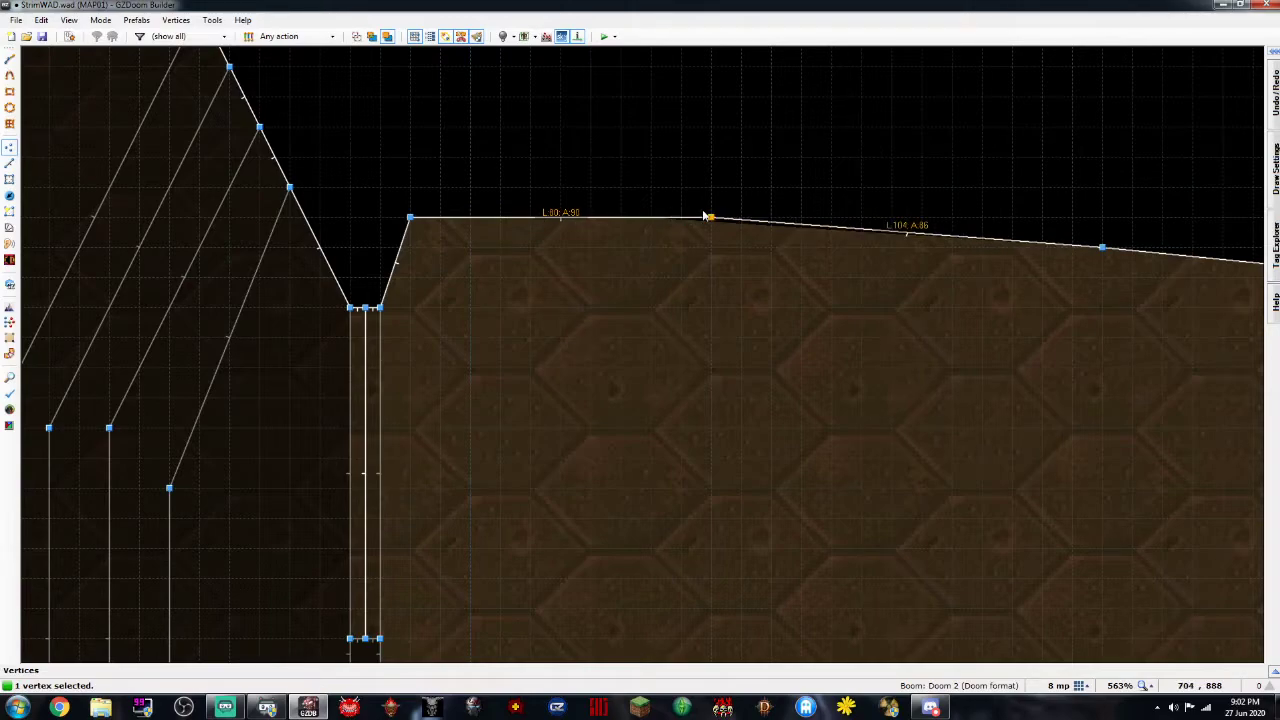
left_click_drag(724, 216, 771, 216)
key("Up")
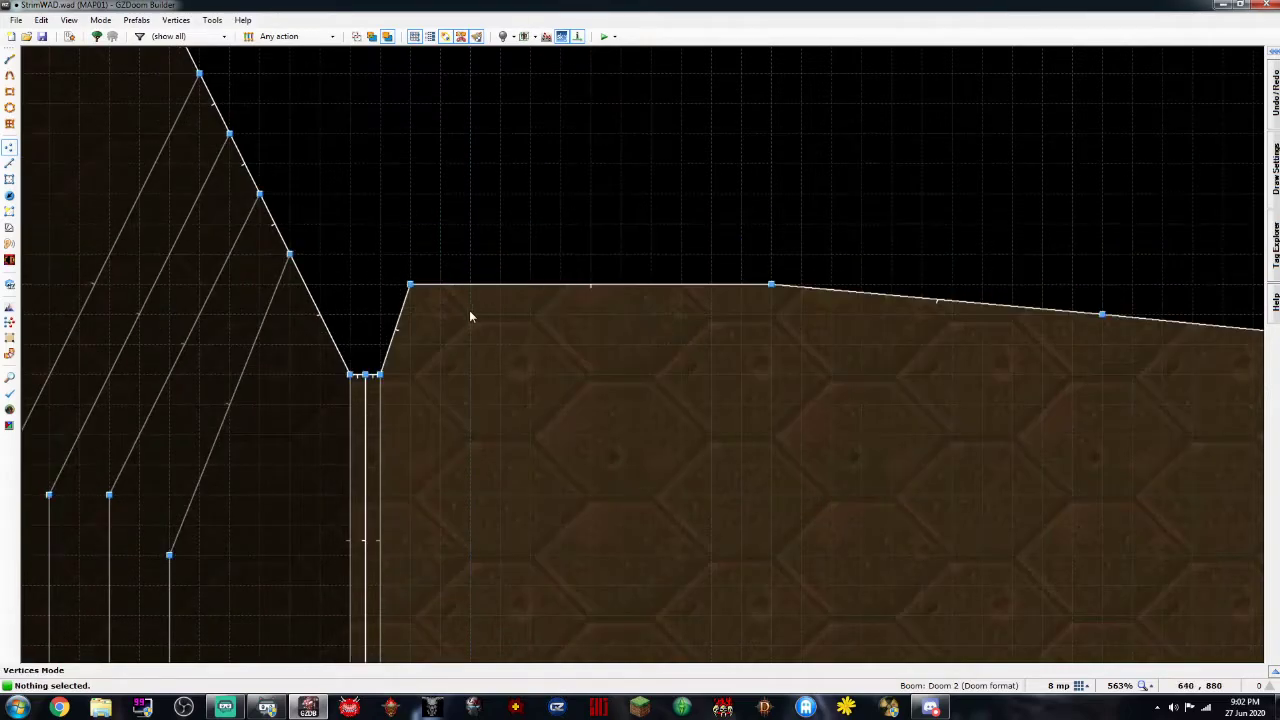
Split the flat north wall segment at x 640, 704 and 672, using the 64 mp and 32 mp grids
key("Insert")
left_click(1080, 685)
left_click(1035, 578)
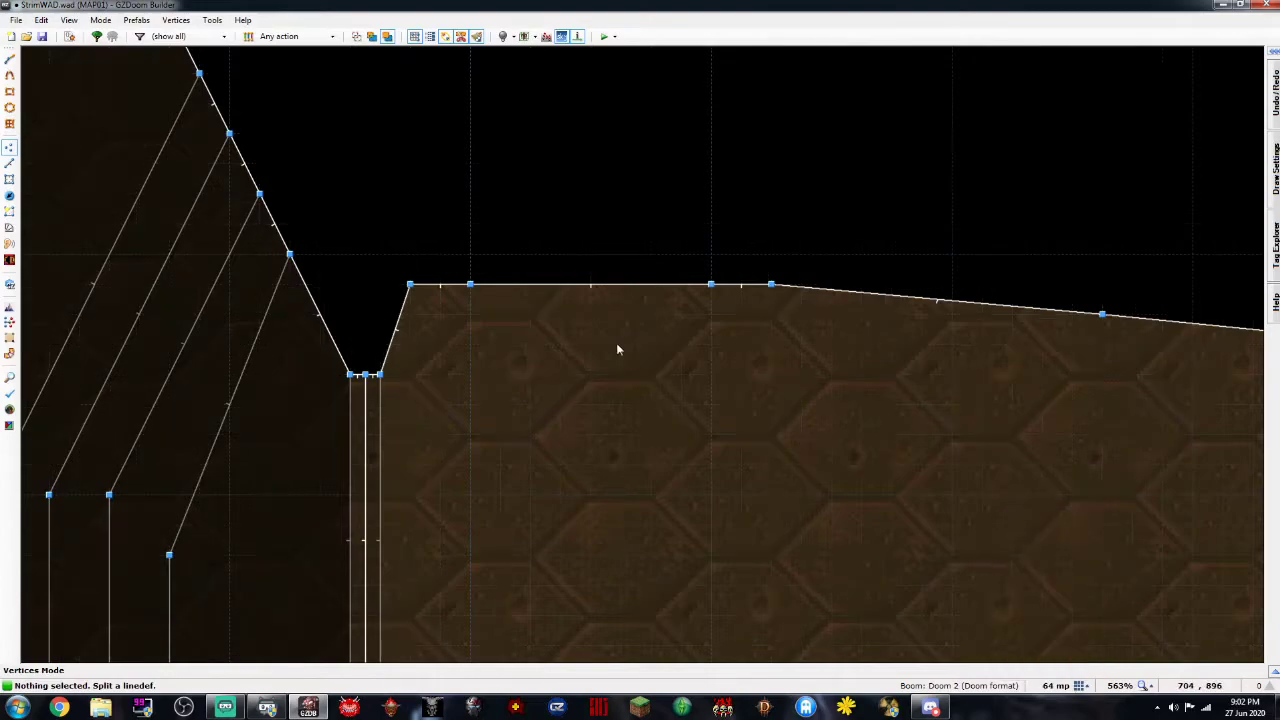
key("Insert")
left_click(1080, 685)
left_click(1050, 598)
key("Insert")
Try moving the flat segment's middle vertex to 640, 896 and to 672, 896, undoing each move
left_click_drag(589, 286, 473, 258)
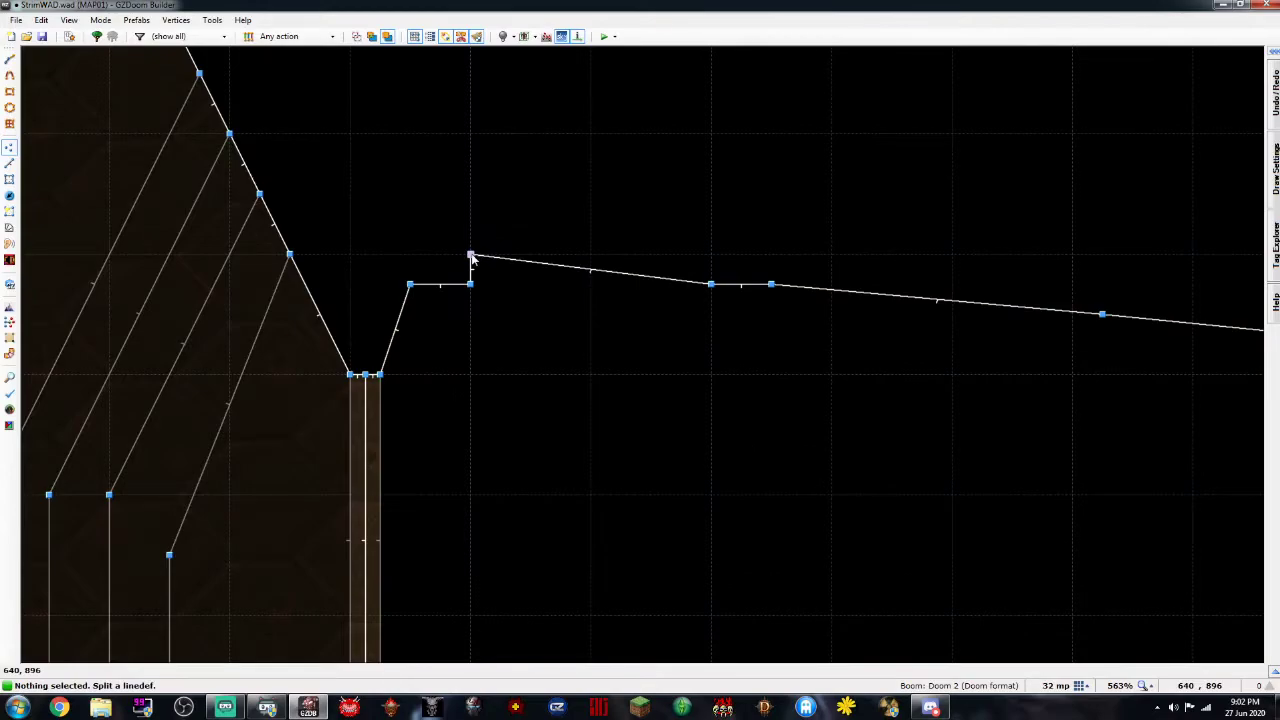
scroll(473, 258, "down", 6)
key("ctrl+z")
scroll(490, 262, "up", 6)
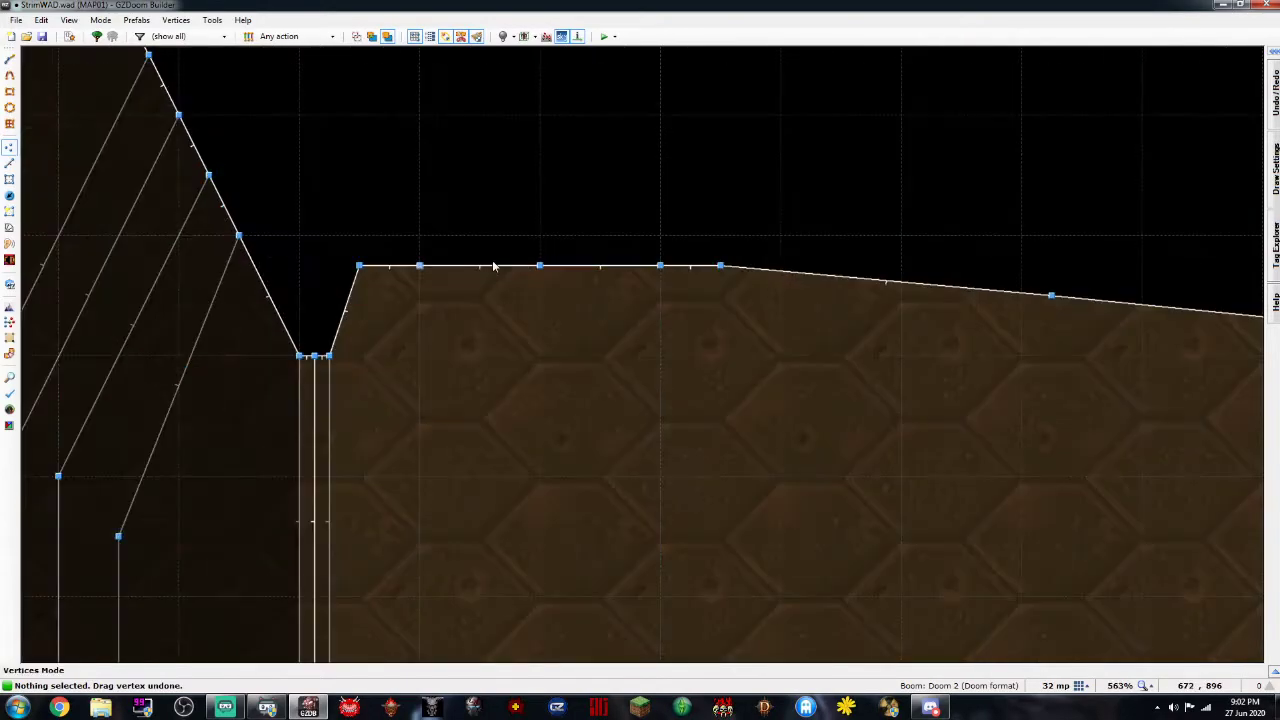
left_click_drag(540, 268, 570, 234)
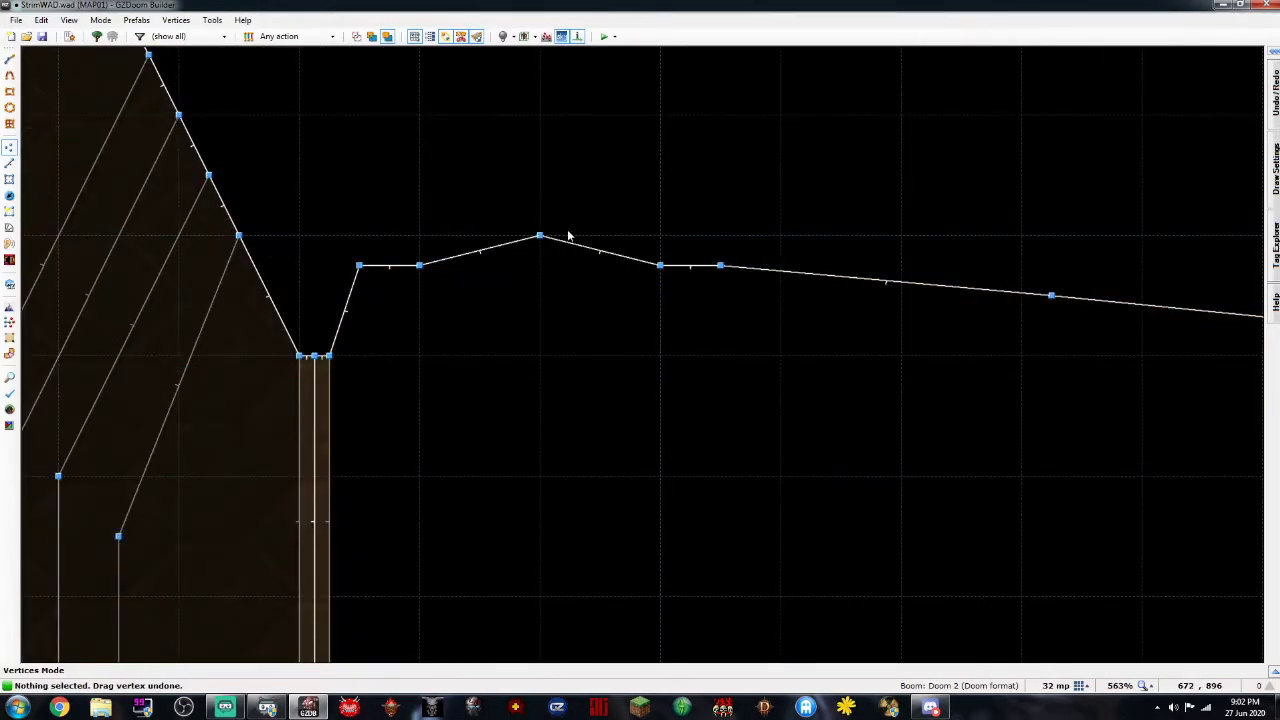
key("ctrl+z")
Delete the vertex at x 640, move the middle vertex to 672, 896, and add a new wall corner at 640, 896
left_click(421, 268)
key("Delete")
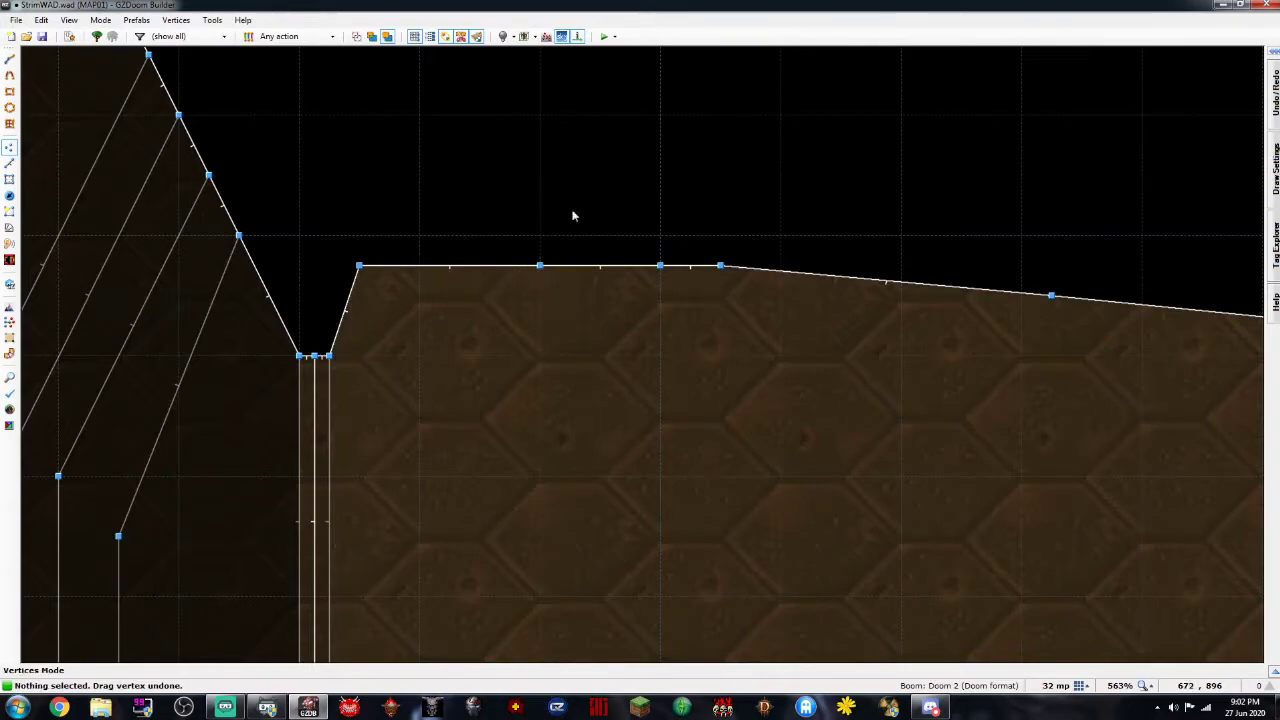
left_click(541, 266)
left_click(541, 266)
left_click_drag(540, 266, 540, 228)
left_click(541, 237)
left_click(541, 237)
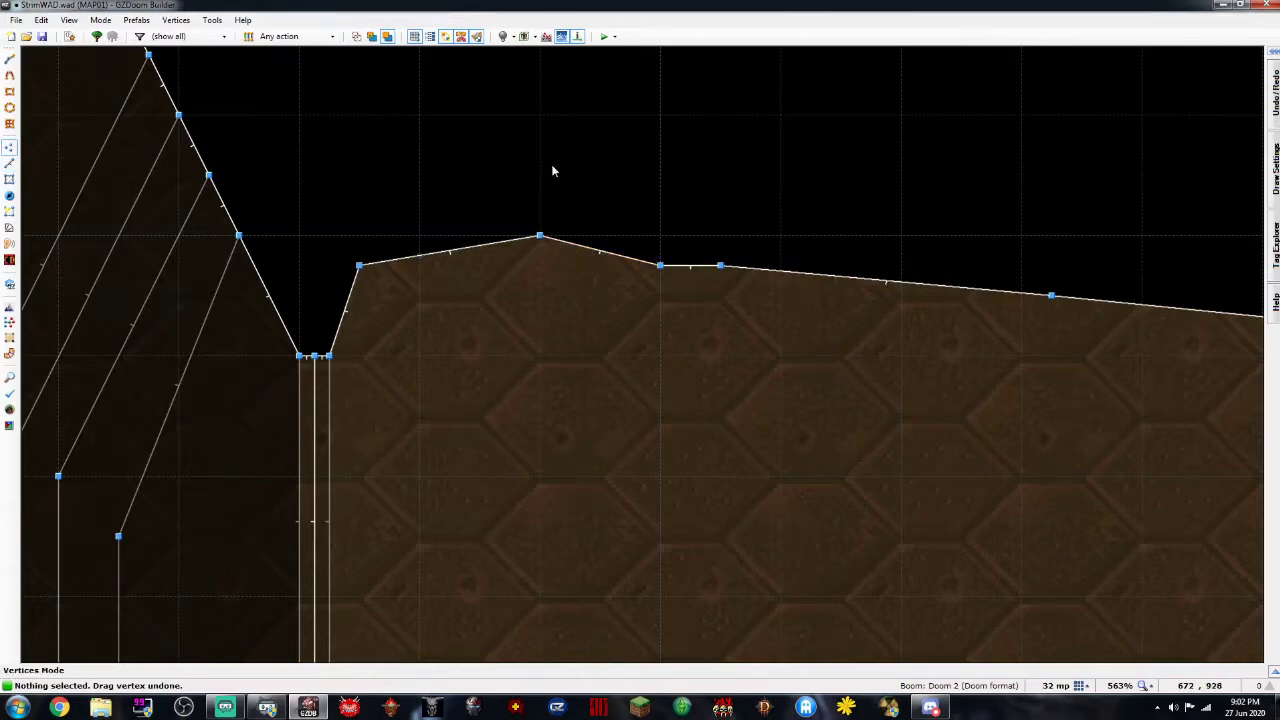
right_click(432, 255)
left_click_drag(422, 262, 460, 262)
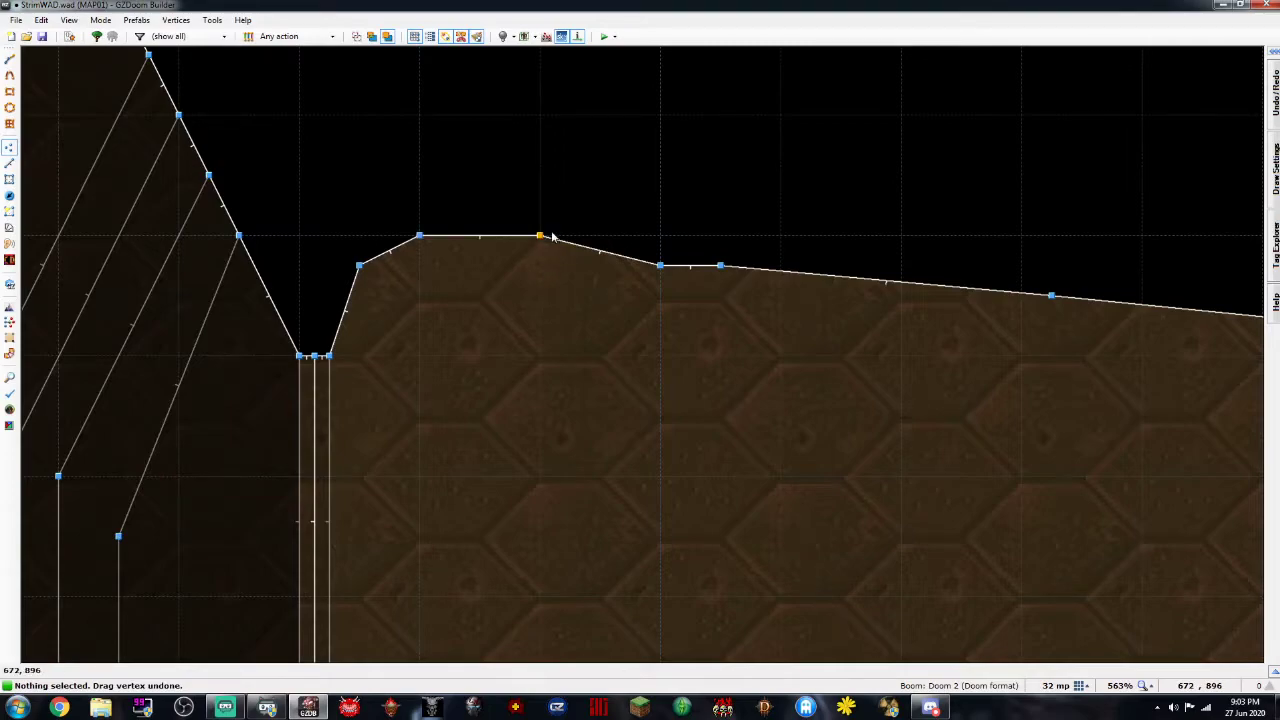
Check the wall in the 3D view and undo the recent vertex moves, deletion and splits on the flat segment
key("q")
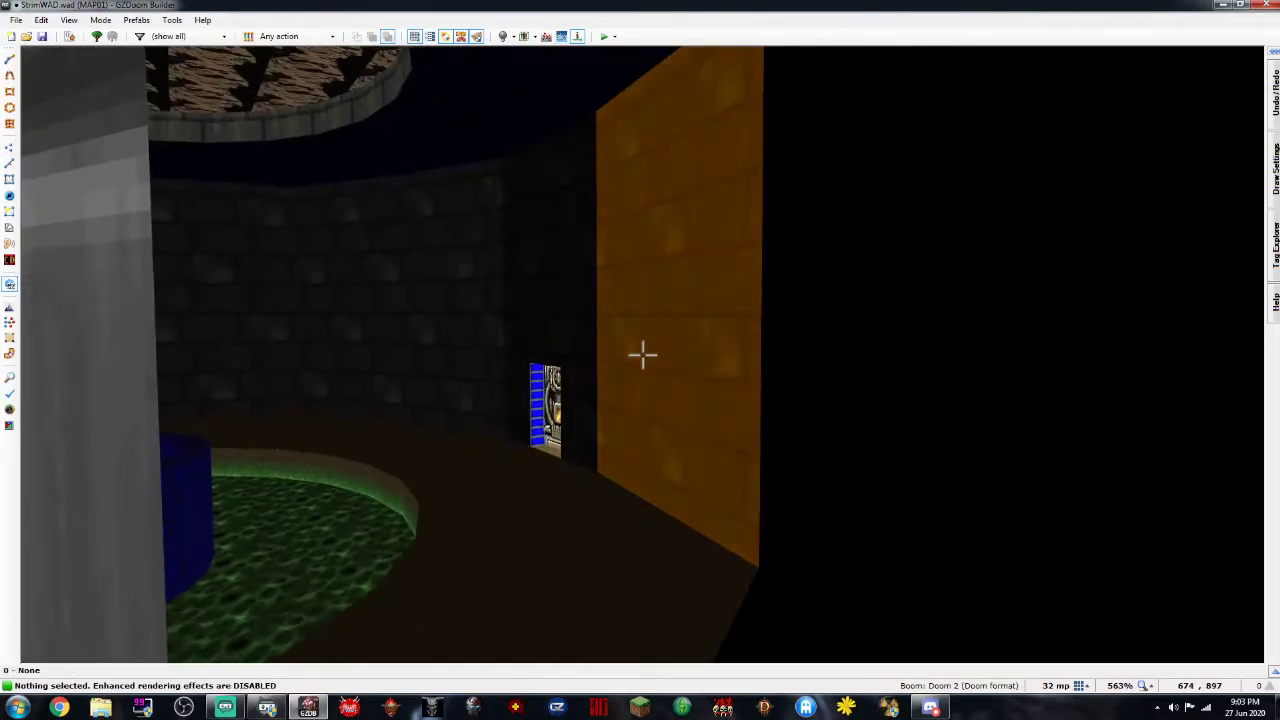
key("q")
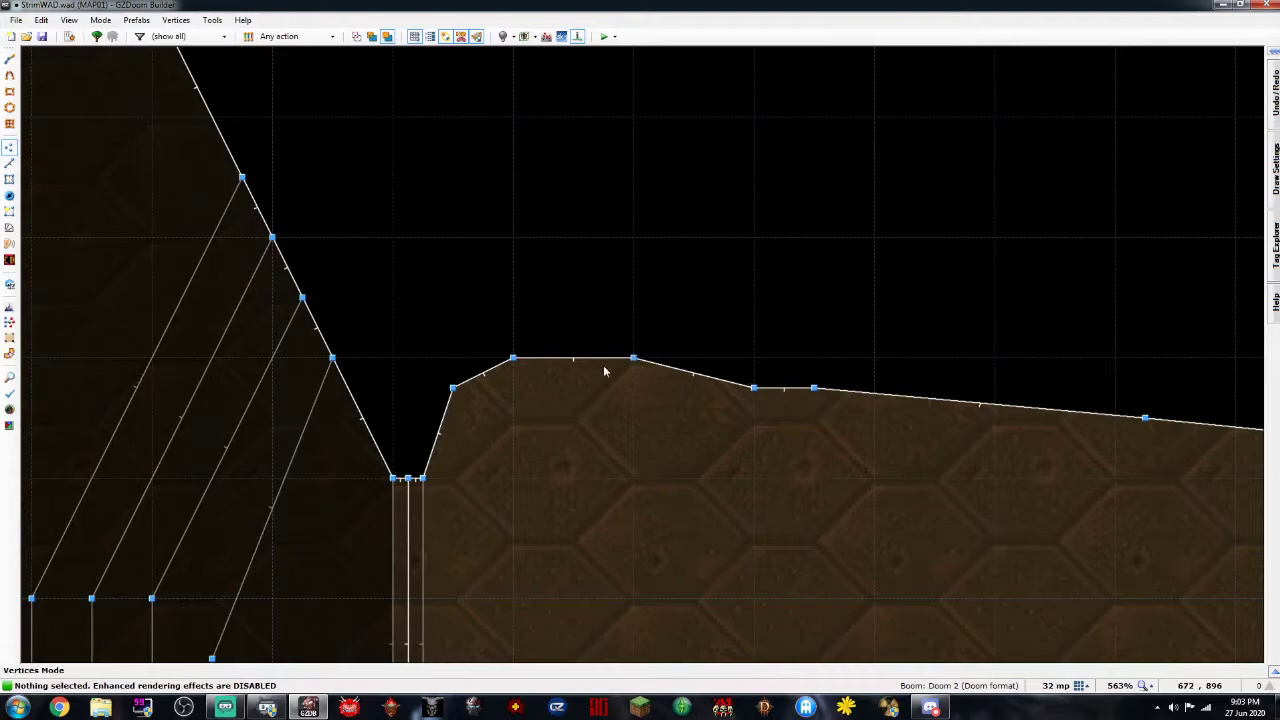
key("ctrl+z")
key("ctrl+z")
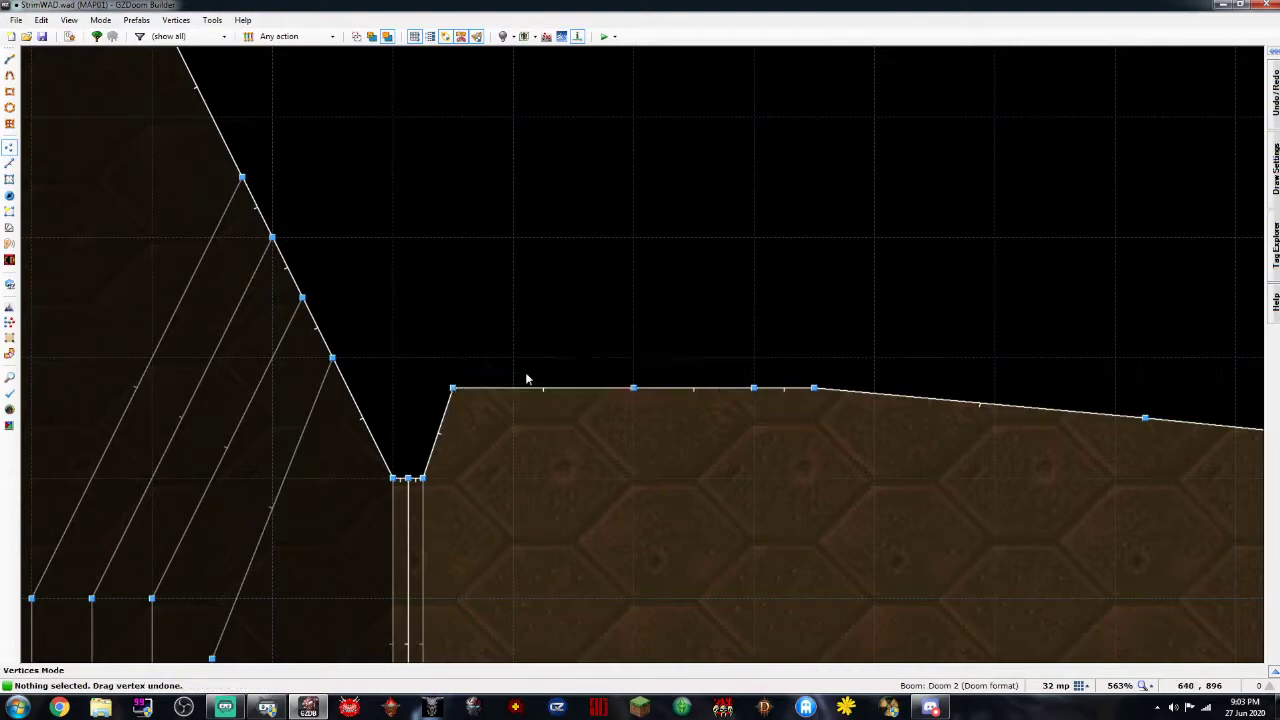
key("ctrl+z")
key("ctrl+z")
key("ctrl+z")
Split the flat north wall at x 640 and form a shallow recess with back corners at 640, 896 and 704, 896
right_click(515, 390)
left_click_drag(635, 391, 551, 363)
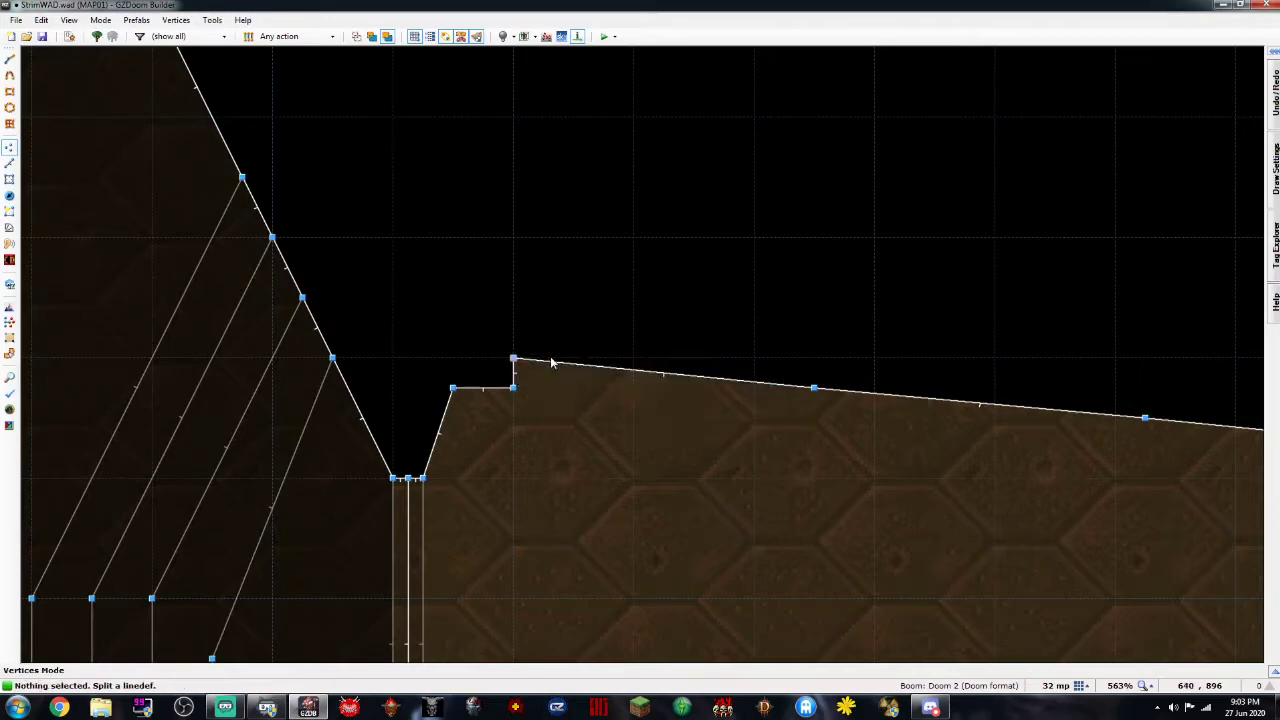
right_click(633, 370)
left_click_drag(633, 370, 765, 352)
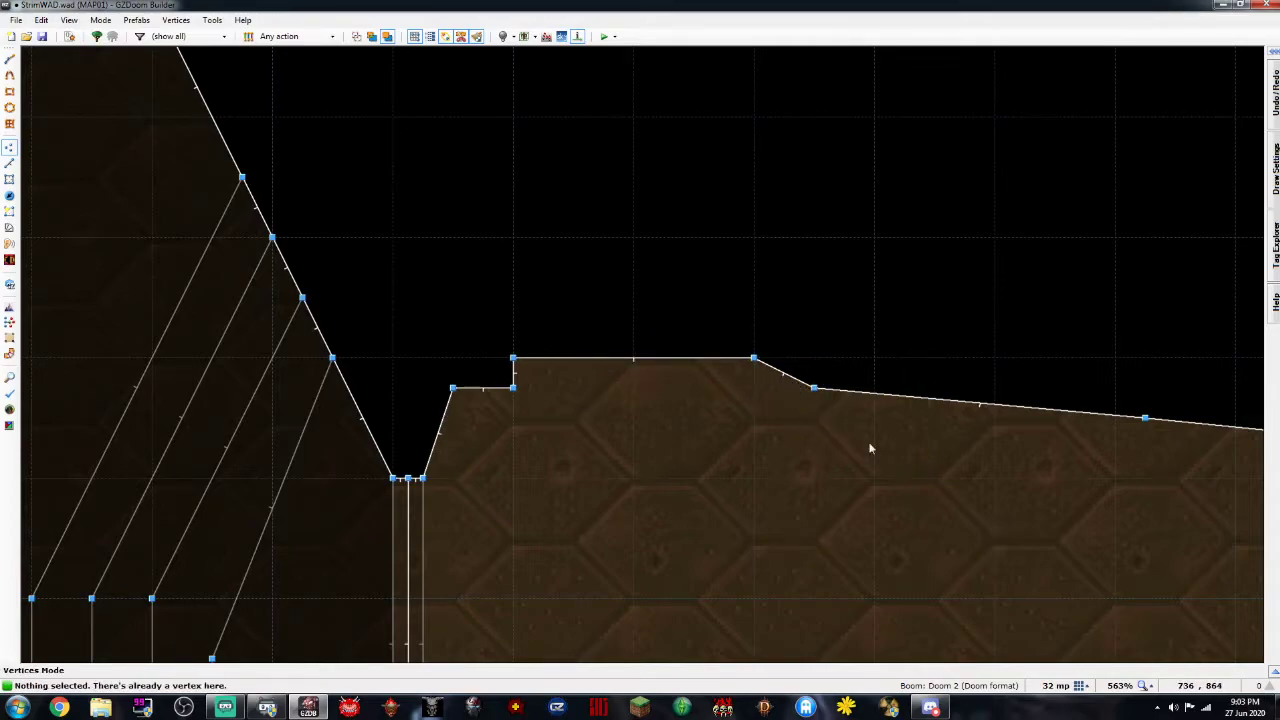
Add a vertex on the recess's back edge using the 16 mp grid and square off its far end on the 8 mp grid
left_click(1080, 686)
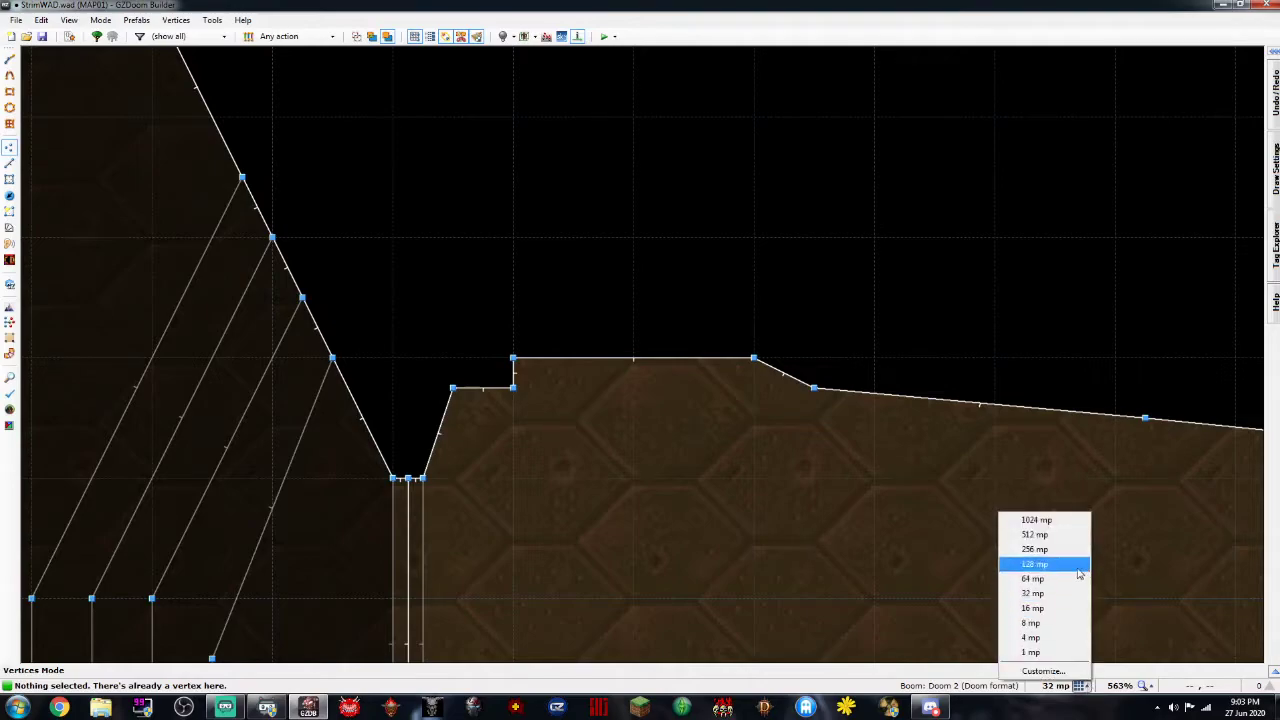
left_click(1048, 607)
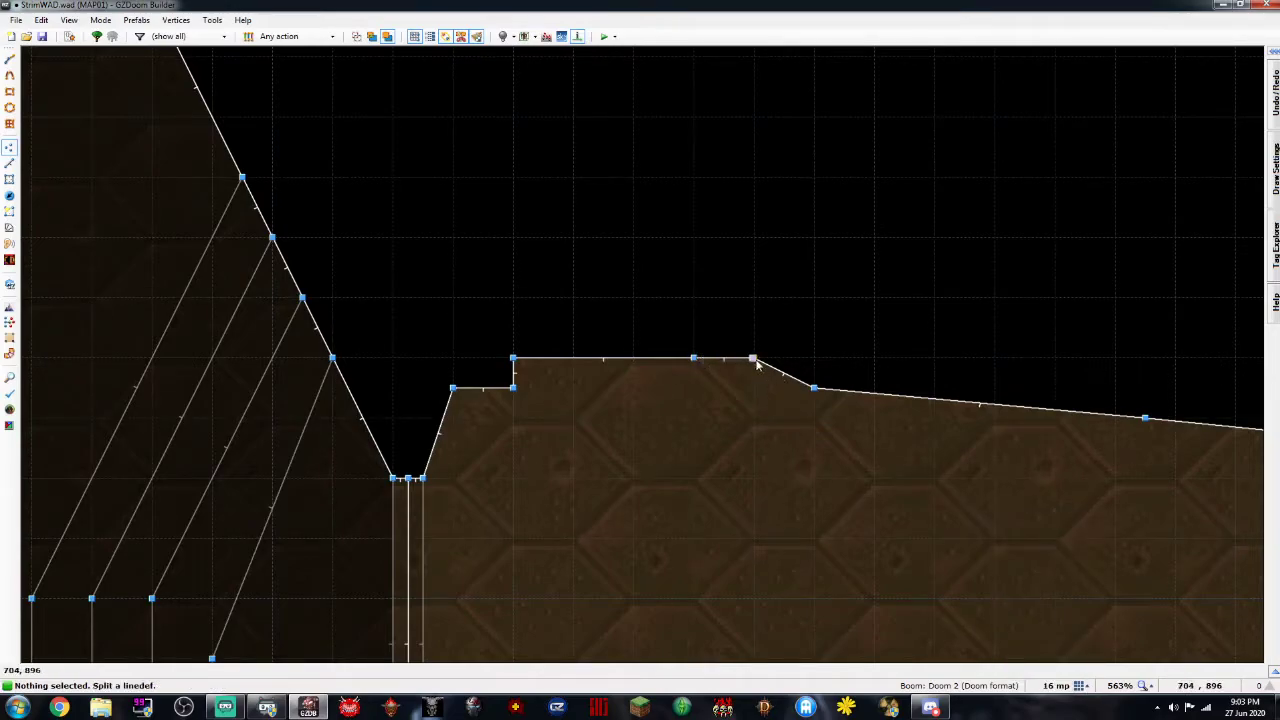
left_click(1080, 686)
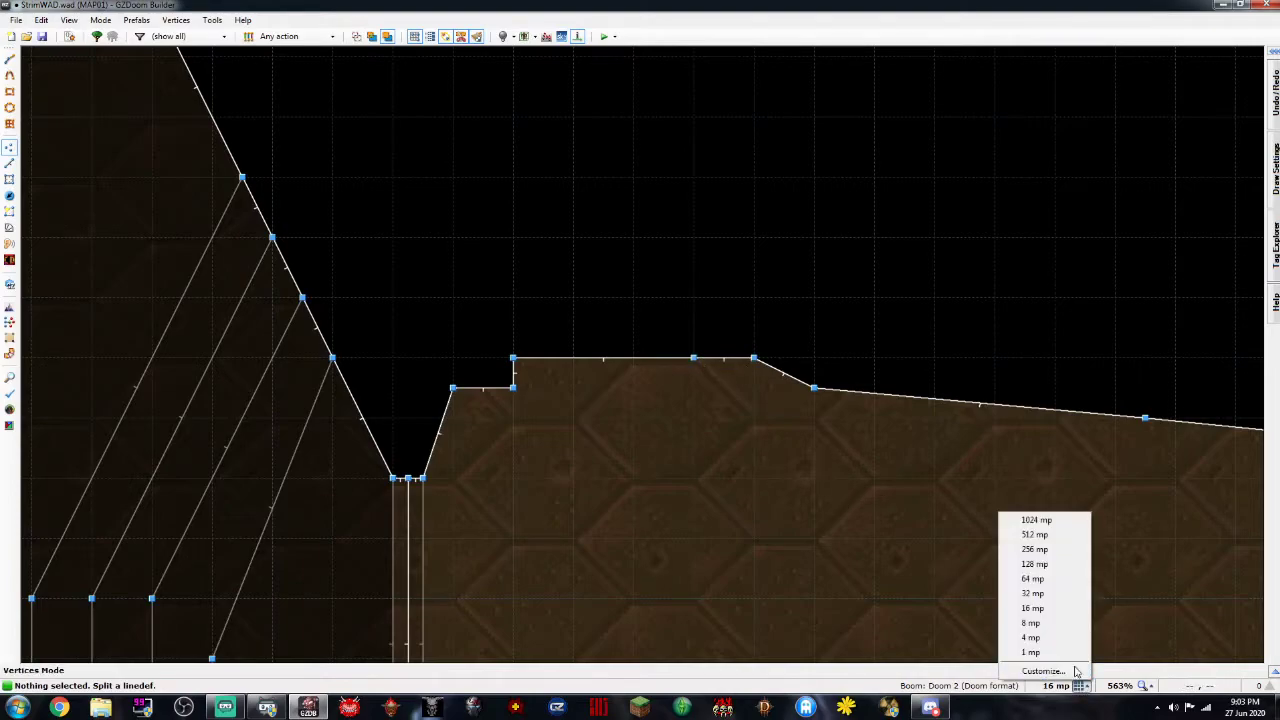
left_click(1050, 608)
left_click(1080, 686)
left_click(1070, 625)
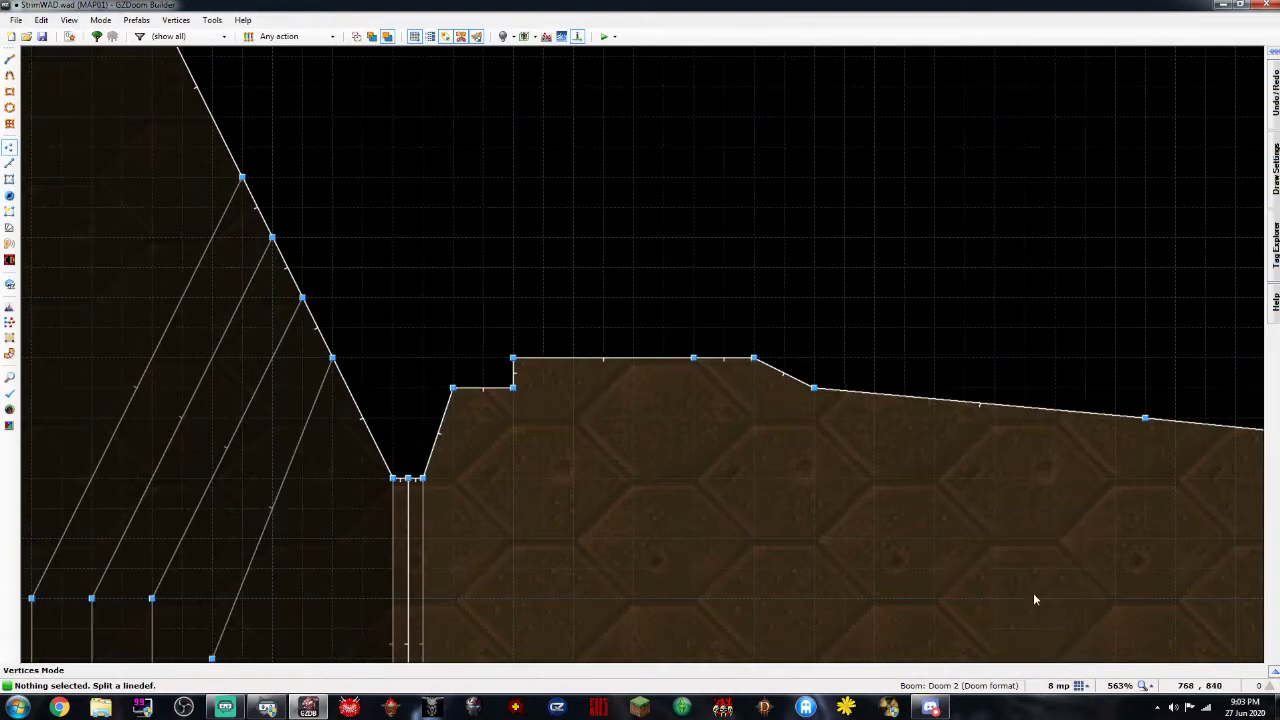
mouse_move(752, 357)
left_mouse_down()
mouse_move(748, 381)
mouse_move(753, 357)
left_mouse_up()
Give the two narrow wall strips flanking the recess the LITEBLU4 middle texture with a horizontal texture offset of 8
key("q")
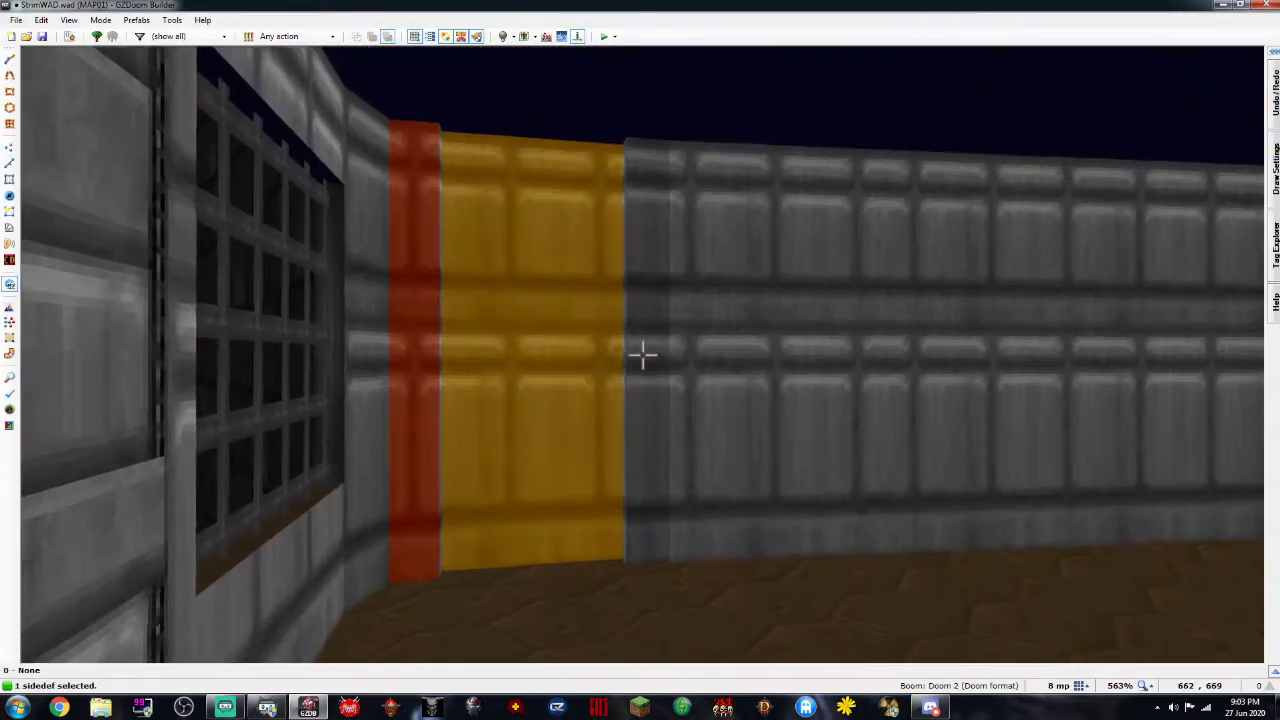
left_click(642, 355)
right_click(642, 355)
left_click(1043, 230)
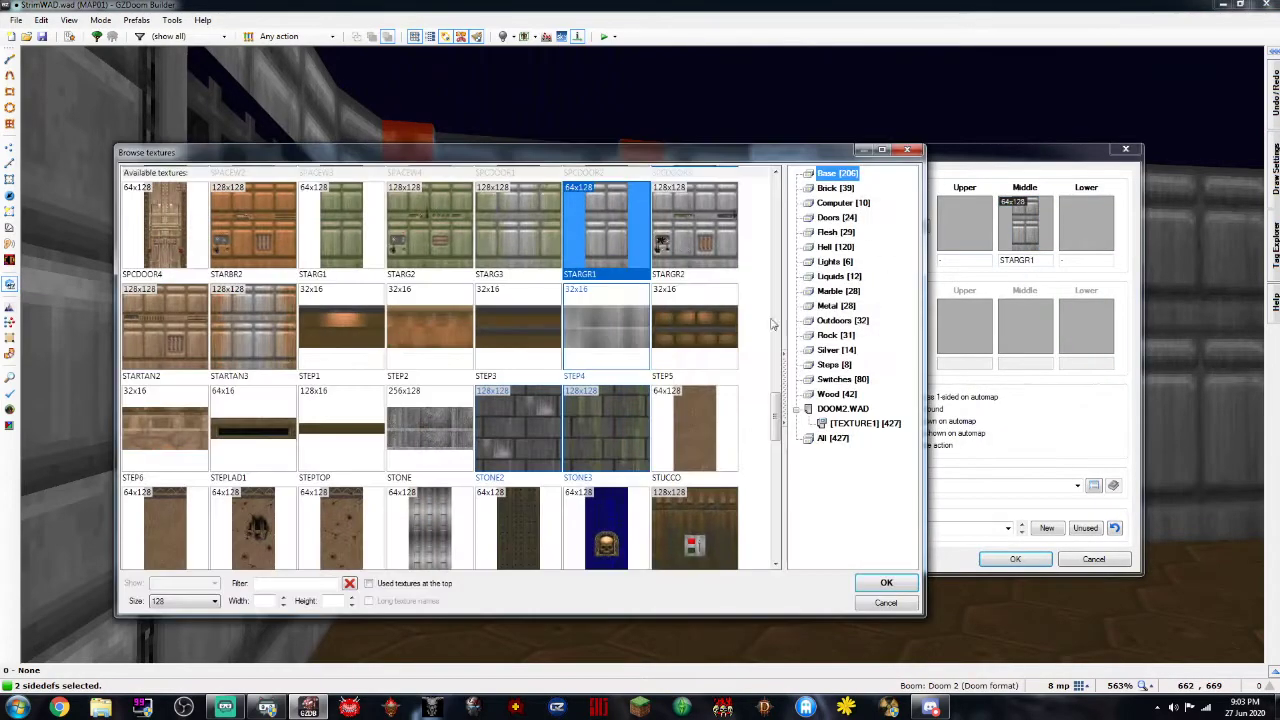
left_click(835, 261)
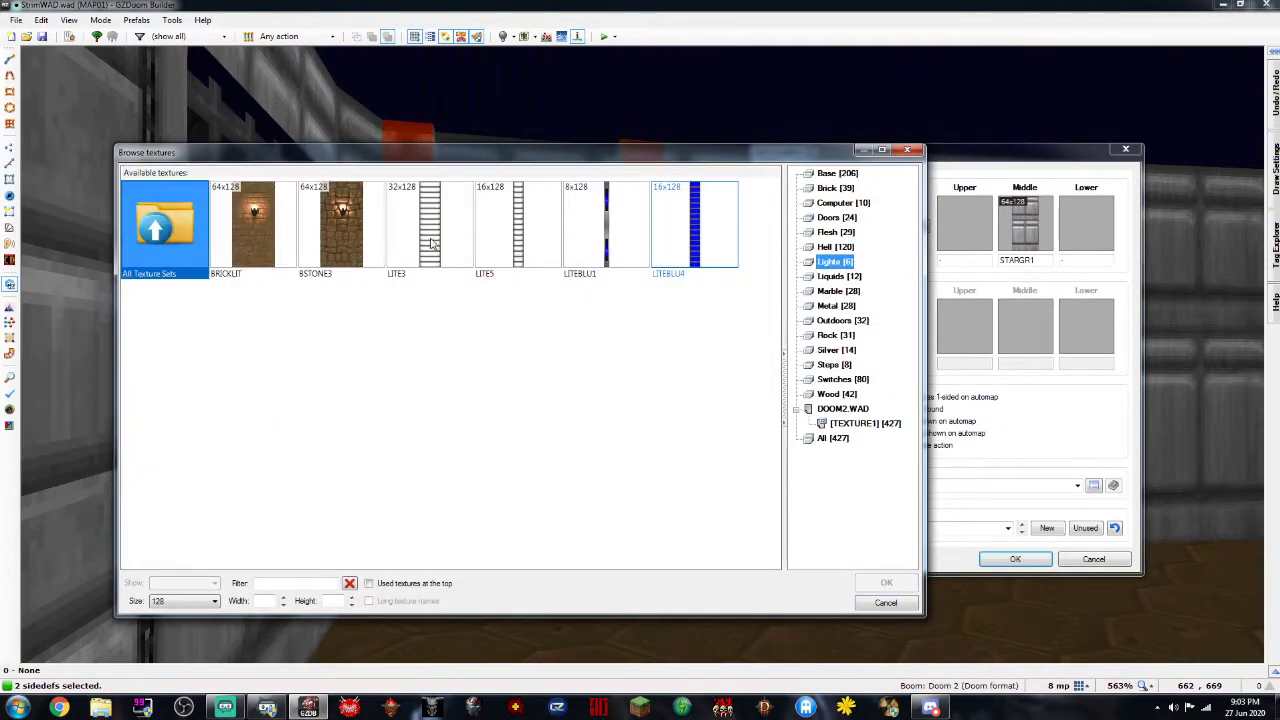
double_click(694, 225)
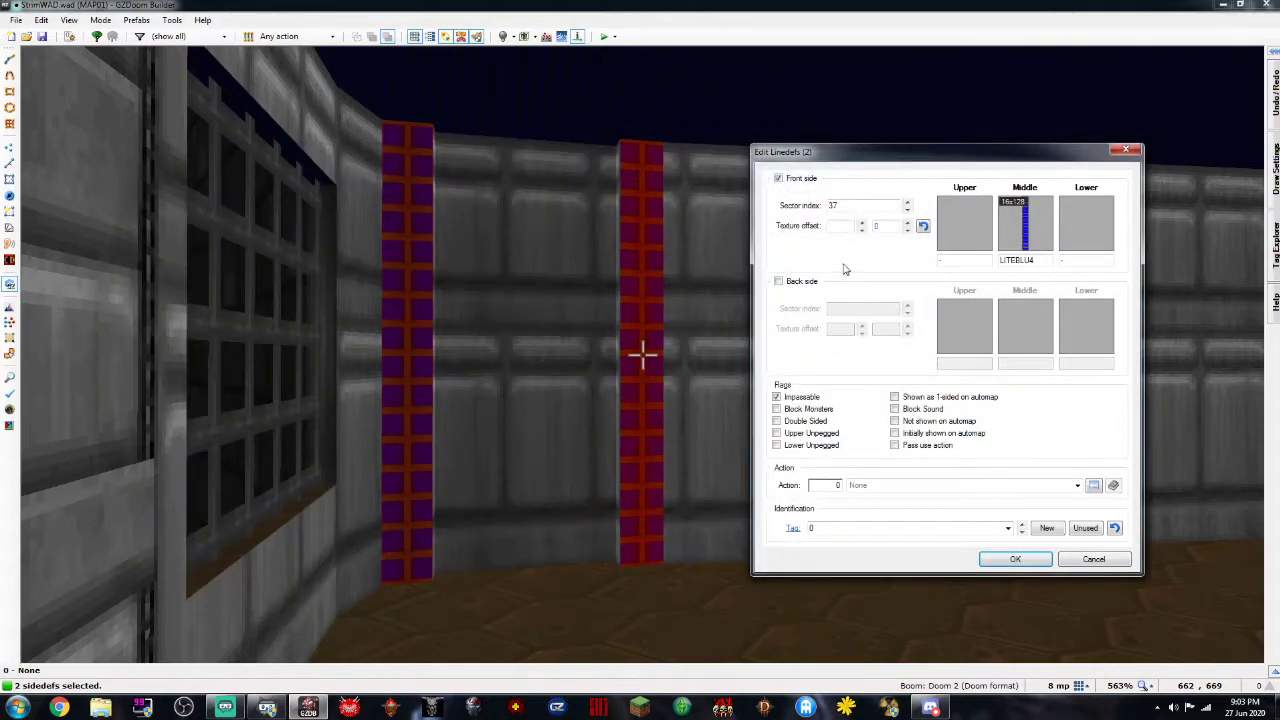
left_click(837, 227)
type("8")
key("Return")
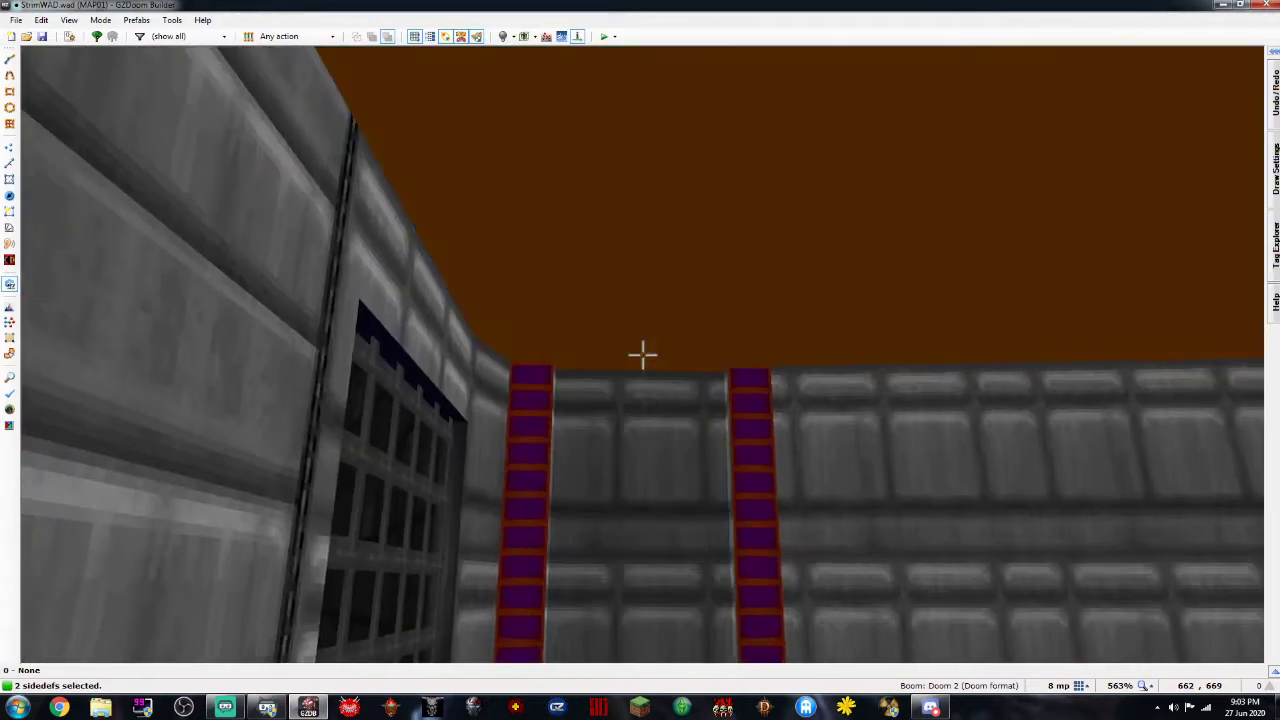
Draw a line across the mouth of the recess to close it off as its own sector
key("c")
key("f")
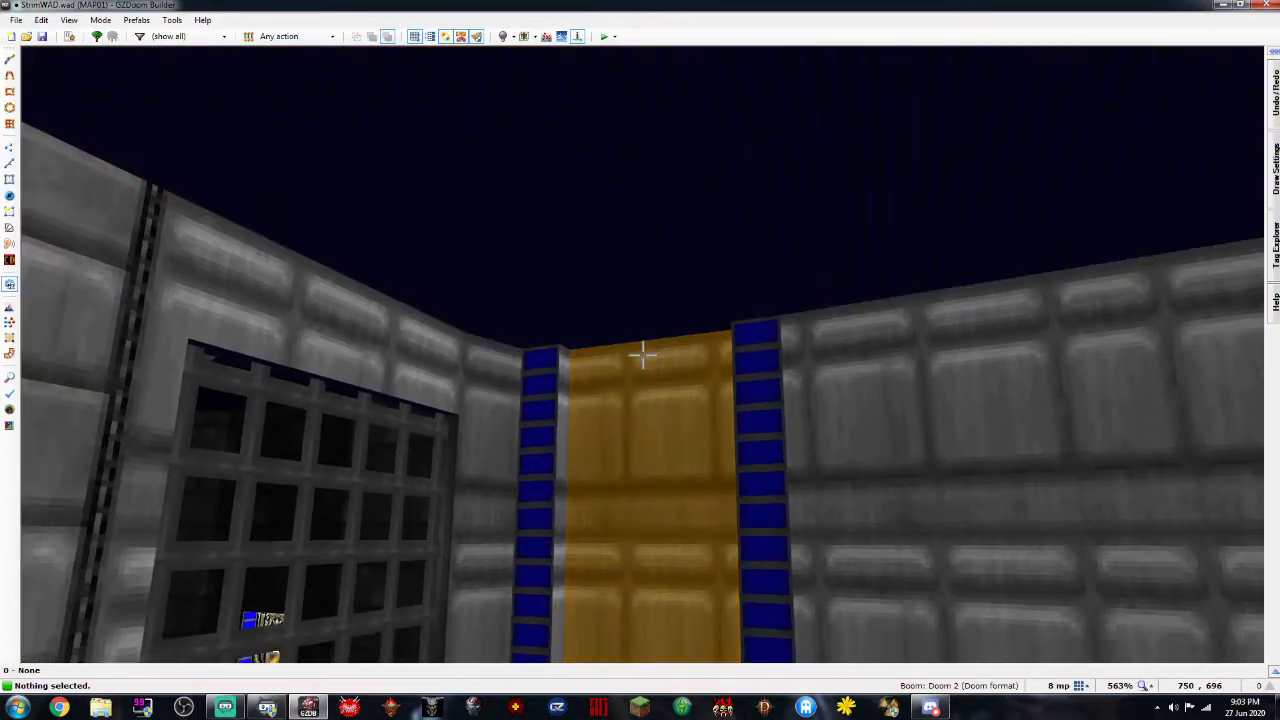
key("q")
key("Up")
key("Up")
key("Up")
key("Up")
key("Up")
key("Up")
key("Up")
key("Up")
key("Up")
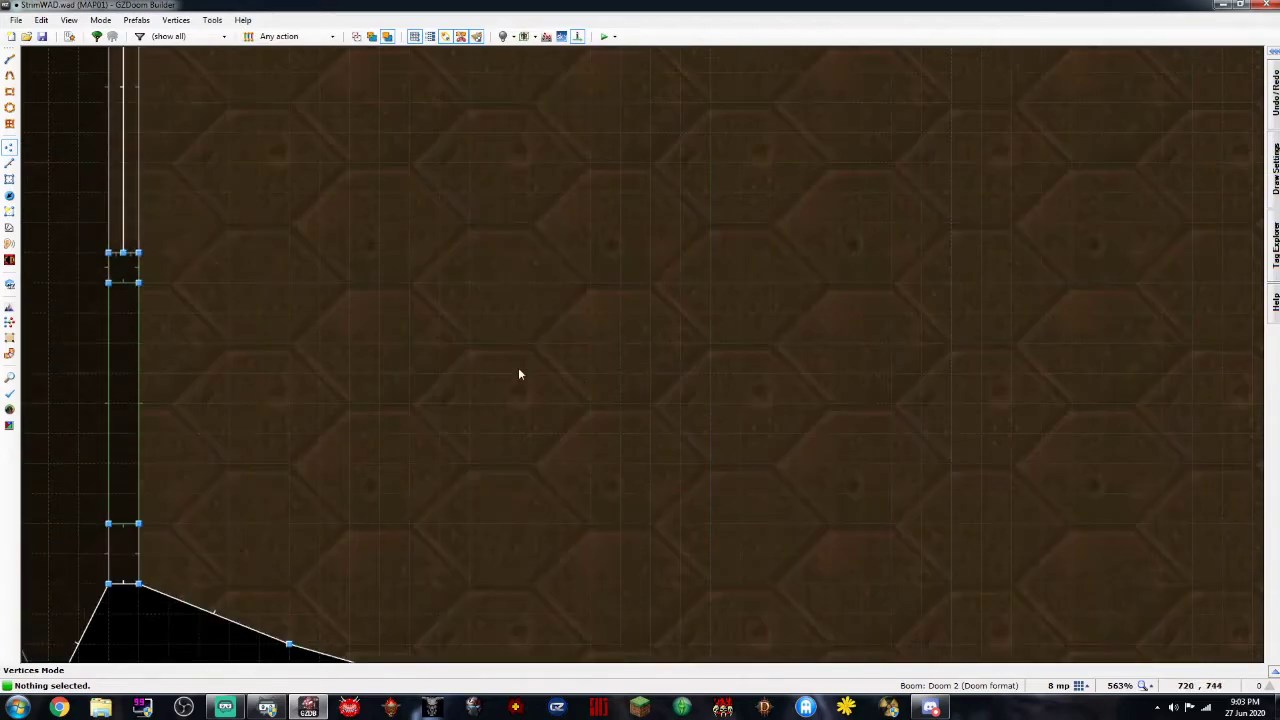
key("Left")
key("Left")
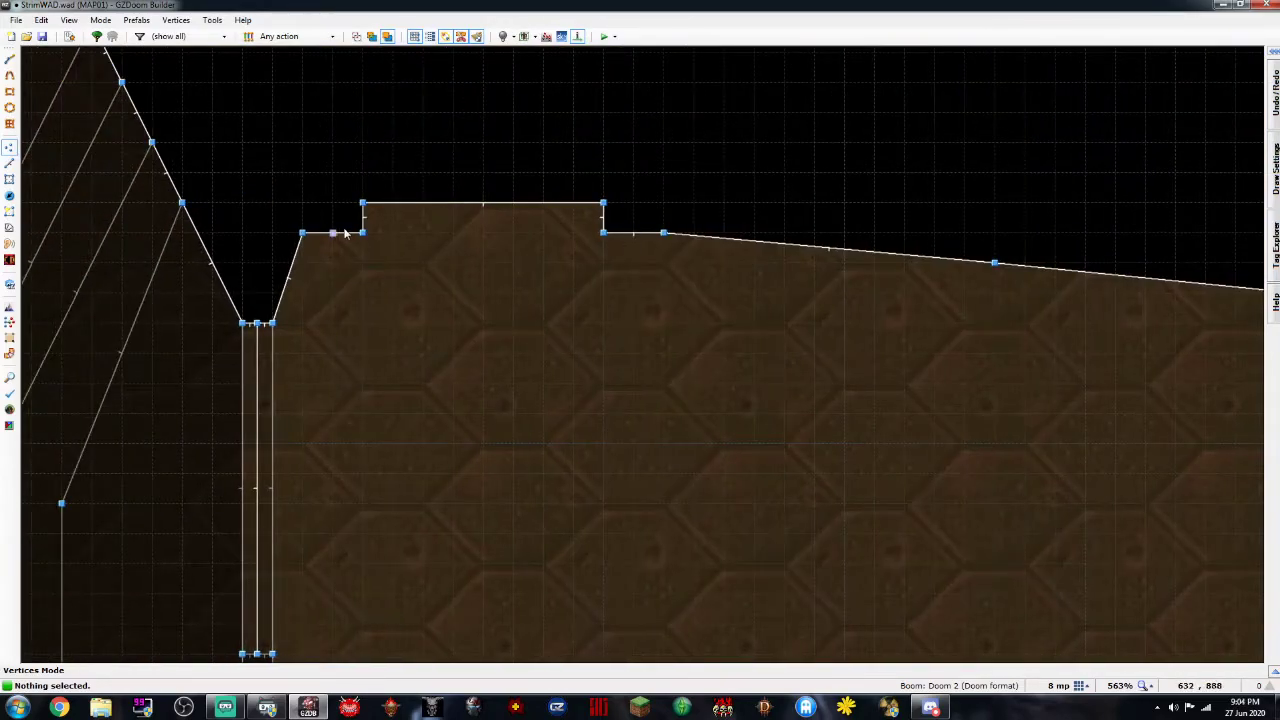
left_click(8, 170)
key("ctrl+d")
left_click(366, 235)
left_click(602, 235)
right_click(600, 235)
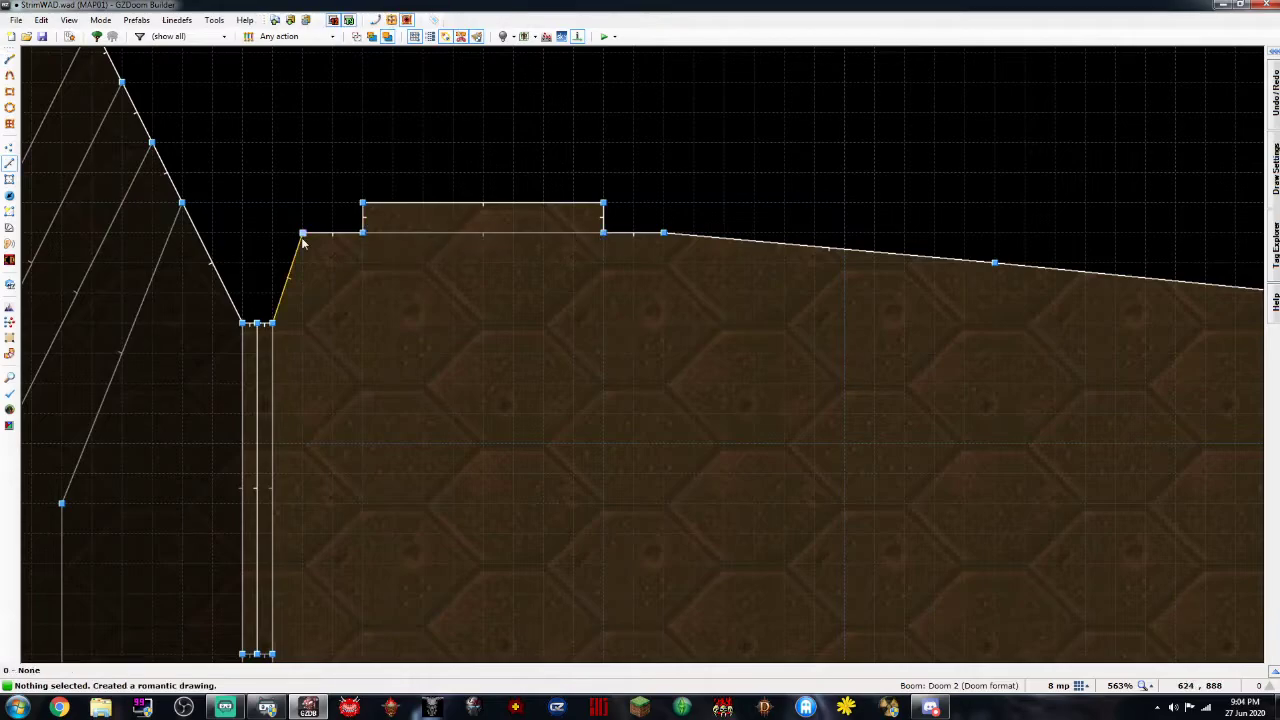
Undo the texture offset change on the recess's back wall in the 3D view
key("w")
key("Down")
key("Left")
key("Down")
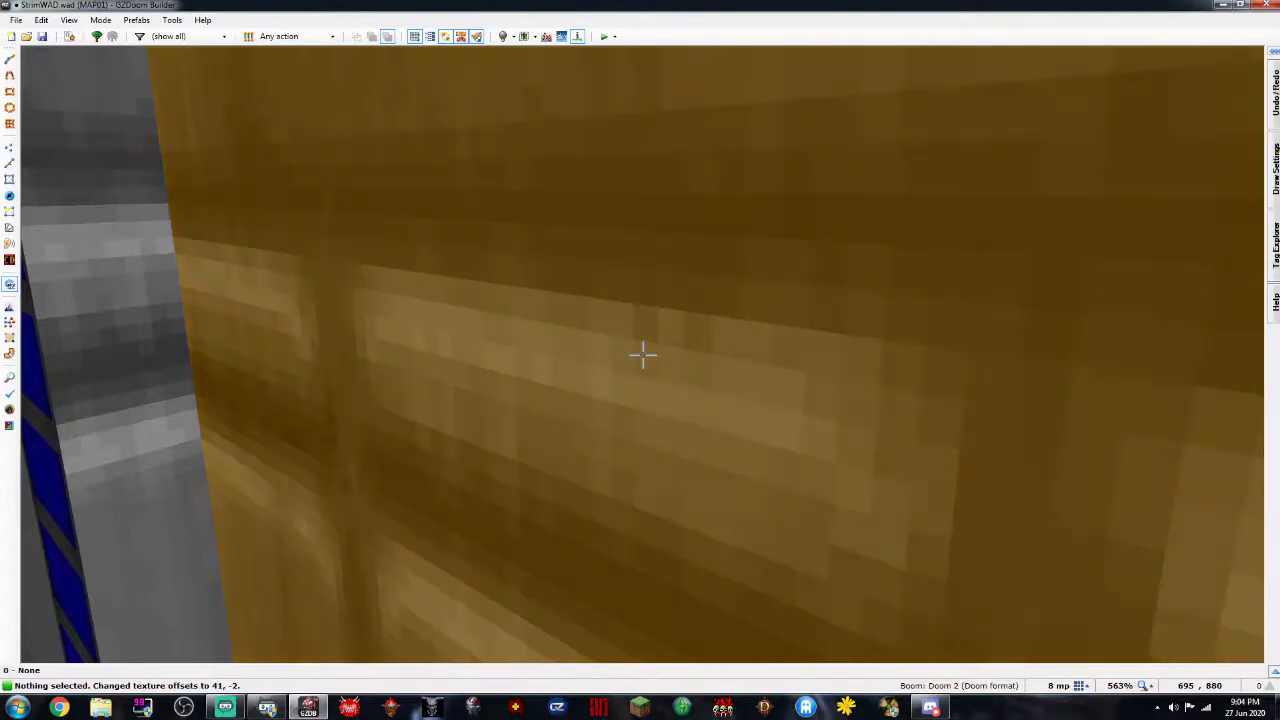
key("ctrl+z")
key("d")
key("s")
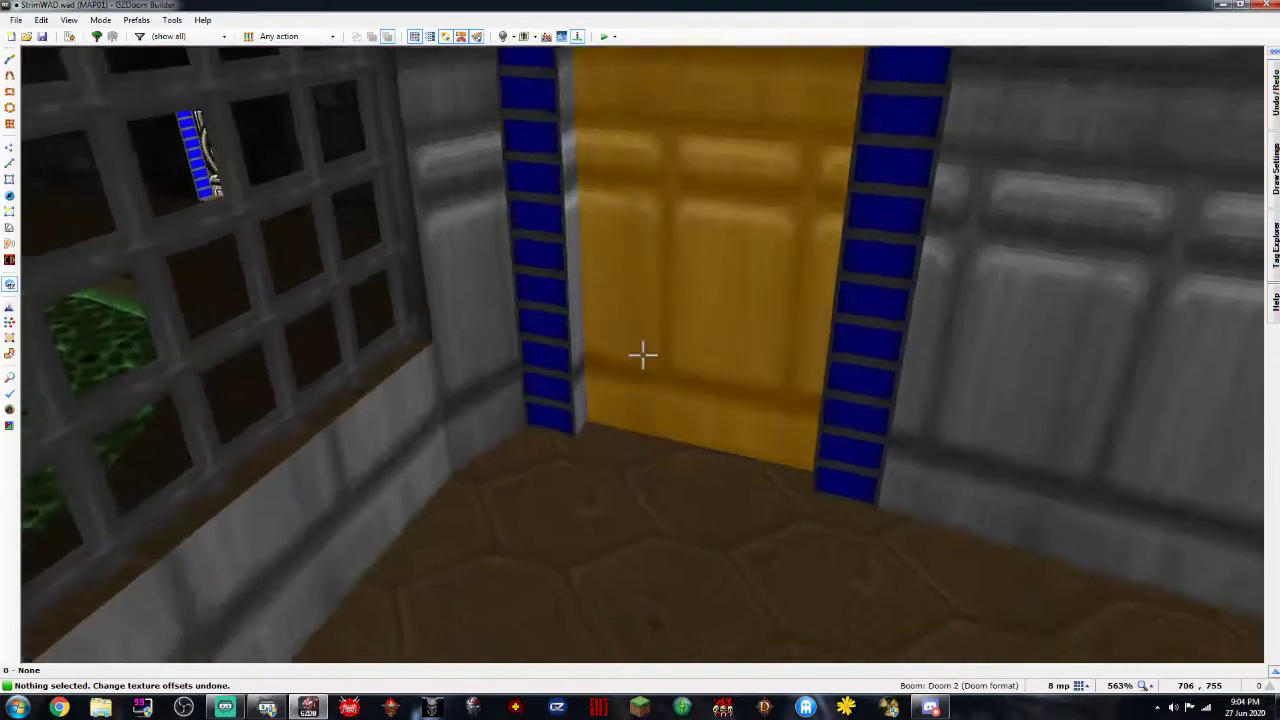
Raise the recess floor to a height of 8
left_click(643, 355)
left_click(643, 355)
left_click(643, 355)
scroll(643, 355, "up", 2)
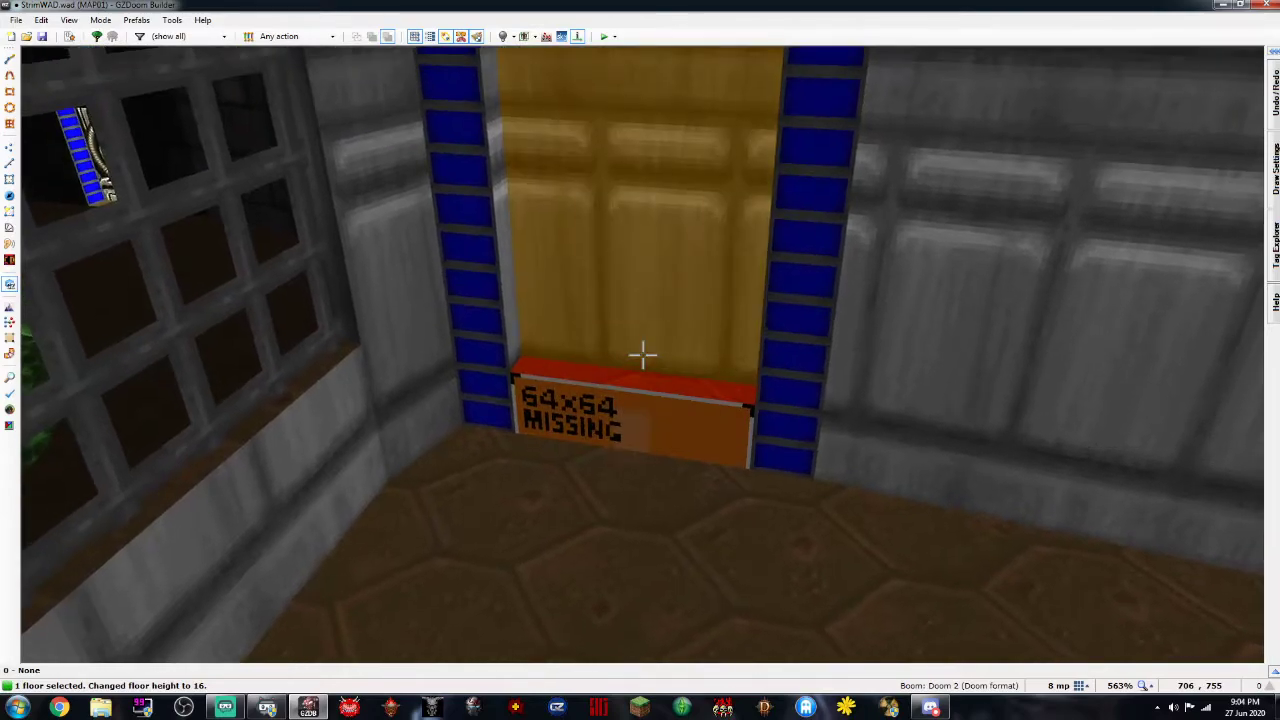
scroll(643, 355, "down", 1)
left_click(643, 355)
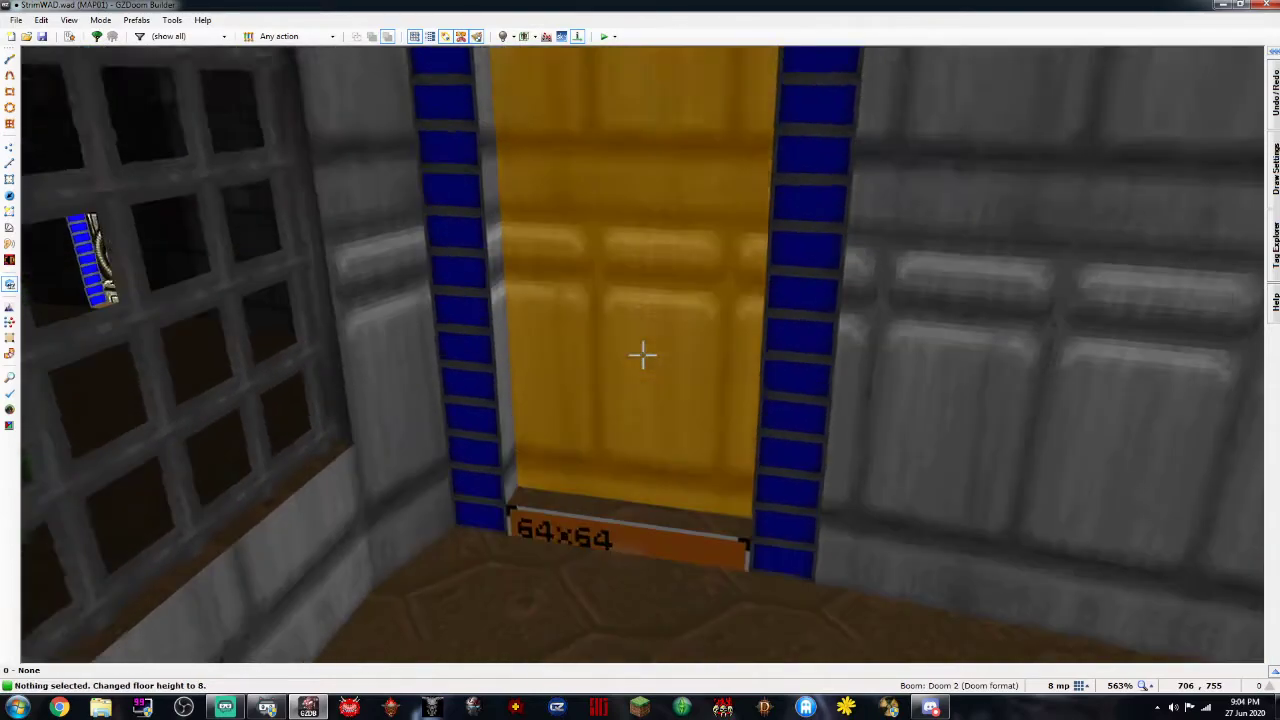
Lower the recess ceiling to a height of 64
left_click(643, 355)
key("d")
scroll(643, 355, "down", 7)
scroll(643, 355, "down", 1)
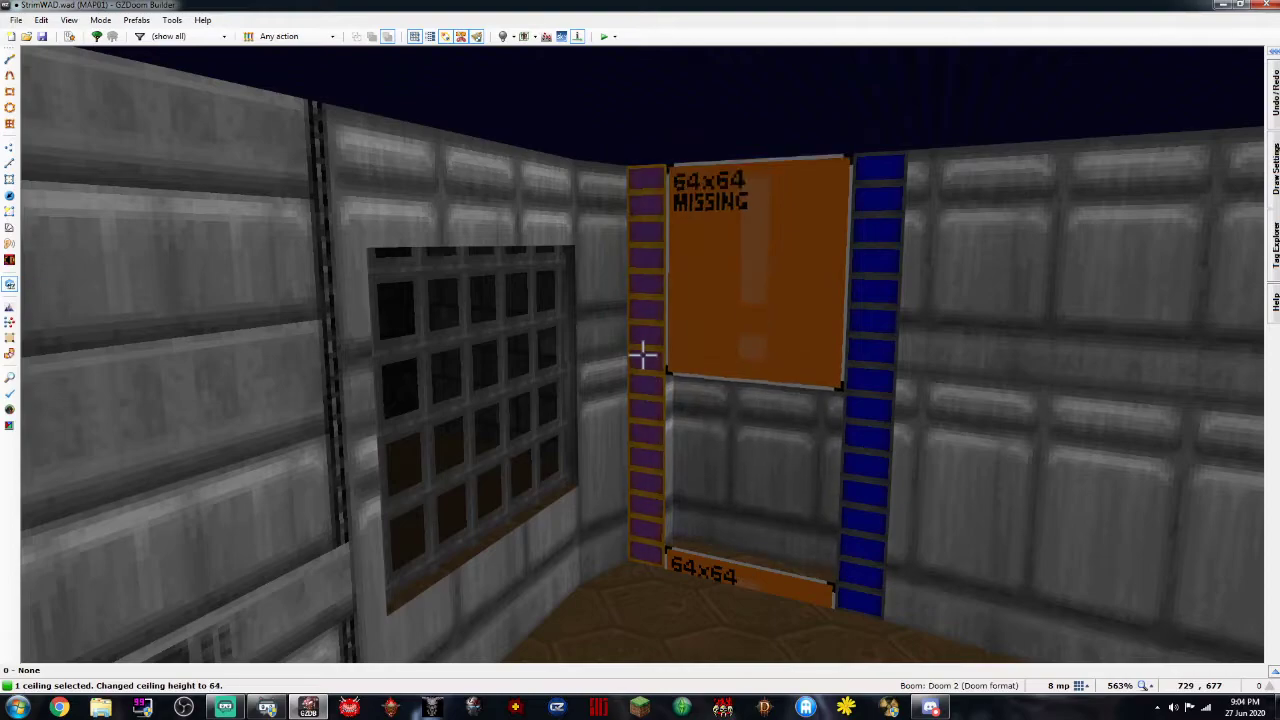
left_click(643, 355)
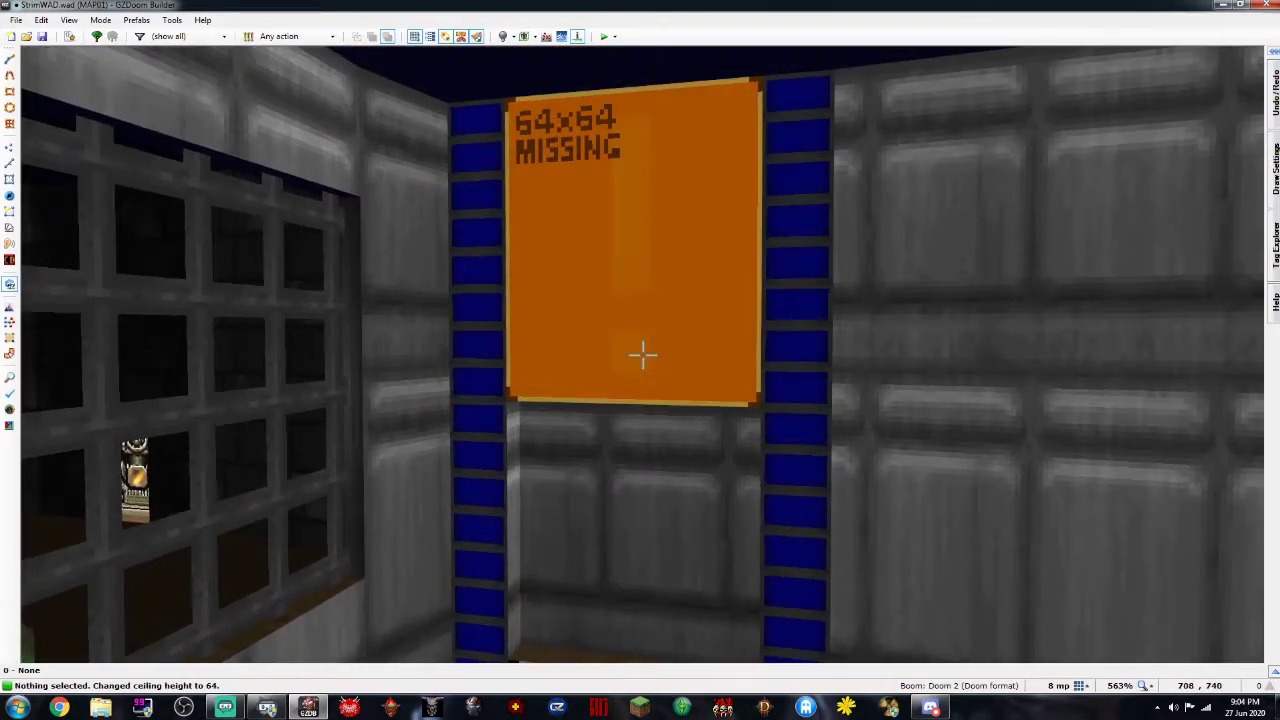
Give the recess's front line the SPACEW3 upper texture and the STEP5 lower texture
left_click(643, 355)
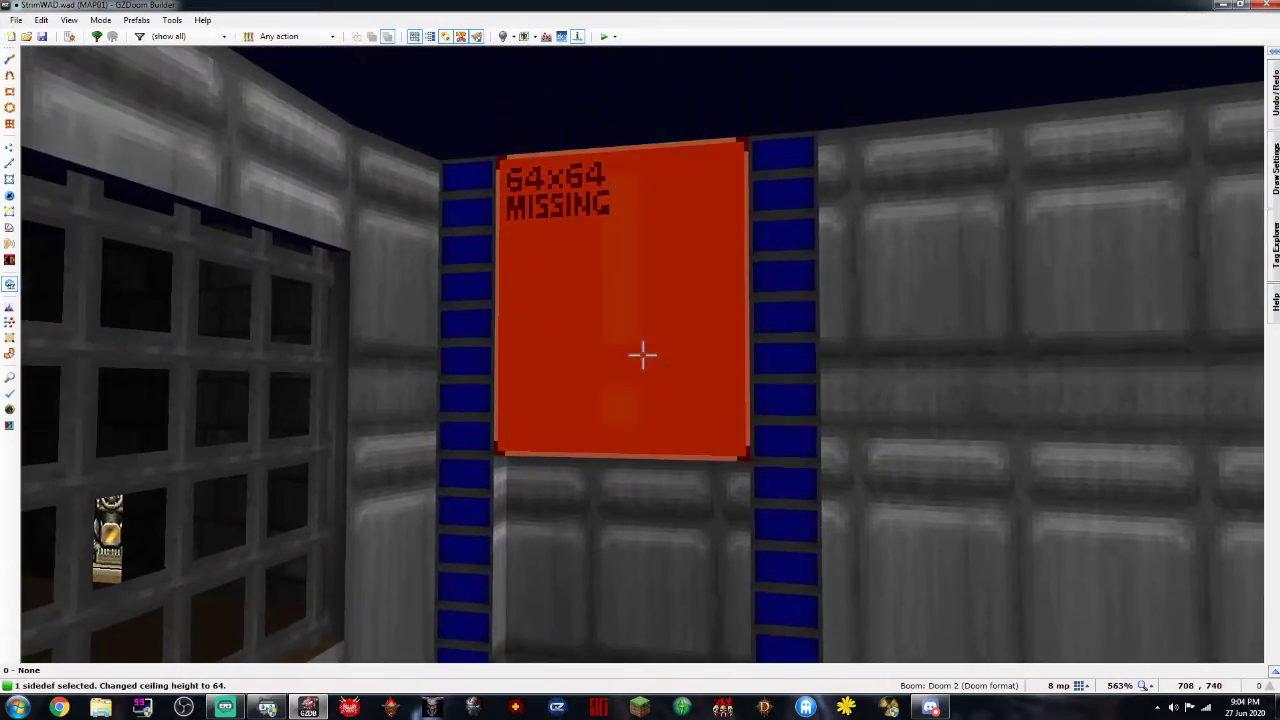
right_click(643, 355)
left_click(965, 224)
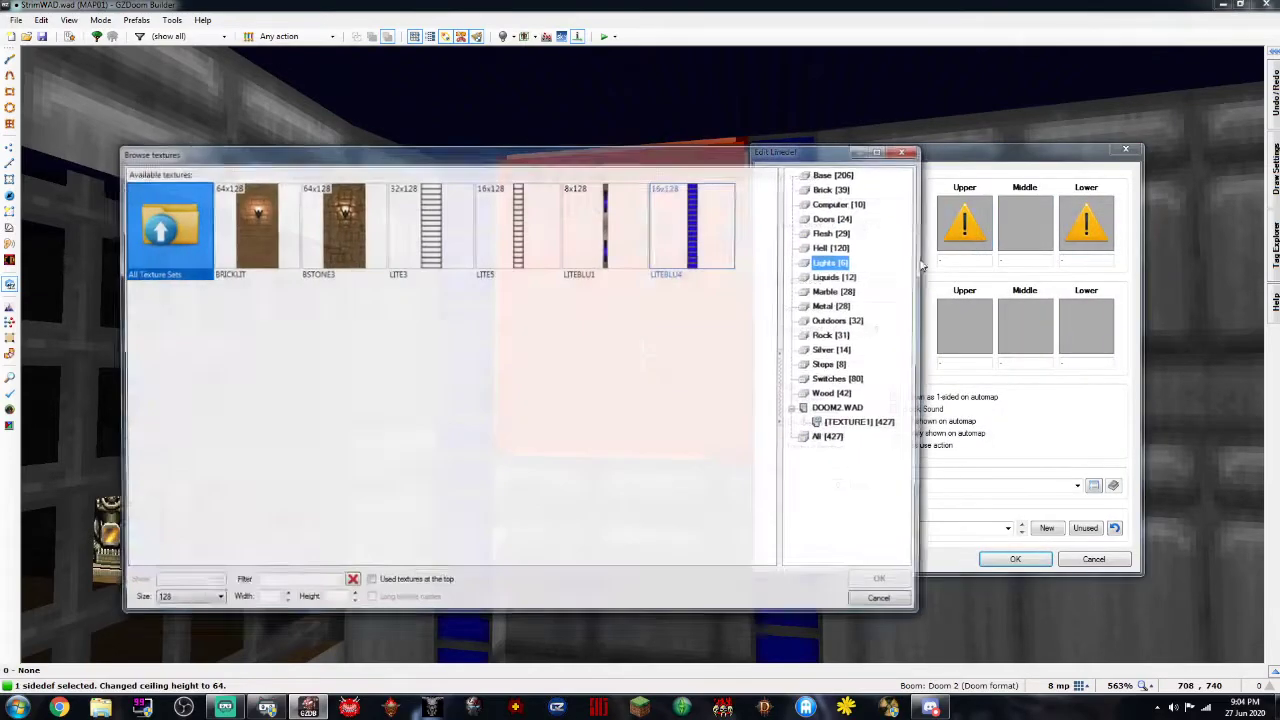
left_click(843, 202)
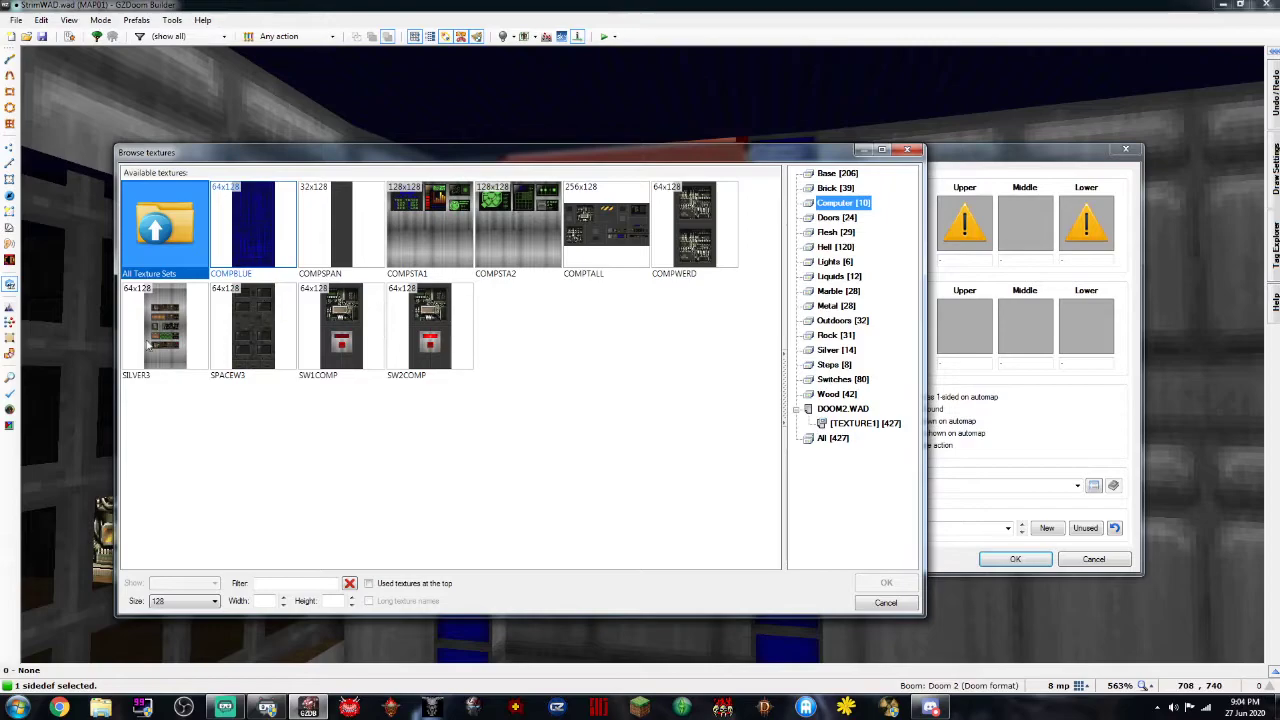
double_click(258, 338)
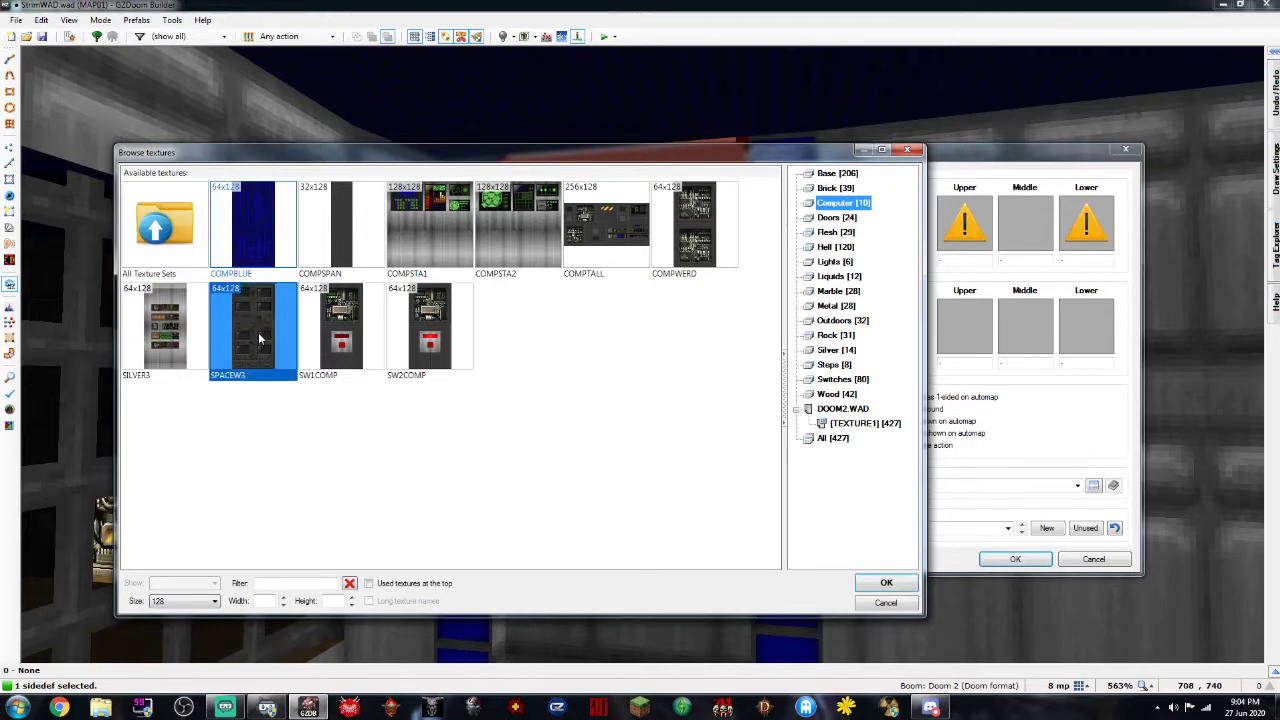
left_click(1086, 224)
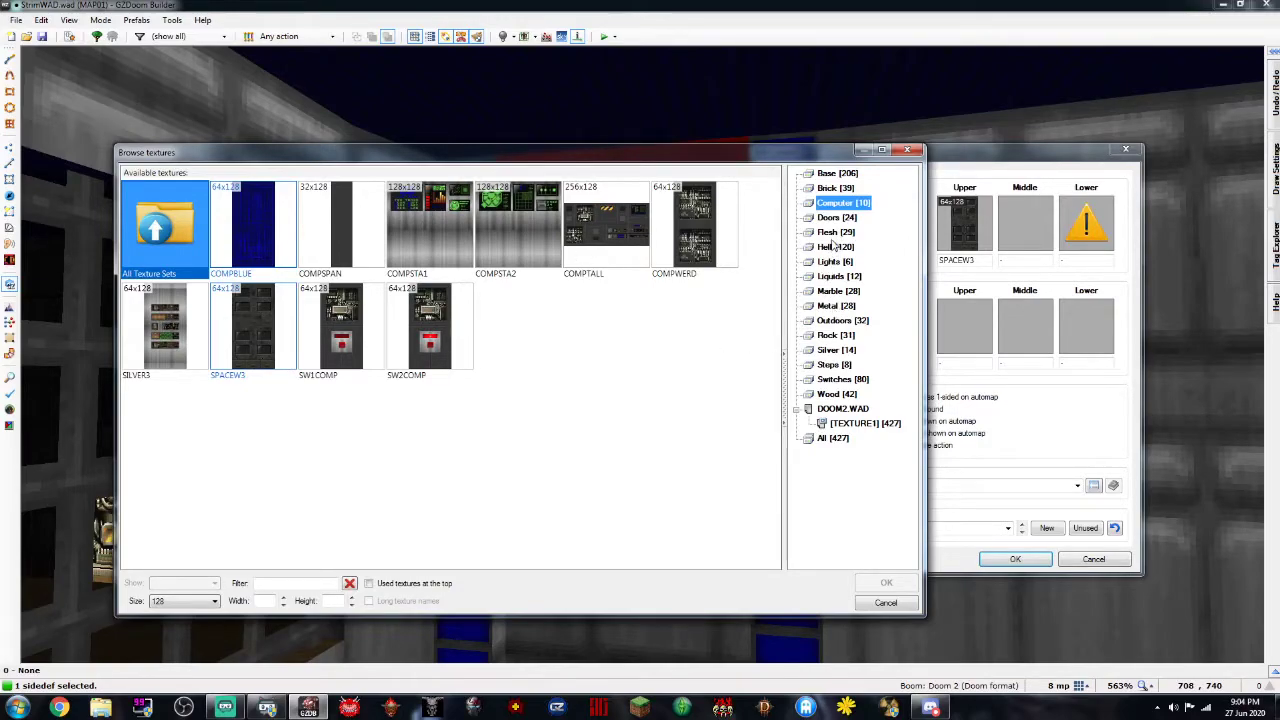
left_click(834, 364)
double_click(610, 227)
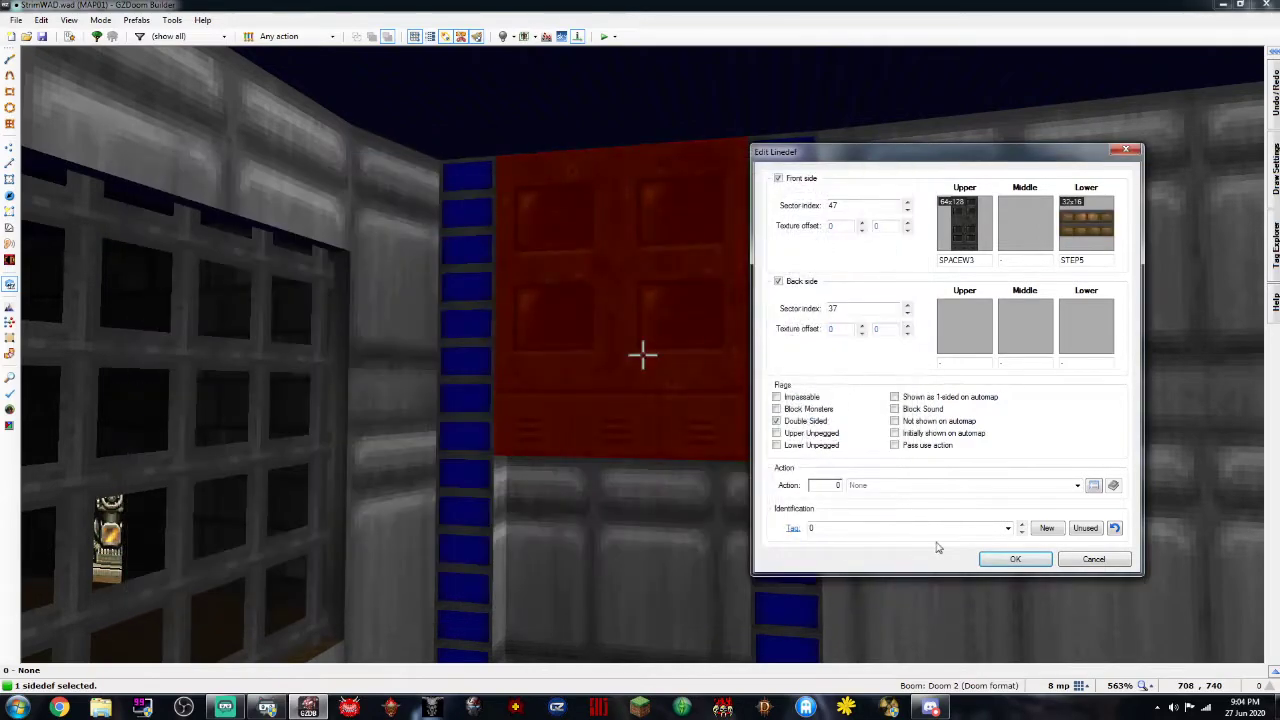
left_click(1015, 559)
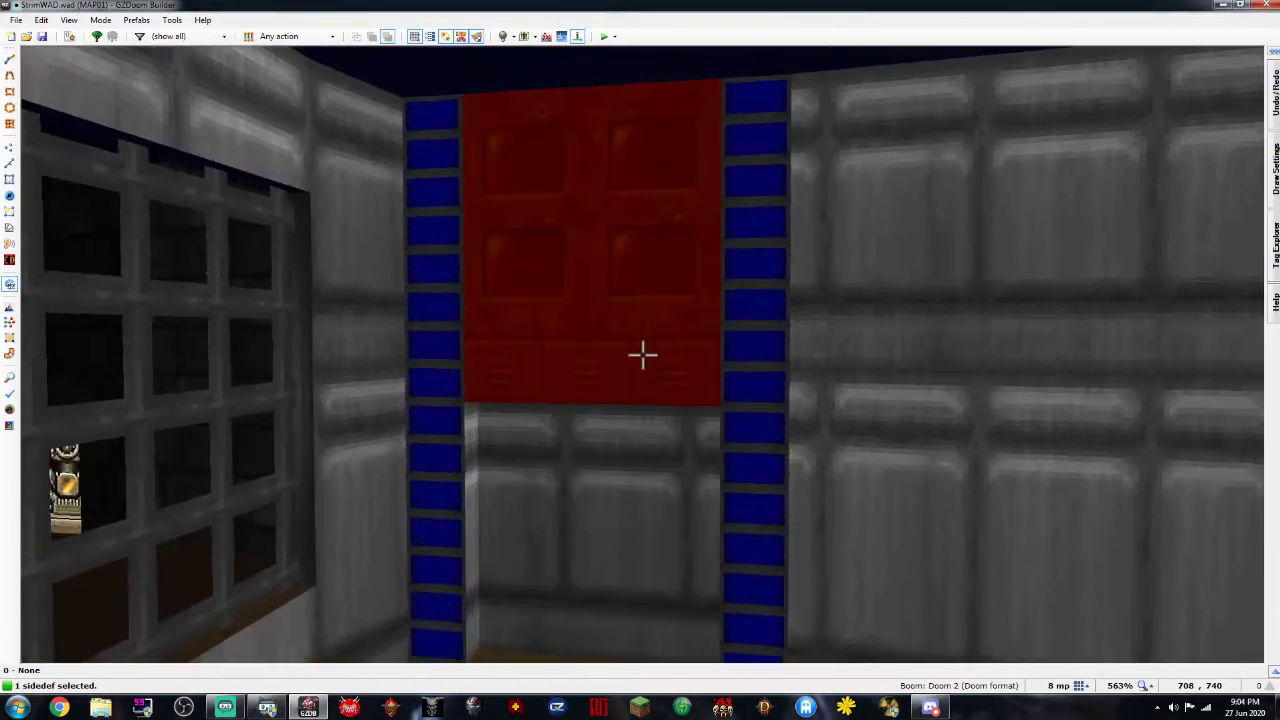
Raise the recess ceiling to a height of 72
left_click(642, 353)
key("w")
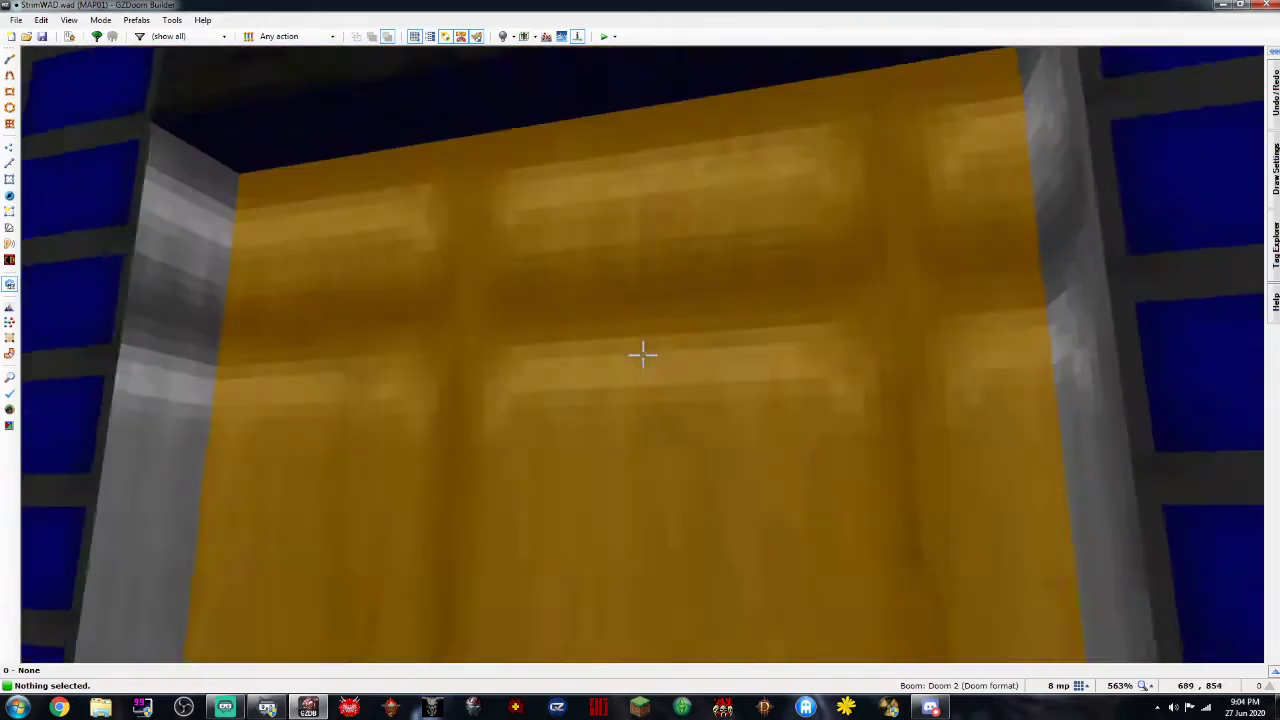
scroll(642, 354, "up", 1)
key("s")
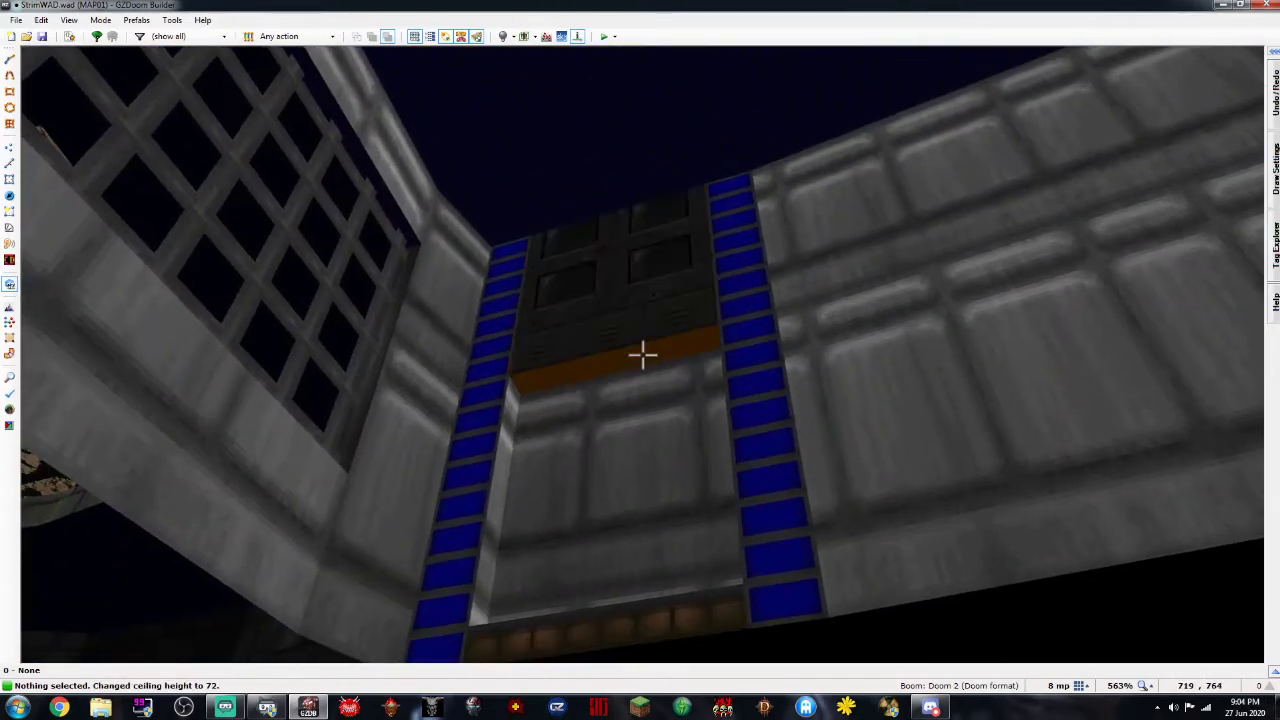
Set the Upper Unpegged flag on the recess's front line
right_click(642, 353)
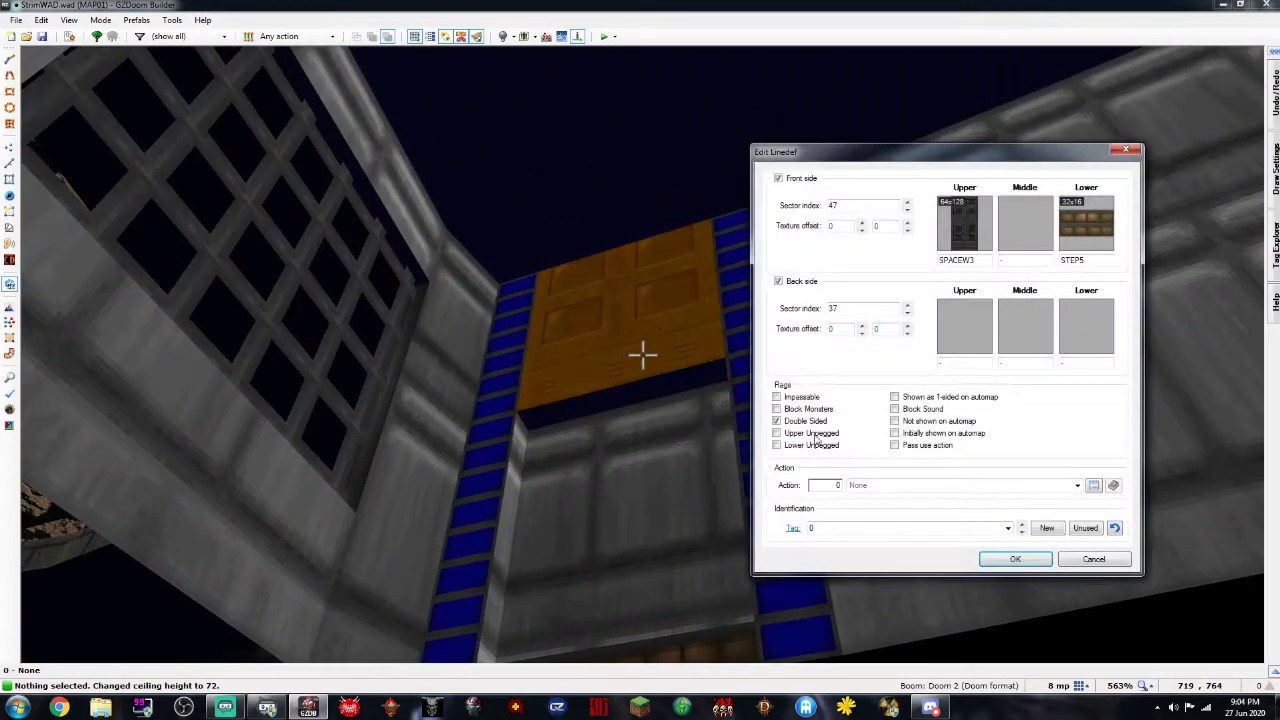
left_click(804, 434)
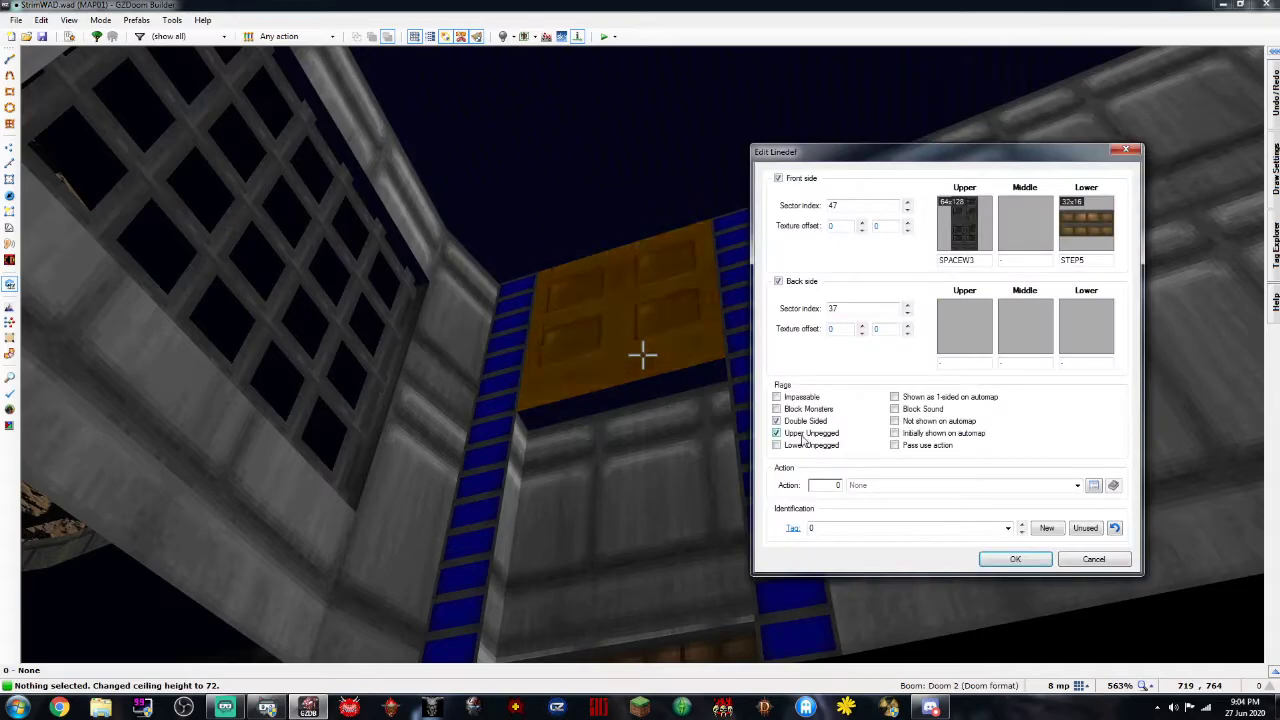
left_click(1017, 558)
key("w")
key("s")
key("s")
key("w")
key("s")
Apply the SW1COMM switch texture as the middle texture of the recess's back wall
right_click(642, 354)
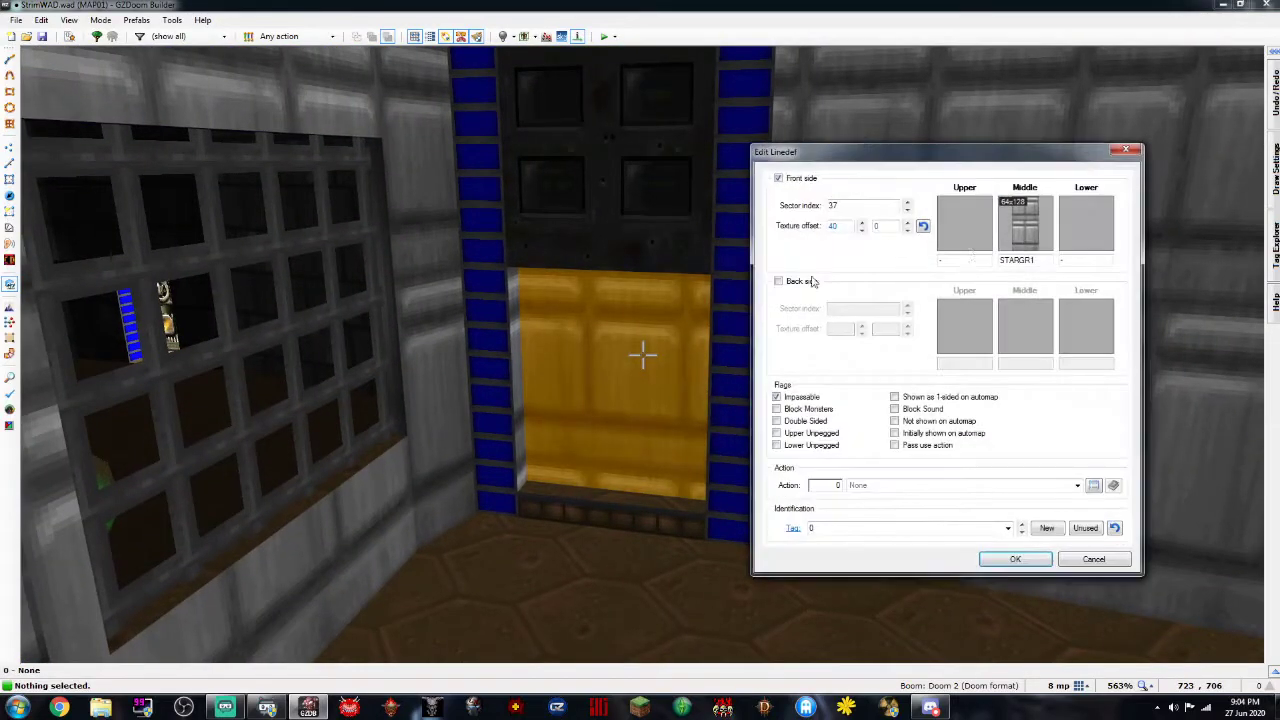
left_click(1024, 225)
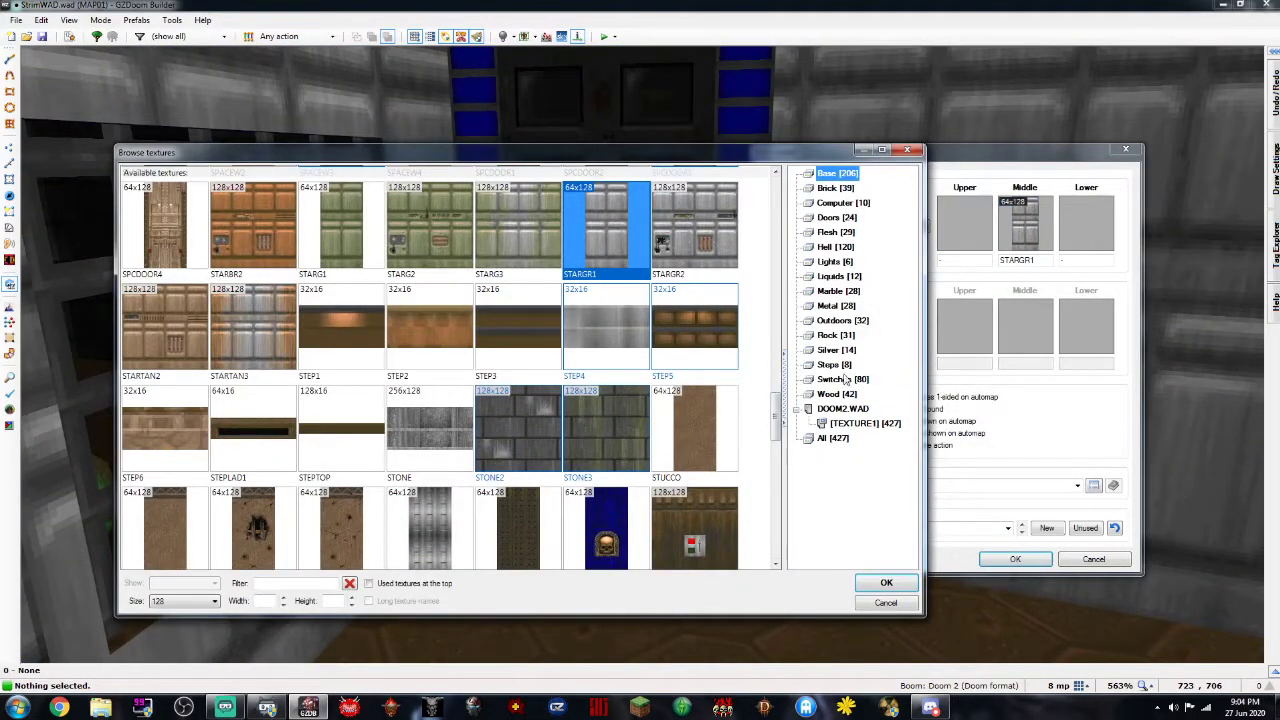
left_click(824, 378)
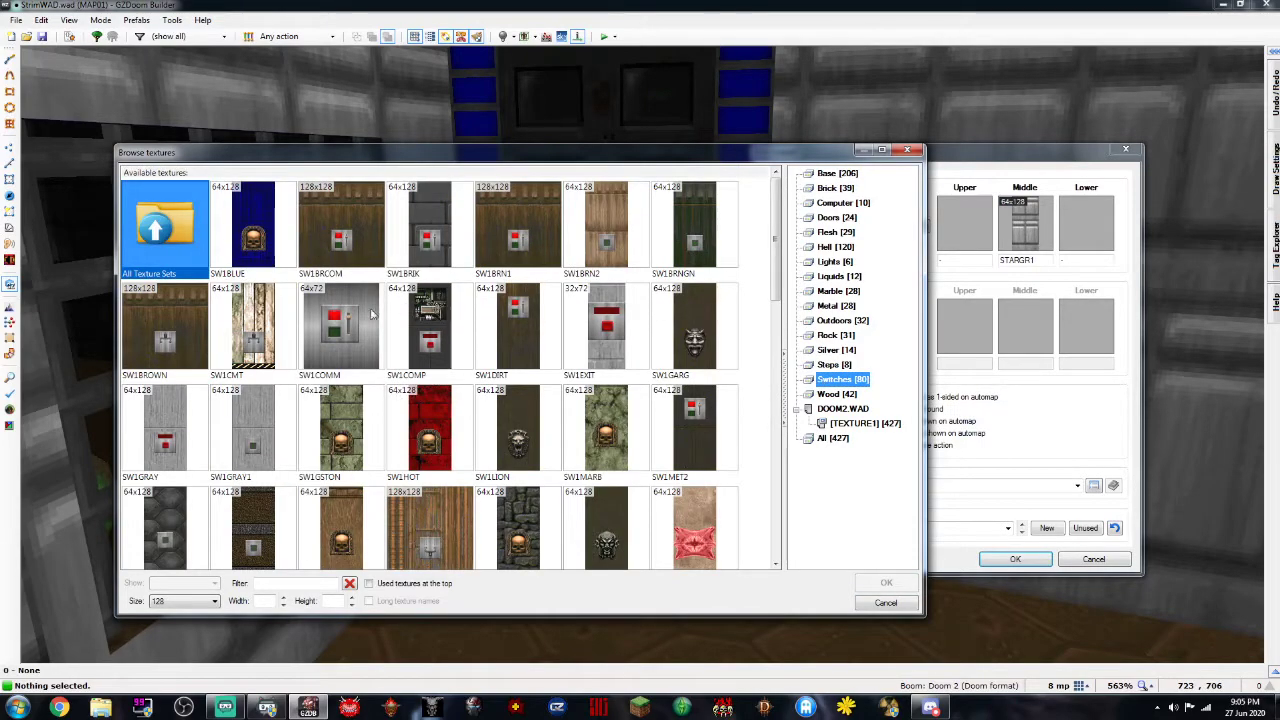
double_click(323, 348)
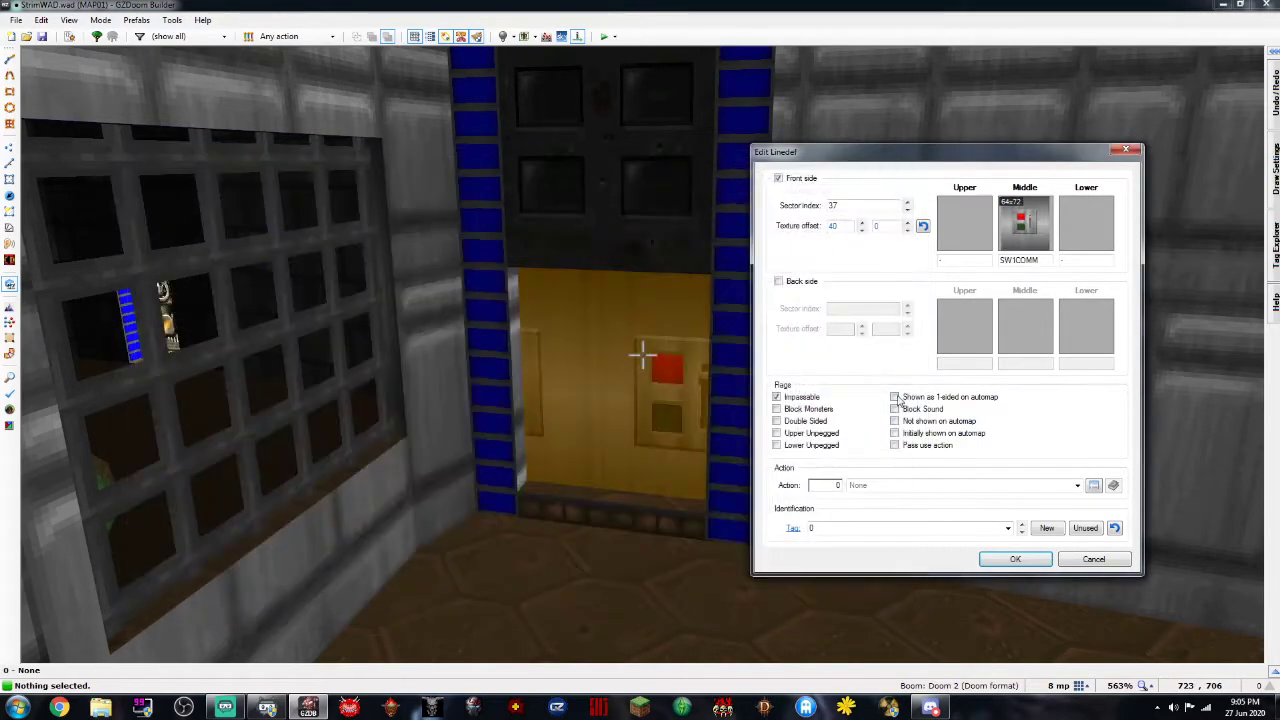
left_click(1021, 560)
Set the horizontal texture offset of the switch wall to 0
key("Left")
key("Left")
right_click(643, 355)
double_click(847, 227)
type("0")
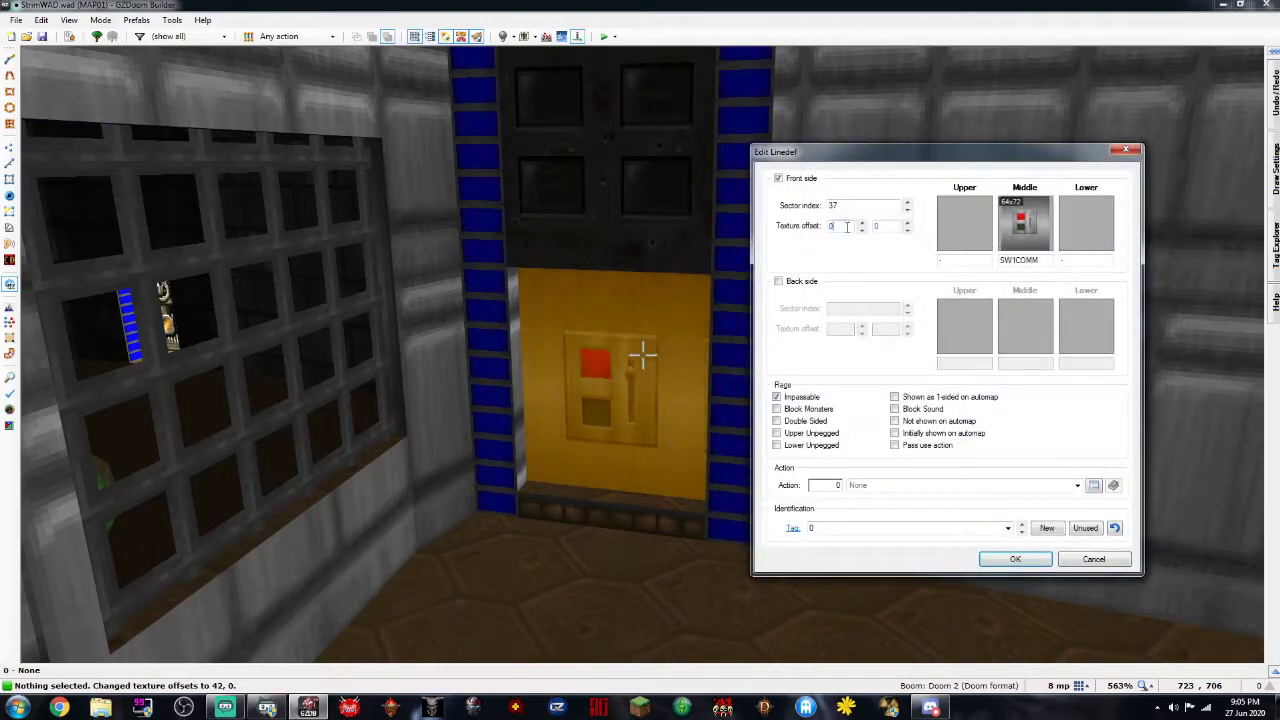
key("Return")
Give both inner side walls of the switch recess the LITEBLU1 middle texture
key("d")
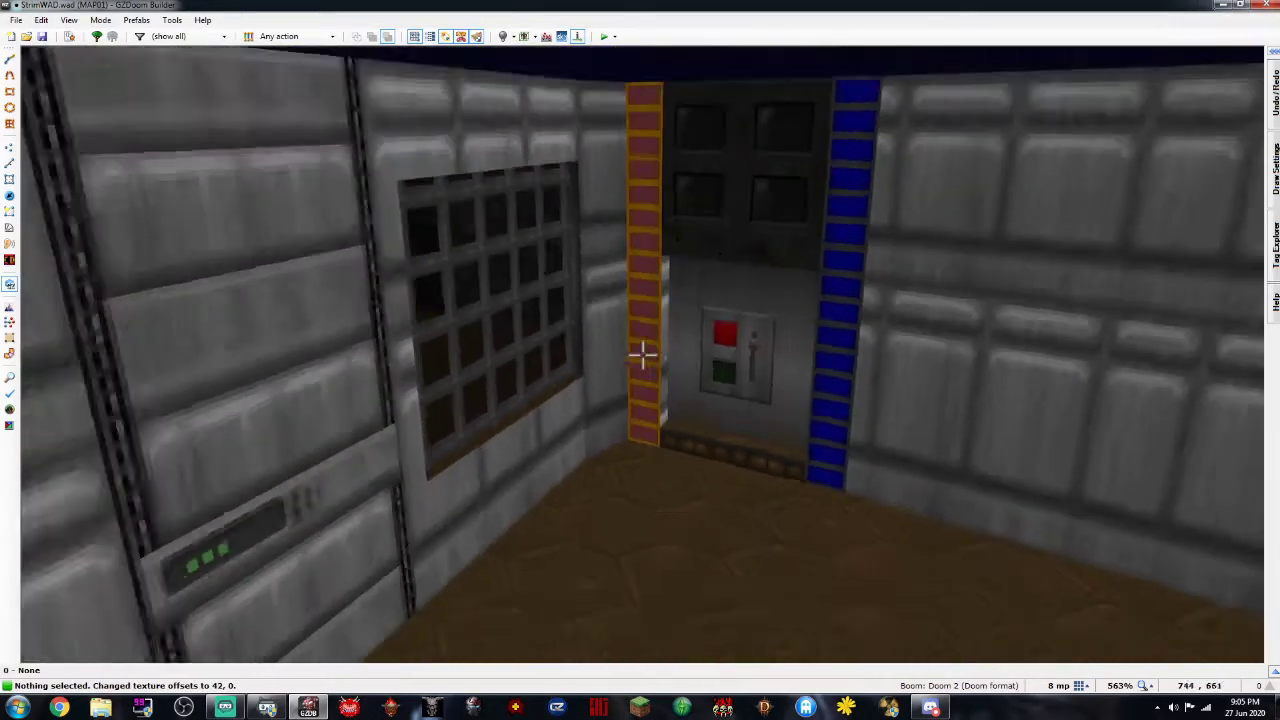
key("e")
key("s")
left_click(643, 355)
key("s")
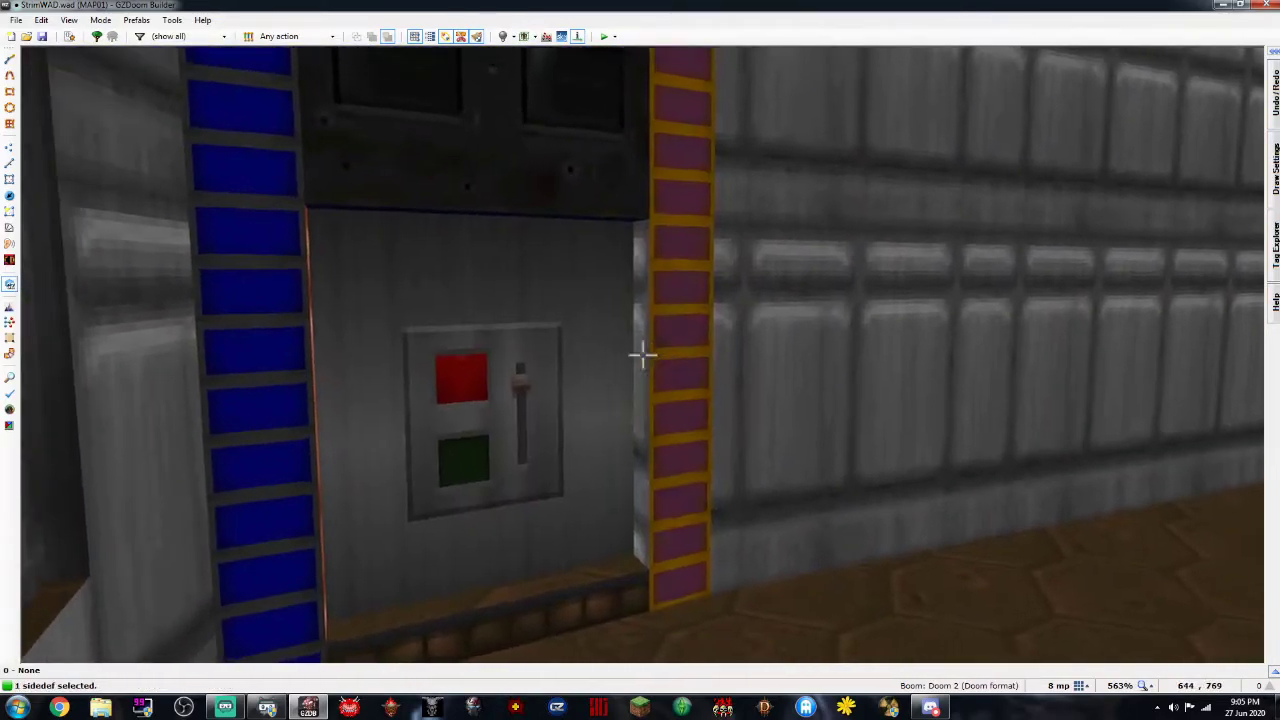
left_click(643, 355)
right_click(643, 355)
left_click(1021, 235)
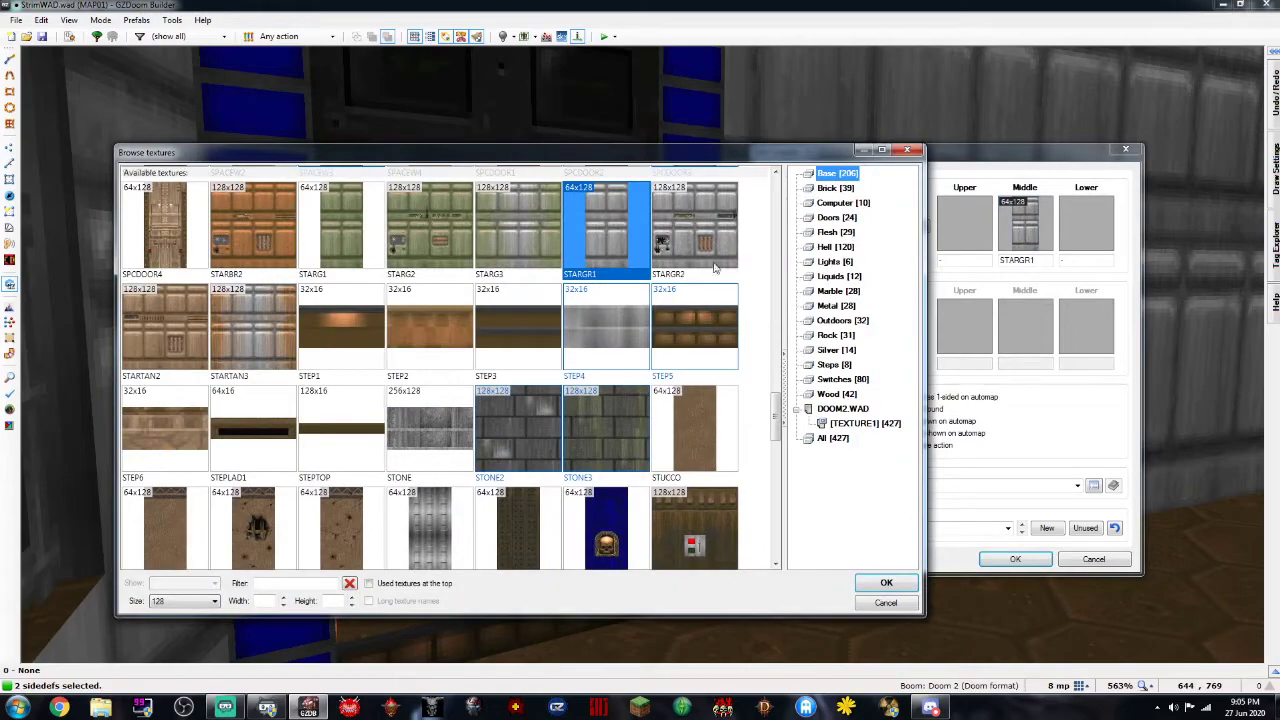
left_click(835, 261)
left_click(612, 243)
double_click(612, 243)
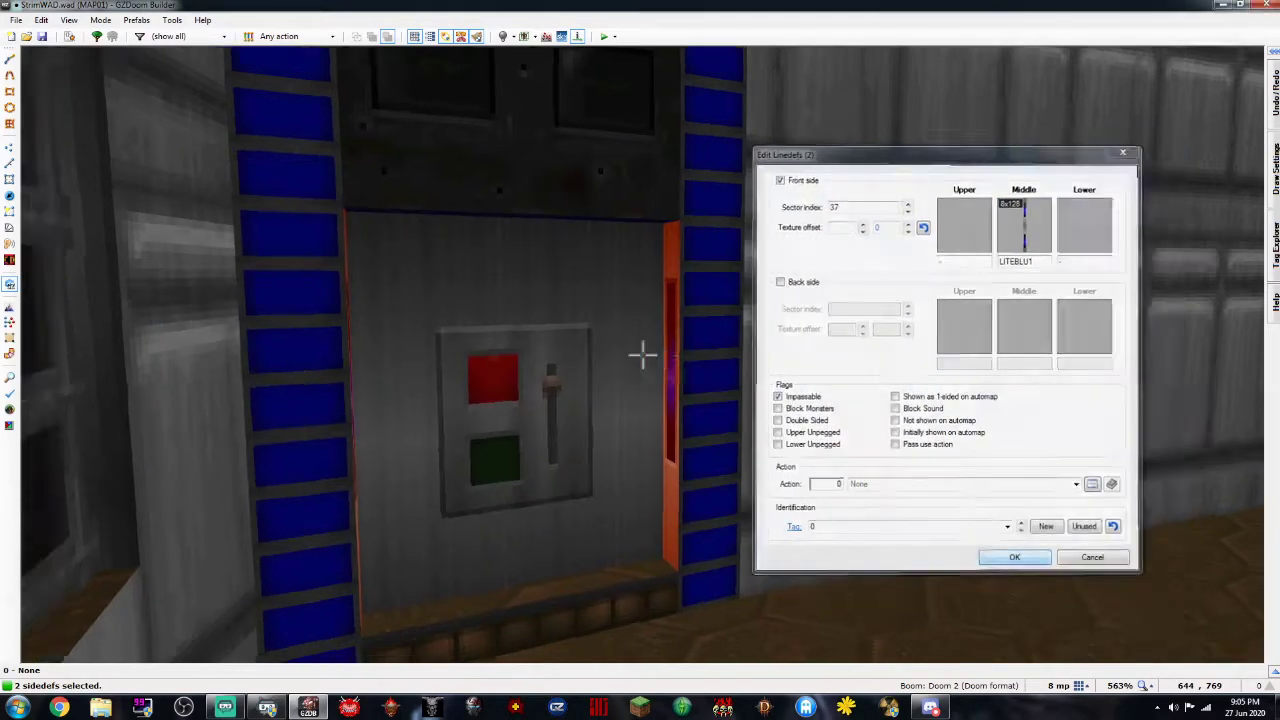
left_click(1015, 559)
Shift the LITEBLU1 texture on both recess side walls to a vertical offset of -7
key("Down")
key("Down")
key("Down")
key("Down")
key("Down")
key("Down")
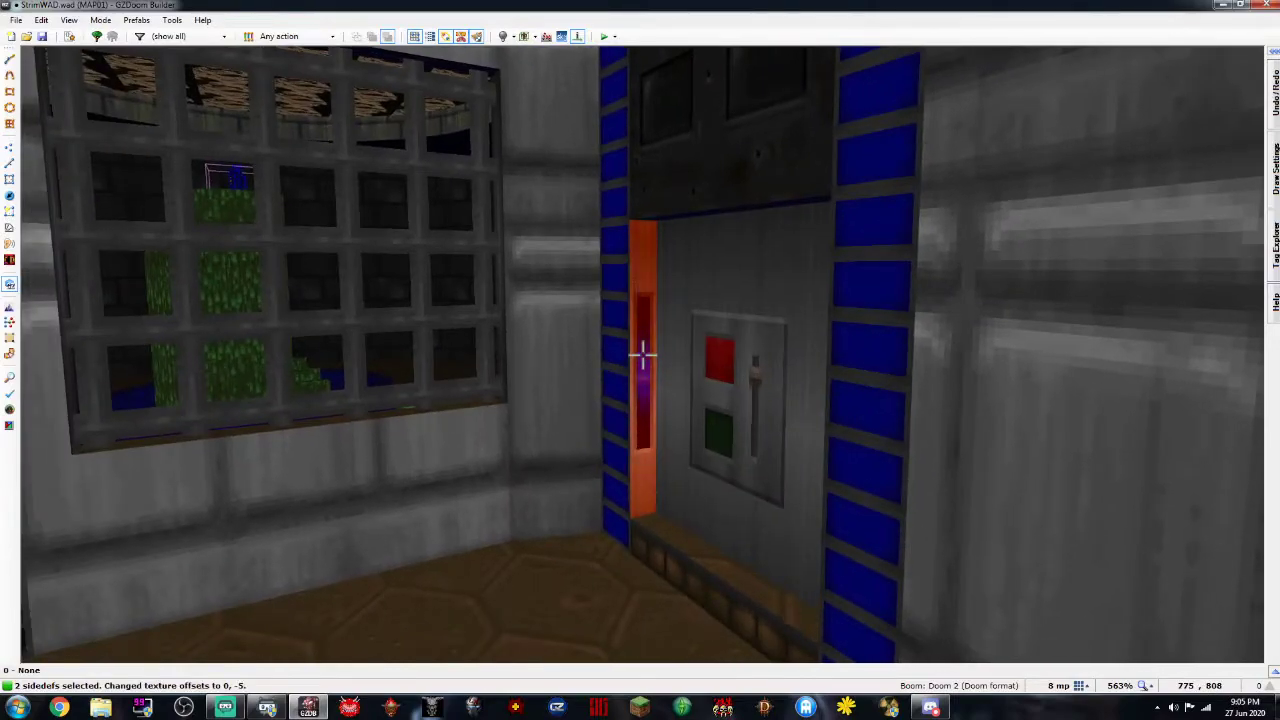
key("Down")
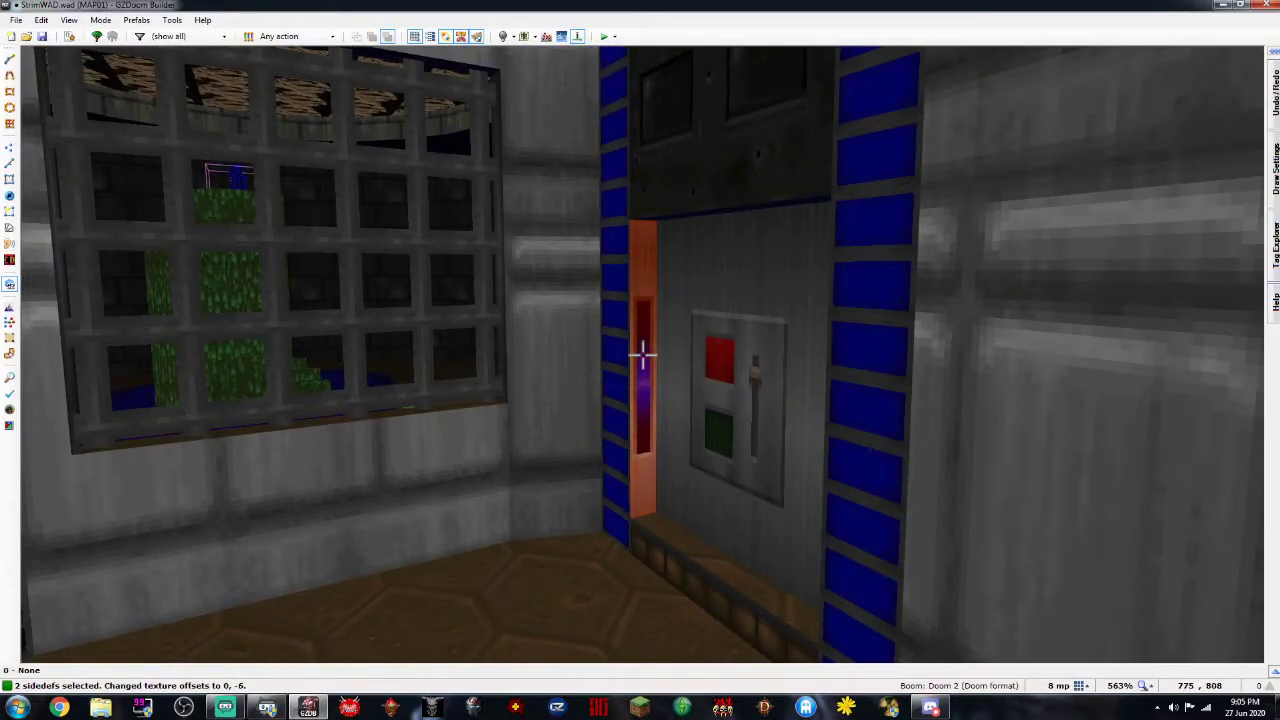
key("Down")
key("Down")
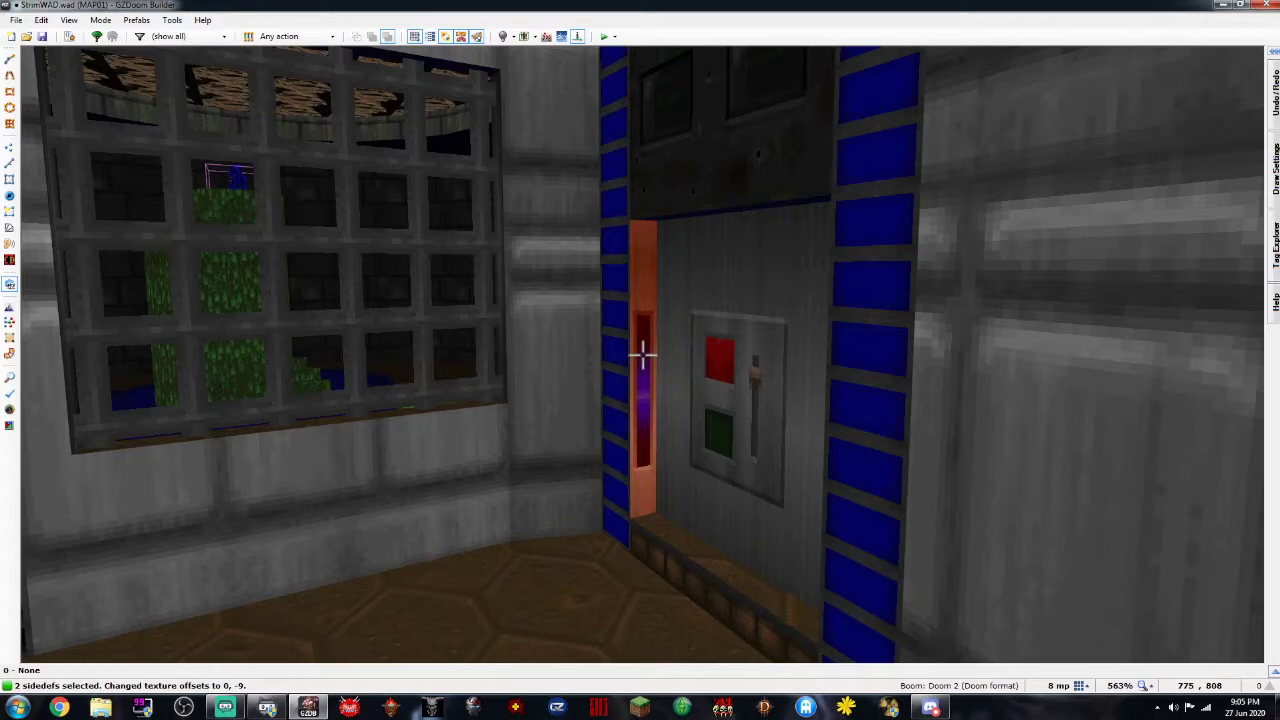
key("Down")
key("Down")
key("Up")
key("Up")
key("Up")
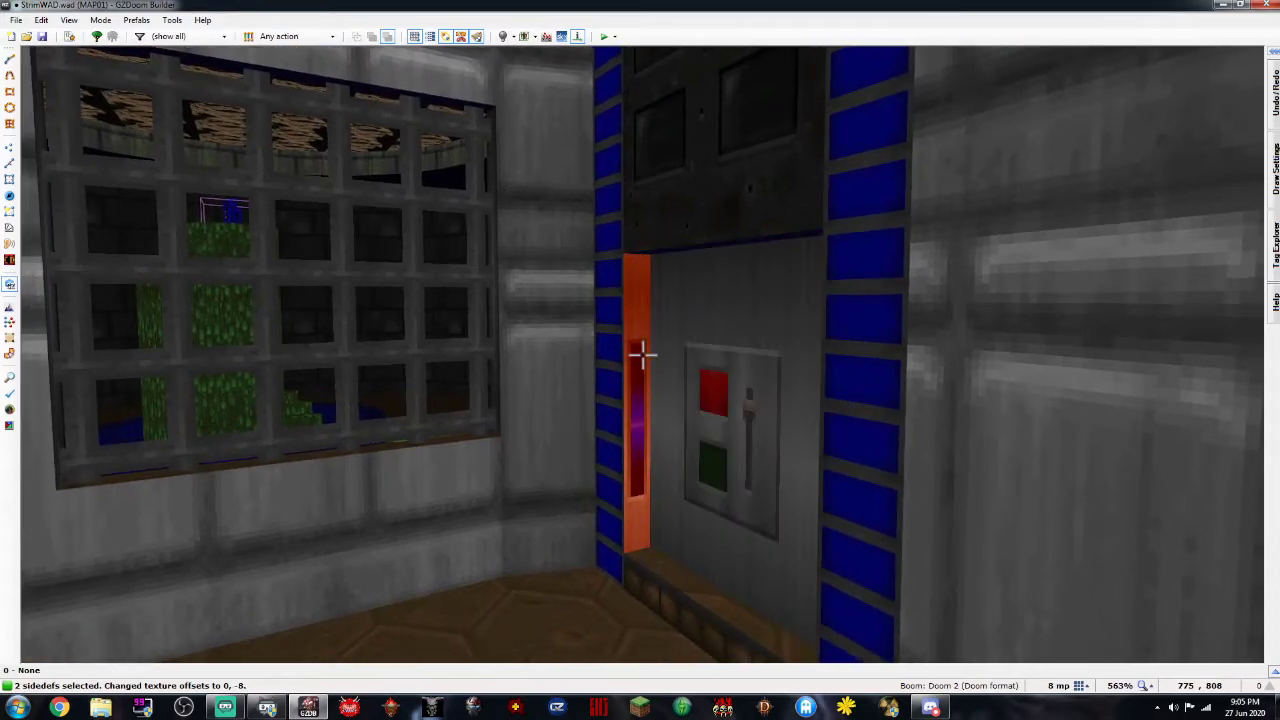
key("c")
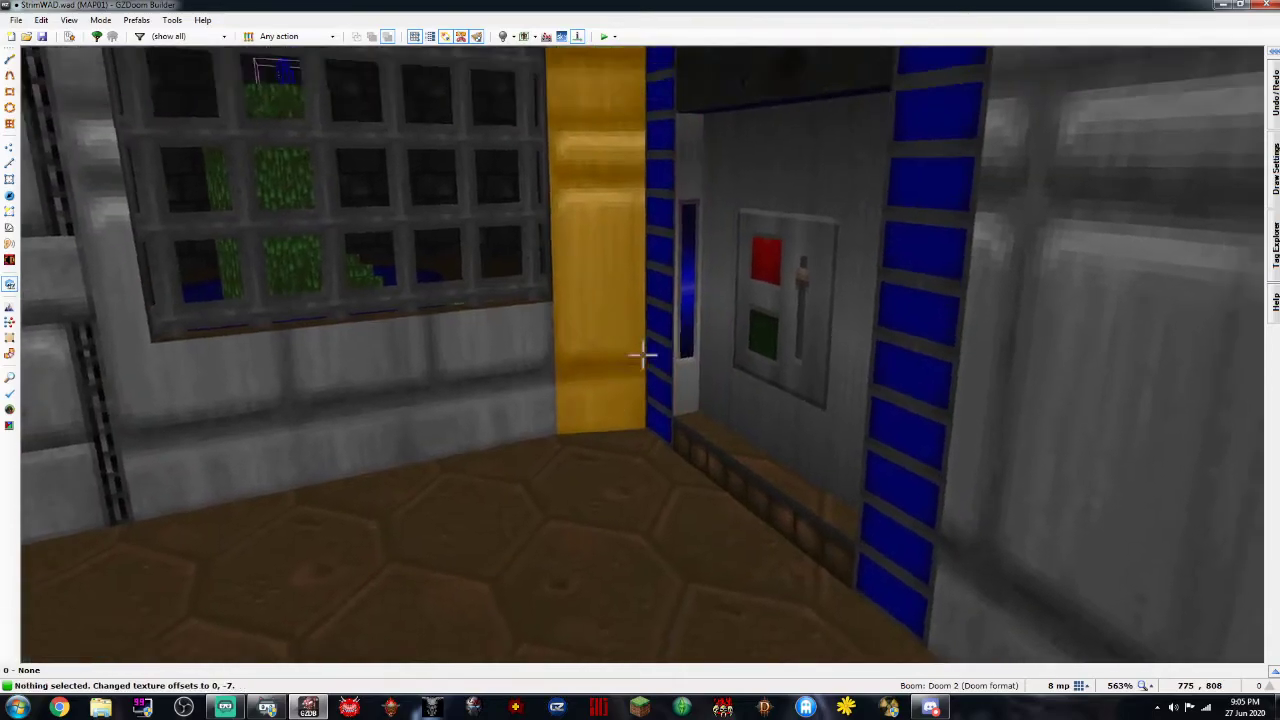
Raise the brightness of the switch recess sector
key("e")
key("d")
key("e")
key("d")
key("f")
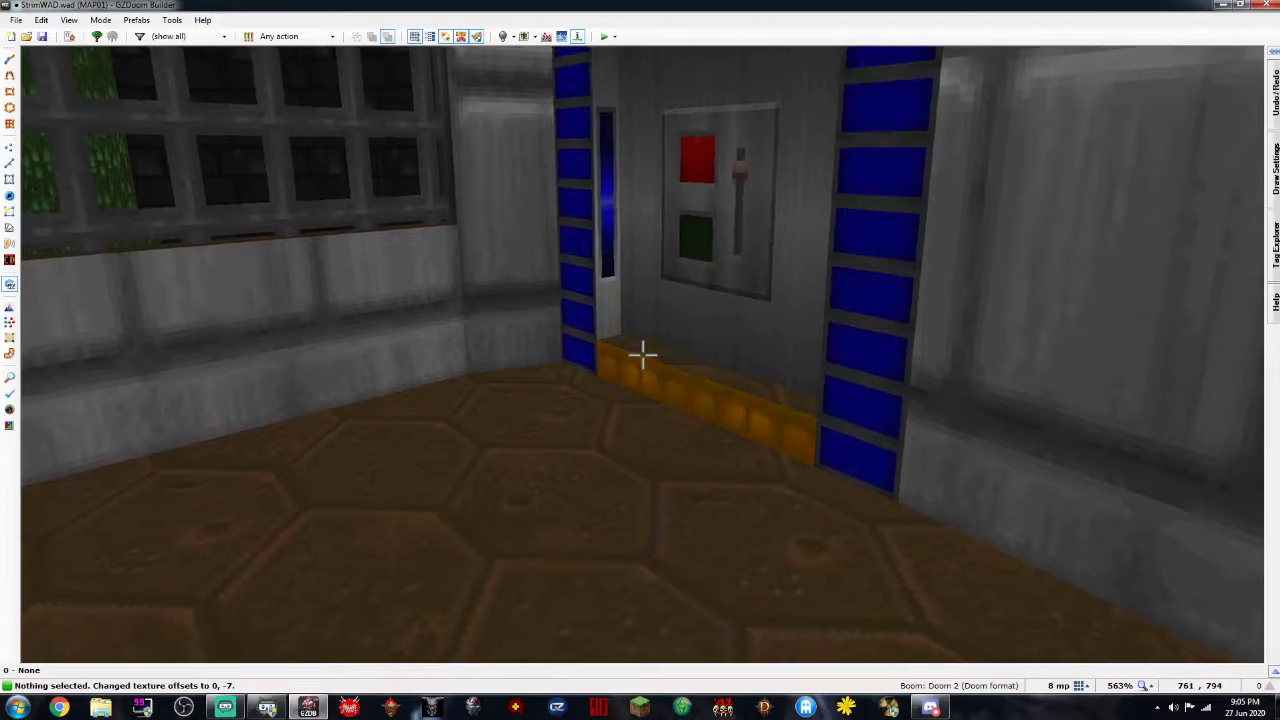
right_click(642, 352)
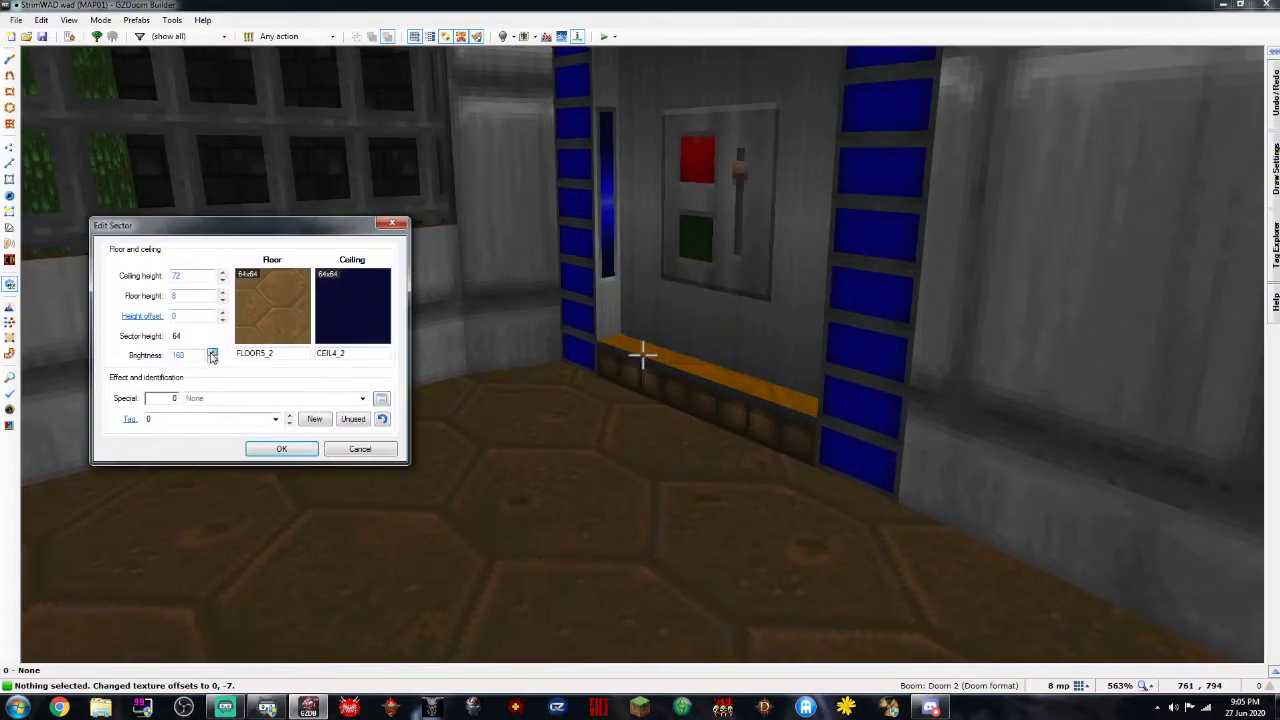
left_click(305, 447)
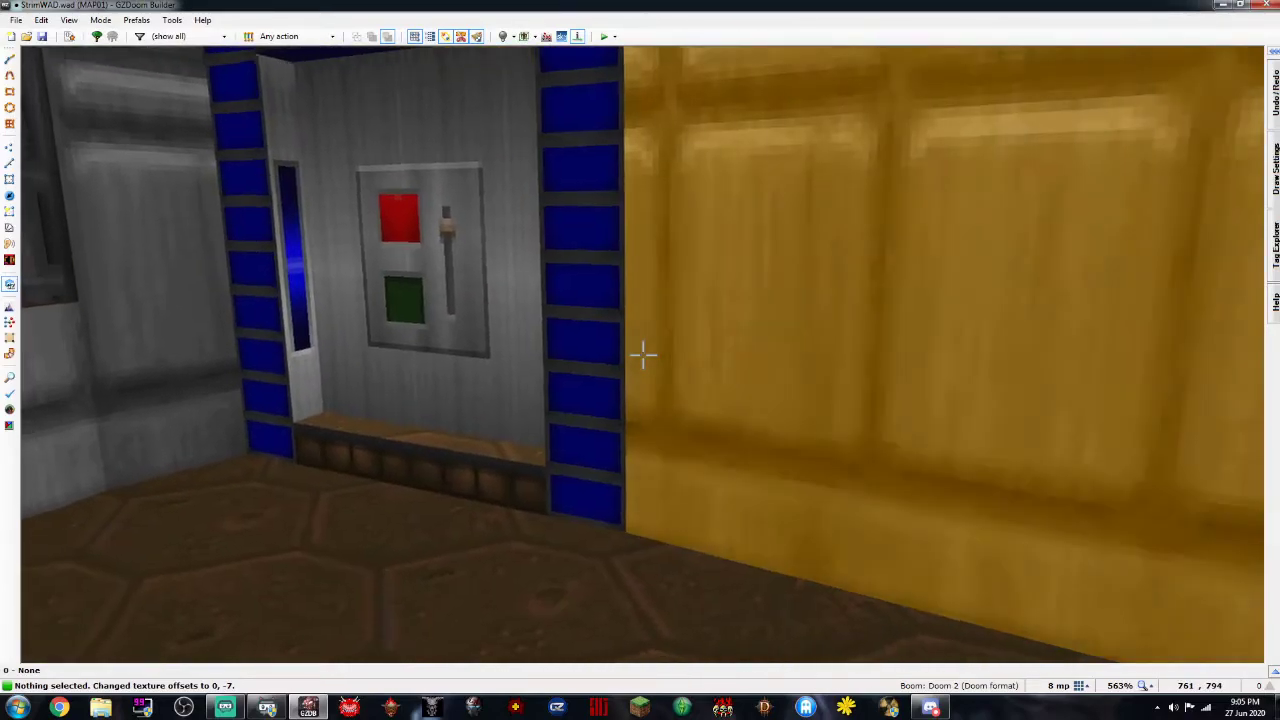
Examine the lit switch recess in the corridor and its view through the barred window from the round room, and return to the 2D map
key("e")
key("d")
key("e")
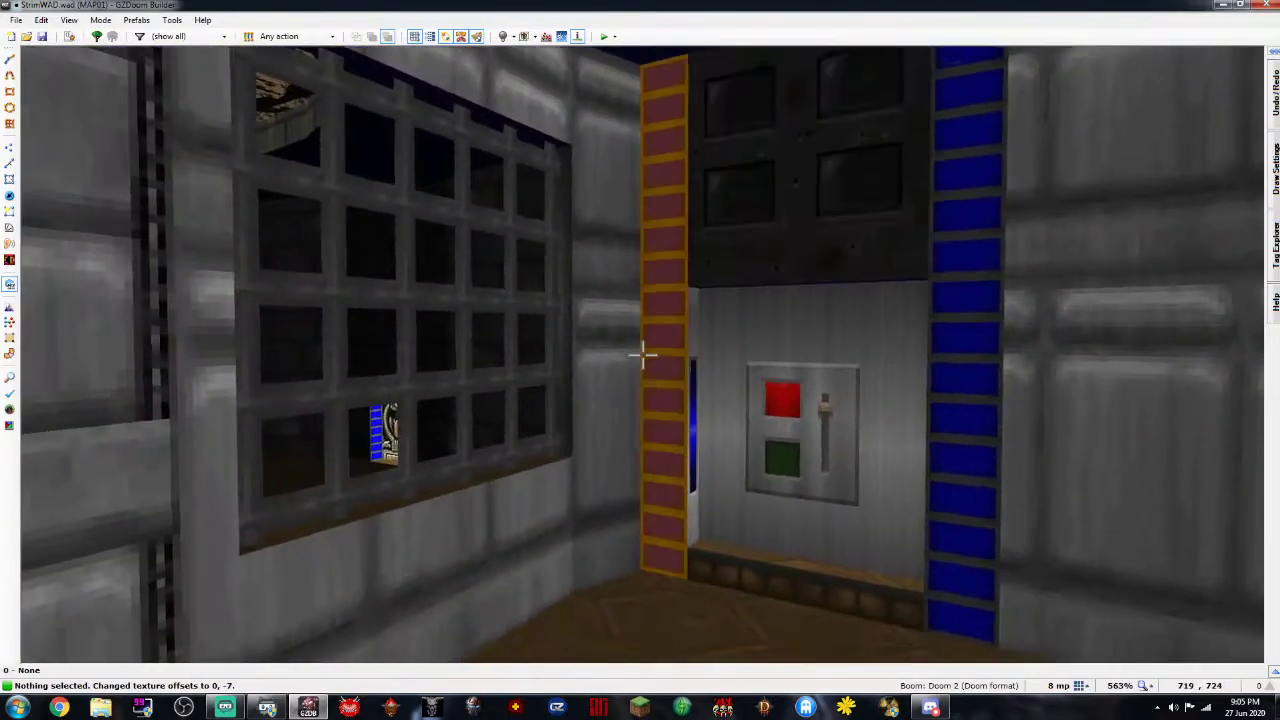
key("d")
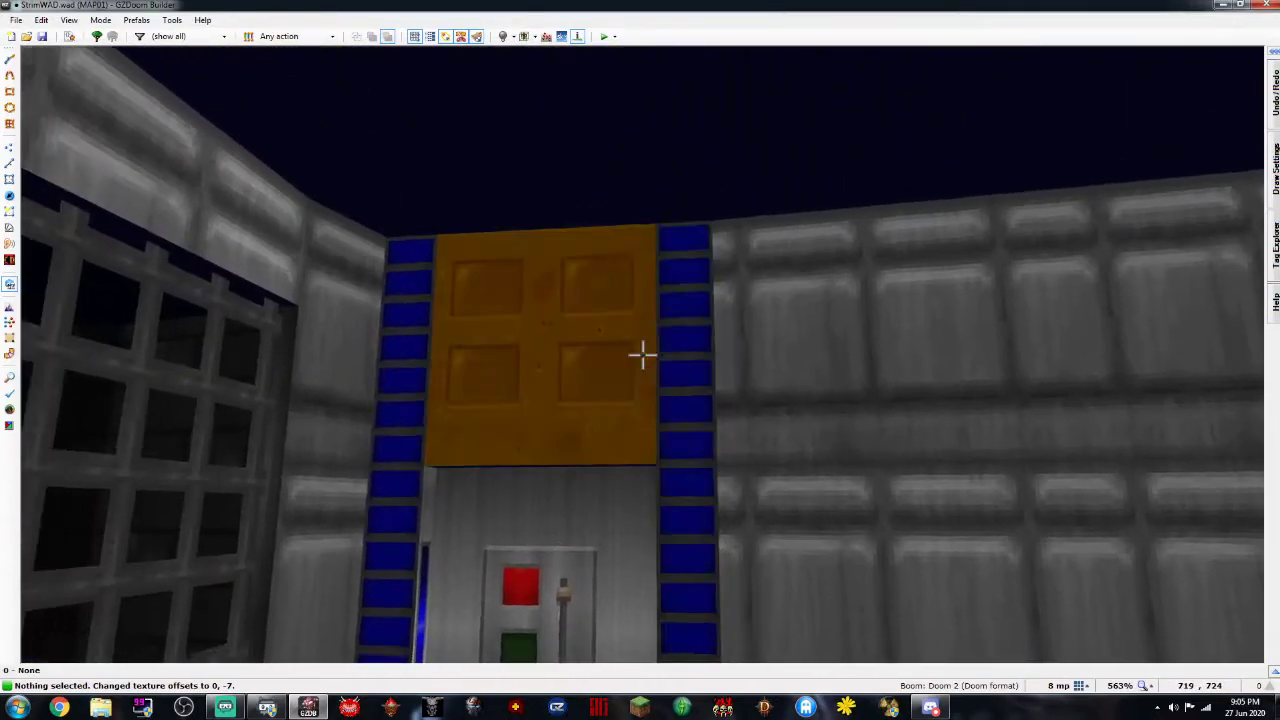
key("f")
key("e")
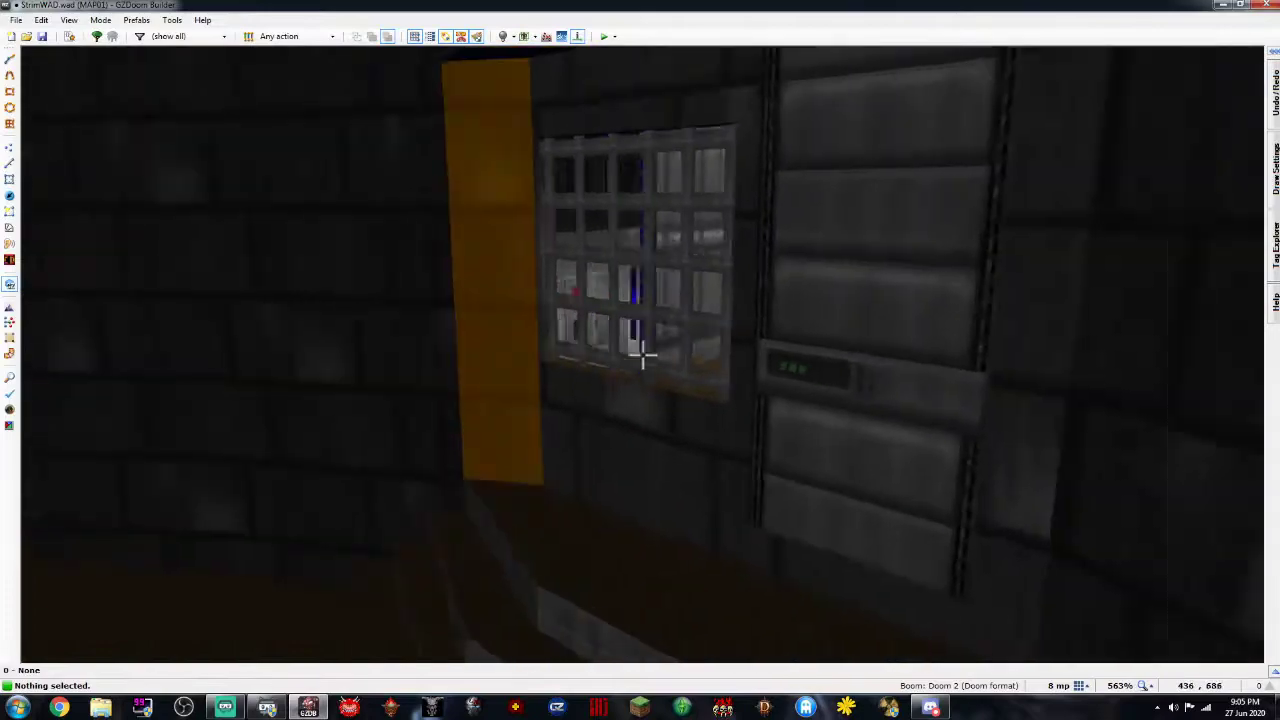
key("q")
scroll(643, 356, "down", 2)
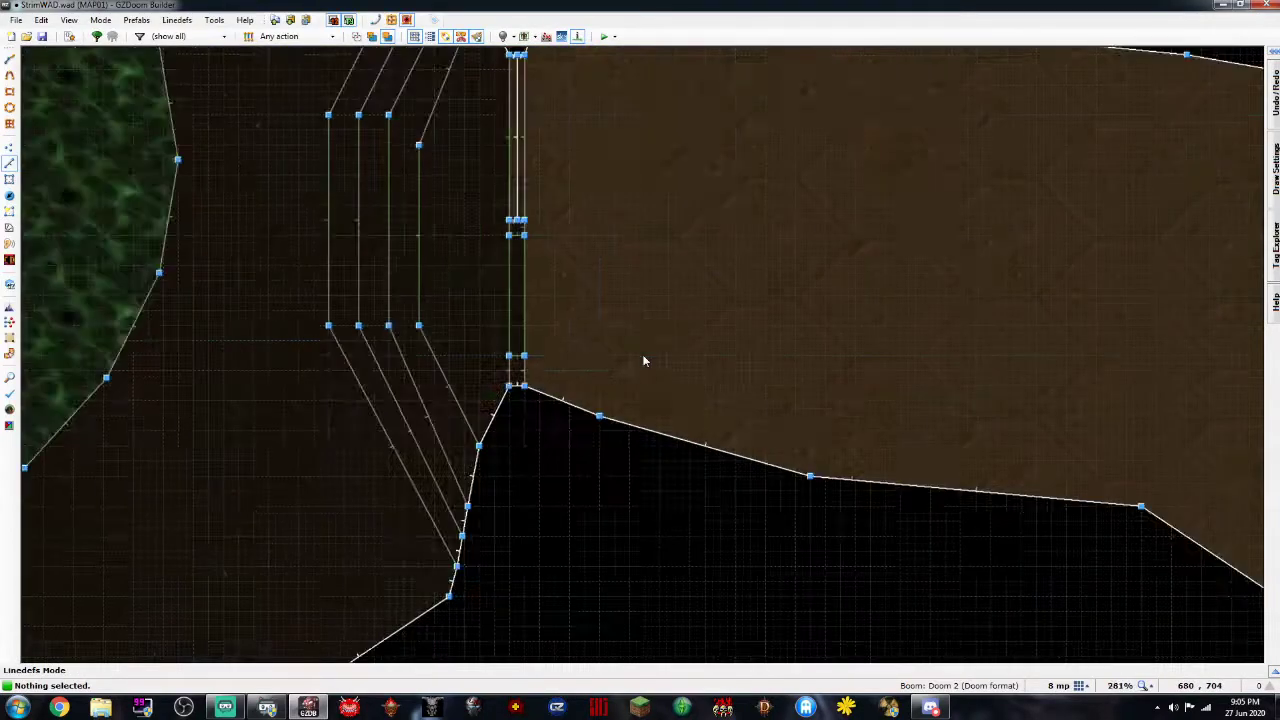
Assign tag 1 to the blue ring sector inside the round room's green pool and clear the selection
key("s")
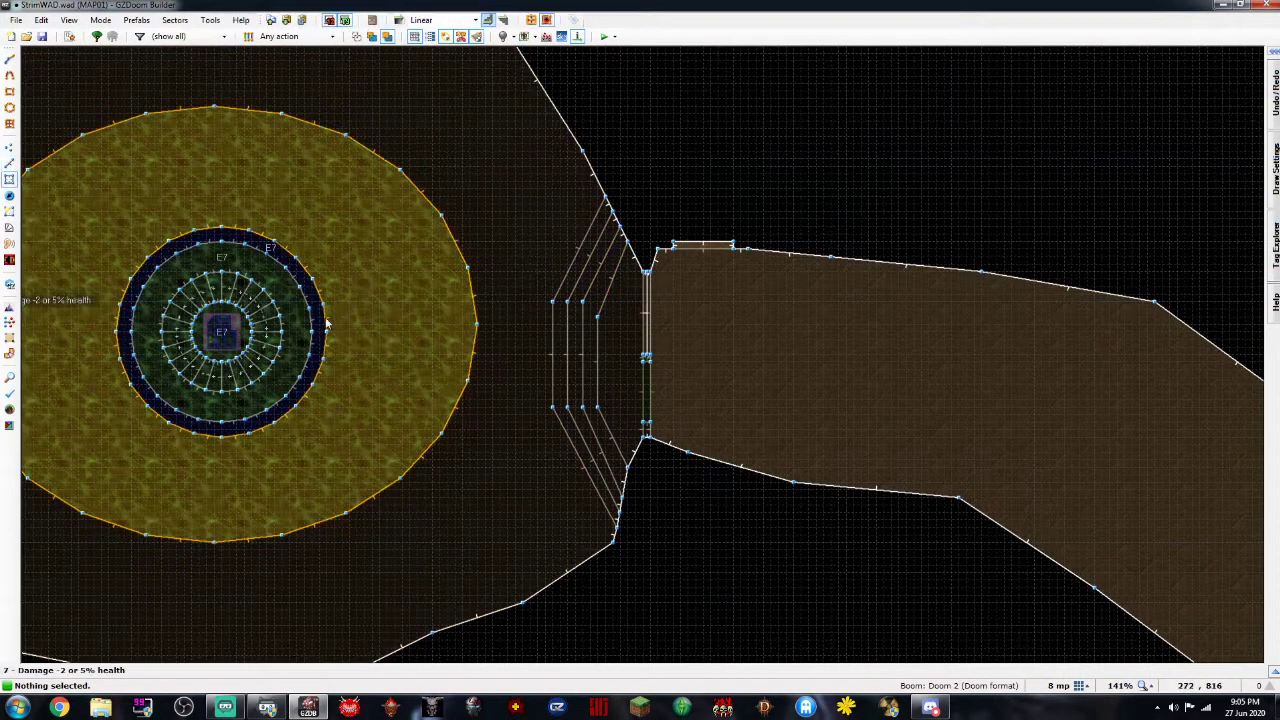
right_click(322, 323)
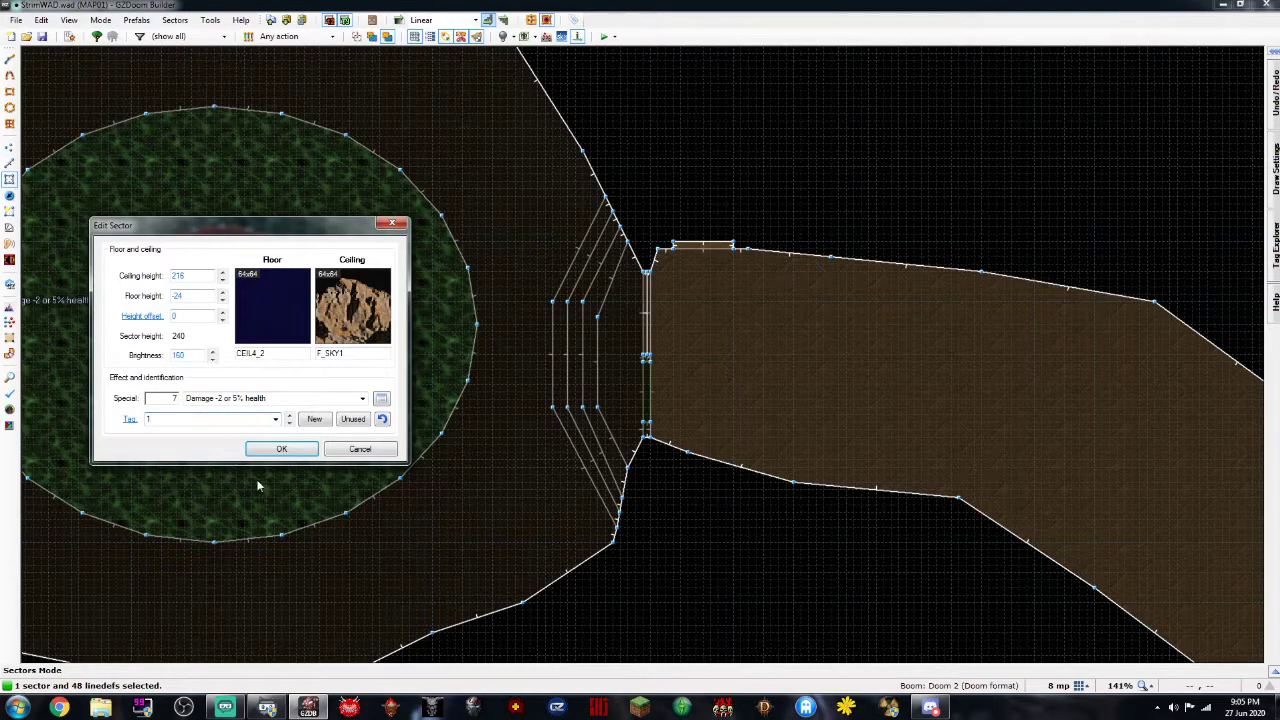
left_click(282, 449)
key("l")
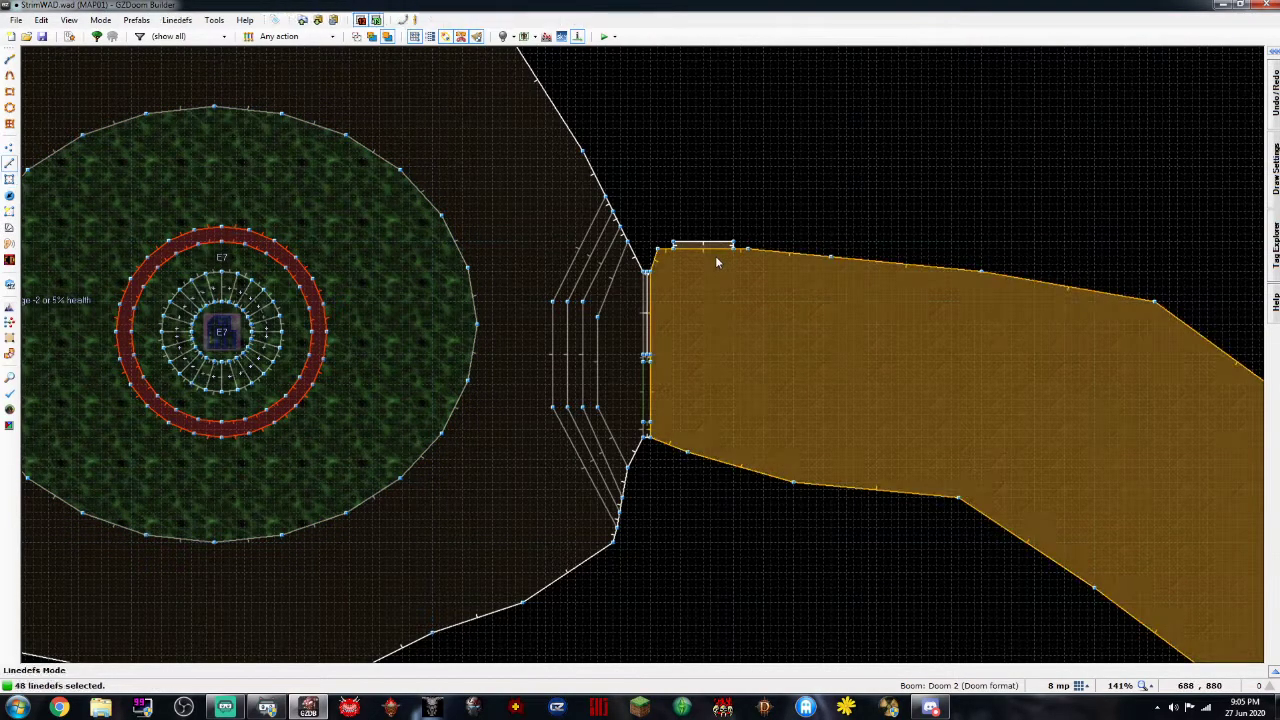
key("c")
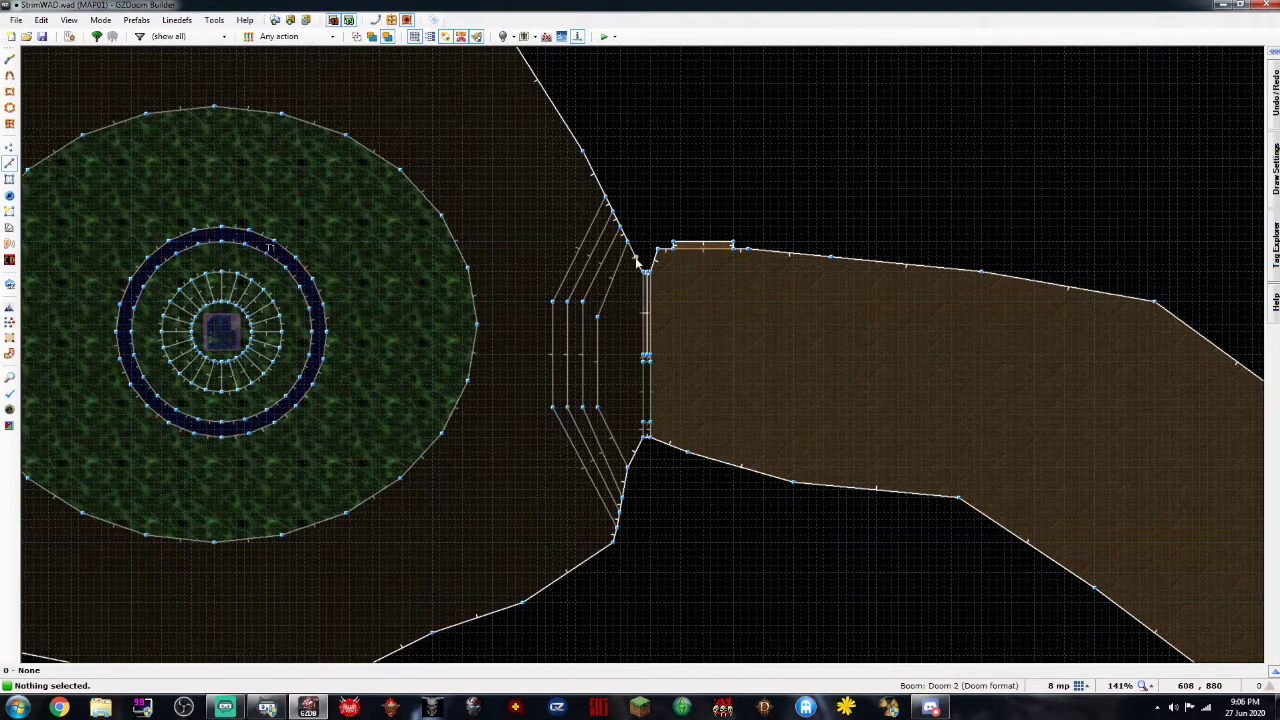
key("s")
left_click(313, 288)
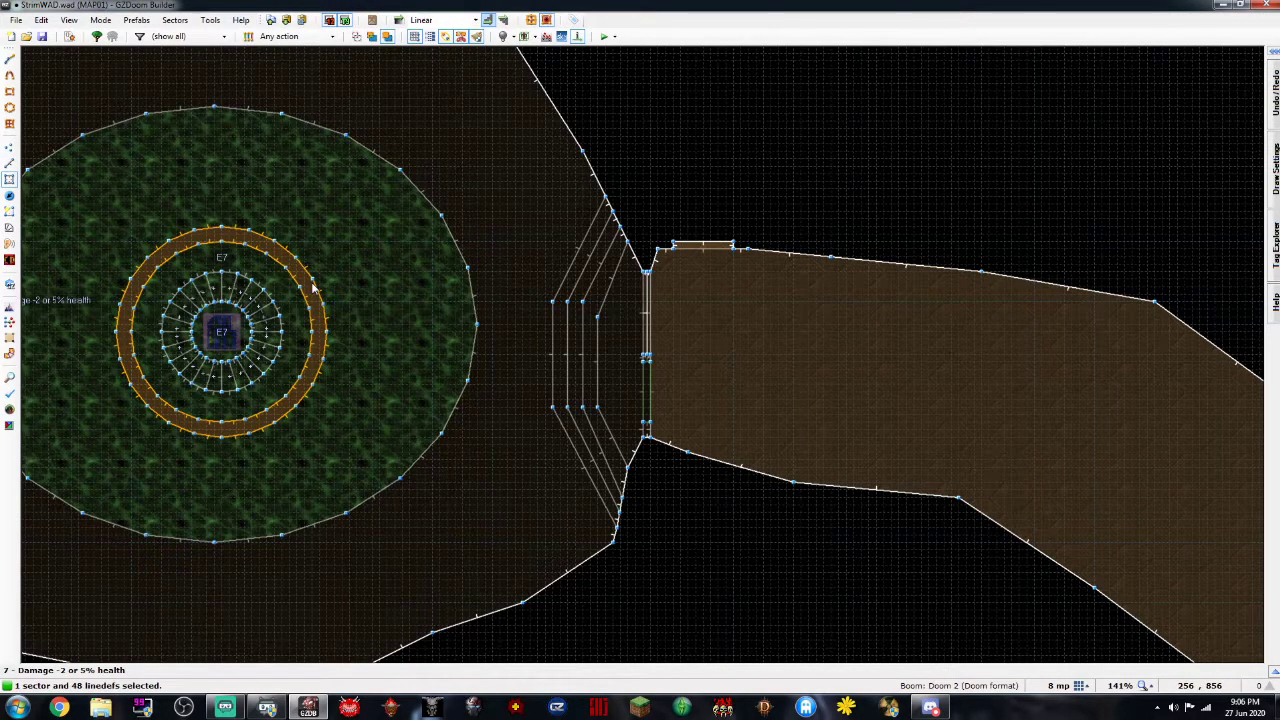
key("l")
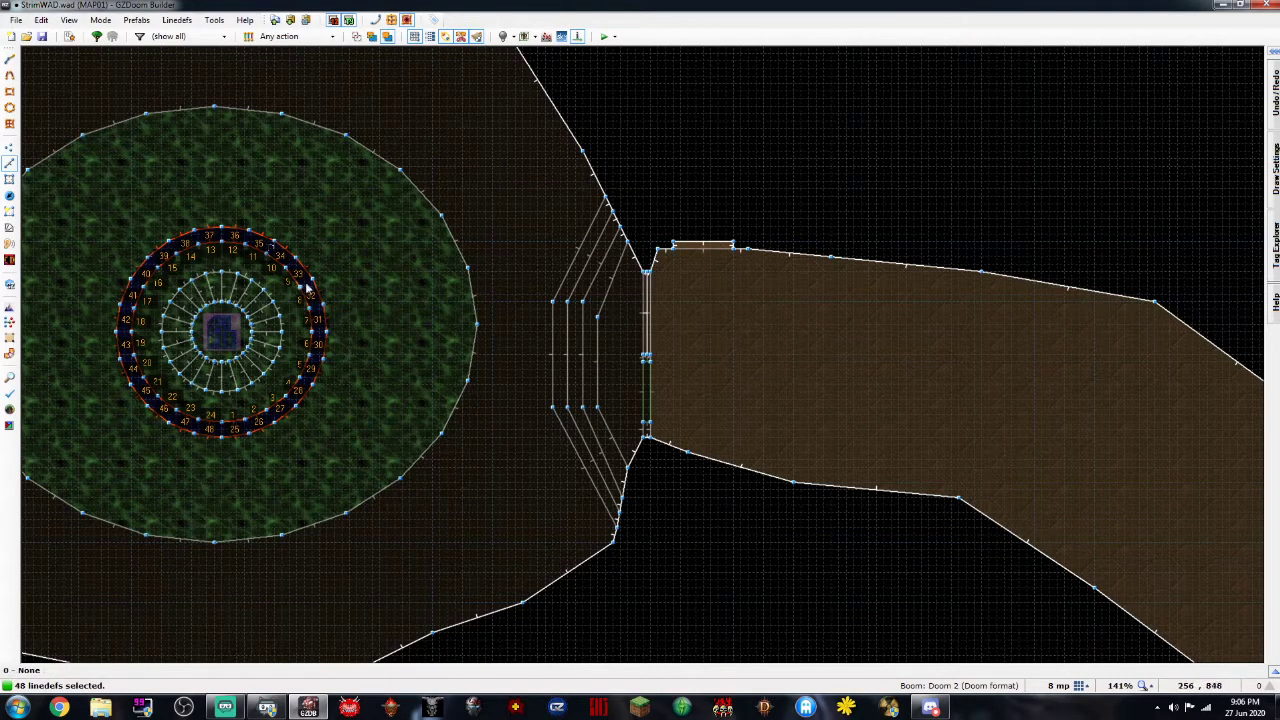
scroll(268, 282, "up", 3)
scroll(274, 281, "down", 5)
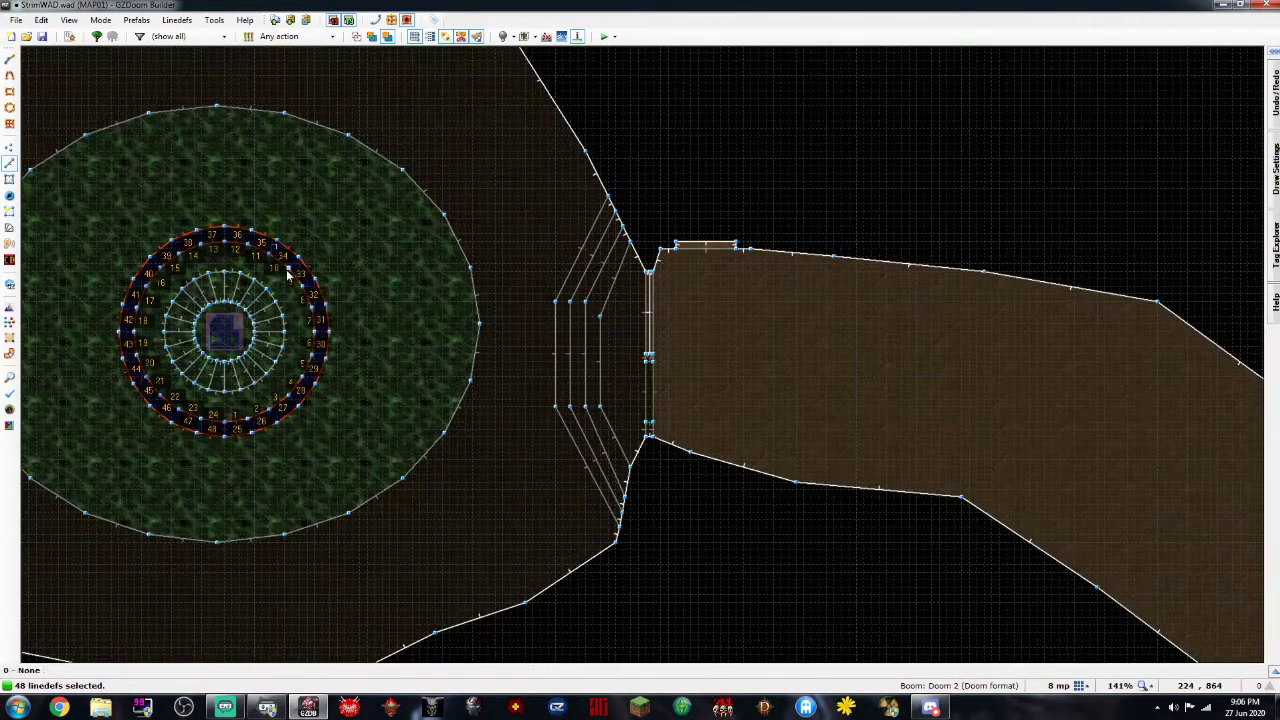
key("s")
key("Escape")
left_click(271, 535)
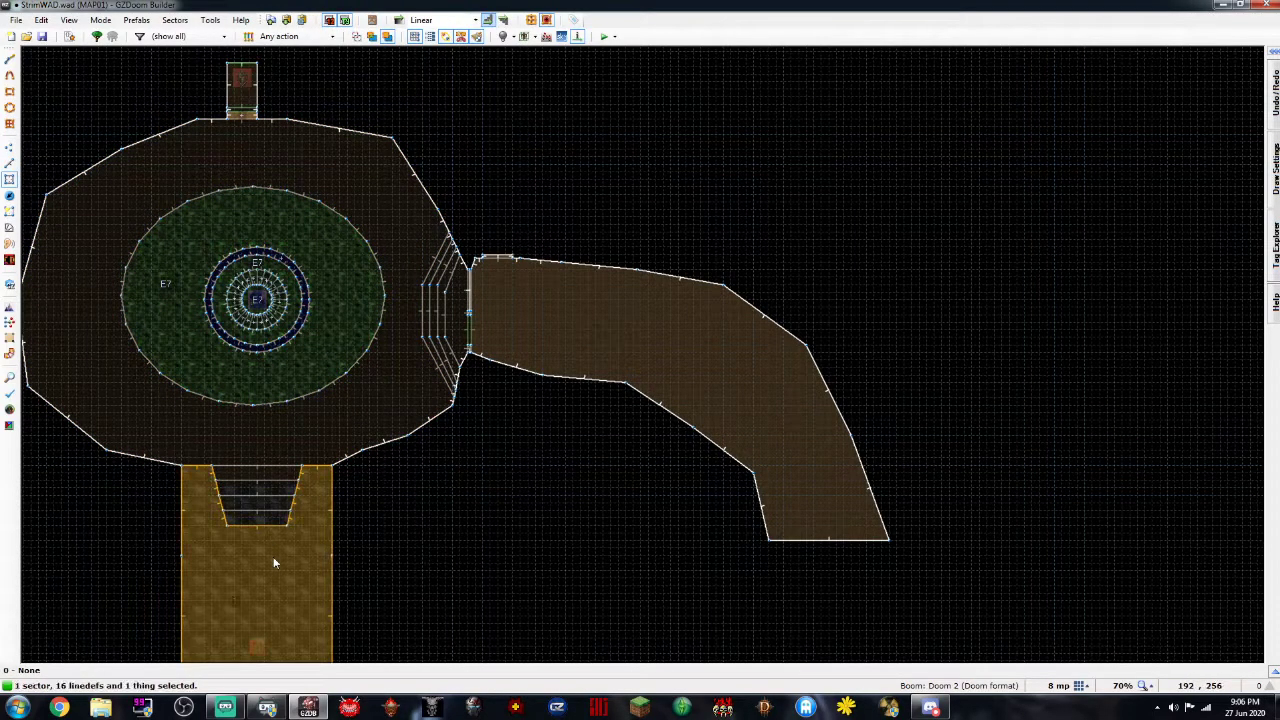
key("l")
key("Down")
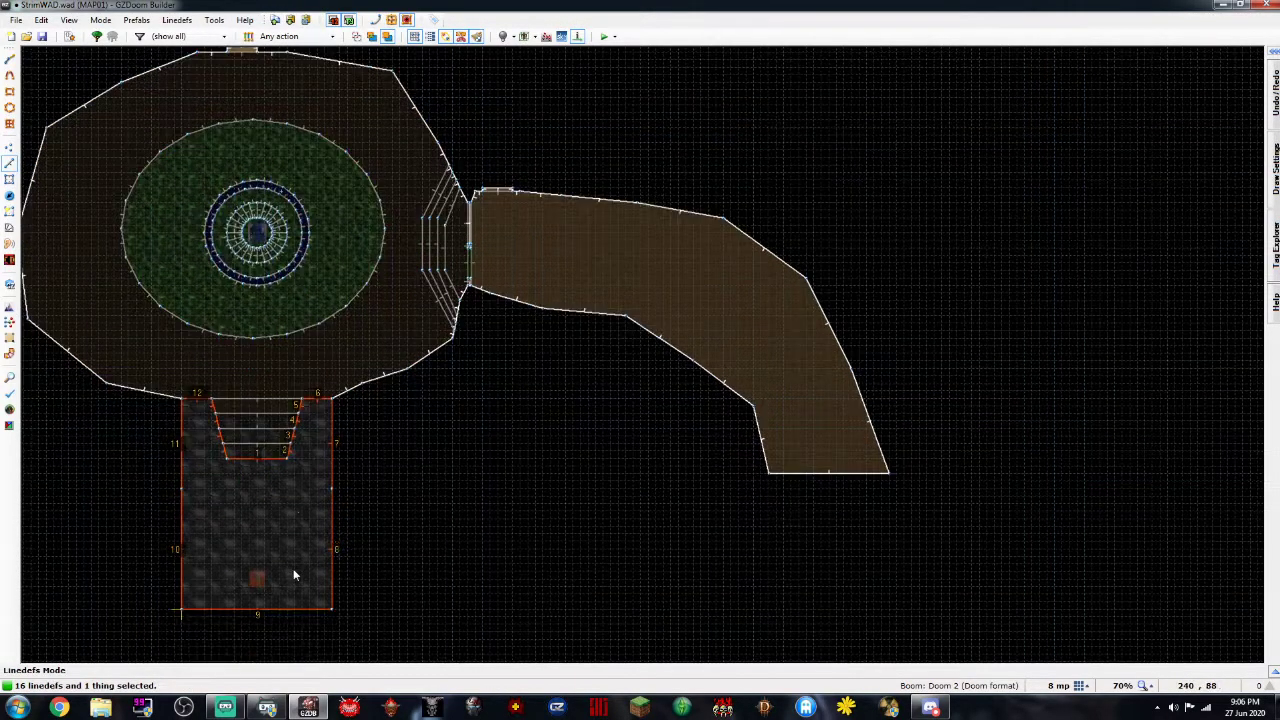
key("Down")
key("c")
key("Up")
Open the linedef properties of the recess's SW1COMM switch wall and set its tag to 1
scroll(491, 468, "up", 2)
scroll(491, 467, "up", 4)
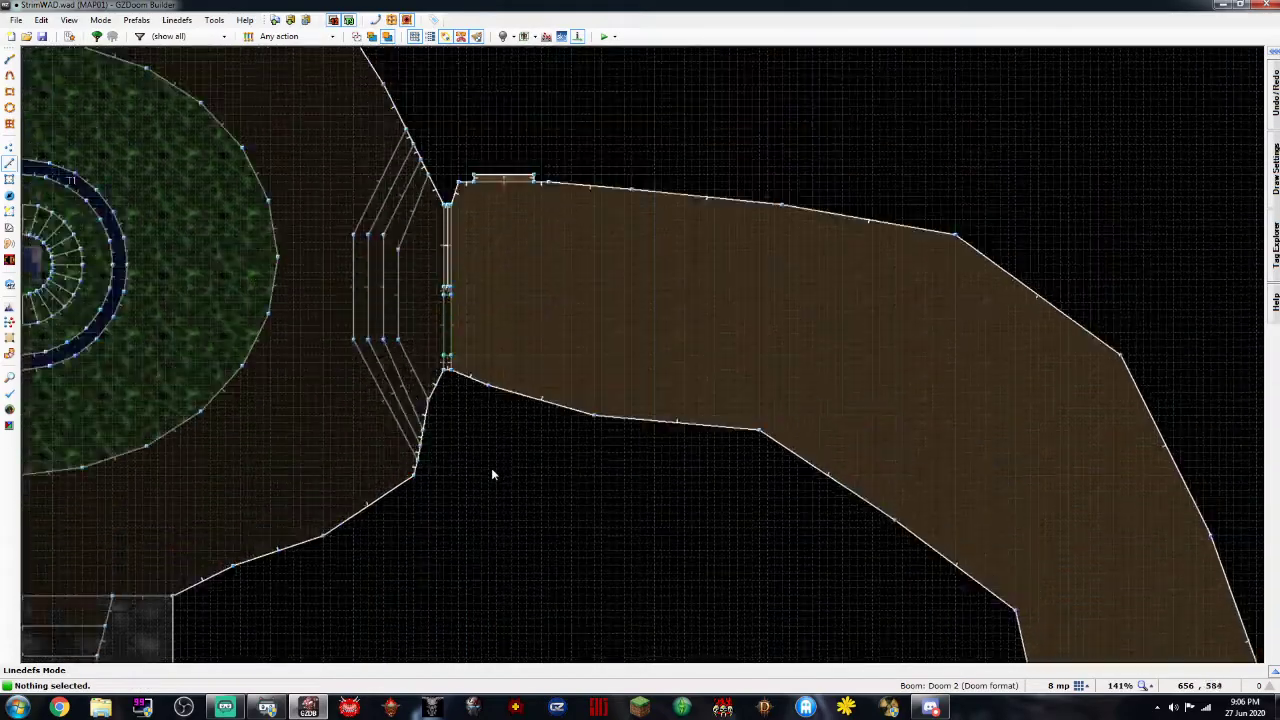
key("Up")
key("Up")
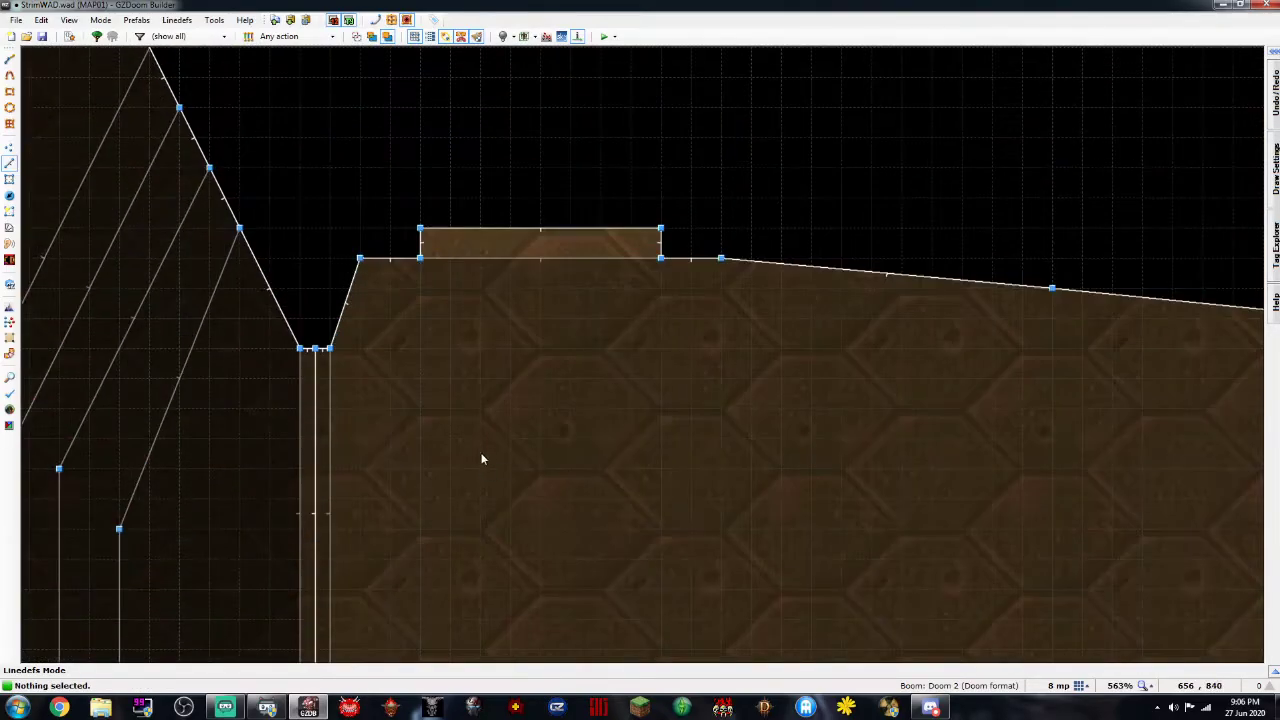
scroll(484, 458, "down", 8)
scroll(483, 446, "up", 4)
right_click(565, 402)
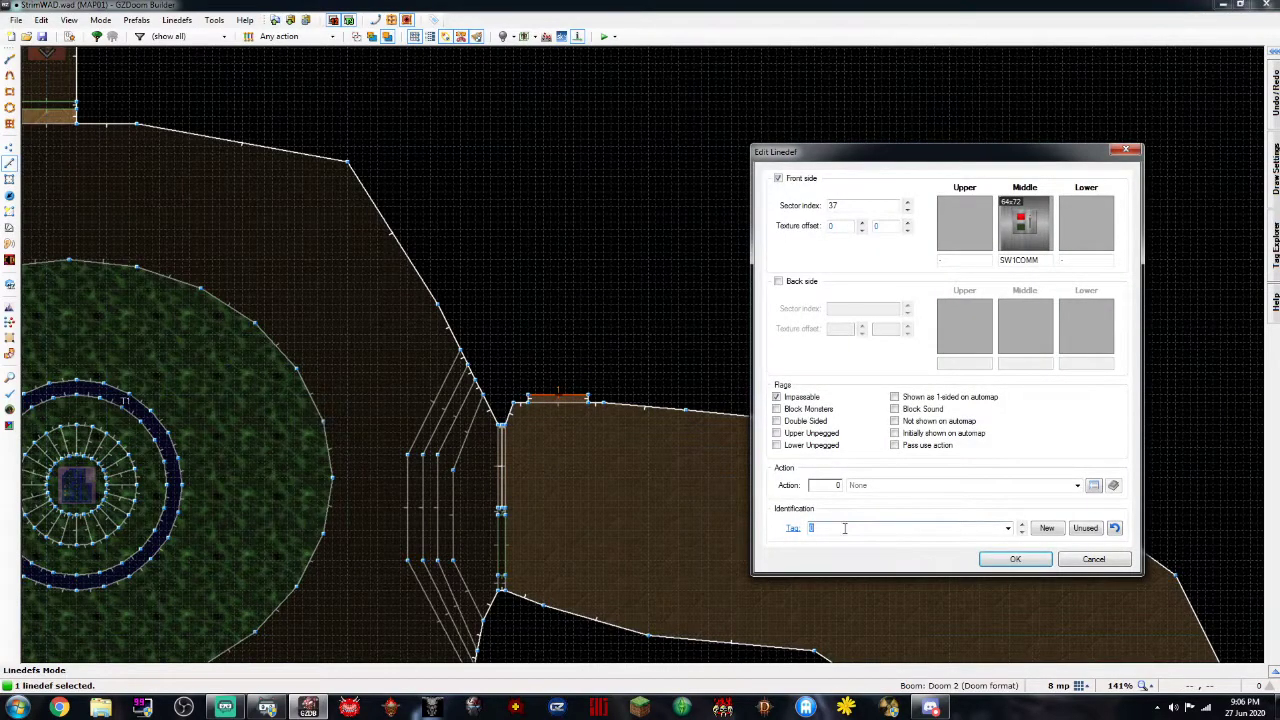
left_click(1093, 485)
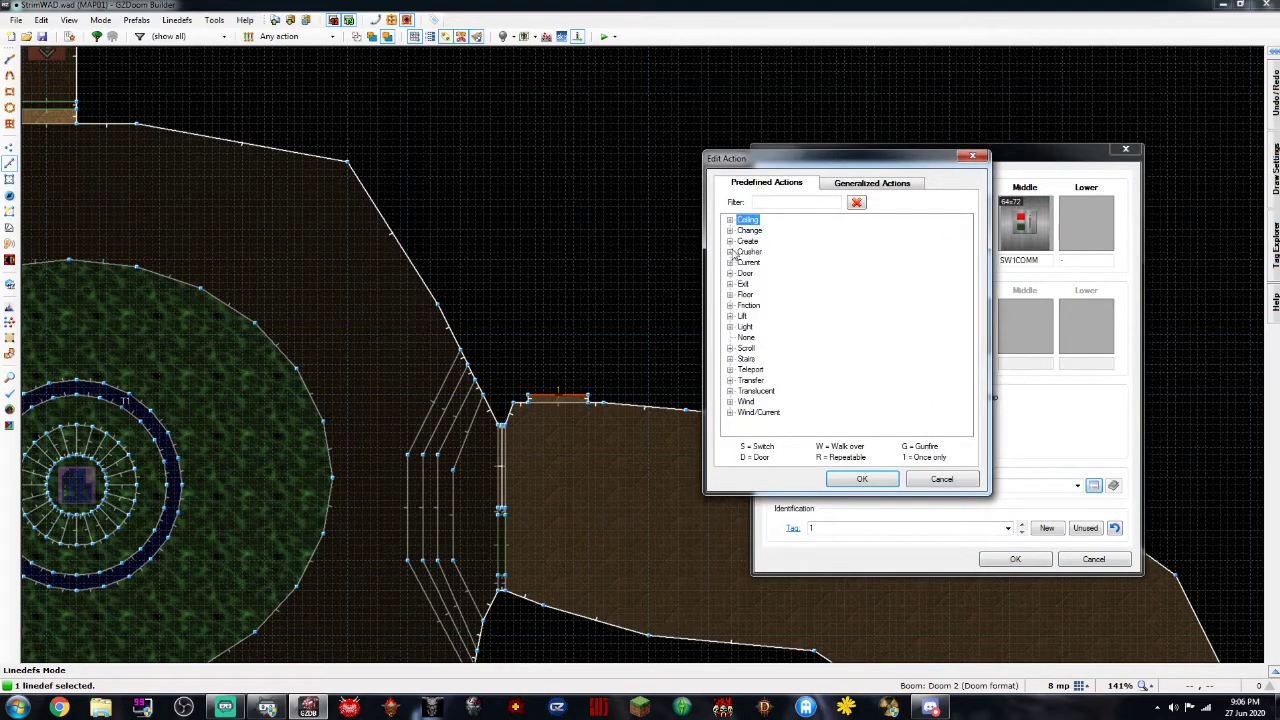
left_click(730, 294)
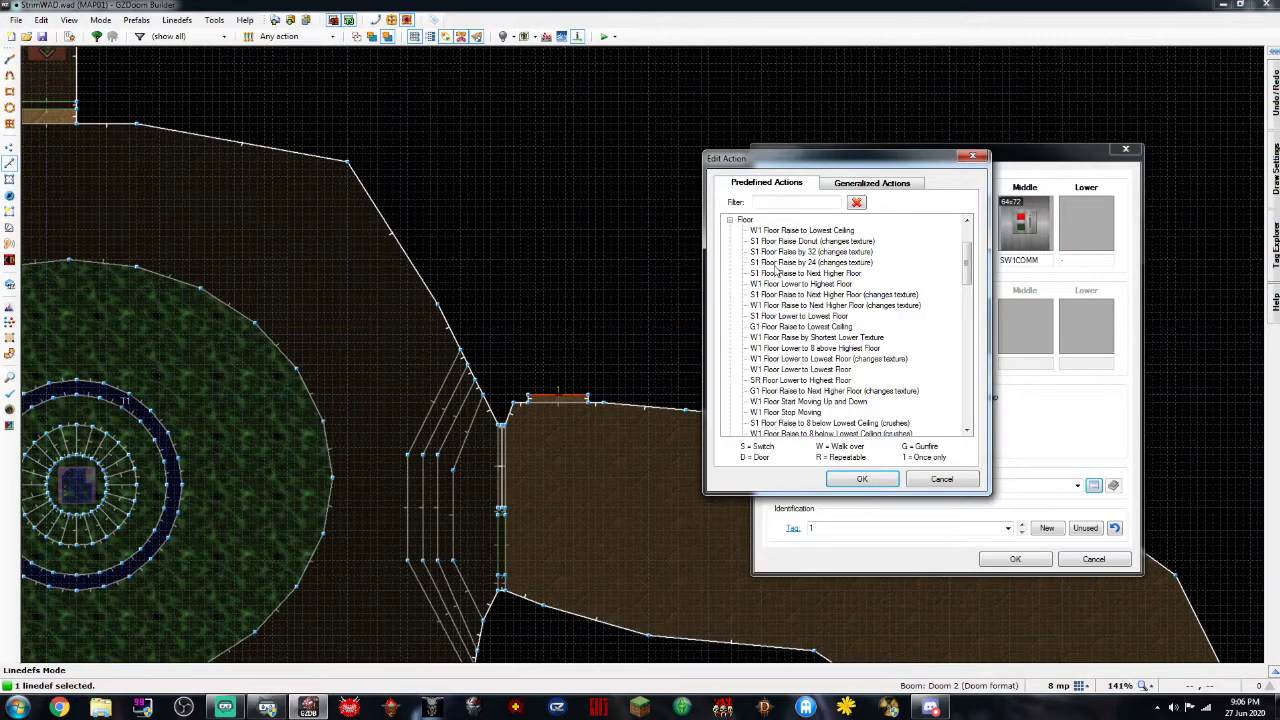
left_click(800, 203)
type("s")
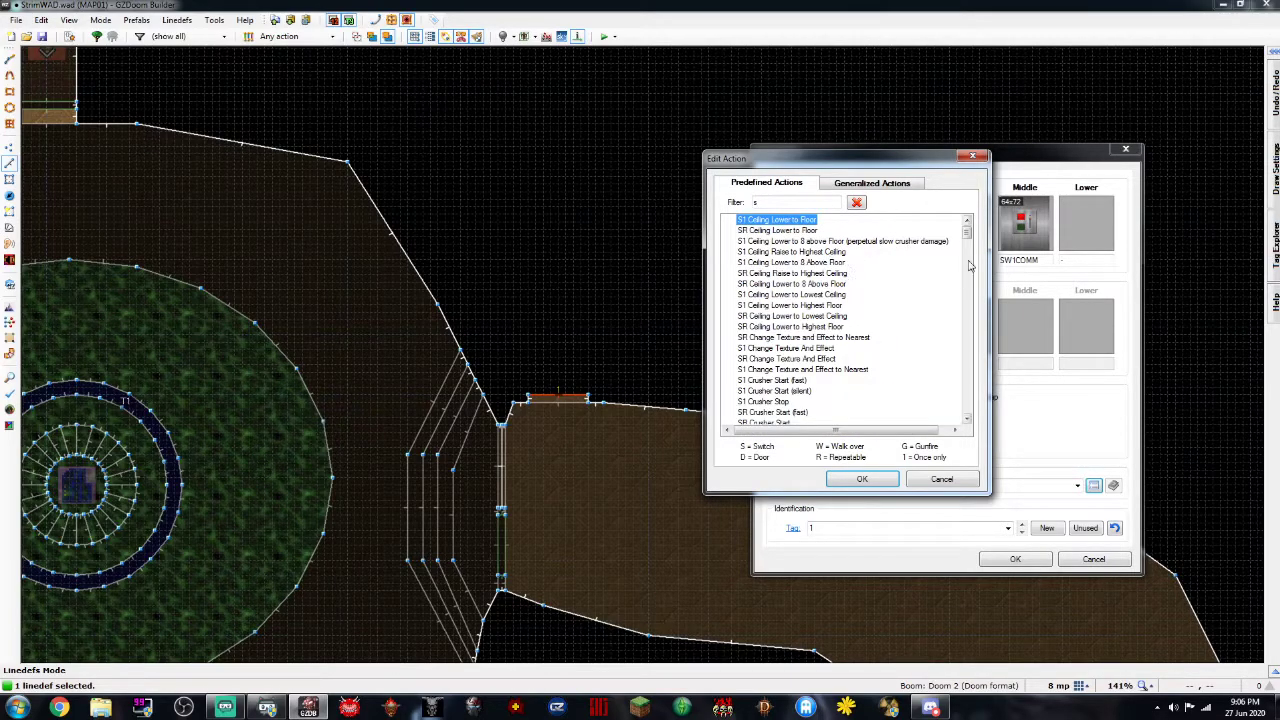
mouse_move(968, 232)
left_mouse_down()
mouse_move(968, 245)
mouse_move(968, 233)
left_mouse_up()
left_click(937, 485)
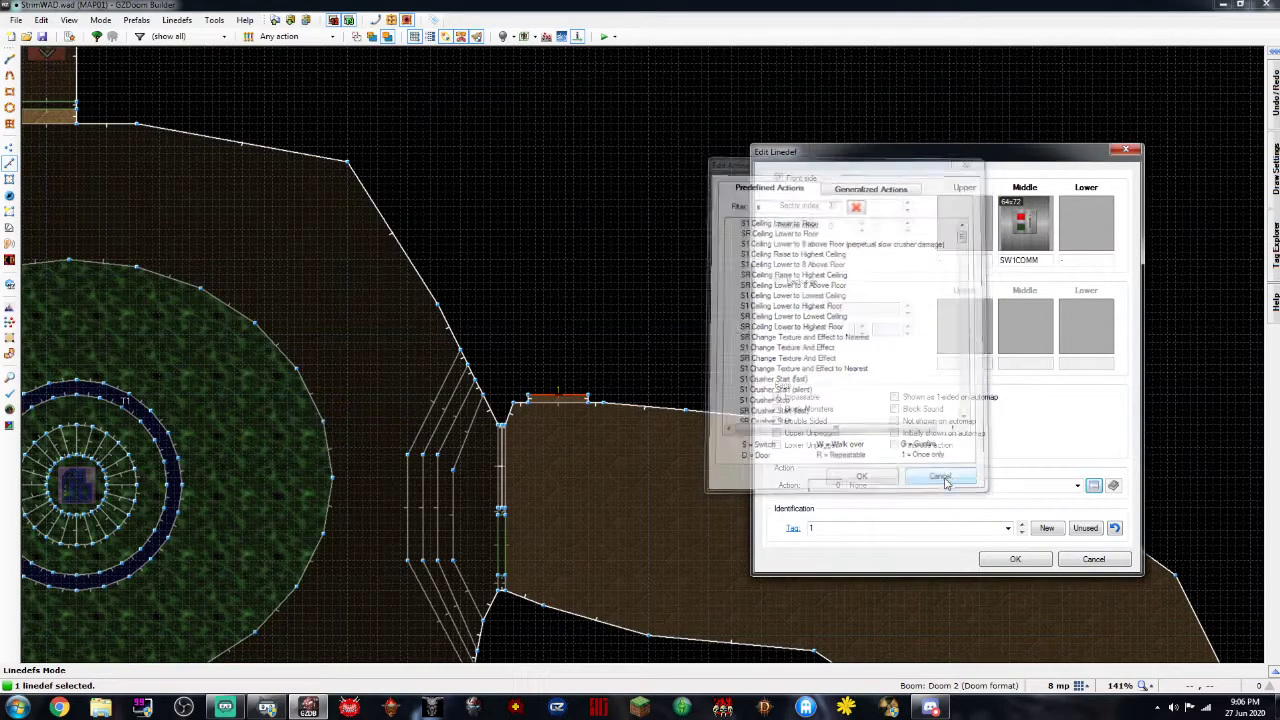
Browse the predefined Floor actions for the switch line and highlight S1 Floor Raise to Next Higher Floor (changes texture)
left_click(1094, 485)
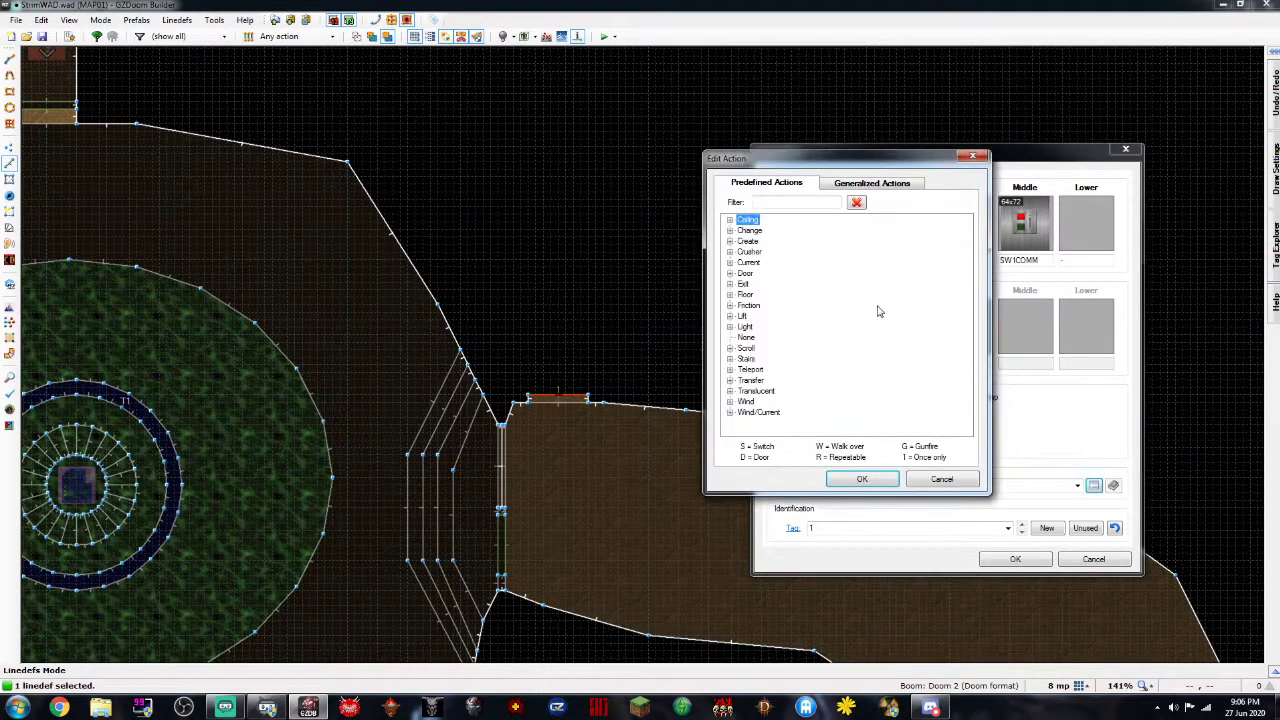
left_click(731, 295)
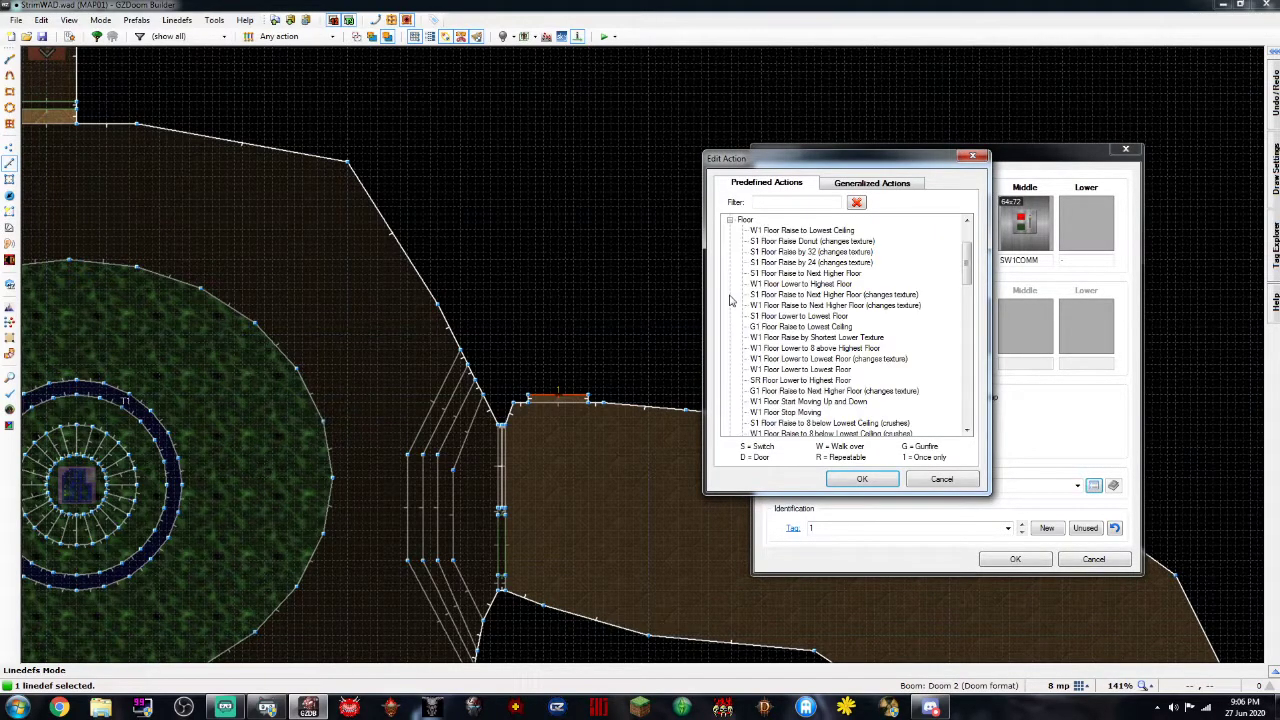
left_click(805, 284)
left_click(806, 295)
left_click(806, 305)
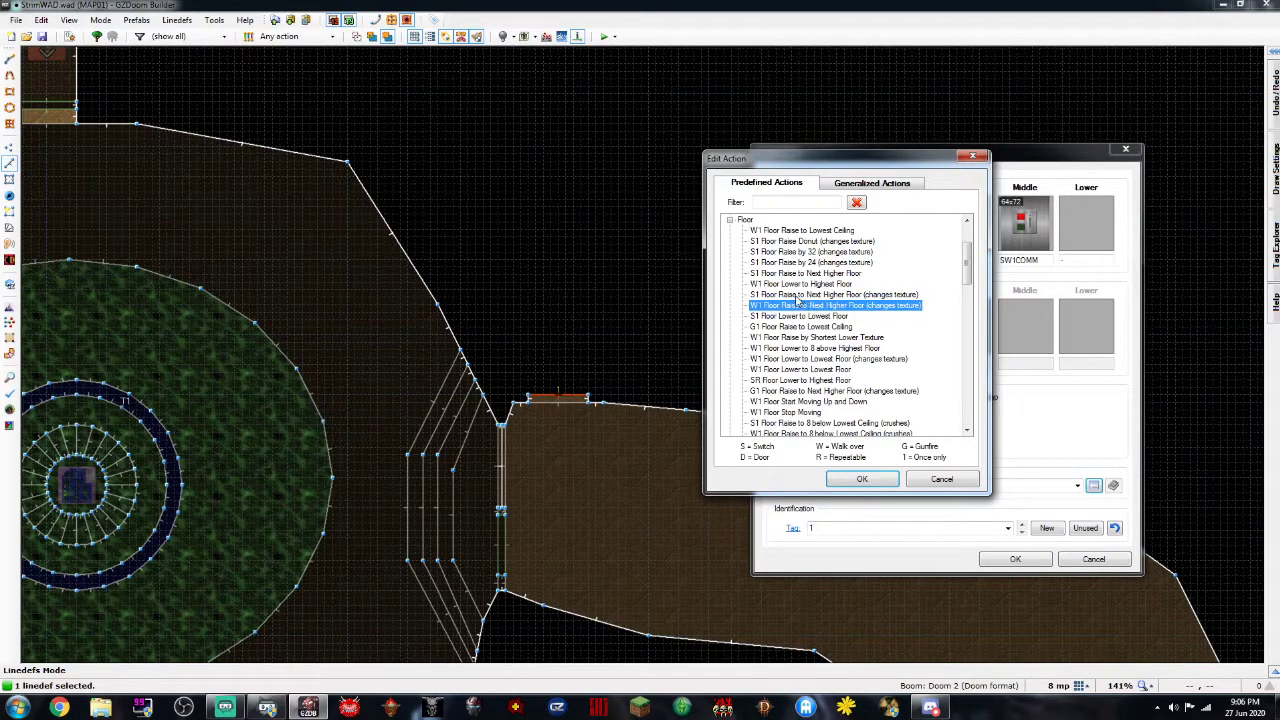
left_click(808, 295)
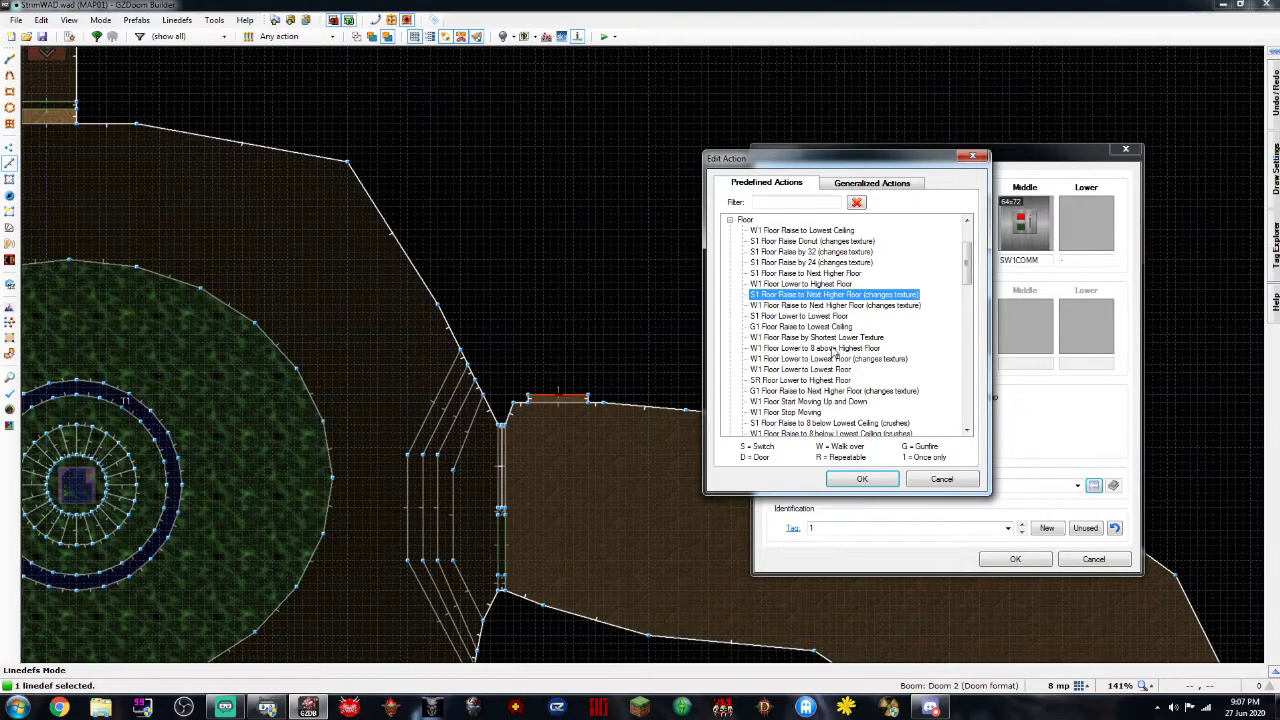
Filter the actions by "s" and assign action 177, SR Floor Lower to Lowest Floor (changes texture), to the switch line
left_click_drag(966, 264, 966, 285)
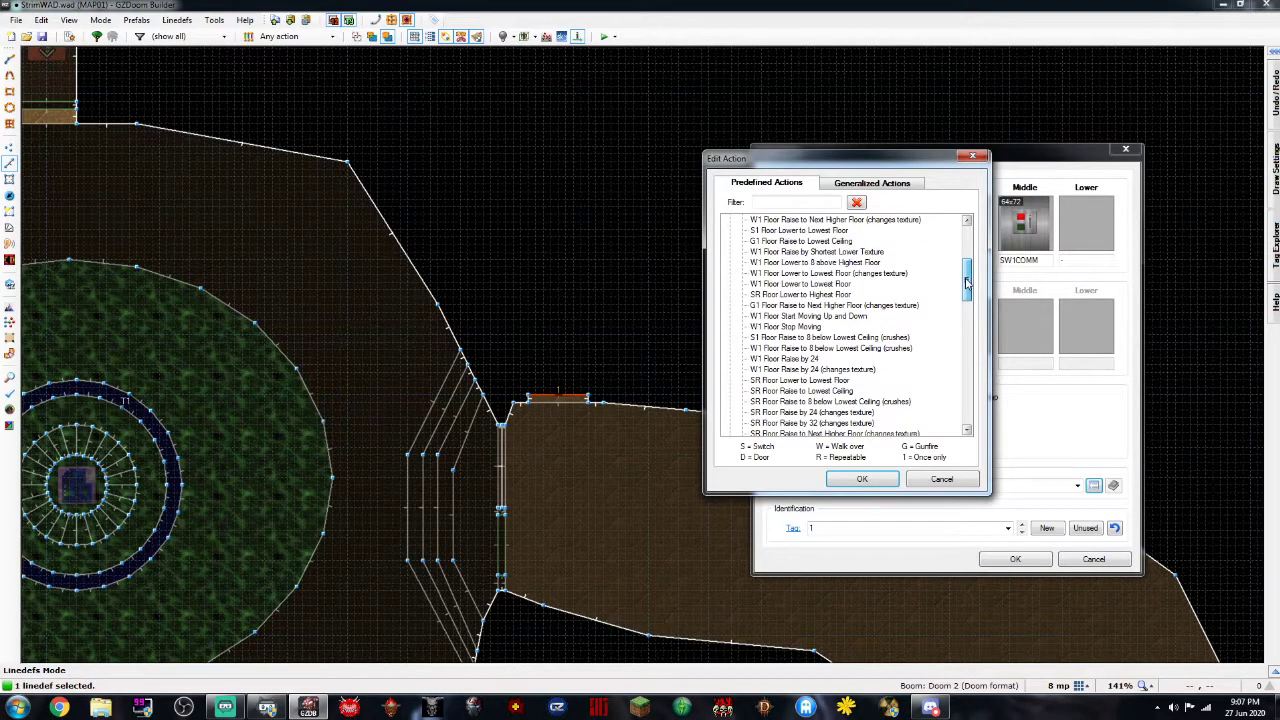
type("s")
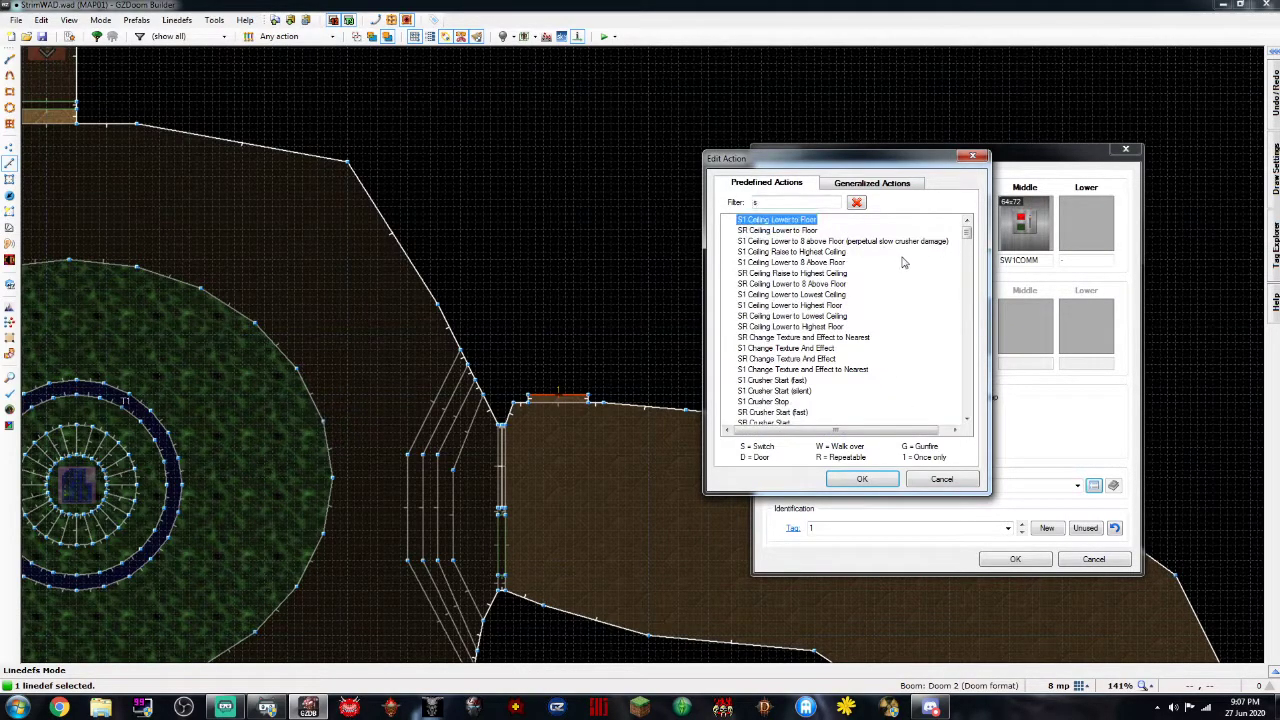
scroll(860, 330, "down", 7)
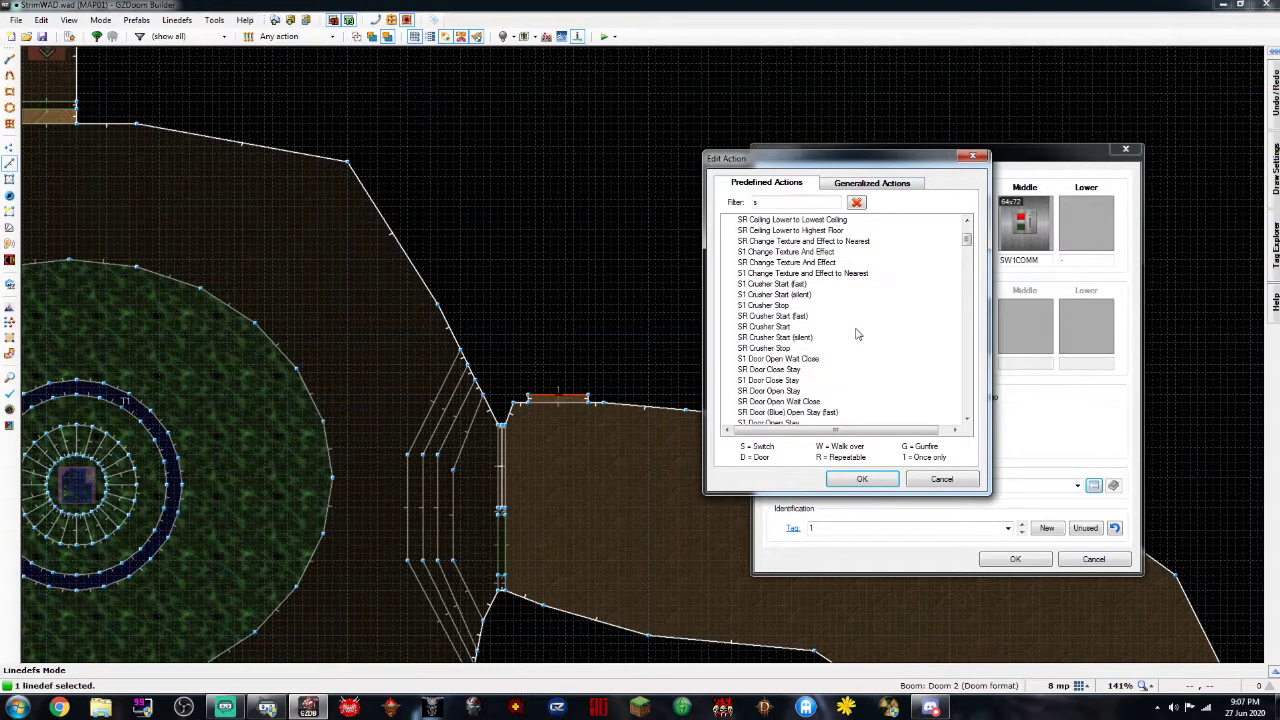
scroll(857, 333, "down", 7)
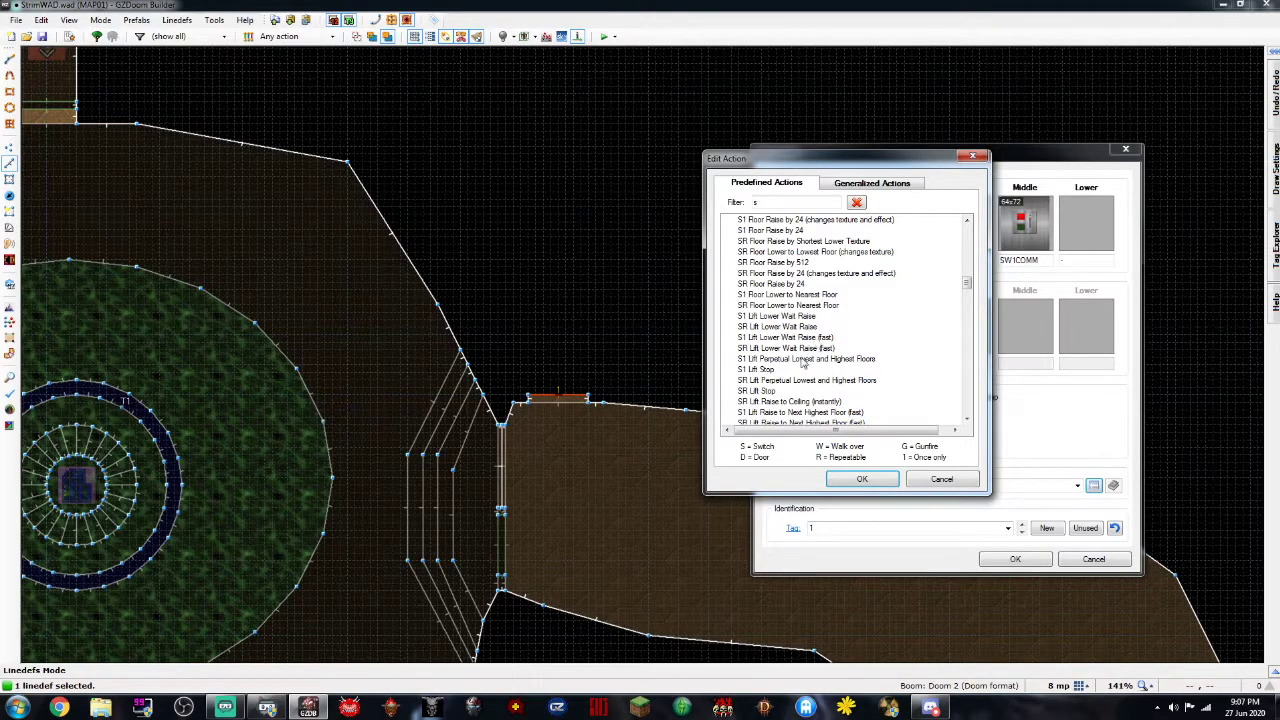
left_click(797, 253)
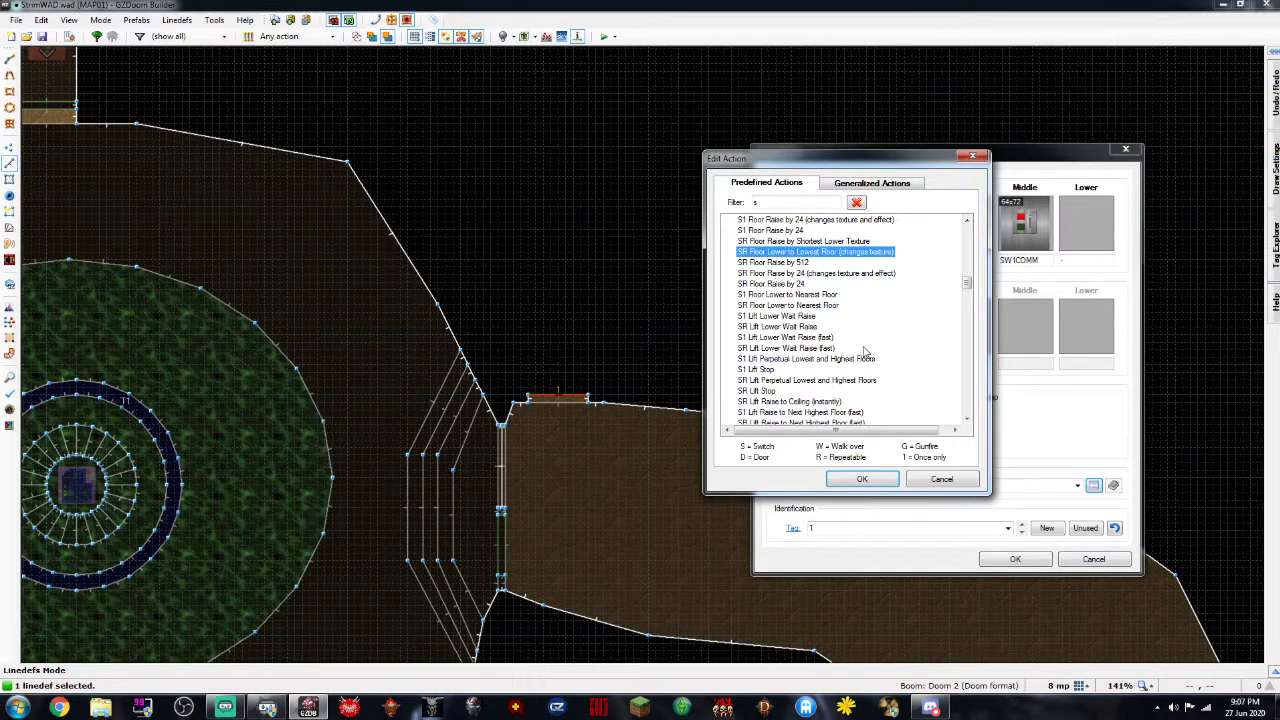
left_click(861, 480)
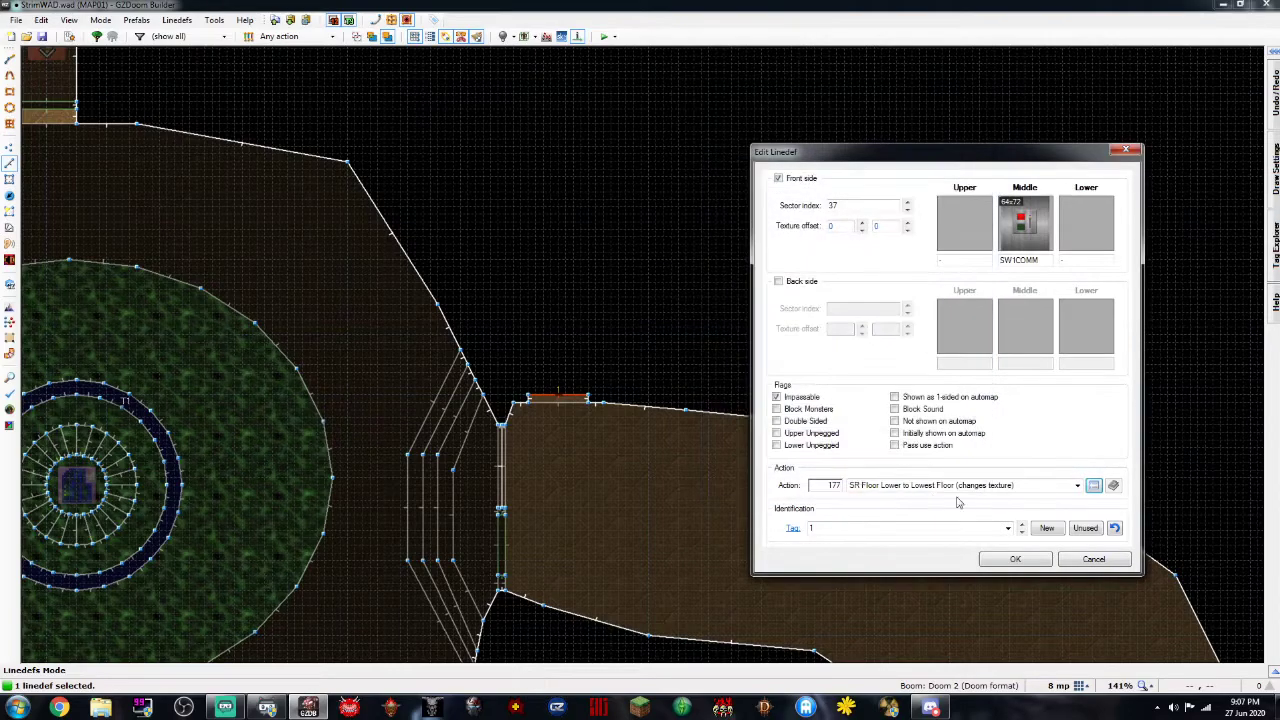
left_click(1015, 559)
scroll(557, 398, "down", 3)
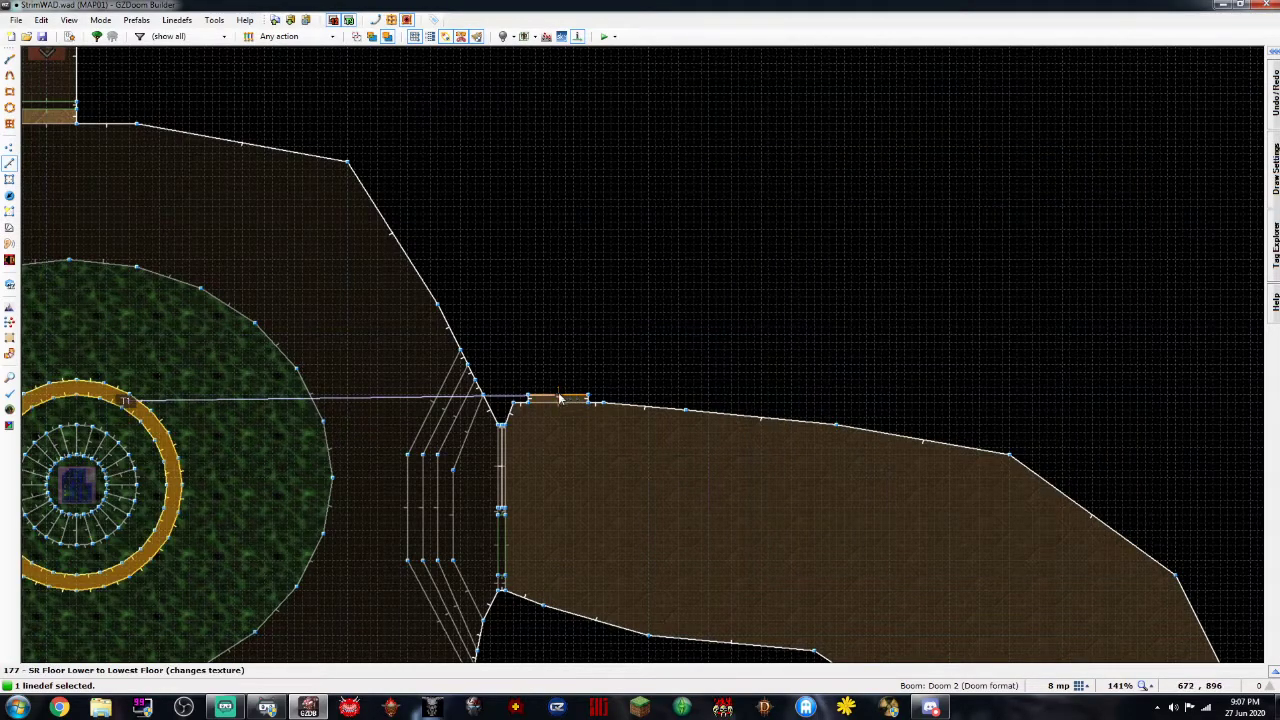
scroll(557, 398, "down", 3)
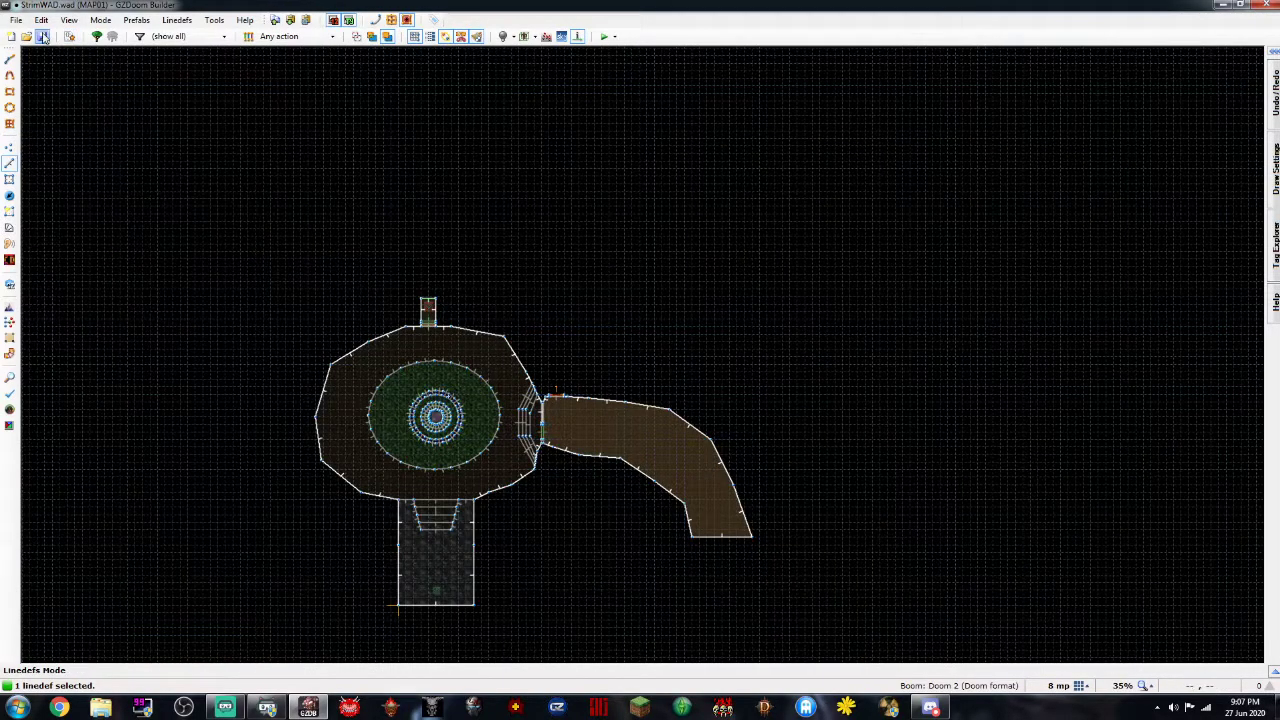
Save the map and launch it in GZDoom to test the switch
key("ctrl+s")
key("F9")
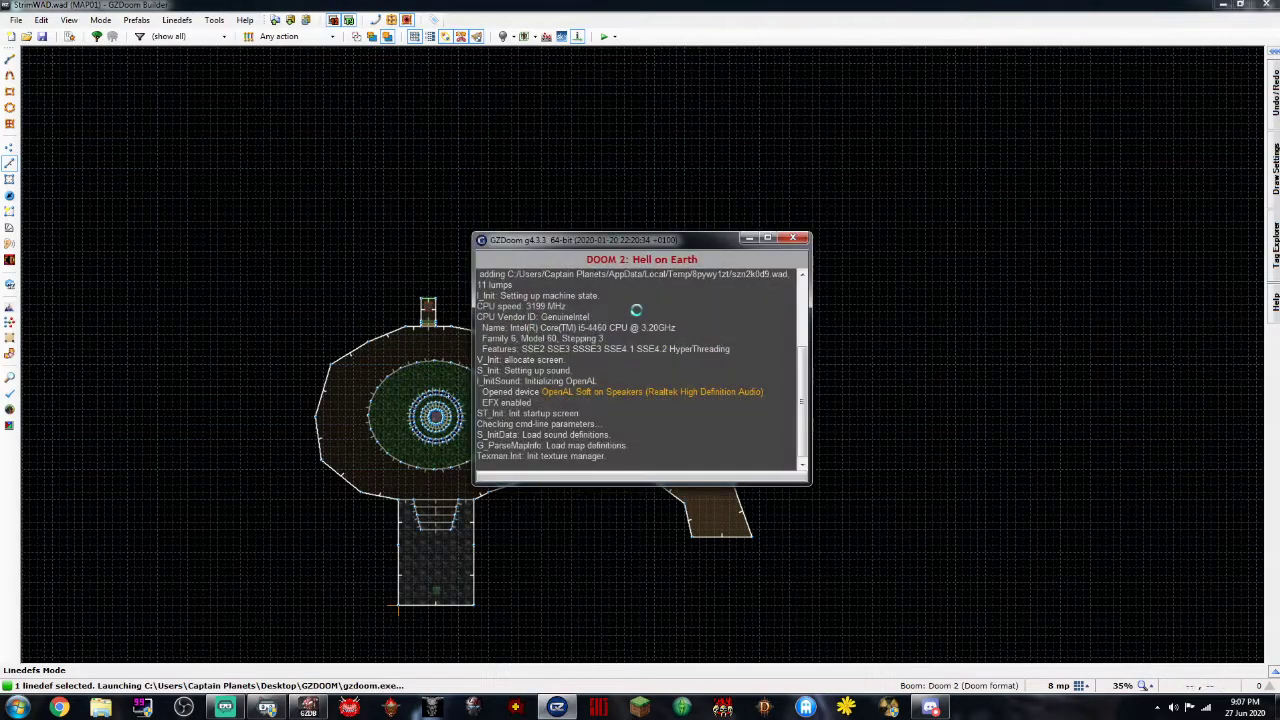
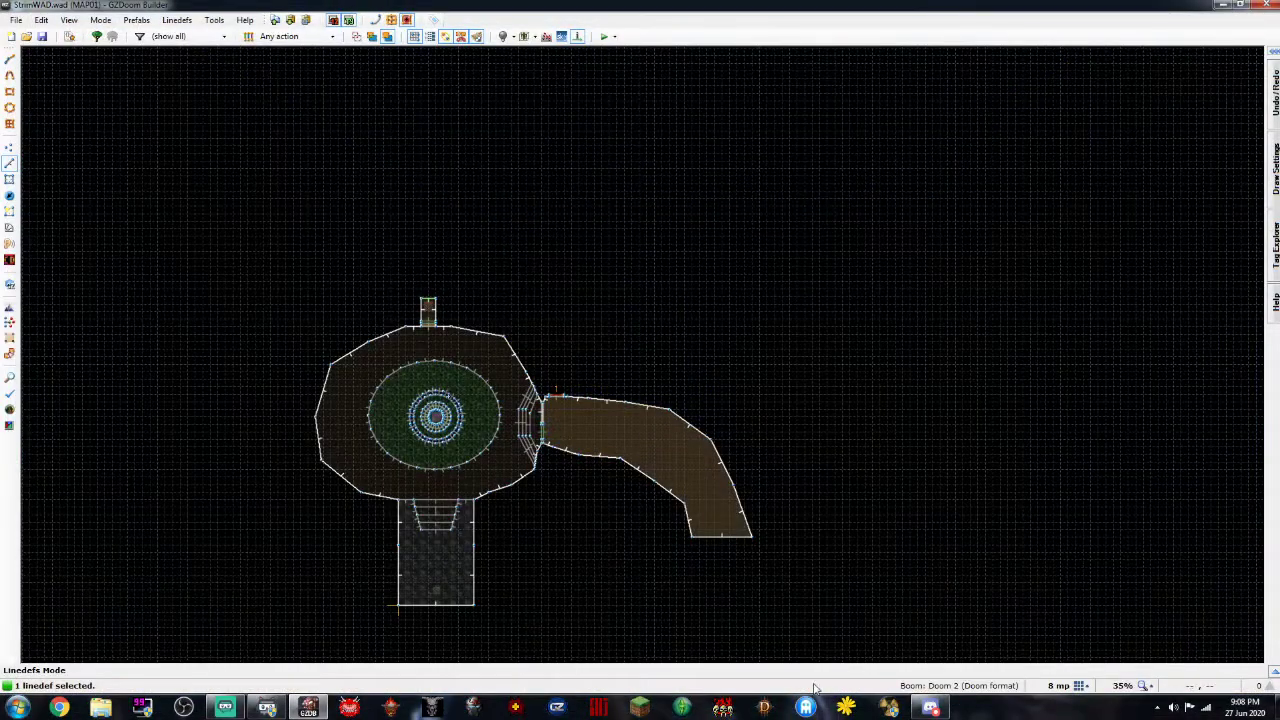
Switch to Streamlabs OBS to read the stream chat and return to GZDoom Builder
left_click(268, 598)
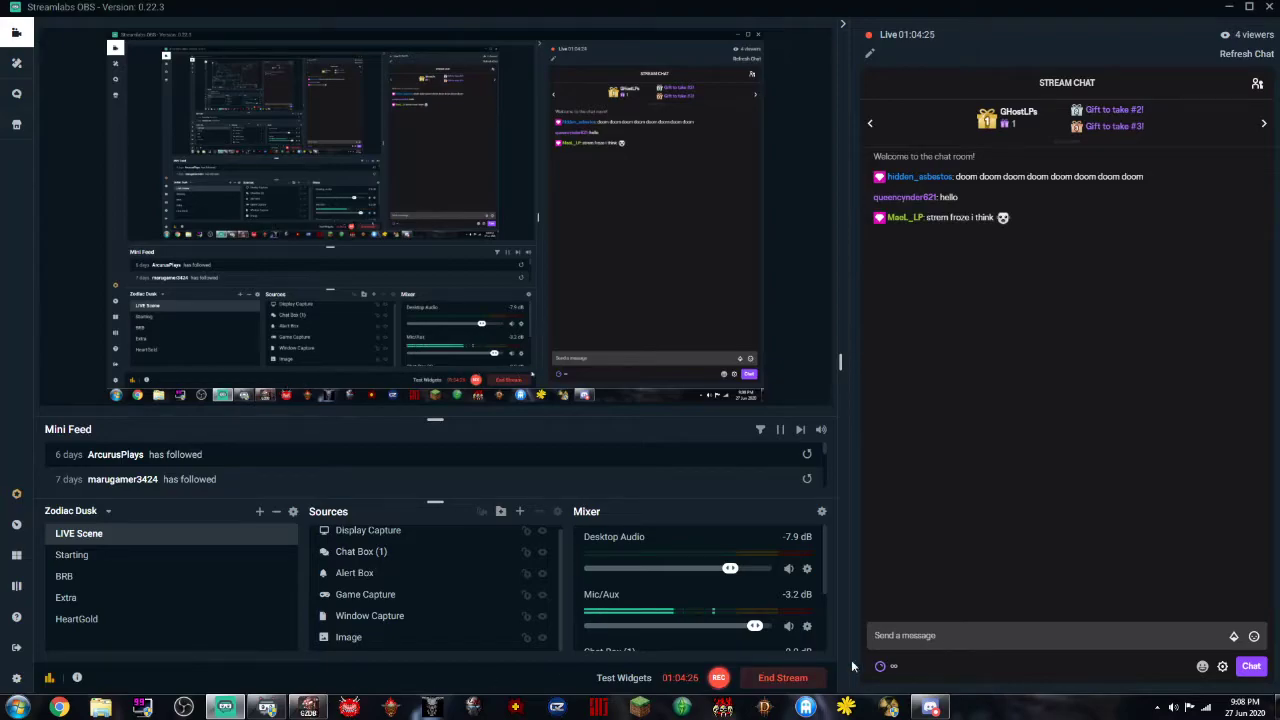
mouse_move(931, 707)
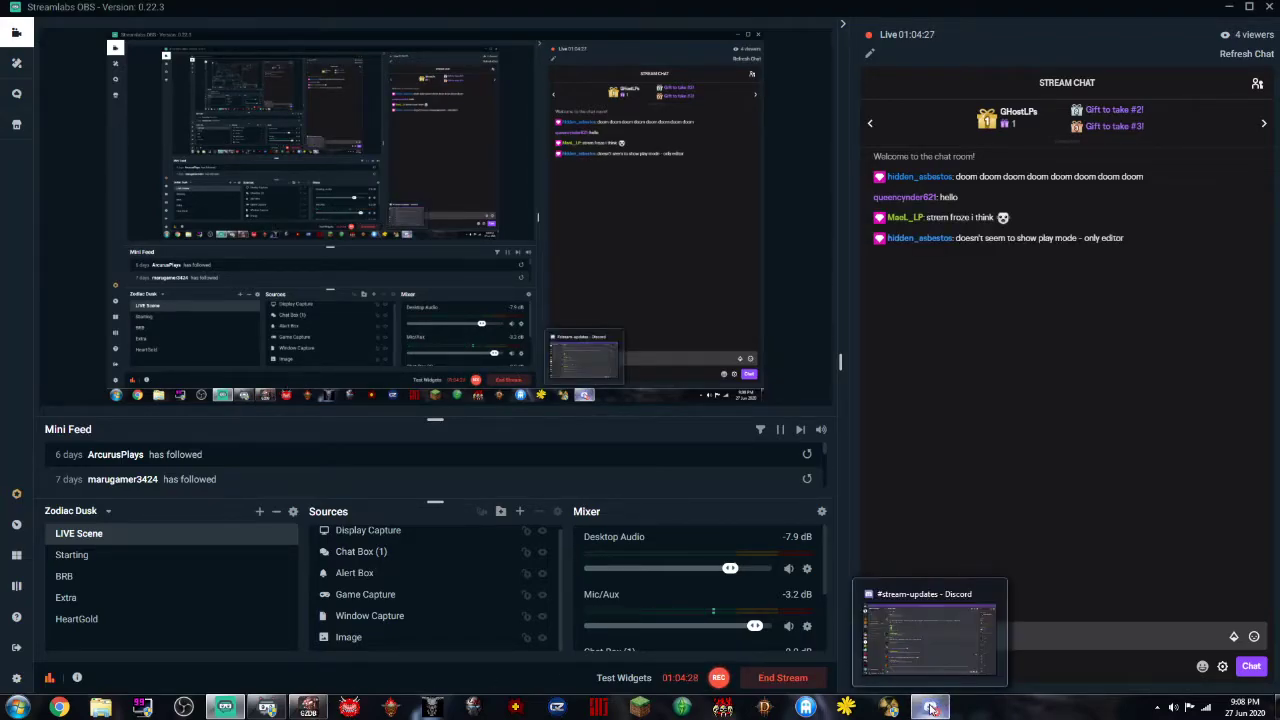
left_click(308, 707)
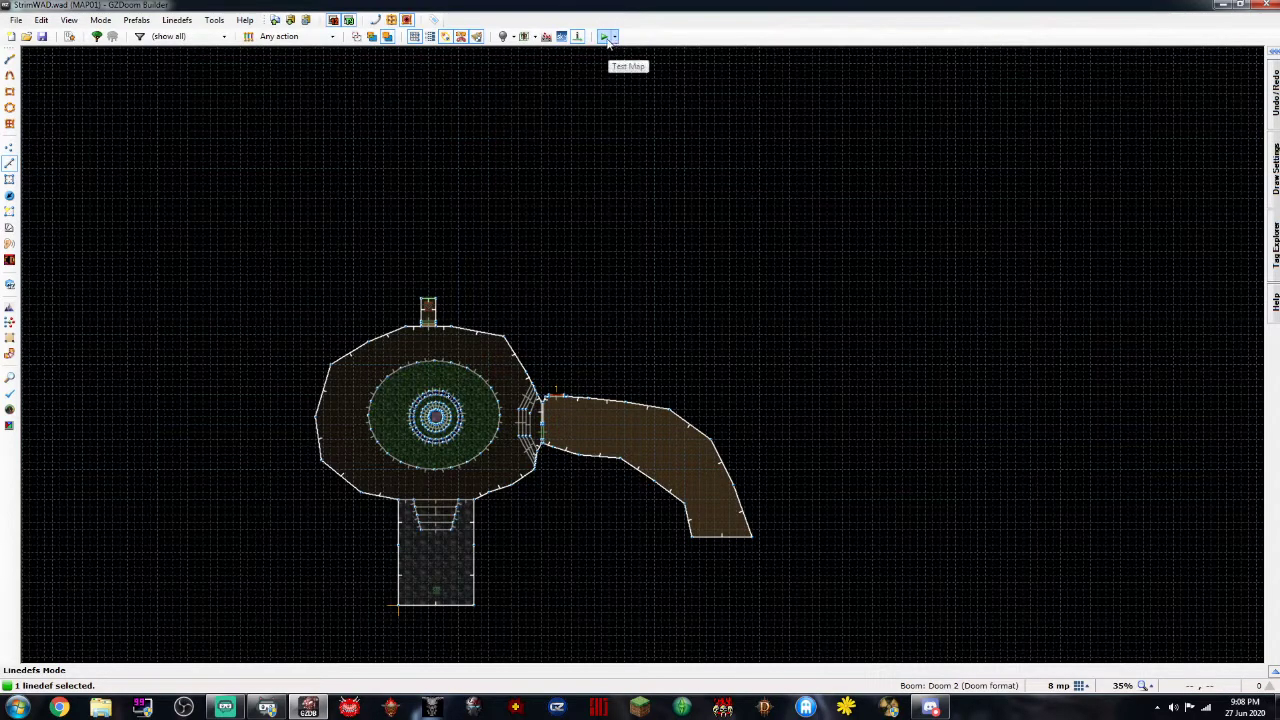
Enable customized testing parameters for the Boom: Doom 2 (Doom format) game configuration and append -w to them
left_click(15, 20)
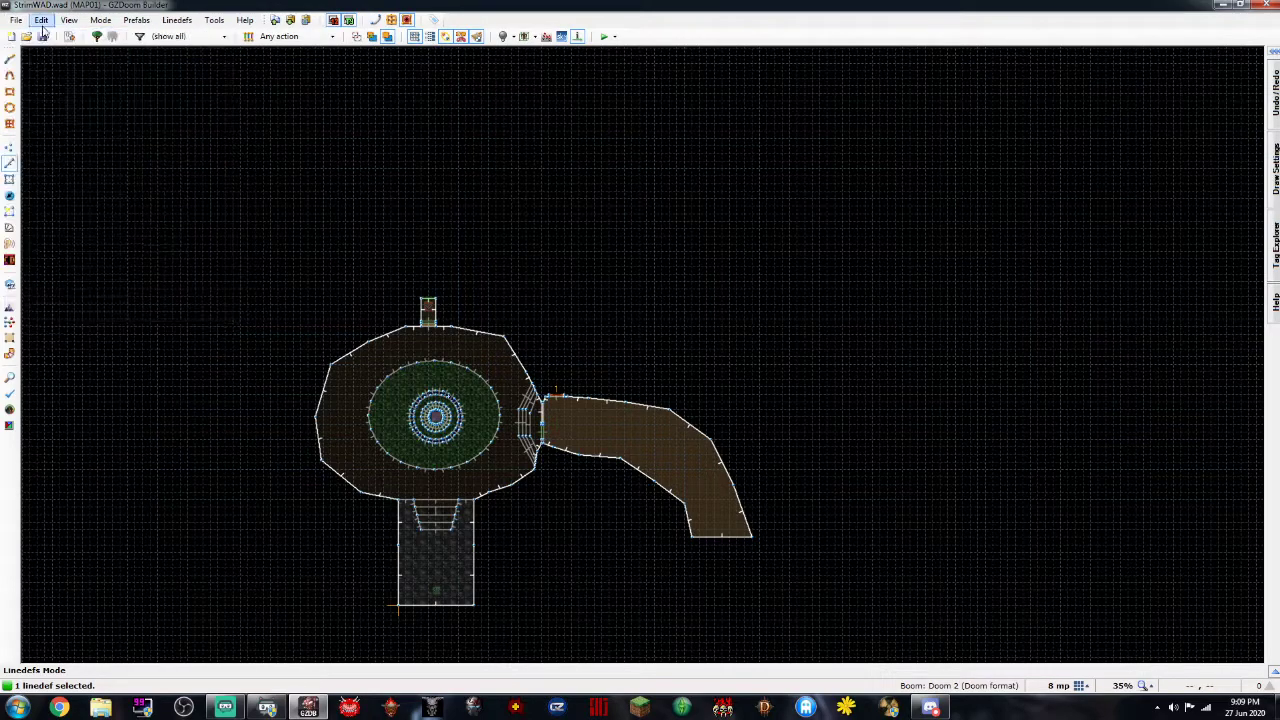
left_click(134, 20)
mouse_move(99, 27)
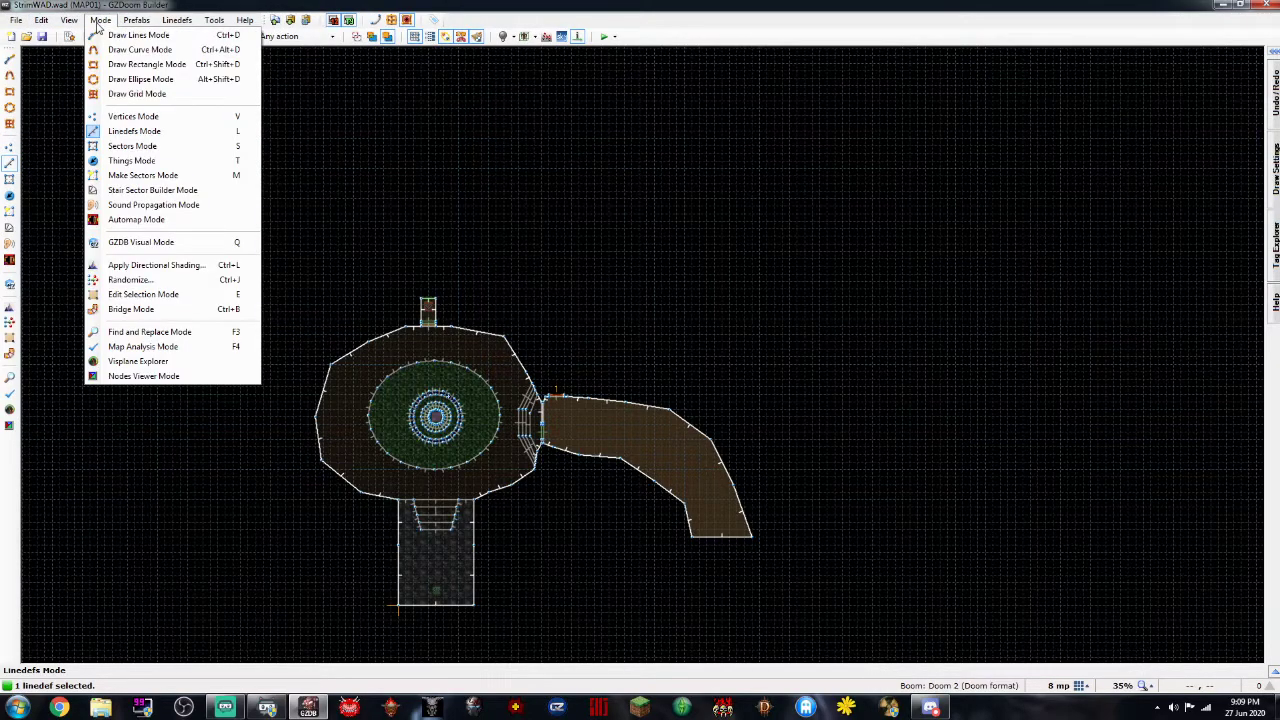
left_click(42, 20)
left_click(42, 20)
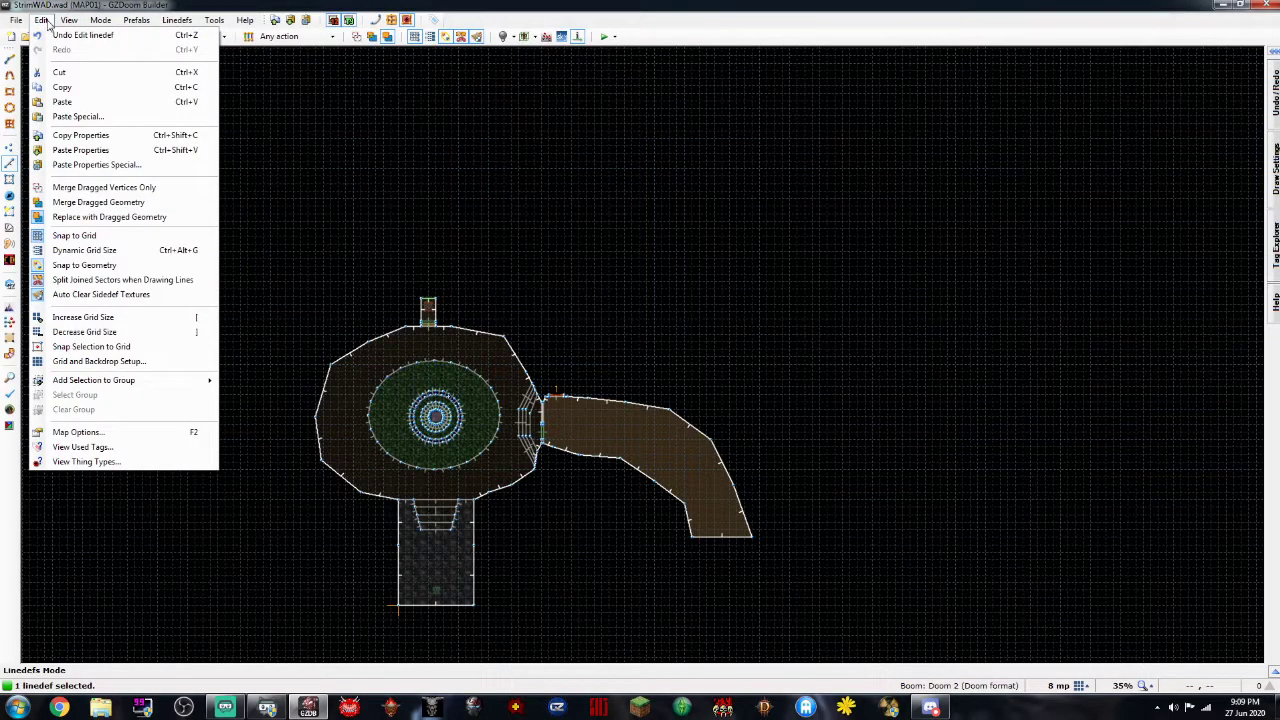
mouse_move(218, 22)
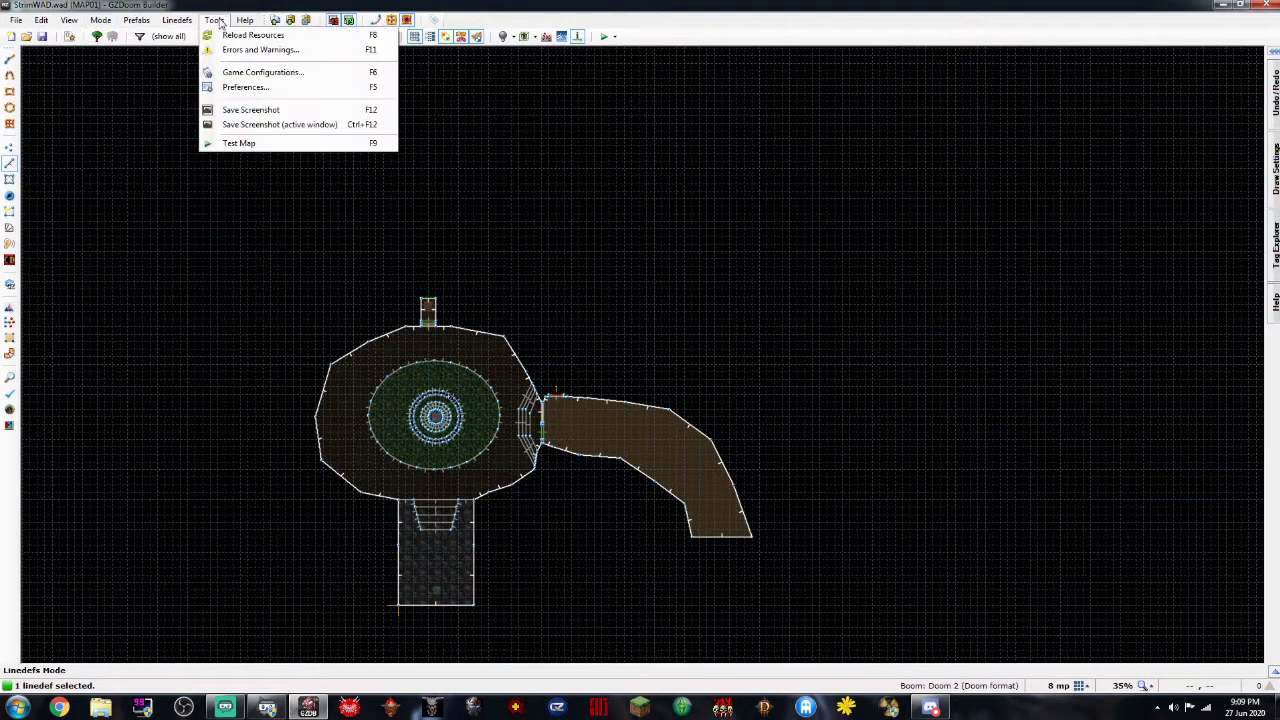
left_click(265, 72)
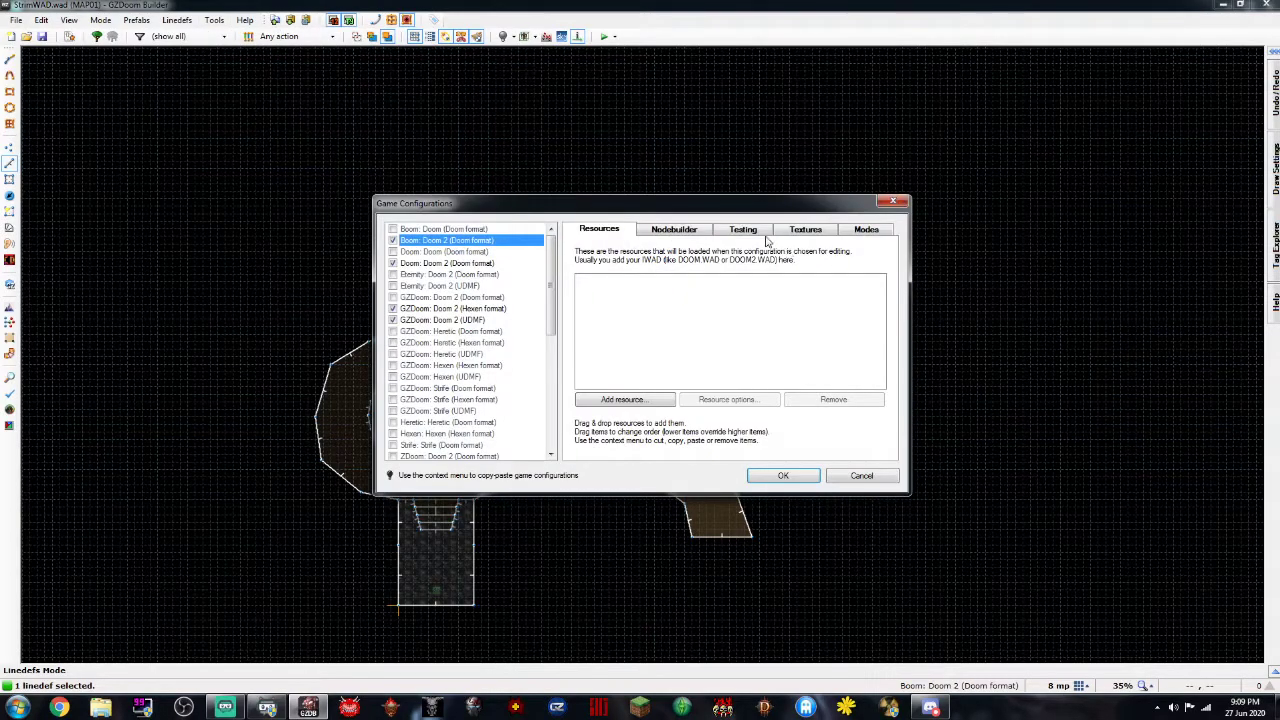
left_click(760, 232)
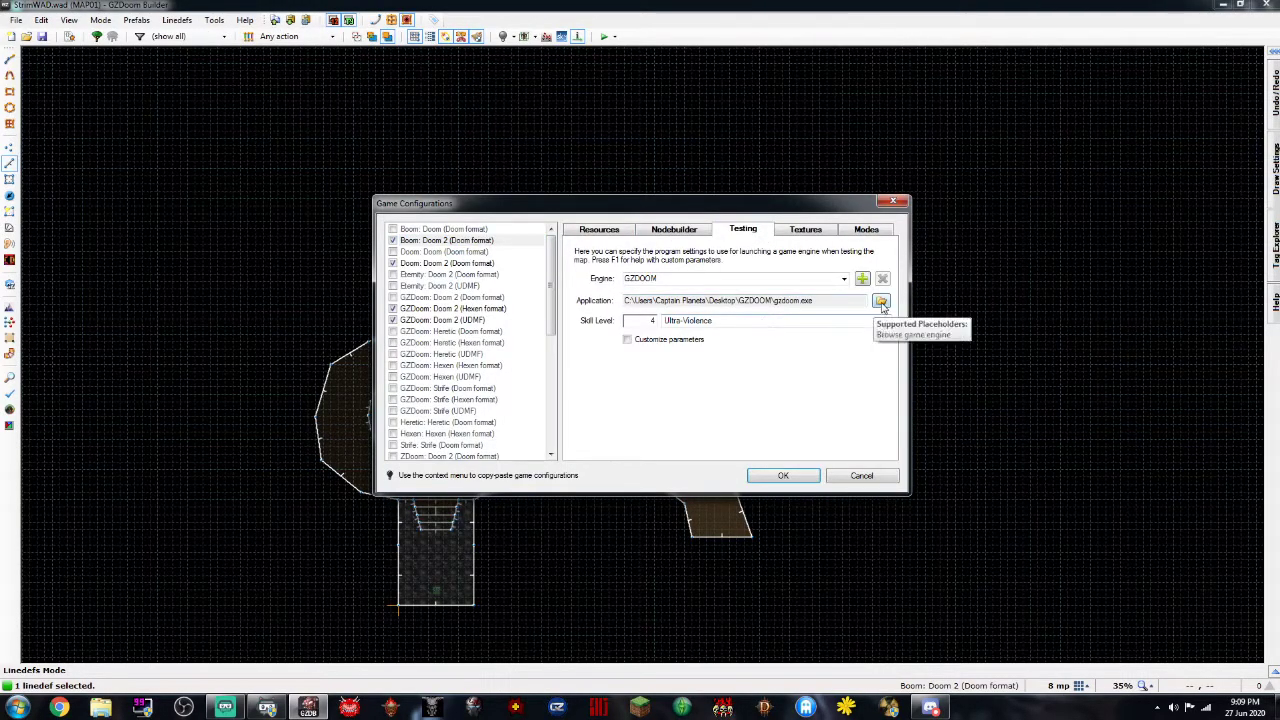
left_click(628, 340)
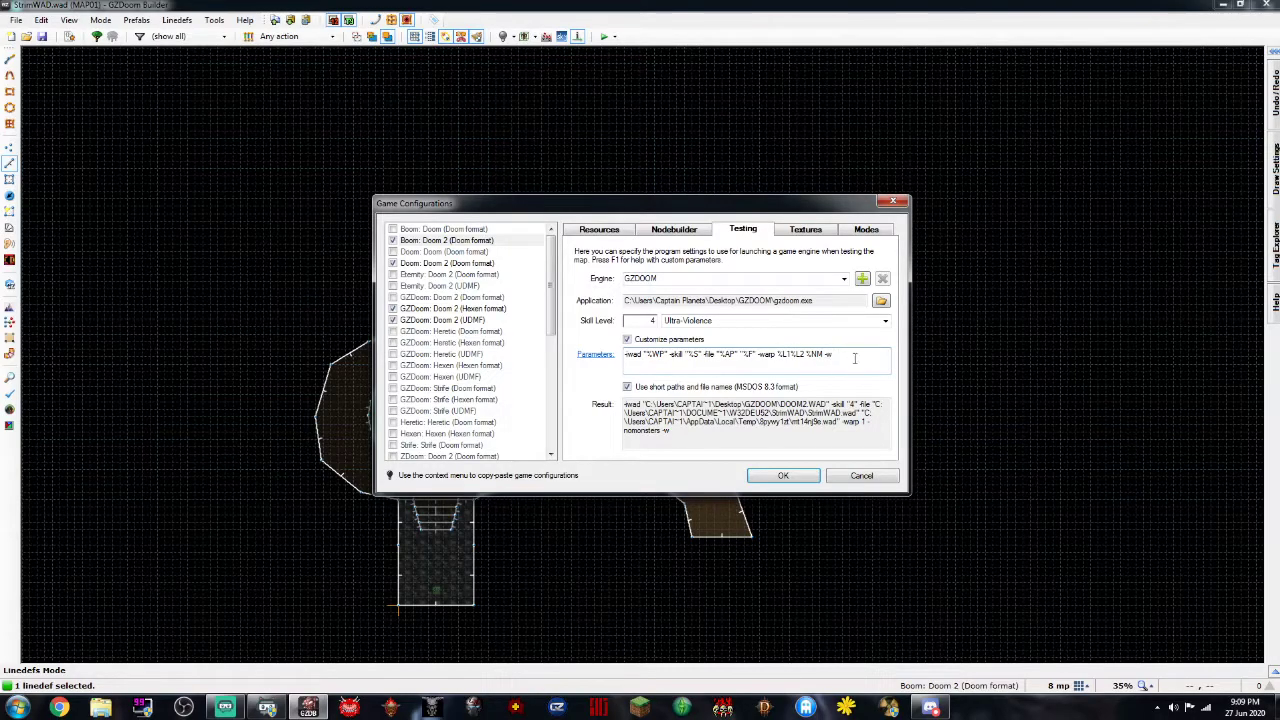
left_click(783, 475)
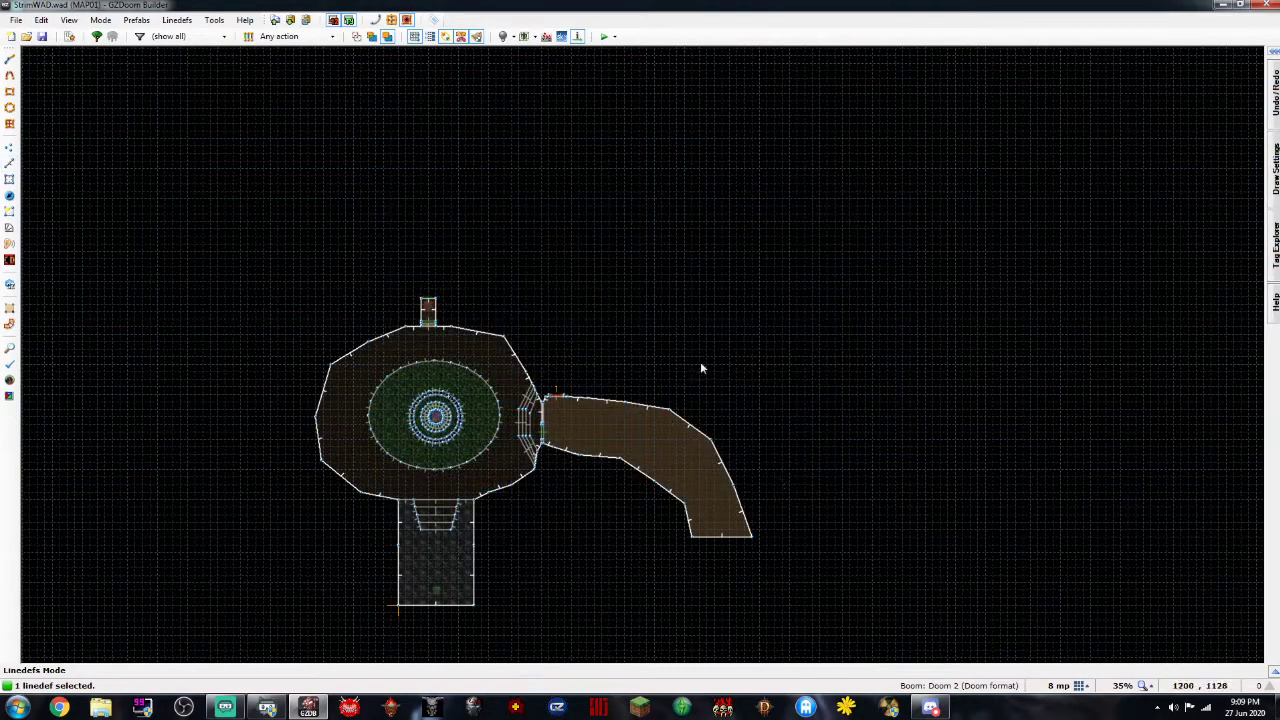
Test the map with the customized launch parameters and quit the game back to the editor
left_click(605, 37)
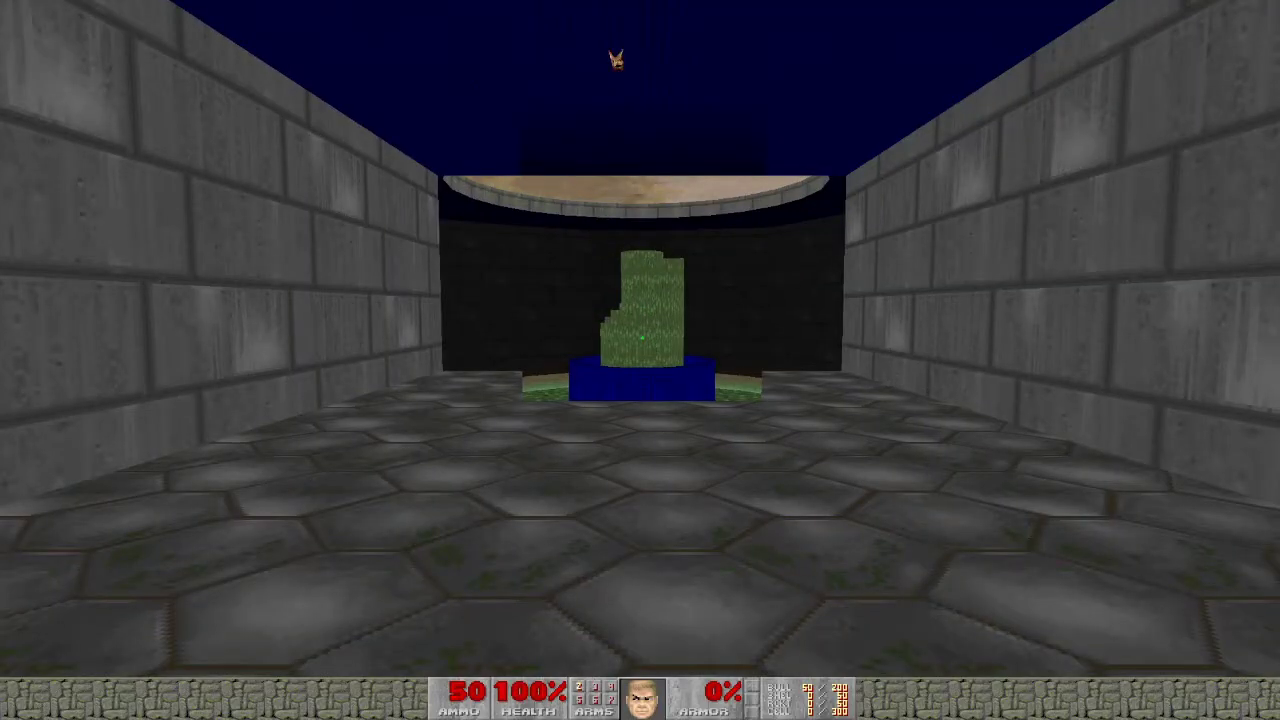
key("alt+F4")
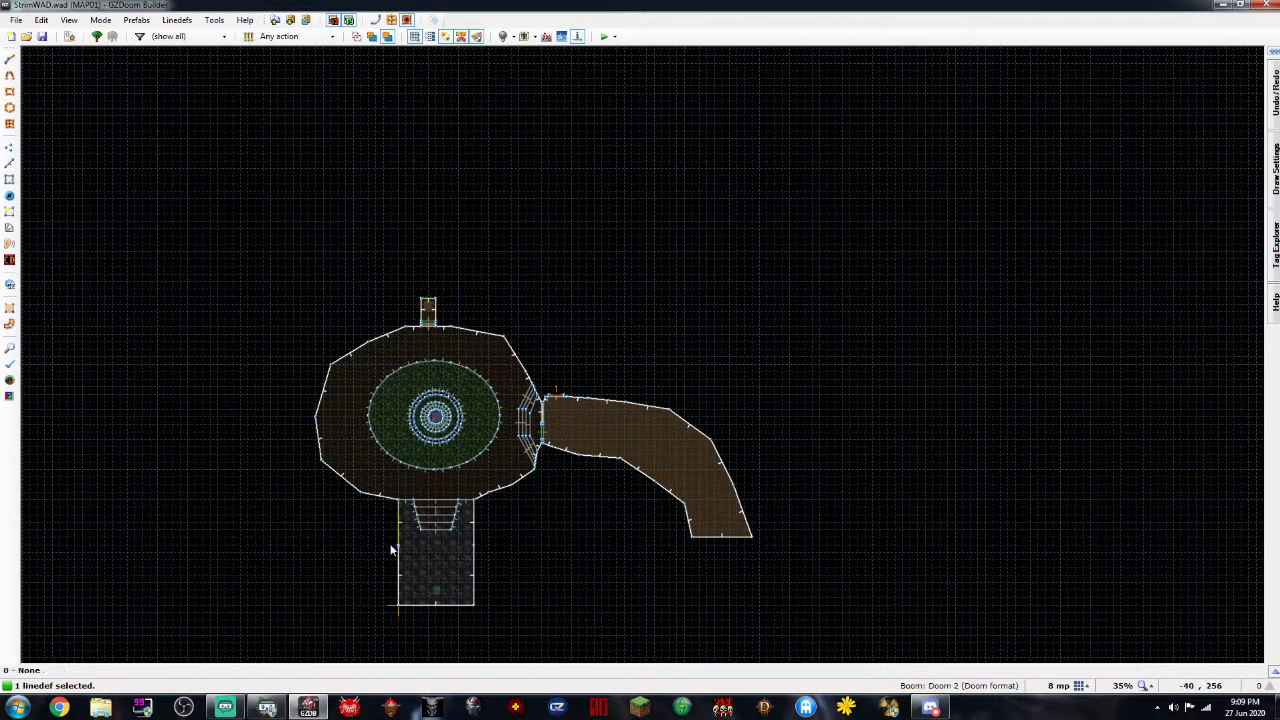
scroll(437, 472, "up", 4)
scroll(401, 383, "down", 4)
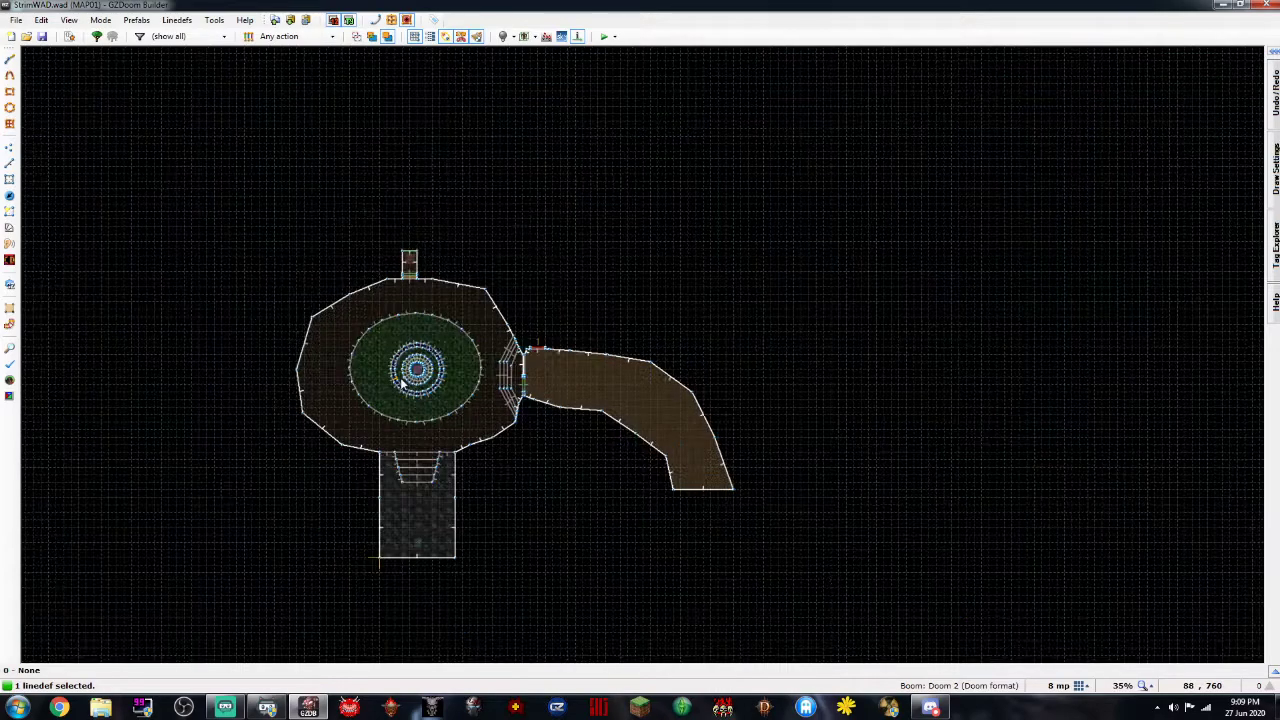
scroll(401, 383, "up", 4)
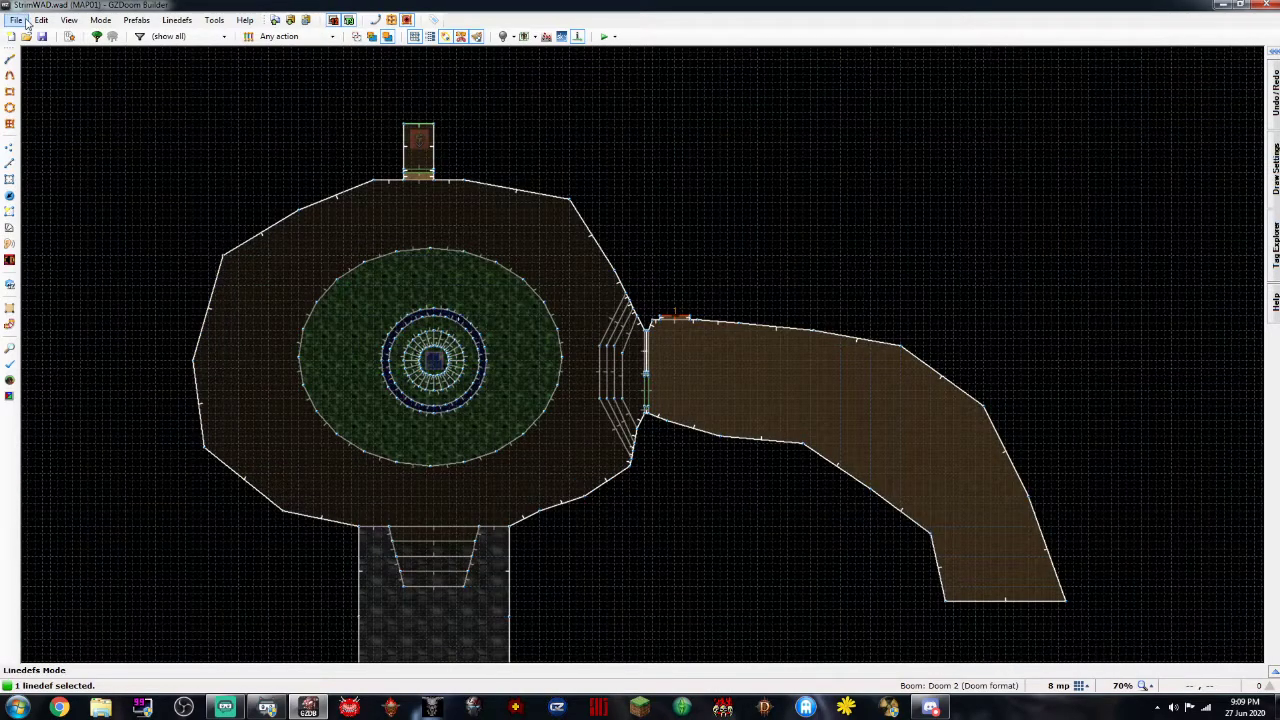
Extend the final testing parameter of the game configuration to -windowed and apply it
left_click(214, 20)
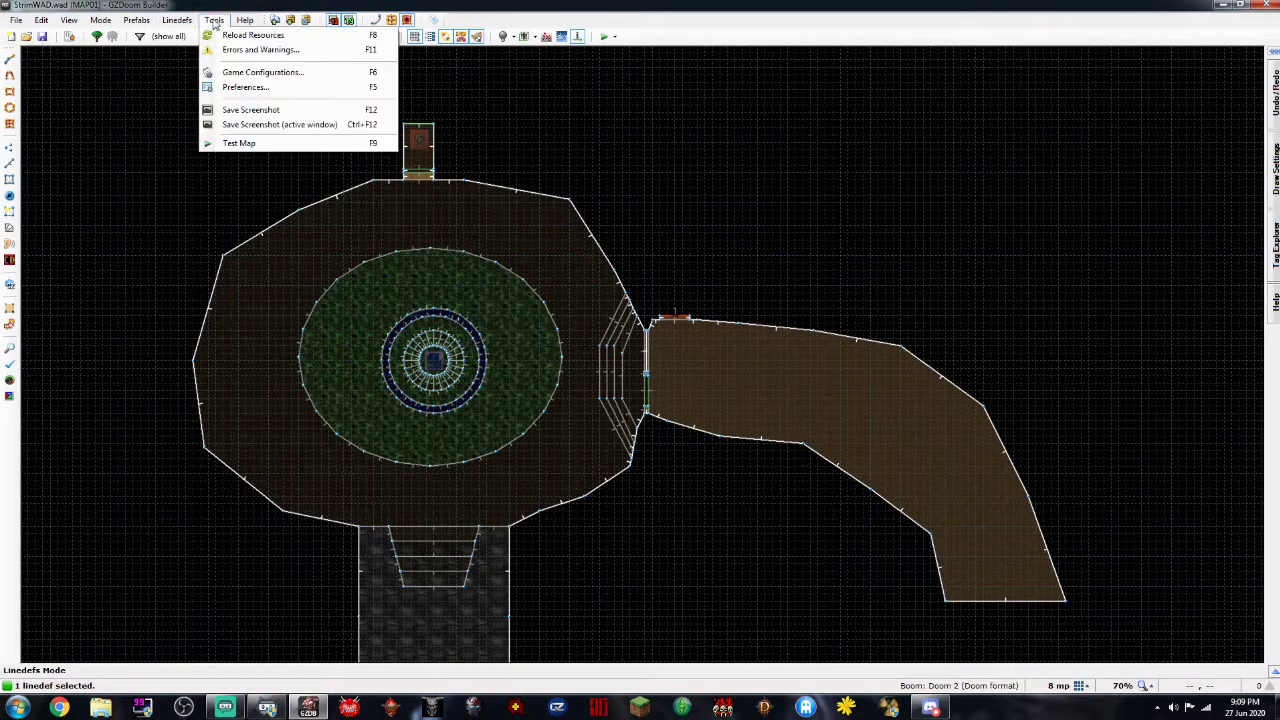
left_click(261, 72)
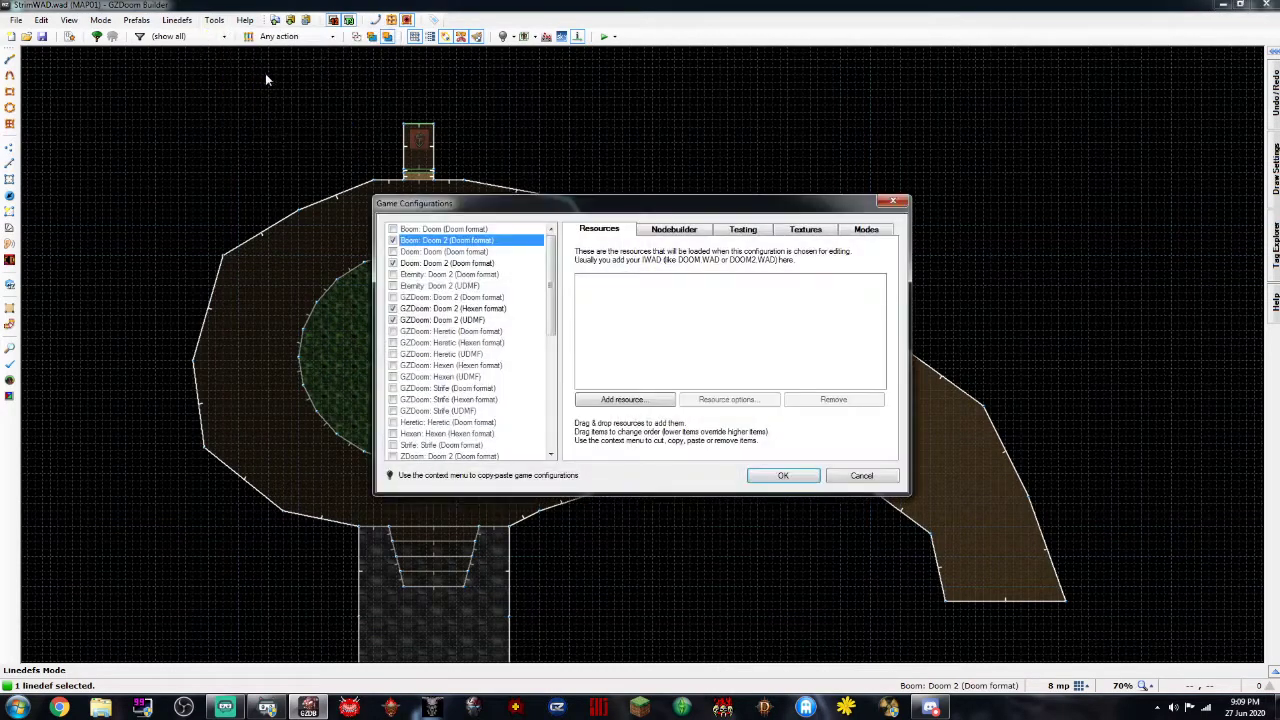
left_click(766, 231)
left_click(843, 352)
type("indowed")
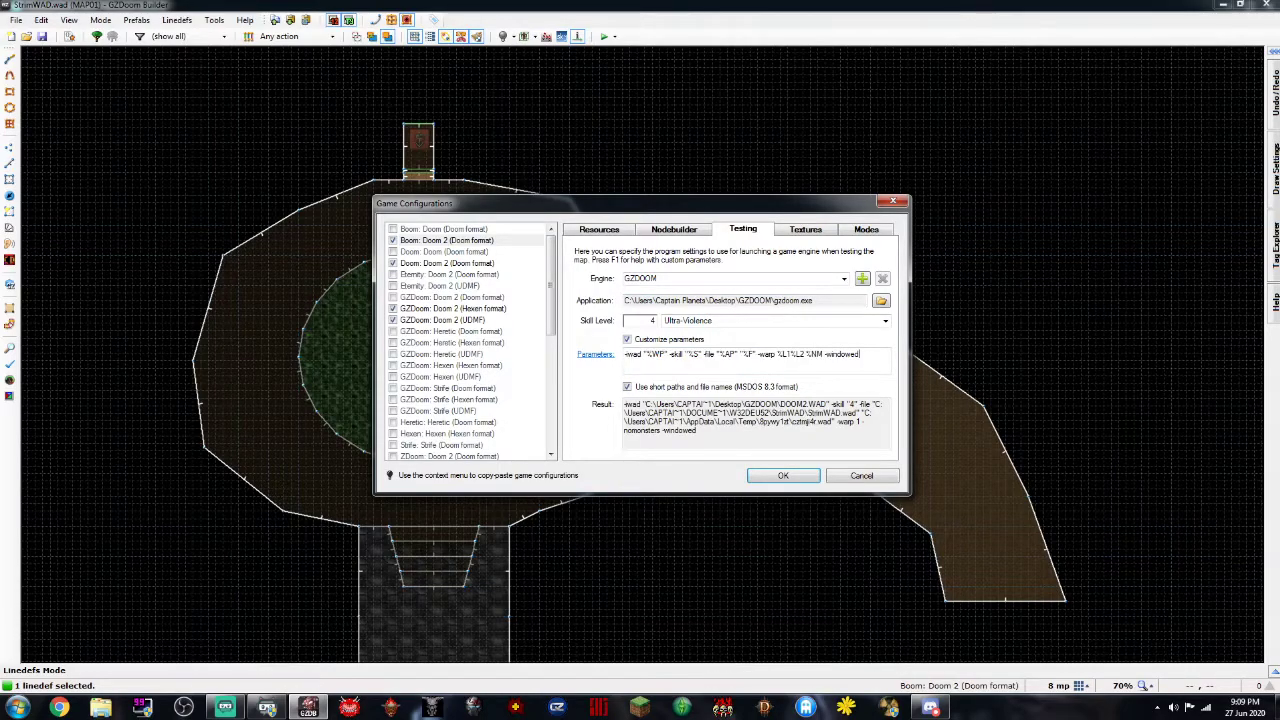
left_click(786, 476)
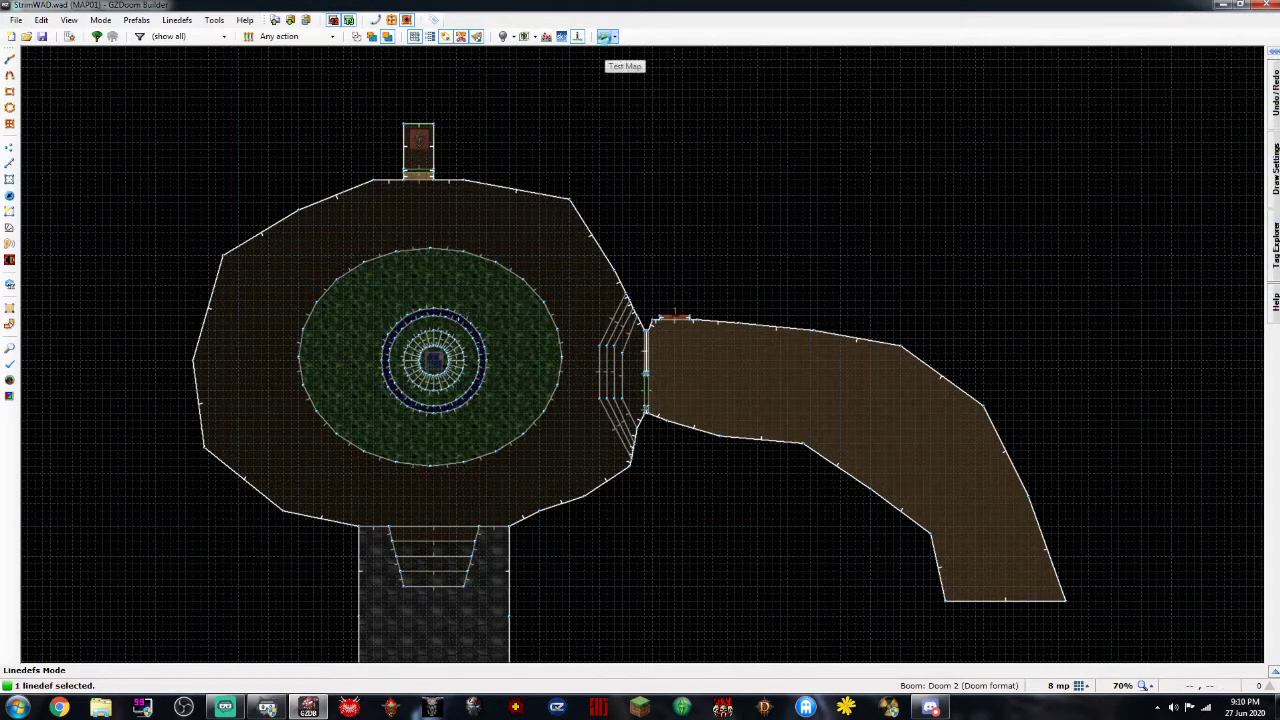
Launch the map test again, set Fullscreen to No in the game's video mode options and return to play
left_click(605, 38)
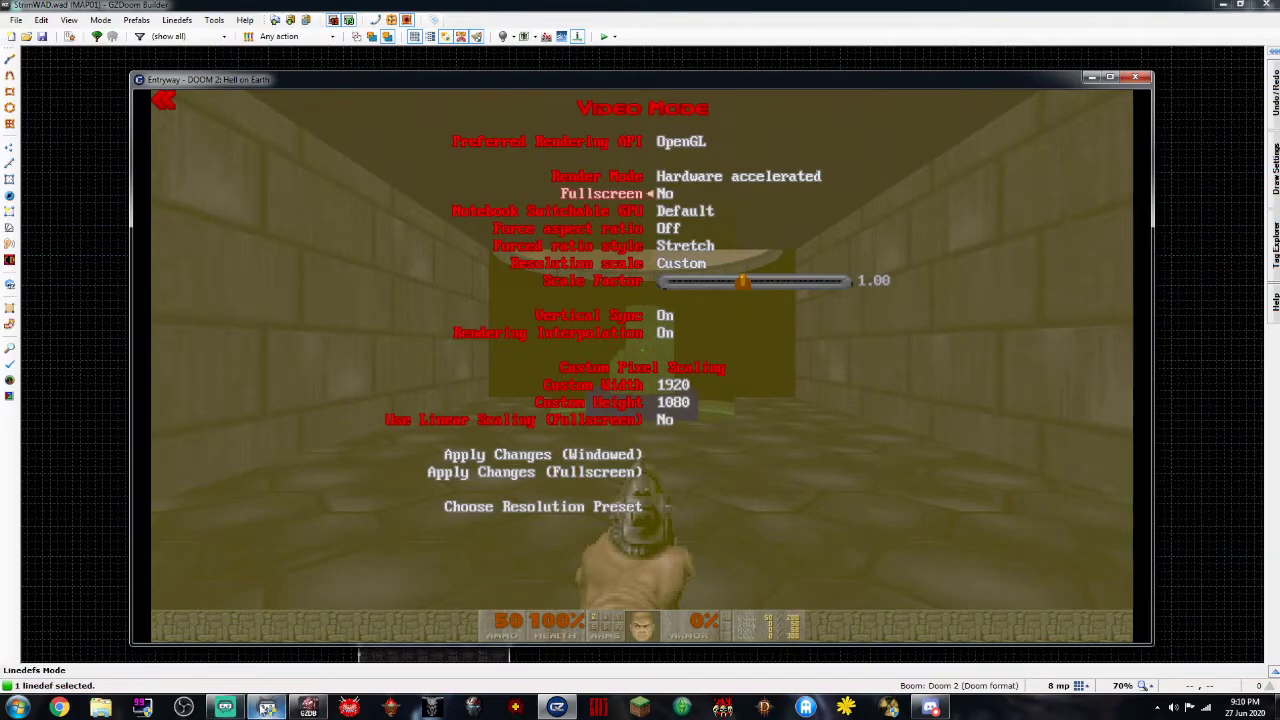
left_click(226, 708)
left_click(238, 708)
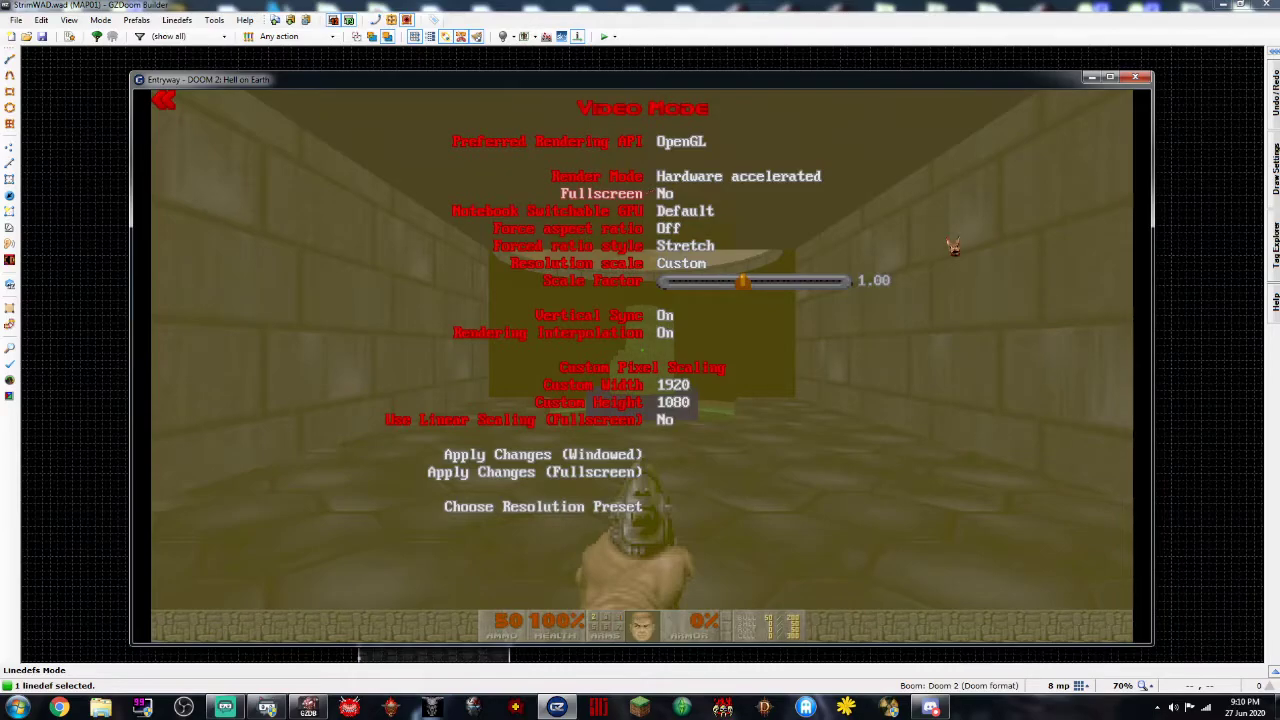
key("Escape")
key("Escape")
key("Escape")
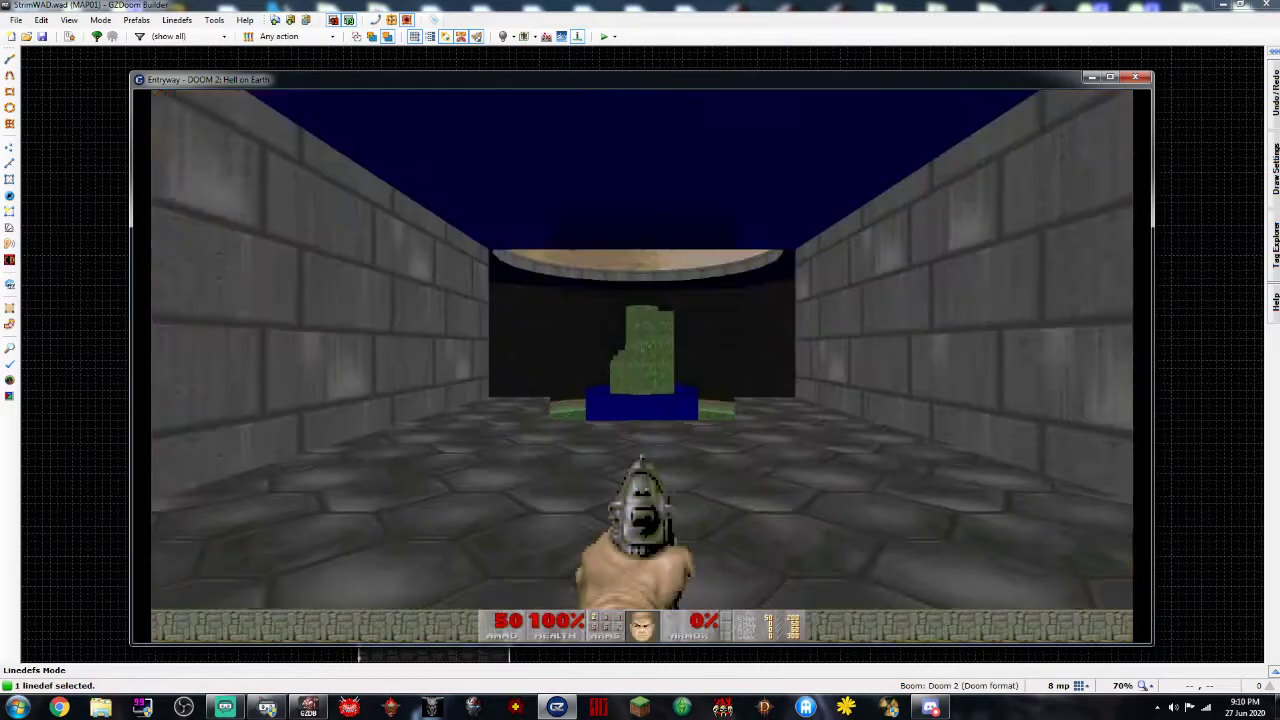
Walk through the playtest from the starting hall around the pool room and curved corridor, examining the window, door, stairs and walls
key("w")
key("w")
key("w")
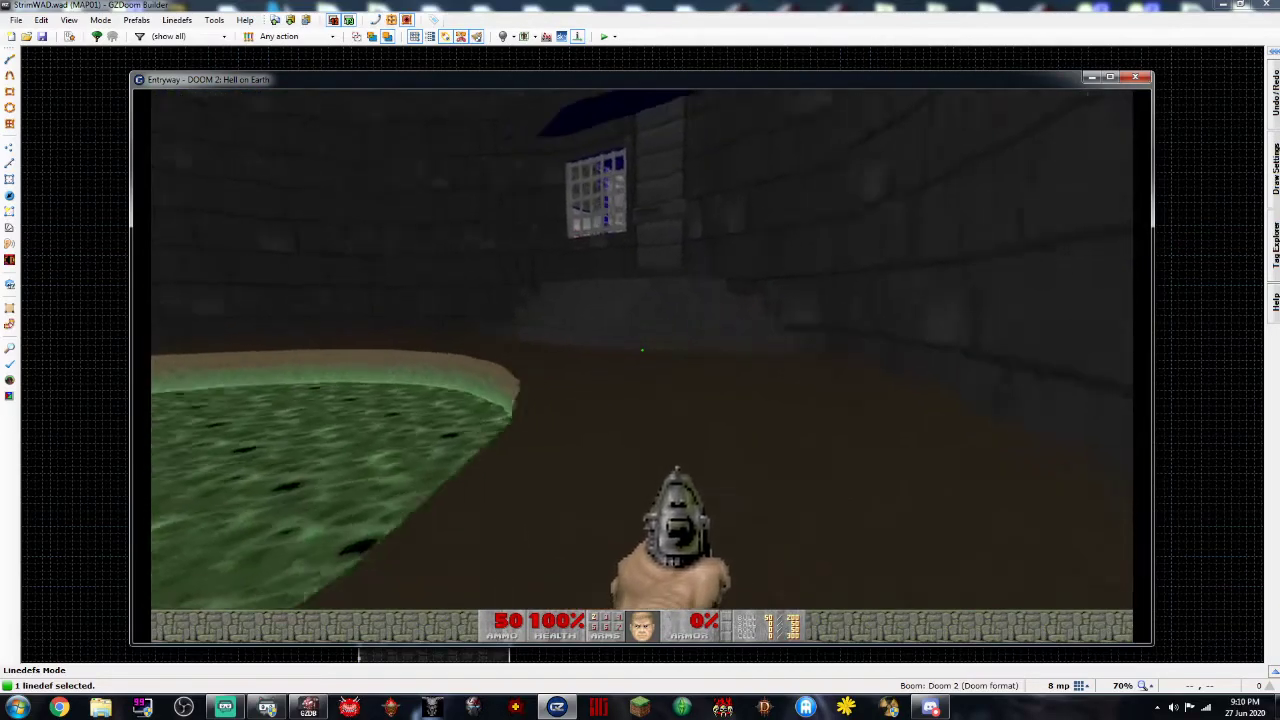
key("w")
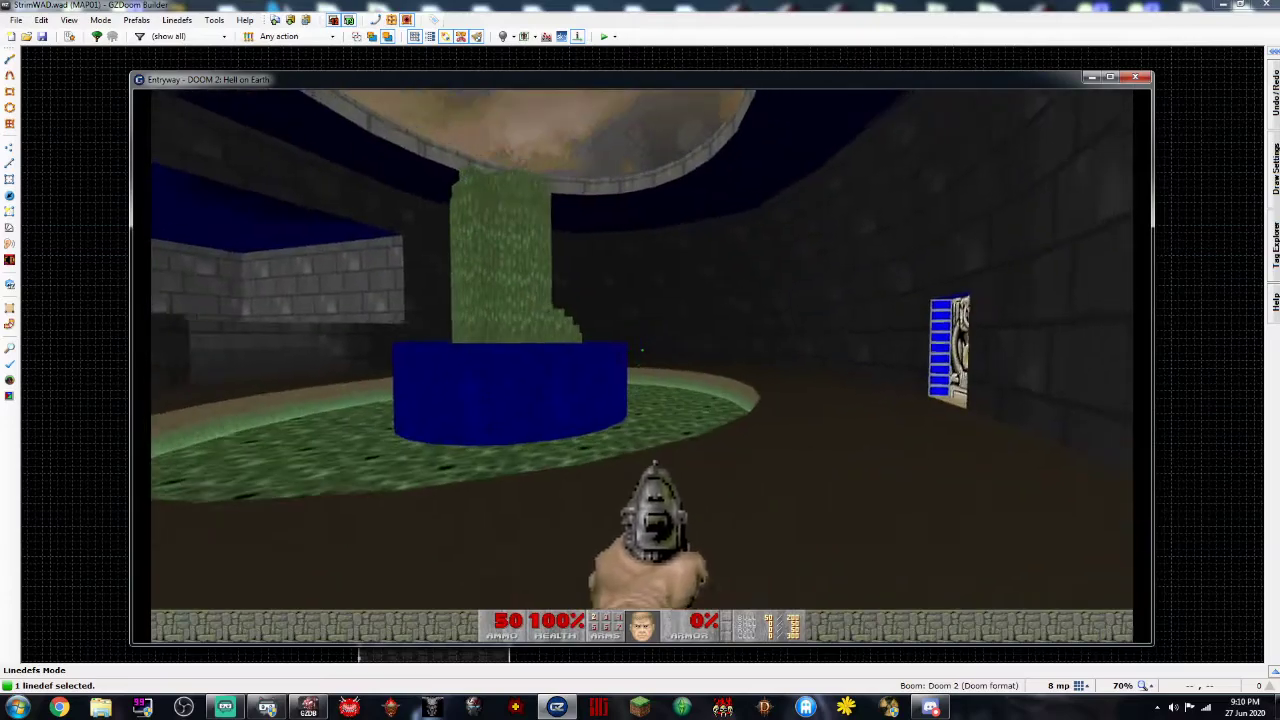
key("w")
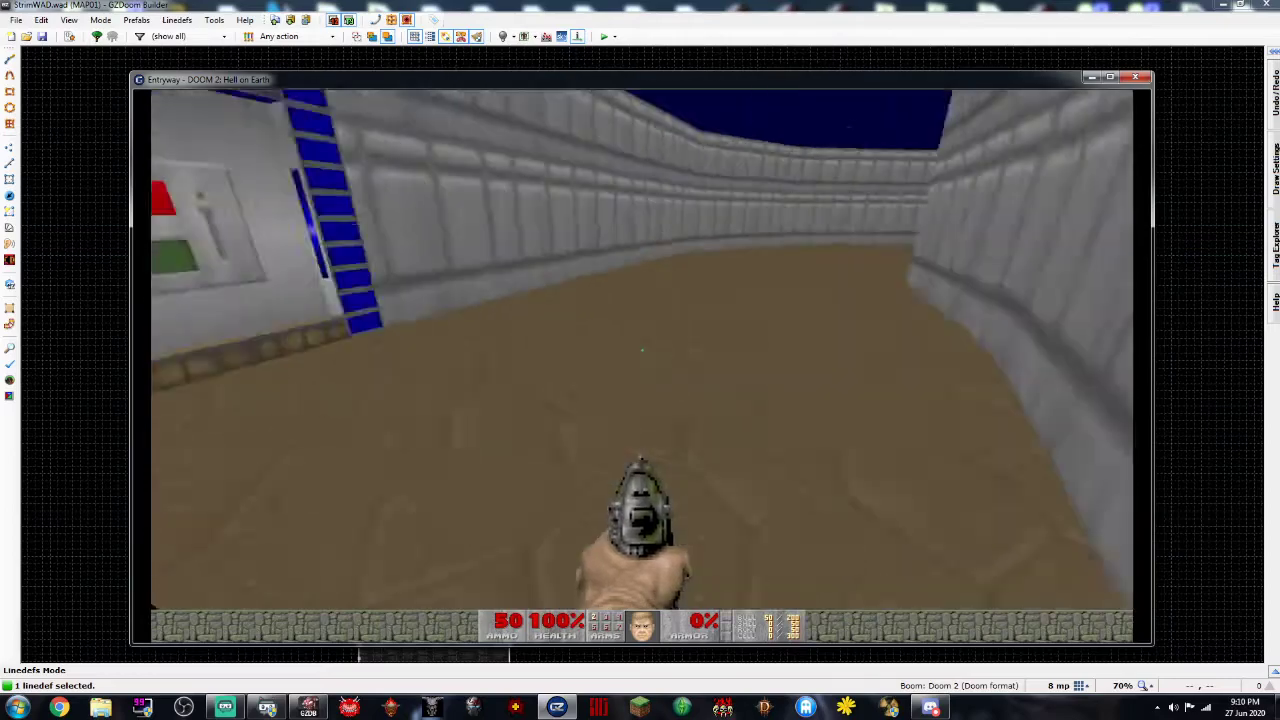
key("w")
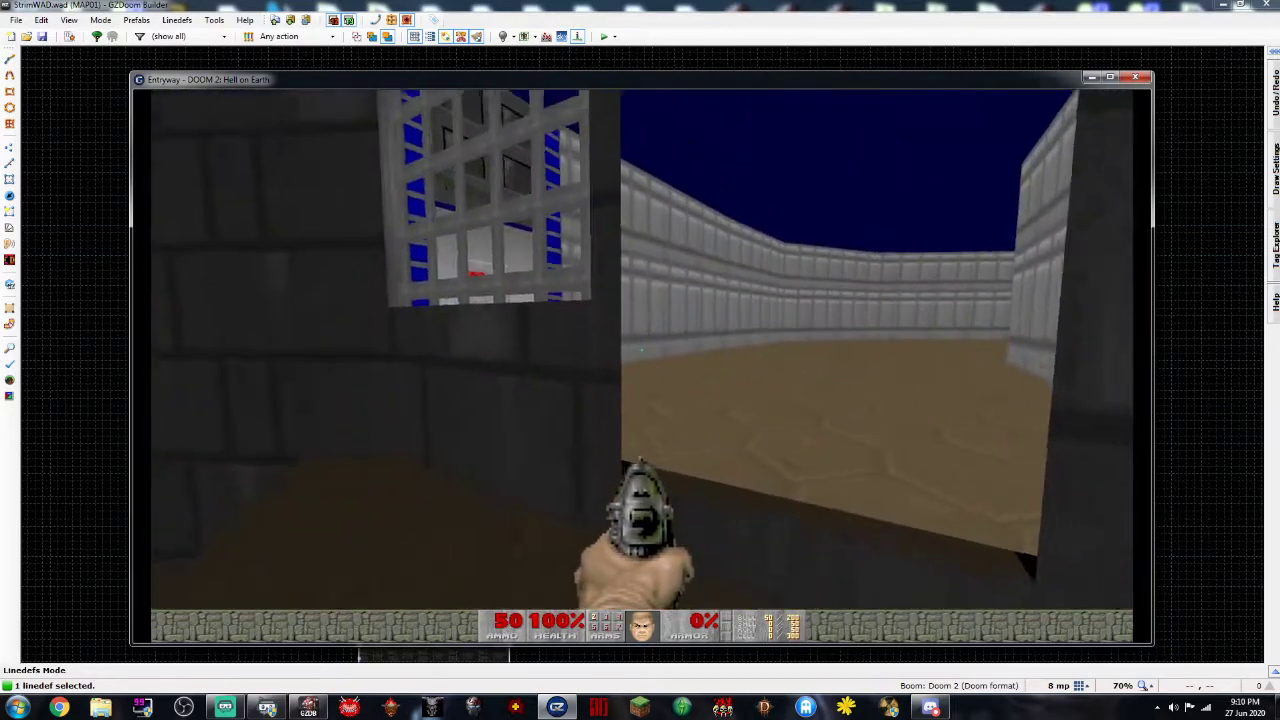
key("w")
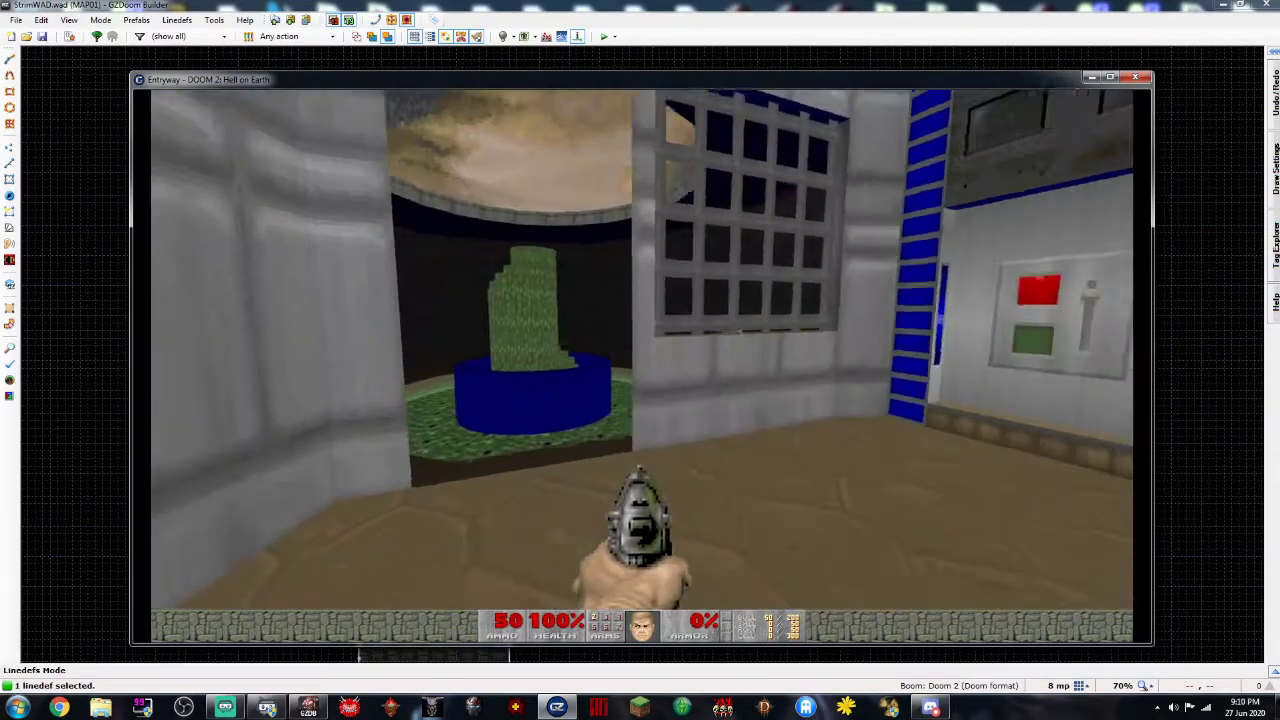
key("w")
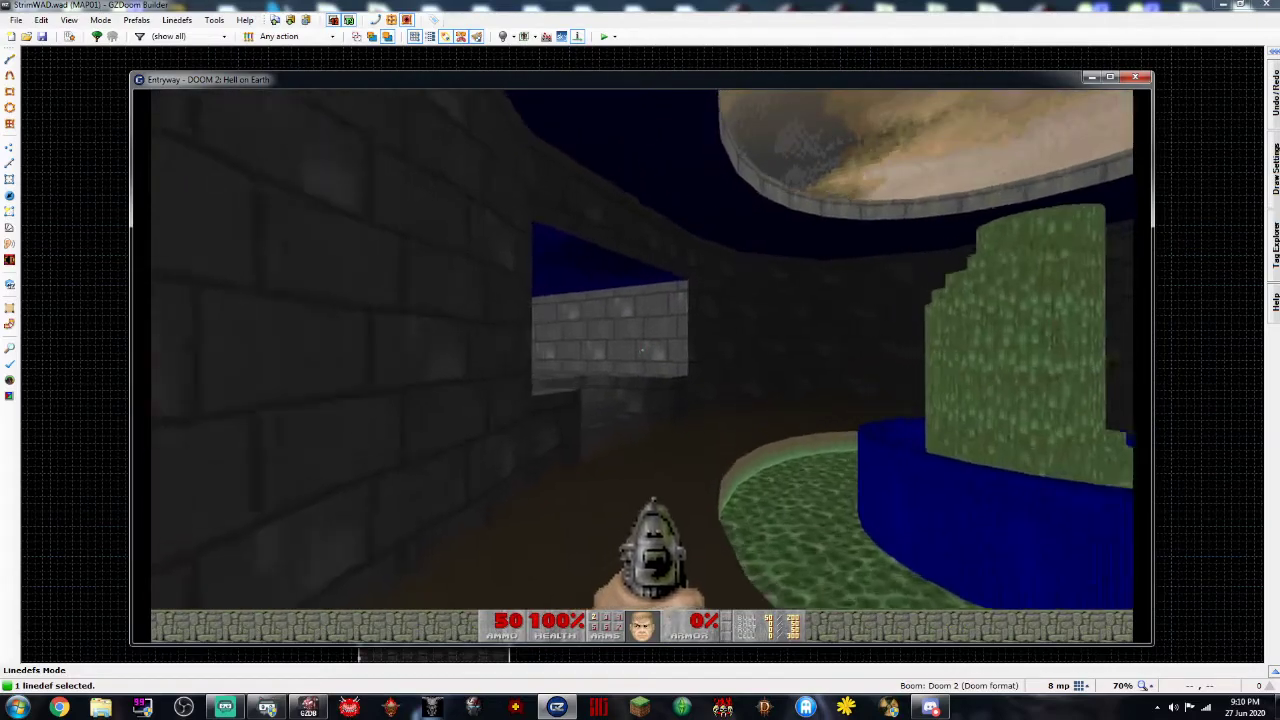
key("w")
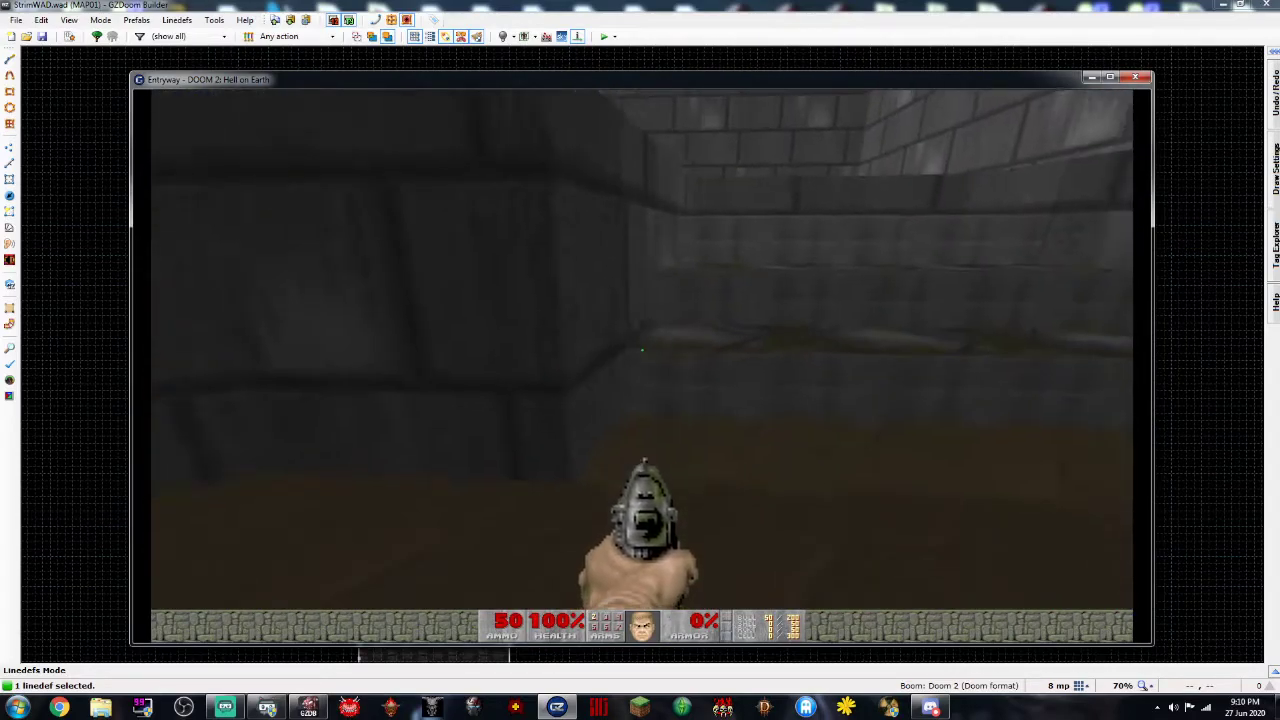
key("w")
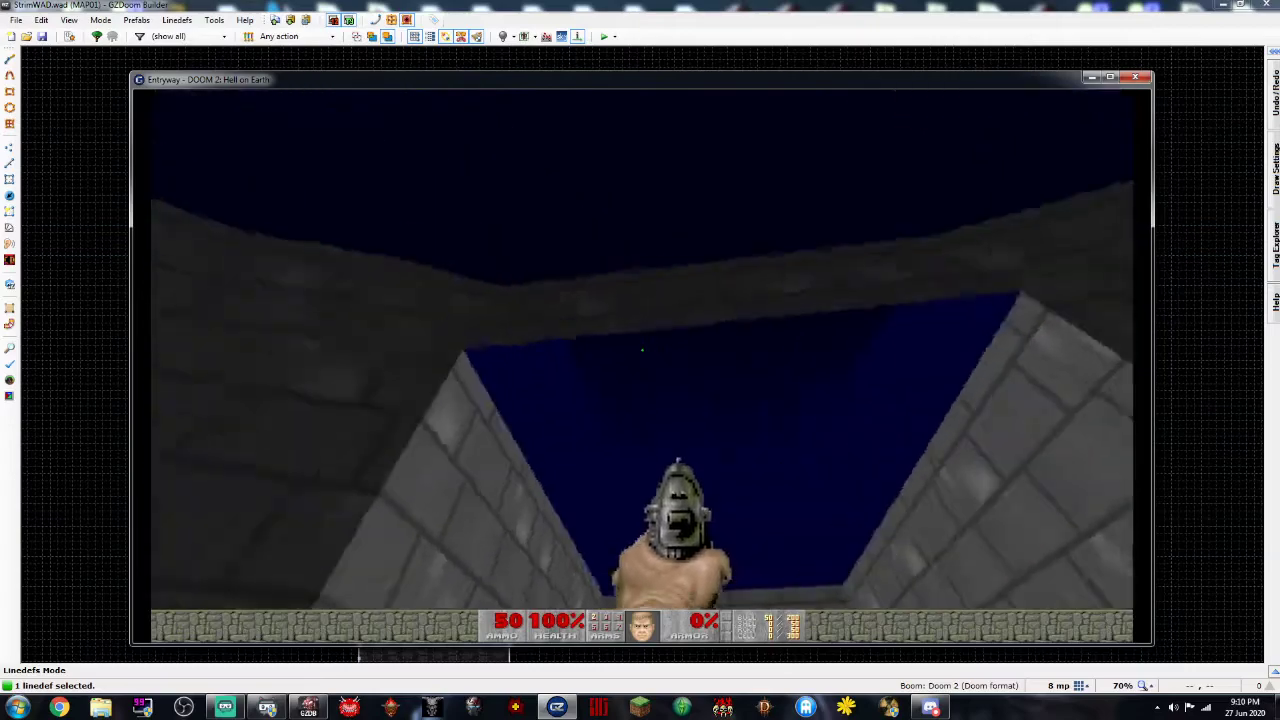
key("w")
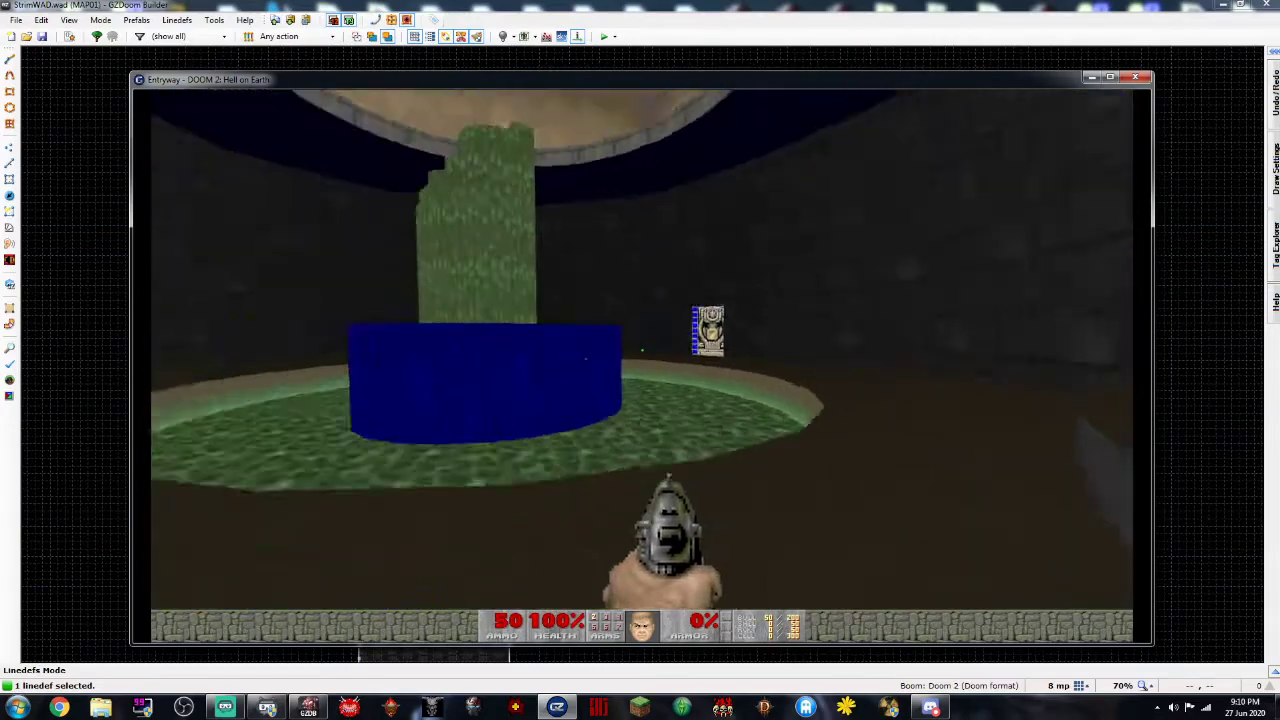
Activate the switch in the curved corridor and check in the pool room how the blue ring reacts
key("w")
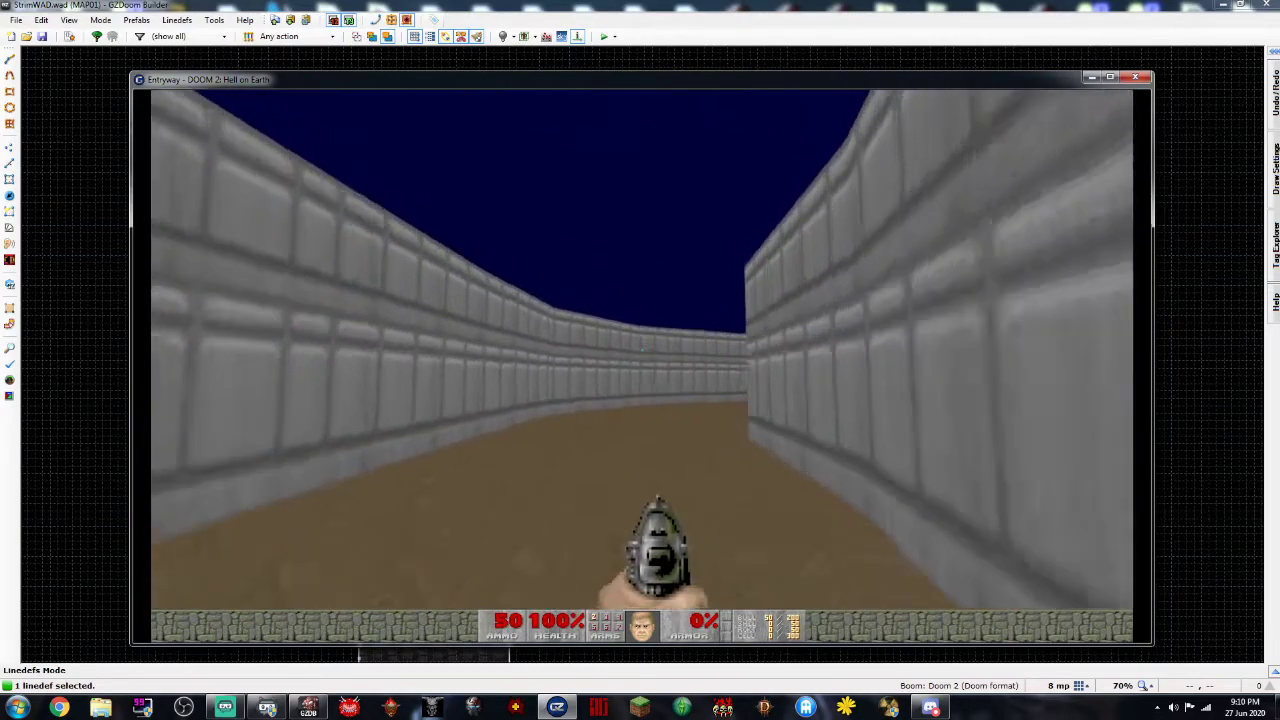
key("w")
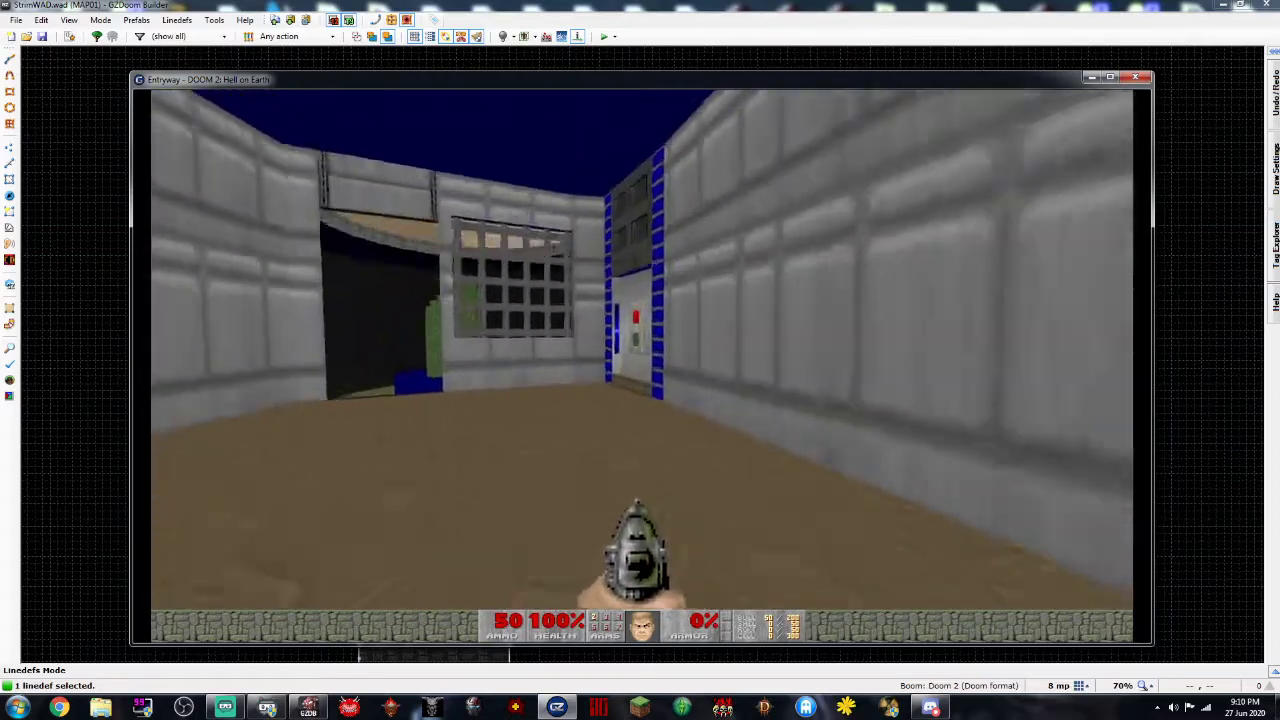
key("e")
key("w")
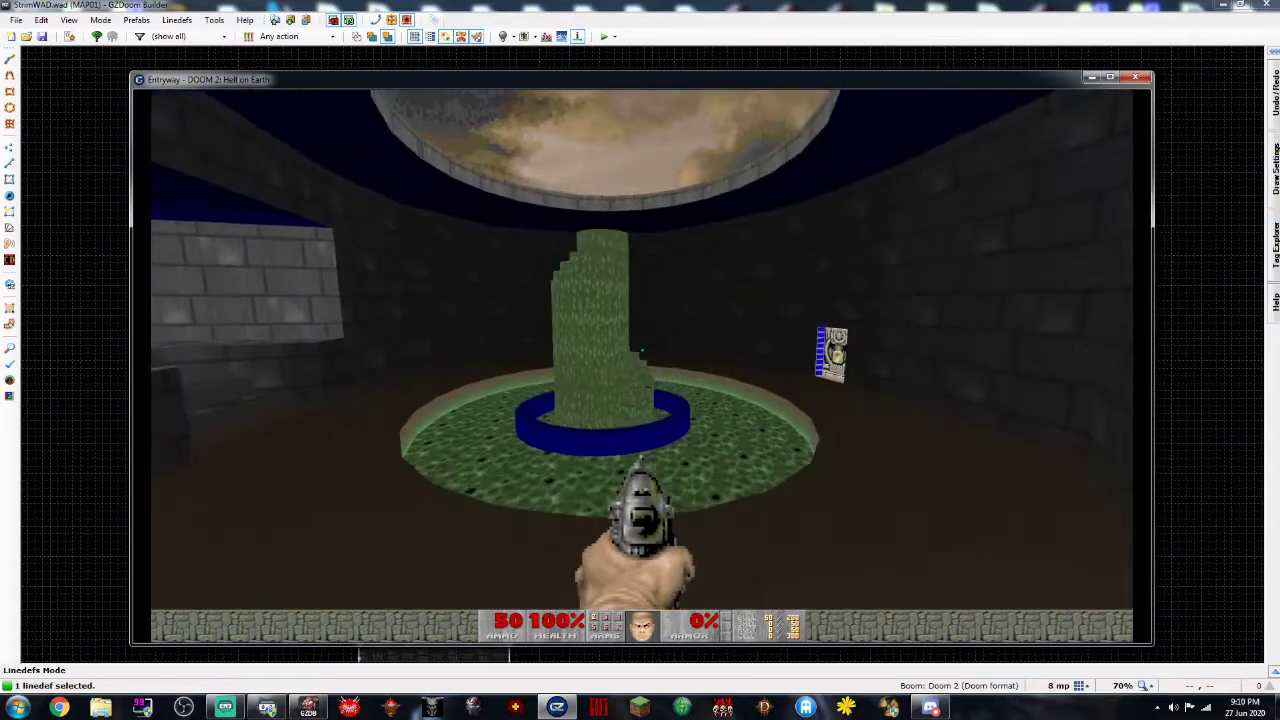
Quit the playtest and return to the map editor
key("Escape")
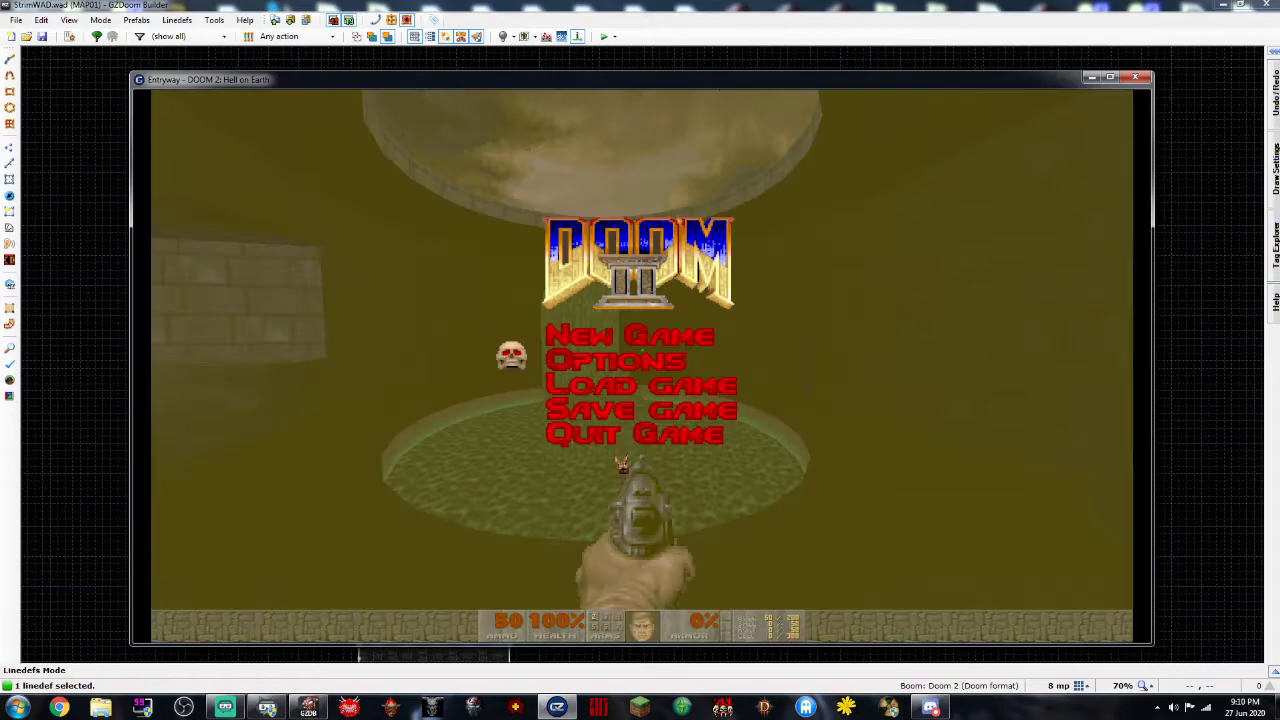
key("Return")
key("Escape")
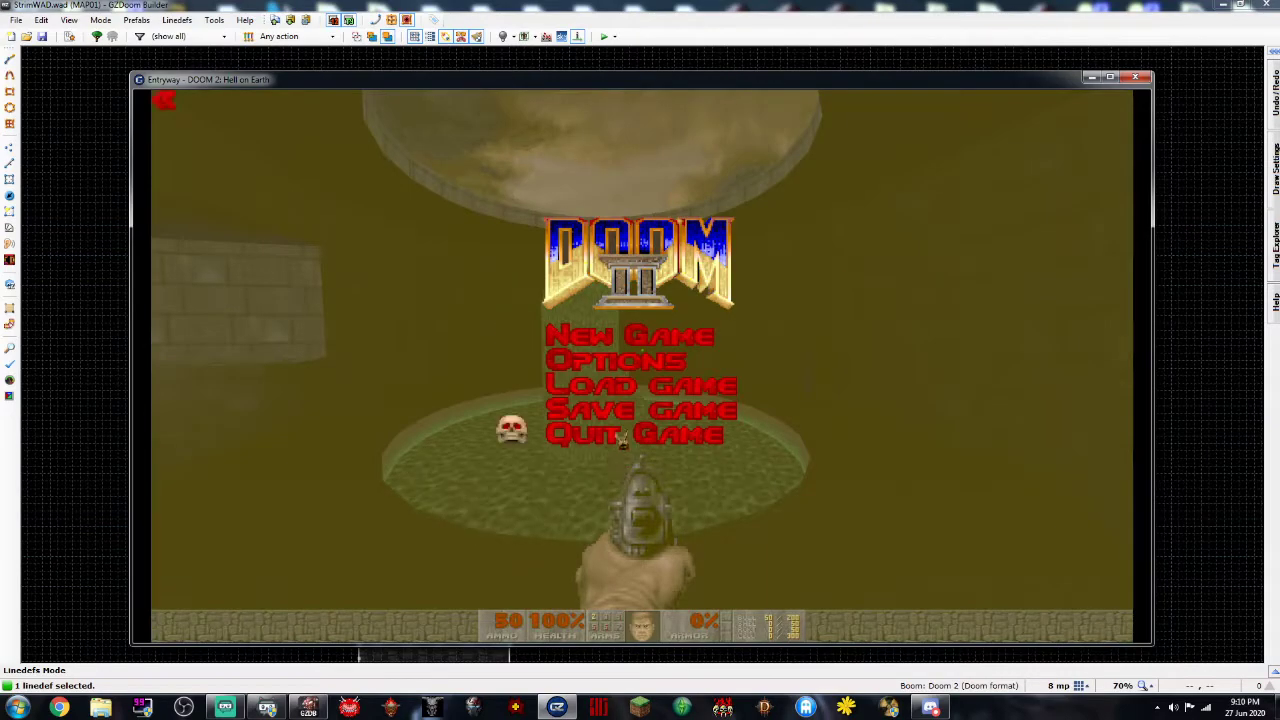
left_click(624, 432)
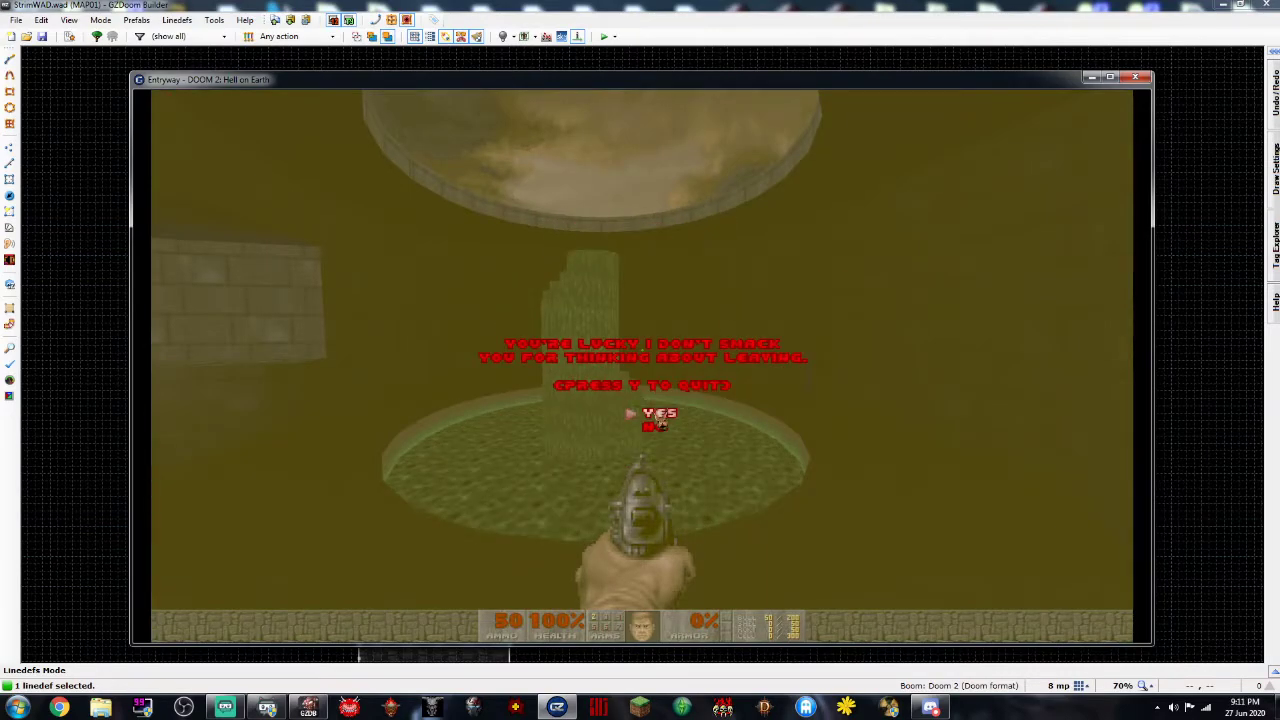
key("y")
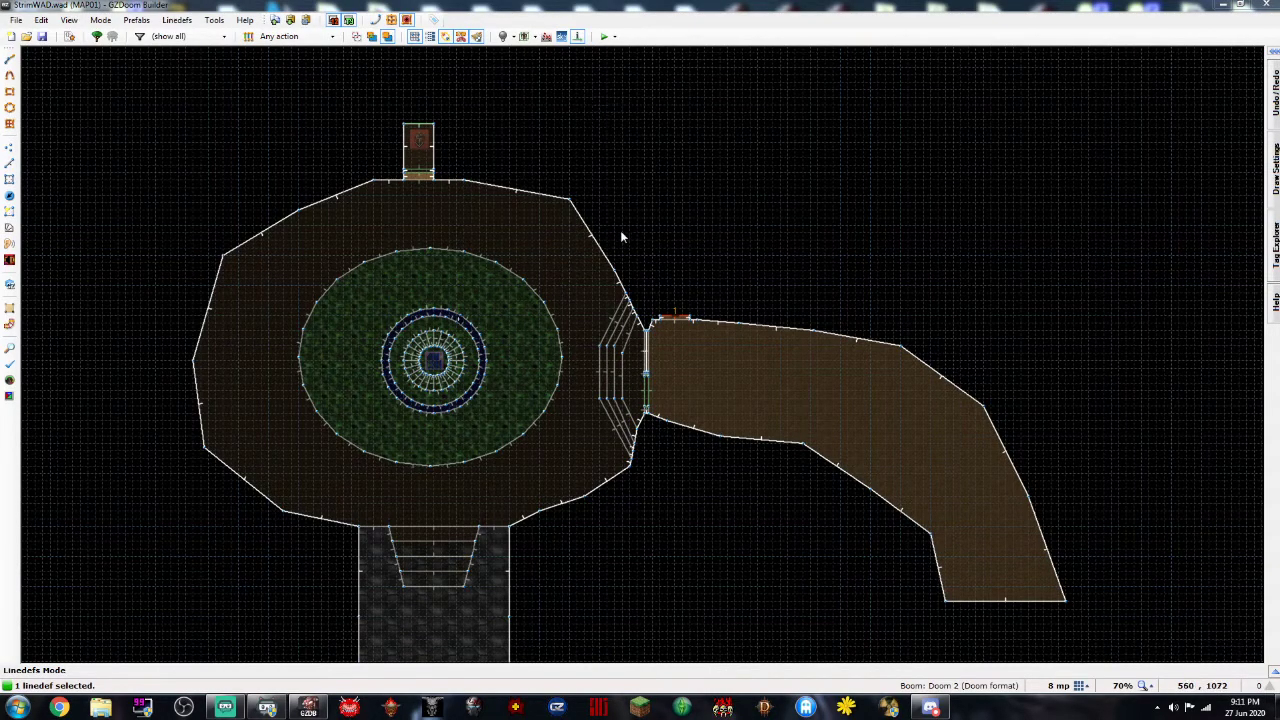
Launch the map test once more to check the windowed start and quit it again
key("F9")
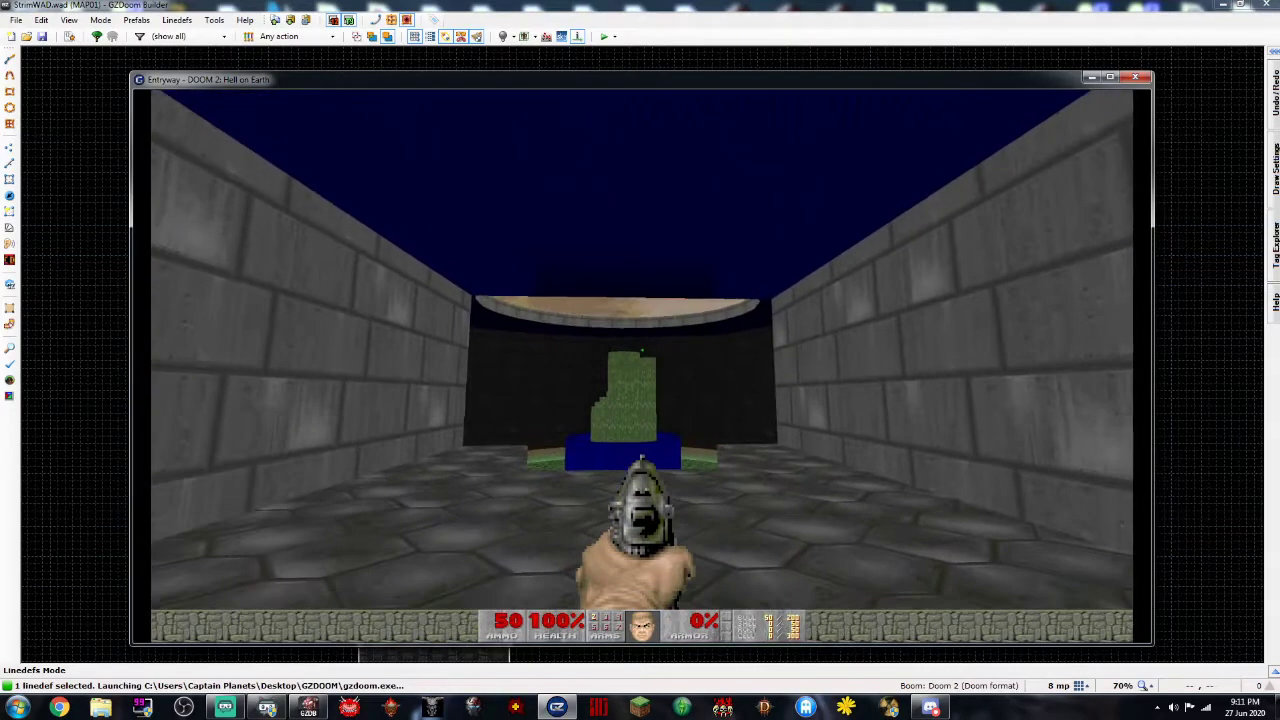
key("Escape")
left_click(677, 428)
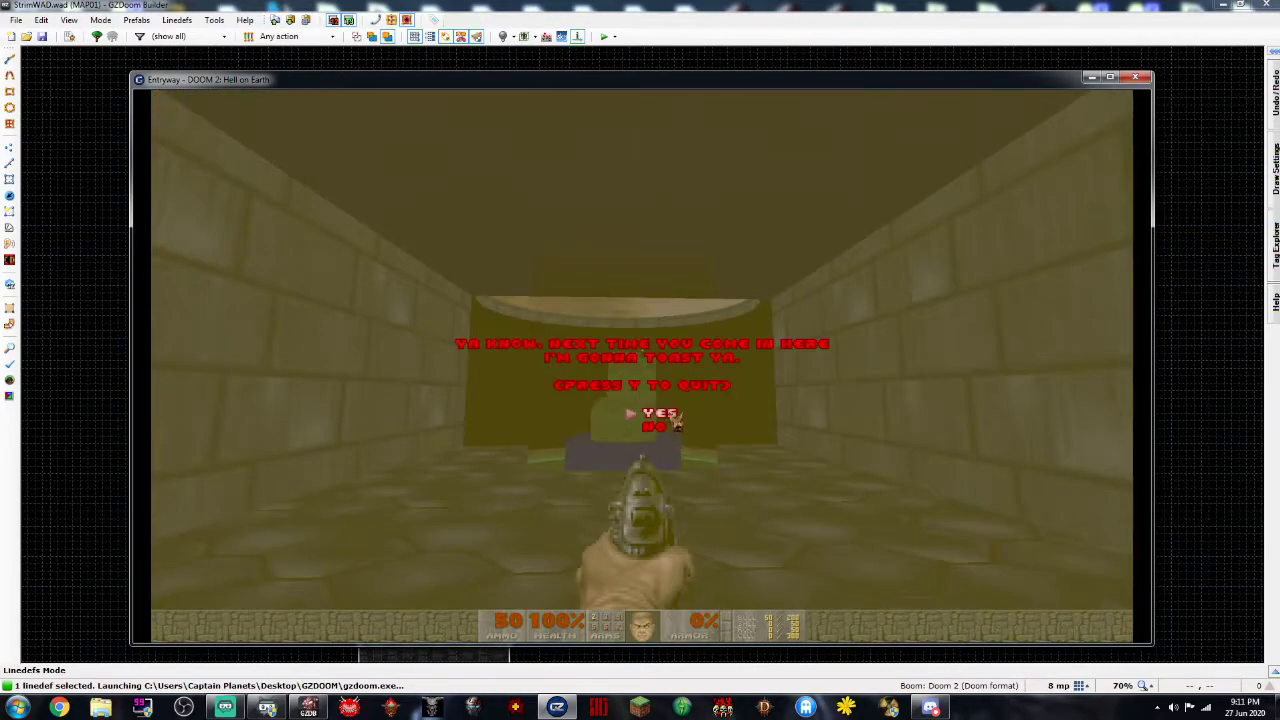
key("y")
Clear the linedef selection and insert a blue keycard thing on the brown floor northeast of the pool
scroll(670, 418, "up", 4)
scroll(672, 412, "down", 4)
key("c")
scroll(457, 432, "up", 6)
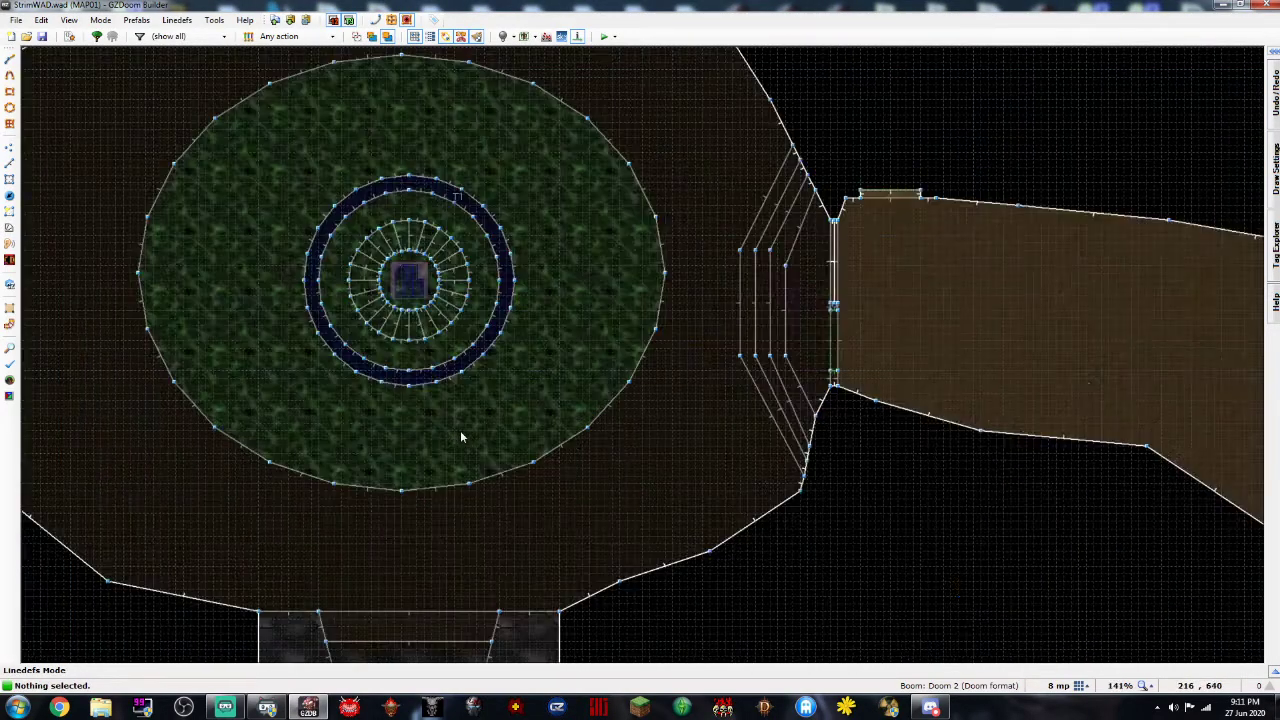
scroll(452, 400, "down", 6)
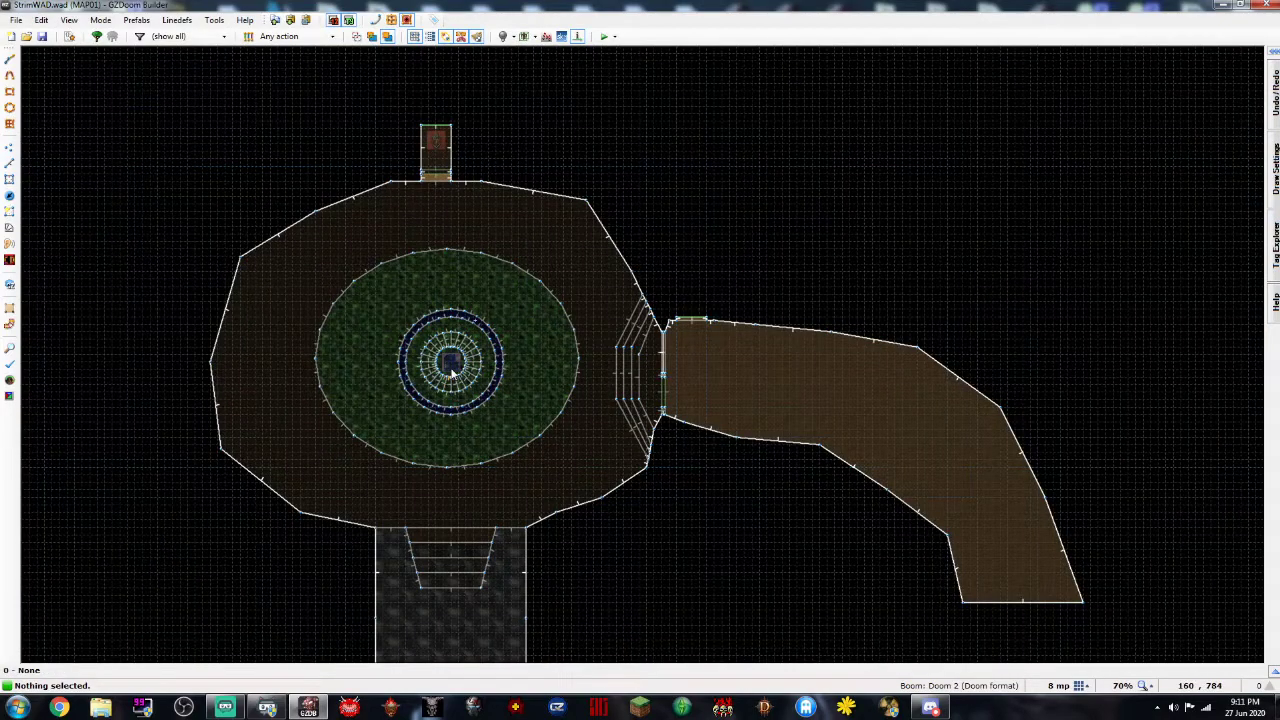
key("t")
key("Left")
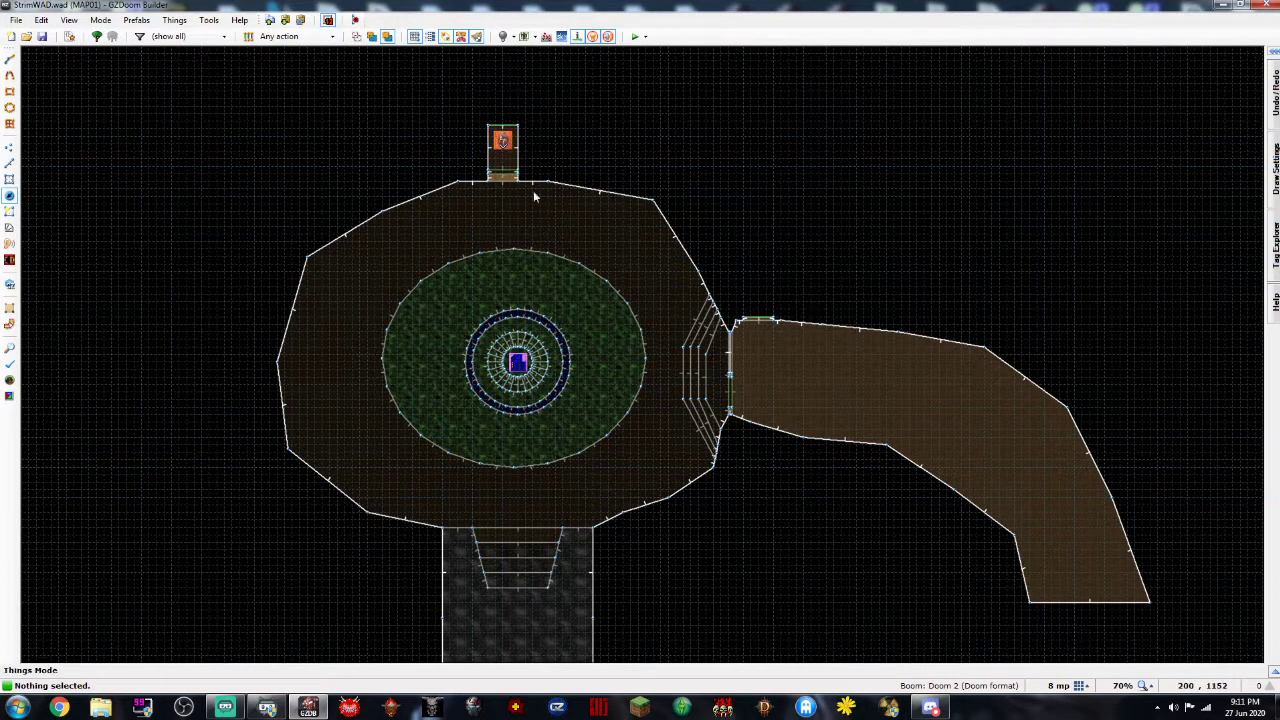
right_click(593, 234)
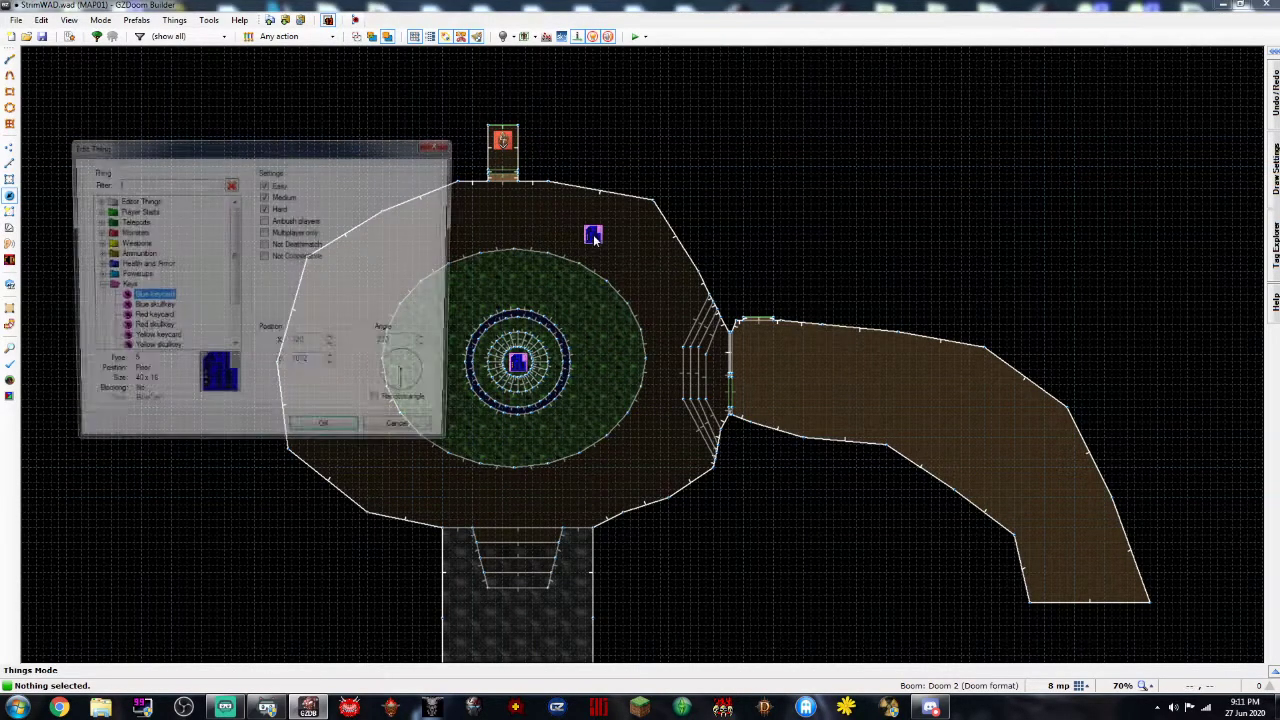
left_click(406, 434)
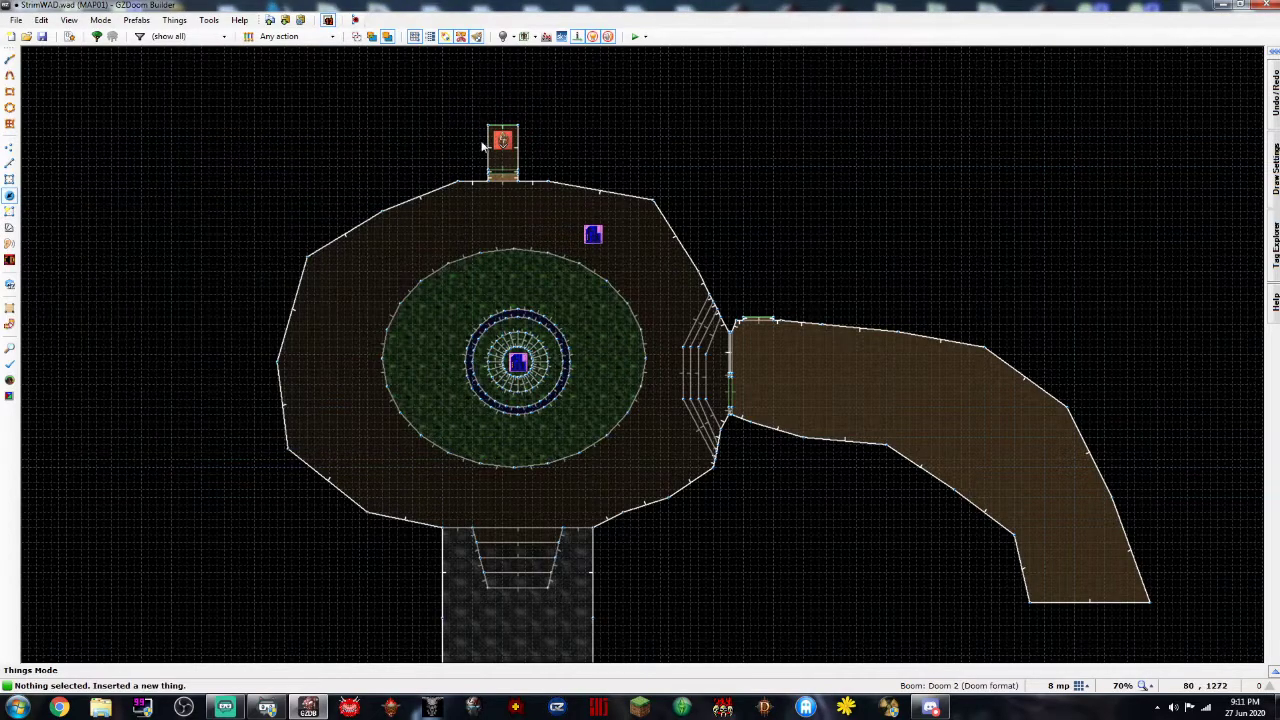
Check the thing properties of the imp in the small closet north of the pool room without changing them
right_click(503, 143)
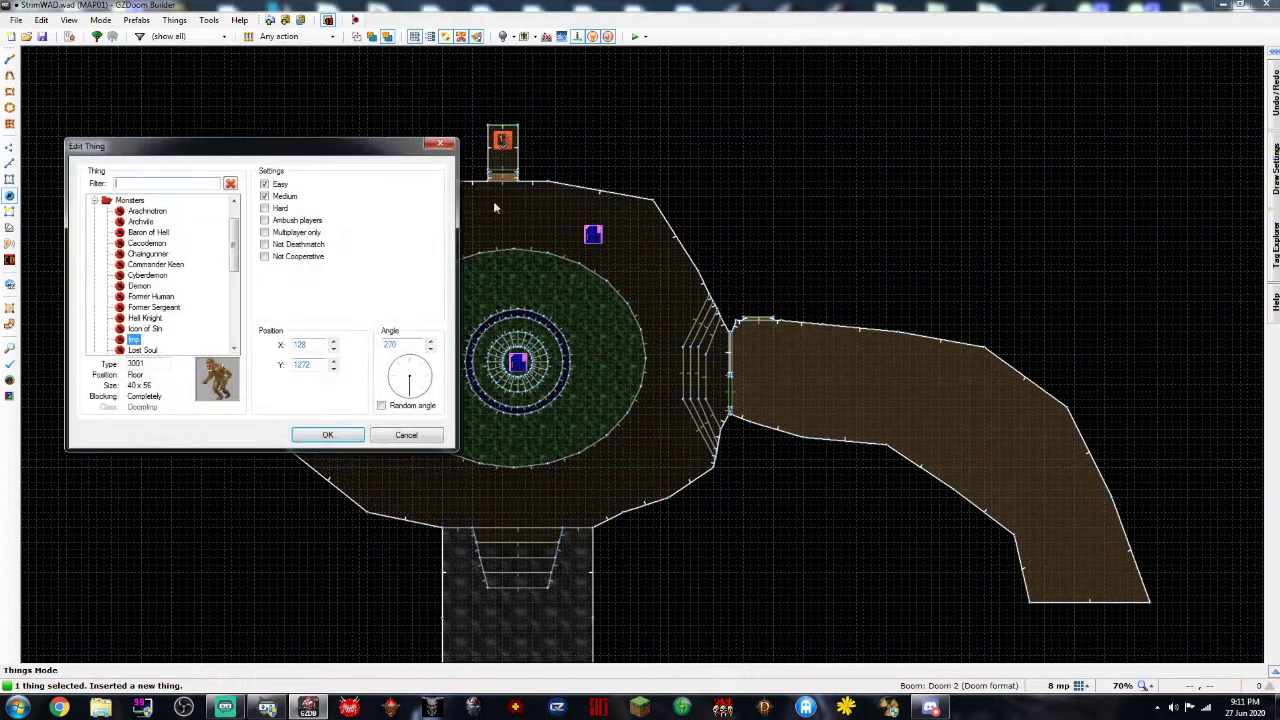
left_click(397, 431)
right_click(503, 143)
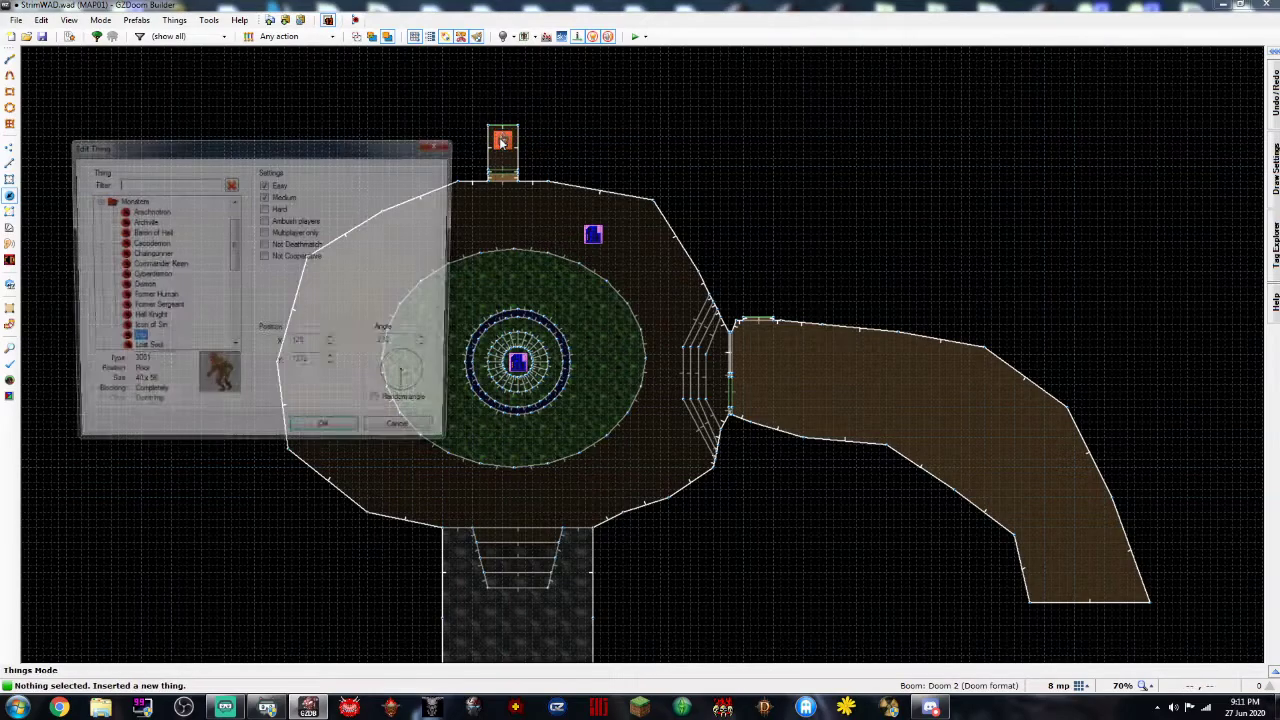
key("Escape")
Move one of the overlapping monsters out of the north closet to the empty area just east of it
left_click(503, 141)
left_click_drag(505, 142, 536, 139)
left_click(505, 143)
right_click_drag(505, 143, 552, 143)
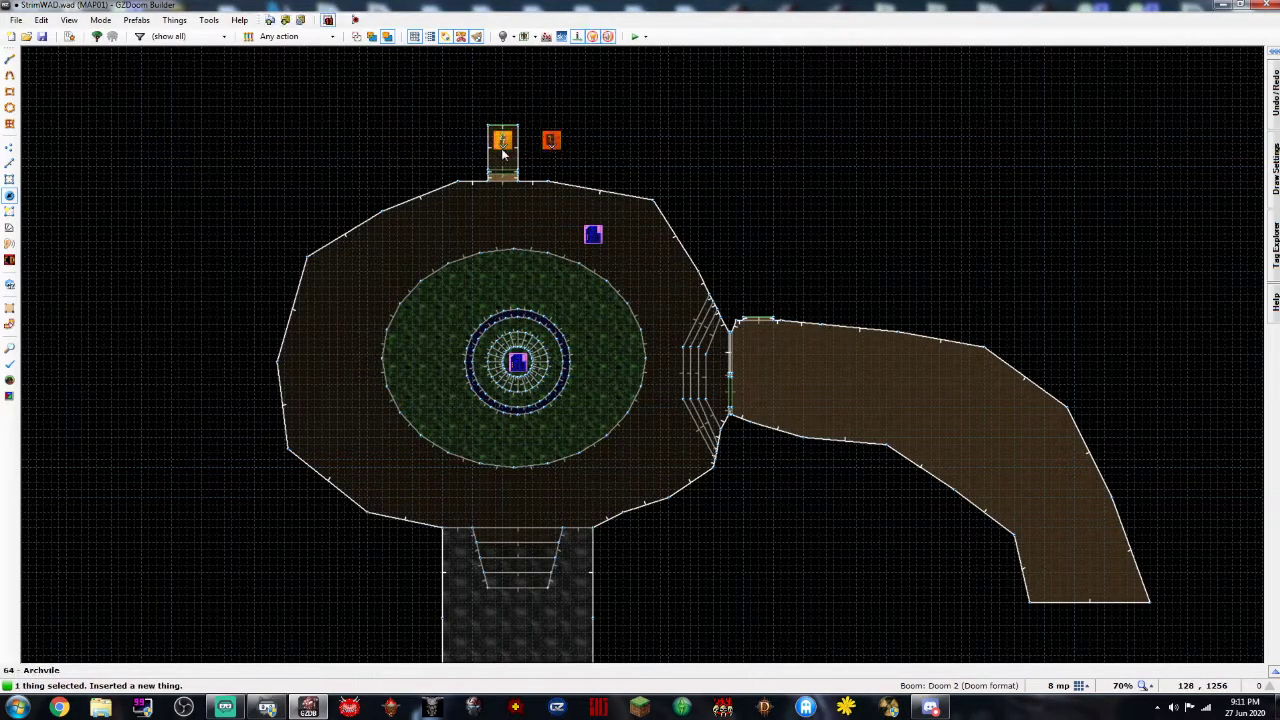
Select a monster still in the closet together with the moved one and open their shared thing properties
left_click(503, 146)
right_click(503, 146)
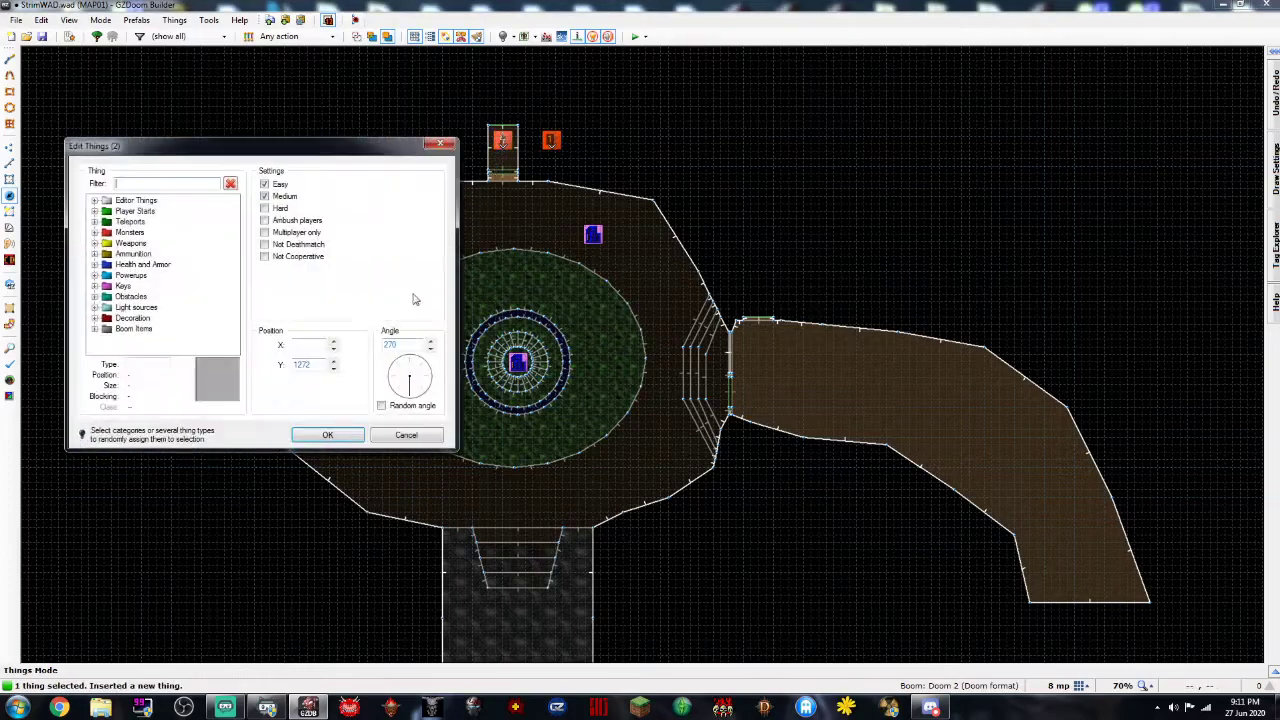
Review the difficulty settings of the archvile in the small closet north of the round arena
left_click(405, 436)
right_click(503, 147)
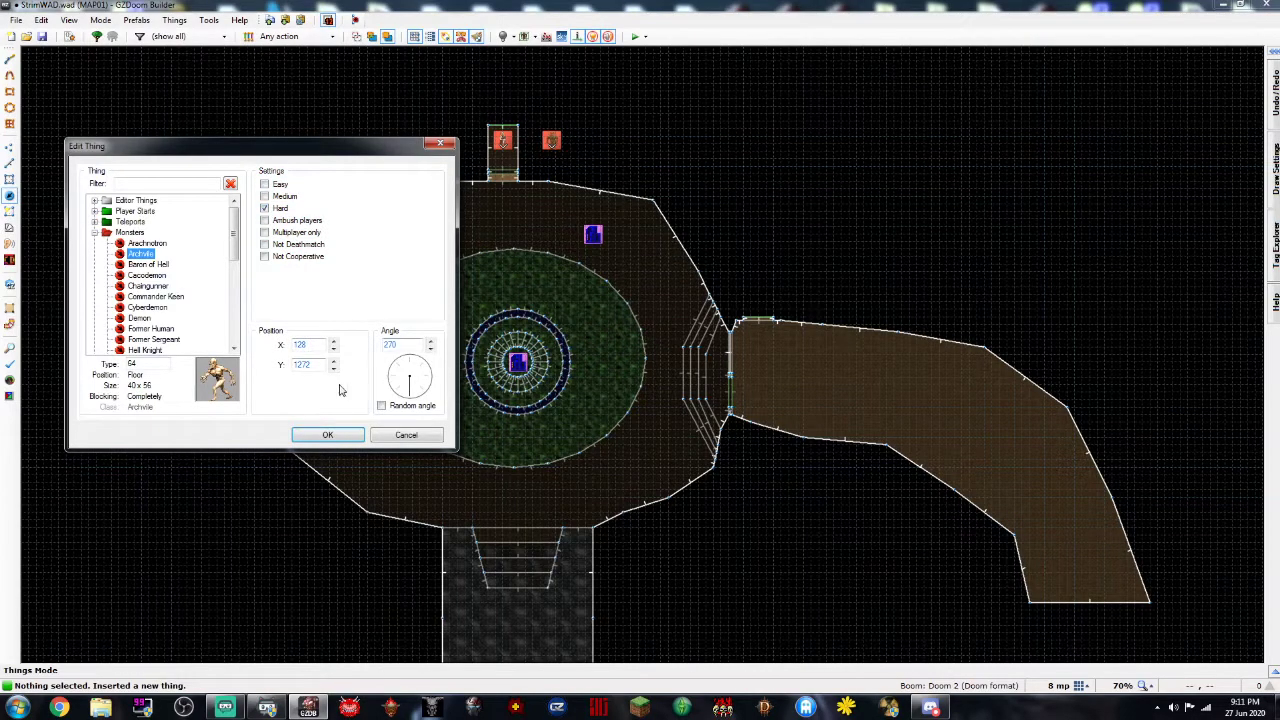
left_click(327, 435)
Delete the extra blue keycard northeast of the slime pool in the round arena
right_click(593, 235)
left_click(327, 435)
key("Delete")
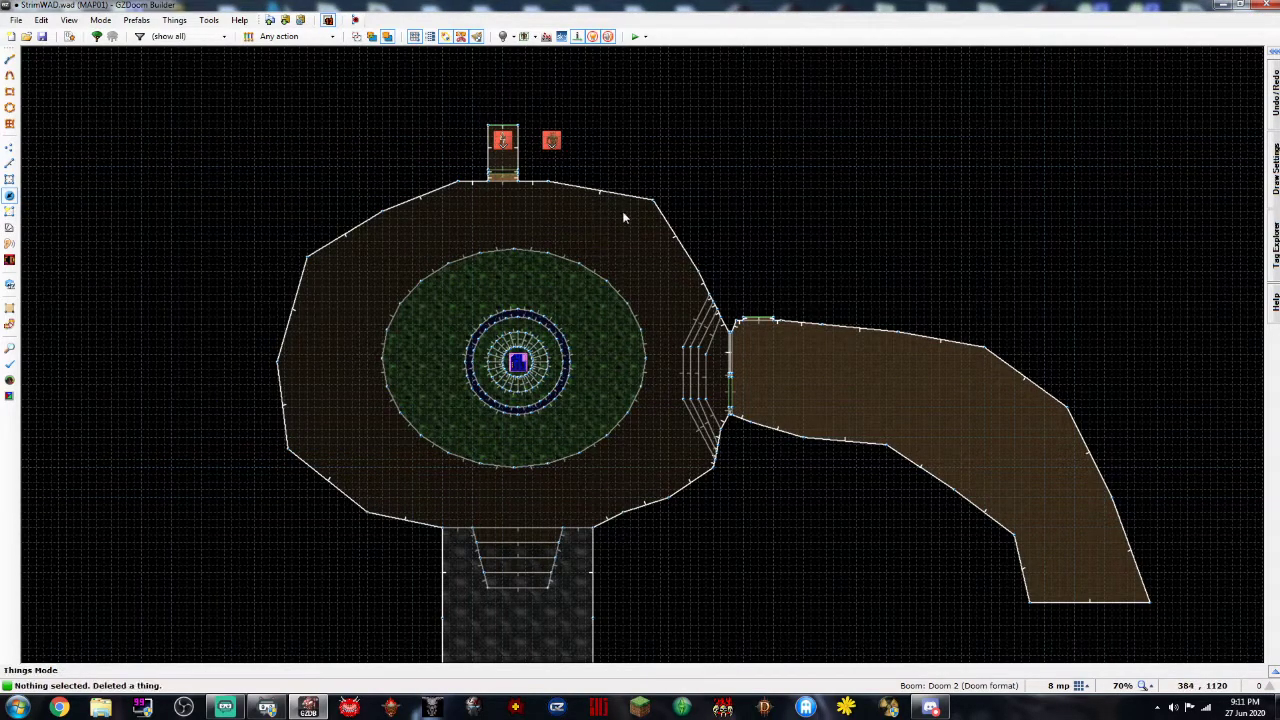
Enable Hard for the blue keycard at the pool's centre and move the outside monster onto the archvile in the northern closet
right_click(520, 361)
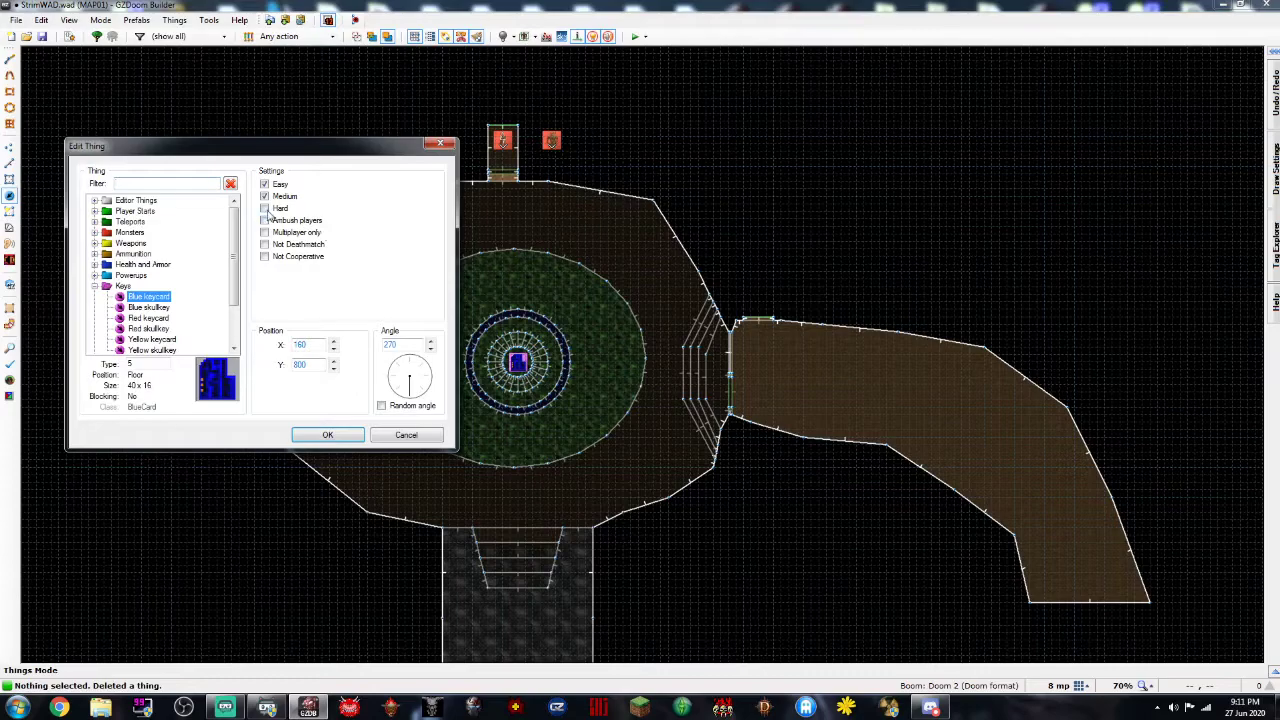
left_click(327, 435)
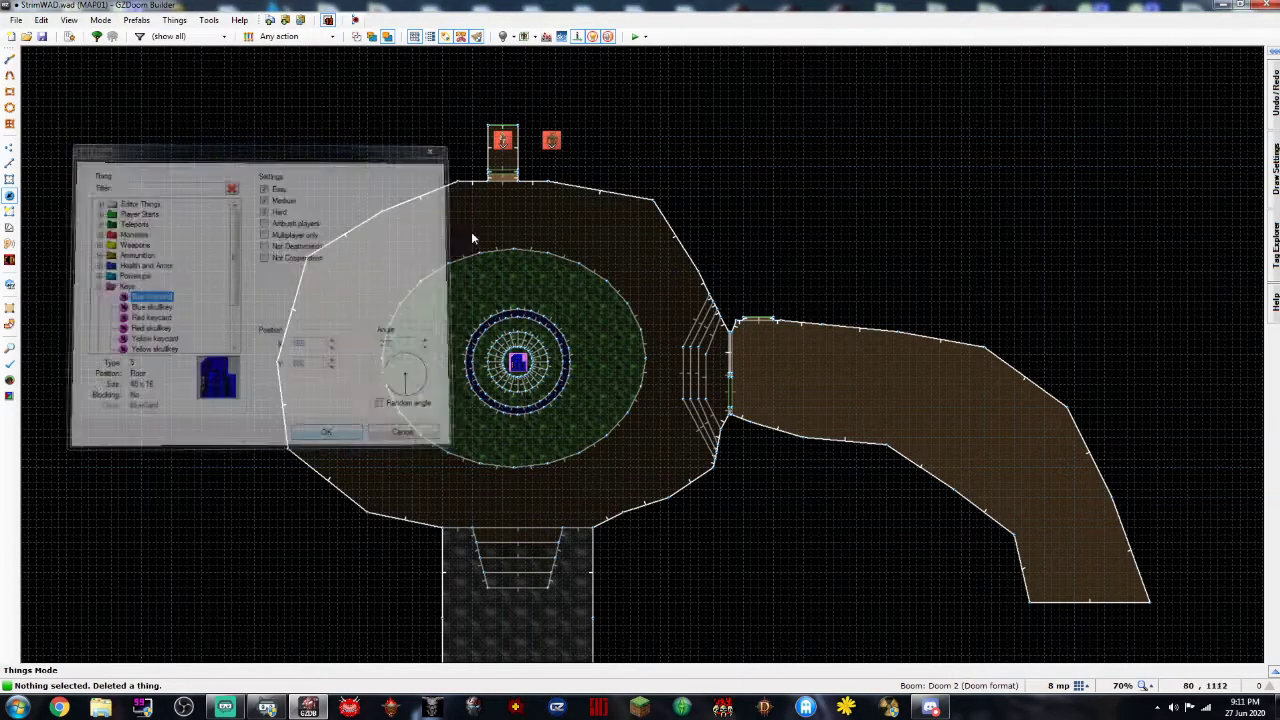
left_click_drag(551, 140, 508, 145)
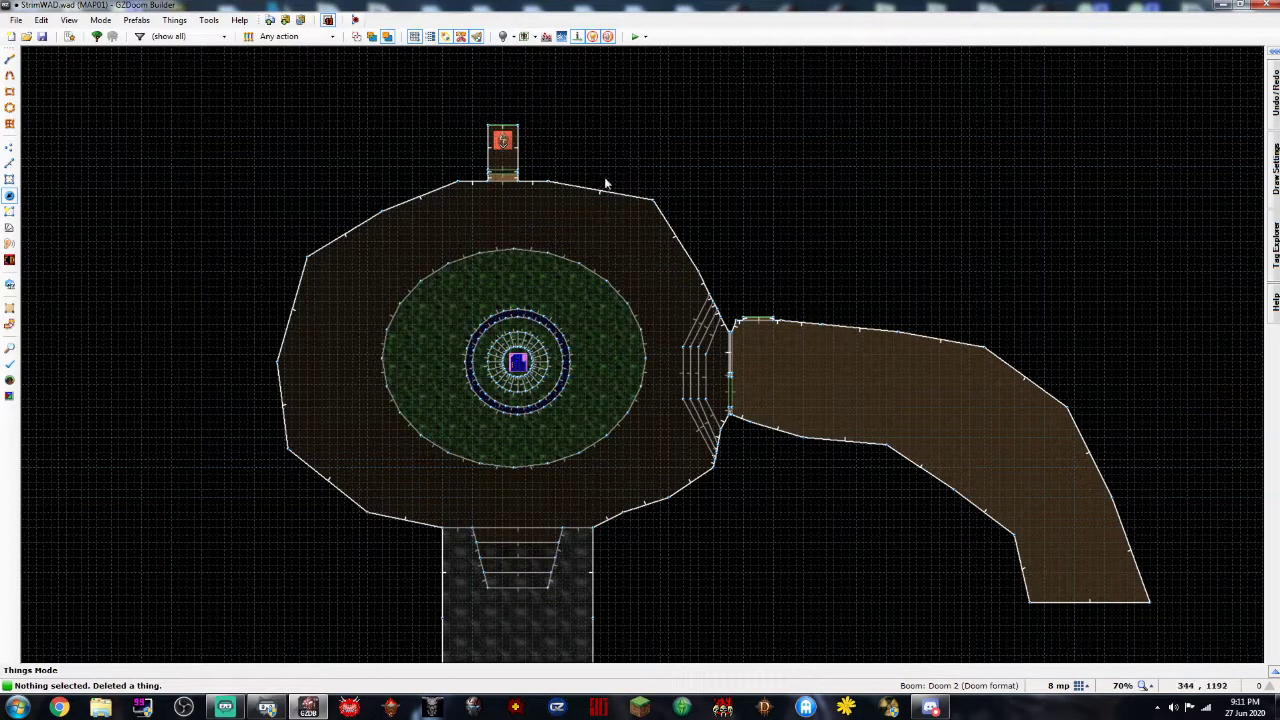
scroll(499, 141, "up", 2)
scroll(588, 146, "down", 2)
scroll(583, 149, "up", 1)
scroll(570, 200, "down", 1)
scroll(550, 335, "up", 1)
key("Right")
key("Up")
key("Up")
key("Up")
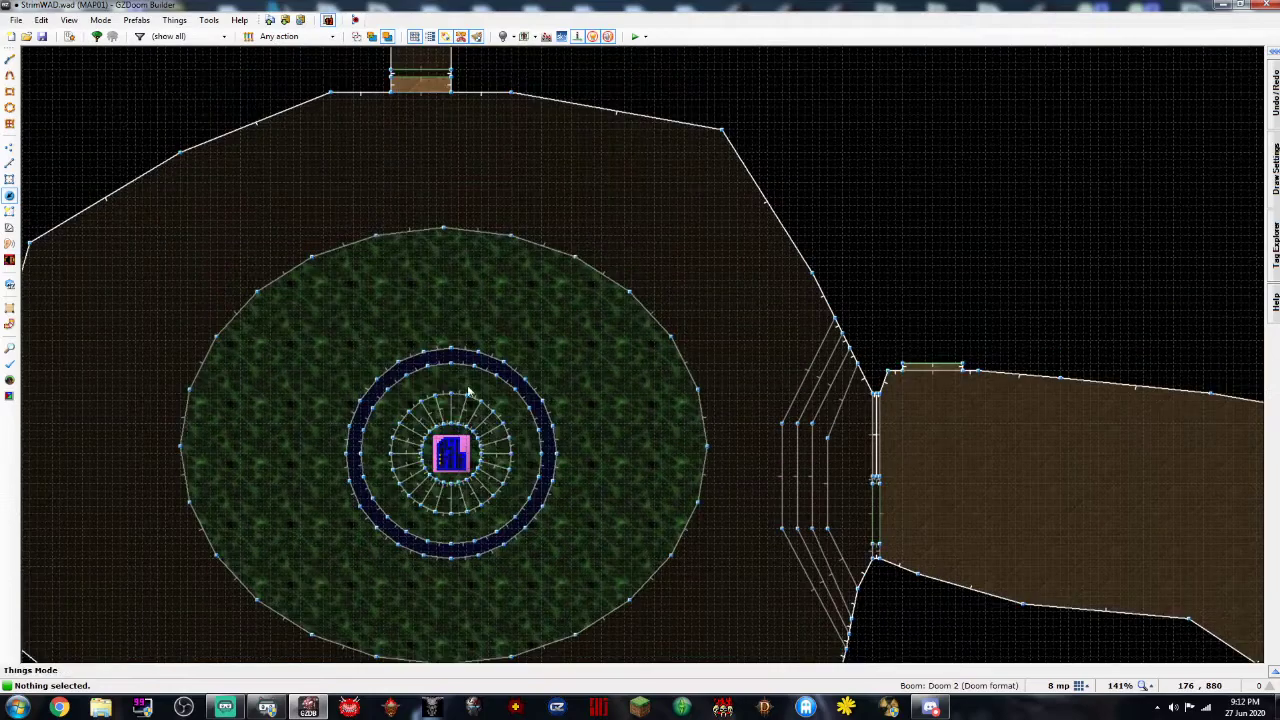
Set the front and back lower textures of the two side linedefs of the arena's eastern door to DOORTRAK
key("Down")
key("Down")
key("Right")
key("Down")
key("Right")
key("Down")
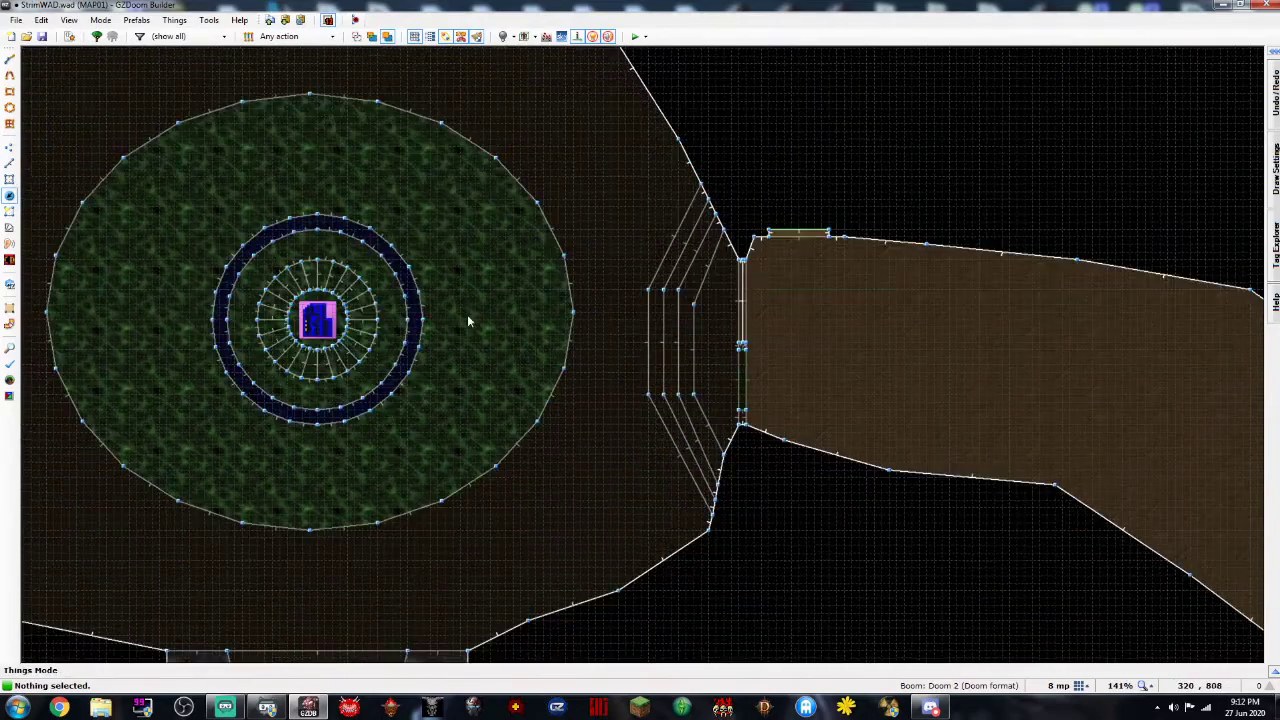
scroll(665, 375, "up", 2)
scroll(763, 403, "up", 1)
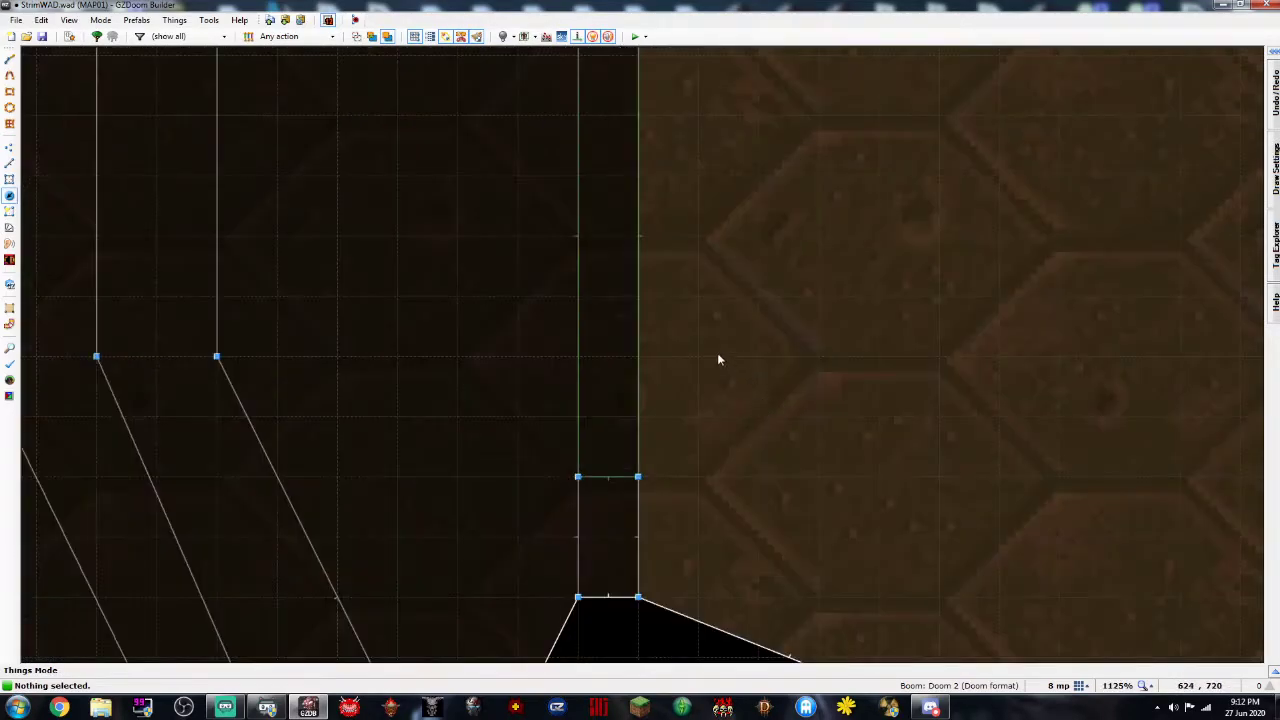
scroll(717, 357, "down", 1)
key("l")
left_click(665, 175)
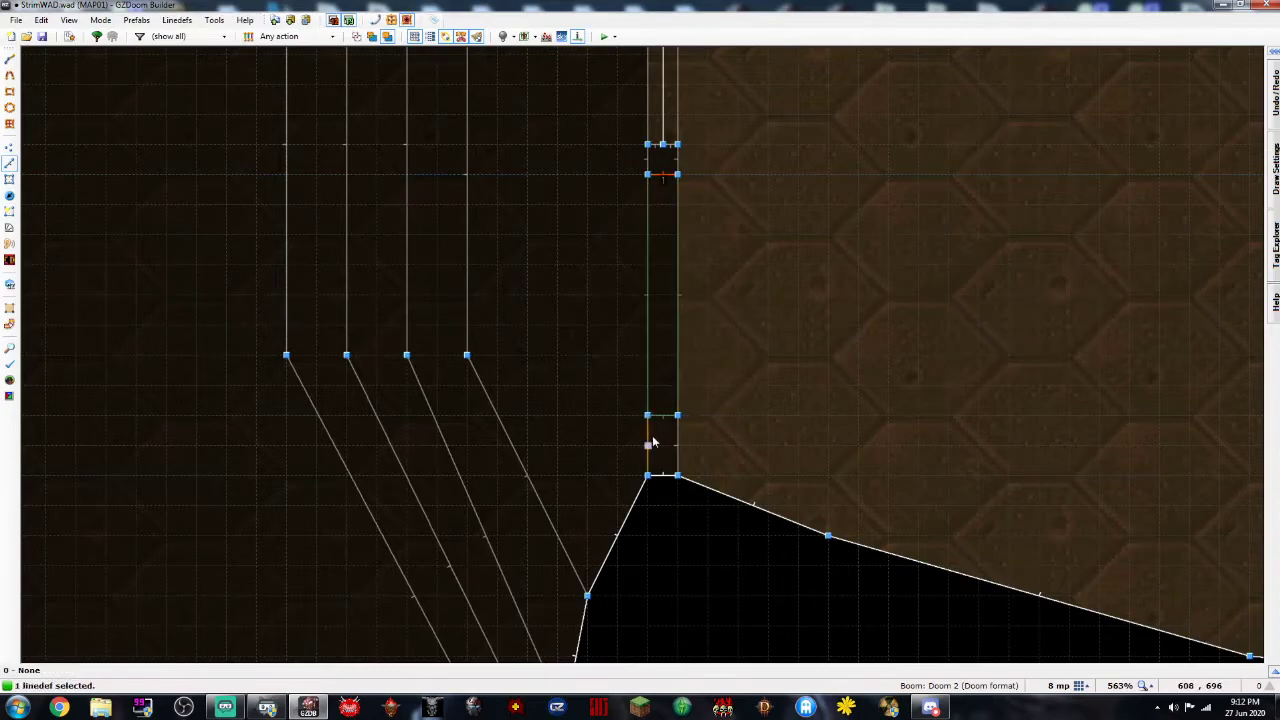
left_click(668, 416)
right_click(670, 423)
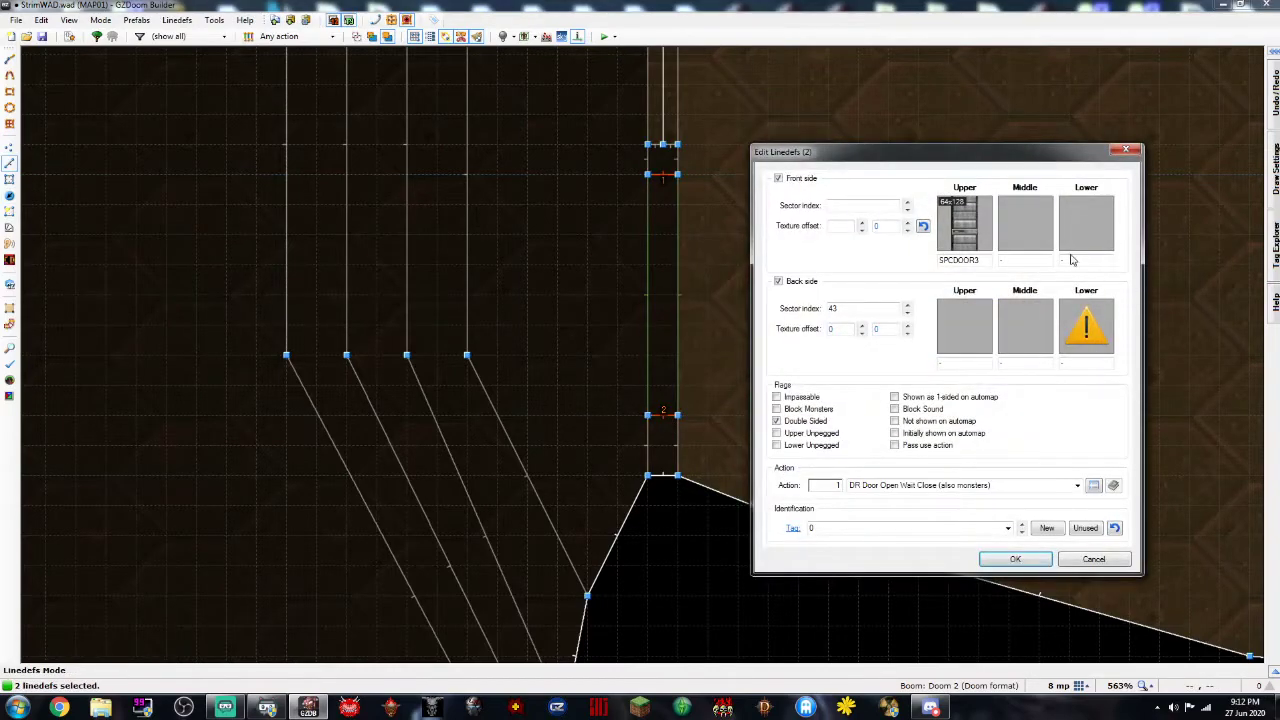
type("DOORTRAC")
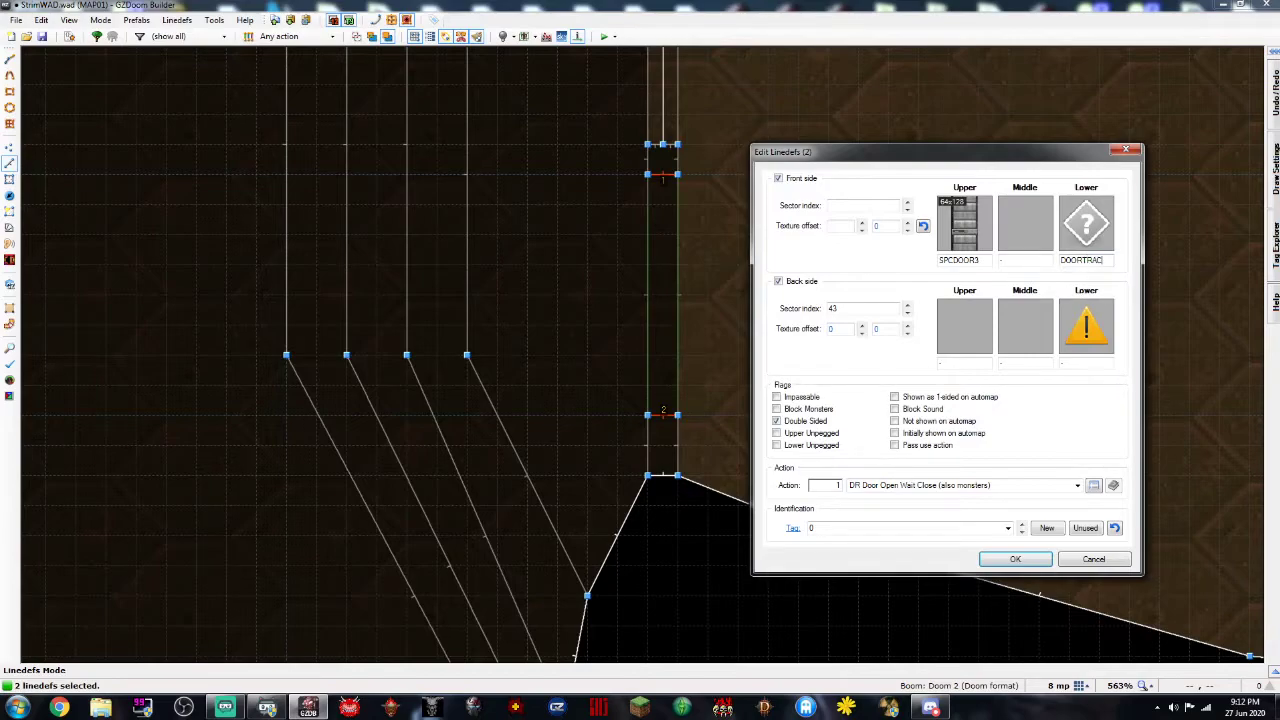
key("BackSpace")
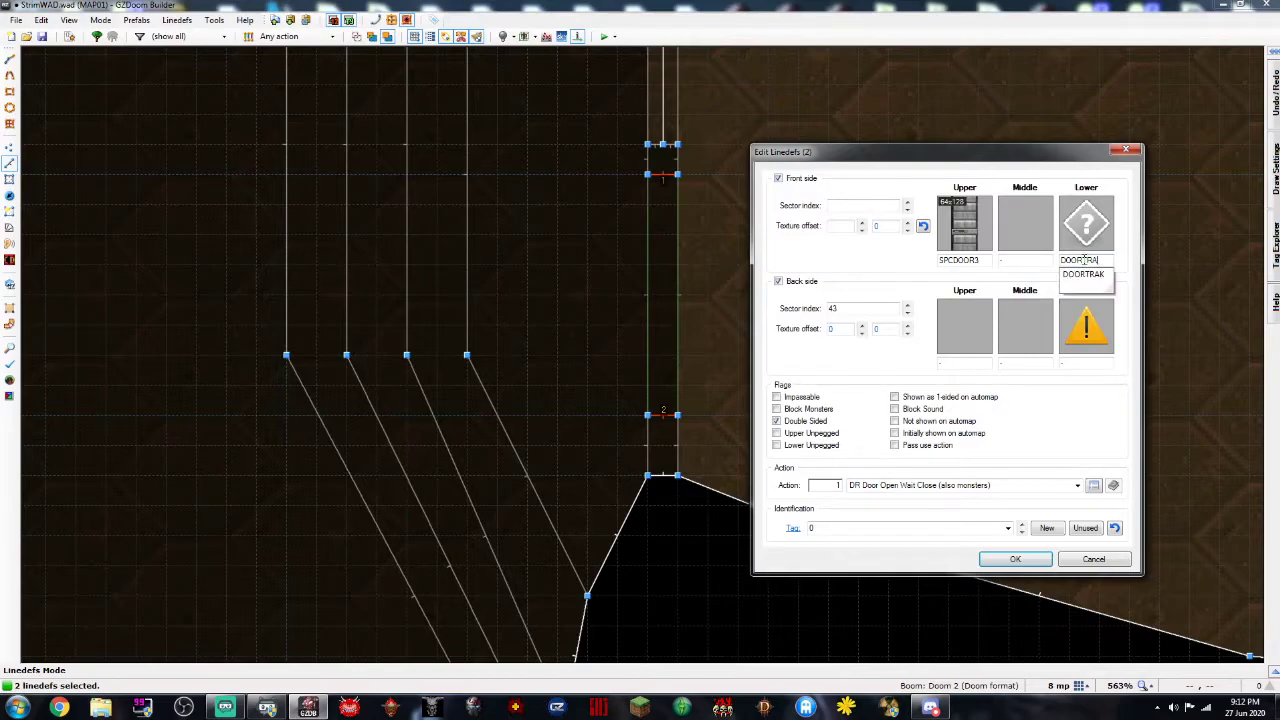
type("K")
double_click(1083, 259)
key("ctrl+c")
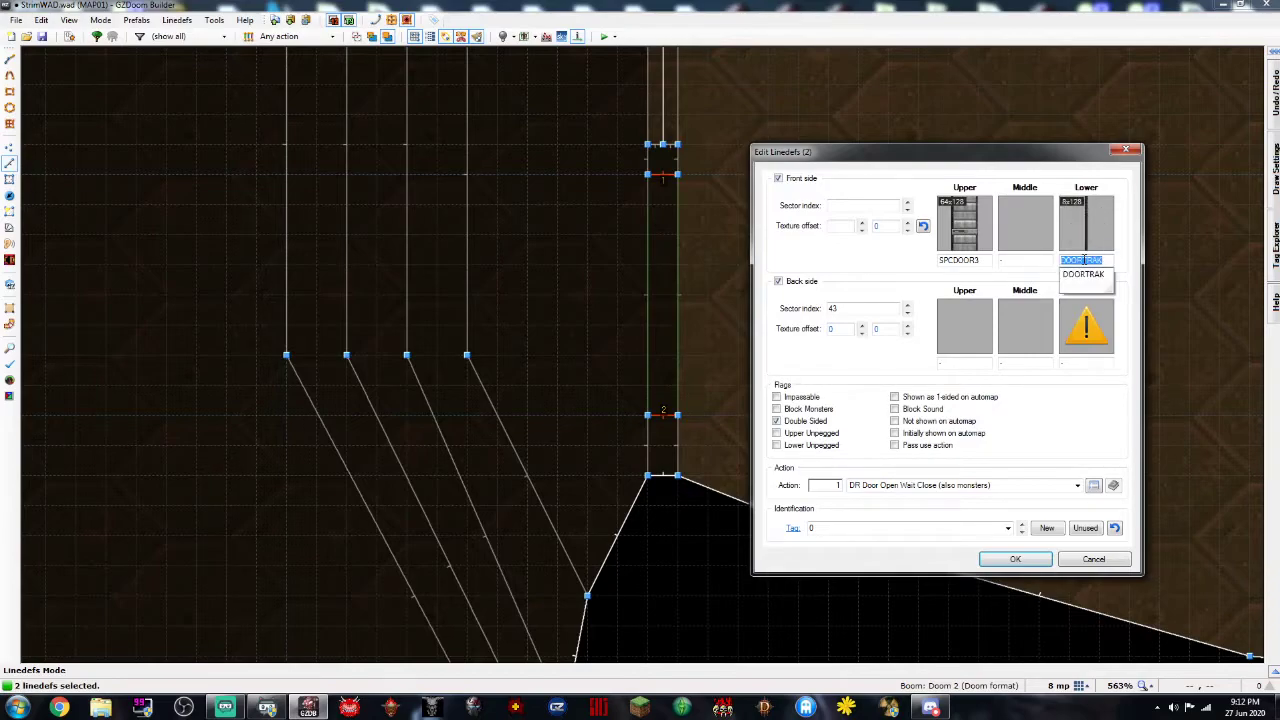
left_click(1099, 365)
key("ctrl+v")
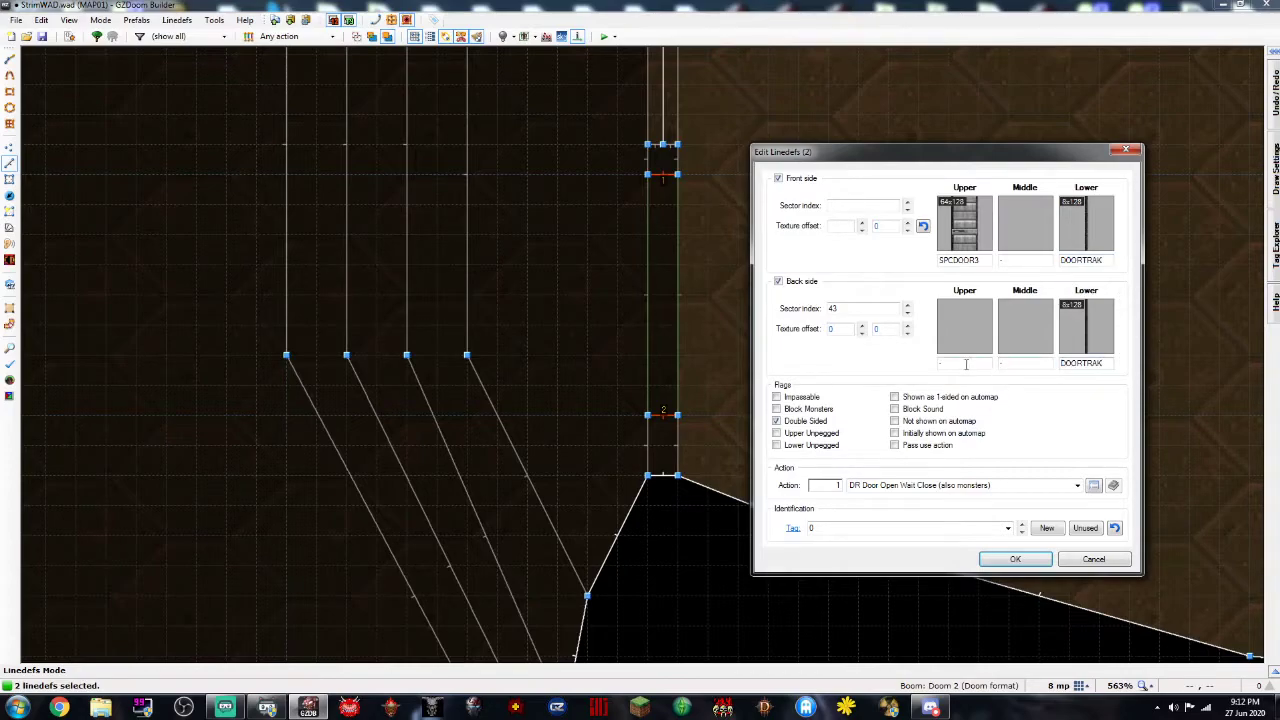
Set the front and back upper textures of both door side linedefs to DOORTRAK and apply the changes
left_click(966, 365)
key("ctrl+v")
double_click(983, 260)
key("ctrl+v")
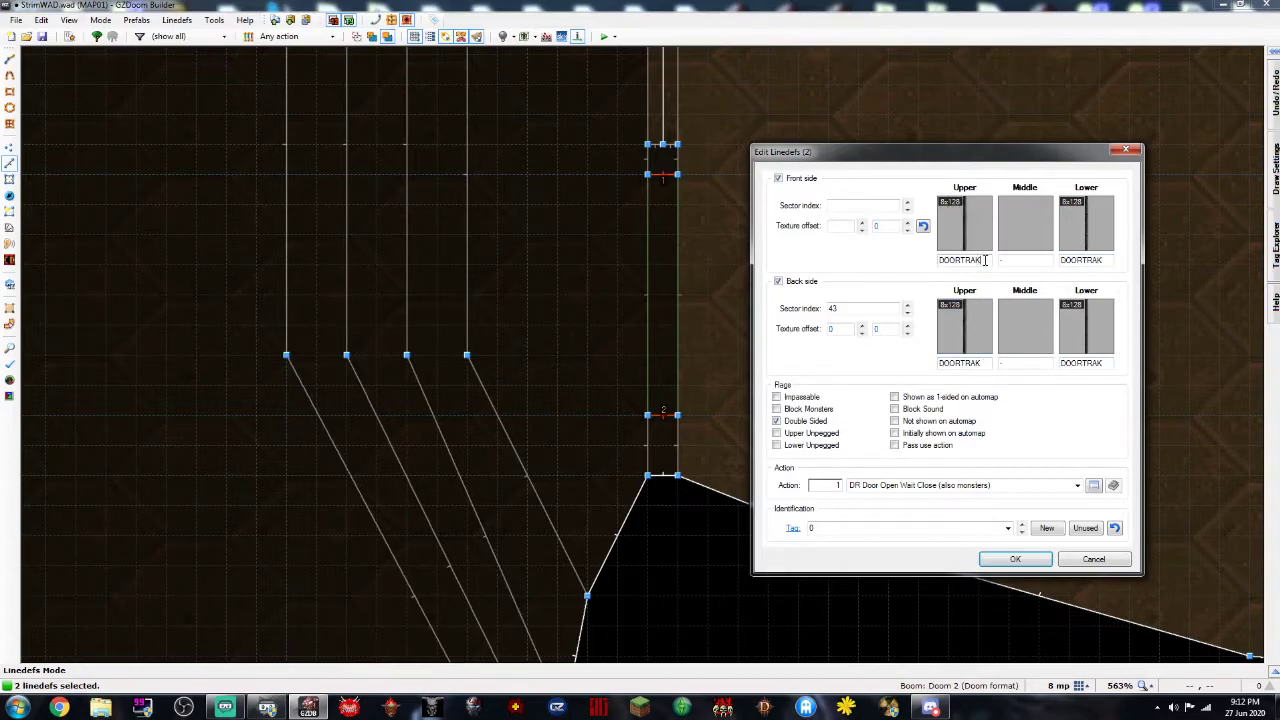
left_click(1015, 558)
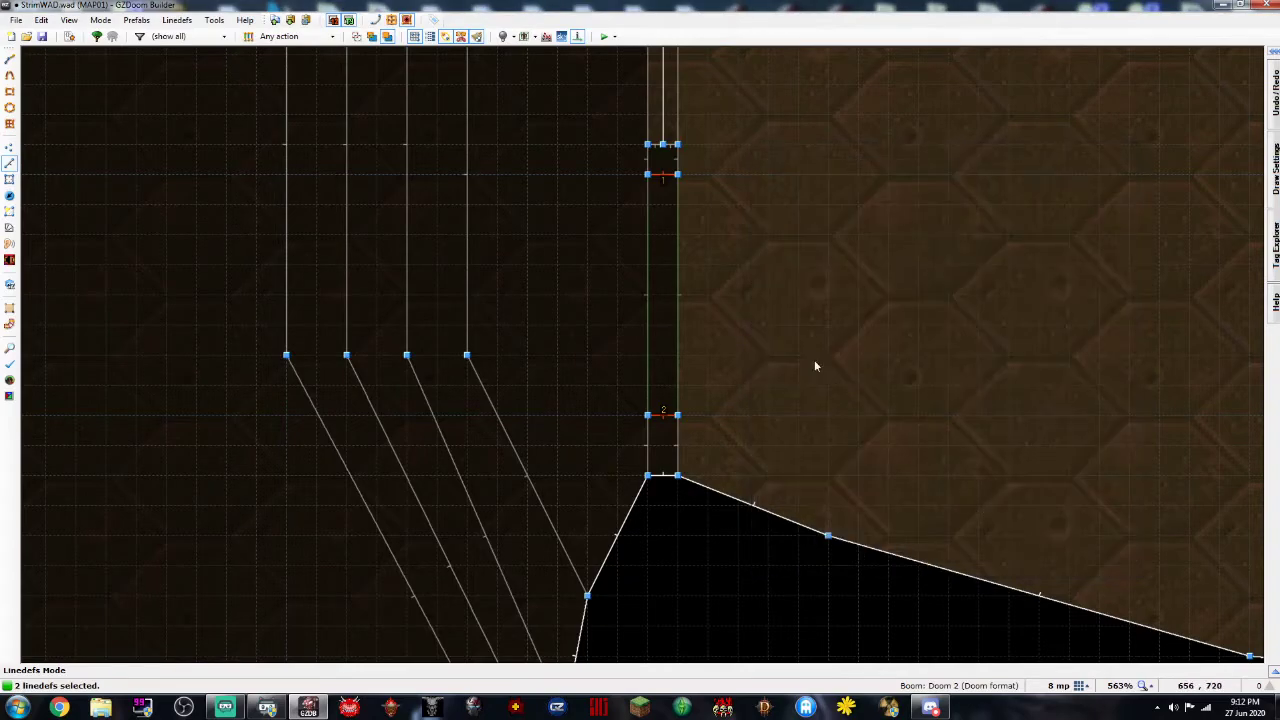
Preview the door in the 3D view, return to the 2D map and save it
key("q")
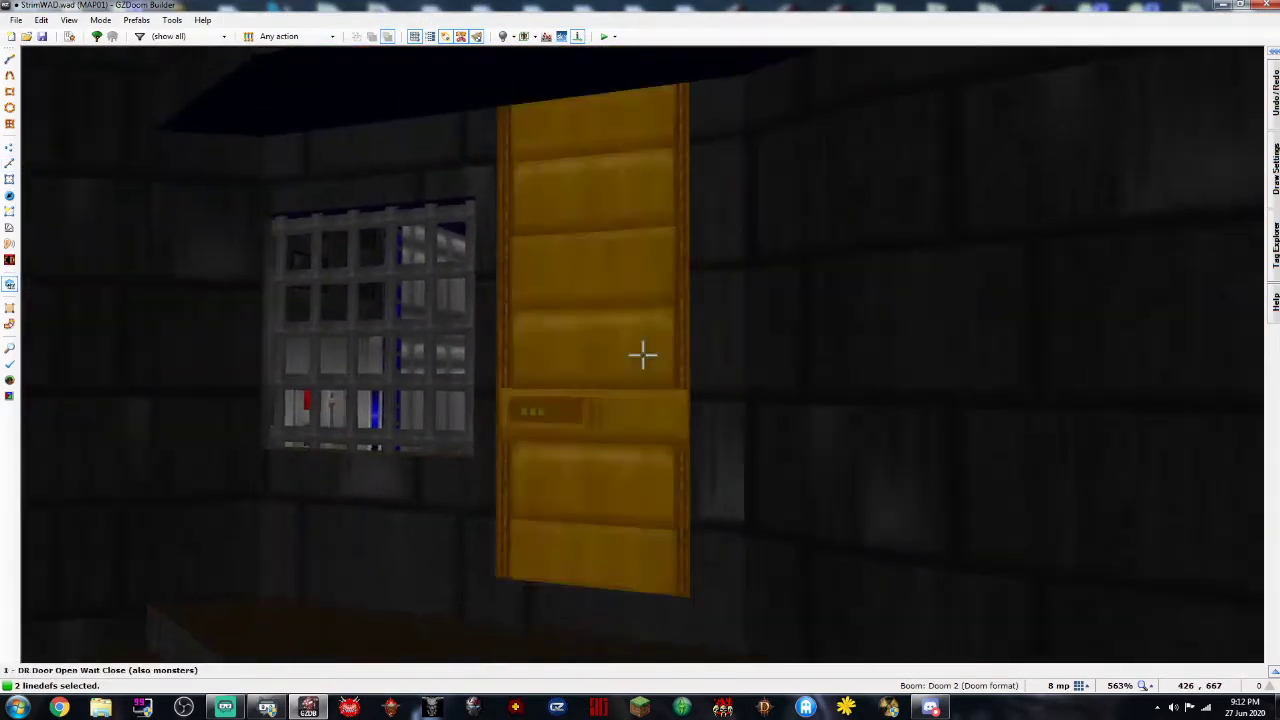
key("q")
left_click(41, 37)
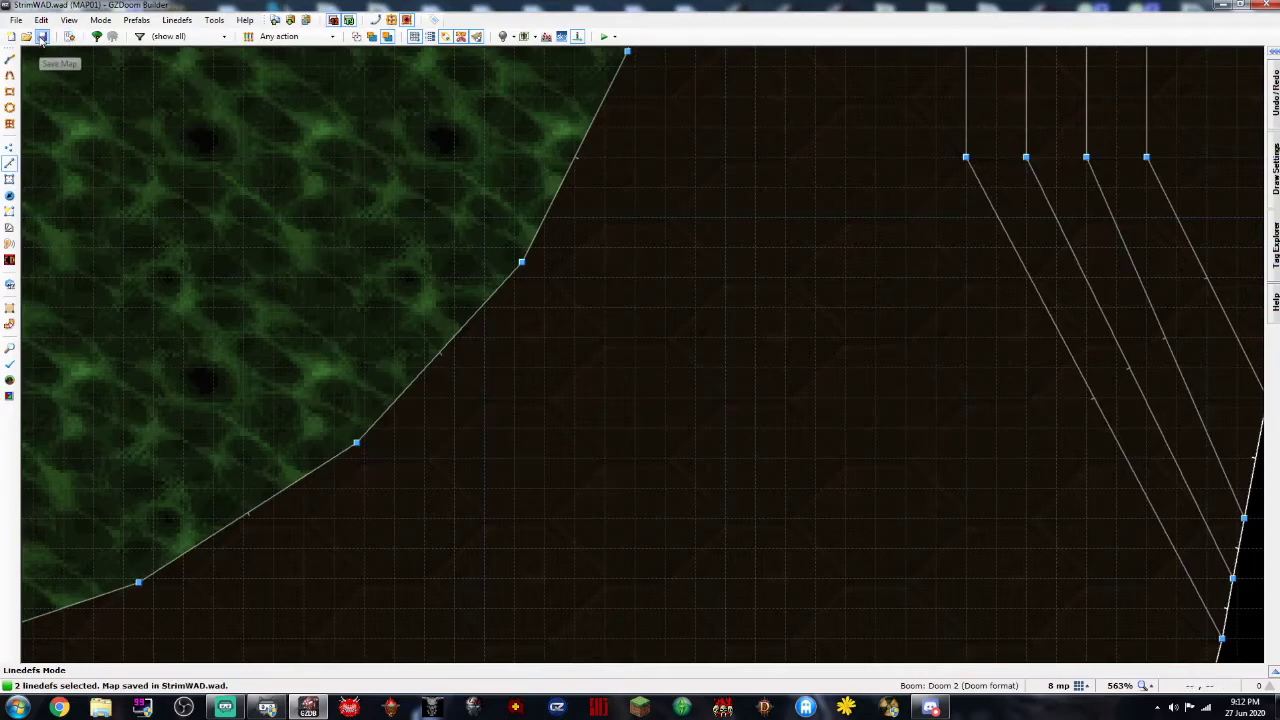
Launch a test game of the map, open the eastern door and walk through to inspect its tracks
key("F9")
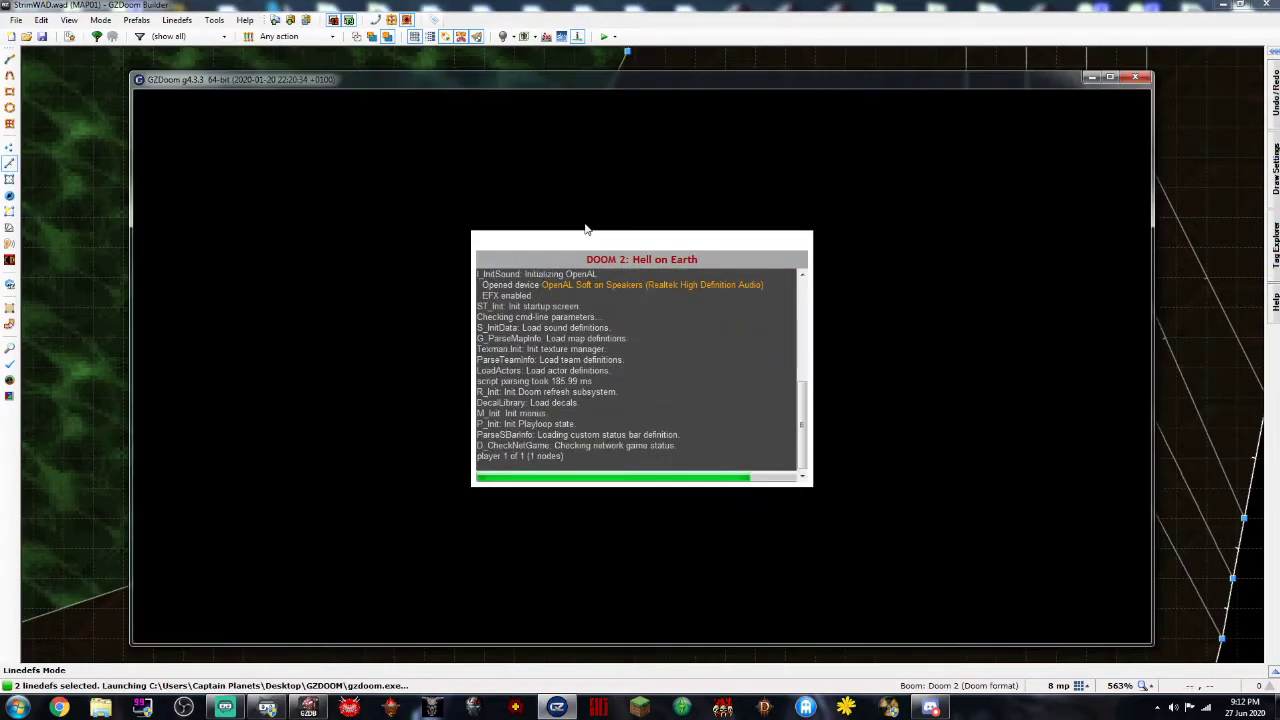
key("w")
key("w")
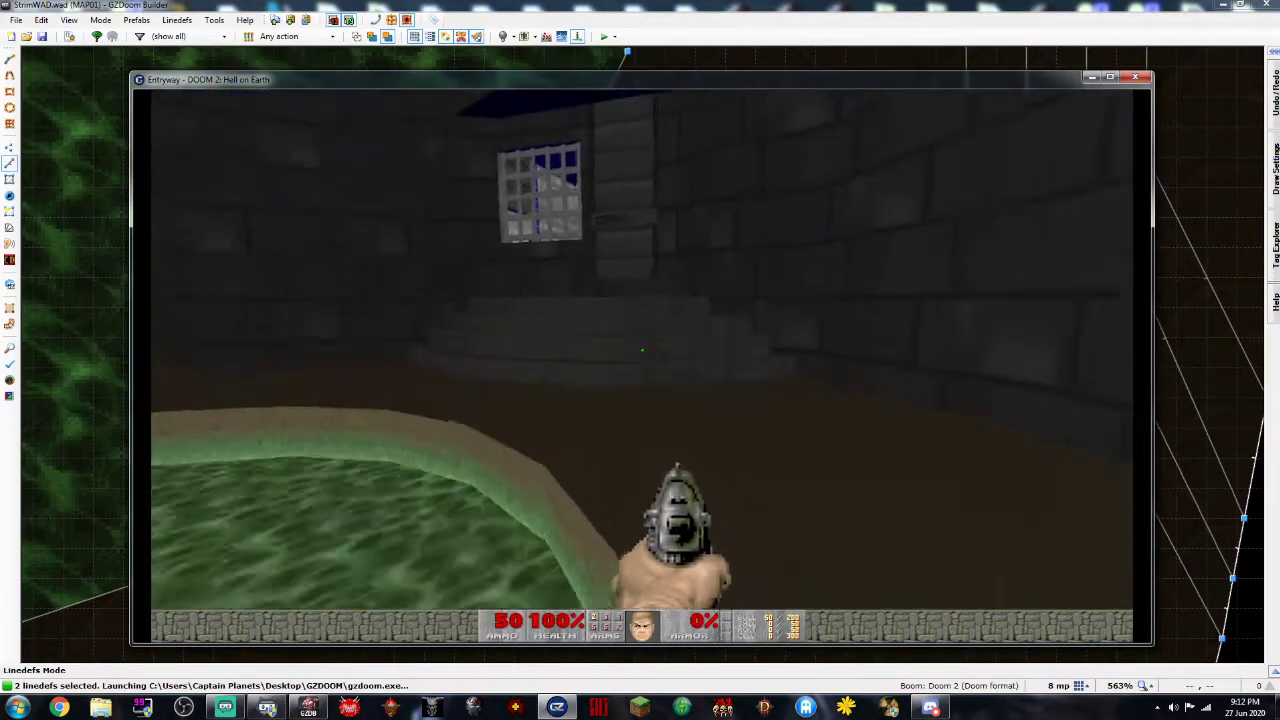
key("e")
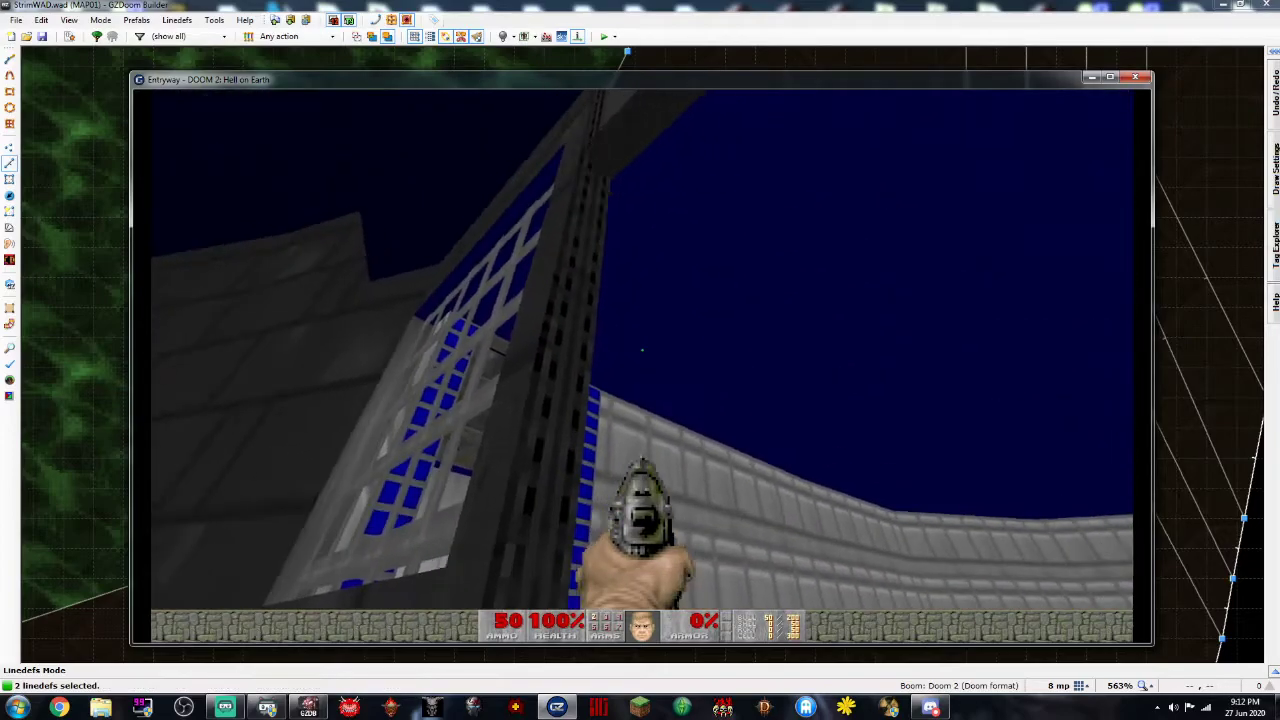
key("w")
key("w")
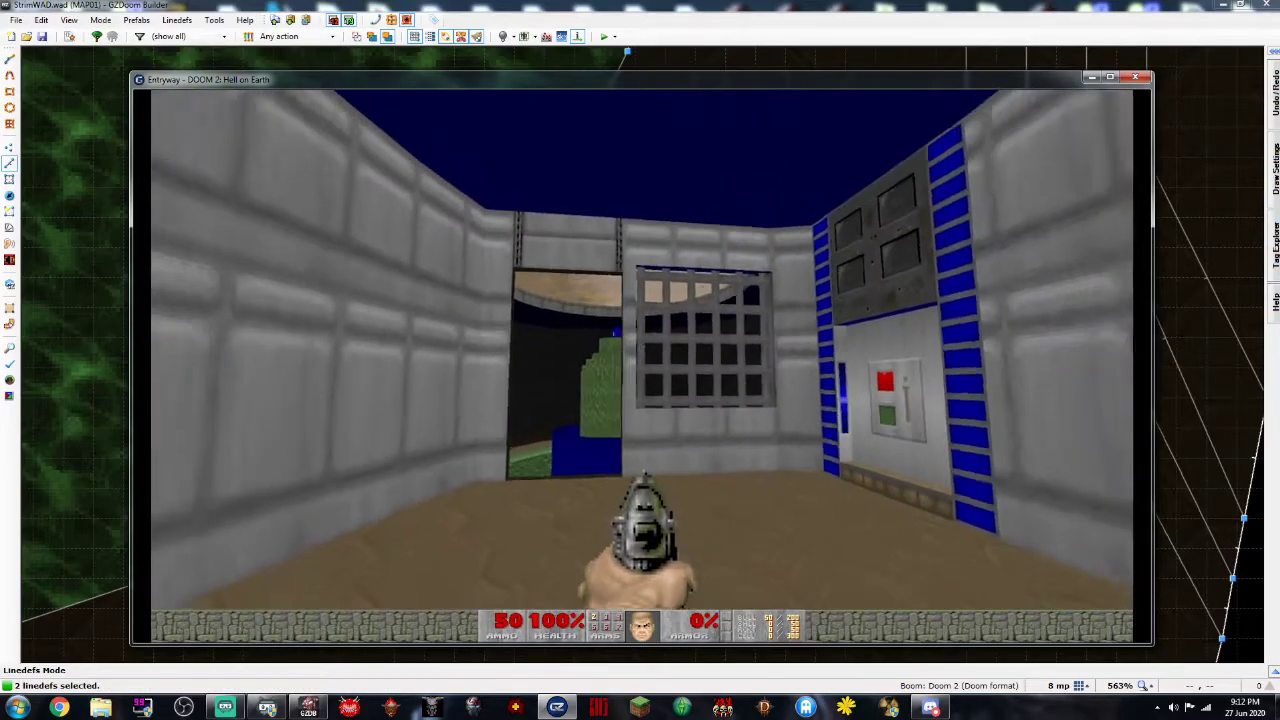
Walk back into the arena and climb the steps around the central slime pillar to collect the blue keycard
key("w")
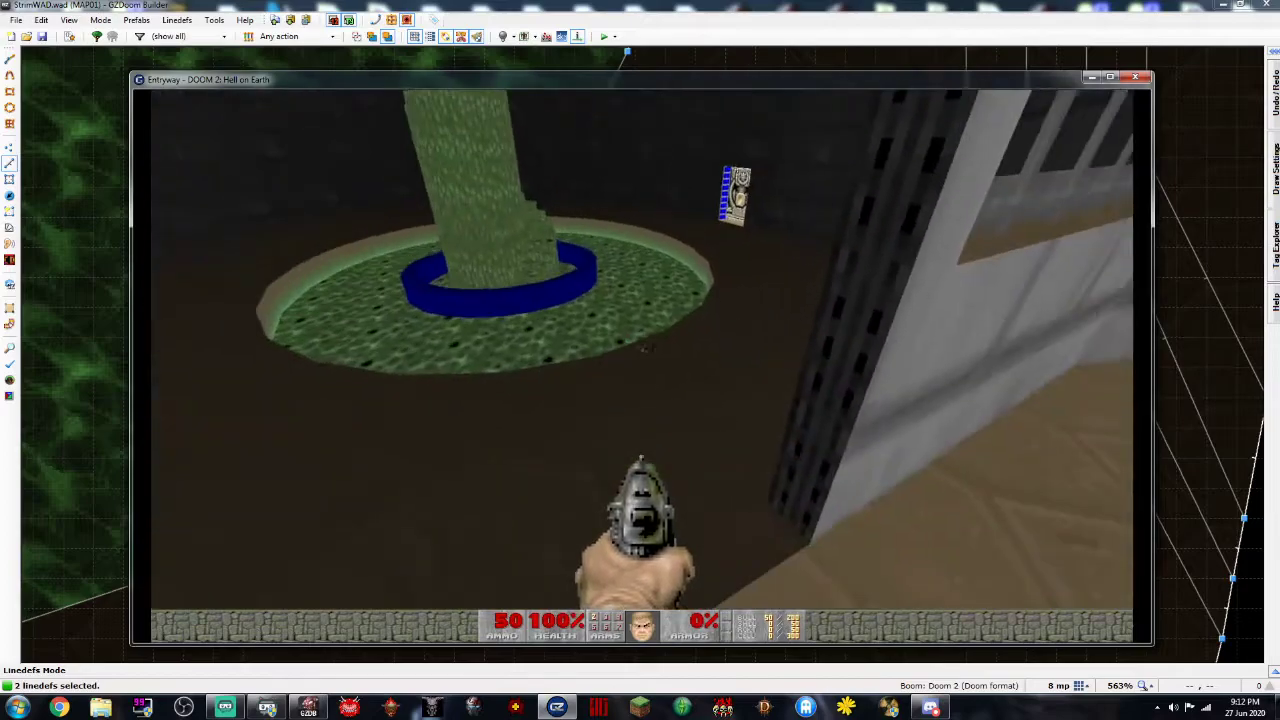
key("w")
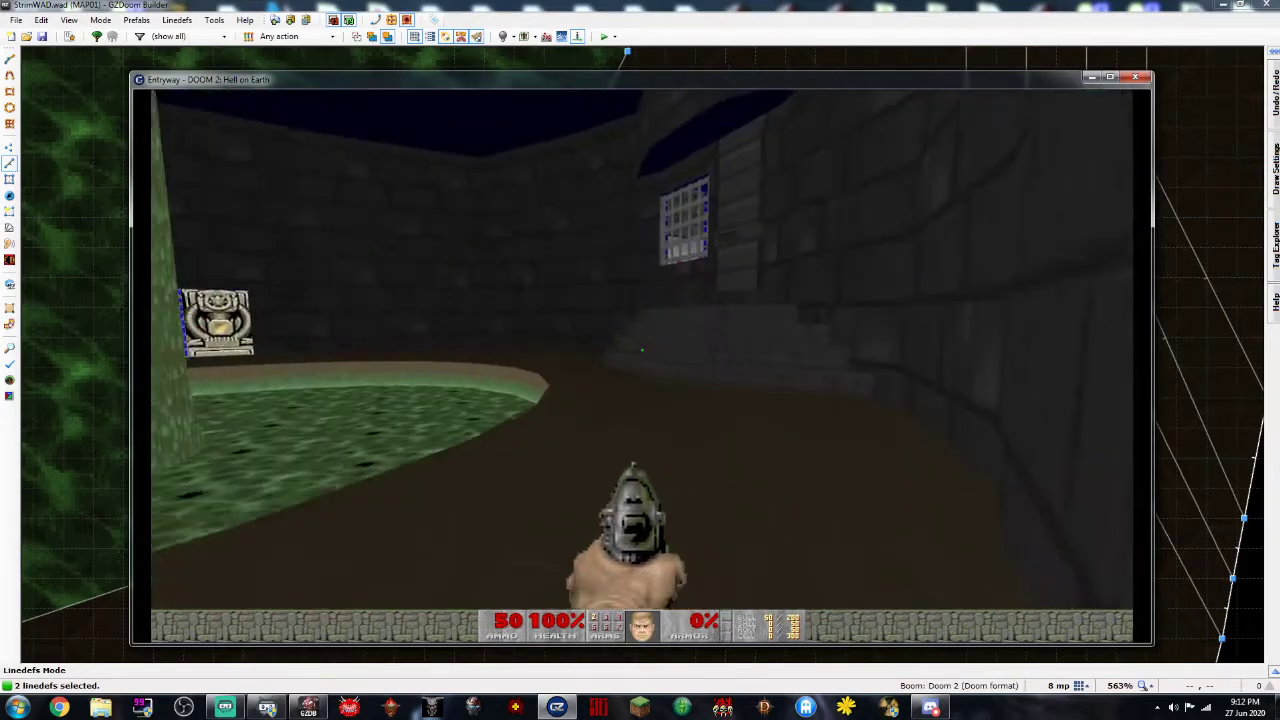
key("w")
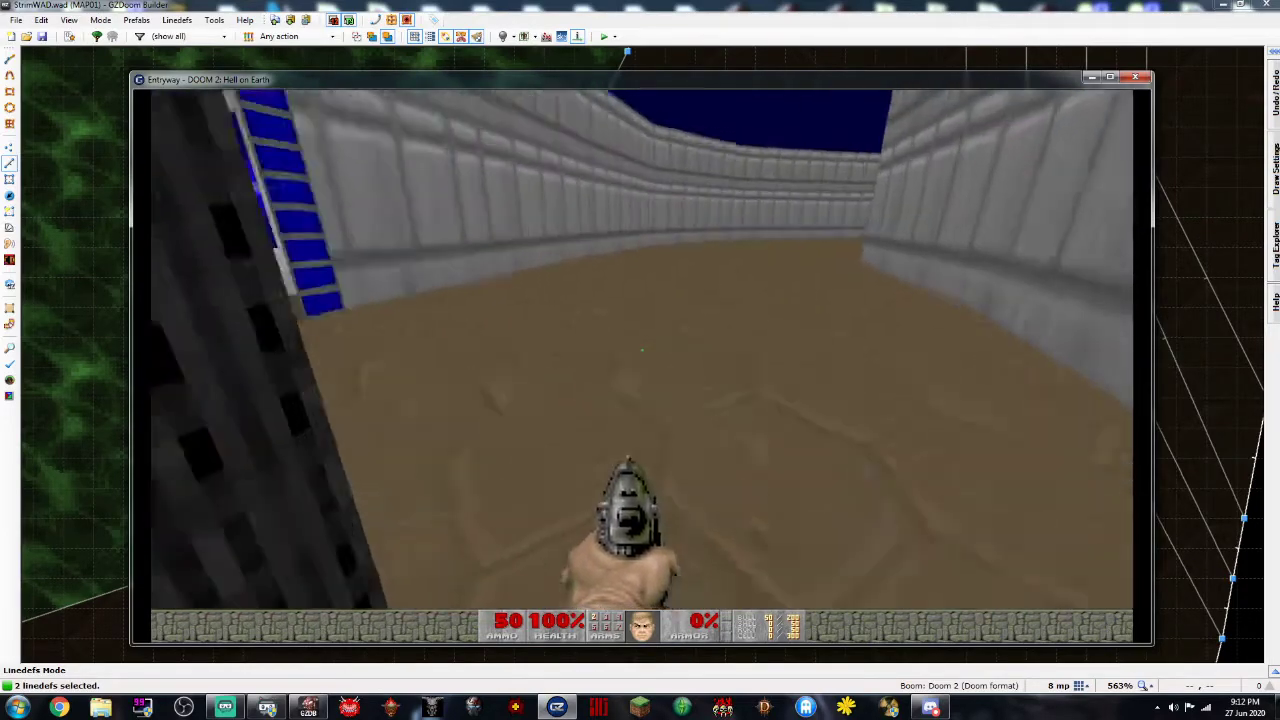
key("w")
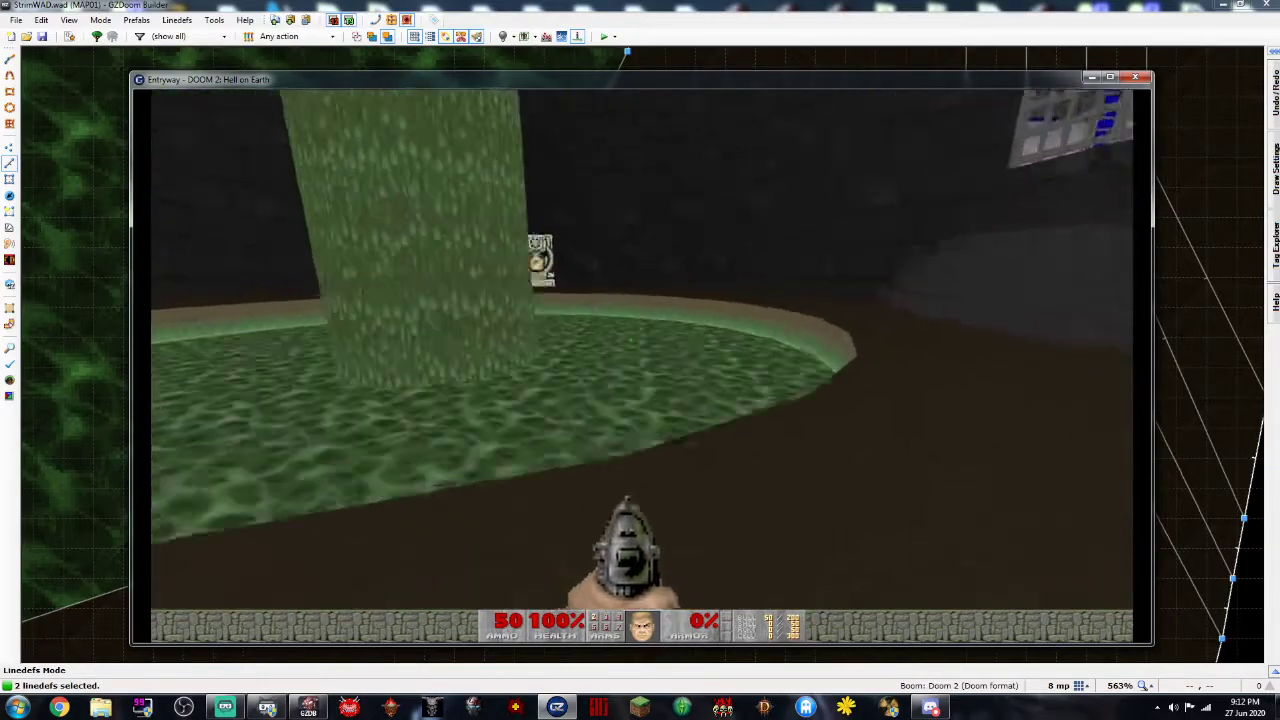
key("w")
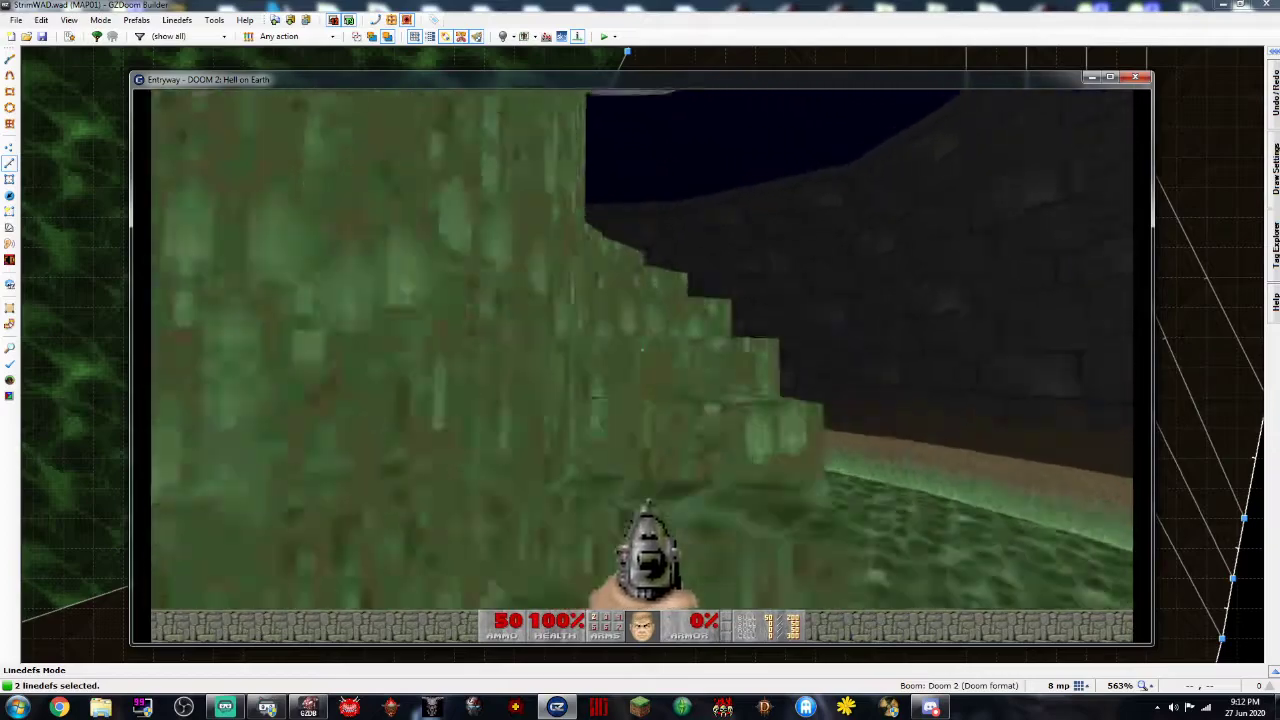
key("w")
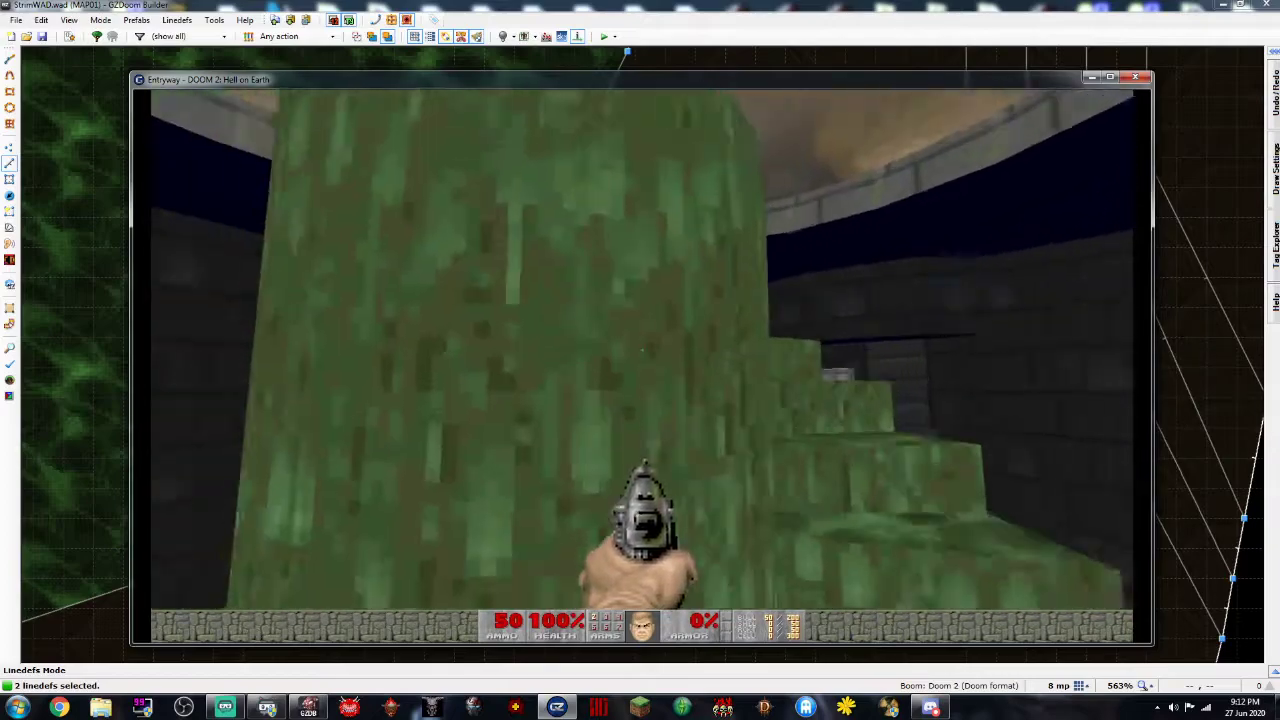
key("w")
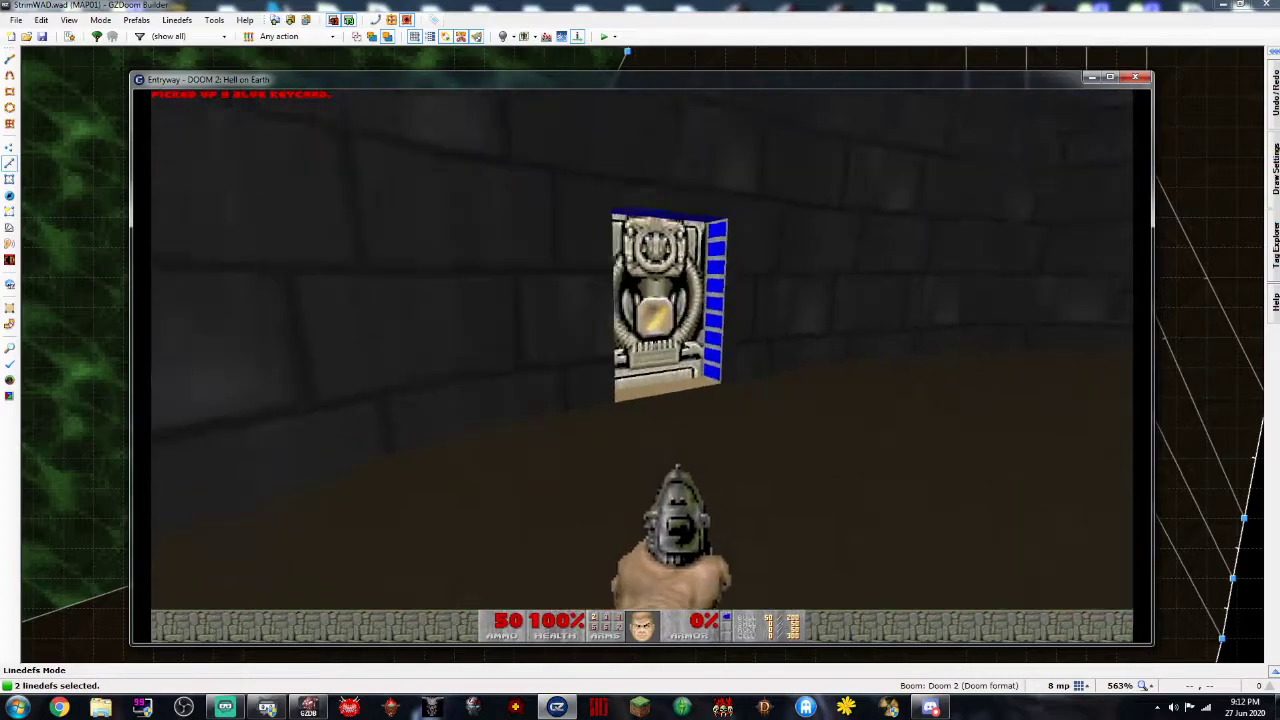
Open the blue-key door and activate the exit switch behind it to finish the level
key("e")
key("w")
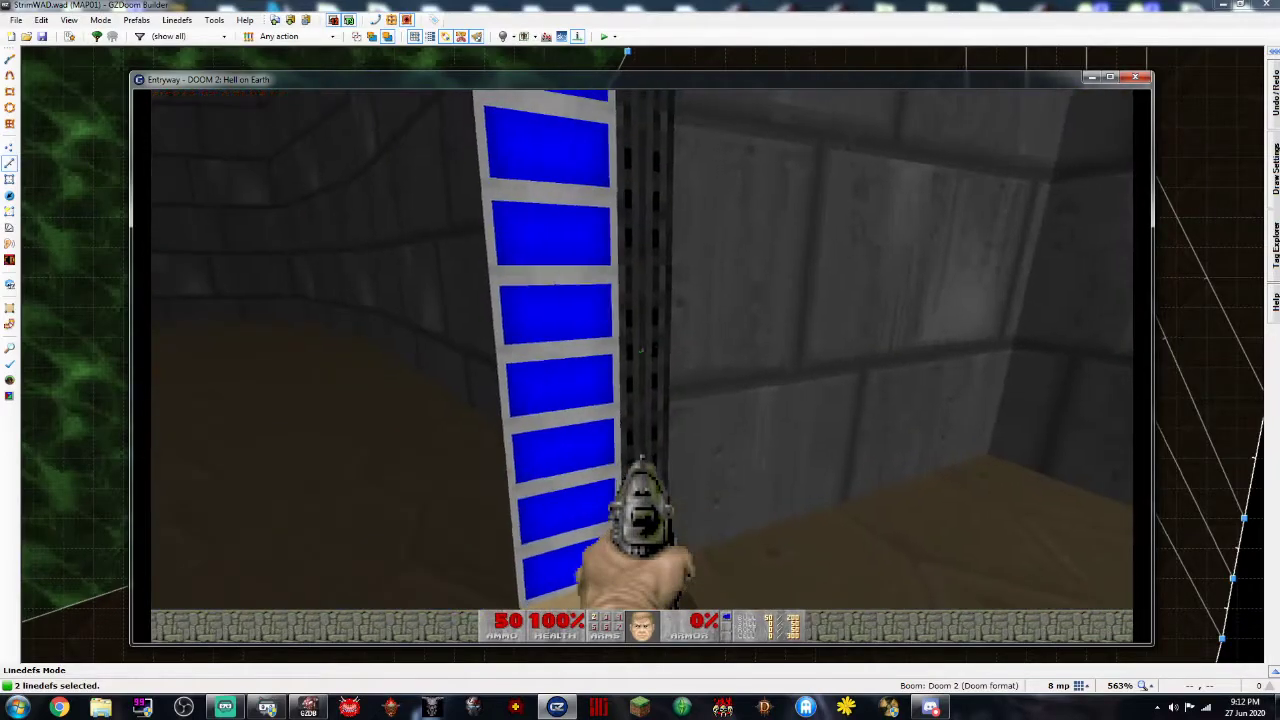
key("w")
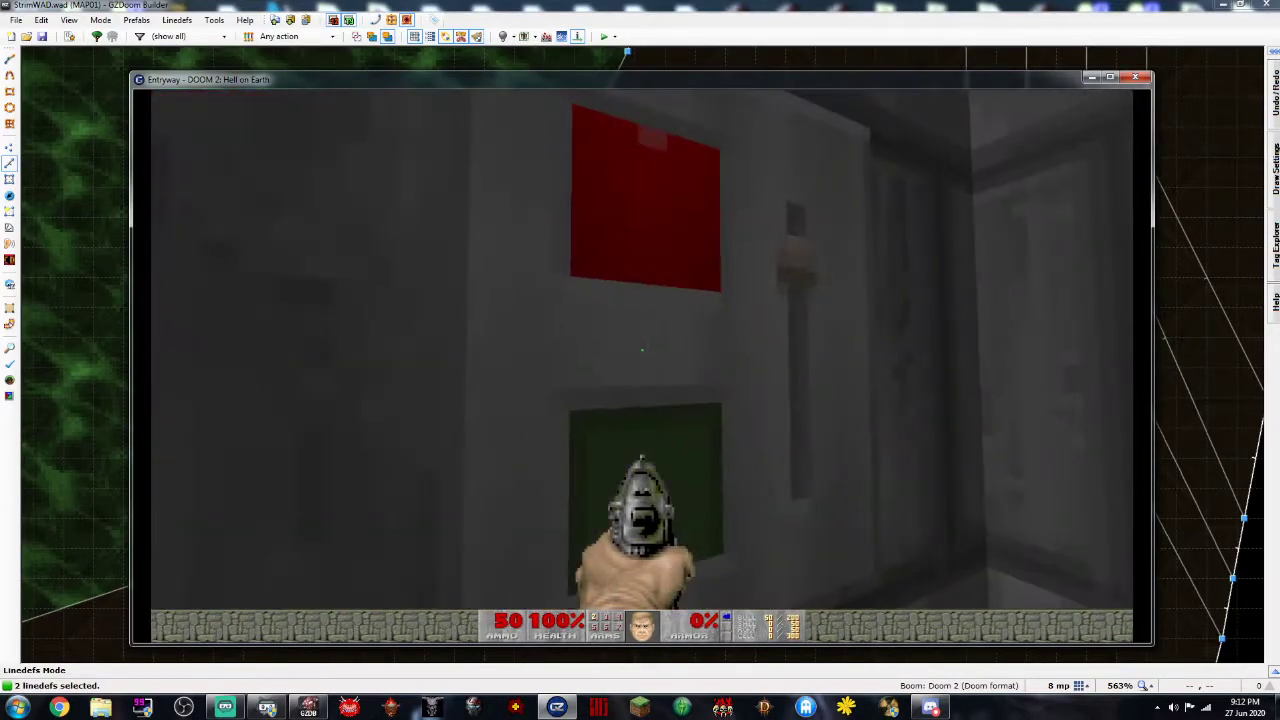
key("e")
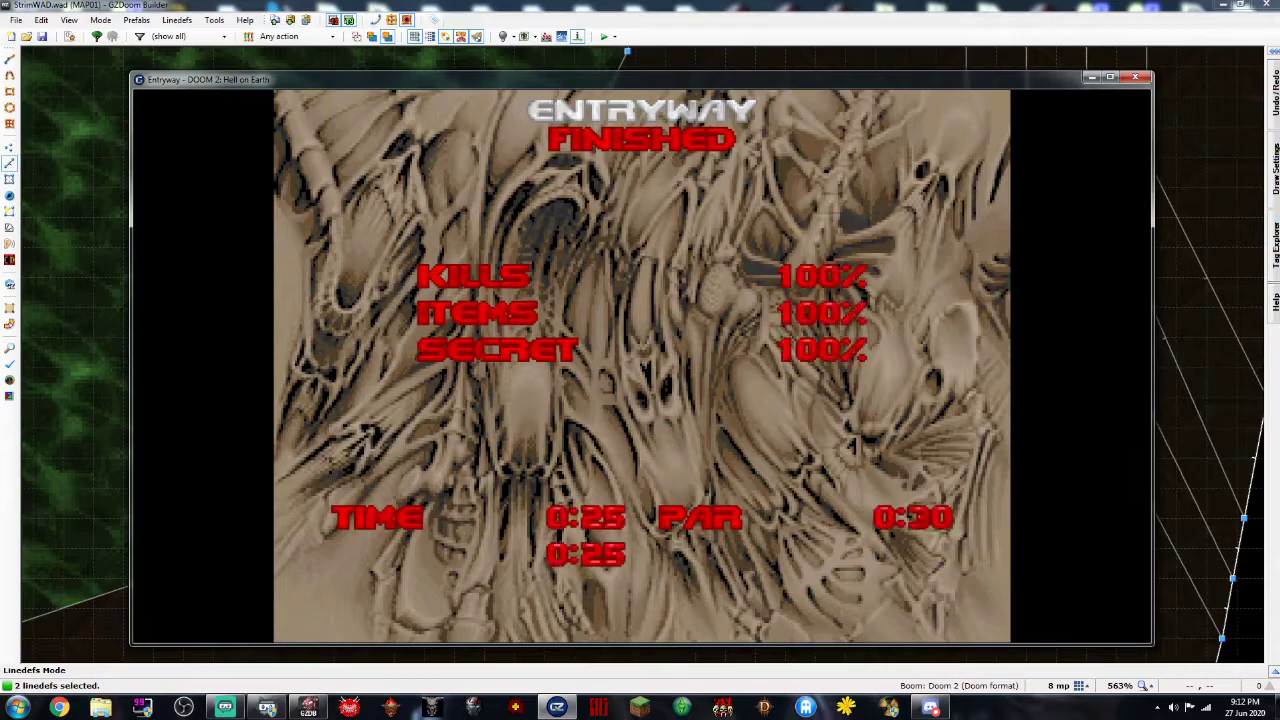
Quit the test game and return to the map editor
key("Escape")
key("Up")
key("Return")
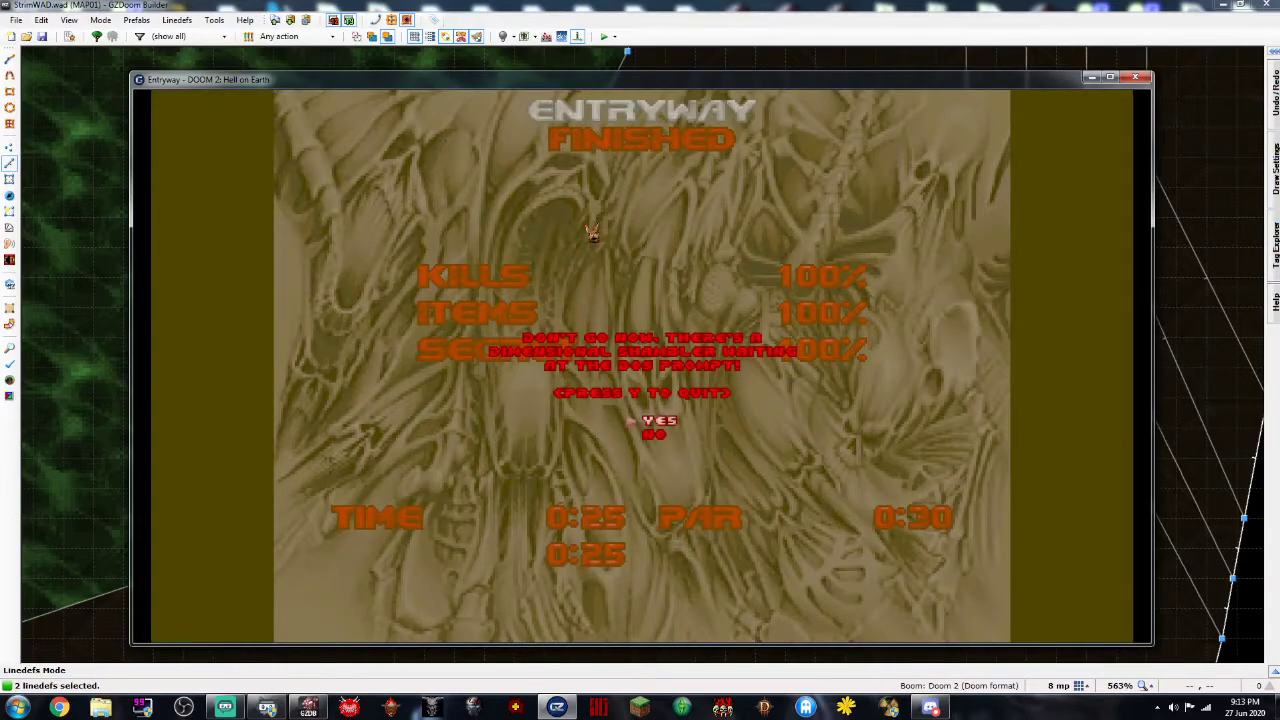
key("Return")
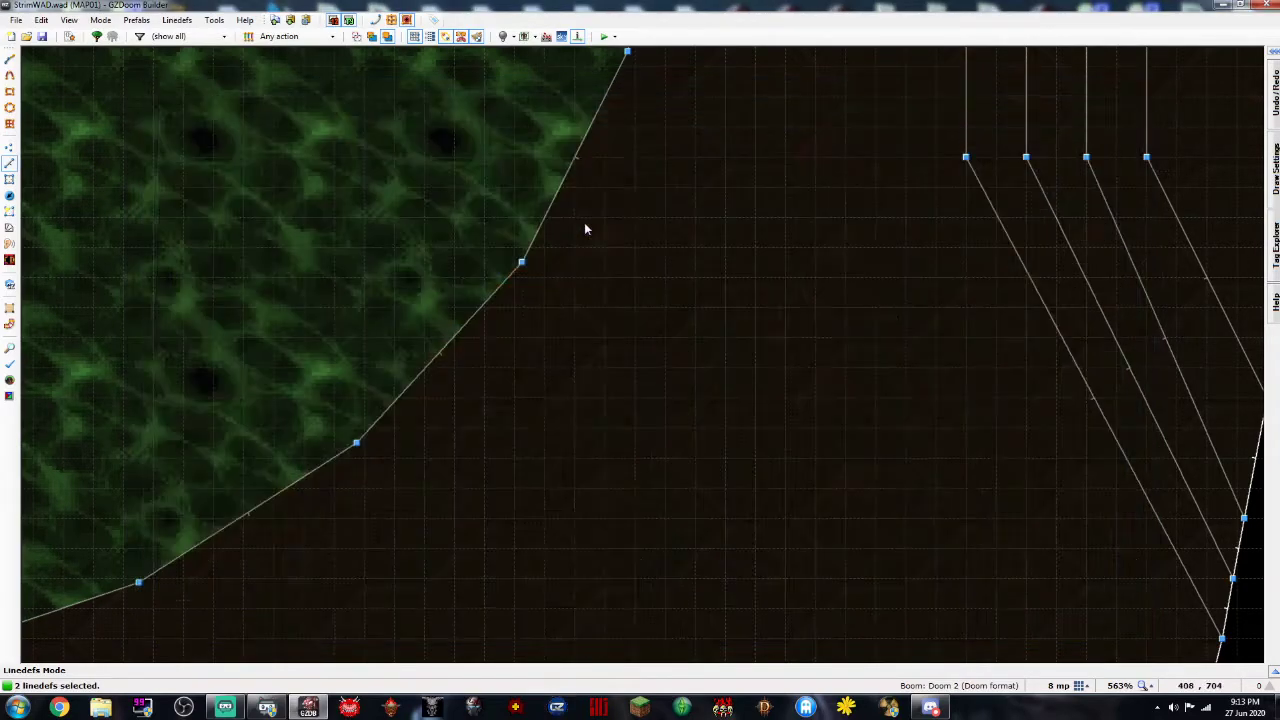
Playtest the map on Ultra-Violence with monsters, enable all weapons and keys with the idkfa cheat, and open the eastern door
key("Home")
left_click(614, 36)
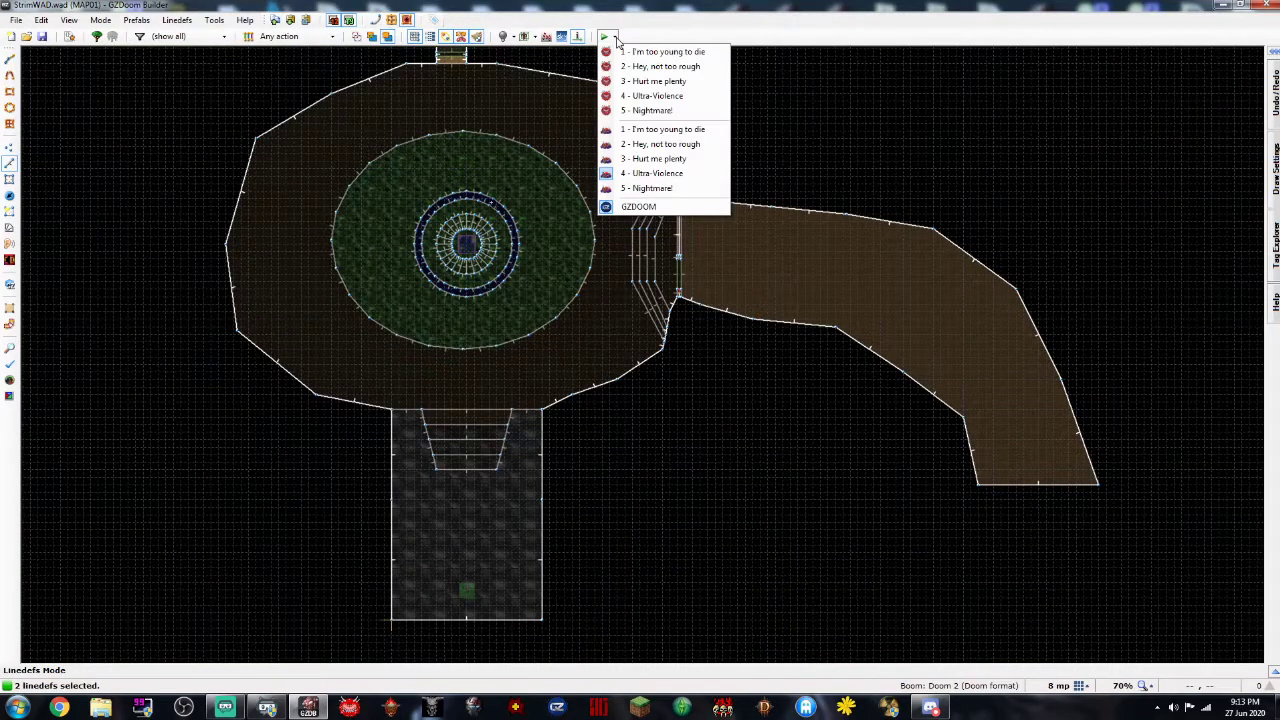
left_click(669, 96)
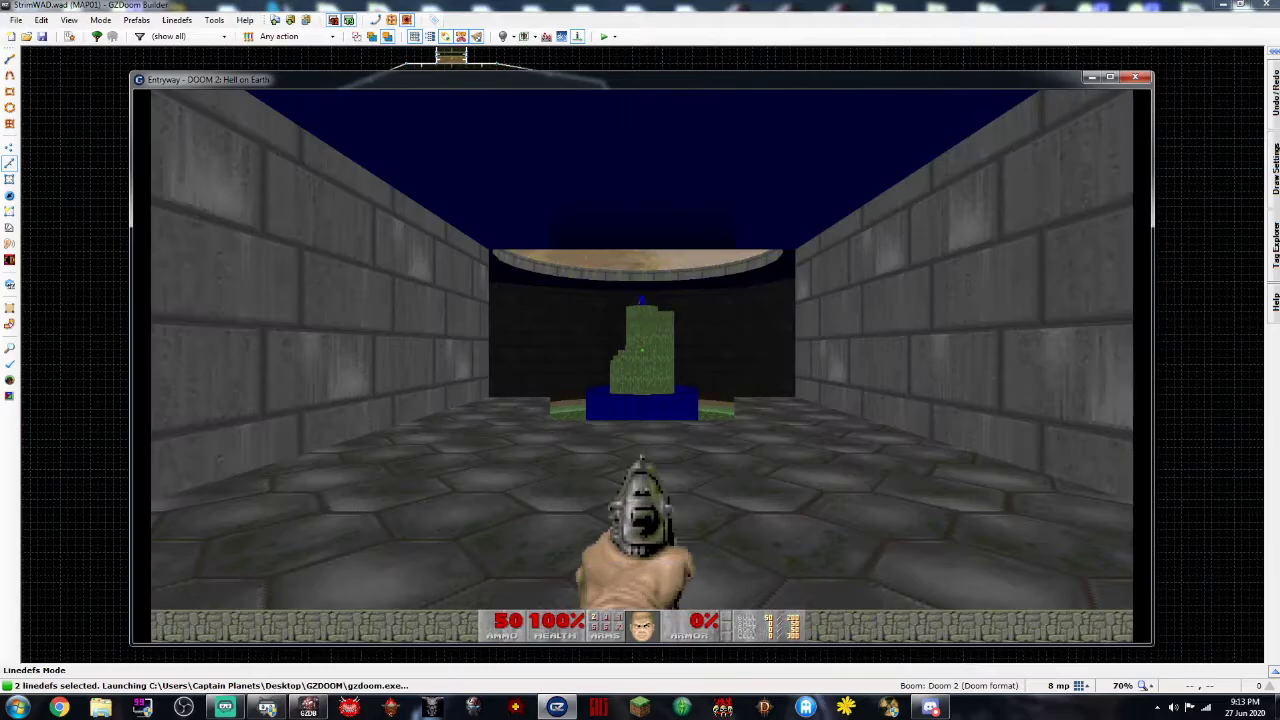
type("idkfaw")
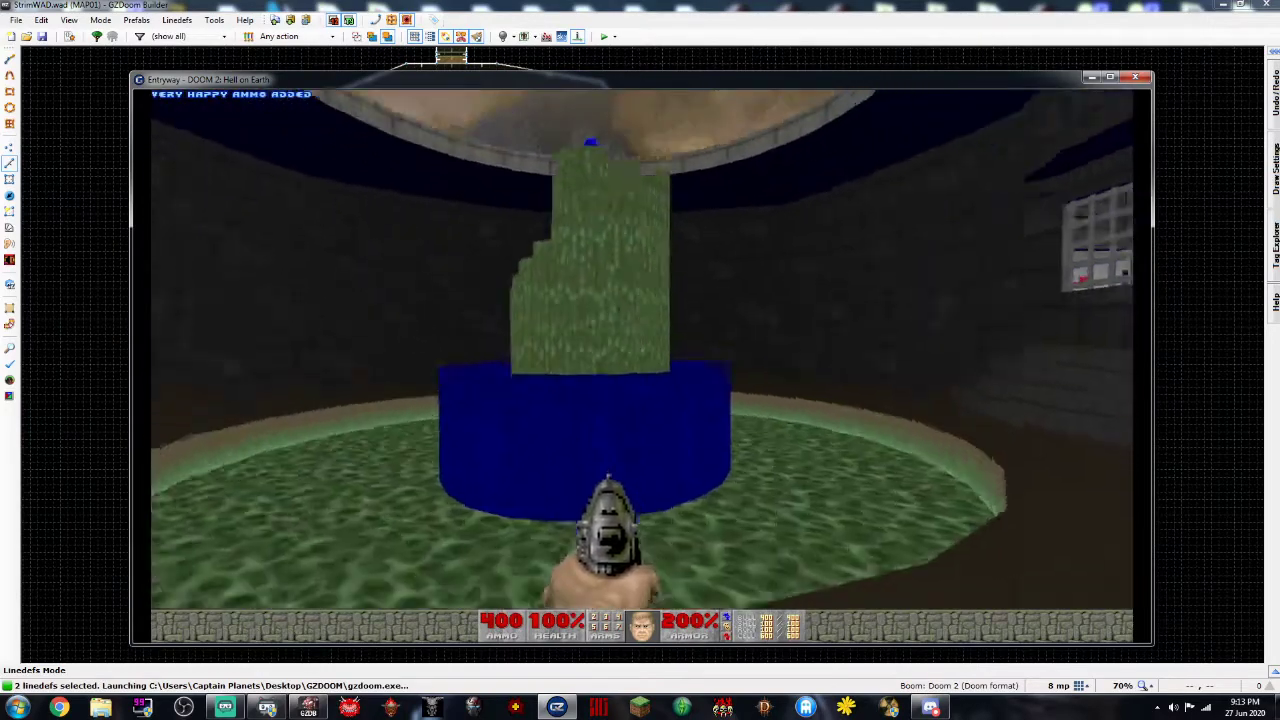
type("we")
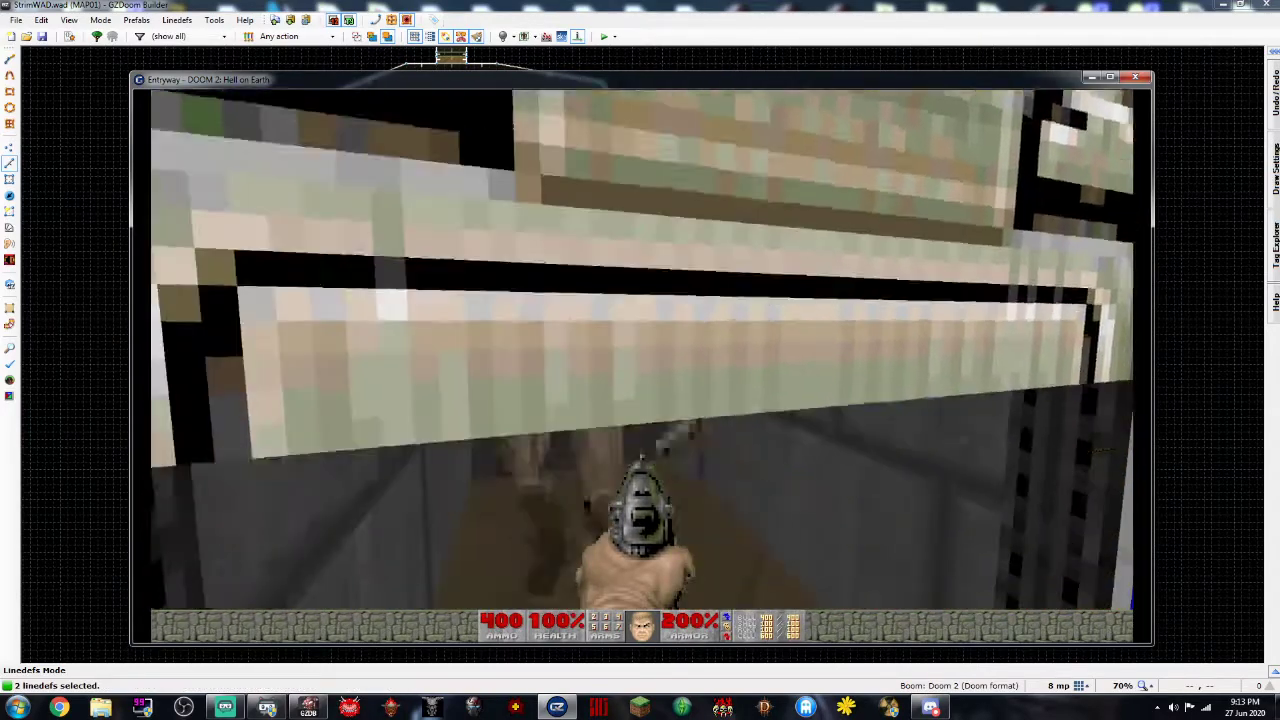
Quit the Ultra-Violence test game and return to the map editor
key("Escape")
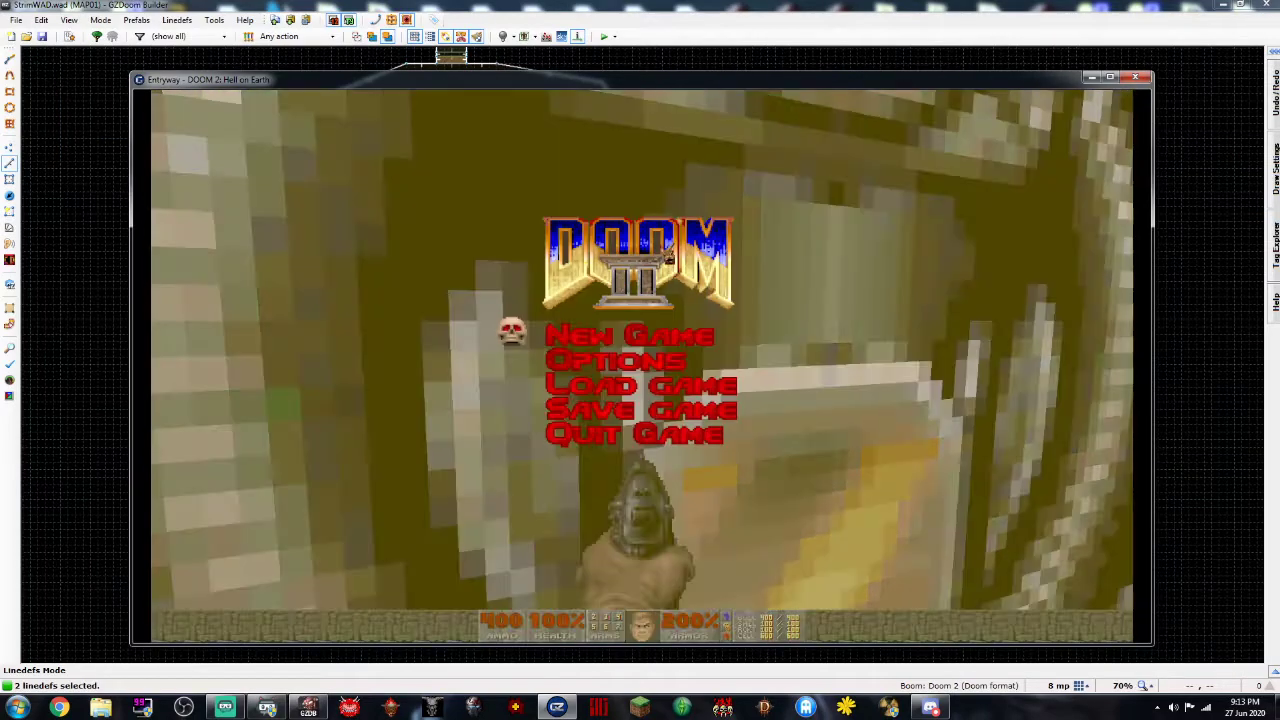
key("Return")
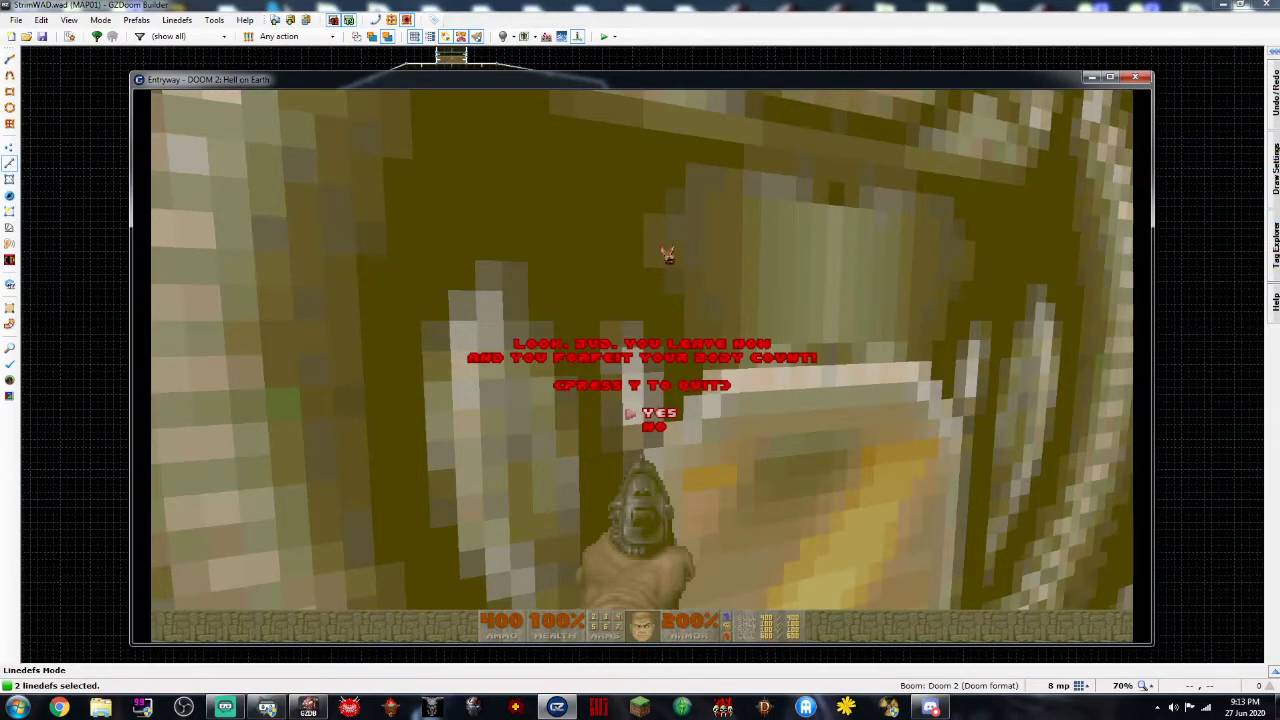
key("y")
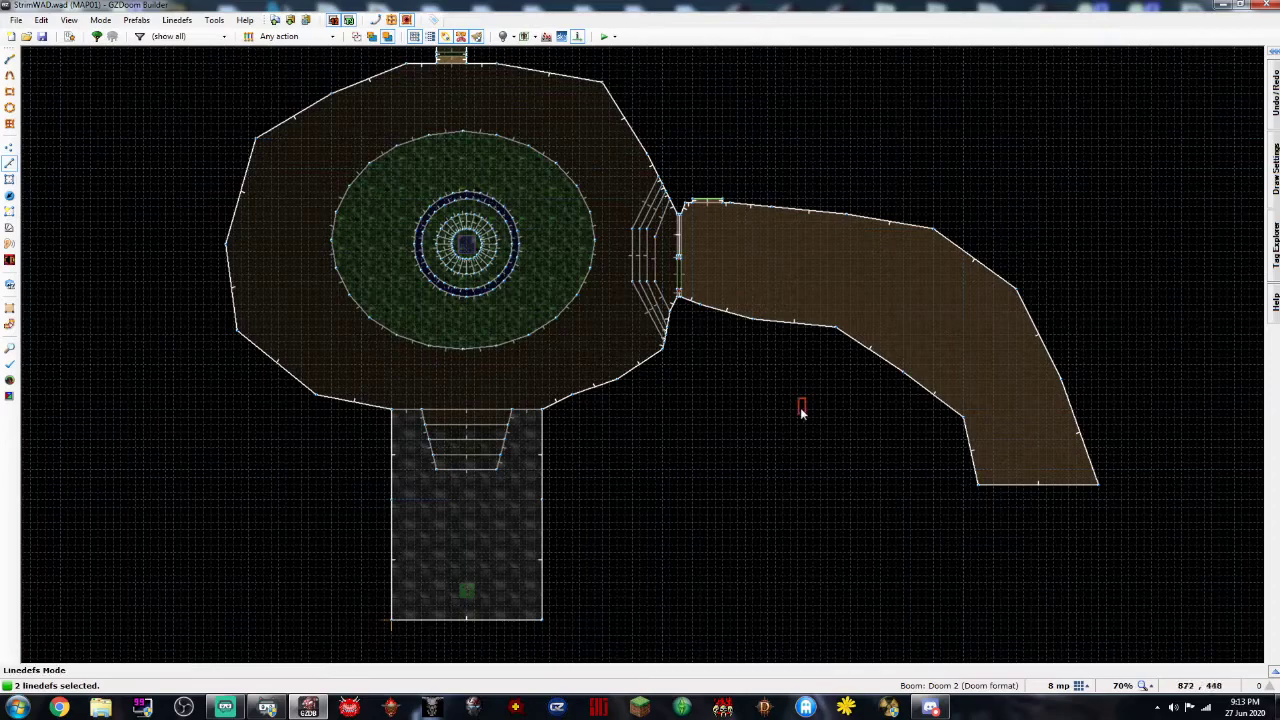
Draw a square 8 map units wide in the eastern room, just southwest of the blue-key door alcove
scroll(786, 439, "up", 2)
scroll(745, 330, "up", 3)
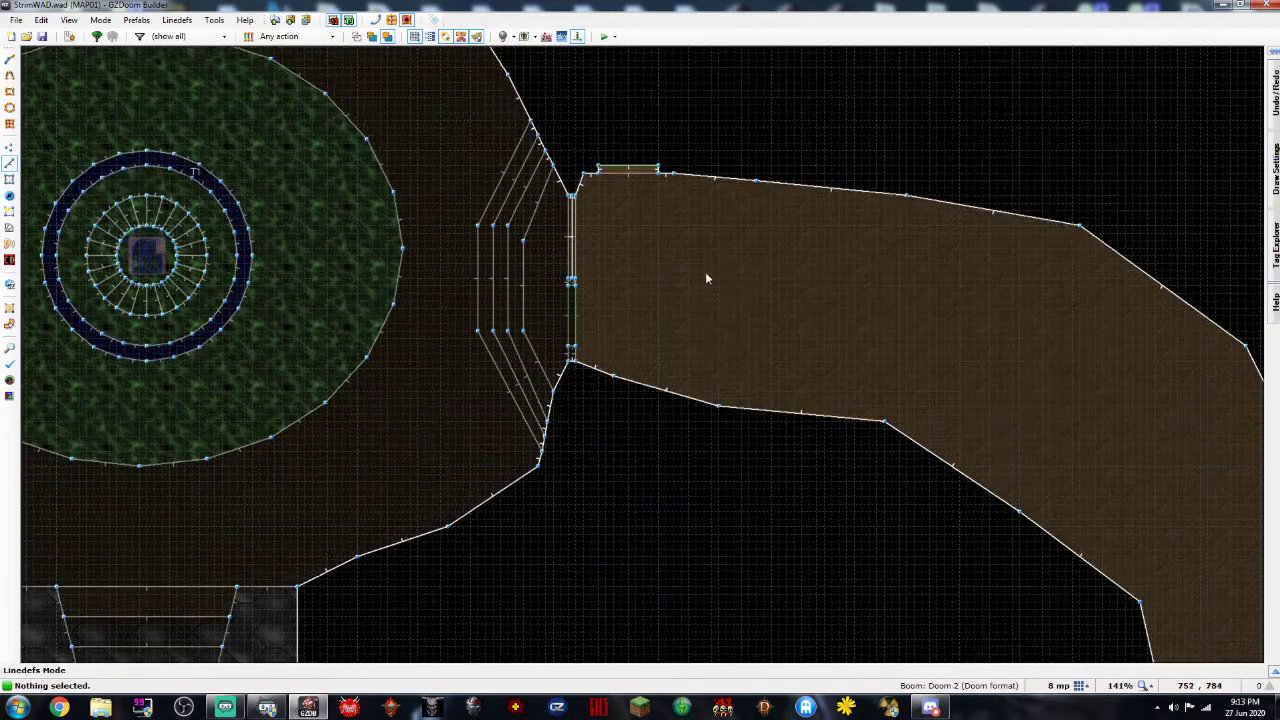
scroll(650, 292, "up", 1)
scroll(600, 324, "down", 1)
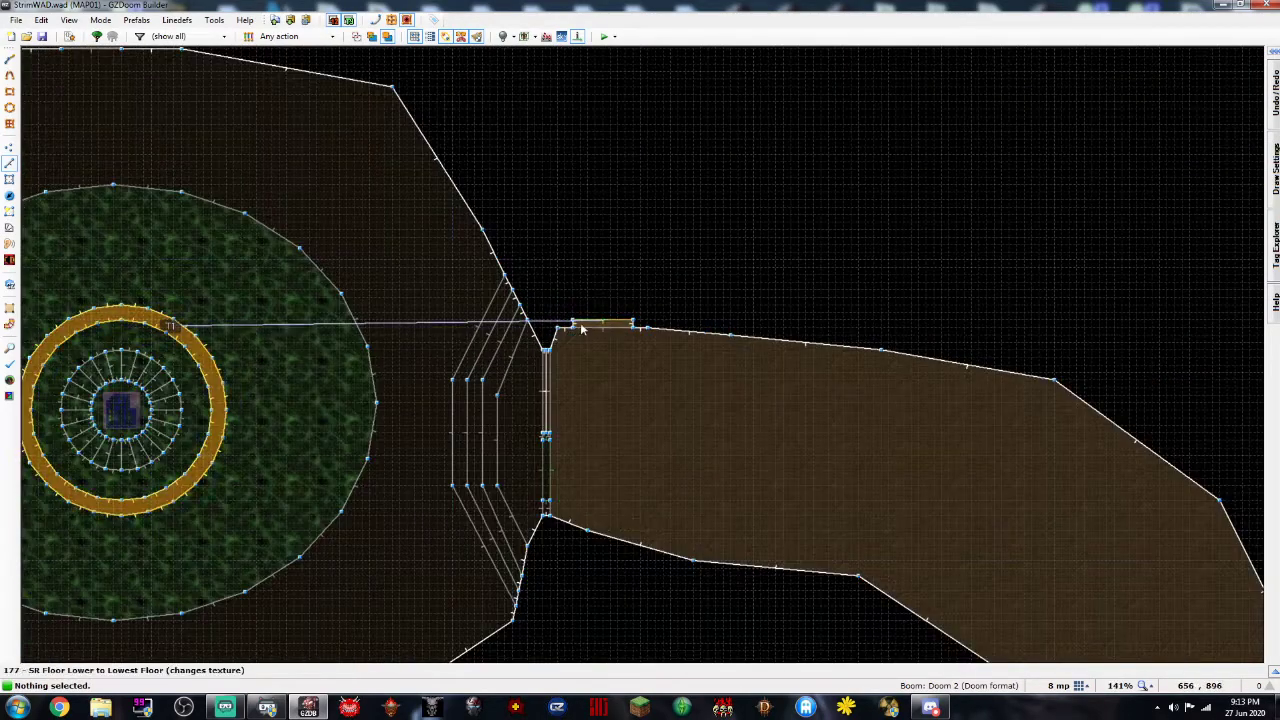
scroll(641, 377, "up", 3)
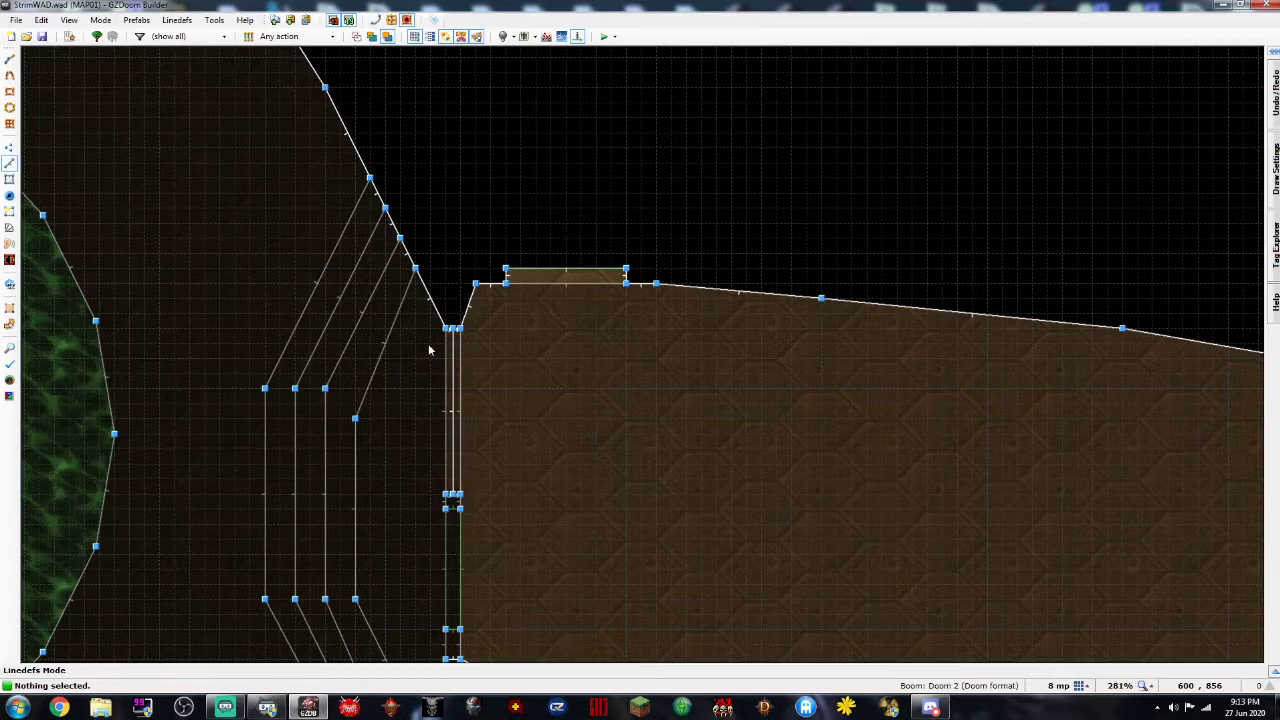
left_click(10, 91)
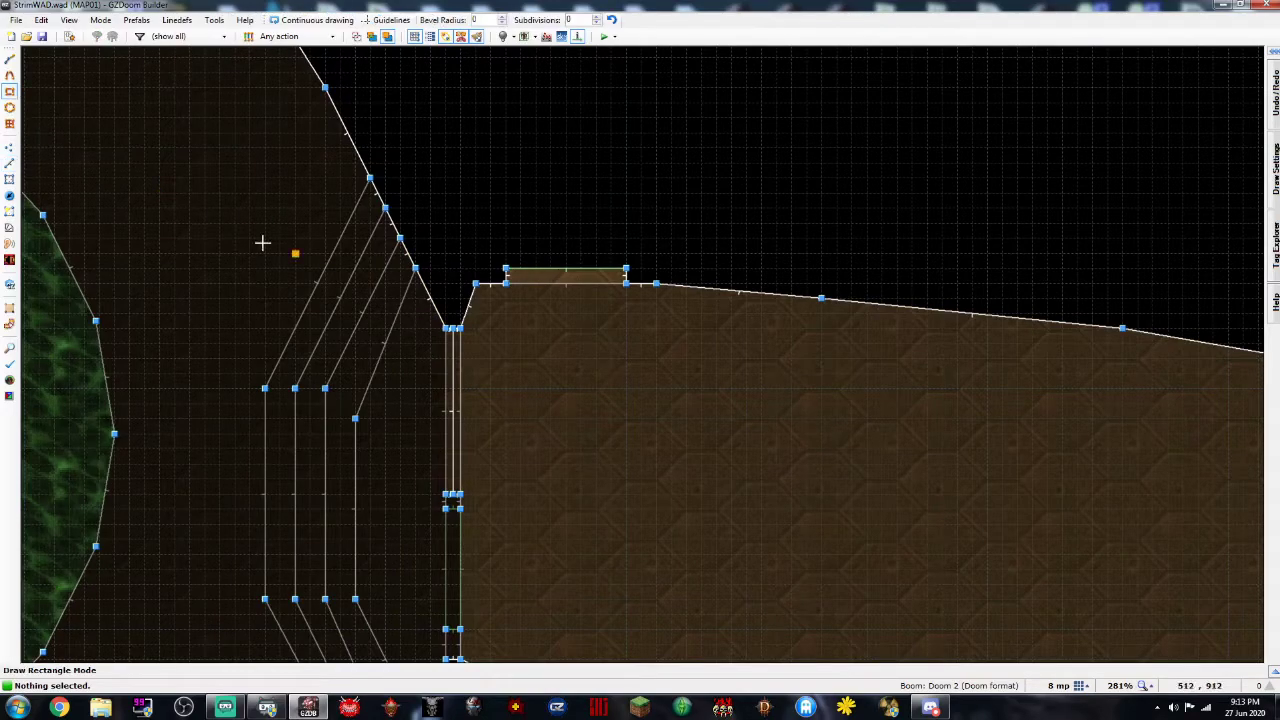
scroll(506, 346, "up", 3)
left_click_drag(471, 248, 502, 277)
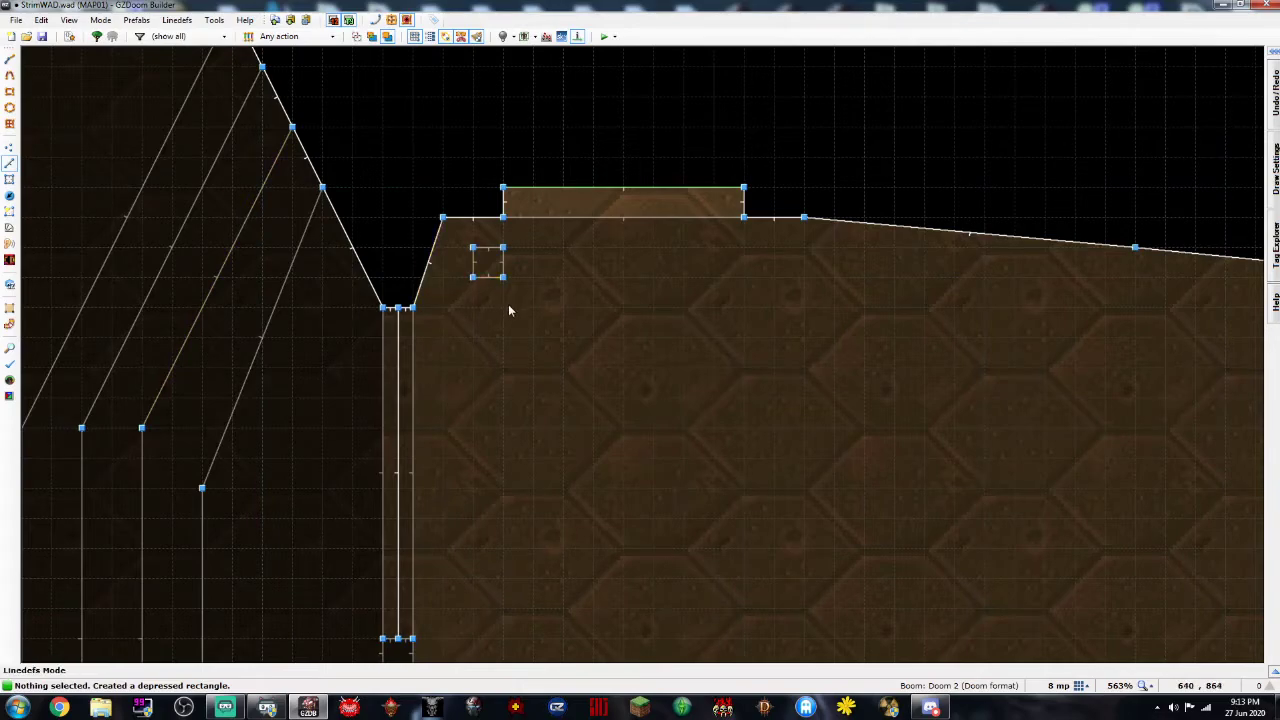
Draw four more 8-unit squares curving around the front of the blue-key door alcove toward its east side
right_click(508, 305)
key("Escape")
left_click(10, 91)
left_click_drag(503, 307, 533, 337)
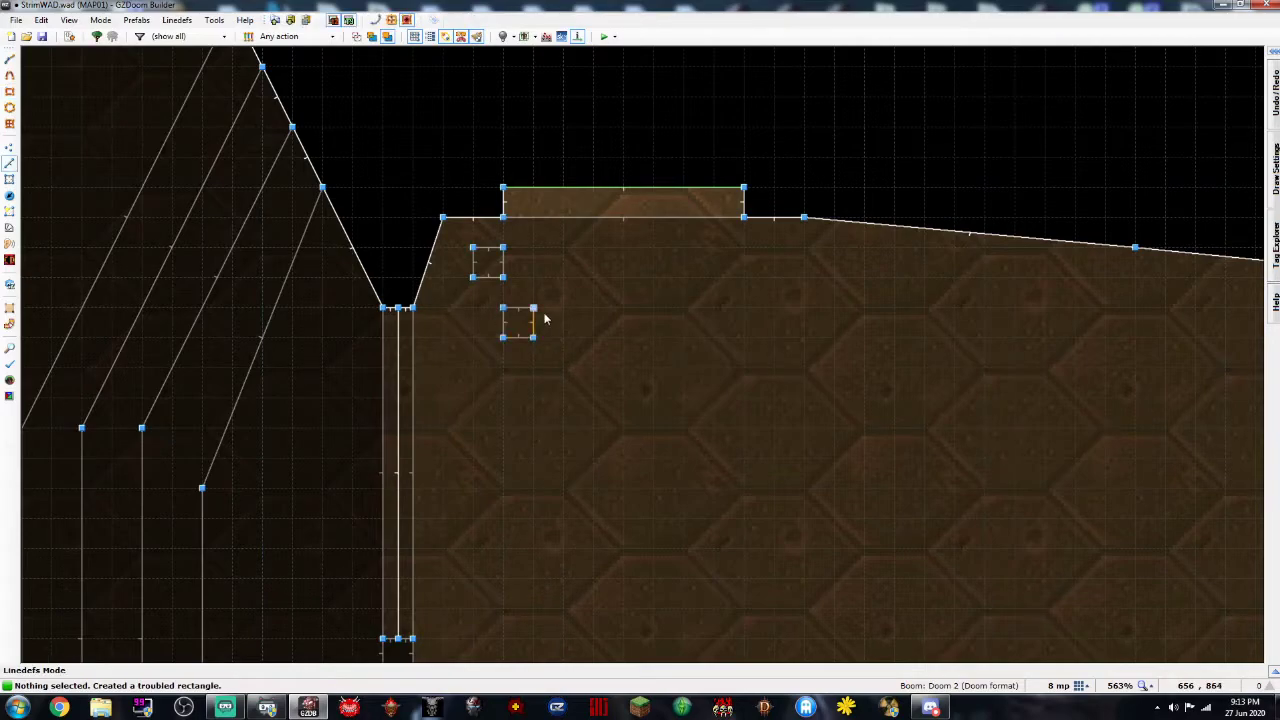
left_click(10, 91)
left_click_drag(563, 338, 653, 367)
left_click(10, 91)
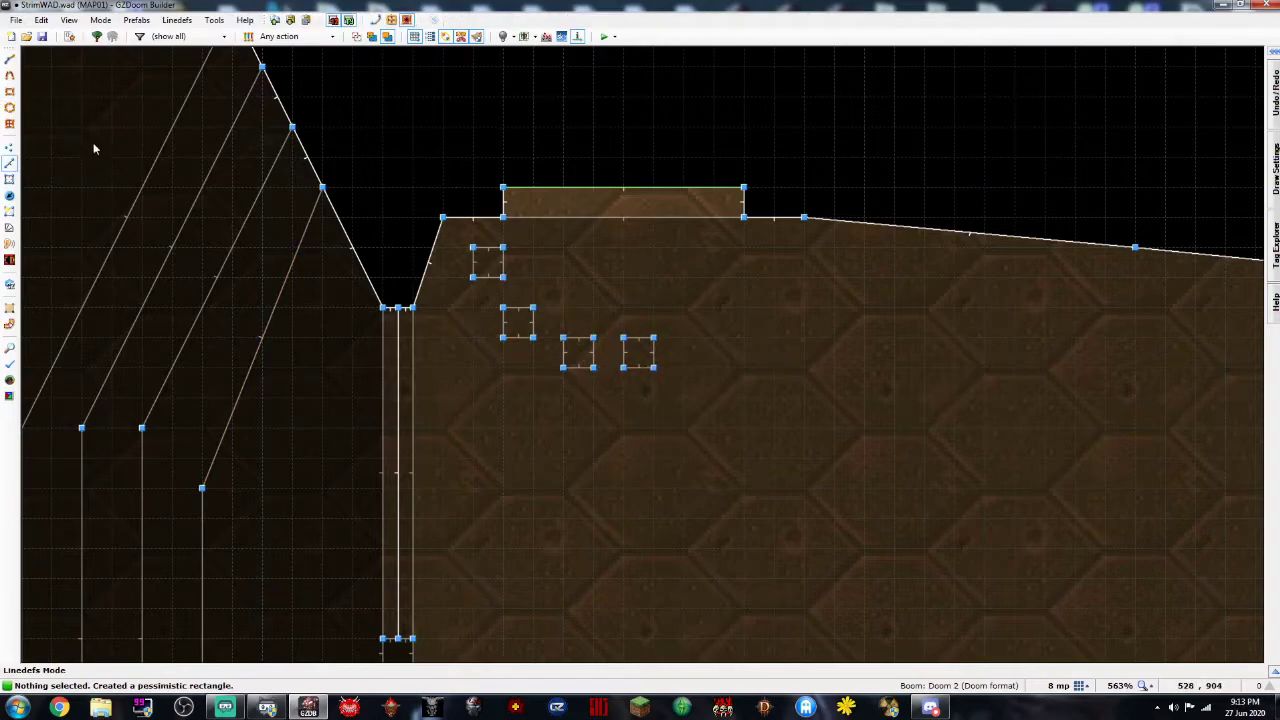
left_click(10, 91)
left_click_drag(685, 312, 713, 337)
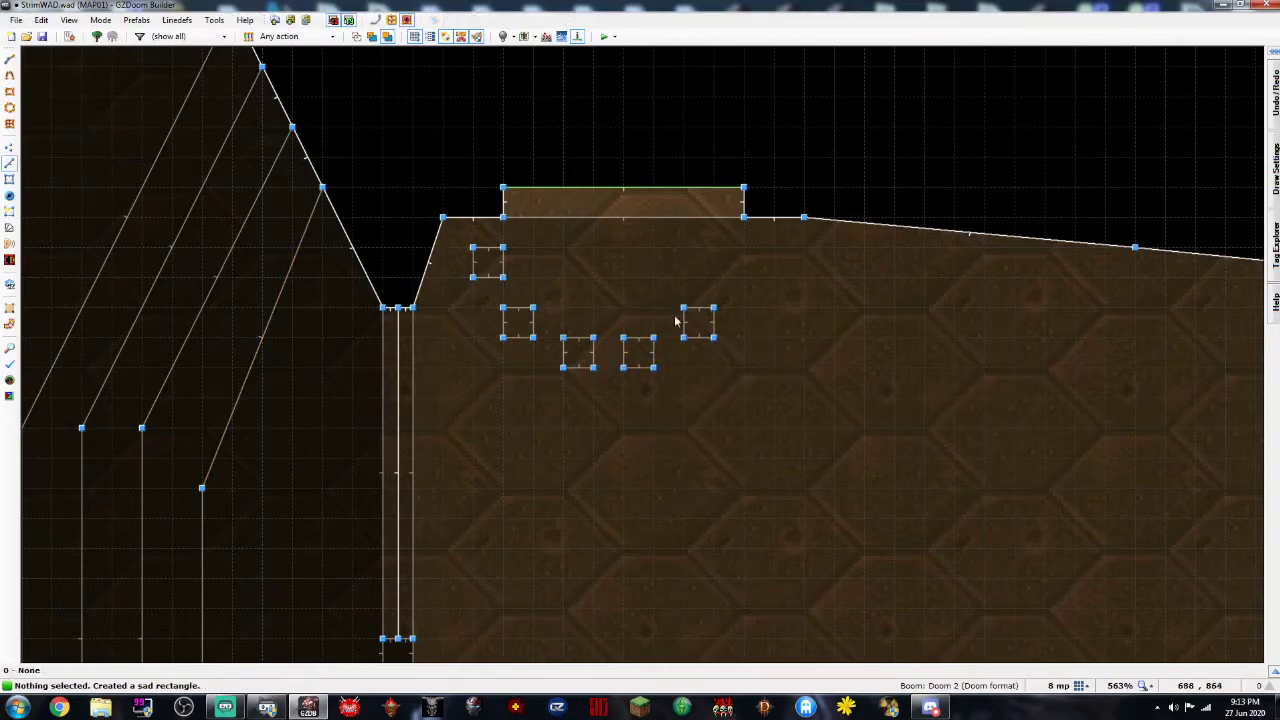
left_click(9, 92)
right_click(741, 259)
right_click(772, 277)
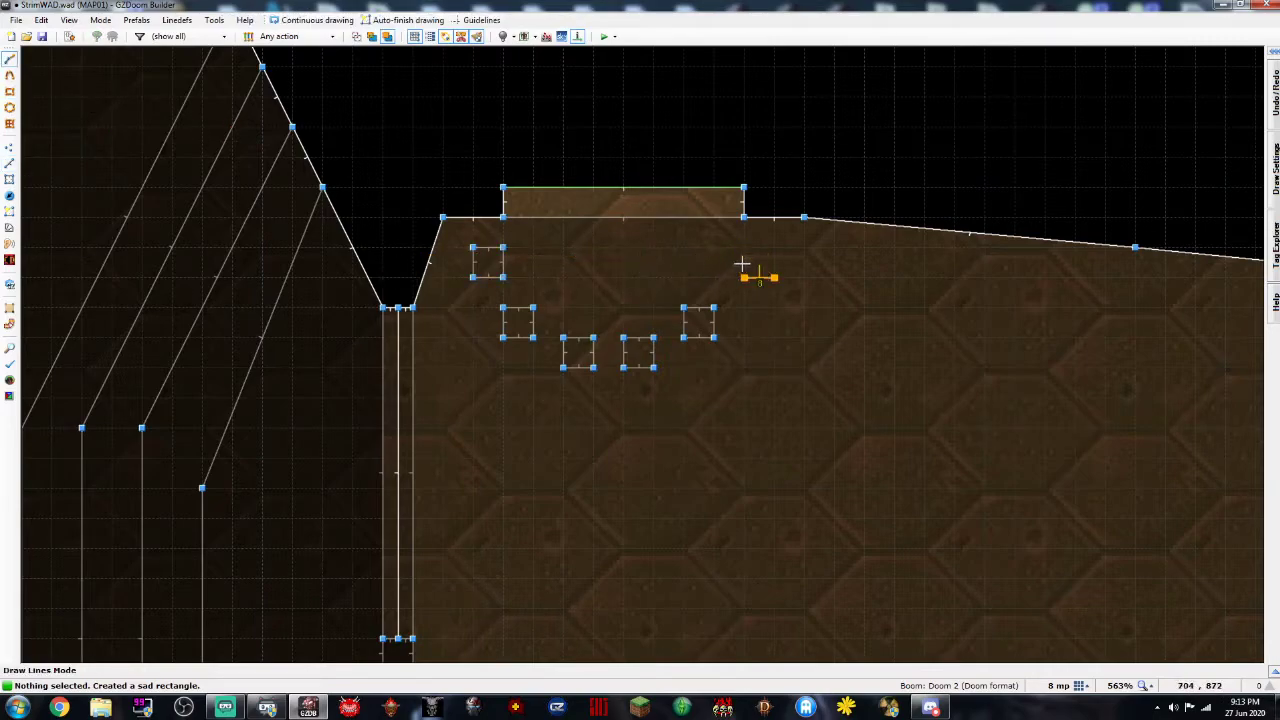
key("Escape")
Draw the sixth 8-unit square below the alcove's east end, level with the first square
left_click(9, 92)
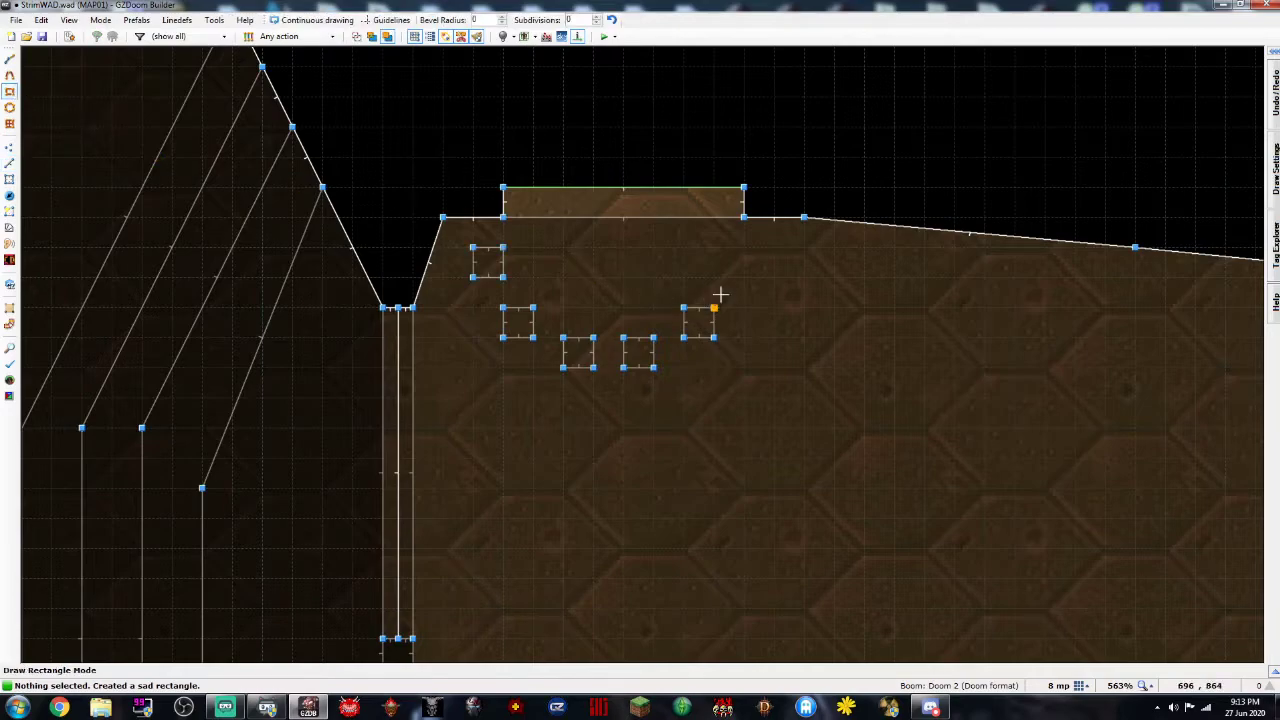
left_click_drag(730, 268, 743, 260)
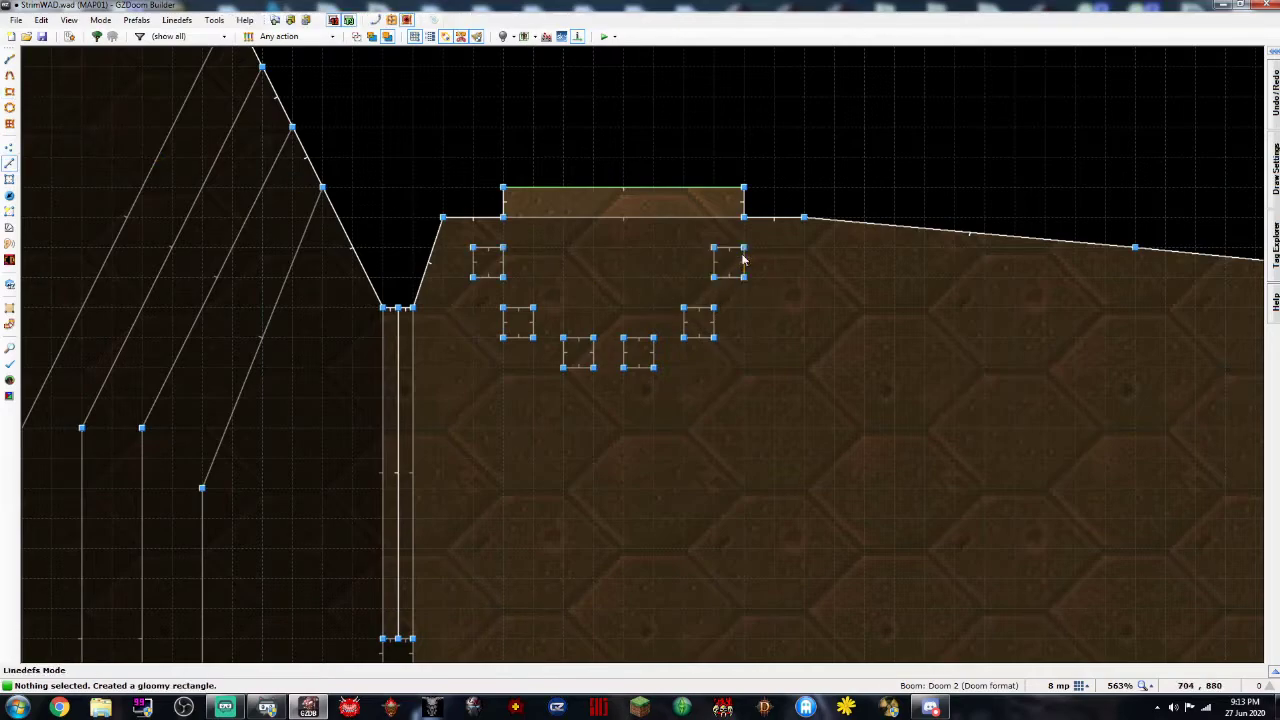
Select the three eastern squares of the arc and set the grid size to 4 mp
left_click_drag(637, 245, 817, 408)
left_click_drag(600, 233, 817, 406)
left_click(1081, 686)
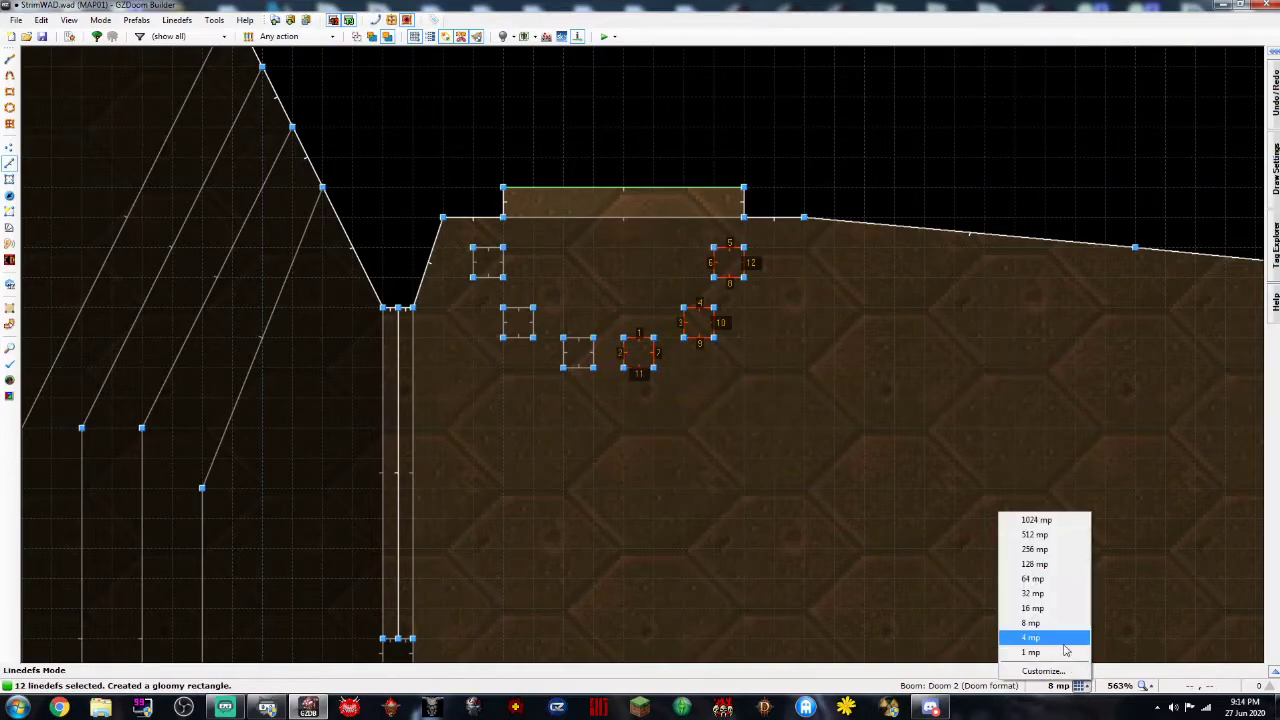
left_click(1064, 640)
key("d")
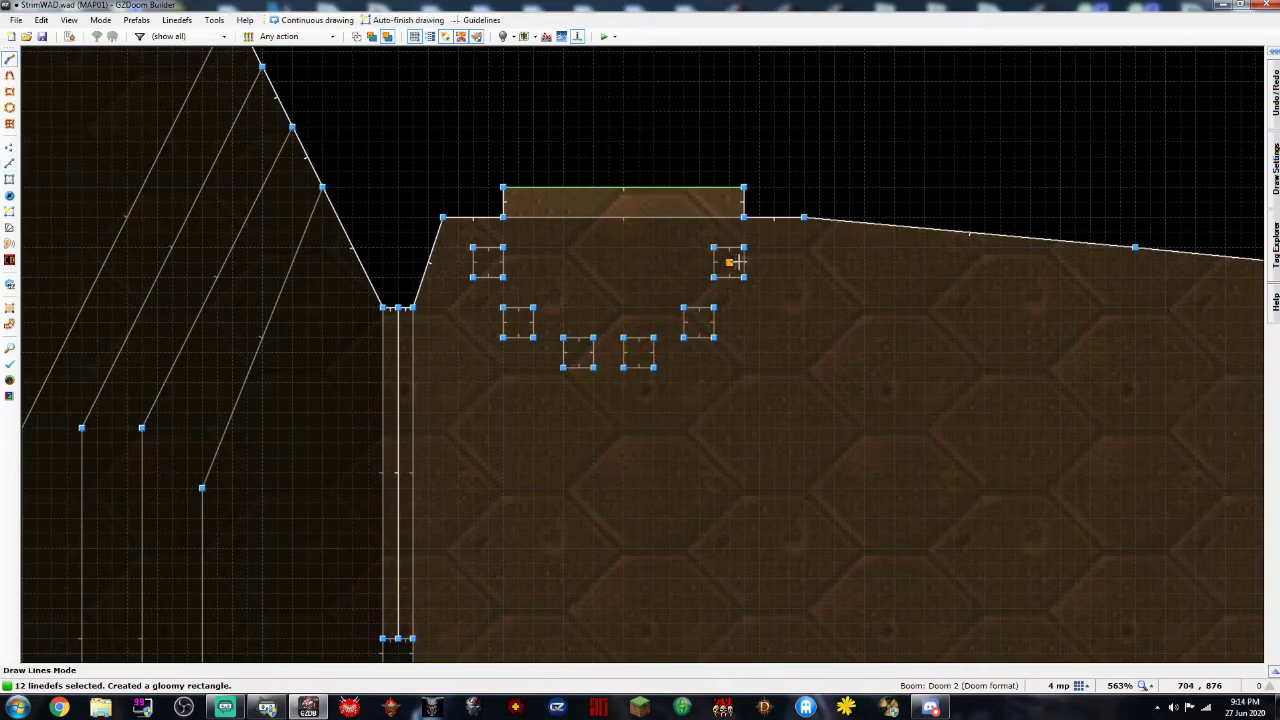
left_click(730, 262)
key("Escape")
Move the three eastern square sectors 8 map units east in two 4-unit shifts, and clear the selection
left_click_drag(617, 238, 819, 408)
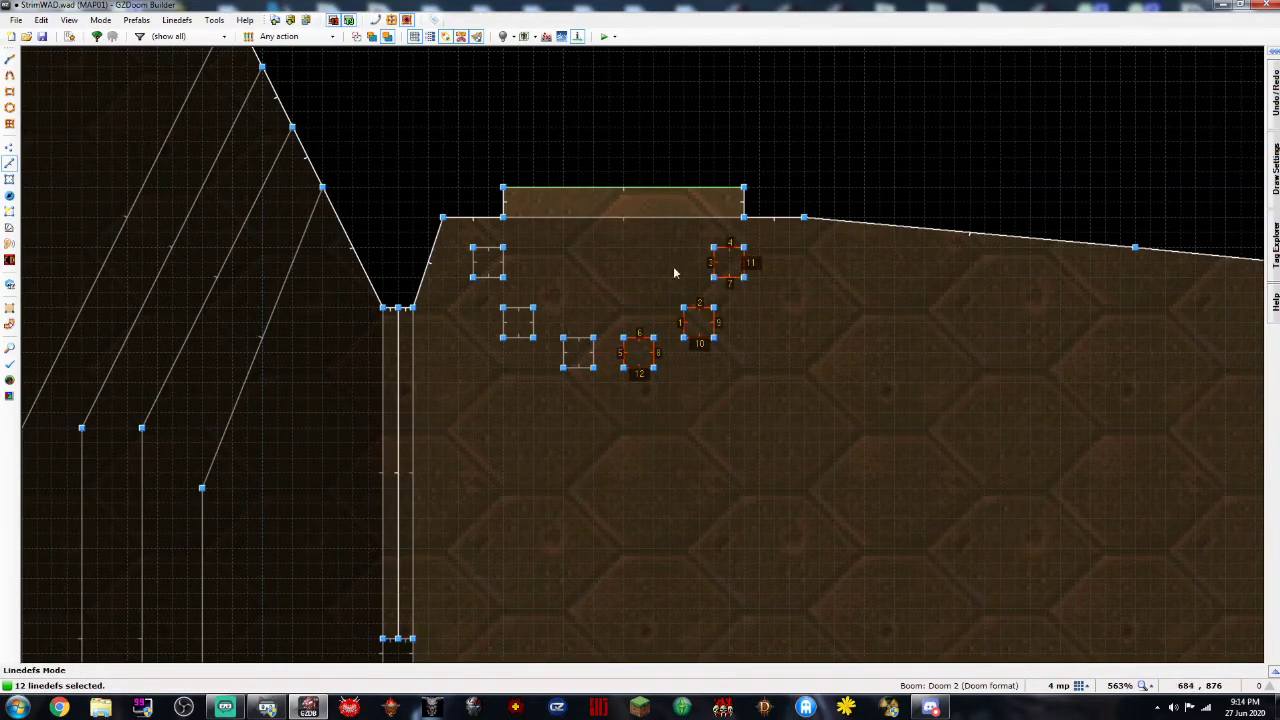
key("s")
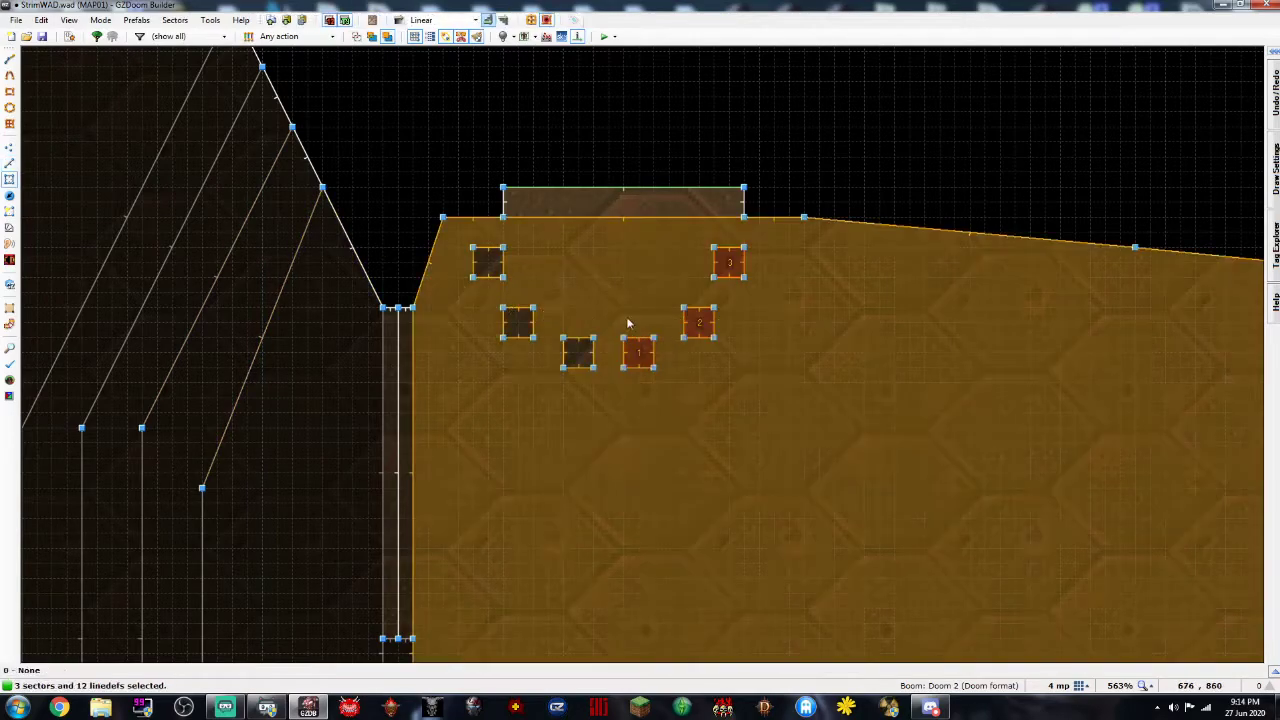
left_click_drag(733, 263, 748, 264)
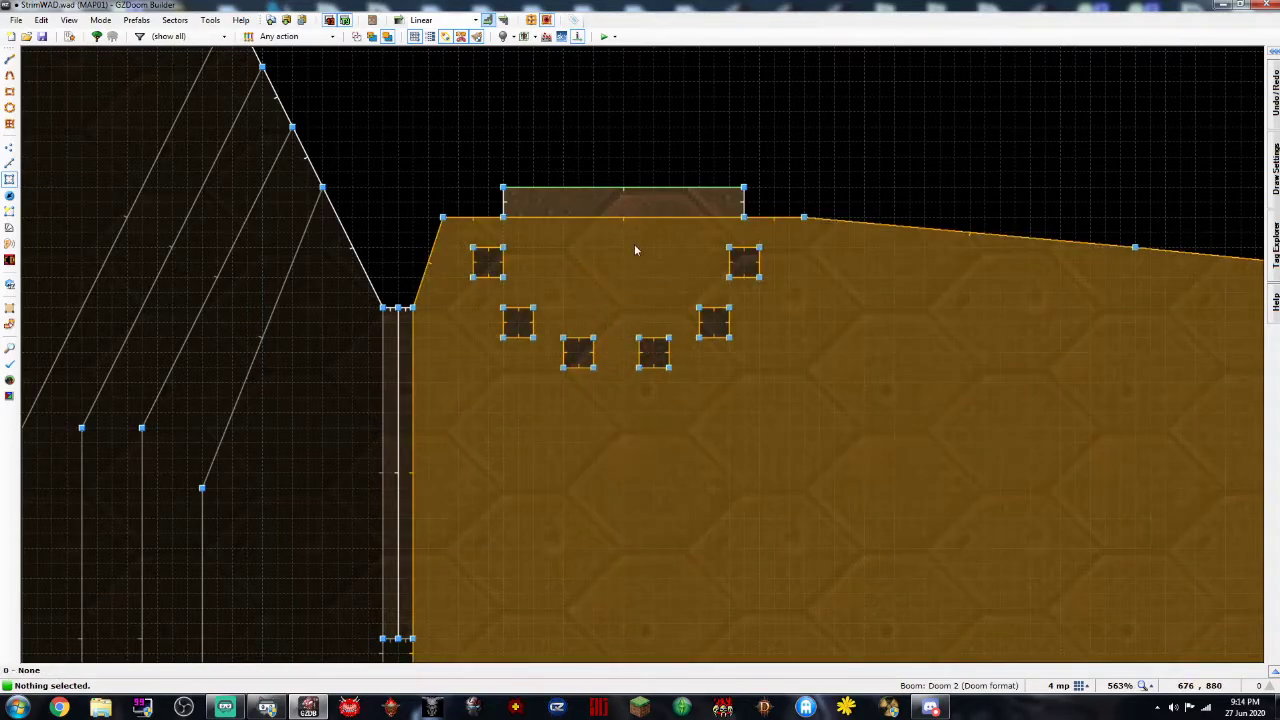
left_click_drag(640, 230, 762, 352)
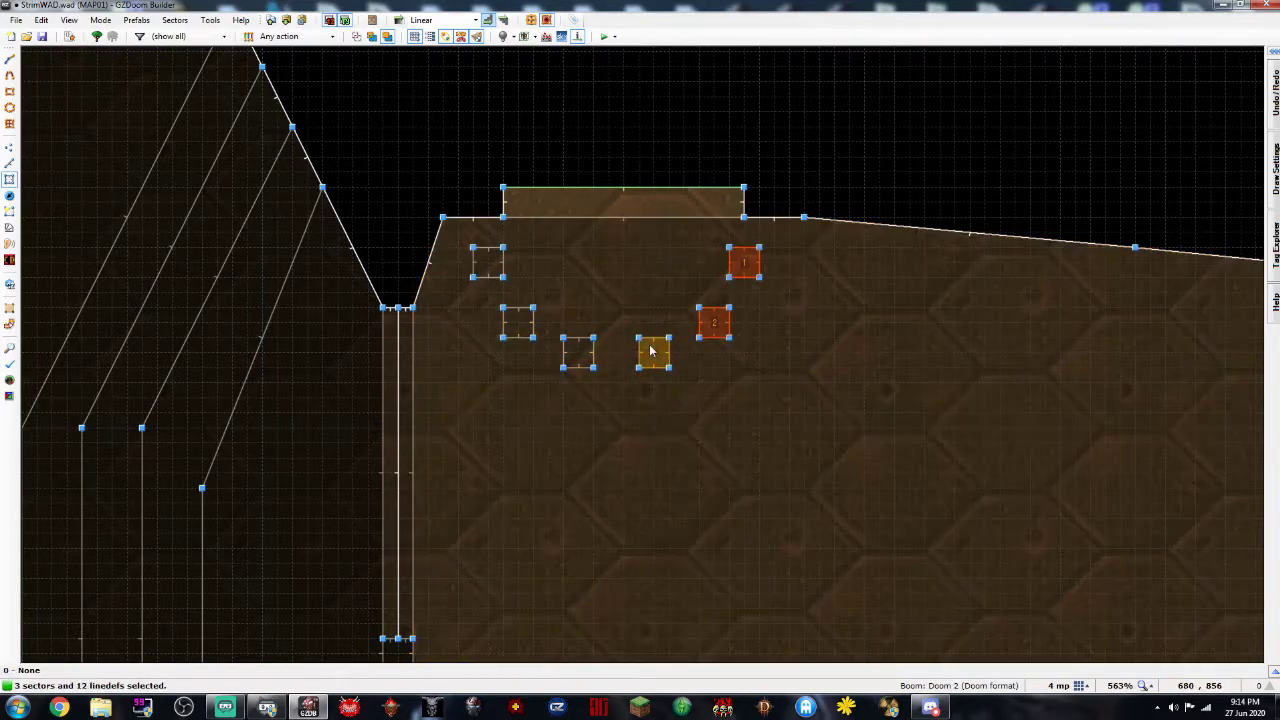
left_click(654, 352)
left_click_drag(752, 272, 779, 291)
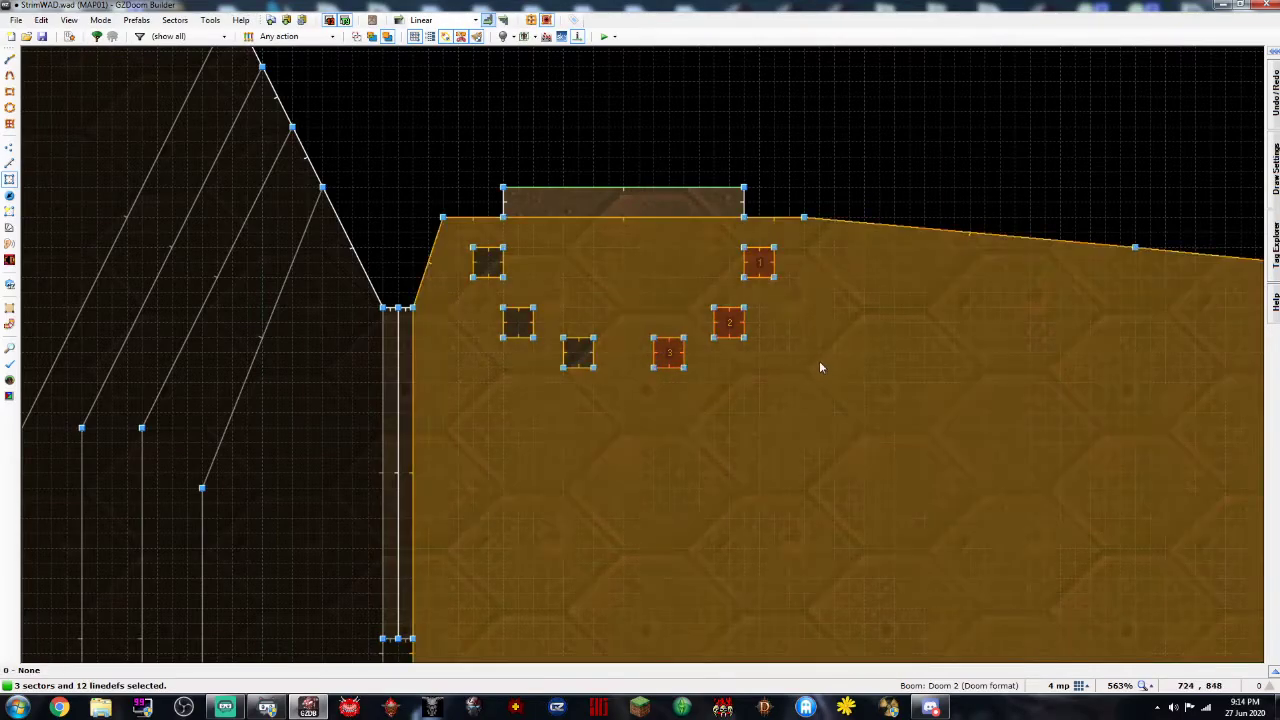
left_click(820, 313)
key("Escape")
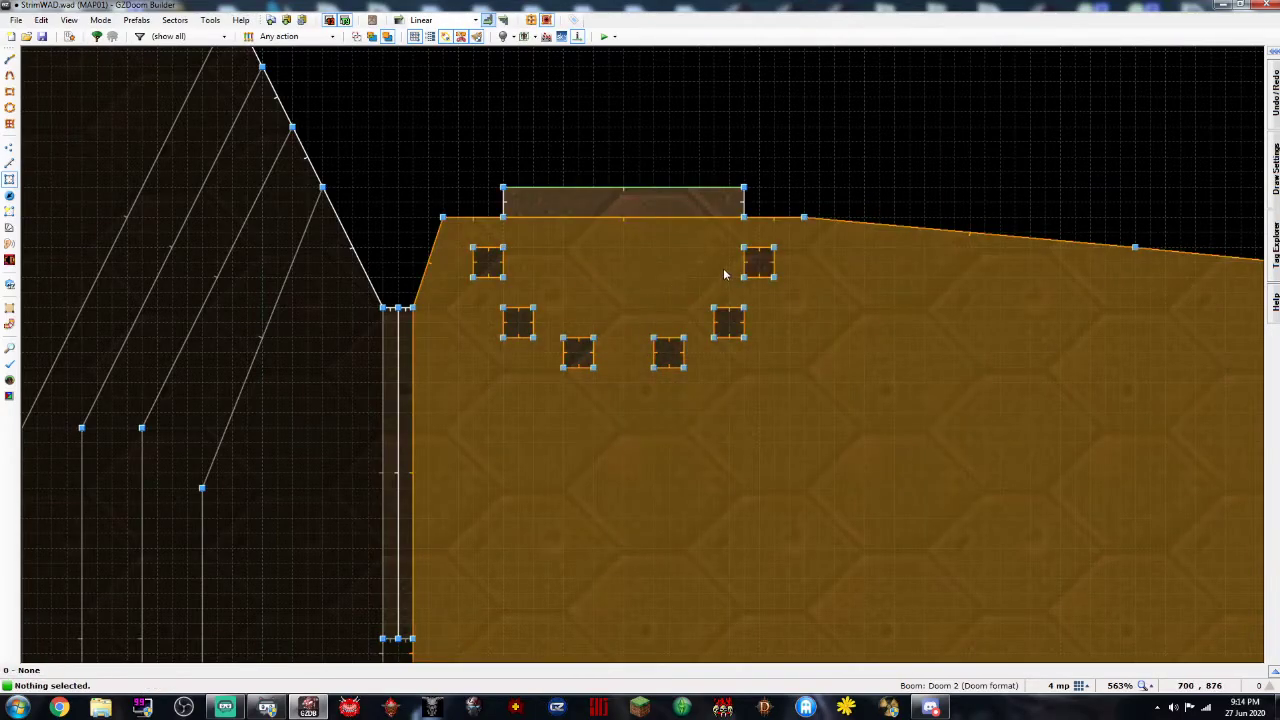
Switch to the 3D view near the blue-key door and undo the accidental texture offset change
key("w")
key("Down")
key("Down")
key("ctrl+z")
key("w")
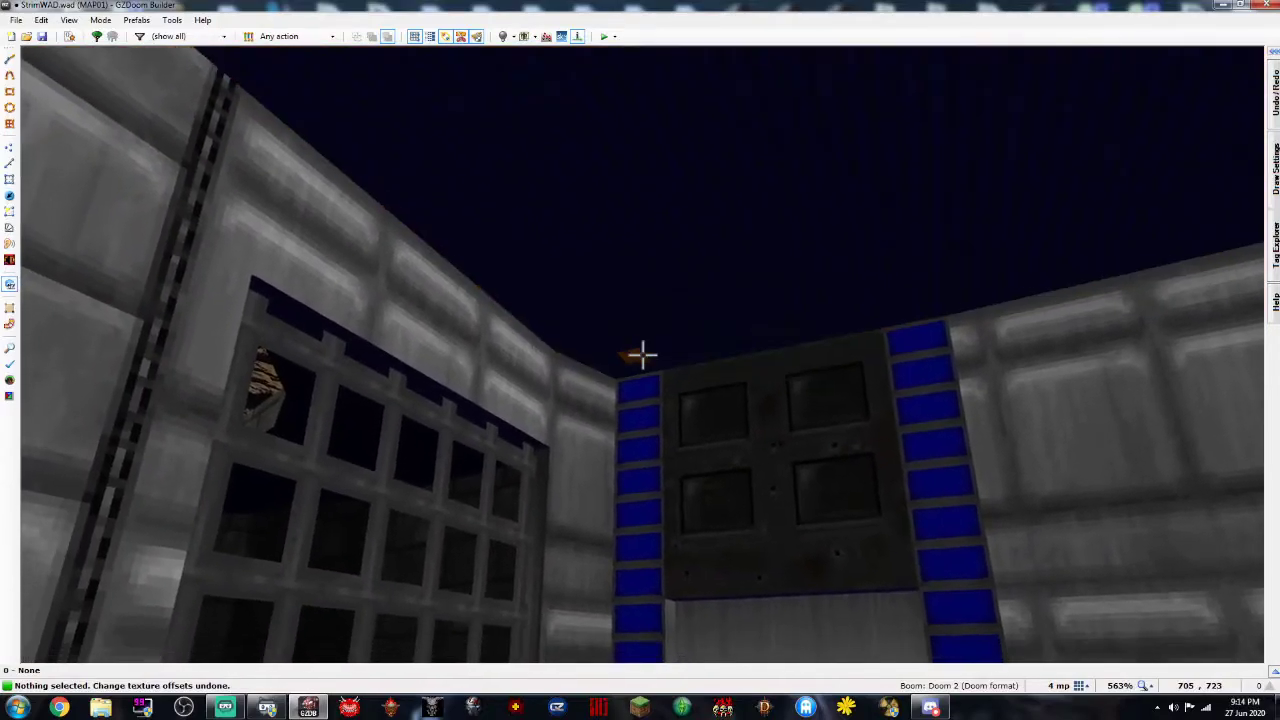
Select the ceilings of the six small square sectors, lower them to height 24, and clear the selection
left_click(643, 355)
left_click(643, 355)
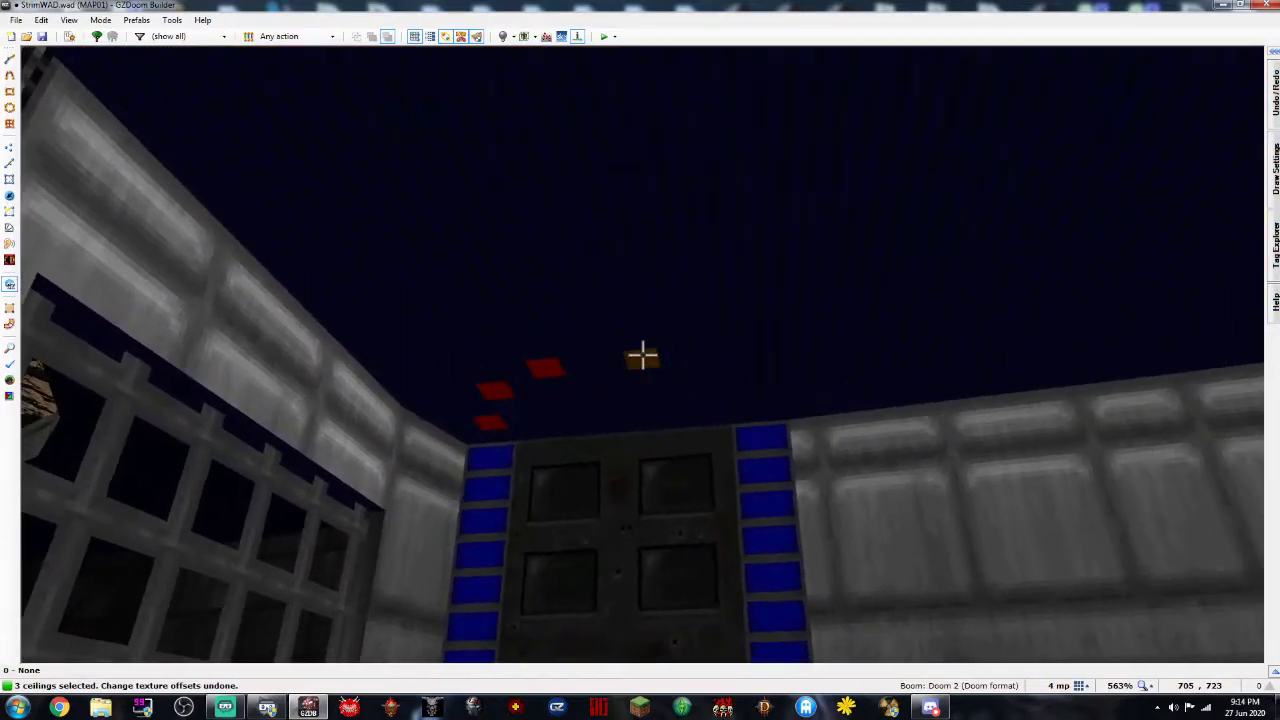
left_click(643, 355)
left_click(643, 355)
left_click(643, 355)
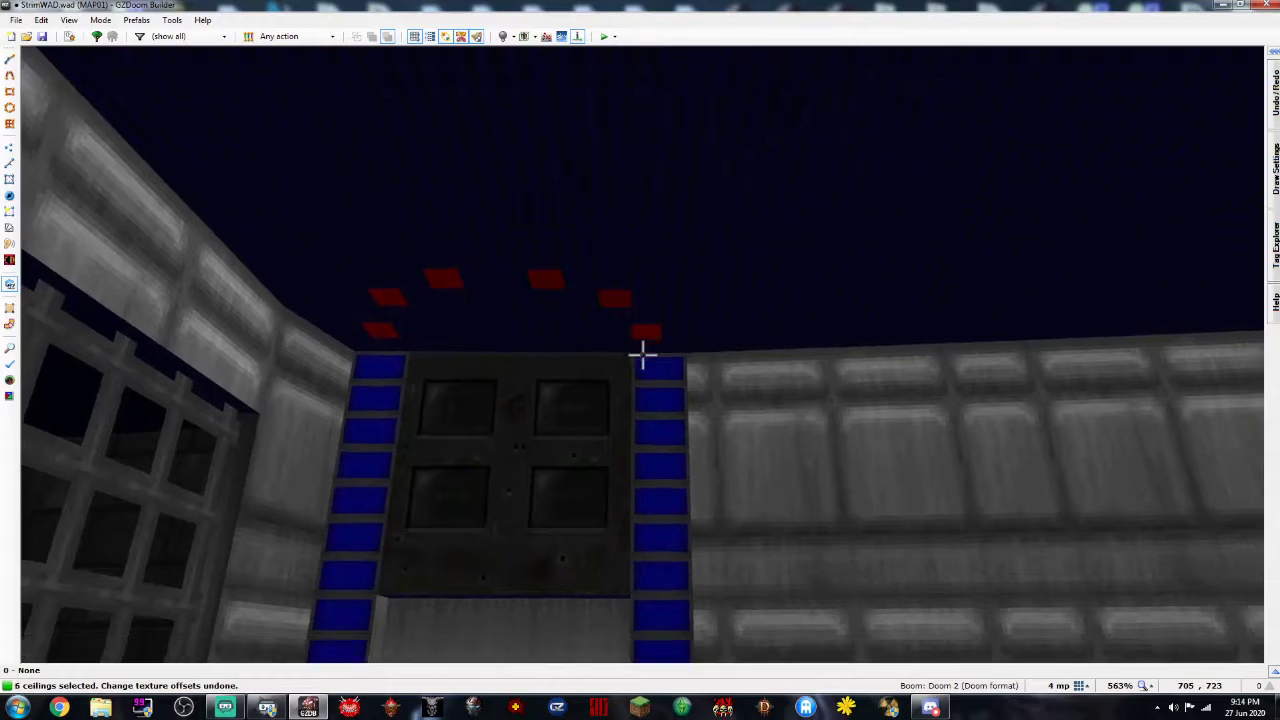
scroll(643, 355, "down", 8)
scroll(643, 355, "down", 5)
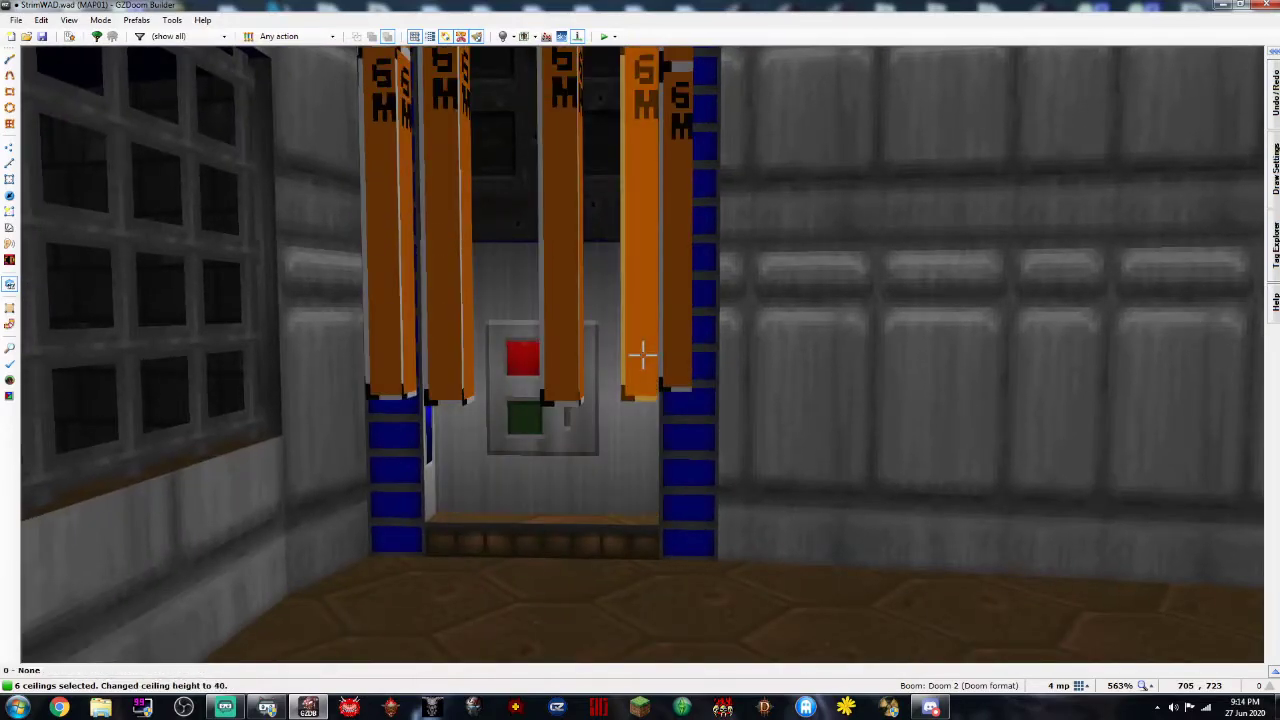
key("c")
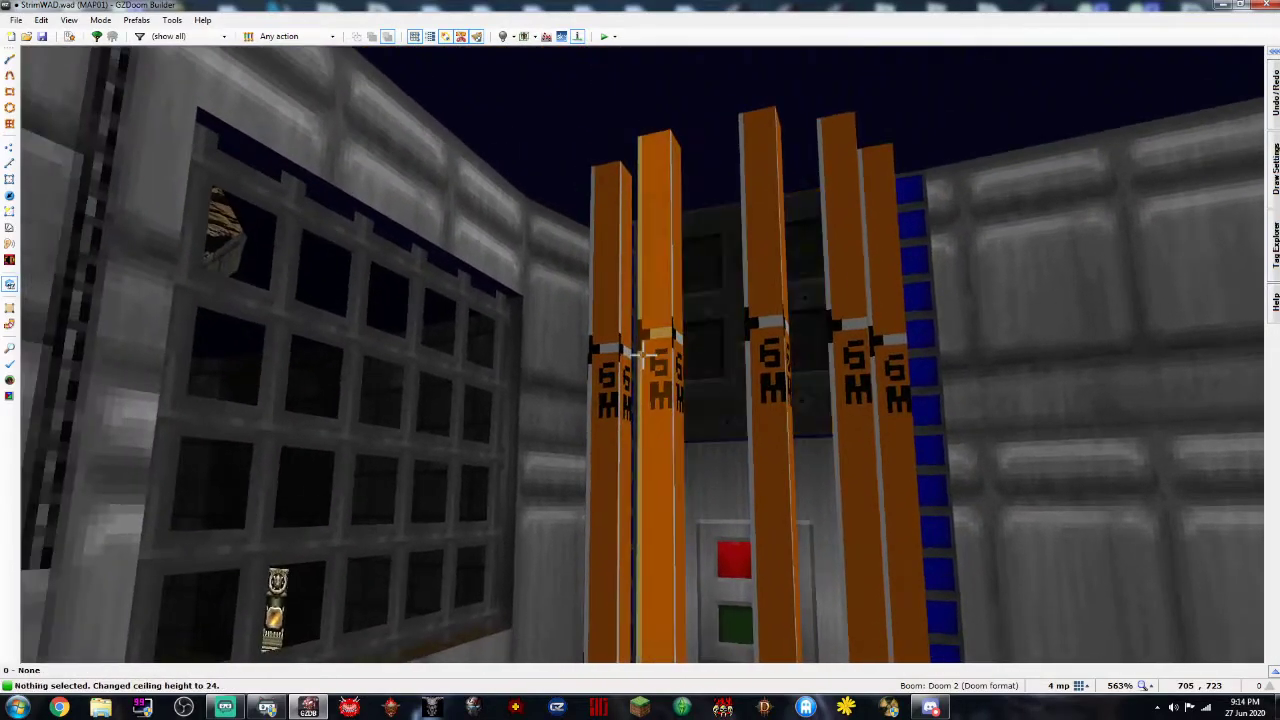
Apply the DOORRED upper texture to the back sides of five of the columns in front of the blue-key door
left_click(643, 355, "shift")
left_click(643, 355, "shift")
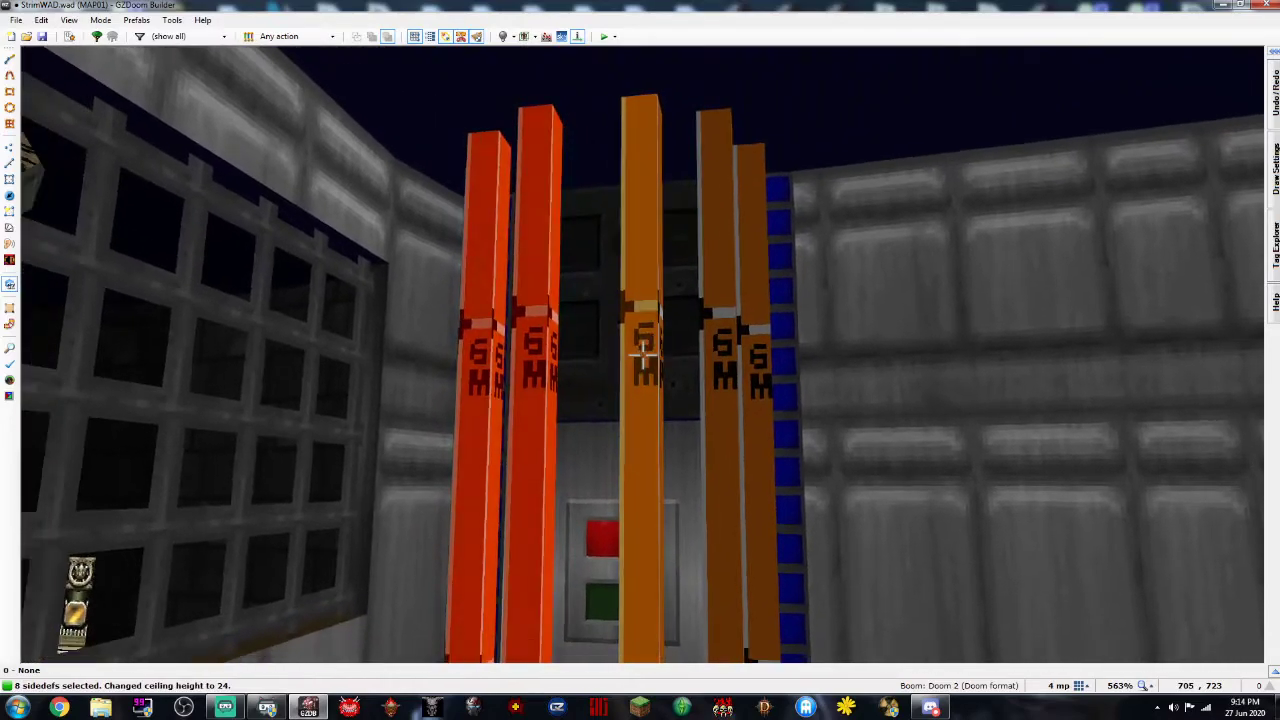
left_click(643, 355, "shift")
left_click(643, 355, "shift")
left_click(643, 355, "shift")
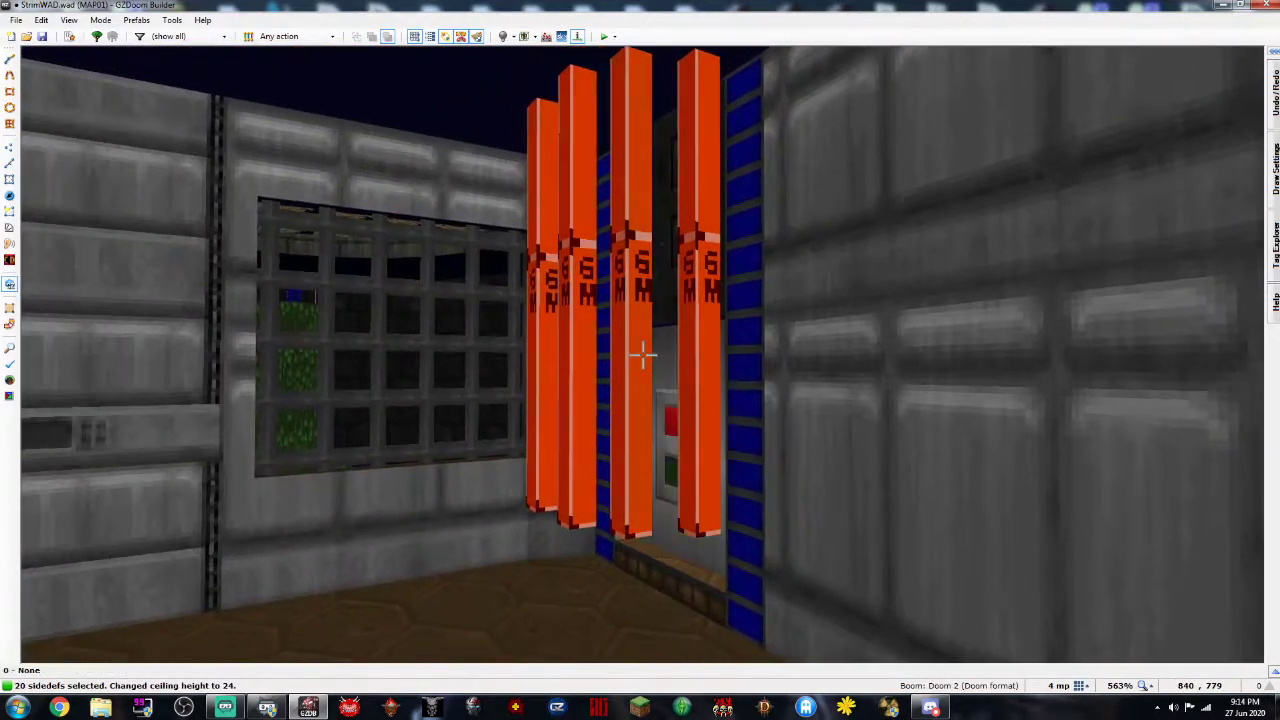
right_click(643, 355)
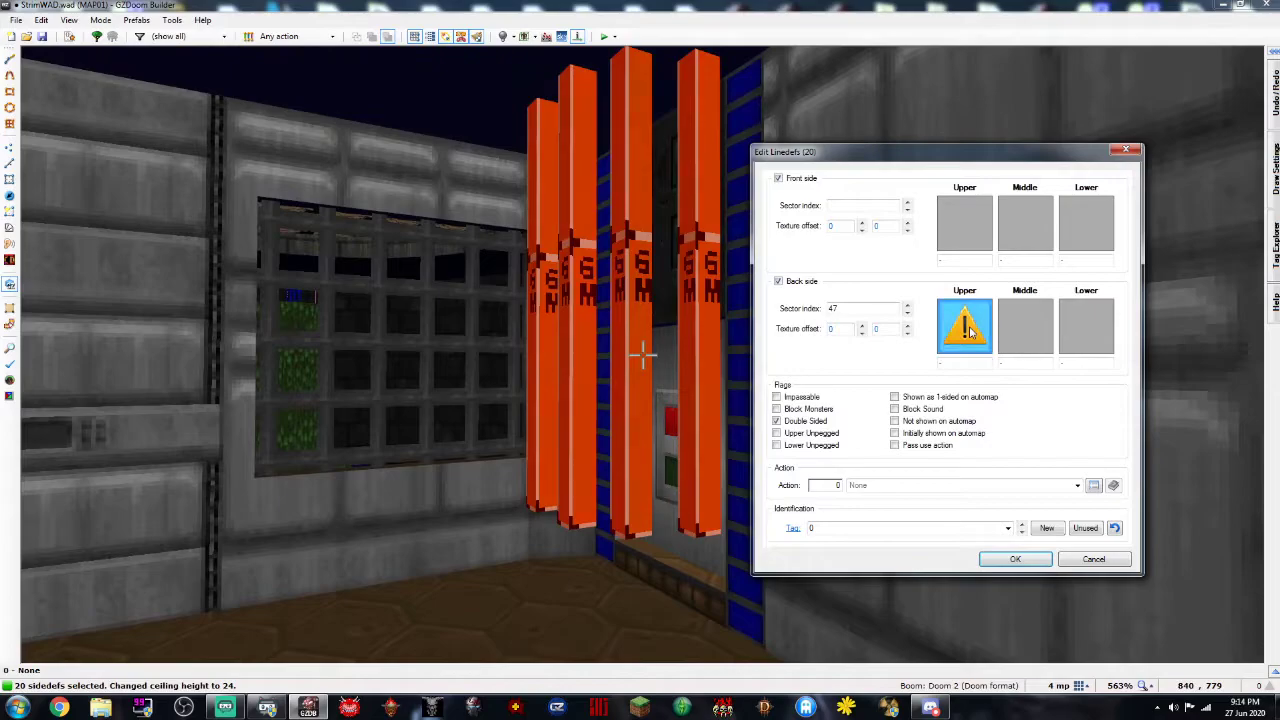
left_click(965, 328)
left_click(836, 217)
double_click(606, 330)
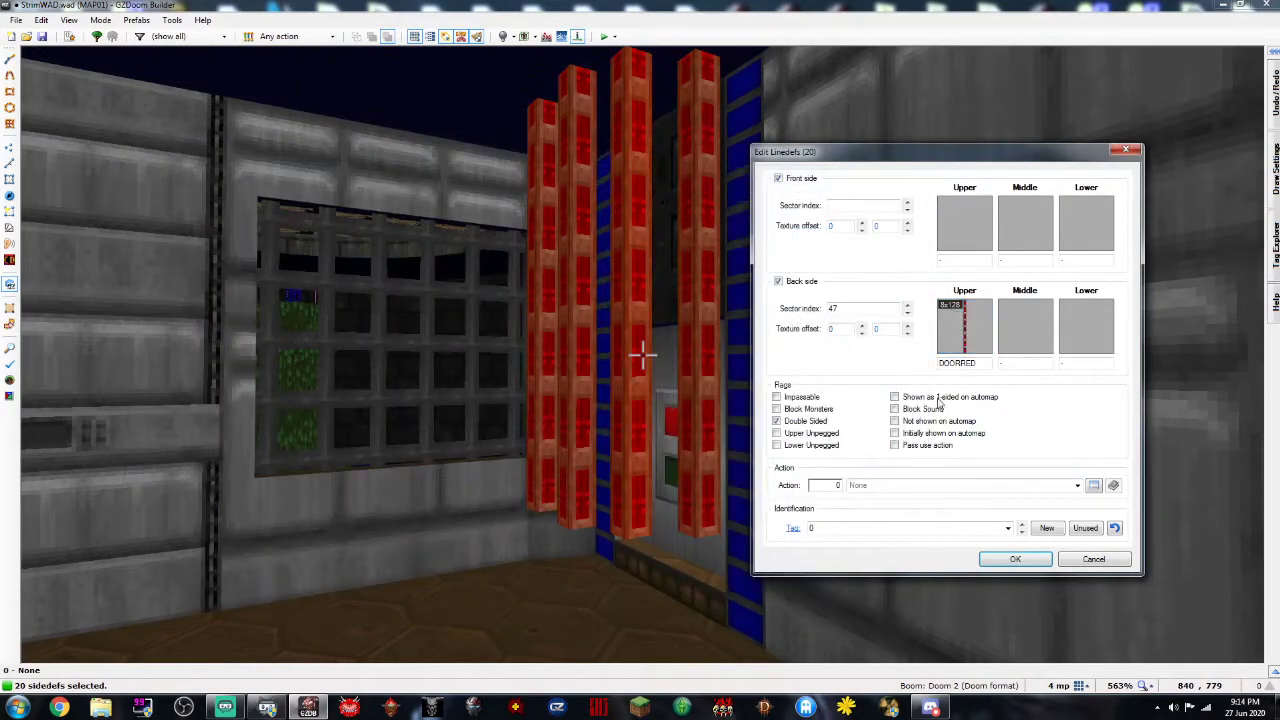
left_click(1045, 563)
Give the four sides of the remaining untextured column beside the door the DOORRED upper texture
key("w")
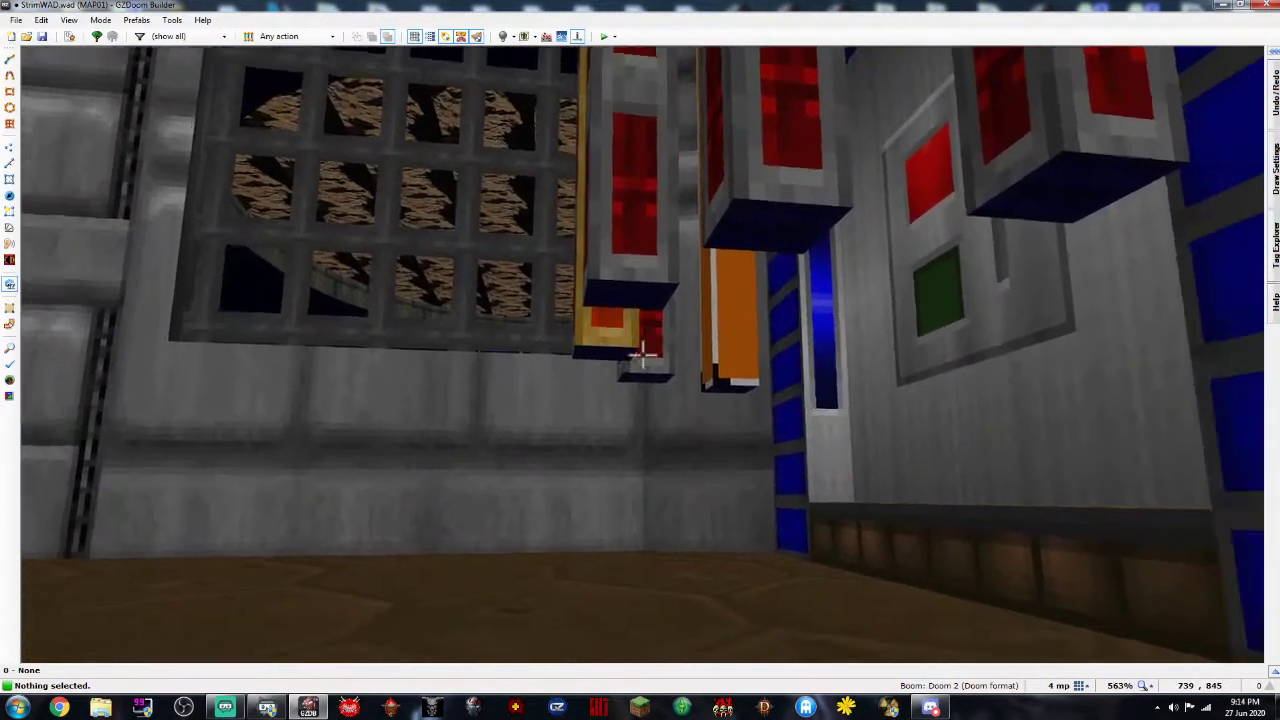
key("w")
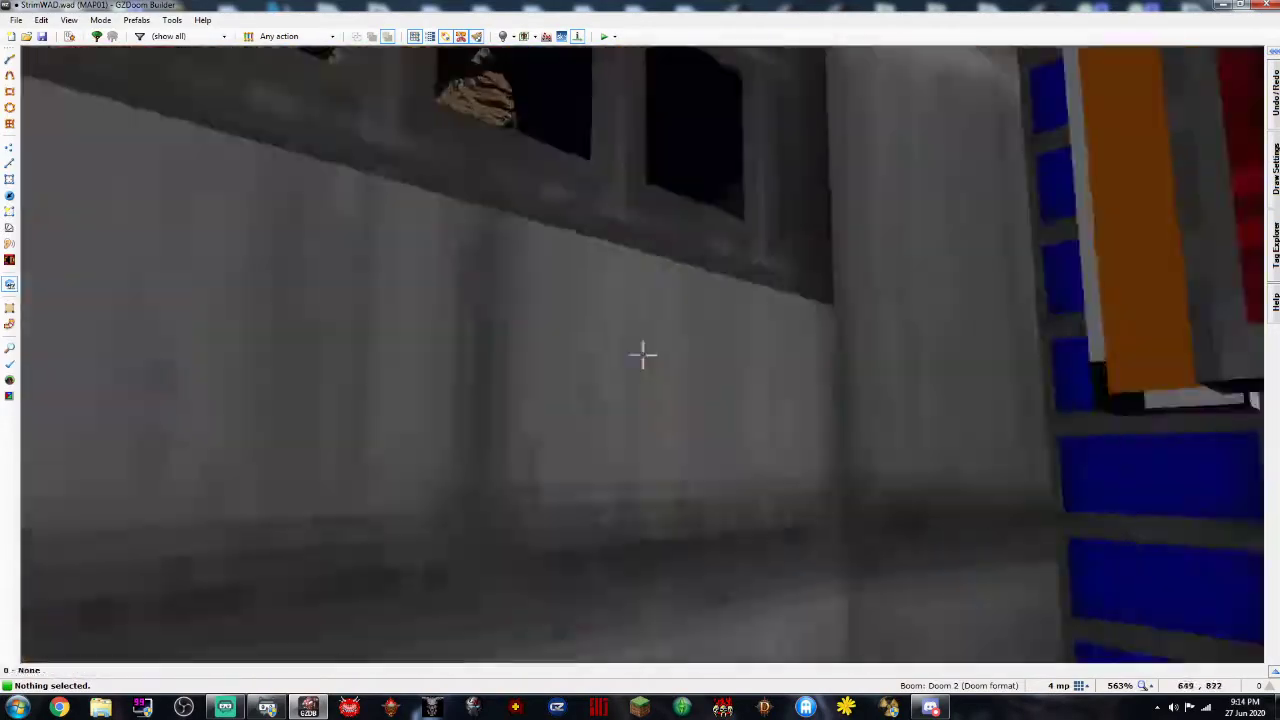
key("w")
left_click(641, 354)
right_click(641, 354)
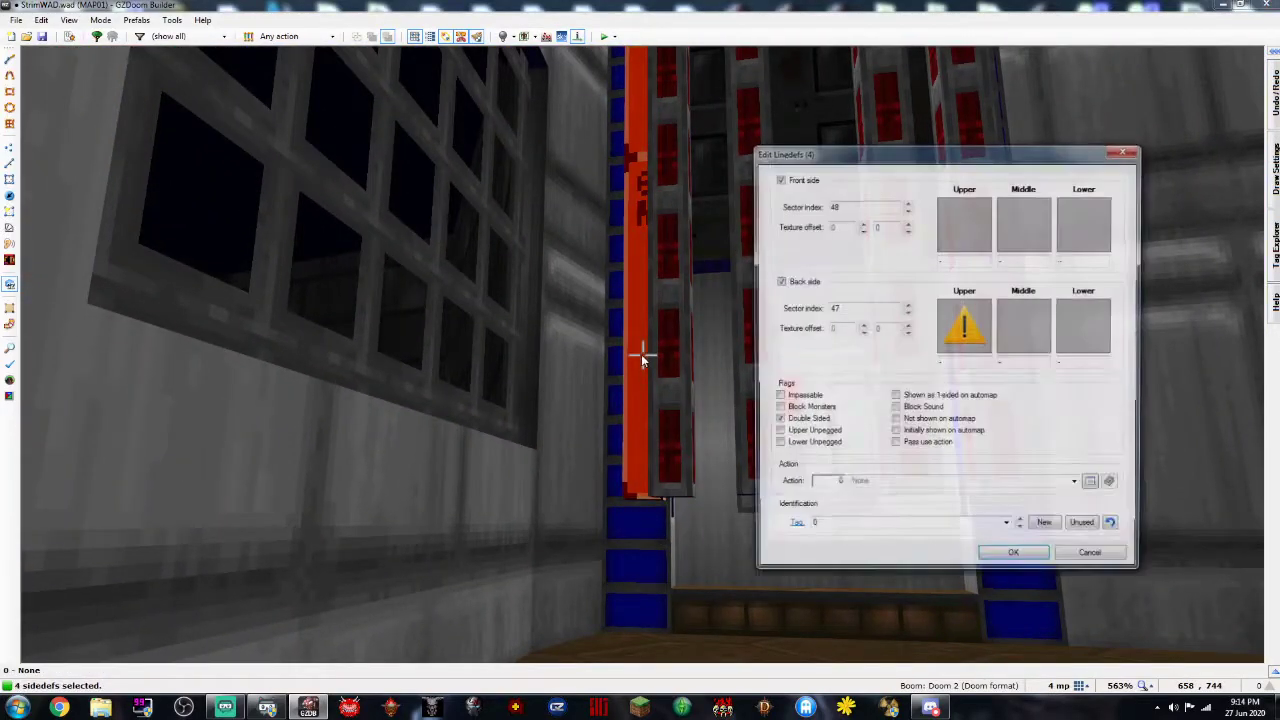
left_click(965, 328)
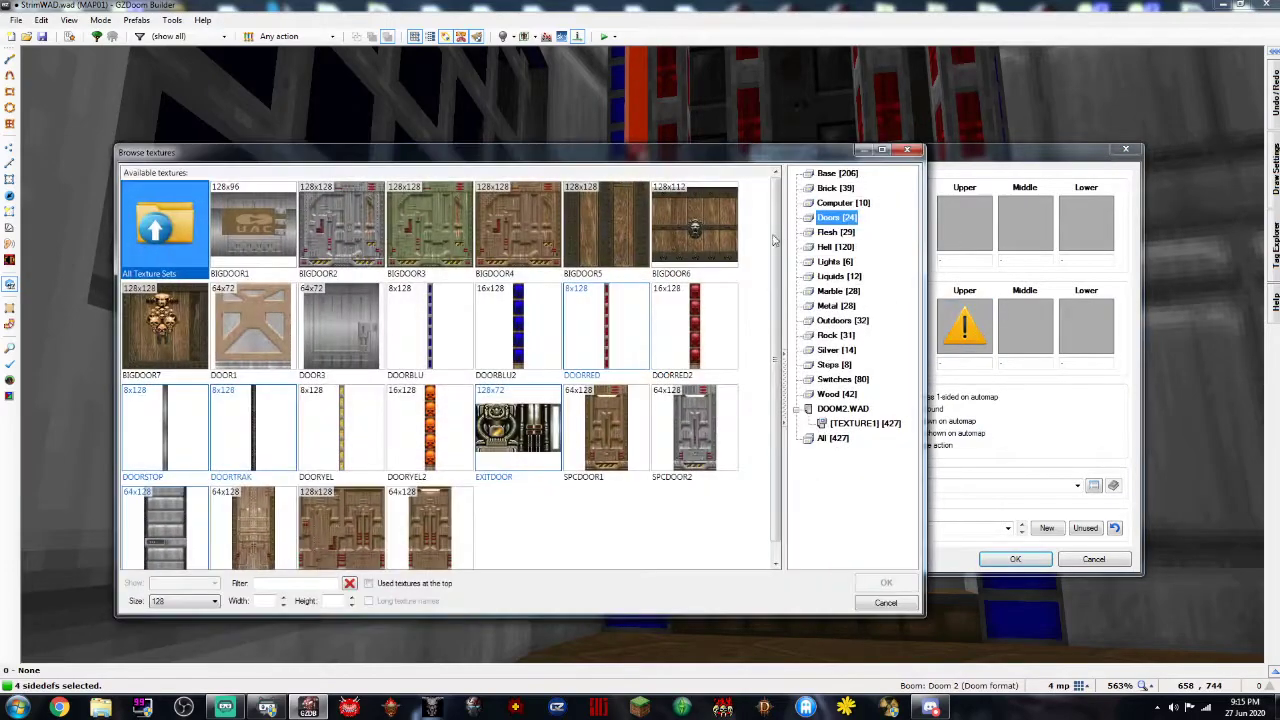
double_click(581, 343)
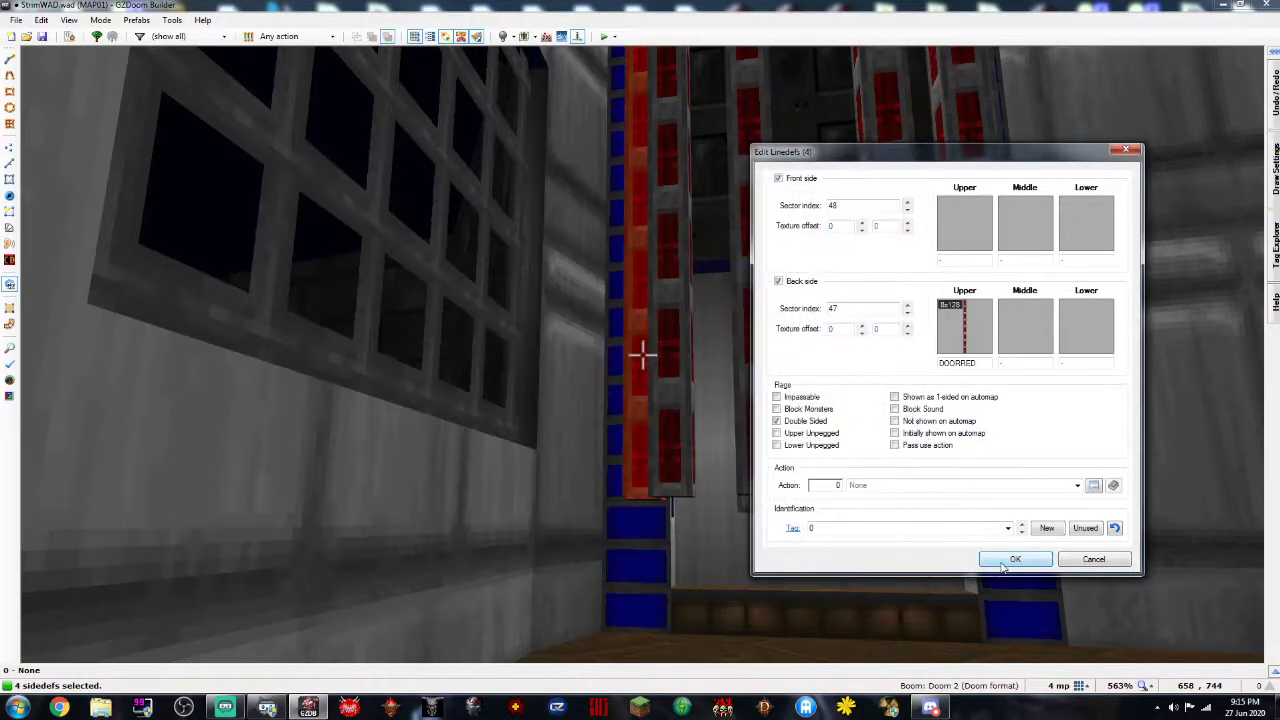
key("Return")
Return to the 2D map, select the six small square sectors, and flip their 24 linedefs
key("q")
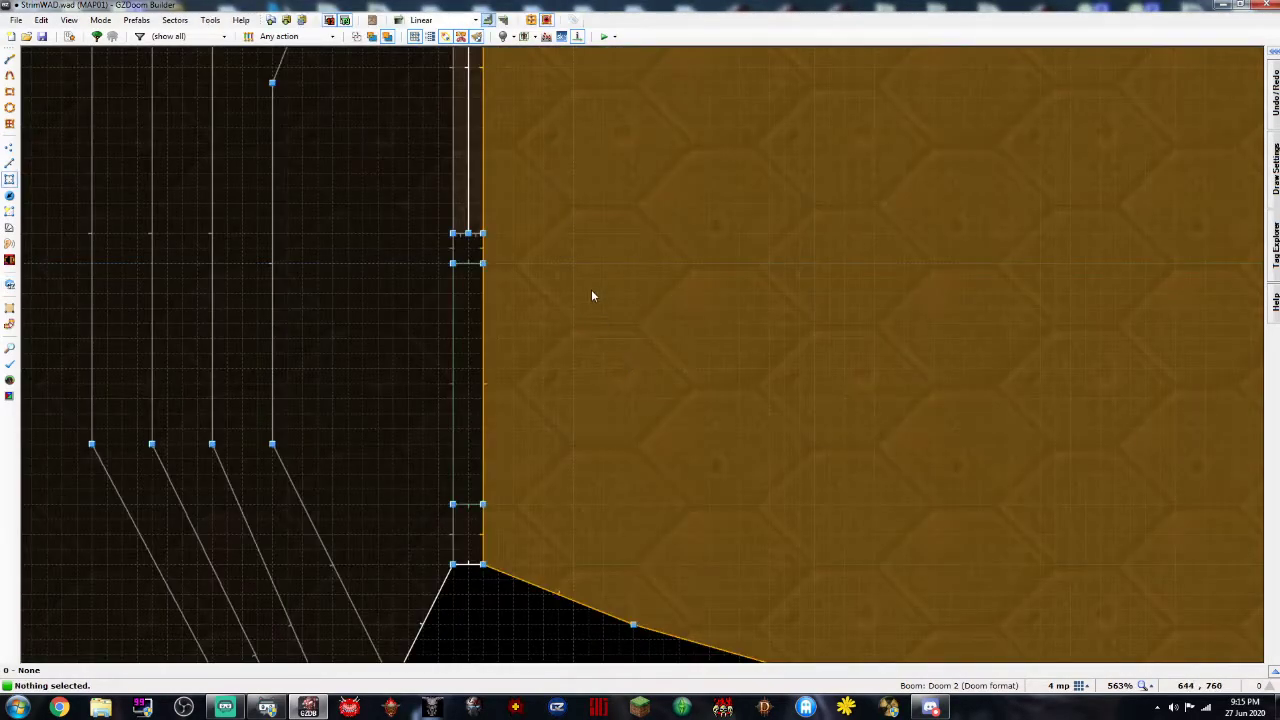
key("Up")
scroll(605, 280, "up", 3)
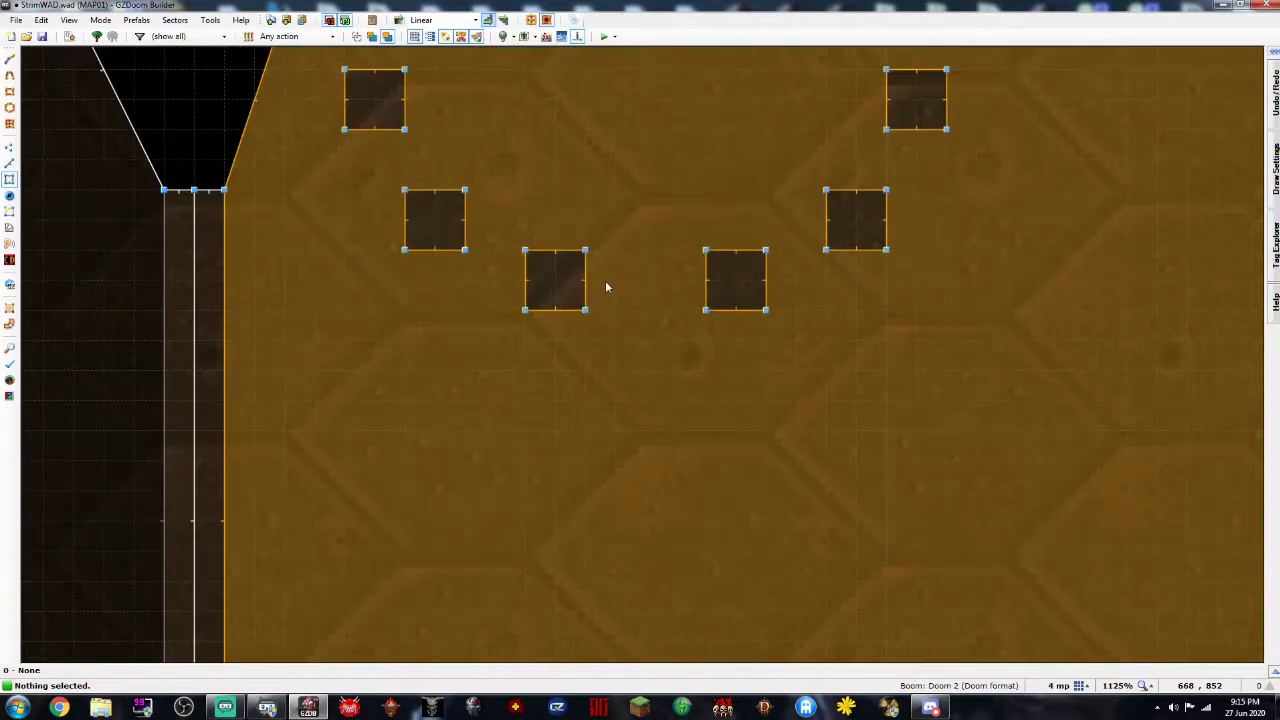
scroll(546, 277, "down", 3)
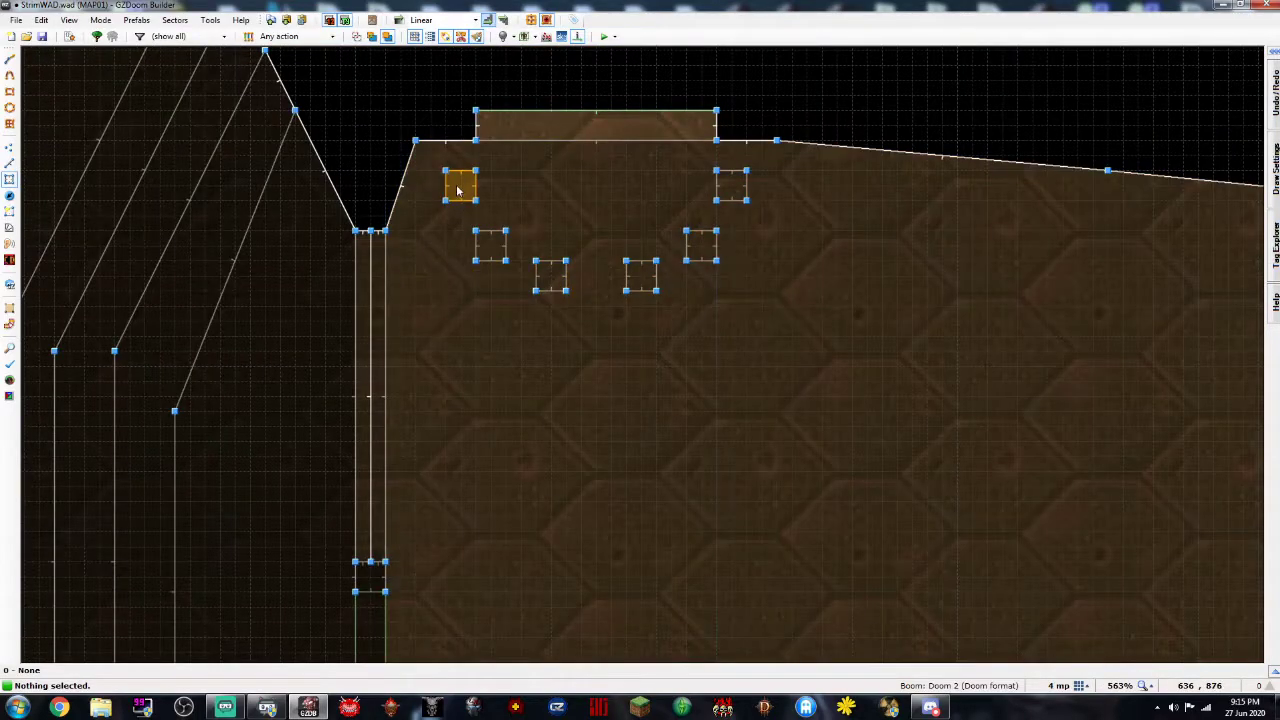
left_click(458, 190)
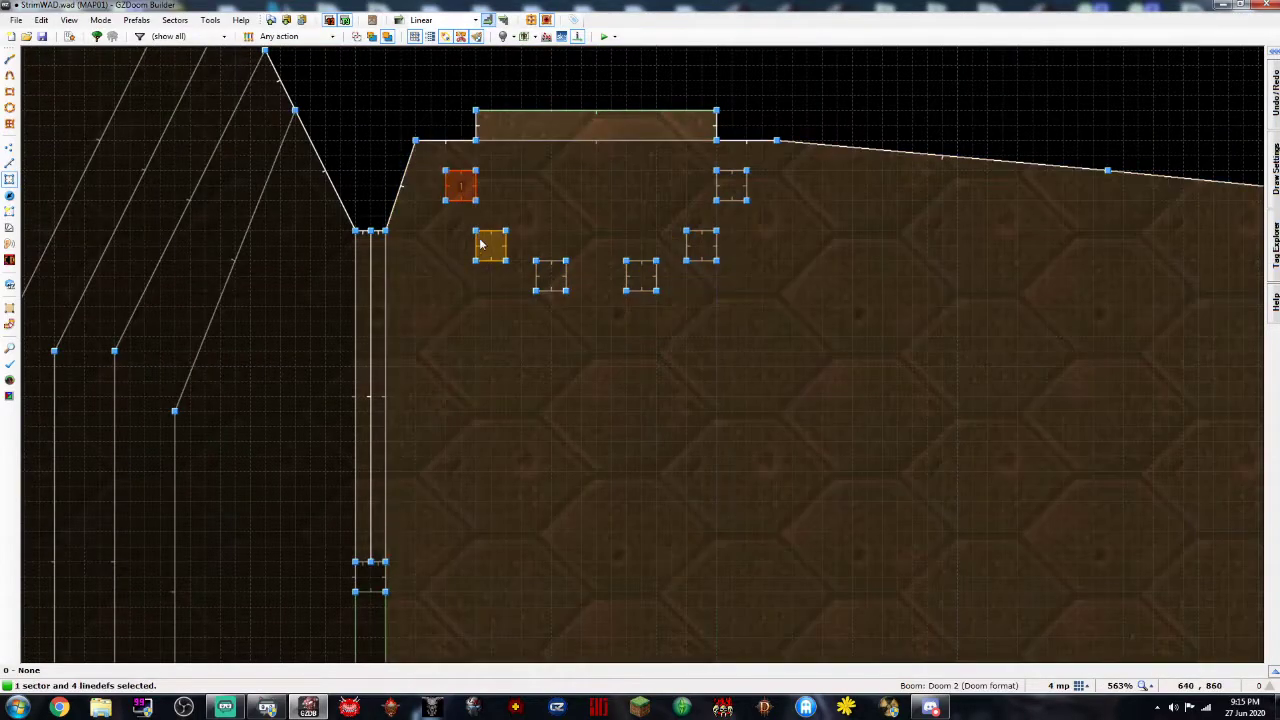
left_click(490, 245)
left_click(644, 281)
left_click(704, 251)
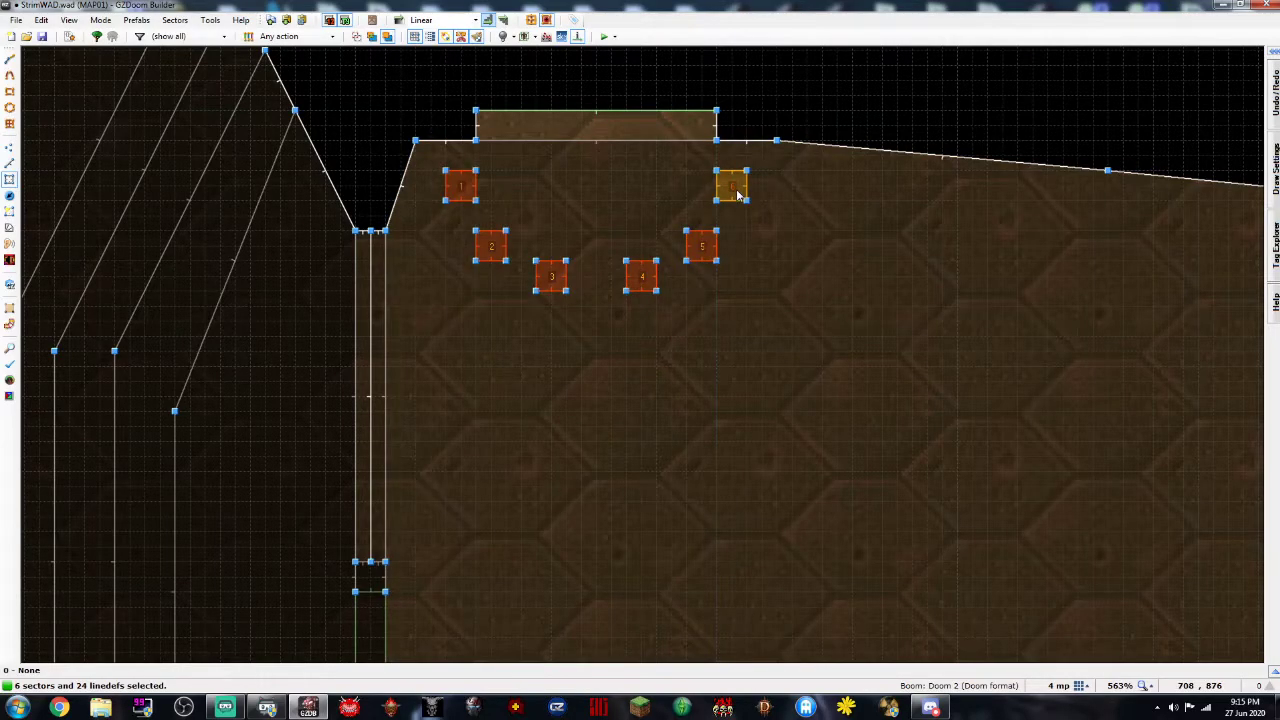
key("l")
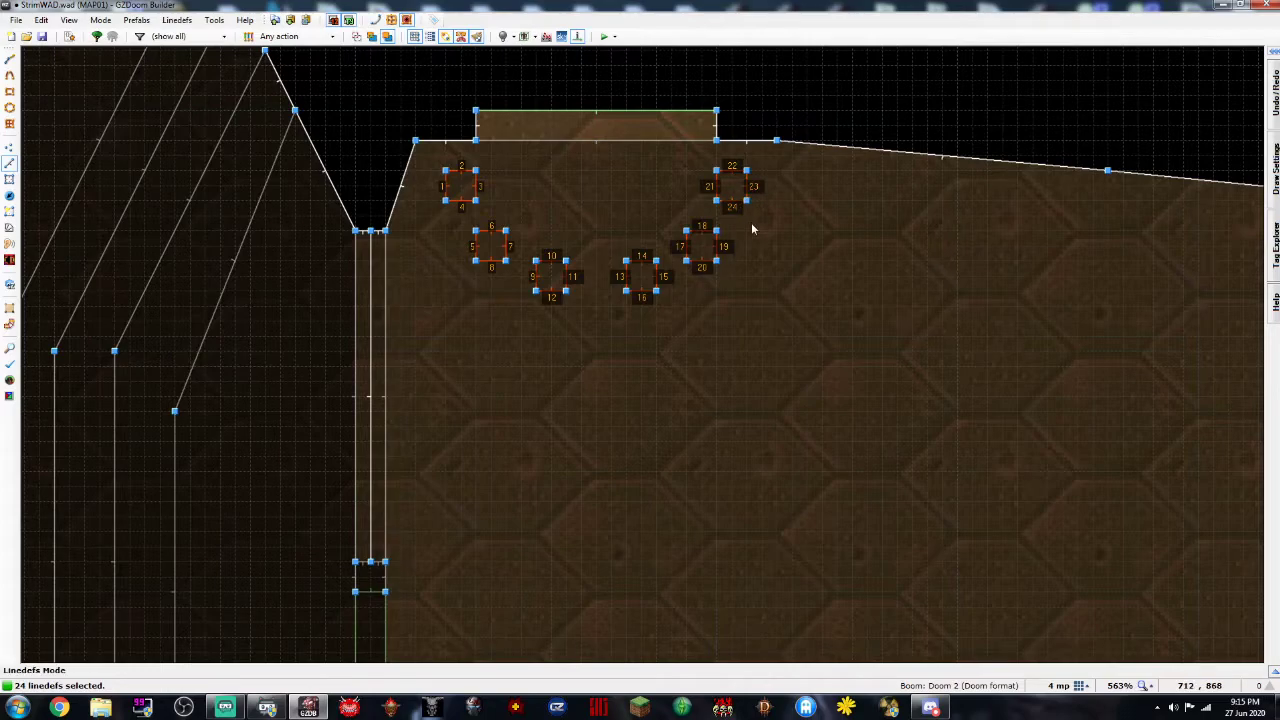
key("f")
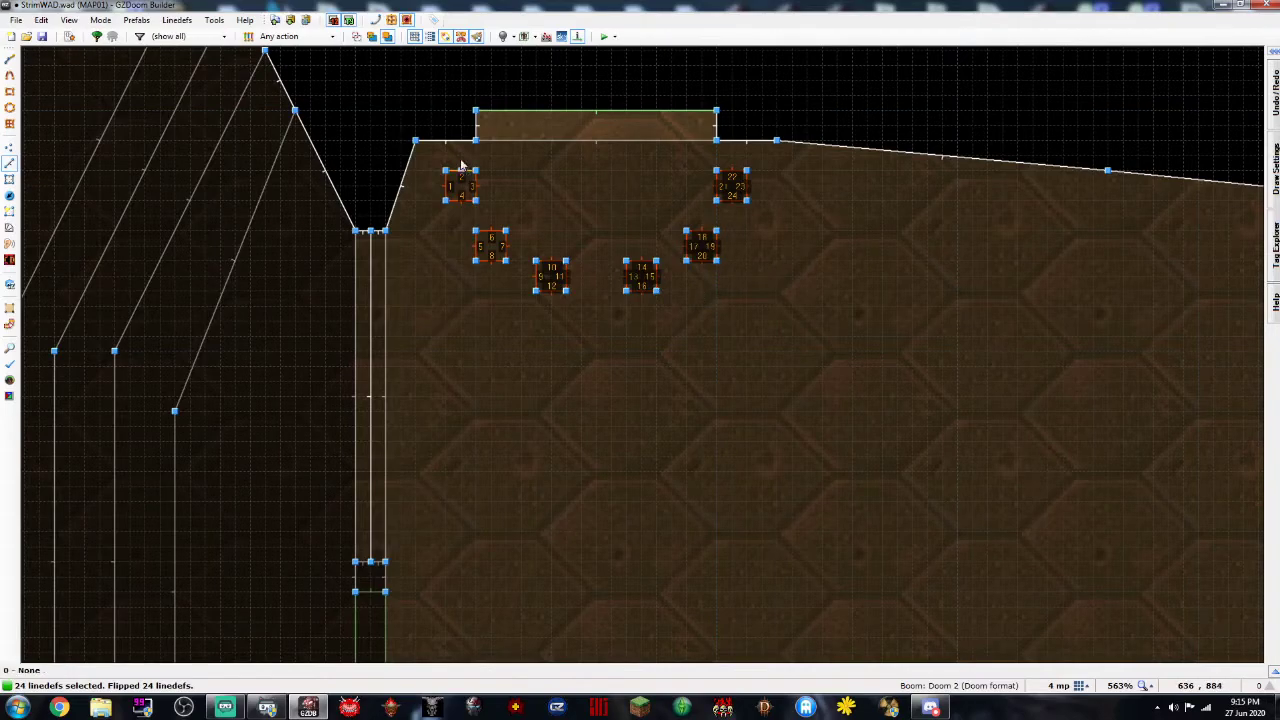
Give the 24 column linedefs new tag 2 and the action S1 Door (Red) Open Stay (fast), and clear the selection
right_click(555, 295)
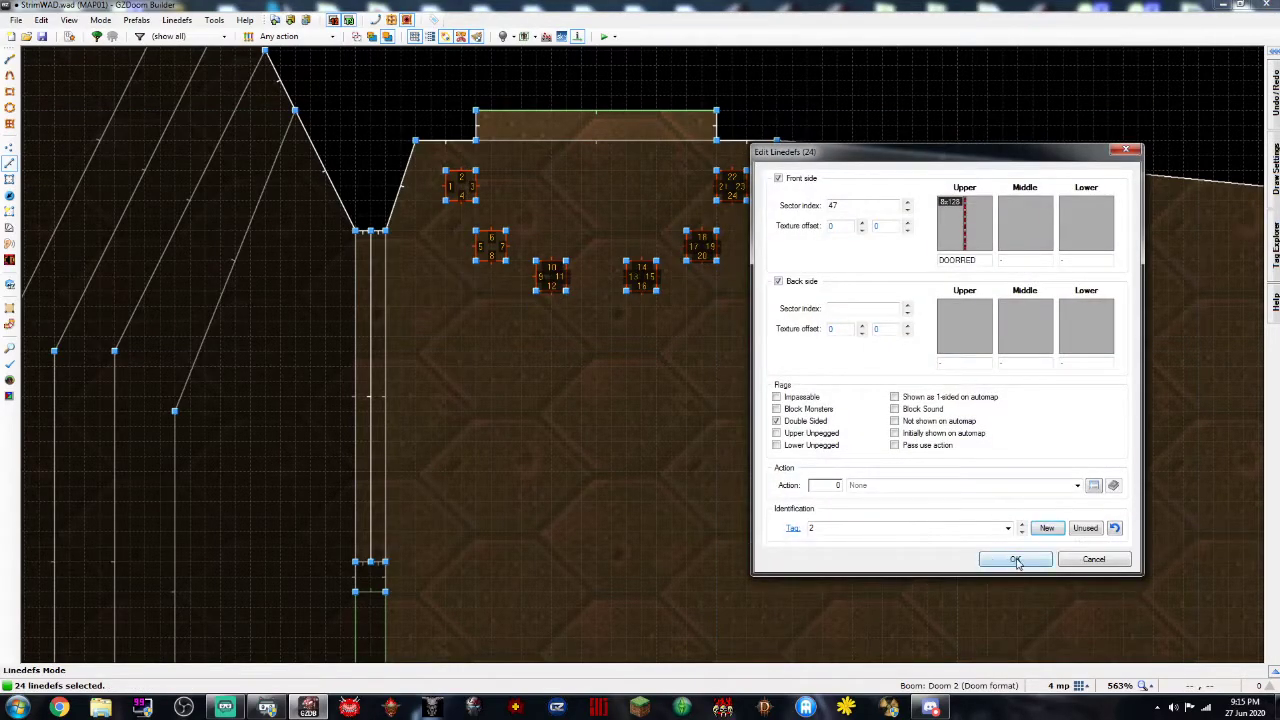
left_click(1093, 485)
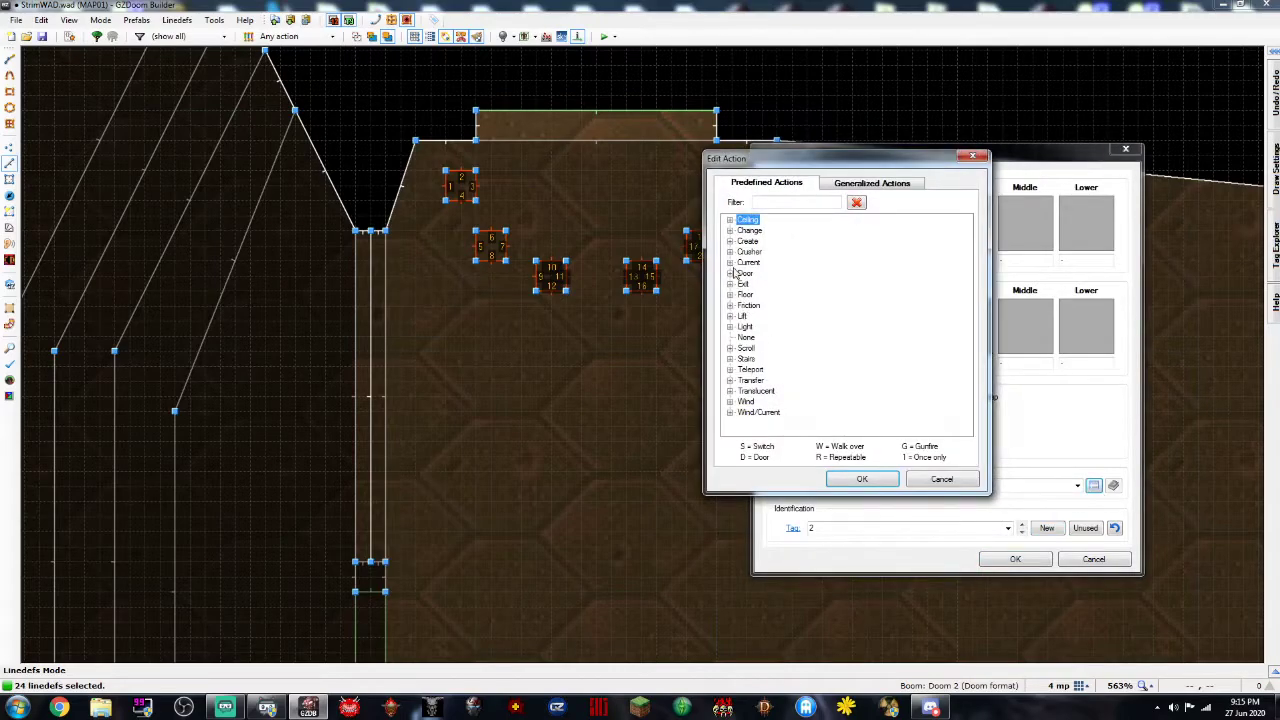
left_click(730, 273)
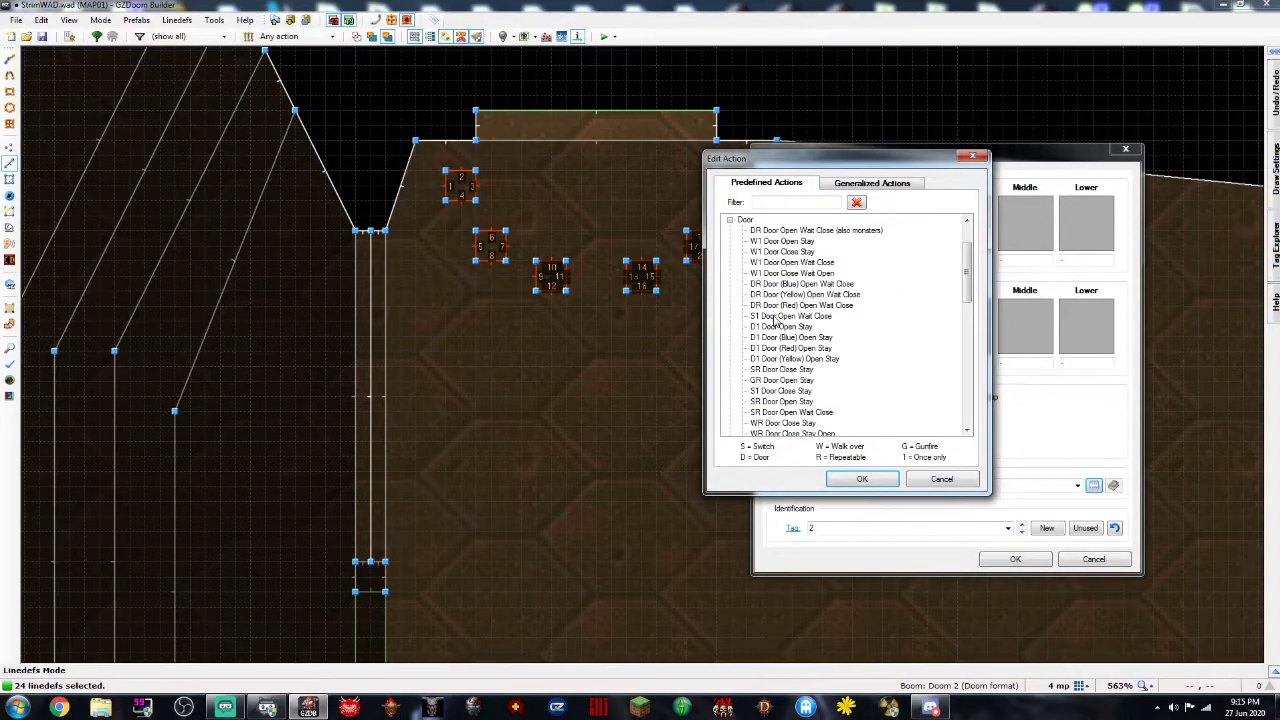
left_click_drag(968, 272, 977, 364)
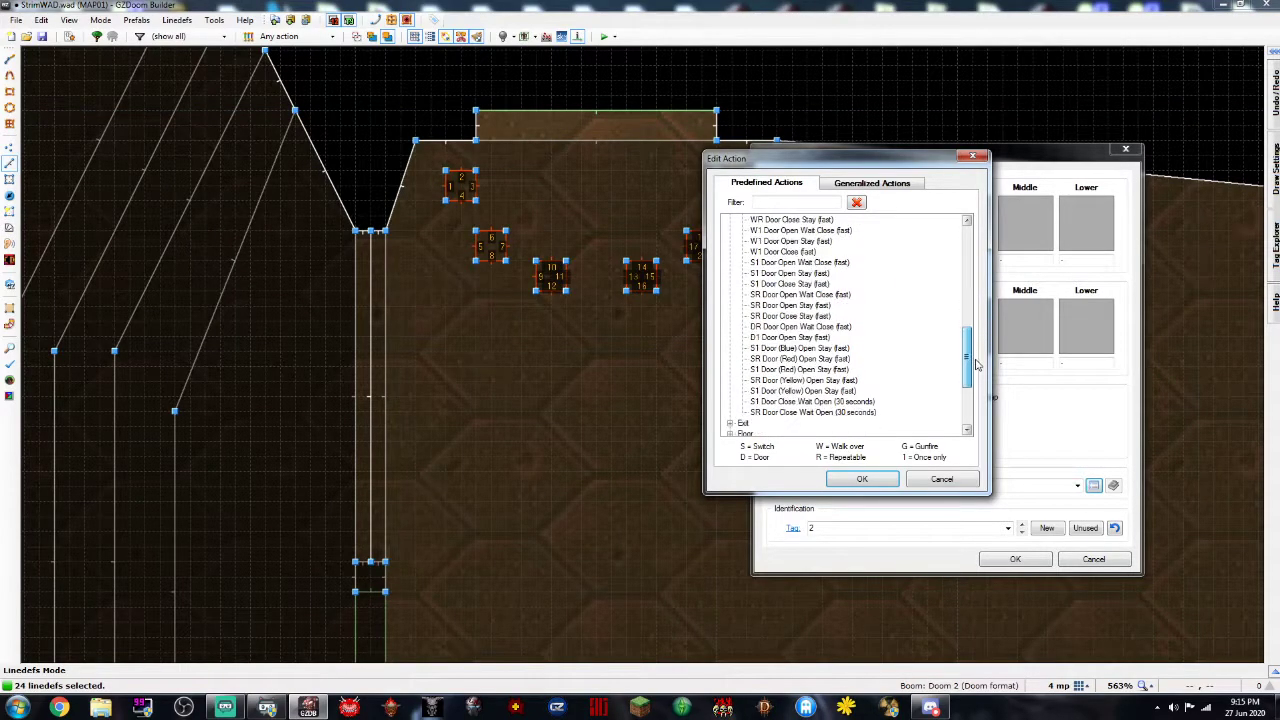
left_click(763, 359)
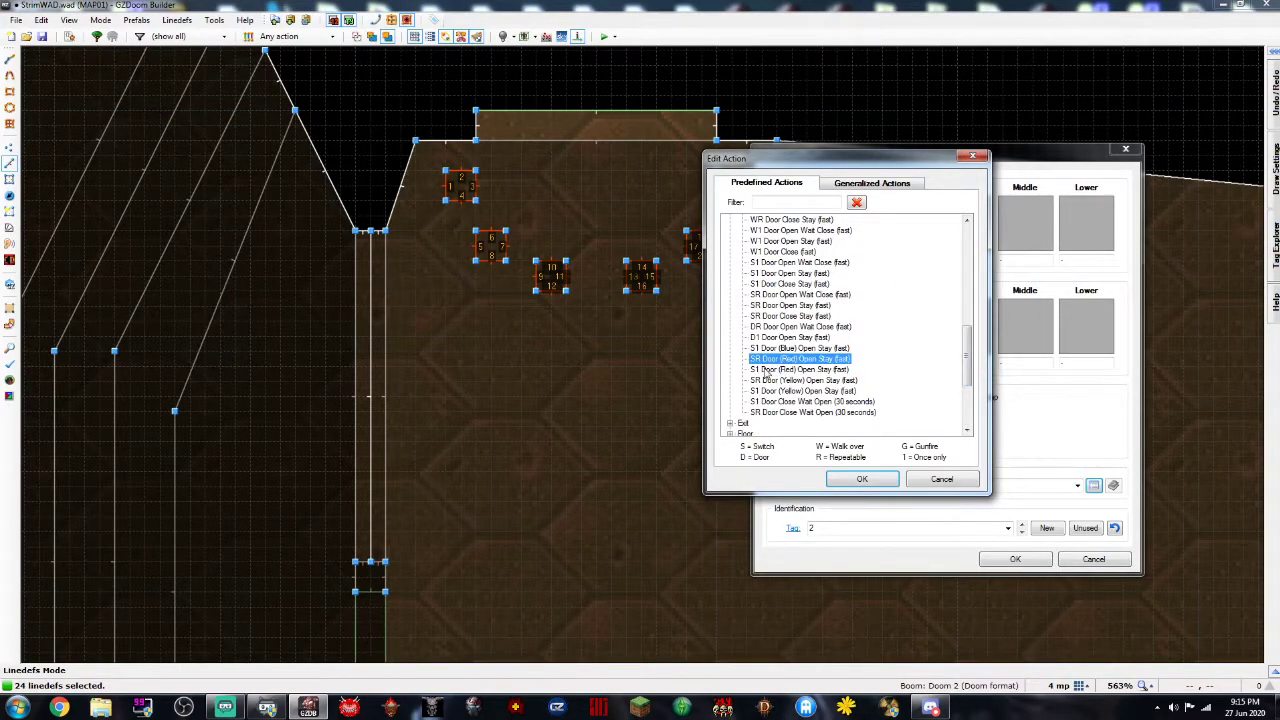
left_click(768, 373)
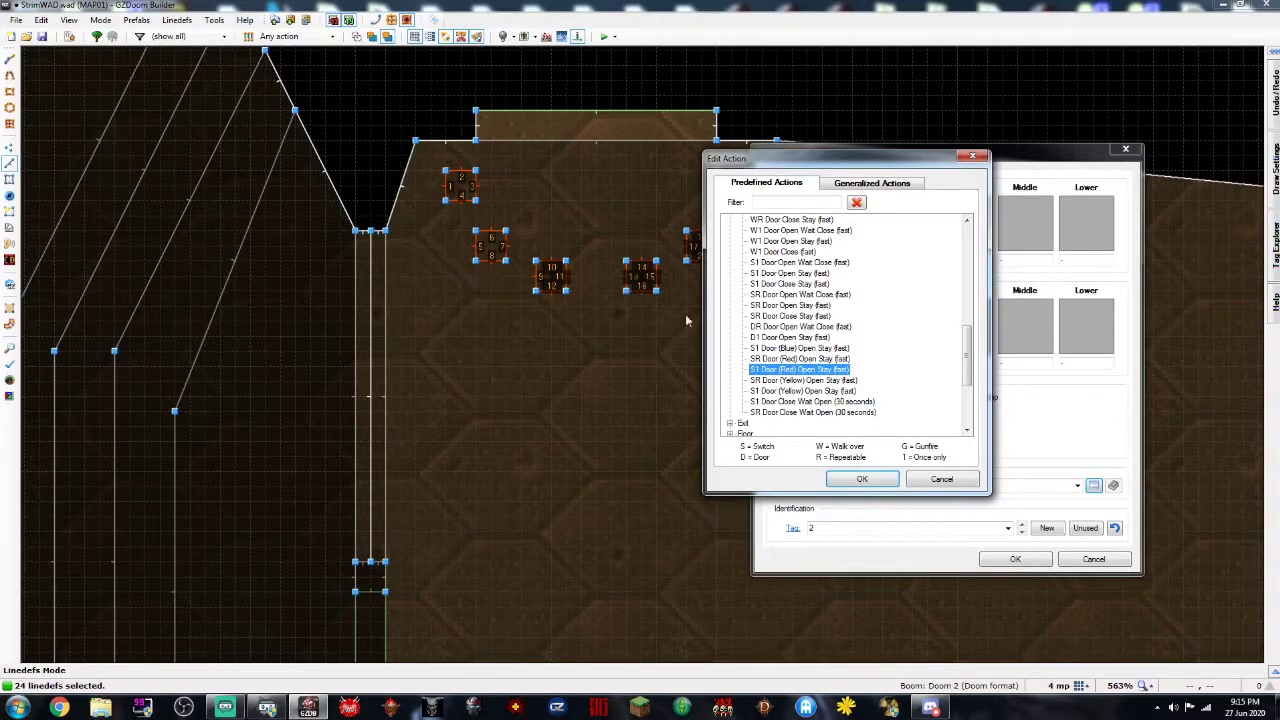
left_click(860, 481)
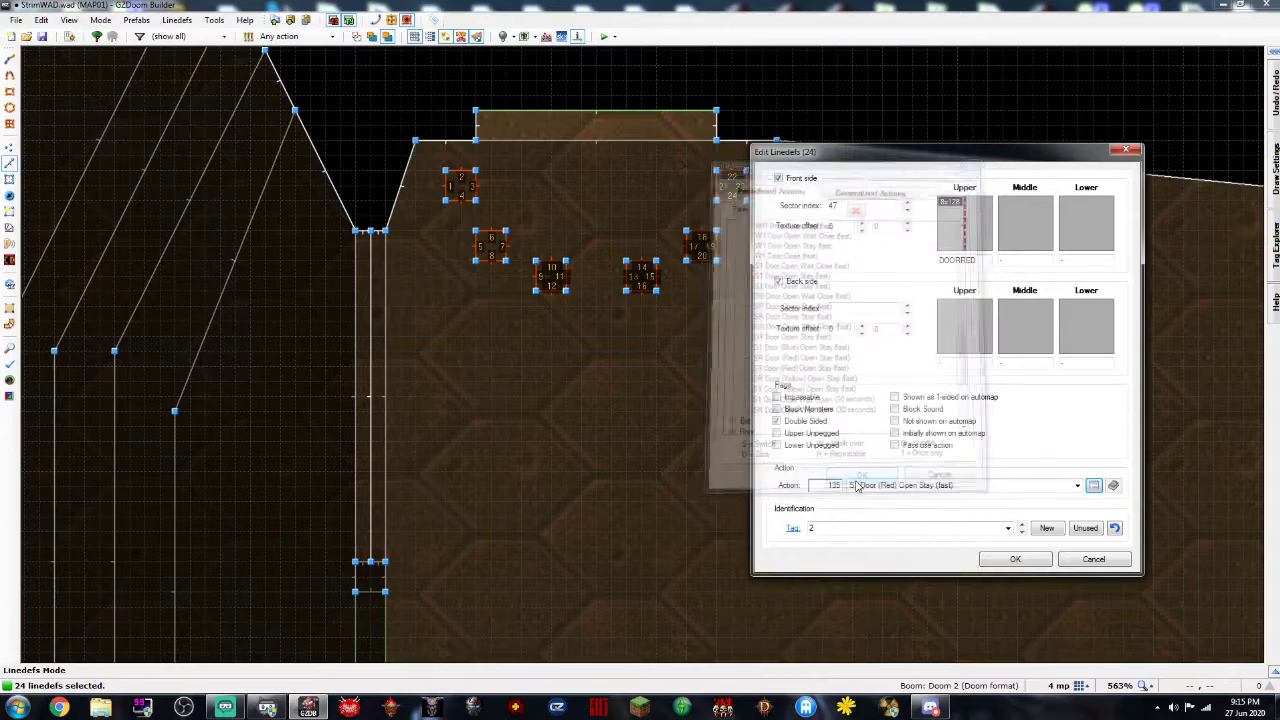
left_click(1015, 560)
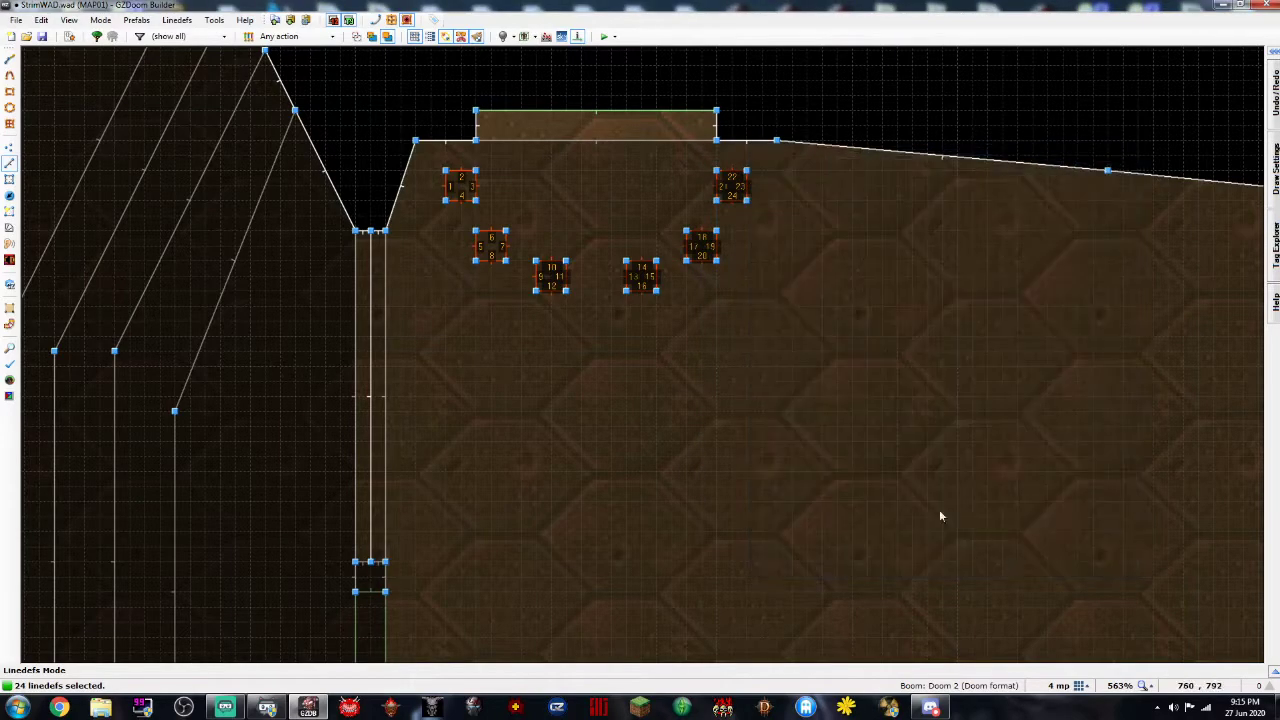
left_click(722, 377)
Select the six small square column sectors, assign them tag 2, and clear the selection
key("s")
left_click(460, 185)
left_click(490, 245)
left_click(551, 276)
left_click(642, 284)
left_click(701, 245)
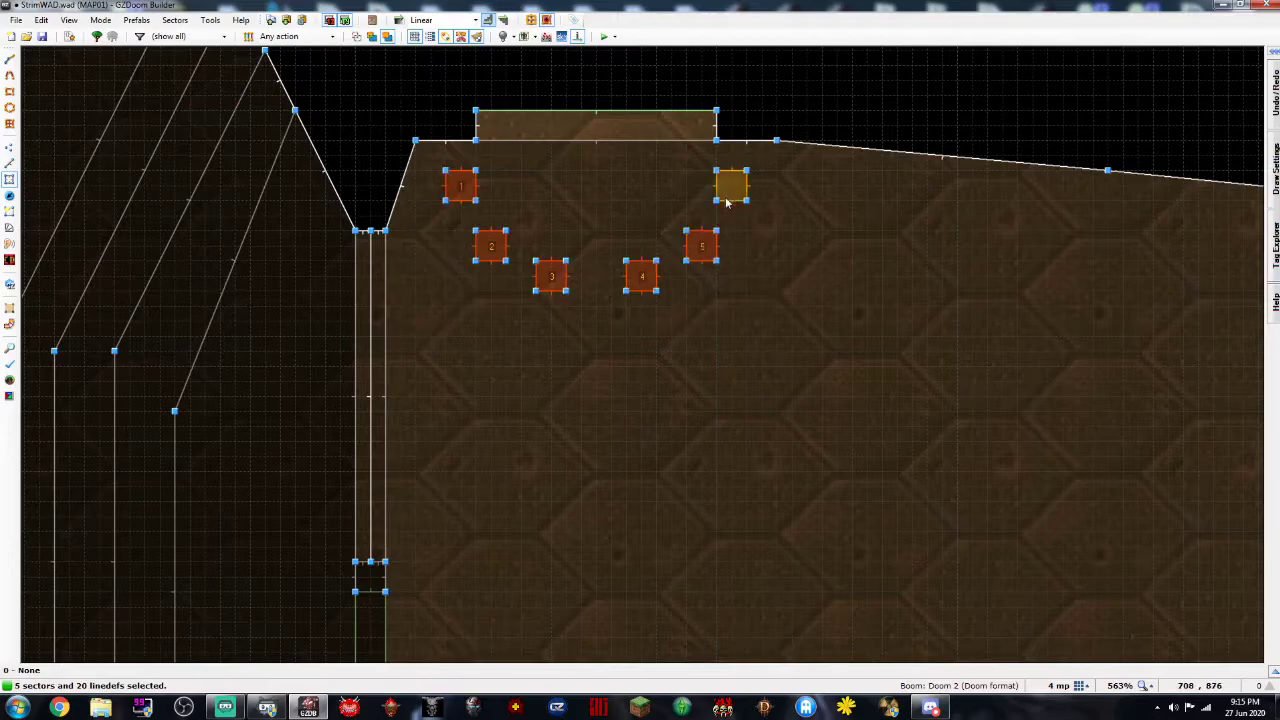
right_click(731, 186)
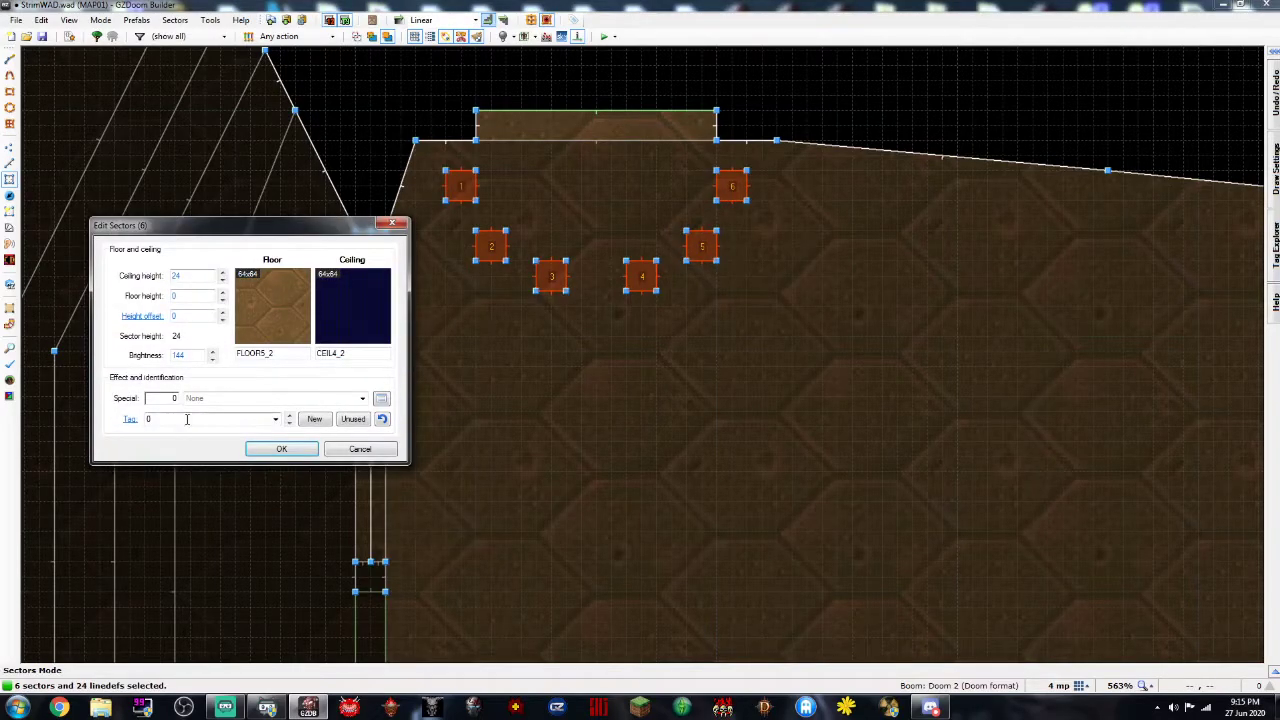
key("Return")
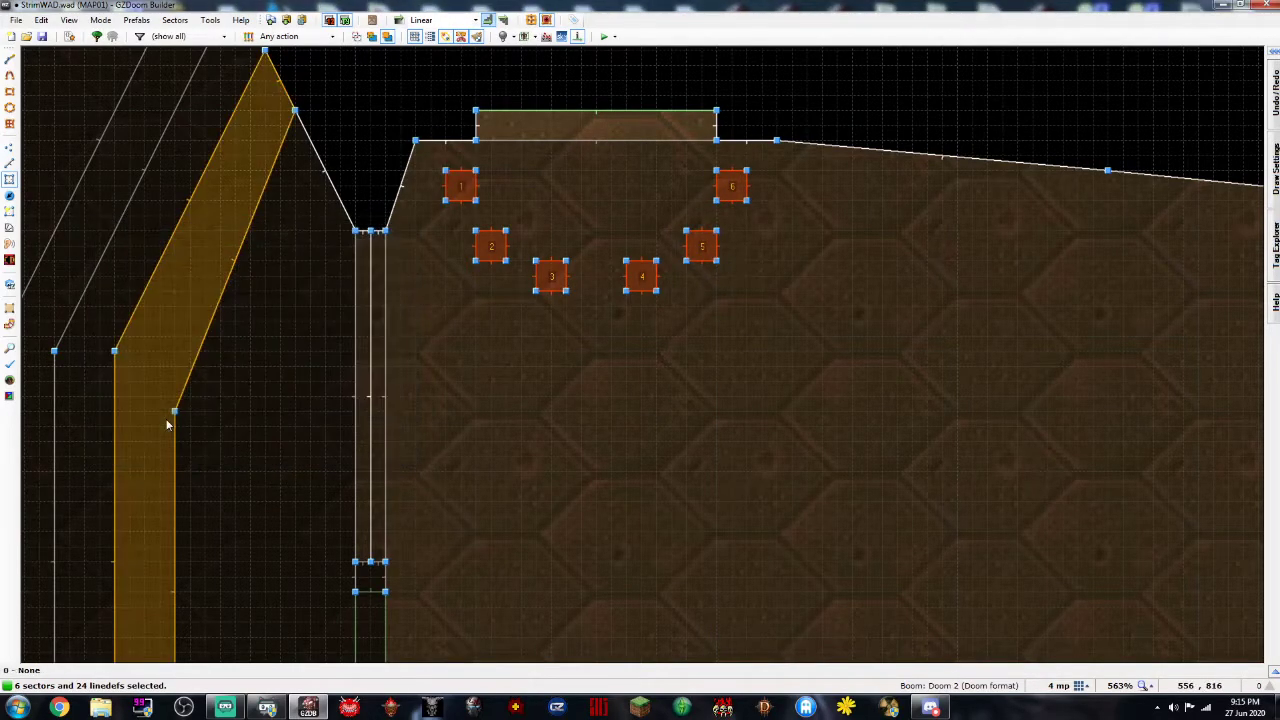
left_click(238, 403)
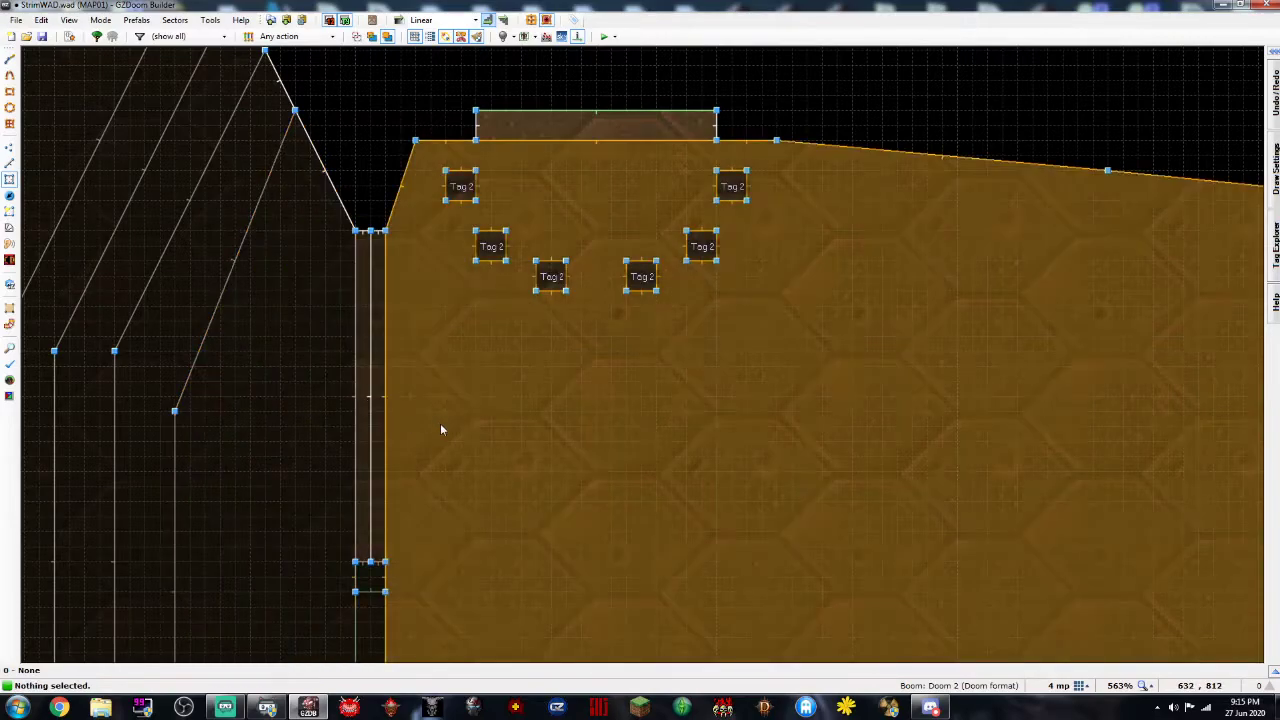
Place a red keycard at 724, 792 on the floor southeast of the columns and save the map
key("t")
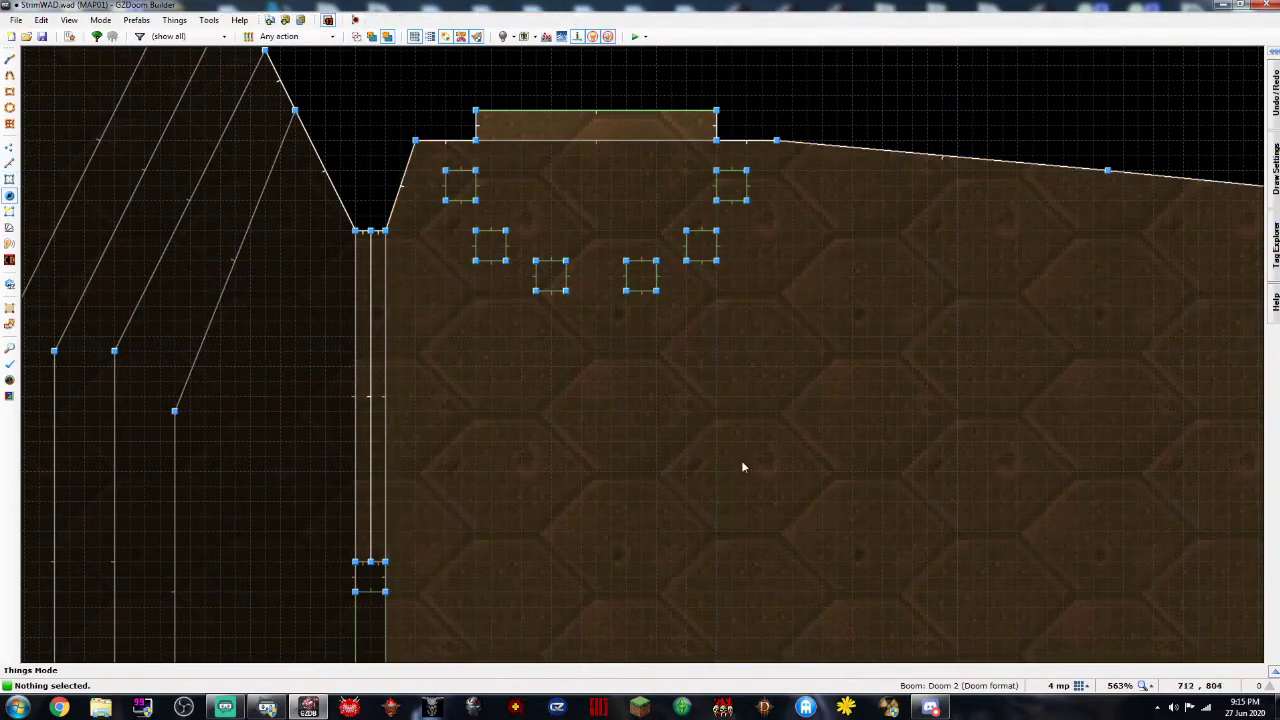
right_click(795, 494)
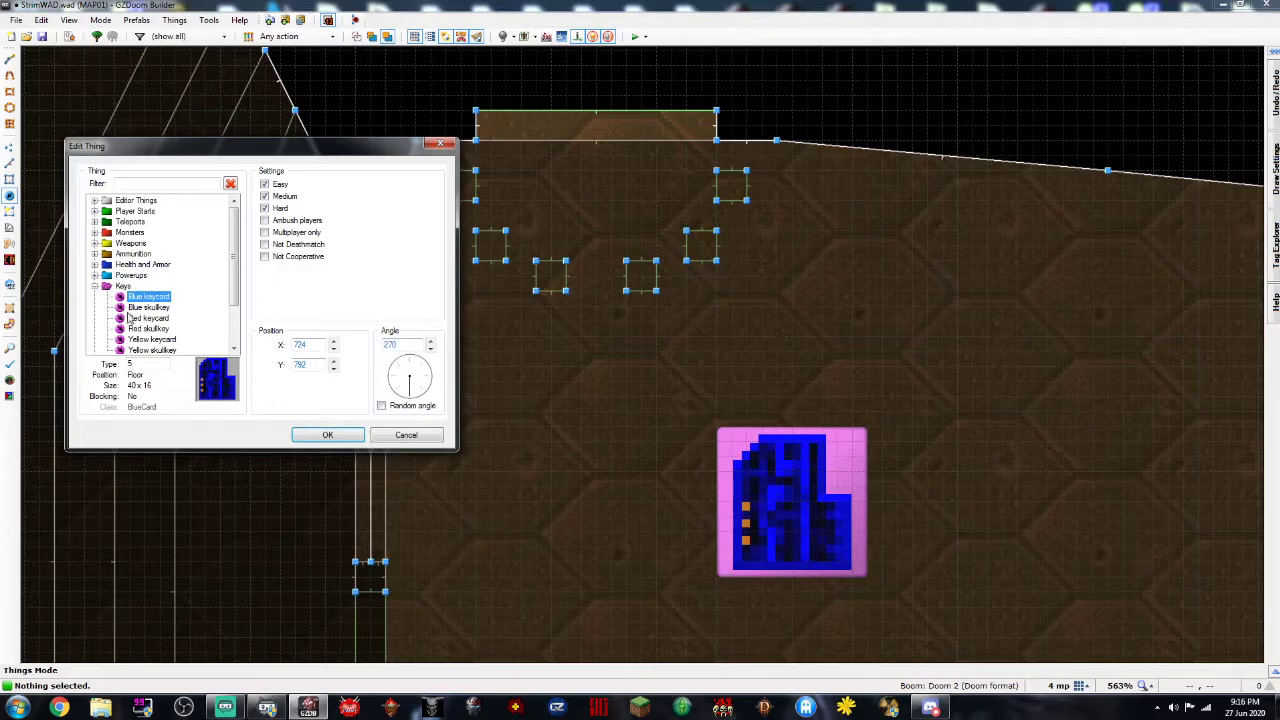
left_click(148, 318)
left_click(340, 436)
left_click(42, 37)
Launch a playtest of the map and try to open the red columns without the red key
key("F9")
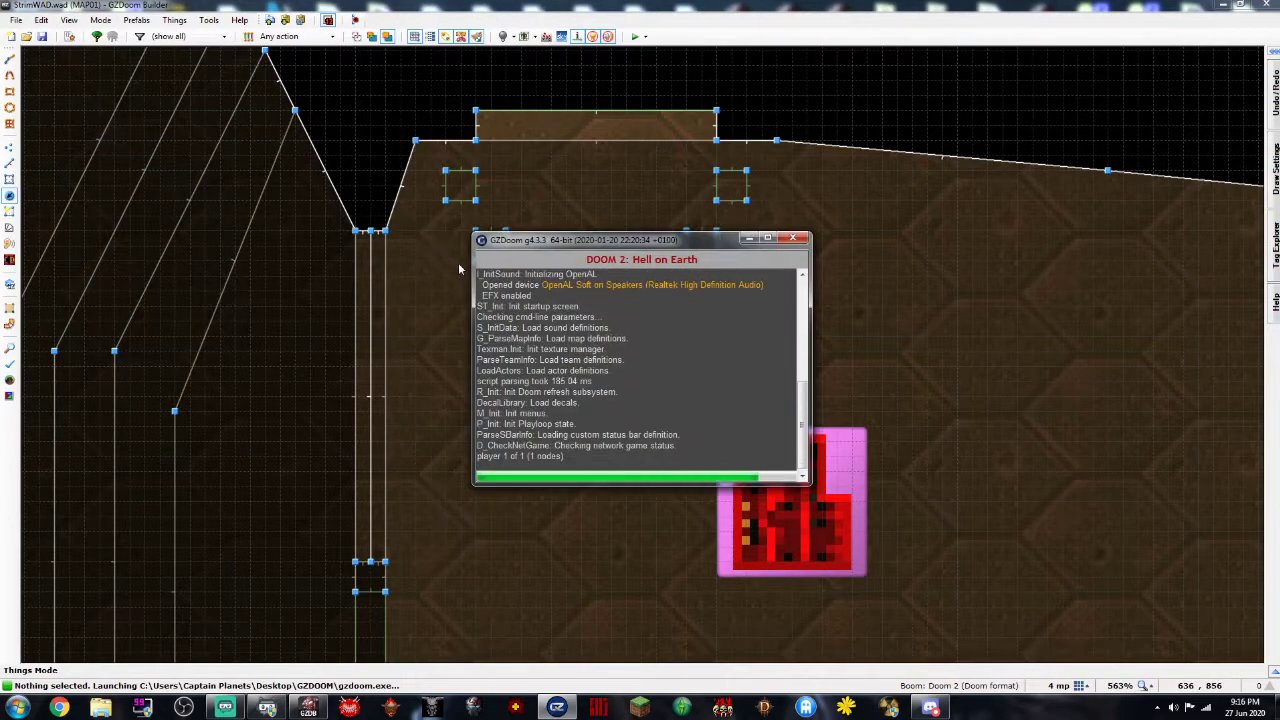
key("w")
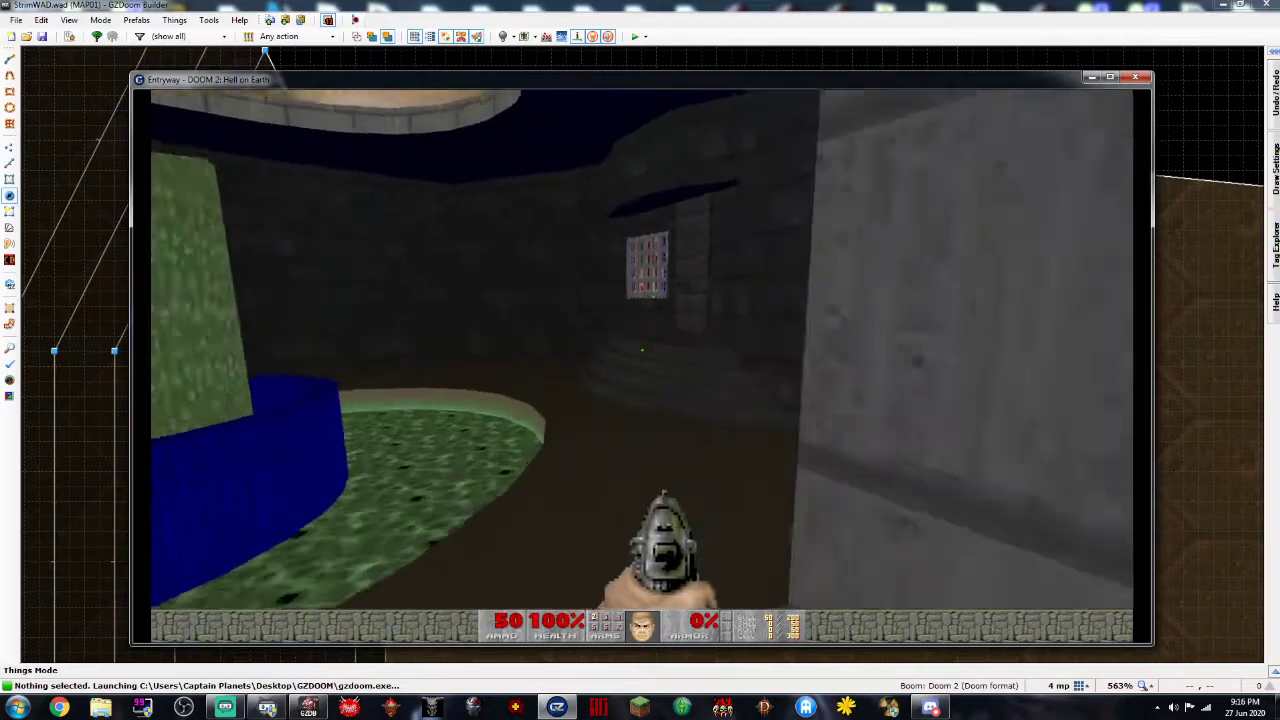
key("w")
key("d")
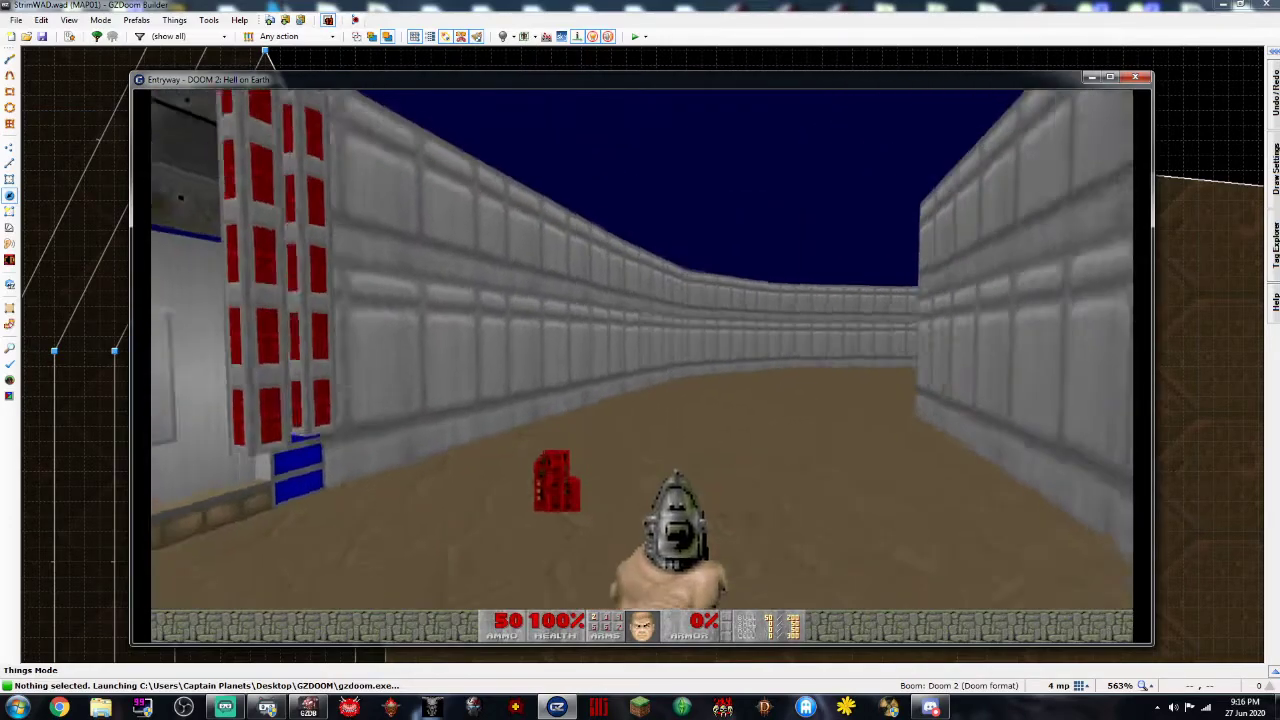
key("w")
key("e")
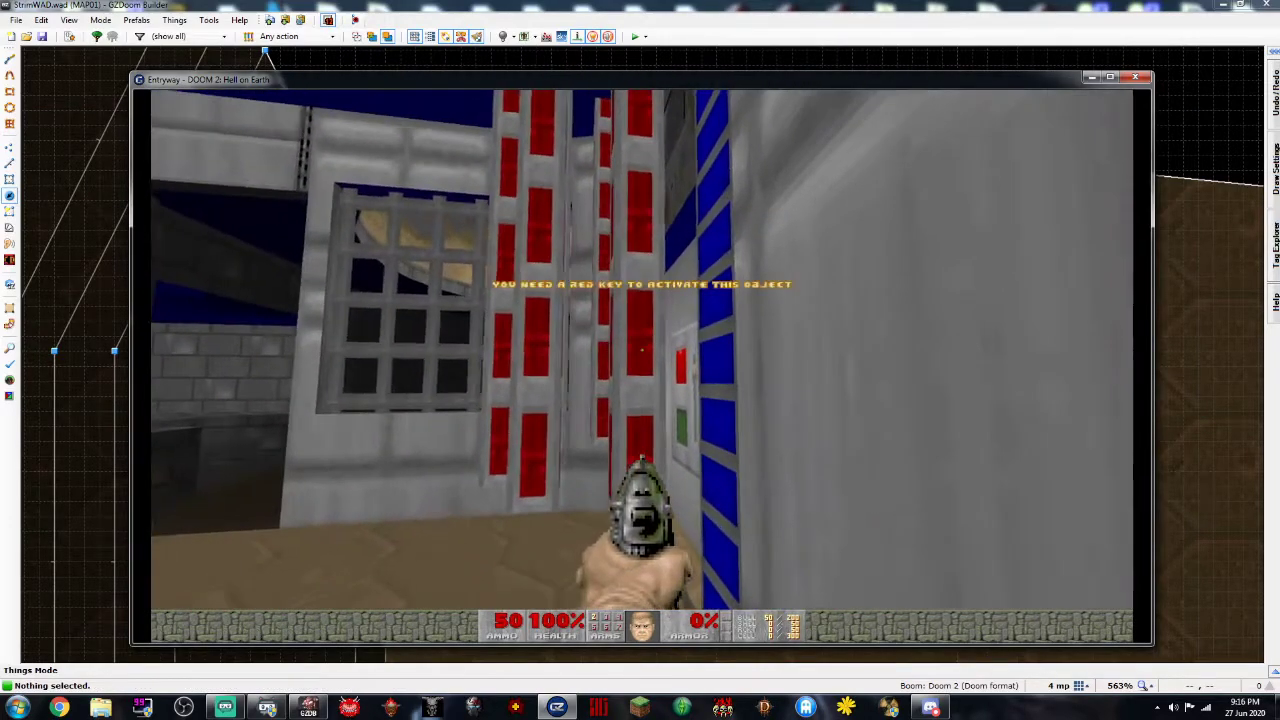
key("w")
key("w")
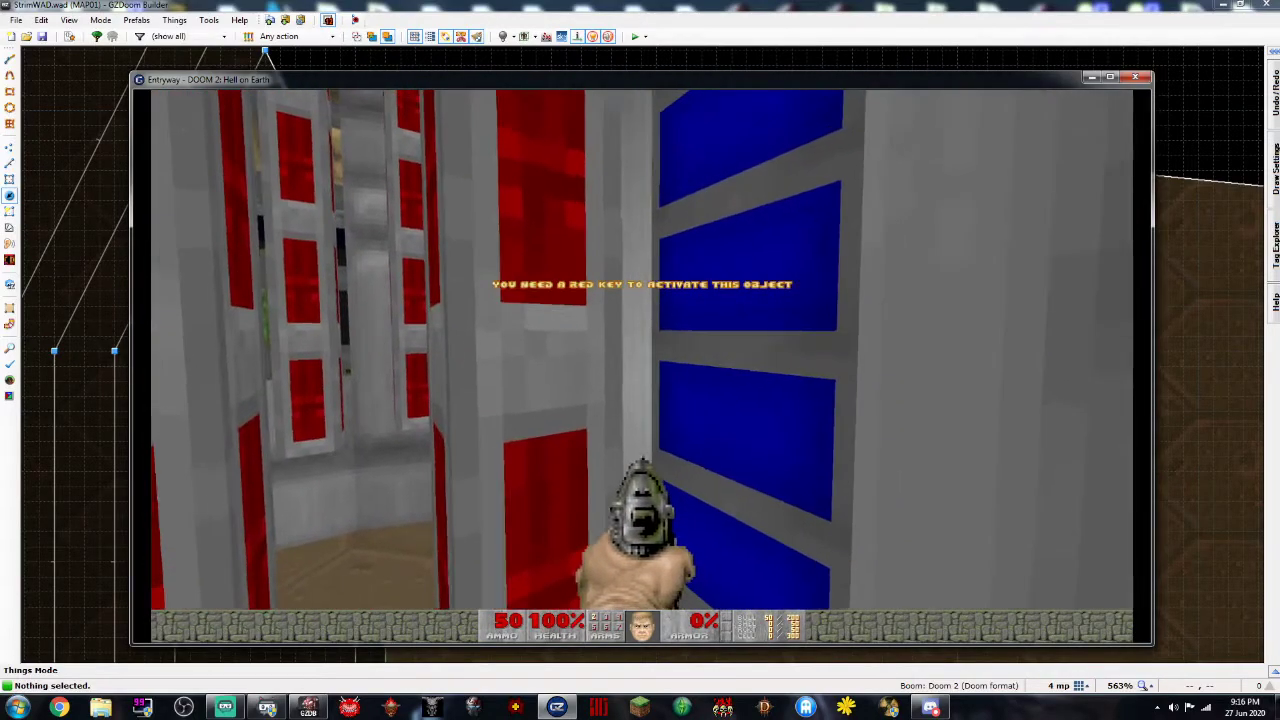
key("s")
key("w")
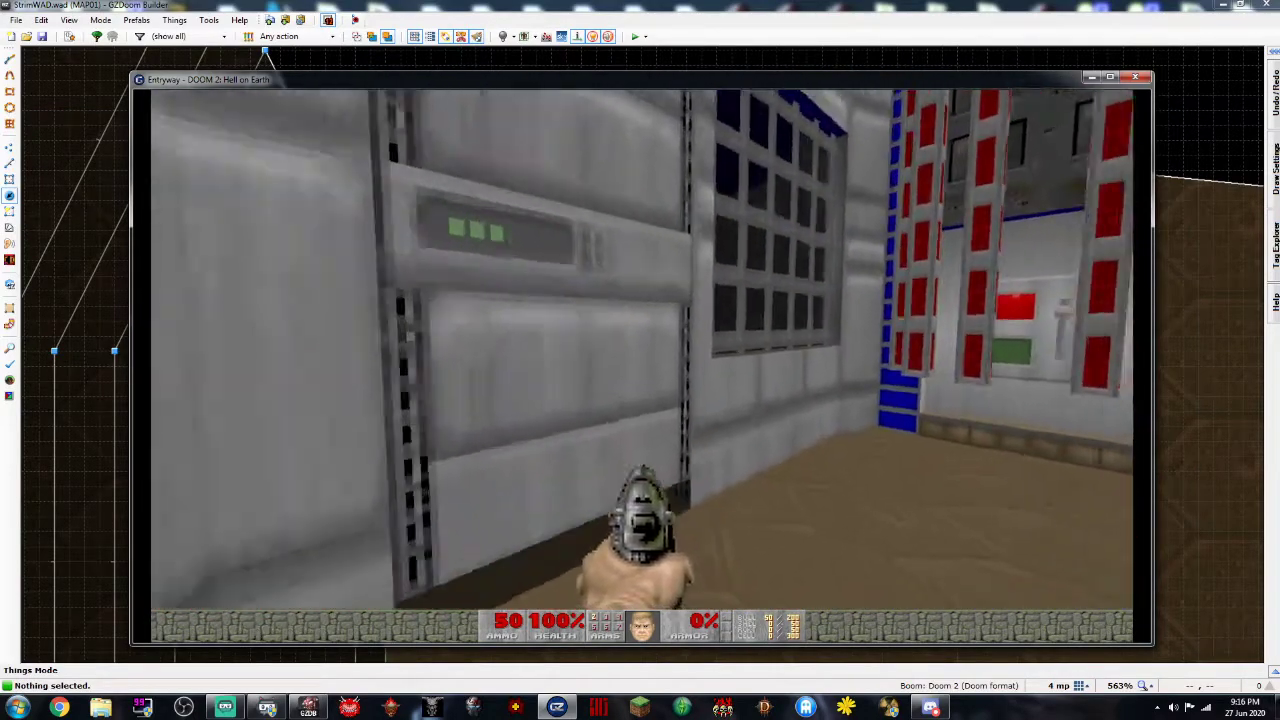
Collect the red keycard, open the red columns in front of the door, fire at the ceiling, and quit the playtest
key("w")
key("w")
key("e")
key("s")
key("w")
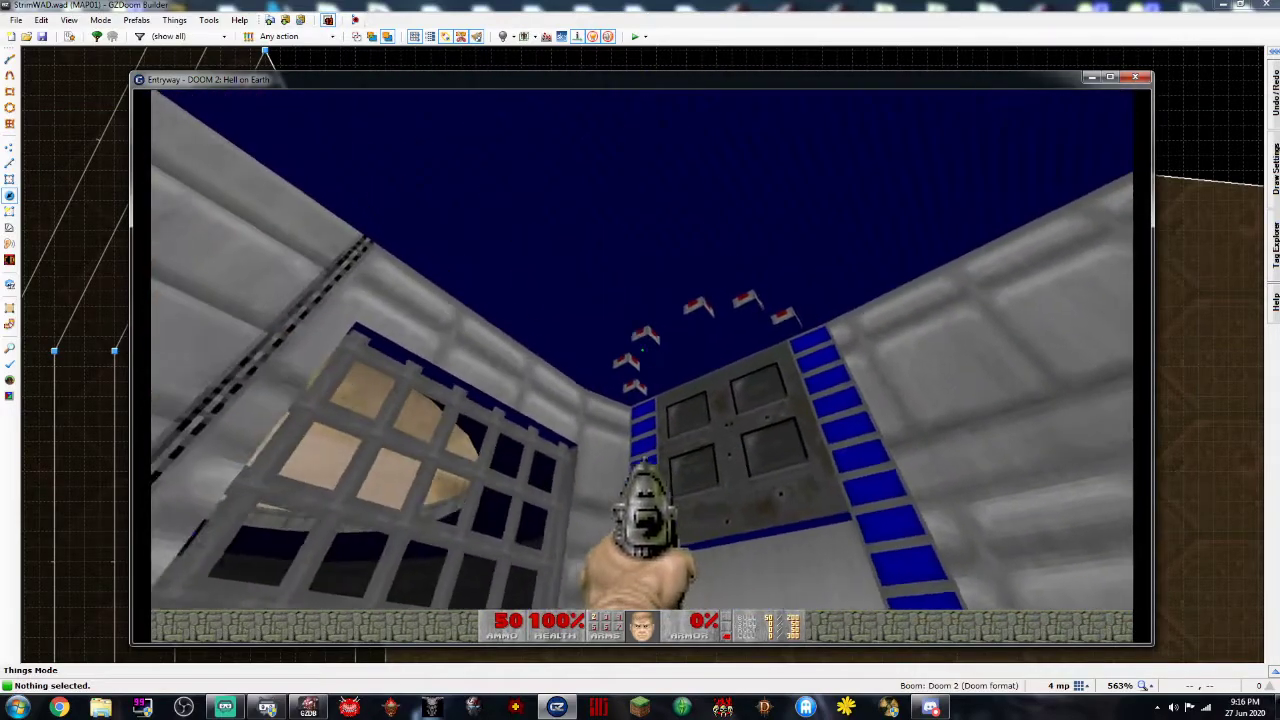
left_click(642, 350)
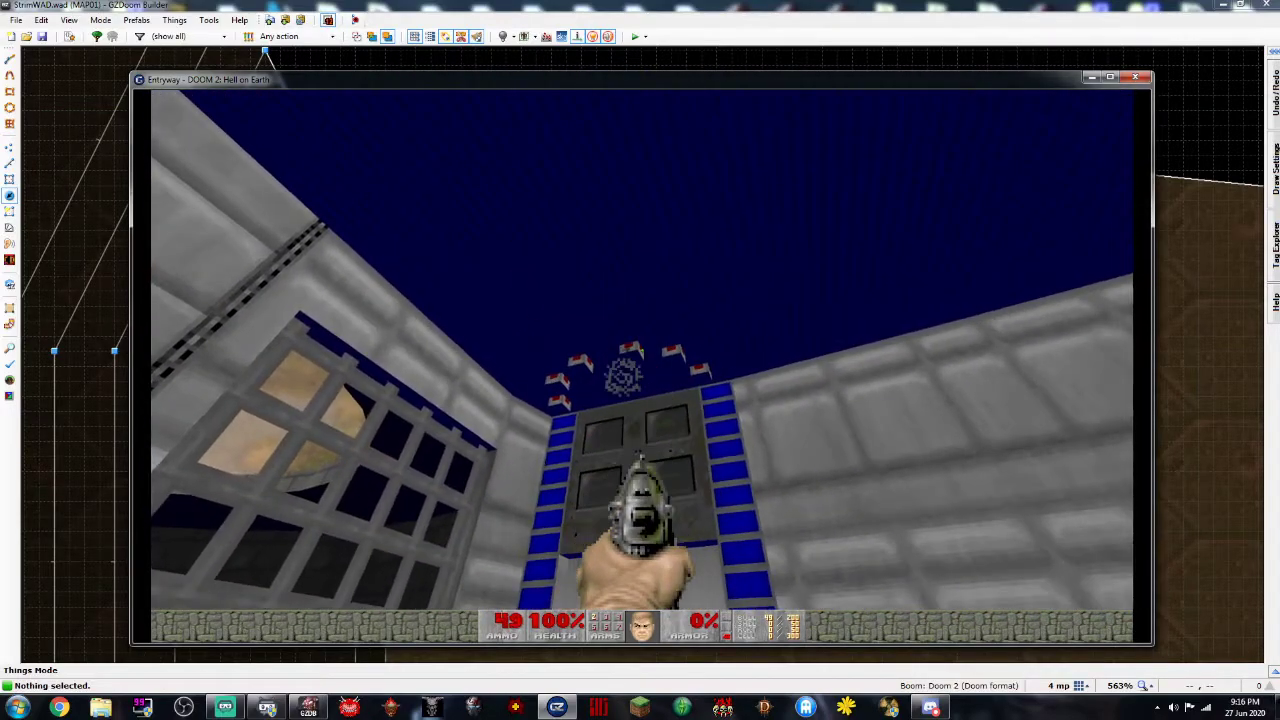
left_click(642, 350)
key("Escape")
key("Up")
key("Return")
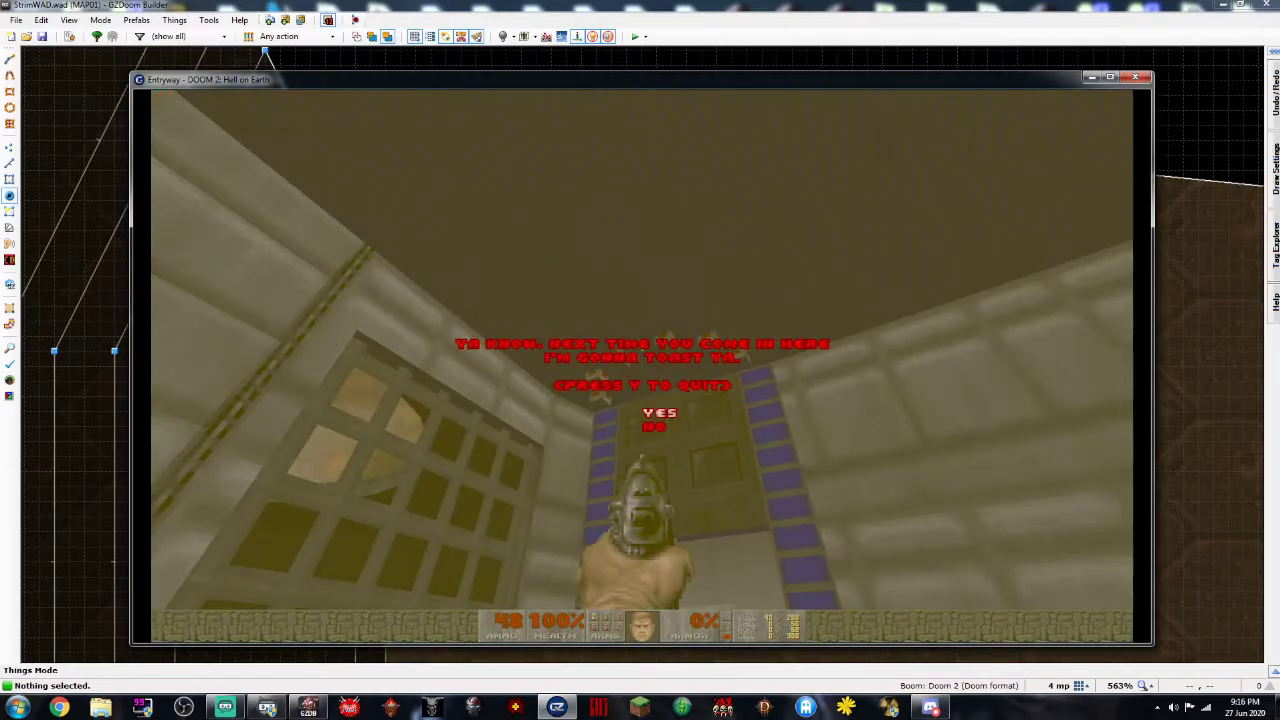
key("y")
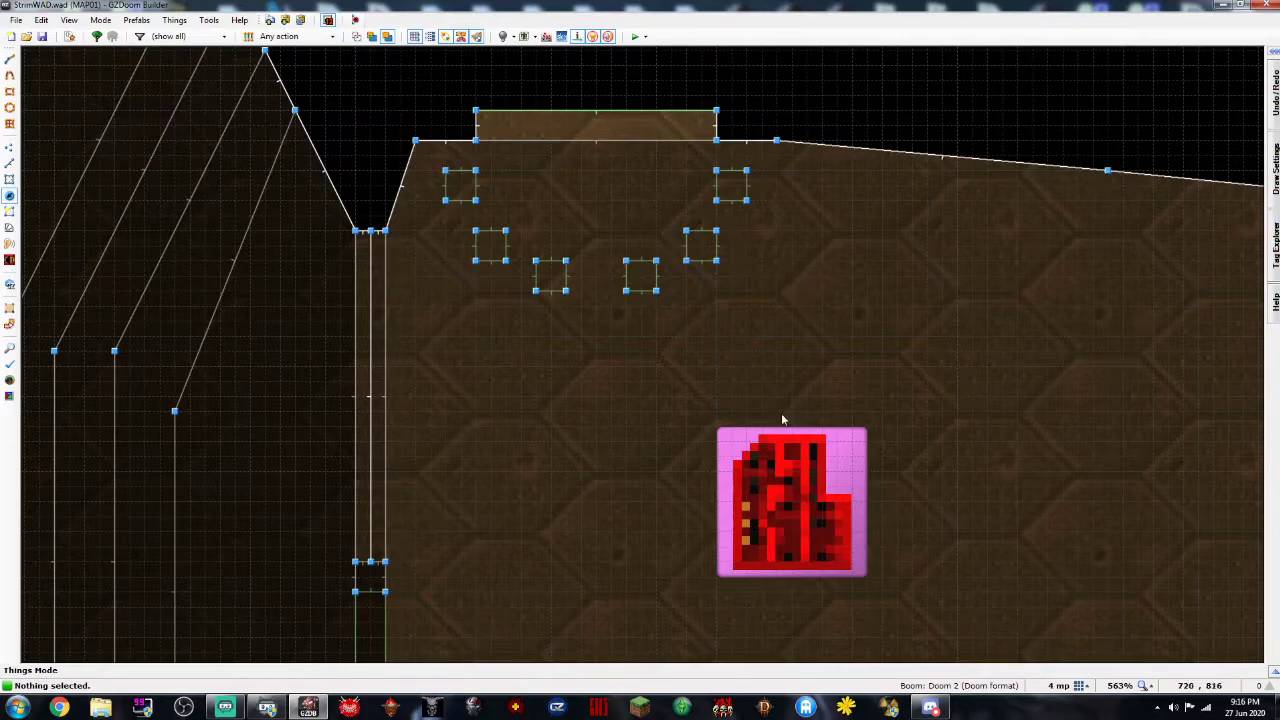
Delete the red keycard from the floor southeast of the columns
scroll(682, 338, "down", 10)
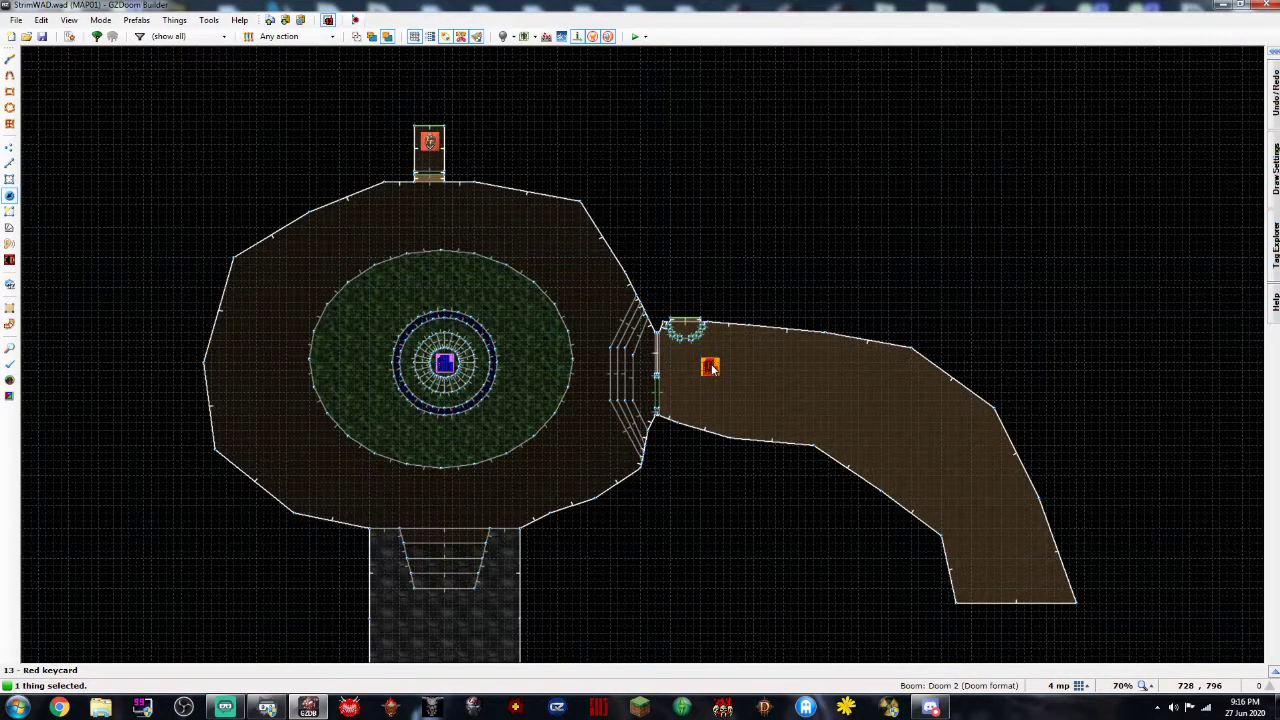
key("Delete")
scroll(711, 366, "up", 7)
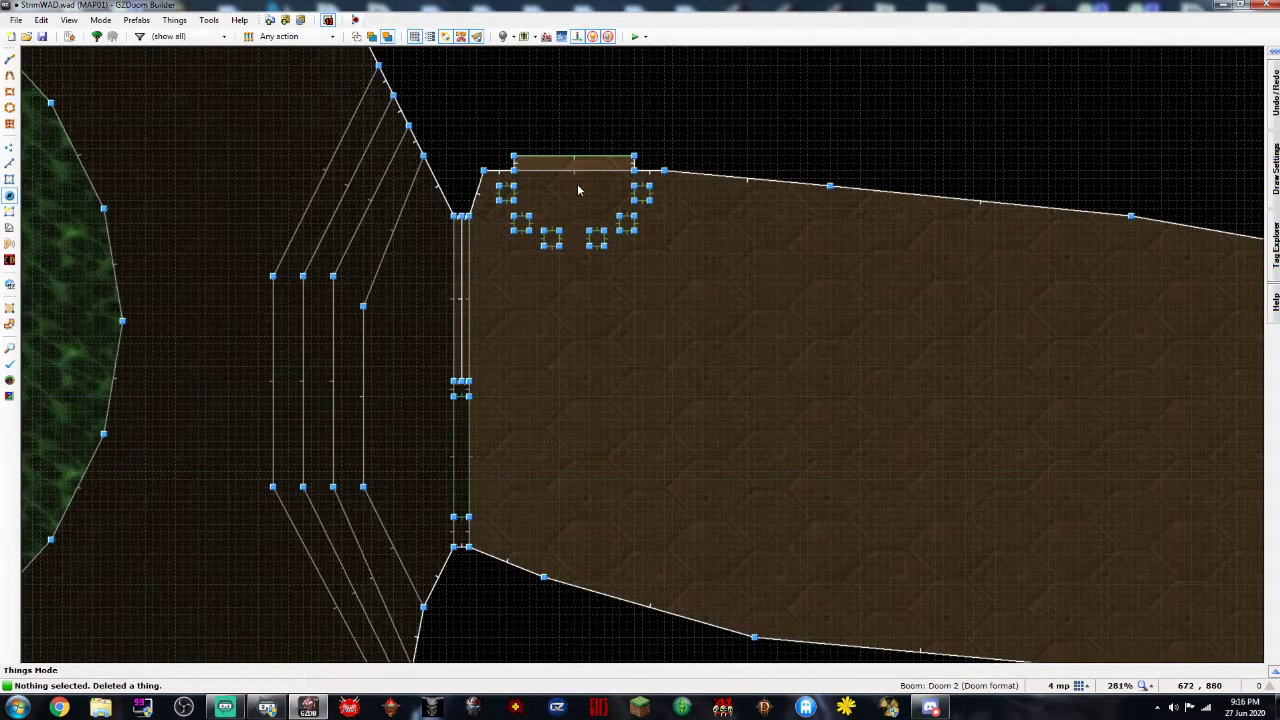
Select the six column sectors and move them 16 units south, away from the exit door
scroll(577, 184, "up", 4)
key("s")
left_click_drag(416, 174, 748, 322)
left_click_drag(706, 210, 706, 236)
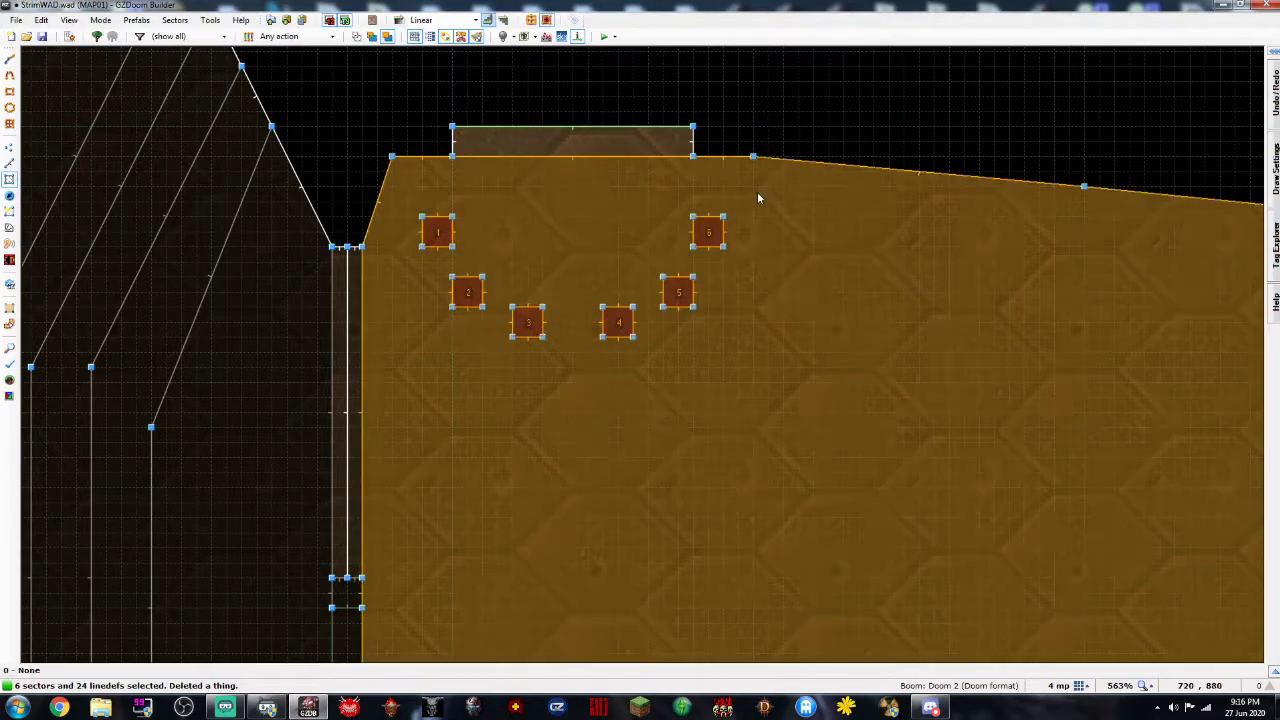
left_click_drag(573, 193, 753, 354)
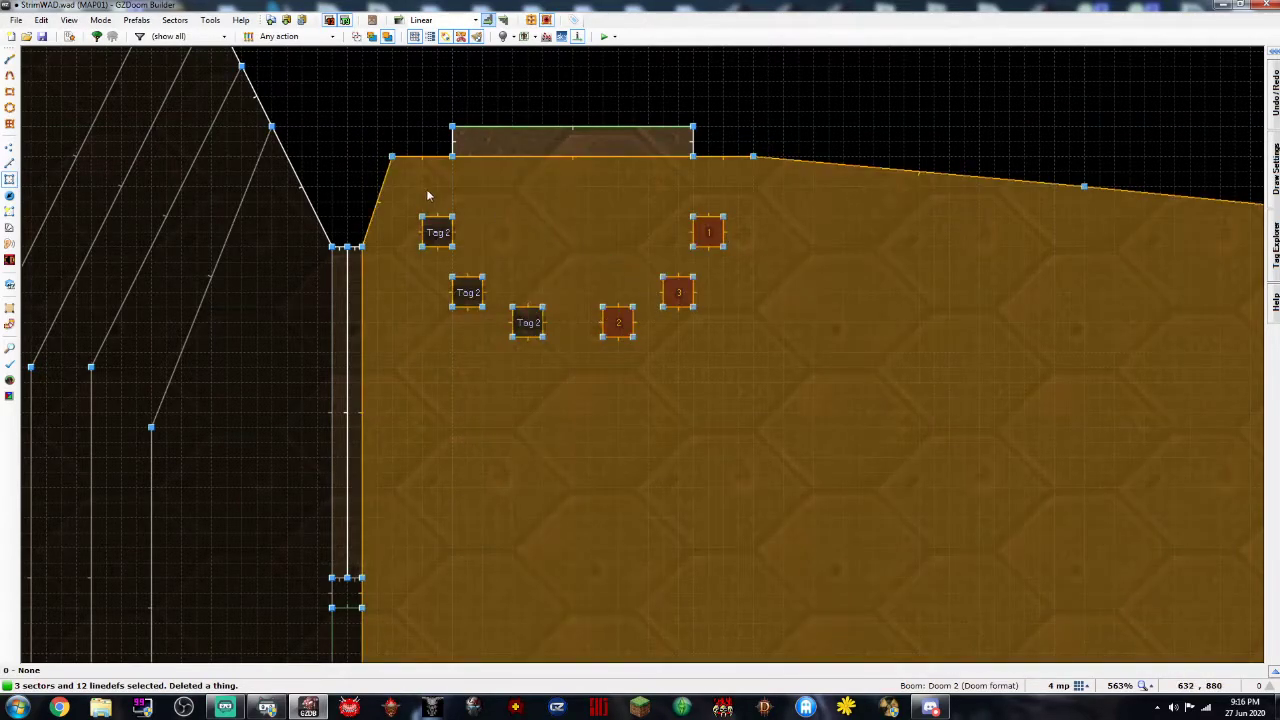
left_click_drag(410, 183, 865, 412)
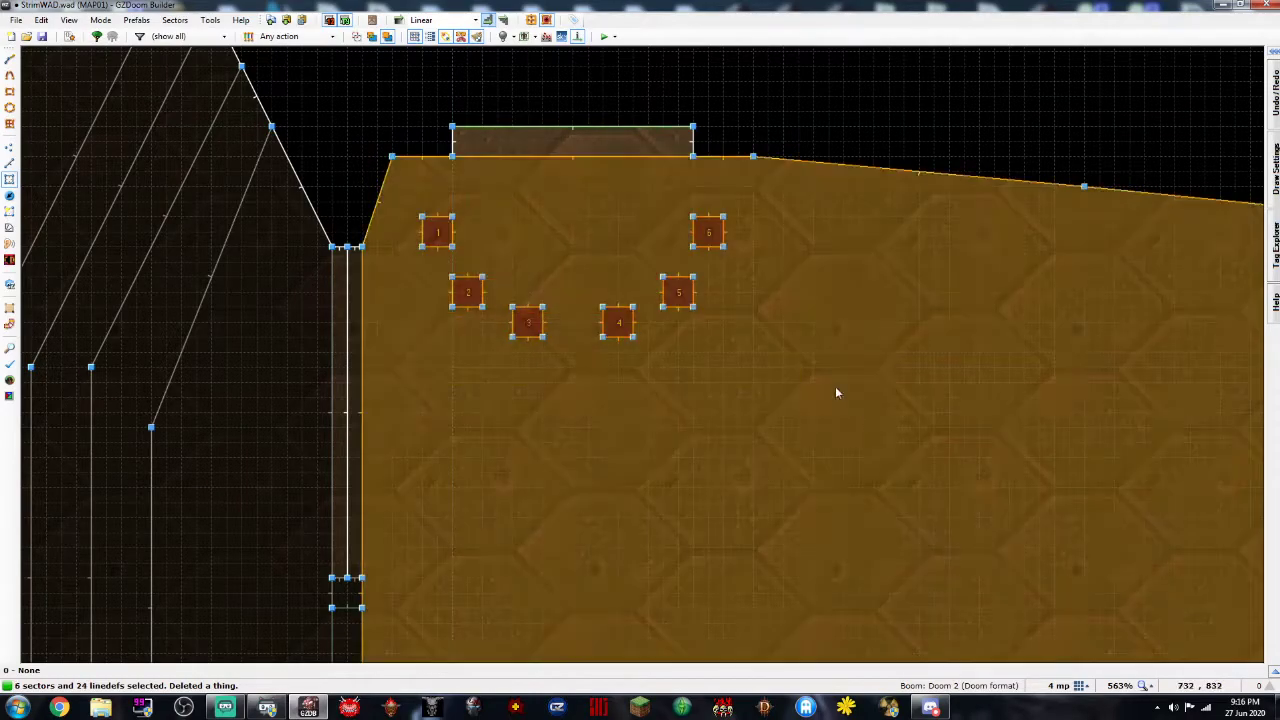
left_click_drag(708, 230, 710, 262)
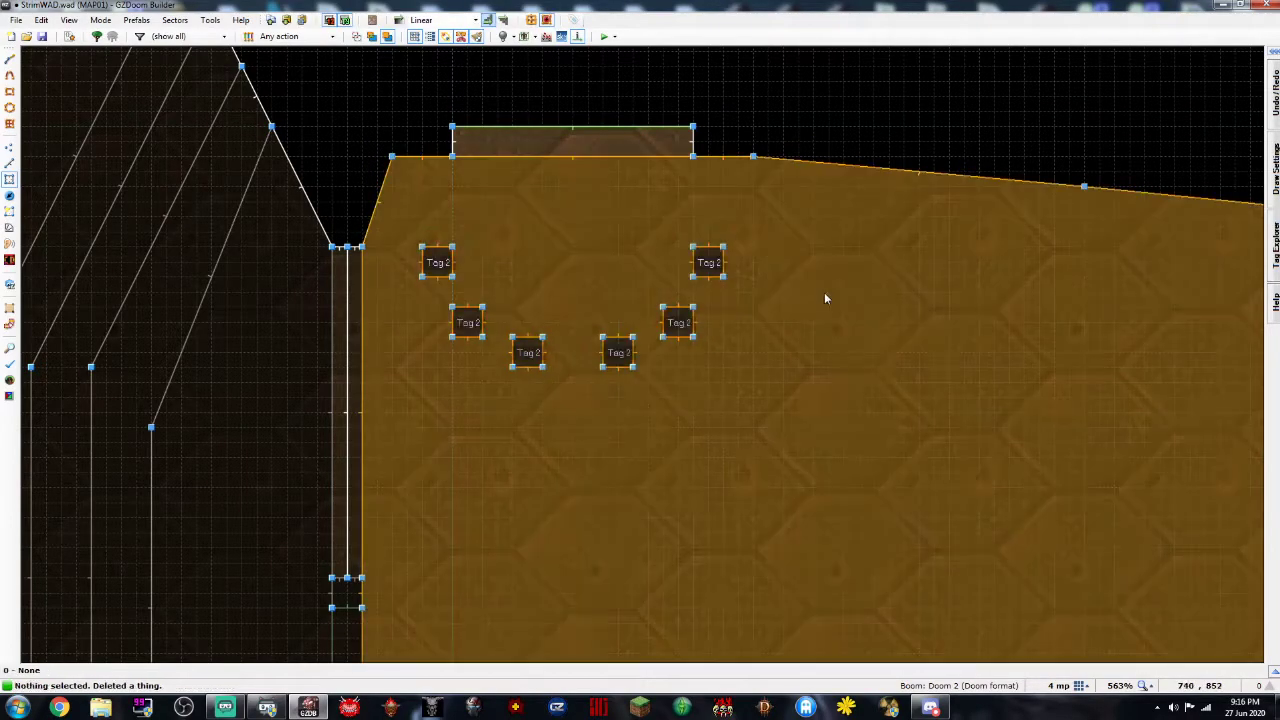
Paste two copies of the northeast column sector as a new pair between the column arc and the door wall, vertically aligned with the columns below
left_click(714, 256)
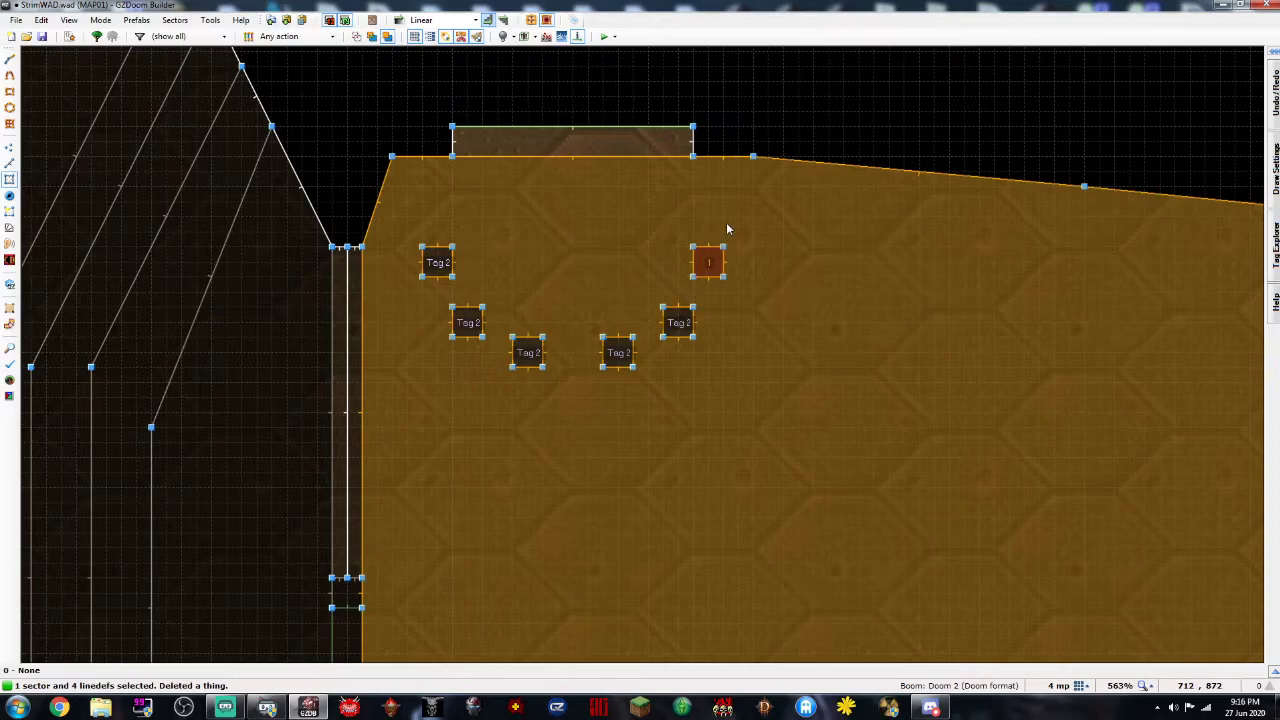
key("ctrl+v")
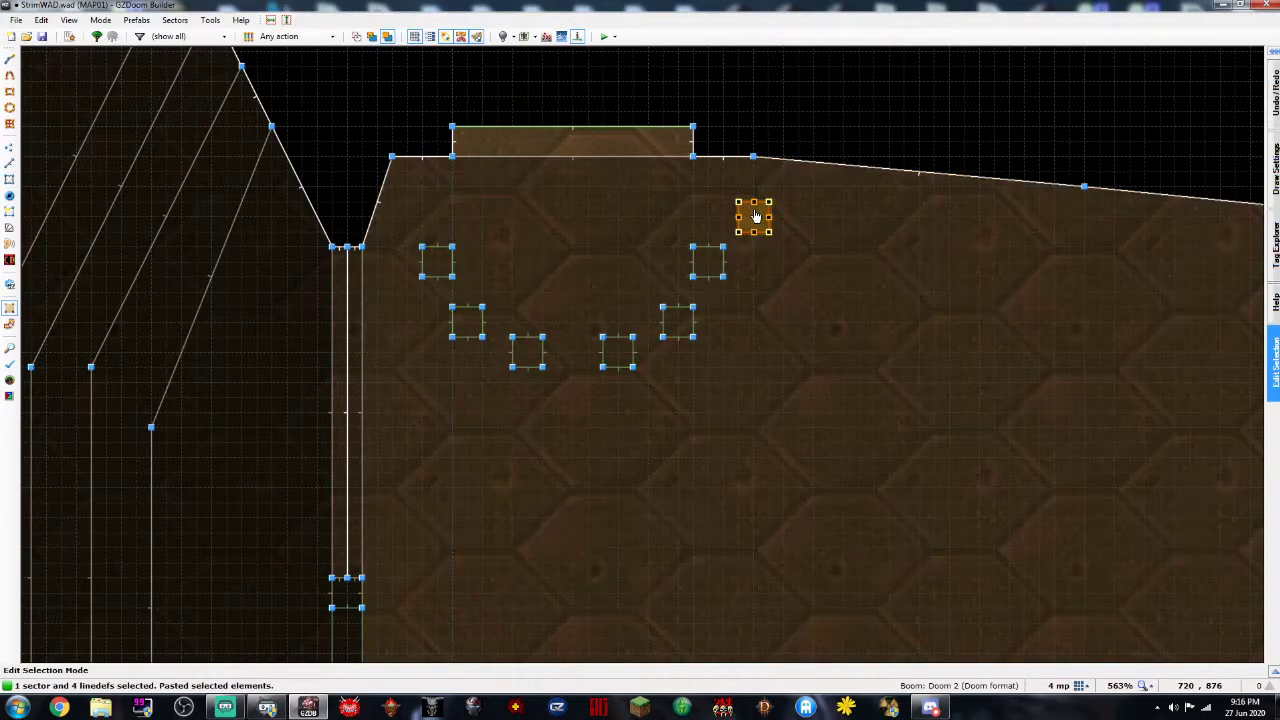
left_click(754, 192)
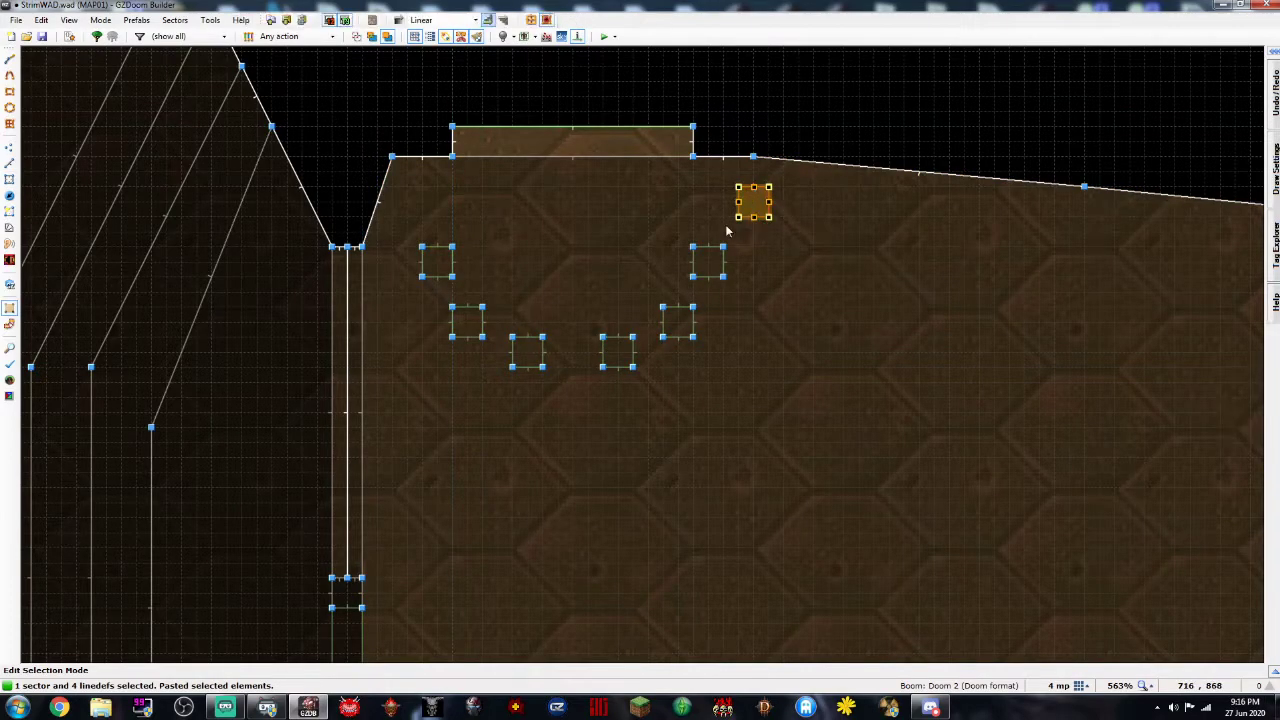
key("ctrl+v")
left_click(443, 201)
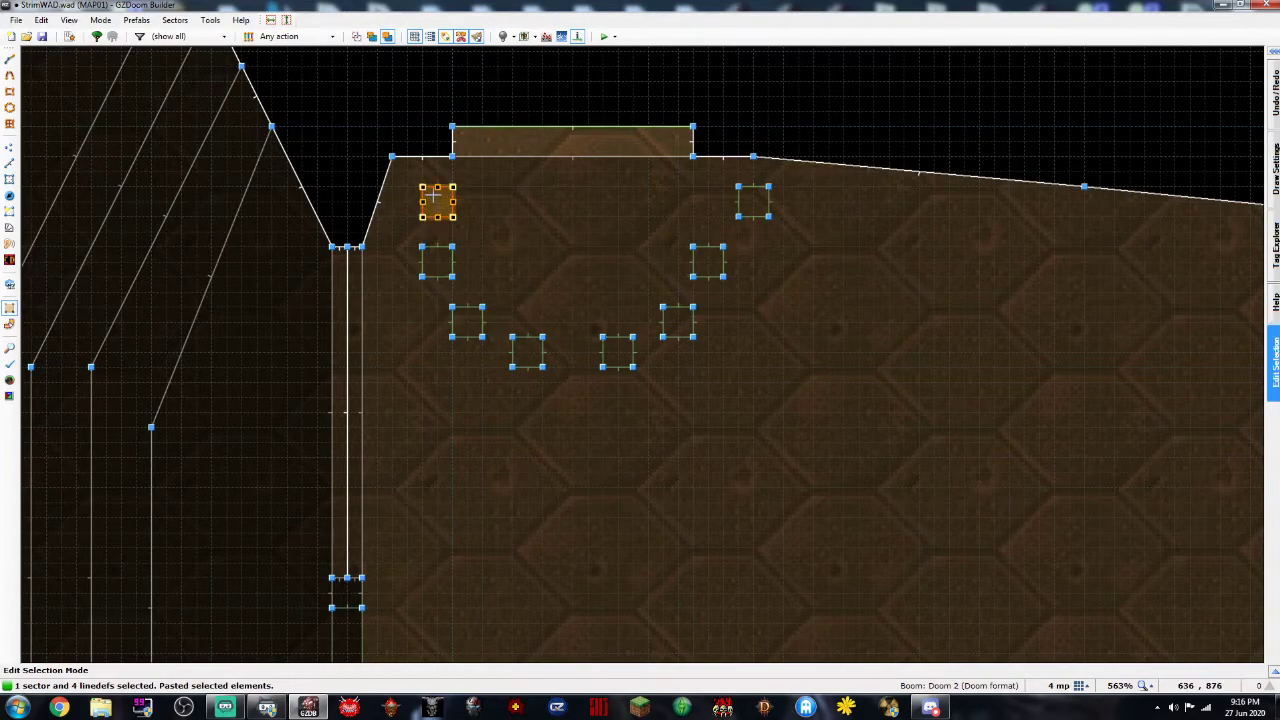
key("s")
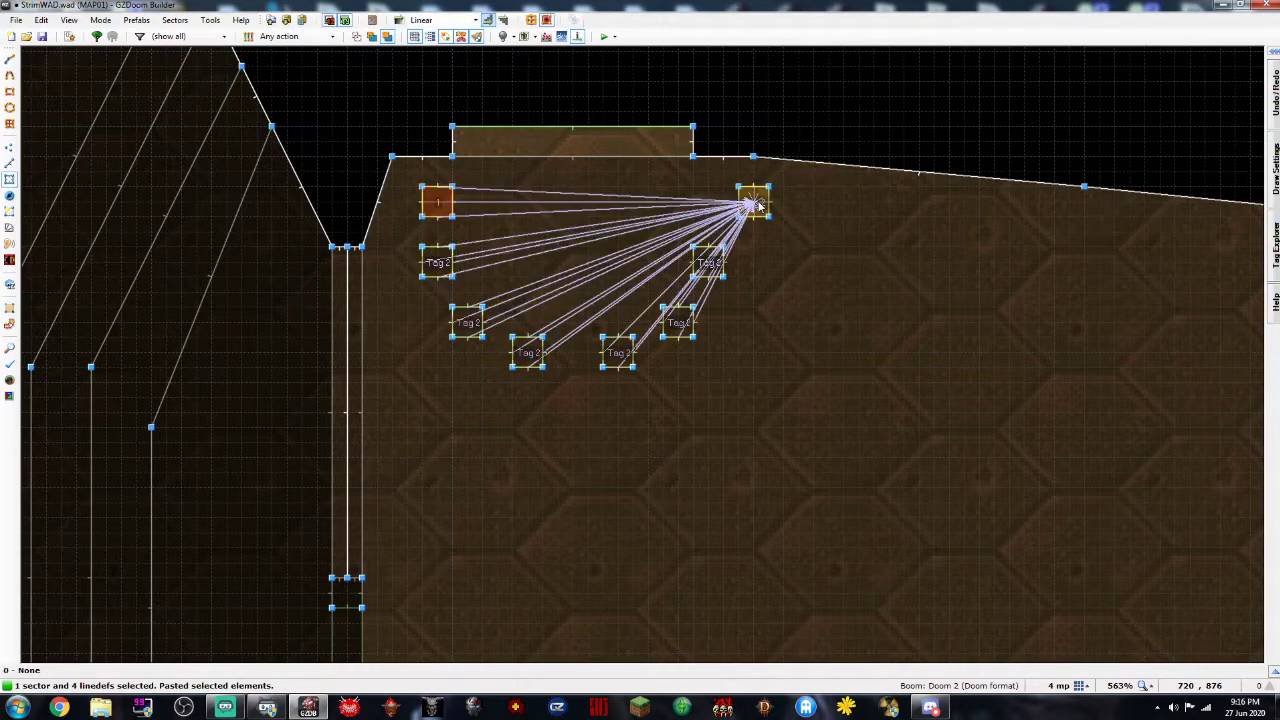
left_click_drag(755, 205, 715, 208)
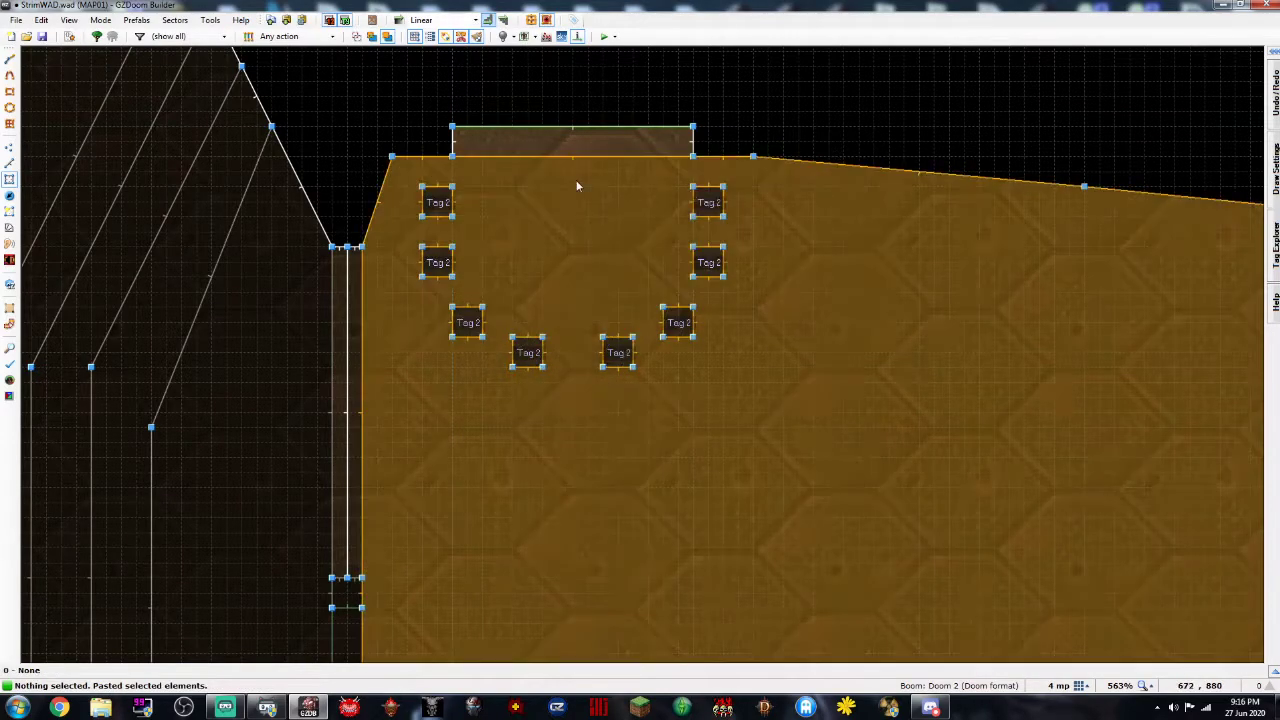
Move the four eastern columns 8 units east and the four western ones 8 units west, and paste a ninth column centrally between them
left_click_drag(577, 172, 723, 360)
left_click_drag(708, 262, 737, 267)
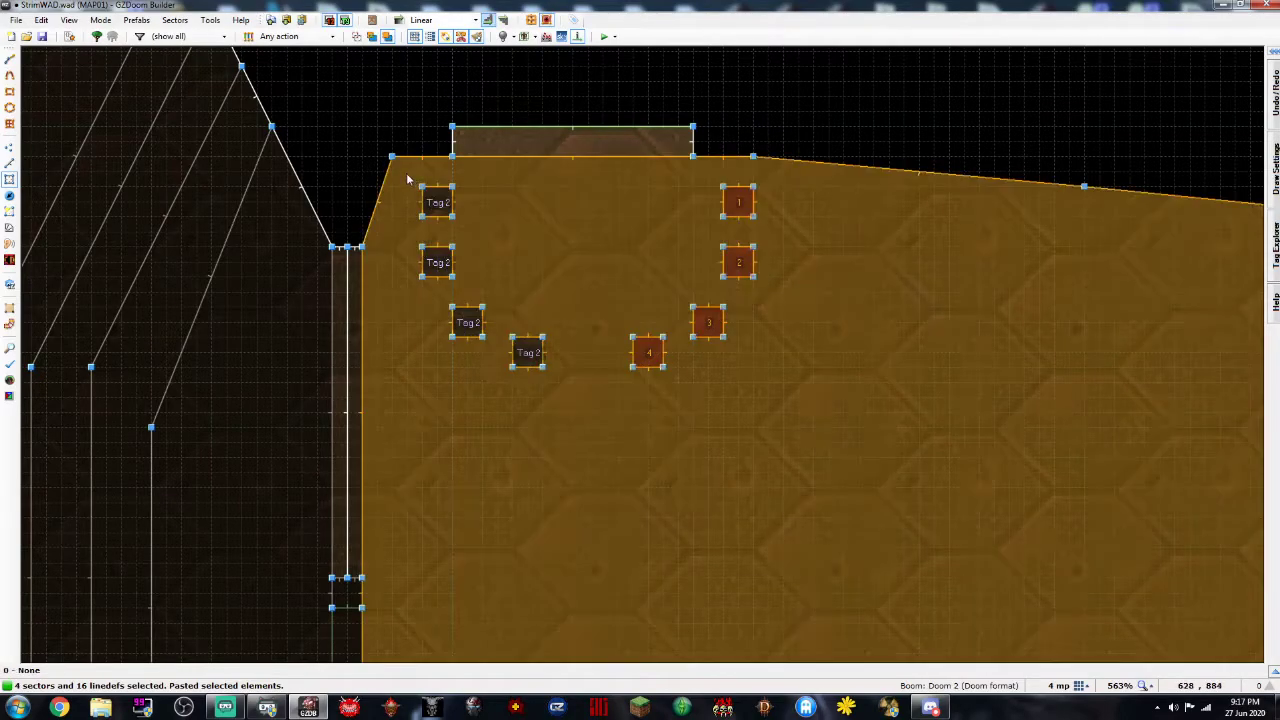
left_click_drag(408, 177, 573, 442)
left_click_drag(530, 350, 508, 358)
left_click(384, 108)
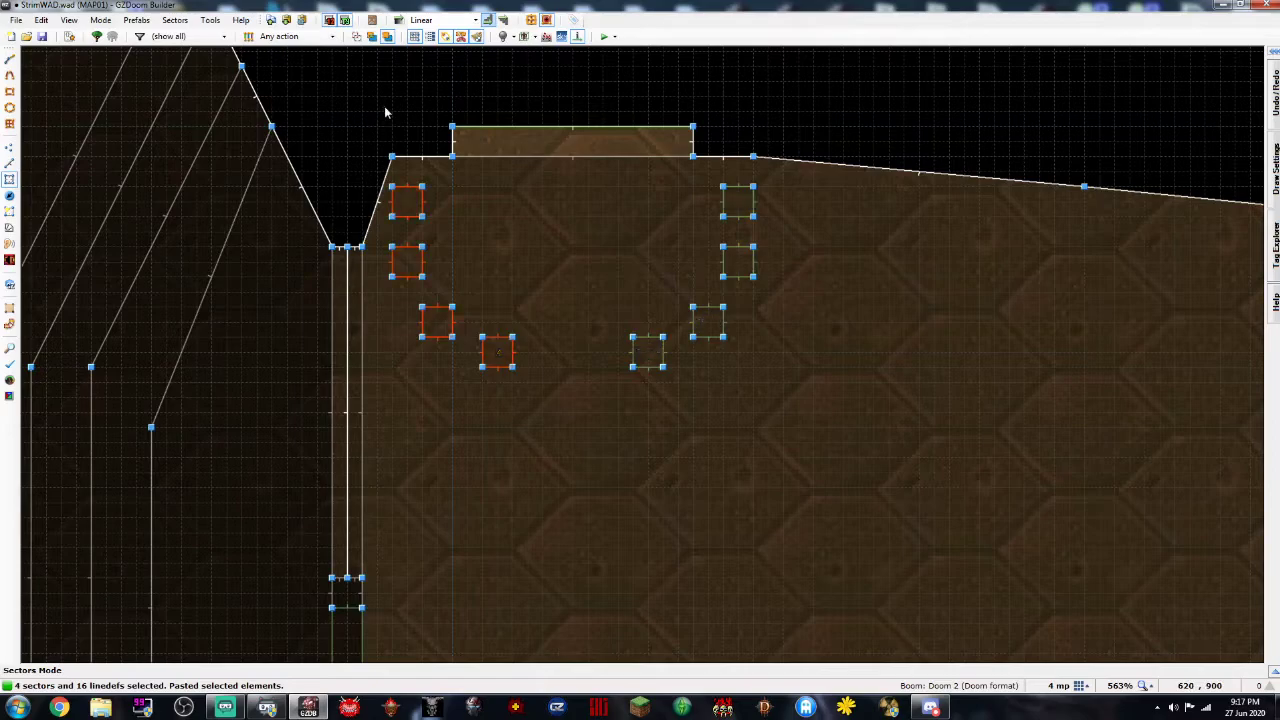
key("ctrl+v")
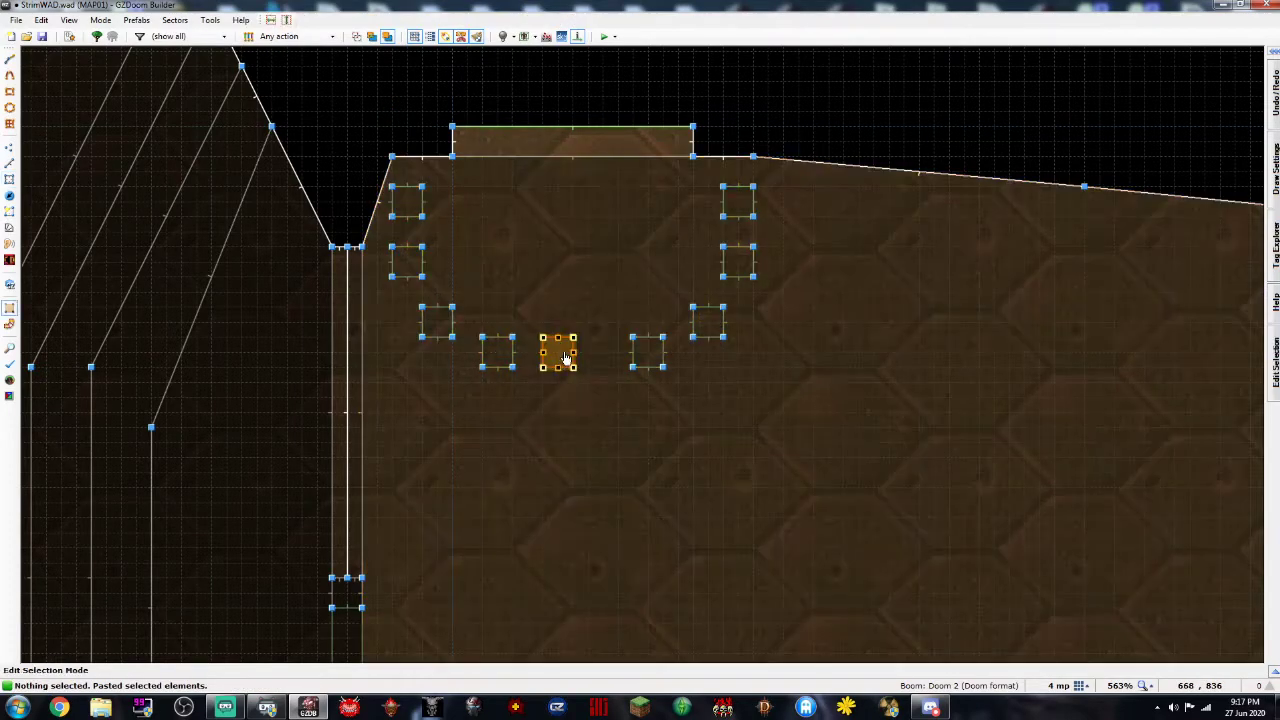
key("Return")
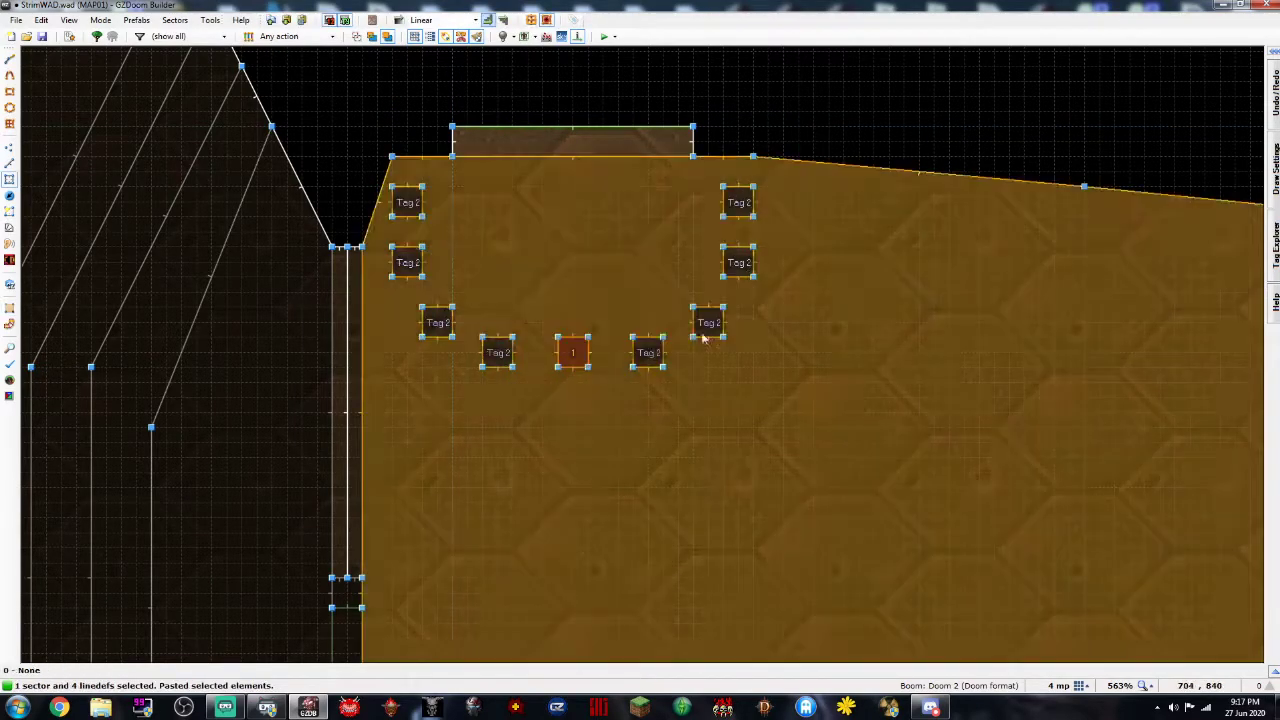
Examine the enlarged red column barrier in the 3D view and return to the 2D map
key("q")
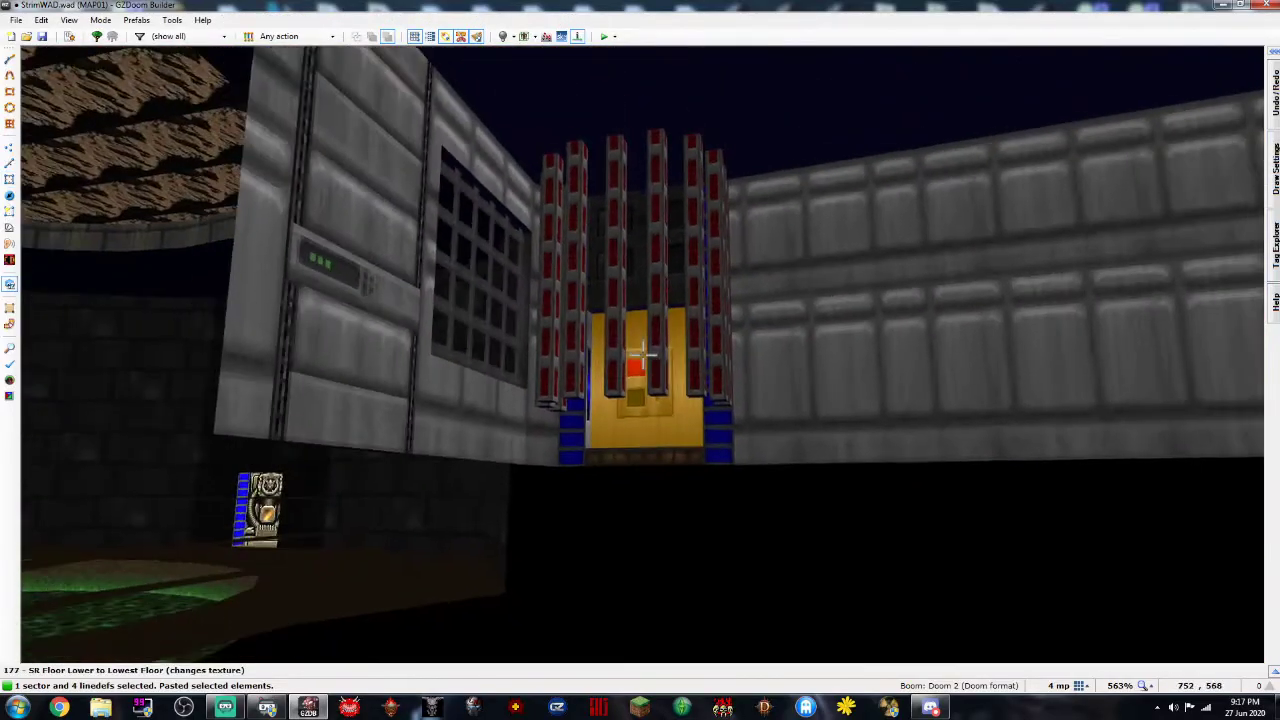
key("e")
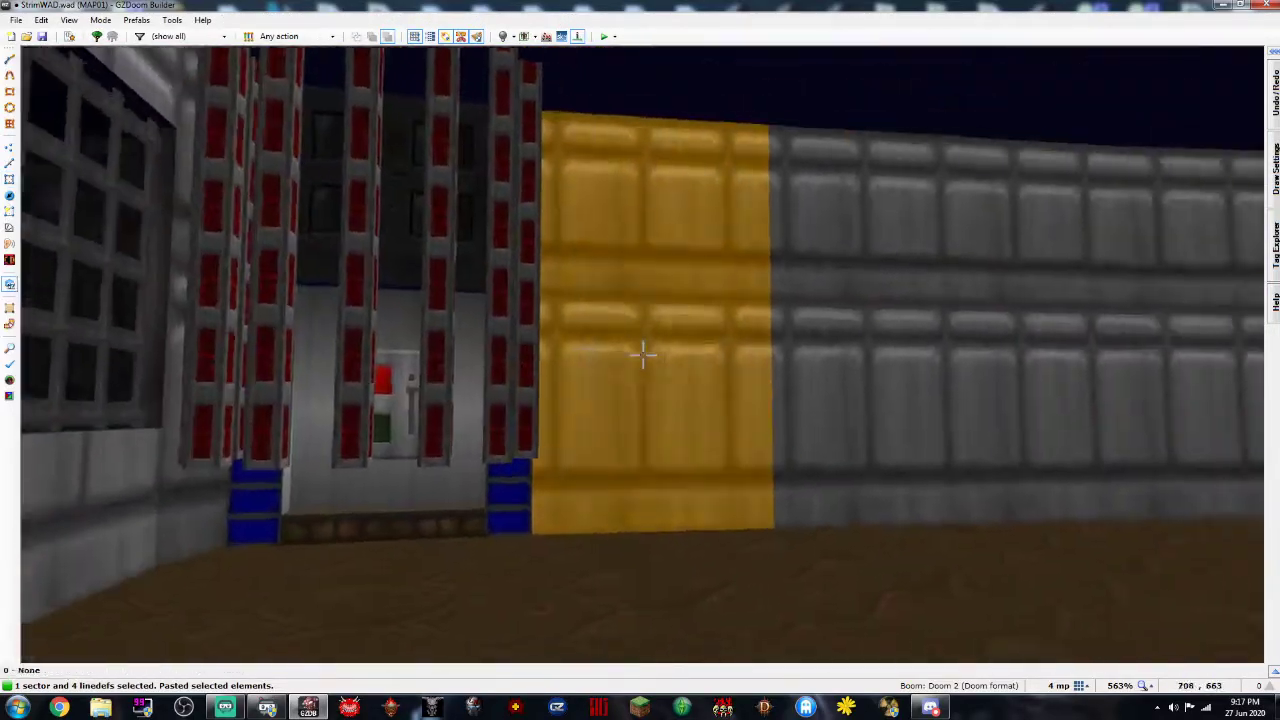
key("f")
key("d")
key("e")
key("d")
key("q")
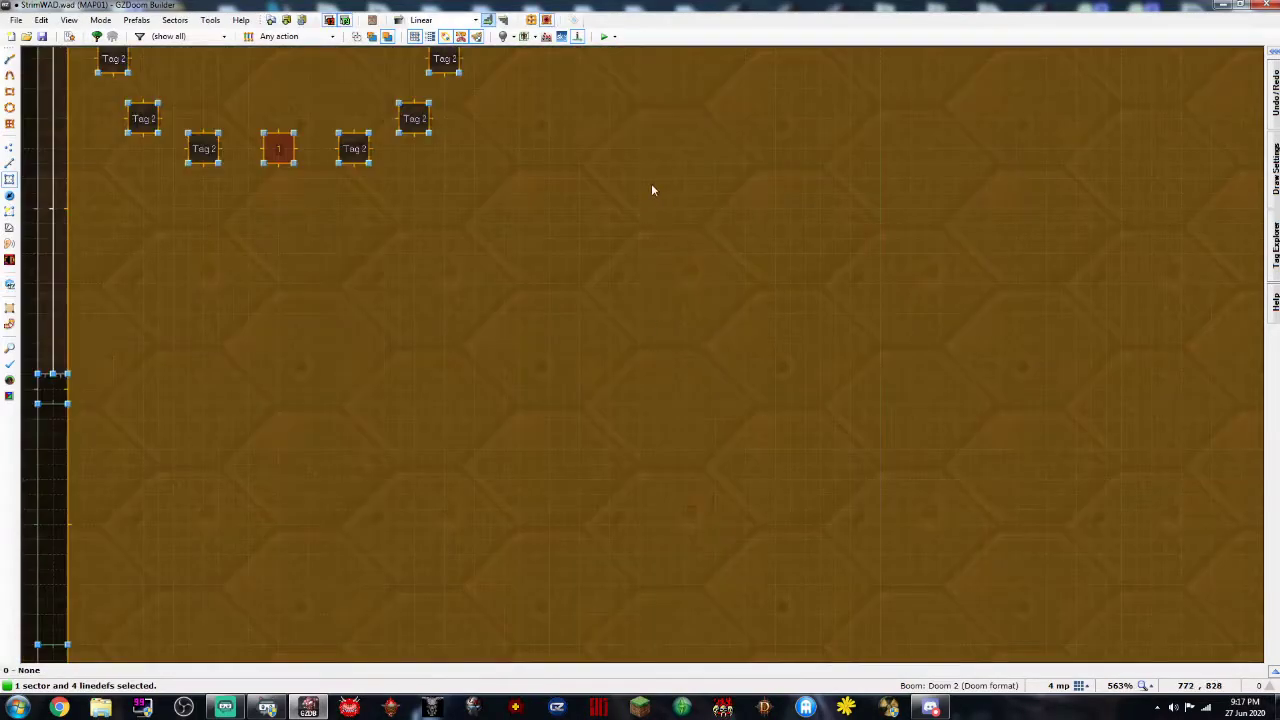
Select all nine tag 2 column sectors and change their ceiling flat to CEIL5_1
scroll(488, 215, "down", 3)
scroll(366, 200, "up", 3)
left_click(350, 112)
left_click(348, 168)
left_click(374, 218)
left_click(436, 252)
left_click(587, 255)
left_click(647, 225)
left_click(677, 164)
left_click(678, 110)
right_click(678, 110)
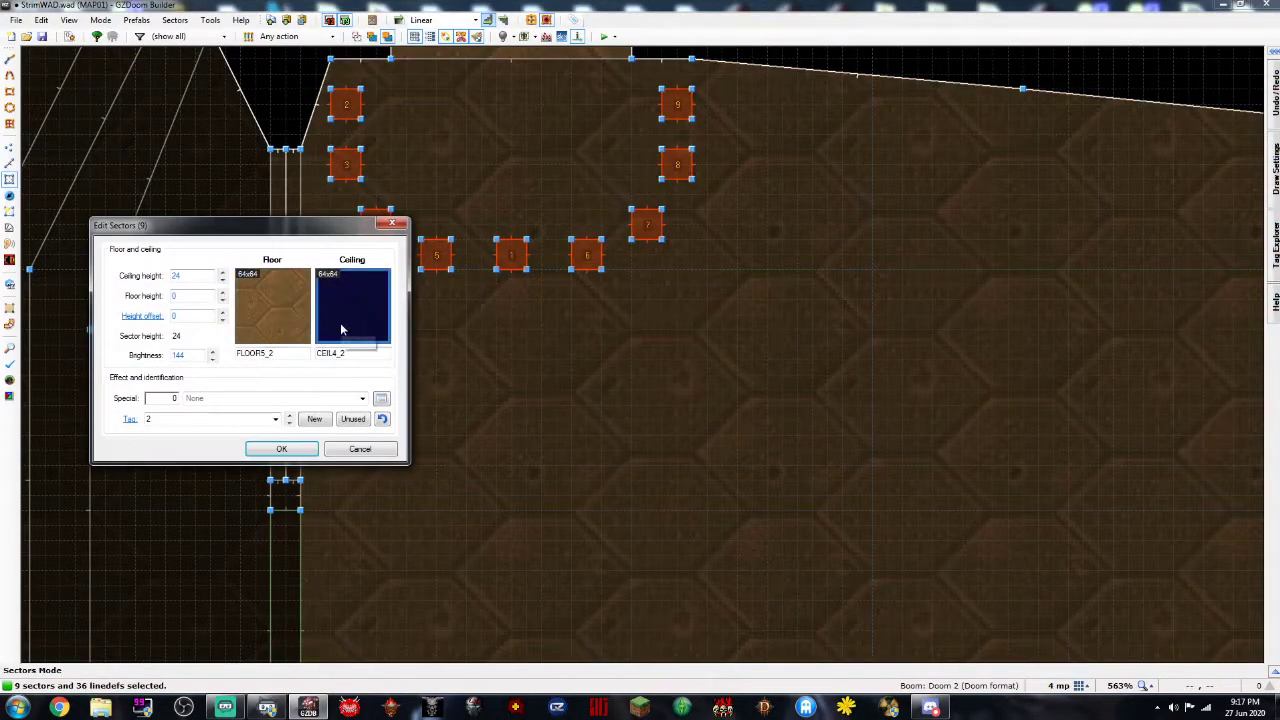
left_click(342, 325)
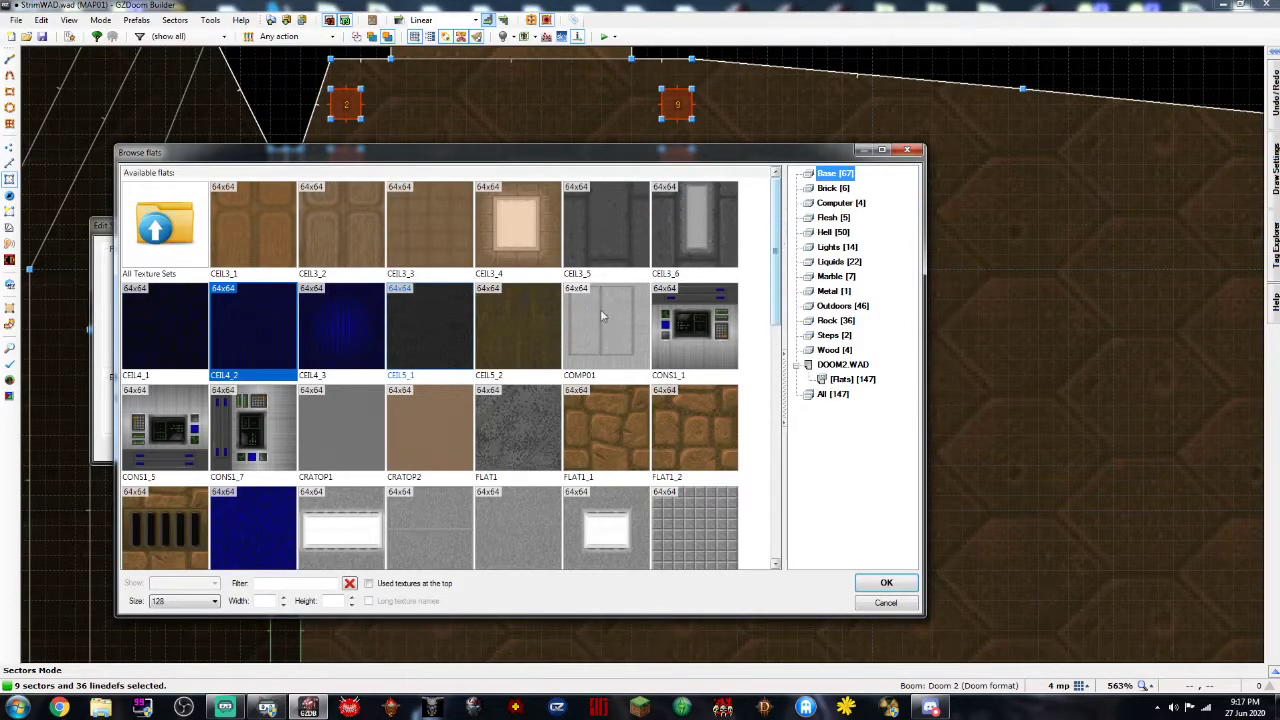
double_click(451, 337)
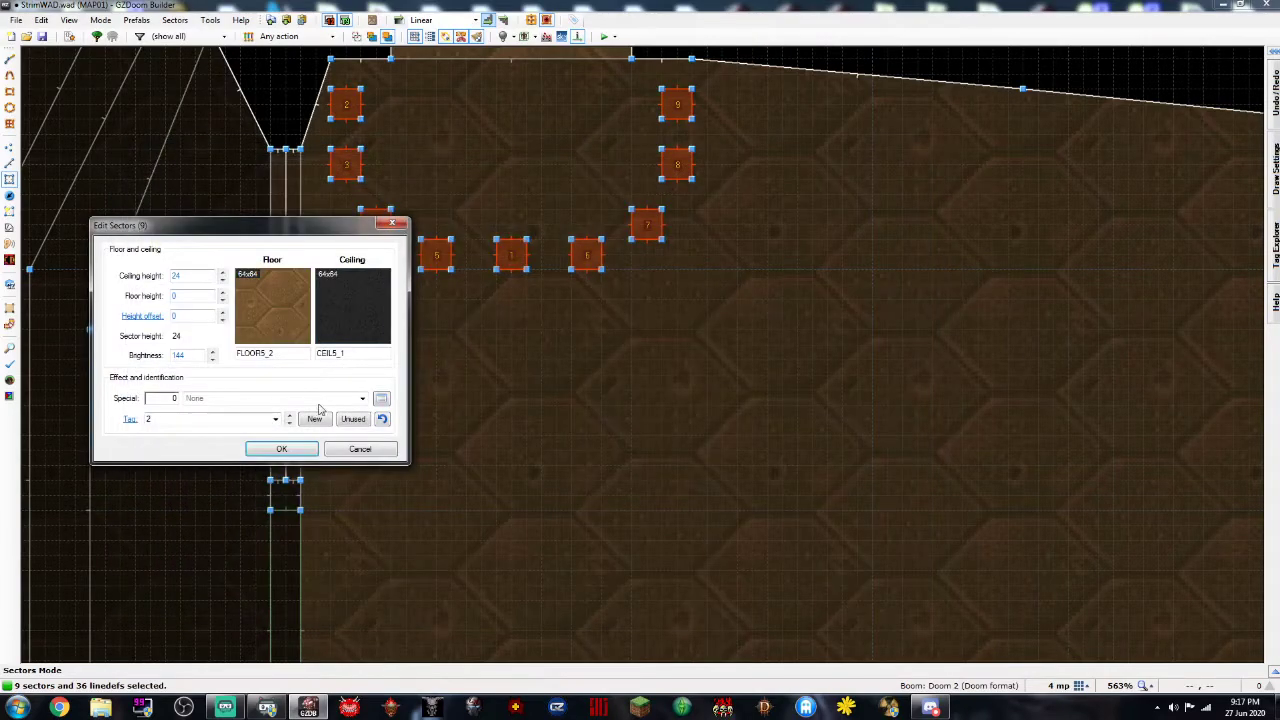
left_click(281, 449)
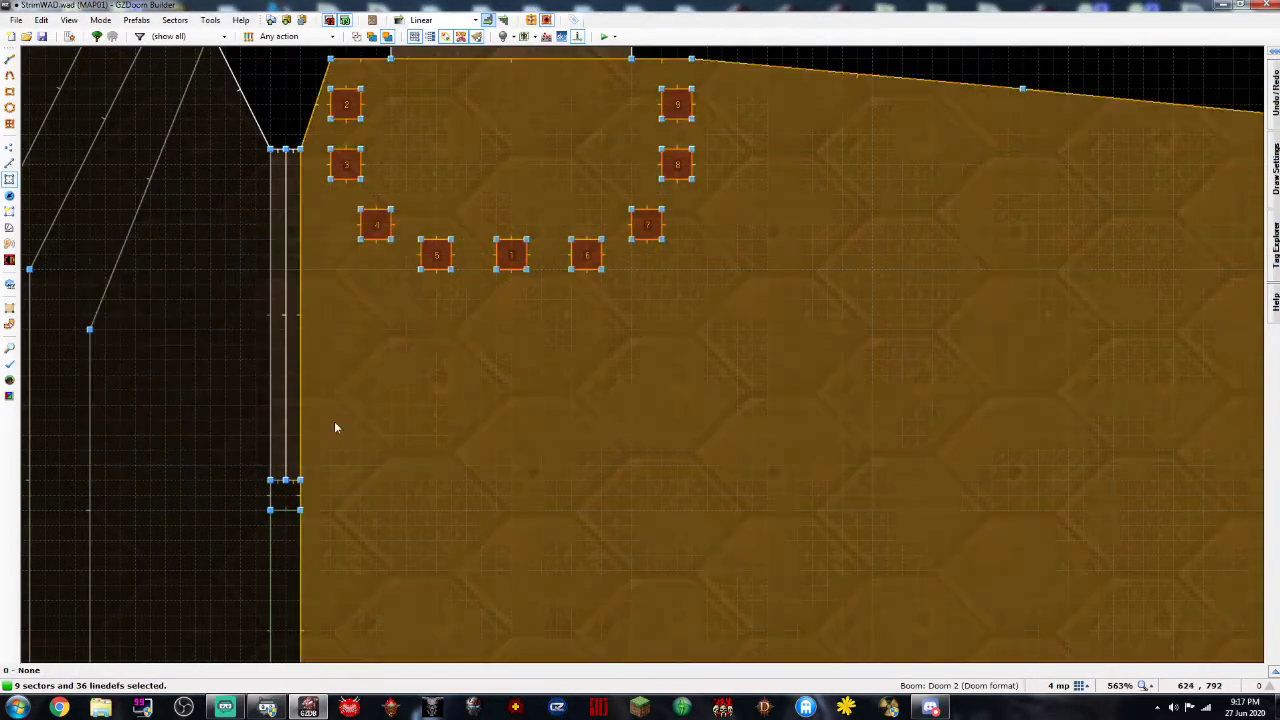
Add the corridor room, the recess behind the columns and the west doorway to the column selection, set their floor flat to FLAT14, and deselect
scroll(340, 416, "down", 4)
scroll(324, 362, "up", 4)
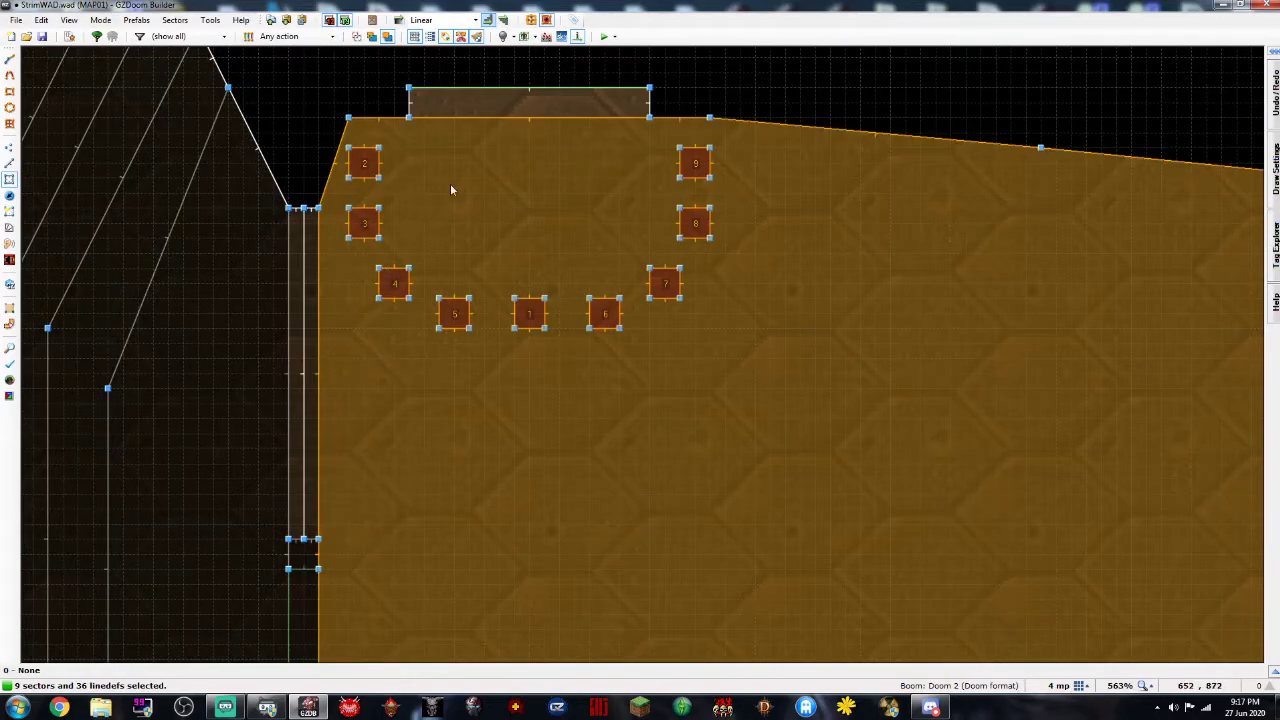
left_click(497, 157)
left_click(526, 111)
scroll(480, 335, "down", 1)
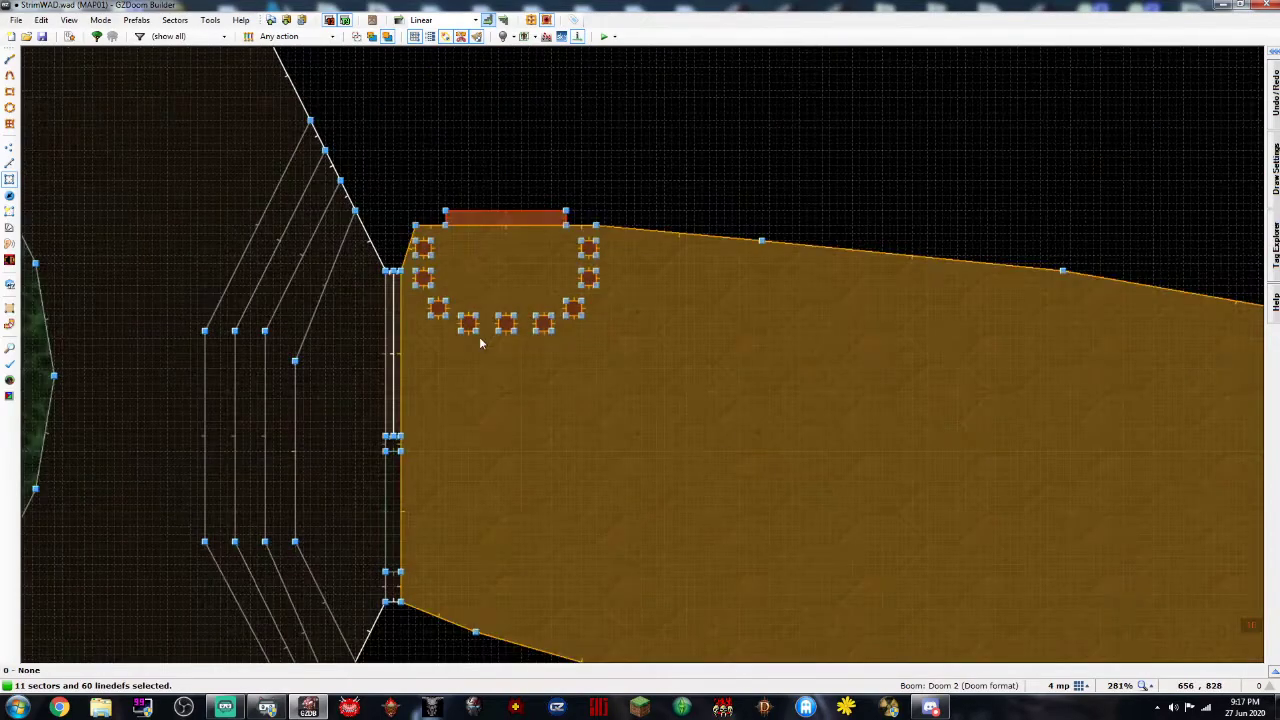
key("Down")
left_click(393, 450)
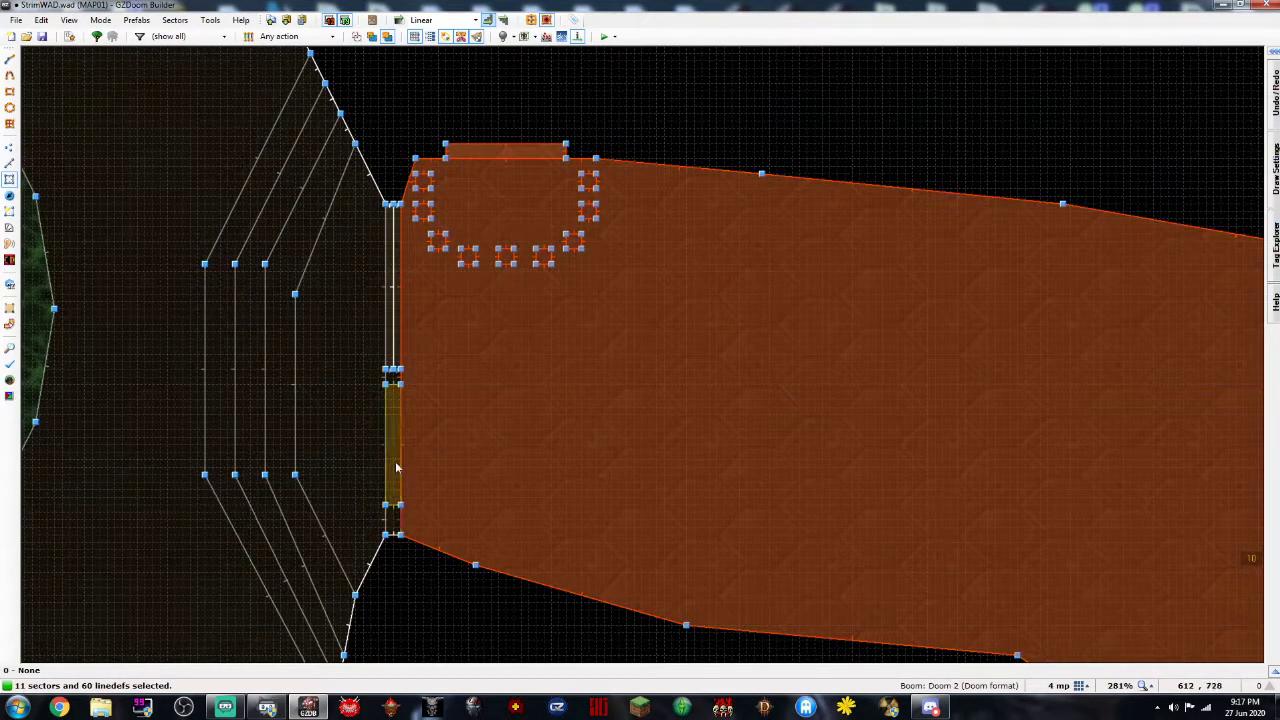
right_click(391, 415)
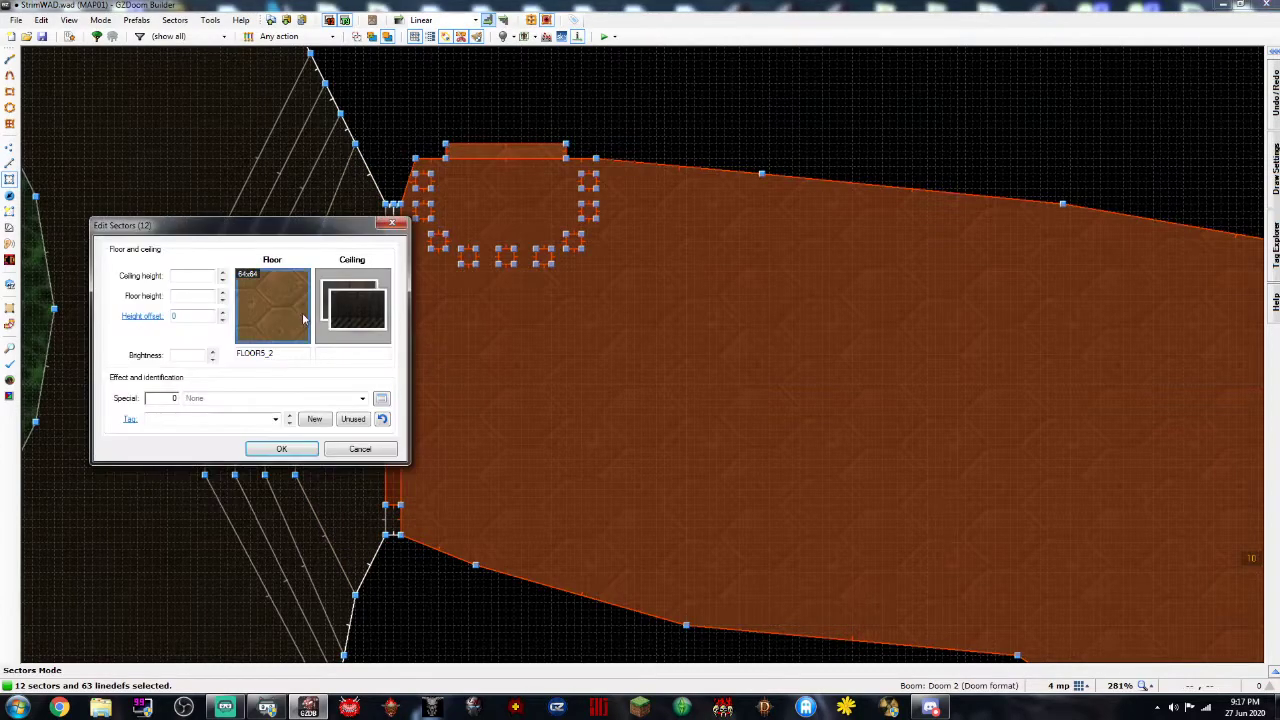
left_click(304, 319)
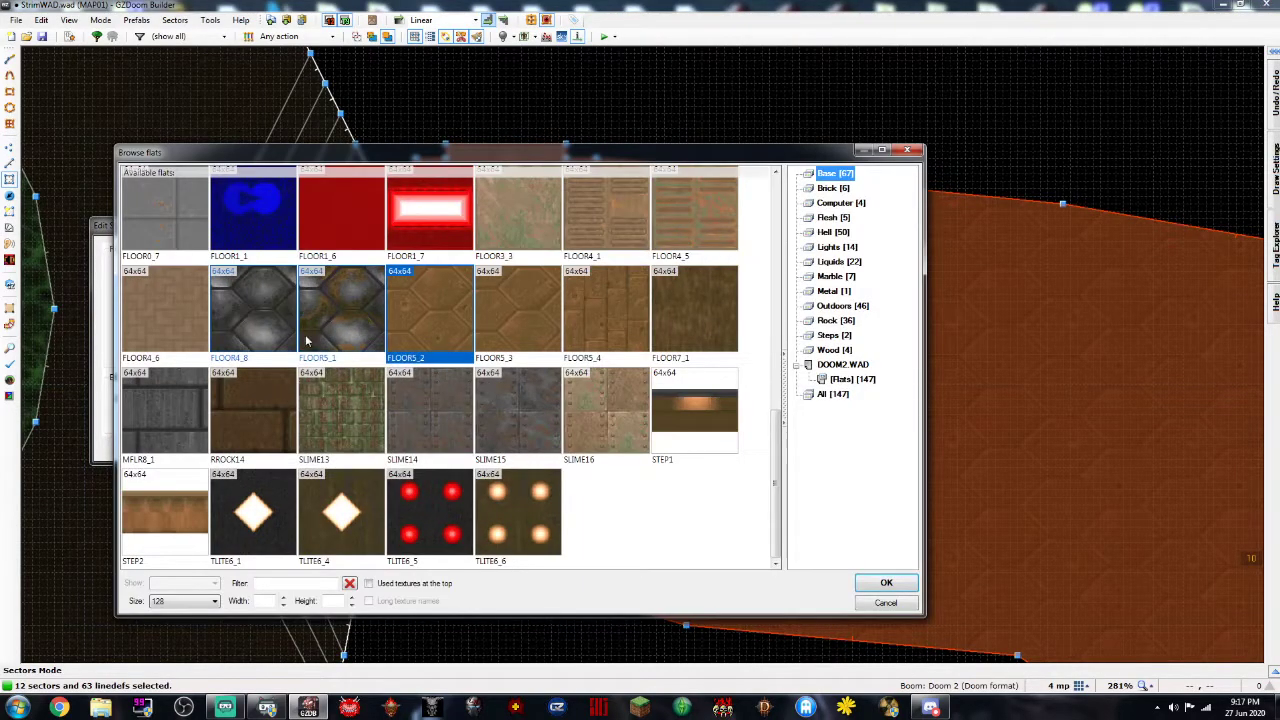
scroll(306, 342, "up", 5)
scroll(643, 427, "up", 1)
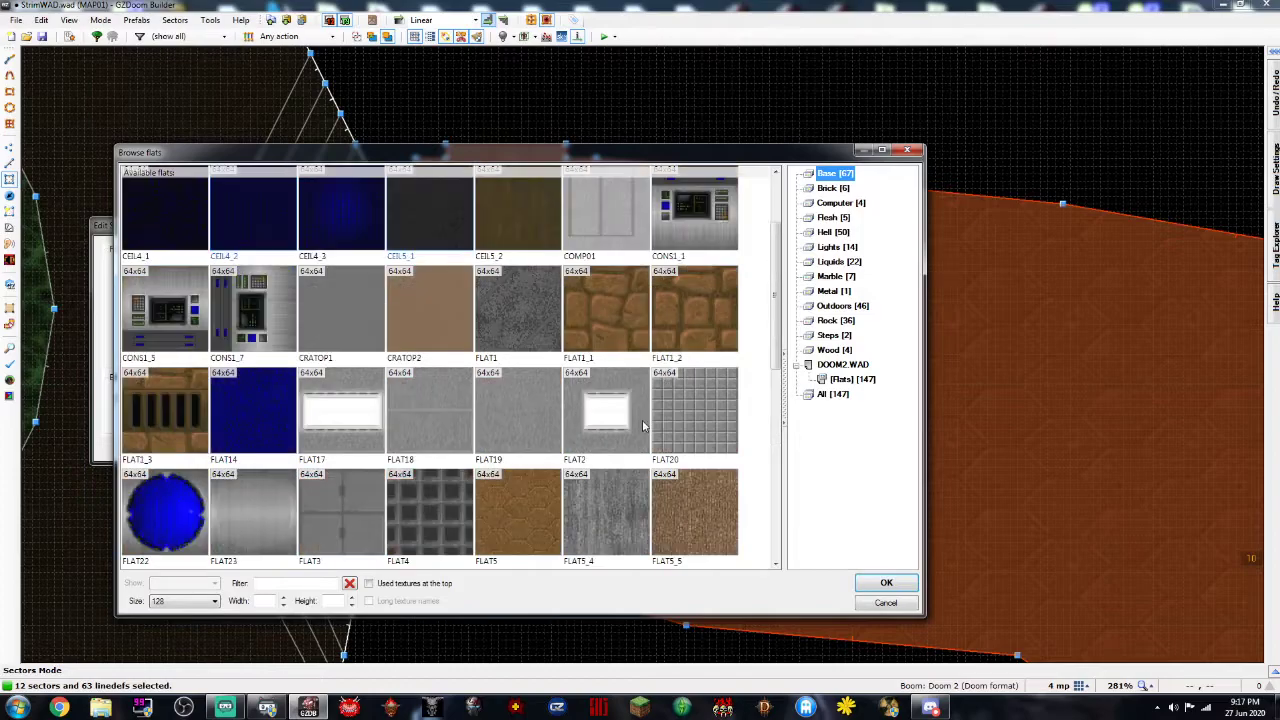
scroll(640, 427, "up", 1)
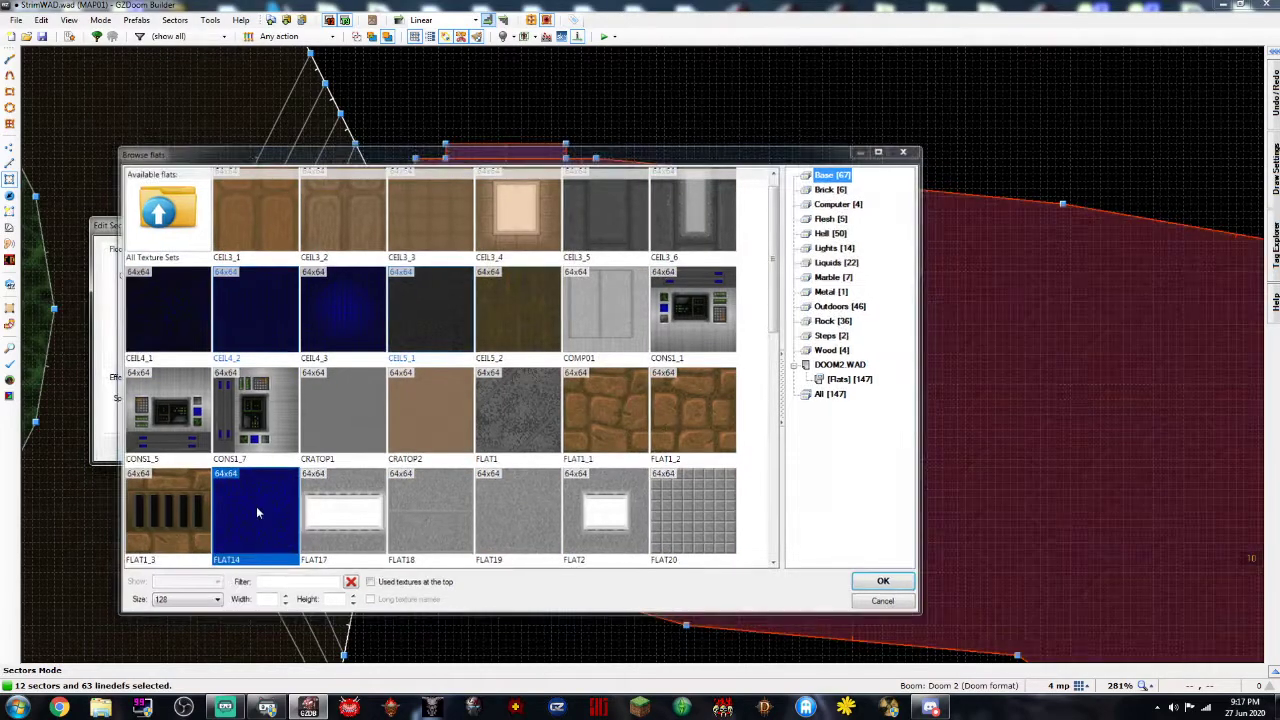
double_click(256, 506)
left_click(282, 449)
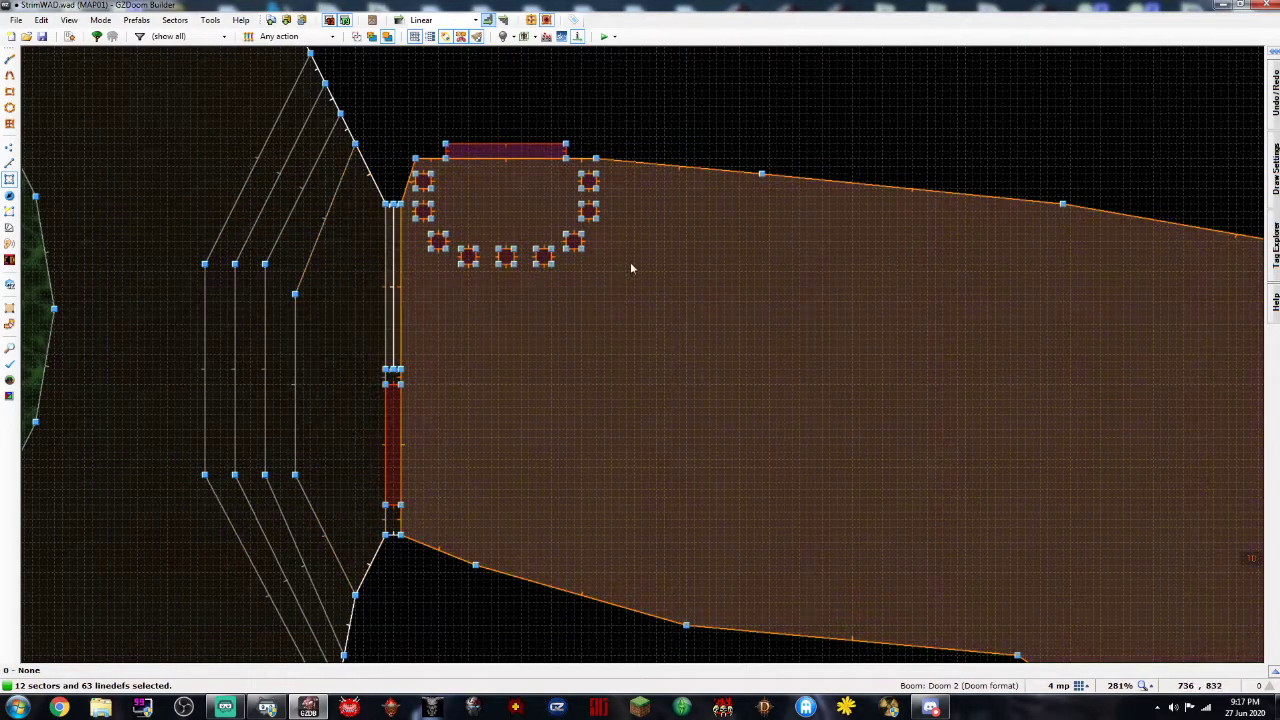
key("c")
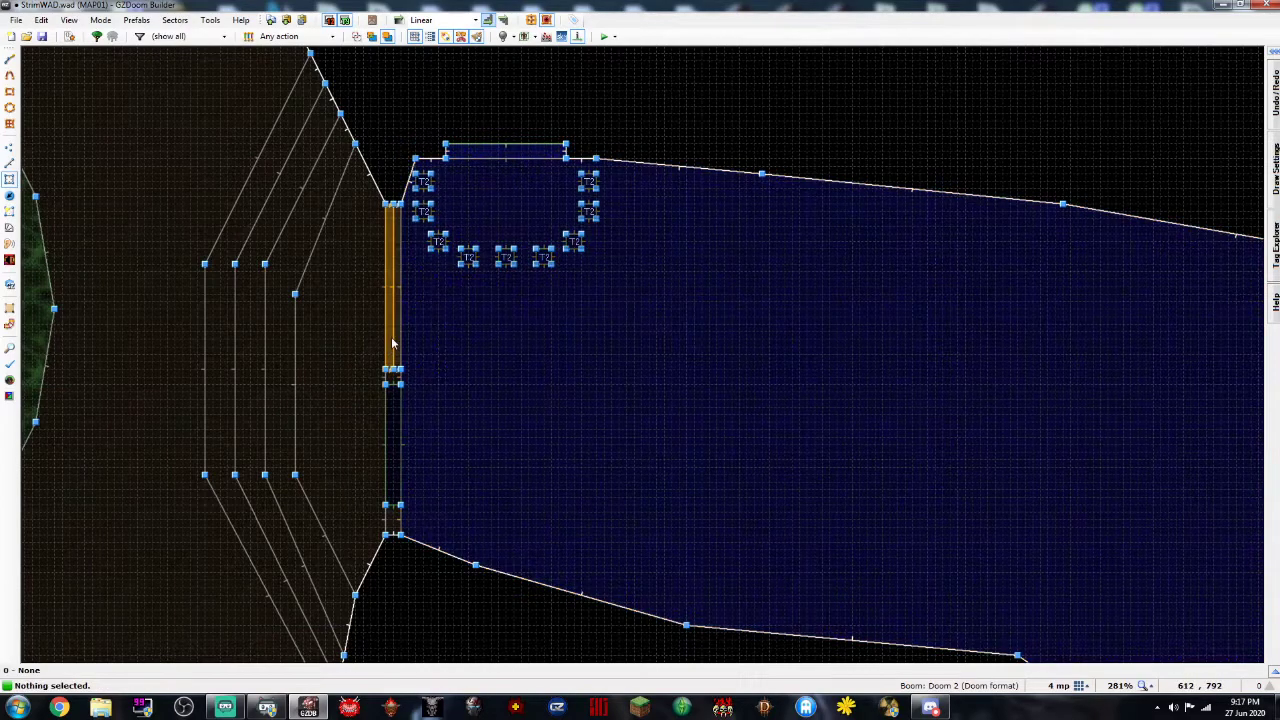
Change the floor and ceiling flats of the two narrow window sectors on the corridor's west wall to MFLR8_1
left_click(390, 339)
left_click(400, 342)
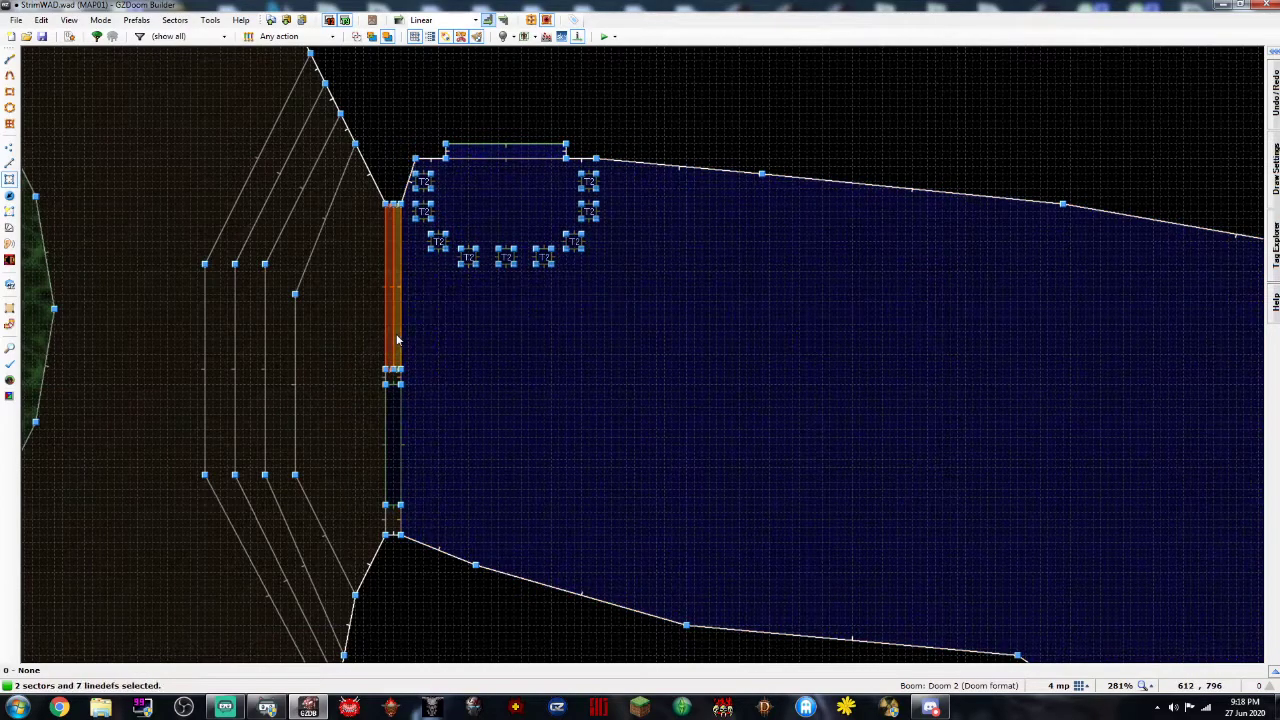
right_click(400, 345)
left_click(272, 303)
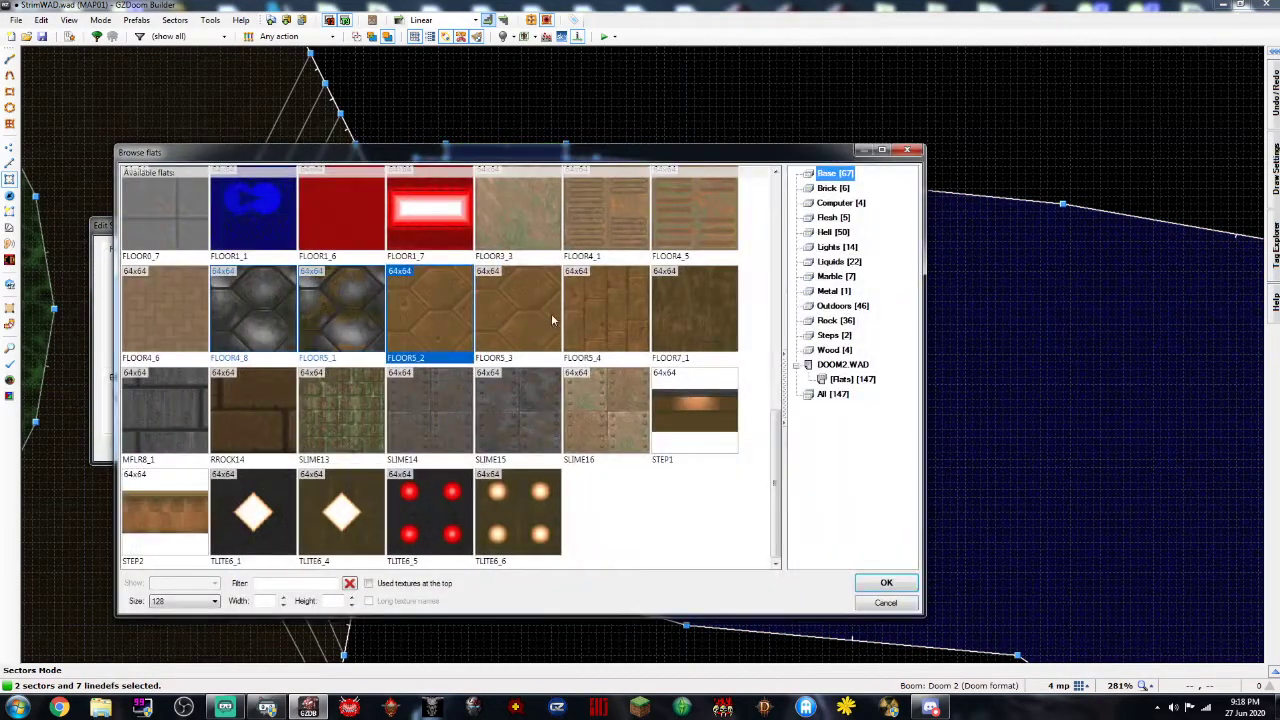
double_click(189, 410)
left_click(333, 315)
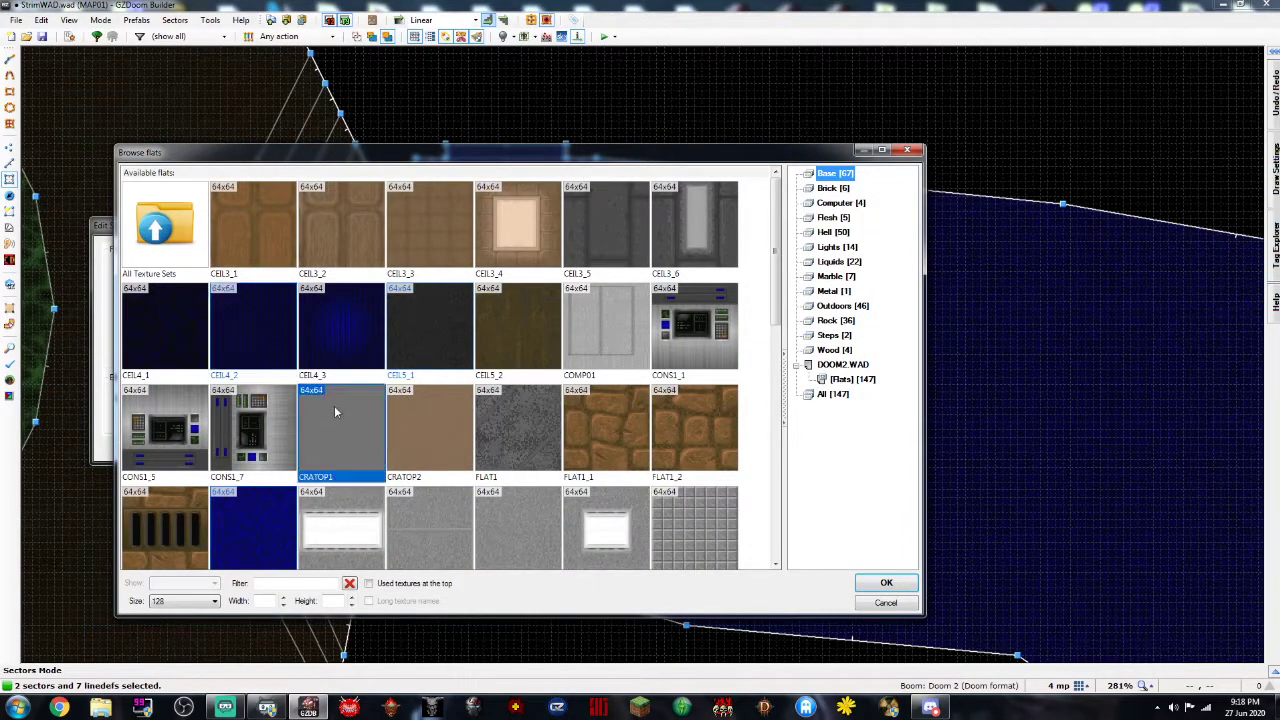
scroll(334, 408, "down", 8)
double_click(165, 425)
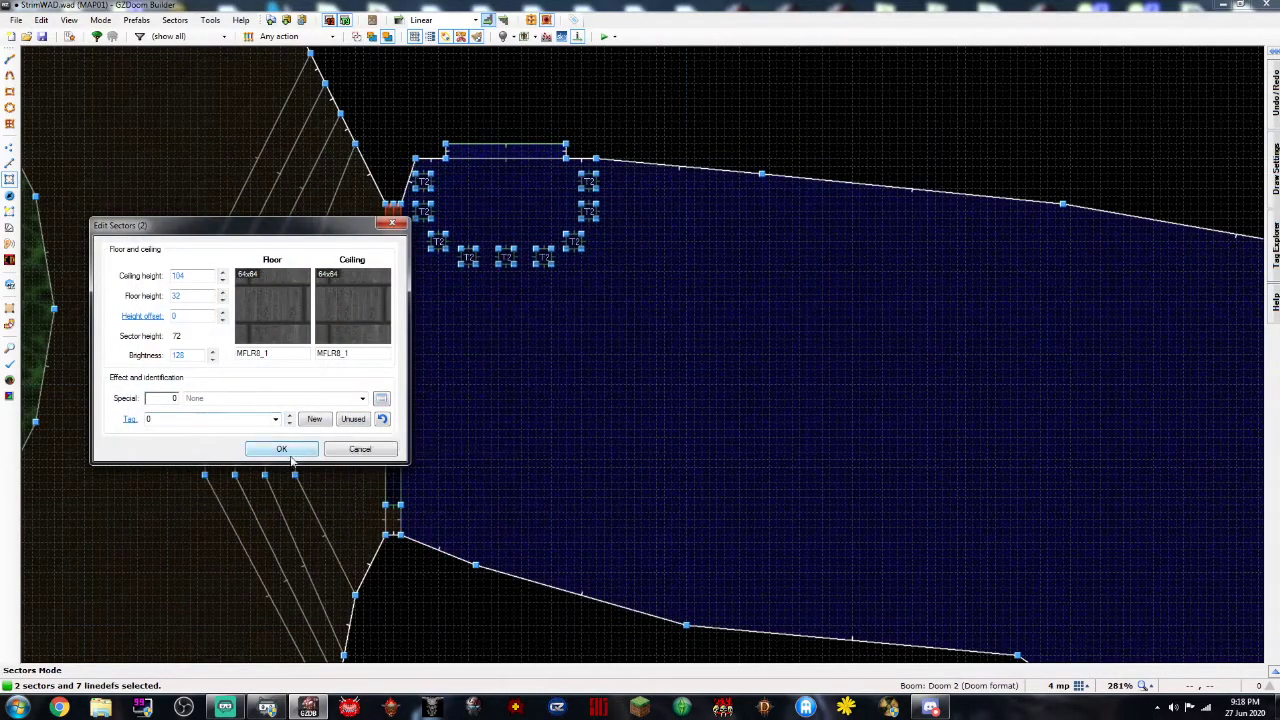
left_click(300, 448)
Inspect the window and the open ceiling above the blue key pillar in the 3D view, enabling sky rendering for visual mode
key("q")
key("e")
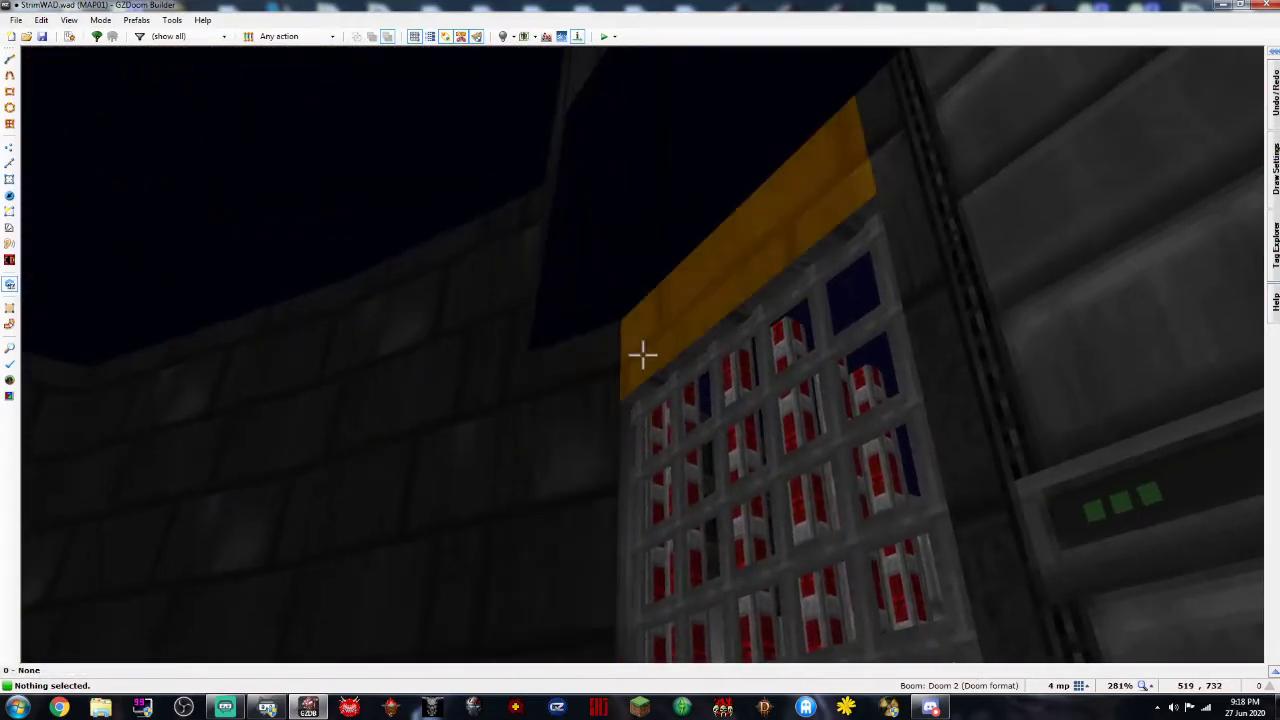
key("e")
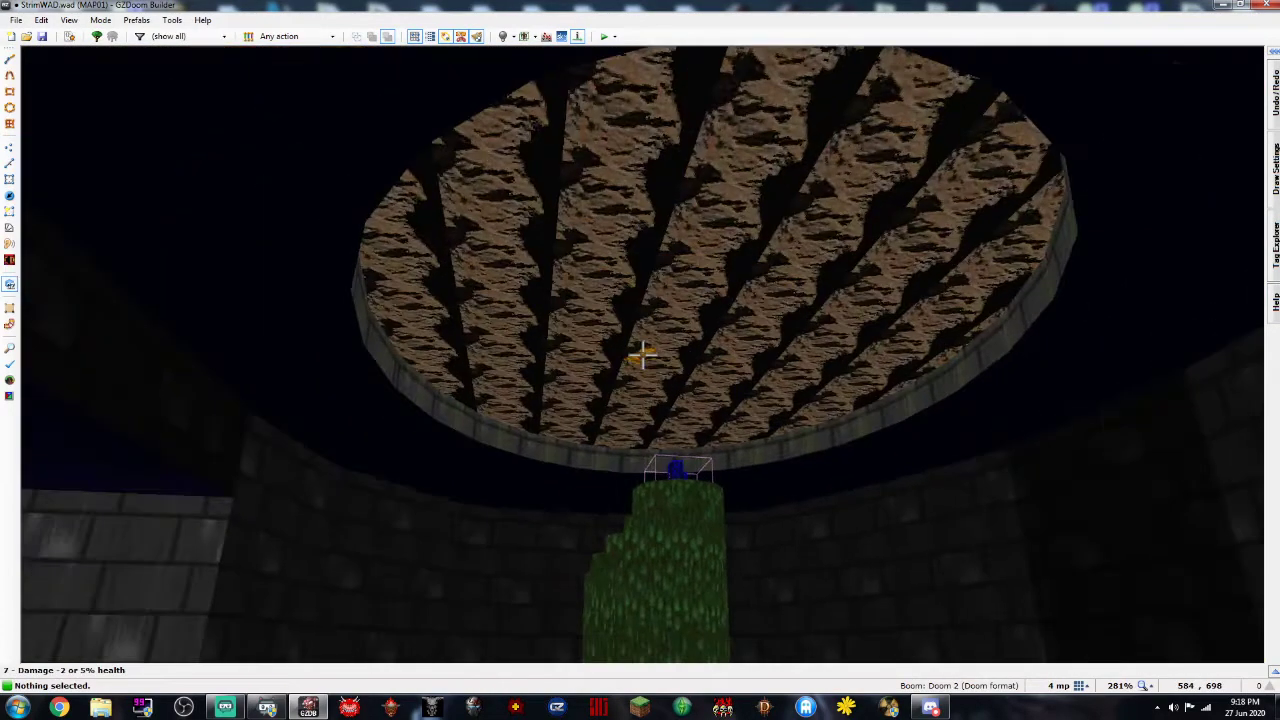
key("q")
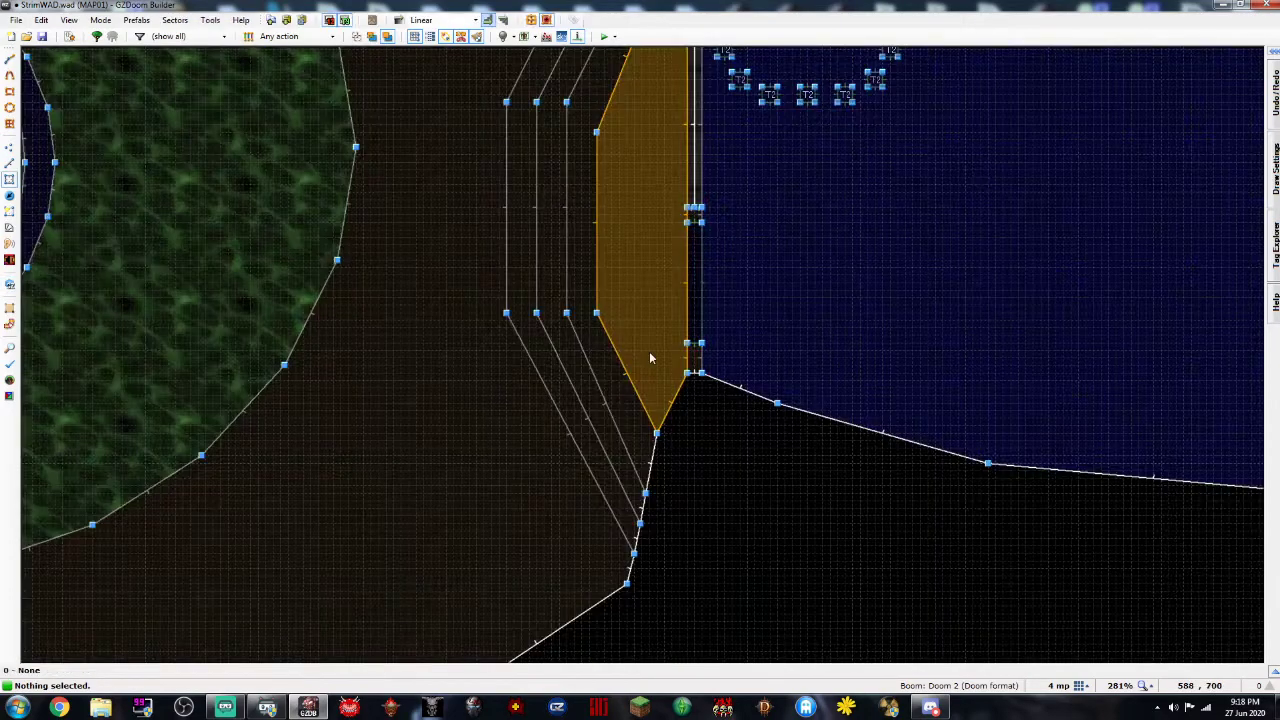
left_click(41, 20)
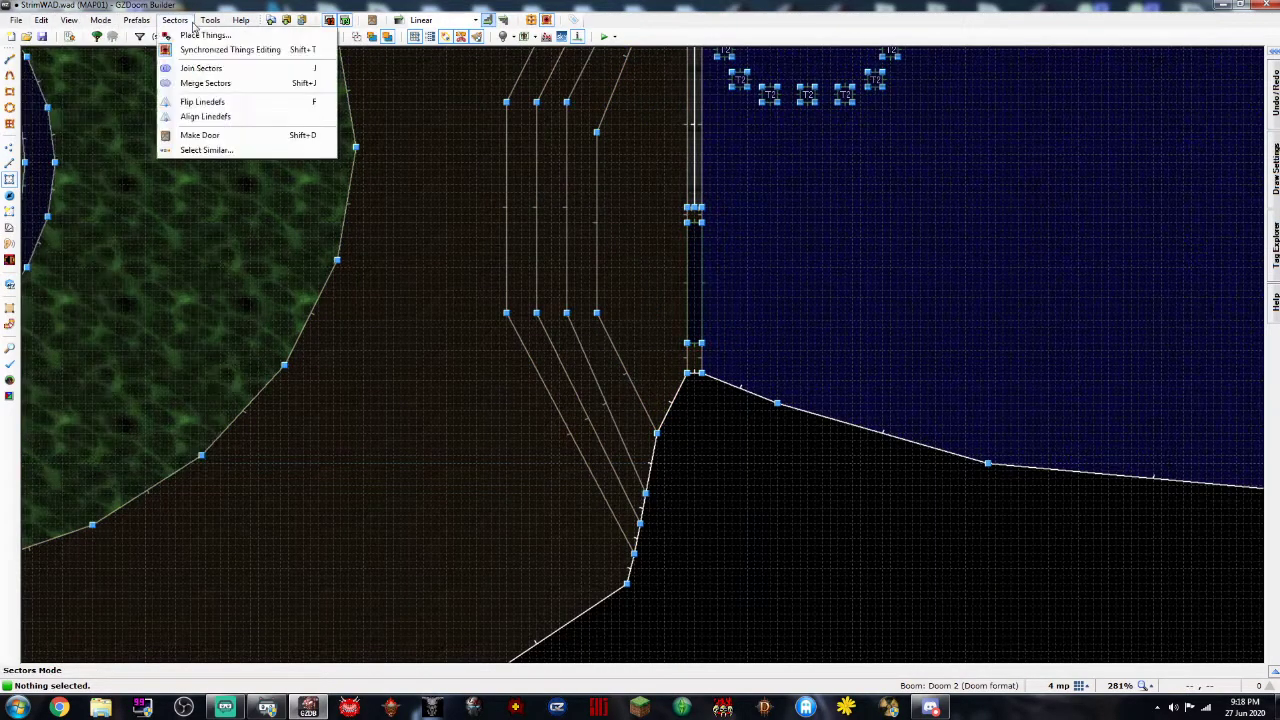
left_click(249, 17)
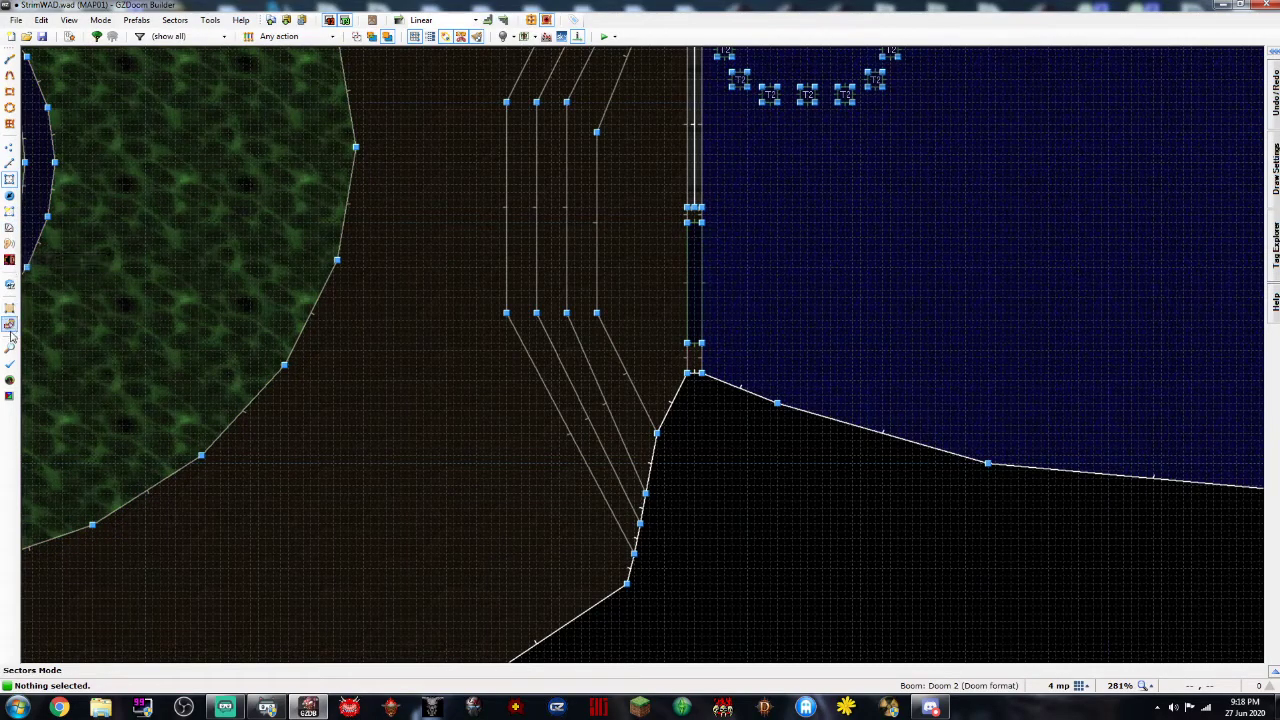
left_click(175, 20)
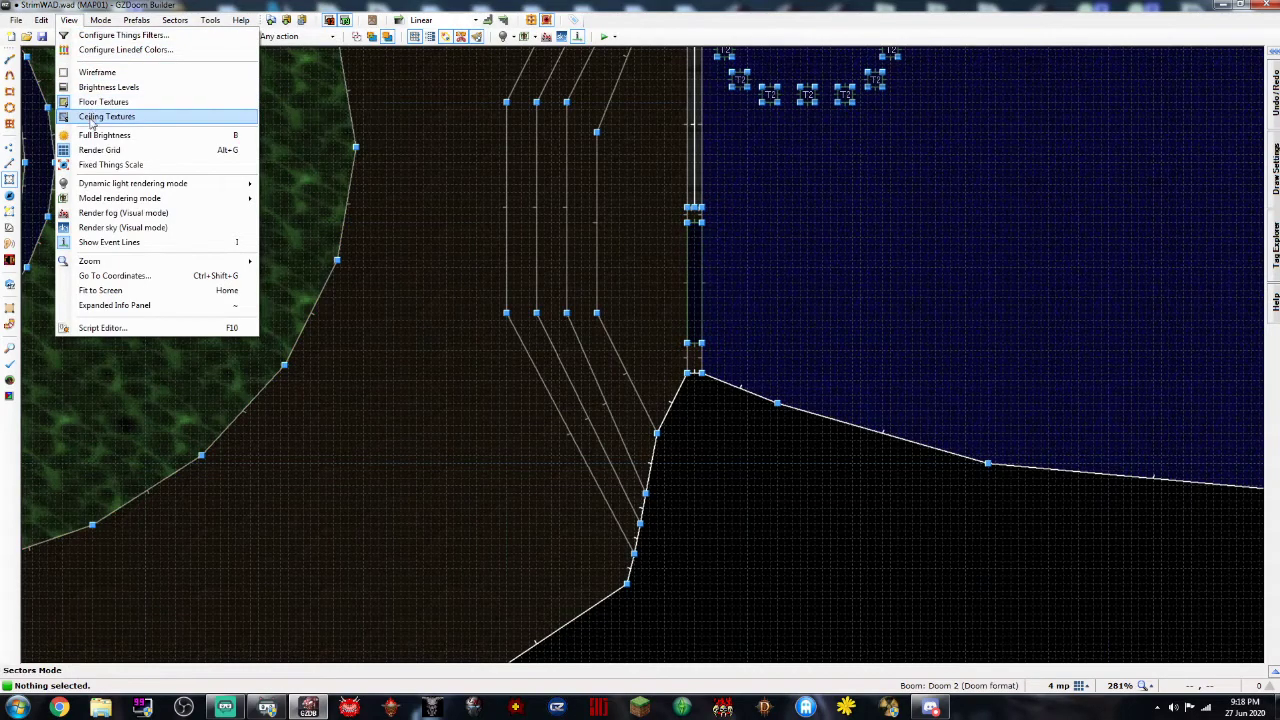
left_click(91, 228)
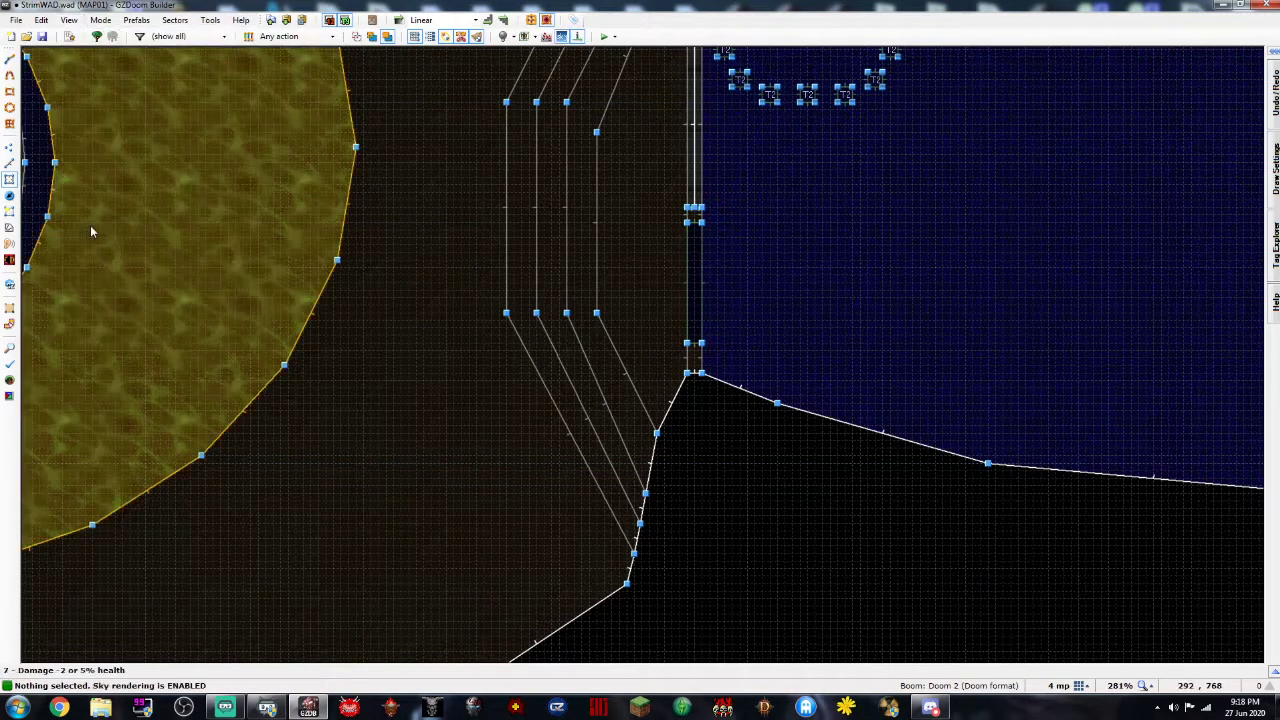
key("q")
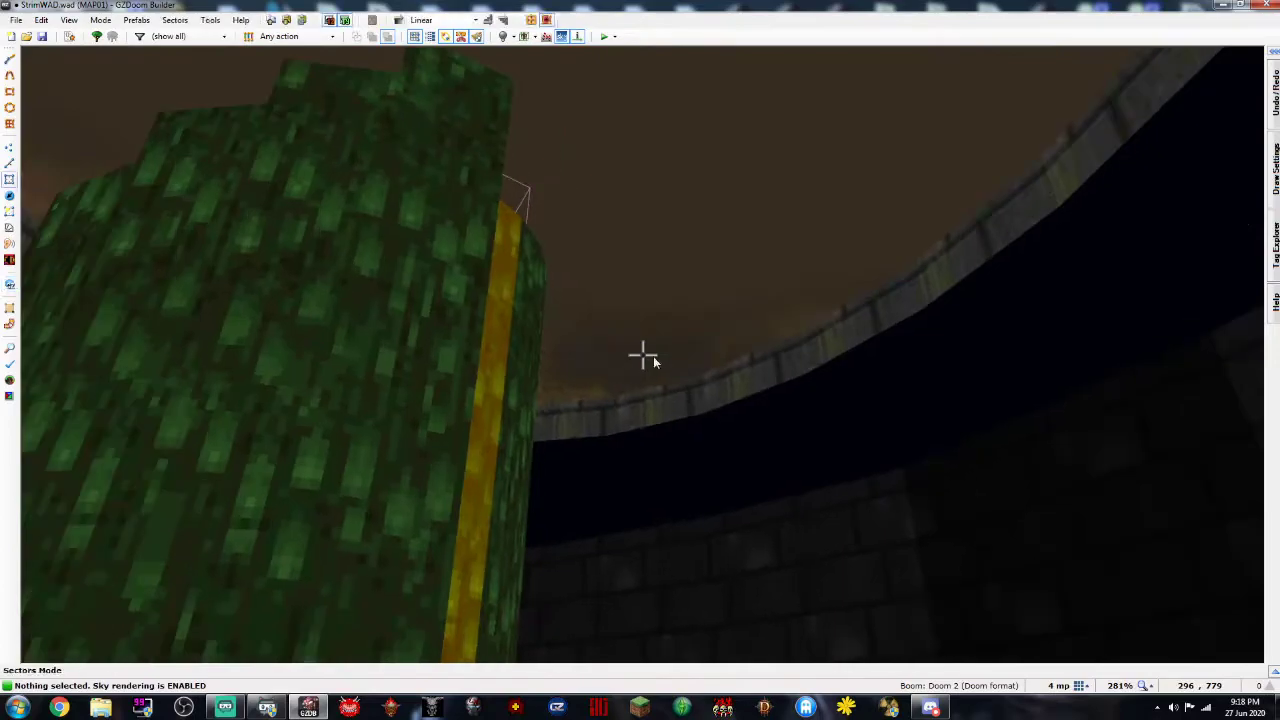
key("q")
Save StrimWAD.wad and launch the map in GZDoom for a playtest
scroll(701, 391, "down", 3)
scroll(701, 391, "up", 5)
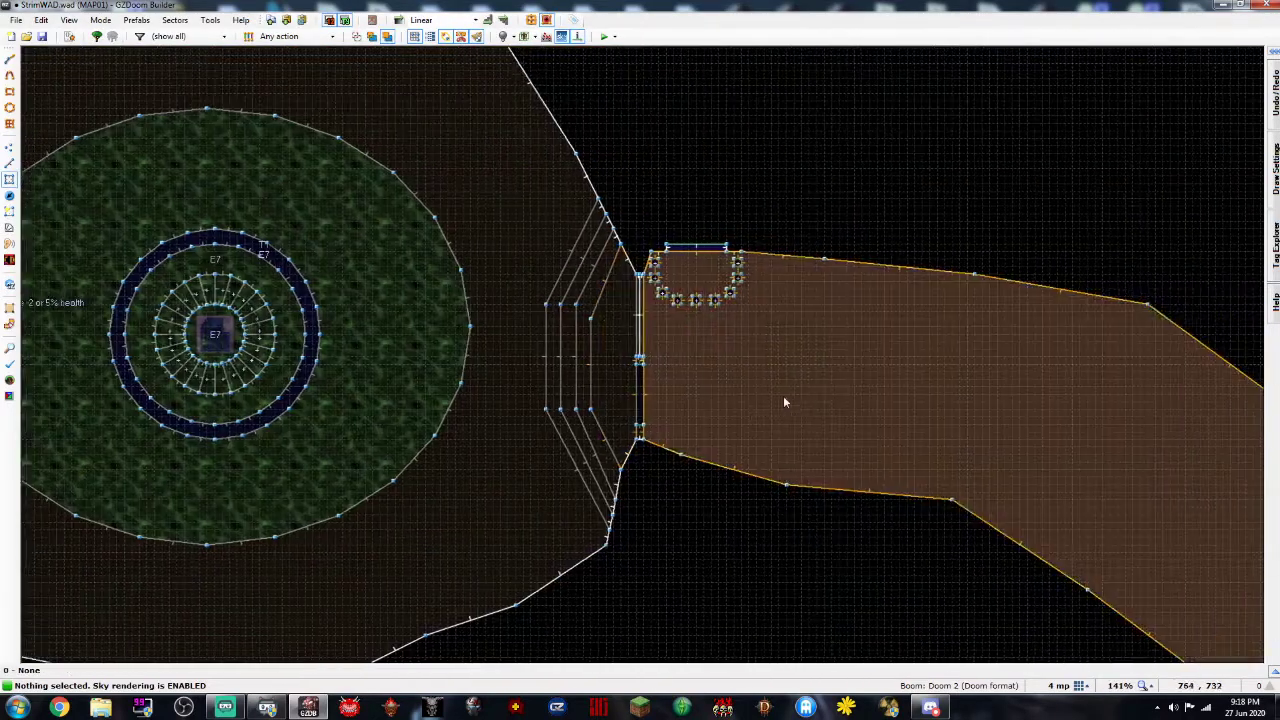
key("Right")
key("Right")
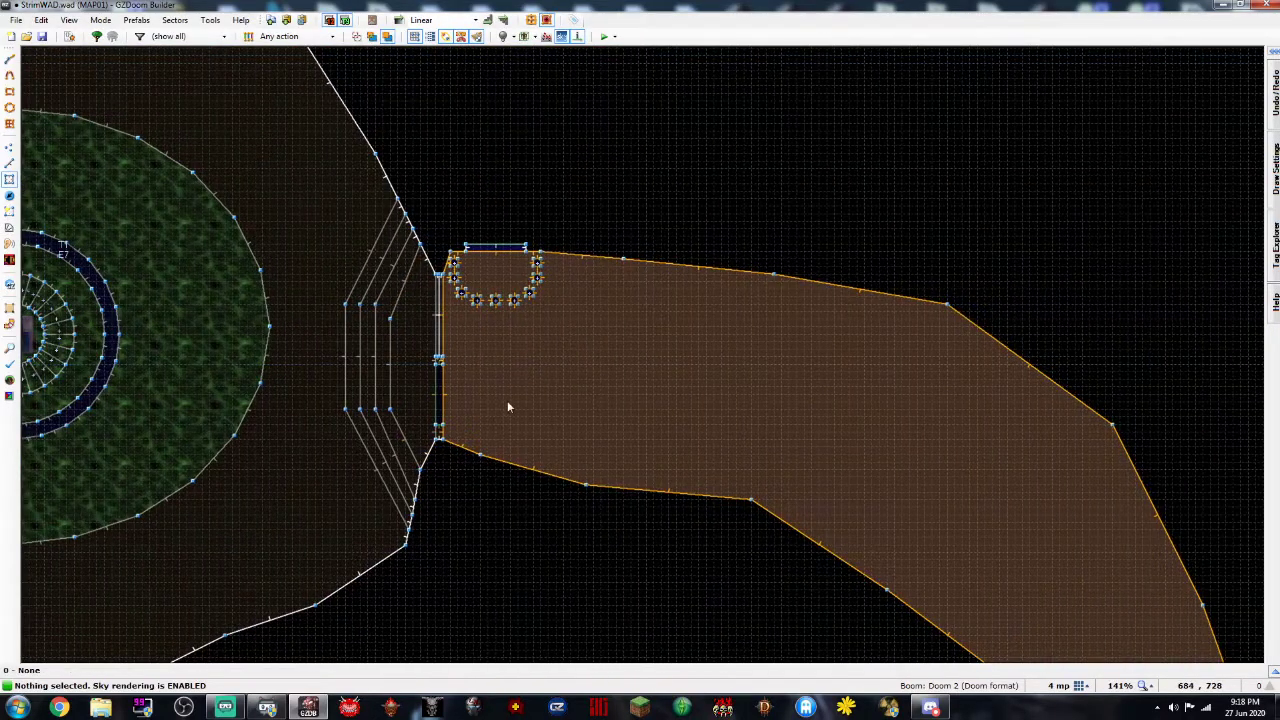
scroll(507, 407, "up", 4)
left_click(42, 36)
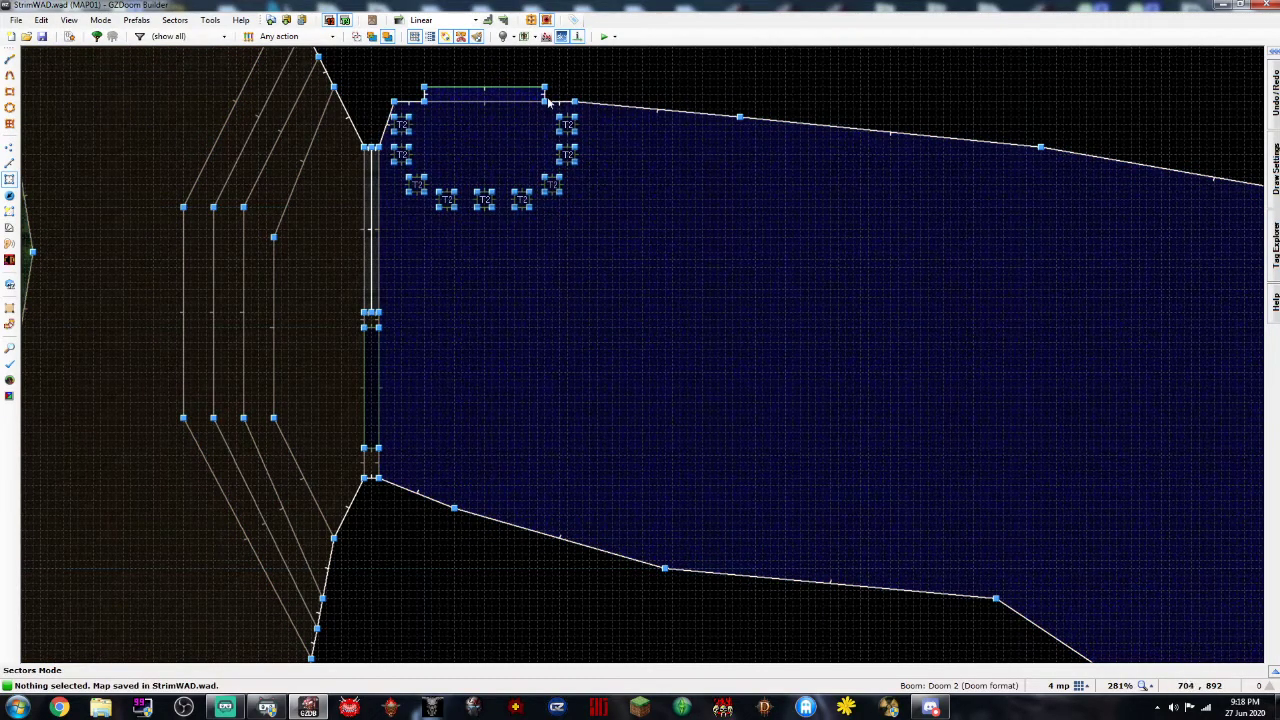
key("F9")
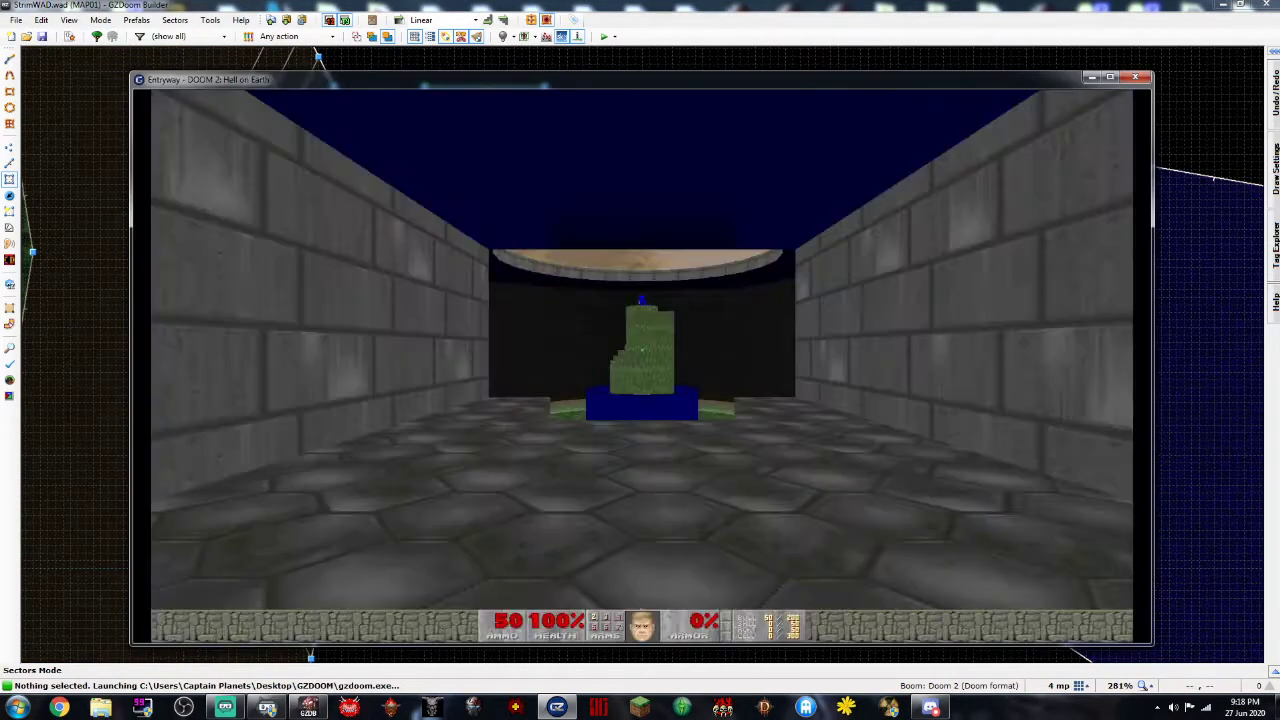
Playtest the route through the door beside the barred window, try to activate the red column barrier, check the corridor, and quit the game
key("w")
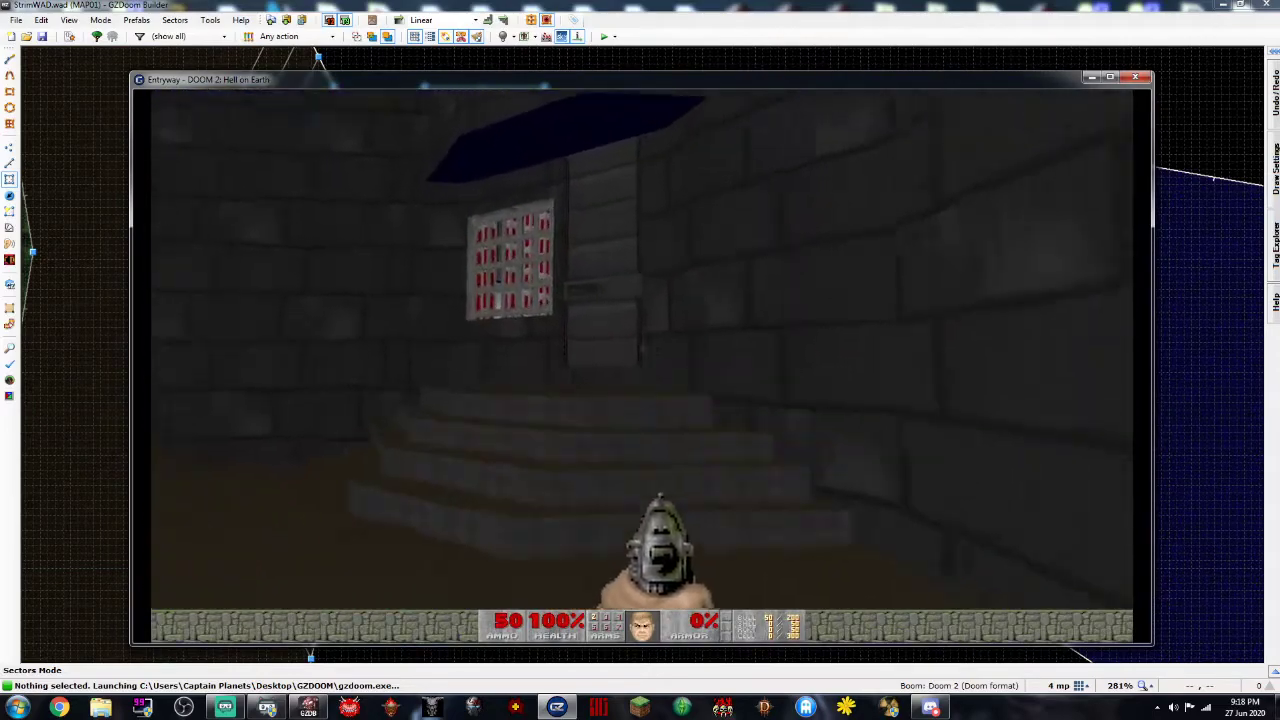
key("w")
key("e")
key("w")
key("e")
key("w")
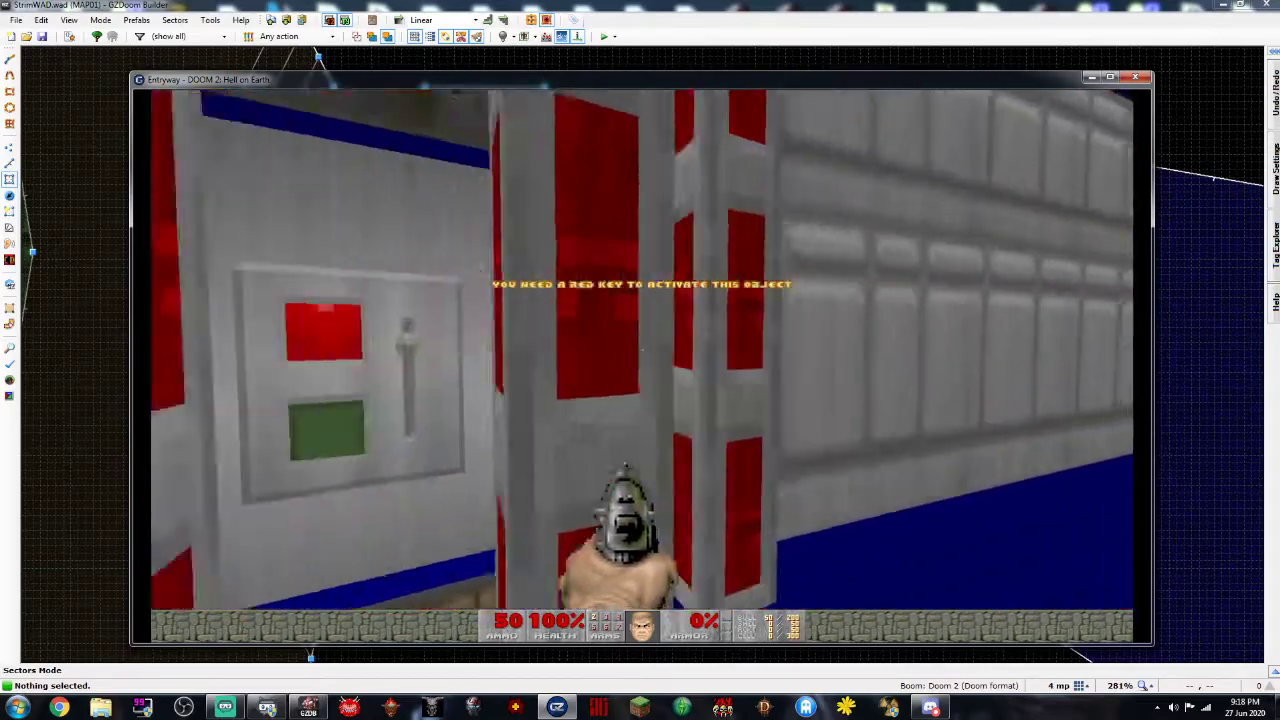
key("s")
key("w")
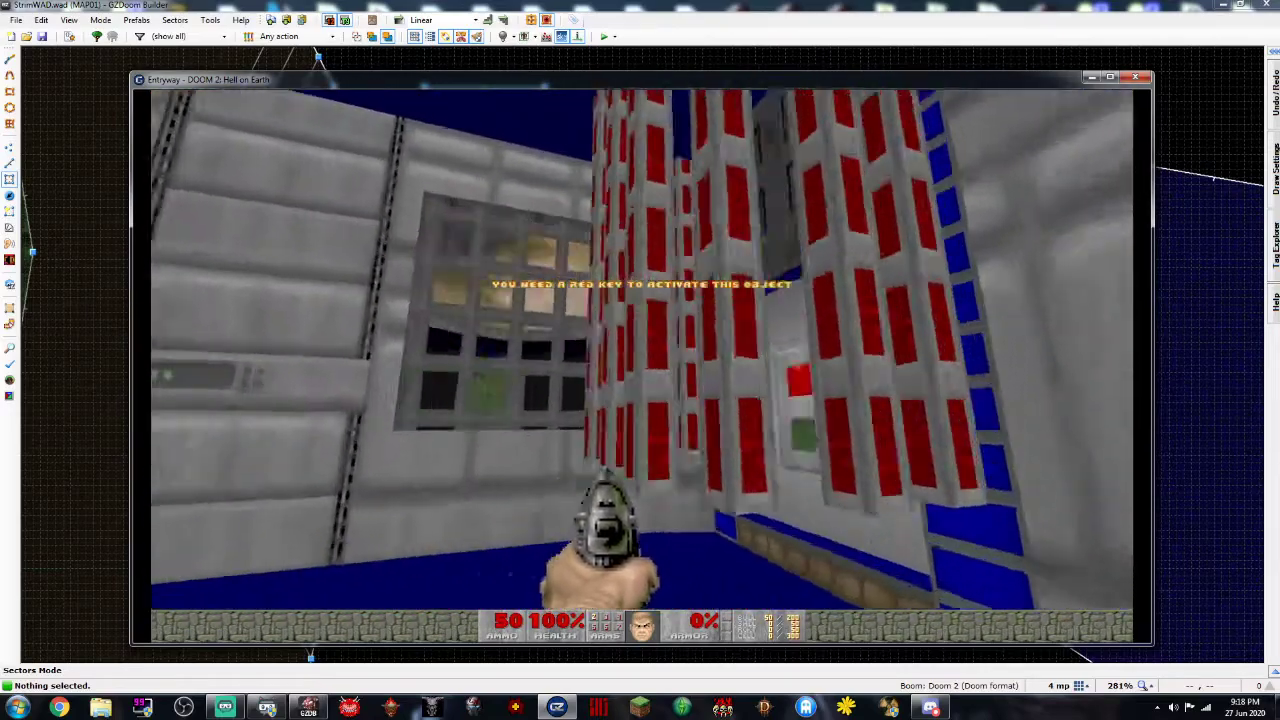
key("s")
key("w")
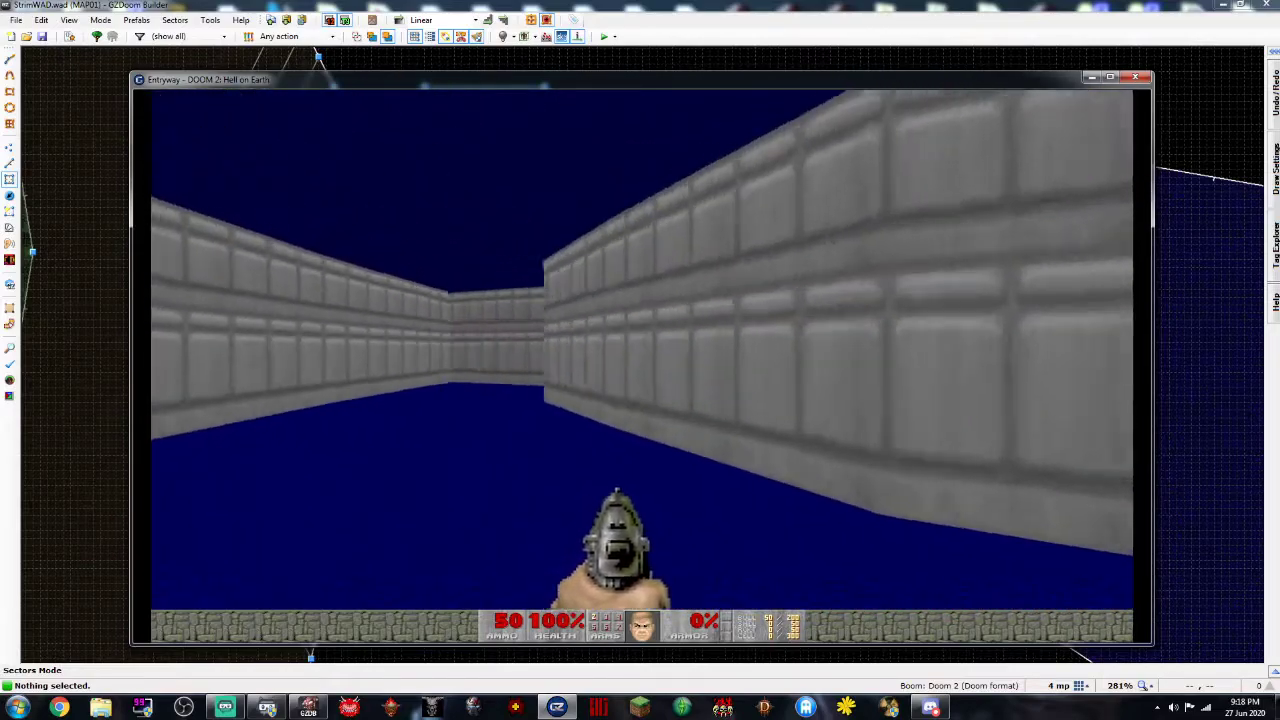
key("Escape")
key("Up")
key("Return")
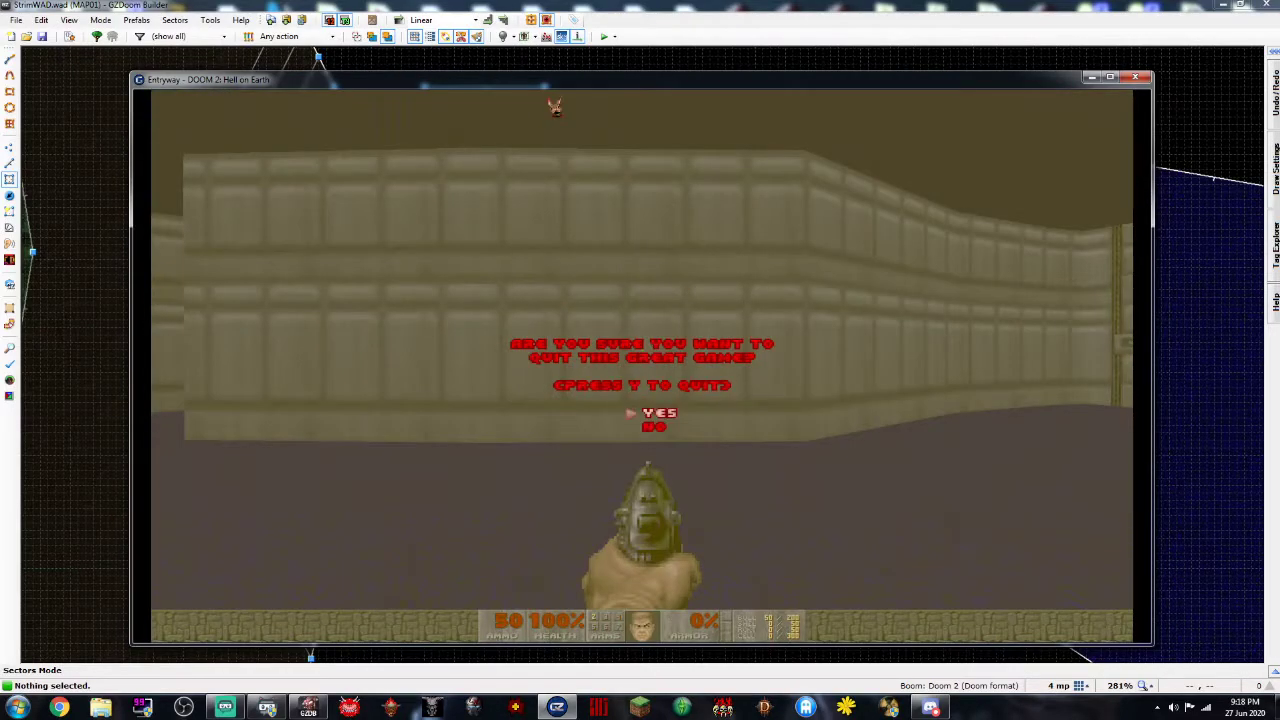
key("y")
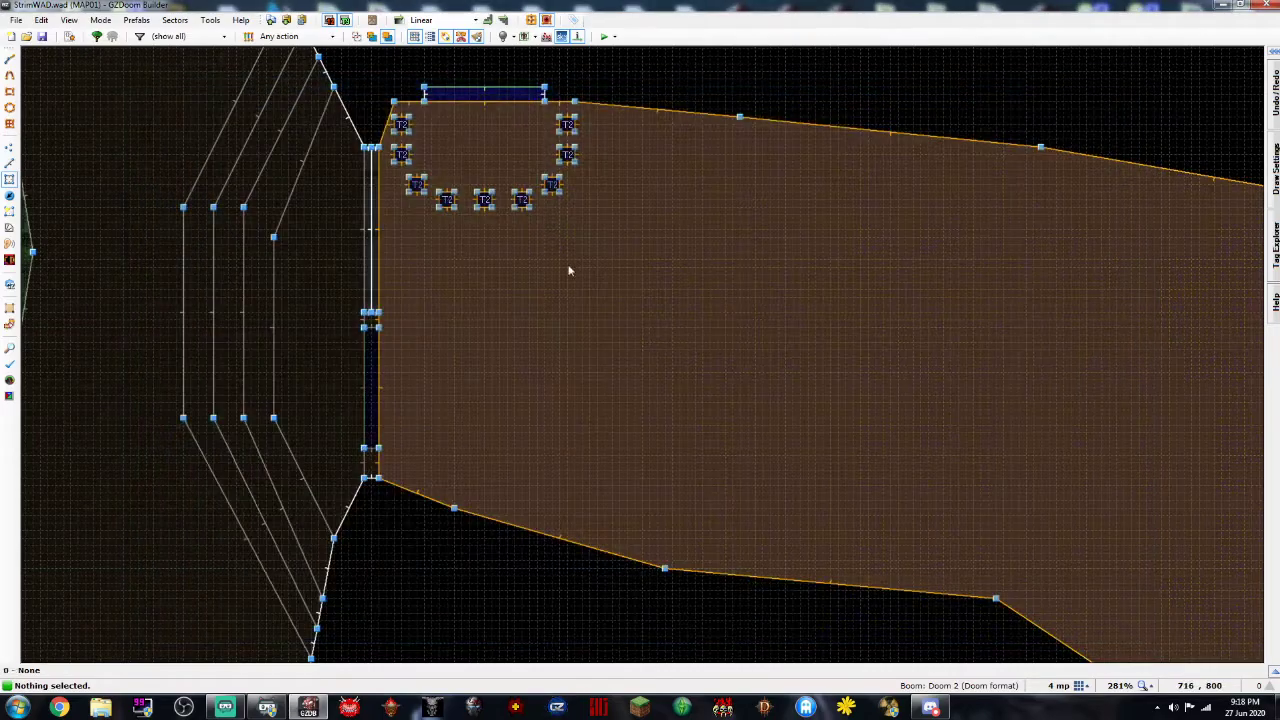
Examine the round slime room and the overall map layout around it in the 2D view
scroll(563, 257, "down", 4)
key("Left")
key("Left")
key("Left")
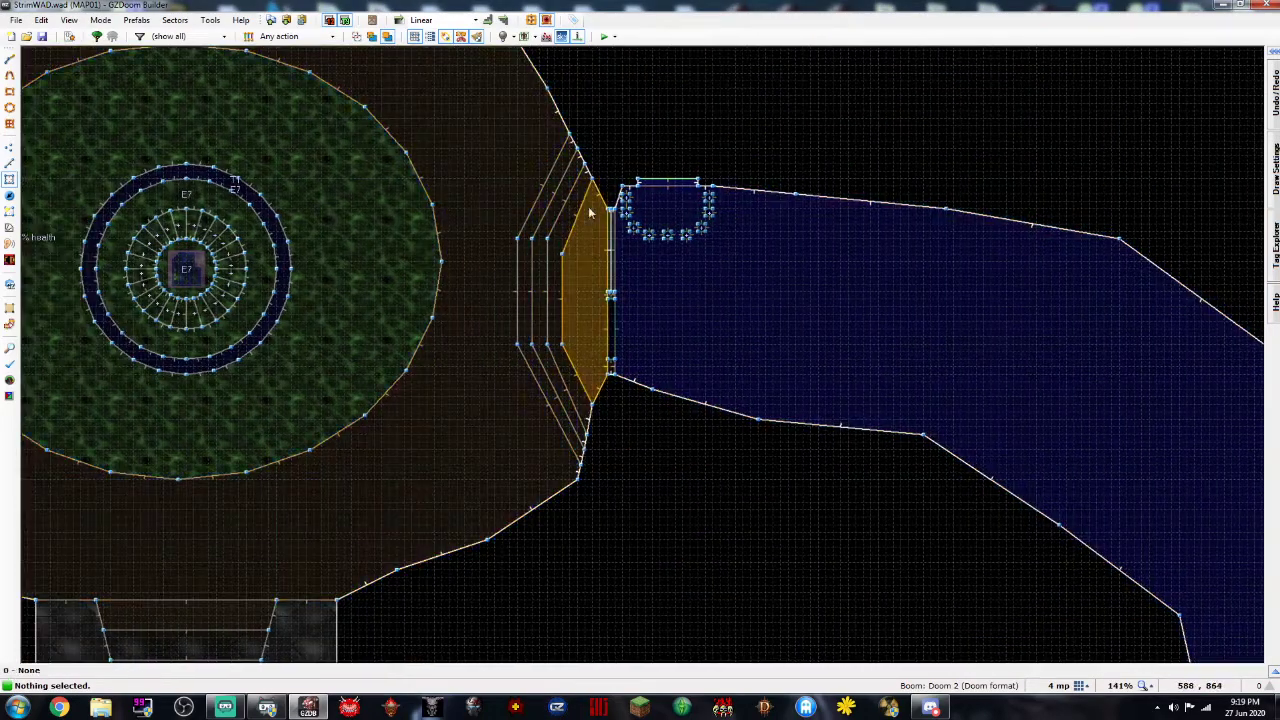
key("Left")
key("Left")
key("Left")
key("Left")
key("Left")
key("Left")
key("Left")
key("Left")
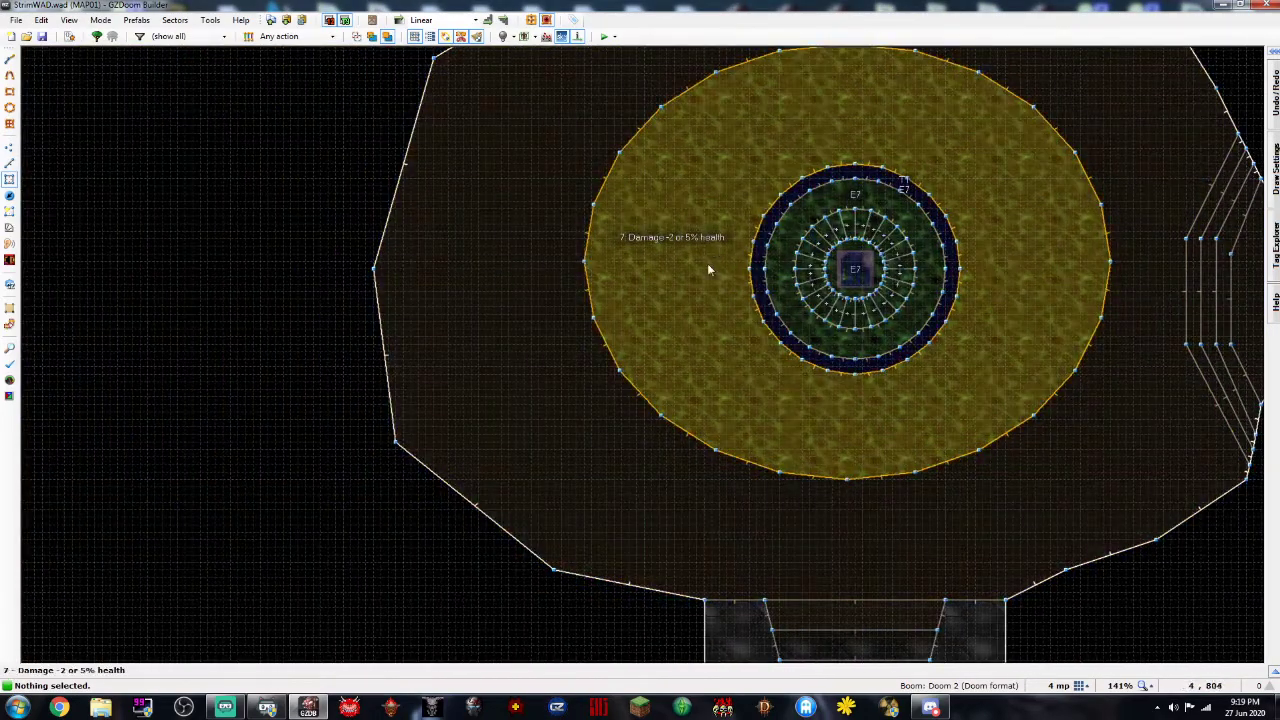
key("Right")
key("Up")
key("Up")
key("Up")
key("Up")
key("Down")
key("Right")
key("Right")
key("Down")
key("Down")
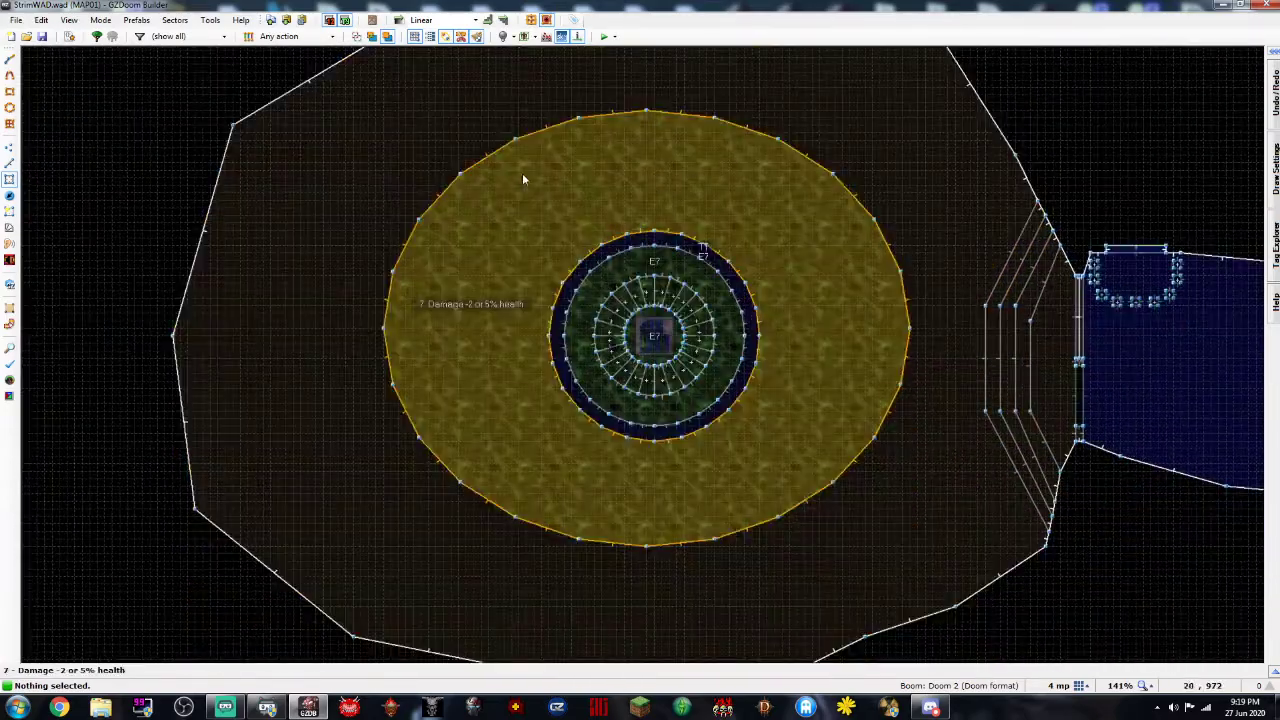
scroll(500, 172, "down", 1)
key("Right")
key("Up")
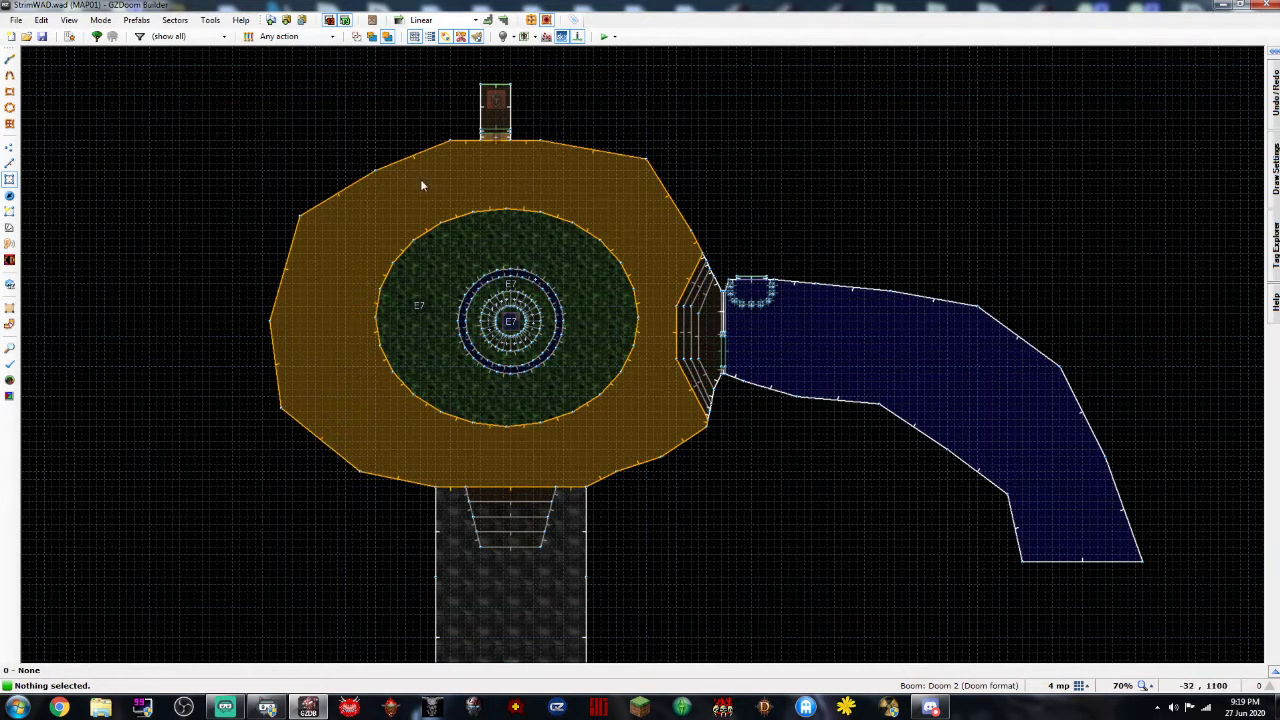
Inspect the round slime room's layout, then the stone walls and floor around the player start in the 3D view
scroll(577, 194, "up", 2)
scroll(577, 194, "down", 2)
key("Right")
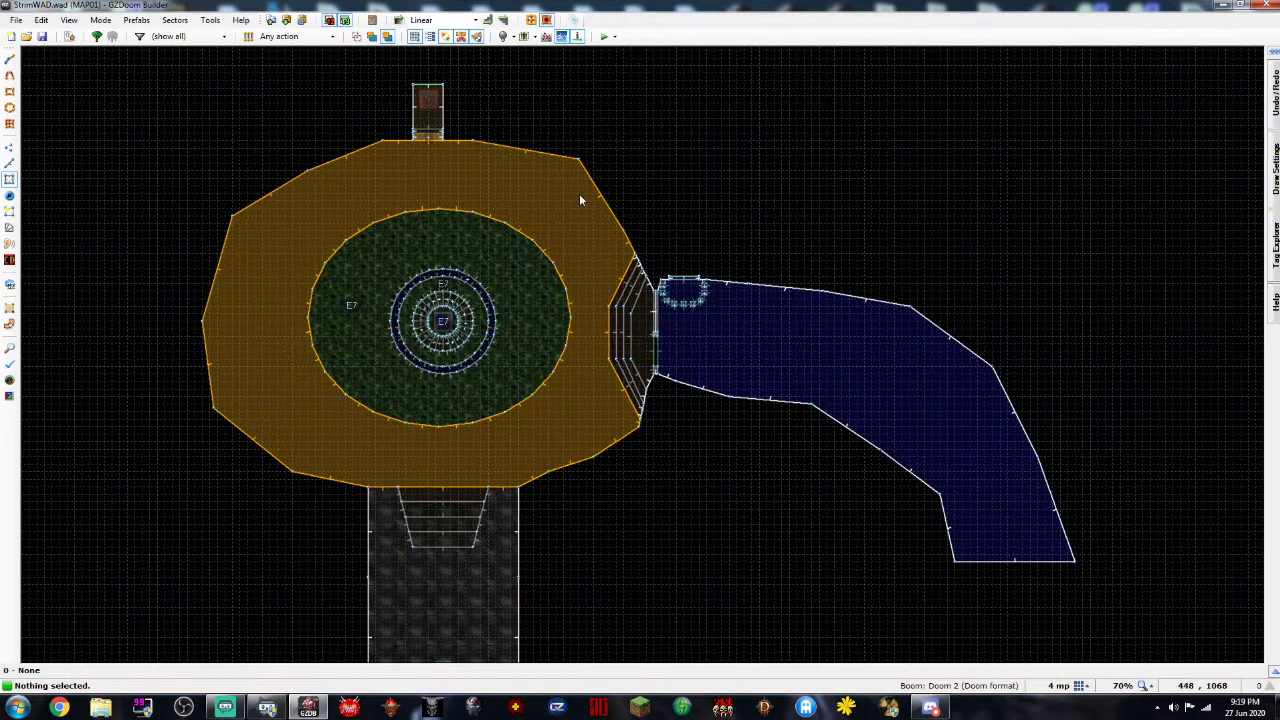
key("Down")
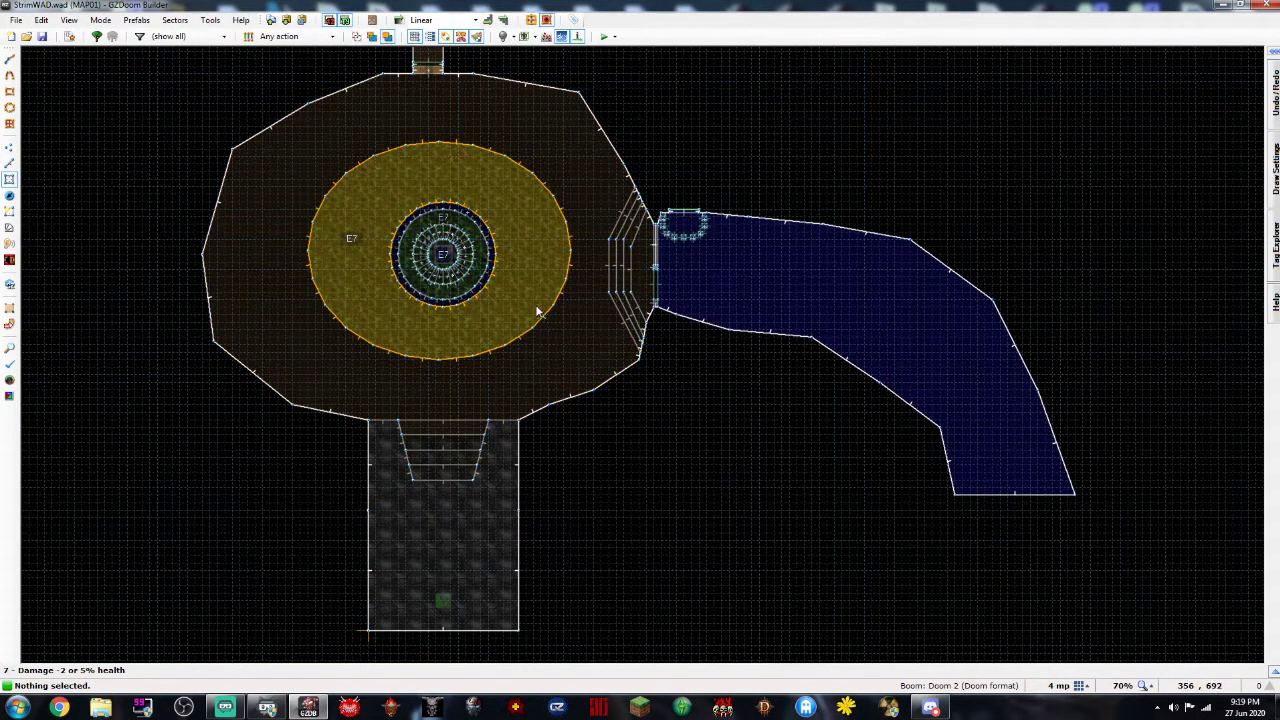
key("q")
key("e")
key("s")
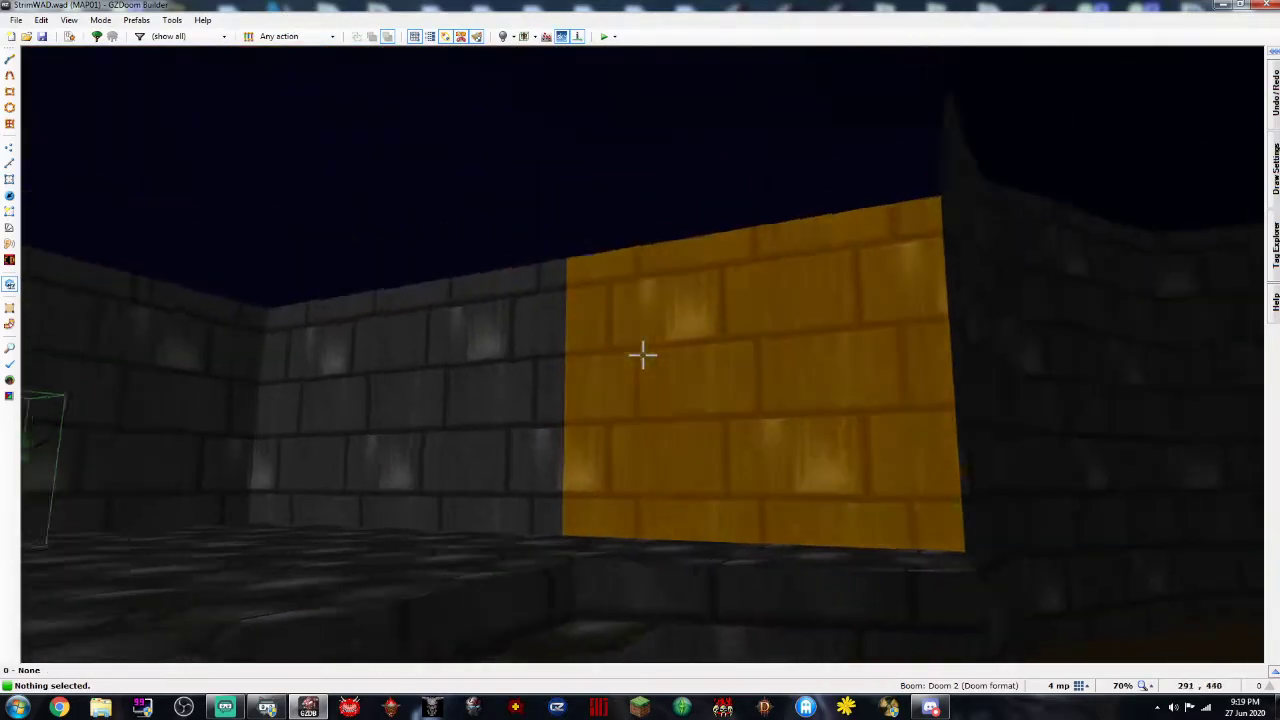
key("s")
key("d")
key("e")
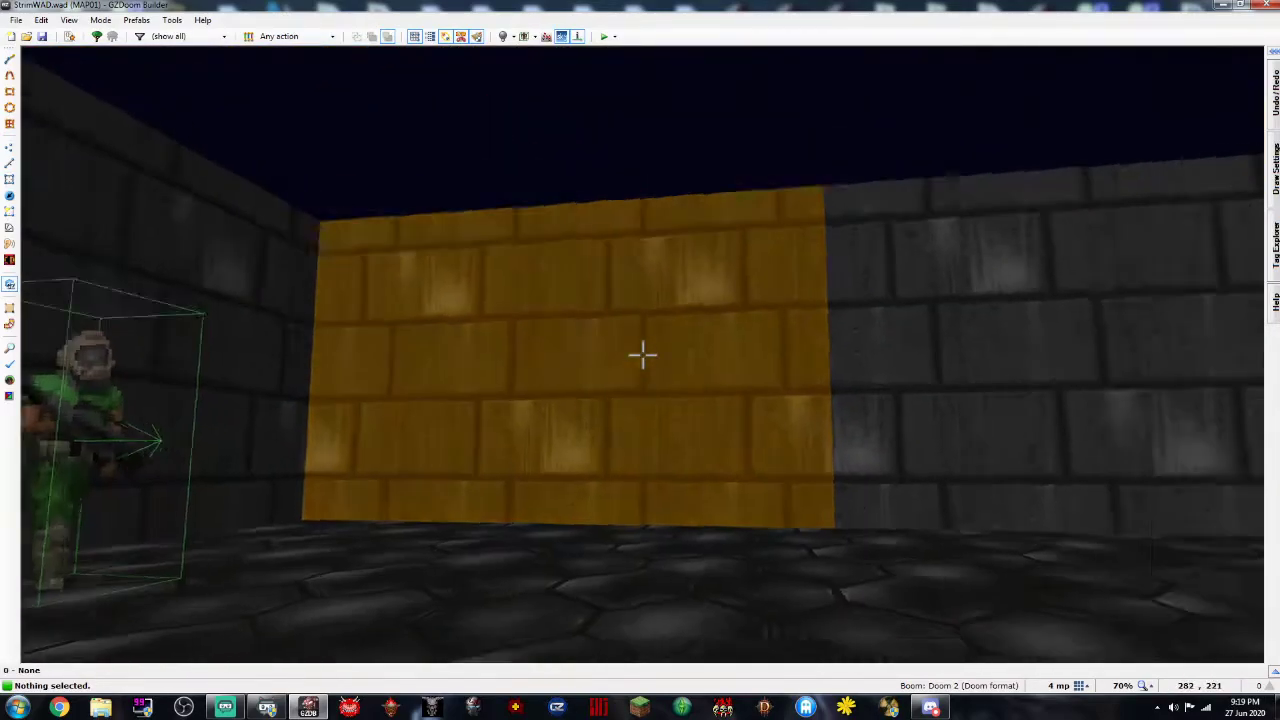
key("f")
key("e")
key("f")
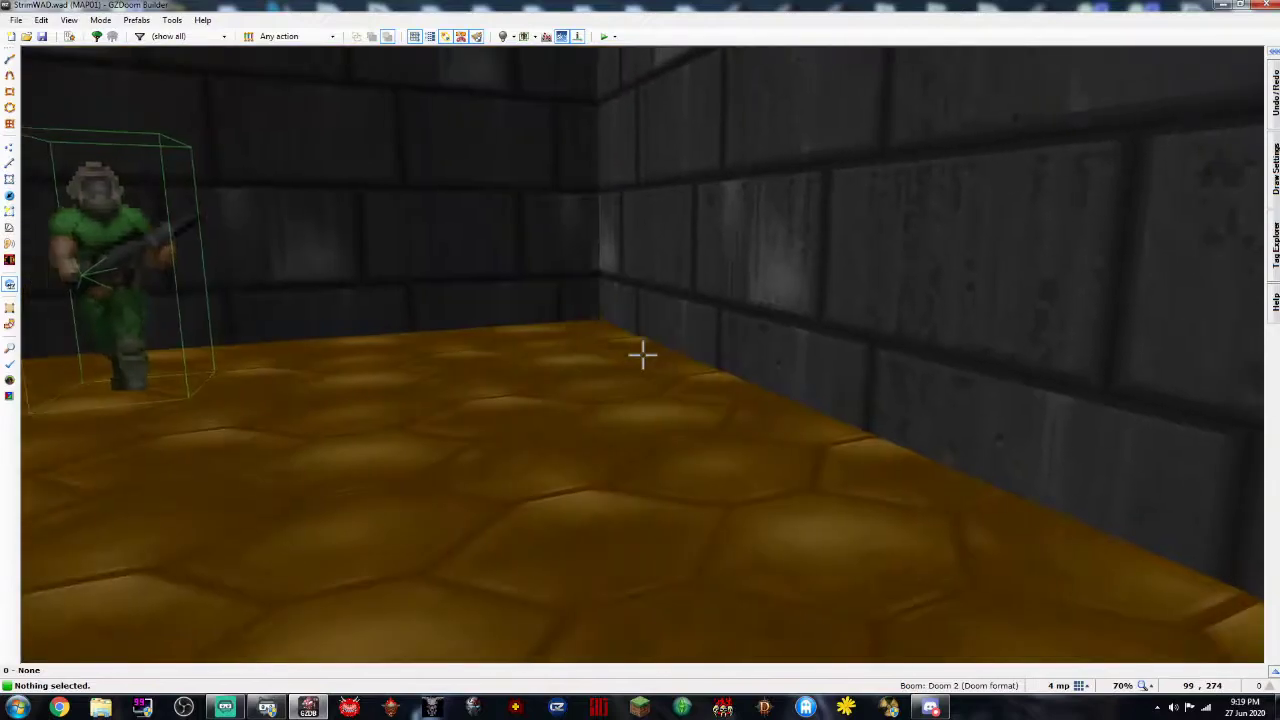
key("e")
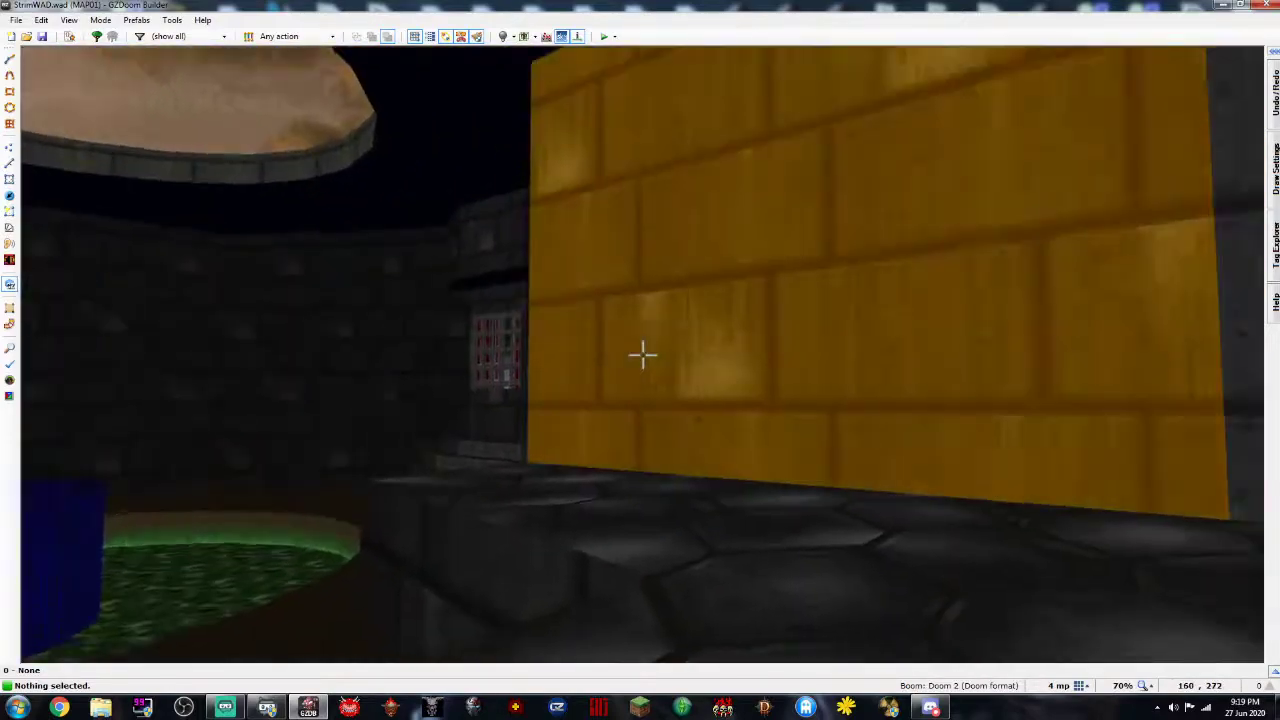
key("q")
Save StrimWAD.wad and open MAP01 from Map01.wad with the Boom: Doom 2 (Doom format) configuration
left_click(42, 37)
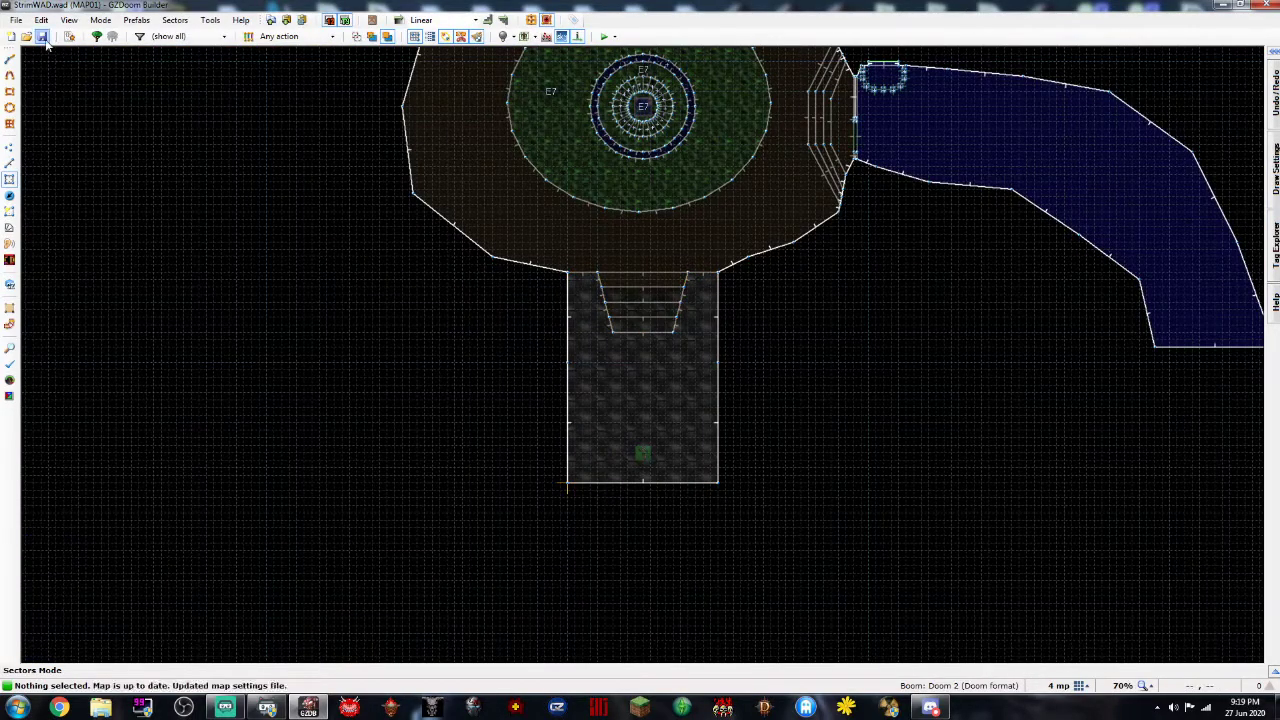
left_click(16, 20)
left_click(102, 205)
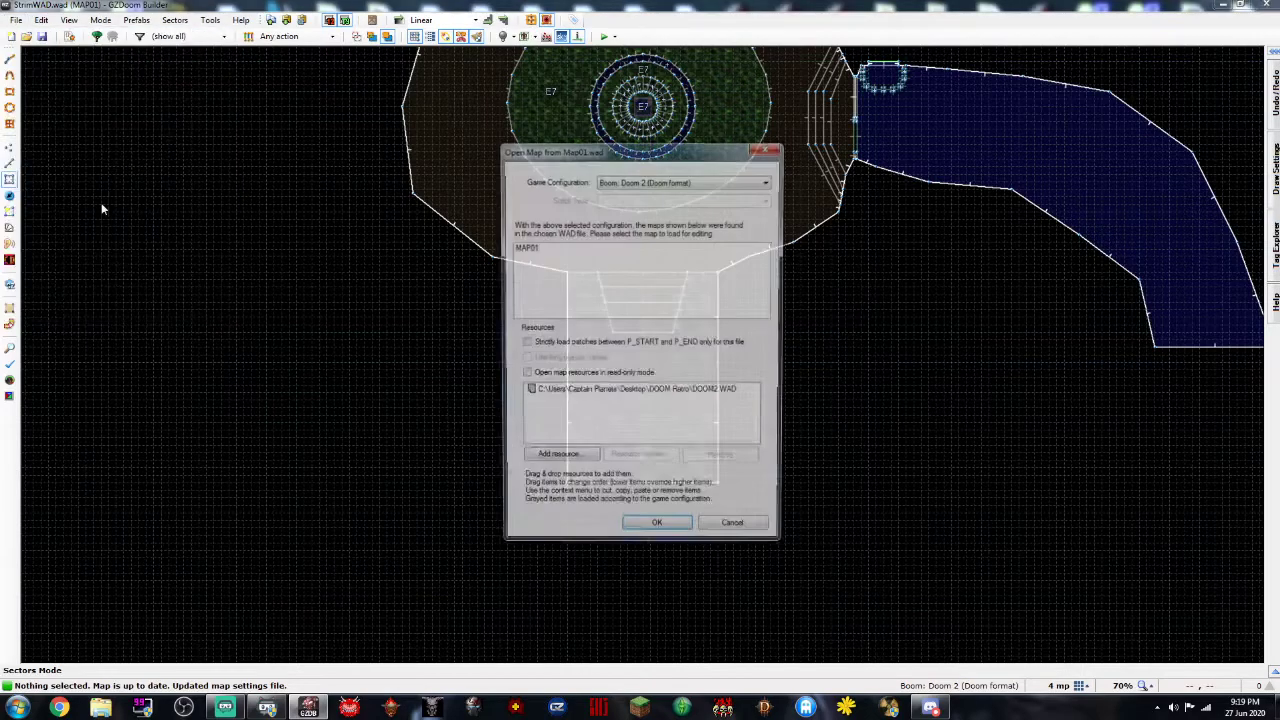
left_click(656, 519)
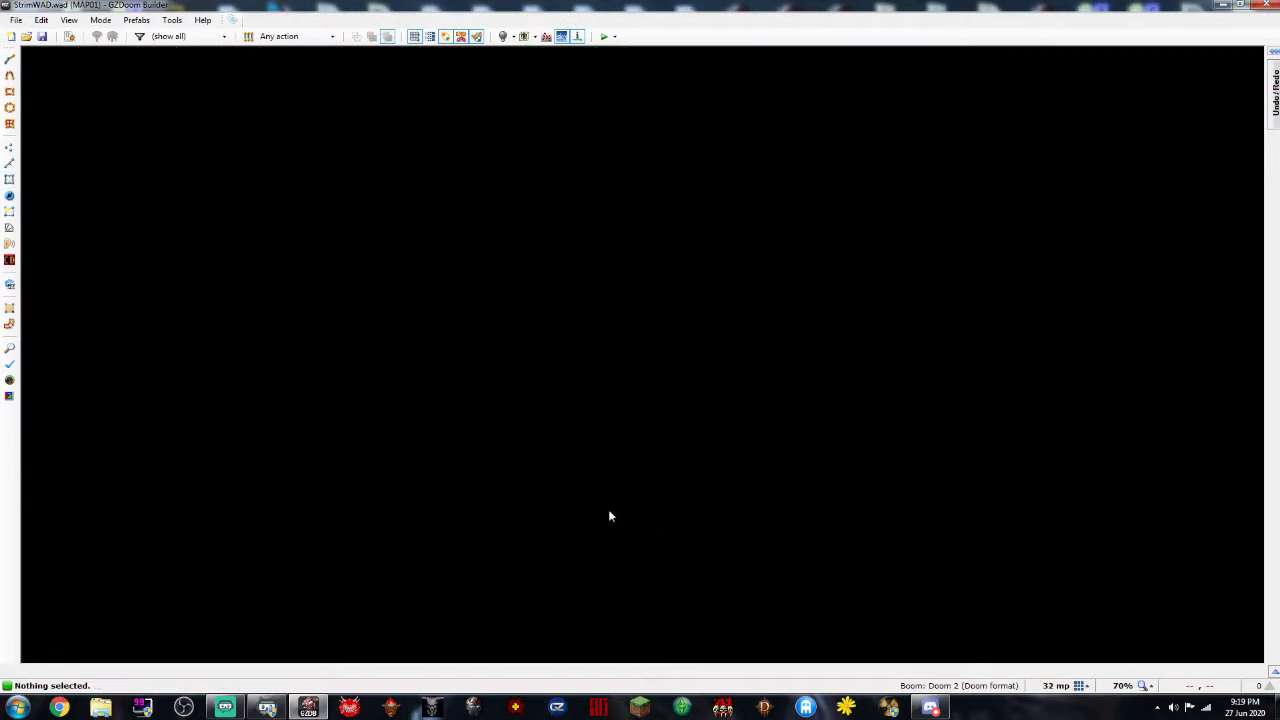
Examine Map01's computer-panel corridor, skull-walled ring and fenced outdoor yard with the river and flesh gateway in the 3D view
key("w")
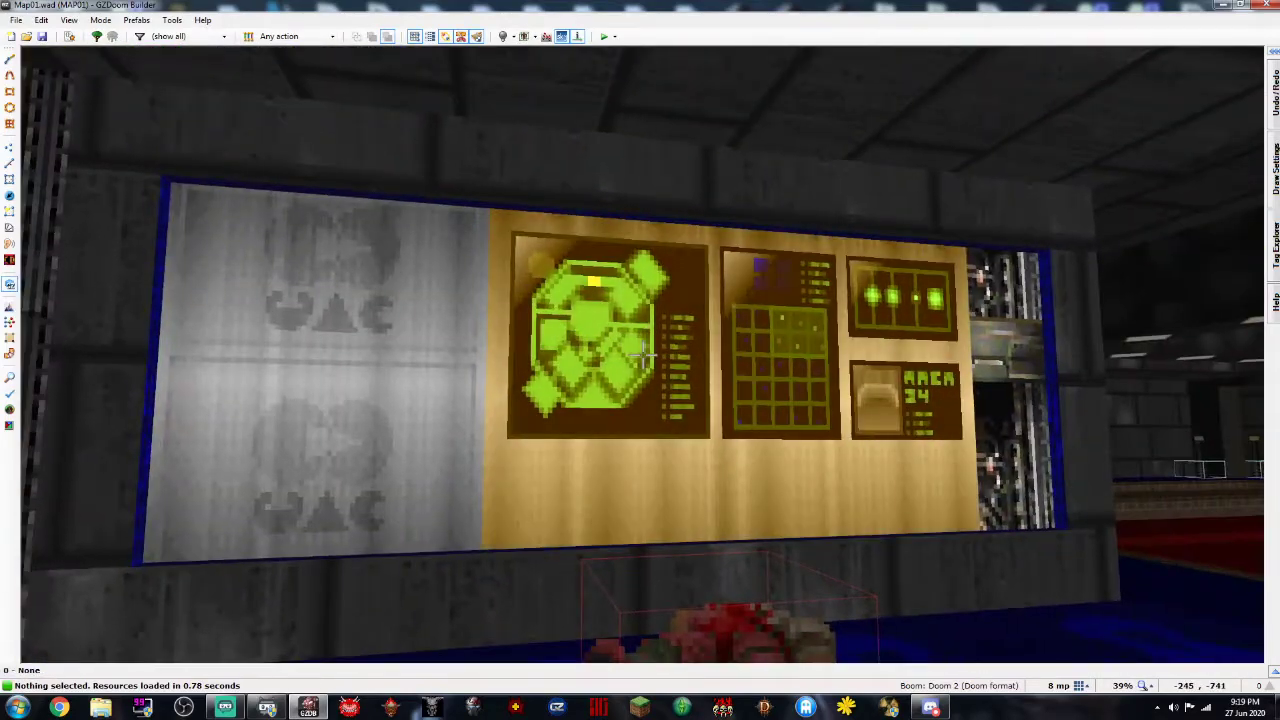
key("e")
key("e")
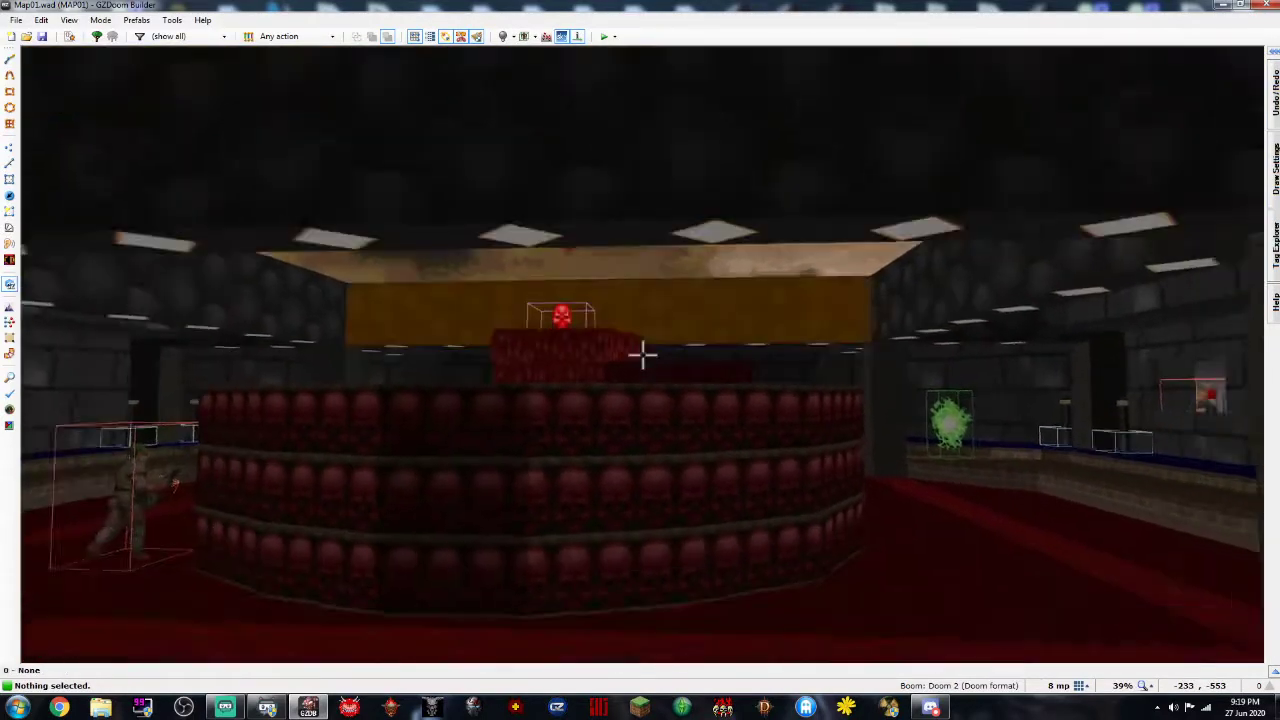
key("e")
key("e")
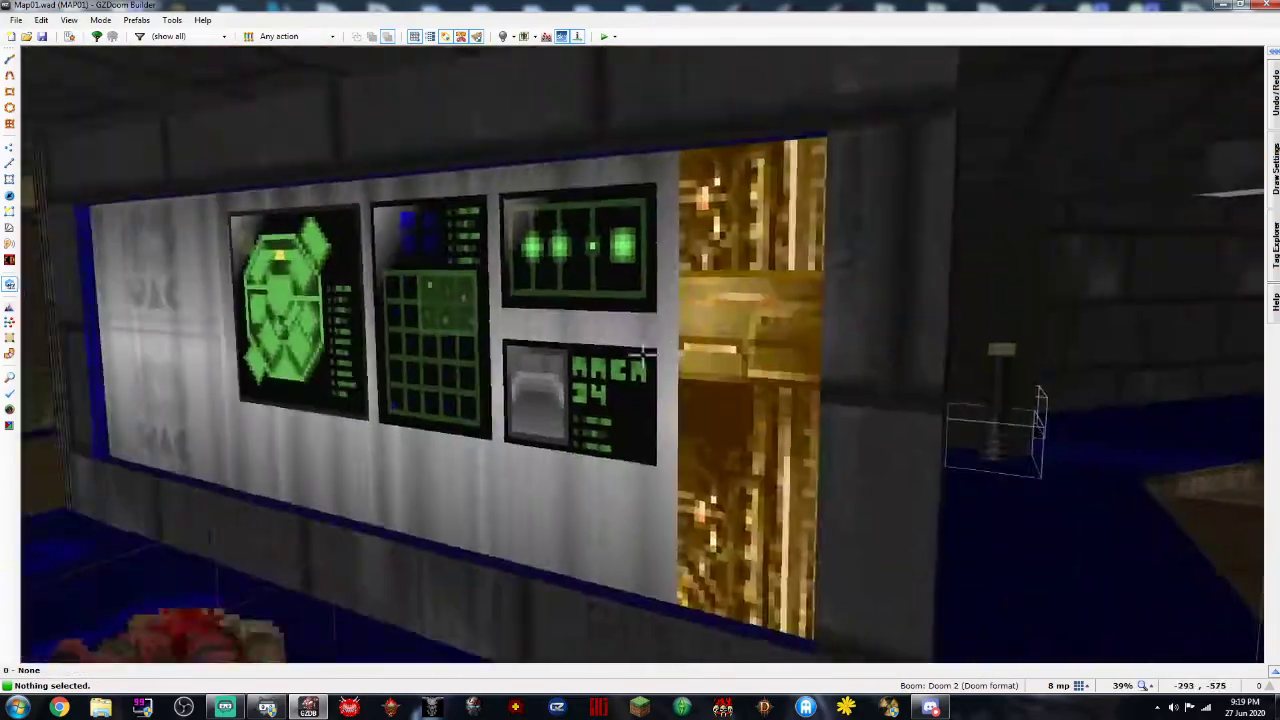
key("e")
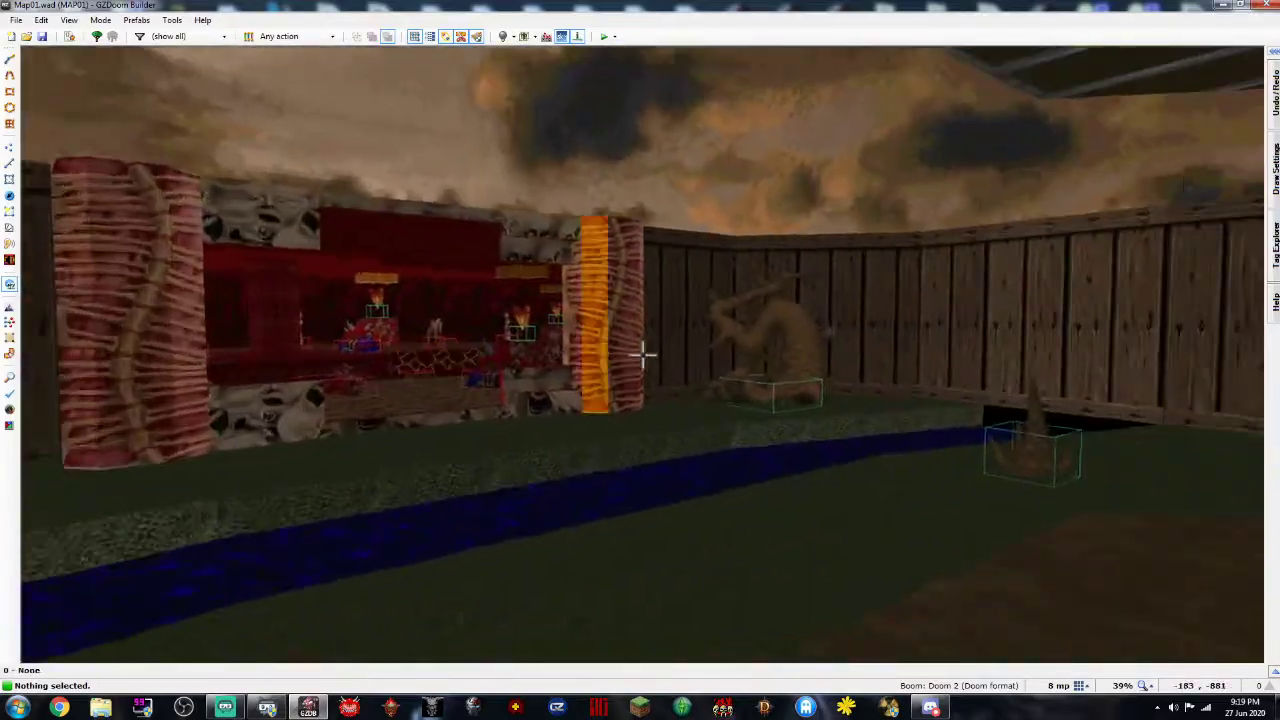
key("e")
key("f")
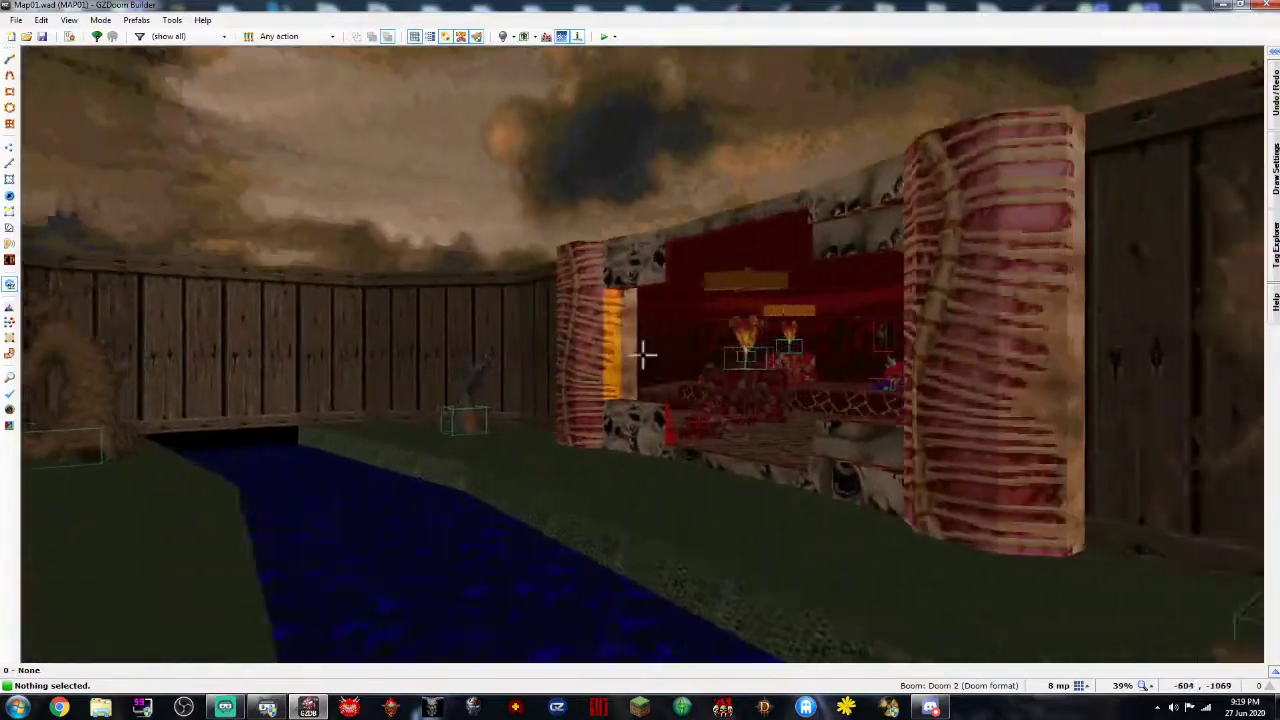
key("e")
key("s")
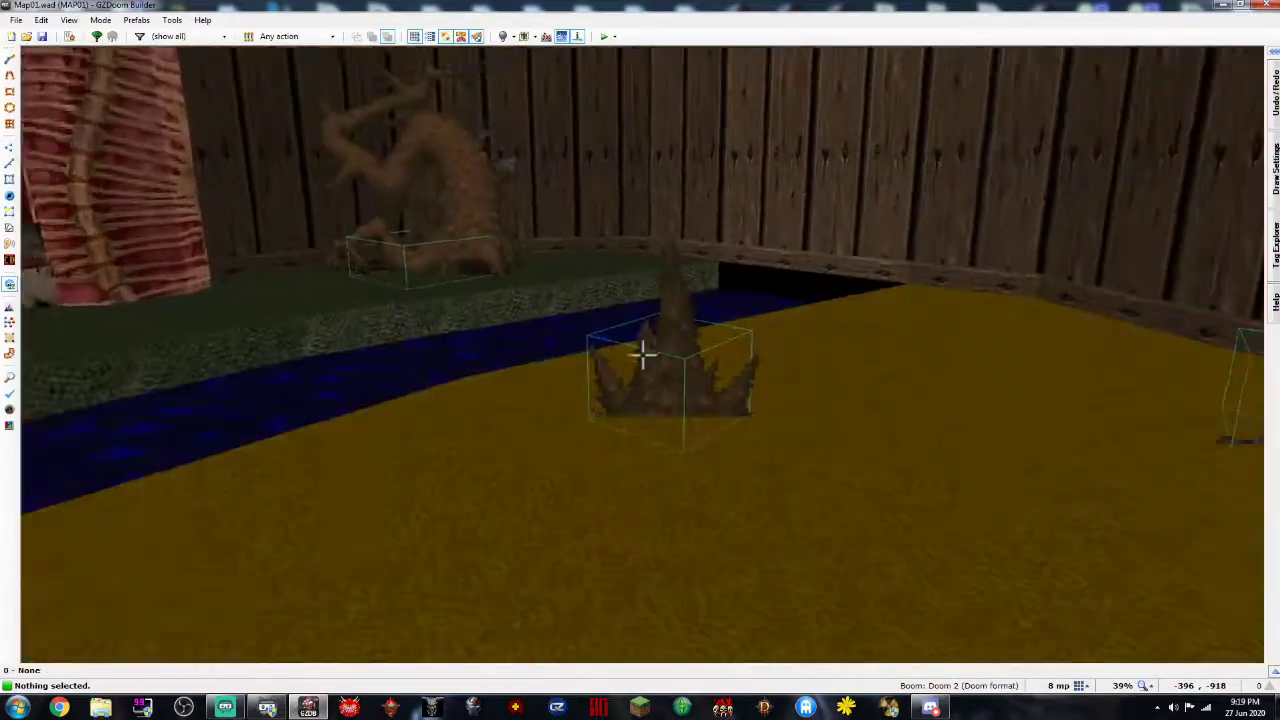
key("e")
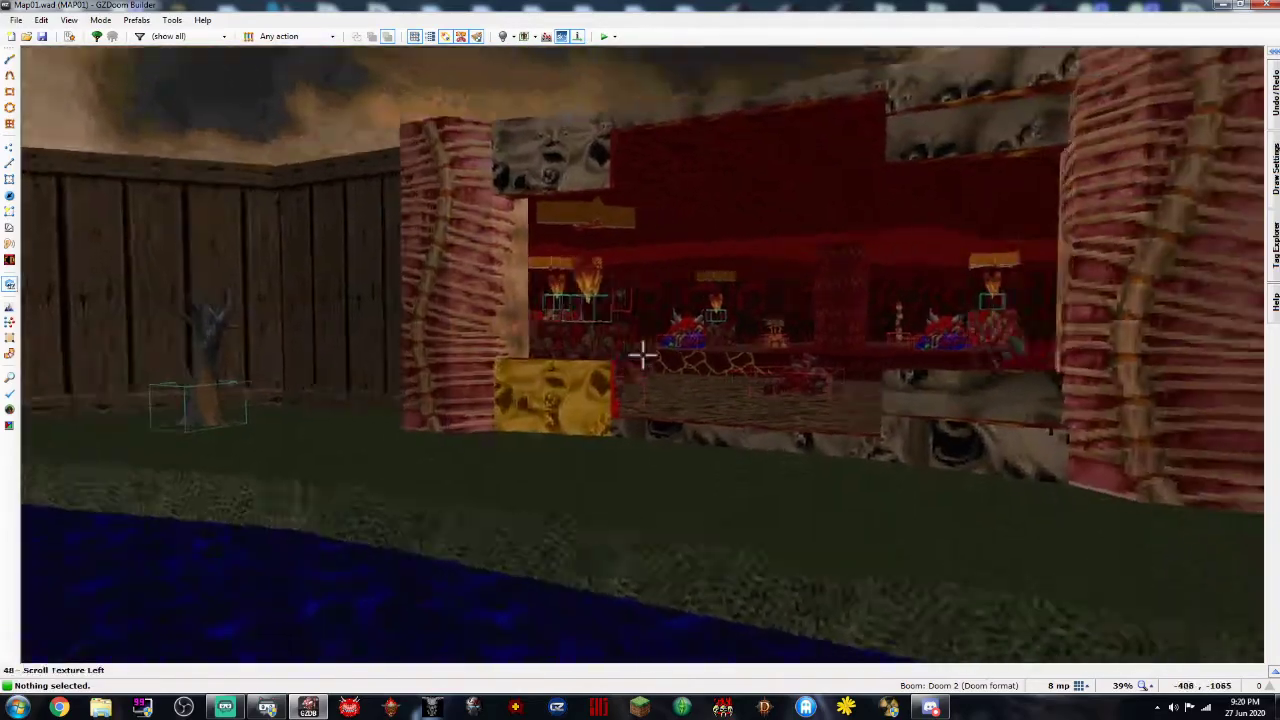
key("s")
key("d")
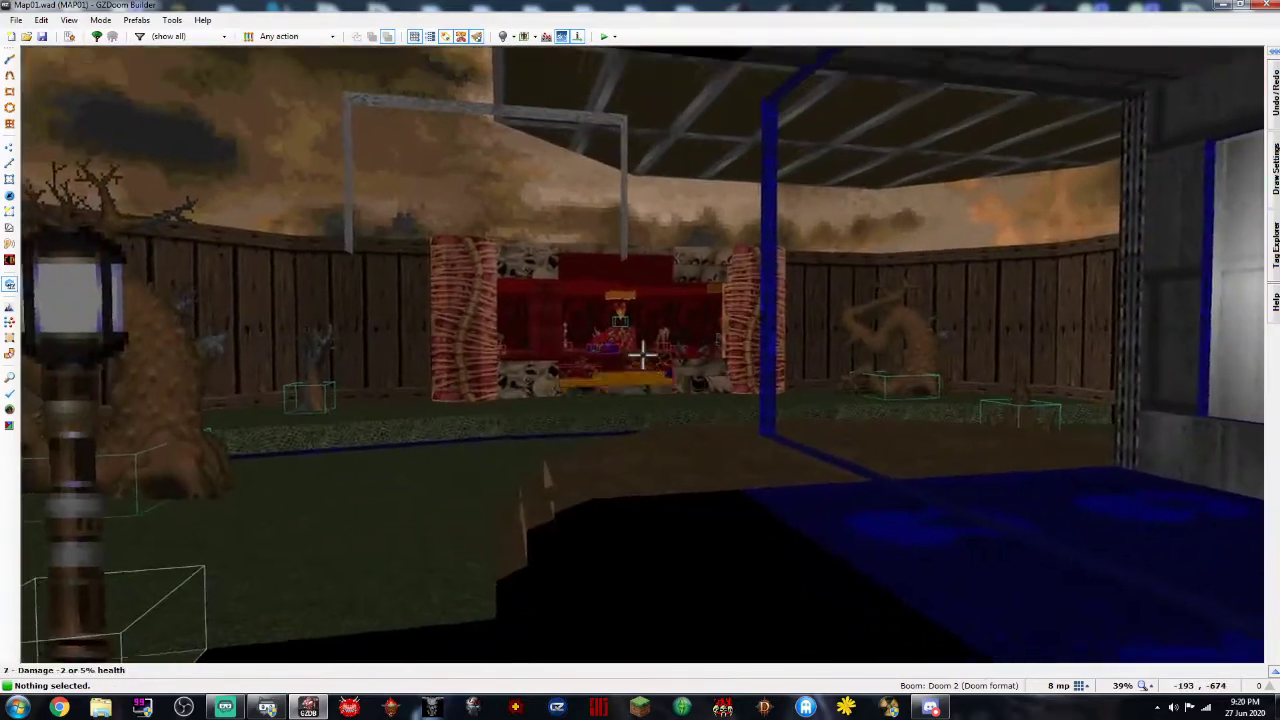
Walk through Map01's main hall into the blue-floored side area, examining its ceiling lights, monsters and barred cage
key("e")
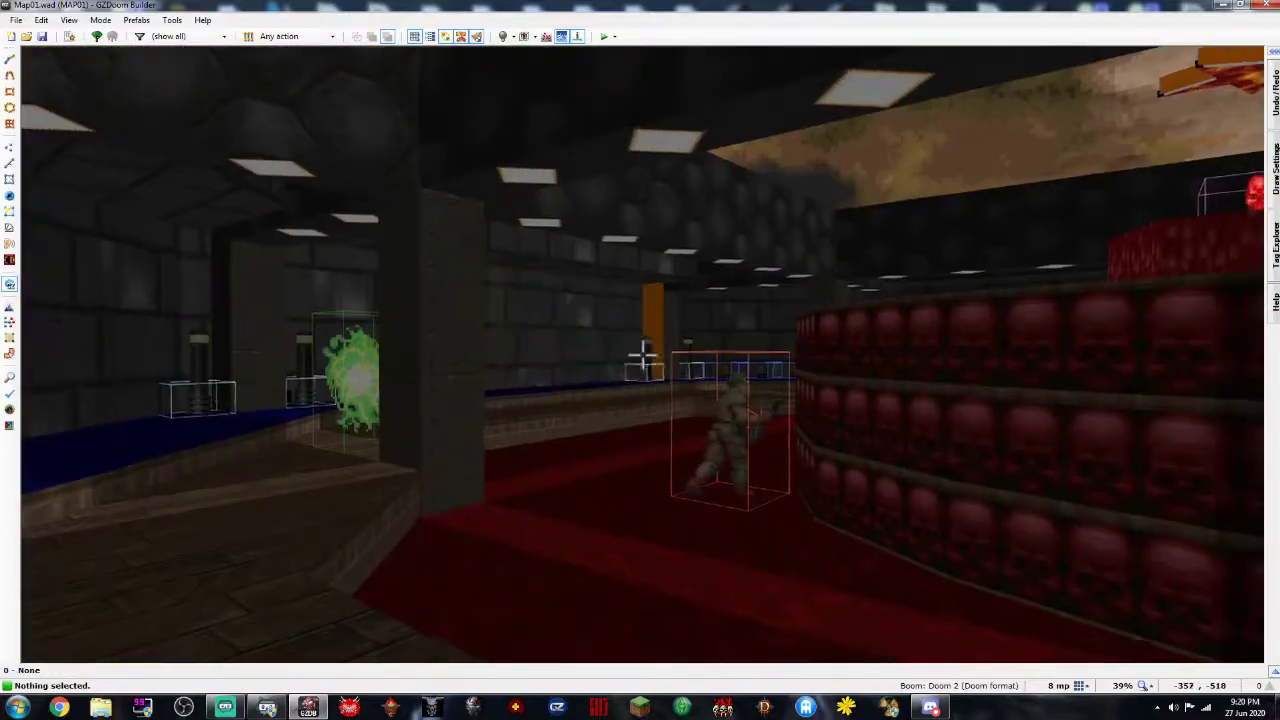
key("e")
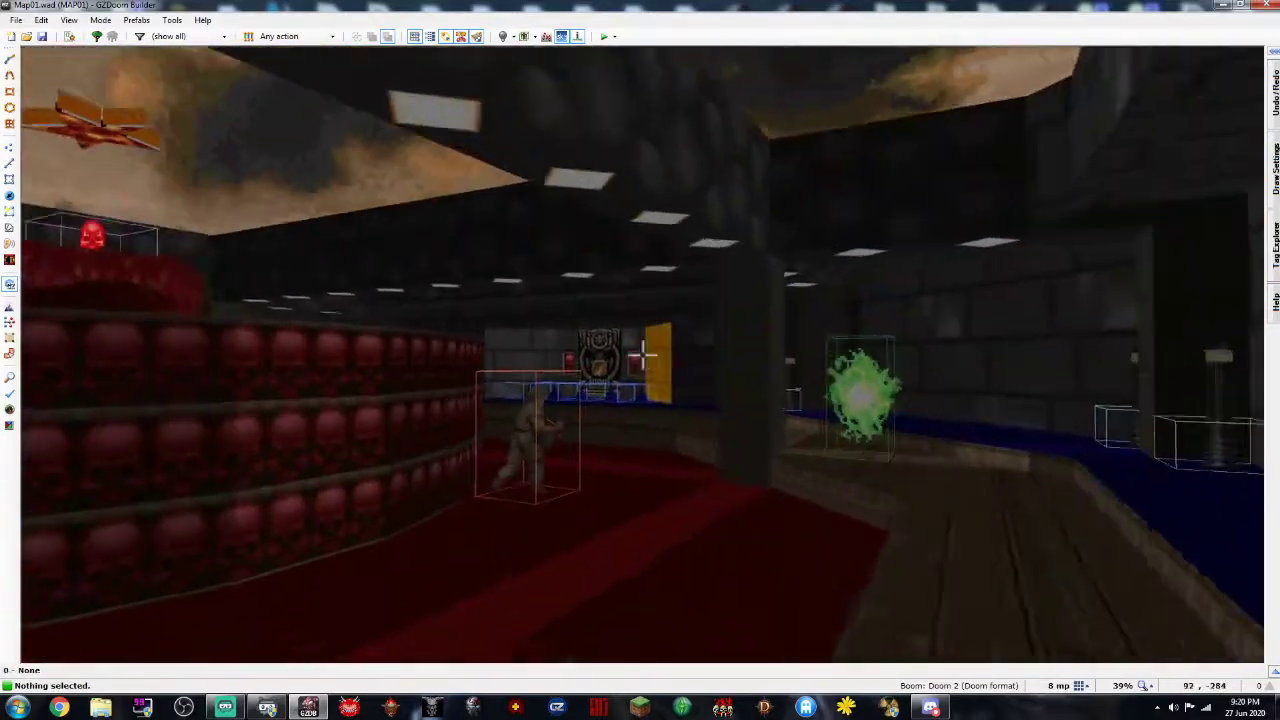
key("e")
key("e")
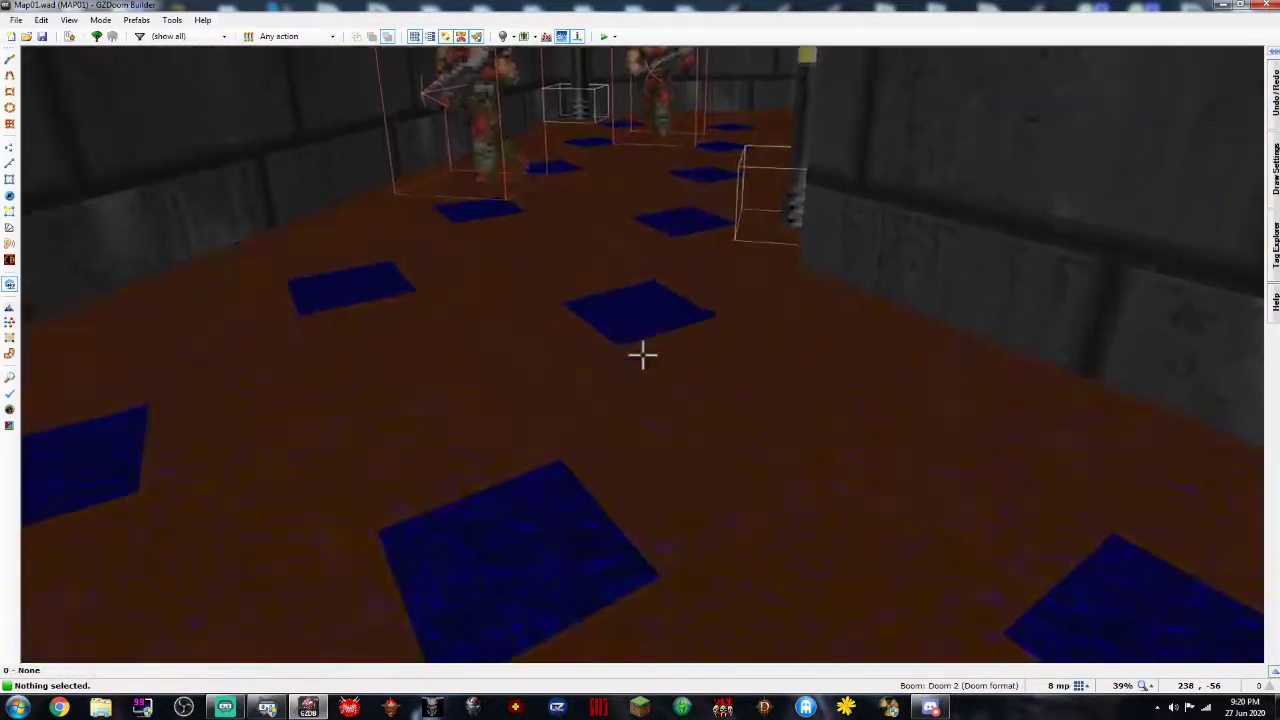
key("w")
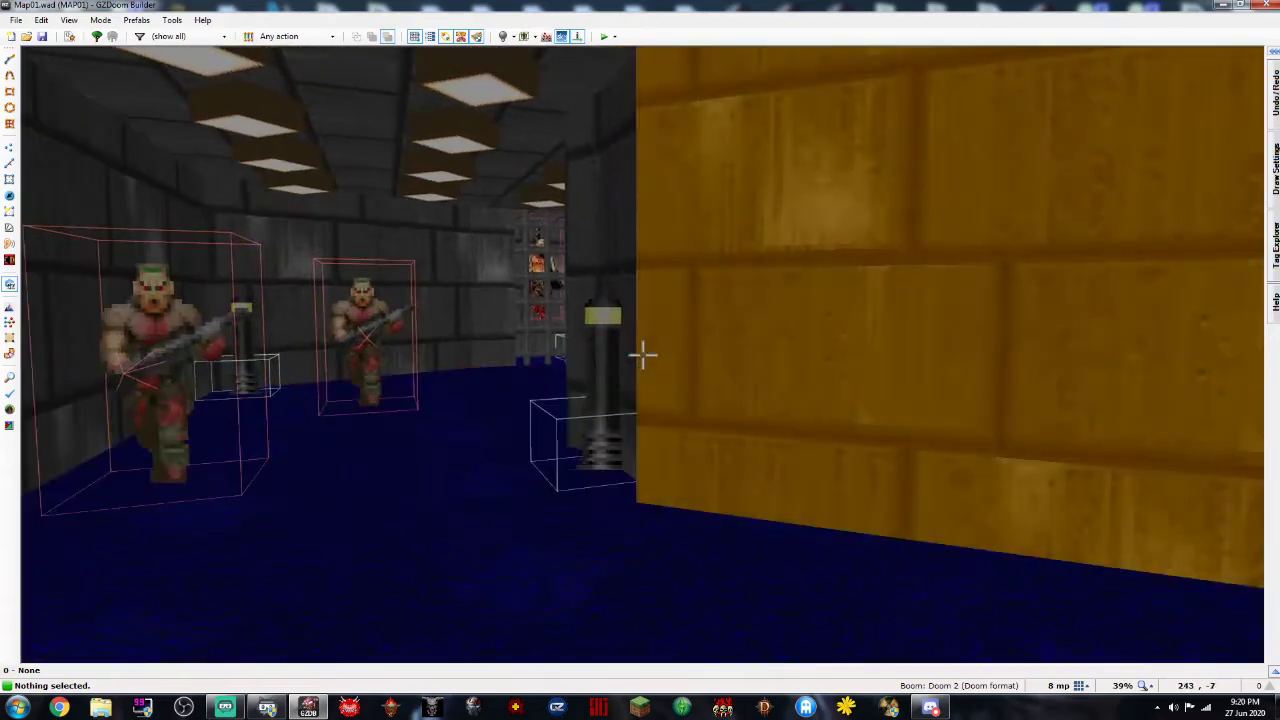
key("w")
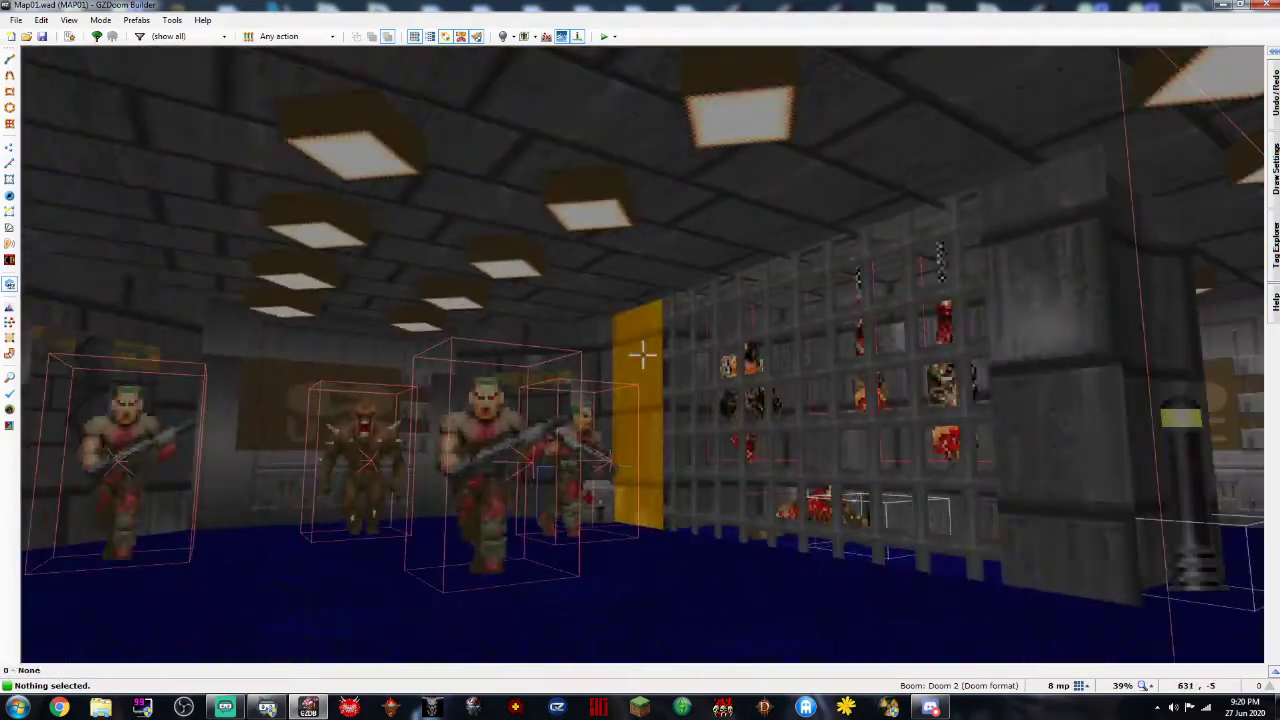
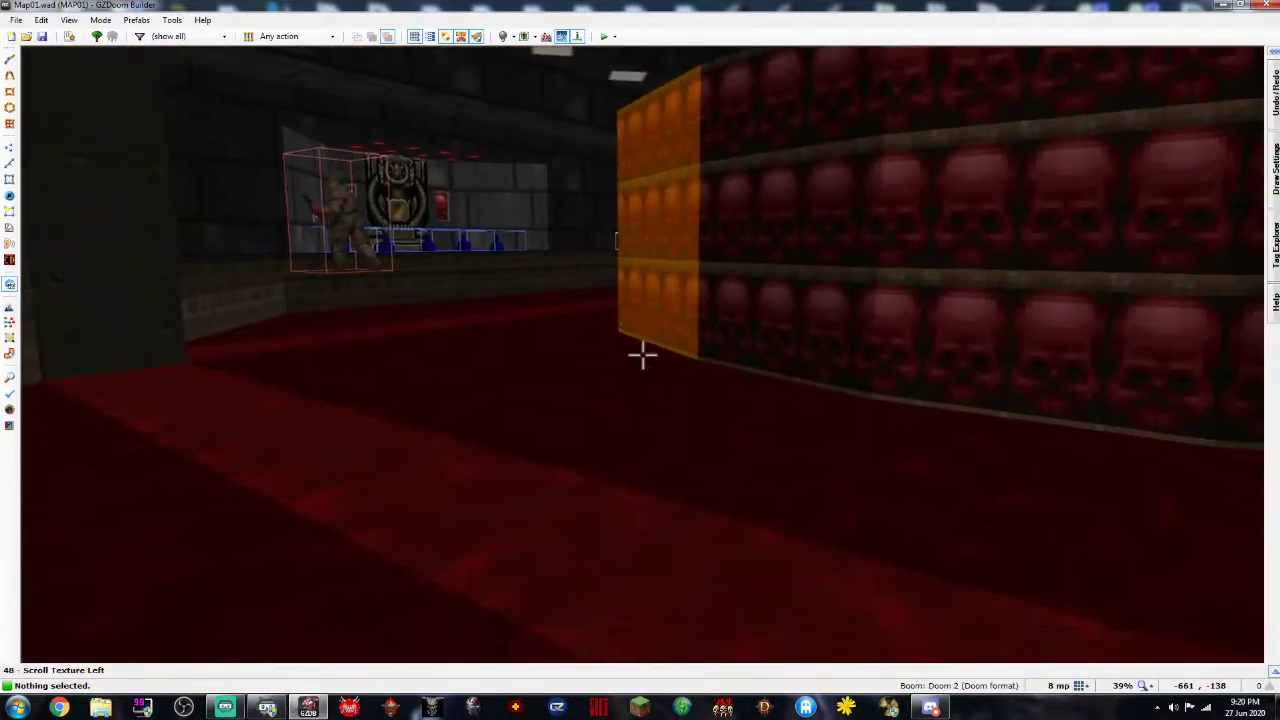
Examine the skull-walled ring, the raised blood star inside it and the red skull key pillar from several angles
key("e")
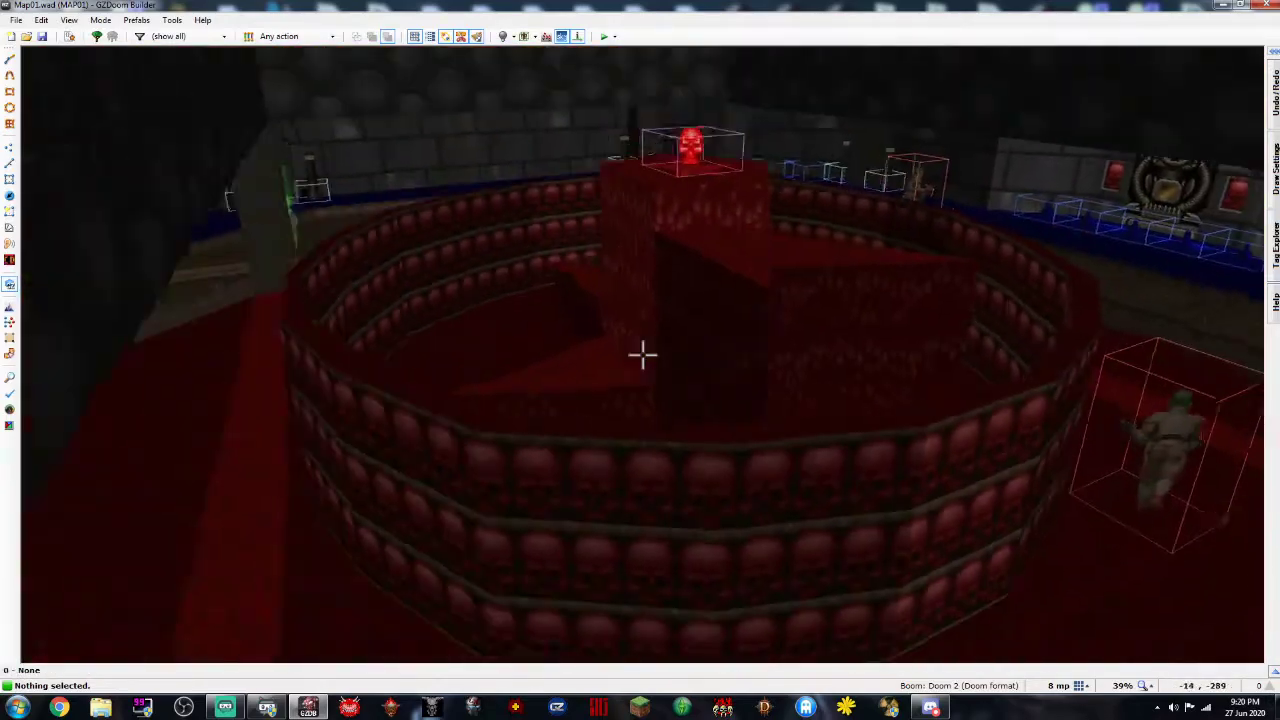
key("s")
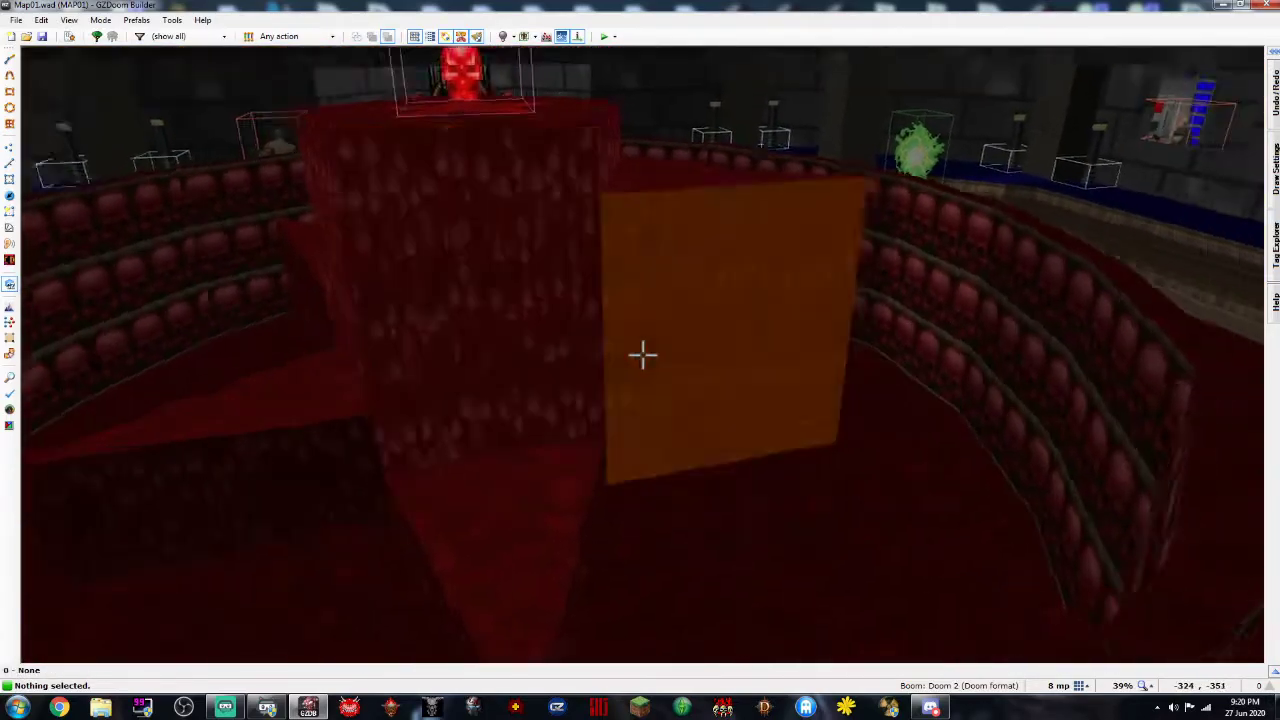
key("e")
key("d")
key("s")
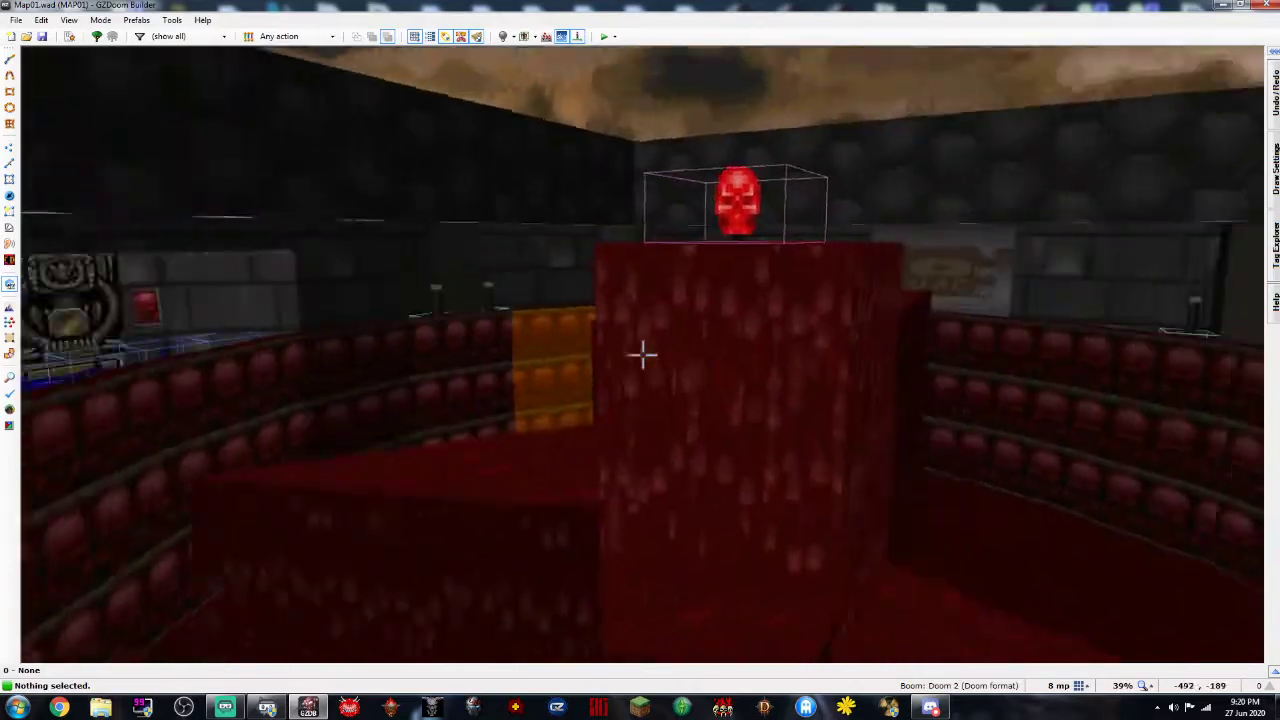
key("s")
key("d")
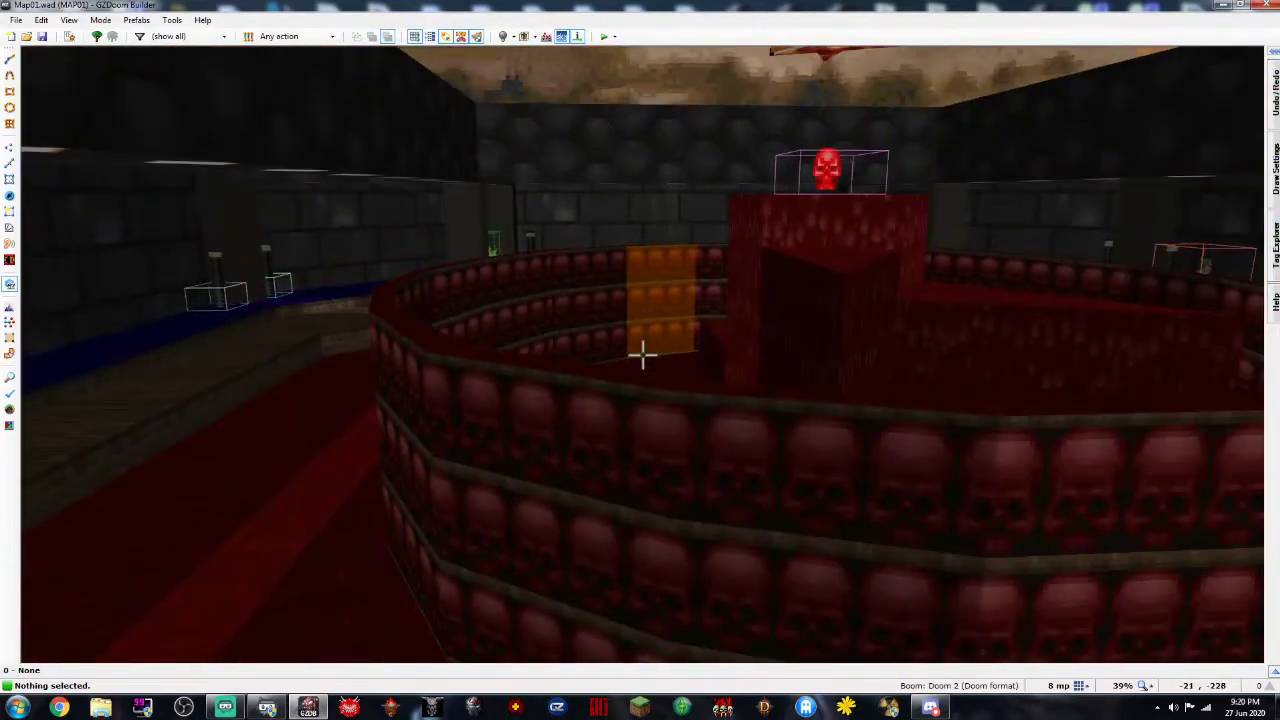
key("e")
key("s")
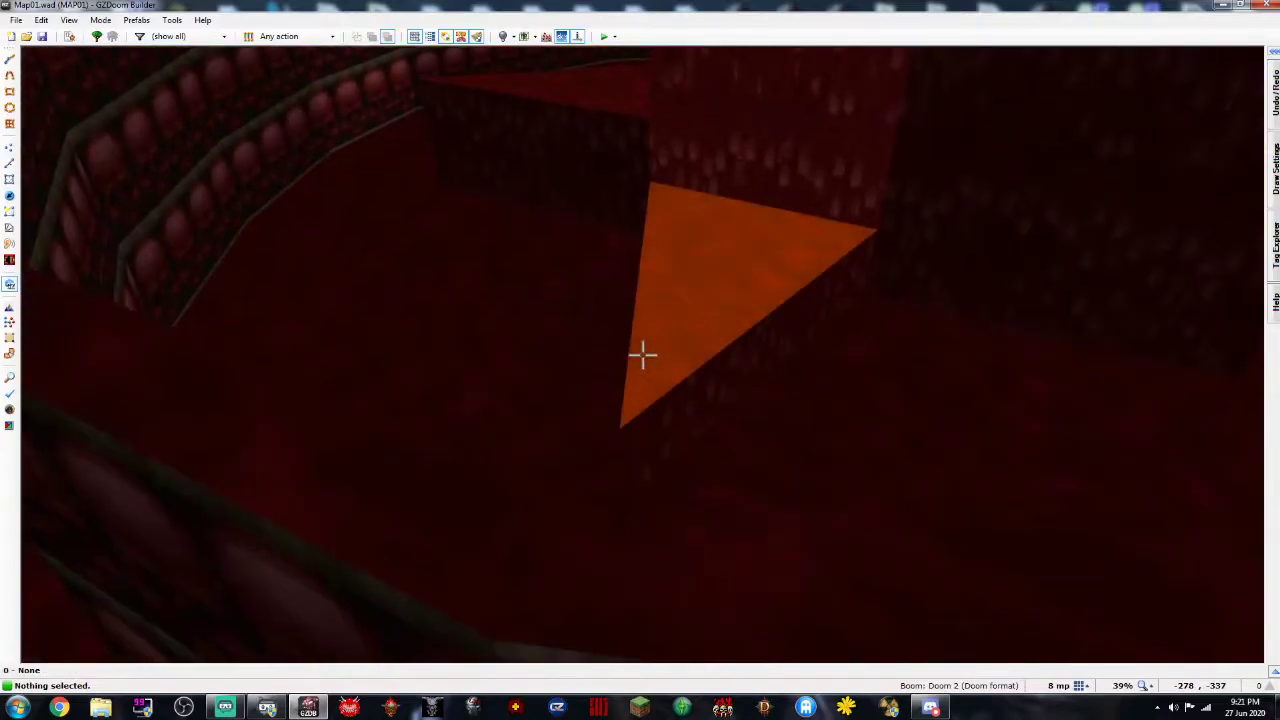
key("e")
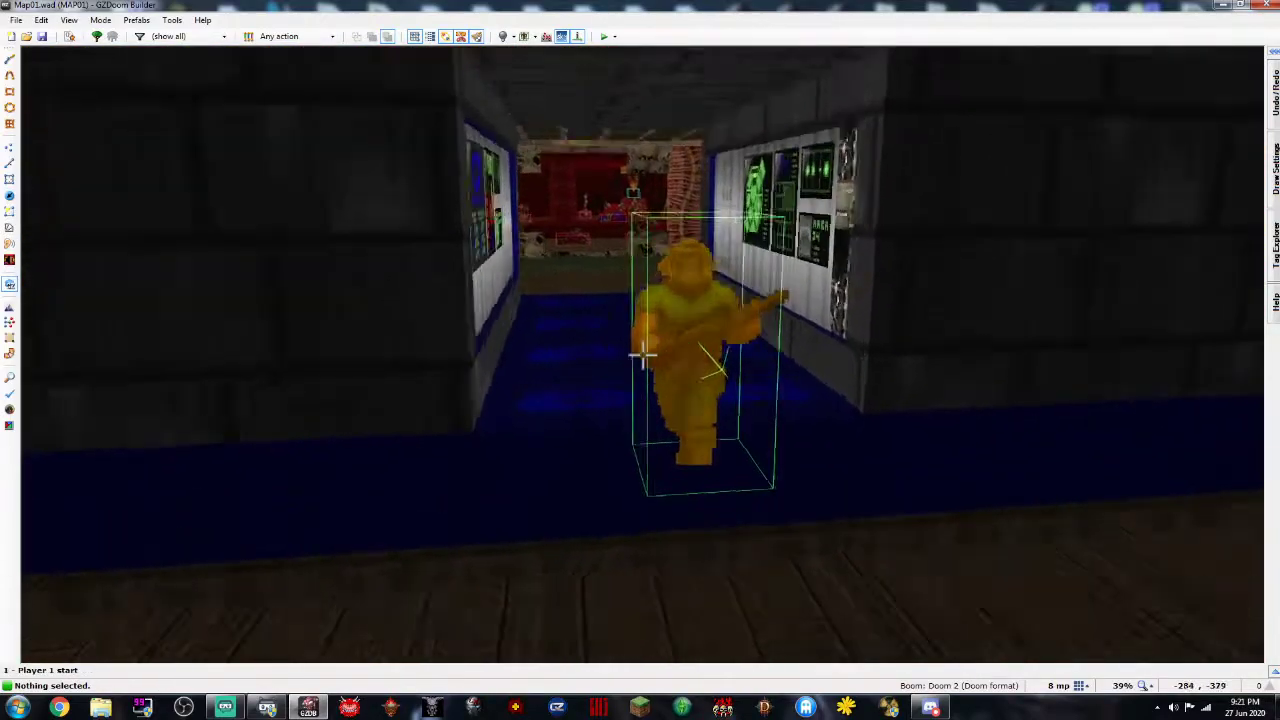
Return to Map01's 2D layout, view the pentagram hall, and reopen MAP01 from StrimWAD.wad
key("w")
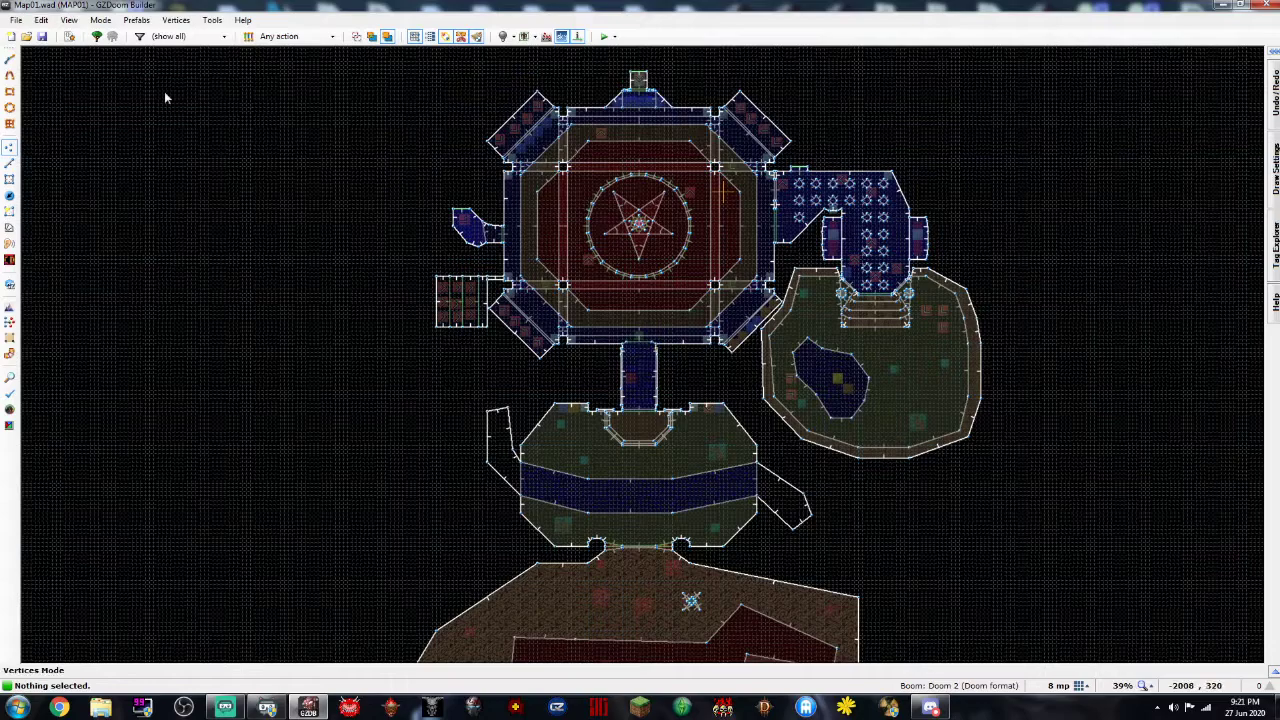
scroll(150, 94, "up", 4)
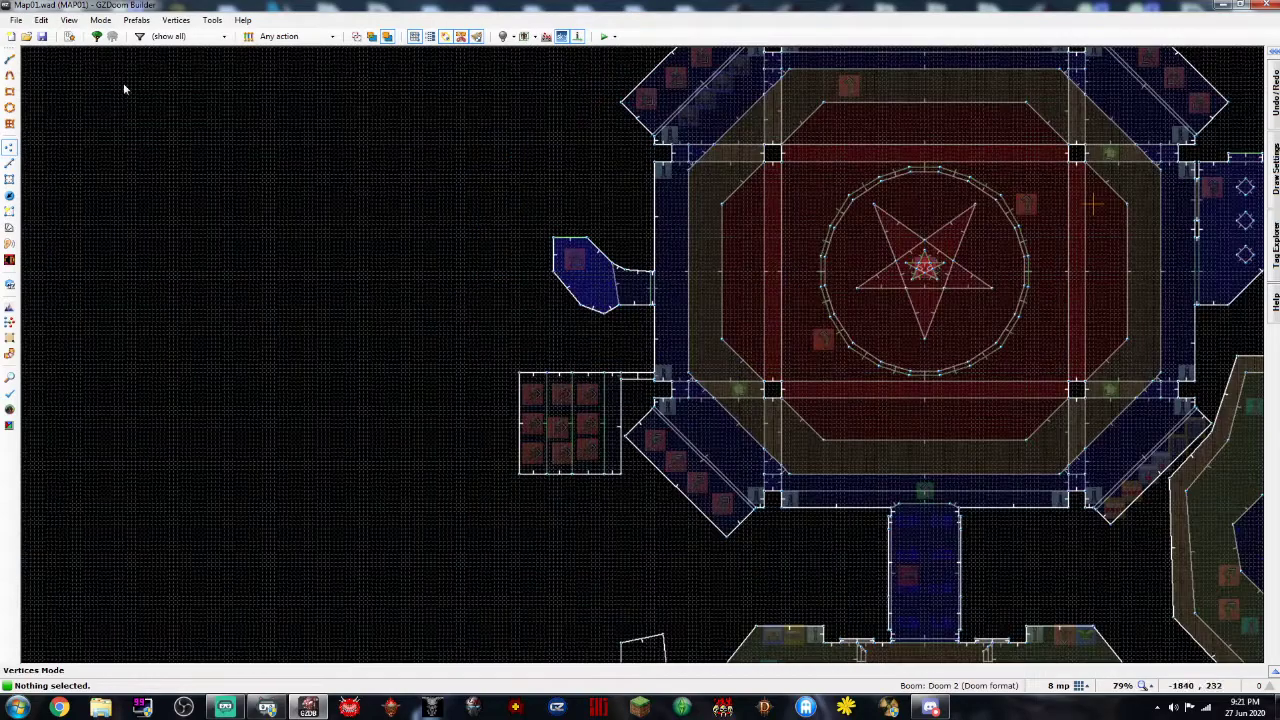
left_click(16, 20)
left_click(53, 208)
left_click(657, 531)
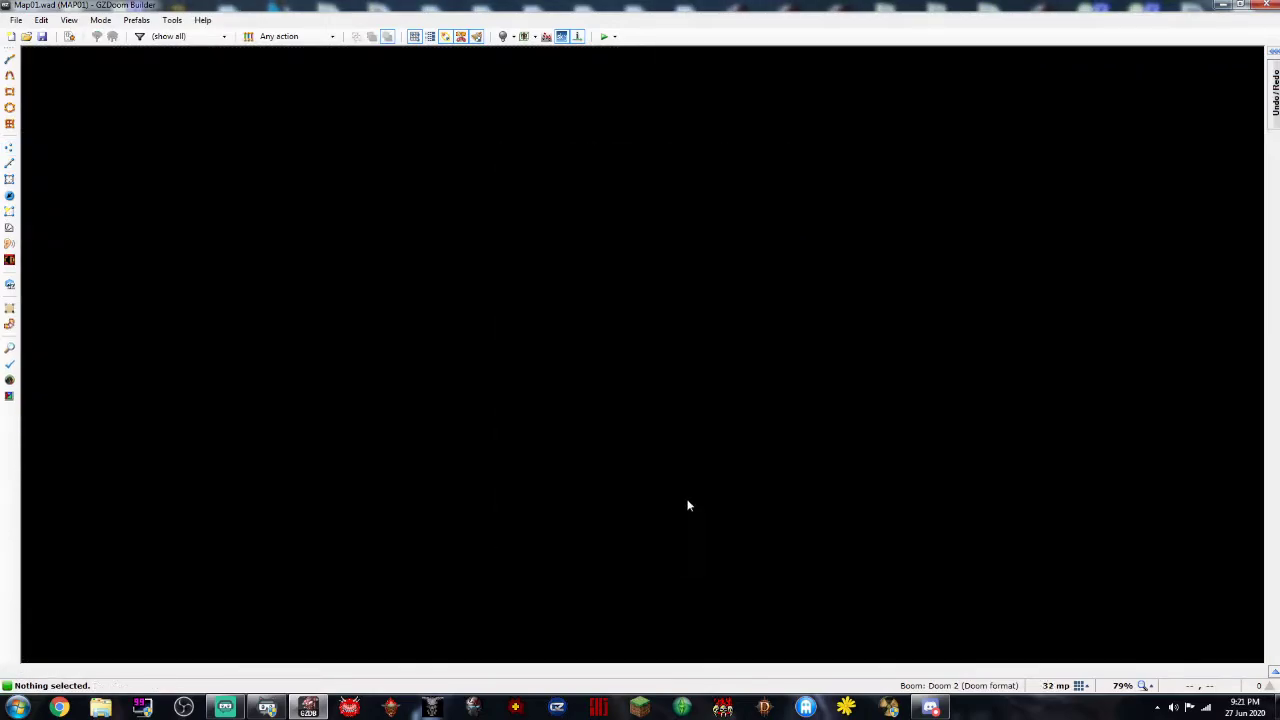
Examine the curved blue corridor leading away from the round slime room and its far end in the 2D view
key("Up")
key("Right")
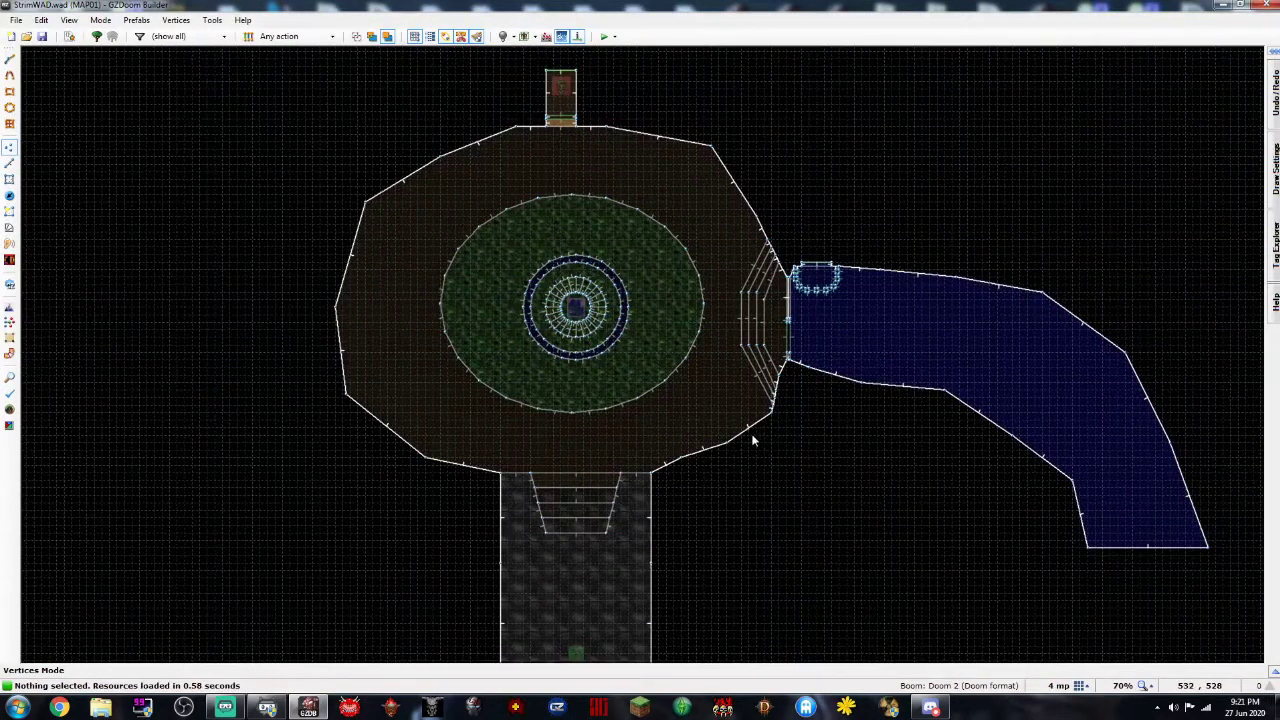
key("Right")
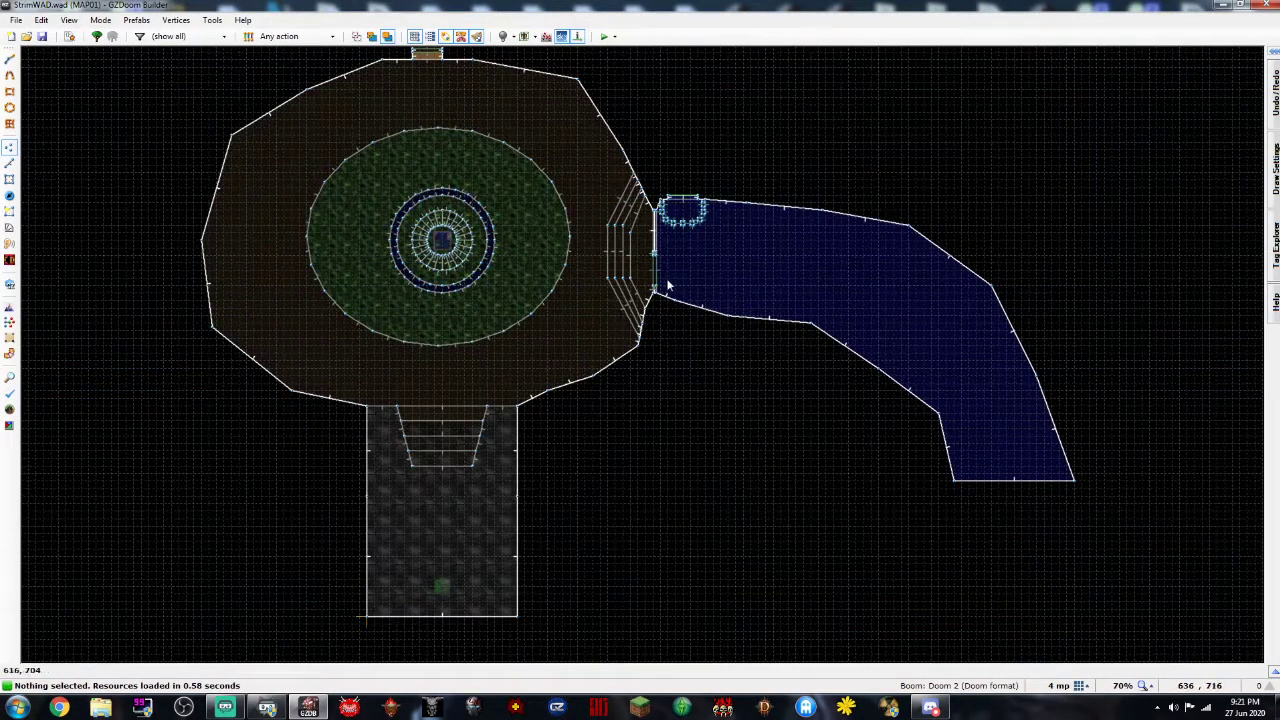
key("Right")
key("Right")
key("Down")
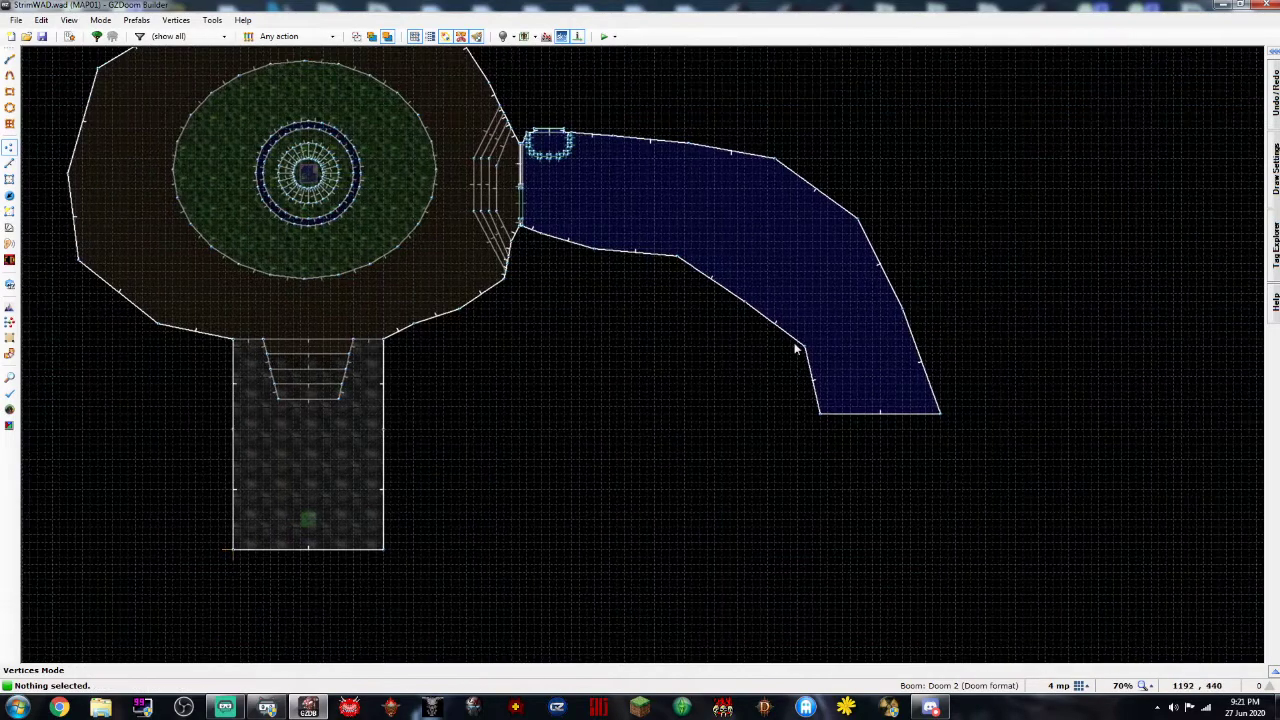
Inspect the blue corridor's flat far end and the empty map space around it in the 2D view
key("Right")
key("Right")
key("Right")
key("Down")
key("Down")
scroll(709, 379, "up", 2)
key("Up")
scroll(618, 314, "down", 6)
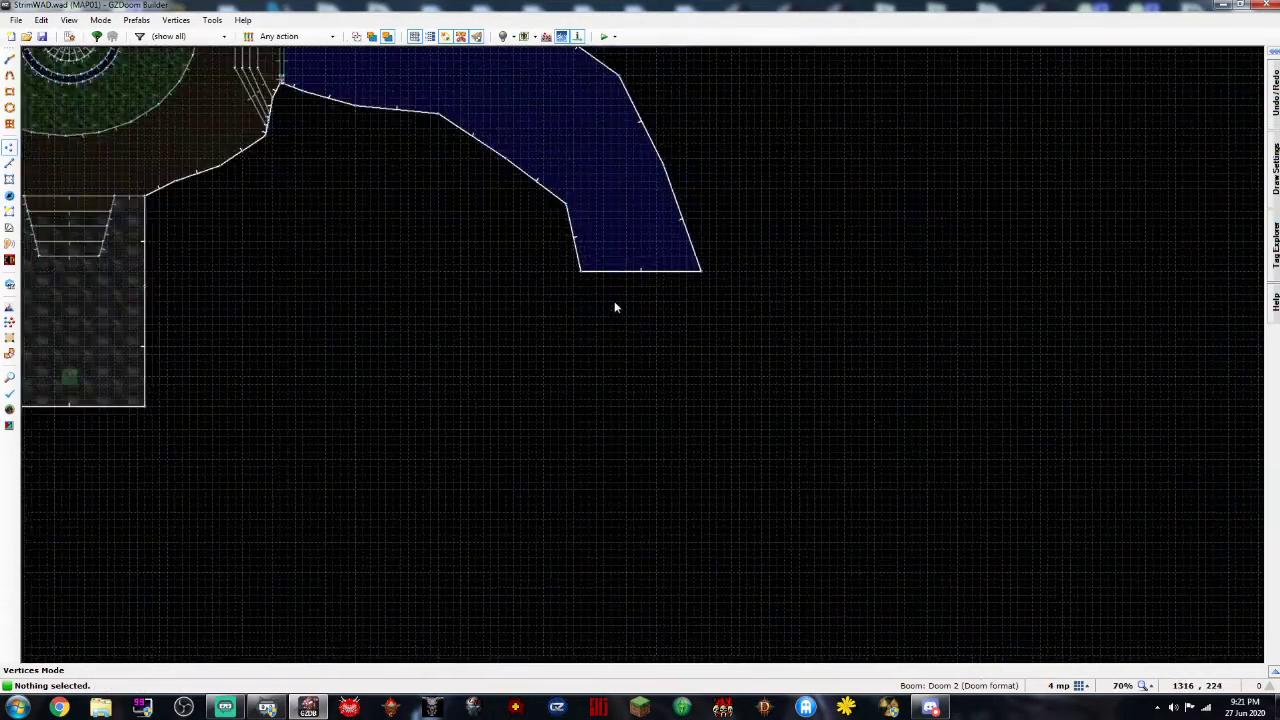
scroll(601, 293, "up", 4)
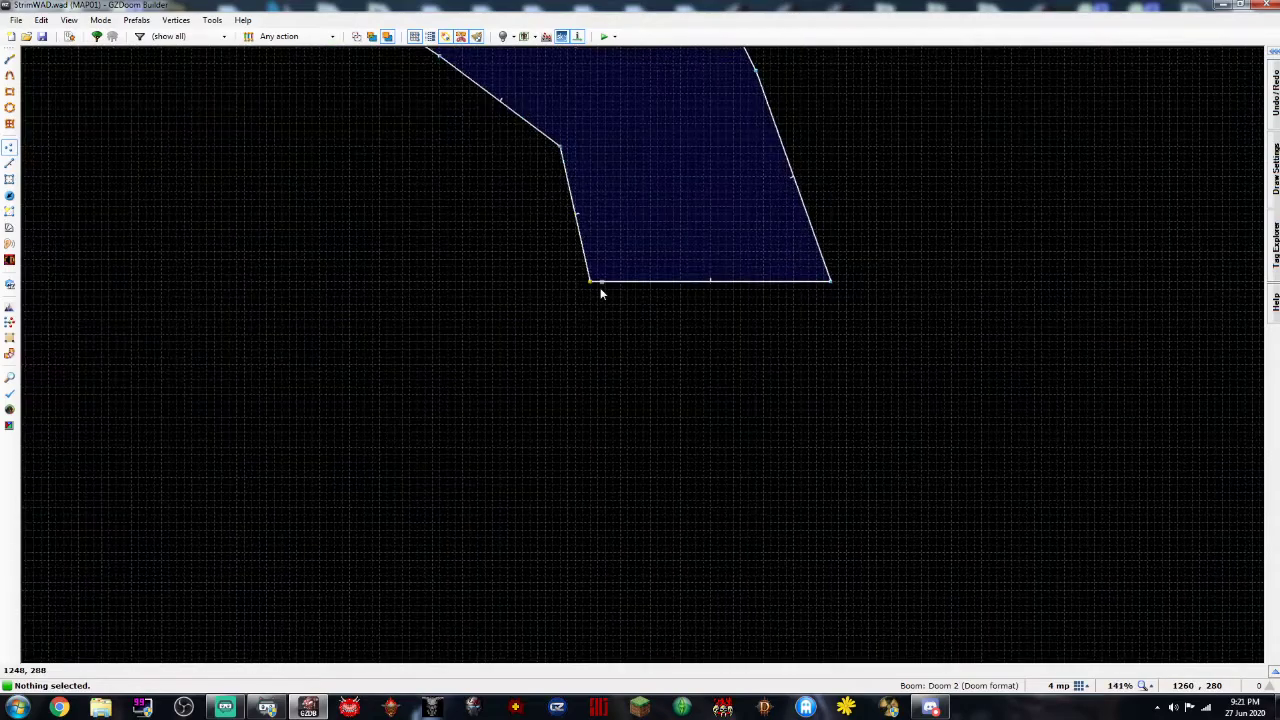
key("Up")
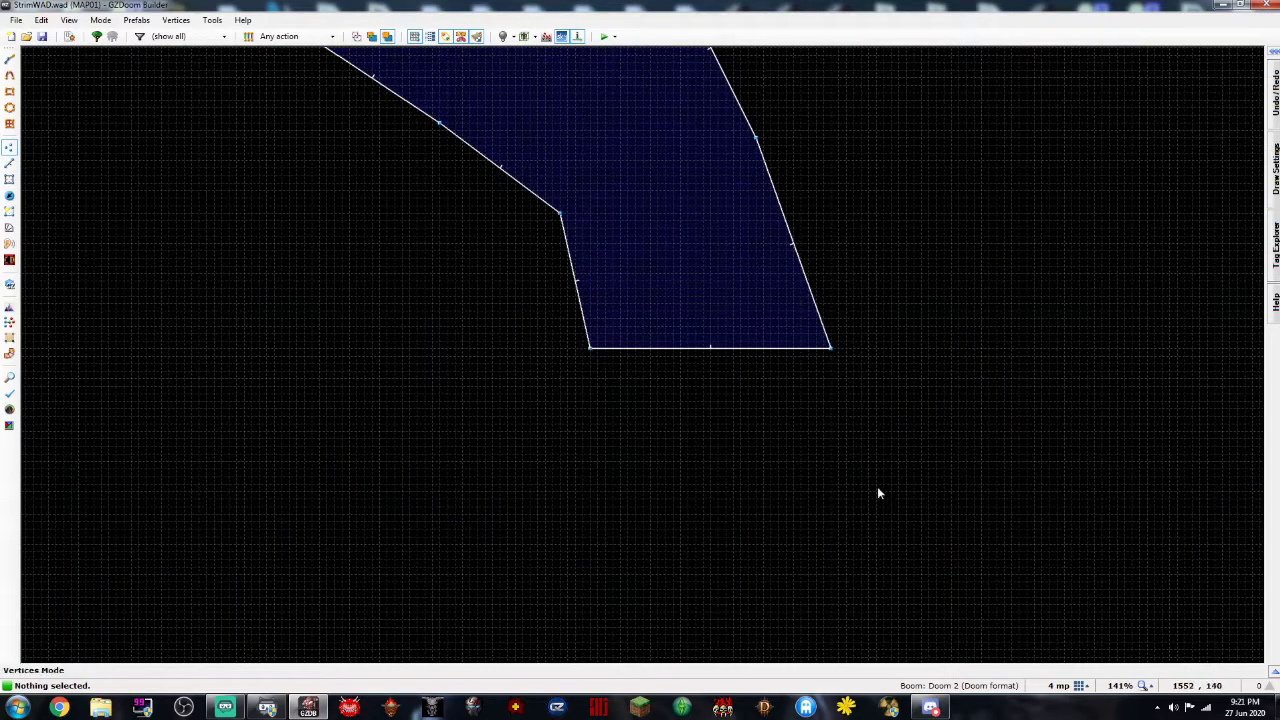
scroll(573, 270, "down", 2)
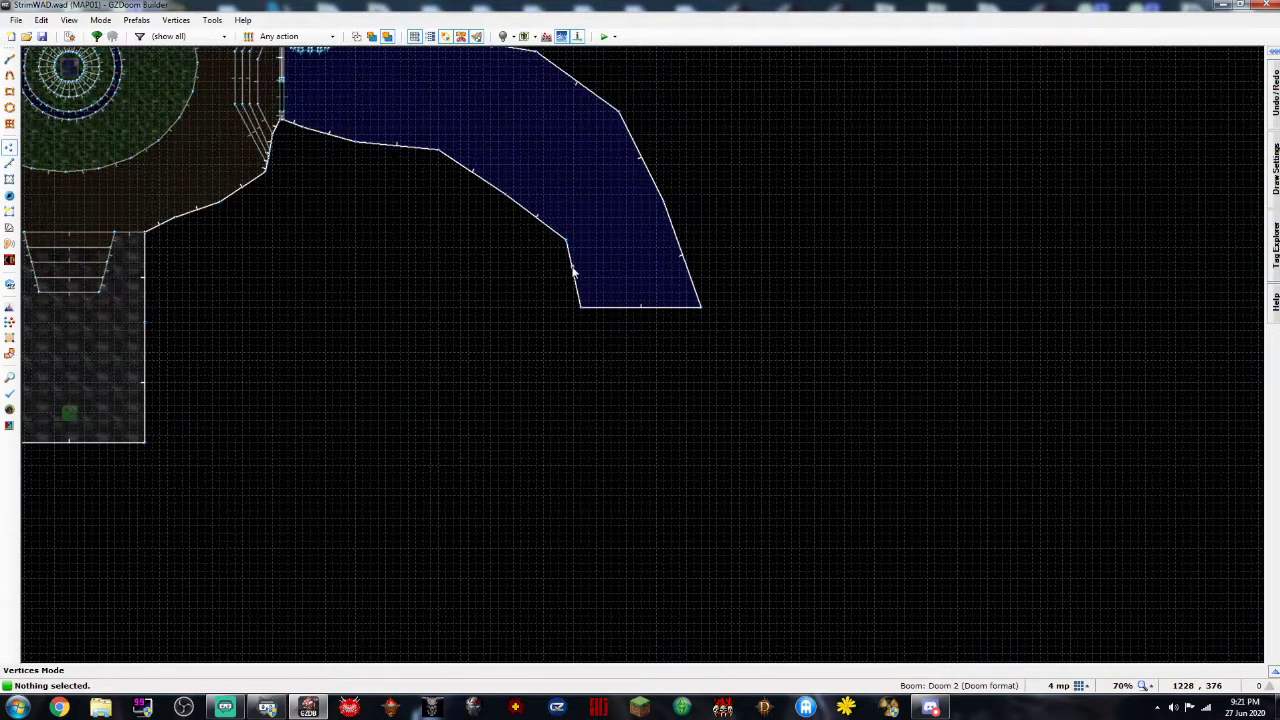
Move the blue corridor's outer section west and slightly north, and set the grid size to 64 mp
key("l")
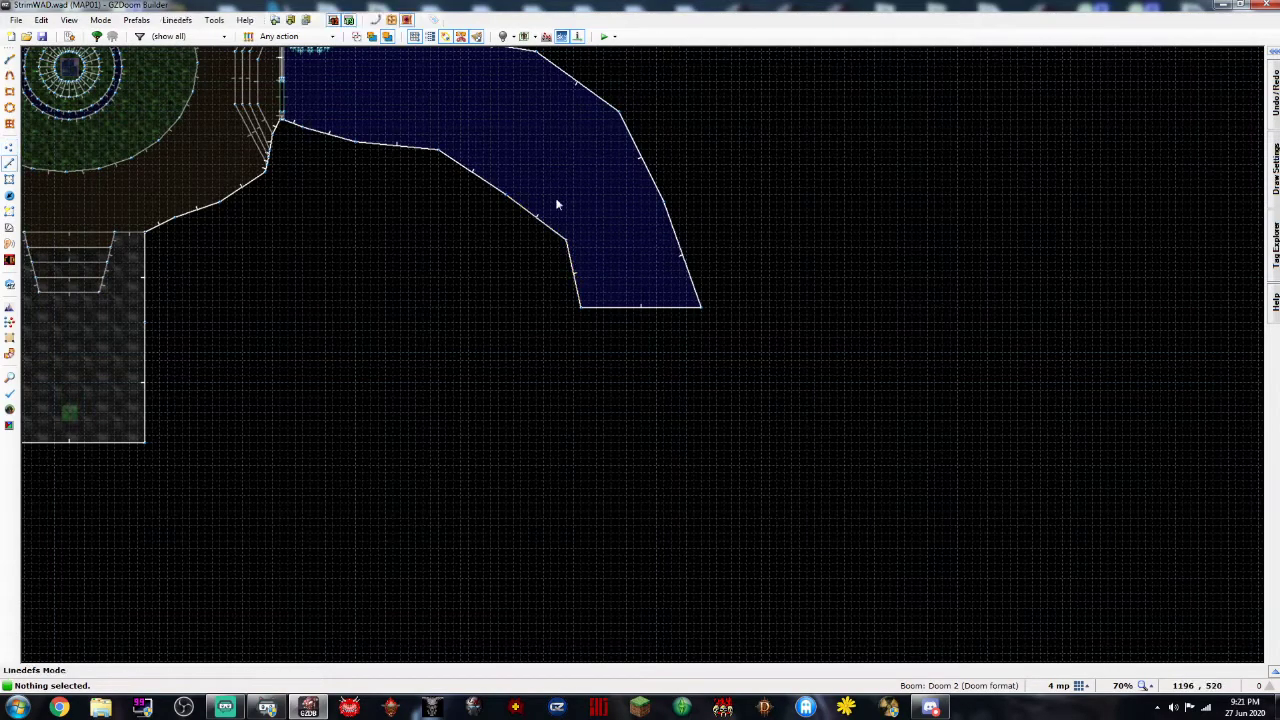
key("Up")
left_click_drag(503, 114, 798, 524)
left_click_drag(573, 343, 537, 357)
left_click(1081, 686)
left_click(1035, 583)
left_click(469, 349)
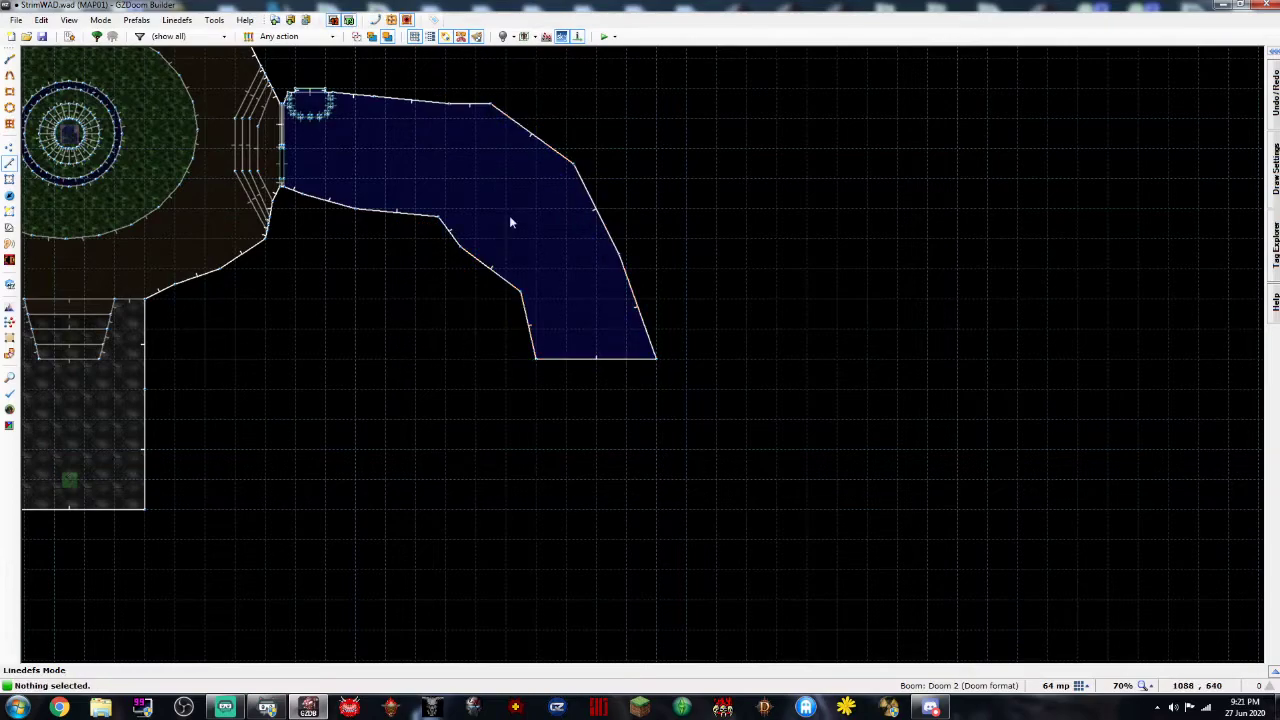
Smooth the corridor's curve by moving its inner bend vertex to 1024, 576 and its outer bend vertex slightly inward
key("v")
left_click_drag(463, 248, 471, 245)
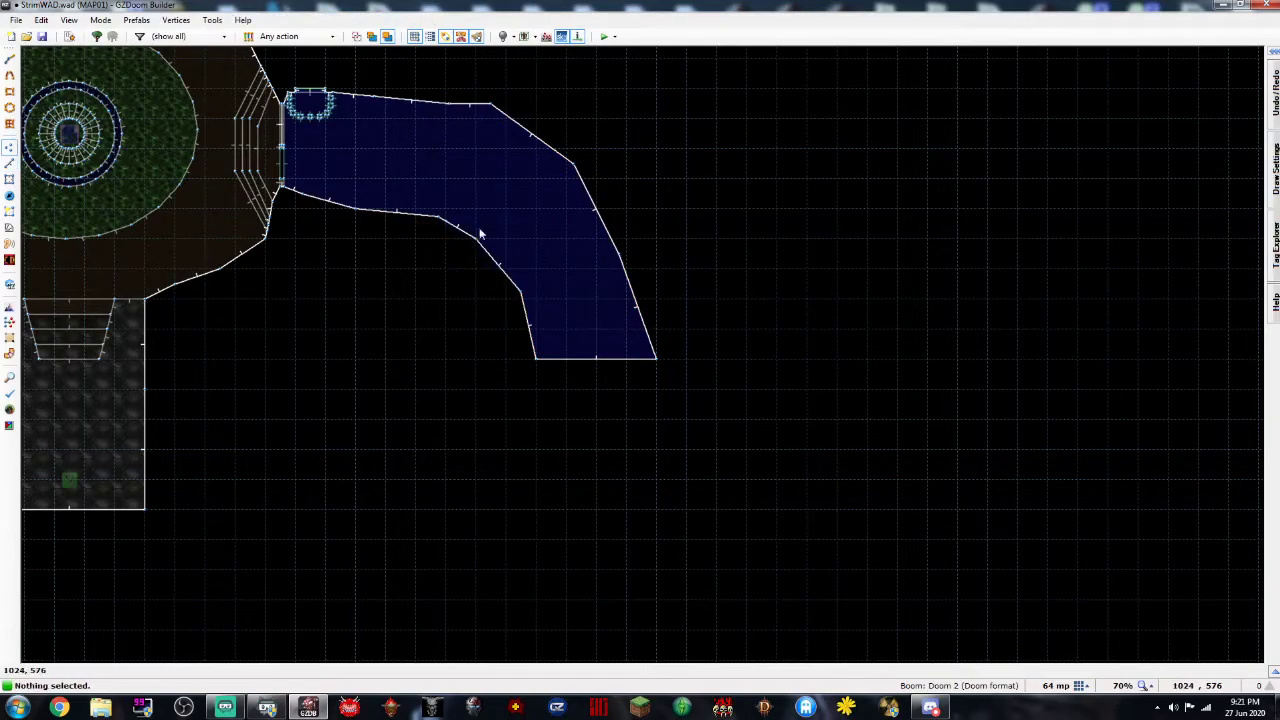
left_click_drag(495, 108, 502, 121)
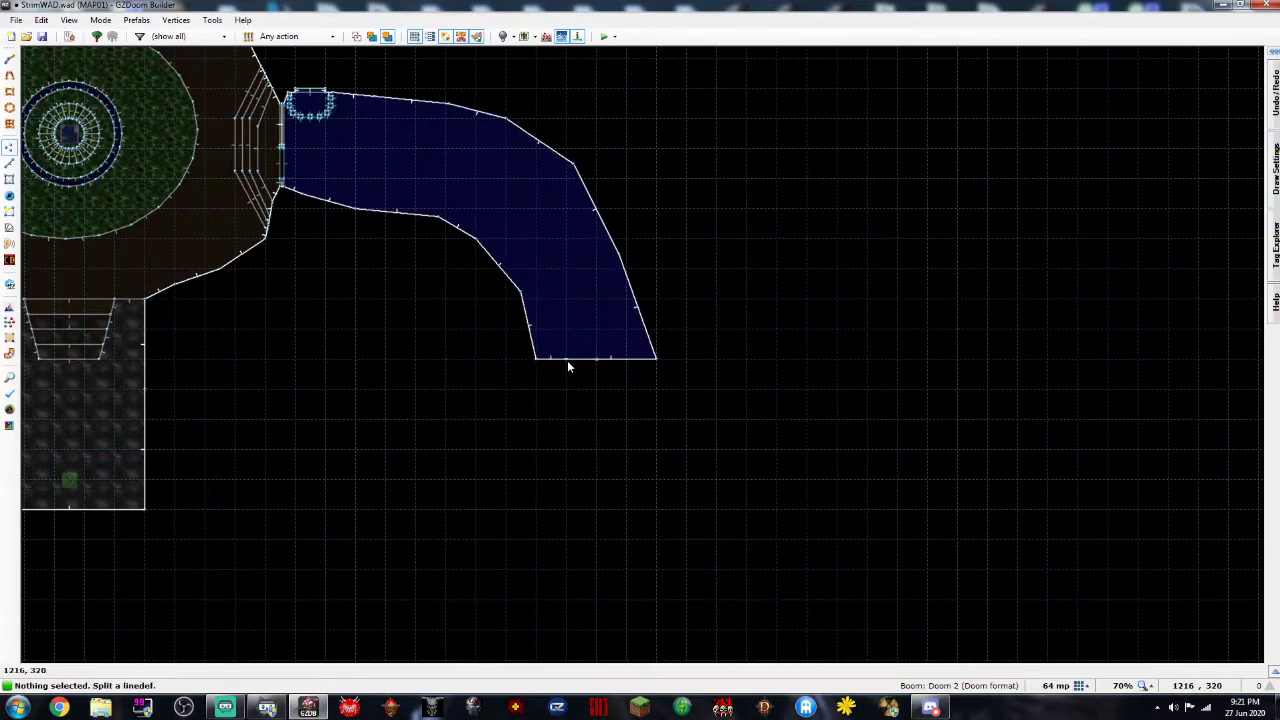
Draw a large, roughly octagonal room joined to the corridor's flat end, with a south side 576 units long
left_click(10, 163)
key("d")
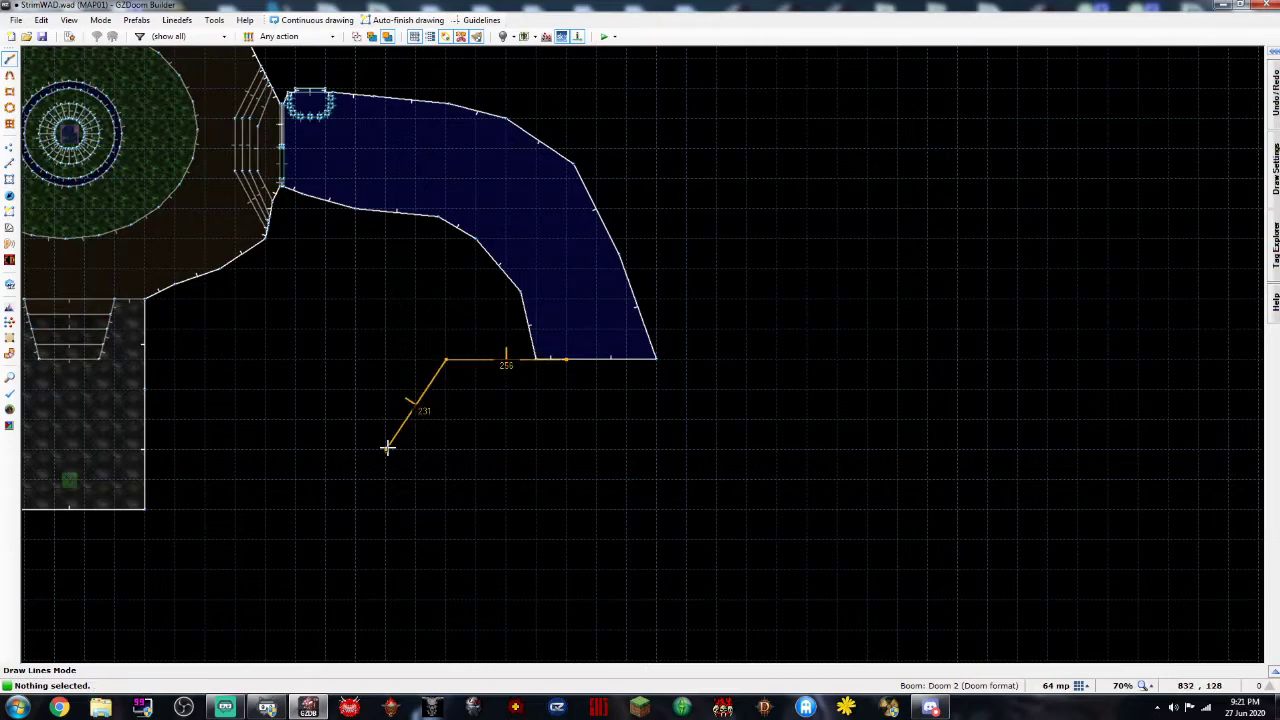
left_click(385, 570)
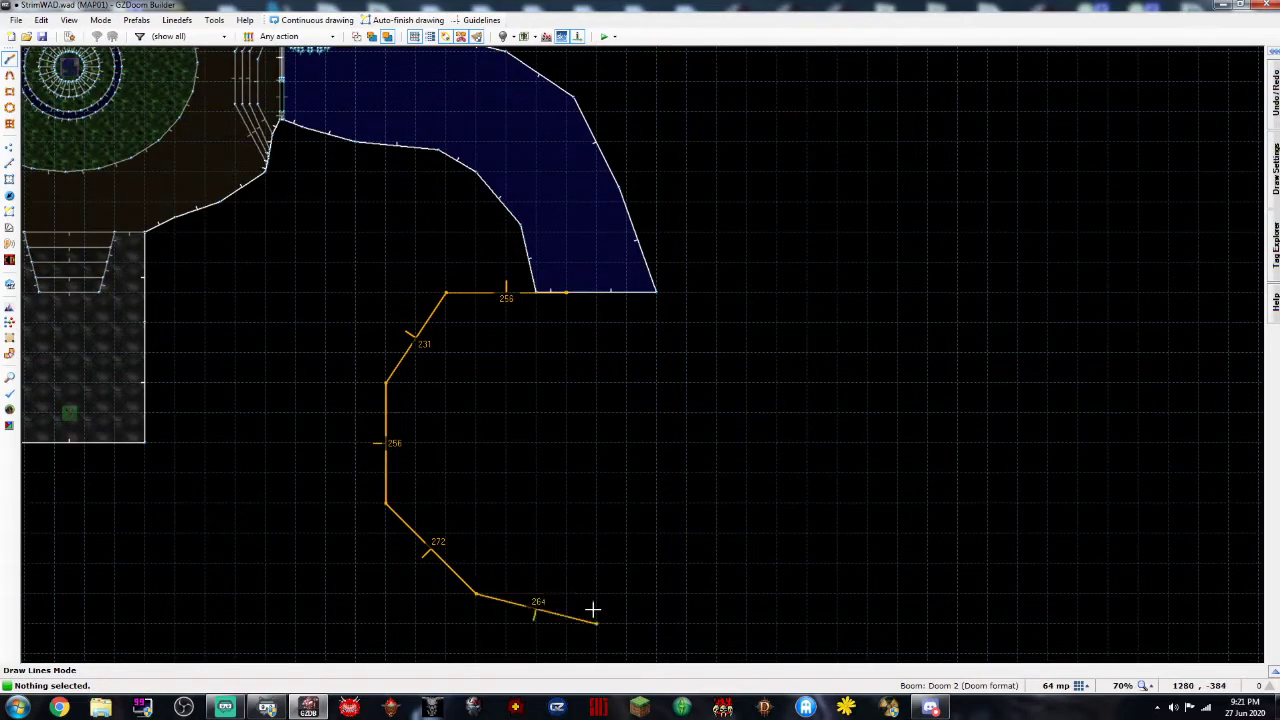
left_click(838, 533)
left_click(867, 383)
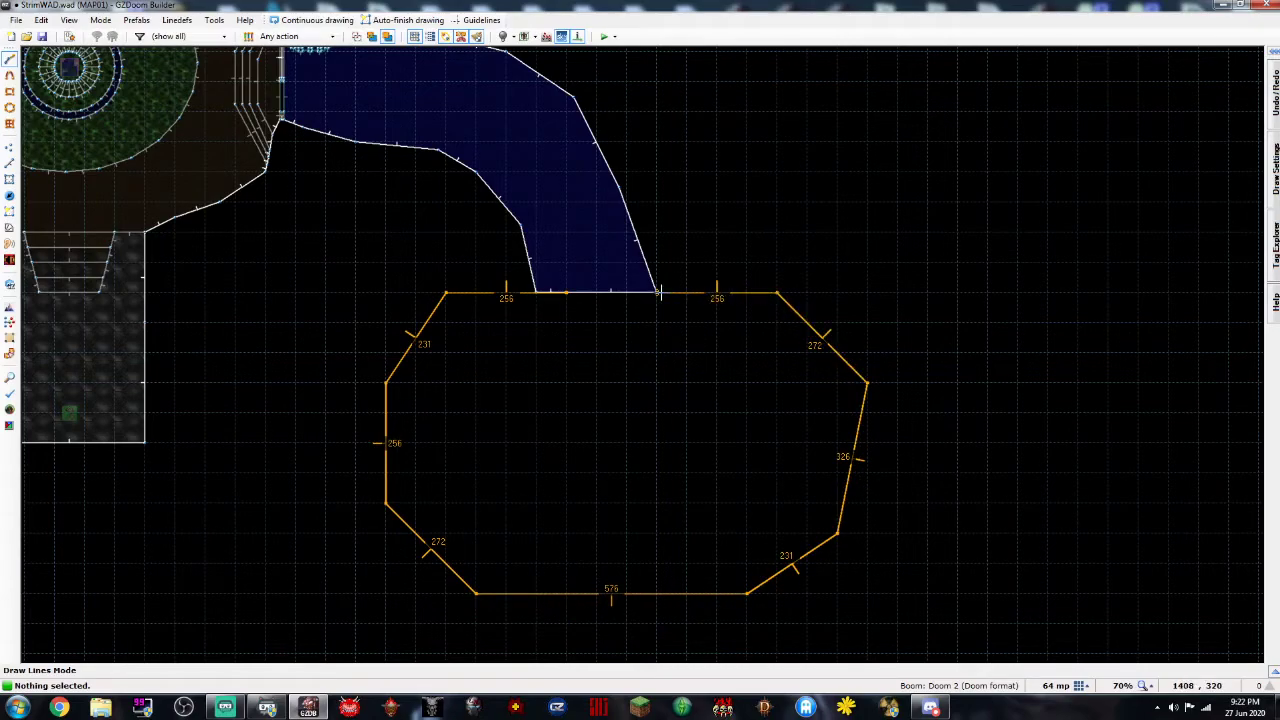
left_click(562, 292)
Set the grid size to 8 mp and add a vertex on the corridor's west wall 8 units above the room opening
scroll(591, 297, "up", 7)
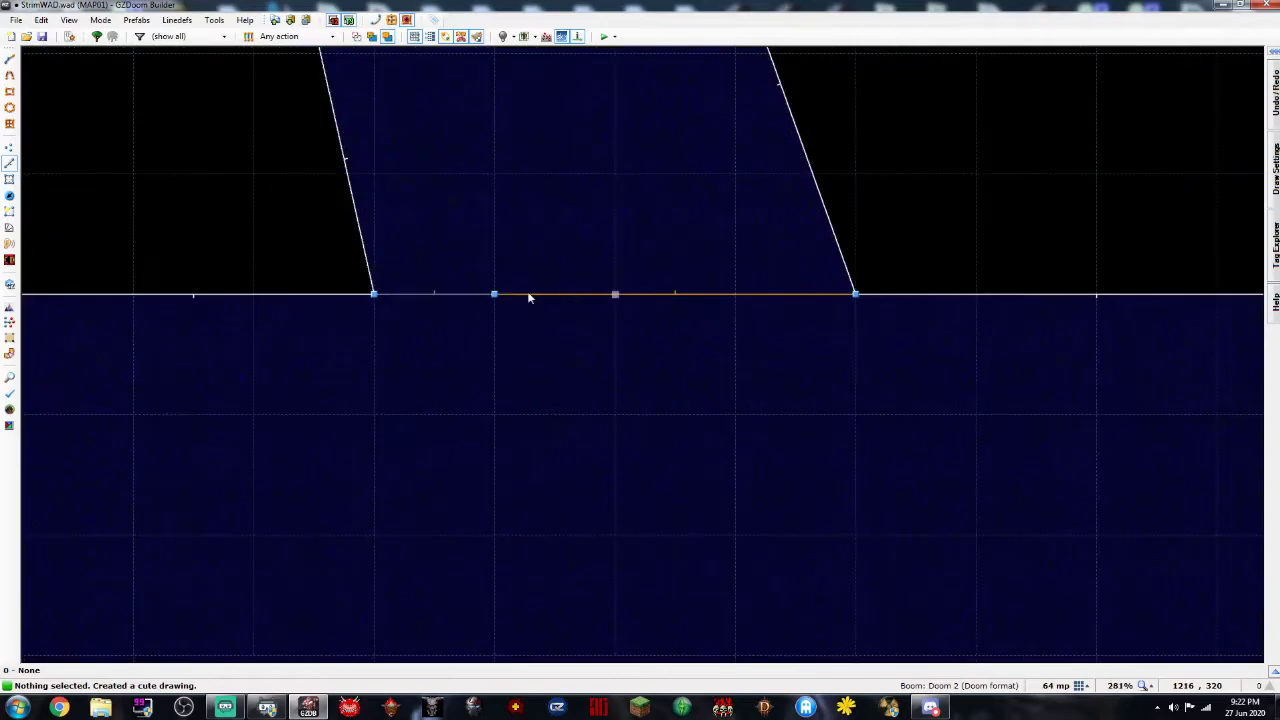
scroll(367, 288, "up", 3)
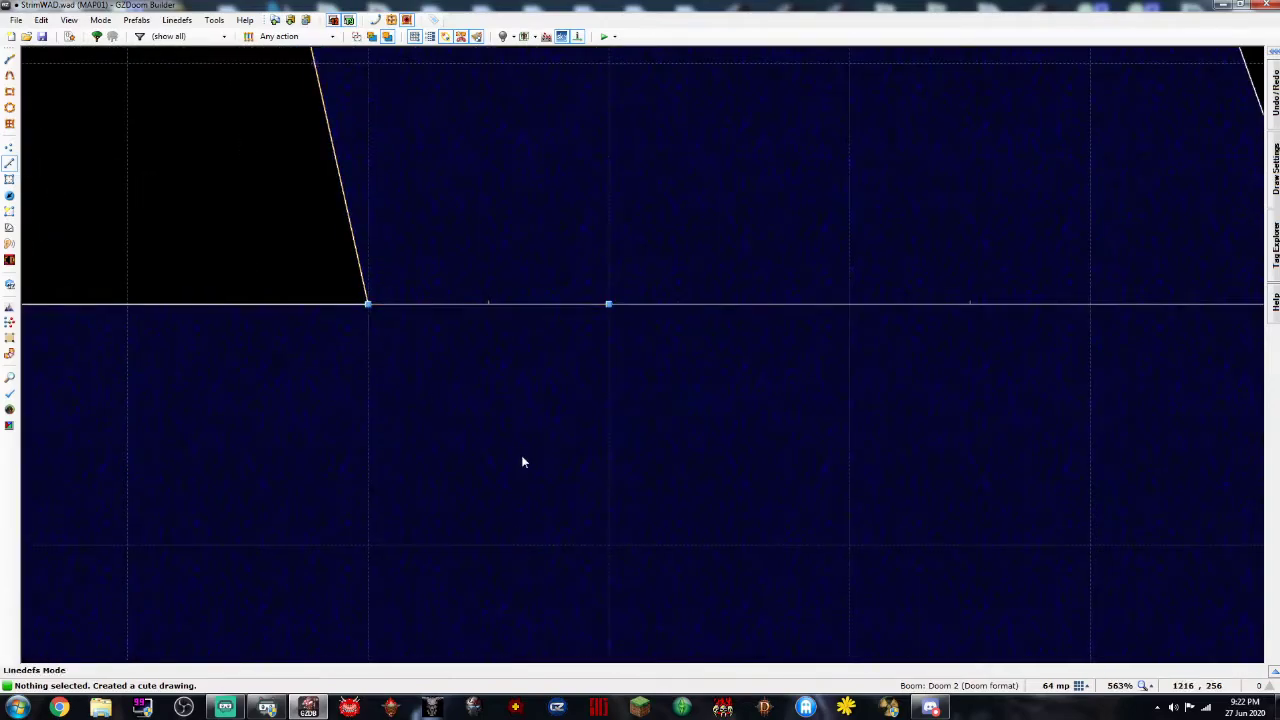
left_click(1084, 687)
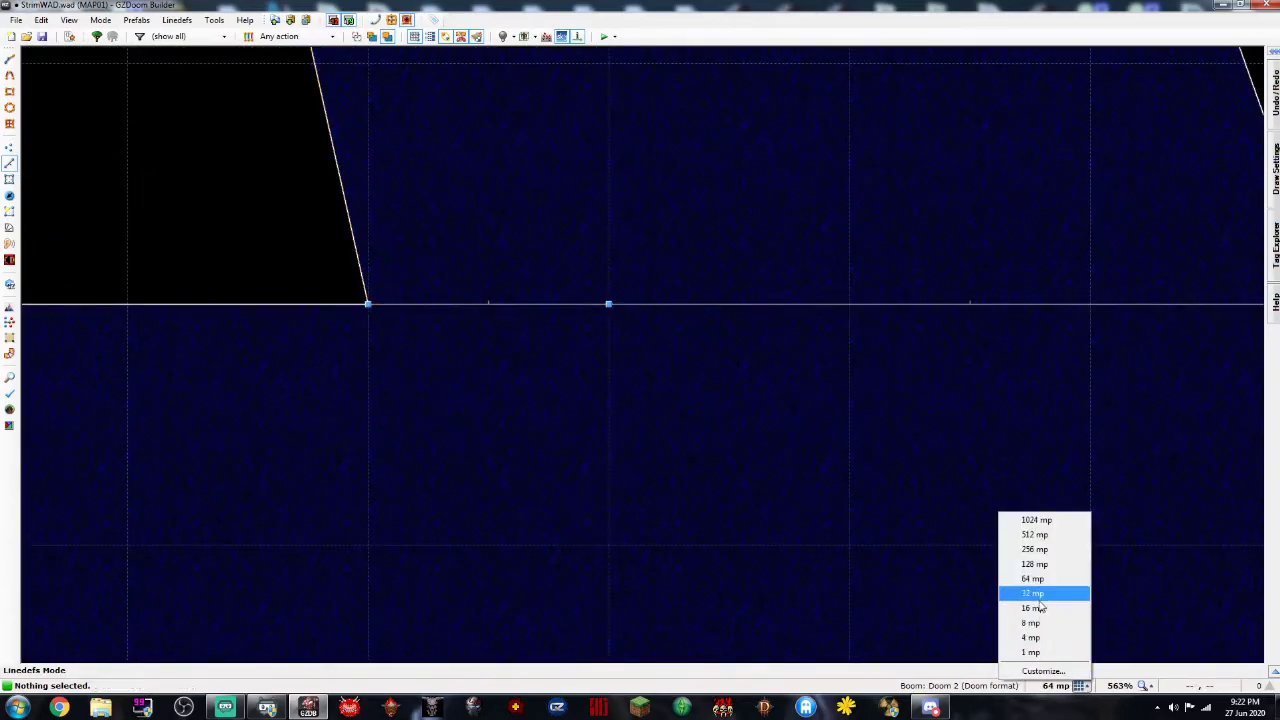
left_click(1032, 623)
key("ctrl+d")
left_click(363, 275)
right_click(368, 277)
right_click_drag(361, 276, 371, 278)
Draw a line across the corridor 8 units above the room opening and align its end vertices with the opening's corners
key("ctrl+d")
left_click(369, 277)
key("Right")
key("Right")
key("Right")
key("Right")
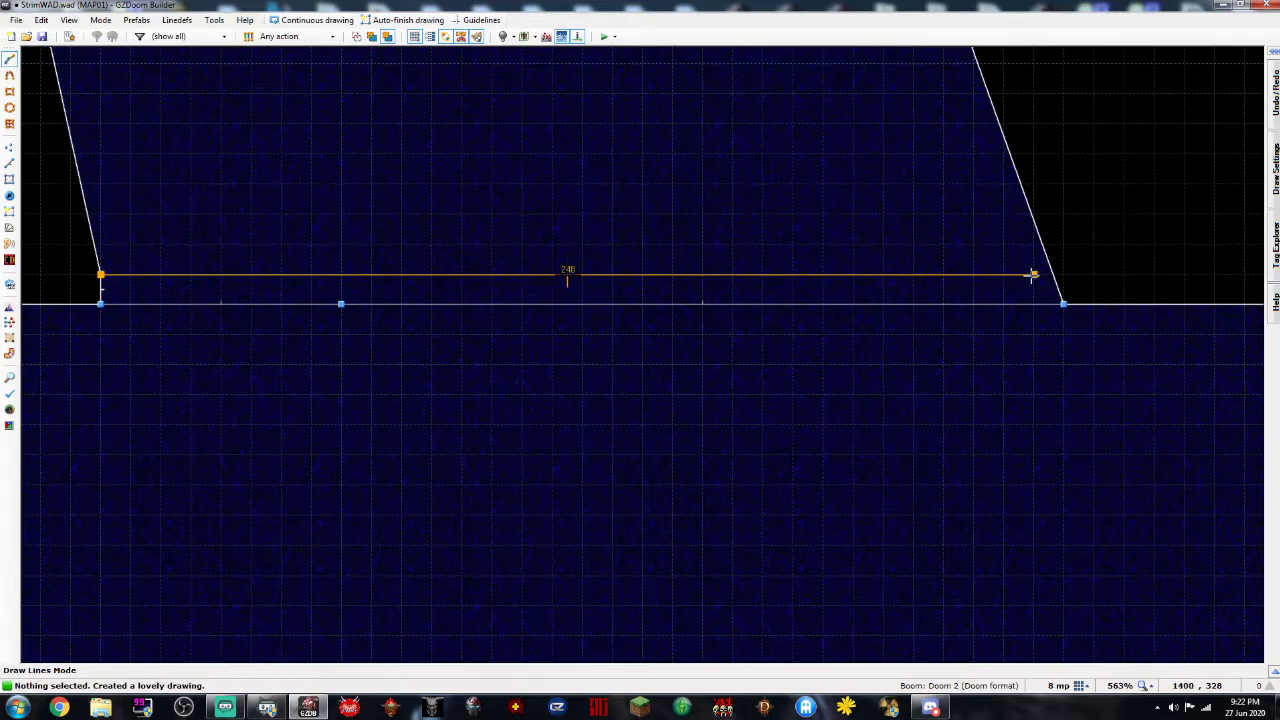
left_click(1044, 275)
right_click(1046, 275)
right_click_drag(1051, 277, 1065, 278)
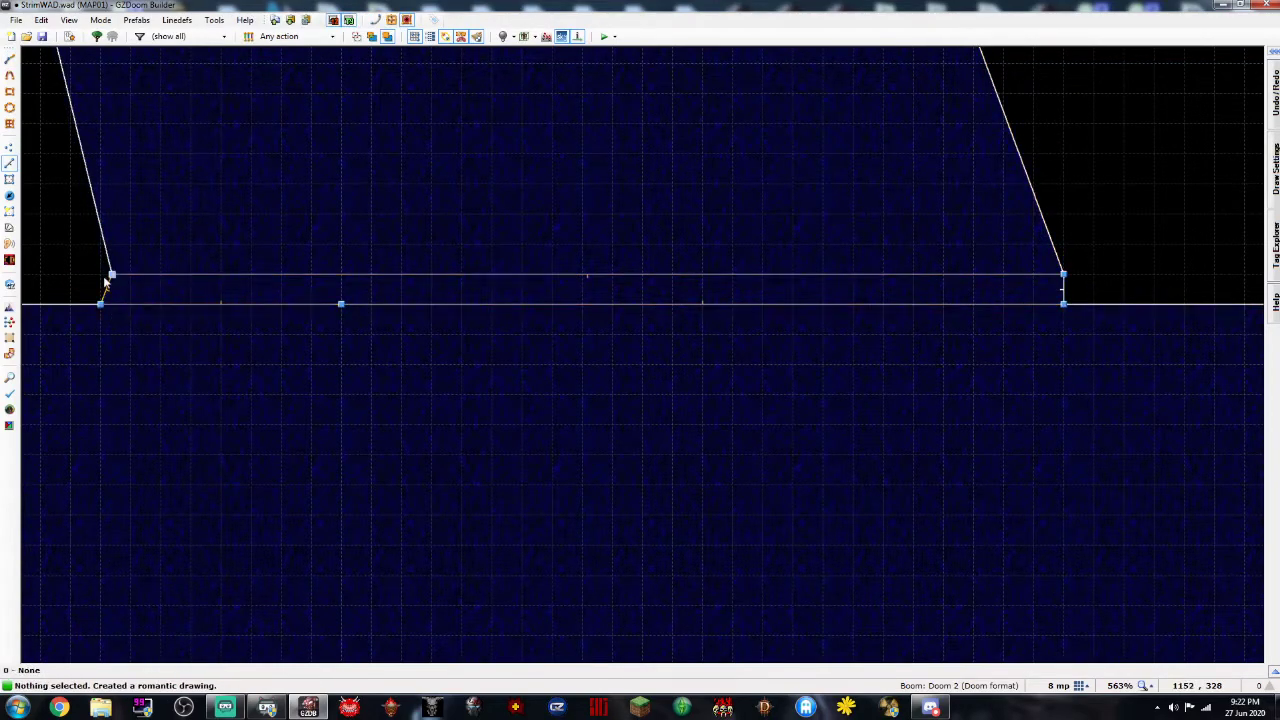
key("v")
left_click_drag(115, 279, 100, 274)
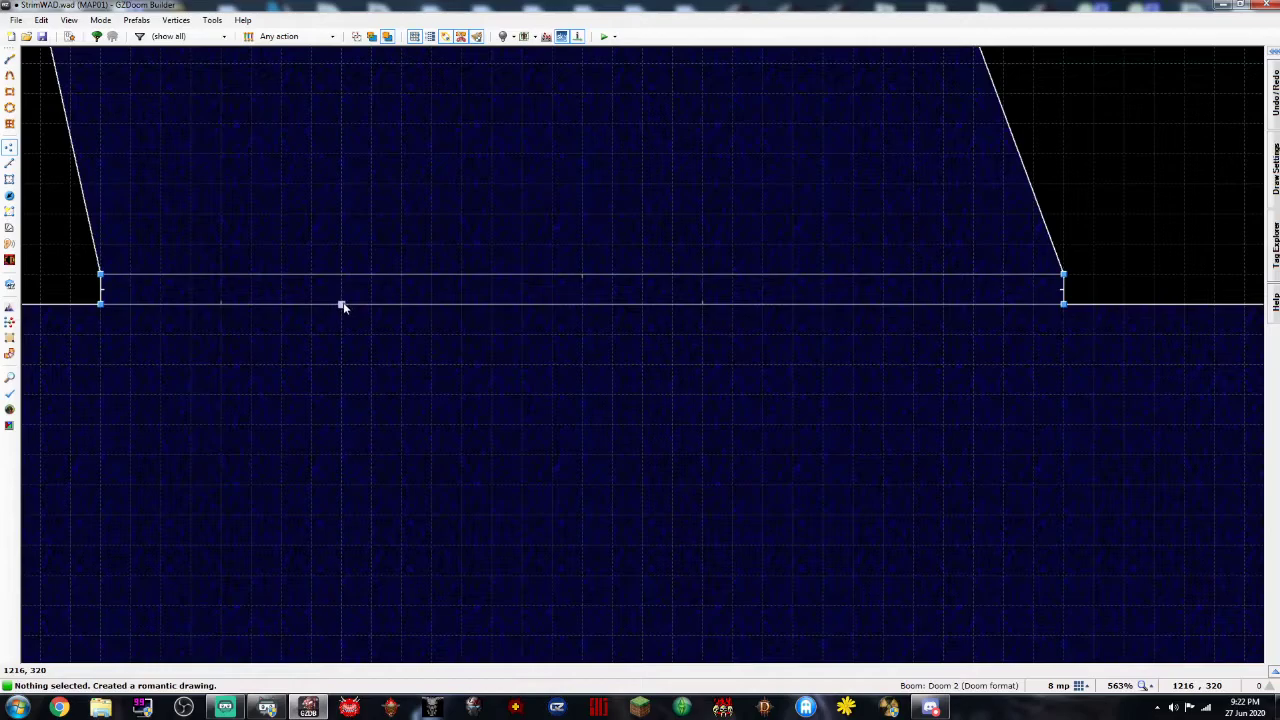
Divide the thin strip at the corridor mouth with a rectangle at each end, leaving a middle section for a door
left_click(10, 92)
left_click_drag(106, 275, 338, 320)
left_click(10, 92)
mouse_move(1066, 279)
left_mouse_down()
mouse_move(905, 311)
mouse_move(829, 309)
left_mouse_up()
left_click(10, 92)
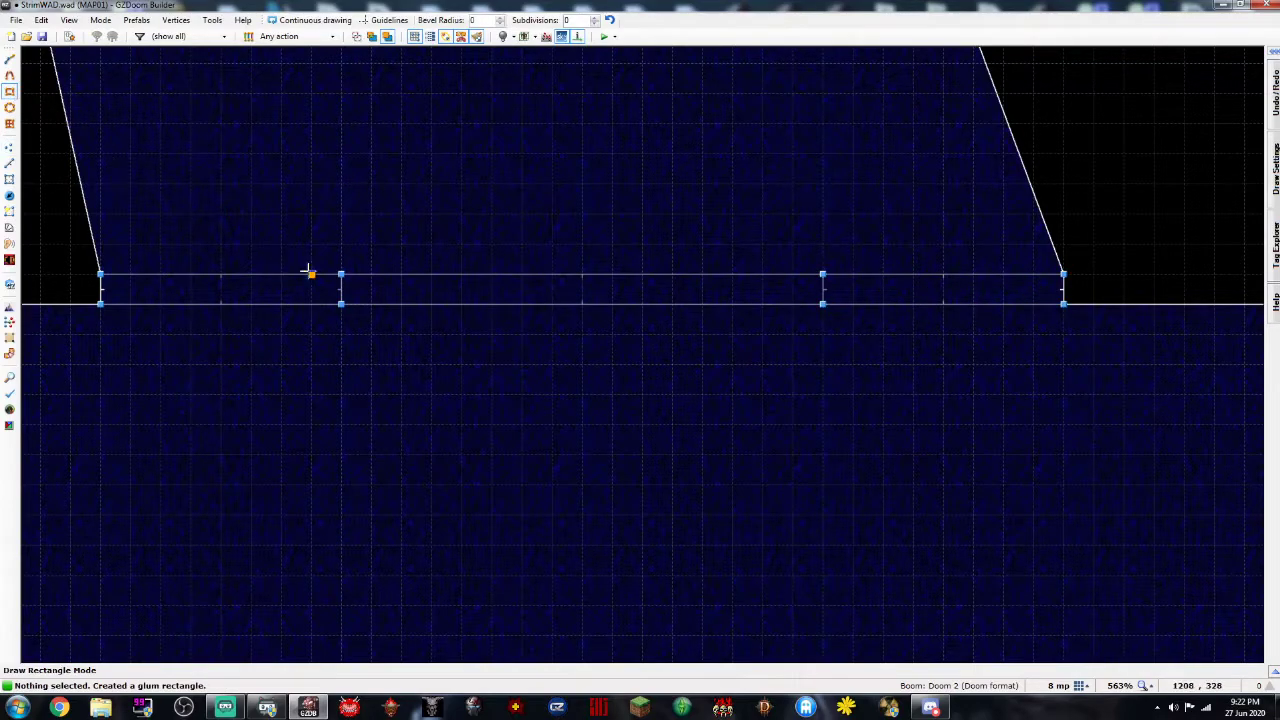
left_click_drag(343, 289, 831, 320)
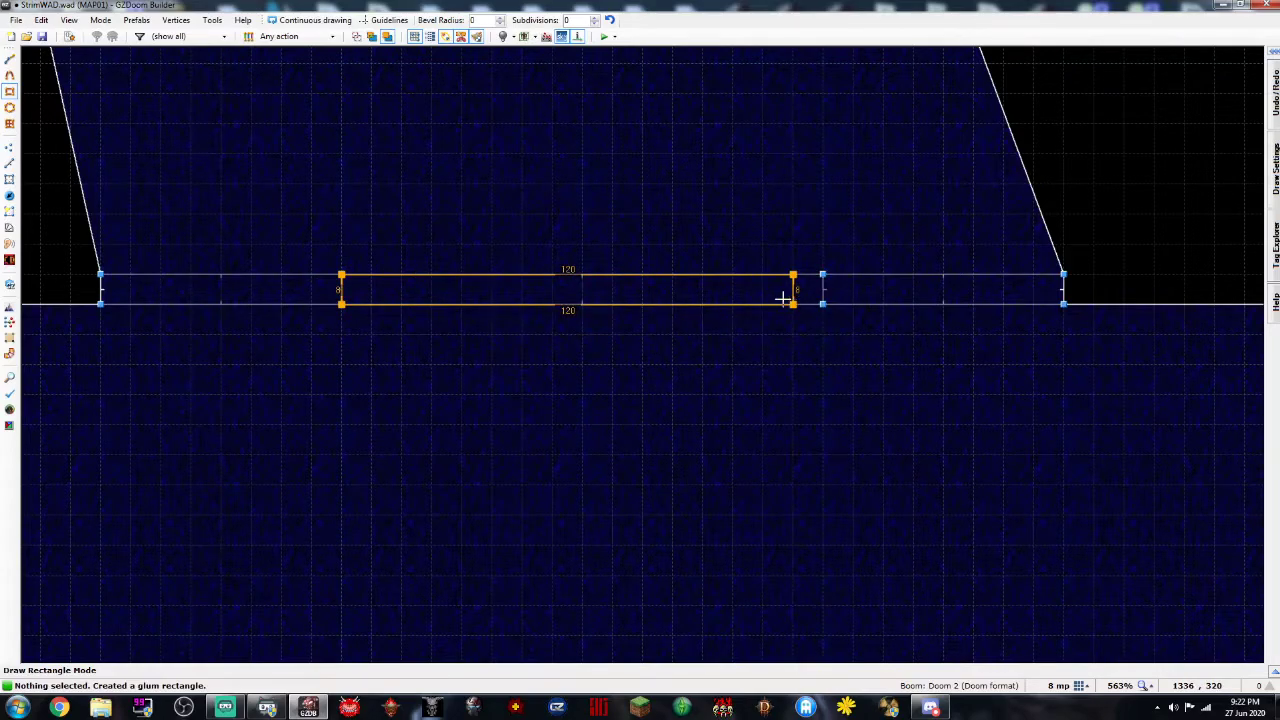
key("Escape")
Draw an 8 by 8 unit square just outside each end of the strip's middle section
scroll(520, 263, "down", 4)
scroll(407, 270, "up", 4)
key("w")
key("w")
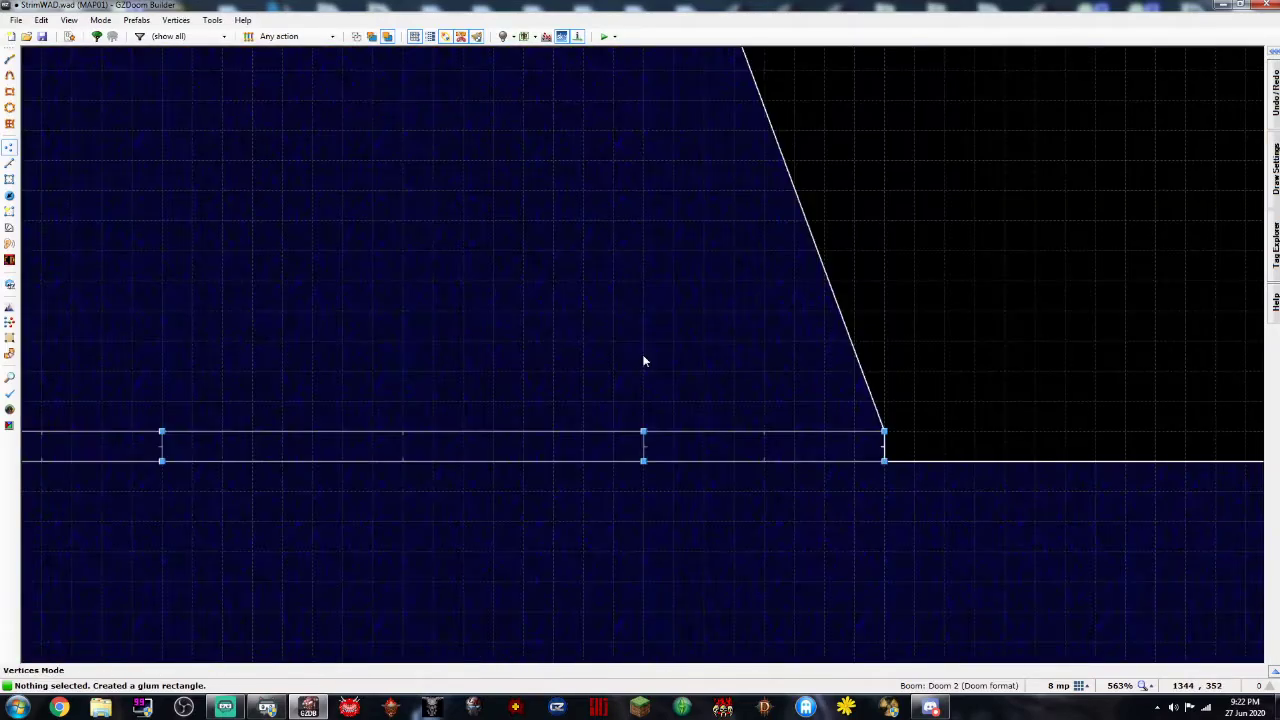
left_click(9, 91)
left_click_drag(267, 366, 298, 399)
left_click(9, 91)
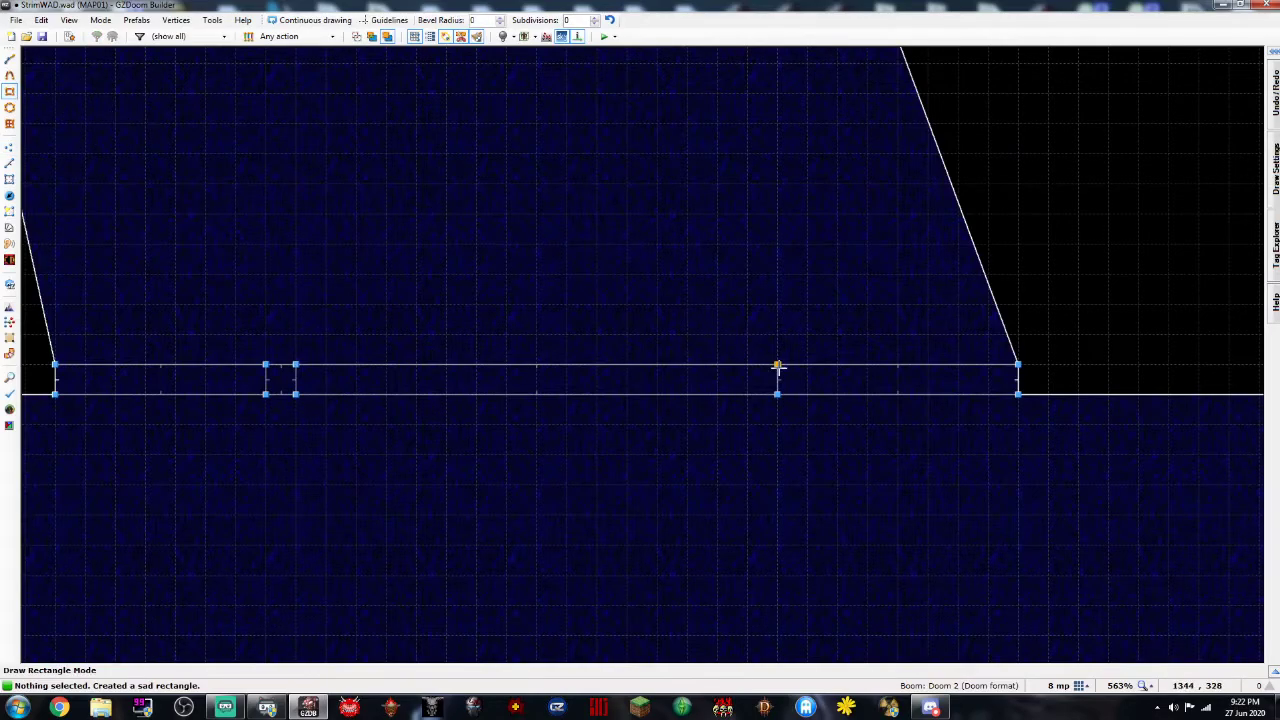
left_click_drag(817, 397, 813, 398)
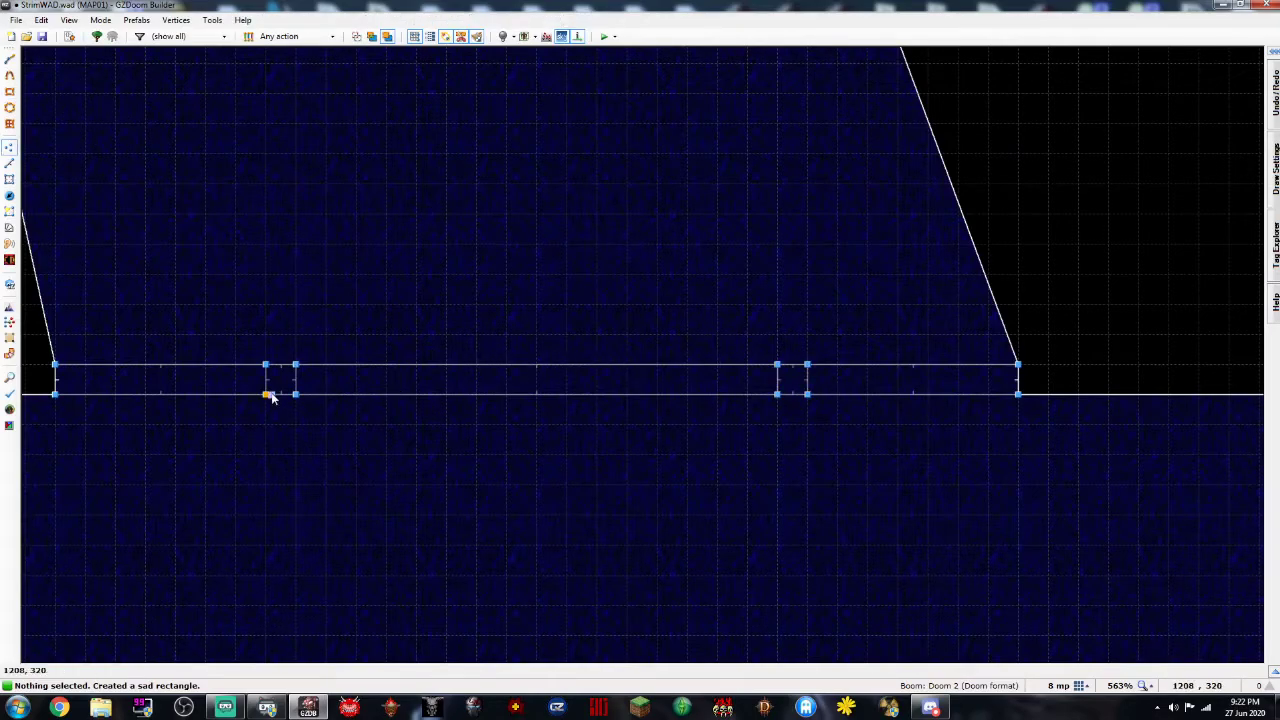
Delete the two small square sectors in the strip to form solid door posts
key("s")
left_click(280, 380)
left_click(795, 382)
key("Delete")
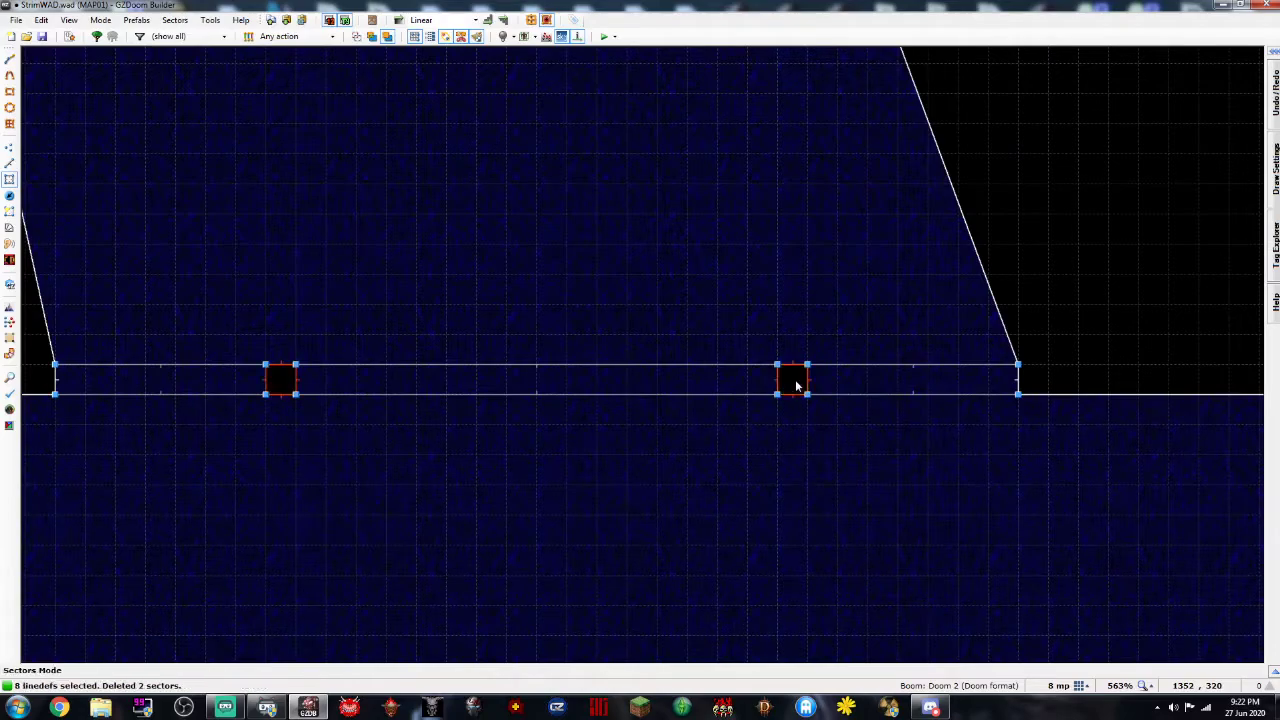
Turn the strip's middle sector into a BIGDOOR2 door with DOORTRAK tracks and a CEIL5_1 ceiling
key("c")
left_click(463, 388)
key("ctrl+d")
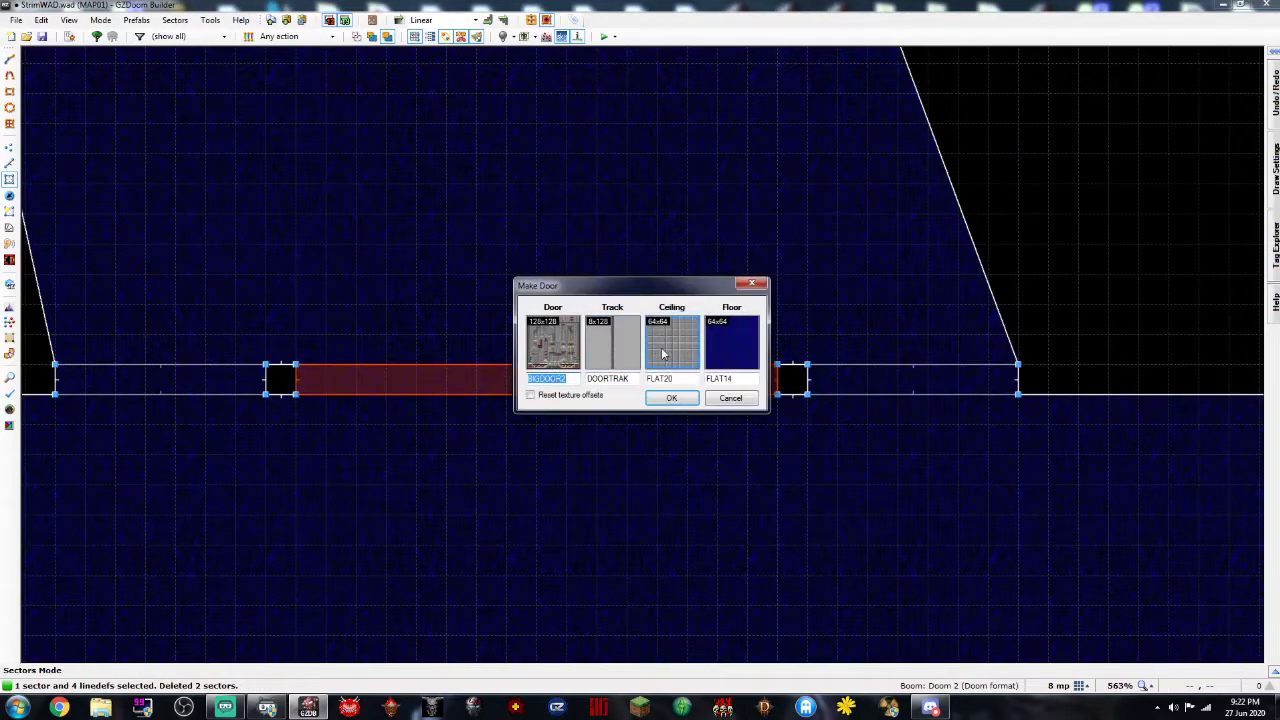
left_click(678, 346)
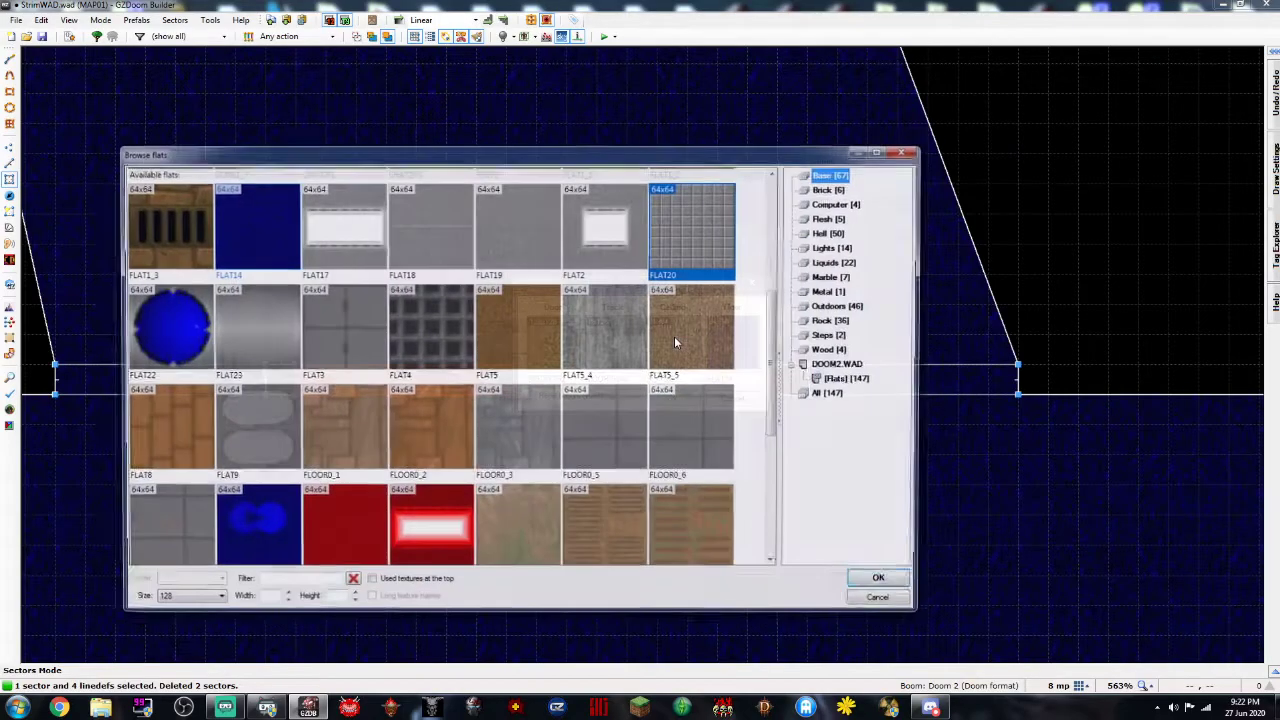
double_click(435, 335)
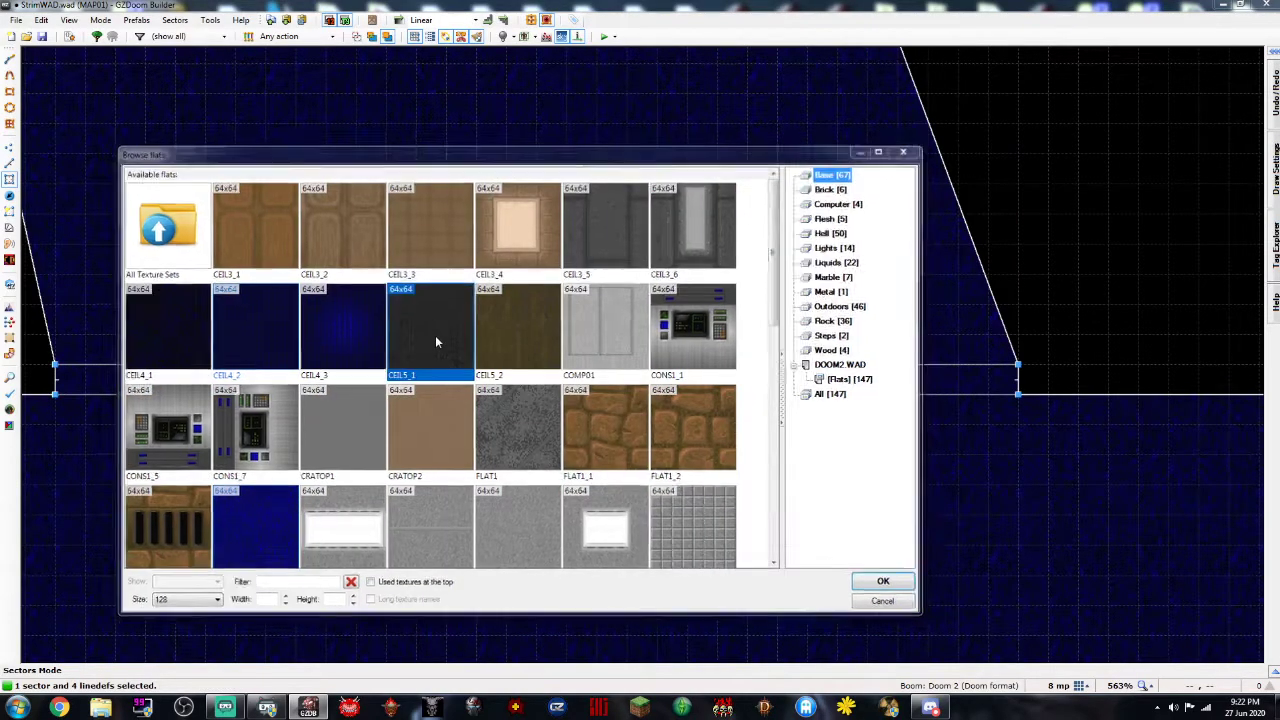
left_click(676, 399)
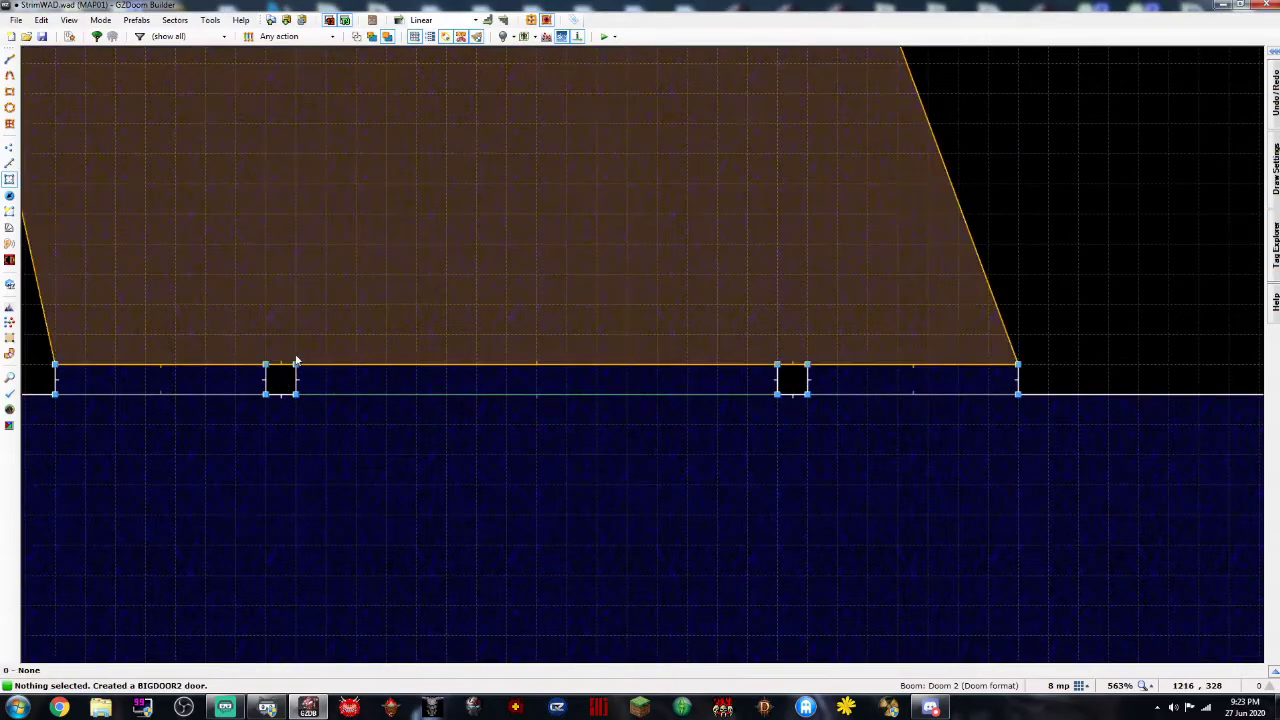
Inspect the new door and its untextured posts from both sides in the 3D view
key("l")
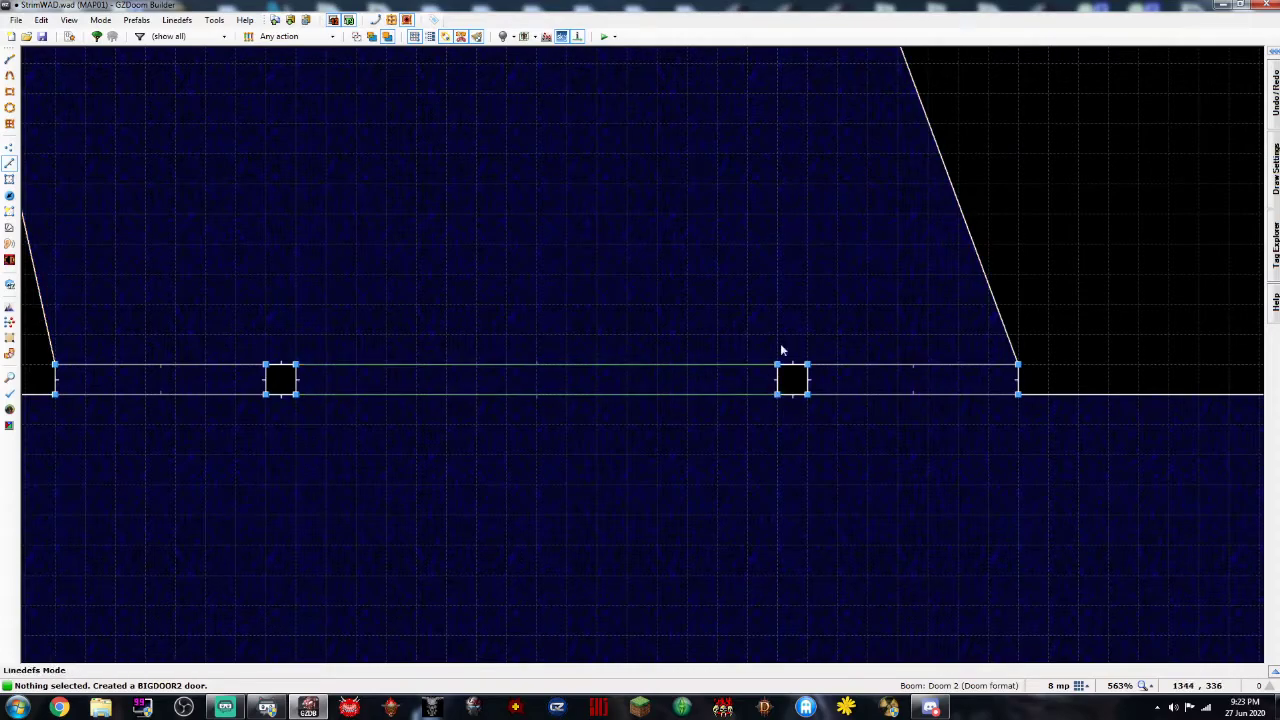
key("q")
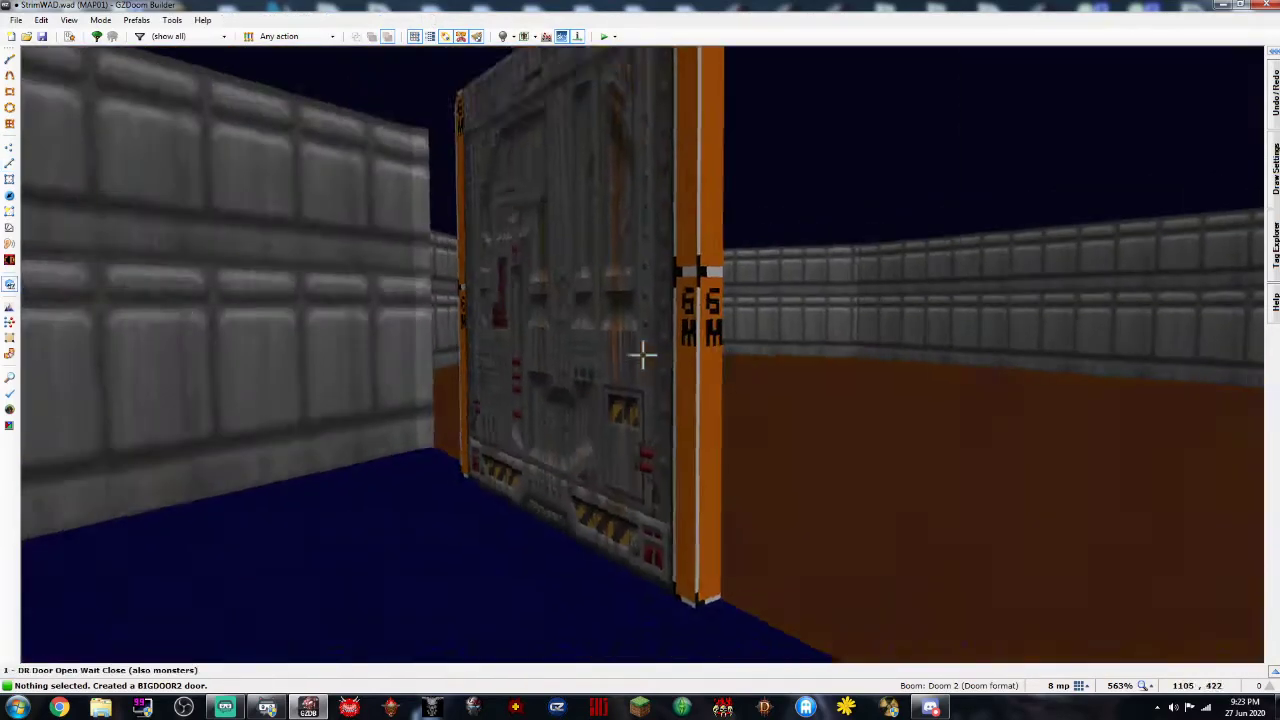
key("e")
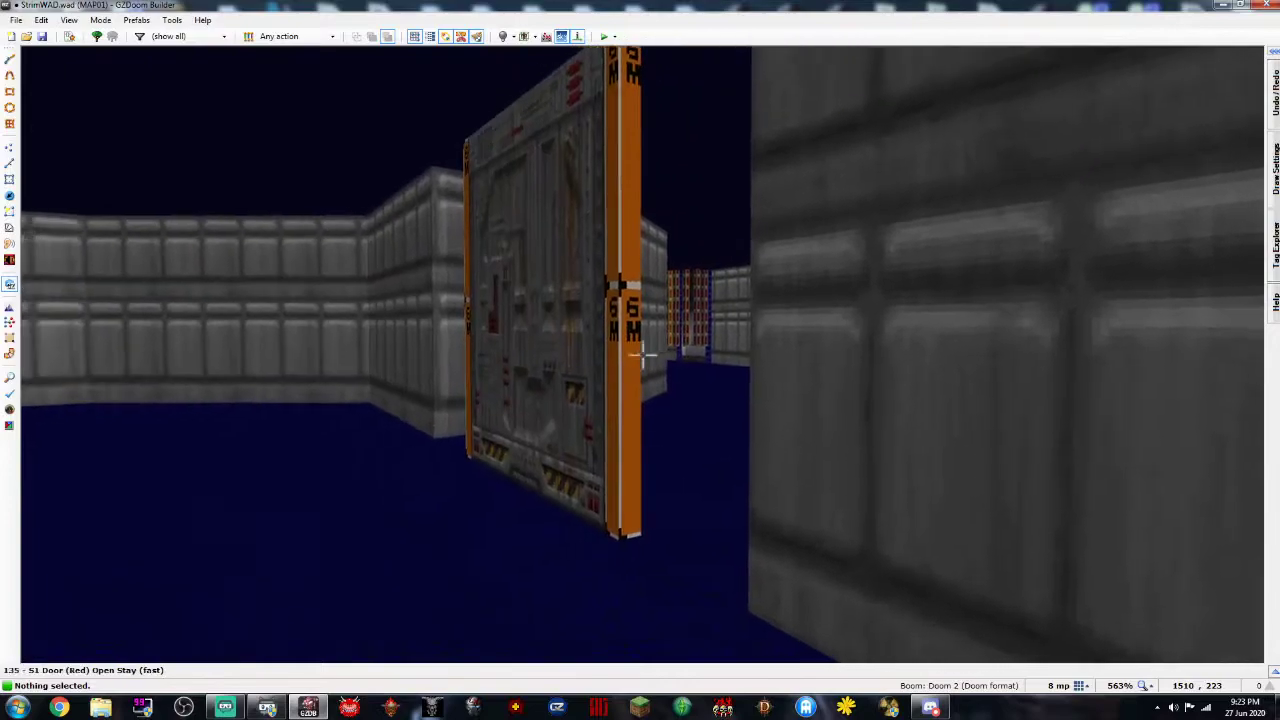
key("s")
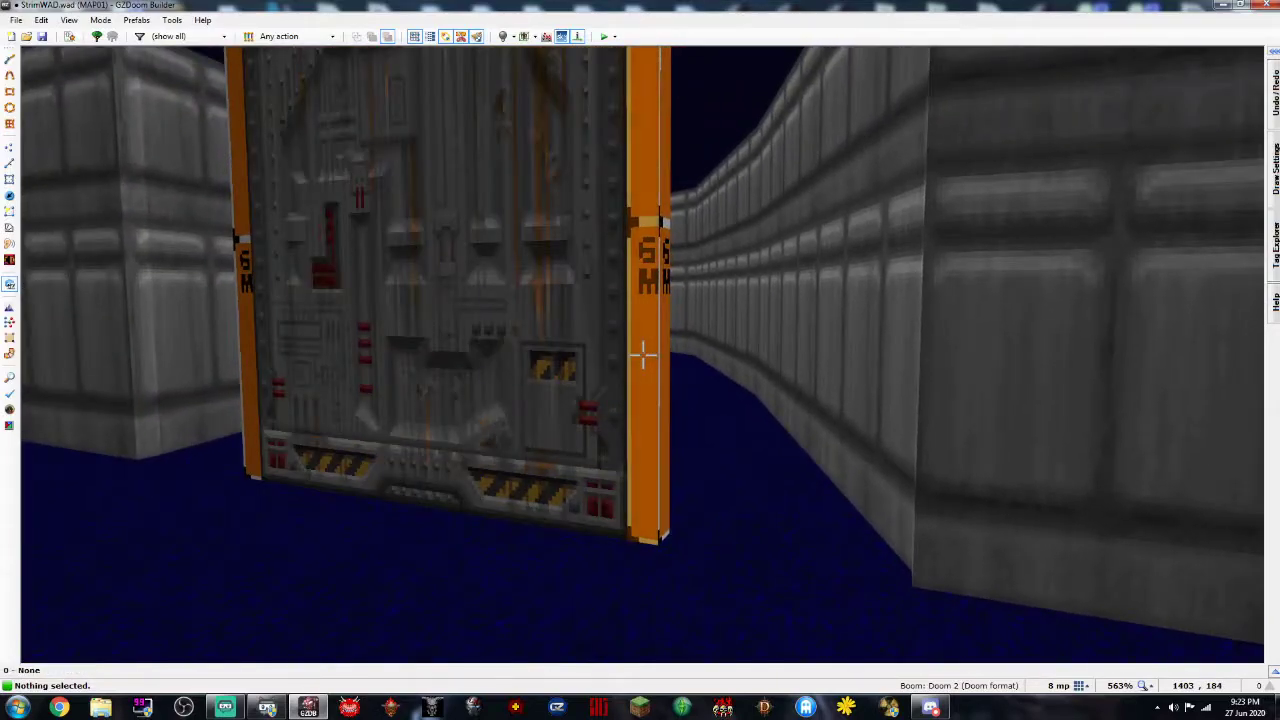
Apply the STARGR1 middle texture to the six untextured faces of the two door posts
left_click(643, 355)
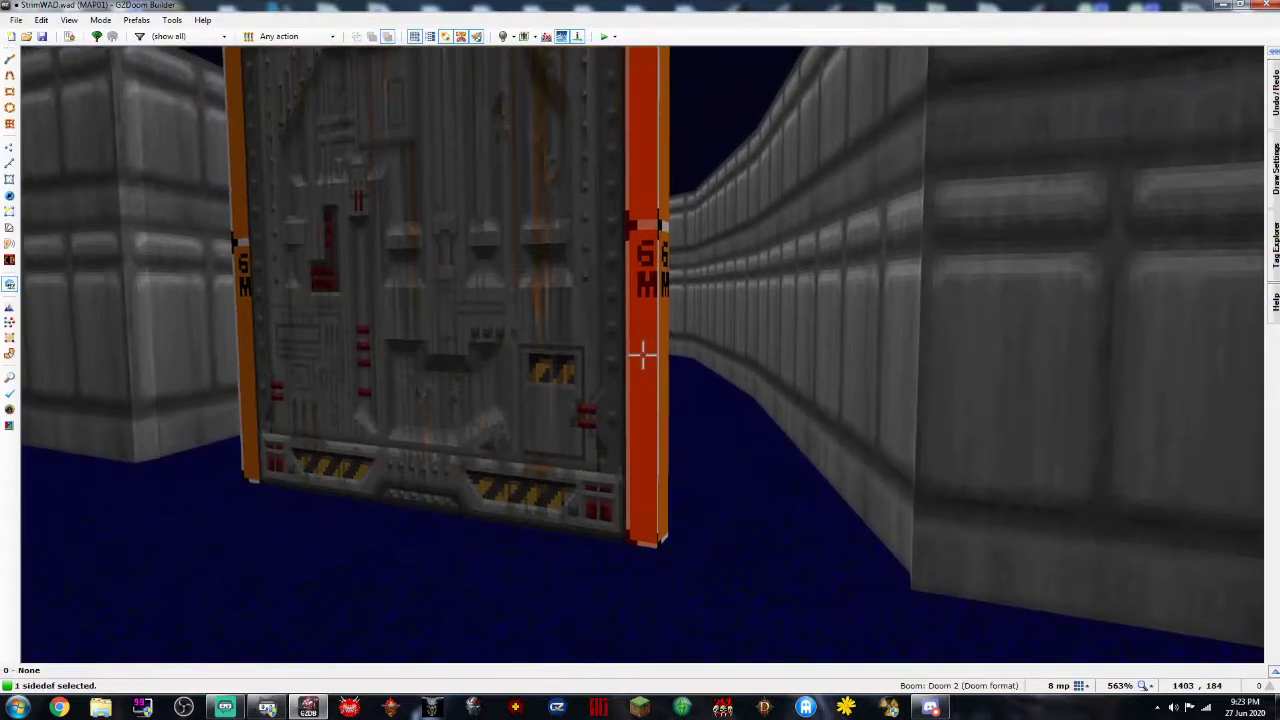
left_click(643, 355)
key("e")
key("e")
left_click(643, 355)
key("f")
key("f")
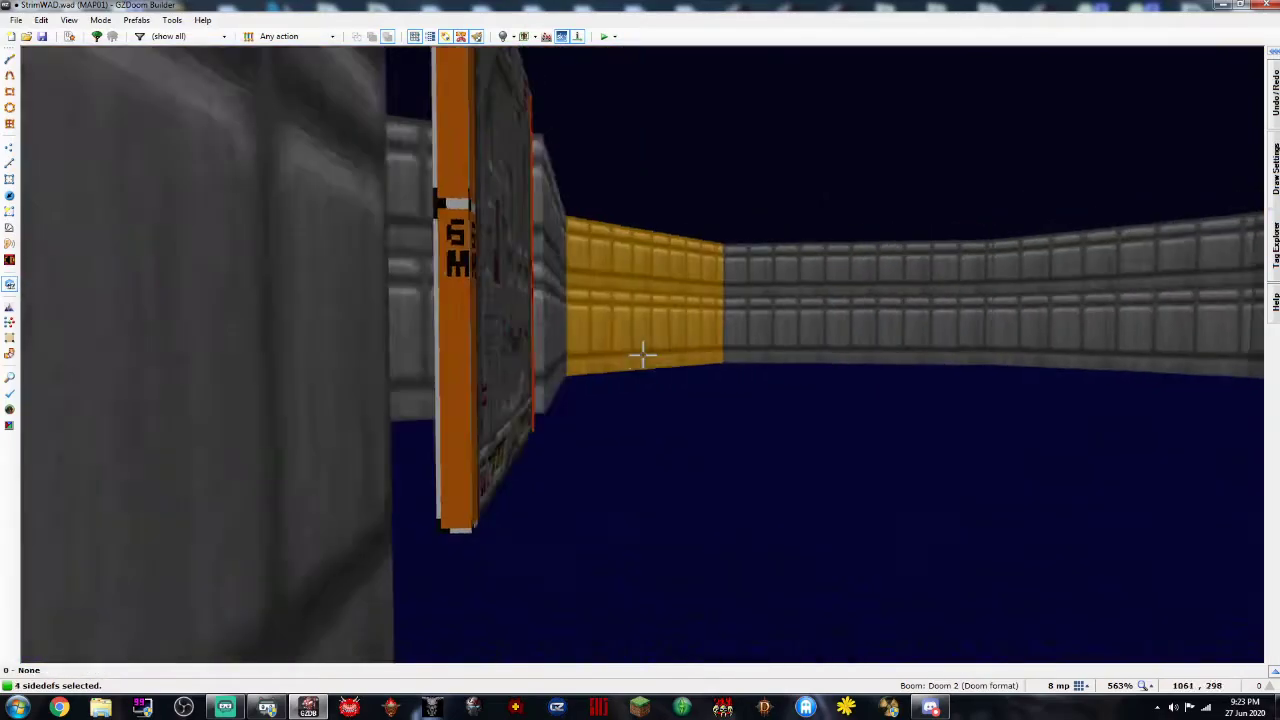
left_click(643, 355)
key("f")
left_click(643, 355)
left_click(643, 355)
right_click(643, 355)
left_click(1025, 222)
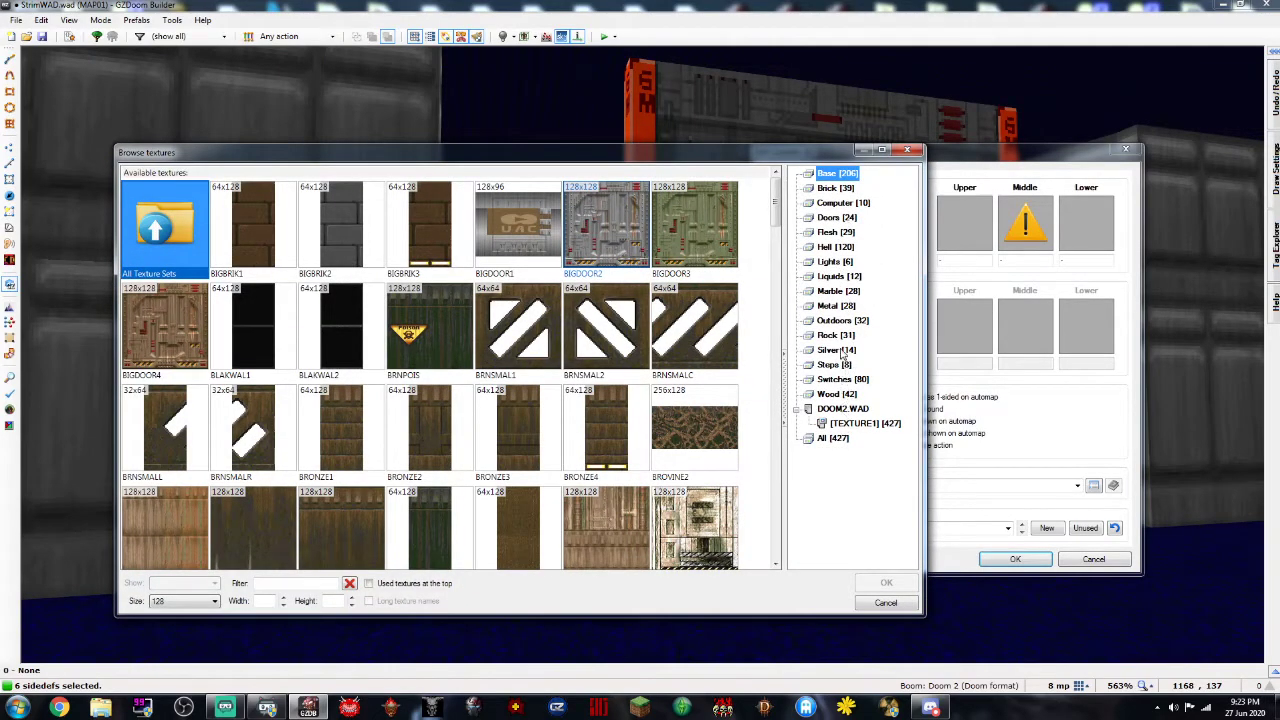
left_click(836, 188)
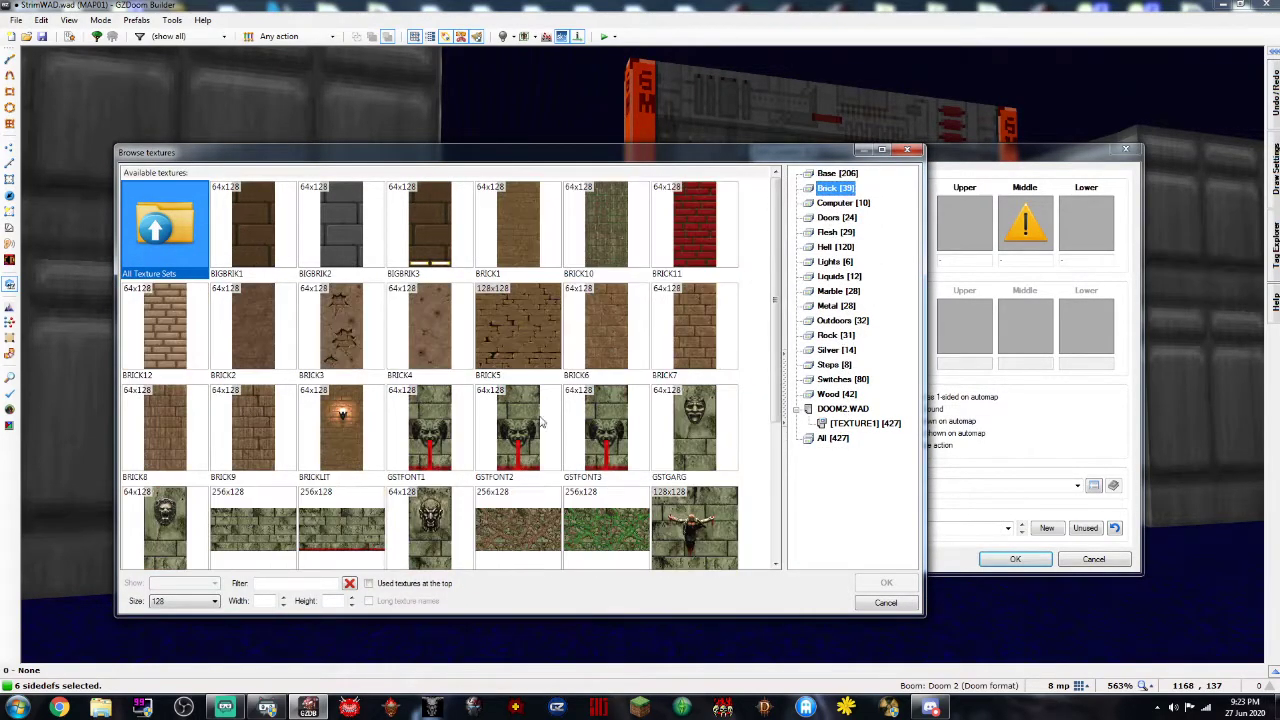
left_click(833, 439)
scroll(597, 413, "down", 15)
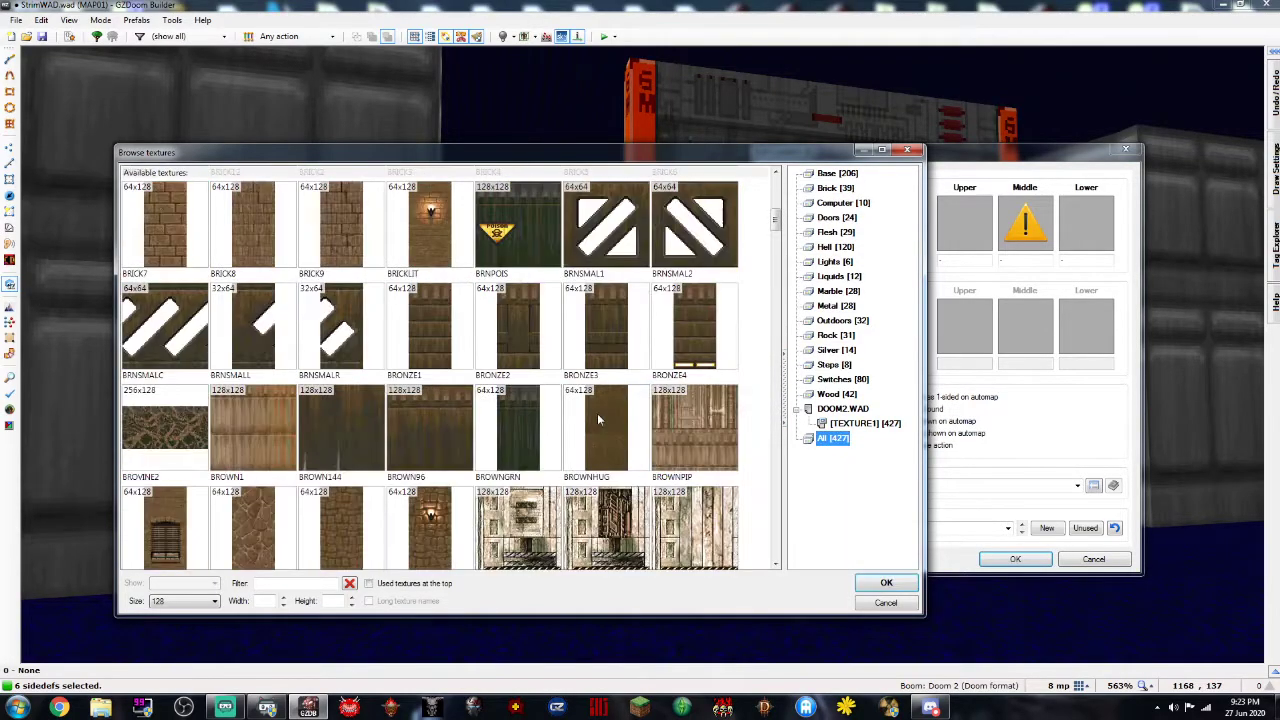
scroll(597, 413, "down", 5)
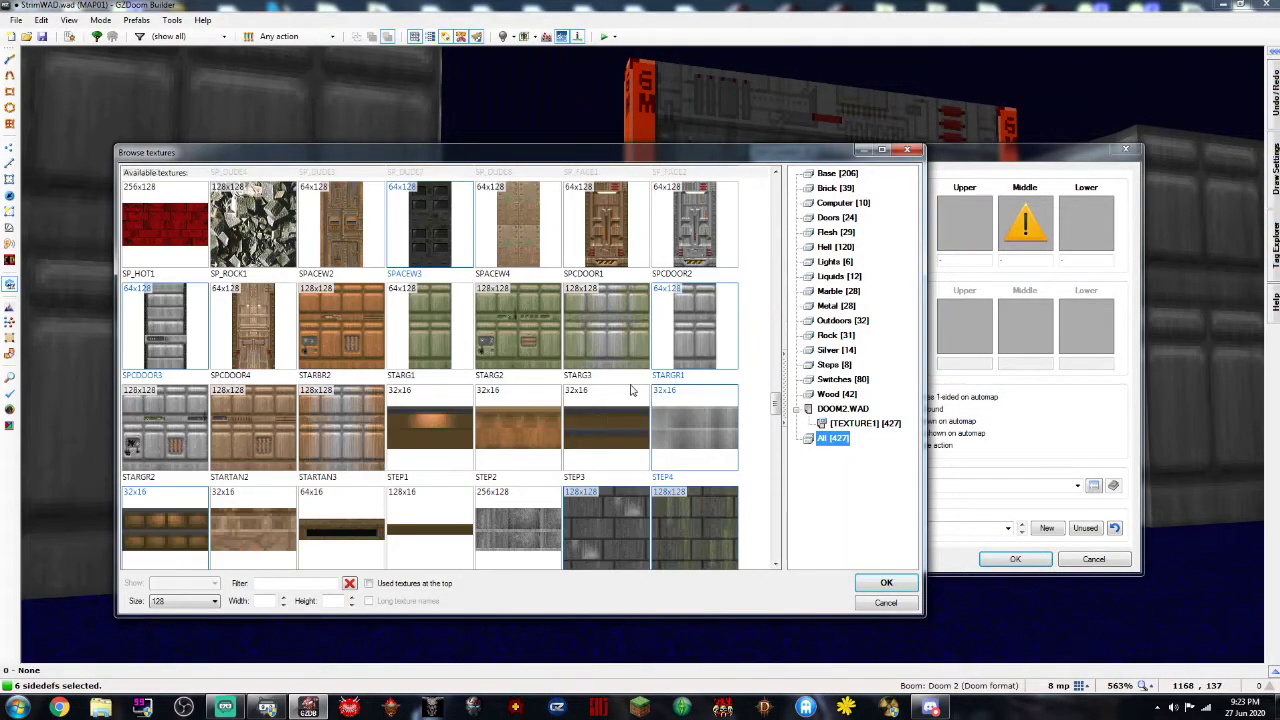
double_click(695, 330)
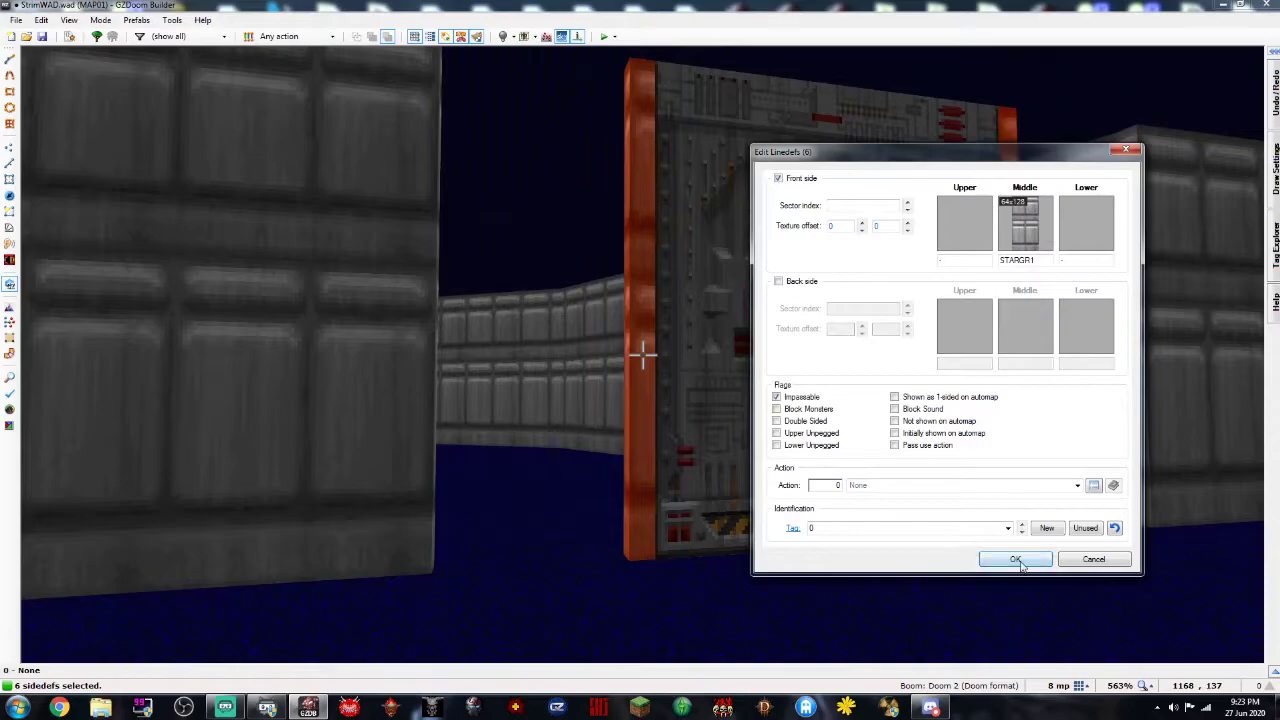
left_click(1015, 559)
Raise the floors of the two narrow gaps beside the door to a height of 32
key("e")
key("d")
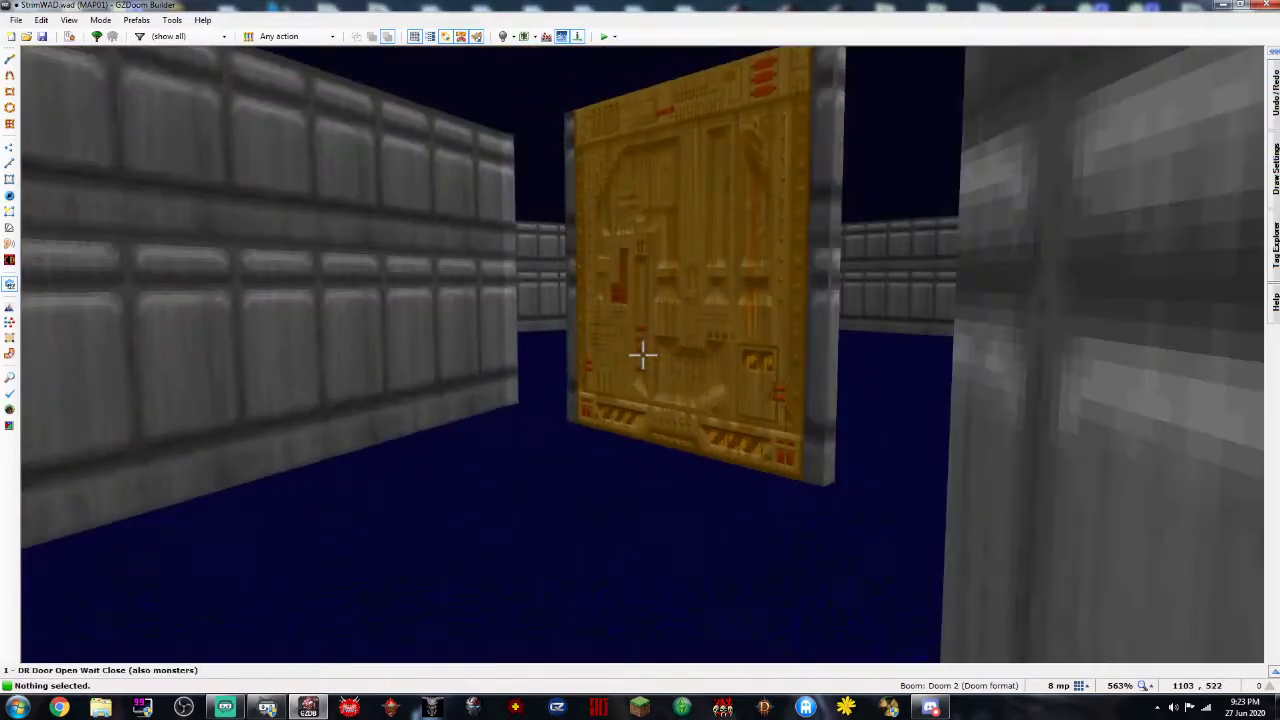
left_click(643, 353)
left_click(643, 353)
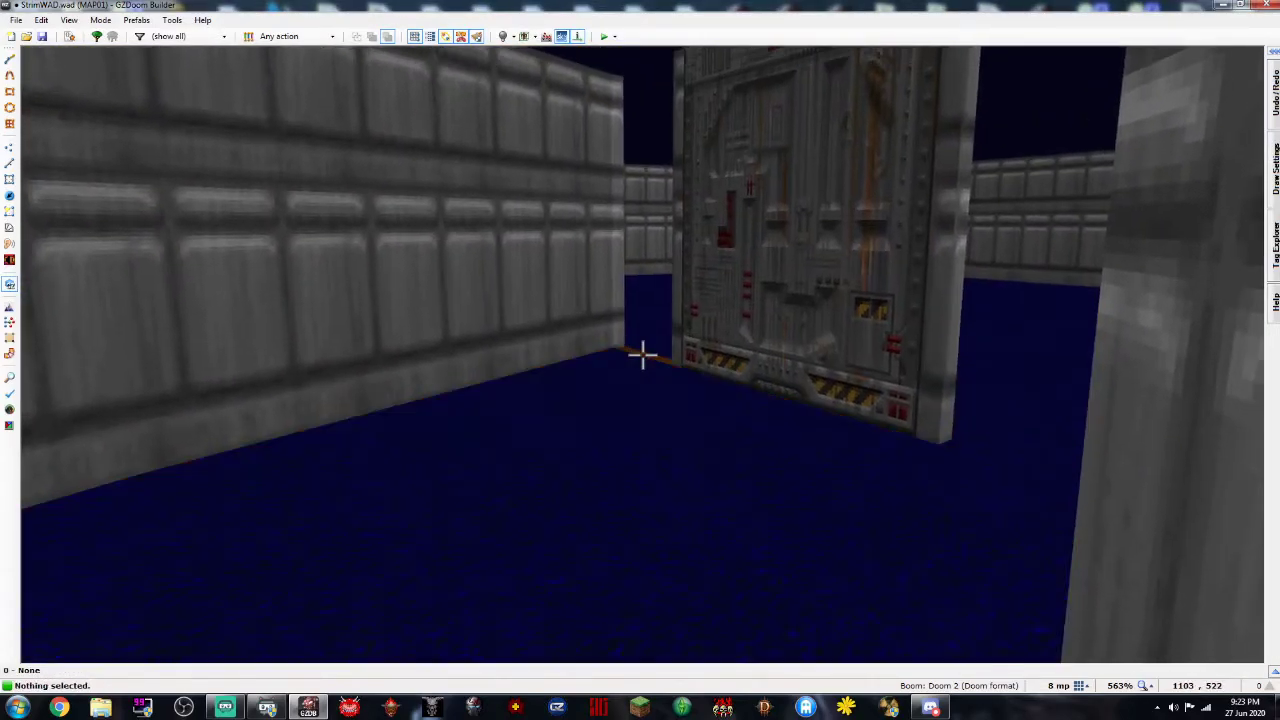
left_click(643, 353)
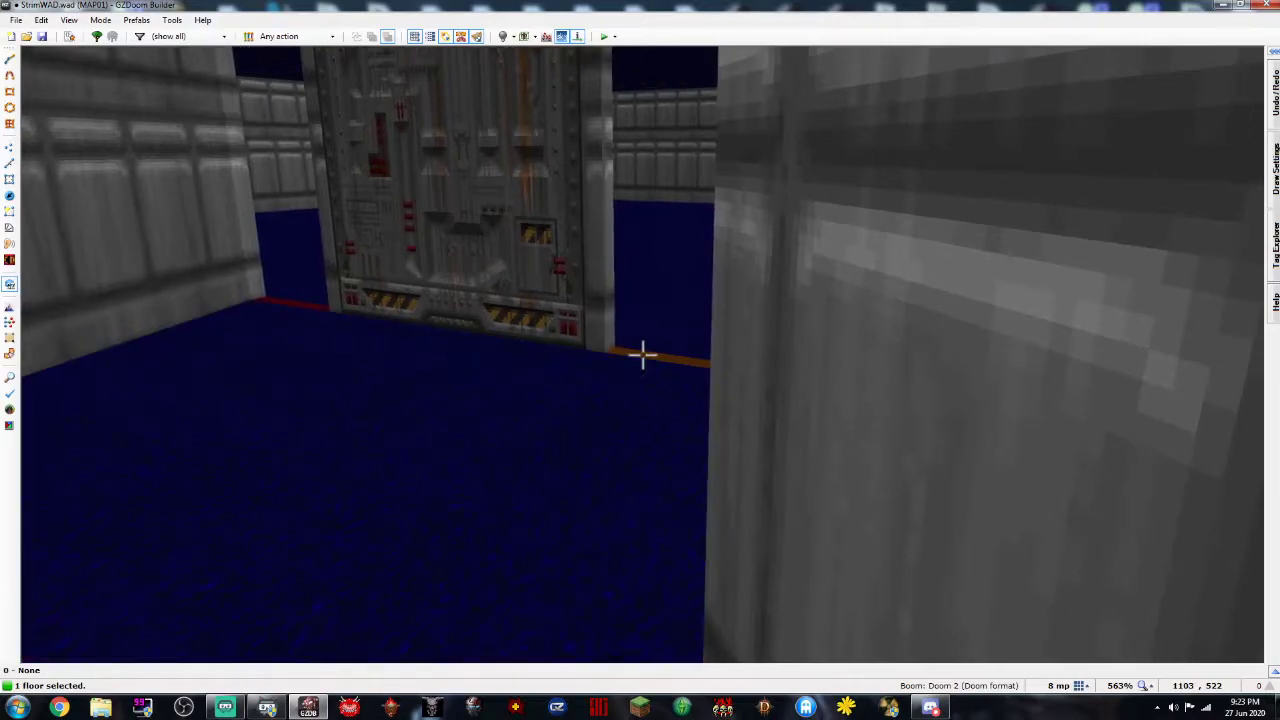
left_click(643, 355)
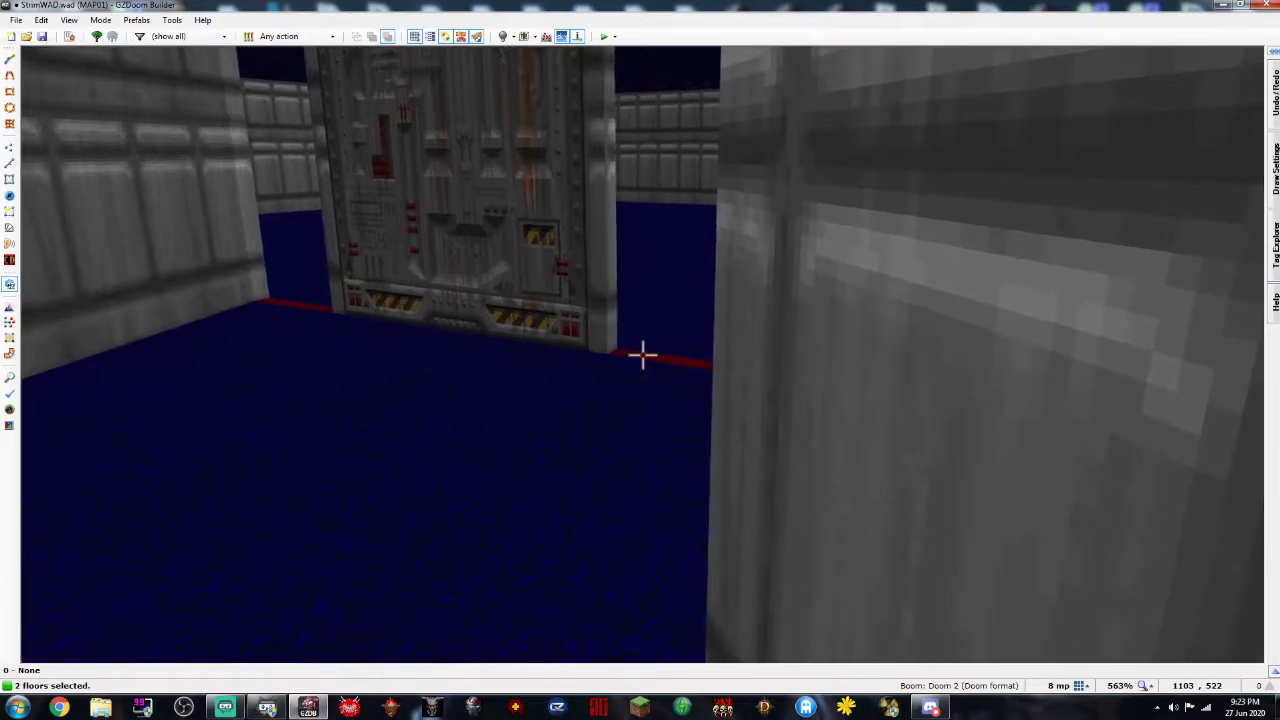
scroll(643, 355, "up", 3)
scroll(643, 355, "up", 1)
key("c")
Lower the ceilings of both gaps beside the door to a height of 88 to form windows
key("e")
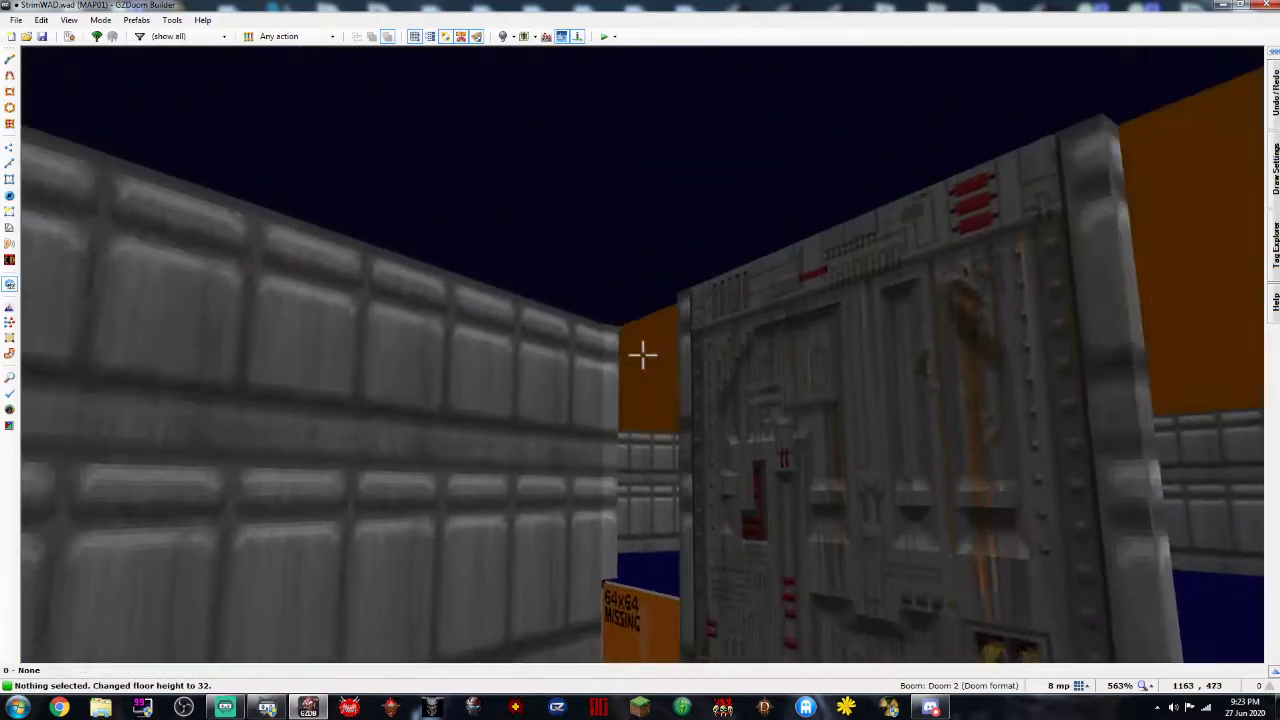
left_click(643, 355)
left_click(643, 355)
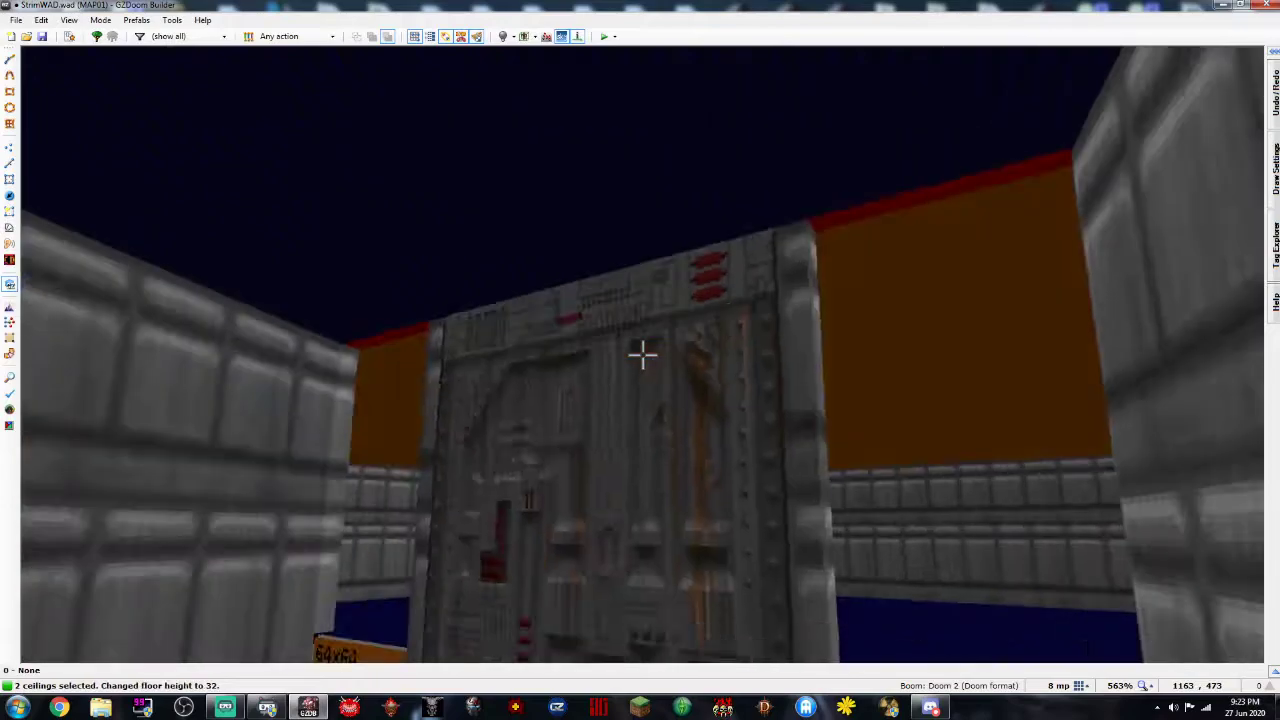
scroll(643, 355, "down", 3)
scroll(643, 355, "down", 4)
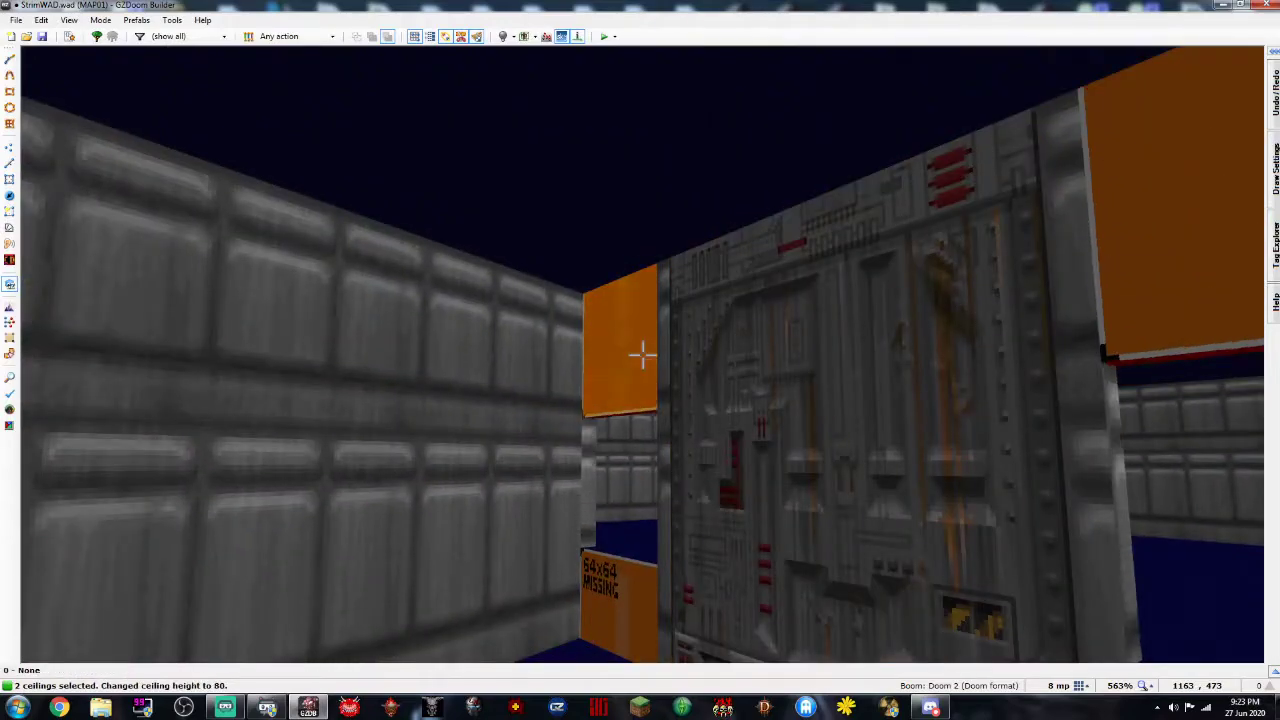
scroll(643, 355, "up", 2)
key("c")
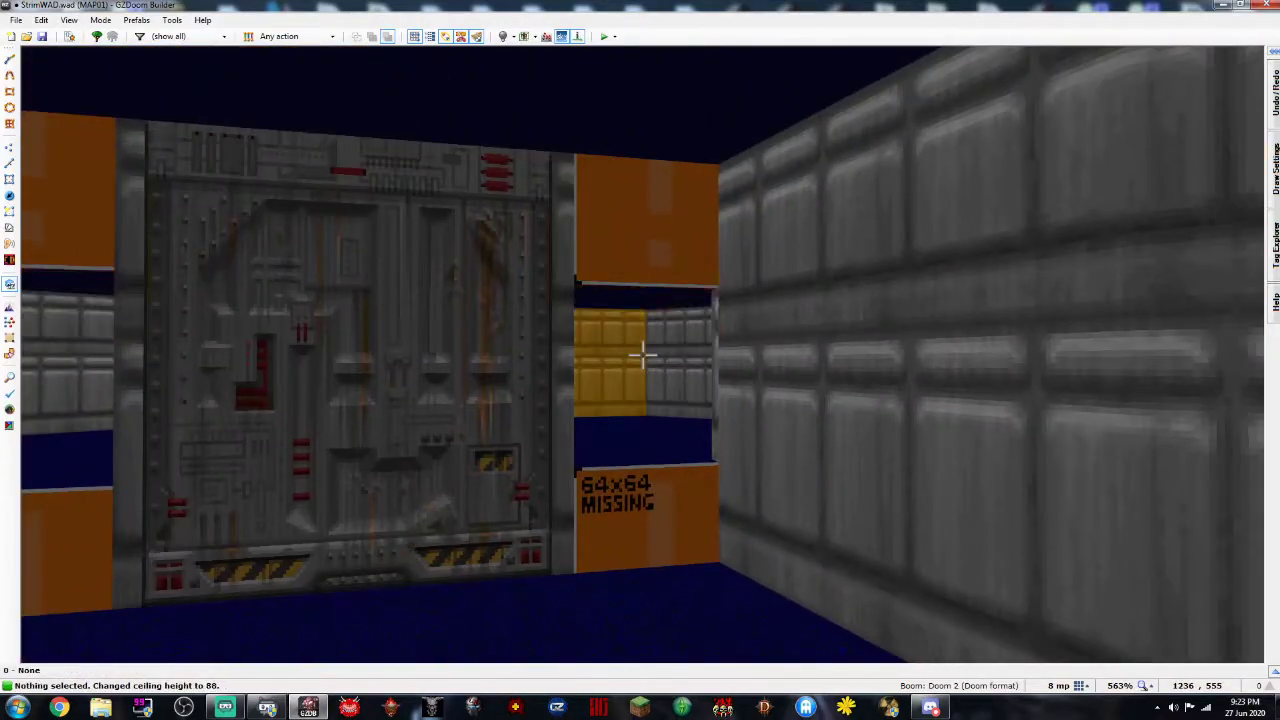
Apply STARGR1 to the upper and lower textures of both windows on the corridor side
left_click(643, 355)
left_click(643, 355)
right_click(643, 355)
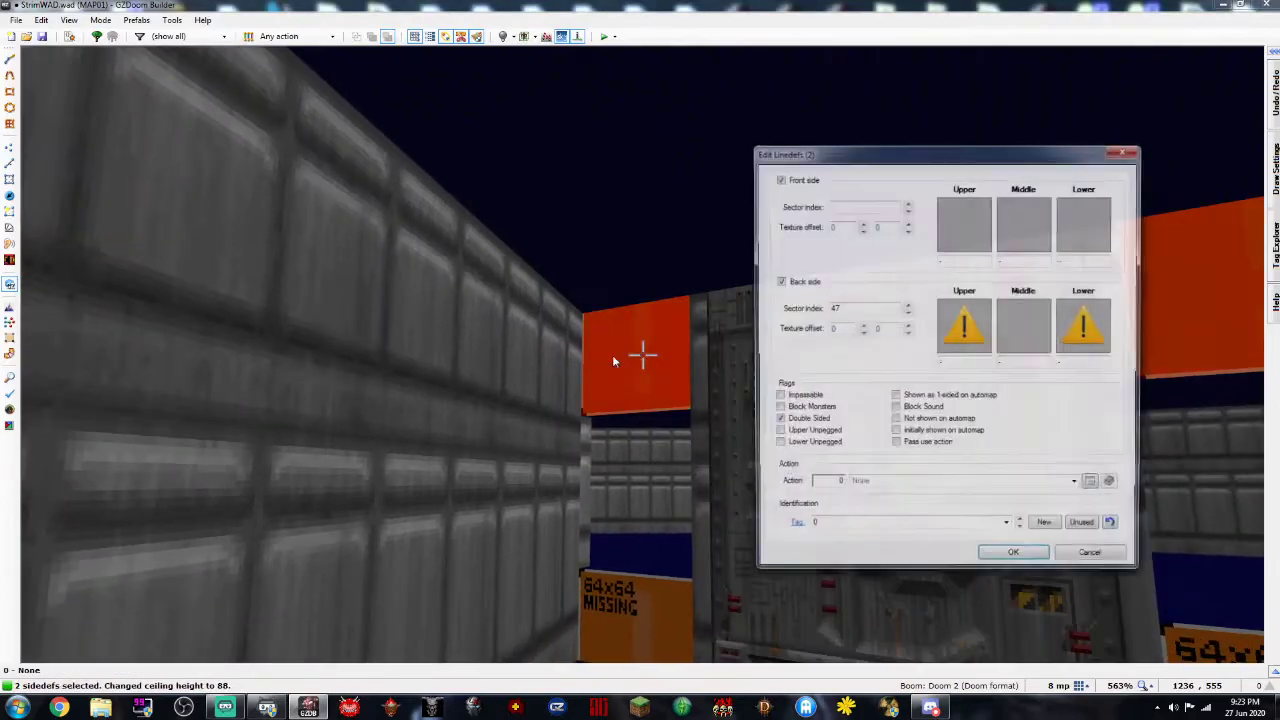
left_click(965, 330)
scroll(603, 397, "down", 15)
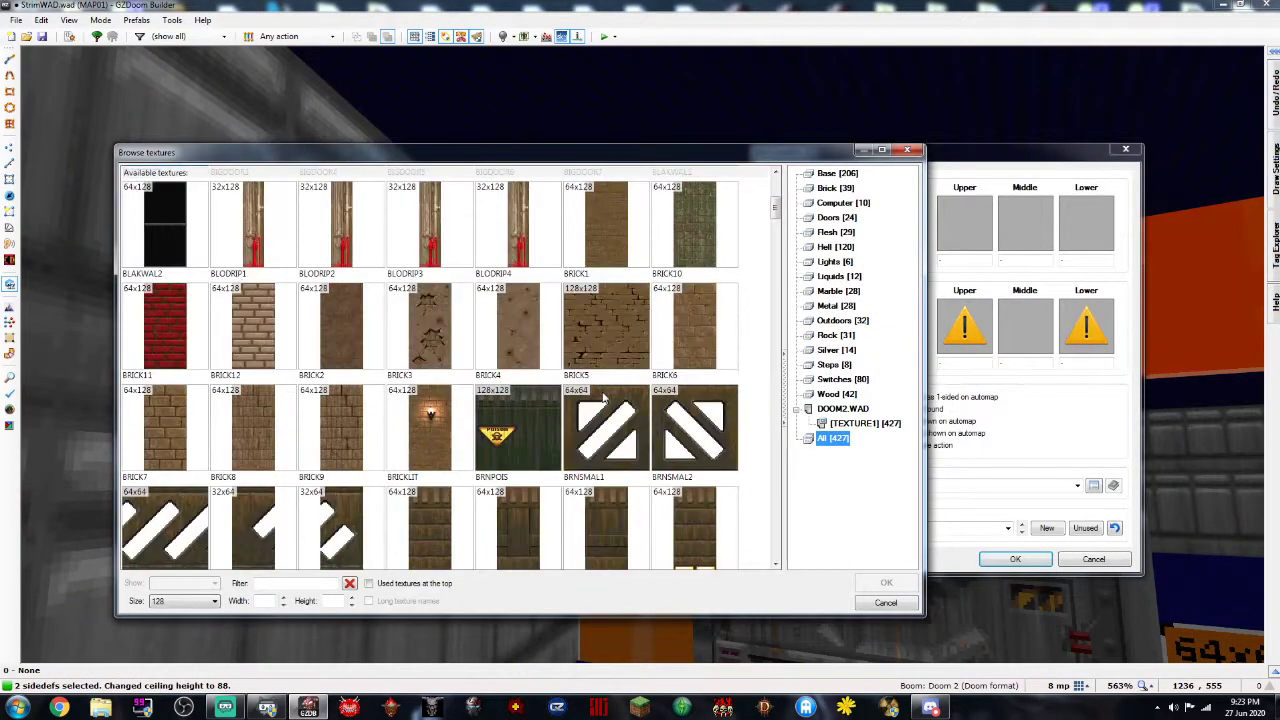
scroll(603, 397, "down", 20)
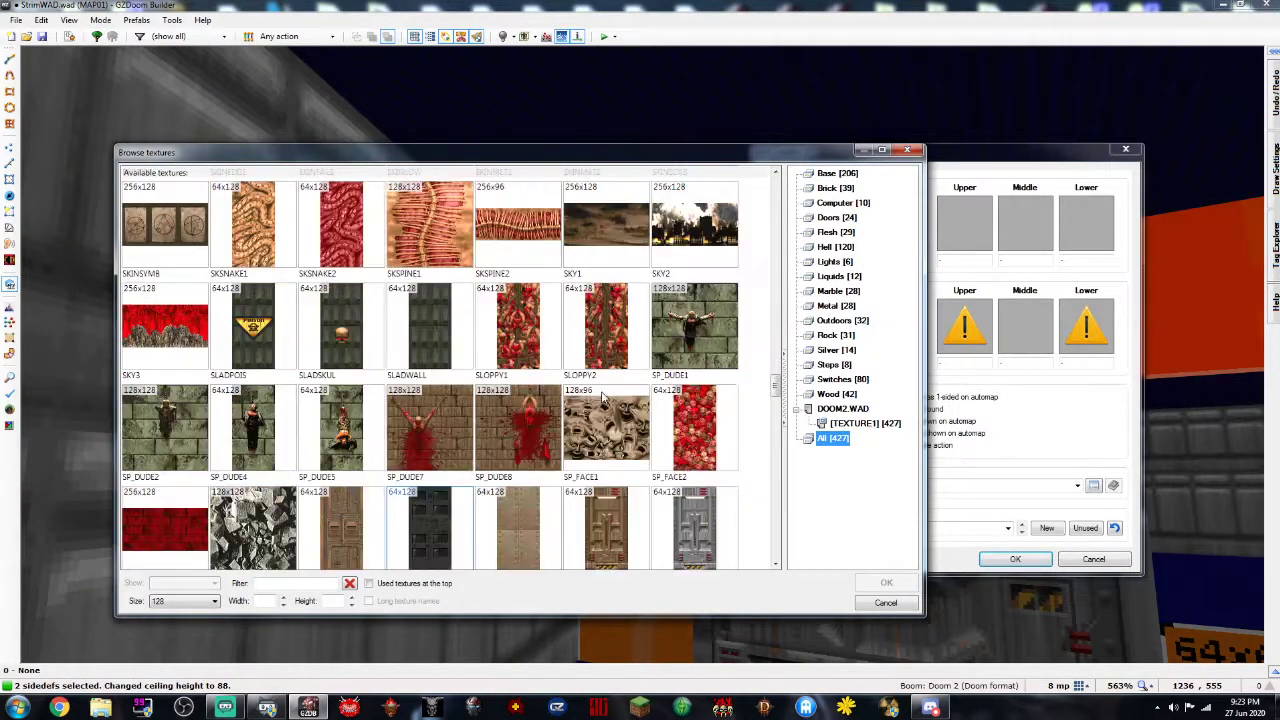
double_click(694, 228)
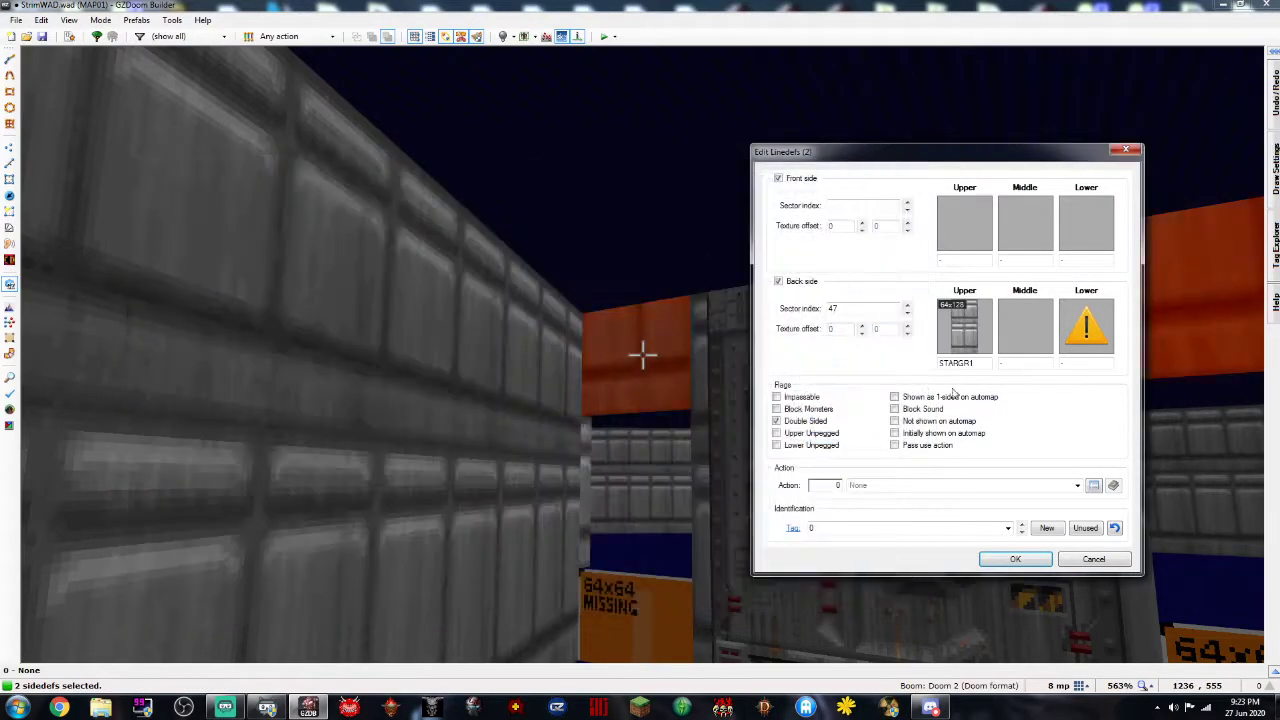
type("STARGR1")
left_click(1024, 559)
Make the corridor-side lines of both windows upper and lower unpegged
right_click(643, 355)
left_click(778, 432)
left_click(778, 444)
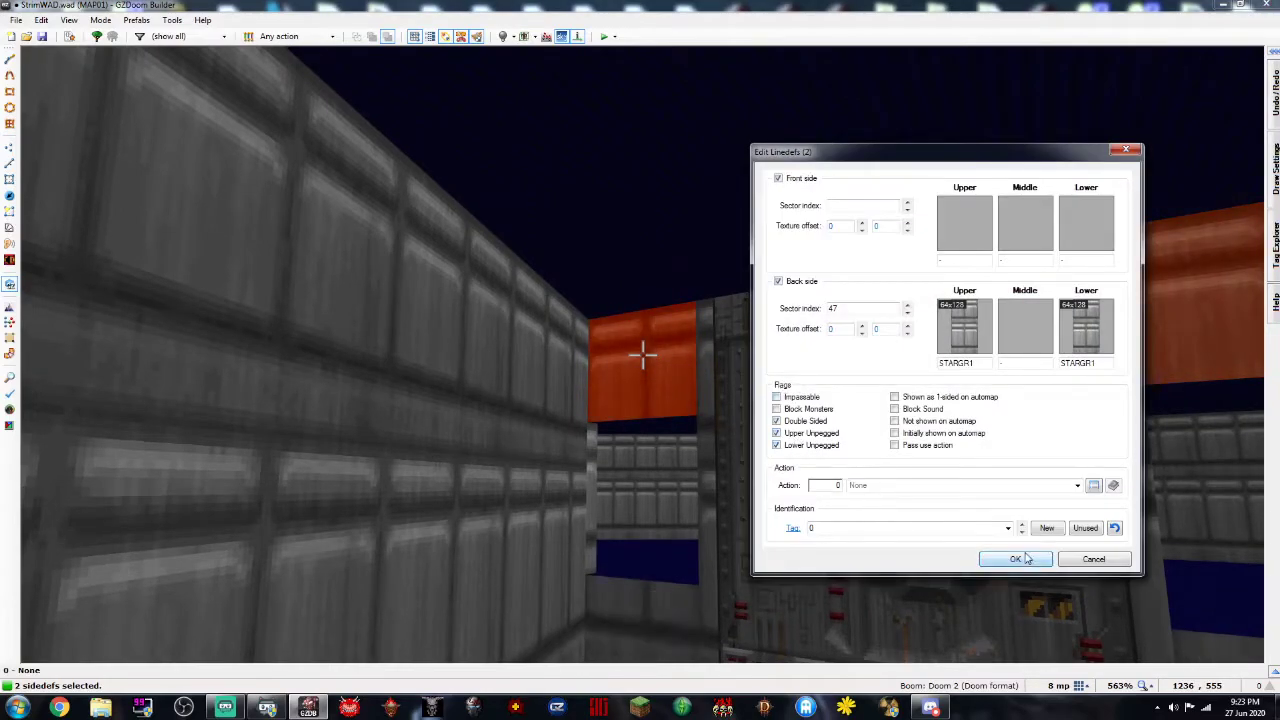
left_click(1024, 559)
key("c")
key("e")
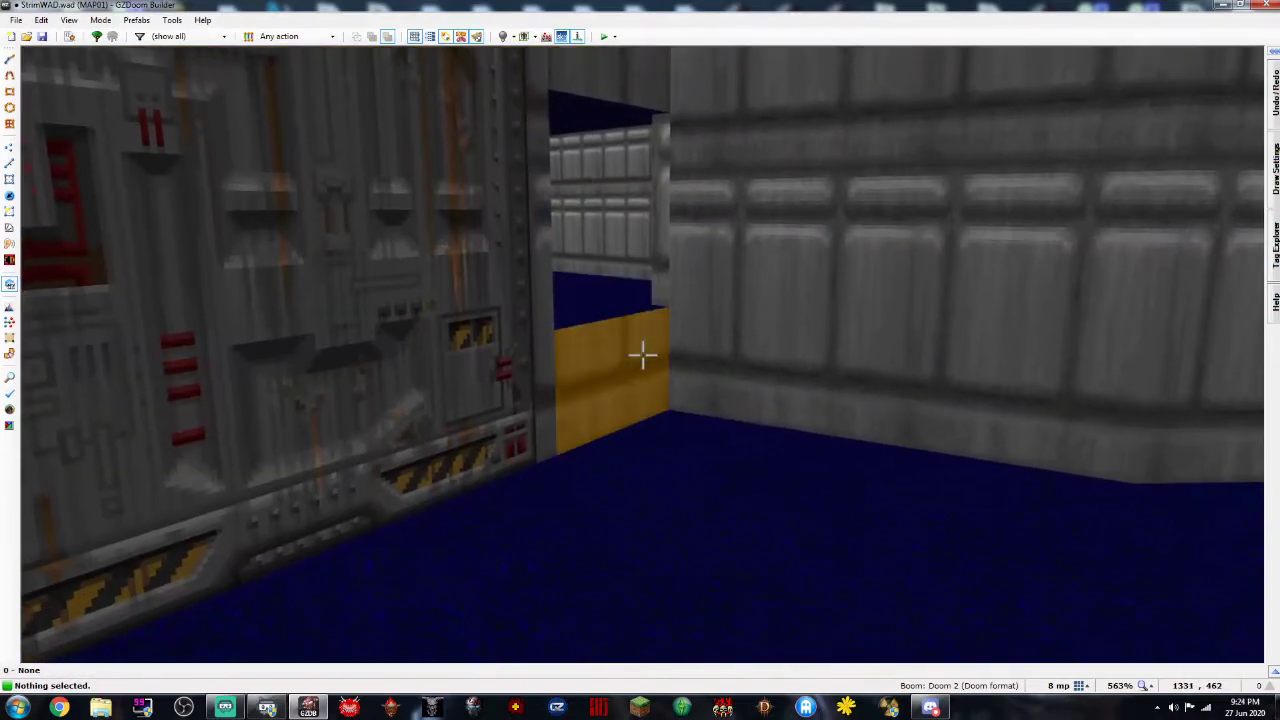
Auto-align the wall textures horizontally across the corridor-side panels above and below the windows
key("shift+a")
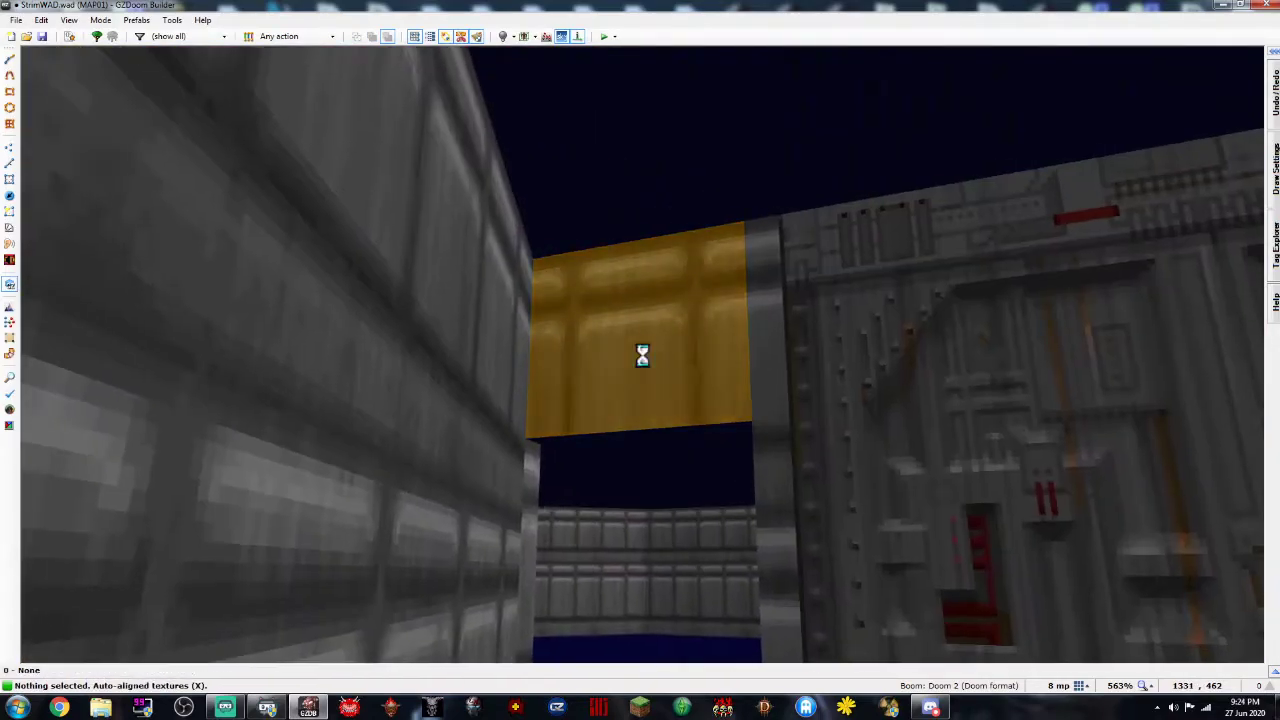
key("a")
key("d")
key("d")
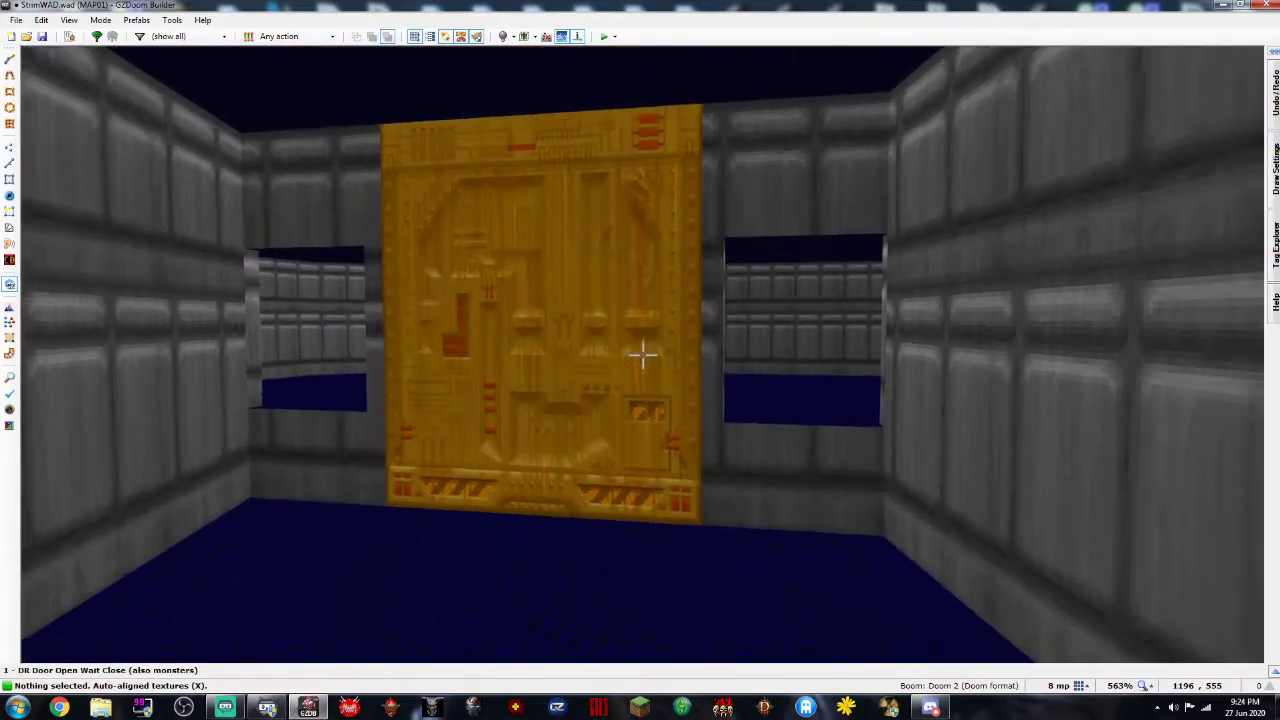
left_click(642, 355)
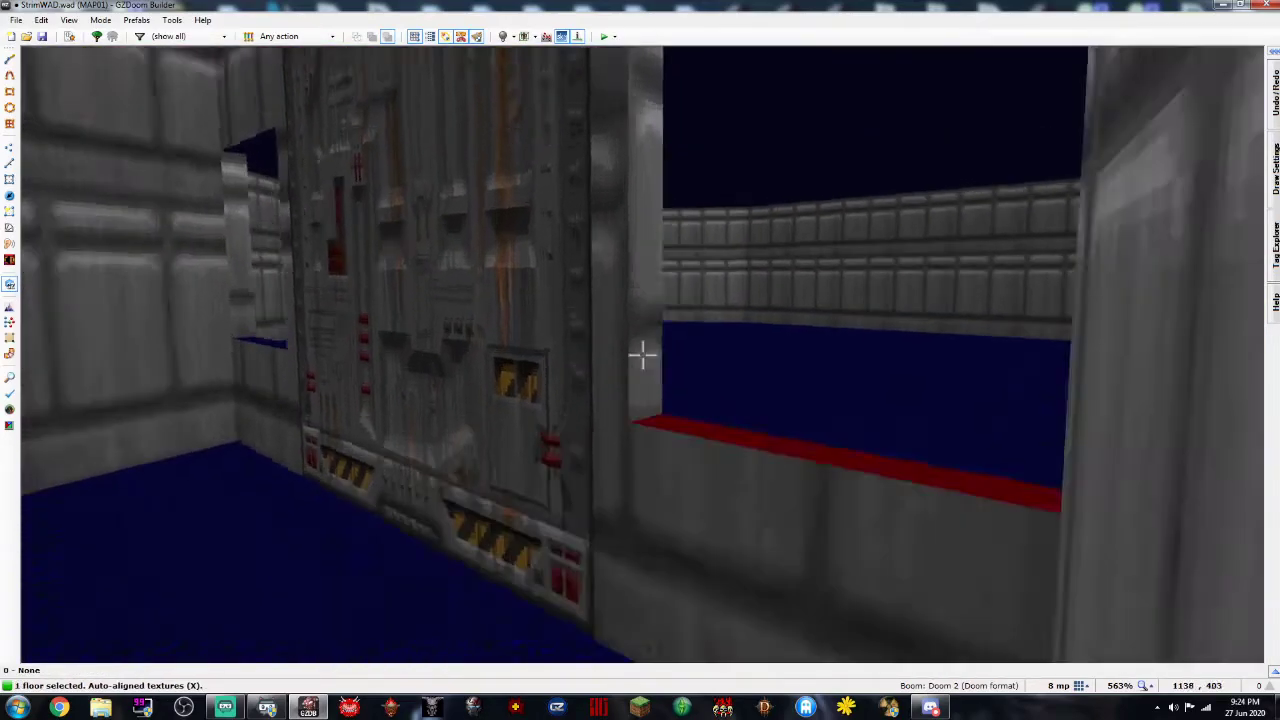
key("e")
key("d")
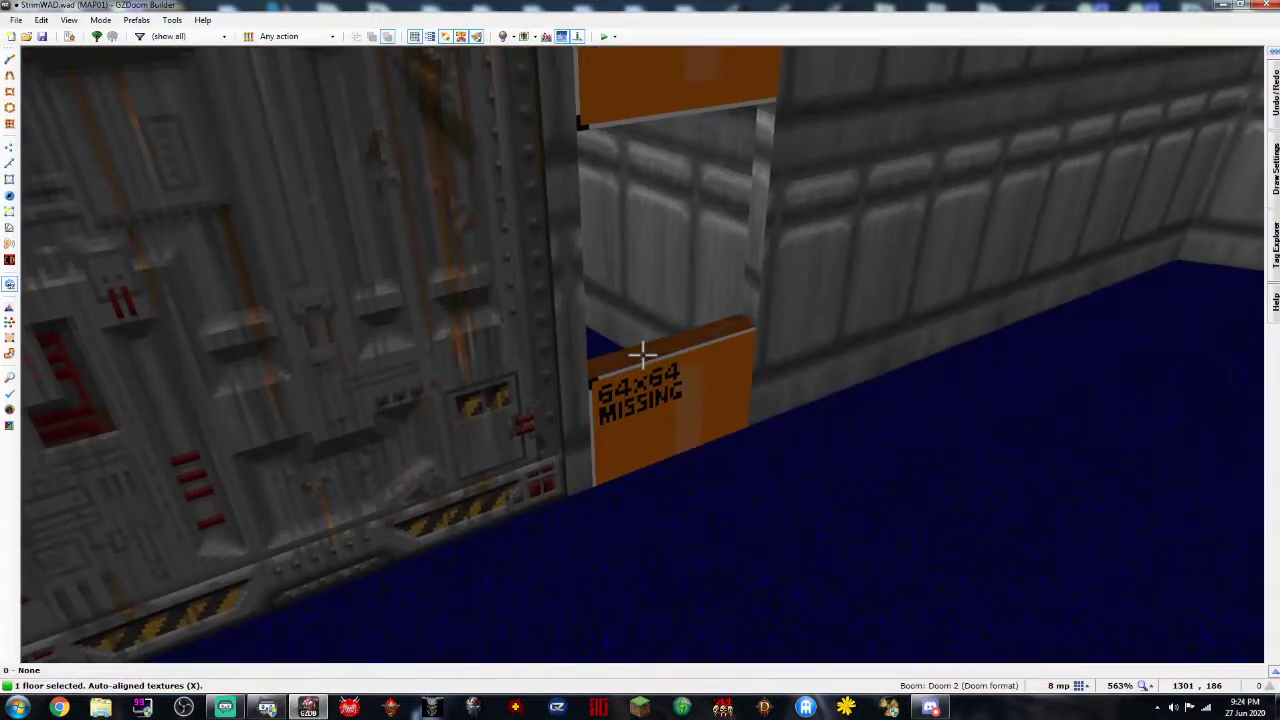
left_click(642, 355)
right_click(642, 355)
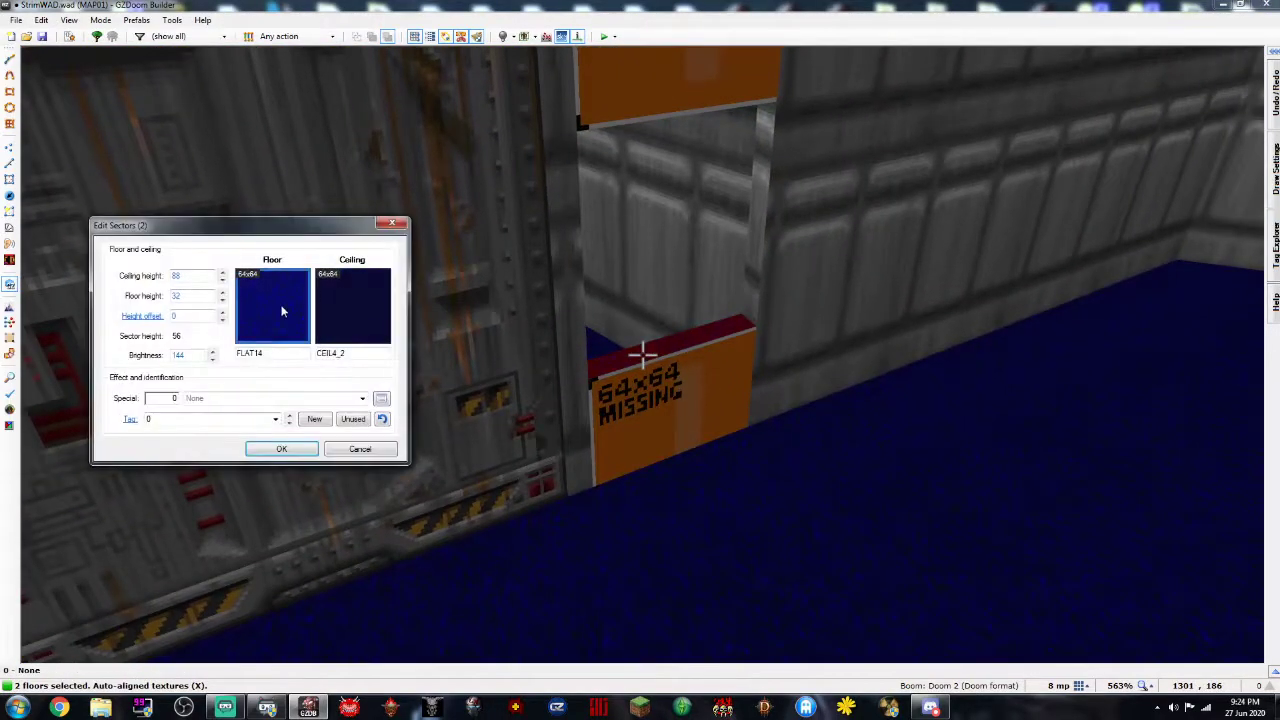
left_click(361, 448)
key("d")
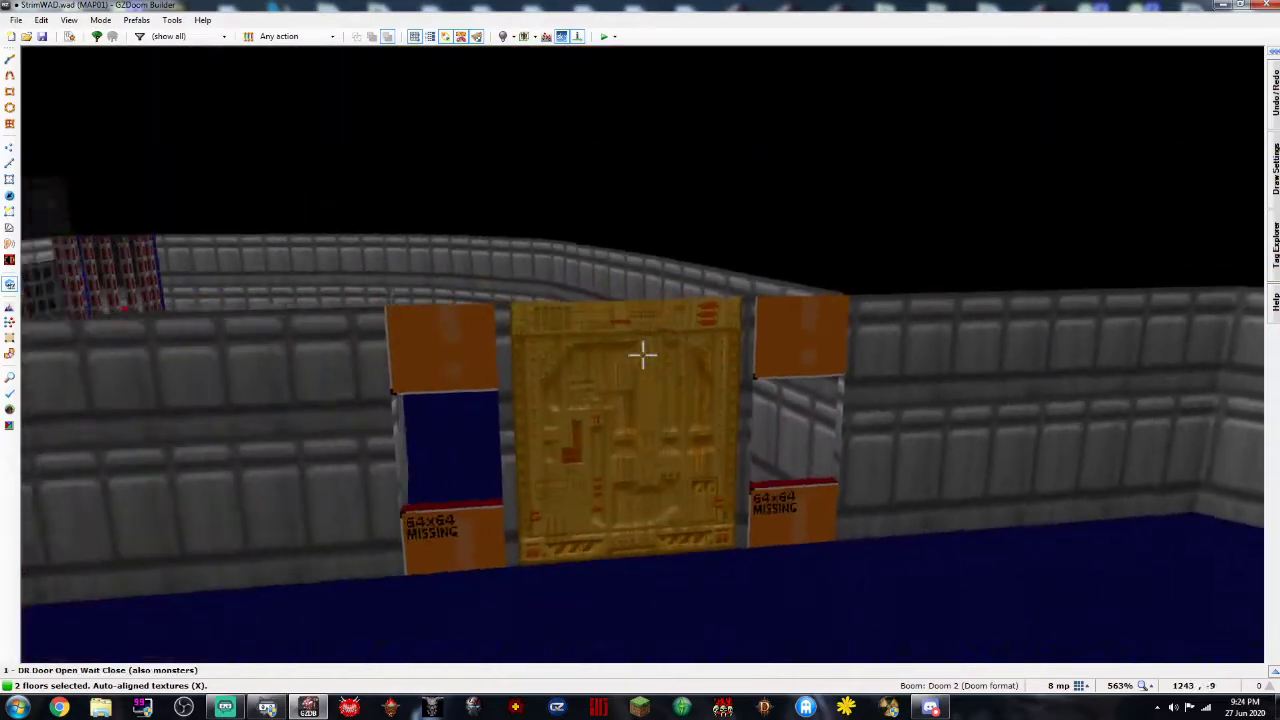
key("c")
Return from the 3D view to the 2D linedefs view around the doorway between corridor and room
key("e")
key("e")
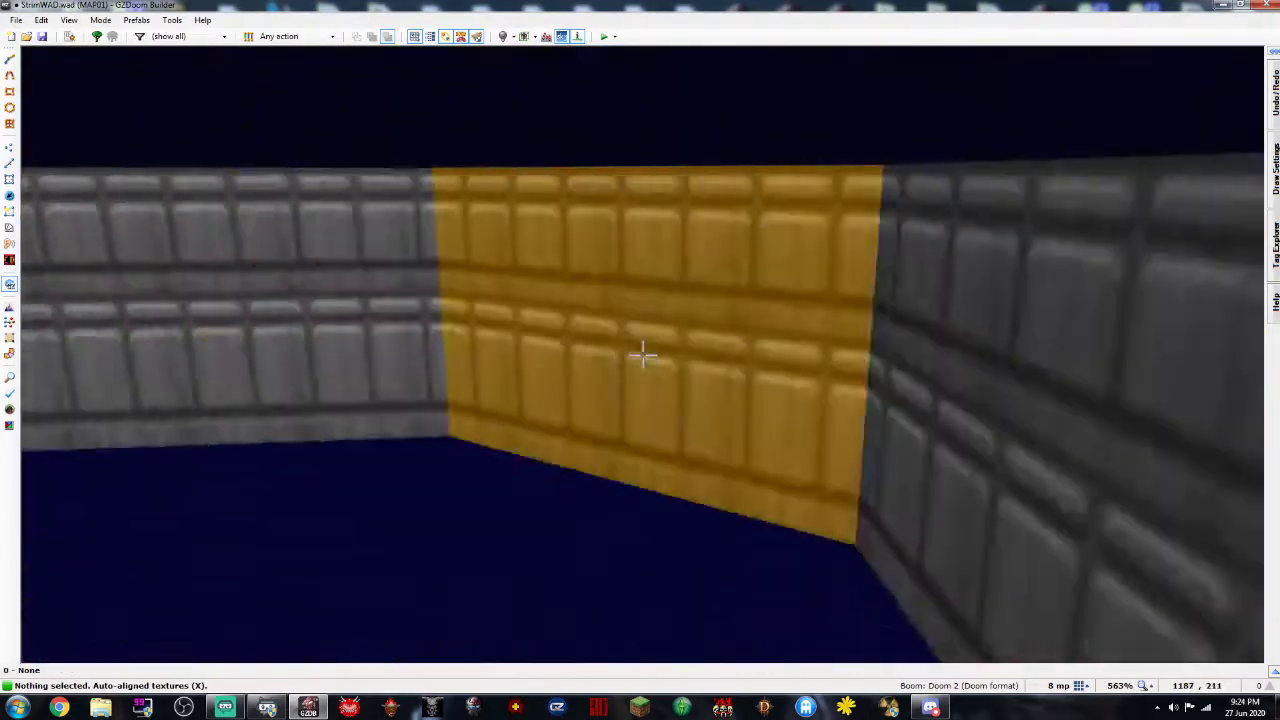
key("e")
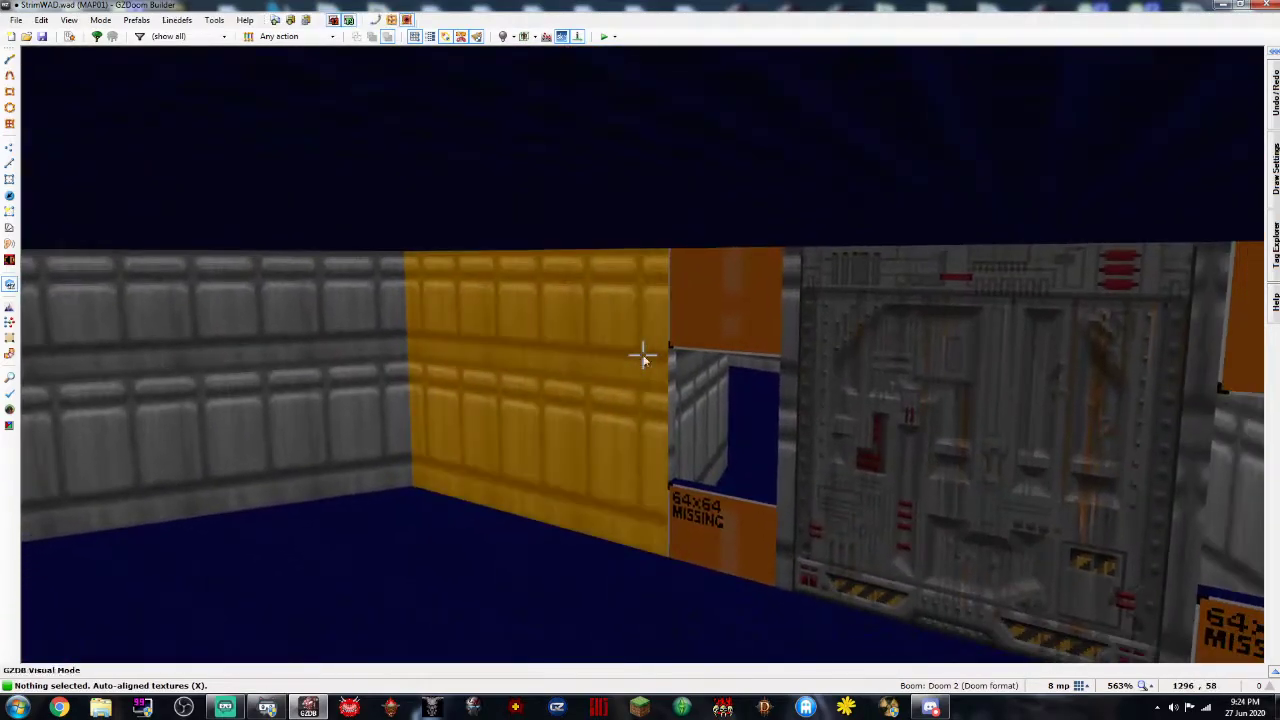
key("q")
scroll(667, 355, "down", 8)
scroll(668, 357, "up", 3)
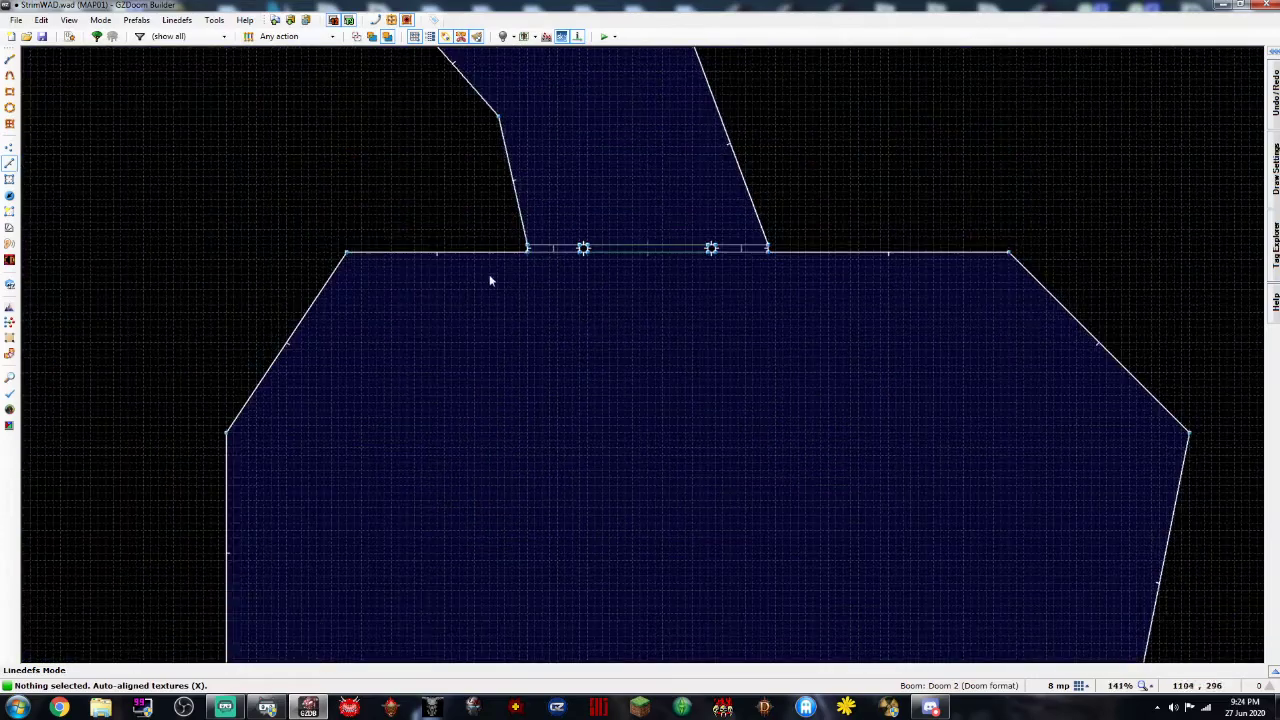
left_click(9, 93)
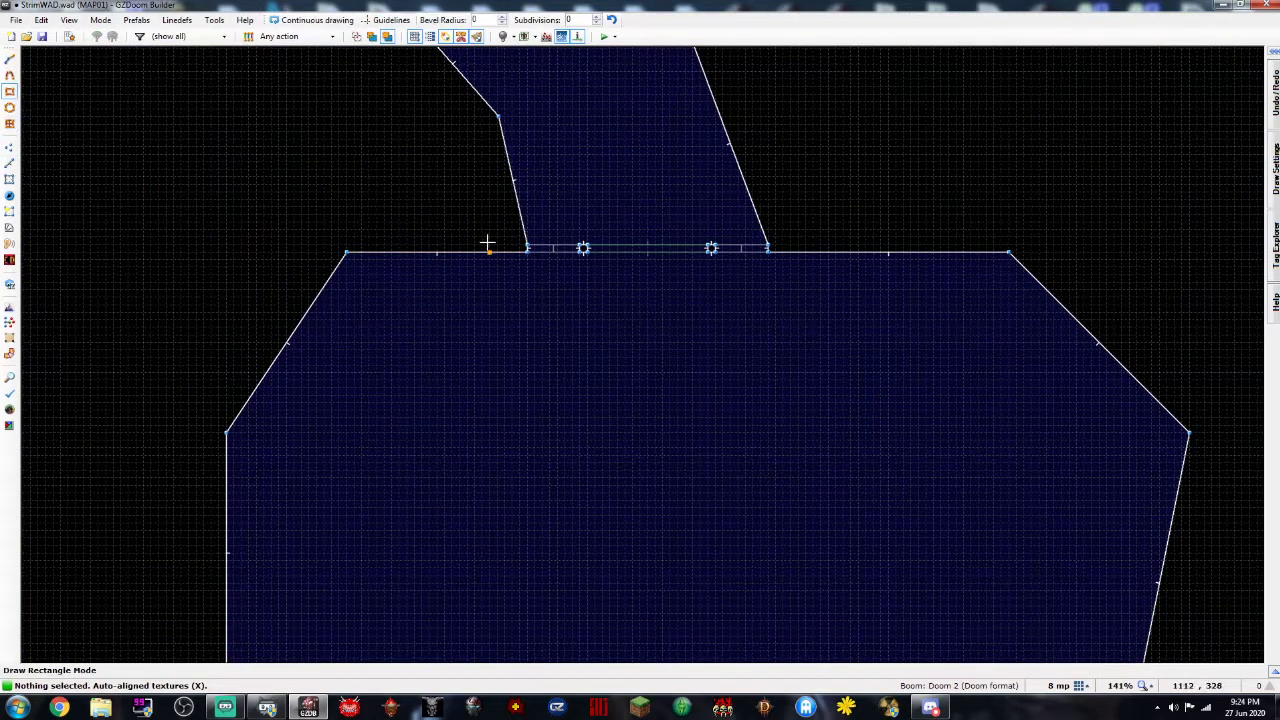
scroll(487, 242, "up", 1)
key("Right")
left_click(9, 164)
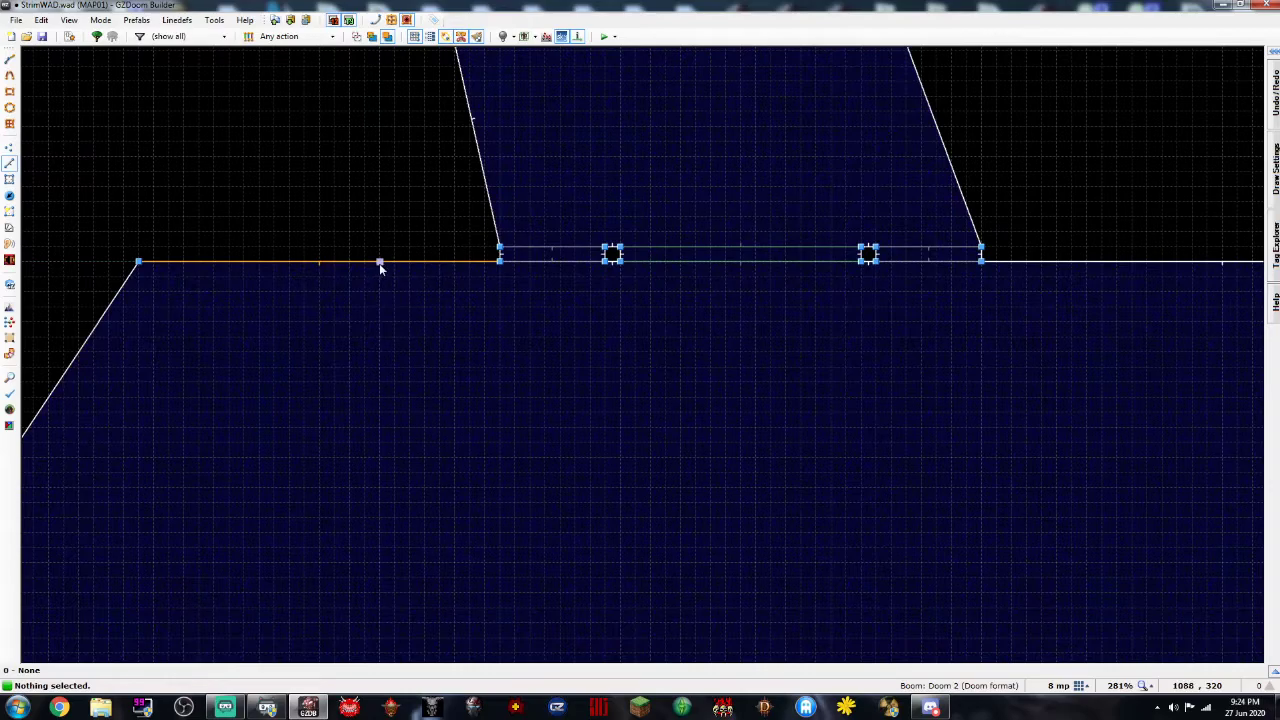
Draw a trapezoid platform in front of the doorway on the 64 mp grid, with a 128 mp wide front edge
key("space")
scroll(487, 403, "down", 6)
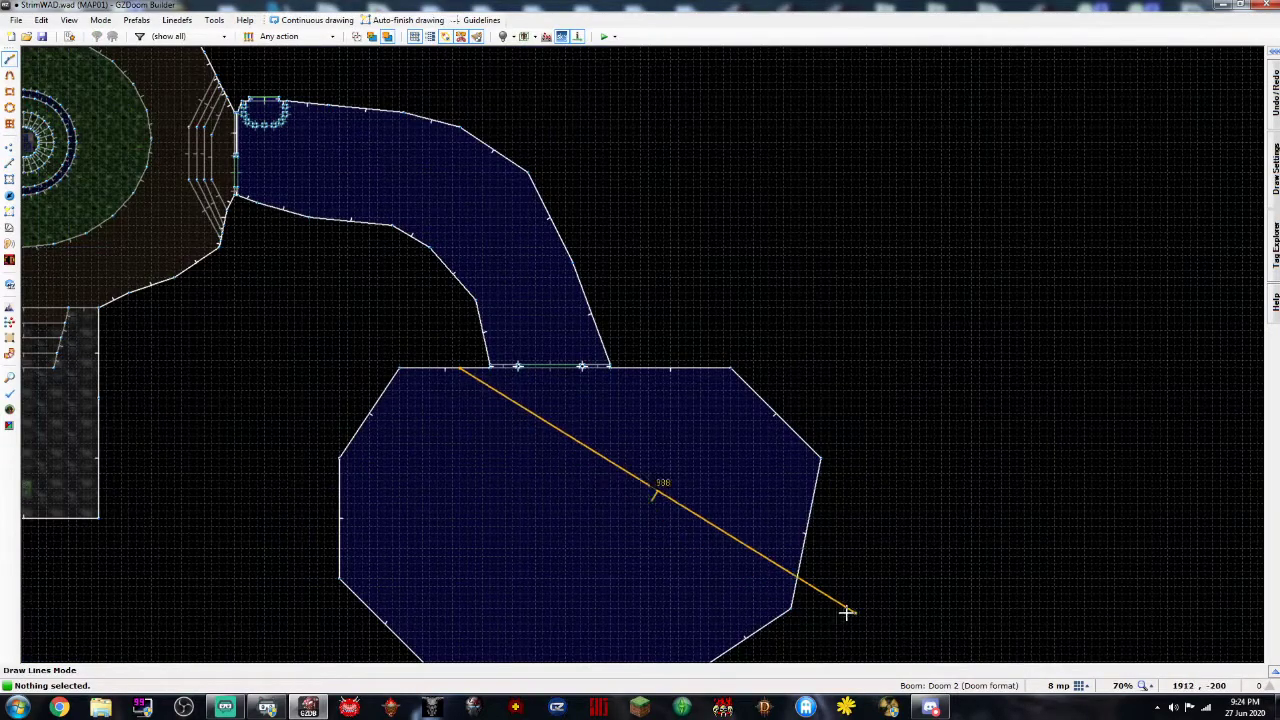
left_click(1080, 686)
left_click(1045, 577)
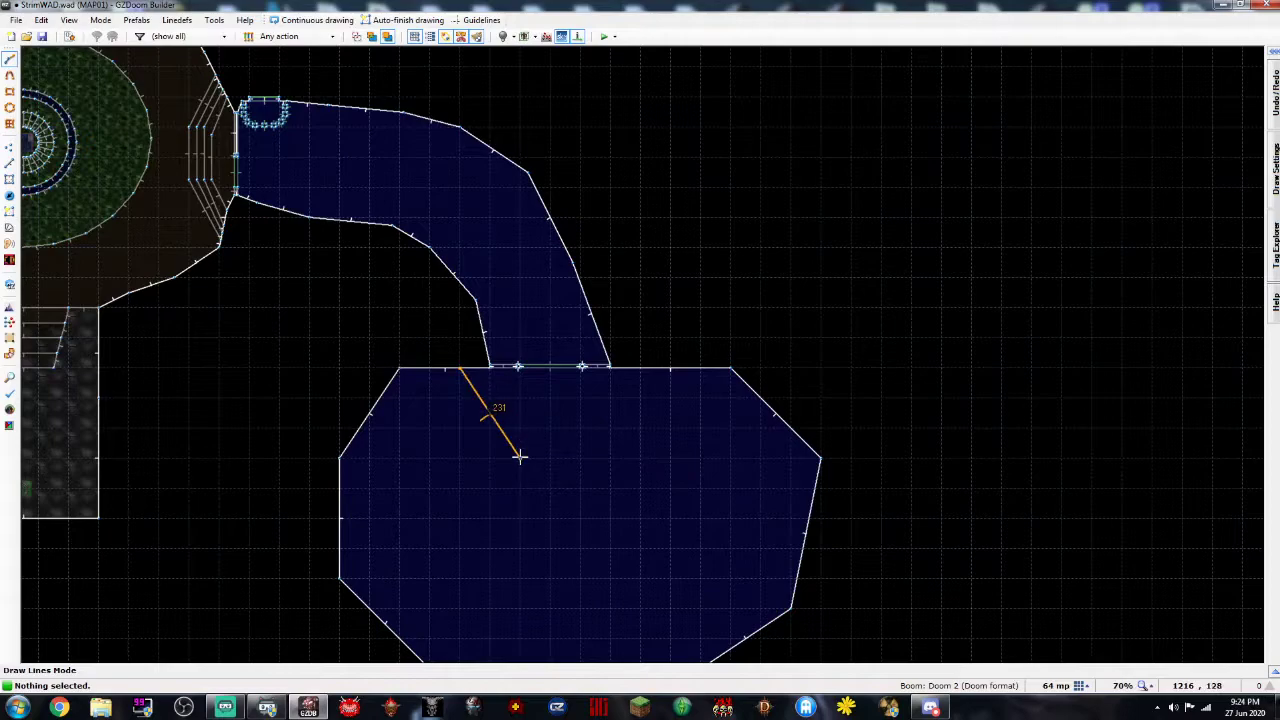
scroll(519, 456, "up", 3)
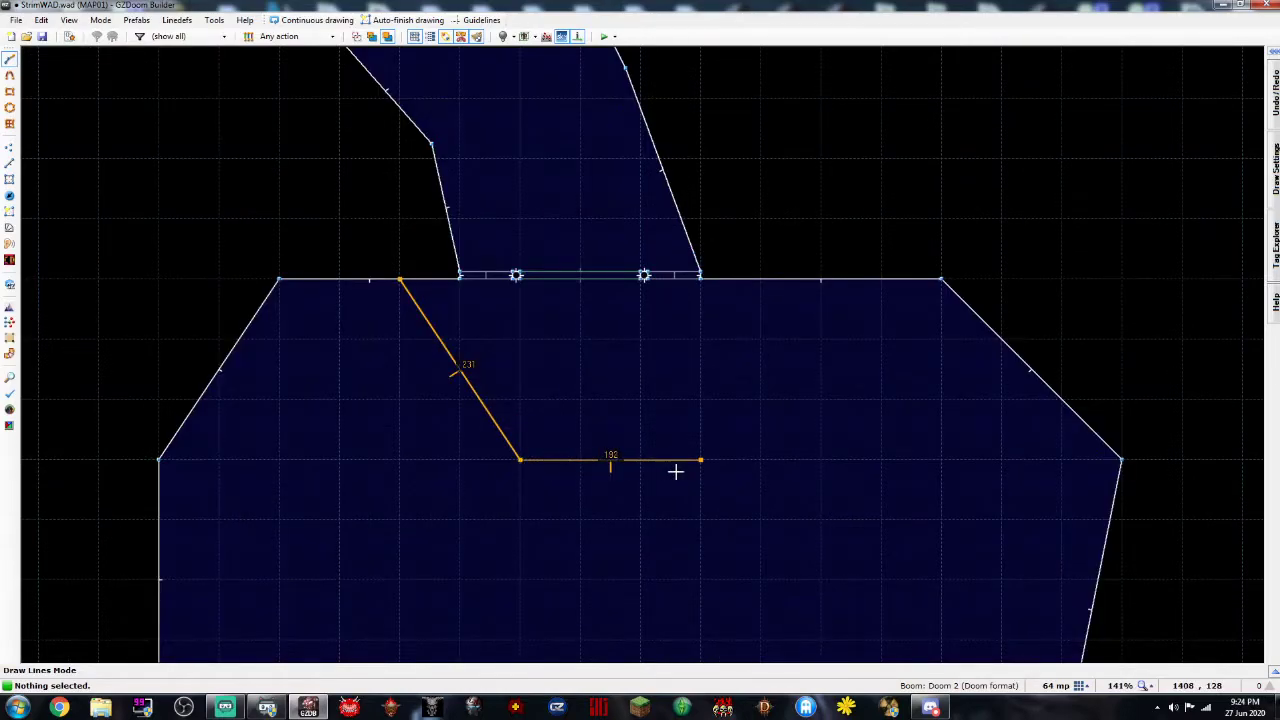
left_click(642, 470)
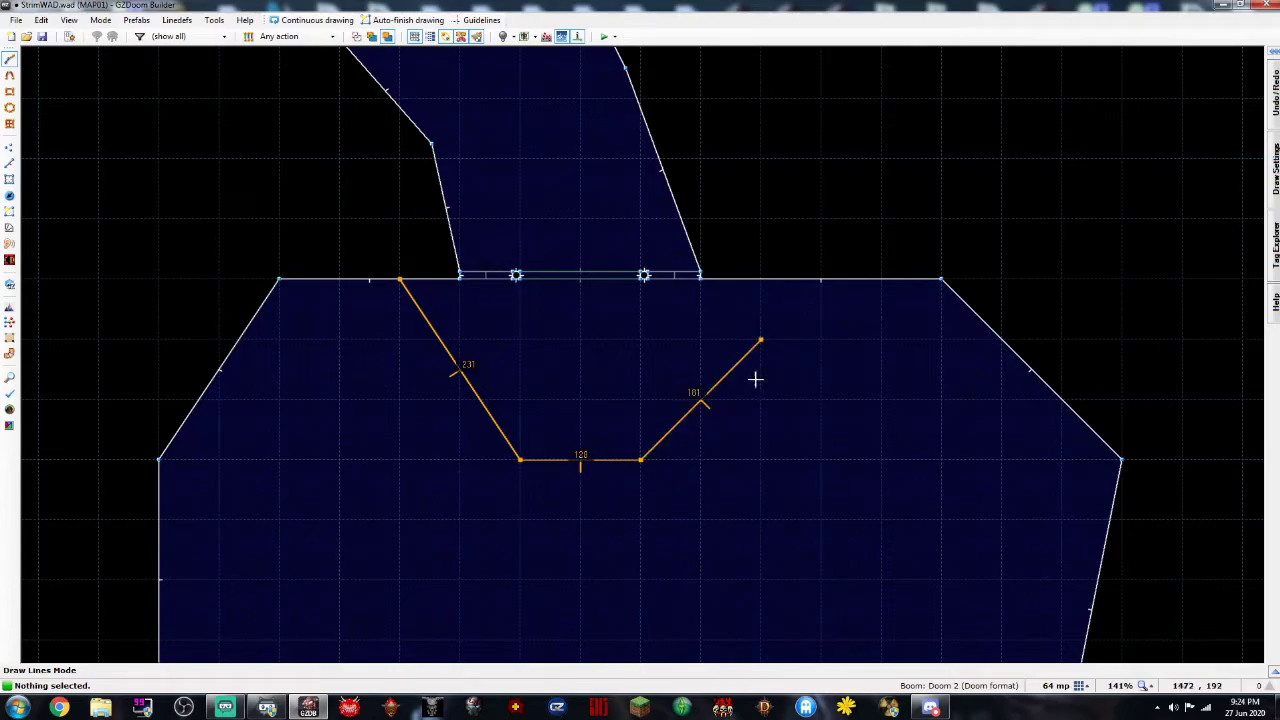
left_click(780, 288)
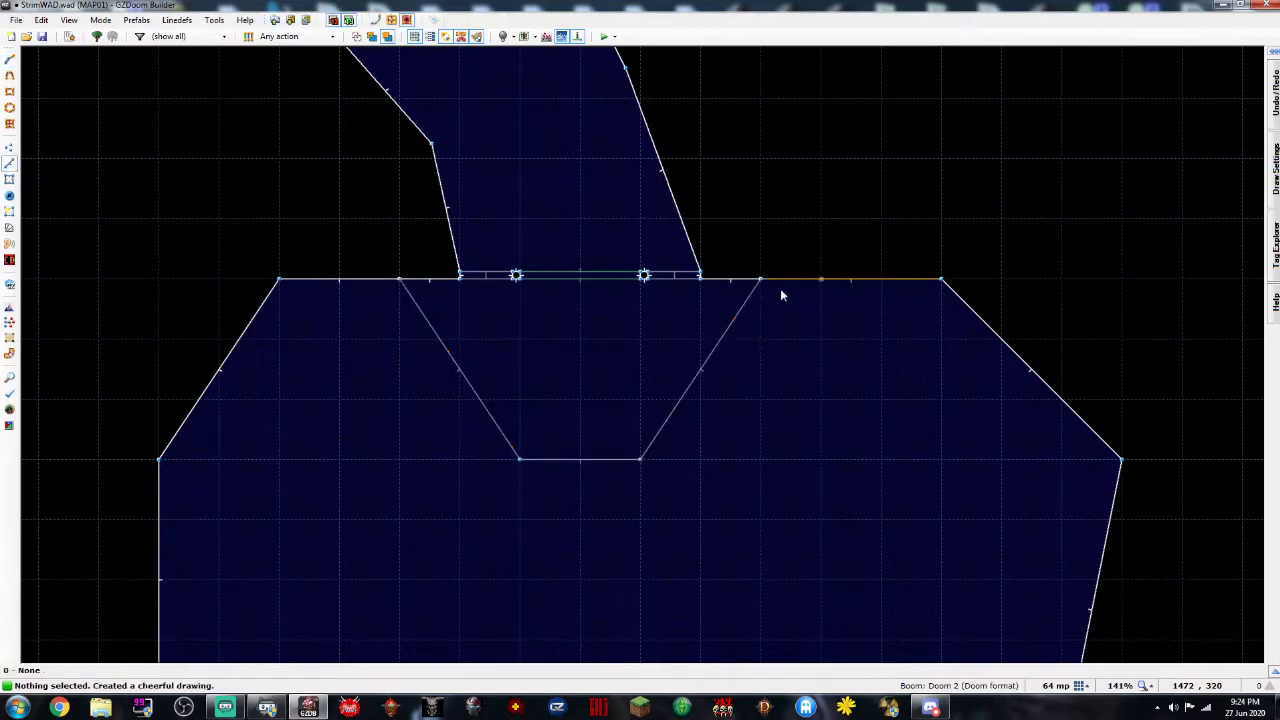
Draw a 128 by 128 mp square inside the platform, sharing the platform's front edge
key("d")
left_click(520, 340)
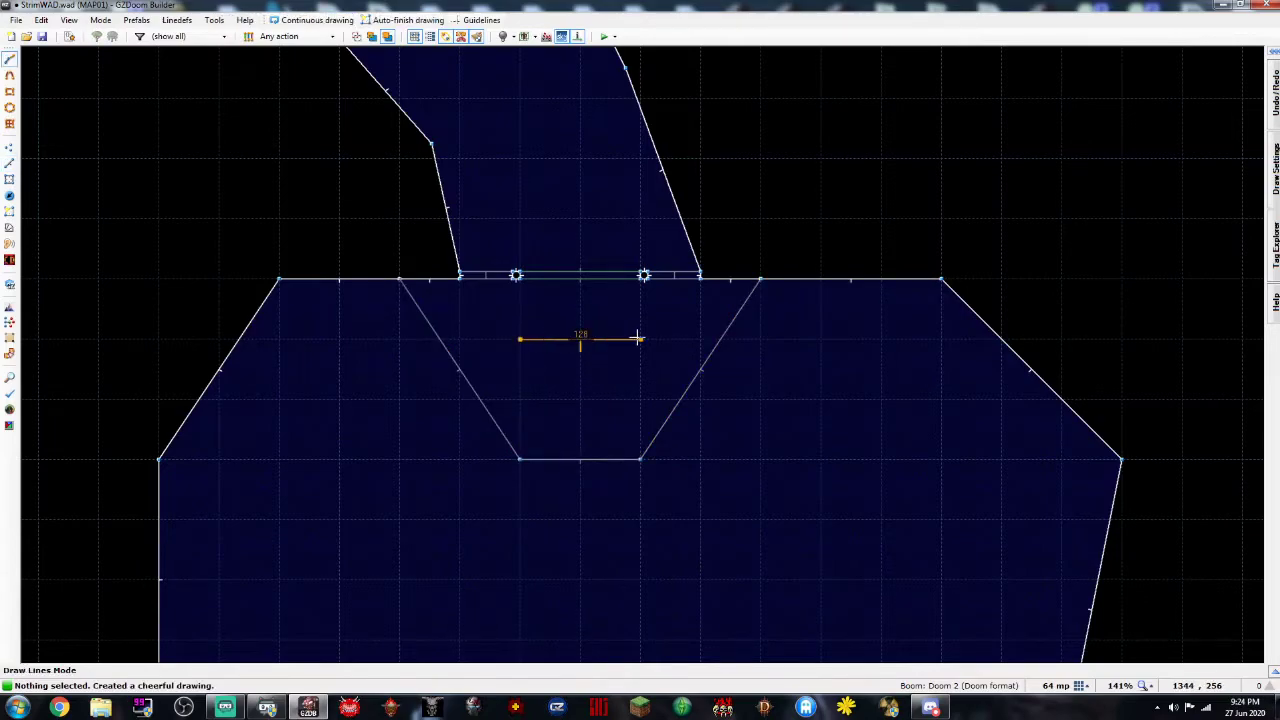
left_click(642, 459)
key("d")
left_click(519, 341)
left_click(520, 450)
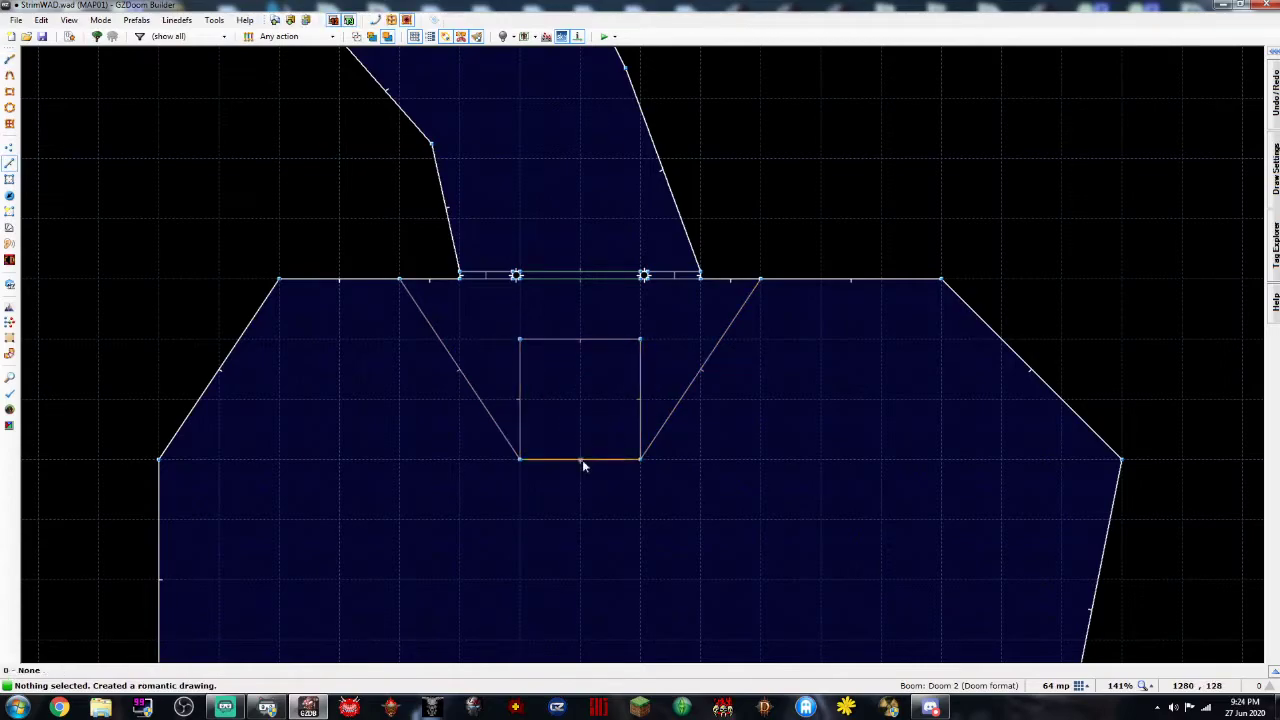
In the 3D view, raise the room's ceiling to 192 and lower its floor to -64
key("w")
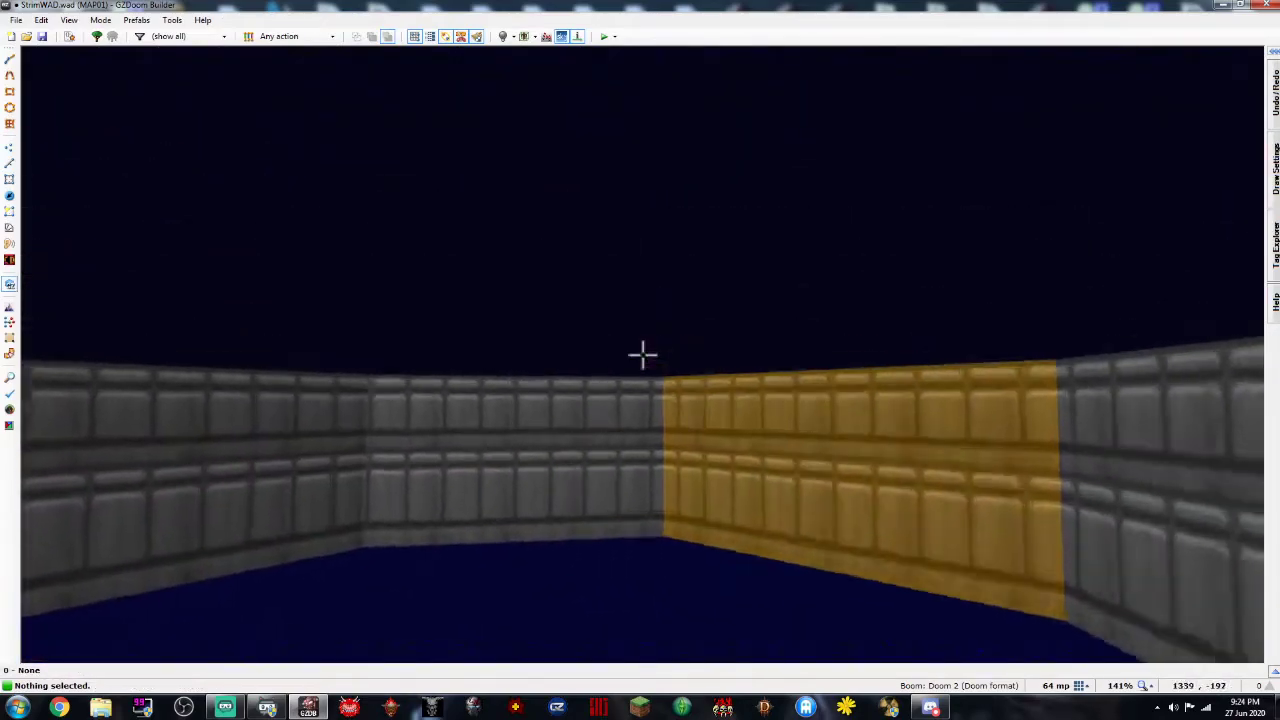
left_click(643, 355)
scroll(643, 355, "up", 2)
scroll(643, 355, "up", 6)
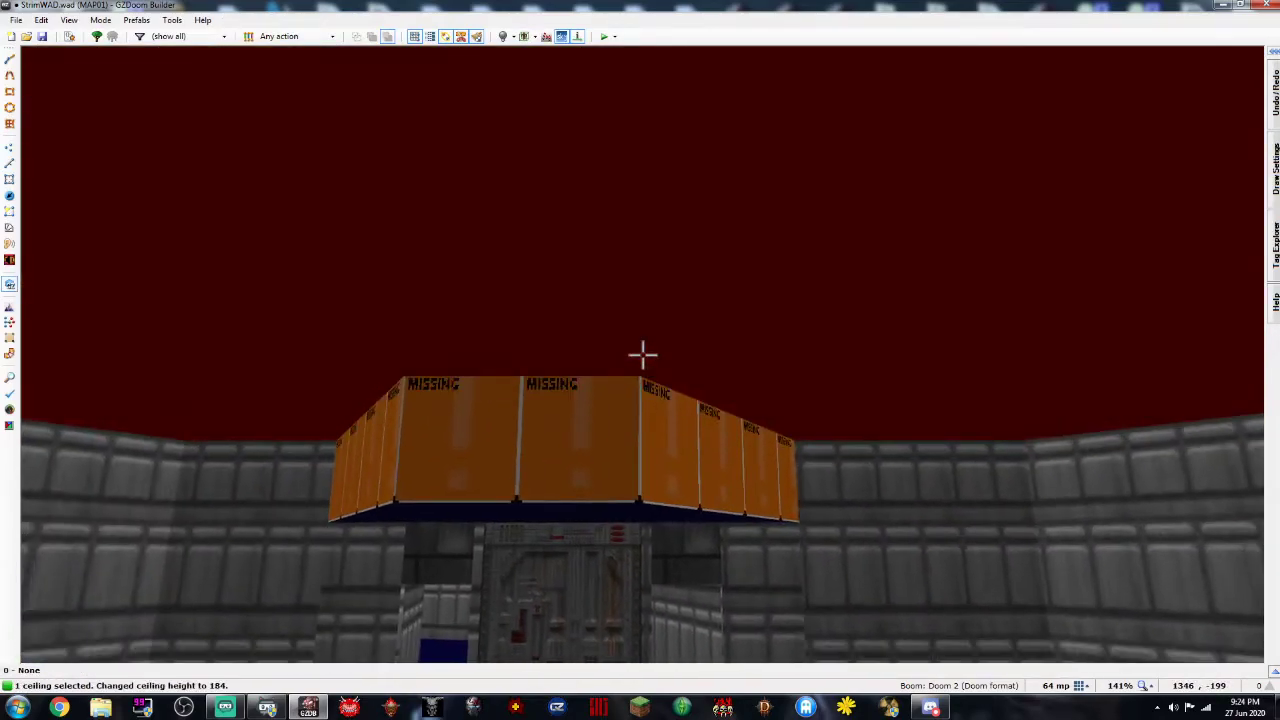
scroll(643, 355, "down", 7)
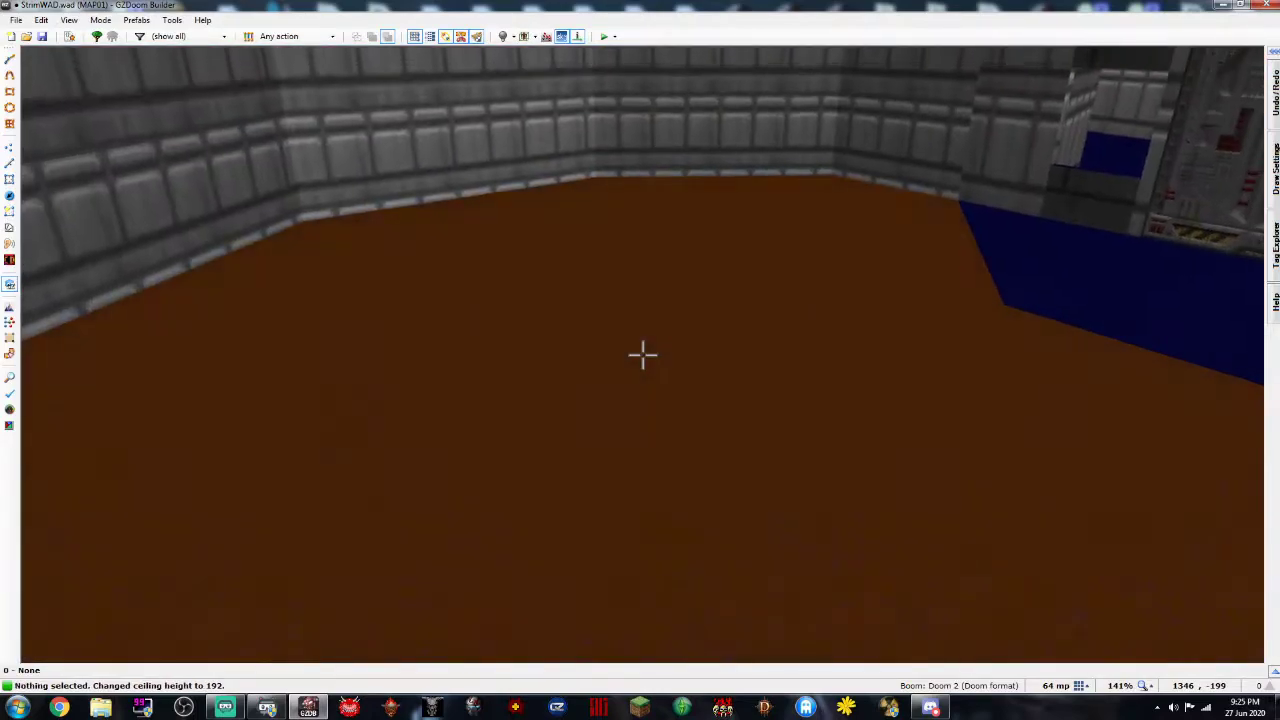
scroll(643, 355, "down", 1)
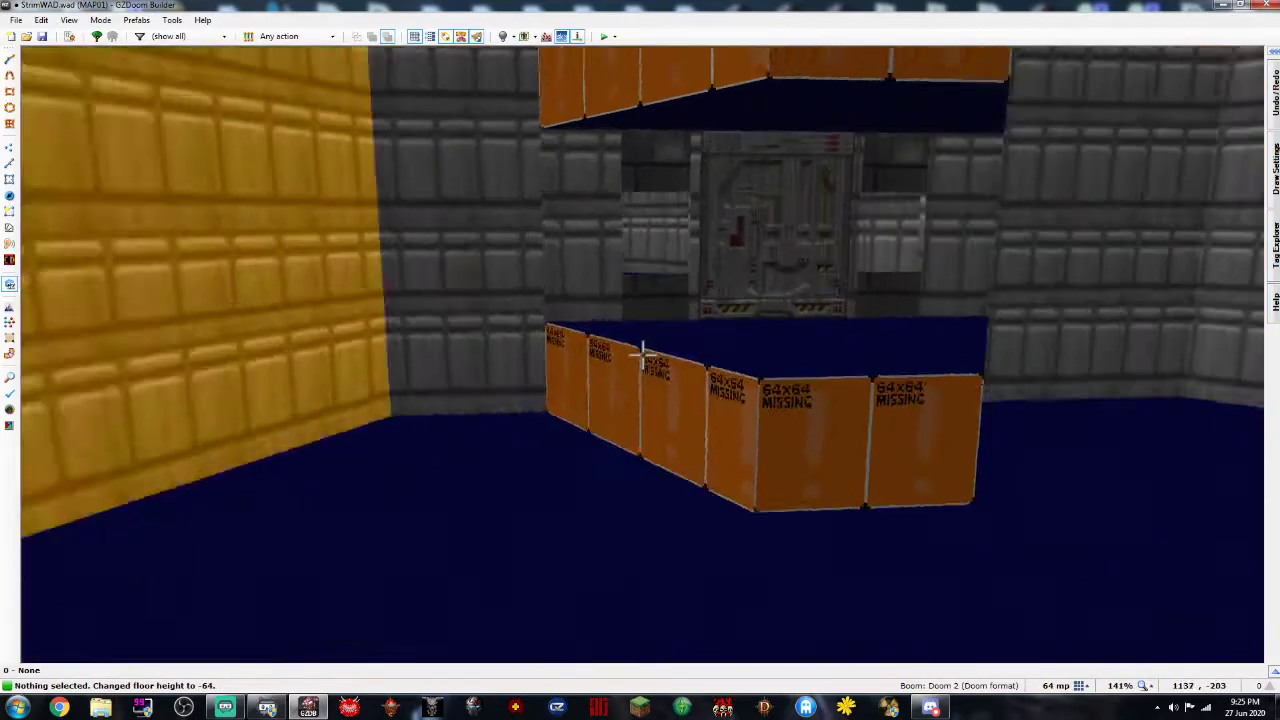
Split the platform's slanted sides on a 16 mp grid and place the new vertices 16 mp outside the square's two front corners
key("q")
scroll(800, 240, "up", 4)
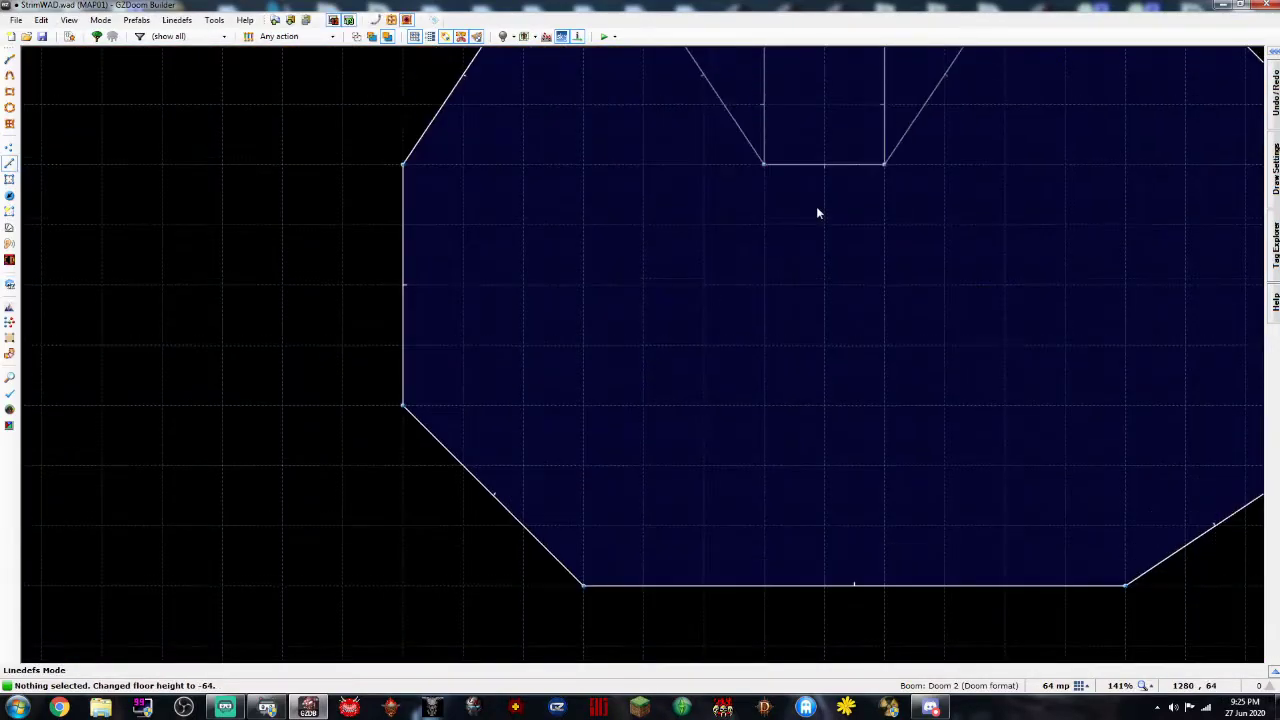
key("Up")
key("Right")
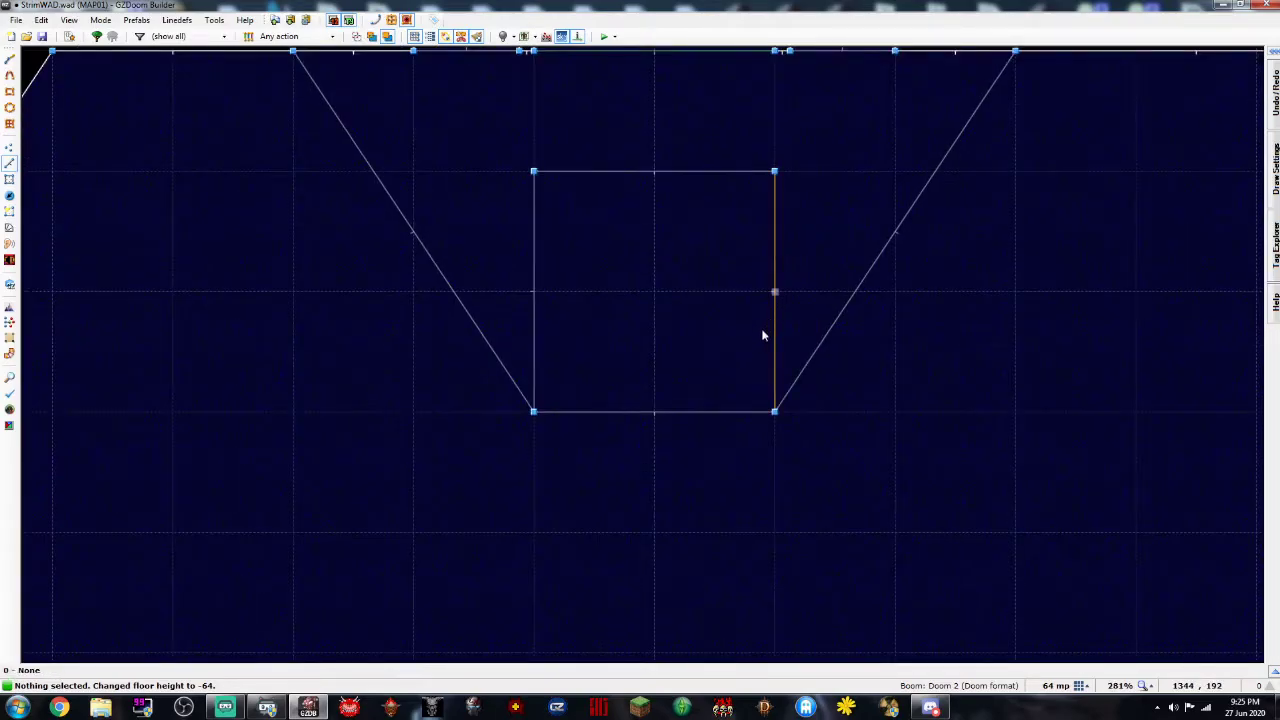
left_click(1081, 686)
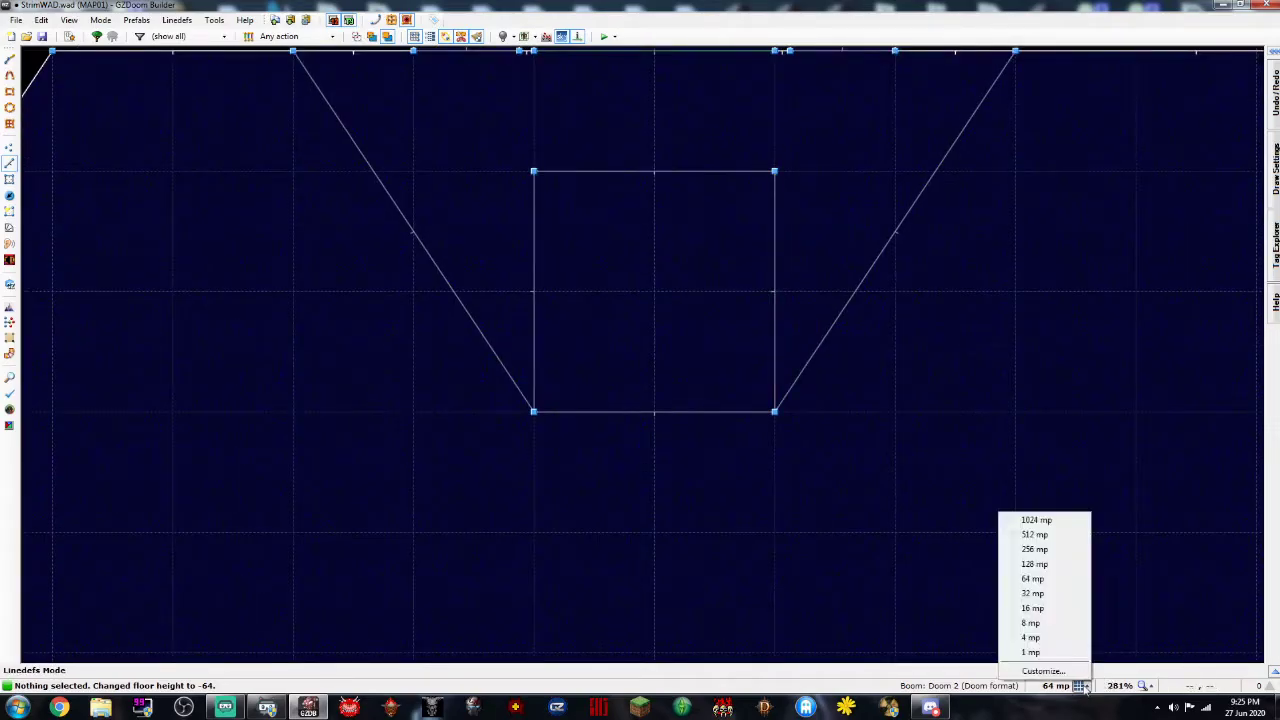
left_click(1040, 579)
scroll(809, 462, "up", 2)
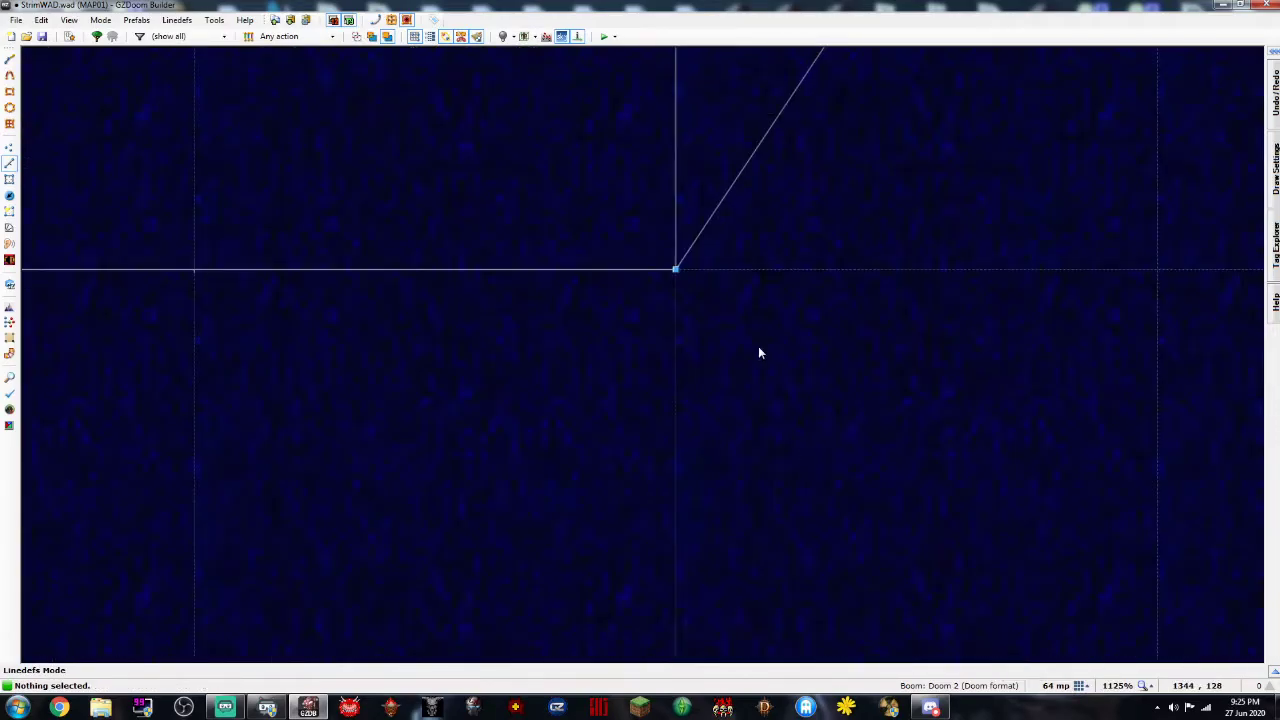
left_click(1081, 686)
left_click(1045, 617)
key("ctrl+d")
left_click(756, 236)
right_click(756, 236)
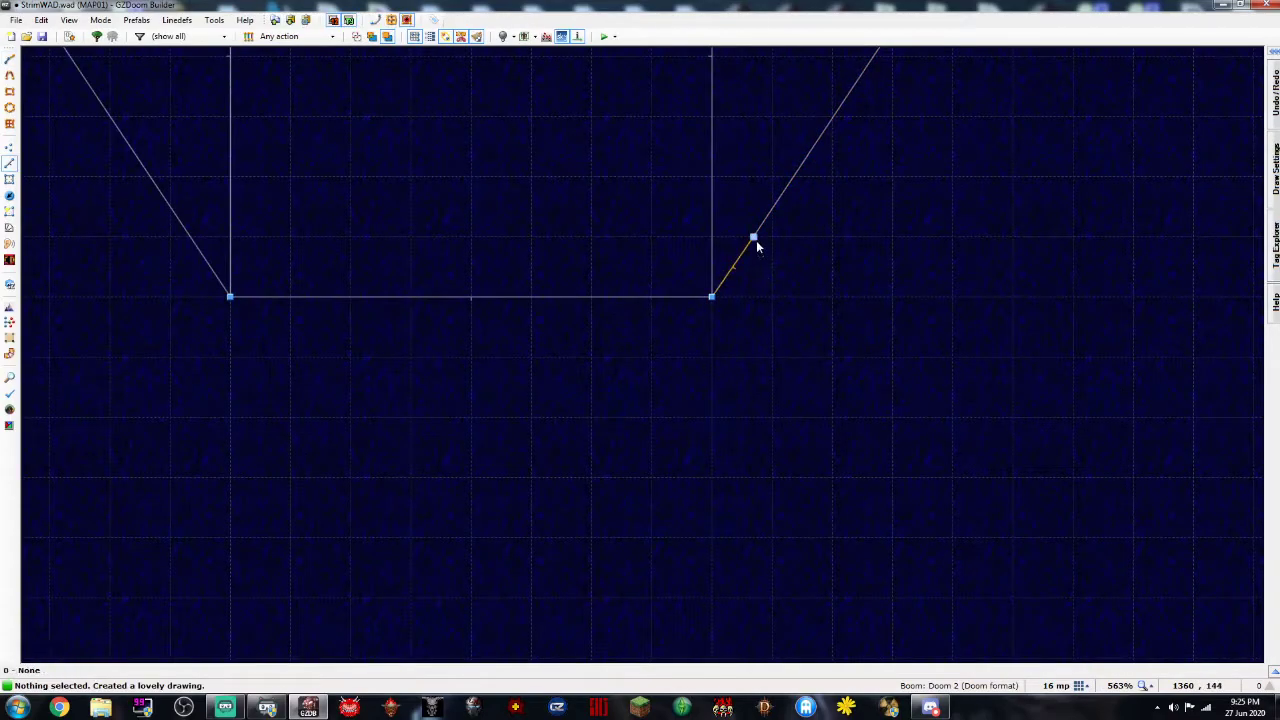
key("v")
left_click_drag(755, 239, 771, 296)
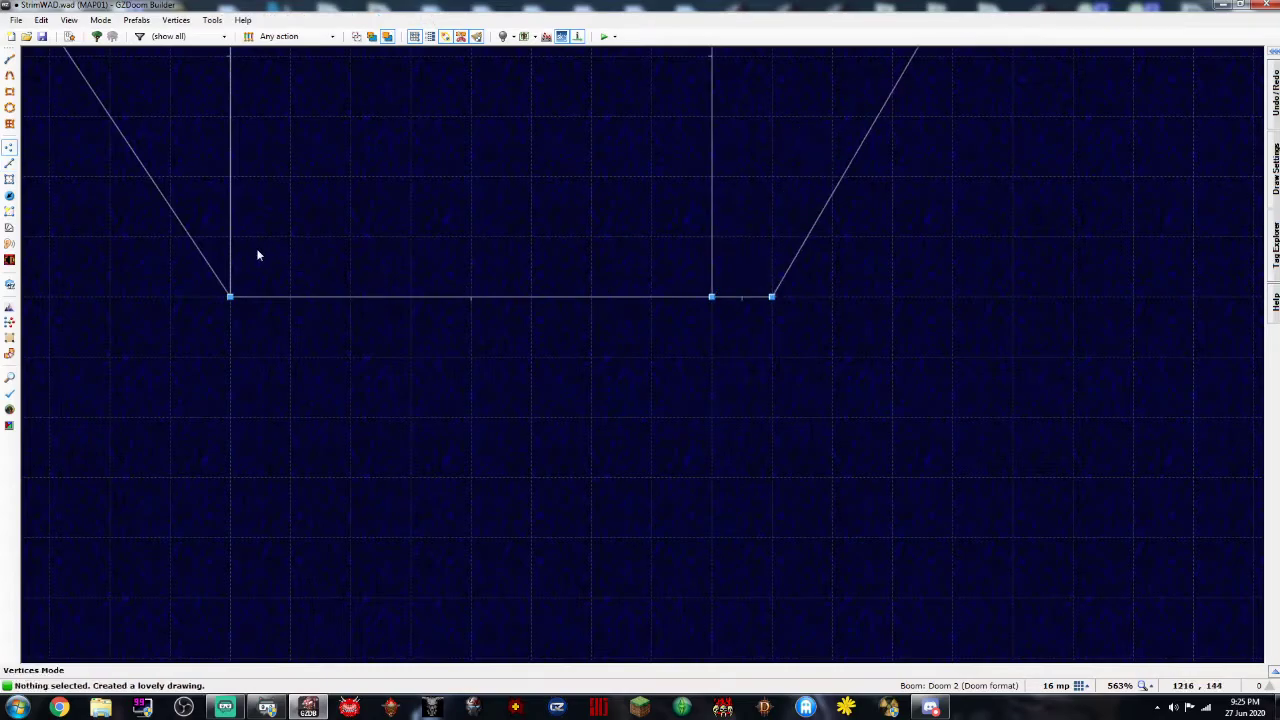
left_click_drag(184, 236, 166, 285)
Split both slanted sides near the door wall and move the wall corners inward, leaving 16 mp straight segments against the wall
scroll(166, 285, "down", 10)
key("Left")
key("Left")
scroll(292, 283, "up", 3)
key("Up")
key("Up")
scroll(466, 260, "down", 2)
key("Up")
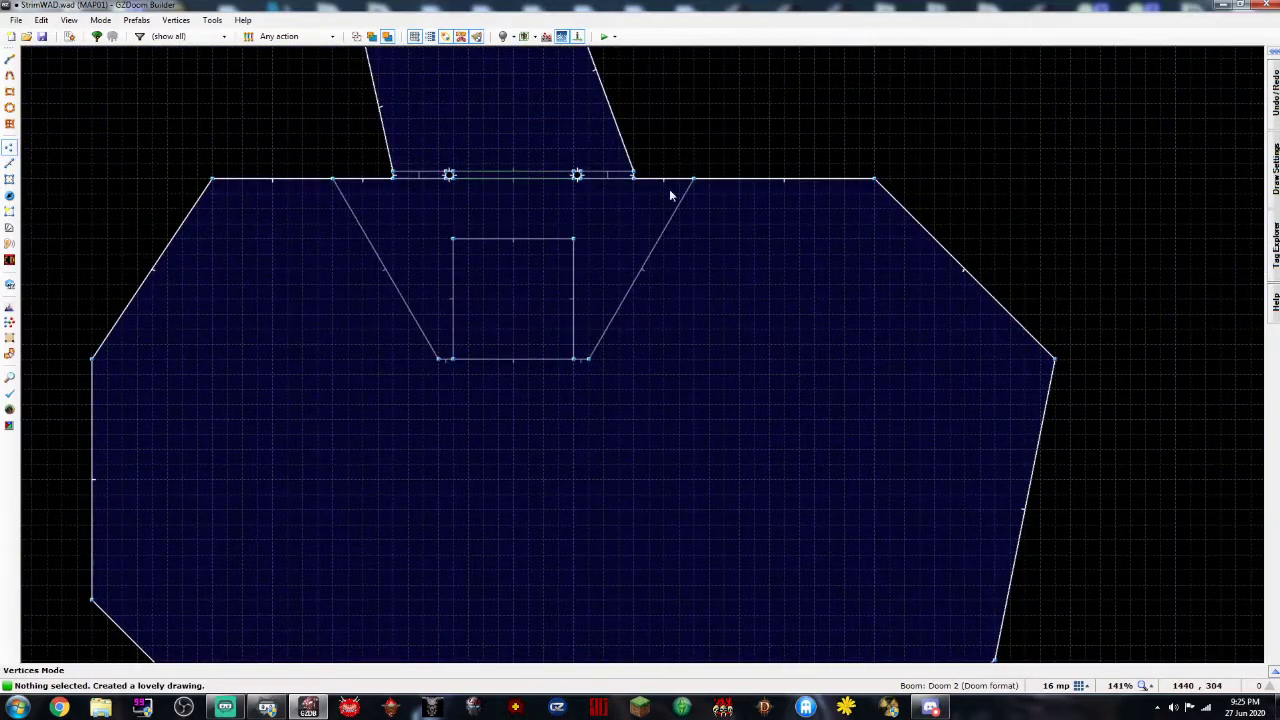
scroll(575, 241, "up", 1)
right_click(110, 155)
right_click_drag(119, 126, 123, 158)
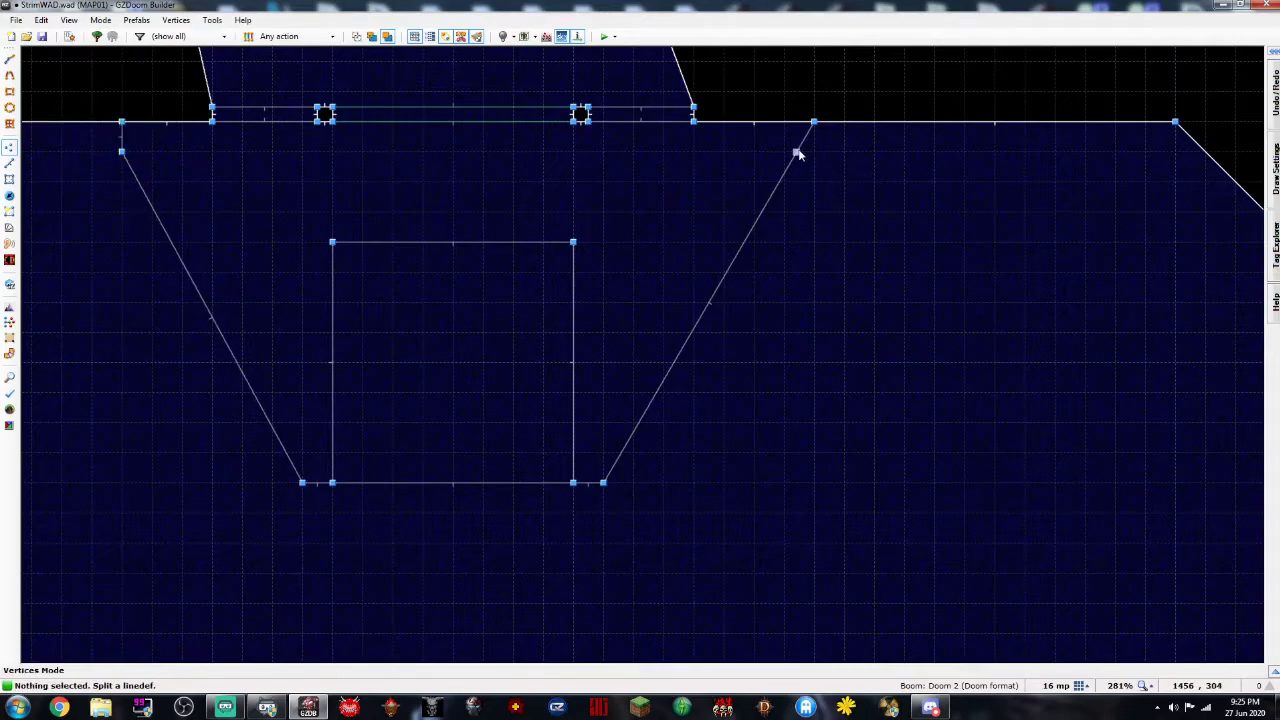
right_click_drag(812, 126, 785, 156)
scroll(812, 237, "down", 4)
scroll(808, 238, "up", 4)
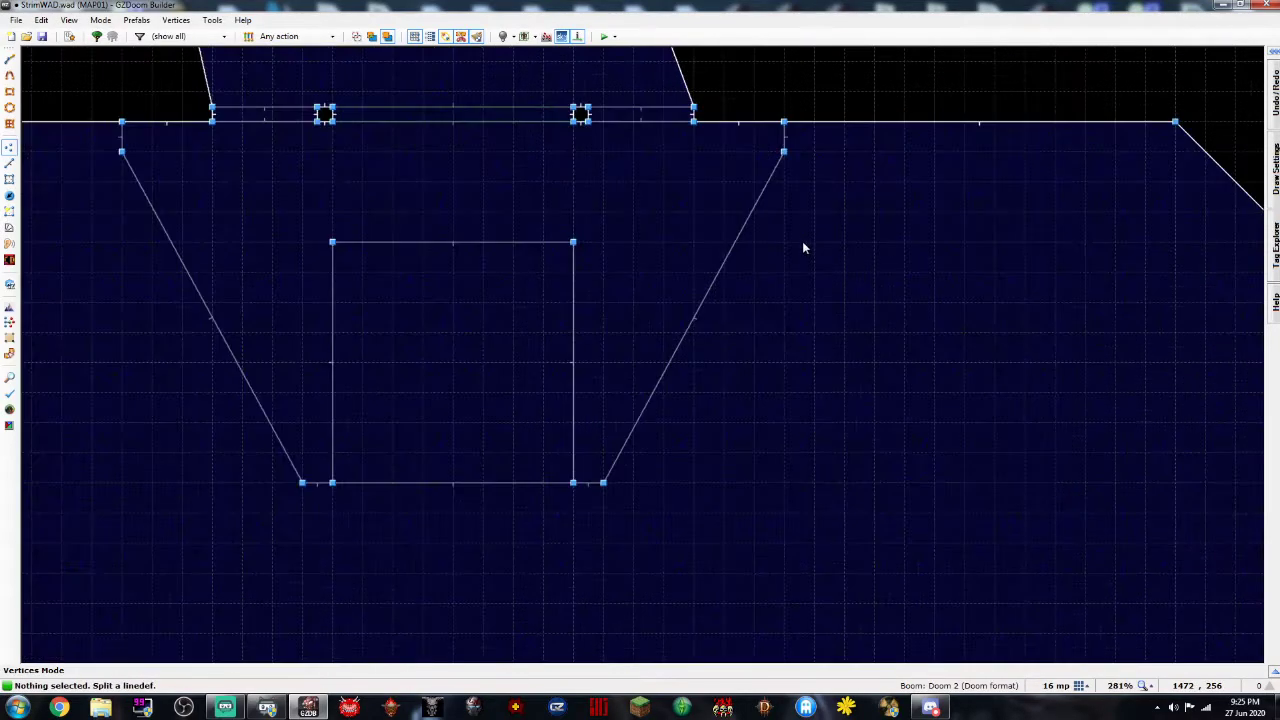
Divide the square into four stair steps with three horizontal lines spaced 32 mp apart, using a 32 mp grid
middle_click_drag(340, 283, 403, 289)
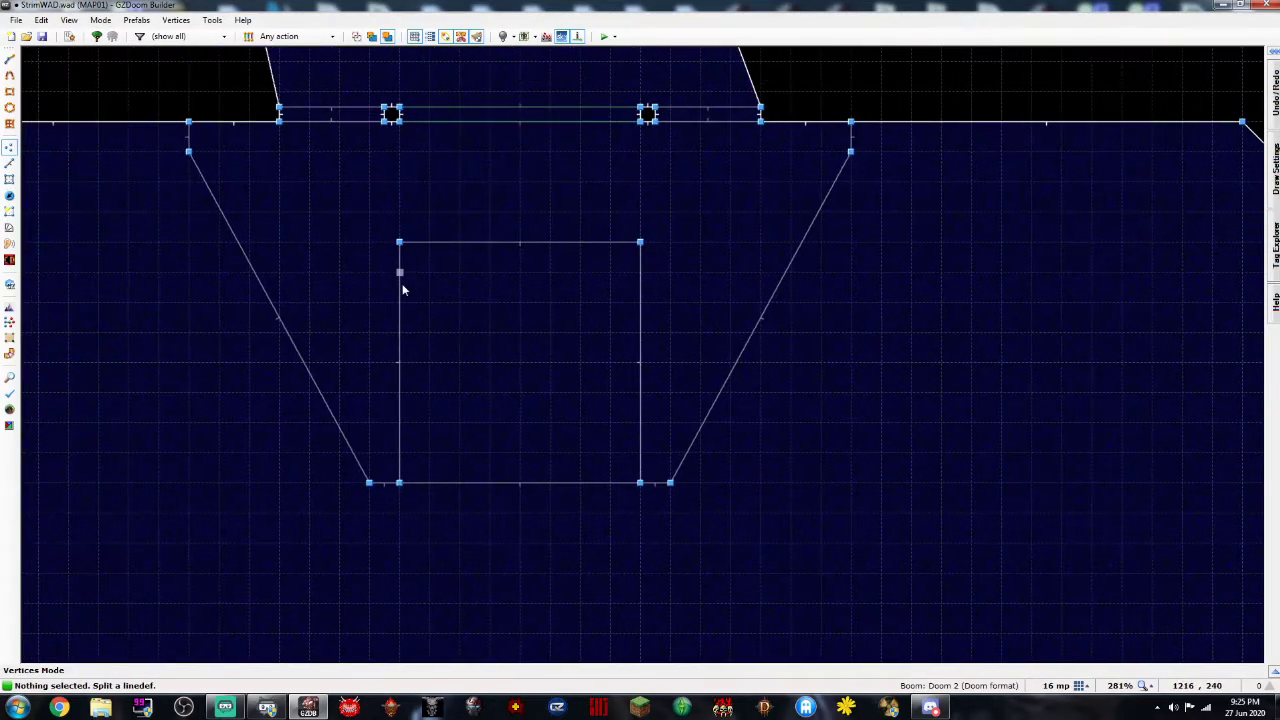
left_click(1079, 688)
left_click(1062, 610)
left_click(1079, 688)
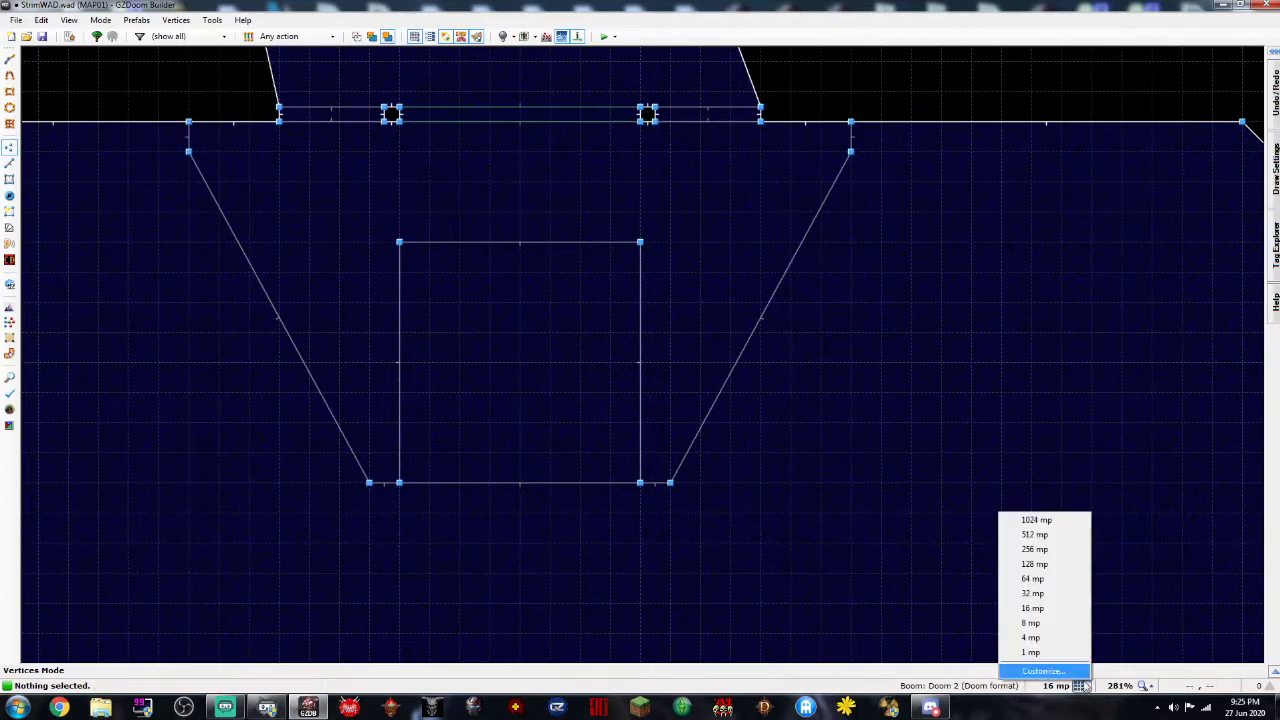
left_click(1035, 593)
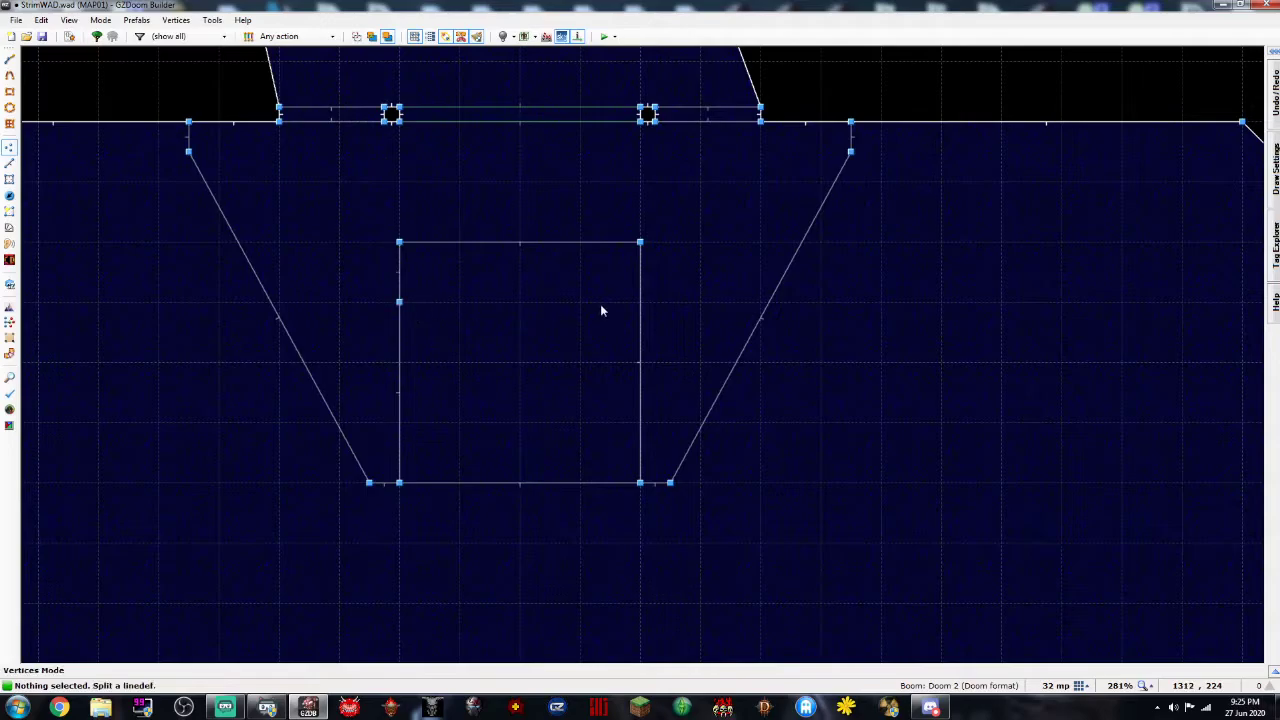
key("l")
right_click(408, 300)
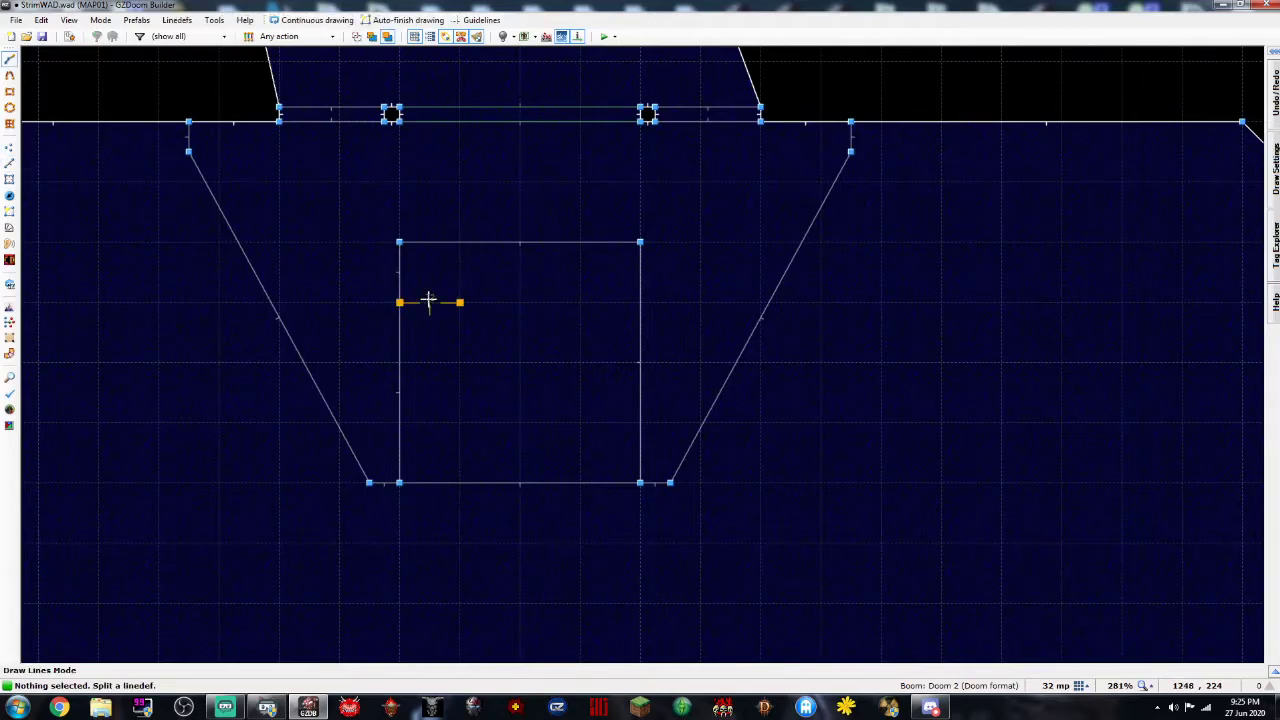
left_click(641, 301)
right_click(405, 366)
left_click(640, 362)
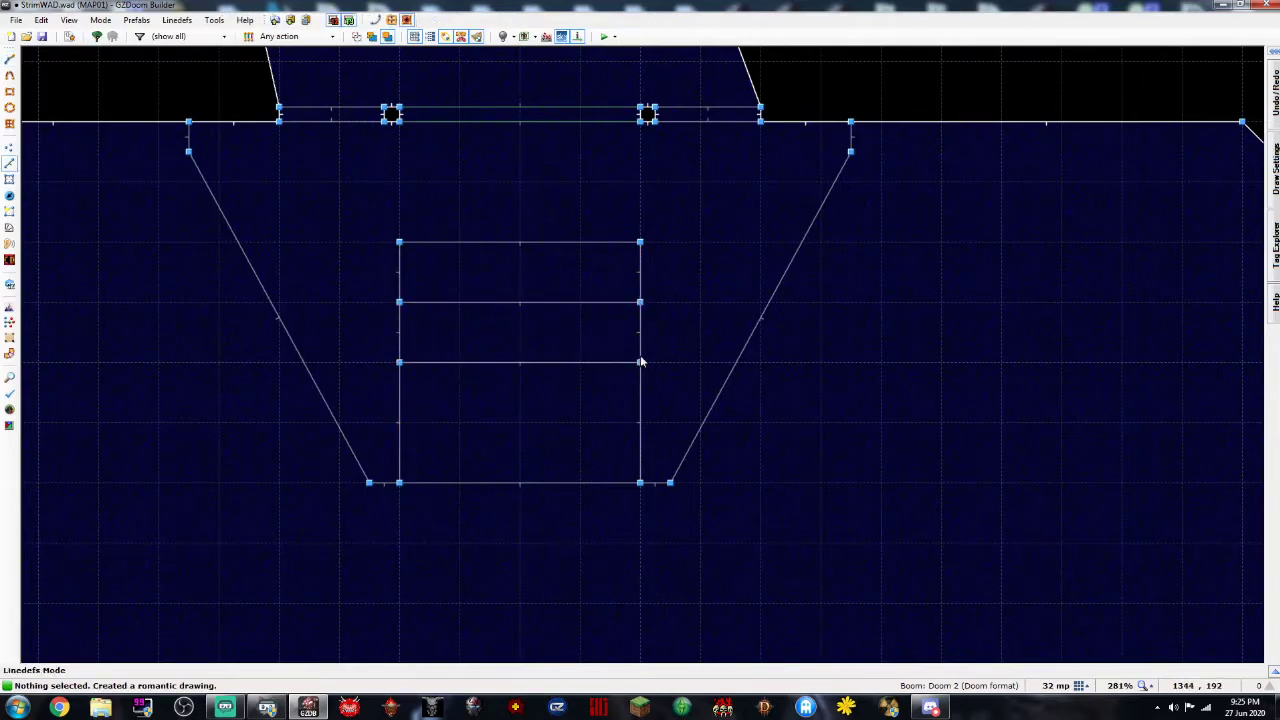
right_click(405, 422)
left_click(639, 422)
Select the platform, the four stair sectors and the room in order and apply a floor height gradient across them
key("s")
key("ctrl+a")
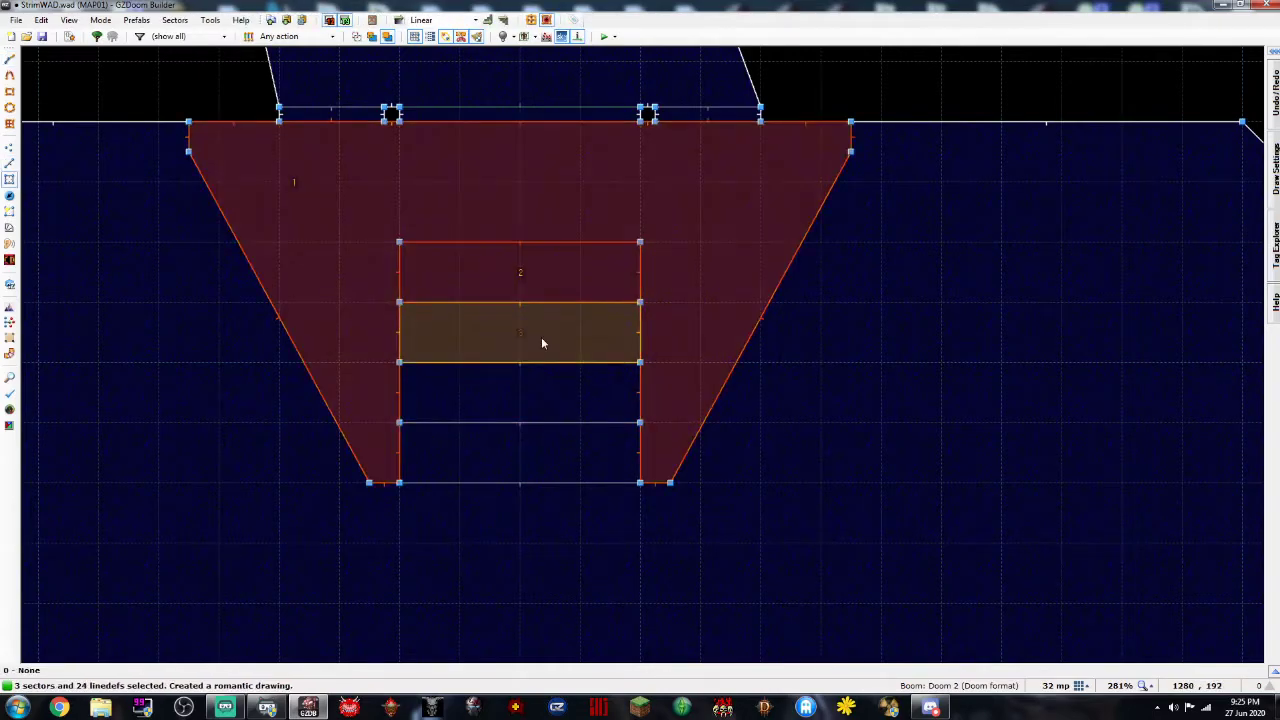
left_click(542, 452)
left_click(543, 534)
left_click(489, 21)
key("c")
In the 3D view, select the connected missing-texture sides of the platform and stairs
key("w")
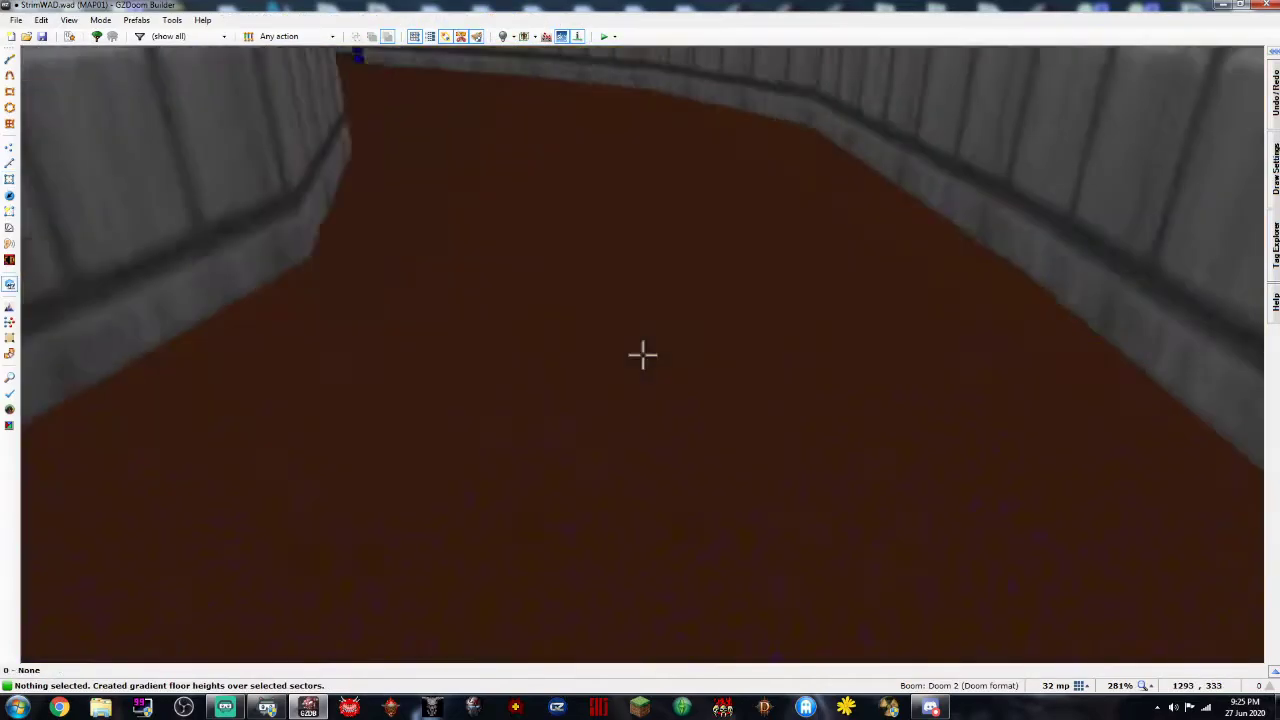
key("e")
key("d")
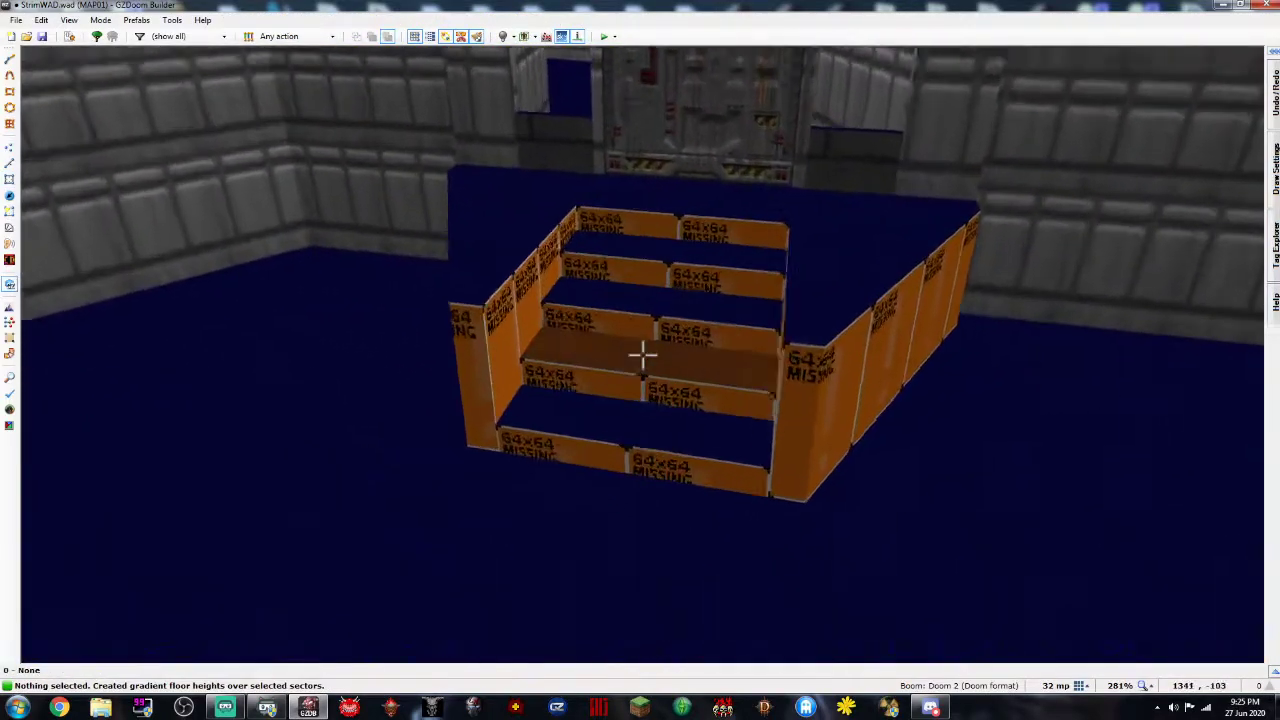
key("e")
key("s")
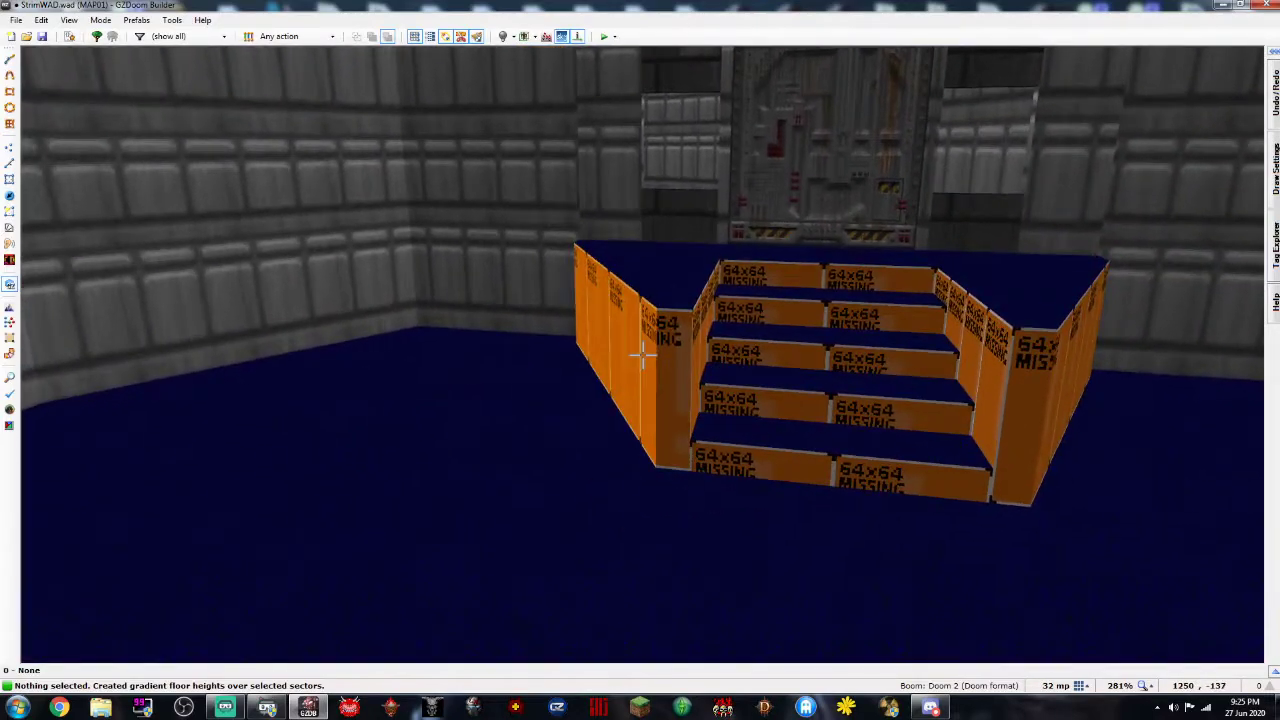
left_click(643, 355, "shift")
key("f")
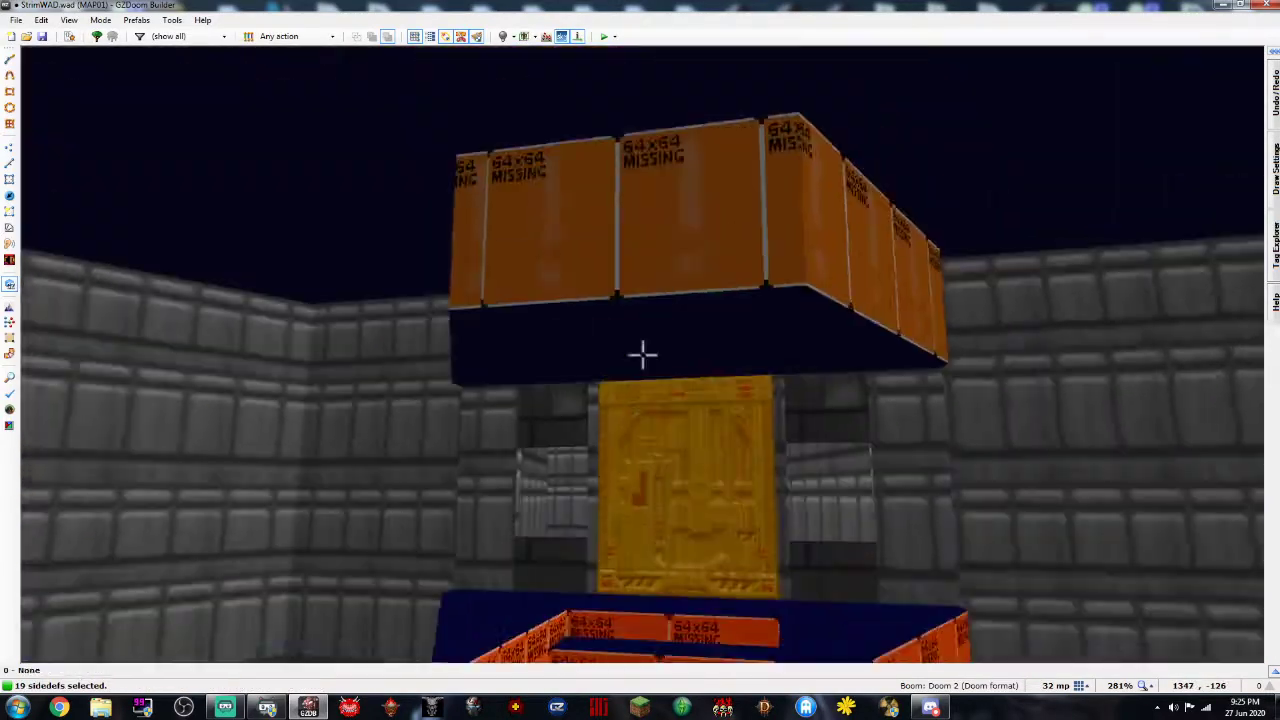
Remove the four lower stair risers from the selection, keeping the platform sides and top riser selected
key("s")
key("e")
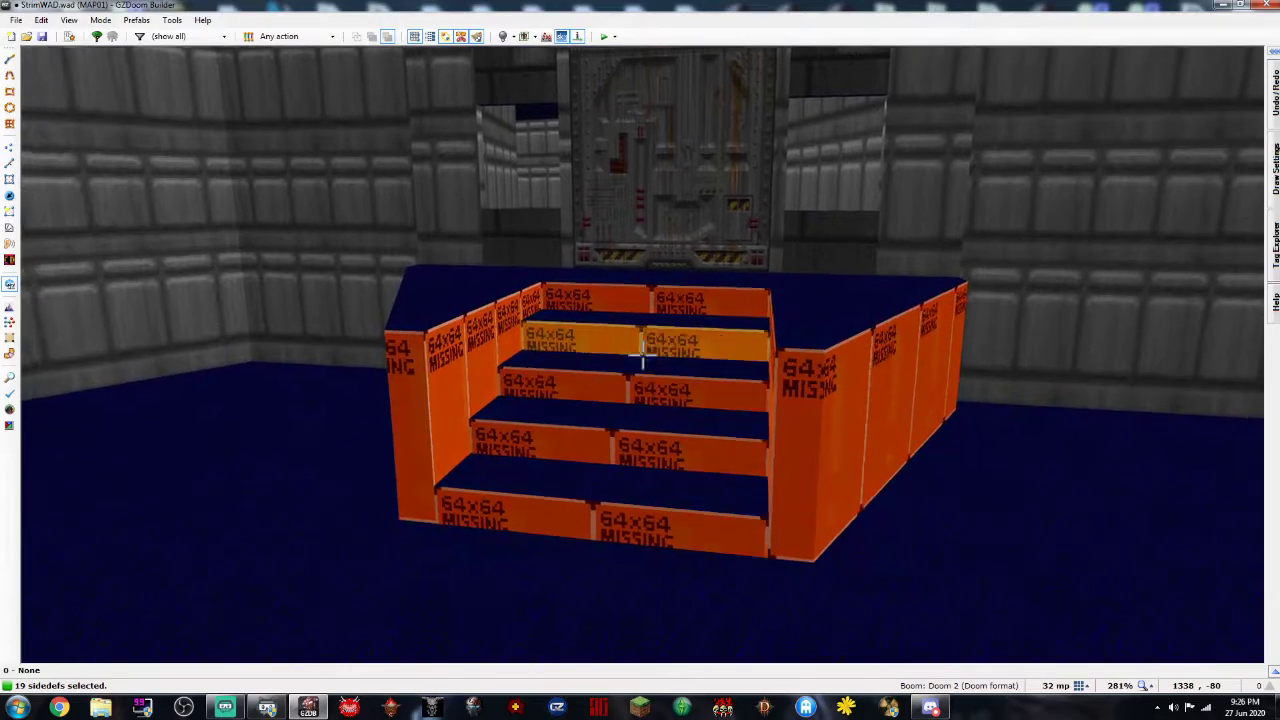
left_click(643, 355)
left_click(643, 355)
left_click(643, 355)
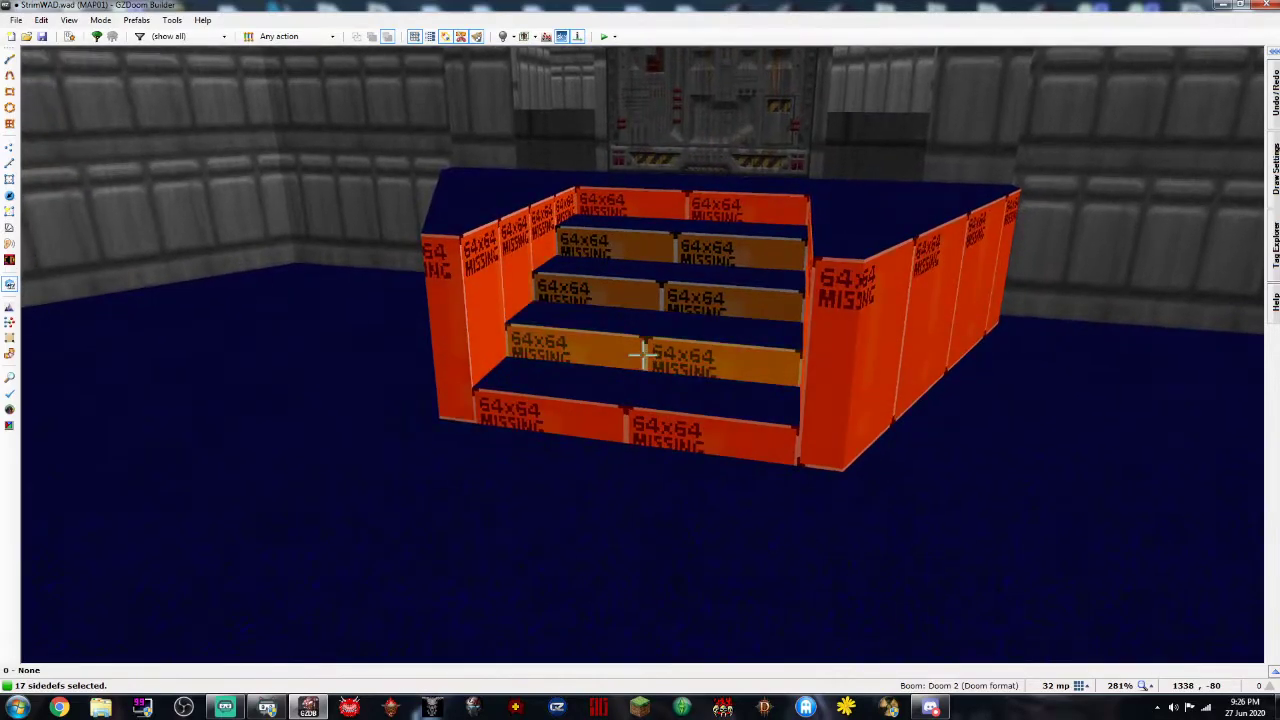
left_click(643, 355)
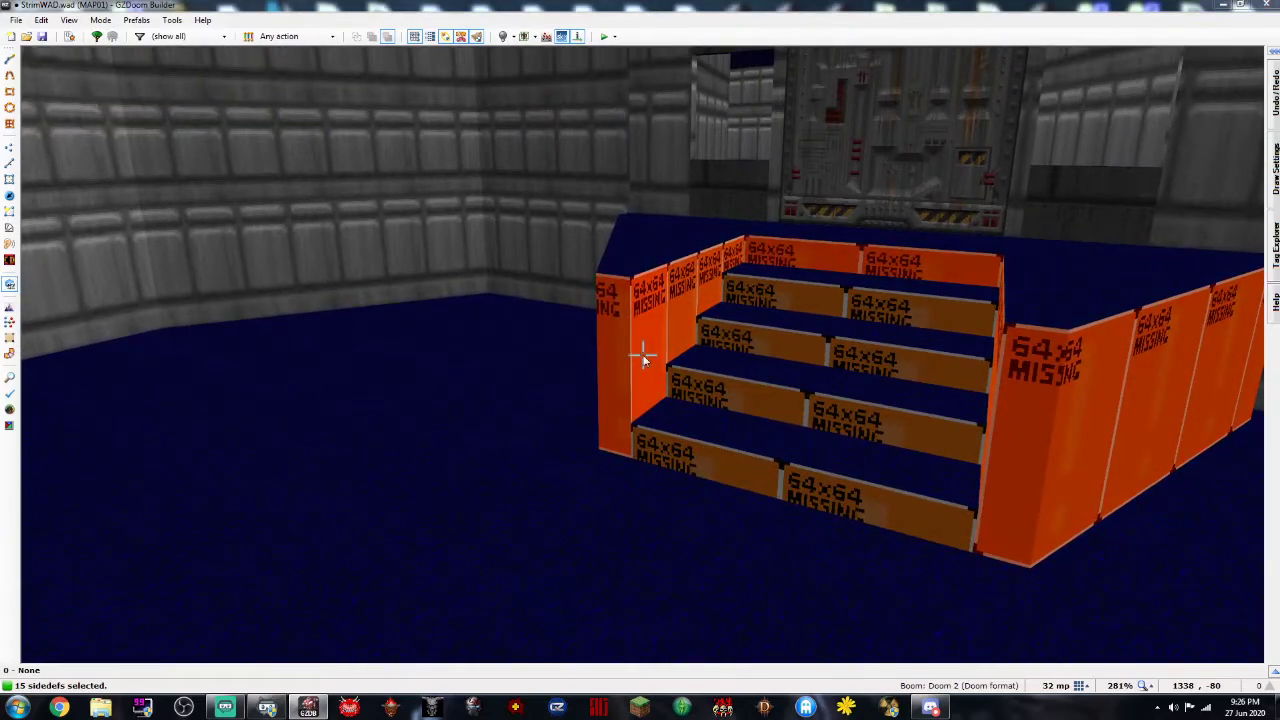
Set the front and back lower textures of the selected platform sides and top riser to WOOD12
right_click(643, 355)
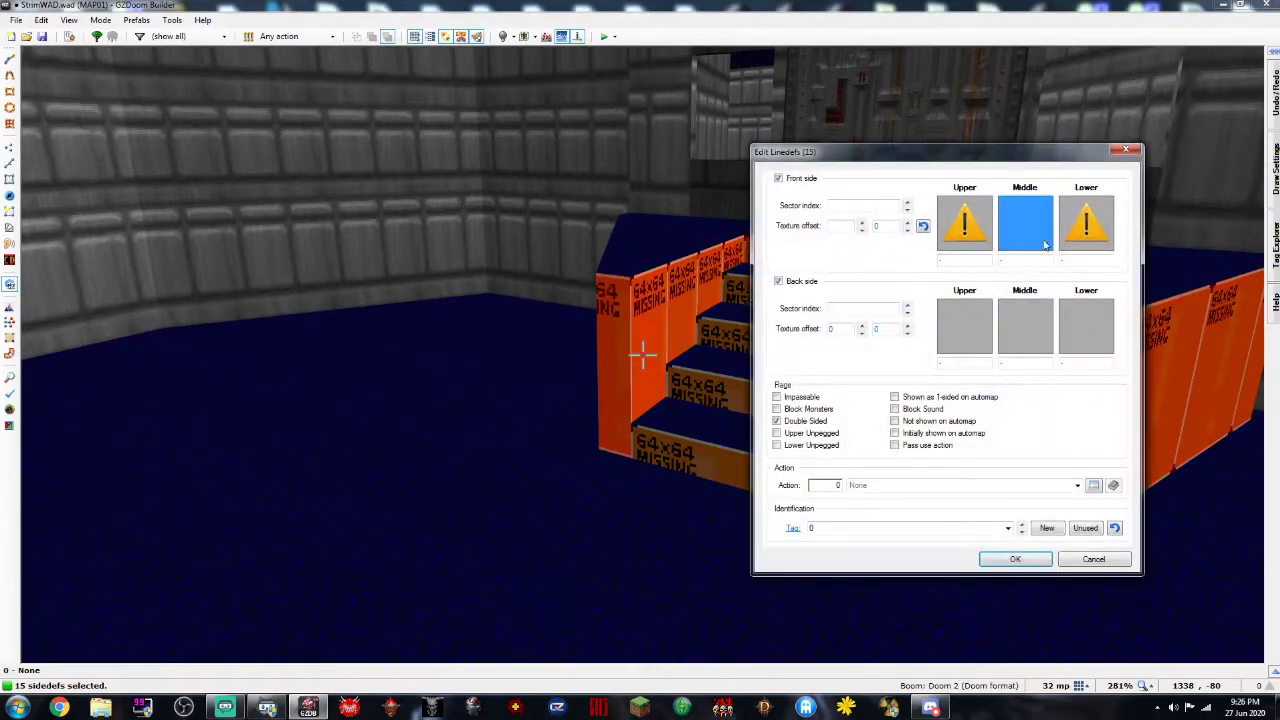
left_click(1080, 226)
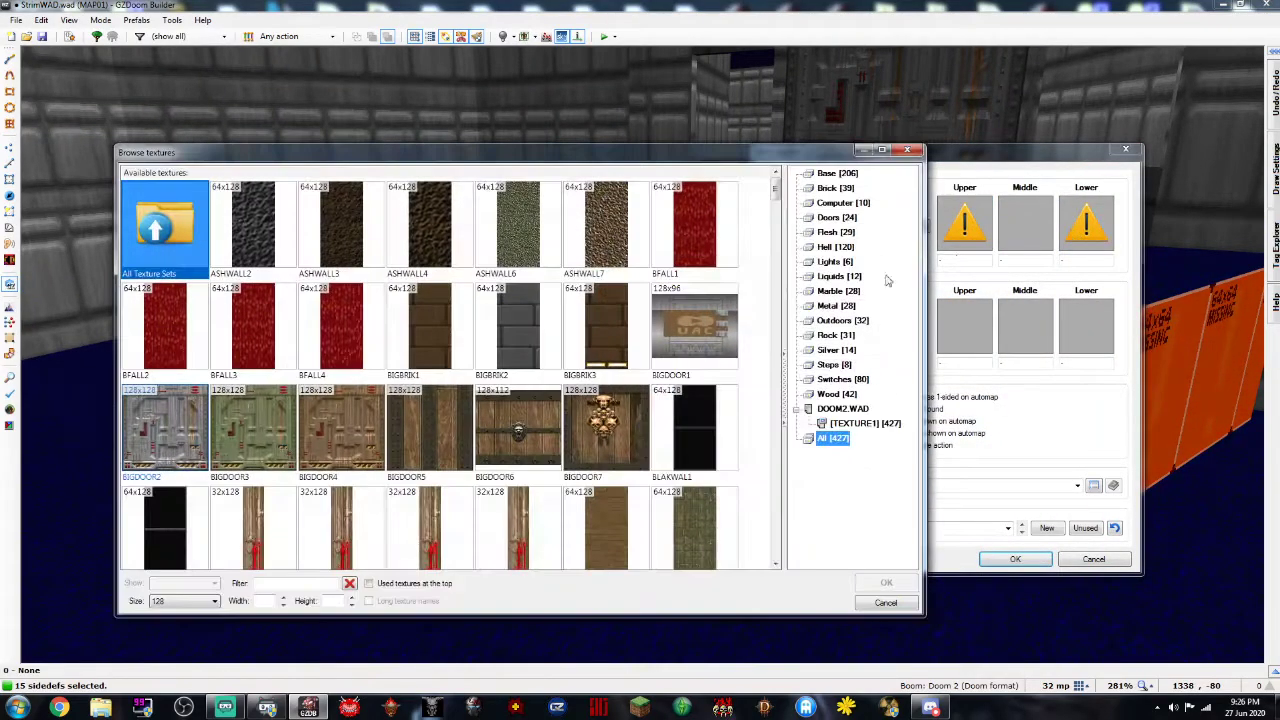
left_click_drag(776, 192, 776, 516)
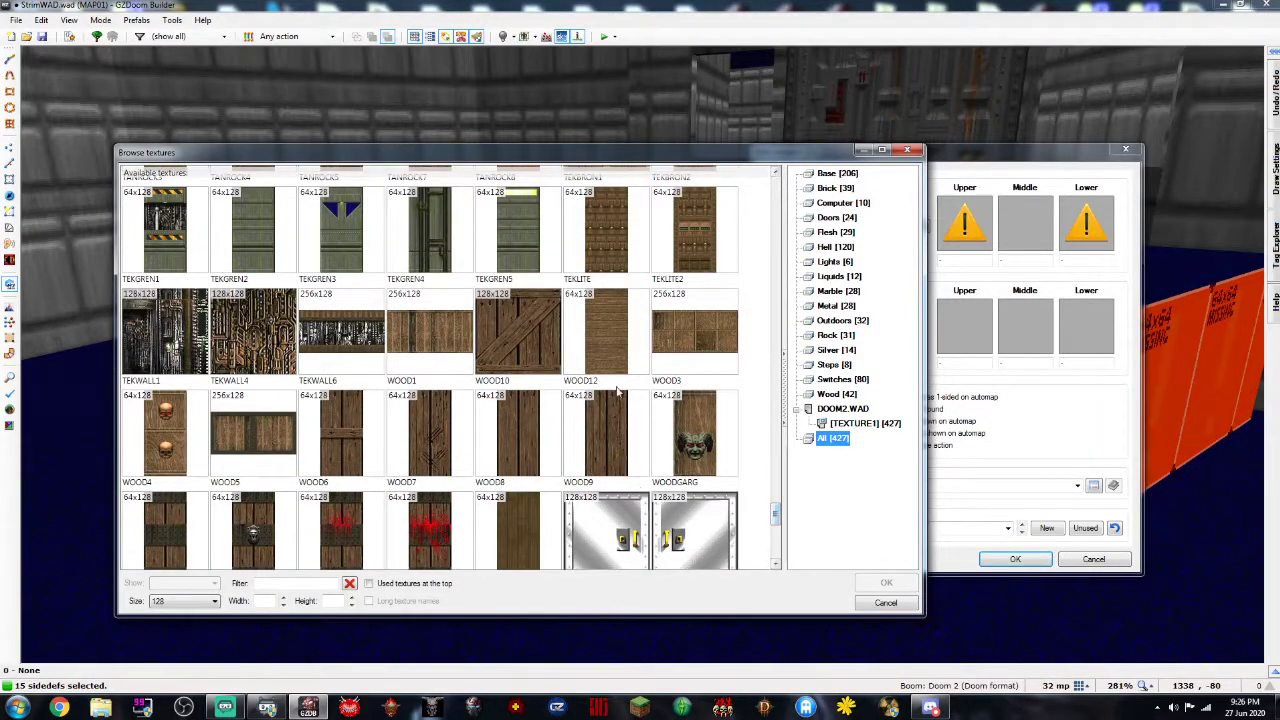
double_click(630, 337)
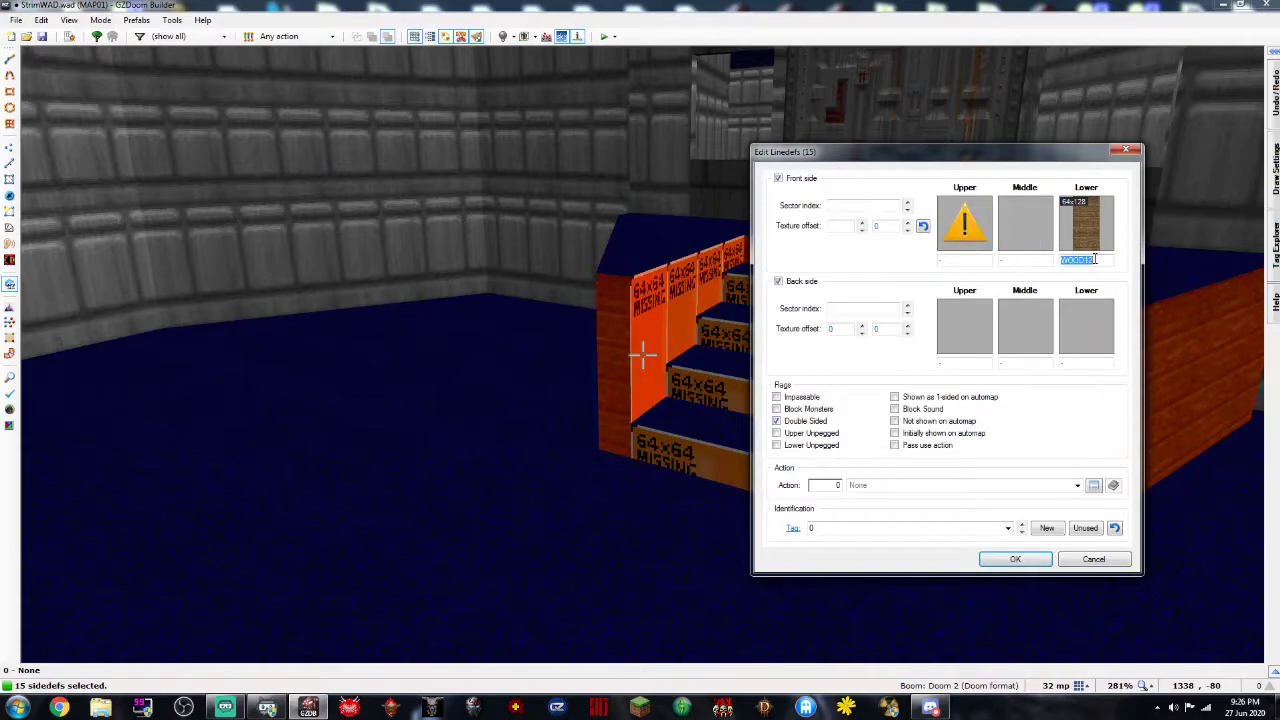
type("WOOD12")
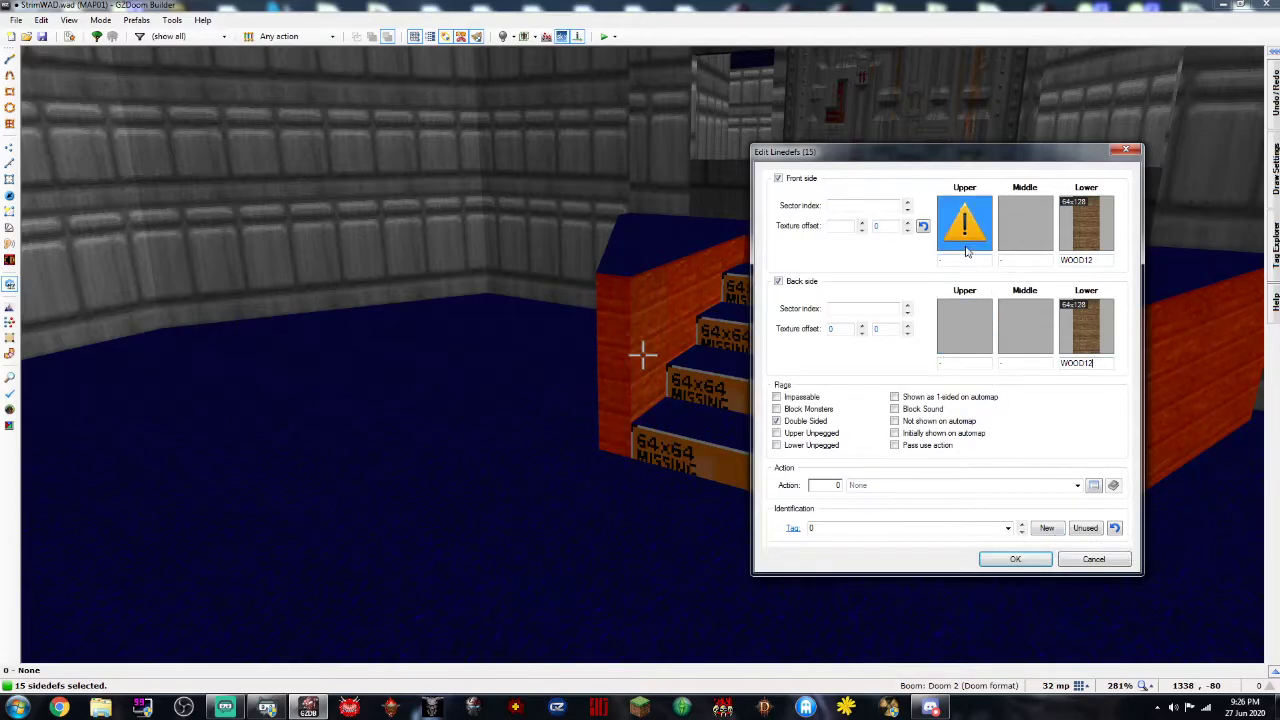
Set the selected sides' front upper texture and both front and back lower textures to WOOD3, and apply the changes
left_click(964, 326)
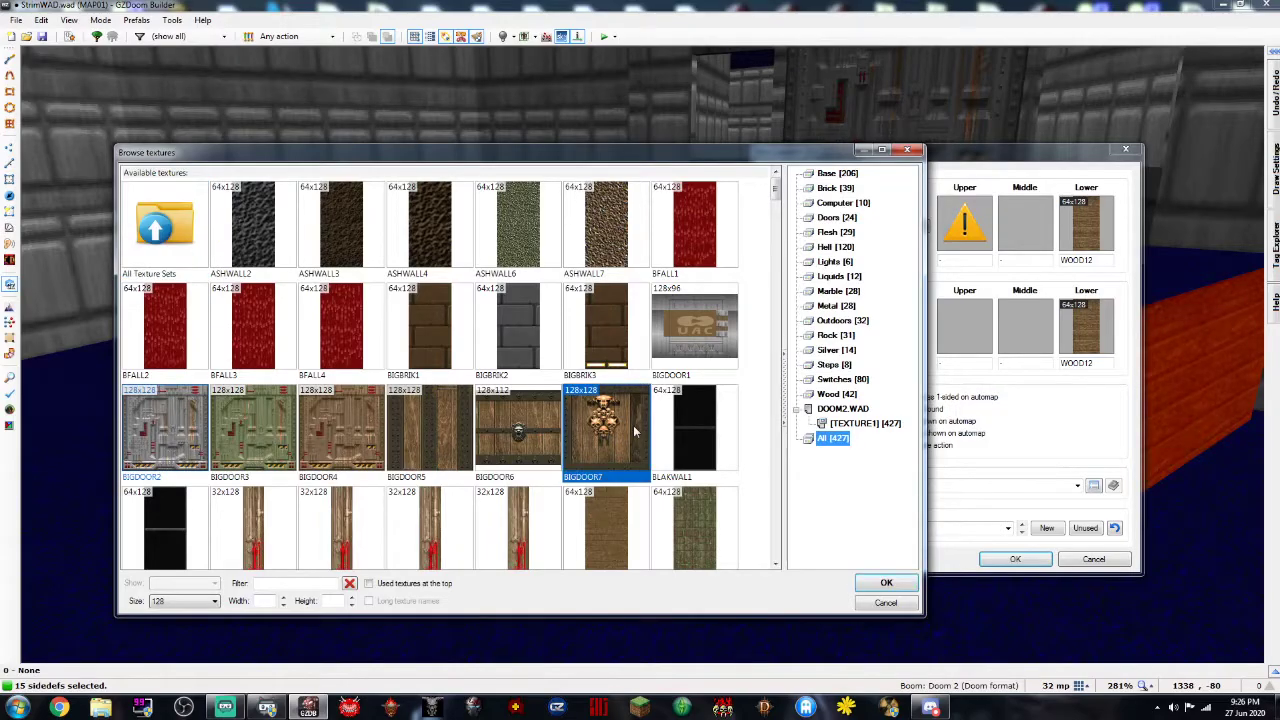
scroll(633, 425, "down", 15)
scroll(633, 425, "down", 15)
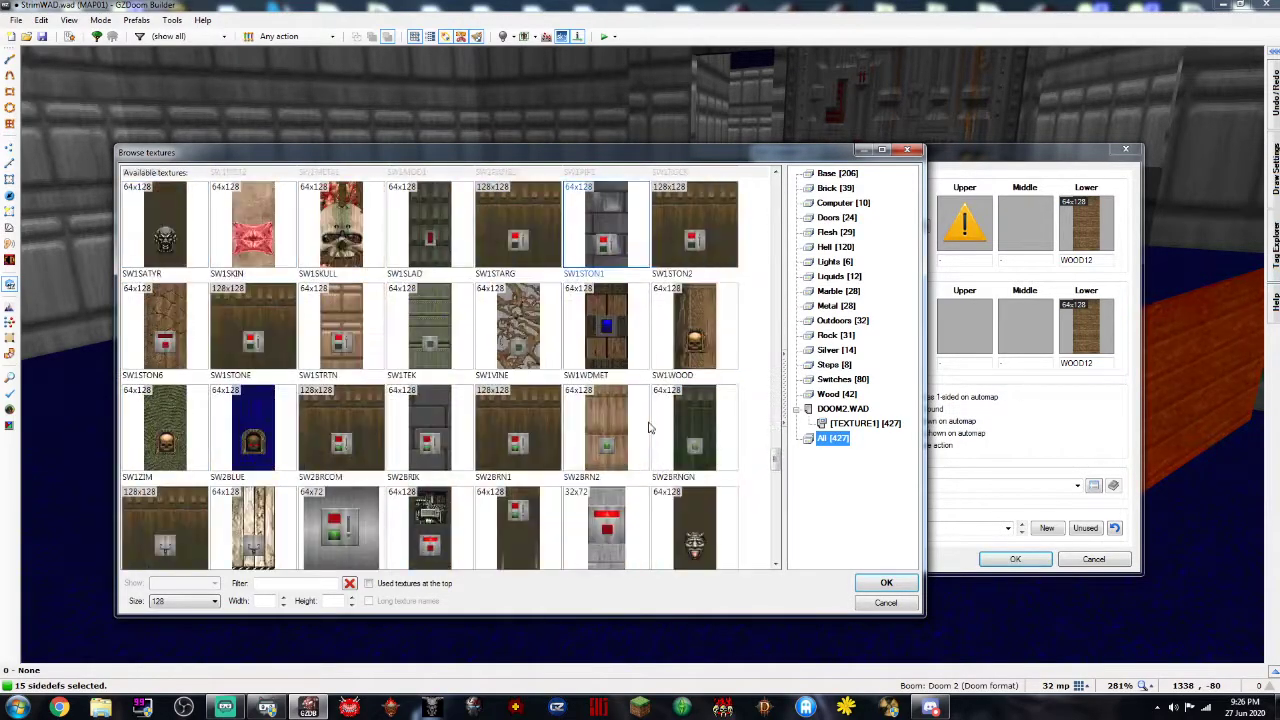
scroll(645, 425, "up", 1)
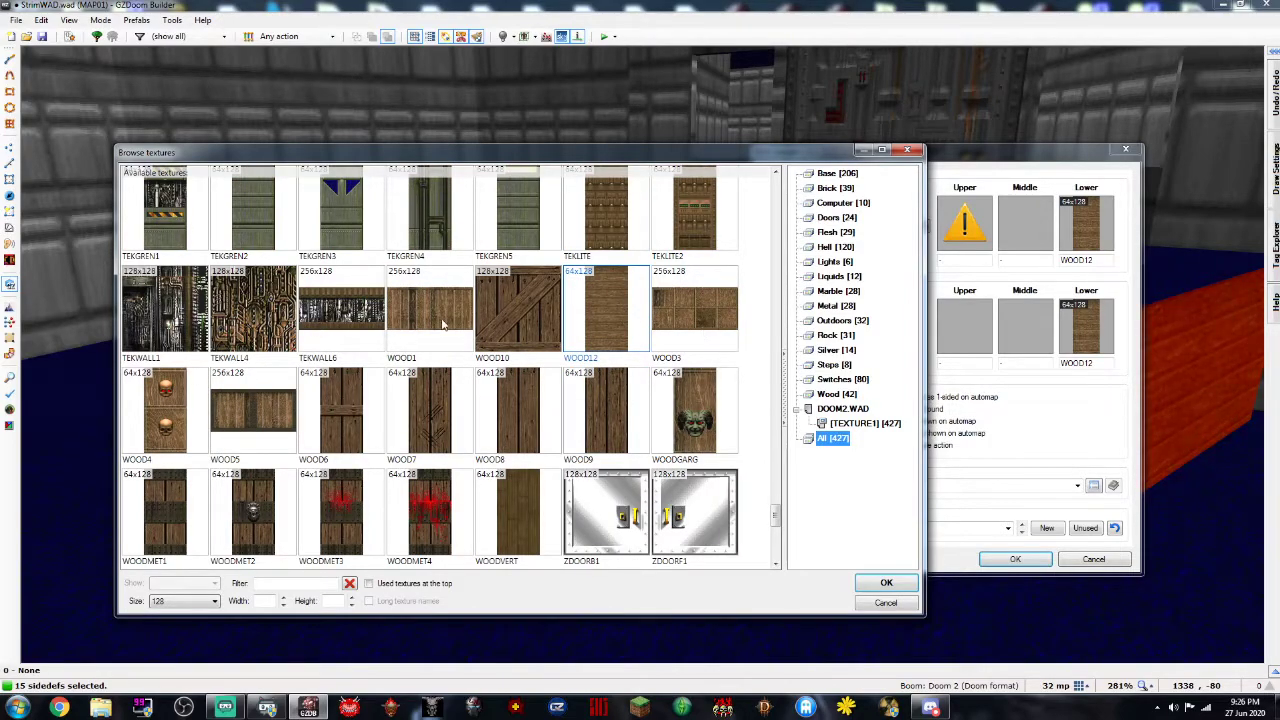
double_click(719, 313)
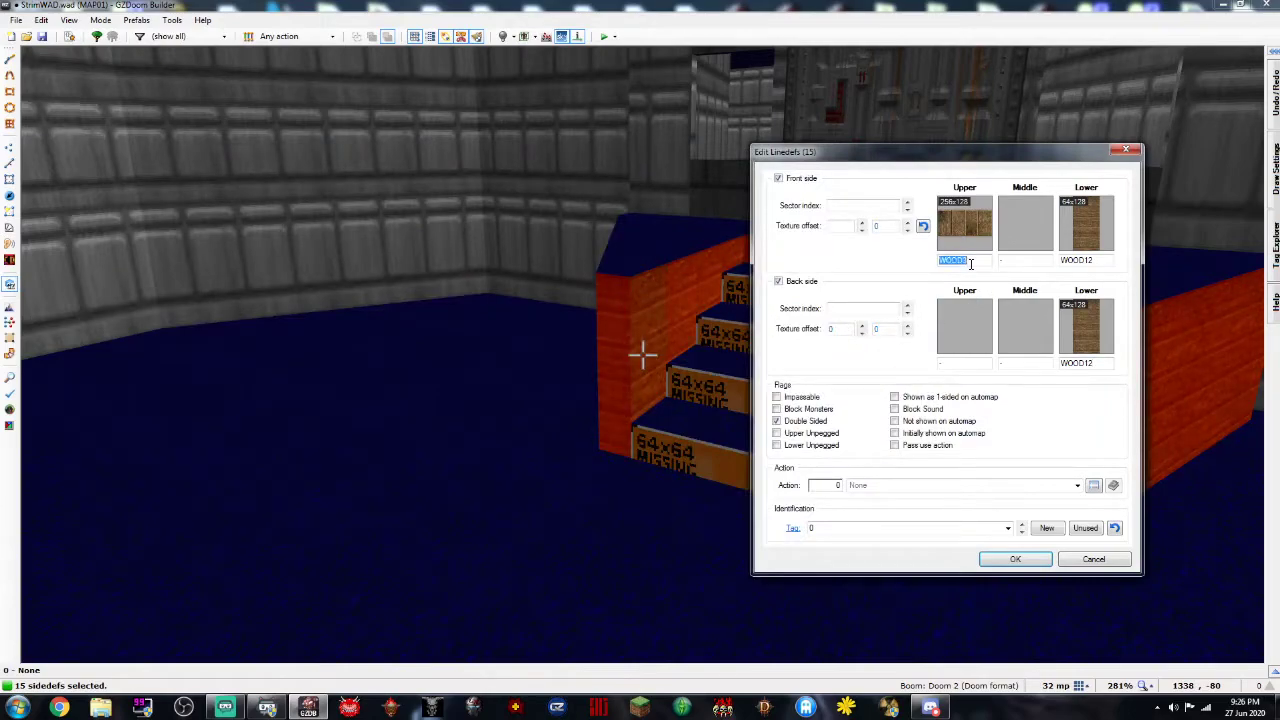
double_click(1101, 260)
type("WOOD3")
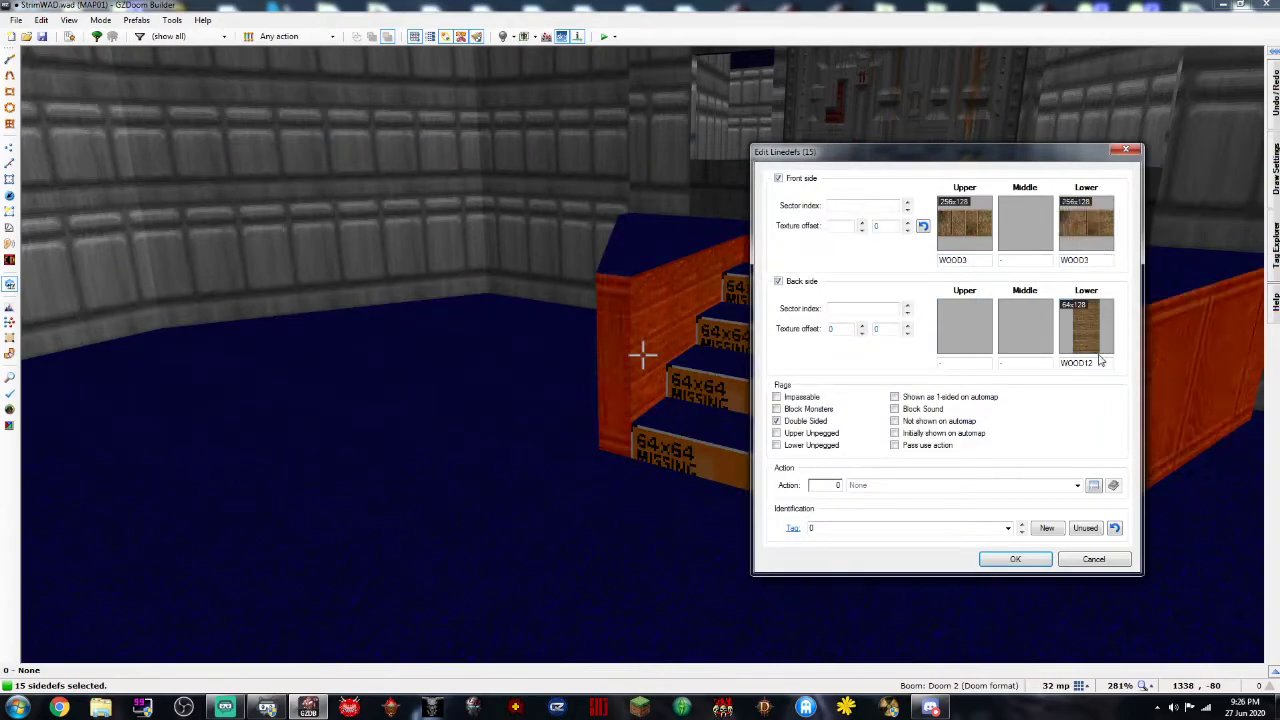
type("WOOD3")
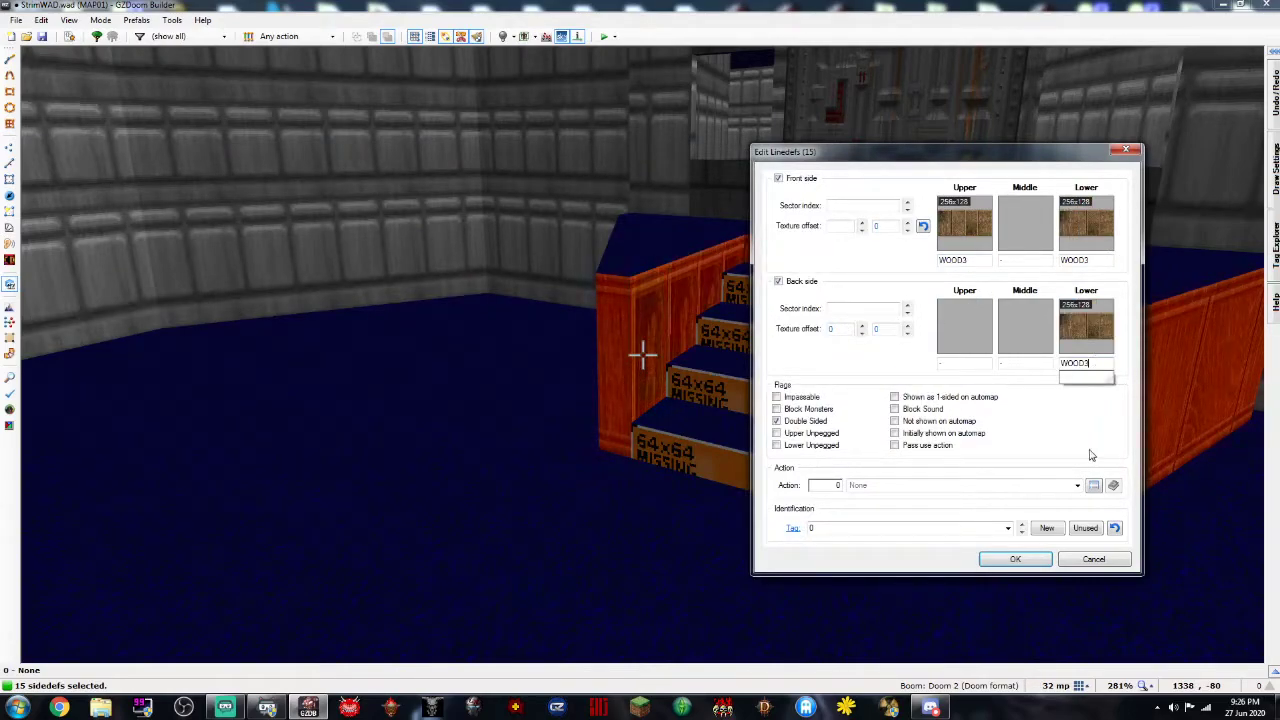
left_click(1015, 559)
Auto-align the wood panel textures horizontally around the platform, starting from the side wall beside the bottom stair
key("w")
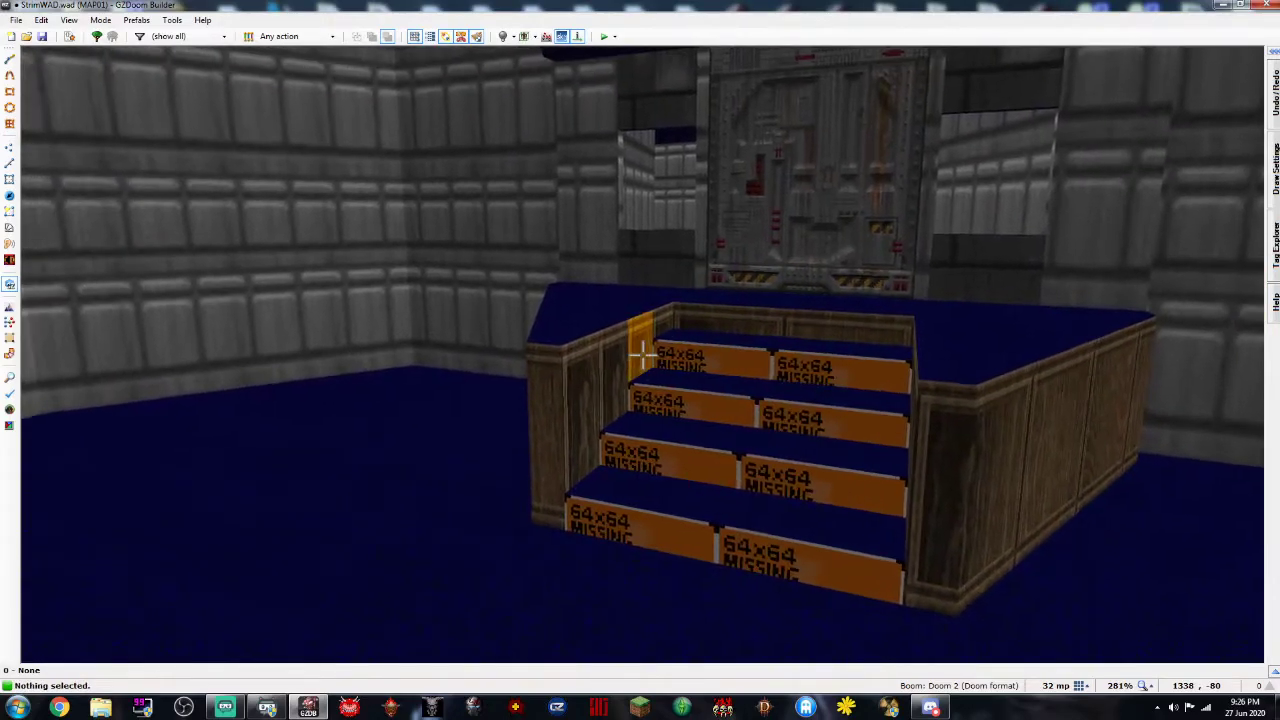
key("d")
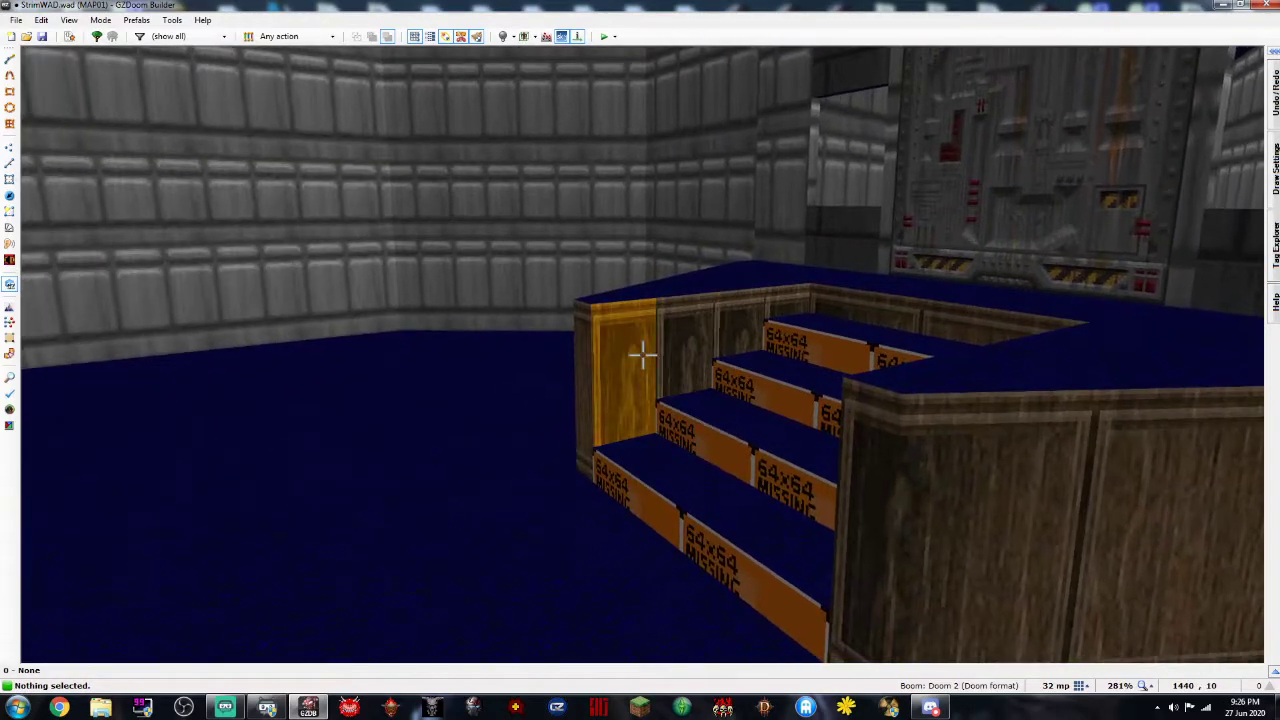
key("a")
key("d")
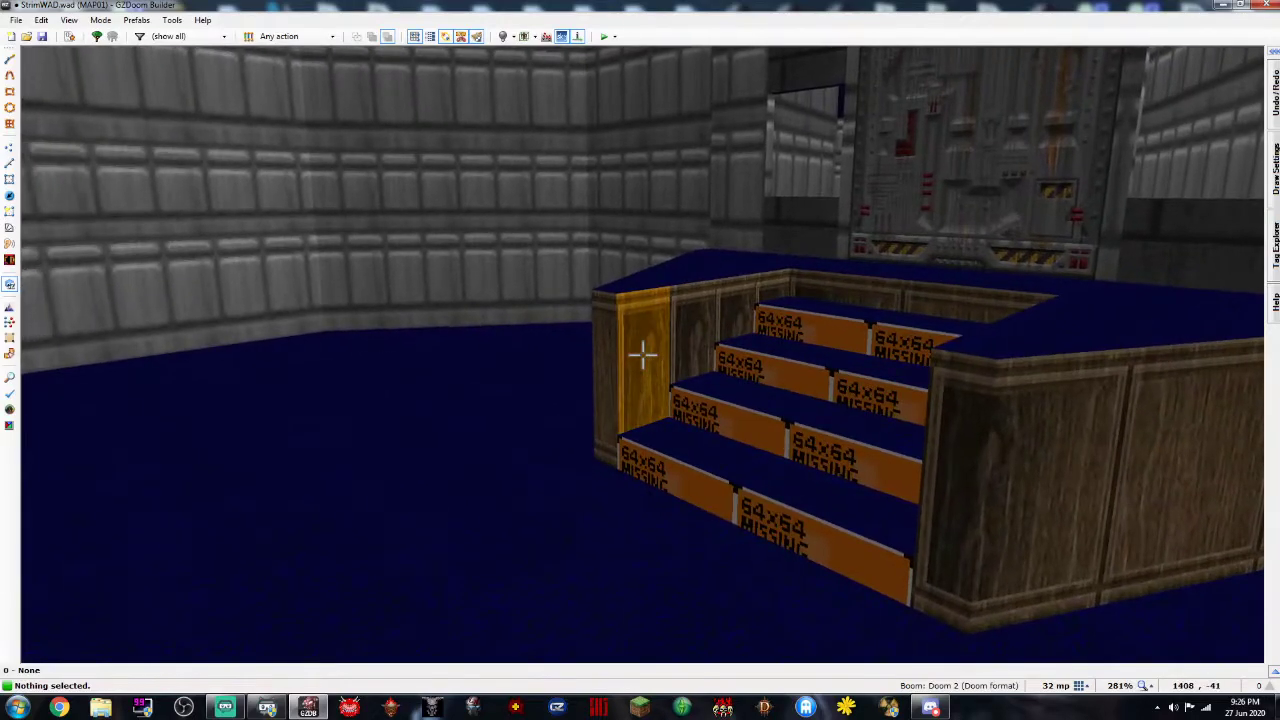
key("shift+a")
key("a")
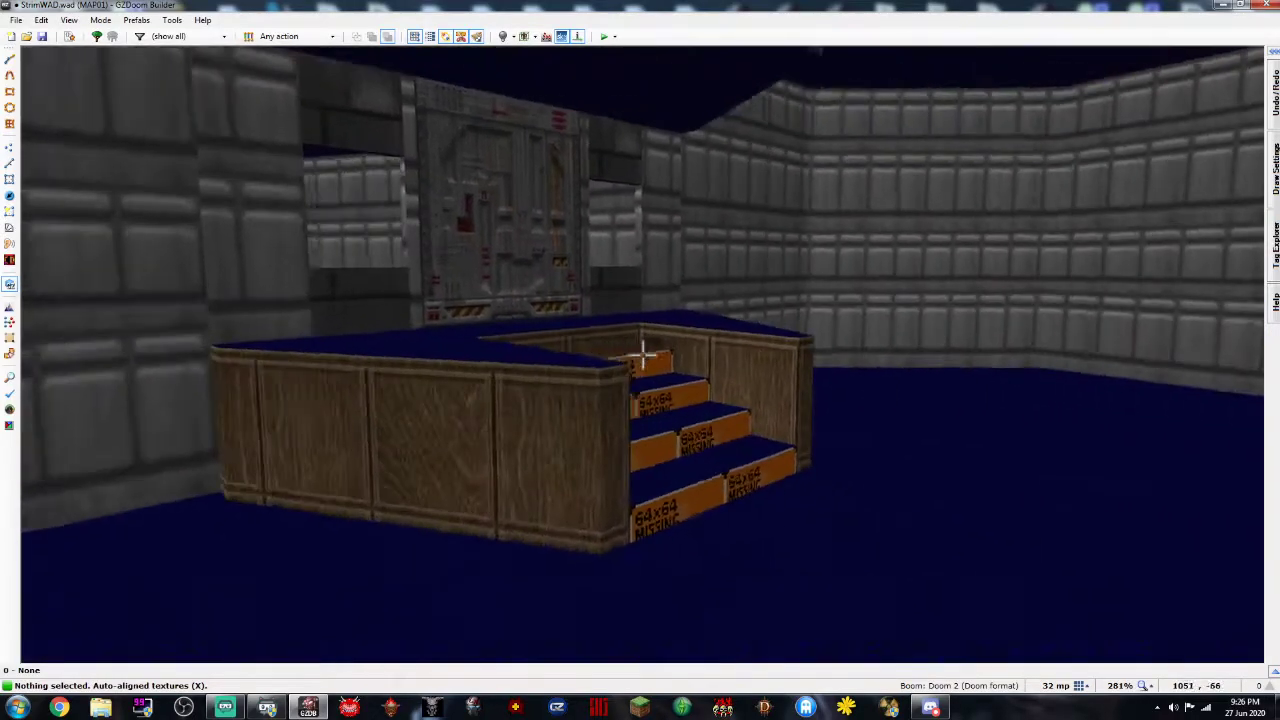
key("d")
key("a")
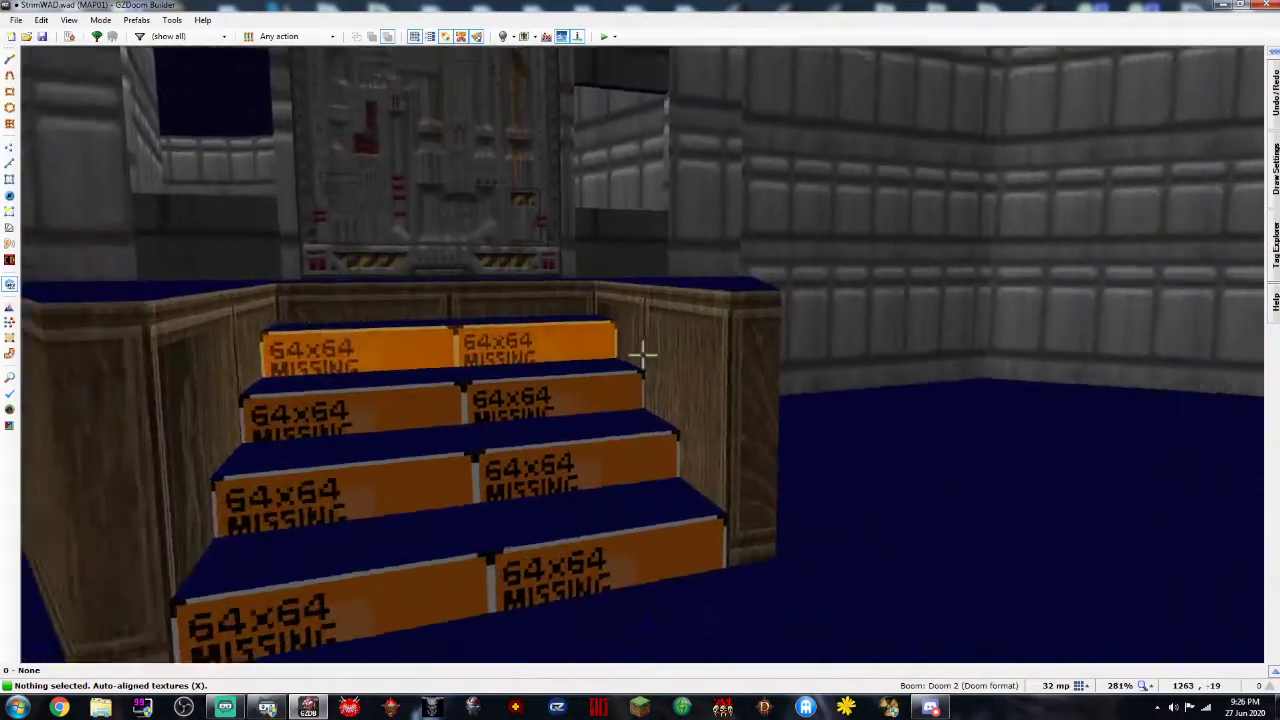
key("d")
key("a")
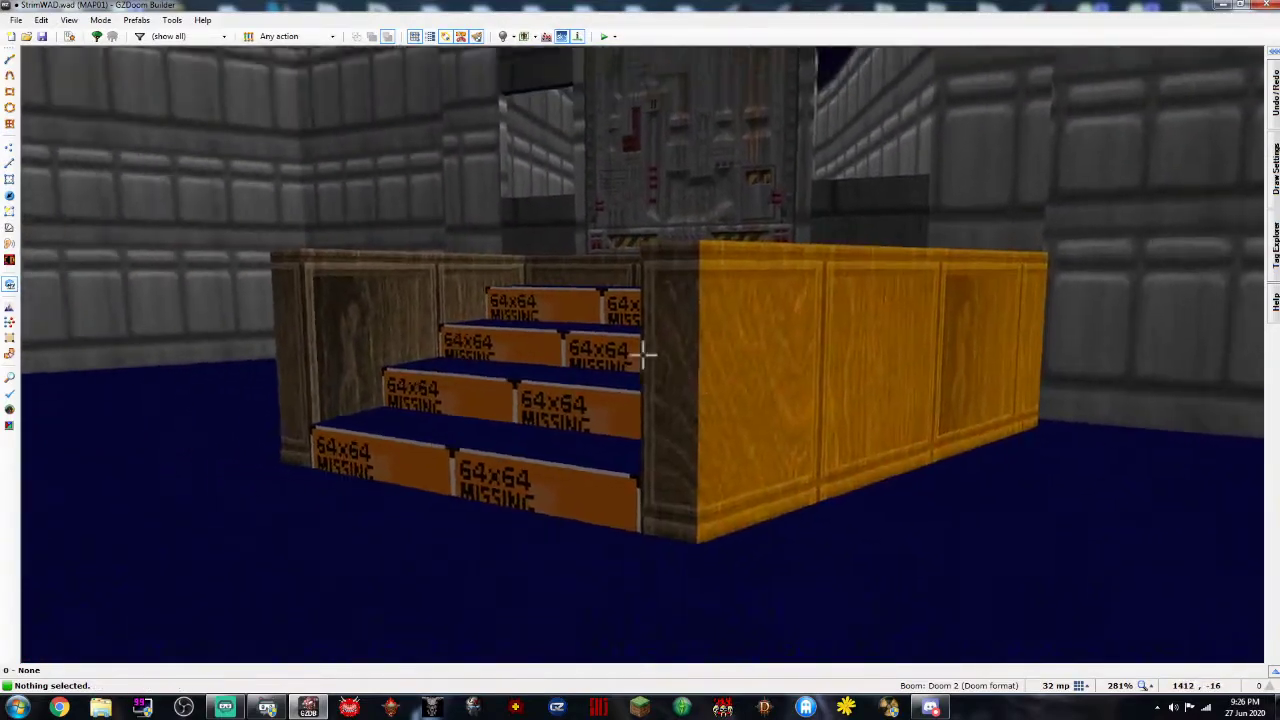
Give the bottom stair riser the lower texture WOOD1 with texture offsets 0, -5, and clear the selection
key("w")
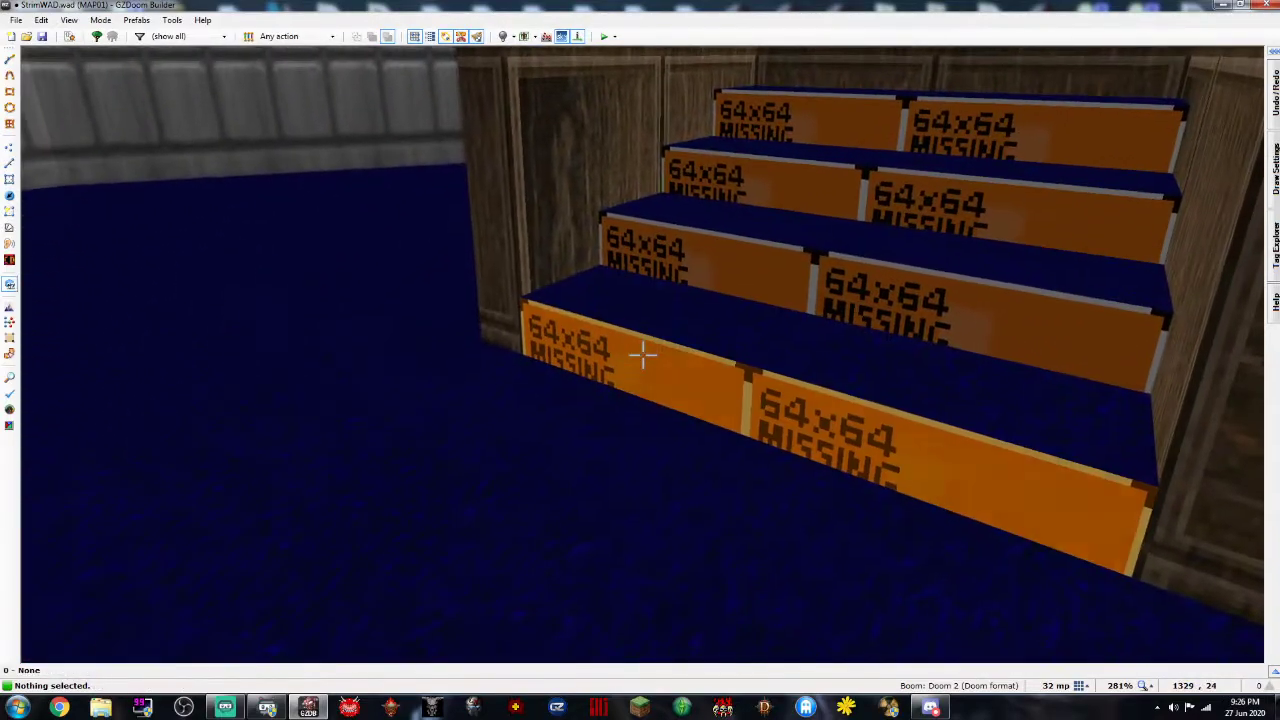
left_click(643, 355)
key("a")
key("s")
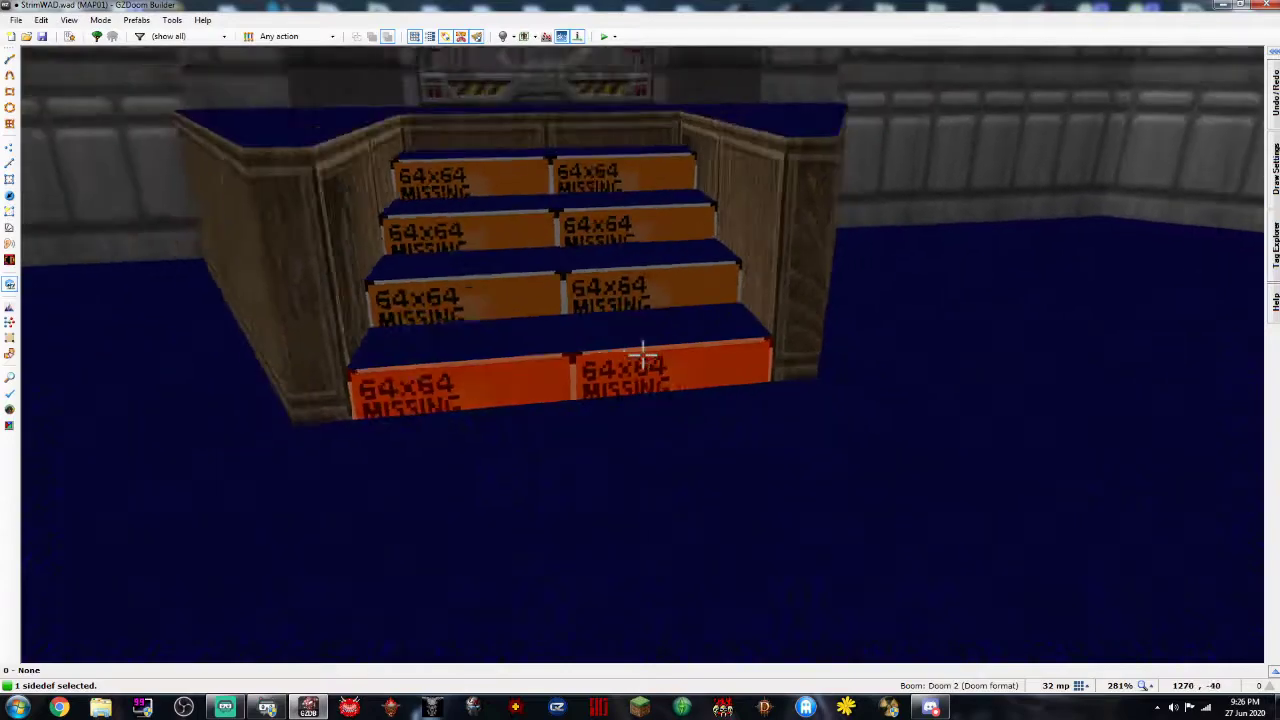
right_click(643, 355)
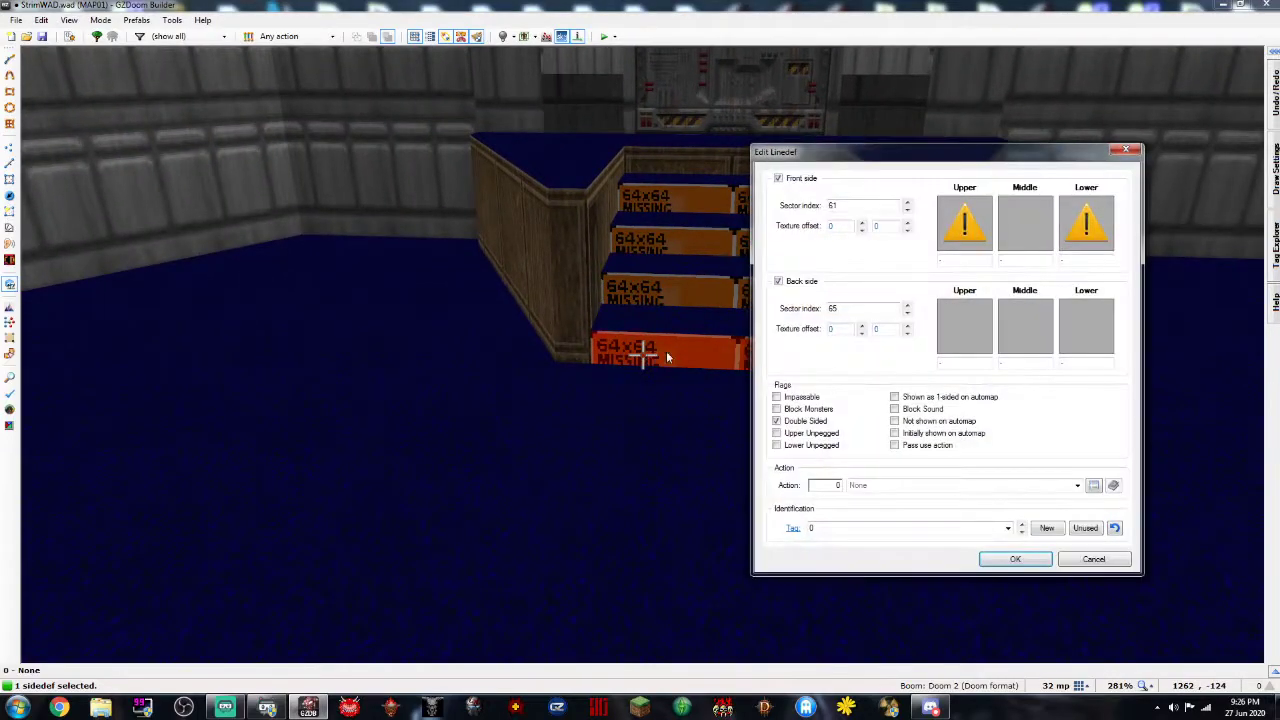
left_click(1088, 238)
scroll(775, 255, "down", 3)
left_click_drag(775, 255, 785, 519)
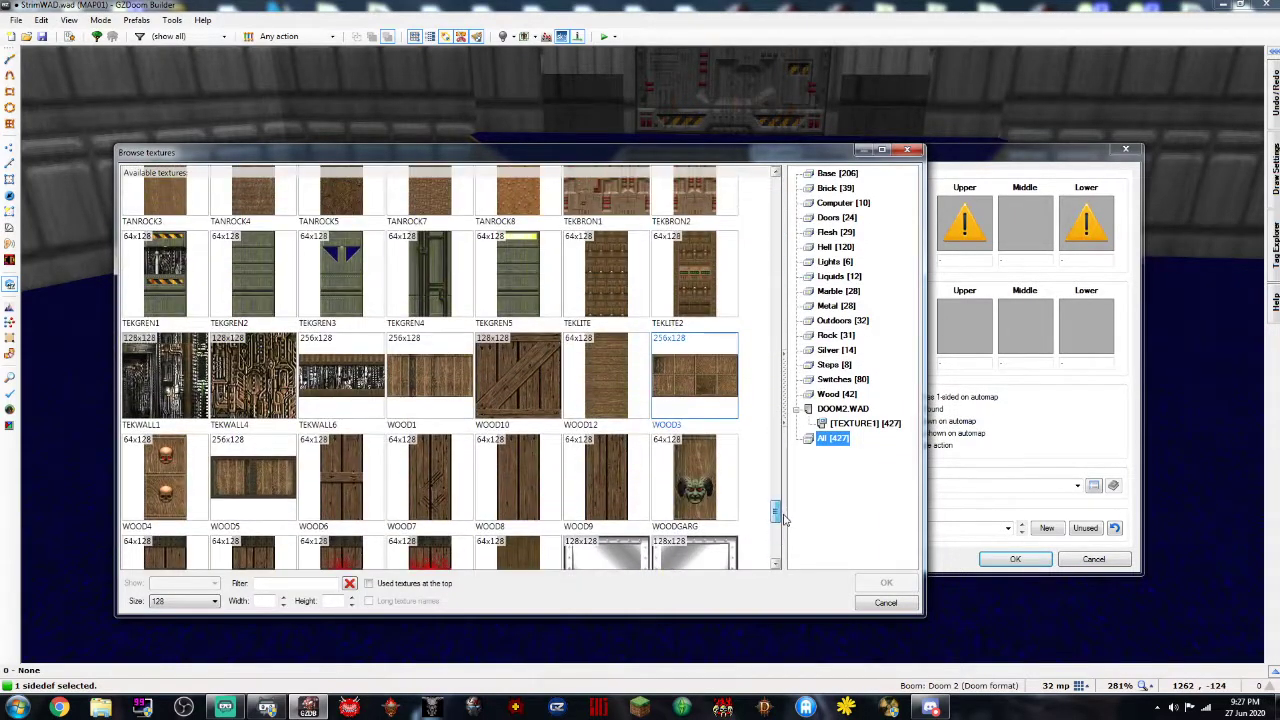
double_click(401, 372)
left_click(1028, 559)
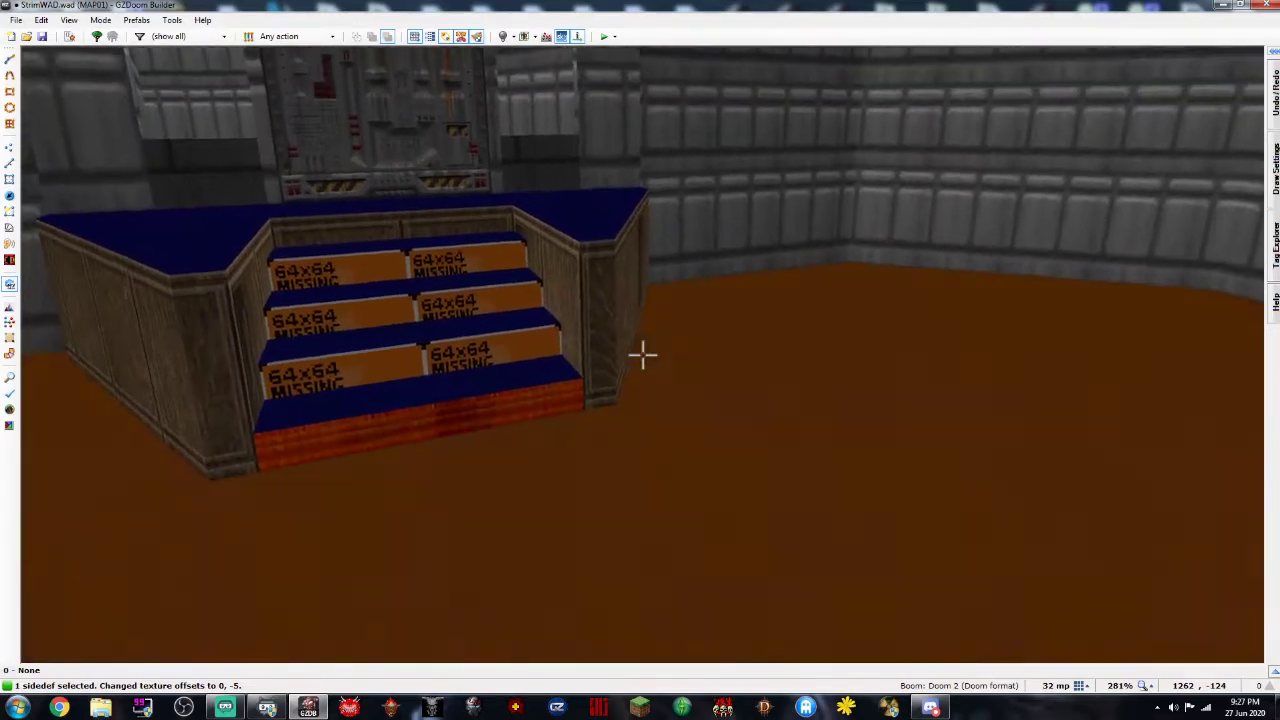
key("c")
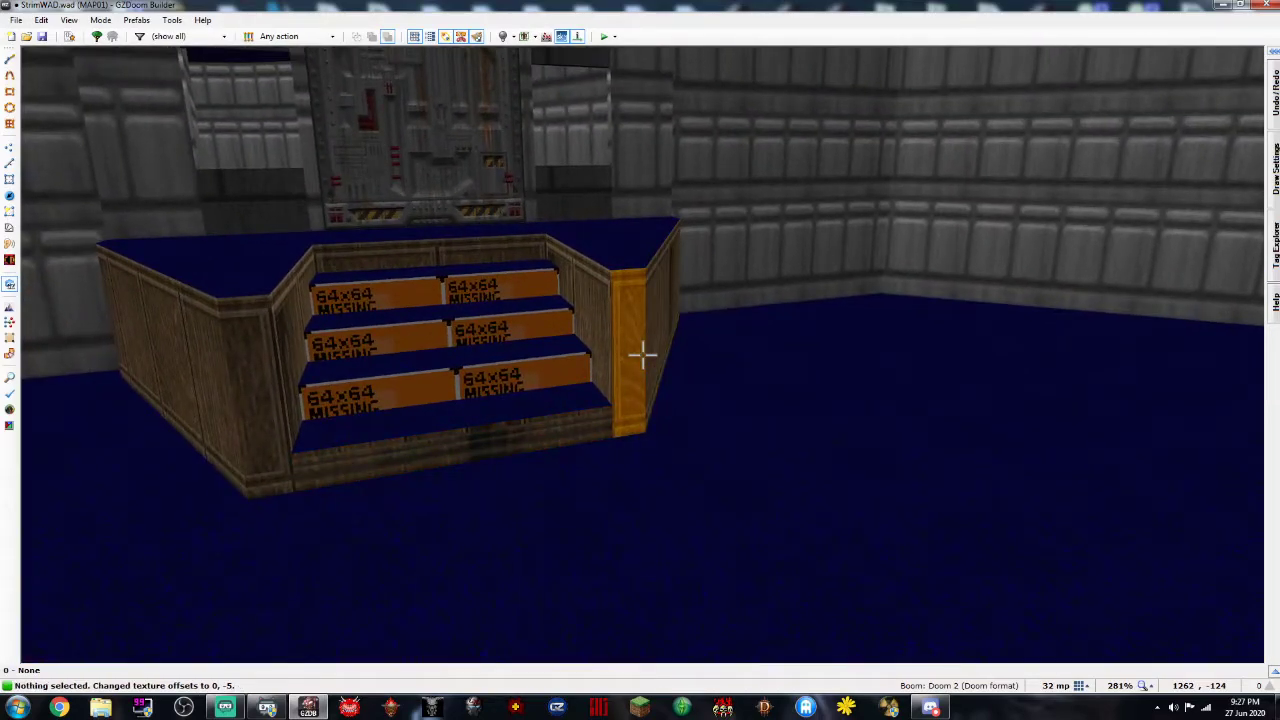
Select the three remaining stair risers that still have missing textures
key("e")
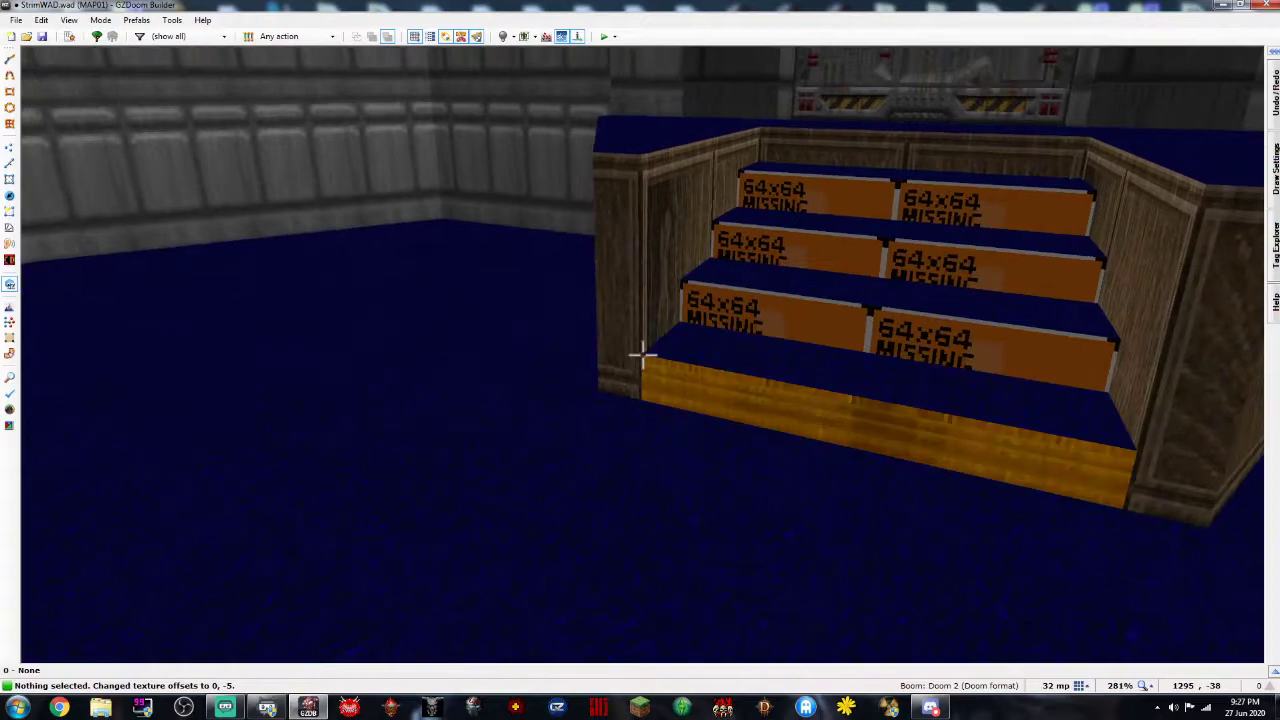
key("s")
key("f")
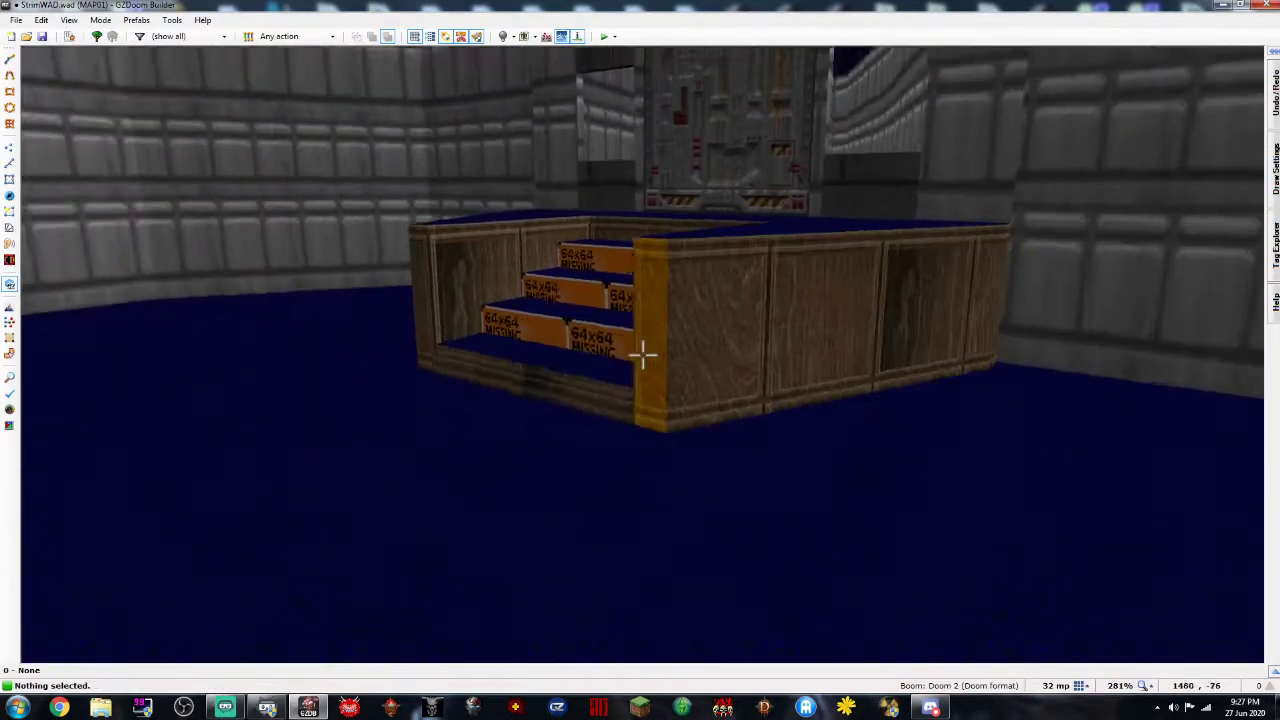
key("s")
key("e")
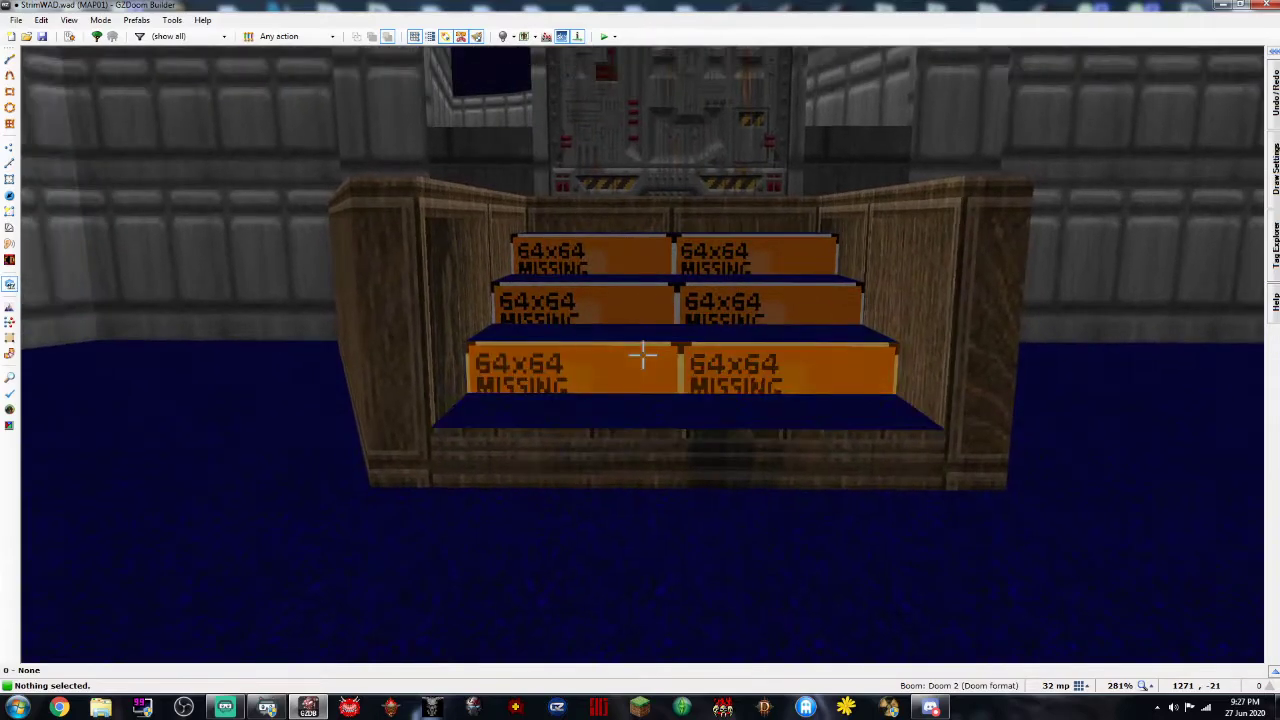
key("f")
left_click(643, 355)
left_click(643, 355)
left_click(643, 355)
Try STEP5, STEP6 and STEP3 in turn as the front lower texture of the three selected risers
right_click(643, 355)
left_click(1086, 222)
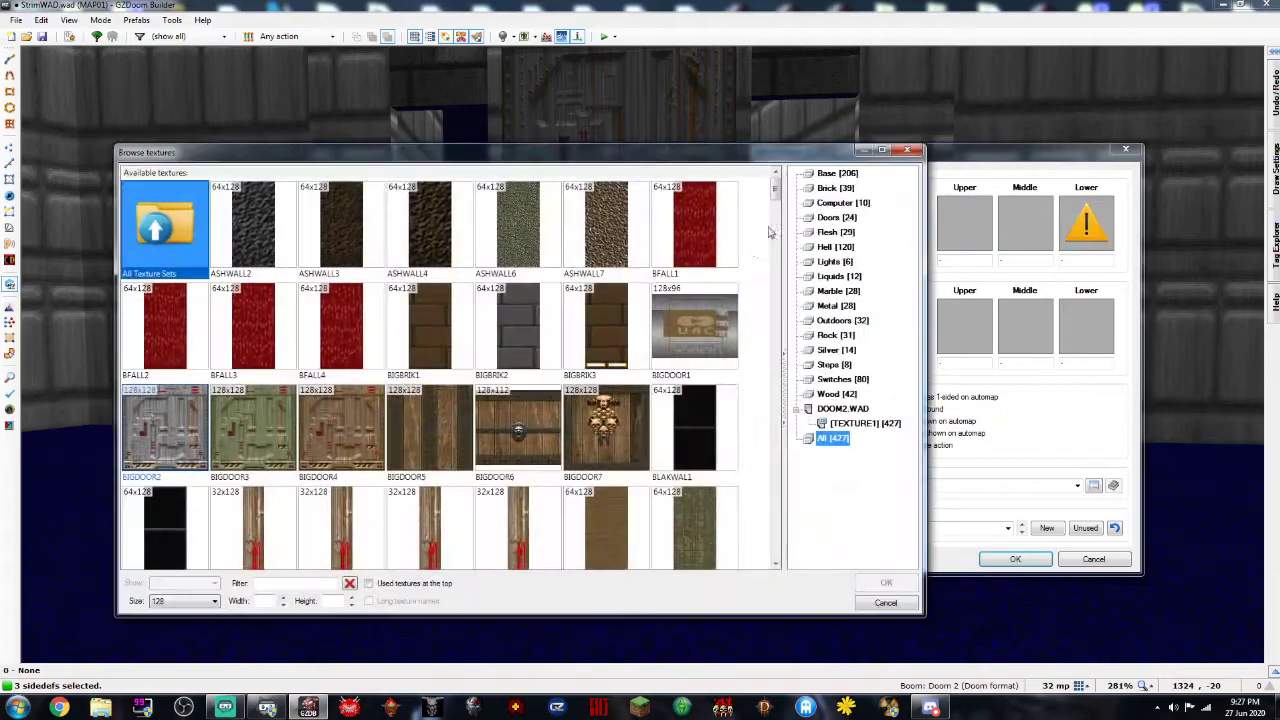
left_click(833, 366)
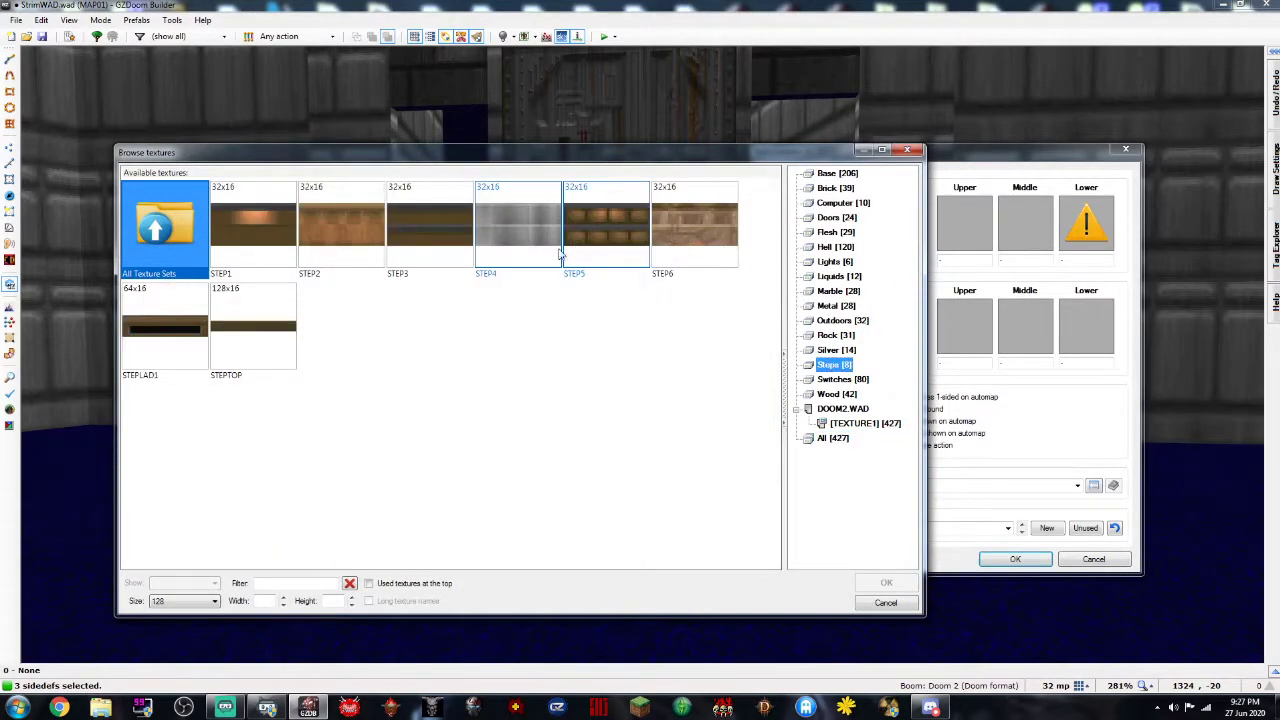
double_click(598, 244)
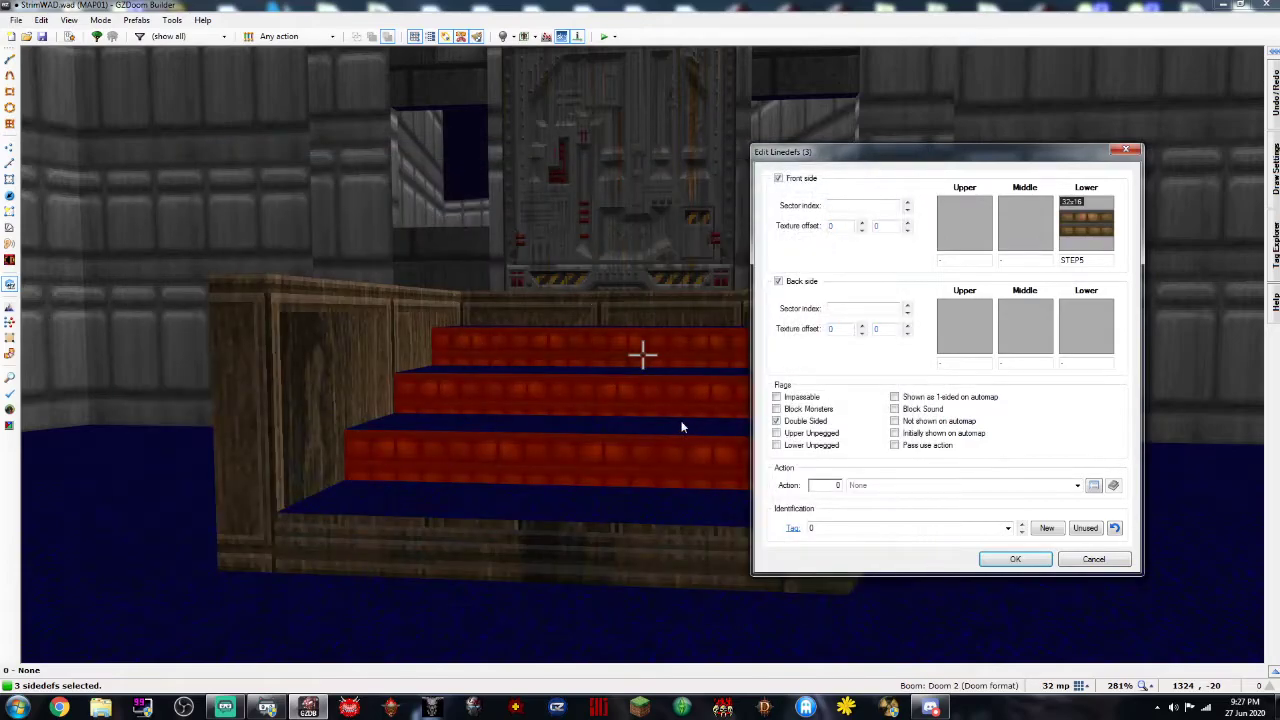
left_click(1080, 225)
double_click(685, 244)
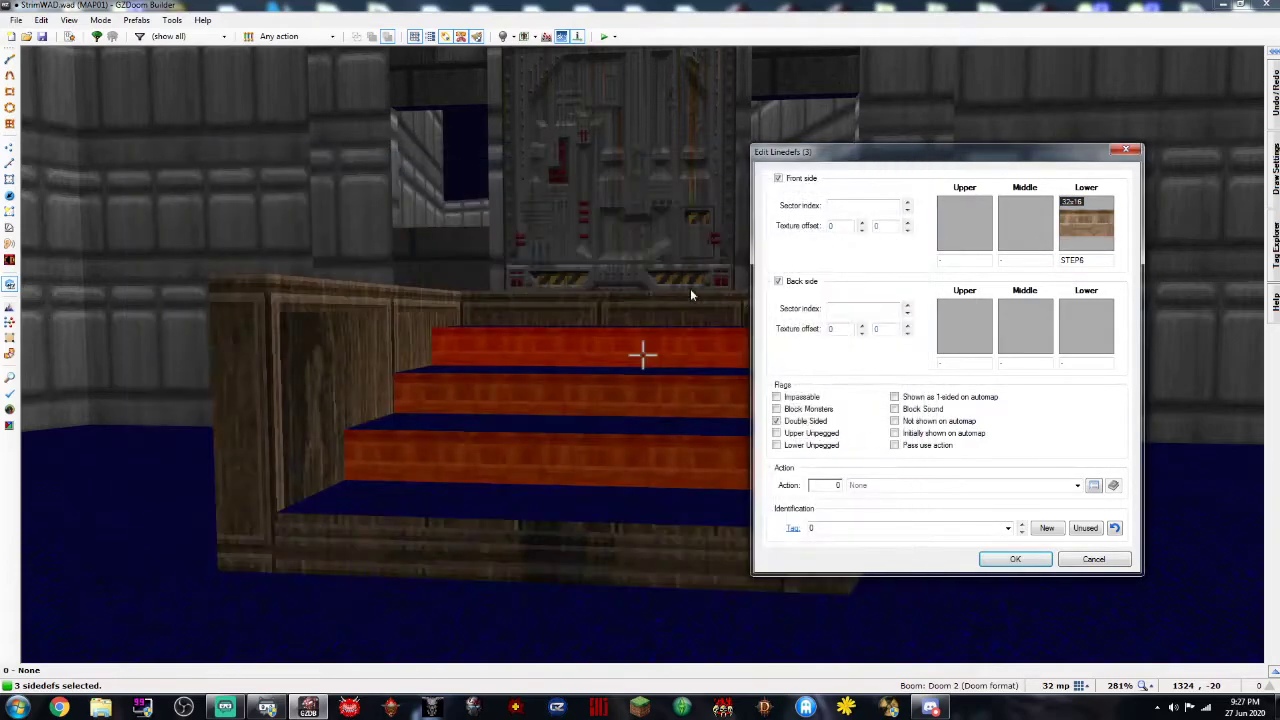
left_click(812, 447)
left_click(812, 447)
left_click(1078, 229)
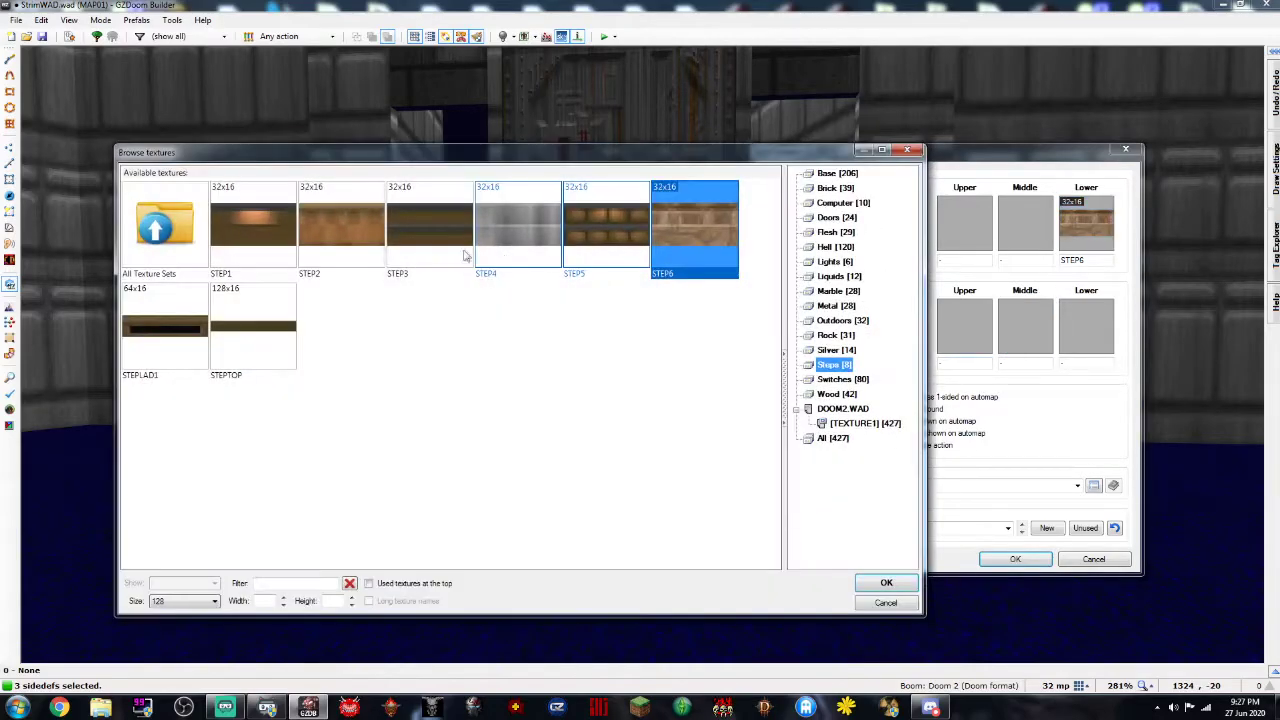
double_click(444, 253)
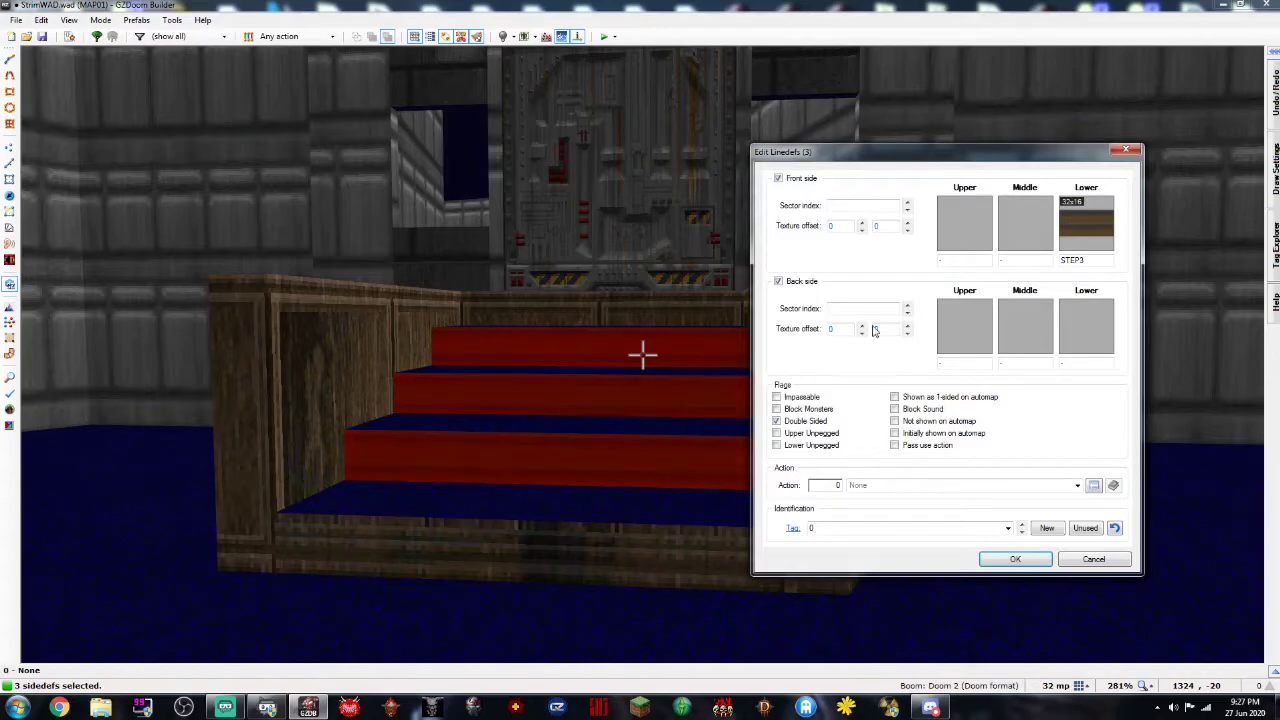
Set the front lower texture of the three selected risers to STEP1 and apply it
left_click(1086, 225)
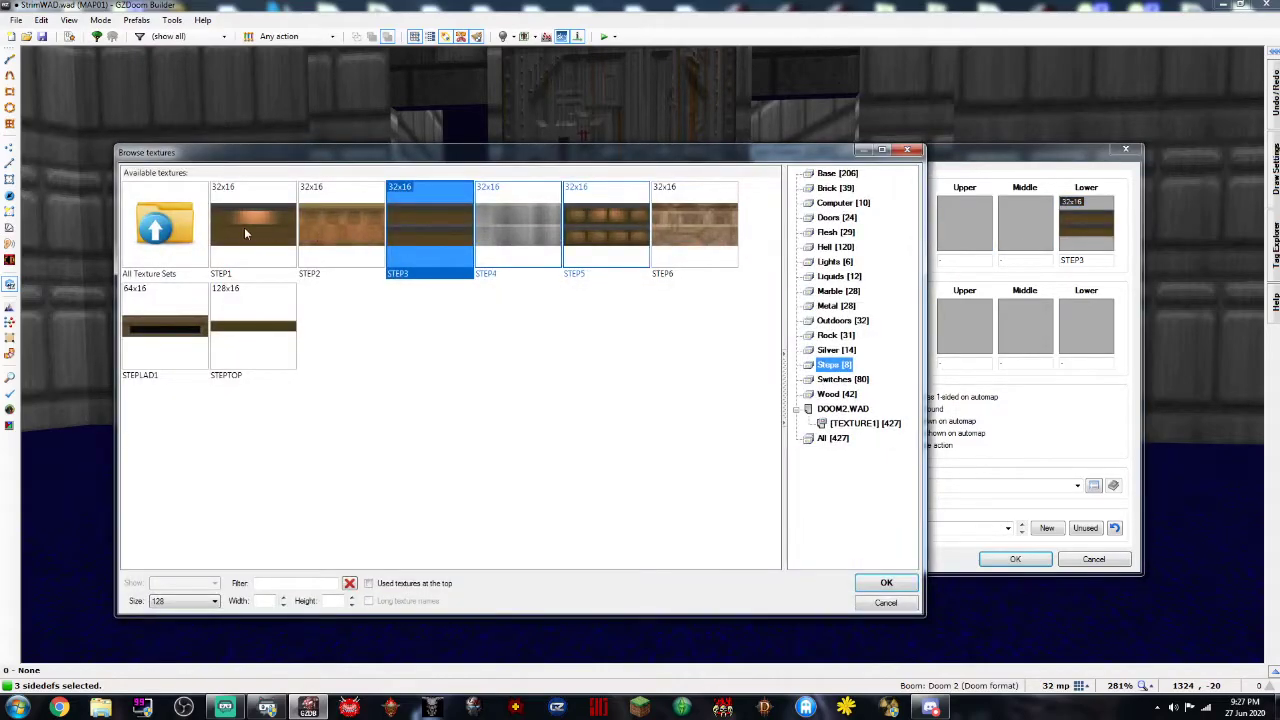
double_click(274, 234)
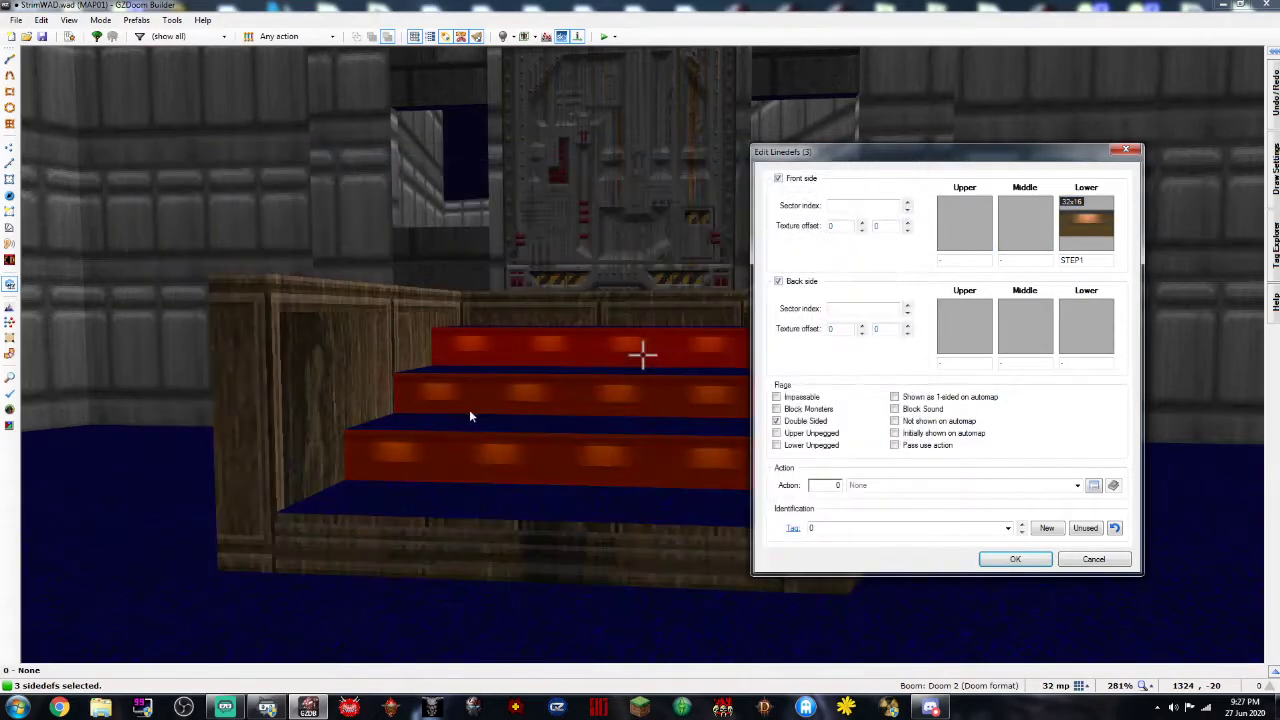
left_click(1015, 559)
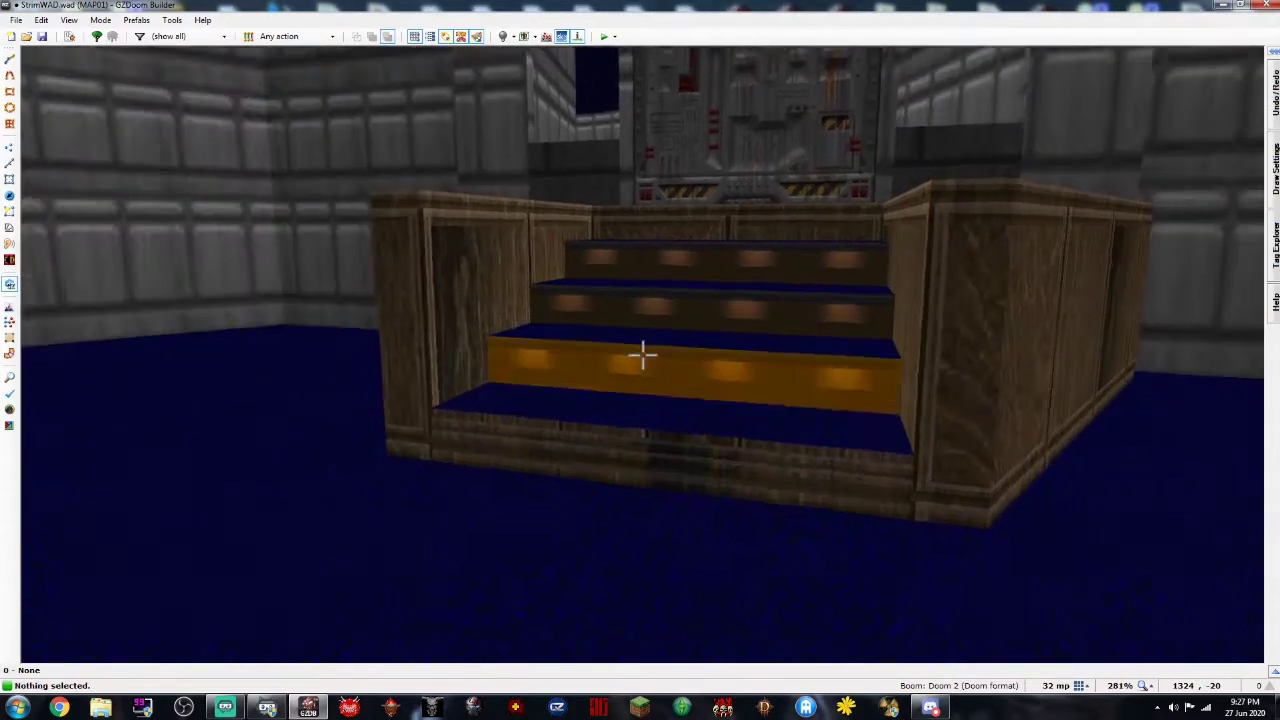
Select the three upper stair risers again and set their front lower texture to STEP6
left_click(643, 352)
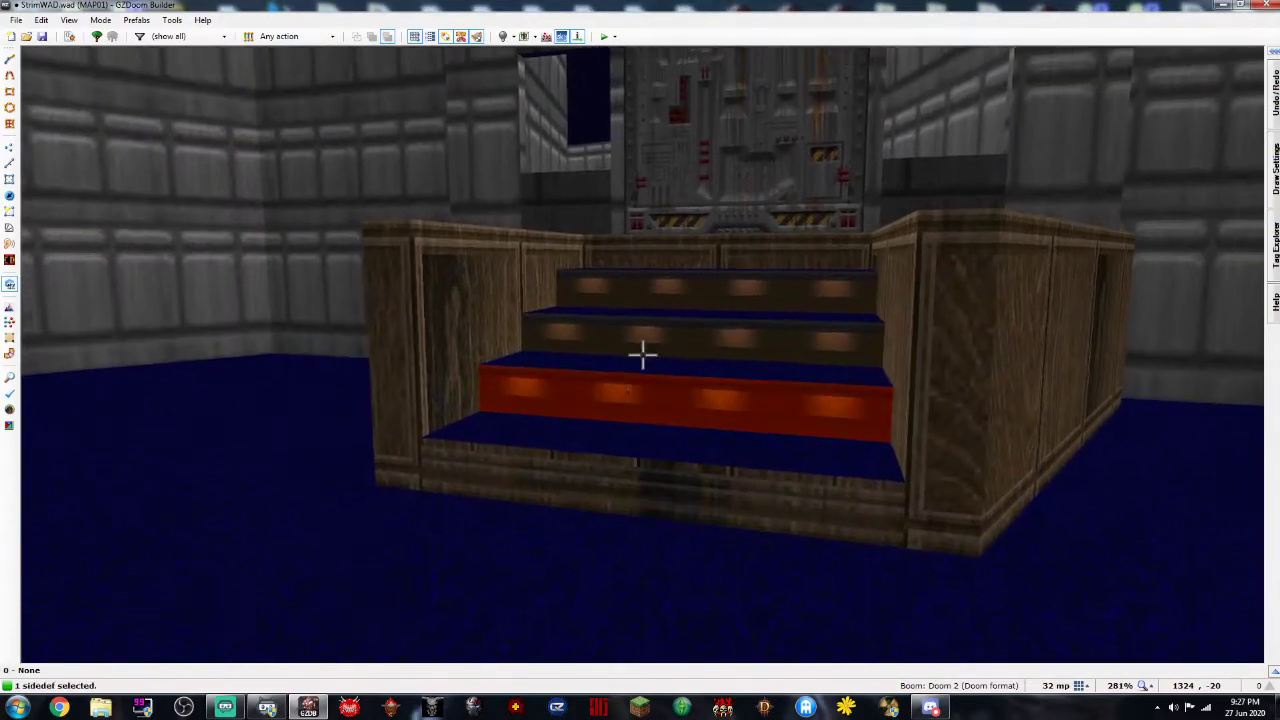
left_click(643, 352)
left_click(643, 352)
right_click(645, 357)
left_click(1077, 226)
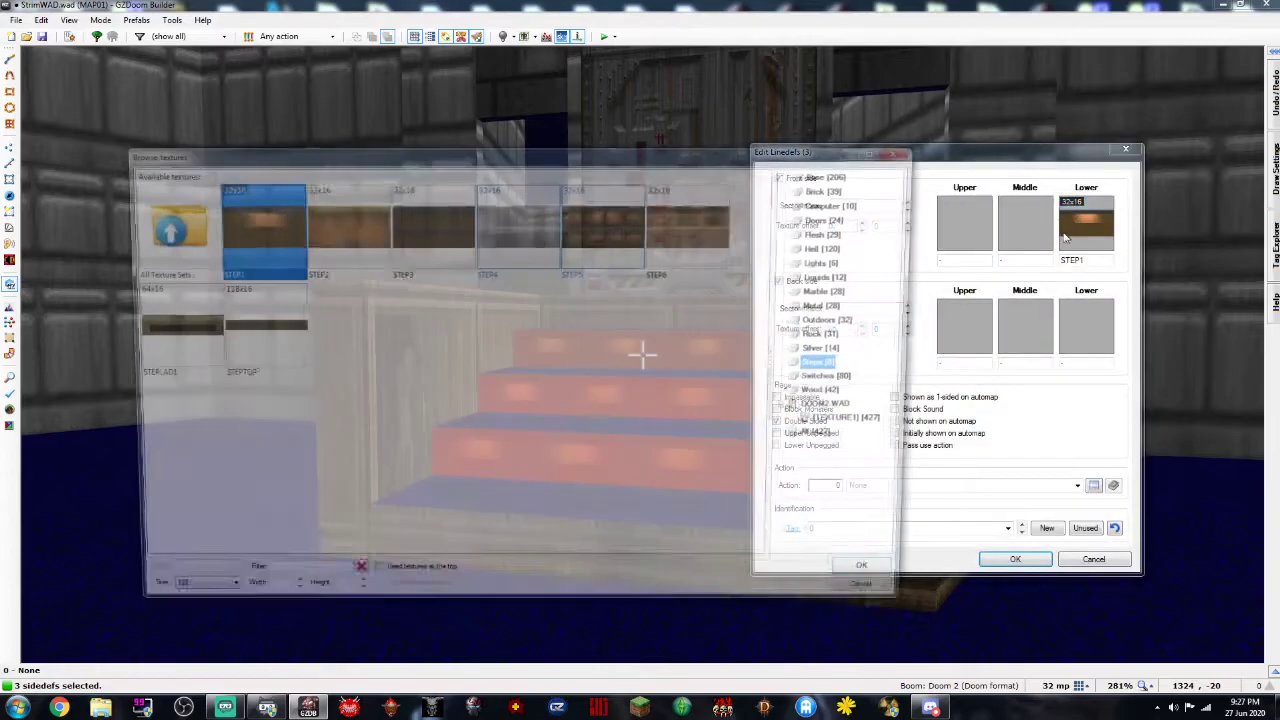
double_click(724, 236)
left_click(1015, 559)
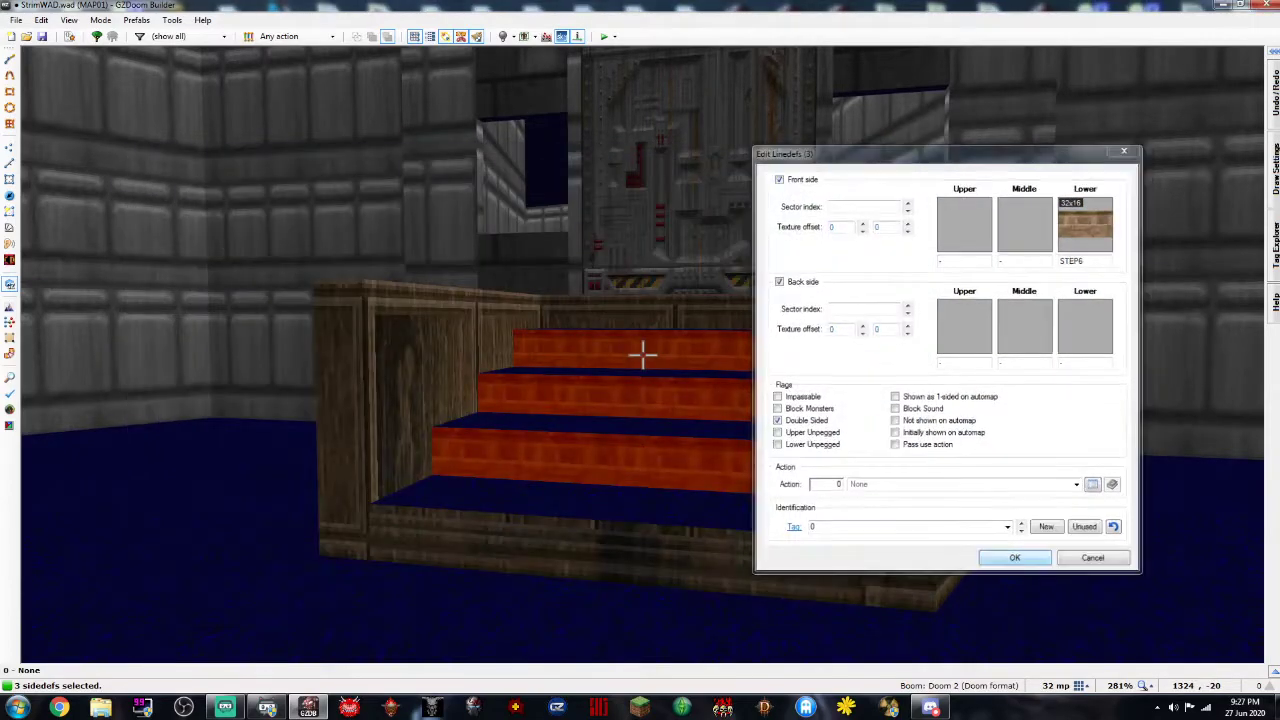
key("e")
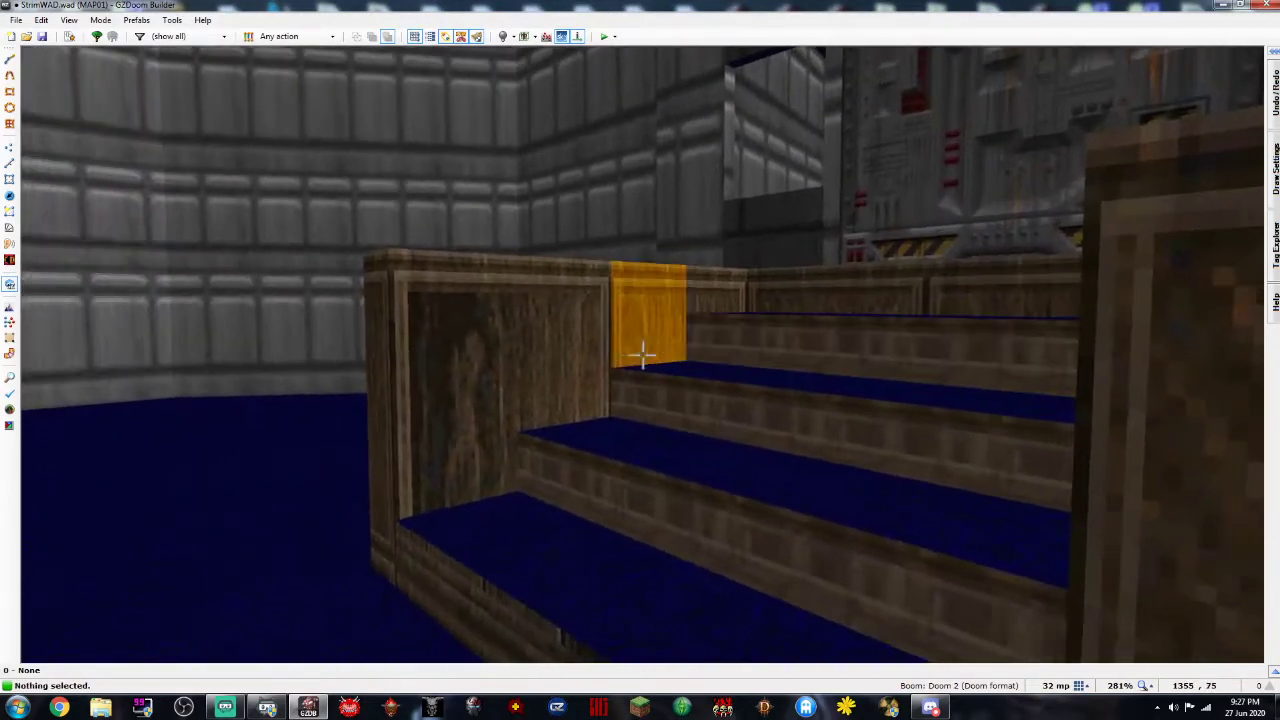
Select the floors of all four stair steps
key("d")
key("e")
key("d")
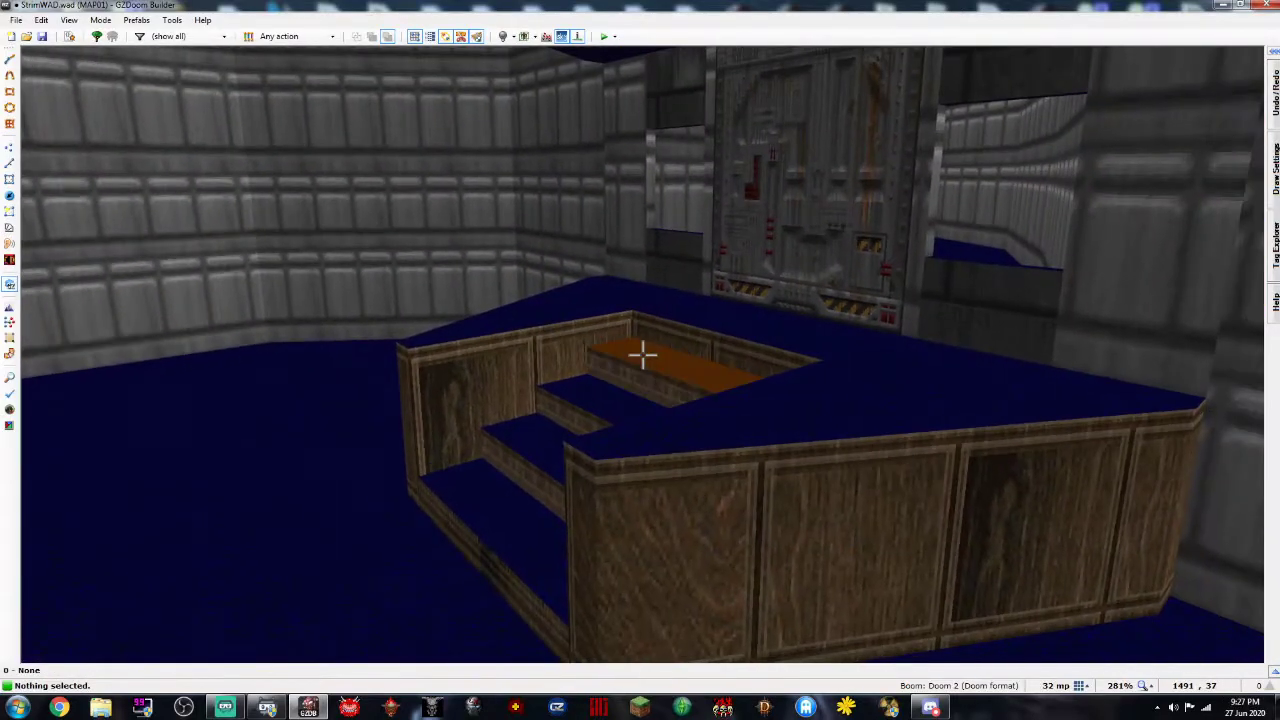
left_click(643, 354)
left_click(643, 354)
left_click(643, 354)
left_click(643, 354)
Set the floor flat of the four selected stair steps to FLAT5_1 from the Wood set, after trying FLAT5_2
right_click(643, 354)
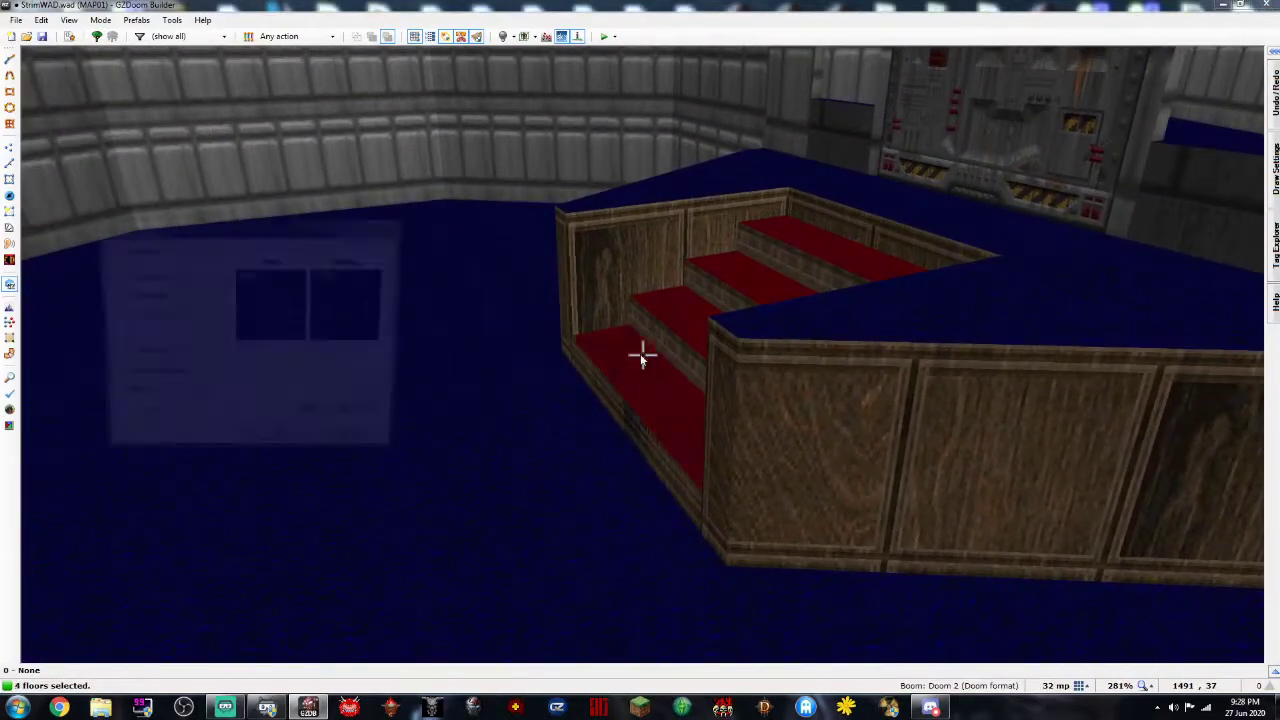
left_click(275, 309)
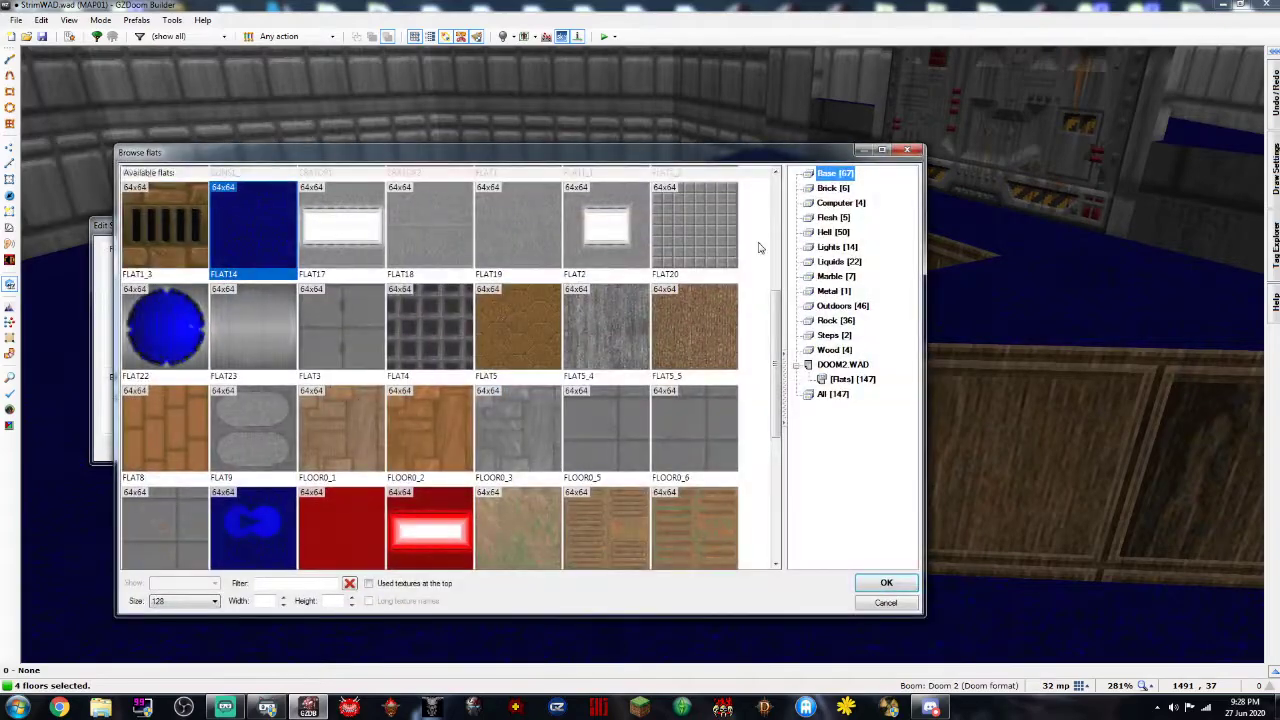
scroll(527, 348, "down", 3)
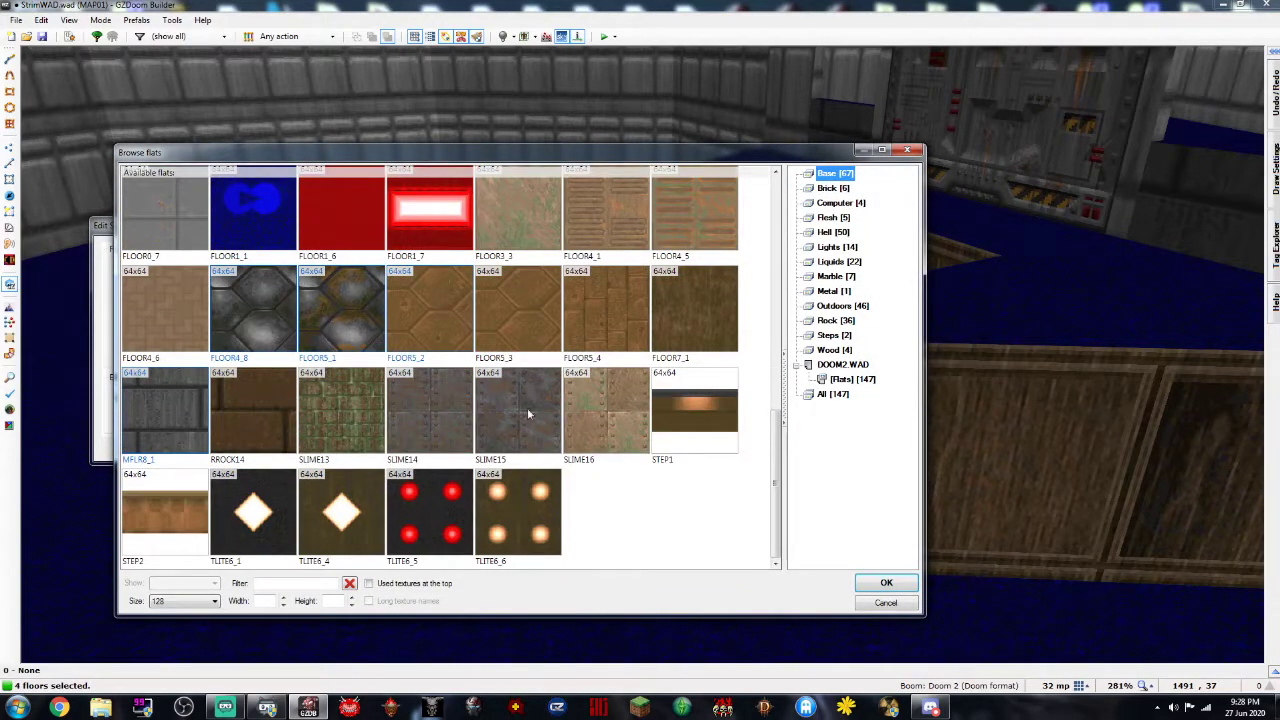
scroll(283, 330, "up", 1)
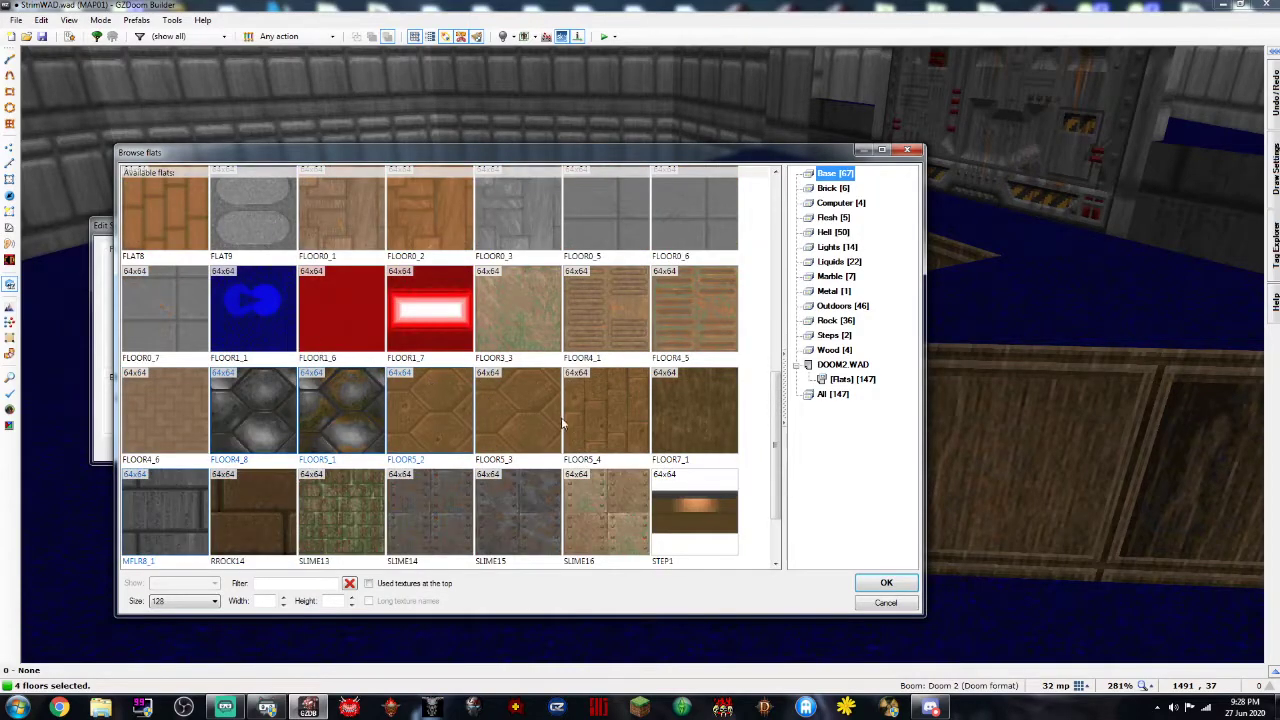
scroll(645, 425, "up", 6)
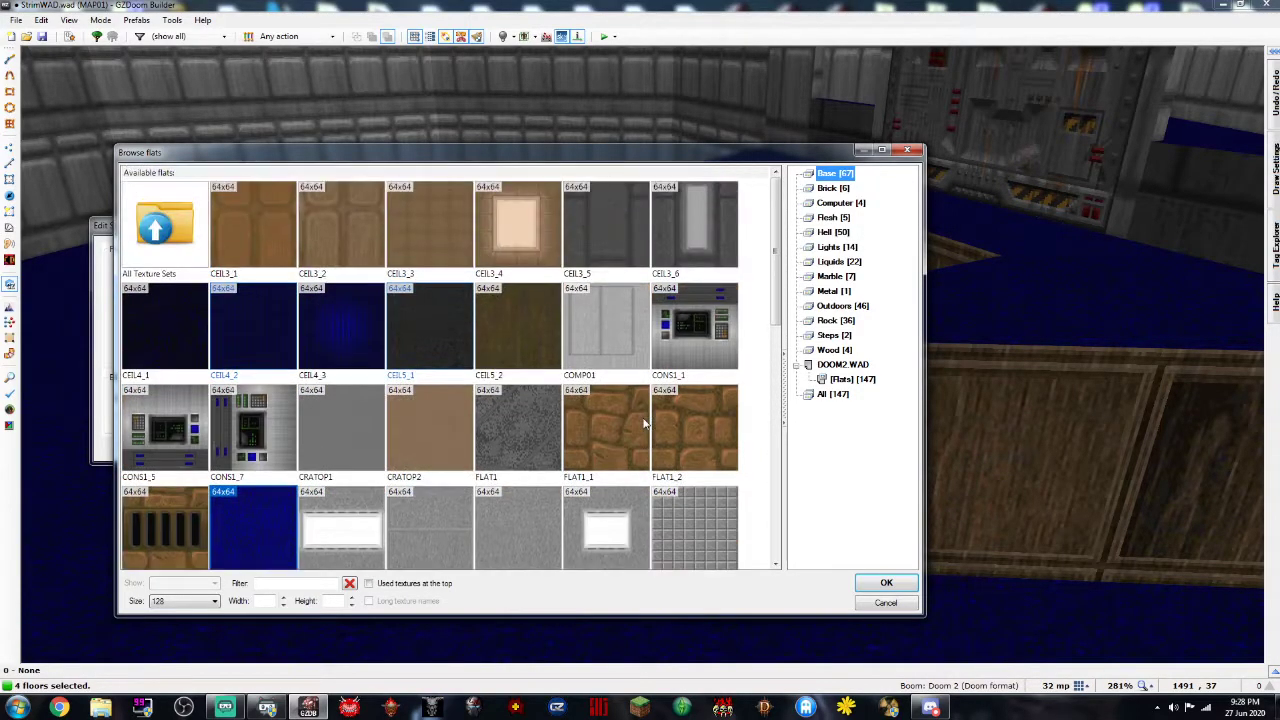
left_click(832, 394)
left_click(834, 350)
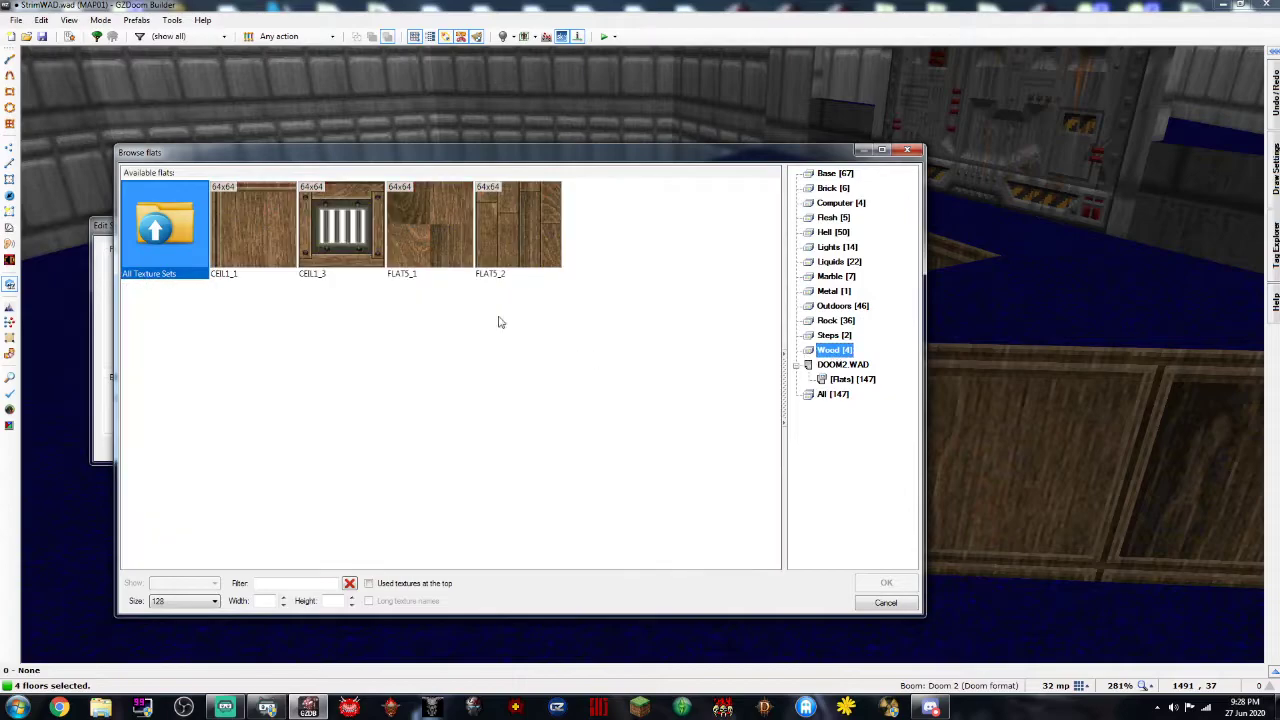
left_click(517, 258)
left_click(287, 305)
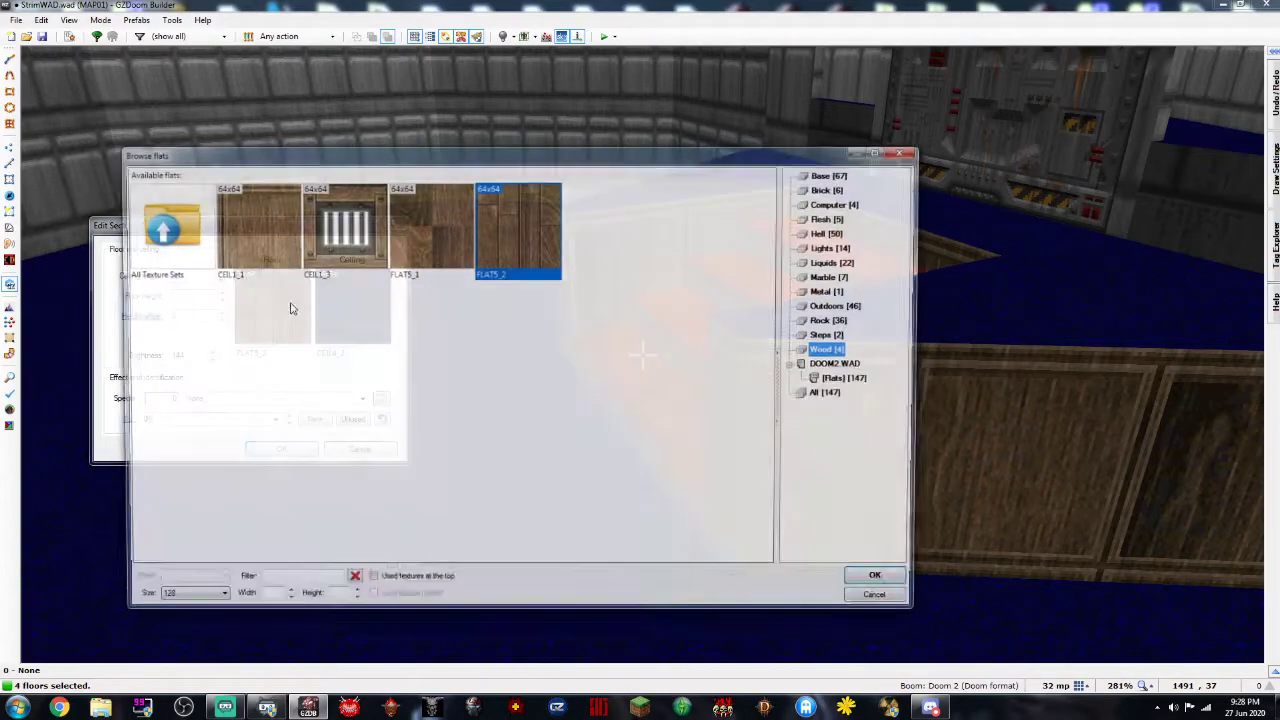
left_click(385, 231)
double_click(432, 225)
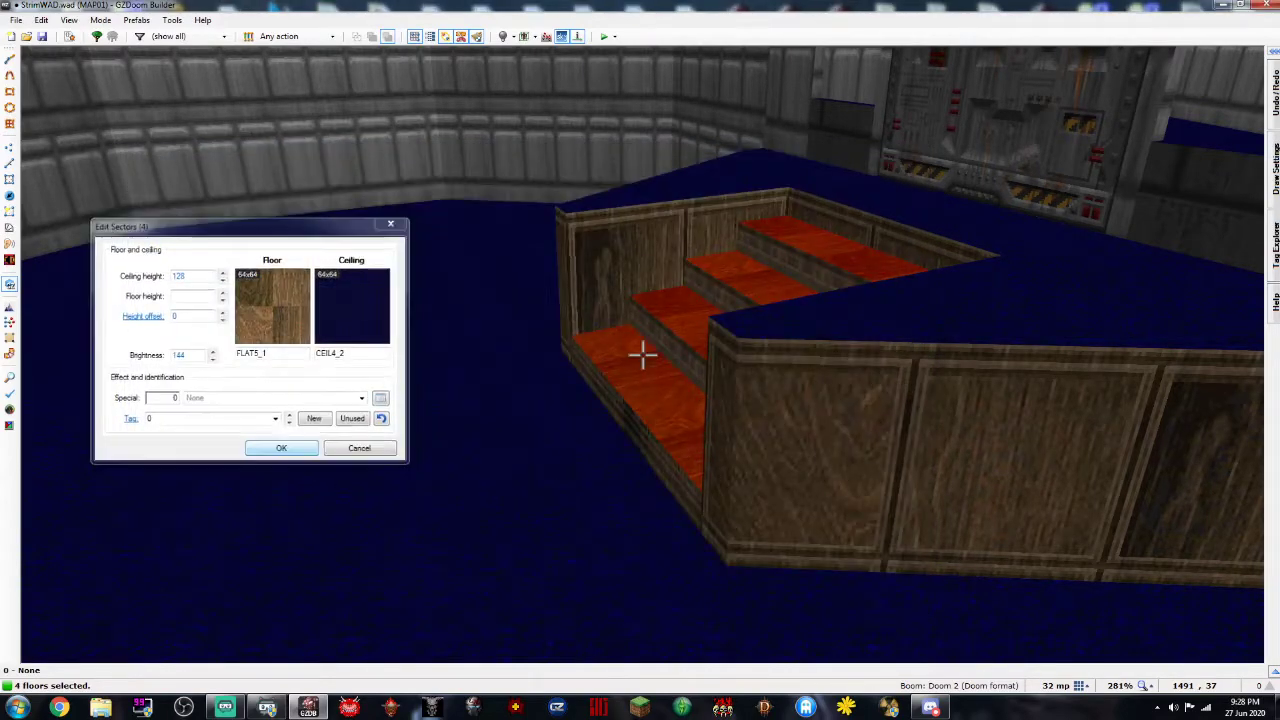
left_click(282, 449)
key("w")
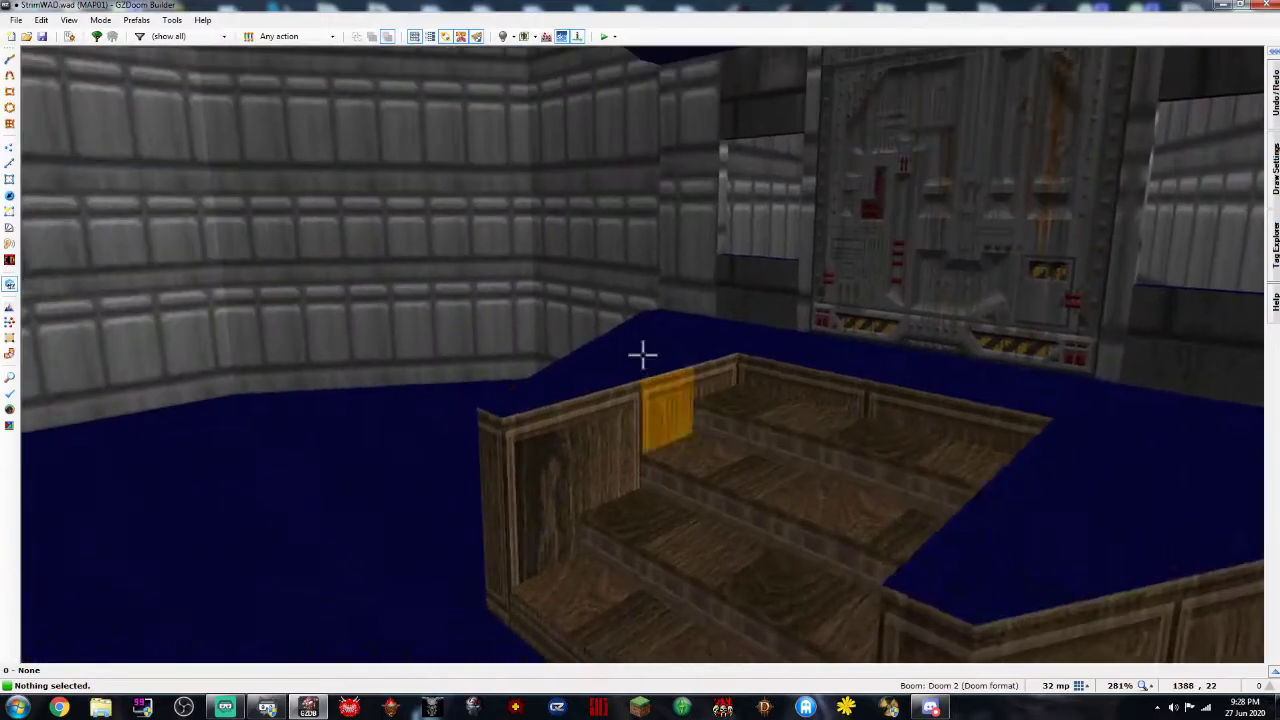
left_click(643, 353)
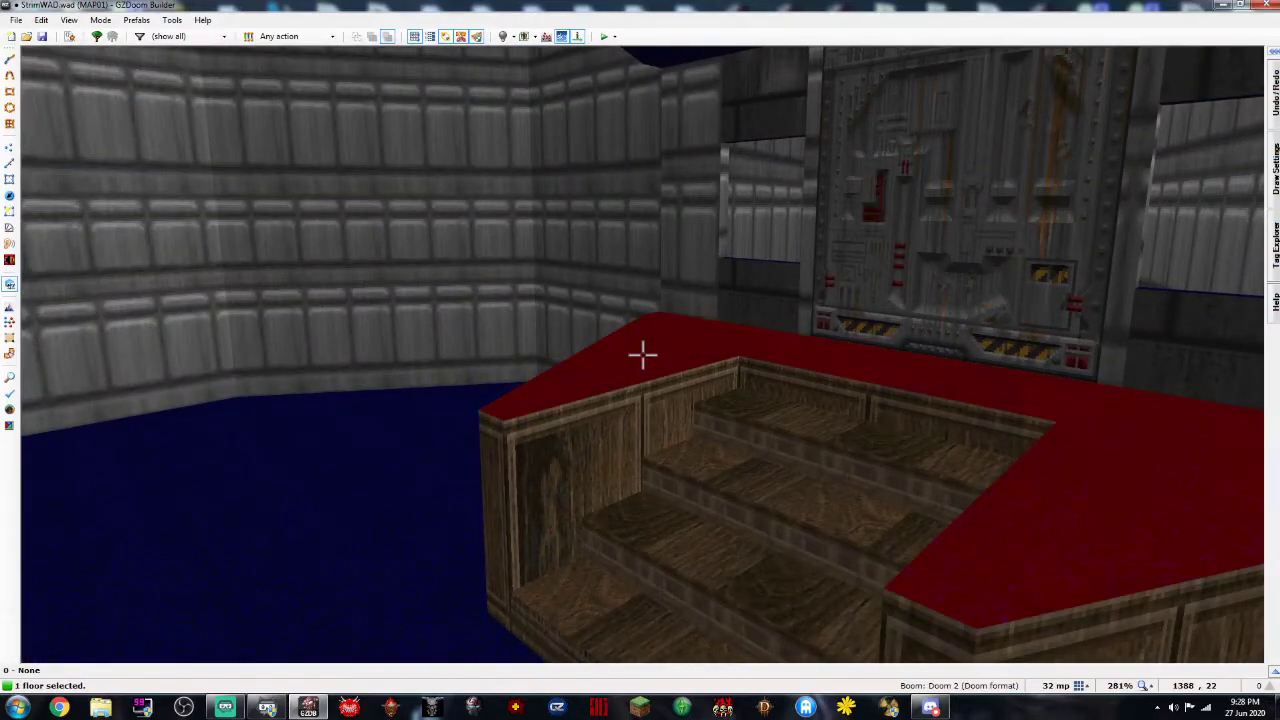
right_click(643, 353)
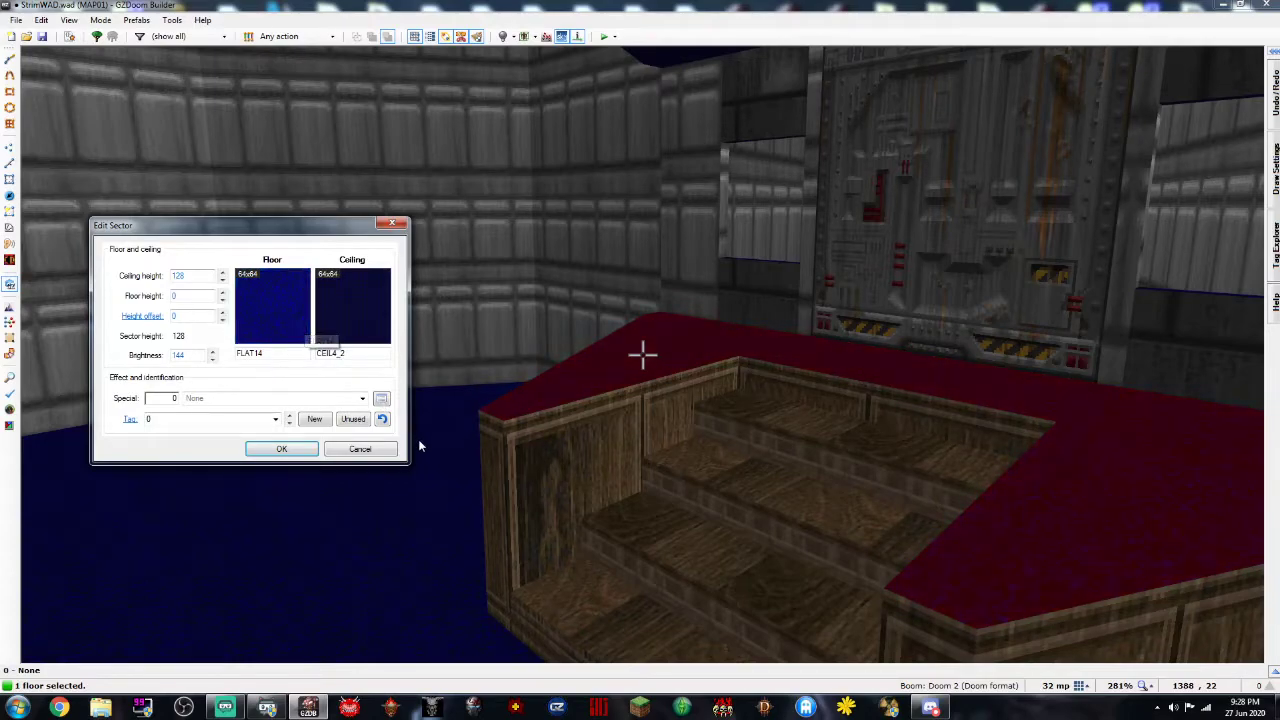
left_click(380, 448)
left_click(643, 354)
Set the map grid to 64 mp and draw a 64 by 64 square sector in the new room, southwest of the stairs
key("q")
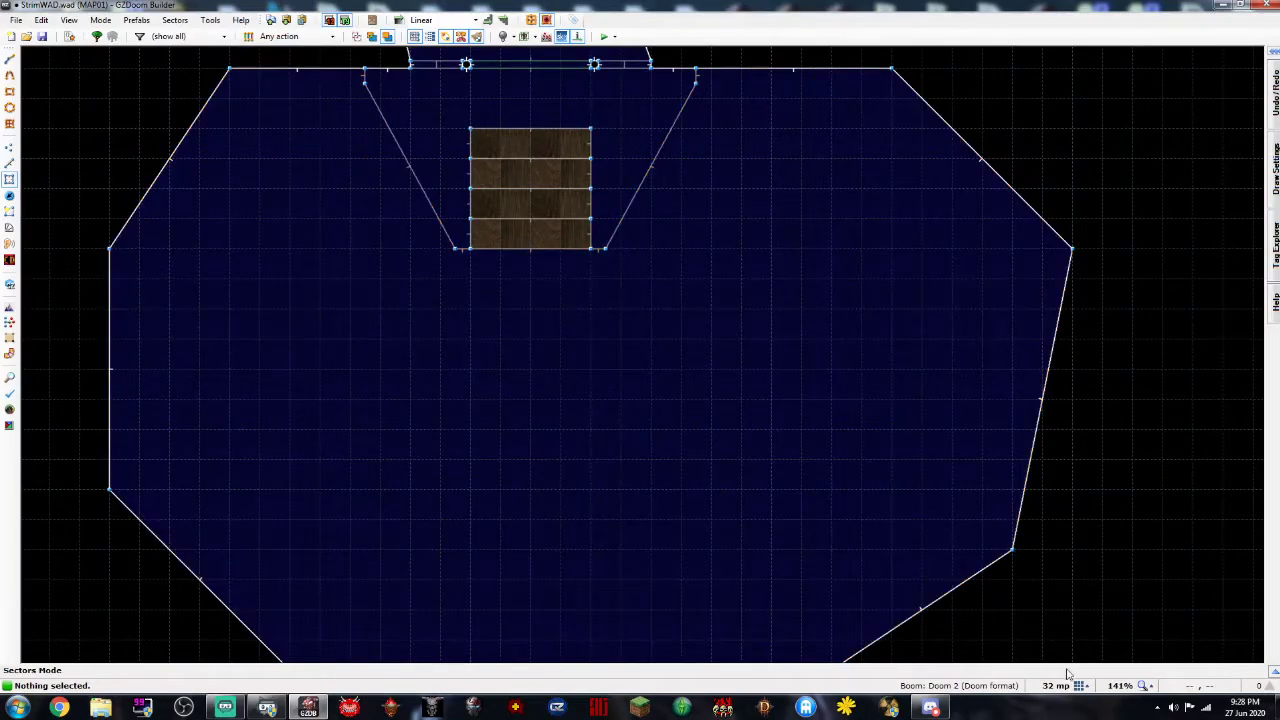
left_click(1080, 686)
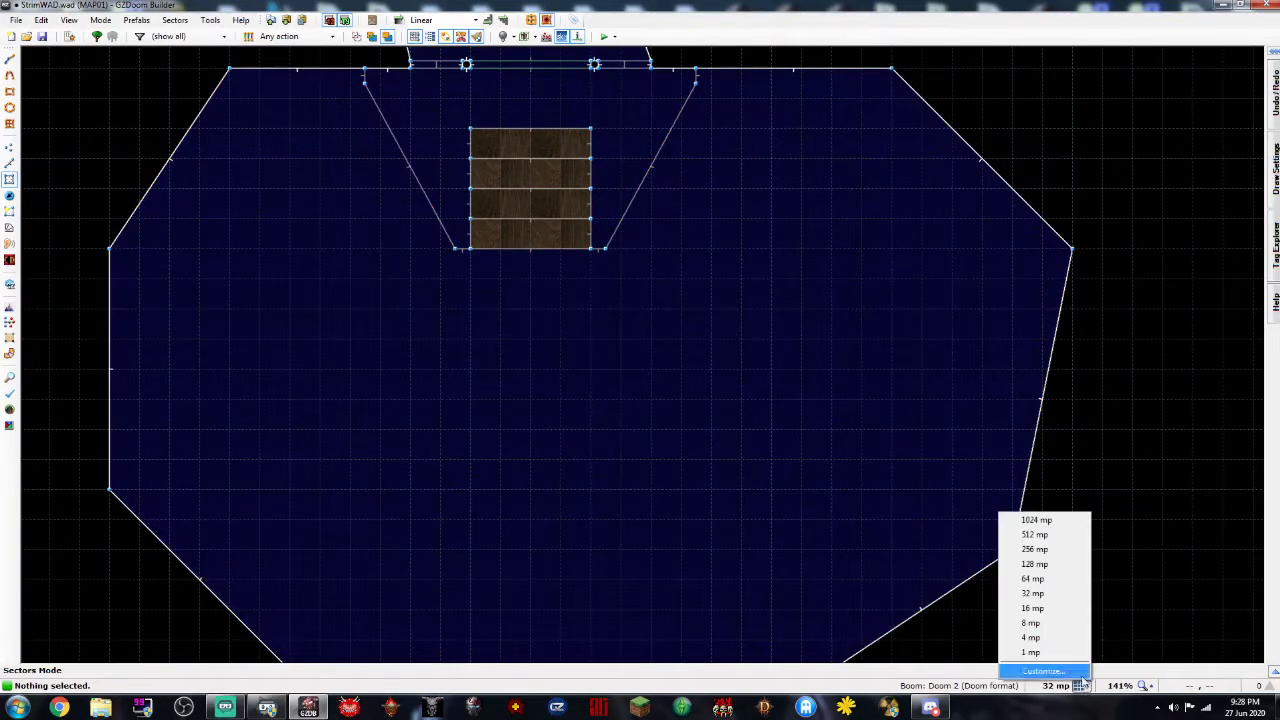
left_click(1066, 582)
scroll(531, 390, "down", 5)
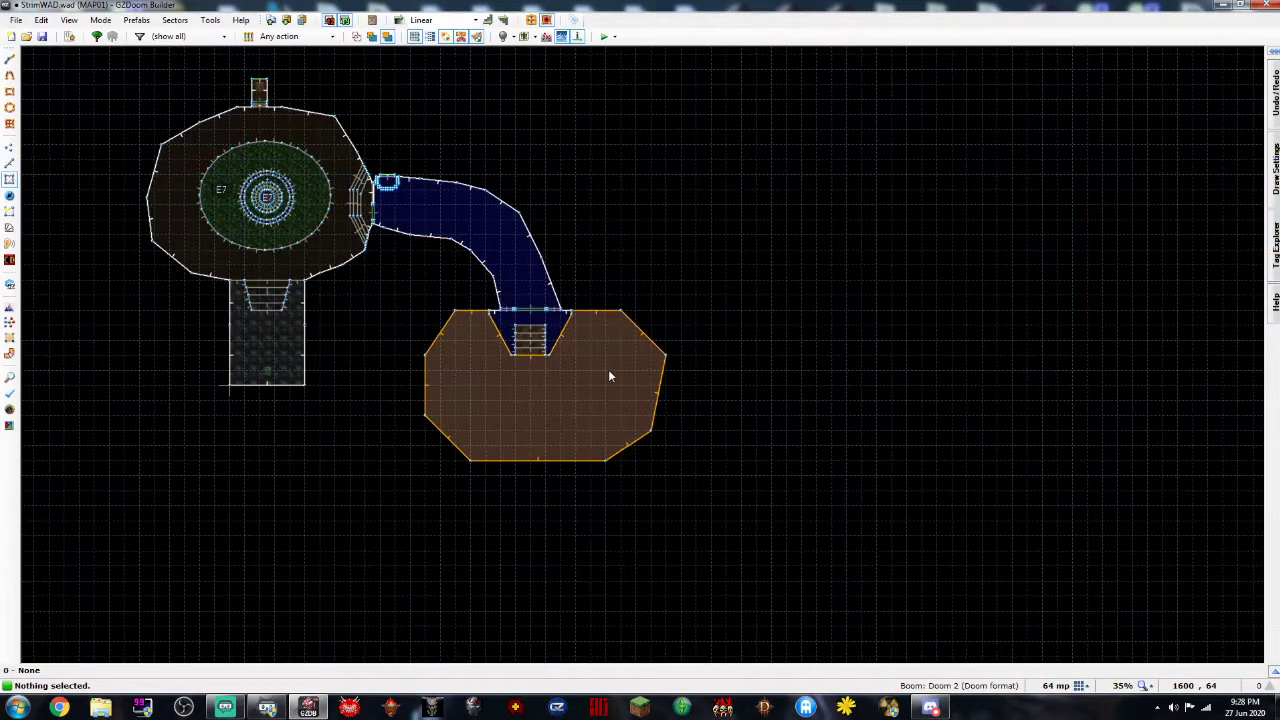
scroll(608, 370, "up", 3)
scroll(479, 342, "down", 3)
scroll(197, 326, "up", 6)
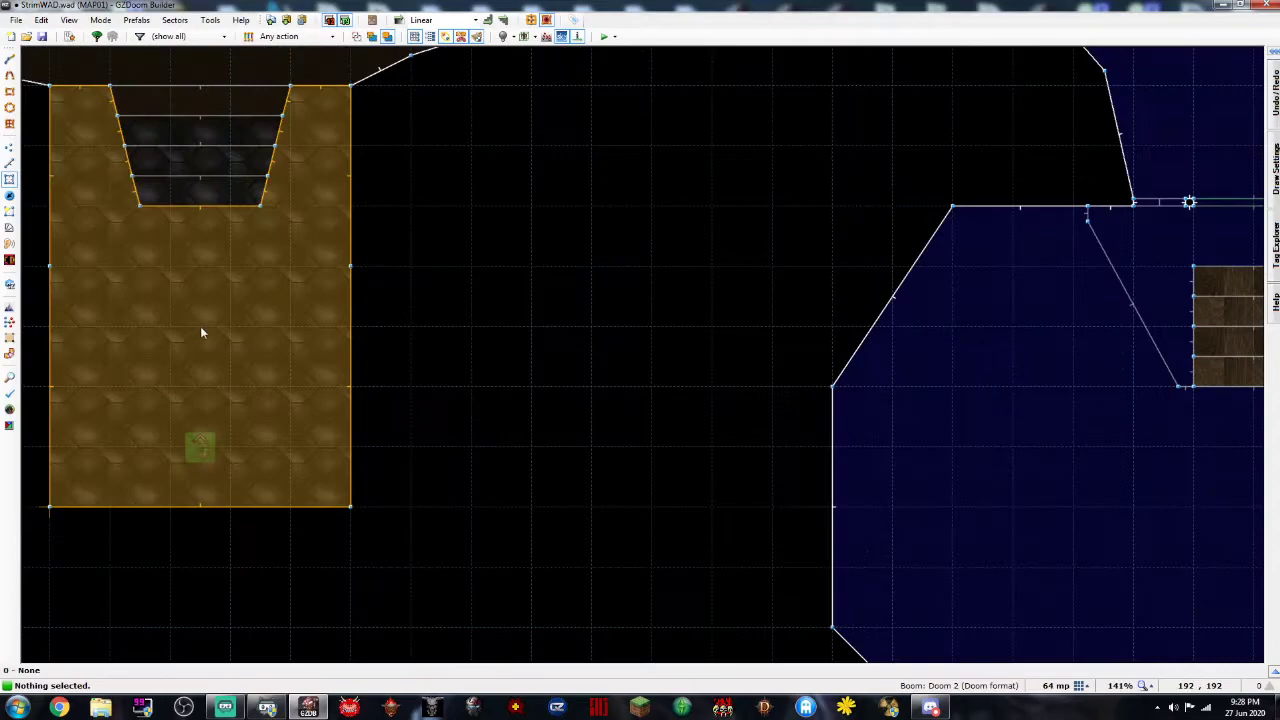
scroll(834, 322, "down", 3)
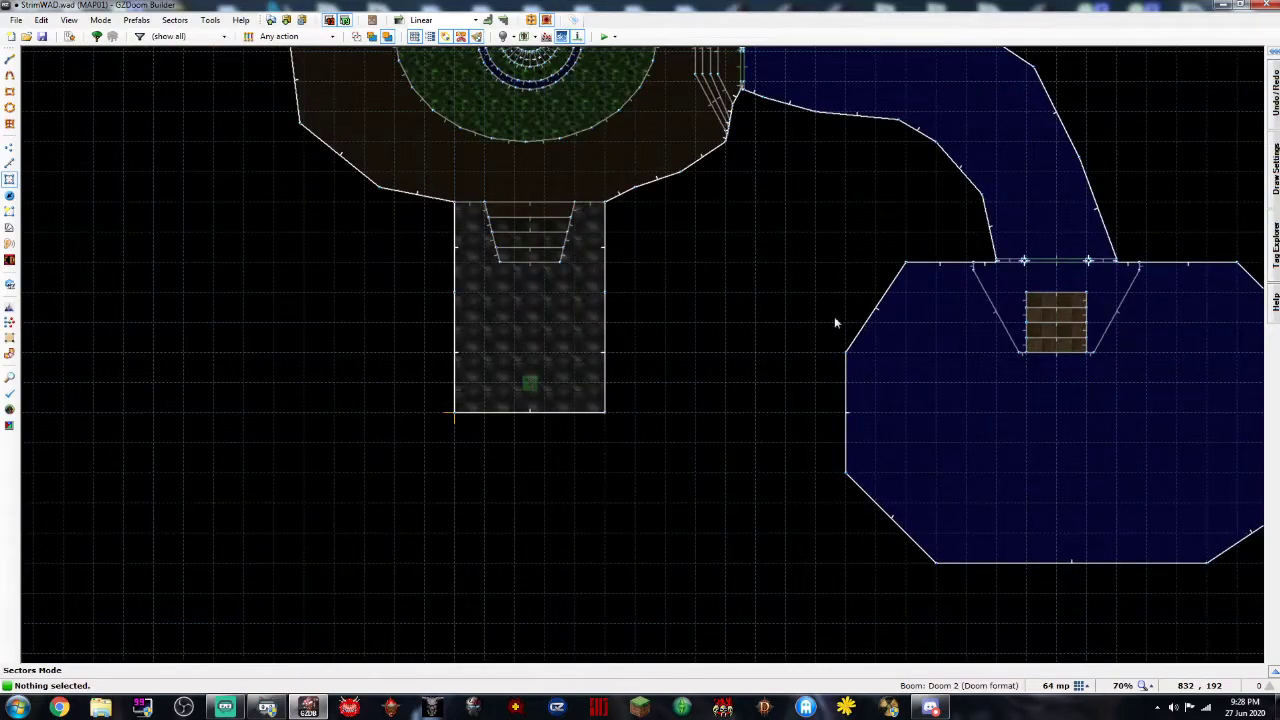
left_click(9, 91)
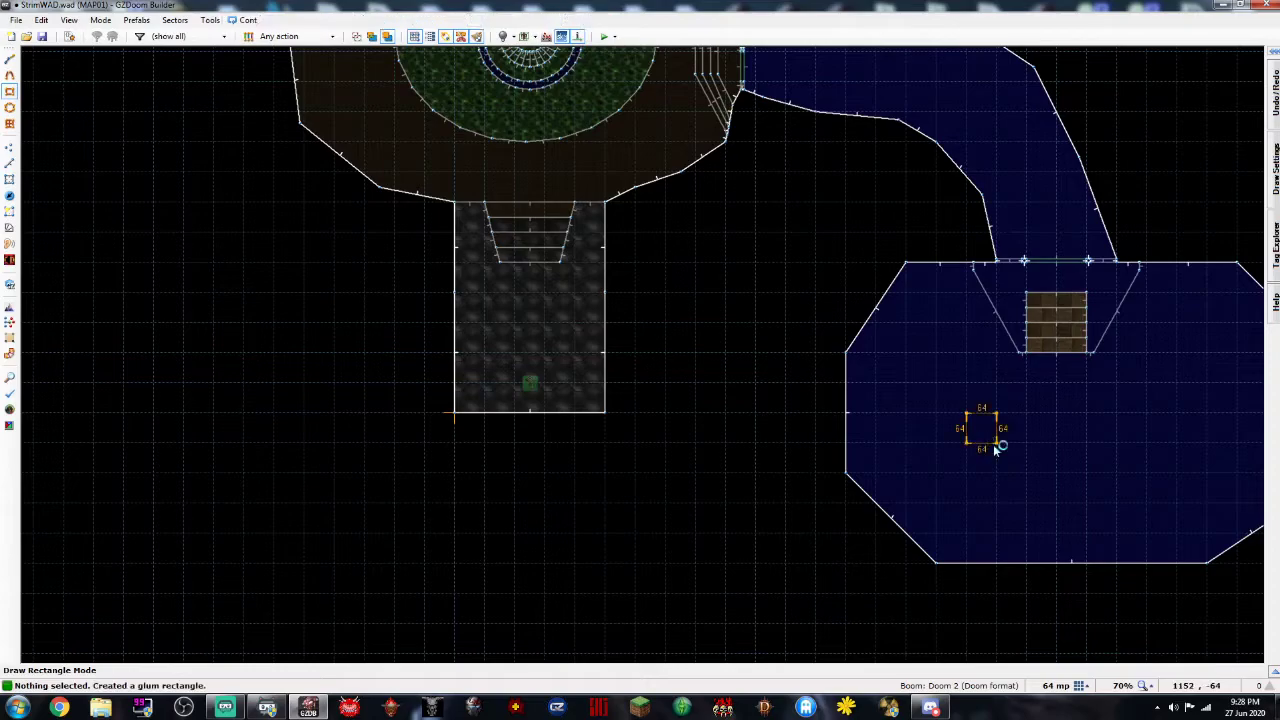
left_click(993, 446)
Give the new square sector the GATE4 floor flat from the Hell set and inspect it in 3D
scroll(995, 444, "up", 3)
right_click(978, 434)
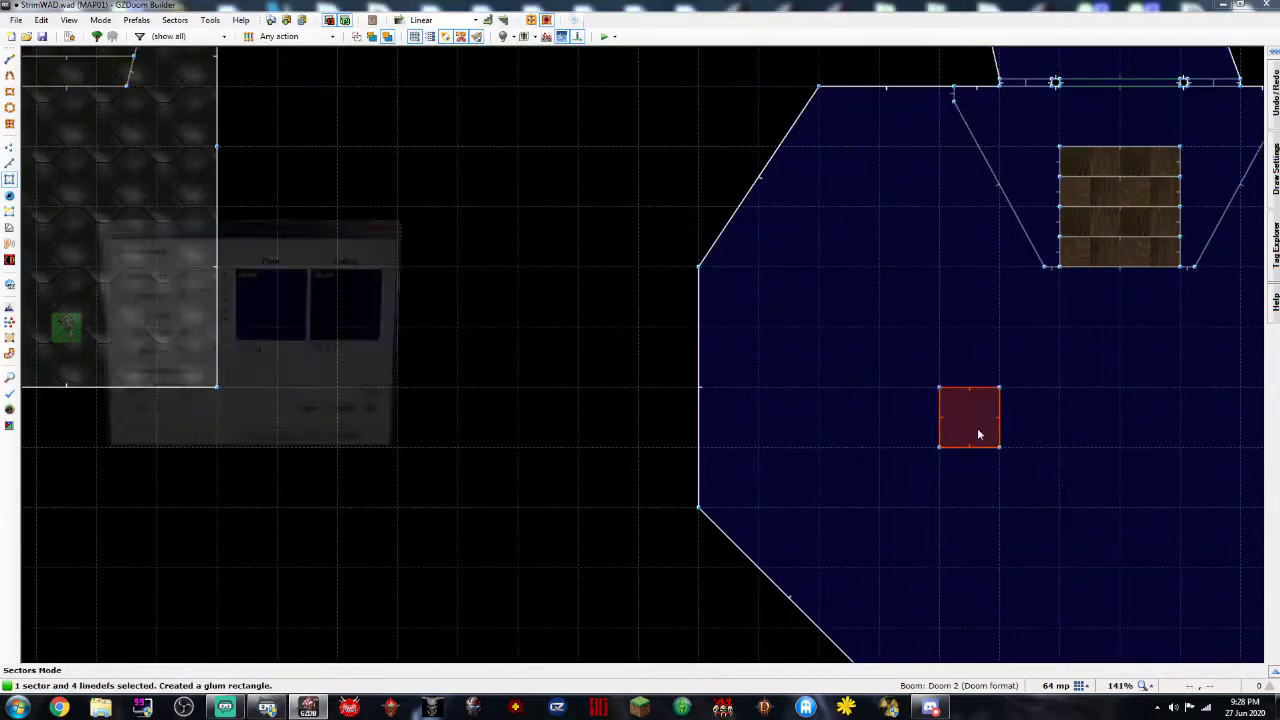
left_click(296, 314)
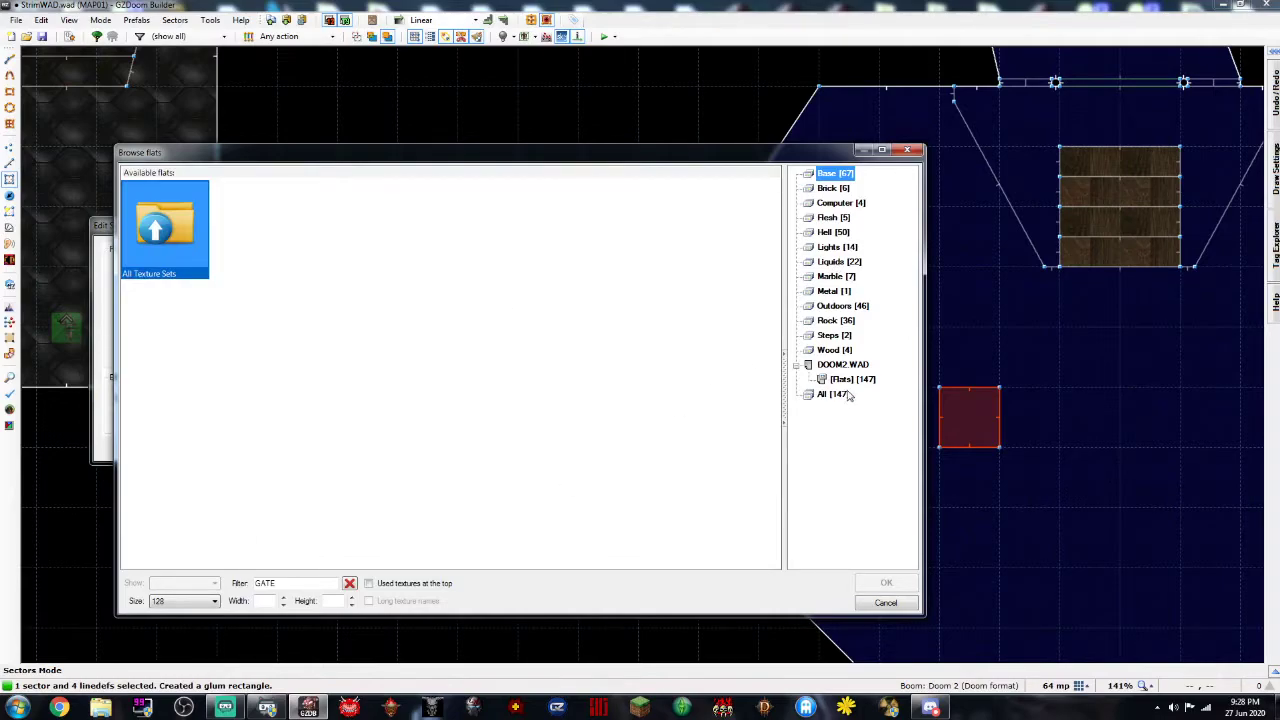
left_click(833, 232)
double_click(520, 248)
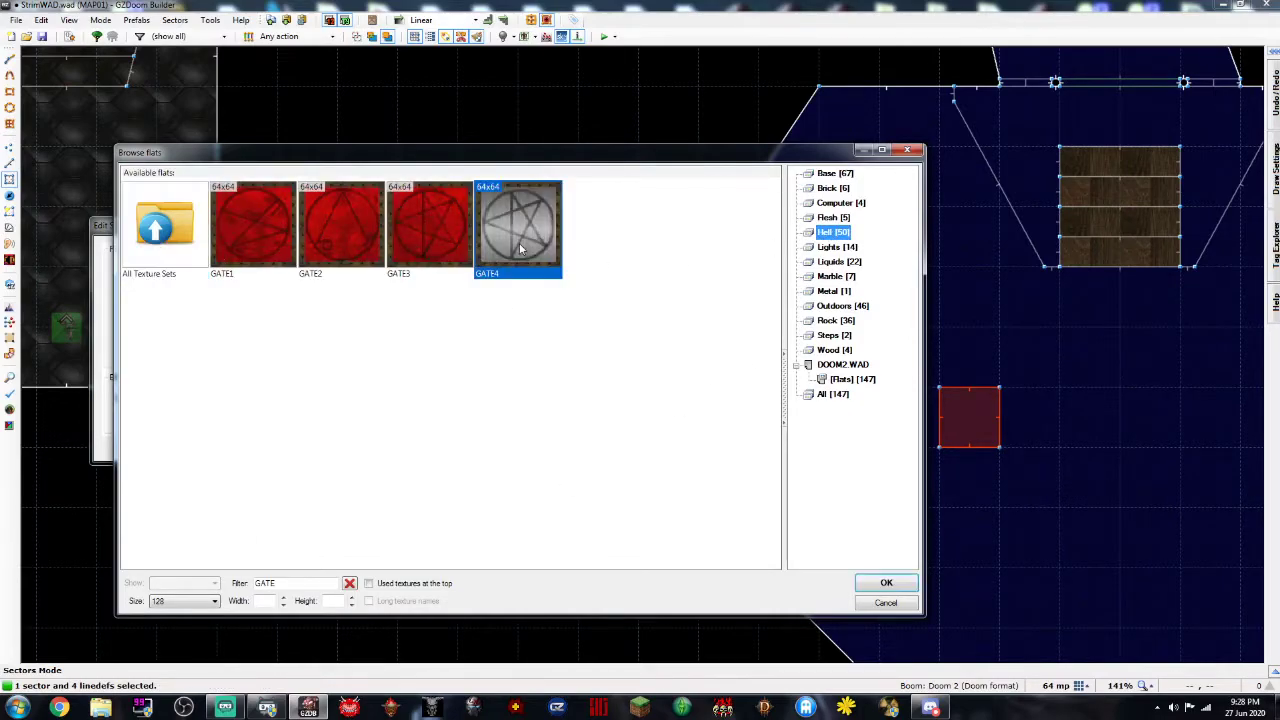
left_click(279, 449)
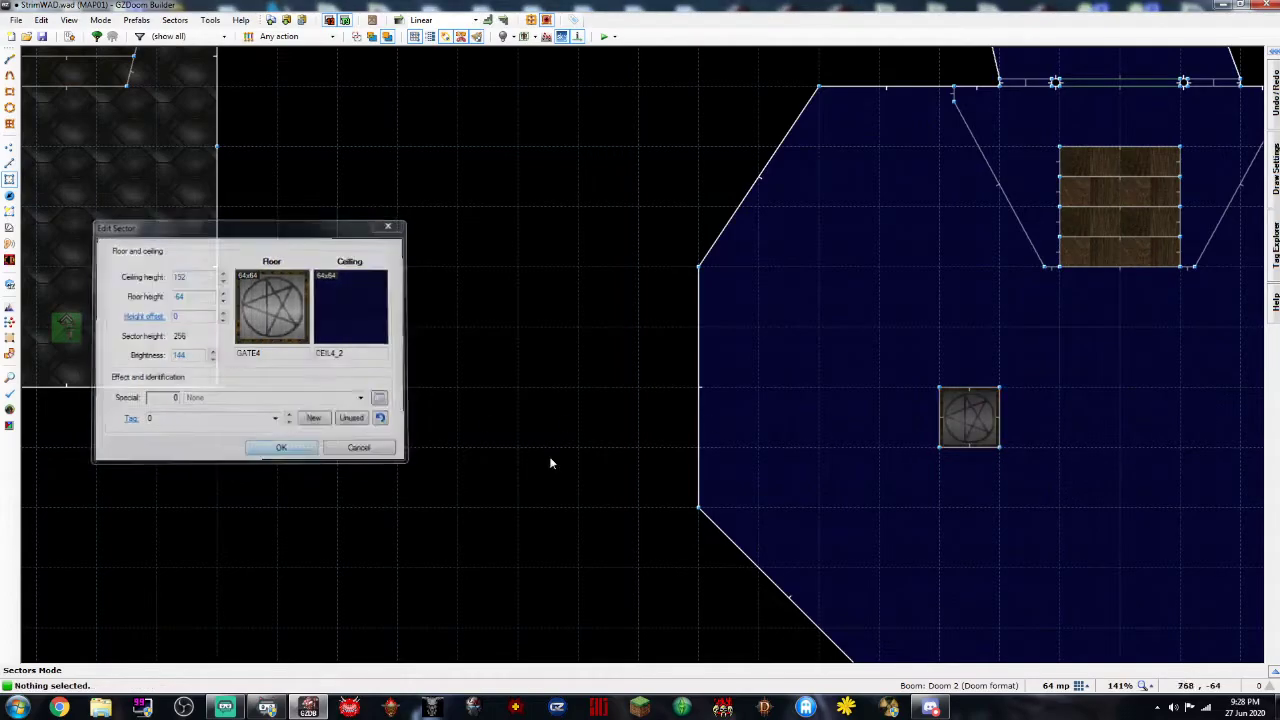
key("w")
key("d")
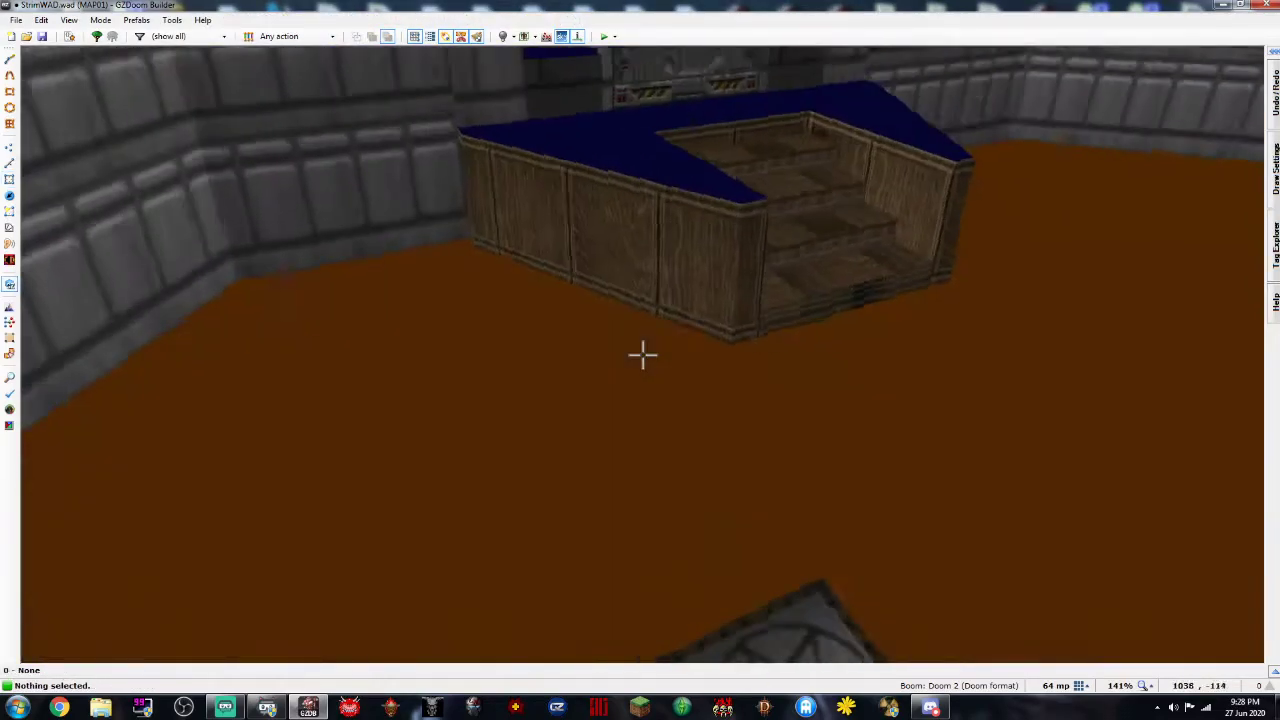
key("w")
Set the grid to 32 mp, move the pentagram square 32 units east and 32 south, and inspect its flat alignment in 3D
scroll(798, 382, "up", 4)
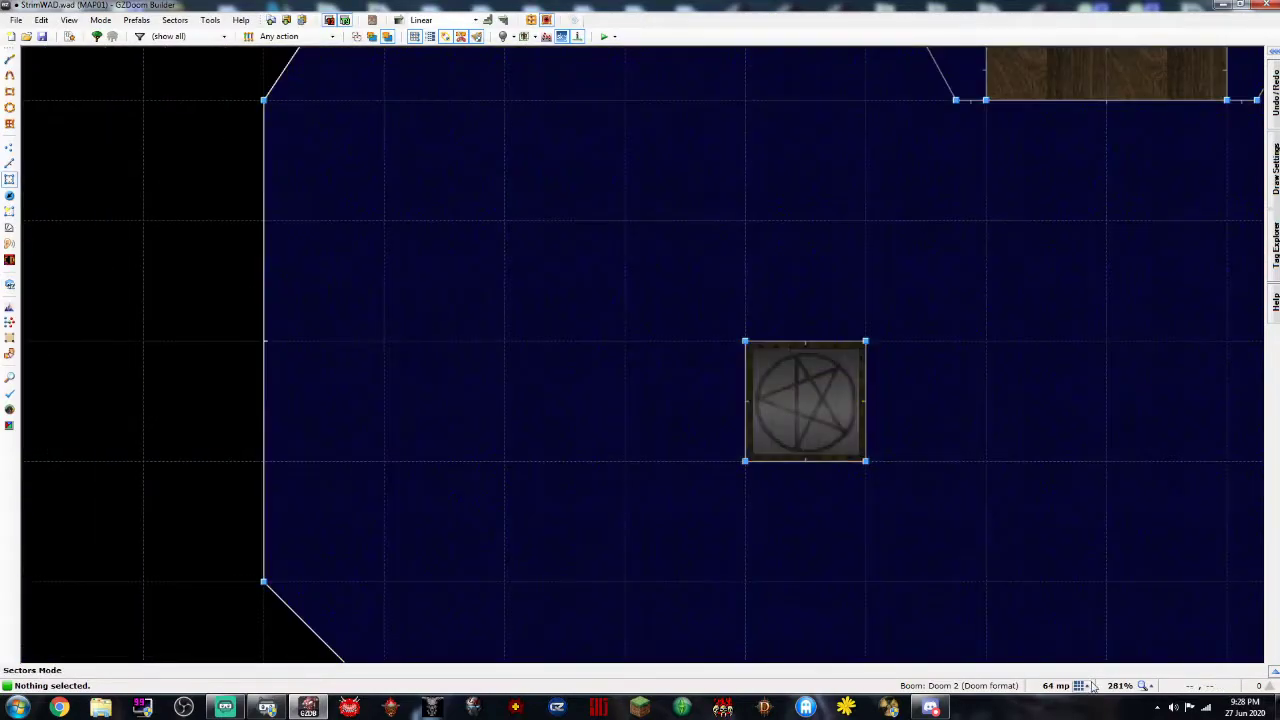
left_click(1056, 686)
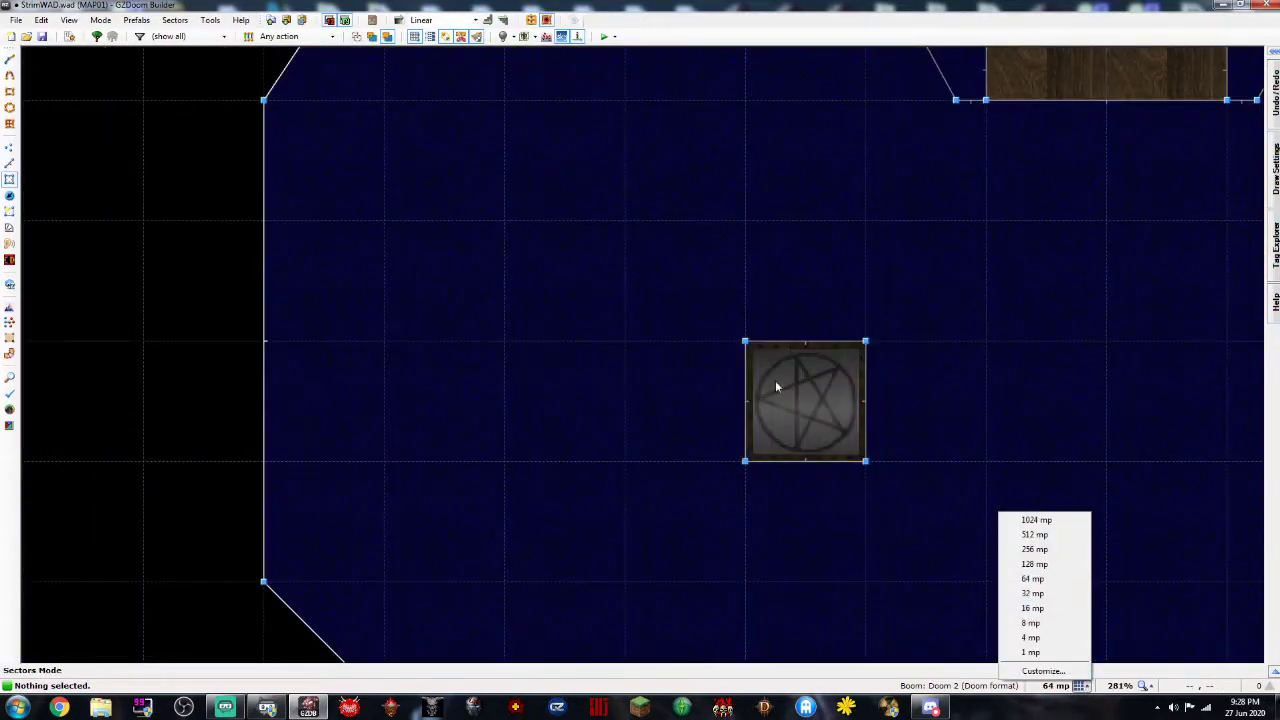
left_click(1045, 594)
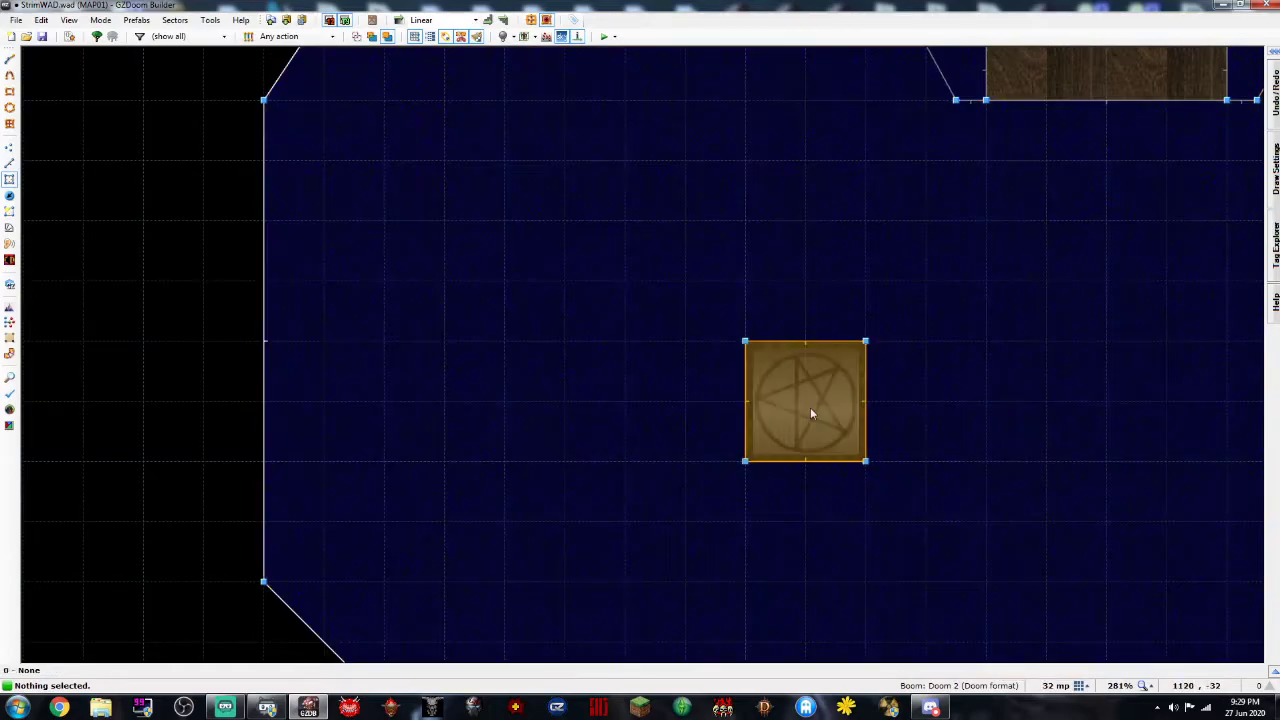
left_click_drag(811, 410, 854, 449)
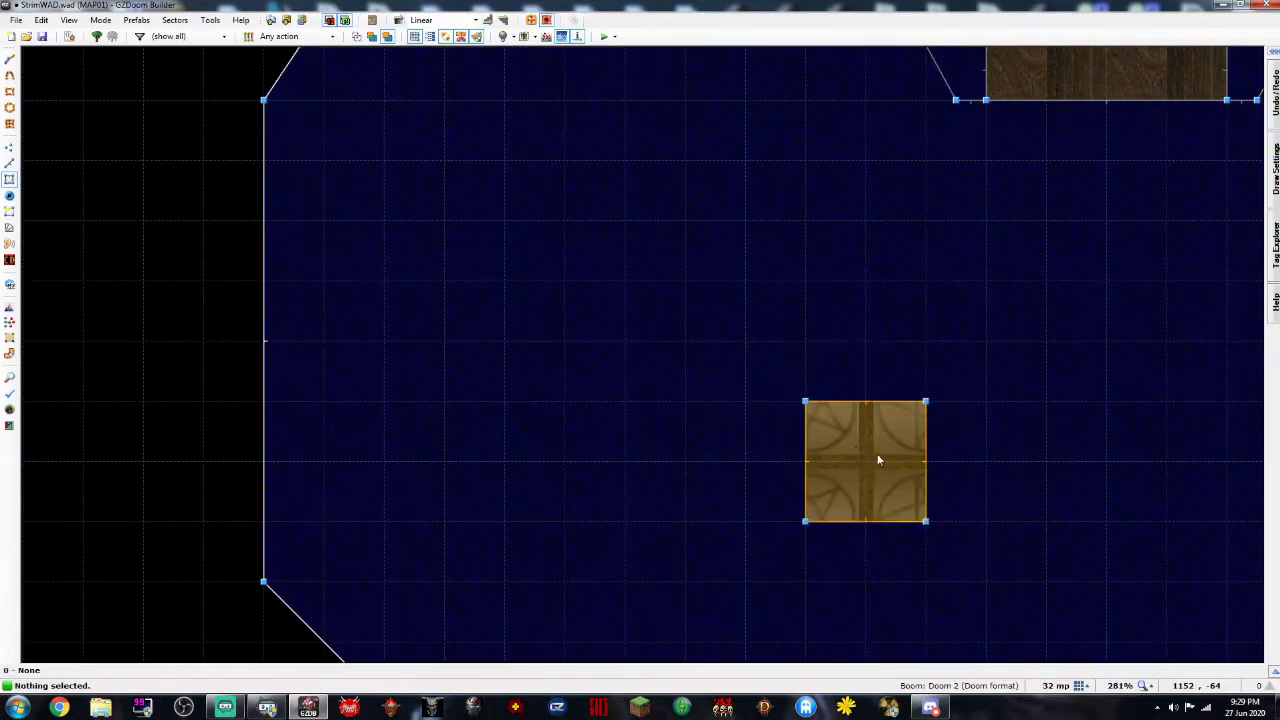
key("q")
key("w")
key("w")
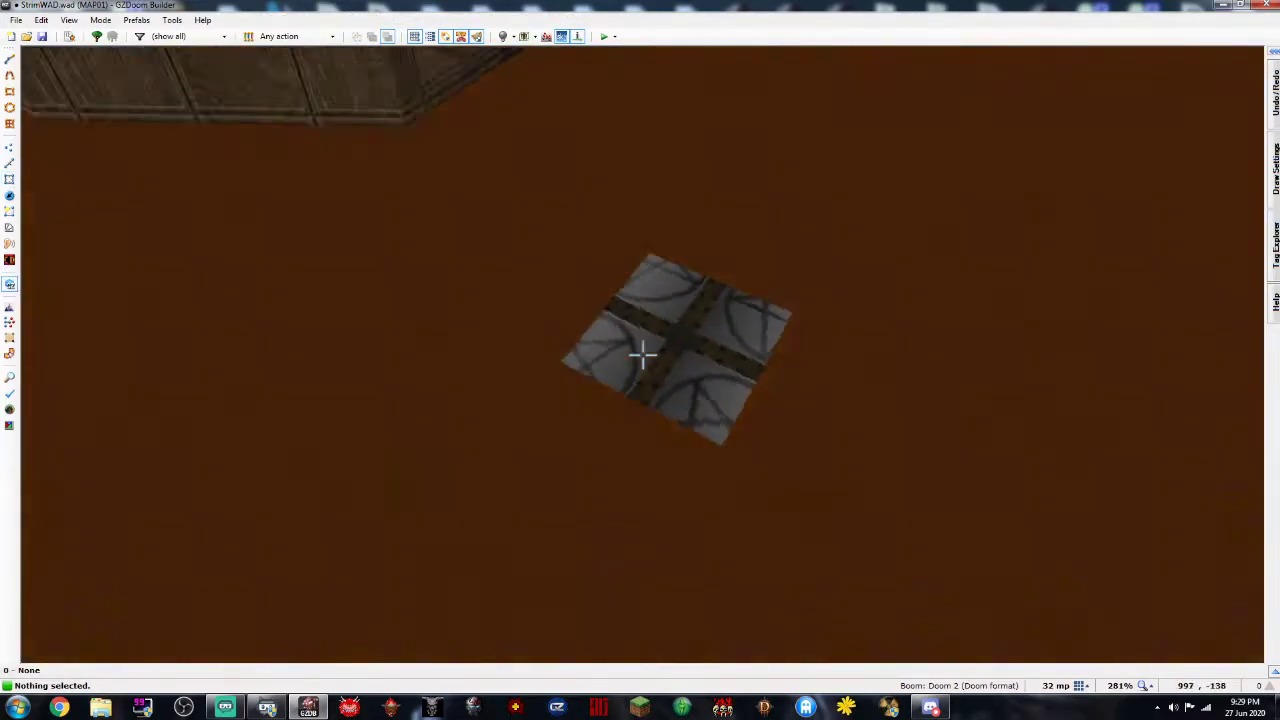
Change the pentagram tile's floor height to -64
key("a")
key("w")
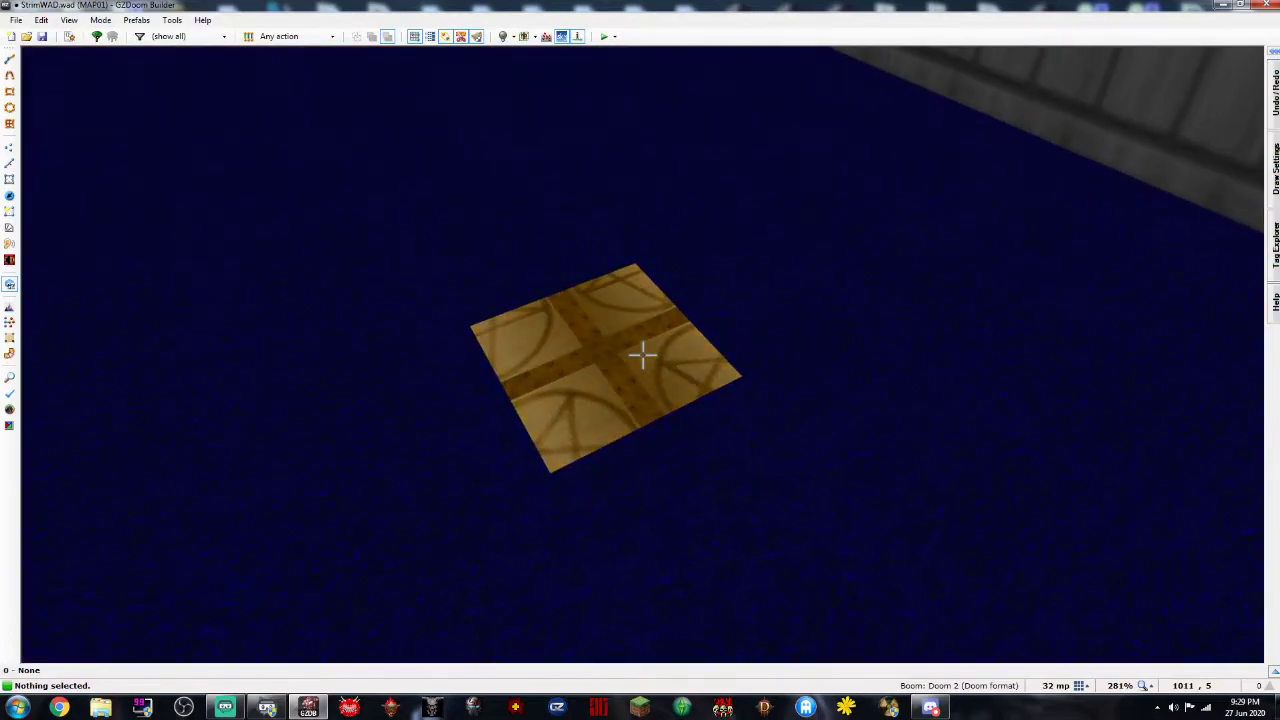
key("d")
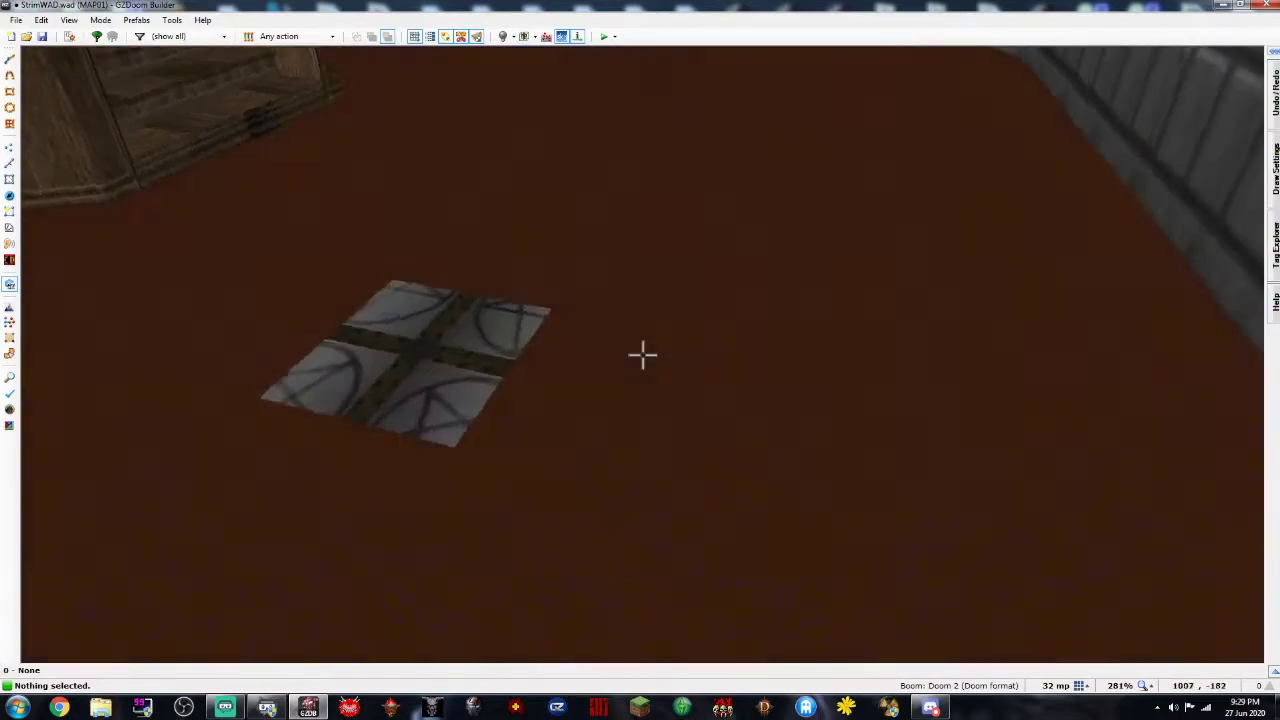
key("d")
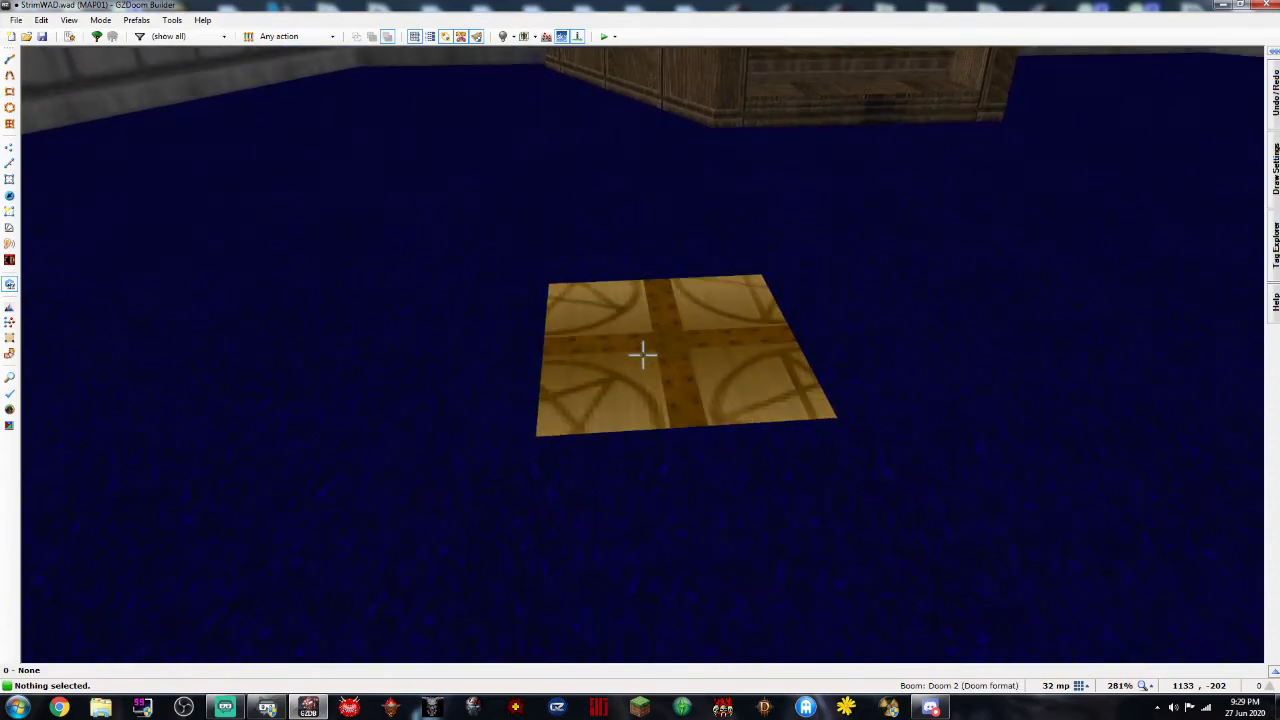
scroll(643, 354, "up", 1)
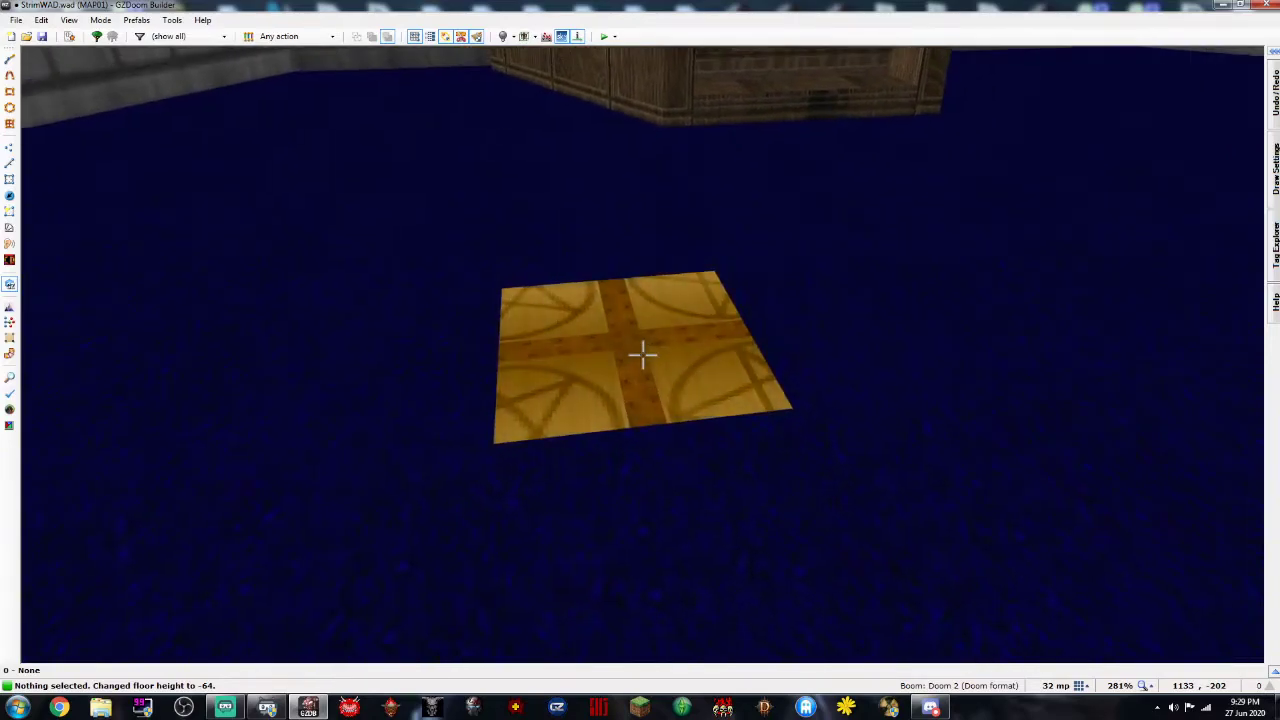
Undo the recent tile edits and the rectangle draw, removing the pentagram tile from the room
key("ctrl+z")
key("ctrl+z")
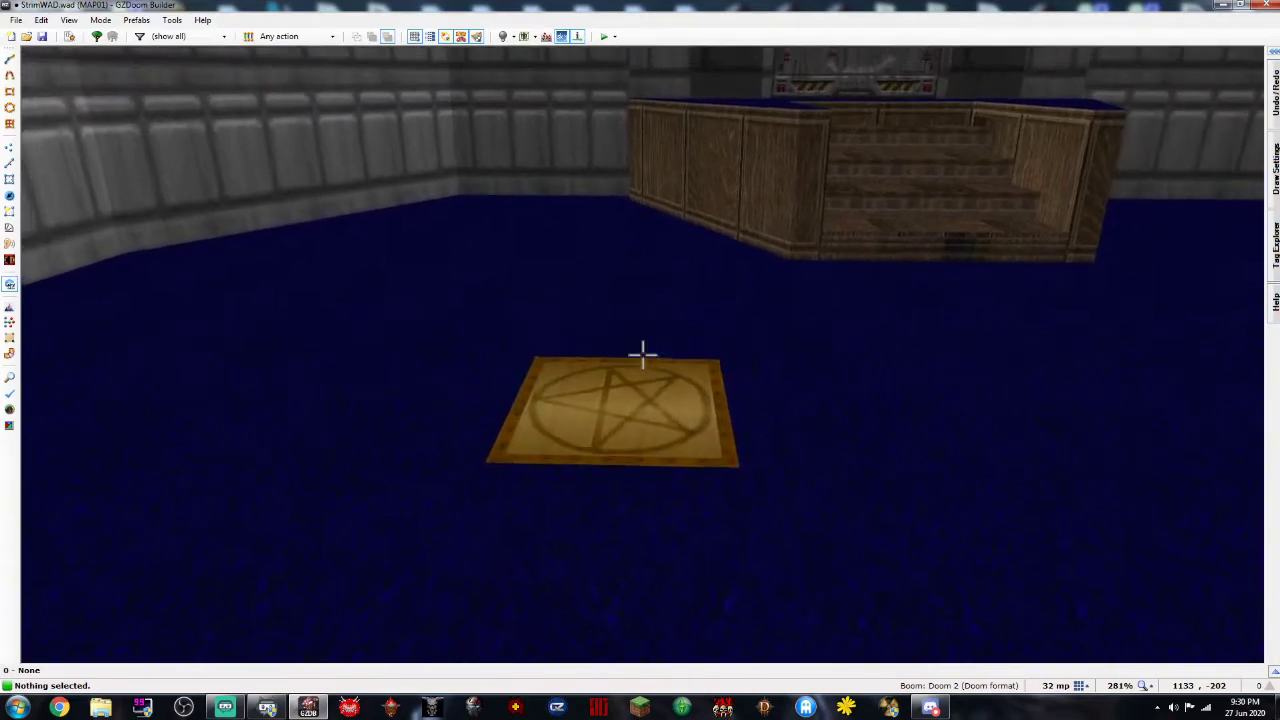
key("w")
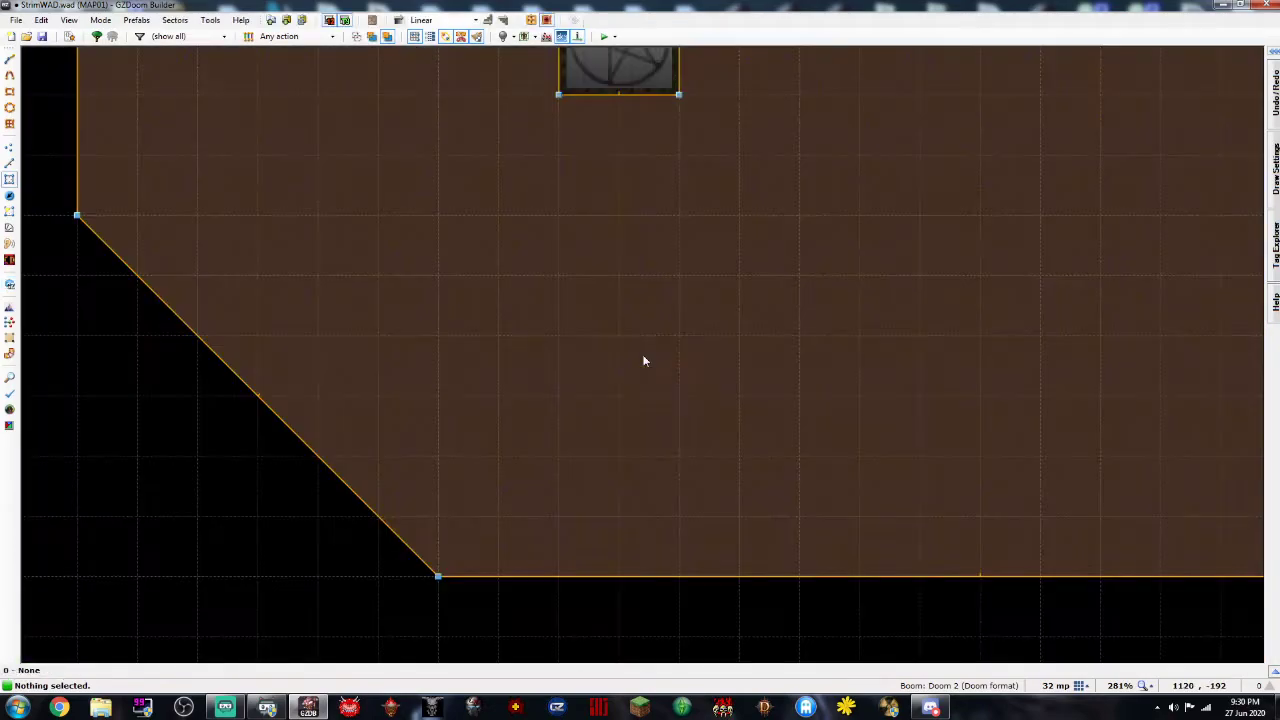
scroll(643, 355, "down", 2)
key("Up")
key("Up")
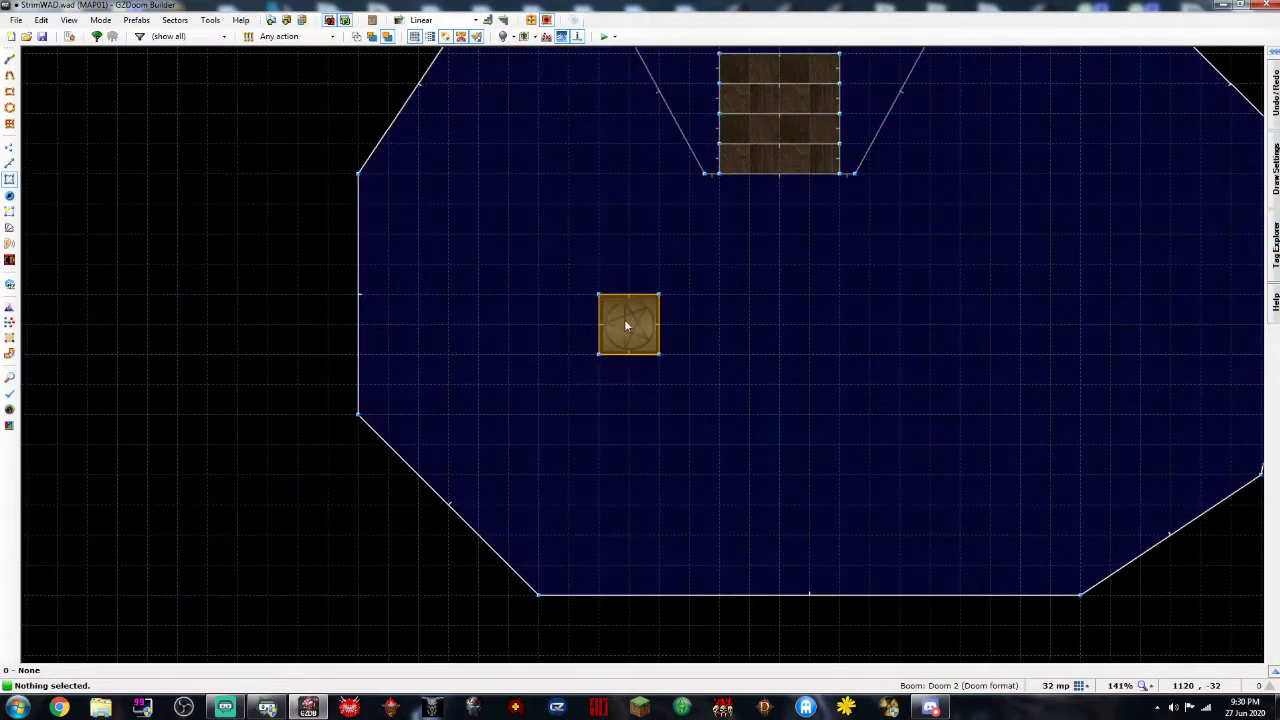
key("ctrl+z")
key("ctrl+z")
scroll(908, 266, "down", 6)
scroll(908, 267, "up", 4)
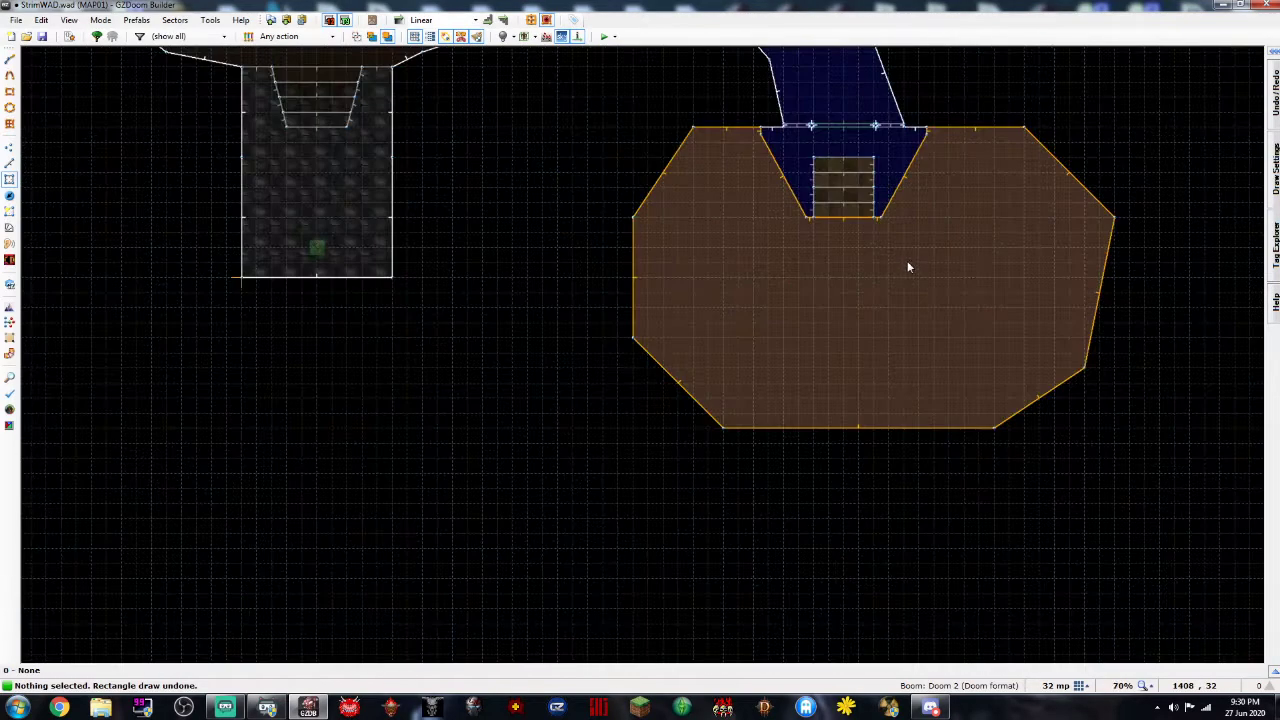
Change the floor texture of the raised platform around the stairs to the wood flat FLAT5_2
key("Right")
scroll(905, 264, "up", 2)
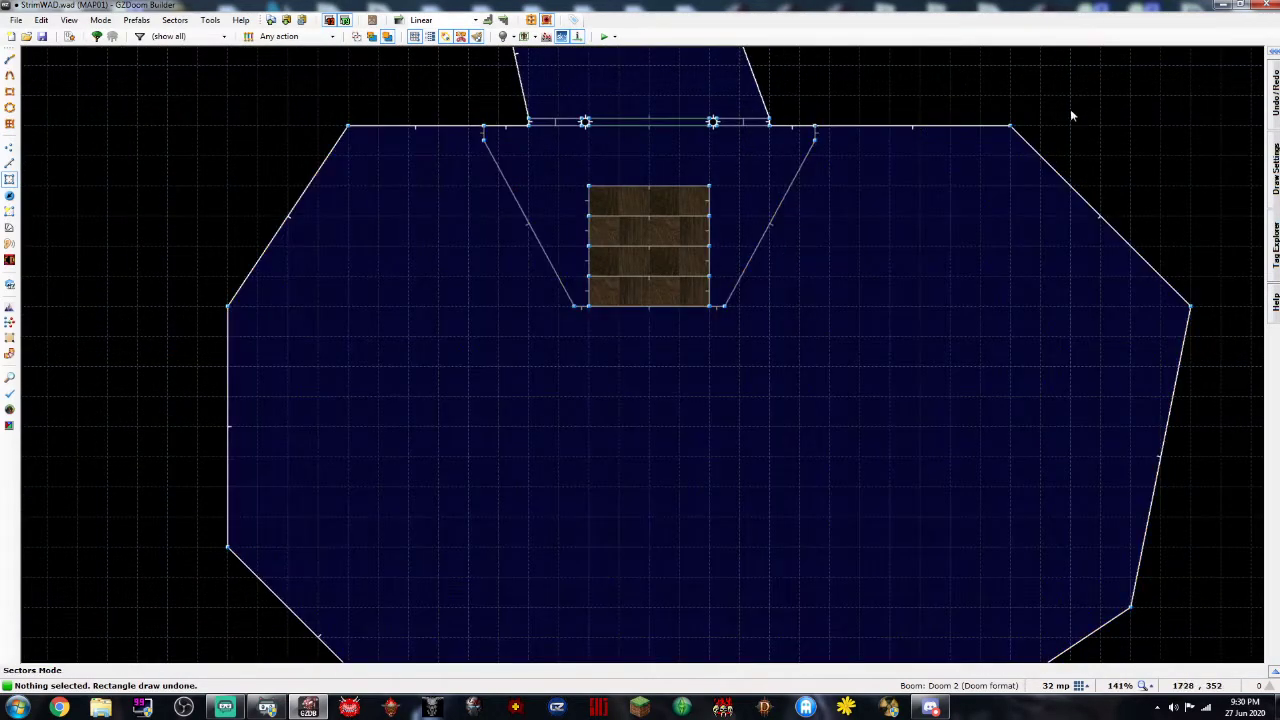
key("w")
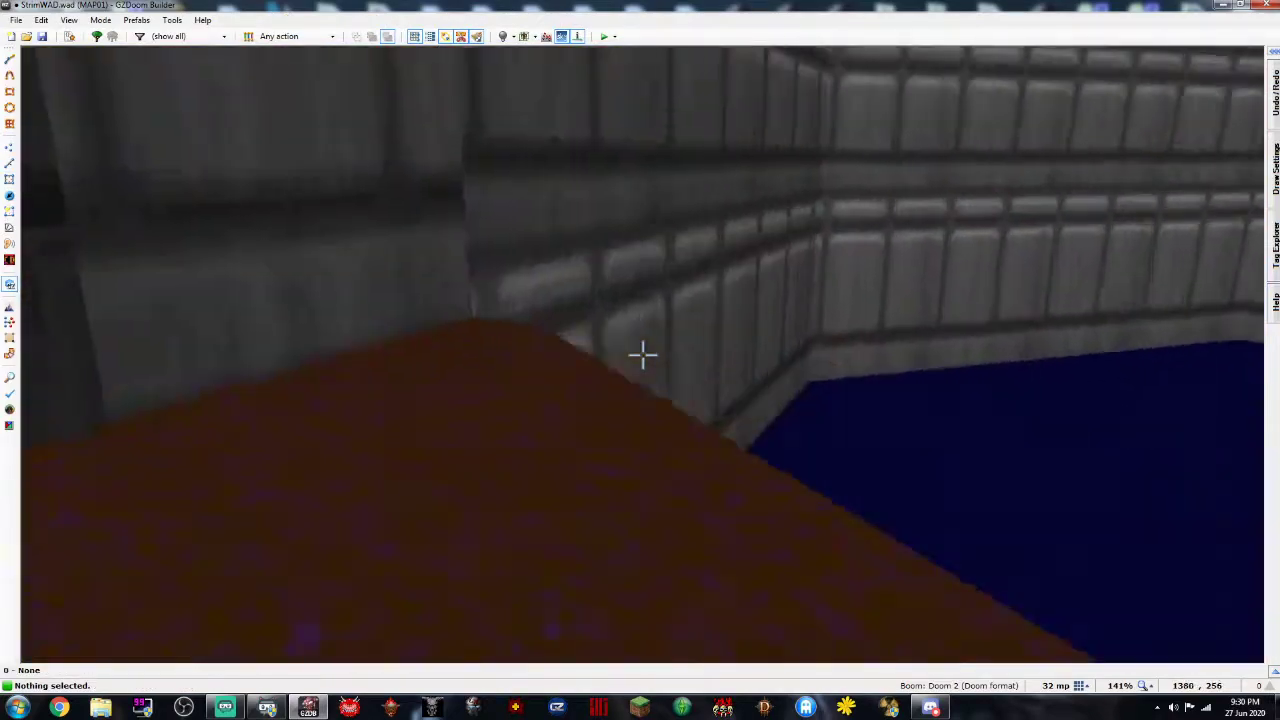
key("d")
left_click(643, 355)
right_click(643, 355)
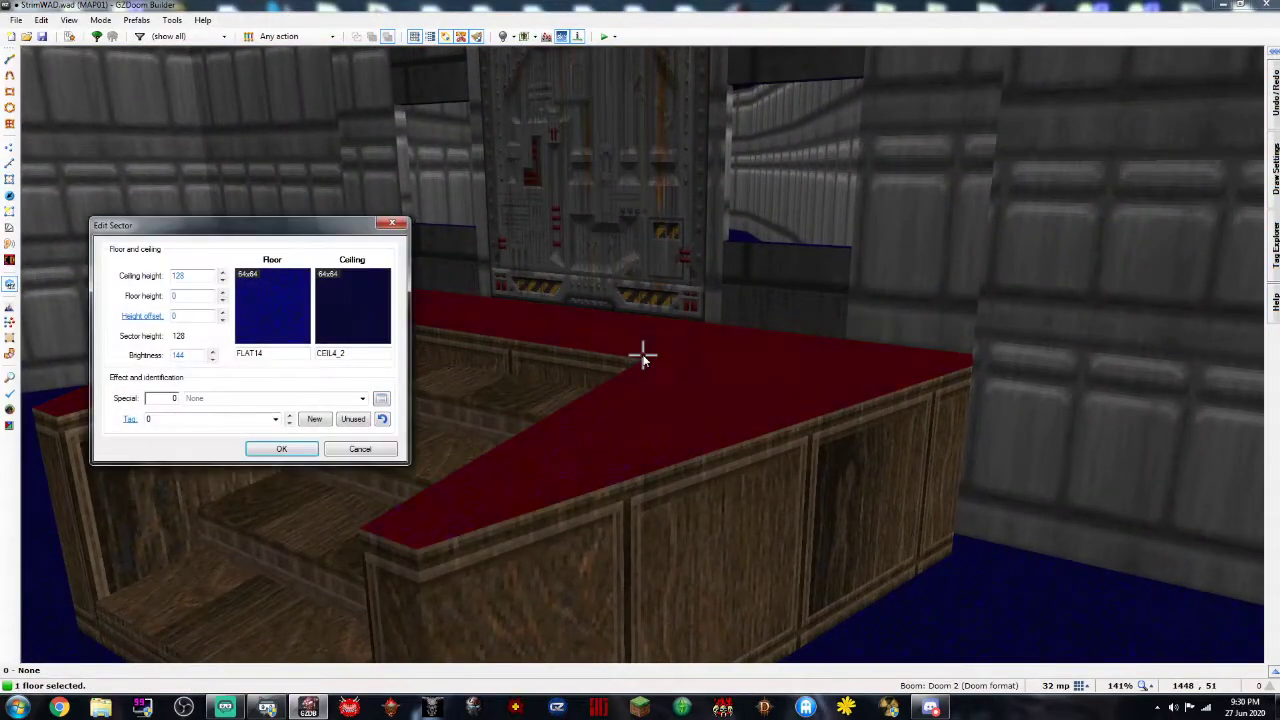
left_click(285, 306)
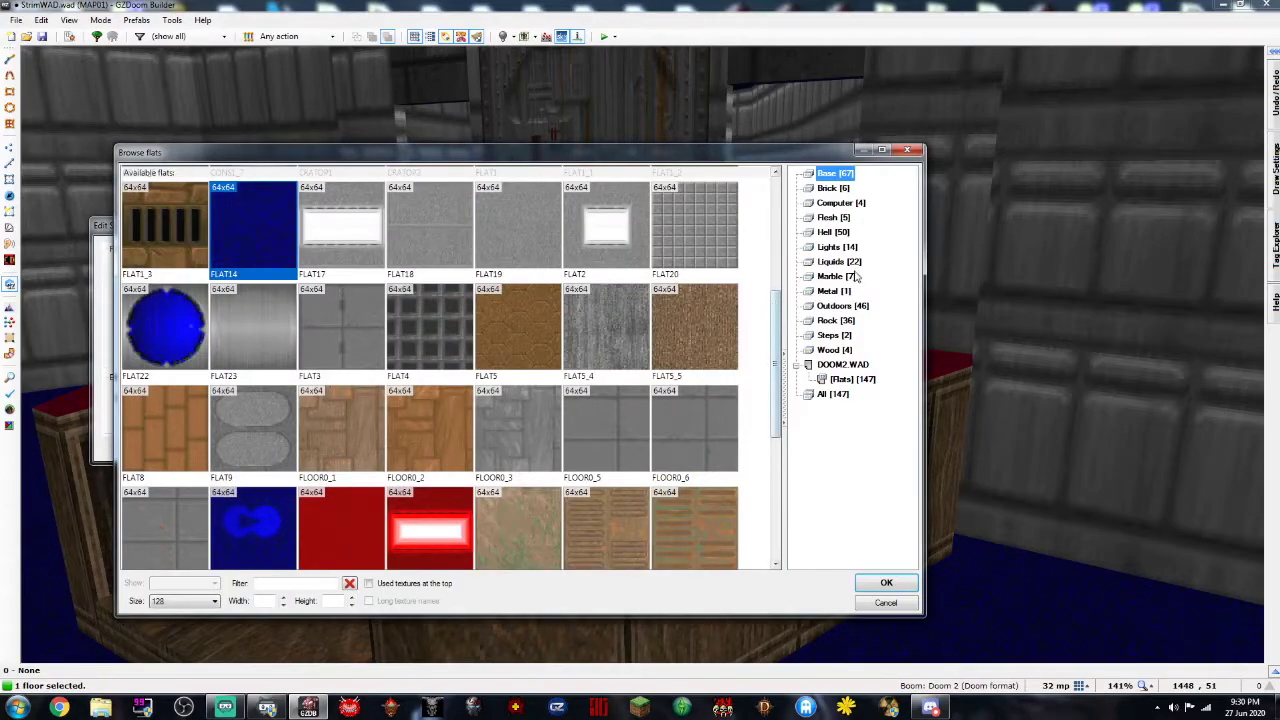
left_click(834, 351)
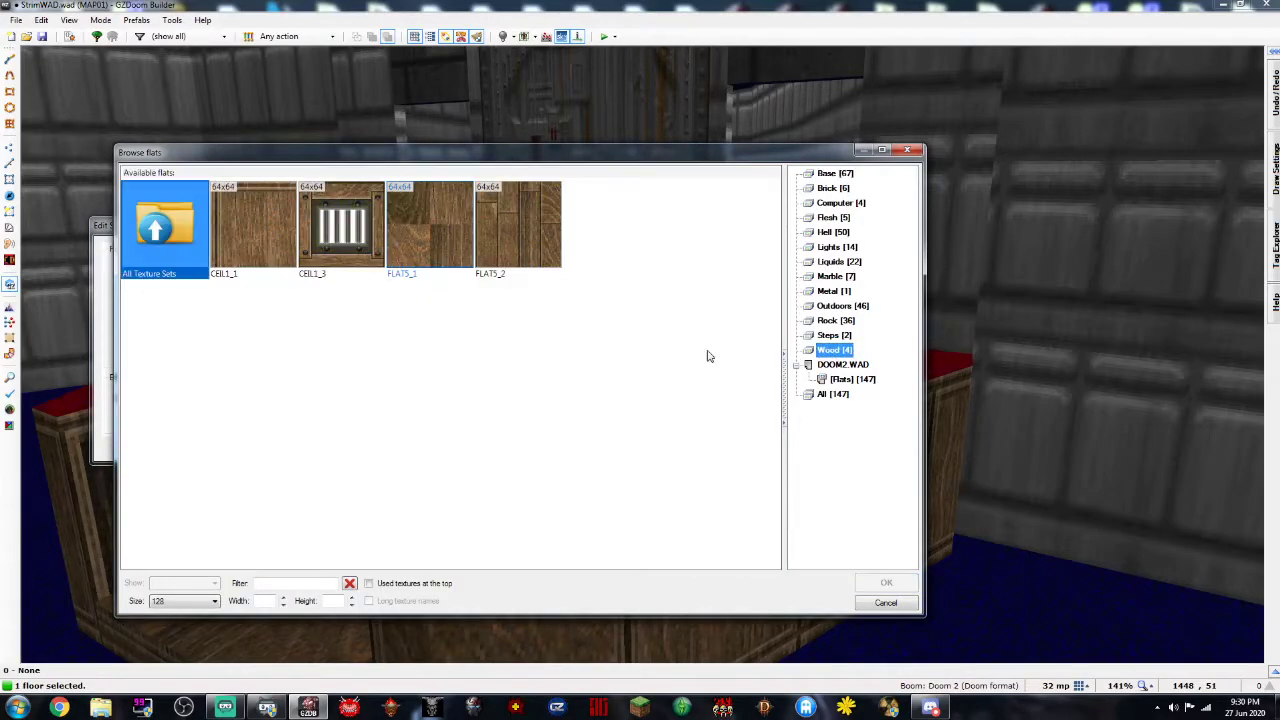
double_click(499, 224)
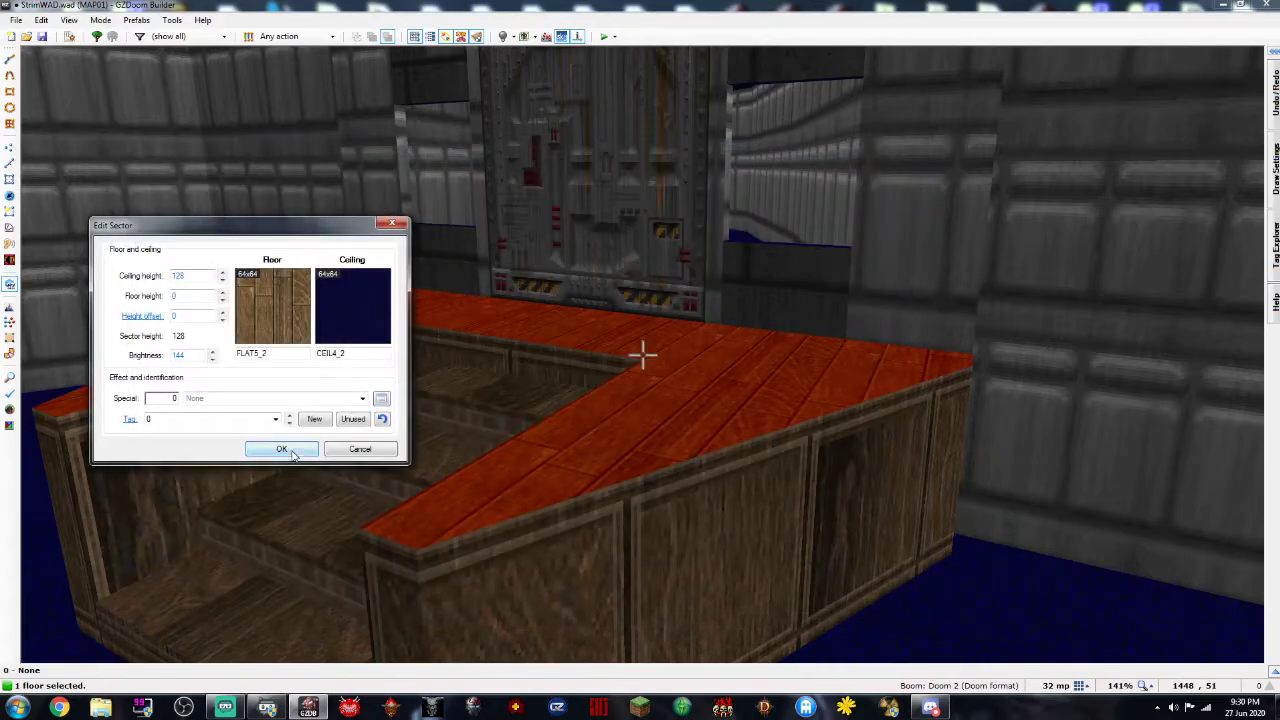
left_click(282, 449)
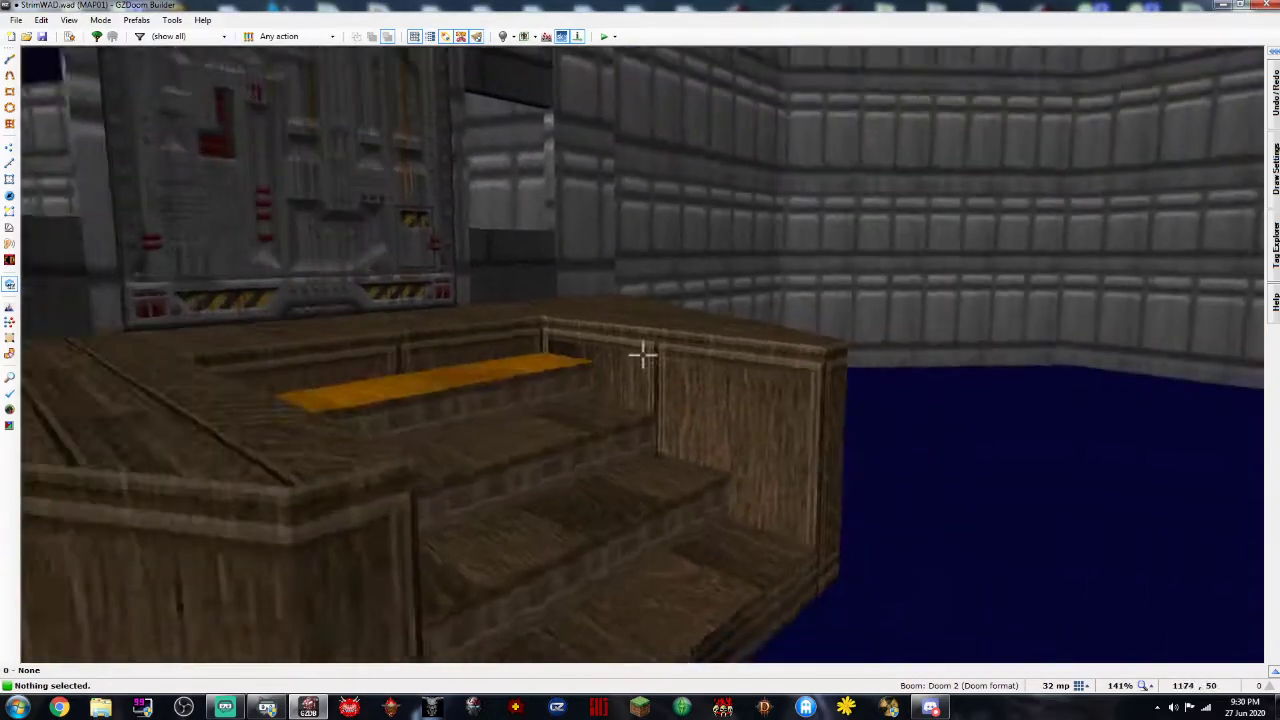
key("s")
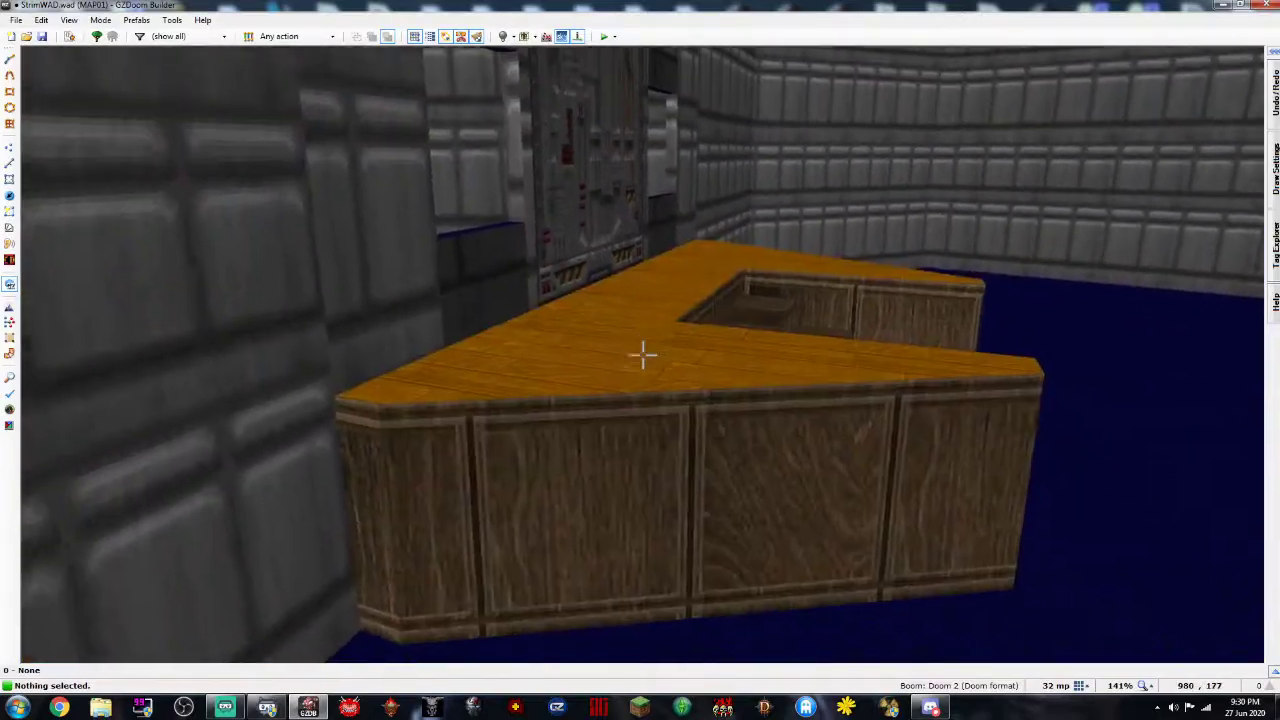
key("w")
left_click(643, 355)
key("s")
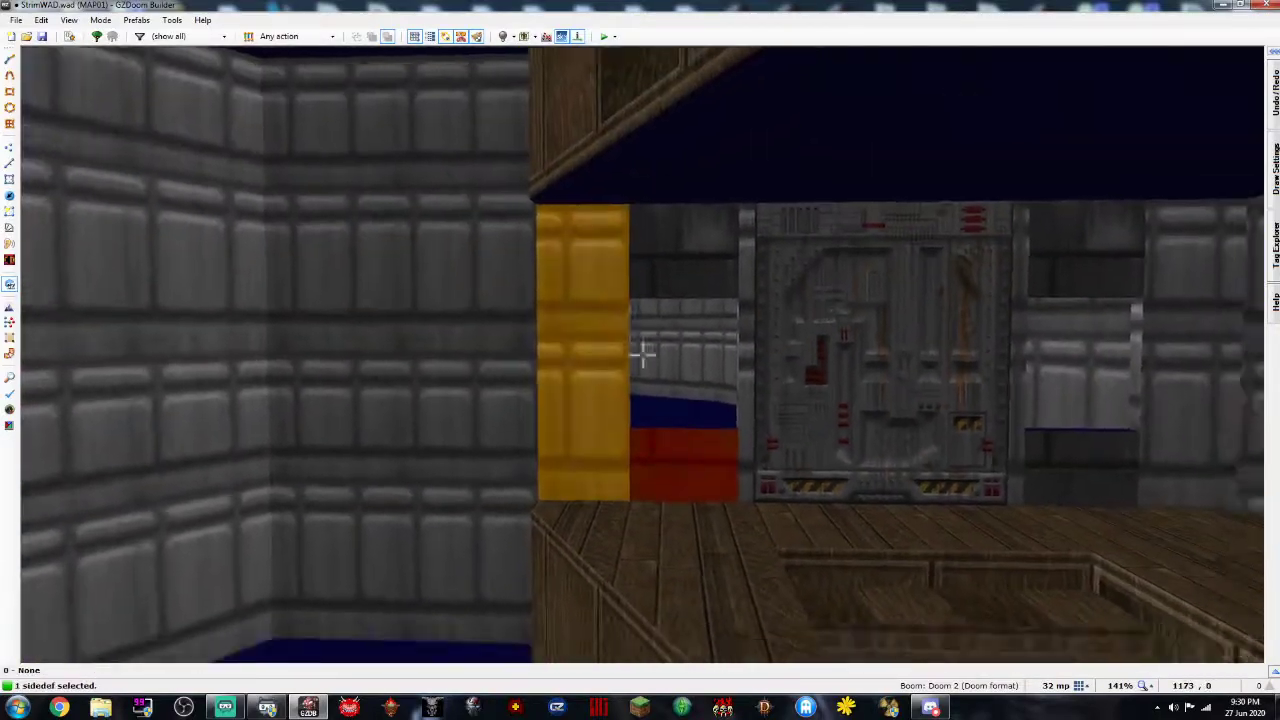
key("s")
left_click(643, 355)
key("d")
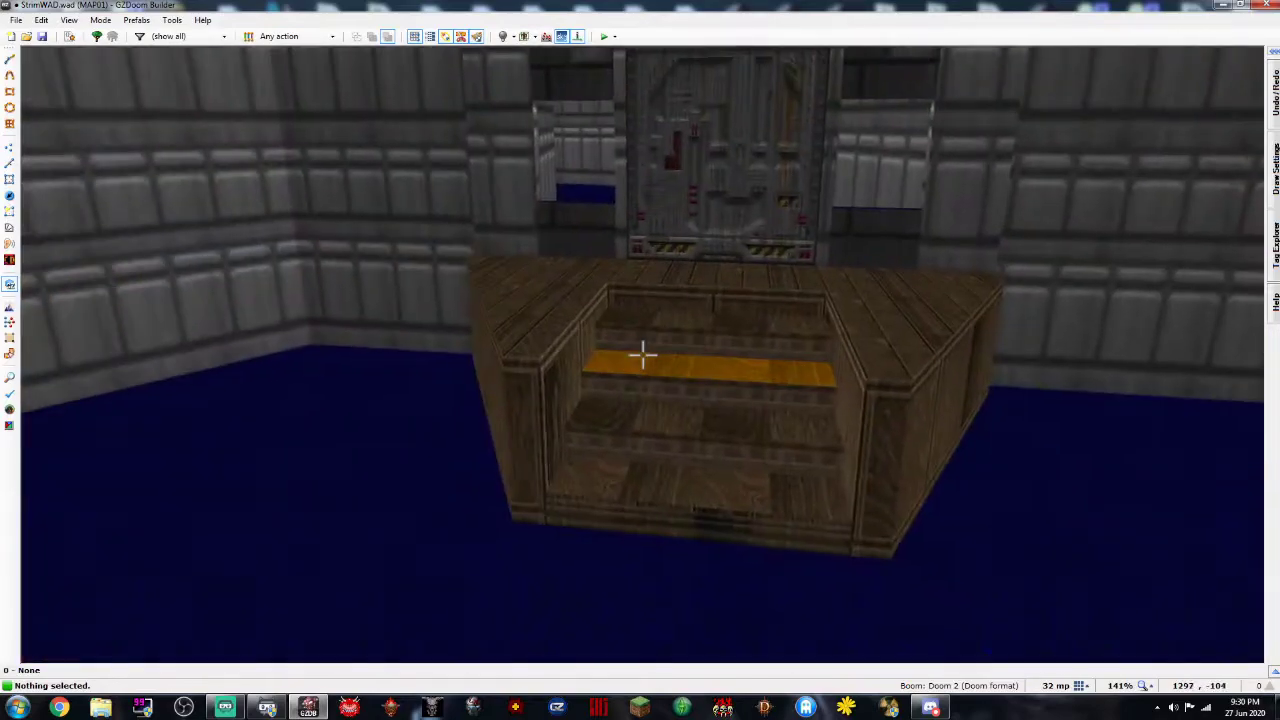
Try to apply WOODGARG as the lower texture of the linedef at the overhang's untextured front face
key("w")
left_click(643, 355)
right_click(643, 355)
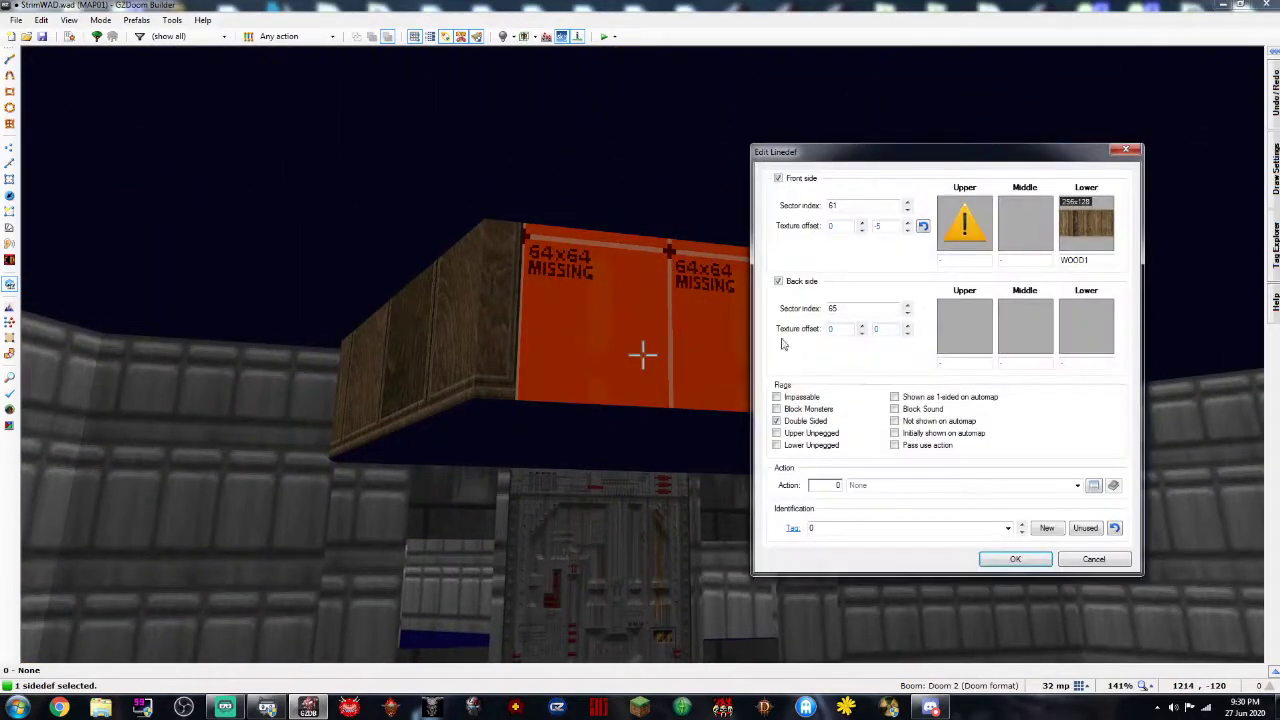
left_click(1086, 225)
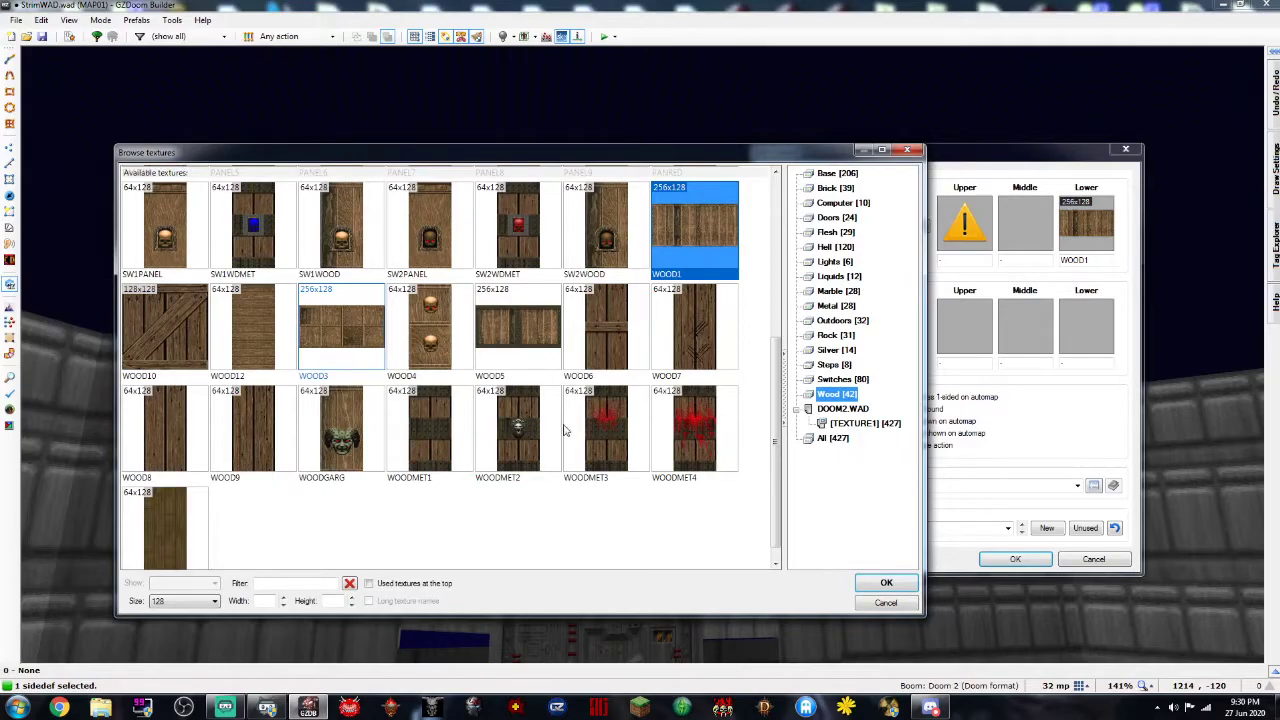
double_click(340, 430)
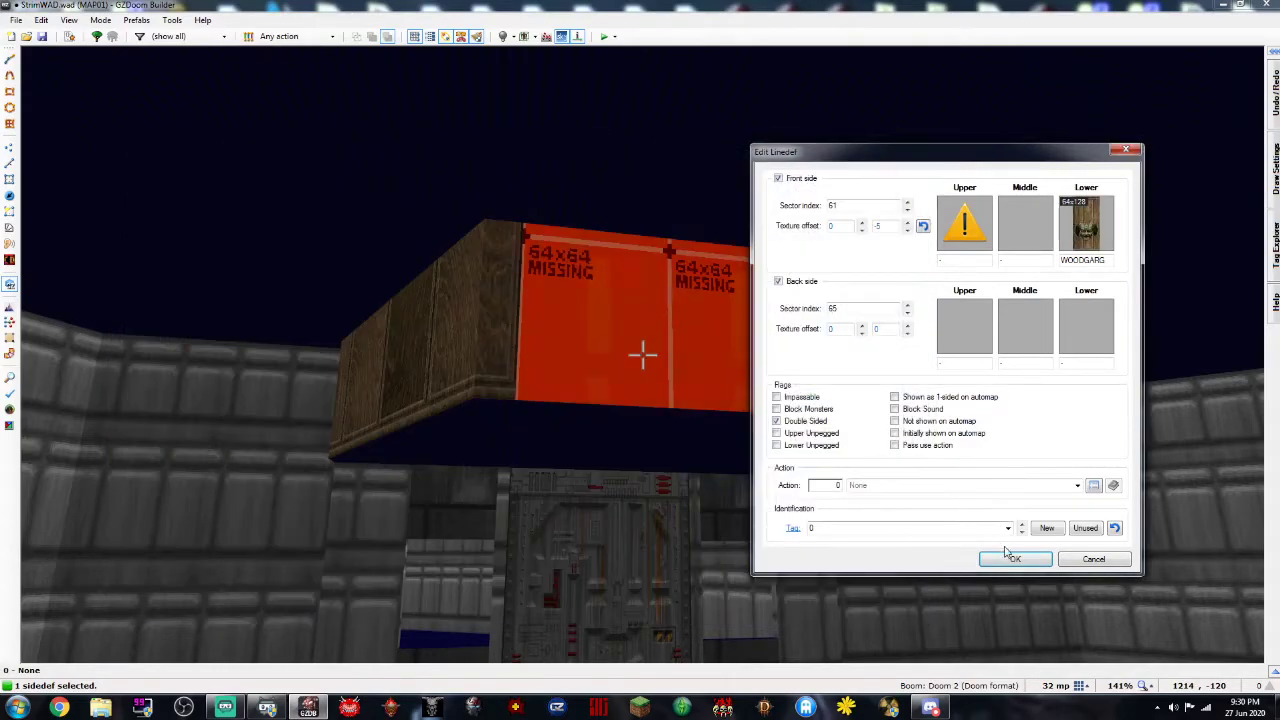
double_click(1100, 262)
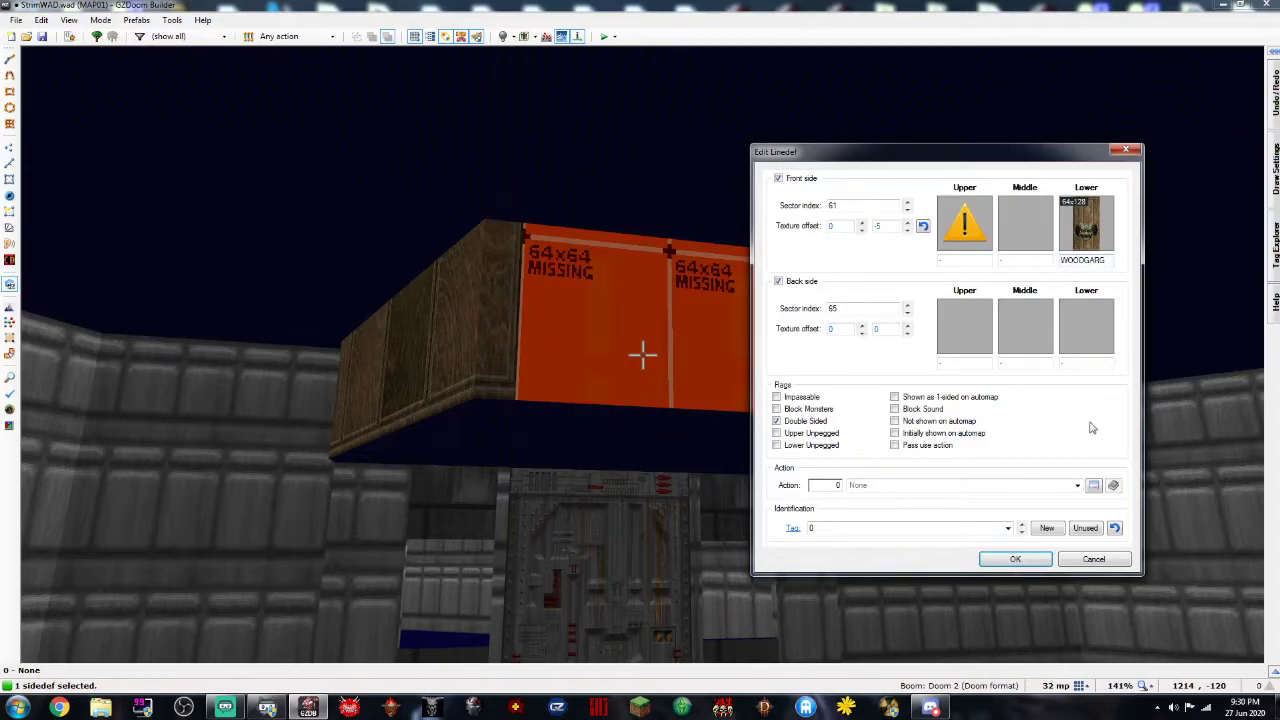
left_click(1094, 558)
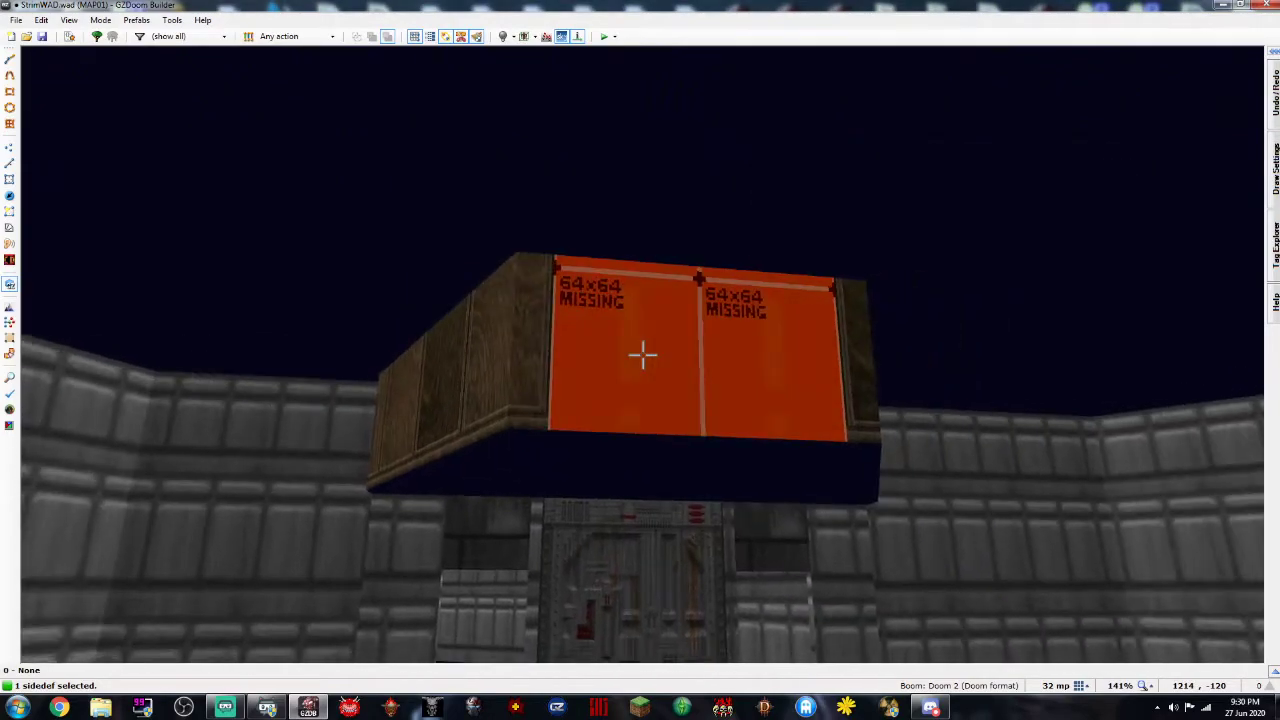
Apply the WOODGARG texture as the front side's upper texture on the overhang's untextured face
right_click(643, 355)
left_click(964, 224)
scroll(466, 479, "down", 1)
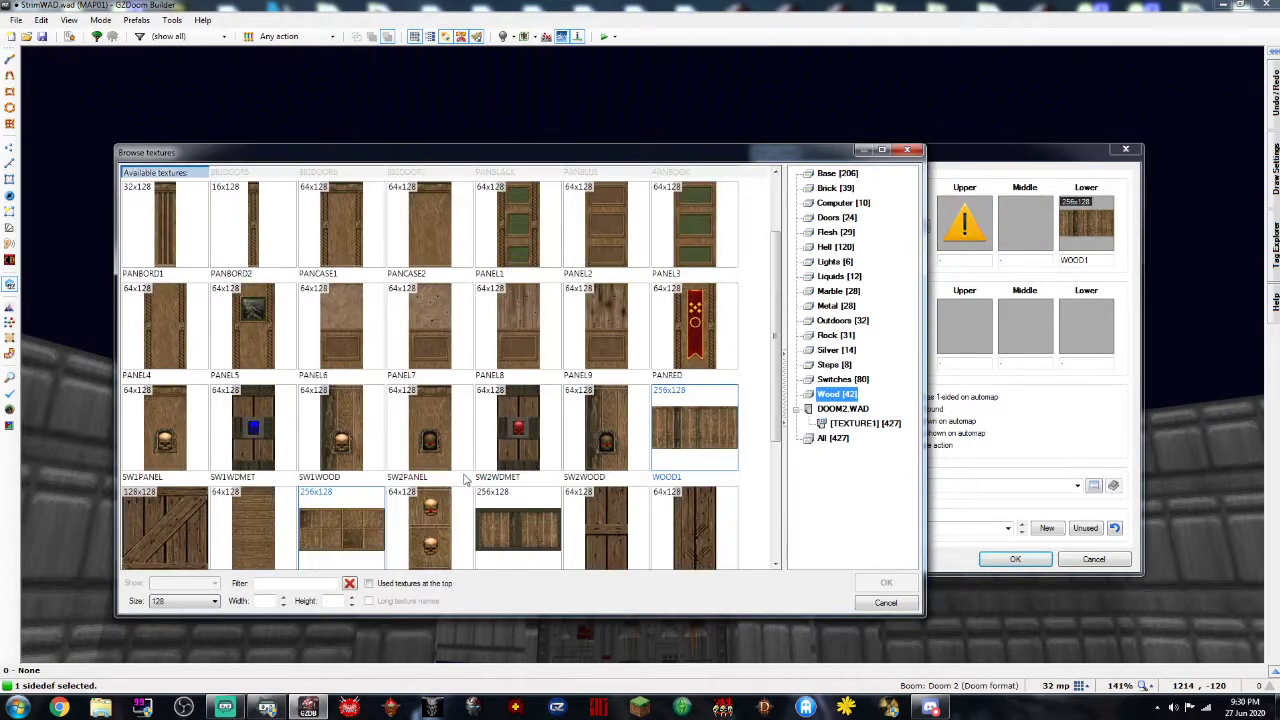
scroll(465, 480, "down", 2)
double_click(341, 410)
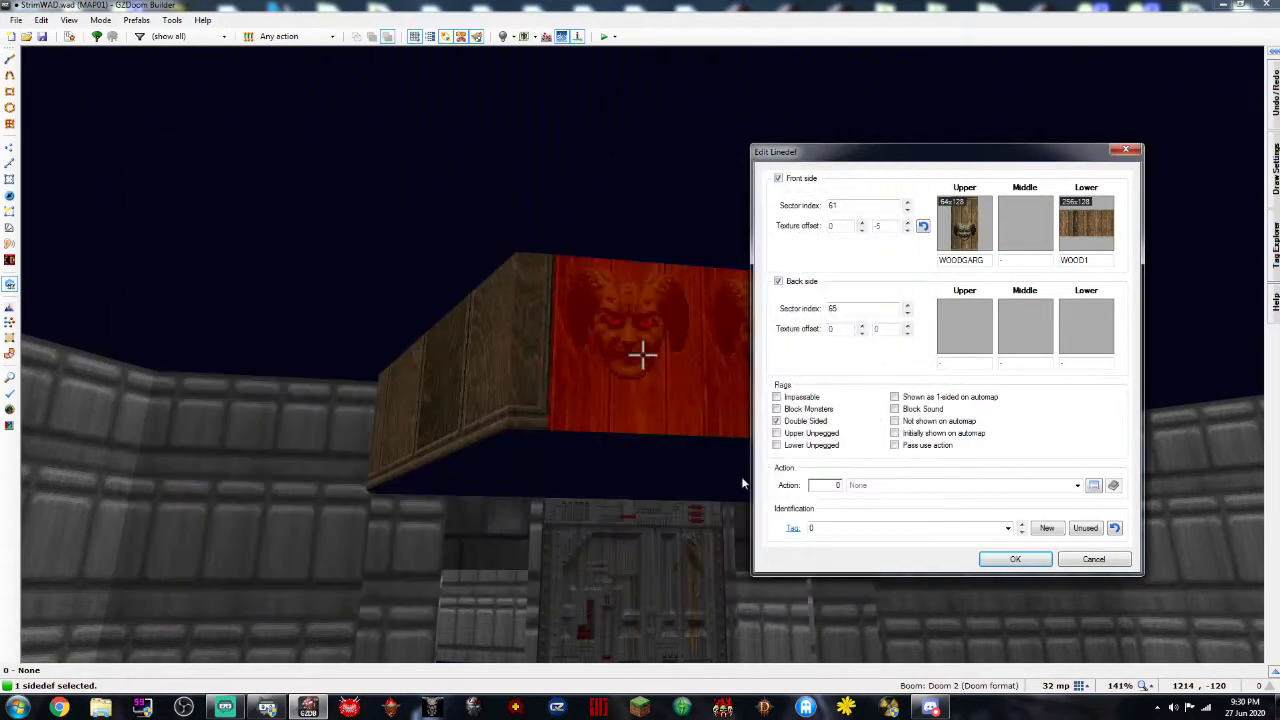
left_click(1015, 560)
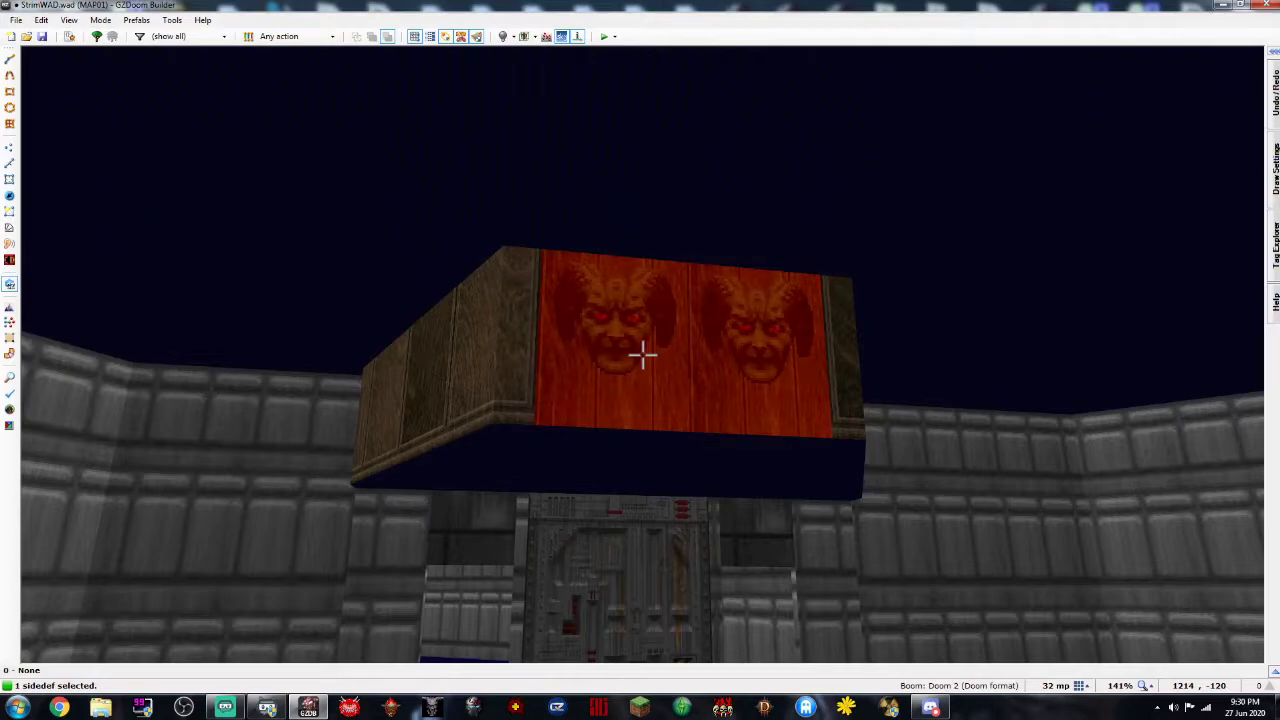
Shift the gargoyle-face texture vertically on the overhang's front, setting its offsets to 0, -10
key("Down")
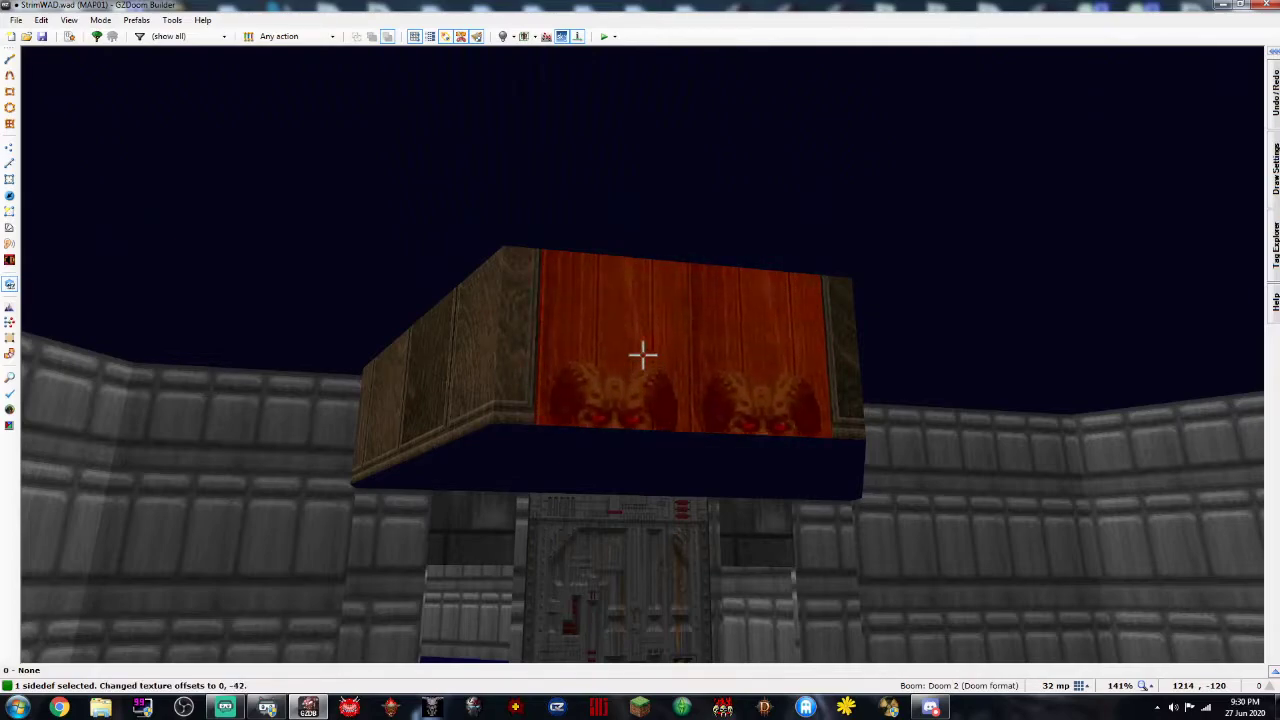
key("Down")
key("Down")
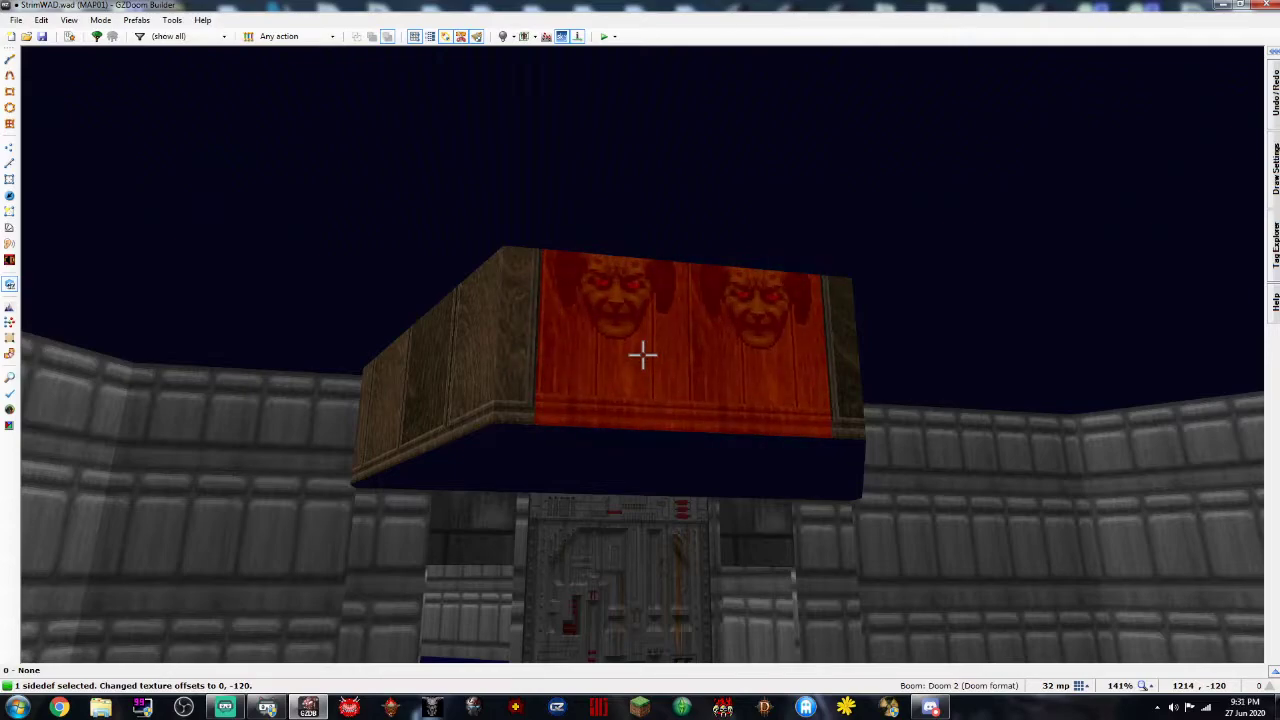
key("c")
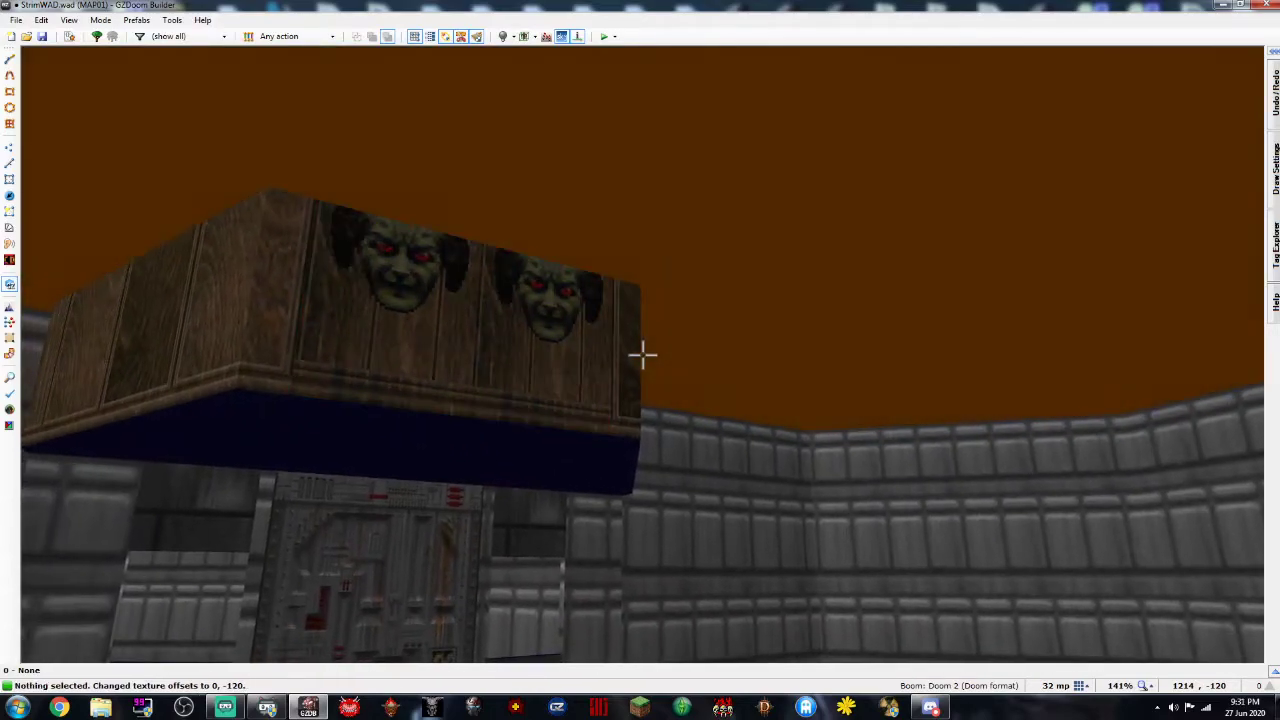
key("Down")
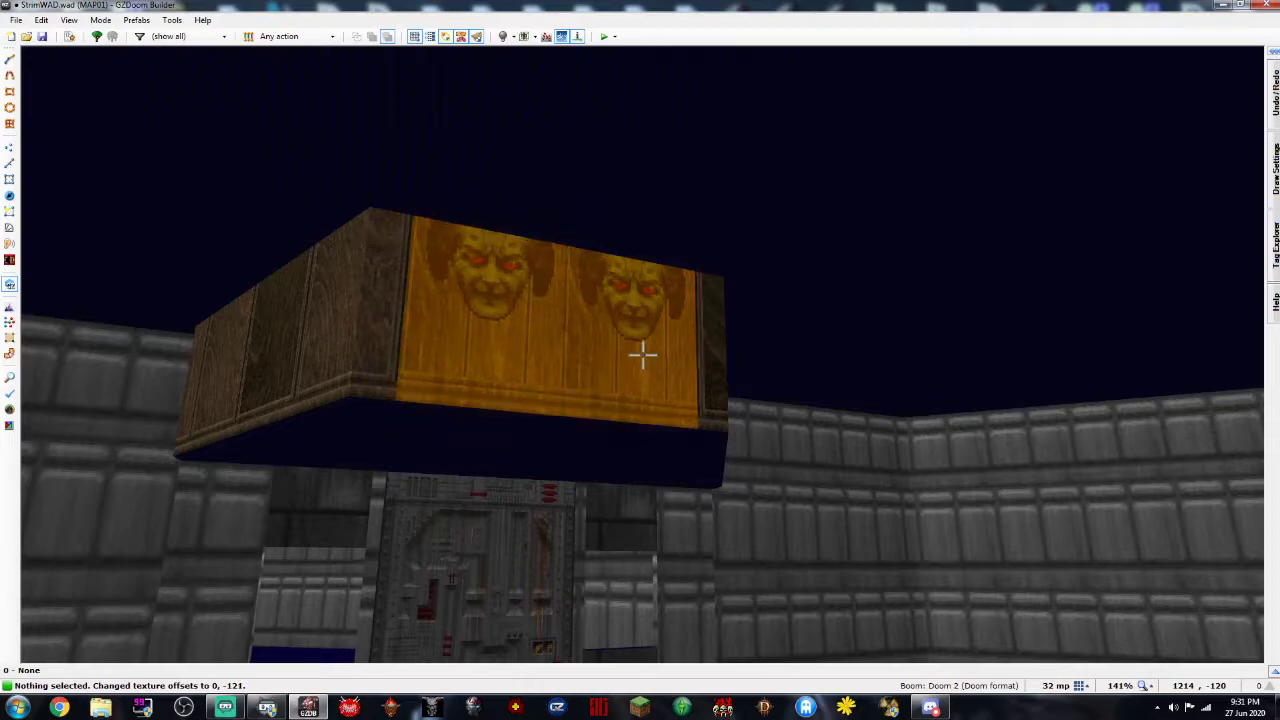
key("Down")
key("Down")
key("Down")
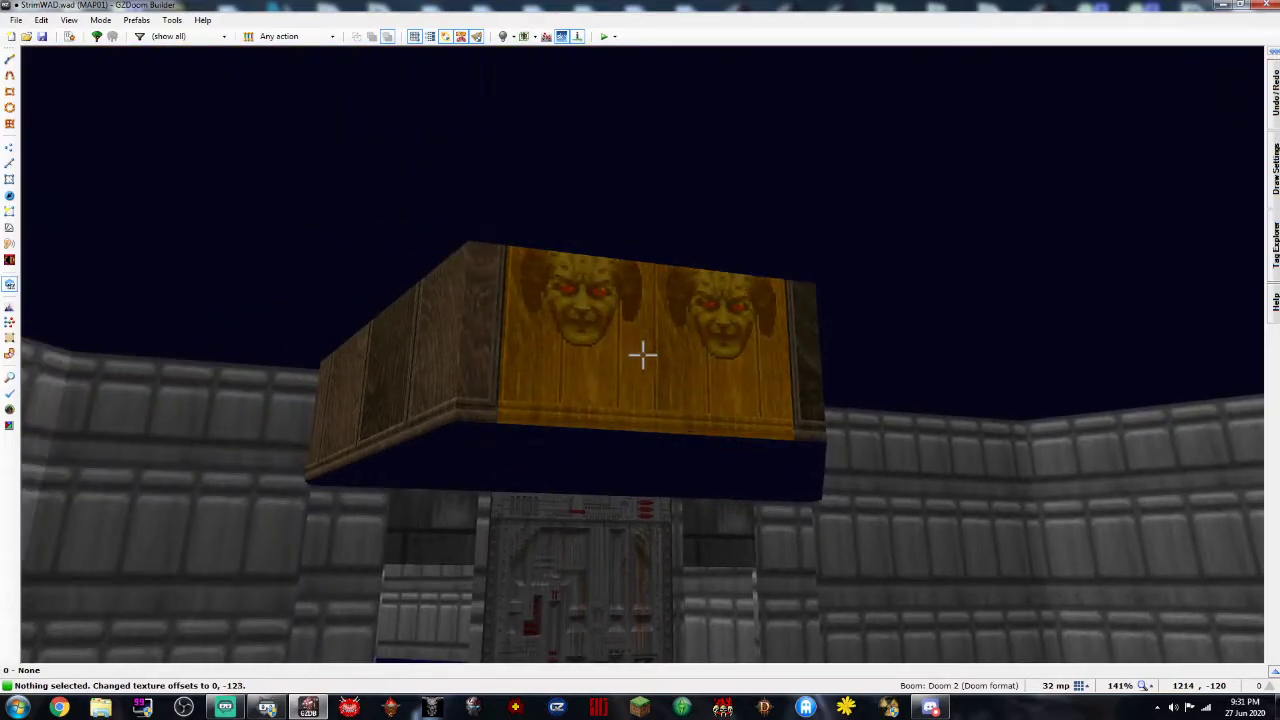
key("Down")
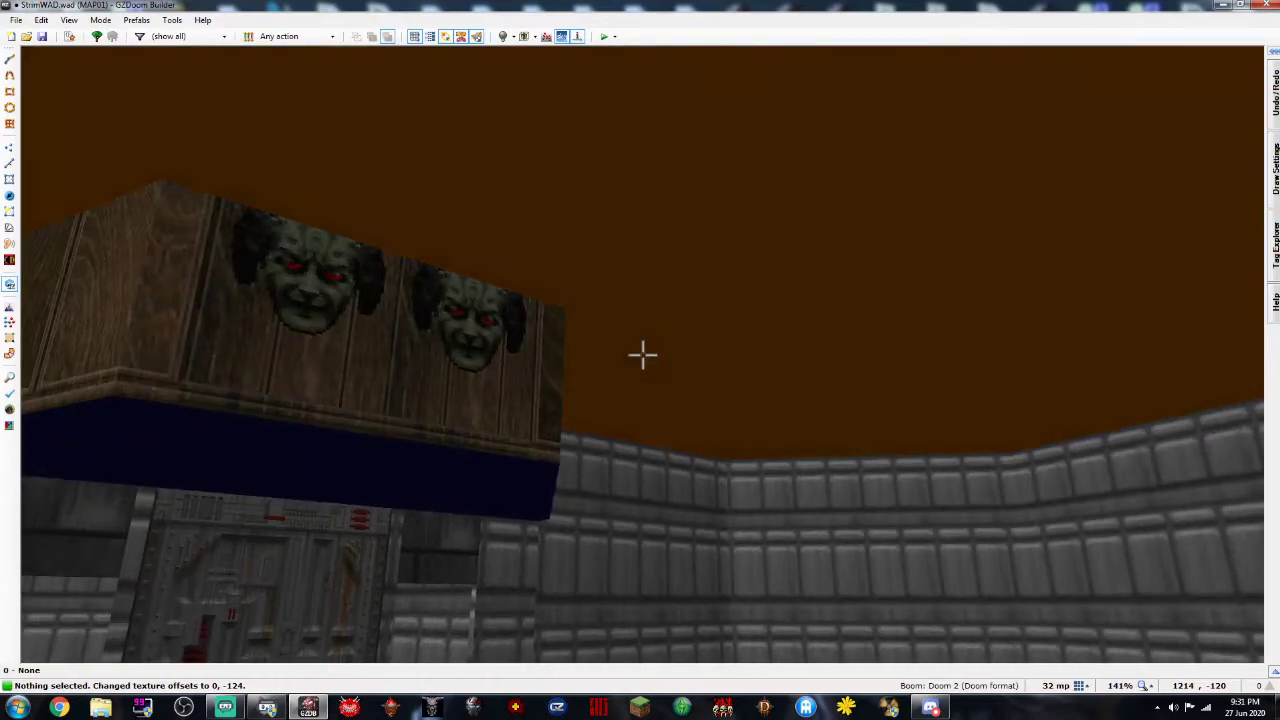
key("Down")
key("Down")
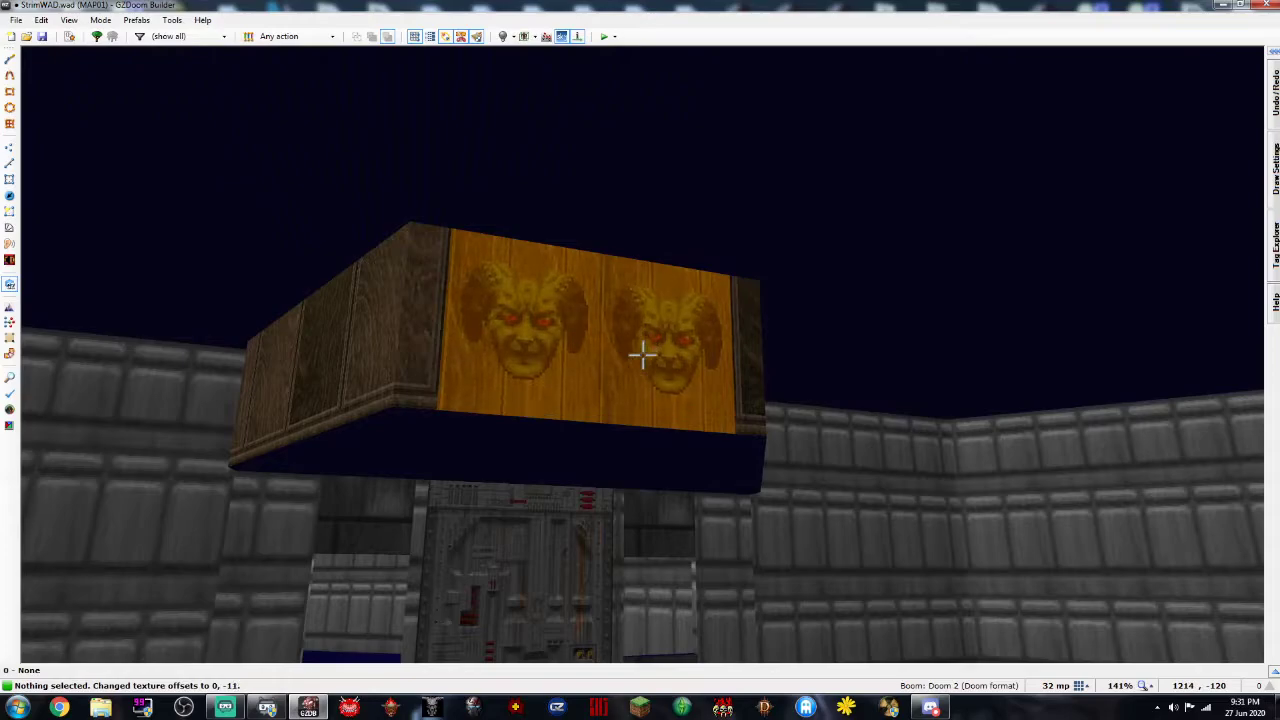
key("d")
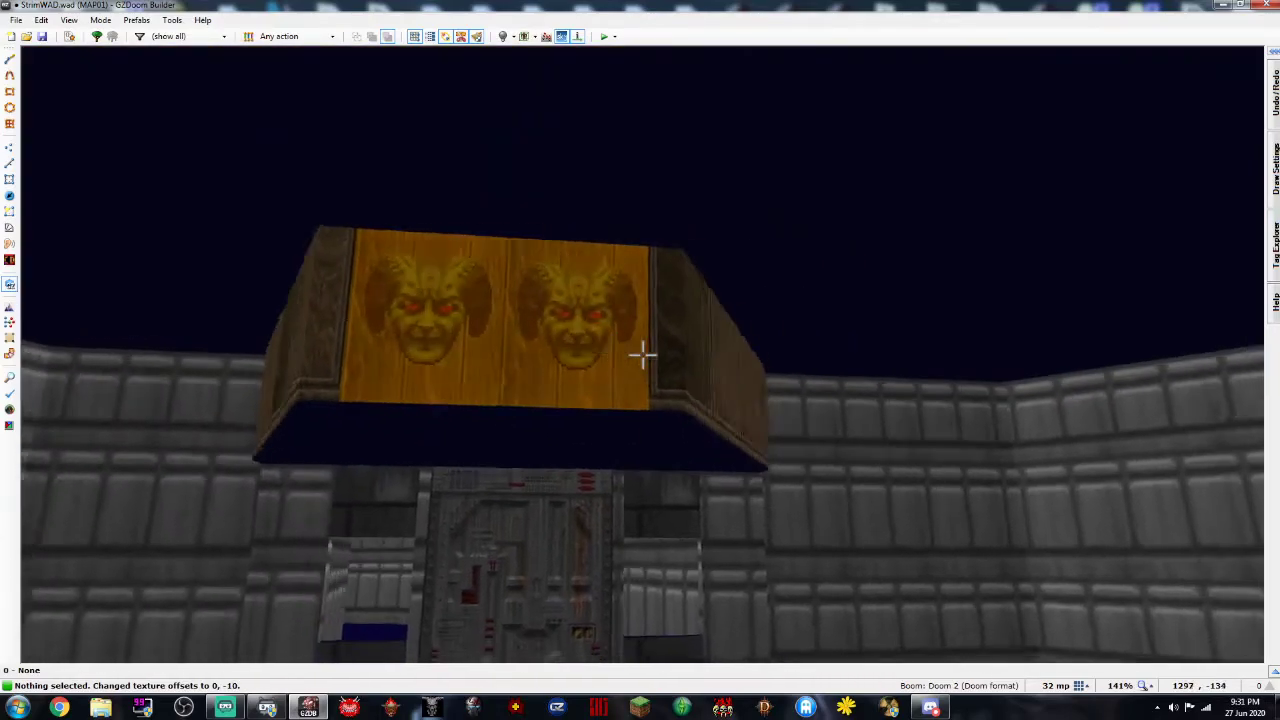
key("e")
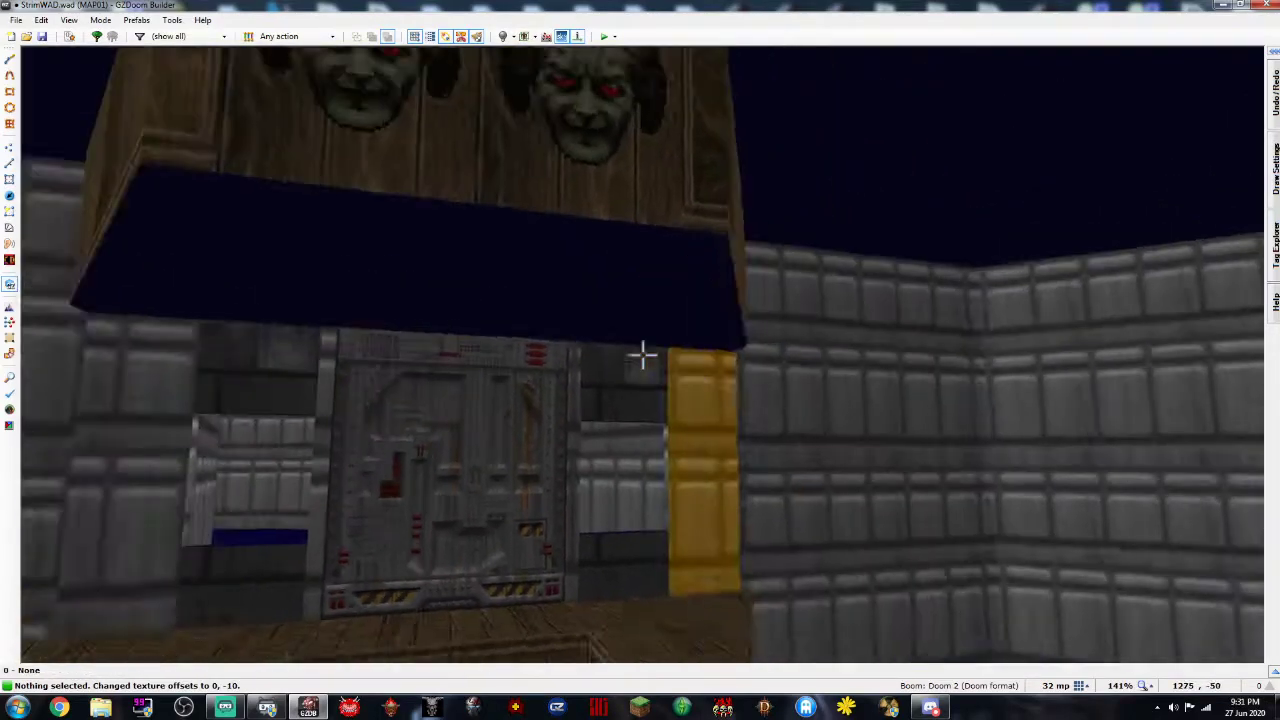
left_click(643, 355)
left_click(643, 355)
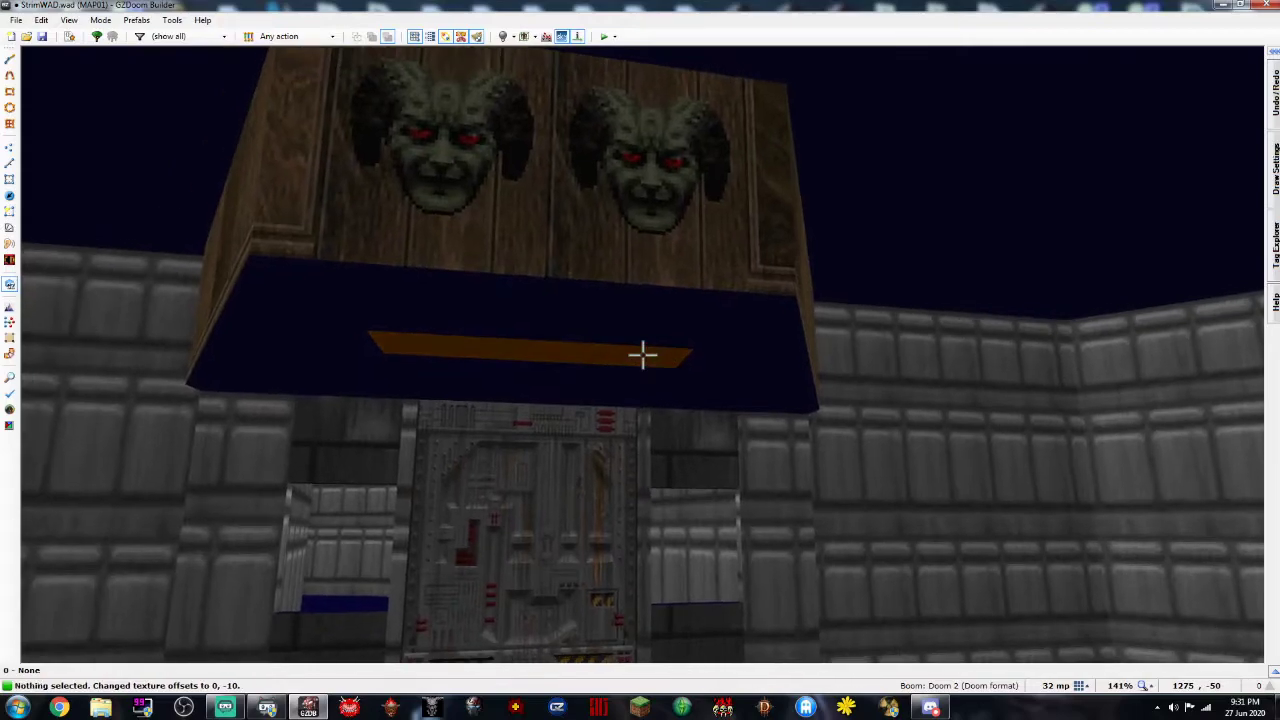
left_click(643, 355)
left_click(643, 355)
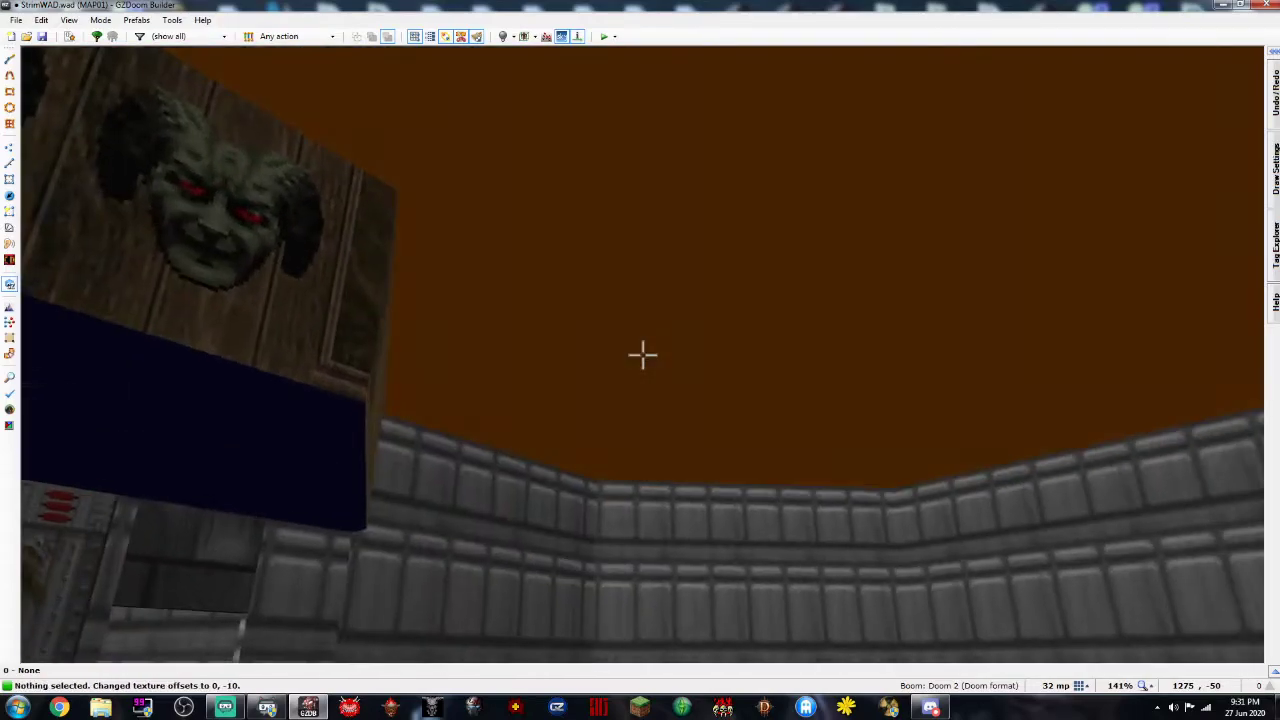
Change the ceiling texture of the large blue-floored room around the overhang to the sky flat F_SKY1 and clear the selection
left_click(643, 355)
right_click(643, 355)
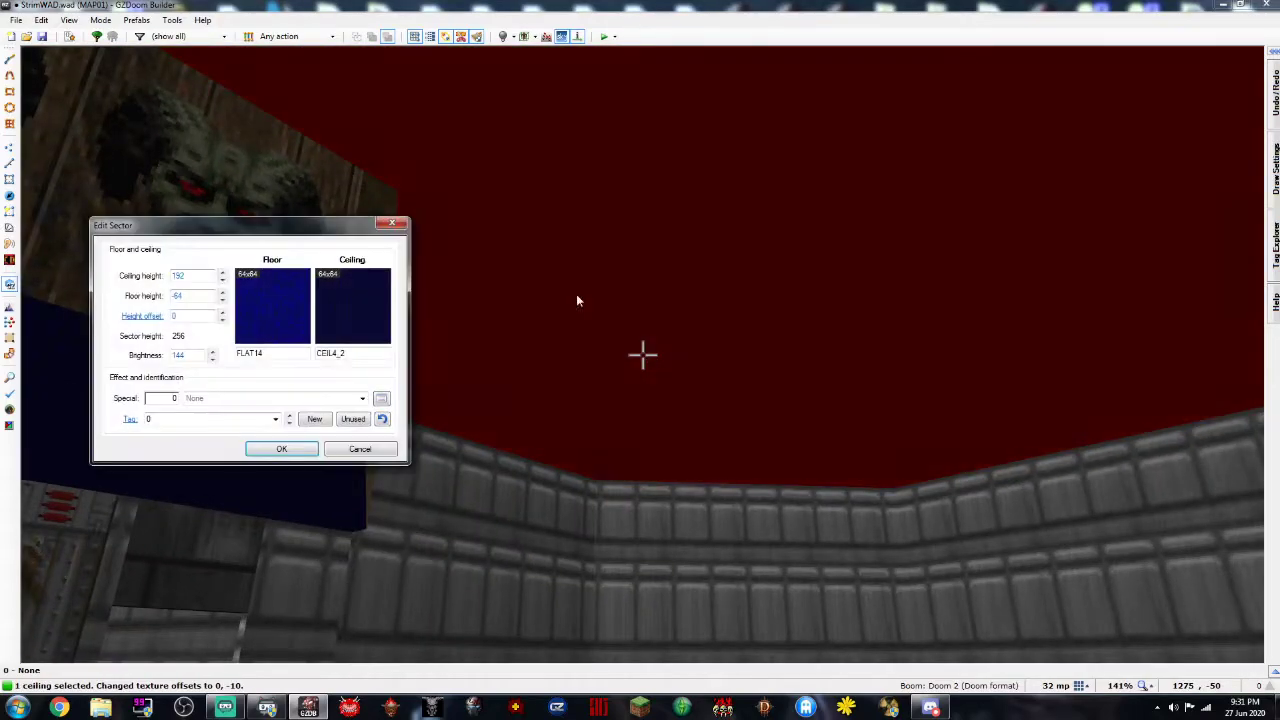
left_click(361, 310)
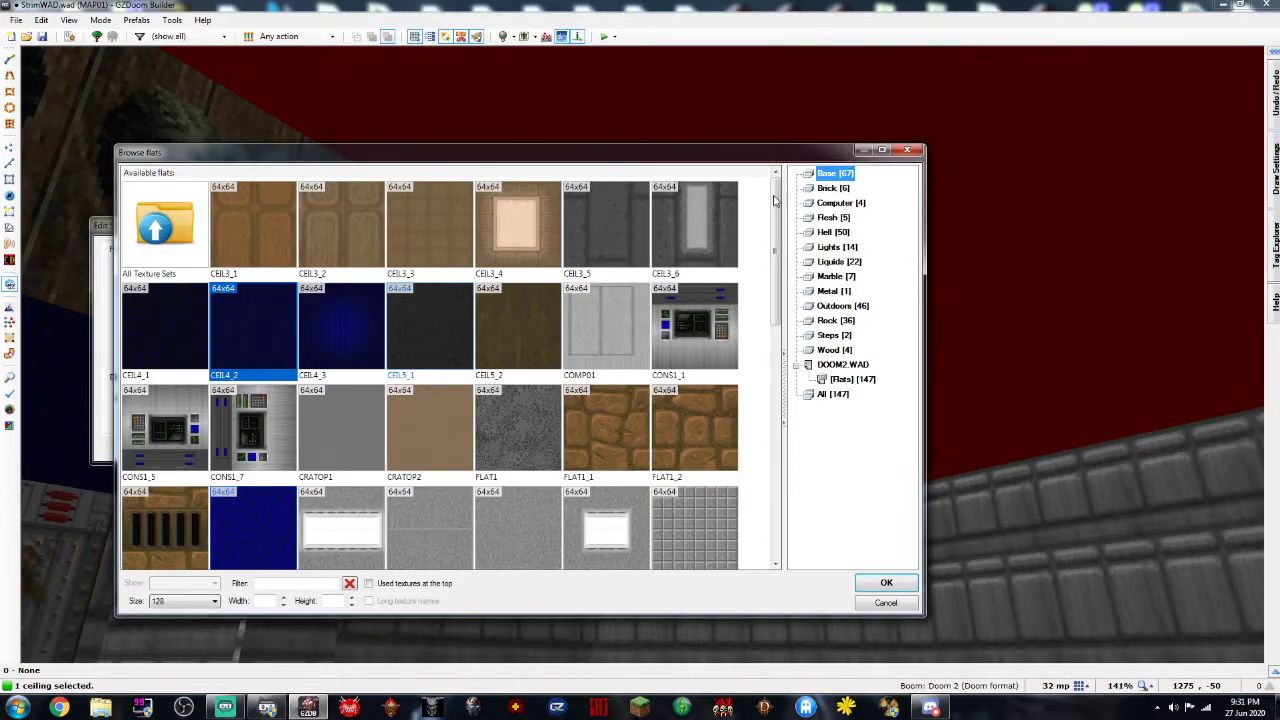
left_click(833, 217)
left_click(836, 276)
left_click(832, 394)
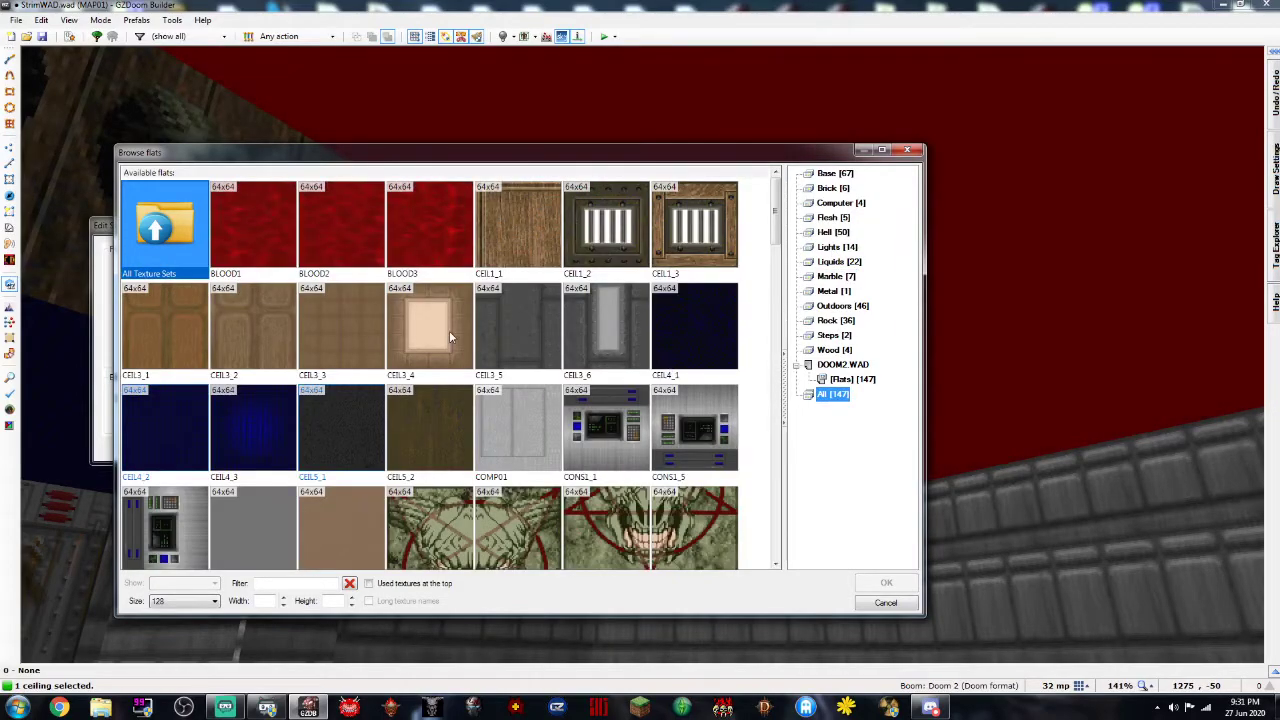
type("f")
double_click(262, 236)
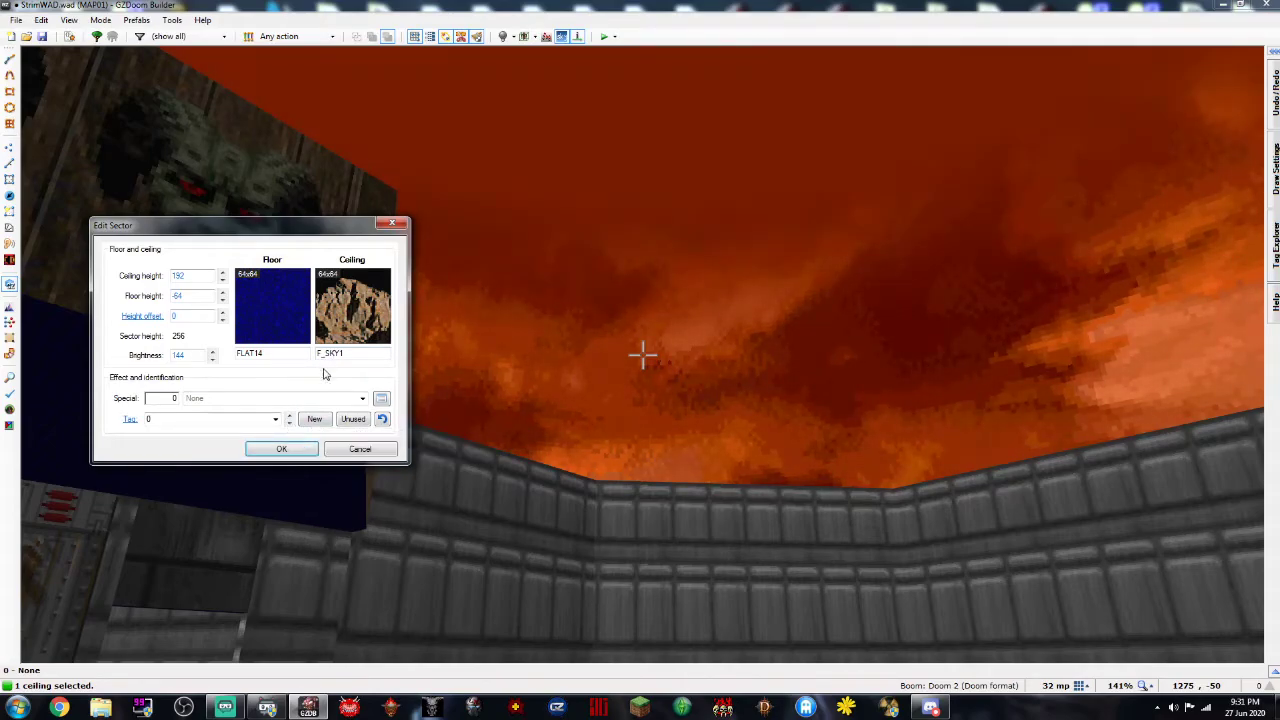
left_click(282, 448)
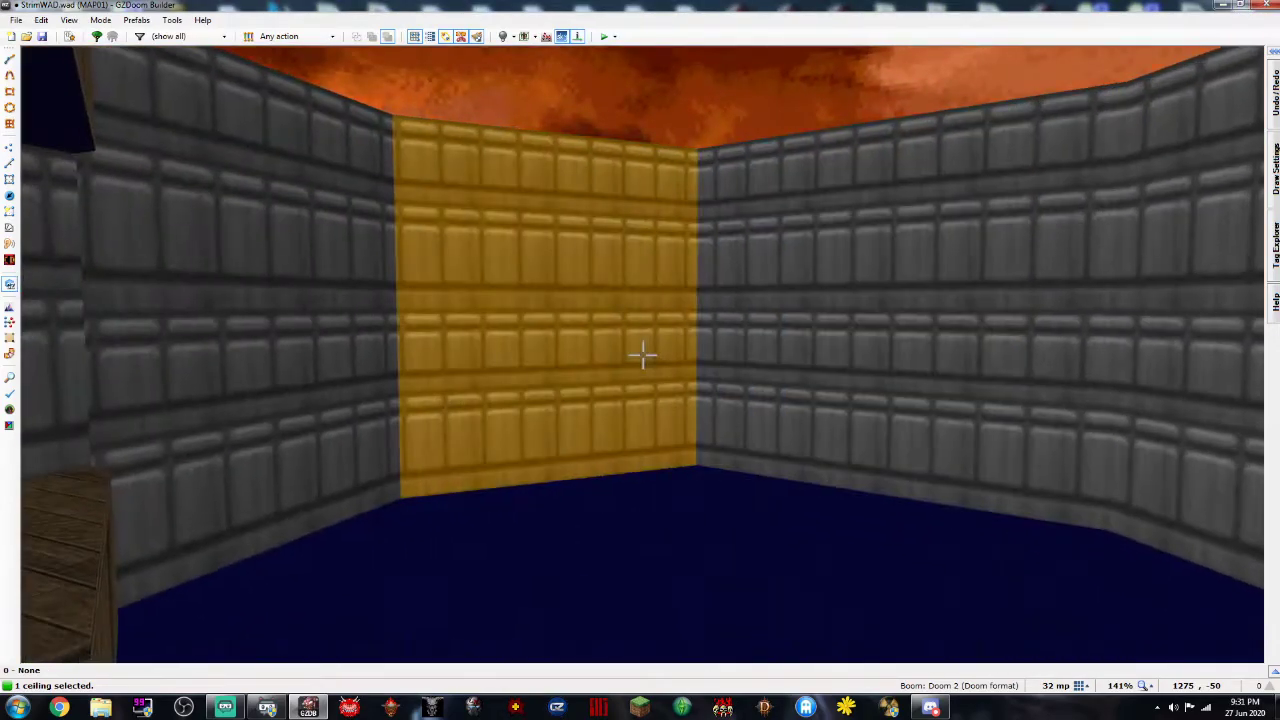
key("c")
key("w")
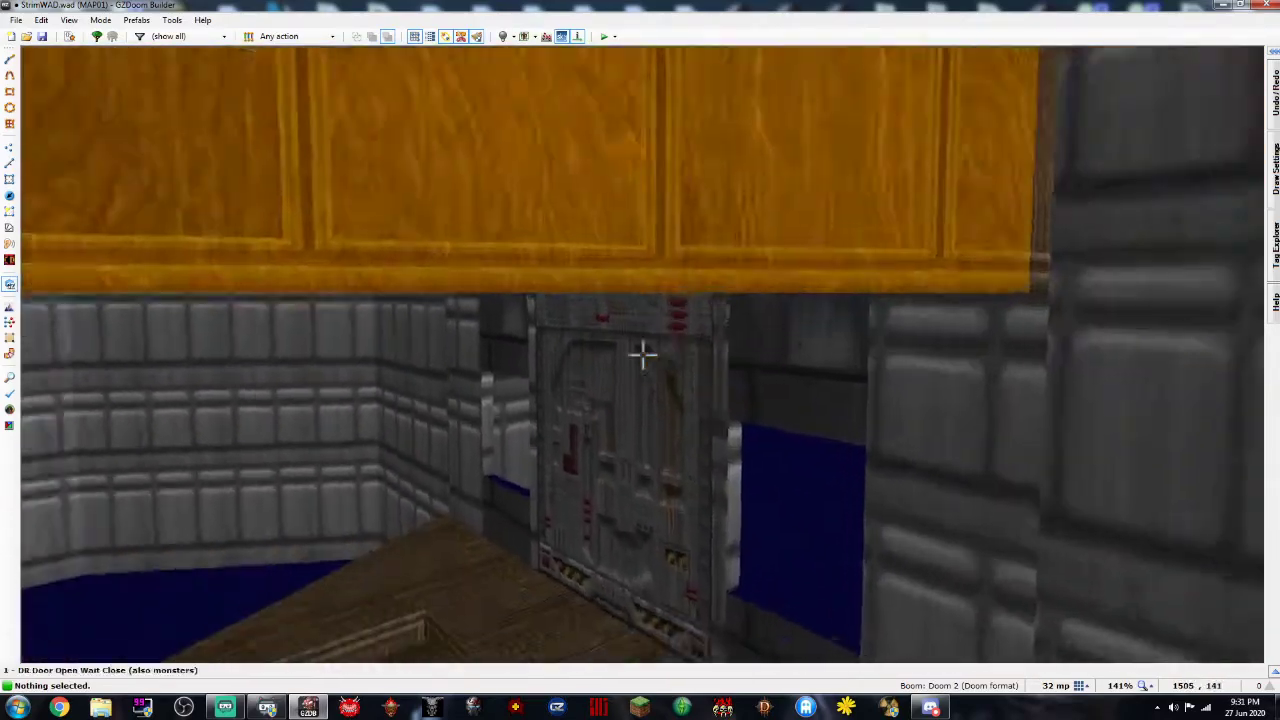
key("w")
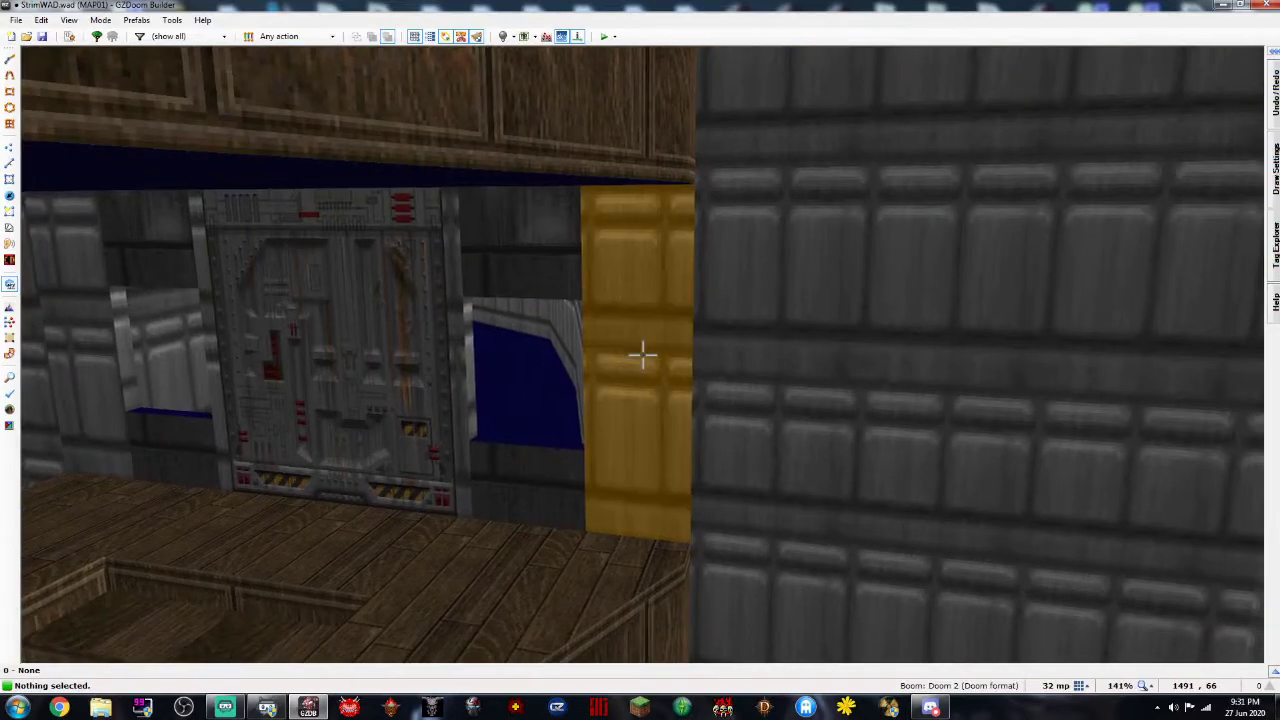
left_click(643, 355, "shift")
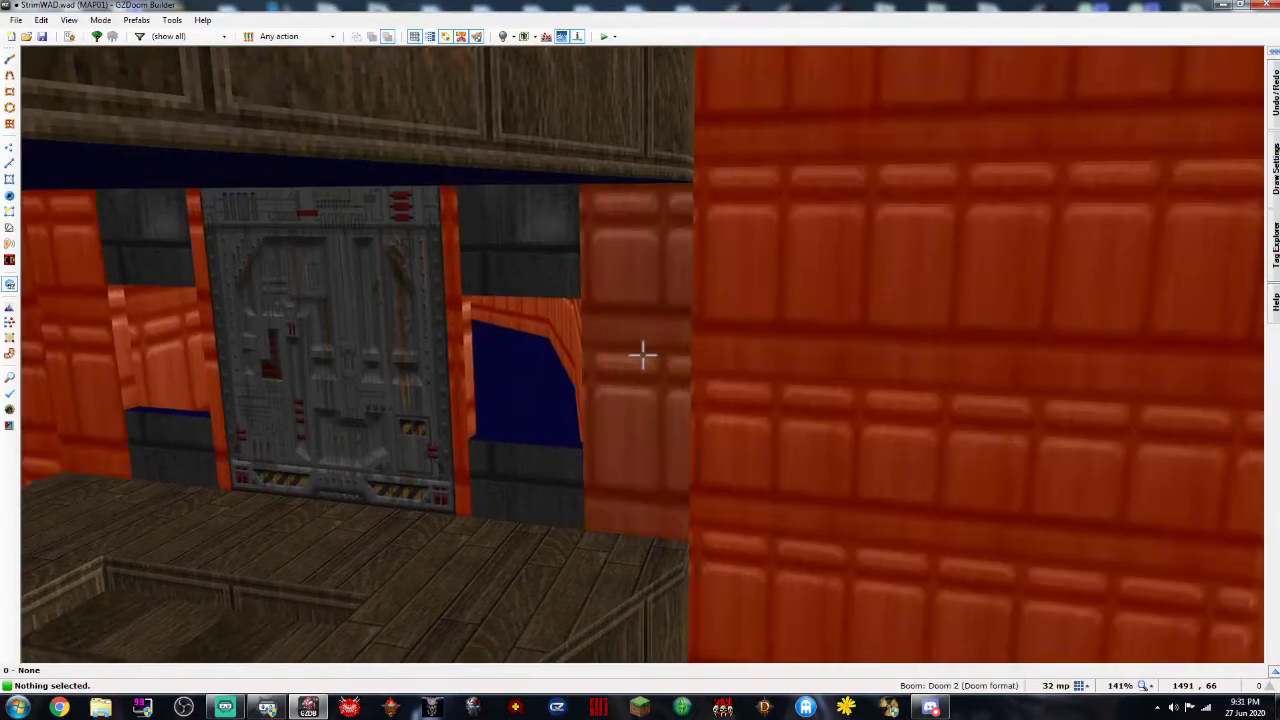
key("c")
Select all the grey panelled walls enclosing the open-air area, leaving out the dark brick faces above the openings beside the door
left_click(643, 355)
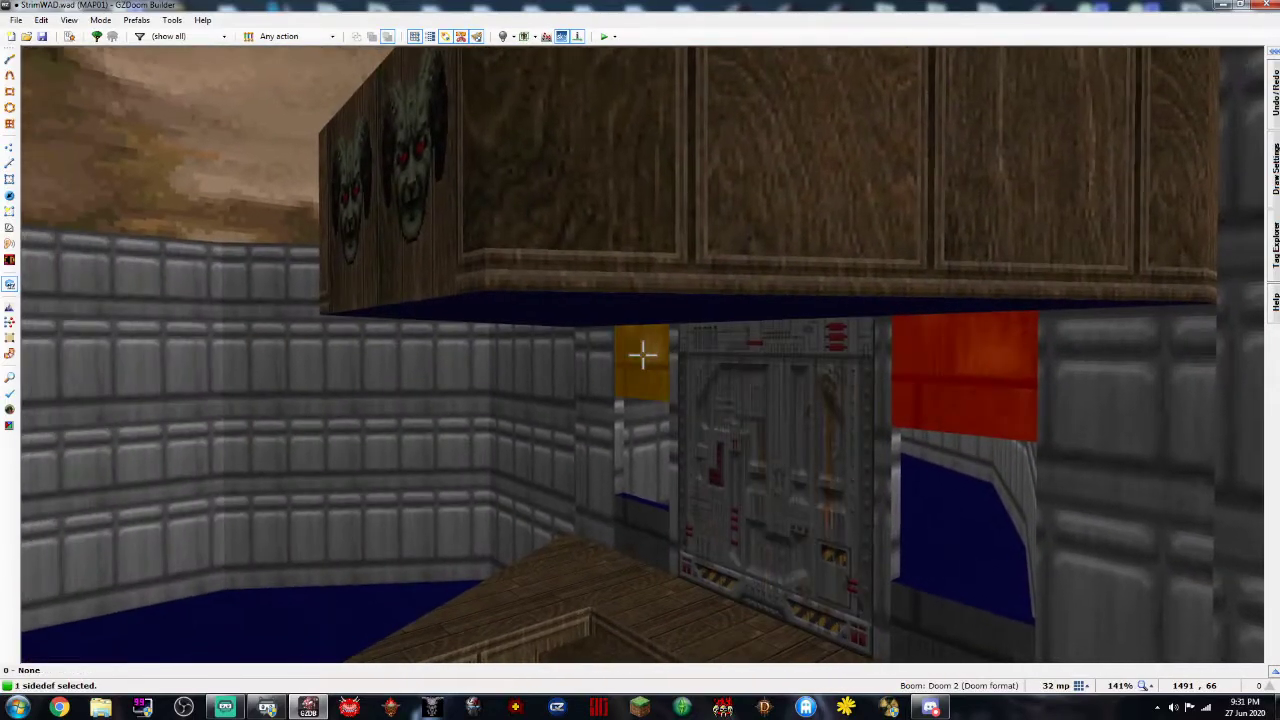
left_click(643, 355)
left_click(643, 355)
left_click(643, 355)
left_click(643, 355)
left_click(643, 355)
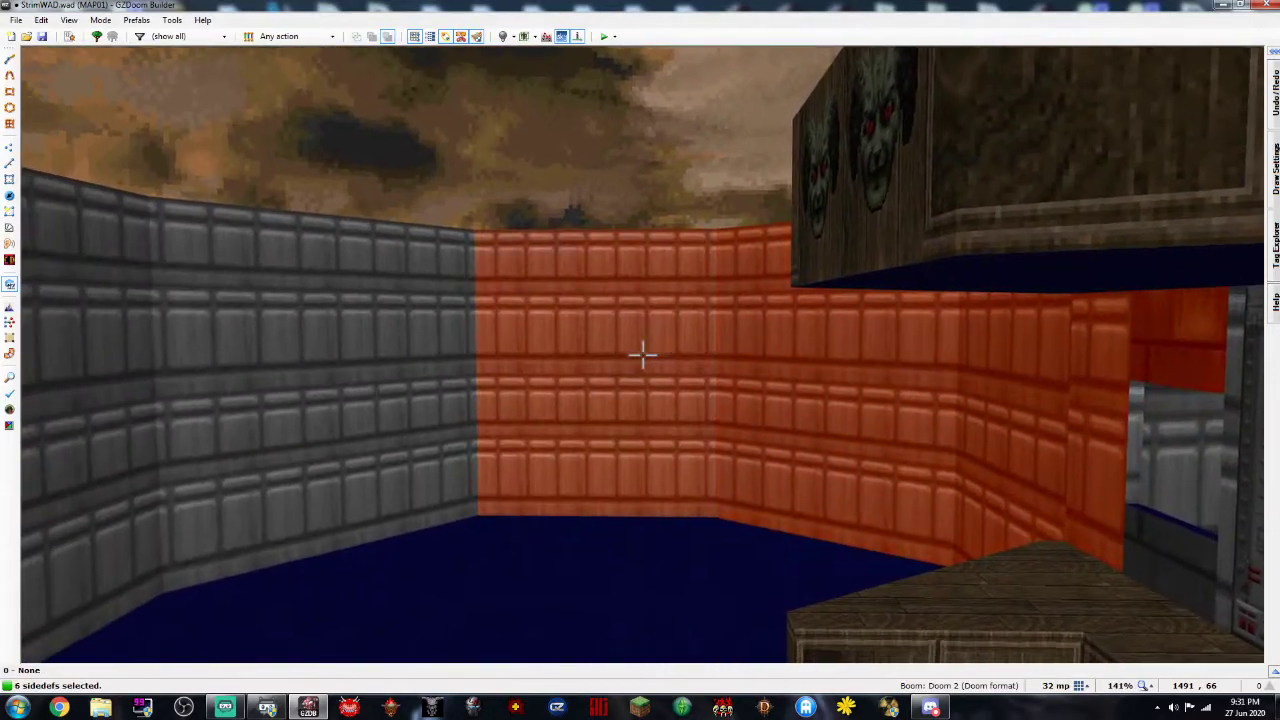
left_click(643, 355)
left_click(643, 355)
left_click(643, 355)
left_click(643, 355)
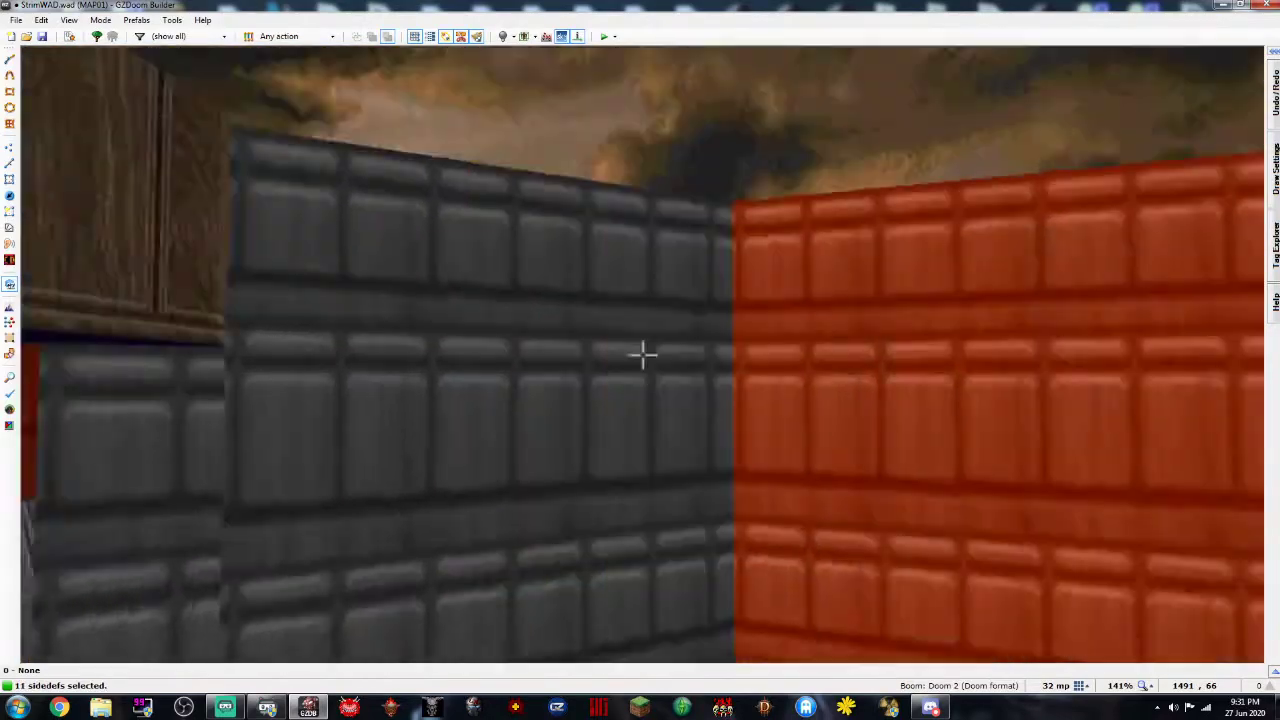
left_click(643, 355)
left_click(643, 355)
left_click(643, 355)
key("s")
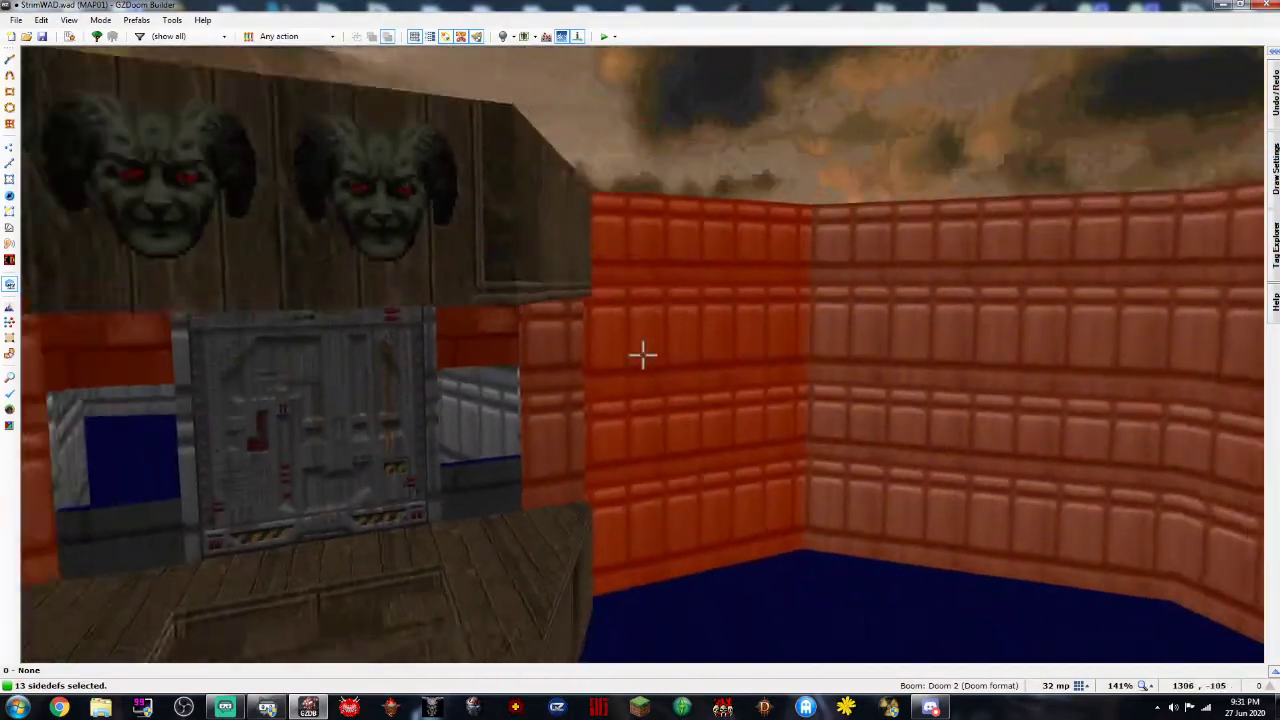
left_click(643, 355)
left_click(643, 355)
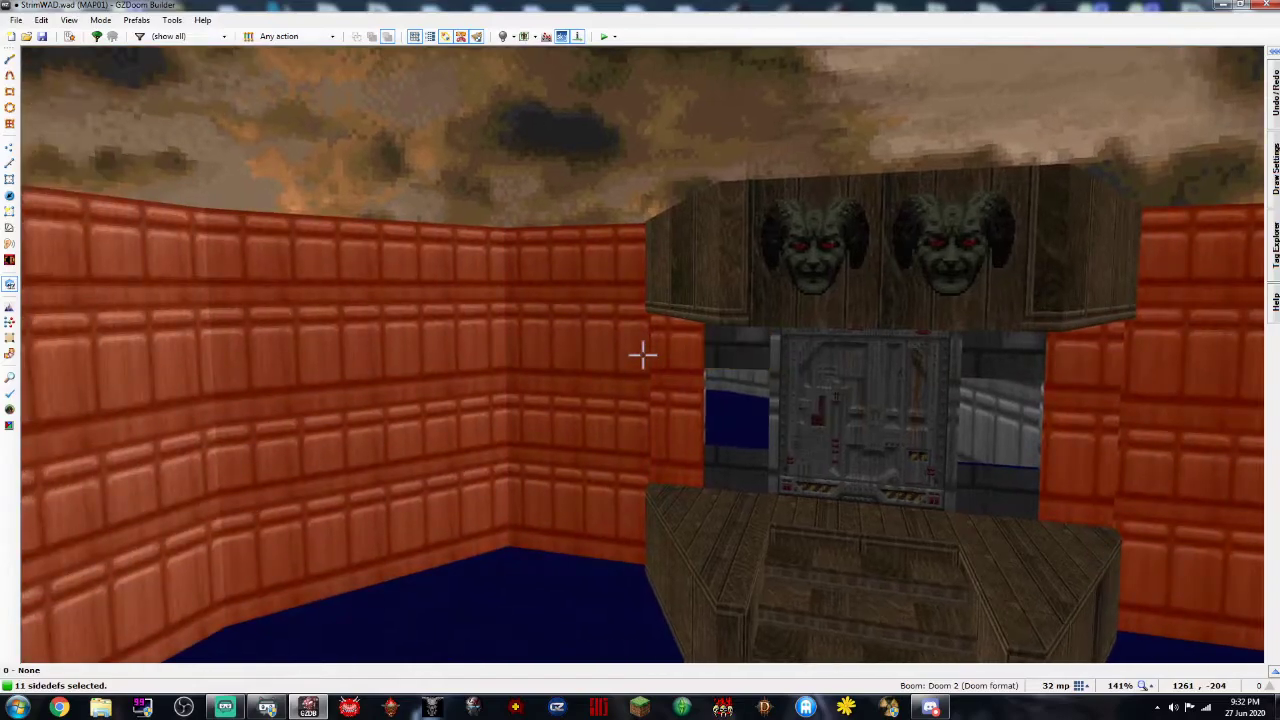
Open the middle texture choices for the selected walls and look through the full texture list for a suitable outdoor replacement
right_click(643, 355)
left_click(1049, 209)
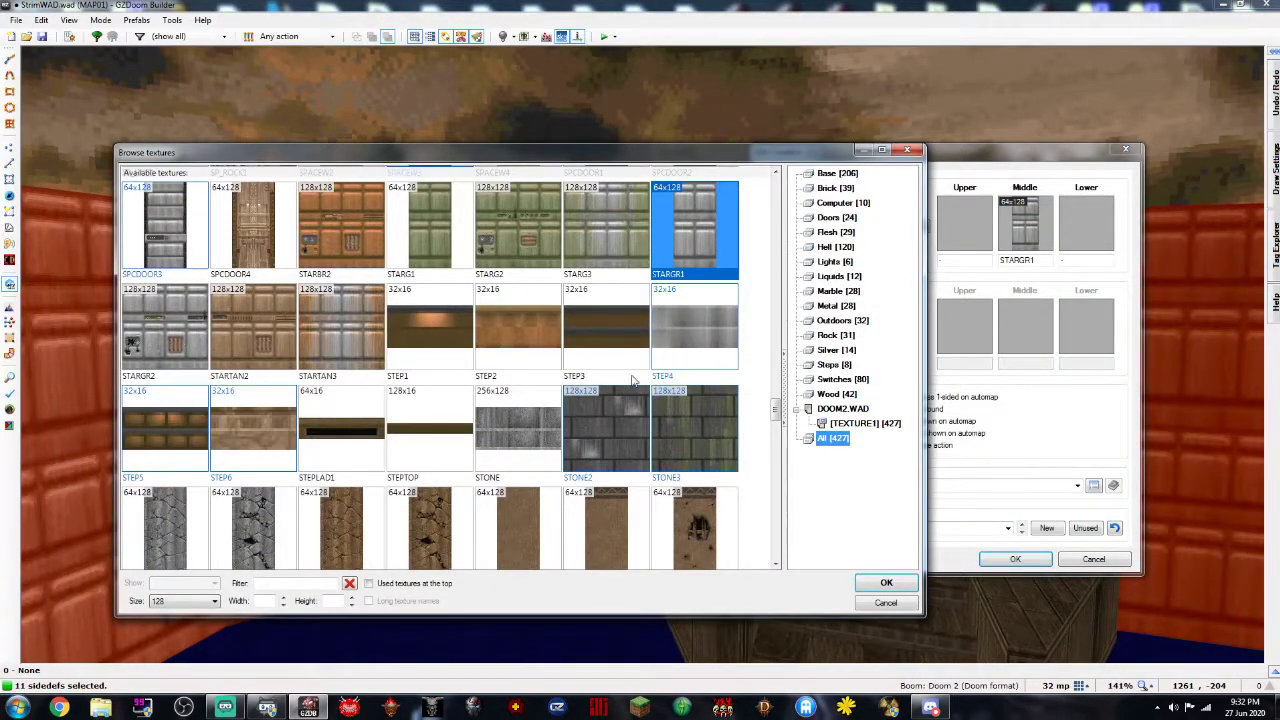
scroll(631, 380, "down", 5)
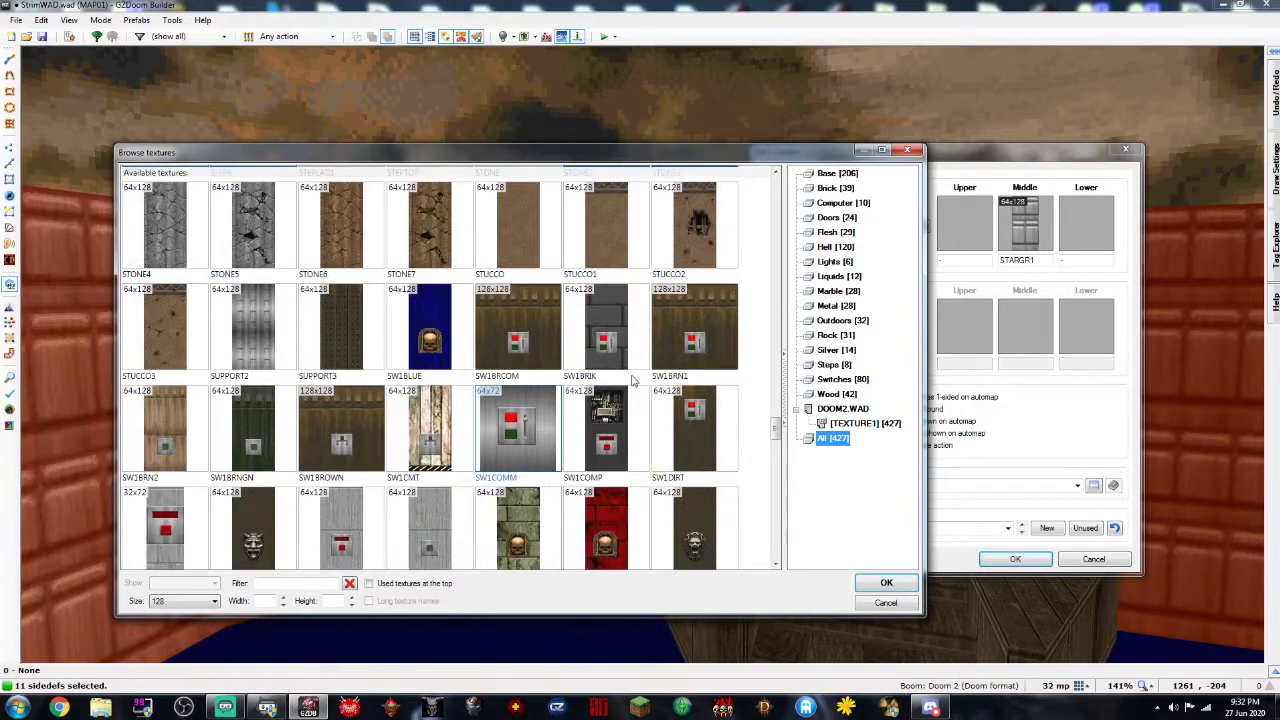
scroll(631, 380, "down", 2)
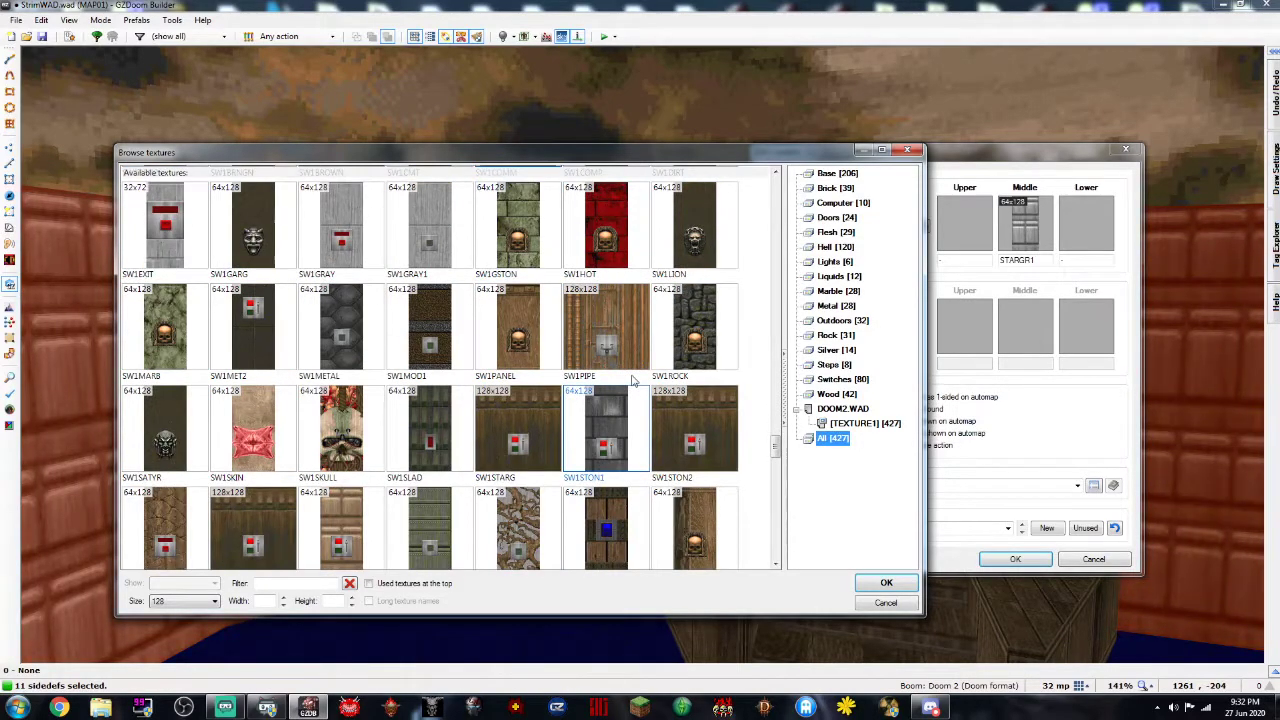
scroll(631, 380, "down", 1)
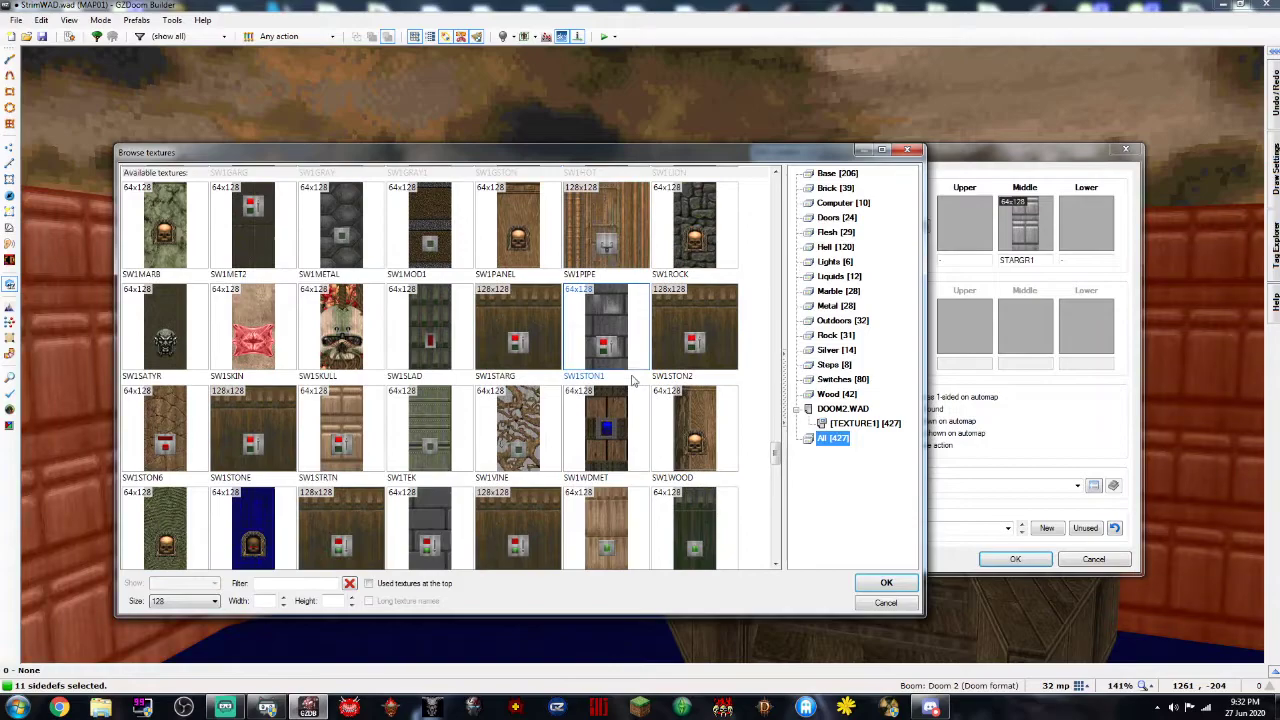
scroll(631, 380, "down", 5)
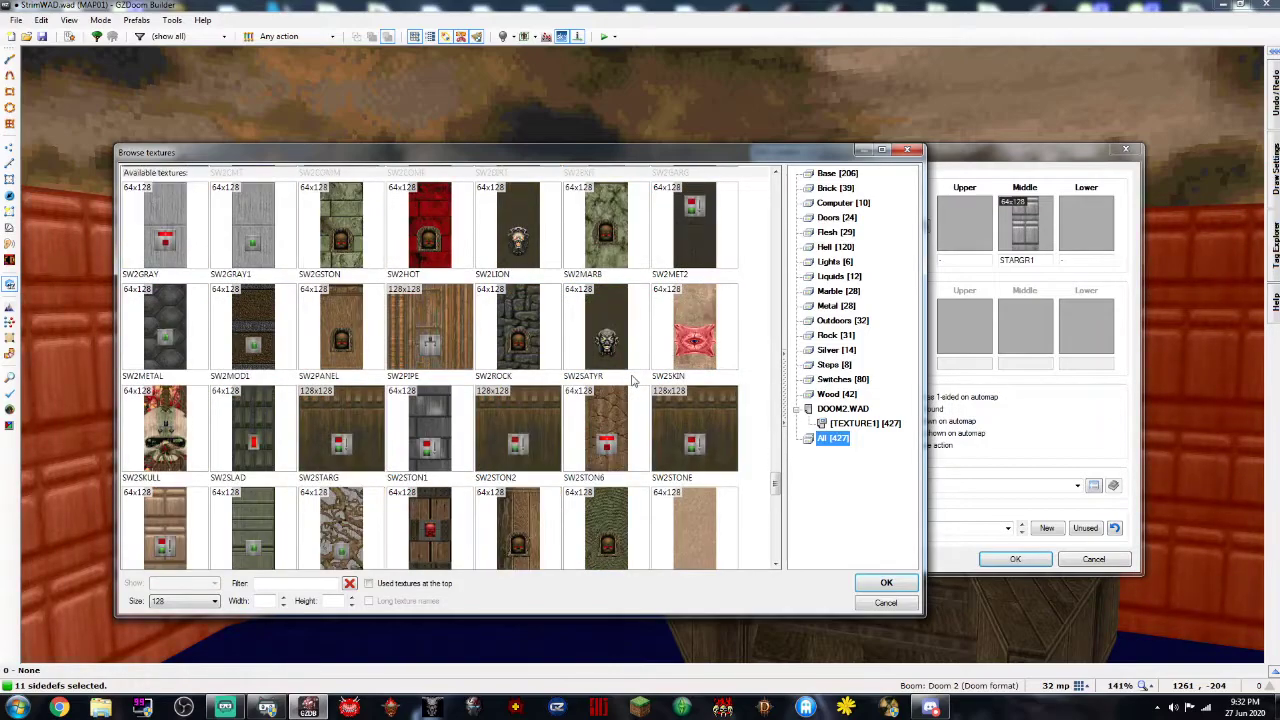
scroll(631, 380, "down", 2)
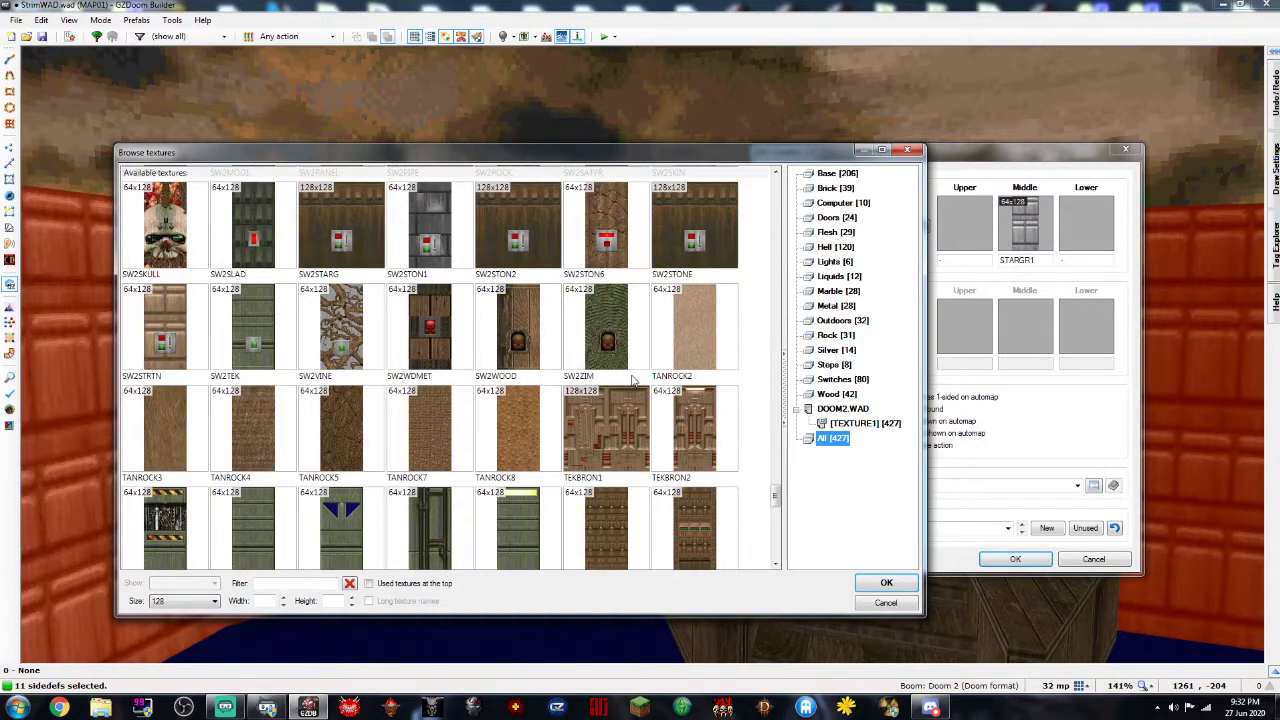
scroll(631, 380, "up", 11)
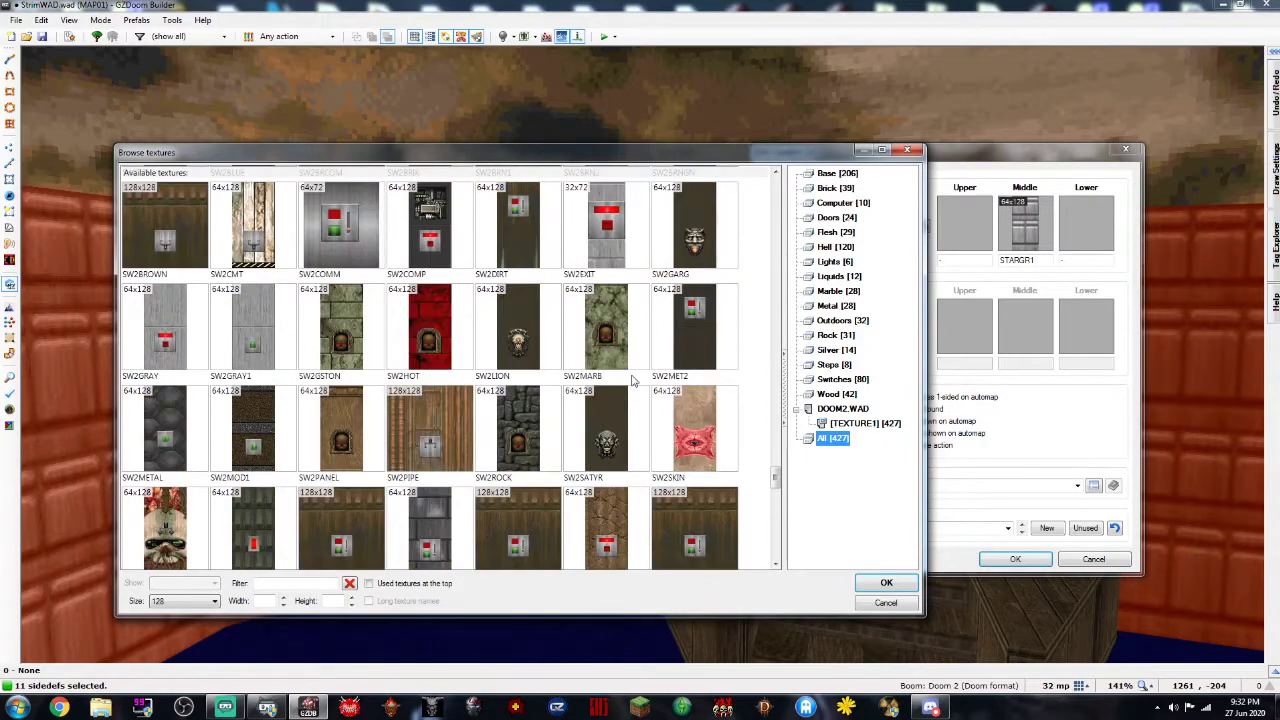
scroll(631, 380, "up", 4)
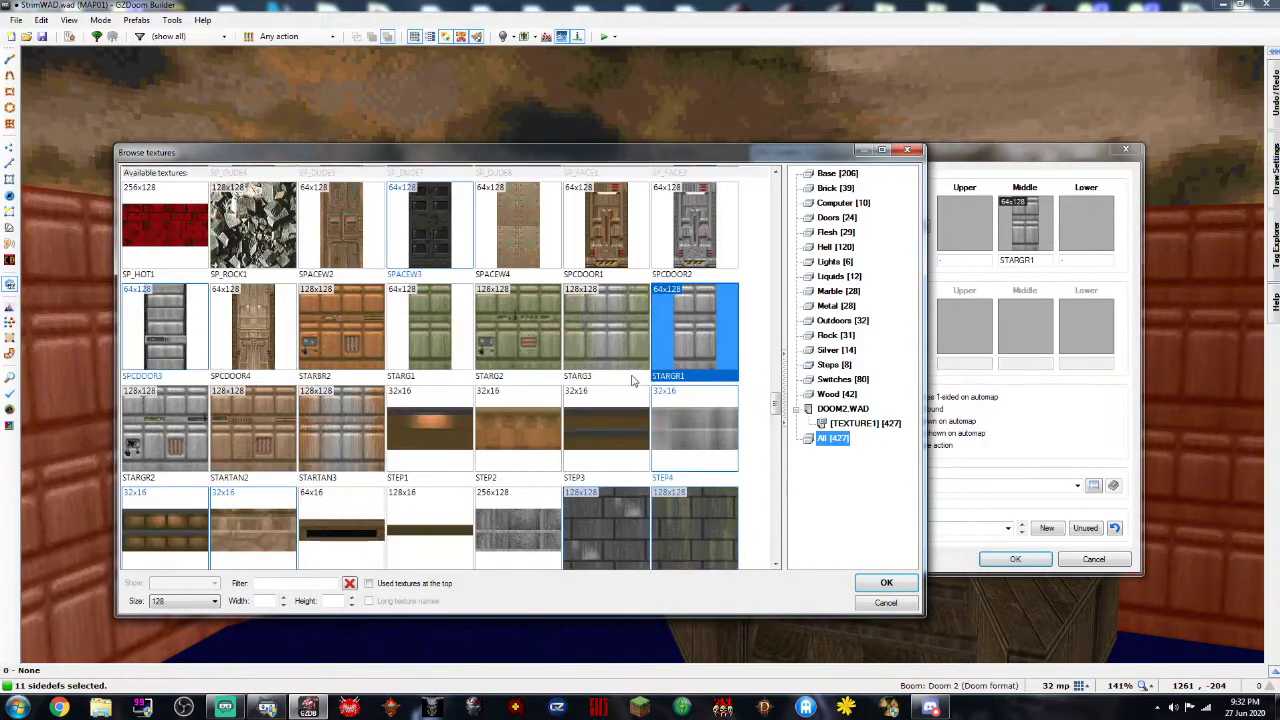
scroll(615, 426, "up", 5)
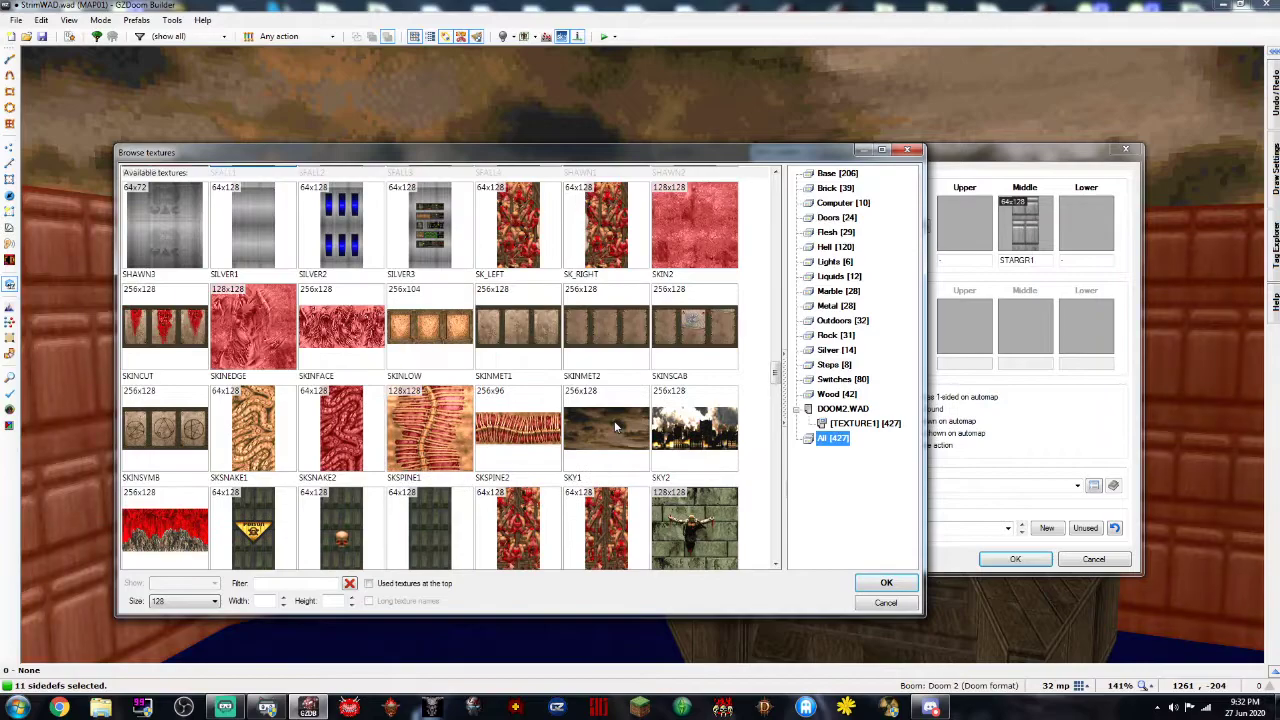
scroll(615, 426, "down", 4)
scroll(615, 426, "up", 1)
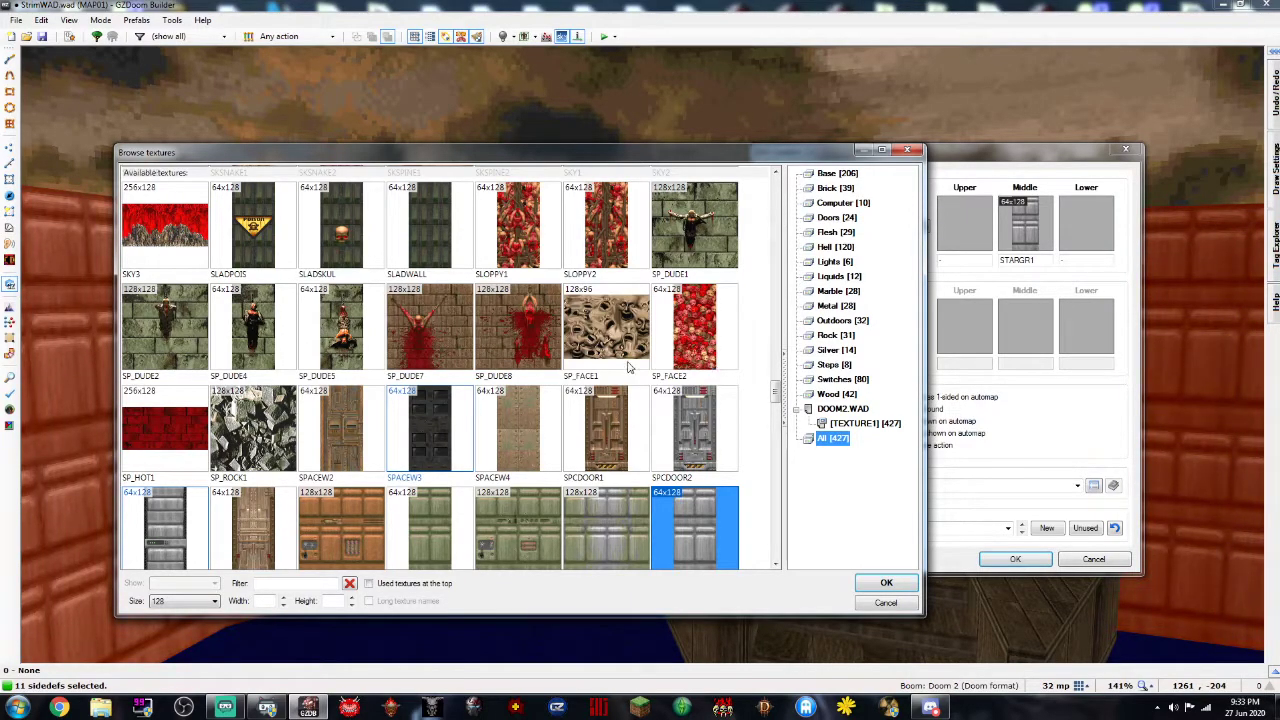
scroll(617, 370, "up", 3)
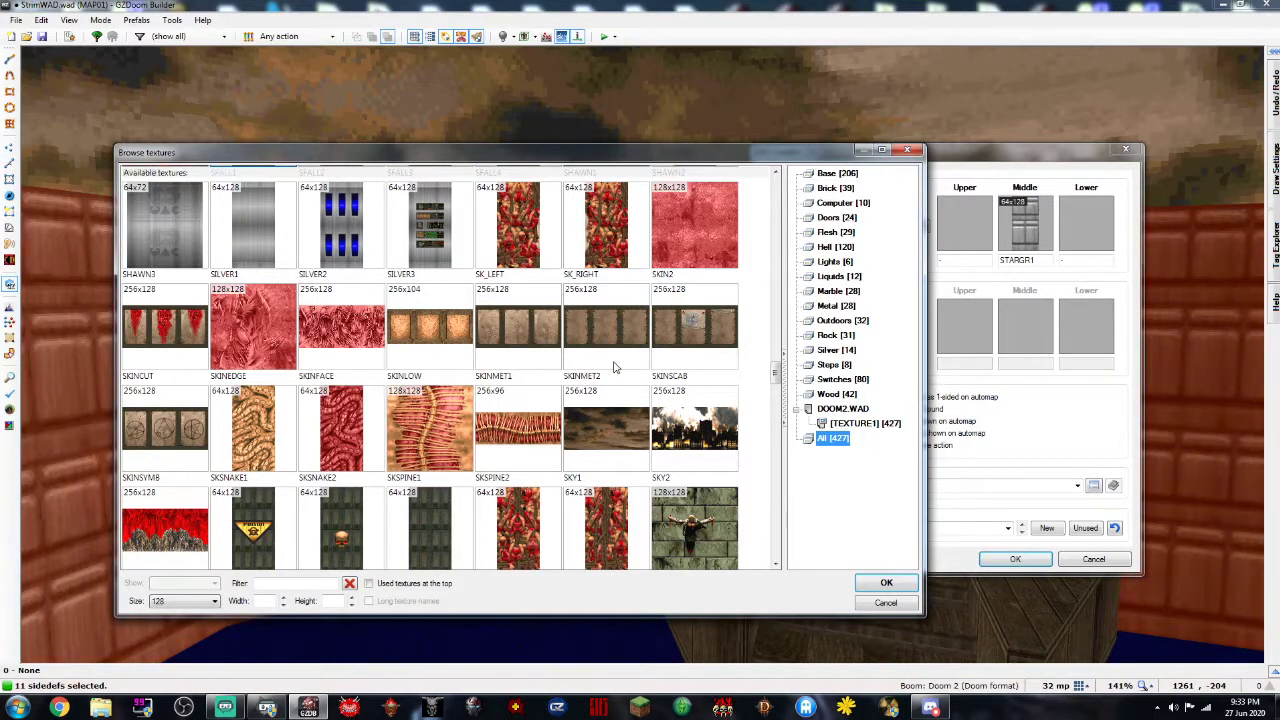
scroll(614, 368, "down", 10)
scroll(614, 368, "down", 3)
scroll(614, 368, "up", 2)
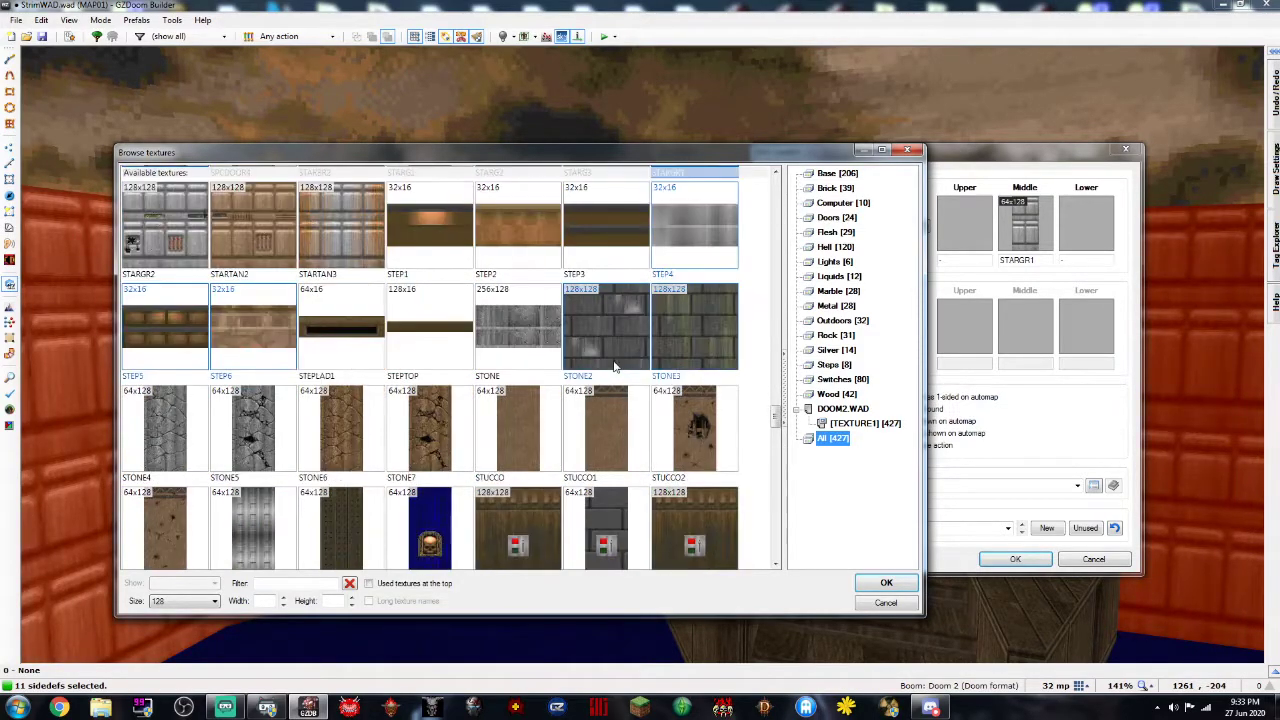
scroll(615, 367, "up", 6)
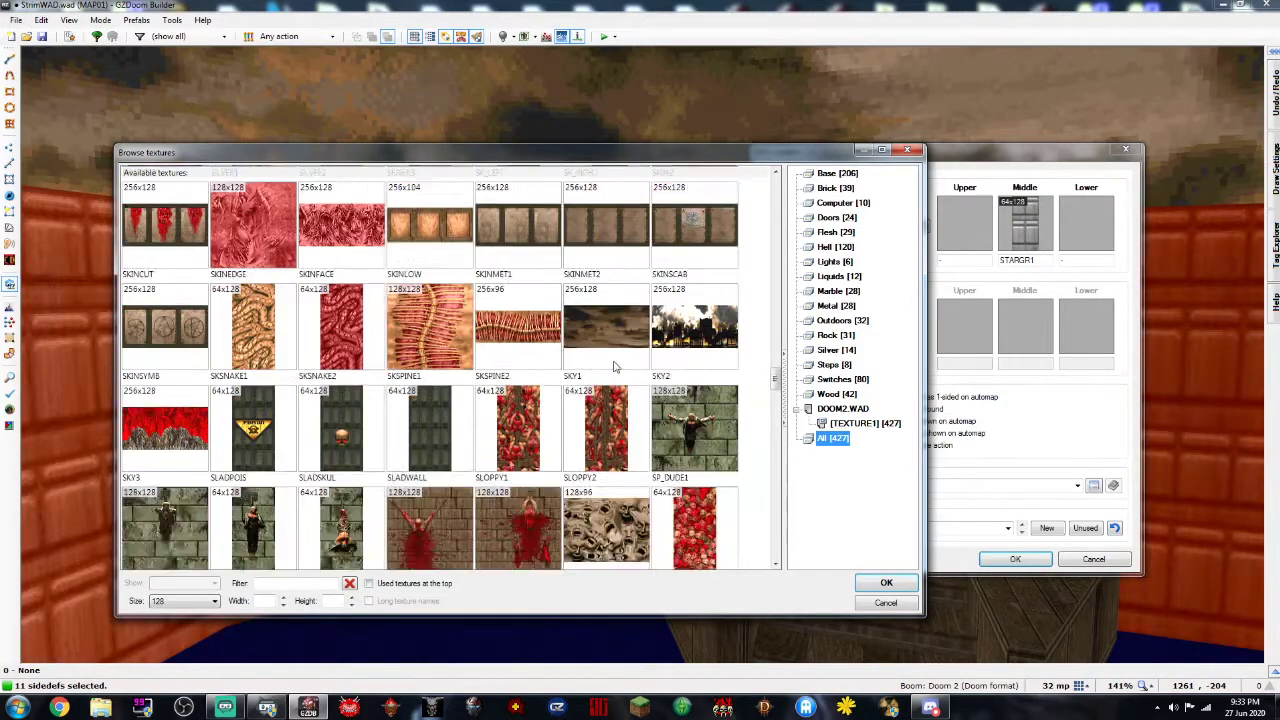
scroll(614, 367, "down", 12)
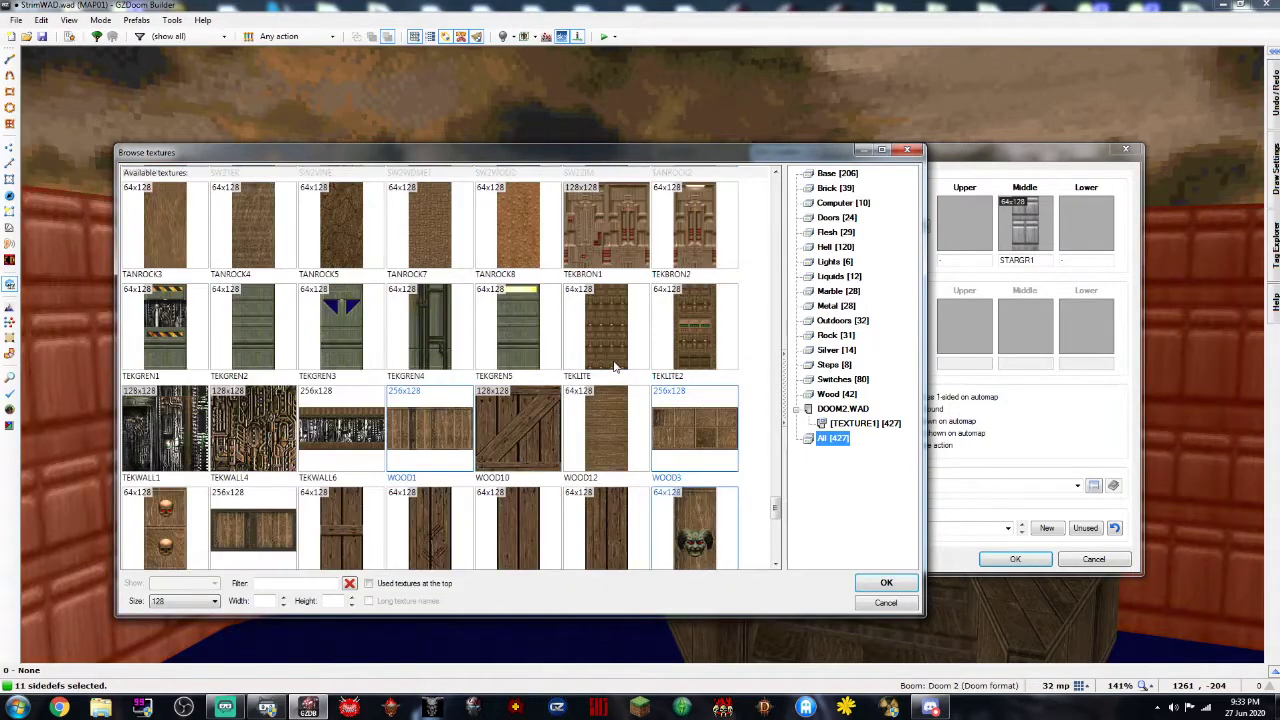
scroll(614, 367, "up", 2)
scroll(615, 367, "down", 4)
scroll(615, 367, "up", 7)
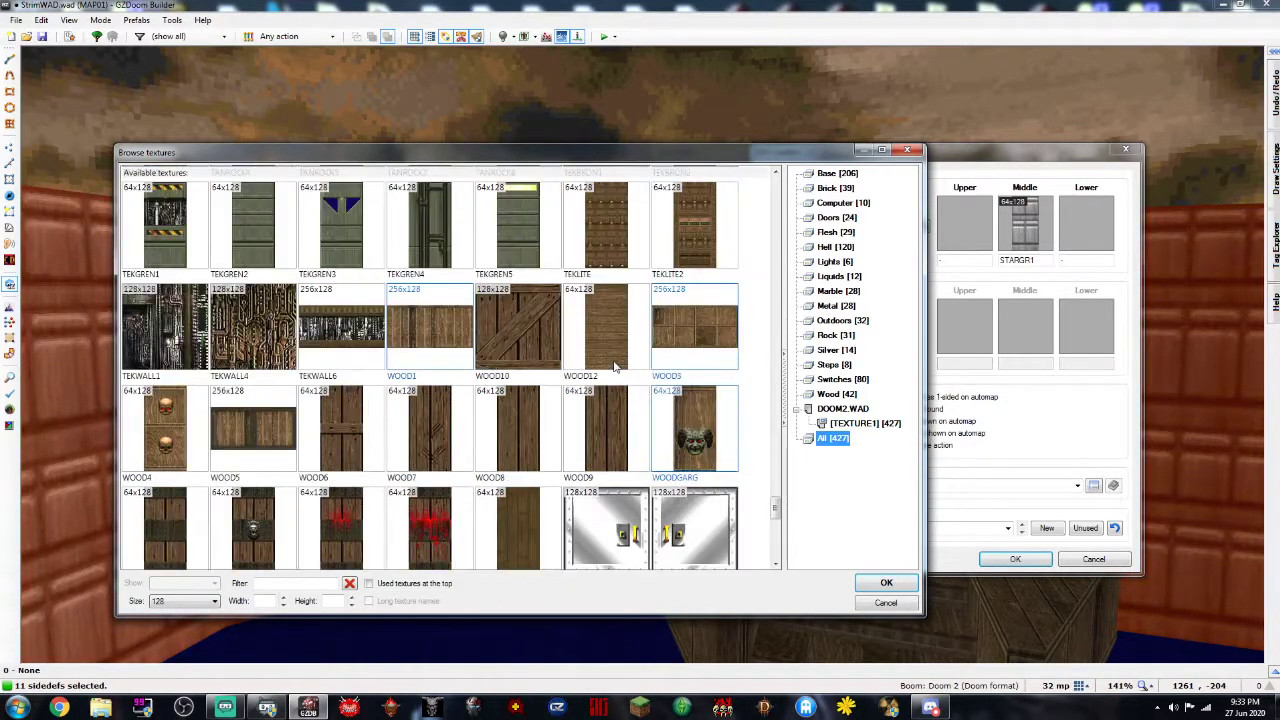
scroll(614, 367, "up", 7)
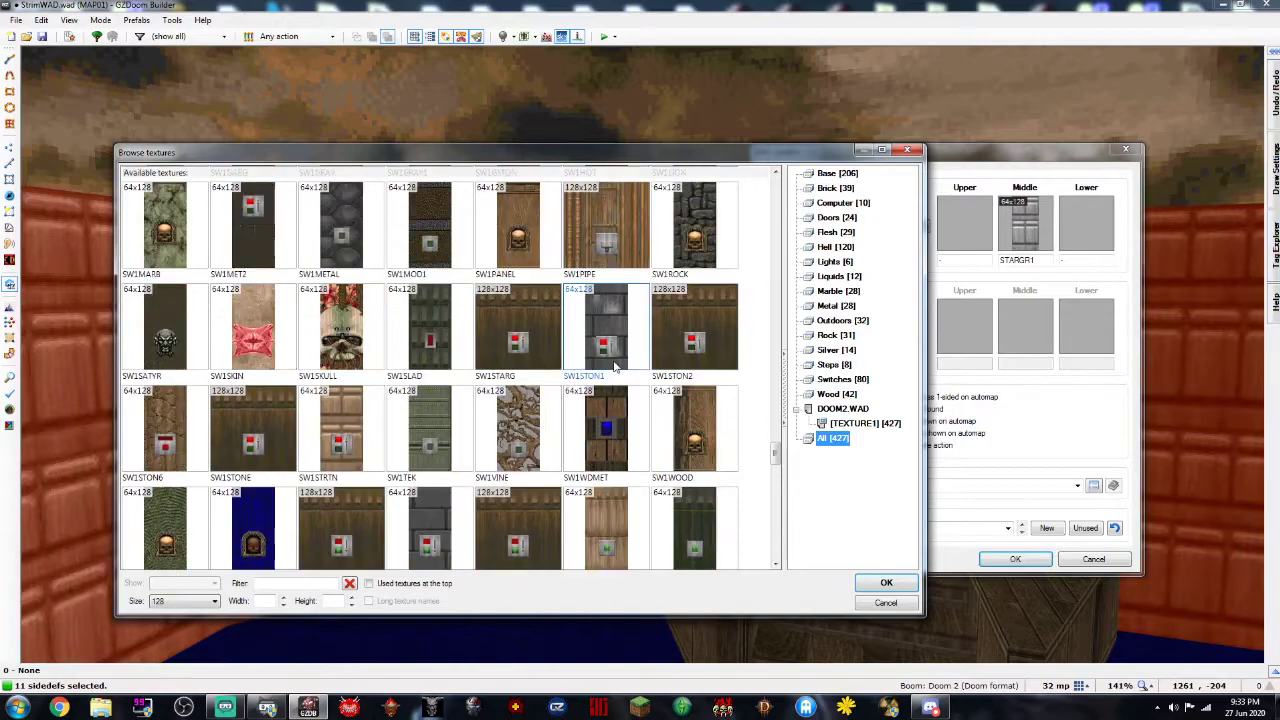
scroll(614, 367, "up", 5)
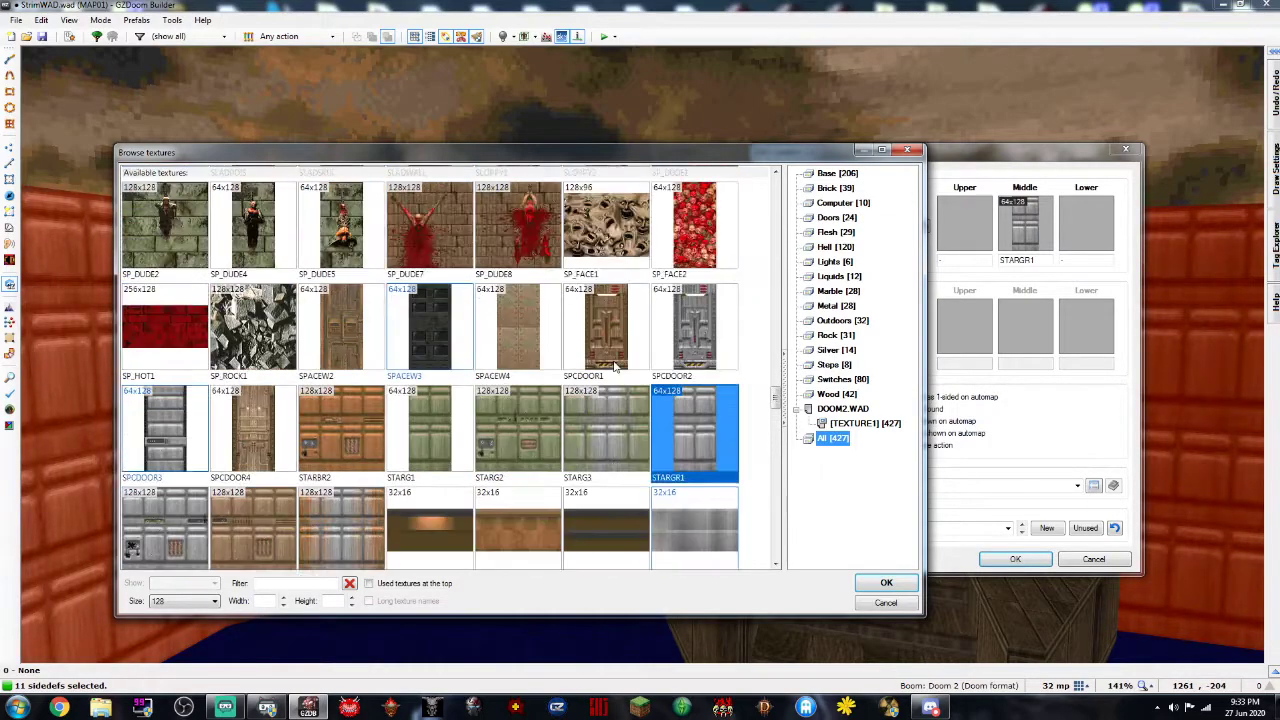
Change the middle texture of the selected outer walls to ROCK5 from the Rock texture set
left_click(835, 335)
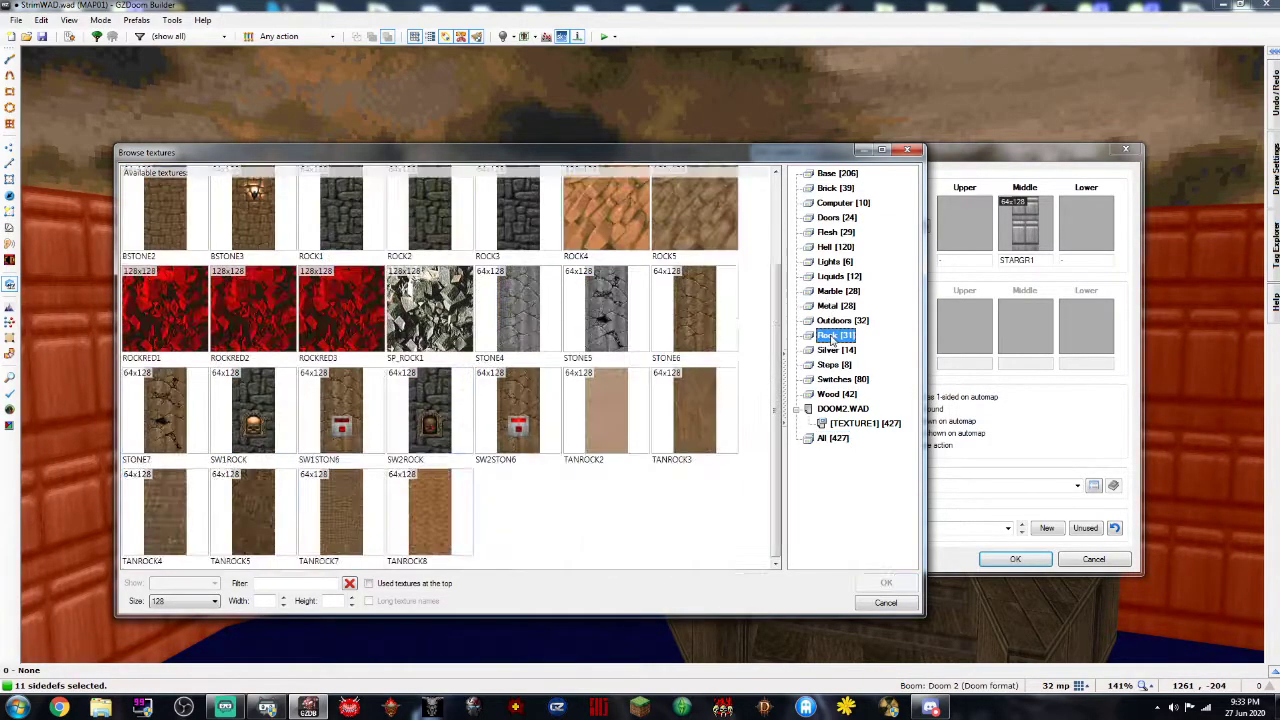
left_click(637, 351)
left_click(717, 346)
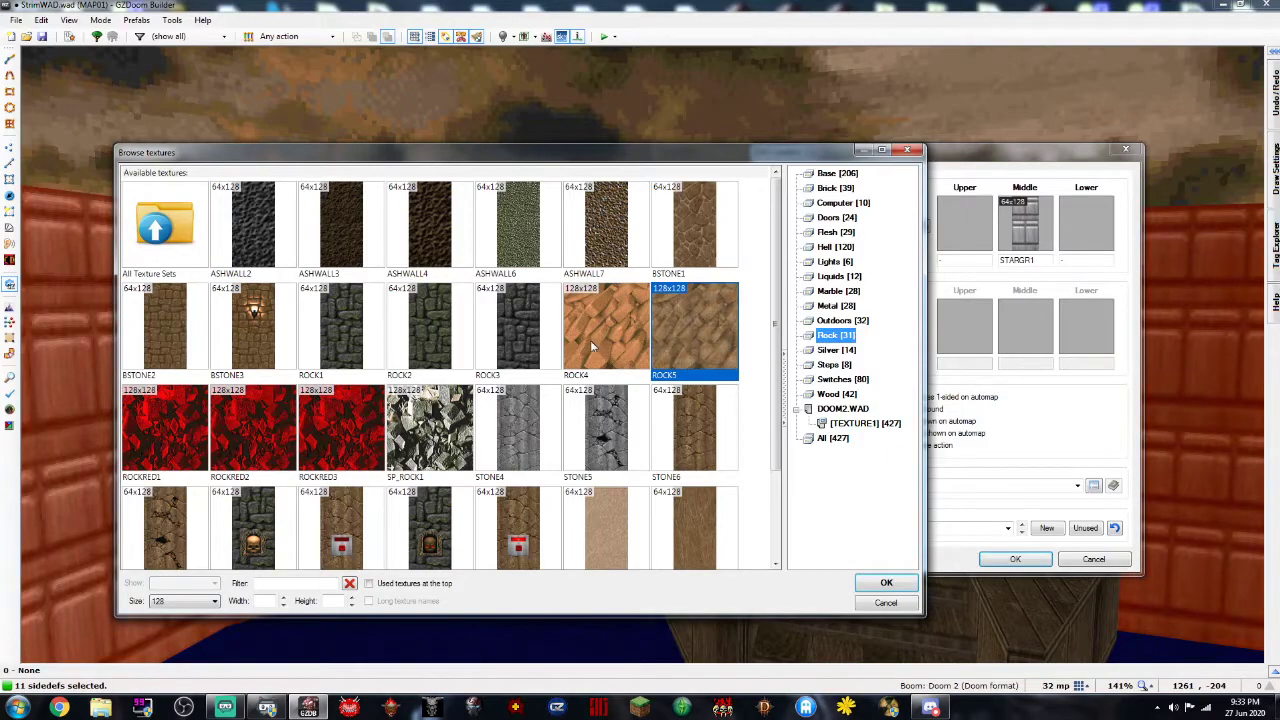
double_click(686, 330)
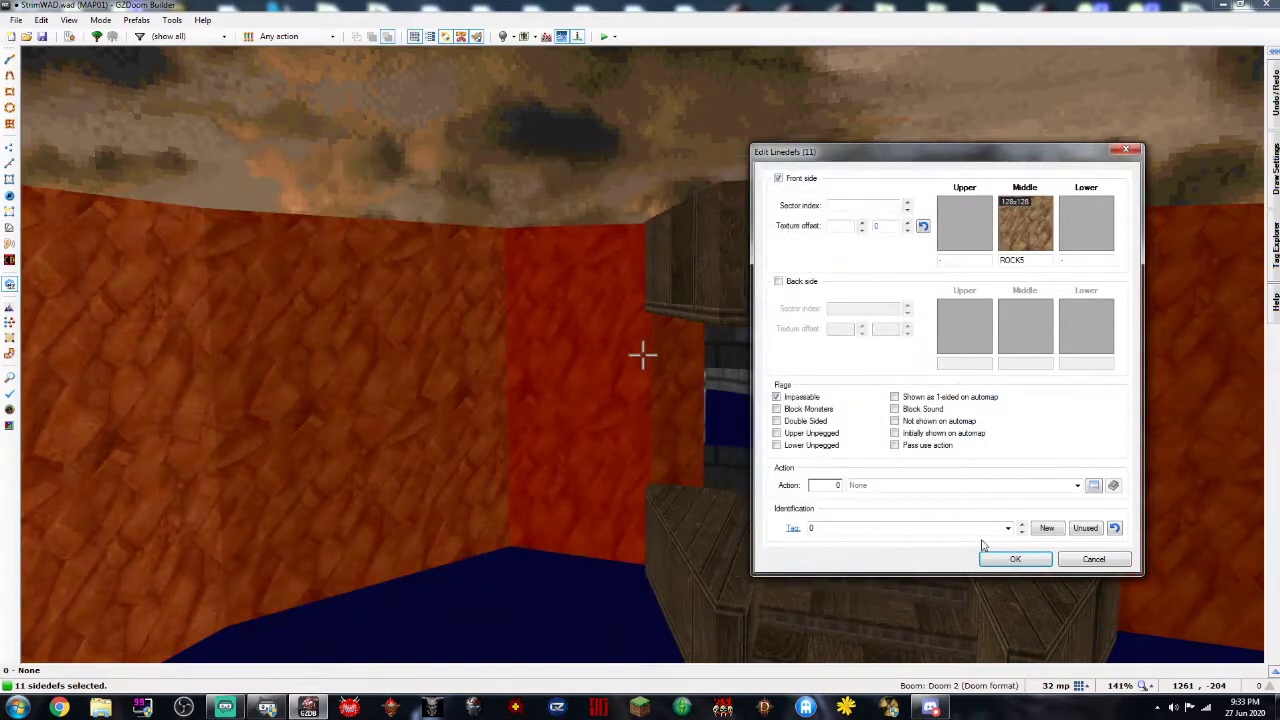
left_click(1013, 558)
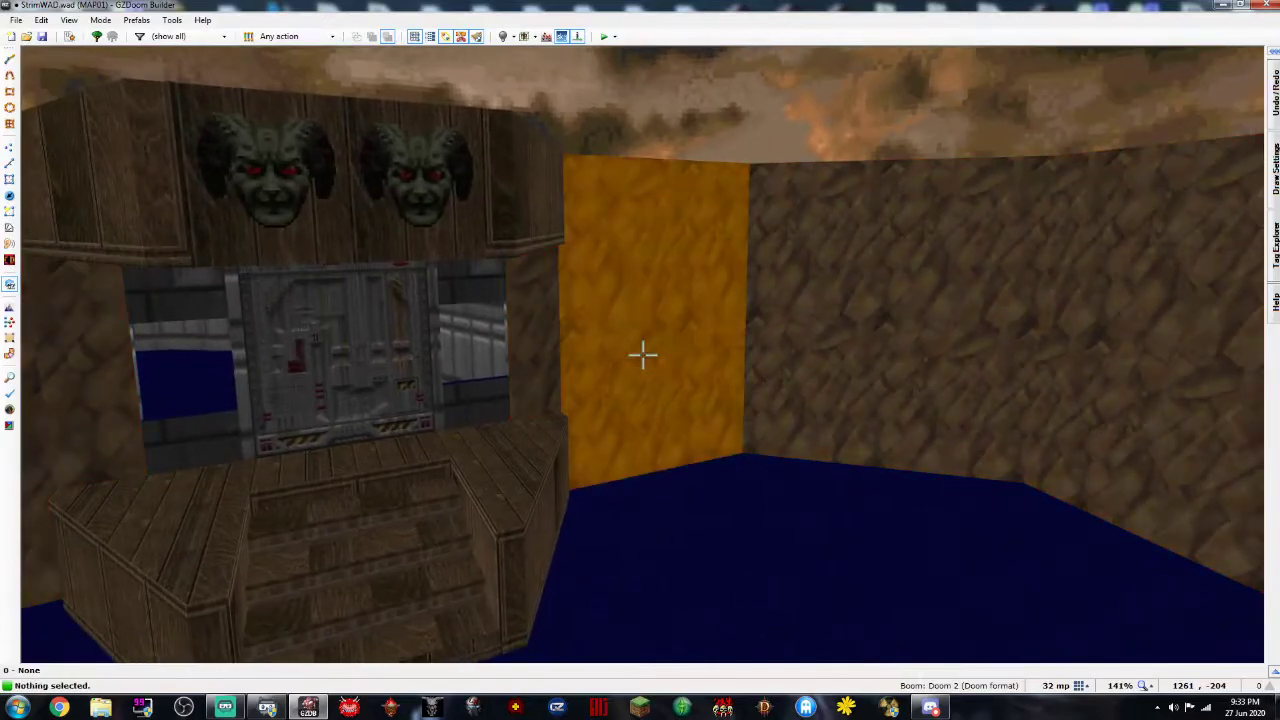
Auto-align the rock texture horizontally along the outer walls and check the alignment around the open-air area
key("e")
key("a")
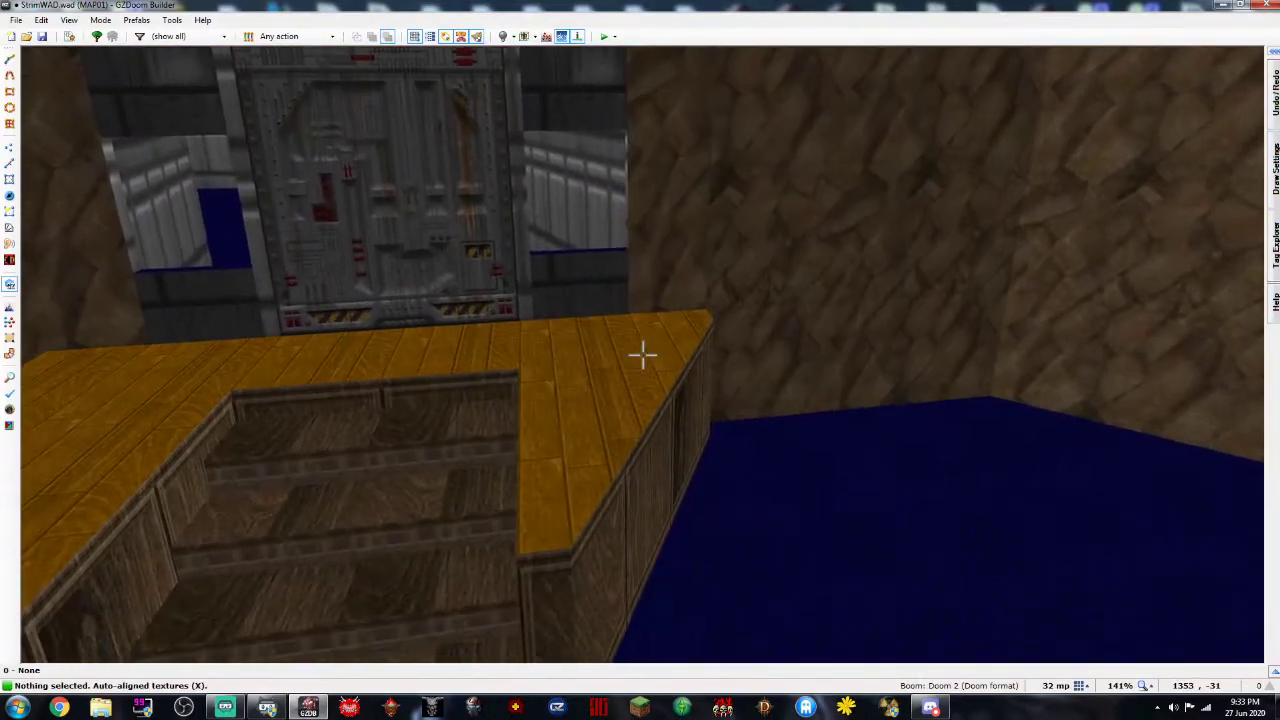
key("e")
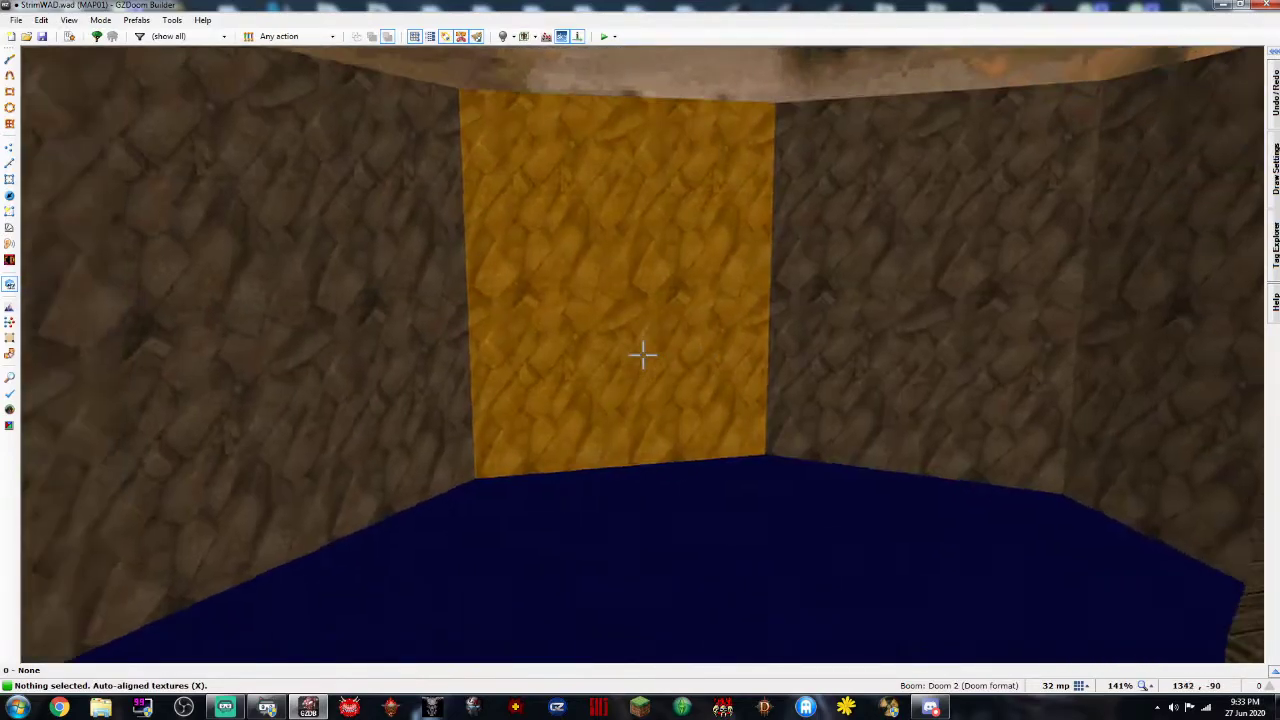
key("e")
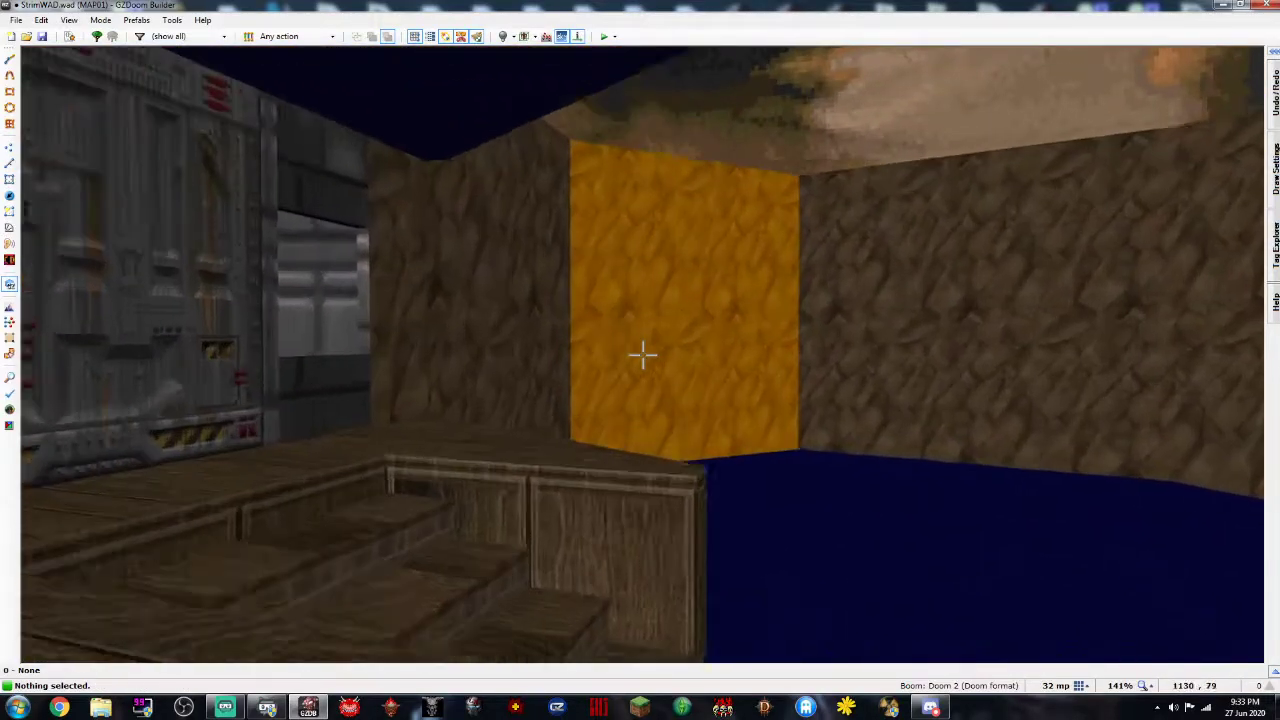
Select the two narrow rock walls under the overhang at the outer sides of the openings beside the door
key("d")
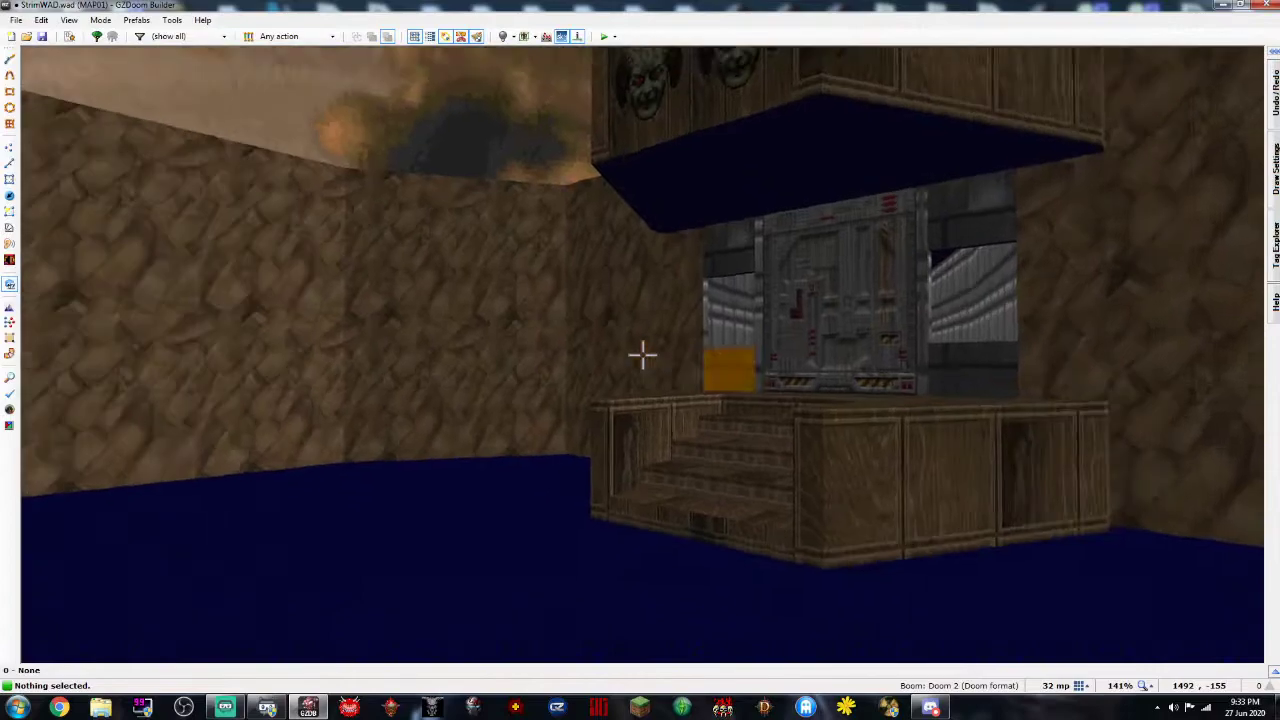
key("e")
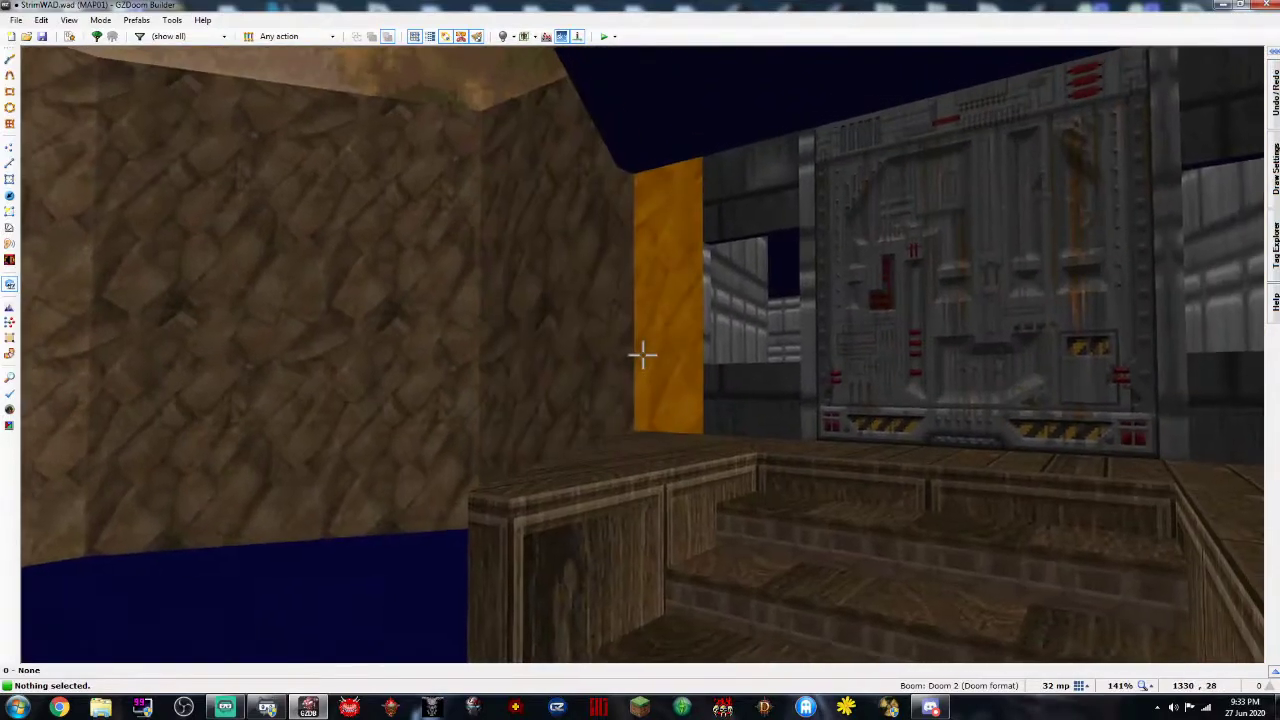
left_click(642, 354)
left_click(642, 354)
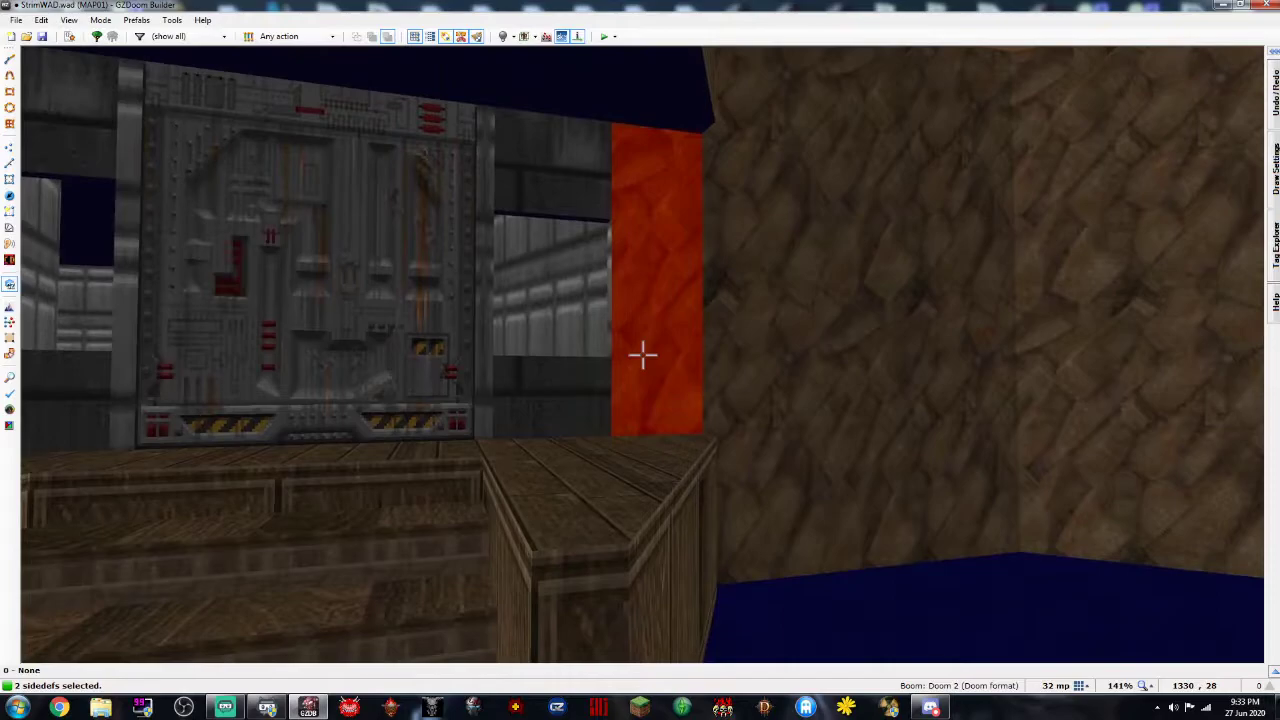
left_click(642, 354)
left_click(642, 354)
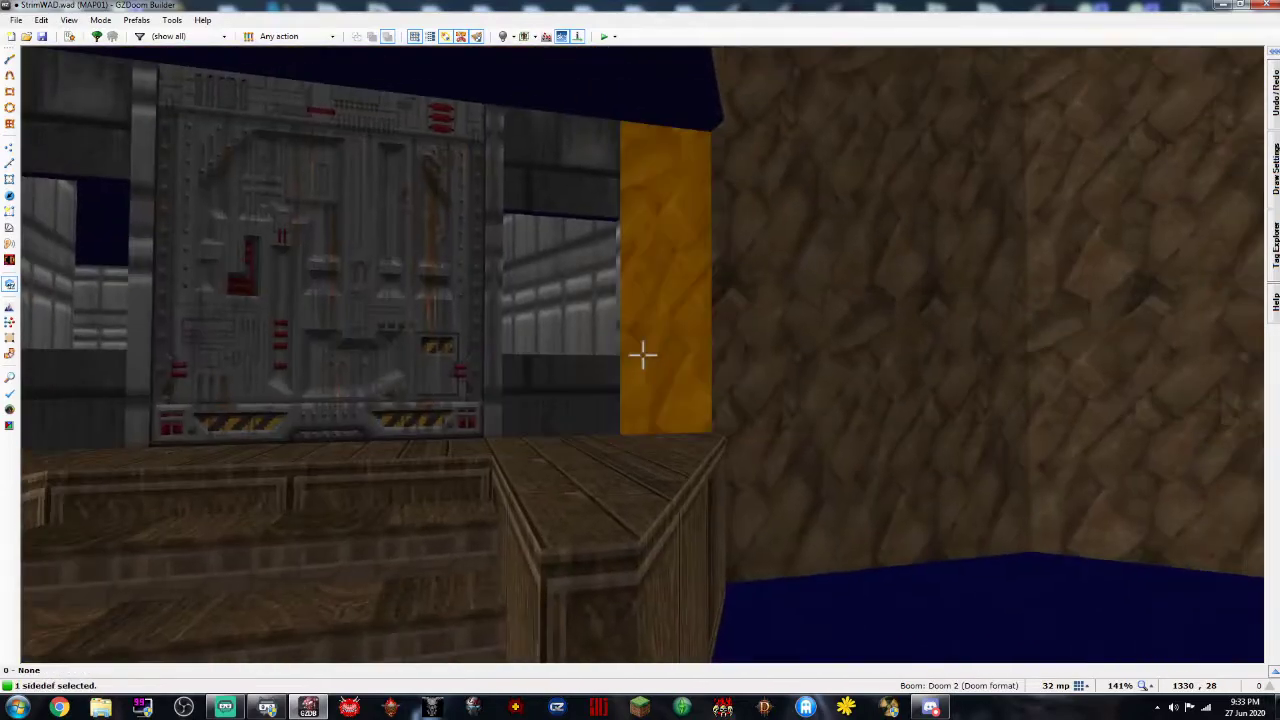
left_click(642, 354)
Change the selected walls' middle texture to STONE2 from the Brick set, clear the selection and auto-align the bricks horizontally
right_click(642, 354)
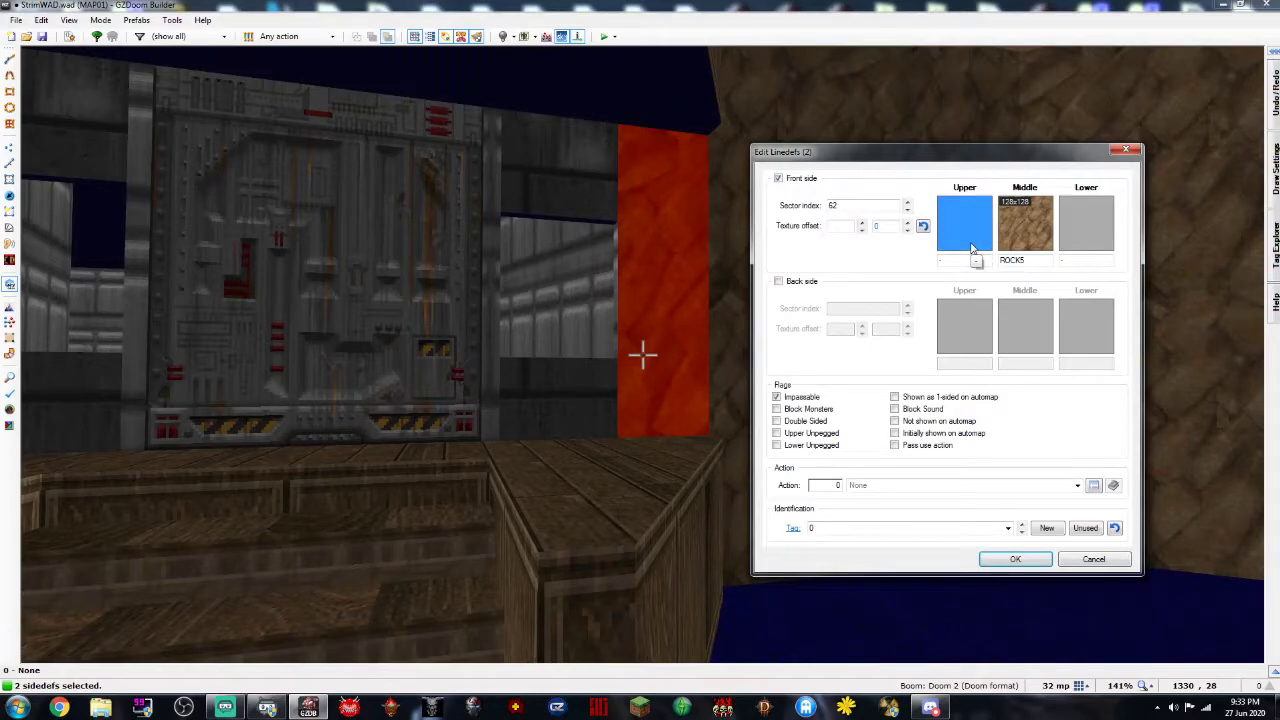
left_click(1029, 238)
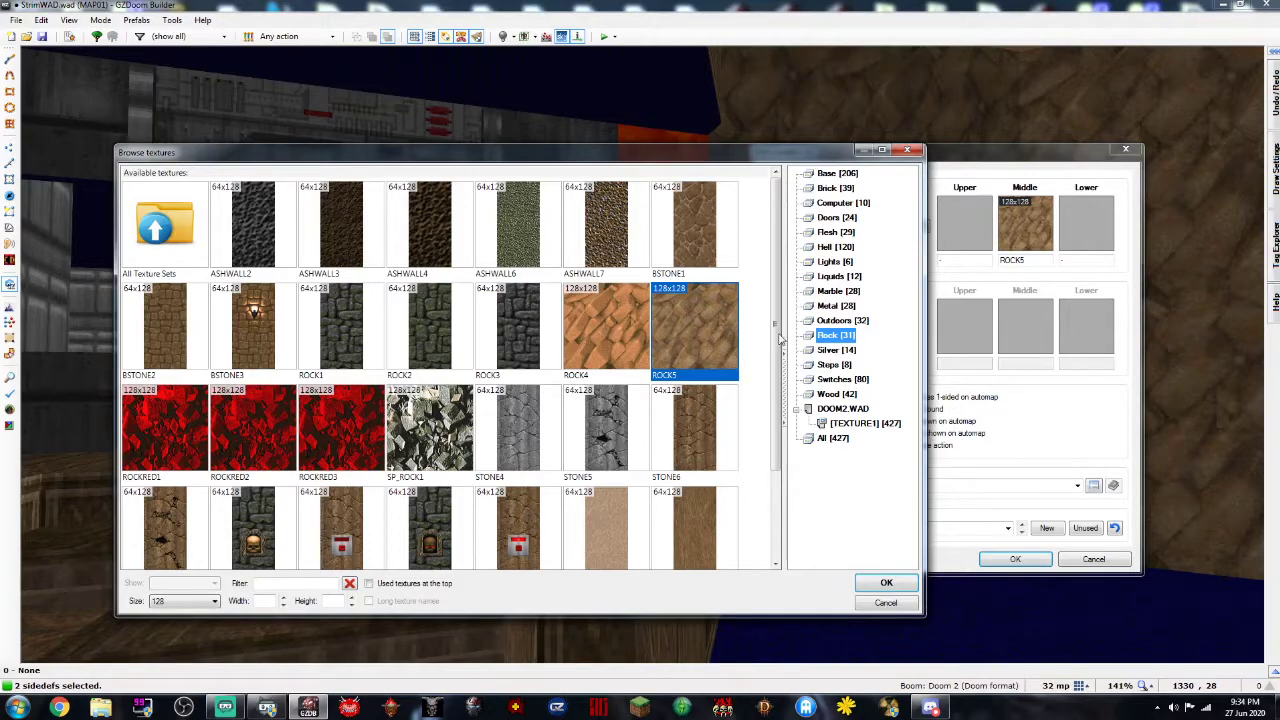
left_click(833, 180)
left_click(833, 192)
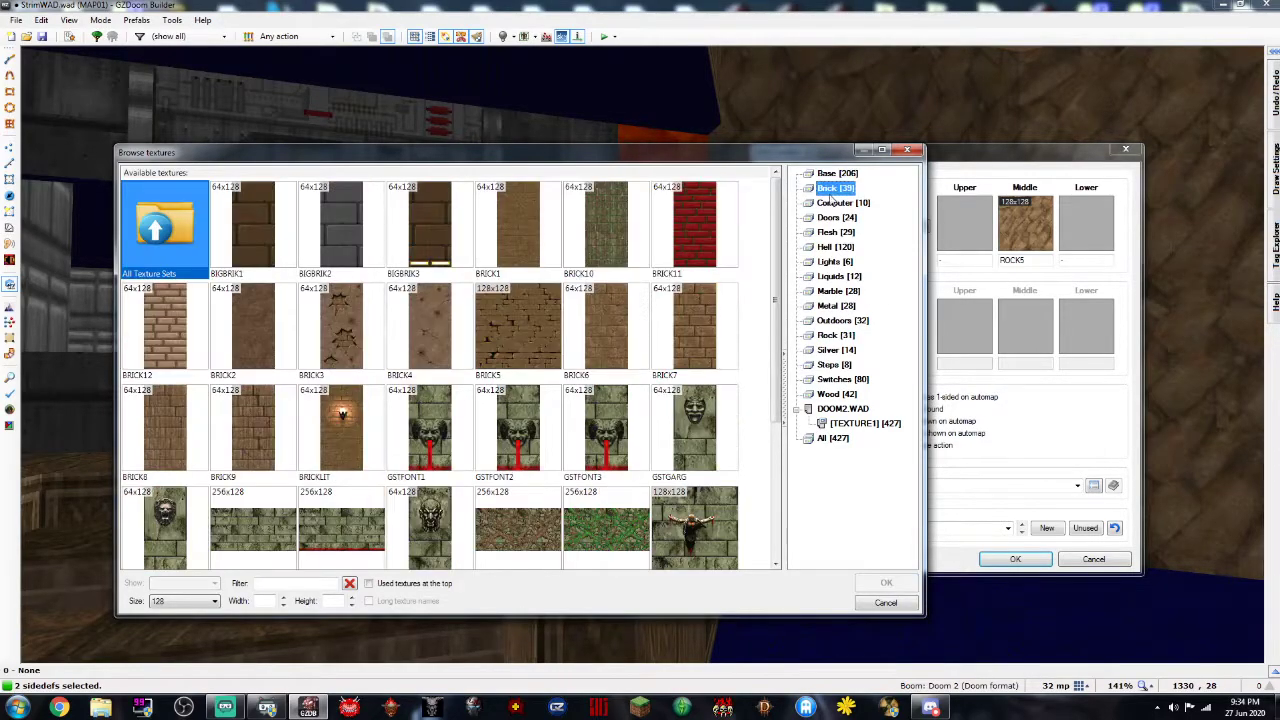
scroll(455, 360, "down", 3)
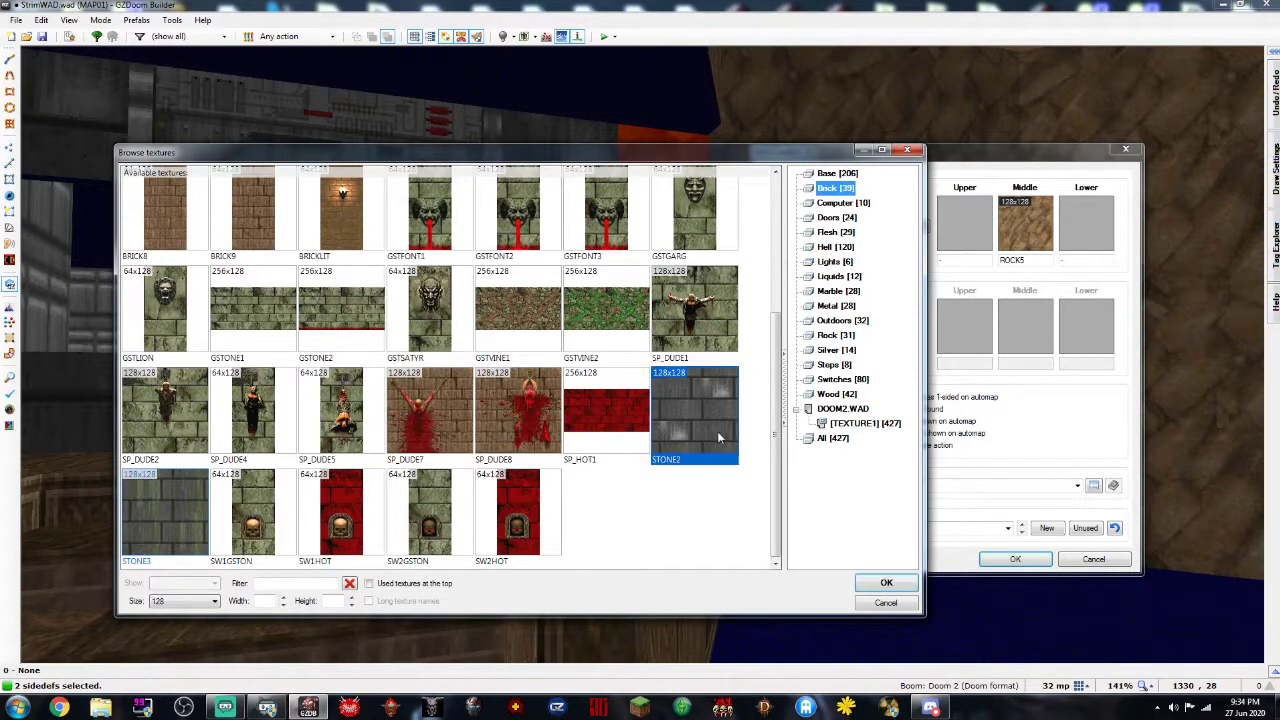
double_click(717, 431)
left_click(1015, 559)
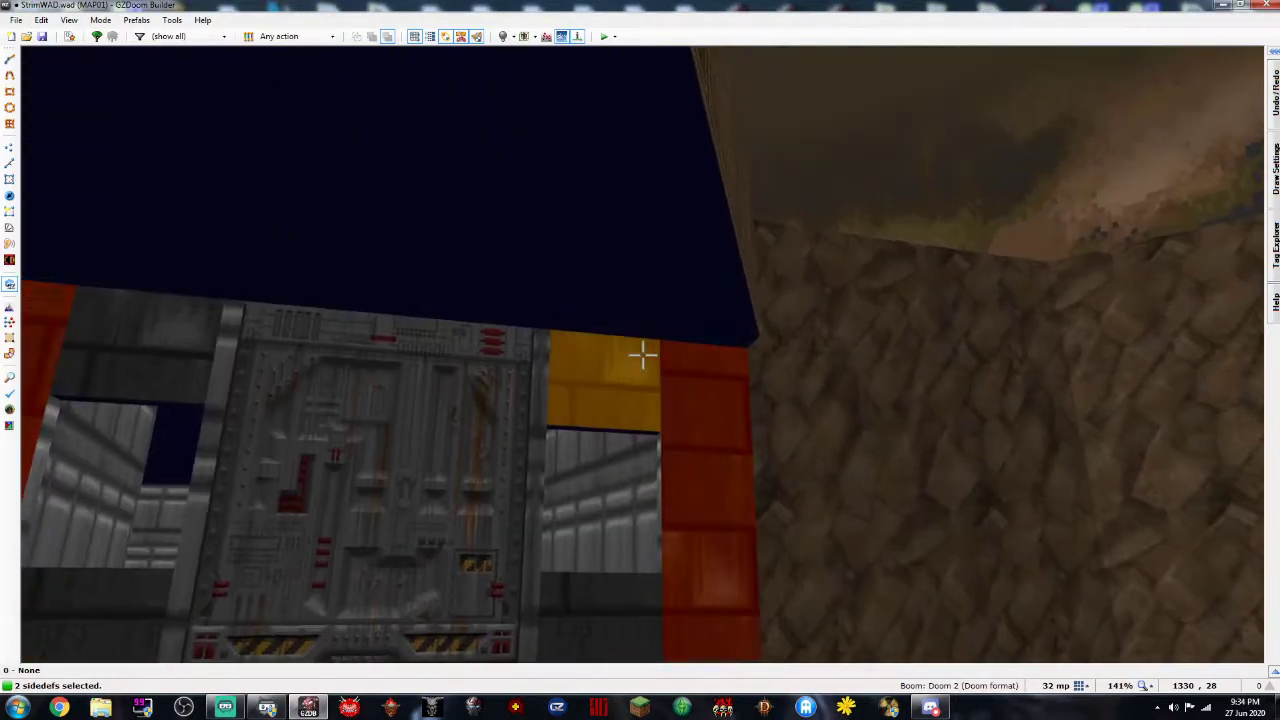
key("c")
key("a")
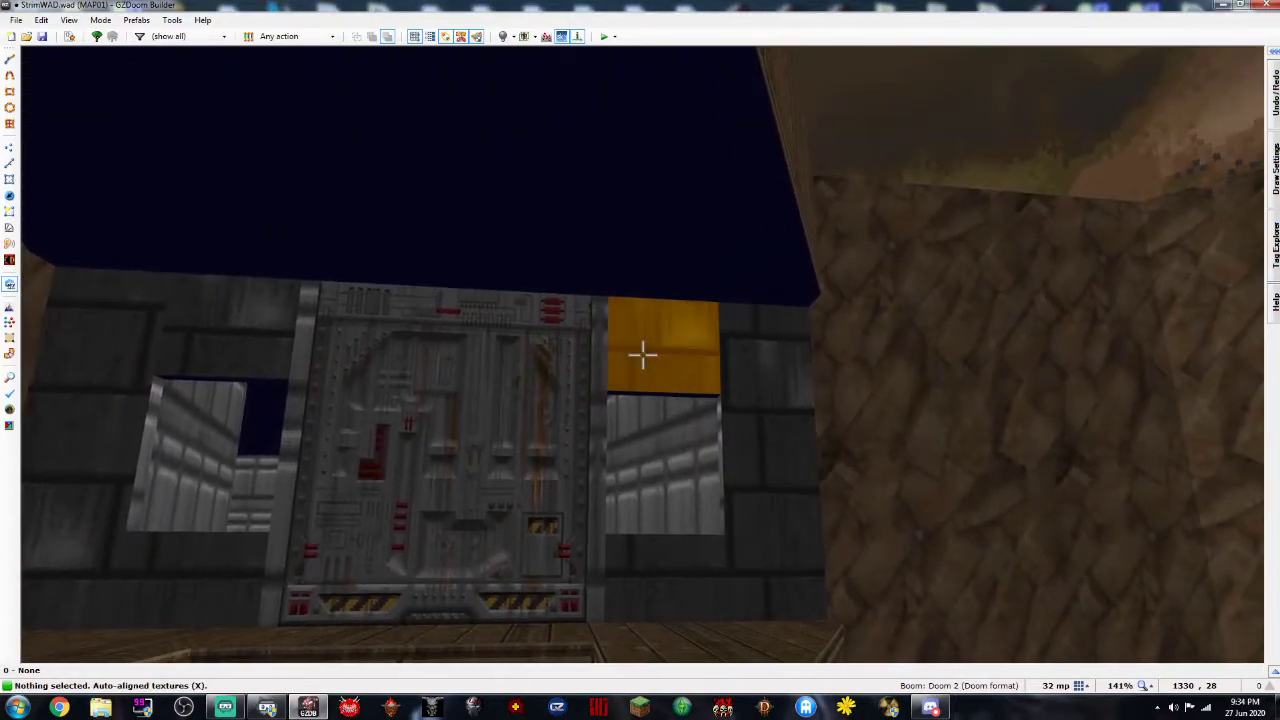
Enable Upper Unpegged on the lines of the brick faces above both openings beside the door
left_click(643, 355)
left_click(643, 355)
right_click(643, 355)
left_click(811, 434)
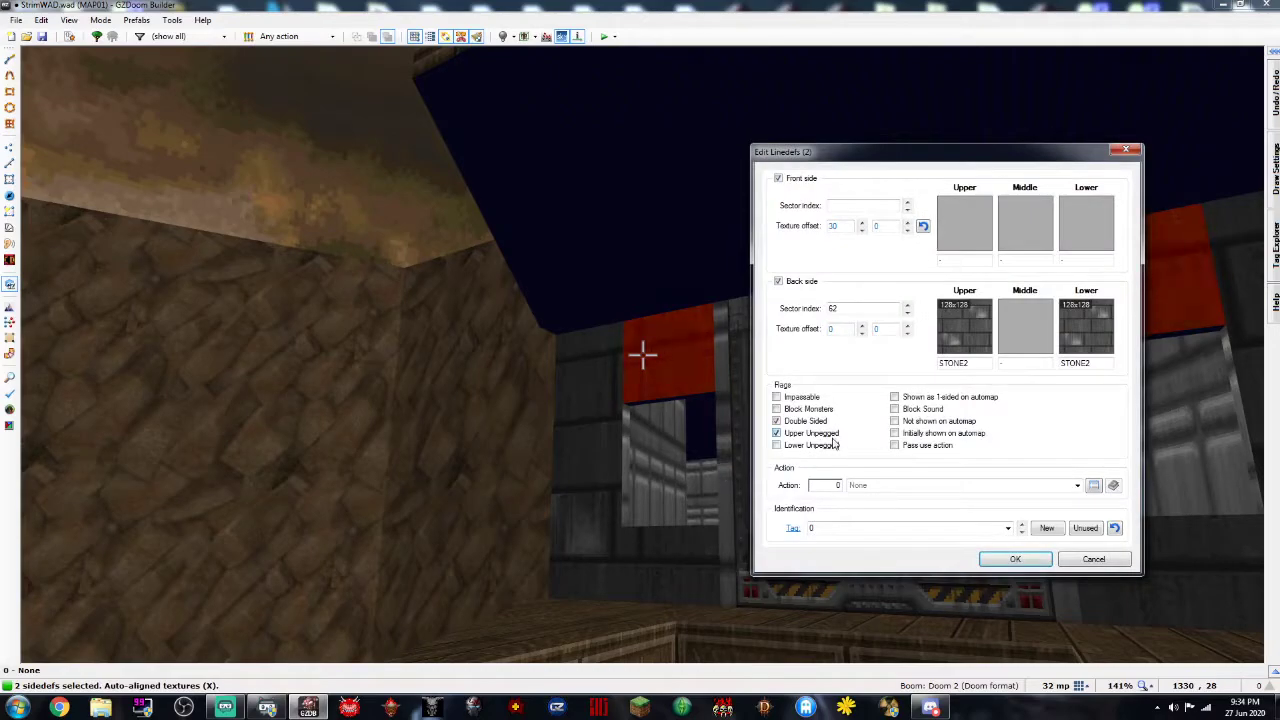
left_click(1015, 559)
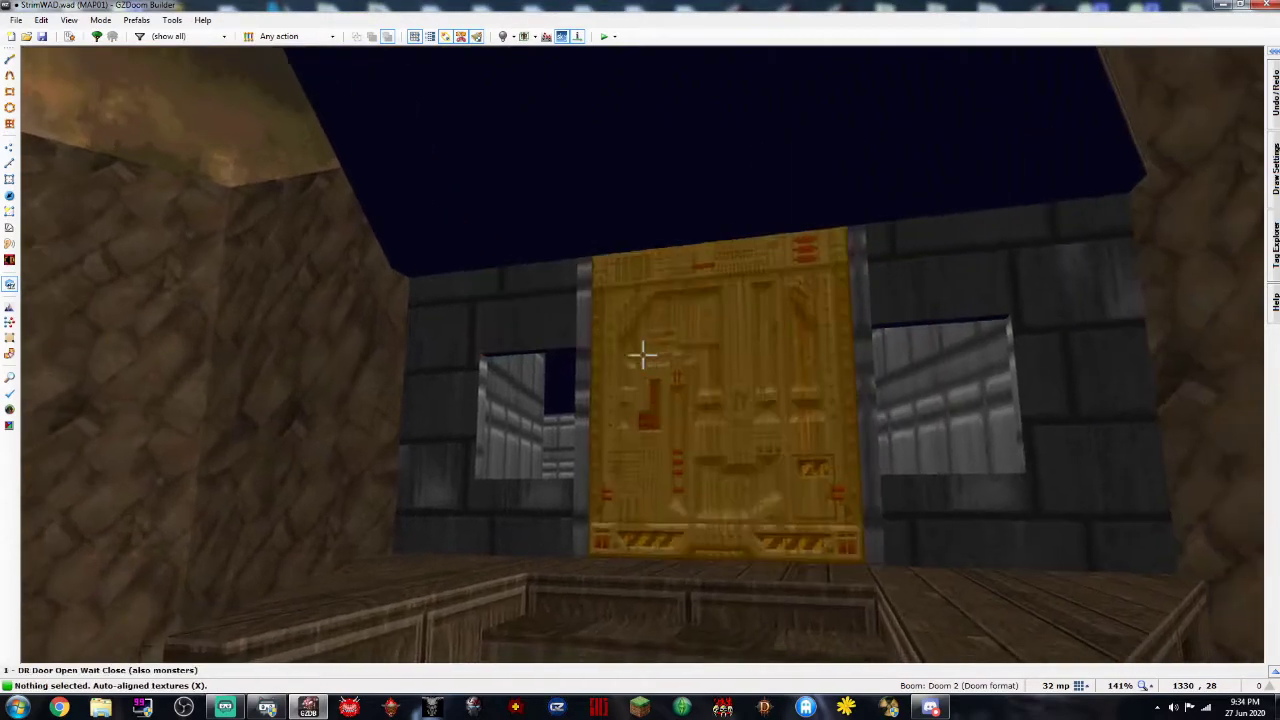
key("d")
key("e")
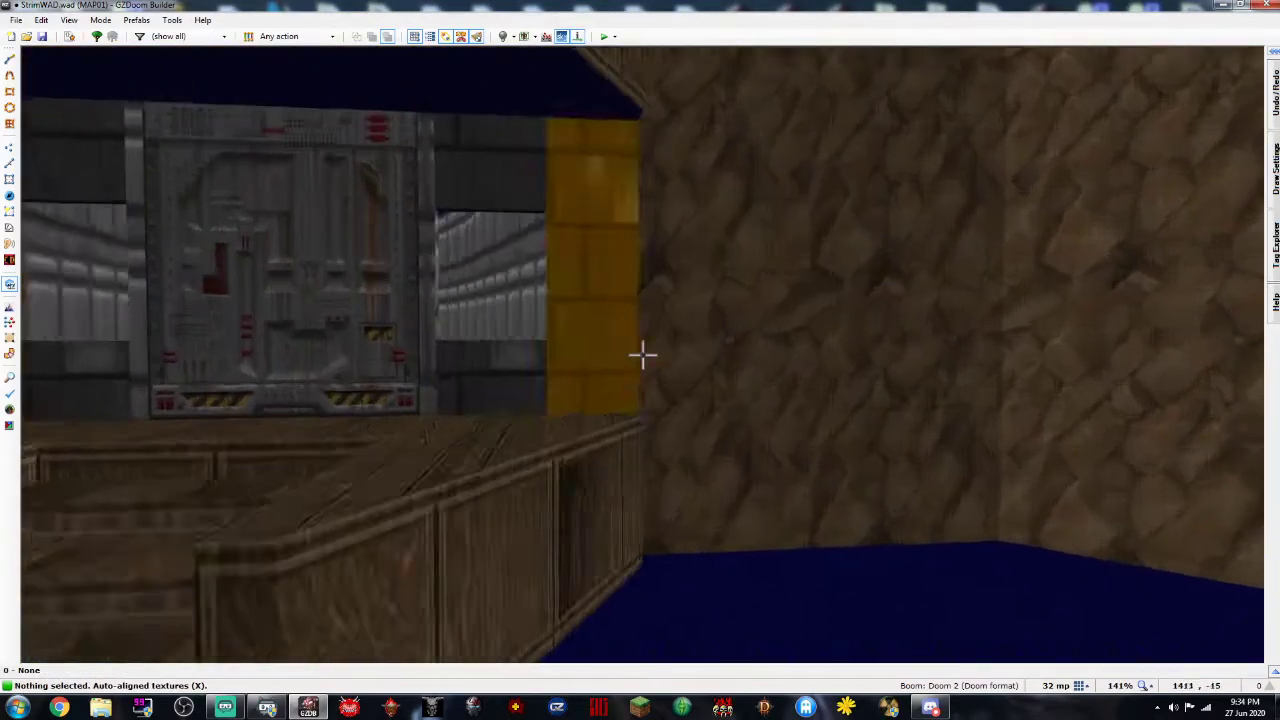
left_click(642, 355)
key("s")
key("e")
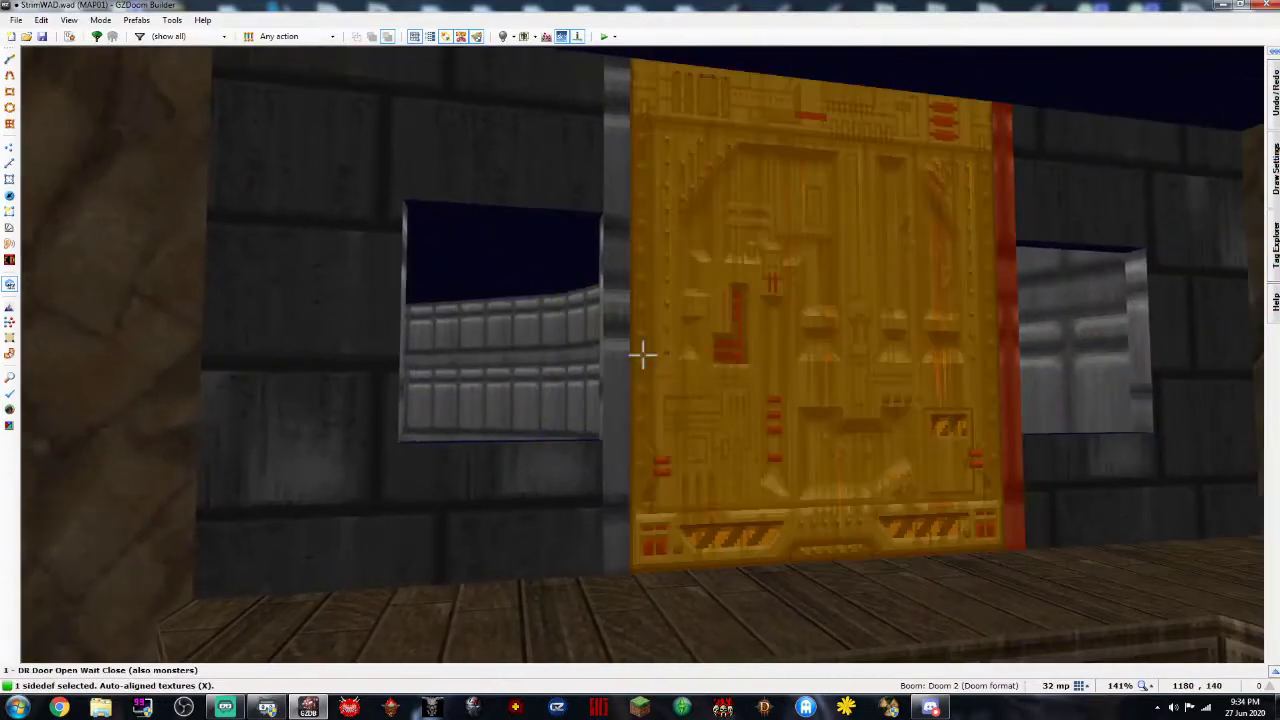
left_click(642, 355)
key("s")
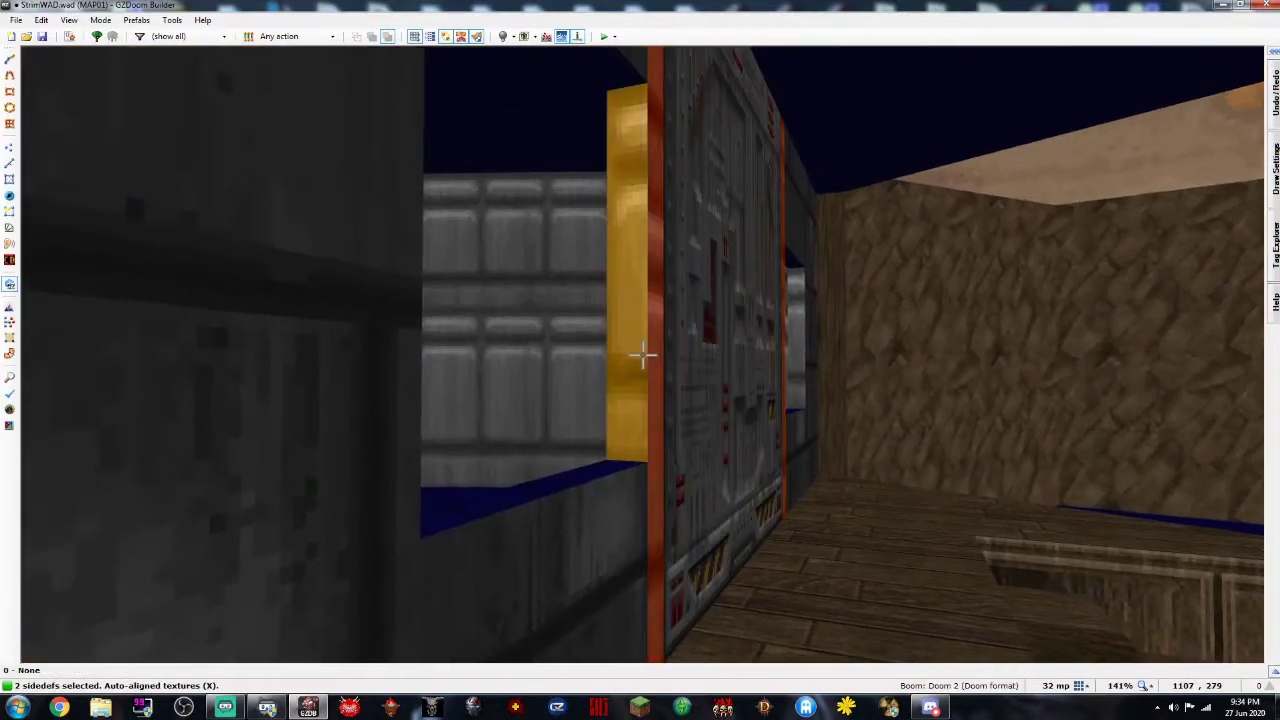
left_click(642, 355)
key("e")
key("d")
left_click(642, 355)
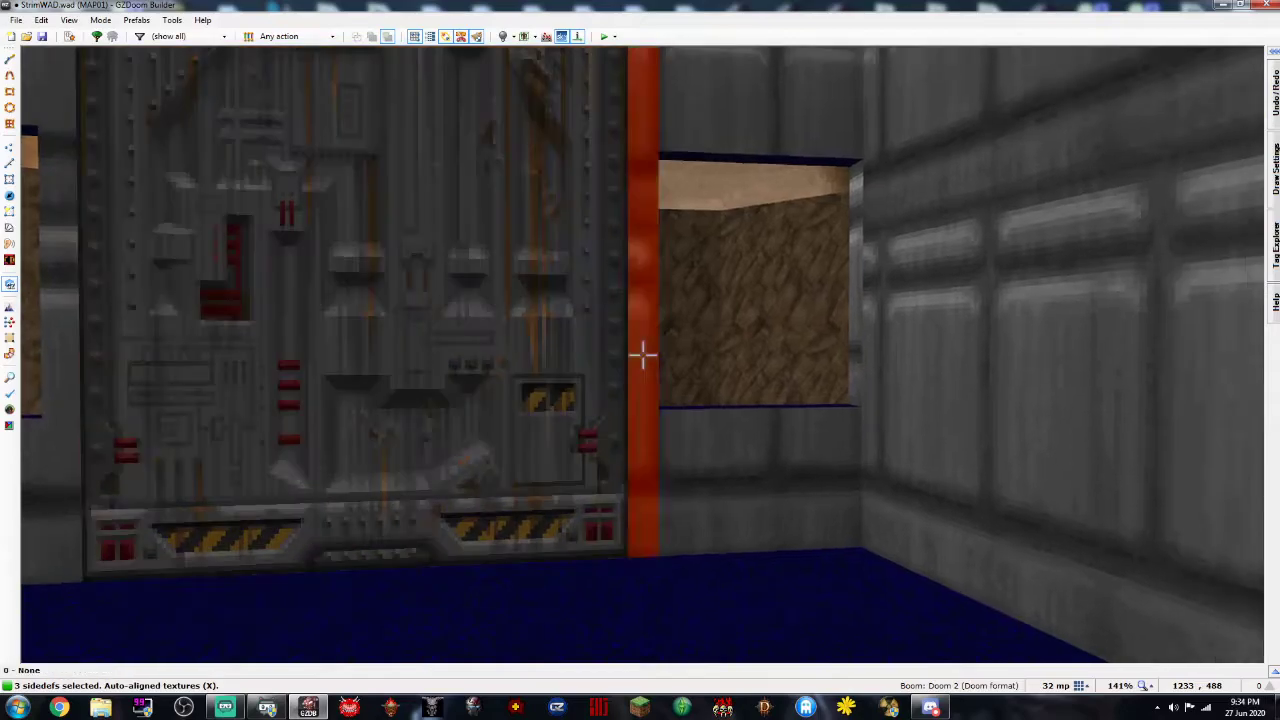
key("s")
key("e")
key("s")
left_click(642, 355)
key("e")
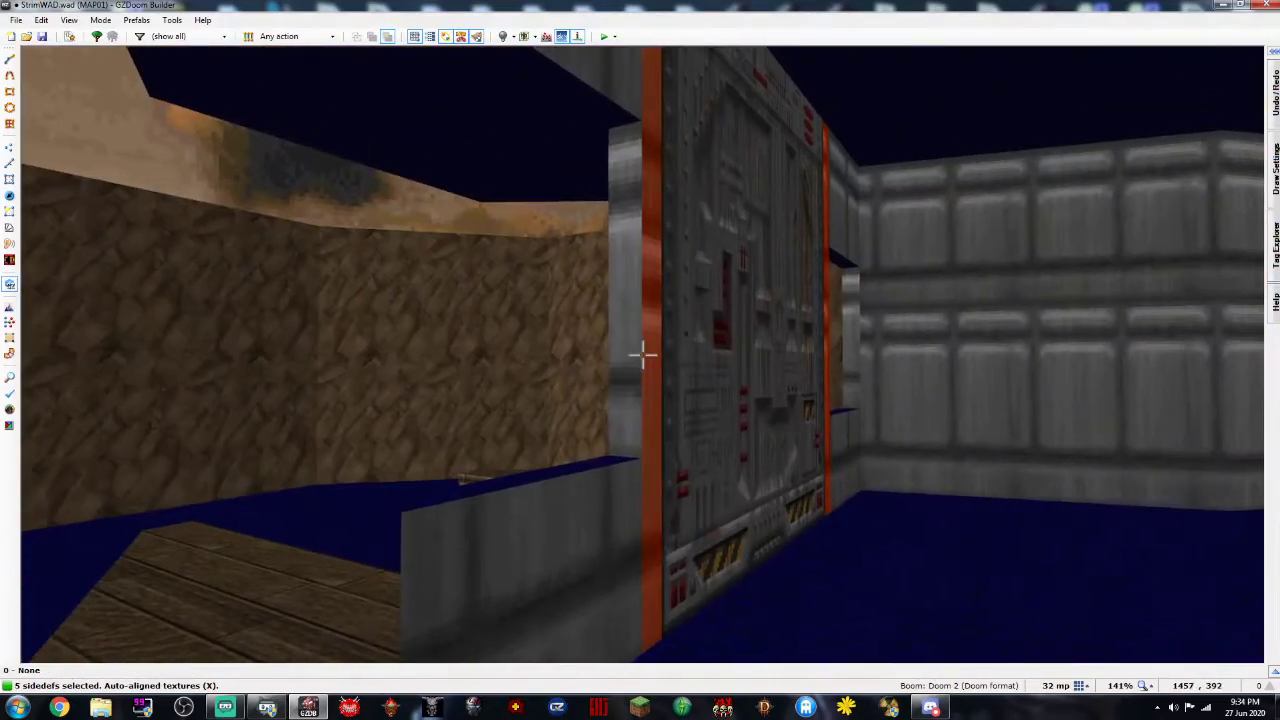
left_click(642, 354)
key("e")
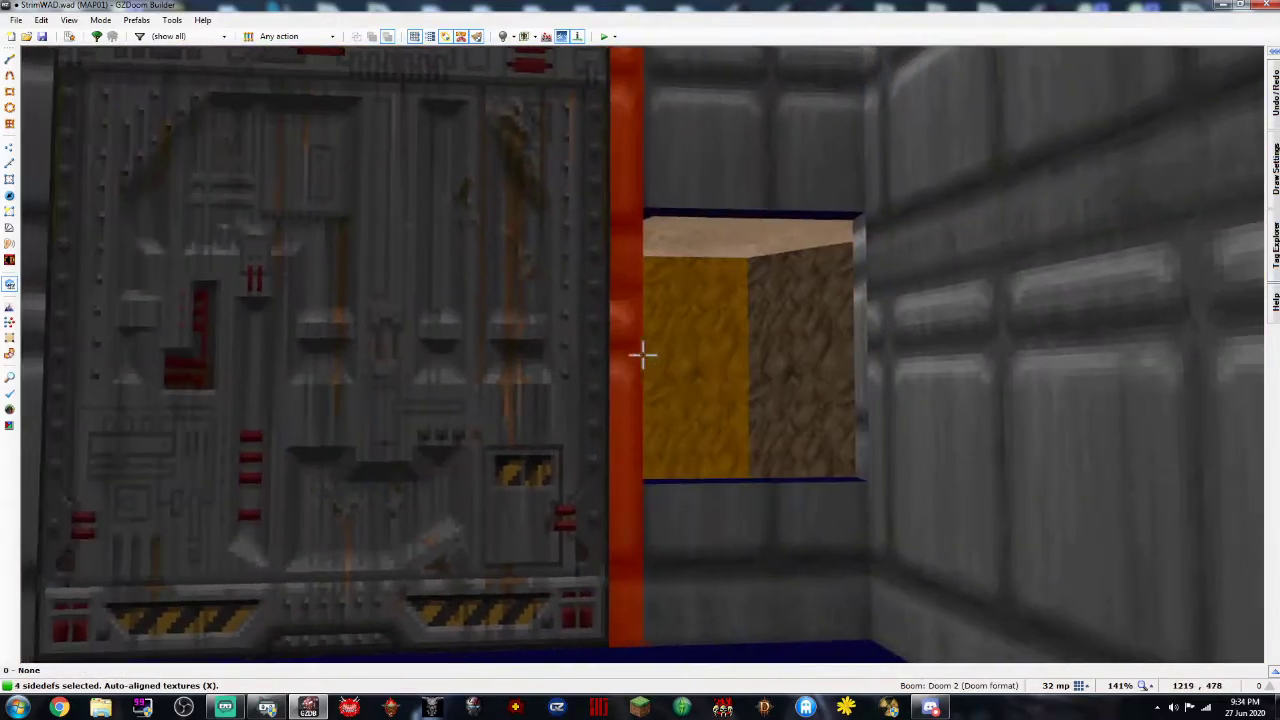
key("f")
key("d")
key("f")
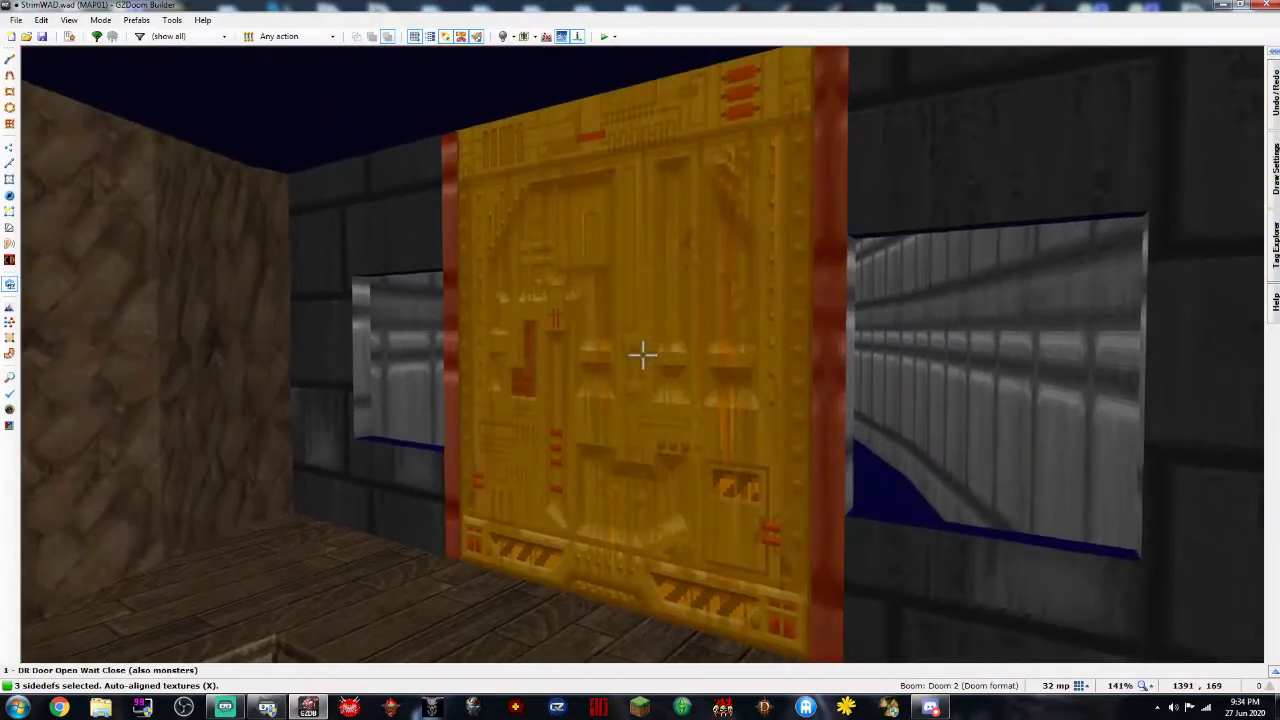
key("c")
Change the two narrow strips flanking the door on the platform side to middle texture STONE2 with horizontal offset 0, and auto-align them
left_click(642, 354)
key("s")
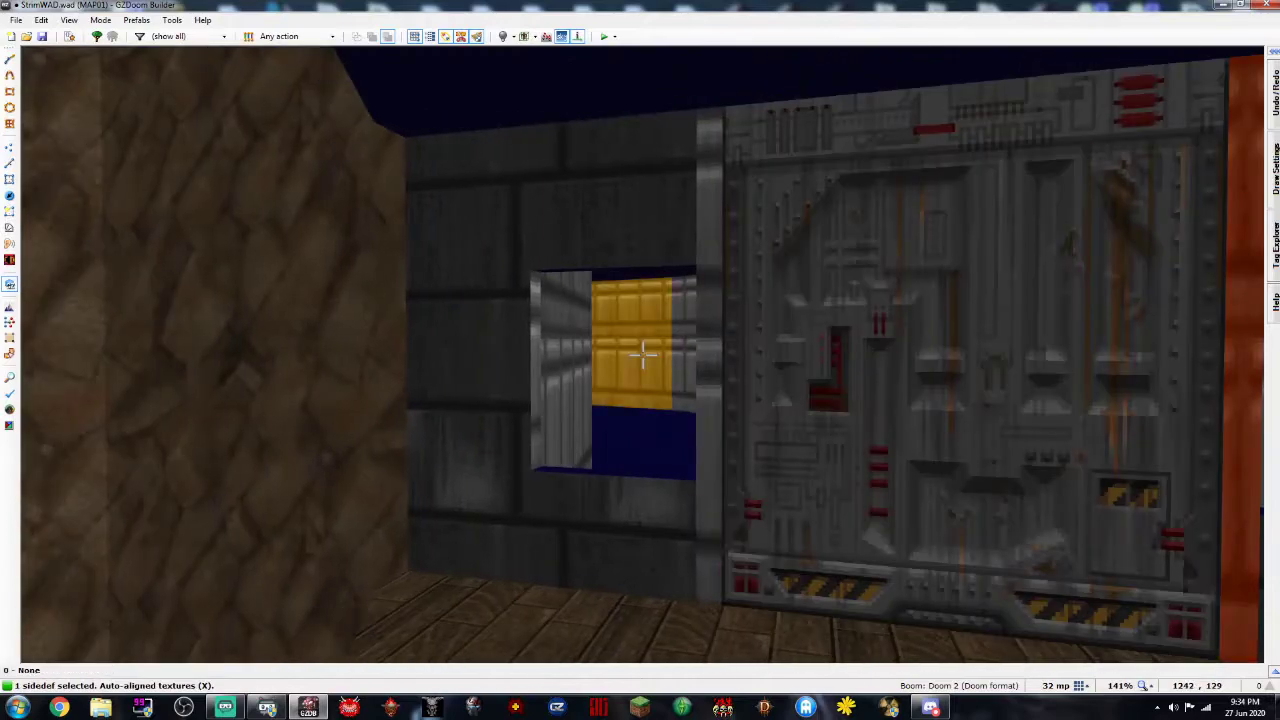
left_click(642, 354)
right_click(642, 354)
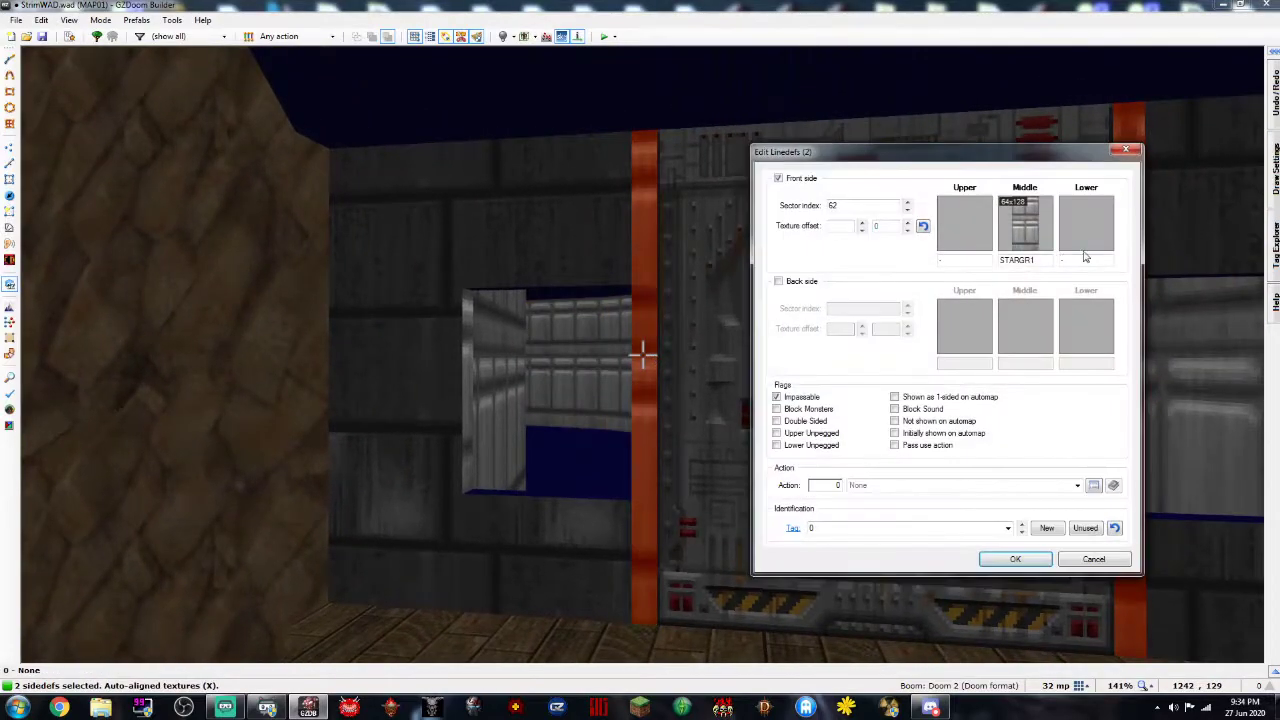
left_click(1043, 246)
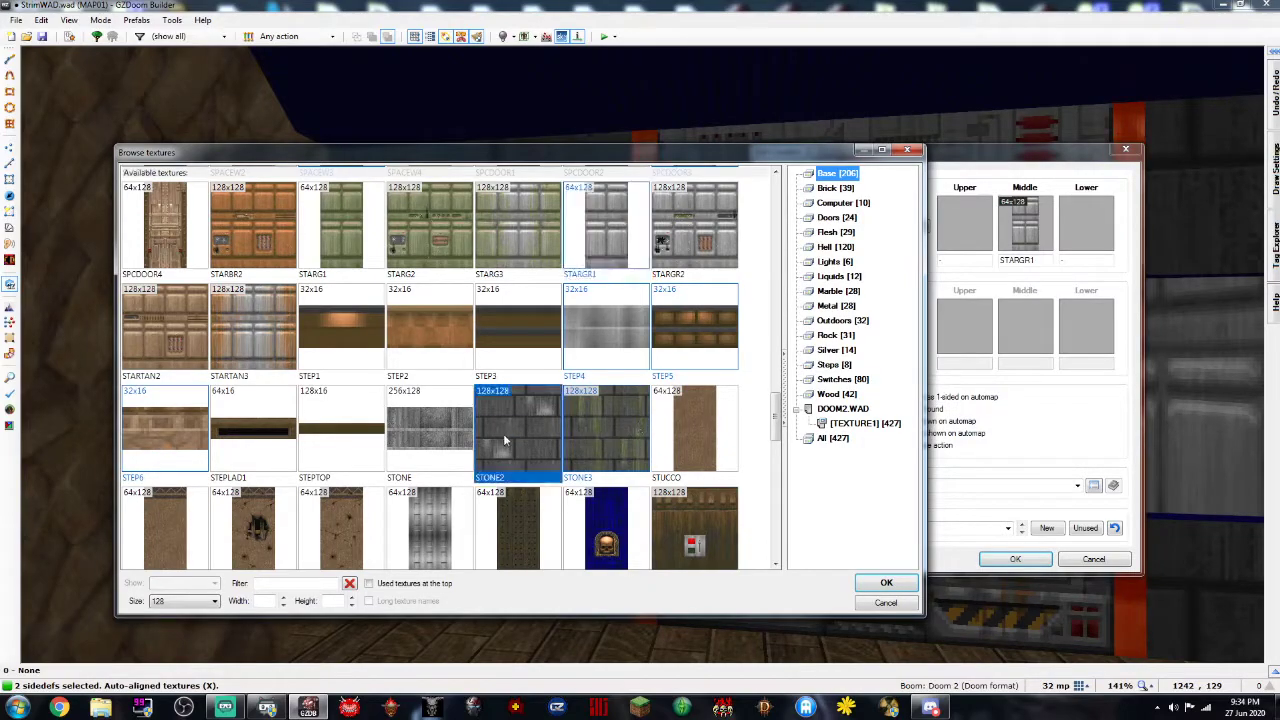
double_click(503, 433)
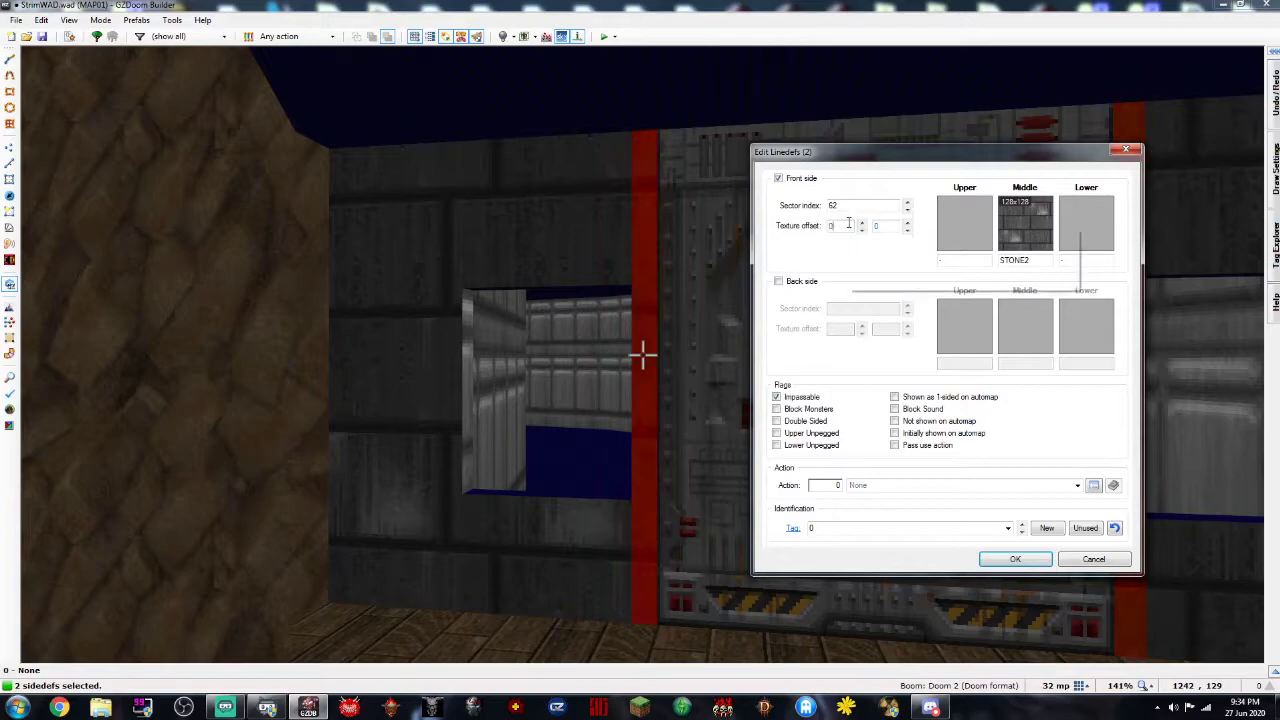
key("Return")
key("c")
key("a")
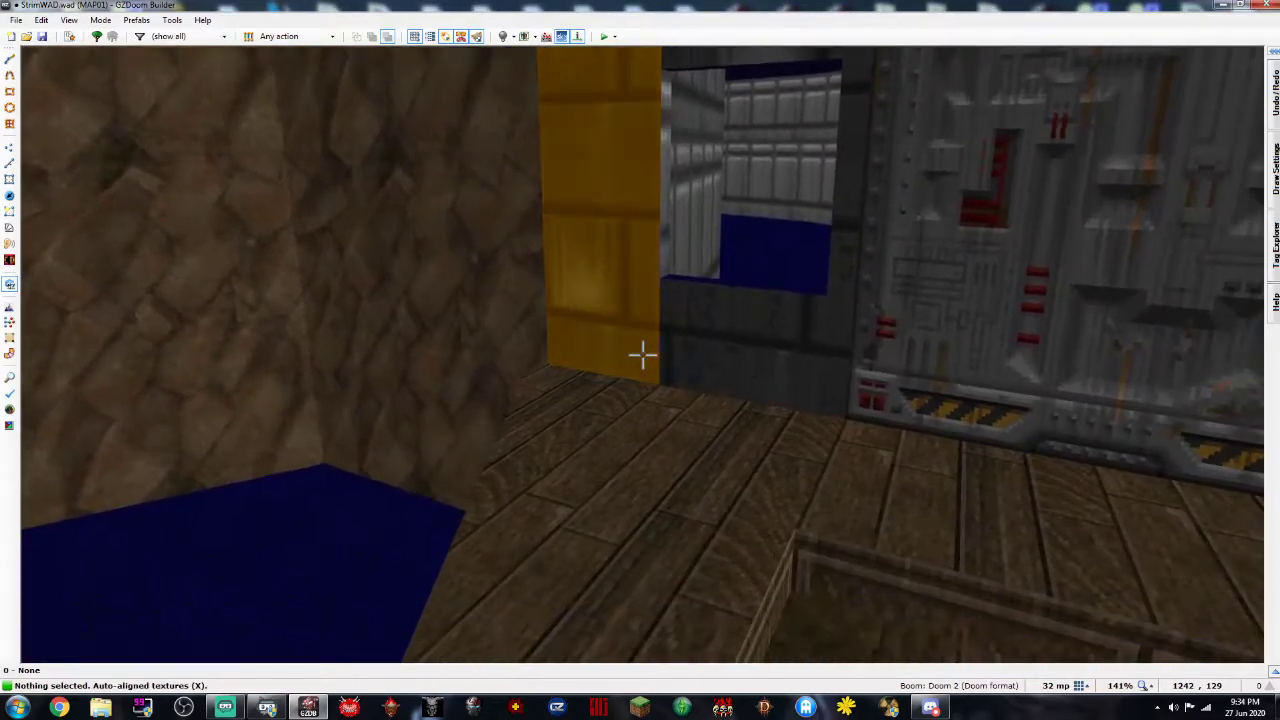
Select the blue sill floors of both window openings beside the door
key("f")
key("e")
left_click(642, 355)
key("s")
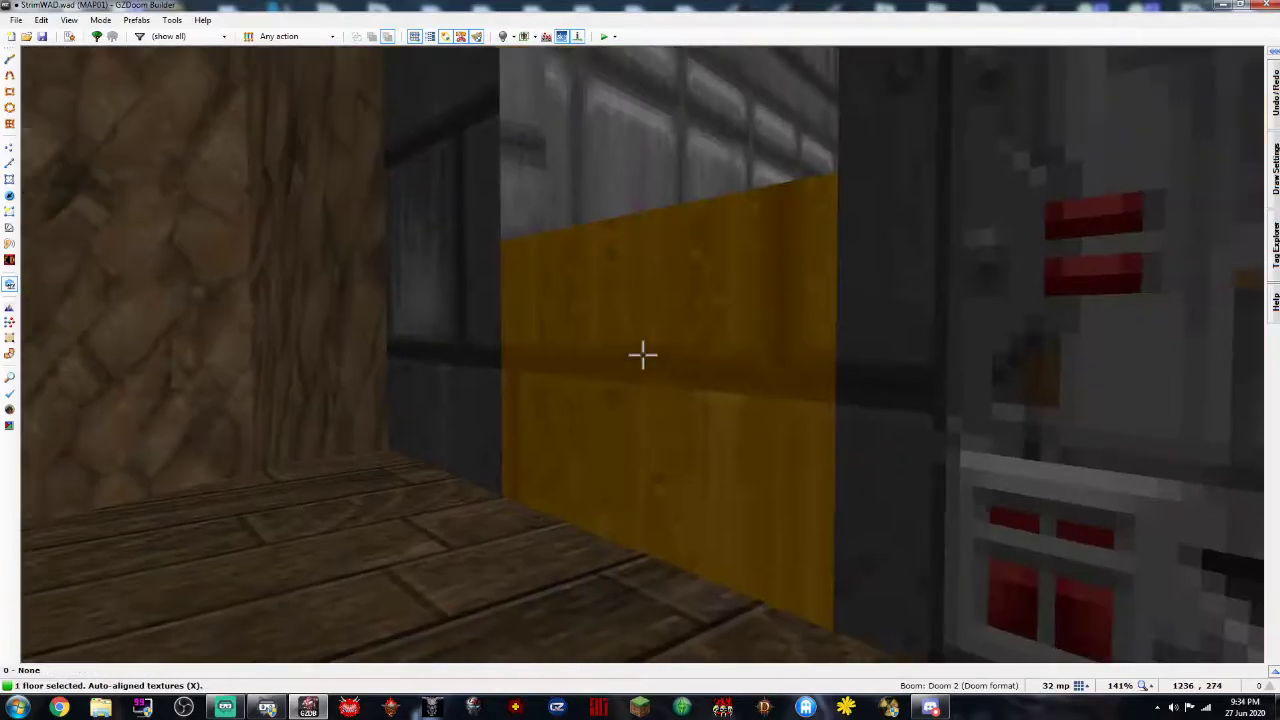
key("e")
key("d")
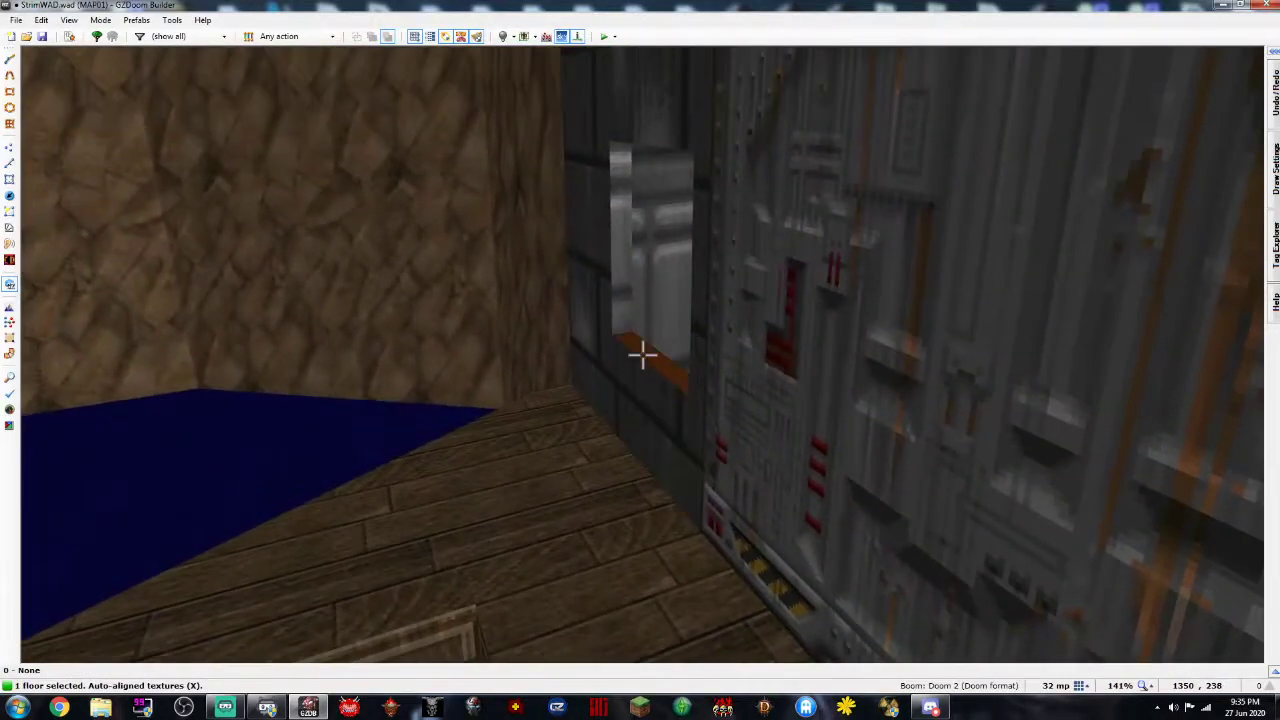
left_click(642, 355)
Change the floor flat of both selected window sill sectors to MFLR8_1, browsing the complete flats list
right_click(642, 355)
left_click(272, 305)
scroll(547, 386, "down", 3)
scroll(547, 386, "up", 5)
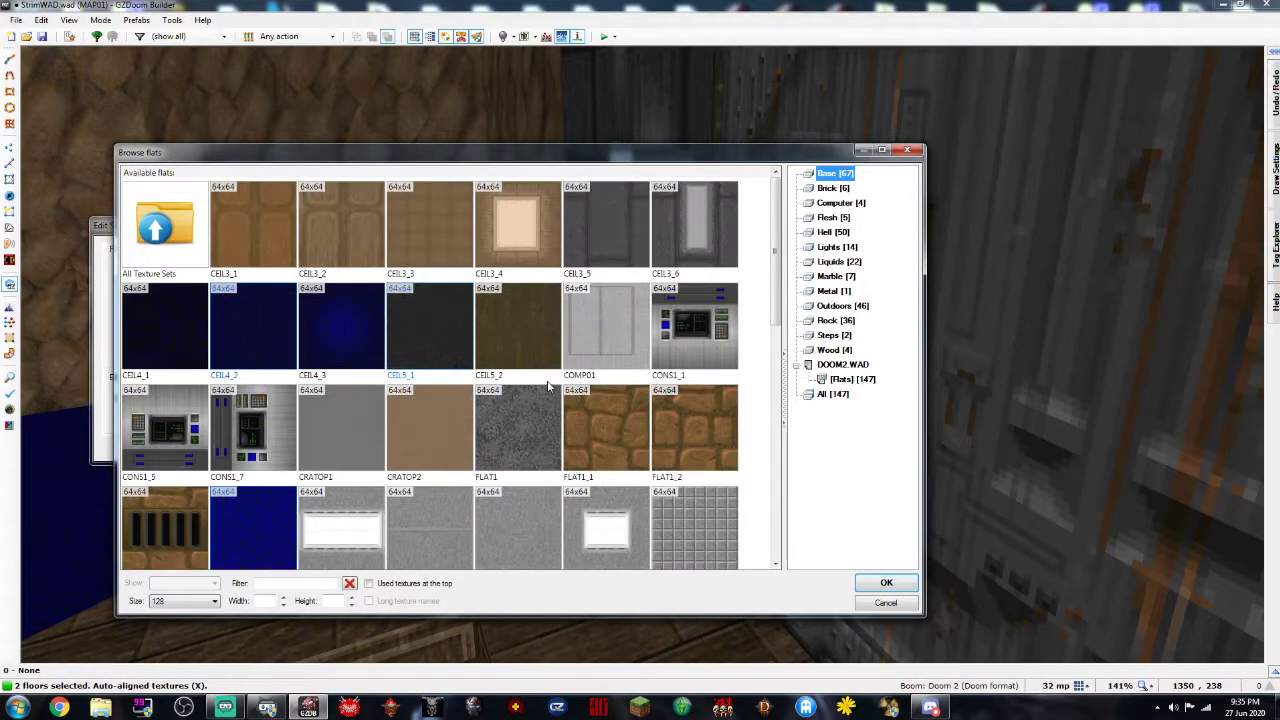
scroll(483, 377, "down", 5)
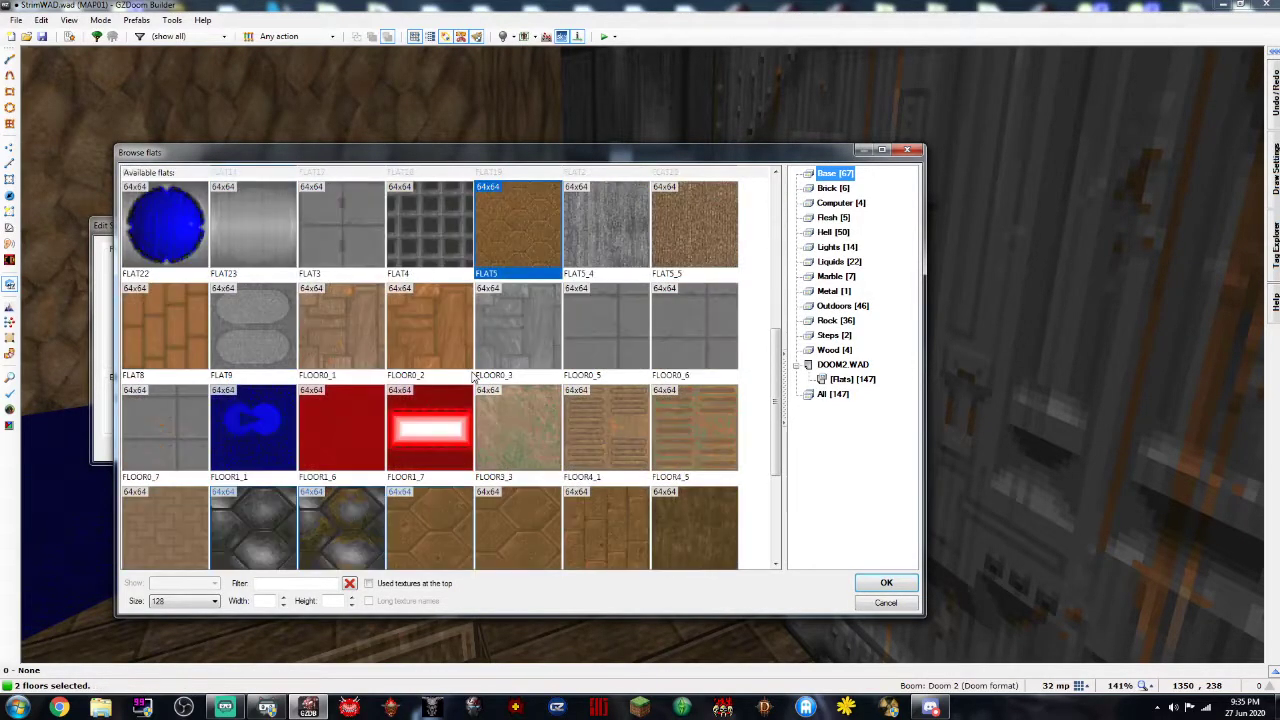
left_click(832, 394)
scroll(510, 391, "down", 10)
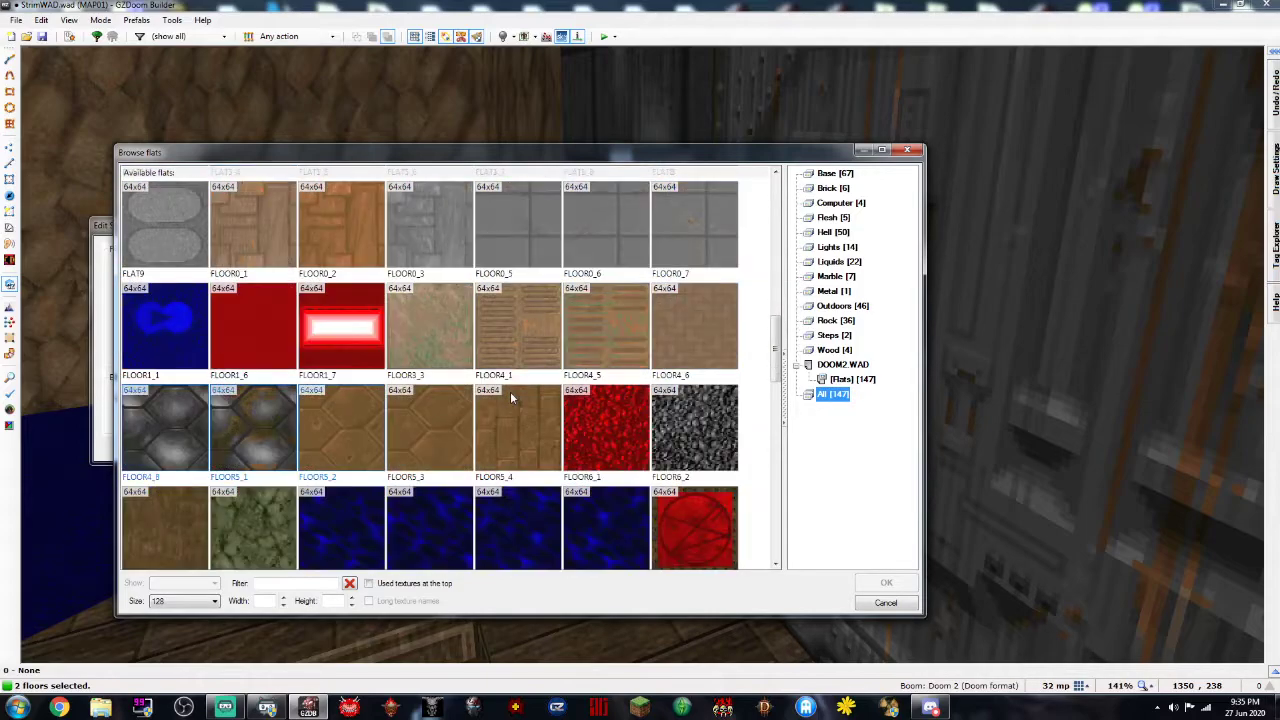
scroll(510, 398, "down", 1)
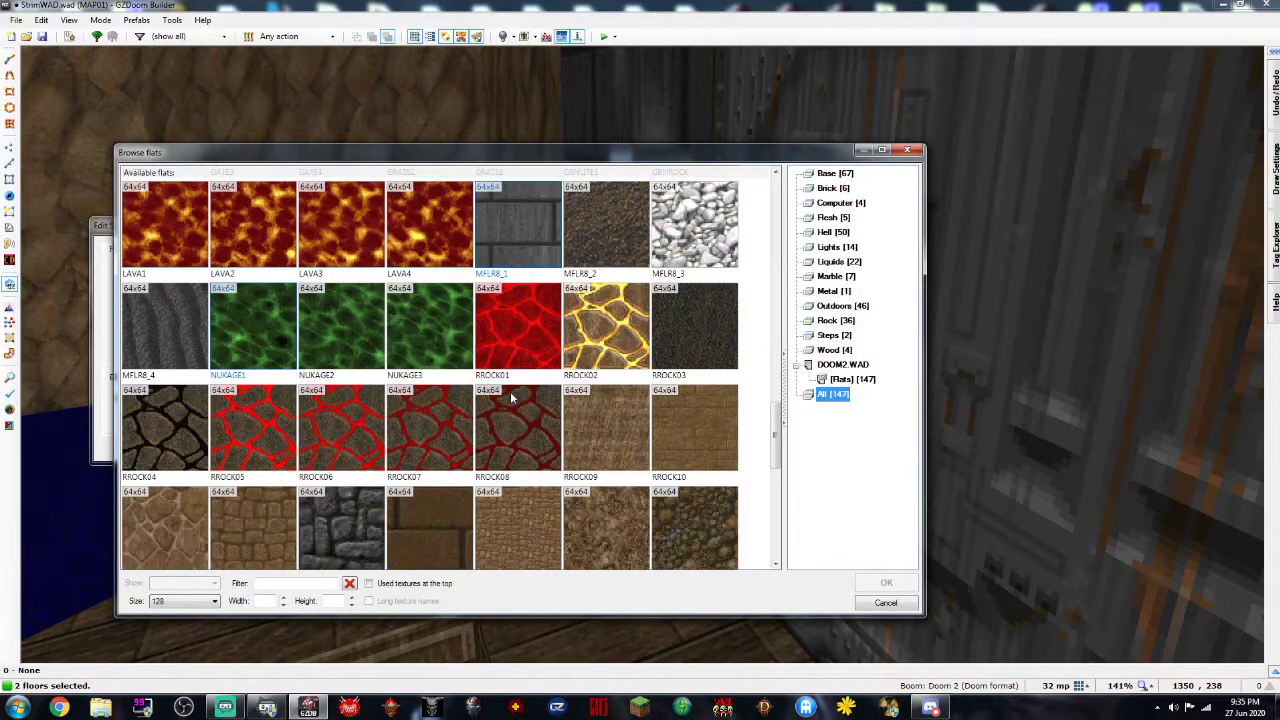
double_click(545, 214)
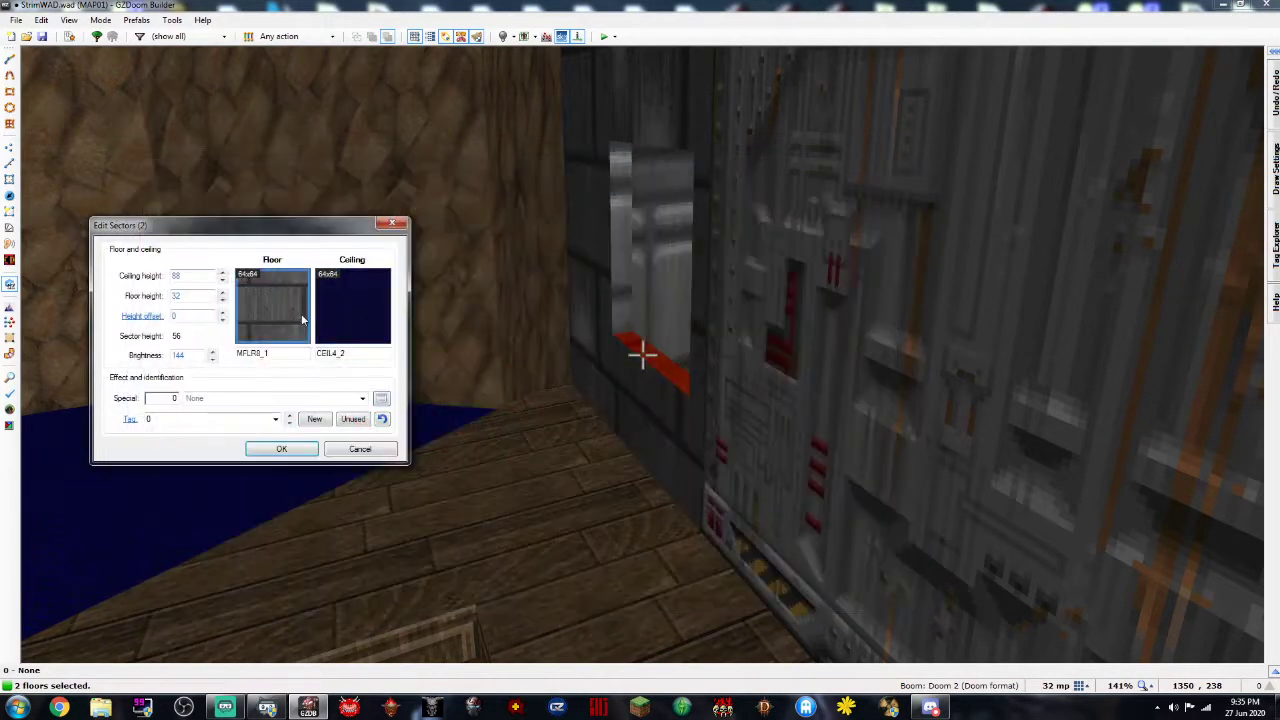
Set the ceiling flat of both window sill sectors to MFLR8_1, apply the change and clear the selection
double_click(334, 352)
type("MFLR8_1")
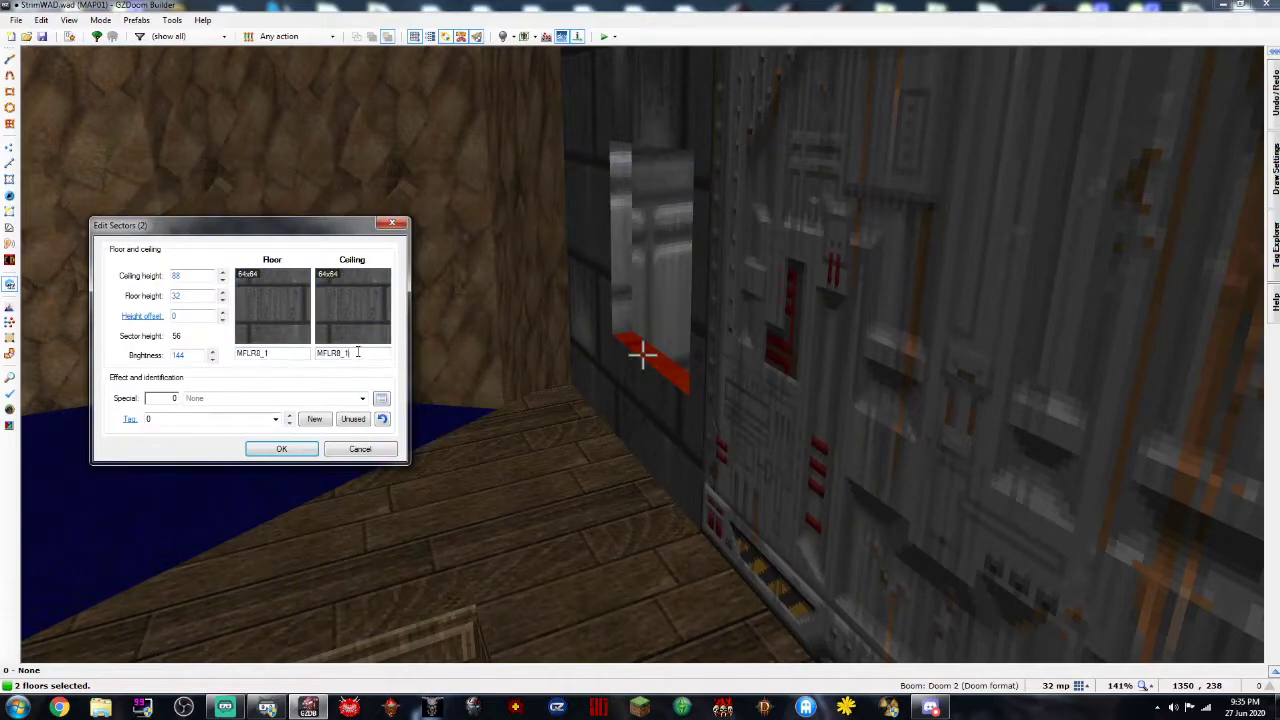
left_click(304, 450)
key("e")
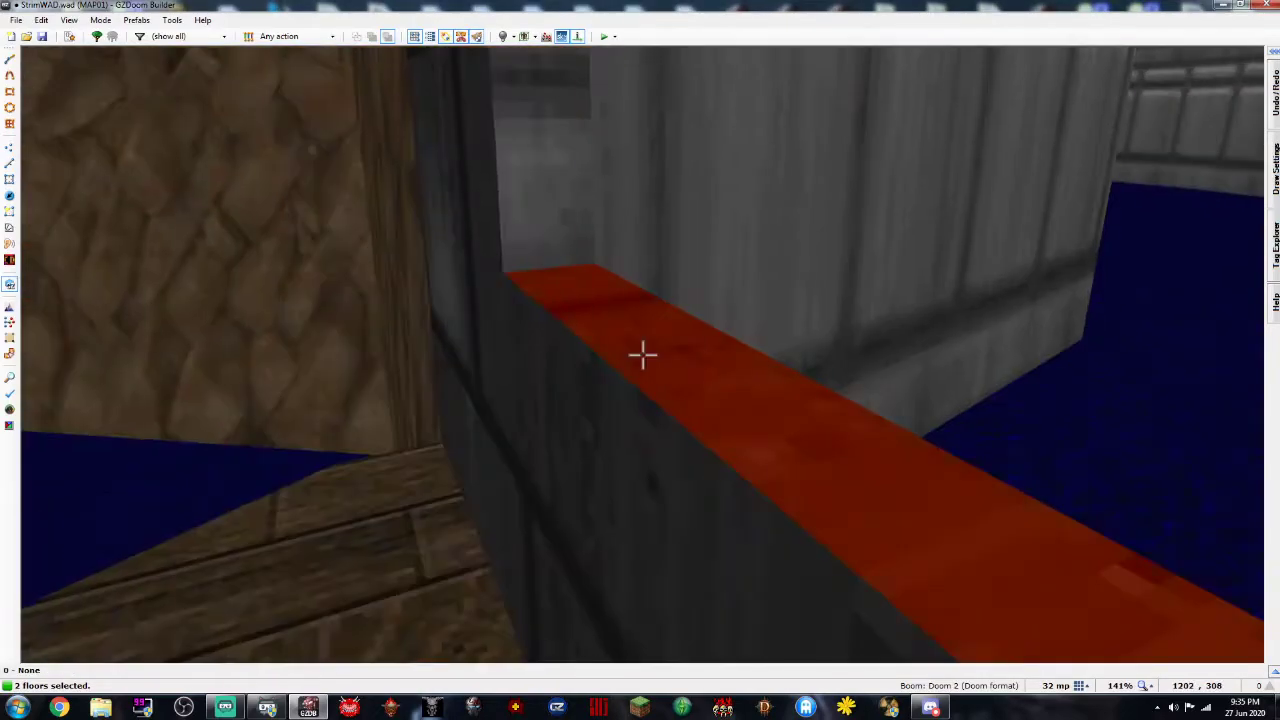
key("c")
Select the four narrow inner side walls of the two window openings beside the door
key("d")
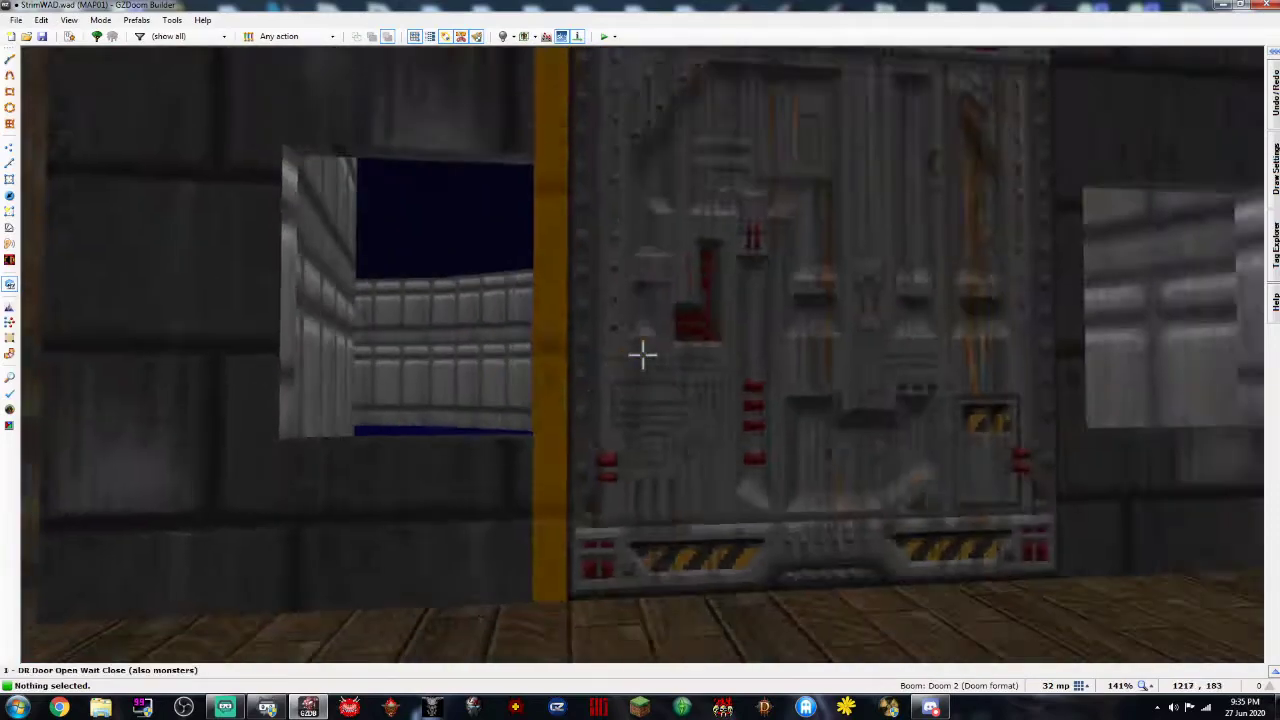
key("s")
left_click(643, 355)
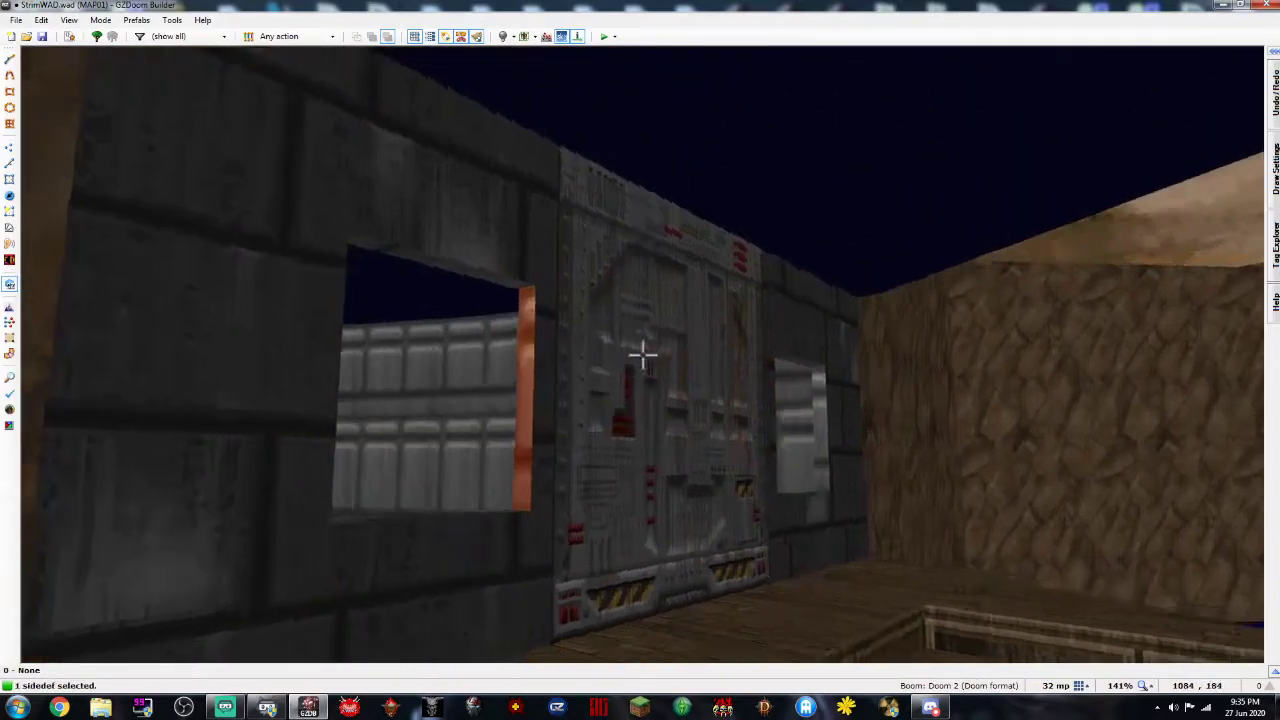
key("e")
left_click(643, 355)
key("f")
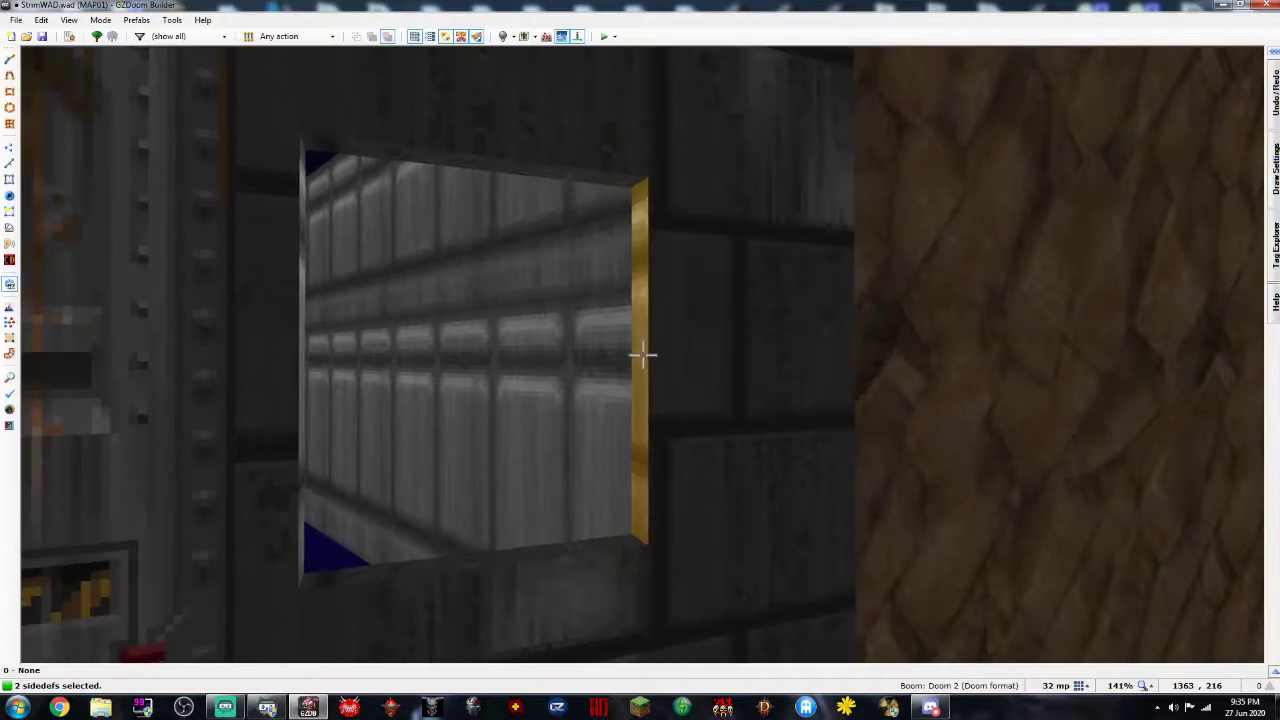
left_click(643, 355)
key("f")
left_click(643, 355)
Change the four selected window side walls' middle texture to DOORSTOP from the door textures, set the texture offset to 0, and clear the selection
right_click(643, 355)
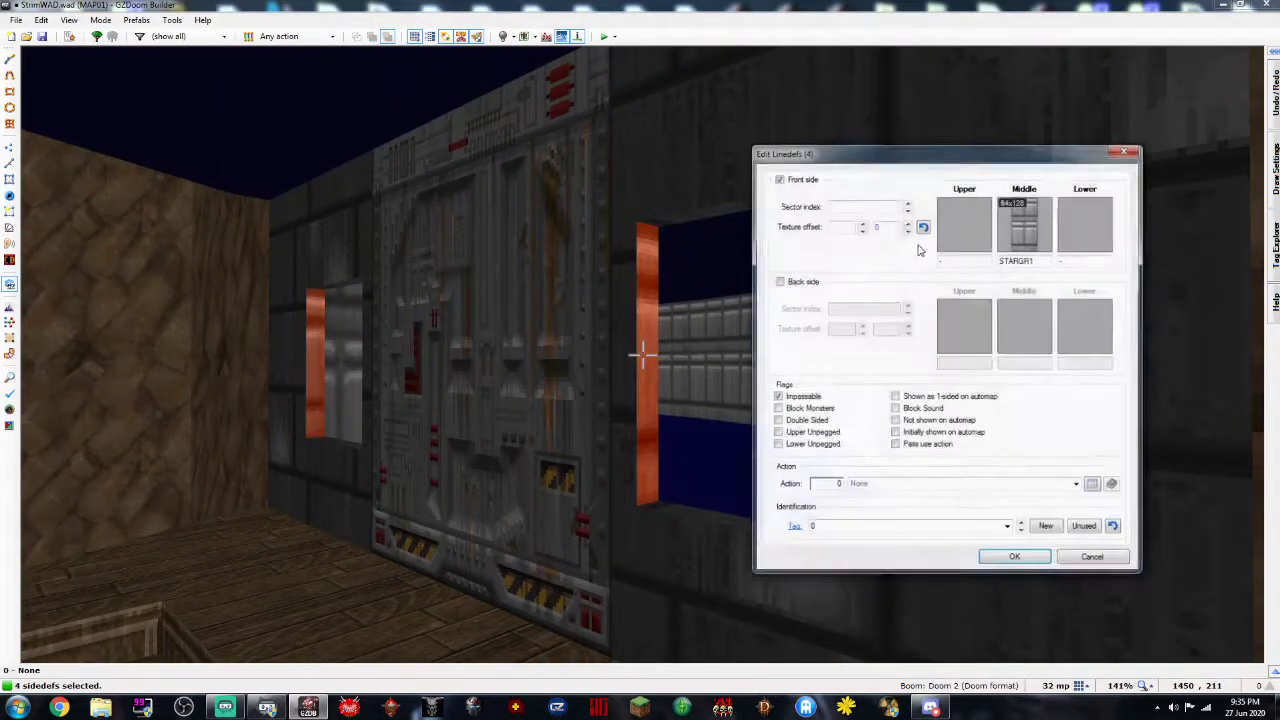
left_click(1020, 238)
left_click(840, 217)
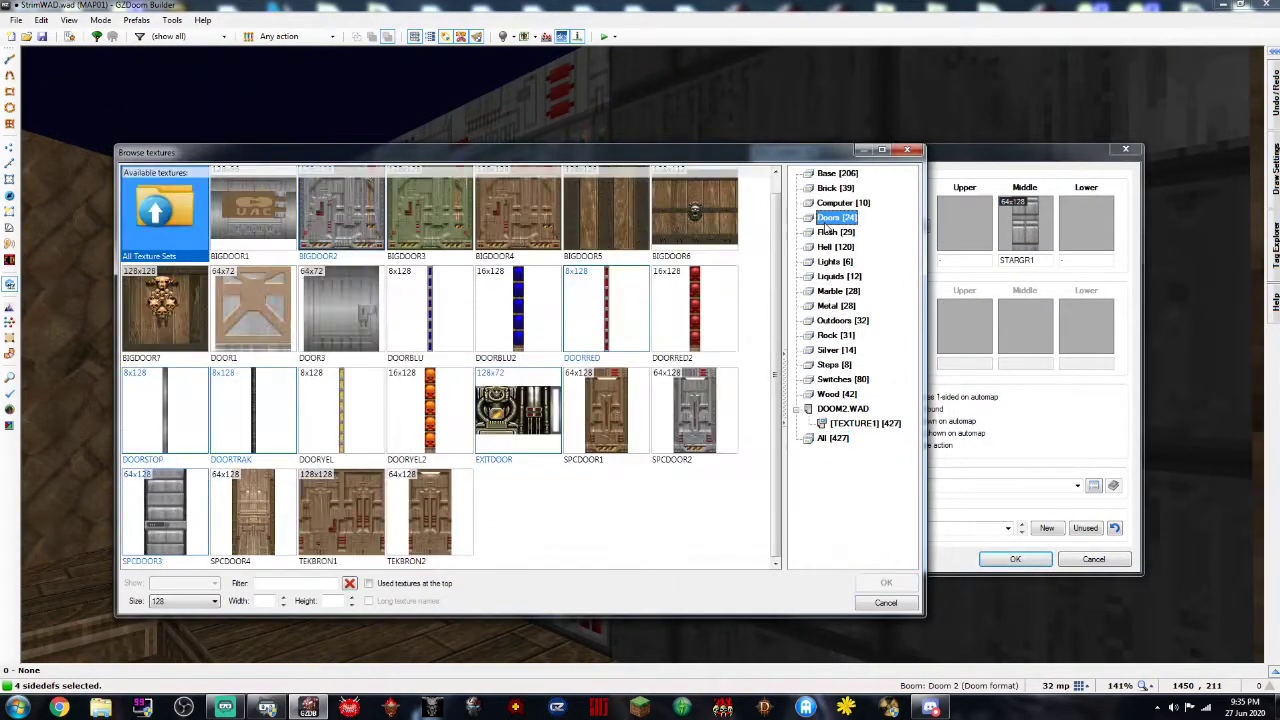
double_click(187, 437)
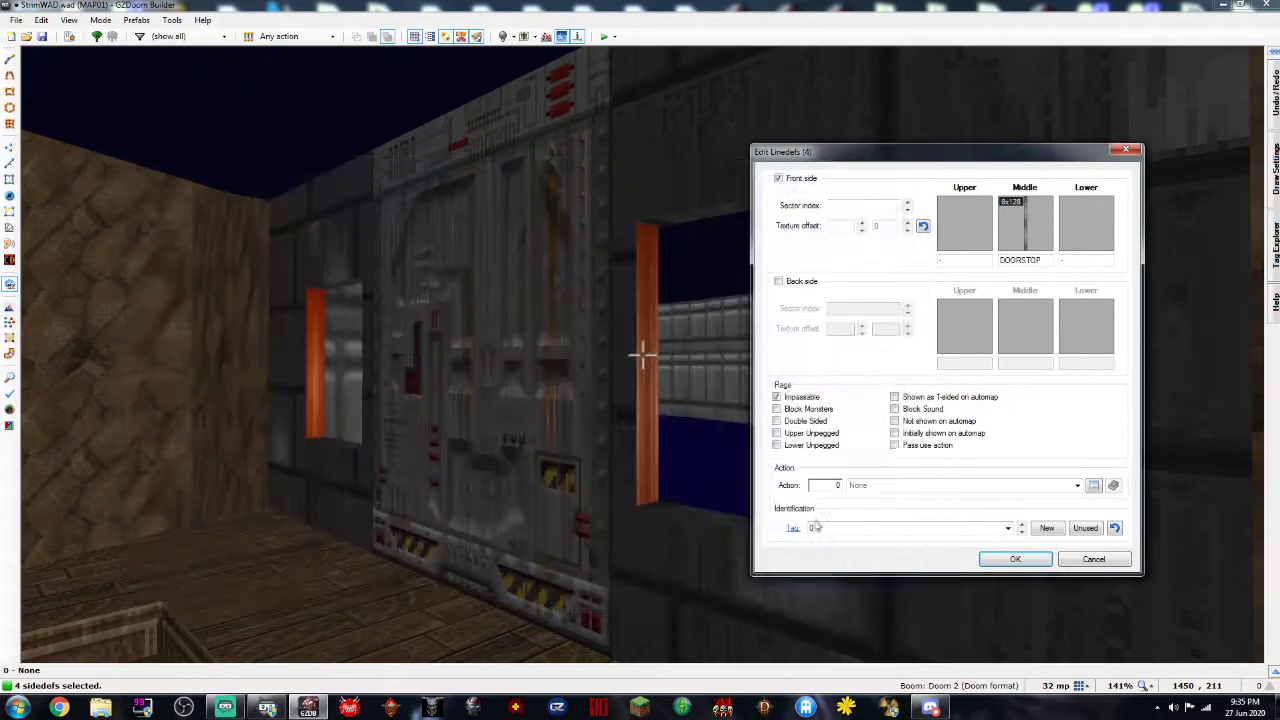
left_click(1018, 561)
right_click(643, 355)
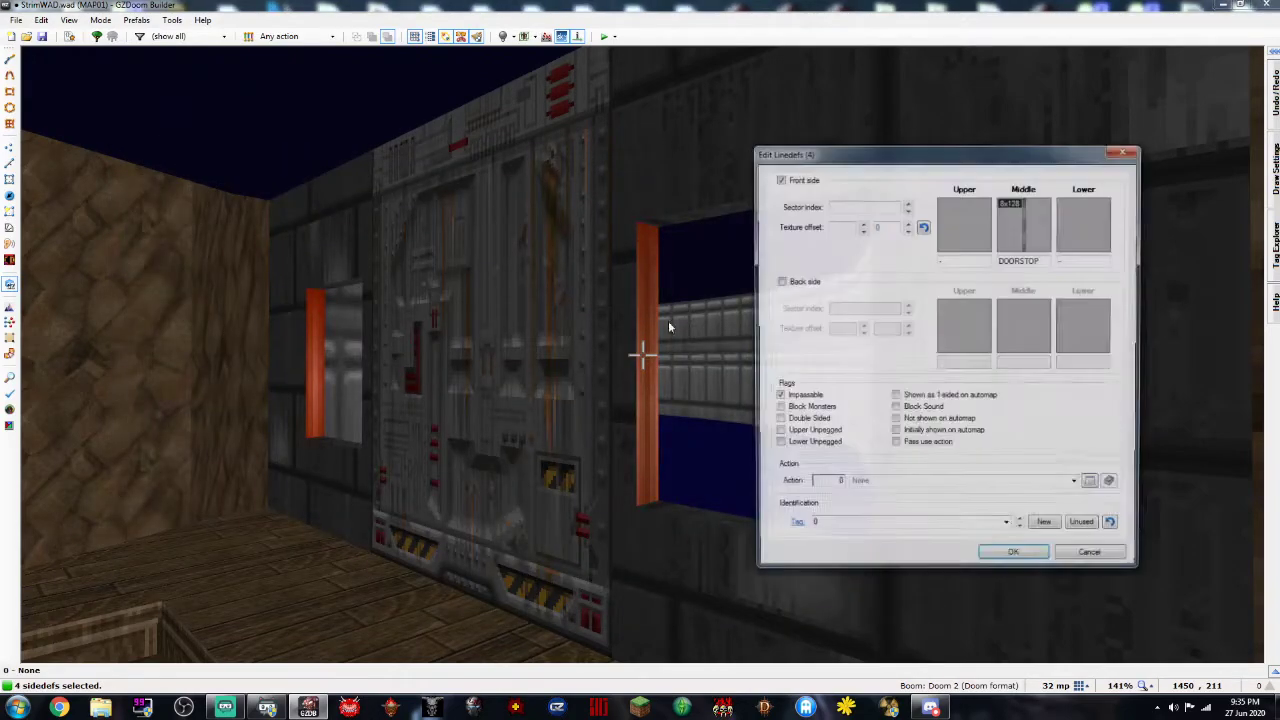
type("0")
key("Return")
key("c")
Examine the finished windows and door from the platform, the adjoining rooms and the front of the stairs
key("f")
key("s")
key("s")
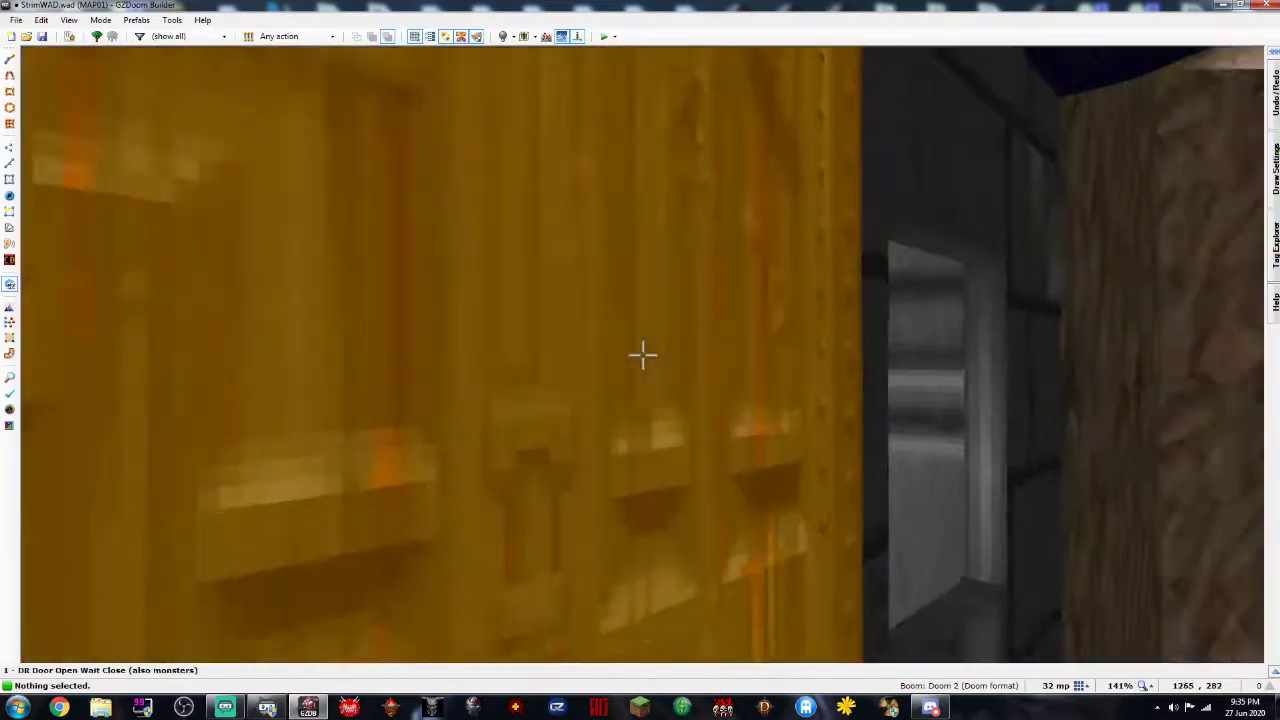
key("f")
key("s")
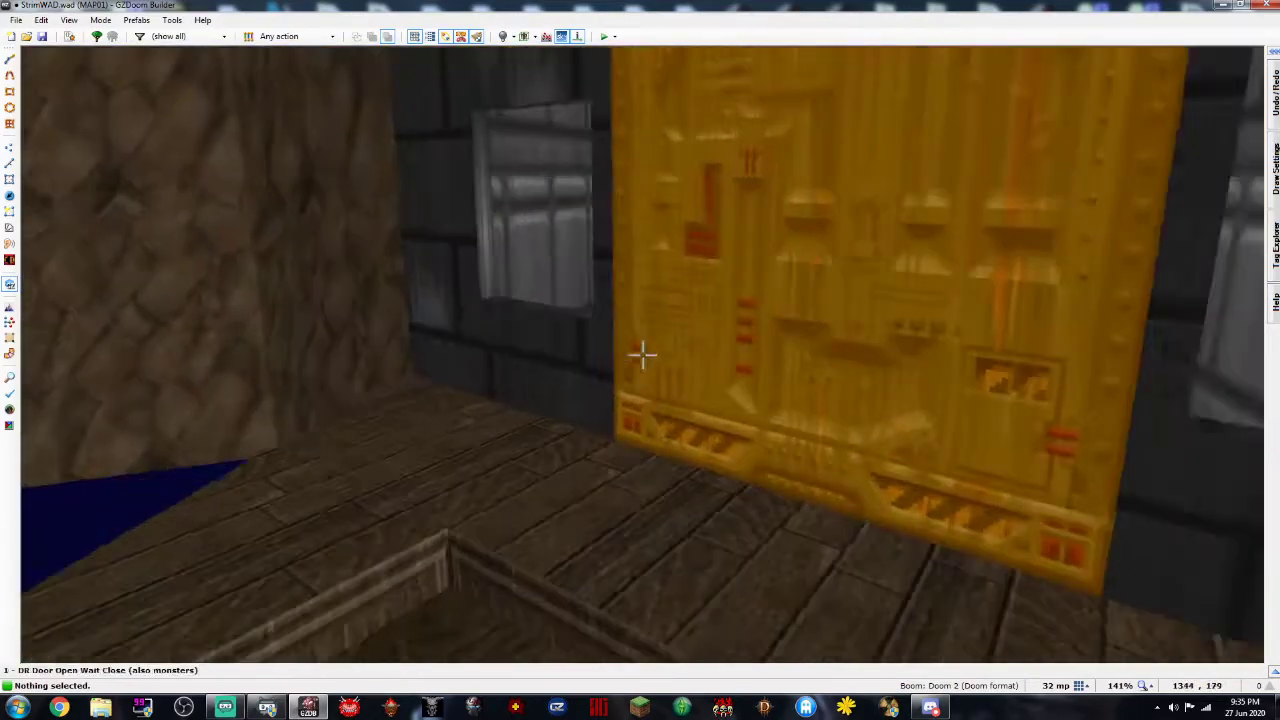
key("s")
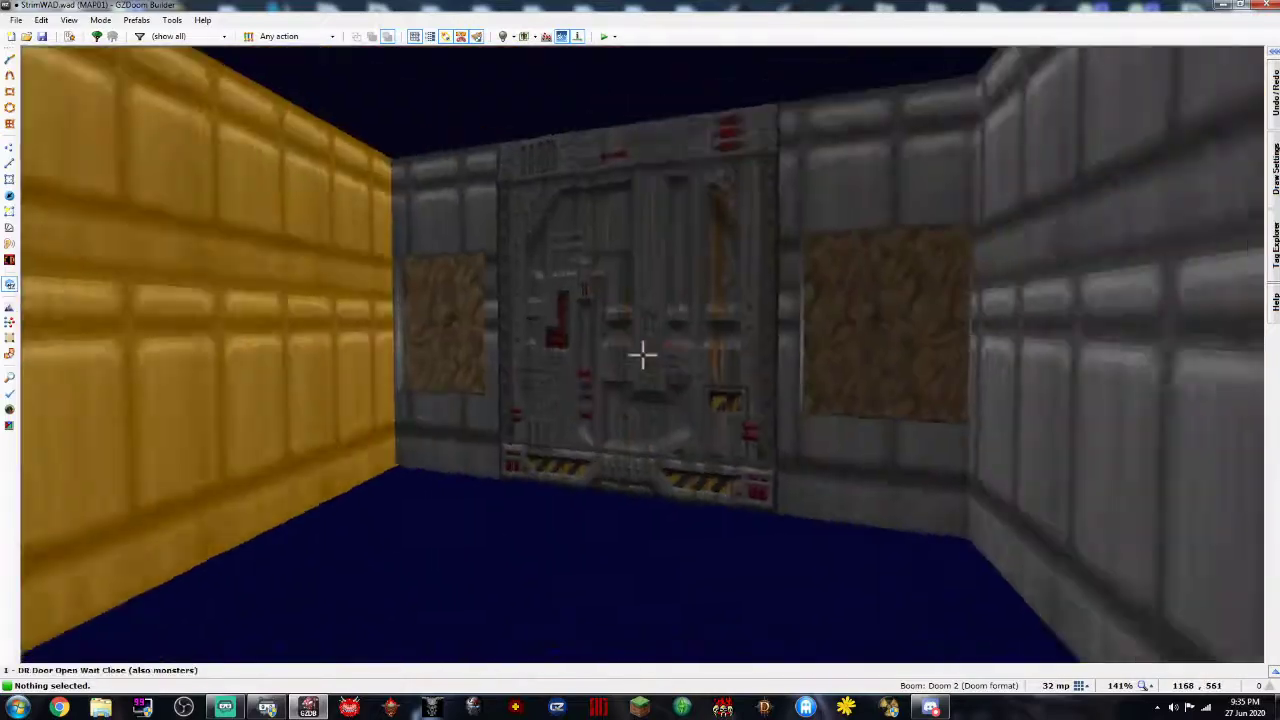
key("e")
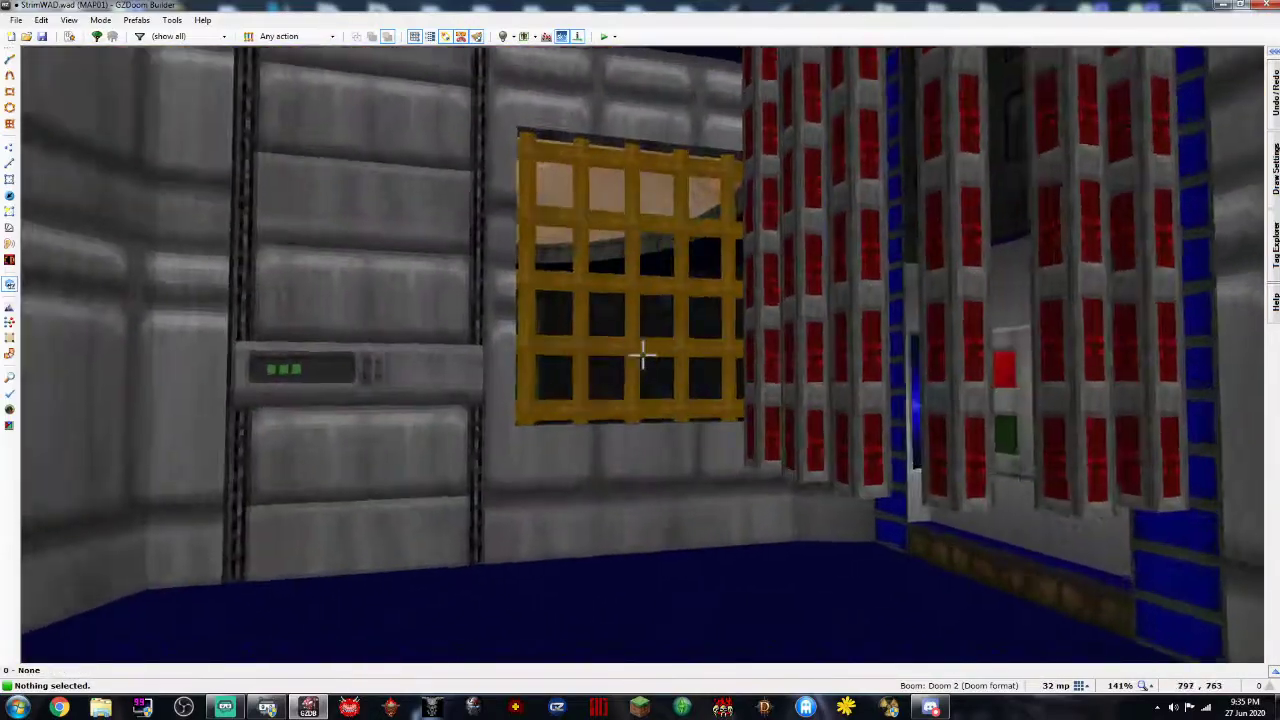
key("e")
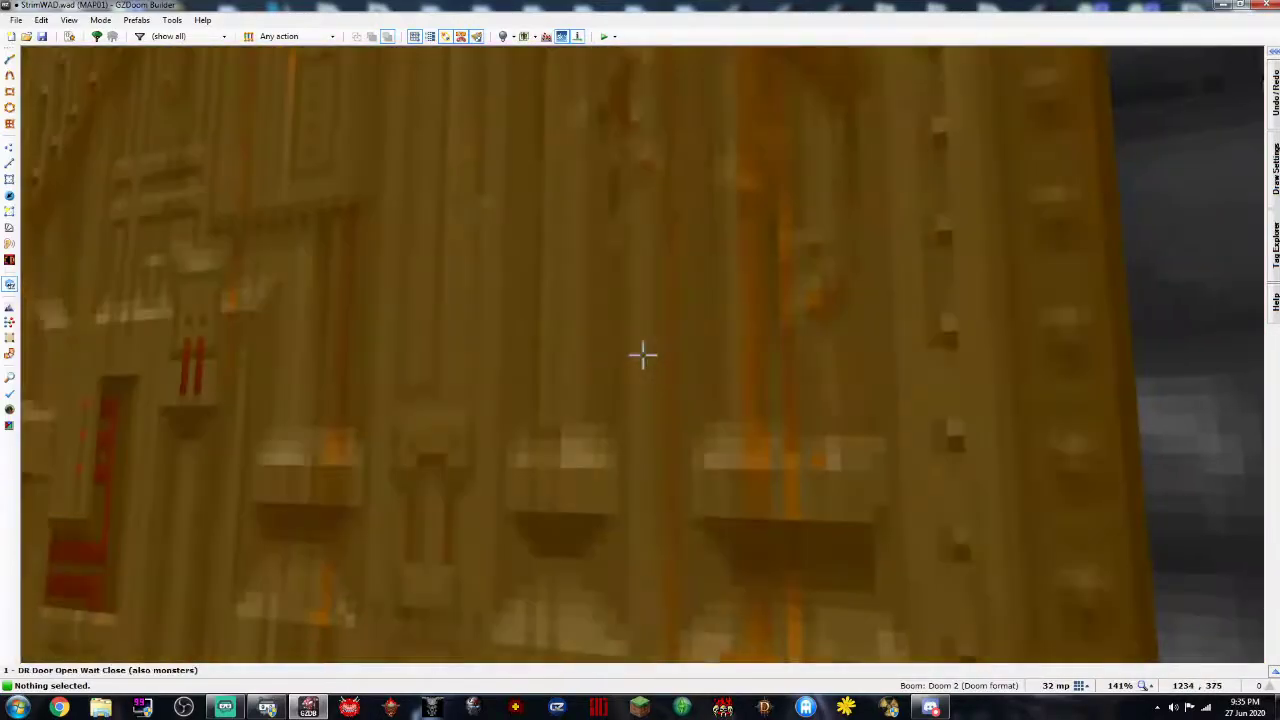
key("d")
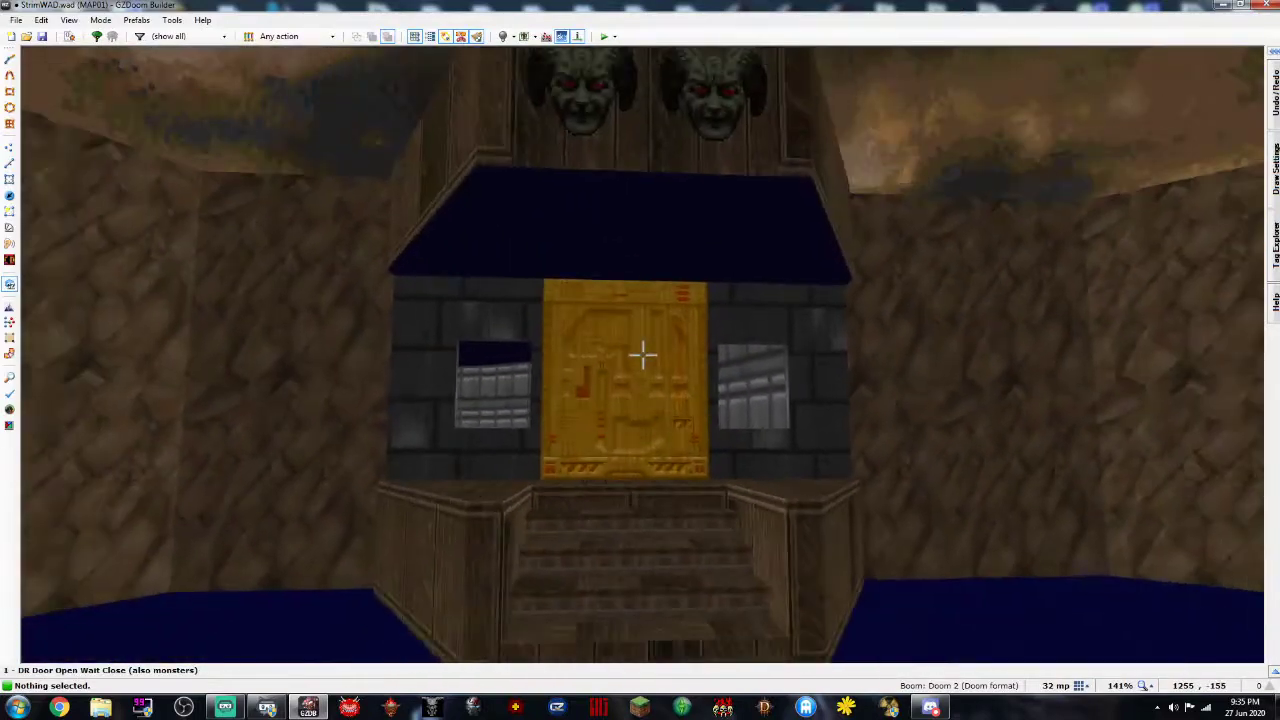
In the 2D map, widen the platform's front edge by moving both outer corner vertices outward to 64 mp from the stairs
key("q")
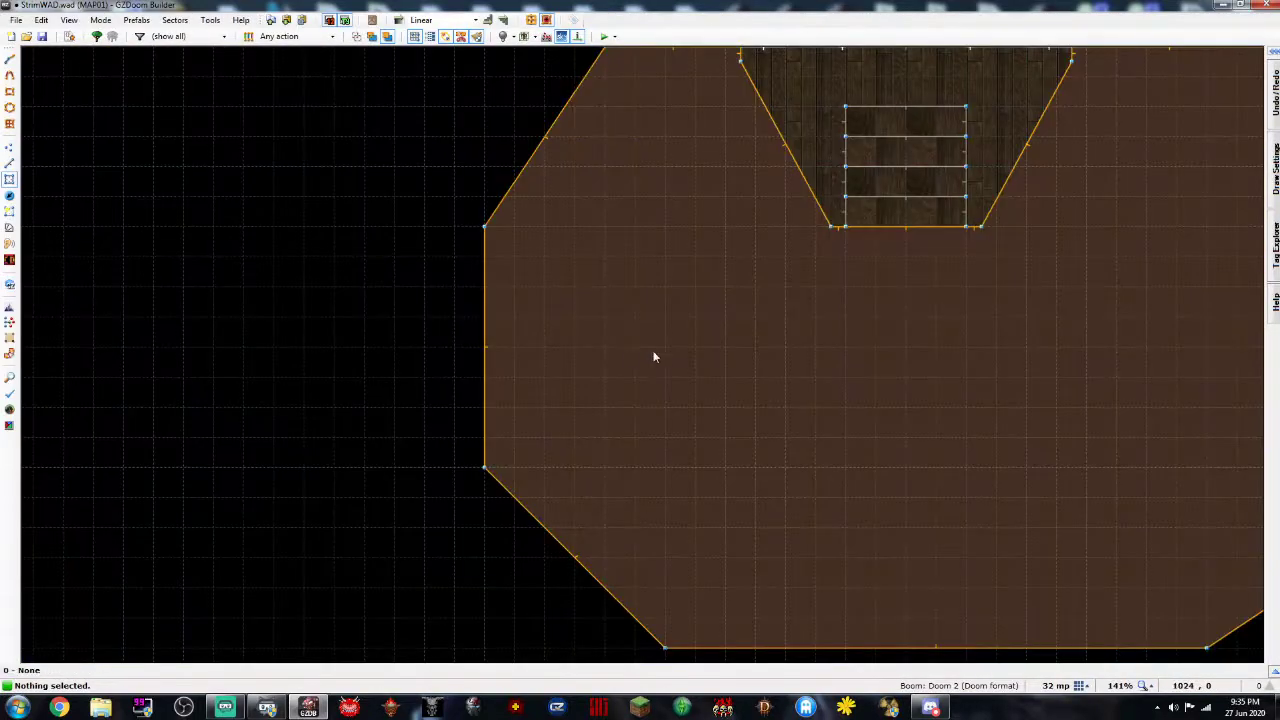
key("Up")
key("Right")
scroll(768, 312, "up", 1)
key("Up")
key("Right")
scroll(691, 301, "up", 1)
key("Up")
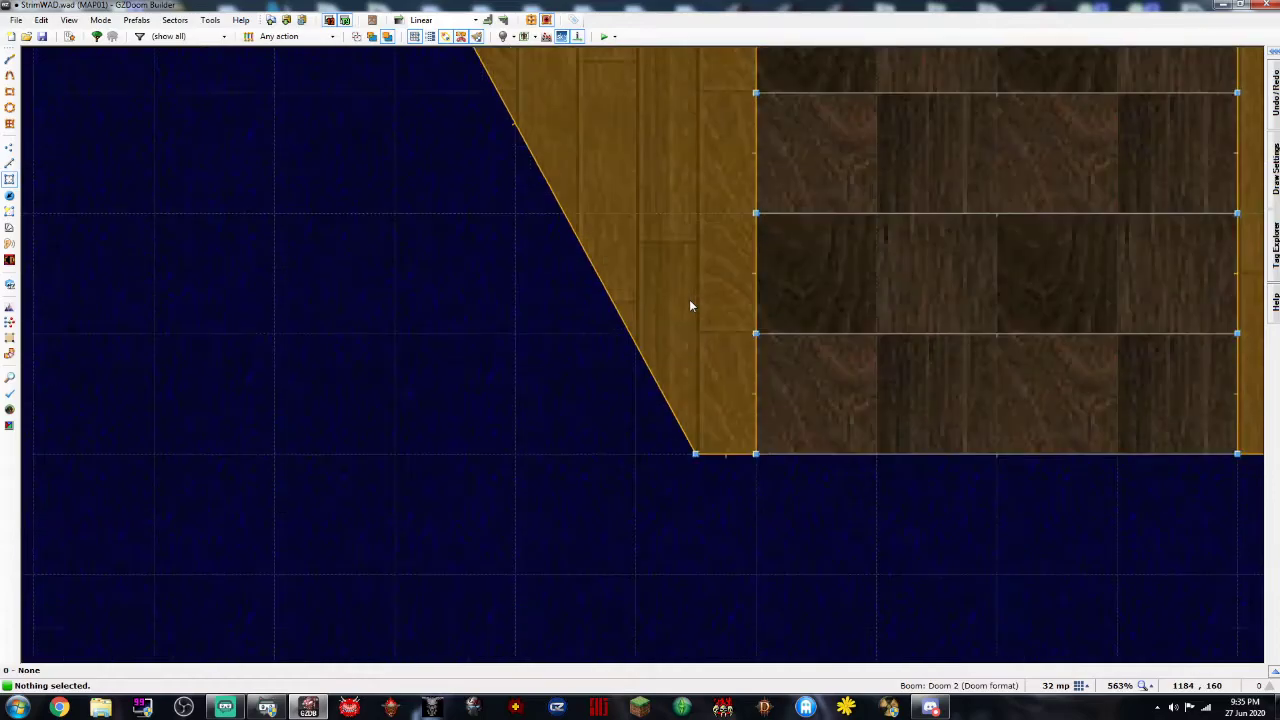
key("Right")
scroll(689, 301, "up", 1)
scroll(679, 301, "down", 2)
key("Right")
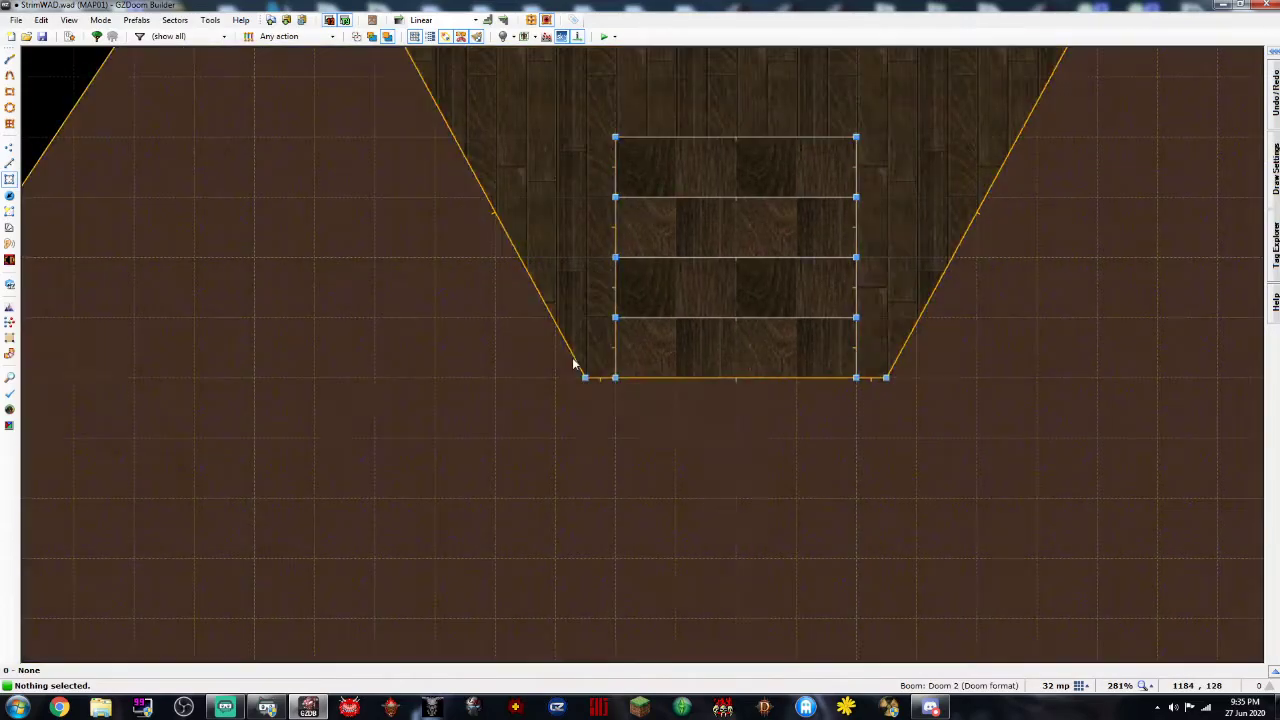
scroll(563, 343, "down", 2)
scroll(565, 344, "up", 2)
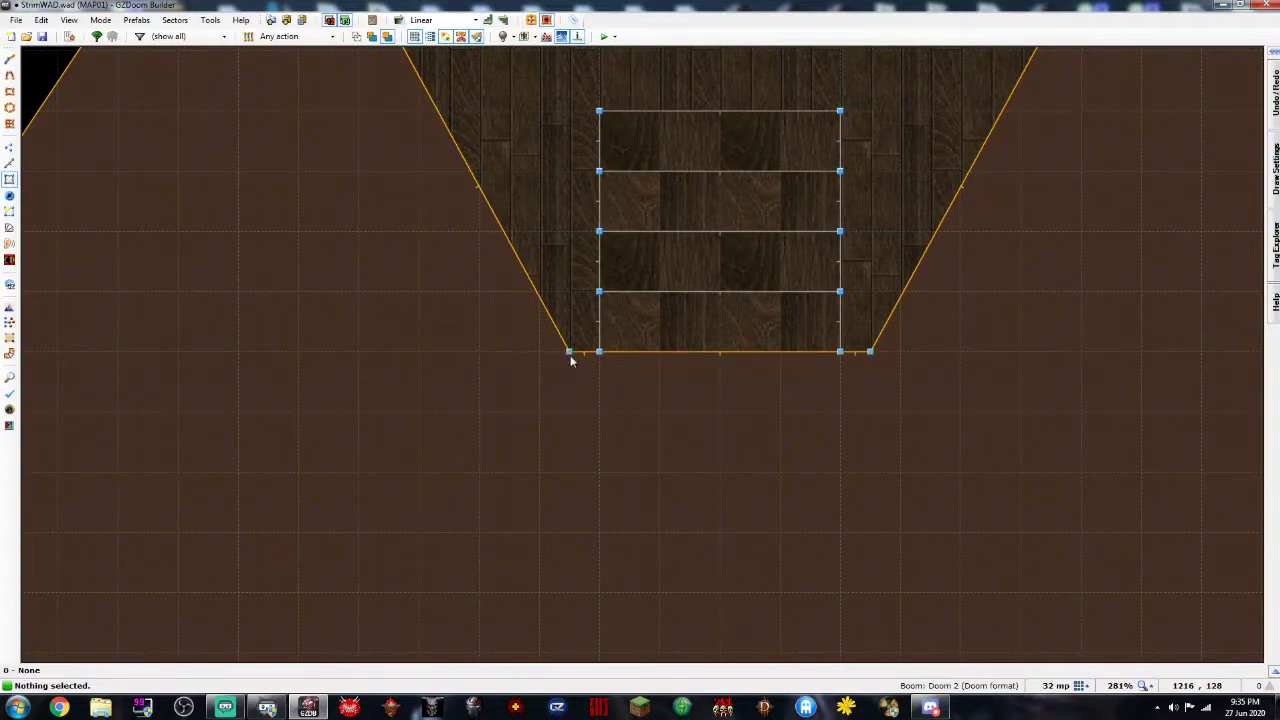
key("v")
left_click_drag(568, 353, 560, 357)
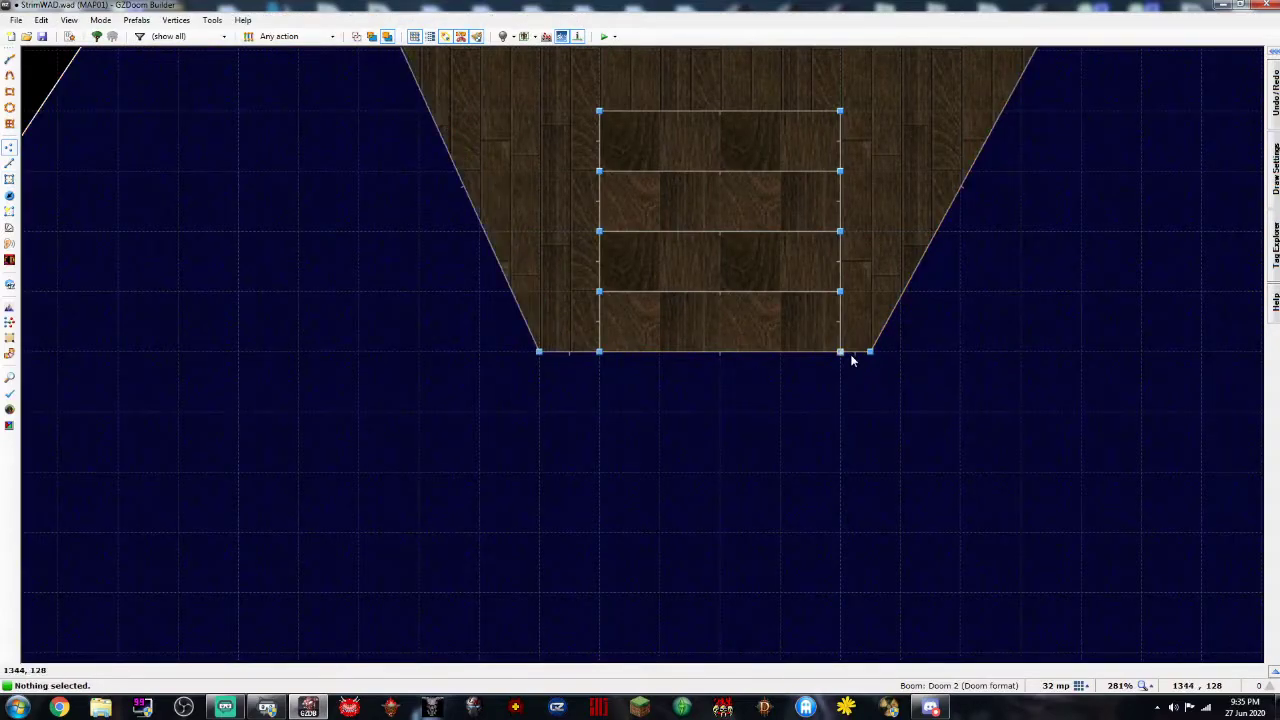
right_click_drag(868, 355, 932, 356)
left_click_drag(526, 357, 510, 362)
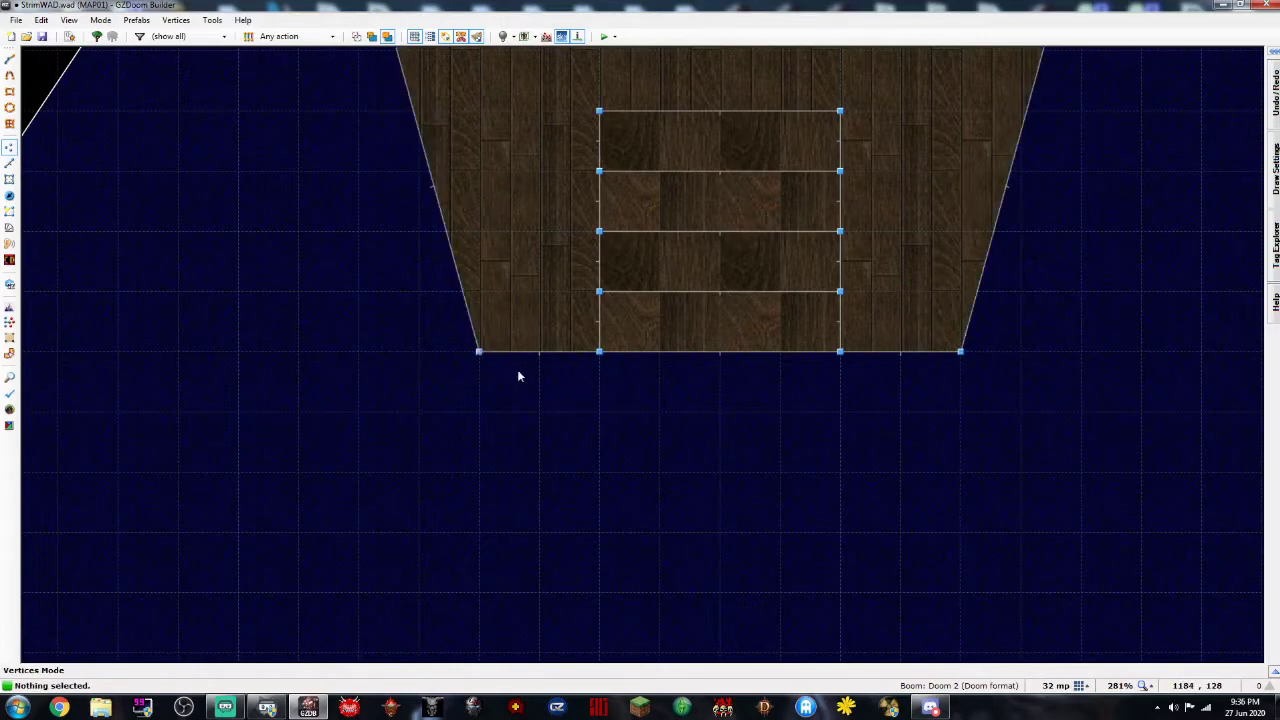
left_click(10, 107)
left_click(1083, 687)
left_click(1083, 687)
scroll(554, 326, "up", 4)
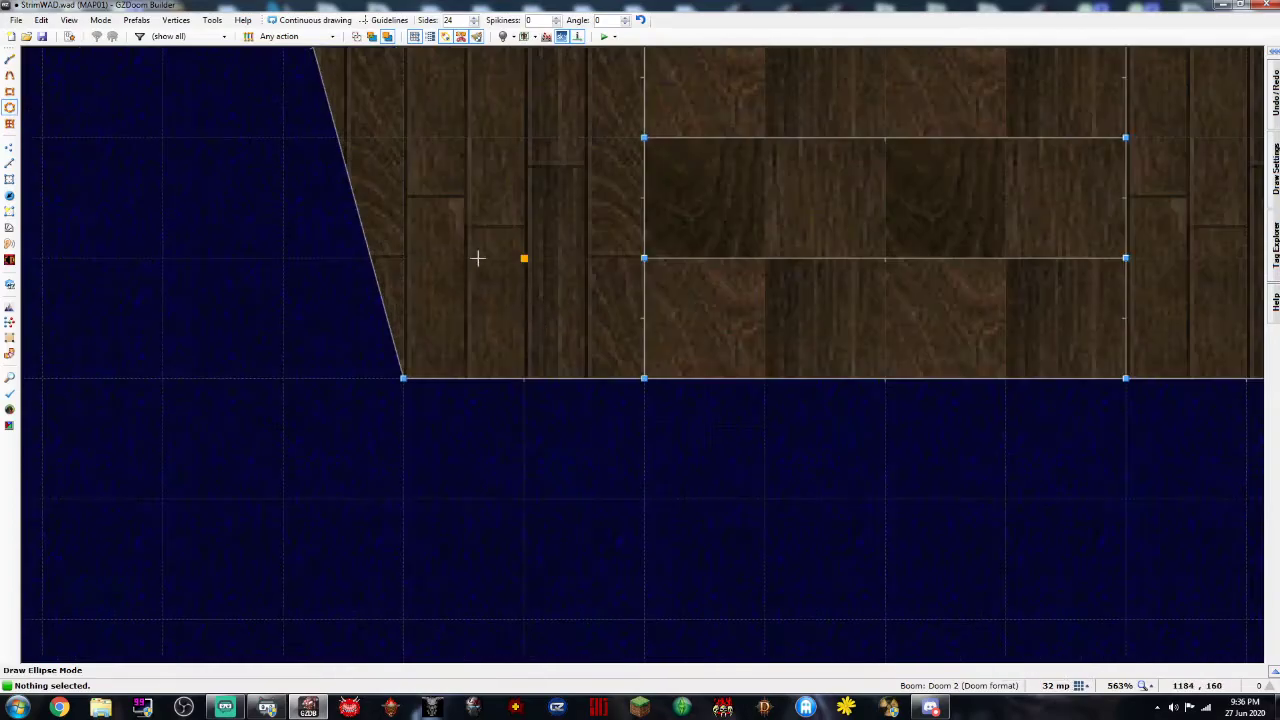
left_click_drag(422, 162, 605, 350)
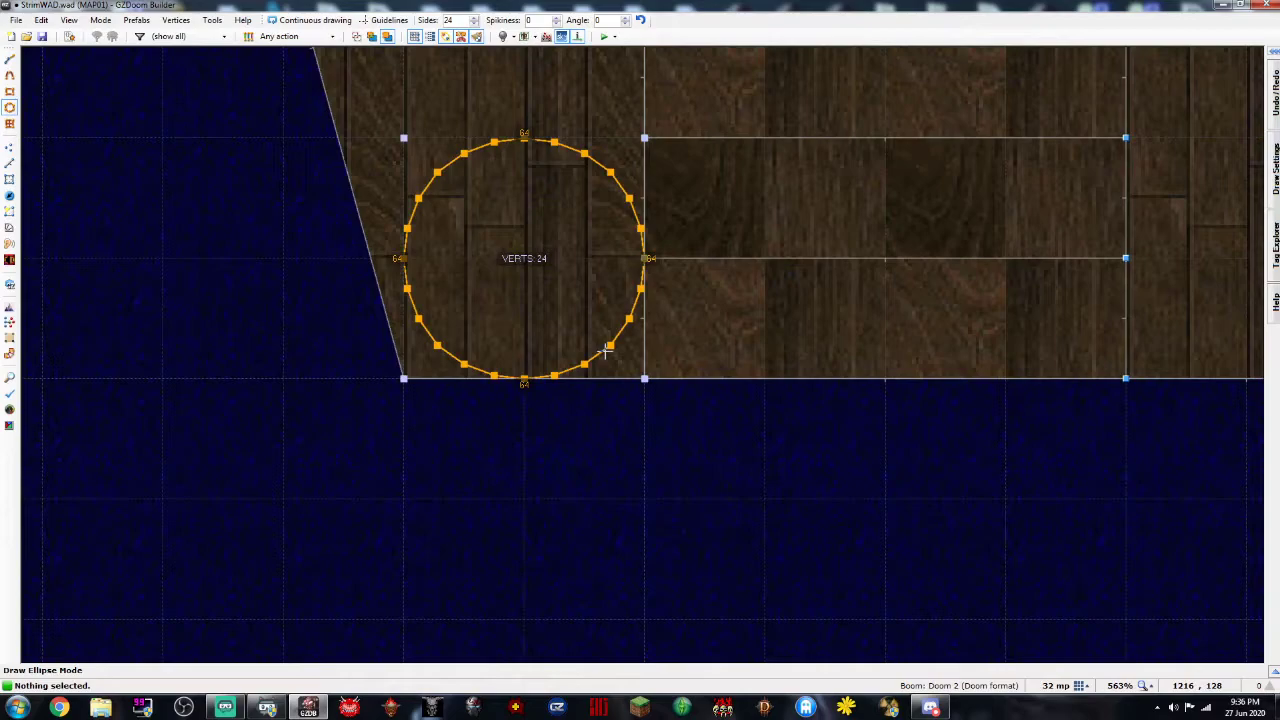
key("Escape")
left_click(9, 108)
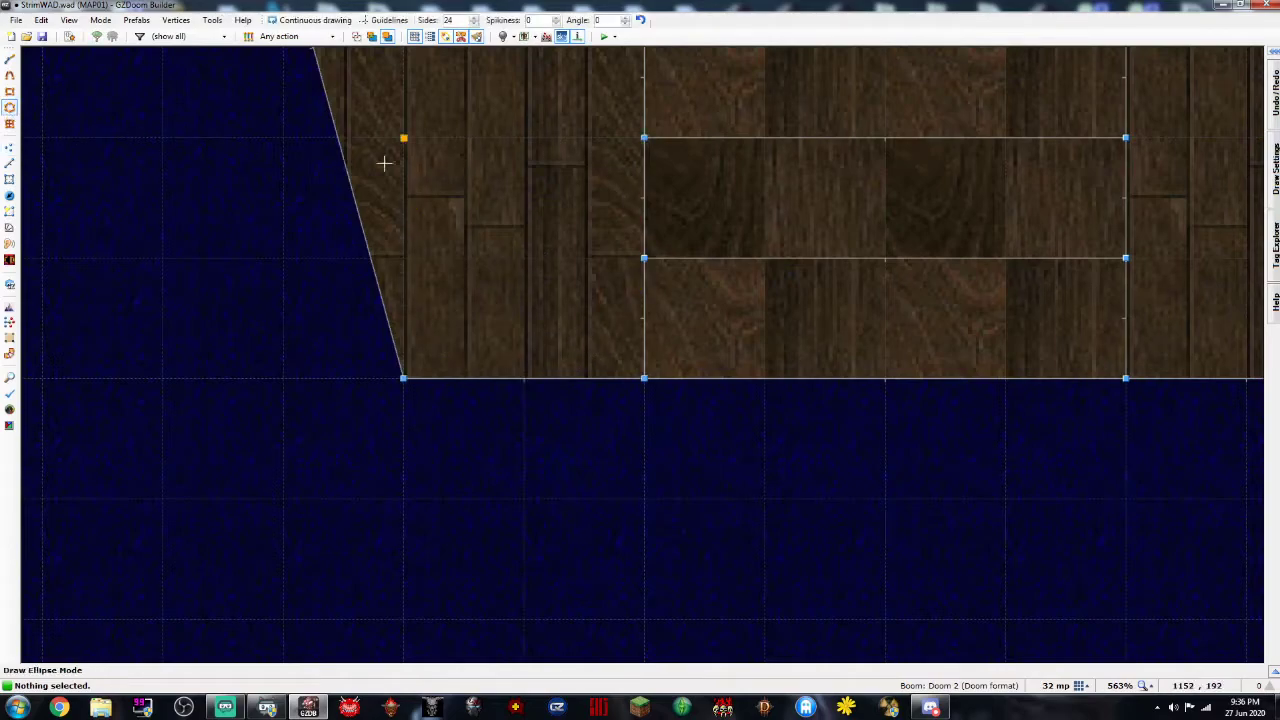
left_click_drag(407, 143, 981, 600)
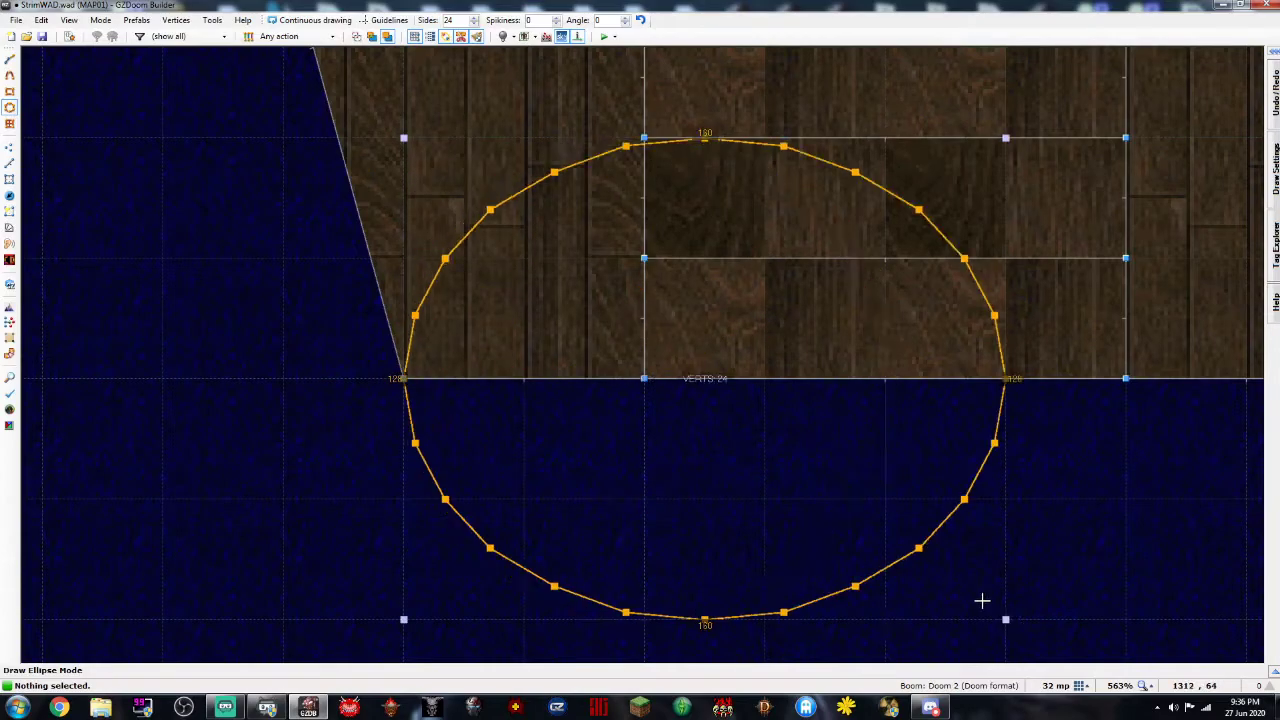
left_click(1081, 687)
left_click(994, 627)
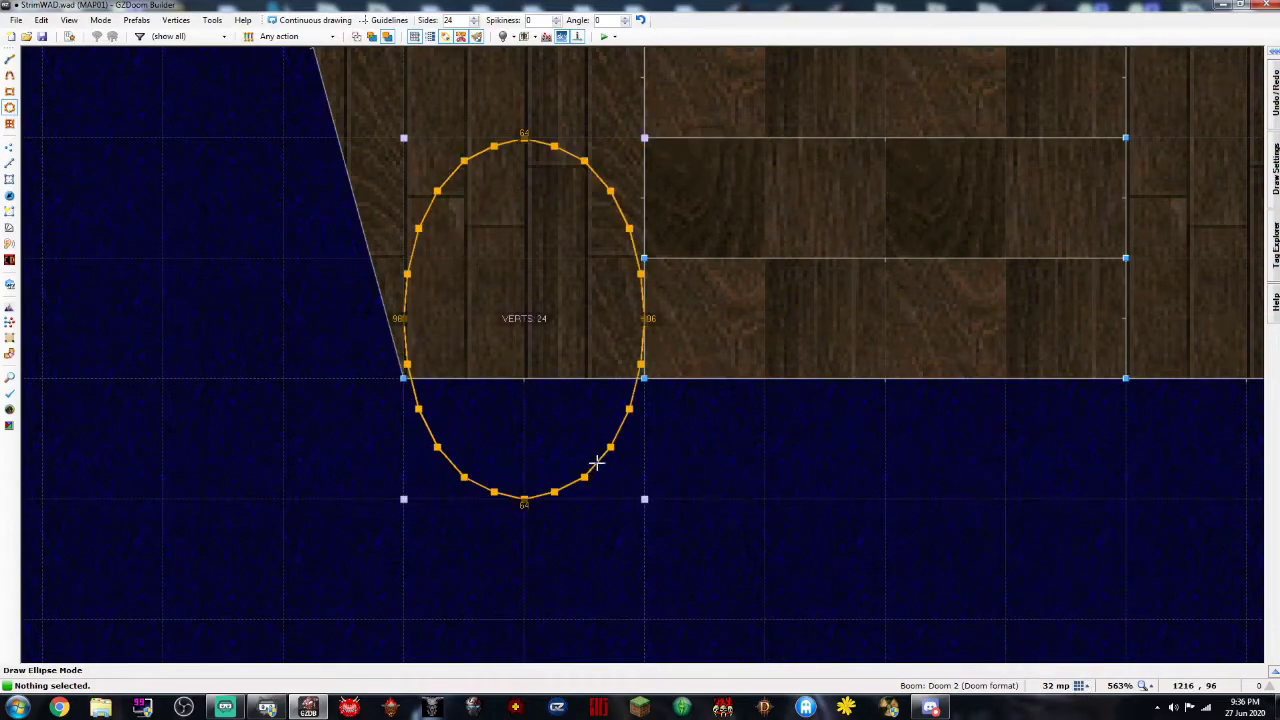
key("Escape")
Set the grid to 8 mp and draw a 24-sided circle about 56 mp across on the platform, left of the stairs
left_click(1081, 687)
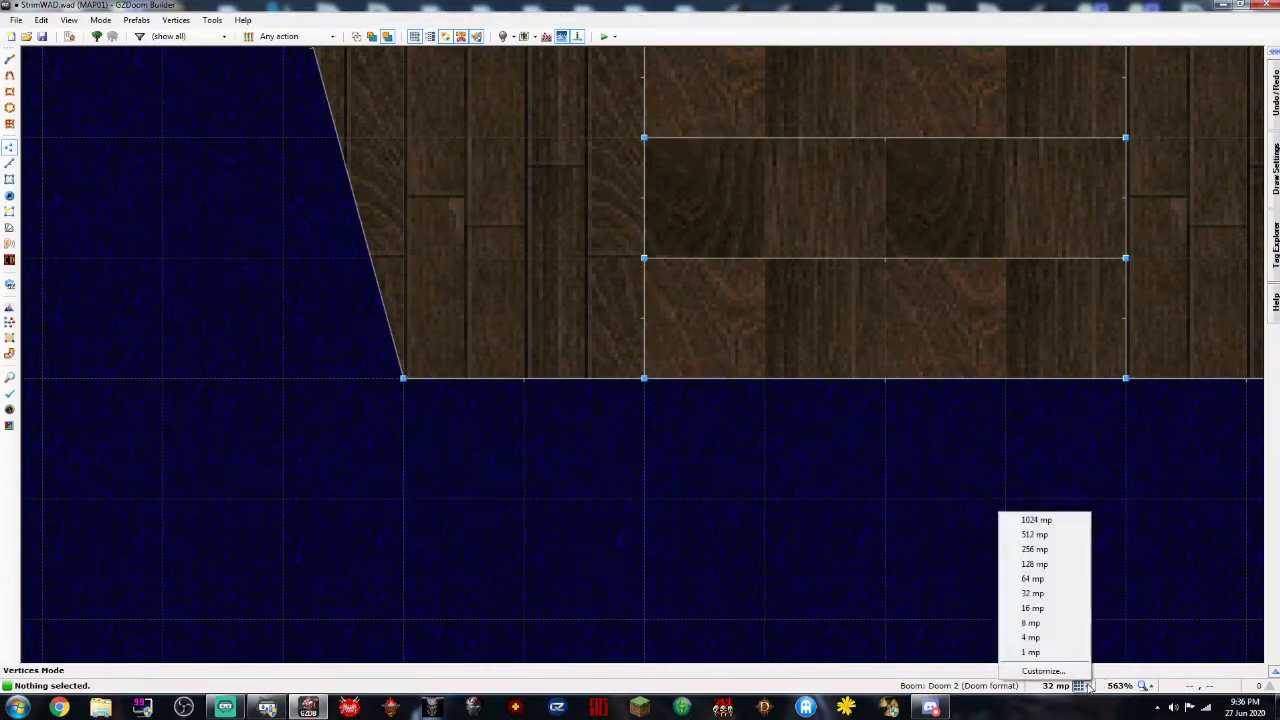
left_click(1064, 625)
left_click(10, 108)
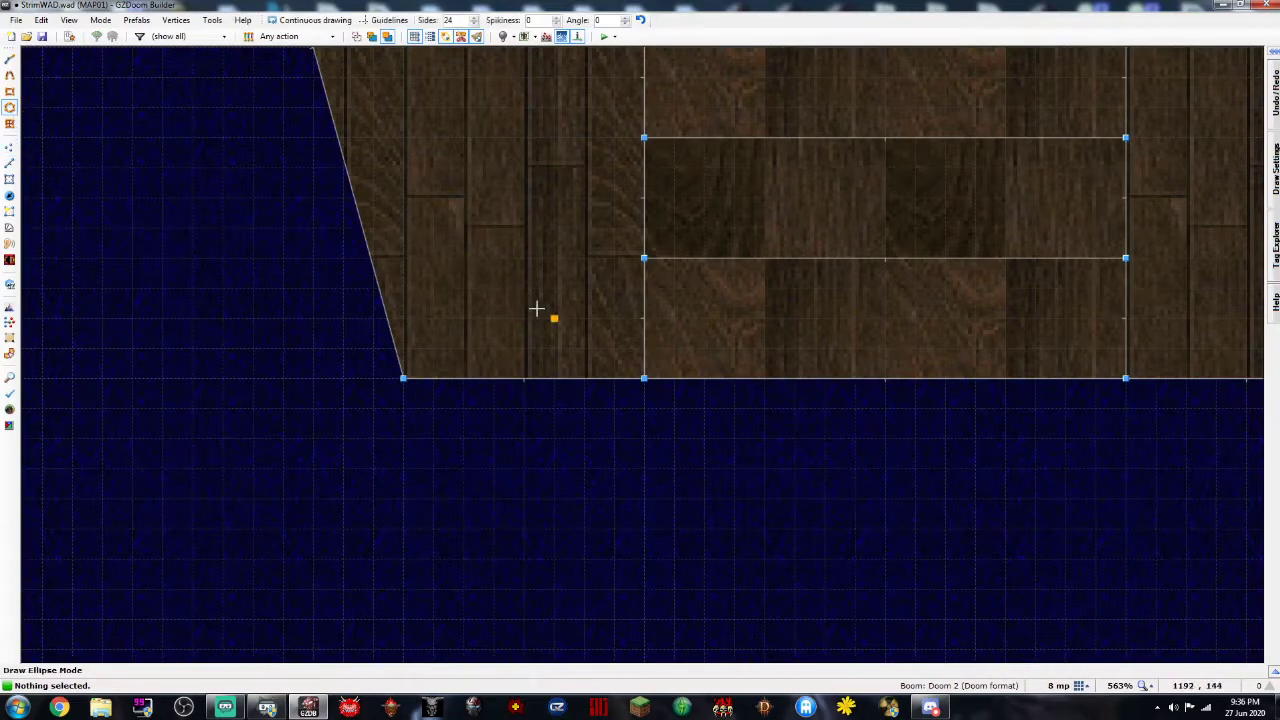
left_click_drag(617, 349, 404, 142)
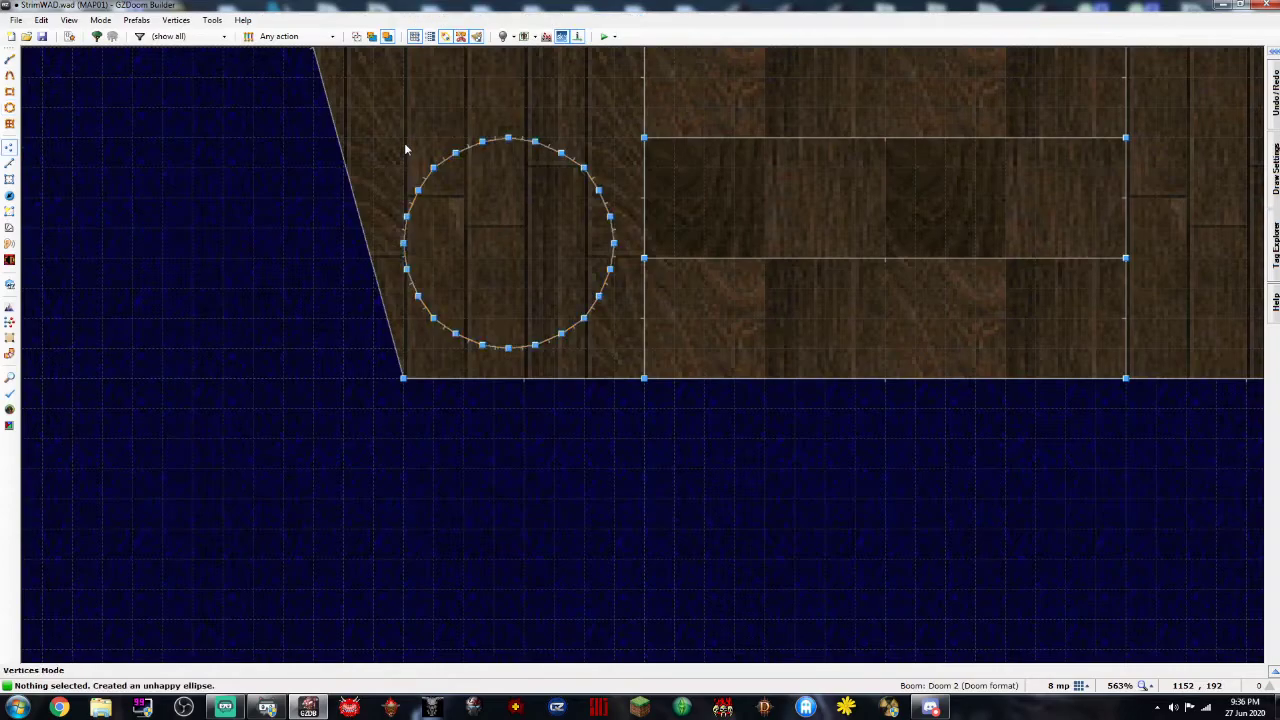
Draw a matching 24-sided circle about 56 mp across on the platform, right of the stairs
left_click(10, 108)
middle_click_drag(1037, 371, 946, 355)
left_click_drag(1016, 347, 1220, 150)
scroll(1030, 220, "down", 4)
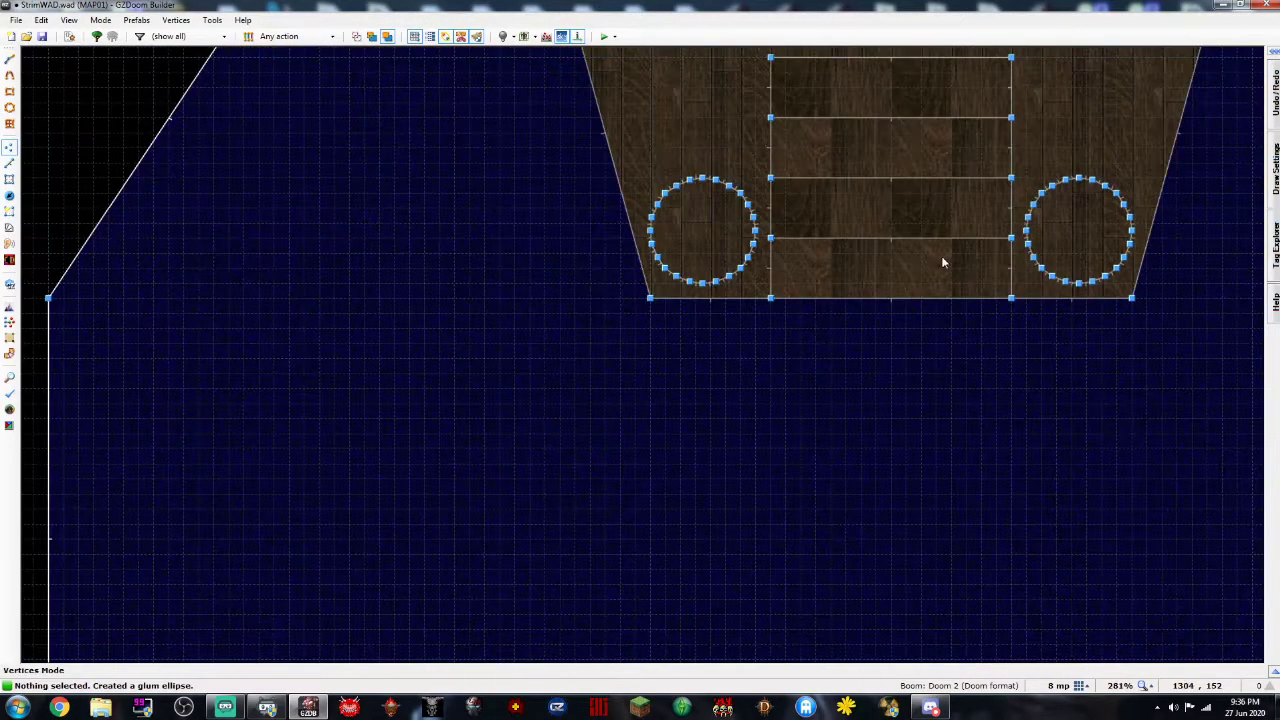
Set the grid to 4 mp and place a tall techno pillar at the centre of each circle flanking the stairs
key("t")
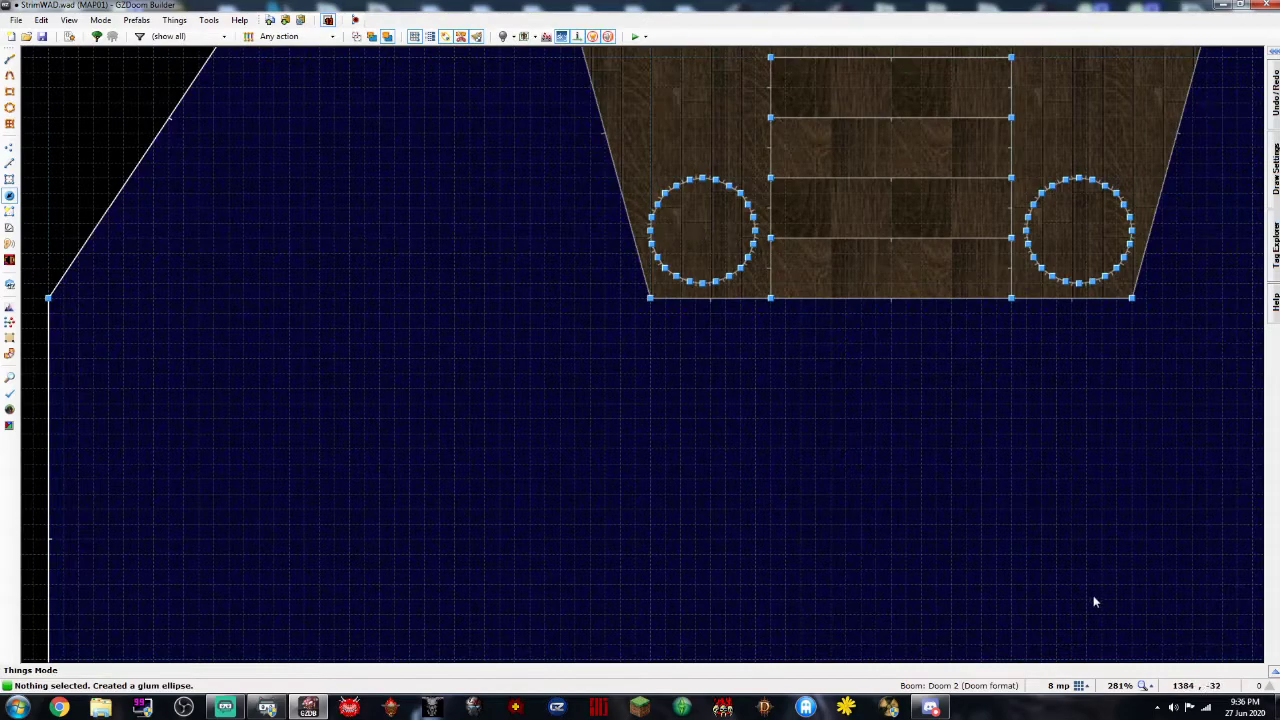
left_click(1080, 686)
left_click(1055, 638)
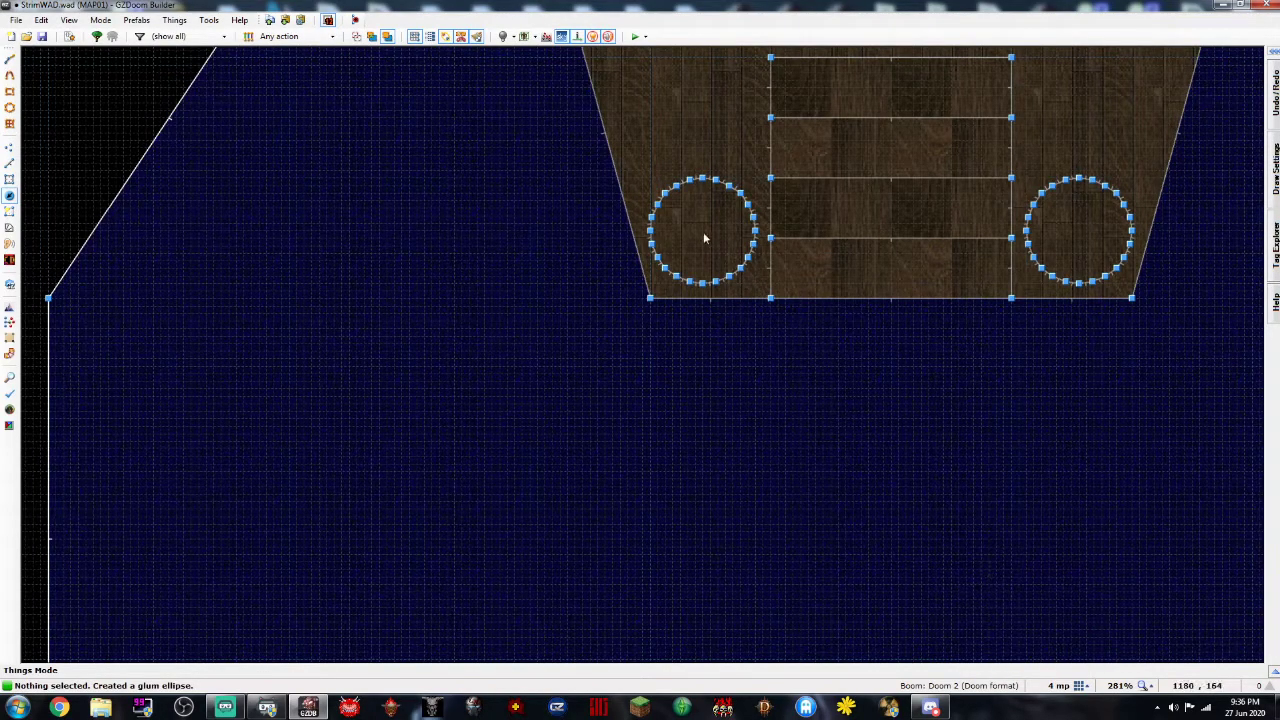
key("Insert")
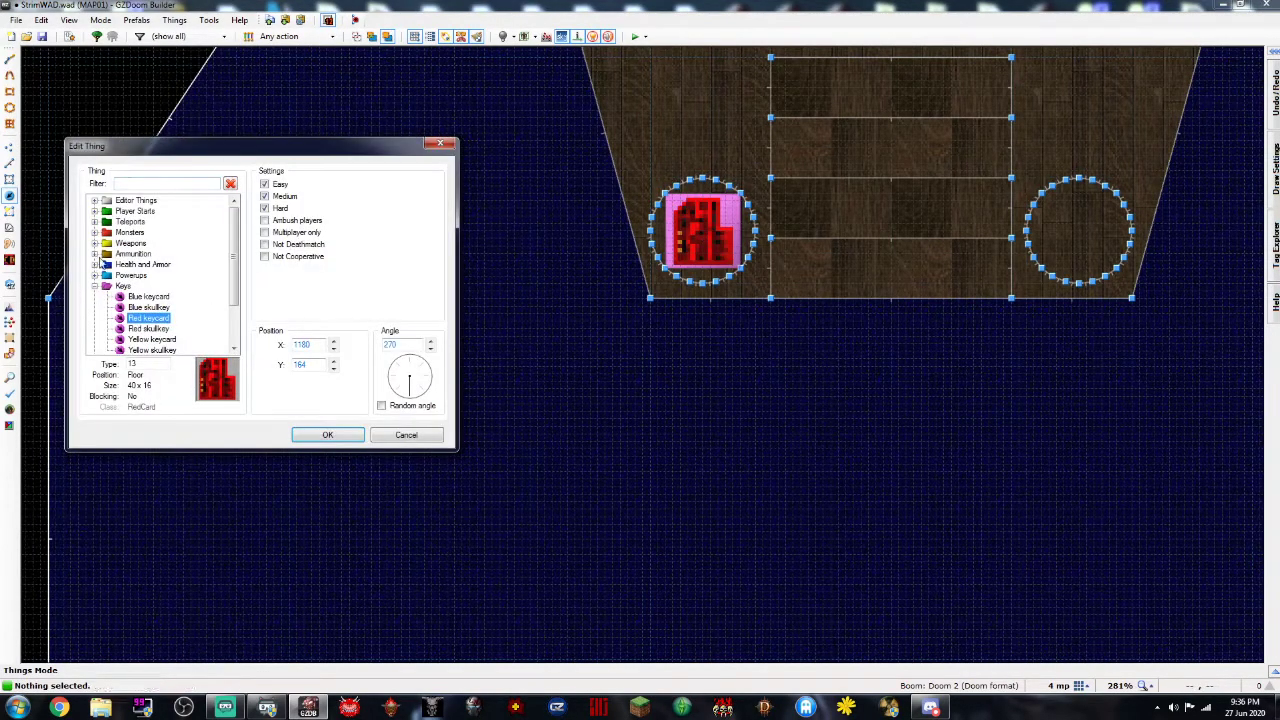
left_click(94, 287)
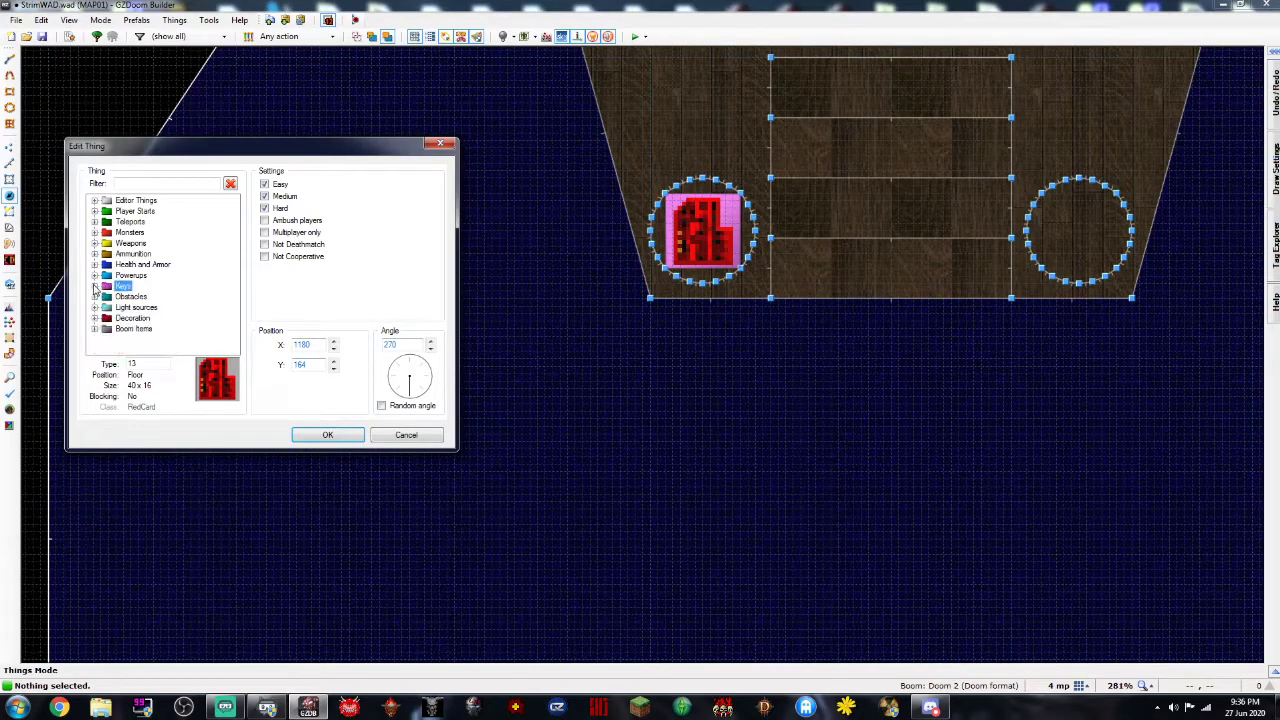
left_click(94, 297)
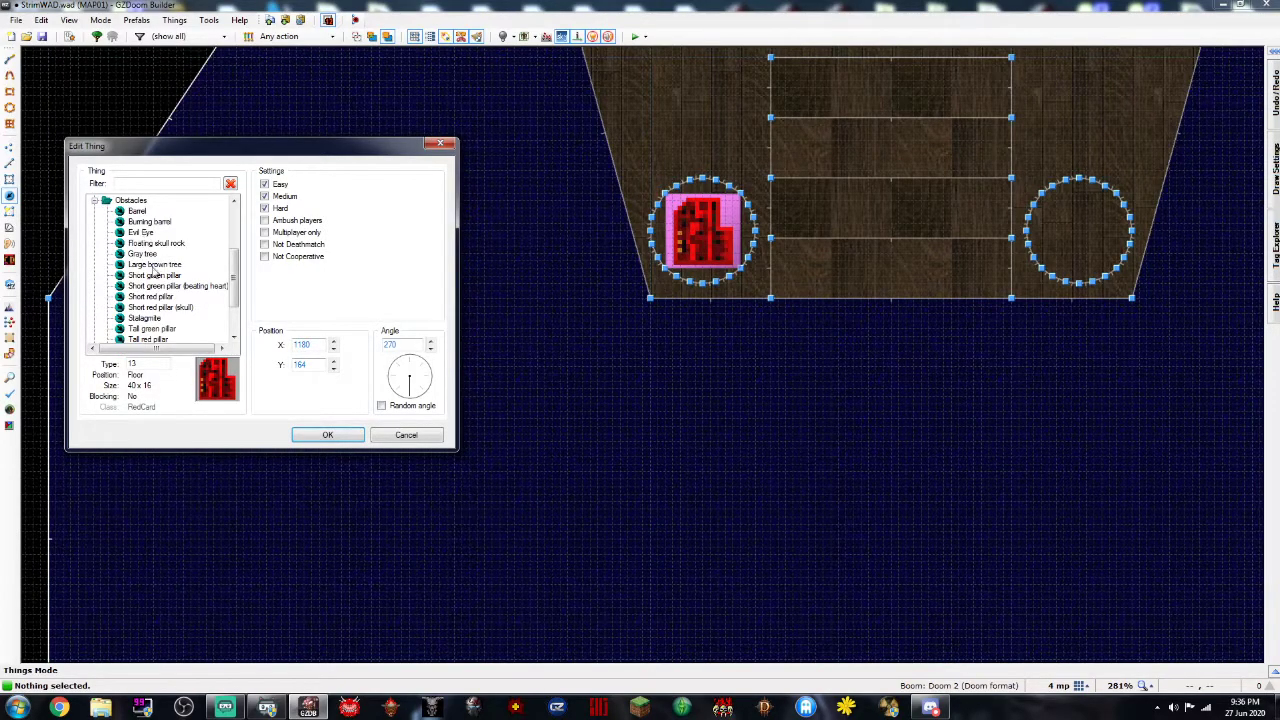
scroll(155, 272, "down", 2)
left_click(150, 296)
left_click(345, 432)
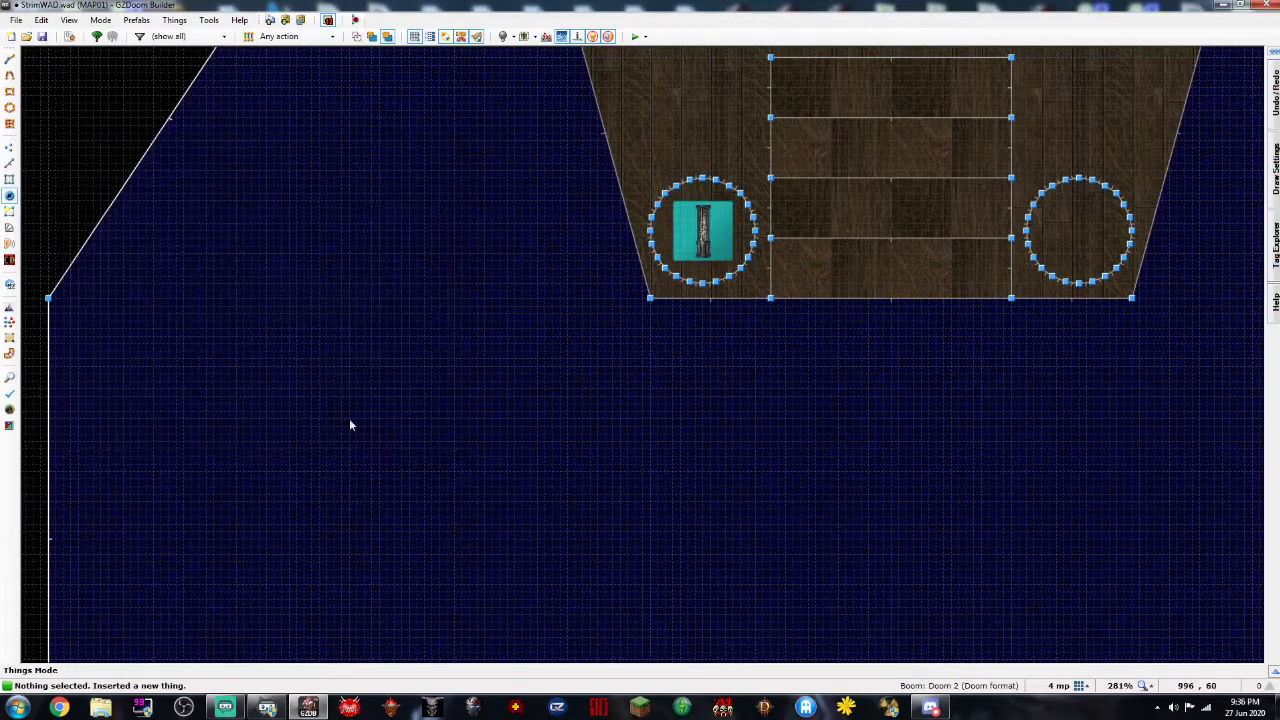
right_click(1080, 234)
key("Return")
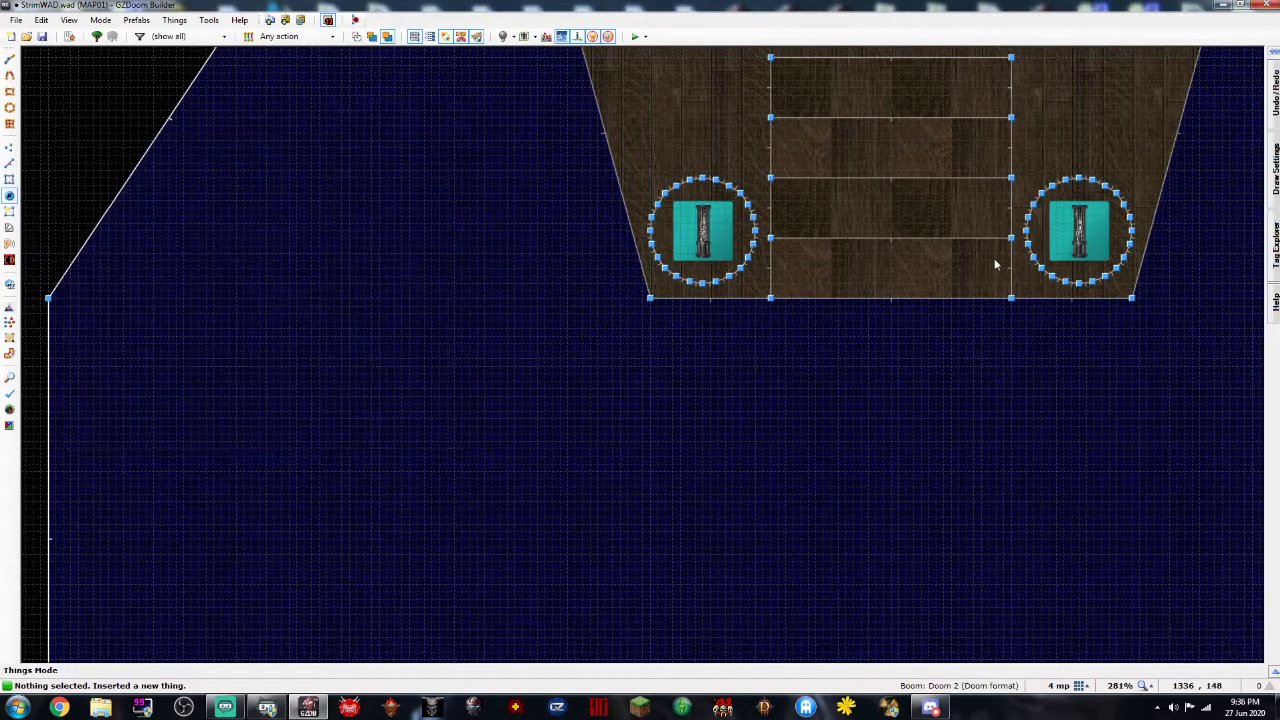
In the 3D view, try raising the floors of both pillar circles to a height of 8
key("w")
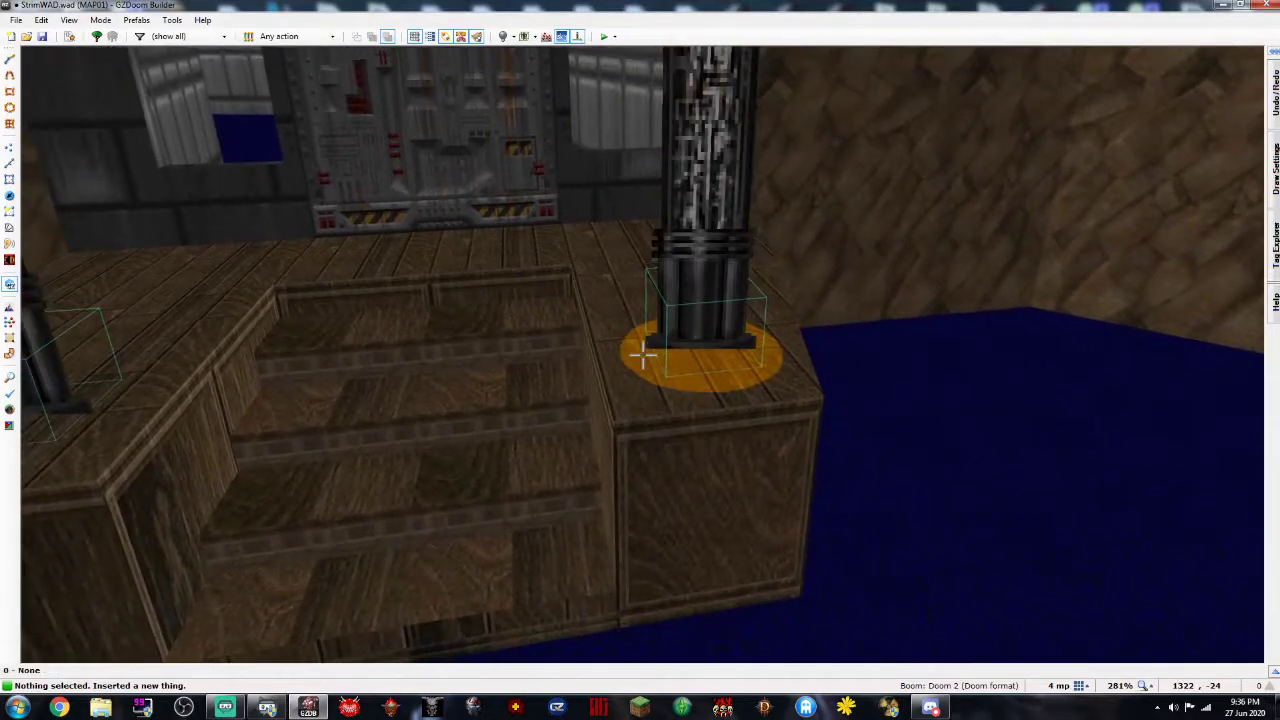
left_click(640, 352)
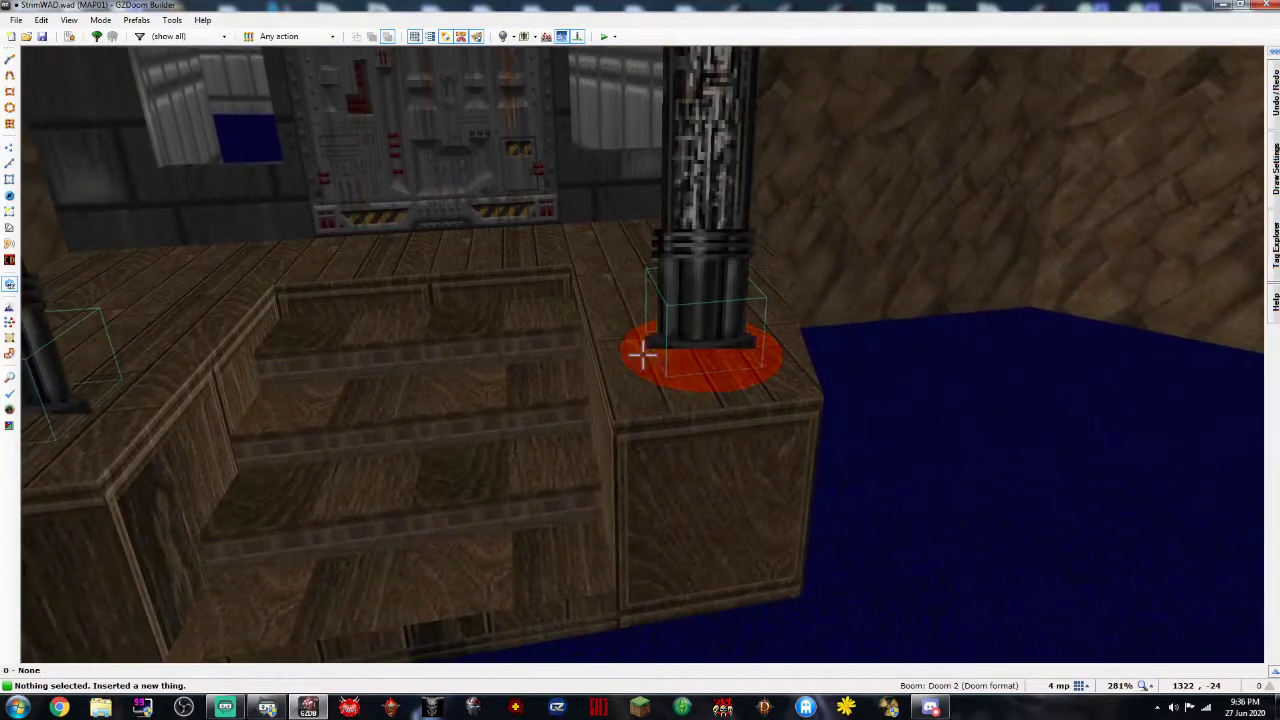
left_click(640, 352)
scroll(640, 352, "up", 1)
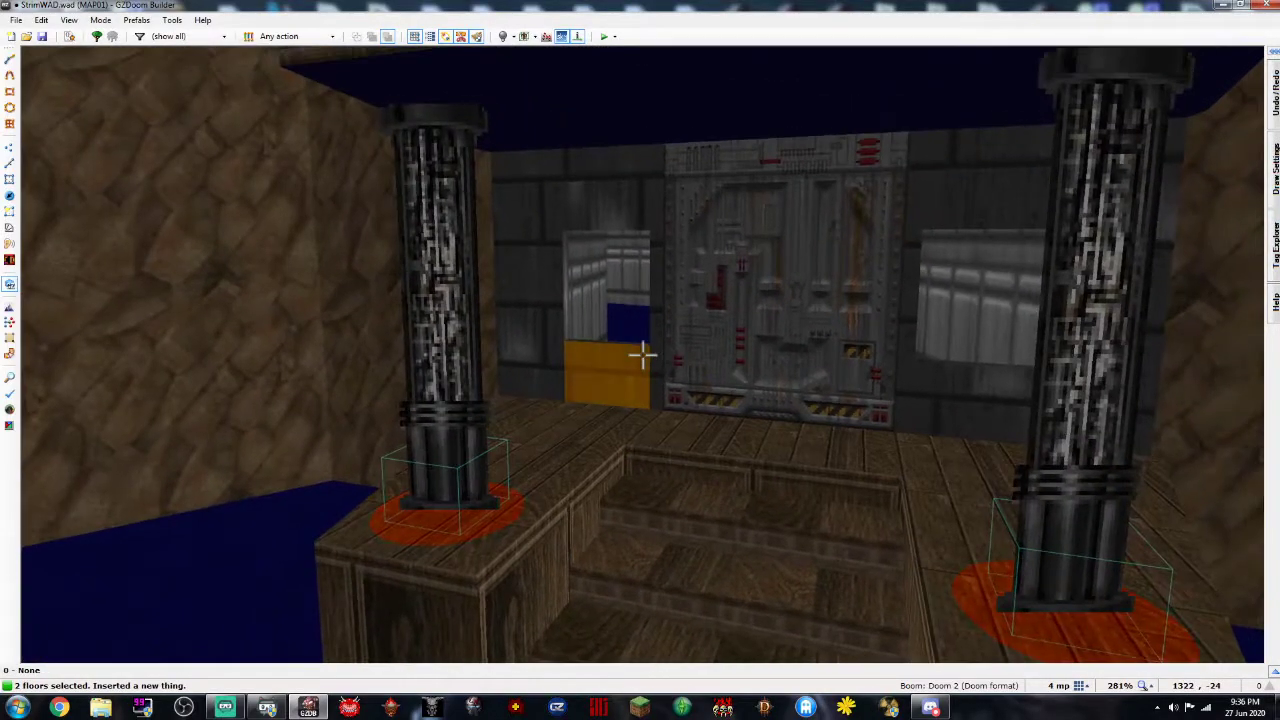
key("d")
key("s")
key("e")
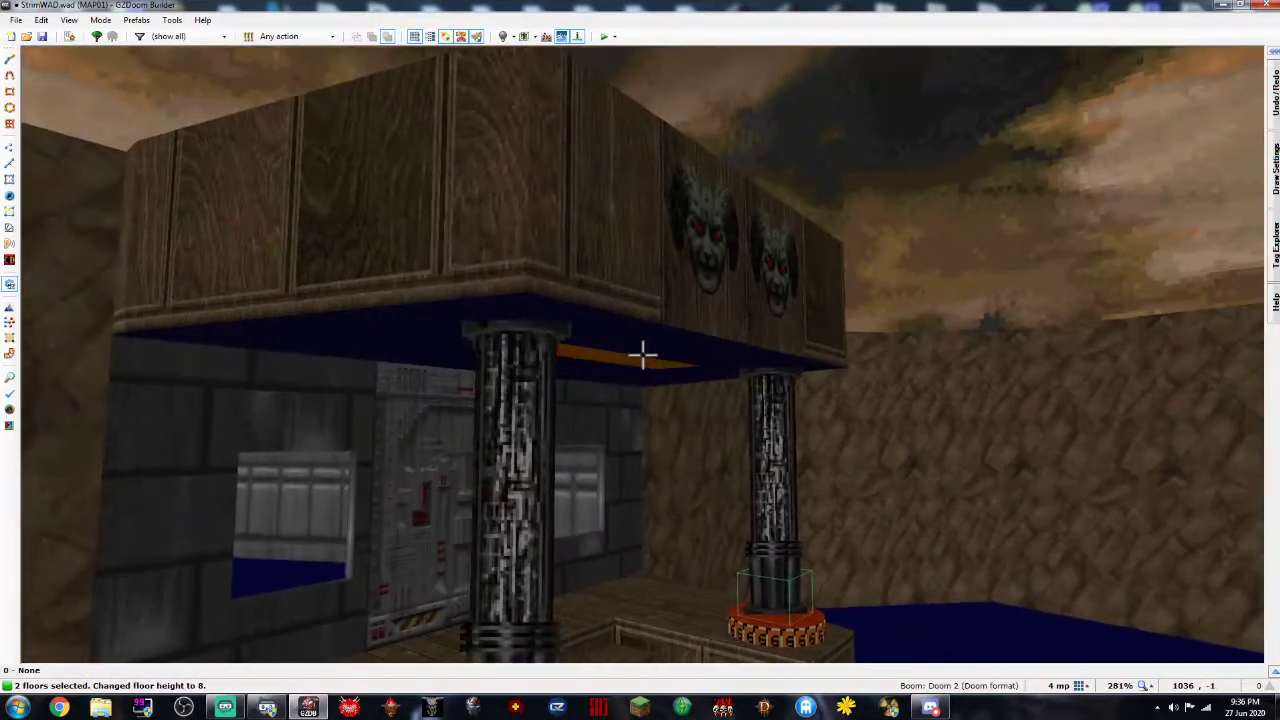
scroll(643, 354, "down", 2)
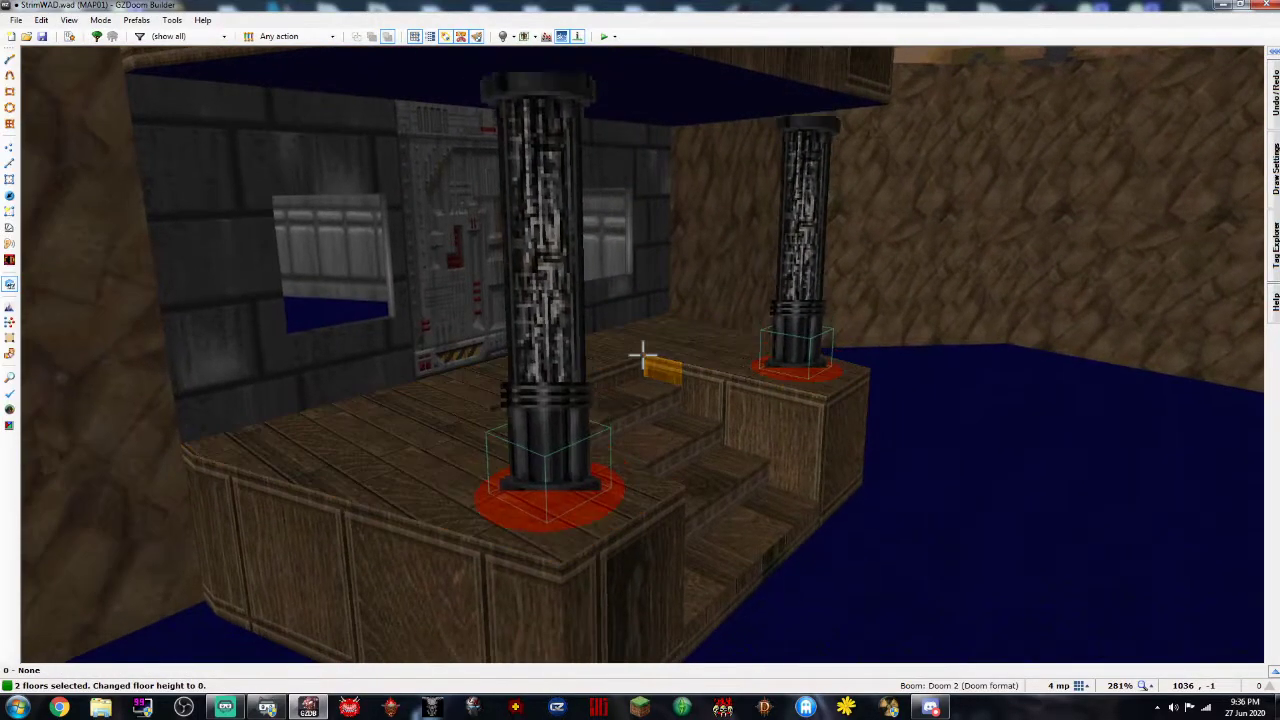
Try a brightness of 176 on the two pillar circle sectors
key("f")
scroll(643, 354, "up", 1)
key("c")
left_click(643, 354)
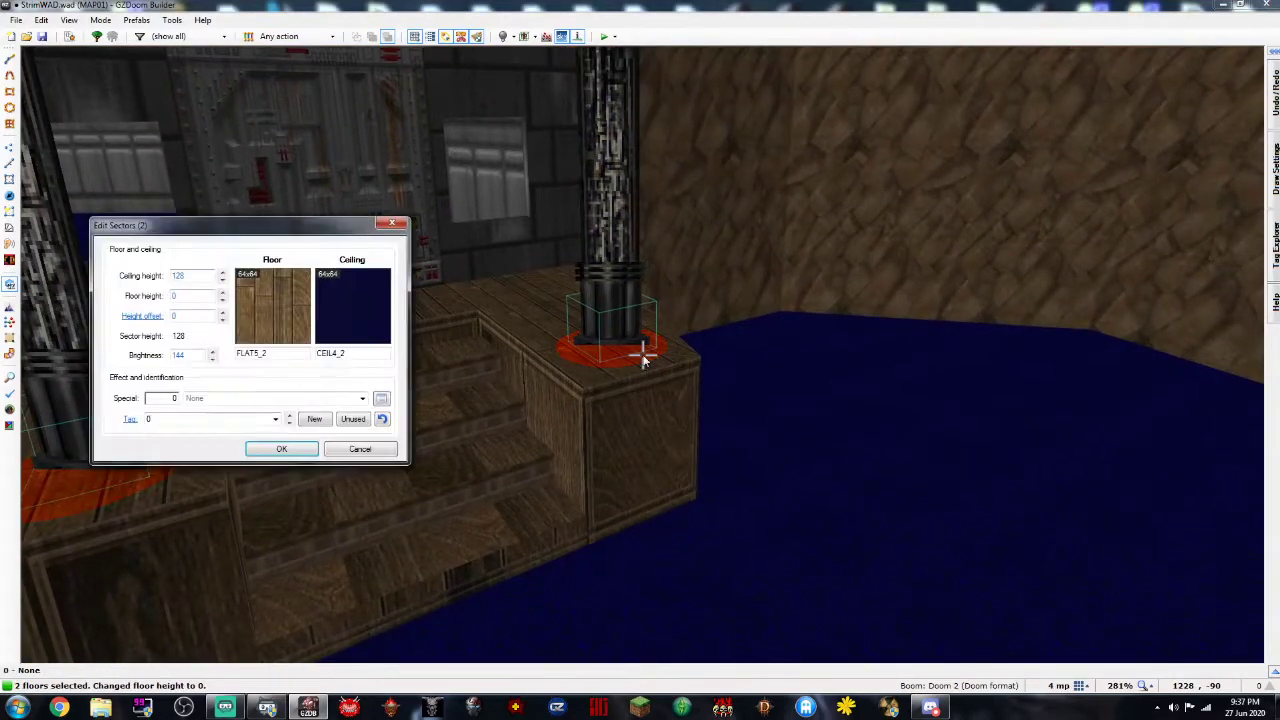
left_click(213, 353)
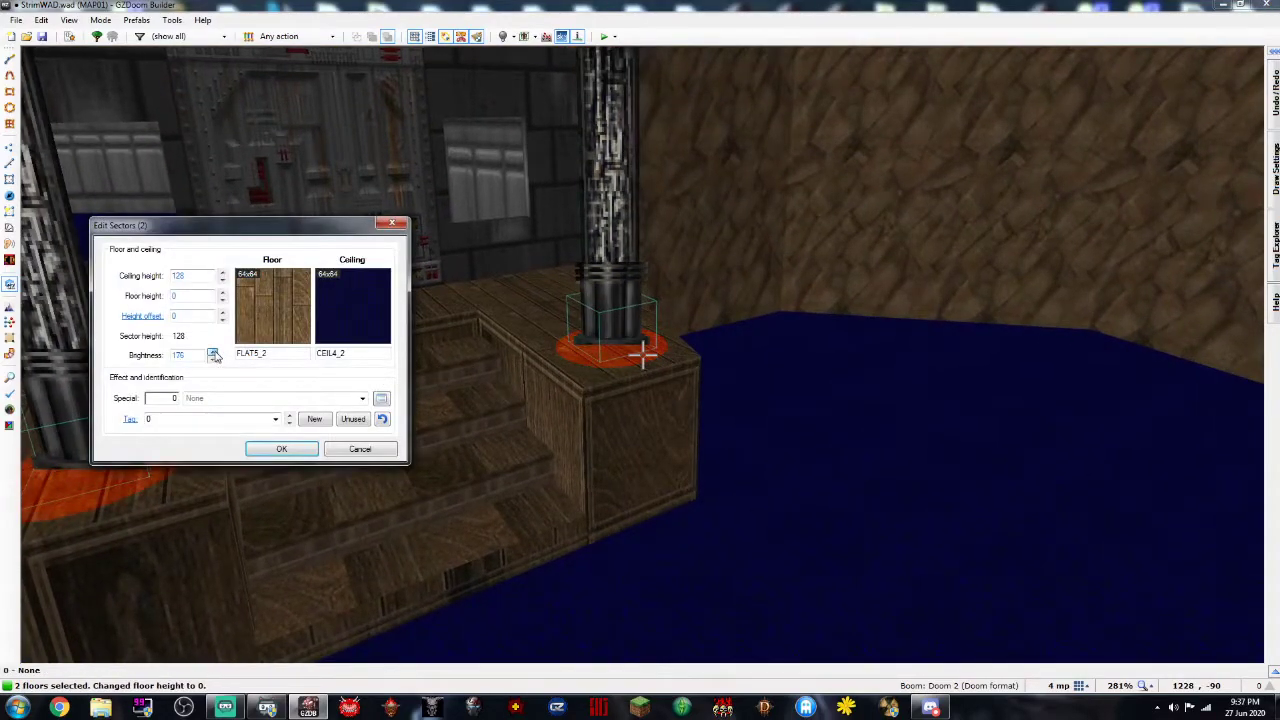
left_click(345, 450)
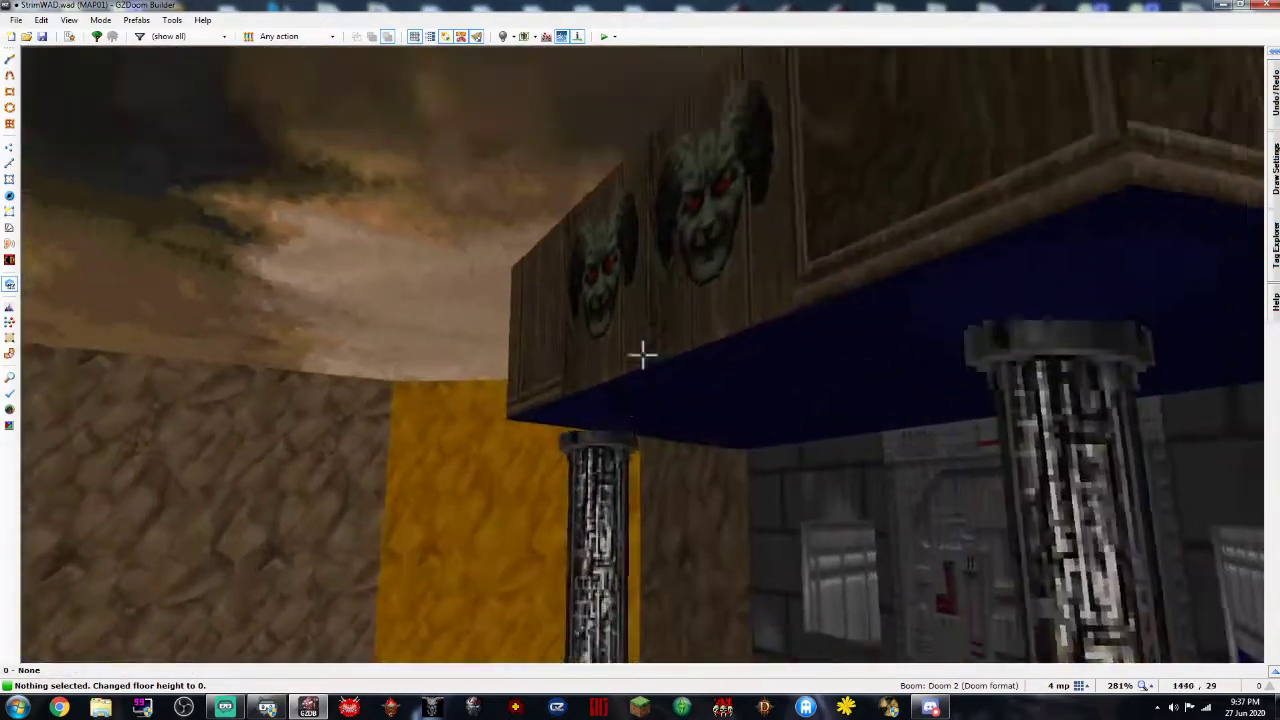
Try lowering the circular ceiling section above the pillar right of the stairs
key("w")
key("s")
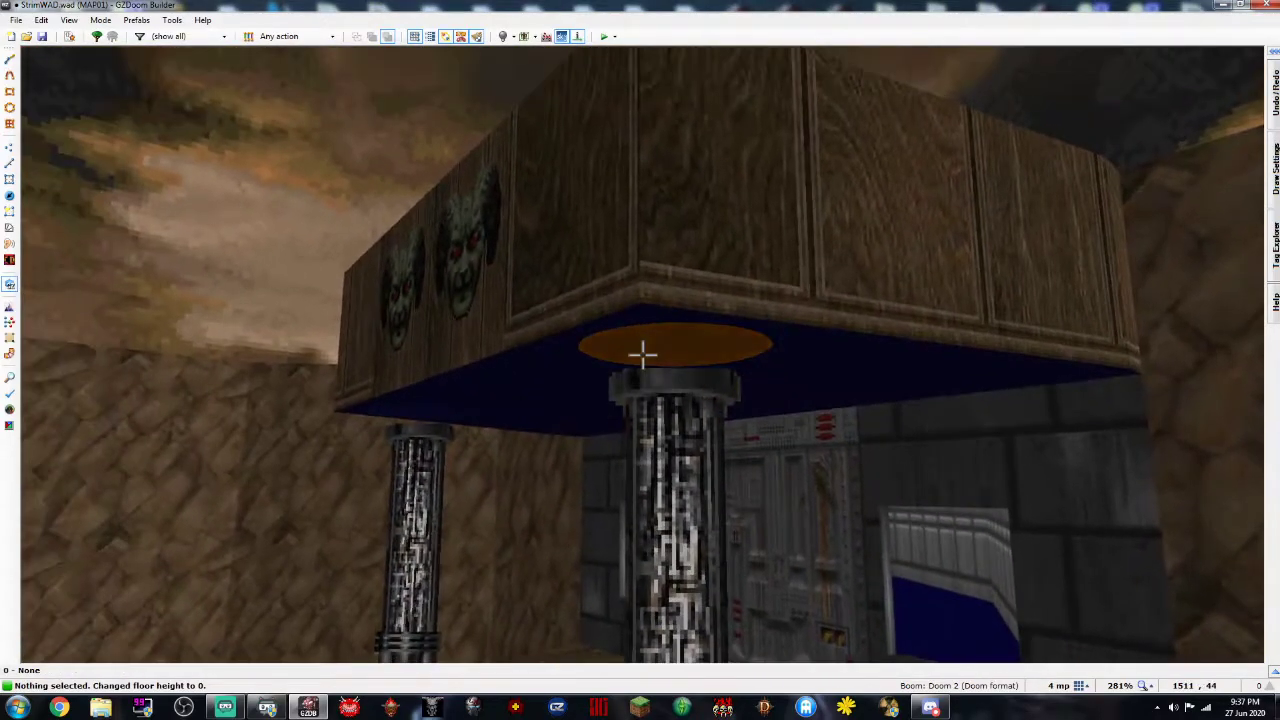
scroll(643, 352, "down", 2)
key("w")
scroll(643, 354, "down", 1)
Examine the platform, pillars and overhang from both sides and from the front of the stairs
key("s")
key("a")
key("w")
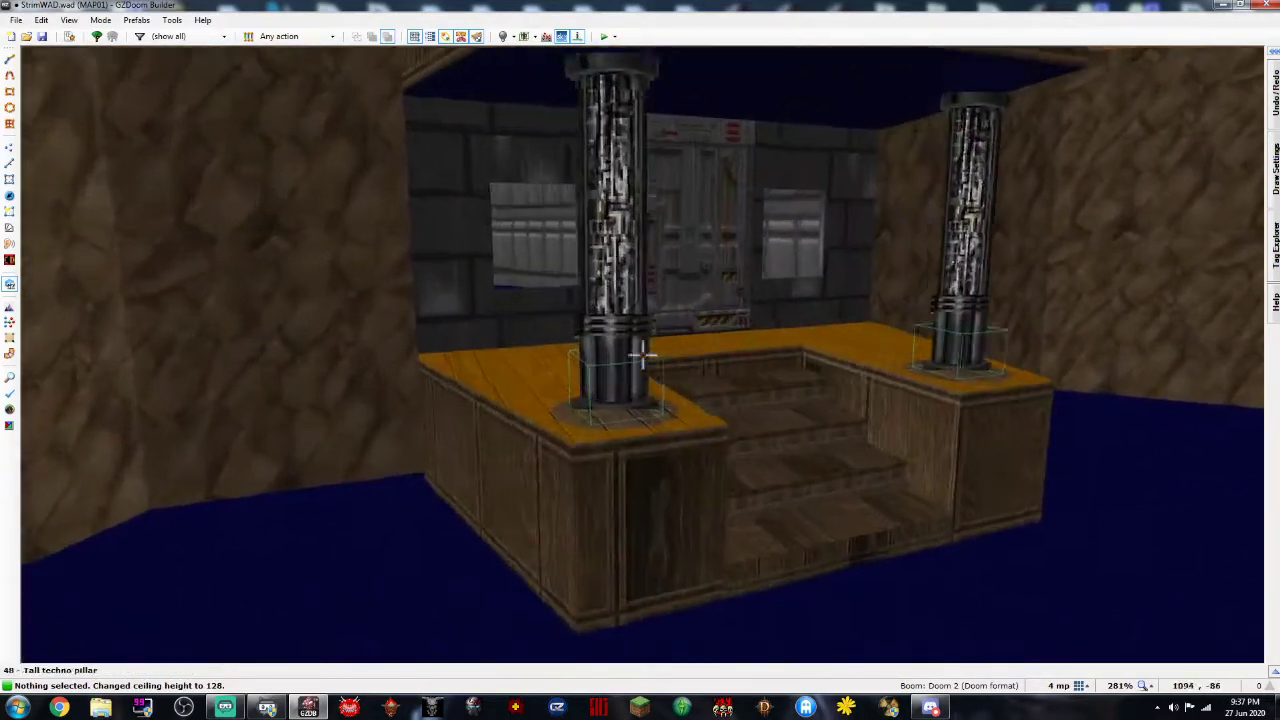
key("w")
key("s")
key("d")
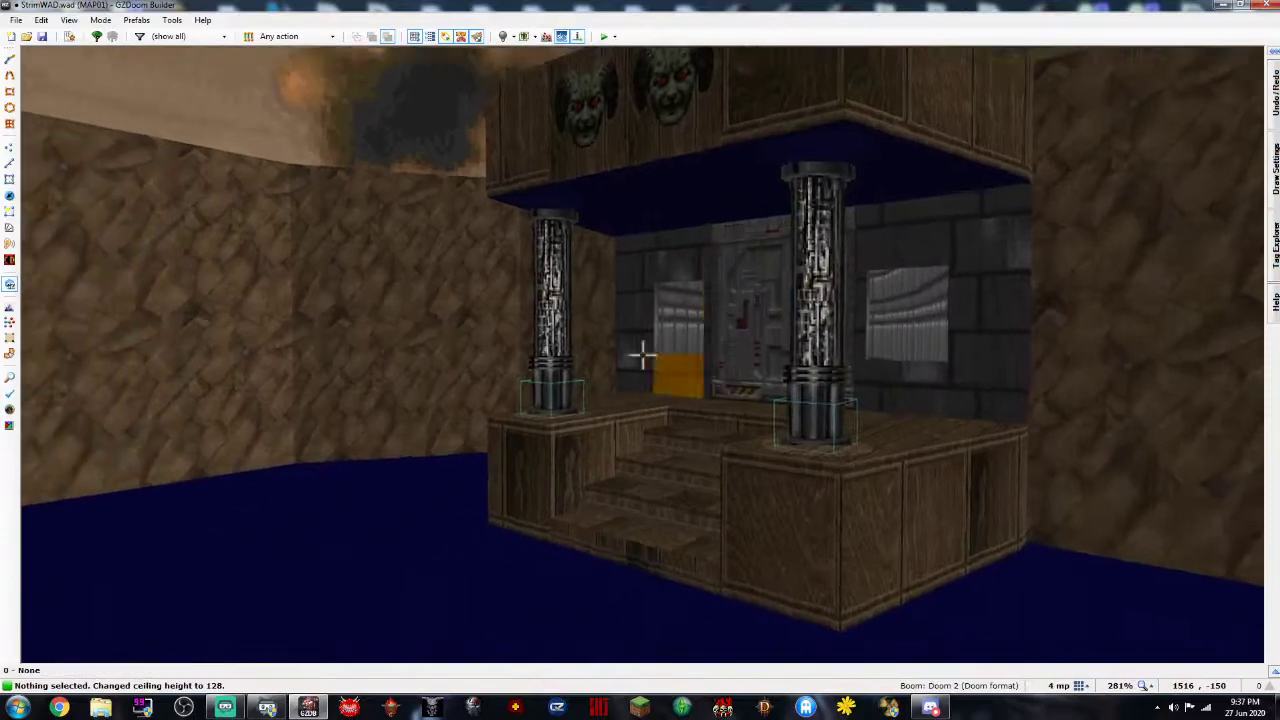
key("w")
key("s")
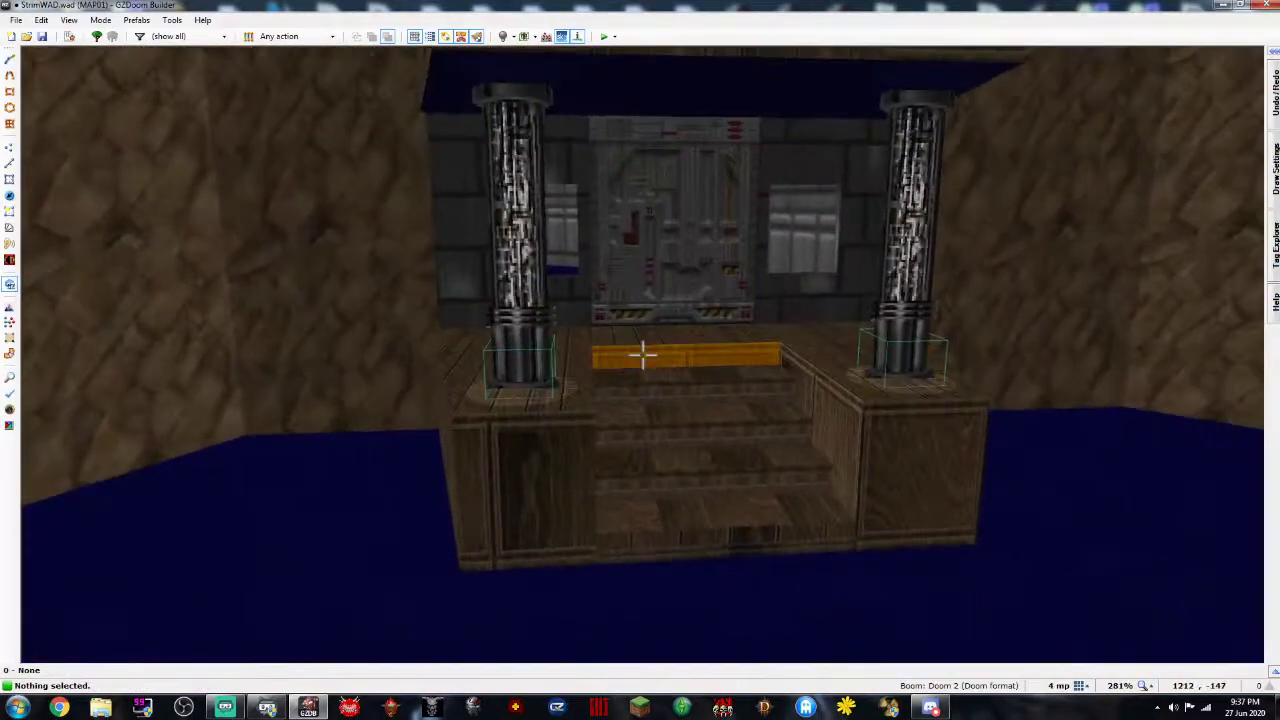
key("f")
key("e")
In the 2D map, draw a closed irregular 14-sided outline in the room's right half, with most segments about 50 to 140 mp long
key("w")
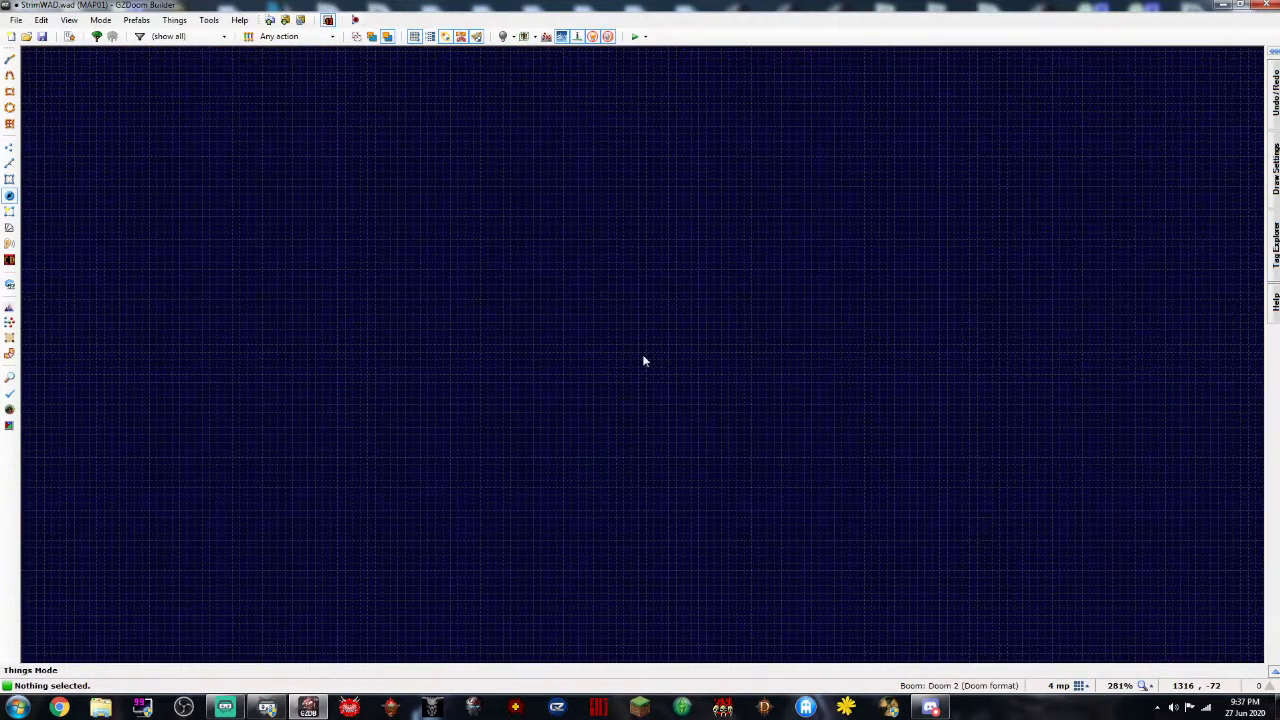
scroll(640, 340, "down", 5)
scroll(630, 275, "up", 3)
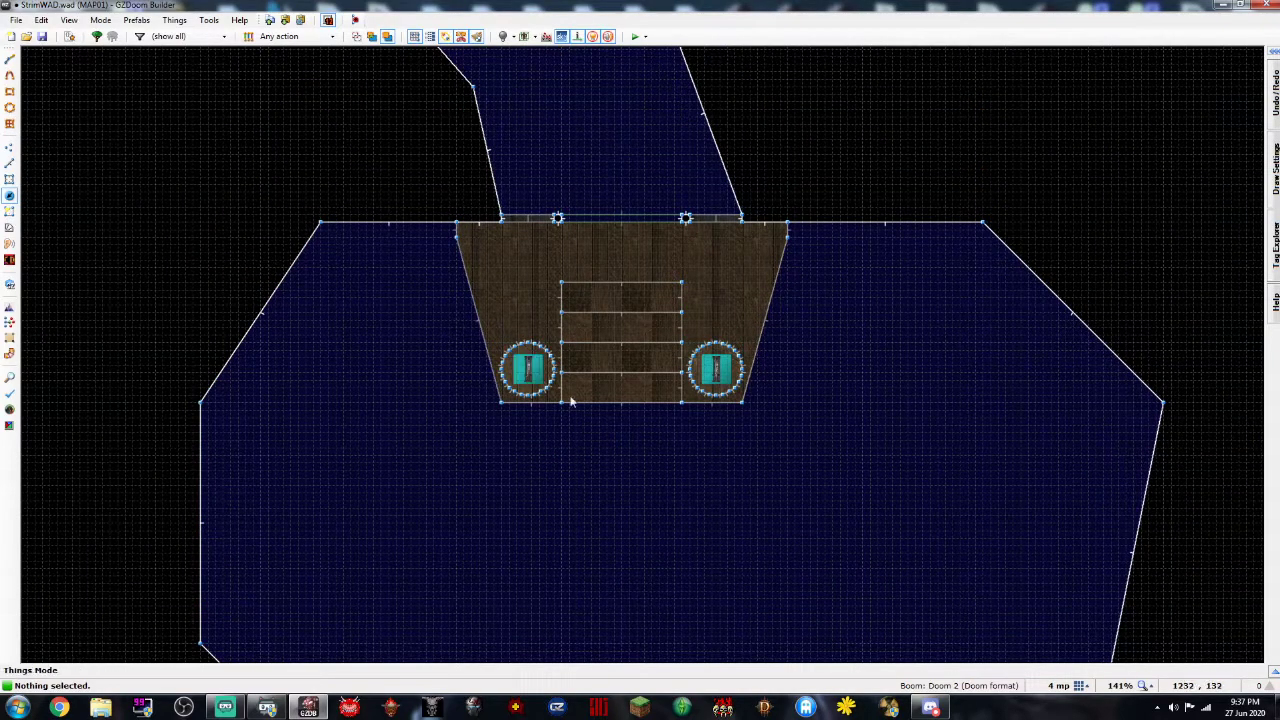
scroll(598, 436, "down", 5)
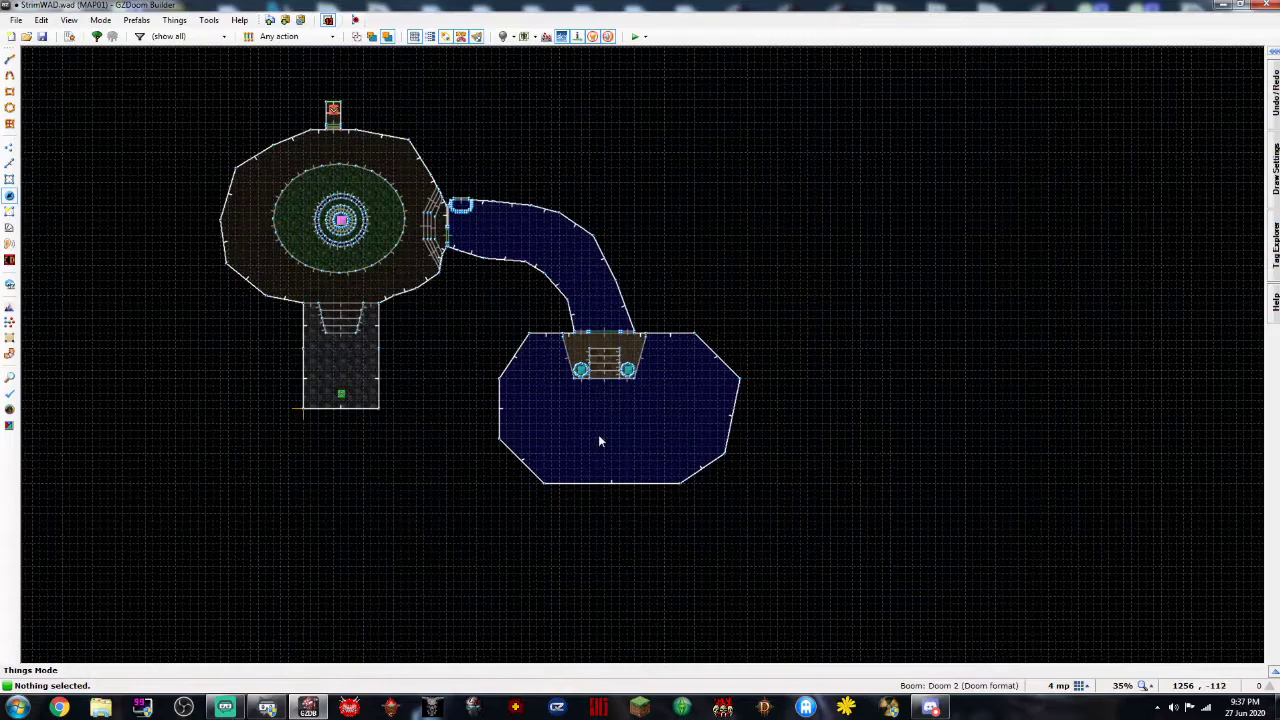
scroll(598, 436, "up", 3)
key("Down")
key("Right")
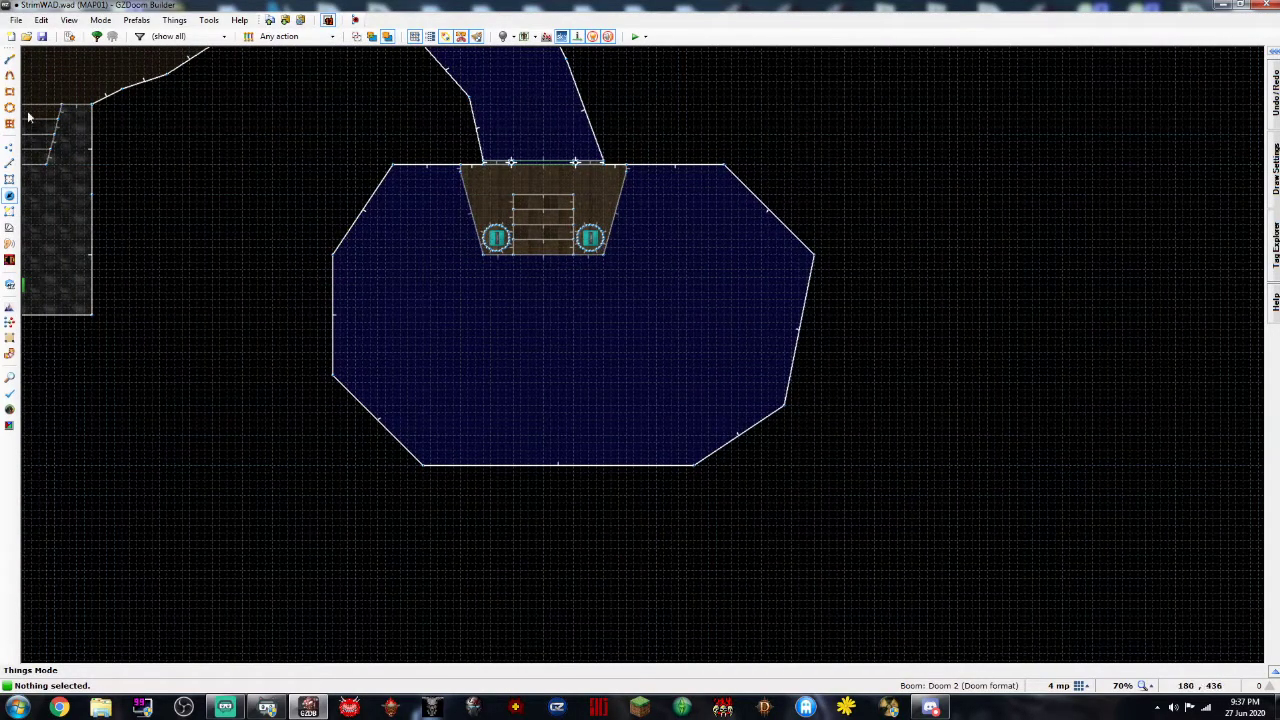
left_click(9, 162)
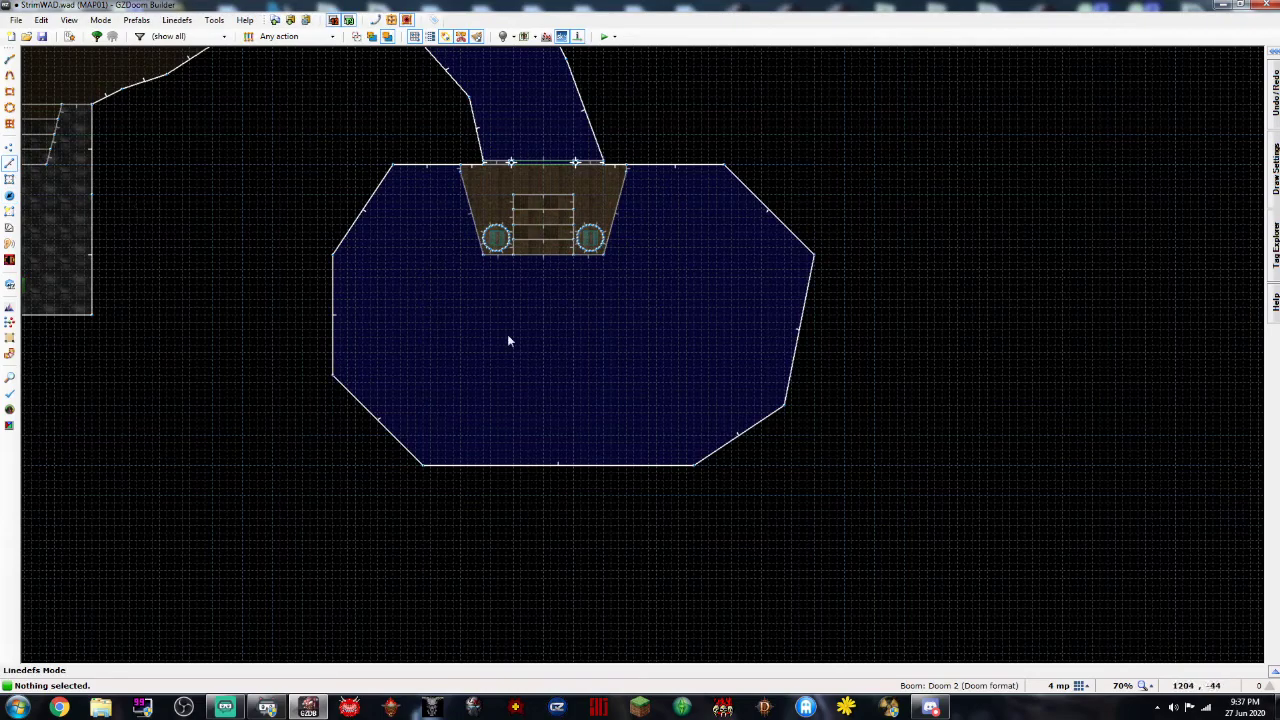
scroll(508, 341, "up", 3)
scroll(633, 361, "down", 3)
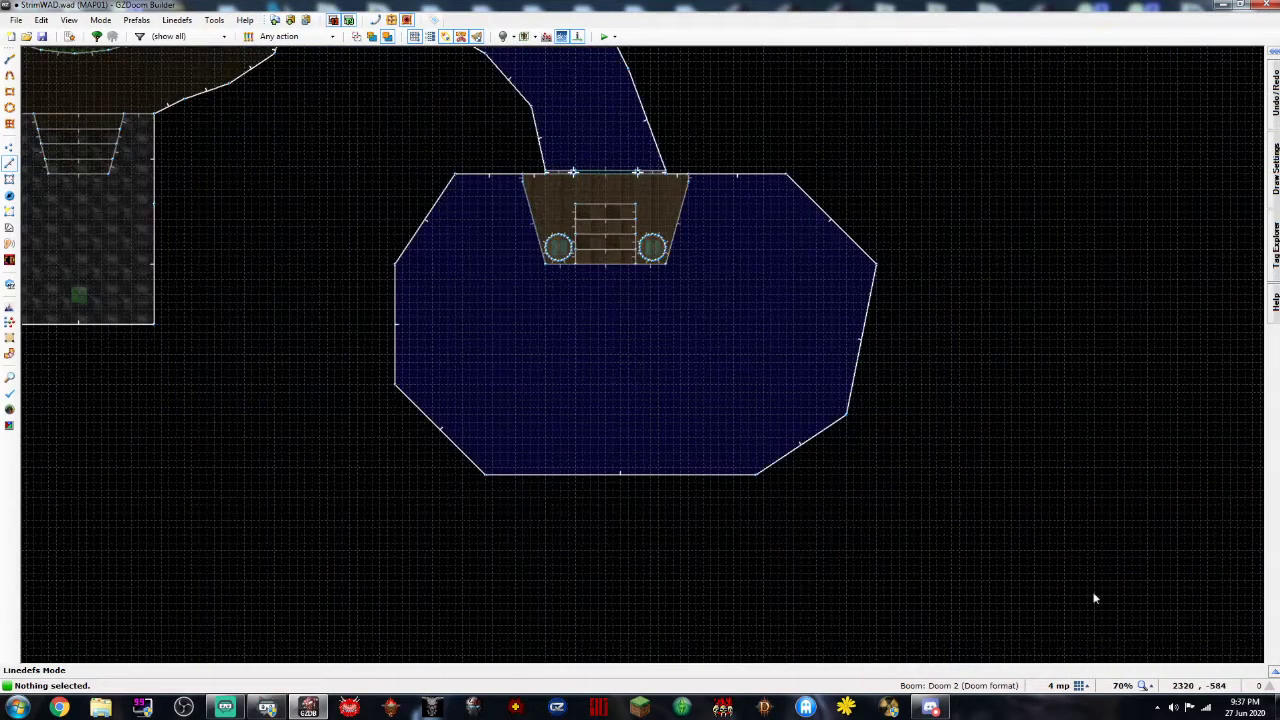
key("space")
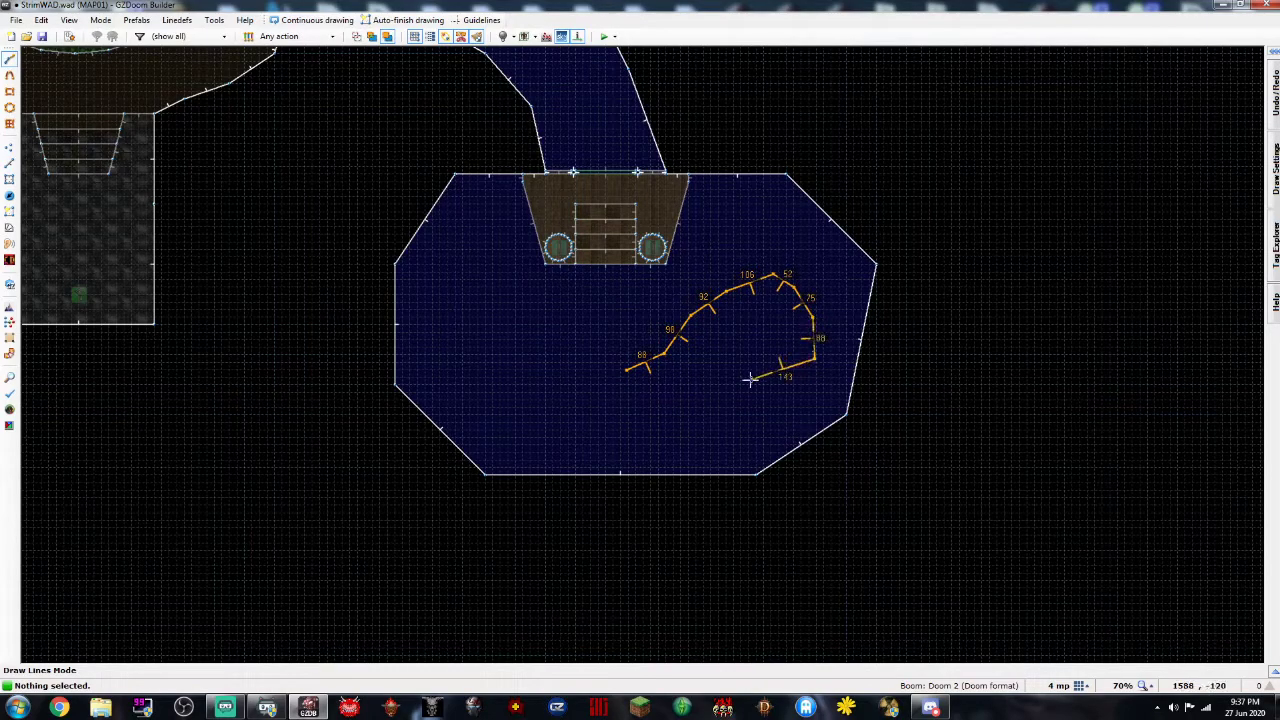
left_click(637, 383)
Reshape the new outline's left end by moving its two leftmost upper vertices outward, removing the inward notch
scroll(640, 383, "up", 3)
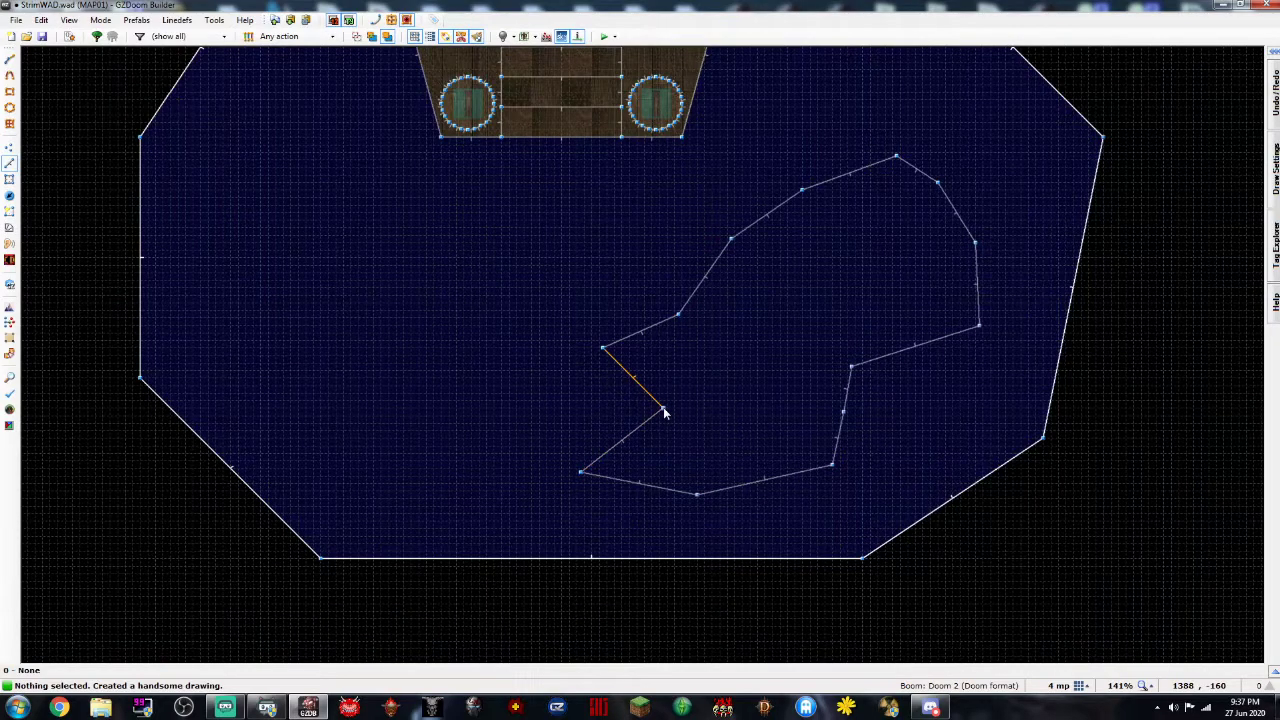
left_click_drag(664, 410, 621, 405)
key("v")
left_click(651, 390)
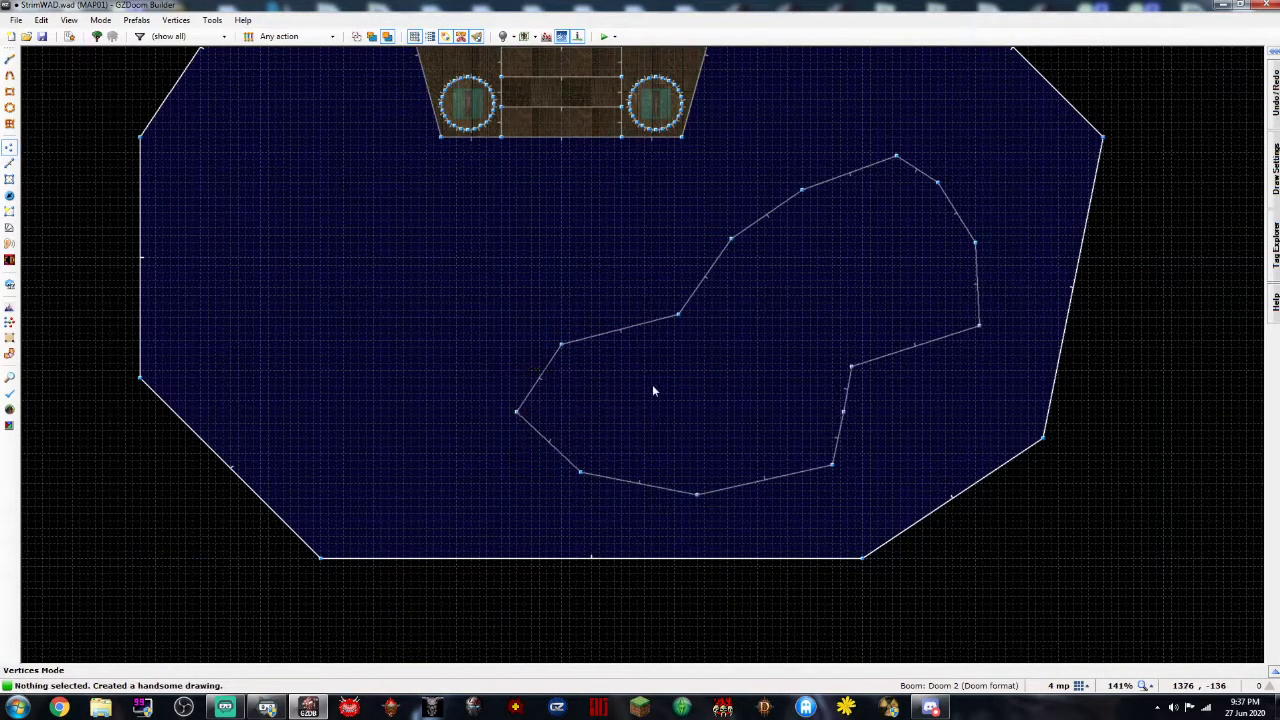
Draw a second closed irregular 12-sided outline near the room's left wall, with segments up to about 116 mp long
scroll(651, 390, "down", 3)
left_click(9, 91)
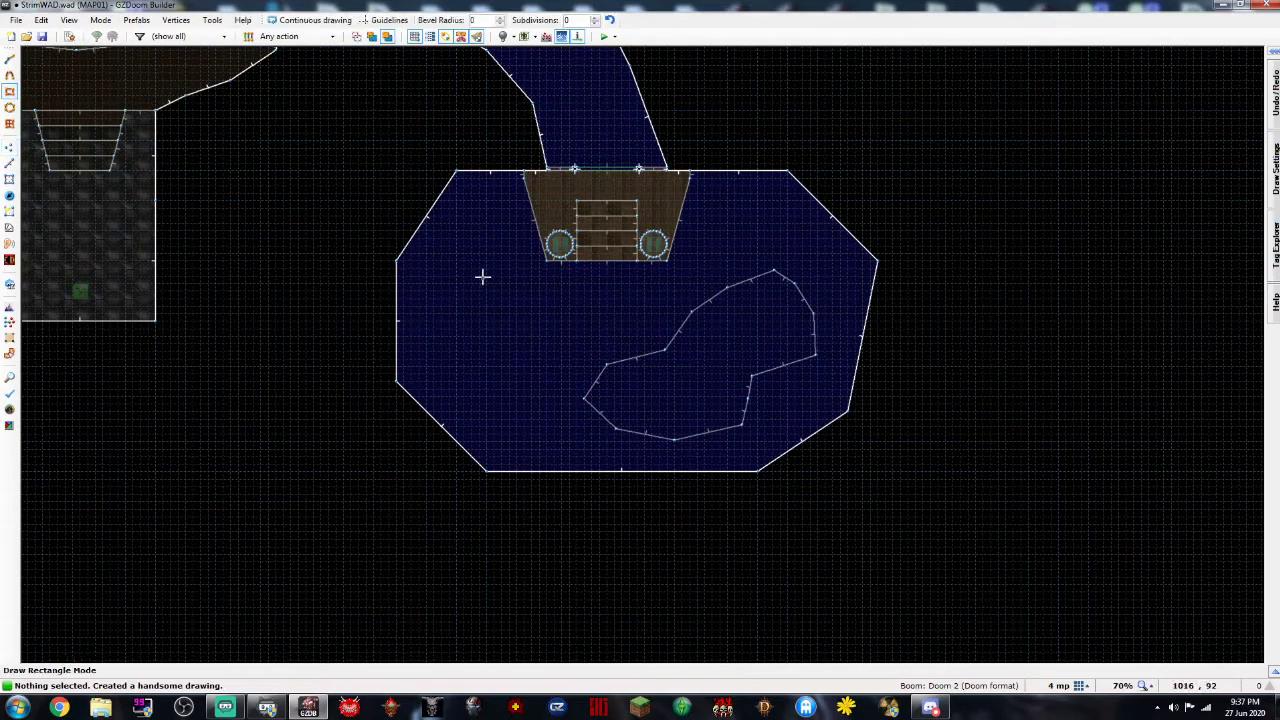
key("l")
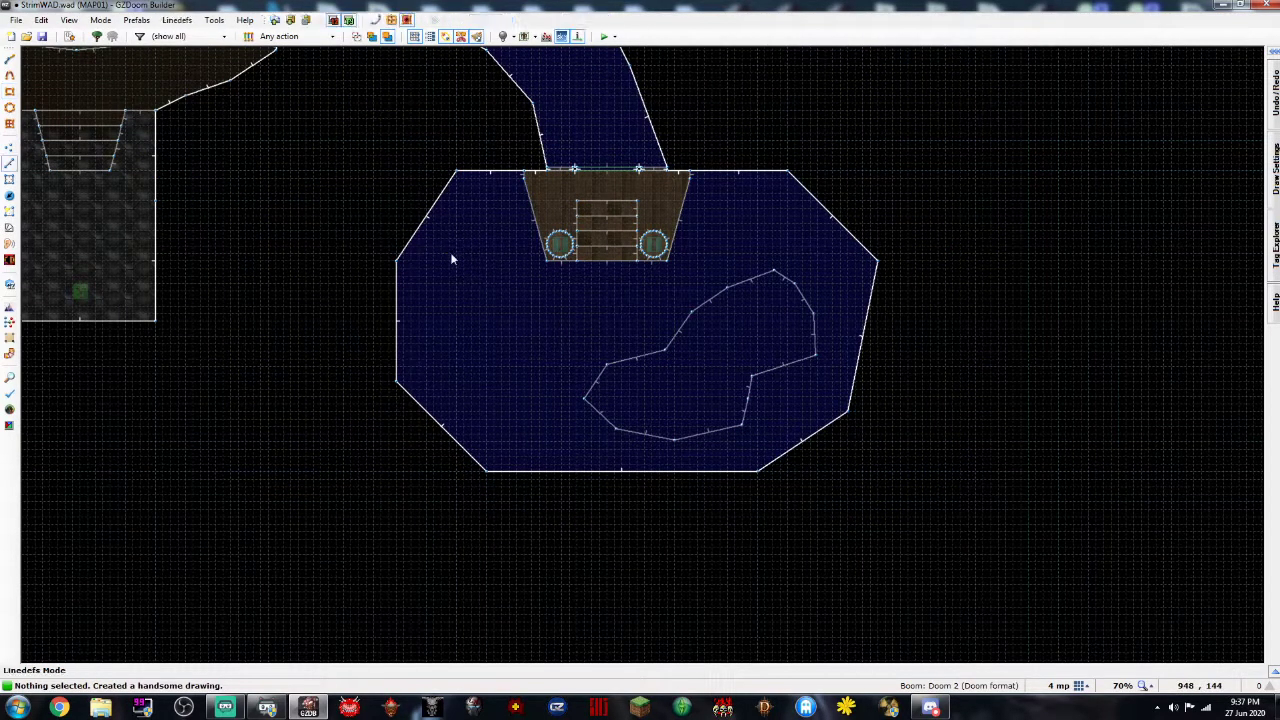
key("d")
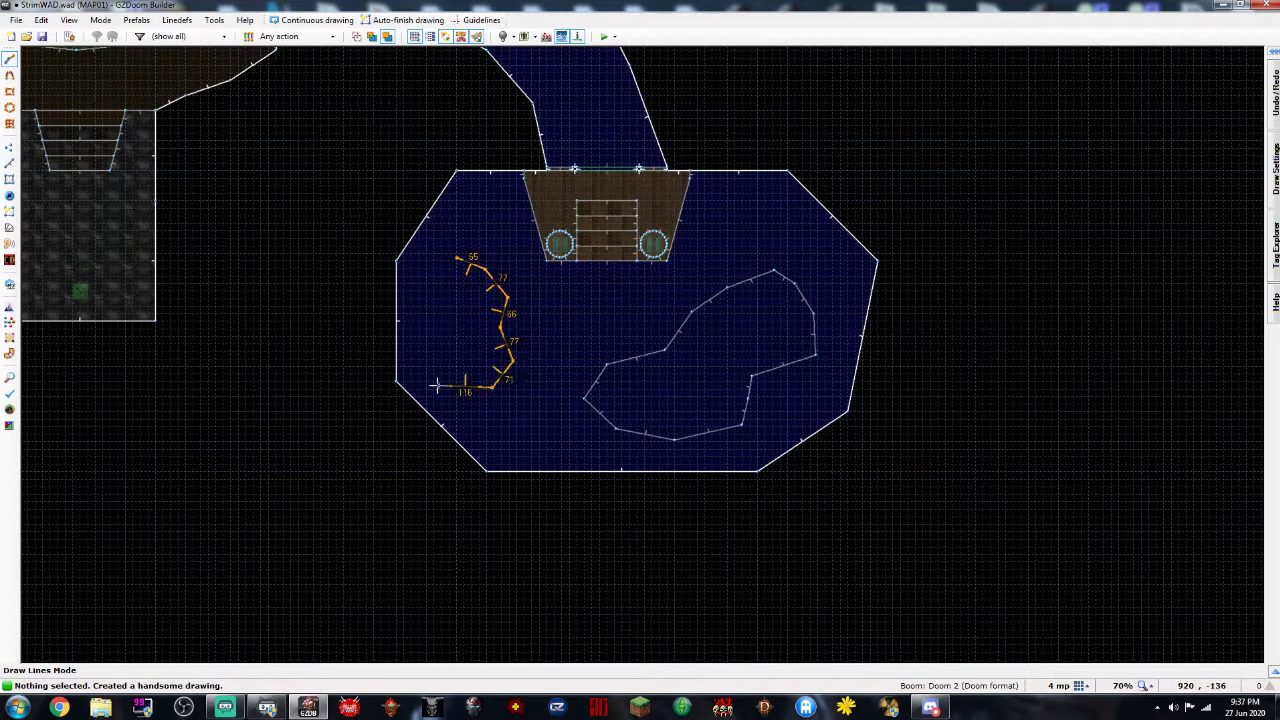
left_click(455, 261)
Smooth the left outline by moving its upper-left, middle-right and lower-left vertices slightly outward
scroll(465, 285, "up", 4)
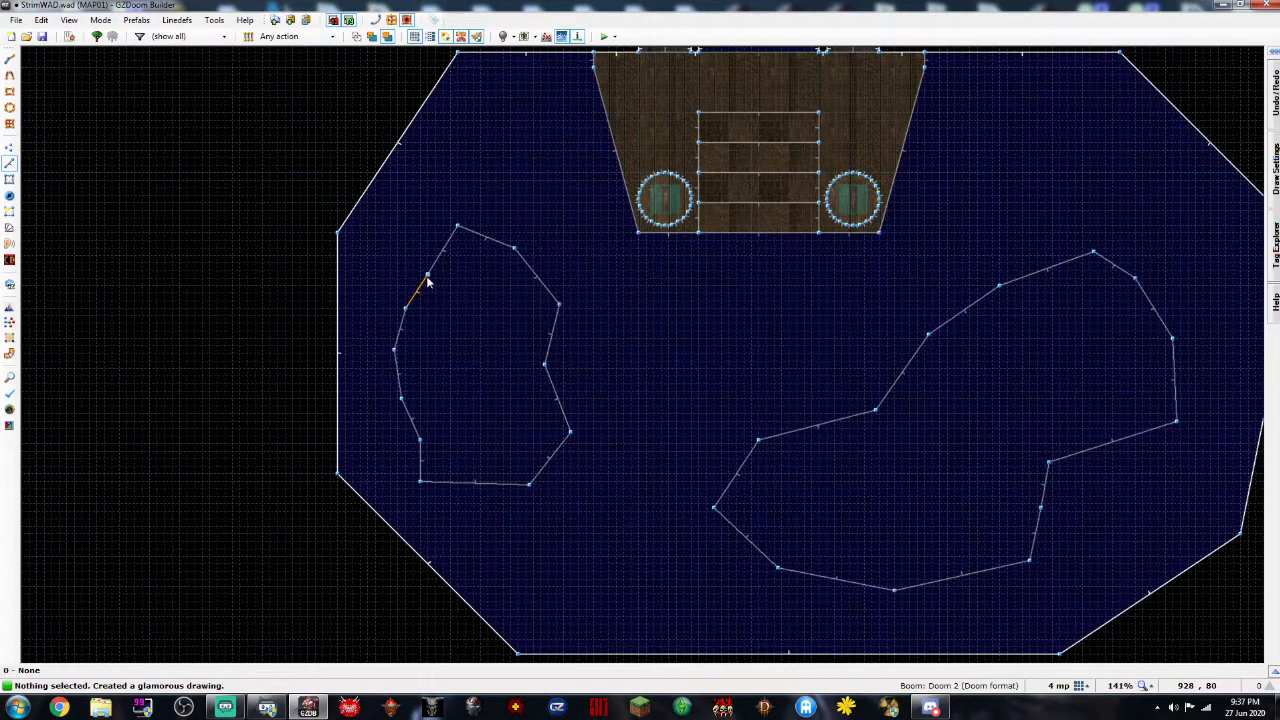
key("v")
right_click_drag(426, 278, 417, 264)
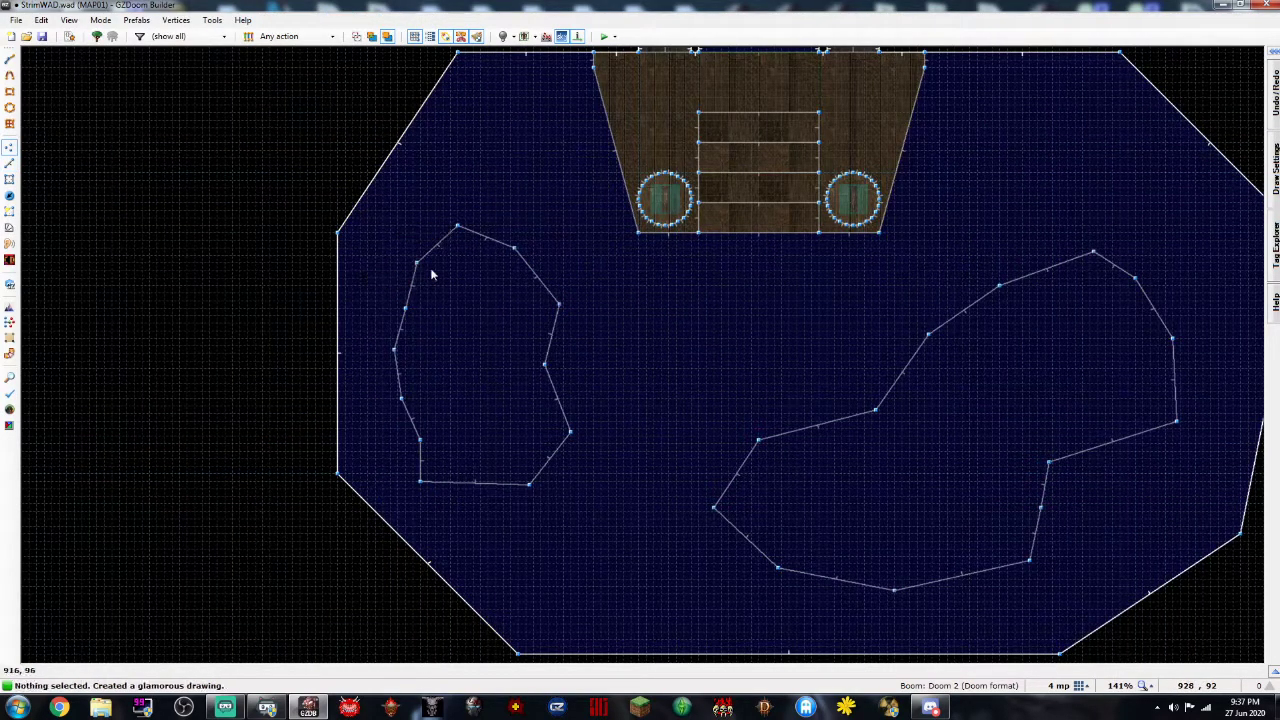
right_click_drag(545, 366, 557, 366)
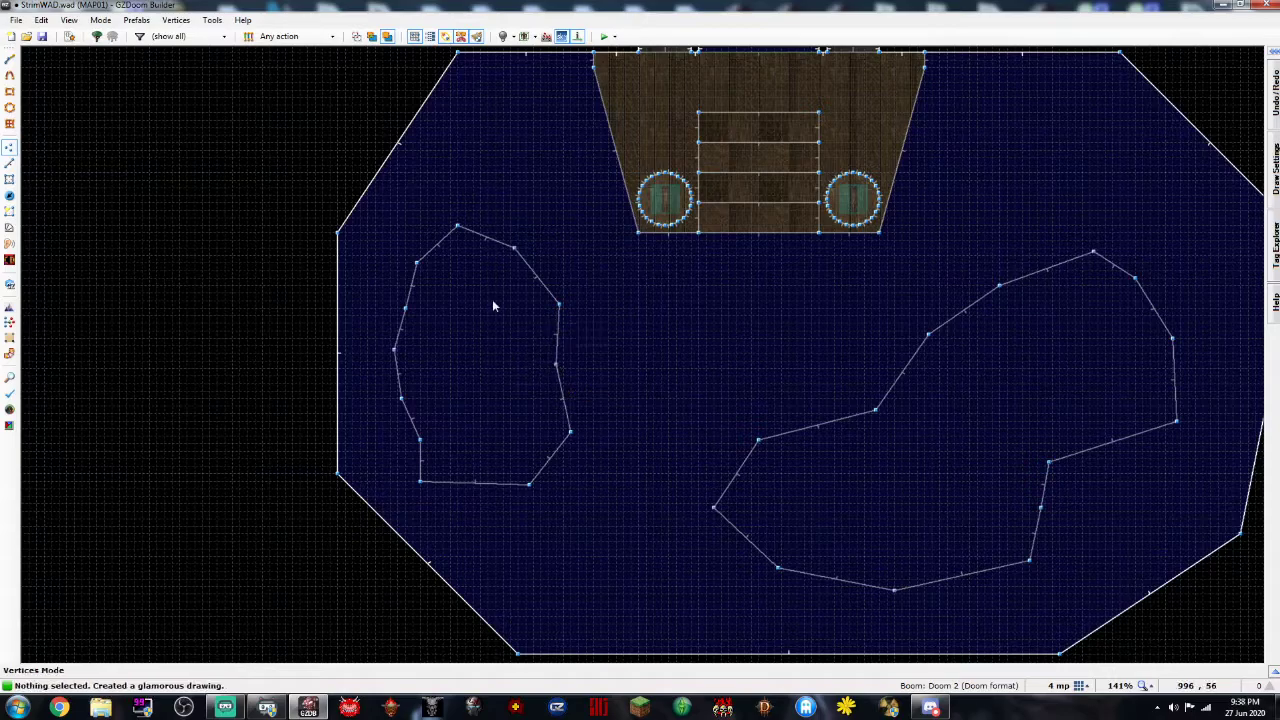
right_click_drag(420, 441, 410, 441)
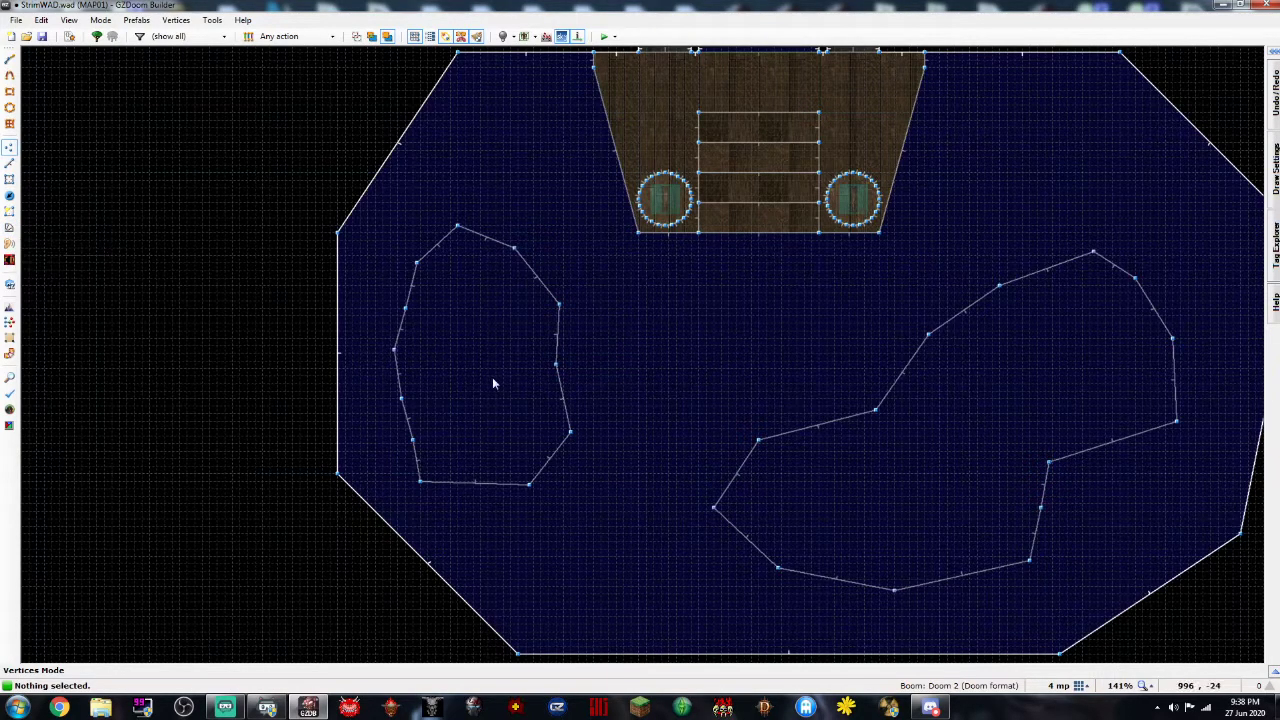
In the 3D view, select the room's main floor and try the RROCK19 flat on it
key("q")
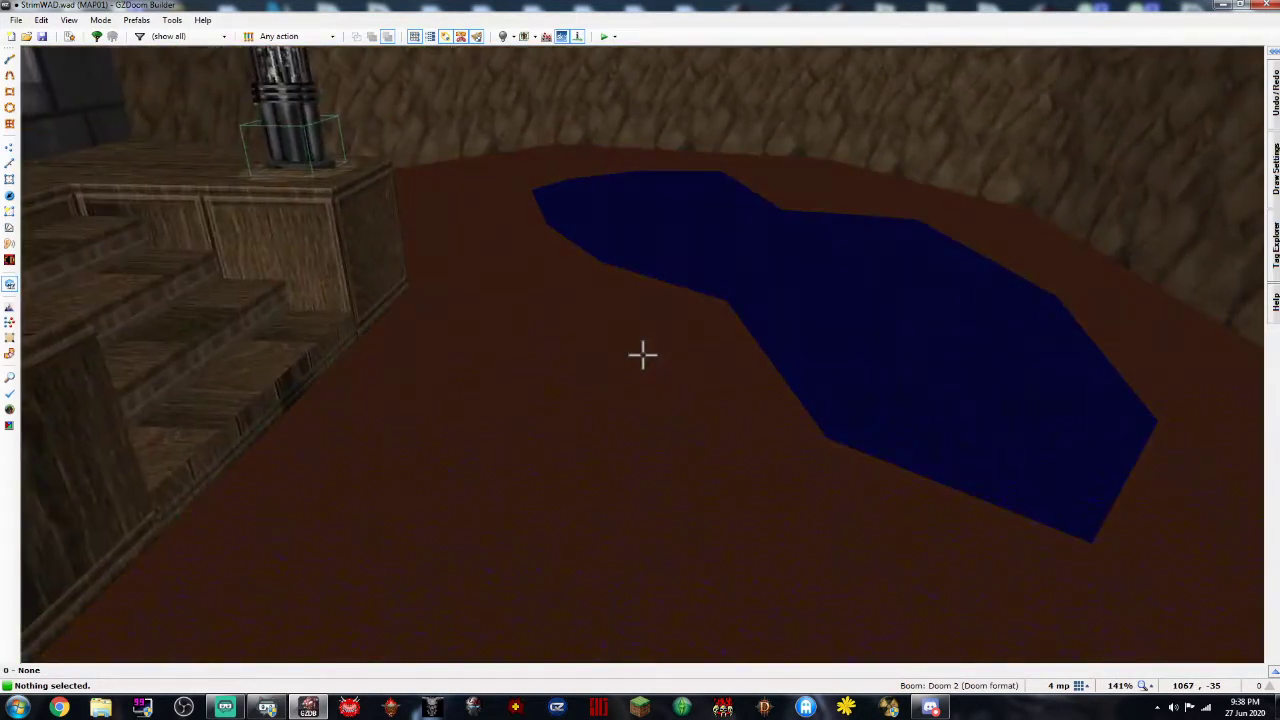
left_click(643, 354)
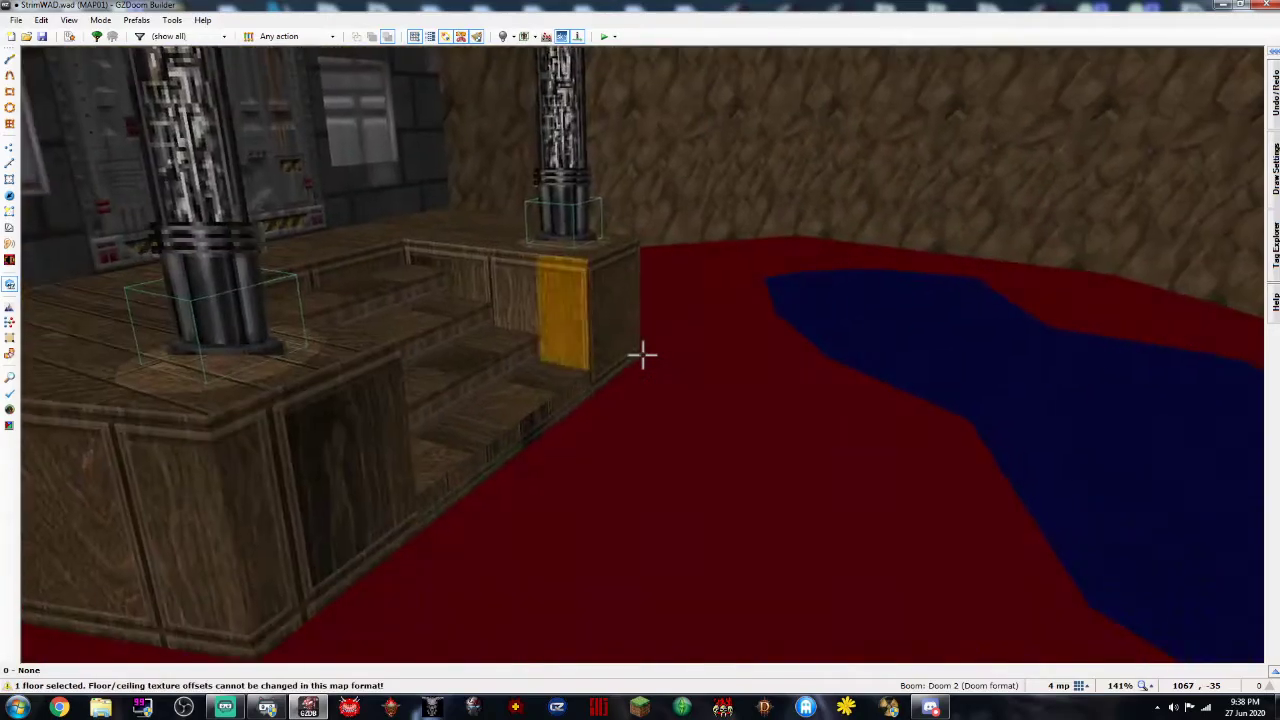
key("f")
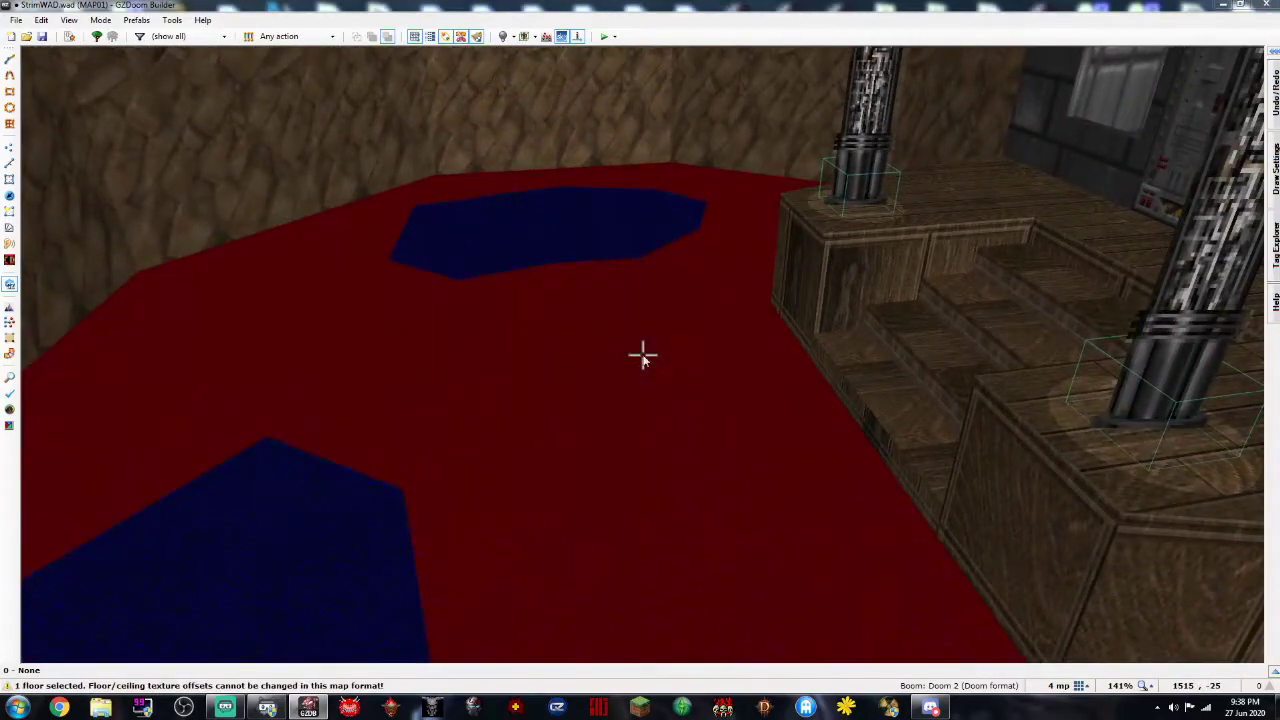
right_click(643, 354)
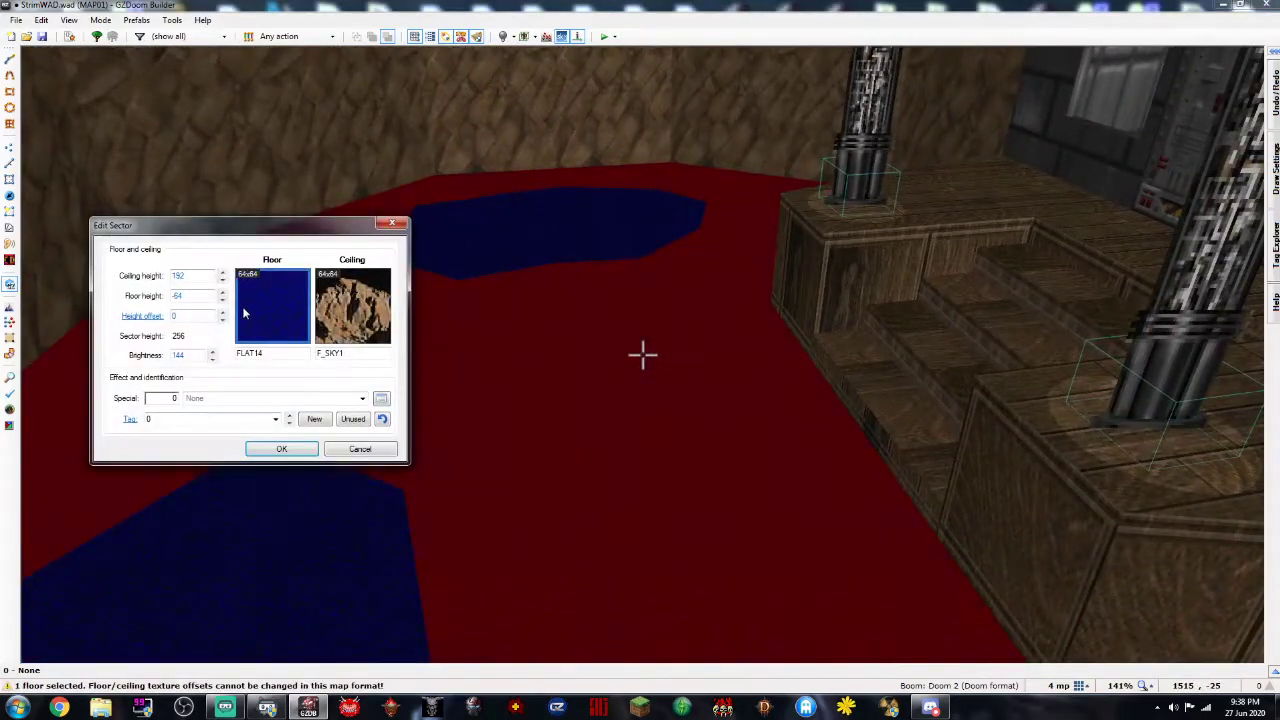
left_click(254, 305)
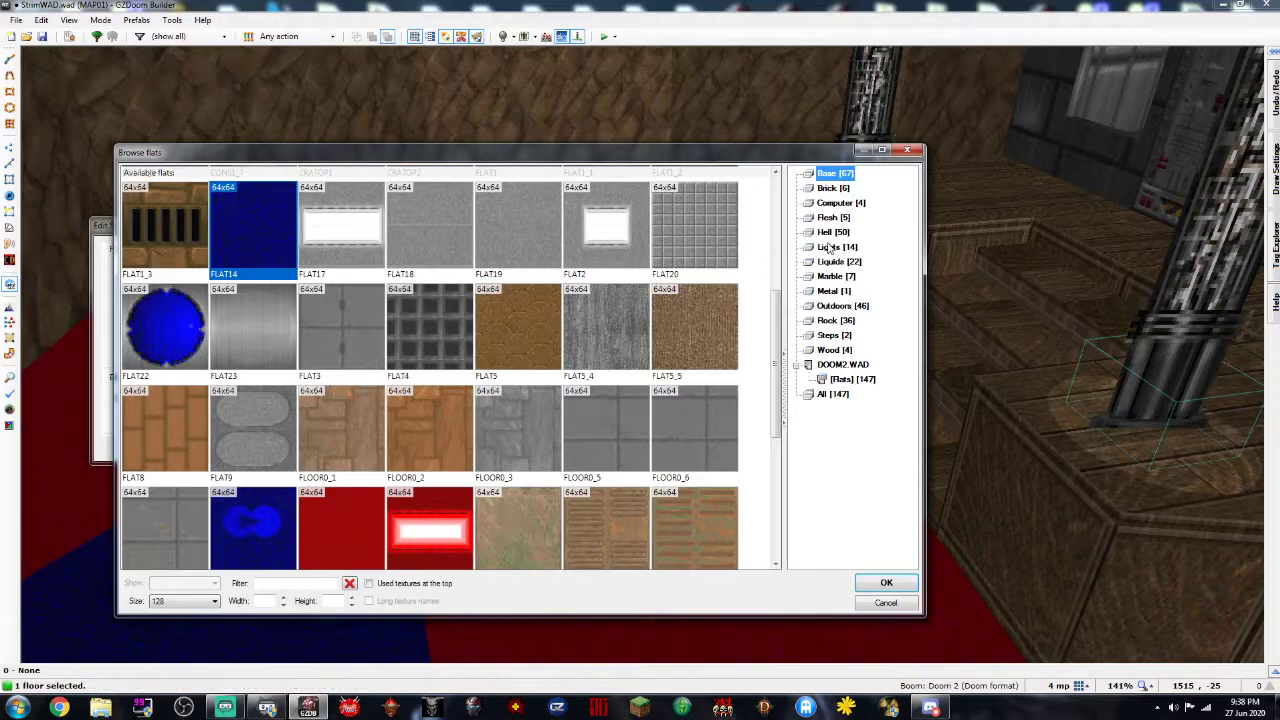
left_click(843, 305)
scroll(410, 373, "down", 1)
scroll(410, 373, "down", 1)
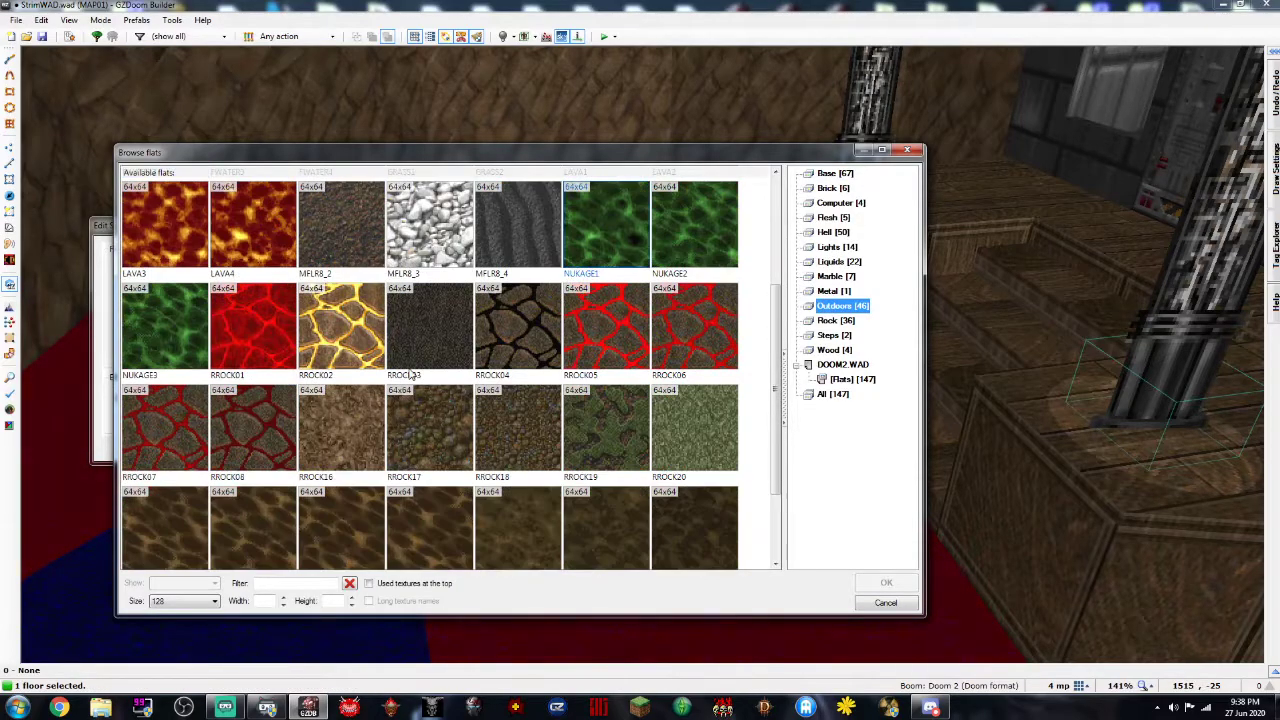
scroll(410, 373, "up", 3)
left_click(505, 324)
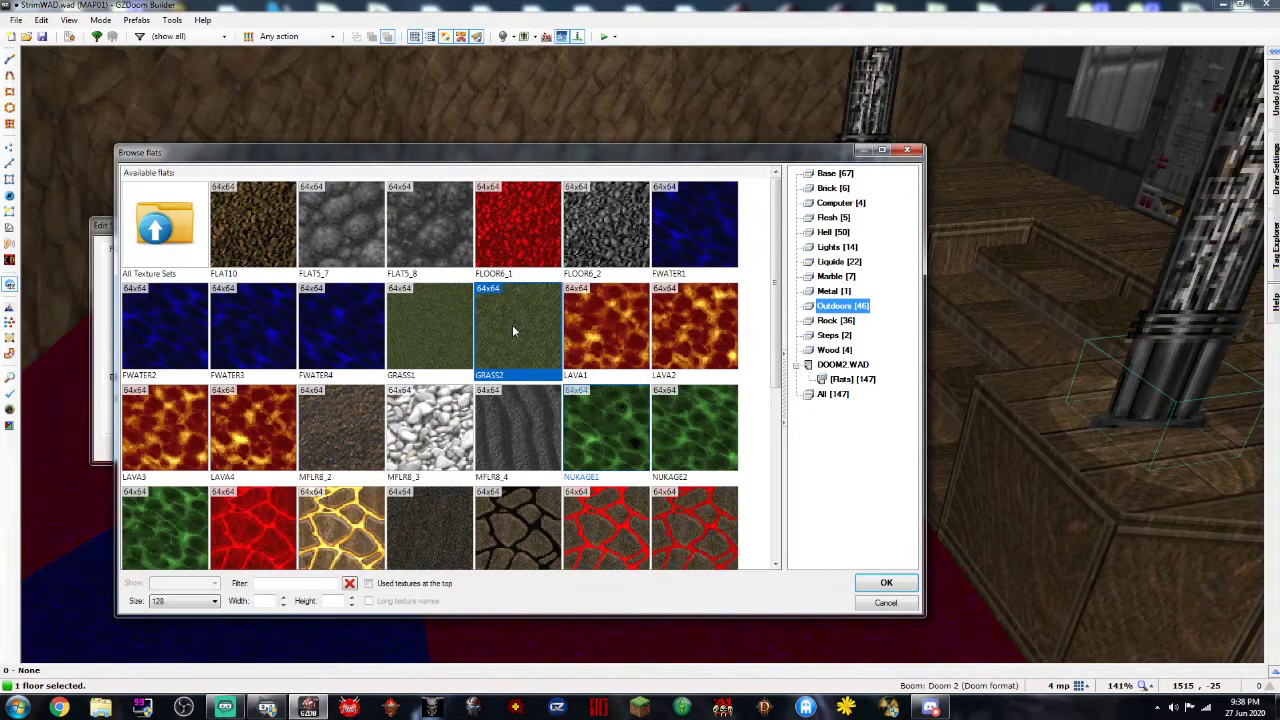
scroll(512, 324, "down", 3)
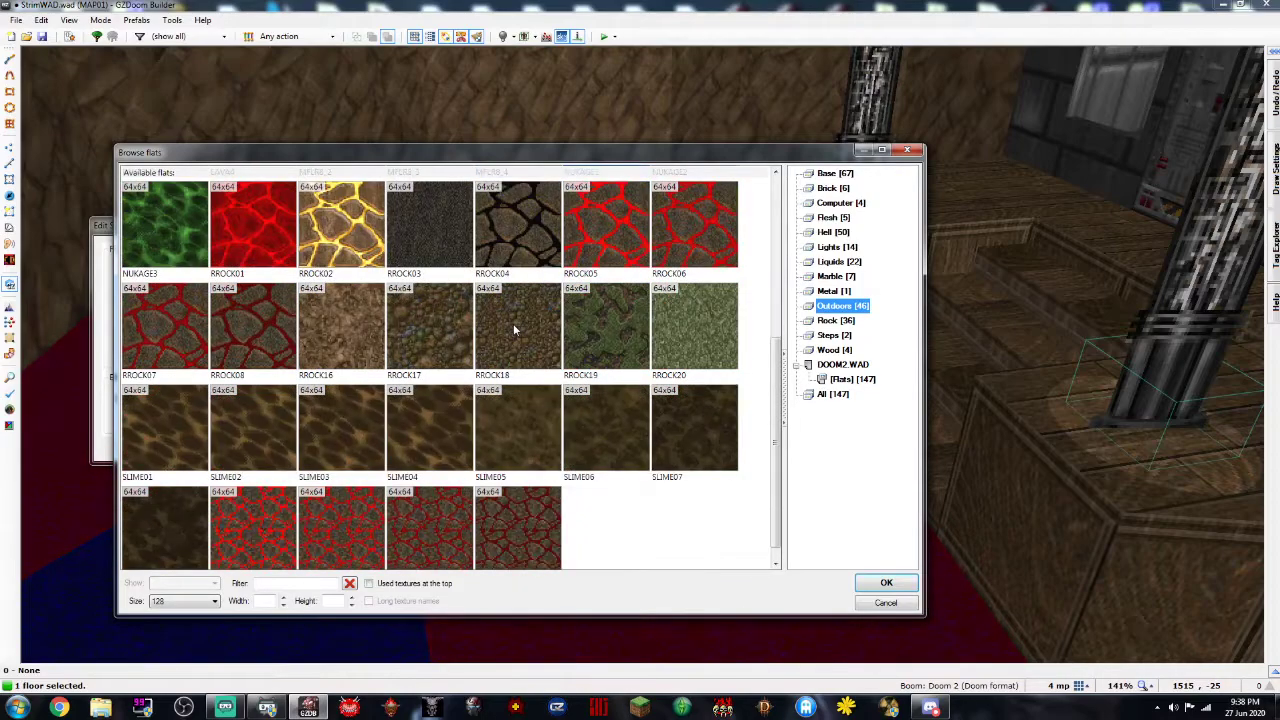
scroll(504, 389, "up", 3)
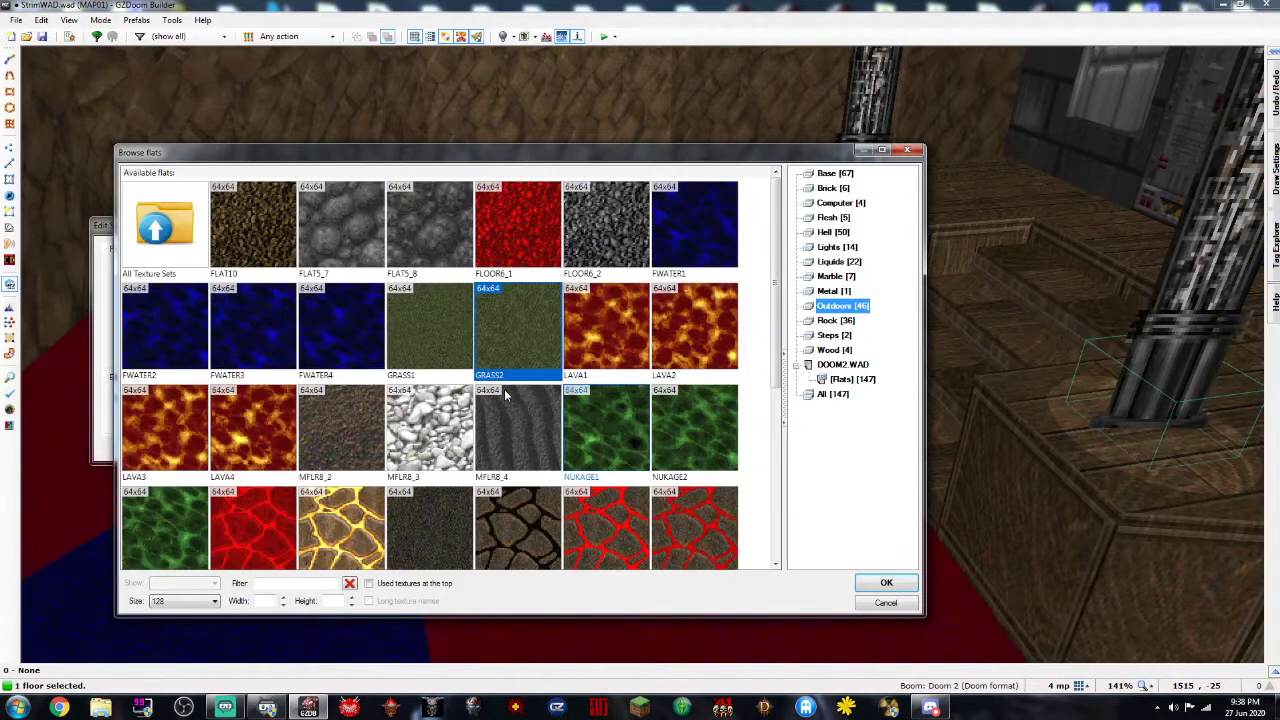
scroll(504, 389, "down", 2)
double_click(604, 431)
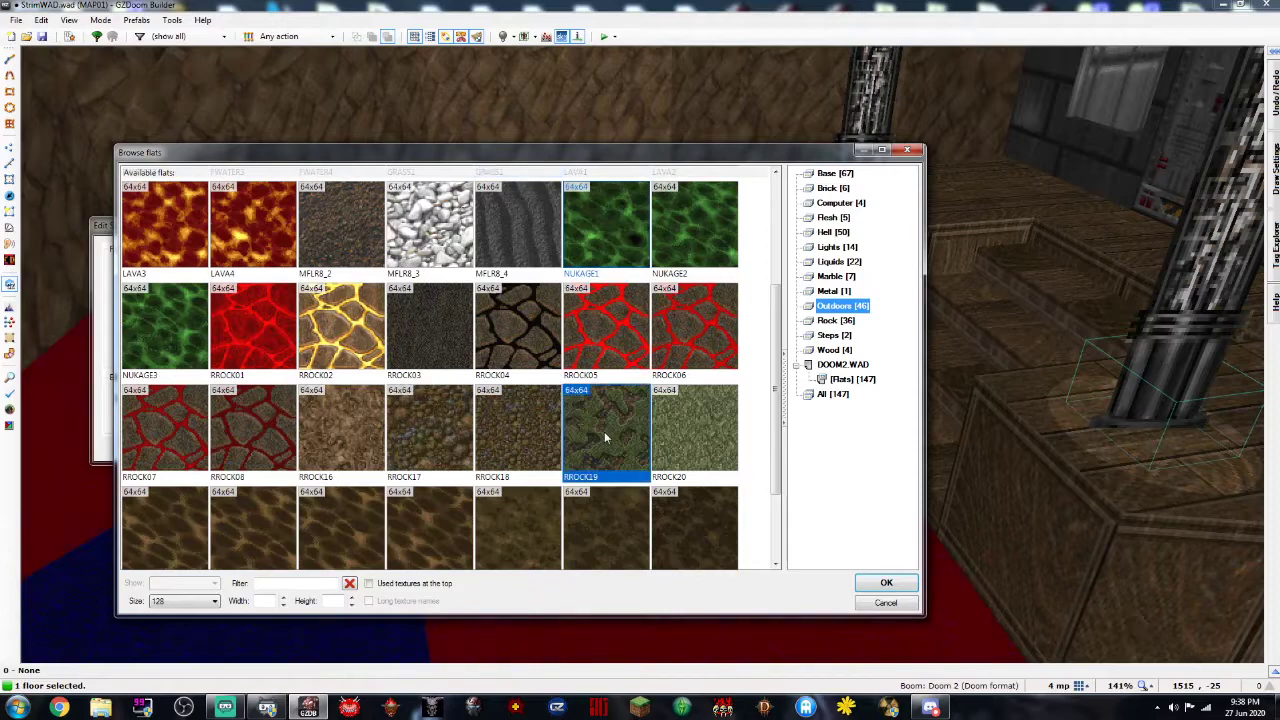
Change the main floor's flat to GRASS2 and apply the sector edit
left_click(272, 305)
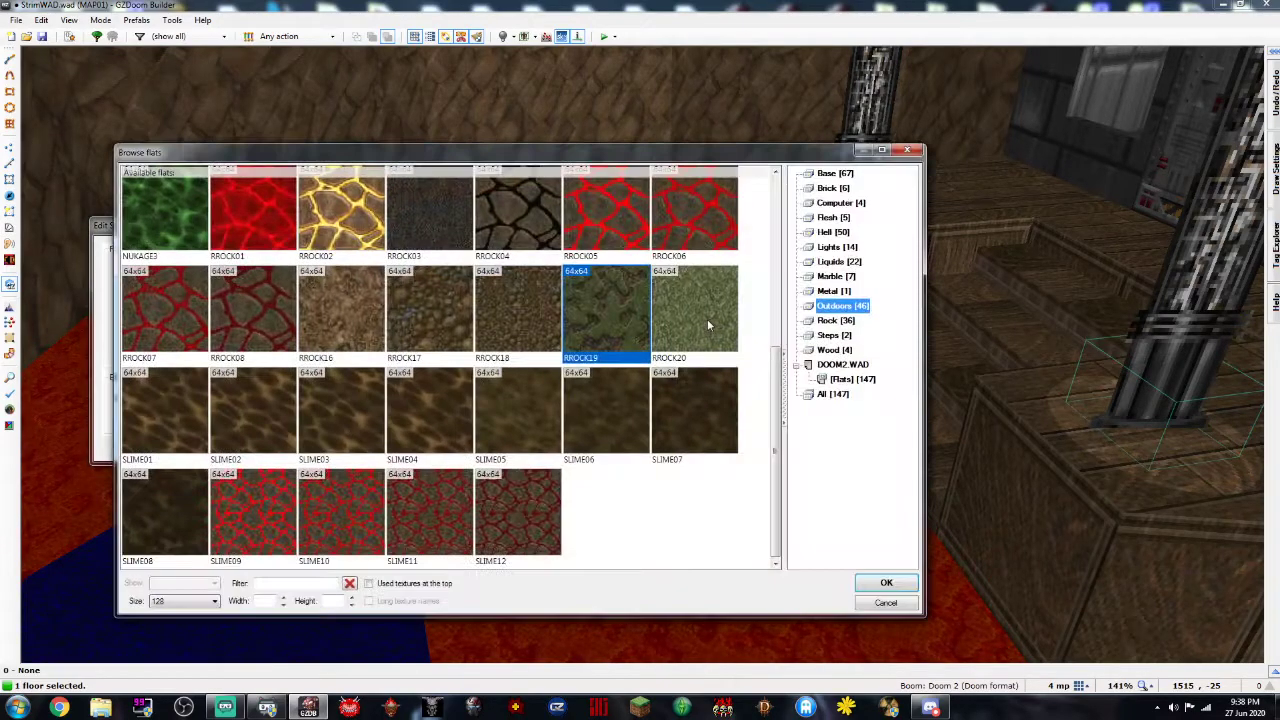
scroll(690, 347, "up", 5)
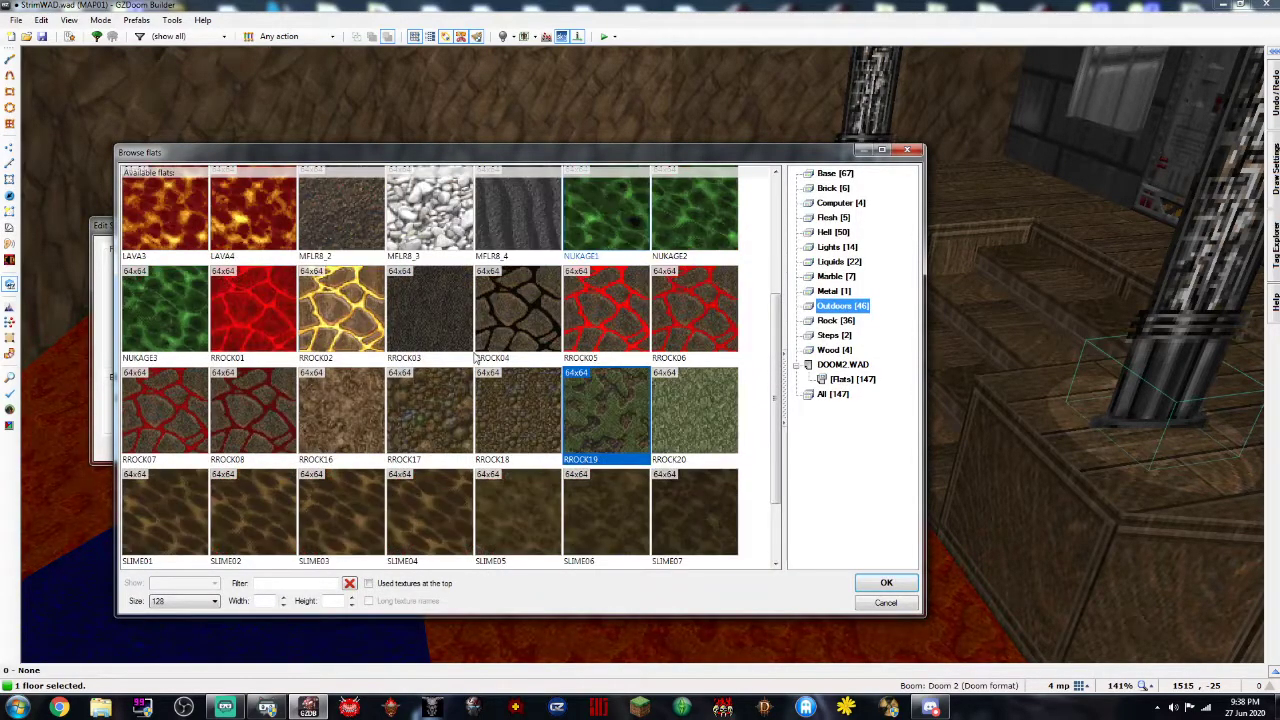
double_click(493, 330)
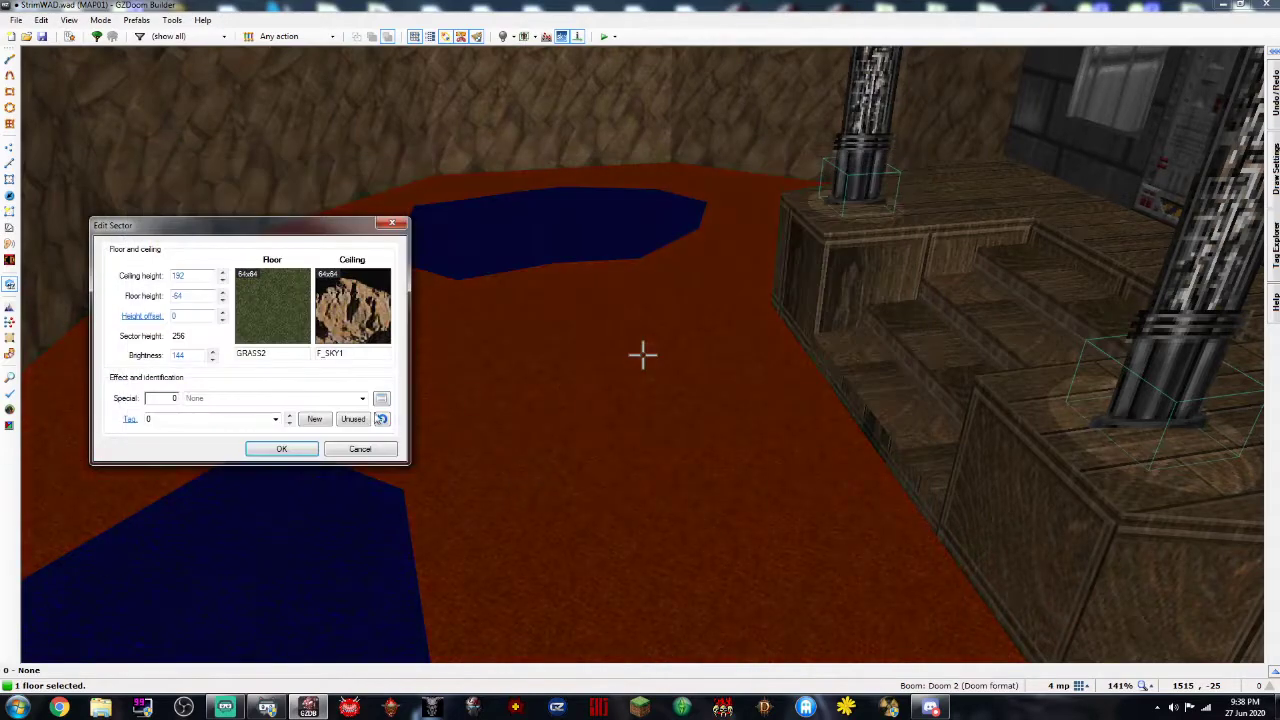
left_click(281, 449)
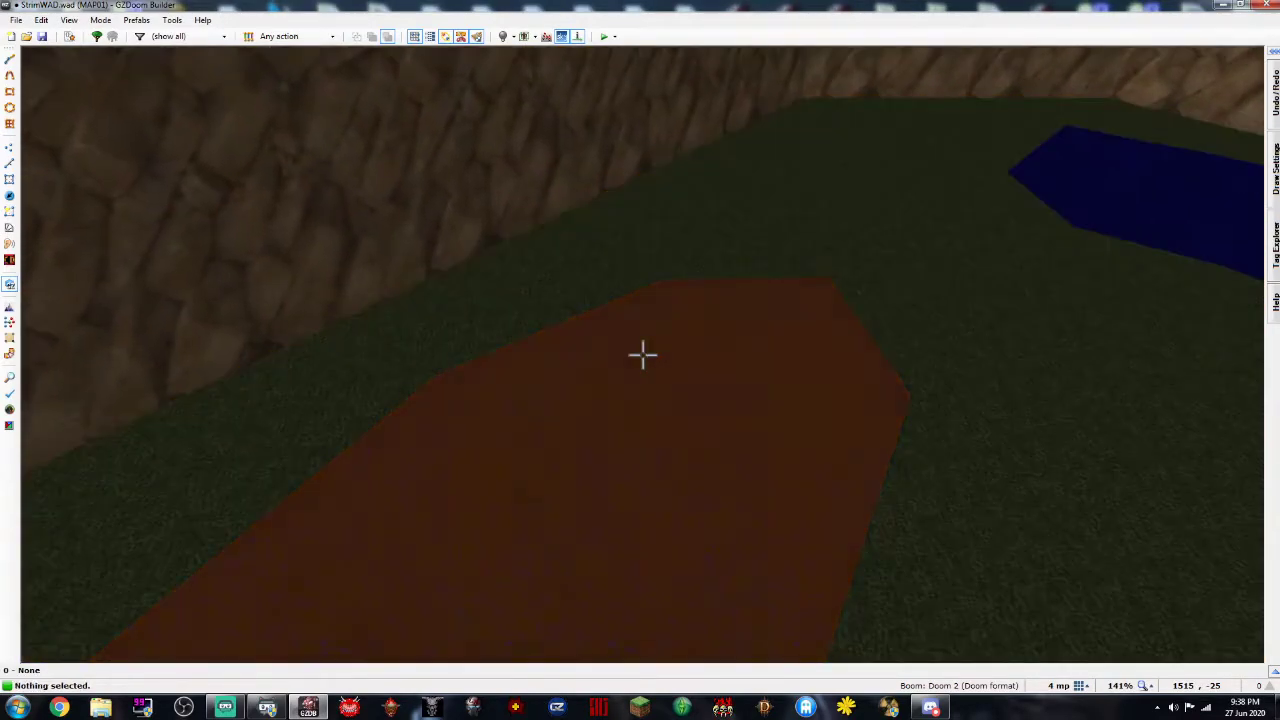
Apply the FWATER1 flat to both irregular pond floors and lower them to a height of -72
left_click(643, 355)
left_click(643, 355)
right_click(643, 355)
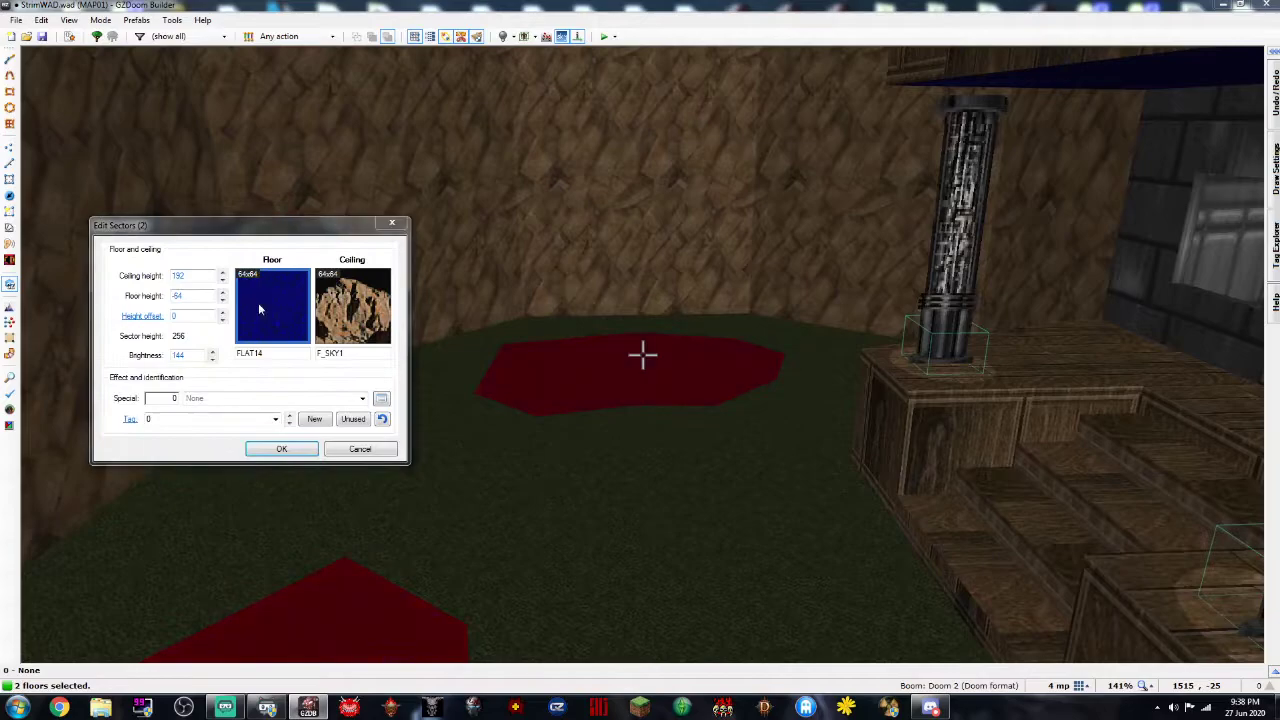
left_click(258, 302)
left_click(824, 280)
left_click(826, 262)
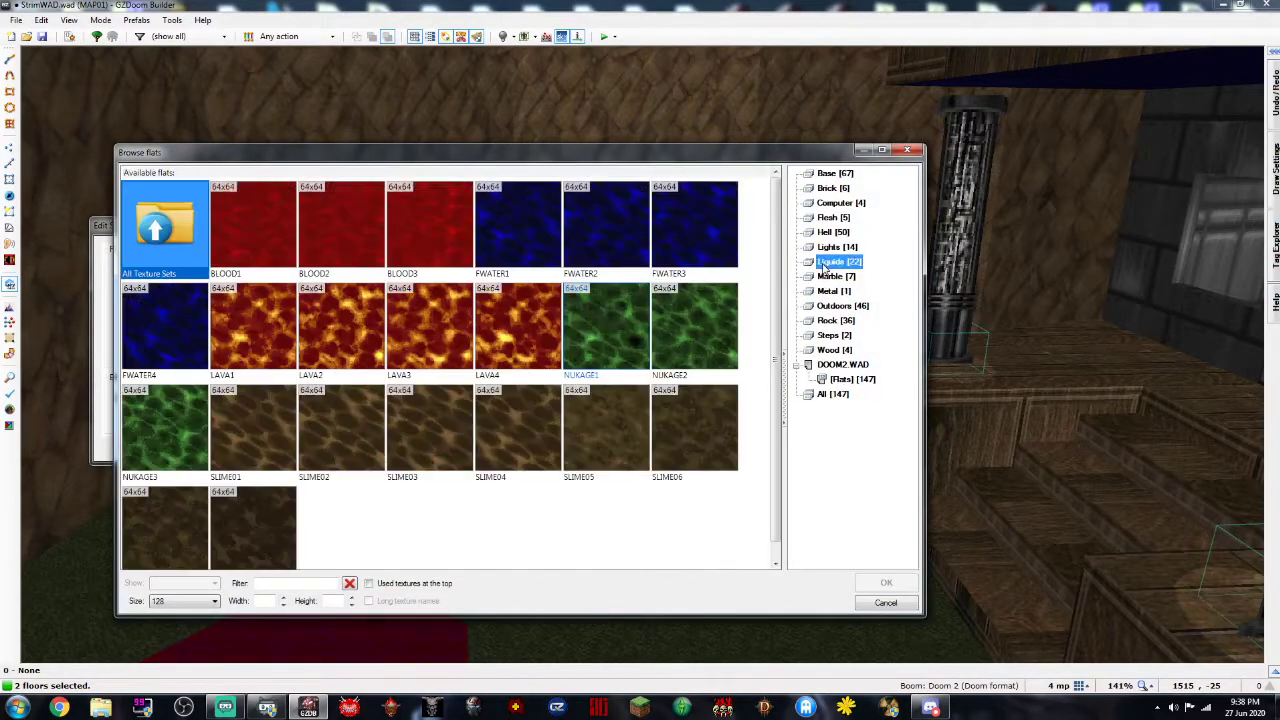
double_click(531, 230)
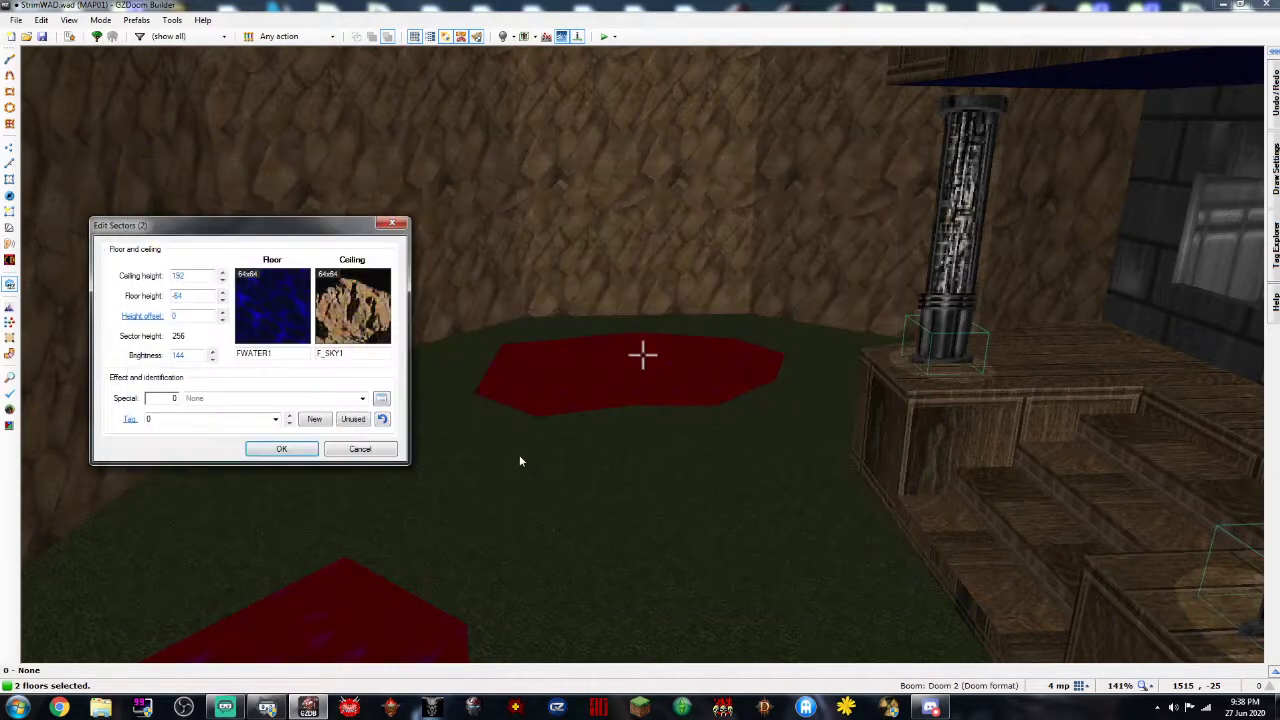
left_click(315, 452)
scroll(642, 355, "down", 1)
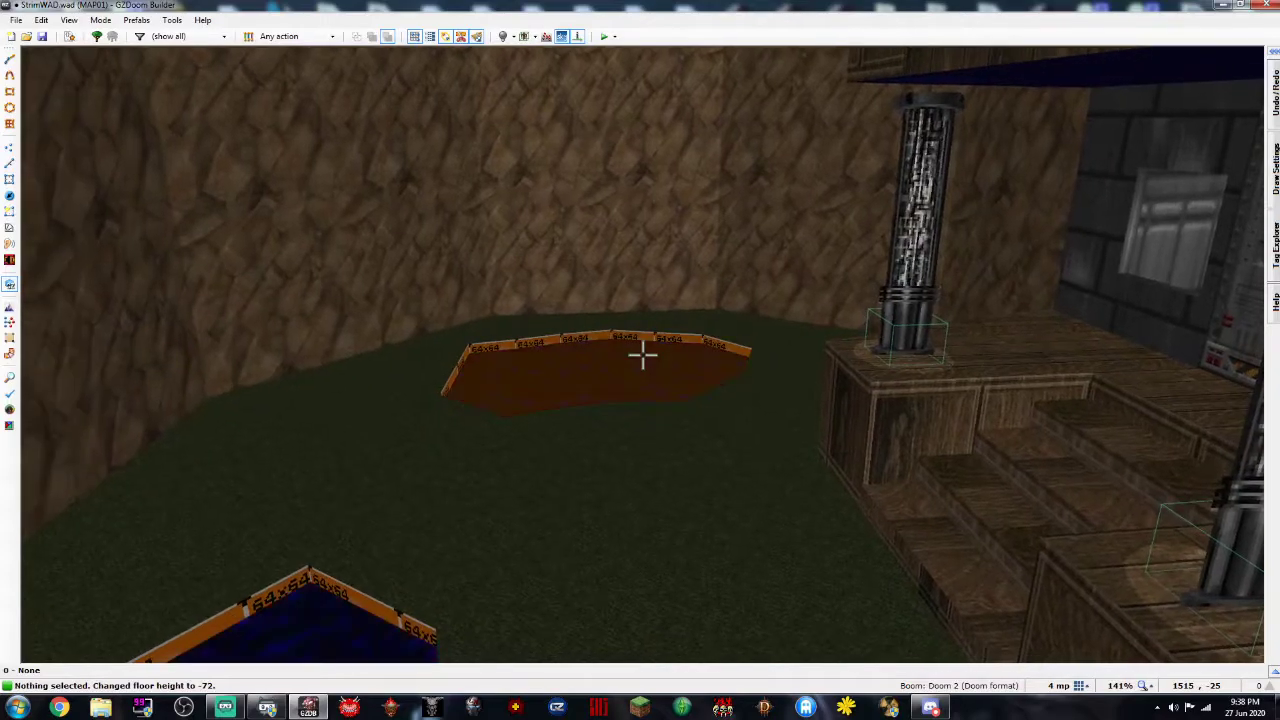
Select all the missing lower edge walls around both ponds and give them the ZIMMER1 lower texture
key("e")
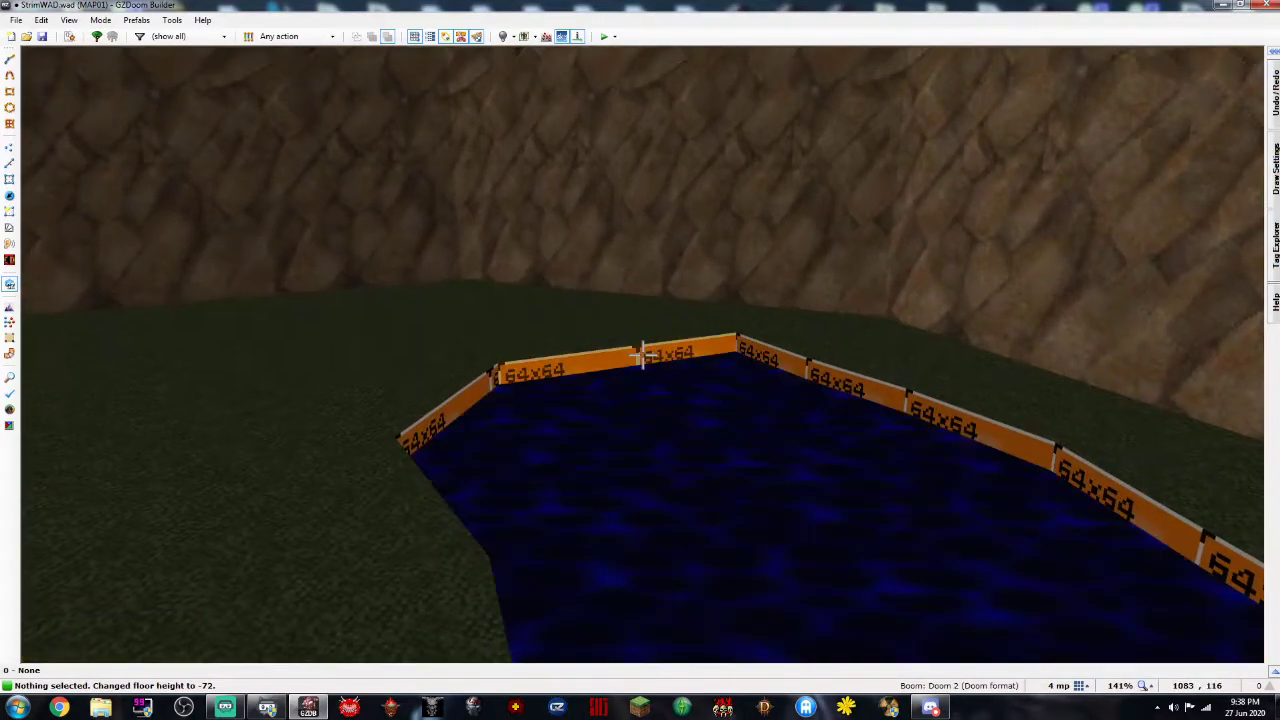
left_click(642, 355, "shift")
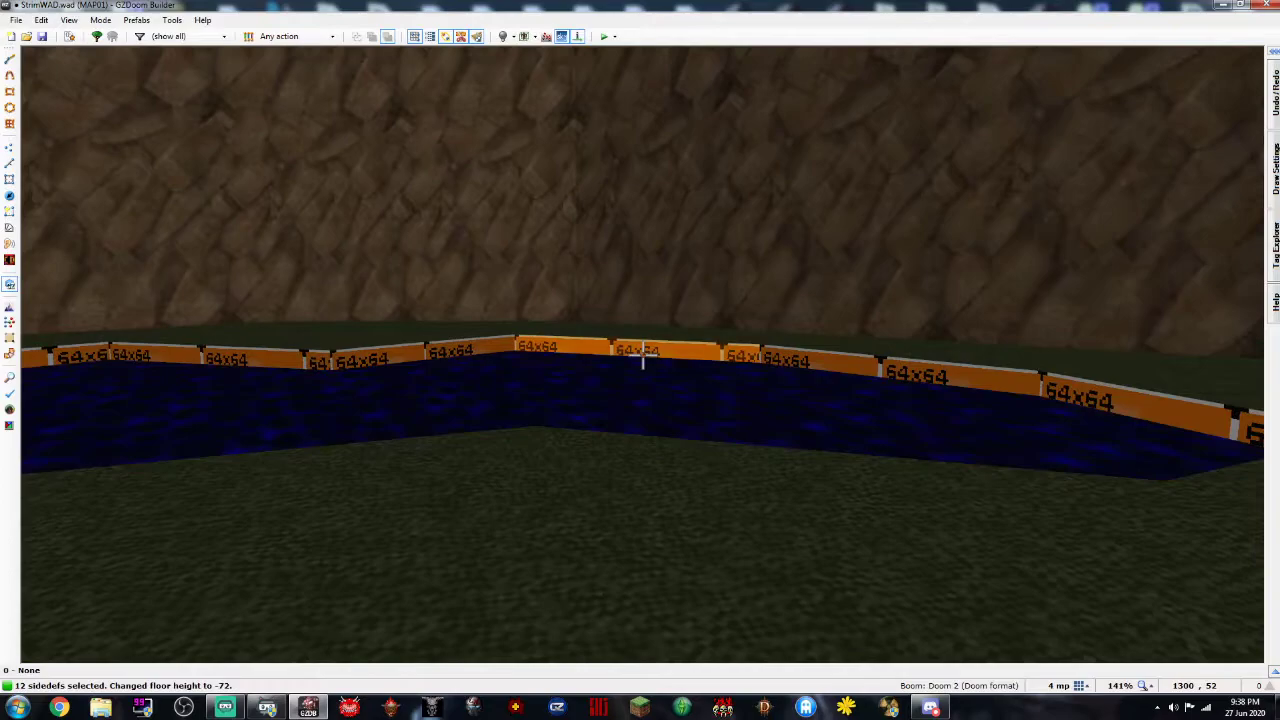
right_click(642, 355)
left_click(1086, 220)
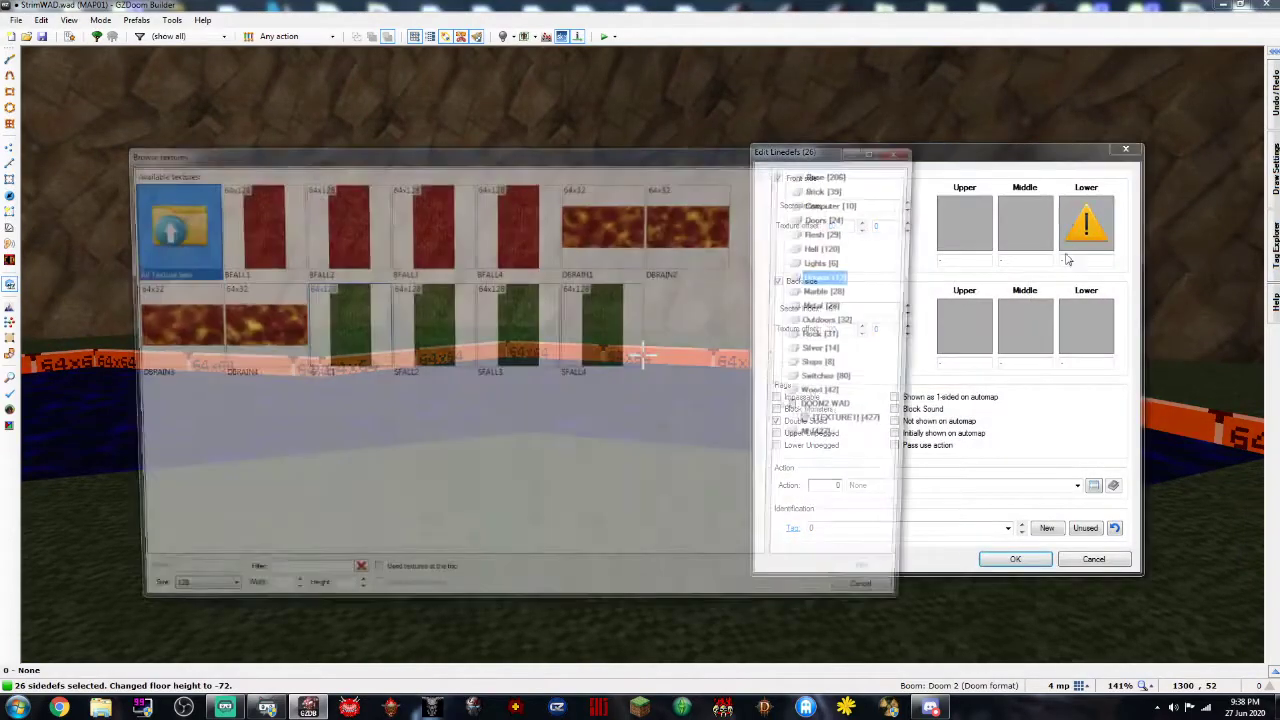
left_click(832, 438)
scroll(429, 423, "down", 15)
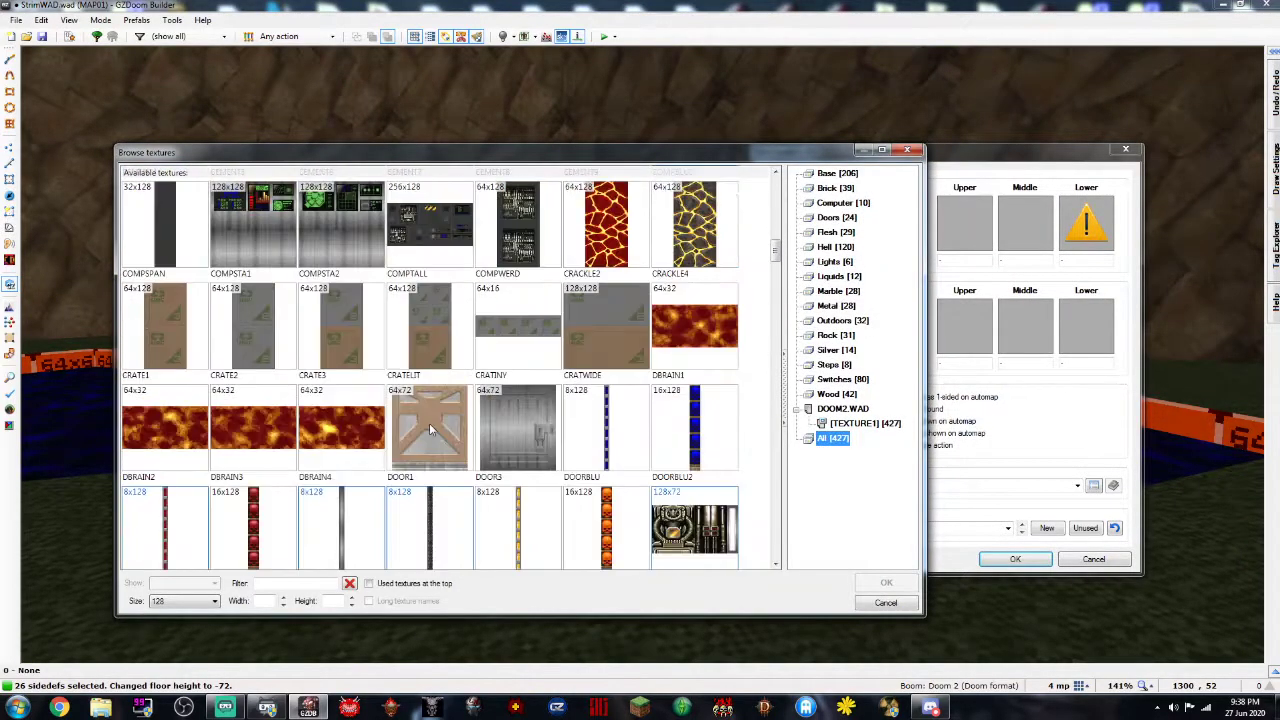
scroll(445, 414, "down", 10)
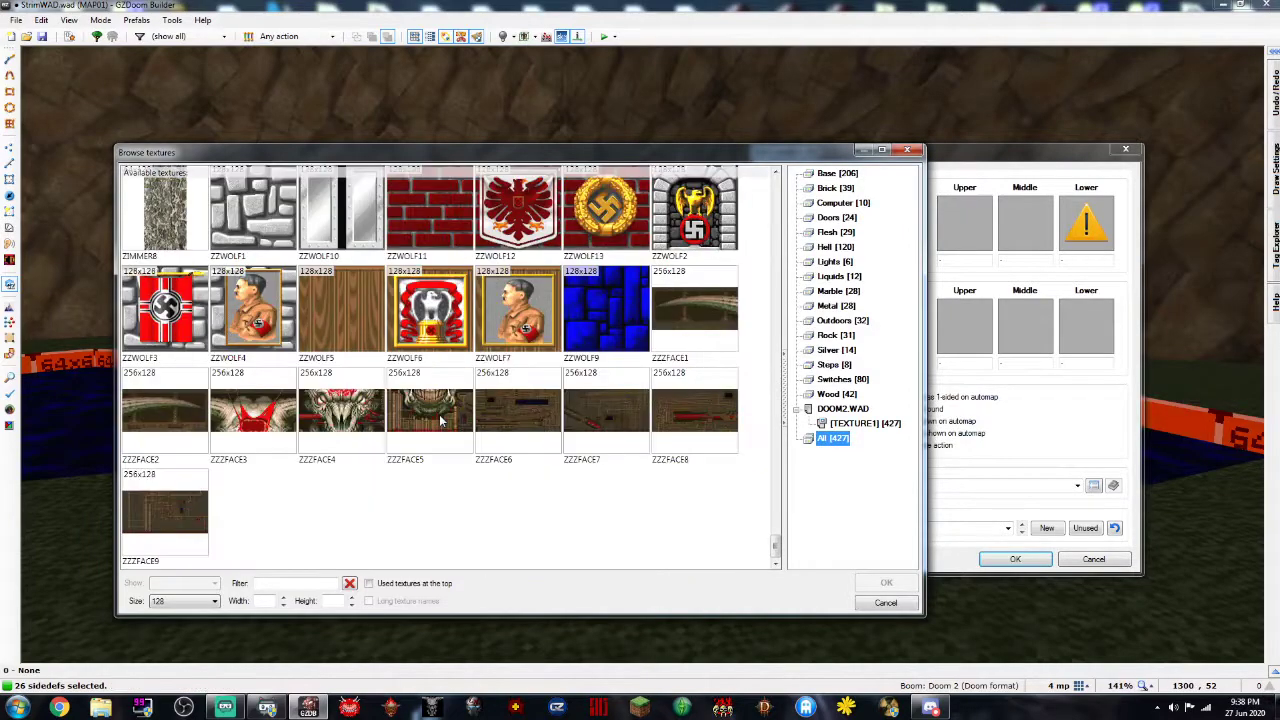
scroll(439, 414, "up", 2)
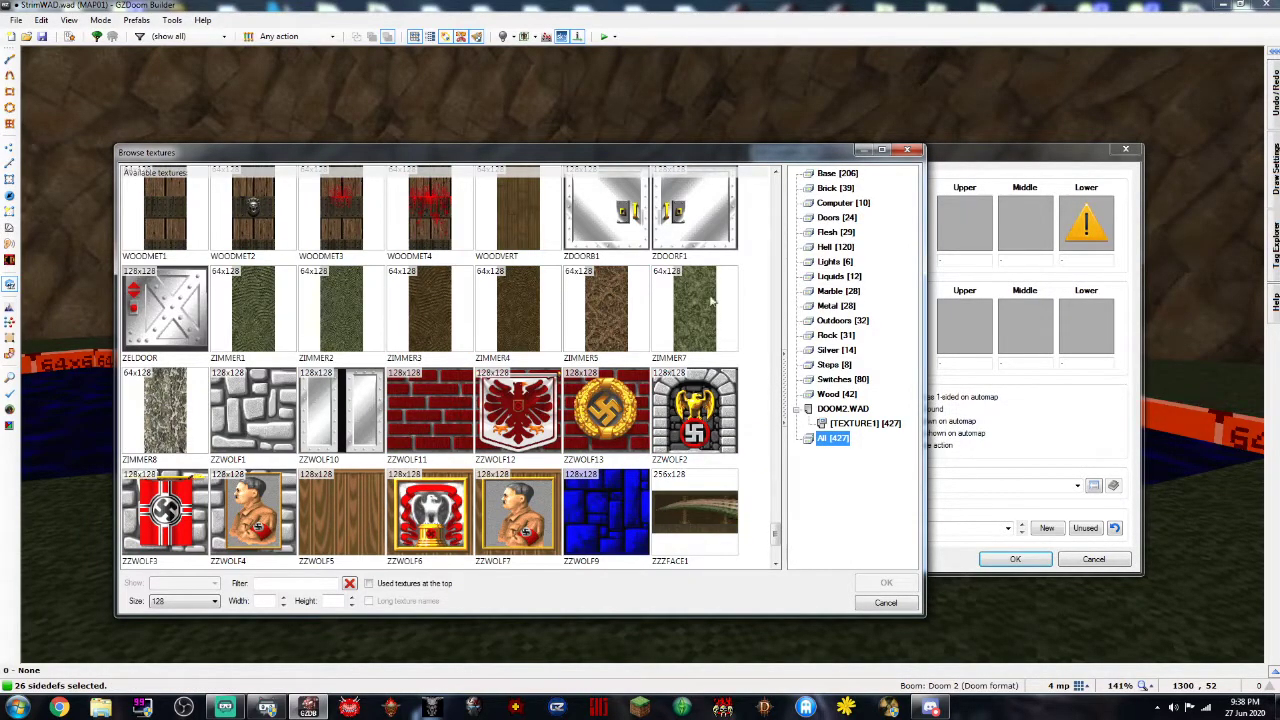
double_click(252, 310)
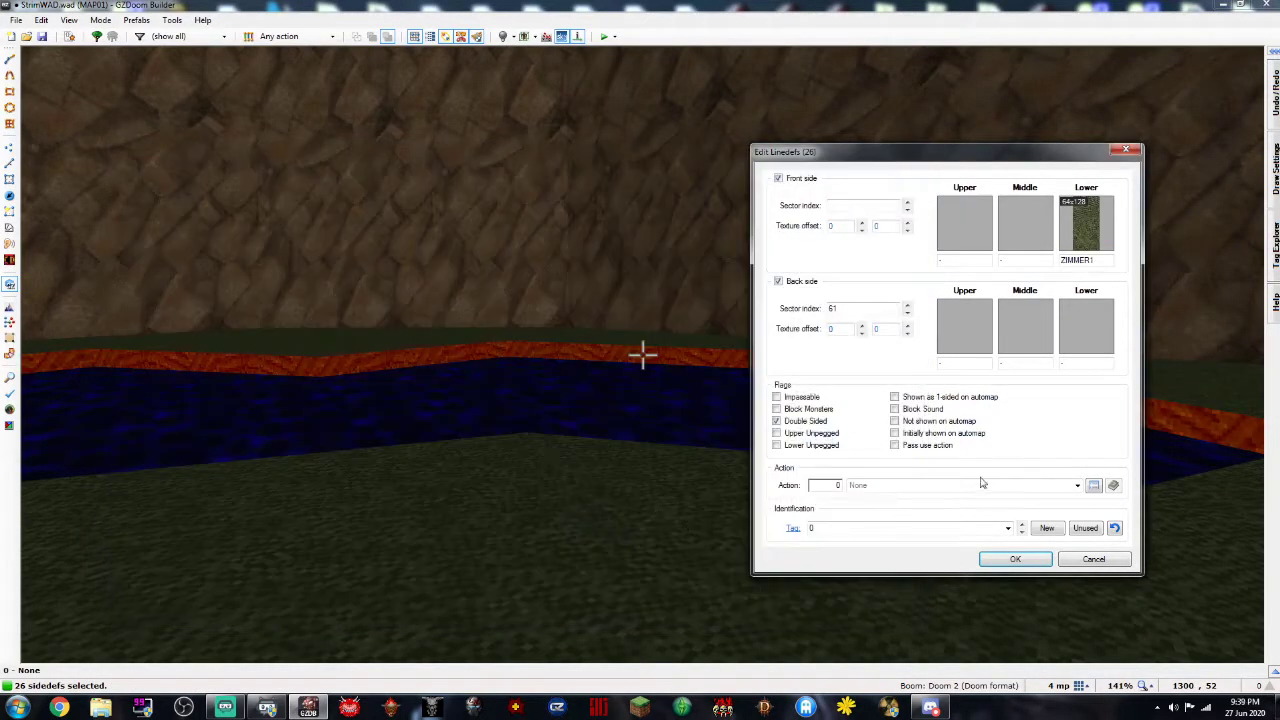
left_click(1027, 560)
Clear the selection and auto-align the pond bank textures horizontally
key("c")
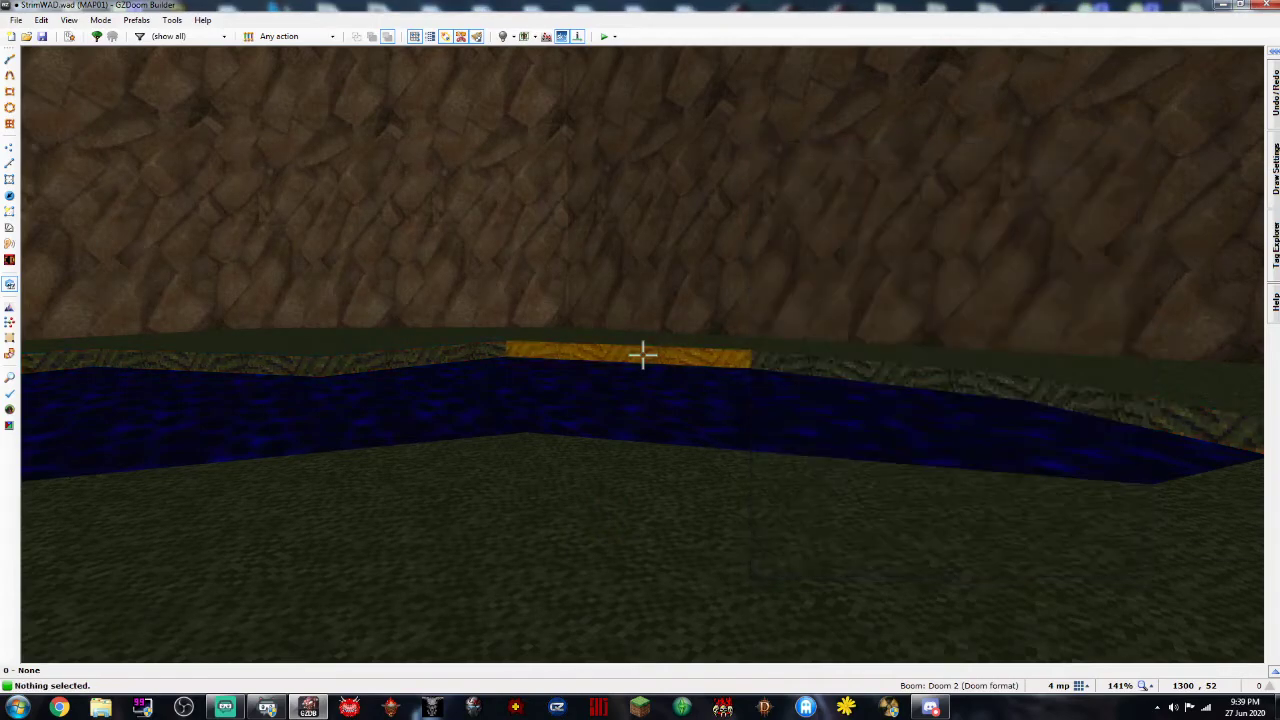
key("a")
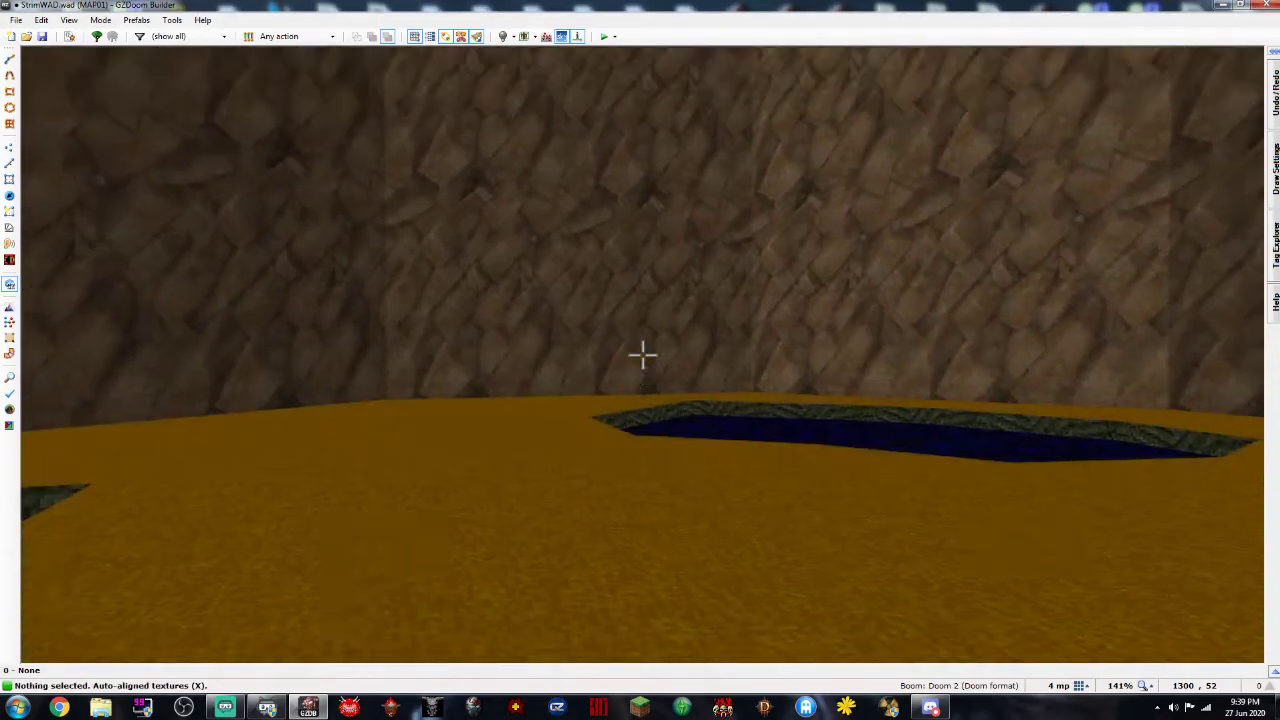
key("e")
key("e")
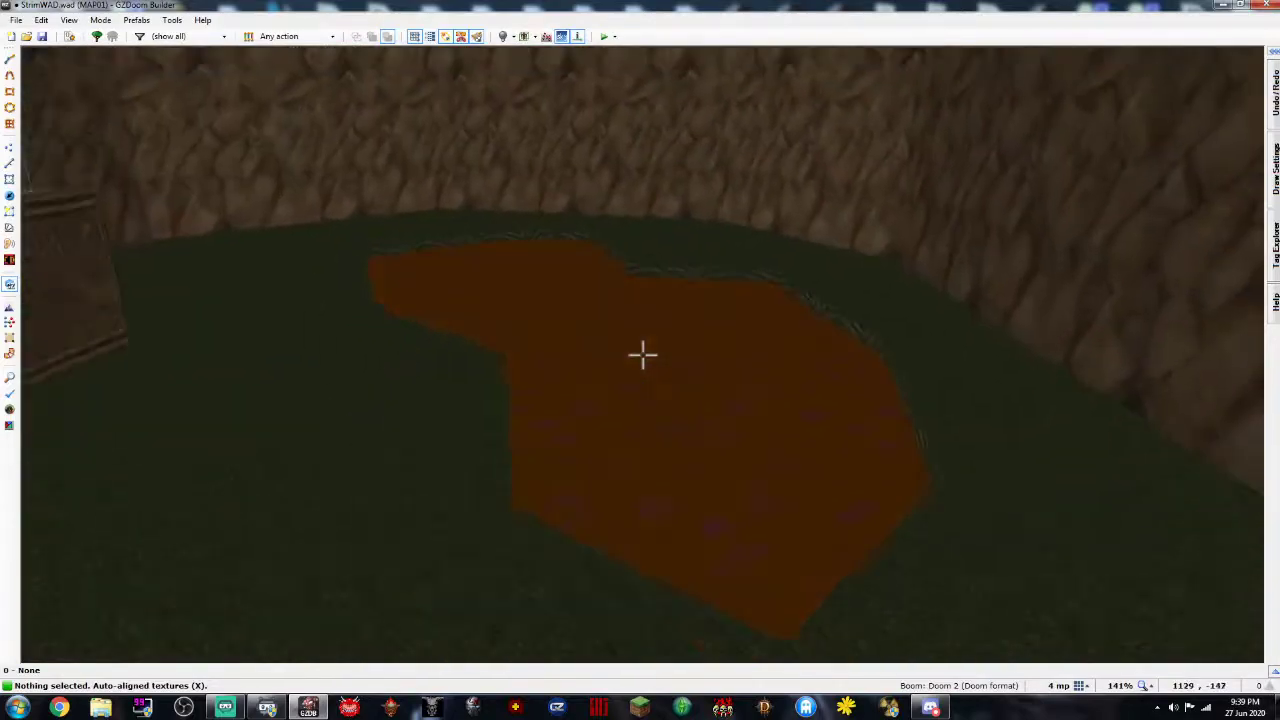
key("e")
key("d")
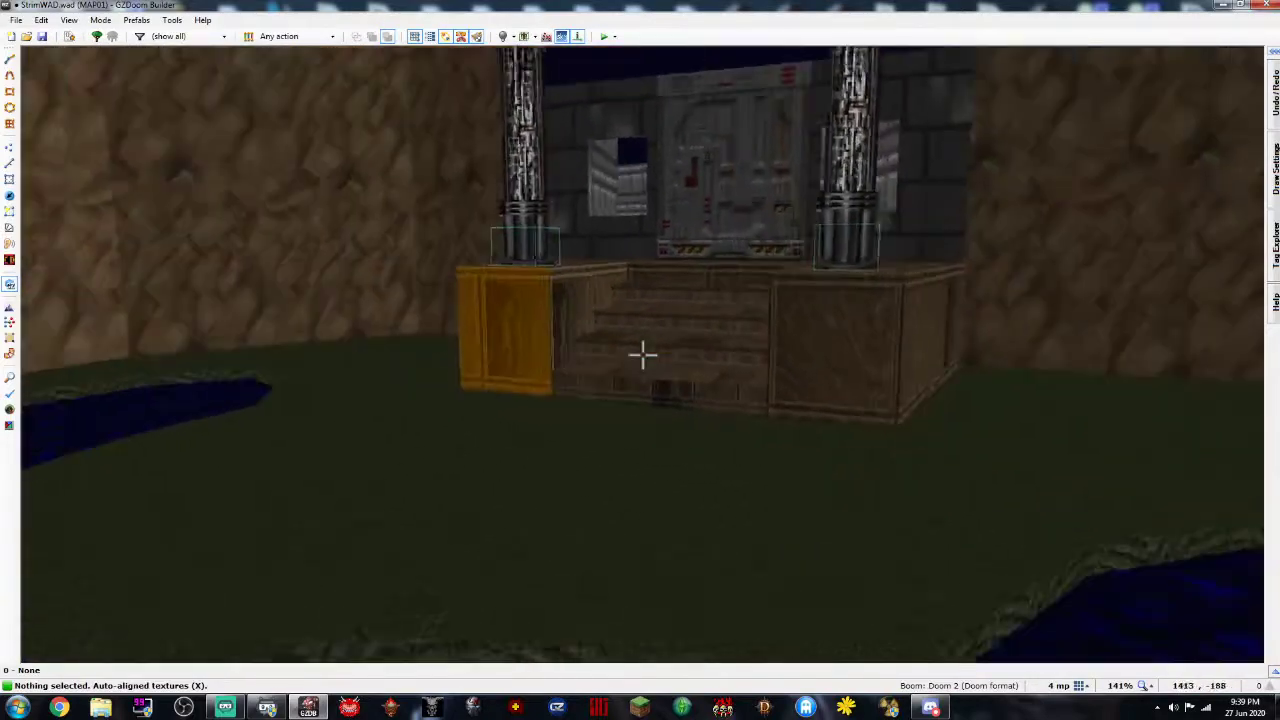
key("e")
key("e")
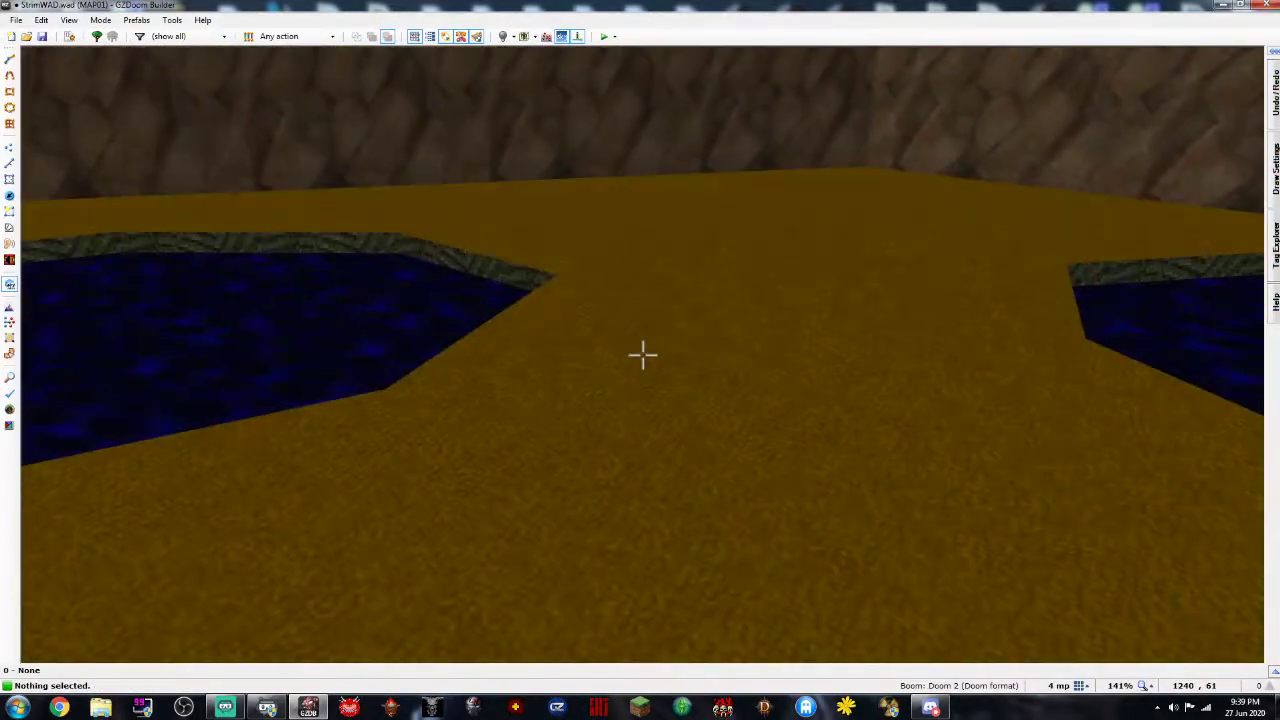
Return from the 3D view to the 2D map and look over the grass room and its two ponds
key("w")
scroll(632, 345, "up", 3)
scroll(637, 343, "down", 3)
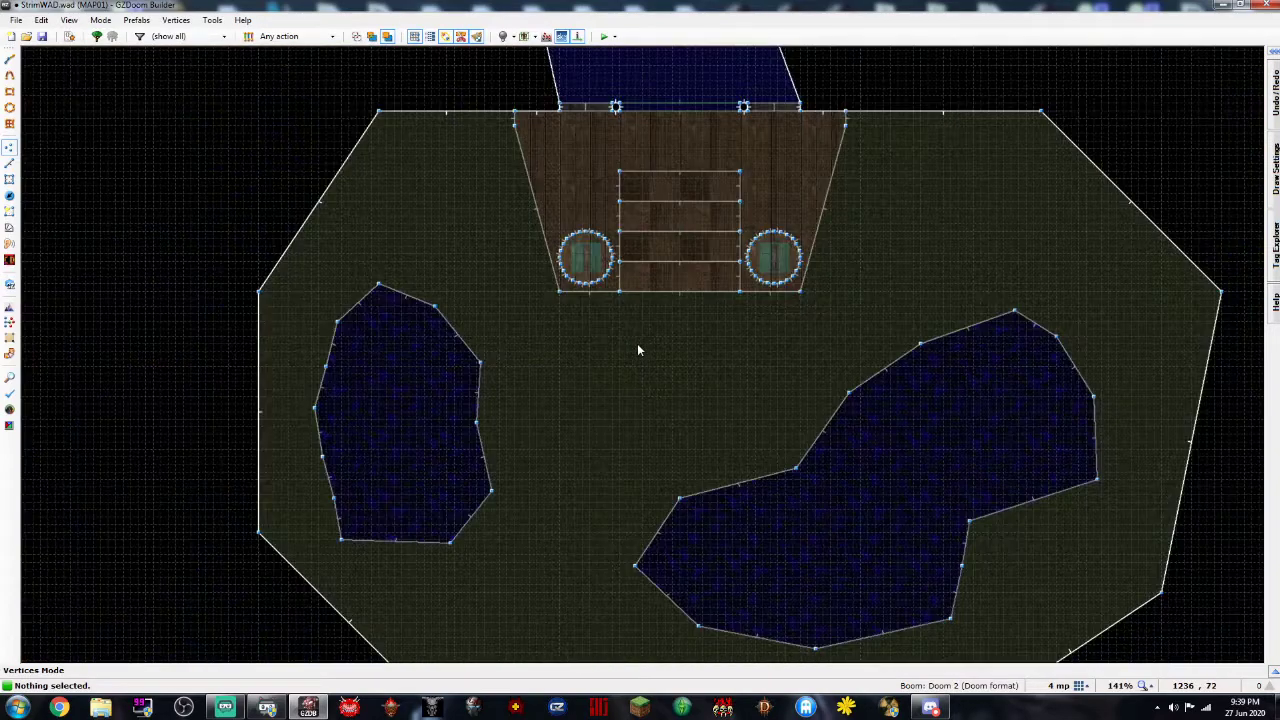
scroll(665, 343, "down", 3)
scroll(486, 310, "up", 4)
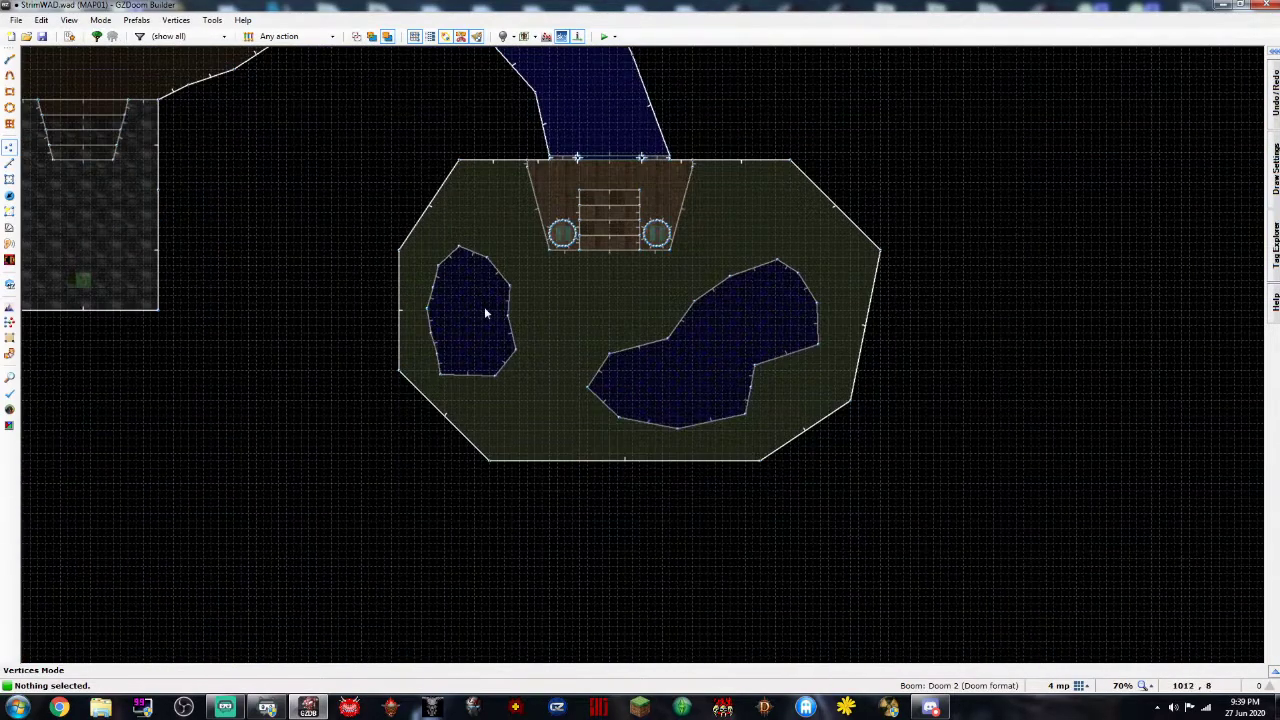
scroll(486, 310, "down", 4)
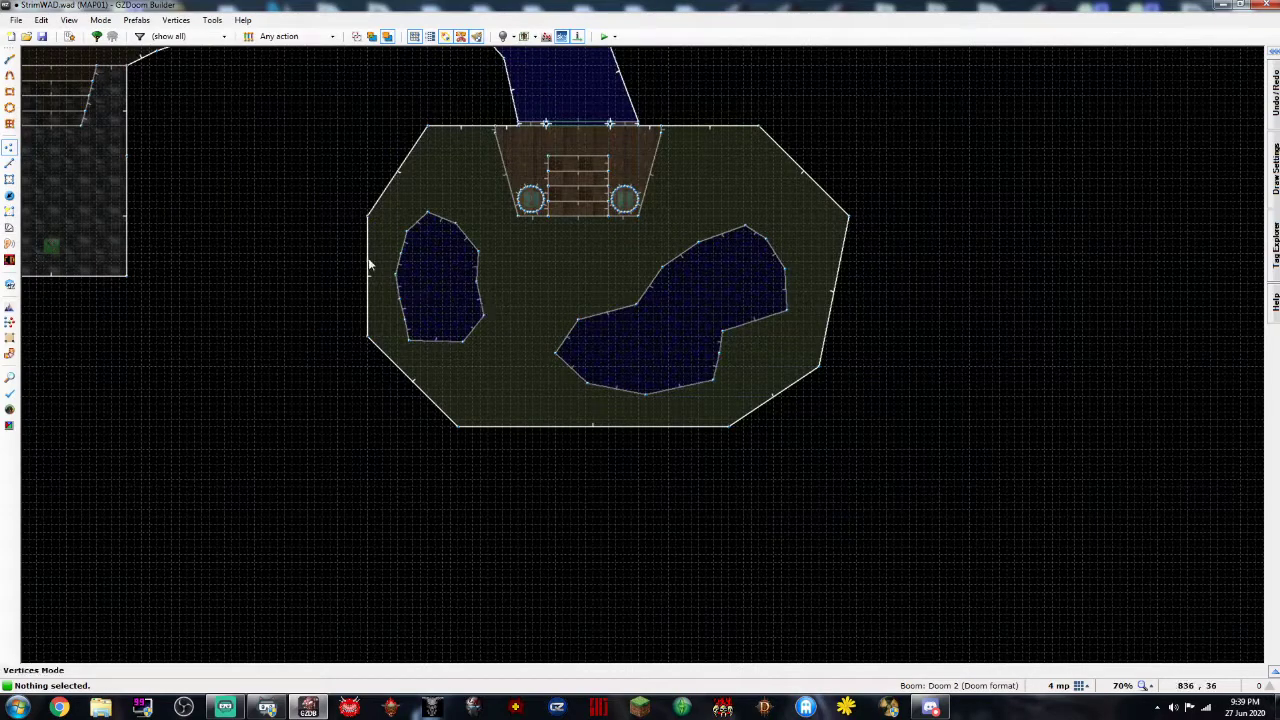
left_click(9, 91)
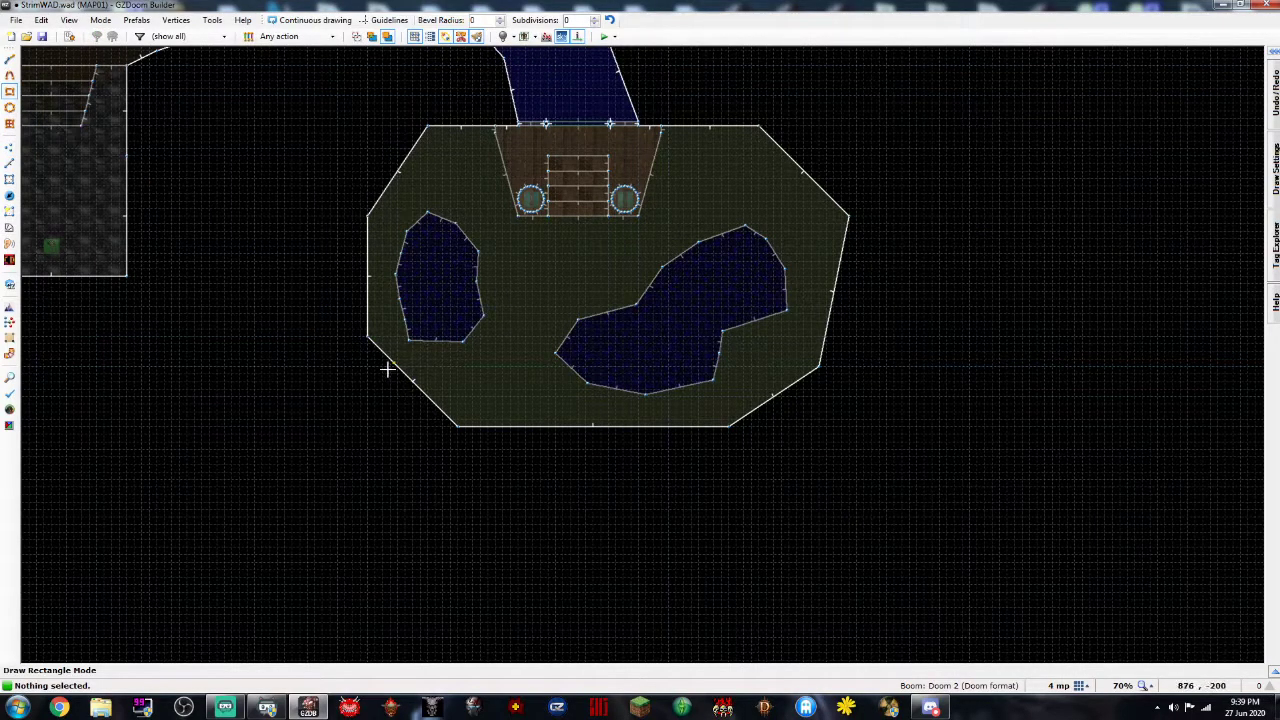
key("Up")
key("Up")
key("Up")
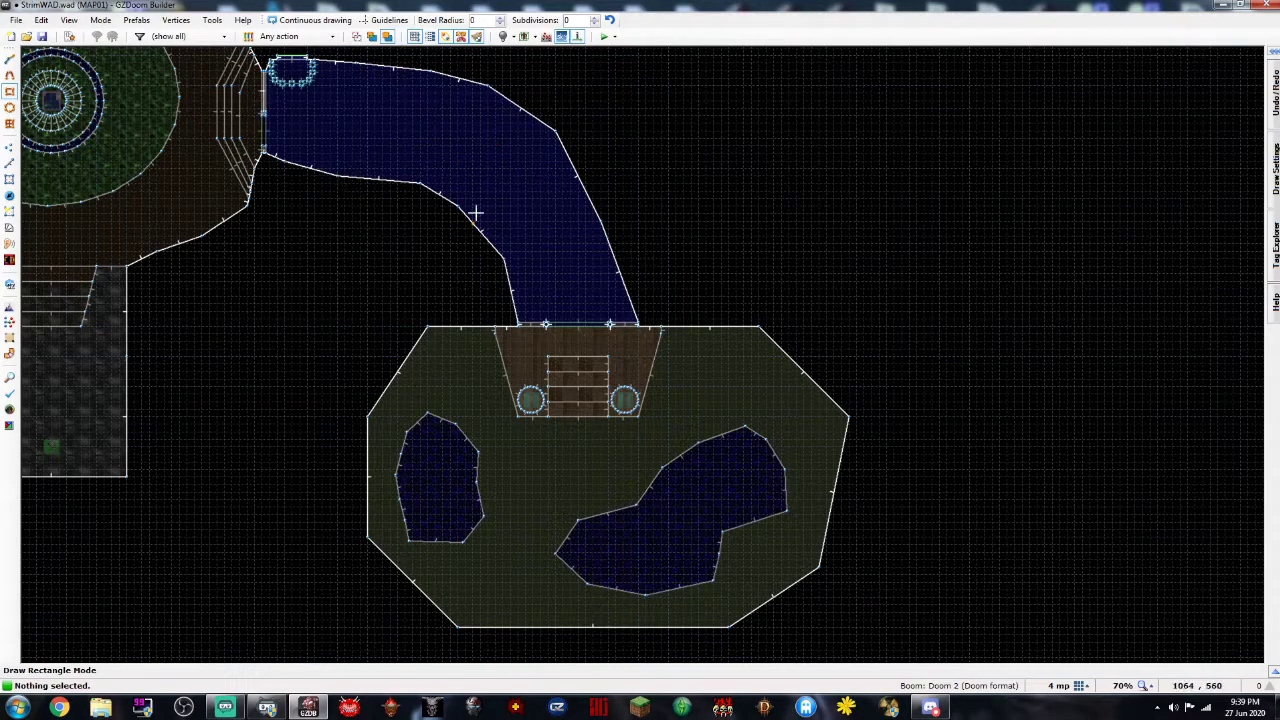
key("Down")
scroll(686, 391, "up", 4)
key("Down")
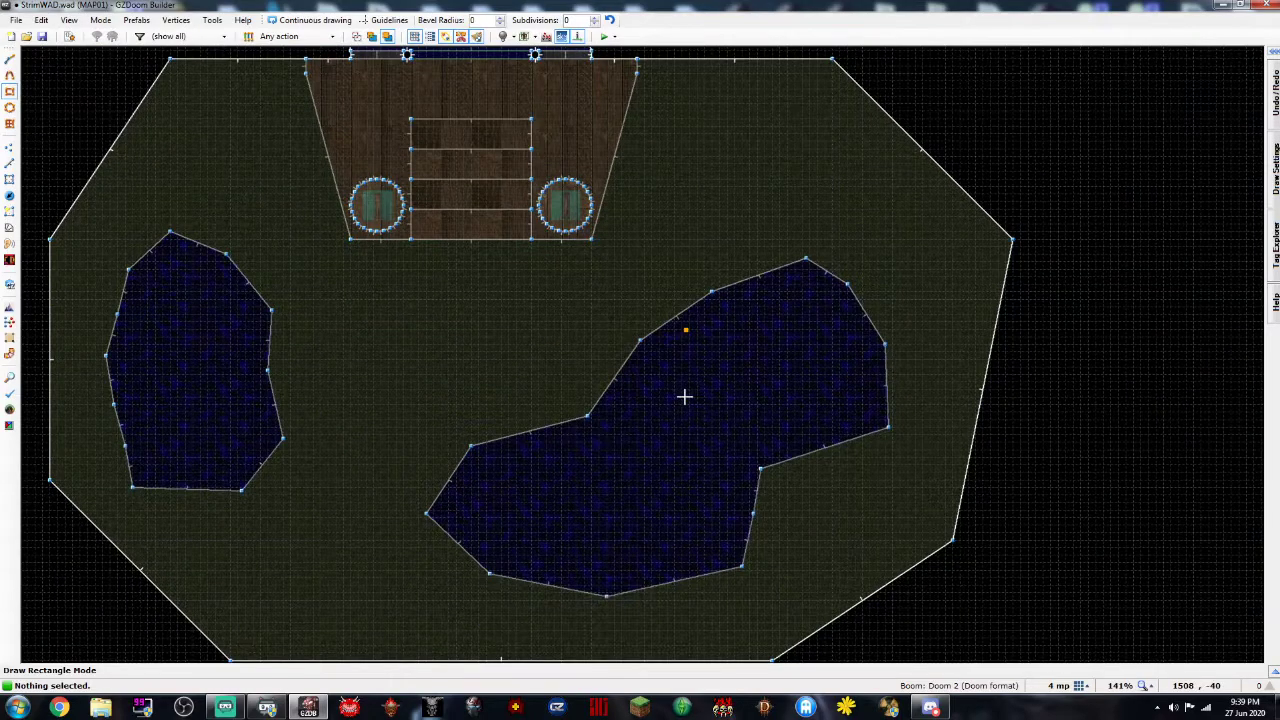
key("Down")
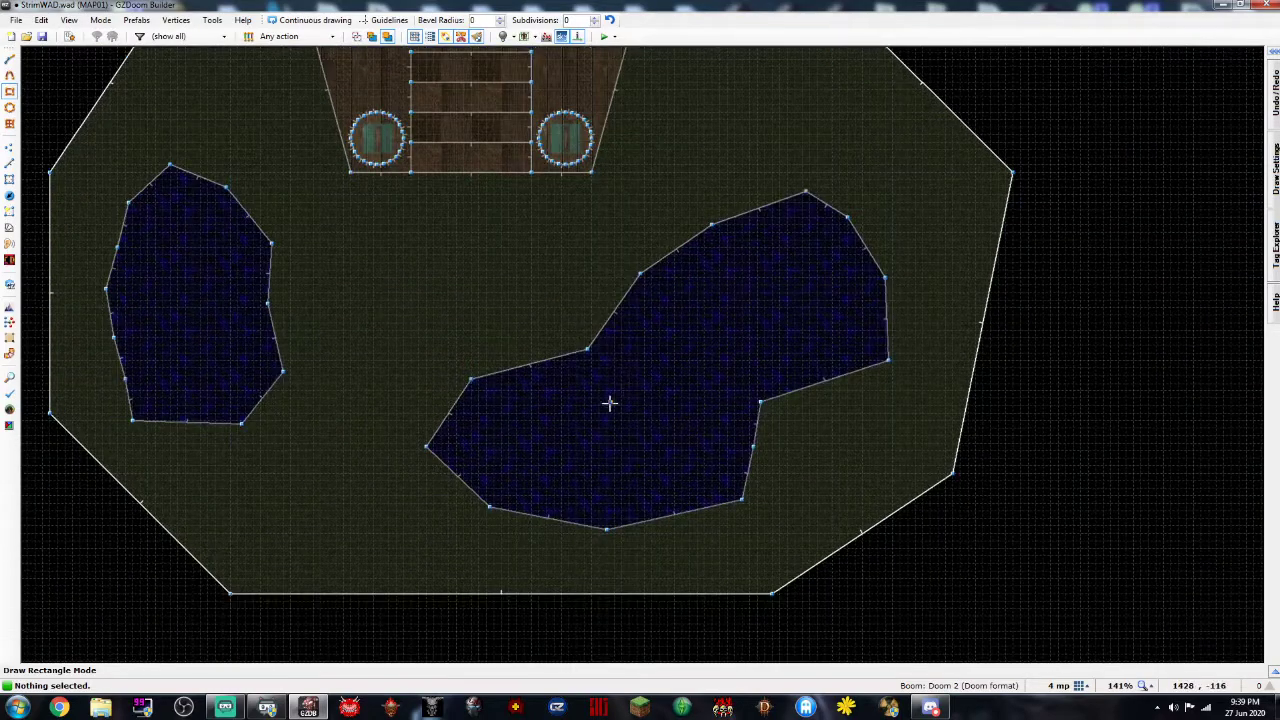
left_click(9, 107)
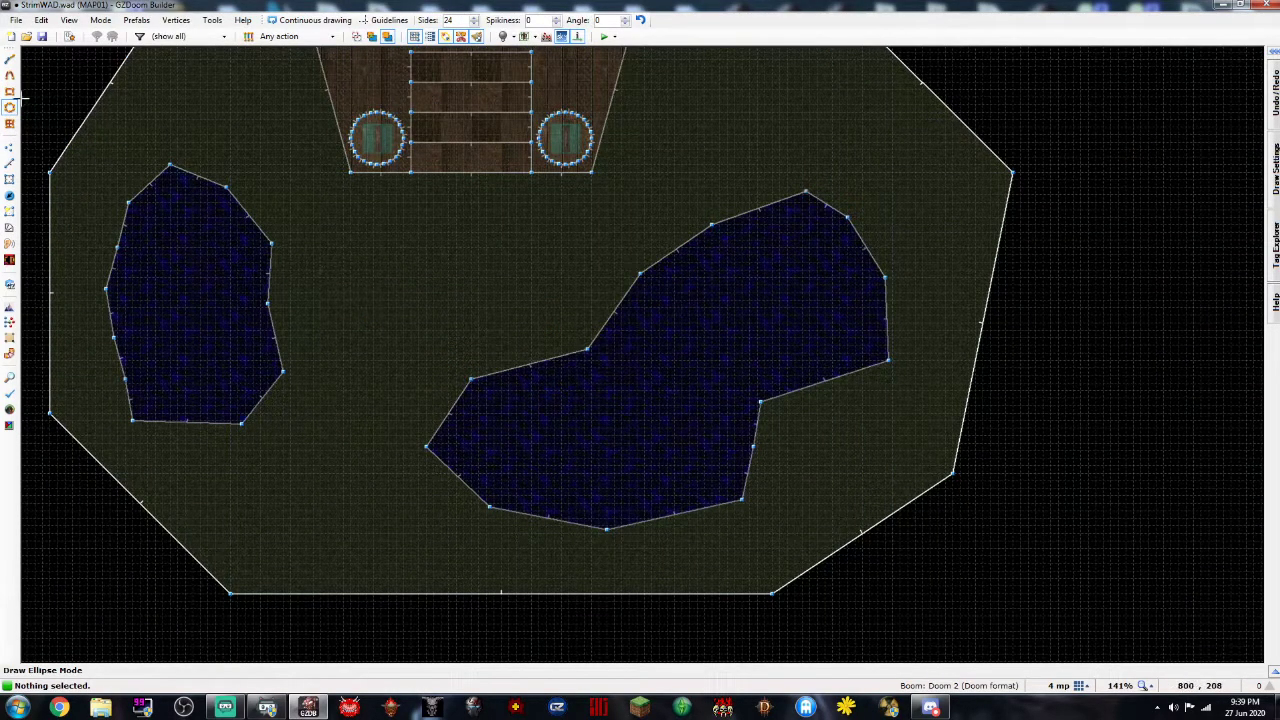
left_click(9, 91)
scroll(604, 450, "up", 4)
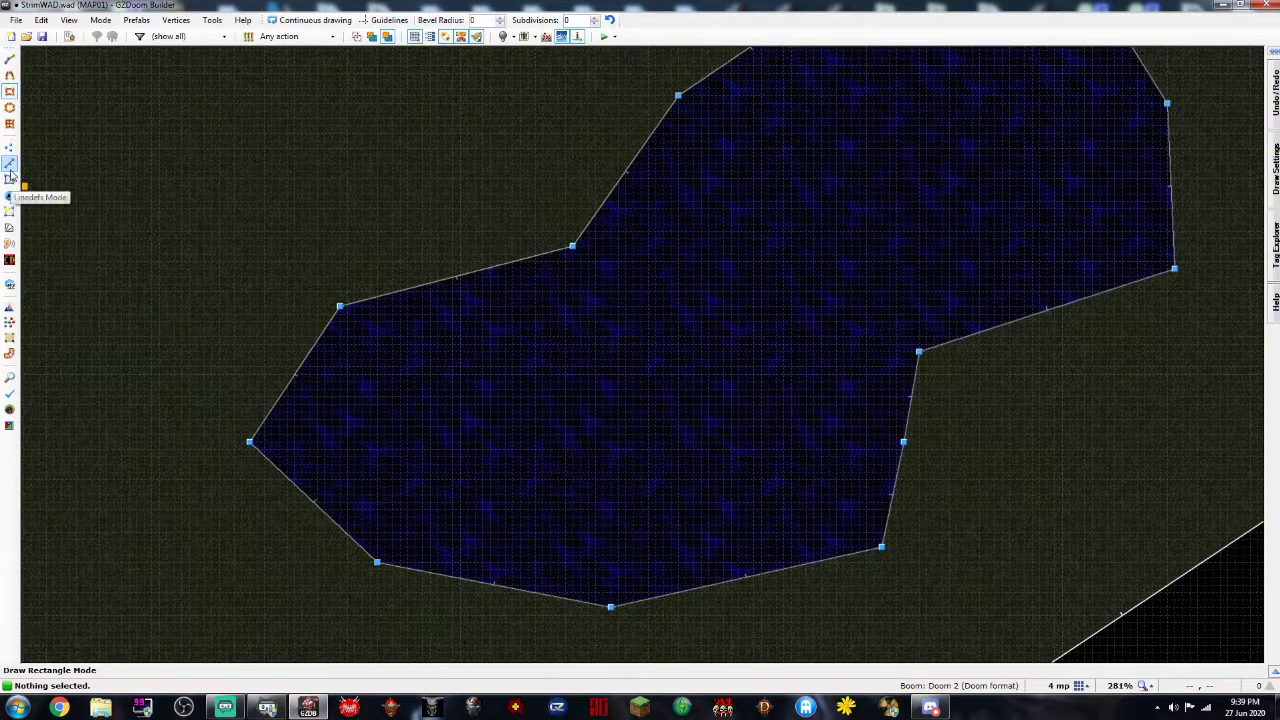
key("Right")
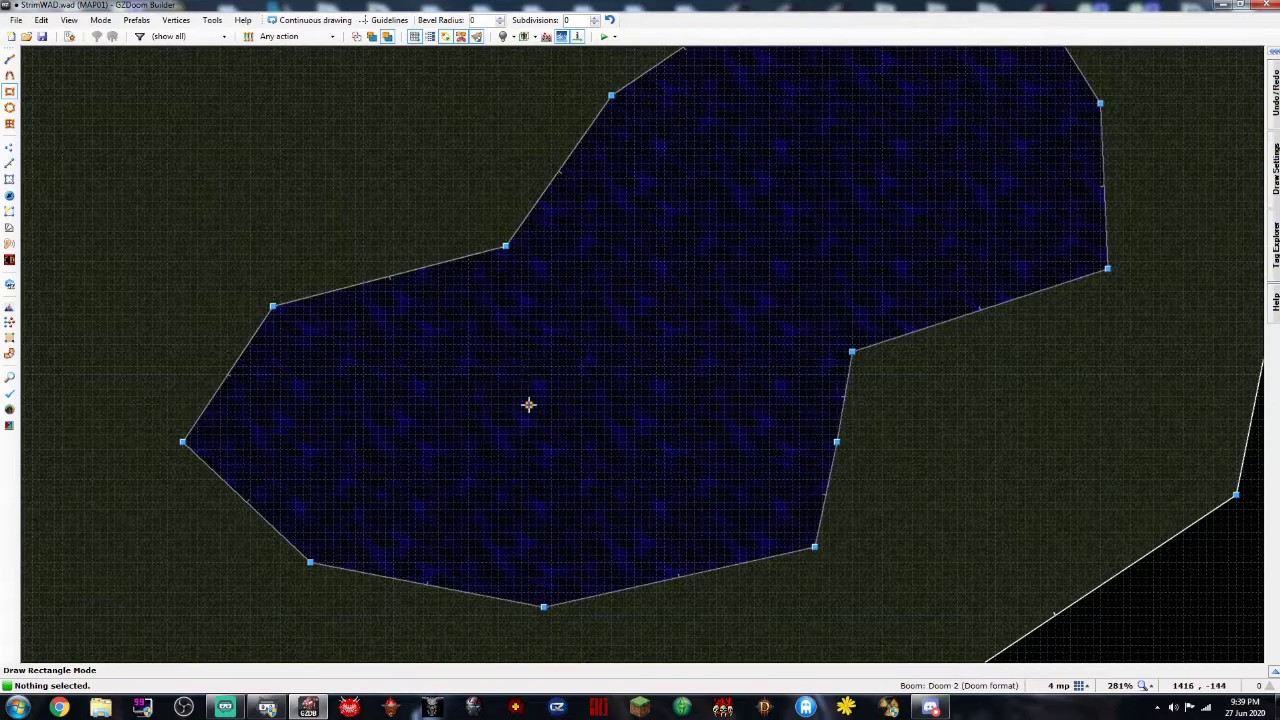
scroll(589, 377, "down", 4)
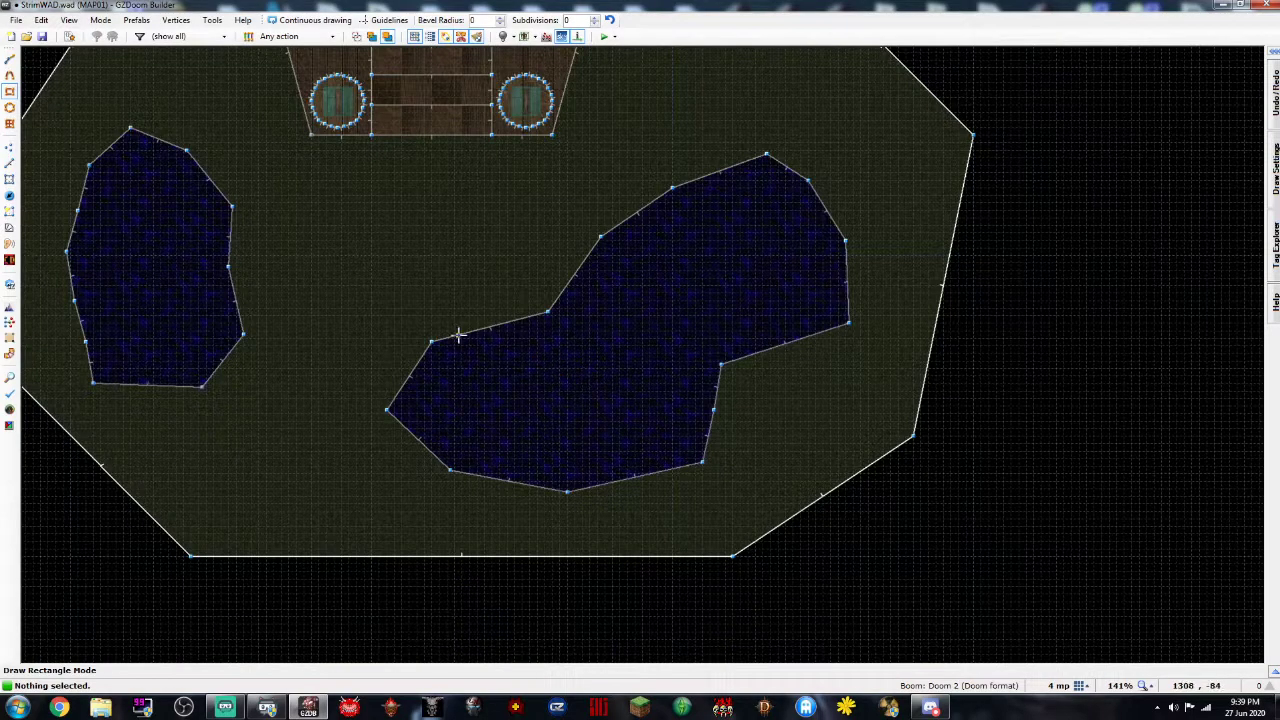
scroll(432, 325, "down", 4)
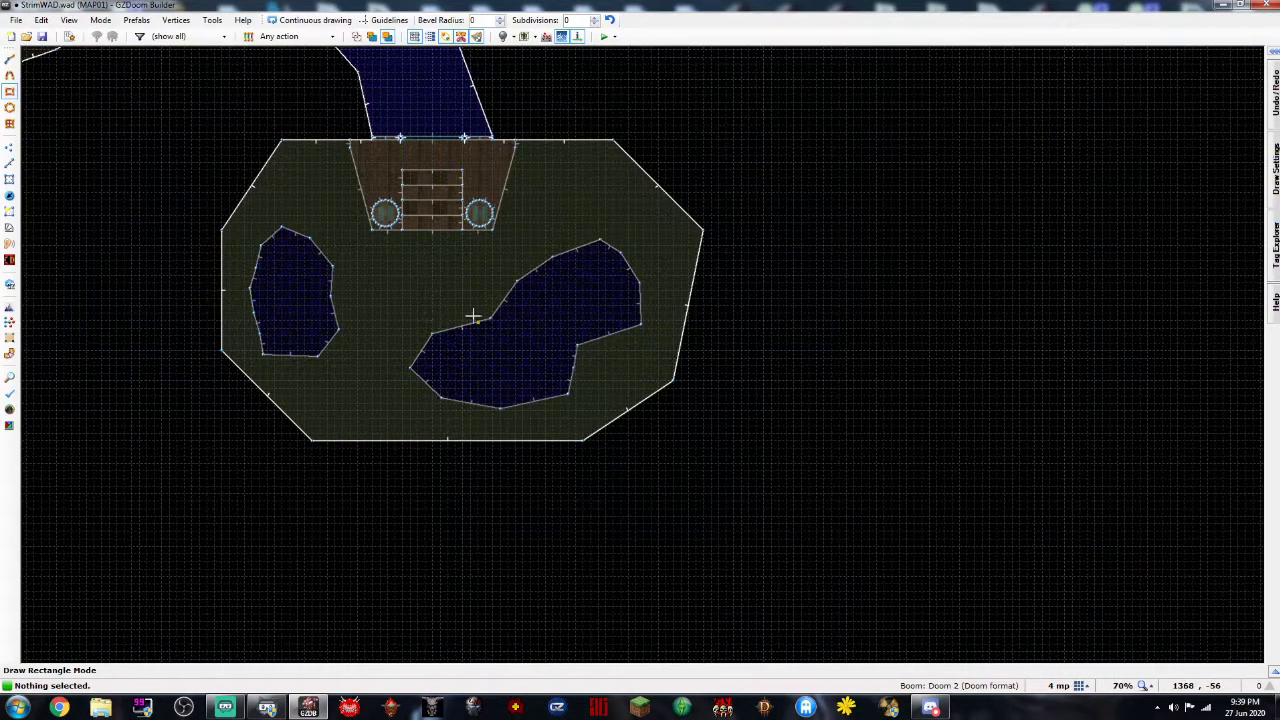
scroll(503, 316, "up", 4)
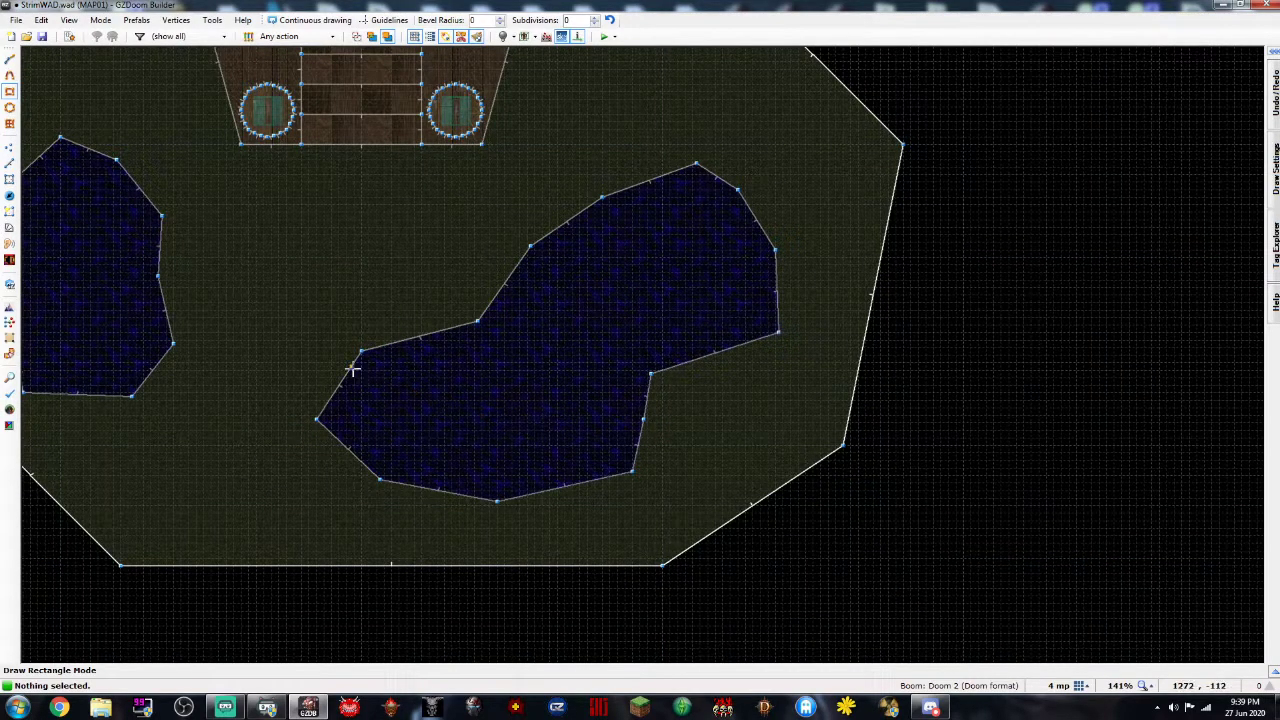
Place a Red keycard thing inside the larger pond at X 1476, Y -172
key("Left")
key("Right")
scroll(322, 360, "up", 4)
scroll(223, 320, "down", 2)
key("Right")
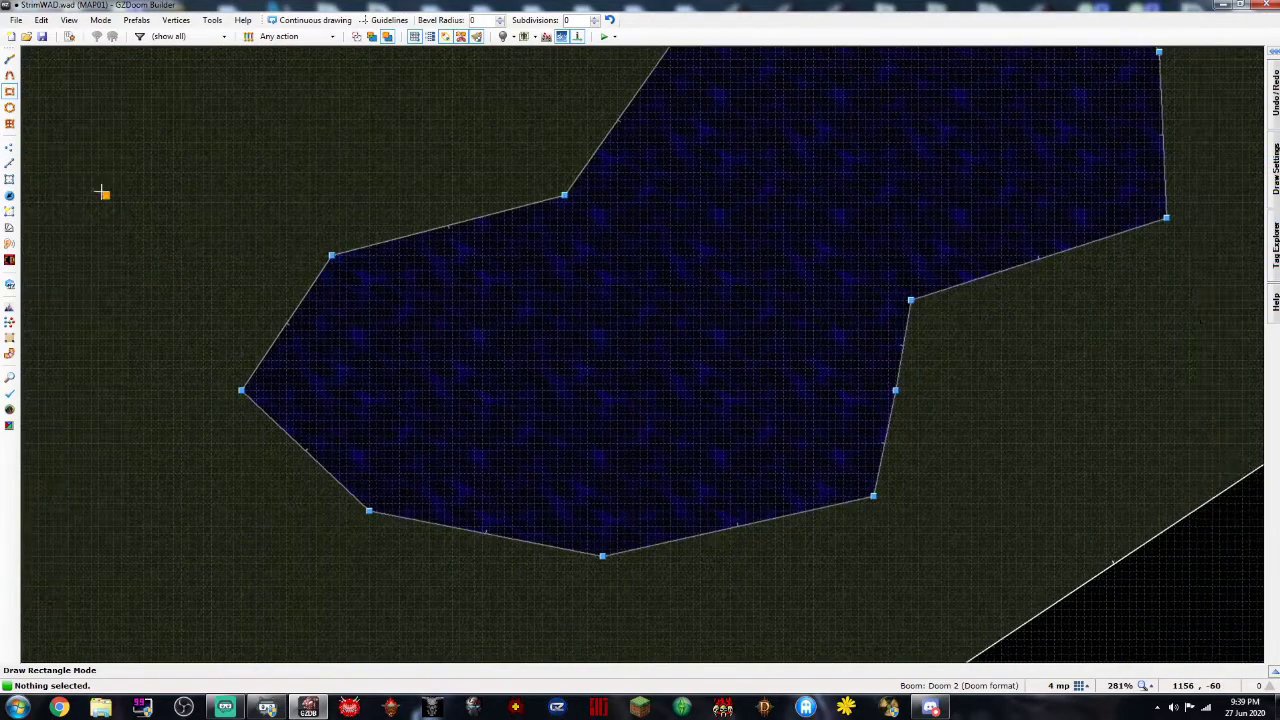
key("t")
right_click(700, 413)
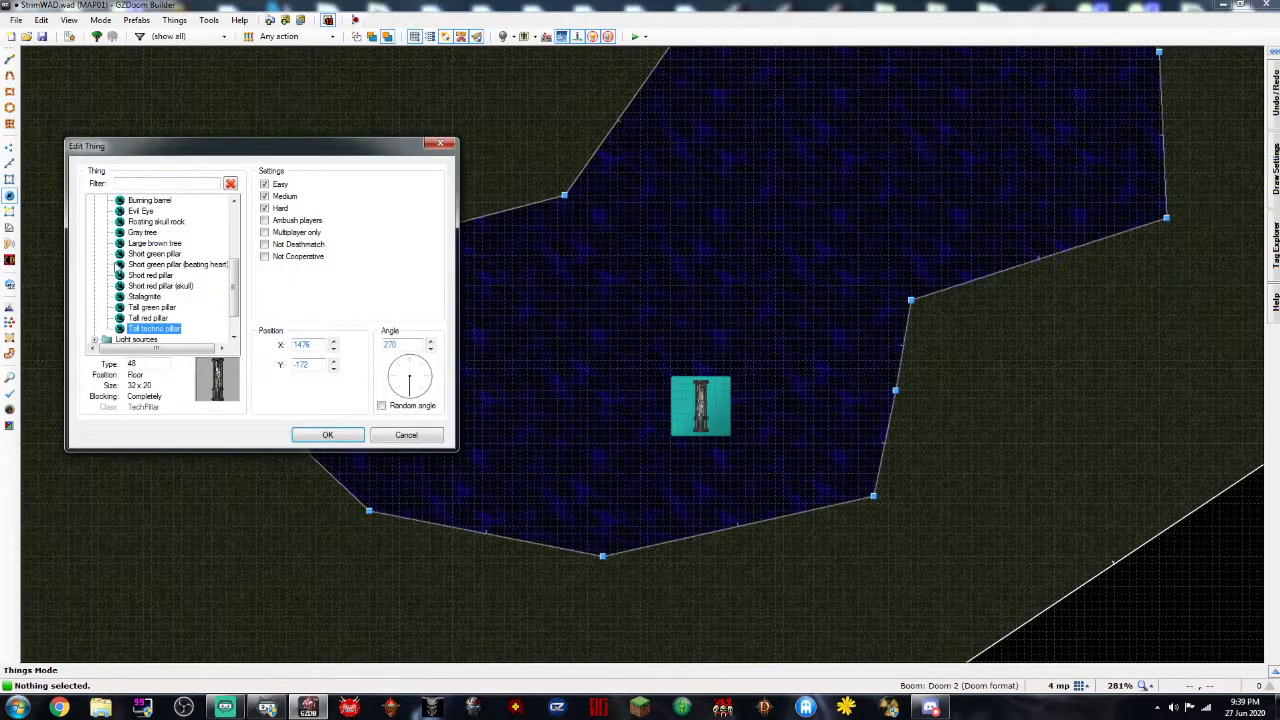
scroll(160, 305, "up", 3)
scroll(156, 308, "up", 1)
left_click(100, 287)
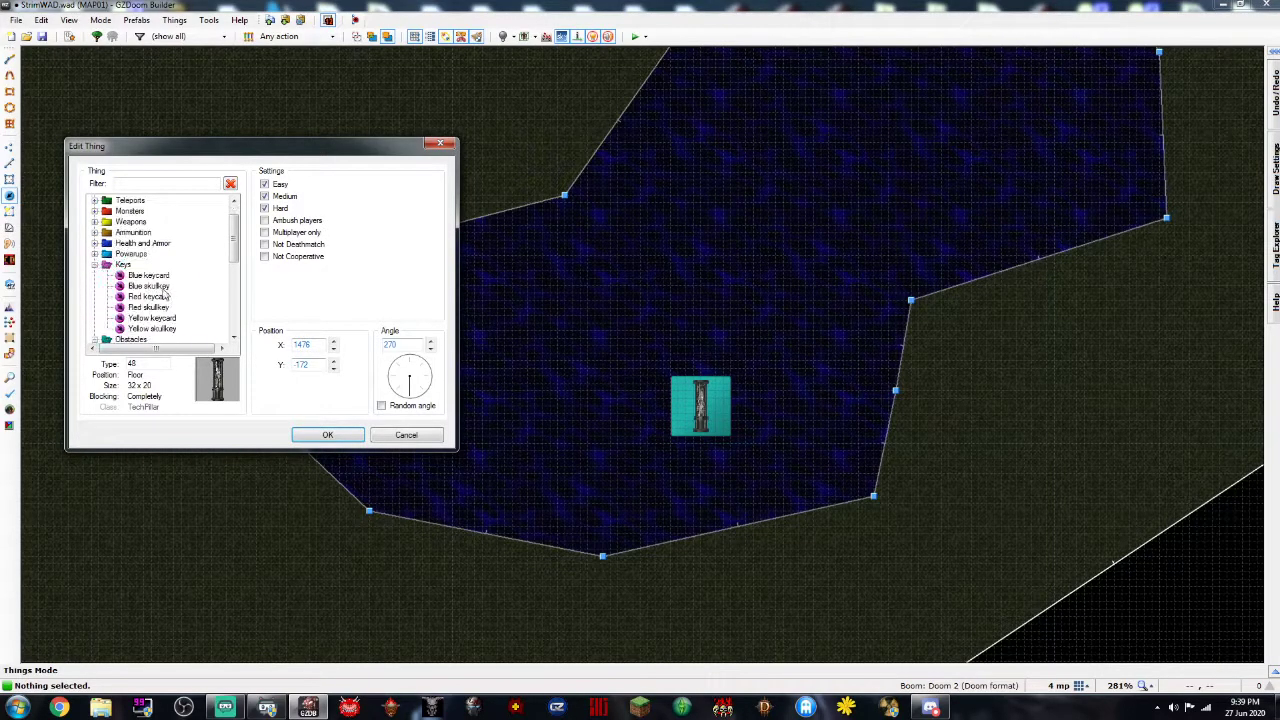
double_click(148, 297)
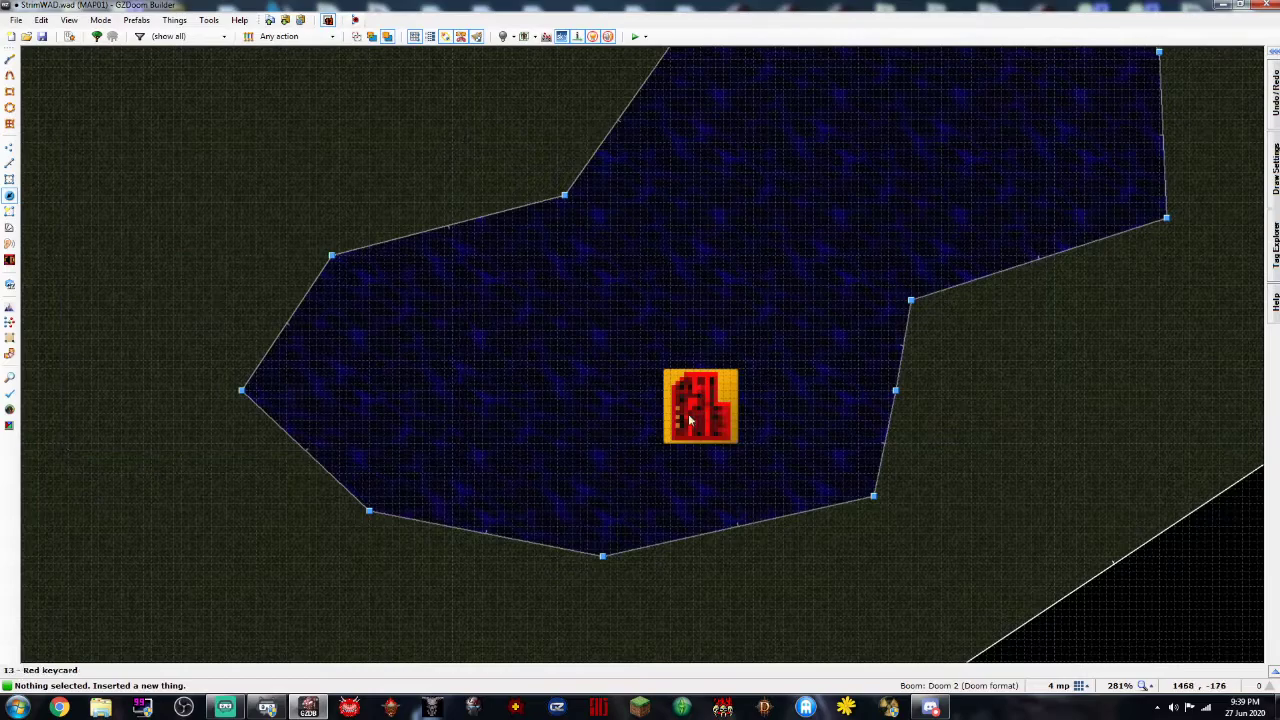
Draw a square about 40 by 40 map units tightly around the red keycard in the larger pond
scroll(530, 365, "down", 6)
scroll(540, 360, "up", 3)
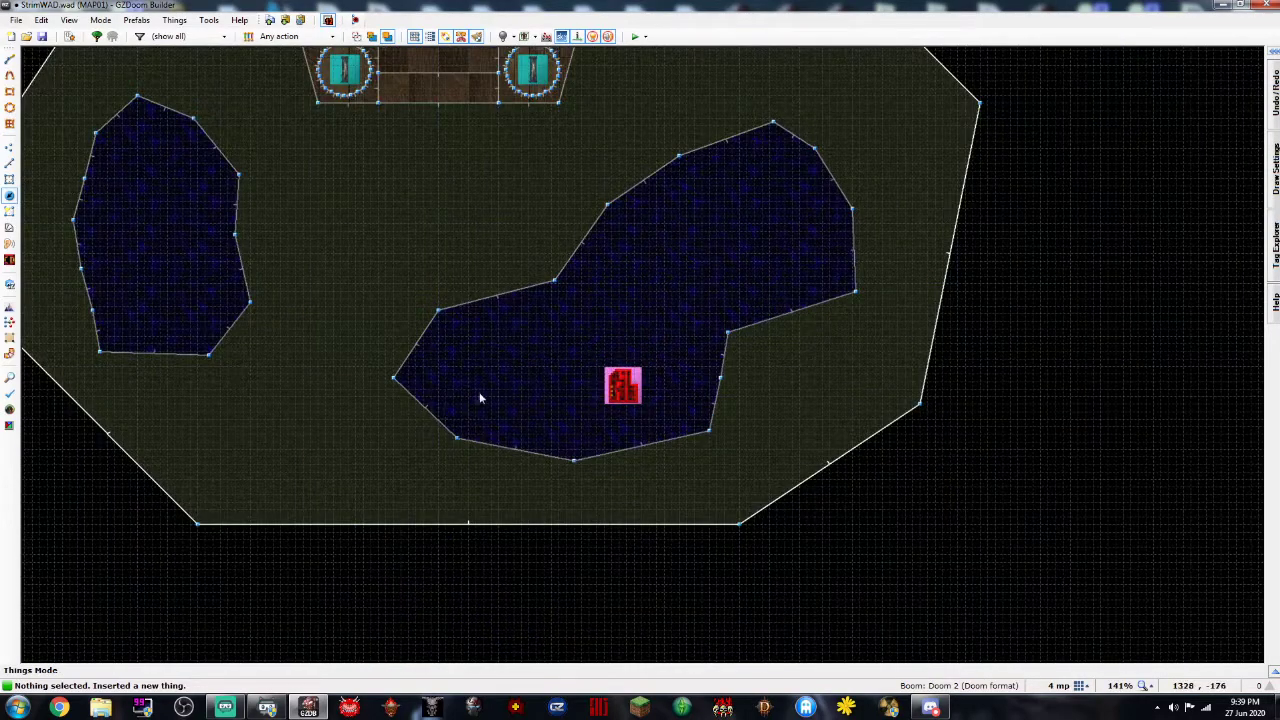
scroll(466, 401, "up", 6)
scroll(591, 363, "down", 3)
key("Right")
key("Right")
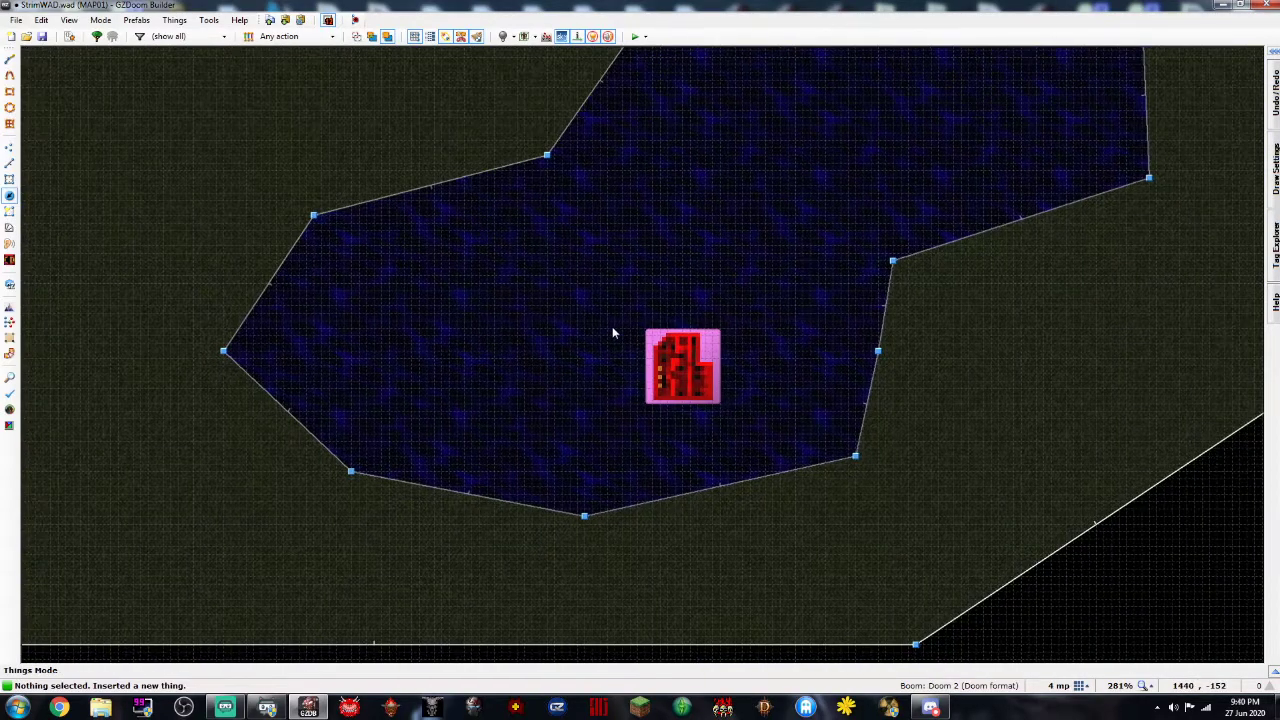
left_click(9, 91)
scroll(569, 320, "up", 3)
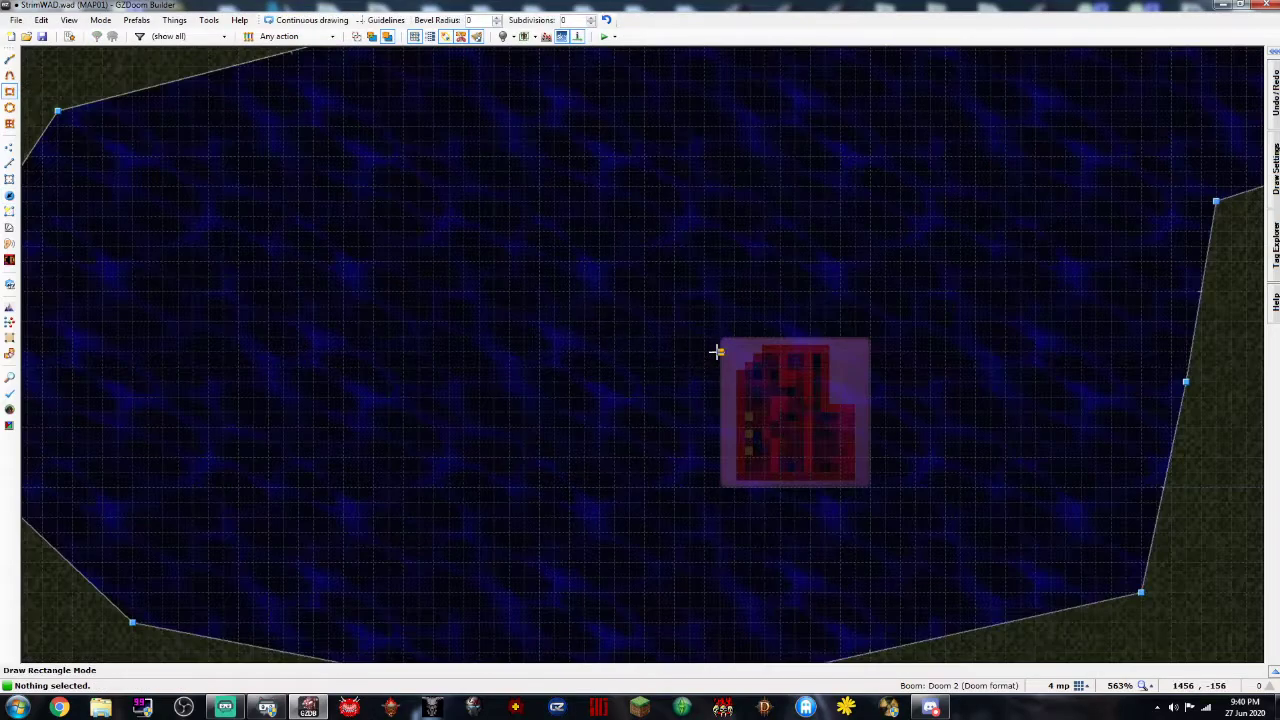
left_click_drag(717, 340, 871, 488)
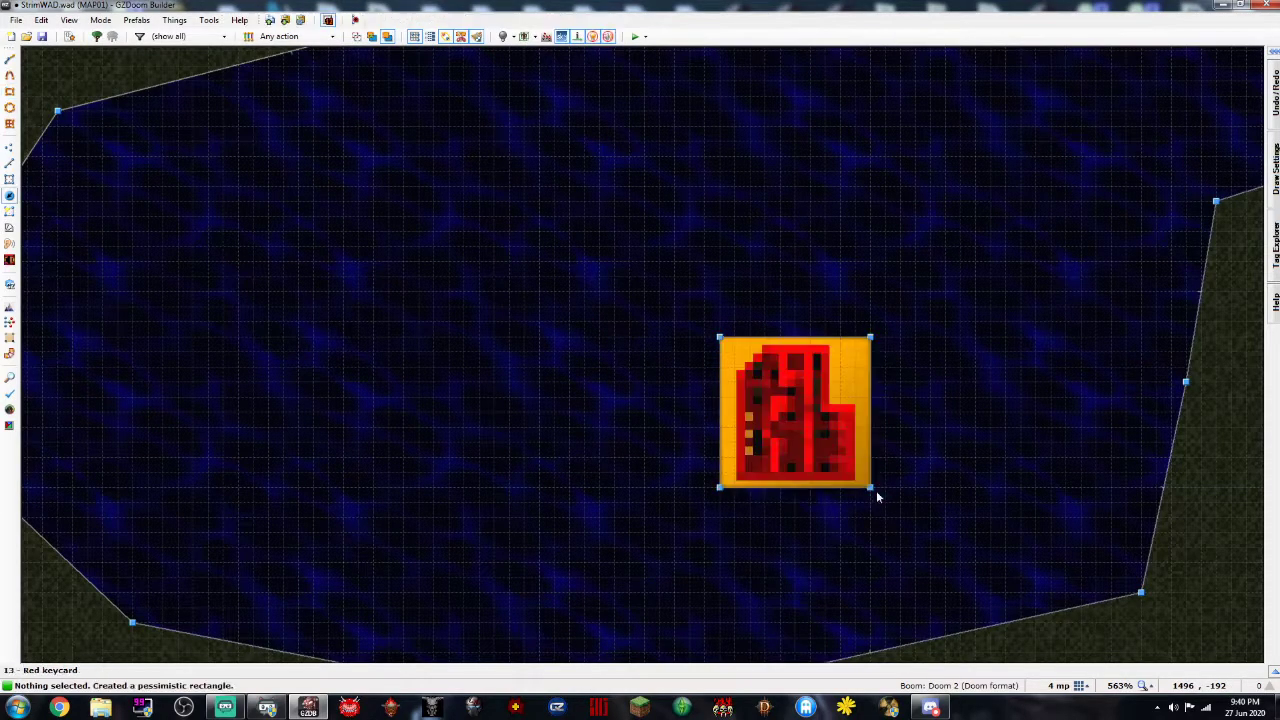
Select all four linedefs of the square around the red keycard and flip them
key("Right")
key("l")
left_click(688, 339)
left_click(670, 402)
left_click(748, 488)
left_click(805, 458)
right_click(805, 458)
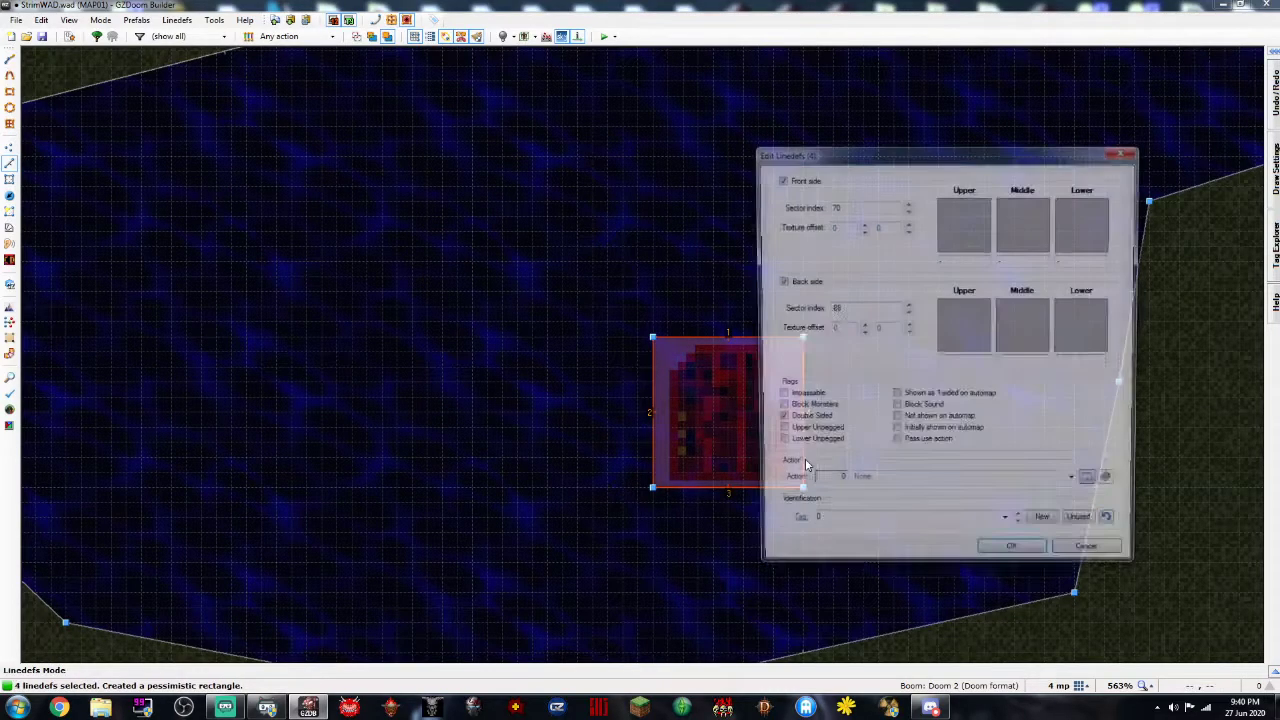
left_click(1015, 559)
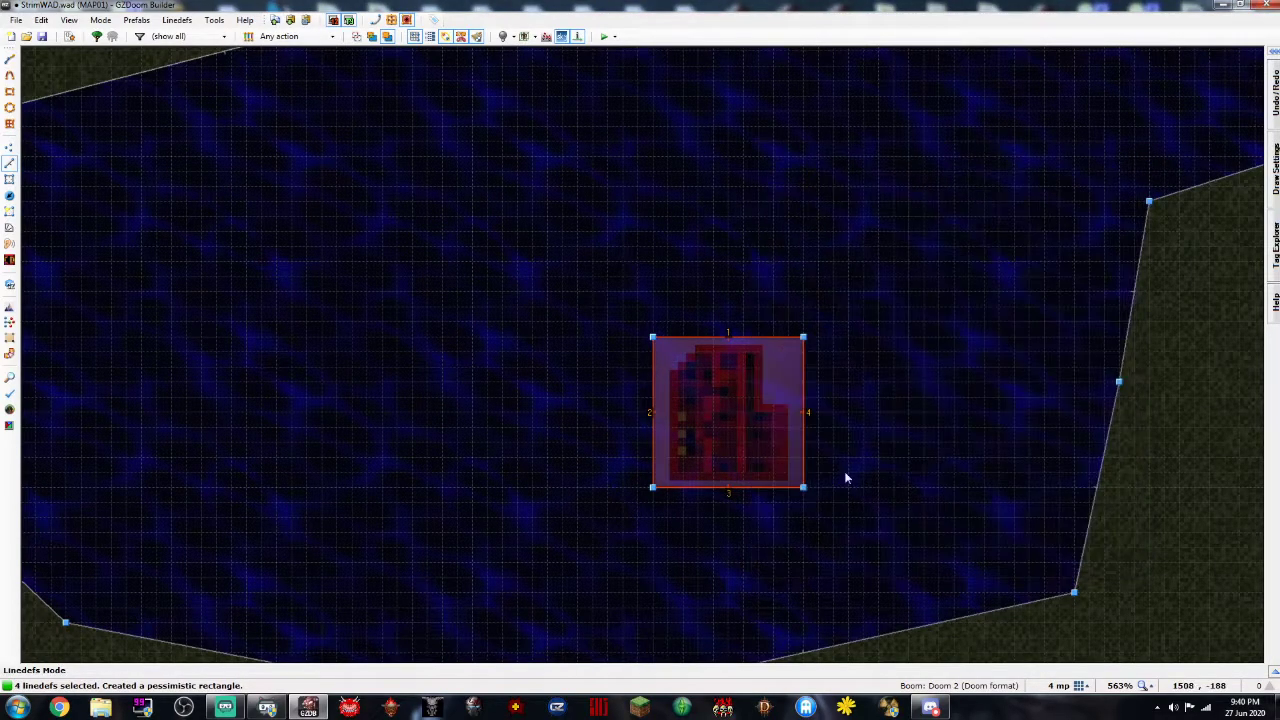
key("f")
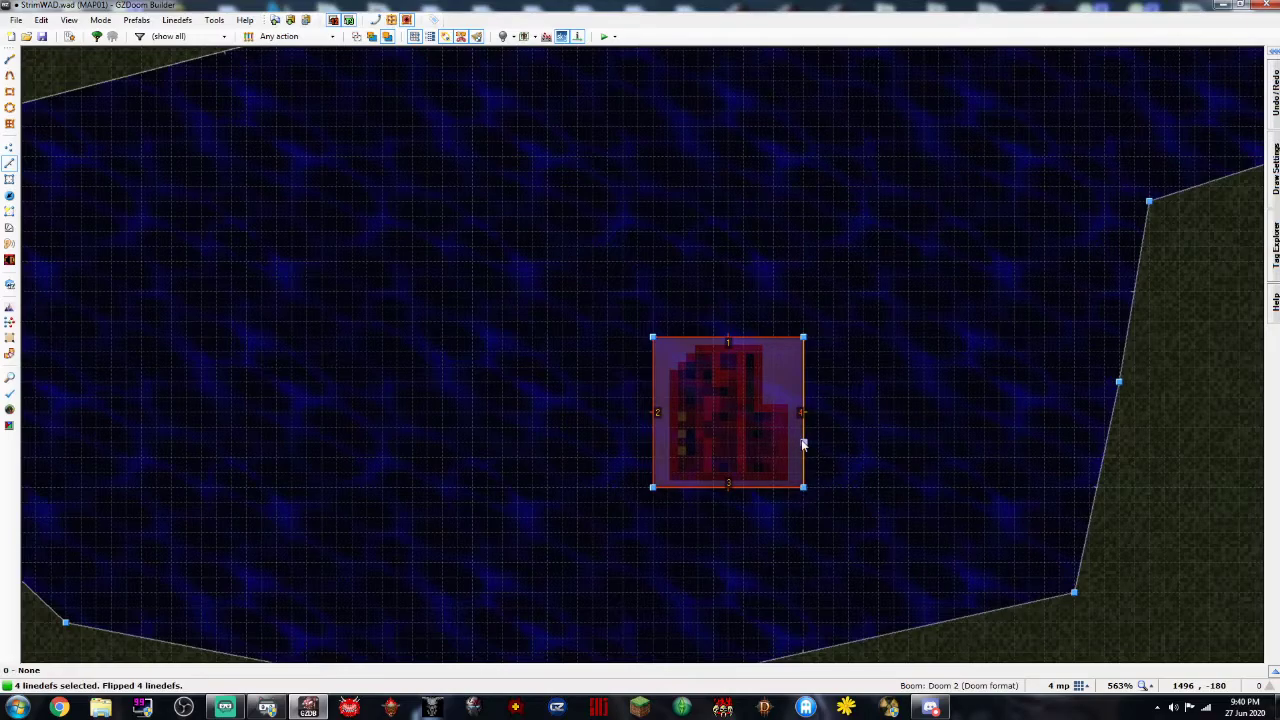
right_click(803, 445)
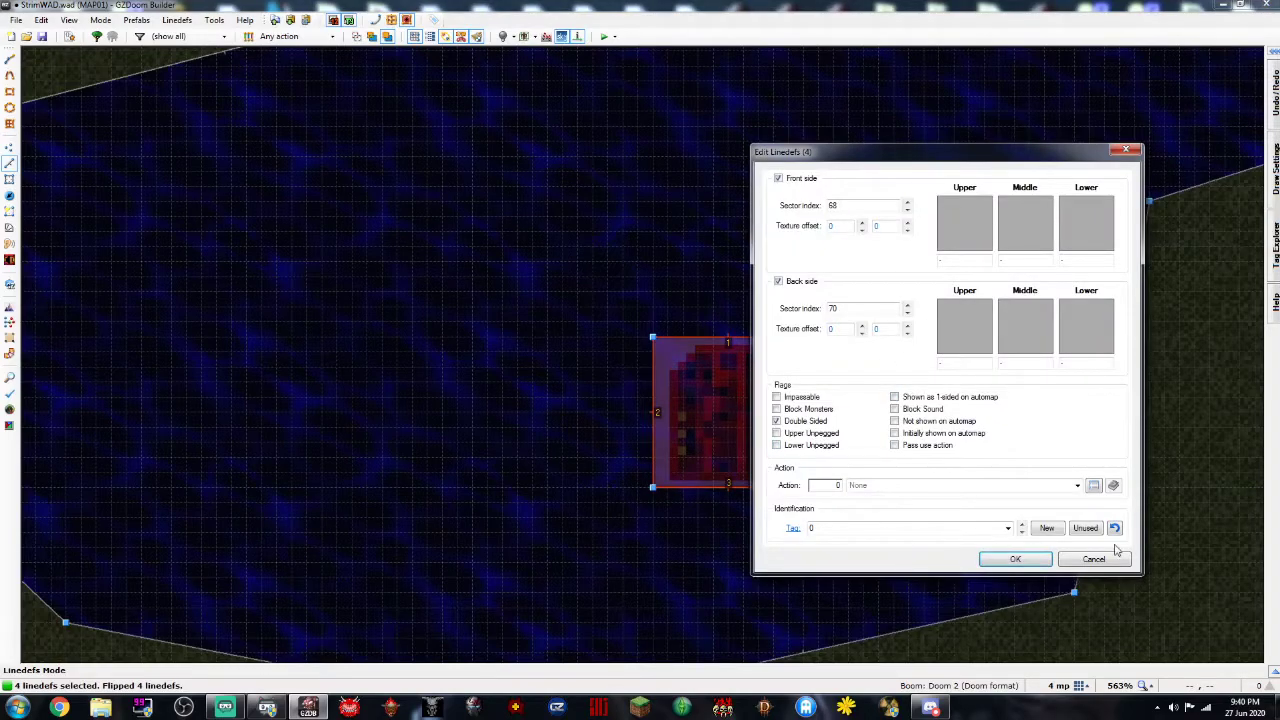
left_click(1050, 528)
left_click(1094, 486)
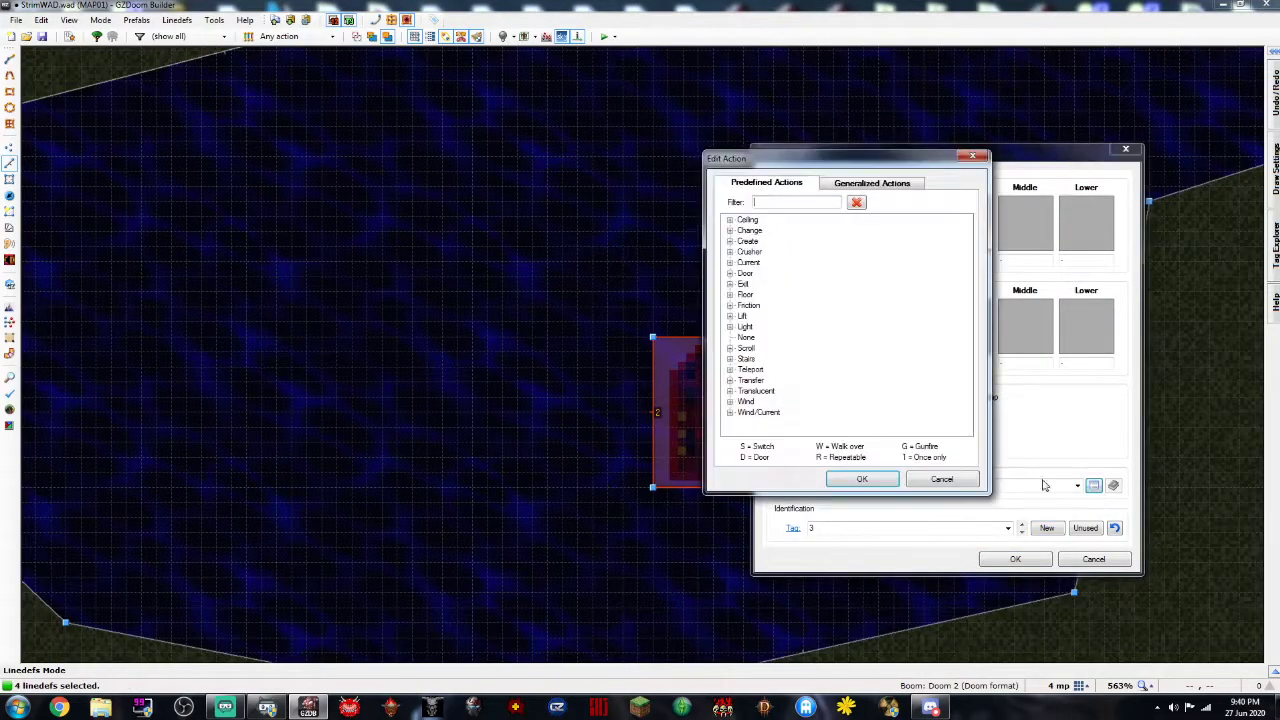
left_click(934, 478)
left_click(1094, 559)
Save the current map and open MAP06 from the Megawad\Map06 folder with the Boom: Doom 2 (Doom format) configuration
left_click(41, 37)
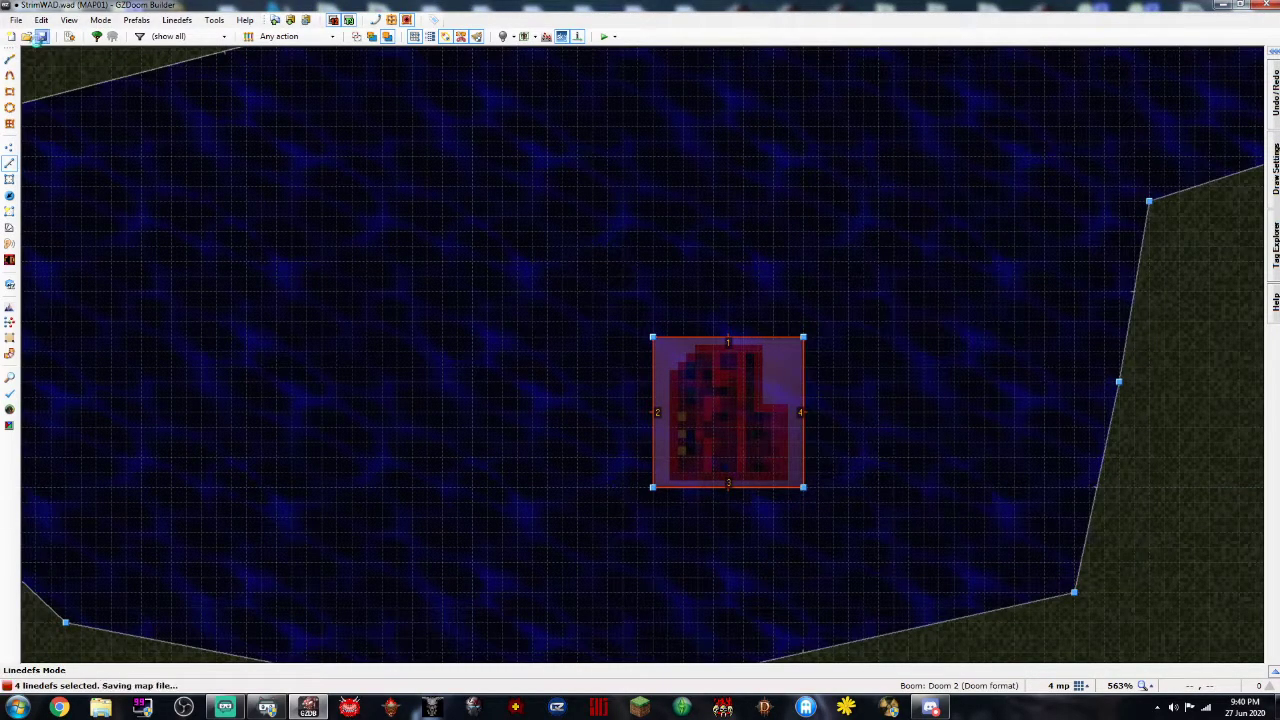
left_click(16, 20)
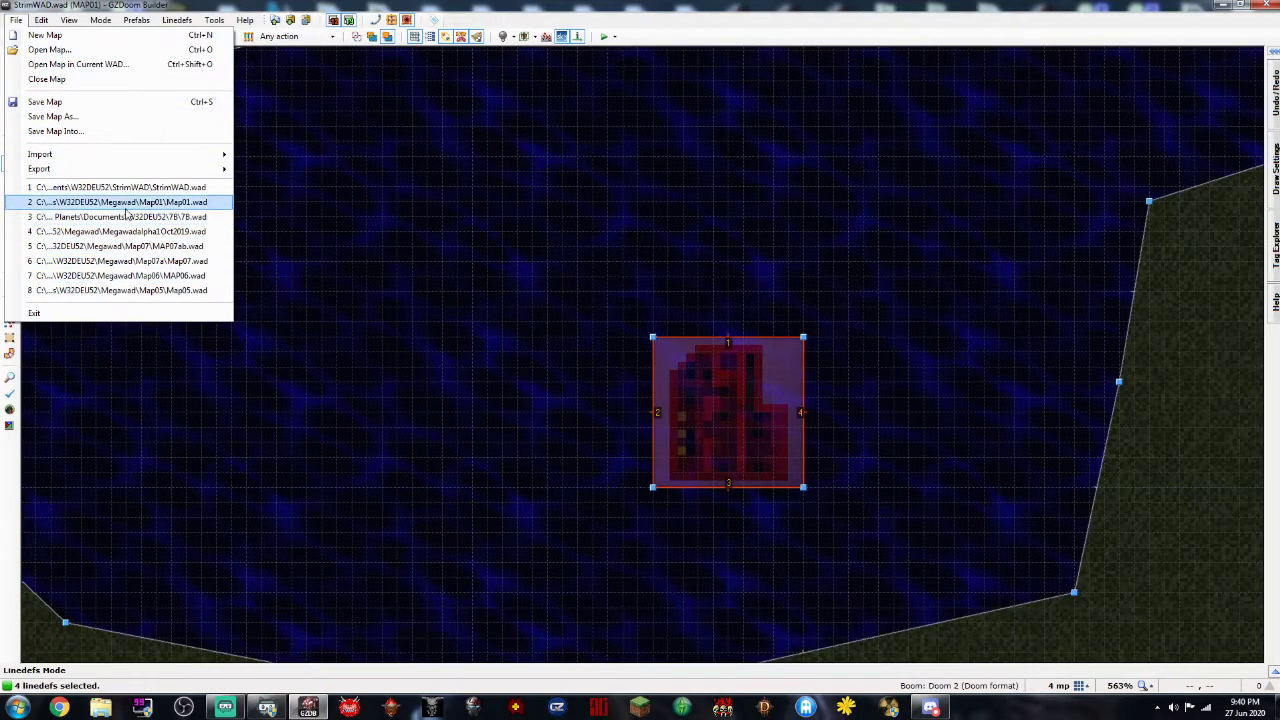
left_click(72, 51)
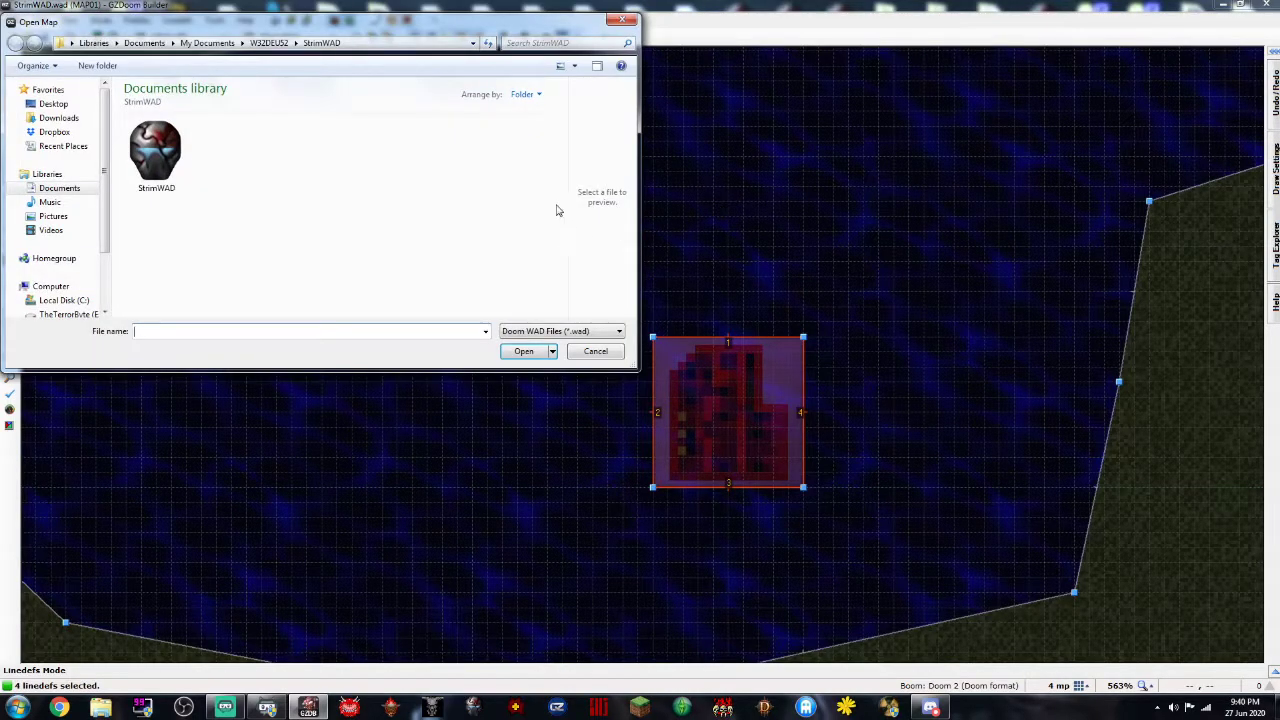
left_click(268, 43)
scroll(561, 213, "down", 1)
left_click_drag(561, 213, 567, 275)
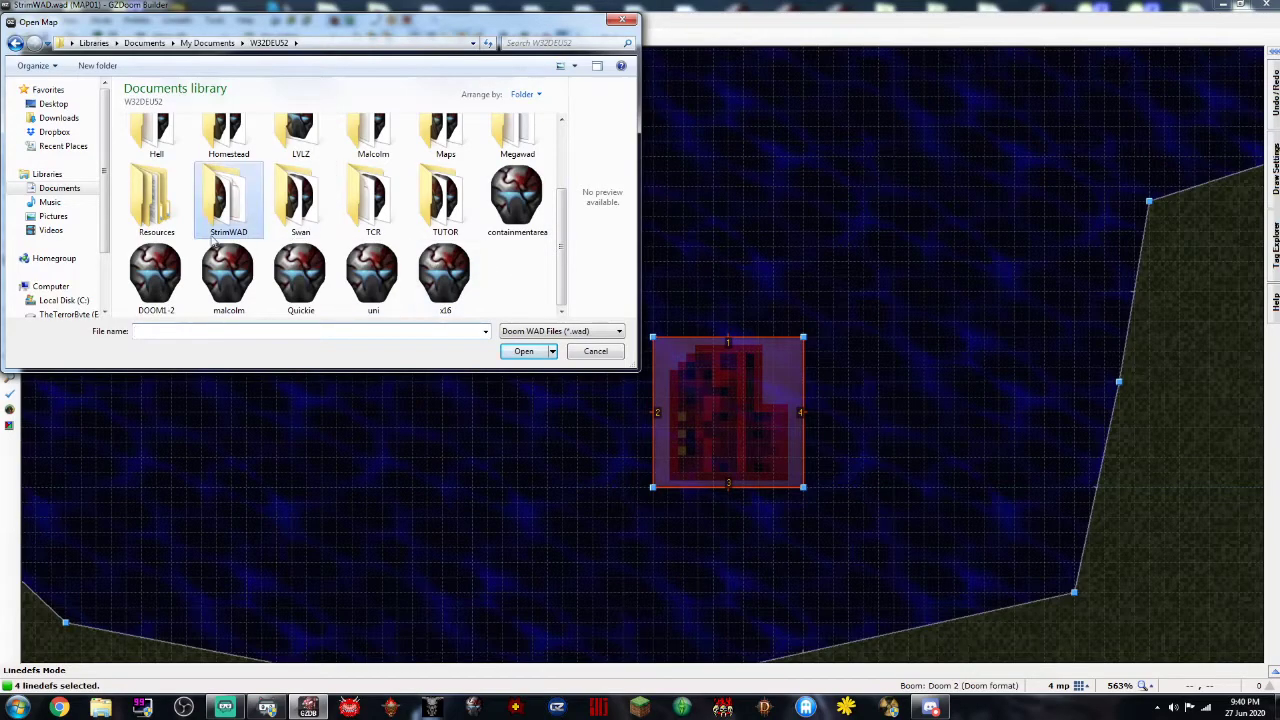
double_click(503, 140)
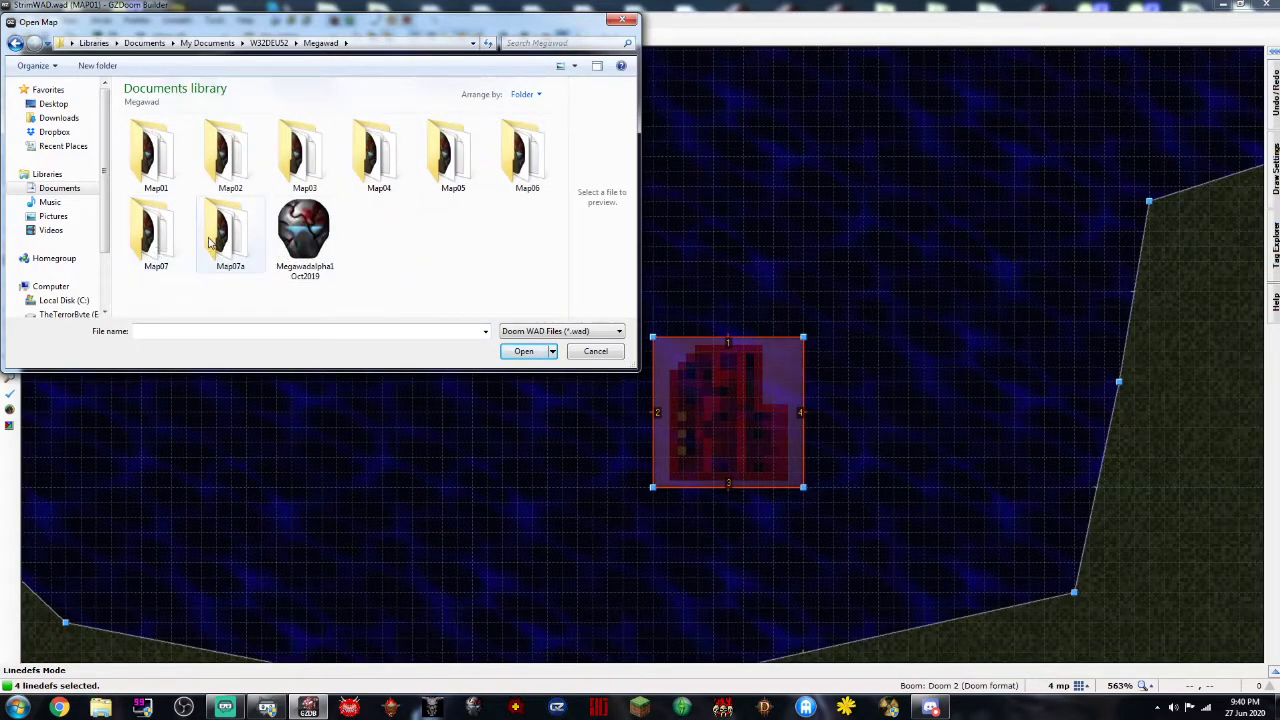
double_click(535, 170)
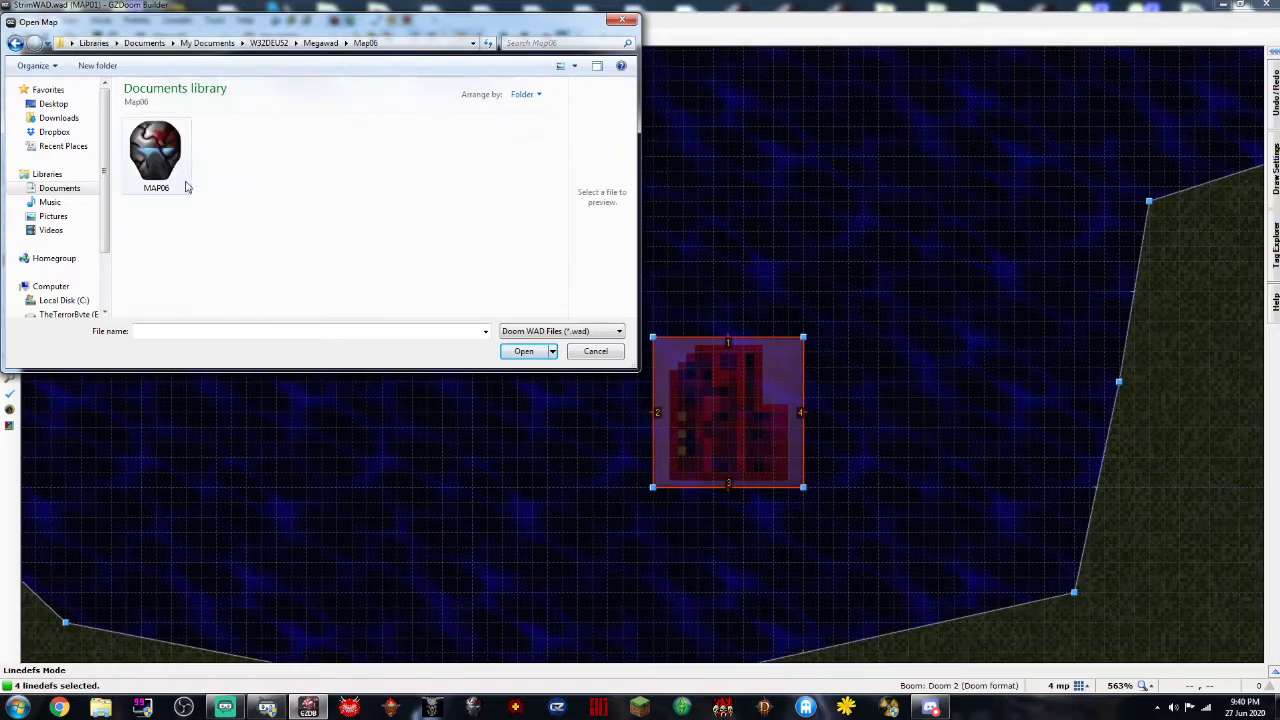
double_click(178, 160)
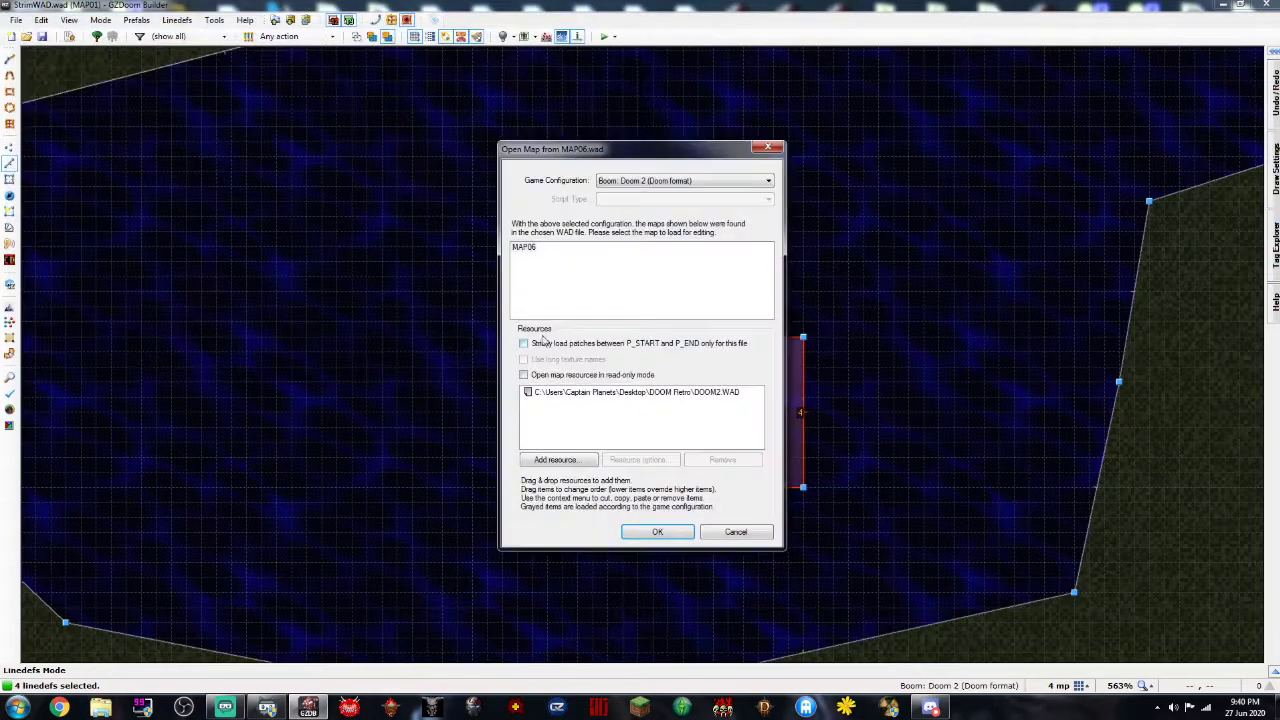
left_click(660, 533)
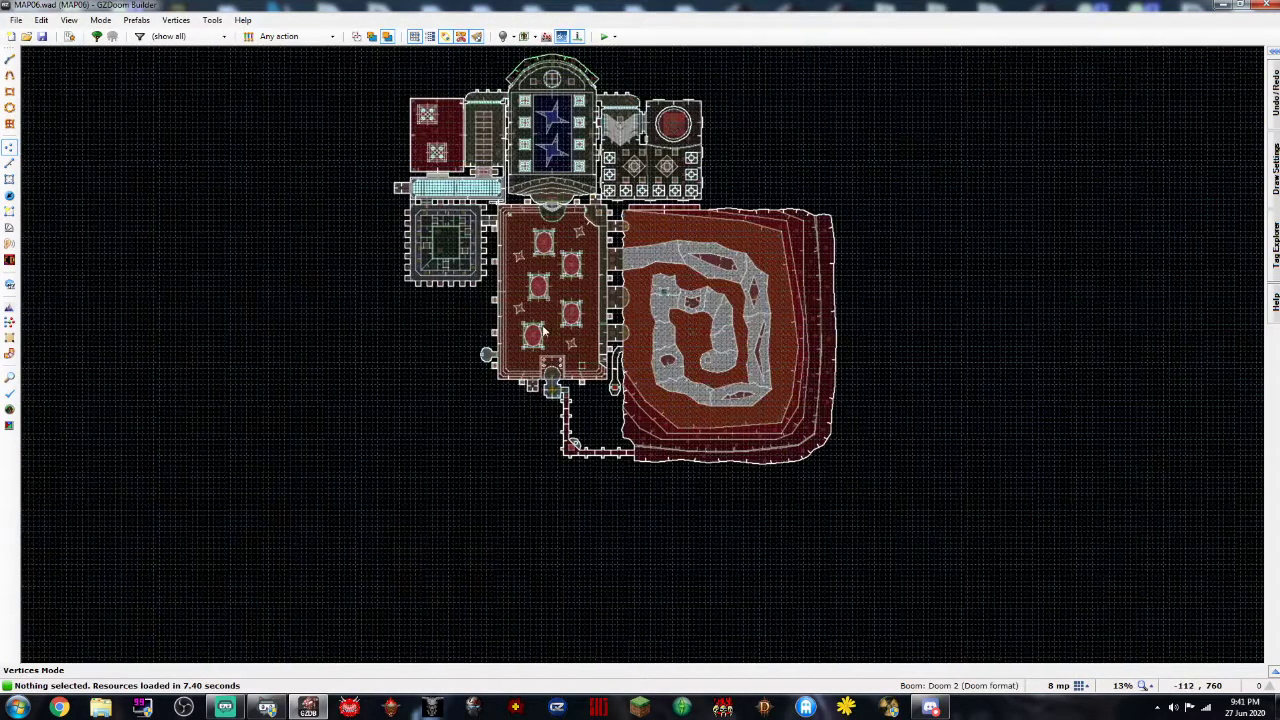
Inspect the action and tag of the trigger linedef beside the Tag 17 platform in MAP06
scroll(543, 331, "up", 10)
key("l")
scroll(720, 320, "up", 5)
key("Up")
scroll(721, 316, "down", 2)
key("Up")
key("Up")
key("Up")
key("Up")
key("Up")
key("Up")
key("Up")
key("Up")
key("Up")
key("Right")
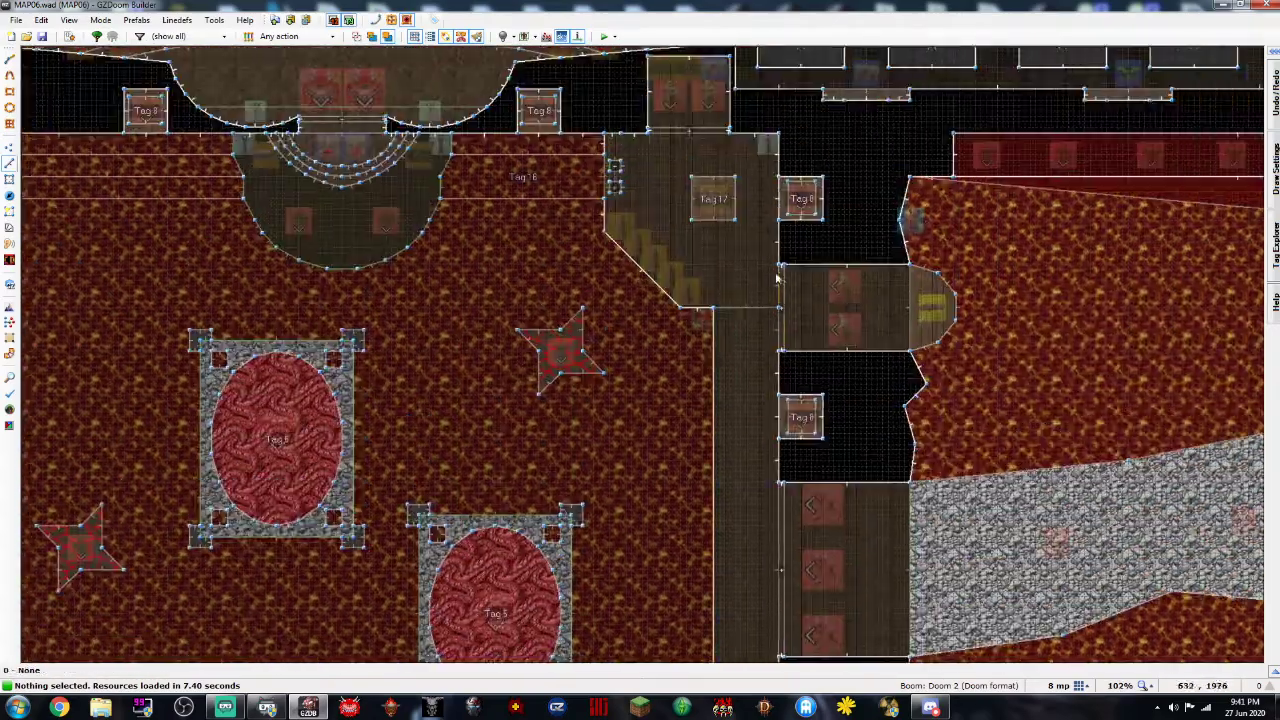
scroll(717, 204, "up", 2)
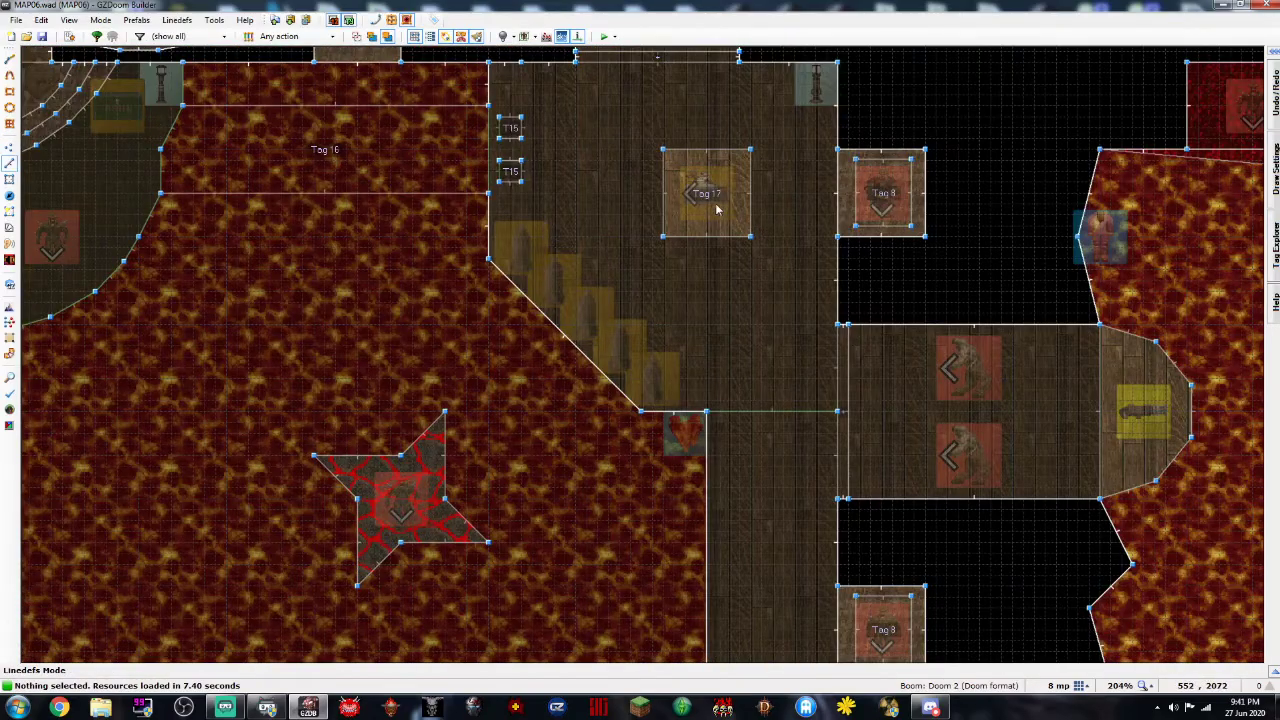
right_click(491, 159)
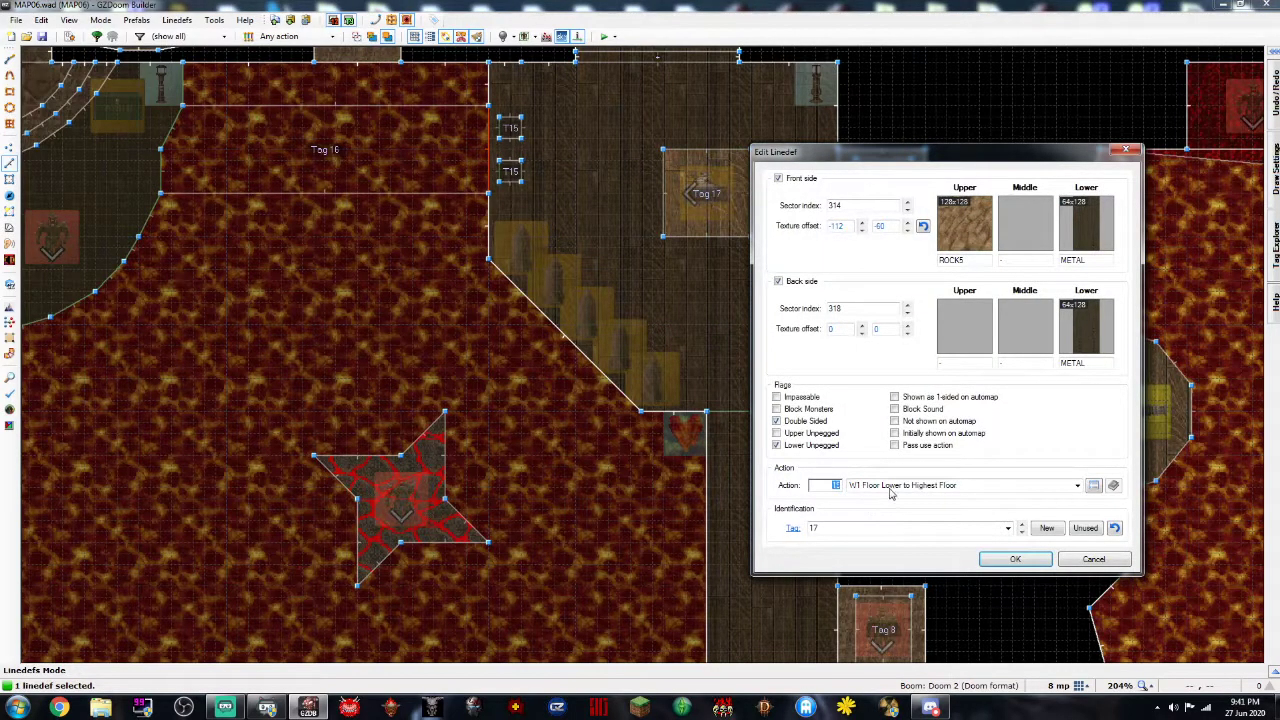
left_click(1093, 559)
Reopen MAP01 of StrimWAD.wad with the Boom: Doom 2 (Doom format) configuration
left_click(16, 20)
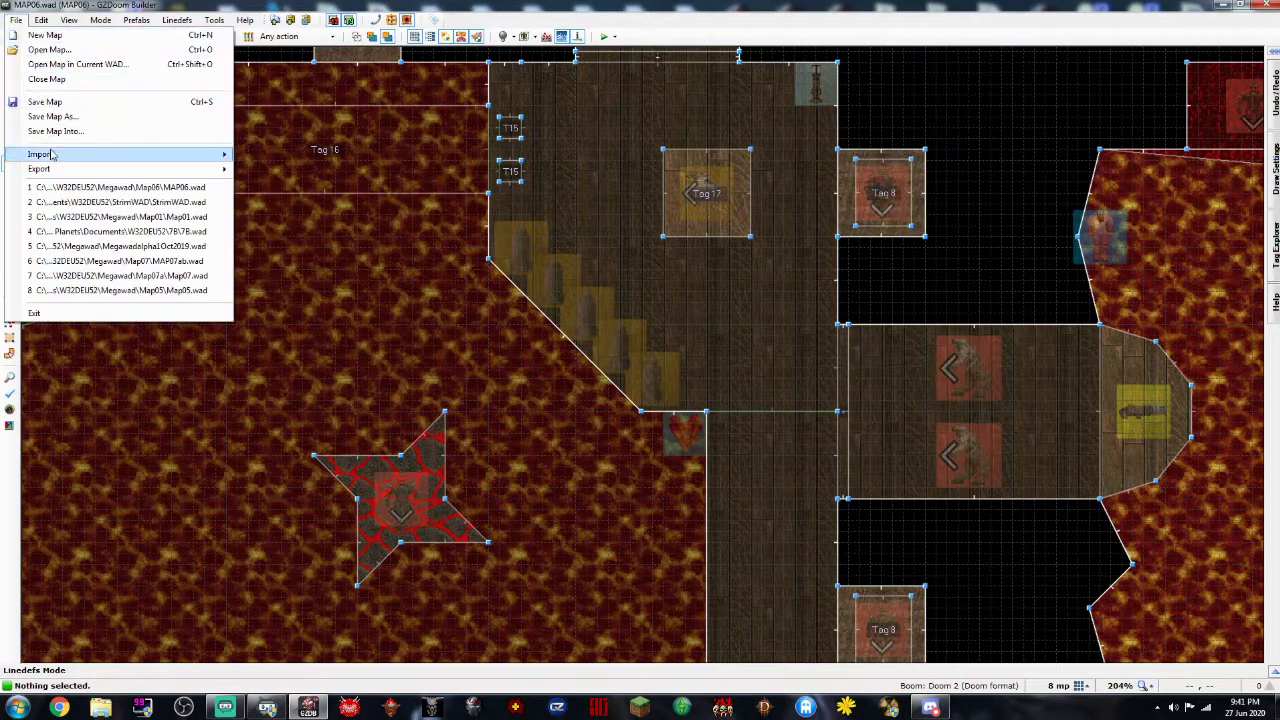
left_click(80, 218)
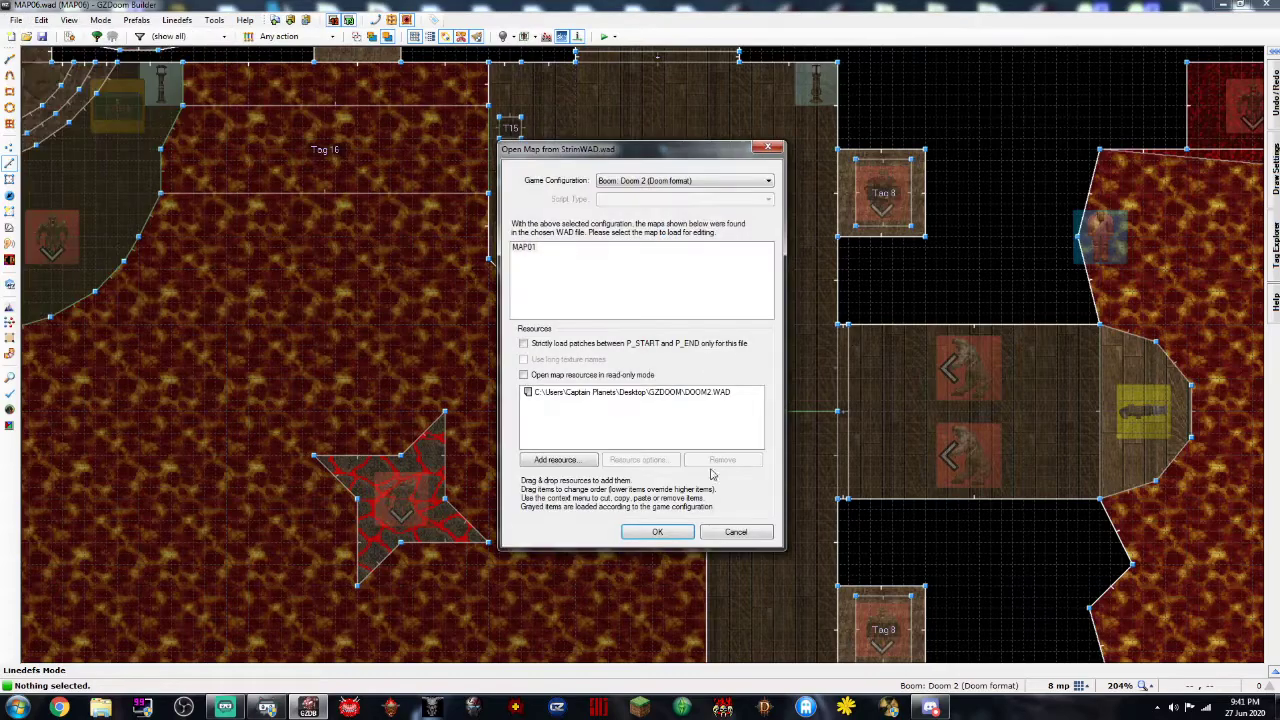
left_click(672, 530)
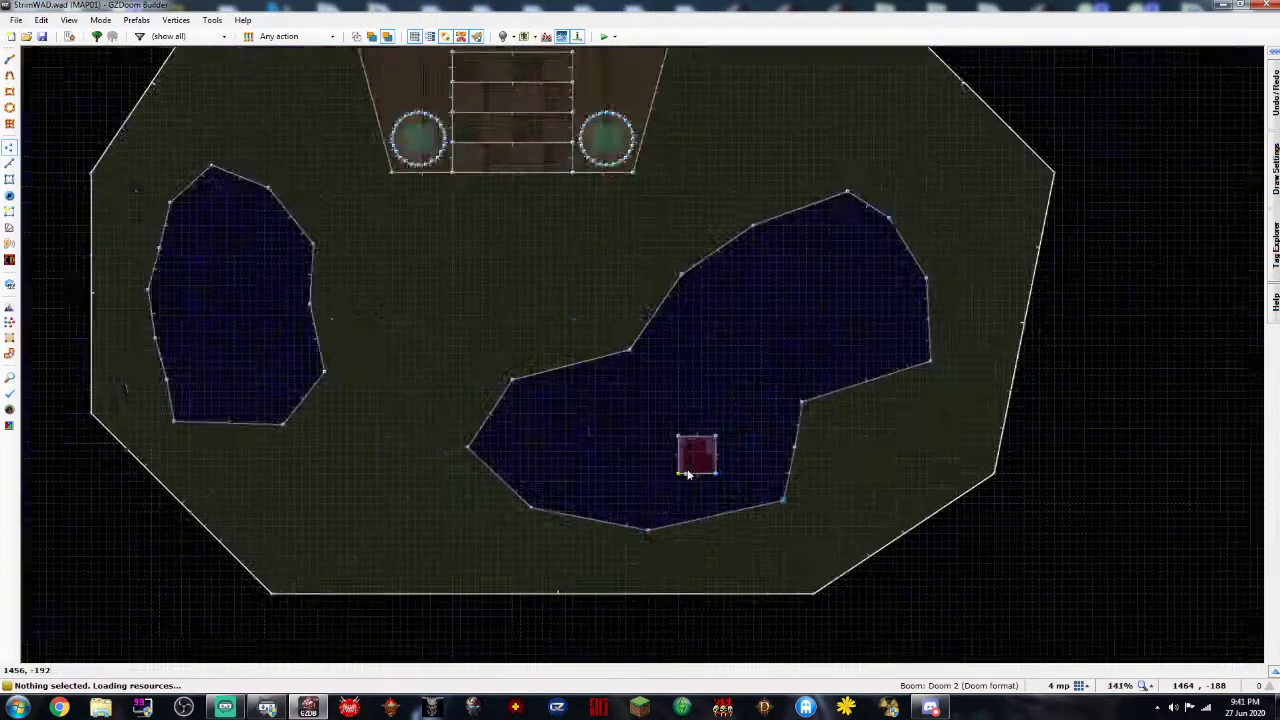
Give all four linedefs around the red keycard action 19, W1 Floor Lower to Highest Floor
scroll(688, 465, "up", 4)
key("l")
left_click(669, 437)
left_click(706, 404)
left_click(745, 440)
left_click(722, 478)
right_click(723, 479)
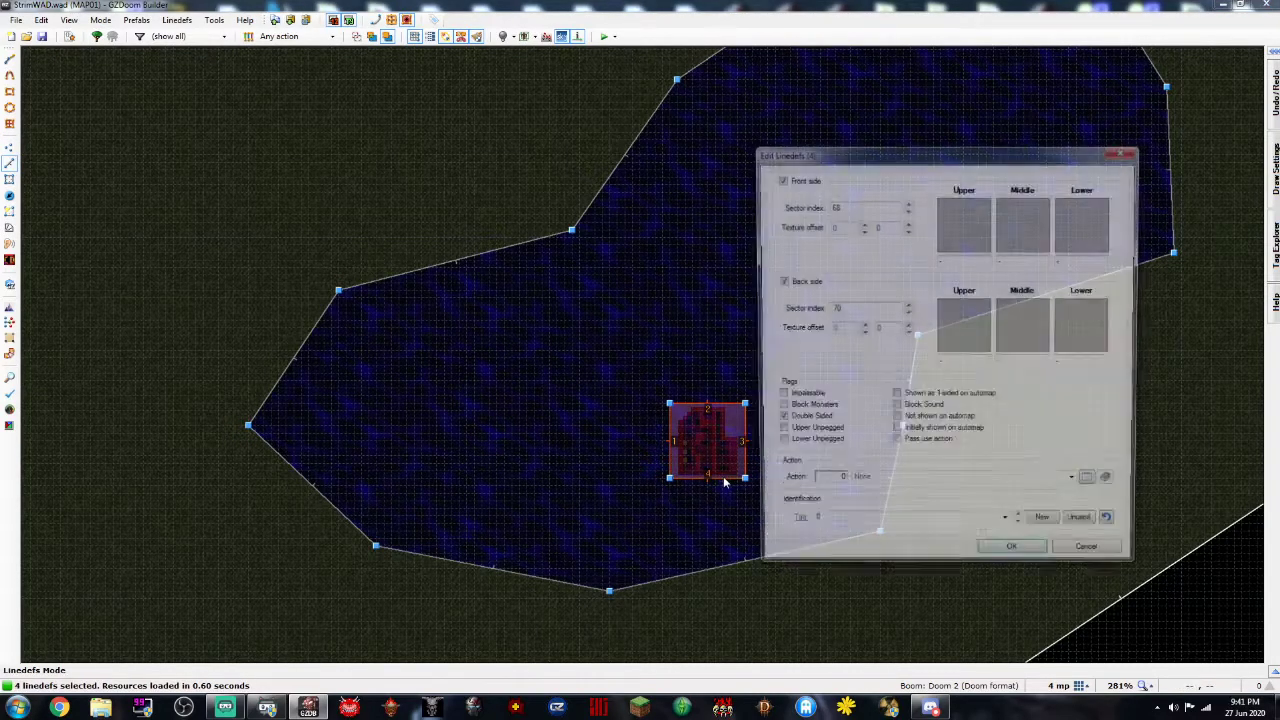
type("19")
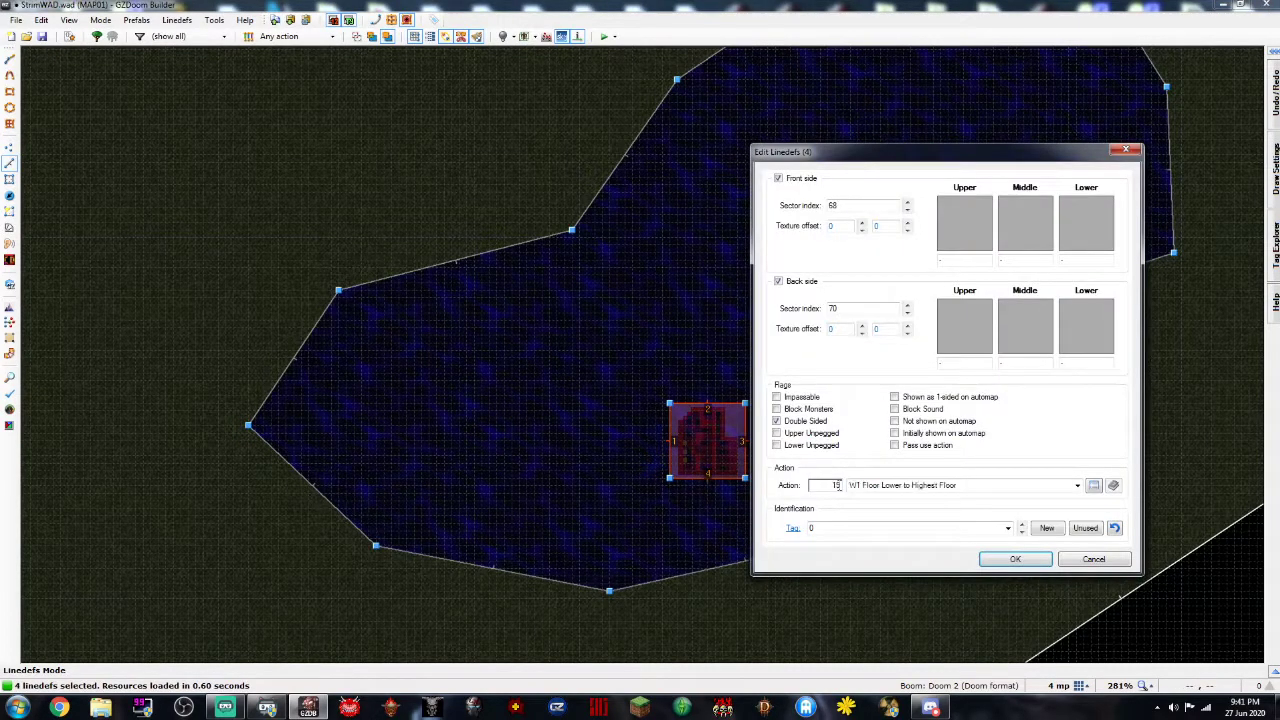
key("Return")
Assign an unused tag to the four linedefs around the red keycard and clear the selection
right_click(753, 446)
left_click(924, 531)
left_click(1085, 528)
left_click(1015, 559)
left_click(969, 563)
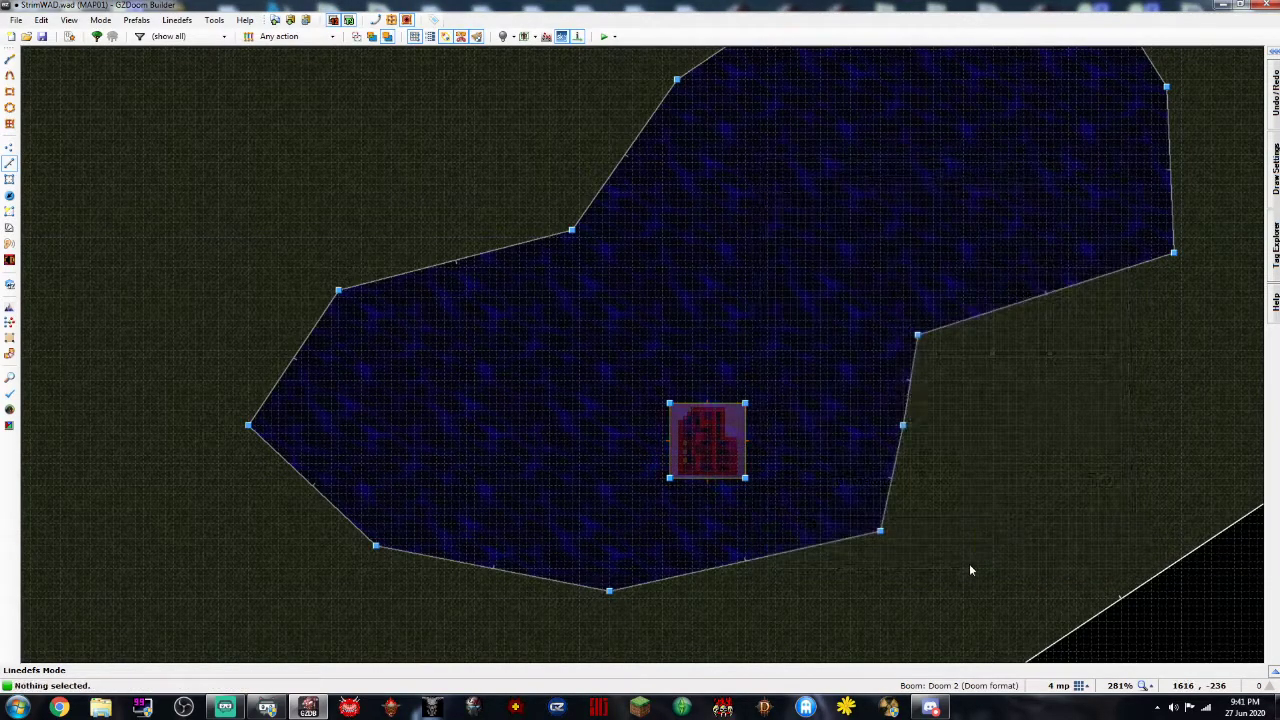
Examine the curved blue corridor between the grass room and the round room to its northwest
scroll(969, 563, "down", 5)
scroll(935, 548, "up", 3)
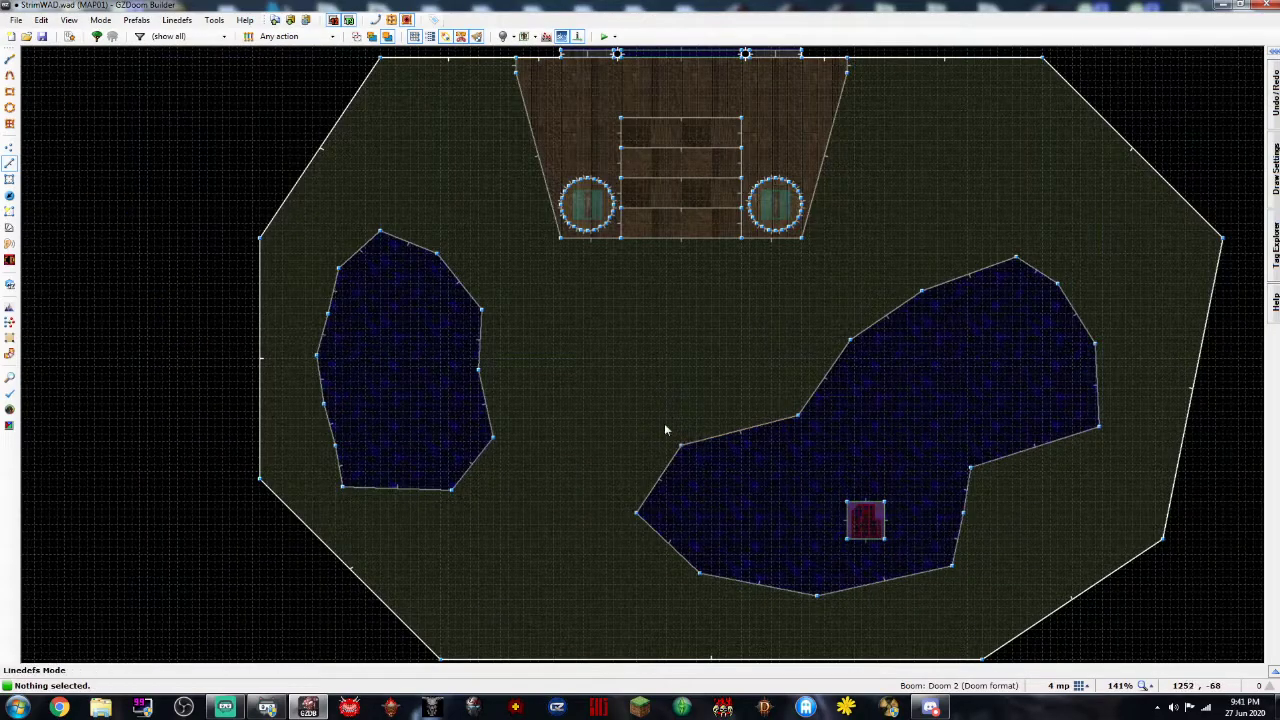
key("Up")
key("Up")
key("Up")
key("Up")
key("Left")
key("Up")
key("Up")
key("Up")
key("Up")
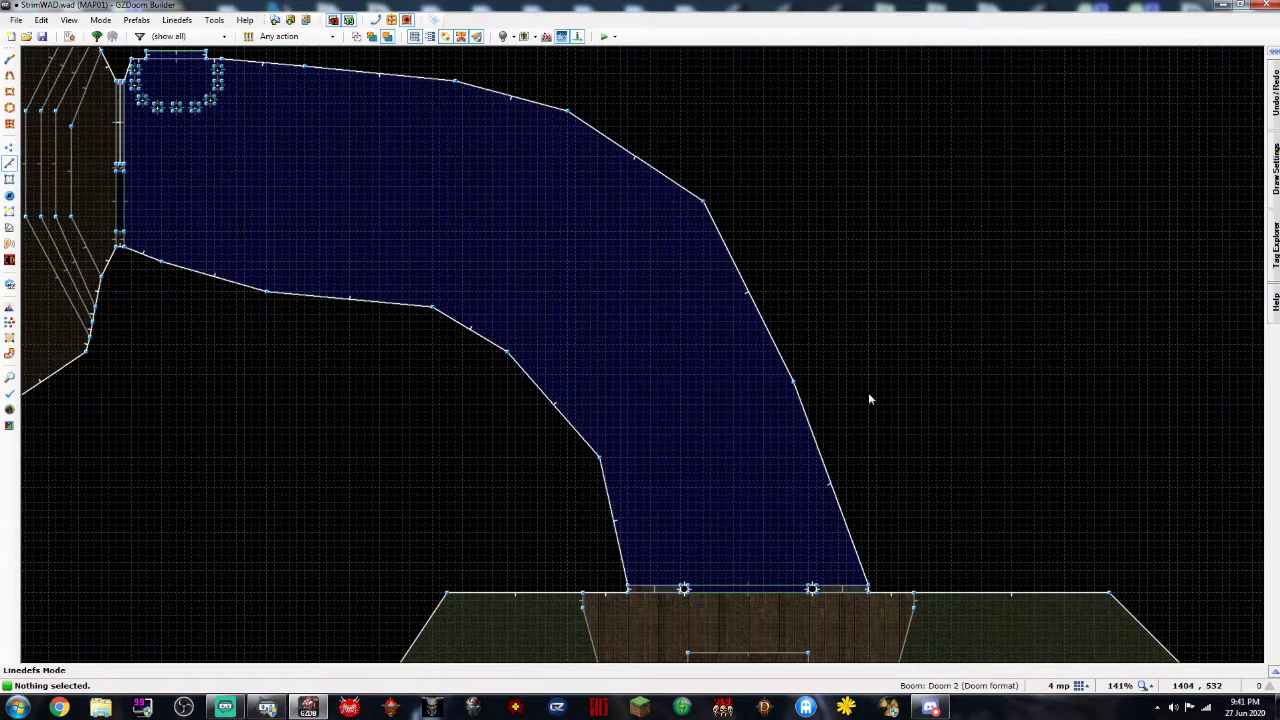
key("Down")
key("Down")
key("Up")
scroll(604, 341, "up", 2)
scroll(501, 346, "down", 4)
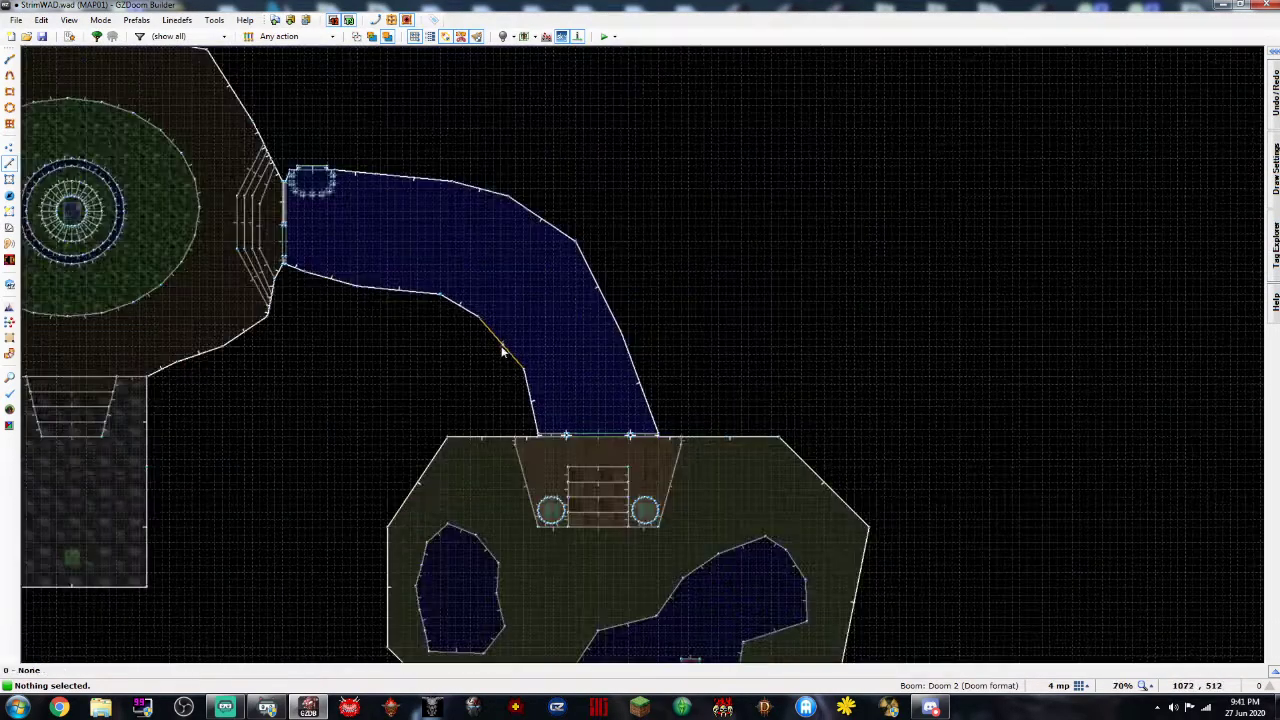
key("Down")
scroll(592, 462, "up", 1)
key("Left")
key("Up")
key("Up")
key("Up")
key("Left")
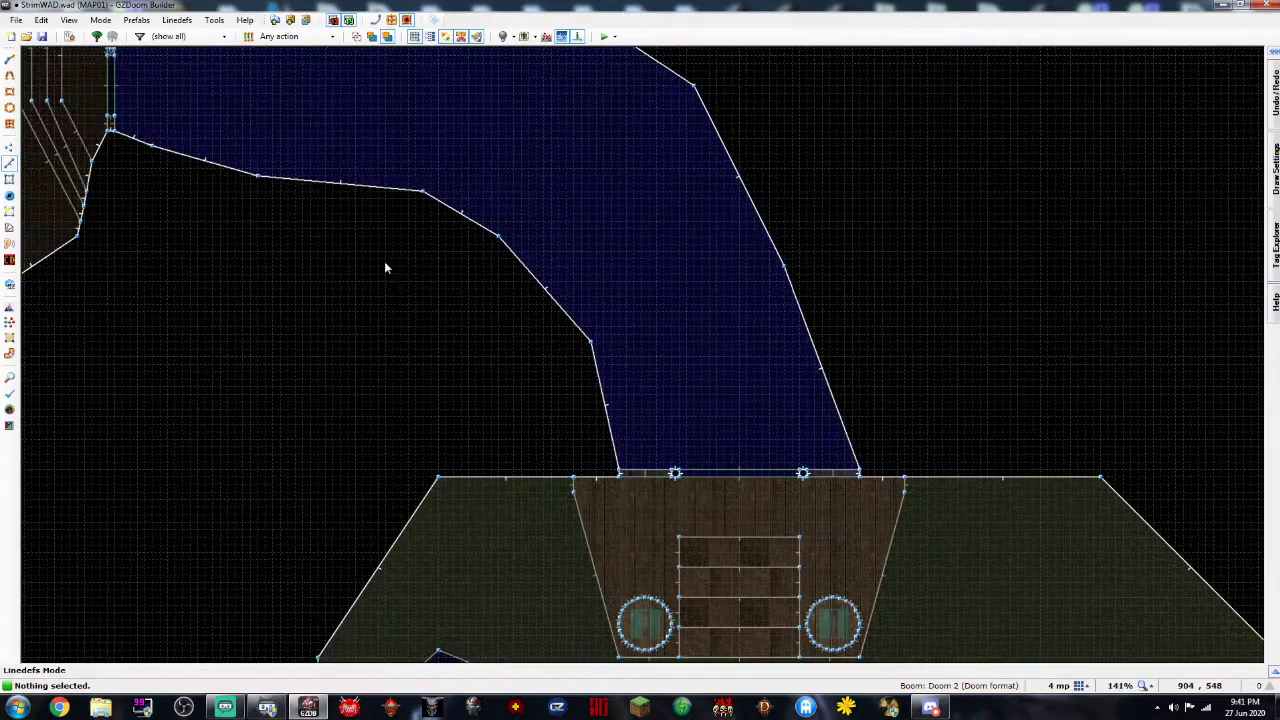
key("Left")
key("Up")
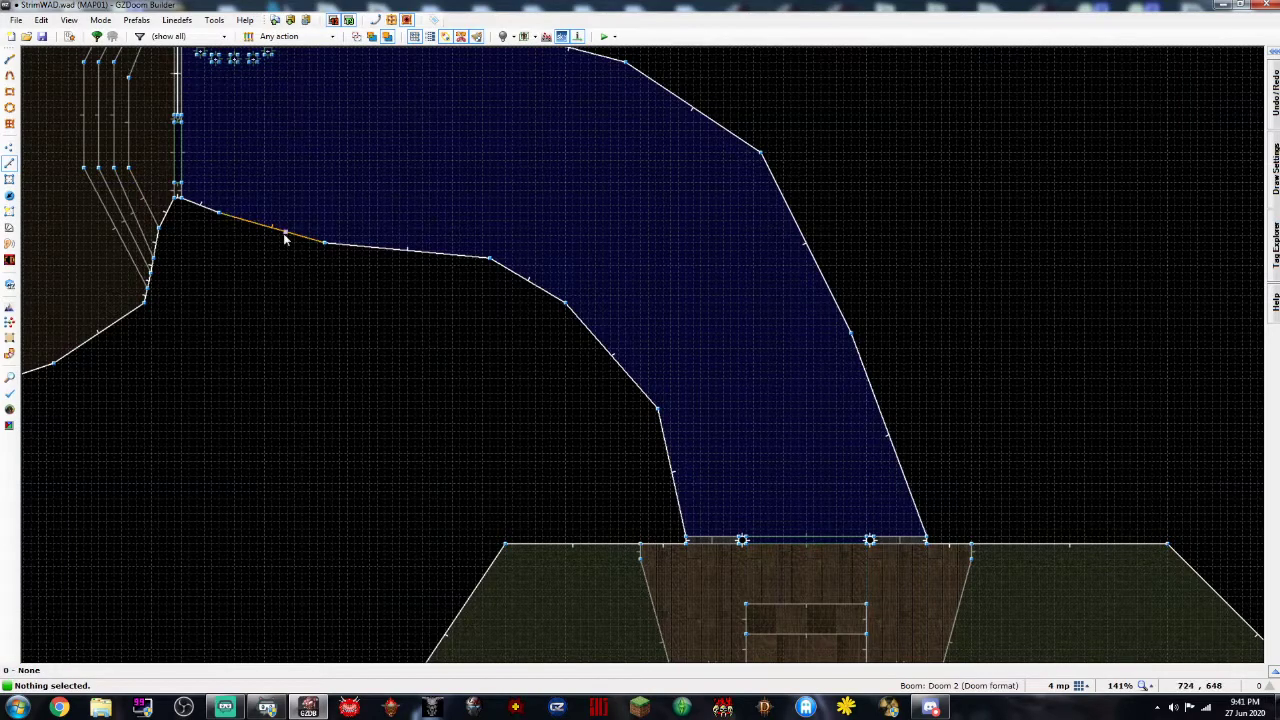
Nudge the inner-wall vertex nearest the blue corridor's west door and set the grid to 16 mp
key("Insert")
key("Escape")
key("v")
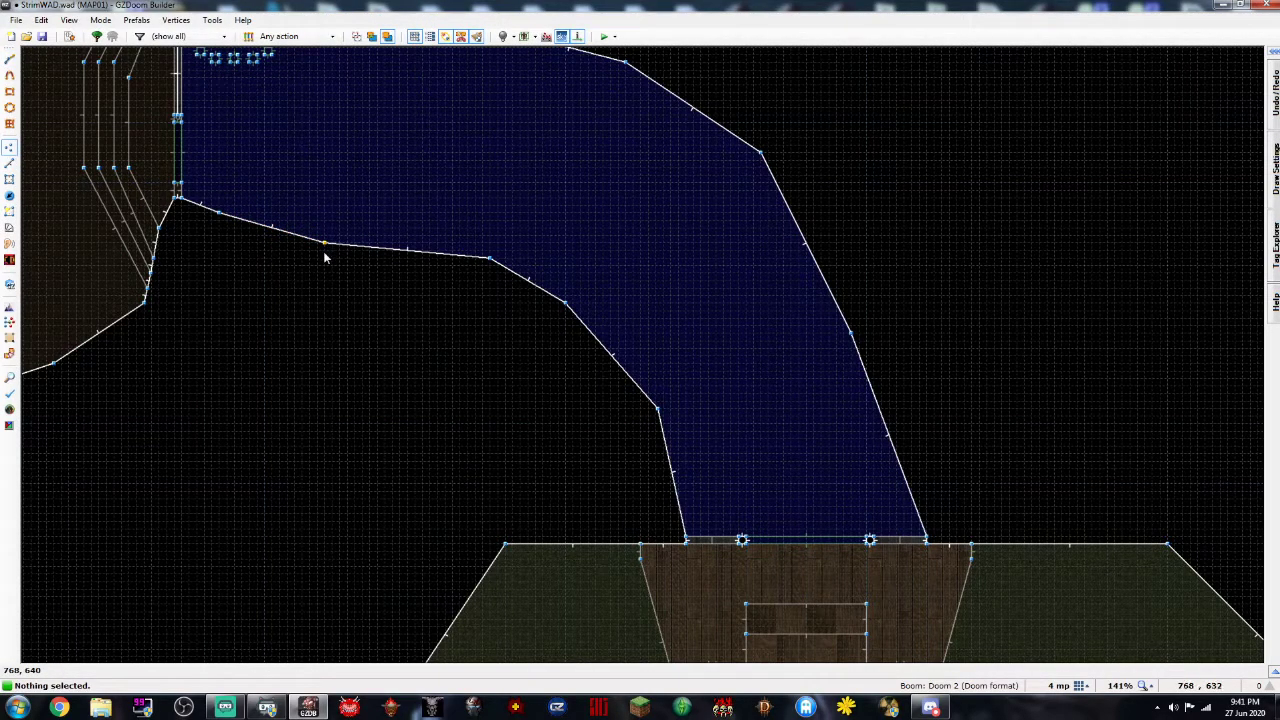
left_click_drag(221, 211, 233, 206)
left_click(1070, 688)
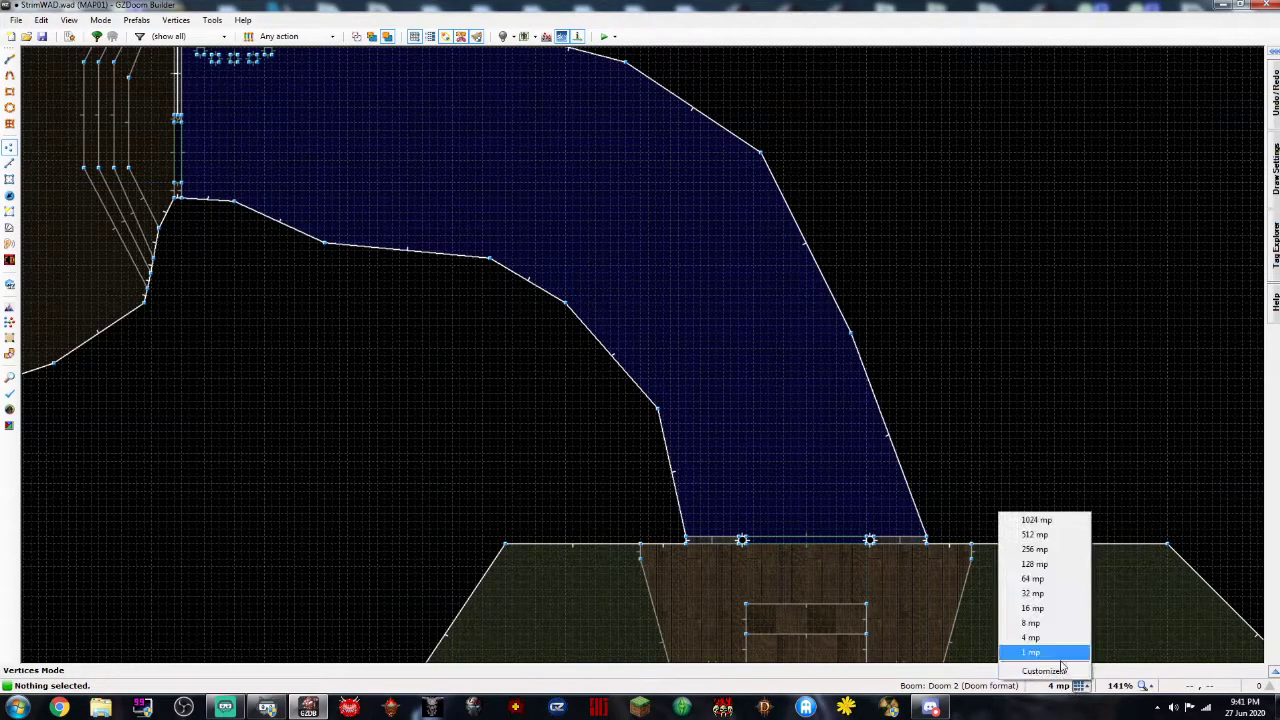
left_click(1040, 580)
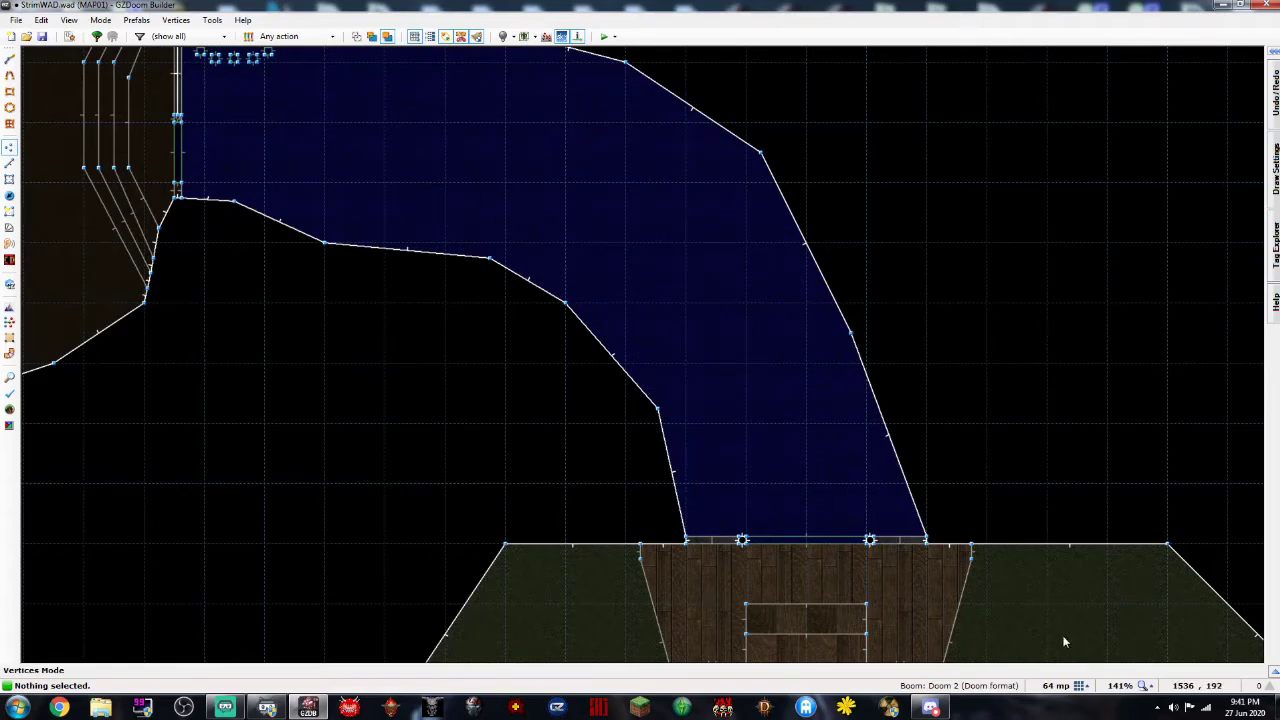
left_click(1060, 686)
left_click(1045, 607)
scroll(296, 352, "up", 4)
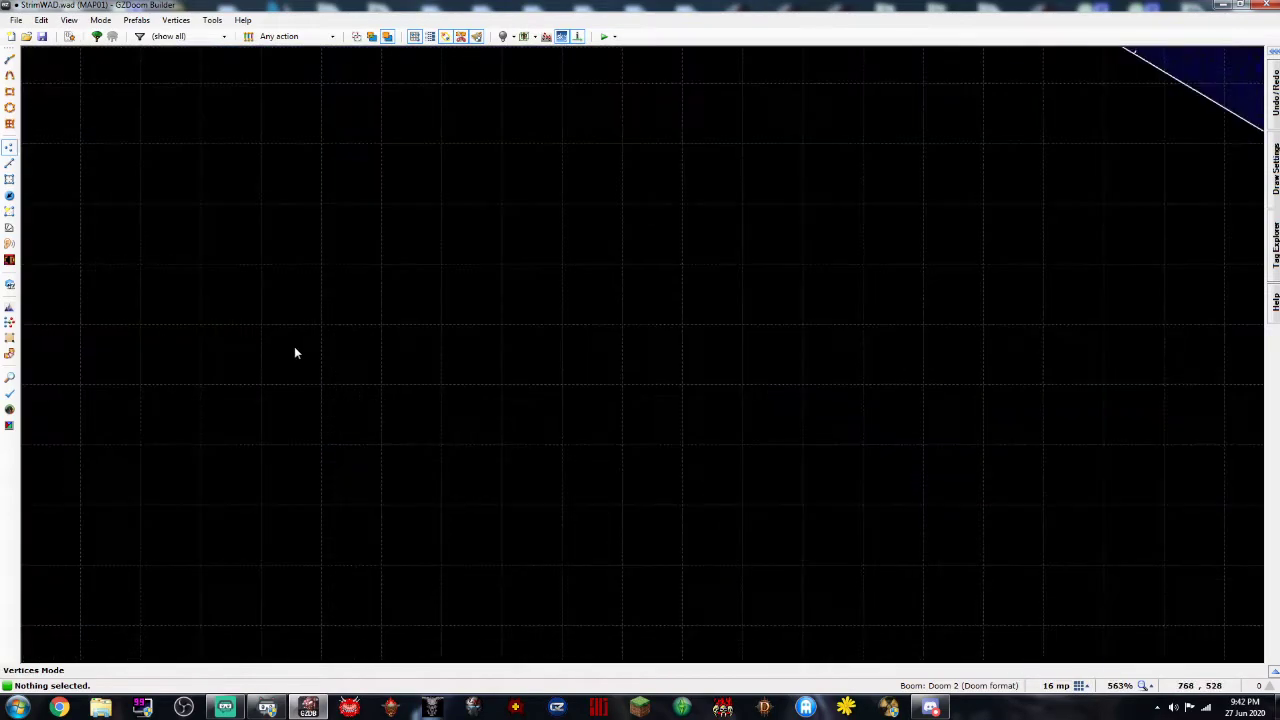
scroll(296, 352, "down", 4)
Move the corridor's inner-wall vertices to run straight east from the west door, chamfer the corner, and form a square recess cornered at 800, 528
left_click_drag(222, 209, 253, 204)
left_click_drag(312, 251, 343, 235)
left_click_drag(253, 204, 312, 204)
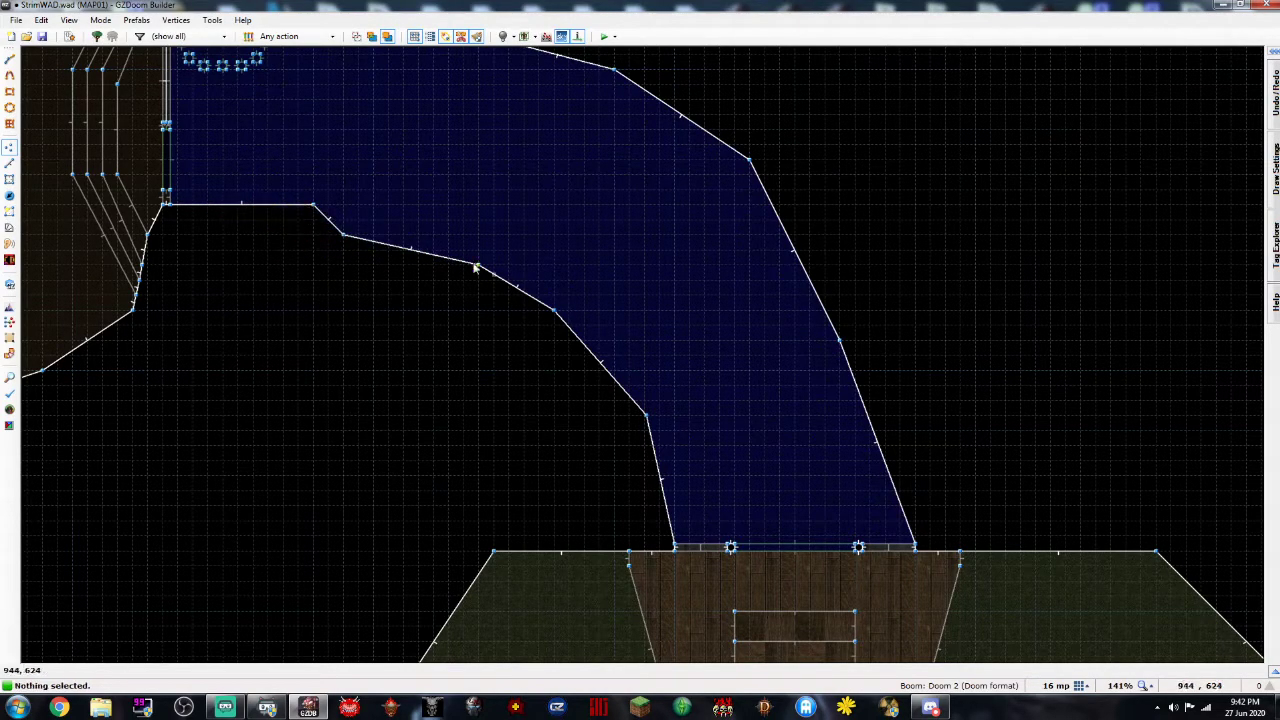
left_click_drag(477, 266, 344, 353)
left_click_drag(555, 313, 554, 354)
left_click_drag(647, 420, 647, 417)
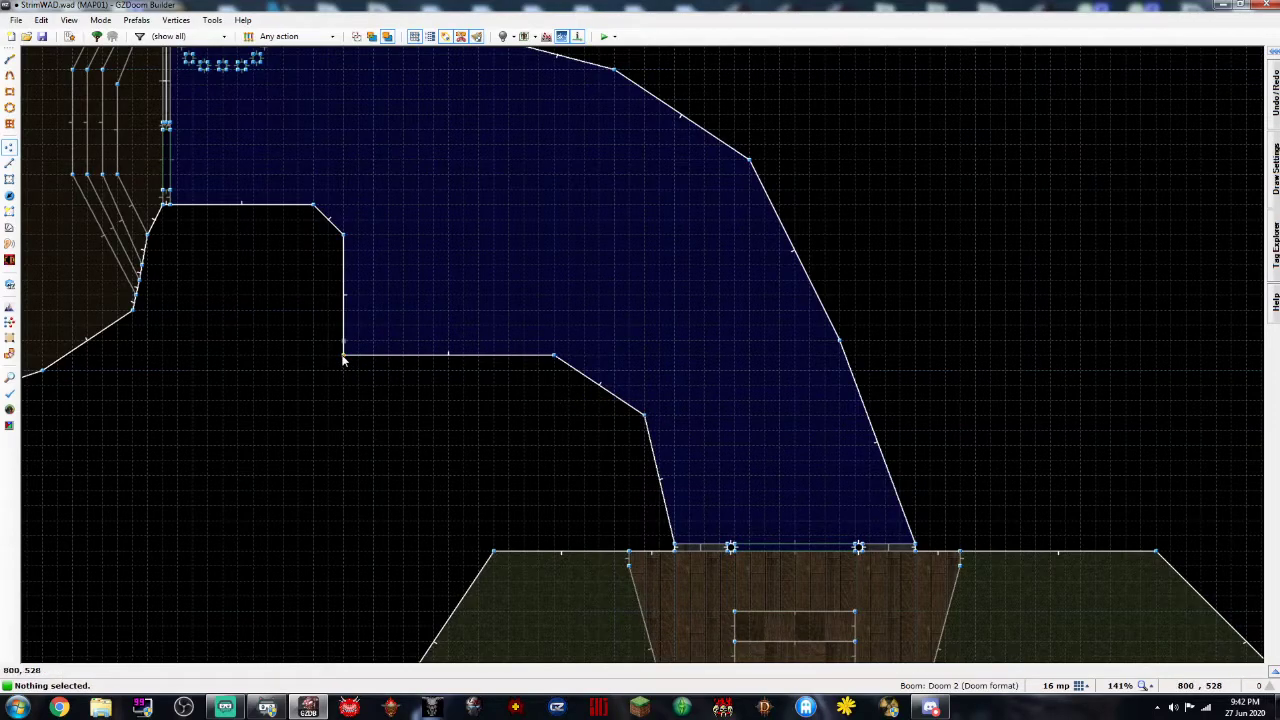
right_click(345, 249)
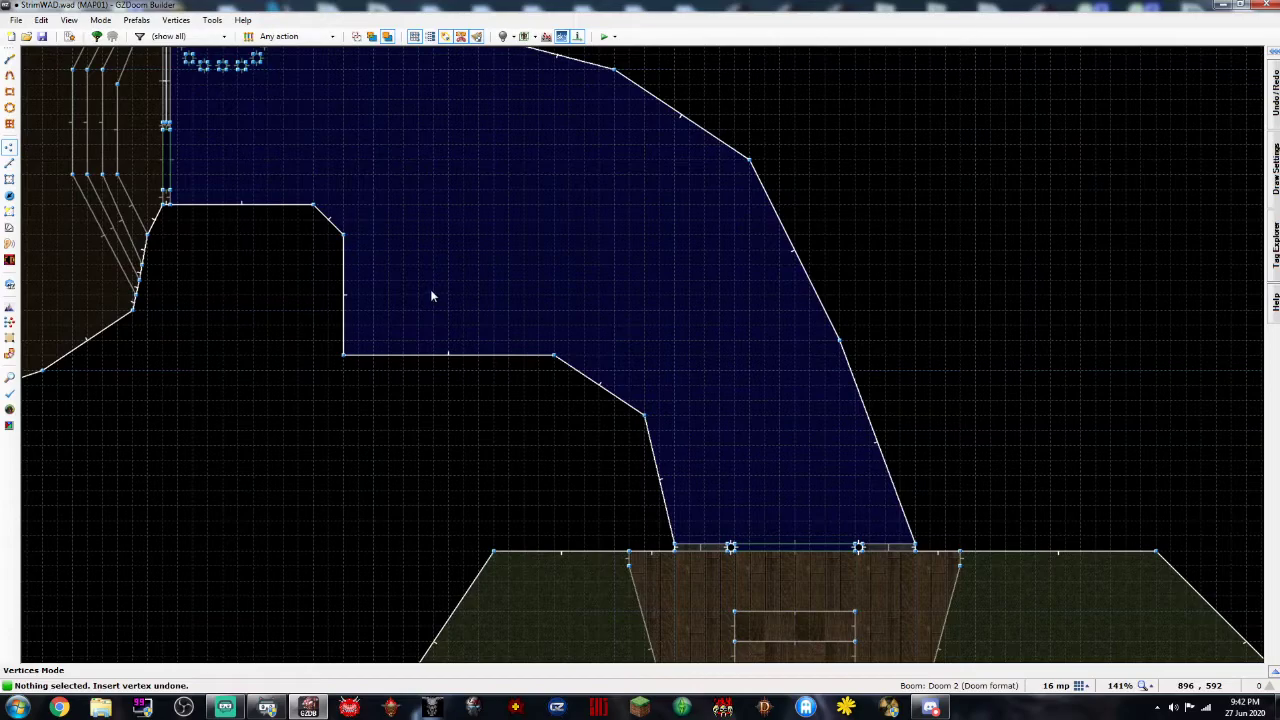
key("ctrl+z")
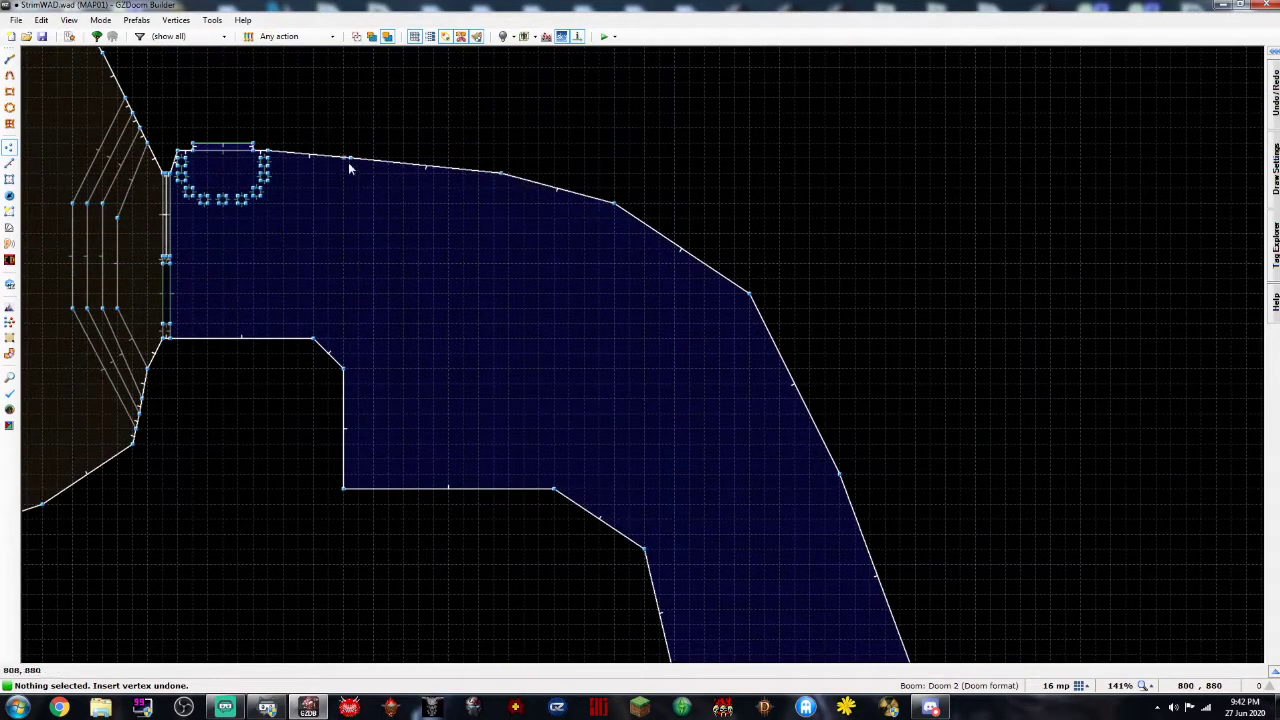
Reshape the corridor's north wall into a straight run, short diagonal and second straight run, setting the grid to 4 mp partway
left_click_drag(352, 158, 361, 152)
left_click(1077, 688)
left_click(1034, 634)
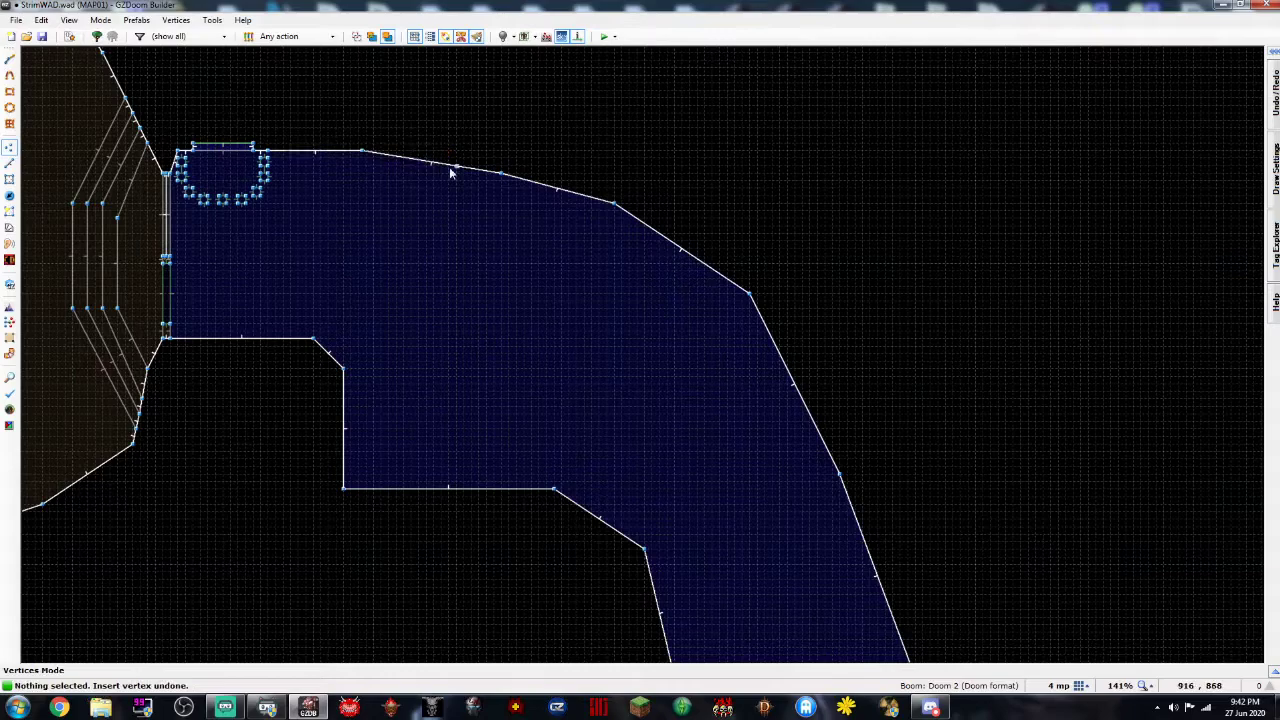
left_click_drag(501, 176, 412, 189)
left_click_drag(617, 207, 549, 188)
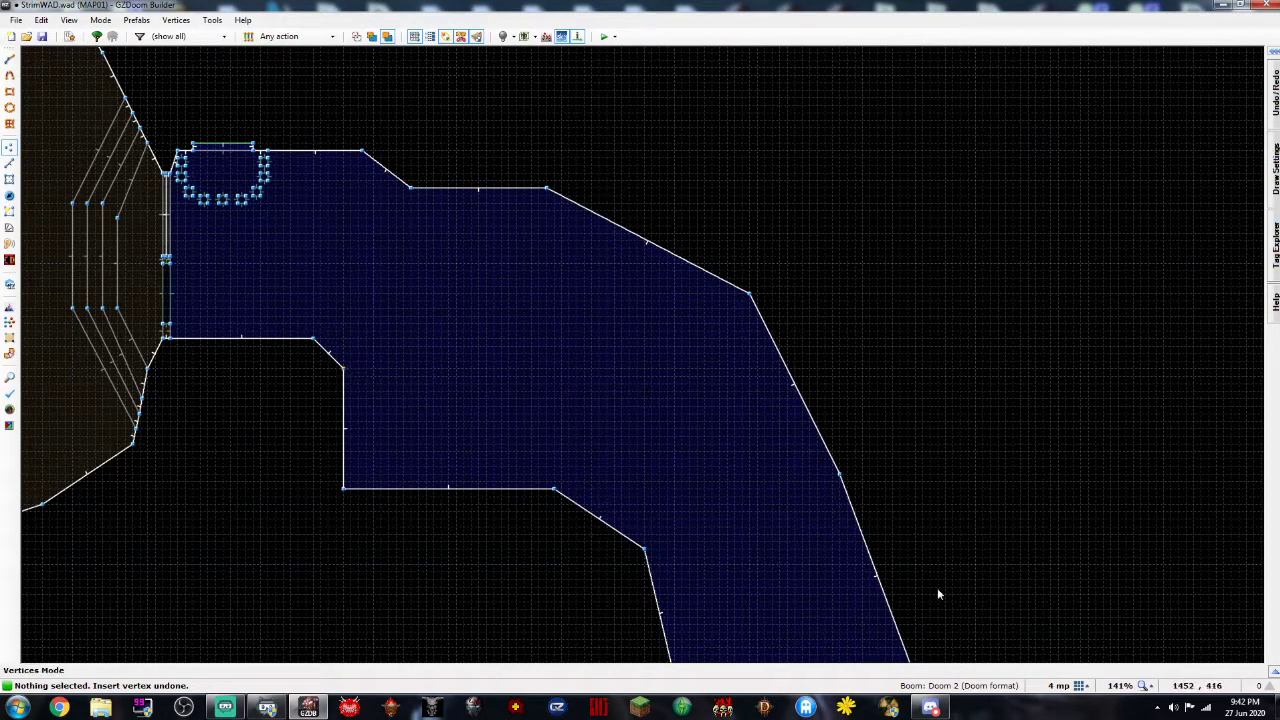
Set the grid to 32 mp and draw a diagonal linedef across the corridor recess, from its northwest corner to its southeast corner
left_click(1083, 687)
left_click(1038, 593)
key("Insert")
key("ctrl+z")
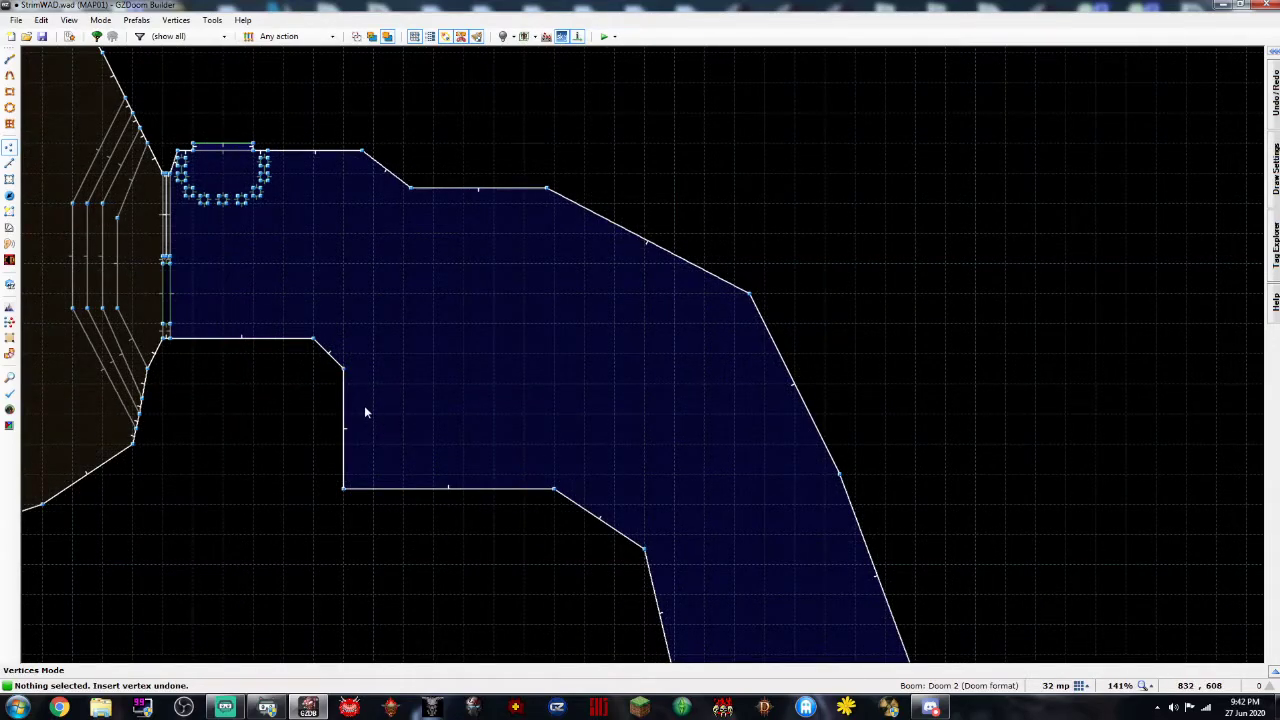
left_click(10, 164)
left_click(344, 368)
left_click(555, 489)
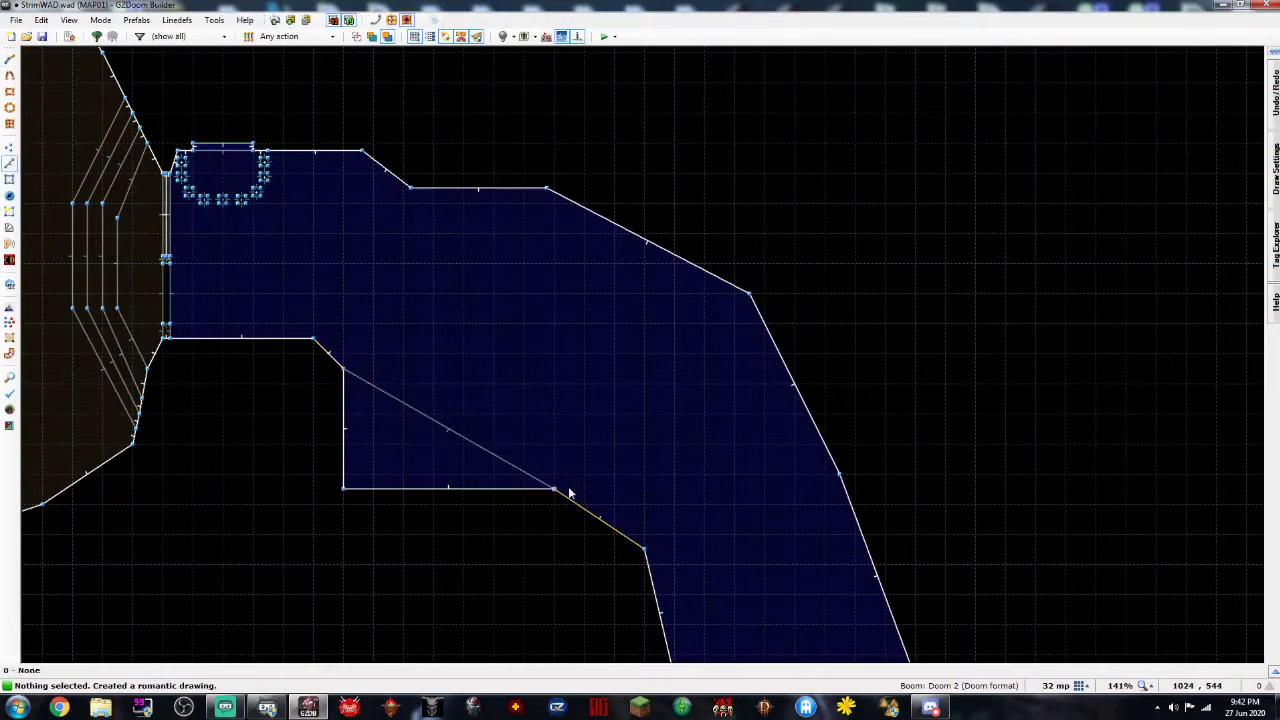
scroll(486, 454, "up", 4)
scroll(432, 463, "down", 4)
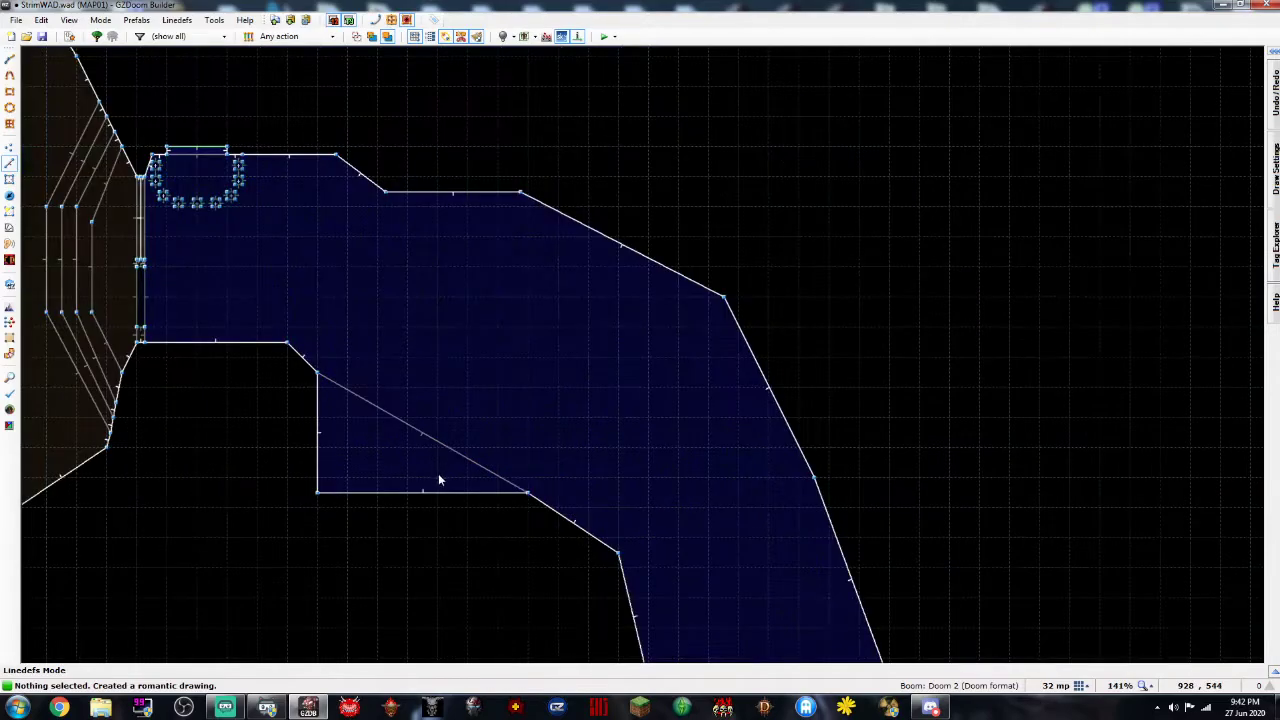
Enlarge the recess by moving its south wall to Y 512, shifting the southeast vertex east, and splitting and pulling the south wall outward
left_click_drag(430, 492, 432, 507)
key("v")
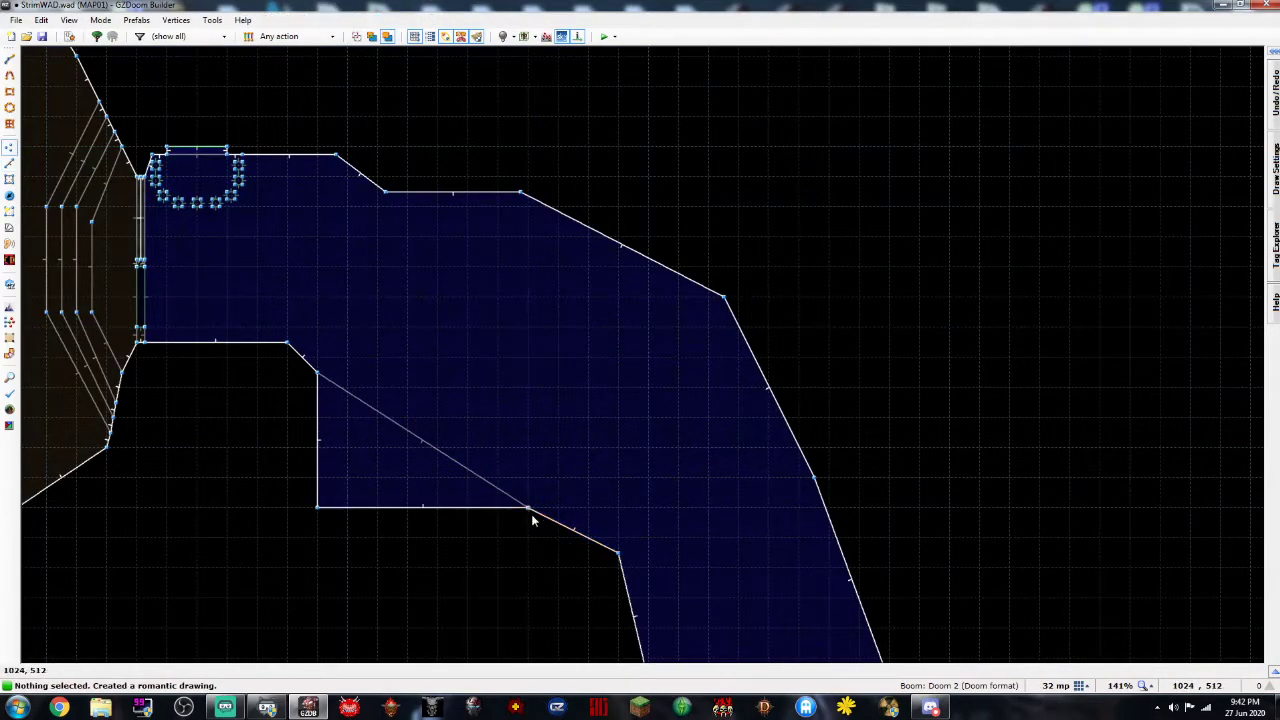
left_click_drag(530, 507, 558, 507)
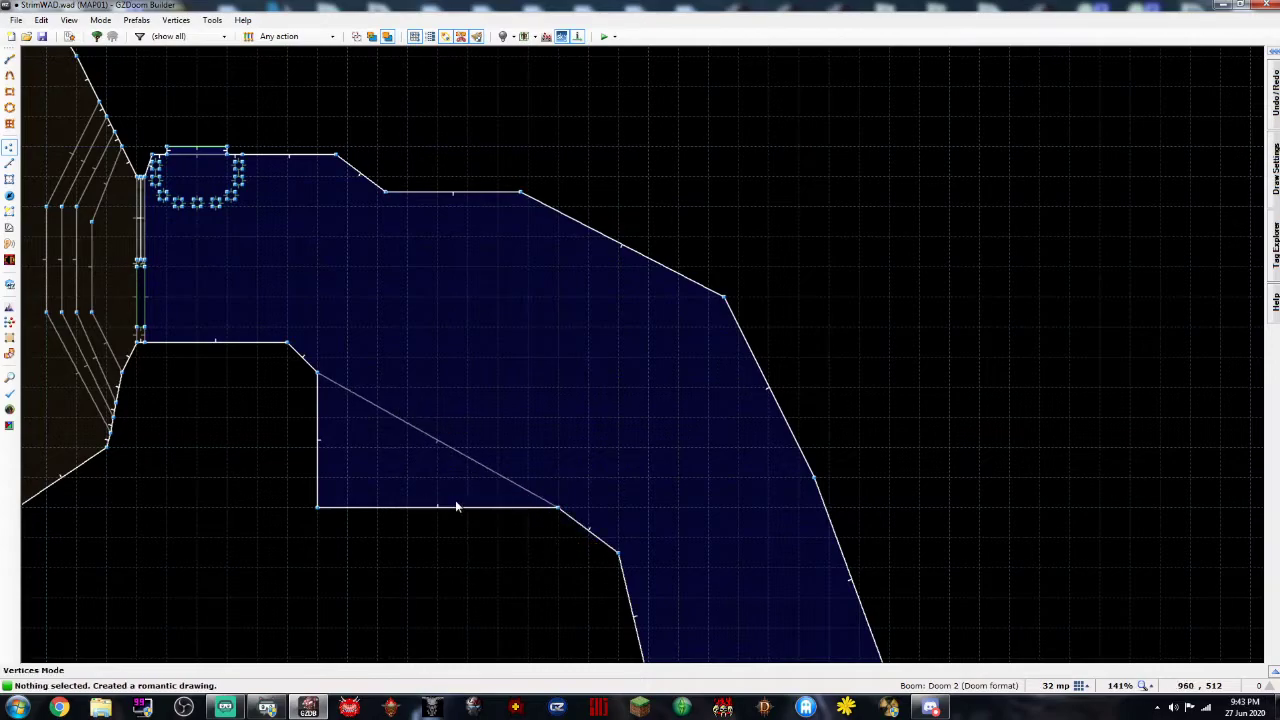
double_click(410, 507)
left_click_drag(410, 507, 451, 598)
left_click_drag(317, 508, 288, 507)
In the 3D view, lower the recess's floor slightly and raise its ceiling to 136
key("w")
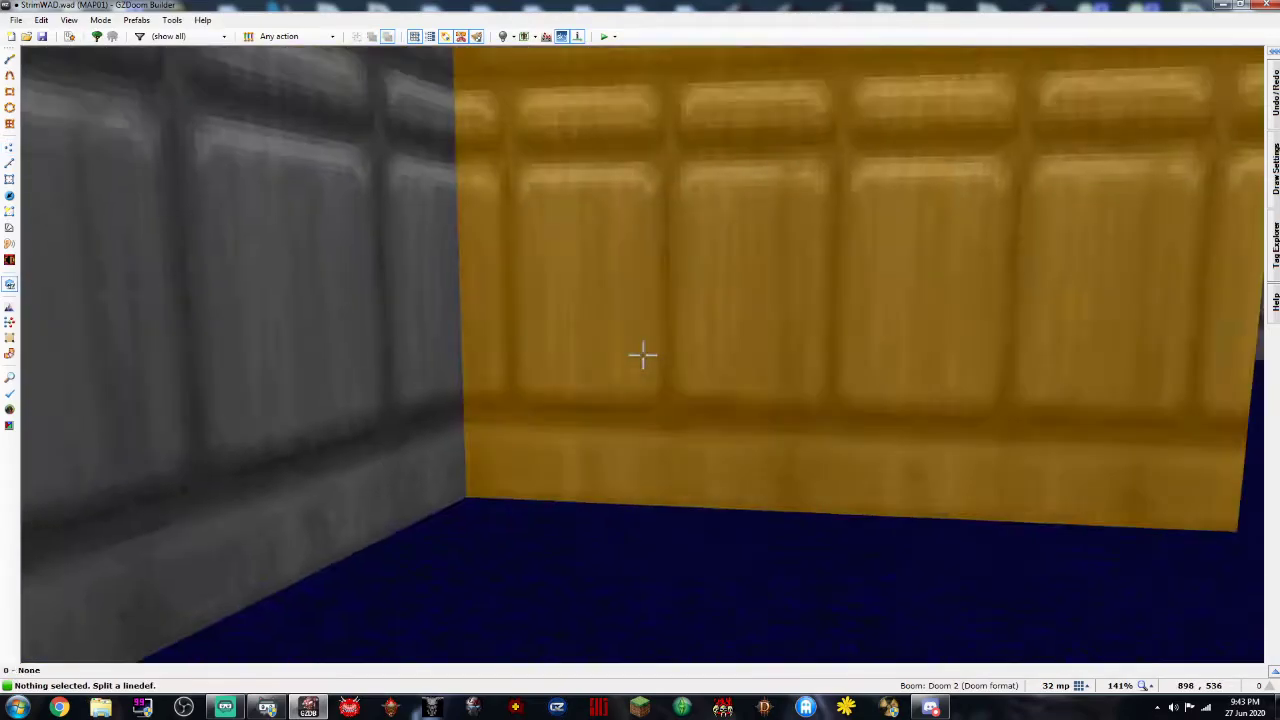
key("f")
scroll(643, 355, "down", 1)
key("e")
key("f")
scroll(643, 355, "up", 1)
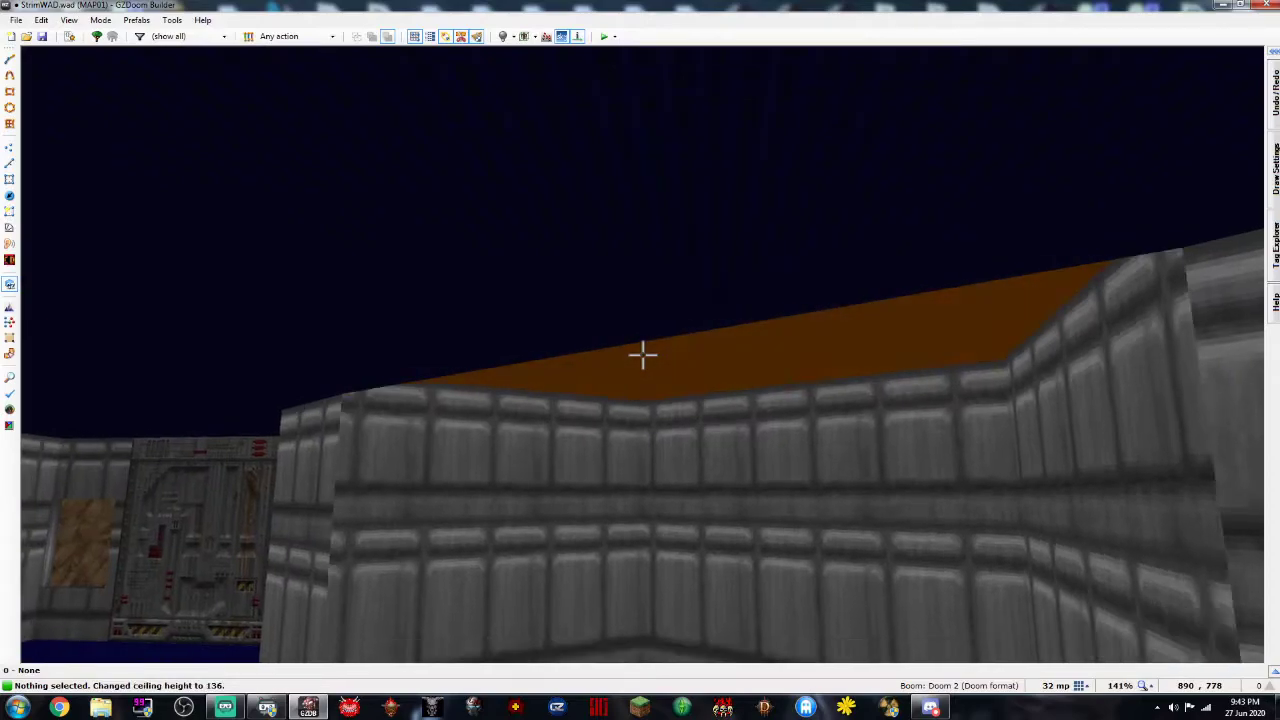
key("f")
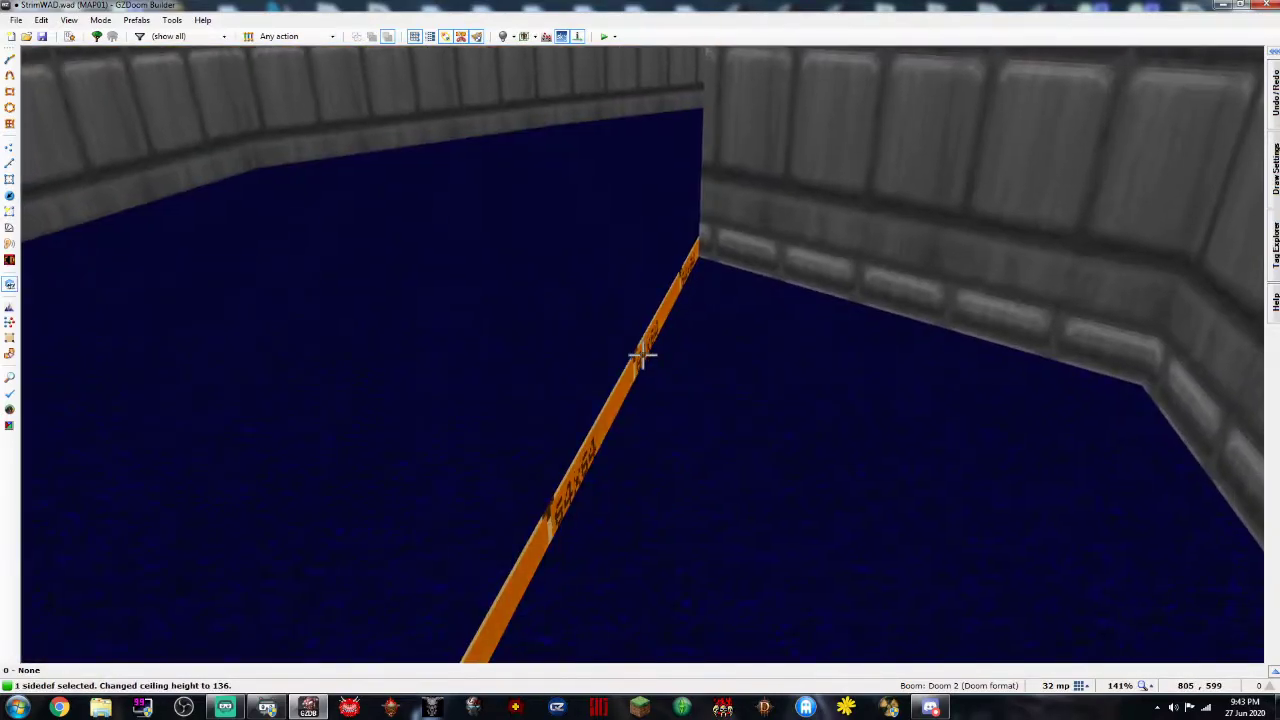
Apply the SKSNAKE1 texture to the front upper and lower parts of the linedef dividing the recess from the corridor
left_click(643, 355)
right_click(643, 355)
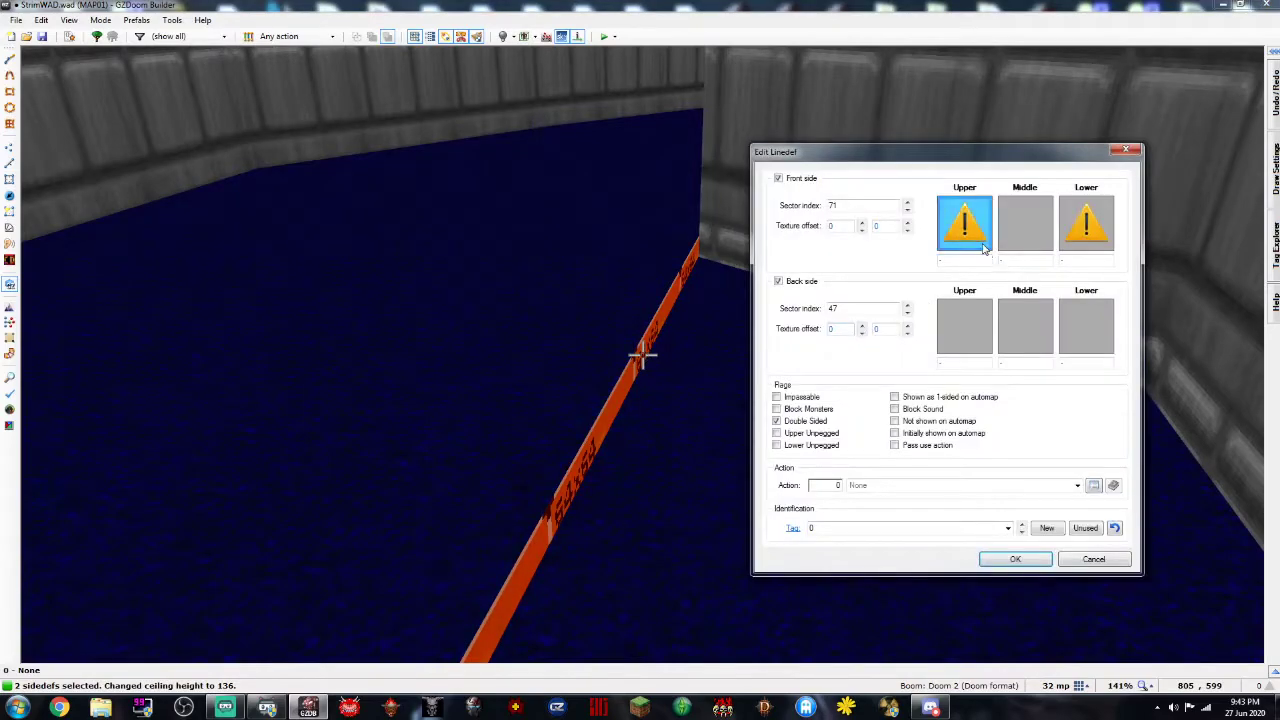
left_click(972, 245)
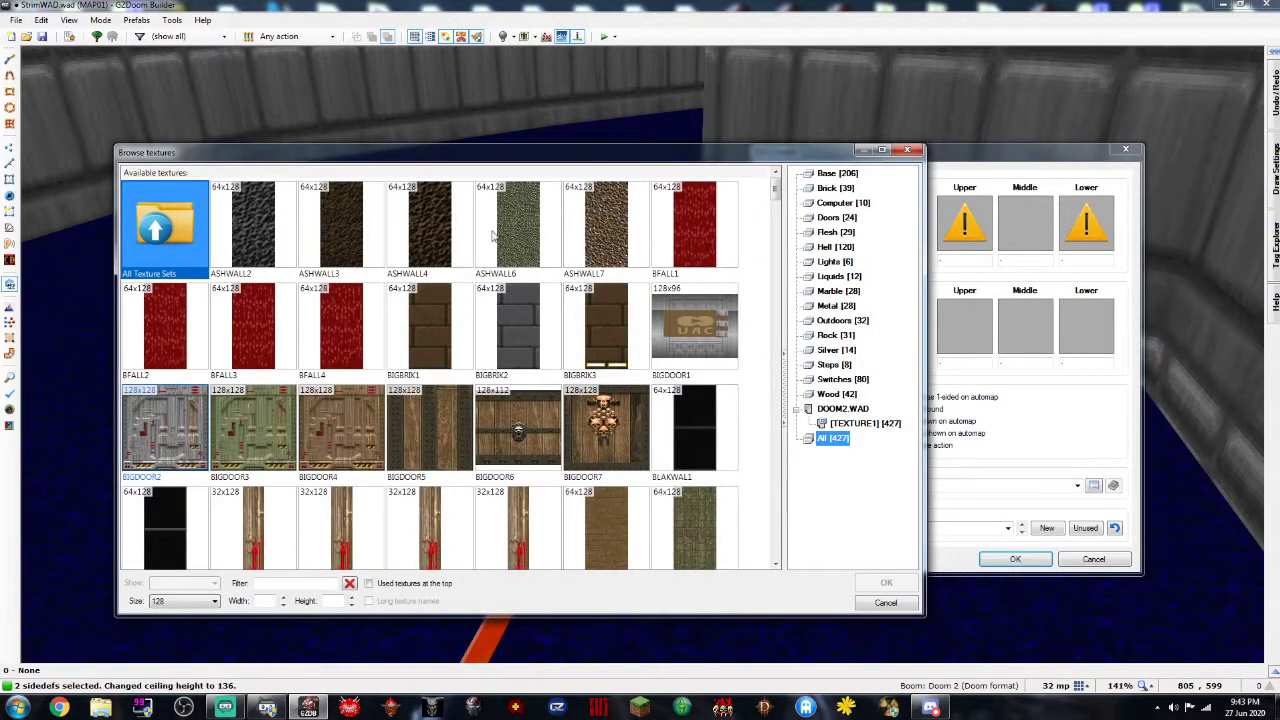
left_click(836, 246)
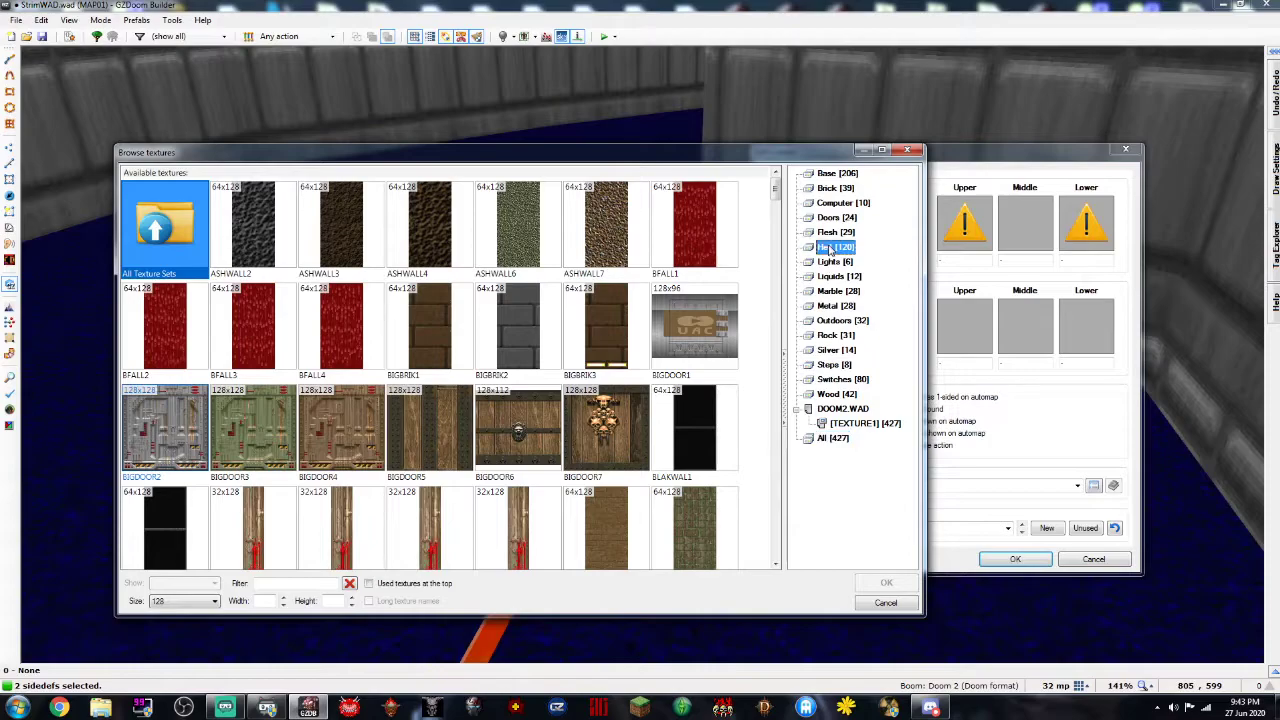
scroll(418, 366, "down", 10)
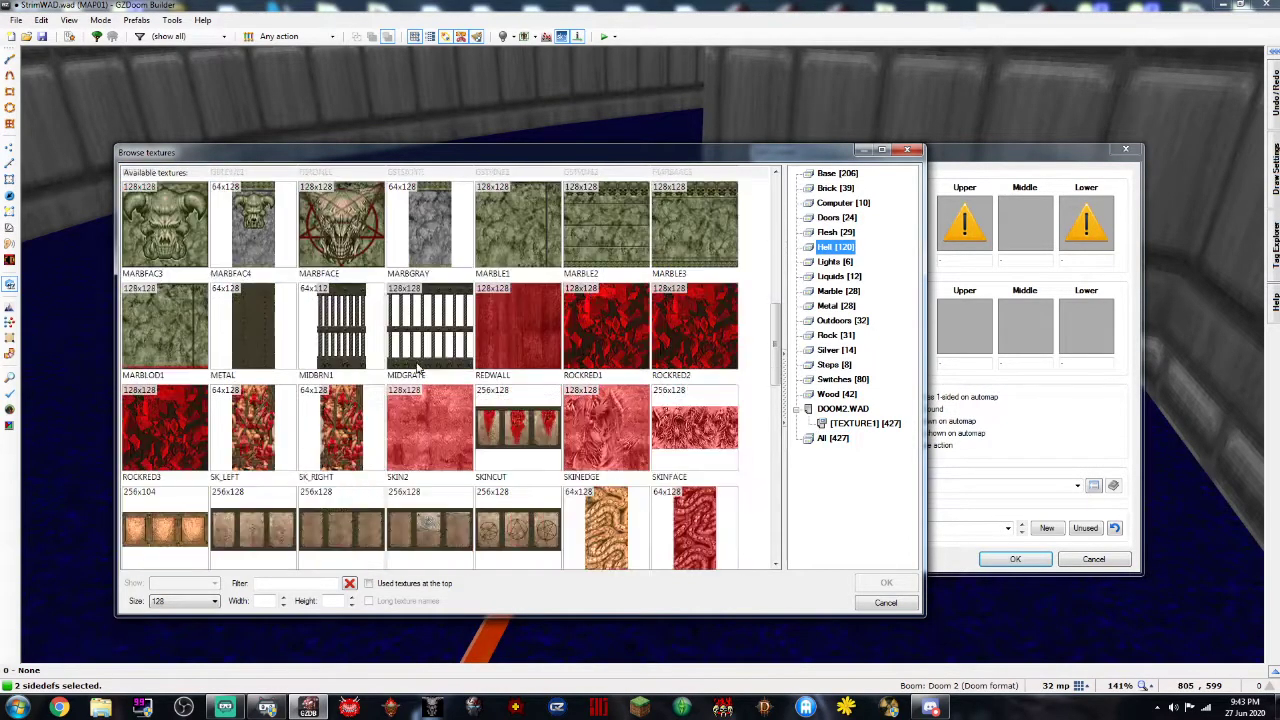
scroll(440, 366, "up", 2)
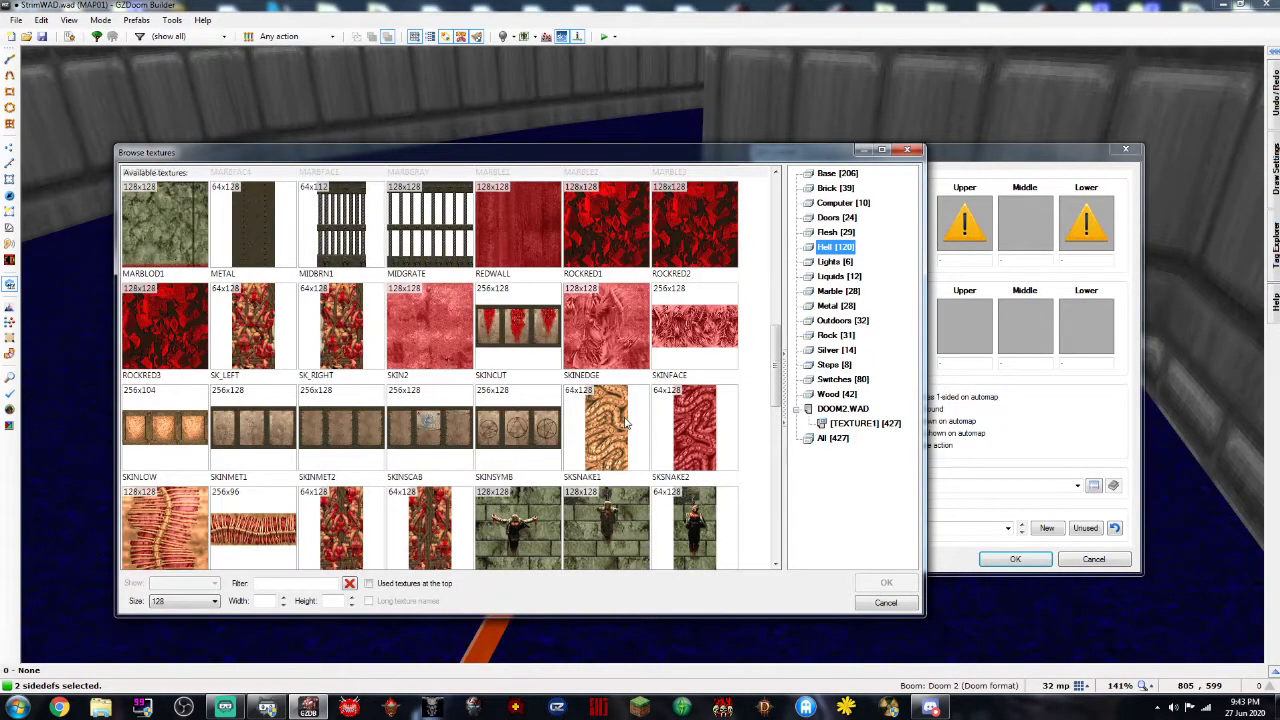
double_click(596, 437)
left_click(1084, 230)
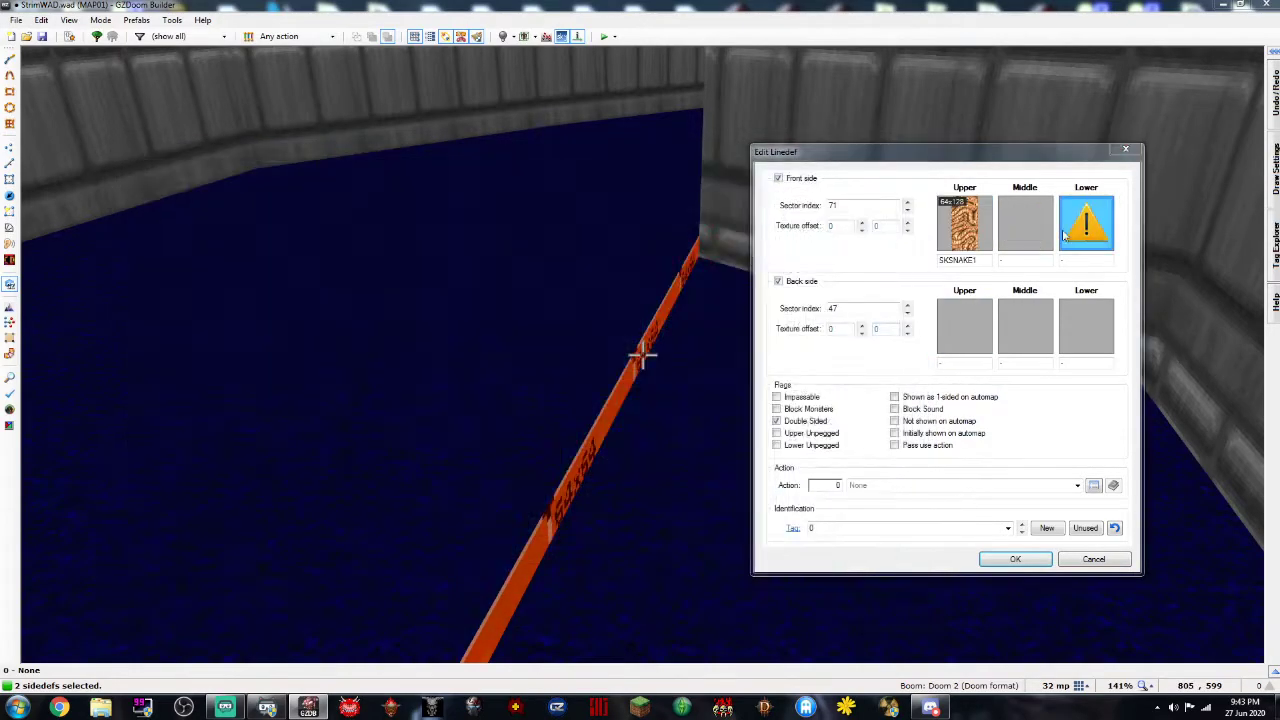
scroll(500, 440, "down", 3)
scroll(478, 444, "down", 5)
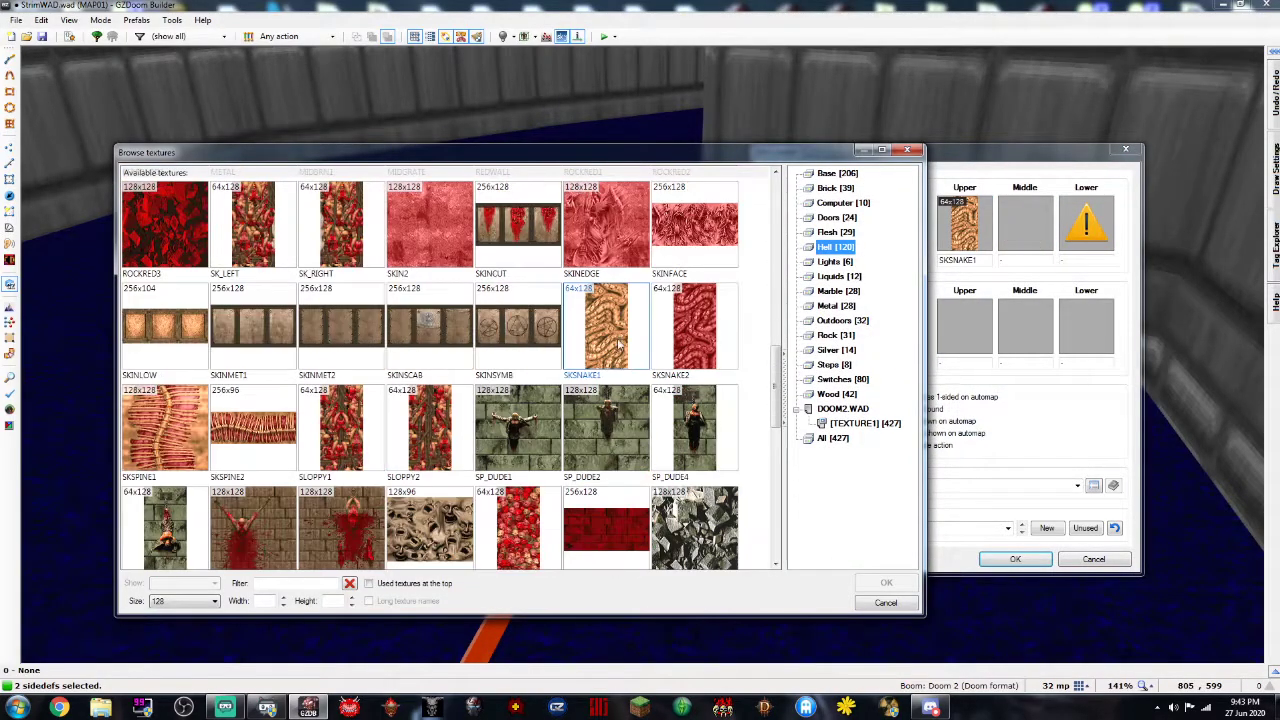
double_click(610, 345)
left_click(1016, 560)
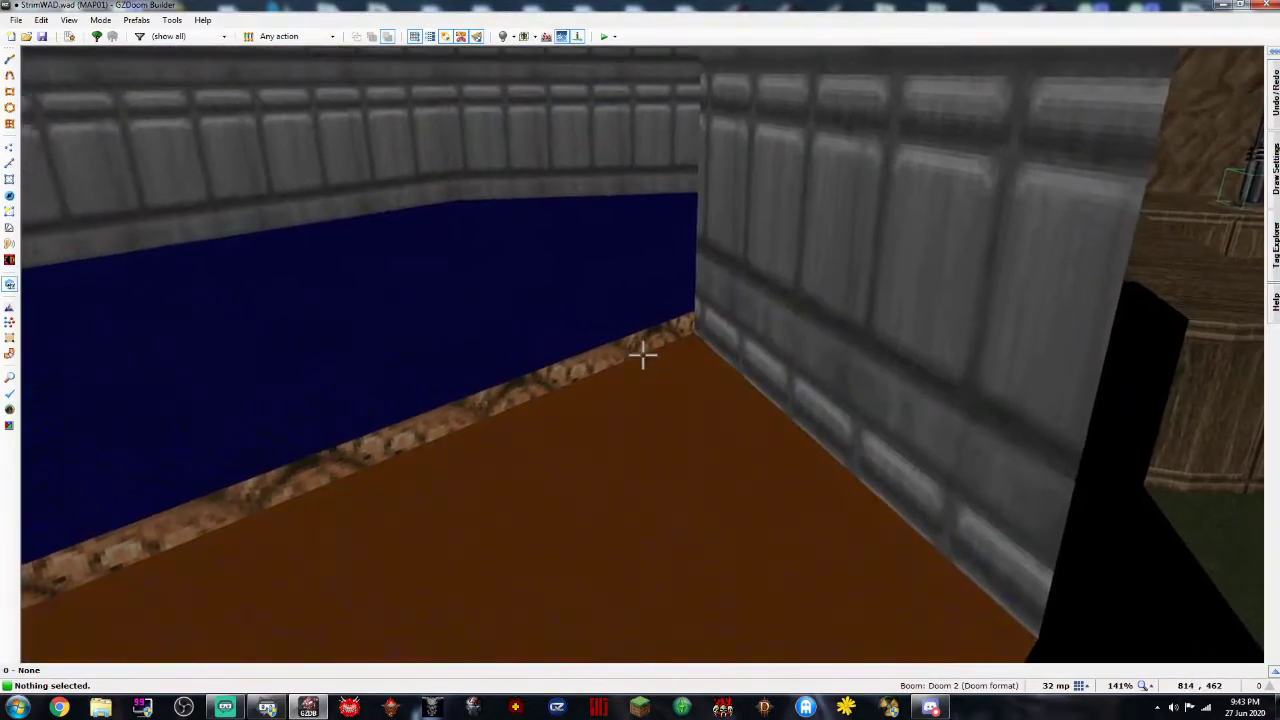
Auto-align the wall textures horizontally and set the middle texture of the recess's three outer walls to PIPES
key("a")
left_click(643, 355)
left_click(643, 355)
left_click(643, 355)
right_click(643, 355)
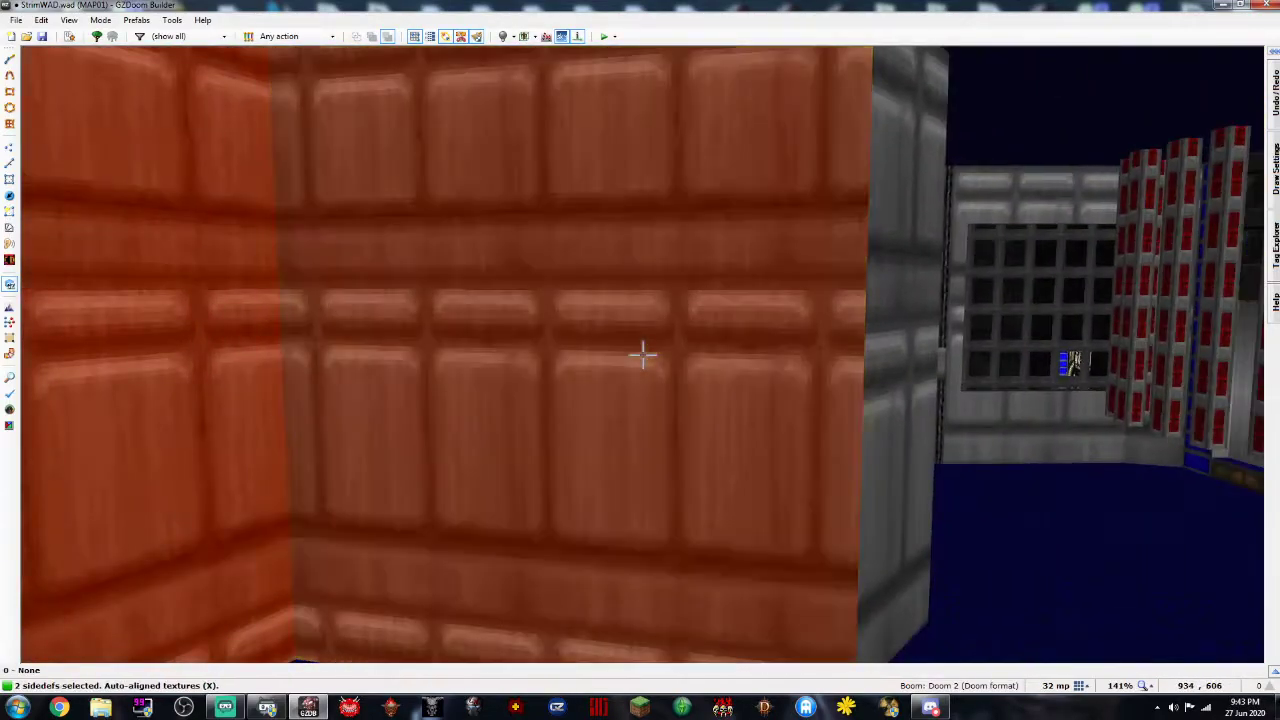
left_click(1023, 233)
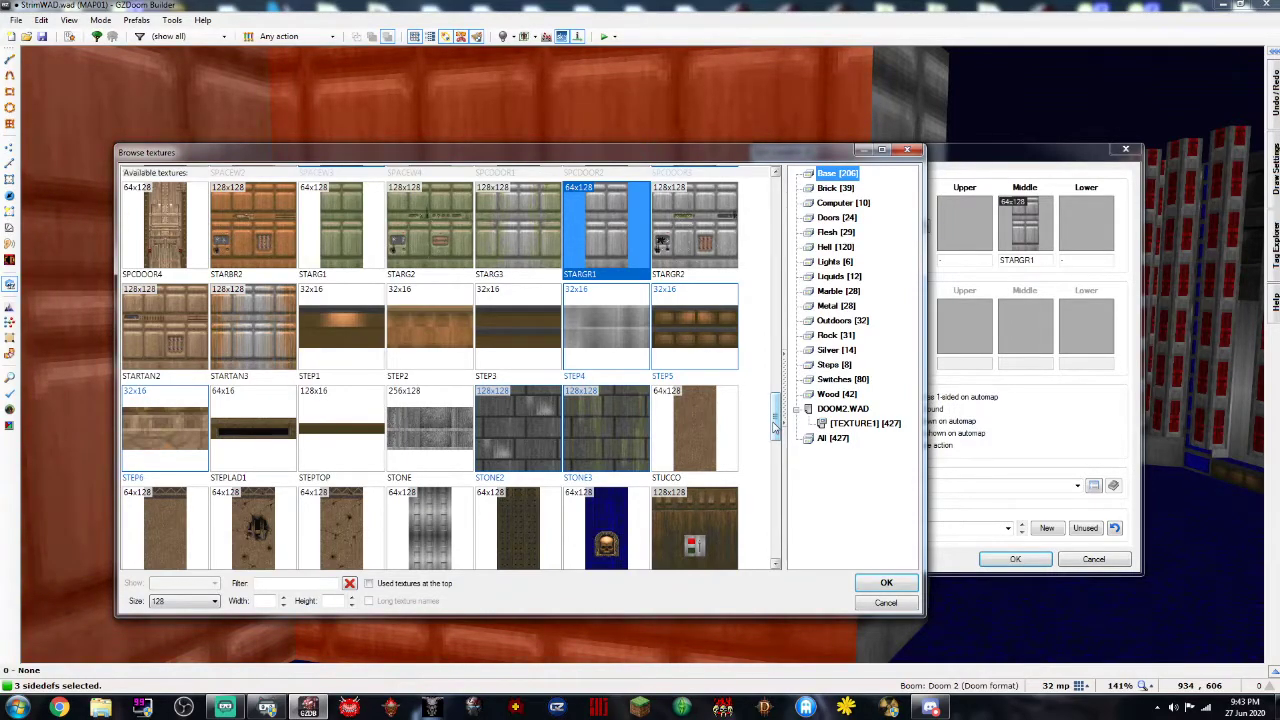
left_click_drag(775, 428, 775, 408)
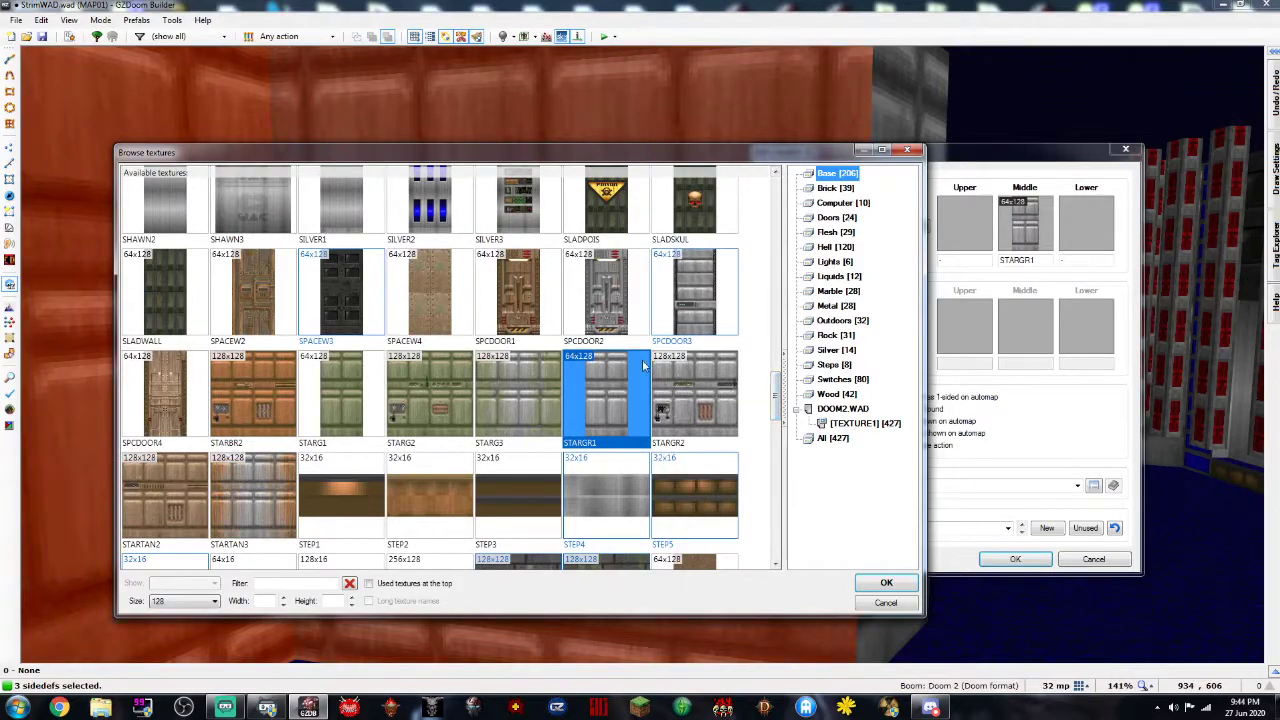
scroll(387, 328, "up", 2)
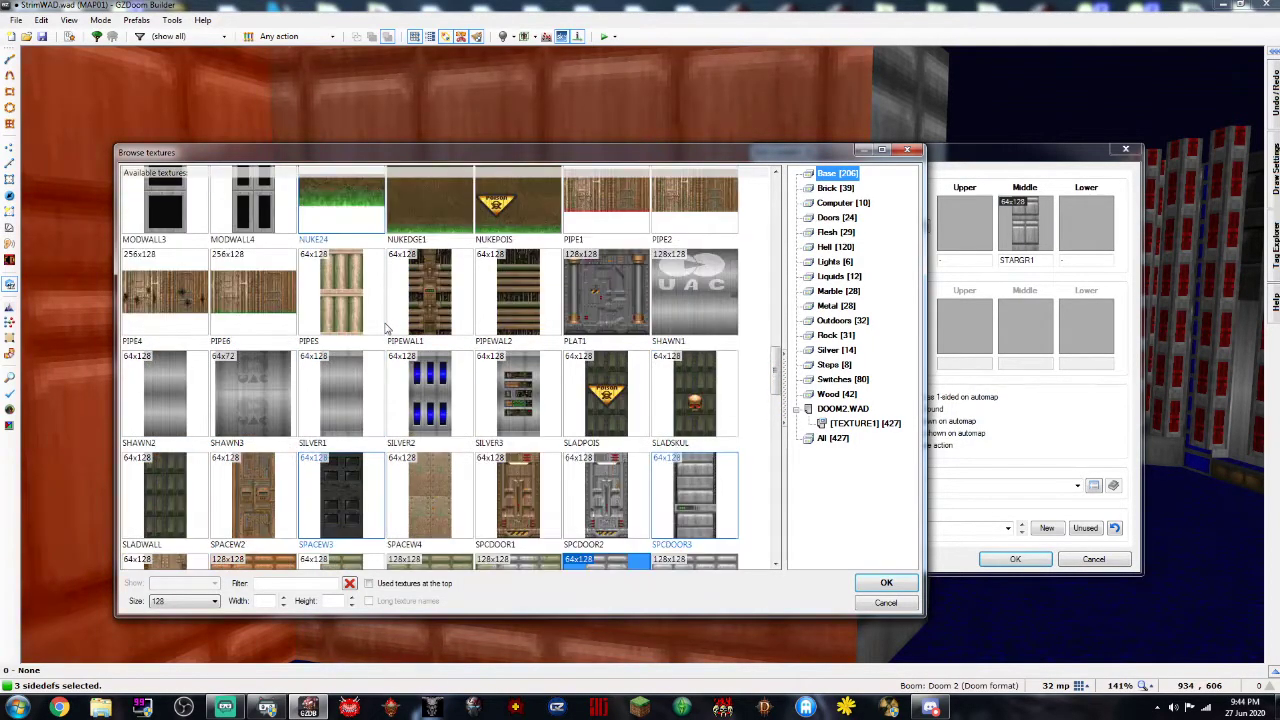
scroll(387, 328, "up", 1)
scroll(565, 400, "down", 1)
double_click(340, 292)
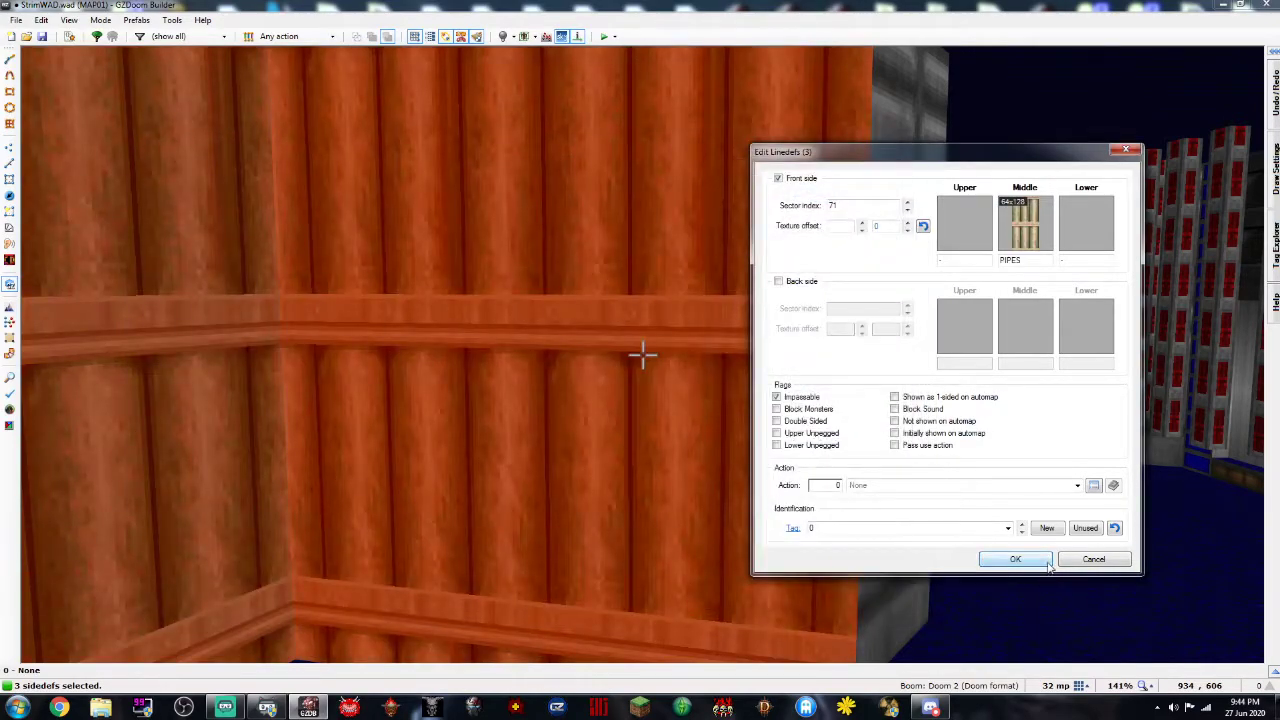
left_click(1046, 562)
Leave the 3D view and save the map
key("q")
key("ctrl+s")
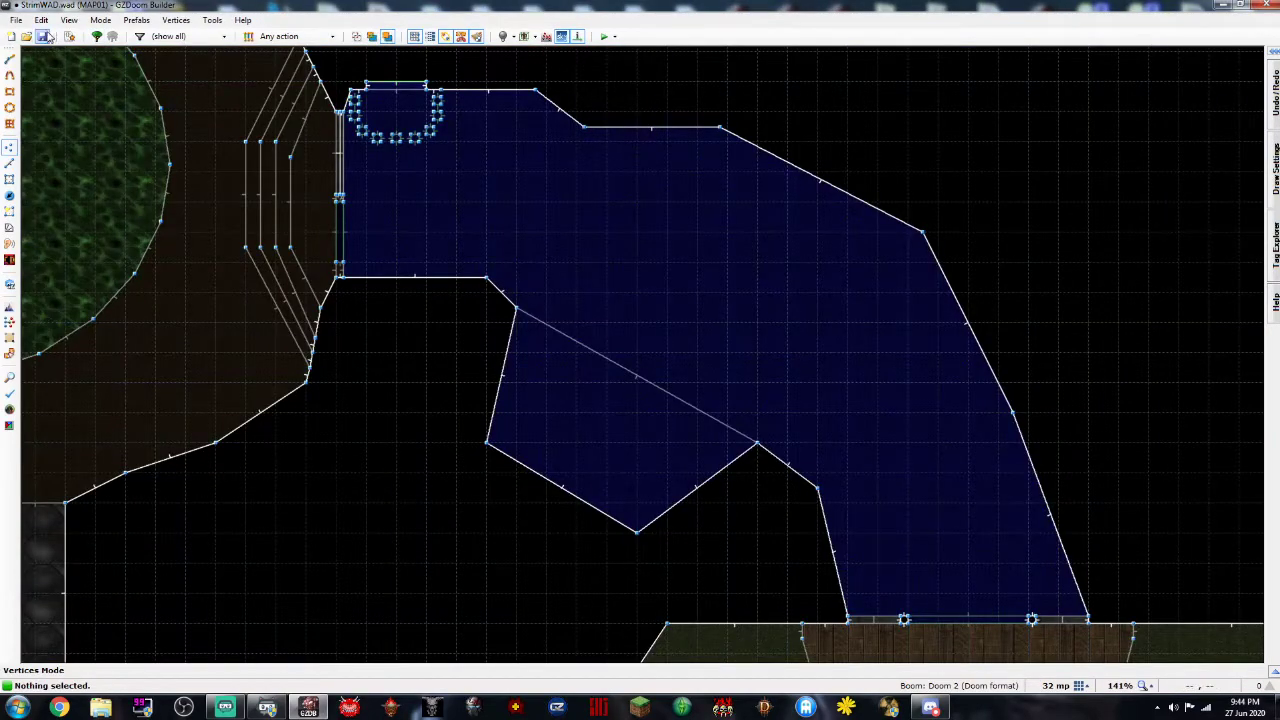
scroll(255, 194, "down", 5)
scroll(259, 196, "up", 3)
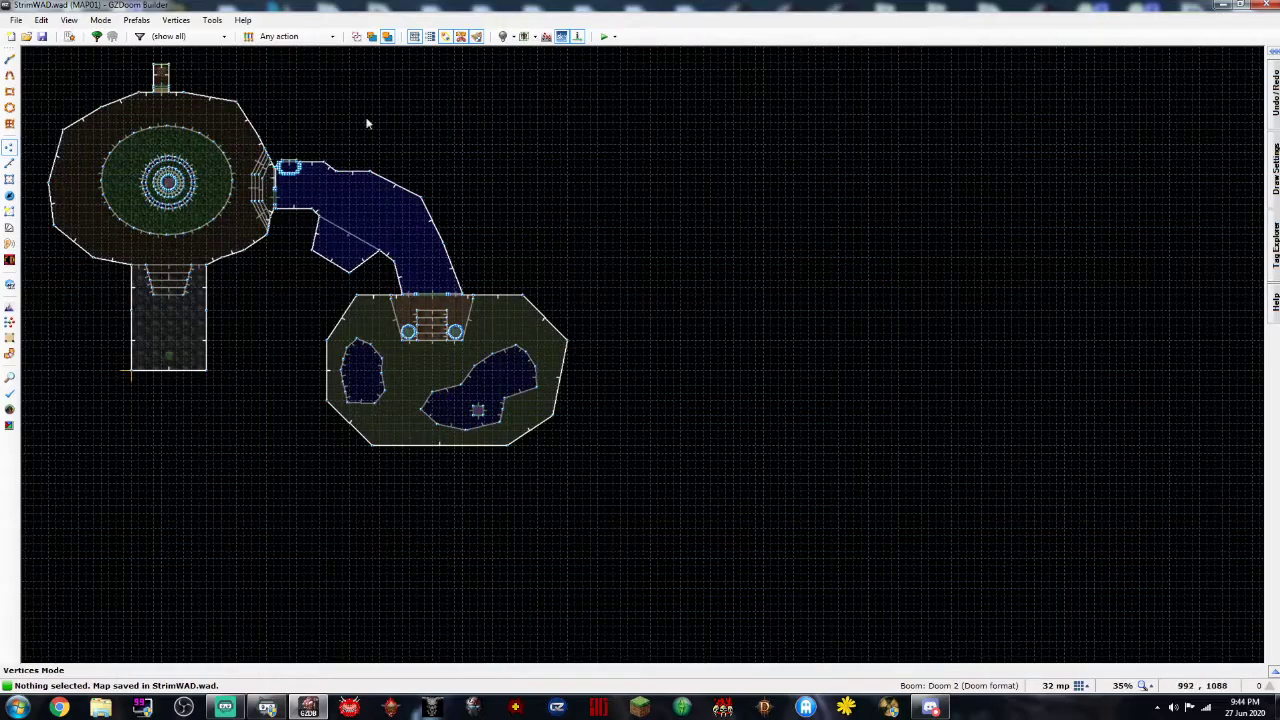
Open MAP01 from Map01.wad and examine its overall room layout in the 2D view
left_click(17, 20)
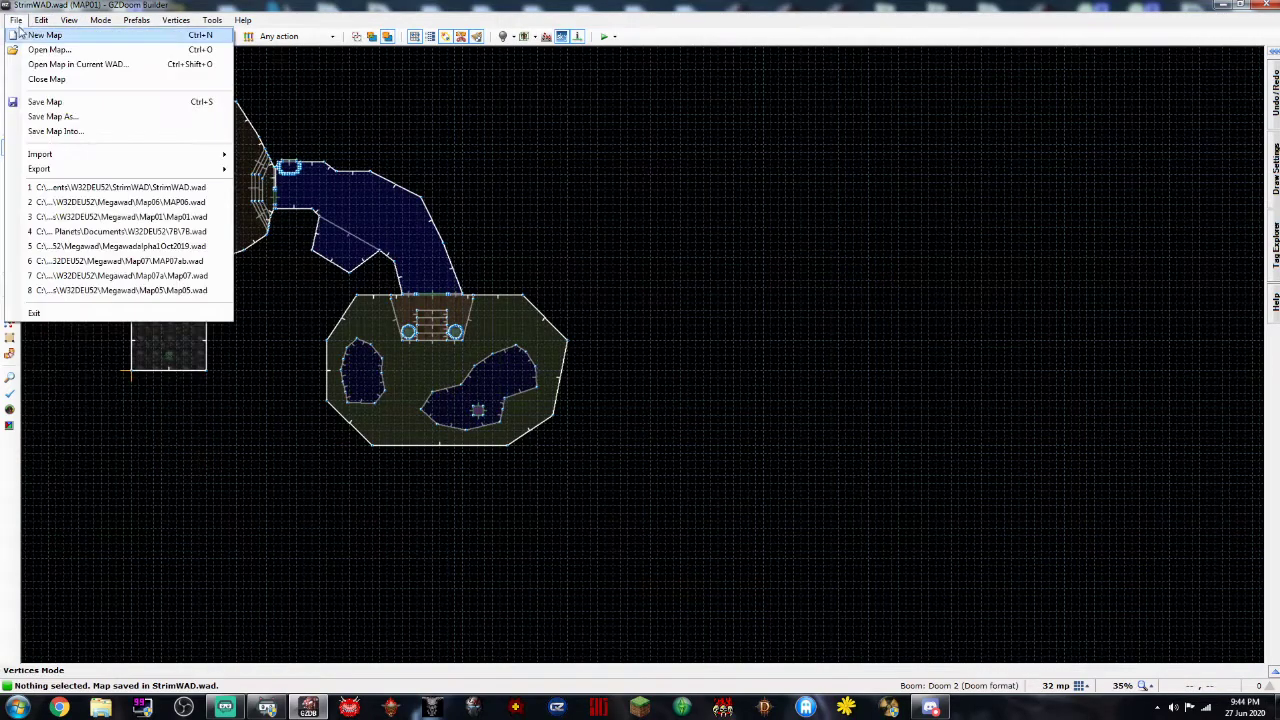
left_click(80, 217)
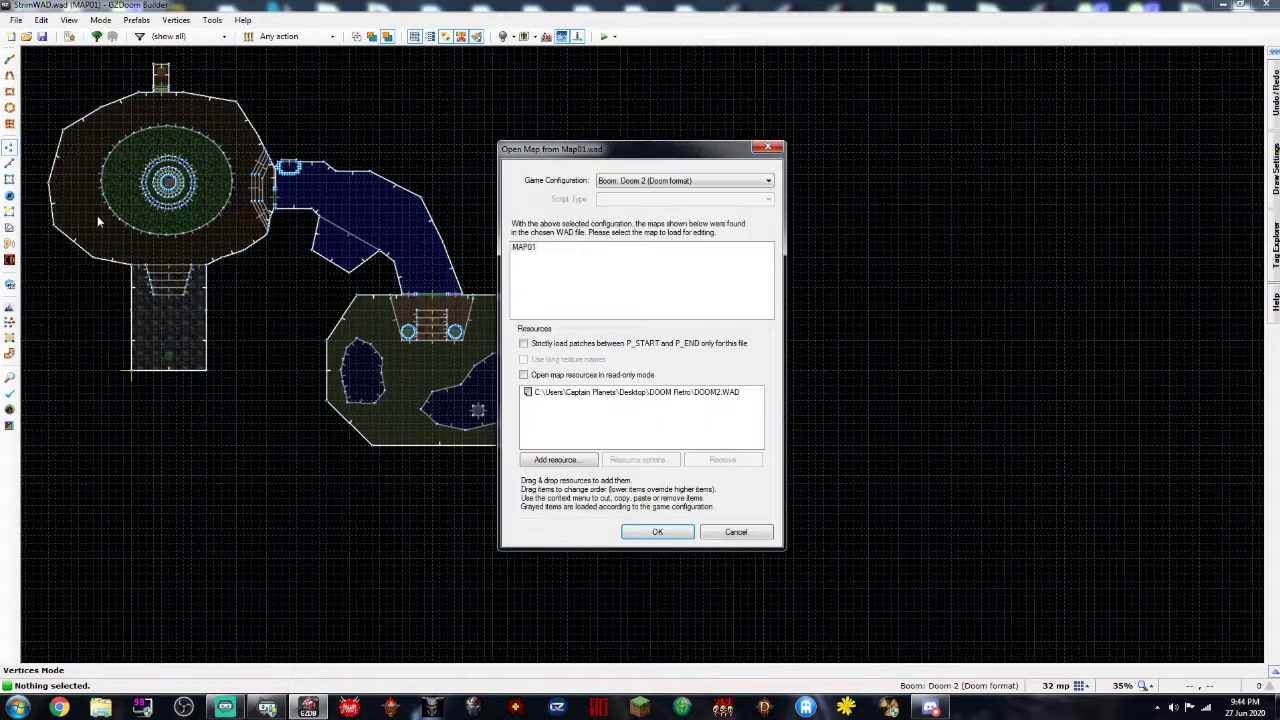
left_click(648, 537)
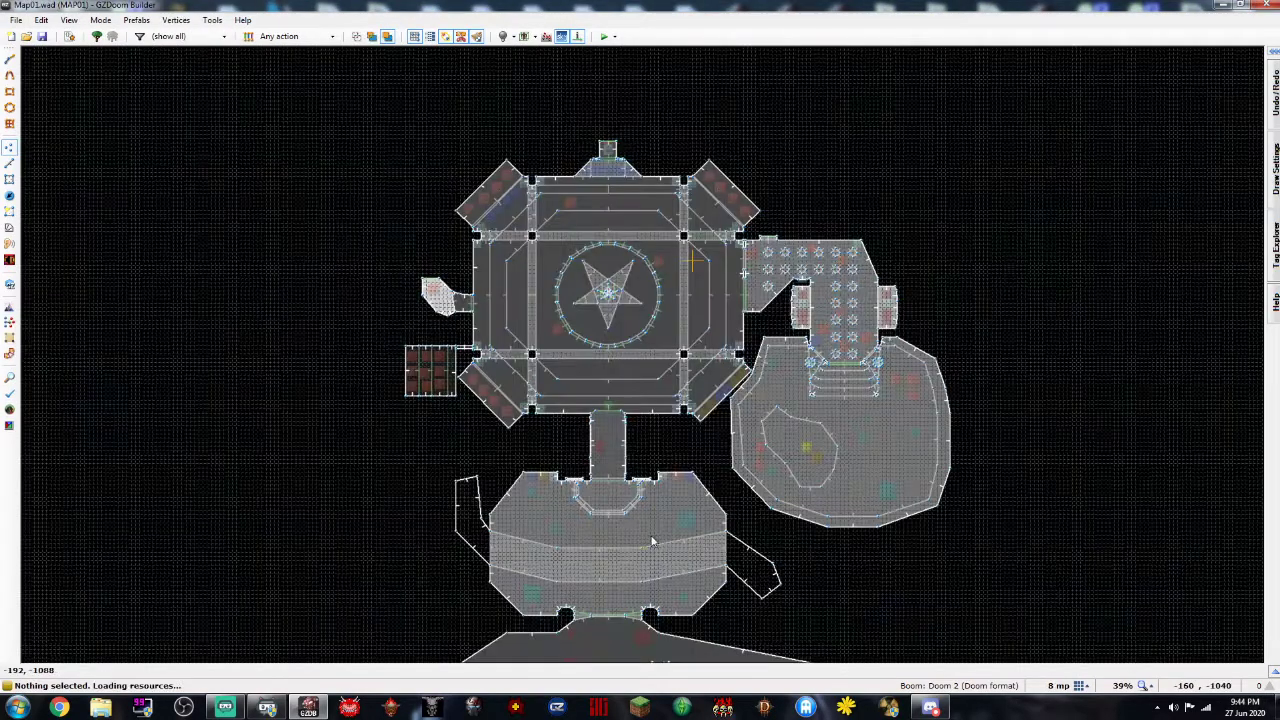
scroll(686, 553, "down", 3)
key("Down")
key("Down")
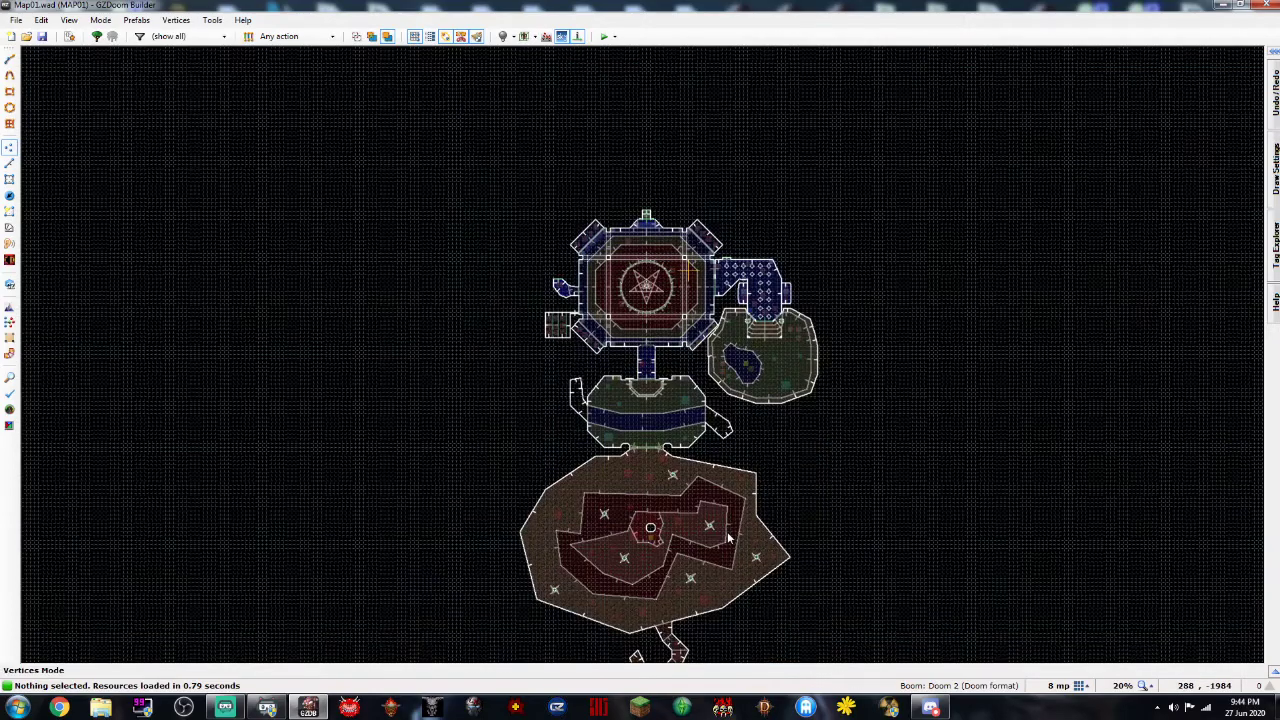
scroll(728, 536, "down", 1)
key("Down")
scroll(728, 536, "up", 1)
key("Up")
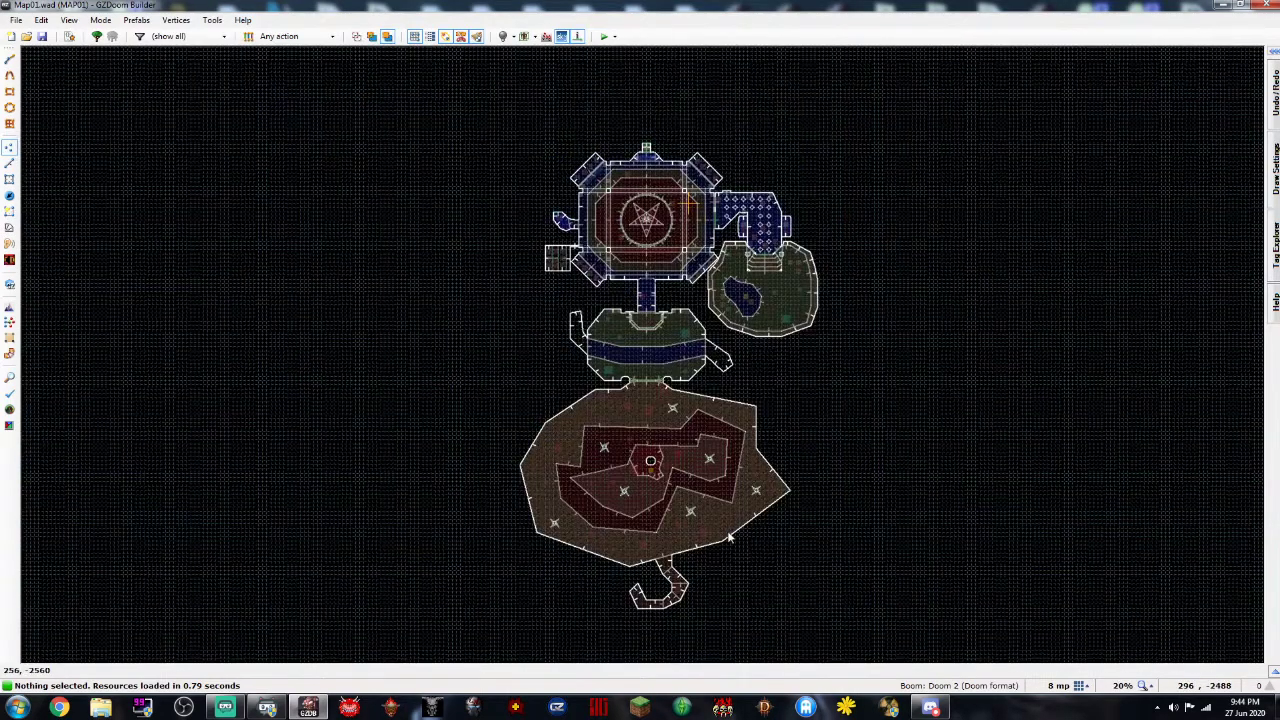
scroll(728, 537, "up", 3)
key("Up")
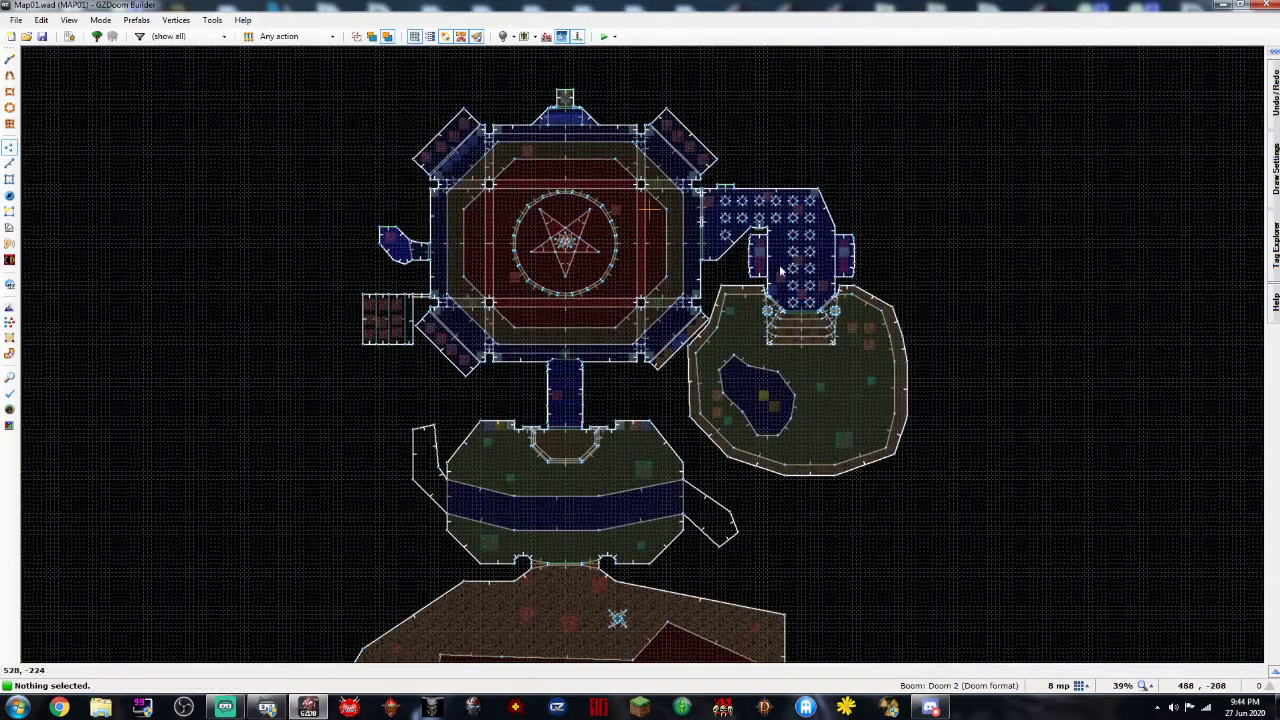
Examine Map01's central skull hall, barred side corridor and outdoor yard in the 3D view as a design reference
key("q")
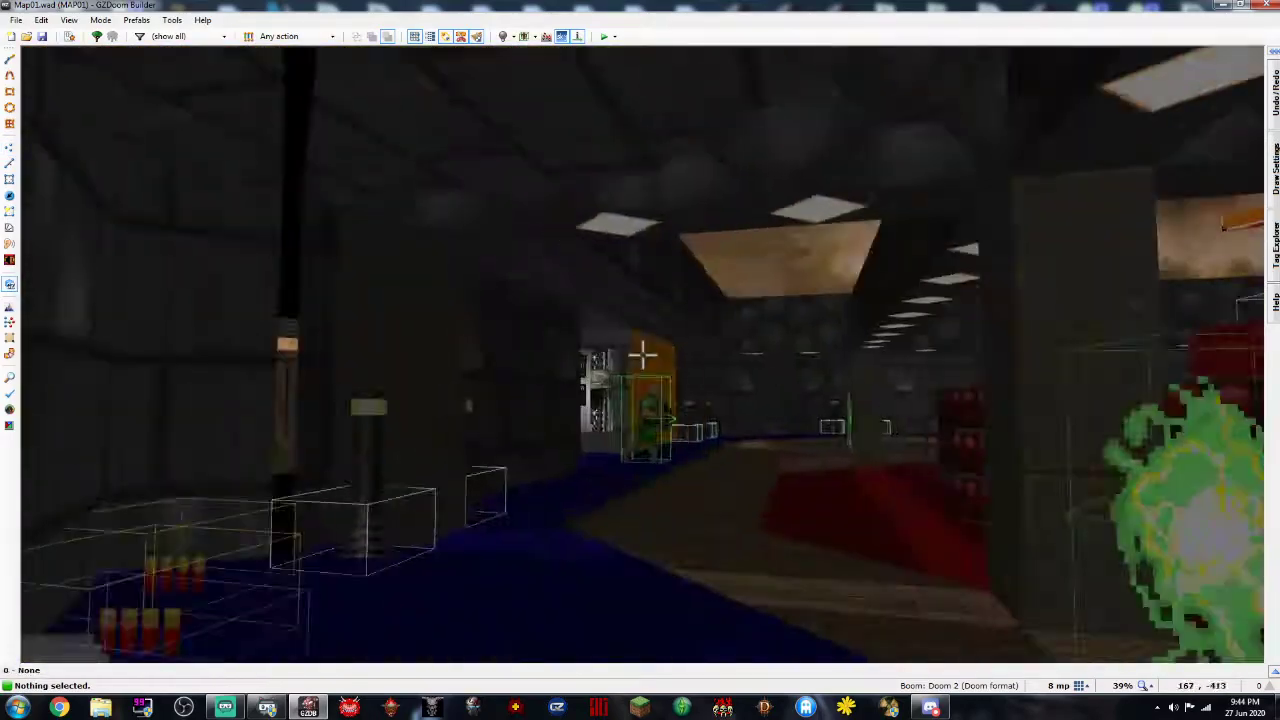
key("e")
key("d")
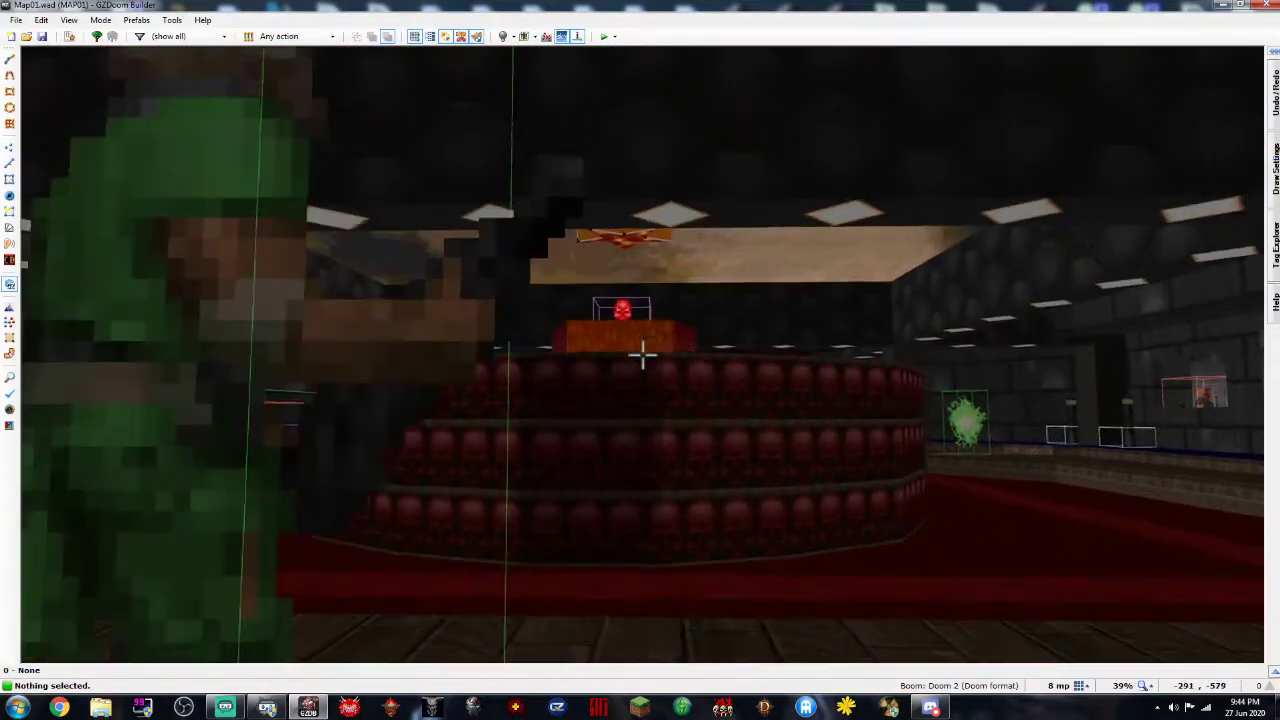
key("e")
key("s")
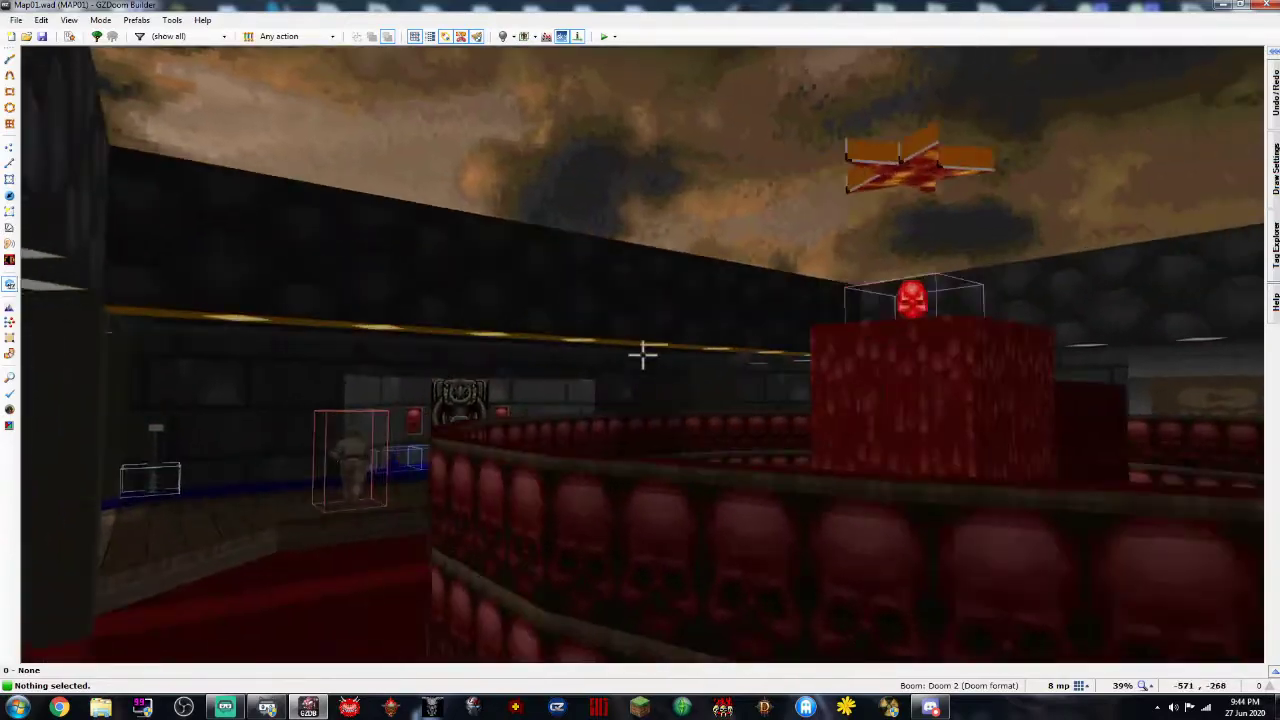
key("f")
key("d")
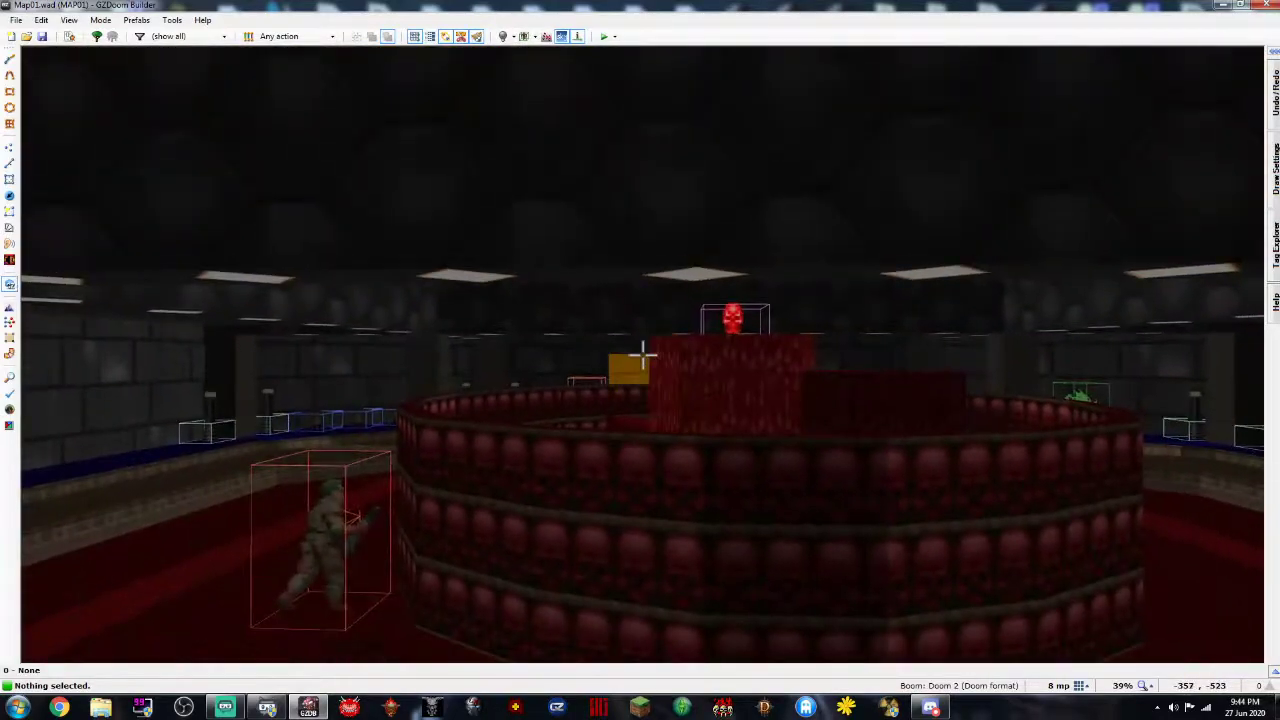
key("e")
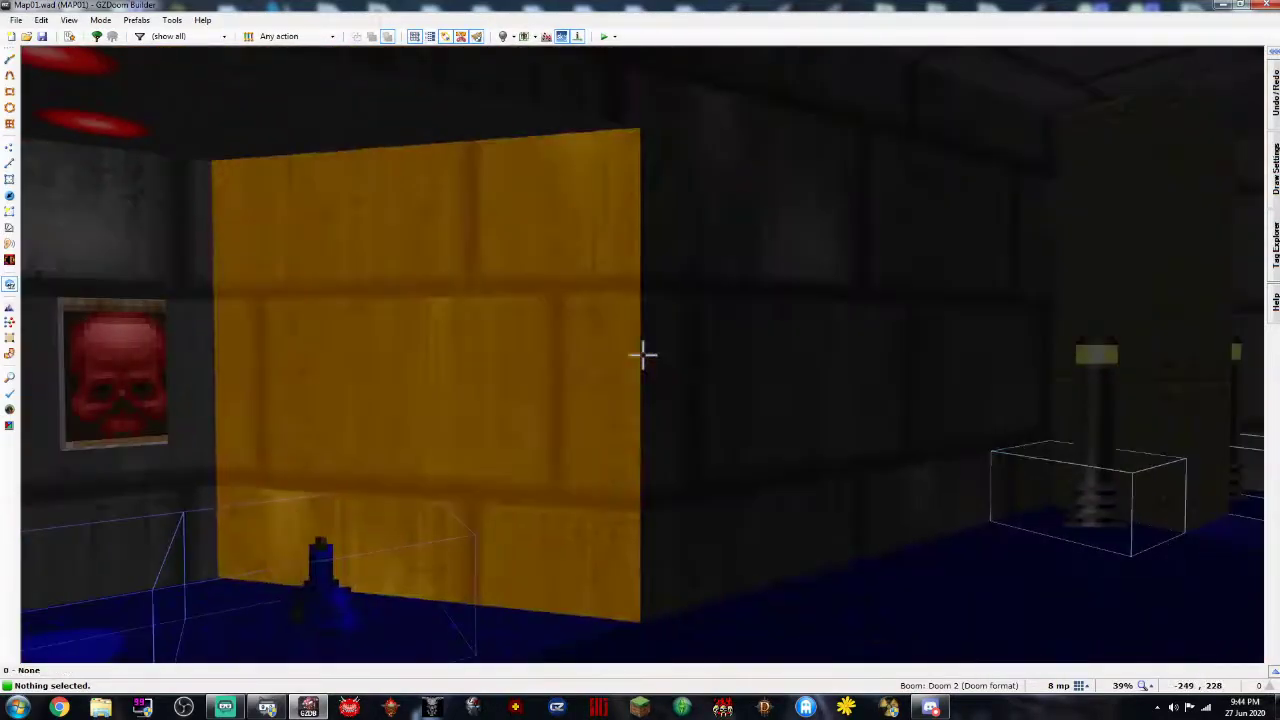
key("e")
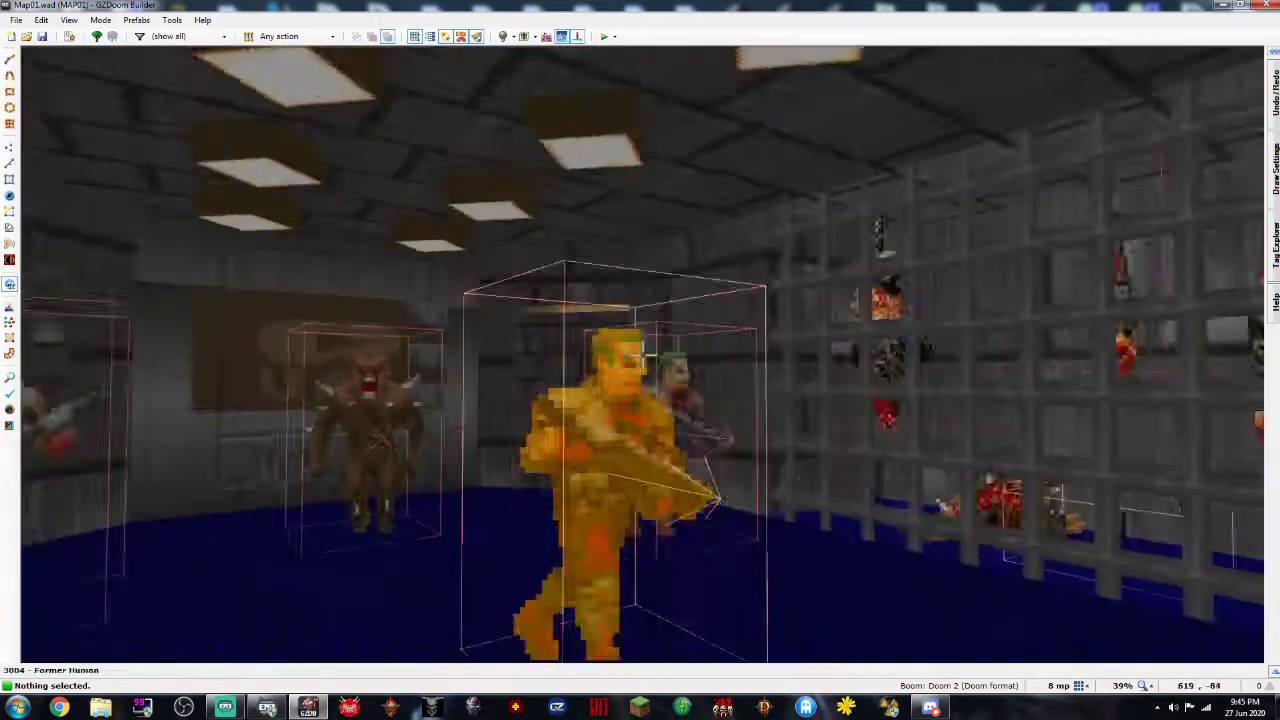
key("e")
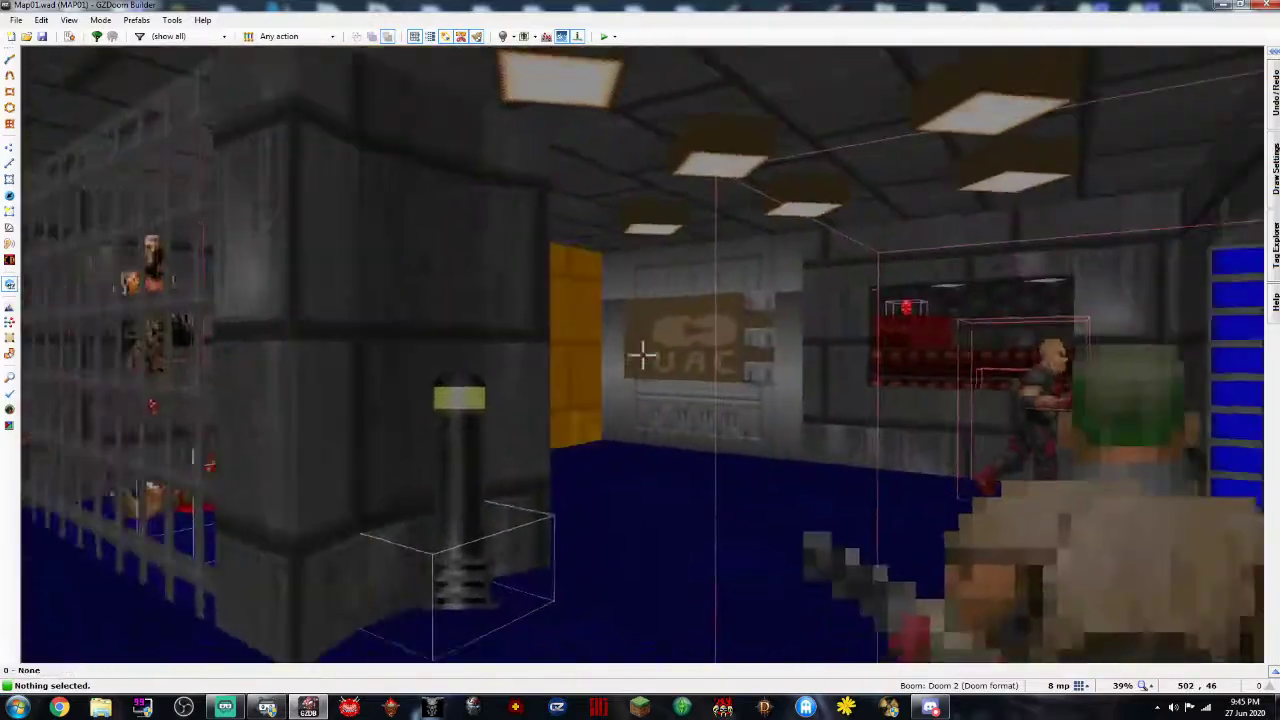
key("e")
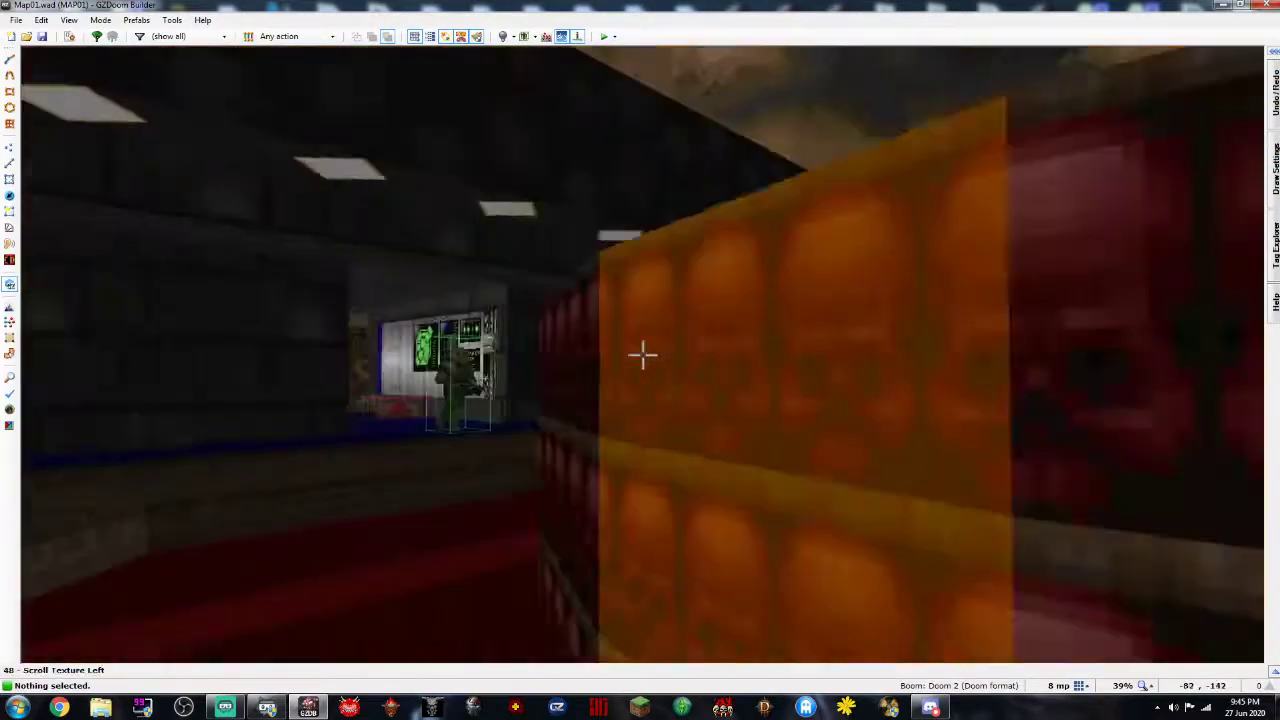
key("e")
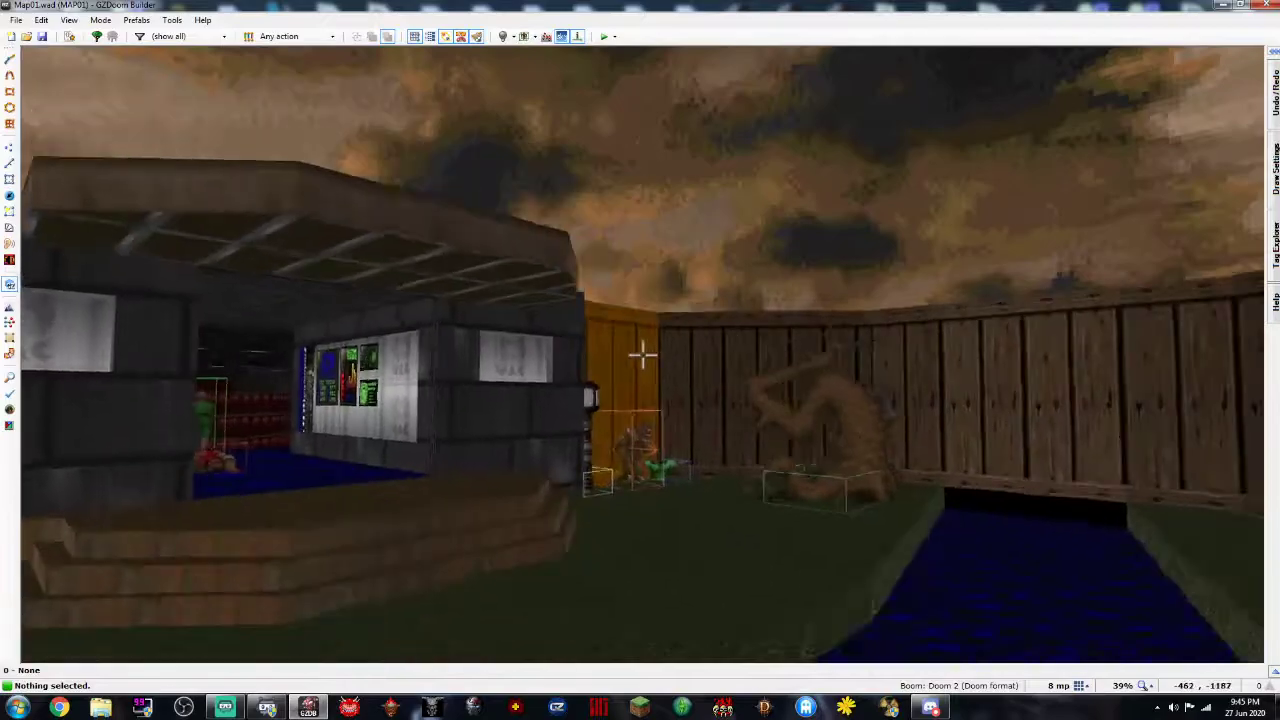
key("e")
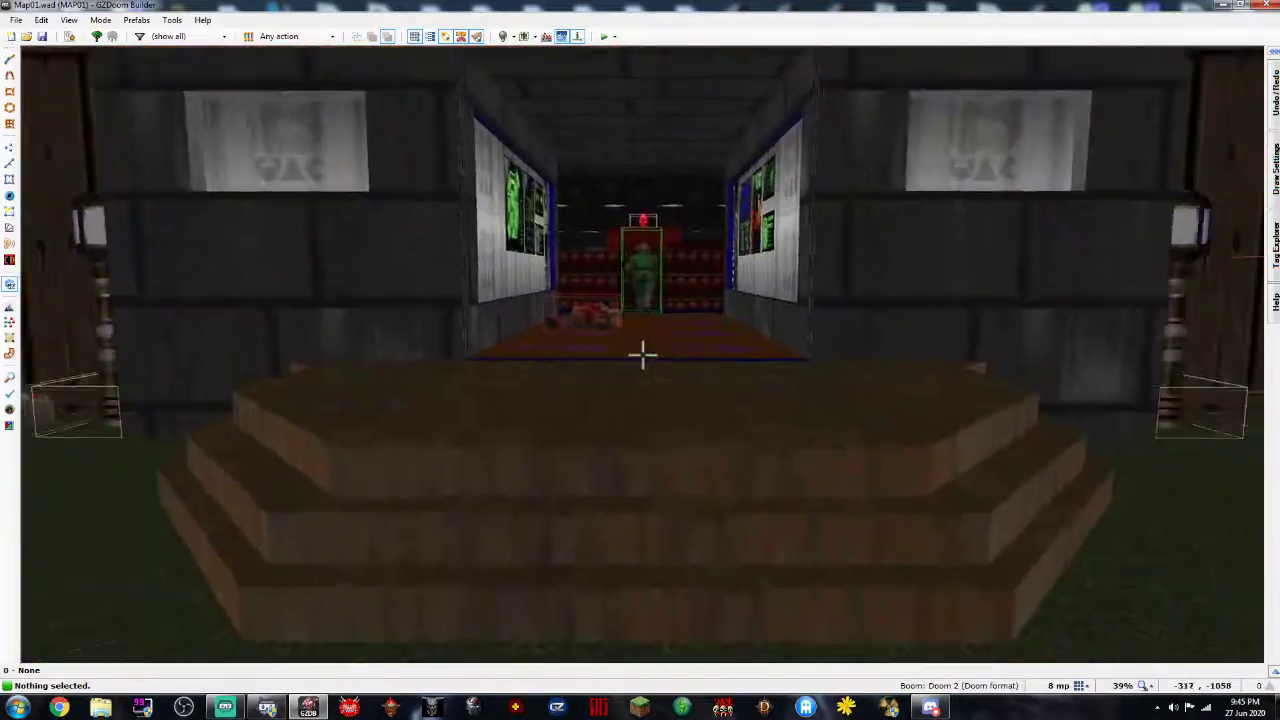
key("e")
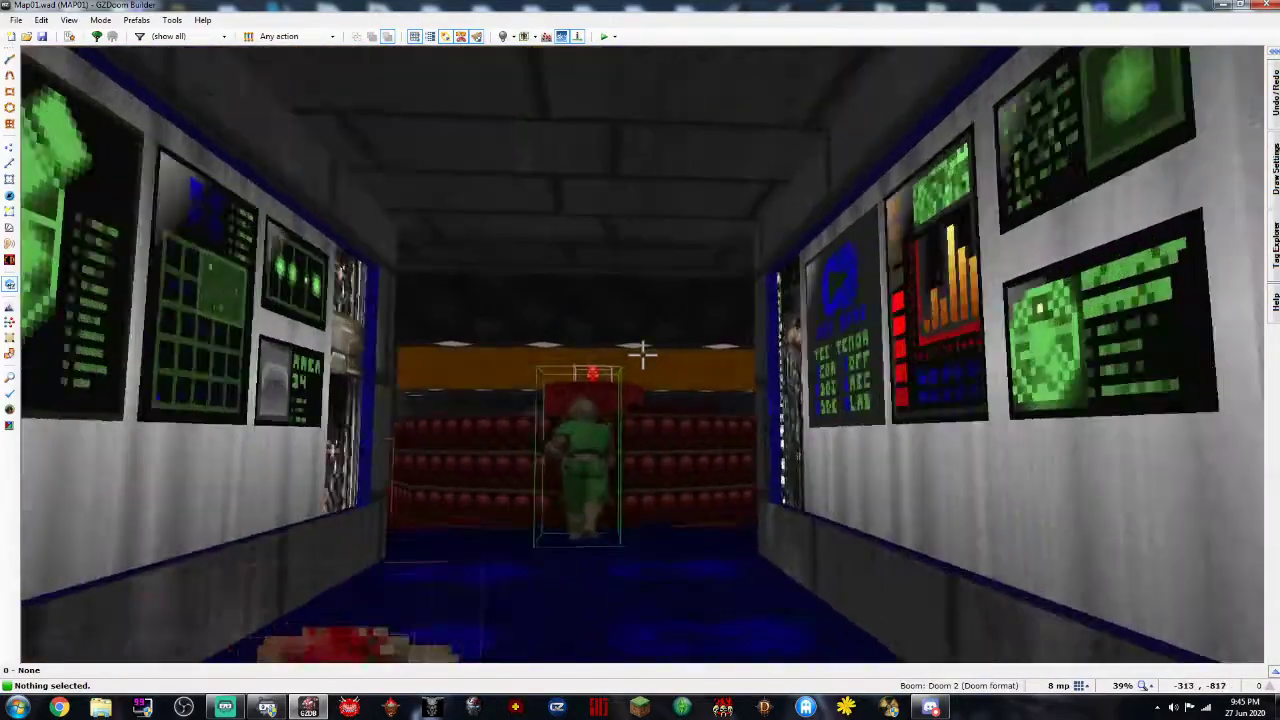
Leave the 3D view and reopen MAP01 from StrimWAD.wad
key("q")
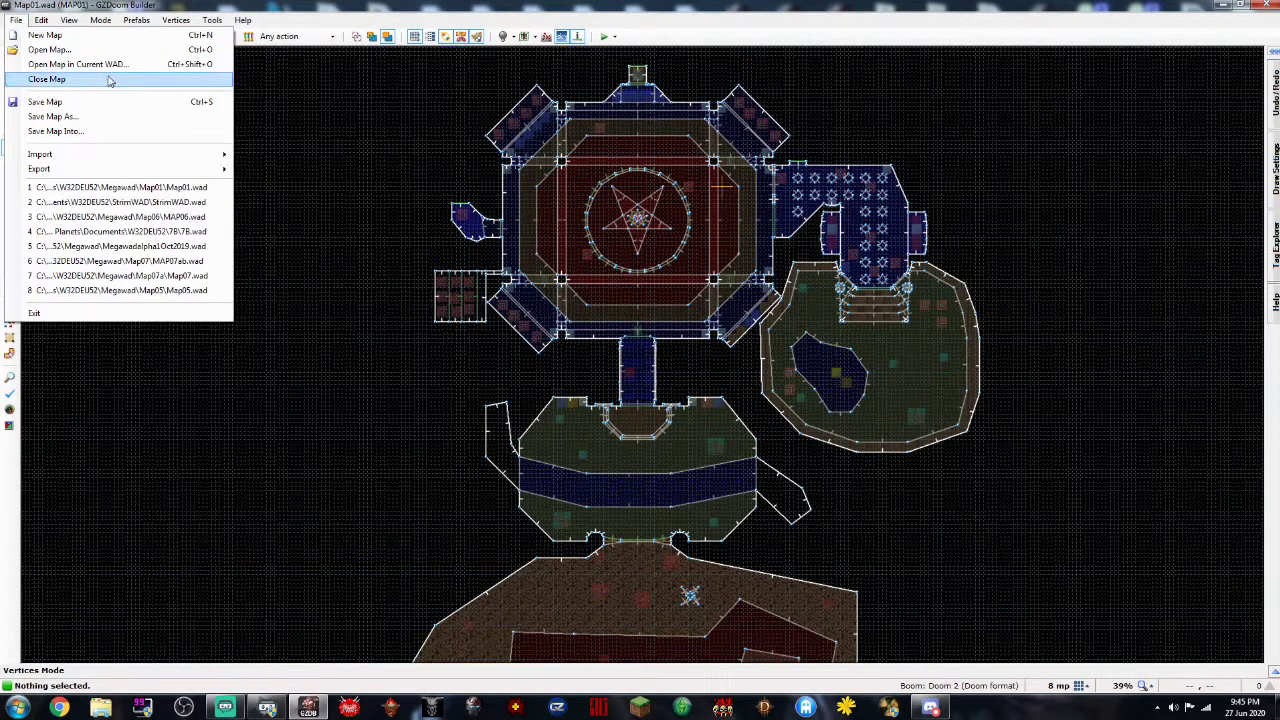
left_click(122, 203)
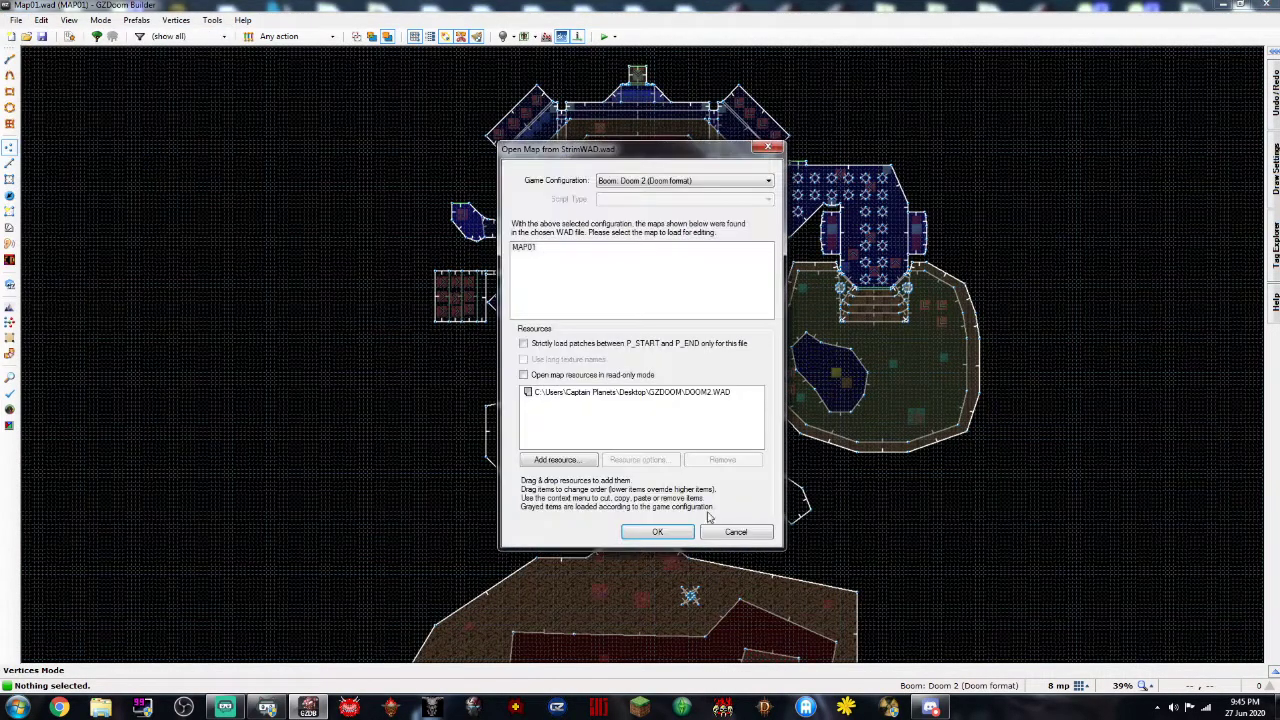
left_click(657, 524)
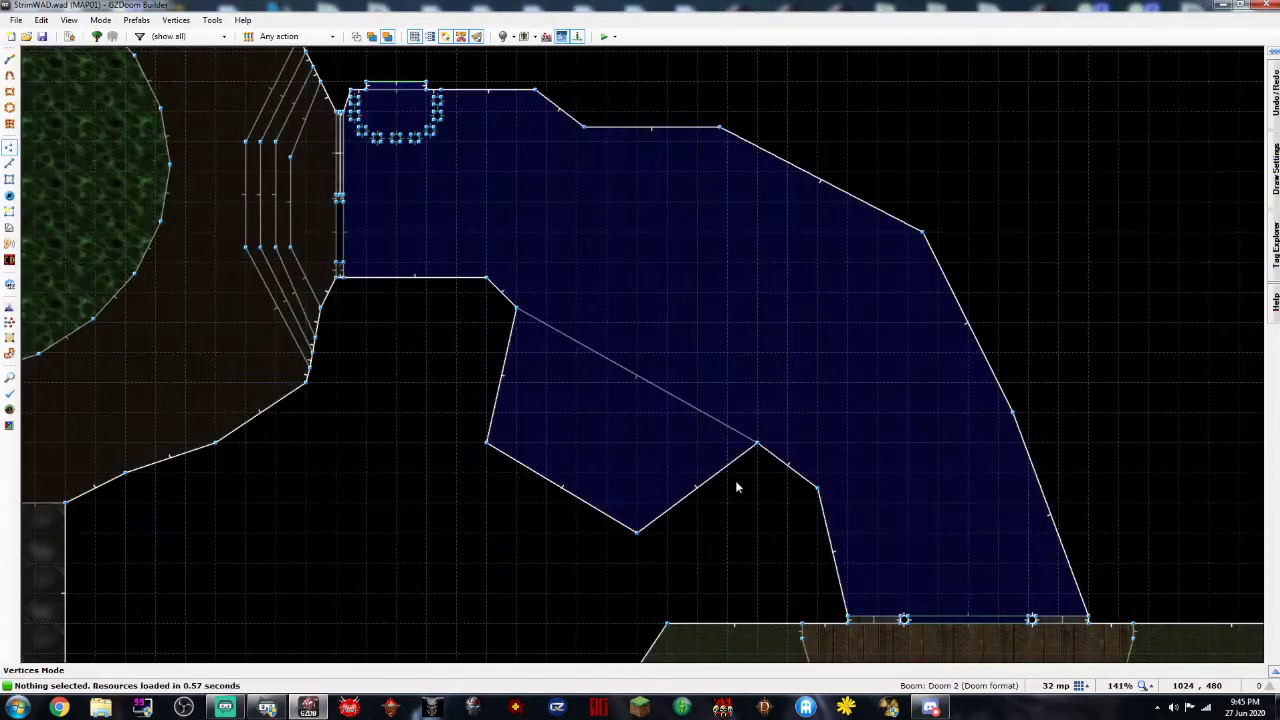
In the 3D view, select the recess's three piped walls and open the texture choice for their front-side middle texture
scroll(644, 467, "up", 3)
key("q")
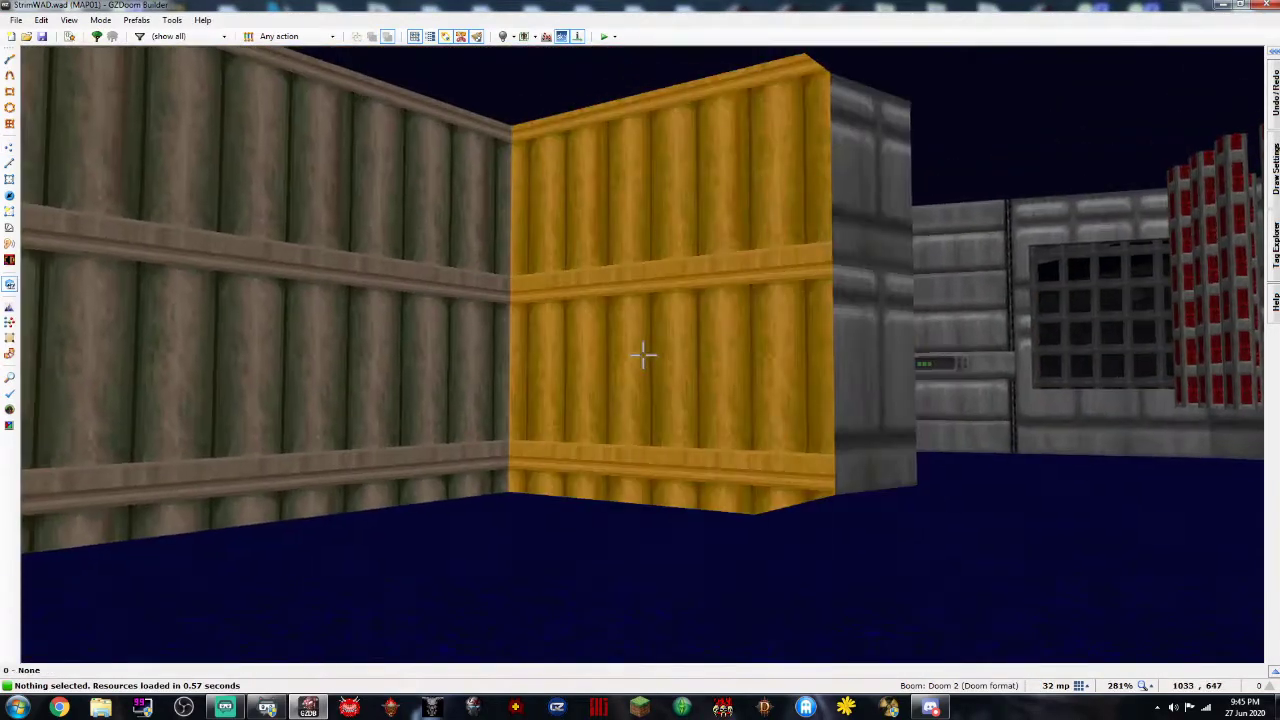
left_click(643, 355)
left_click(643, 355)
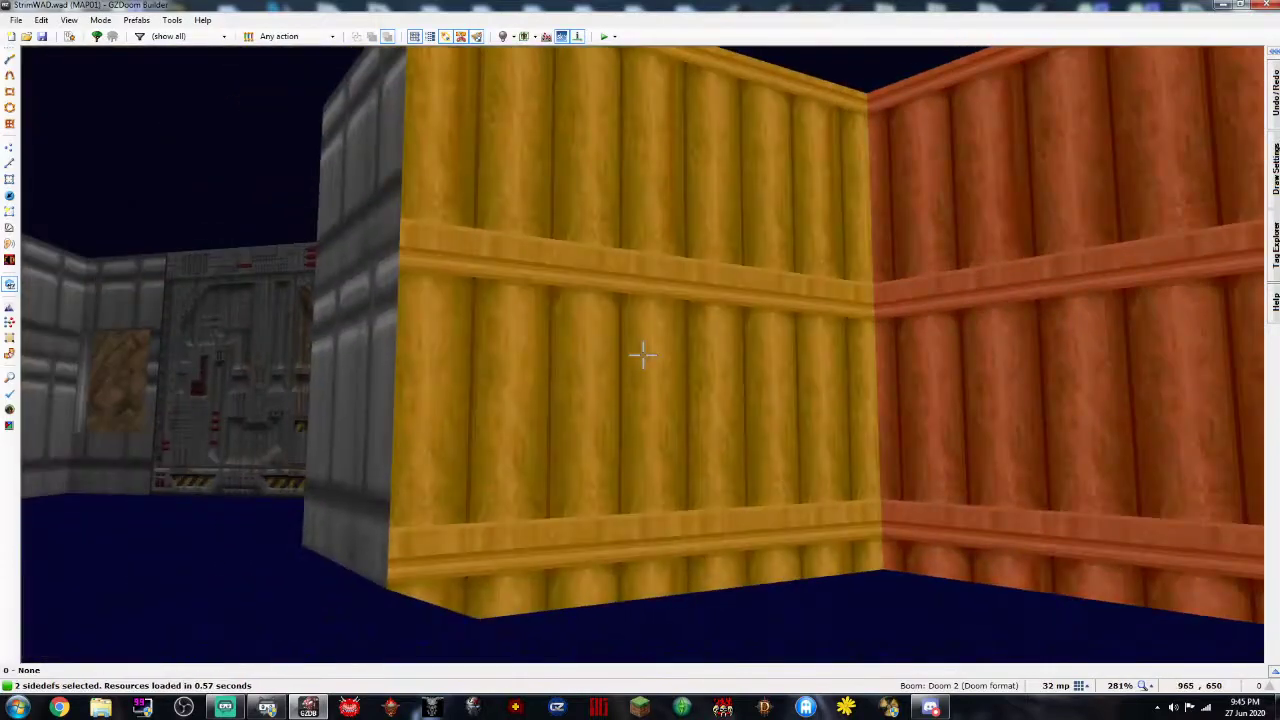
left_click(643, 355)
right_click(643, 355)
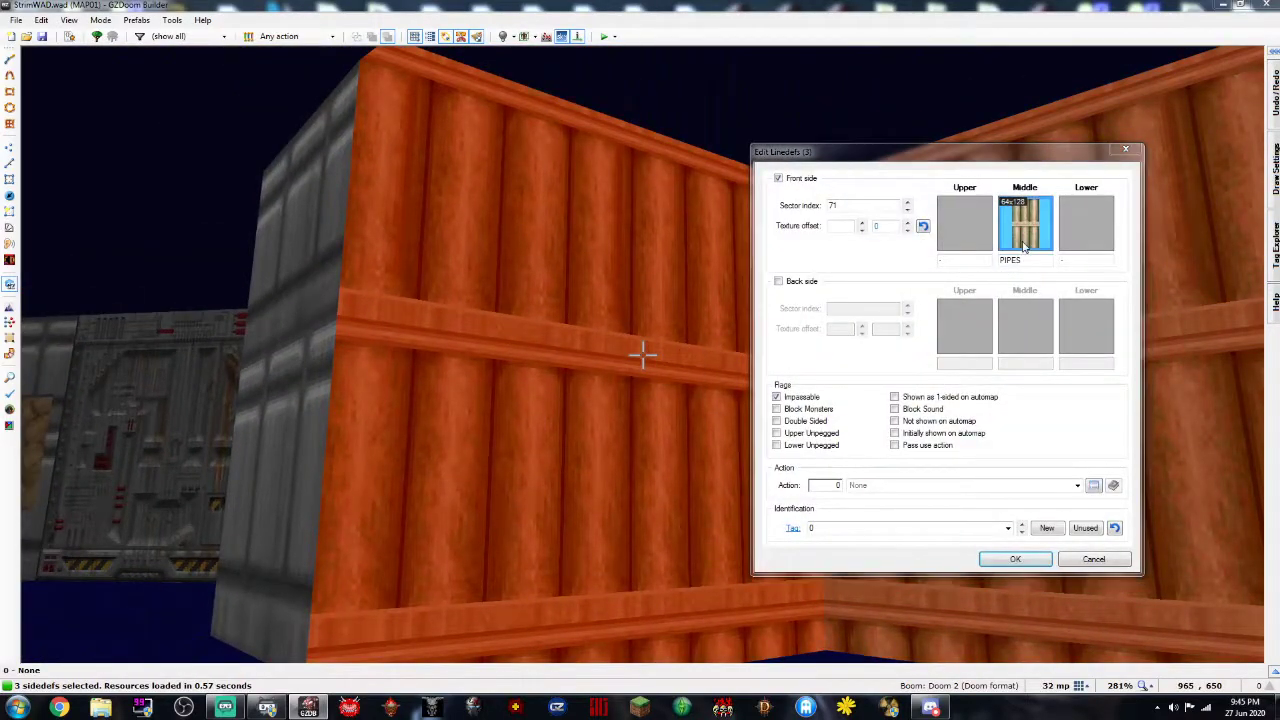
left_click(1018, 240)
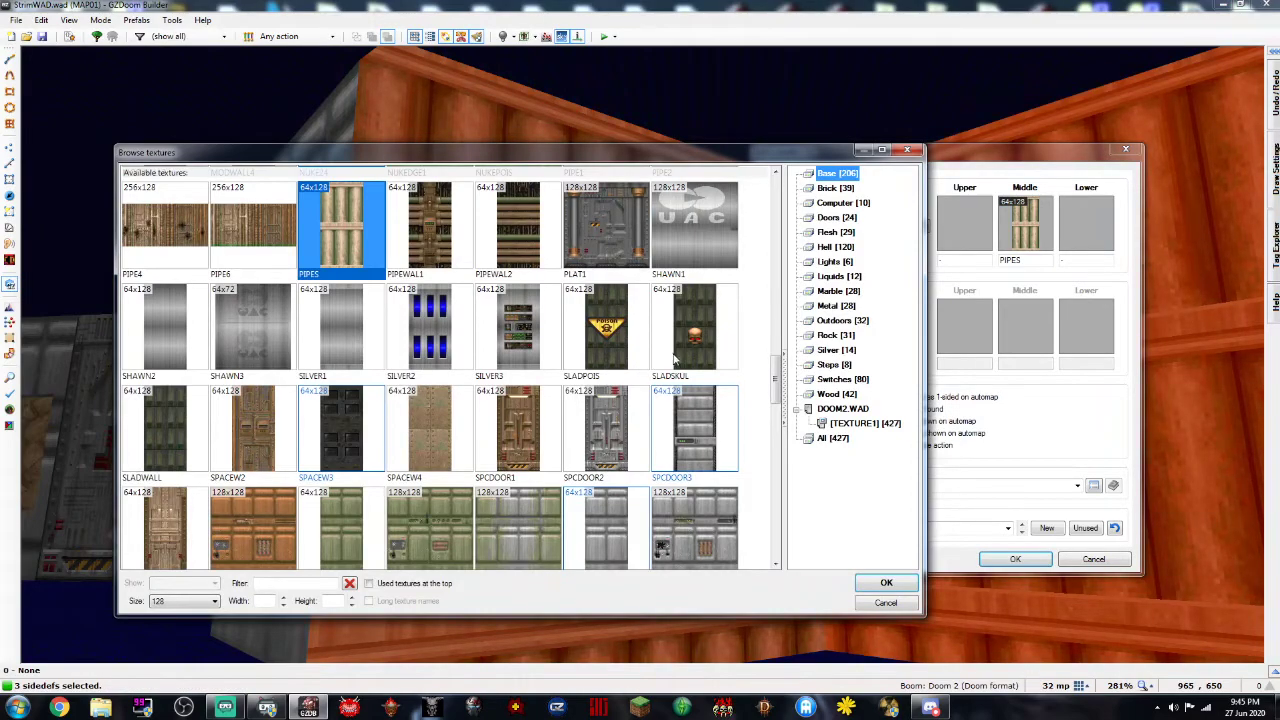
Look through the Base texture set for a replacement wall texture for the recess
scroll(675, 360, "down", 1)
scroll(675, 360, "down", 1)
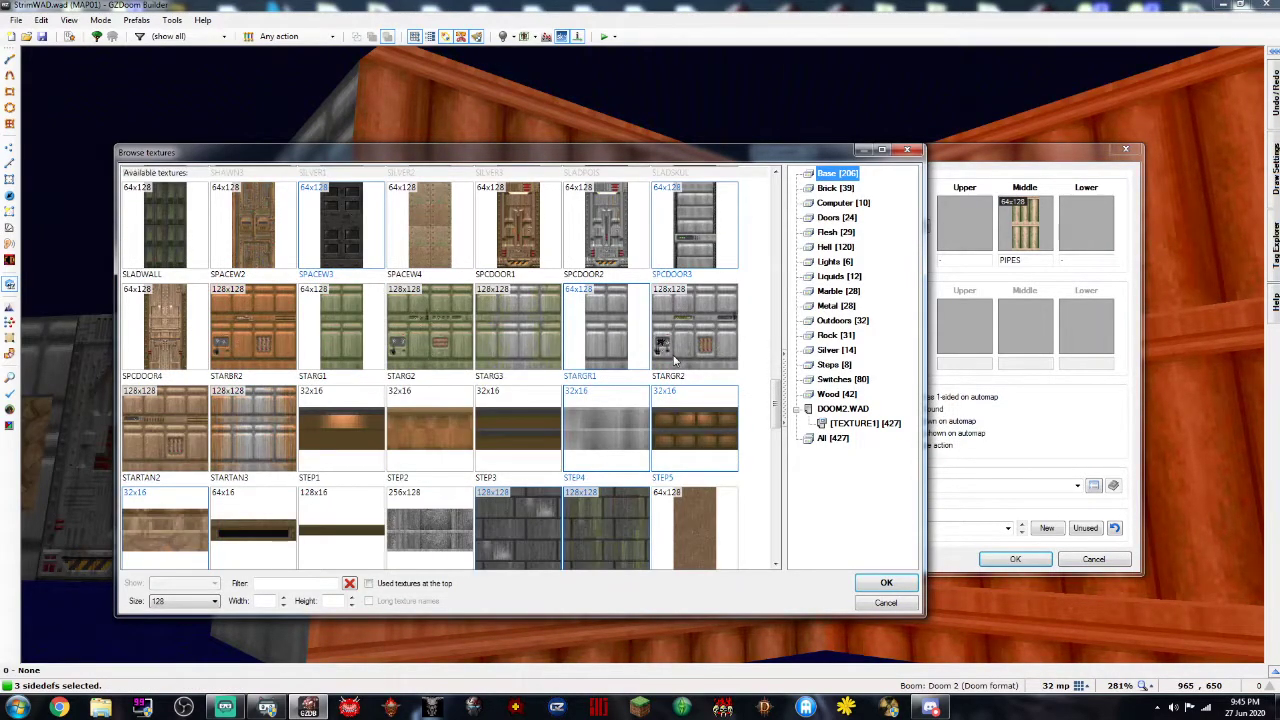
scroll(675, 360, "down", 6)
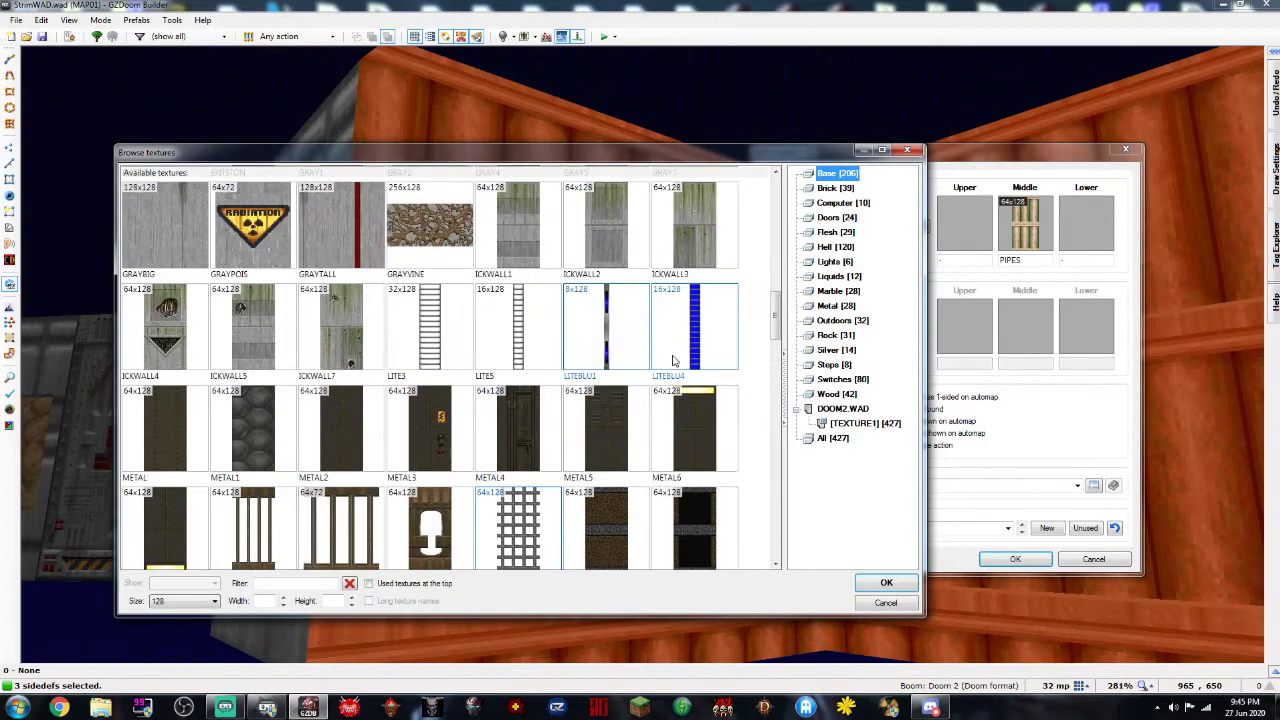
scroll(675, 360, "down", 3)
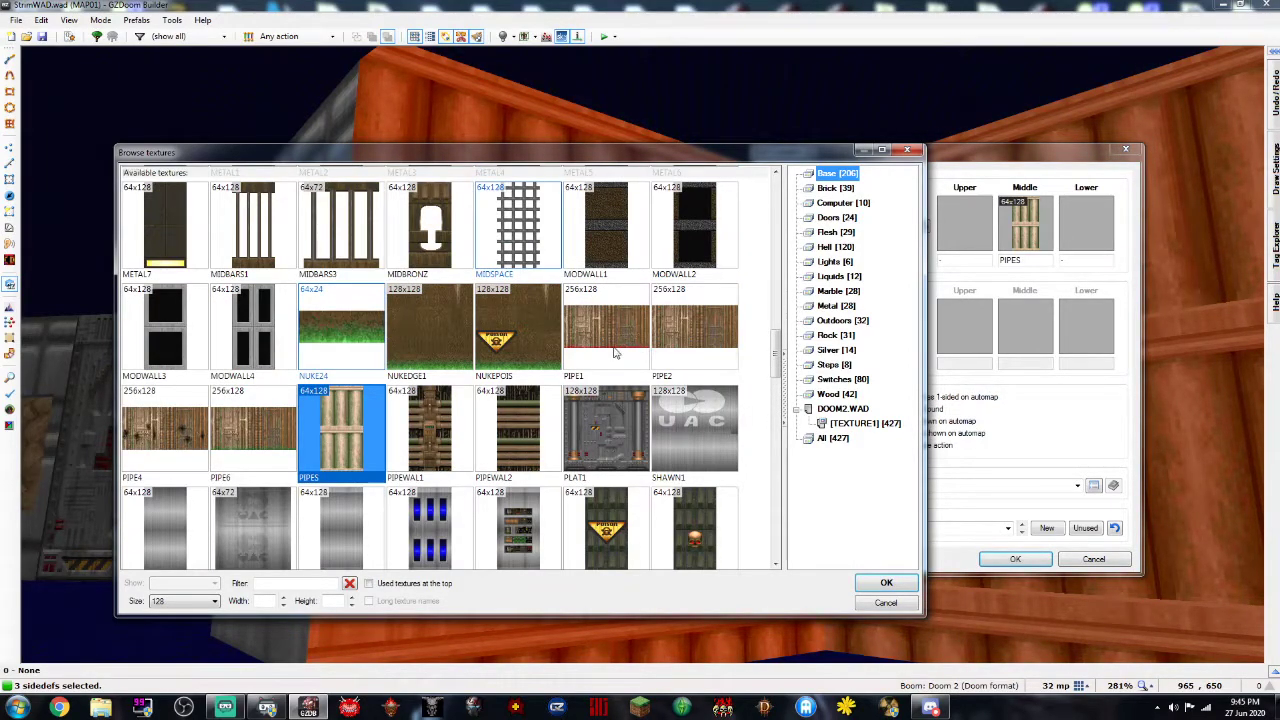
scroll(615, 352, "up", 1)
scroll(615, 352, "up", 10)
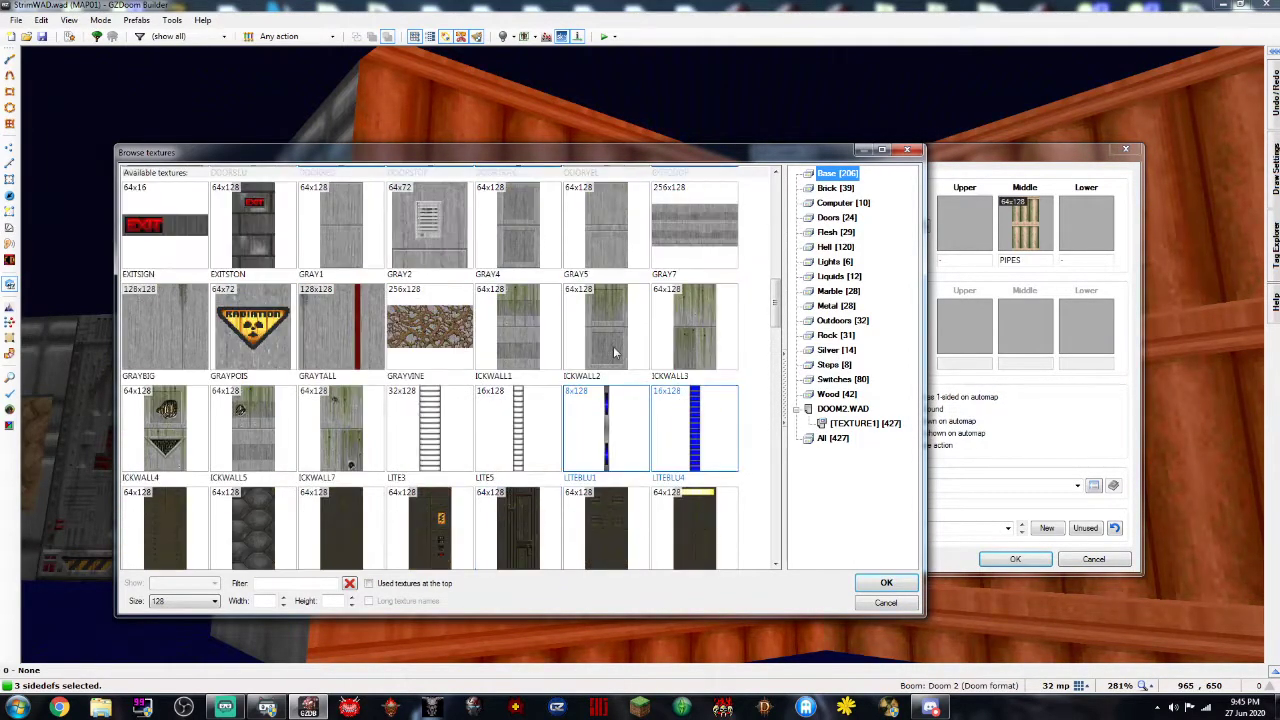
scroll(615, 352, "up", 12)
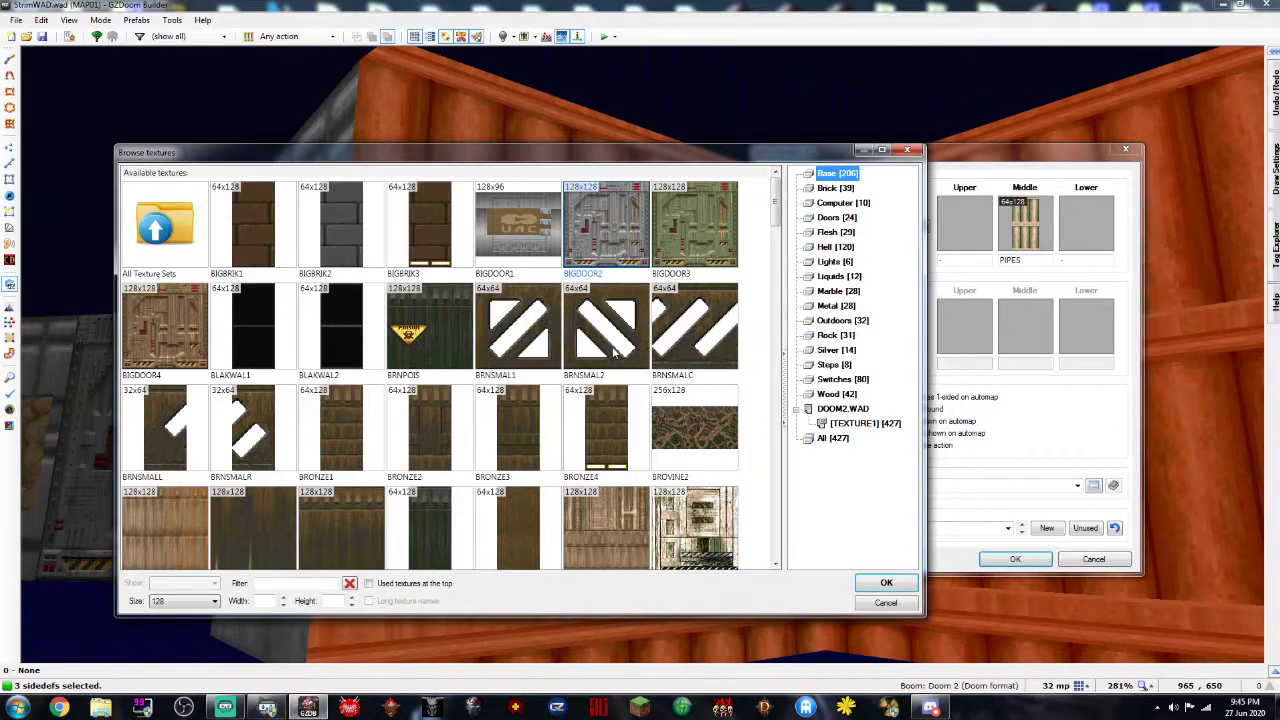
scroll(612, 352, "down", 7)
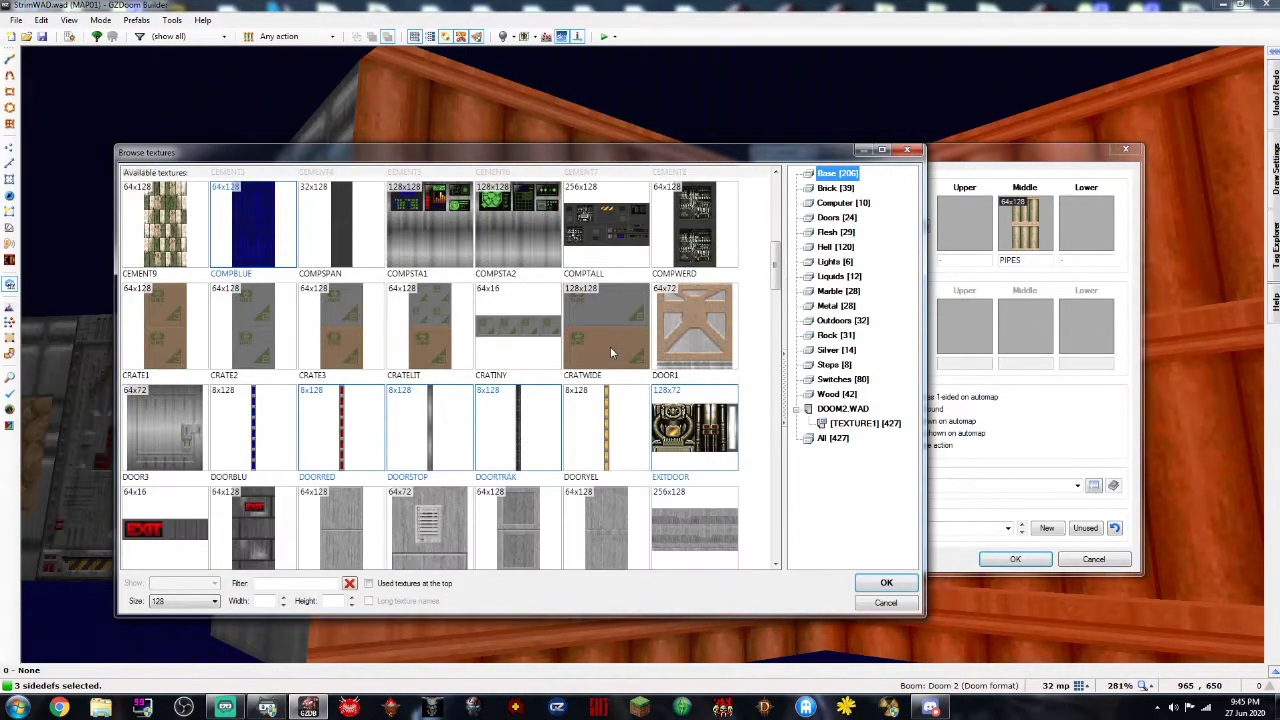
scroll(610, 352, "down", 15)
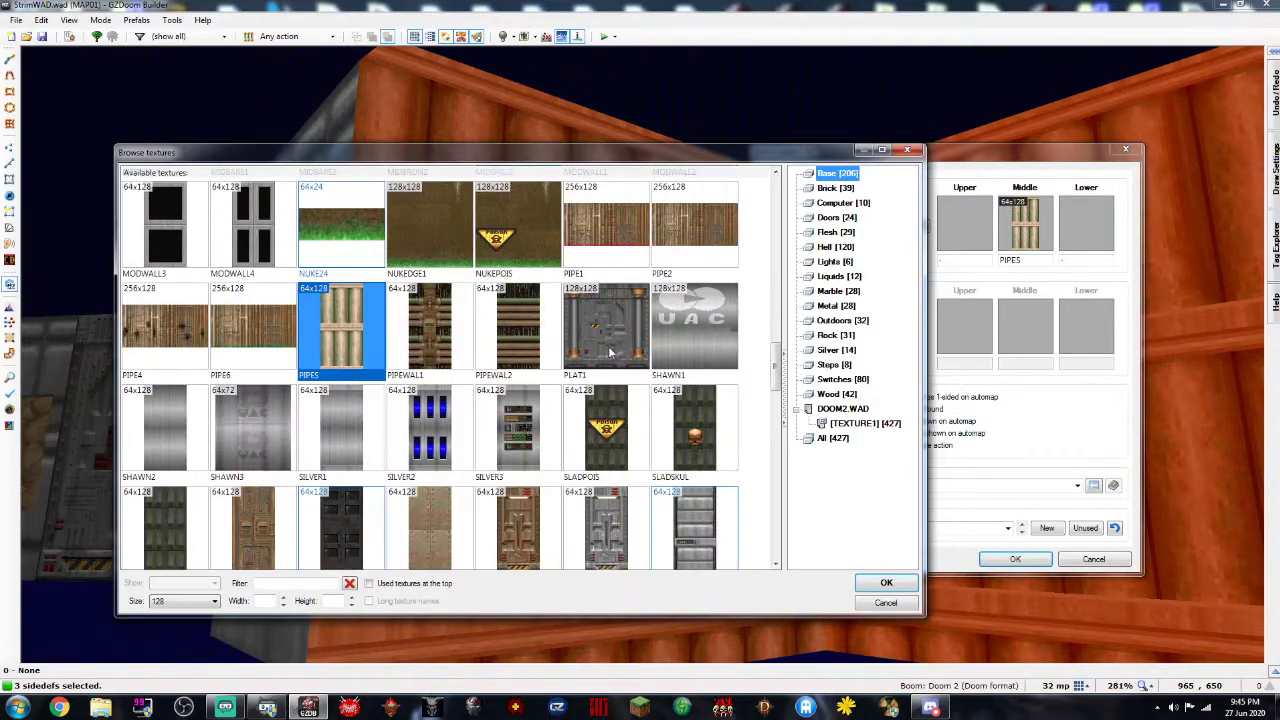
scroll(610, 352, "down", 1)
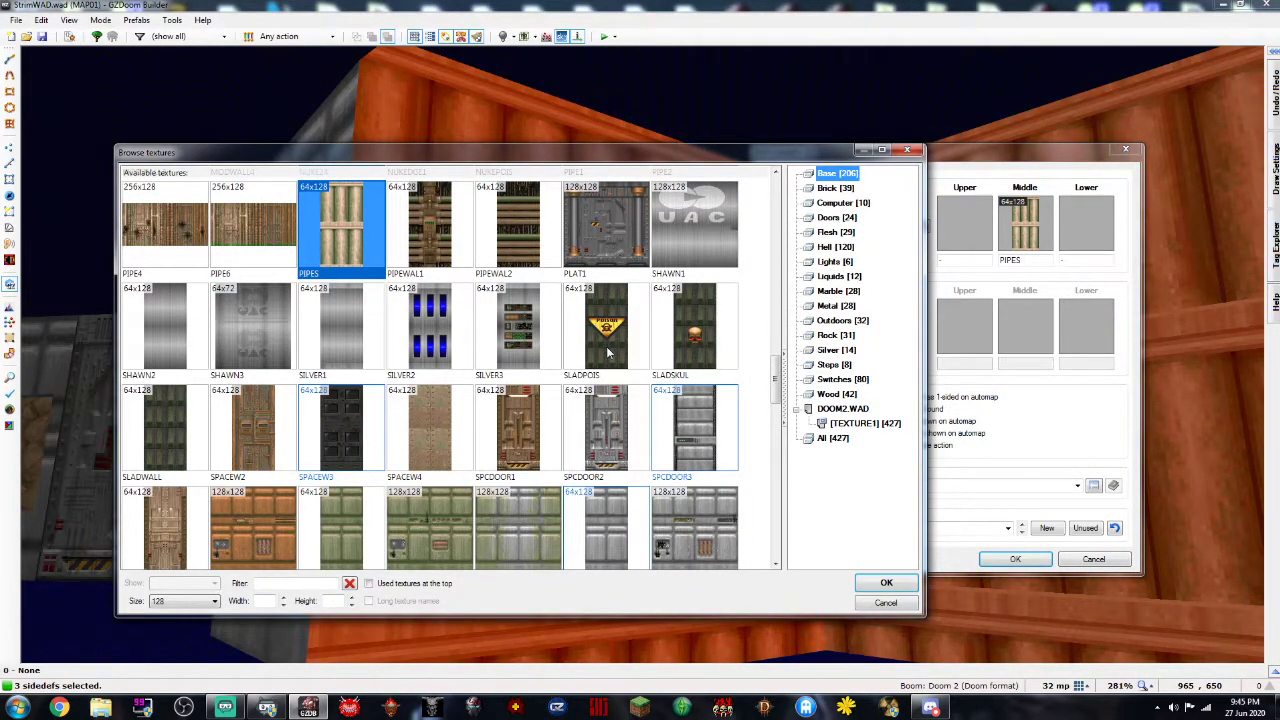
scroll(606, 352, "down", 2)
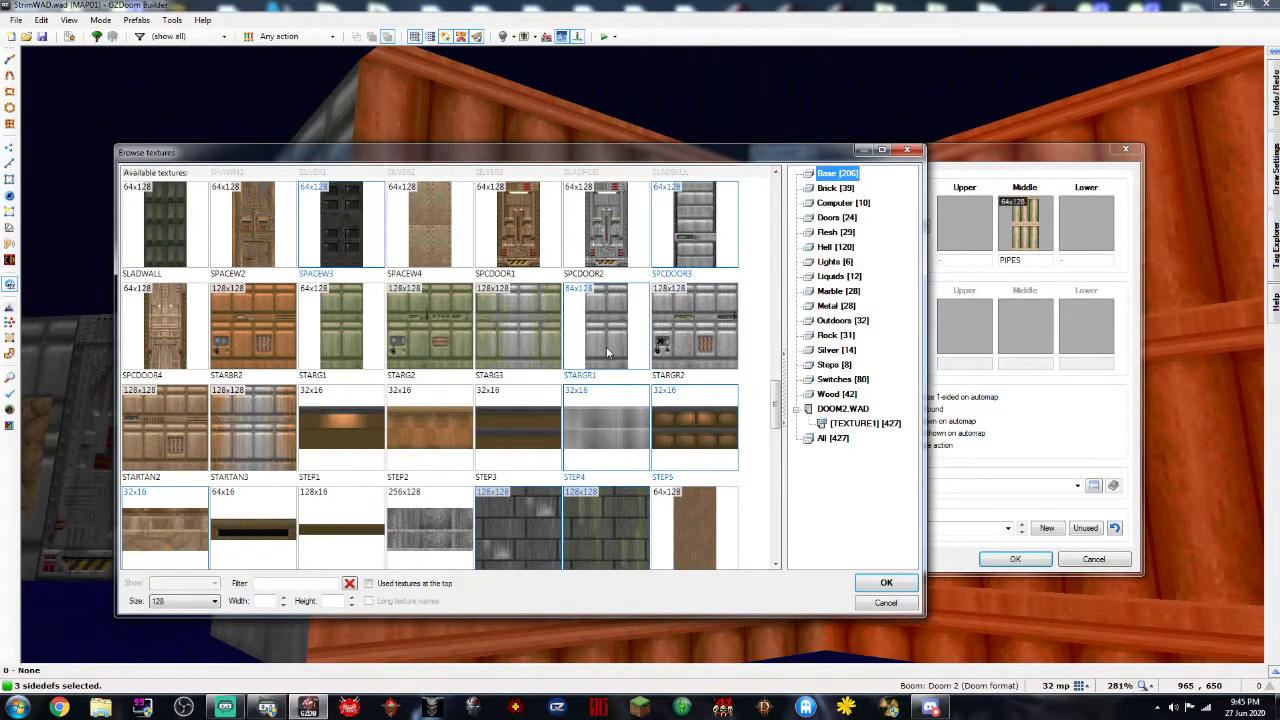
scroll(606, 352, "down", 1)
scroll(606, 352, "down", 4)
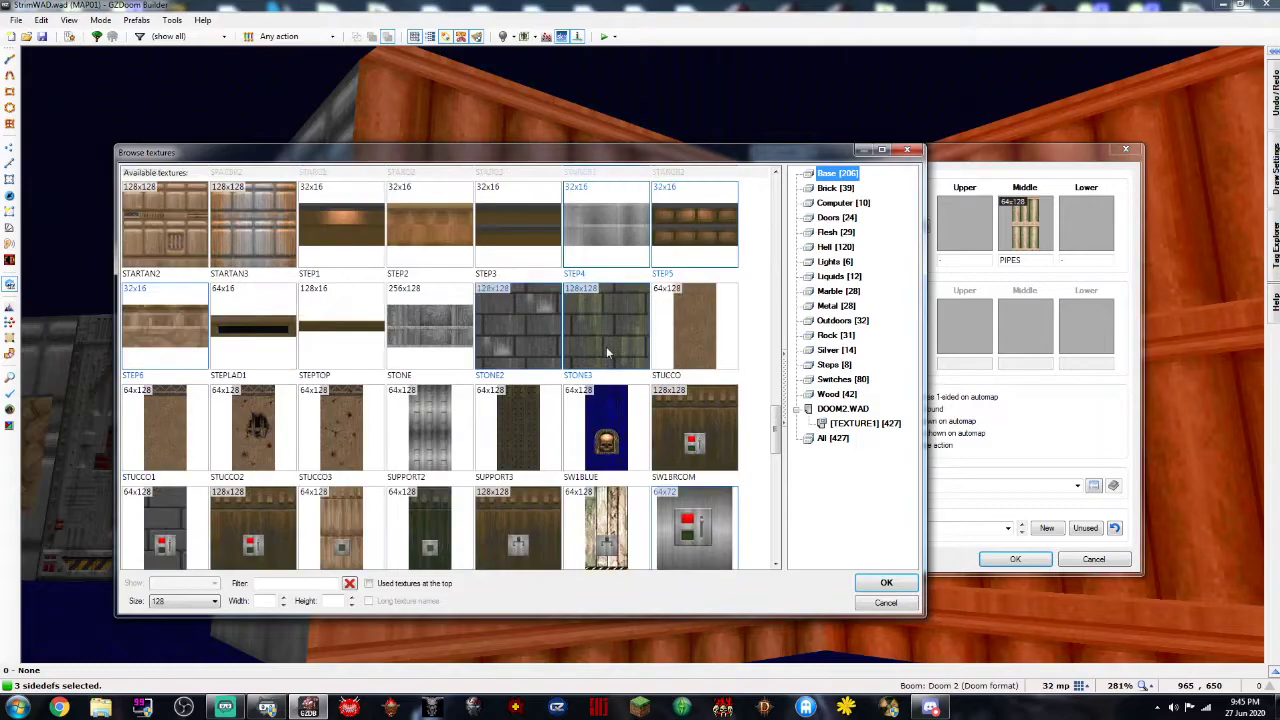
Browse the other texture categories, apply MARBLE1 from the Marble set to the three recess walls, and clear the selection
left_click(841, 309)
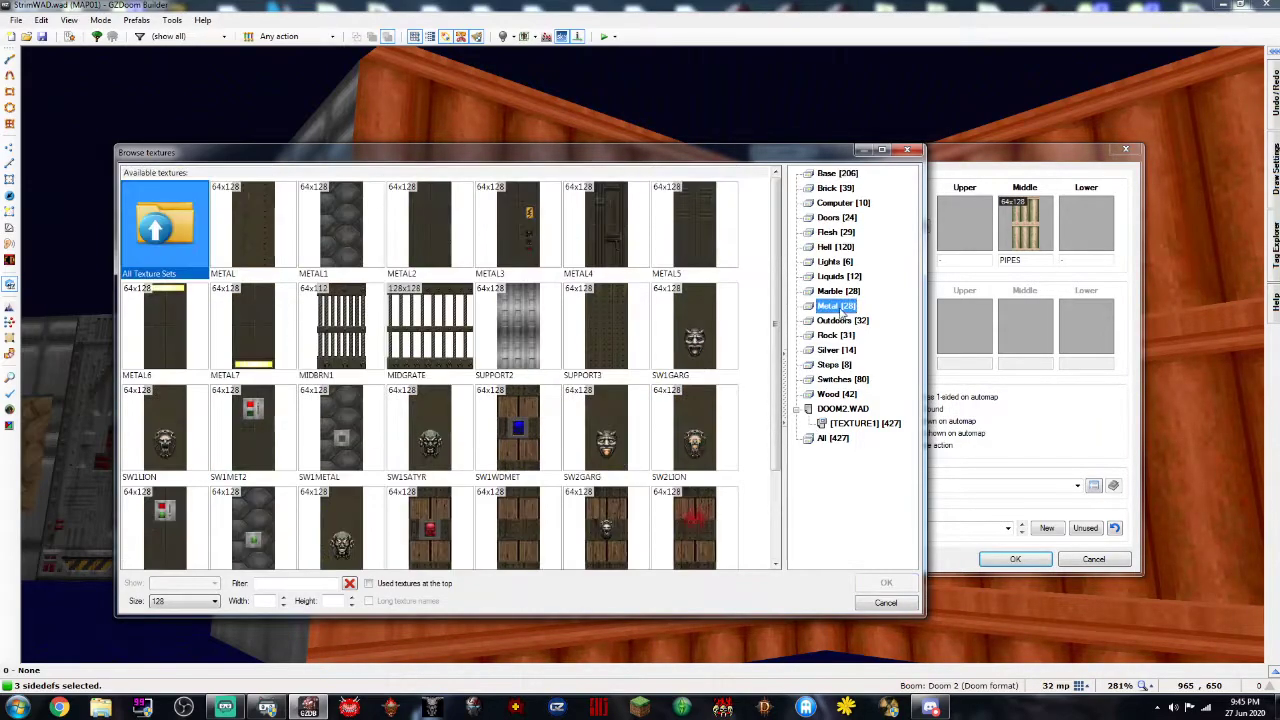
left_click(836, 325)
left_click(840, 350)
left_click(838, 335)
left_click(838, 350)
left_click(835, 277)
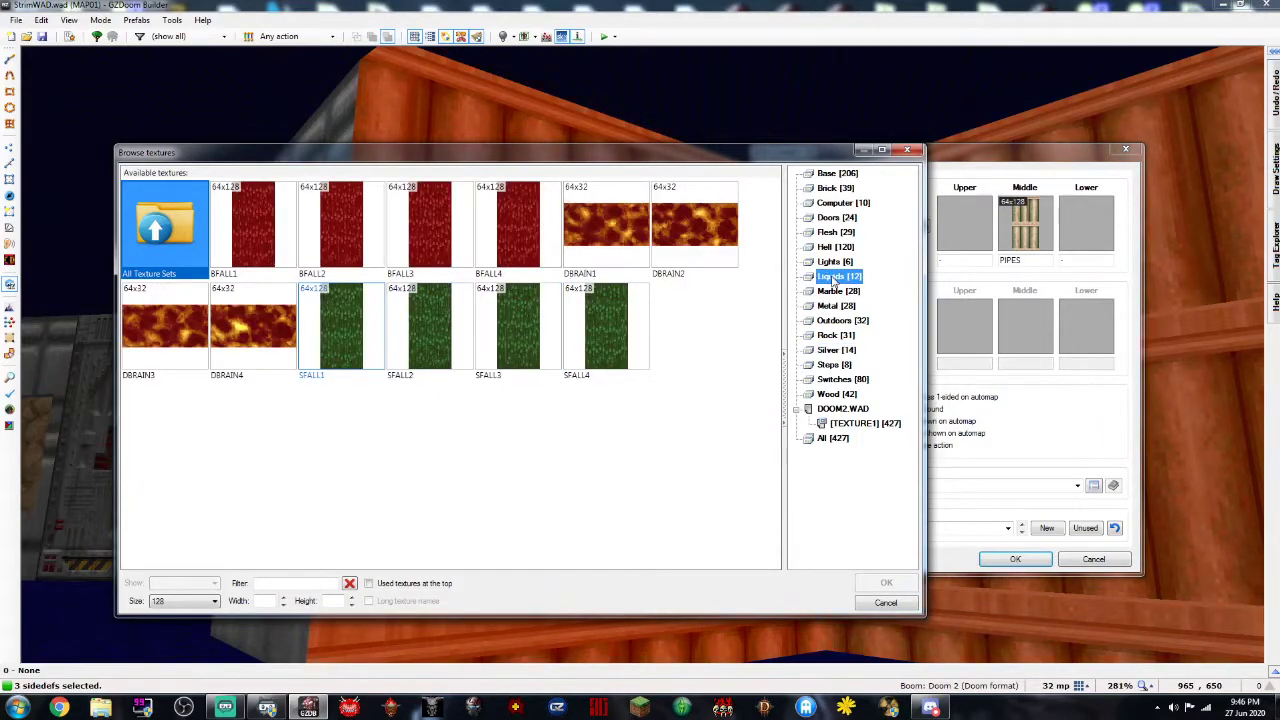
left_click(842, 217)
left_click(843, 204)
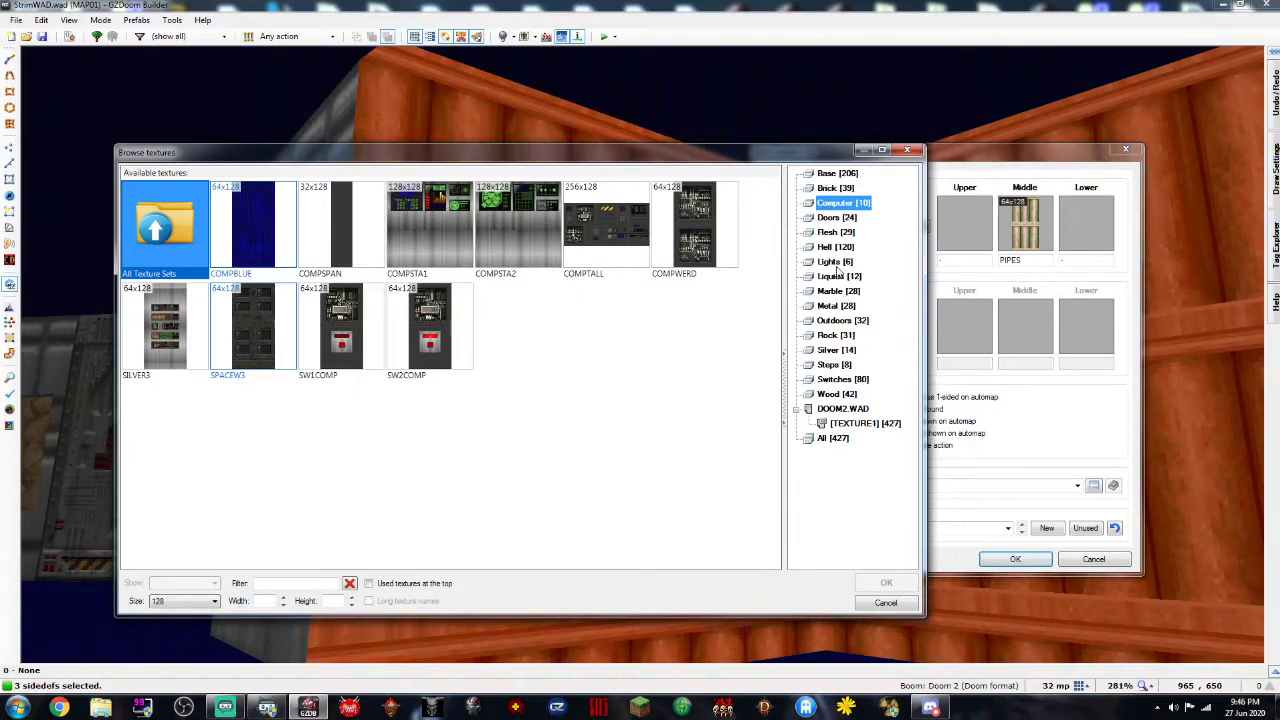
left_click(836, 262)
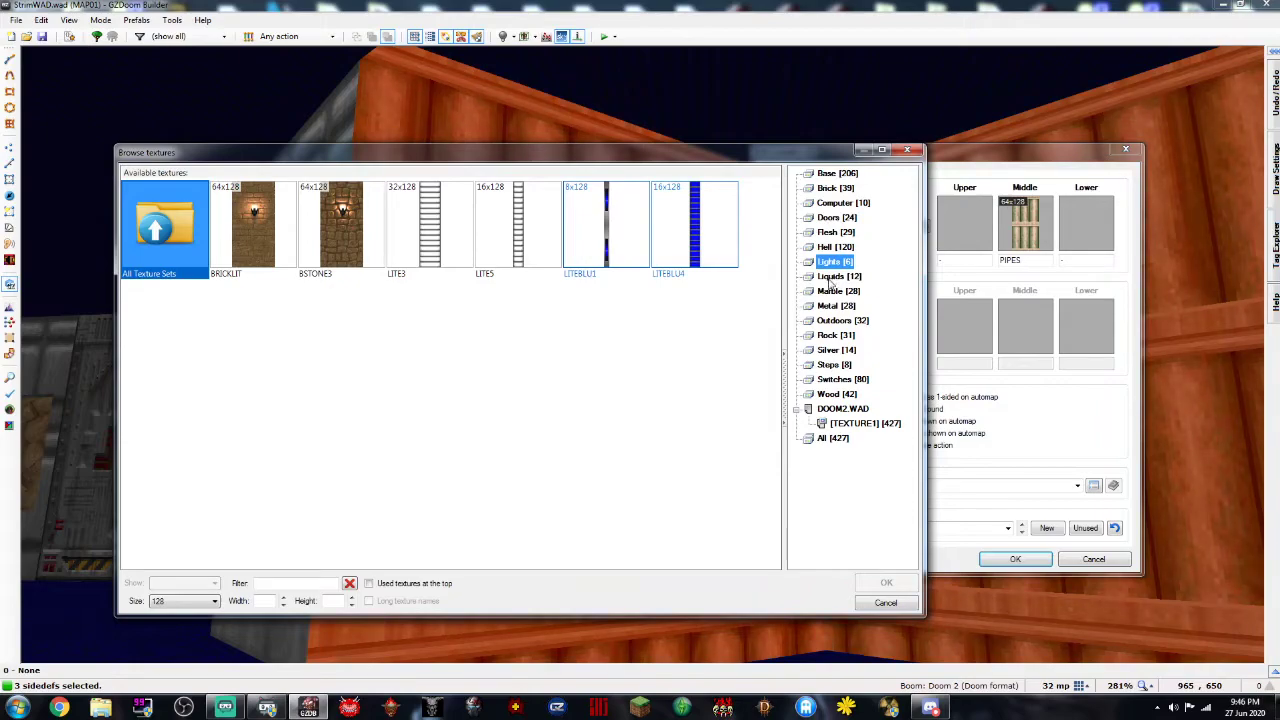
left_click(834, 291)
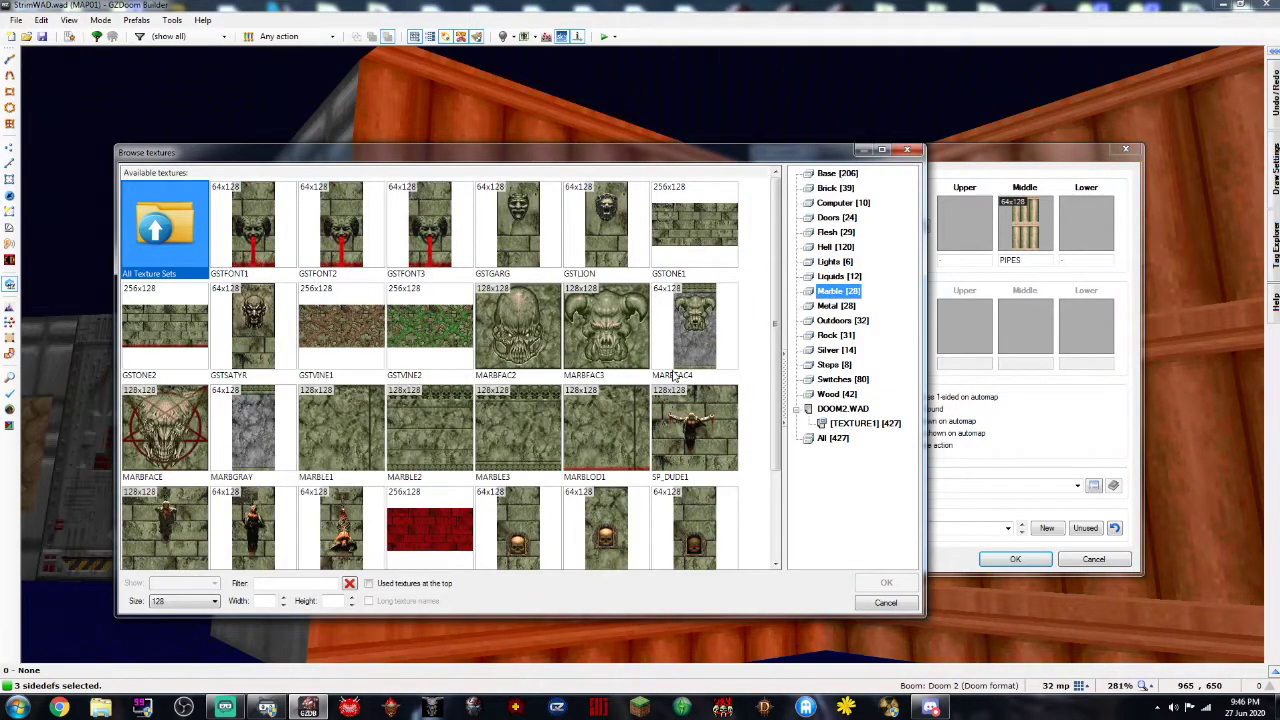
double_click(340, 428)
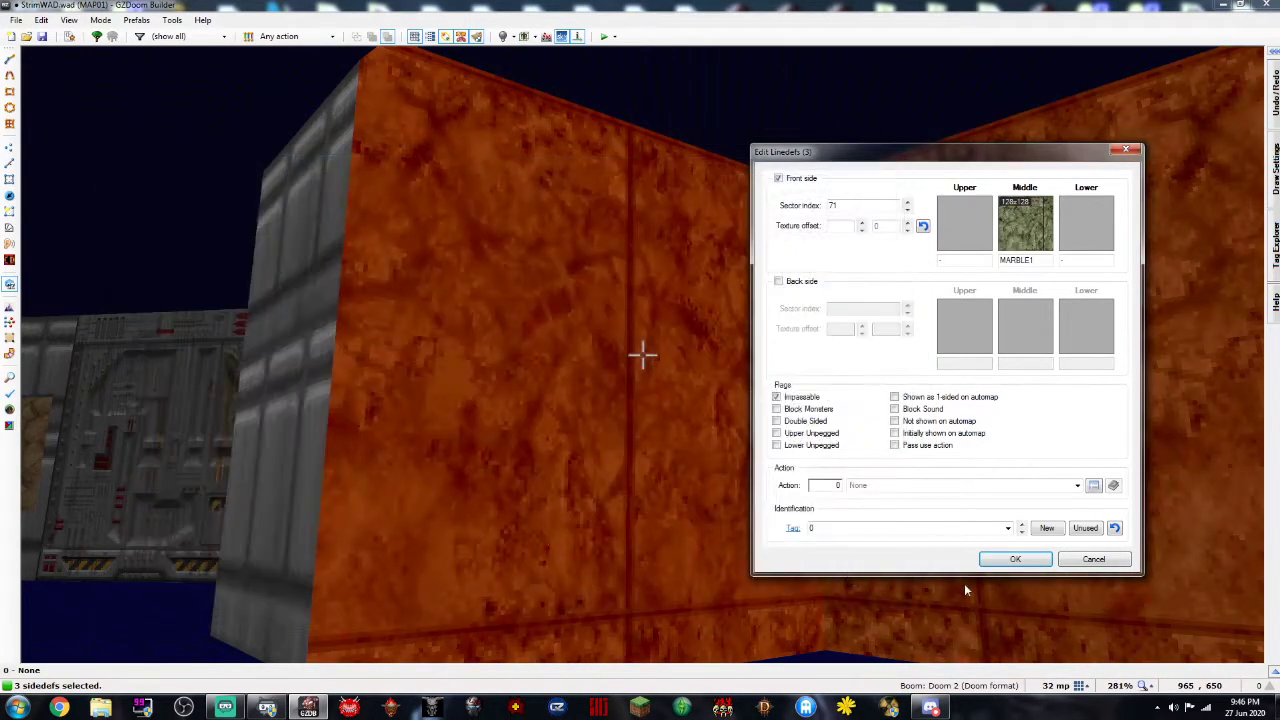
left_click(1015, 559)
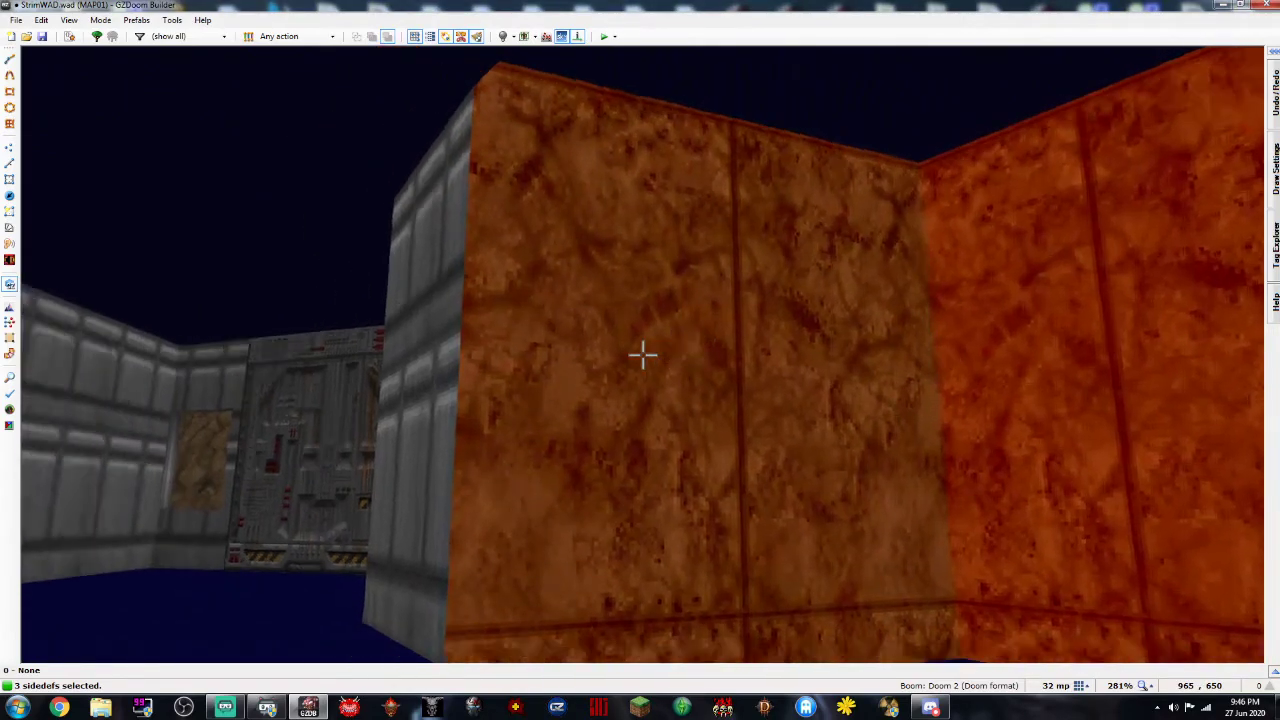
key("c")
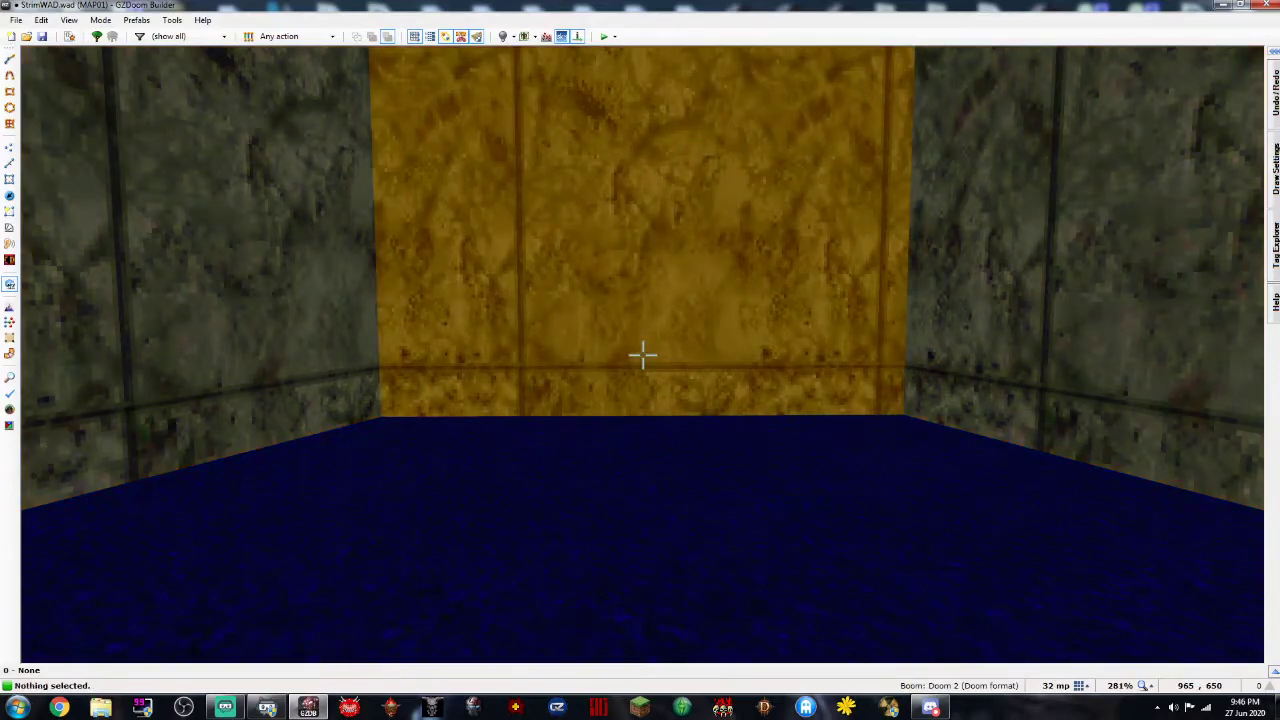
Change the recess's floor to the BLOOD1 flat from the Liquids set
key("e")
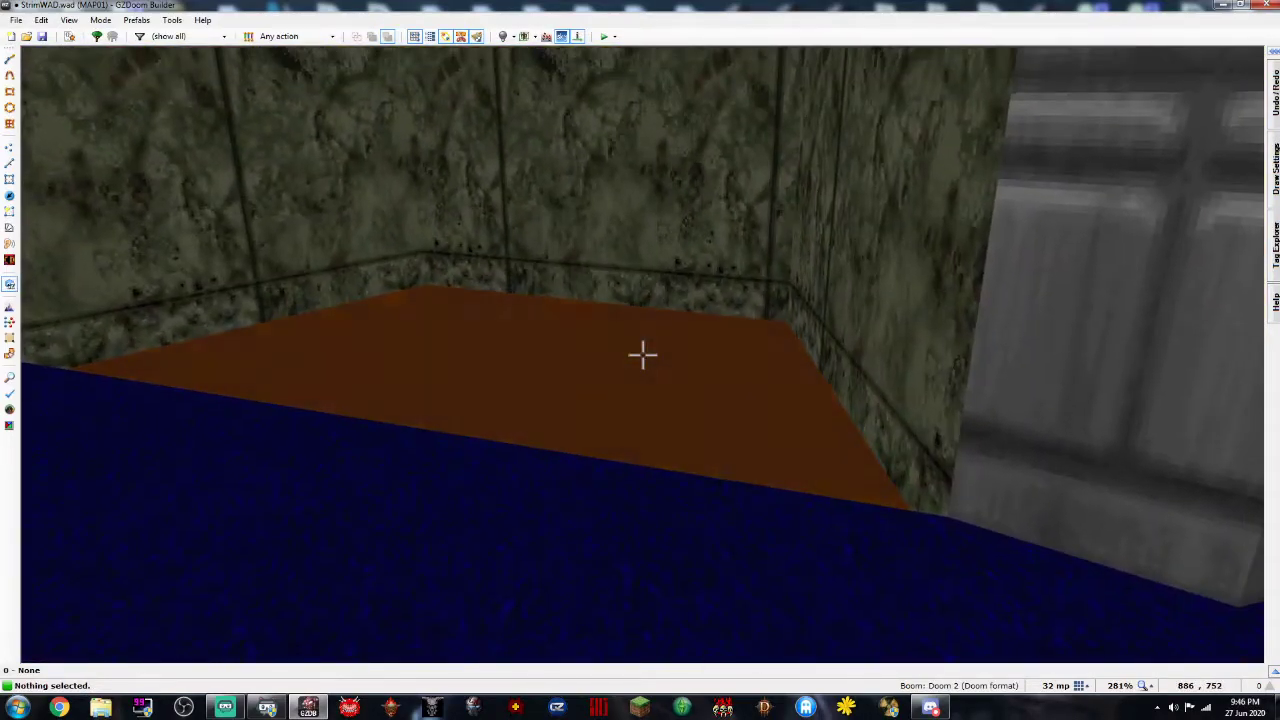
right_click(643, 353)
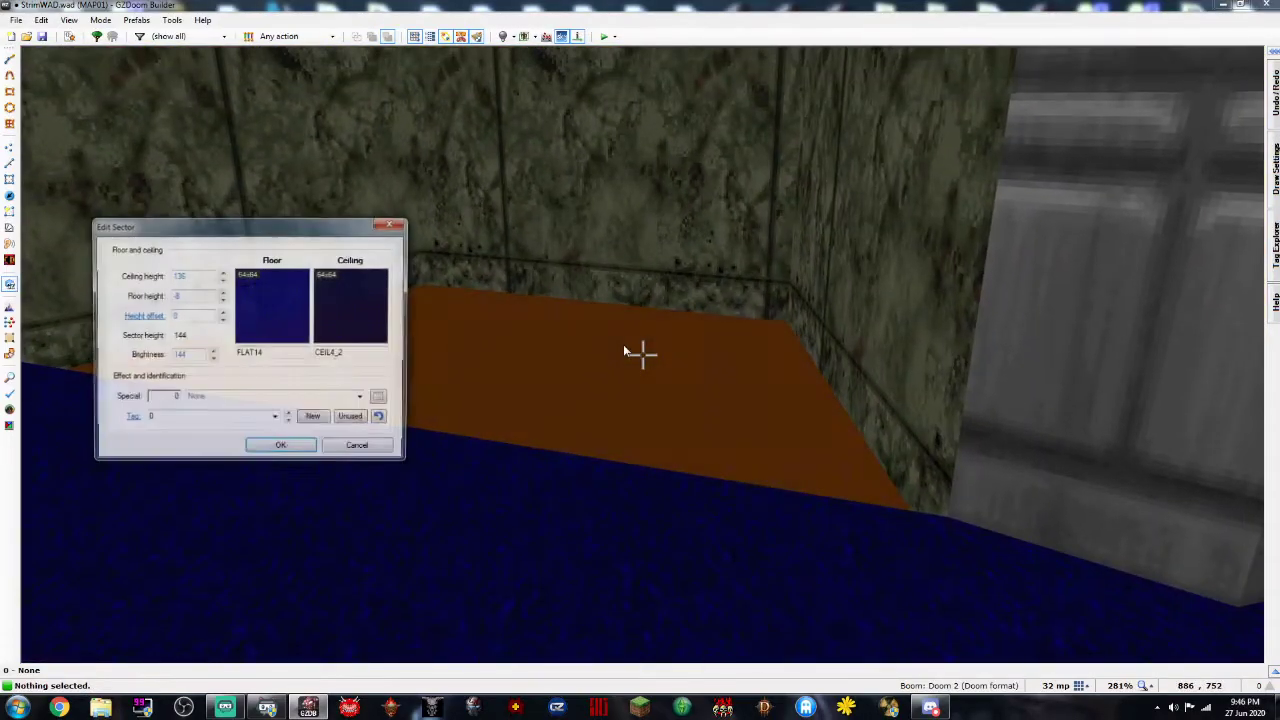
left_click(276, 315)
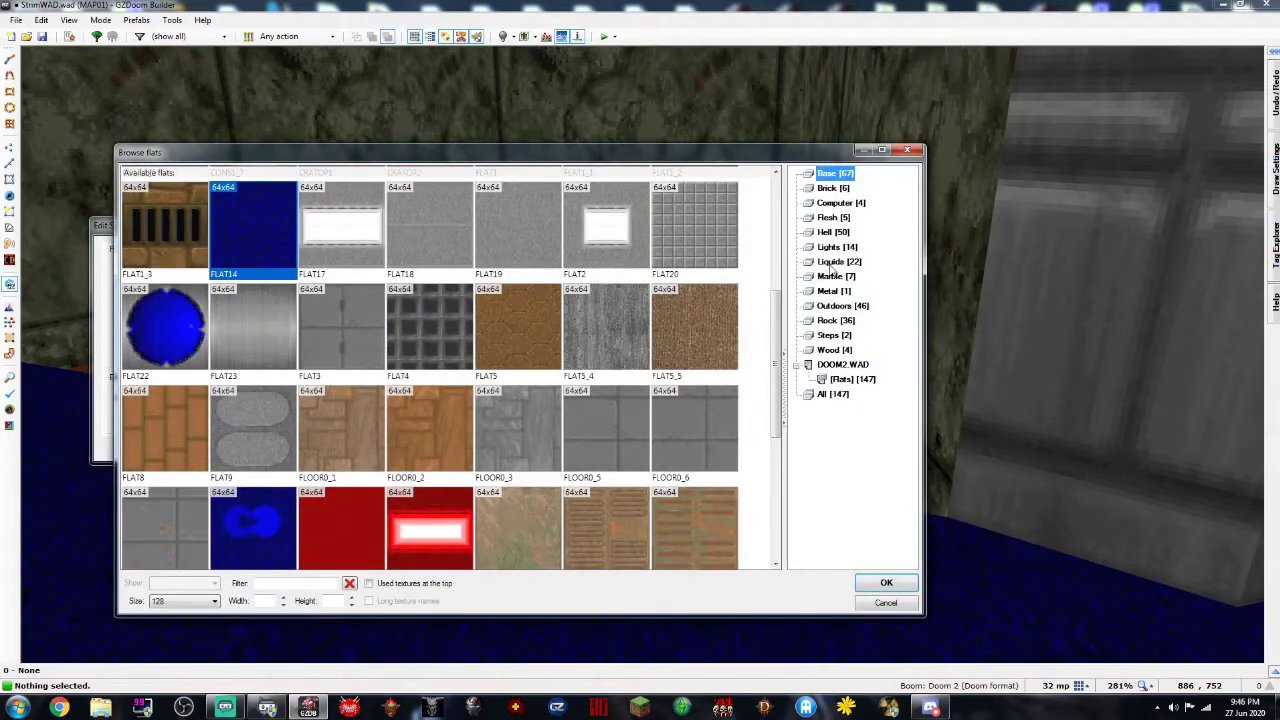
left_click(836, 261)
double_click(253, 225)
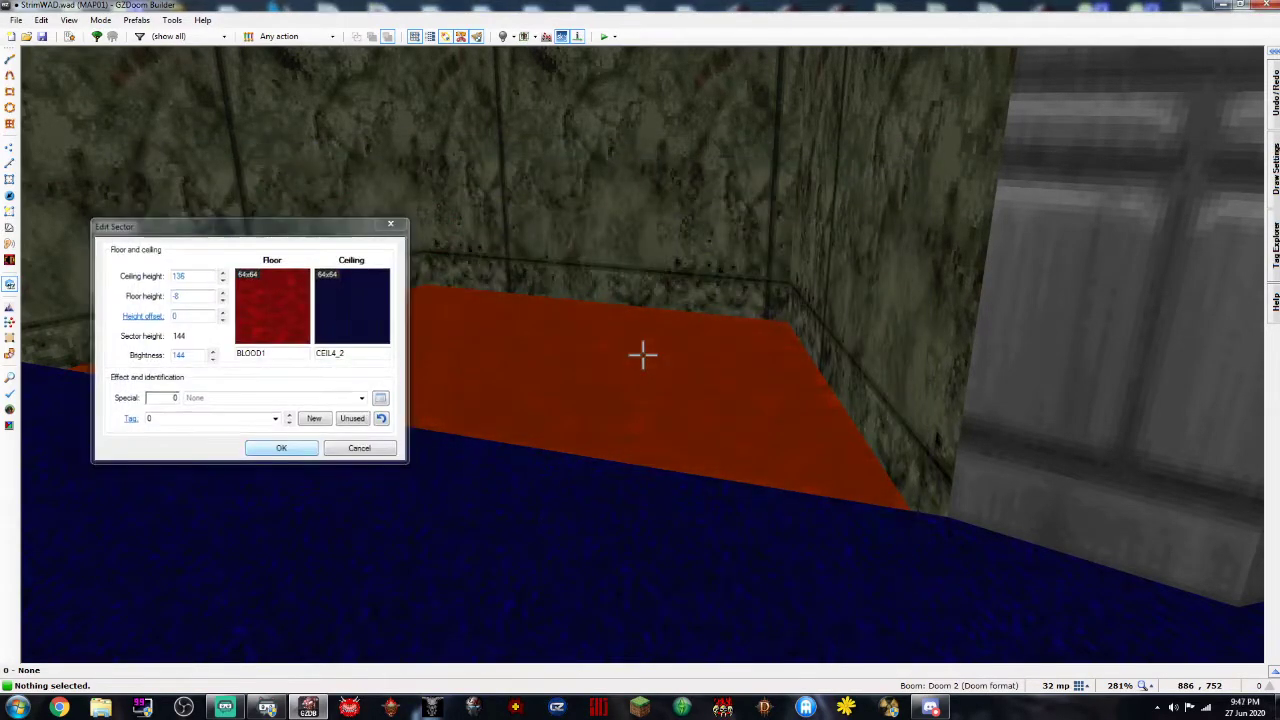
key("Return")
Change the recess's ceiling flat to CEIL5_1
right_click(643, 353)
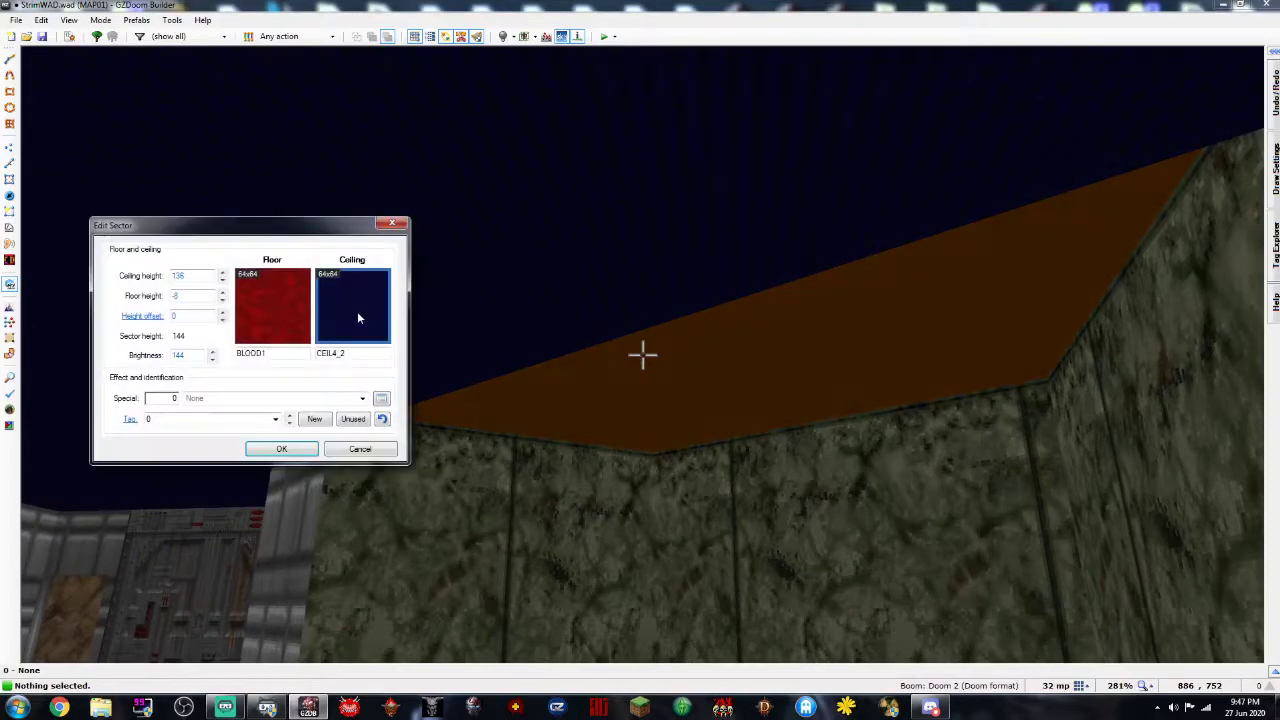
left_click(358, 318)
double_click(429, 323)
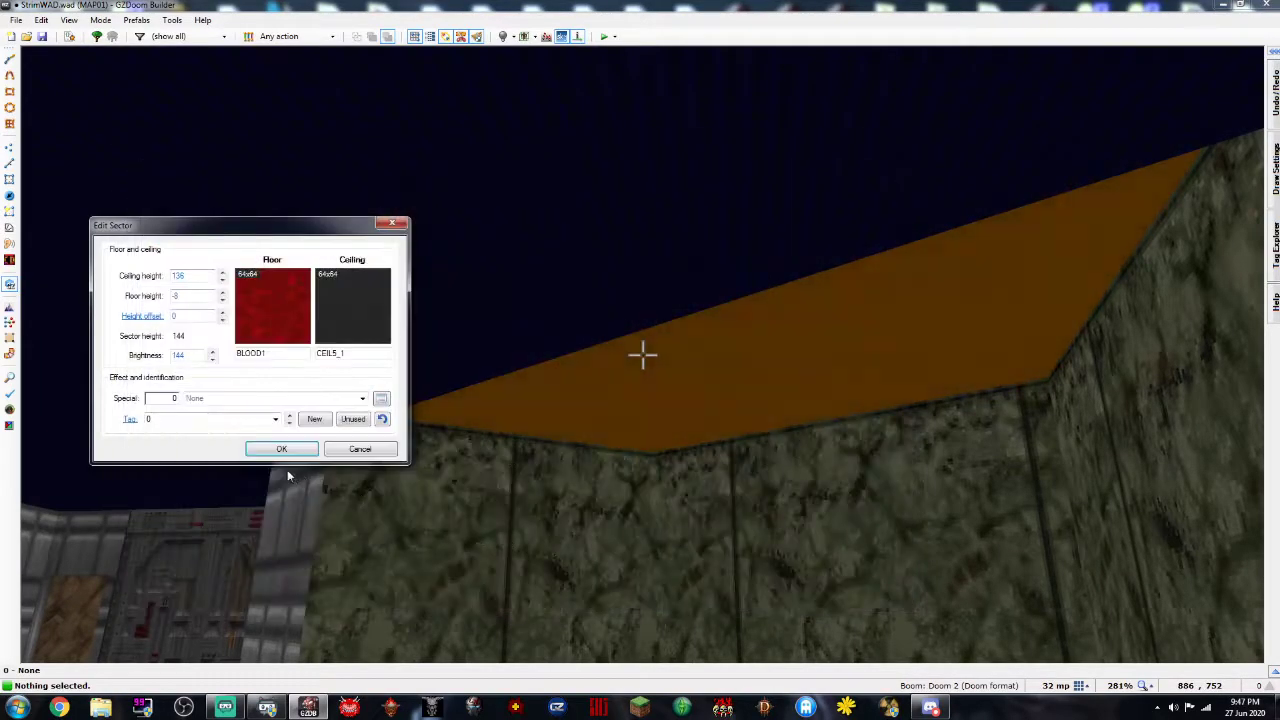
left_click(282, 449)
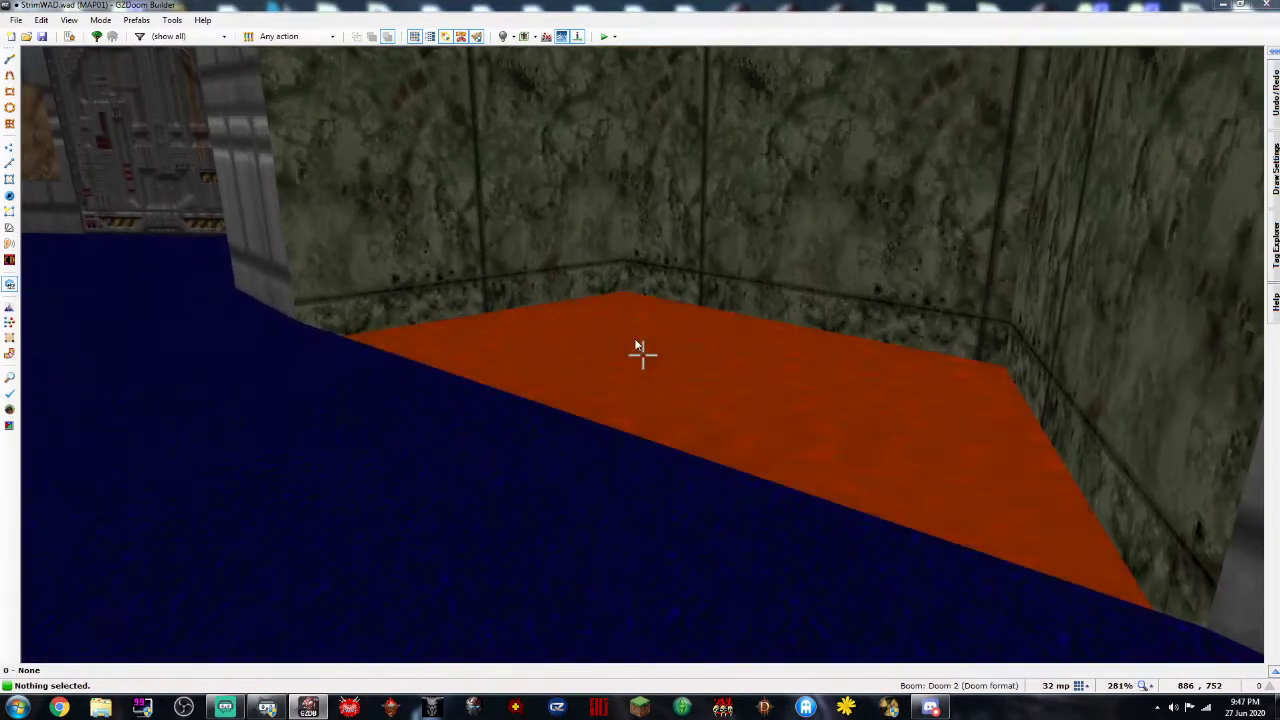
Lower the brightness of the blood-floored recess sector to 112
right_click(643, 353)
left_click(212, 360)
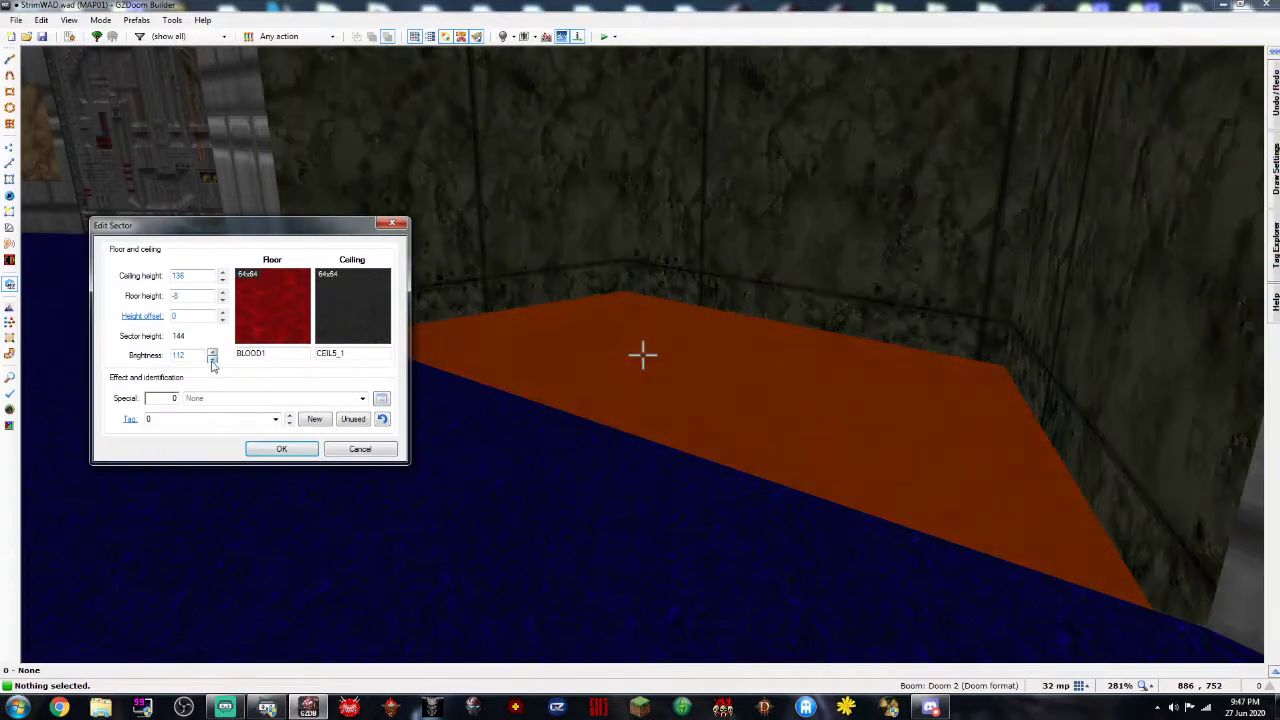
left_click(280, 449)
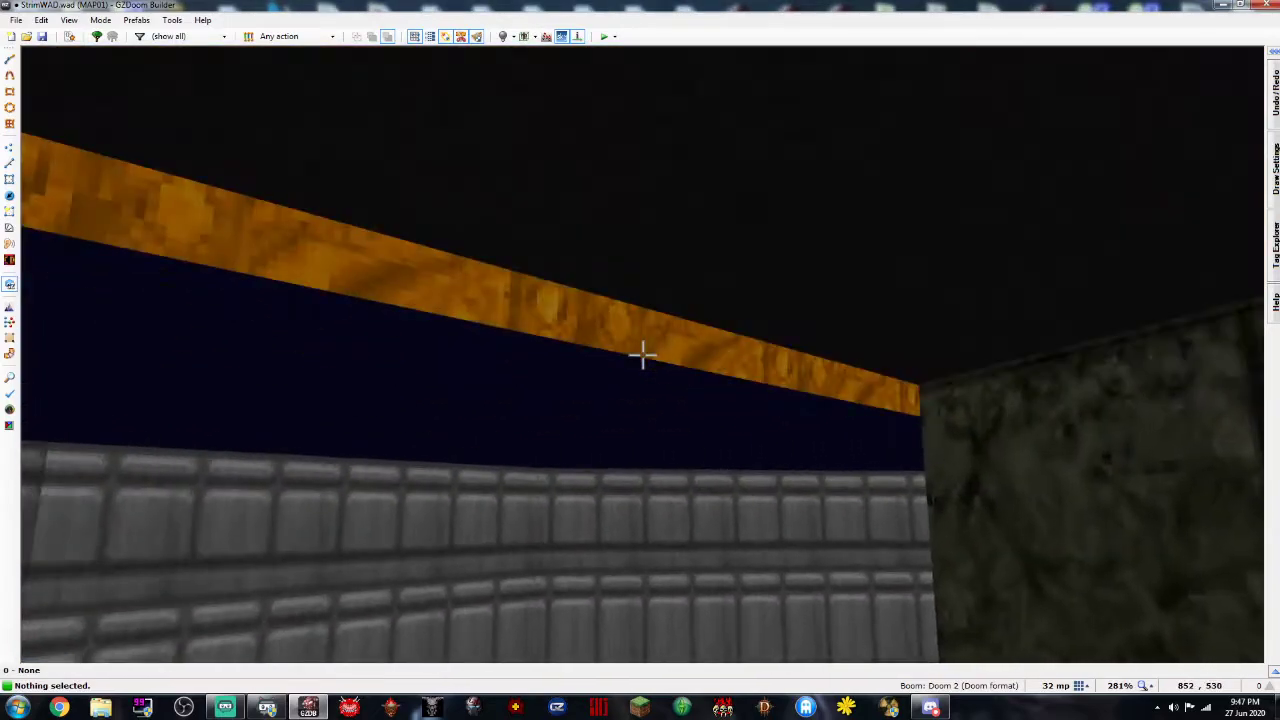
Give the recess opening's corridor-facing side the MIDGRATE middle texture from the Metal set
right_click(643, 353)
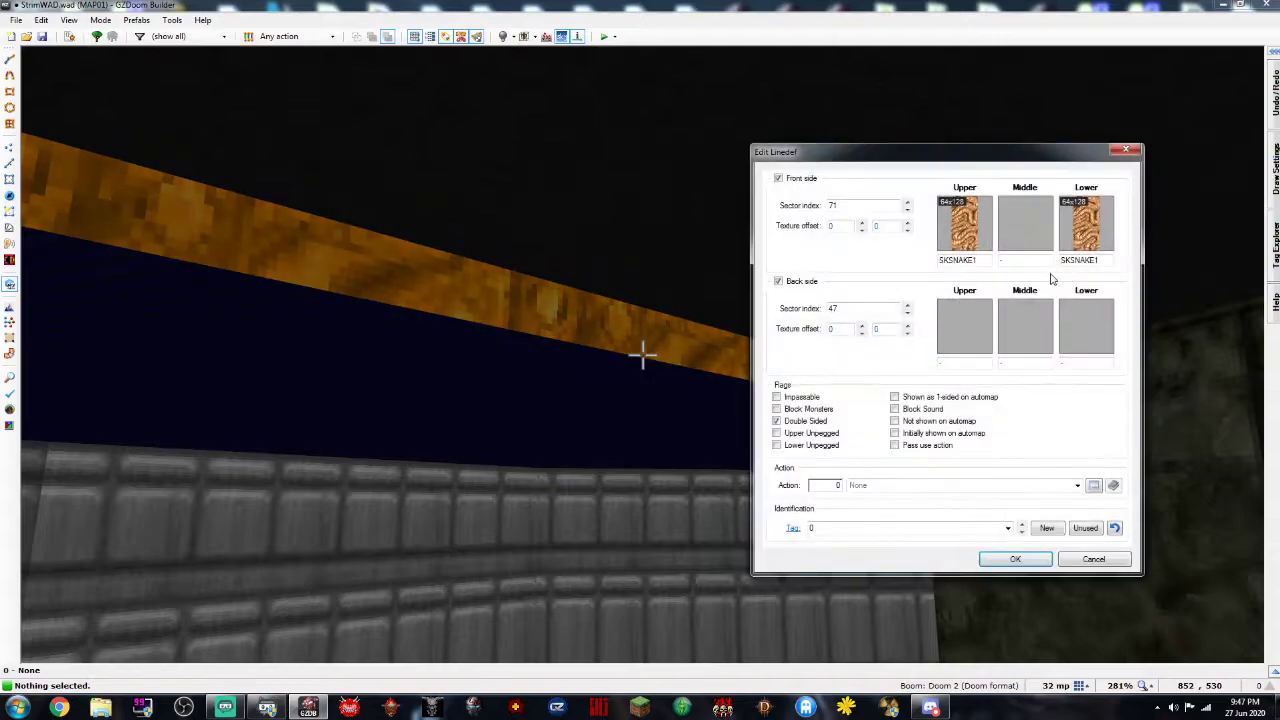
left_click(1026, 324)
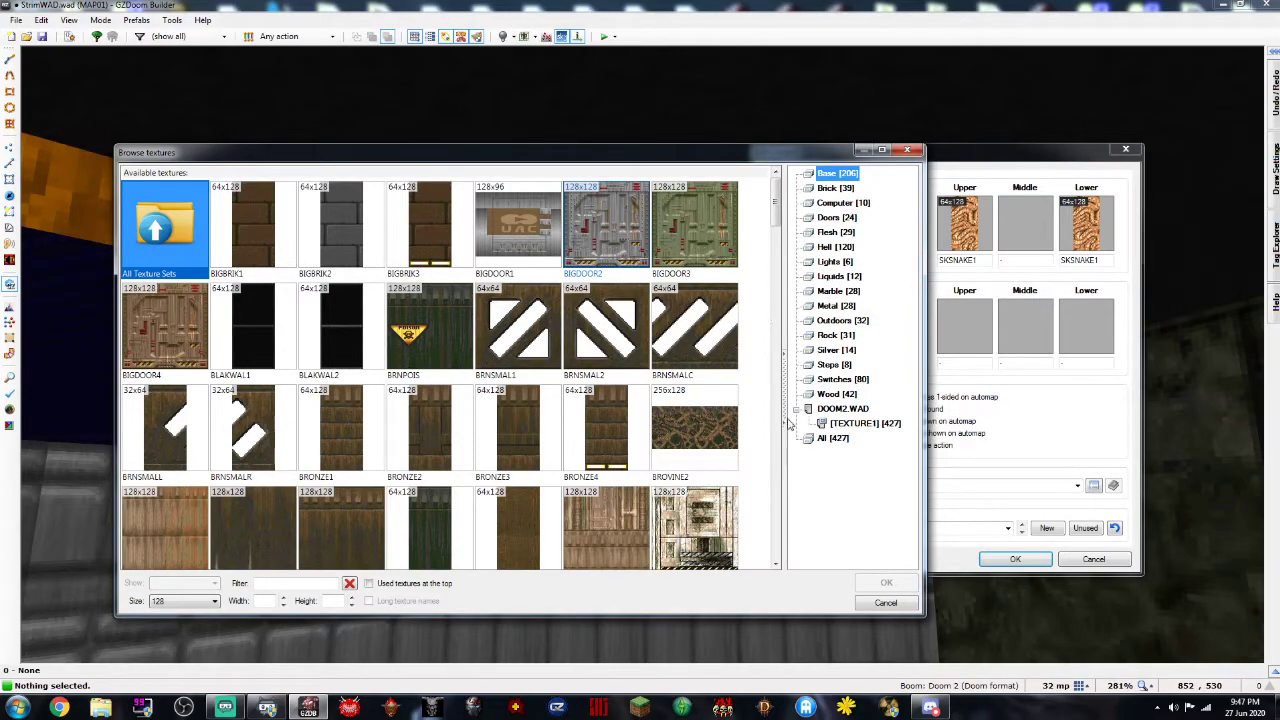
type("MIDGR")
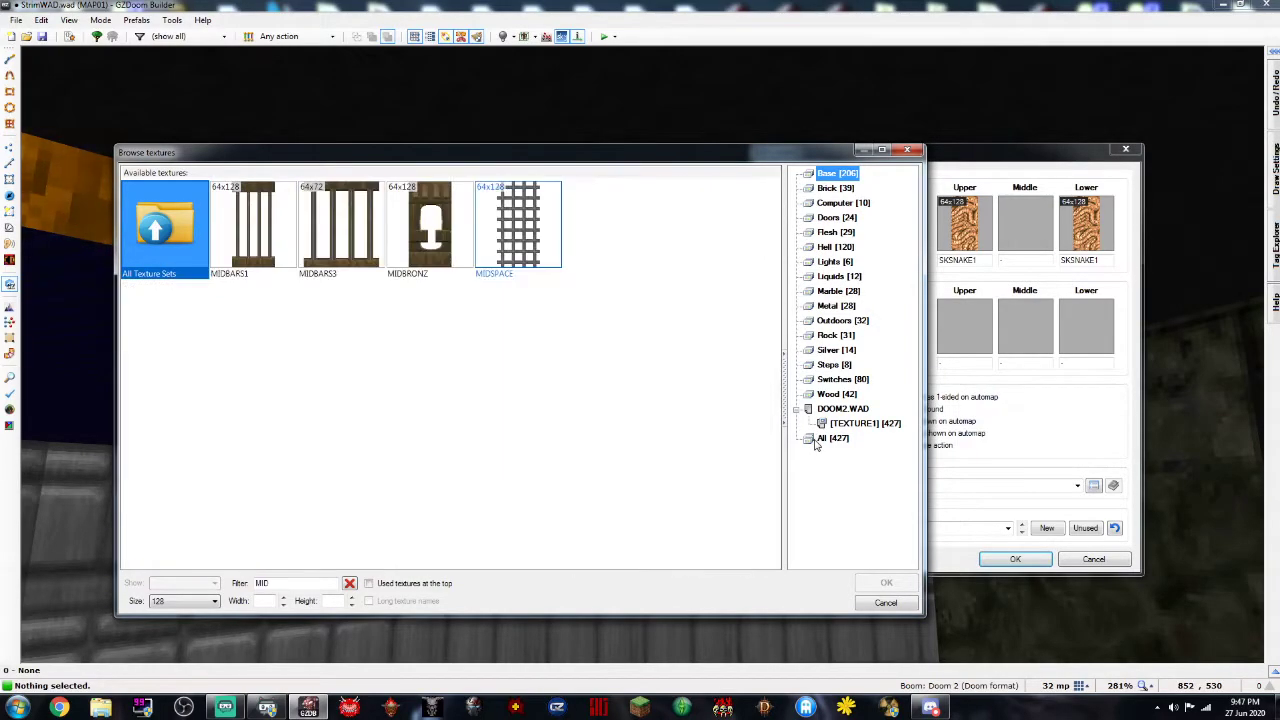
key("BackSpace")
key("BackSpace")
key("BackSpace")
key("BackSpace")
key("BackSpace")
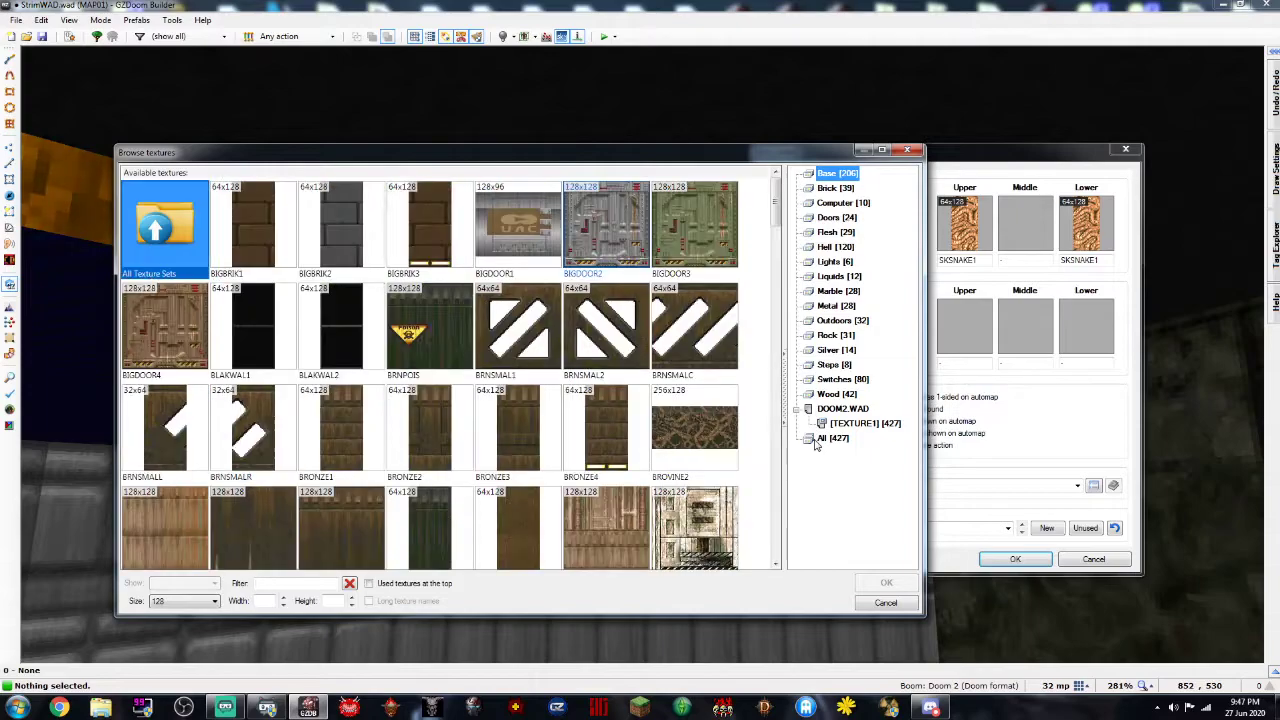
left_click(826, 306)
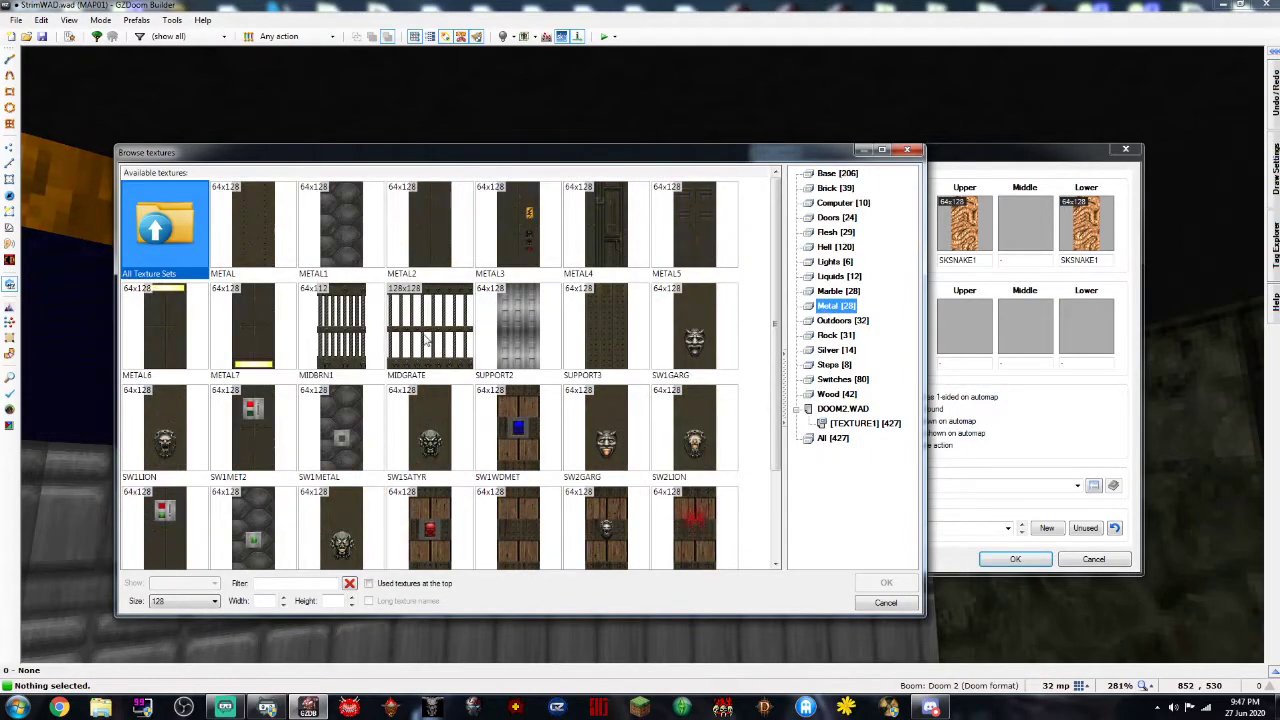
double_click(429, 340)
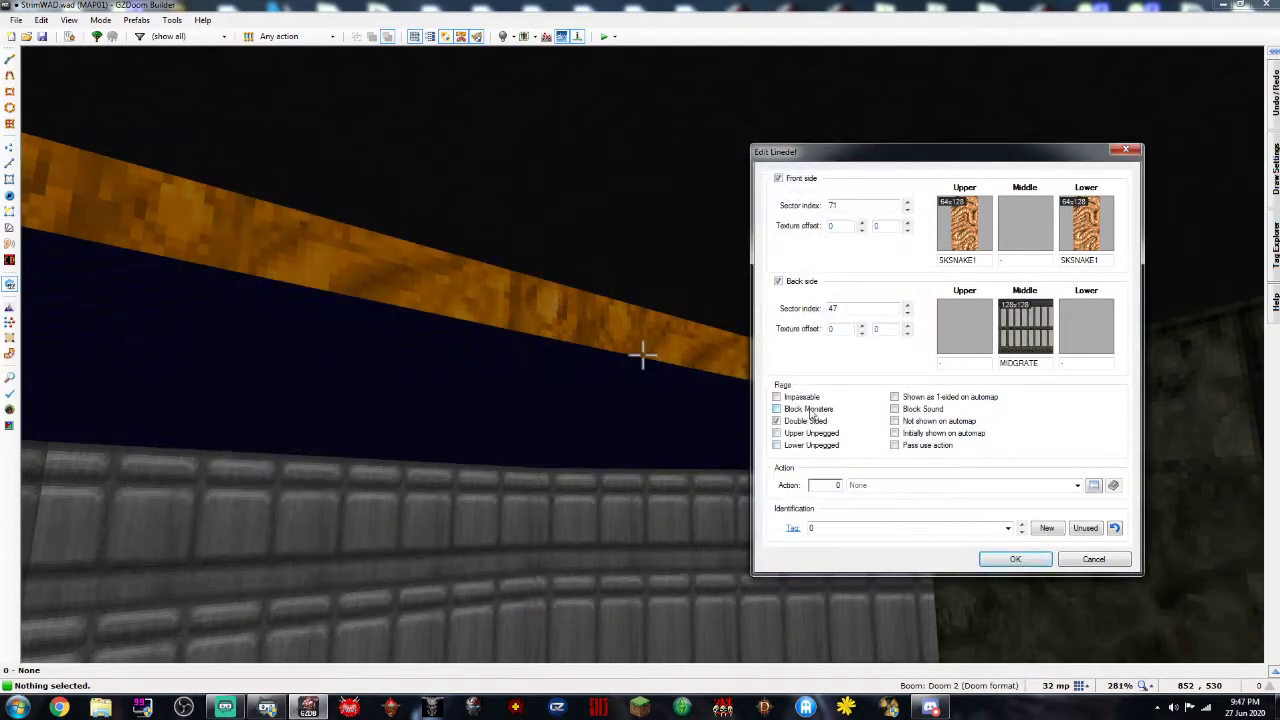
Flag the barred line as Impassable and Block Monsters, and apply the line changes
left_click(803, 398)
left_click(806, 409)
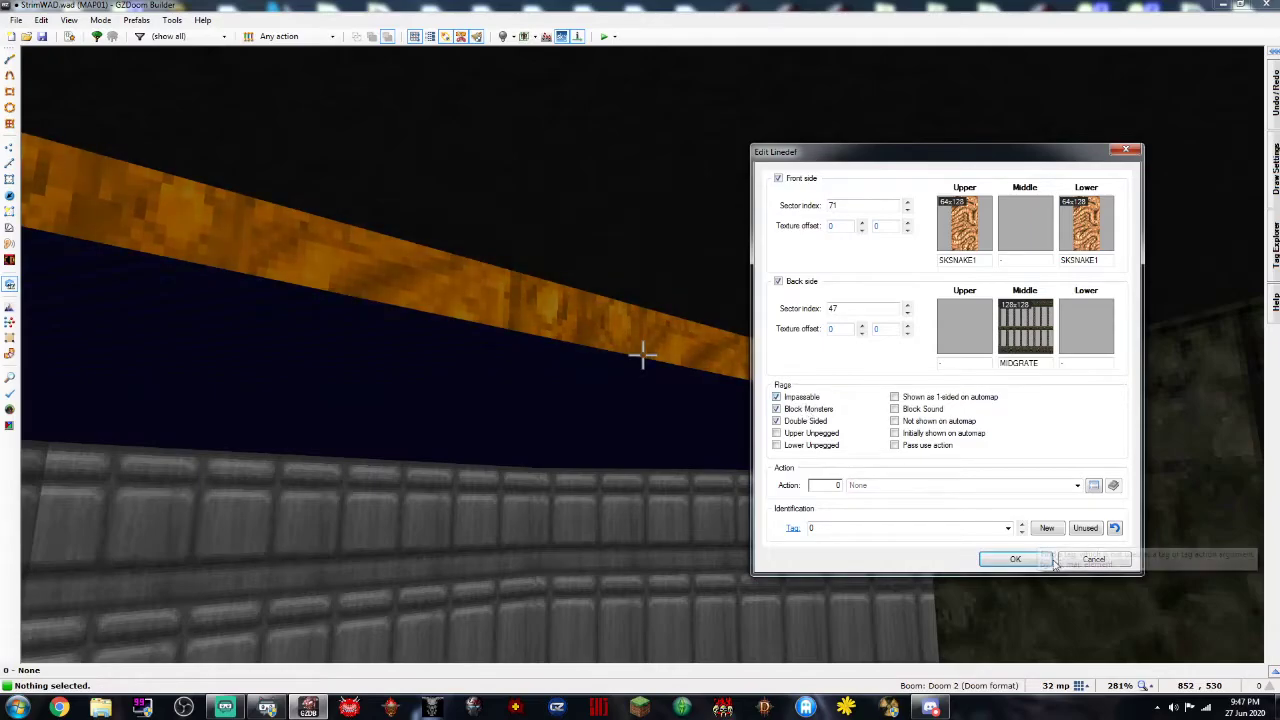
left_click(1030, 559)
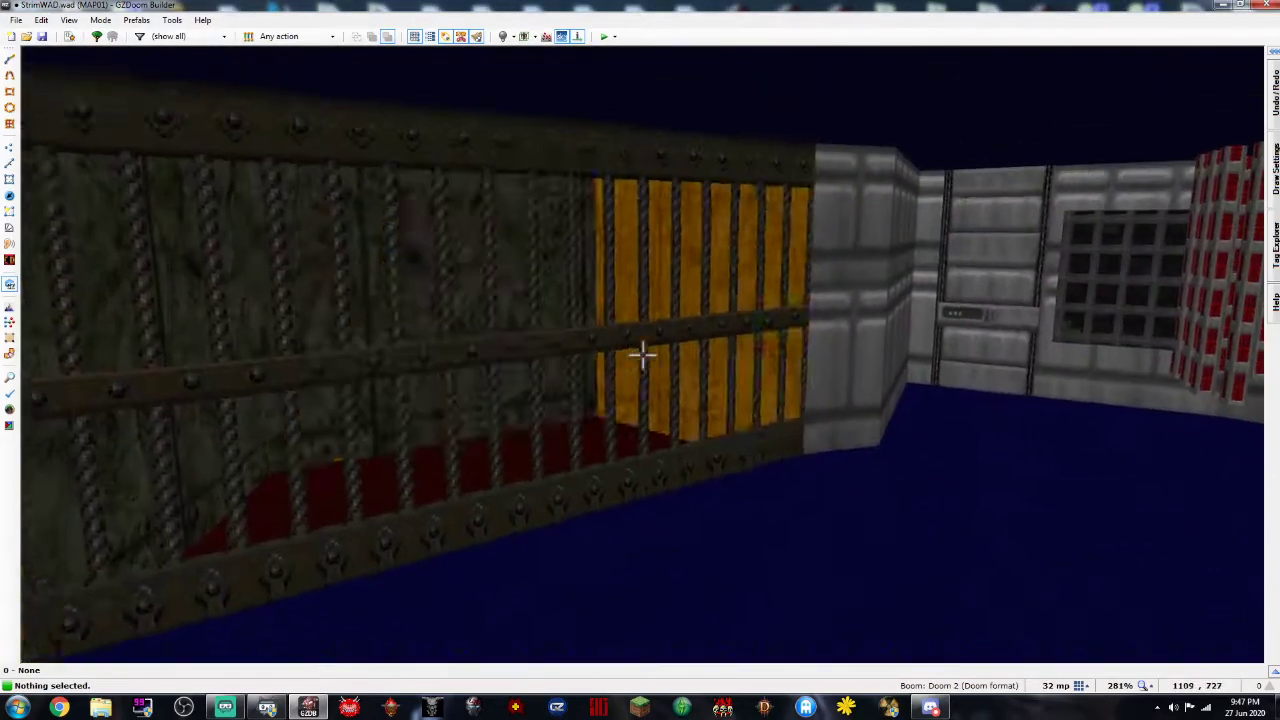
Add the same MIDGRATE bars to the inner side of the recess opening and check them from both sides
key("d")
key("a")
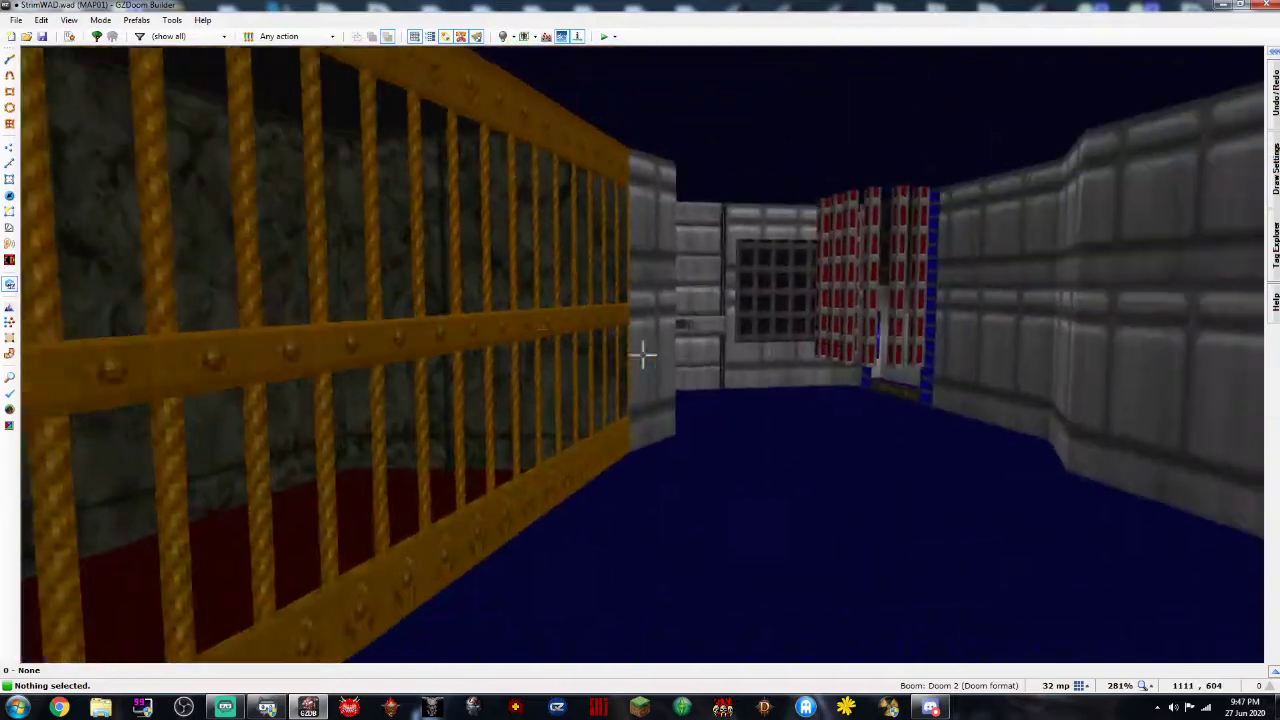
key("d")
key("d")
key("a")
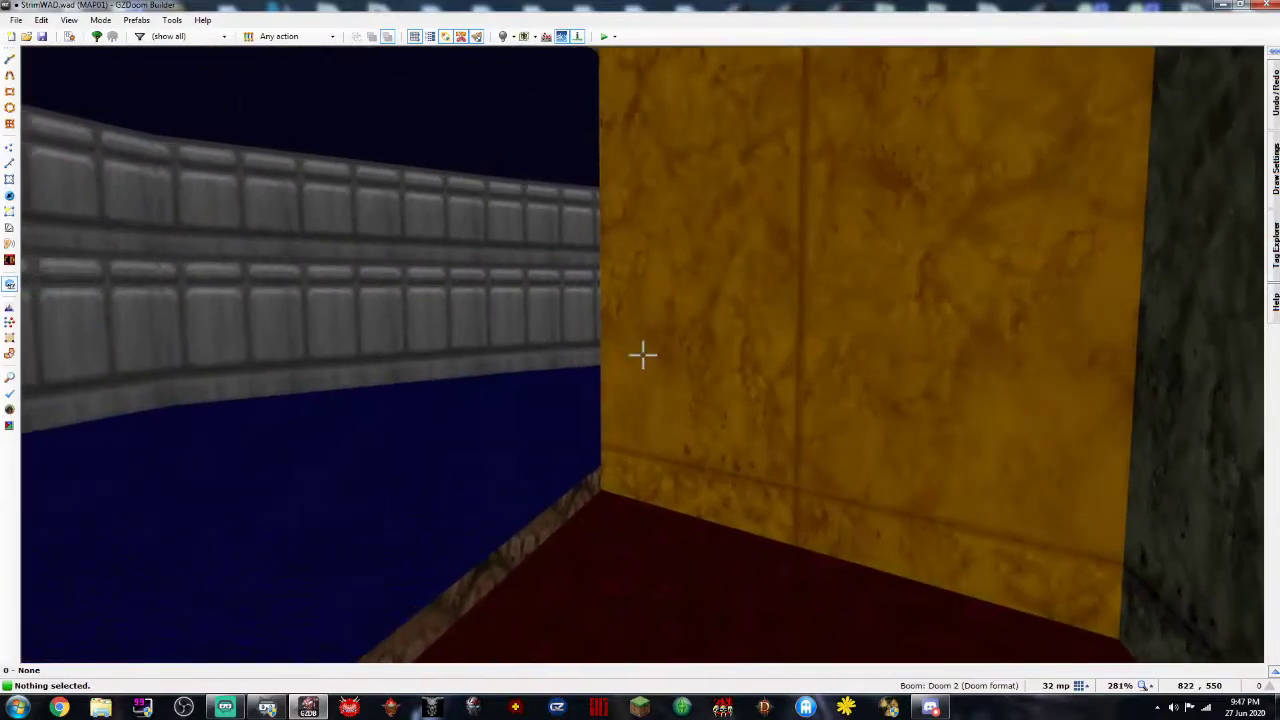
middle_click(643, 355)
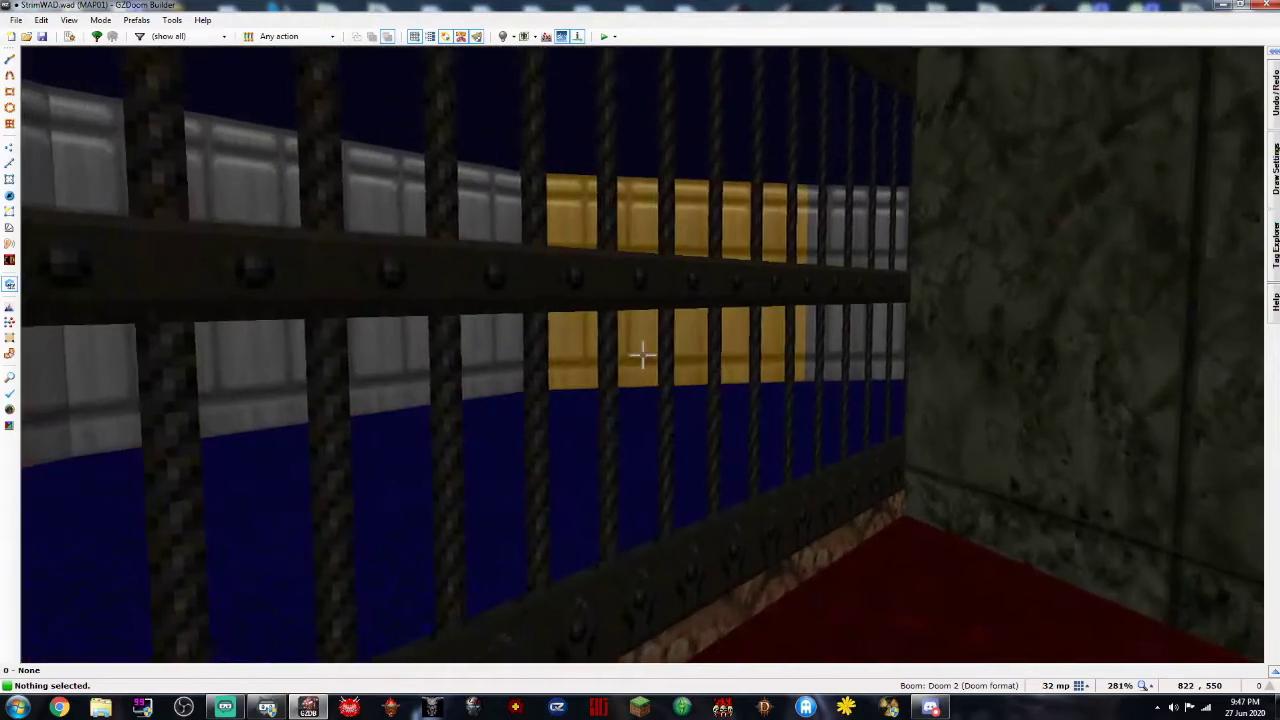
key("w")
key("w")
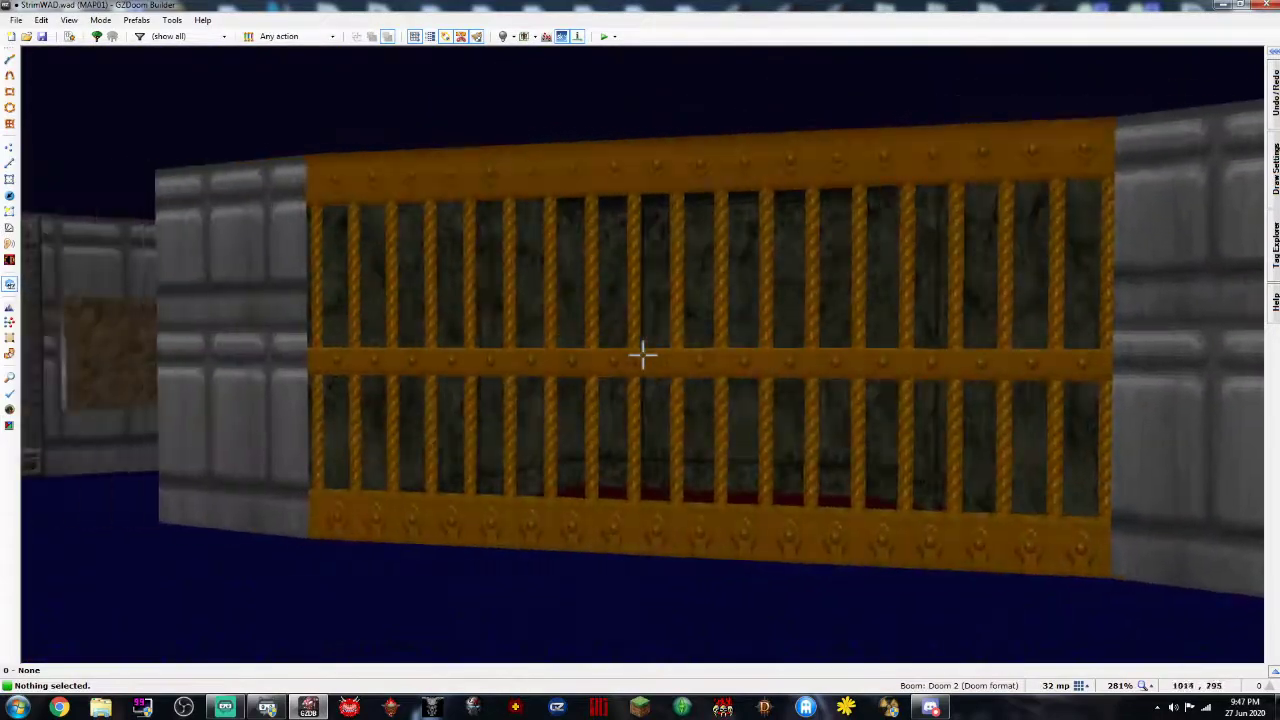
key("w")
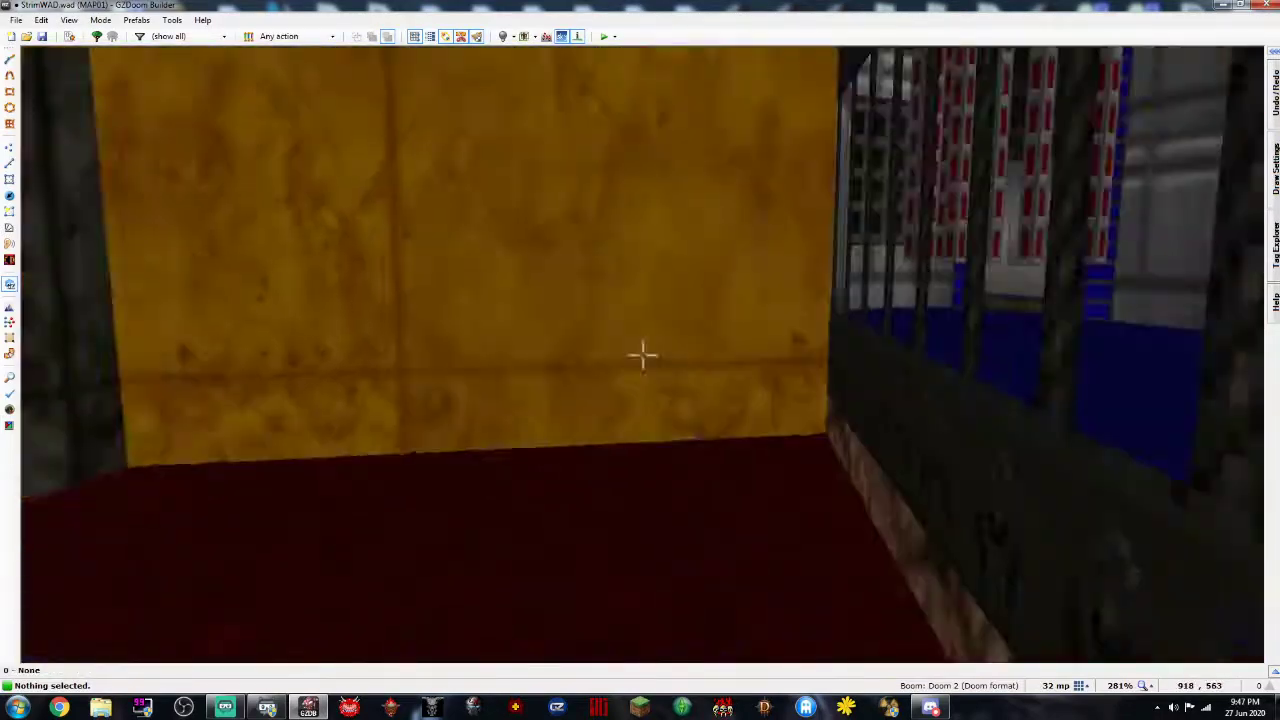
key("w")
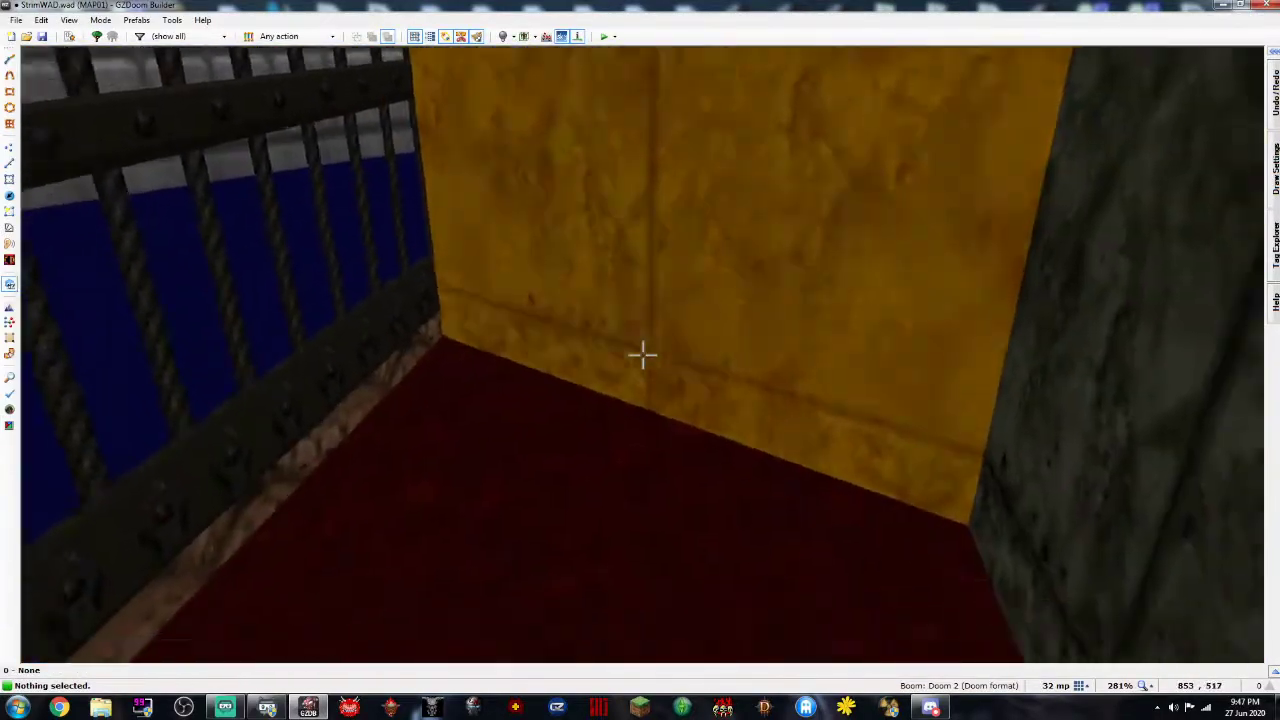
key("w")
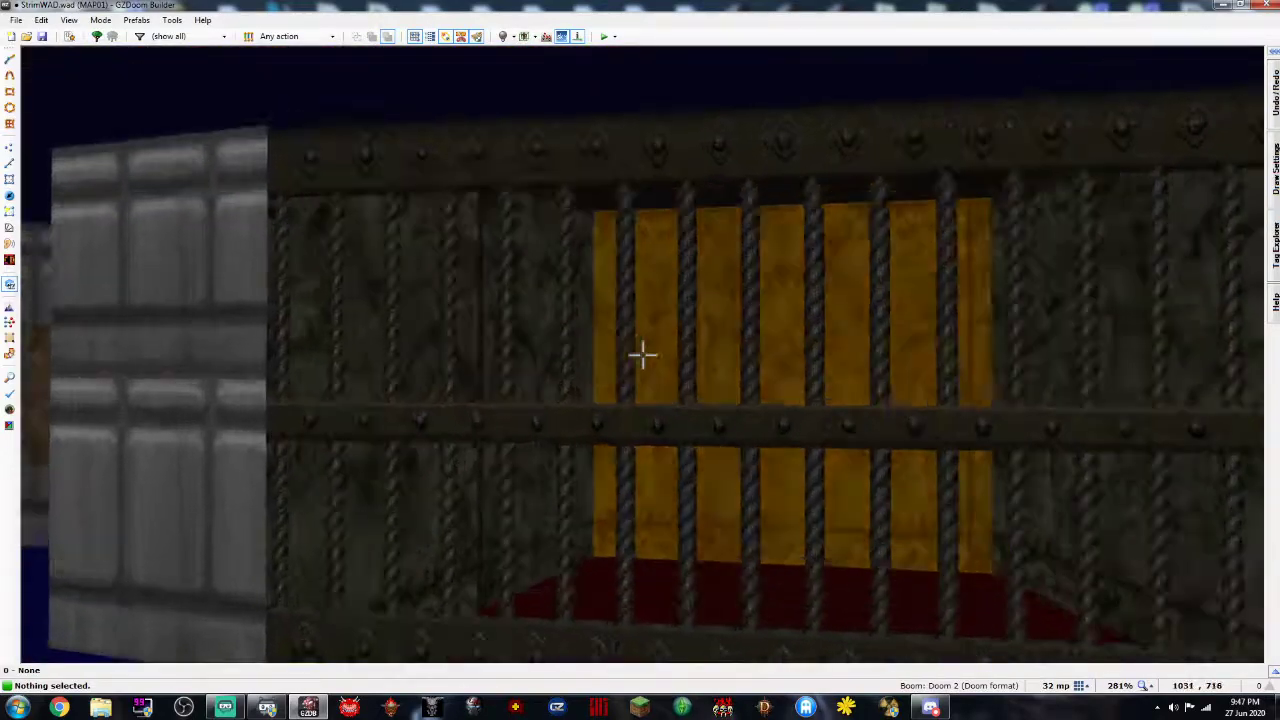
Enlarge the blood-floored recess on the 2D map by moving its back line and both rear corner vertices outward
key("q")
scroll(644, 361, "down", 4)
scroll(576, 490, "down", 1)
scroll(572, 530, "up", 2)
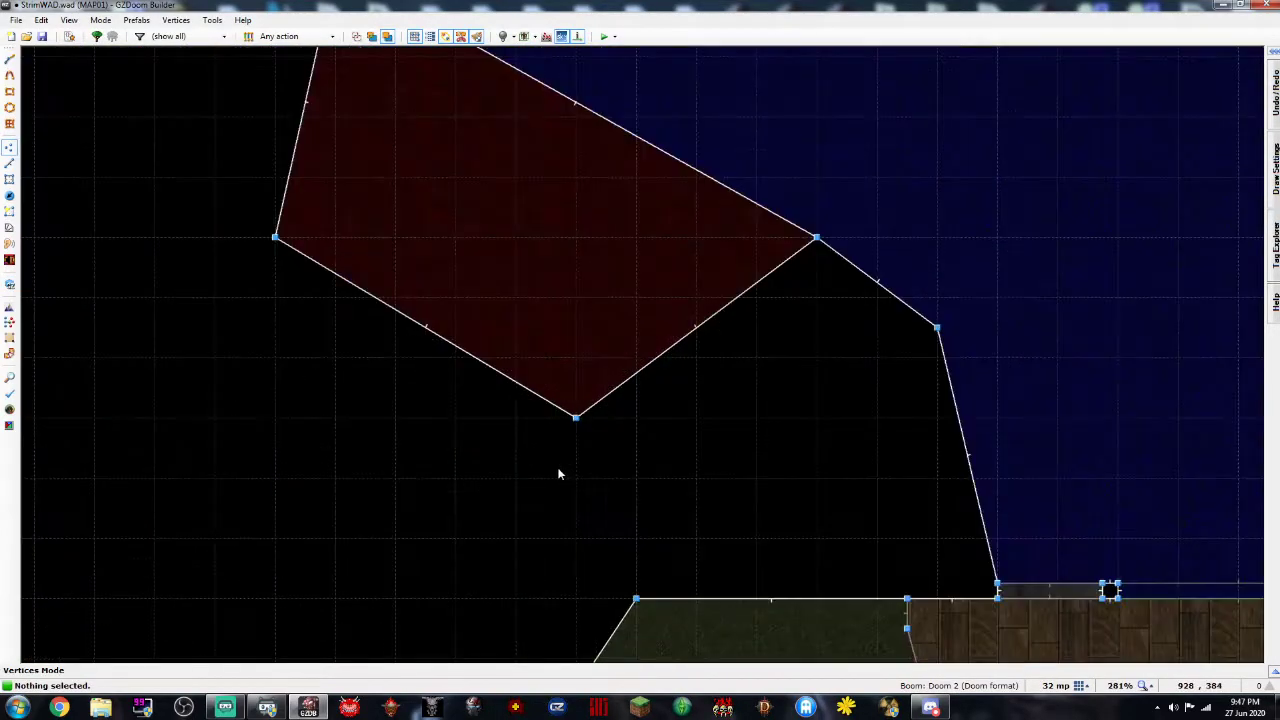
scroll(480, 402, "down", 1)
key("l")
left_click_drag(457, 368, 425, 428)
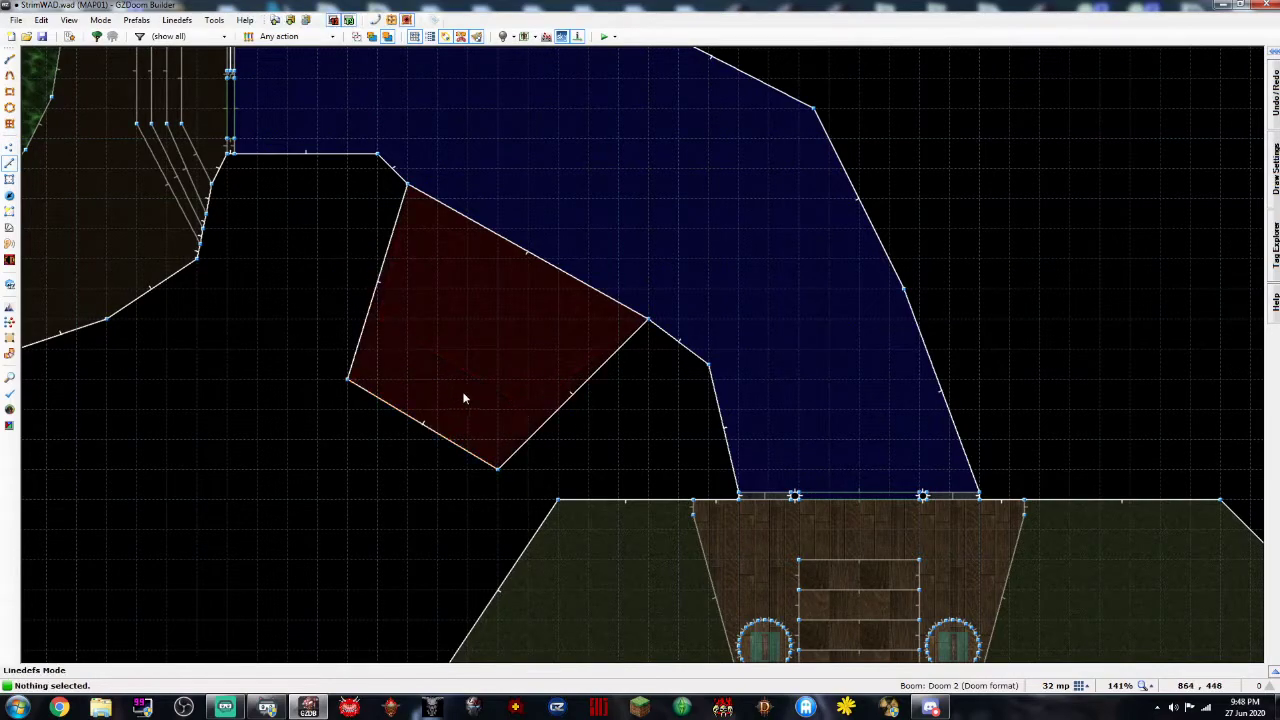
key("v")
left_click_drag(347, 382, 283, 354)
left_click_drag(497, 470, 518, 495)
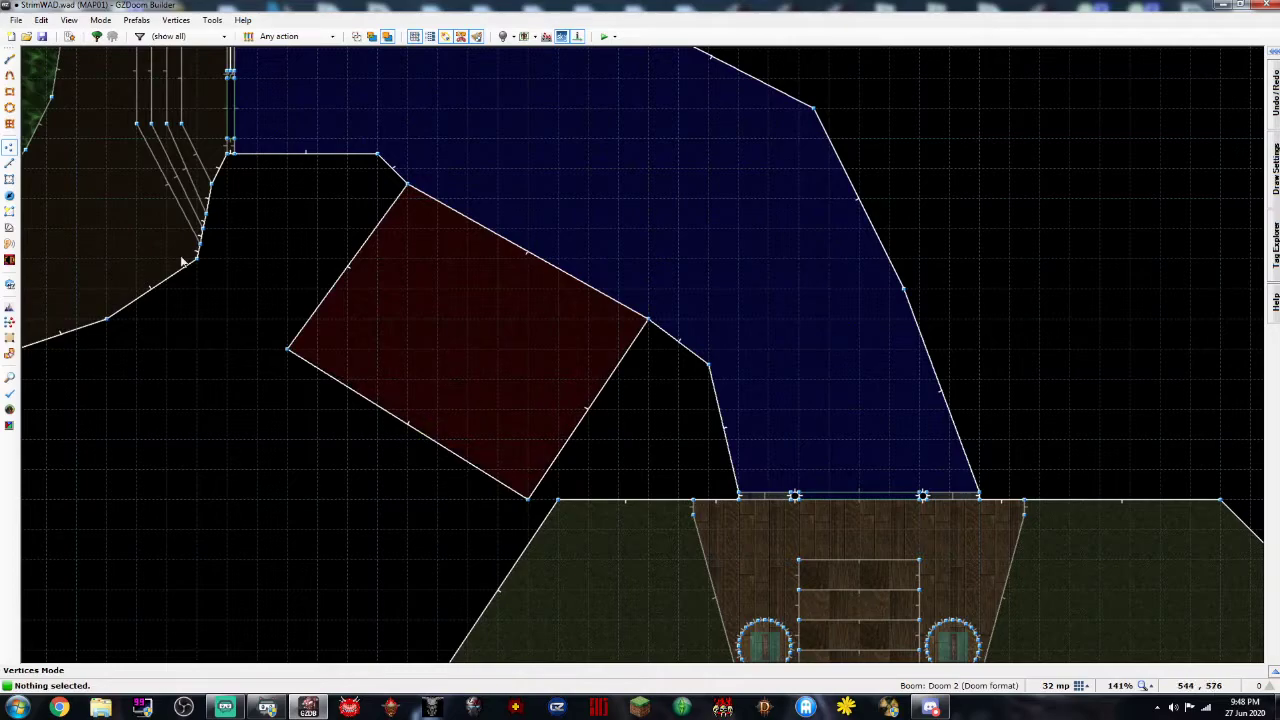
Set the grid to 64 mp and draw two separate 64 by 64 squares inside the blood pool
left_click(9, 91)
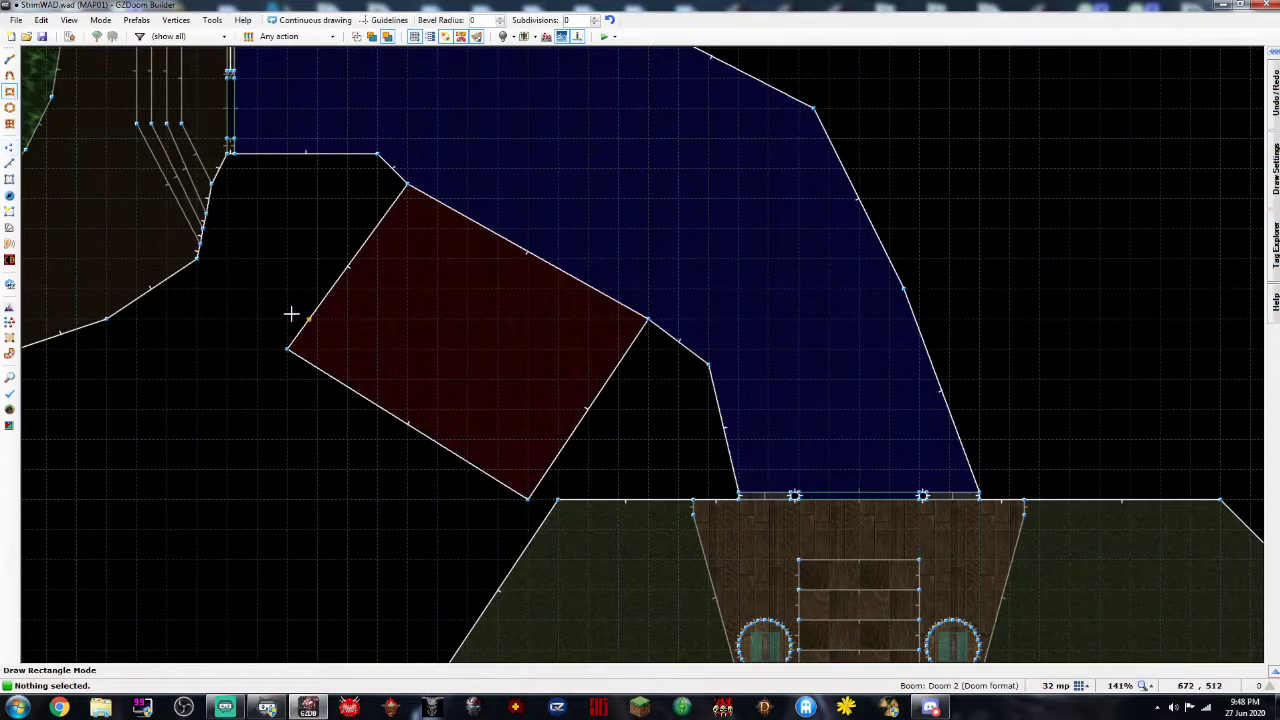
left_click(1083, 686)
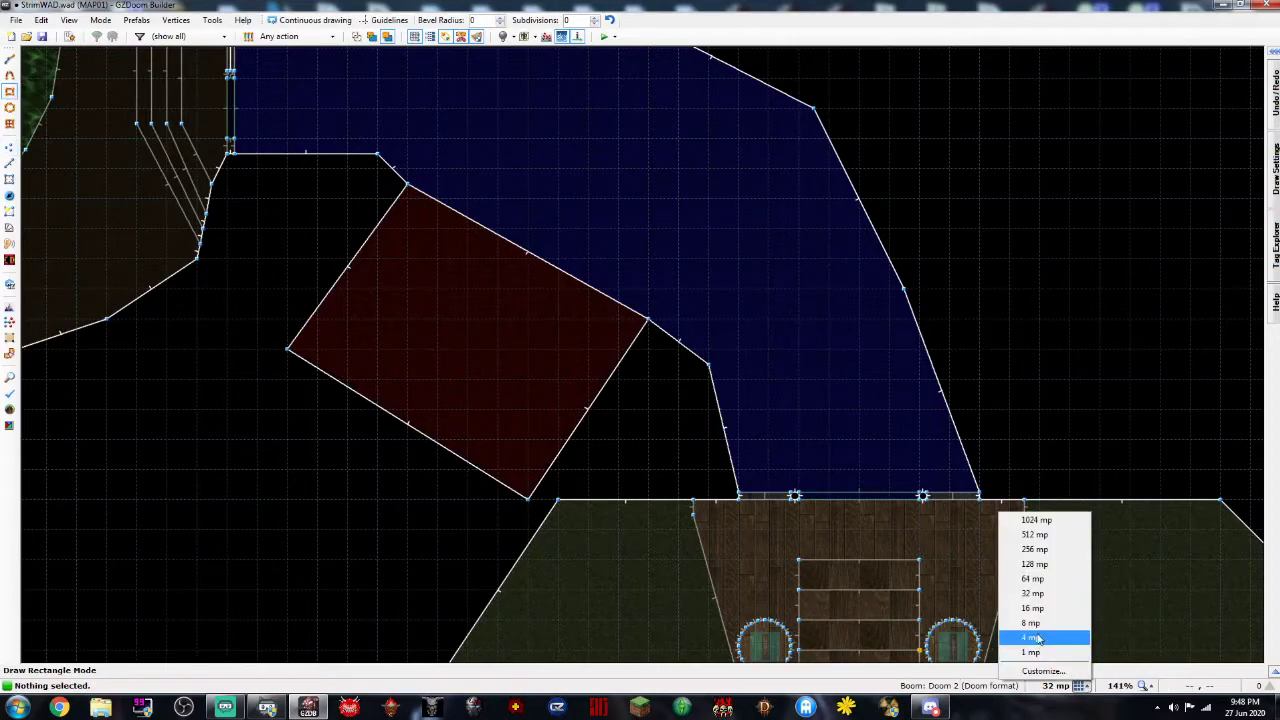
left_click(1045, 580)
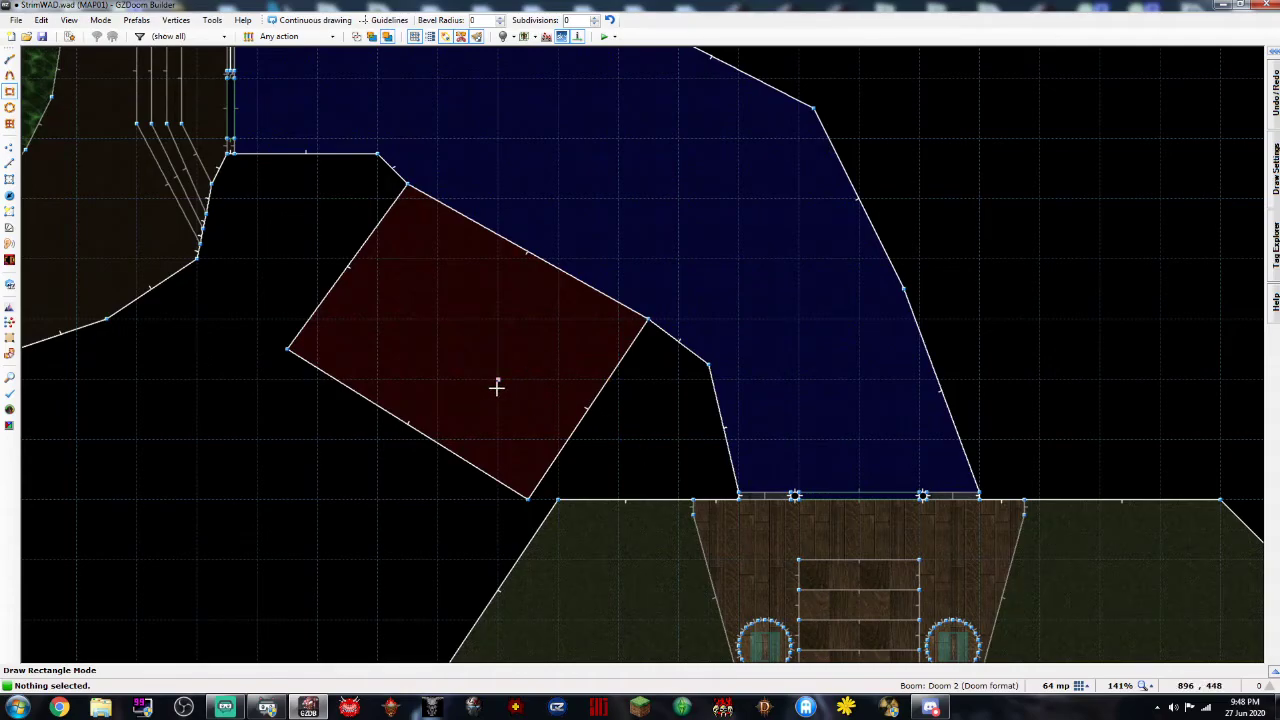
left_click(541, 431)
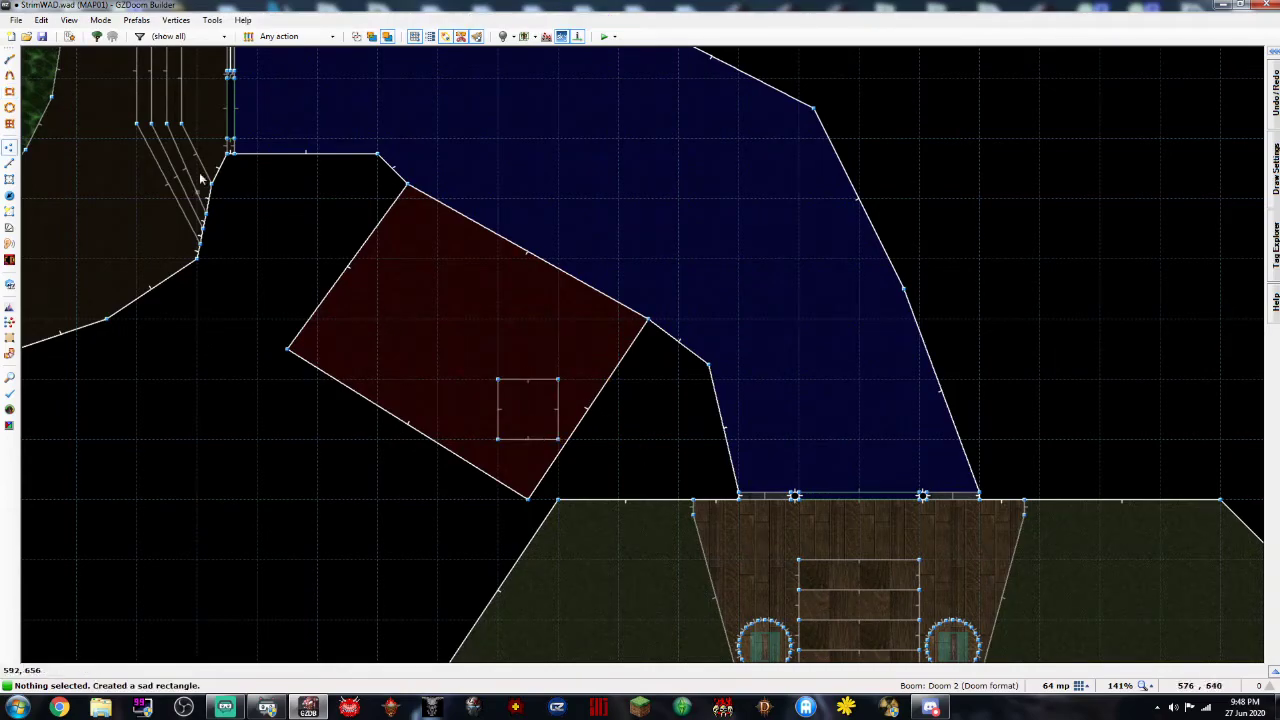
left_click(9, 93)
left_click(424, 359)
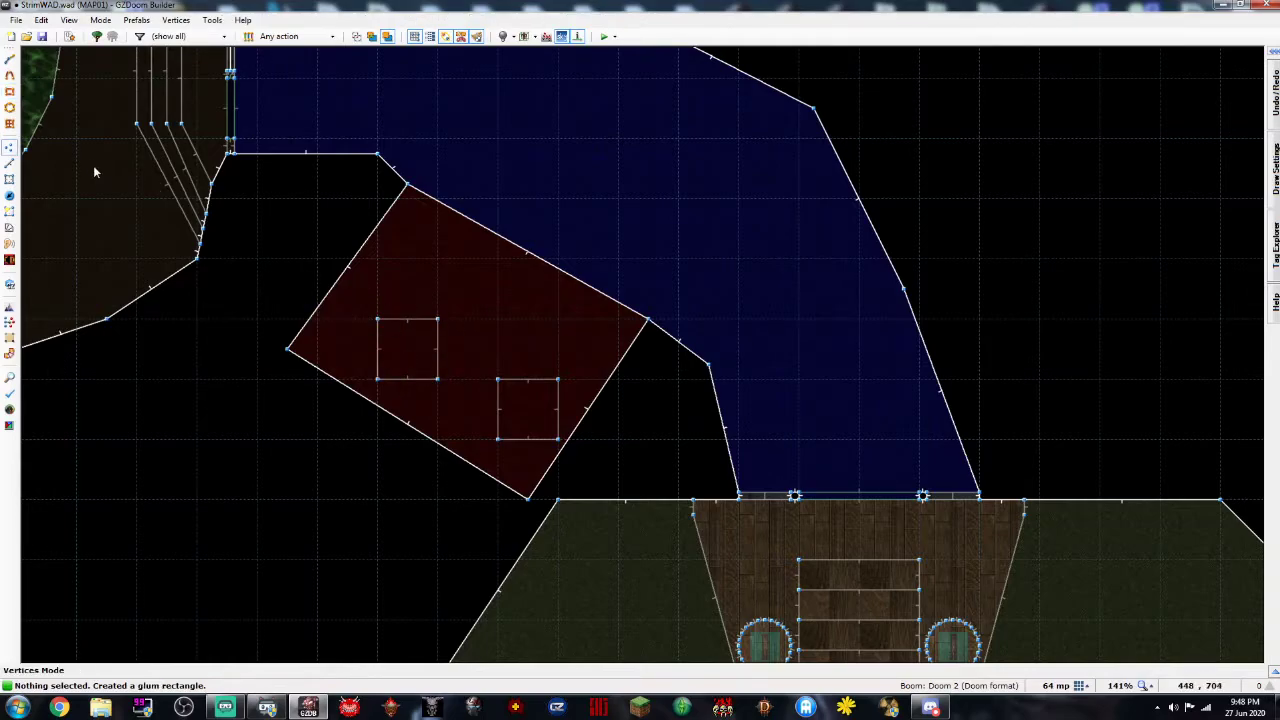
Set the grid to 32 mp and place a Chaingunner at the centre of each square, at 800, 480 and 928, 416
scroll(418, 379, "up", 4)
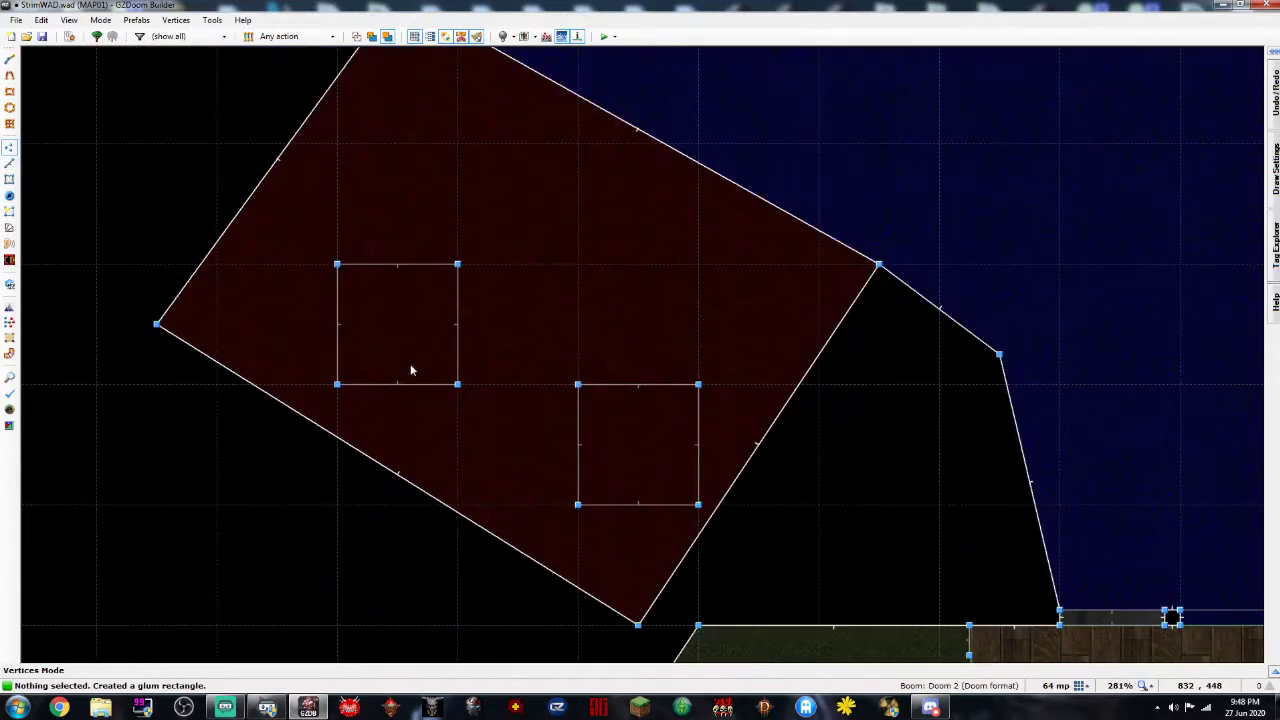
left_click(1082, 687)
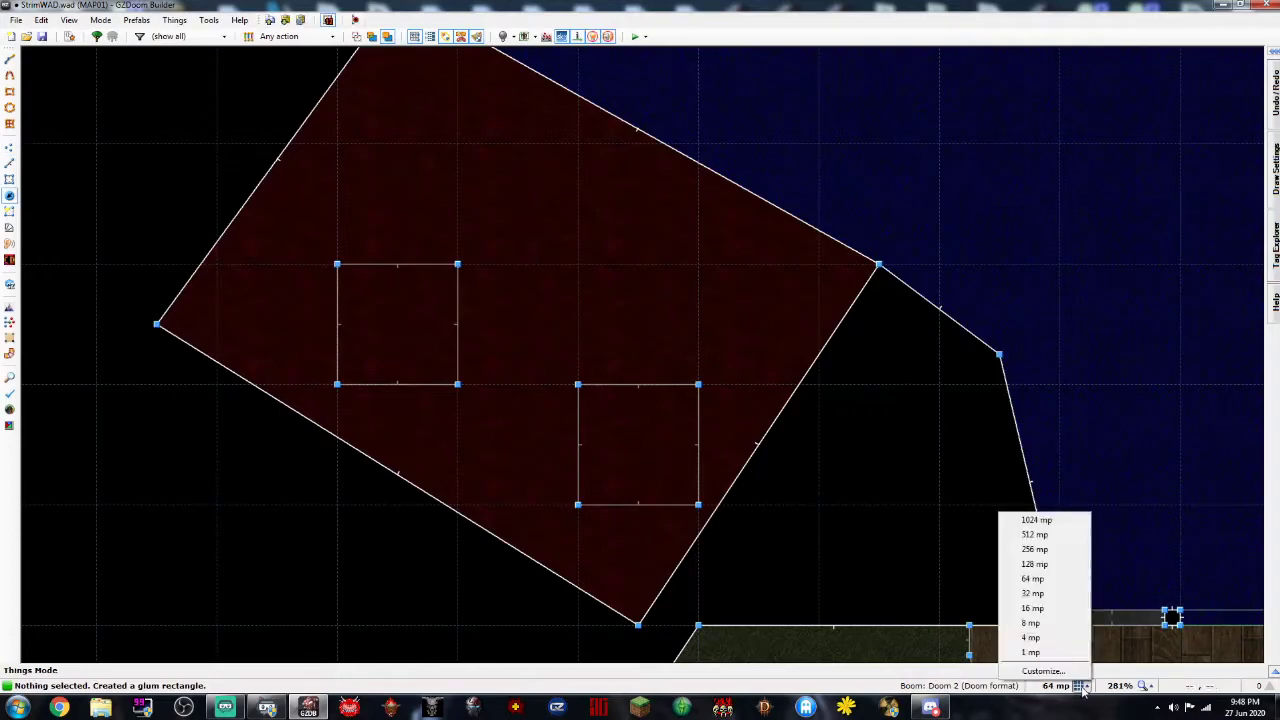
left_click(1052, 595)
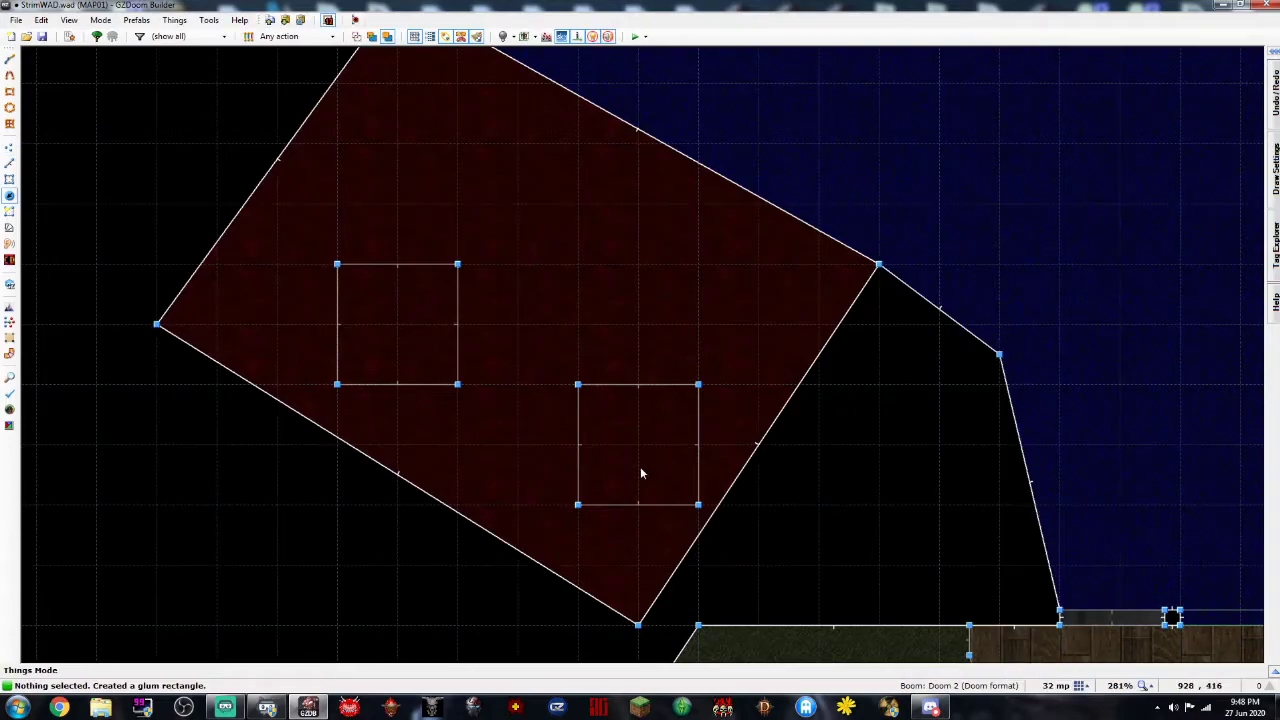
key("Insert")
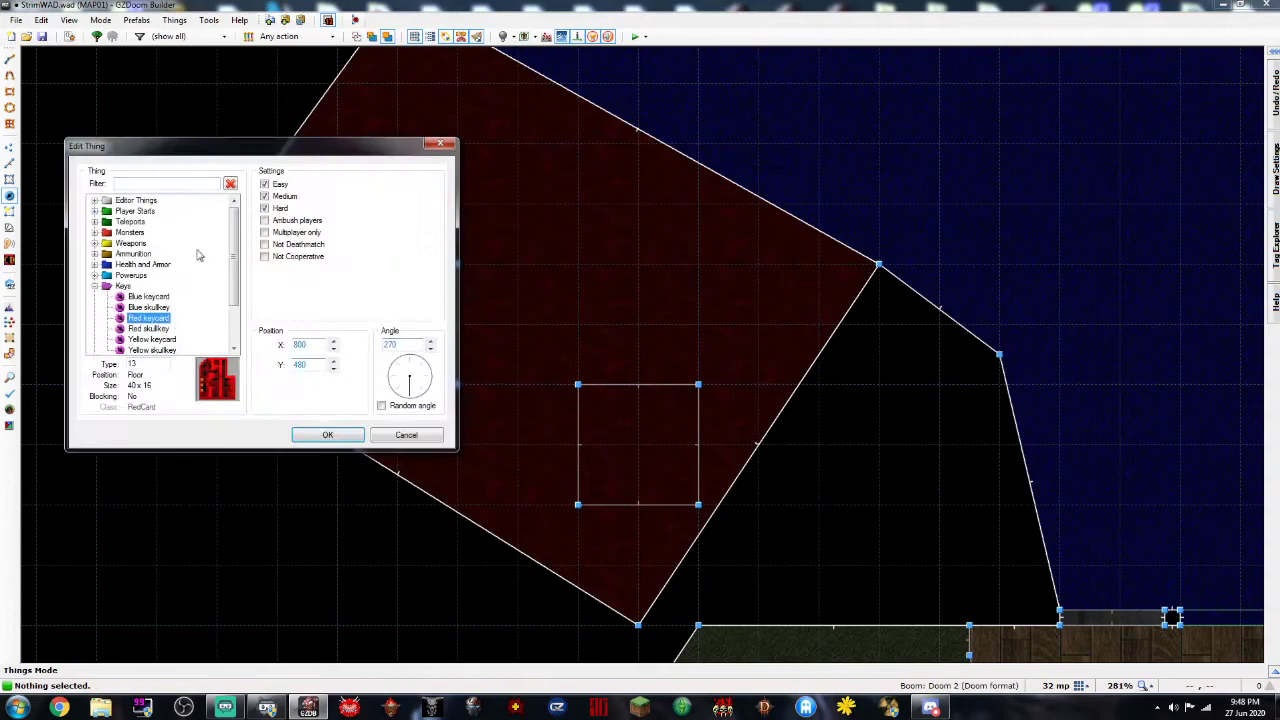
left_click(95, 233)
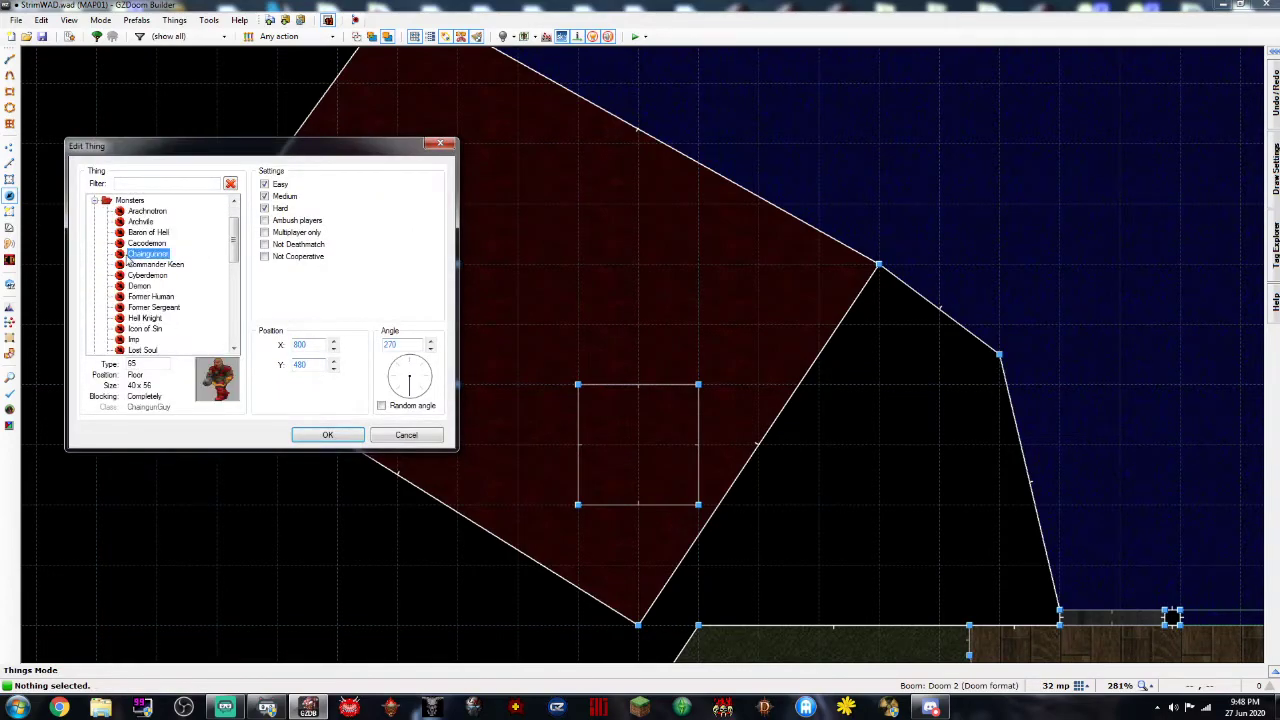
double_click(127, 255)
key("Insert")
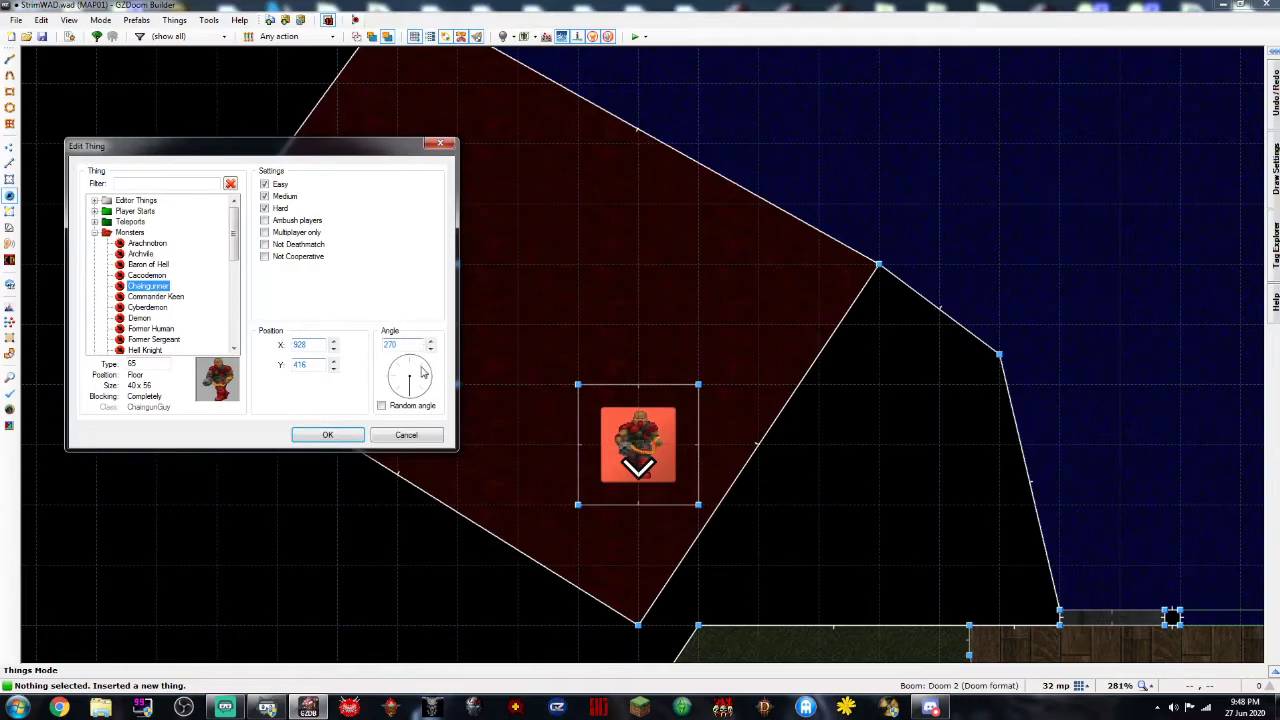
Set the new Chaingunner's angle to 45 and place a second one at 800, 480 with the same angle
key("Return")
key("Insert")
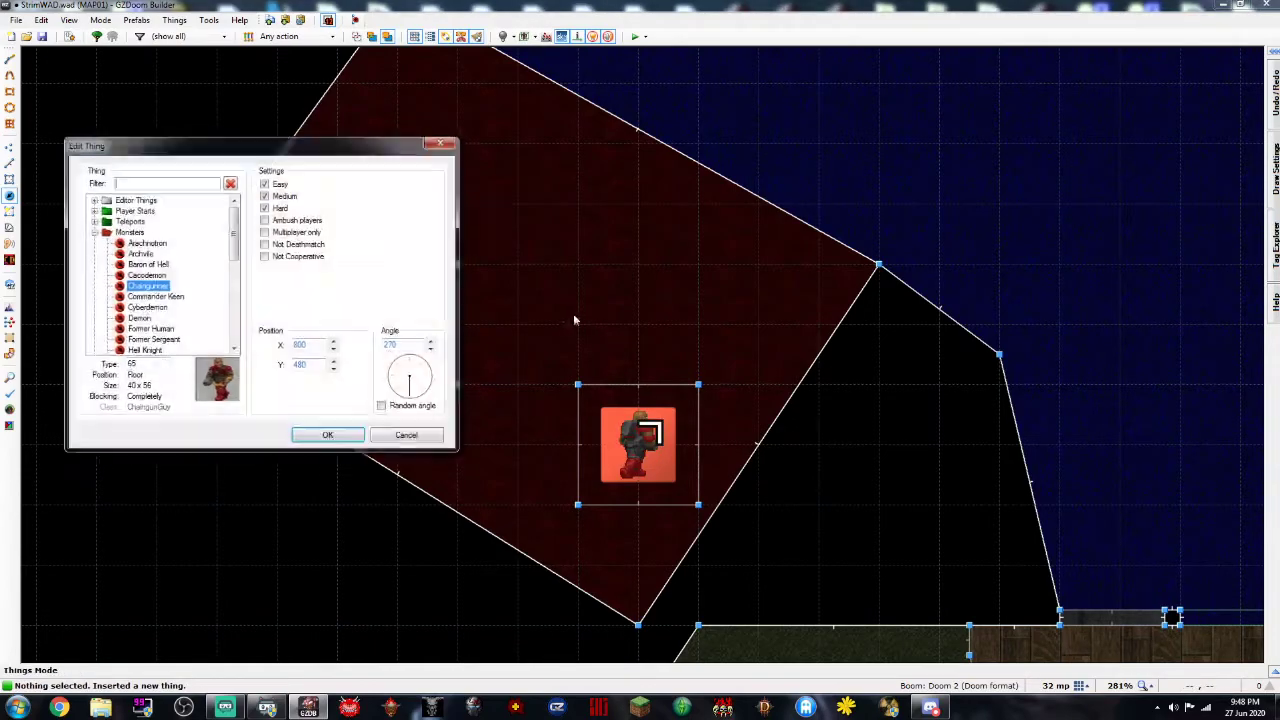
key("Return")
Change both Chaingunners in the red room to Revenants with Ambush players enabled, and clear the selection
left_click_drag(318, 216, 712, 508)
right_click(645, 456)
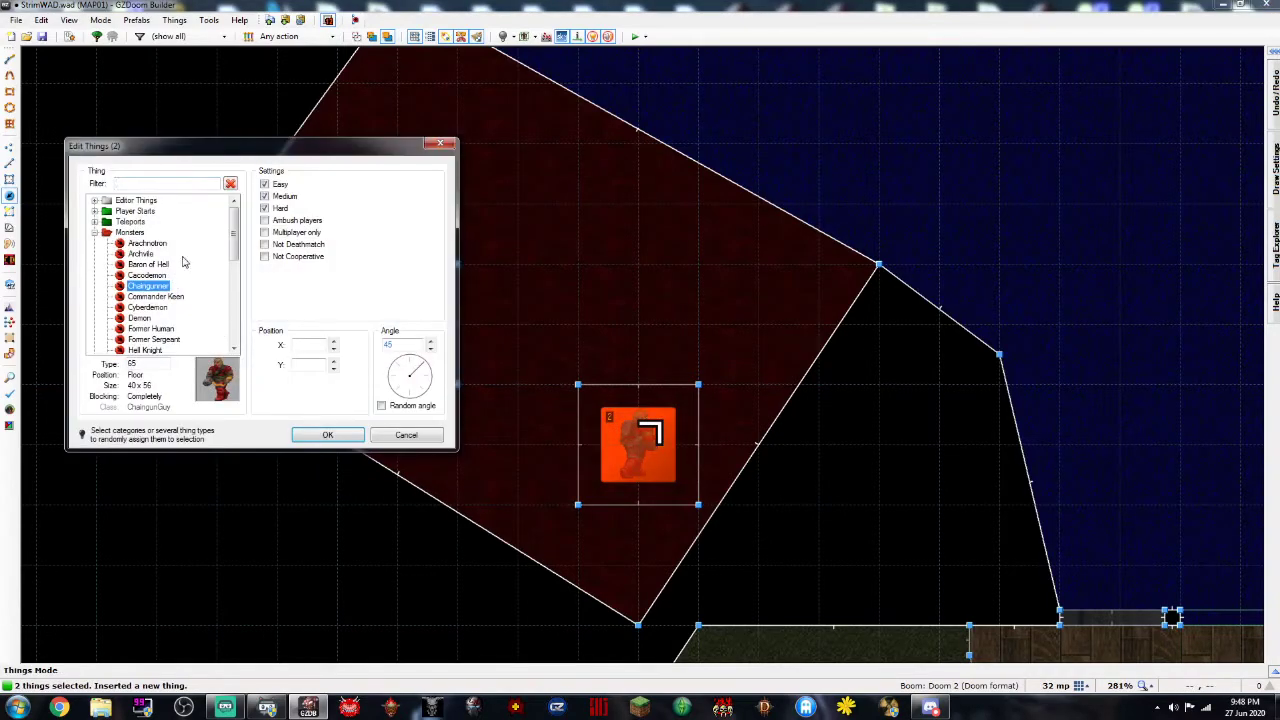
scroll(172, 272, "down", 4)
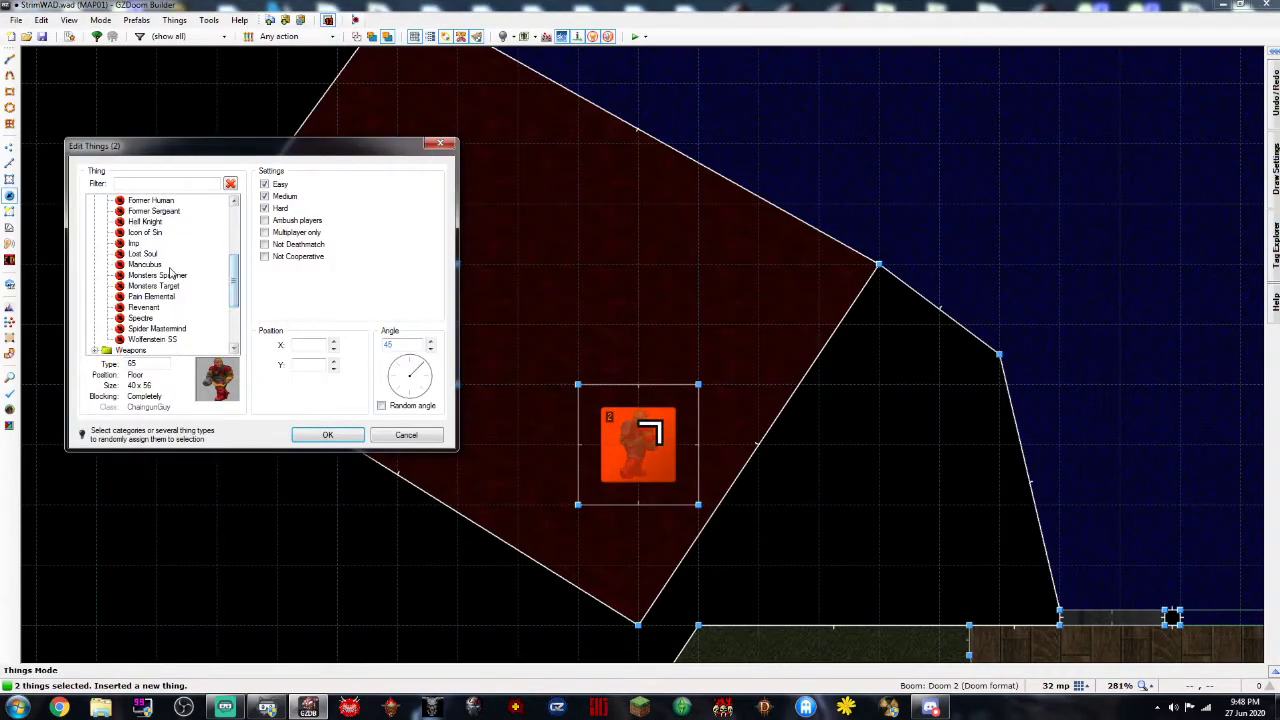
left_click(150, 307)
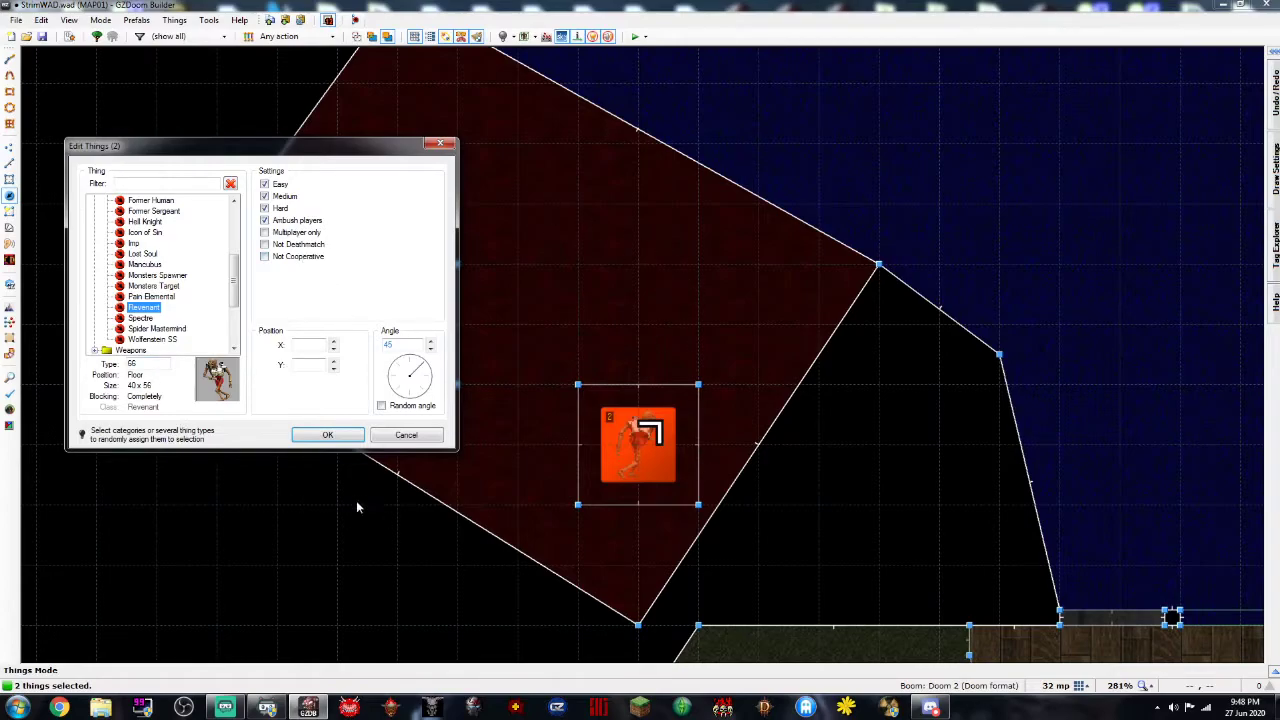
left_click(328, 435)
left_click(484, 452)
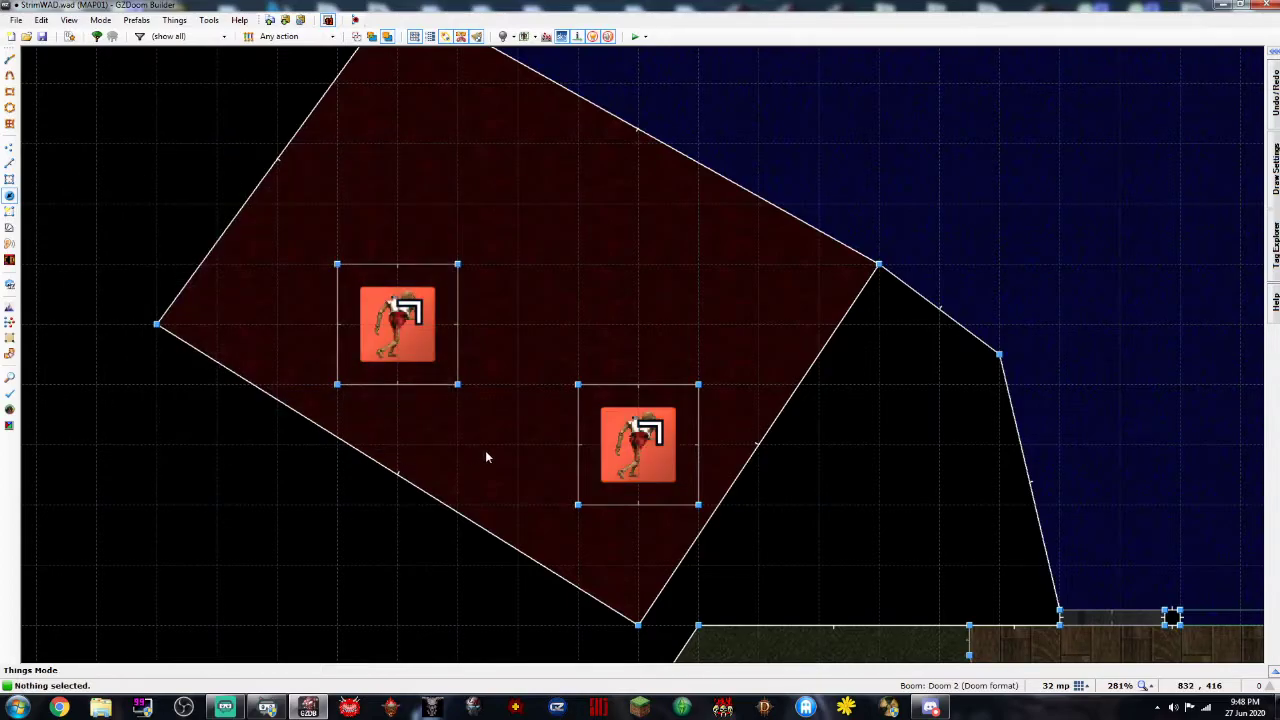
In 3D view, lower the two square floors under the Revenants to a height of -464 and clear the selection
key("w")
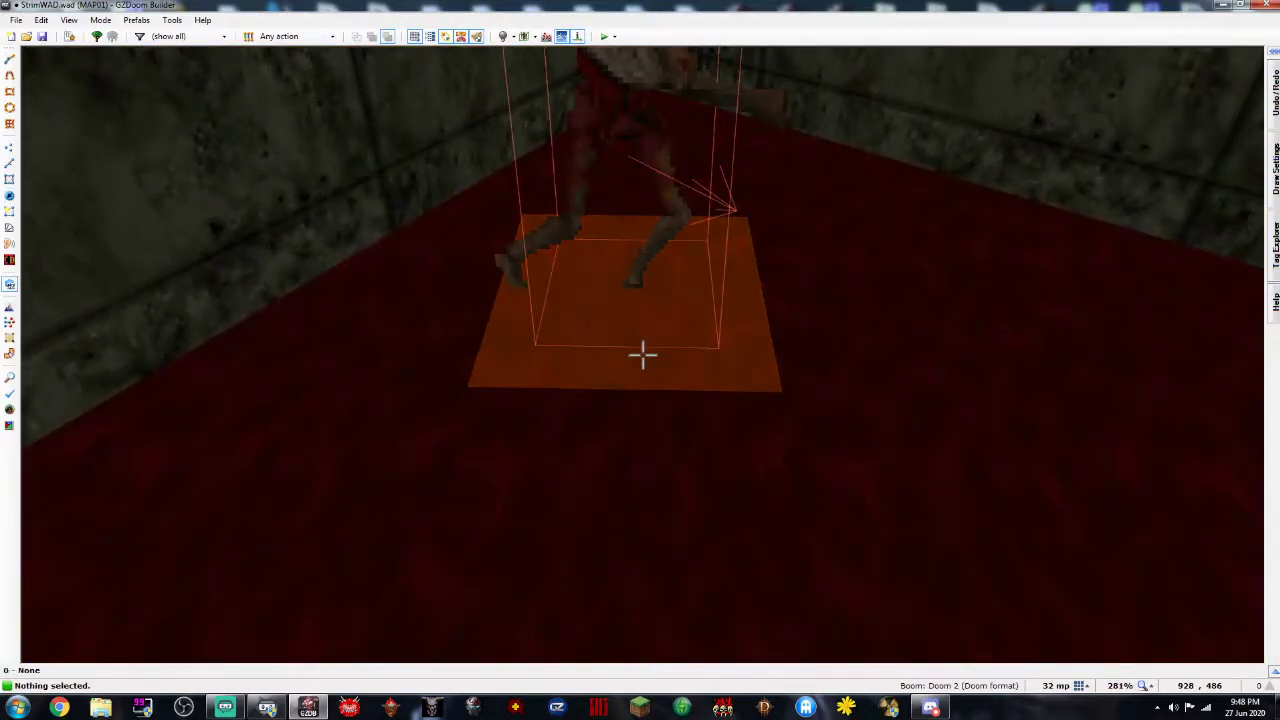
left_click(643, 355)
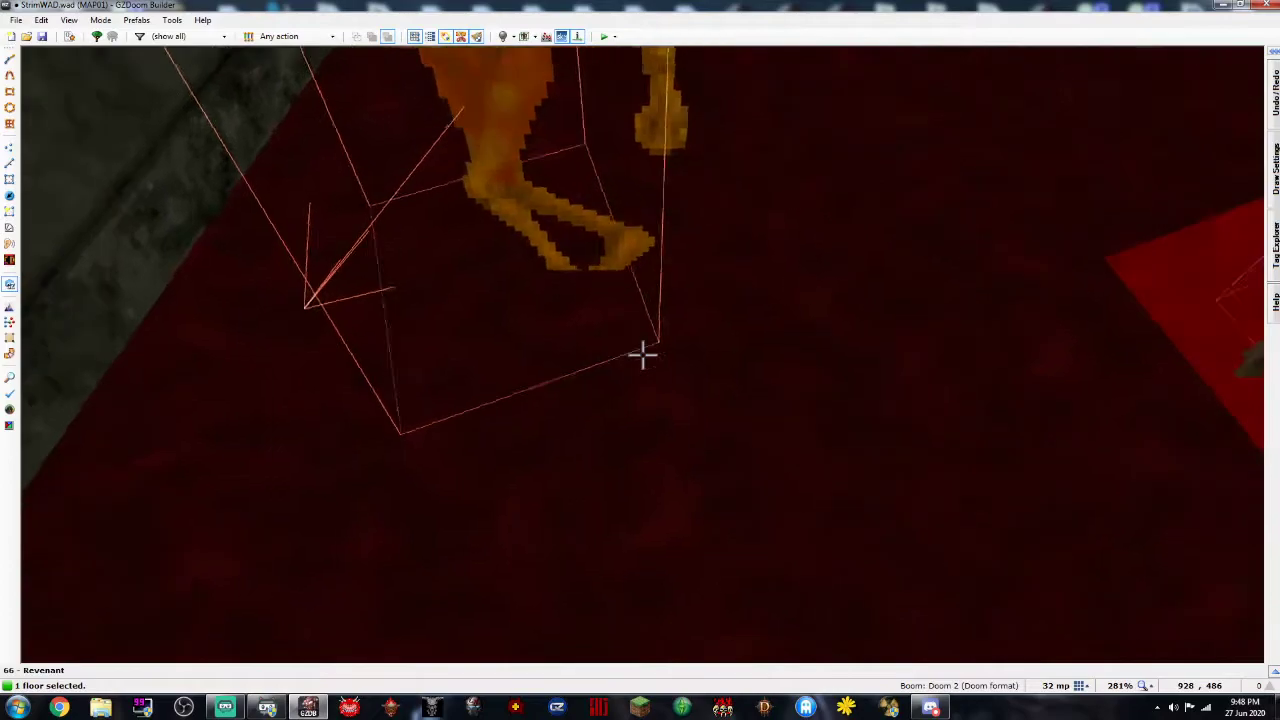
left_click(643, 355)
scroll(643, 355, "down", 11)
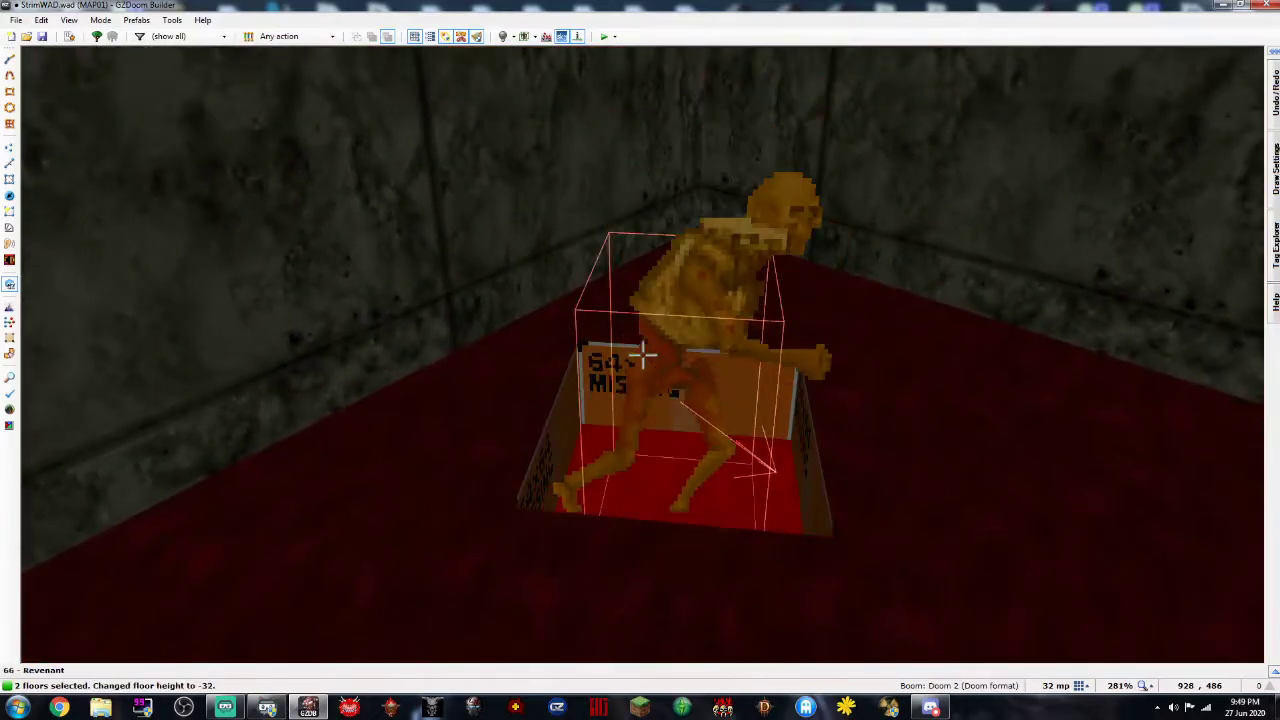
scroll(643, 355, "down", 1)
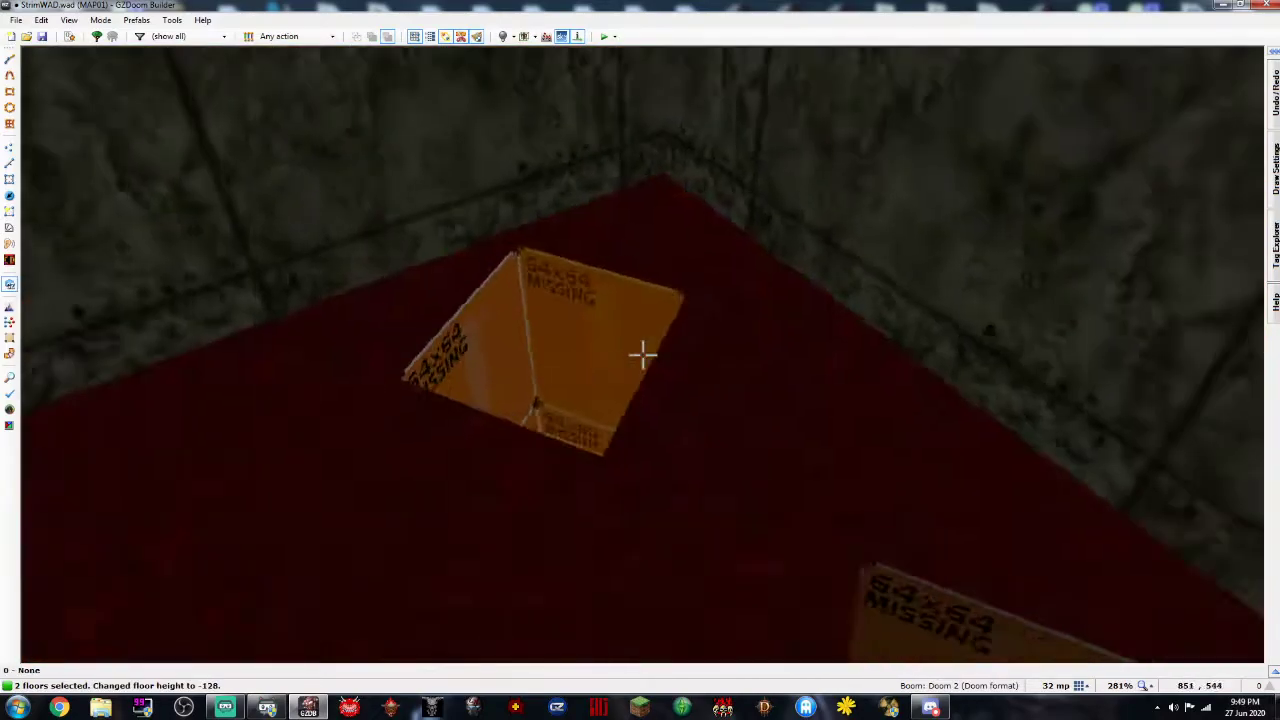
scroll(643, 355, "down", 20)
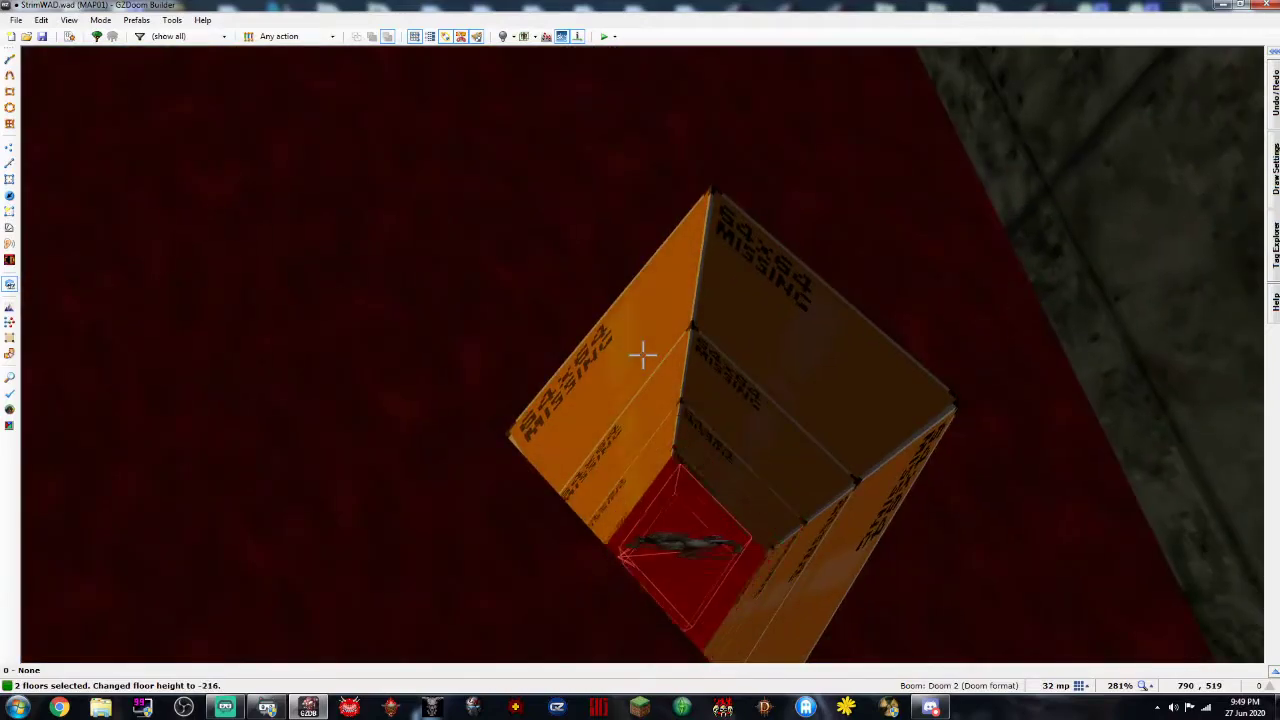
scroll(643, 355, "down", 8)
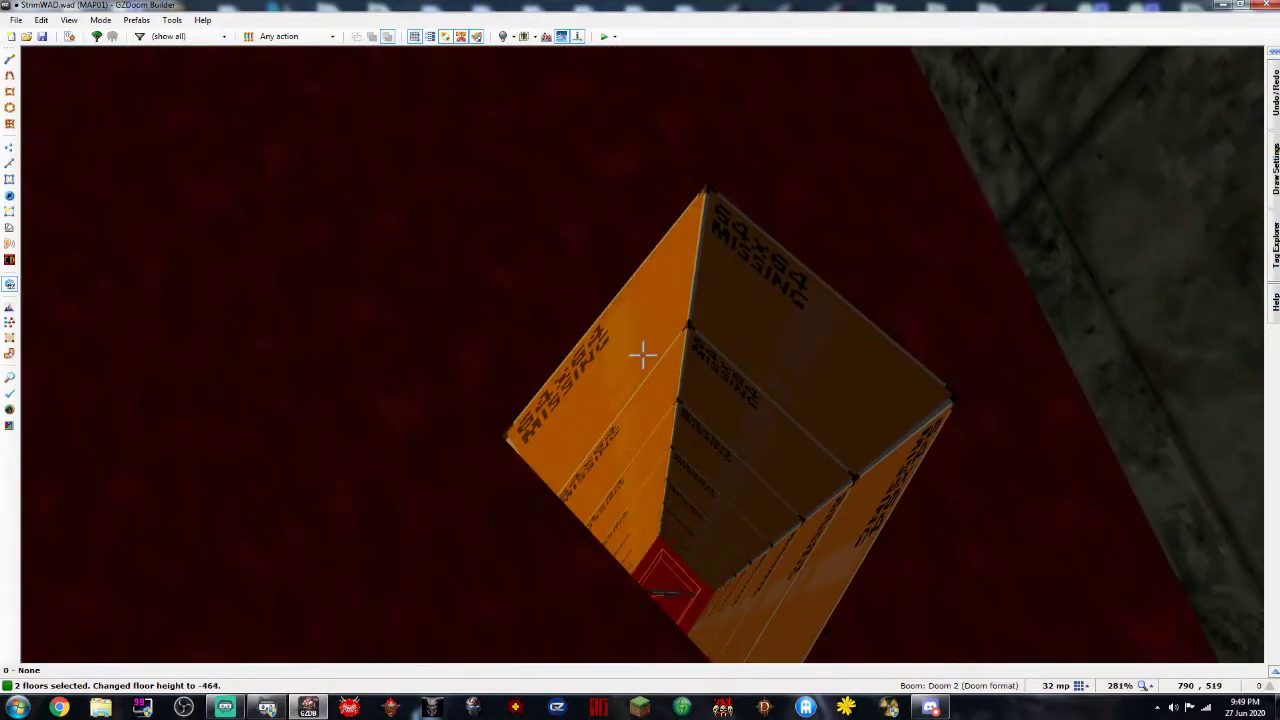
key("c")
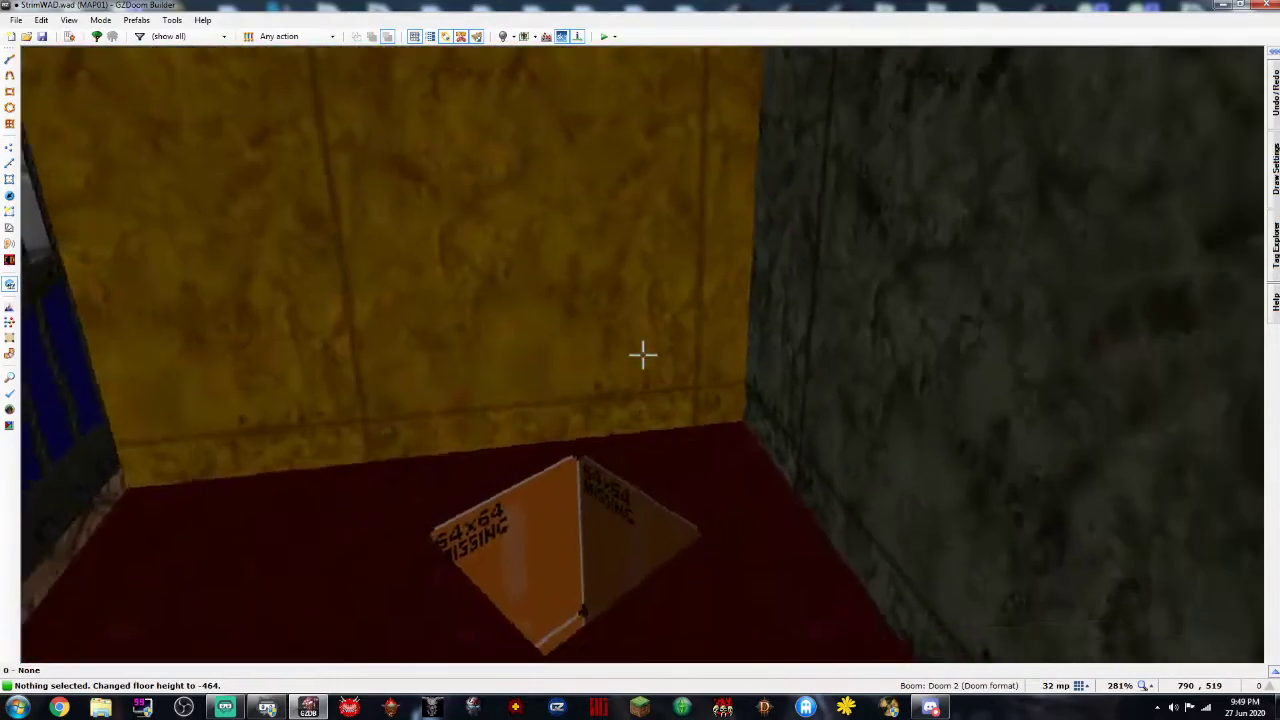
Inspect the two pits in 3D from inside the red-floored cell and through its bars from the blue corridor
key("w")
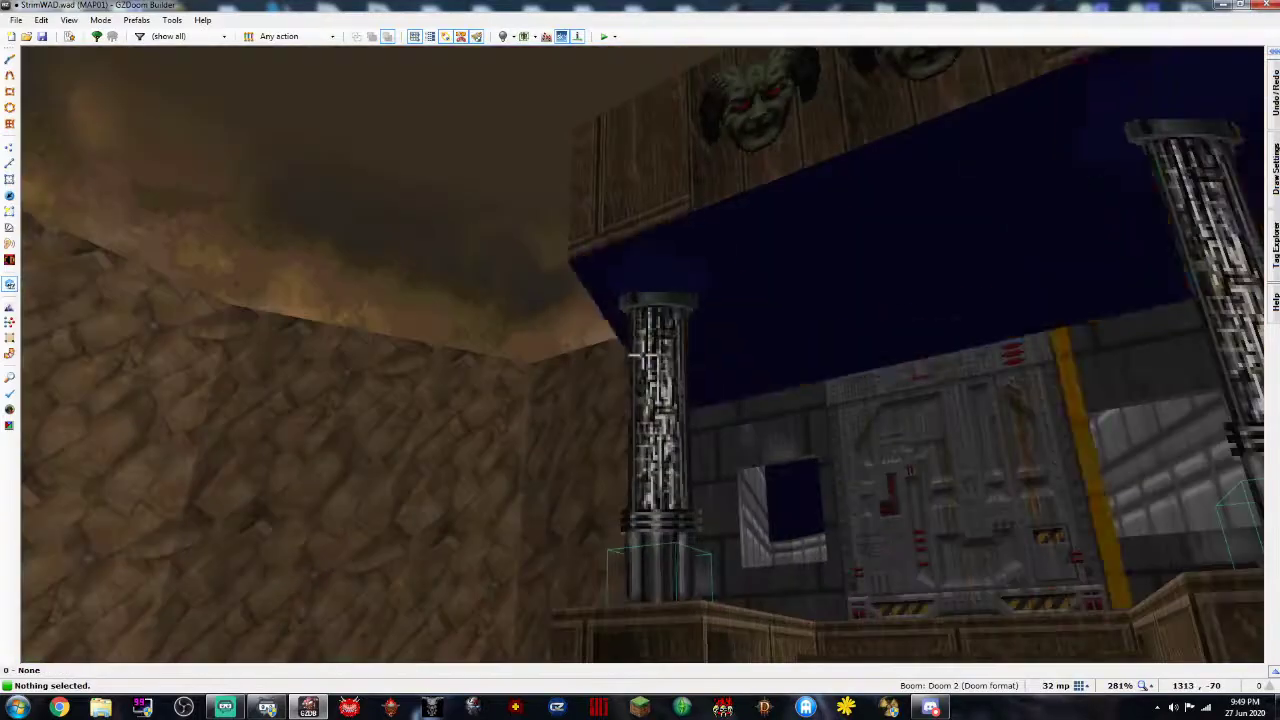
key("w")
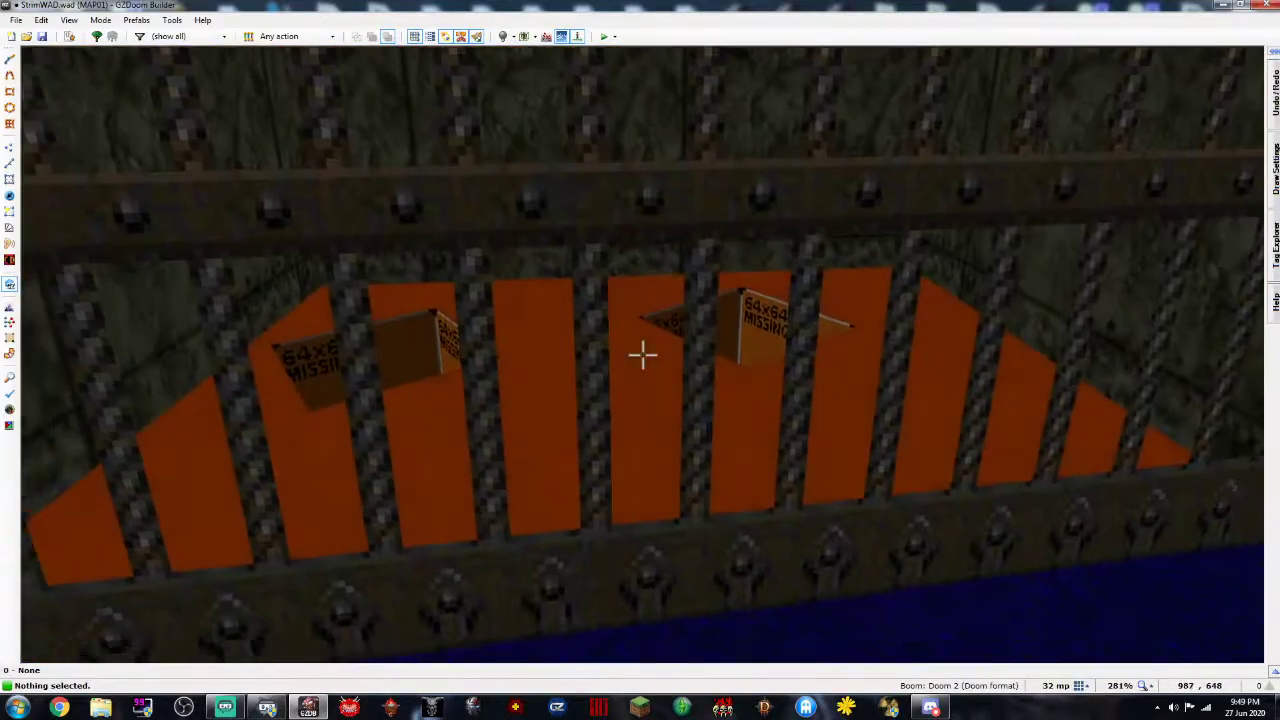
key("w")
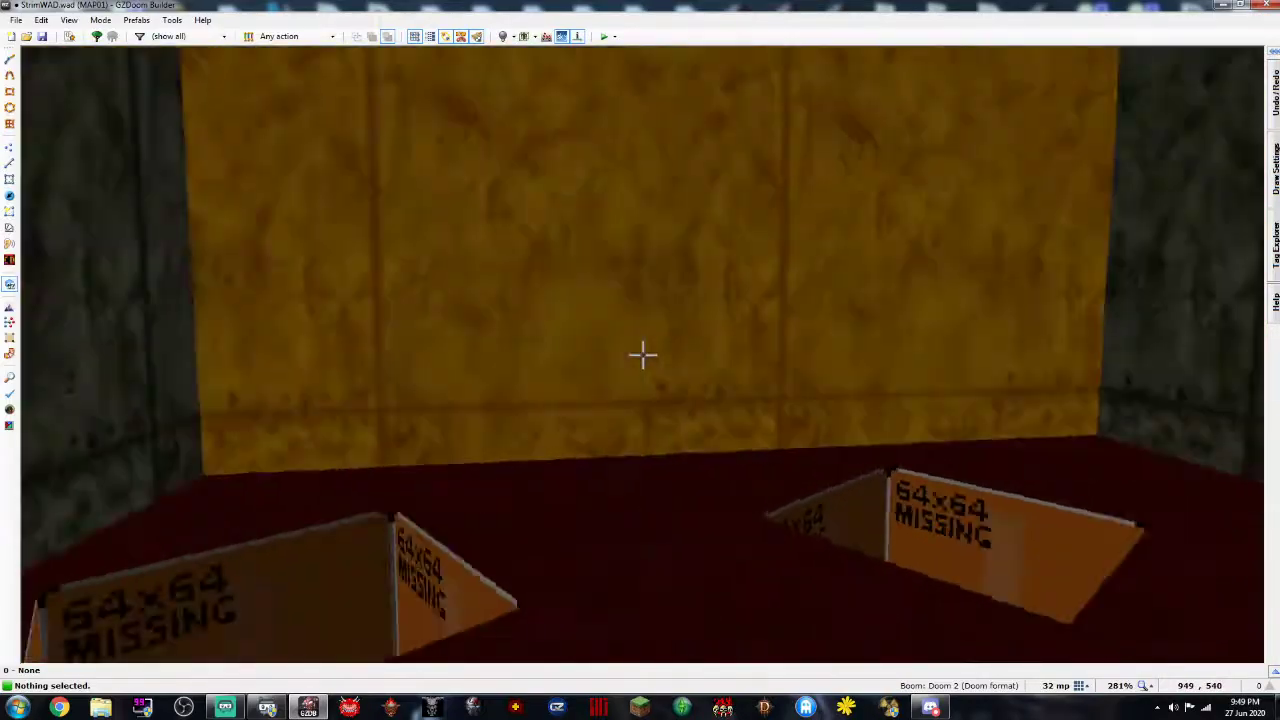
key("w")
key("w")
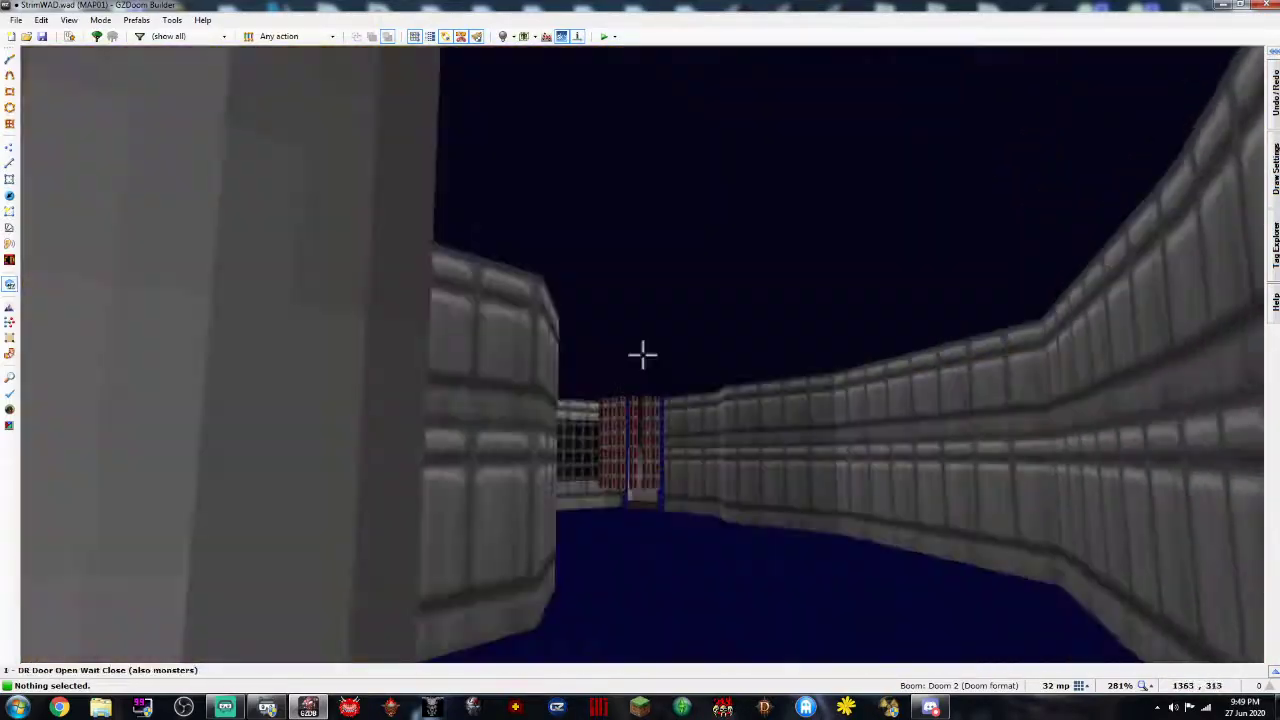
key("s")
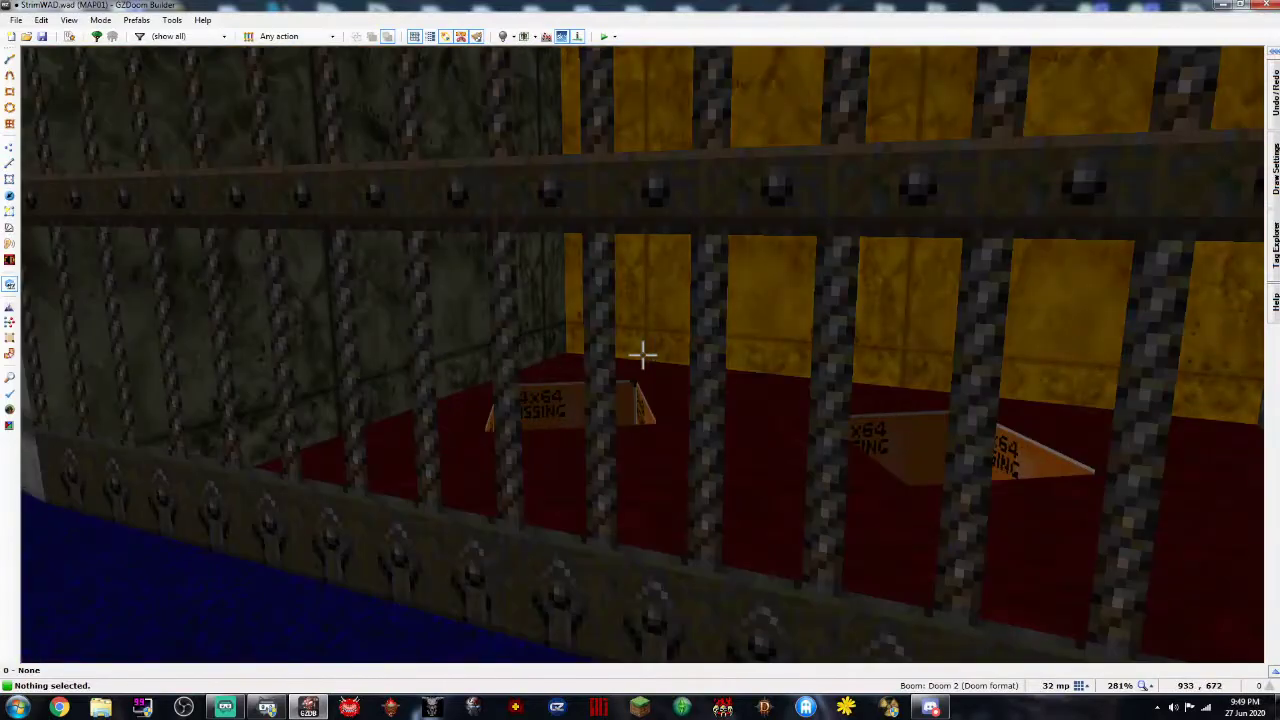
key("w")
key("w")
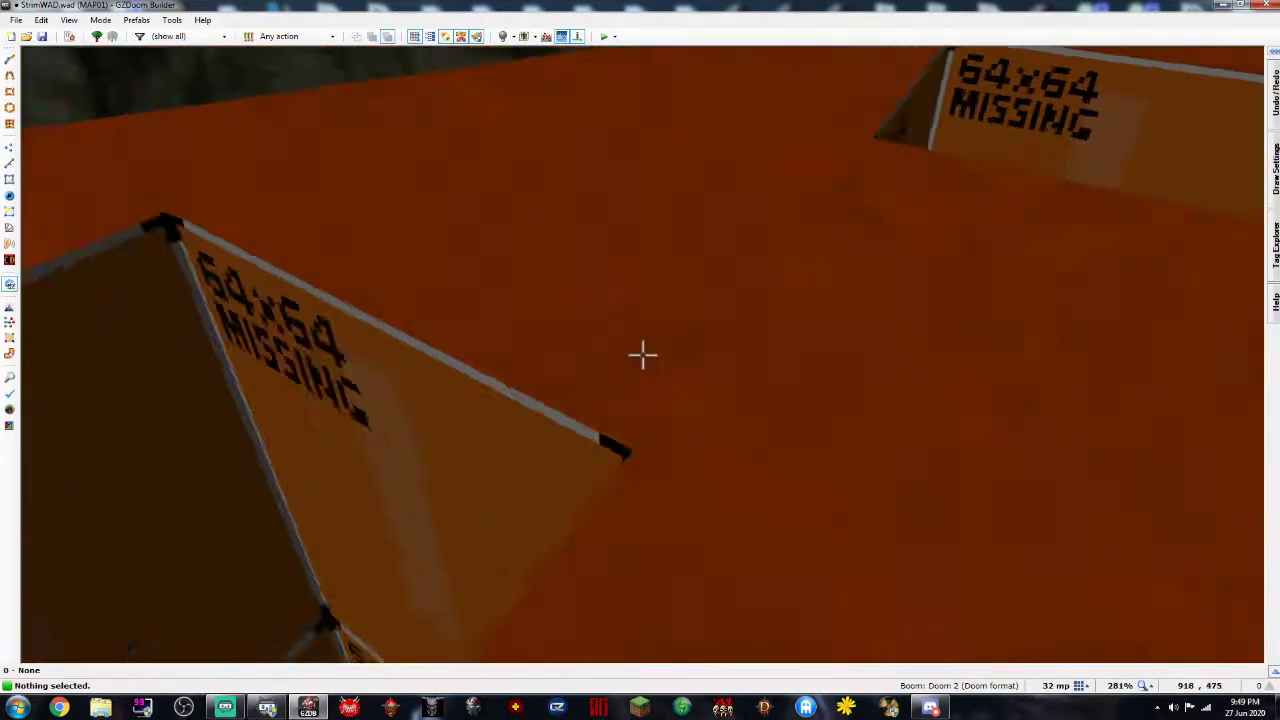
key("w")
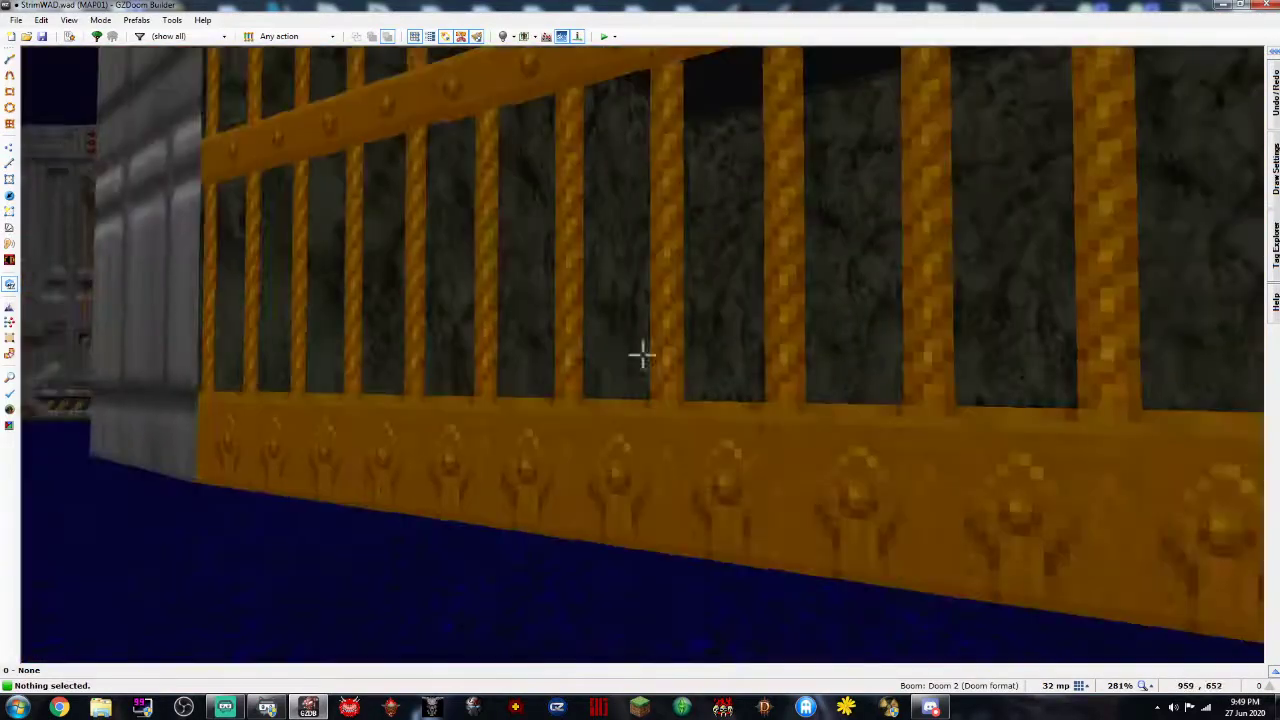
key("q")
Check the cell's layout on the 2D map and re-examine its pits and walls in 3D view
scroll(656, 401, "up", 4)
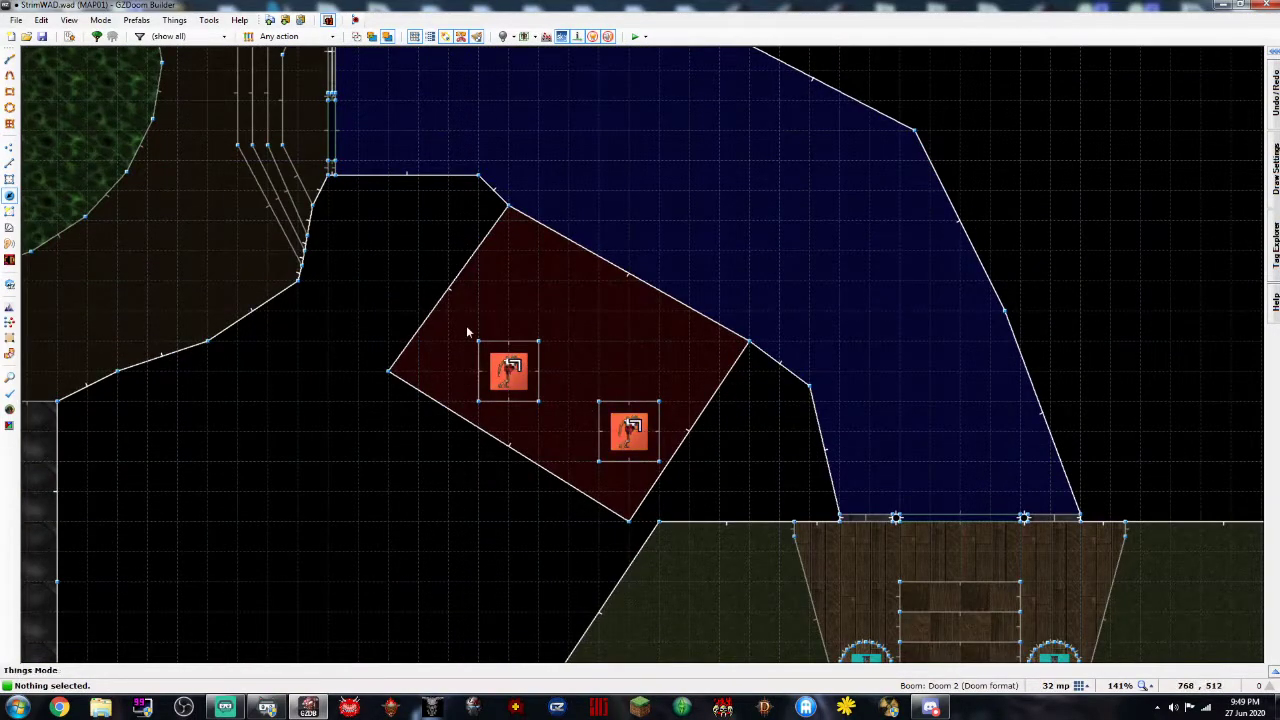
key("Right")
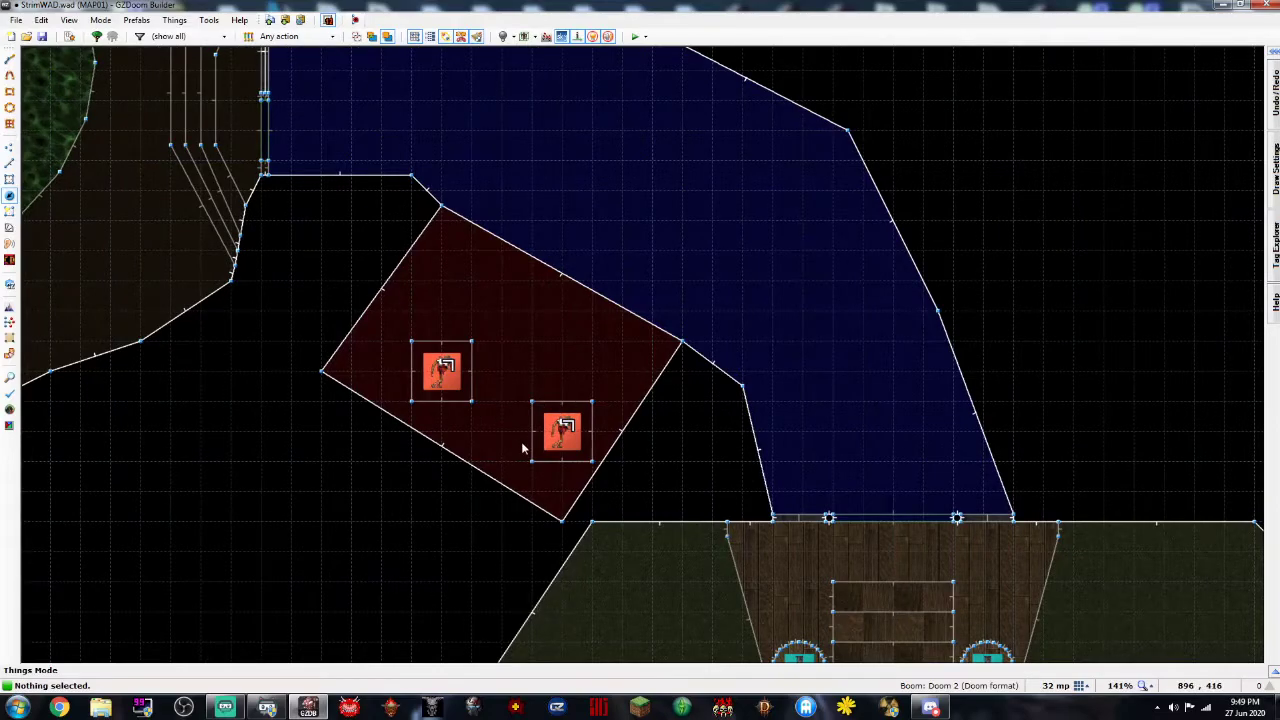
key("q")
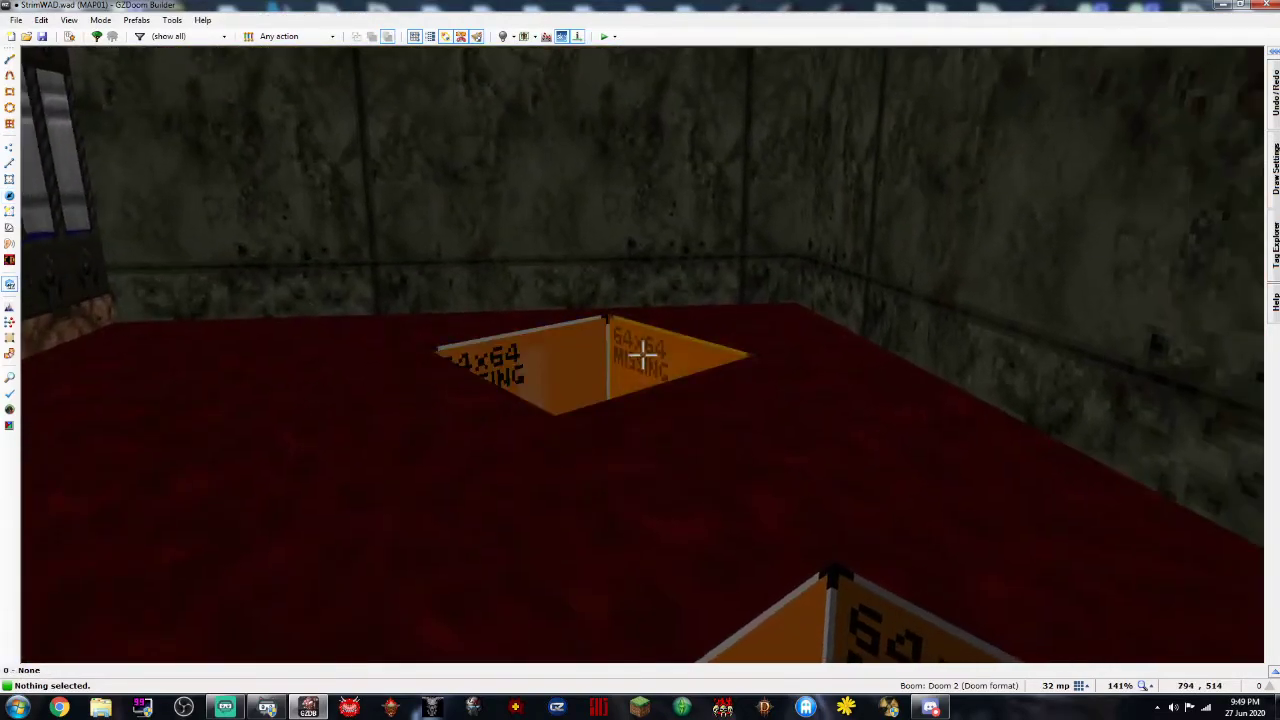
key("w")
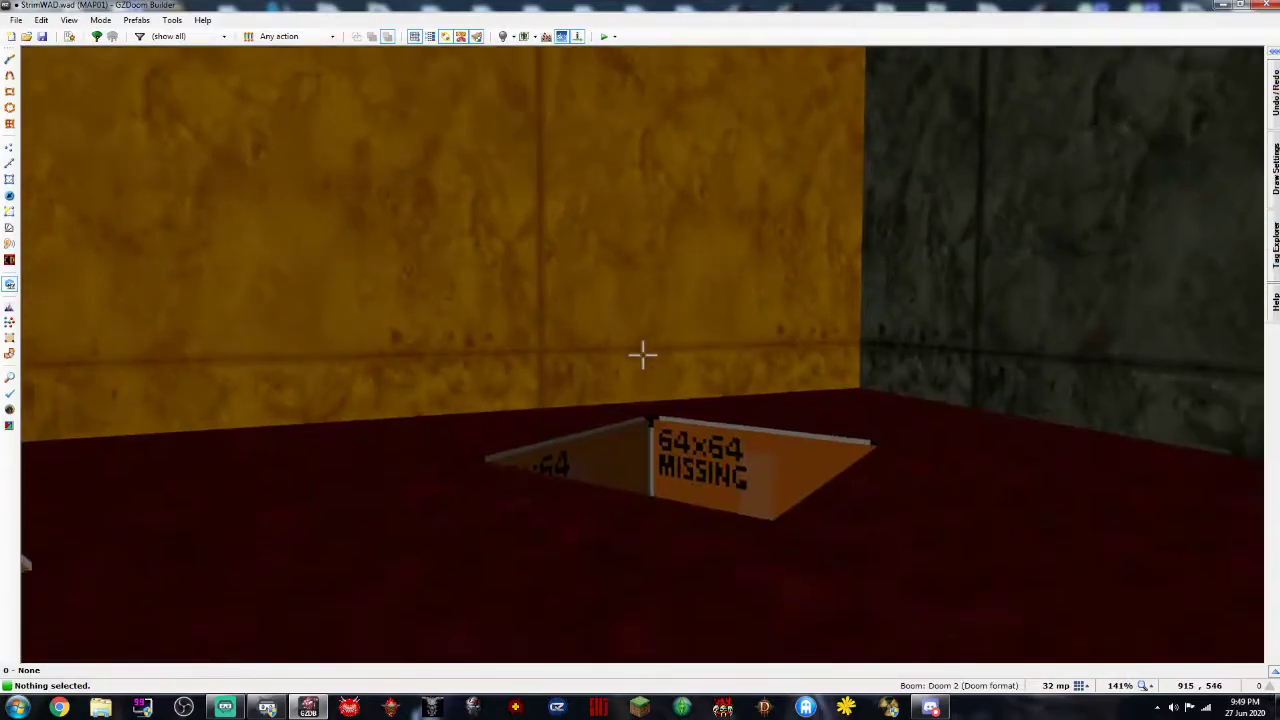
key("w")
key("s")
key("w")
key("q")
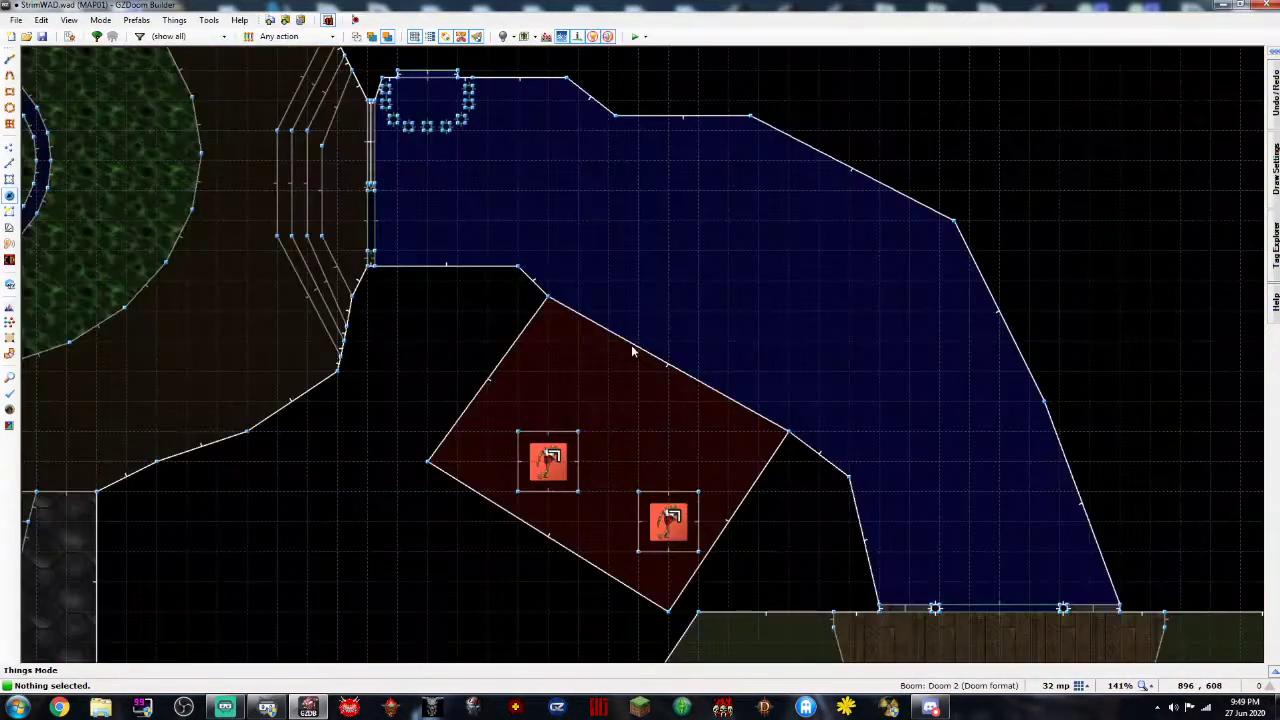
Insert a "Hanging victim, twitching" decoration in the red cell and move it just above the left Revenant's square
key("Down")
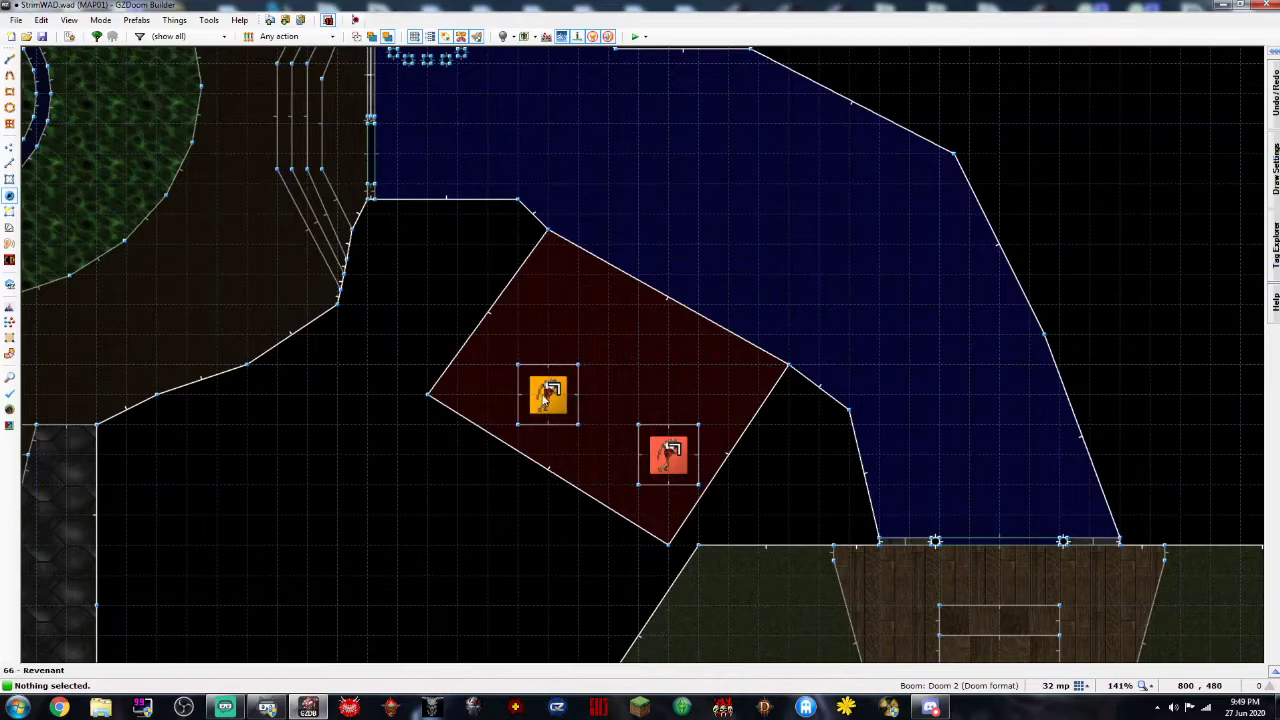
right_click(556, 341)
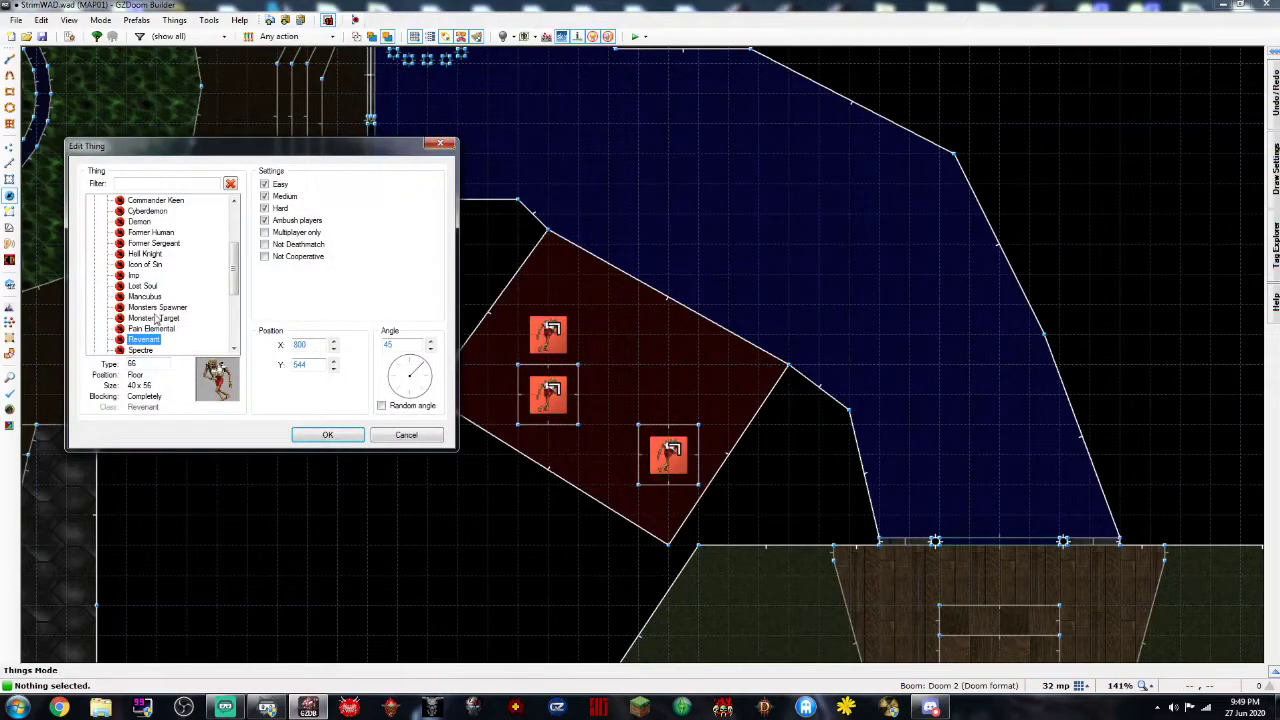
left_click_drag(236, 278, 236, 243)
left_click(95, 232)
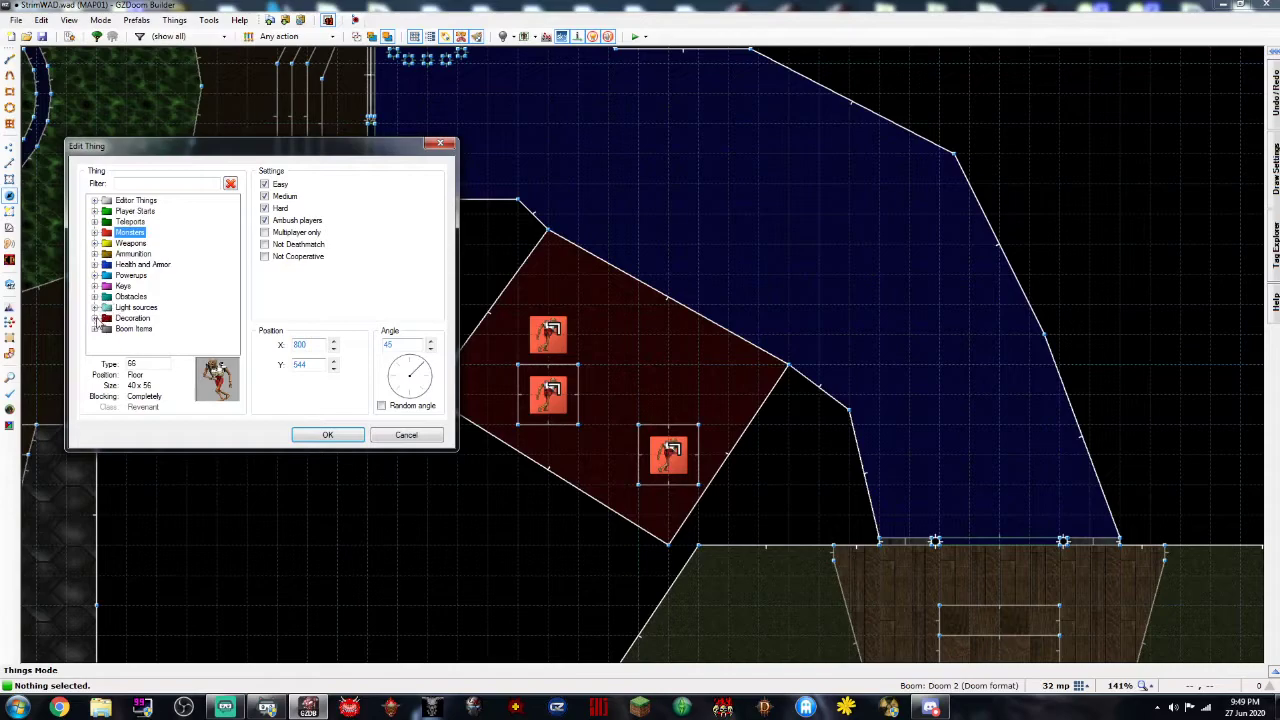
left_click(95, 318)
left_click_drag(236, 256, 236, 306)
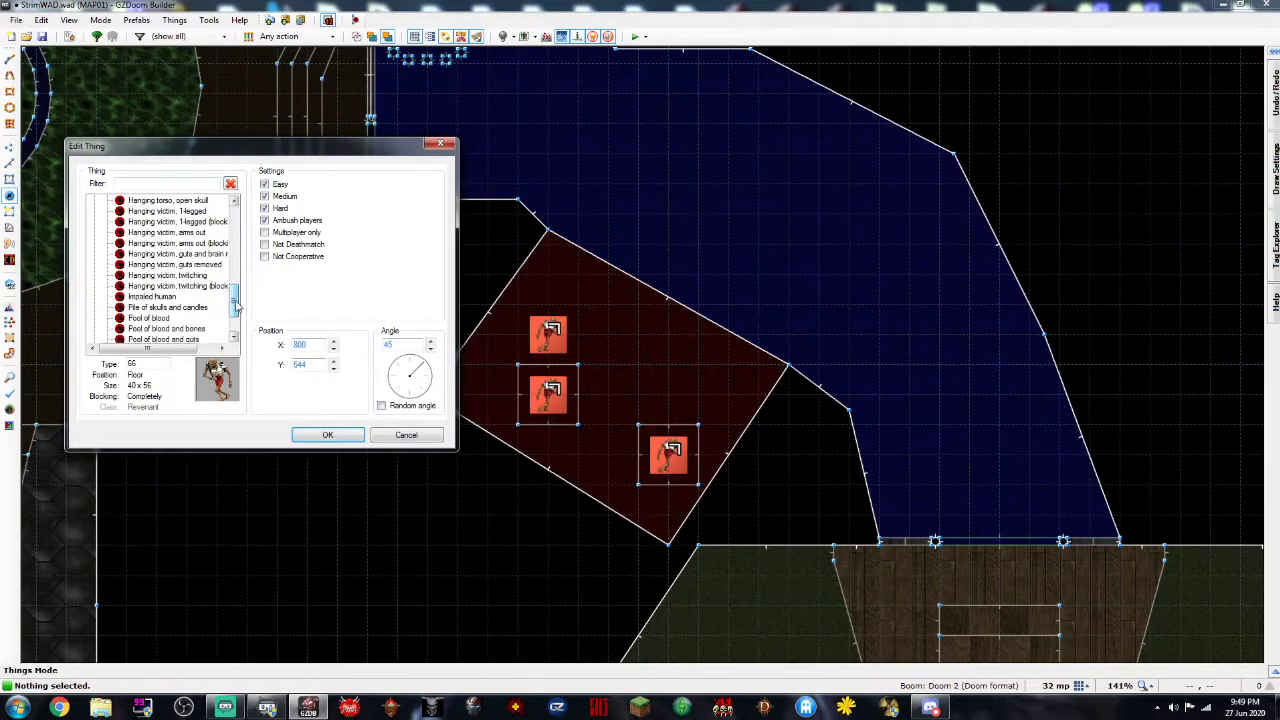
double_click(168, 277)
right_click_drag(546, 338, 548, 373)
Place two more hanging victims in the cell, one between the pit squares and one over the right Revenant
key("Insert")
key("Return")
key("Insert")
key("Return")
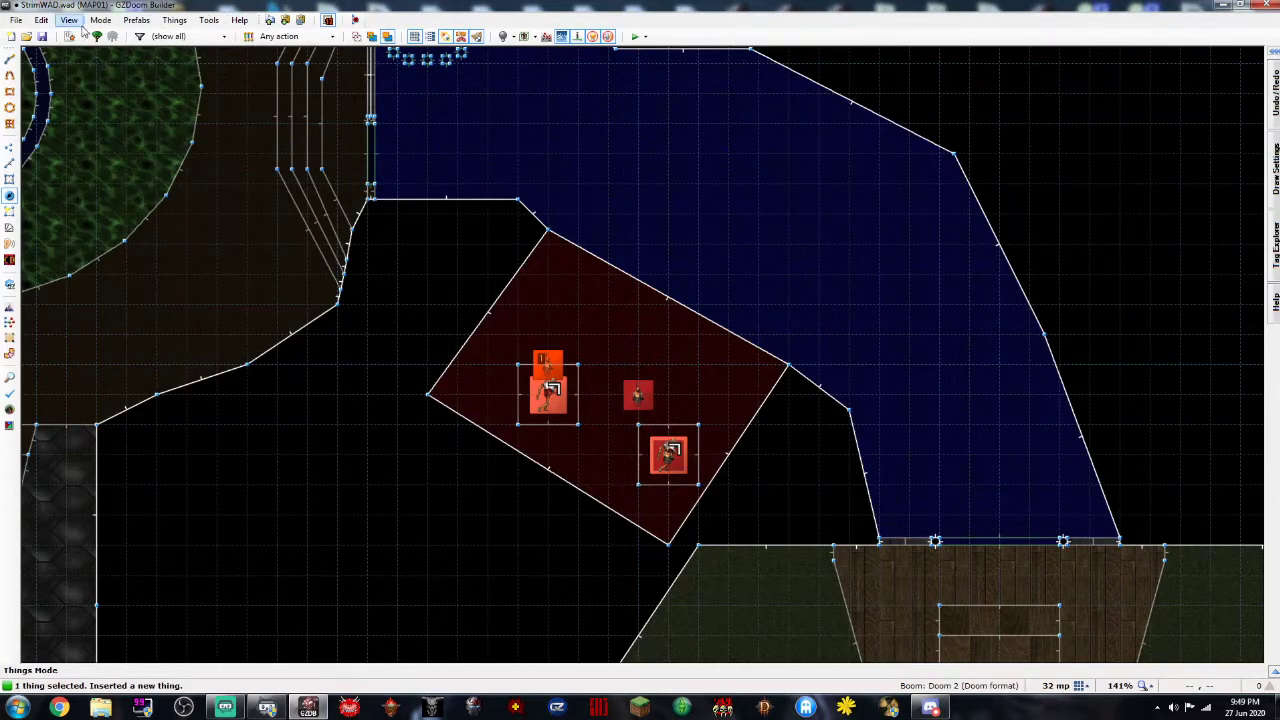
Launch a test of the map in GZDoom and walk past the slime pool to the barred cell
left_click(634, 36)
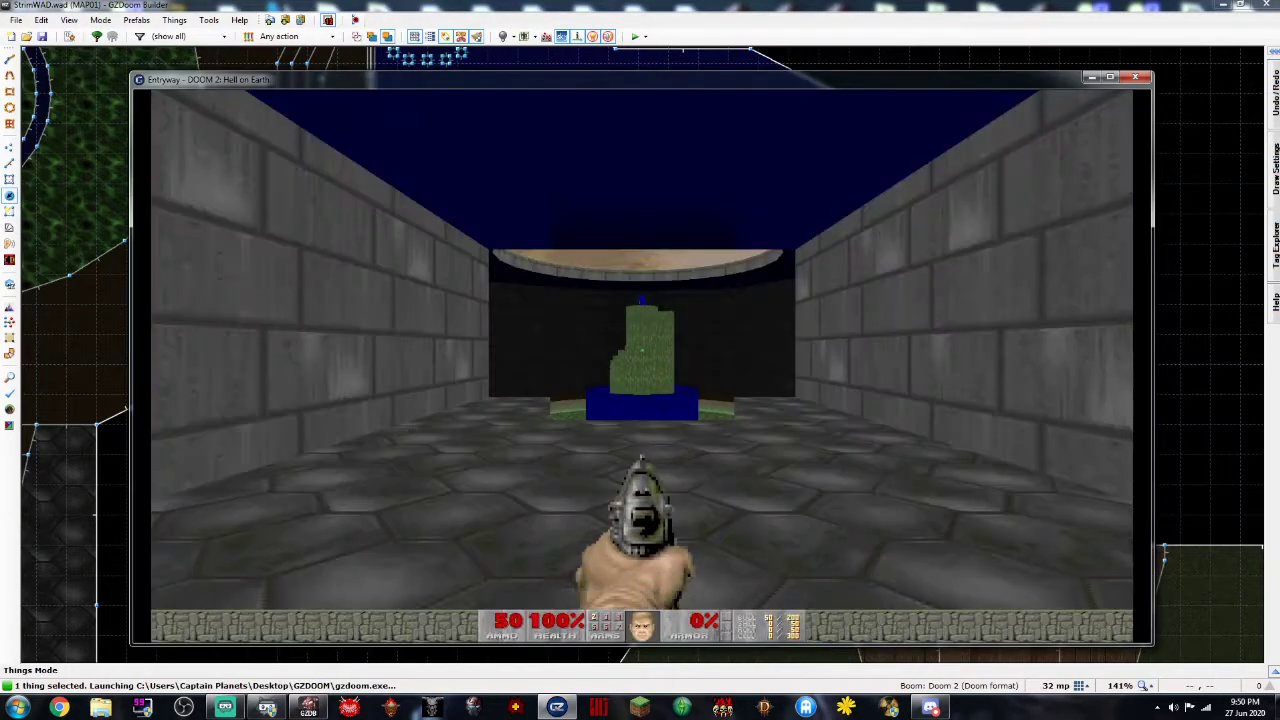
key("w")
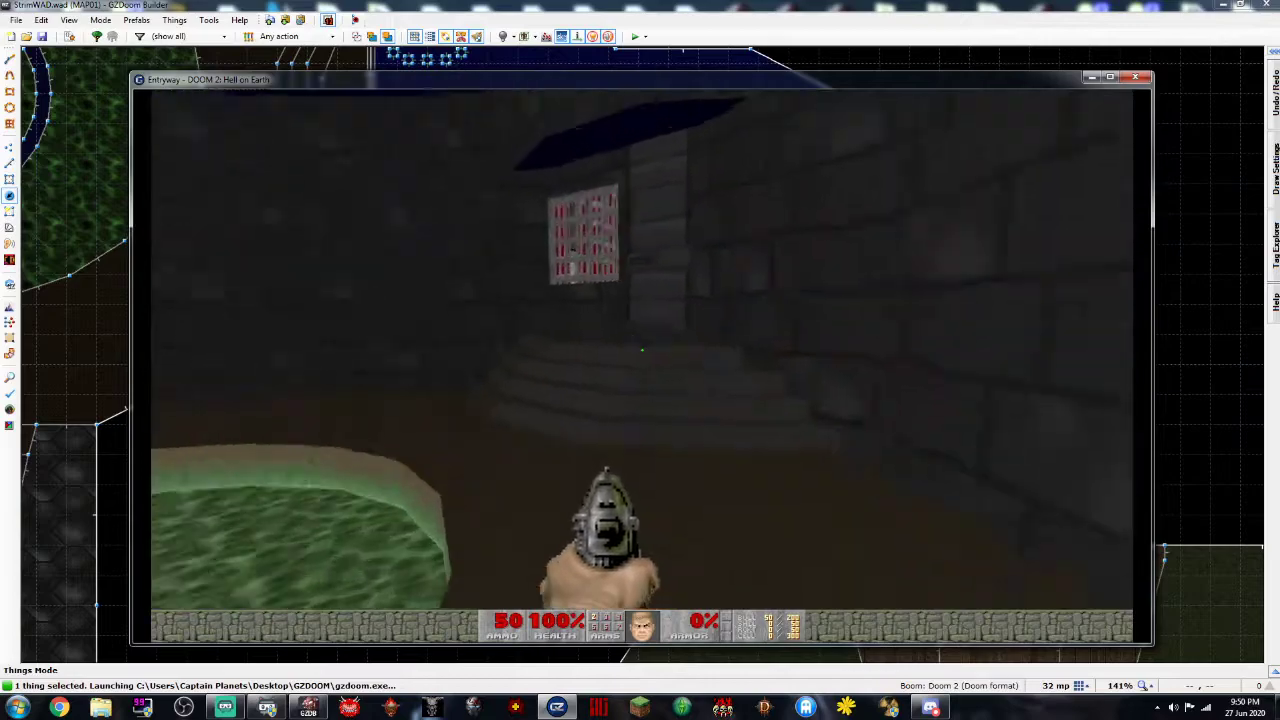
key("w")
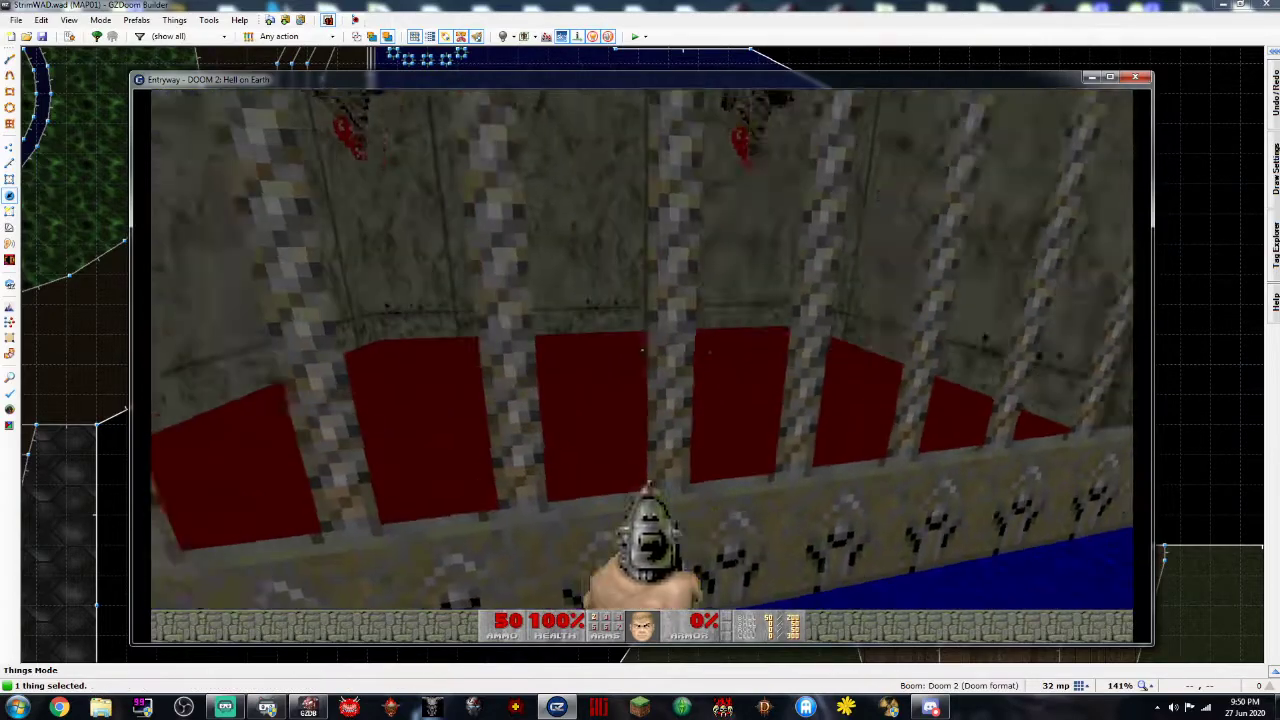
key("w")
Fire three pistol shots through the cell bars, examine the hanging victims from several angles, and walk on down the corridor
left_click(642, 350)
left_click(642, 350)
left_click(642, 350)
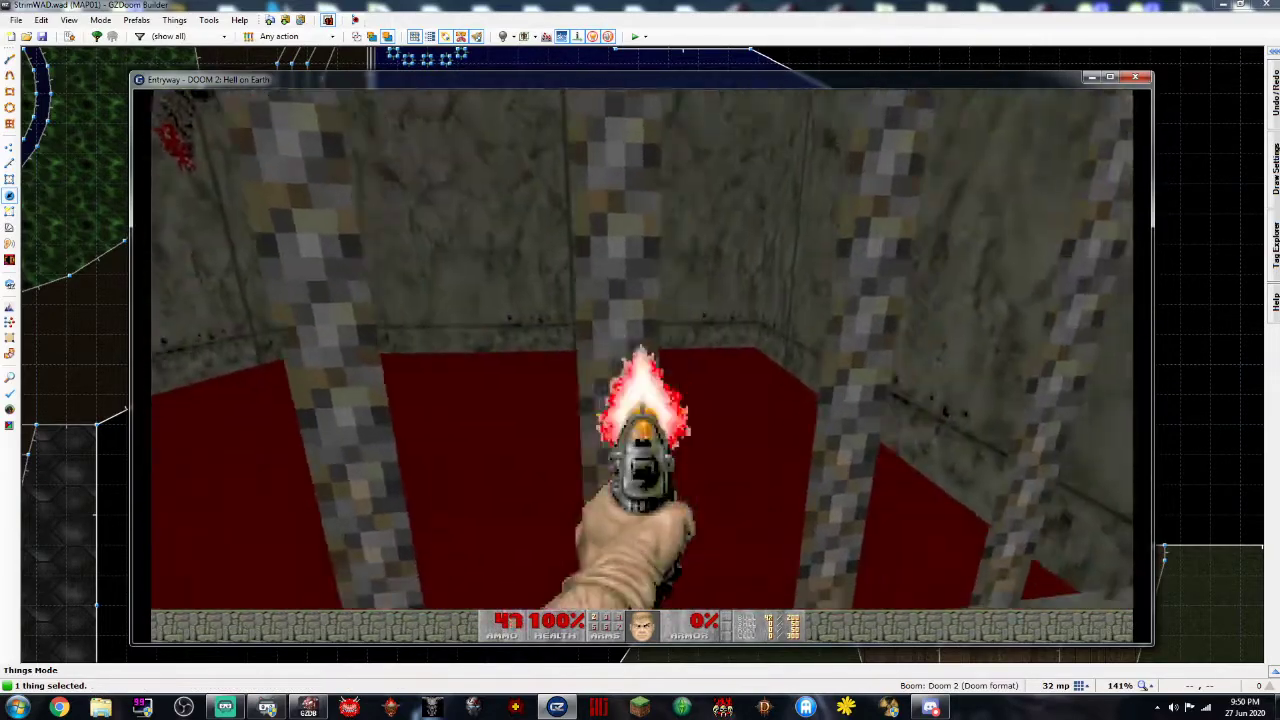
key("a")
key("d")
key("a")
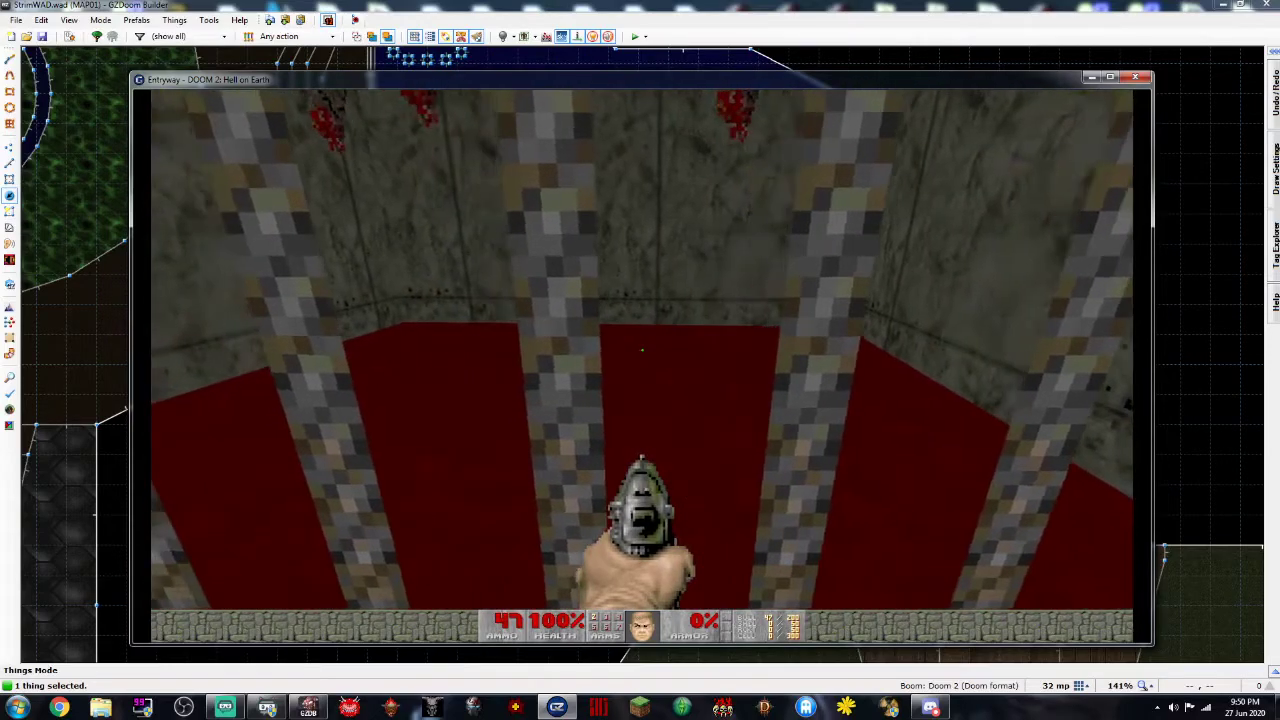
key("a")
key("d")
key("w")
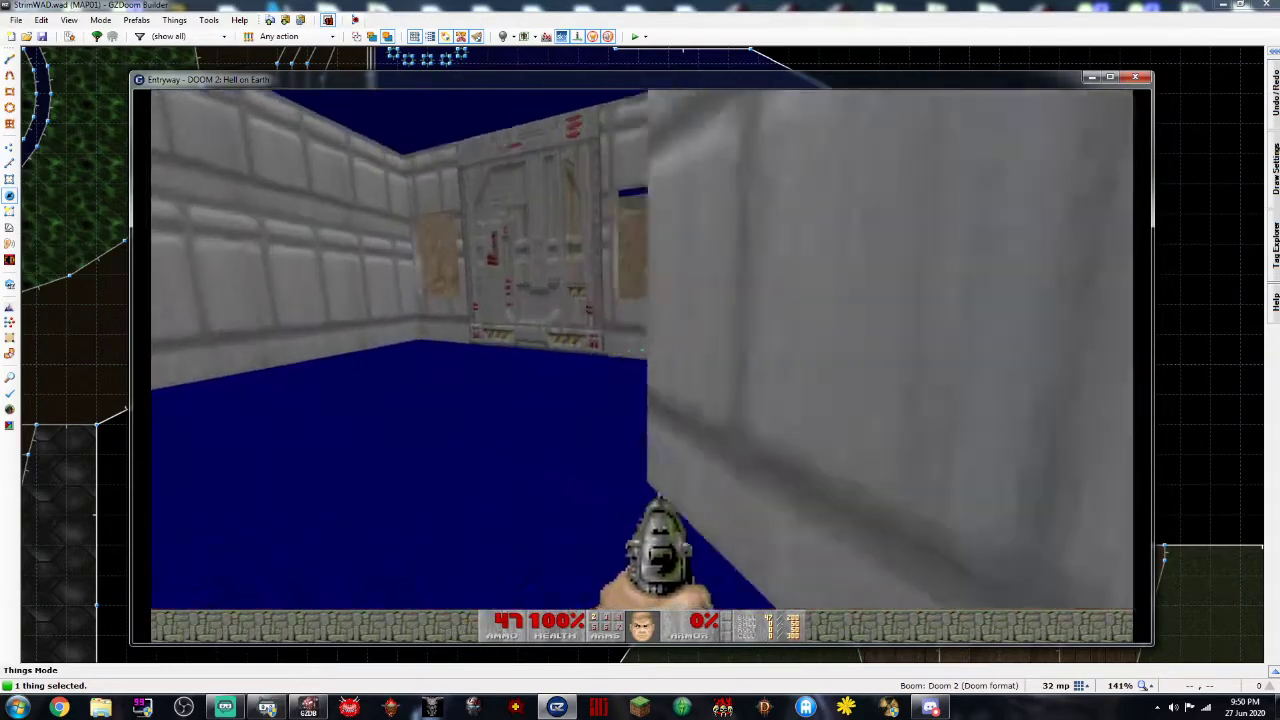
Collect the red keycard by the blue pool, return to the barred cell and fire one pistol shot
key("w")
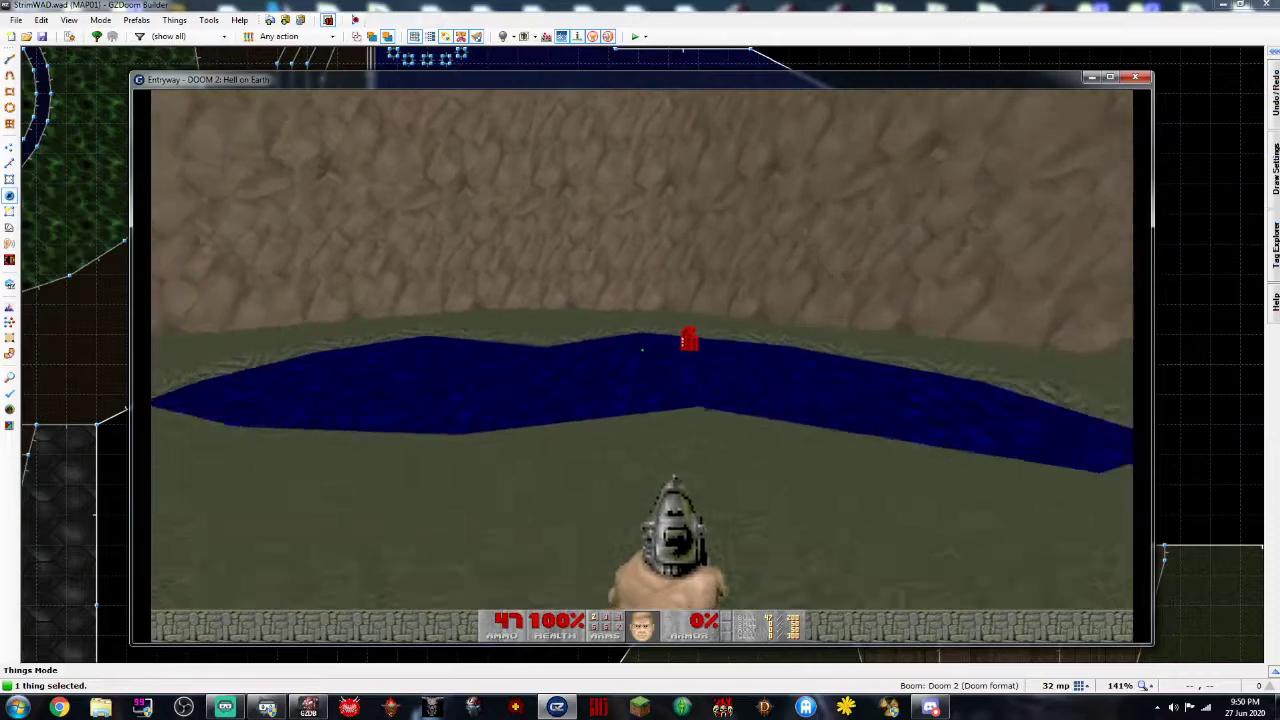
key("w")
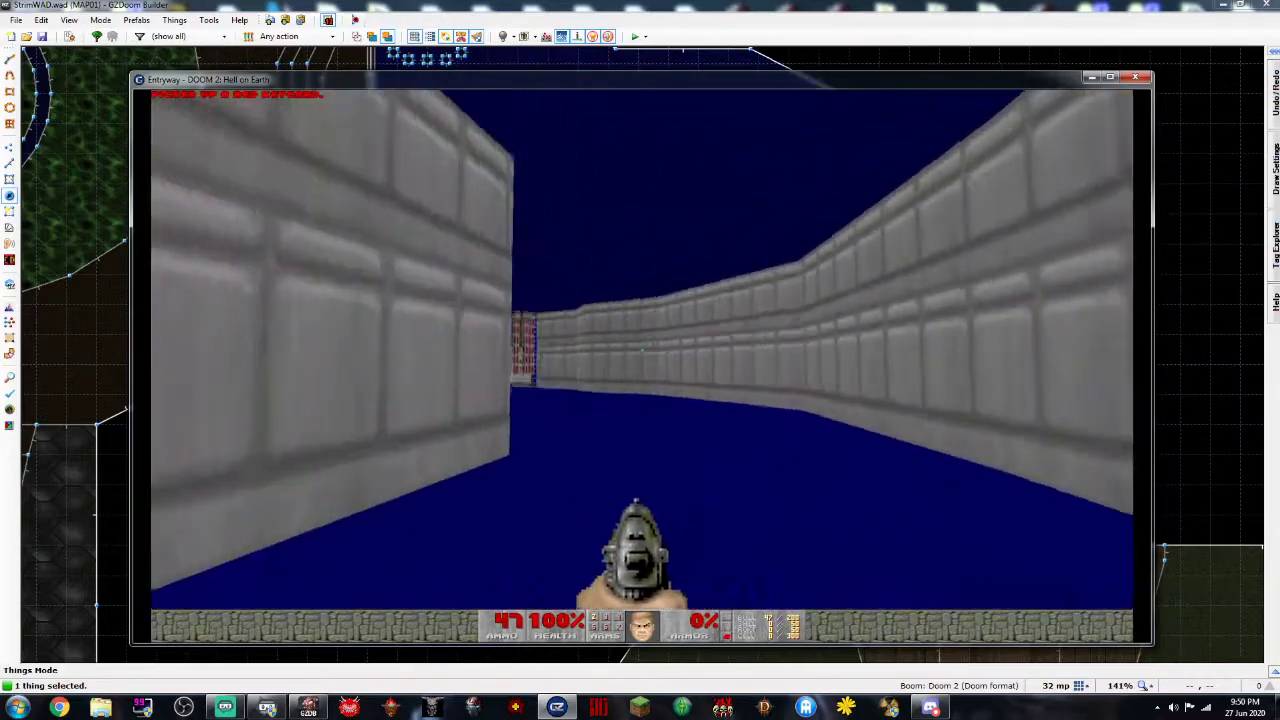
key("w")
left_click(642, 349)
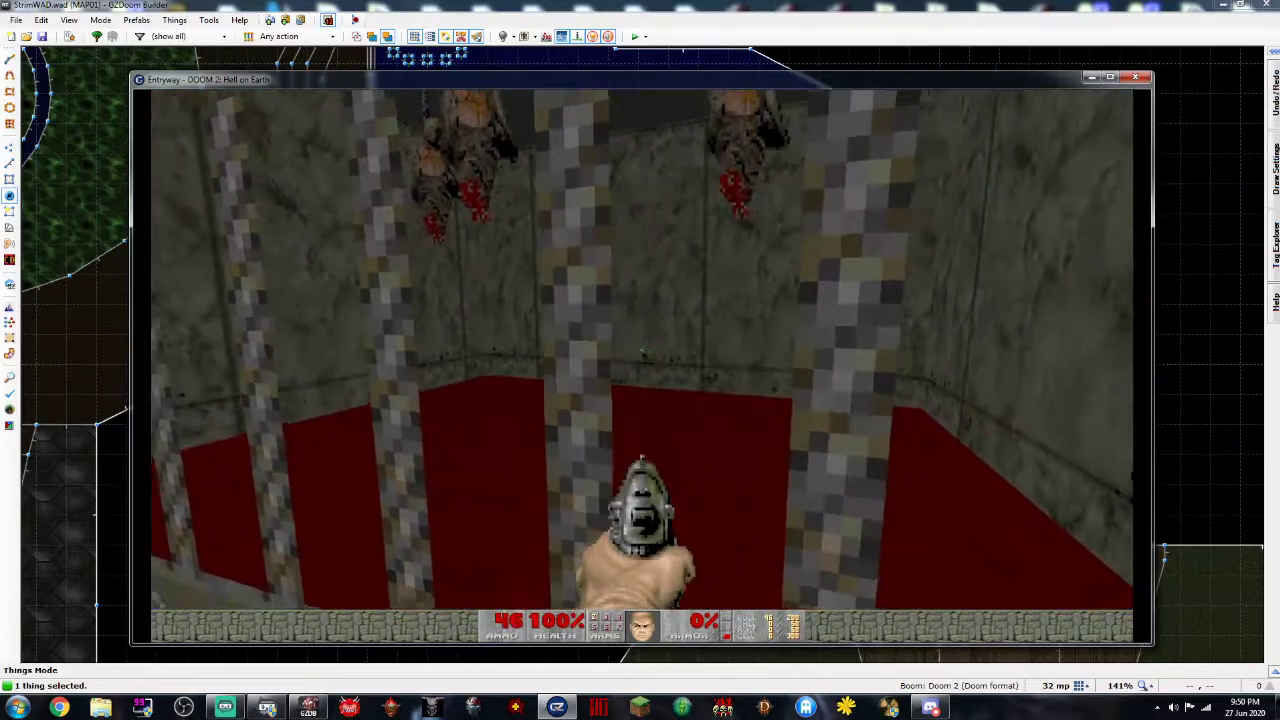
Quit the running test game and return to the map editor
key("Escape")
left_click(655, 432)
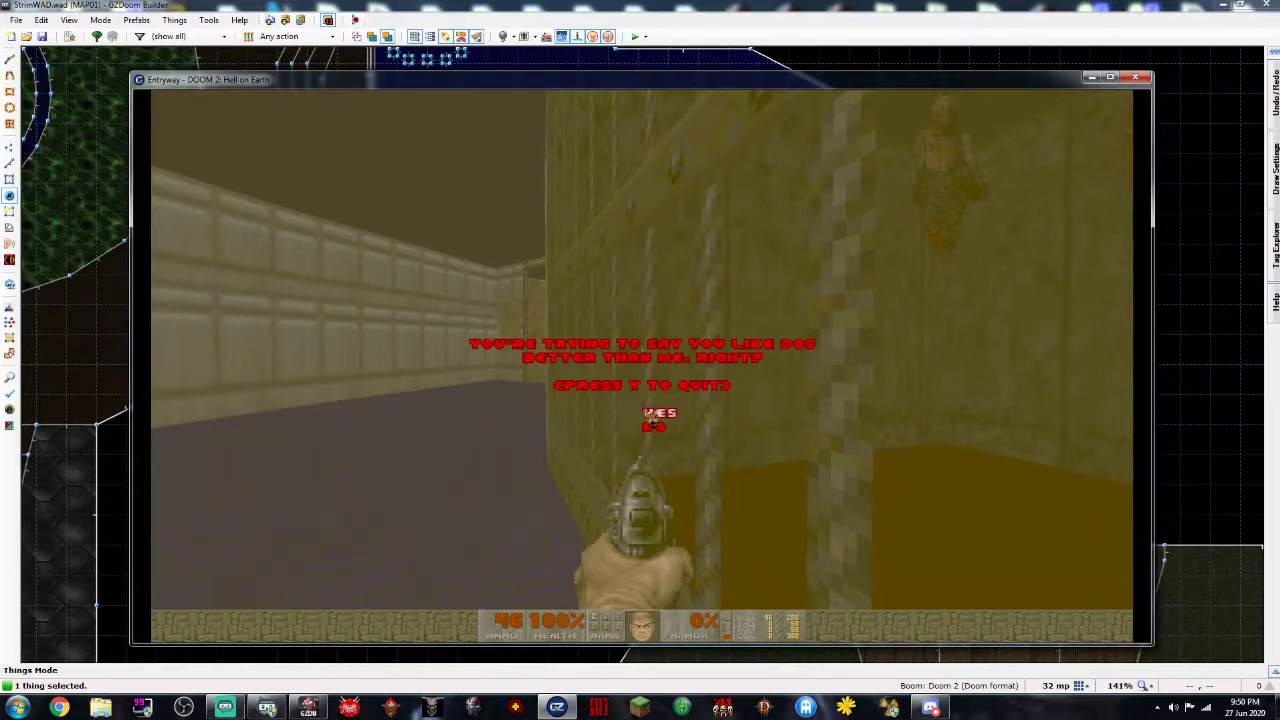
left_click(652, 420)
Assign tag 3 to the two square pit sectors inside the red cell
key("s")
left_click(592, 425)
left_click(652, 452)
right_click(652, 453)
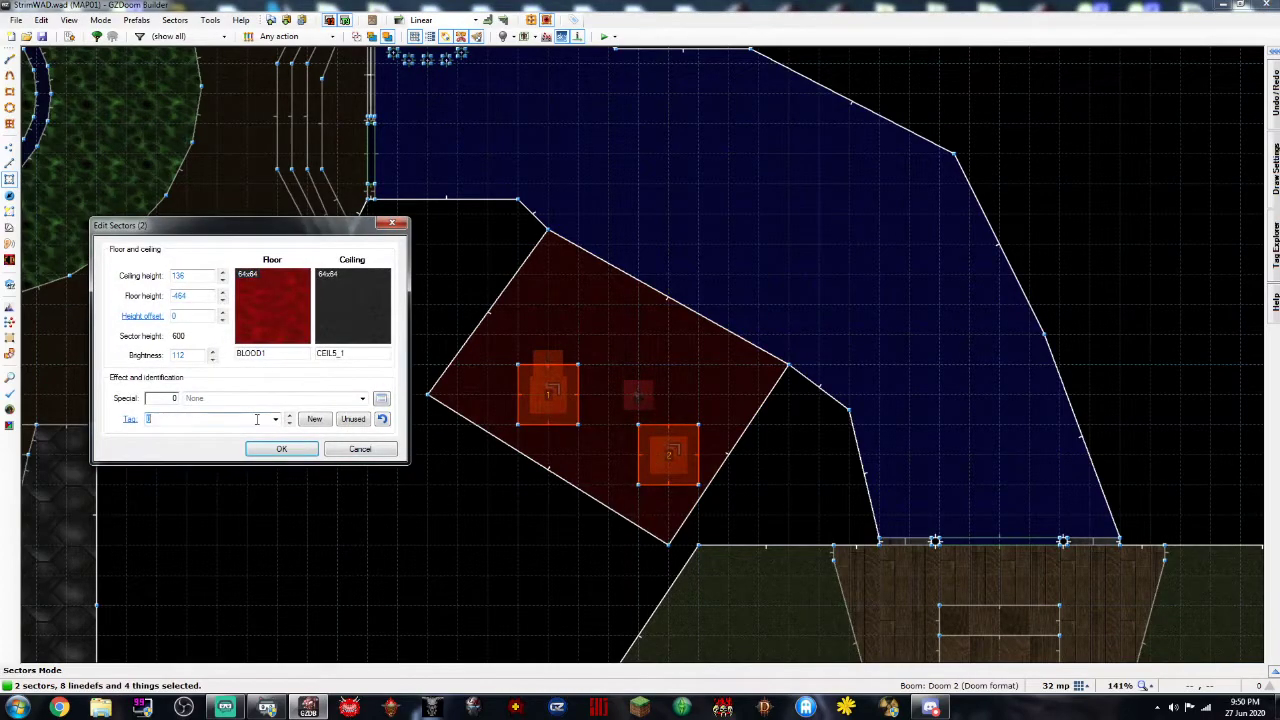
key("Return")
Launch a new test of the map in GZDoom and walk through the corridor to pick up the red keycard
key("F9")
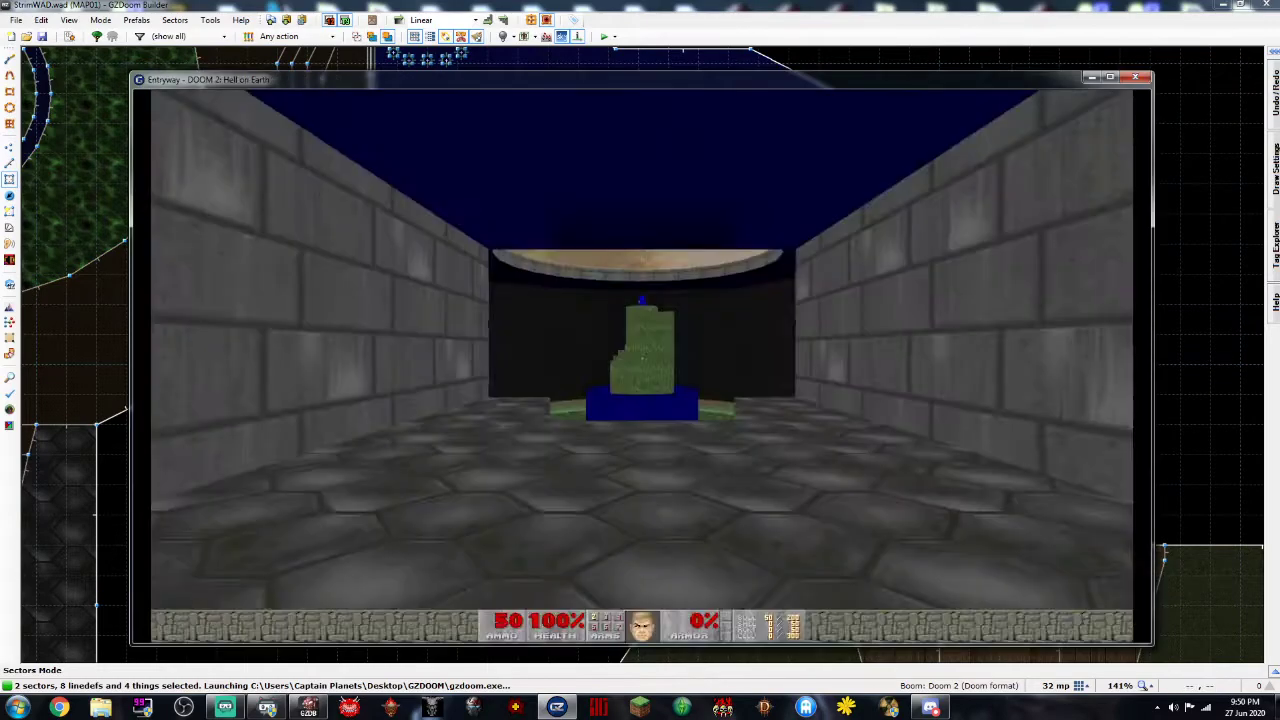
key("w")
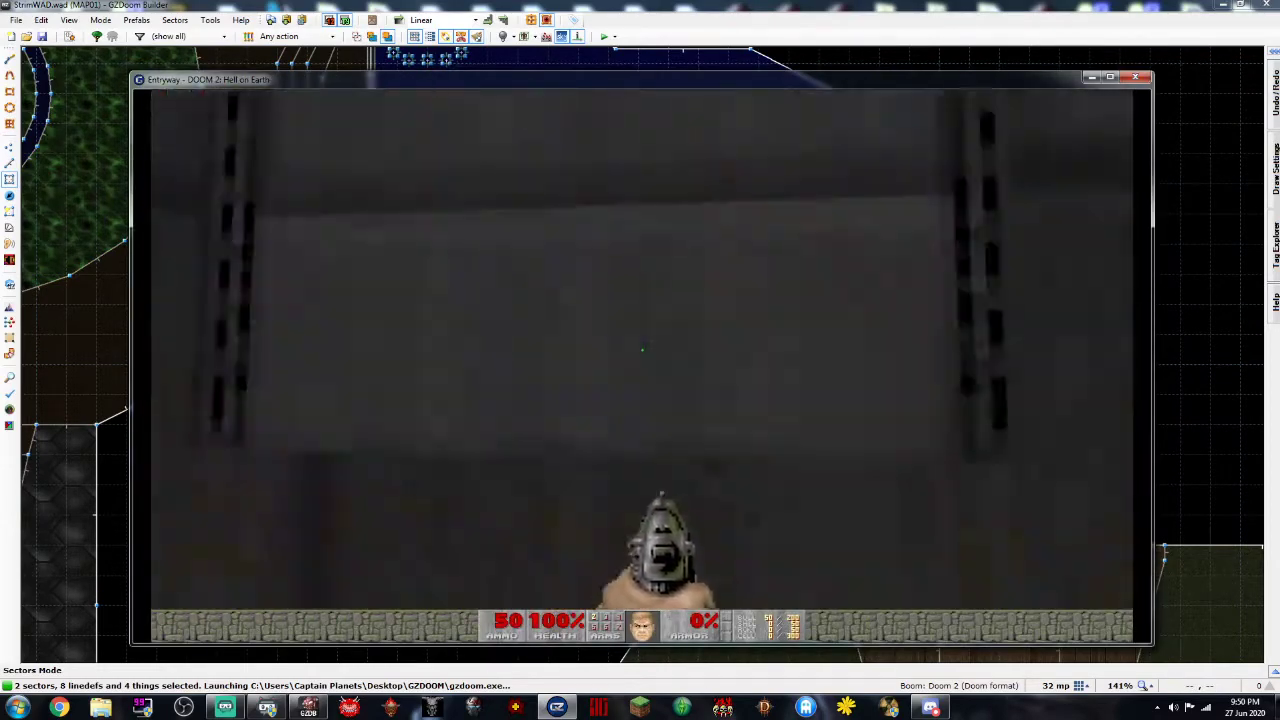
key("w")
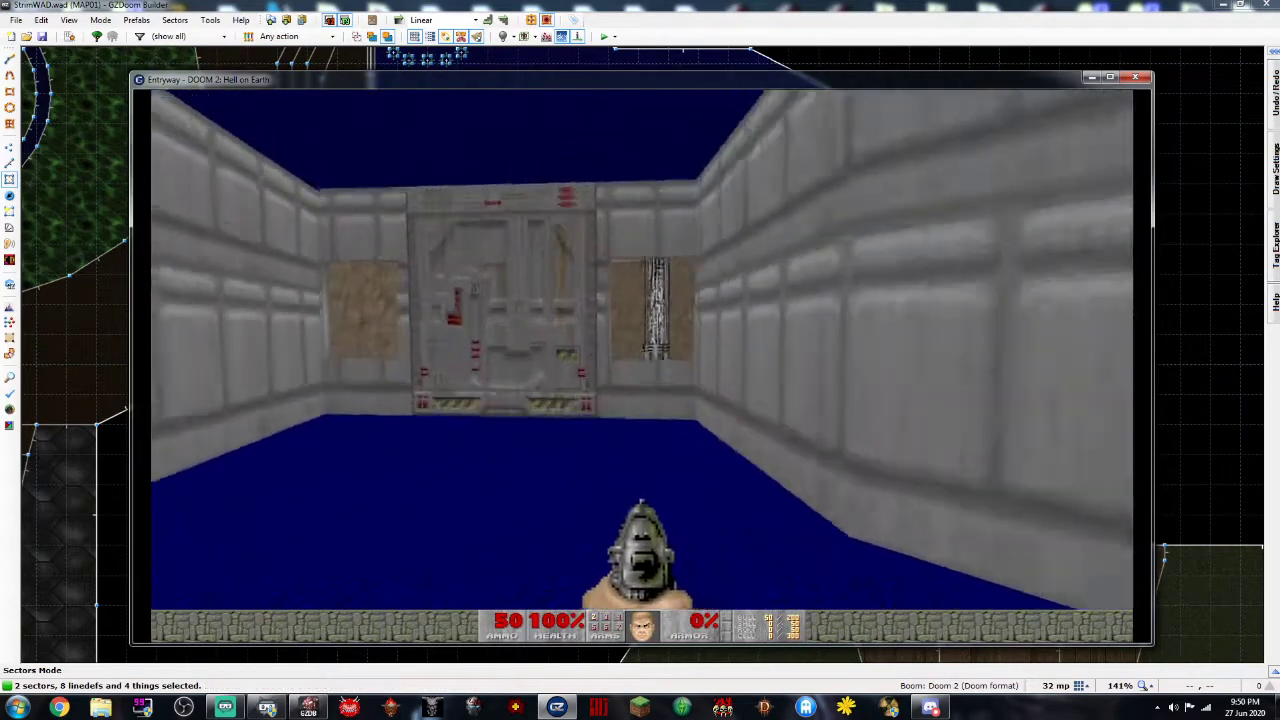
key("w")
key("e")
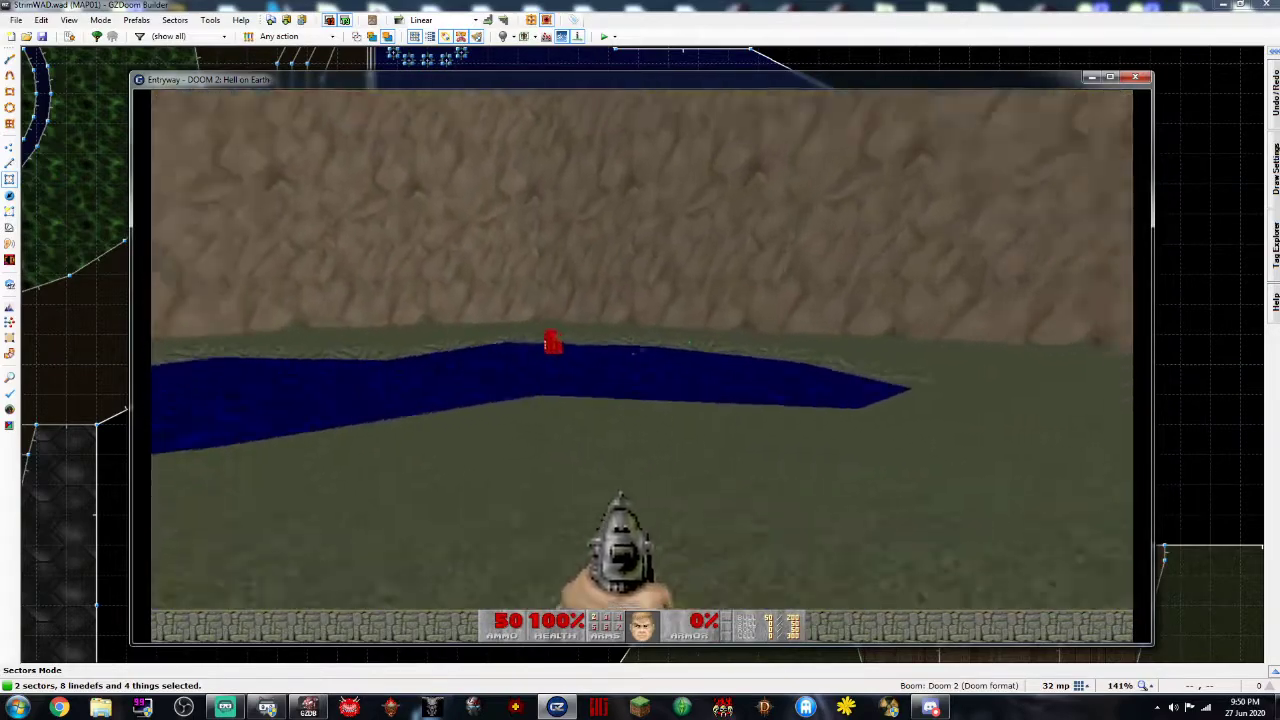
key("w")
key("w")
key("w")
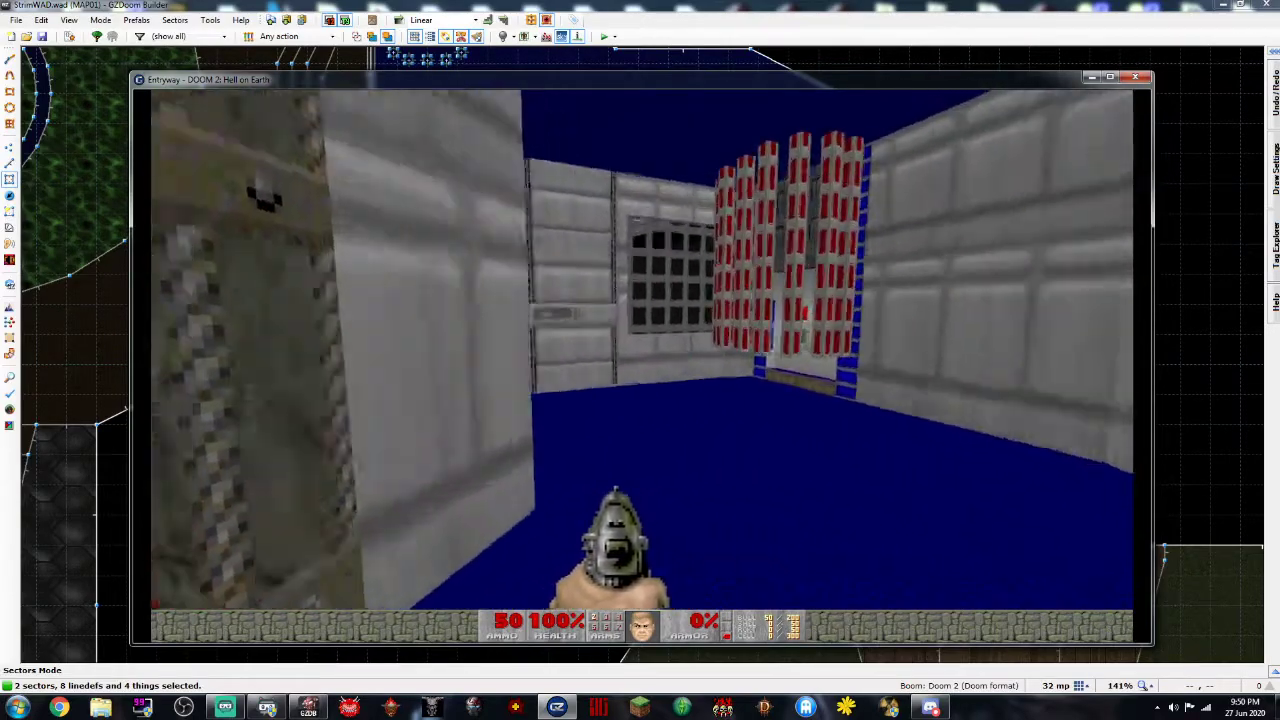
Test the corridor area around the red-striped bars, walk back to the large door, and quit the game
key("w")
key("e")
key("w")
key("w")
key("Escape")
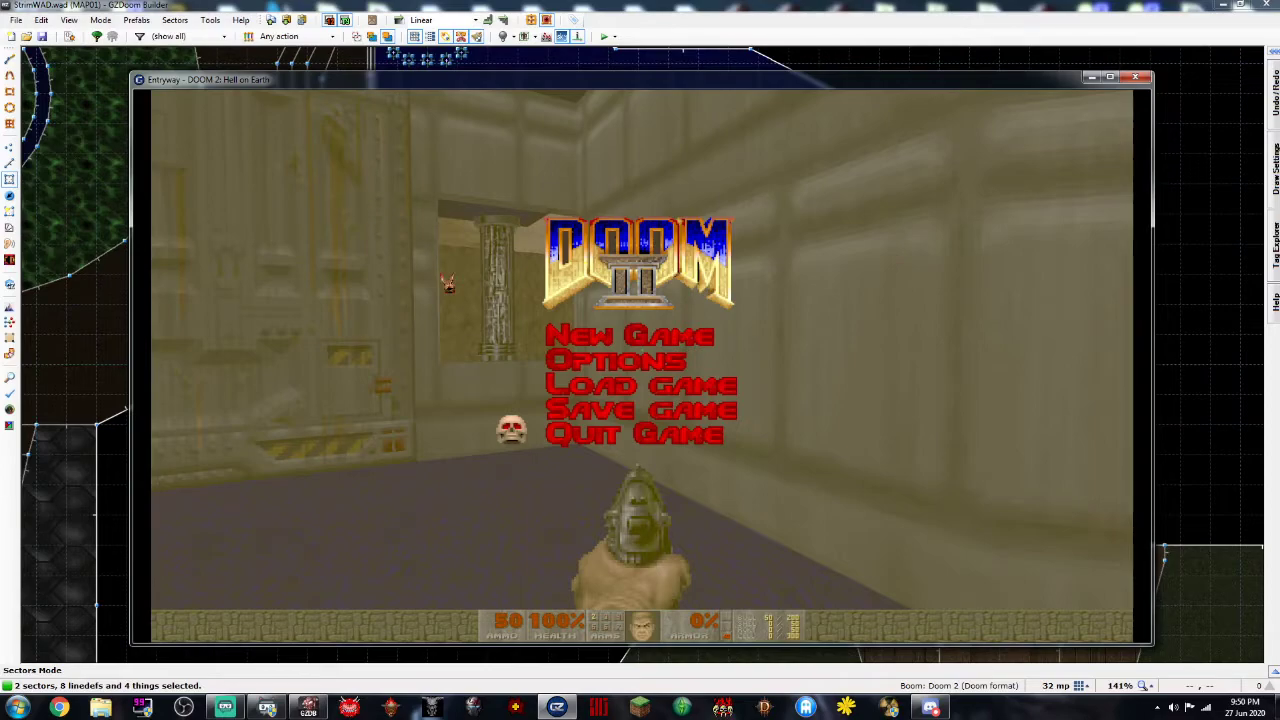
key("Return")
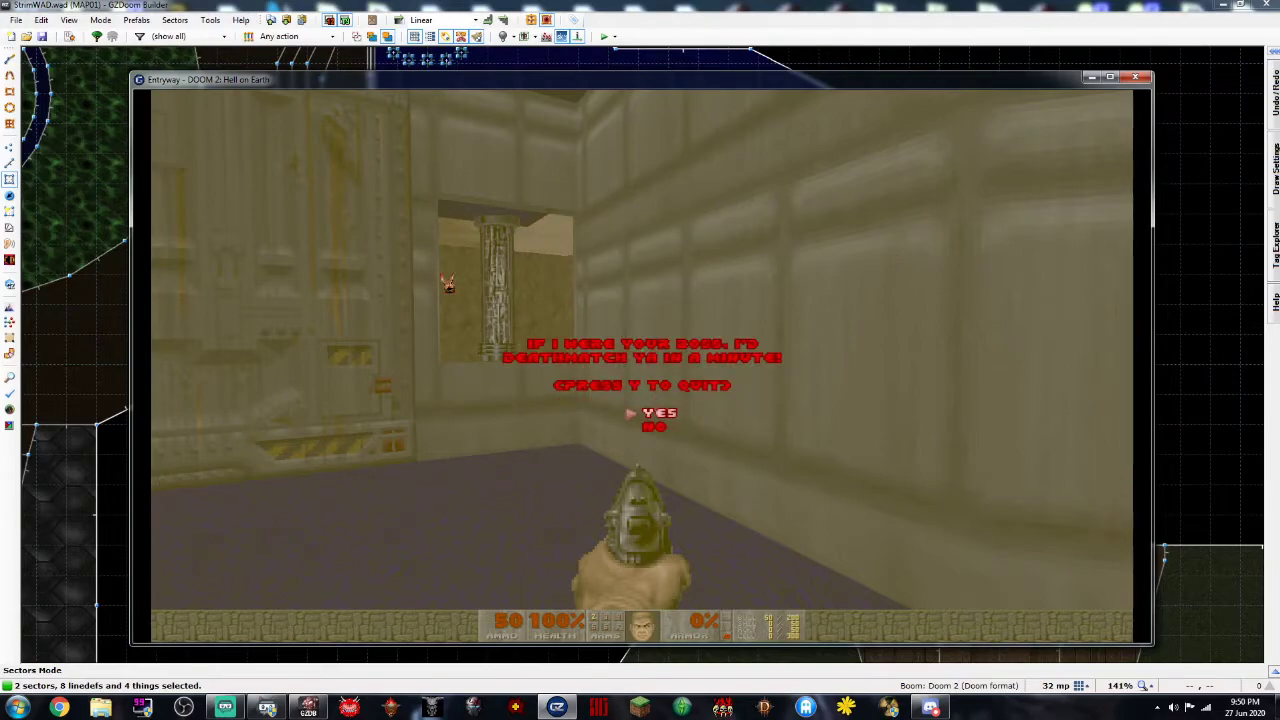
key("y")
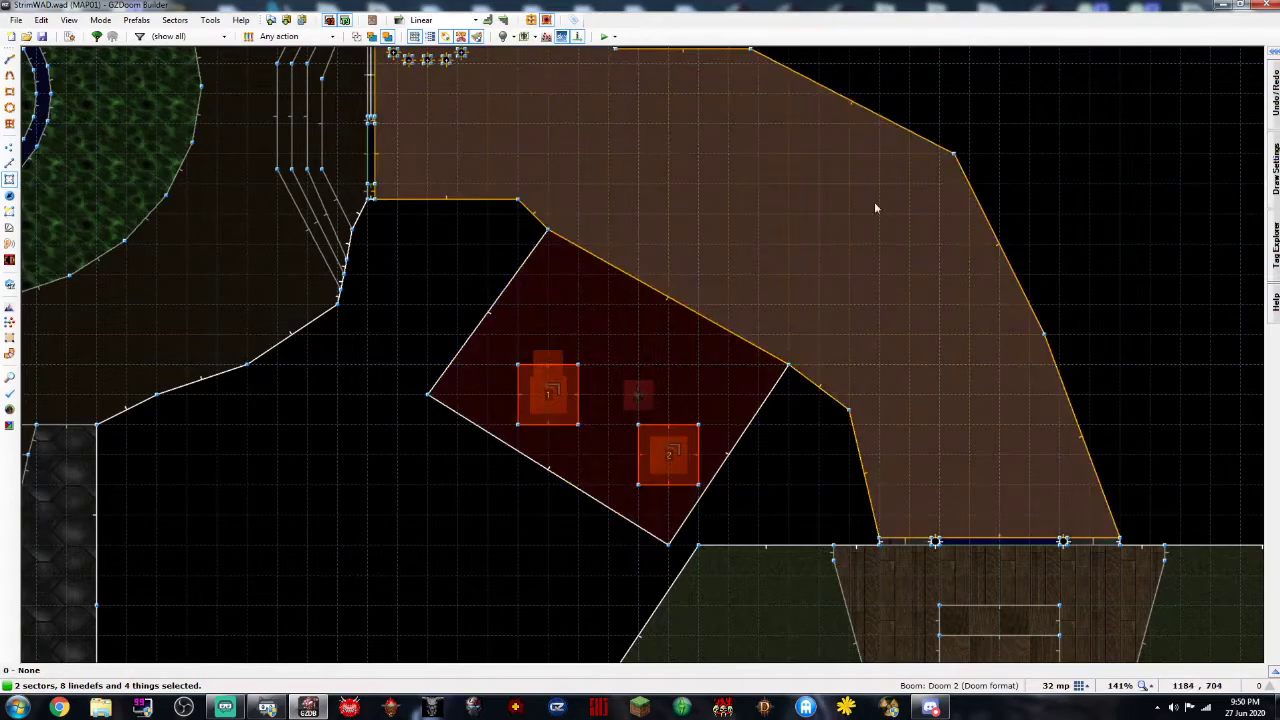
Clear the sector selection and insert a "Hanging torso, looking up" decoration near the cell's upper corner
key("c")
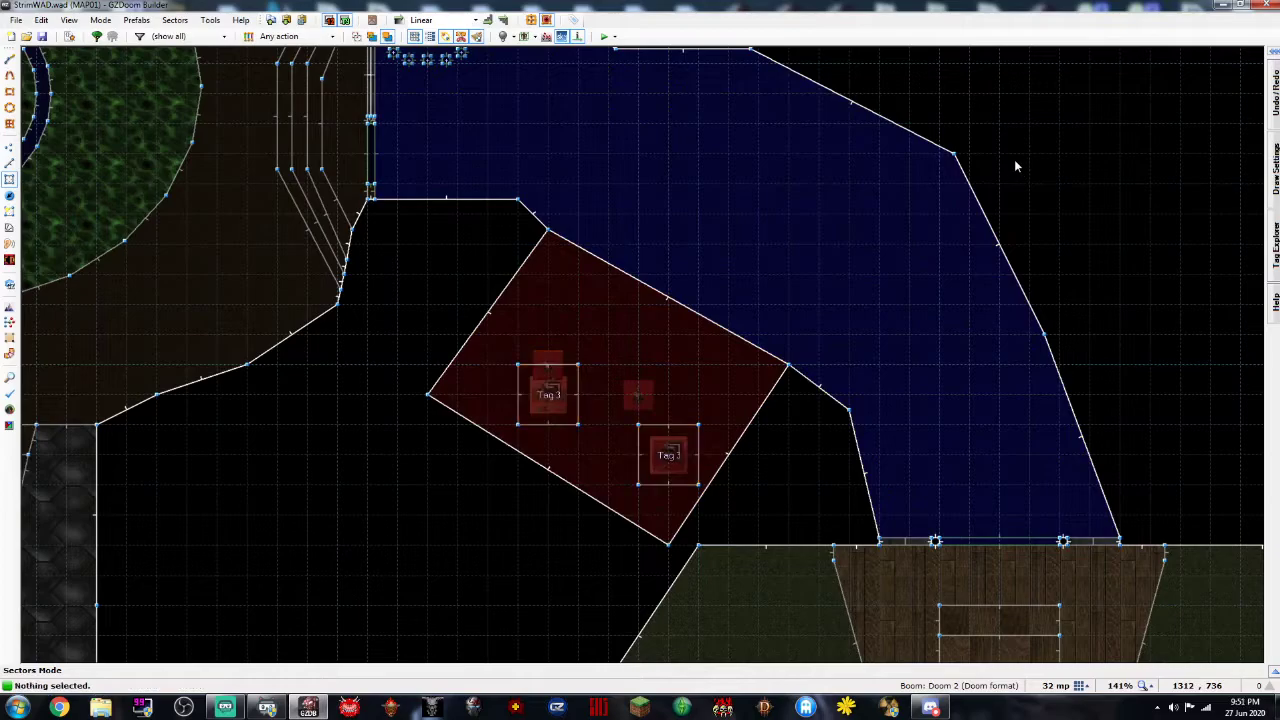
key("Down")
key("Right")
key("Right")
key("Down")
key("Down")
key("Up")
key("Up")
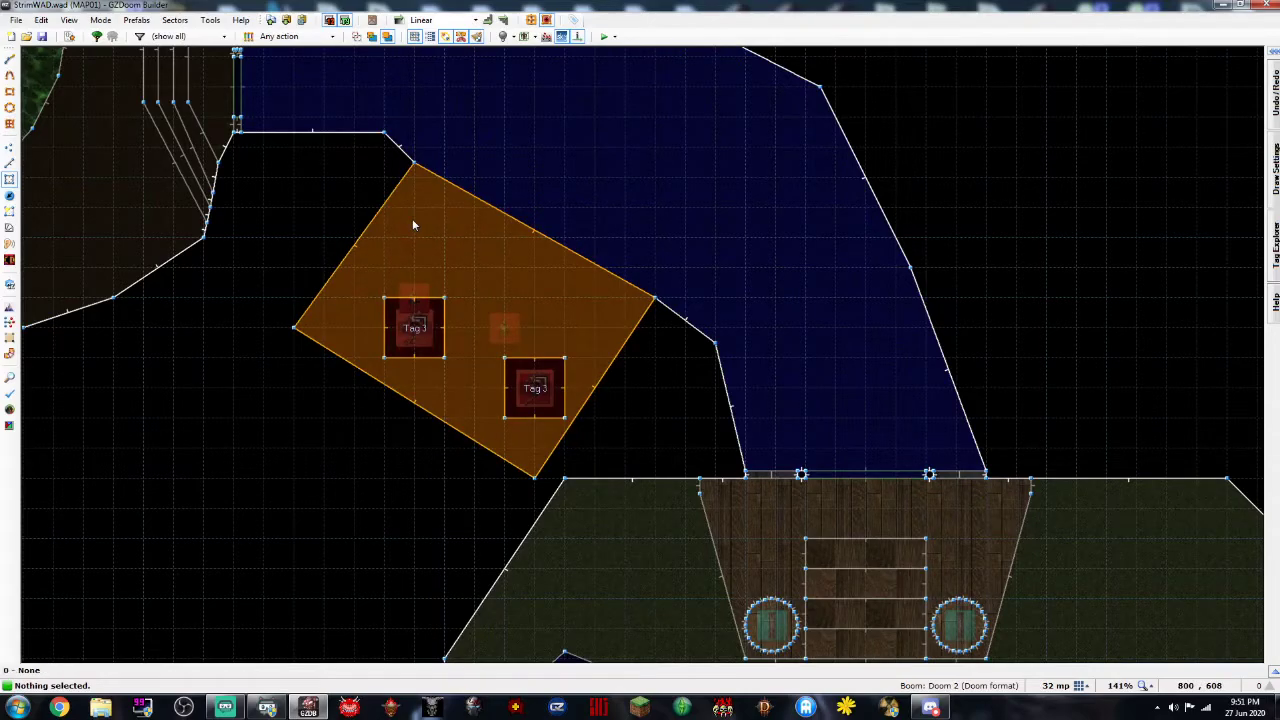
key("t")
right_click(410, 226)
left_click(152, 244)
key("Return")
Insert a "Hanging leg" decoration near the cell's right corner and move it to X 992, Y 480
right_click(617, 329)
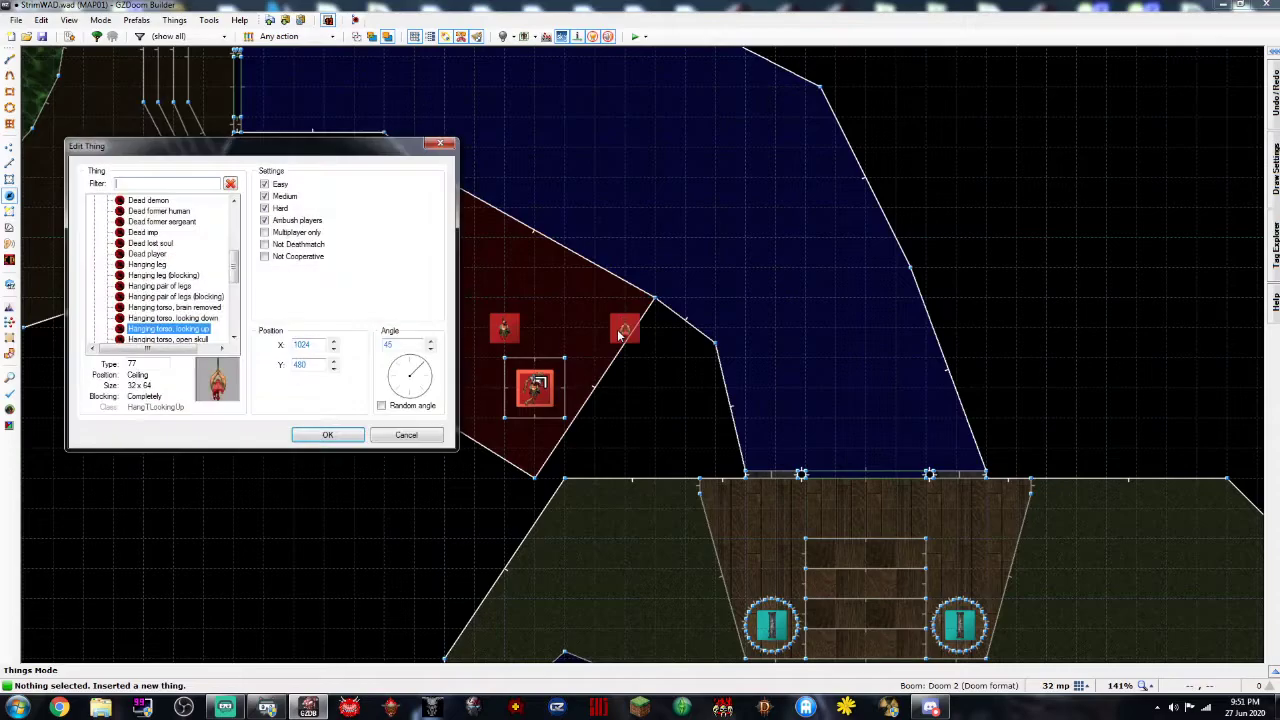
left_click(168, 266)
key("Return")
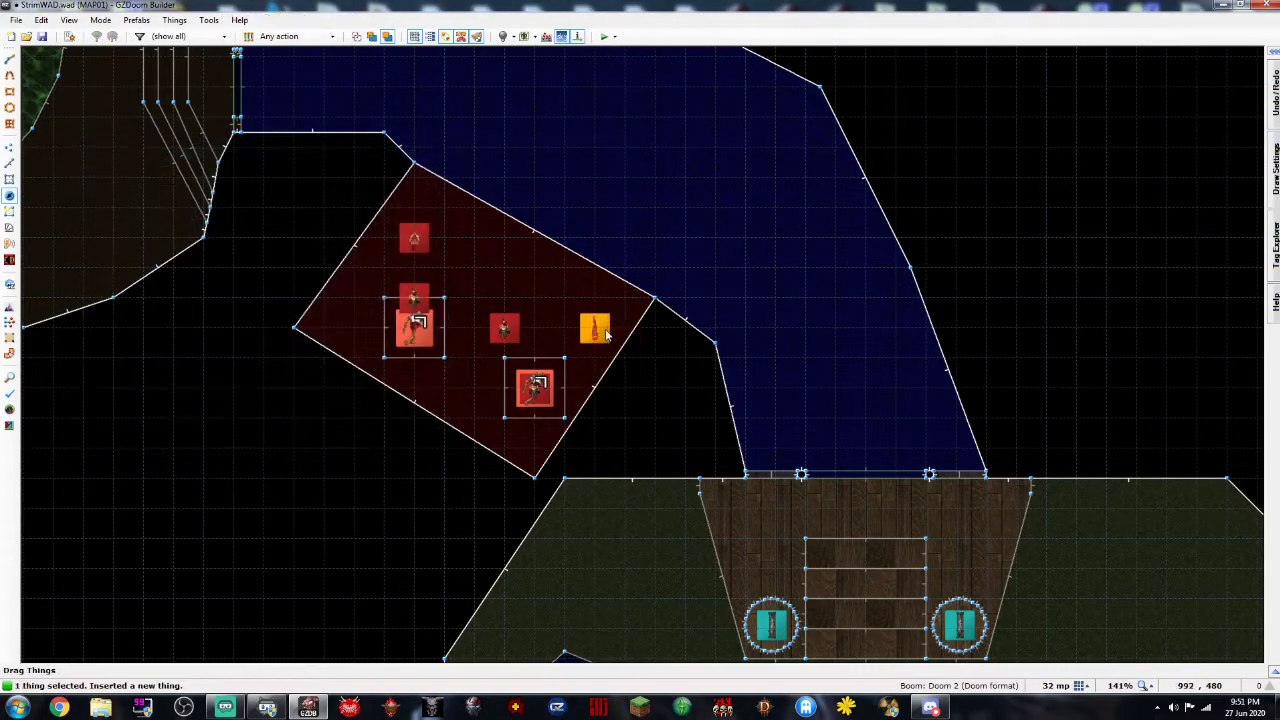
Insert a "Hanging torso, looking down" decoration at X 832, Y 416, near the cell's back wall
right_click(458, 393)
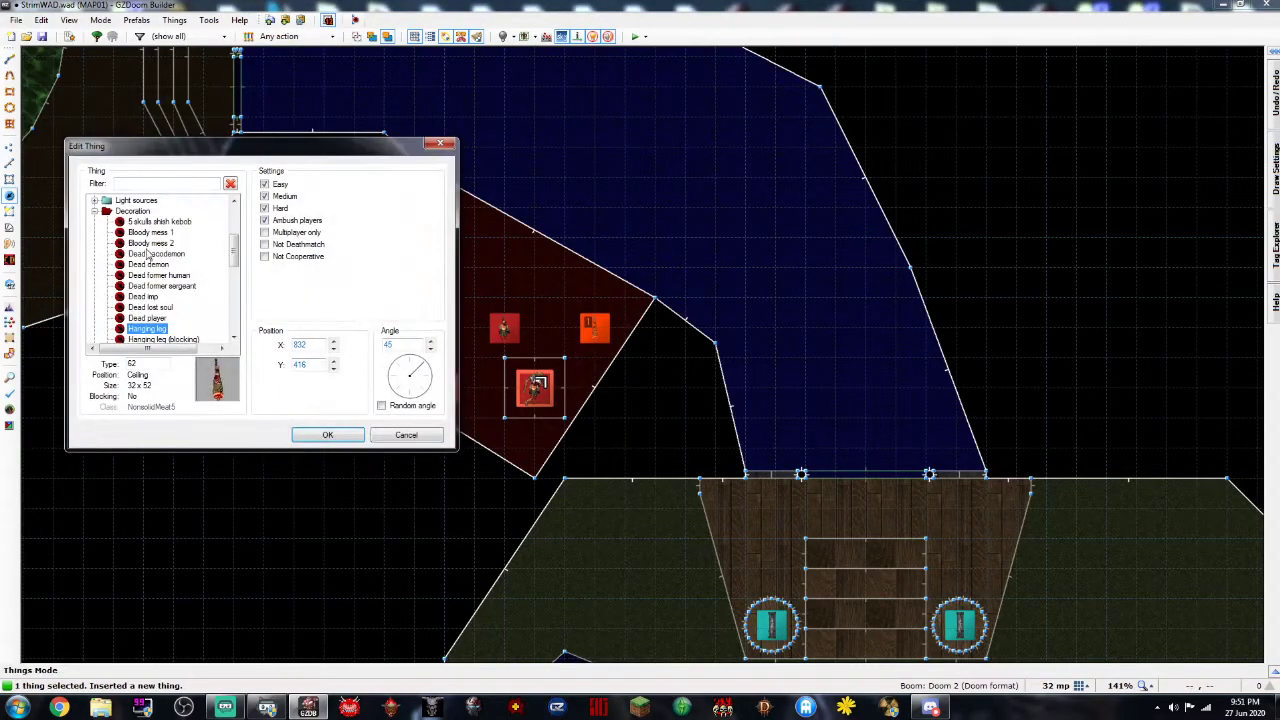
scroll(162, 304, "down", 6)
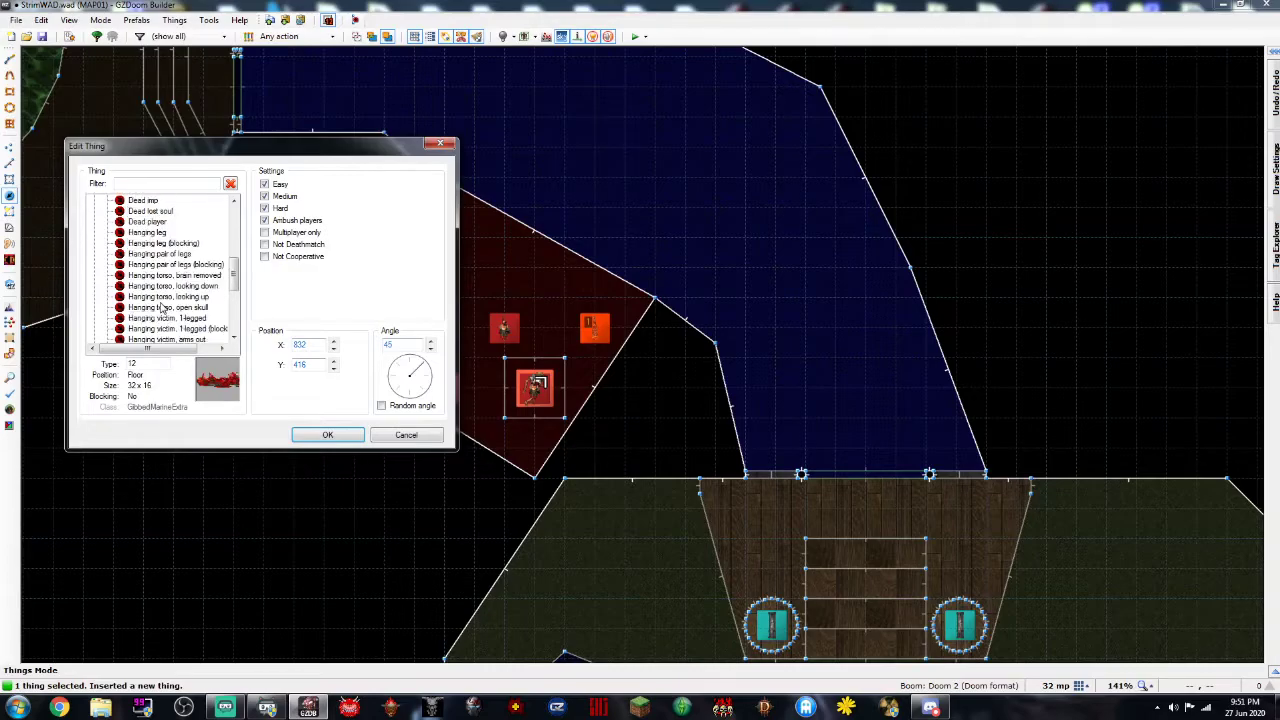
left_click(154, 309)
double_click(168, 288)
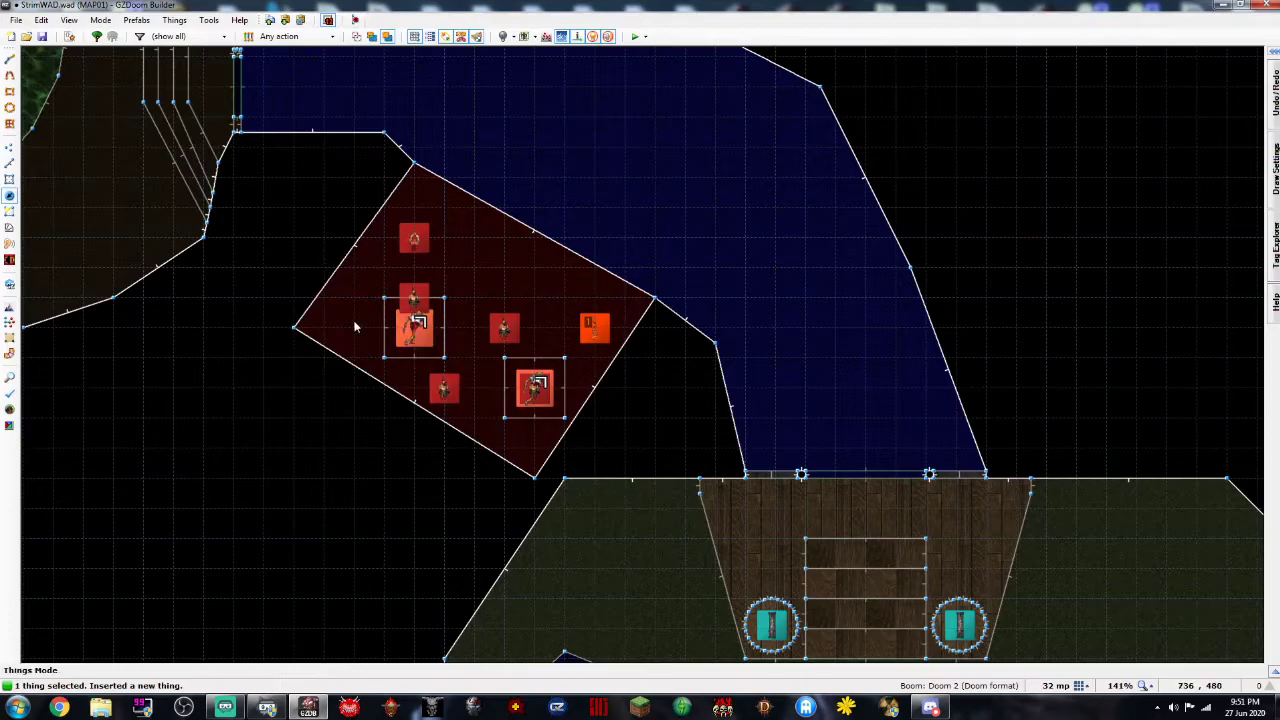
Change the hanging leg near the cell's right corner to "Hanging victim, 1-legged"
right_click(452, 388)
scroll(145, 333, "down", 1)
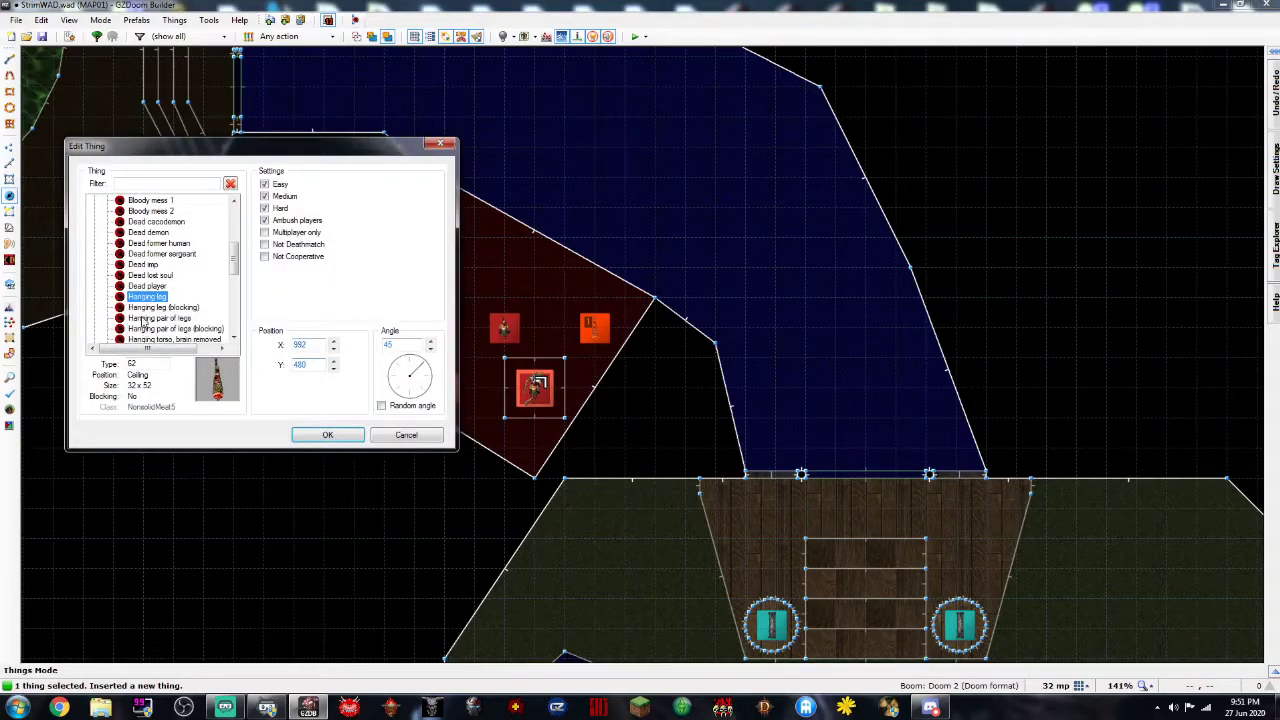
scroll(144, 322, "down", 3)
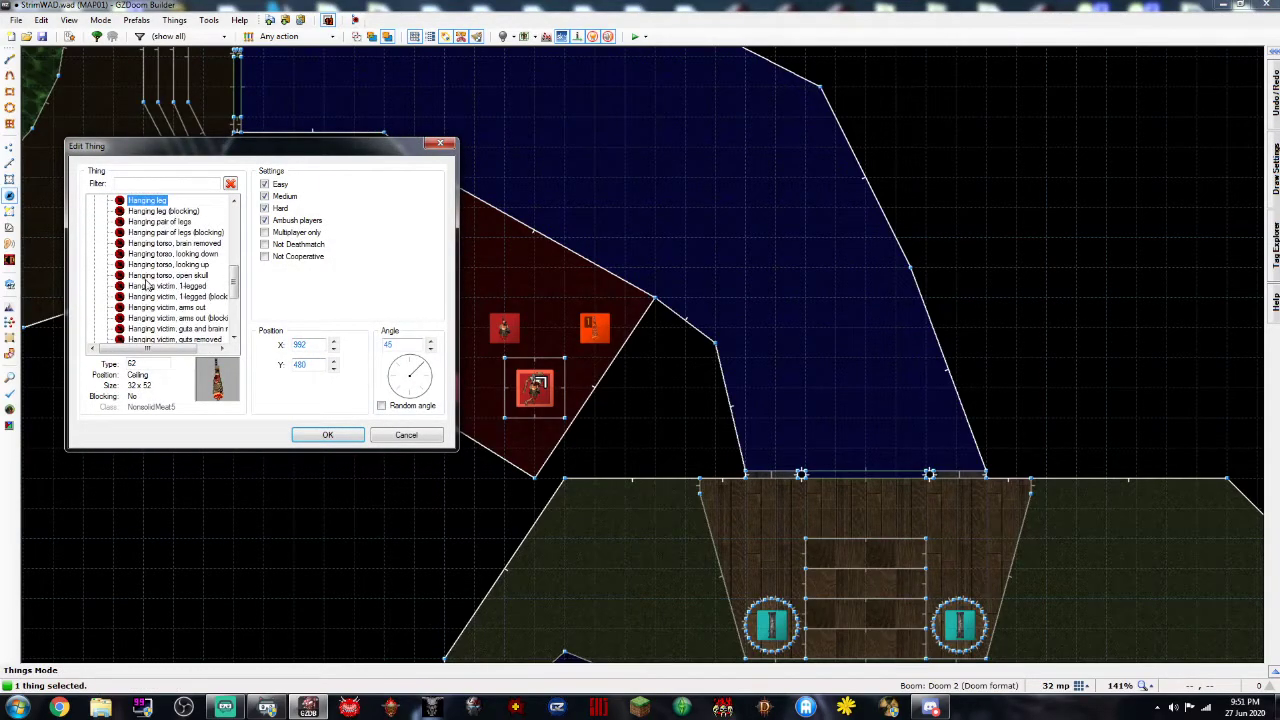
left_click(150, 286)
double_click(157, 289)
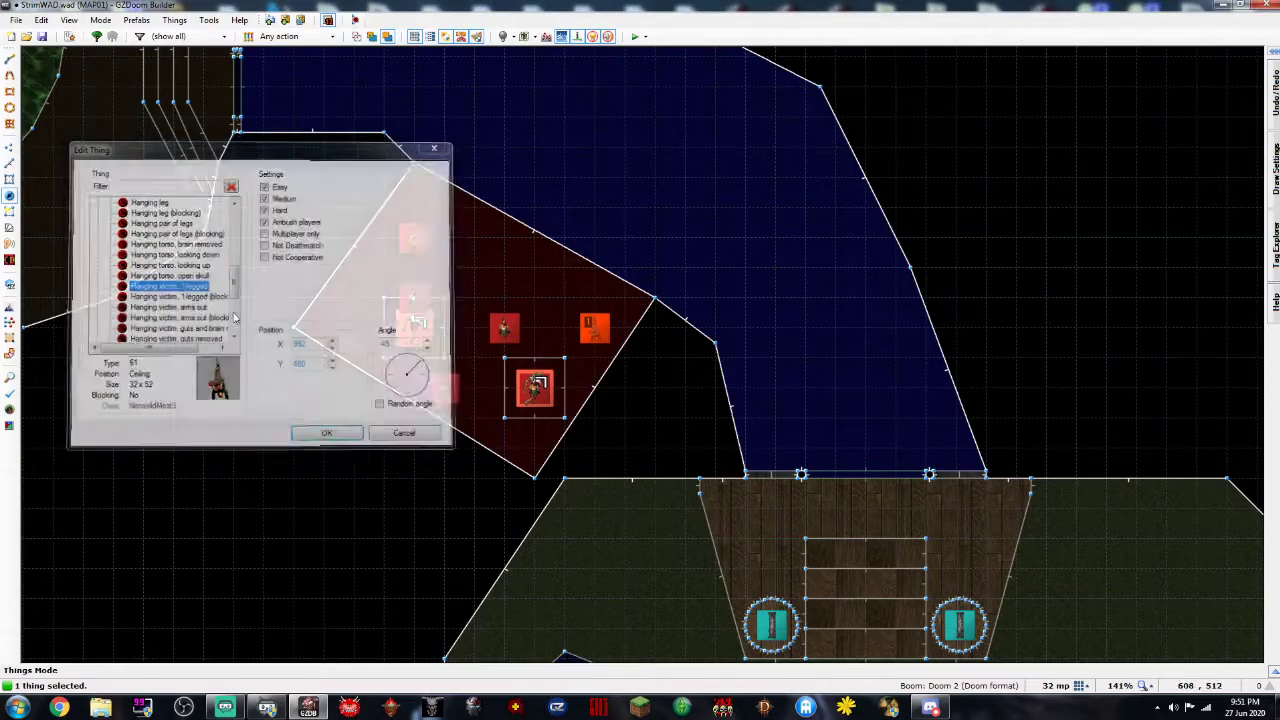
Insert a "Dead cacodemon" decoration at X 864, Y 576, near the barred side of the cell
right_click(471, 251)
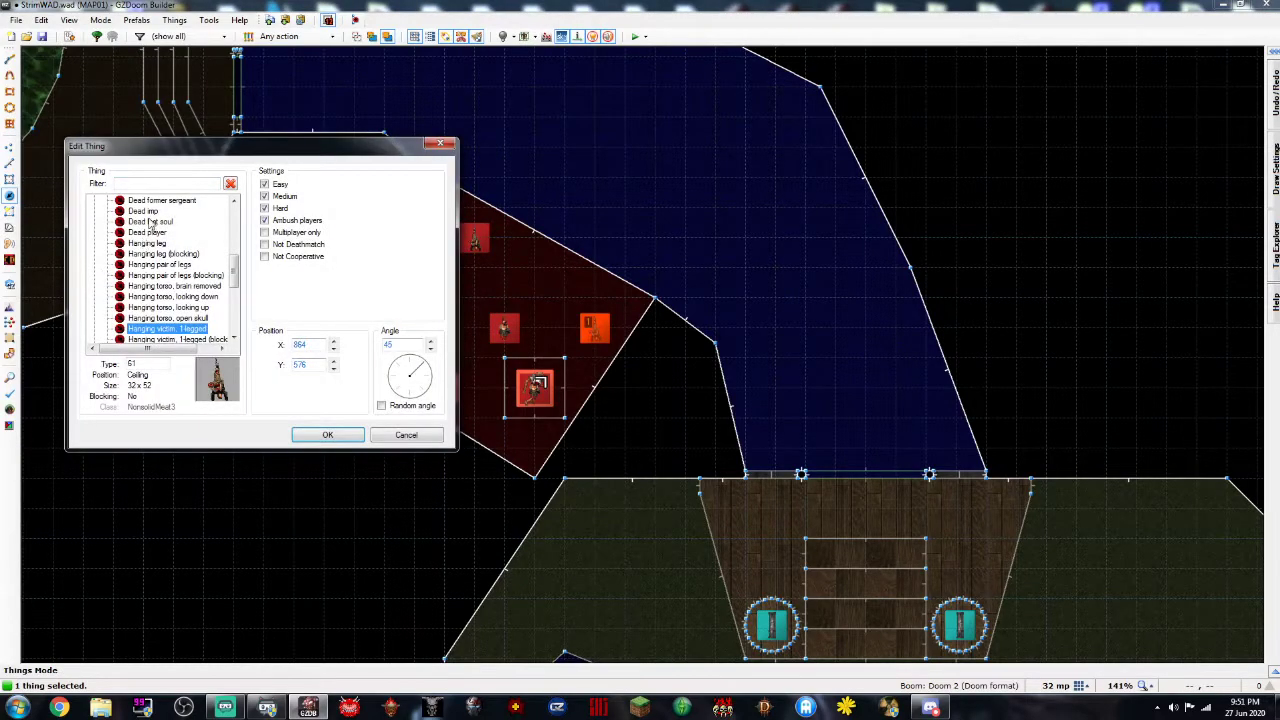
left_click(150, 231)
scroll(151, 244, "up", 1)
double_click(149, 203)
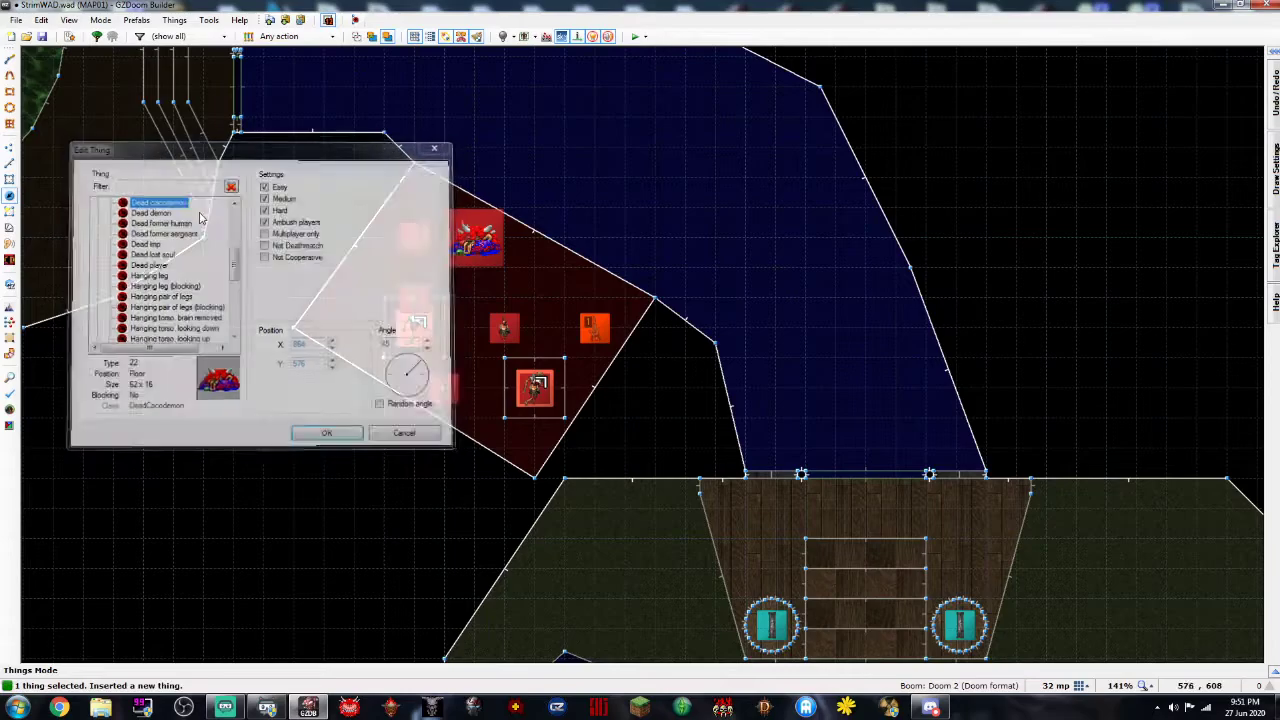
Insert a "Dead demon" decoration at X 960, Y 512 in the cell and check the cell in the 3D view
right_click(552, 312)
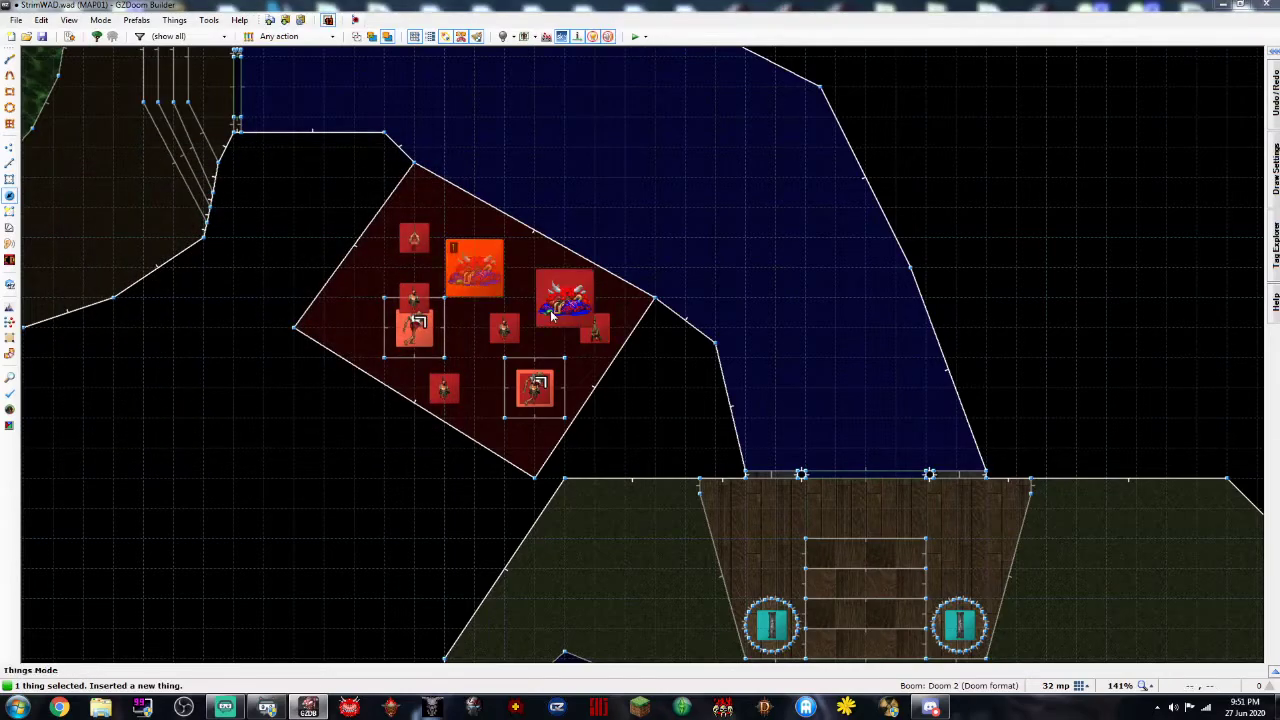
scroll(133, 307, "down", 1)
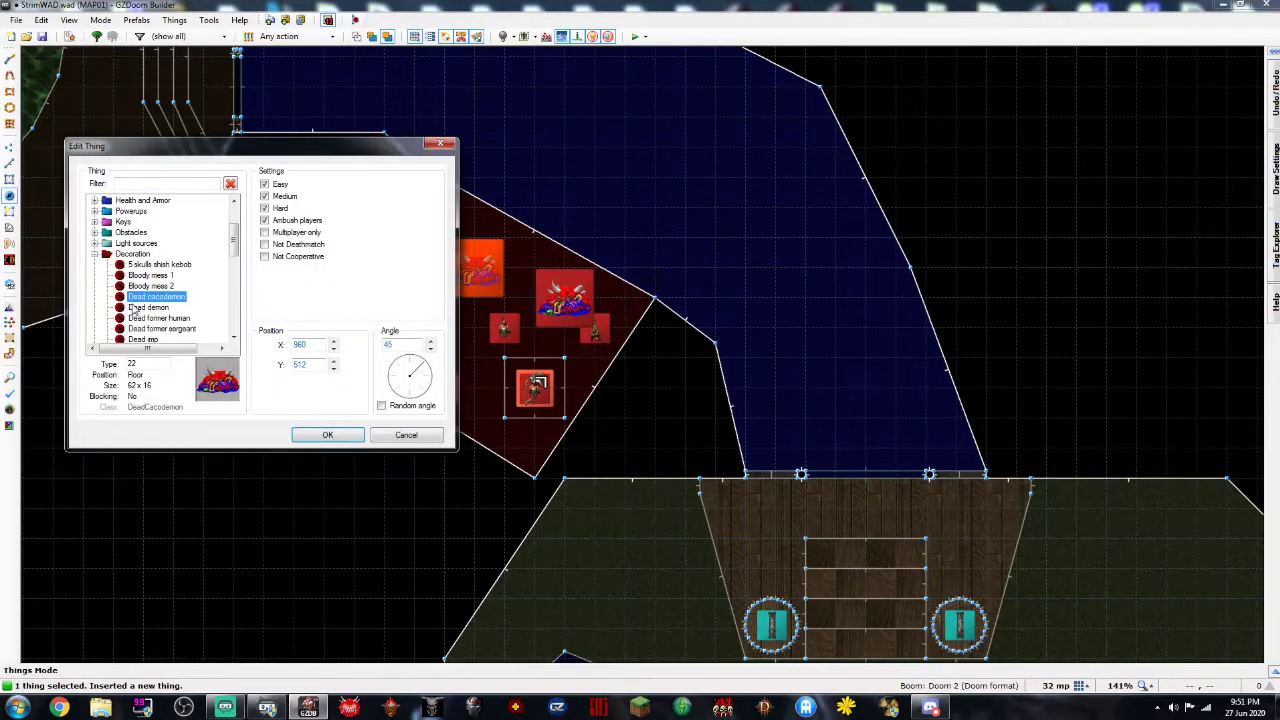
double_click(134, 308)
left_click(736, 263)
key("w")
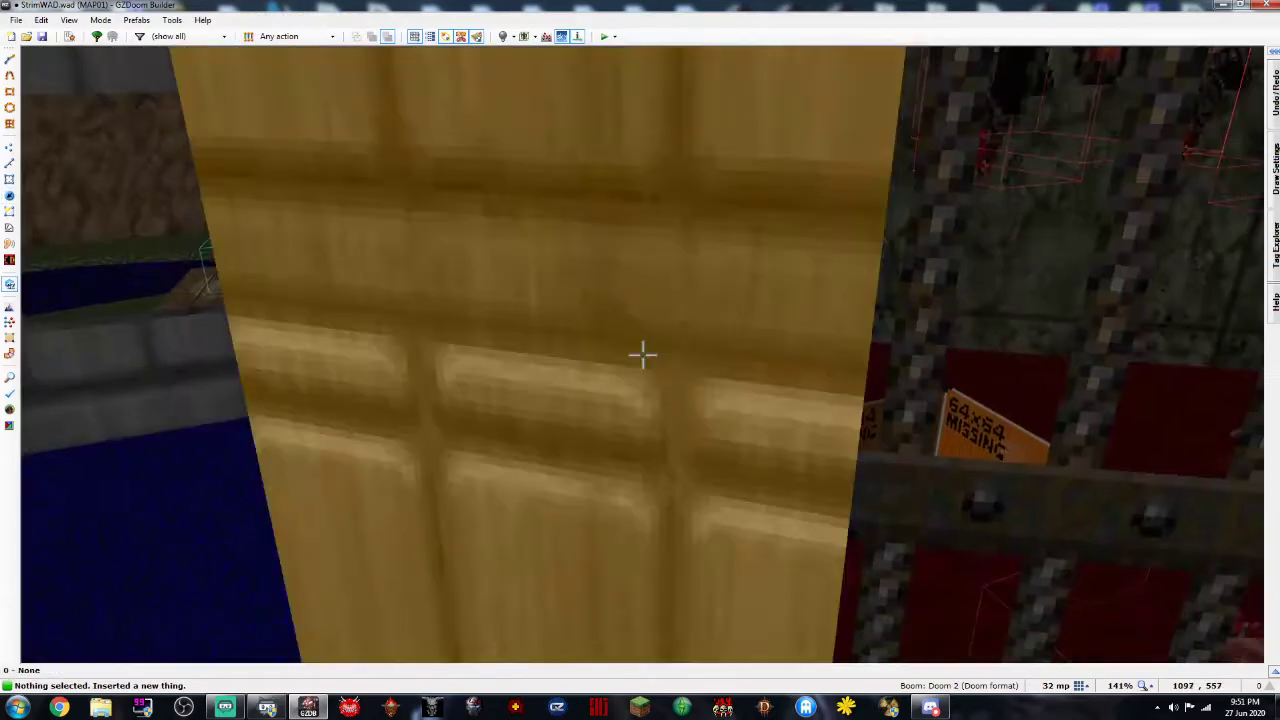
key("w")
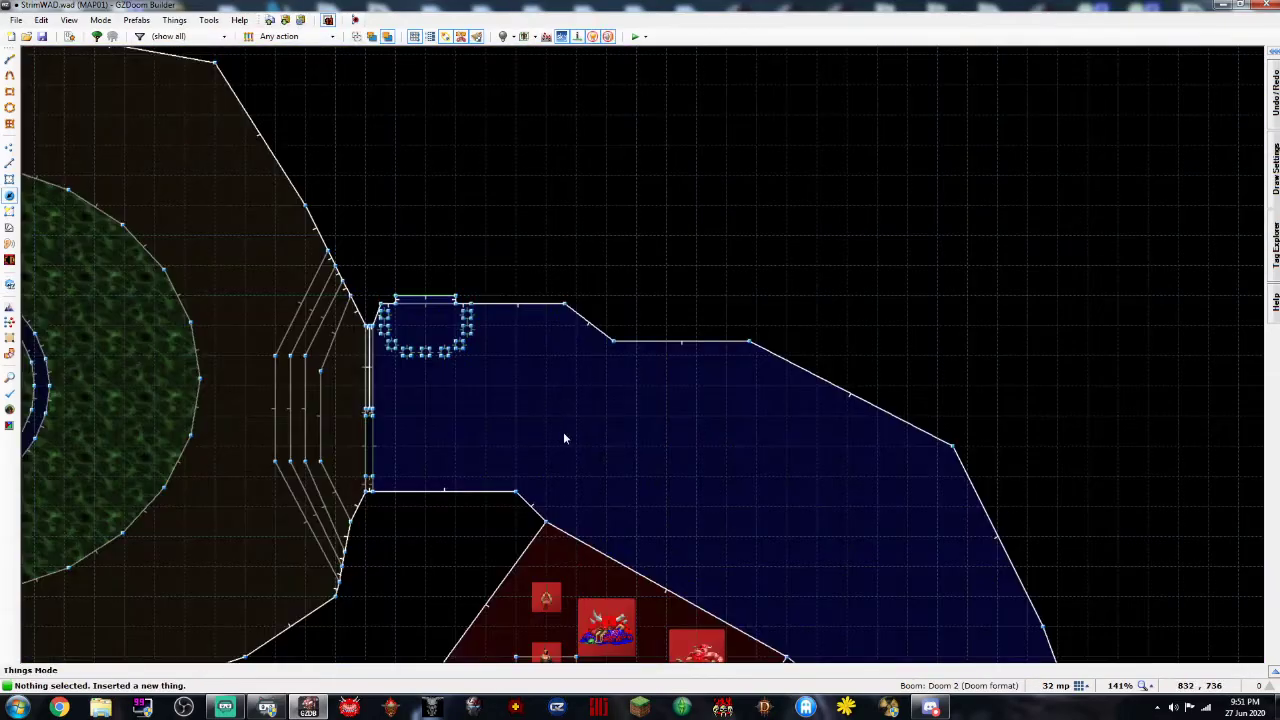
Insert a "Short red firestick" at X 800, Y 416, against the middle of the cell's back wall
key("Down")
key("Down")
key("Down")
key("Down")
key("Down")
right_click(549, 410)
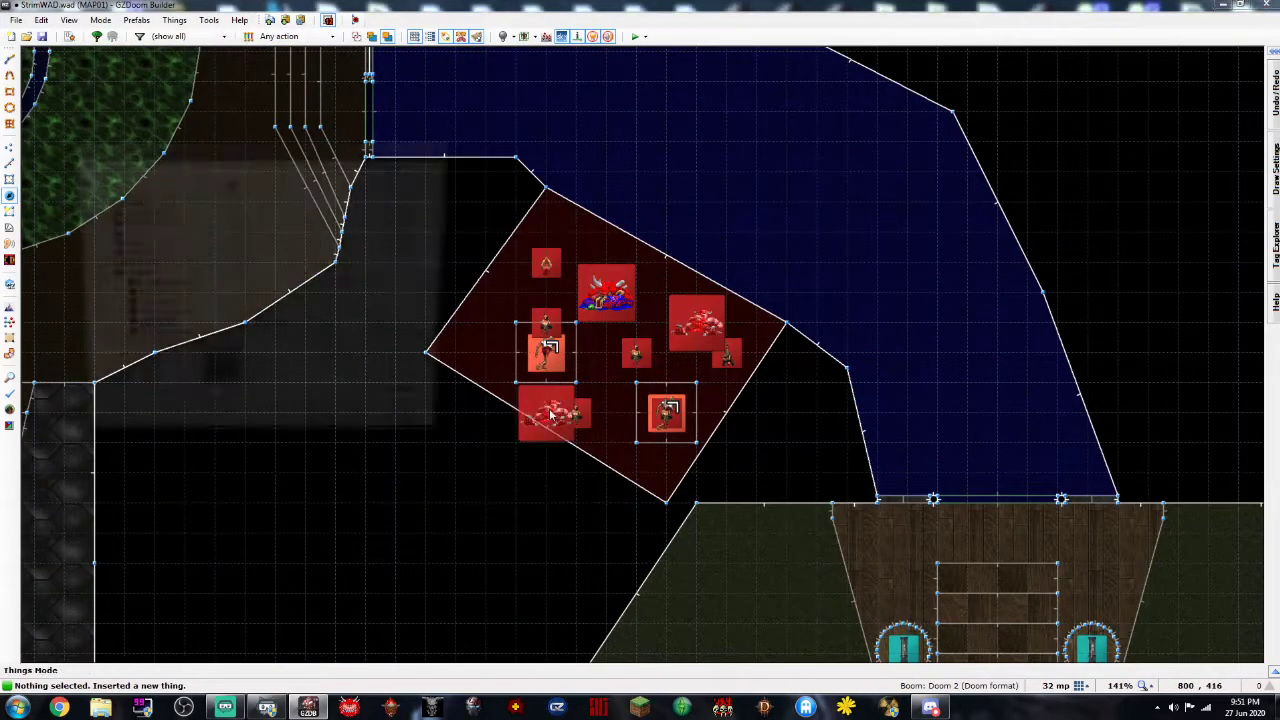
left_click(95, 264)
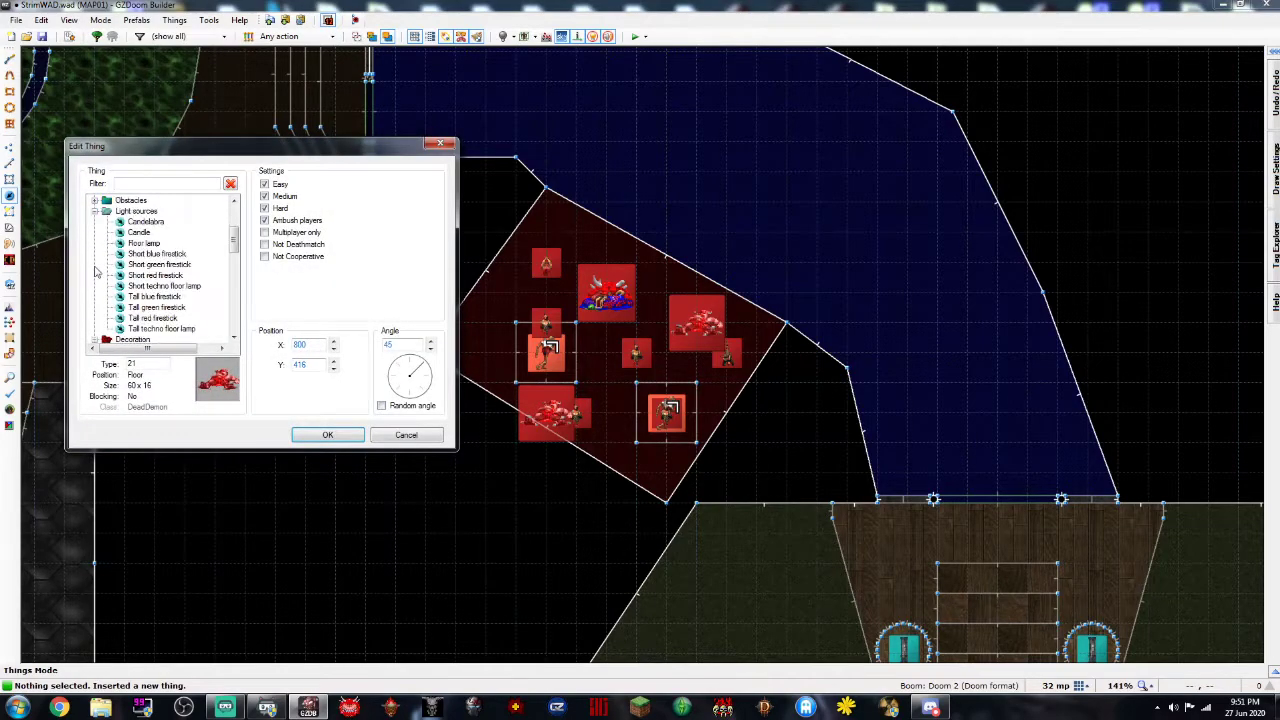
double_click(147, 297)
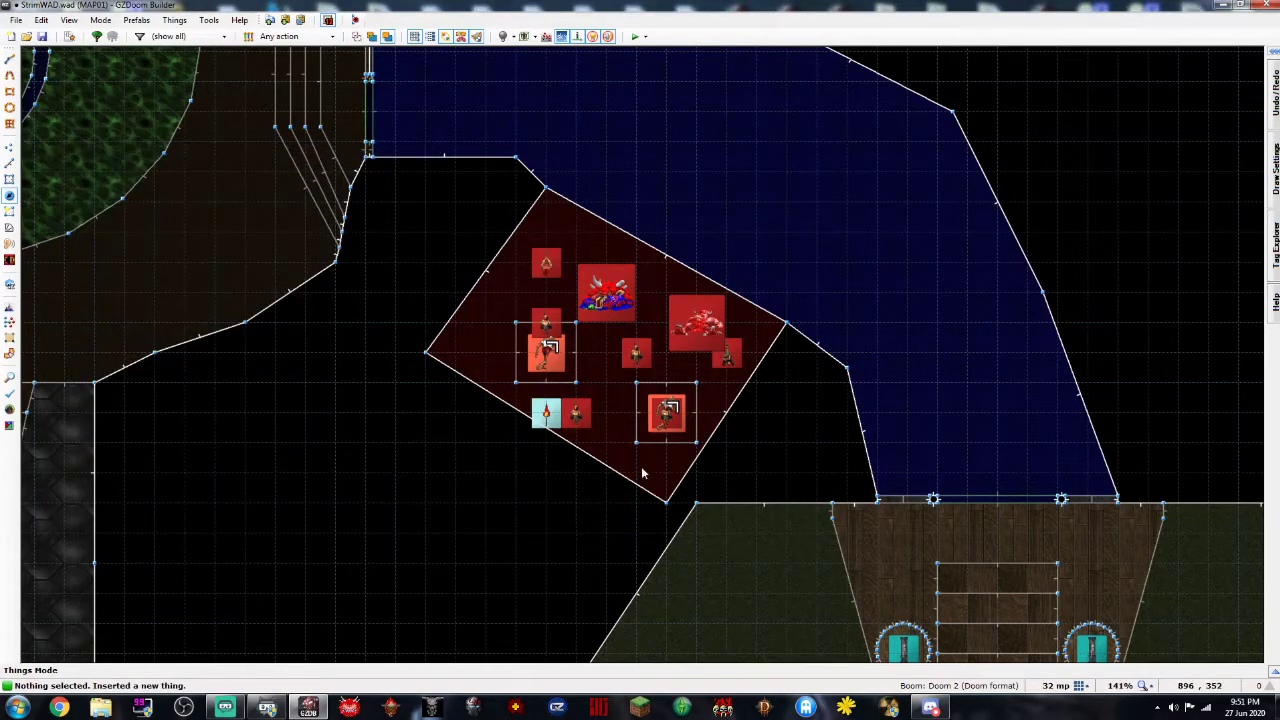
Place two more short red firesticks near the ends of the cell's back wall and inspect them in the 3D view
left_click(486, 381)
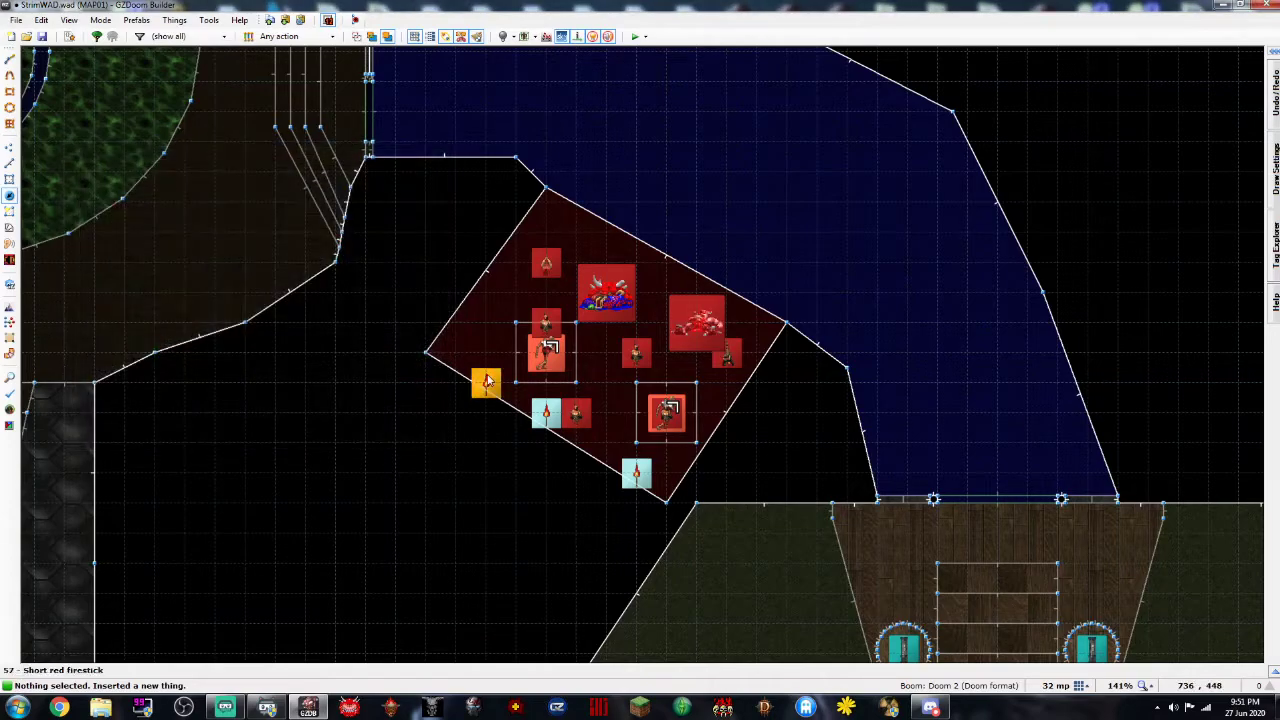
left_click_drag(502, 457, 501, 460)
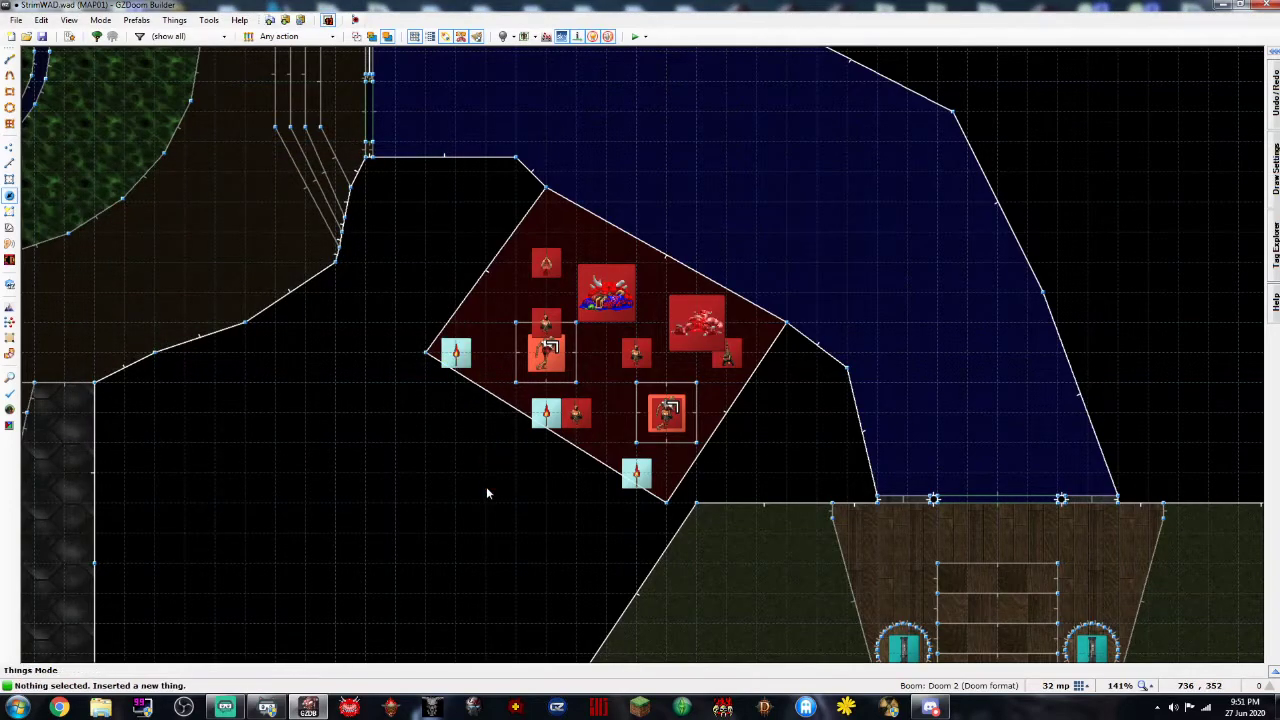
key("q")
key("e")
key("d")
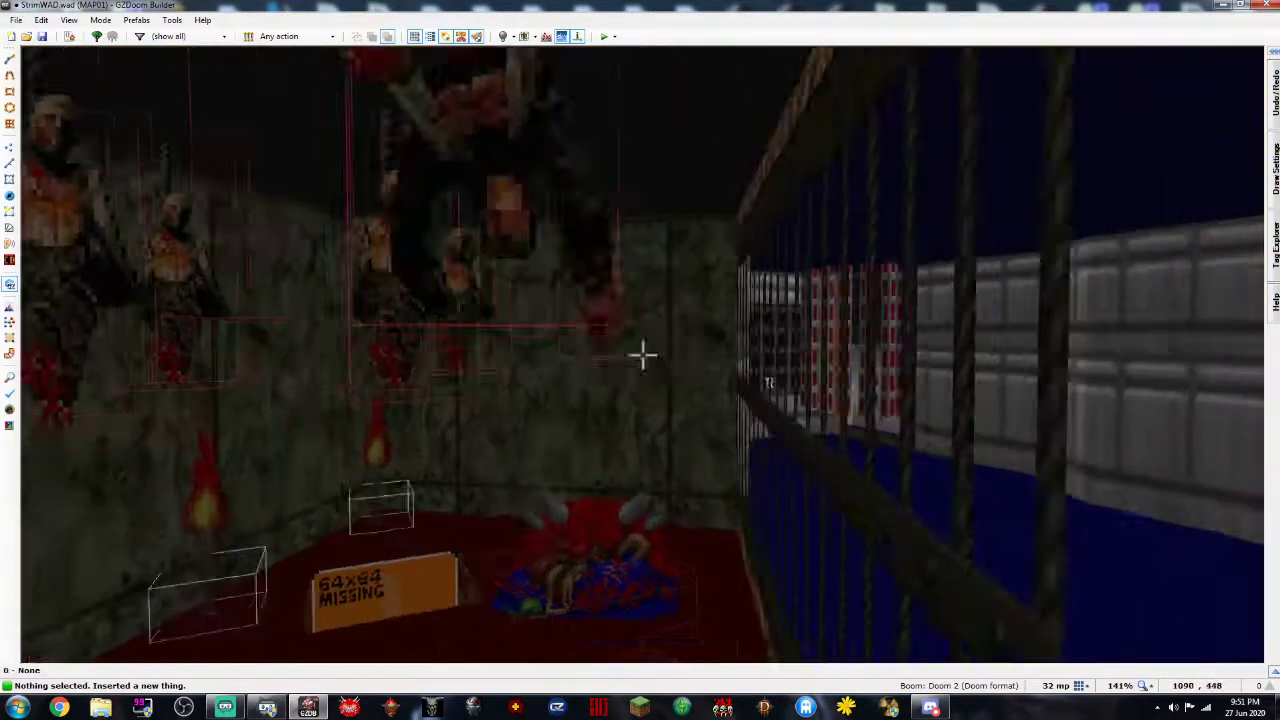
Fly through the map in the 3D view, examining the barred cell, blue corridor, circular room and outdoor pool area
key("e")
key("d")
key("e")
key("e")
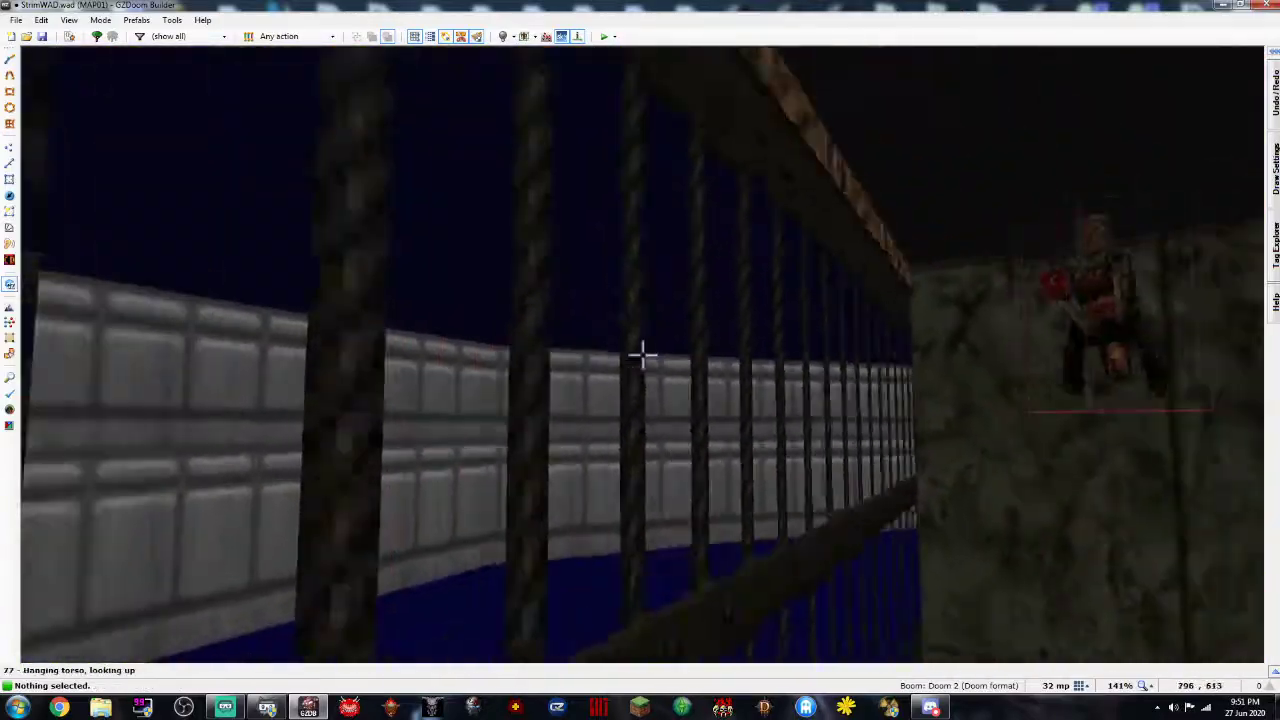
key("e")
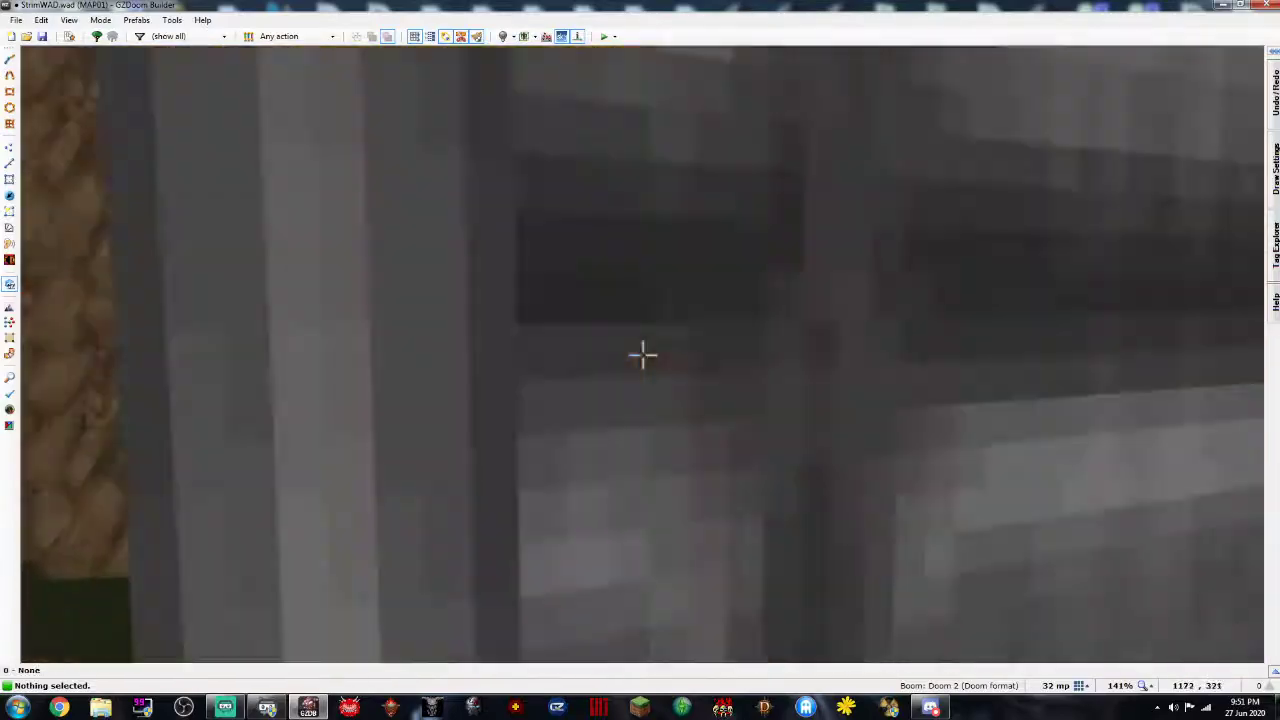
key("e")
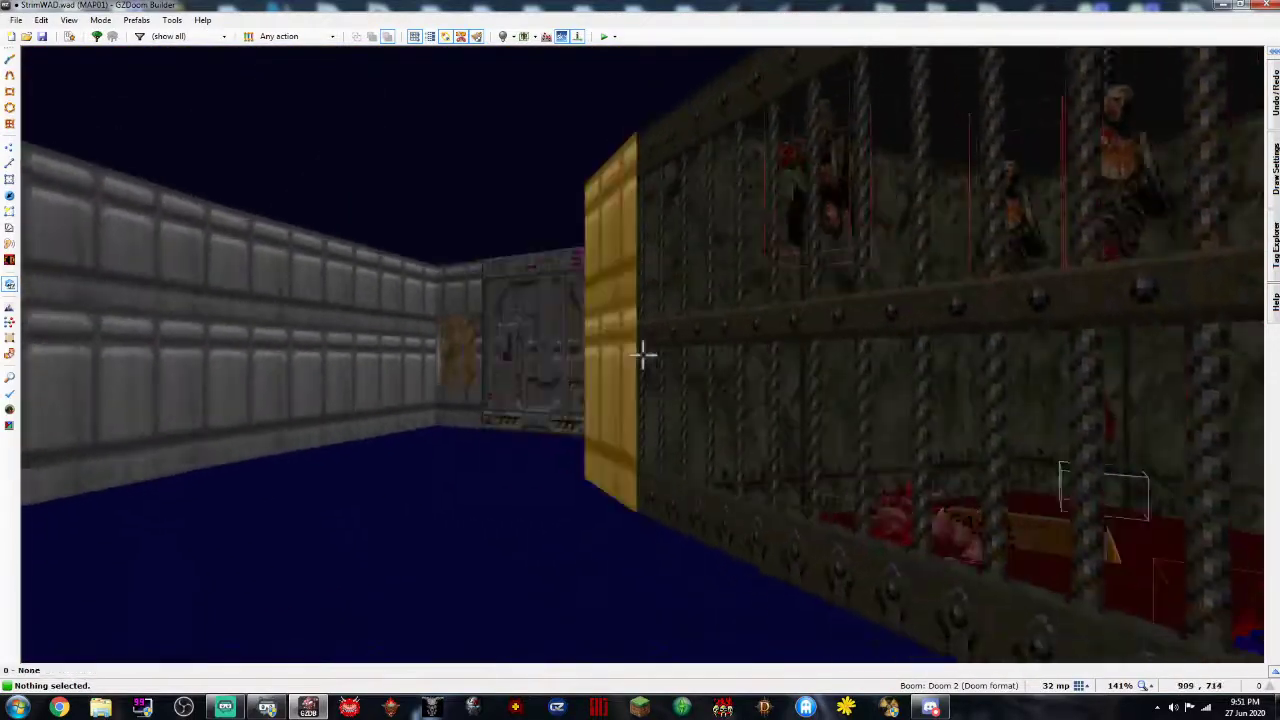
key("e")
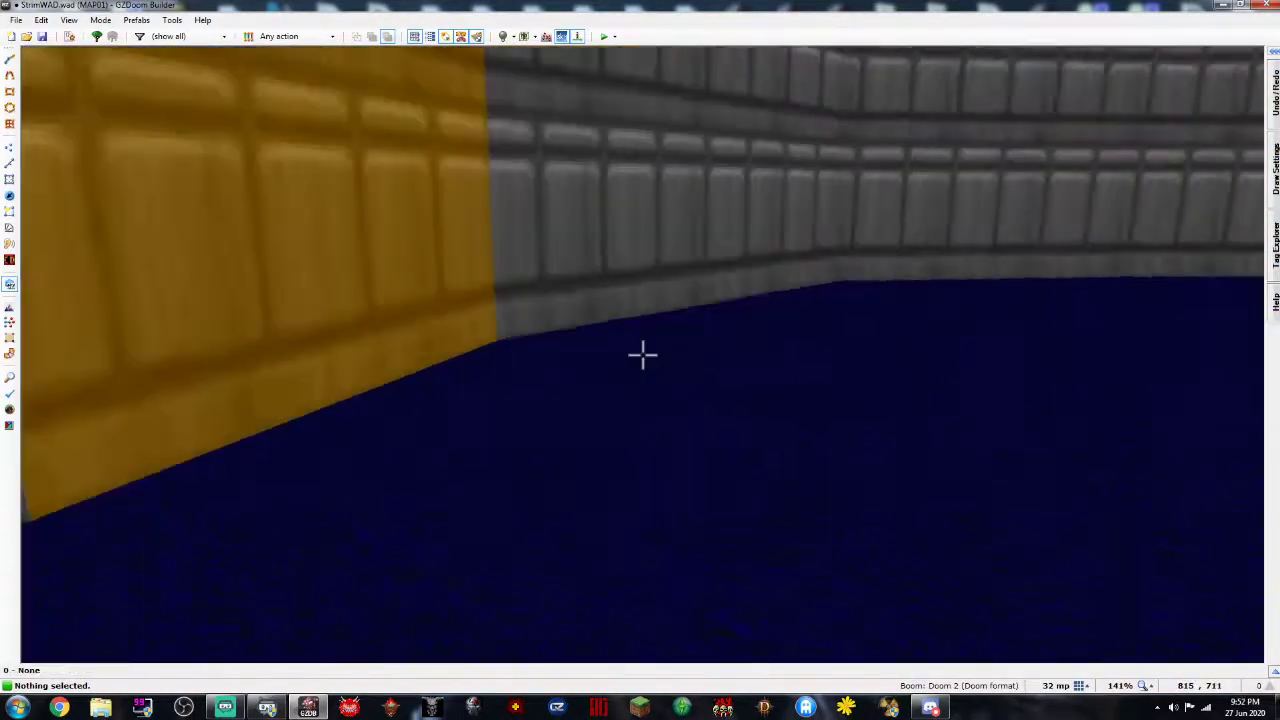
key("e")
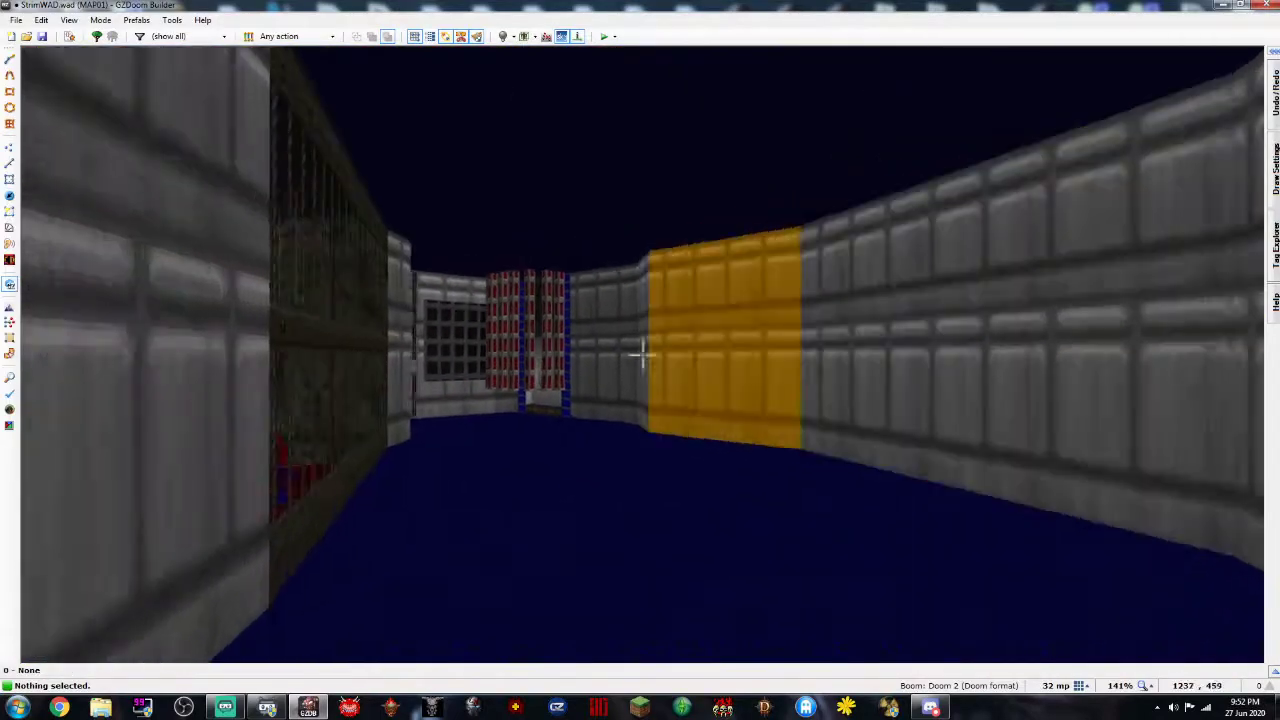
key("e")
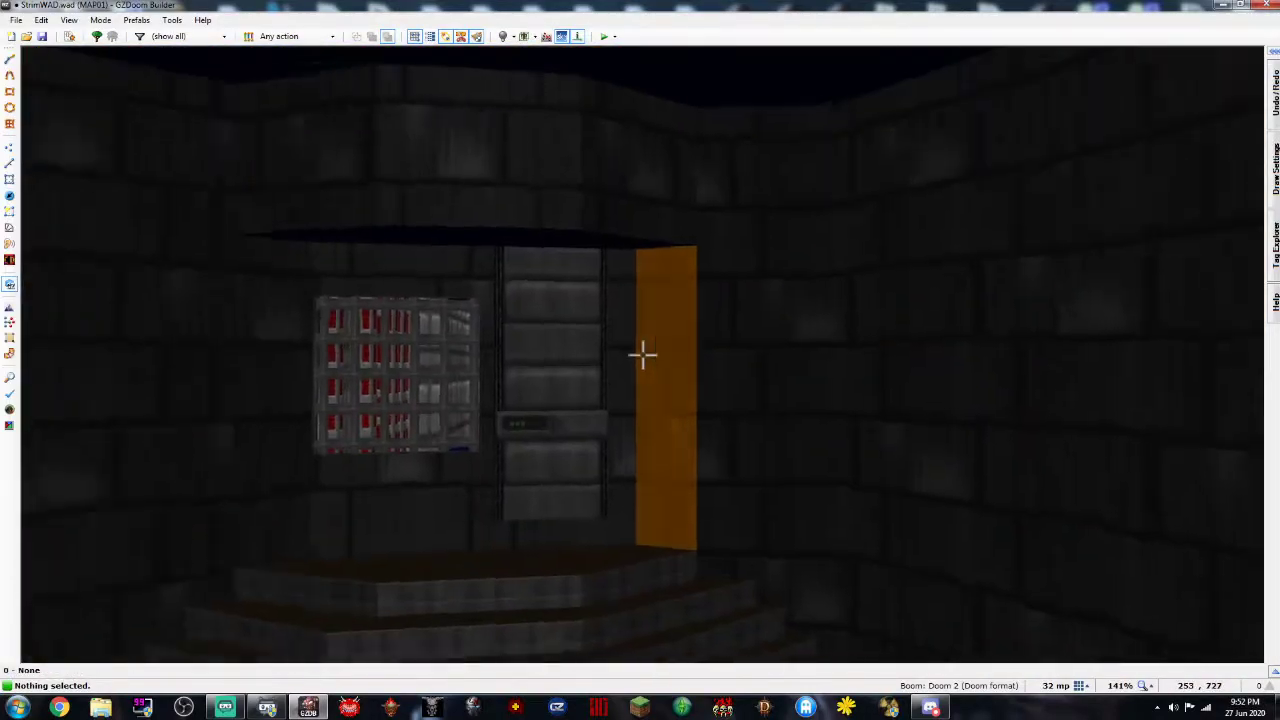
key("e")
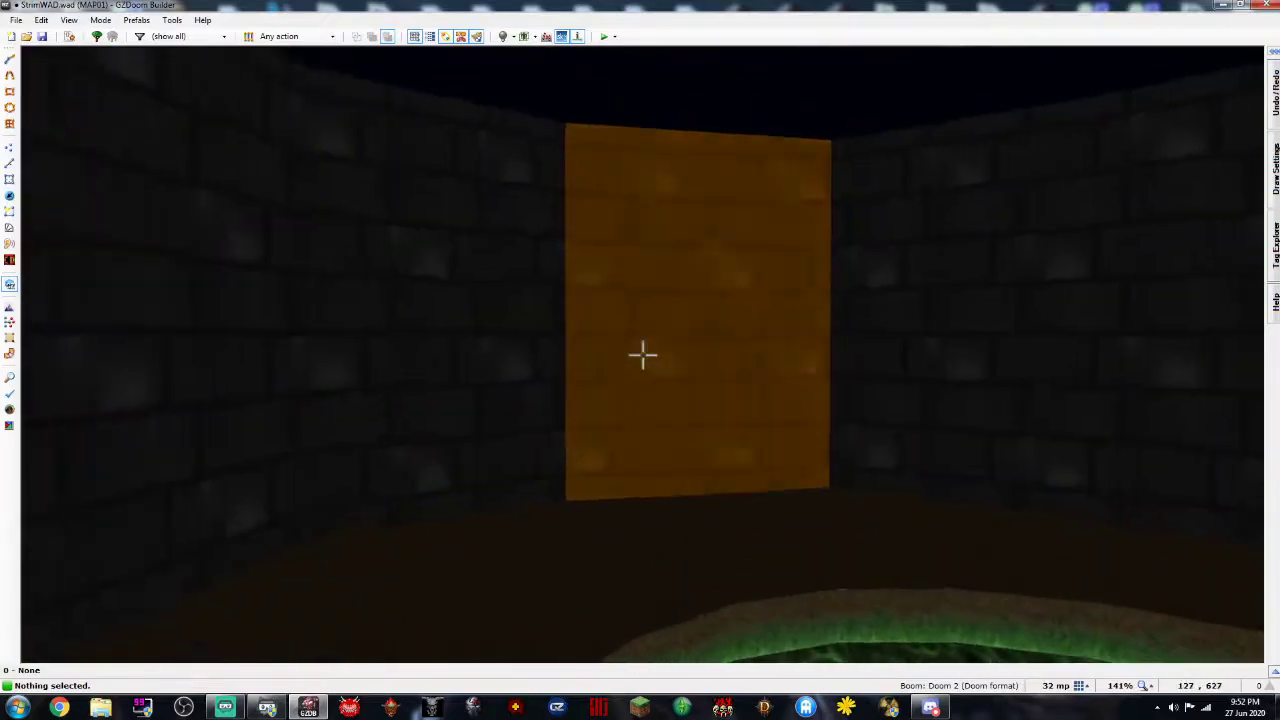
key("e")
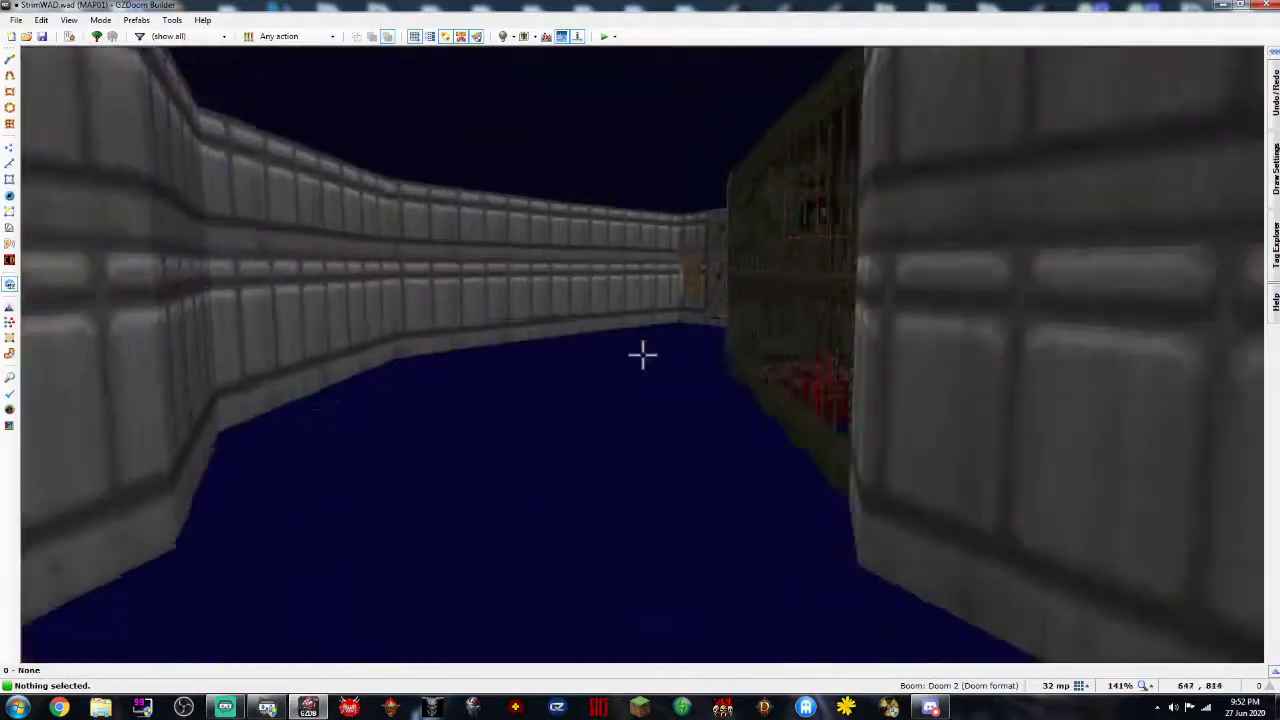
key("e")
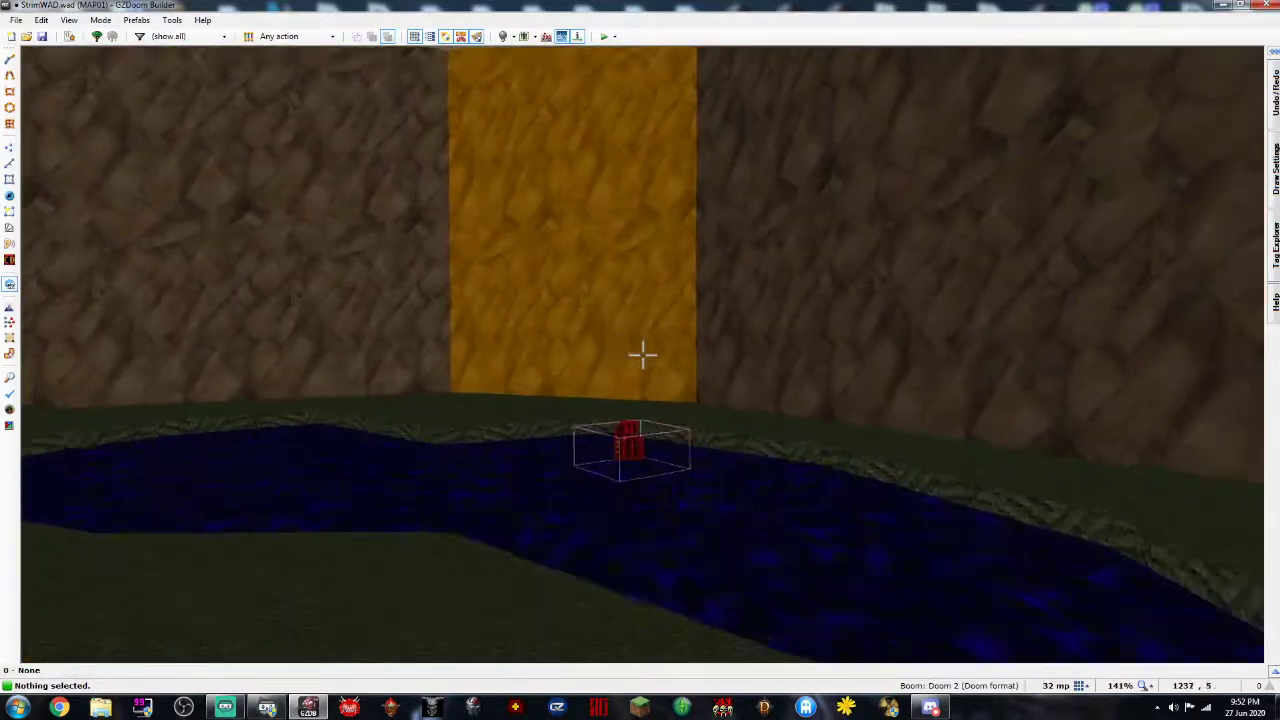
Leave the 3D view for the 2D map and save StrimWAD
key("q")
scroll(644, 361, "down", 3)
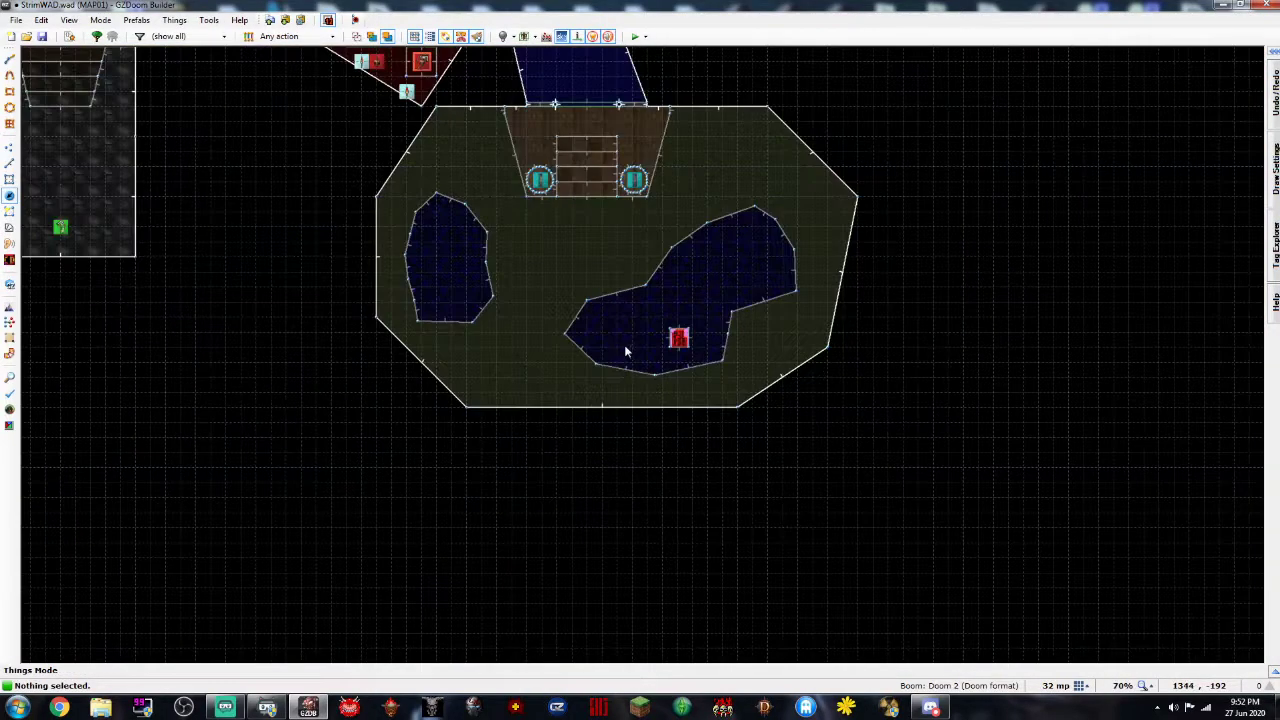
scroll(575, 270, "up", 3)
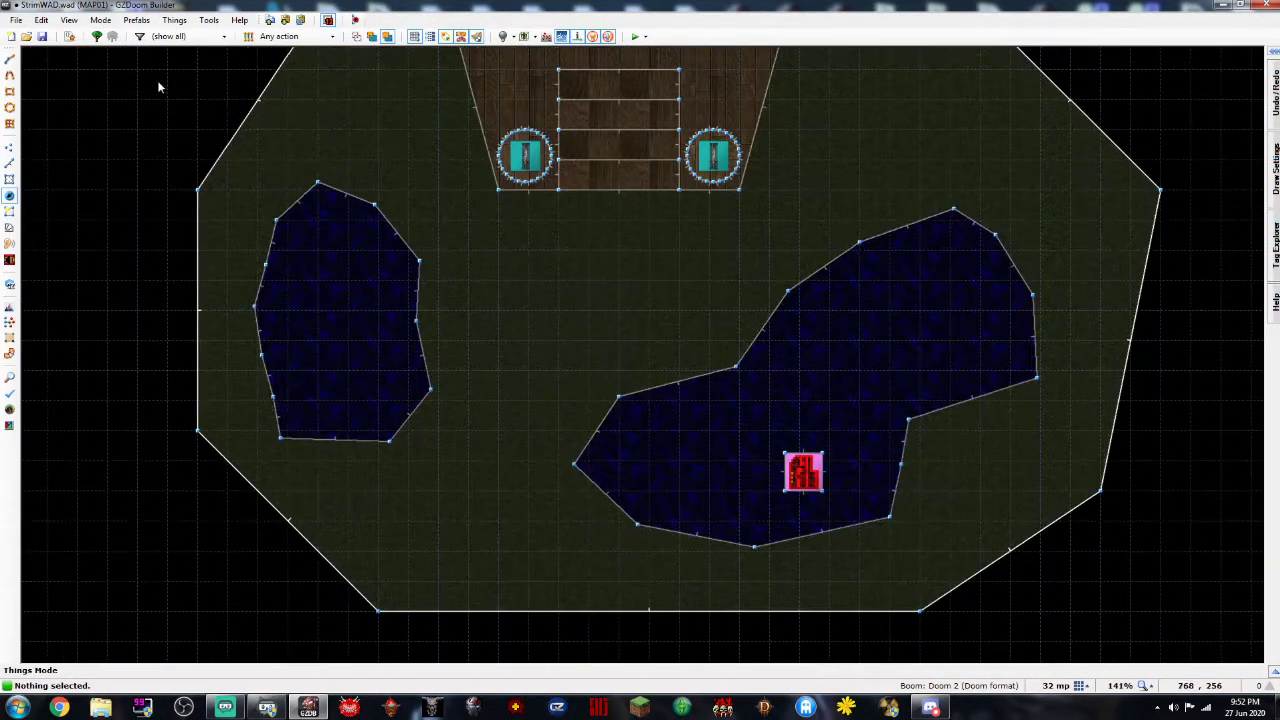
left_click(41, 36)
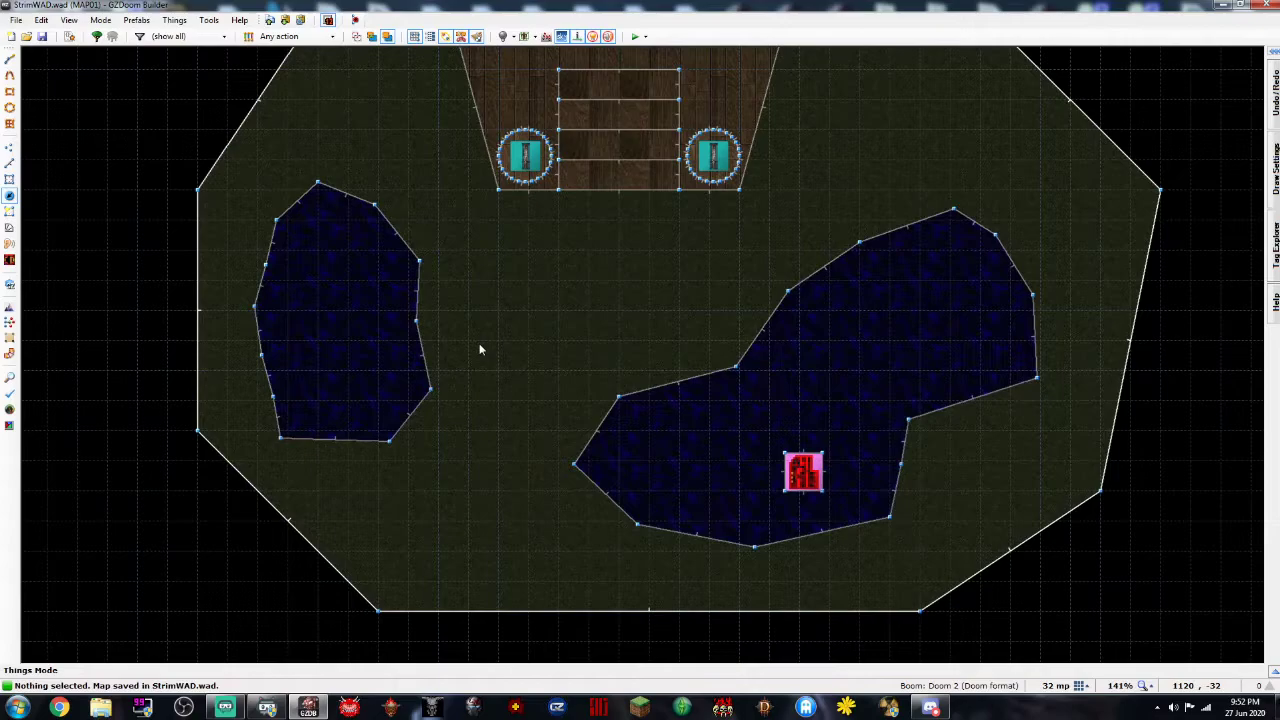
Insert a Former Human at X 96, Y 256 in the start corridor, in front of the steps
scroll(479, 345, "down", 6)
key("Up")
key("Left")
scroll(478, 359, "up", 6)
key("Left")
key("Left")
key("Left")
key("Left")
key("Down")
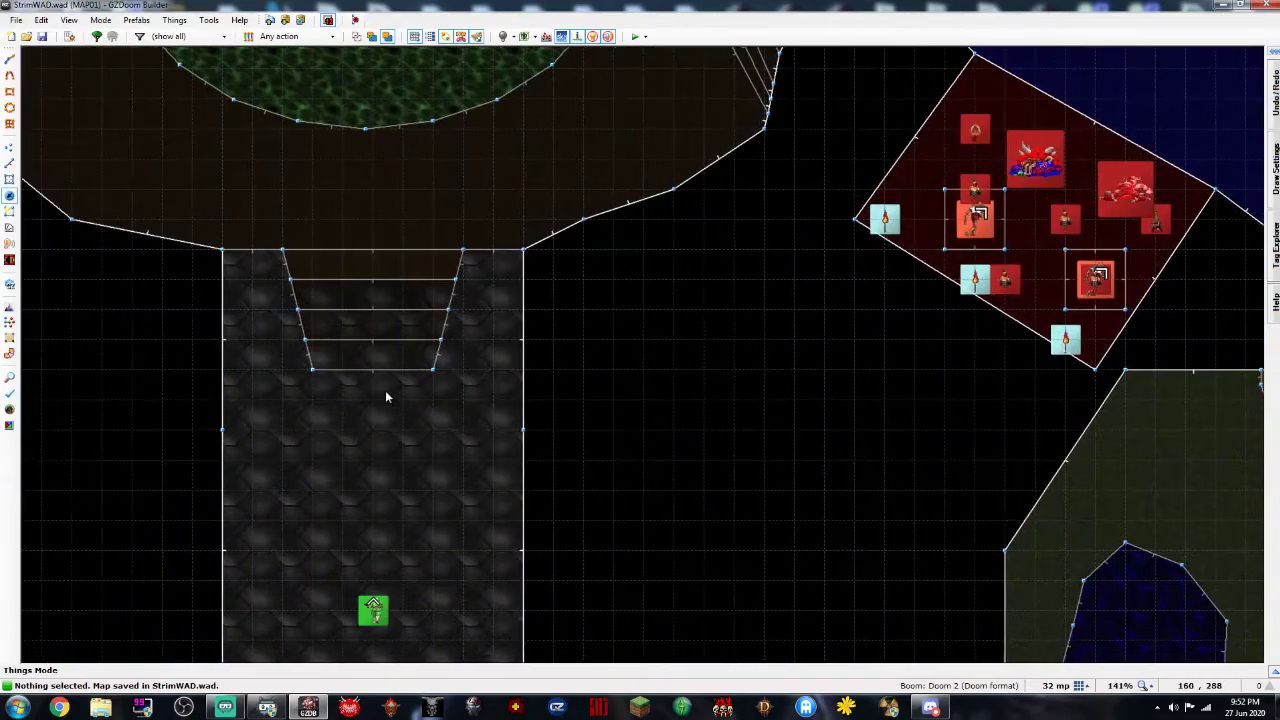
right_click(303, 433)
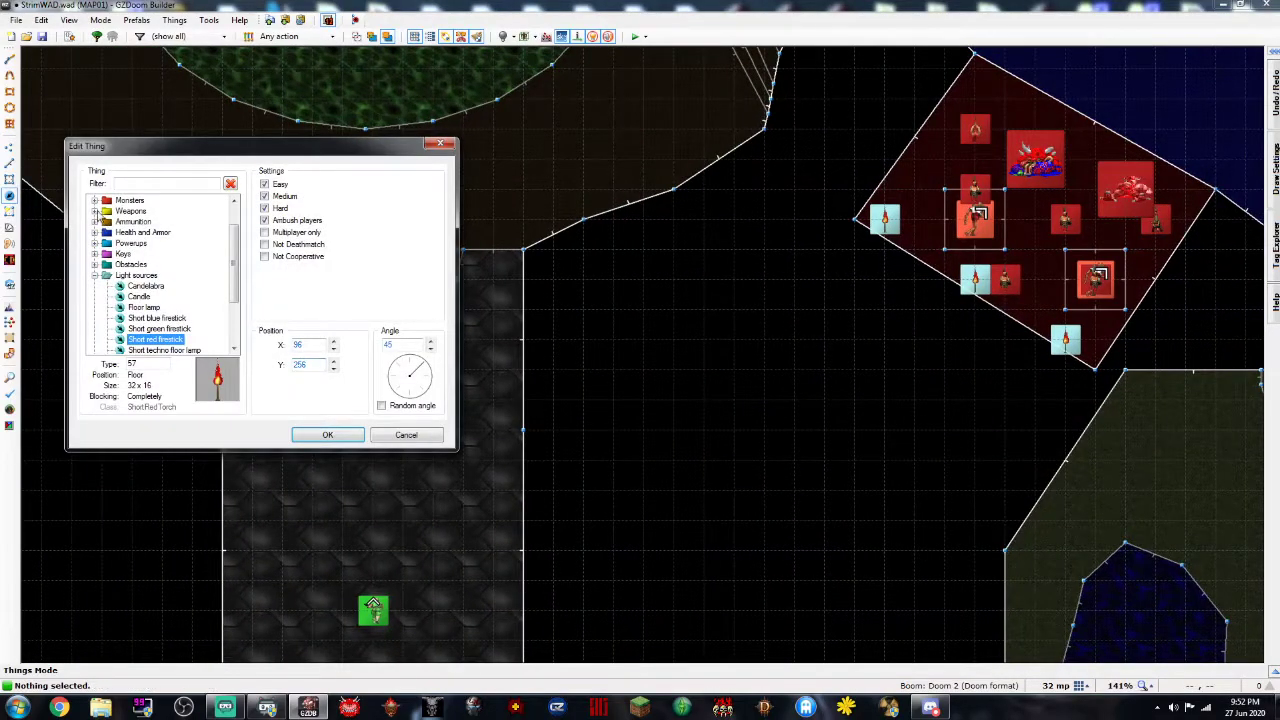
left_click(94, 201)
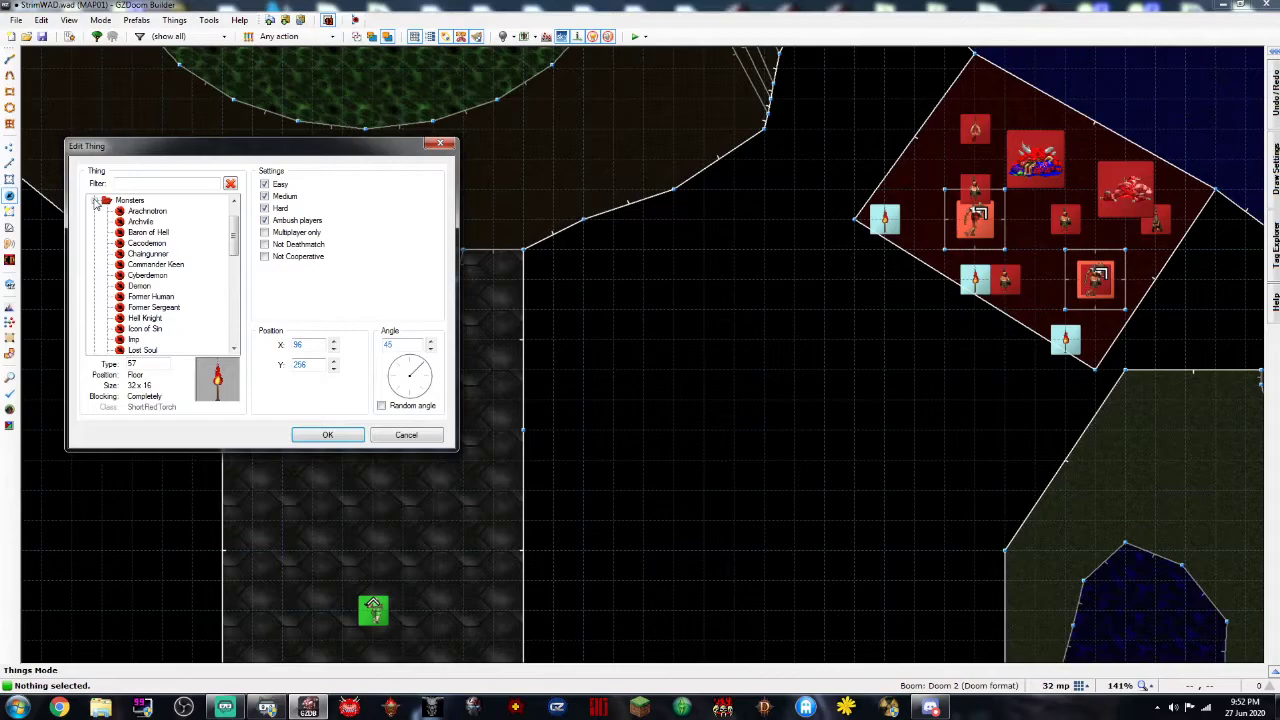
scroll(135, 260, "up", 1)
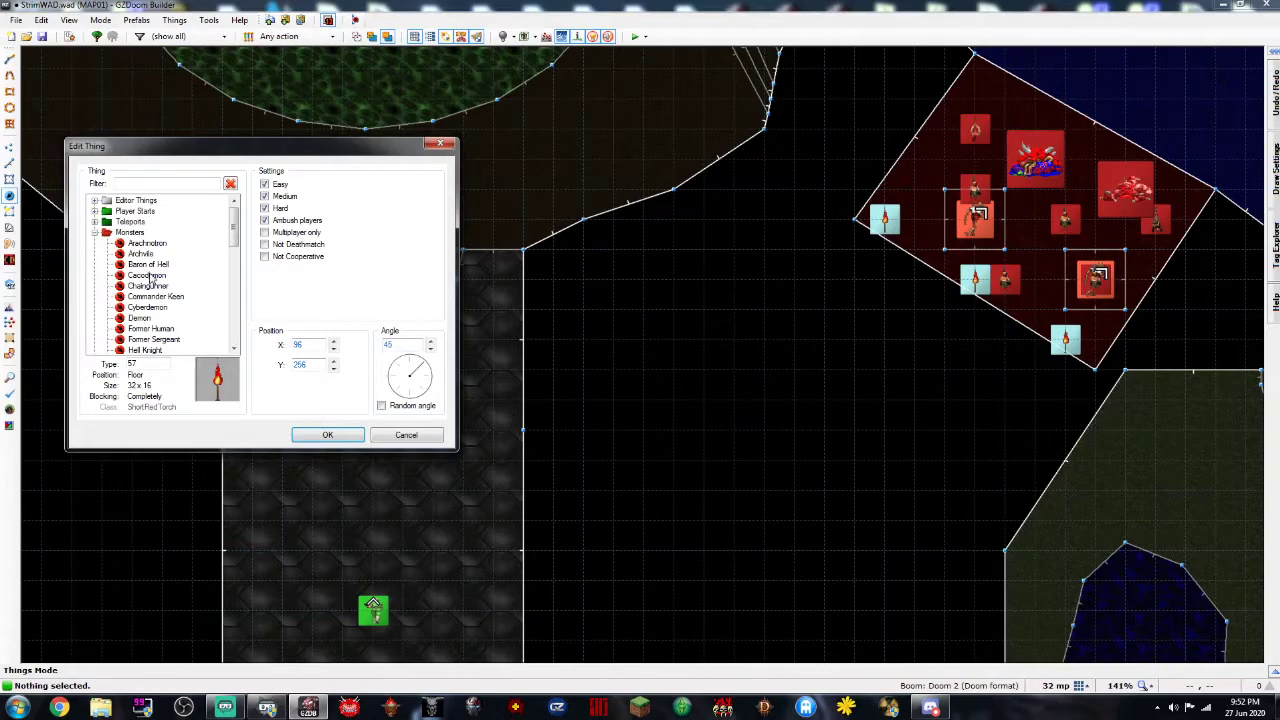
scroll(150, 277, "down", 2)
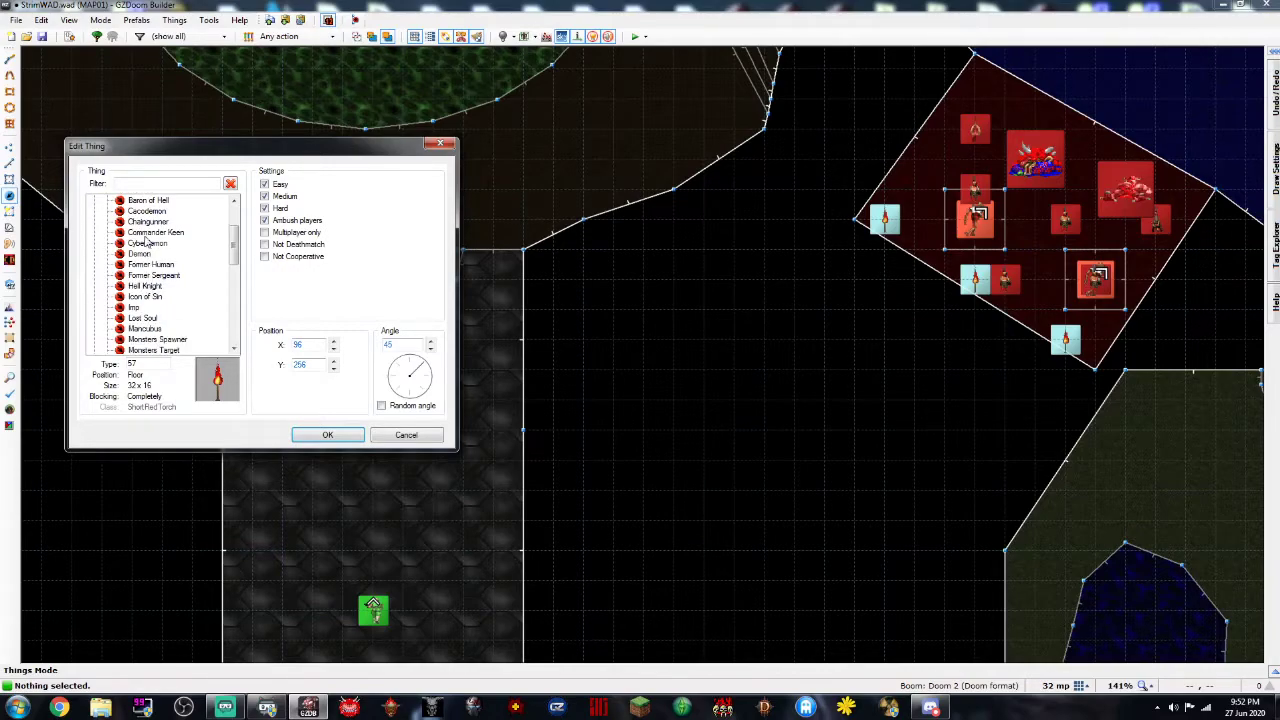
scroll(150, 350, "down", 2)
scroll(147, 318, "up", 2)
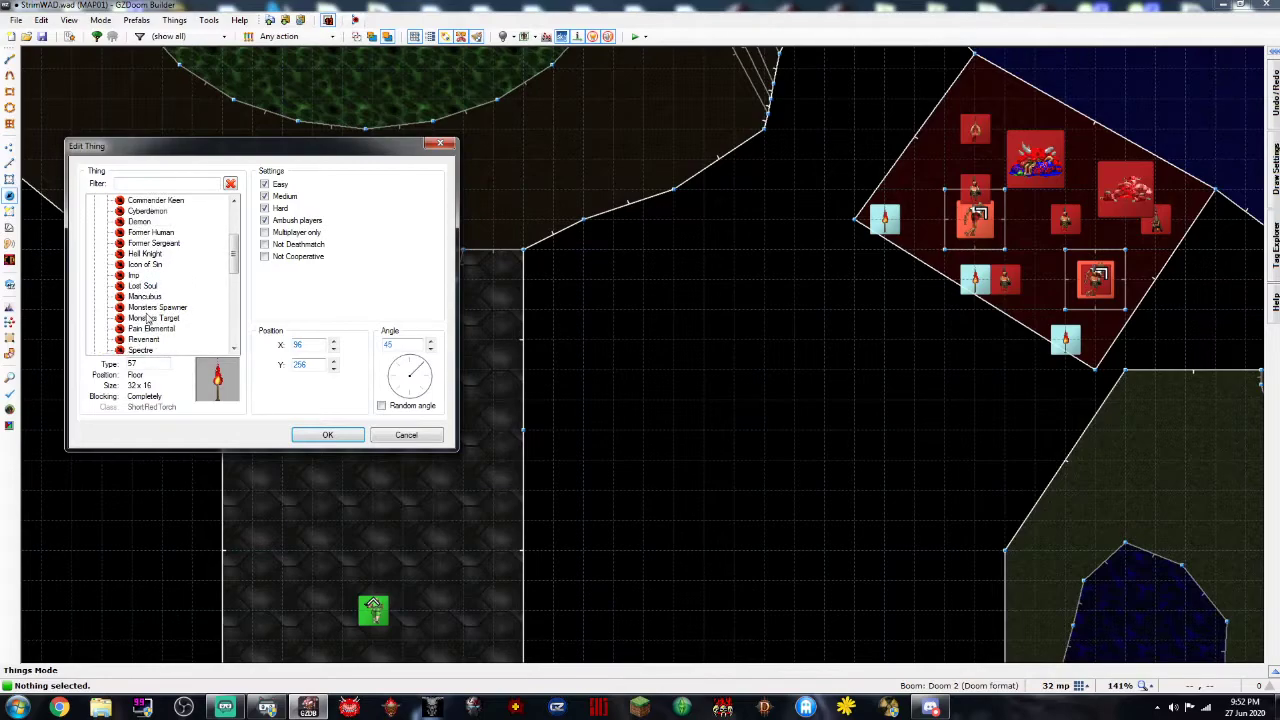
double_click(145, 286)
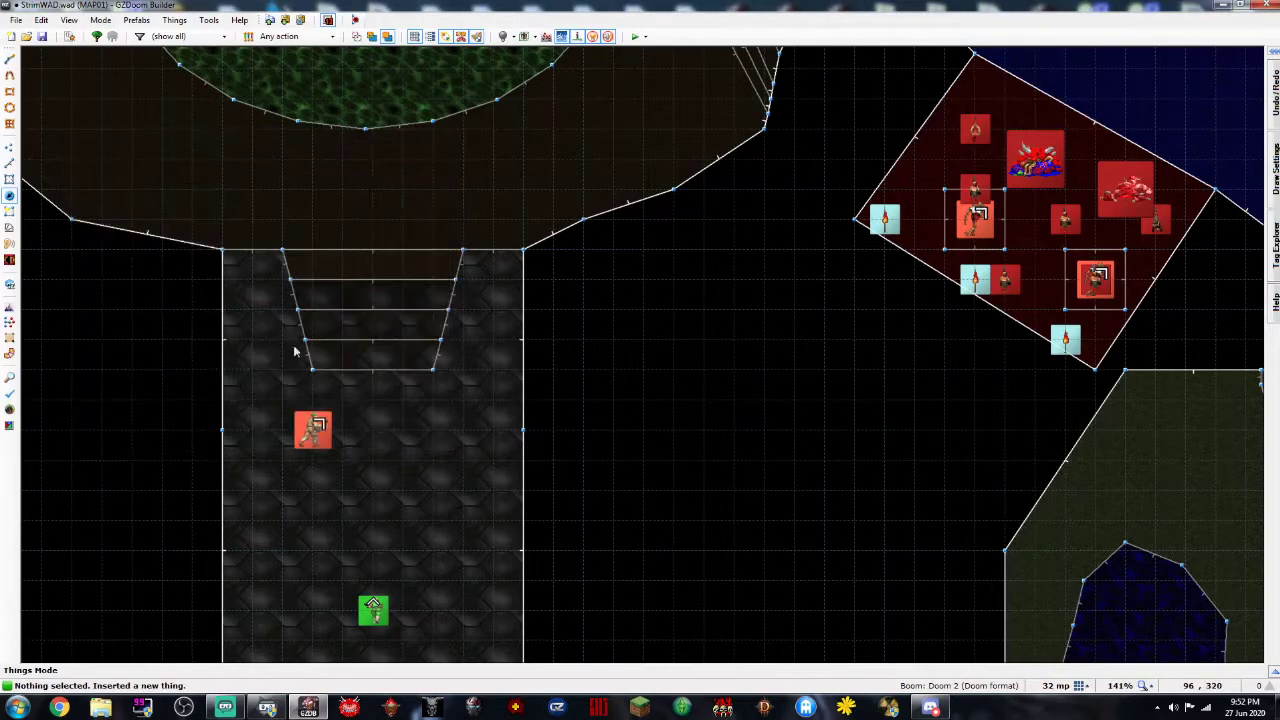
Add two more Former Humans along Y 256 to form a row of three, and set all three to angle 90
right_click(373, 431)
key("Return")
right_click(441, 428)
key("Return")
left_click_drag(265, 388, 522, 537)
right_click(447, 433)
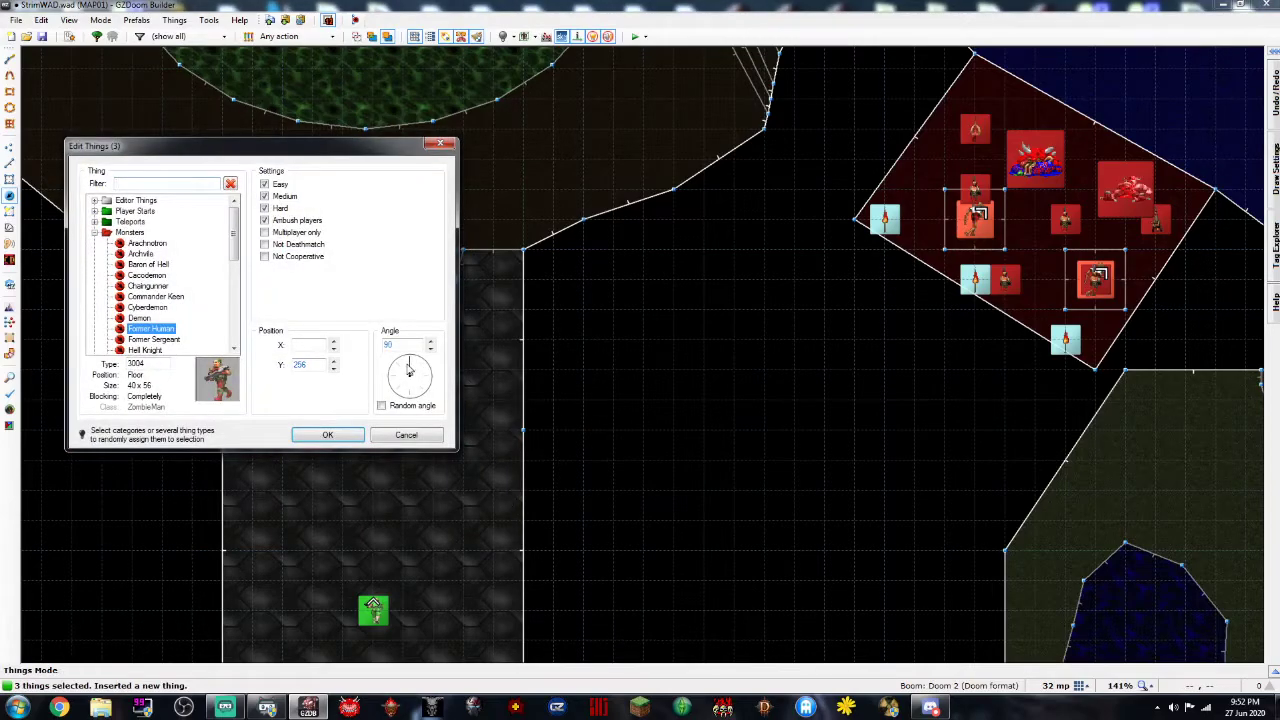
key("Return")
Insert two more Former Humans in the start corridor, one on each side of the steps' lower end
right_click(463, 368)
key("Return")
right_click(283, 340)
key("Return")
left_click_drag(283, 345, 283, 372)
left_click(283, 375)
Insert a Former Sergeant centred at the head of the start corridor's steps, inside the circular room
scroll(377, 459, "down", 2)
scroll(376, 547, "up", 4)
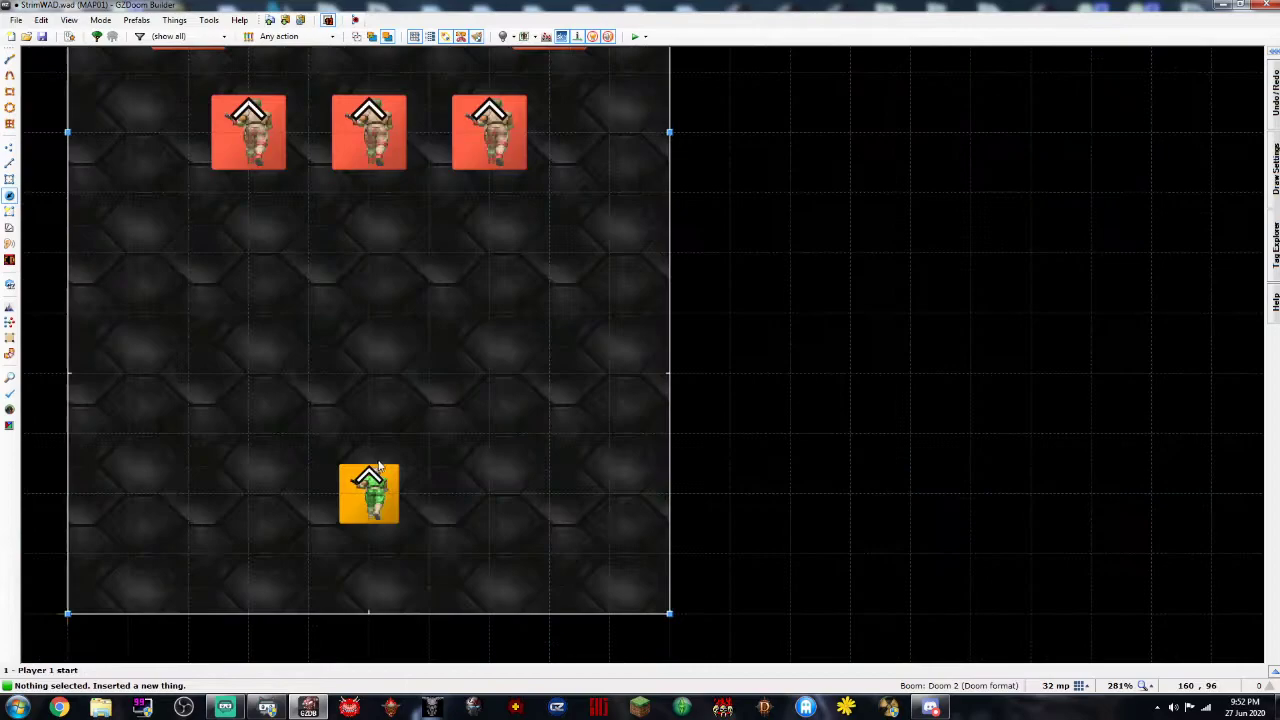
scroll(379, 297, "down", 2)
key("Up")
key("Up")
key("Up")
right_click(373, 207)
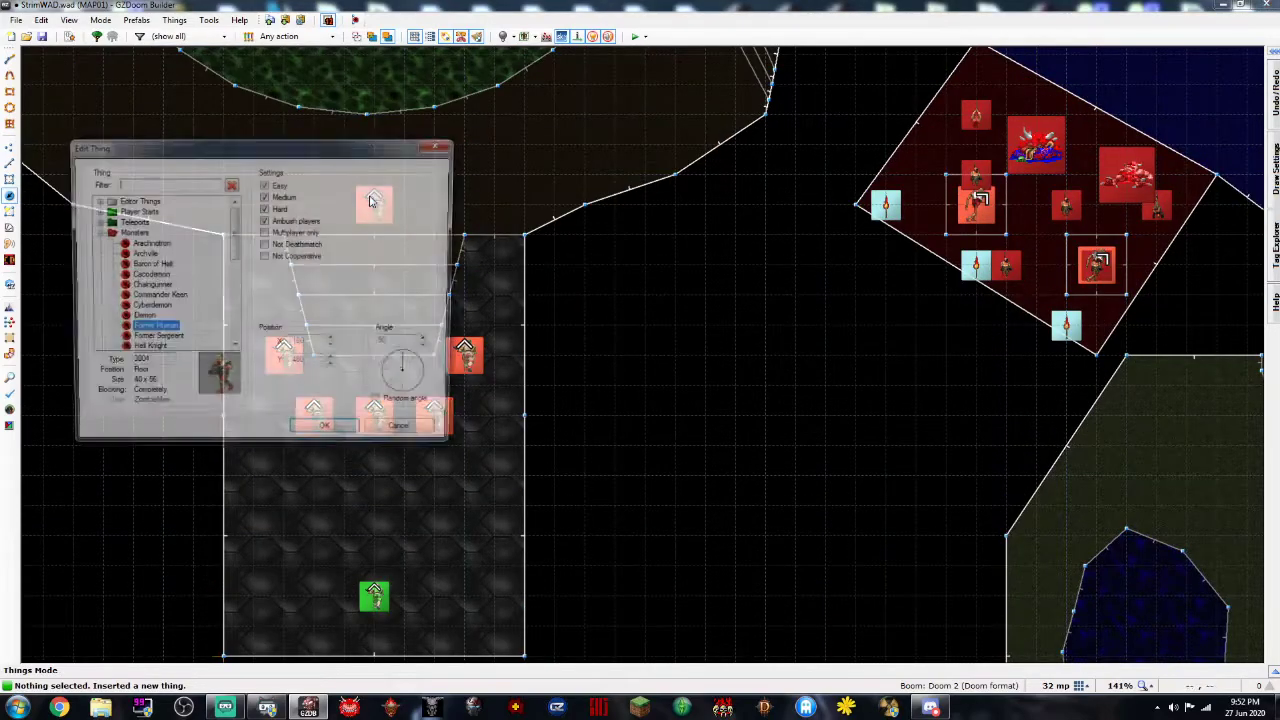
double_click(141, 341)
Insert three more Former Sergeants around the circular room's outer walkway and one in the blue corridor at X 736, Y 800
scroll(495, 250, "down", 2)
key("Up")
key("Up")
key("Up")
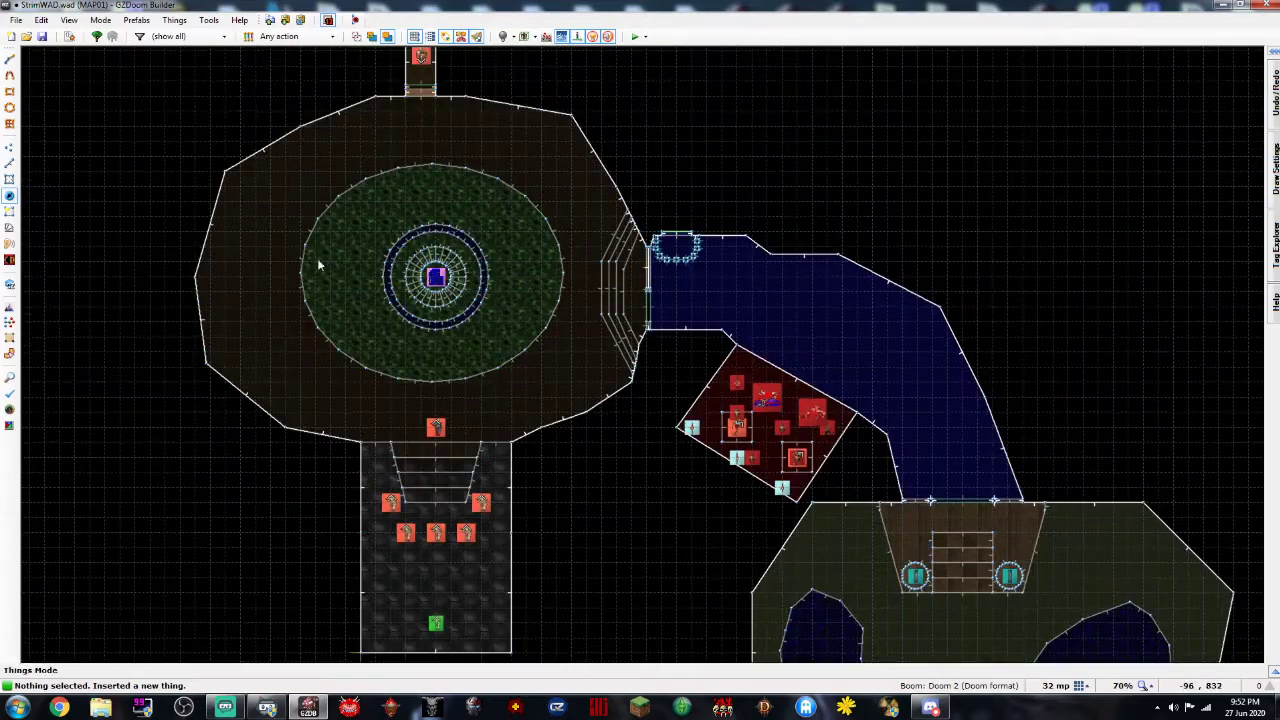
right_click(256, 262)
key("Return")
right_click(391, 127)
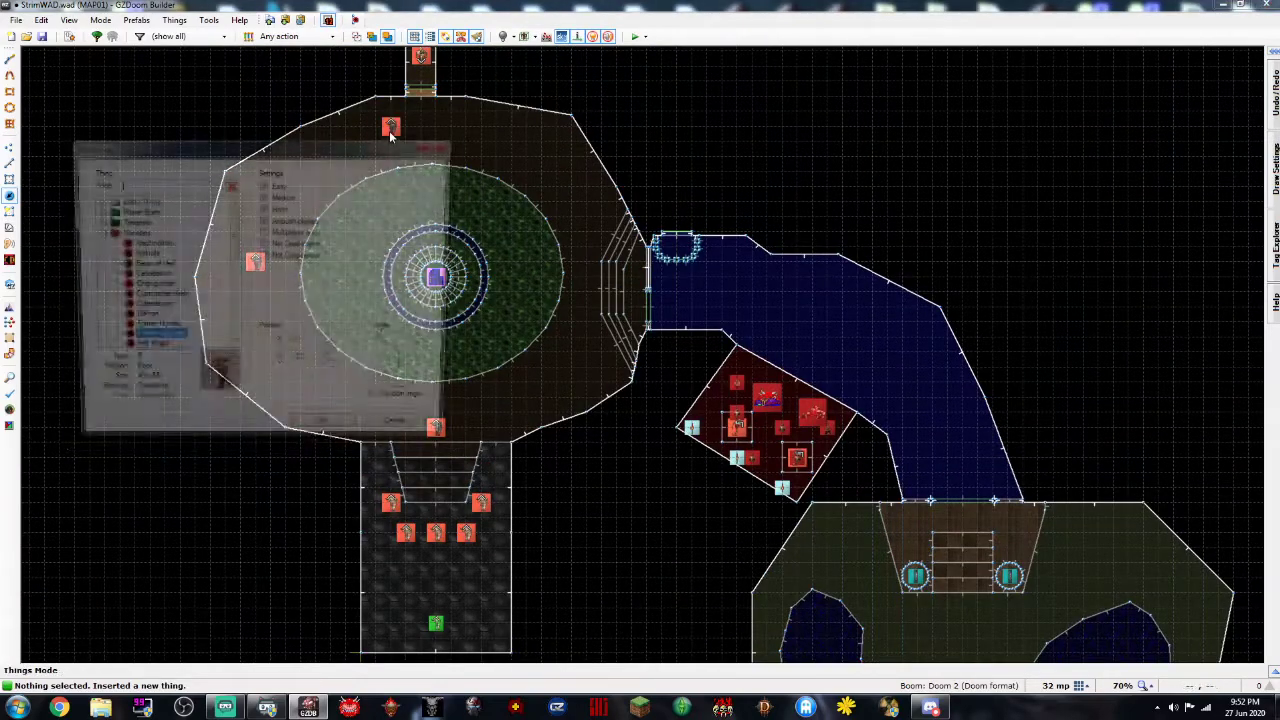
key("Return")
right_click(578, 196)
key("Return")
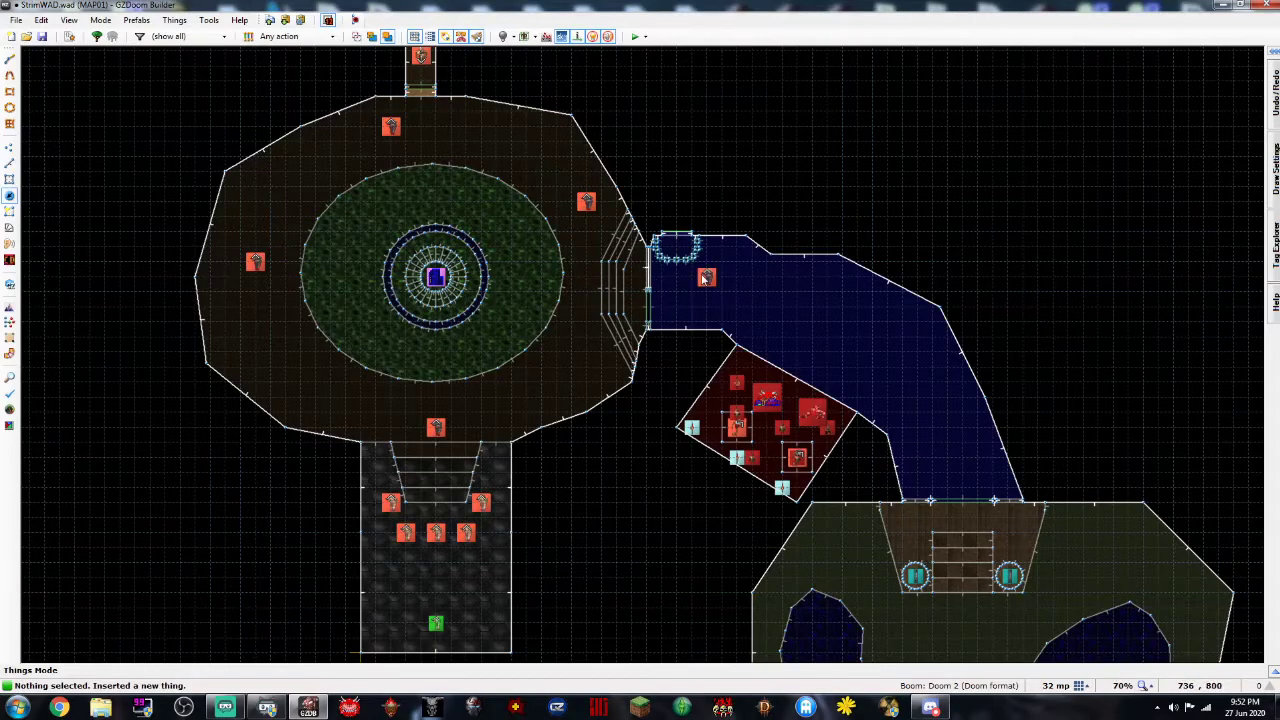
key("Return")
Select the ten things across the start corridor and circular room and edit their Ambush players setting together
left_click_drag(211, 120, 601, 577)
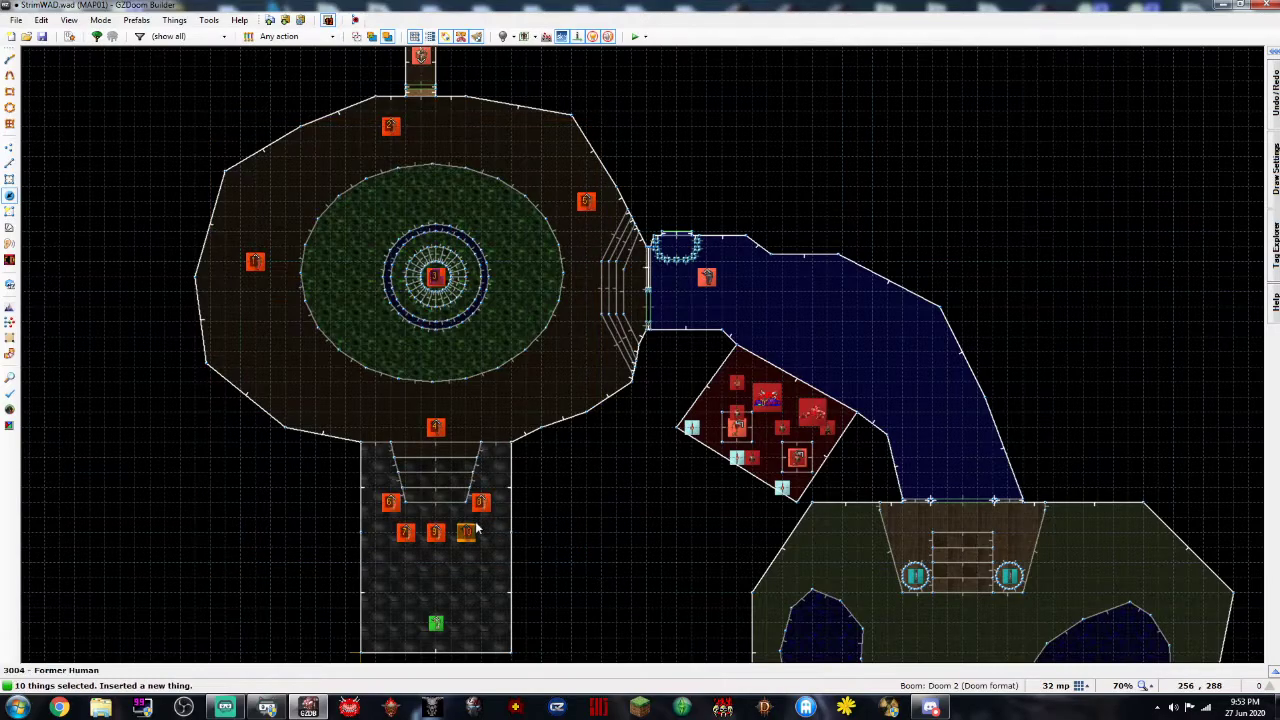
right_click(483, 508)
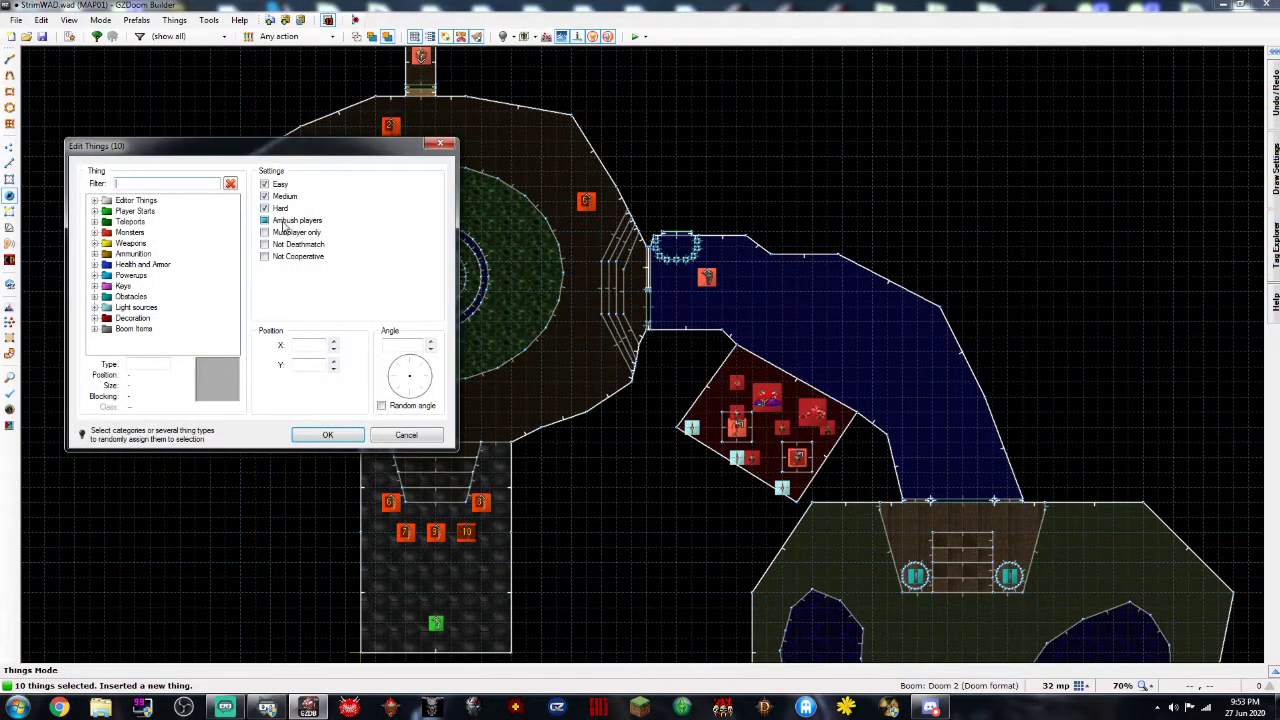
left_click(340, 438)
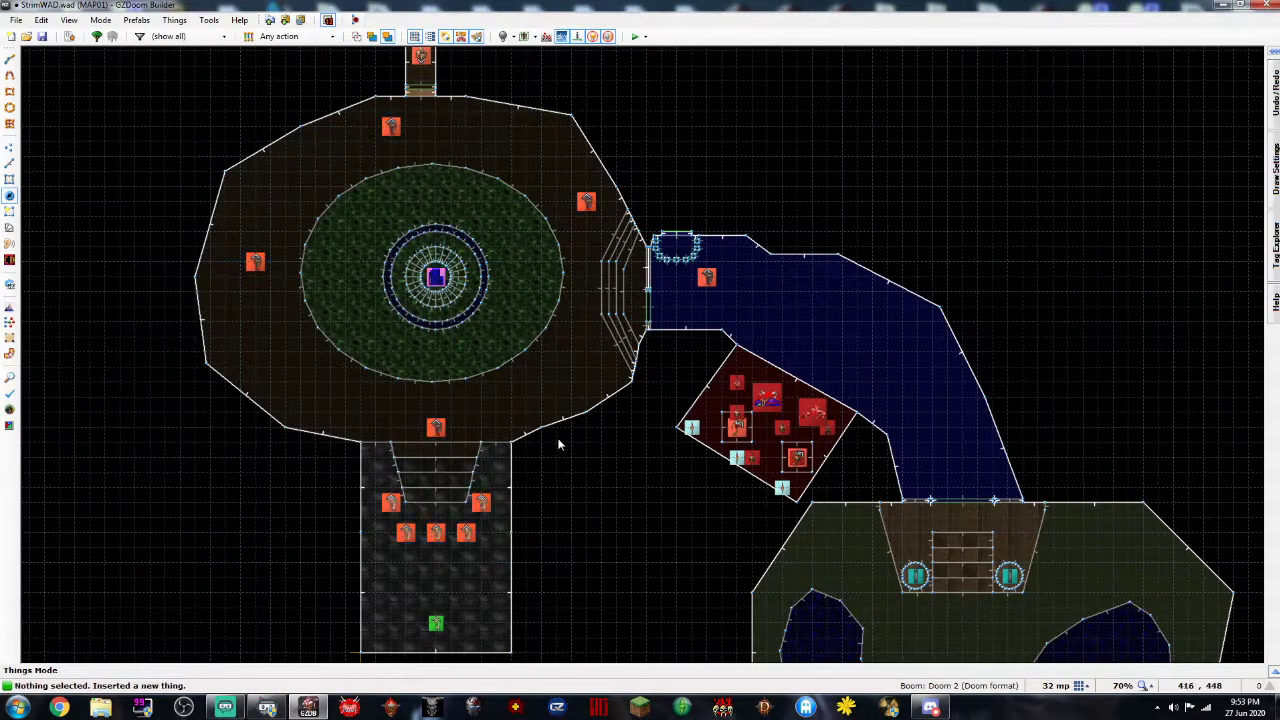
Move the blue corridor's Former Sergeant beside the doorway at X 640, Y 736 and change it to a Chaingunner at angle 180
left_click_drag(710, 282, 603, 311)
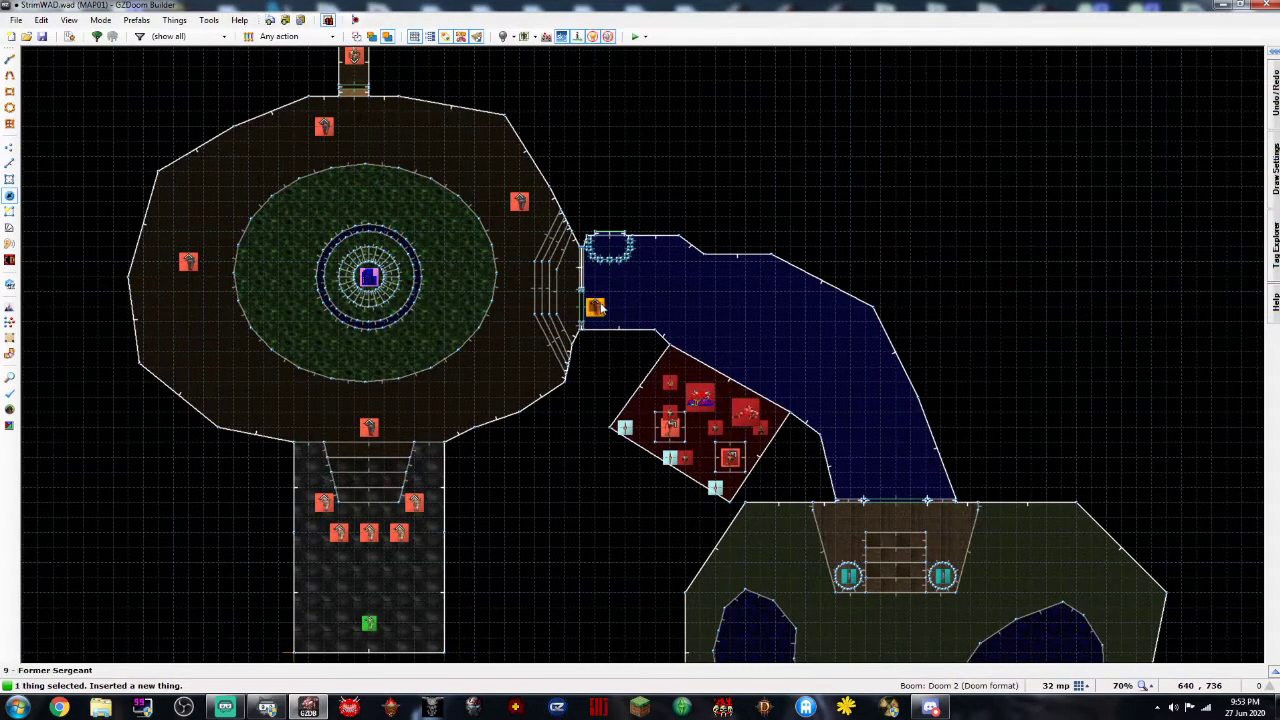
right_click(600, 314)
left_click(390, 378)
key("Return")
right_click(596, 308)
key("Escape")
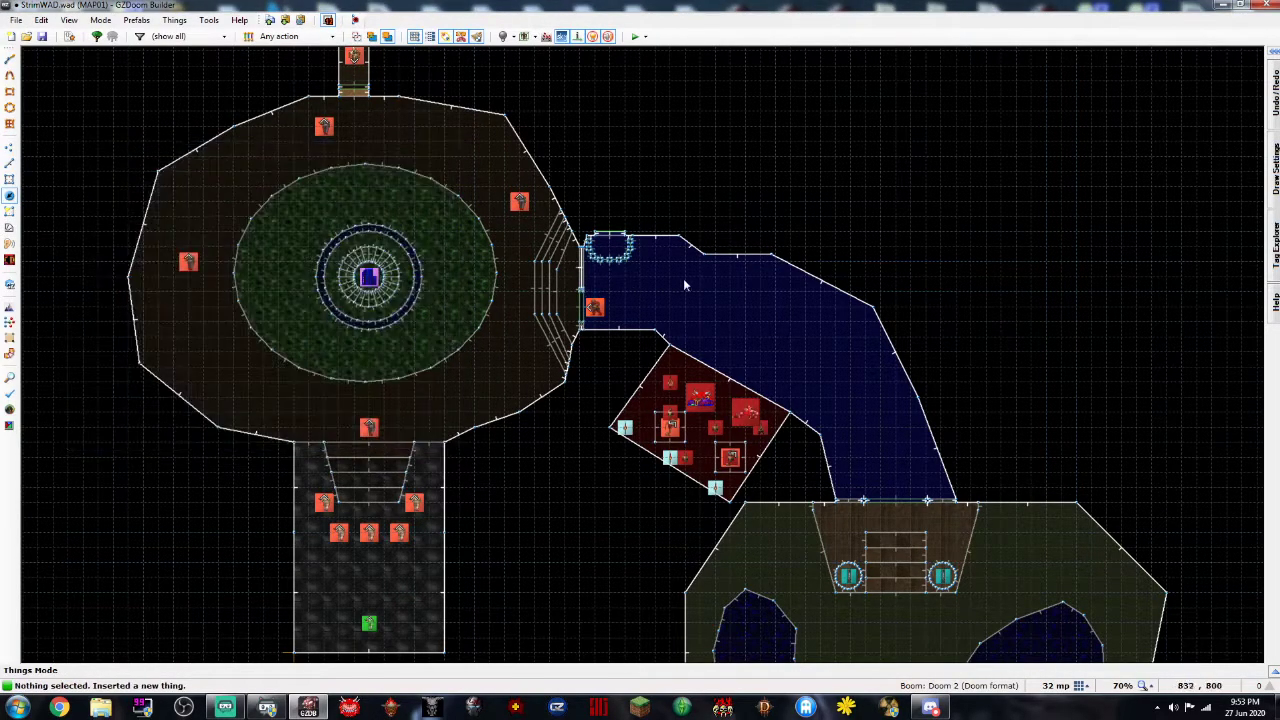
Insert two Stimpacks side by side against the blue corridor's upper wall, at X 768 and X 800, Y 864
scroll(737, 306, "up", 5)
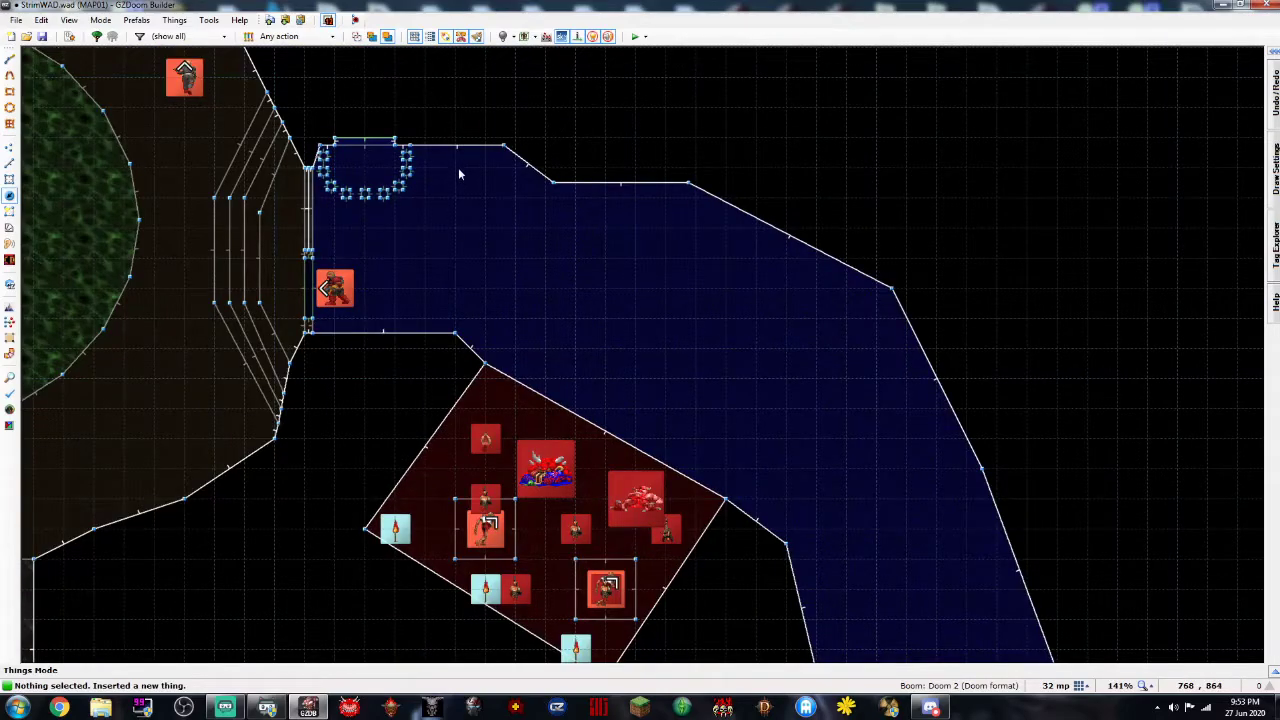
right_click(459, 174)
left_click(95, 233)
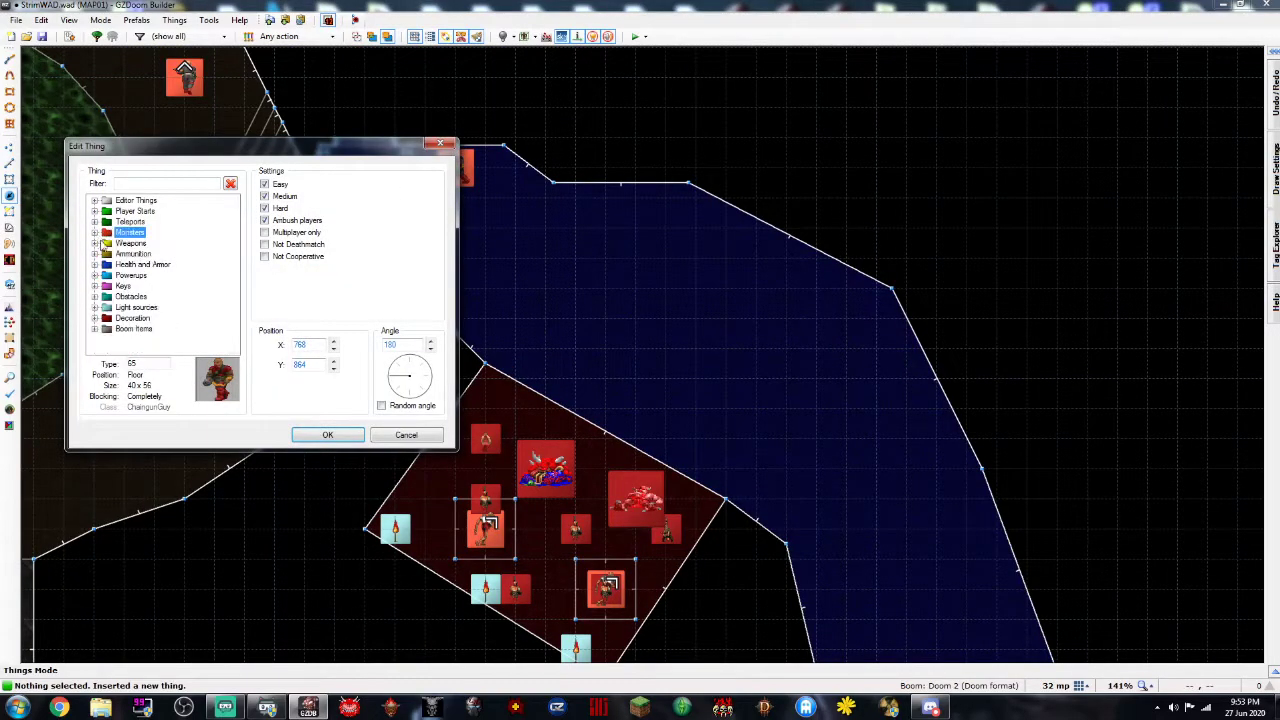
left_click(95, 265)
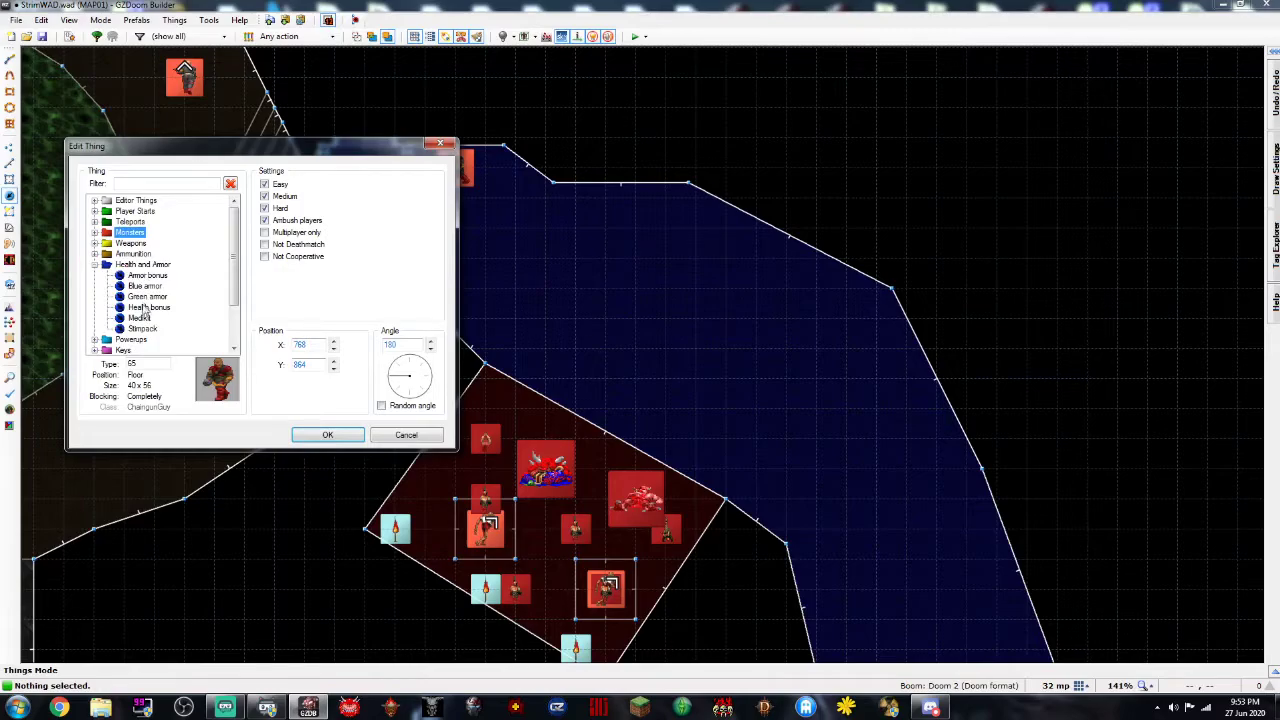
left_click(143, 328)
key("Return")
right_click(494, 166)
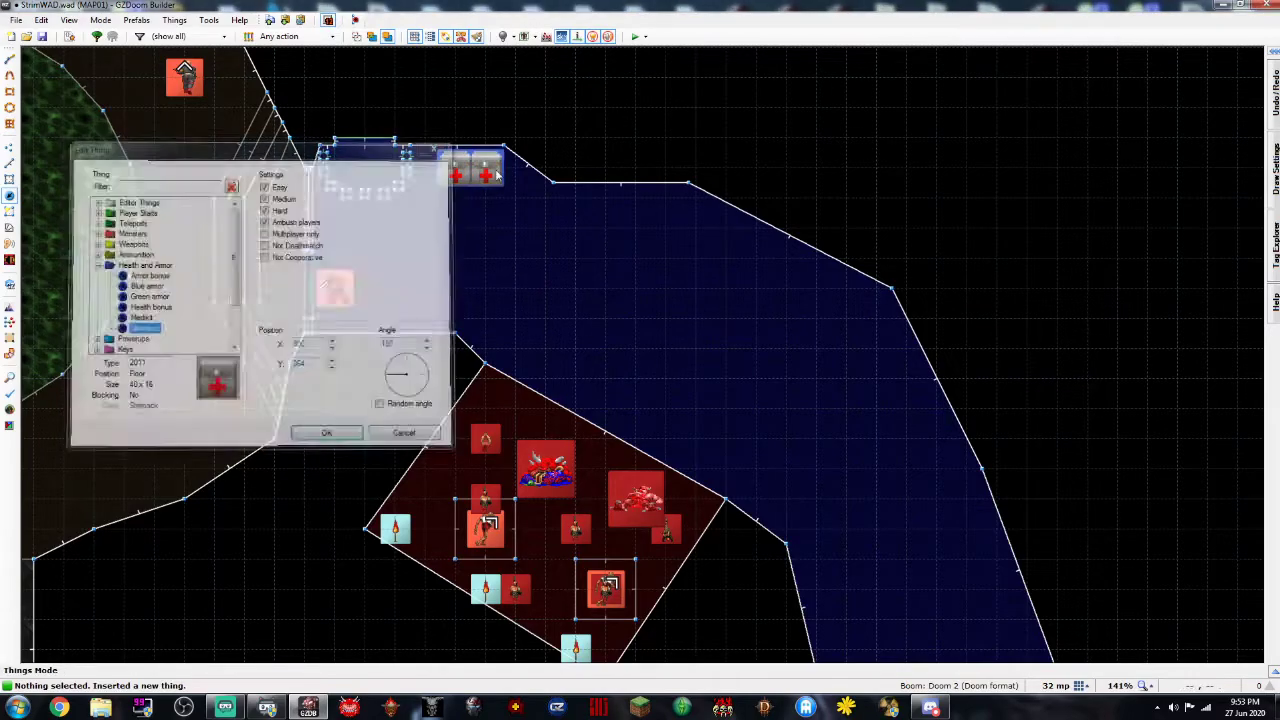
key("Return")
scroll(618, 243, "down", 2)
key("Down")
key("Right")
key("Left")
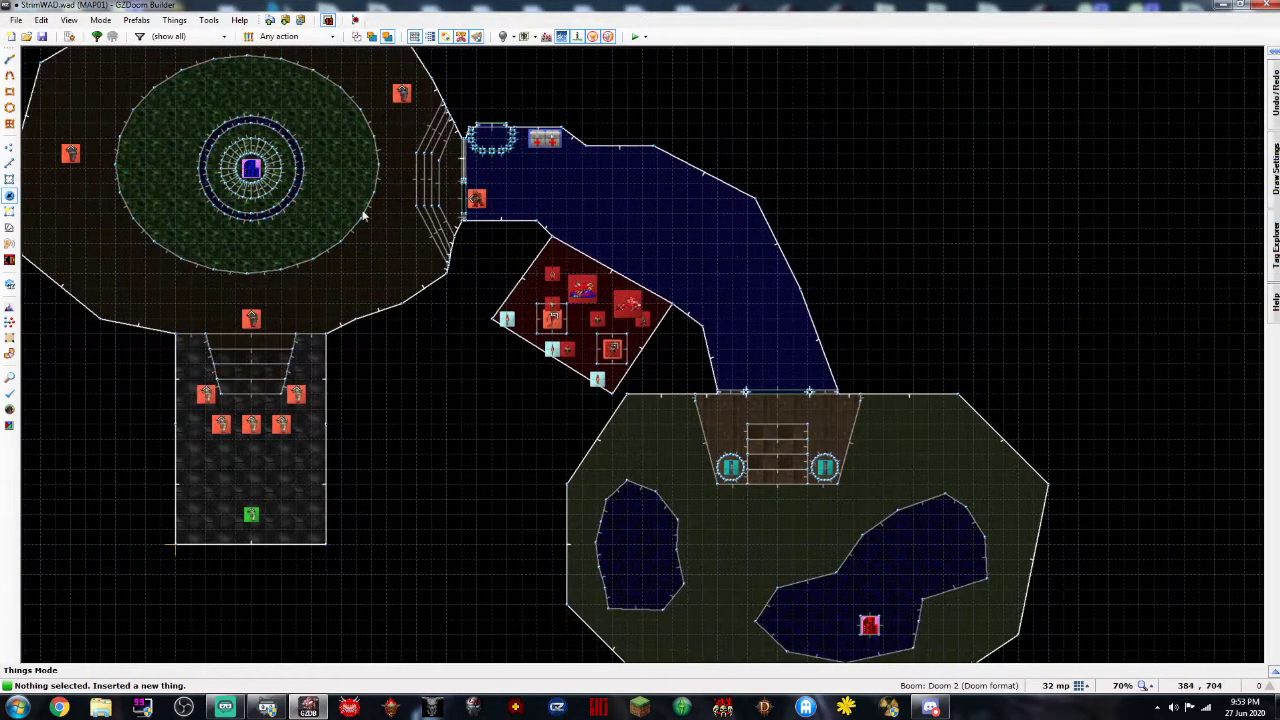
Insert a Green armor in the circular room and move it against the room's west wall
key("Left")
key("Up")
key("Left")
key("Left")
key("Up")
key("Up")
scroll(244, 214, "up", 2)
right_click(266, 286)
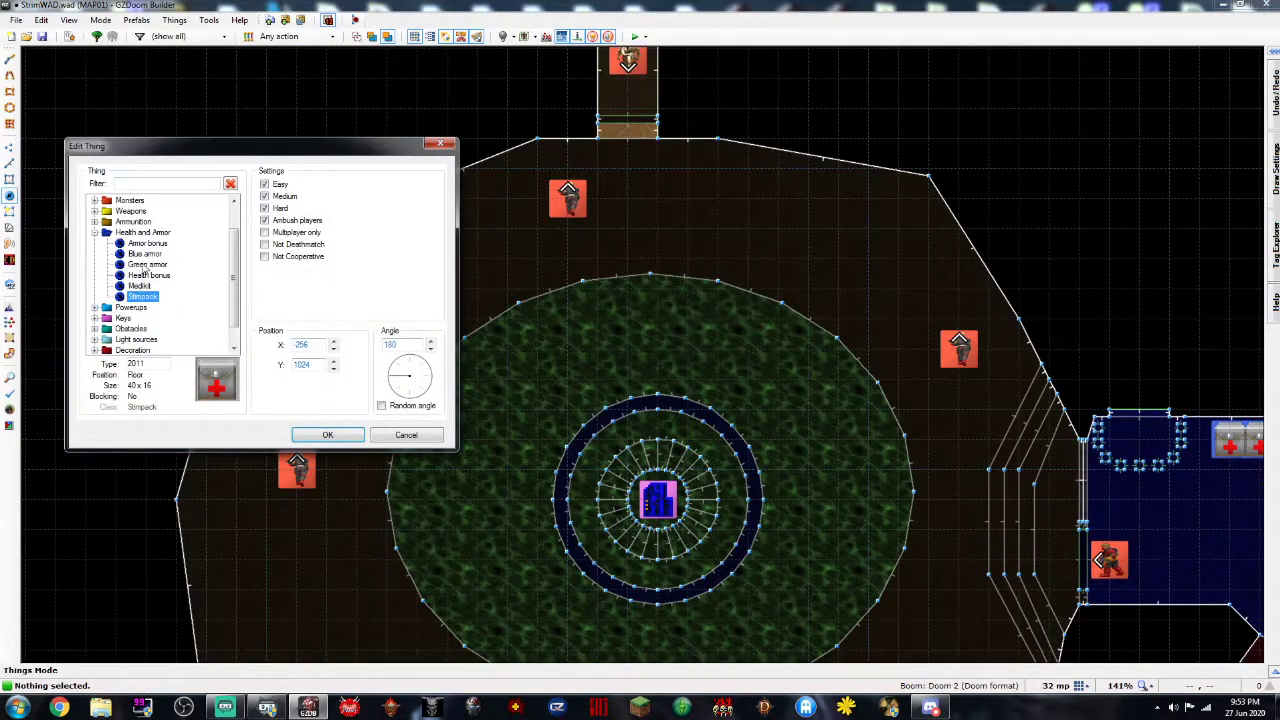
left_click(146, 264)
key("Return")
left_click_drag(283, 291, 222, 498)
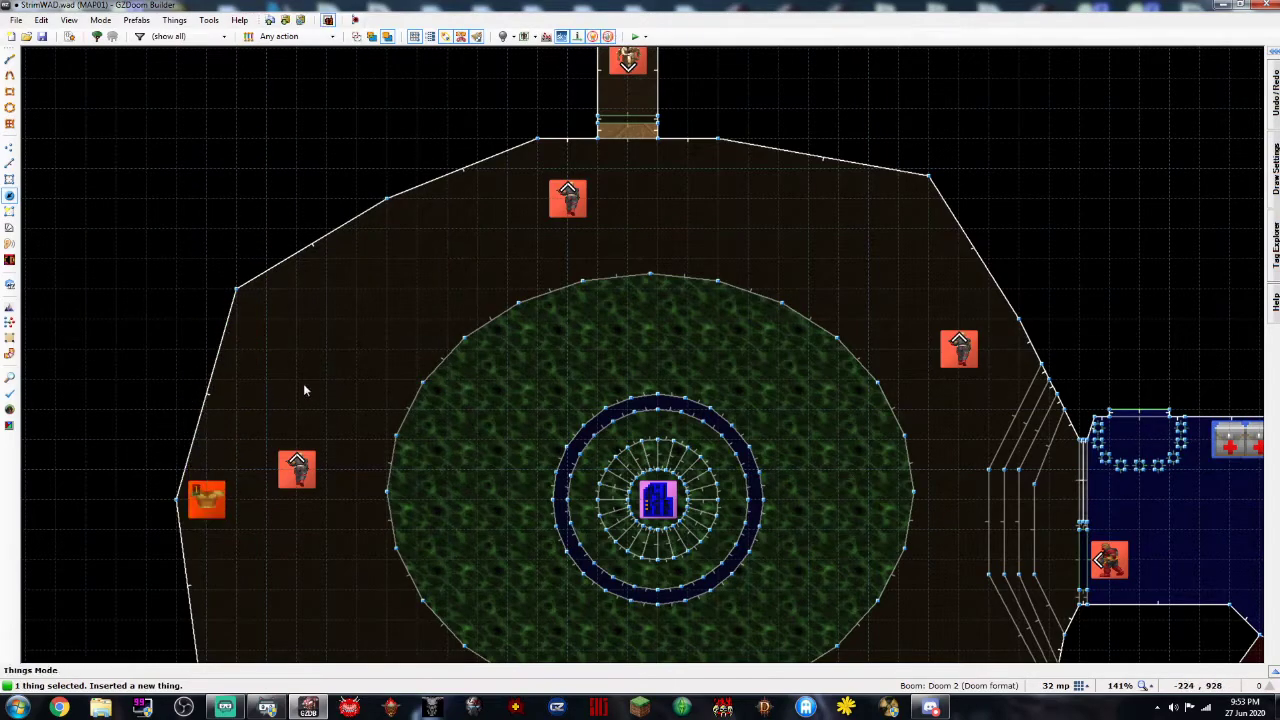
Set the grid to 8 mp and draw an 8-unit-wide rectangle along the start corridor's east wall, from Y 416 to Y -8
key("Down")
key("Down")
key("Down")
key("Down")
scroll(320, 448, "down", 4)
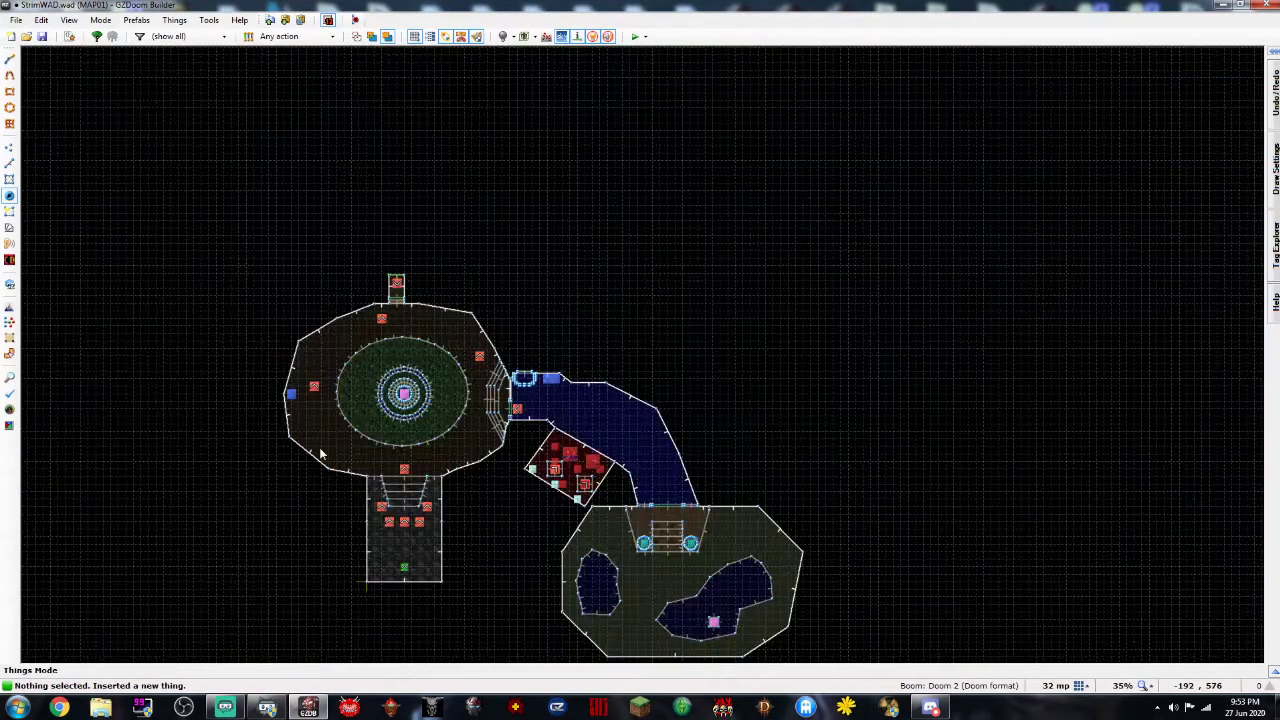
key("Down")
scroll(320, 448, "up", 2)
key("Down")
scroll(432, 468, "up", 2)
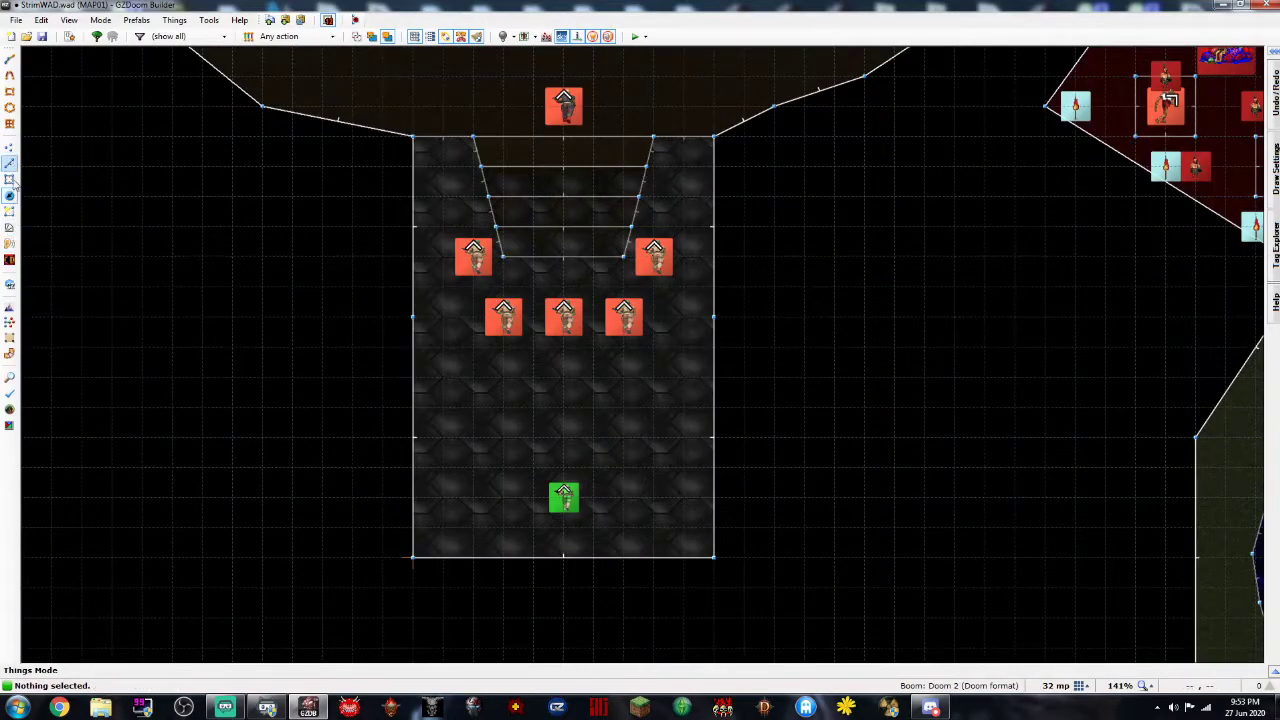
left_click(10, 91)
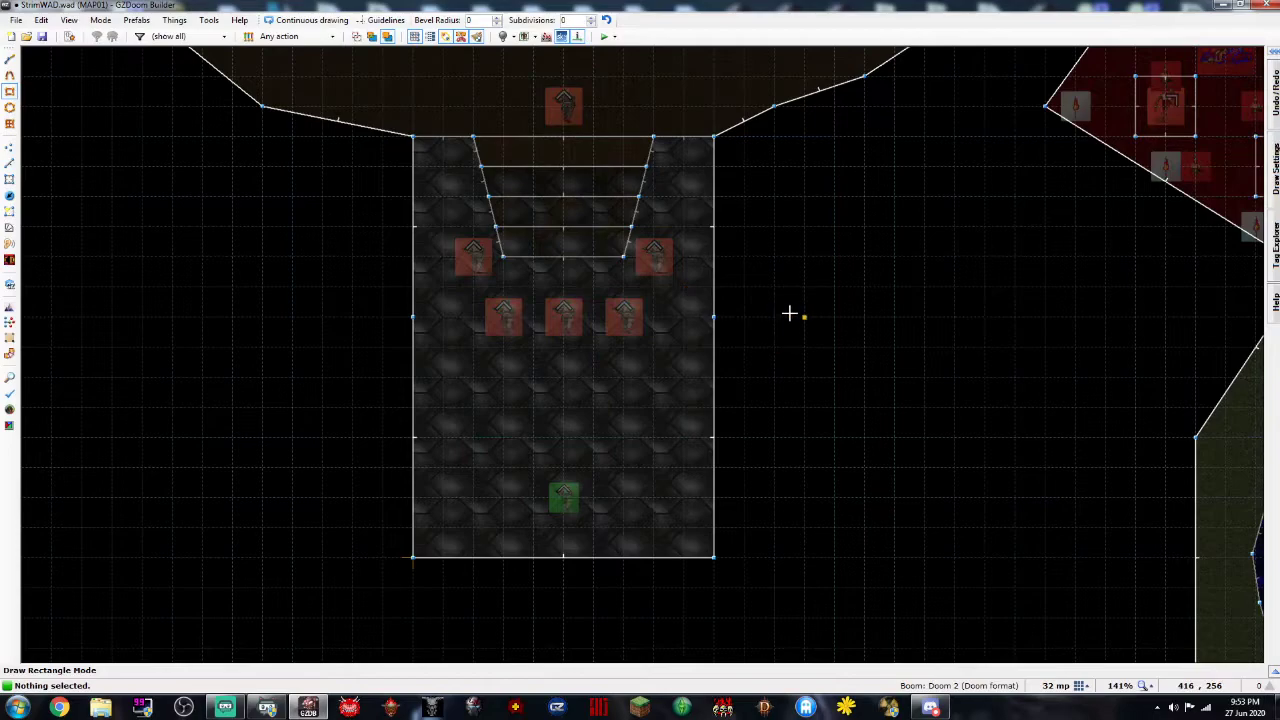
left_click(1080, 686)
left_click(1040, 625)
scroll(713, 193, "up", 4)
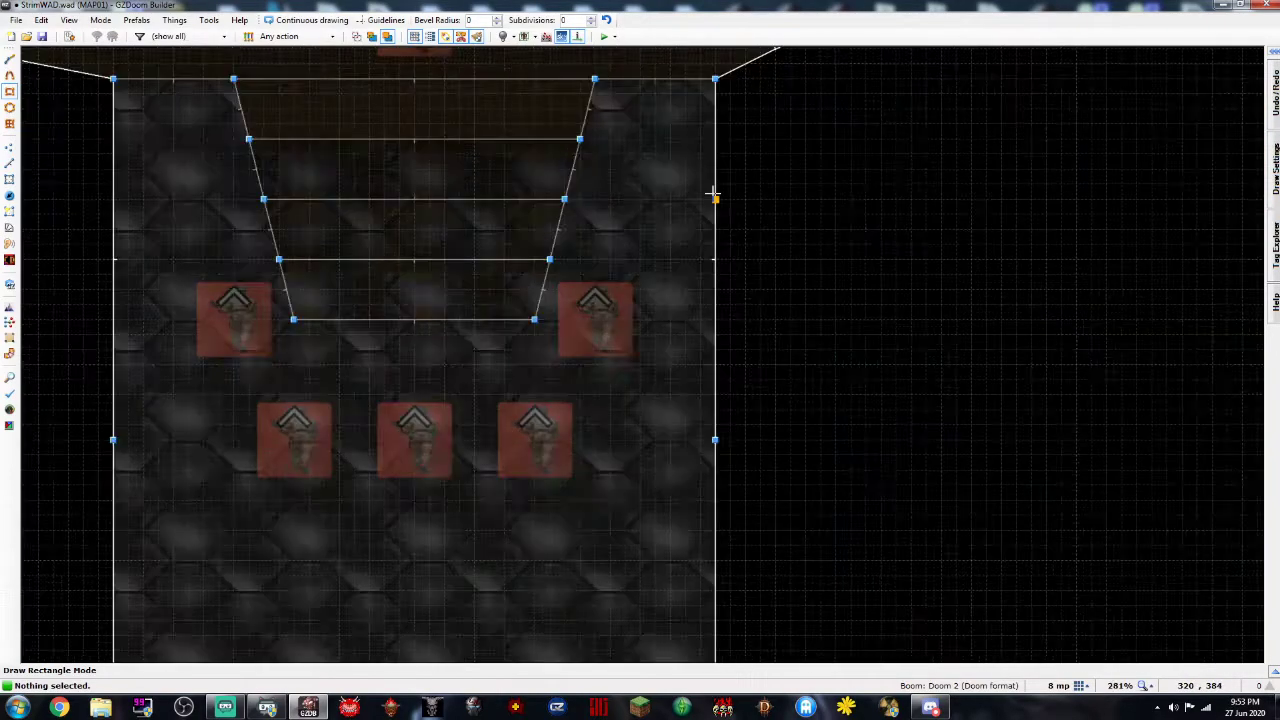
left_click_drag(733, 139, 734, 480)
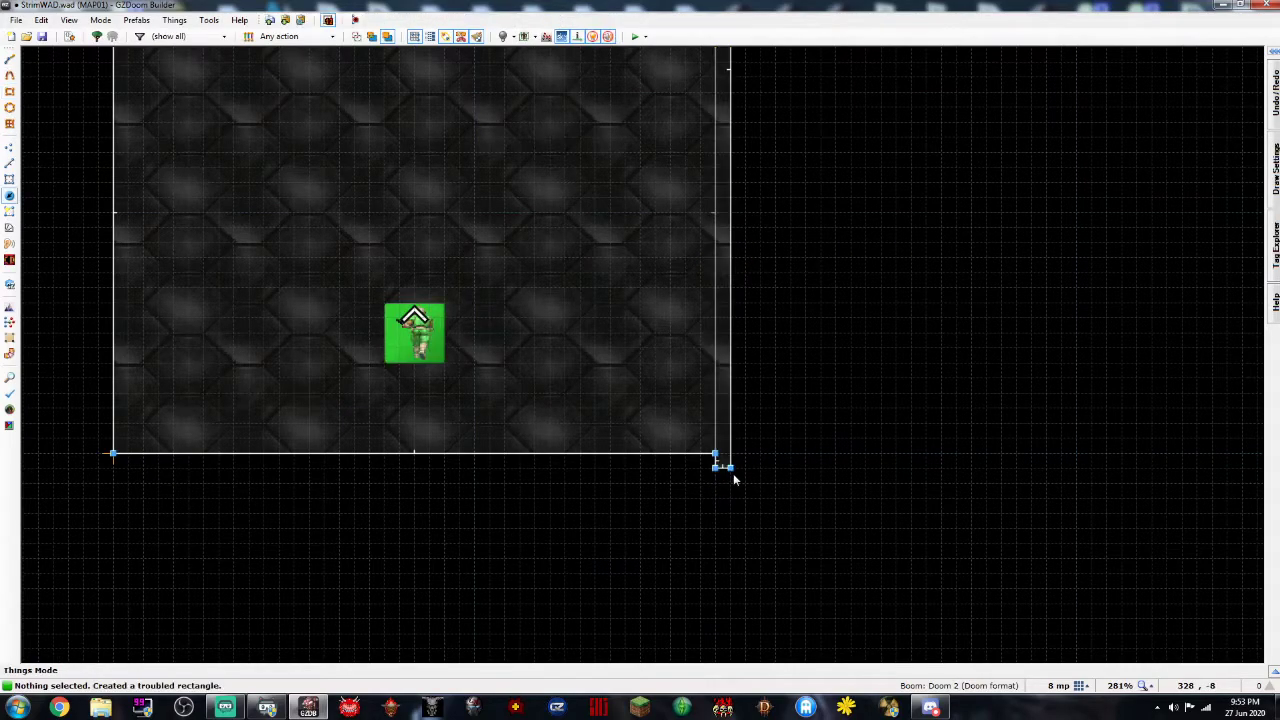
key("Insert")
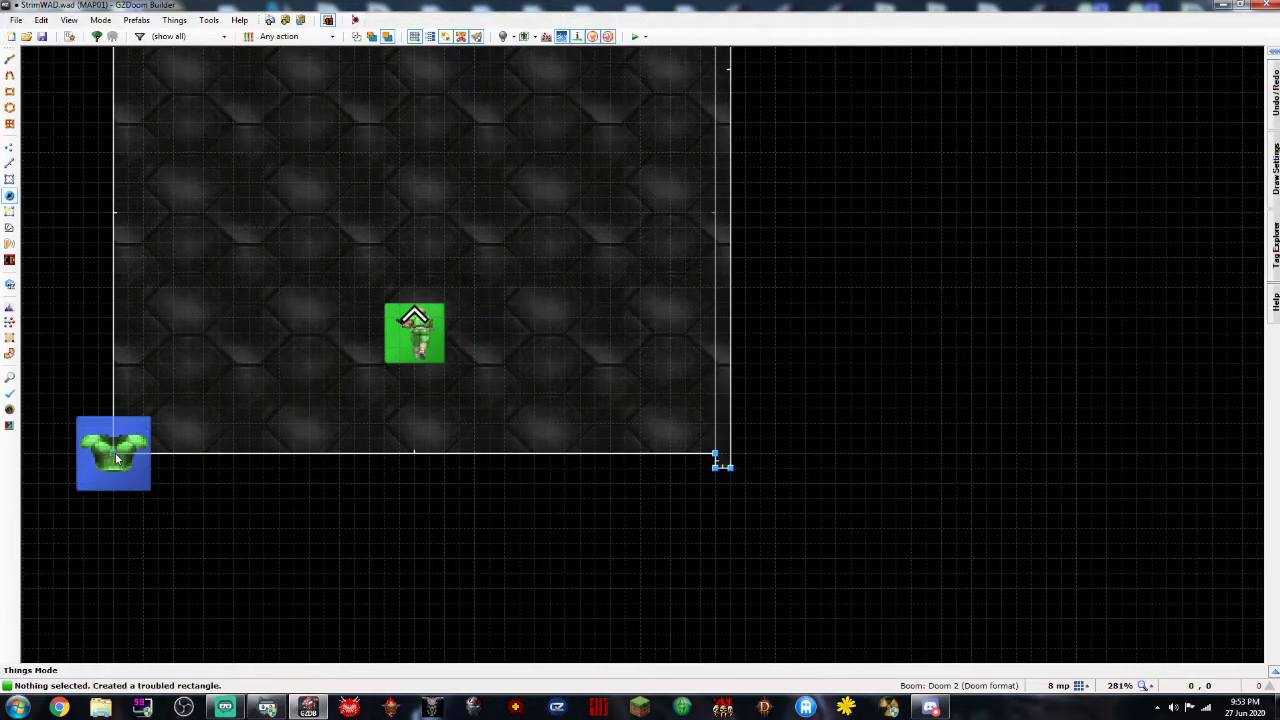
left_click(419, 441)
left_click(130, 475)
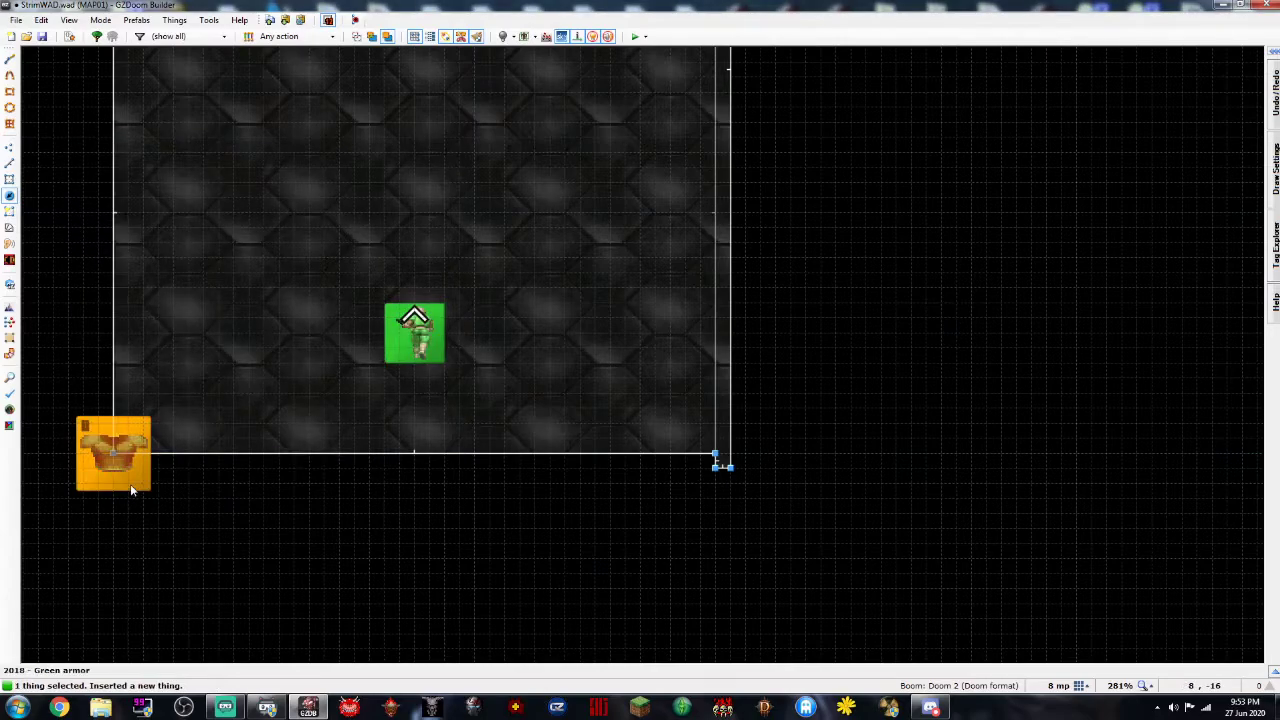
key("Delete")
Draw an 8-unit-deep rectangle along the start corridor's south wall, from X 0 to X 320
left_click(10, 92)
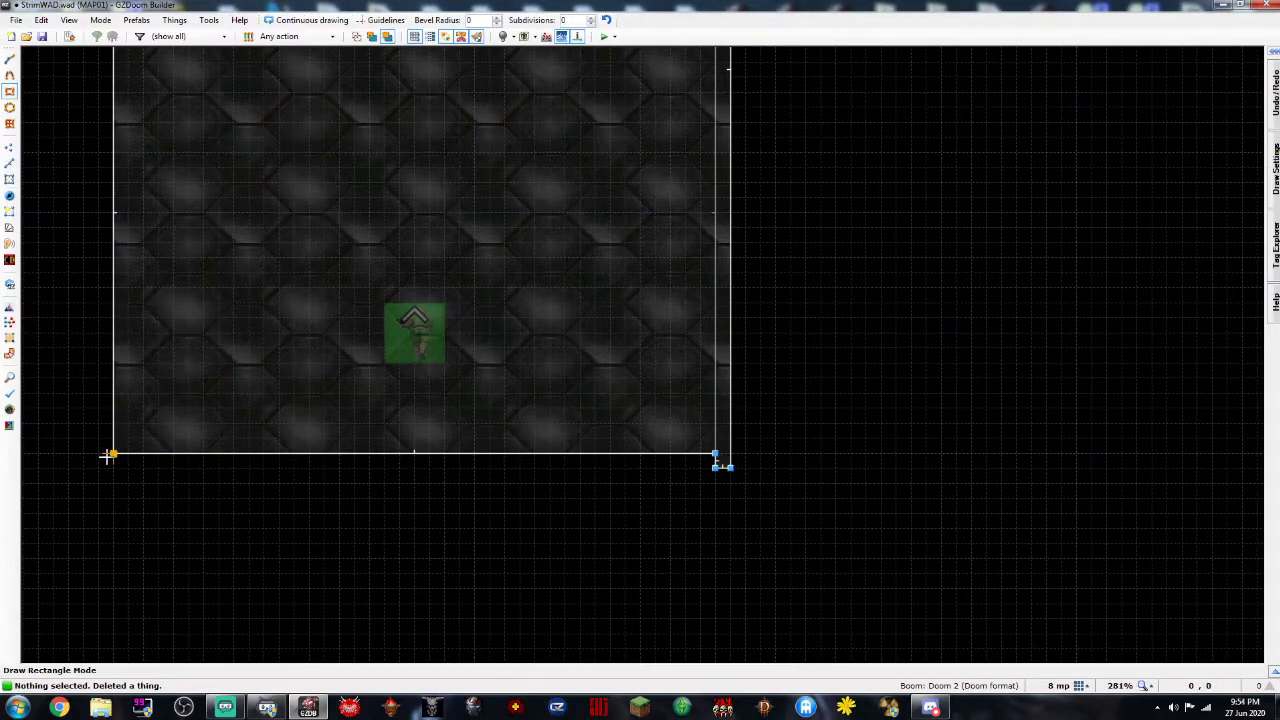
left_click_drag(112, 455, 716, 466)
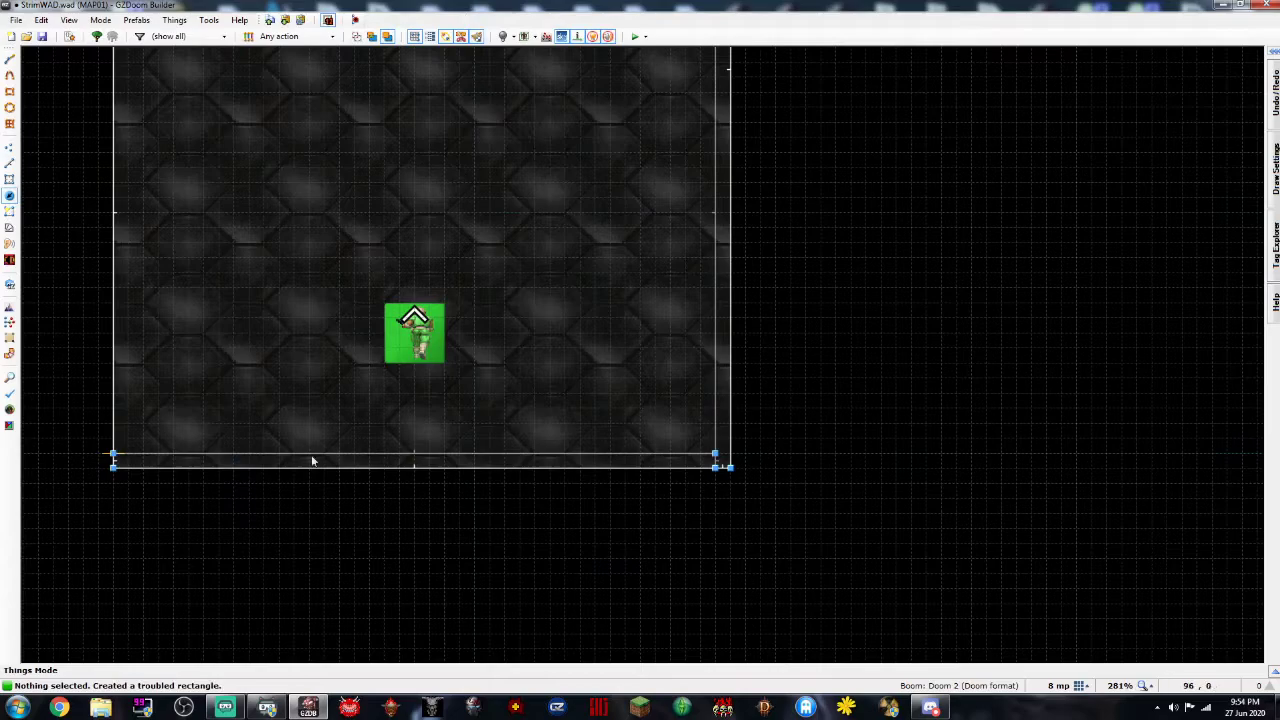
key("Left")
Draw an 8-unit-wide rectangle along the start corridor's west wall, from Y 416 to Y -8
left_click(10, 92)
key("Up")
key("Up")
key("Up")
key("Up")
key("Up")
key("Up")
key("Up")
key("Up")
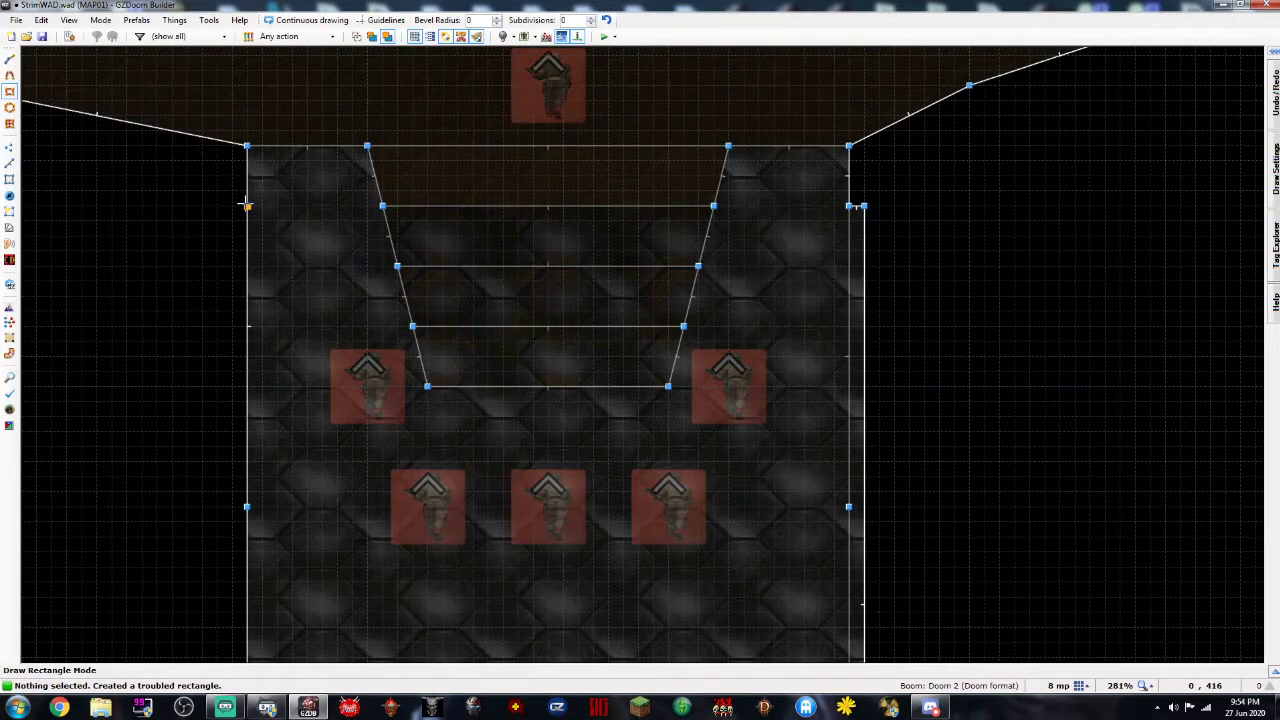
key("Down")
key("Down")
key("Down")
key("Down")
key("Down")
key("Down")
key("Down")
left_click_drag(245, 205, 236, 255)
left_click(235, 335)
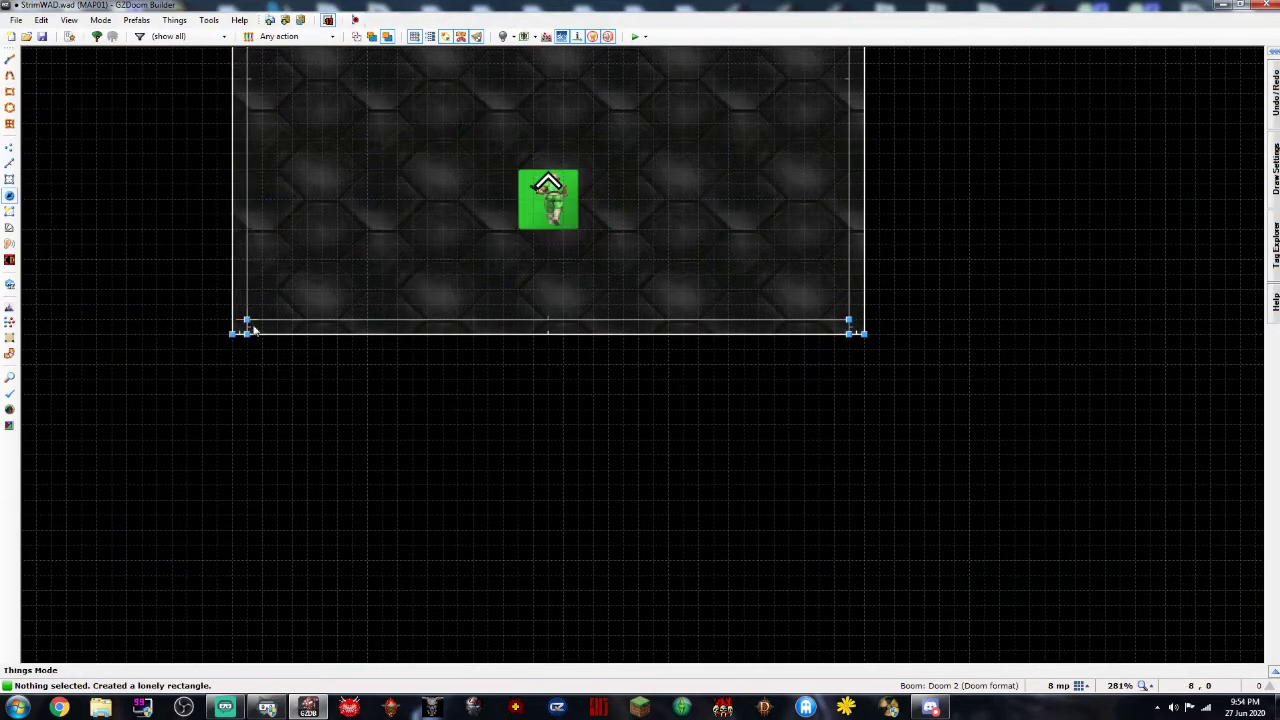
In 3D view, raise the floors of the three thin strips around the start corridor to 24 and clear the selection
key("Up")
key("Up")
key("Up")
key("Up")
key("w")
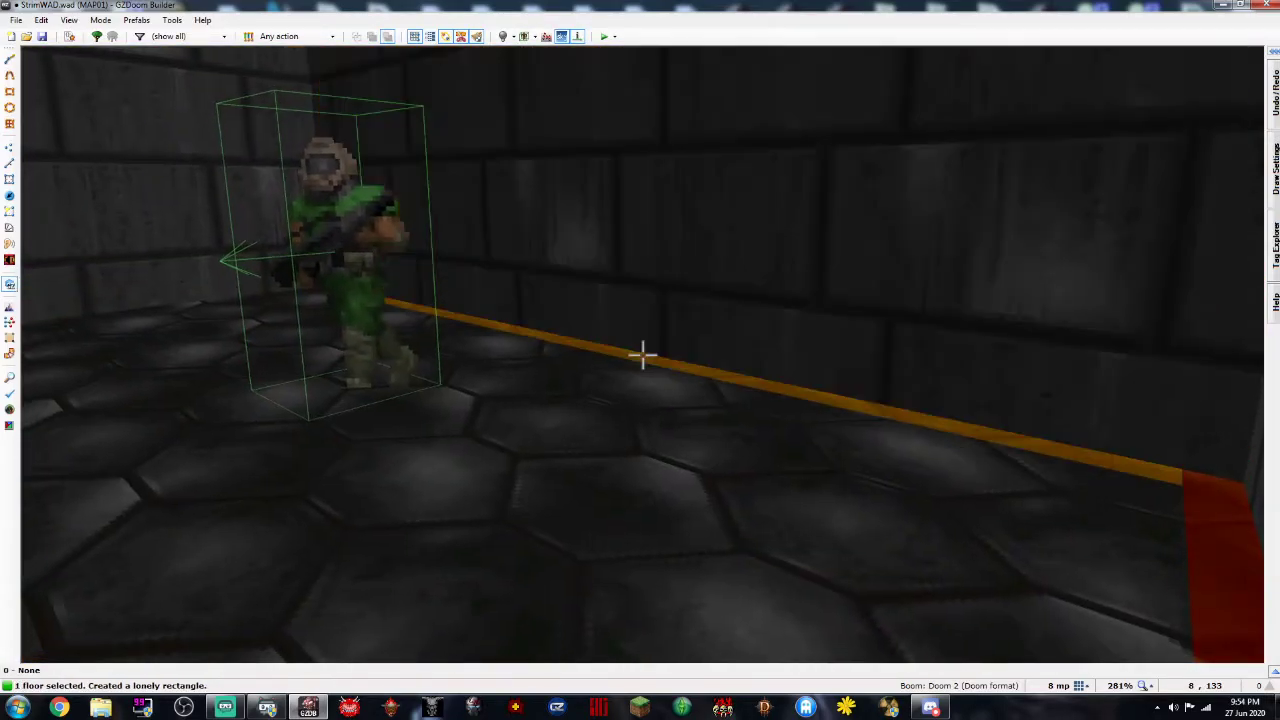
left_click(643, 355)
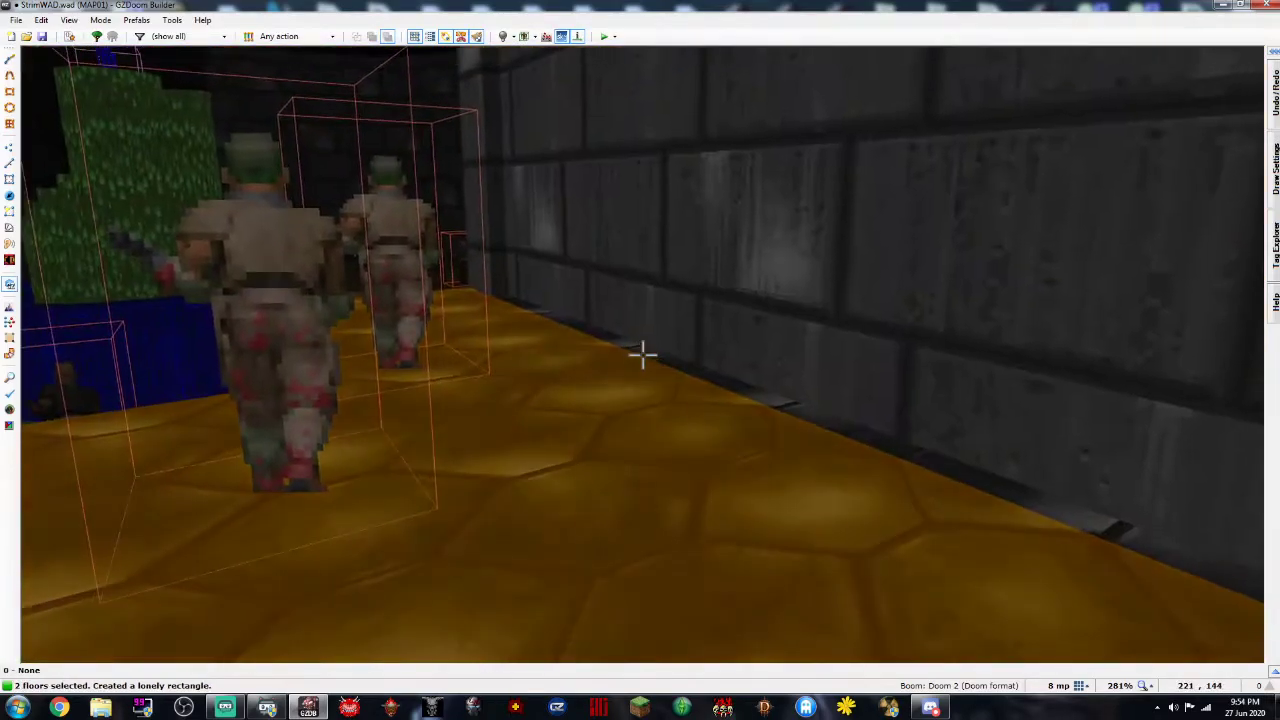
left_click(643, 355)
scroll(643, 355, "up", 2)
scroll(643, 355, "up", 2)
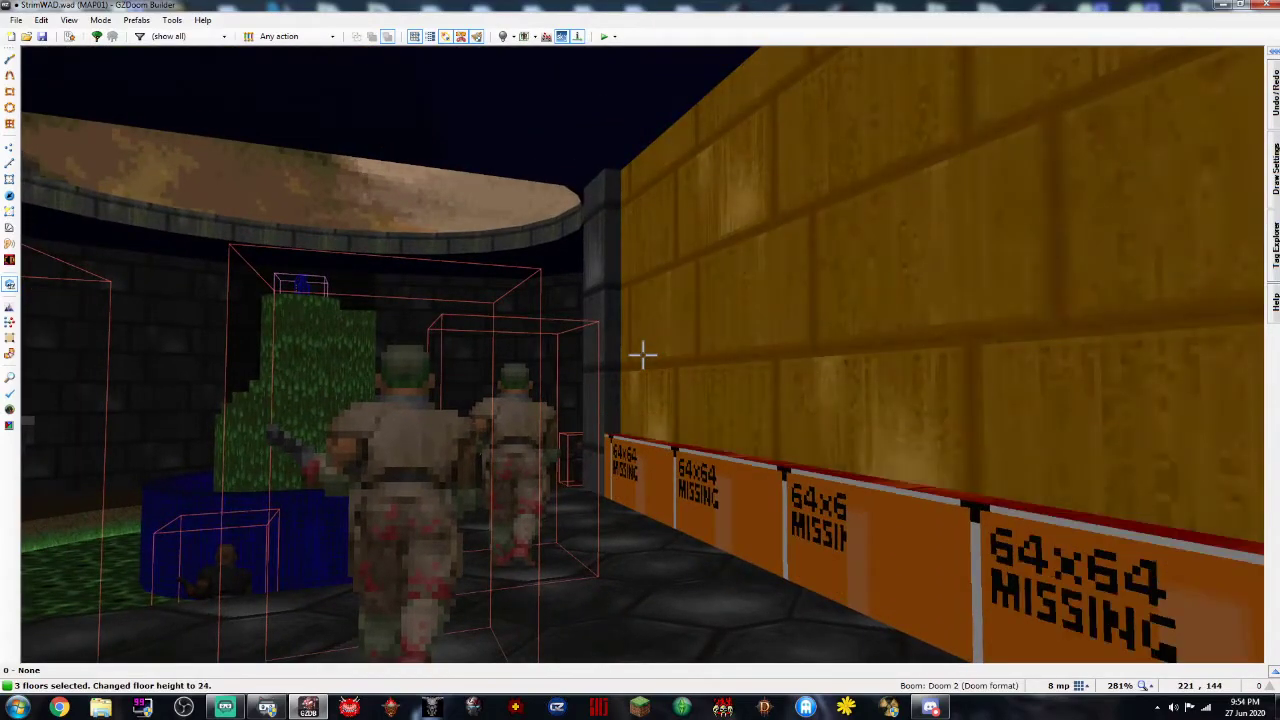
key("c")
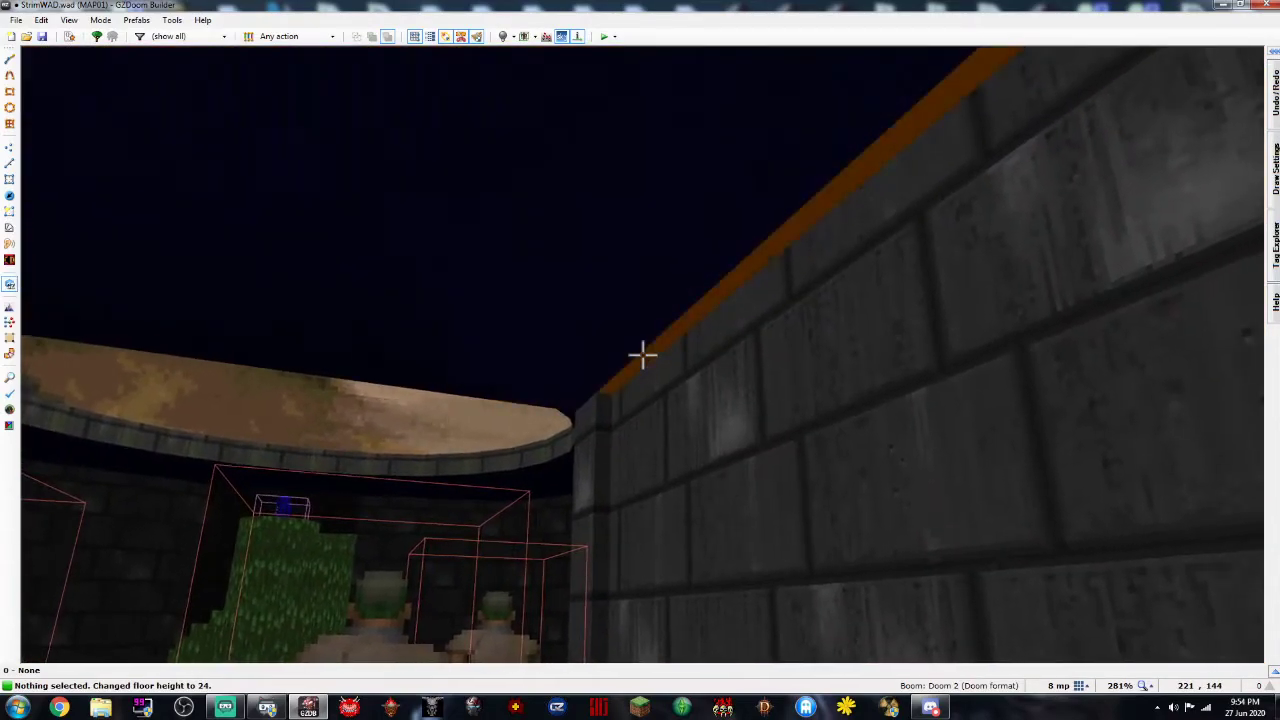
Lower the ceilings of the three thin wall strips in the start corridor to 80 and clear the selection
left_click(643, 355)
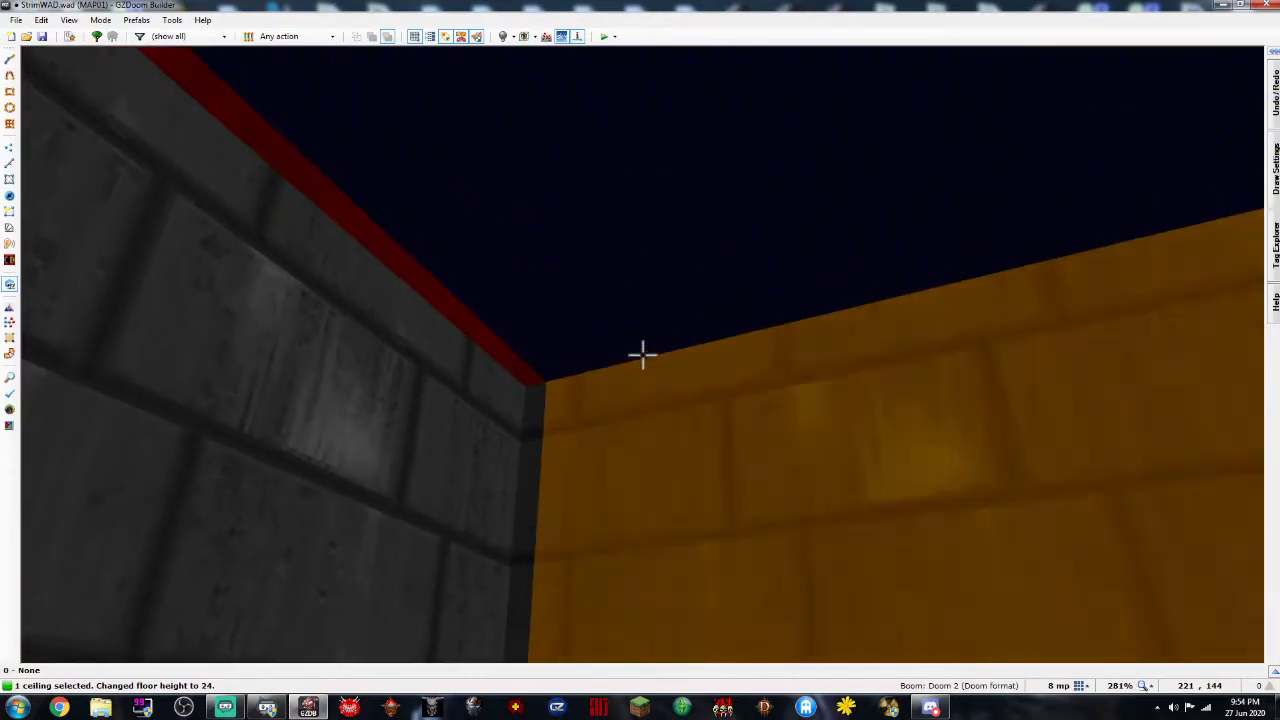
left_click(643, 355)
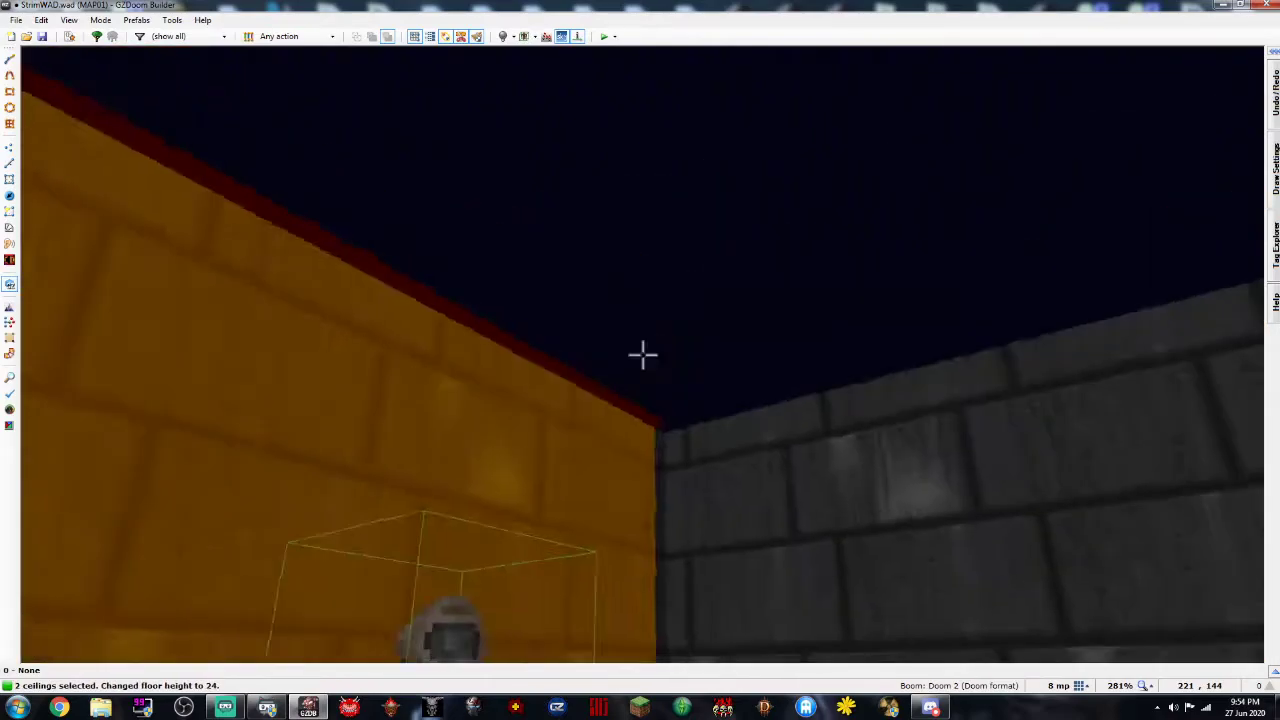
left_click(643, 355)
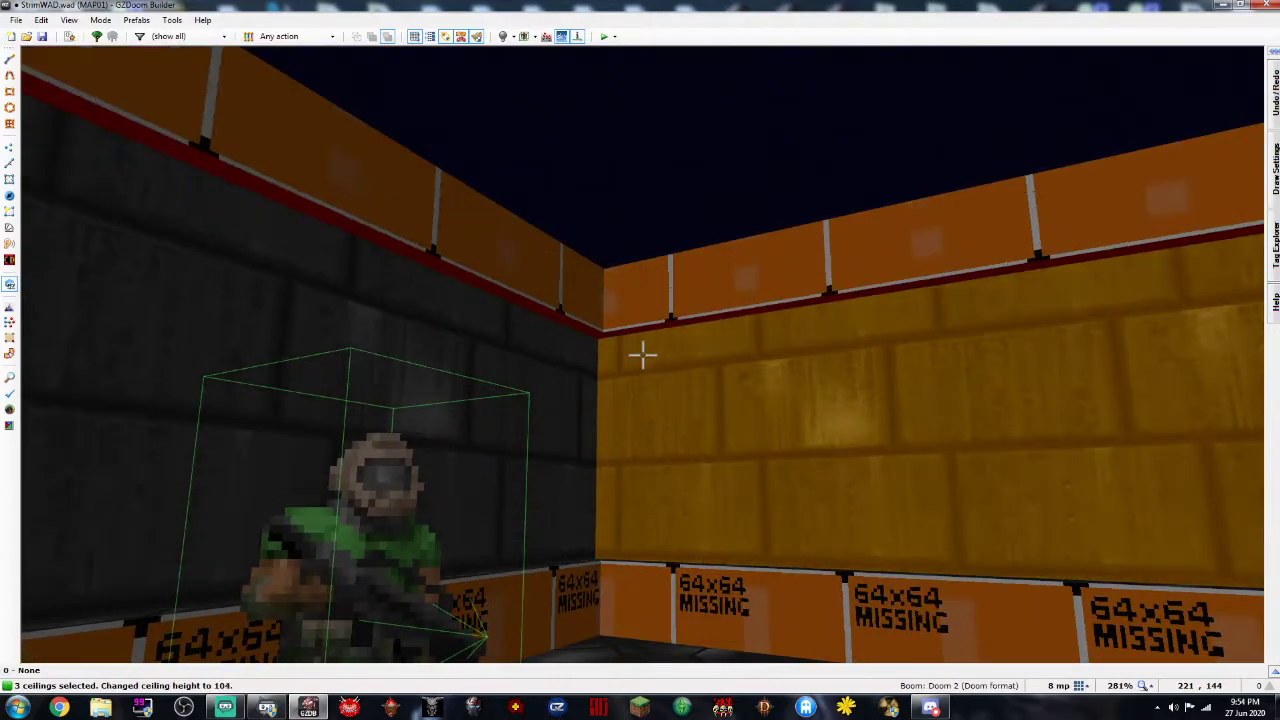
key("e")
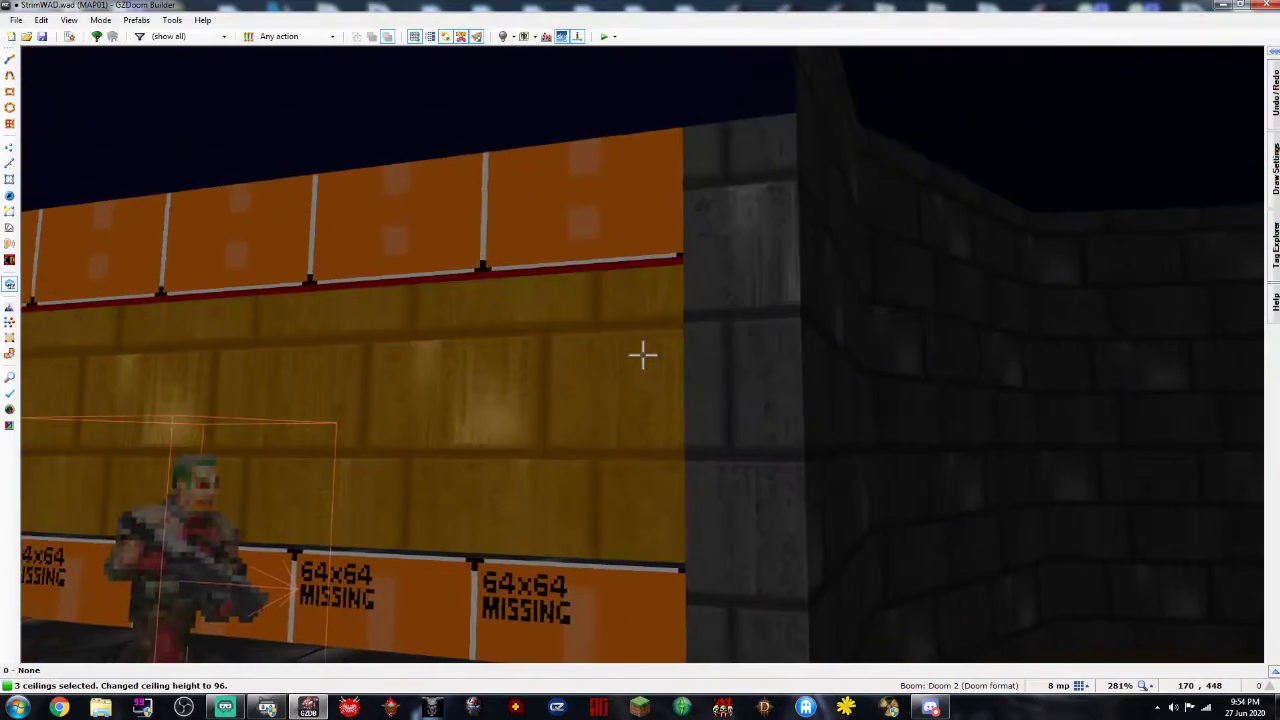
key("c")
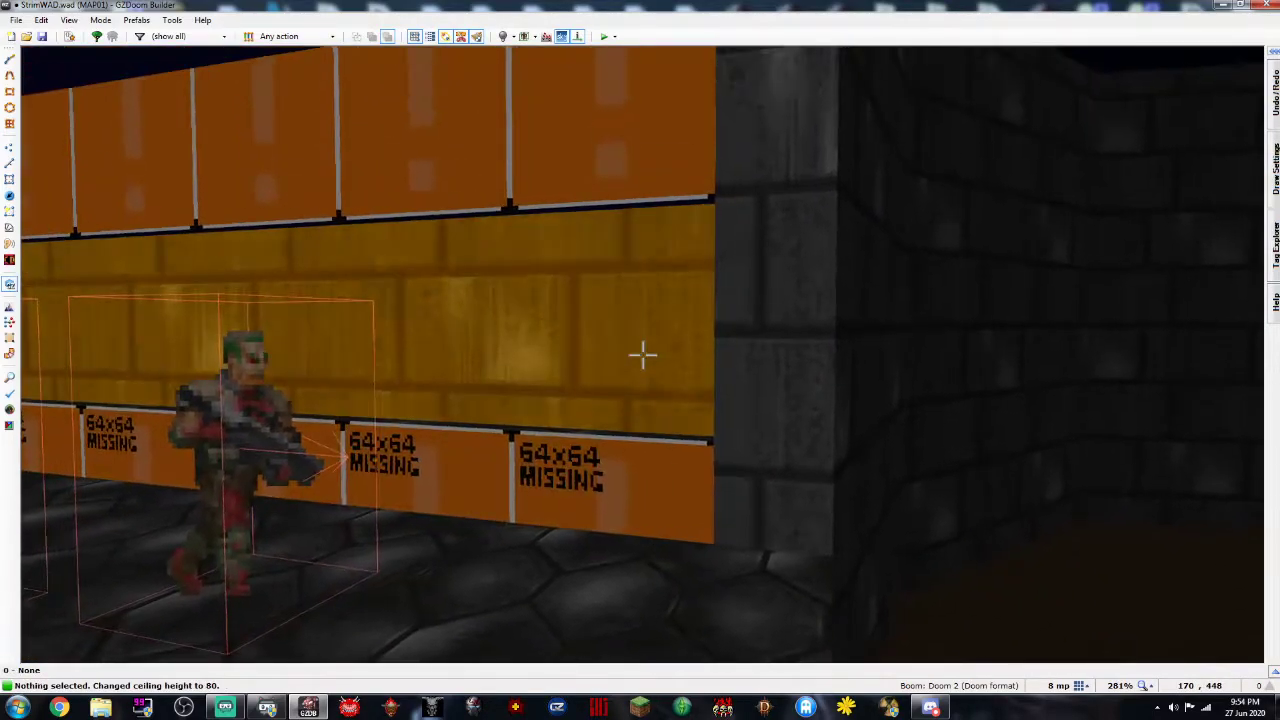
Apply the TEKWALL4 middle texture to the five recessed wall sections of the start corridor and auto-align it horizontally
left_click(643, 355)
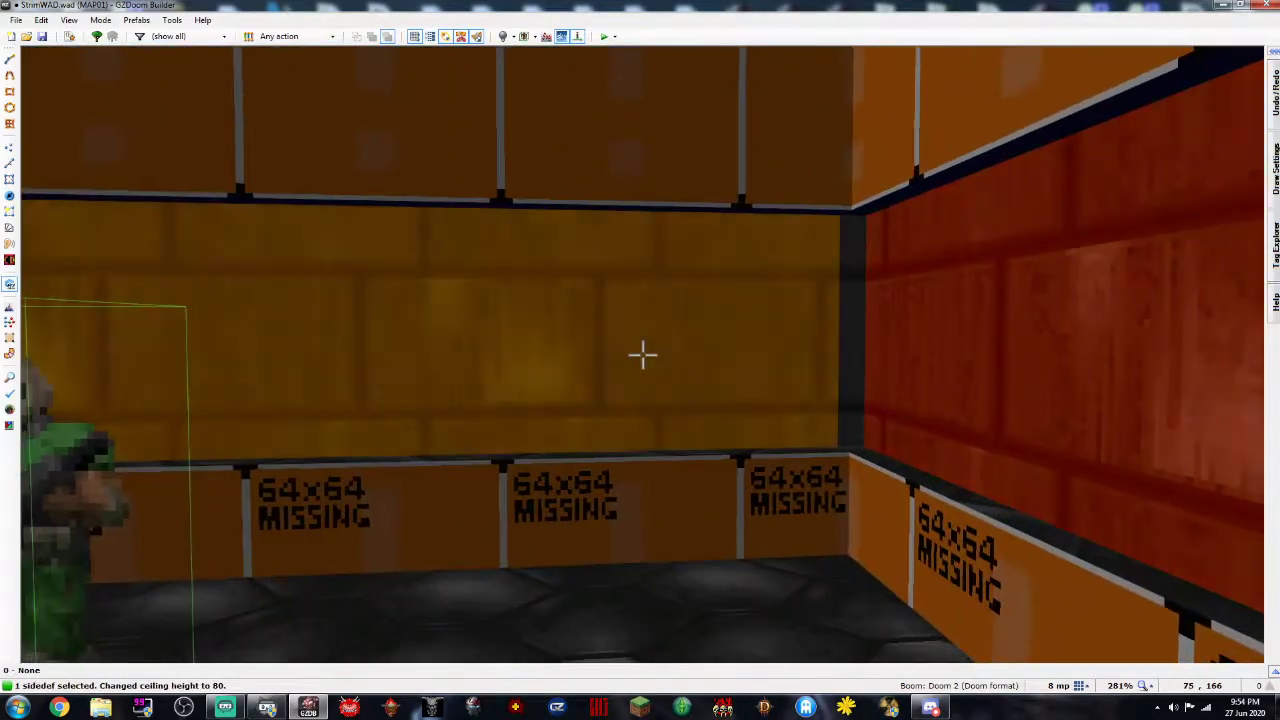
left_click(643, 355)
left_click(643, 355)
key("e")
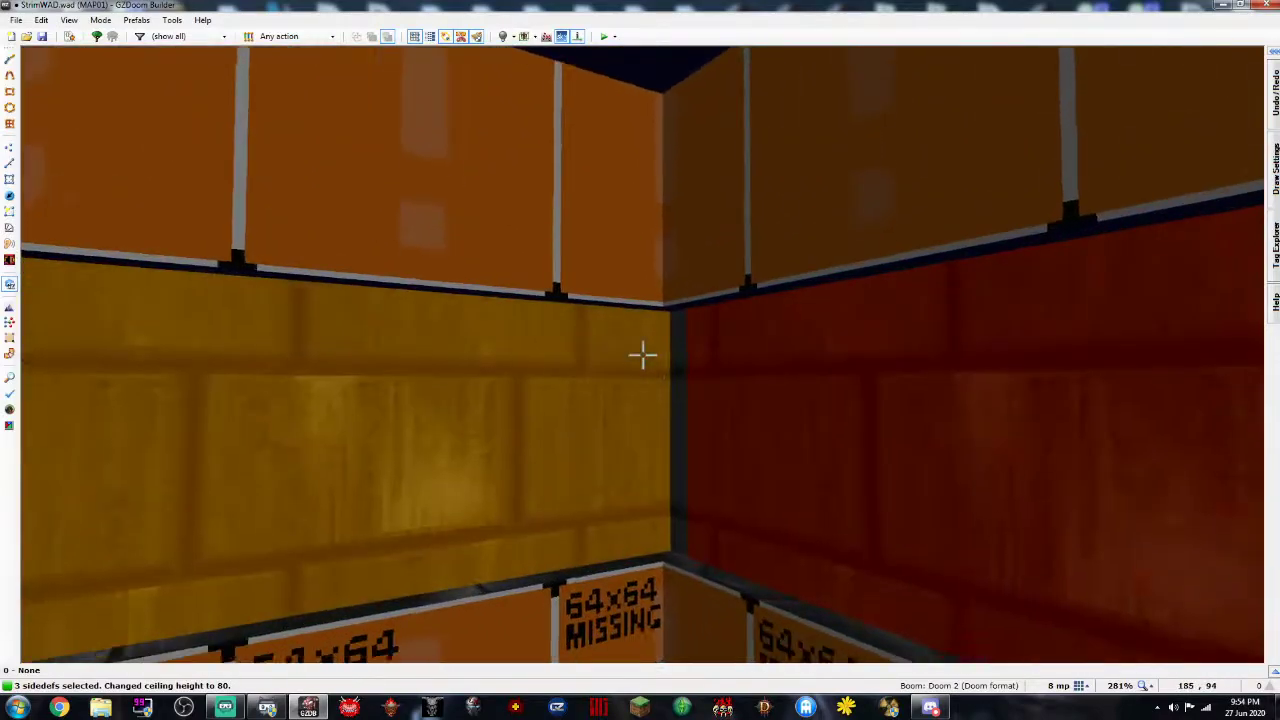
left_click(643, 355)
right_click(643, 355)
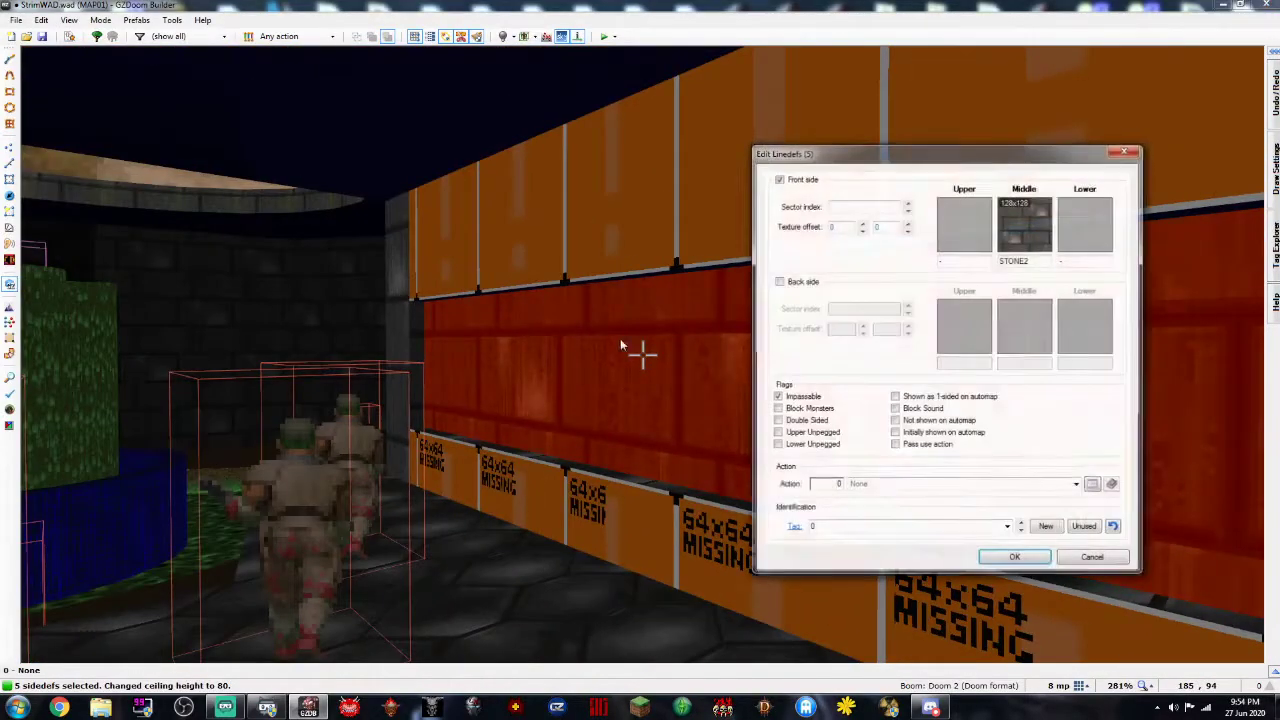
left_click(1036, 232)
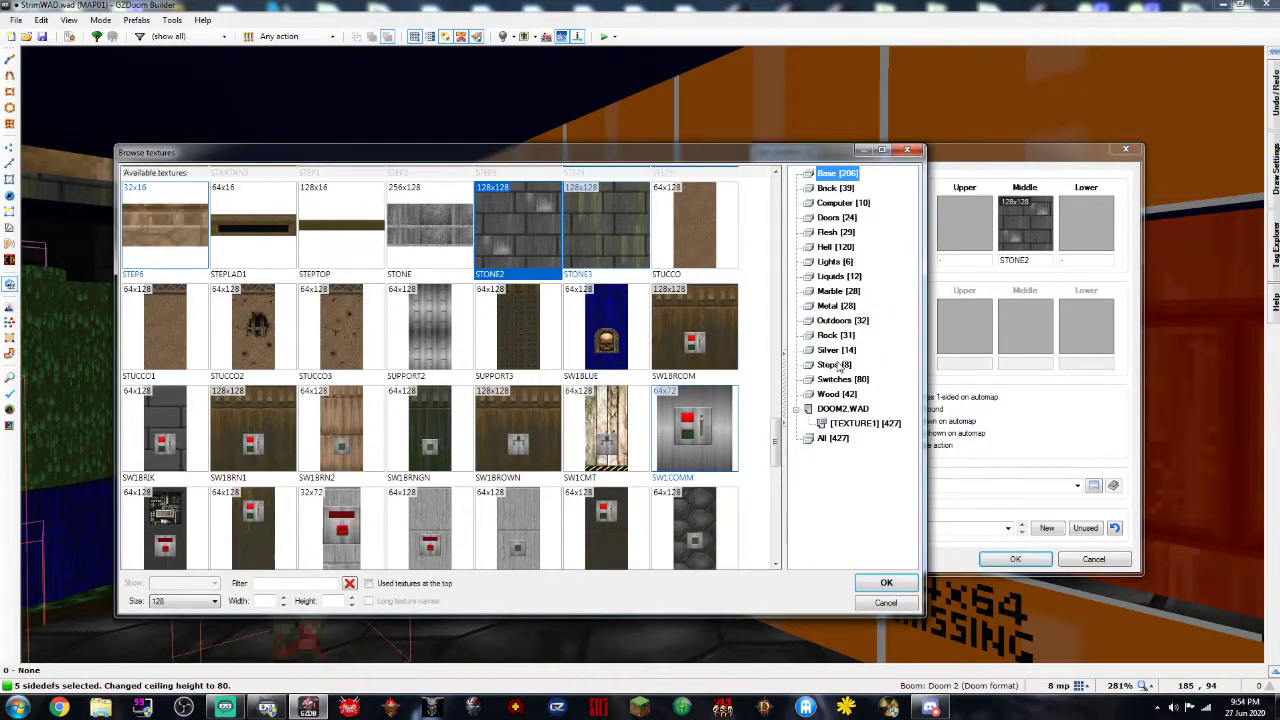
left_click_drag(777, 440, 777, 535)
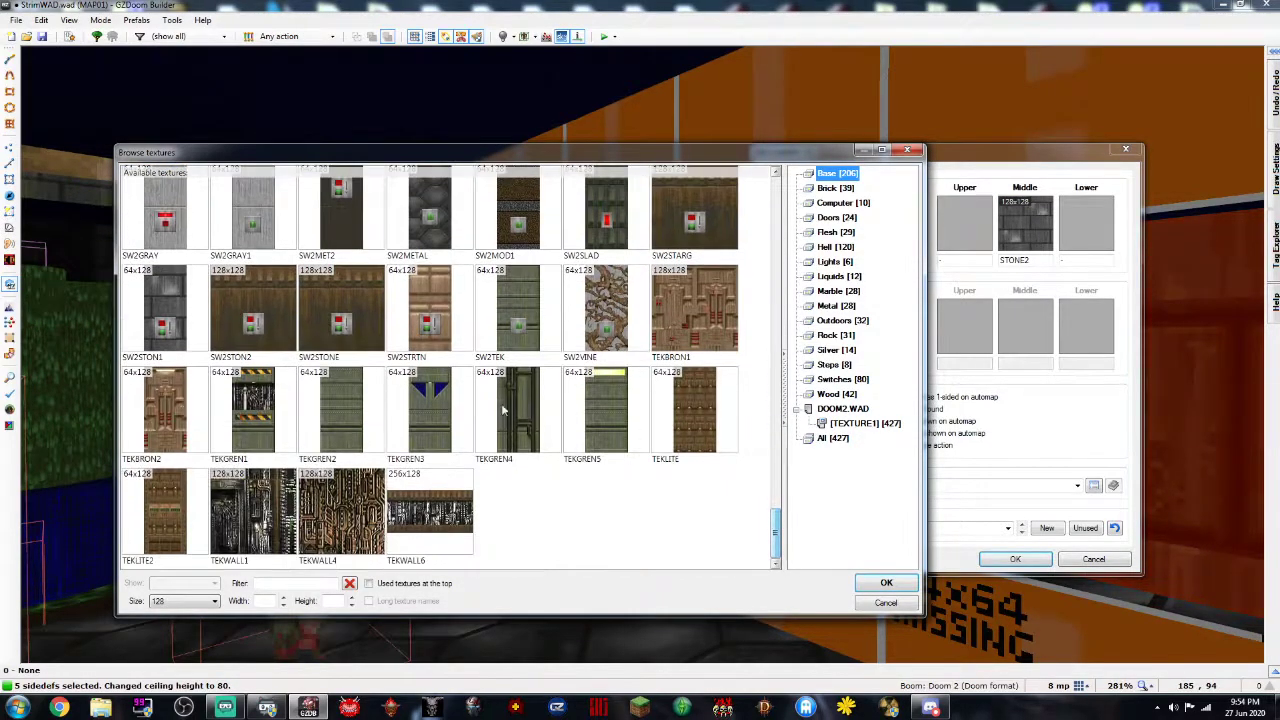
double_click(366, 513)
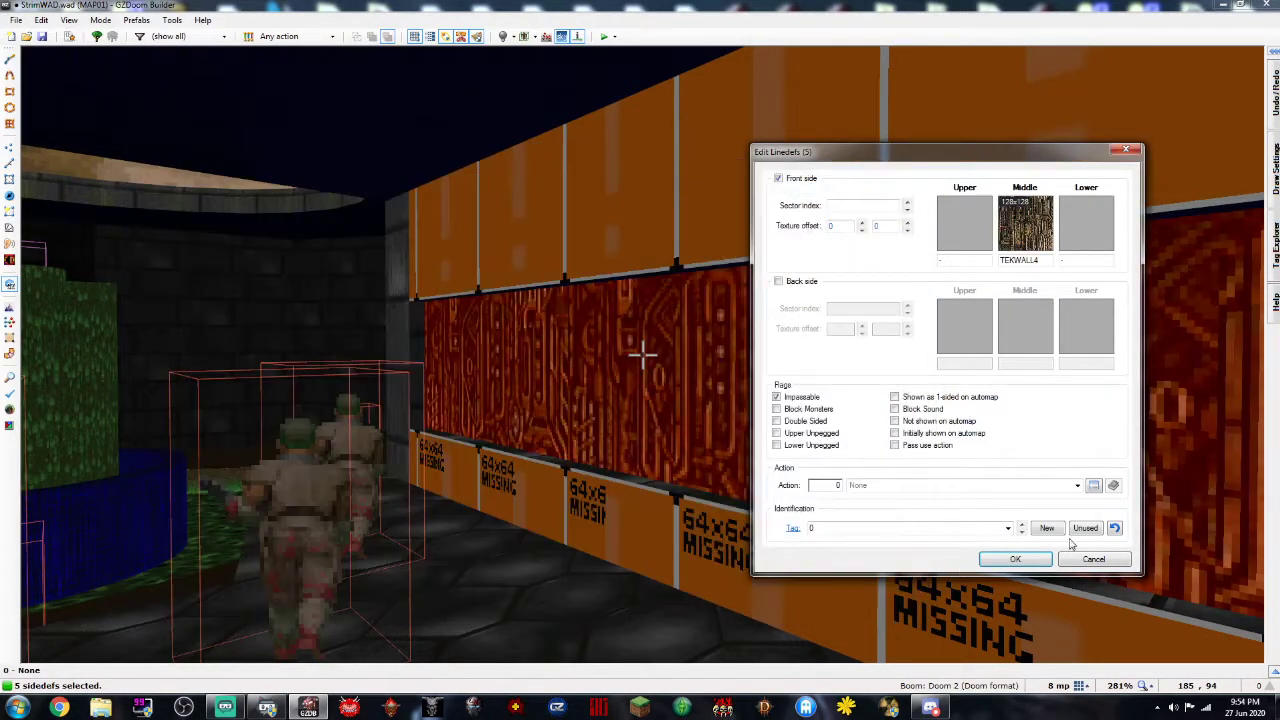
left_click(1014, 559)
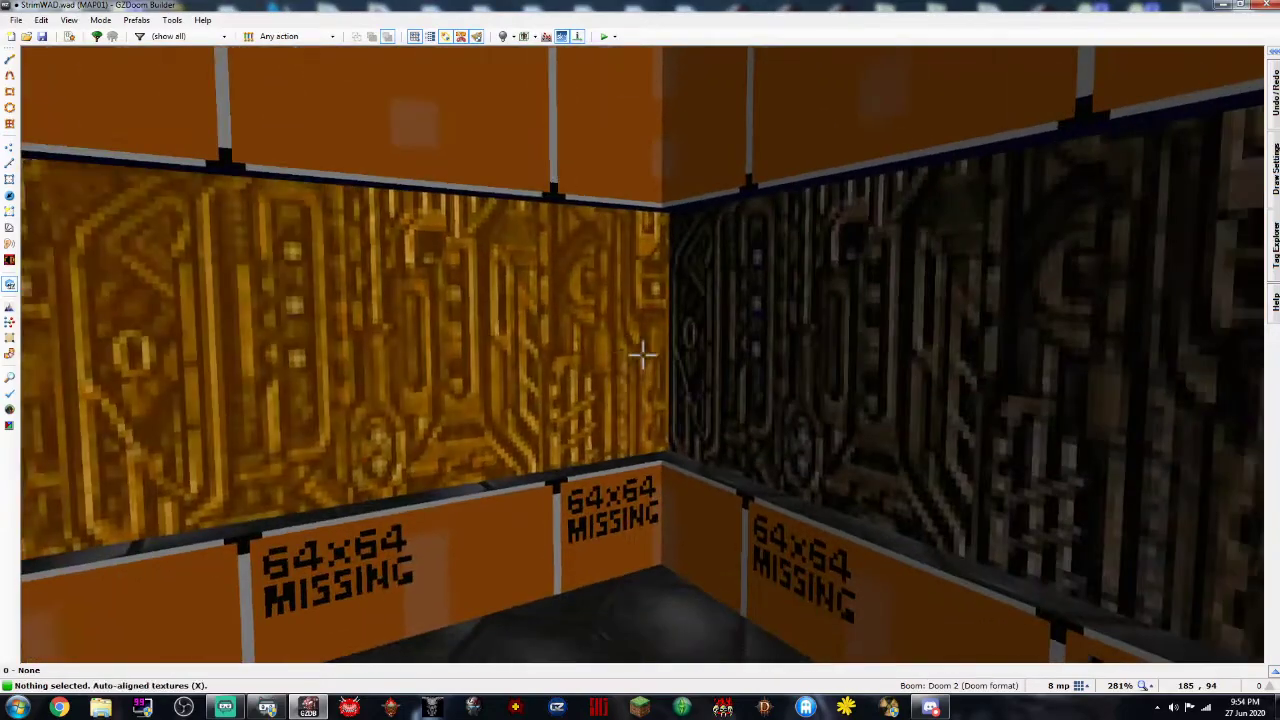
Apply the STONE2 upper texture to the five missing-texture wall sections above the start corridor's recesses
key("e")
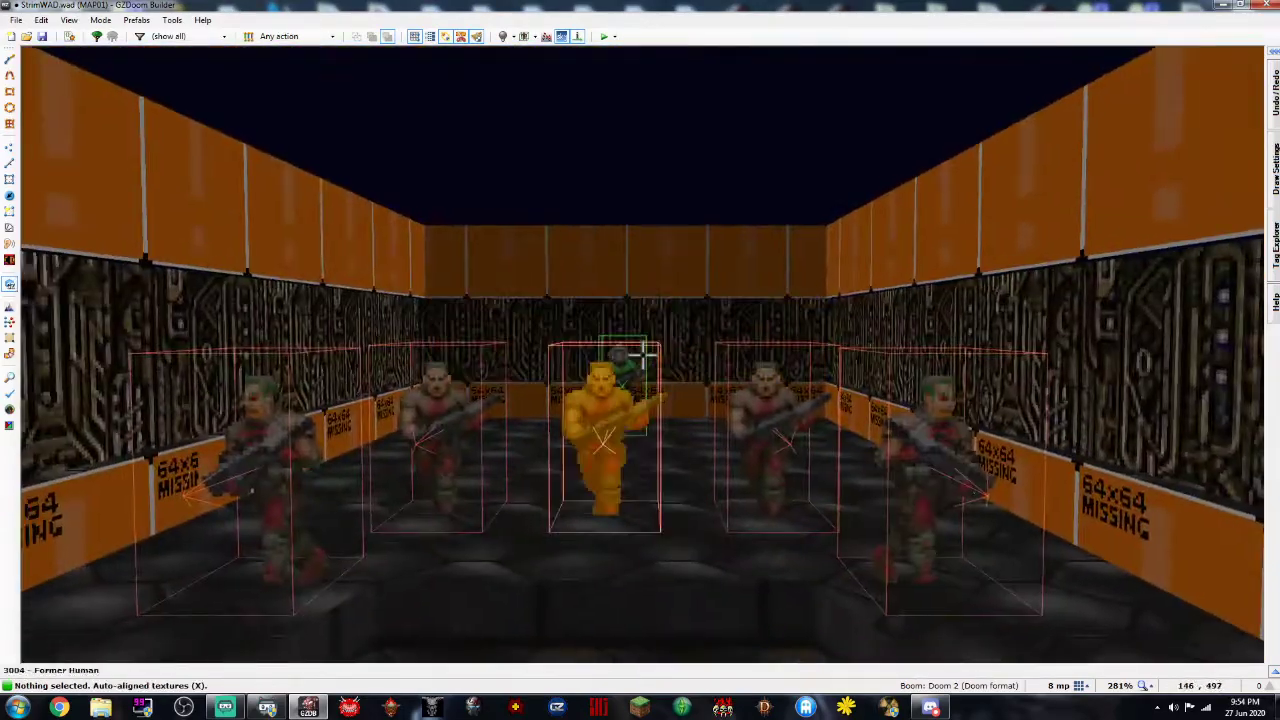
key("e")
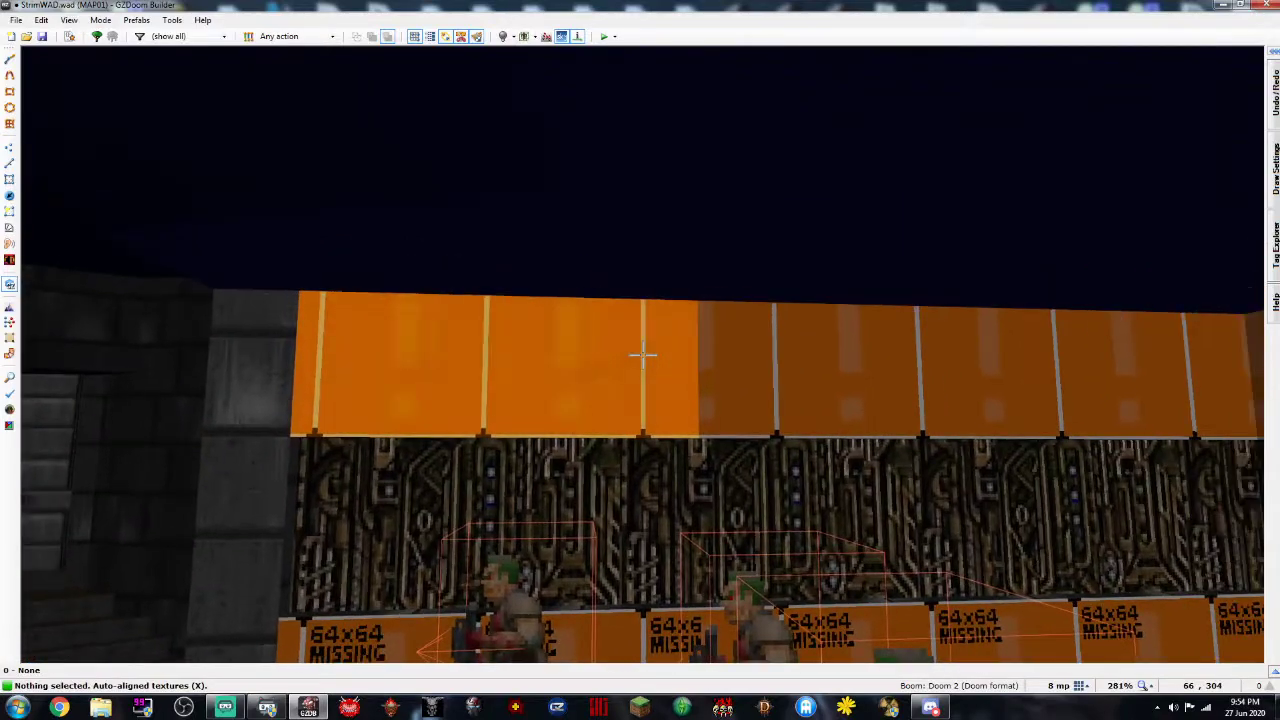
left_click(643, 355)
left_click(643, 355)
left_click(643, 355)
left_click(643, 355)
left_click(643, 355)
right_click(643, 355)
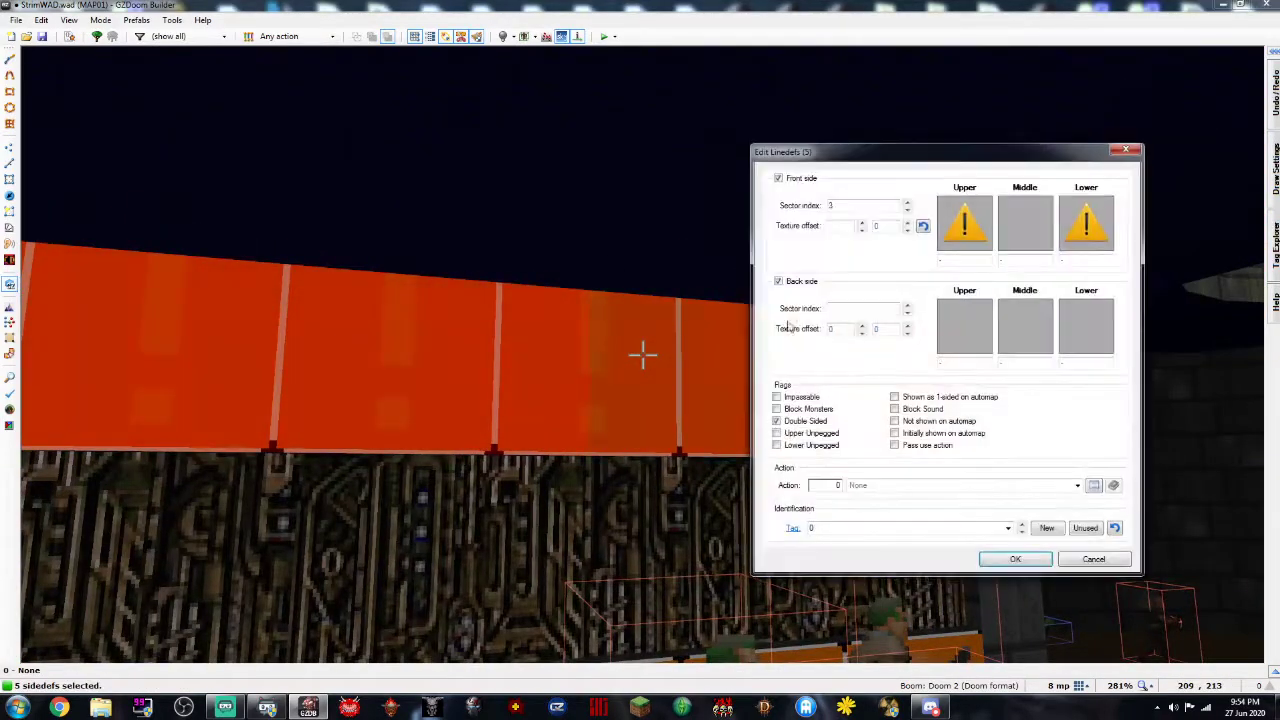
left_click(965, 224)
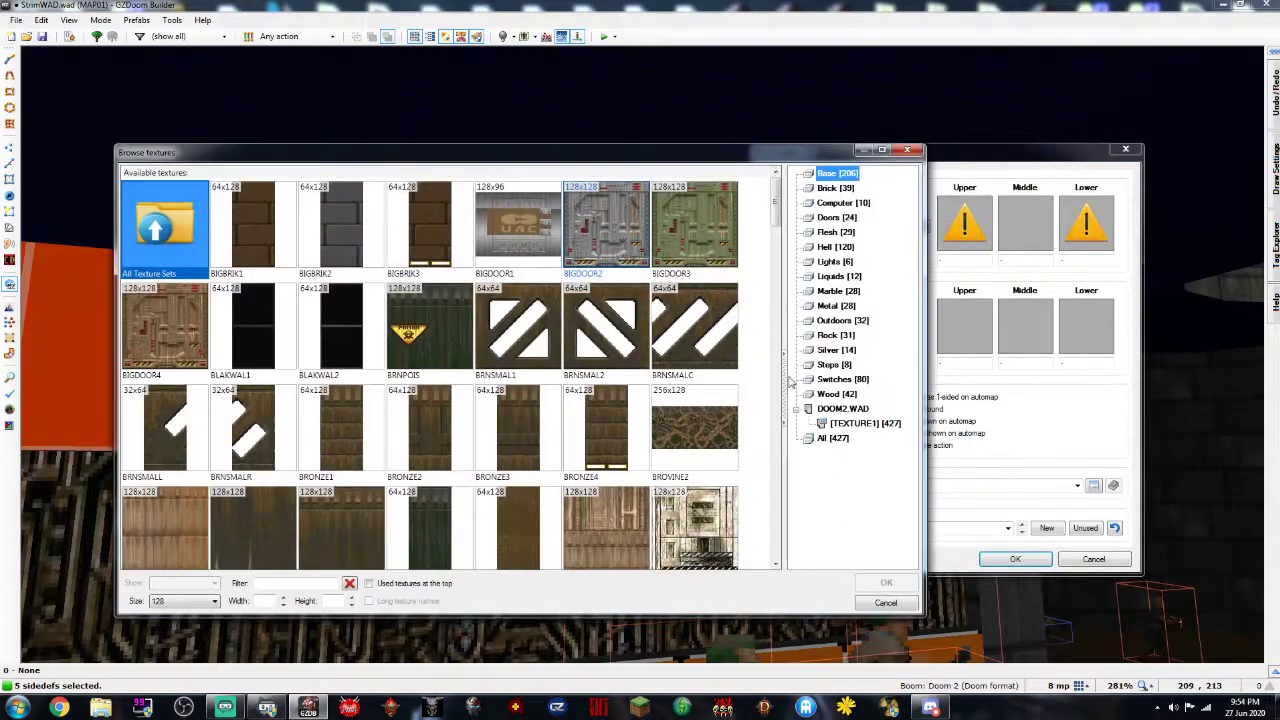
type("ST")
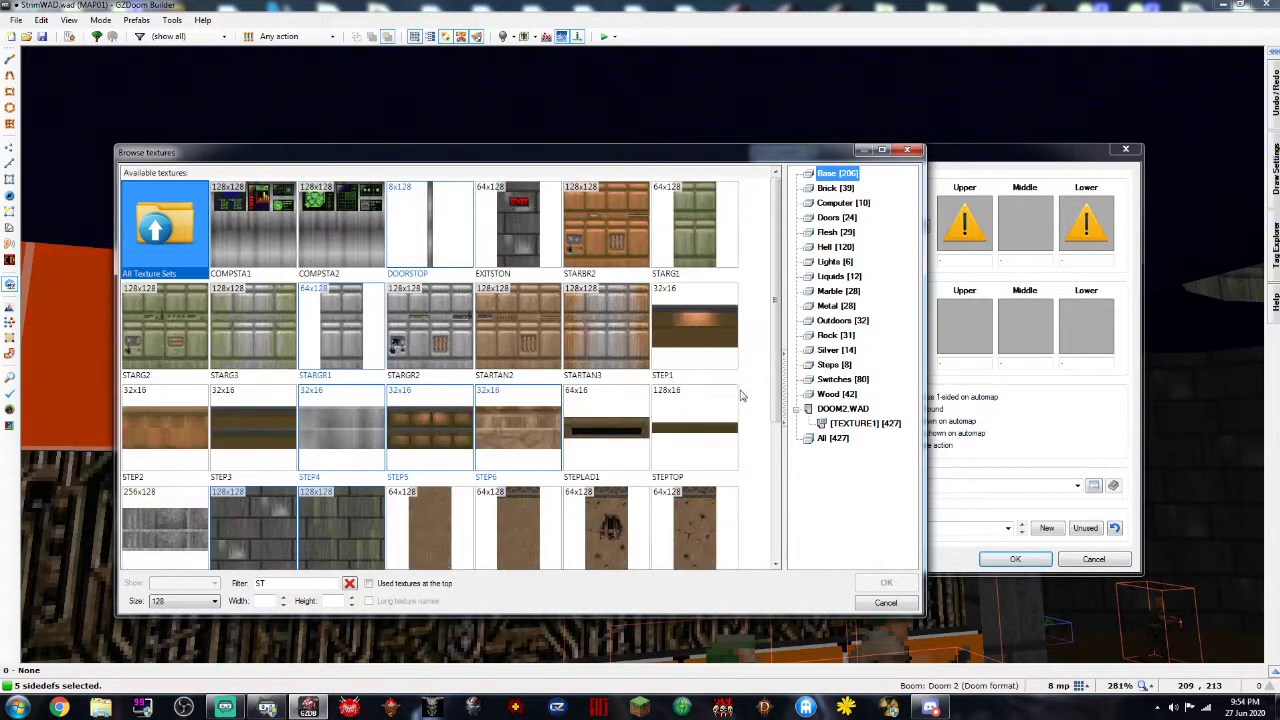
double_click(249, 524)
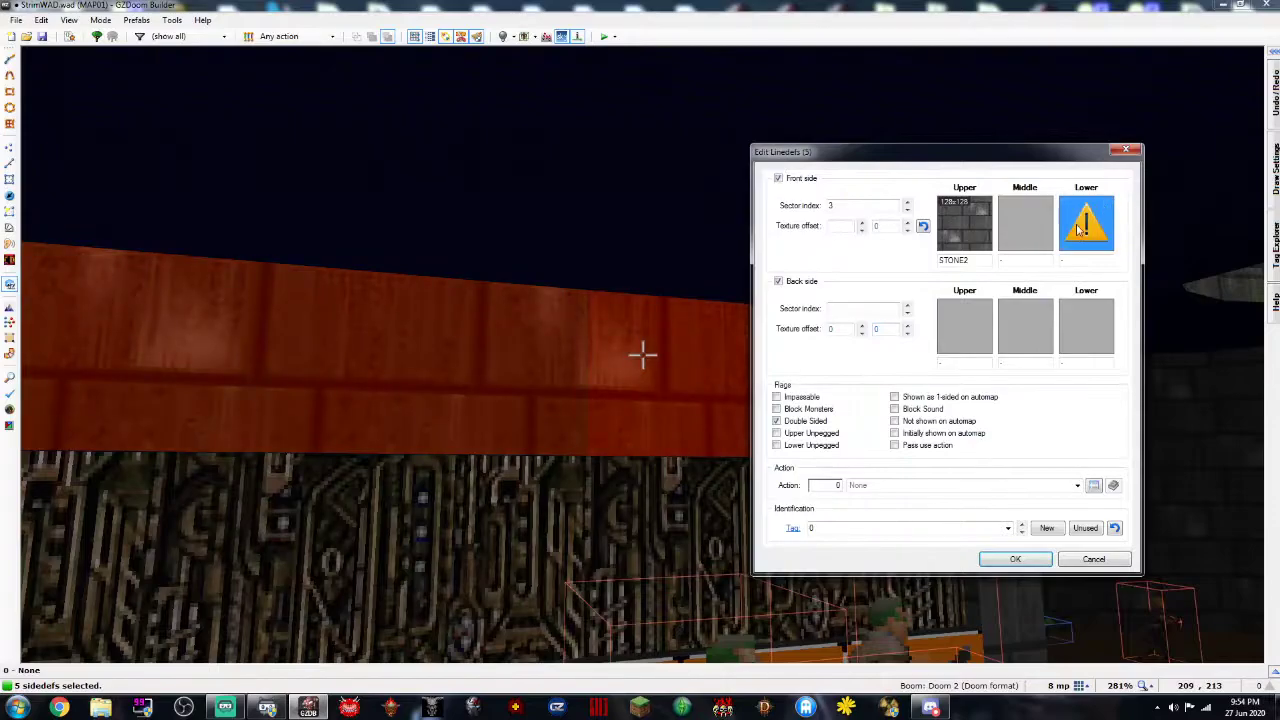
Apply STONE2 as the lower texture of the same five recess linedefs and auto-align the stone horizontally
left_click(1086, 224)
double_click(254, 506)
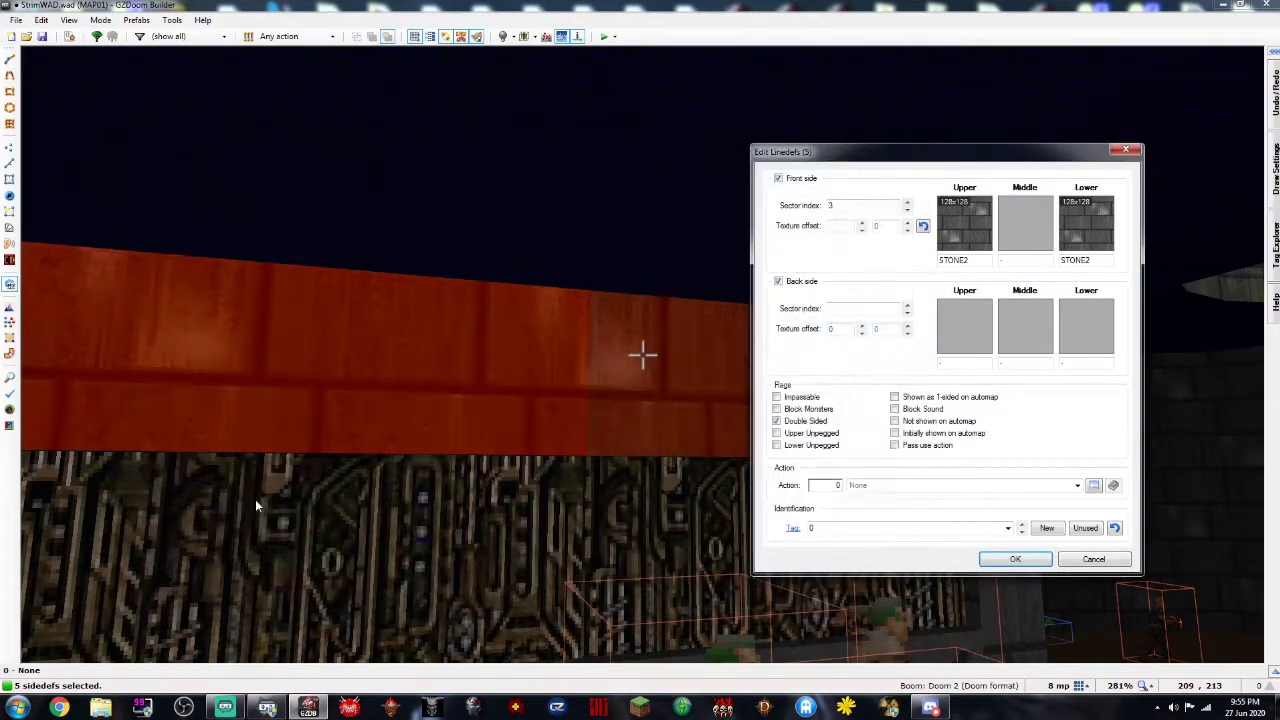
left_click(1014, 559)
key("shift+a")
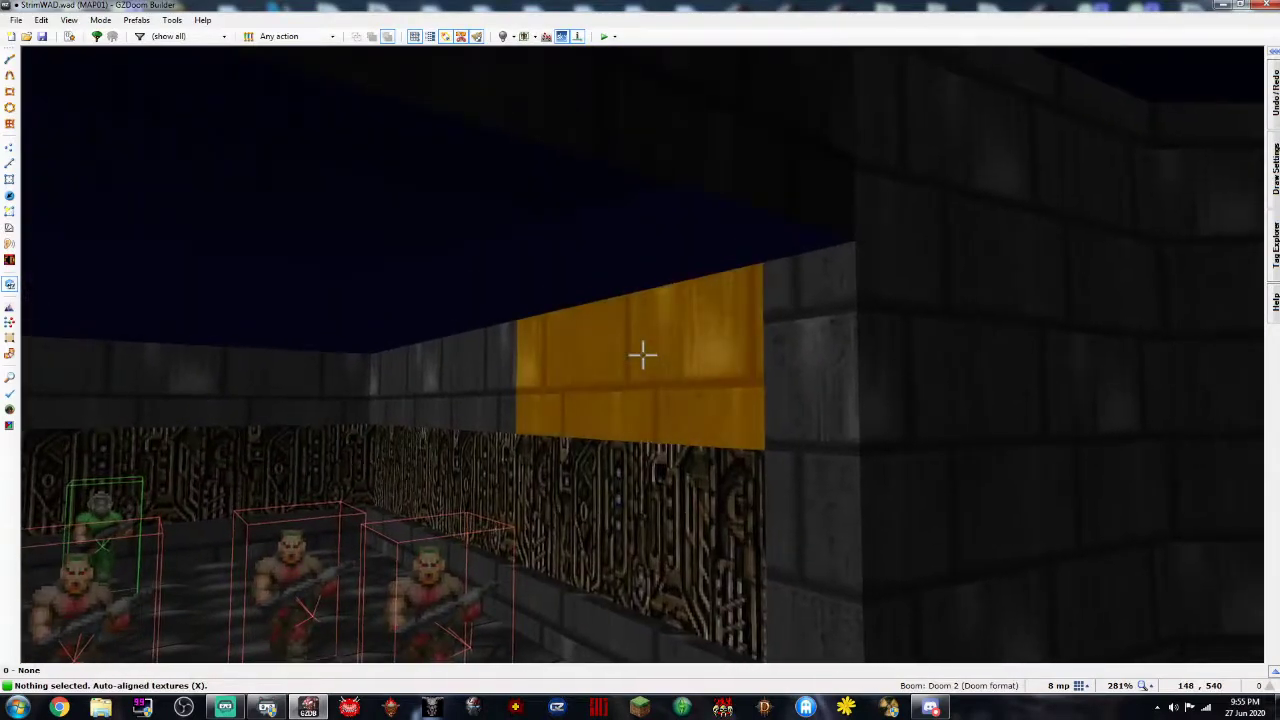
Turn on Upper Unpegged for the five linedefs carrying the upper stone sections in the start corridor
left_click(643, 355)
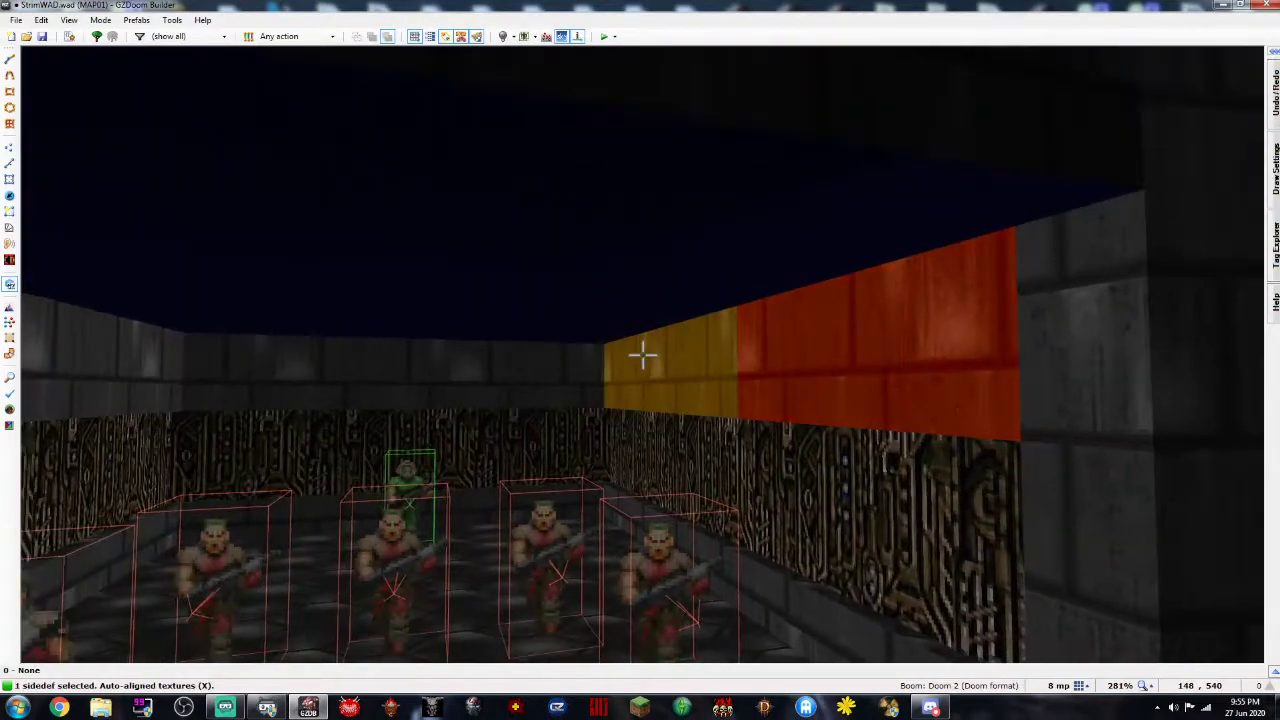
left_click(643, 355)
left_click(643, 355)
left_click(643, 355)
left_click(643, 355)
right_click(643, 355)
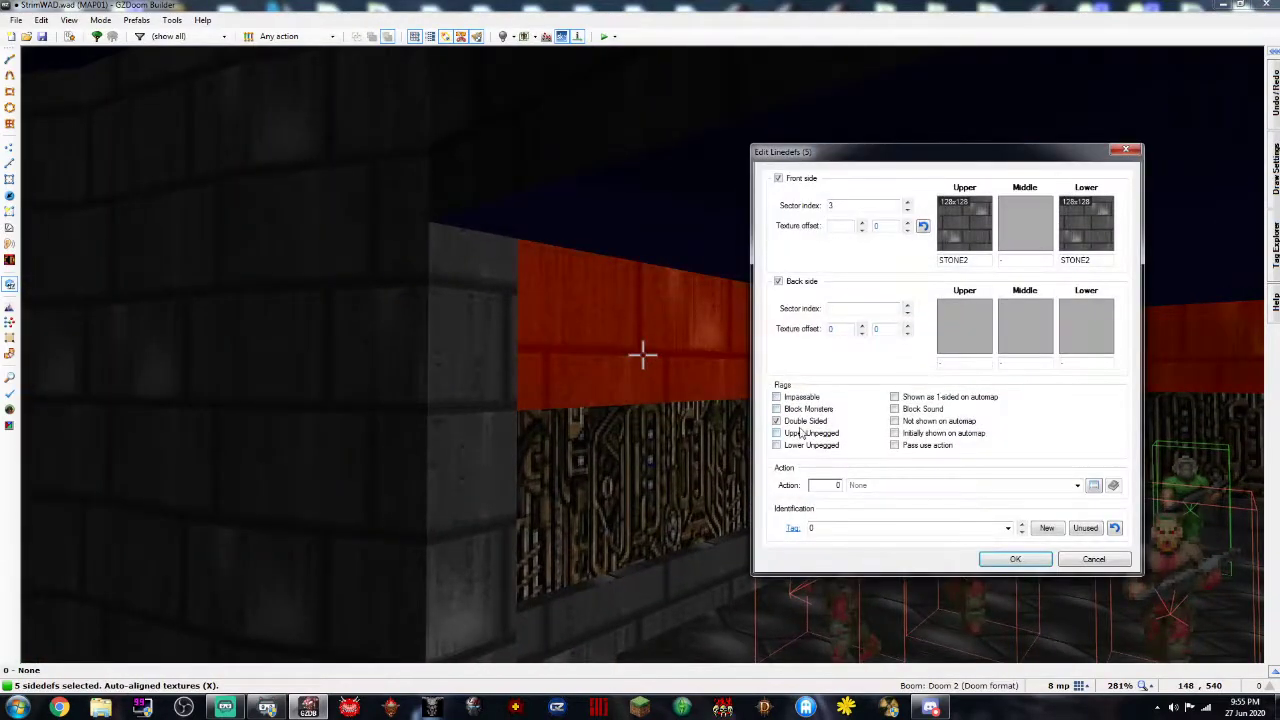
left_click(1014, 559)
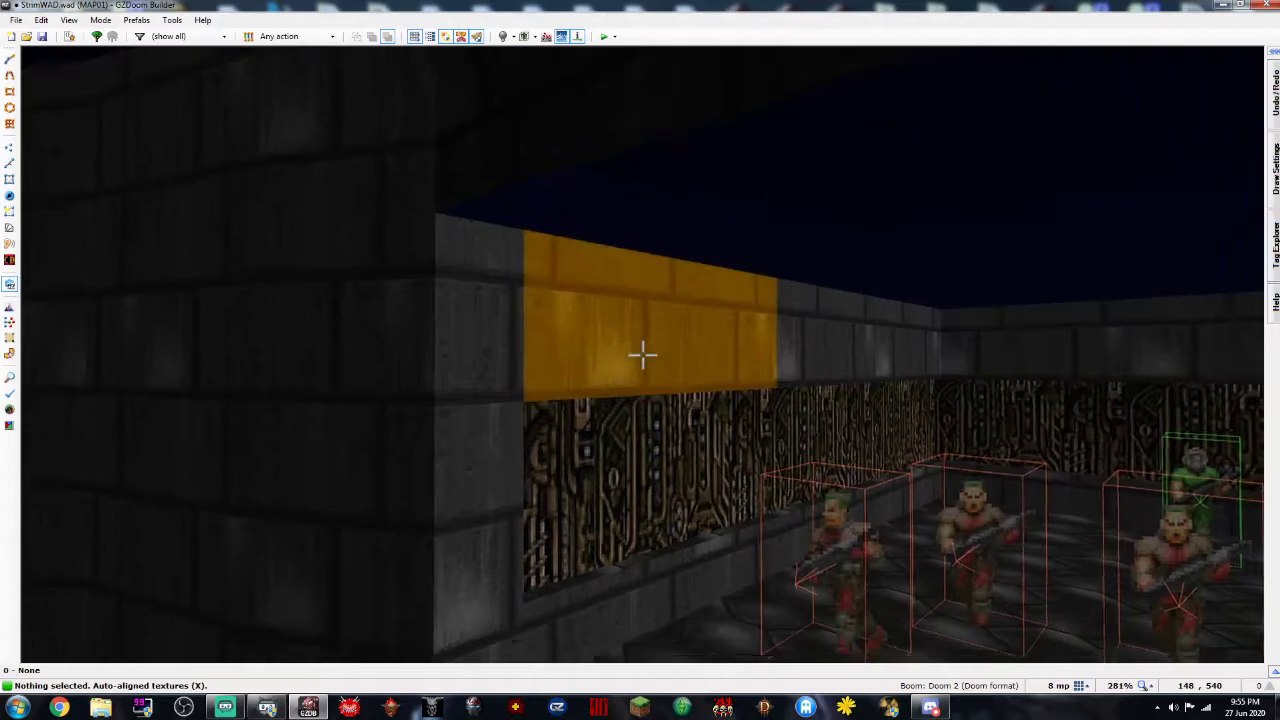
Select the floors of the three thin recess strips in the start corridor and change their floor flat to MFLR8_1
key("w")
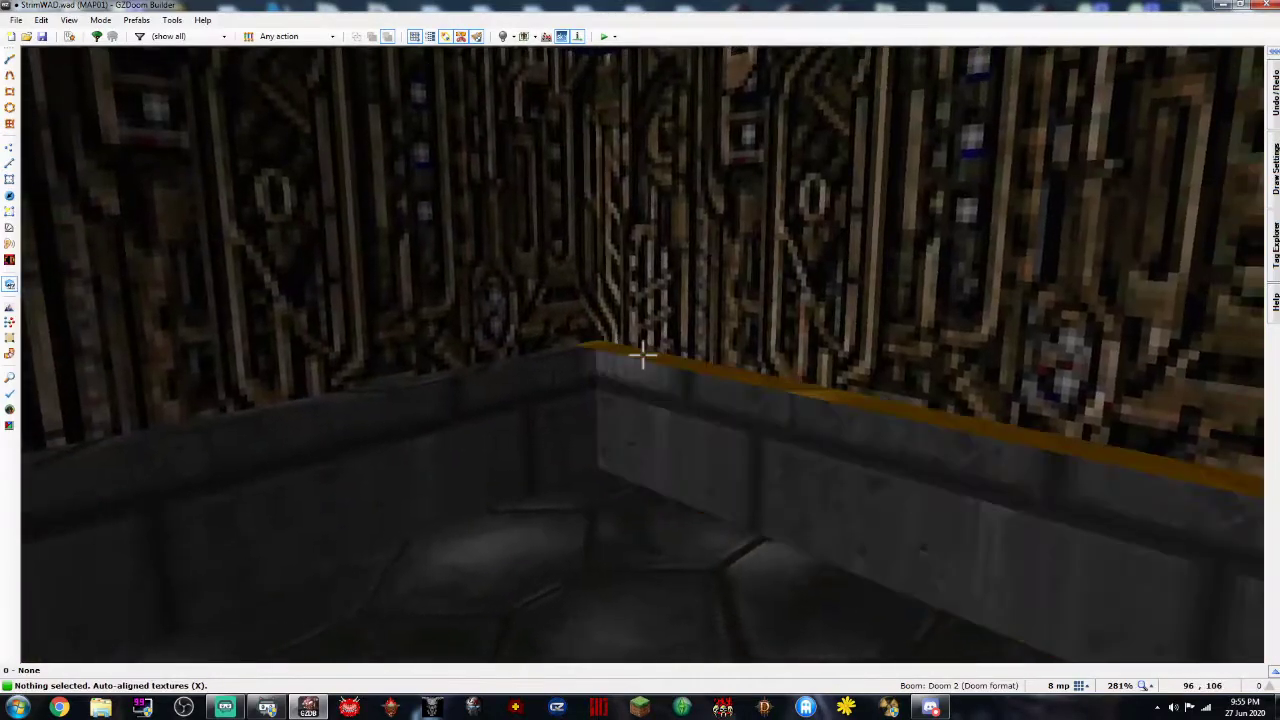
left_click(643, 355)
left_click(643, 355)
key("w")
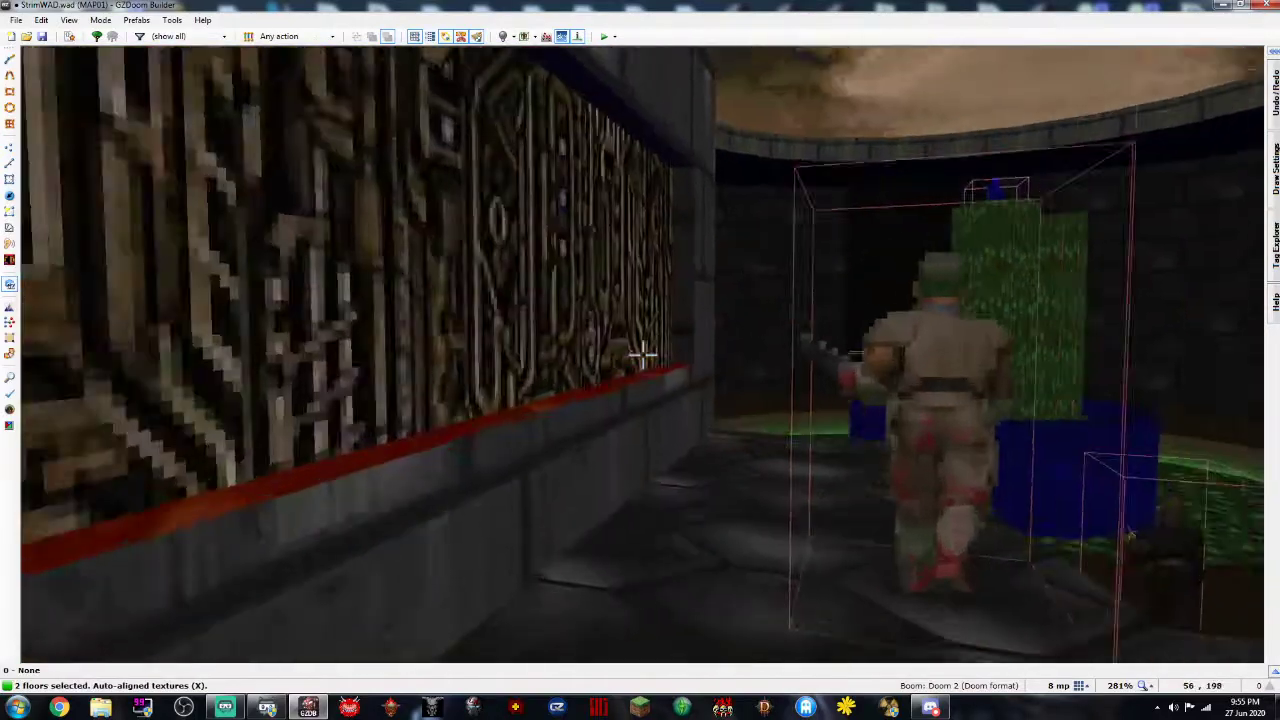
key("s")
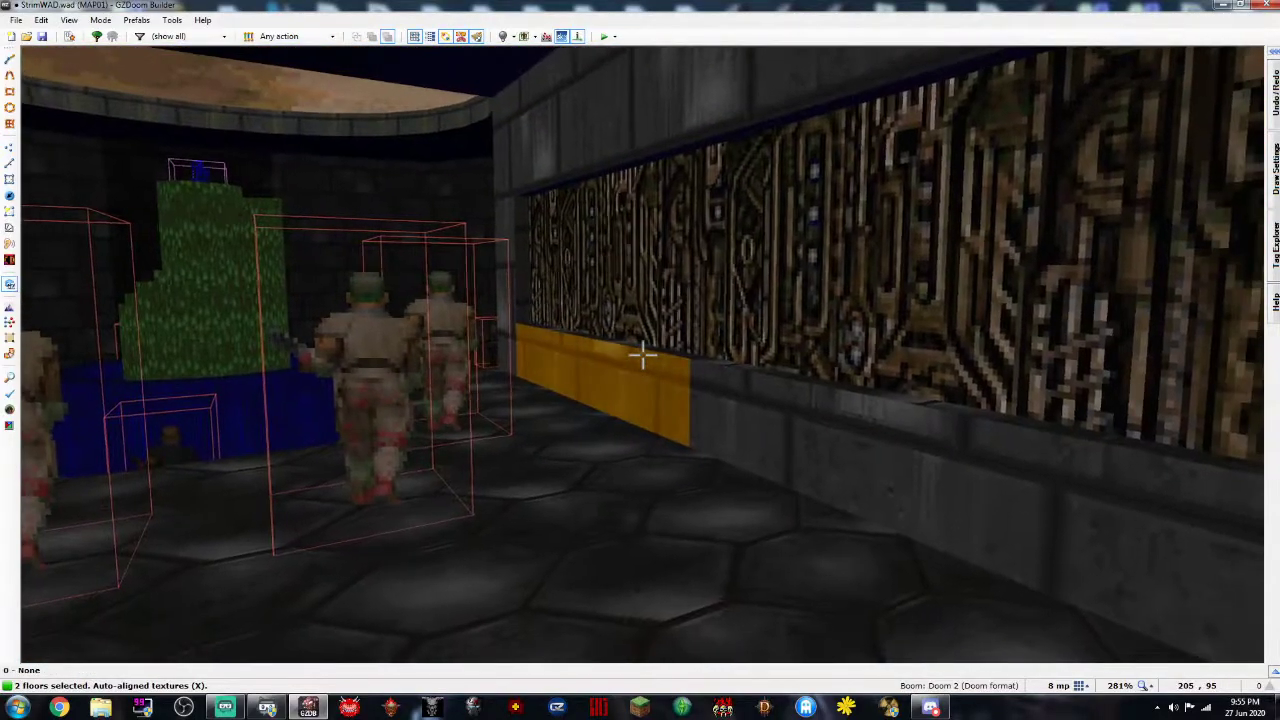
left_click(643, 355)
right_click(643, 355)
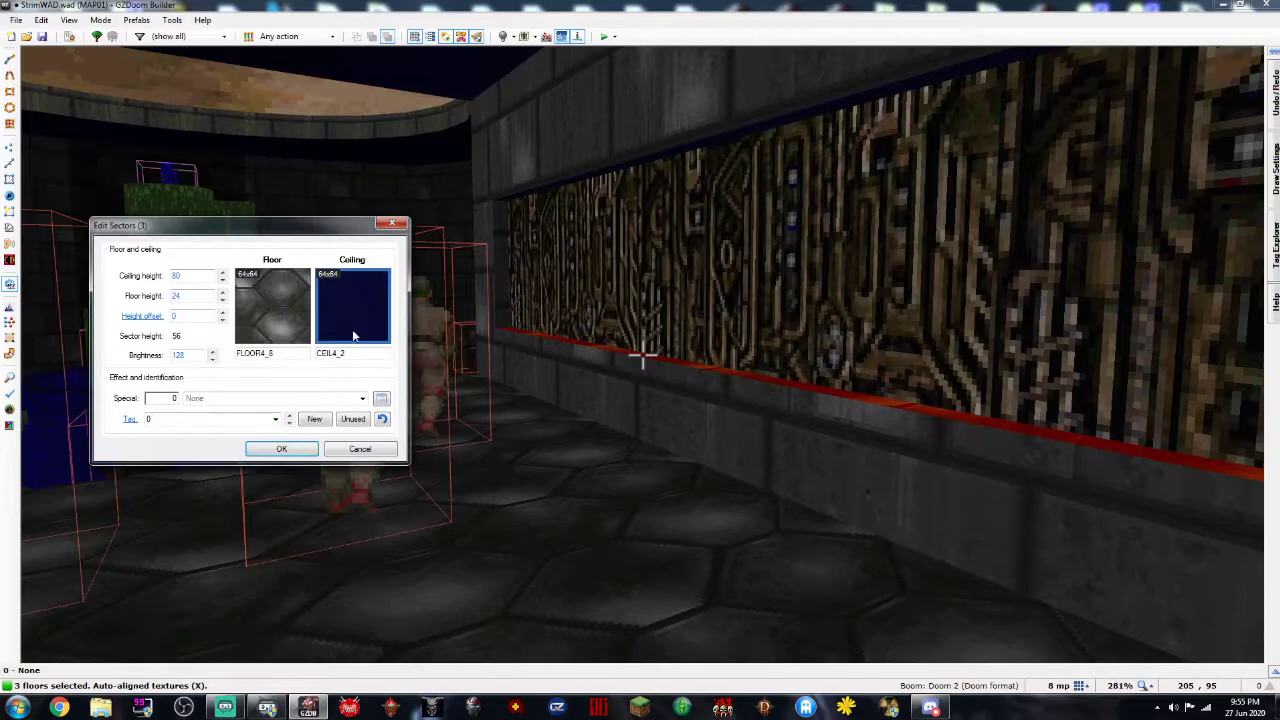
left_click(288, 335)
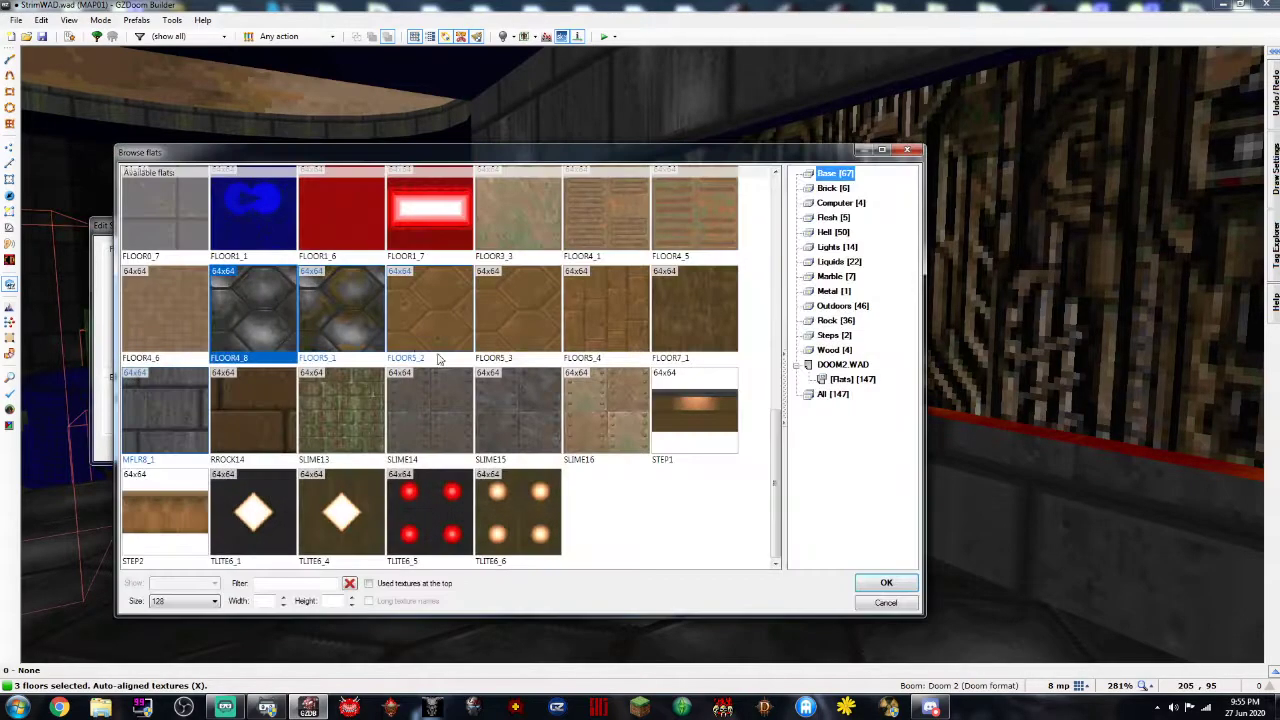
double_click(171, 420)
Set the ceiling flat of the three recess strips to MFLR8_1 as well
left_click(354, 306)
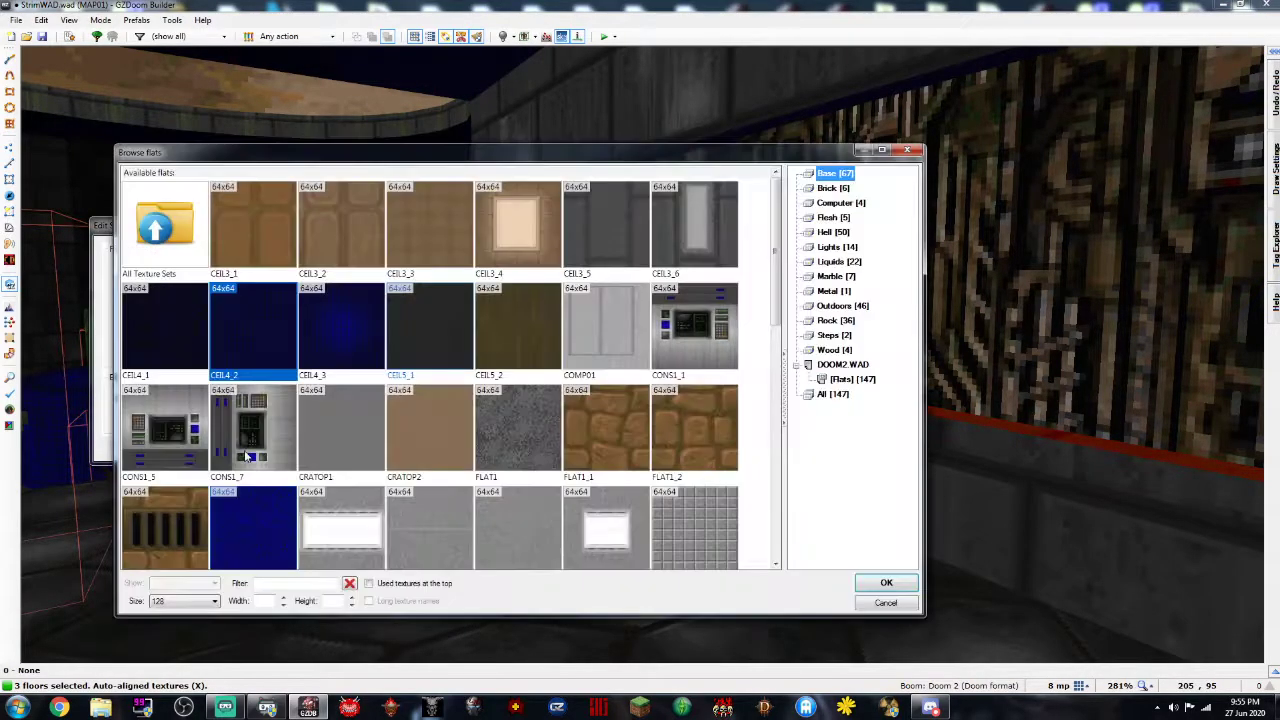
scroll(245, 456, "down", 5)
double_click(188, 441)
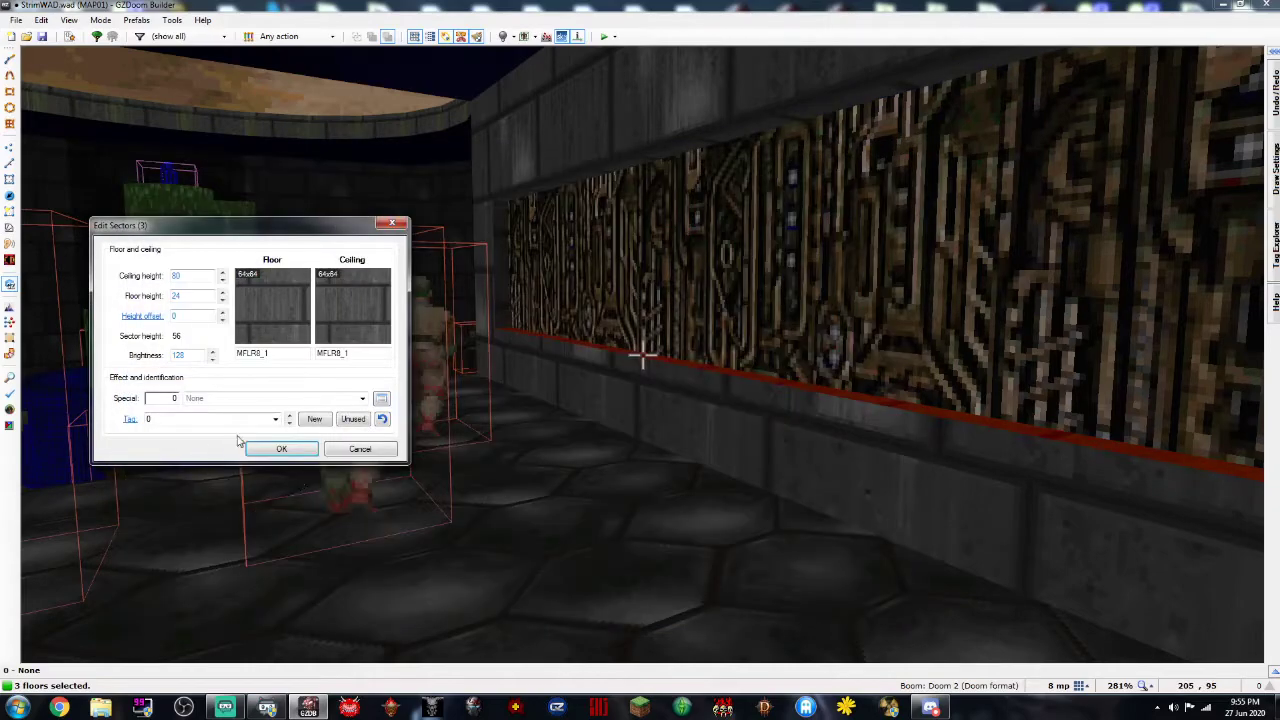
left_click(281, 450)
Apply the DOORSTOP middle texture to the two narrow end walls of the start corridor's side recesses
key("w")
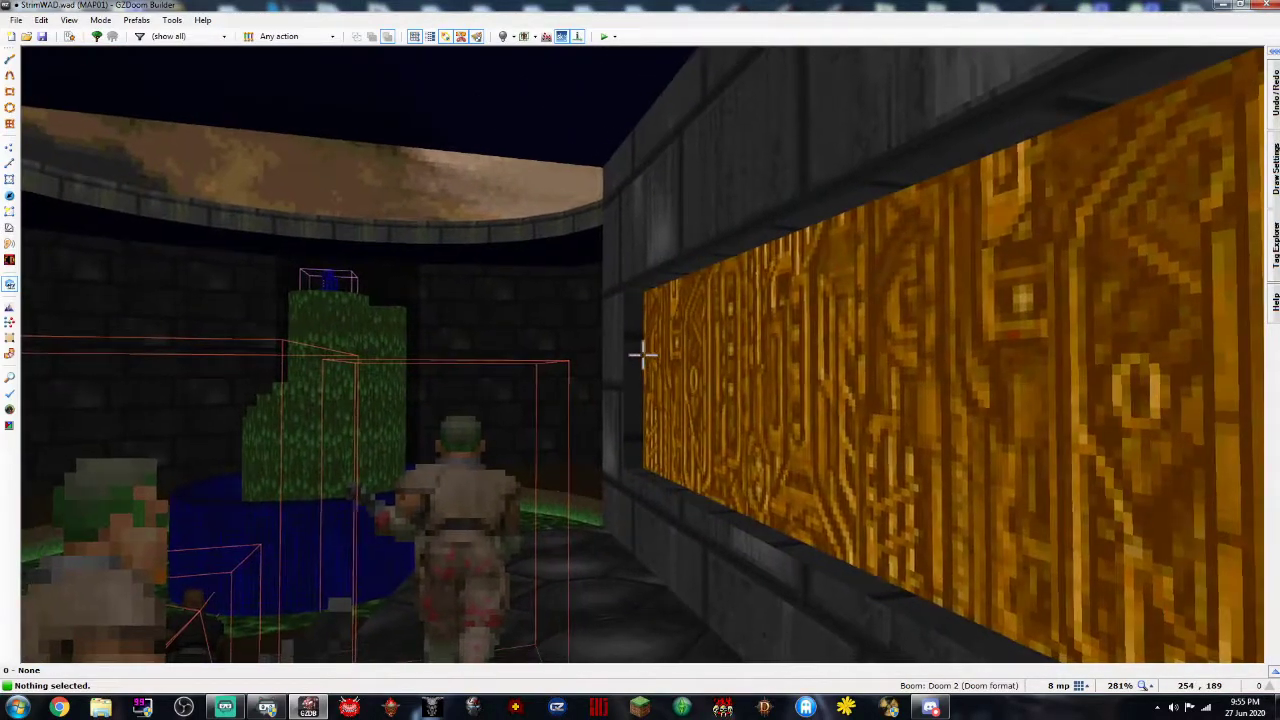
left_click(643, 355)
key("a")
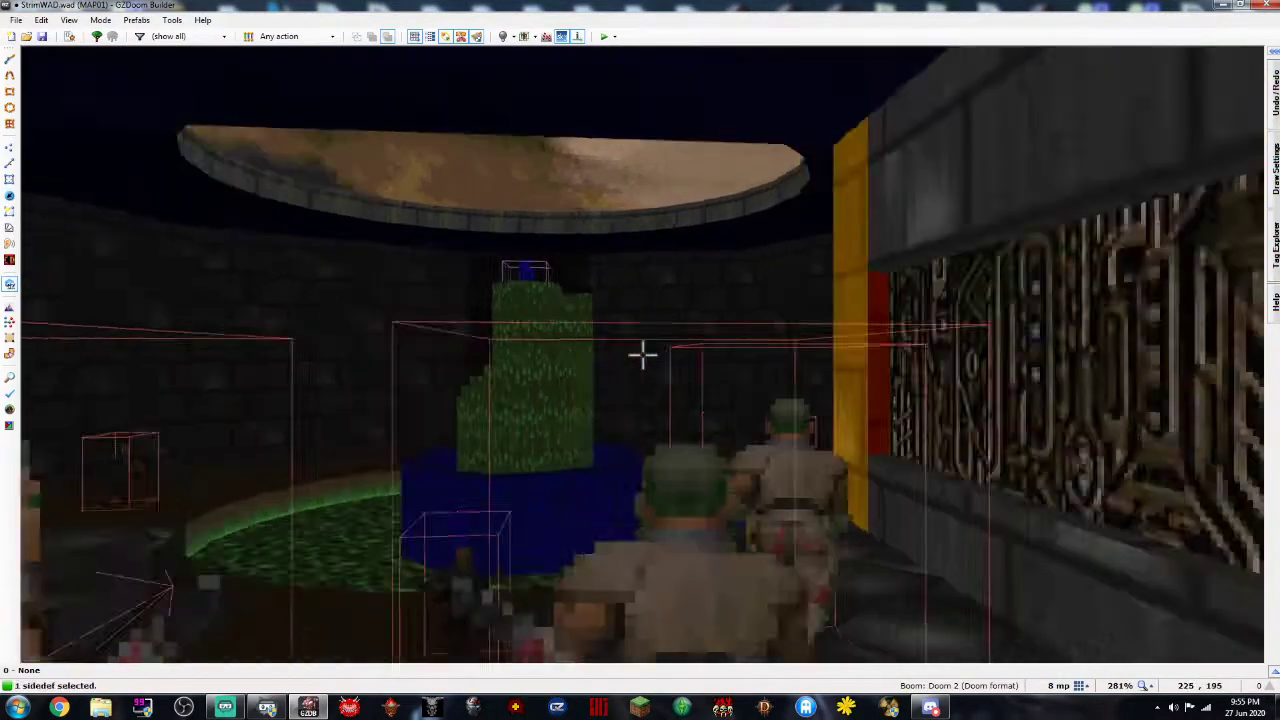
key("w")
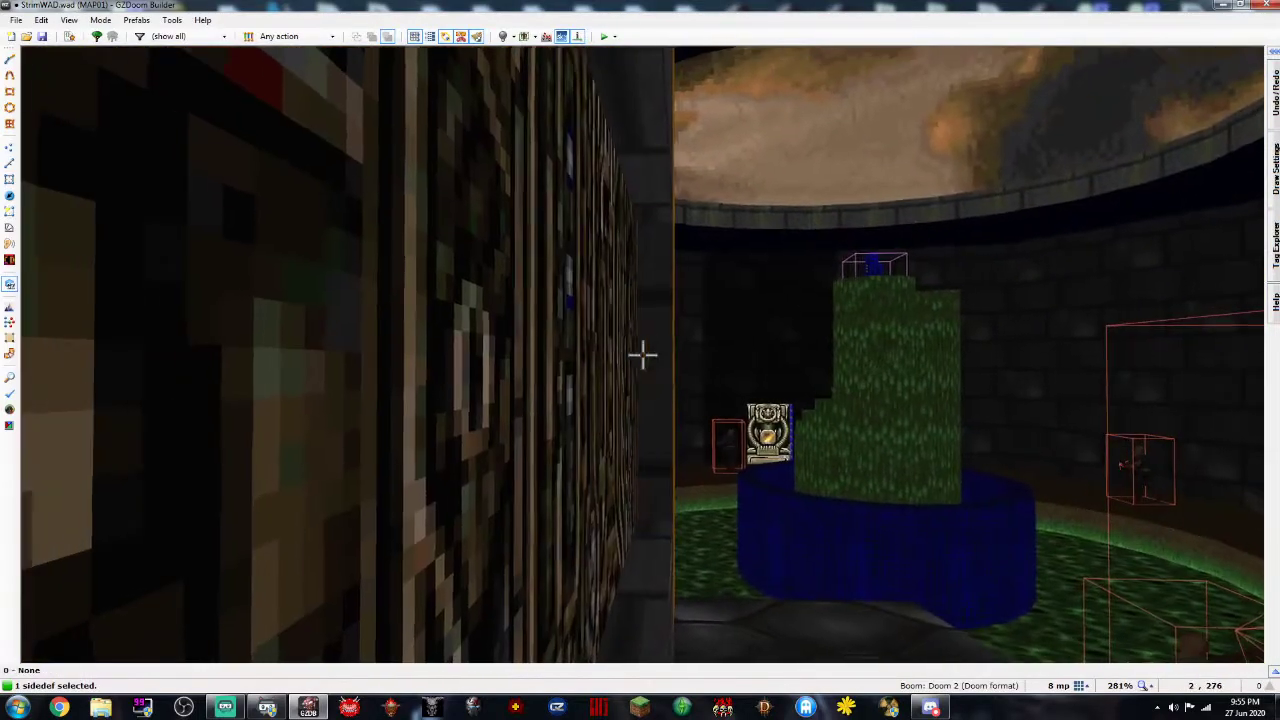
left_click(643, 355)
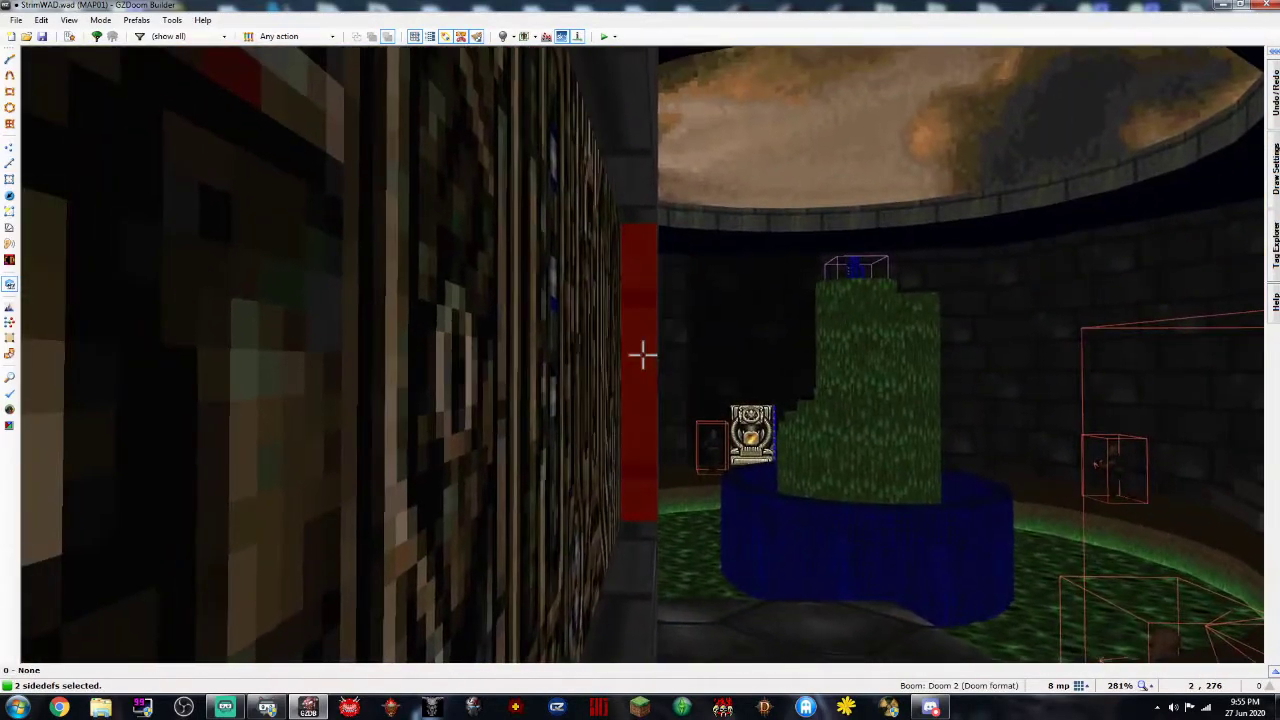
right_click(643, 355)
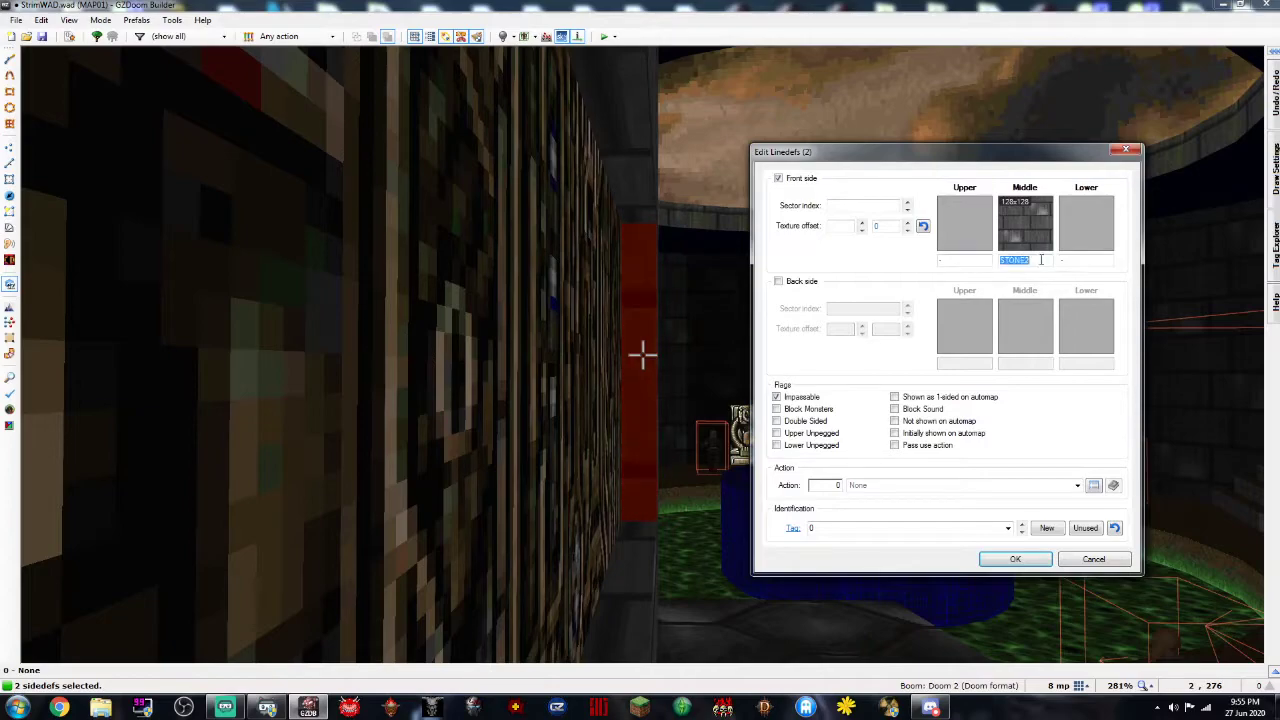
type("S")
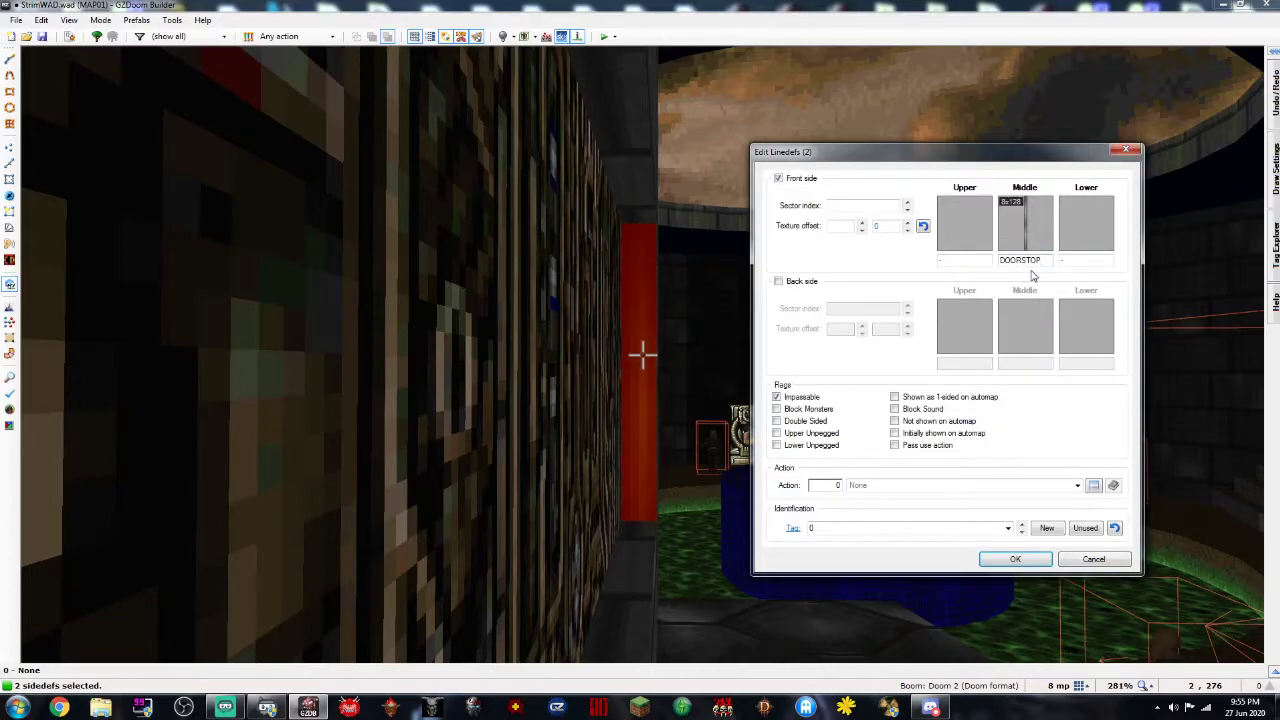
left_click(1015, 559)
right_click(643, 355)
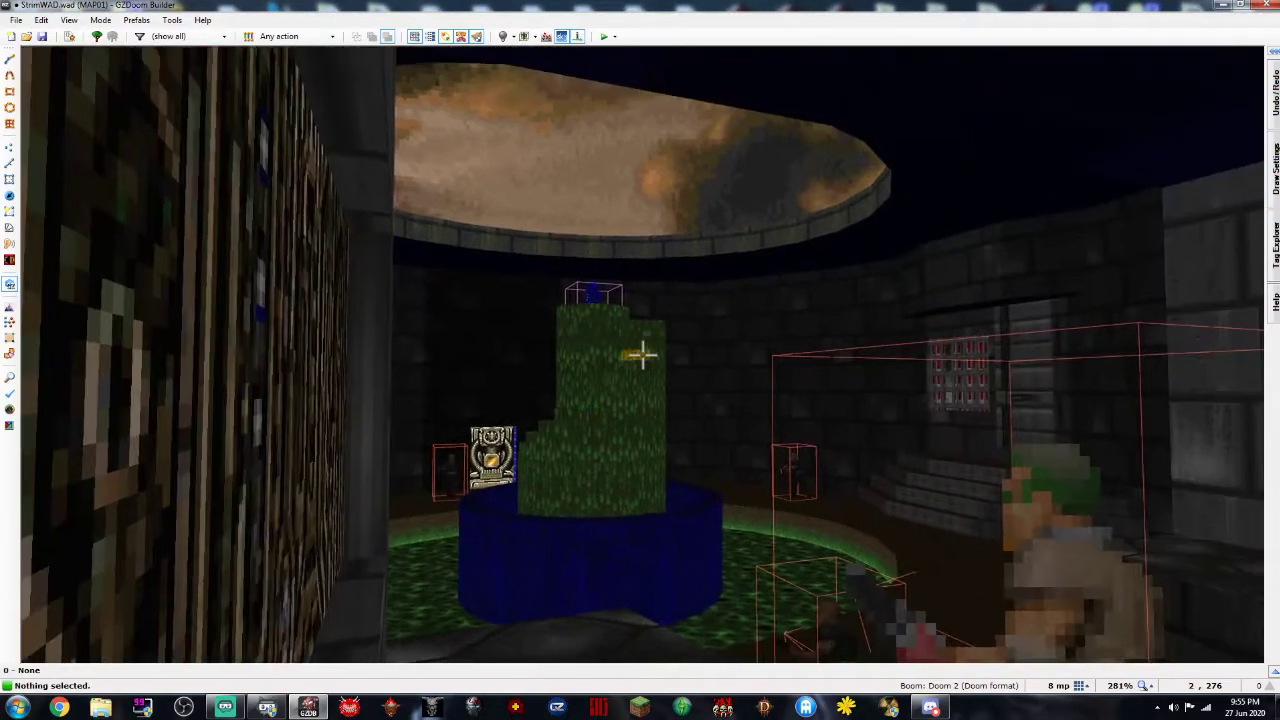
Select the three recess floors in the start corridor and raise the brightness of their sectors
key("e")
key("e")
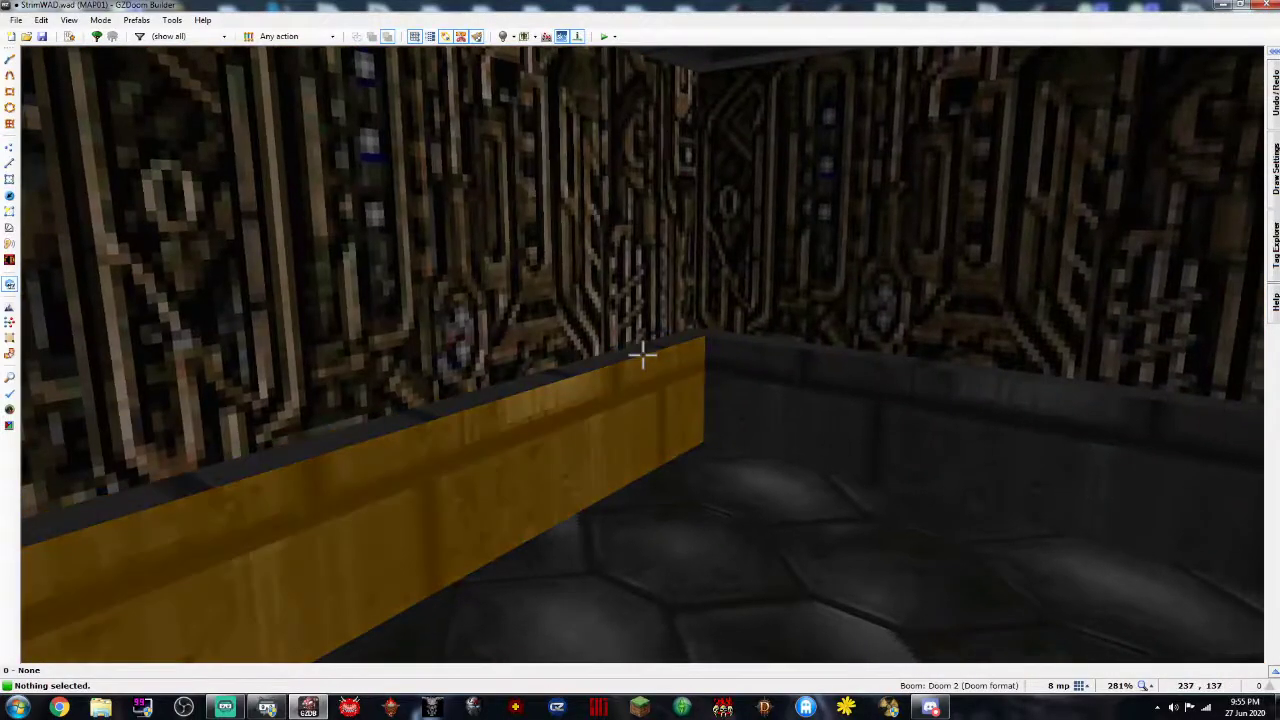
key("Escape")
left_click(643, 355)
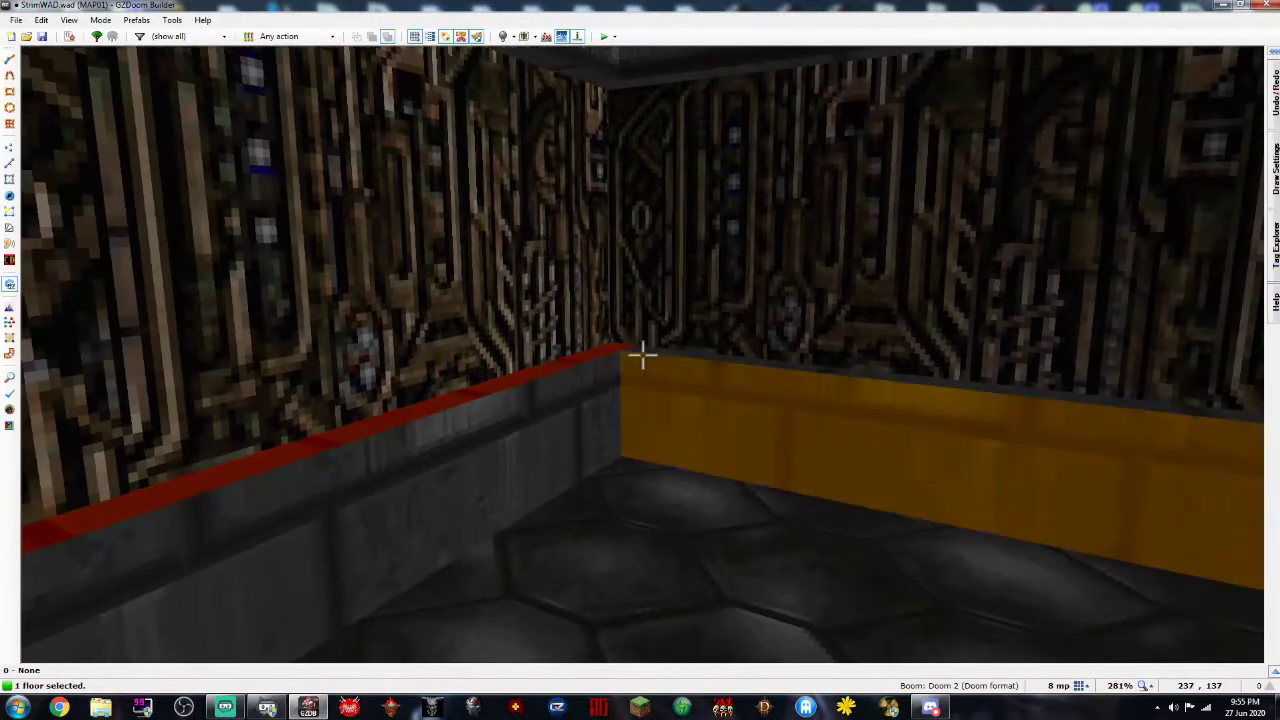
left_click(643, 355)
key("e")
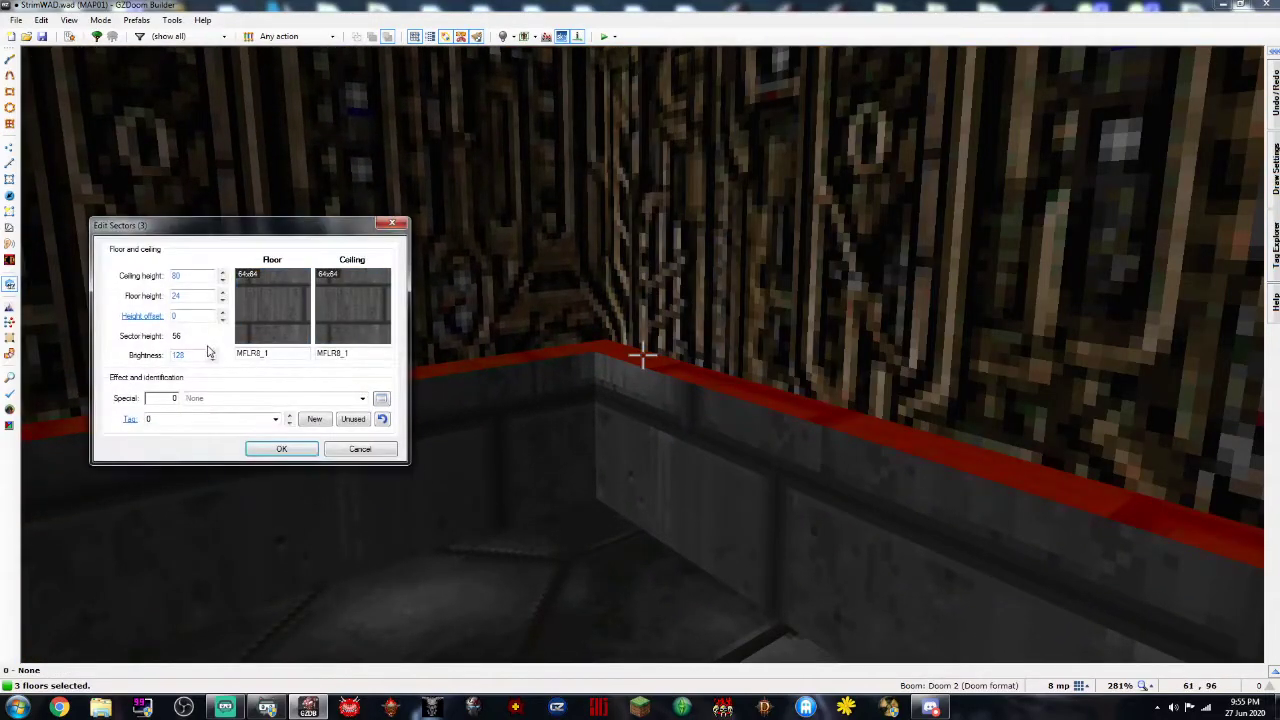
left_click(283, 450)
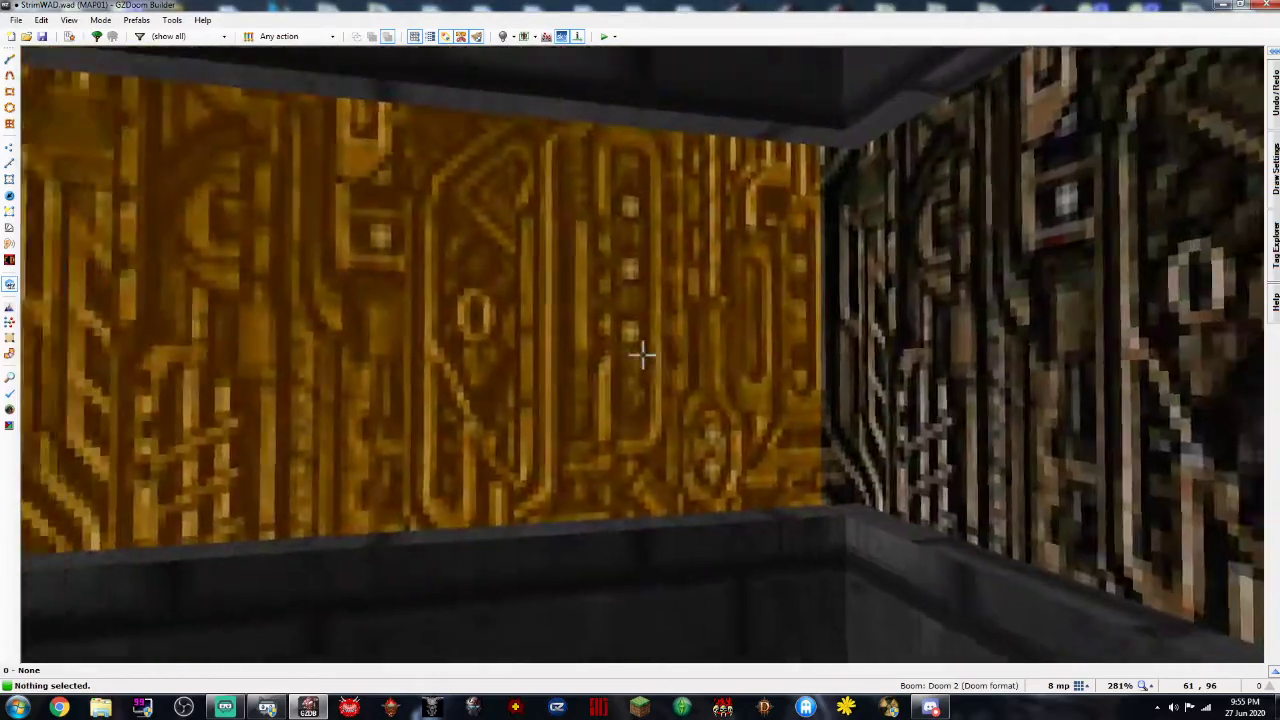
Examine the textured start corridor recesses and the adjoining walls of the circular fountain room in 3D view
key("e")
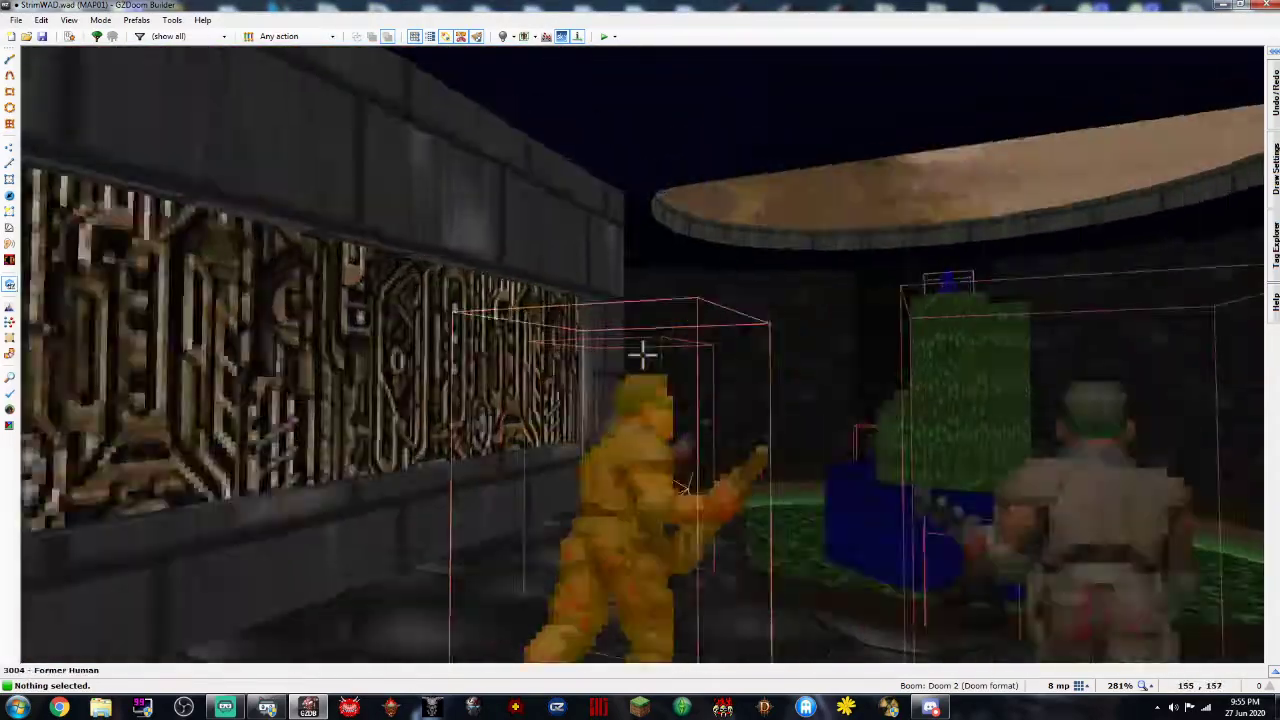
key("e")
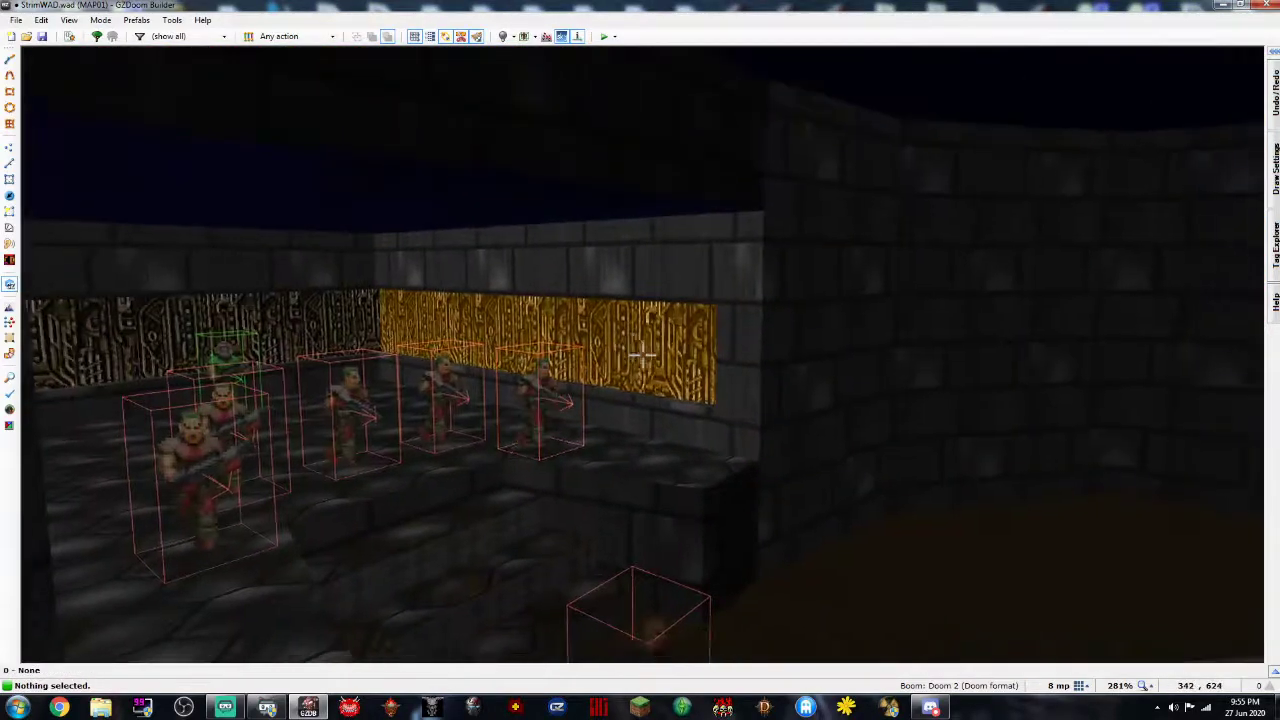
key("d")
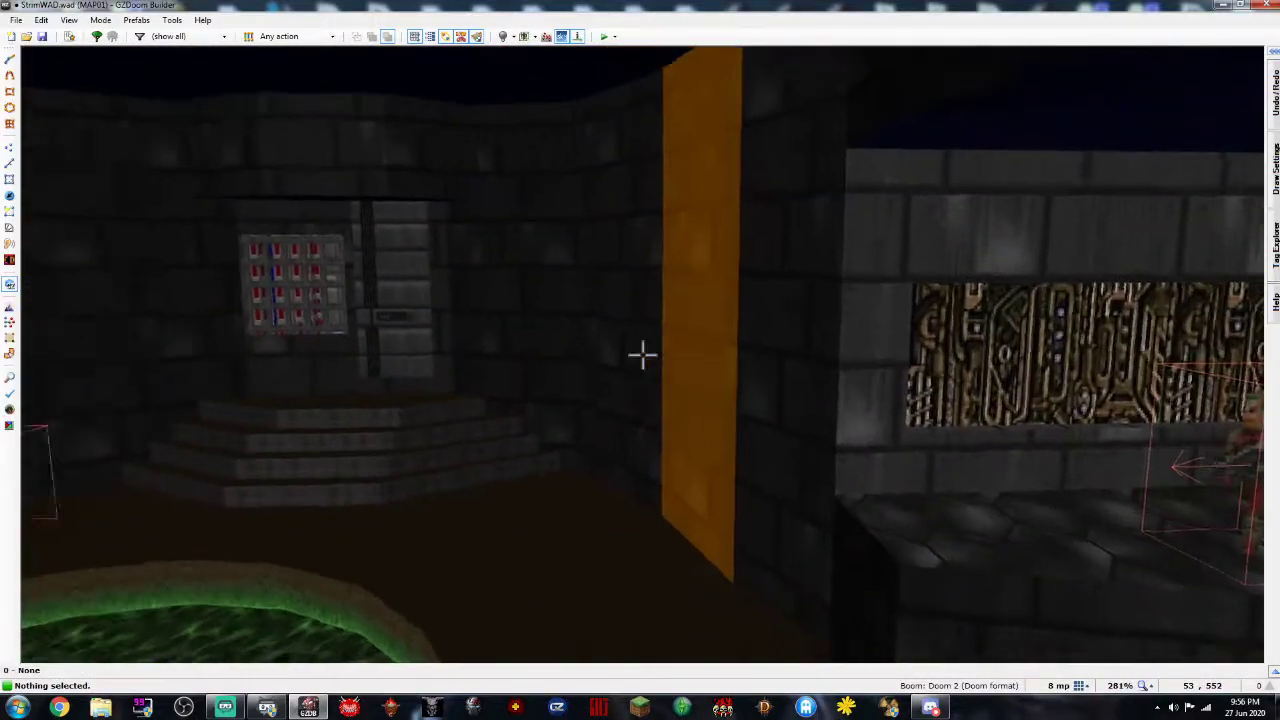
key("e")
key("f")
key("e")
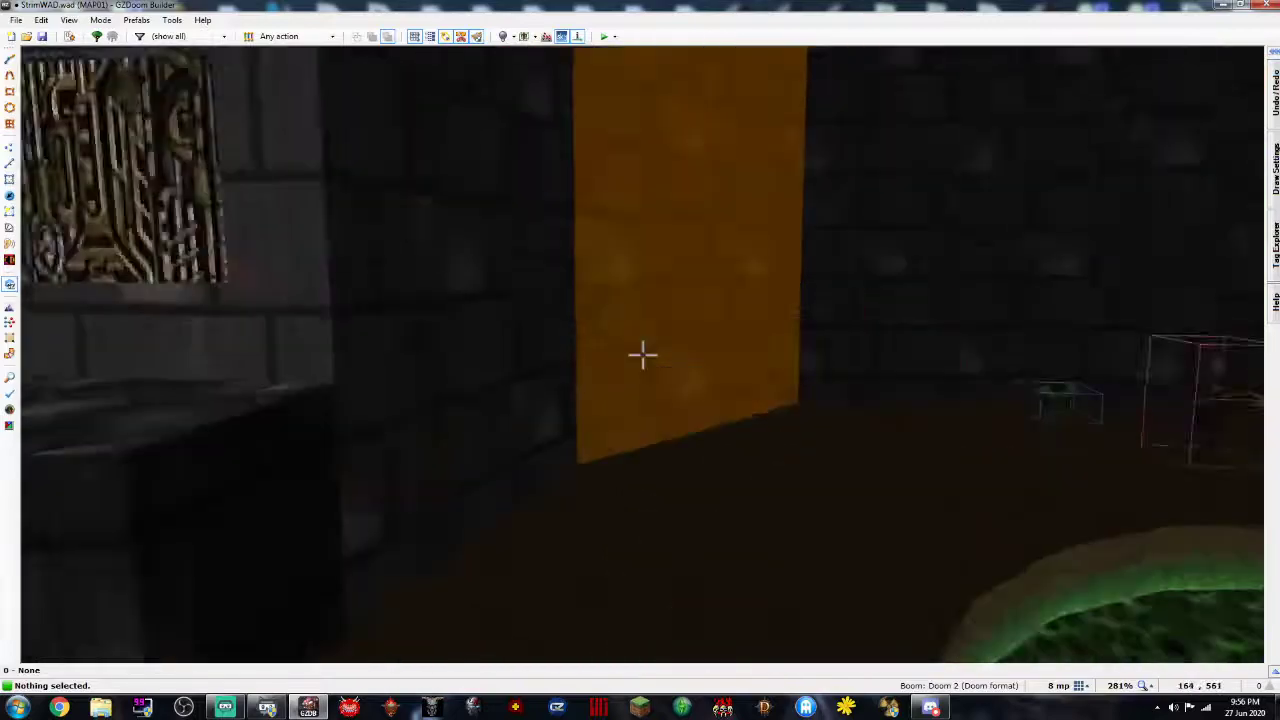
key("f")
key("e")
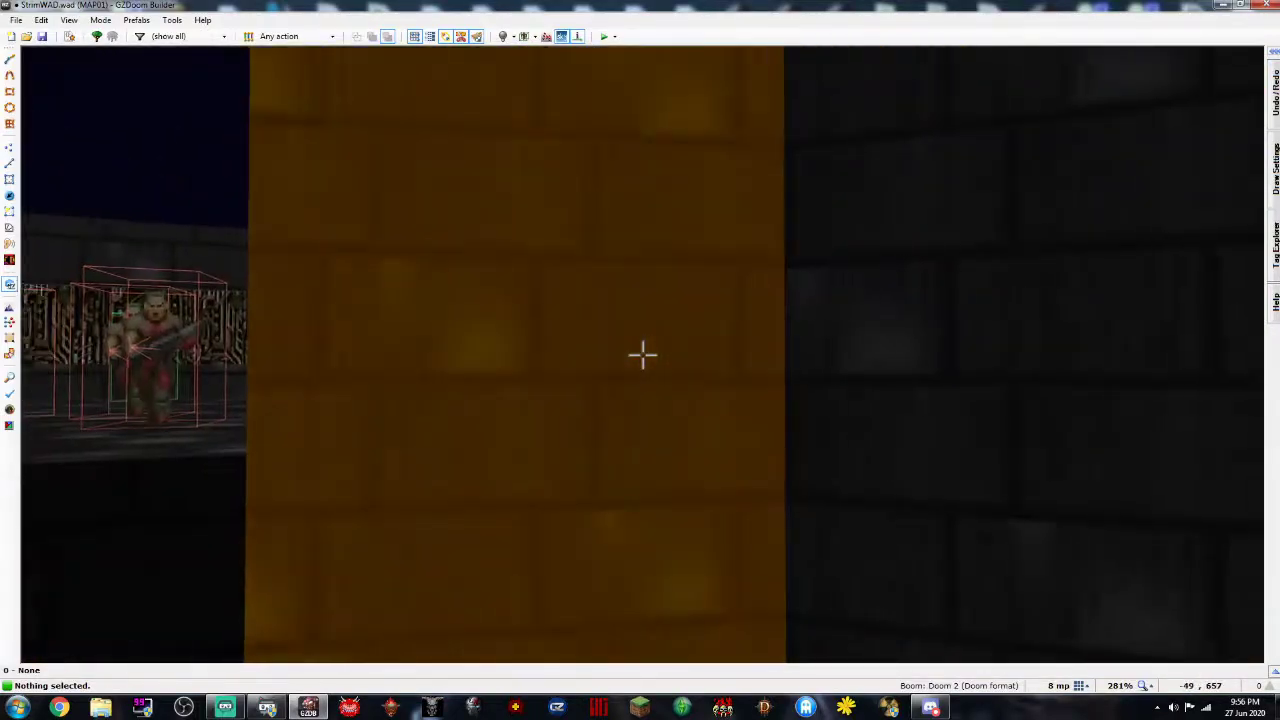
Leave the 3D view and go to Things mode on the 2D map, at the southwest side of the circular room
key("w")
key("Down")
key("Down")
key("Down")
key("Down")
key("Down")
key("Down")
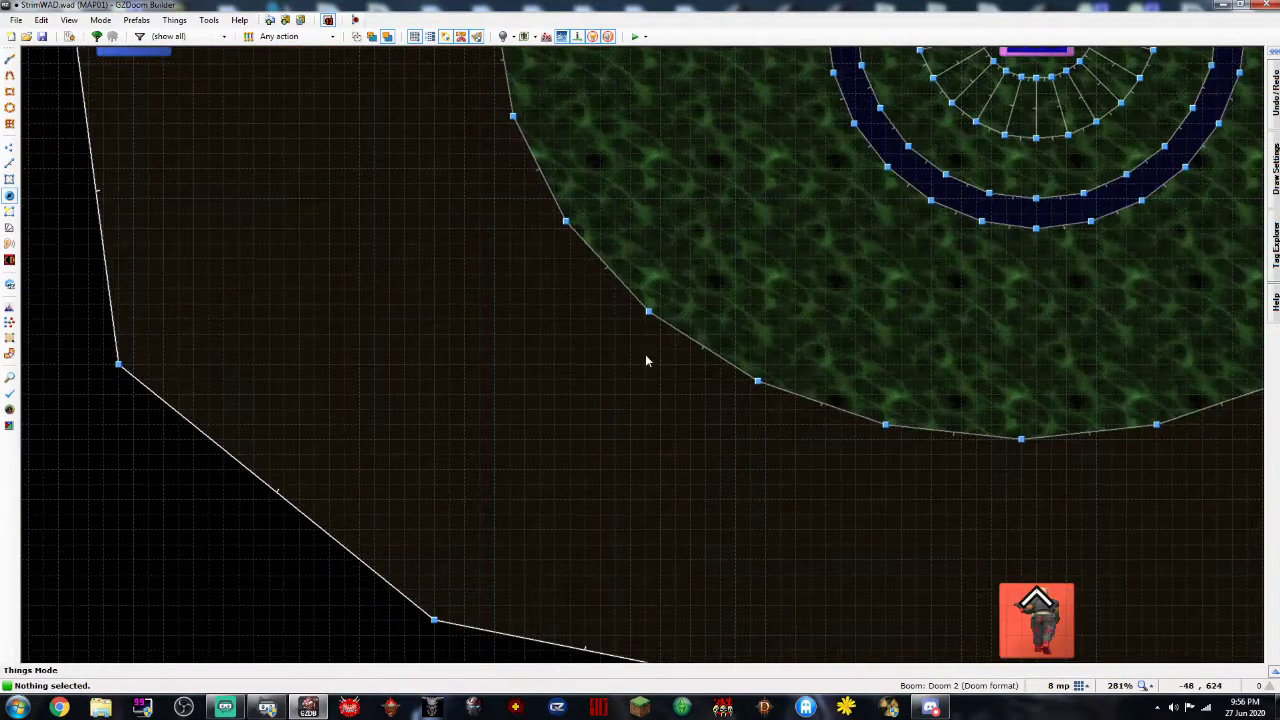
key("Right")
scroll(605, 393, "up", 1)
key("Up")
key("Left")
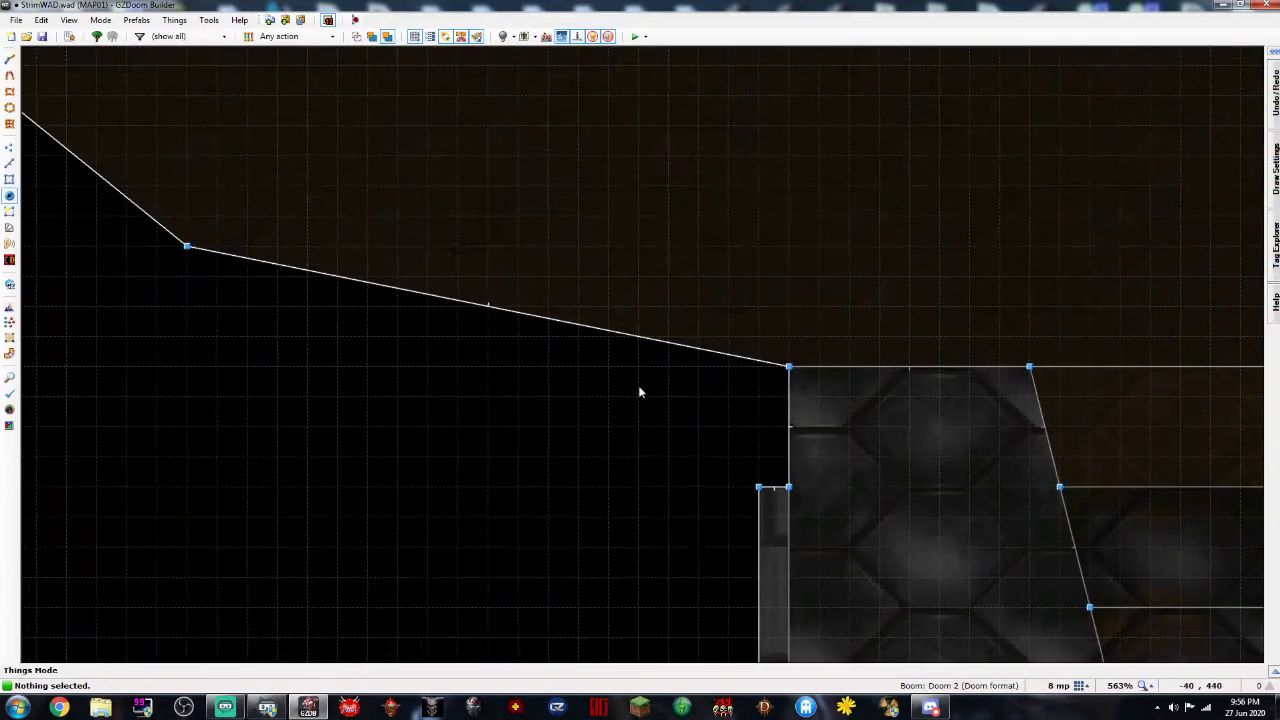
key("Left")
key("Left")
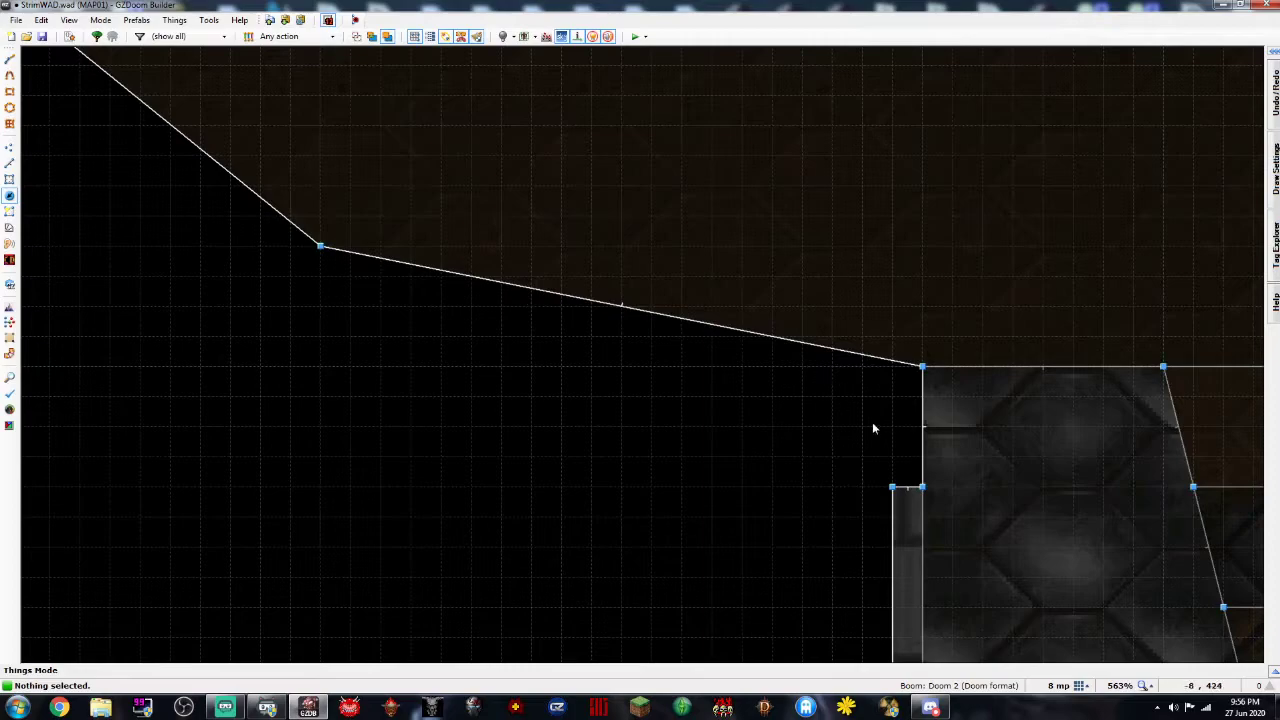
left_click(1088, 685)
left_click(1043, 670)
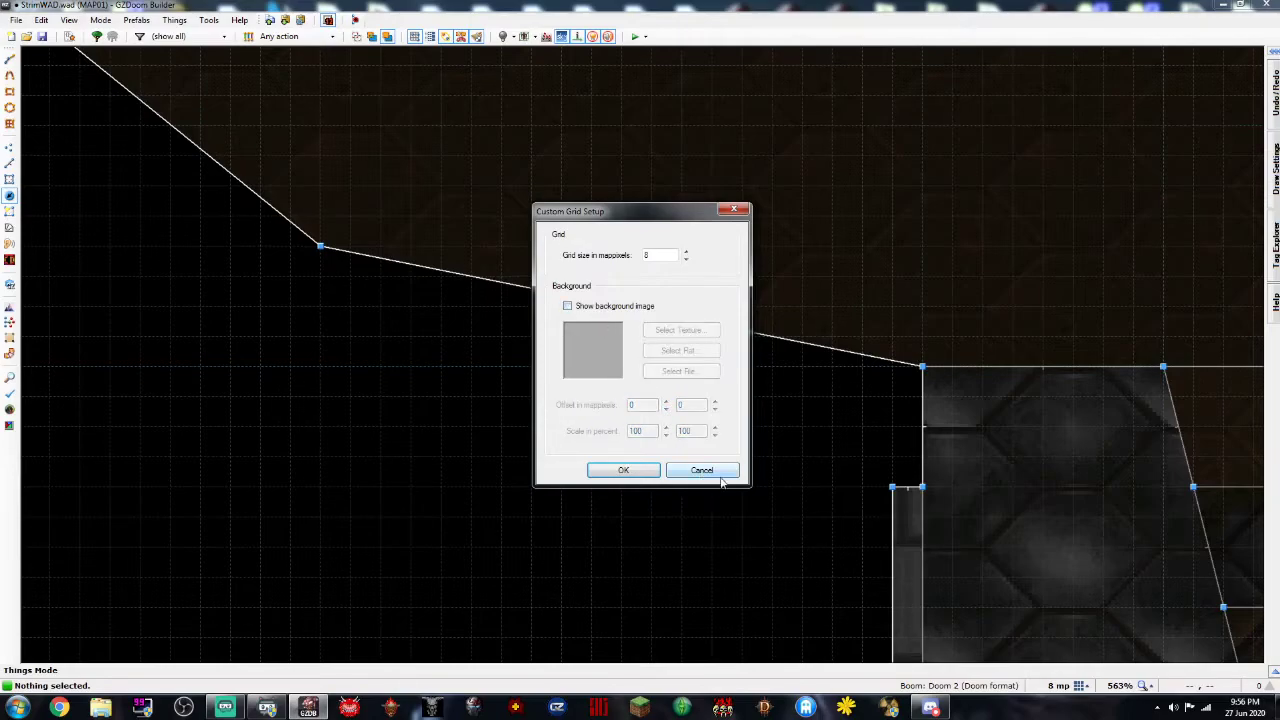
left_click(702, 471)
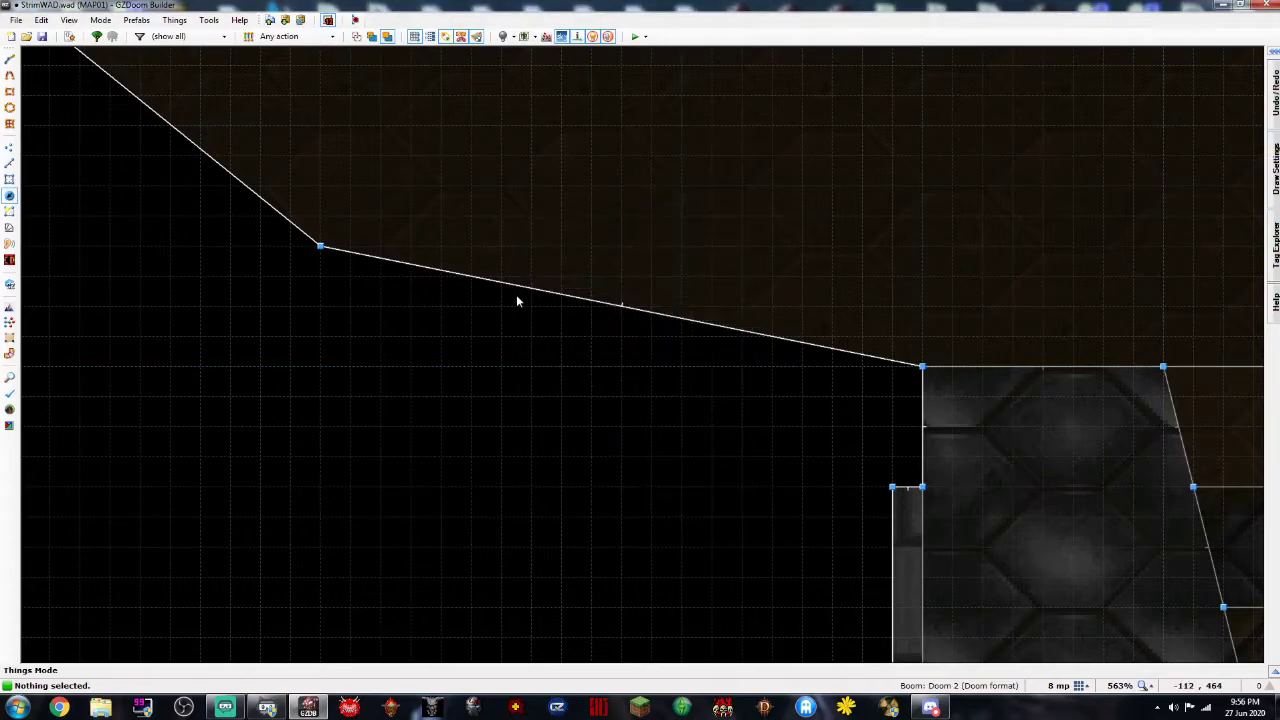
Draw a small rectangular recess about 16 by 8 map units in the circular room's north wall, just east of the doorway
scroll(547, 291, "down", 6)
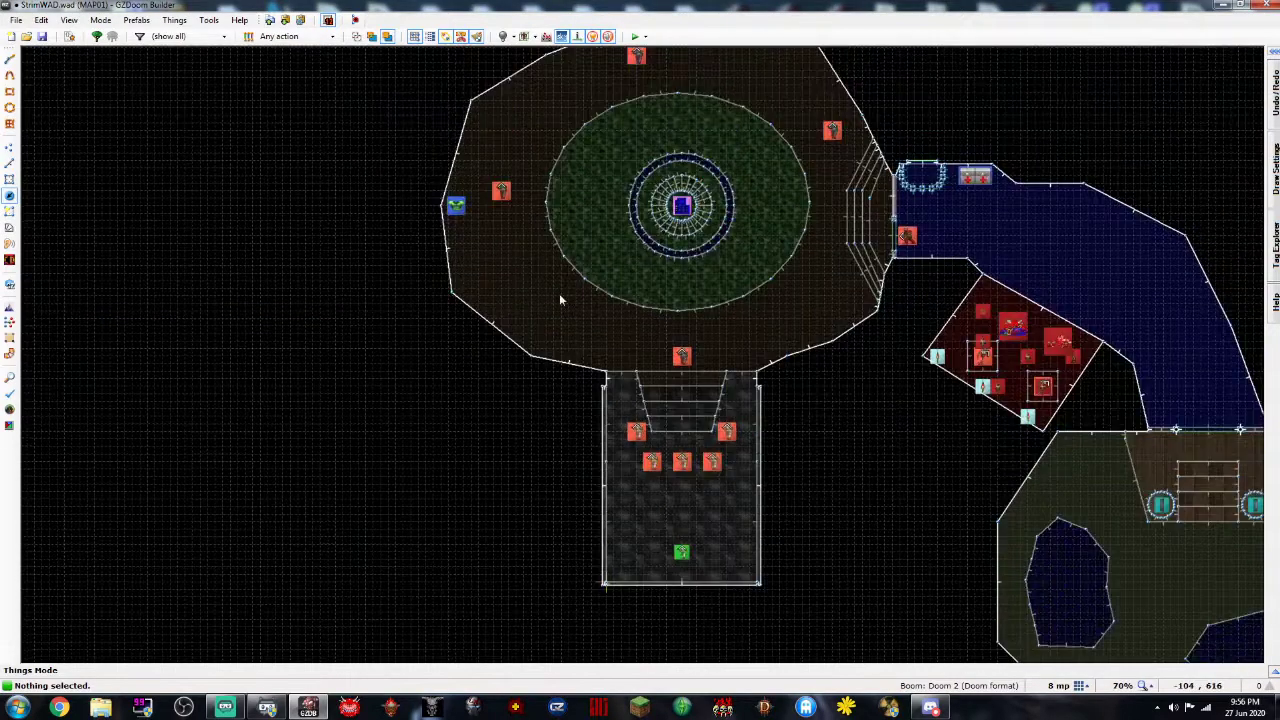
scroll(660, 220, "up", 3)
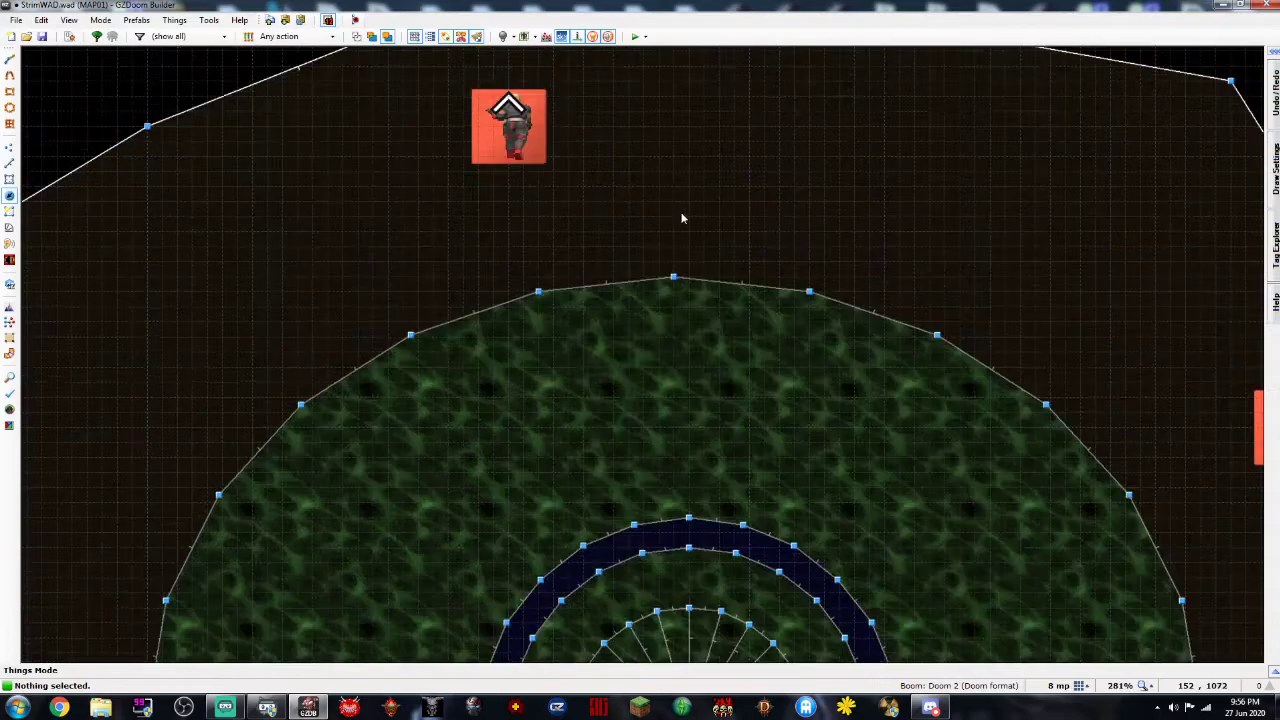
key("Up")
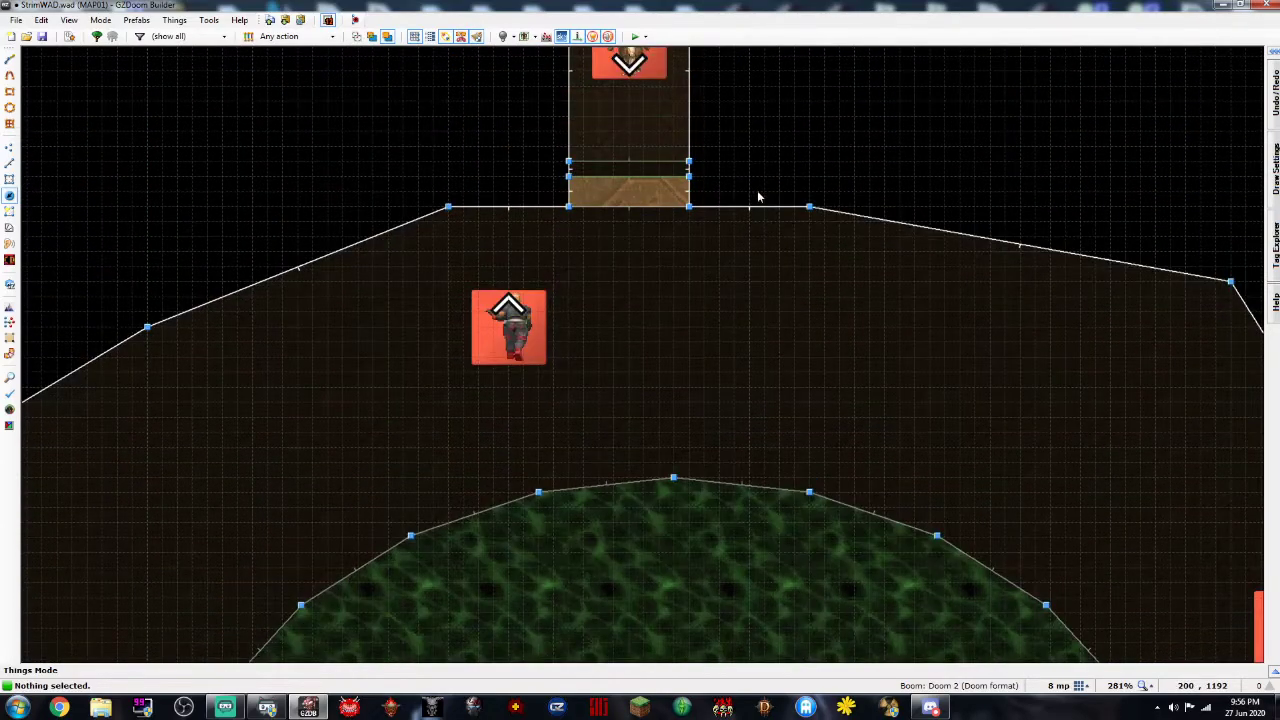
scroll(757, 190, "up", 1)
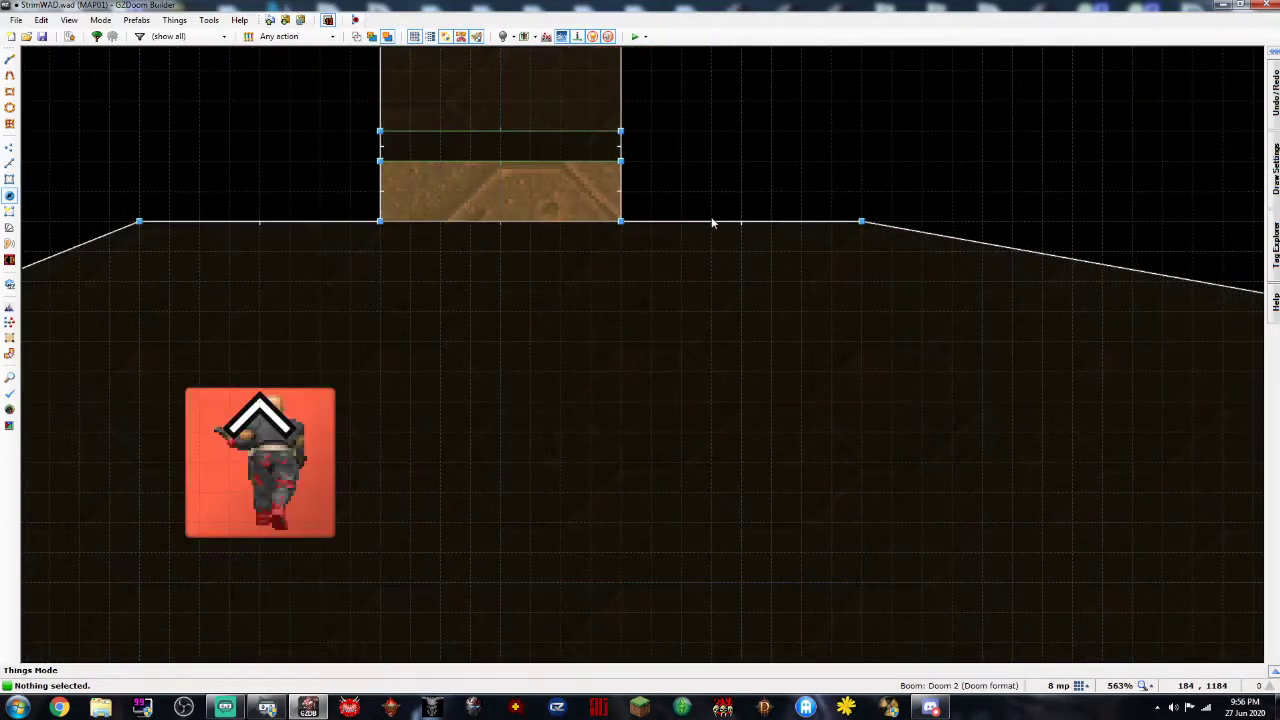
key("Insert")
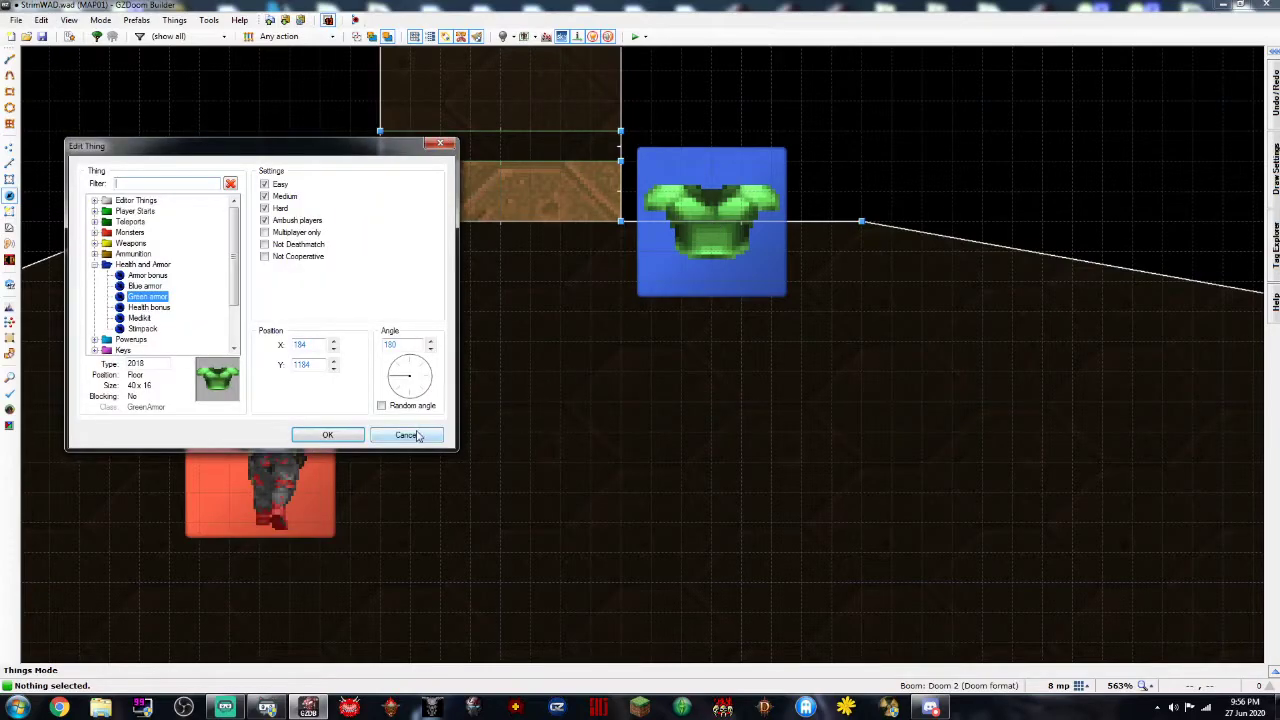
left_click(405, 435)
left_click(10, 92)
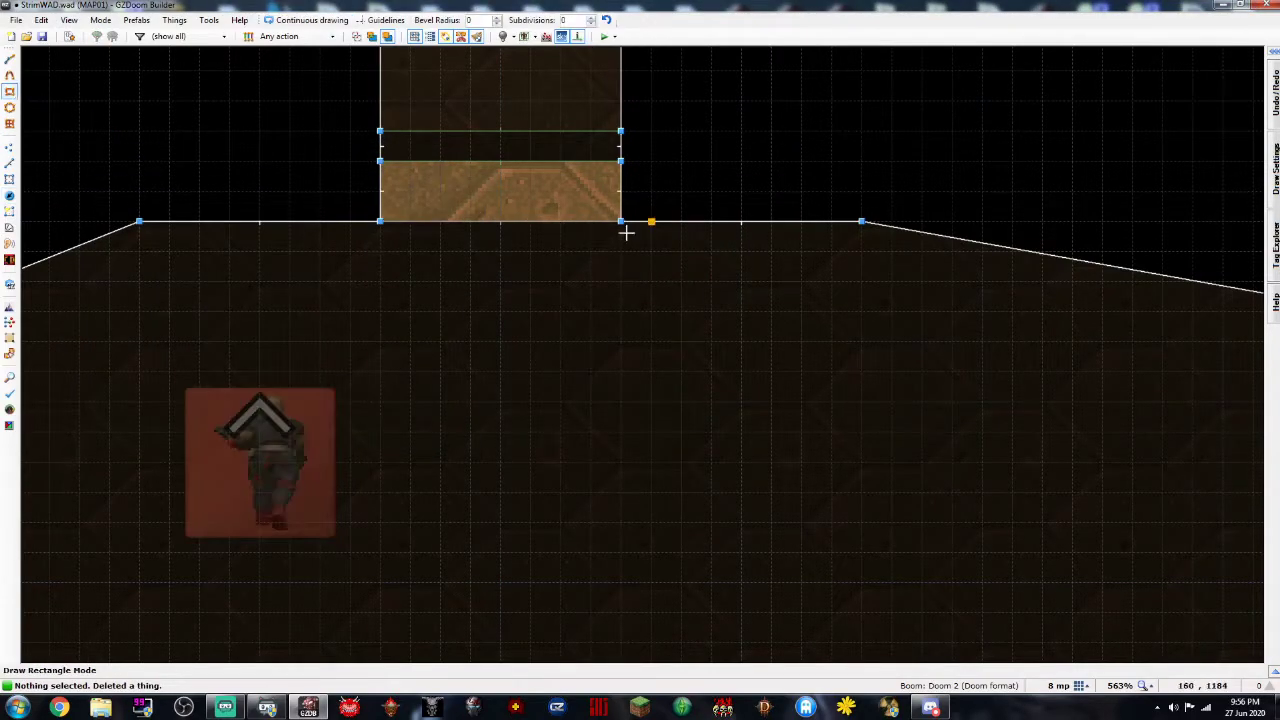
left_click(772, 190)
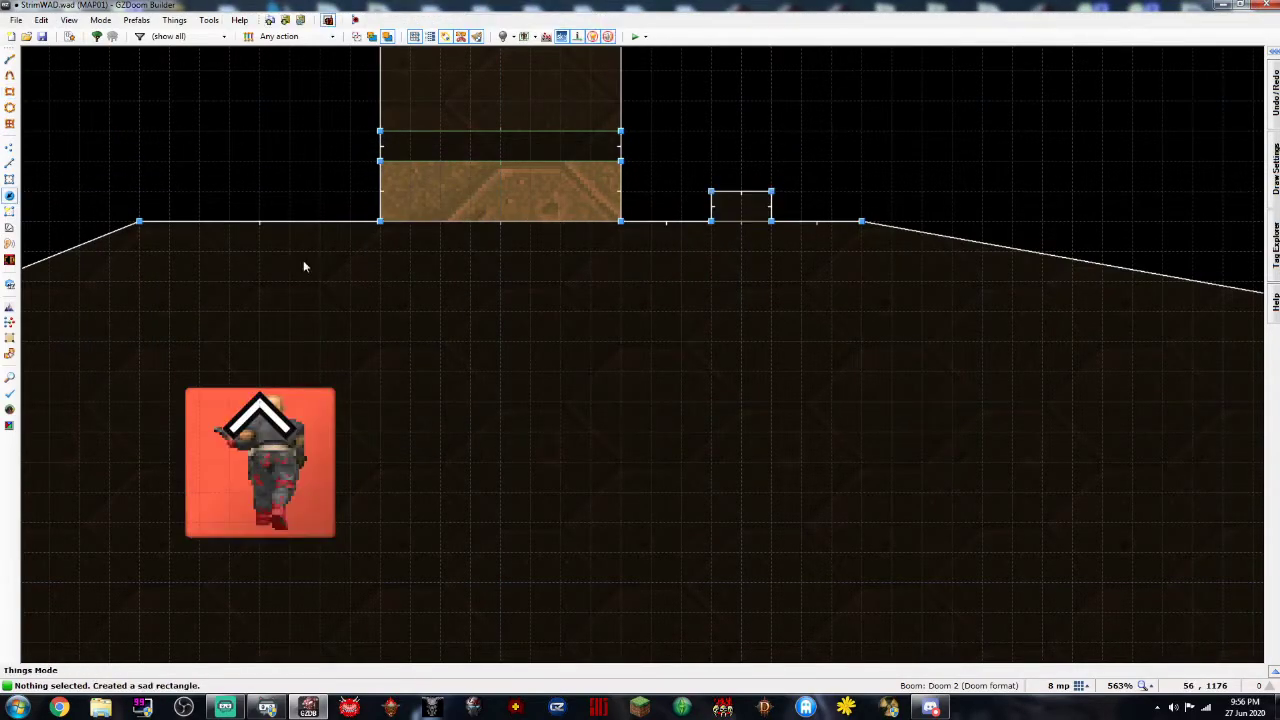
Draw a matching rectangular recess about 16 by 8 map units in the north wall, west of the doorway
right_click(227, 221)
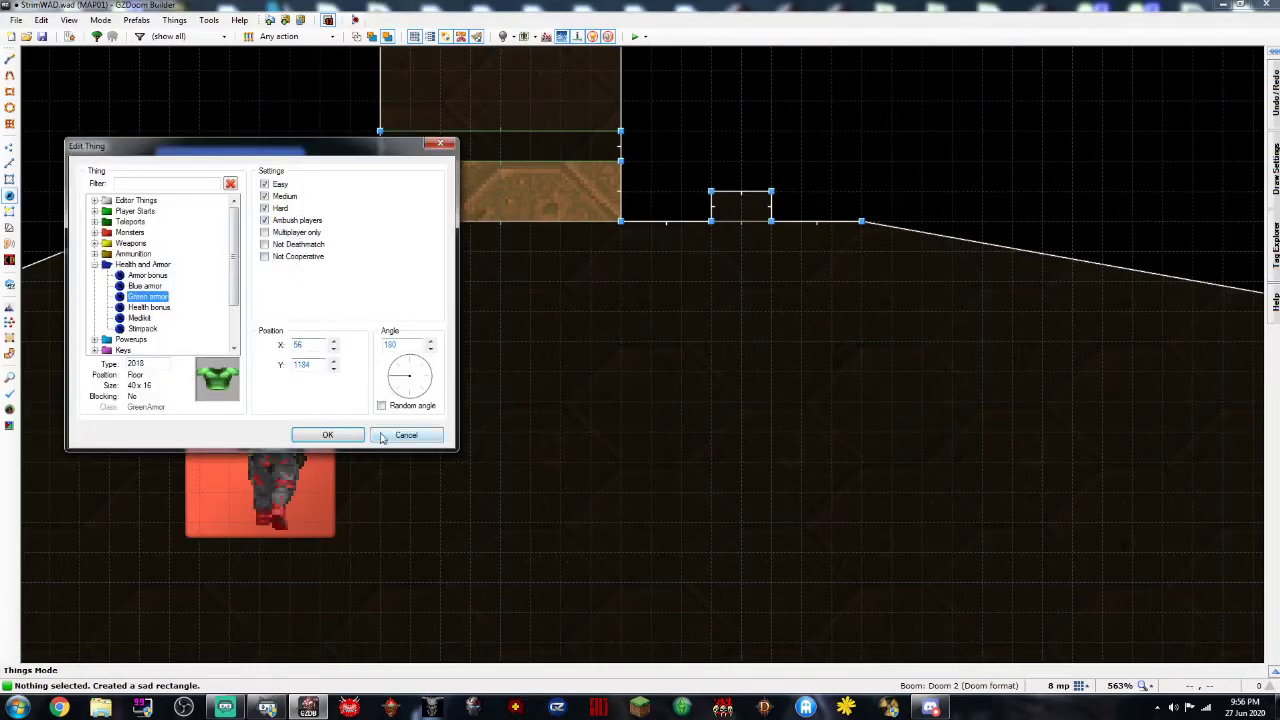
left_click(405, 435)
left_click(10, 91)
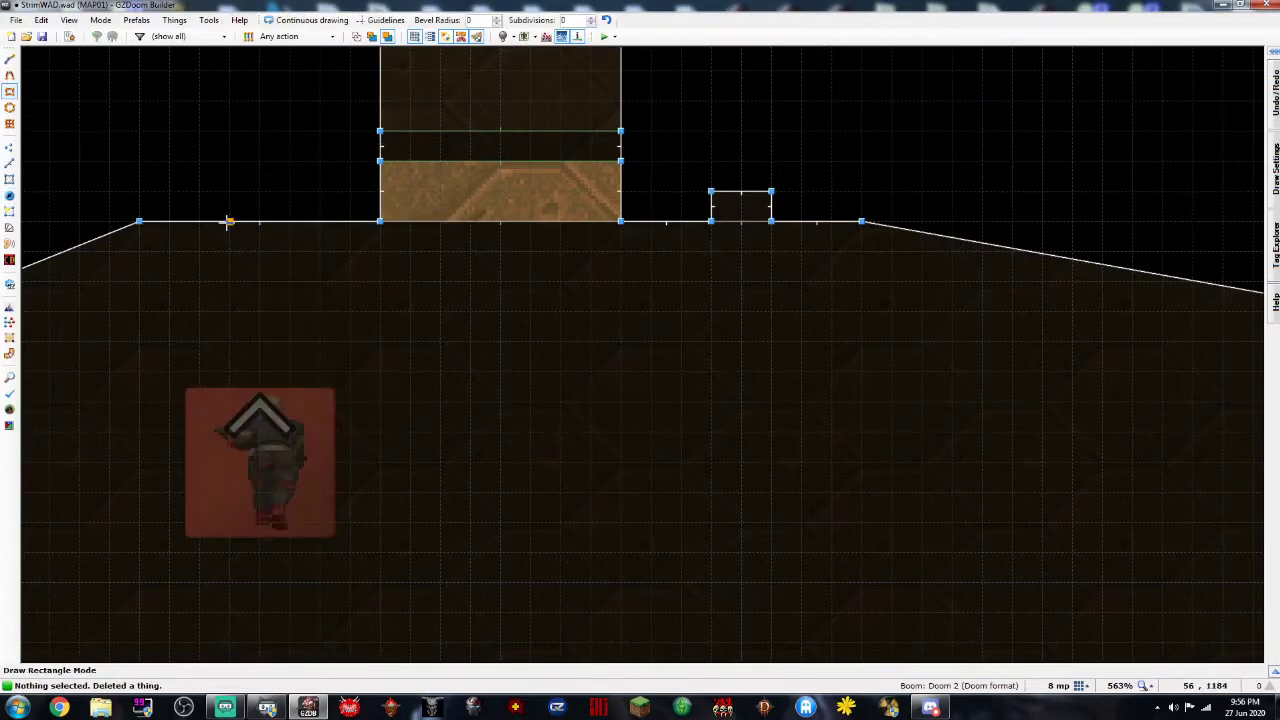
left_click_drag(268, 191, 283, 198)
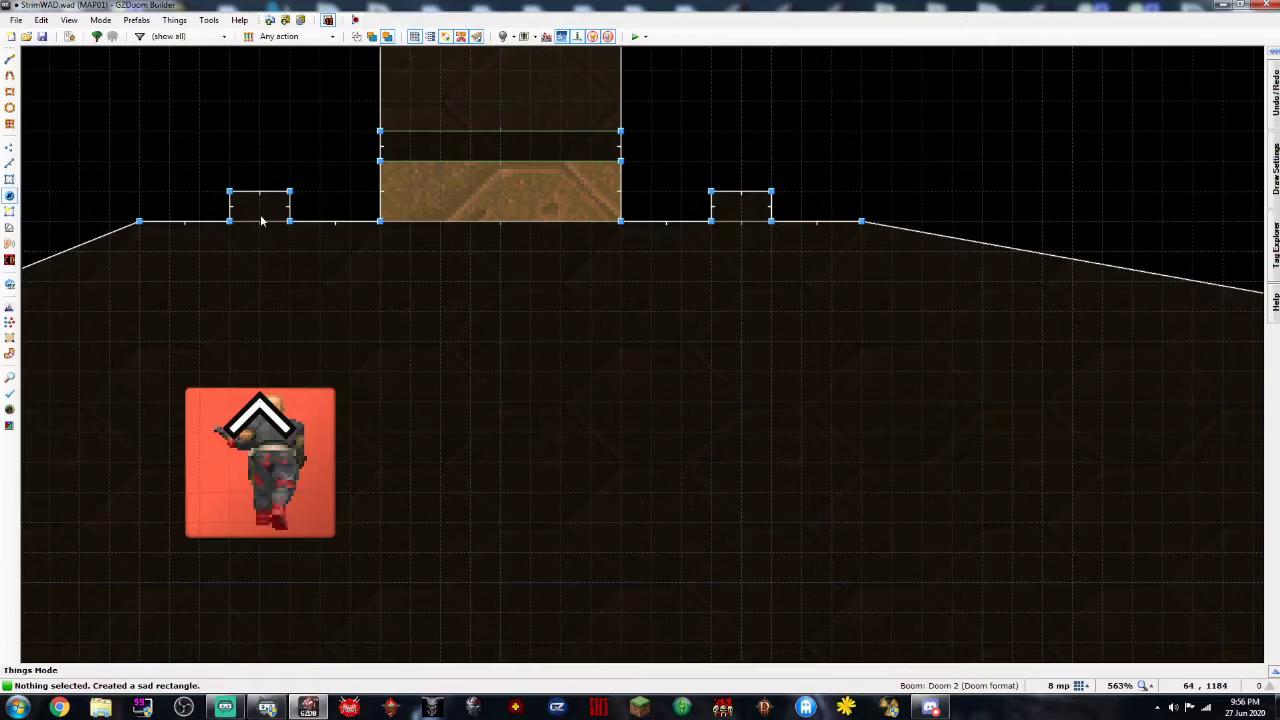
In 3D view, apply the DOORBLU2 middle texture to the back walls of both recesses beside the doorway
key("w")
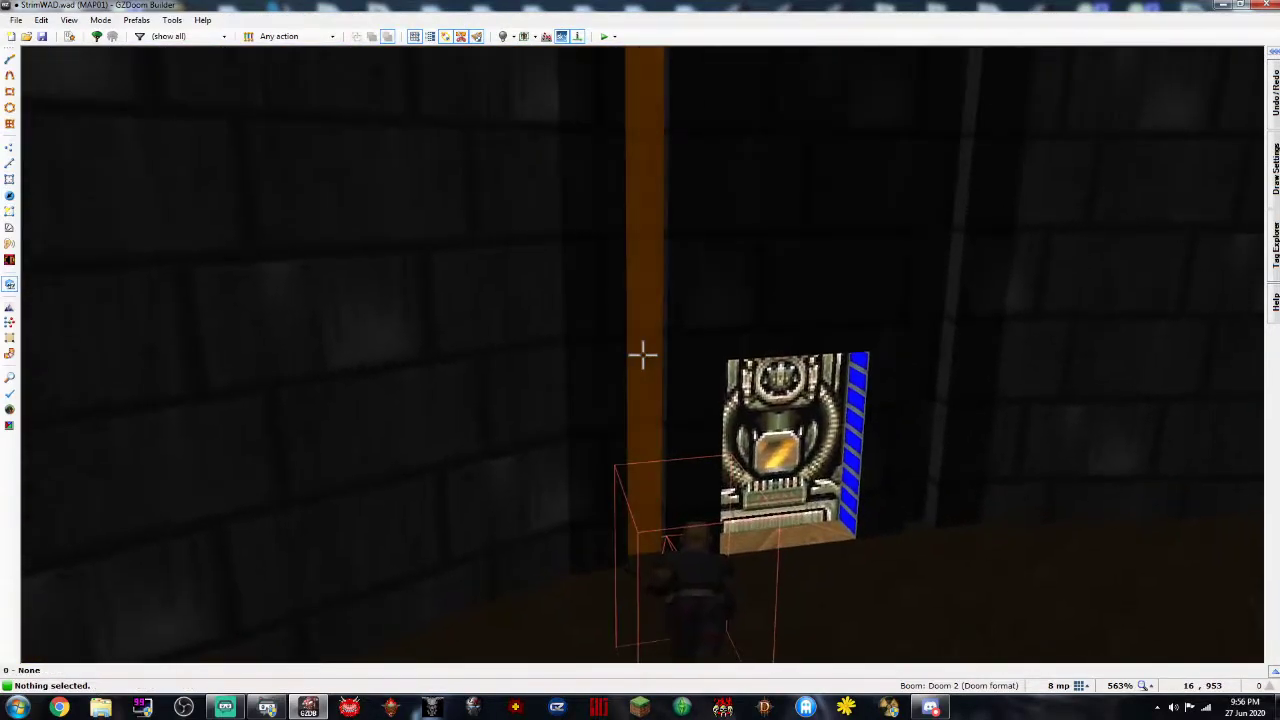
left_click(643, 355)
key("f")
left_click(643, 355)
right_click(643, 355)
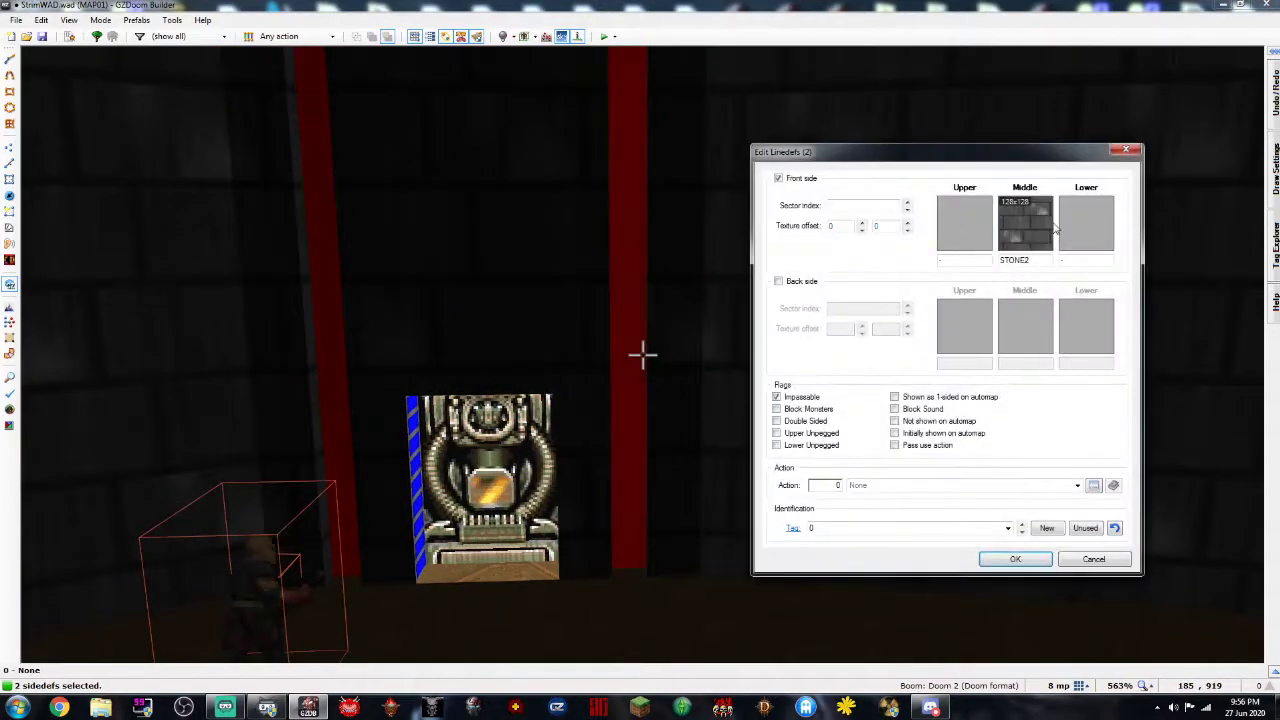
left_click(1023, 225)
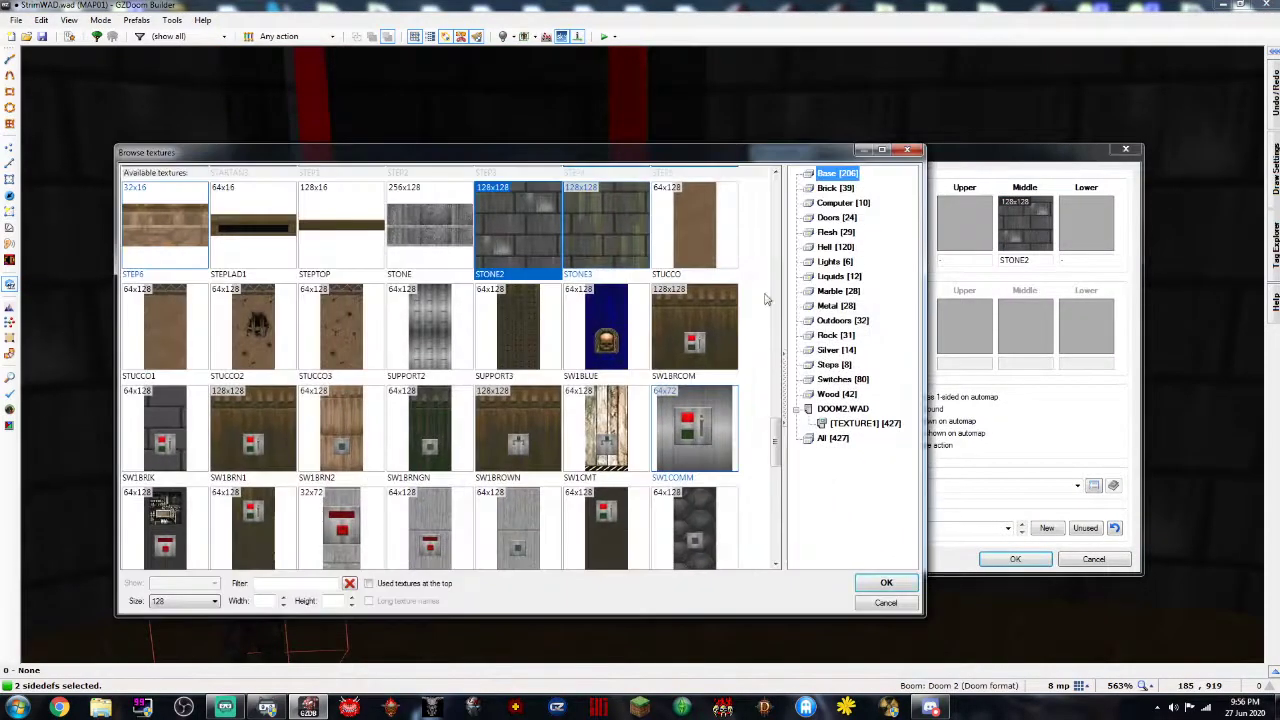
left_click(834, 261)
left_click(836, 217)
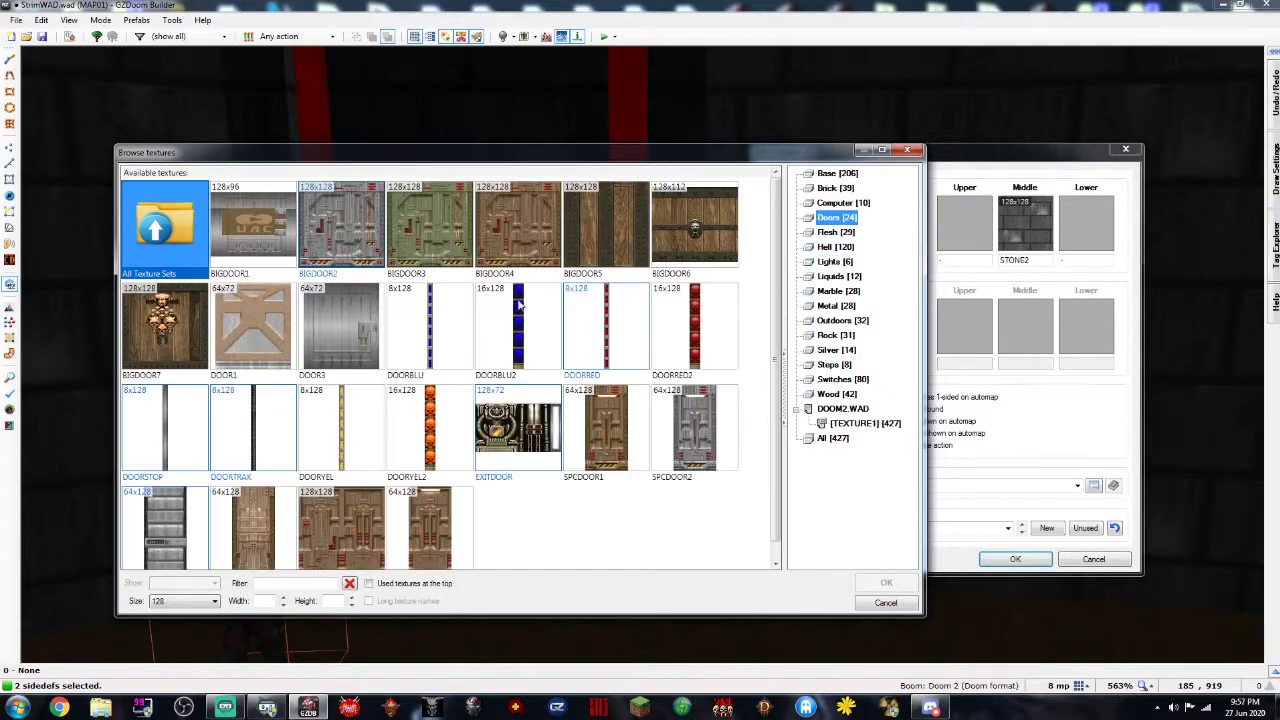
double_click(514, 330)
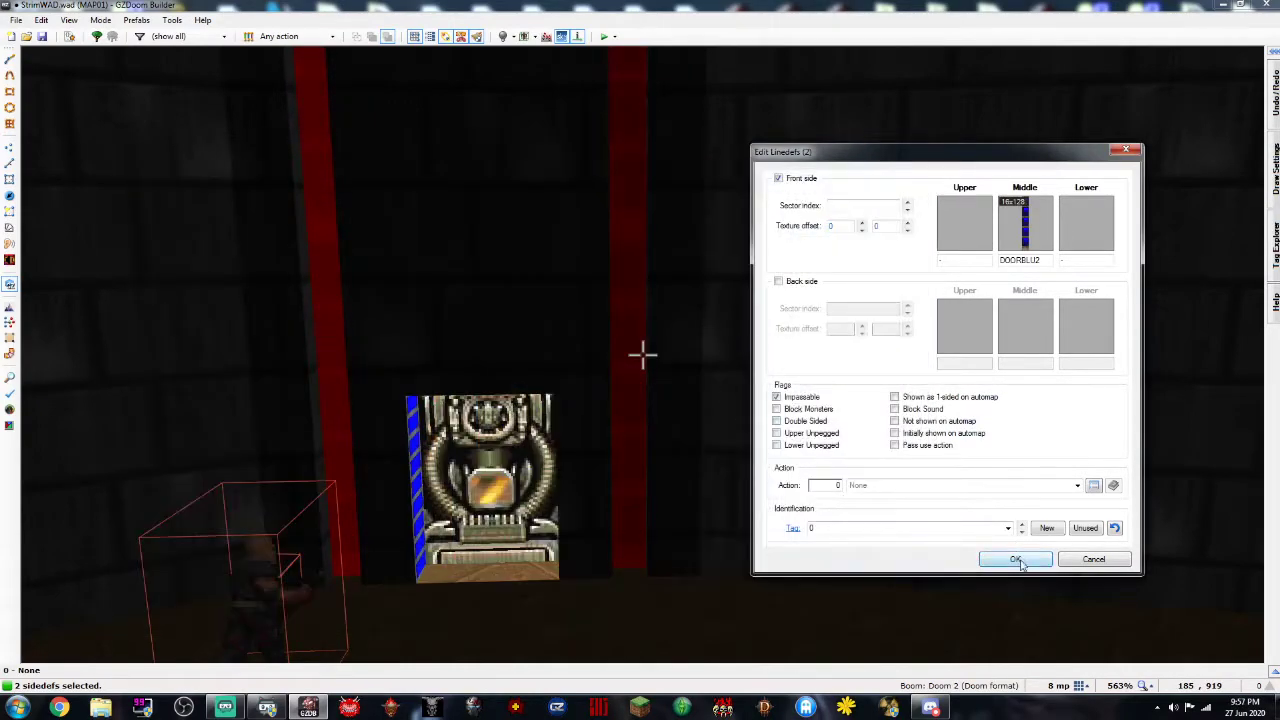
left_click(1016, 560)
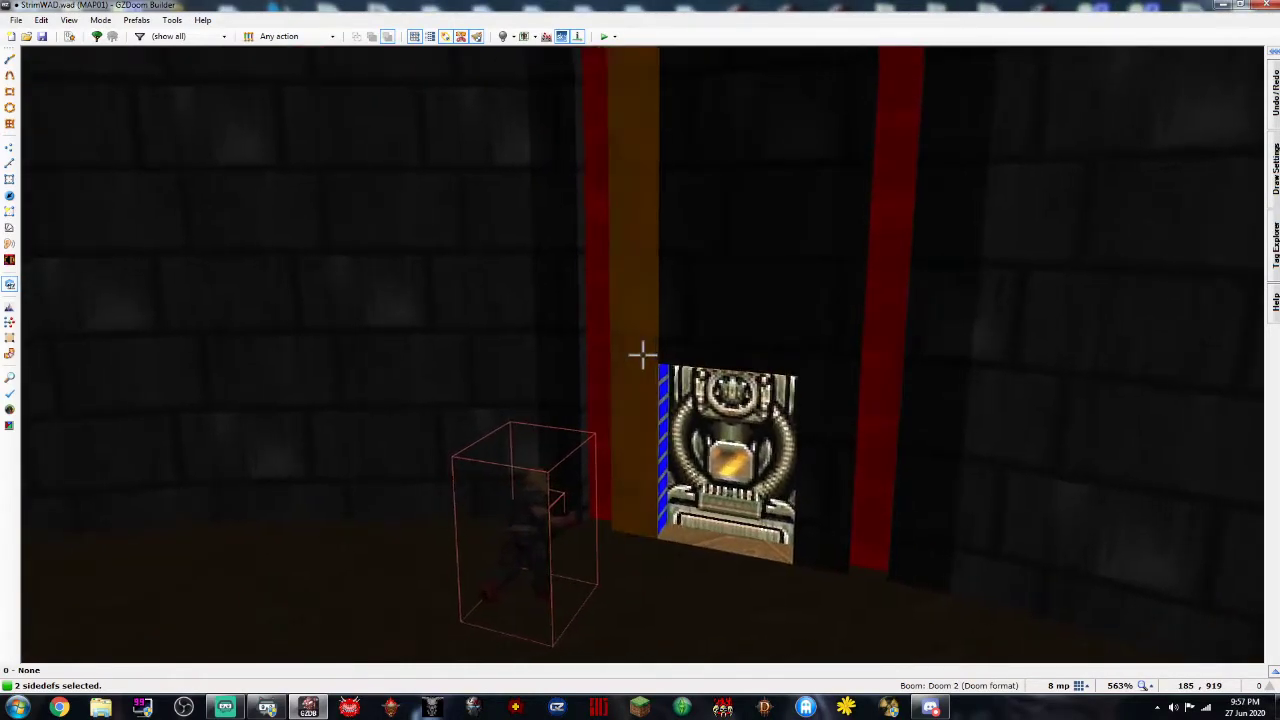
Select the ceilings of both recesses beside the doorway and lower them to a height of -8
key("c")
left_click(642, 355)
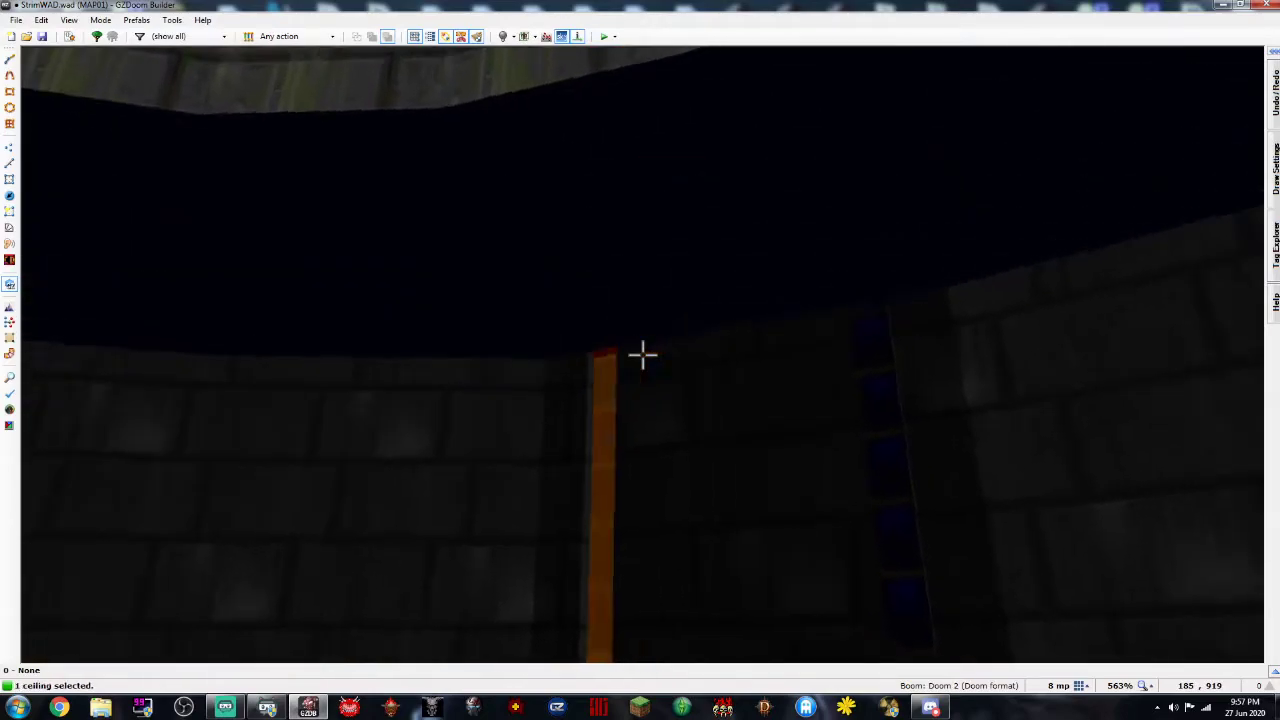
left_click(643, 355)
scroll(643, 355, "down", 5)
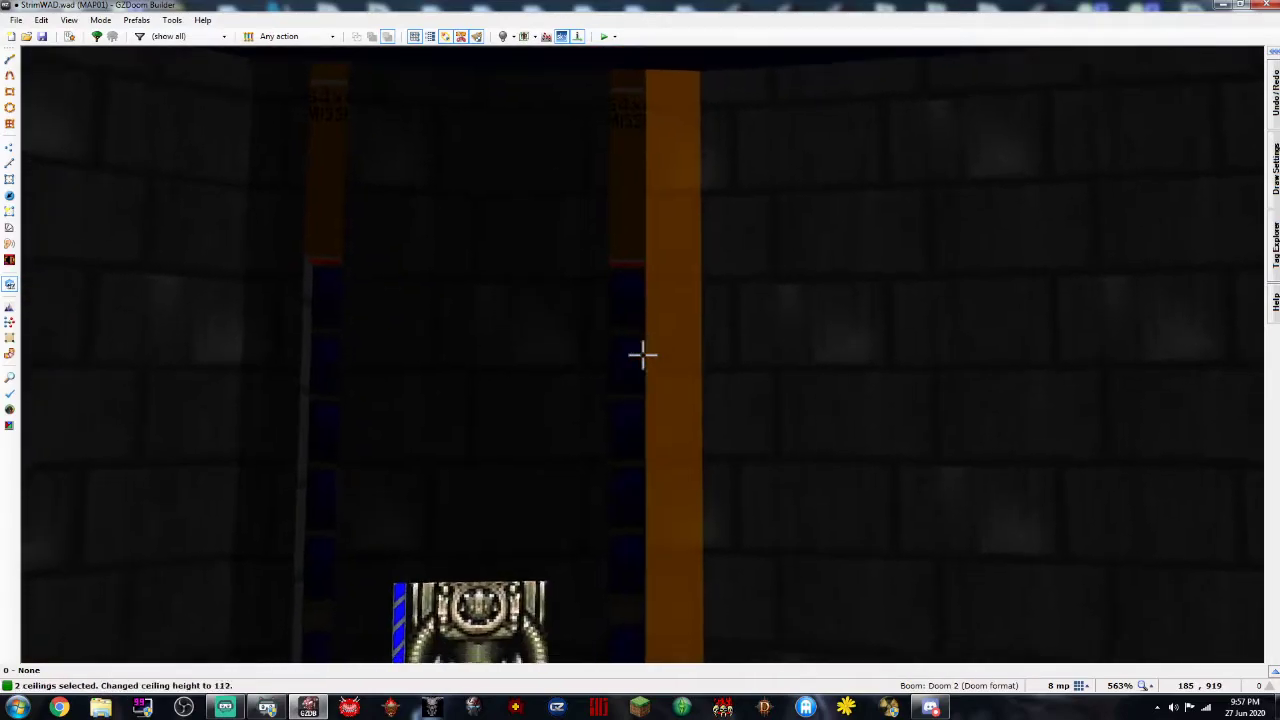
scroll(642, 355, "down", 8)
key("e")
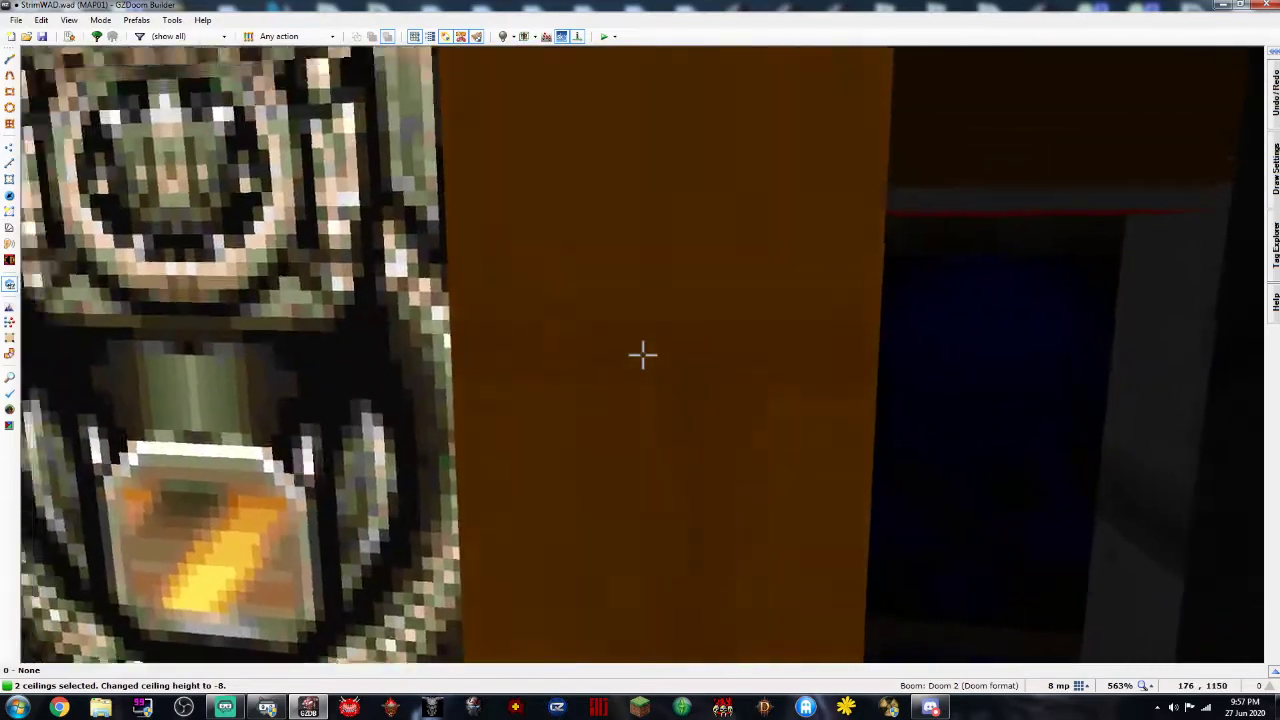
Select the floors of both recesses beside the doorway and raise them to a height of -32
key("d")
key("c")
left_click(643, 355)
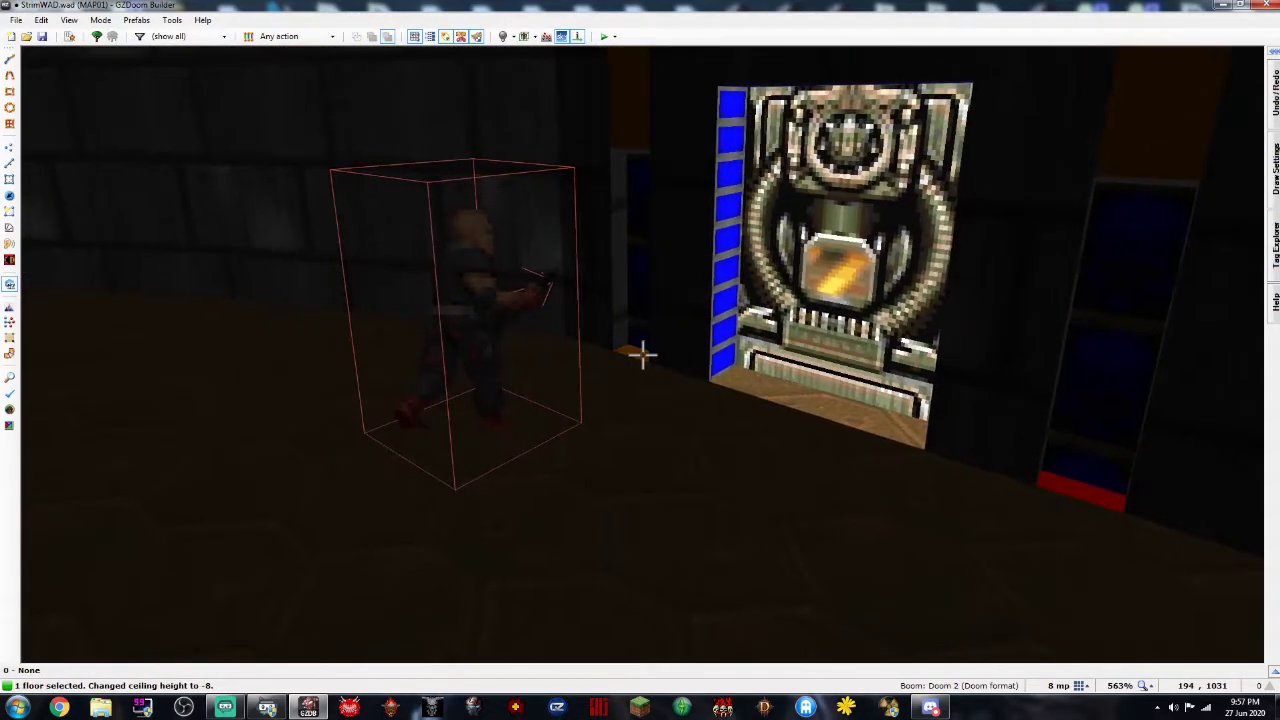
left_click(643, 355)
scroll(643, 355, "up", 4)
key("Escape")
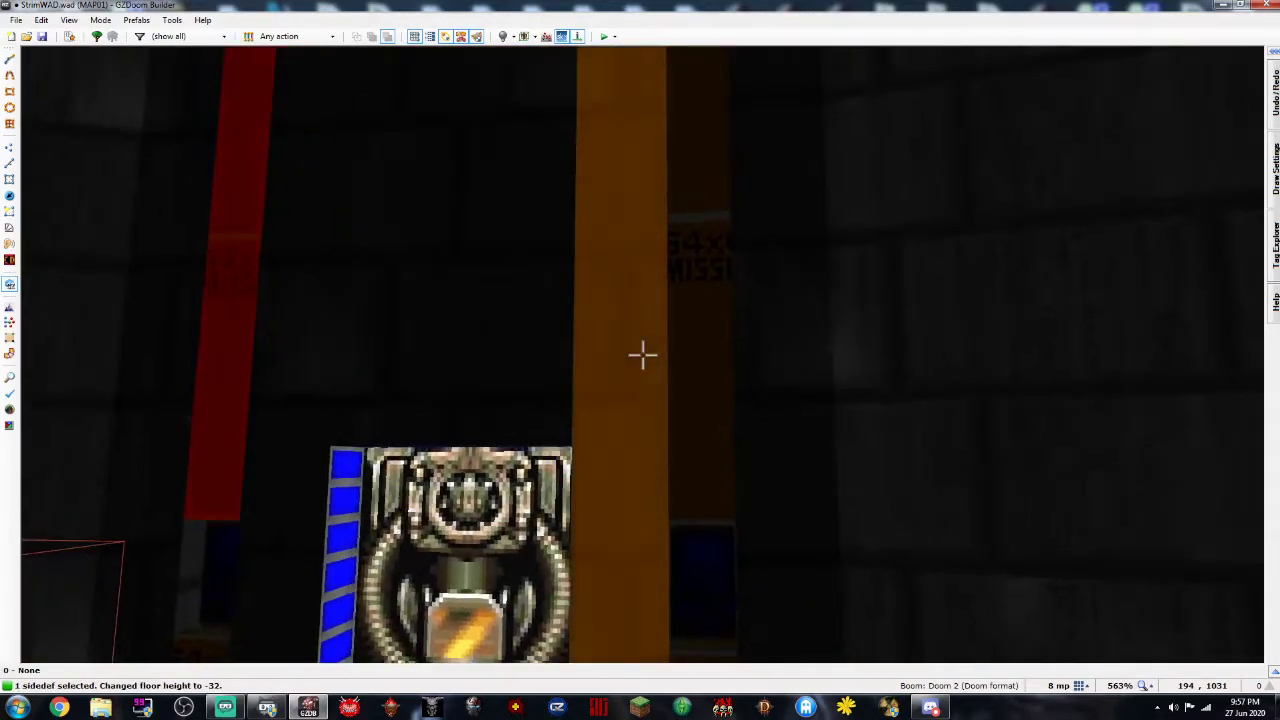
Apply STONE2 as the upper and lower texture on the front of both recesses and auto-align the textures horizontally
left_click(643, 355)
right_click(643, 355)
type("S")
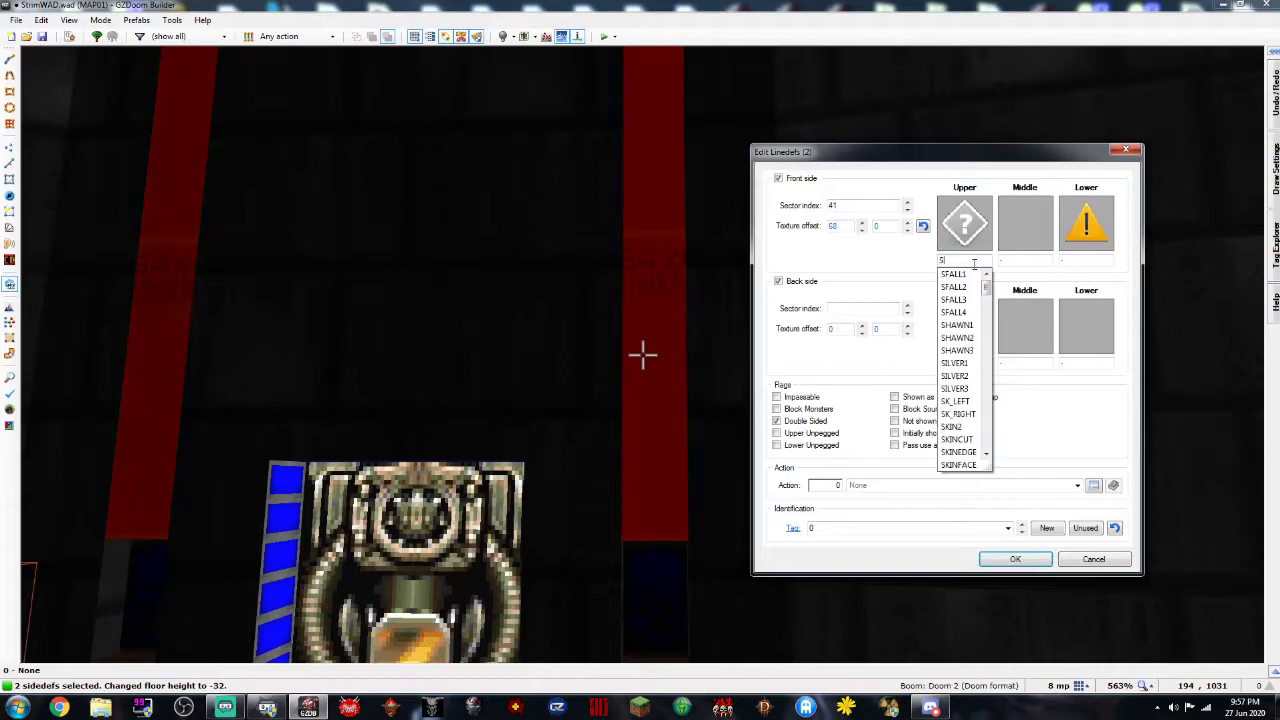
type("TONE2")
key("Tab")
key("Tab")
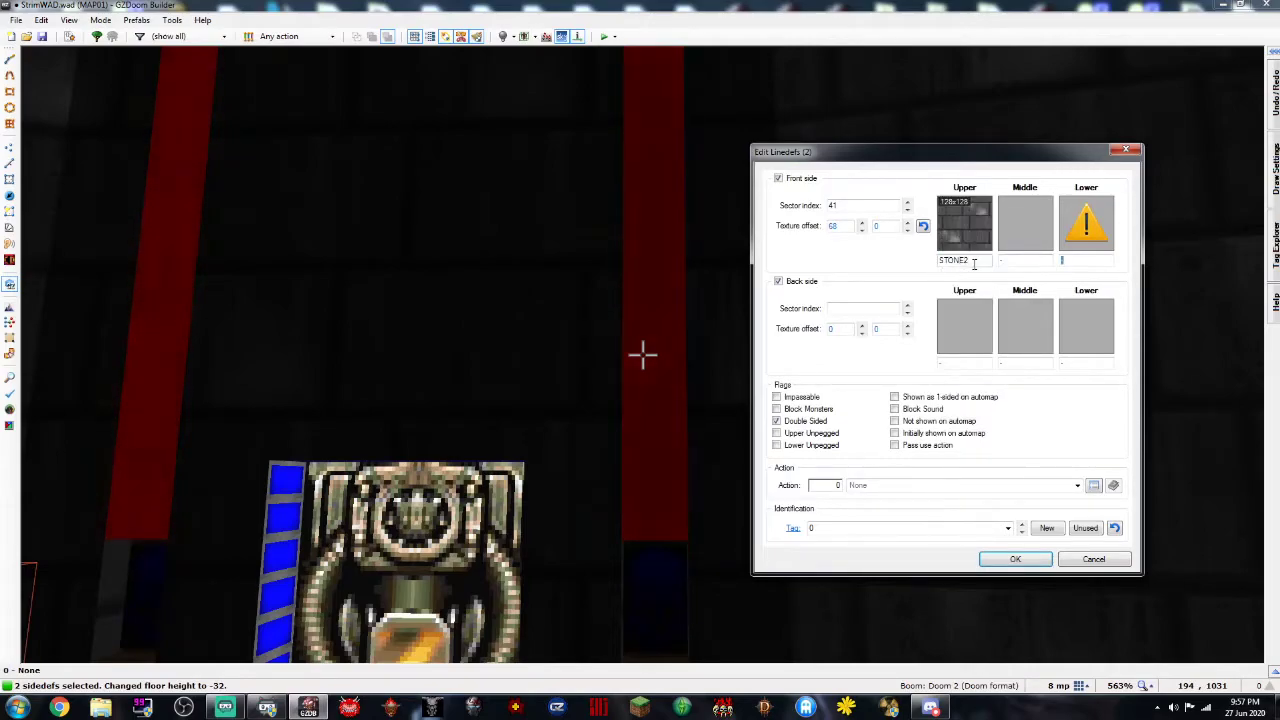
type("STONE2")
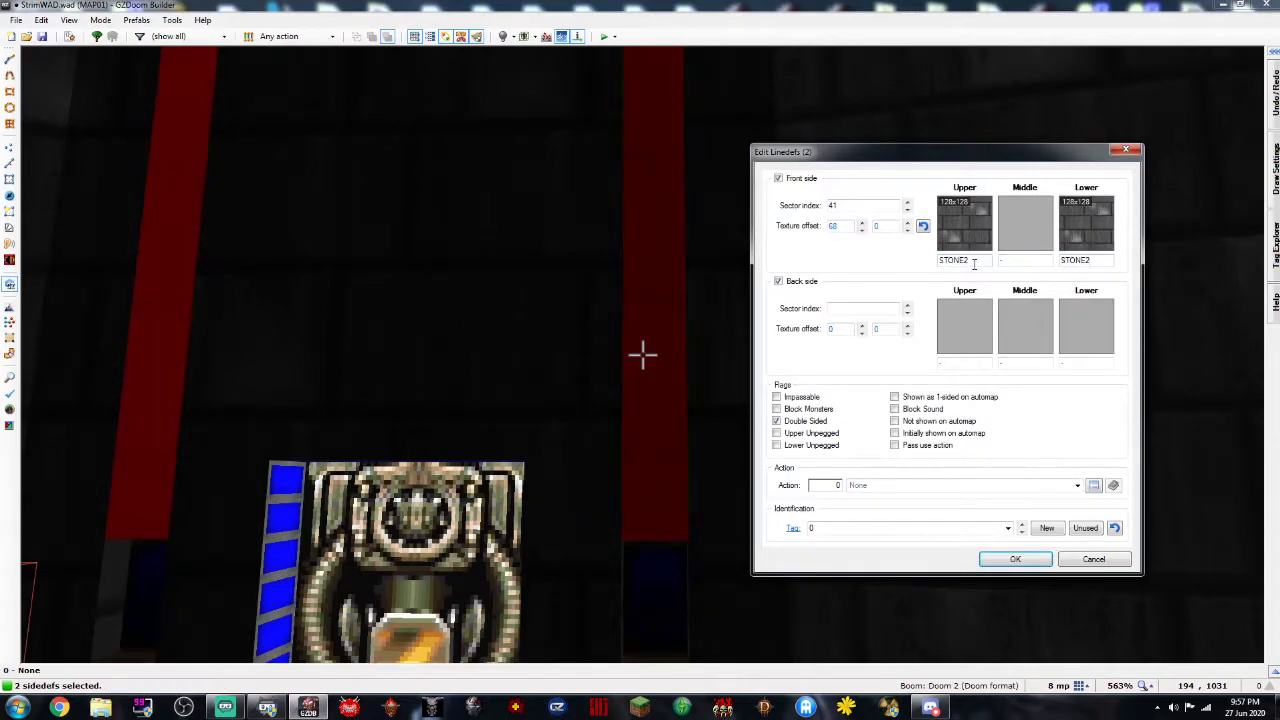
key("Return")
right_click(643, 354)
left_click(1012, 559)
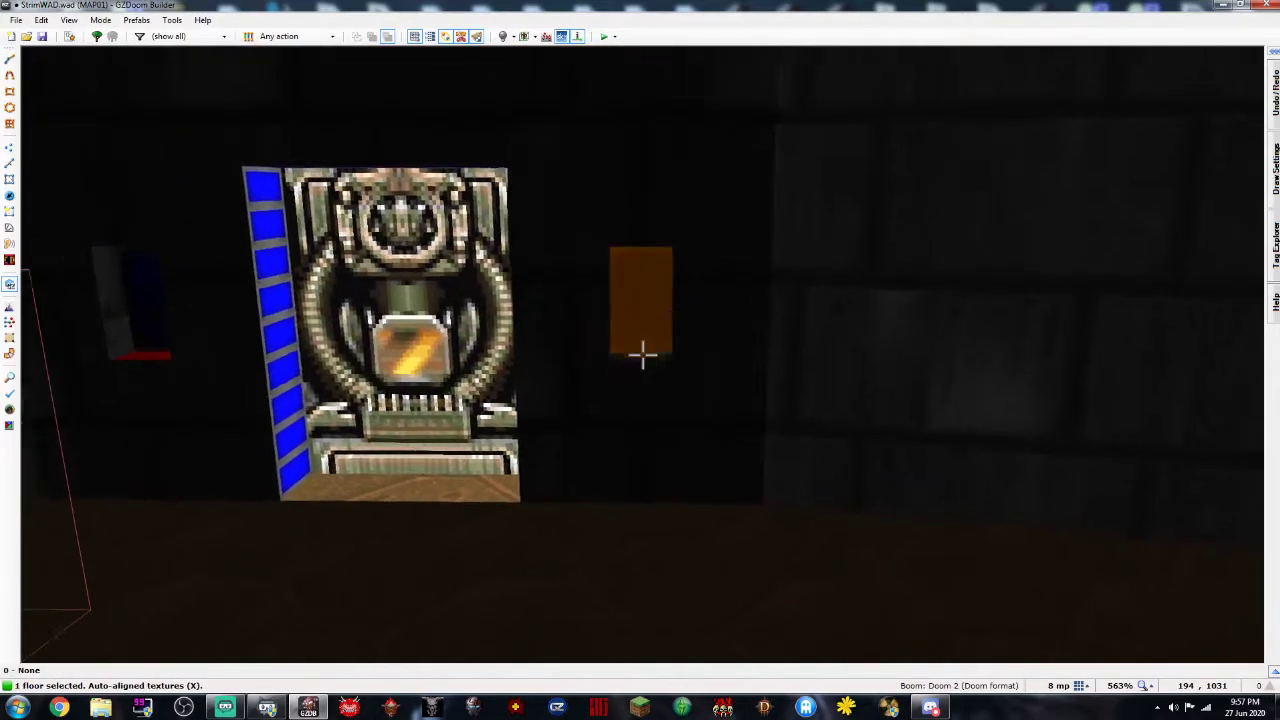
Set the brightness of both recess sectors beside the doorway to 256
right_click(643, 354)
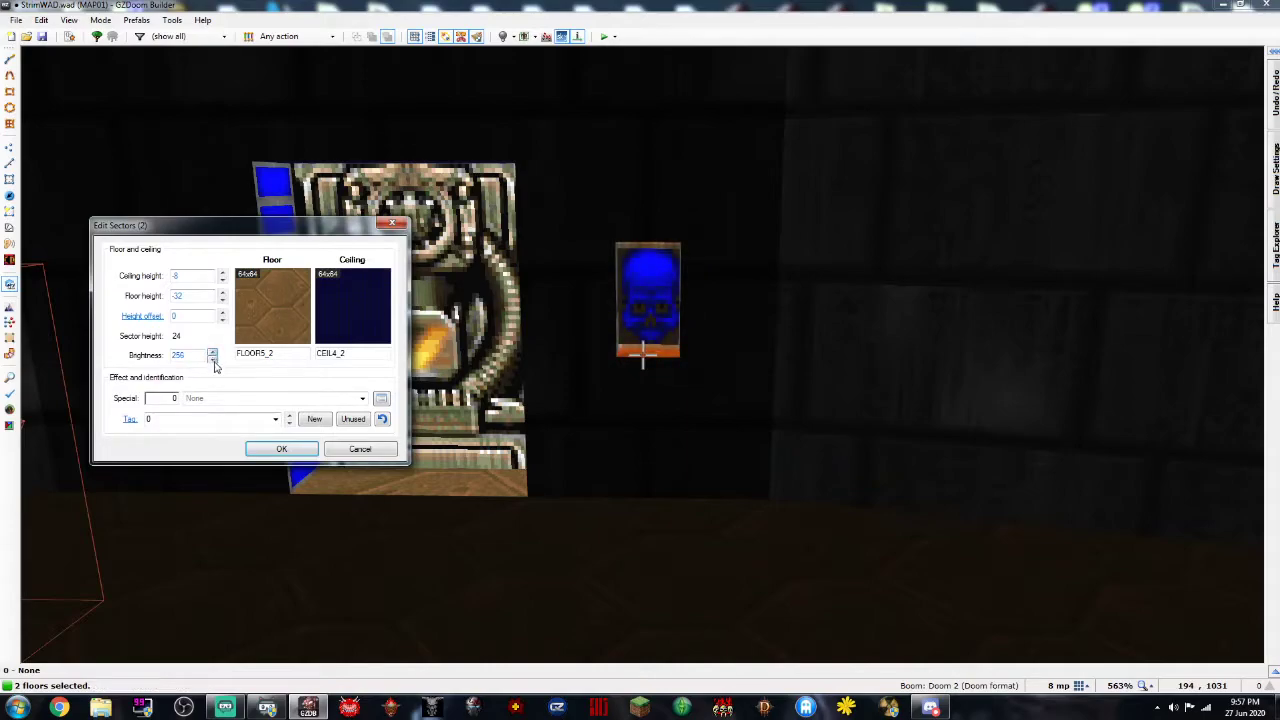
left_click(285, 448)
Change the special effect of the doorway's floor sector to Light Blinks (0.5 sec.)
key("w")
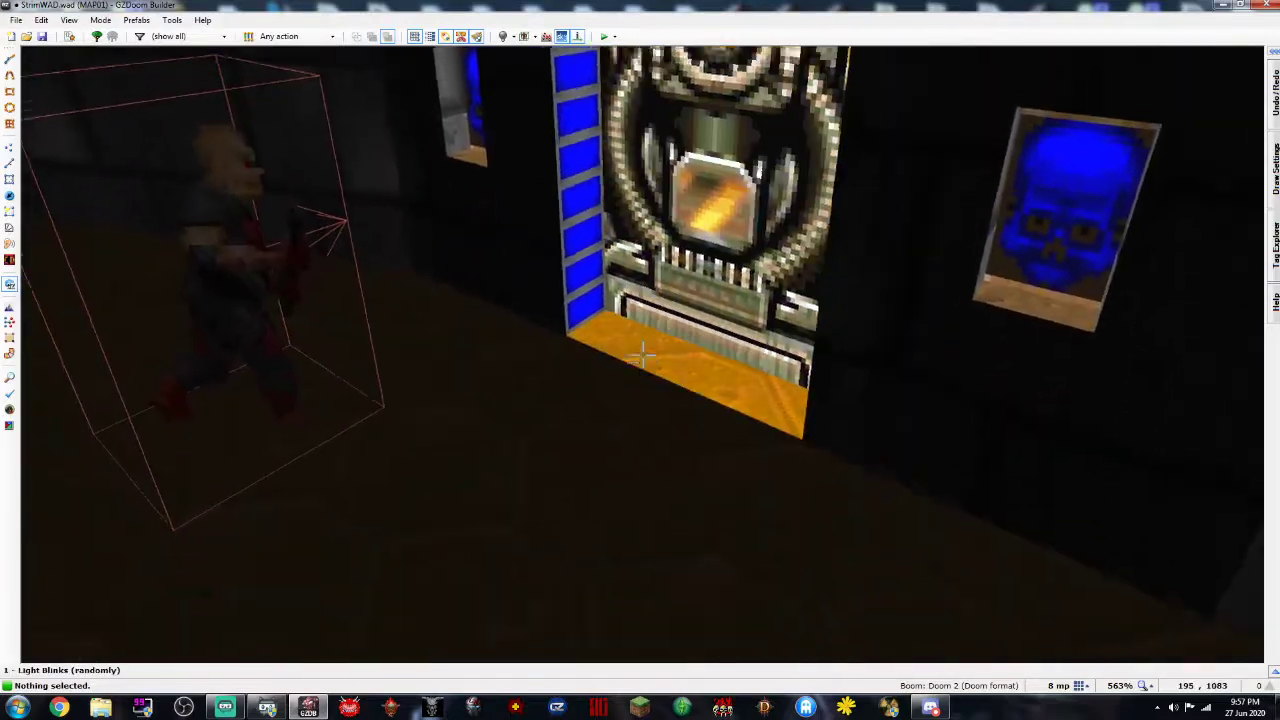
right_click(643, 354)
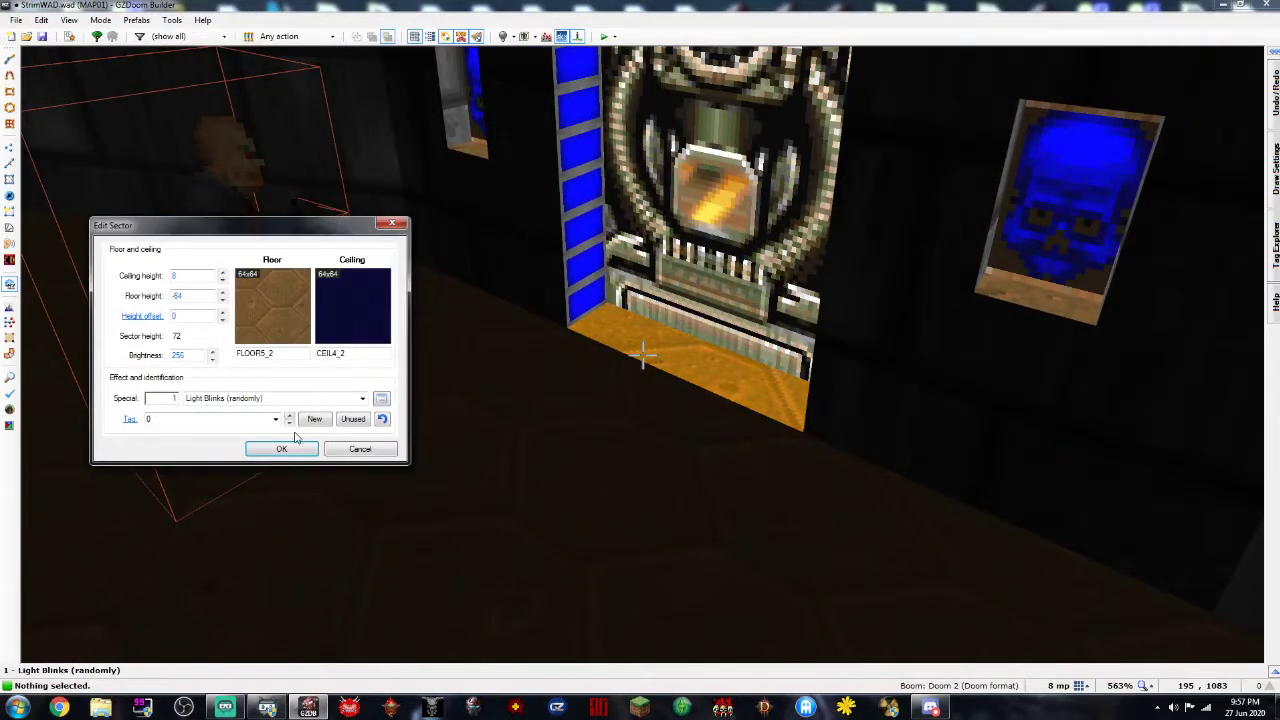
left_click(356, 400)
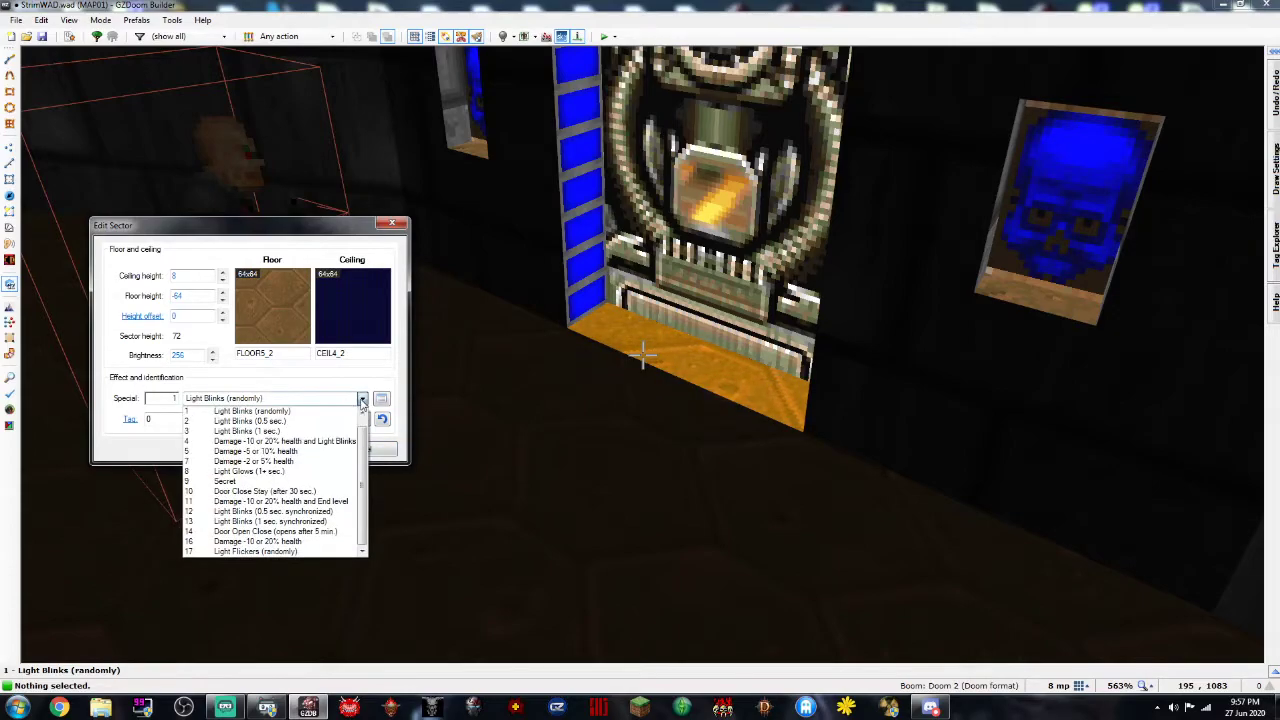
left_click(280, 423)
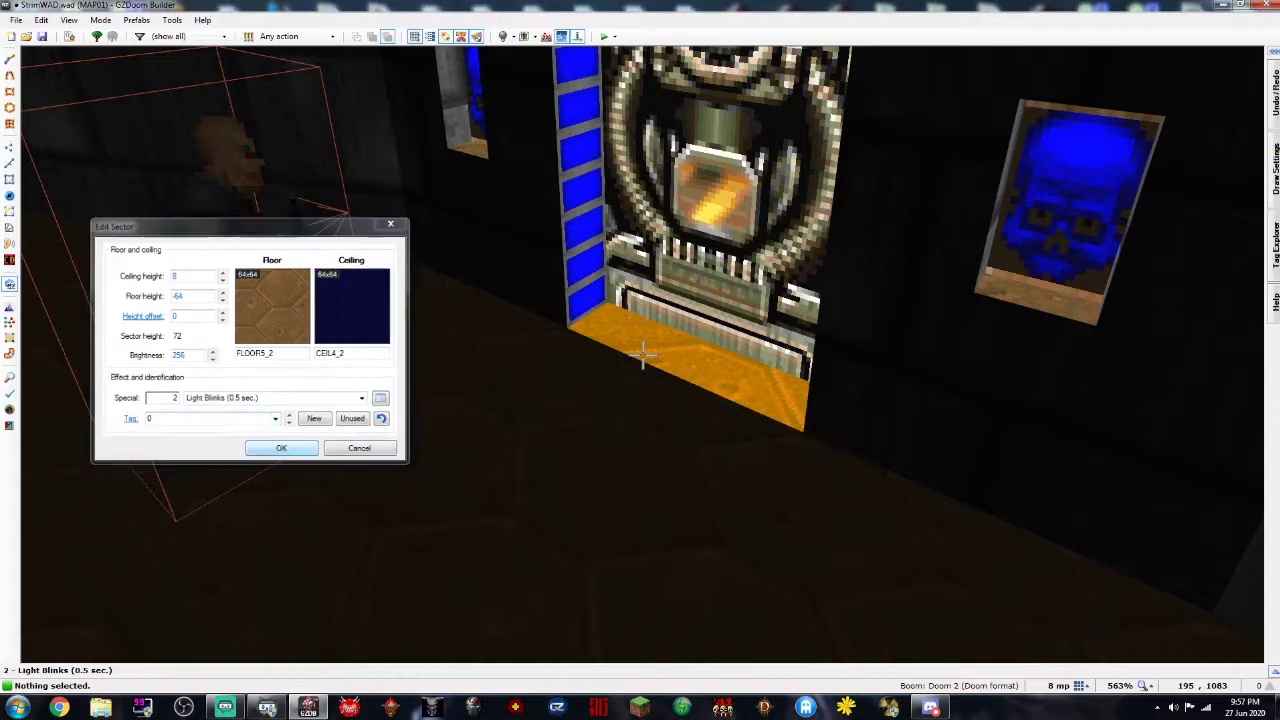
left_click(277, 449)
Set the special effect of the recess sector east of the doorway to Light Flickers (randomly)
right_click(643, 360)
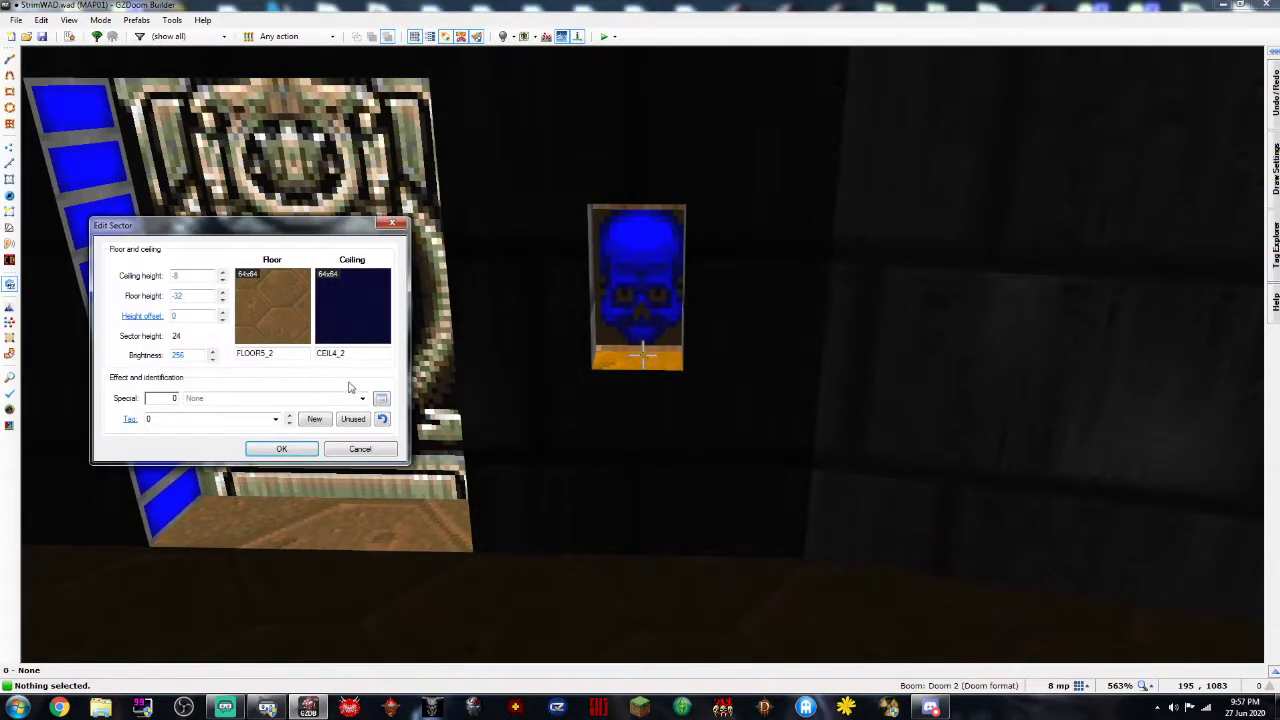
left_click(362, 399)
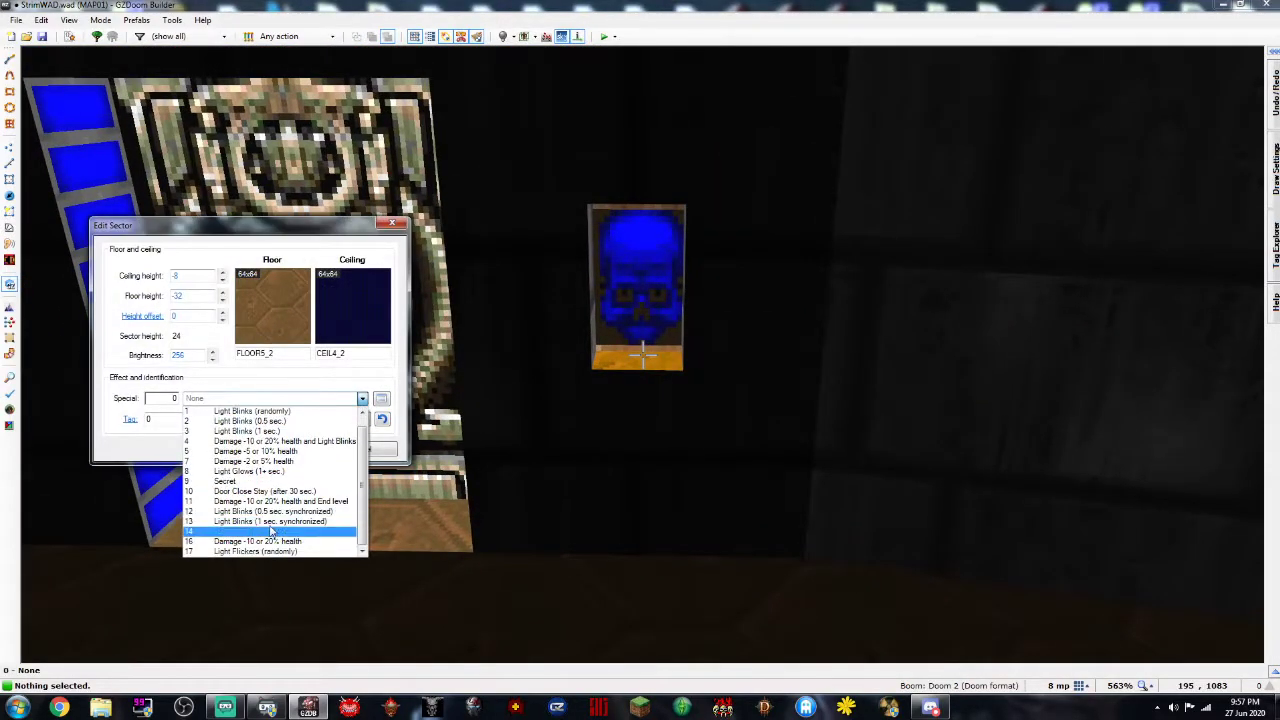
left_click(262, 551)
left_click(291, 450)
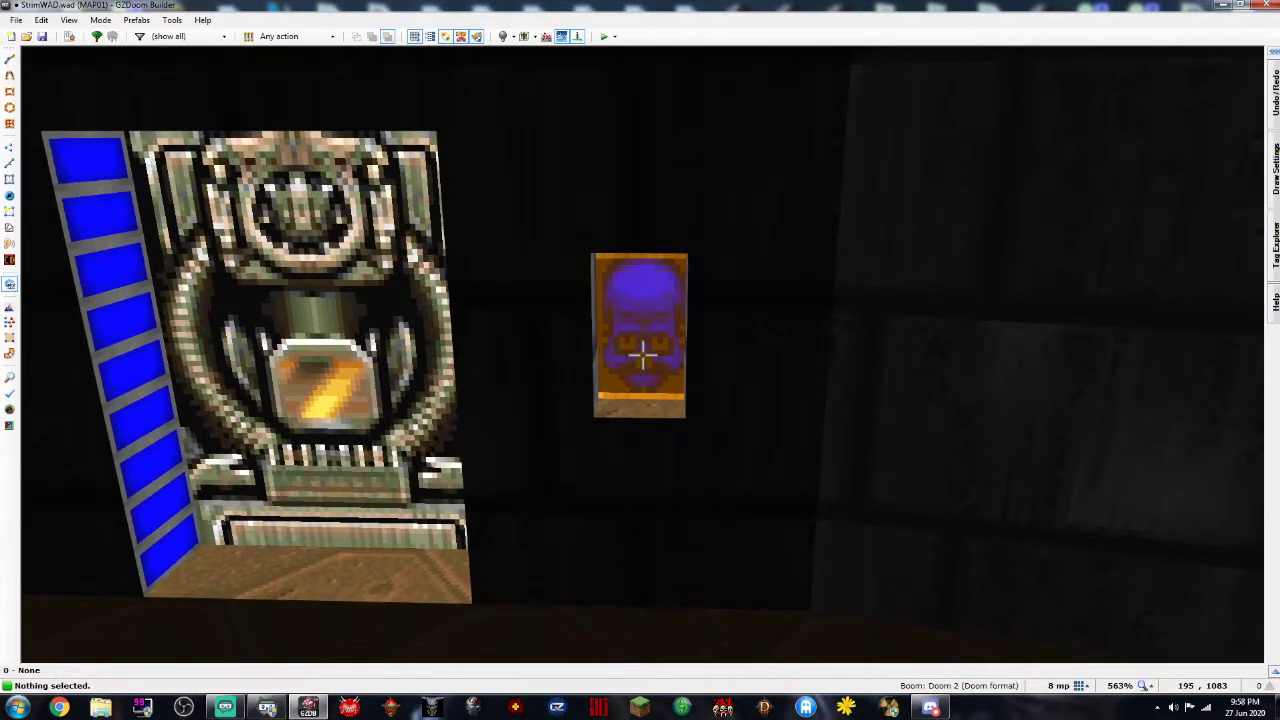
Save the map and playtest it, shooting the enemies while moving from the start corridor into the circular room
key("q")
scroll(643, 358, "down", 8)
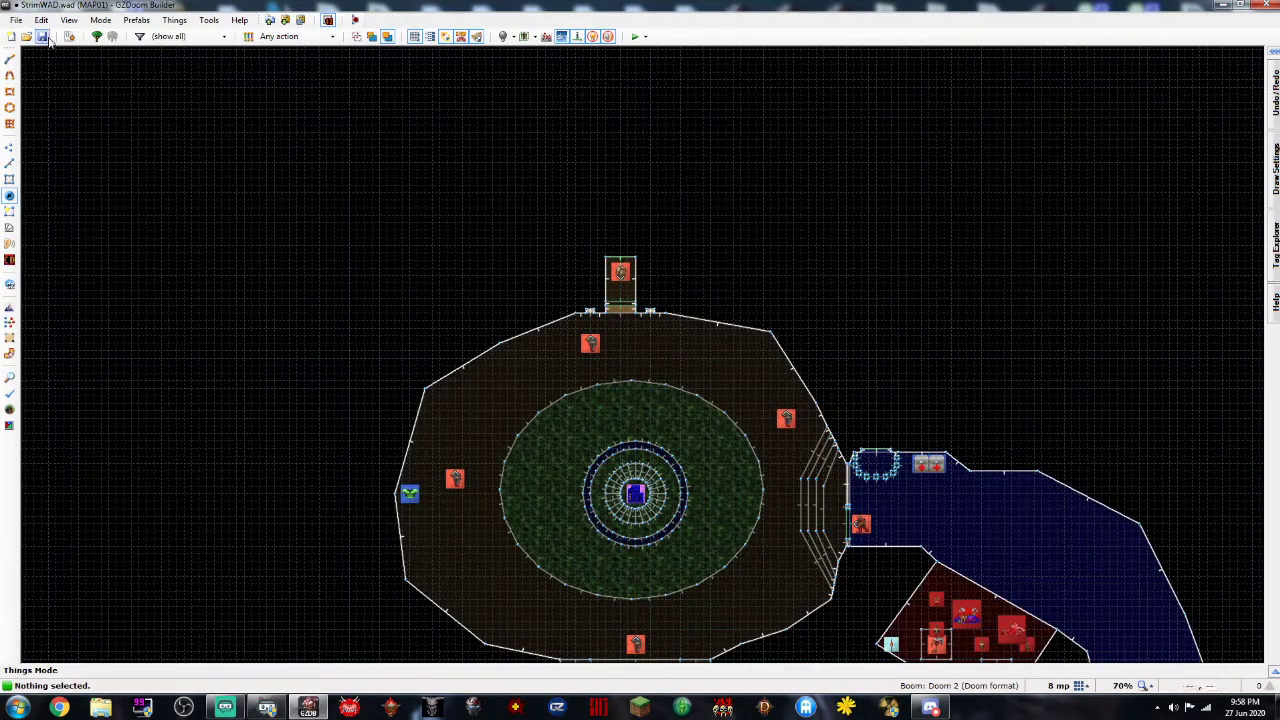
left_click(634, 36)
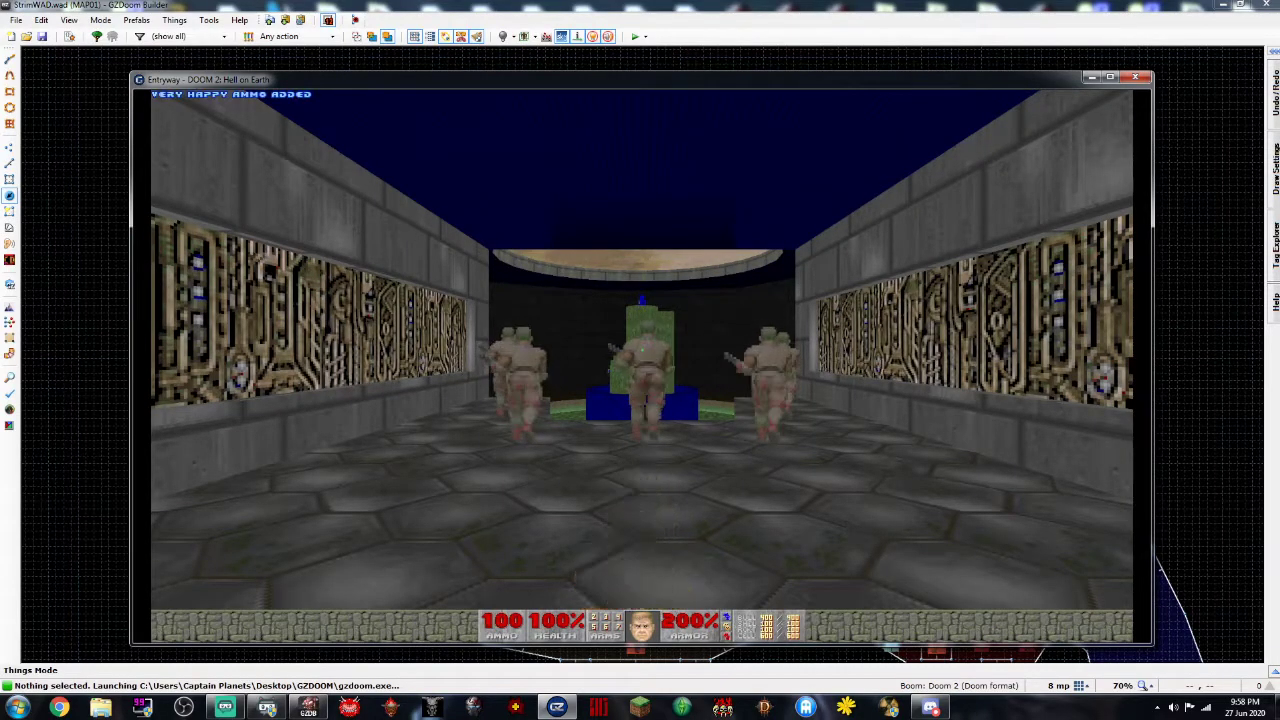
left_click(642, 350)
key("w")
key("w")
left_click(642, 350)
left_click(642, 350)
left_click(642, 350)
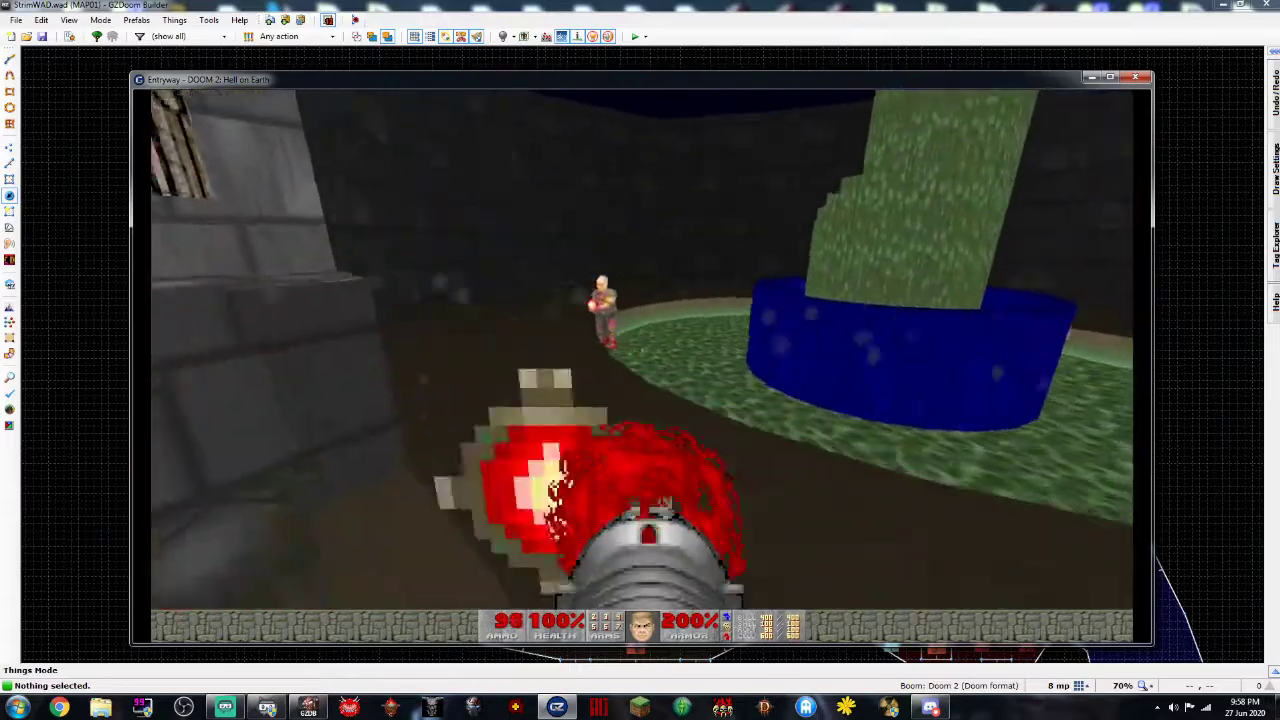
key("w")
left_click(642, 350)
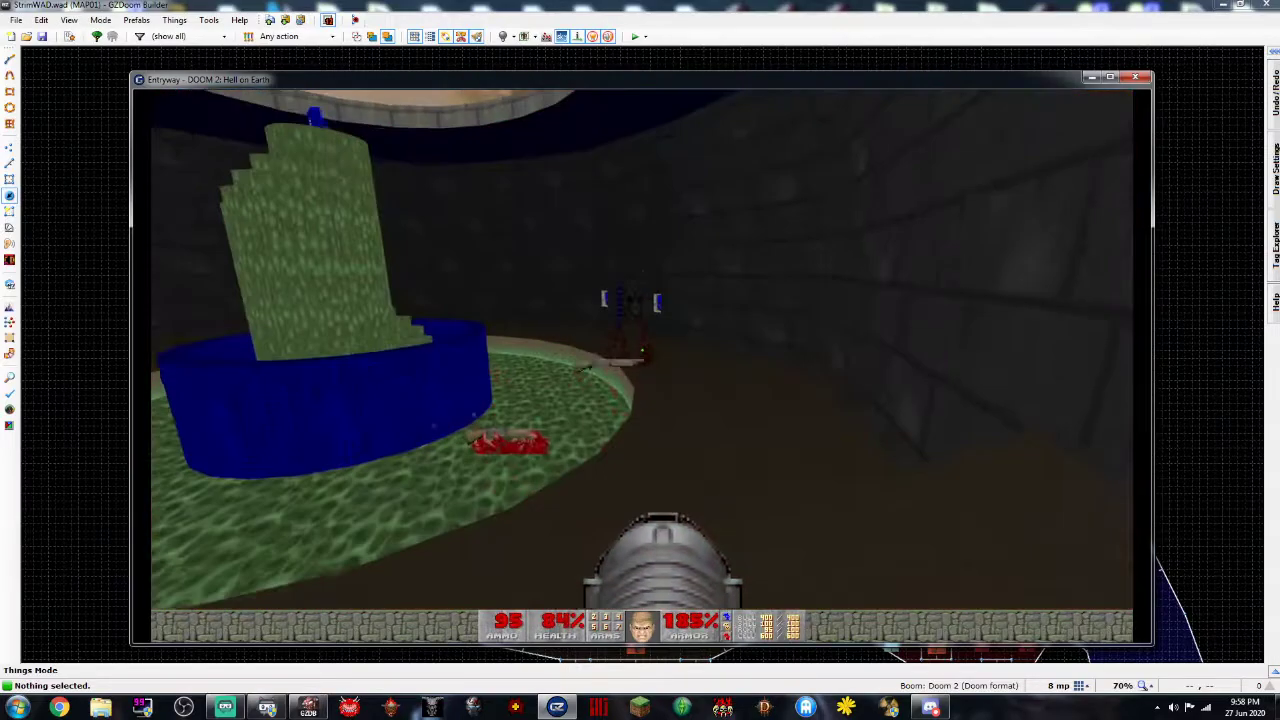
Examine the light effects on the doorway and its skull recesses from several angles, and quit the playtest
key("w")
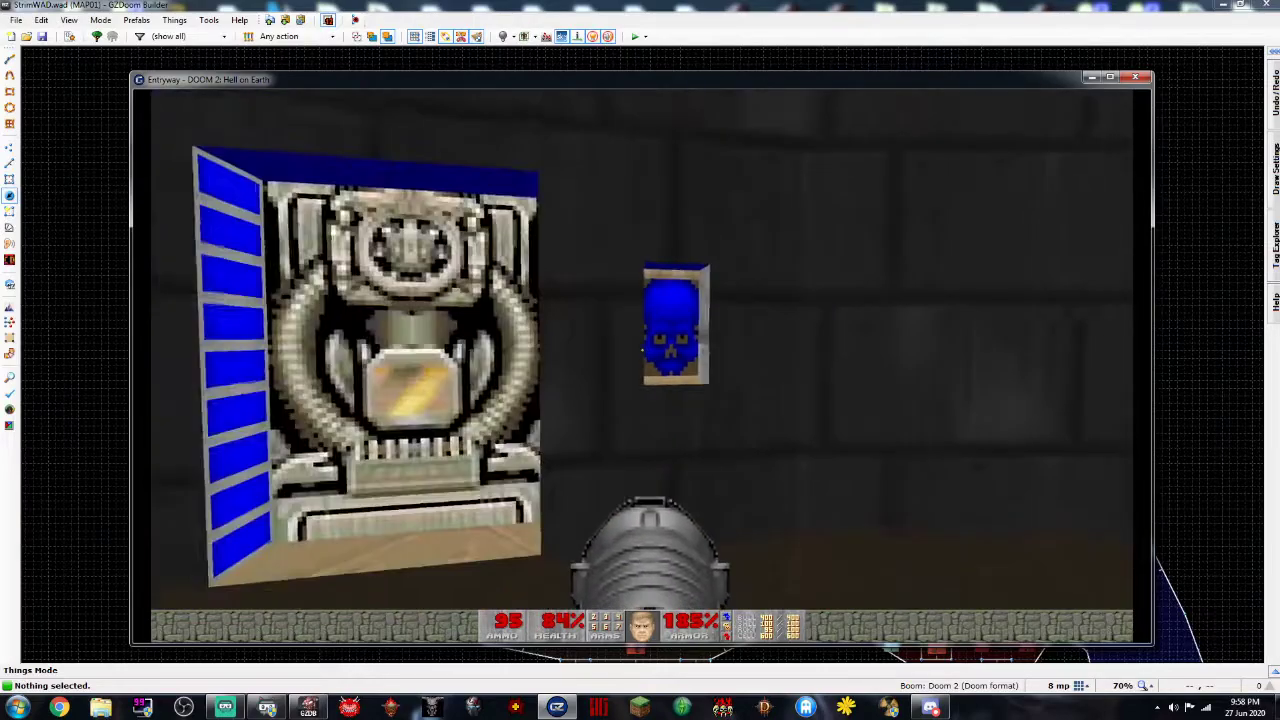
key("s")
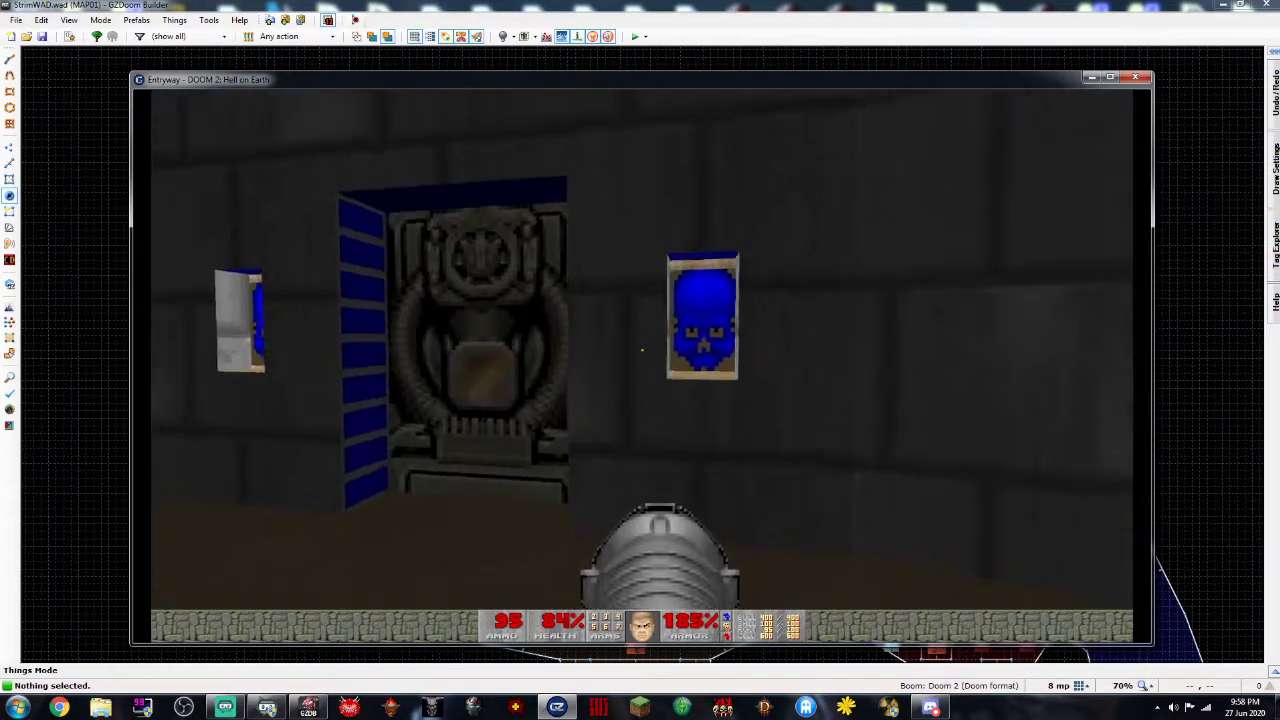
key("d")
key("a")
key("s")
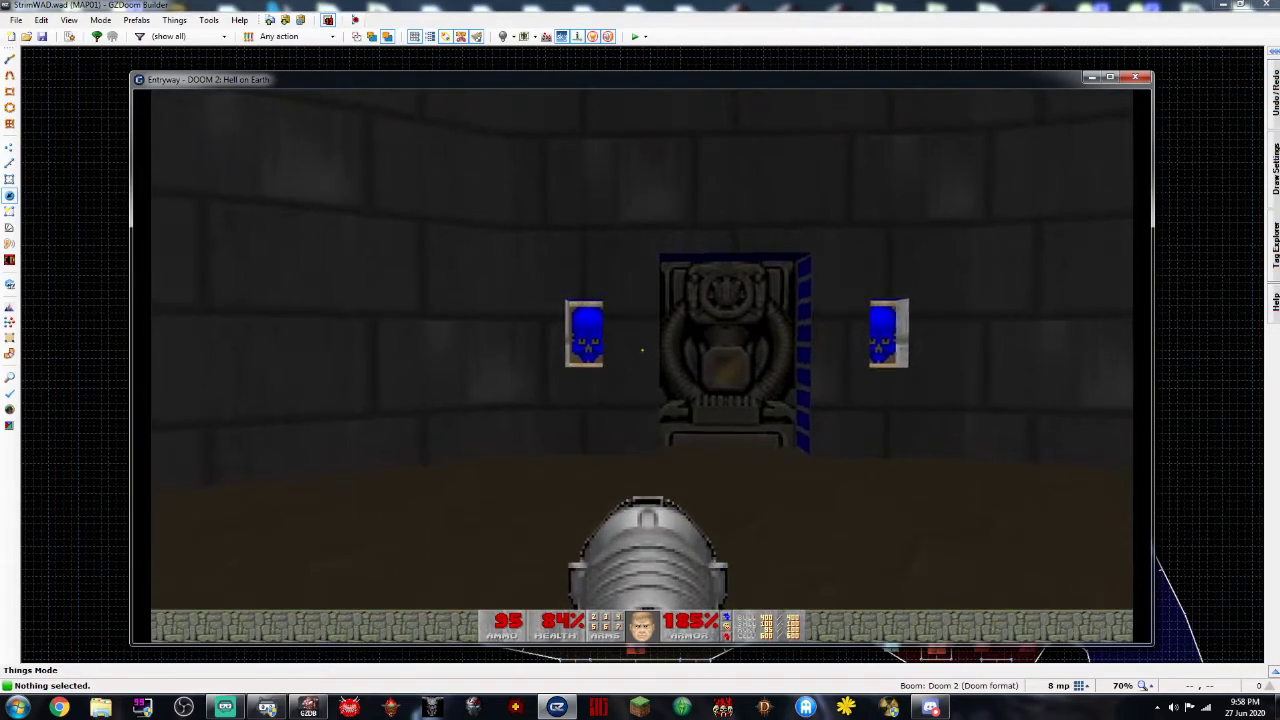
key("Escape")
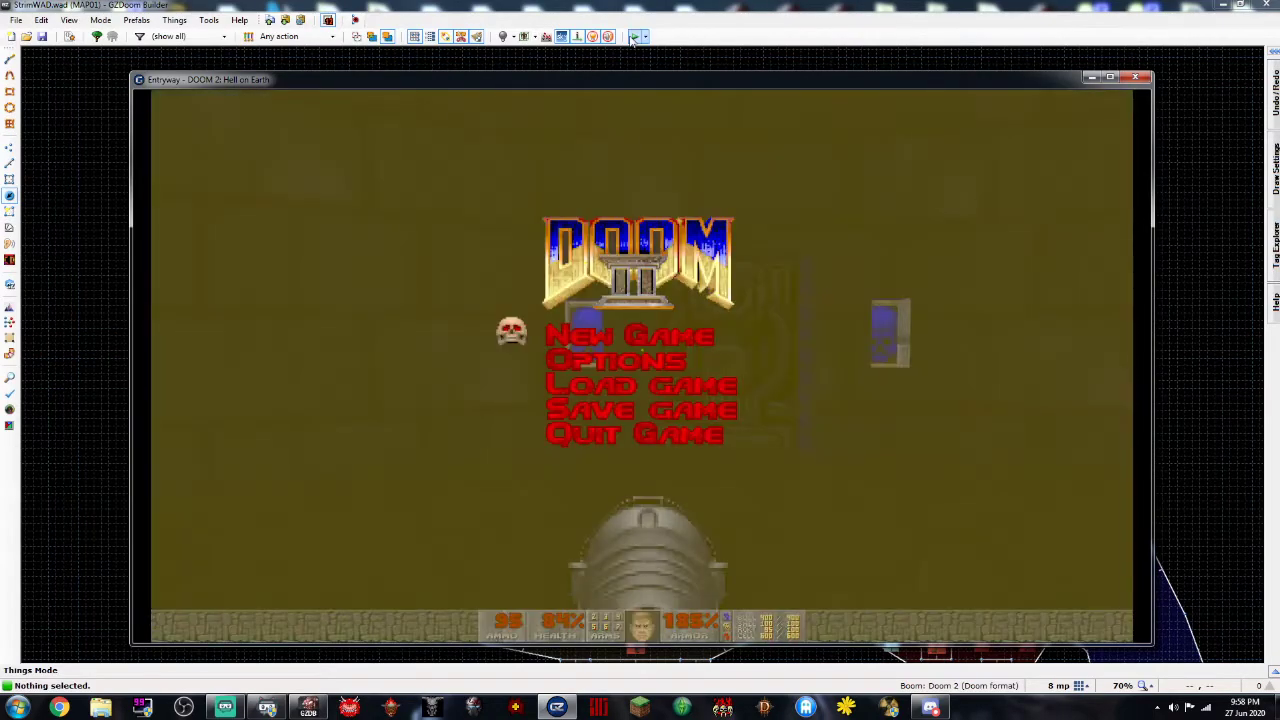
key("Return")
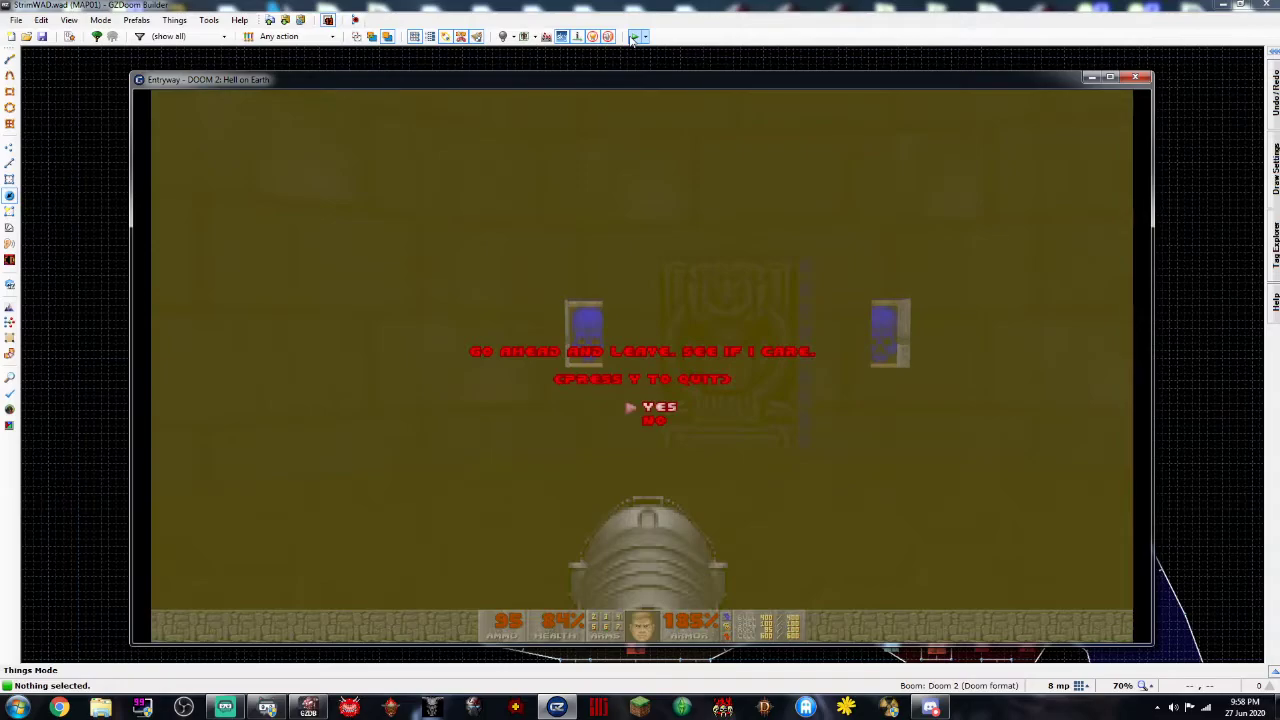
key("y")
Lower the brightness of the recess sector east of the doorway
scroll(697, 224, "up", 10)
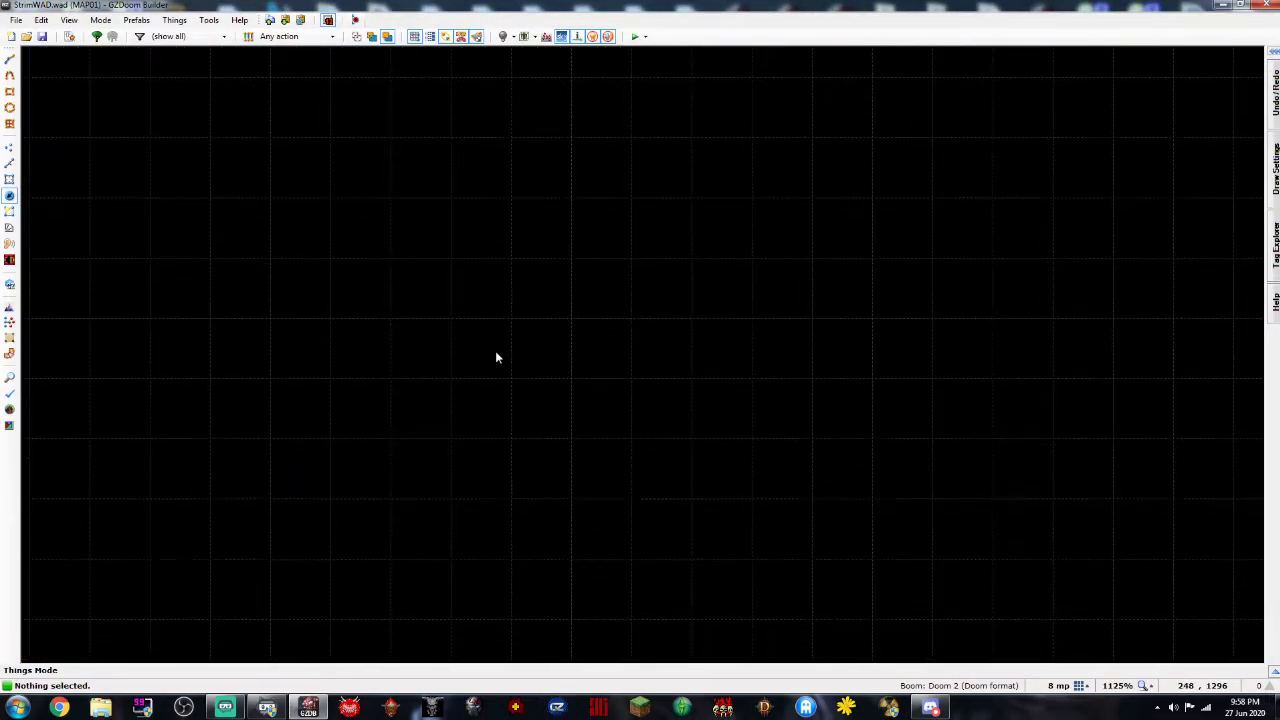
scroll(495, 352, "down", 8)
scroll(428, 458, "up", 5)
key("s")
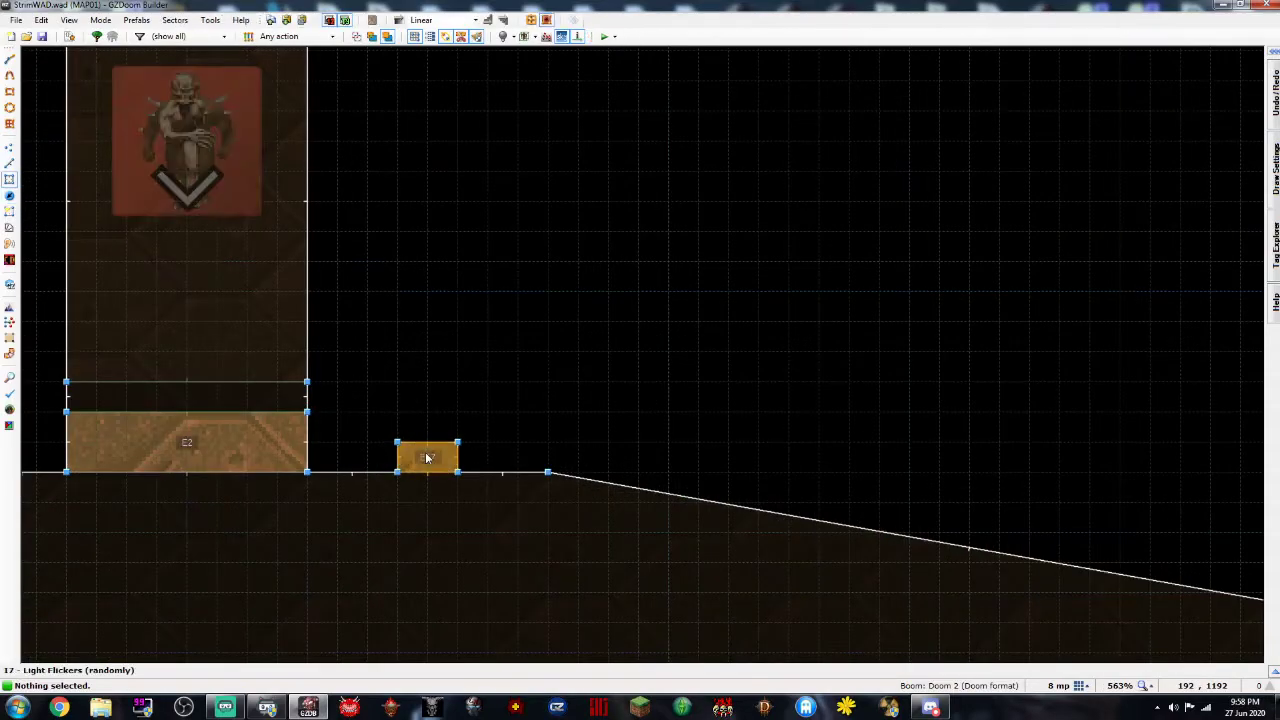
right_click(428, 458)
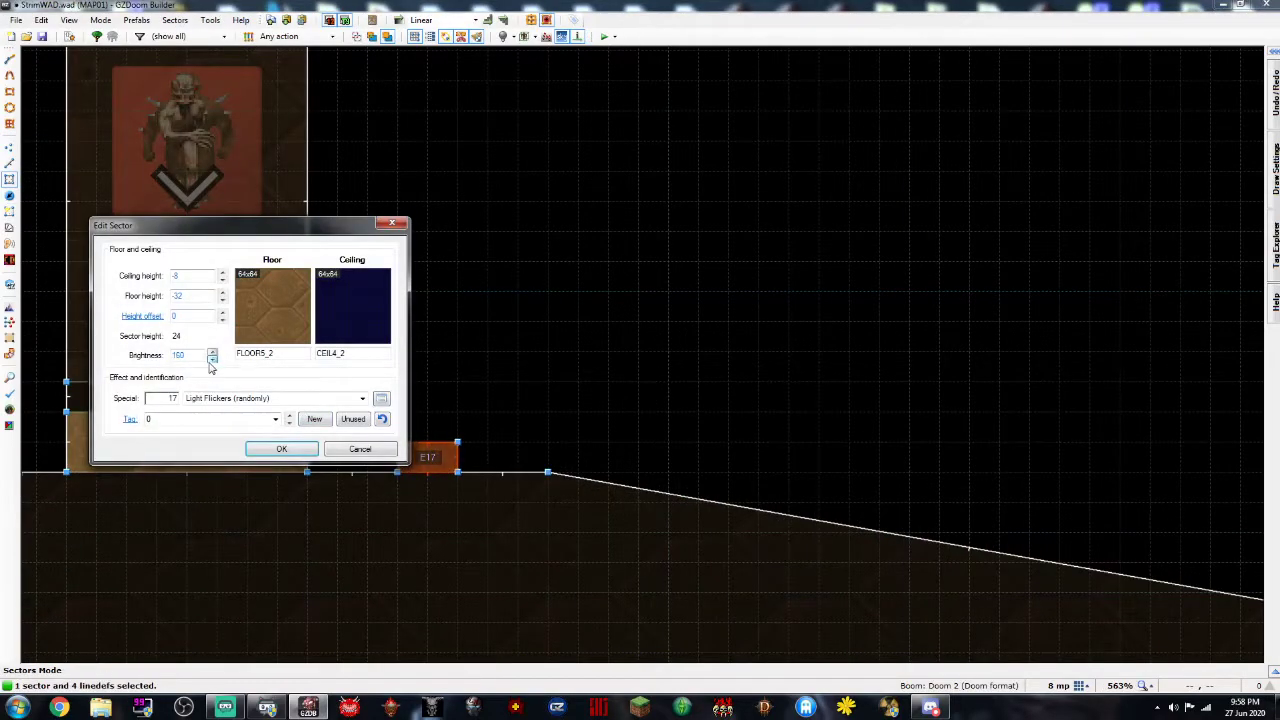
left_click(274, 452)
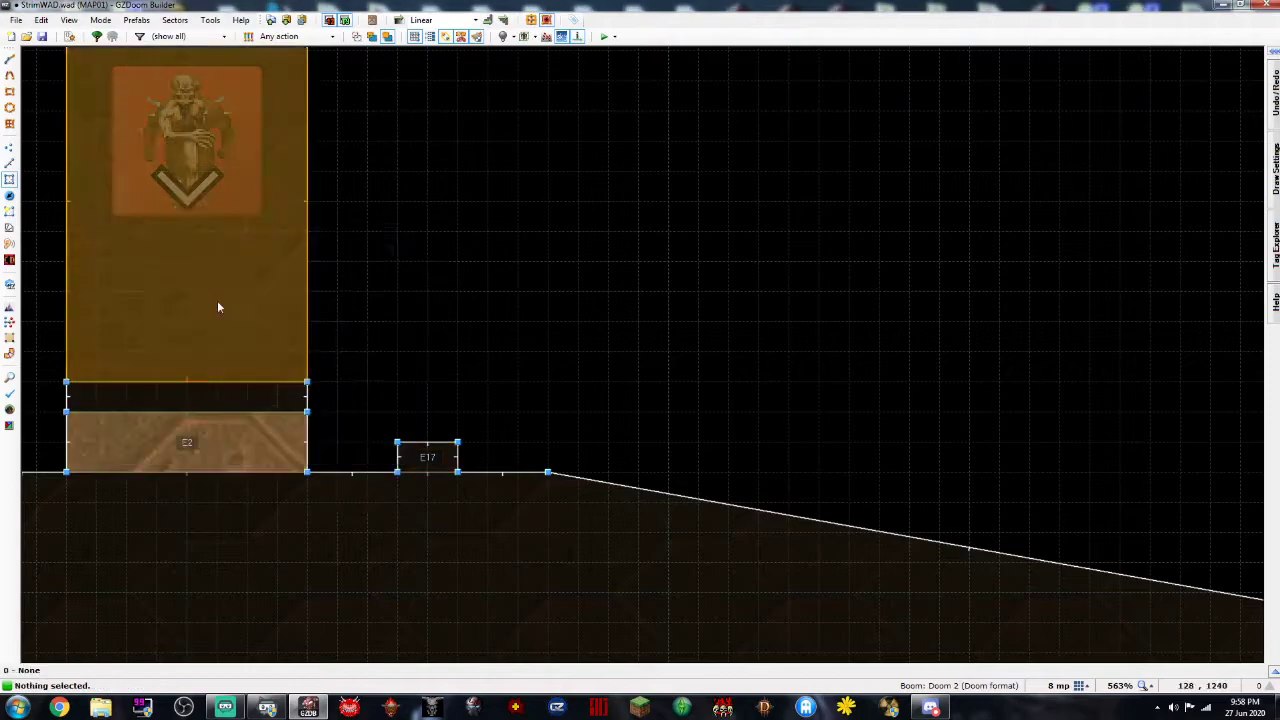
Save the map, playtest it on Ultra-Violence without monsters to check the darker recess, and quit the game
left_click(614, 37)
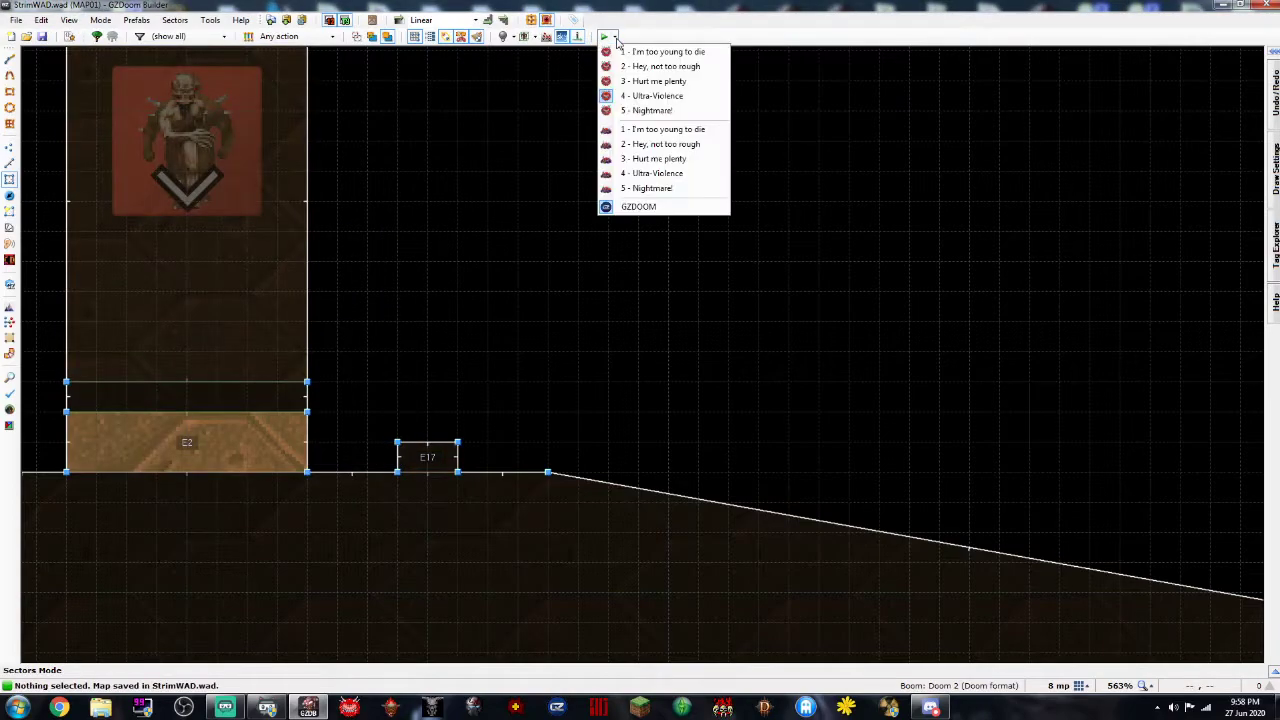
left_click(659, 174)
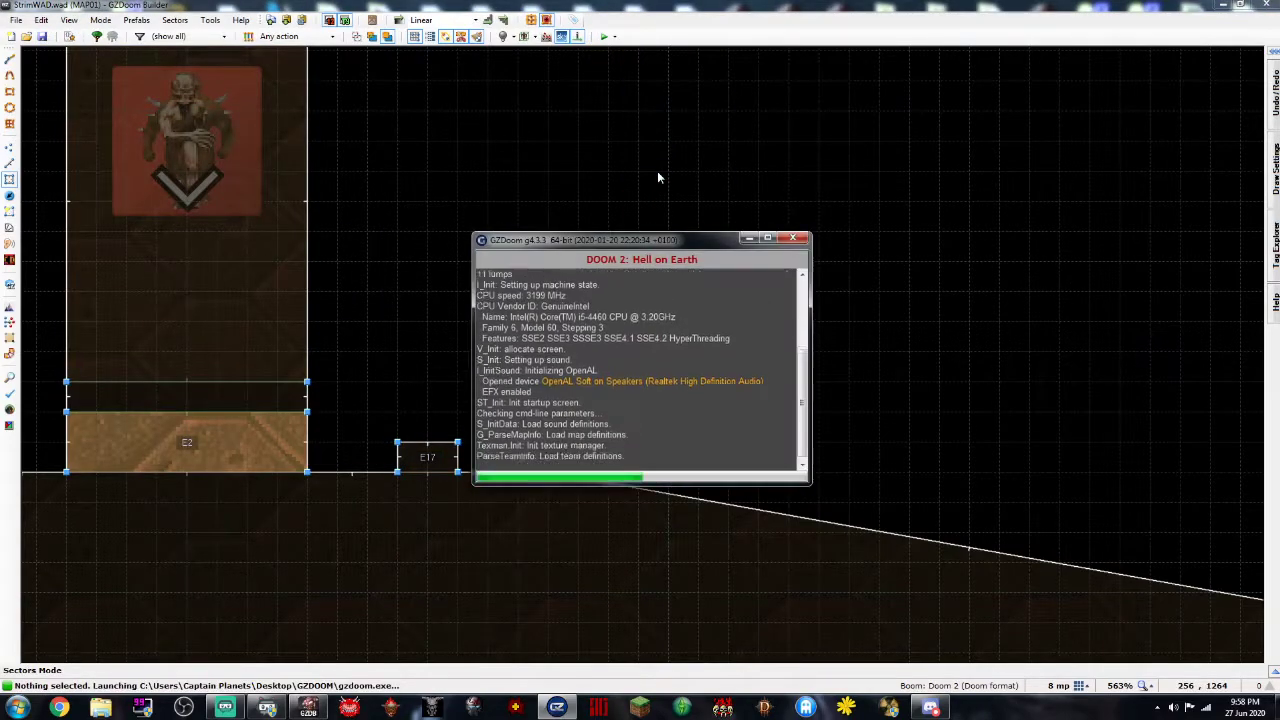
key("w")
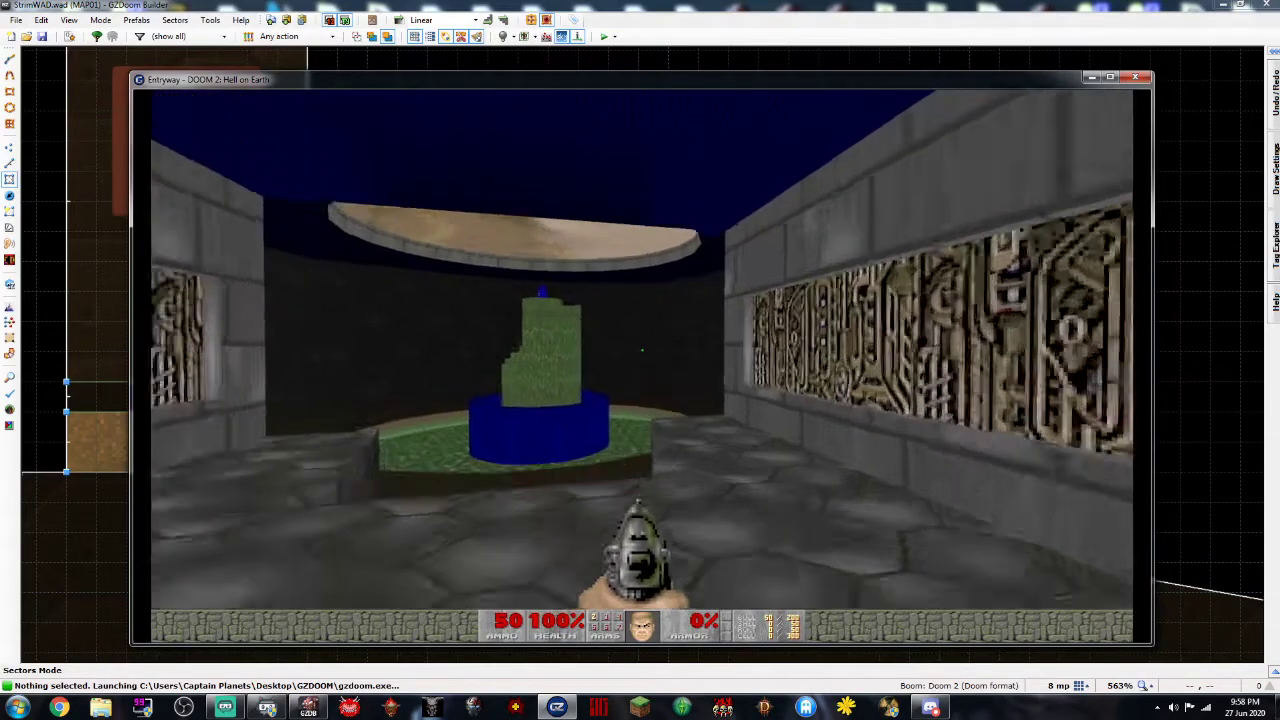
key("d")
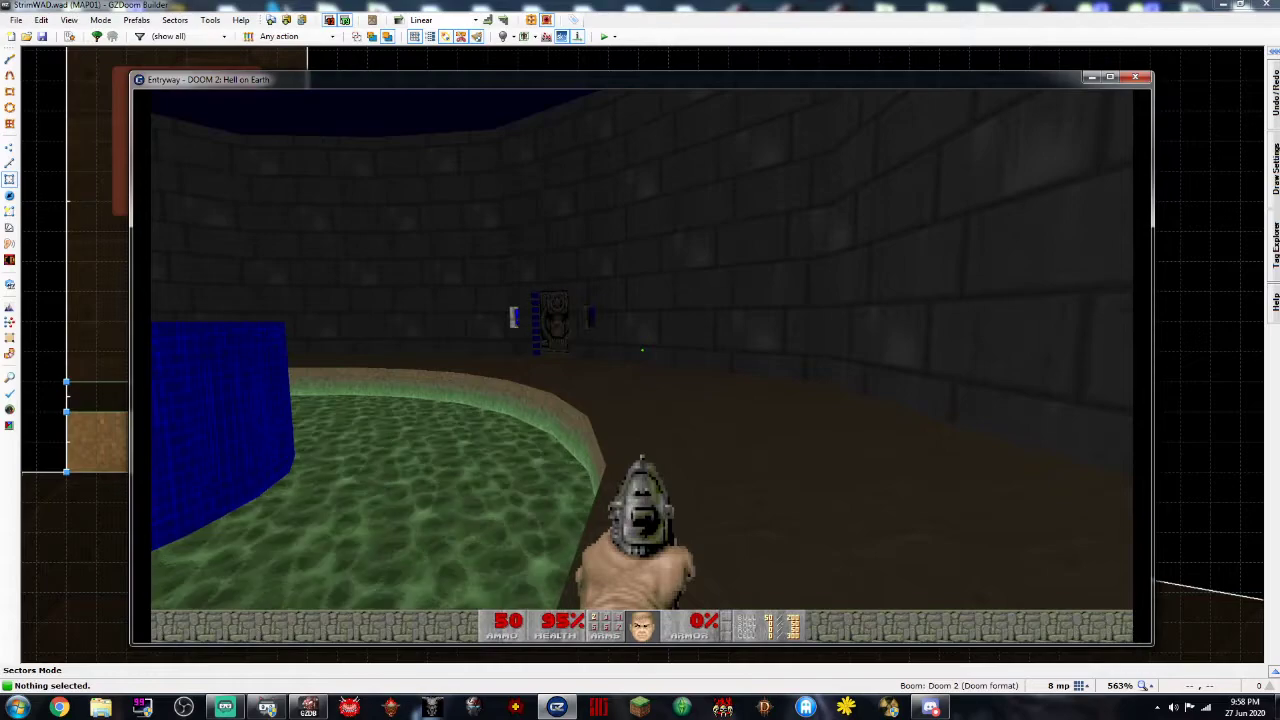
key("Escape")
left_click(655, 432)
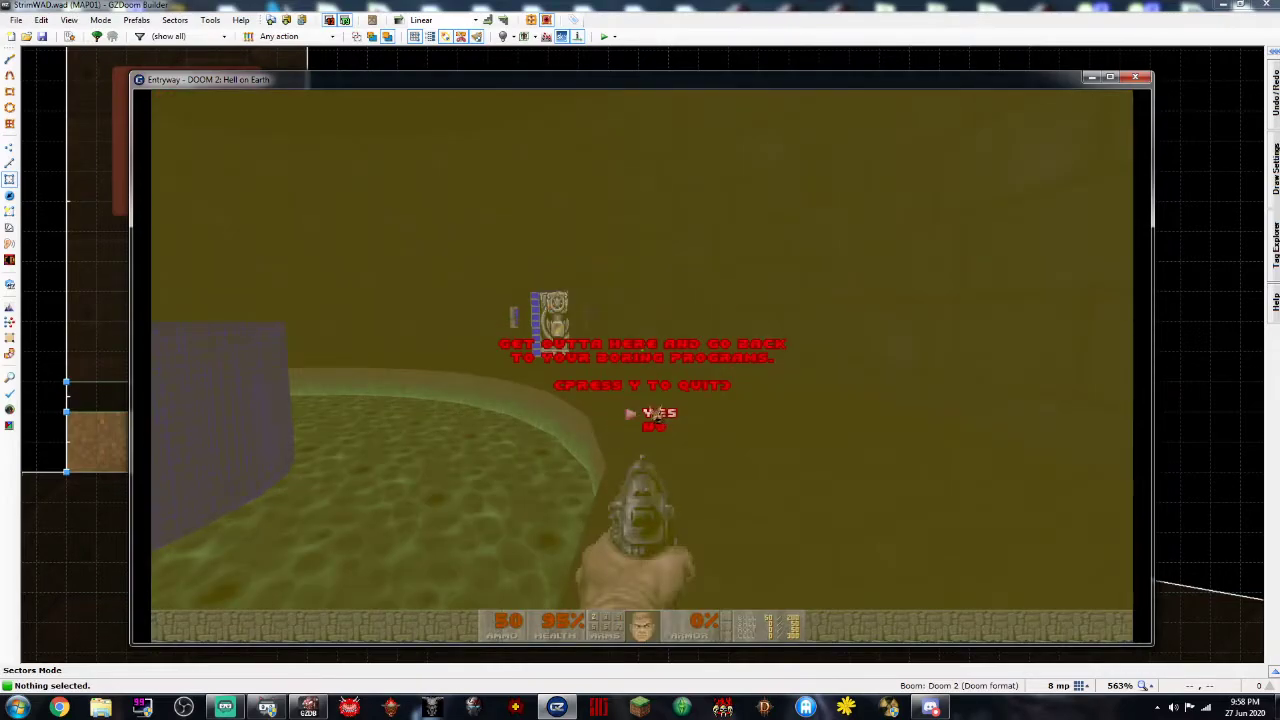
left_click(656, 415)
Set the east recess sector's brightness to 256 and its special effect to Light Blinks (randomly)
right_click(440, 458)
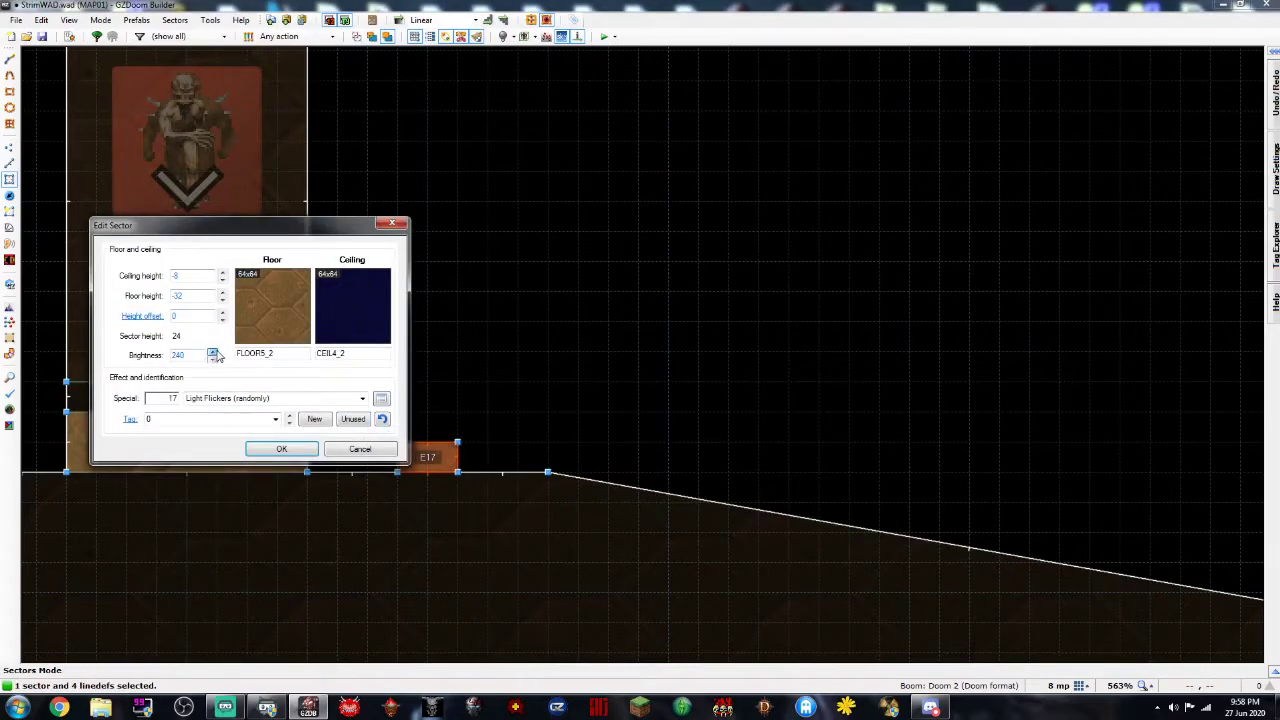
left_click(361, 398)
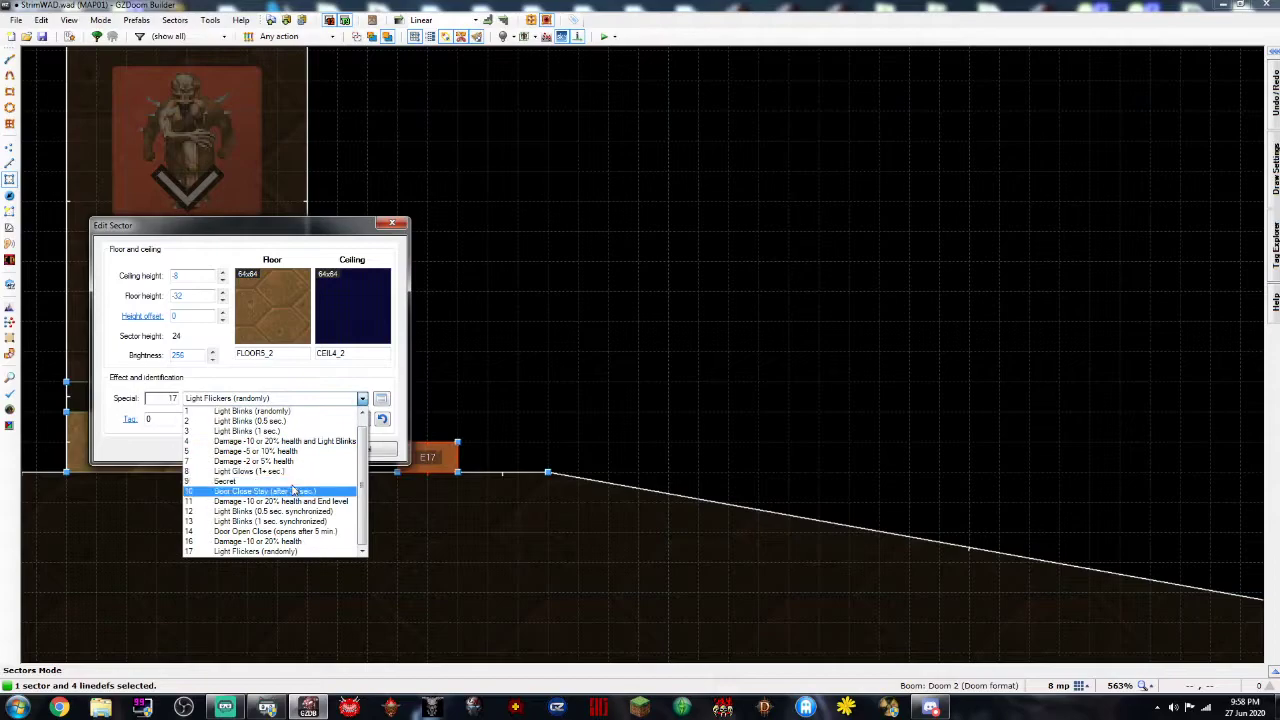
left_click(260, 421)
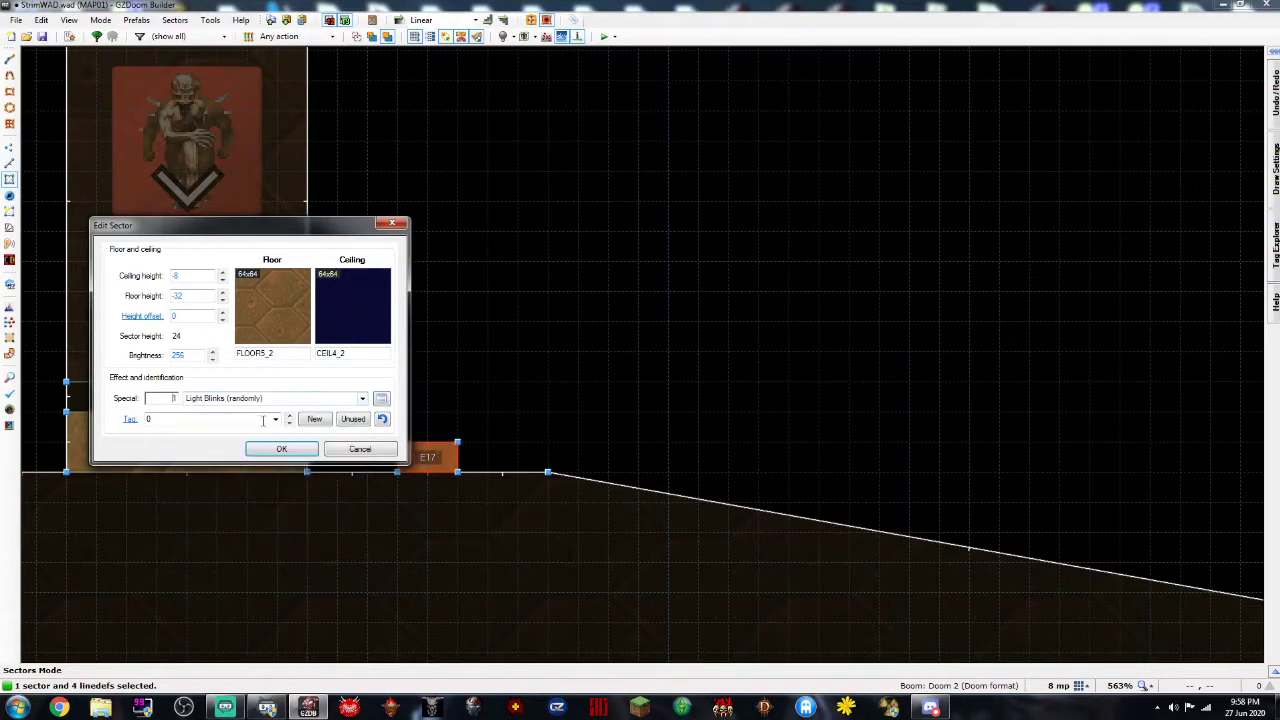
left_click(281, 449)
Set the doorway floor sector's brightness to 208 and its special effect to None
right_click(205, 459)
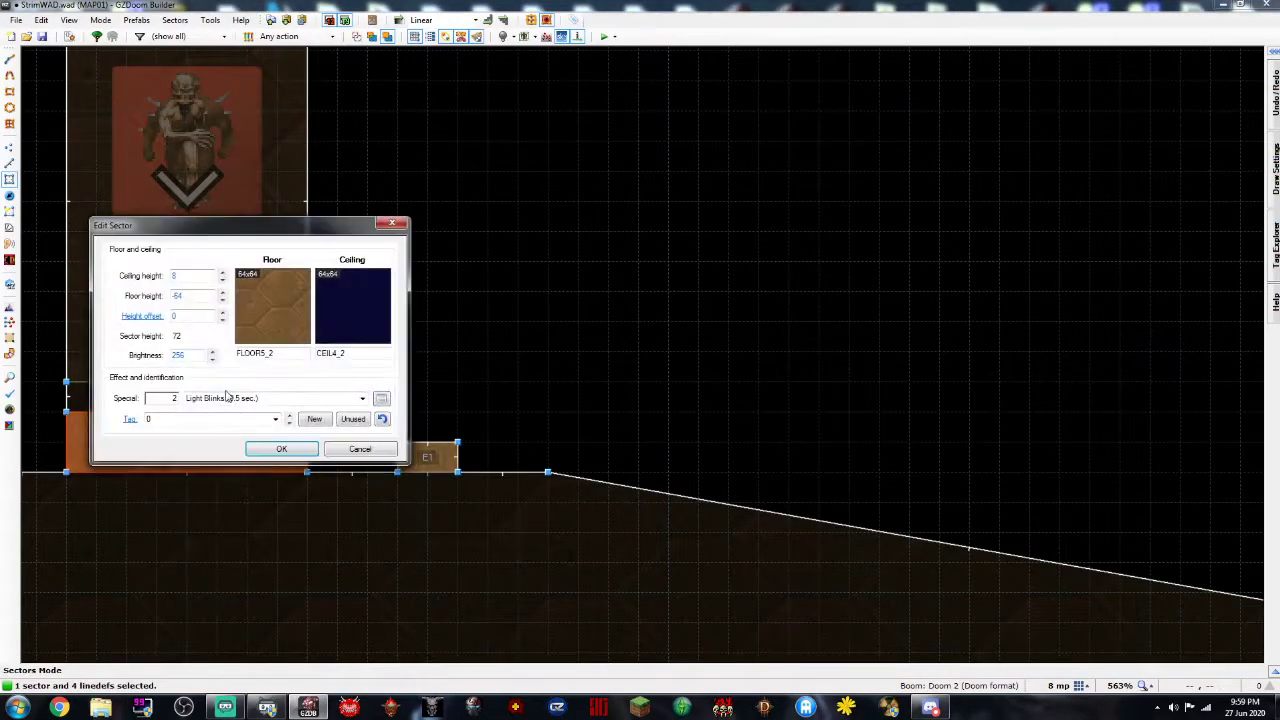
left_click(320, 400)
scroll(299, 422, "up", 1)
left_click(240, 412)
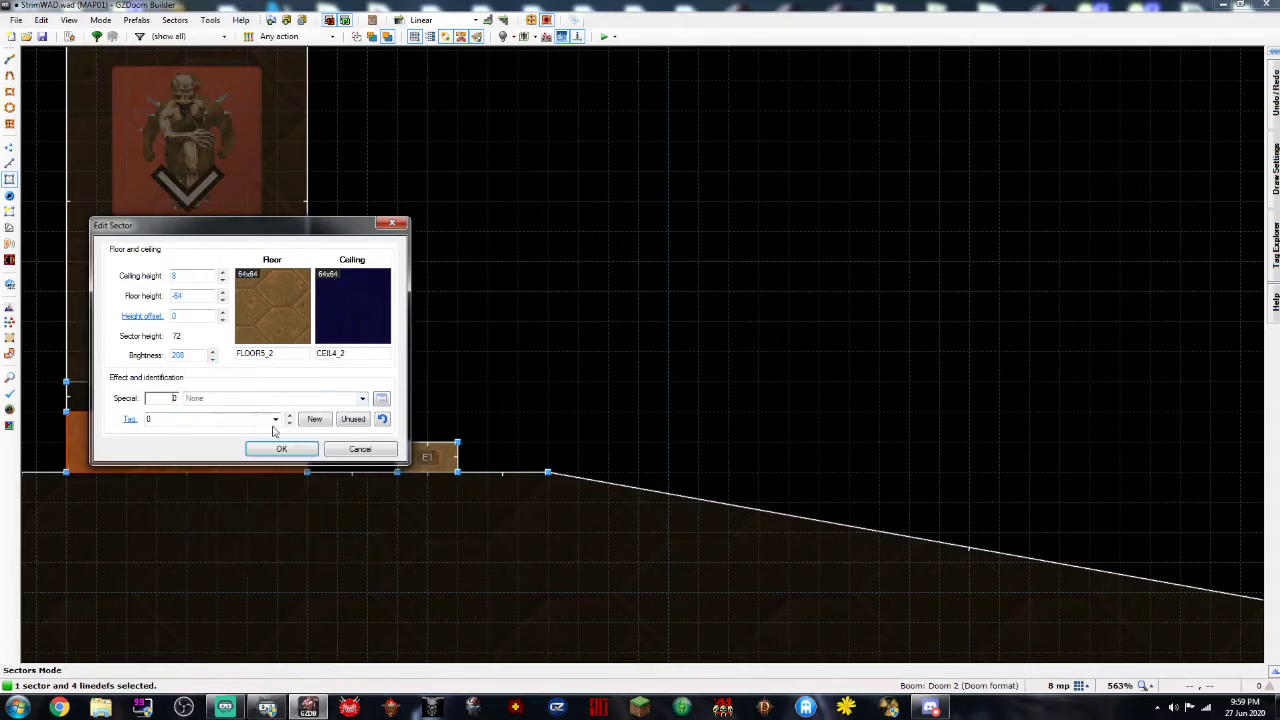
left_click(281, 449)
Save the map, playtest the doorway and recess lighting in the circular room, and quit the game
scroll(243, 495, "down", 5)
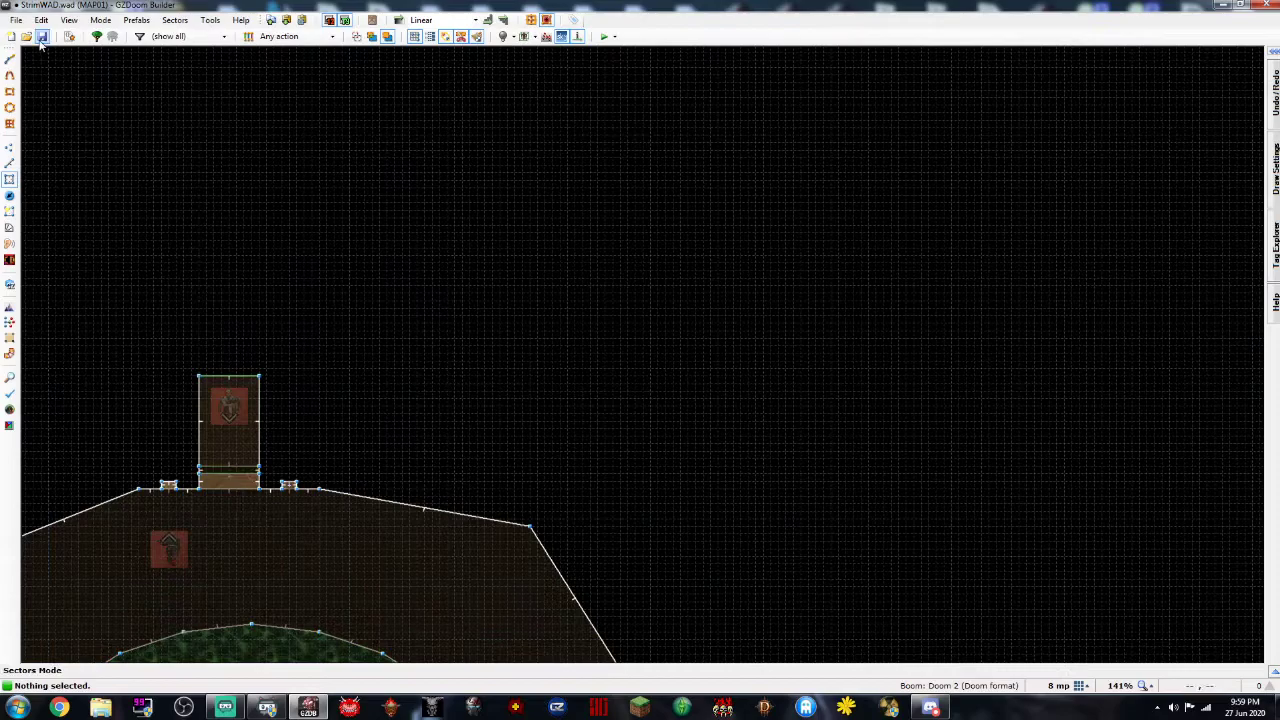
key("F9")
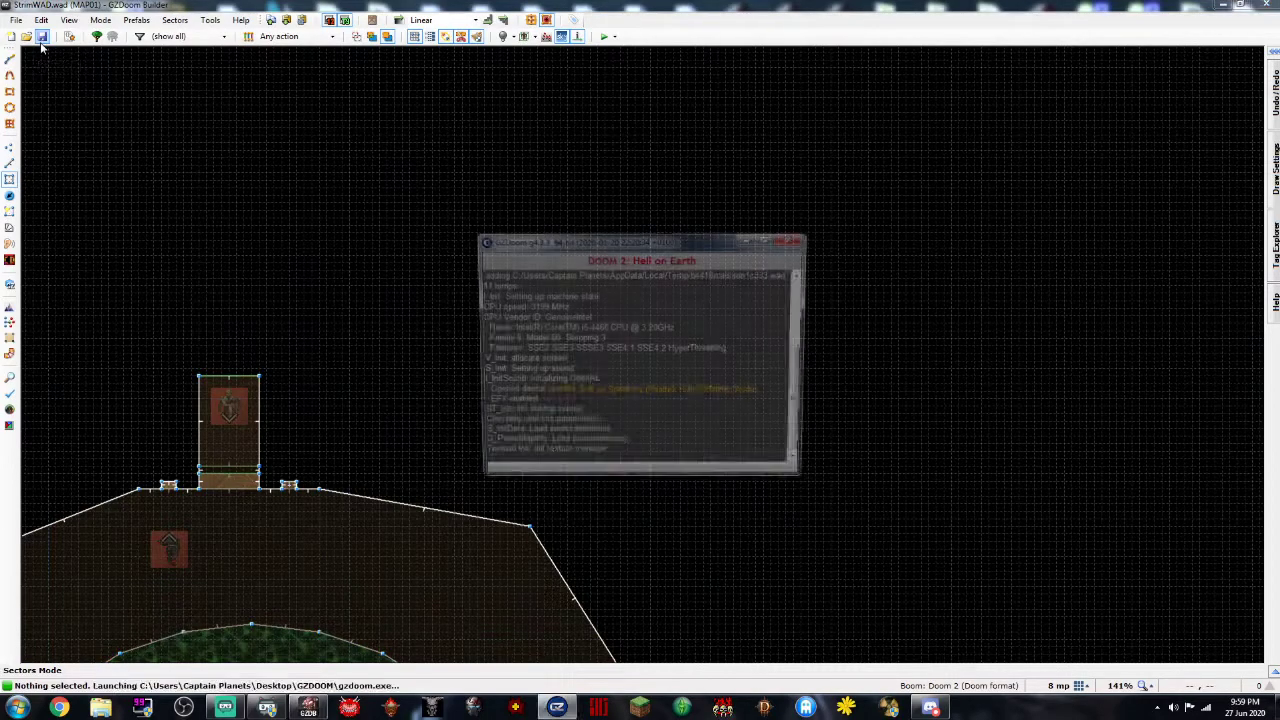
key("w")
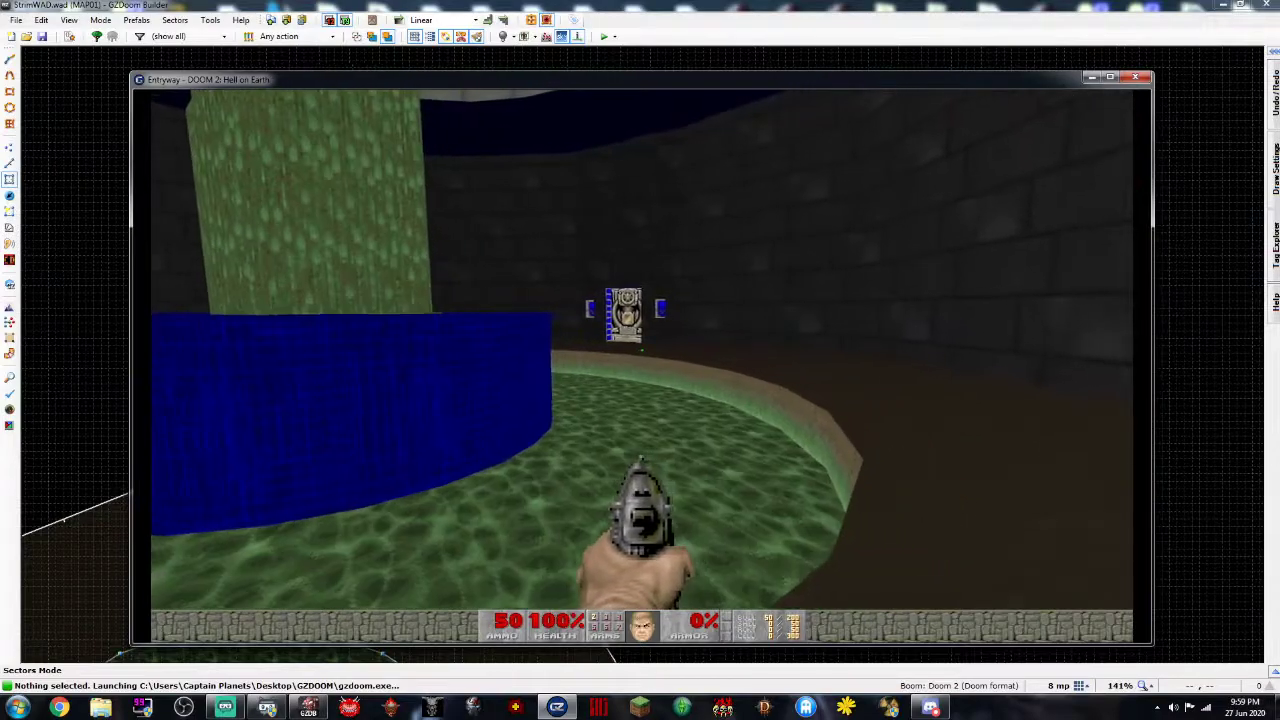
key("w")
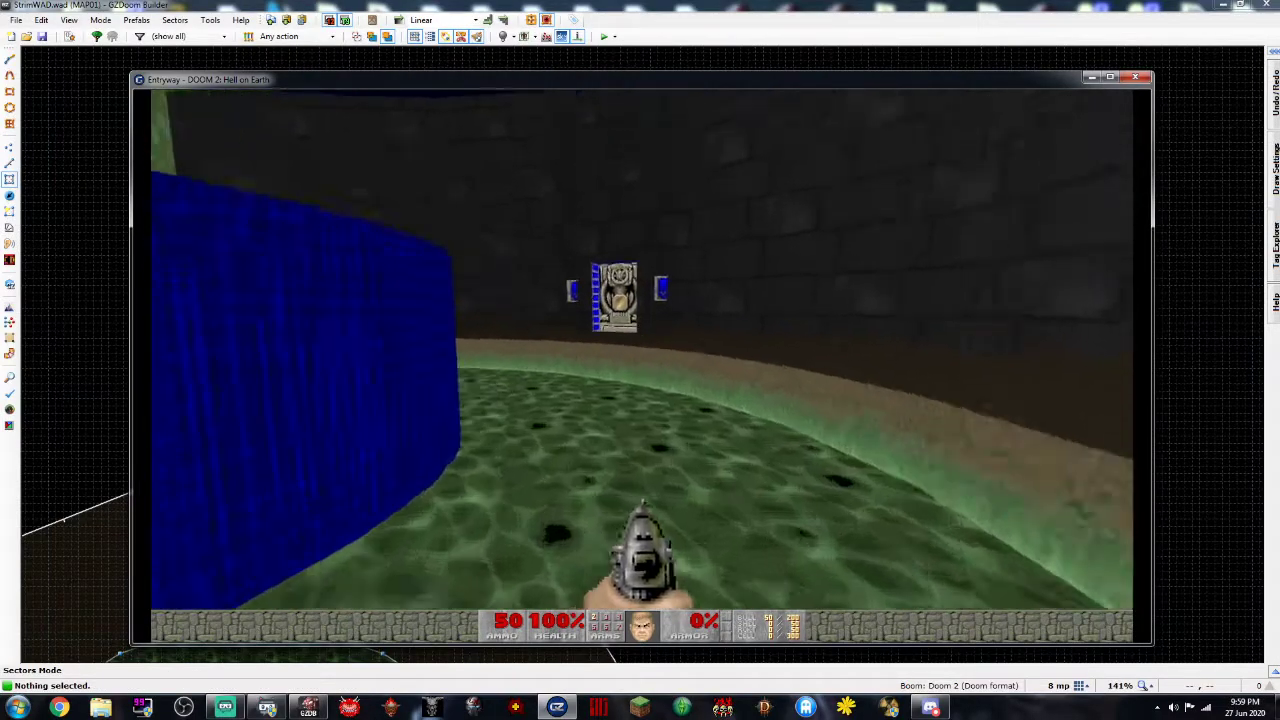
key("Escape")
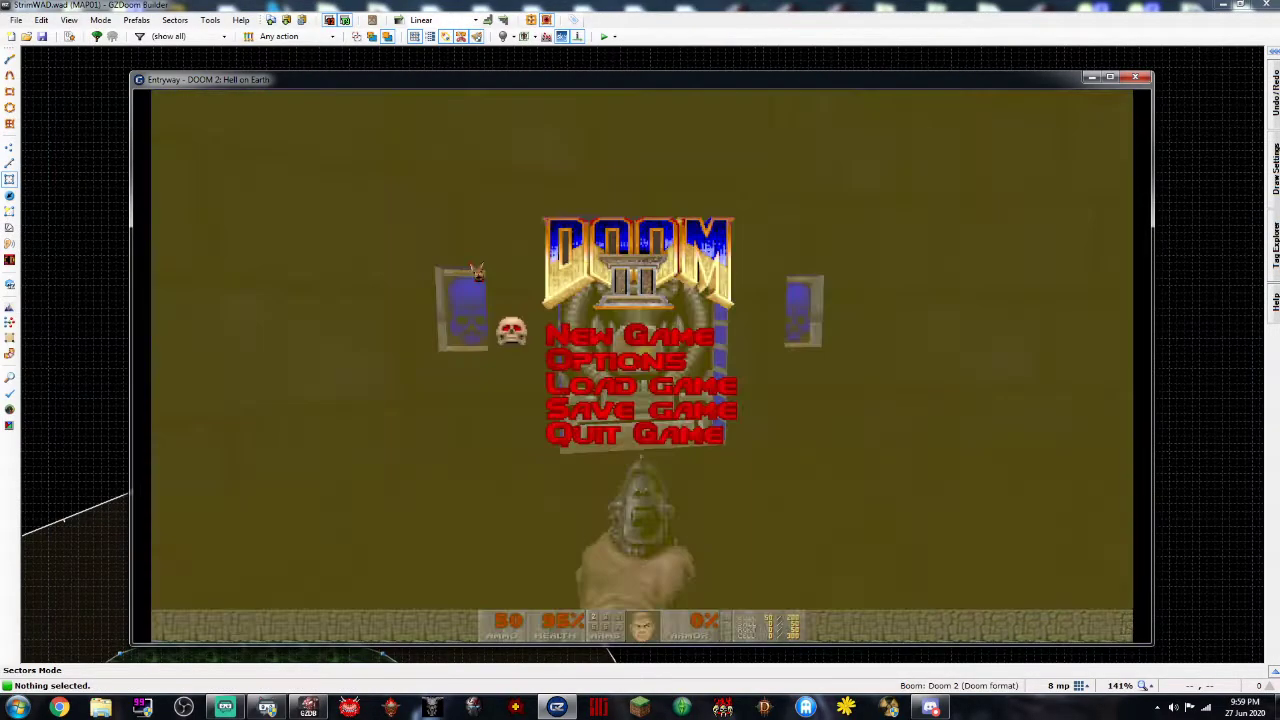
key("Return")
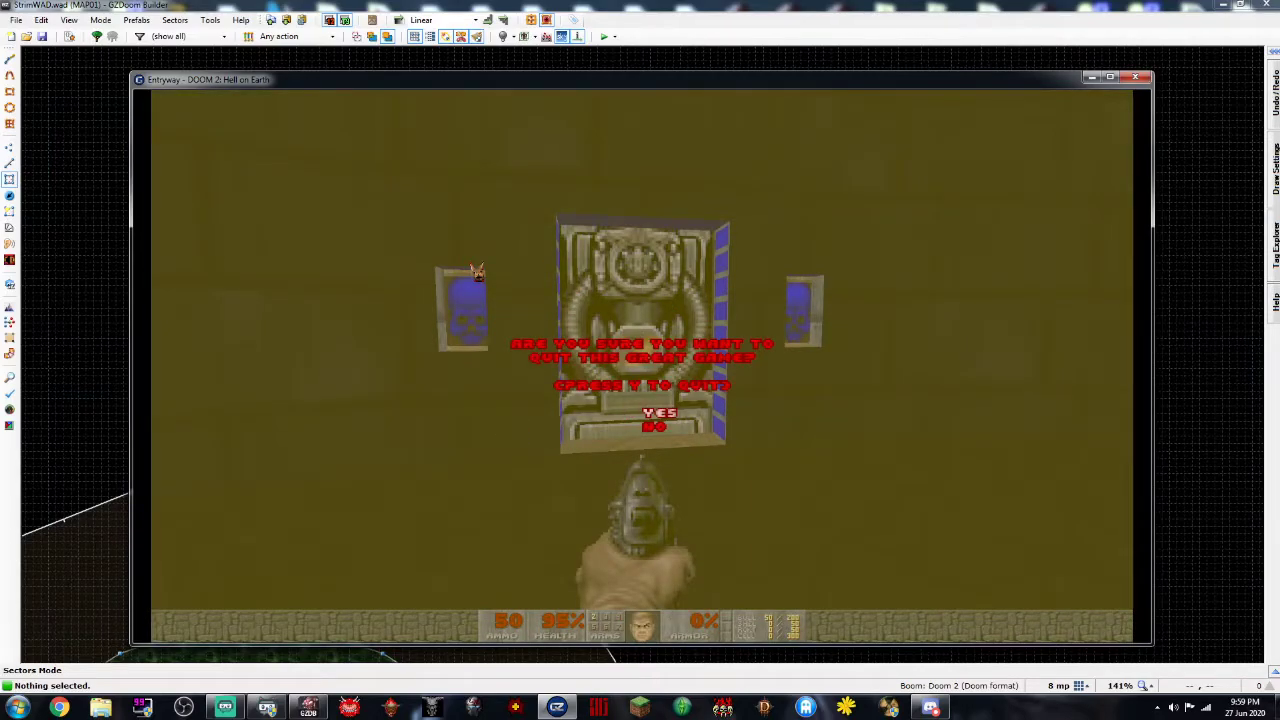
key("y")
Set the floor and ceiling textures of both small wall recesses beside the blue-key door to MFLR8_1
scroll(350, 465, "up", 7)
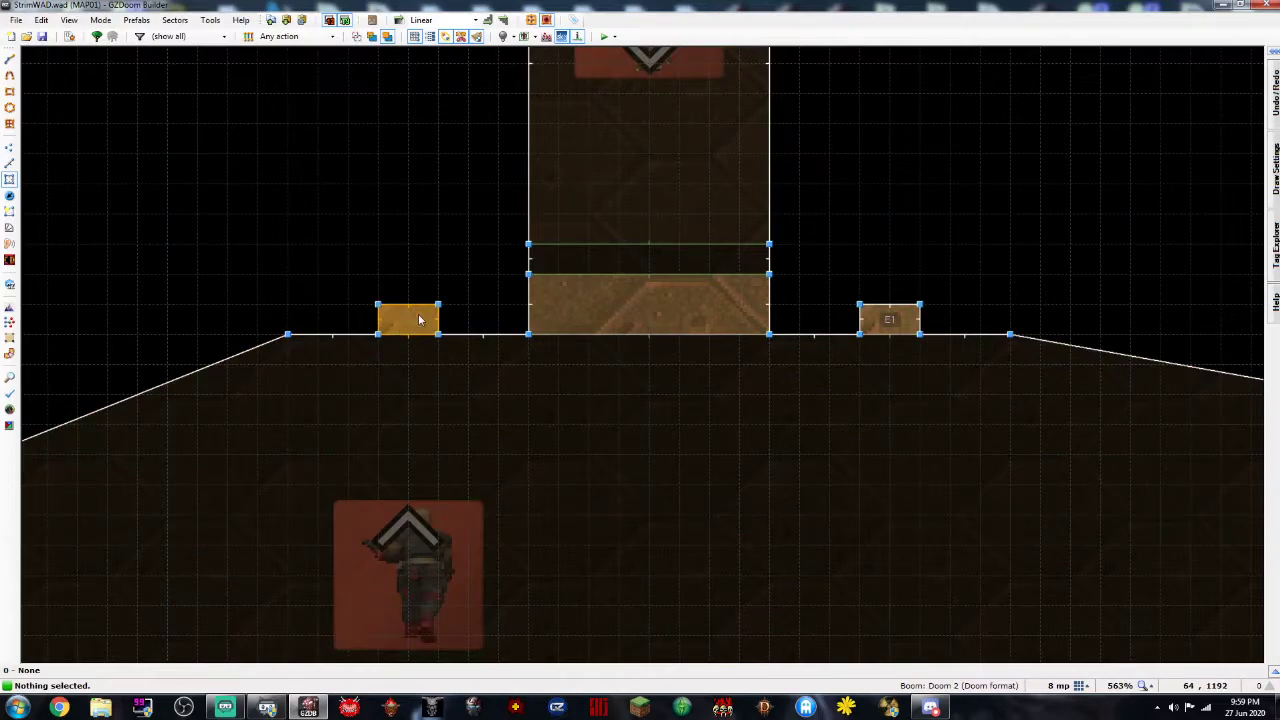
left_click(417, 315)
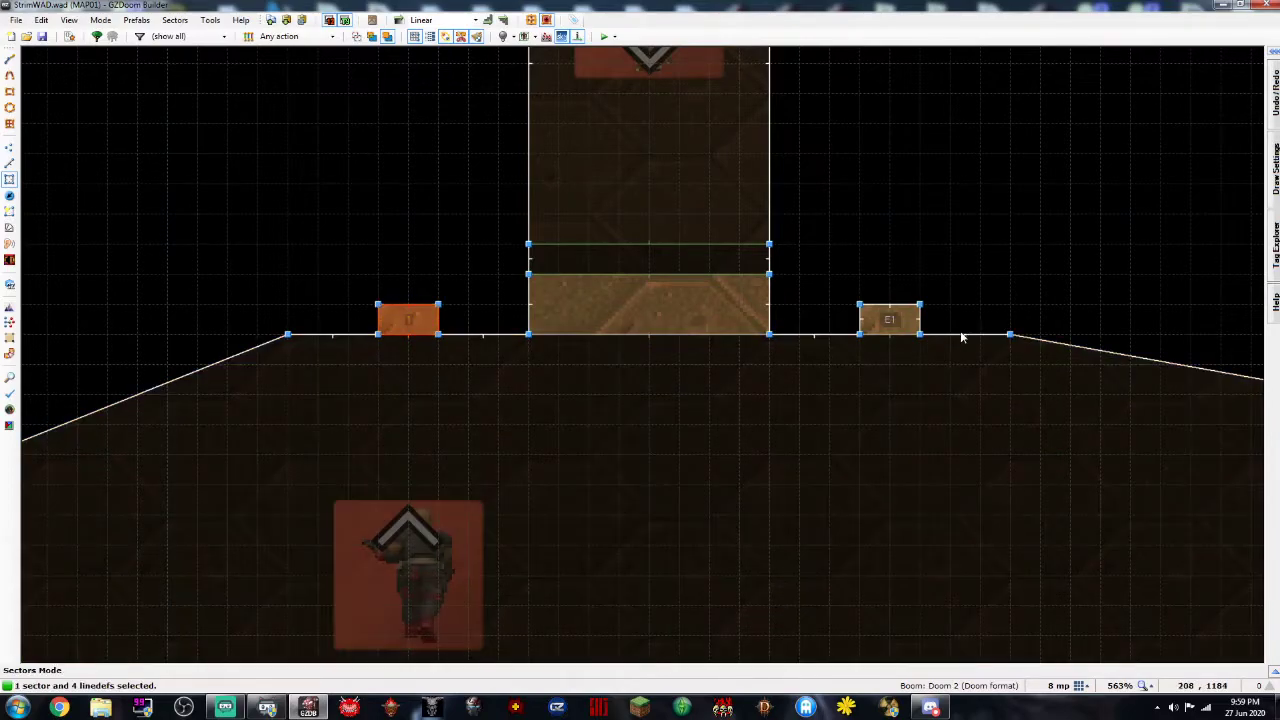
right_click(912, 326)
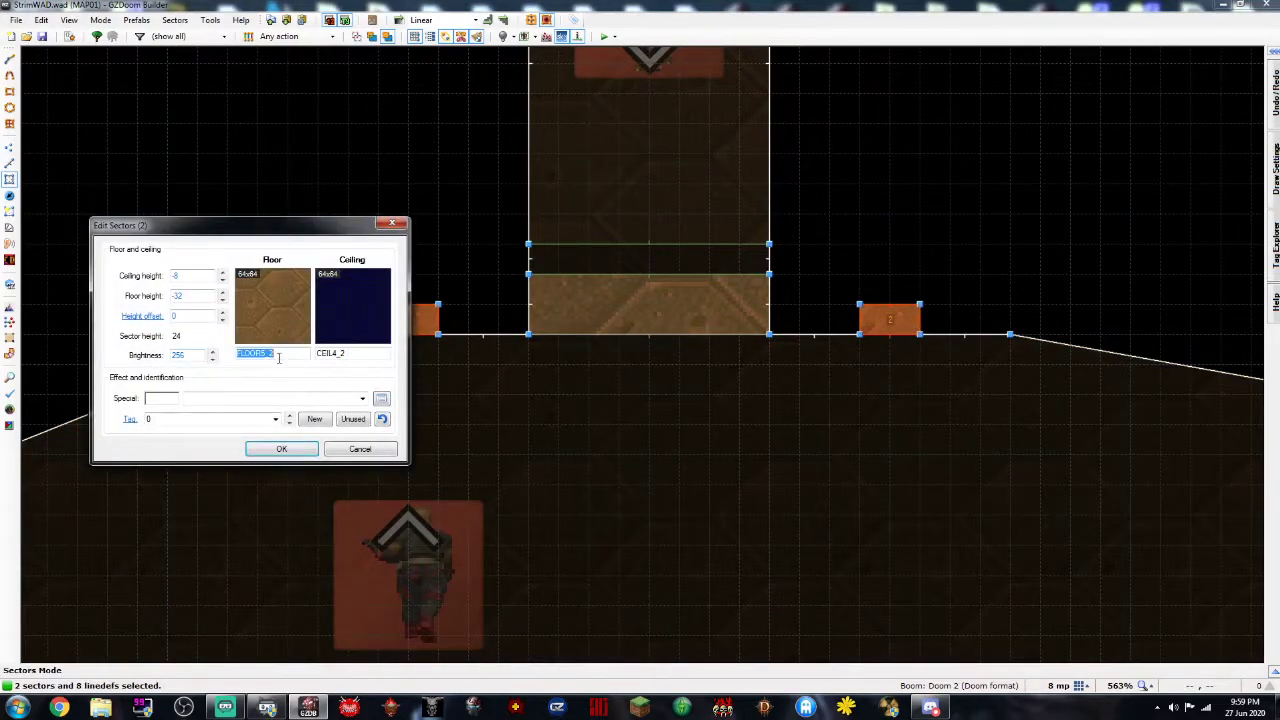
type("MF")
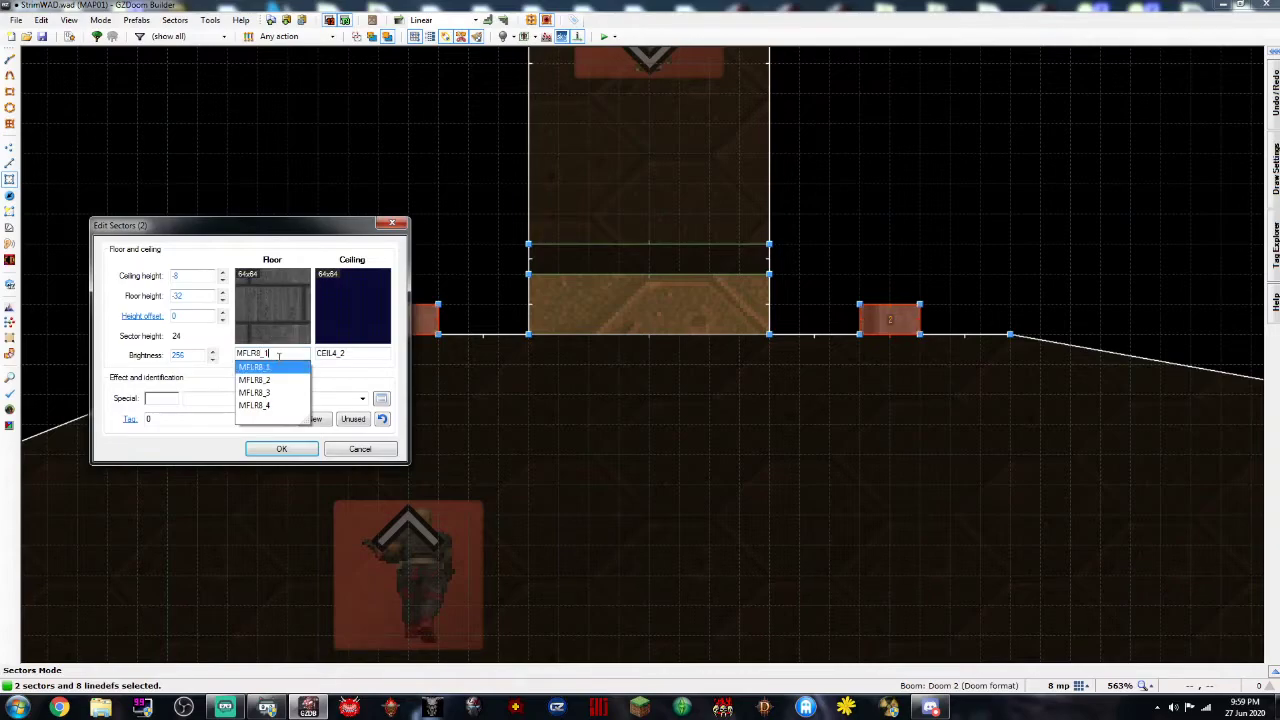
key("BackSpace")
key("BackSpace")
type("_1")
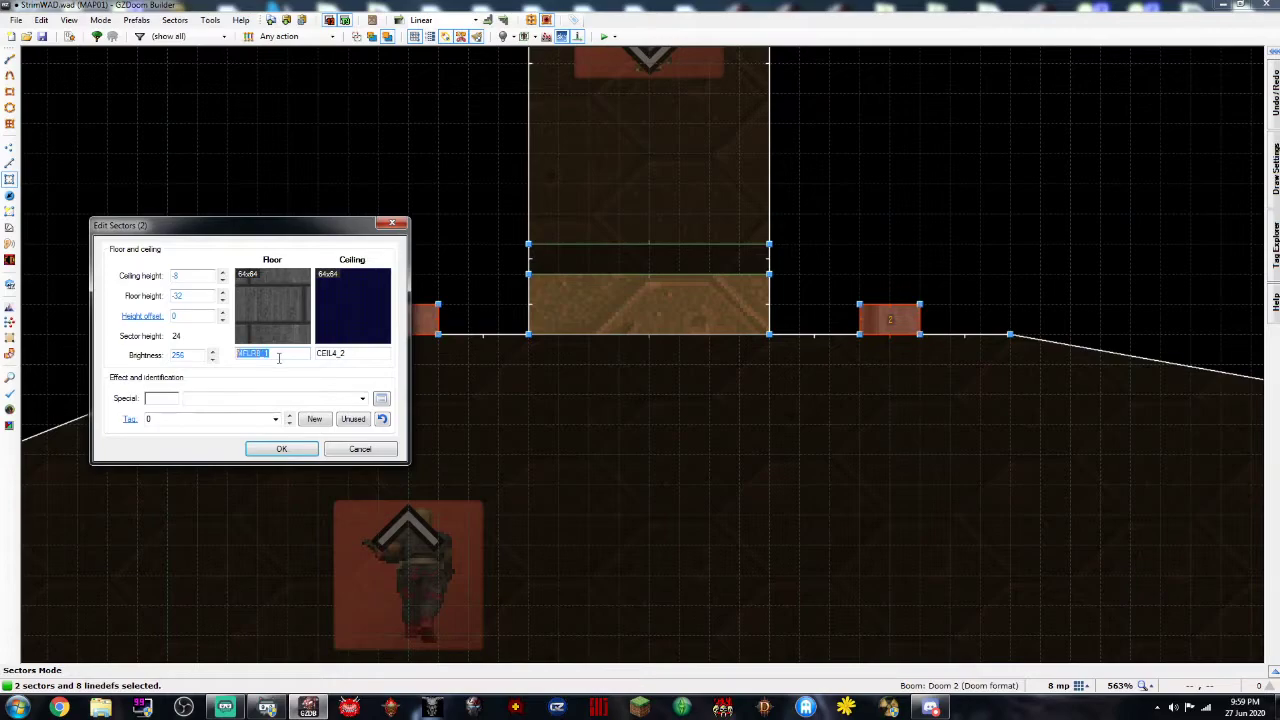
type("MFLR8_1")
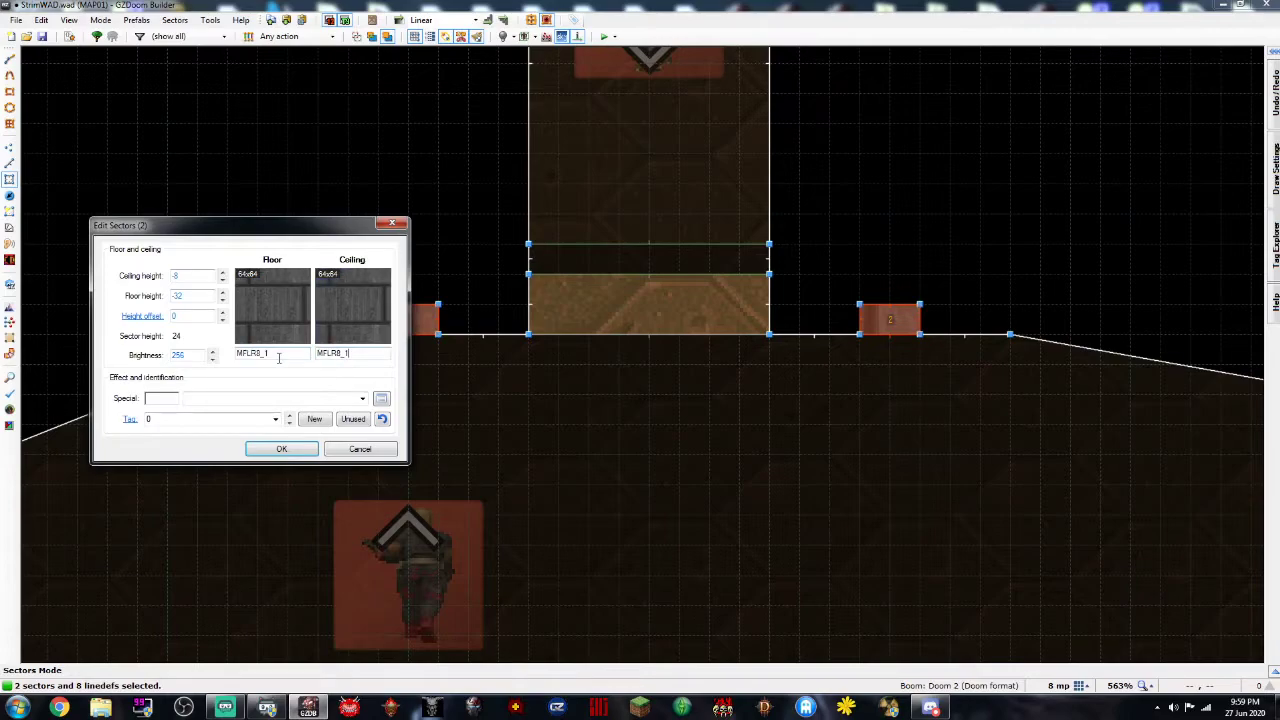
left_click(281, 448)
key("Escape")
Set the grid to 4 mp and move the back lines of both small wall recesses inward to a 4 mp depth
scroll(434, 351, "up", 4)
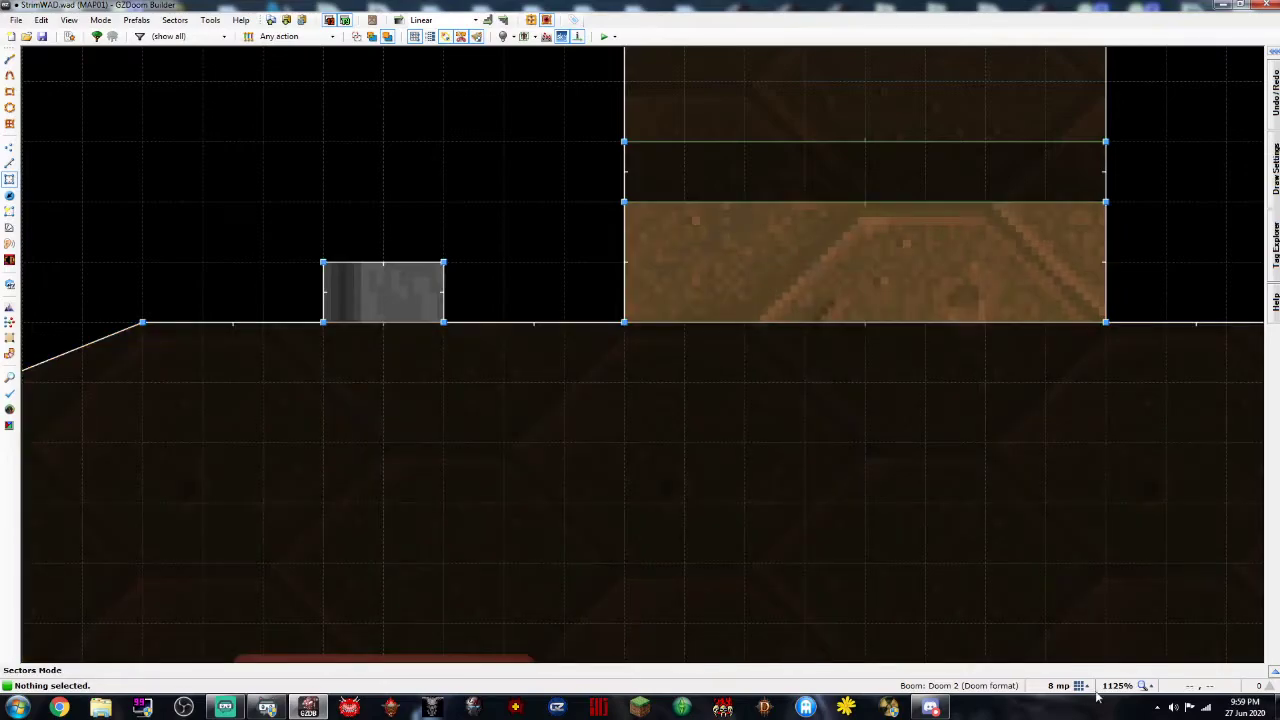
left_click(1081, 685)
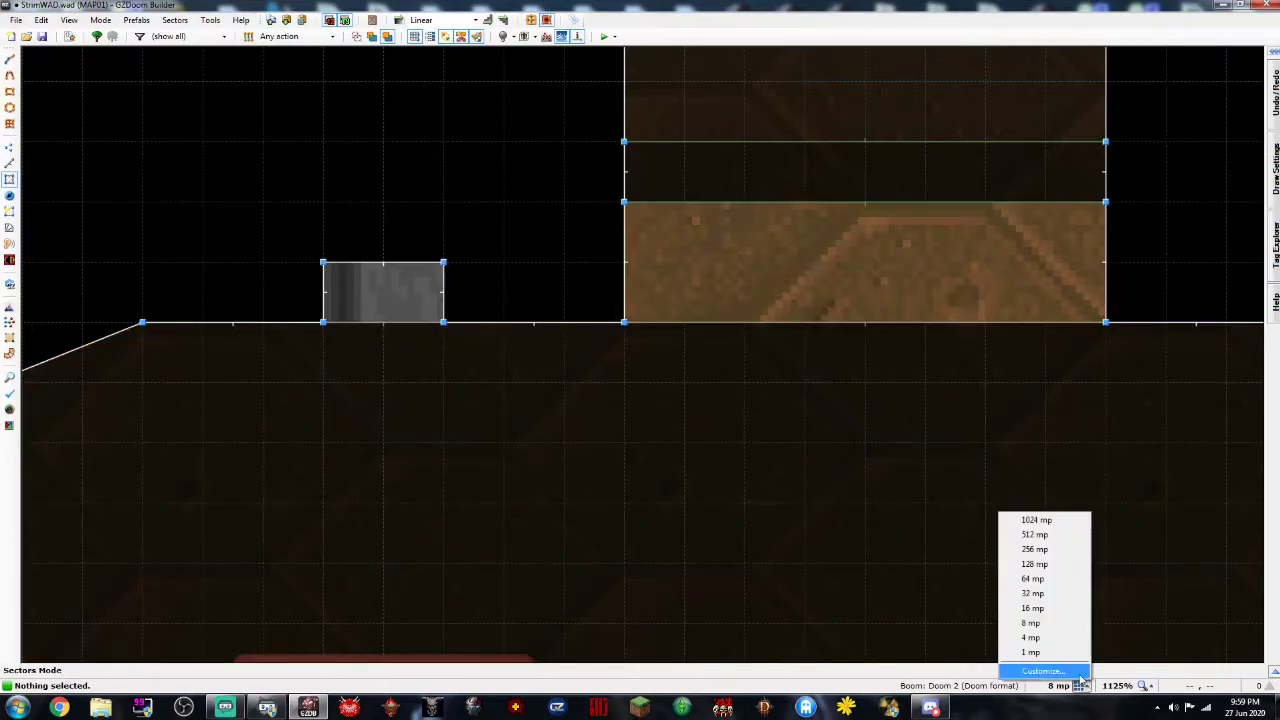
left_click(1062, 638)
key("l")
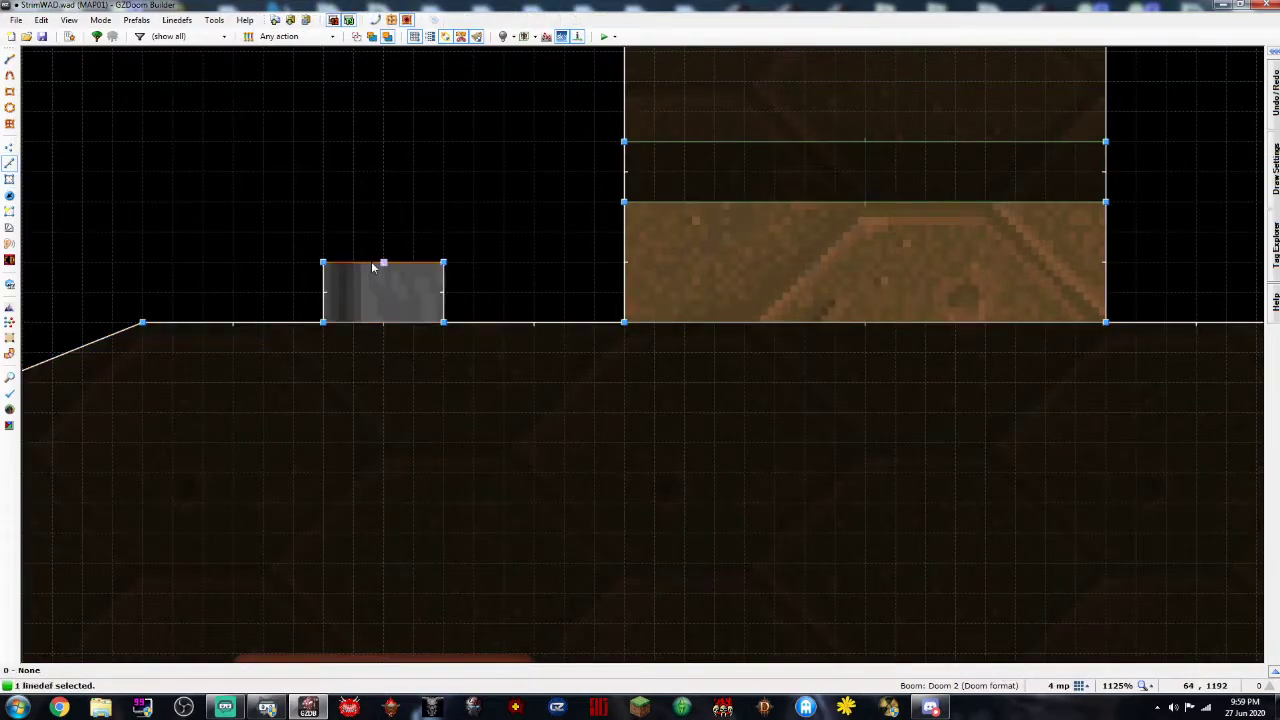
right_click_drag(371, 279, 372, 285)
key("Right")
key("Right")
key("Right")
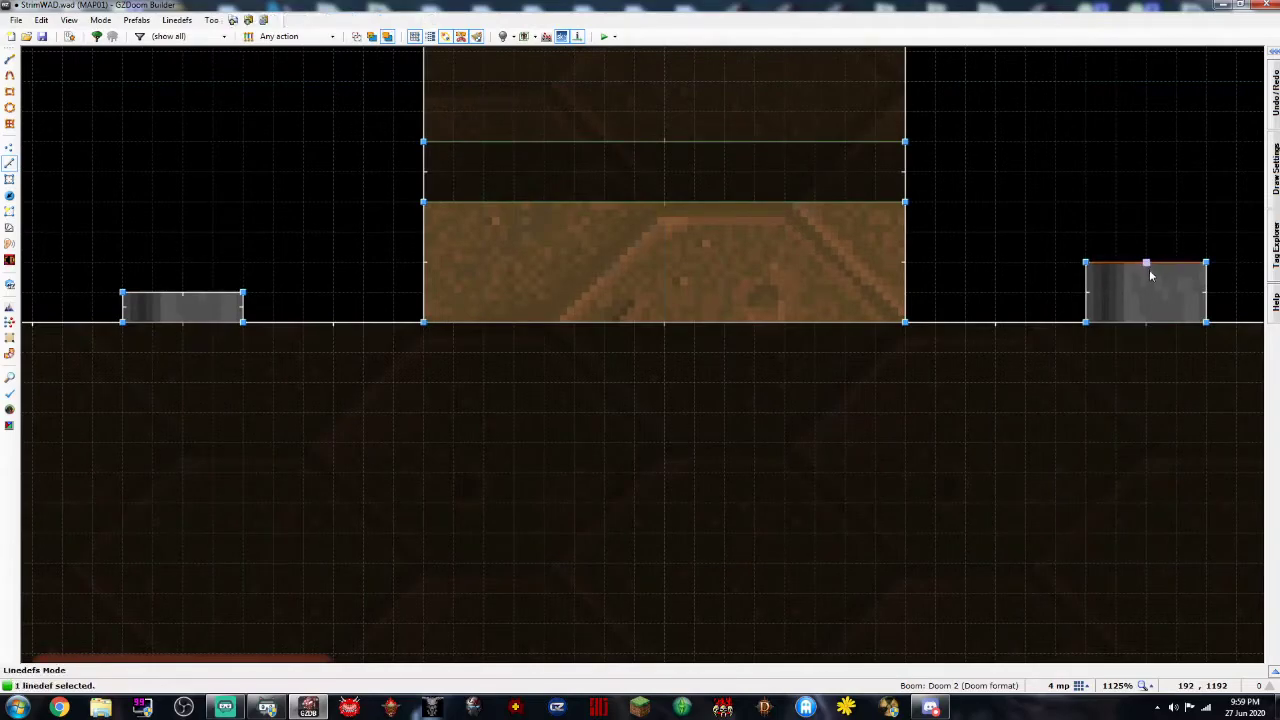
Examine the shallower skull recesses and the blue-key doorway in 3D from close up and across the circular room
key("w")
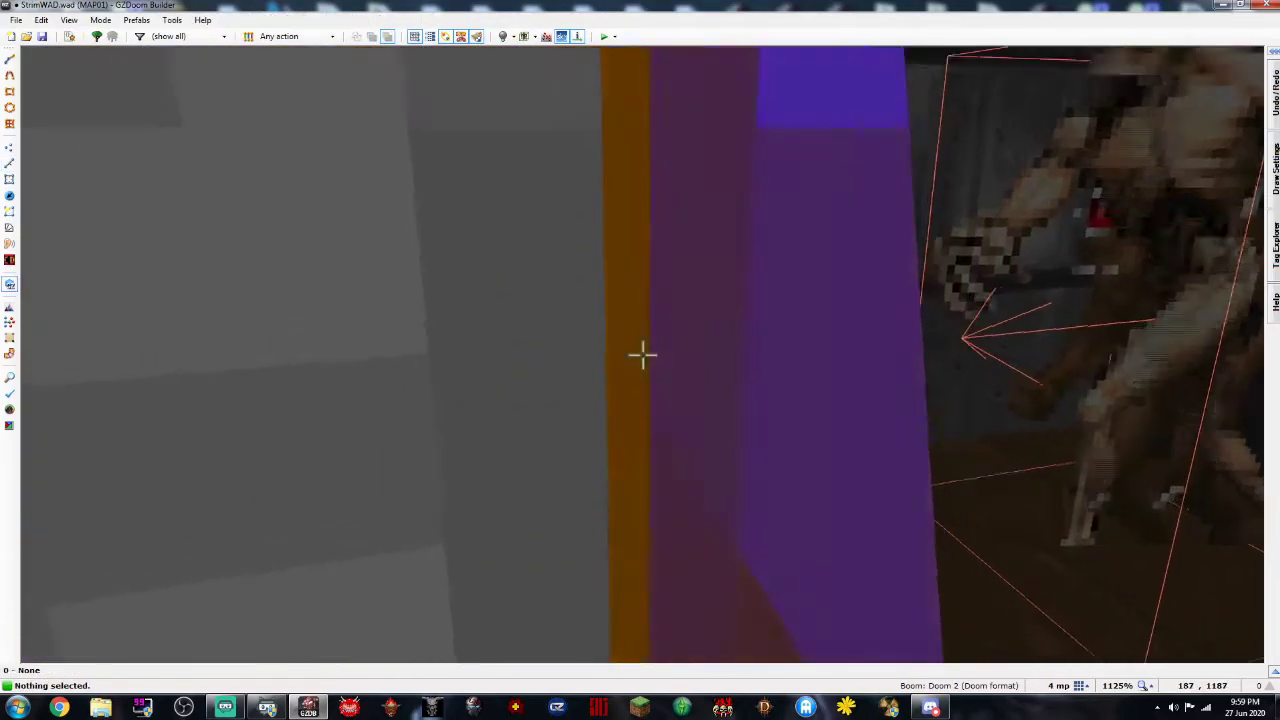
key("e")
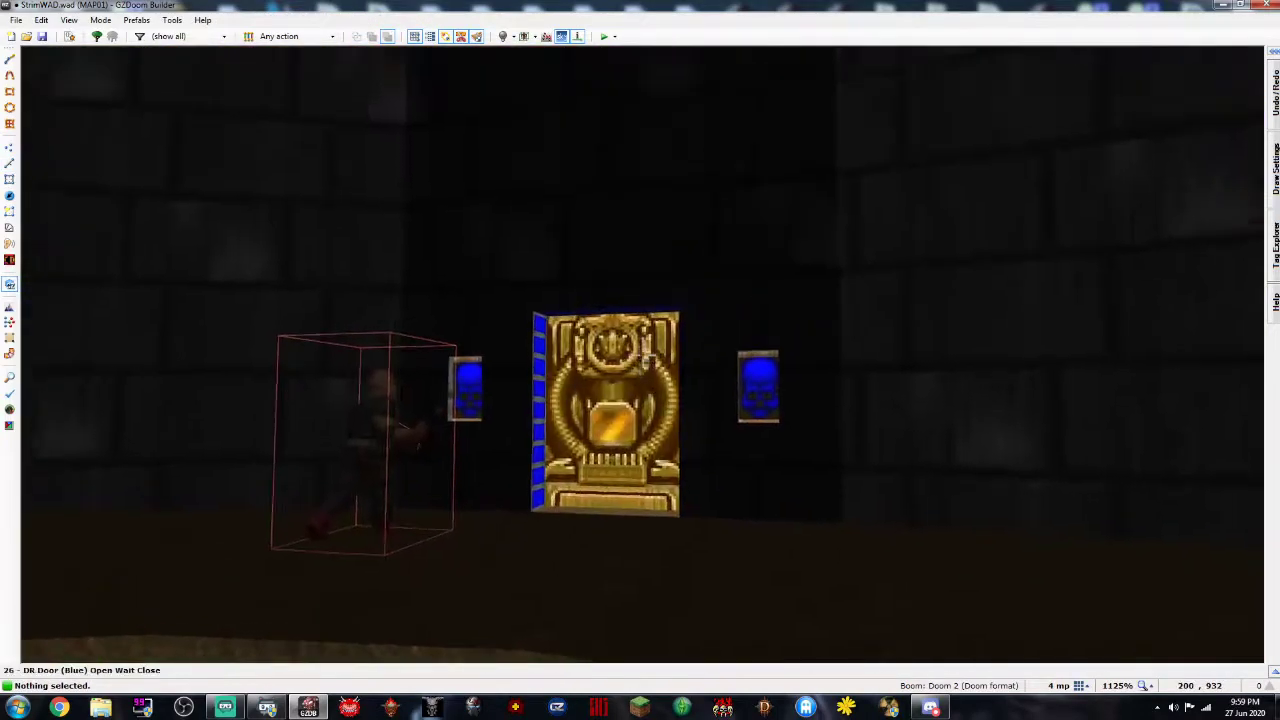
key("e")
key("s")
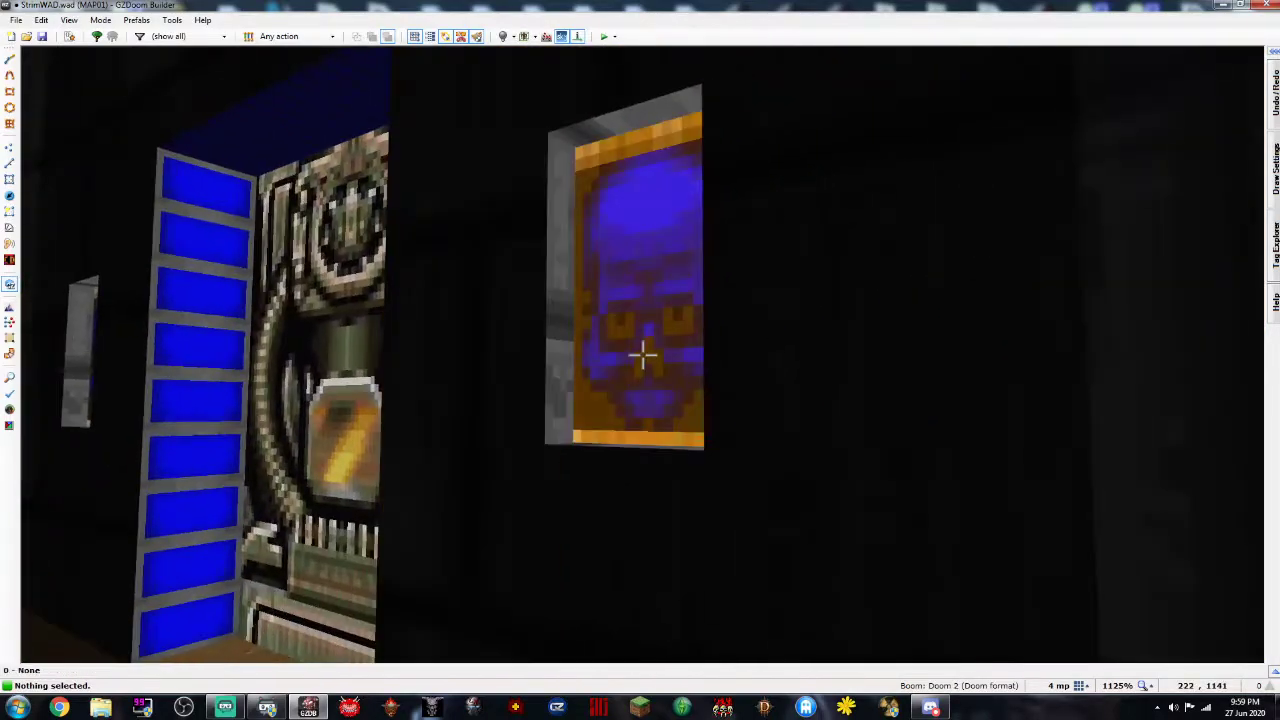
key("d")
key("e")
key("f")
key("d")
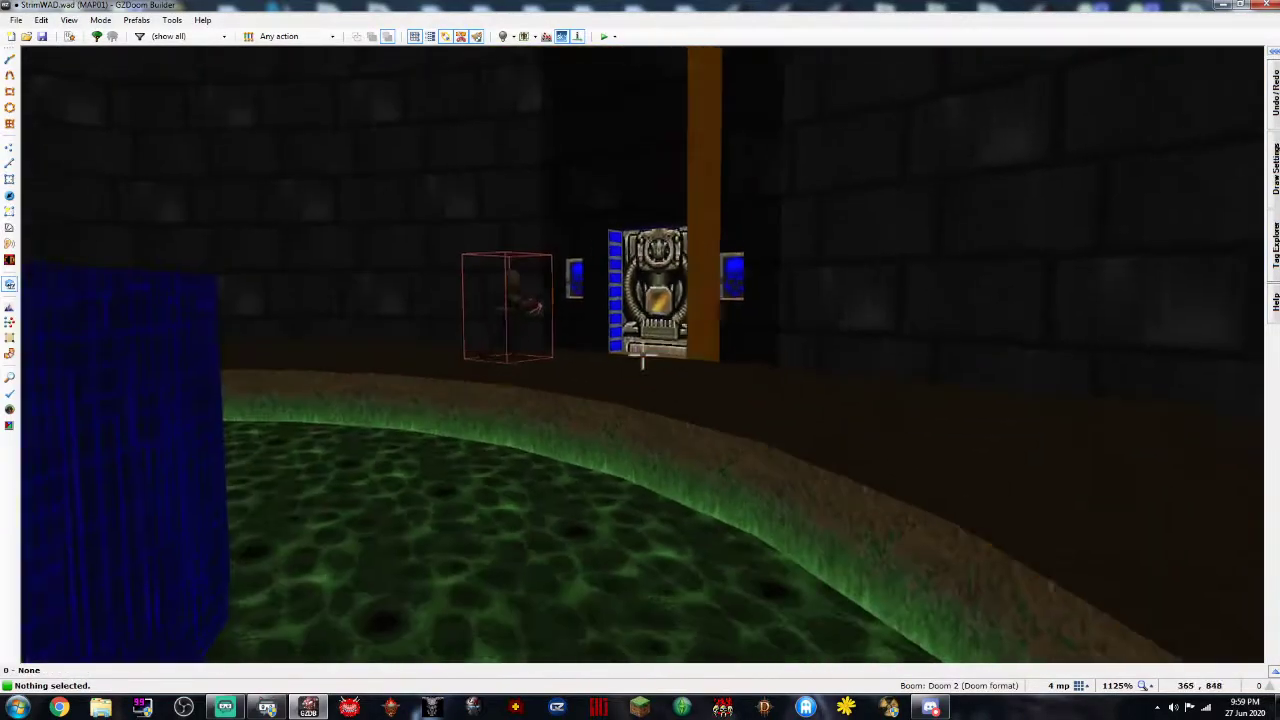
key("w")
Survey the circular room's outer walls in the 2D map and try drawing a rectangle across its west wall
scroll(642, 354, "down", 5)
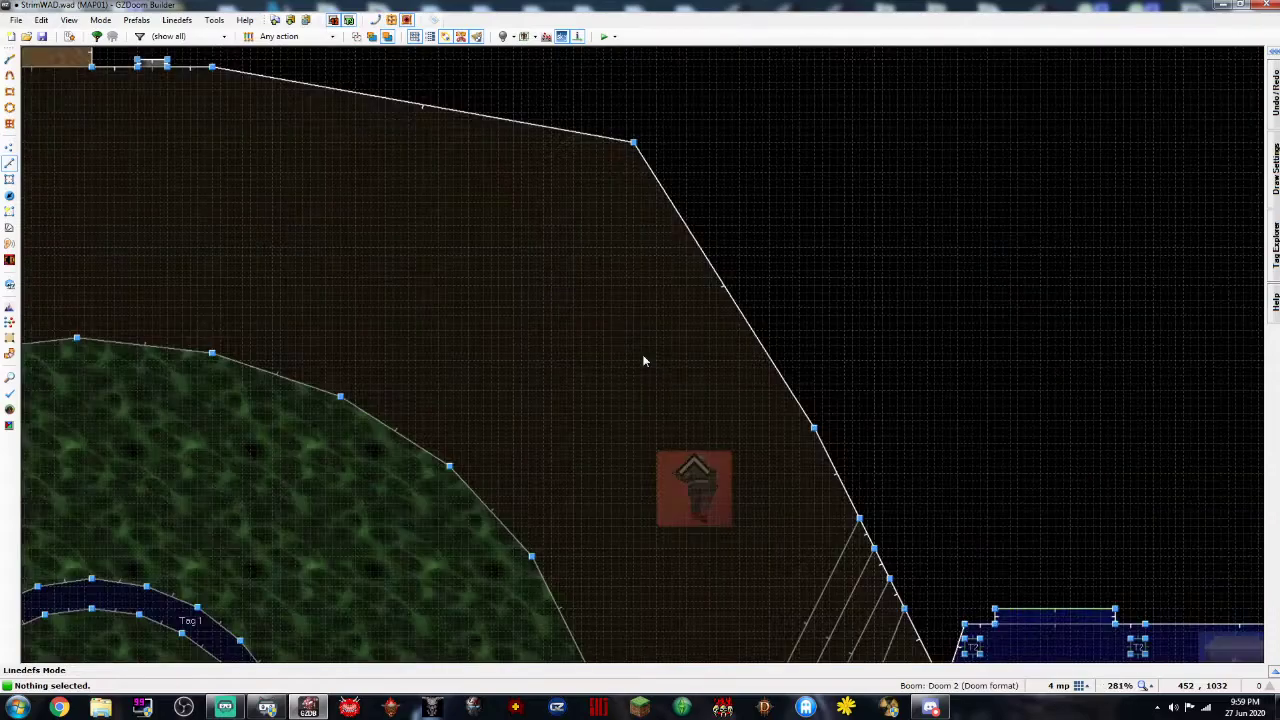
scroll(604, 352, "up", 2)
key("Up")
key("Up")
key("Up")
key("Up")
key("Up")
key("Up")
key("Up")
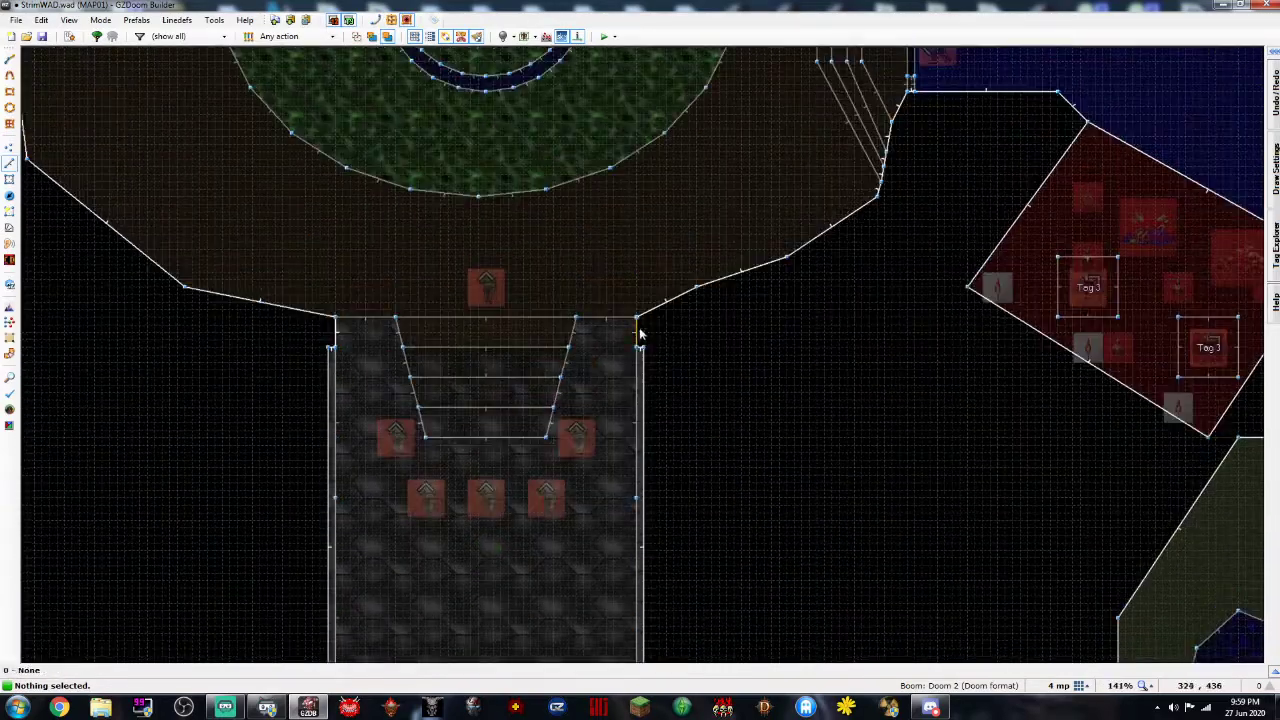
key("Left")
key("Up")
key("Up")
key("Up")
key("Left")
key("Left")
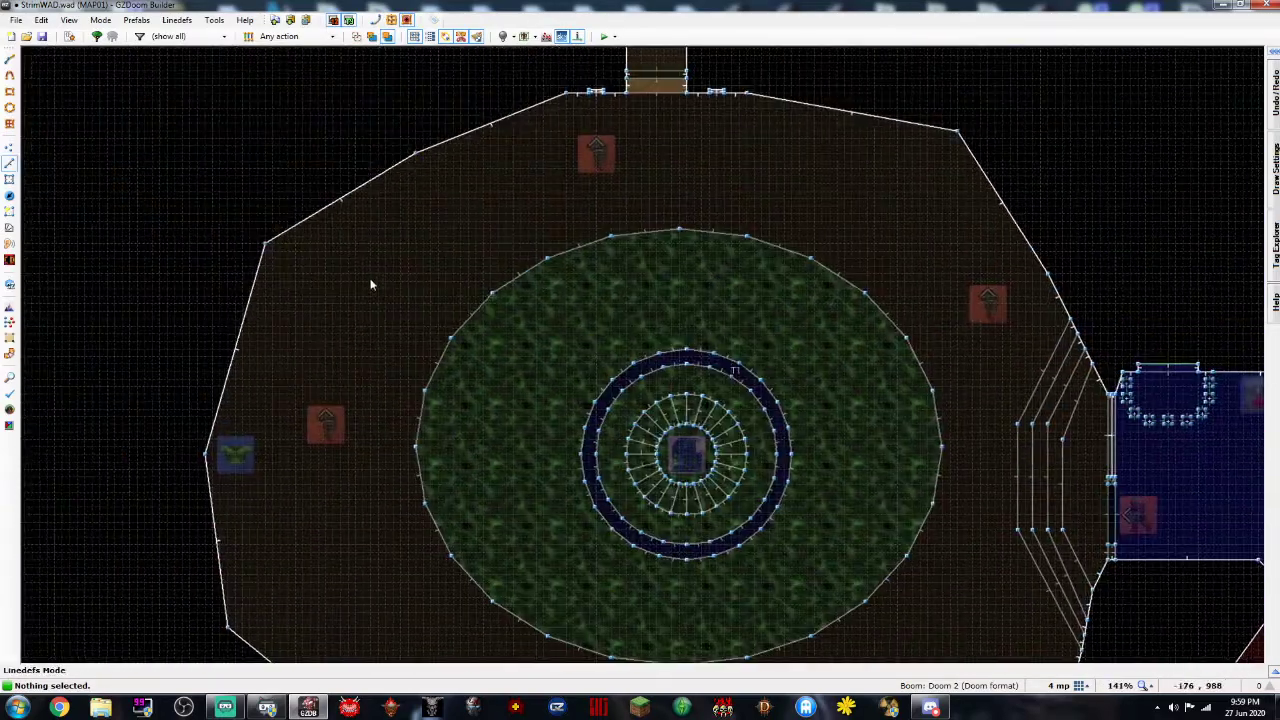
key("Down")
key("Left")
key("Left")
key("Left")
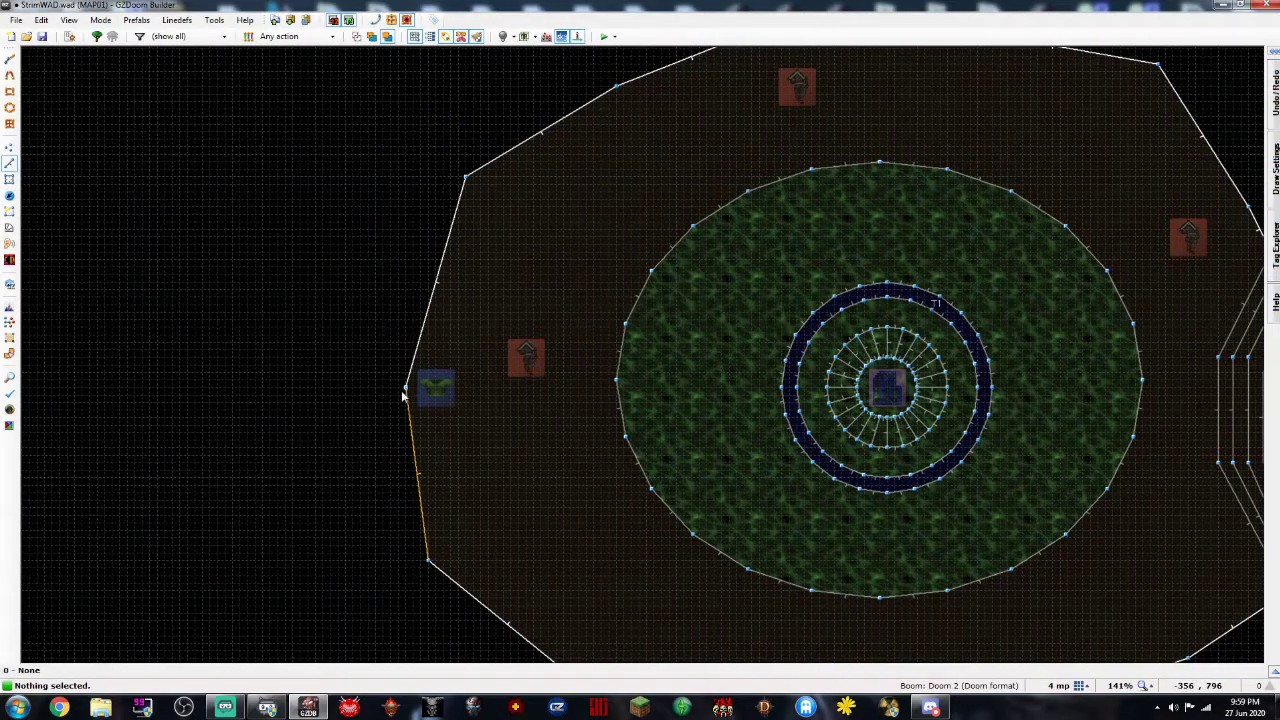
key("Up")
key("Right")
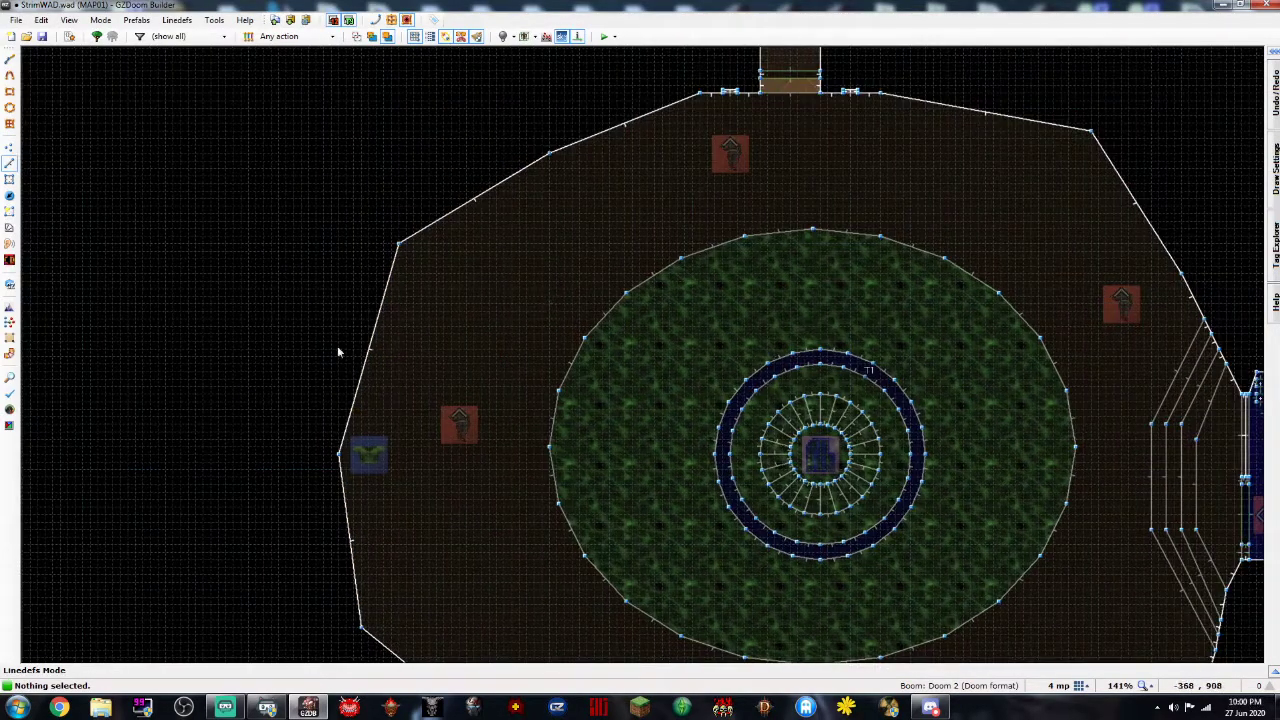
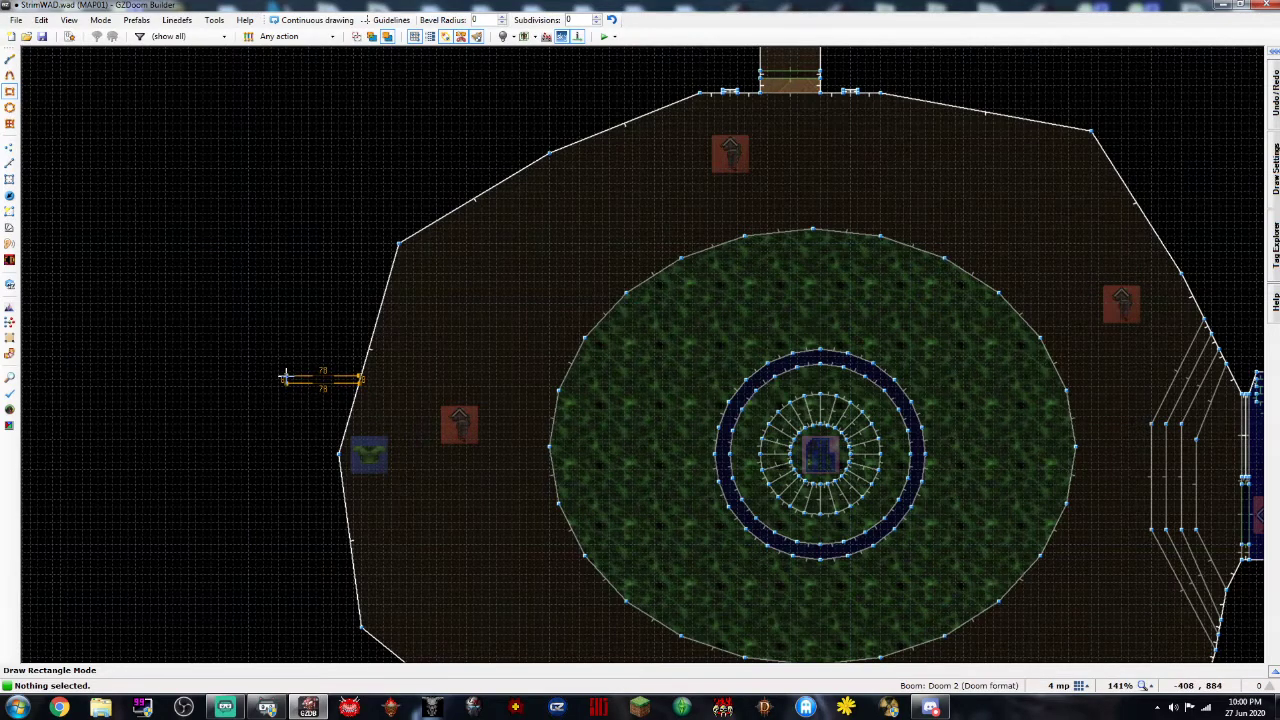
key("Escape")
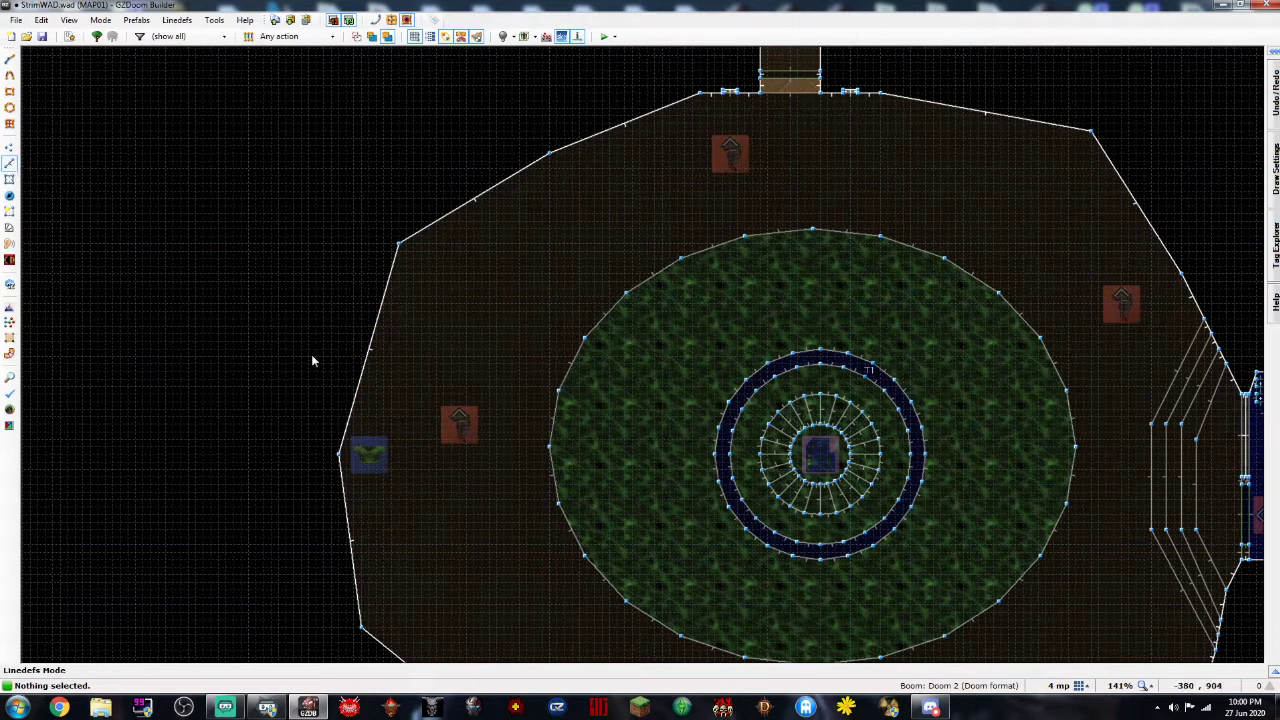
Set the grid to 32 mp and draw an angular alcove outward from the circular room's west wall, with sides about 88, 64 and 72 mp
scroll(289, 362, "up", 3)
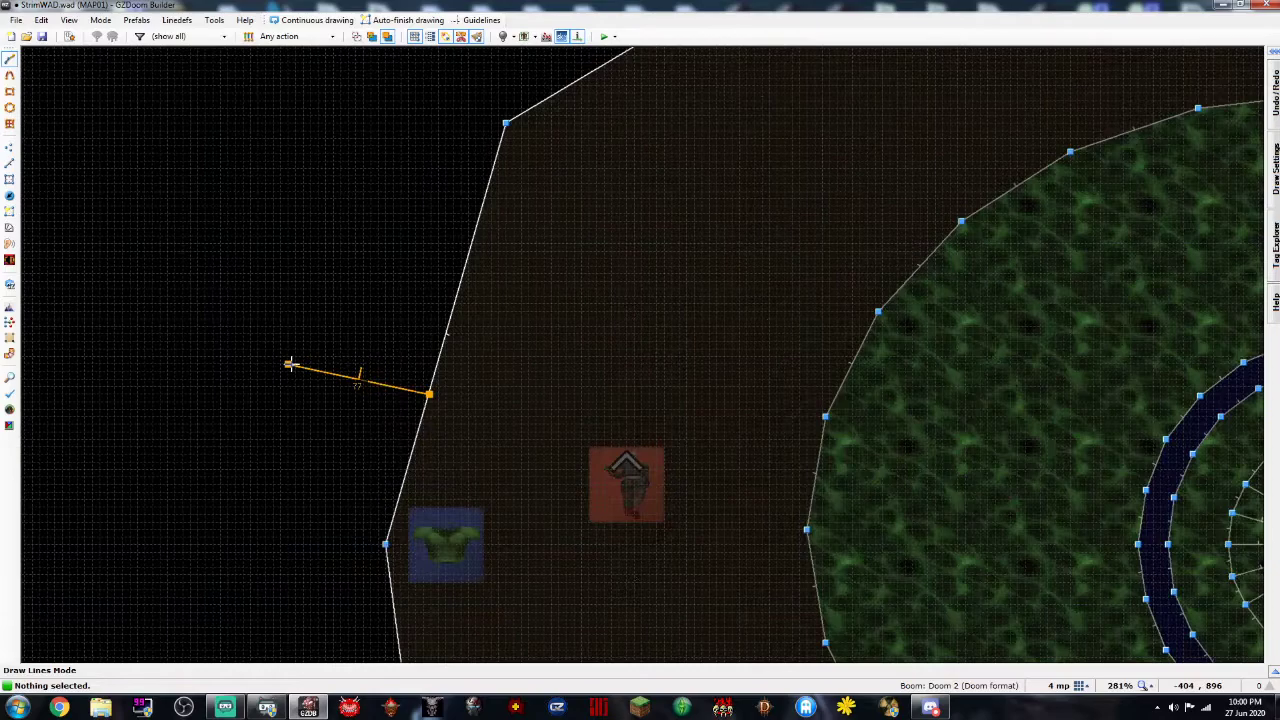
left_click(1080, 686)
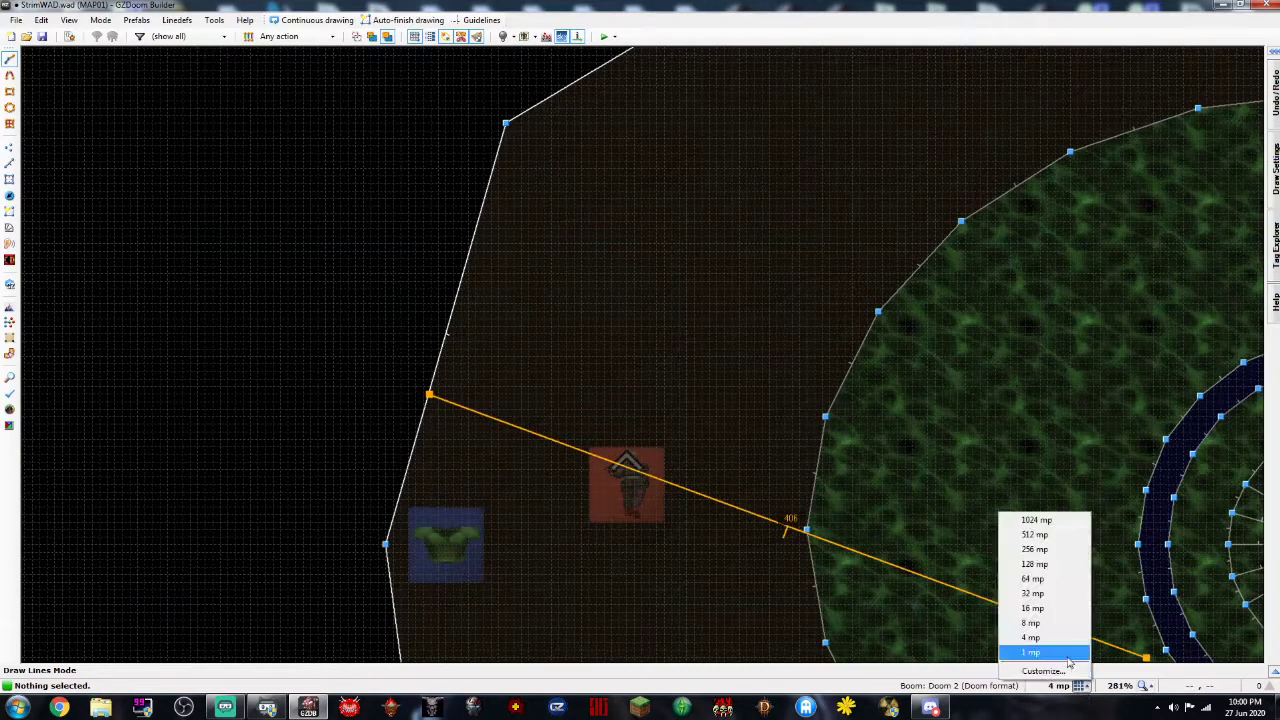
left_click(1040, 594)
scroll(440, 377, "down", 3)
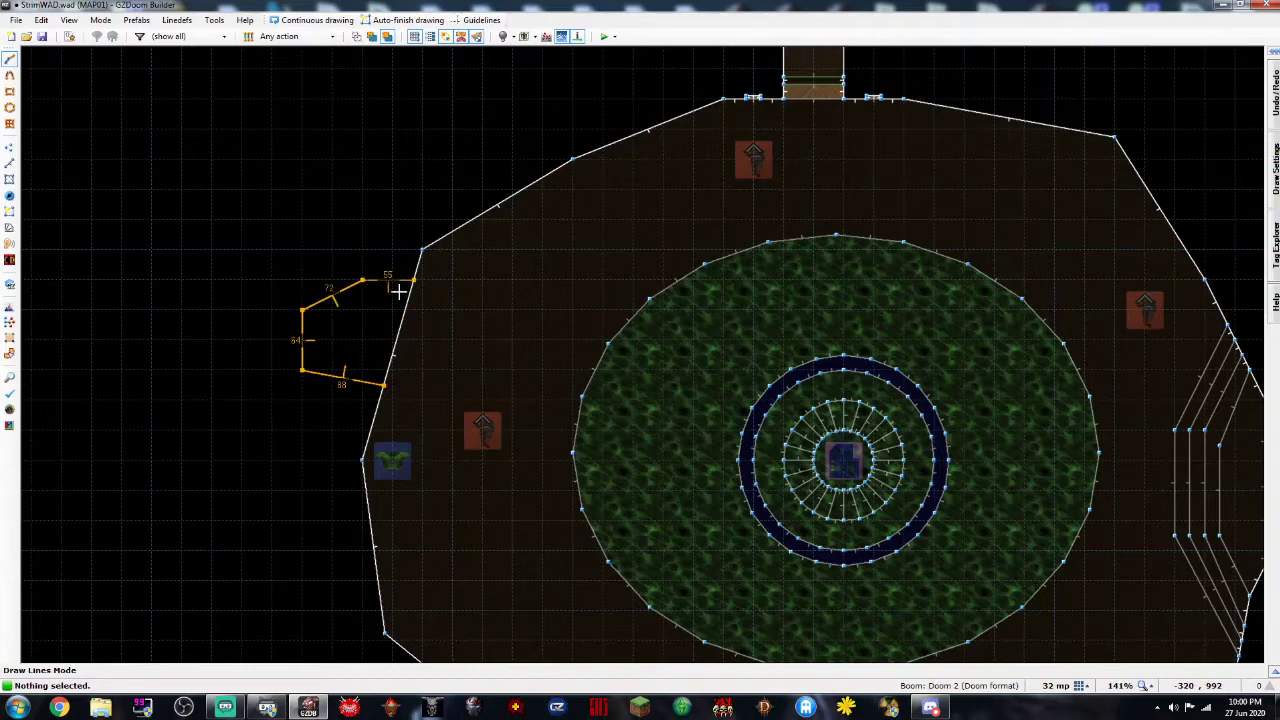
left_click(389, 378)
Set the grid to 1 mp and draw a line just inside the alcove's opening, forming a thin threshold sector along the wall
left_click(1080, 686)
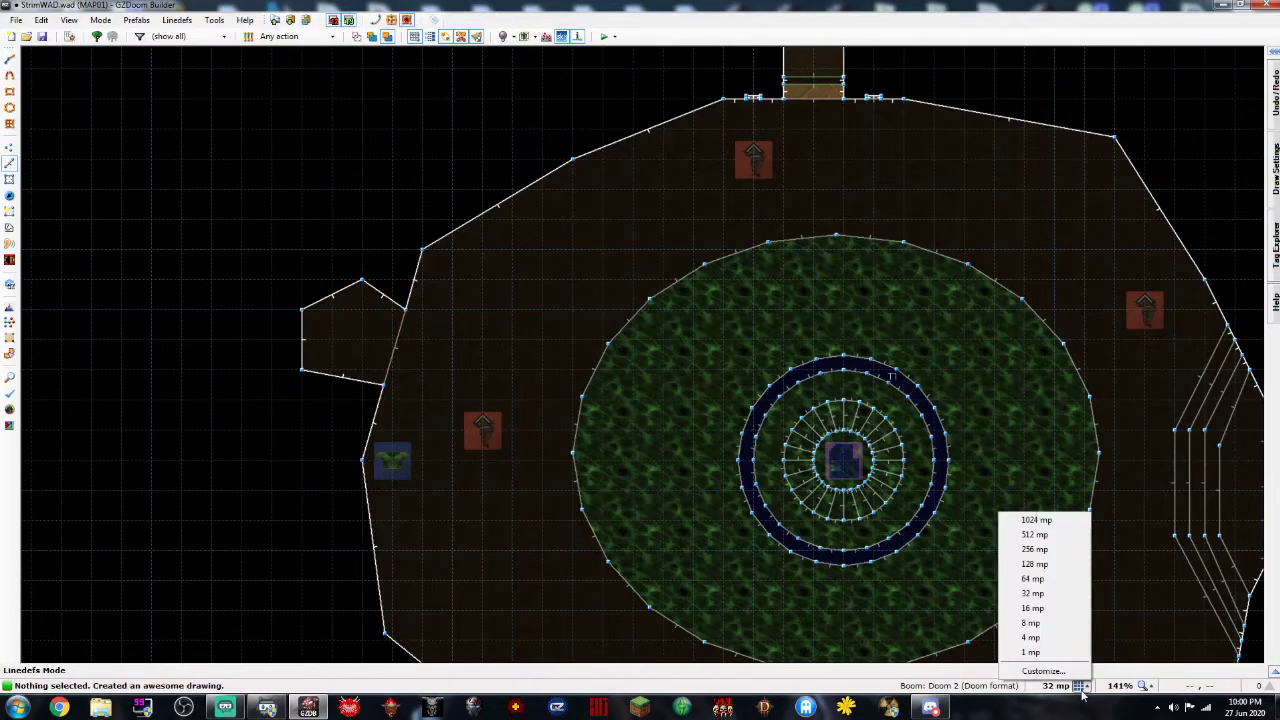
left_click(1074, 658)
scroll(443, 392, "up", 12)
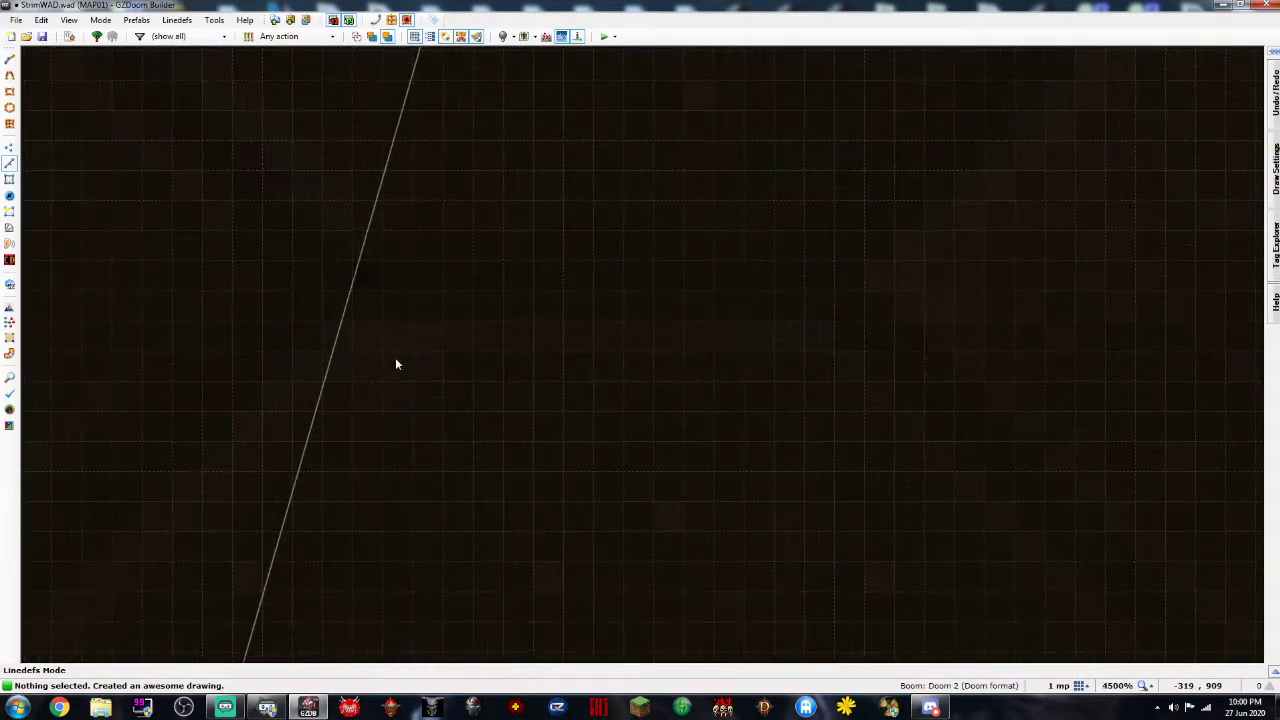
key("Up")
key("Up")
key("Up")
key("Up")
key("Up")
key("Up")
scroll(462, 320, "down", 1)
key("Up")
key("Up")
key("Up")
key("Up")
scroll(654, 221, "up", 1)
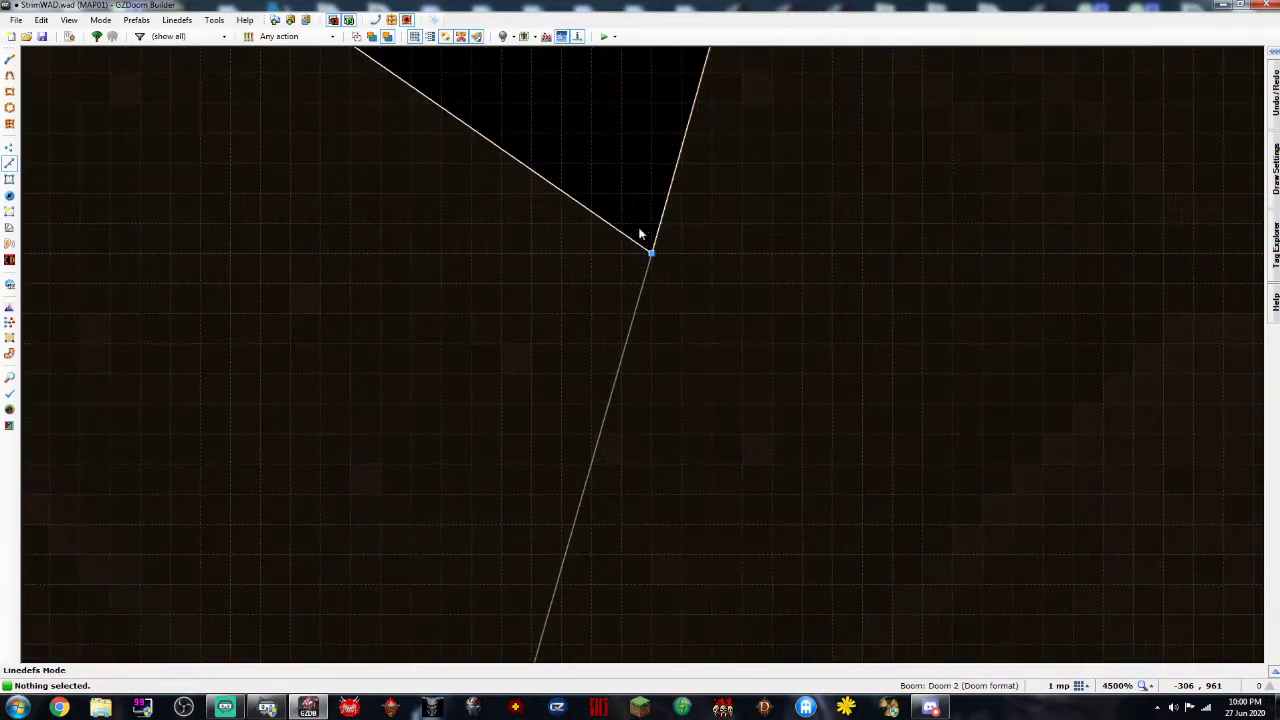
left_click(618, 237)
key("Down")
key("Down")
scroll(538, 420, "down", 2)
key("Down")
key("Down")
key("Down")
key("Down")
key("Down")
key("Down")
key("Down")
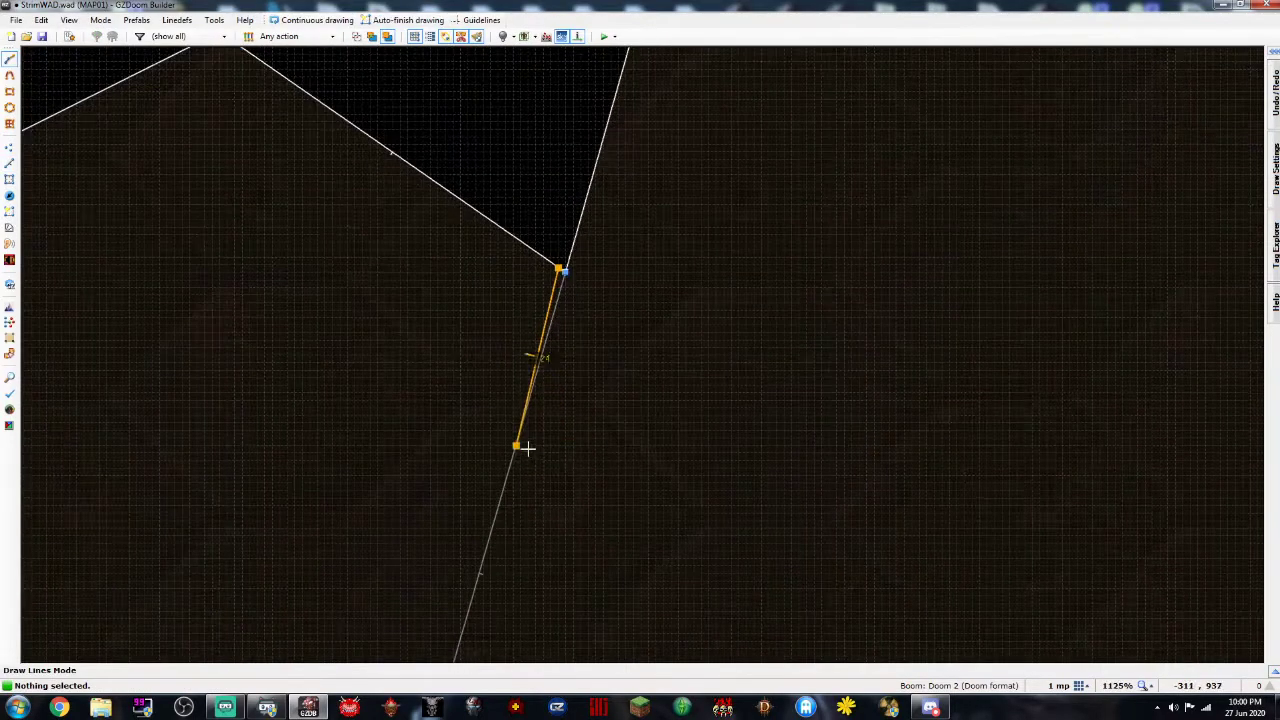
scroll(416, 541, "up", 2)
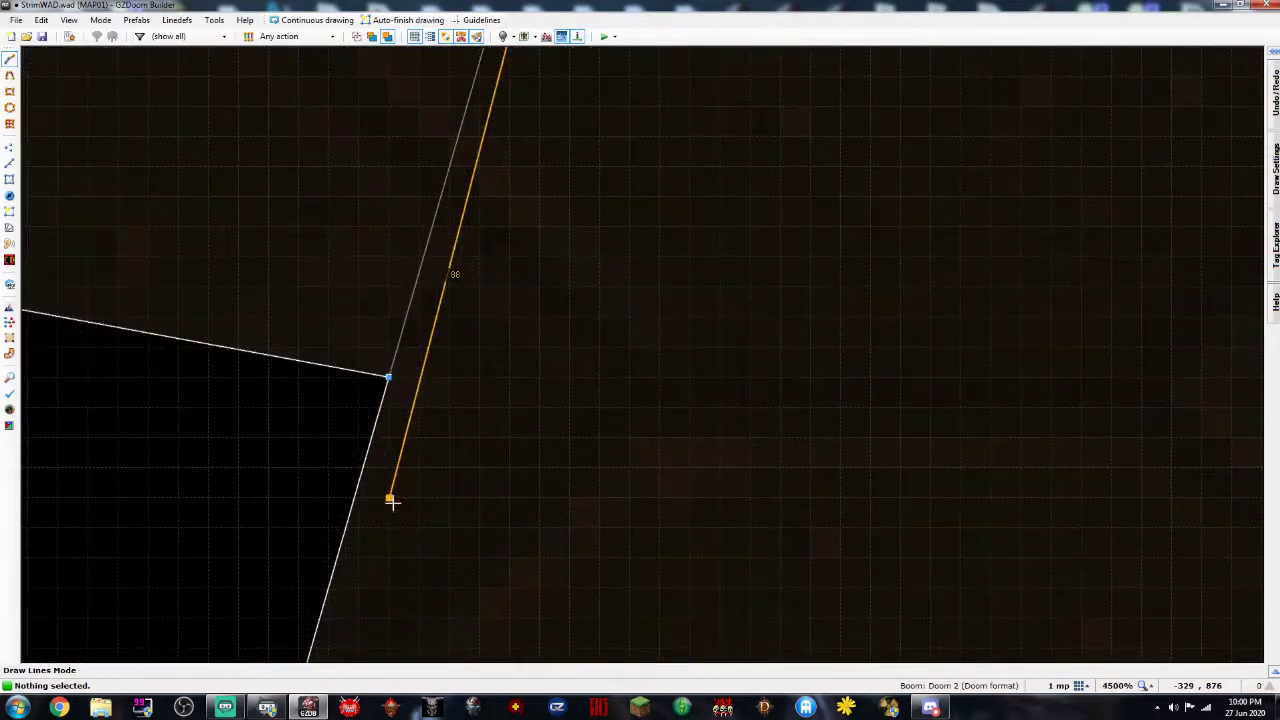
left_click(360, 371)
scroll(365, 370, "down", 3)
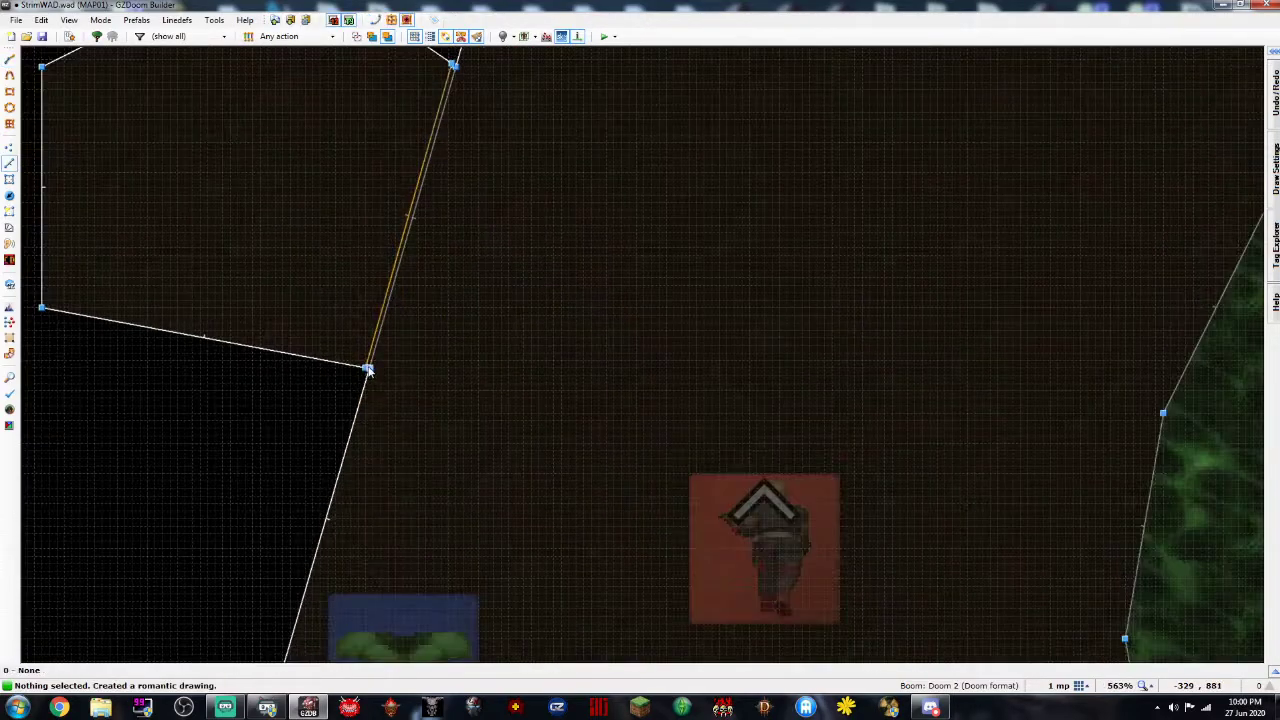
Lower the ceilings of the west alcove and its thin threshold sector to a height of 64
key("Up")
key("Up")
key("q")
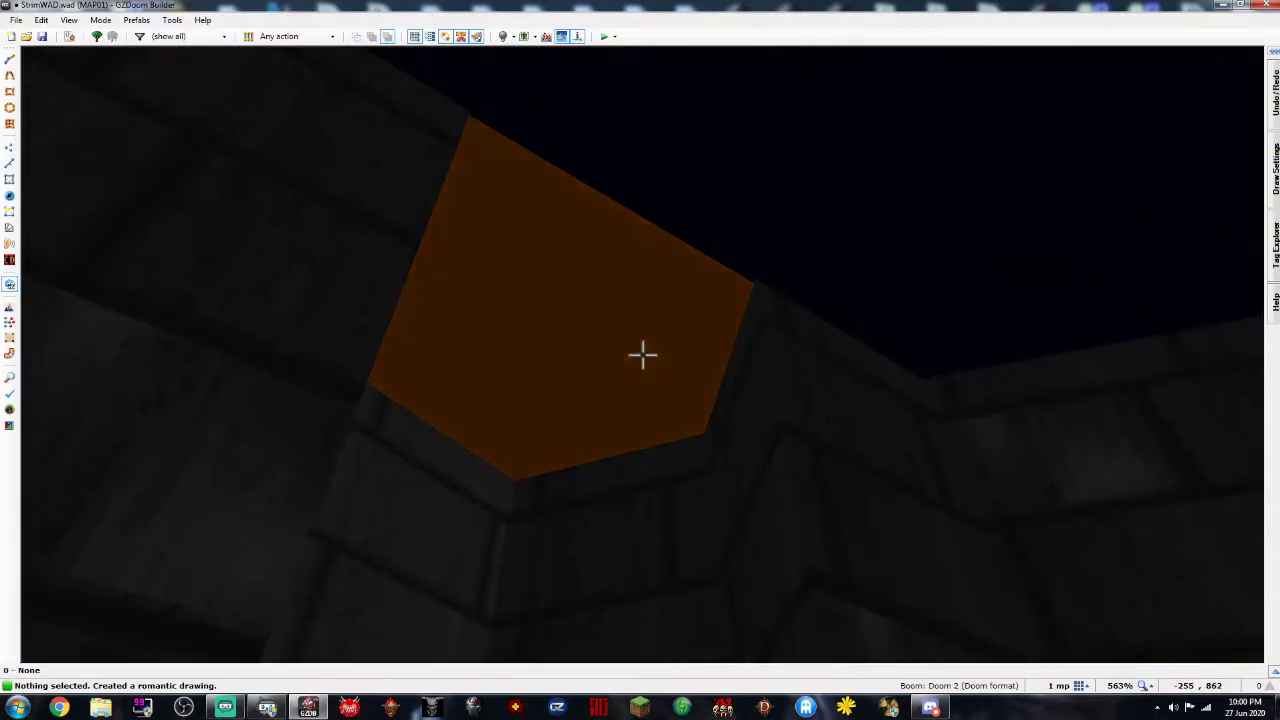
left_click(642, 354)
left_click(642, 354)
scroll(642, 354, "down", 6)
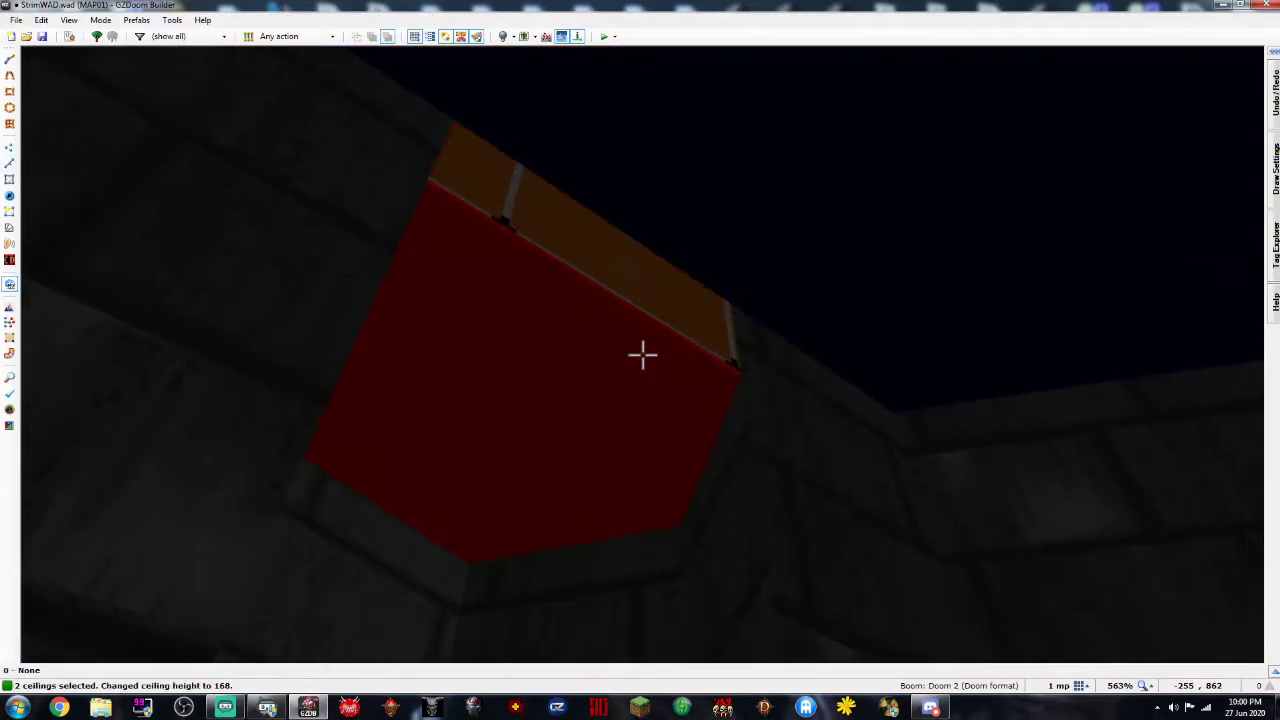
scroll(642, 354, "down", 17)
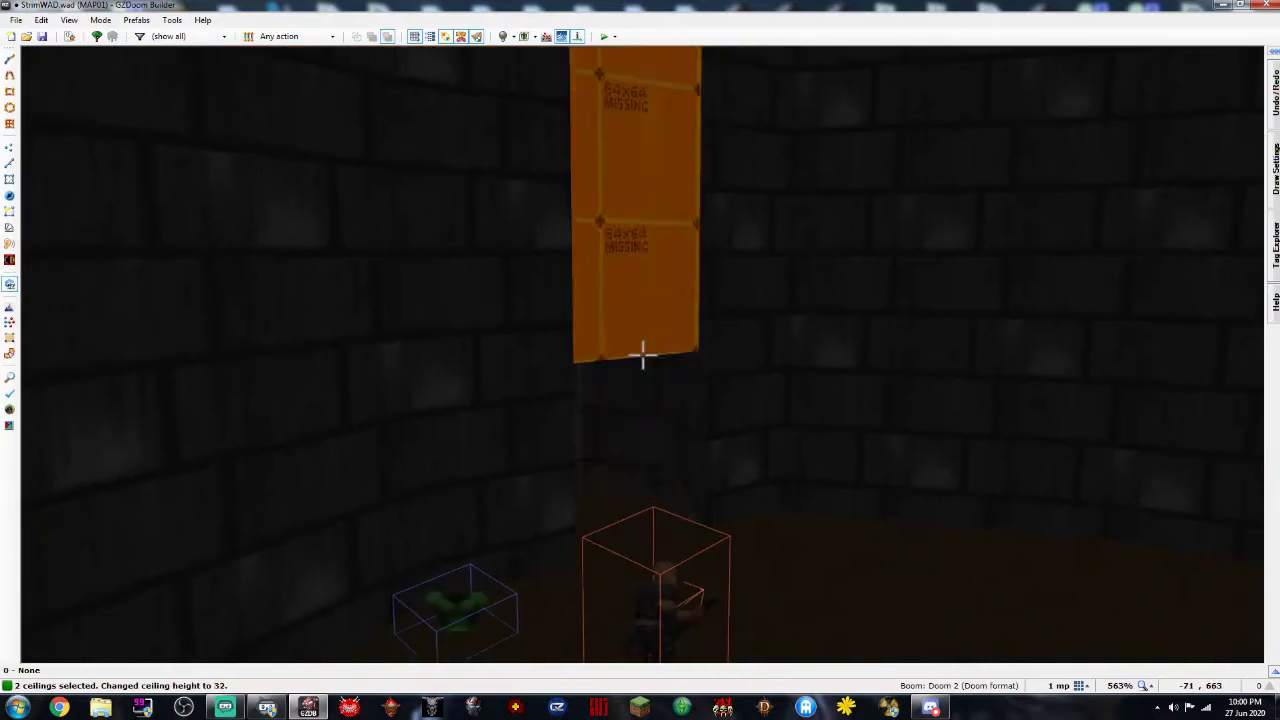
scroll(642, 354, "down", 1)
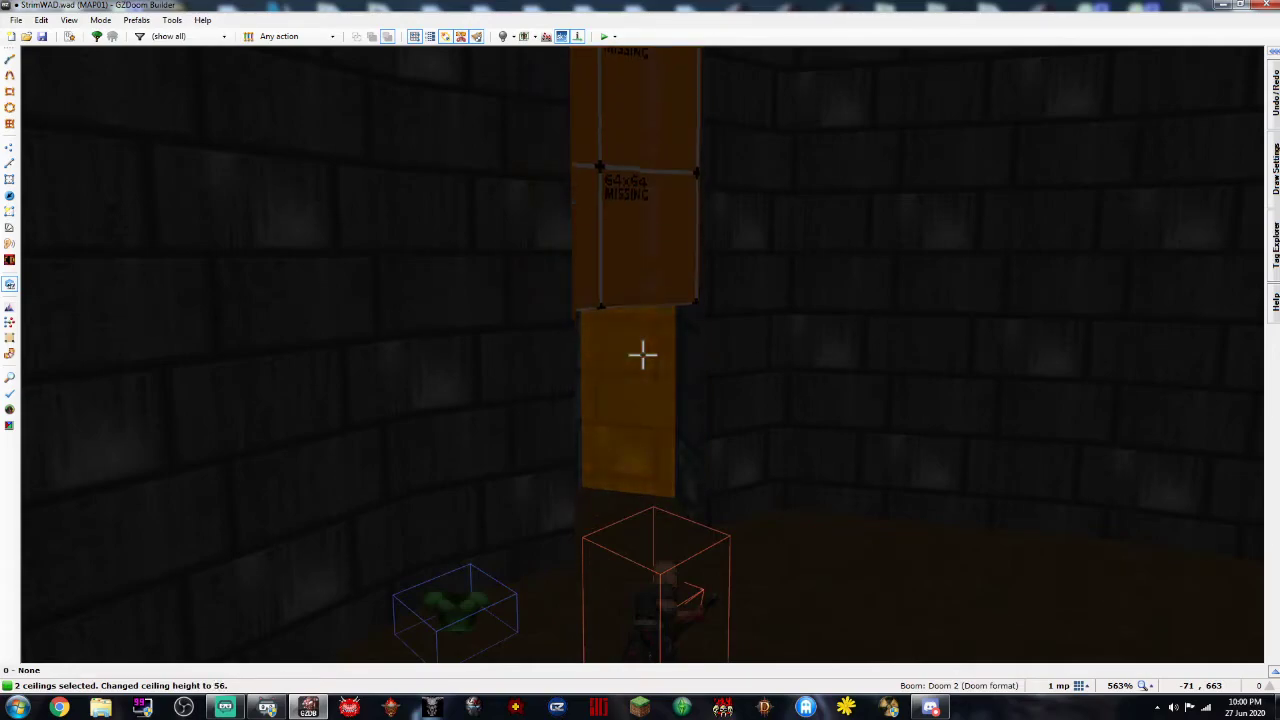
scroll(642, 354, "up", 1)
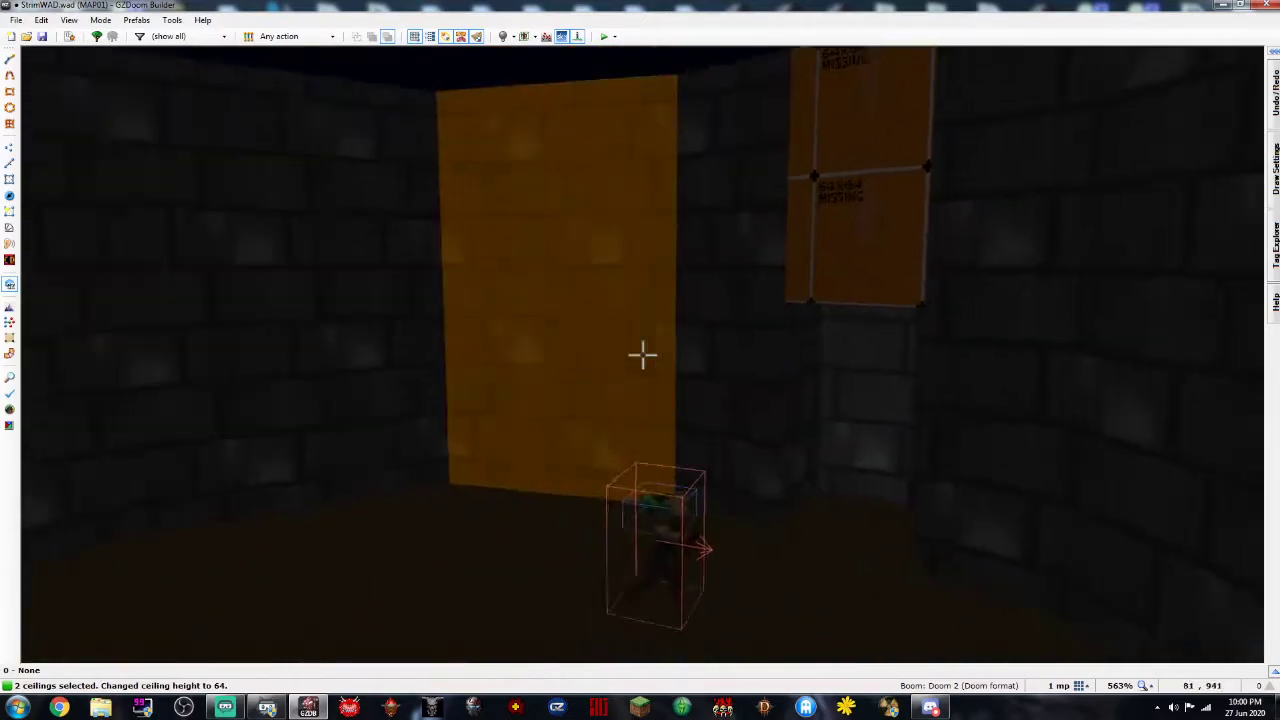
Lower the ceilings of the west alcove and its thin threshold sector to a height of 8
scroll(642, 354, "down", 3)
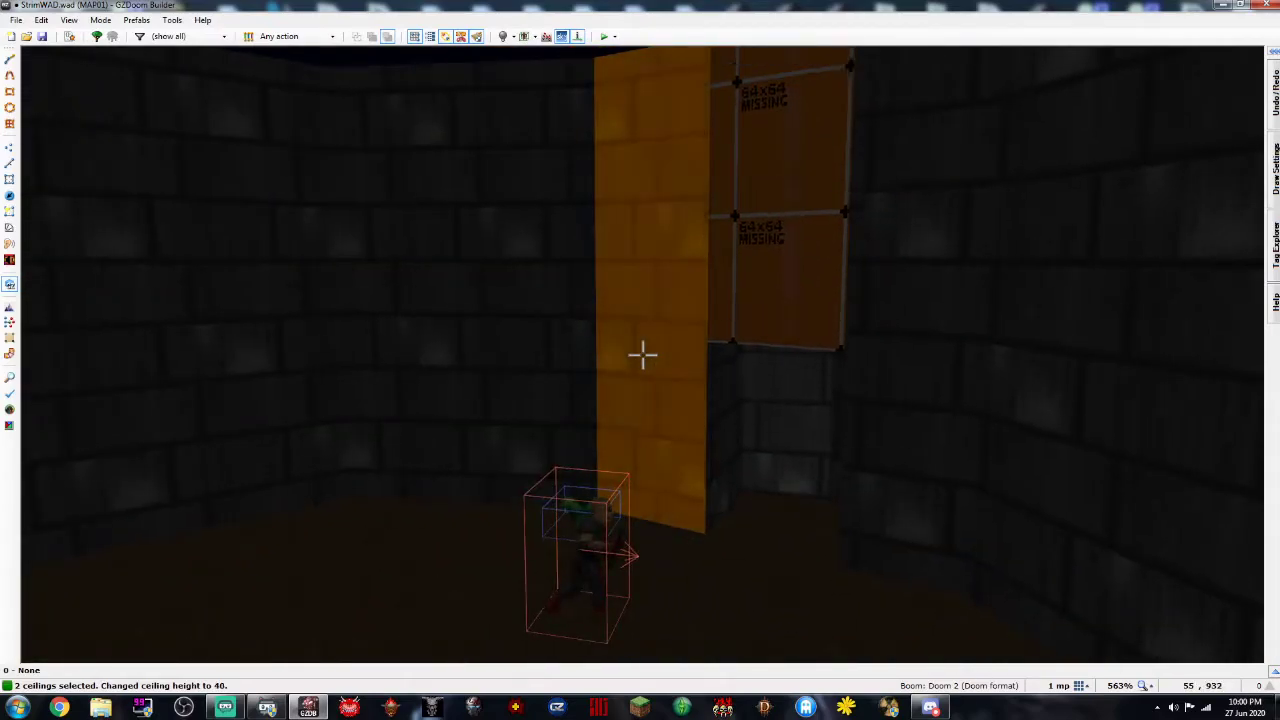
scroll(642, 354, "down", 2)
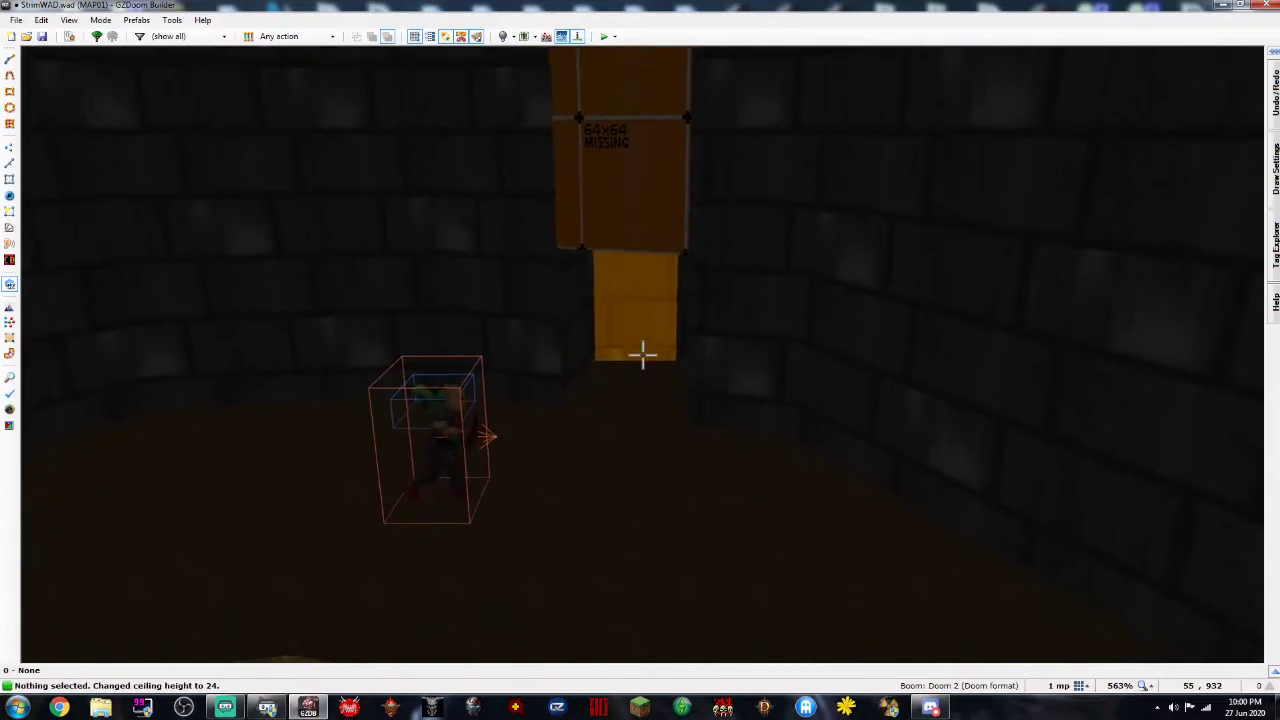
right_click(642, 354)
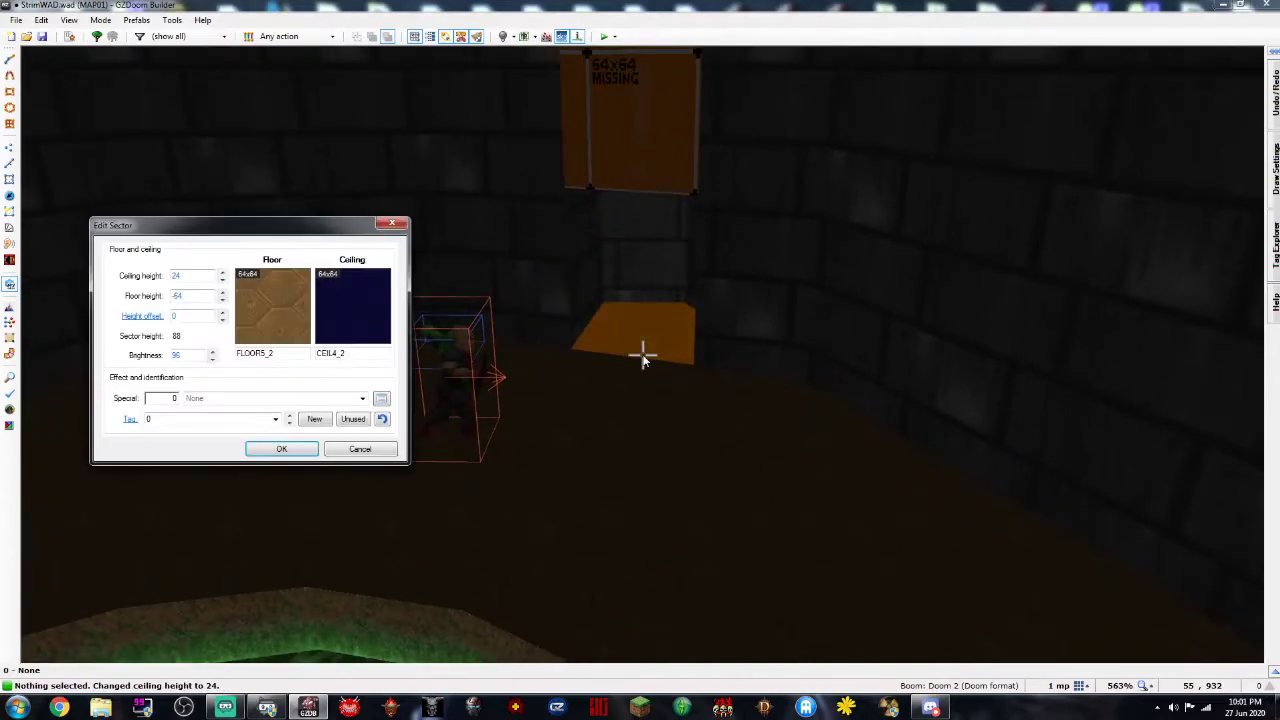
left_click(361, 449)
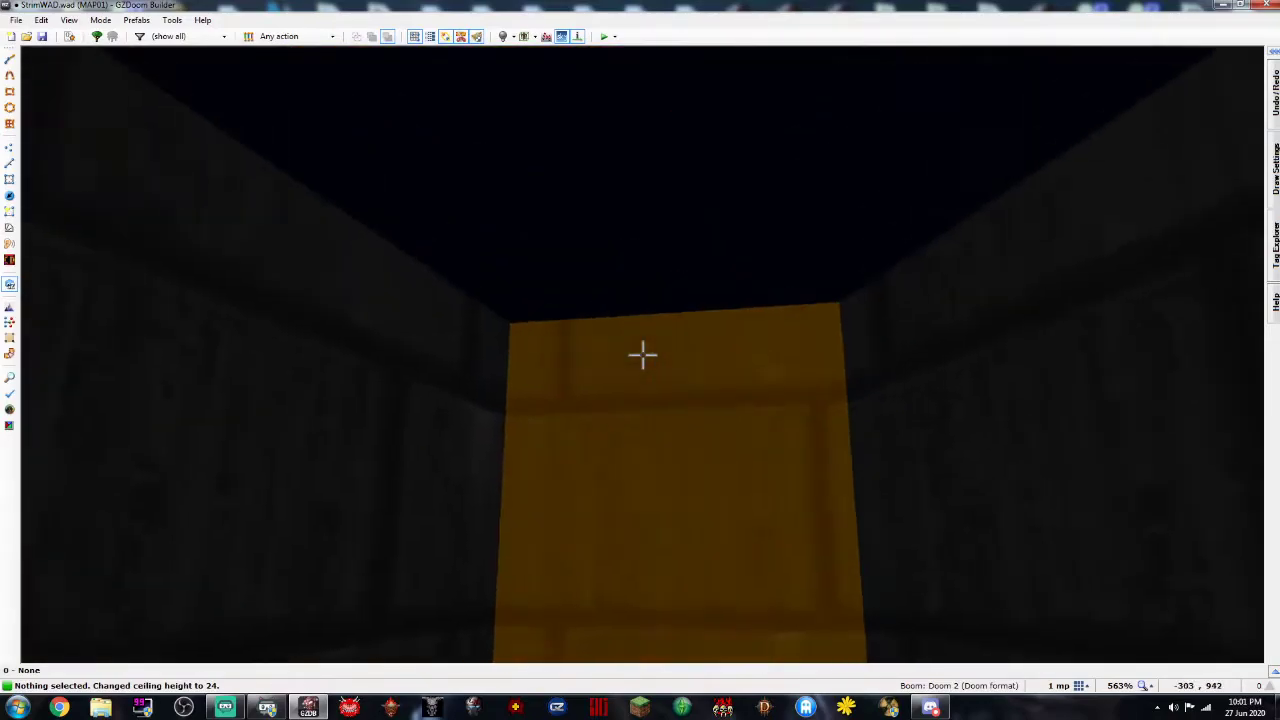
left_click(642, 354)
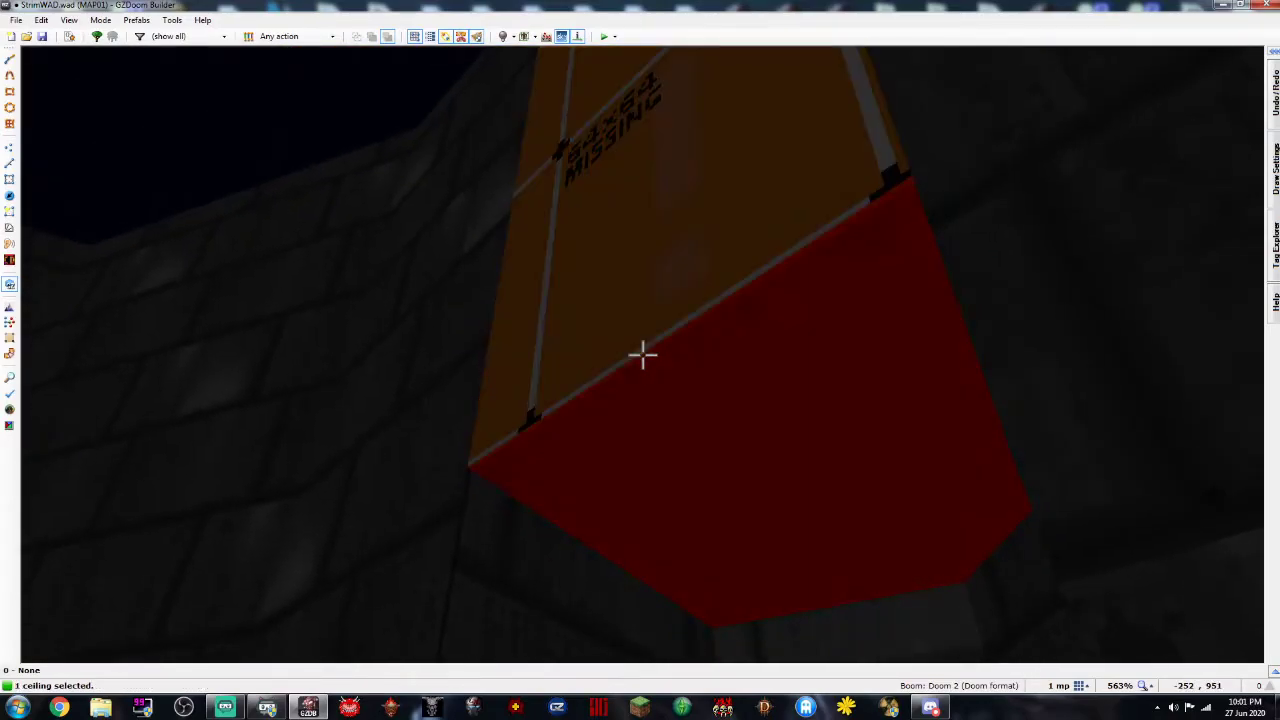
left_click(642, 354)
scroll(642, 354, "down", 1)
key("c")
right_click(642, 354)
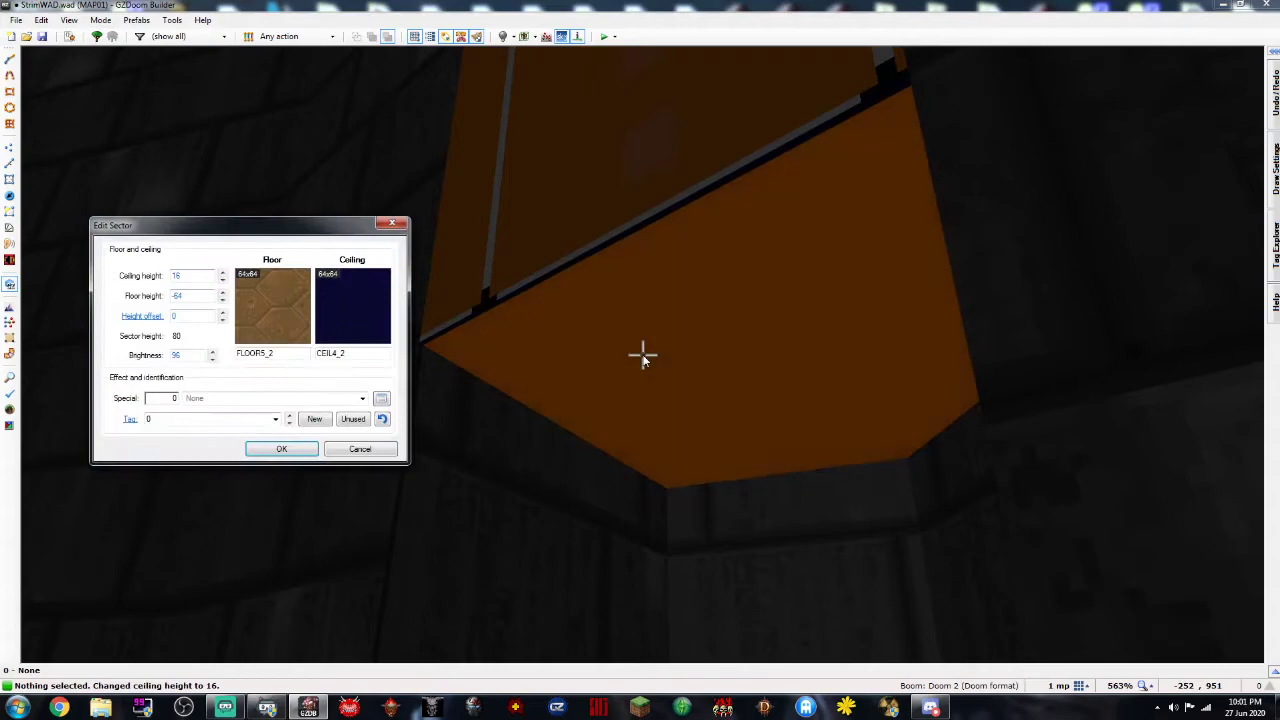
left_click(387, 452)
left_click(642, 354)
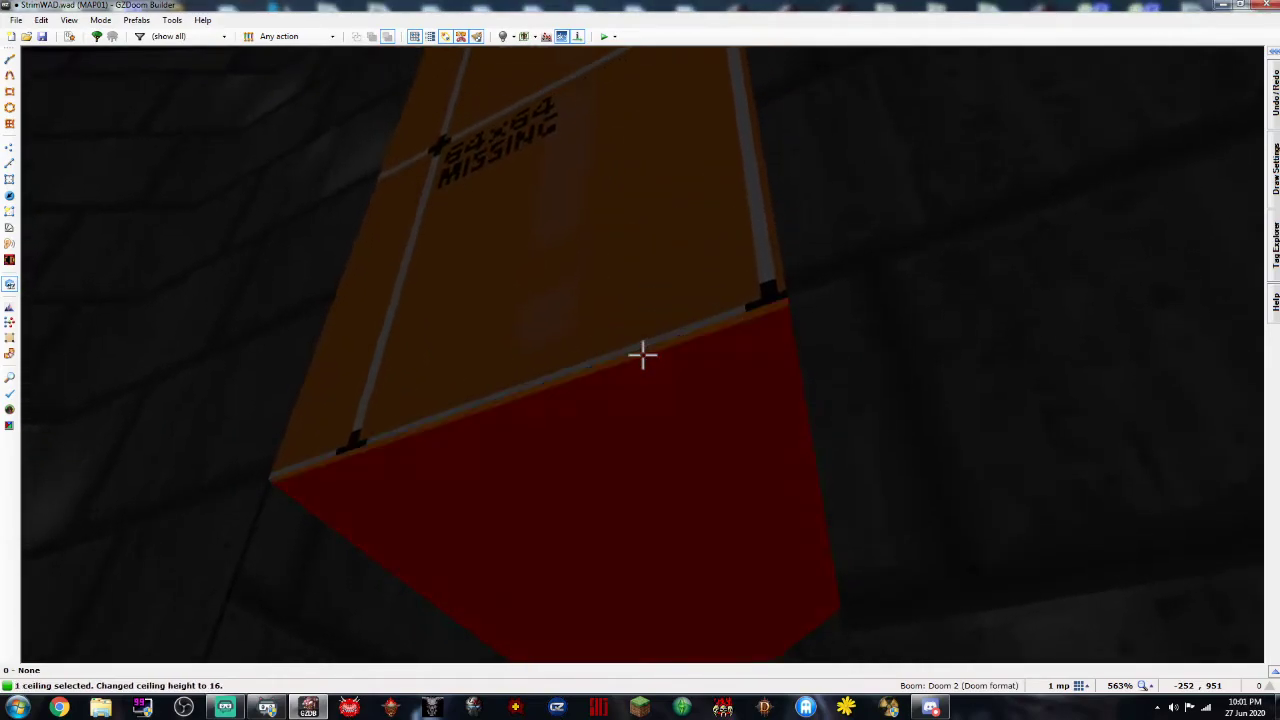
scroll(642, 354, "down", 1)
key("c")
right_click(642, 354)
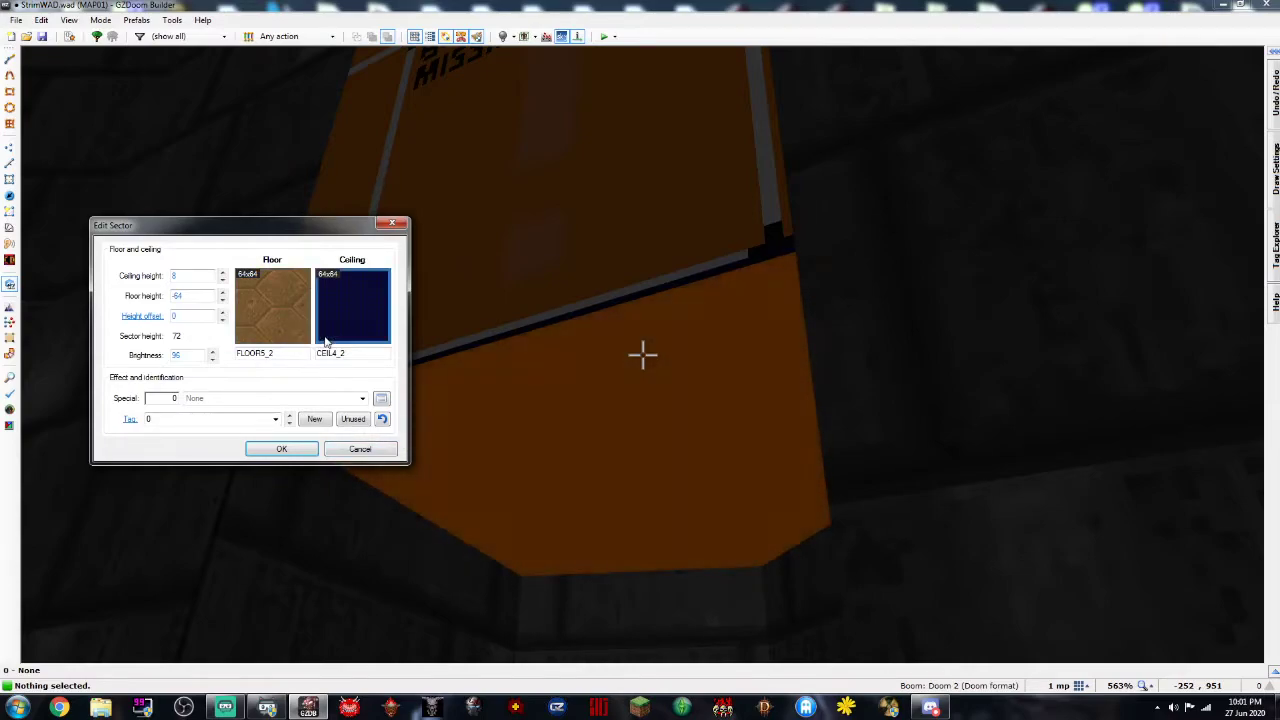
left_click(350, 449)
Apply the MFLR8_1 flat to the ceilings of the west alcove and its thin threshold sector
left_click(643, 355)
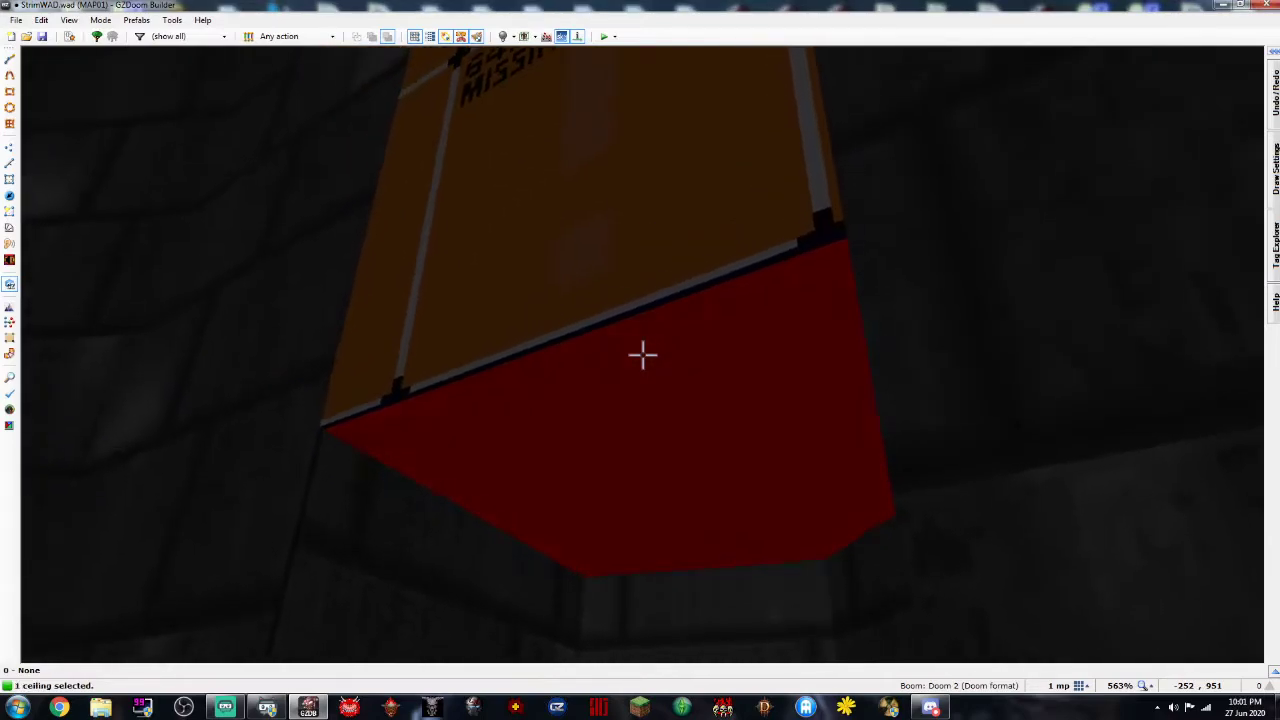
left_click(643, 355)
right_click(643, 355)
left_click(362, 314)
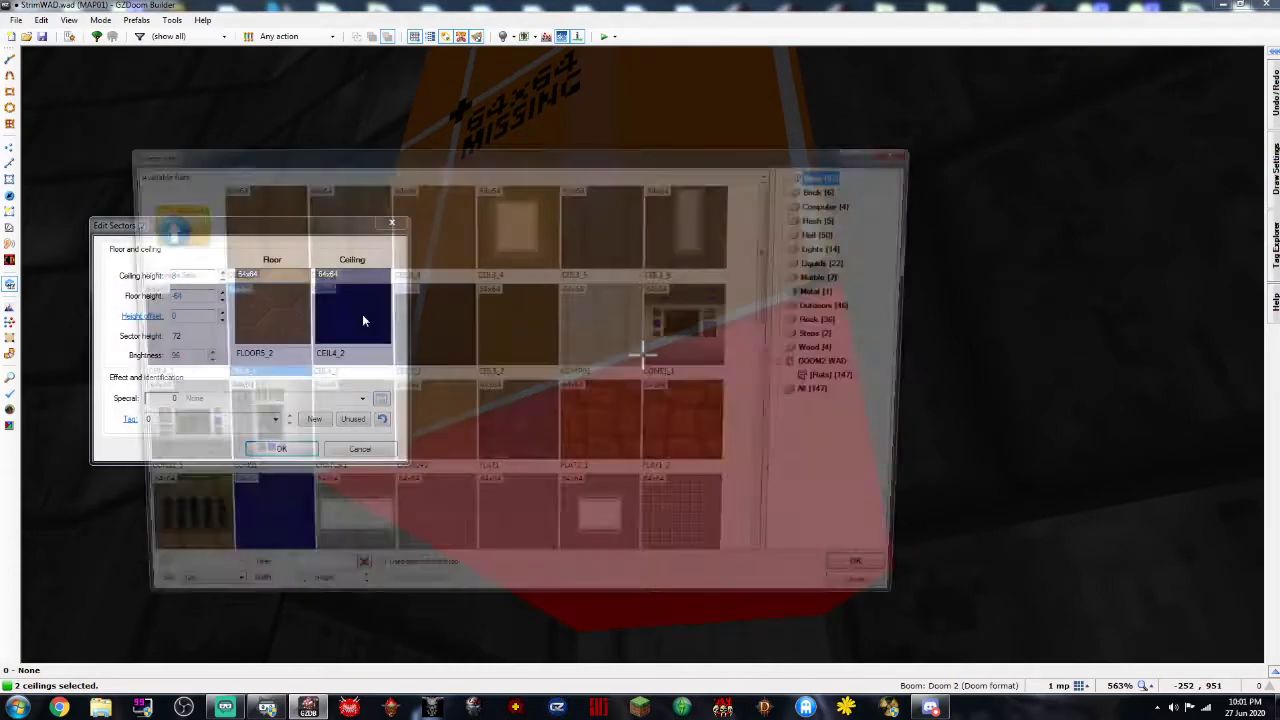
type("m")
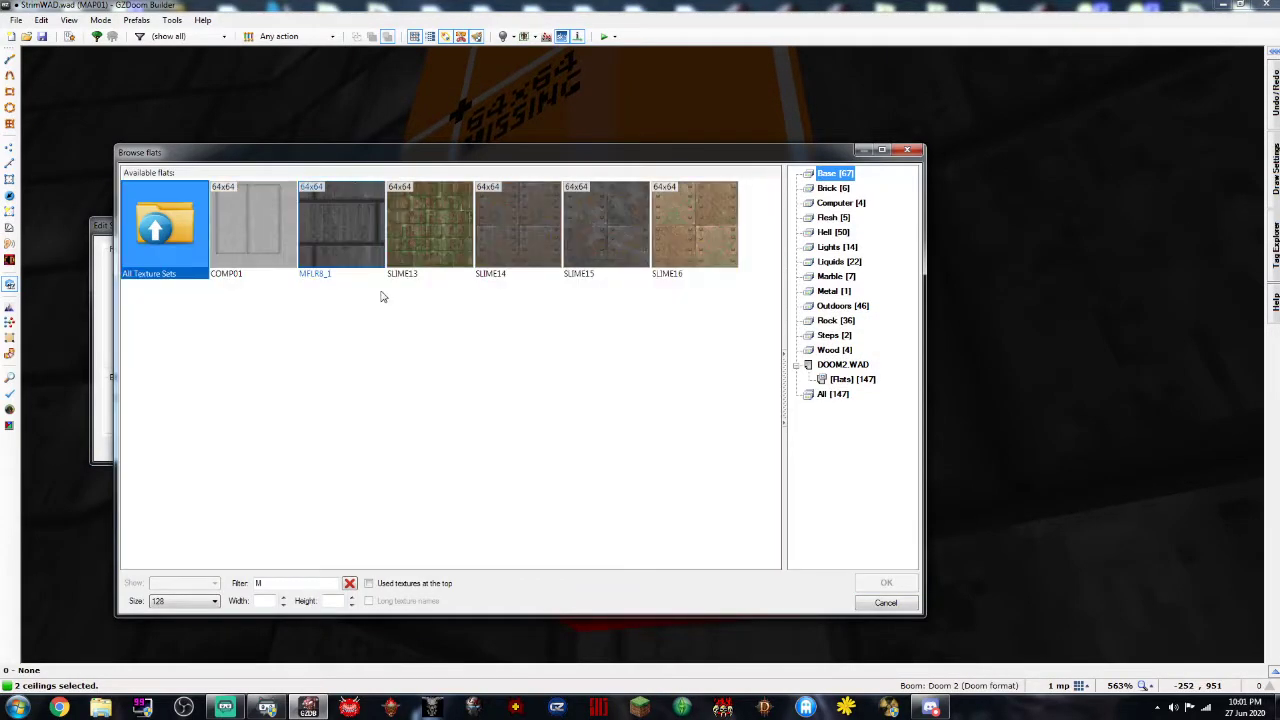
double_click(363, 243)
left_click(284, 451)
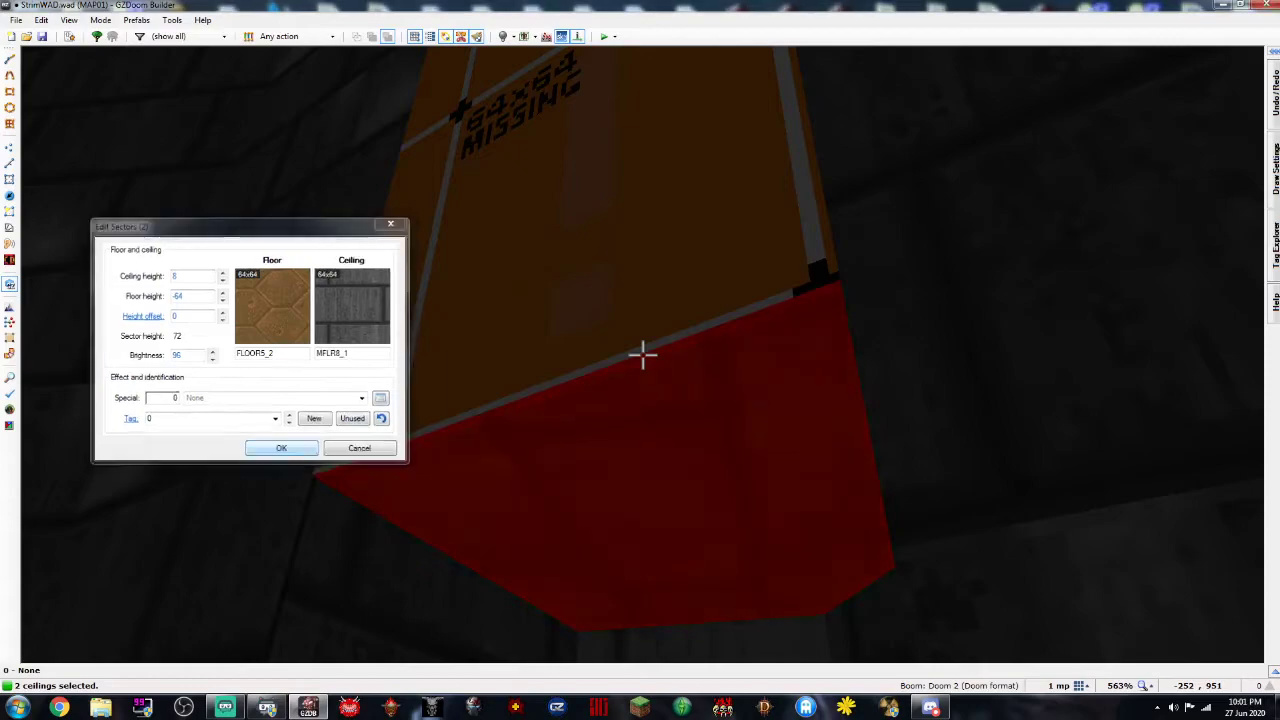
Apply the STONE2 texture to the missing upper wall above the west alcove's opening
right_click(643, 354)
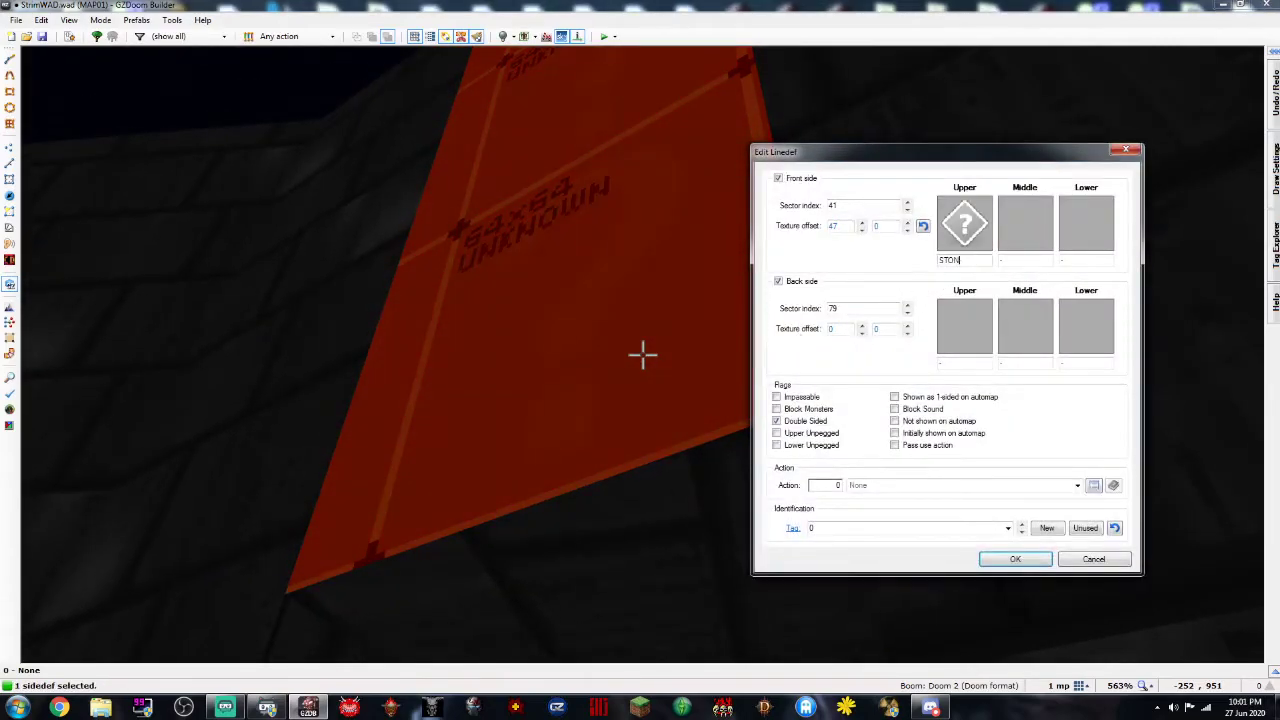
type("STONE2")
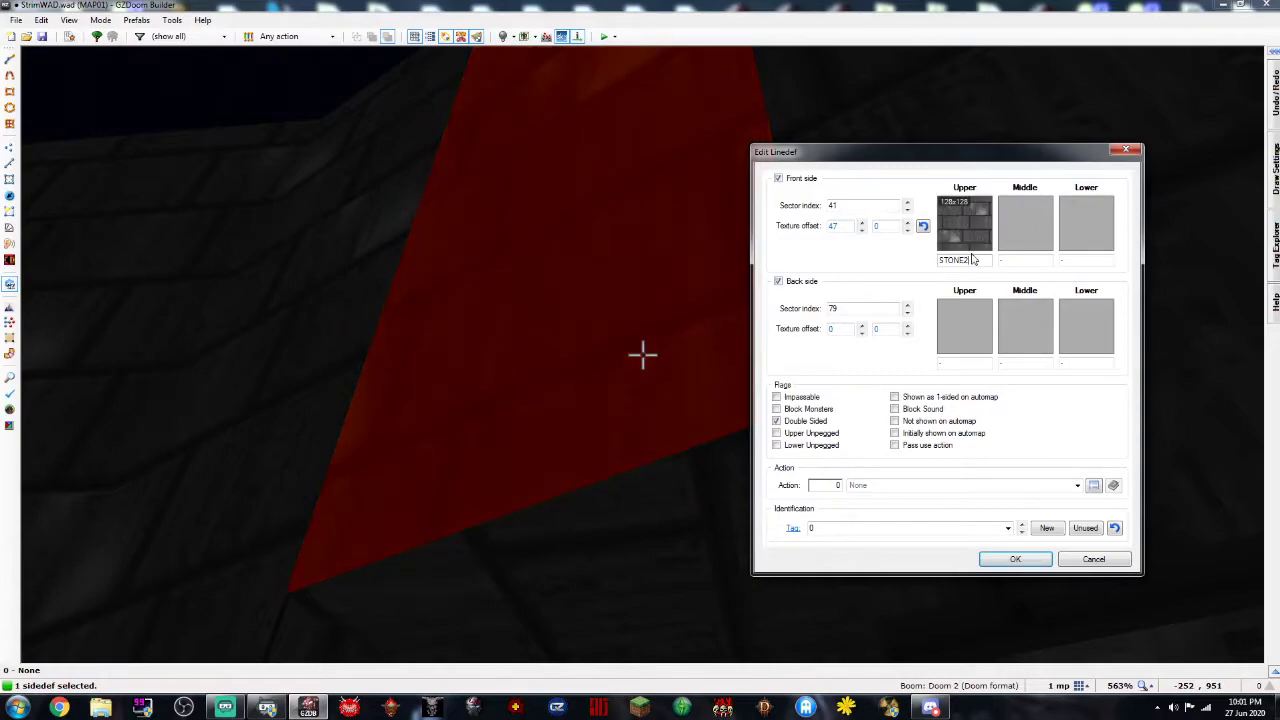
key("Return")
Make the wall above the alcove's opening upper unpegged and auto-align its texture horizontally with the surrounding walls
right_click(643, 354)
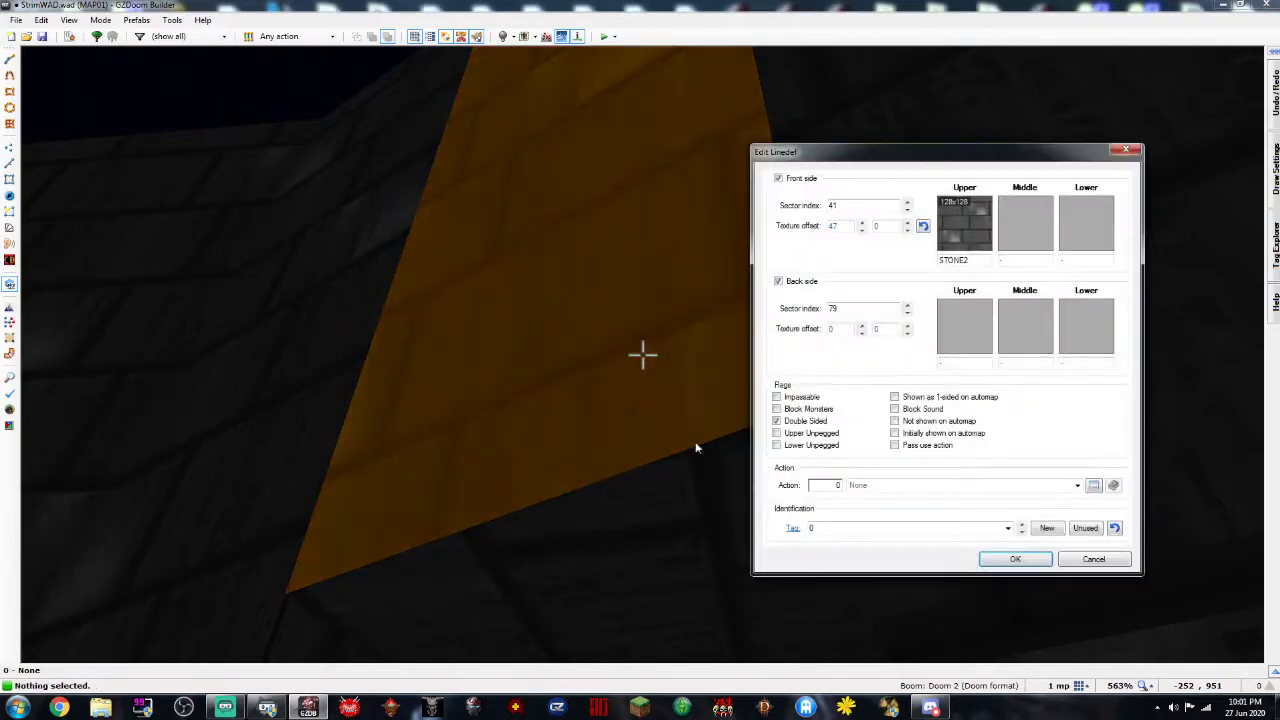
left_click(1013, 558)
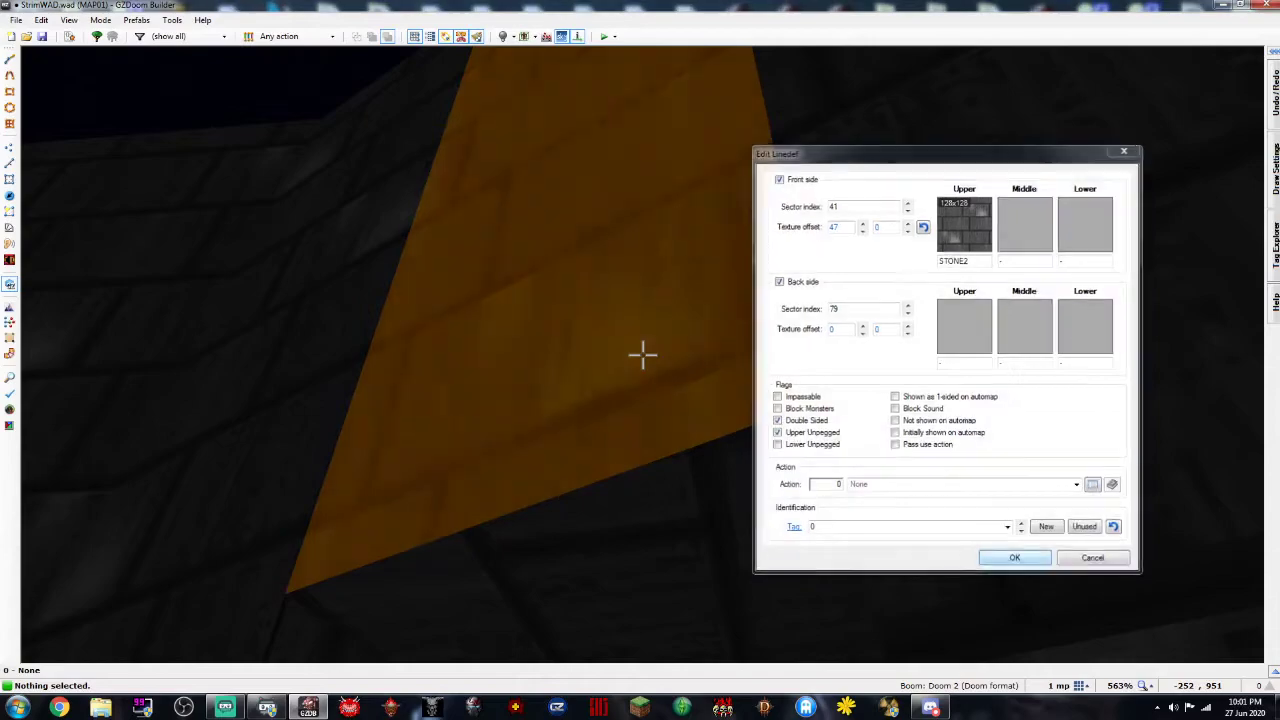
key("s")
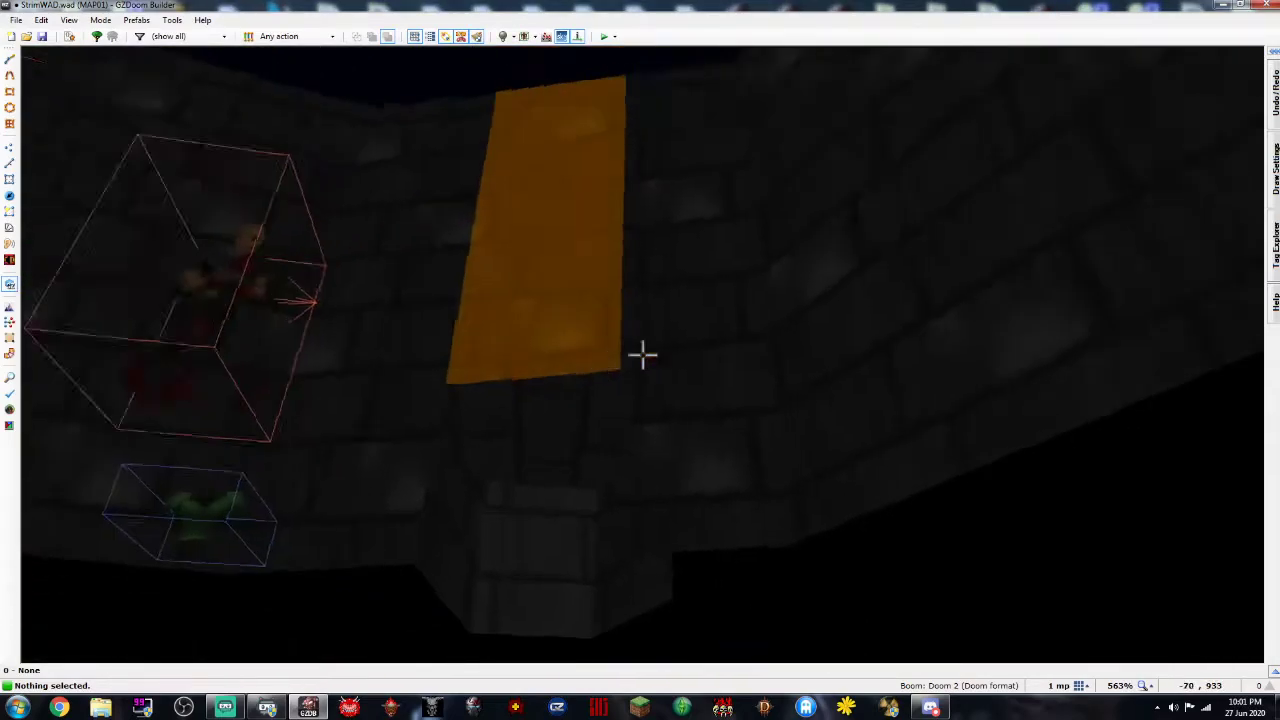
key("a")
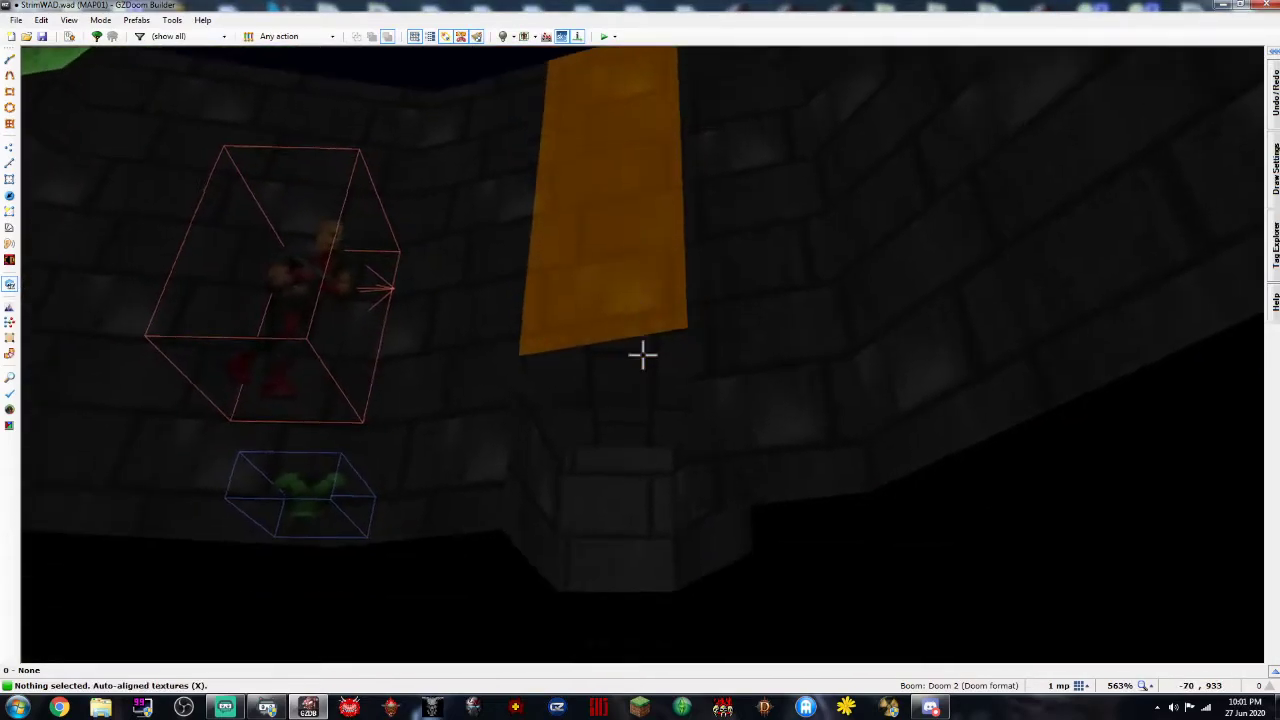
key("e")
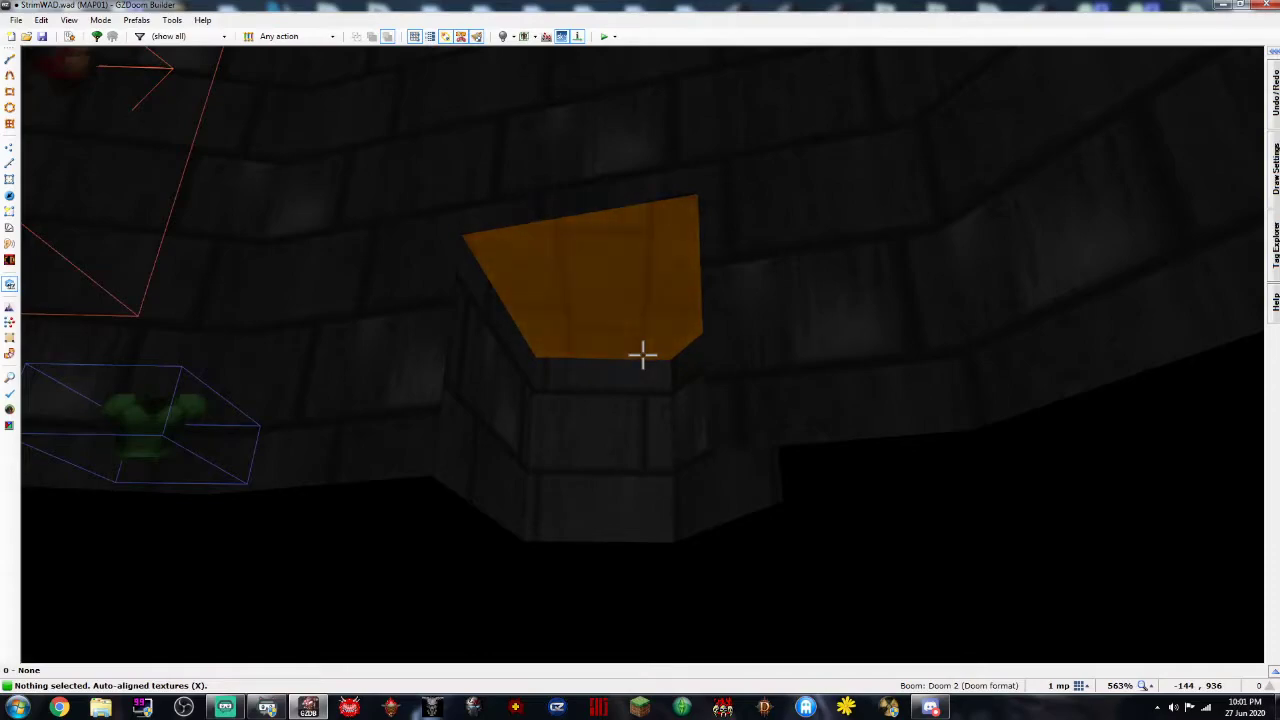
key("e")
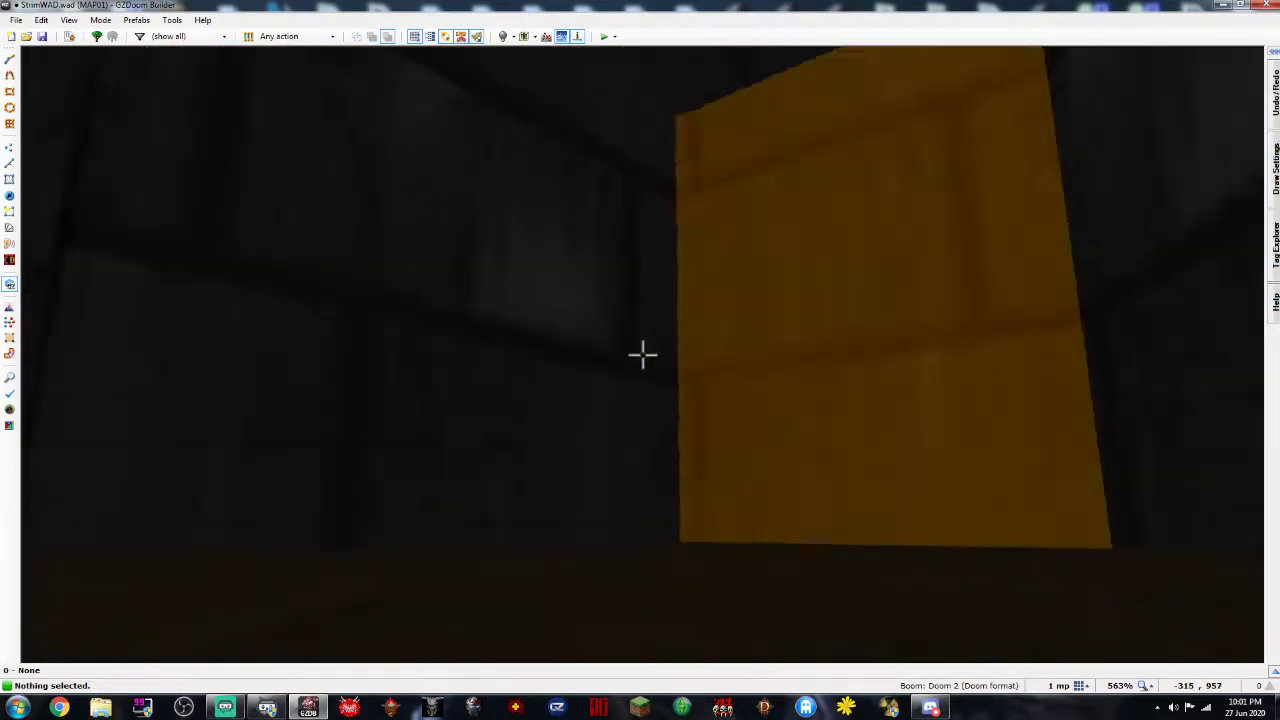
key("d")
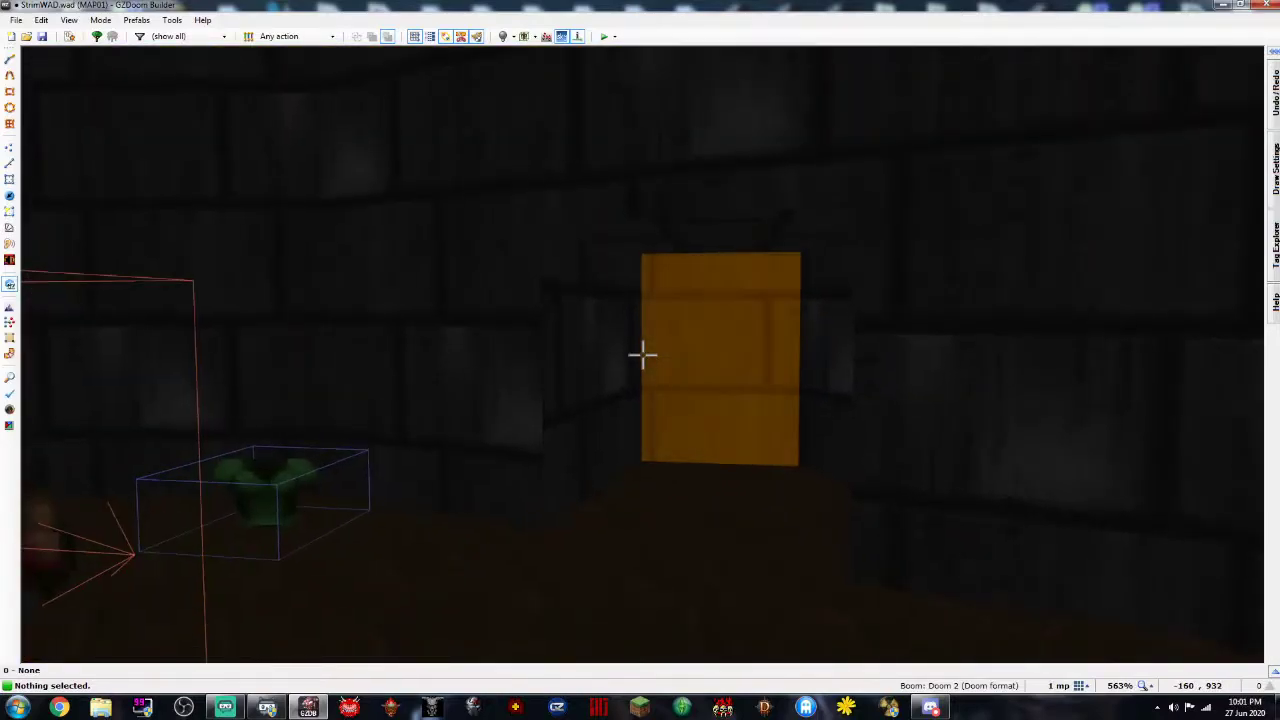
Draw a line about 85 mp long across the alcove just behind the threshold, forming a second thin sector for a door
key("q")
key("Left")
key("Left")
key("Left")
key("Left")
key("Left")
key("Left")
key("Left")
key("Left")
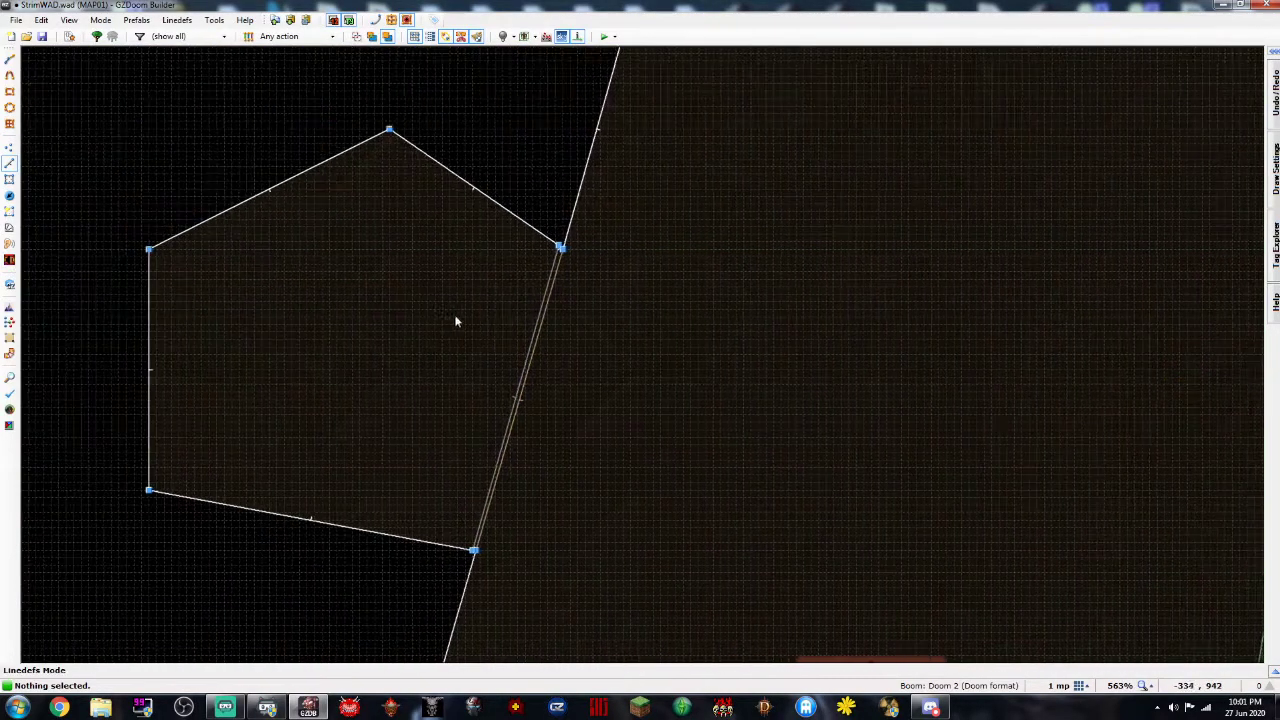
scroll(462, 318, "up", 2)
scroll(474, 302, "down", 1)
key("Down")
key("Down")
scroll(523, 269, "down", 1)
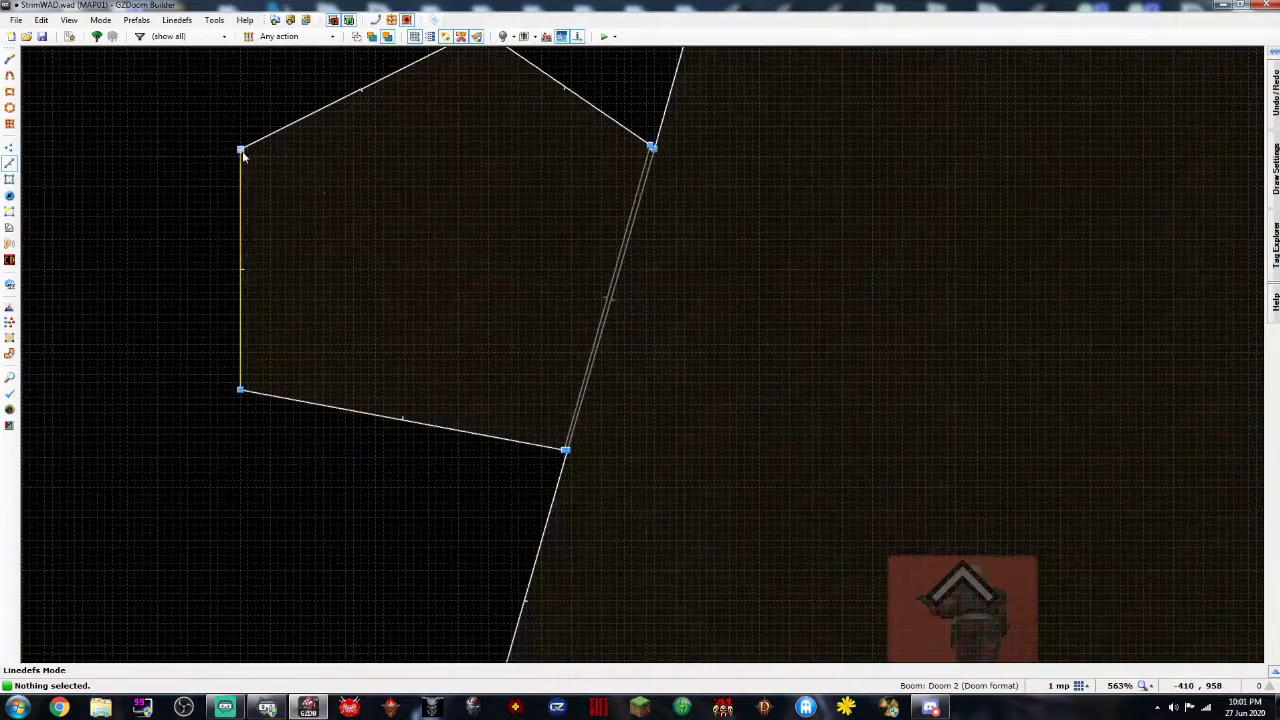
scroll(576, 214, "up", 1)
key("Up")
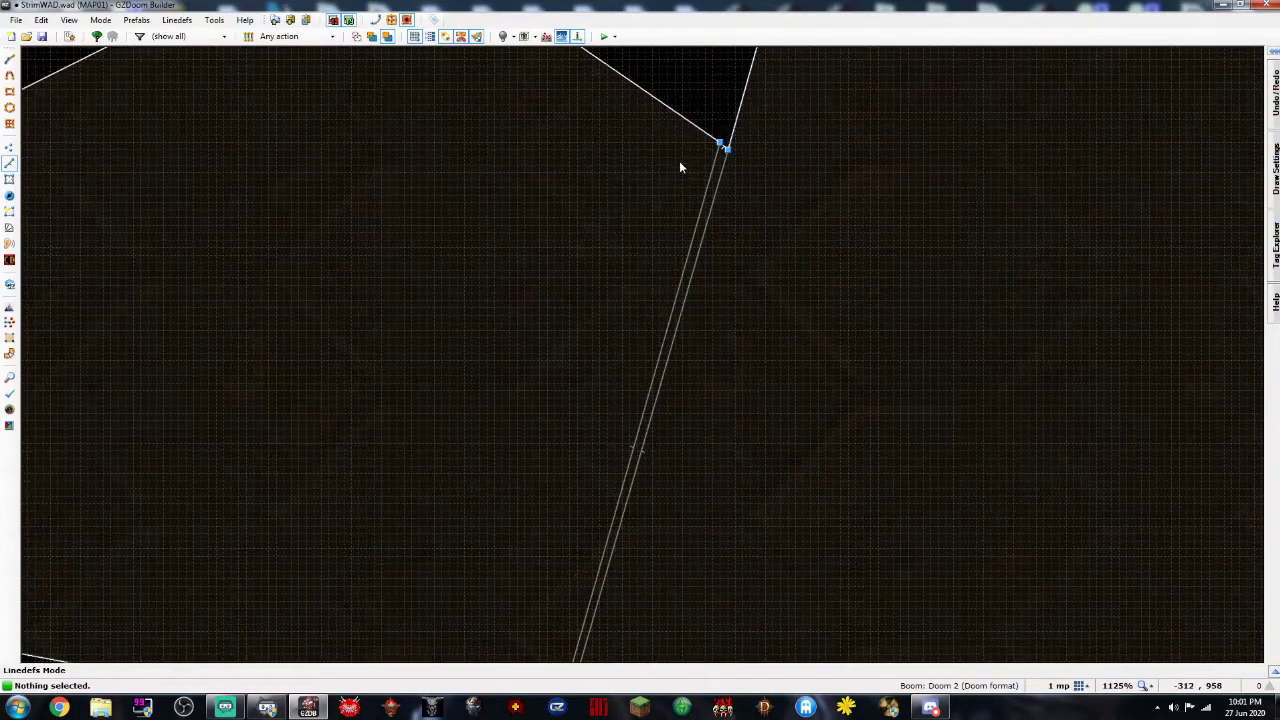
scroll(698, 160, "up", 1)
key("Insert")
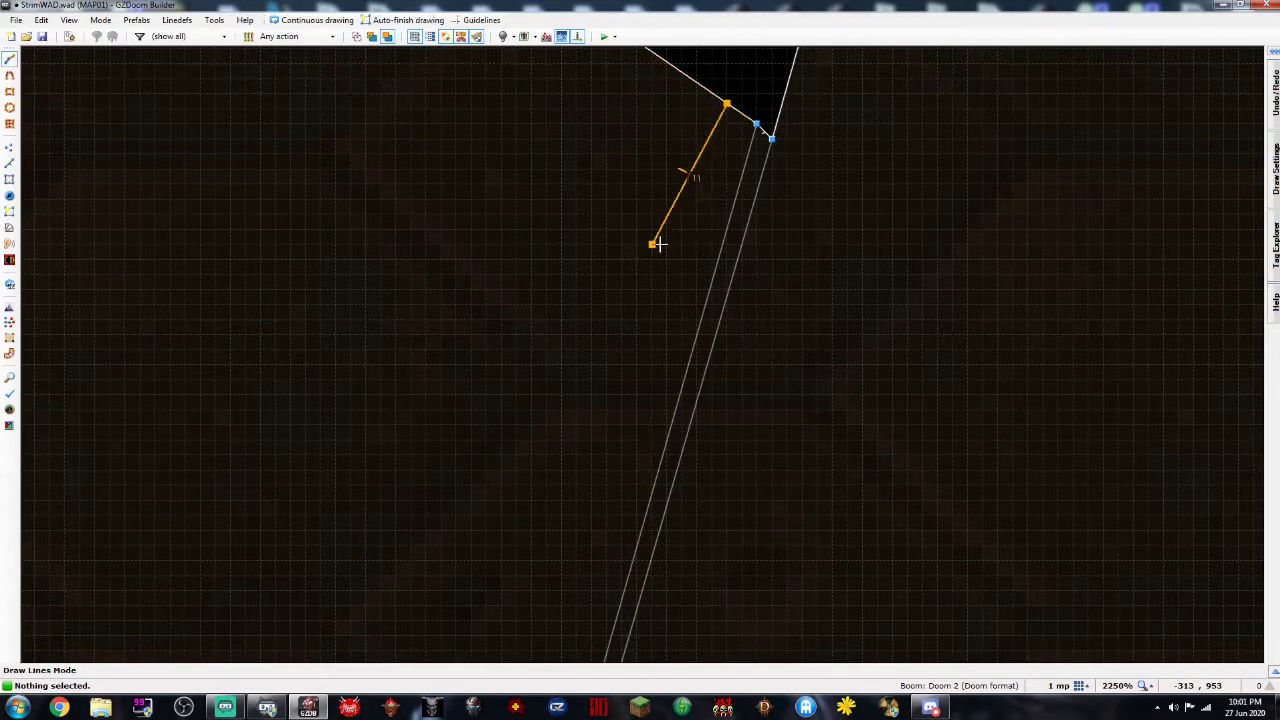
key("Down")
key("Down")
key("Down")
key("Down")
key("Down")
key("Down")
key("Down")
key("Down")
key("Down")
key("Down")
key("Down")
key("Down")
key("Down")
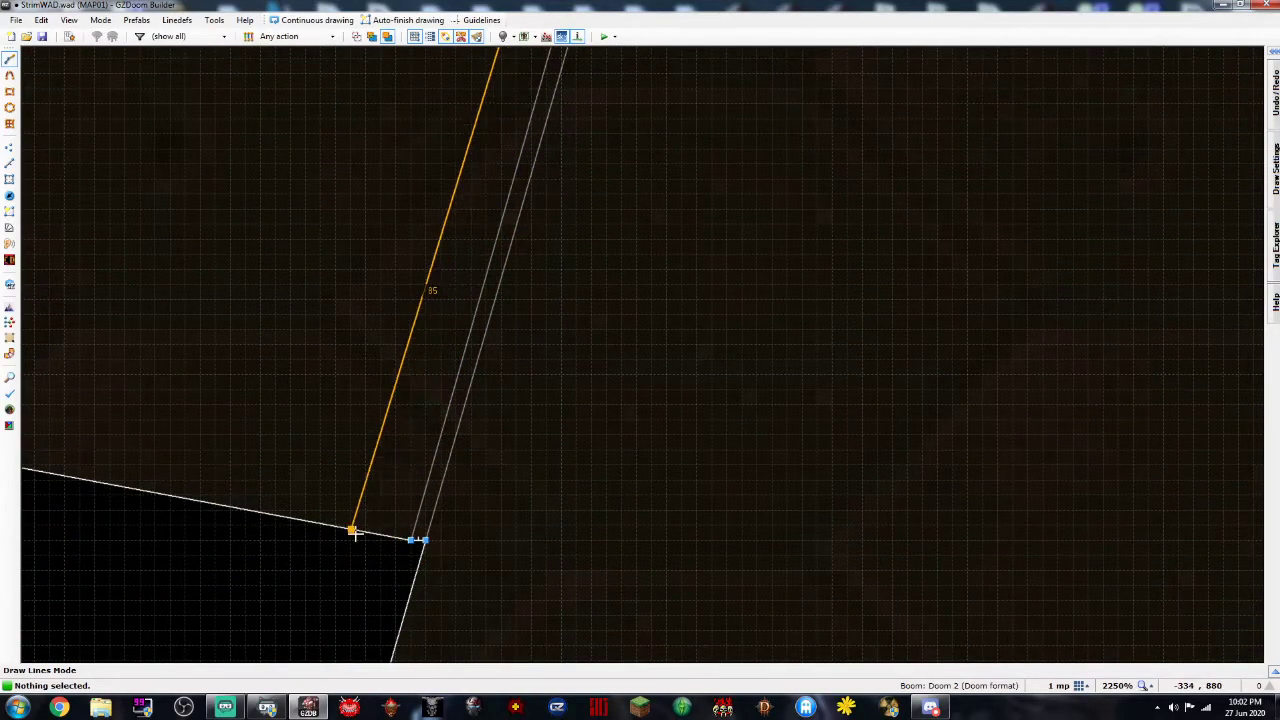
left_click(356, 532)
scroll(356, 532, "down", 2)
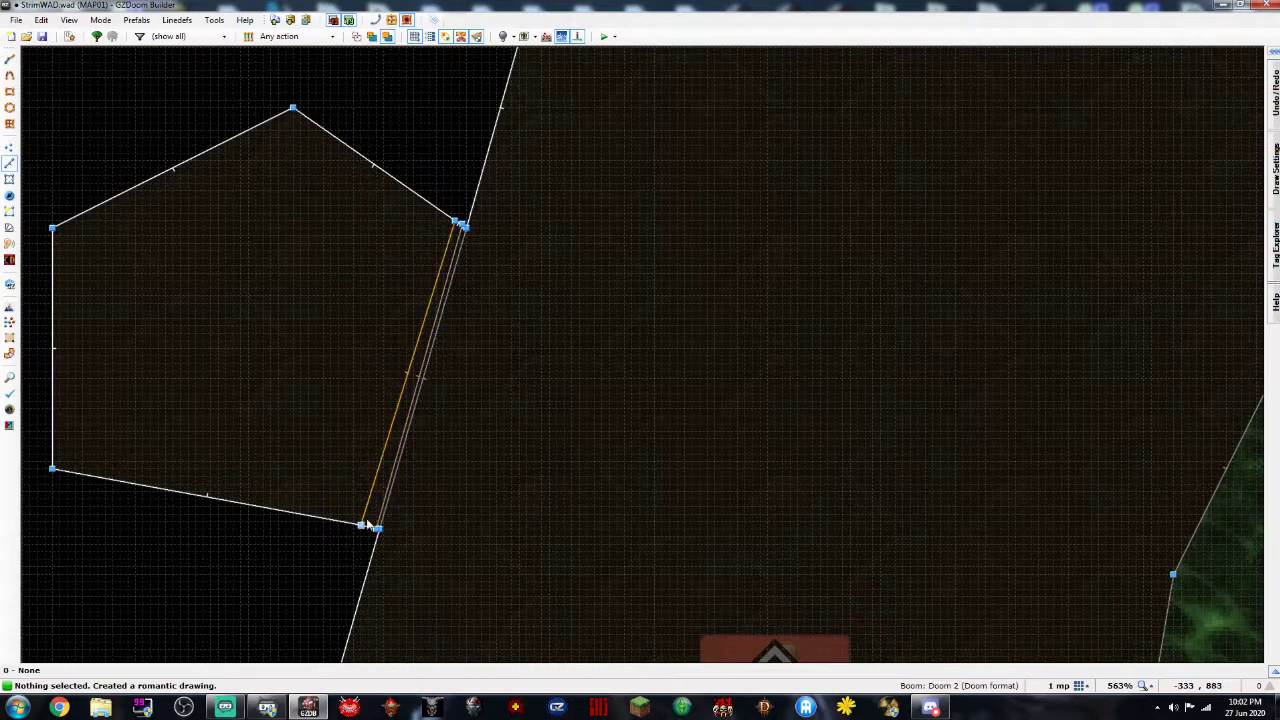
scroll(367, 525, "up", 2)
scroll(363, 530, "down", 2)
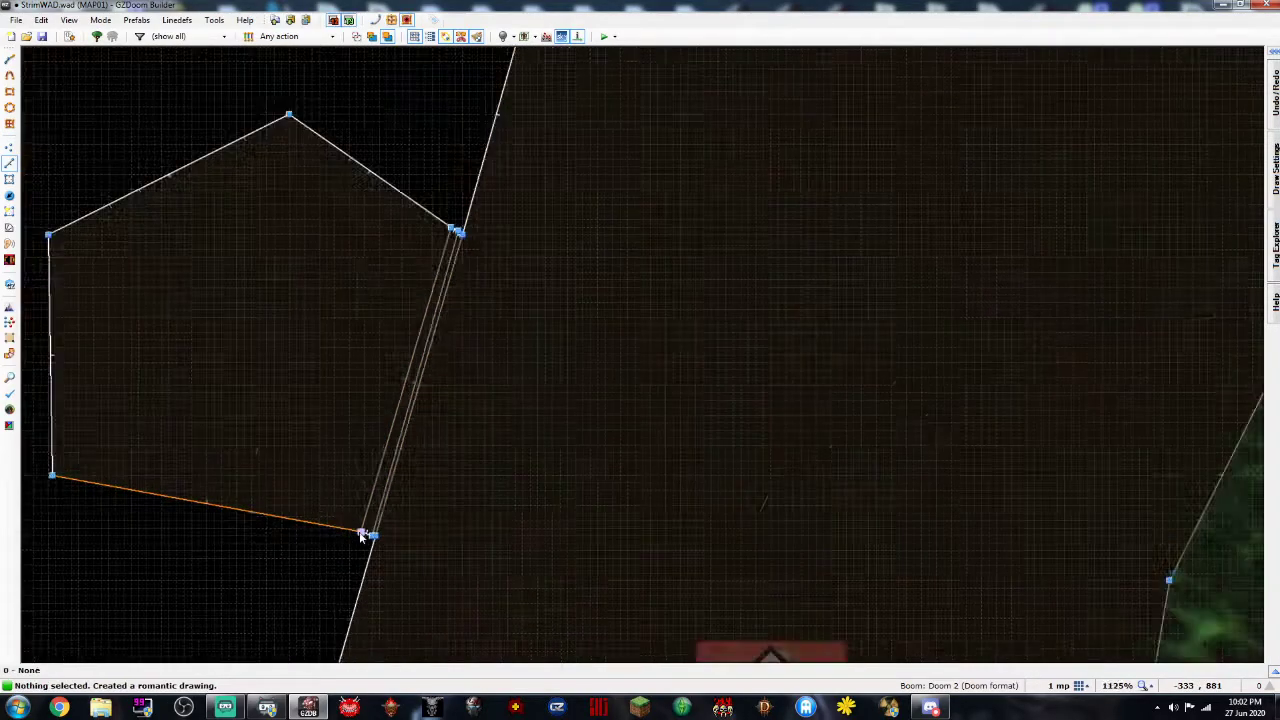
Give the new thin sector a ceiling height of -64, the unused tag 4 and a brightness of 112
key("s")
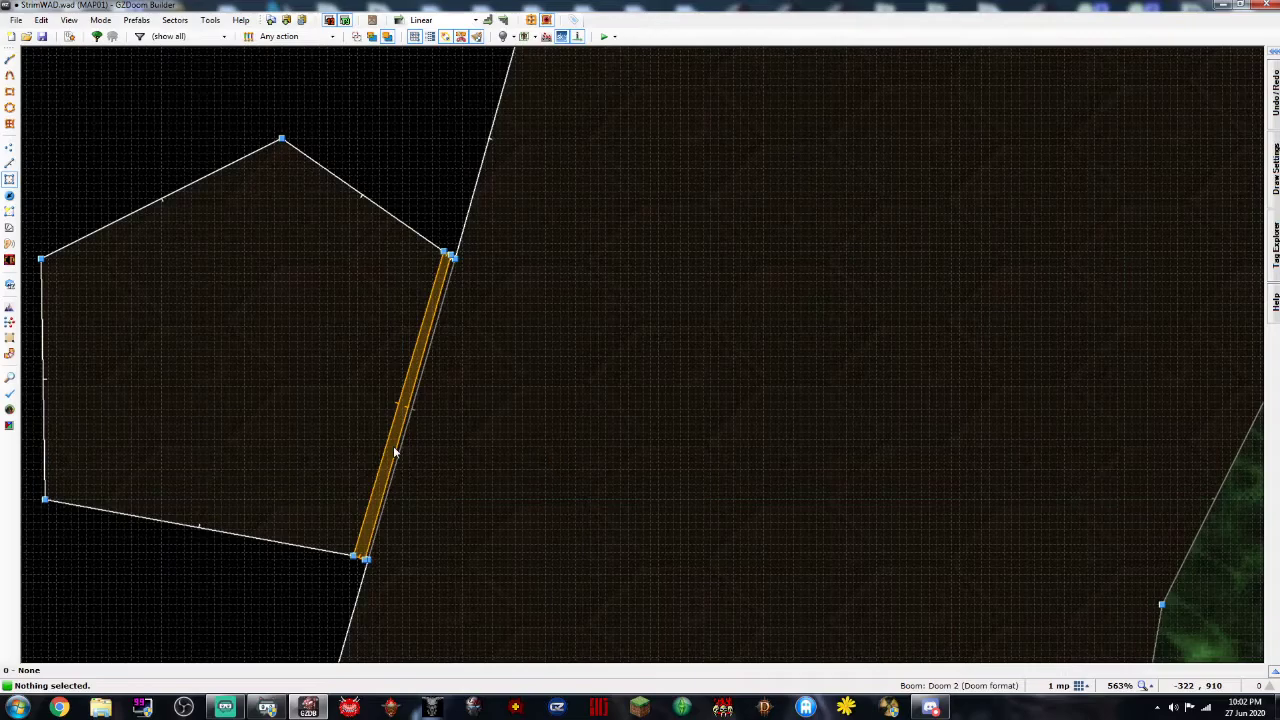
right_click(395, 453)
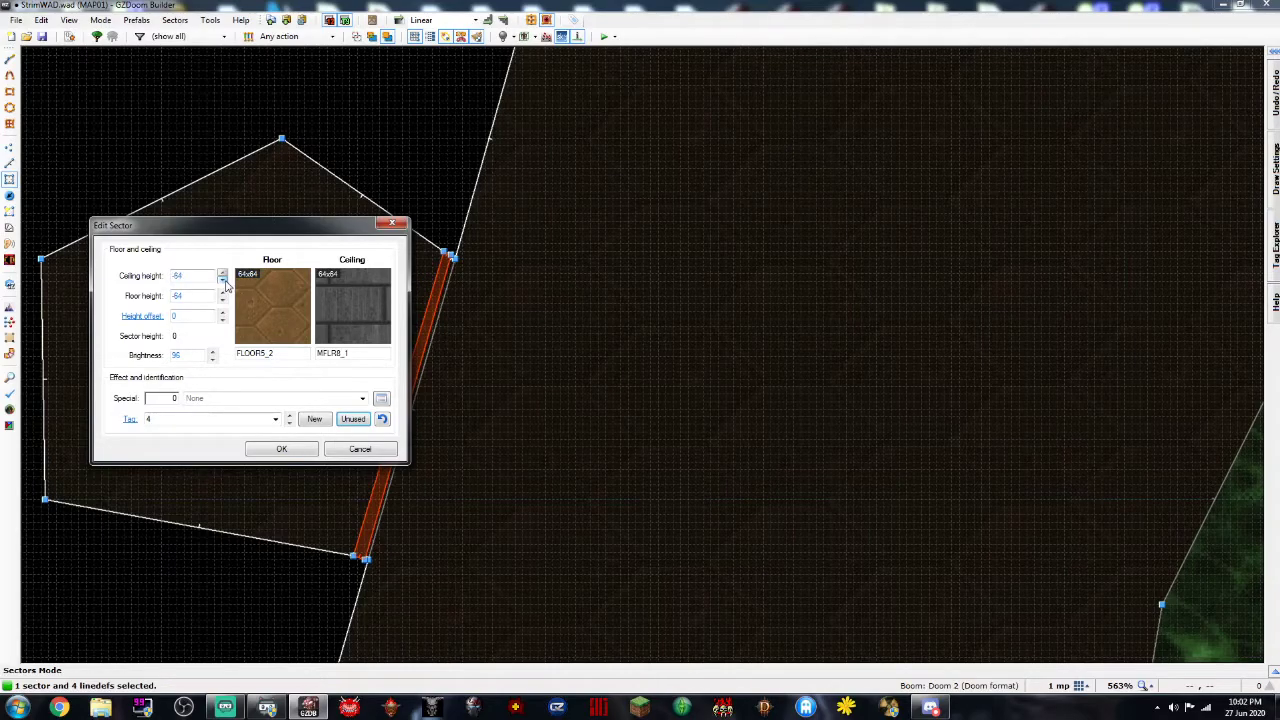
left_click(353, 340)
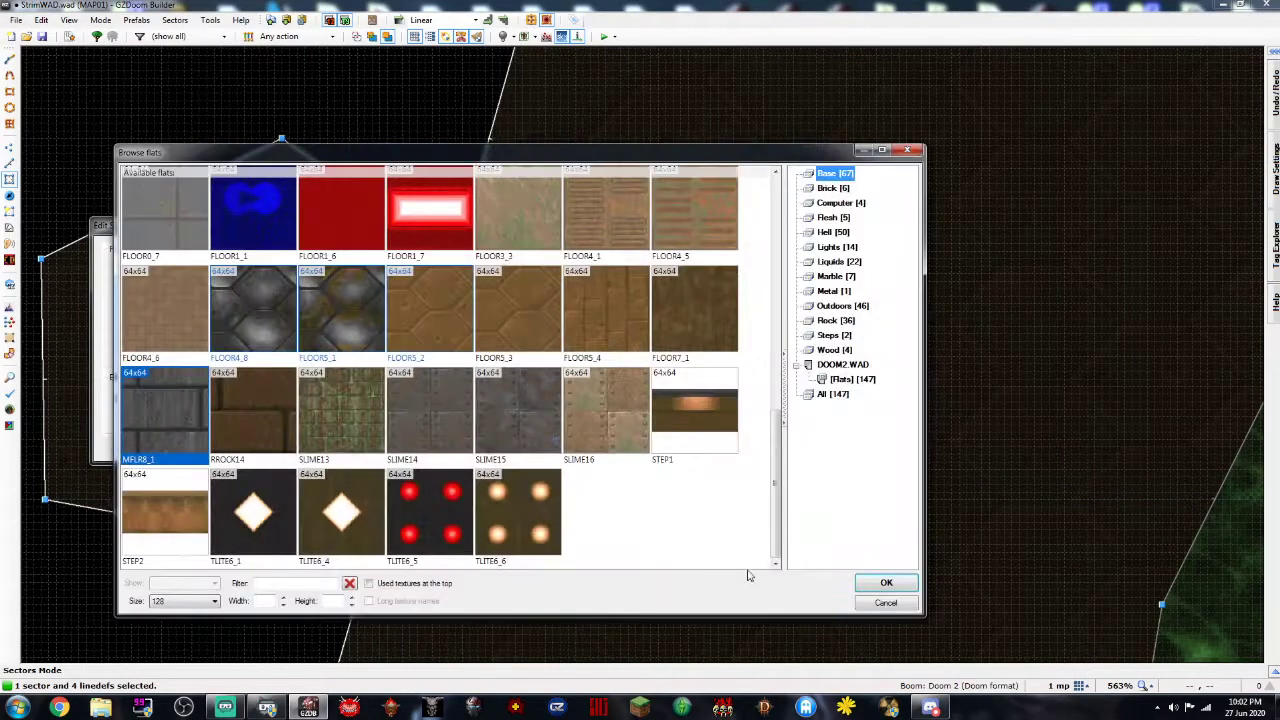
left_click(860, 604)
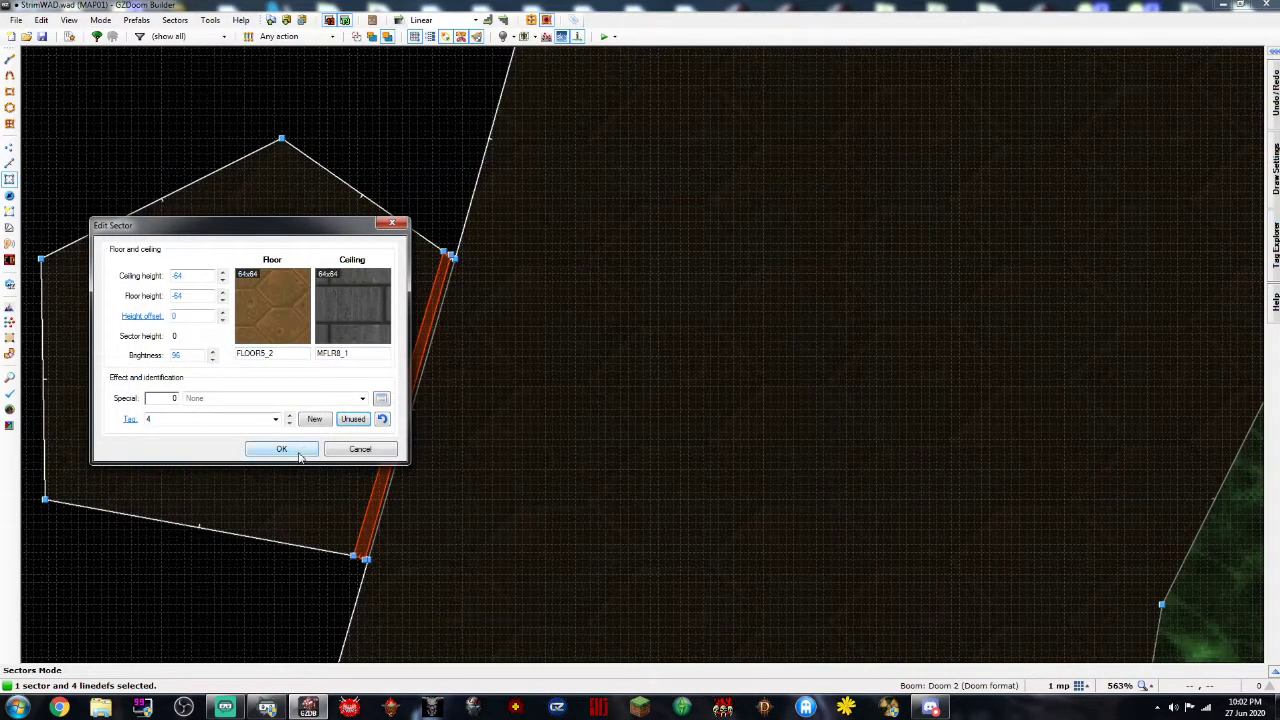
double_click(213, 356)
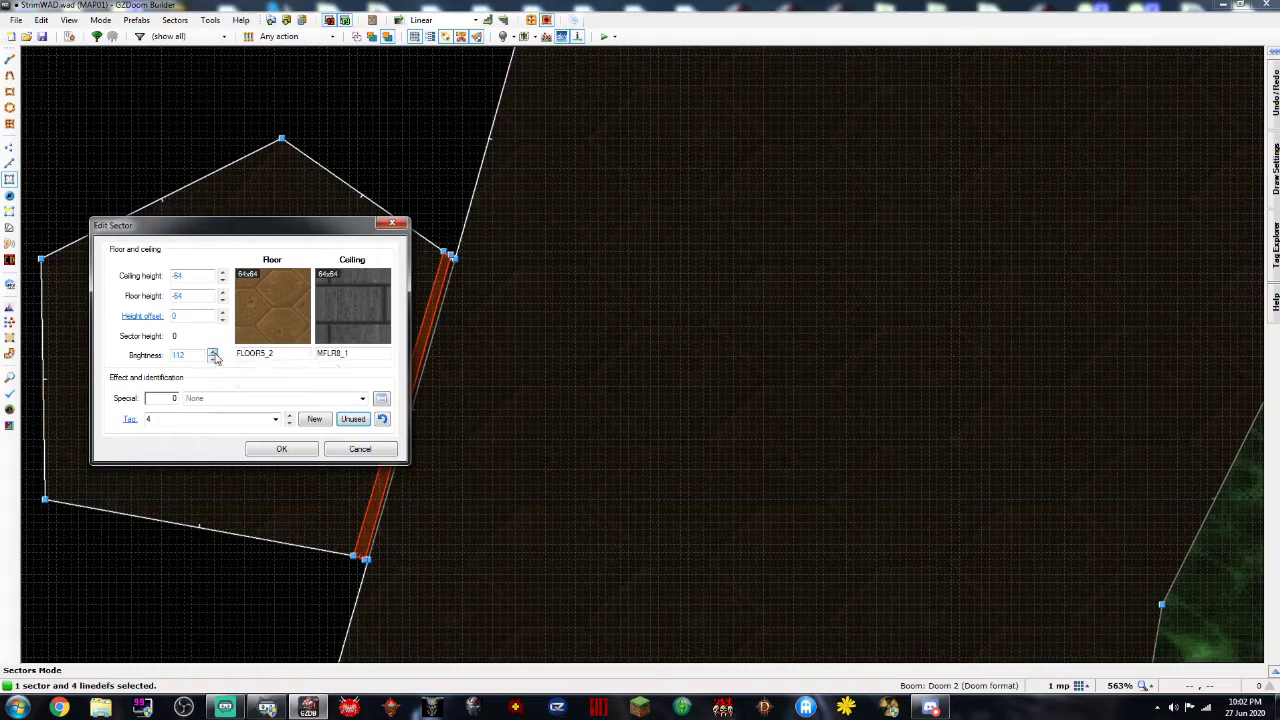
left_click(277, 450)
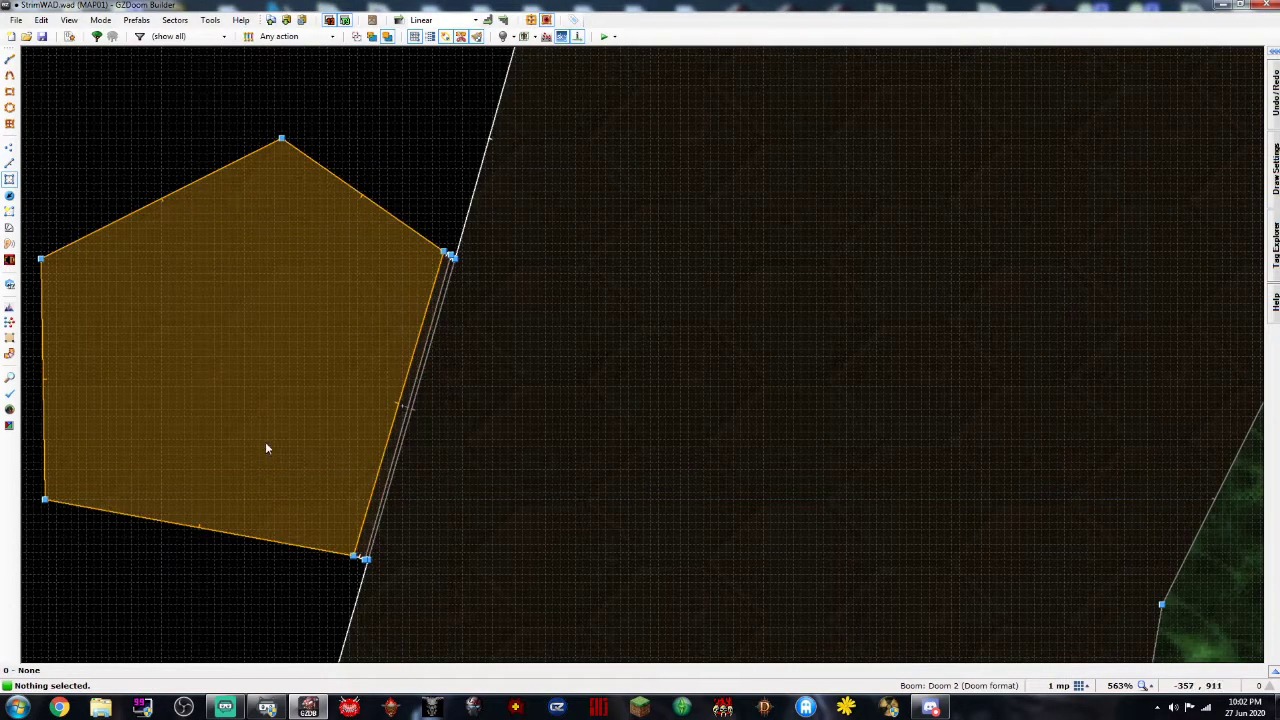
Set the west alcove sector's brightness to 128 and place a burning barrel in its west corner at about (-399, 950)
right_click(265, 448)
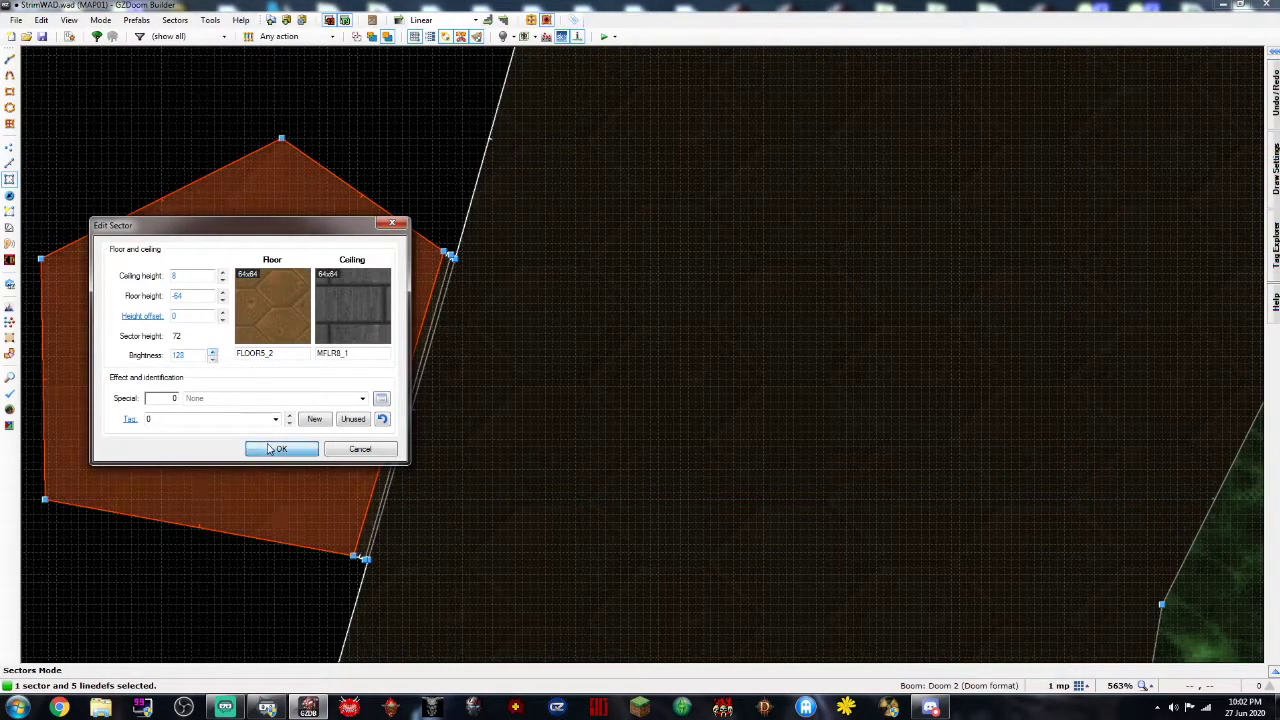
left_click(277, 450)
key("t")
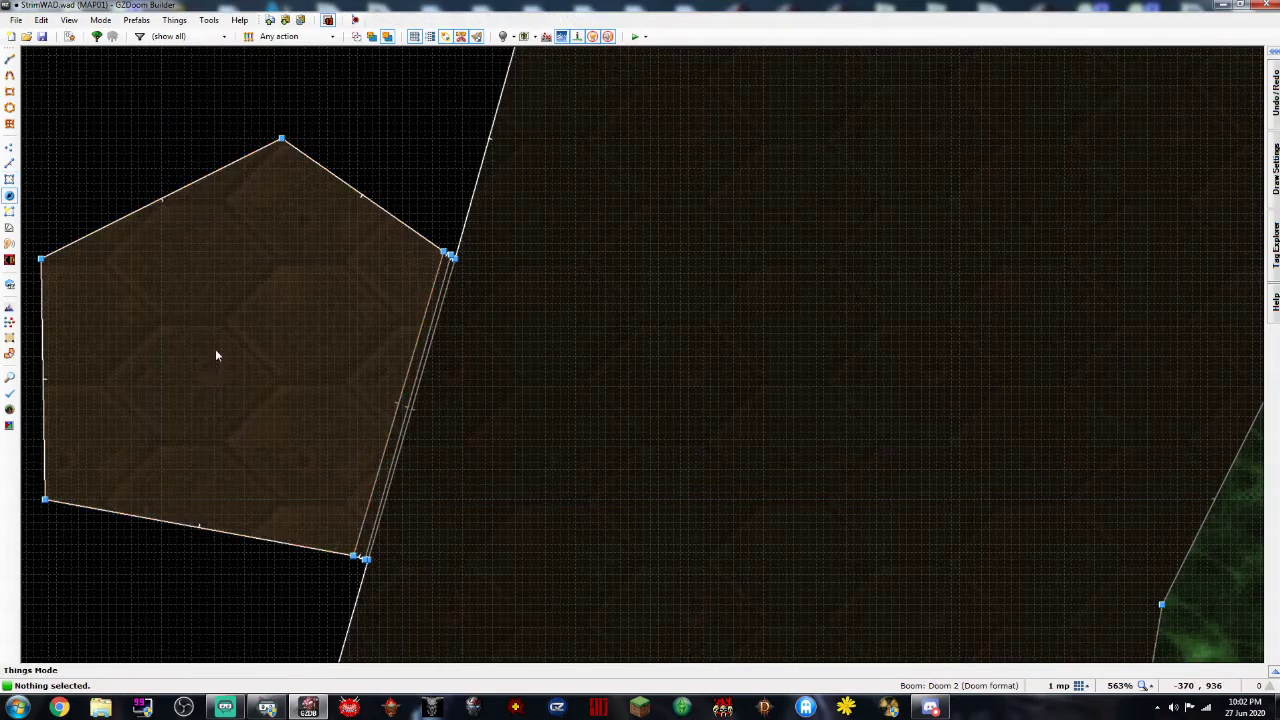
right_click(120, 296)
left_click(94, 265)
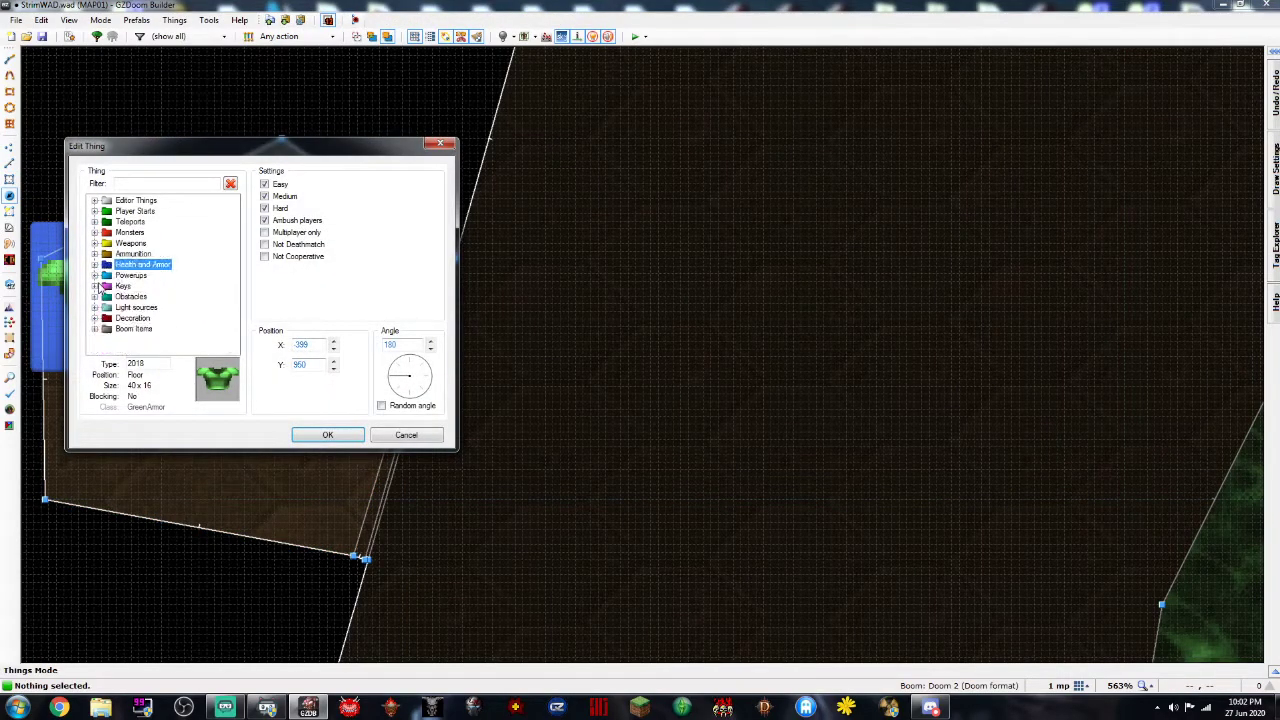
left_click(95, 297)
left_click(95, 201)
left_click(95, 297)
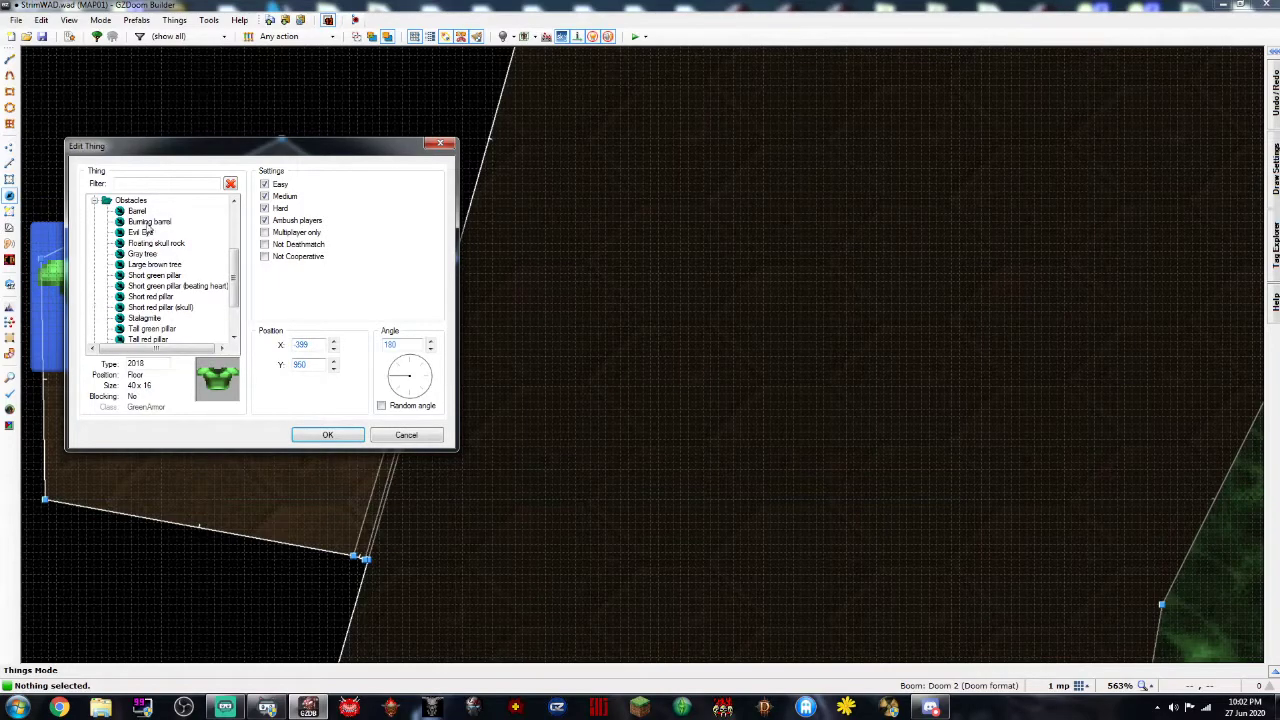
left_click(149, 222)
double_click(146, 225)
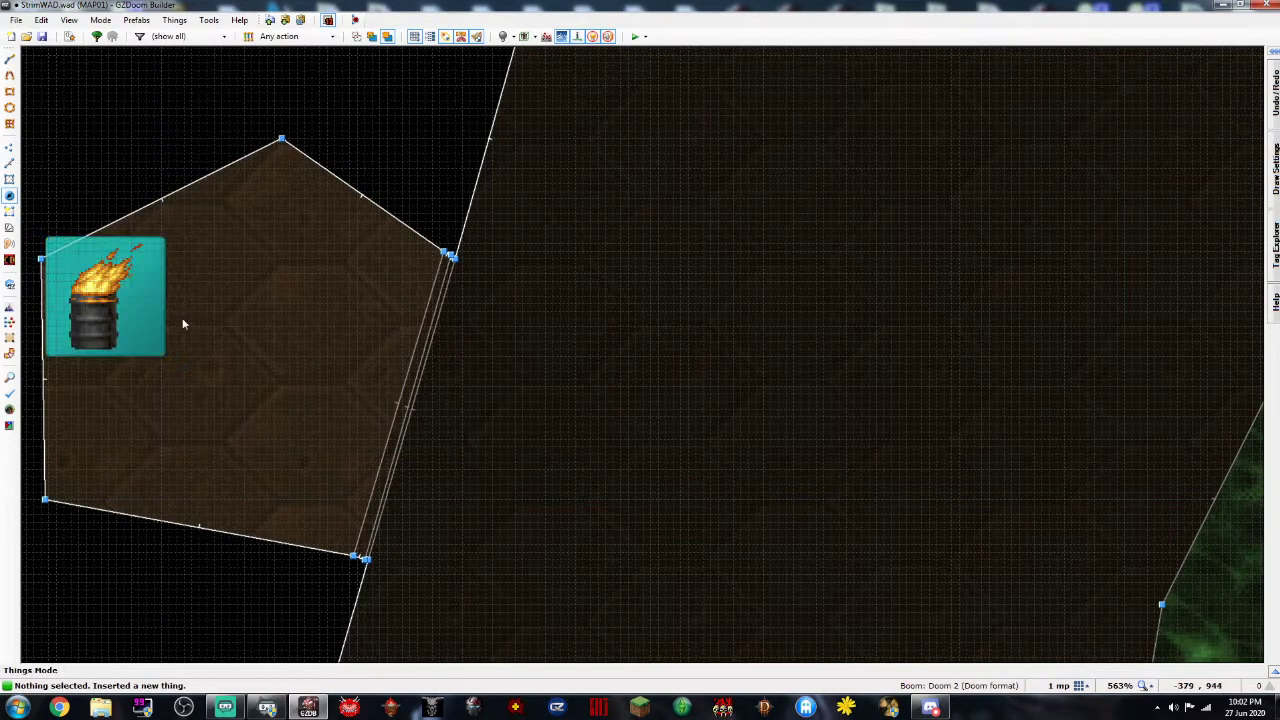
Place a dead player decoration beside the burning barrel in the alcove's northern part, at about (-358, 961)
key("q")
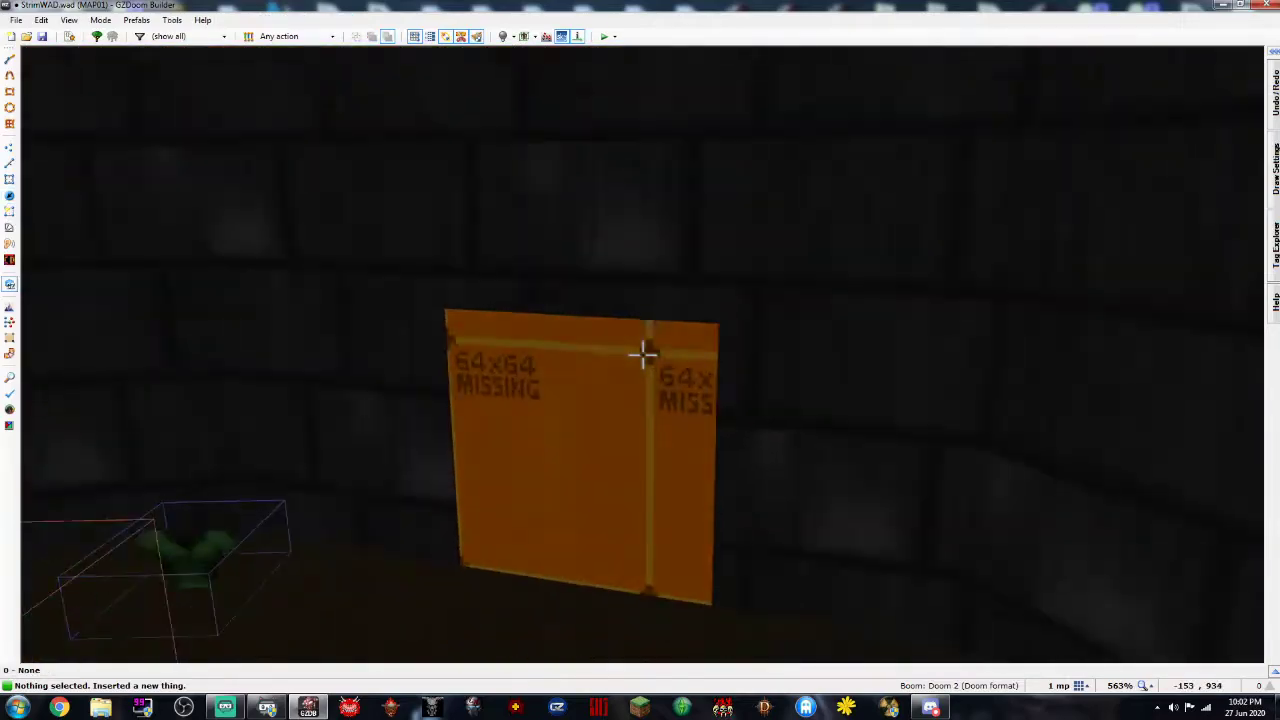
key("e")
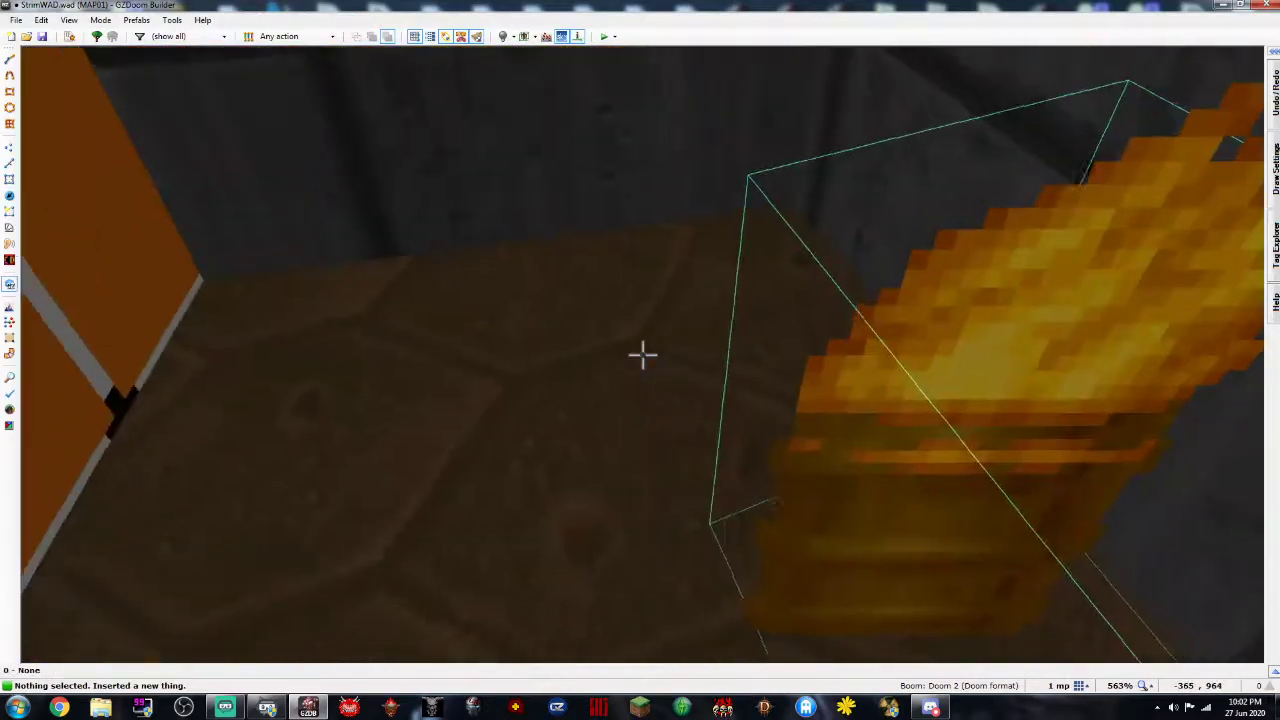
key("q")
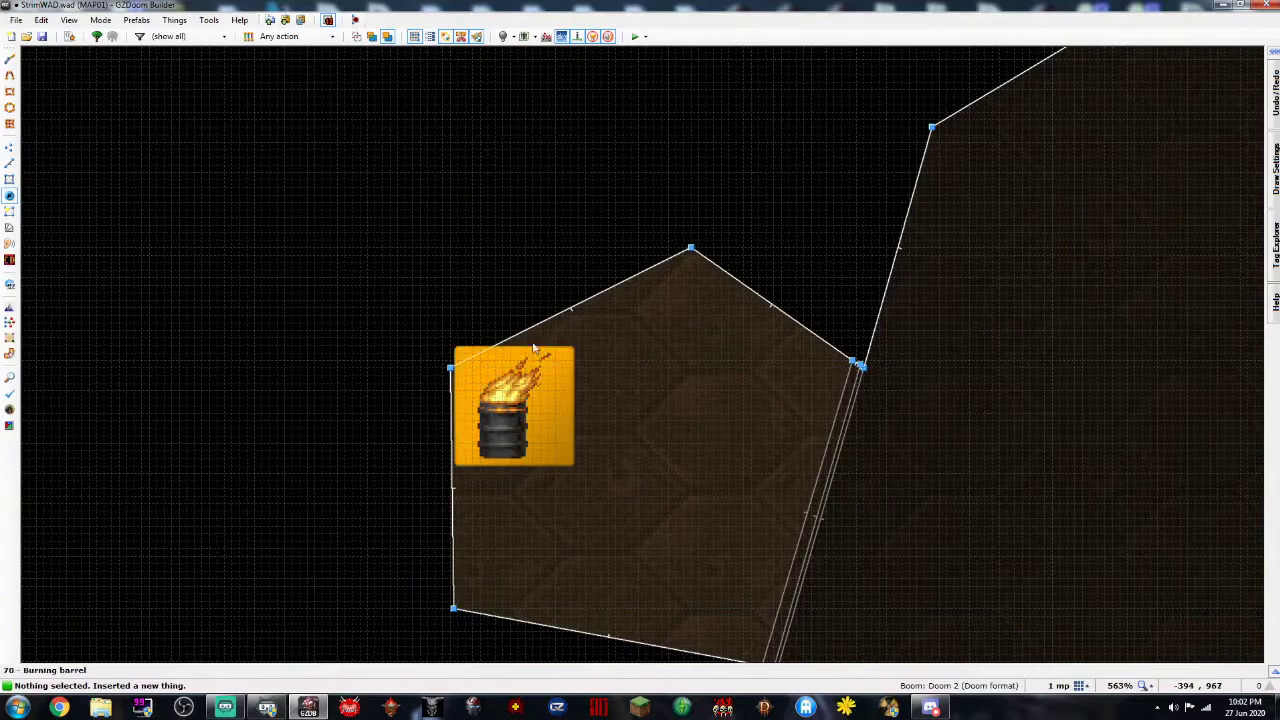
right_click(670, 372)
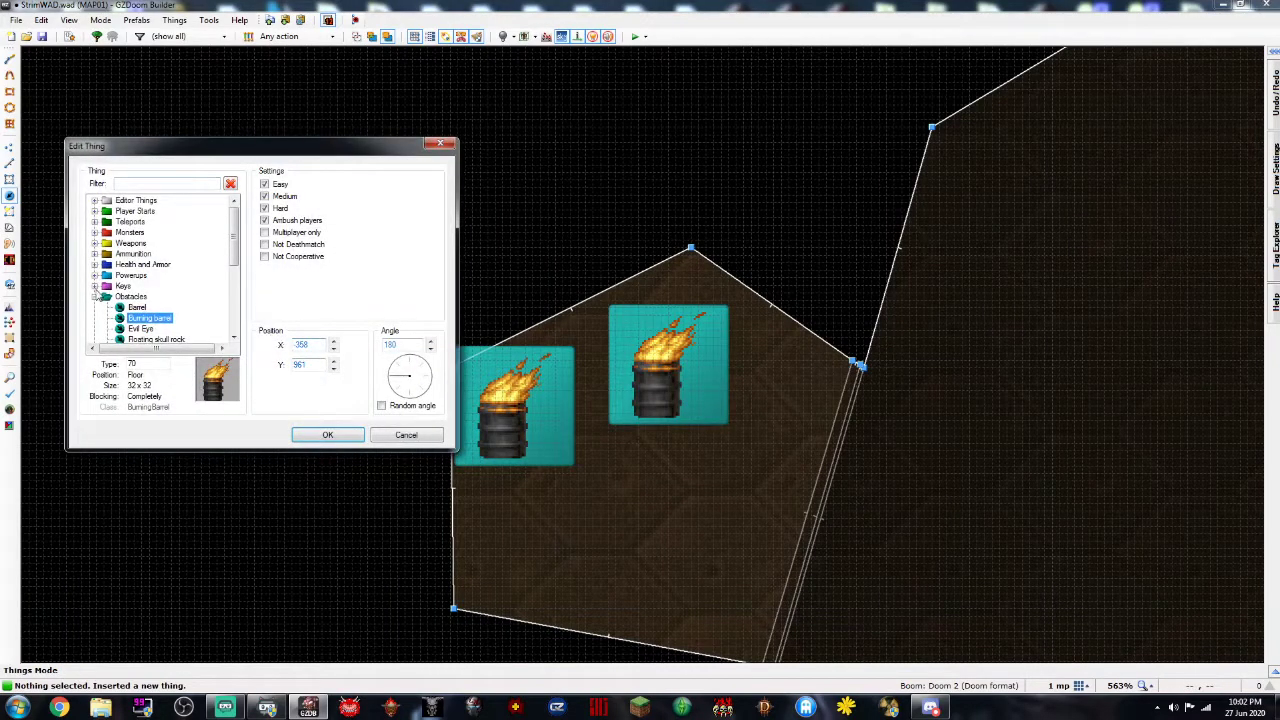
left_click(95, 297)
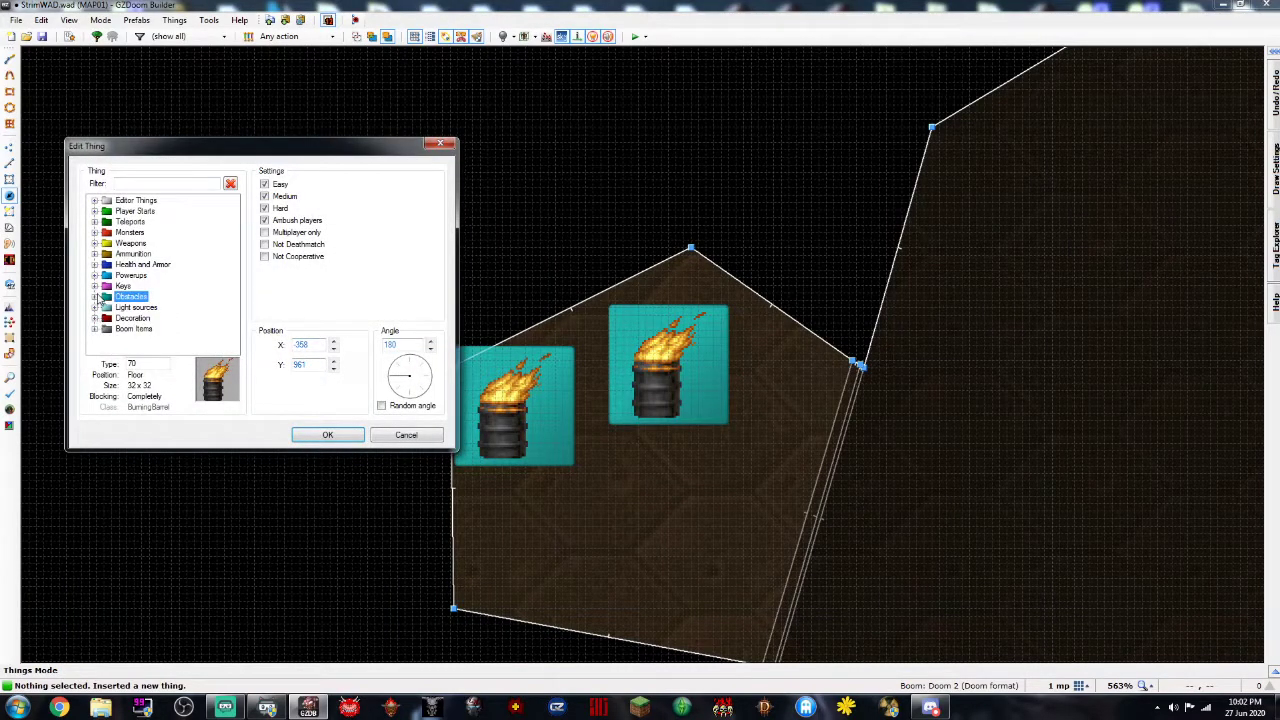
left_click(95, 319)
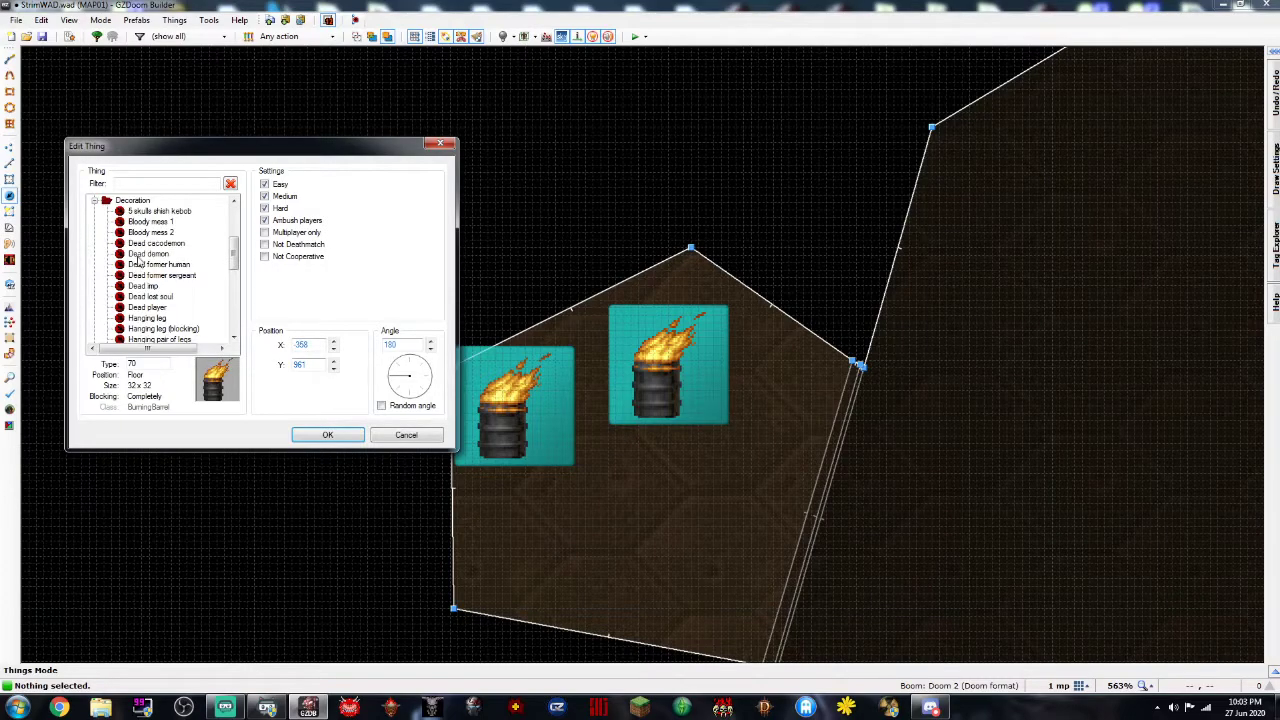
left_click(150, 308)
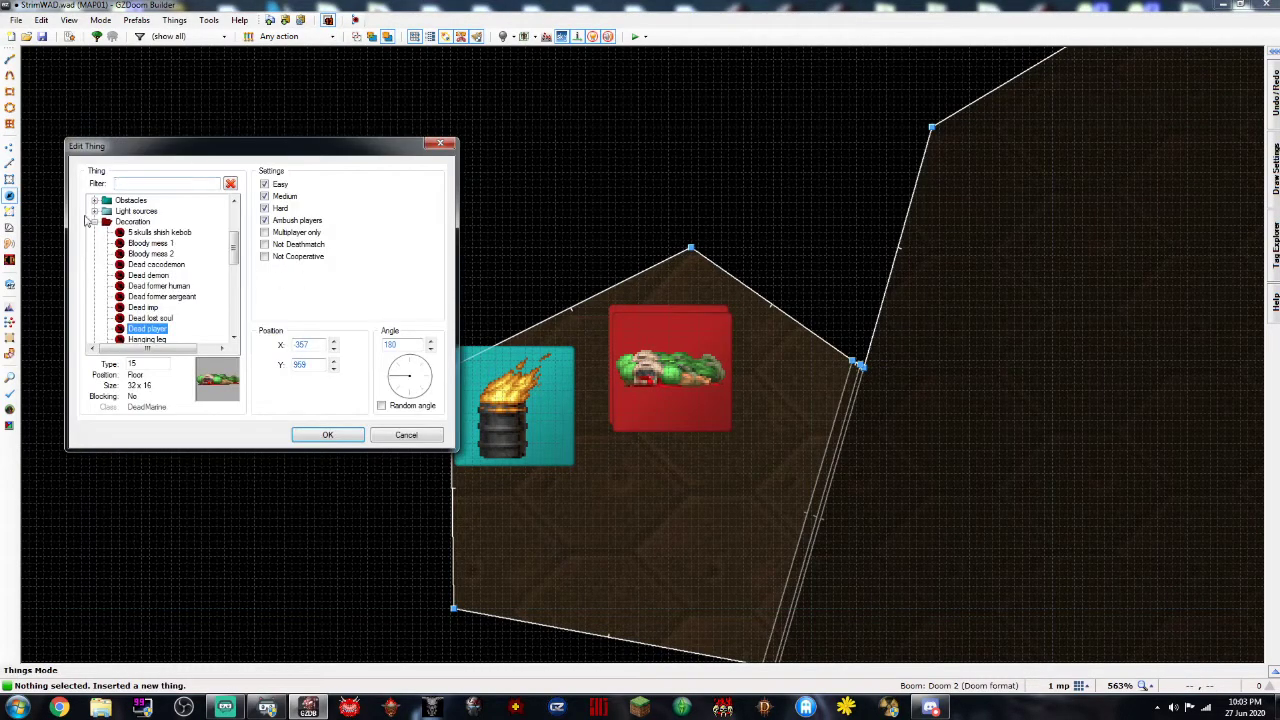
Place a super shotgun on top of the dead player in the alcove, at about (-357, 959)
left_click(94, 222)
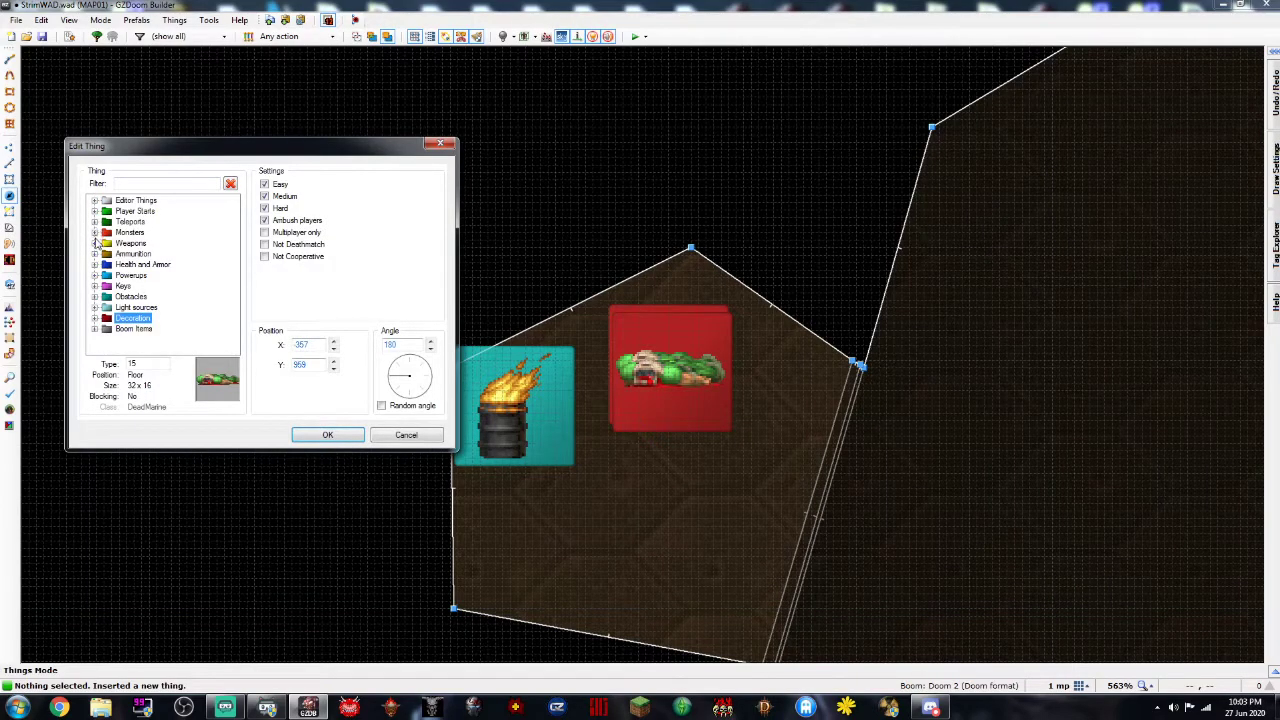
left_click(95, 244)
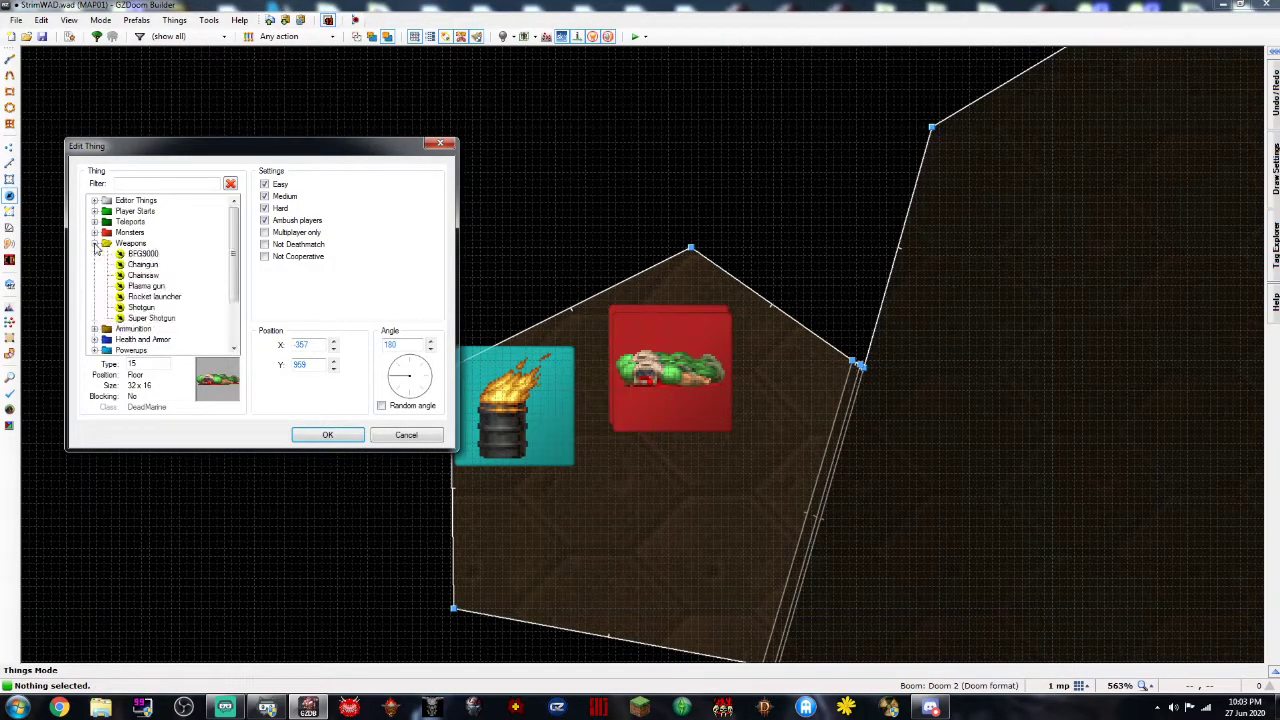
double_click(152, 318)
Place a blue armor just south of the super shotgun in the alcove, at about (-365, 923)
key("Insert")
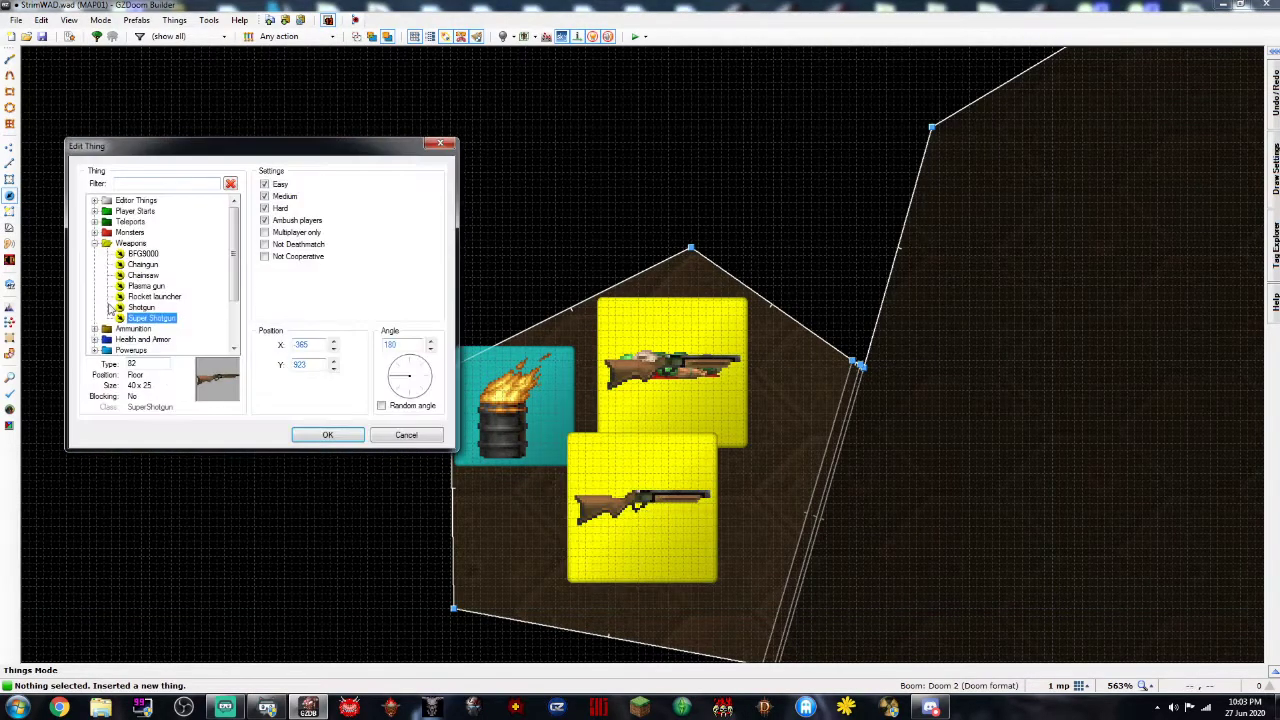
left_click(95, 244)
left_click(100, 266)
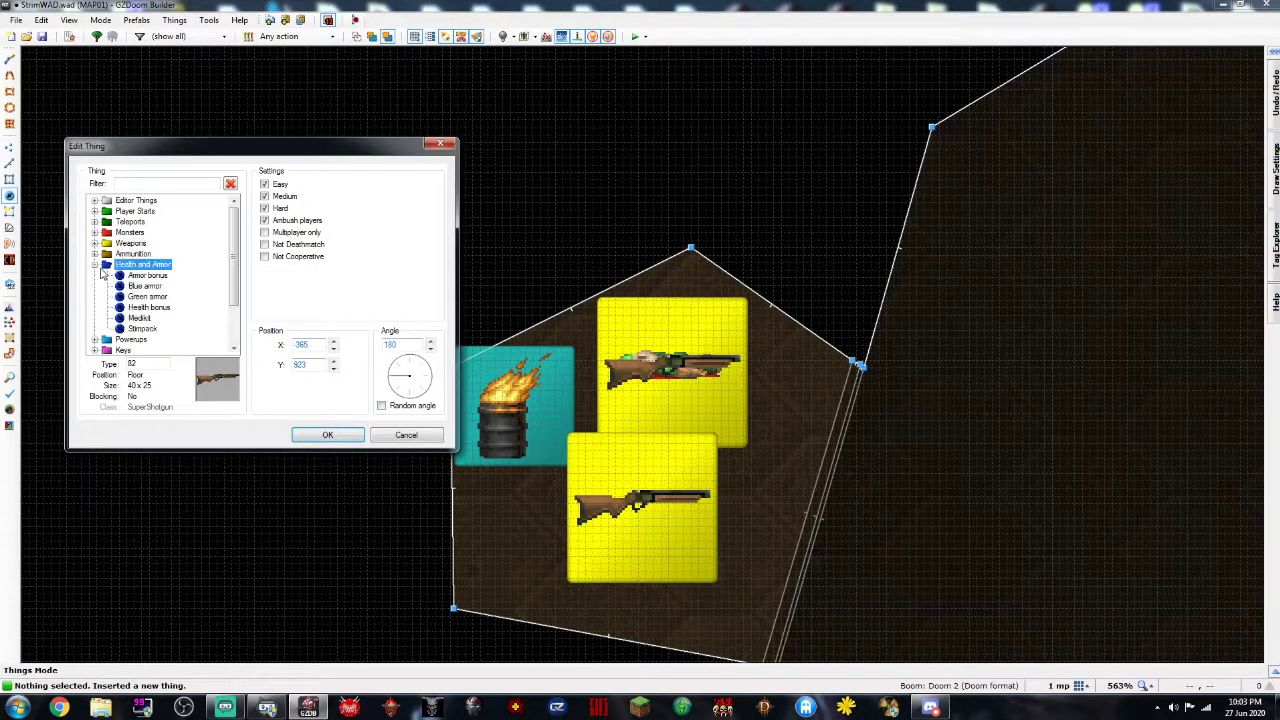
left_click(147, 275)
left_click(144, 286)
left_click(327, 434)
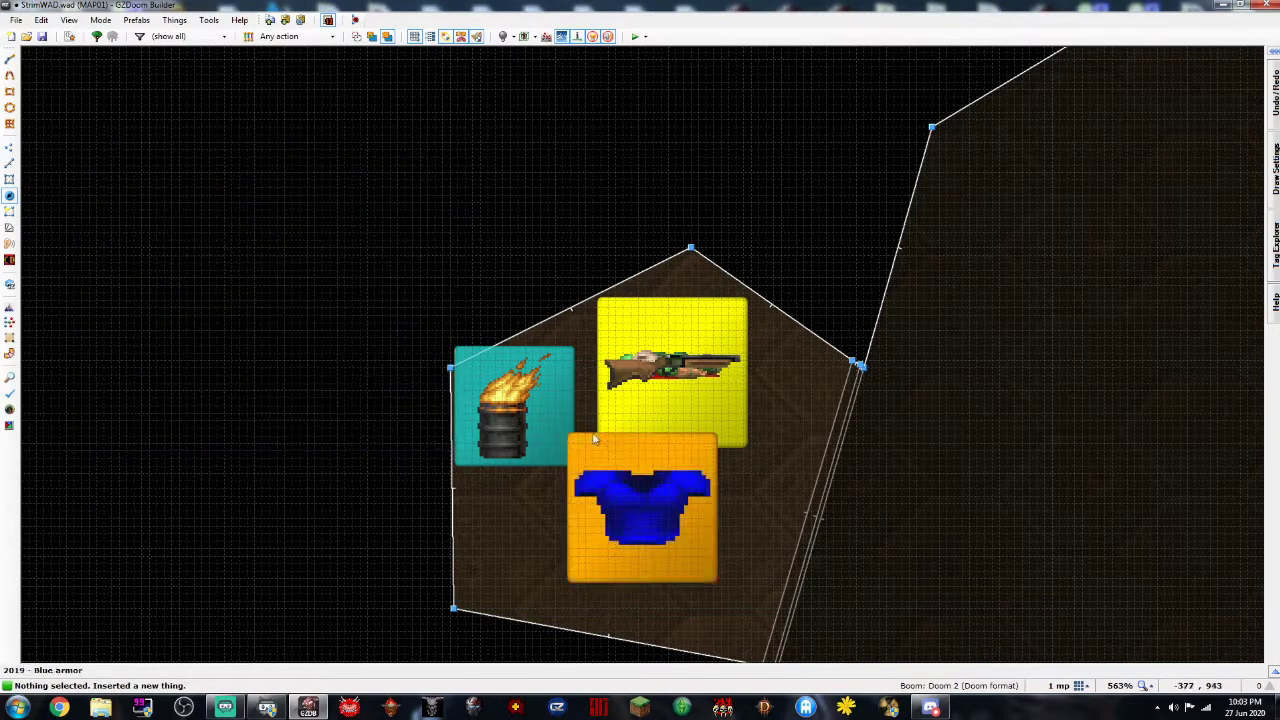
Apply STONE2 as the front and back upper texture to both missing faces of the alcove's hidden door
scroll(690, 305, "down", 3)
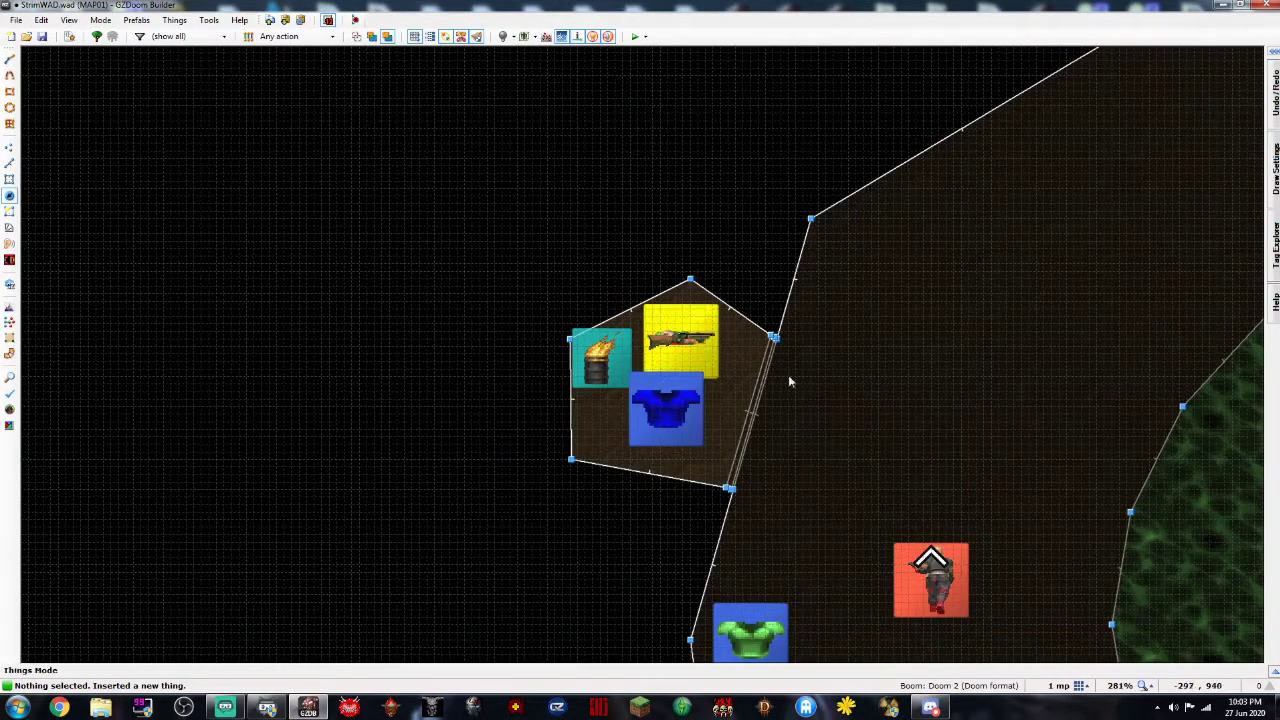
key("w")
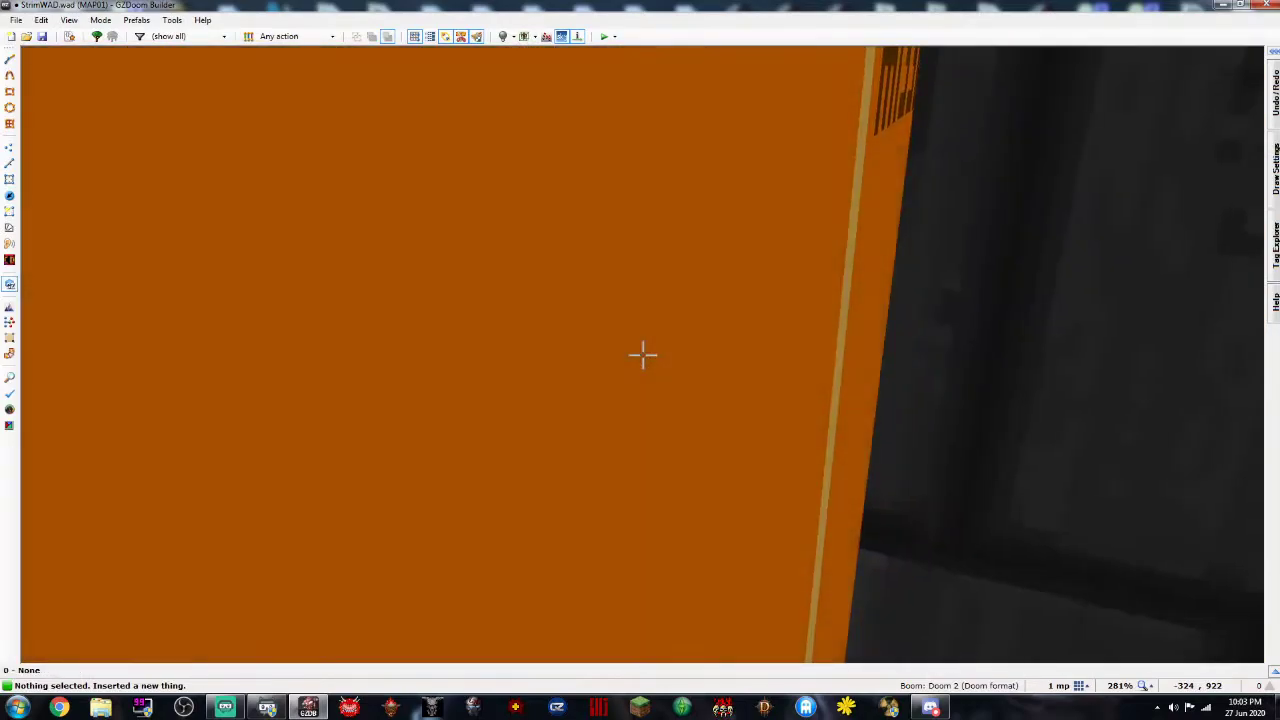
left_click(642, 354)
key("s")
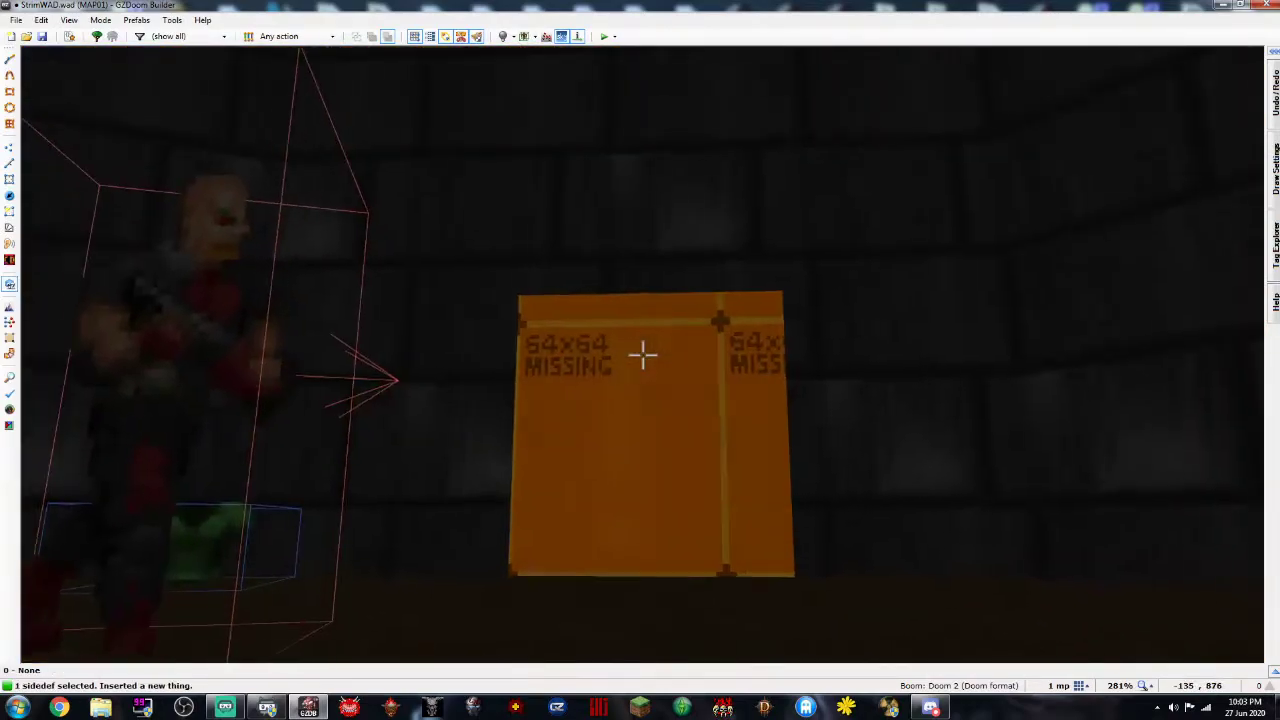
left_click(642, 354)
right_click(642, 354)
left_click(964, 222)
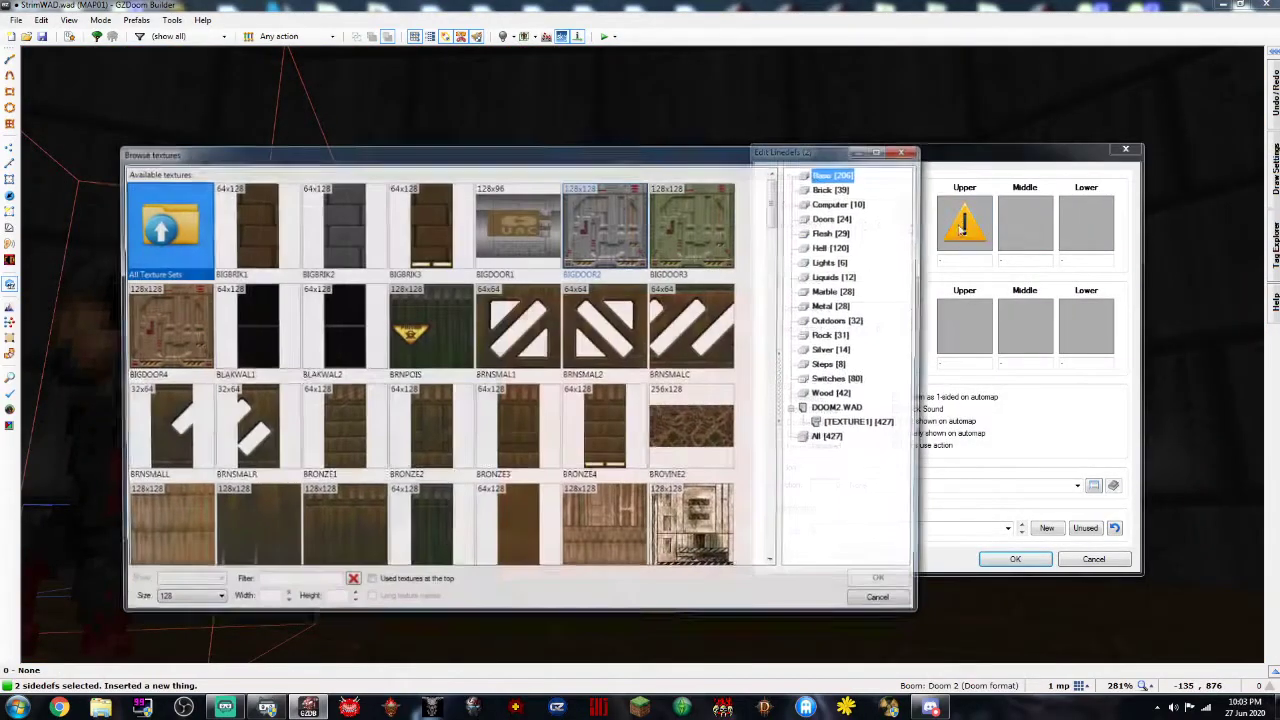
type("STONE2")
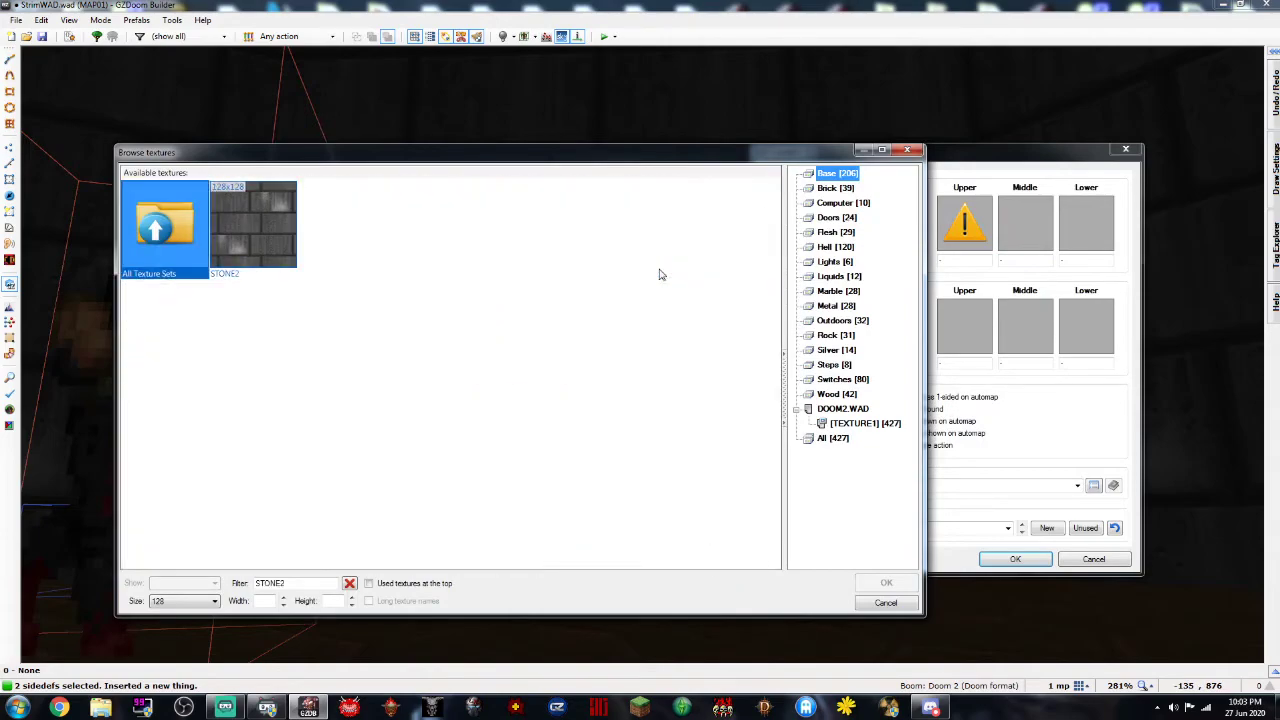
double_click(270, 220)
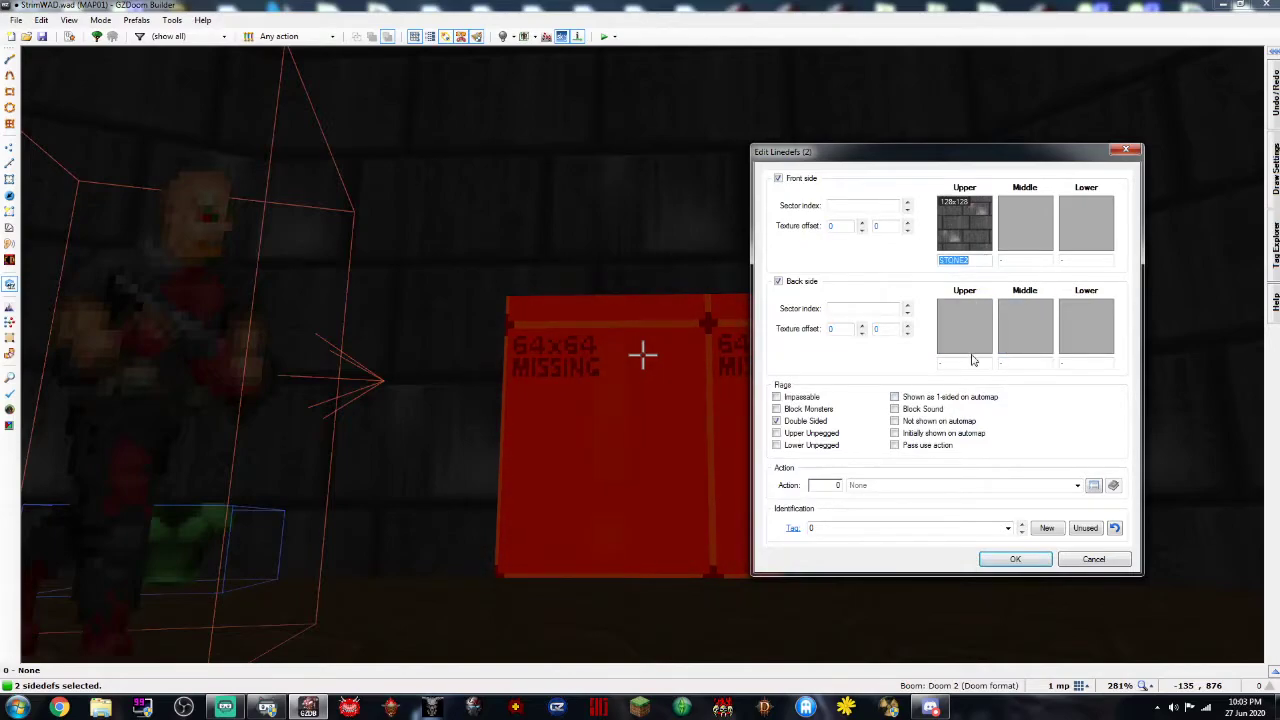
type("STONE2")
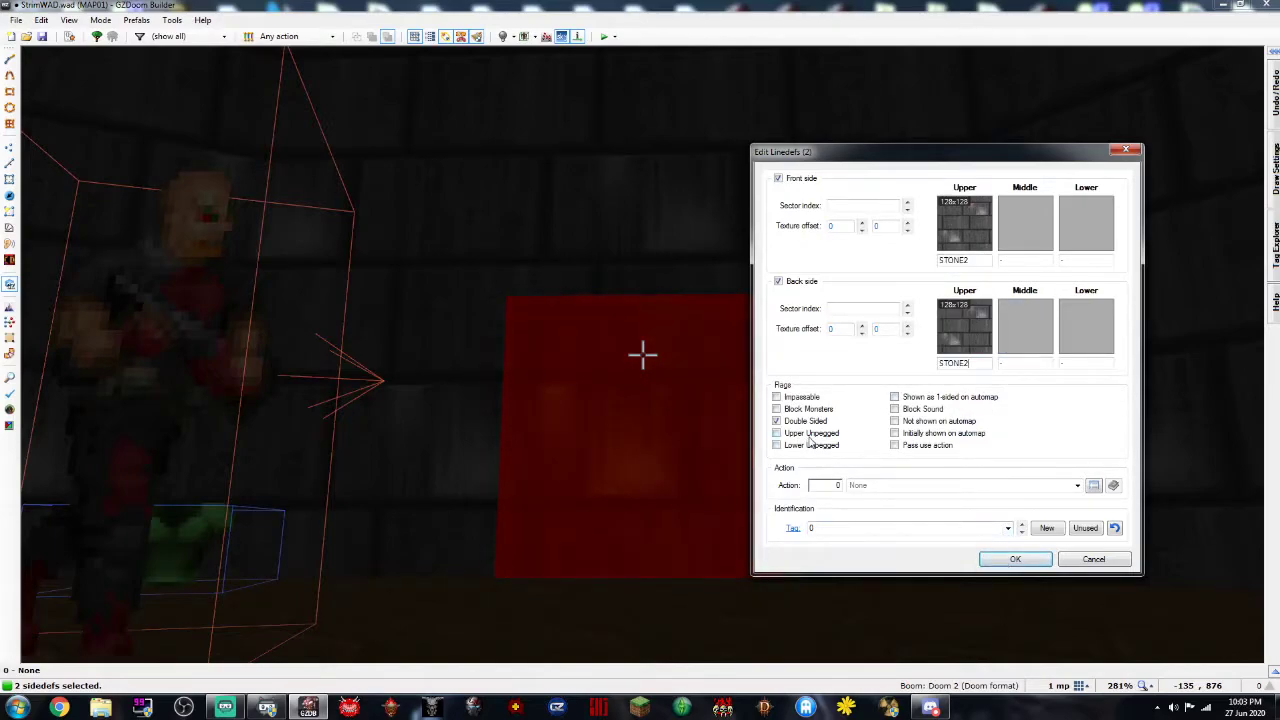
left_click(1015, 559)
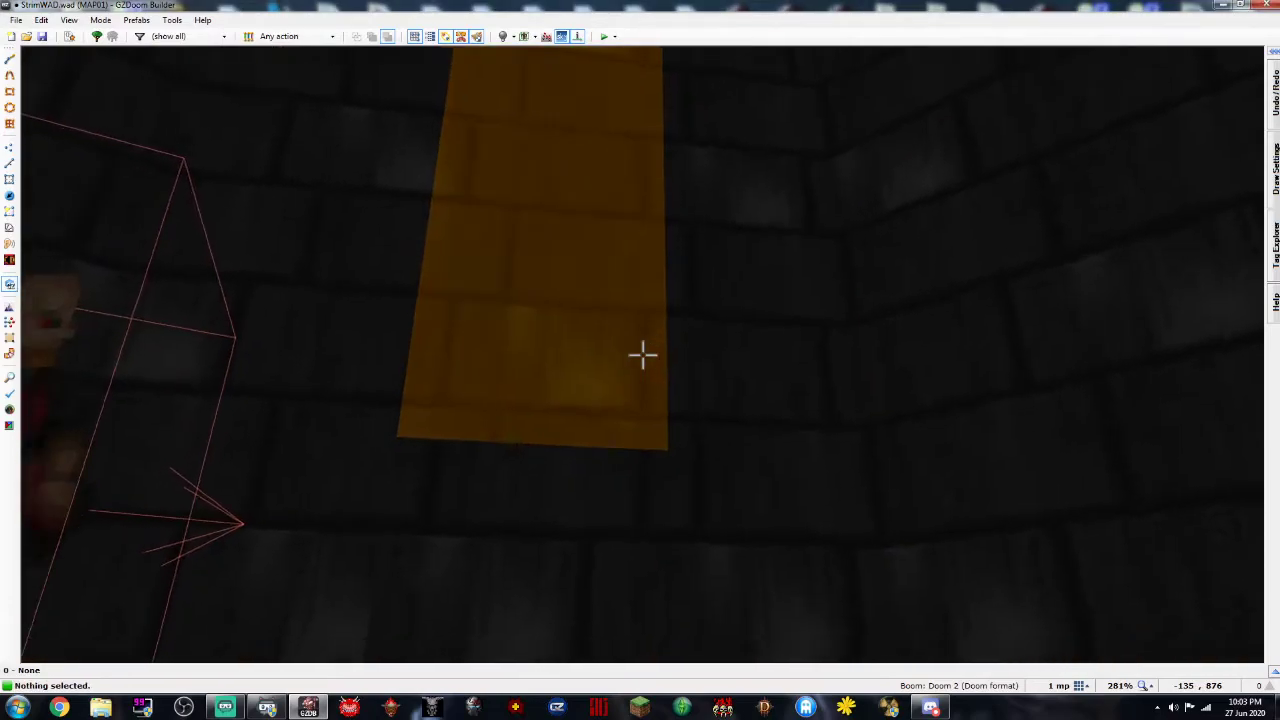
Make the hidden door's room-facing line upper unpegged and auto-align its texture horizontally with the surrounding walls
right_click(642, 355)
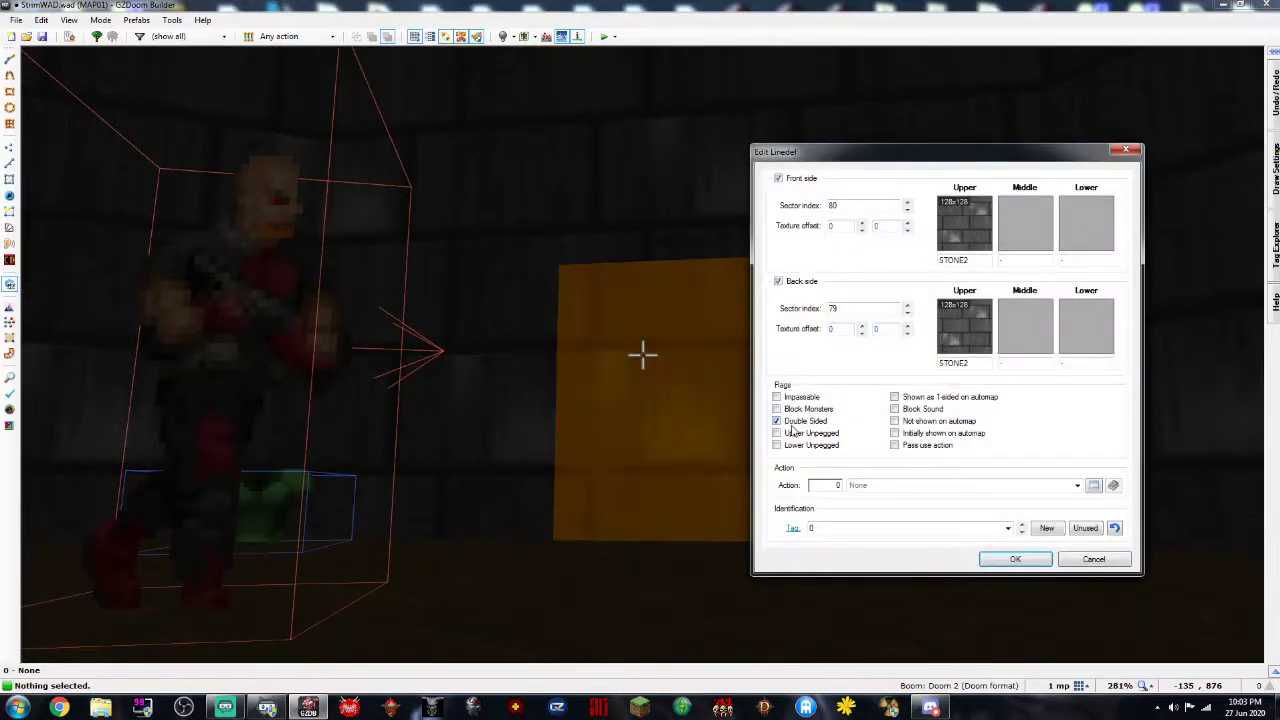
left_click(796, 436)
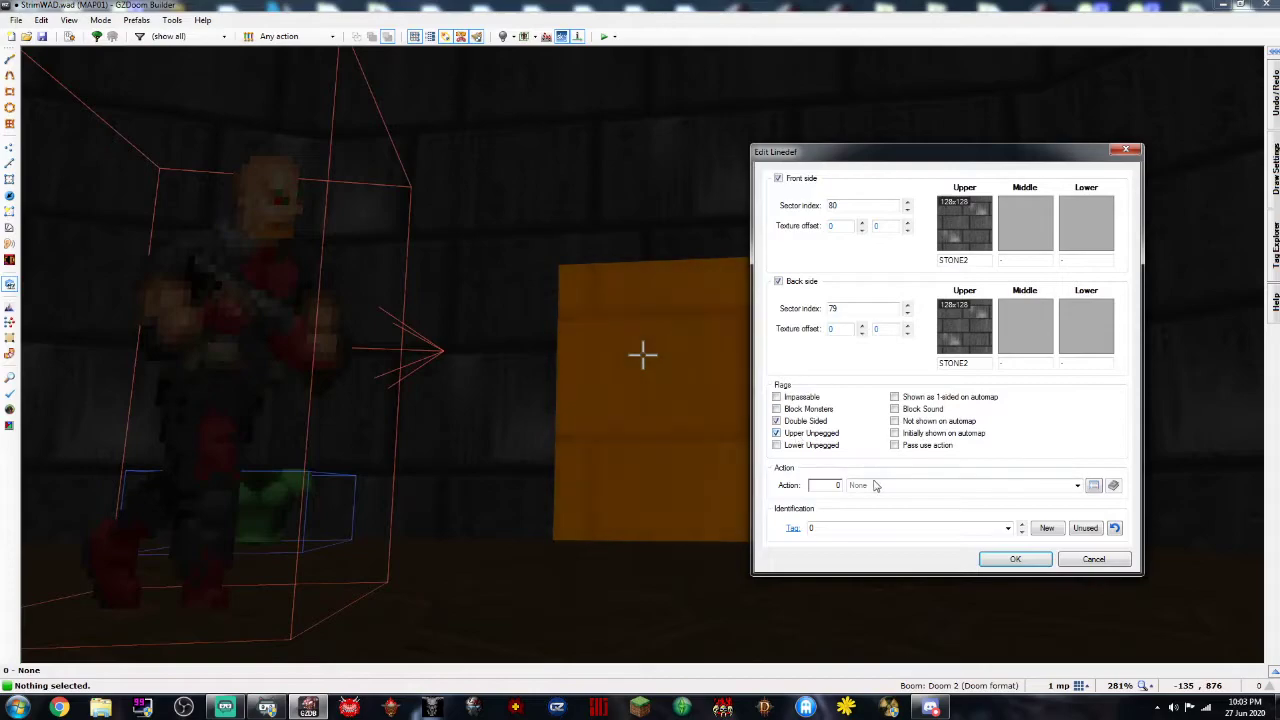
left_click(1015, 559)
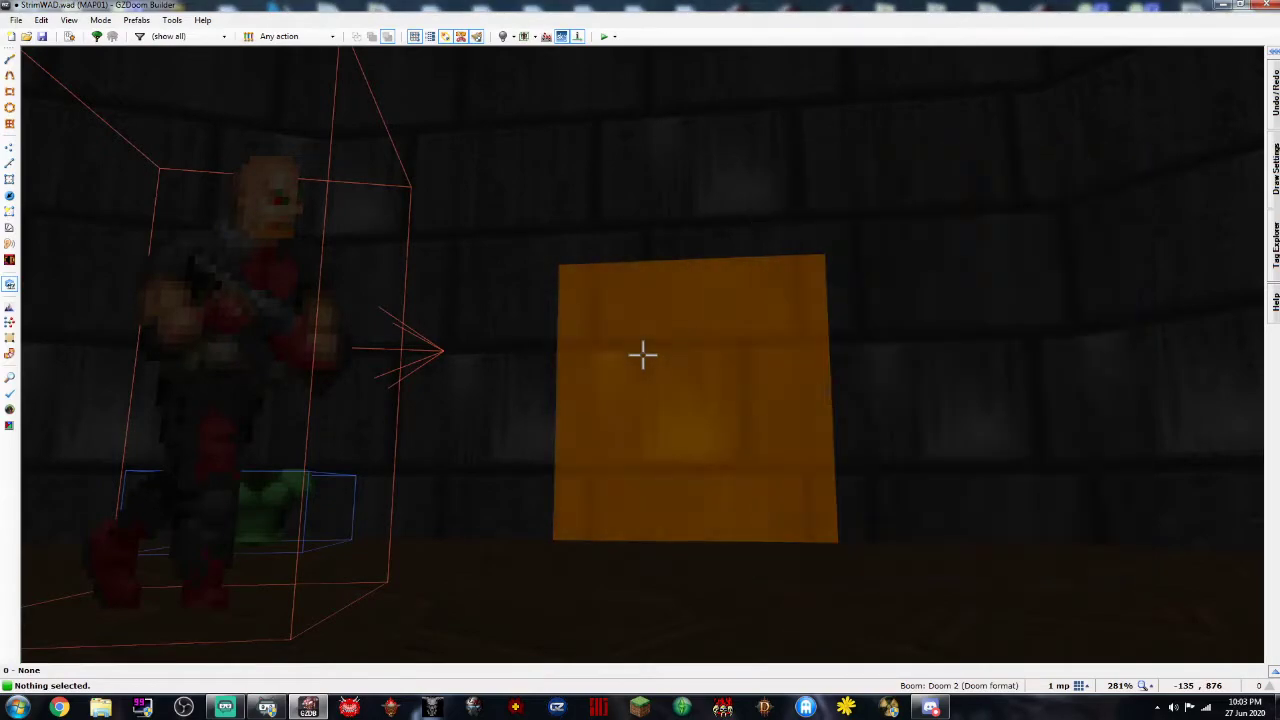
key("f")
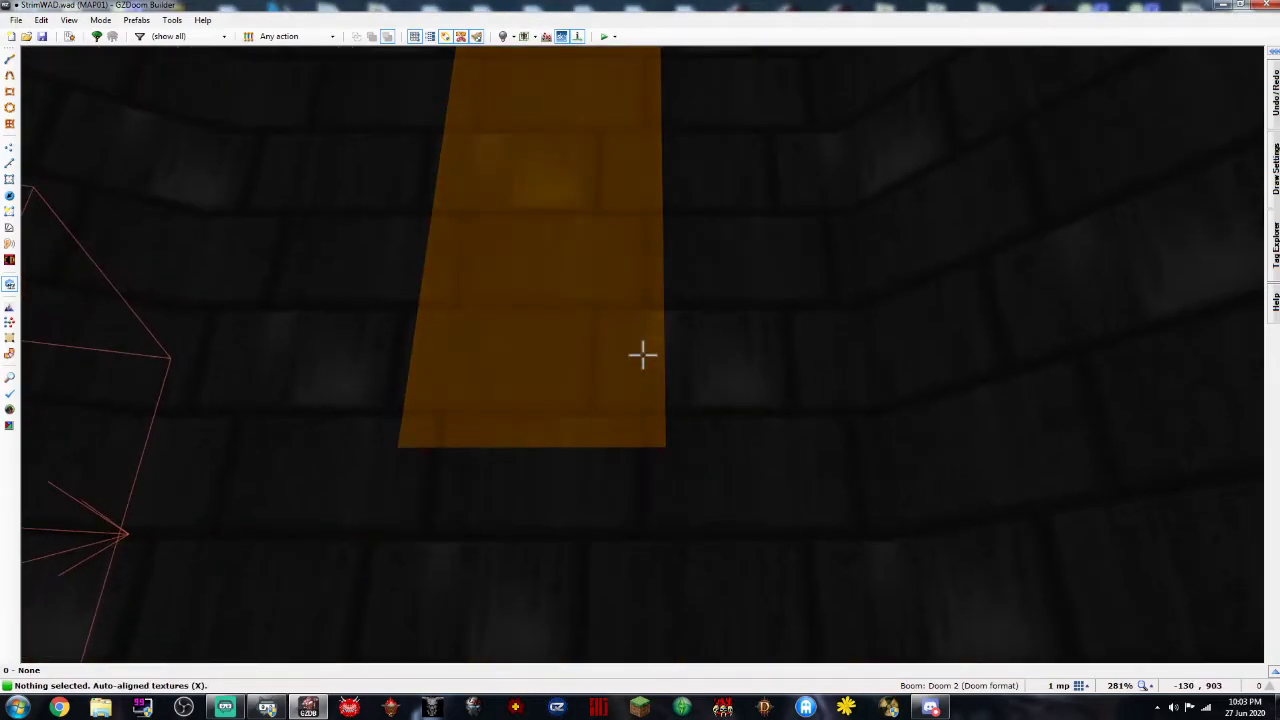
key("e")
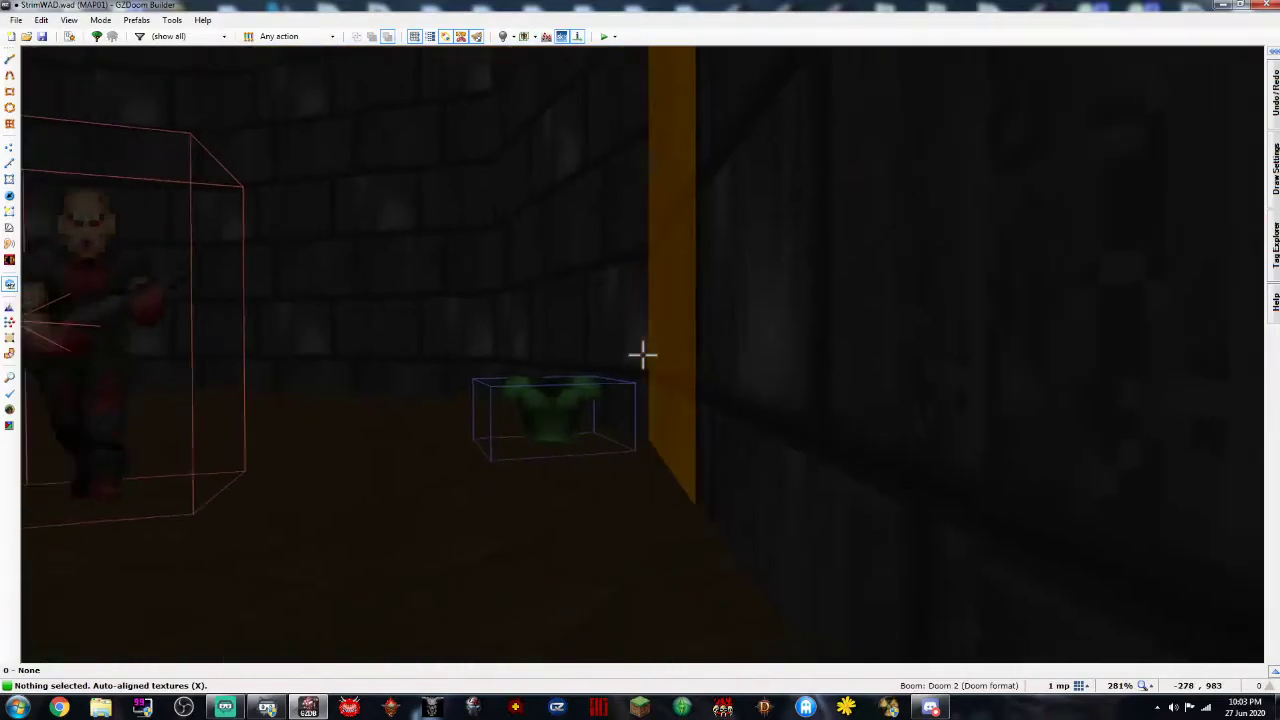
key("e")
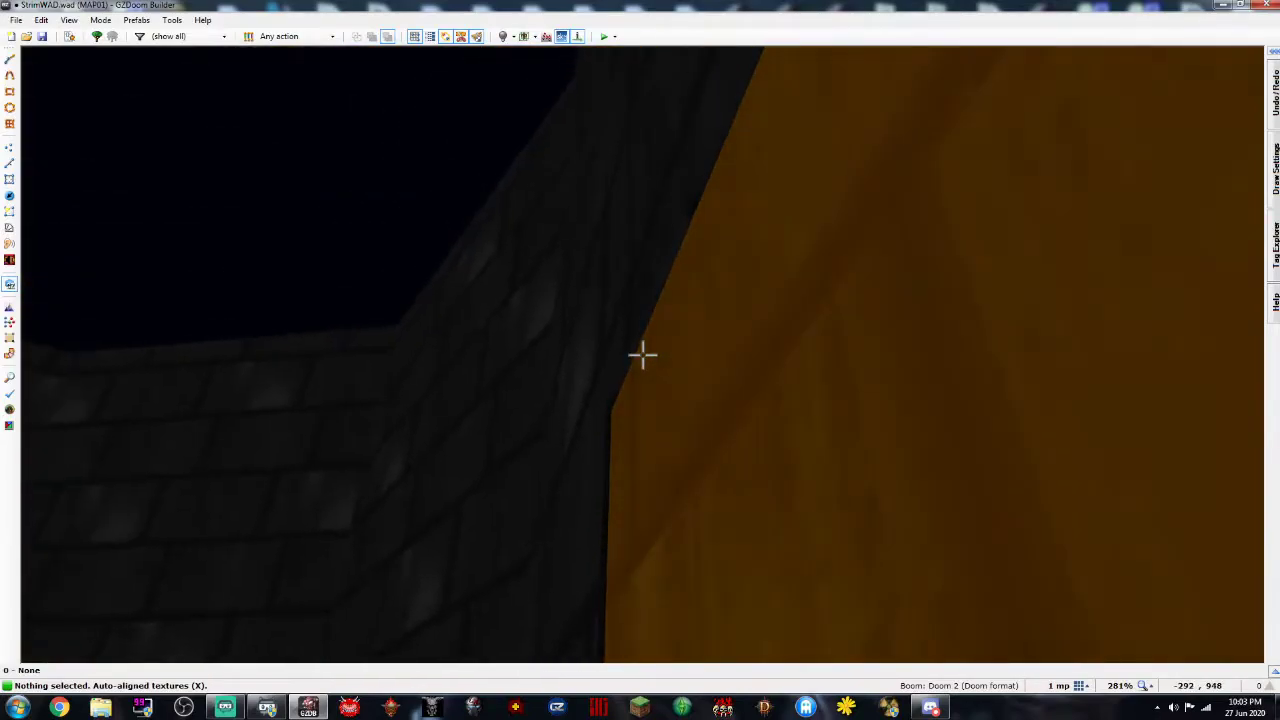
key("e")
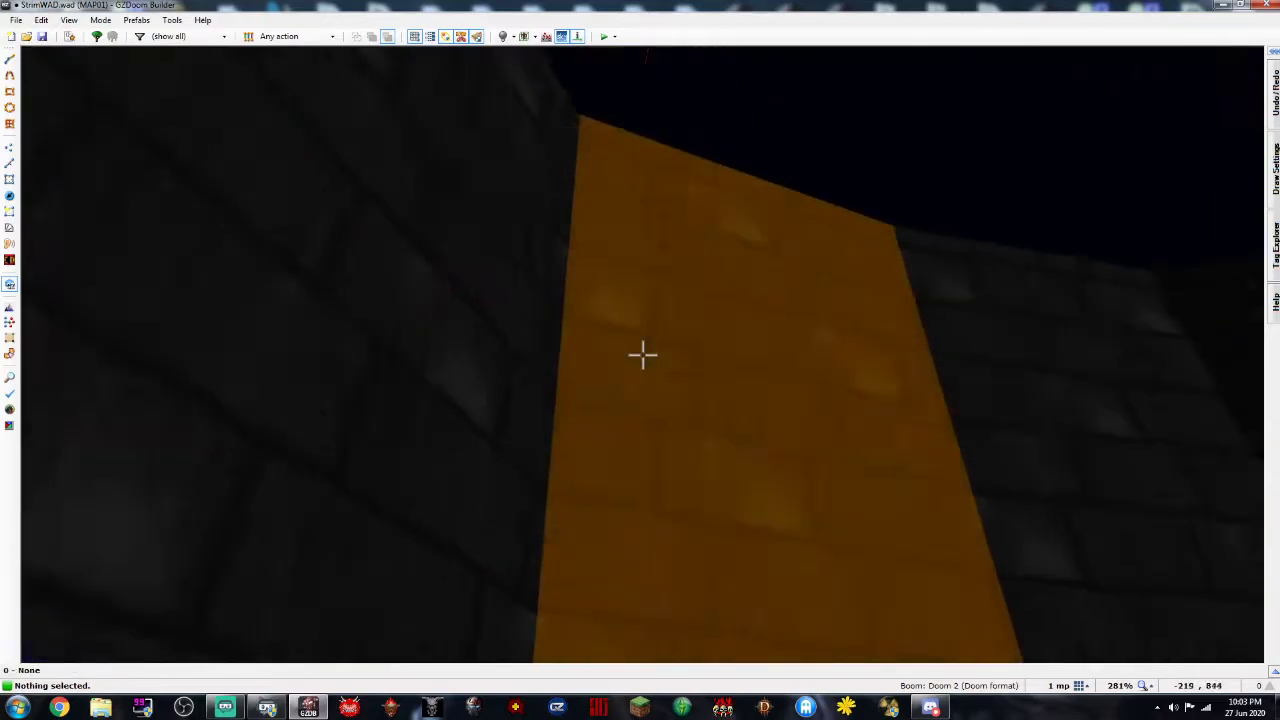
key("e")
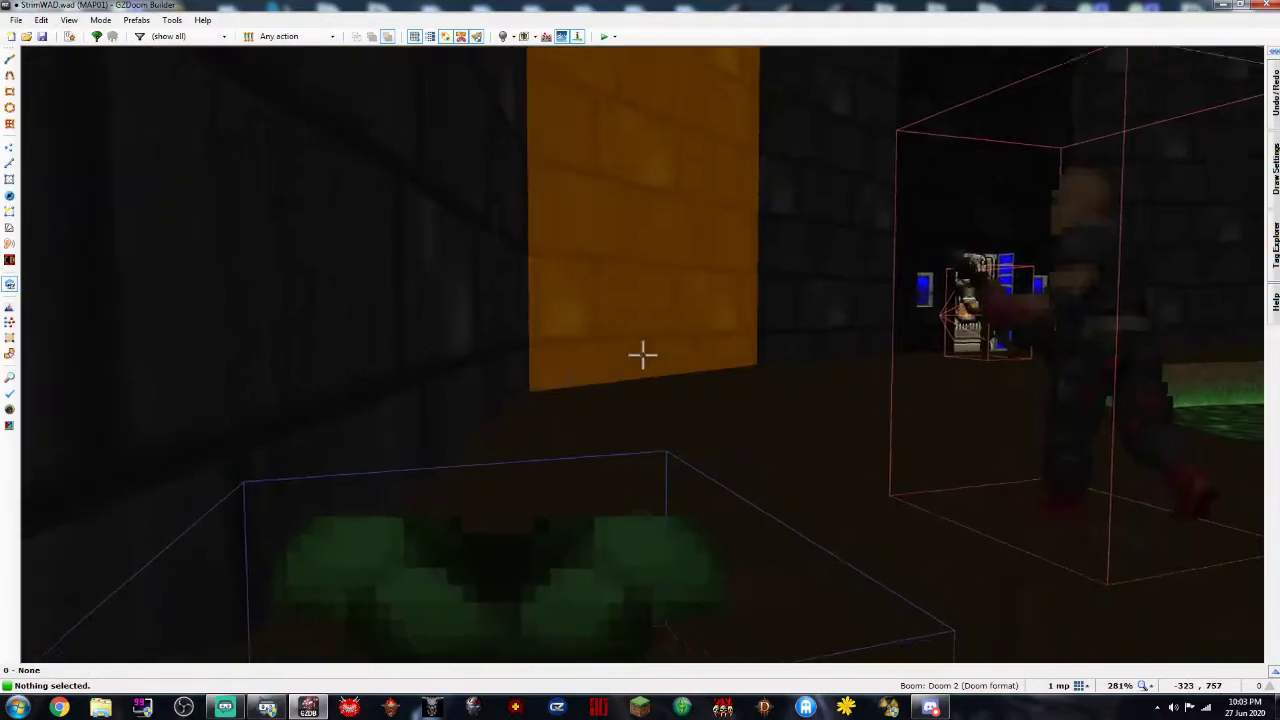
key("e")
Set the special of the west alcove's sector, which holds the super shotgun and blue armor, to 9 Secret
key("w")
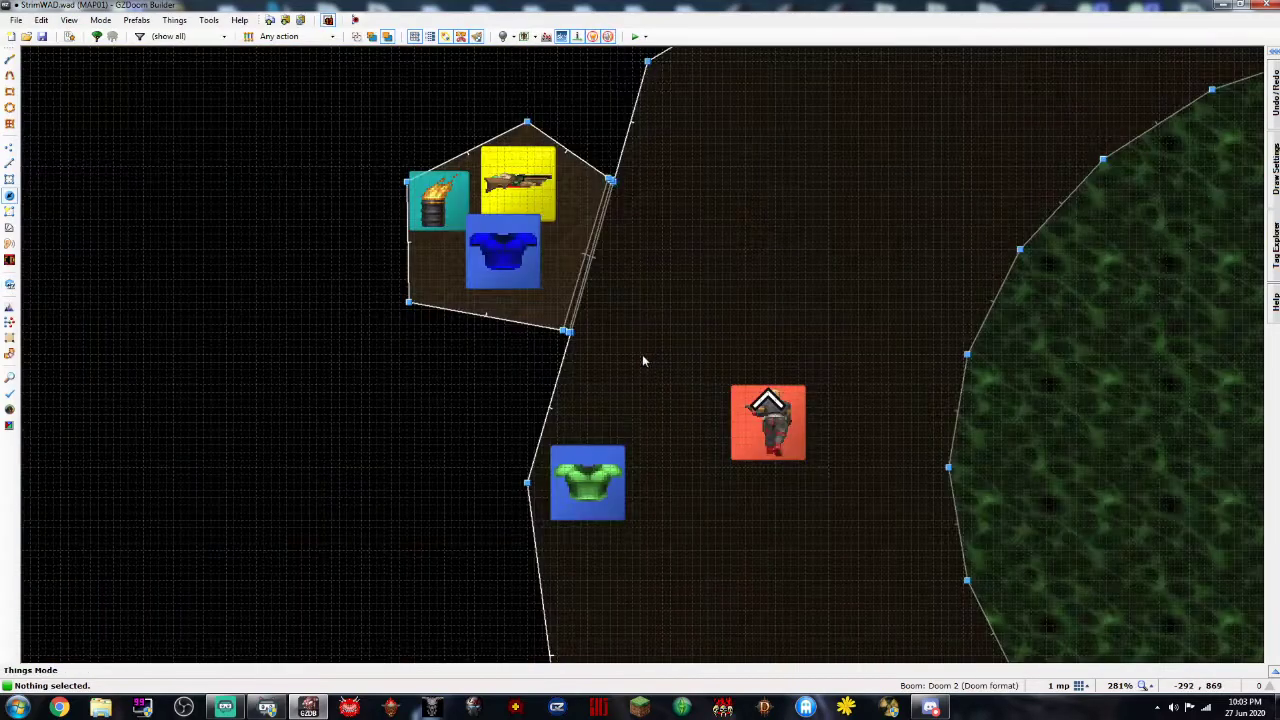
key("s")
right_click(557, 254)
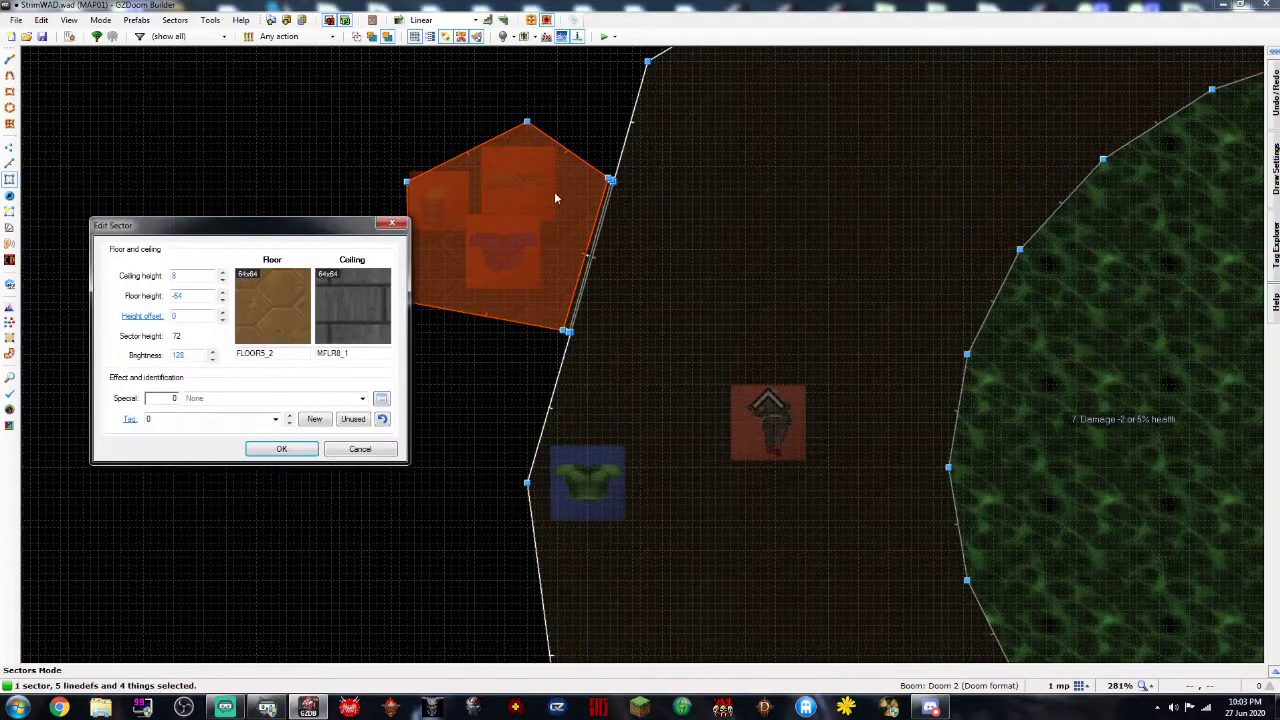
left_click(361, 399)
left_click(260, 490)
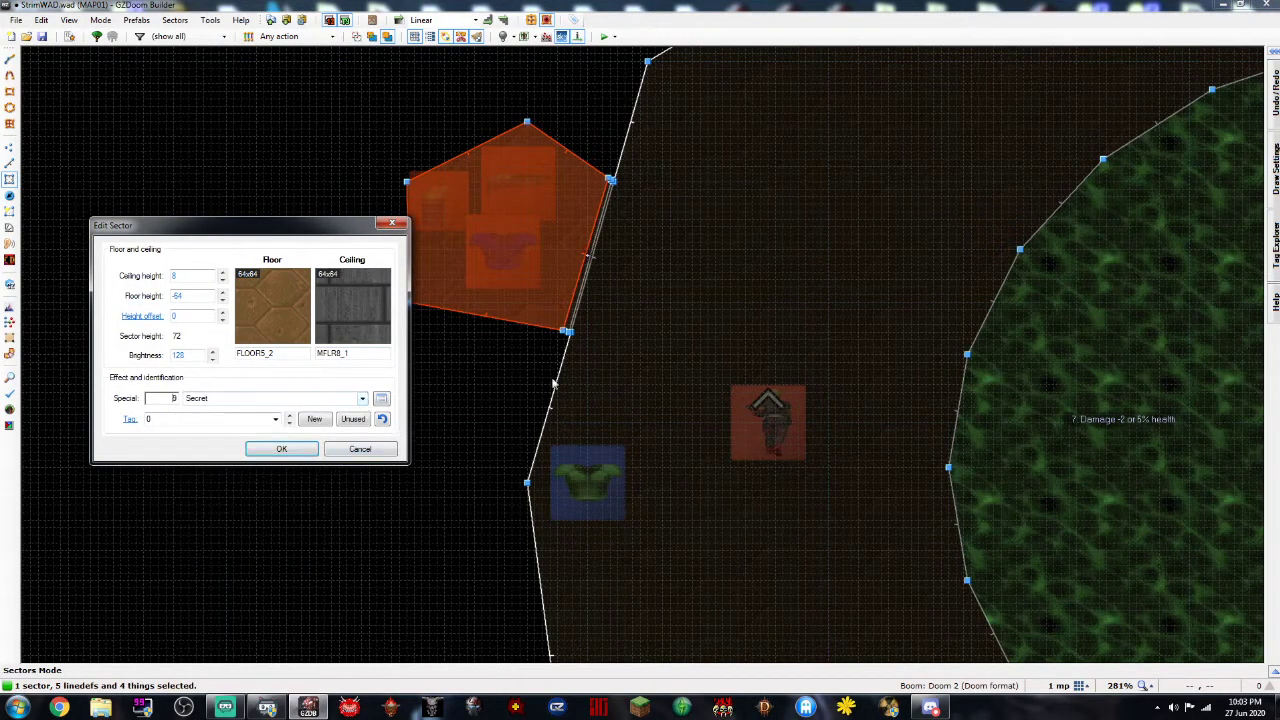
left_click(299, 446)
Test-run the map in GZDoom, pick up the green armor and inspect the circular room's wall near the hidden door
scroll(453, 377, "down", 8)
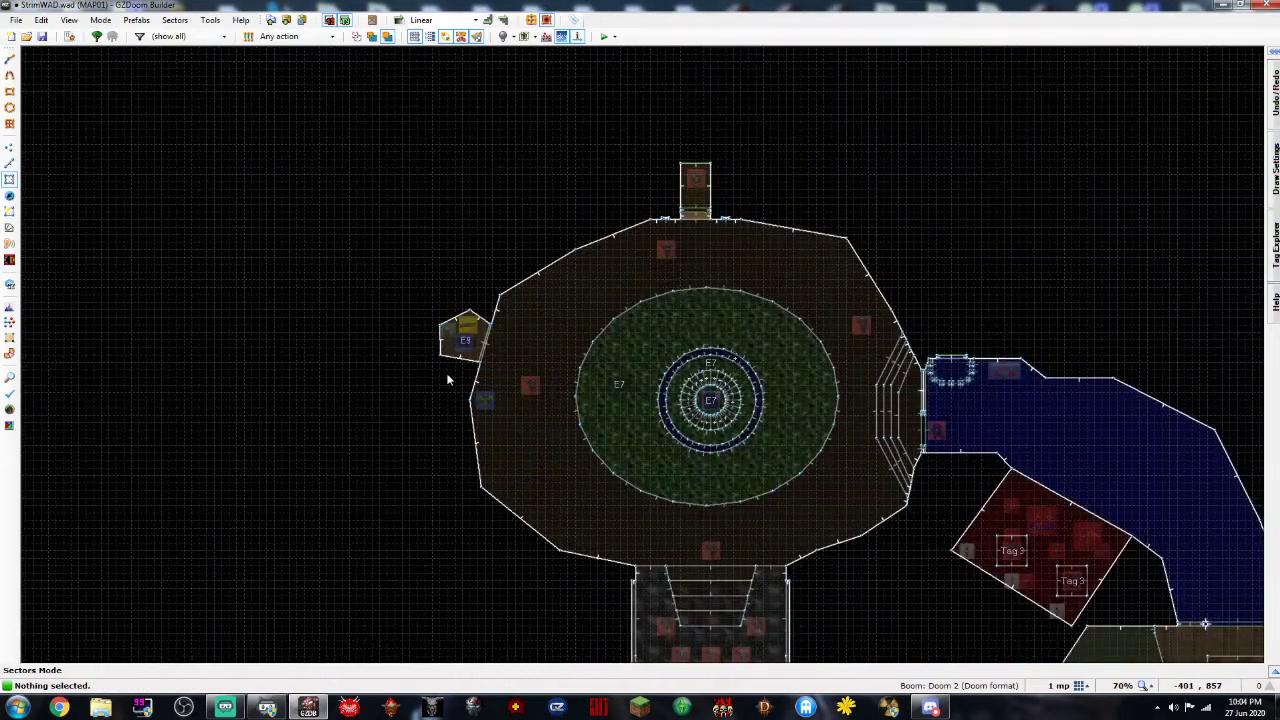
scroll(450, 325, "up", 5)
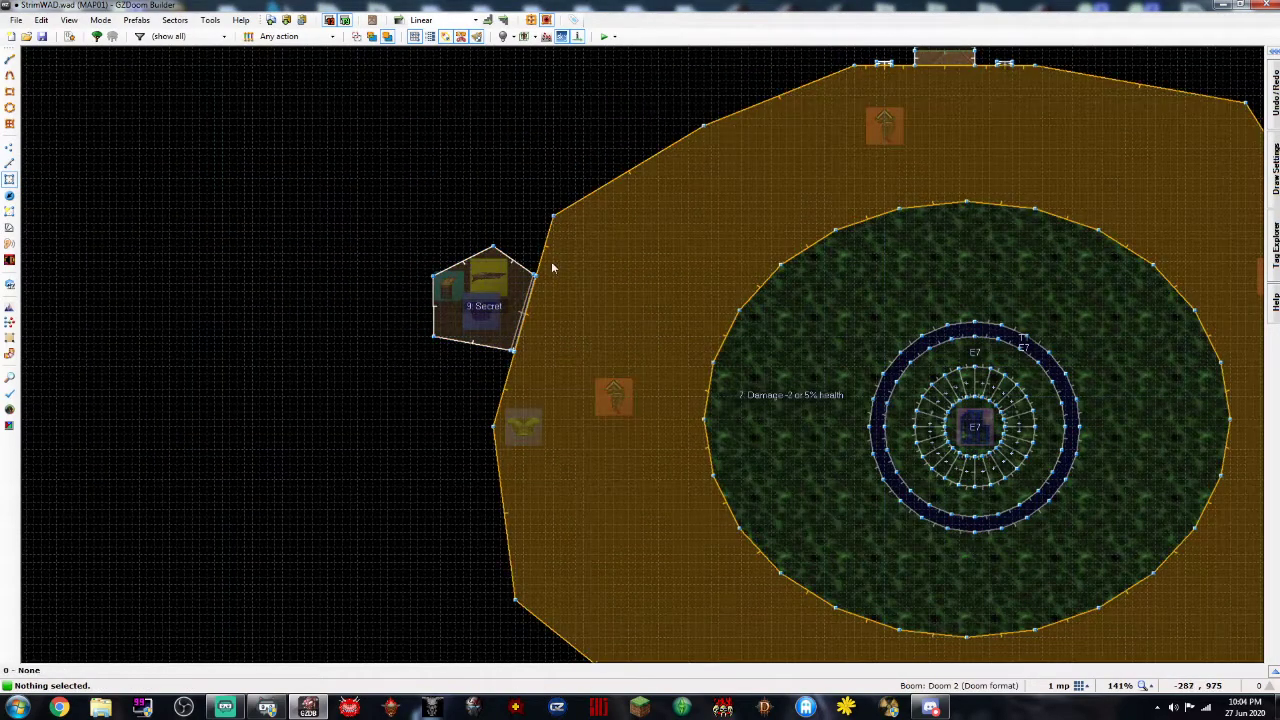
key("Right")
key("Right")
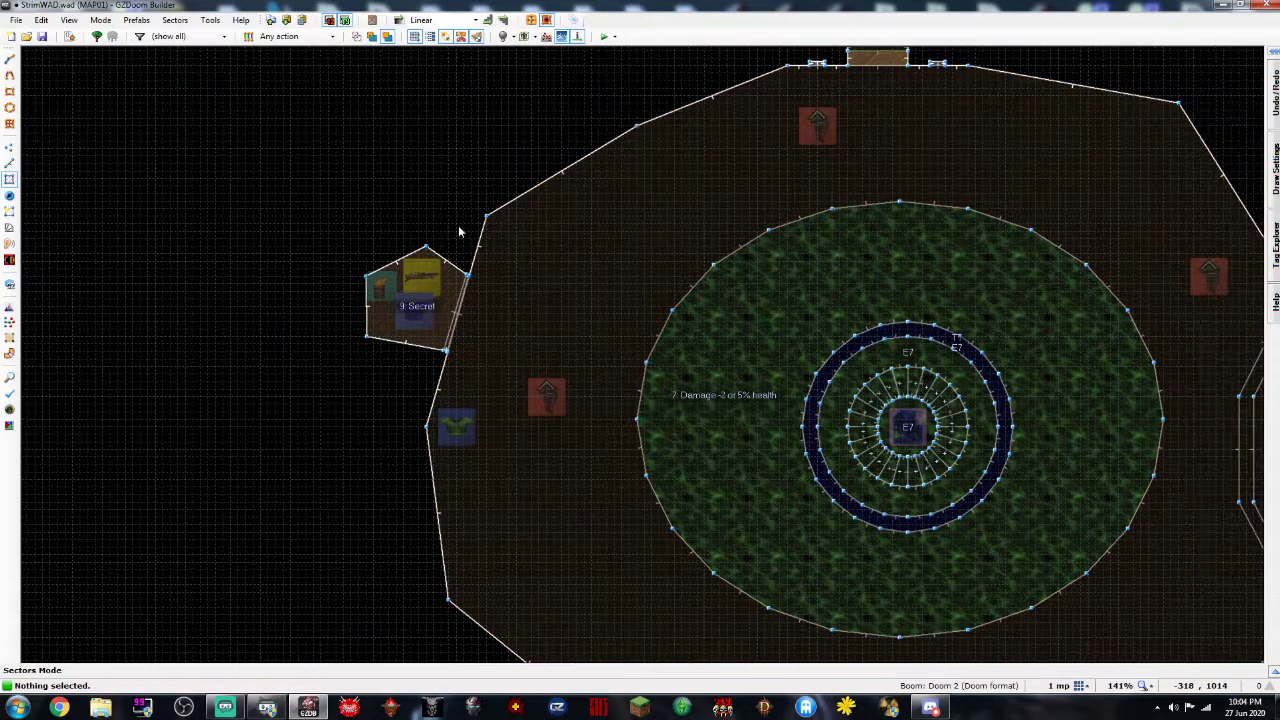
key("Up")
key("Right")
key("Right")
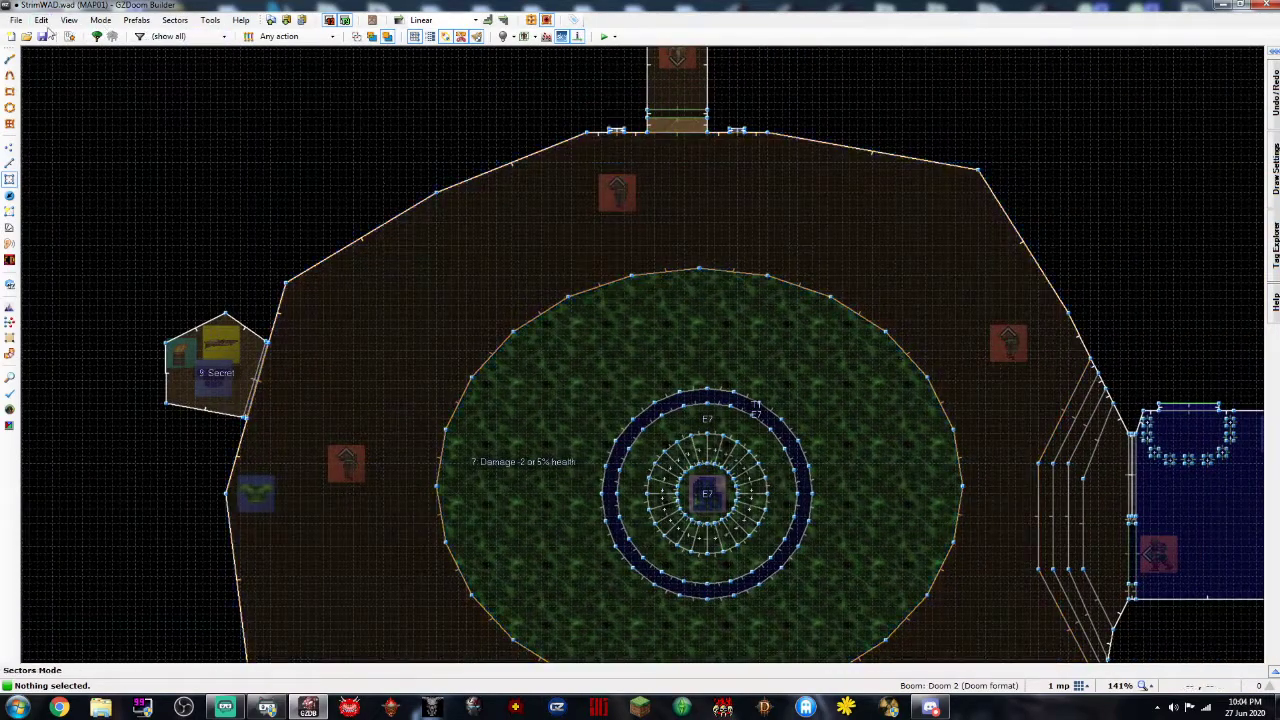
key("F9")
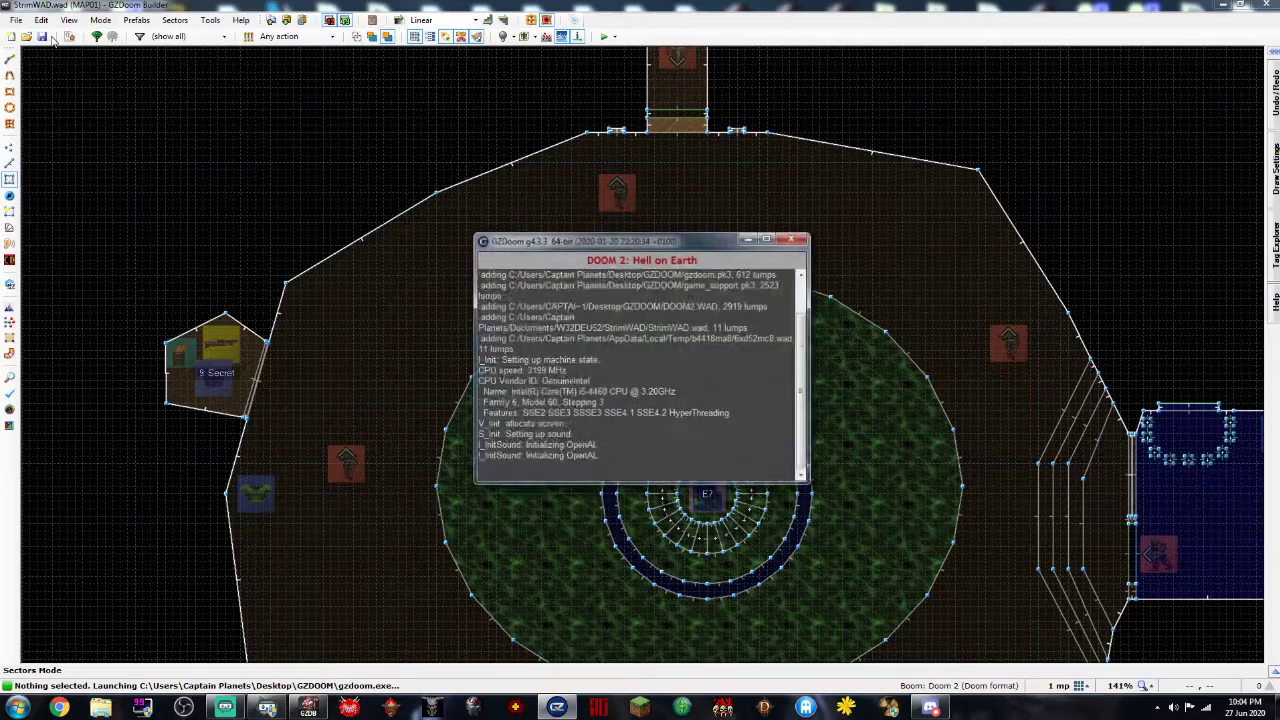
key("w")
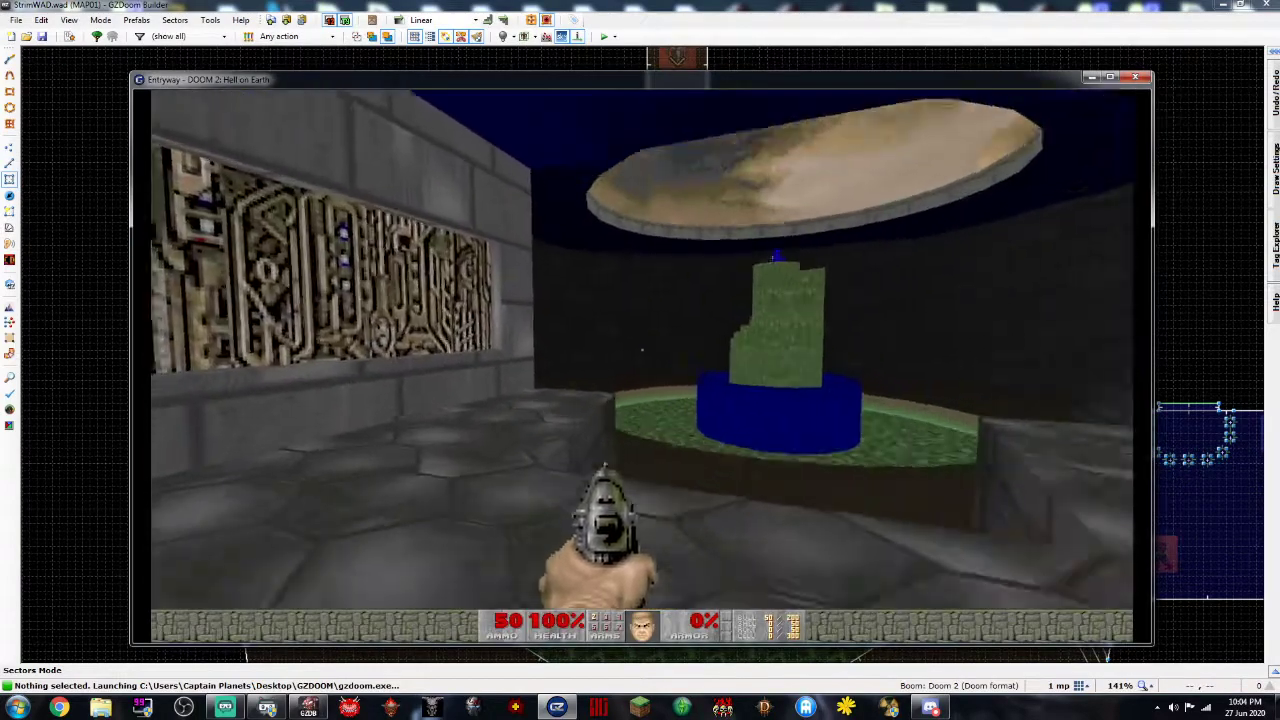
key("w")
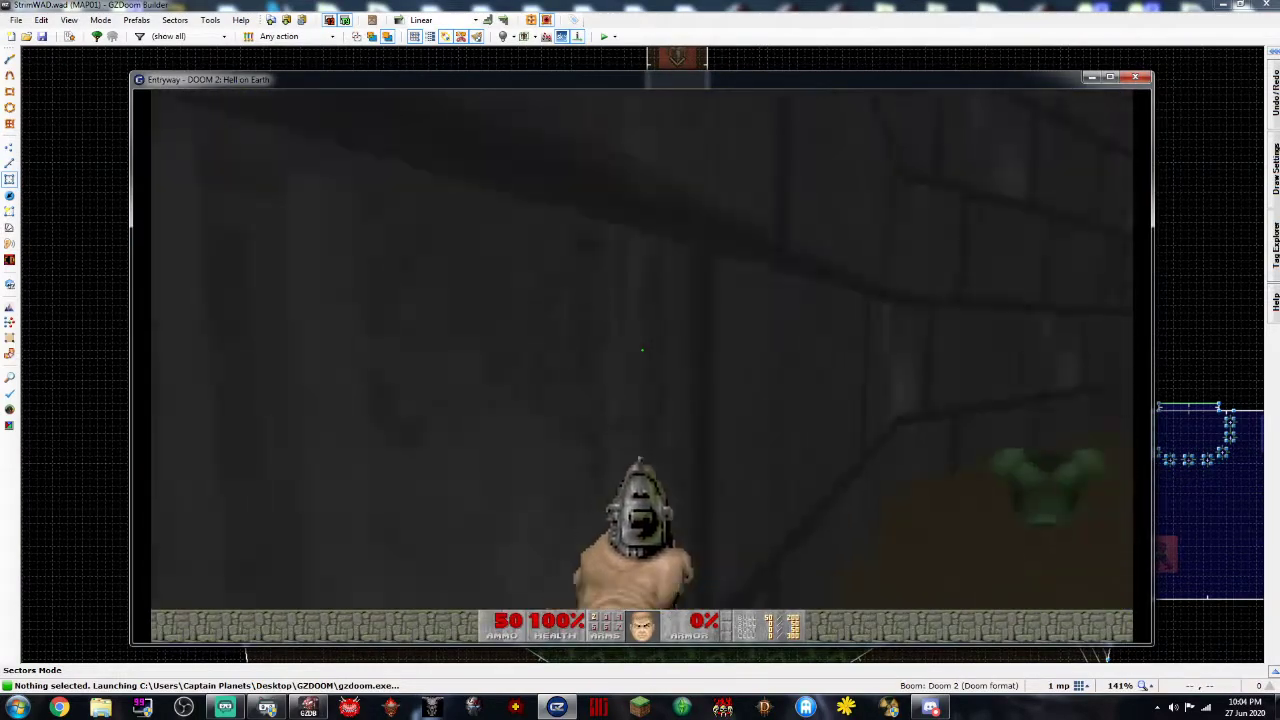
key("w")
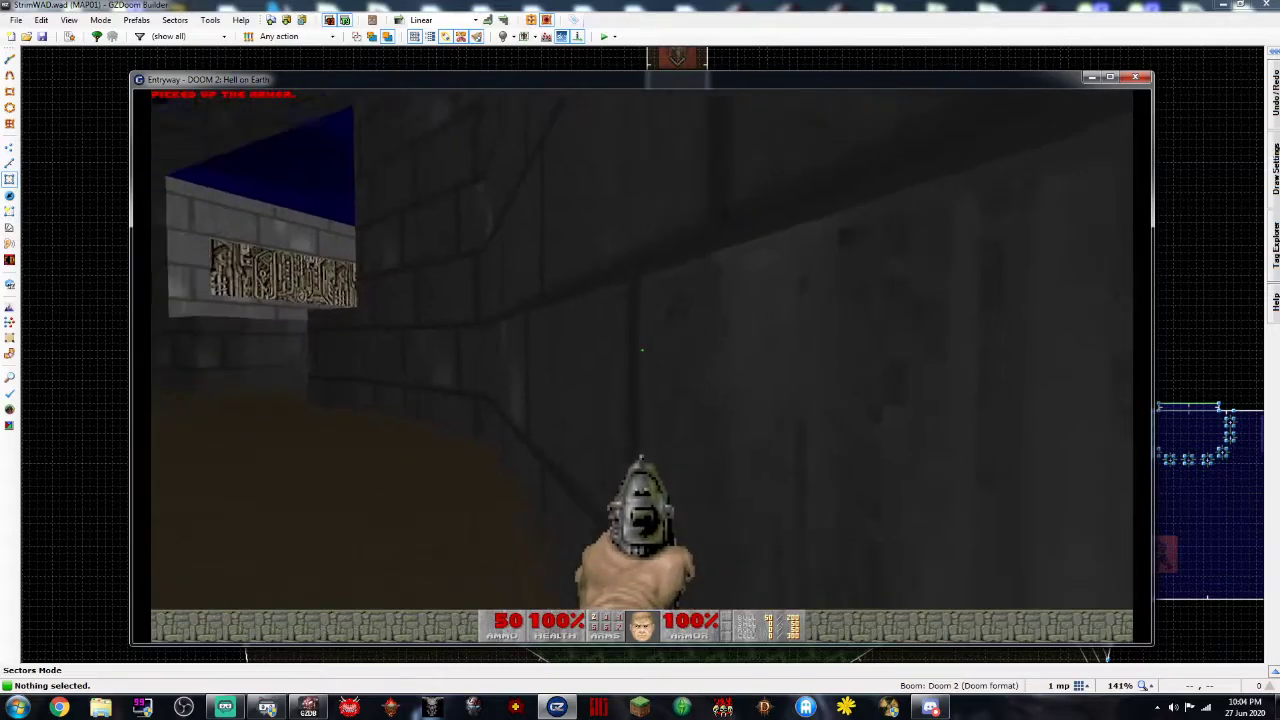
key("w")
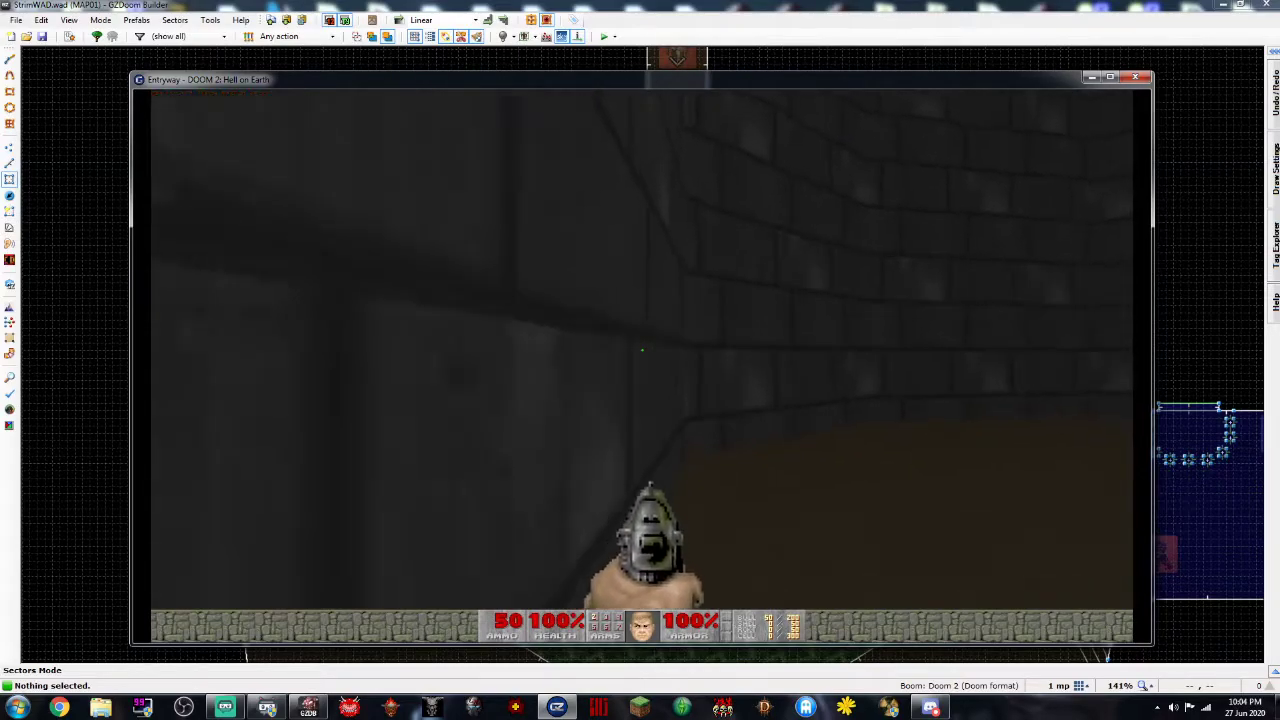
key("w")
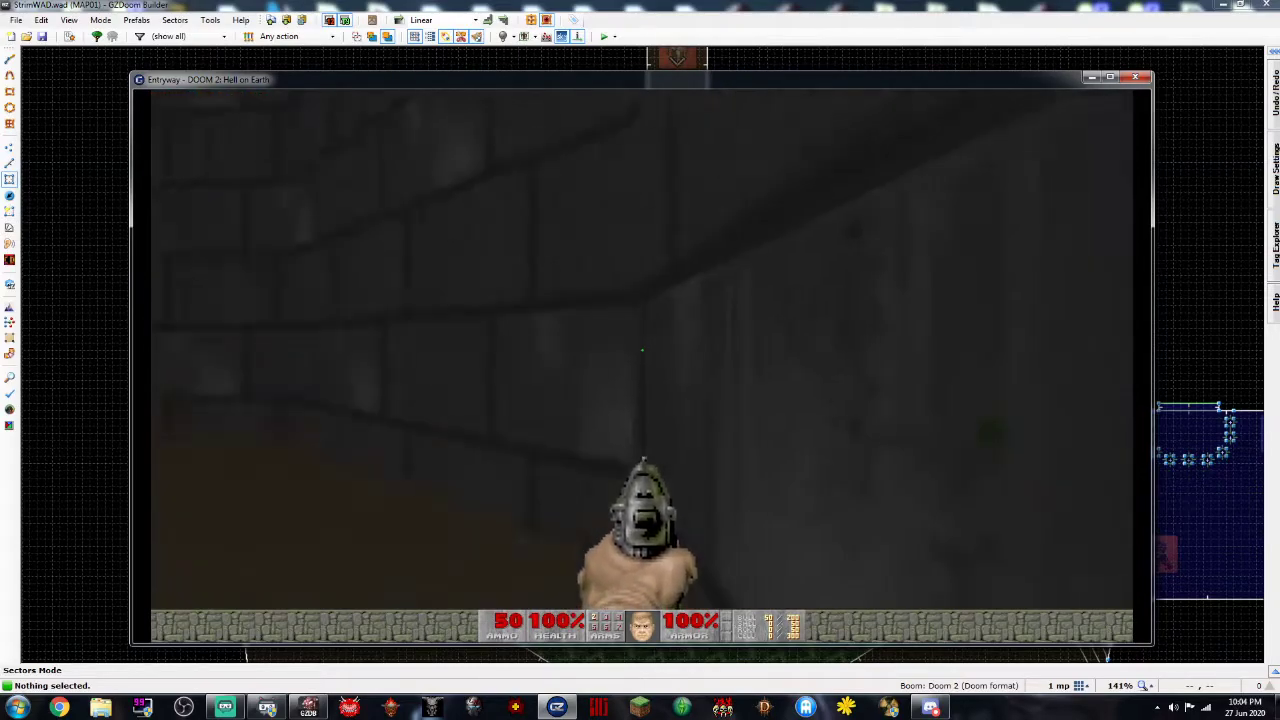
key("w")
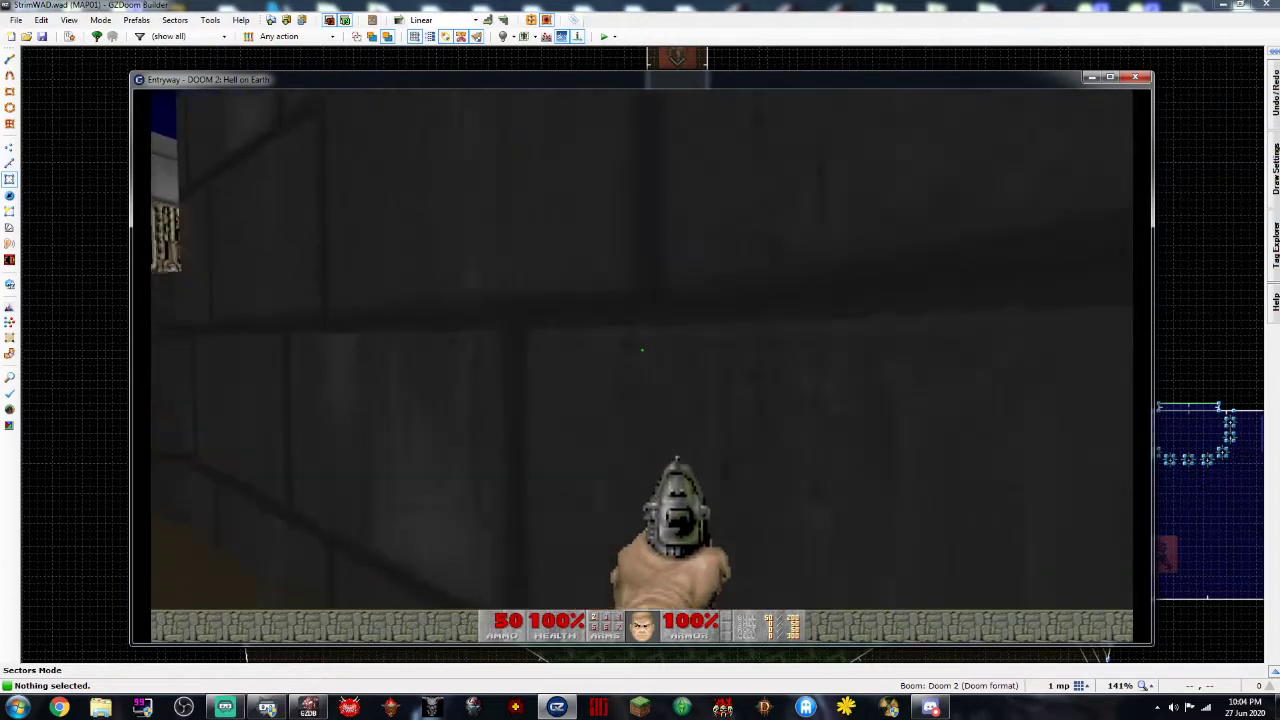
Check the map's secrets on the automap, look toward the blue-trimmed north door and quit the test run
key("Tab")
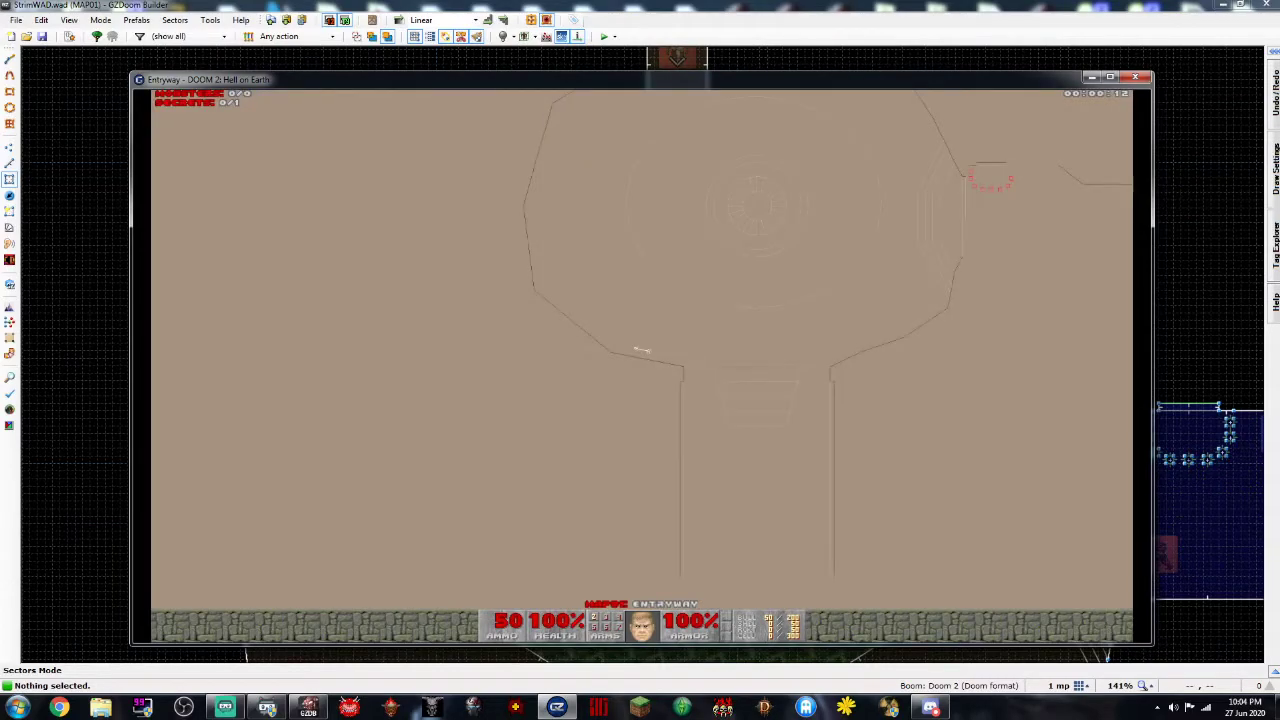
key("Tab")
key("w")
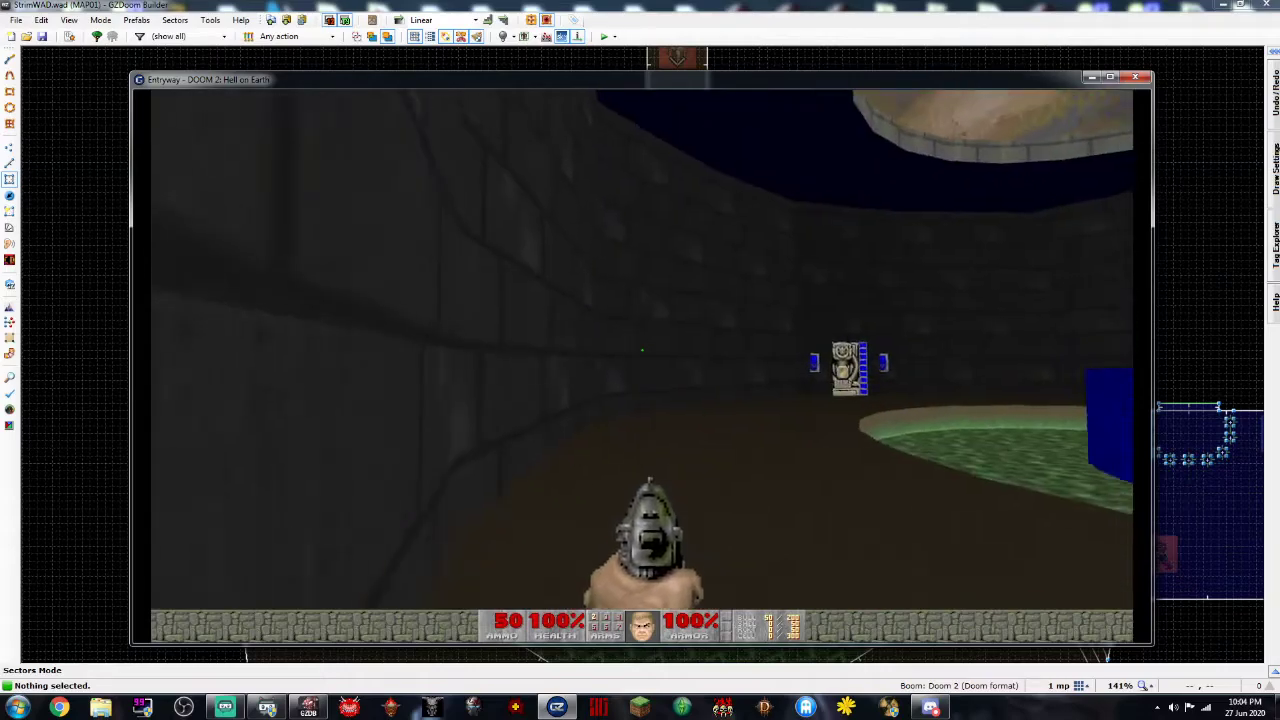
key("Escape")
key("Up")
key("Return")
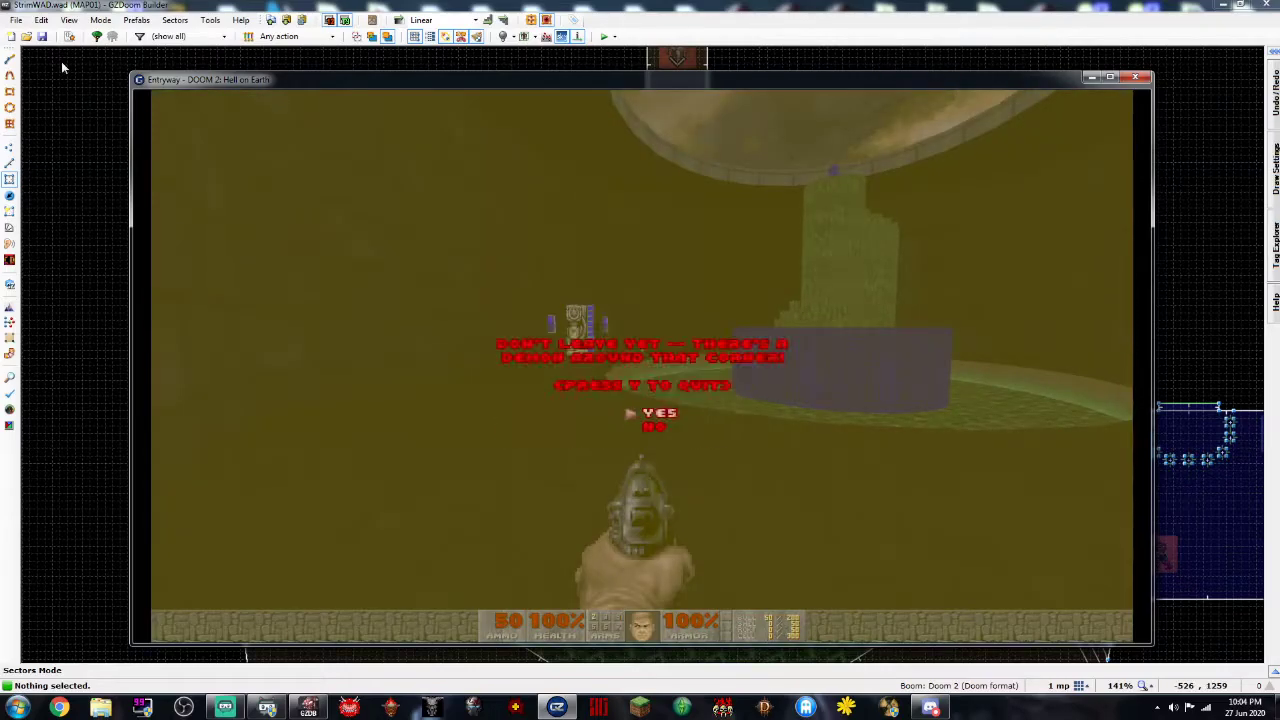
key("y")
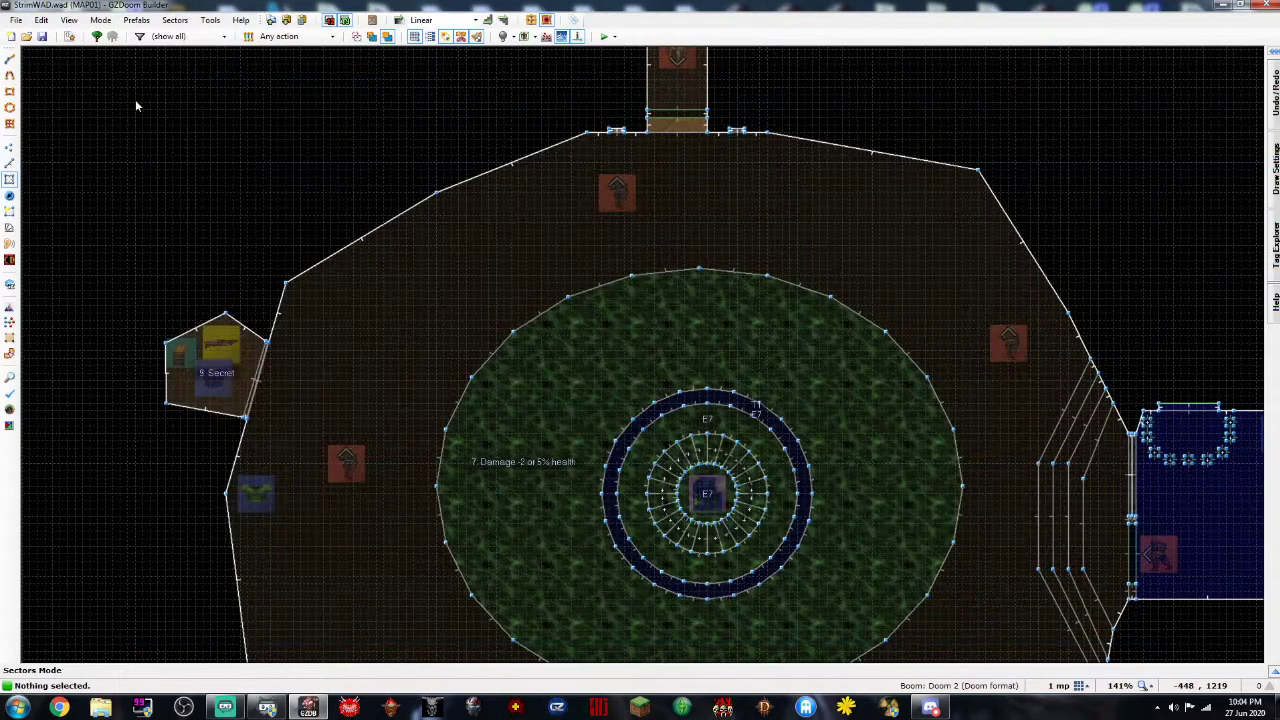
Give the DOORBLU2 linedef just east of the north door the action 46 GR Door Open Stay with tag 4
key("l")
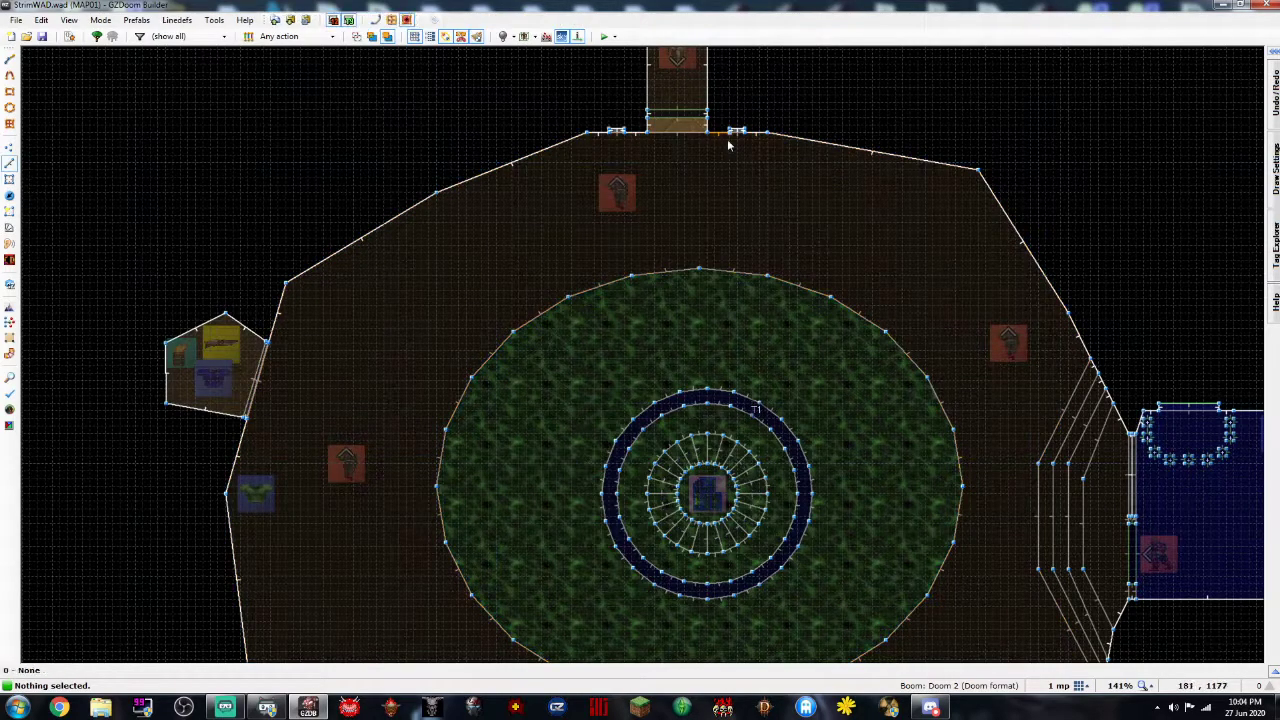
right_click(734, 132)
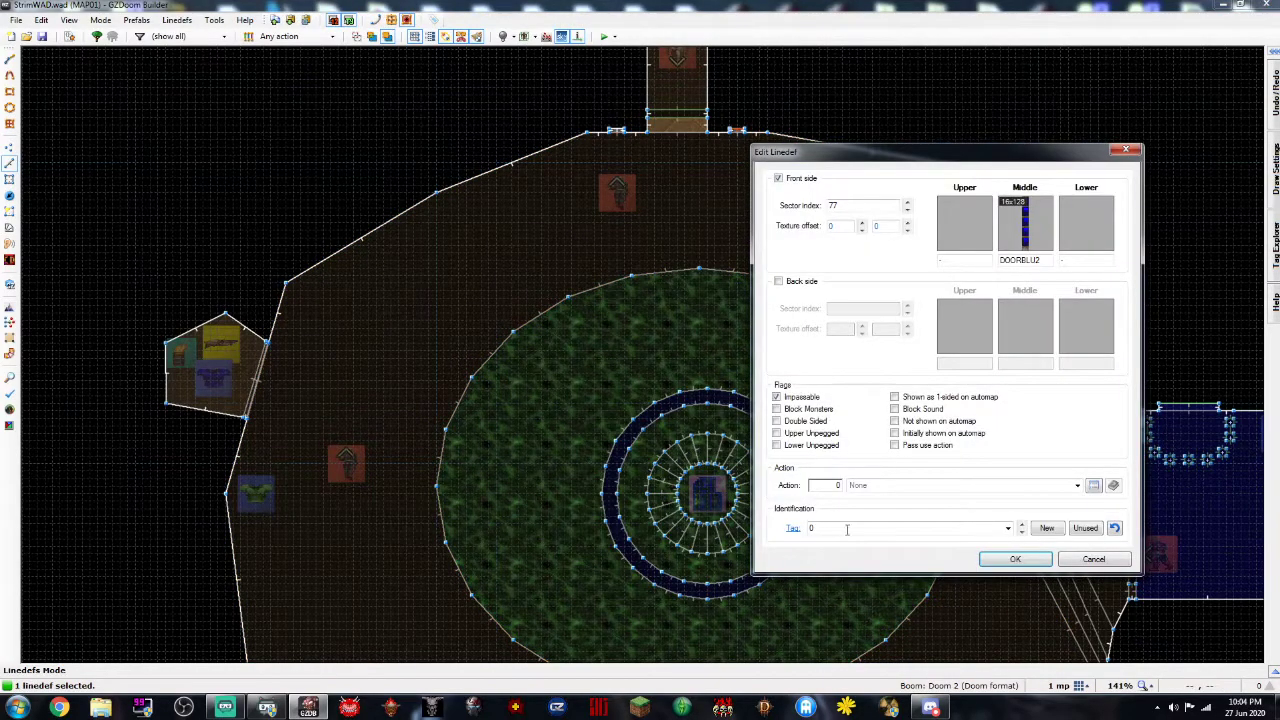
left_click(1077, 486)
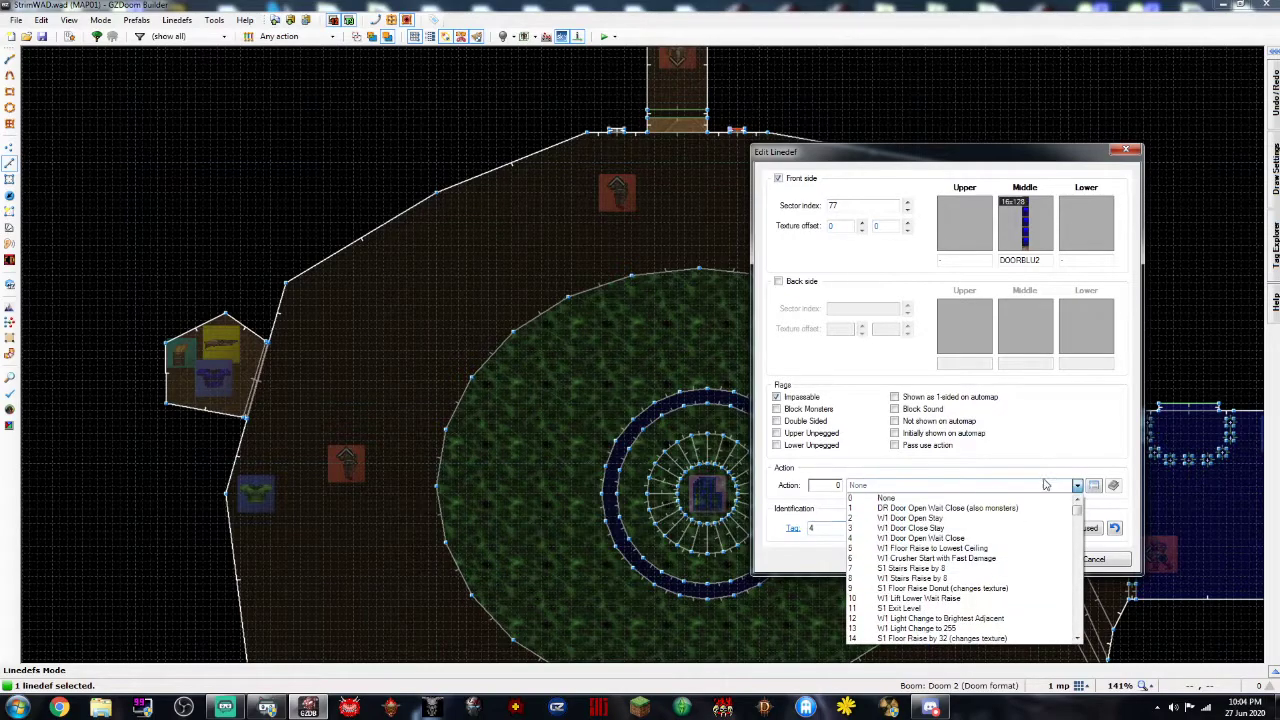
left_click(1094, 486)
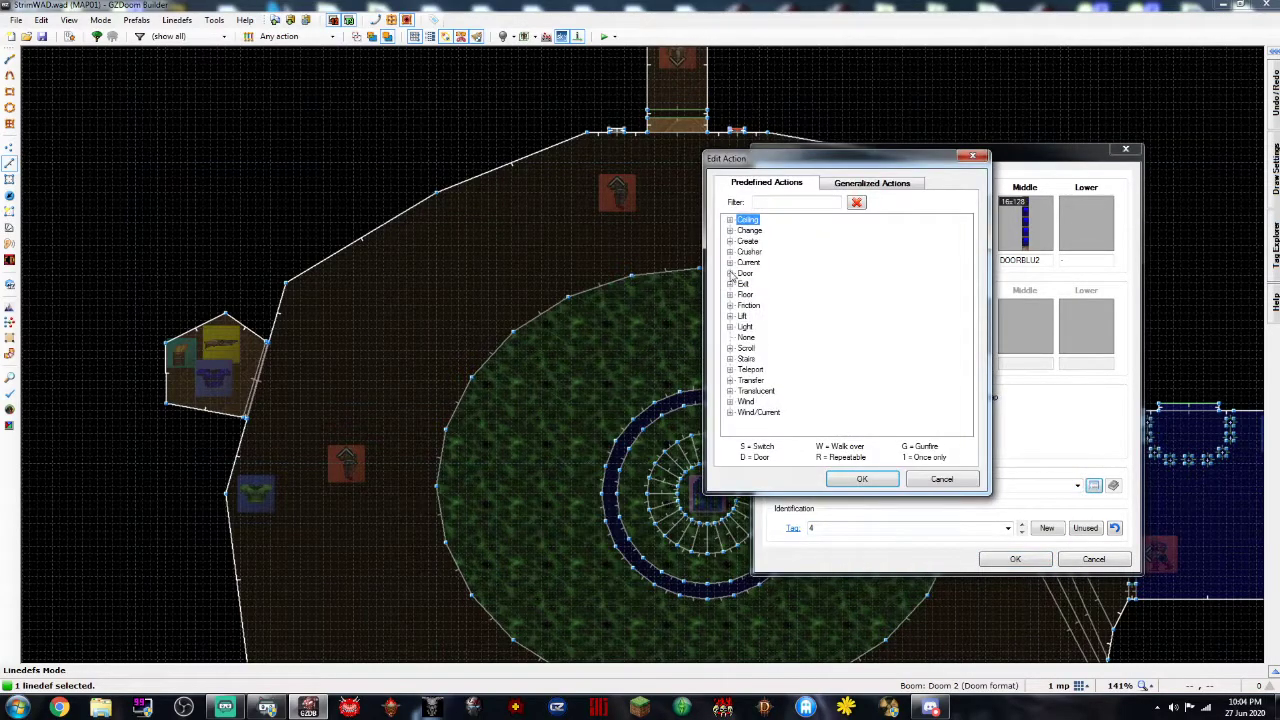
left_click(730, 273)
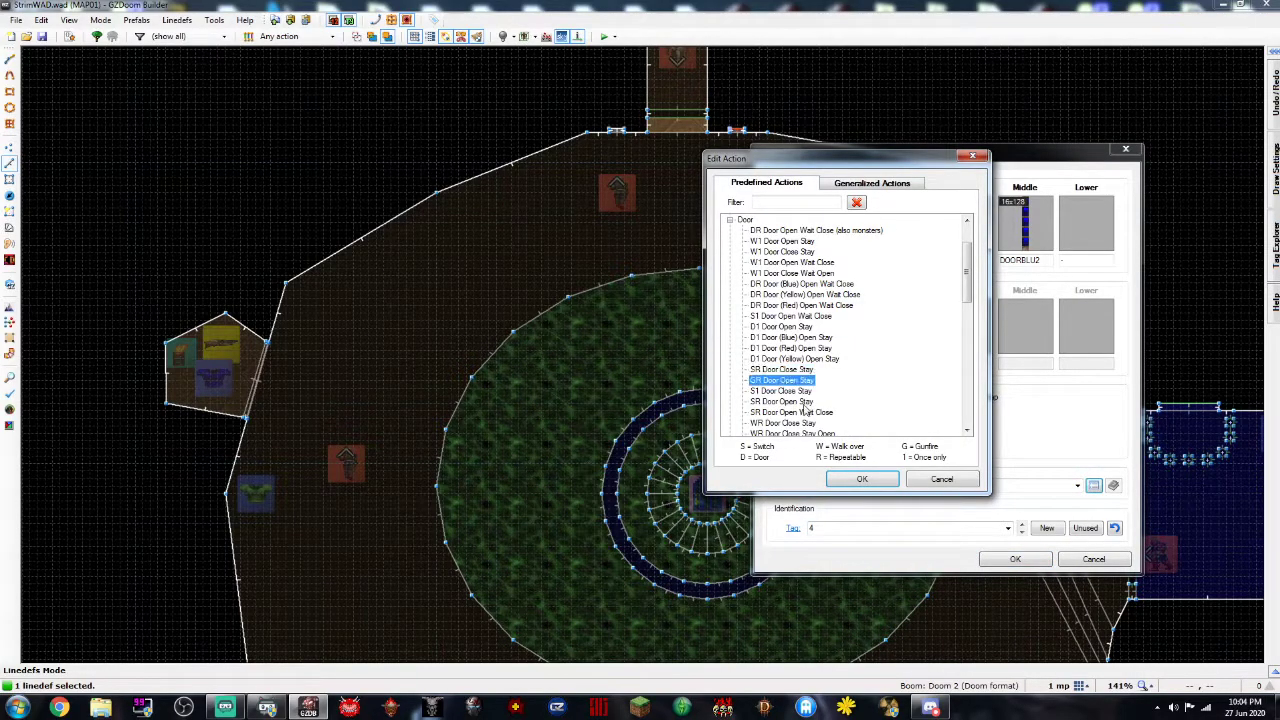
left_click(862, 480)
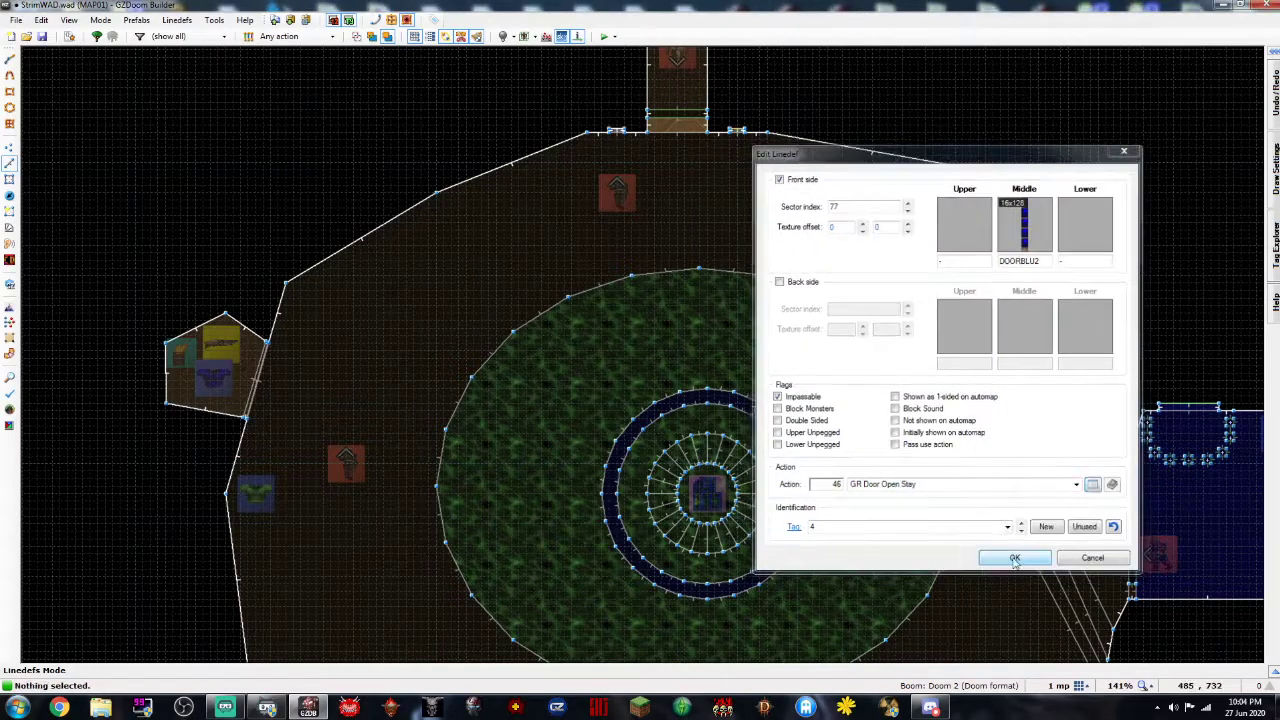
left_click(1015, 559)
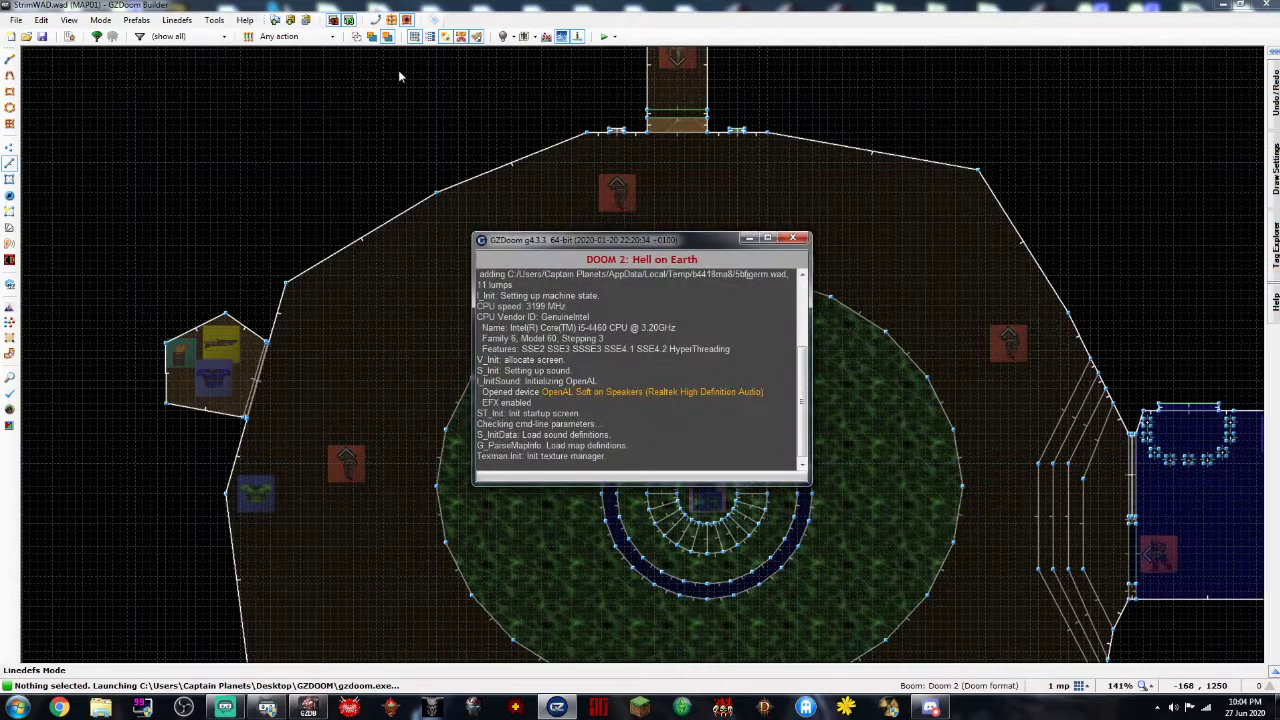
Play-test the map by walking around the fountain, collecting the super shotgun and megaarmor from the secret, and equipping the shotgun
key("w")
key("d")
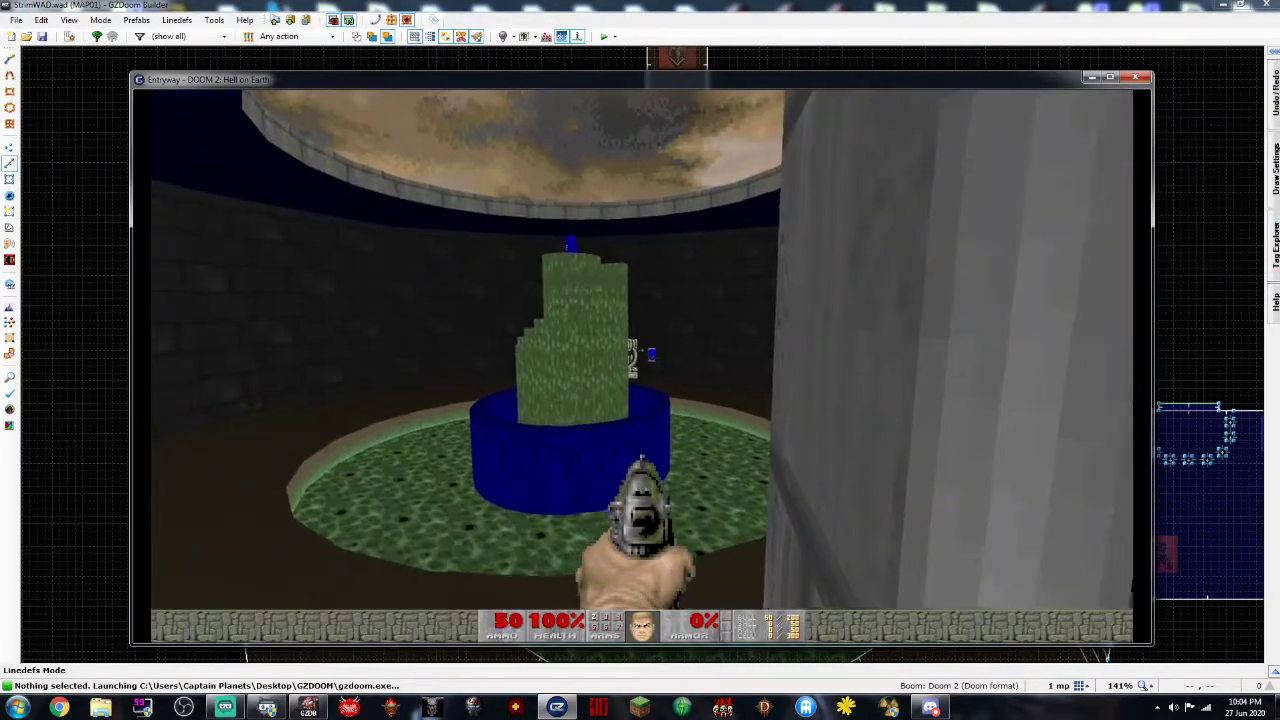
left_click(642, 350)
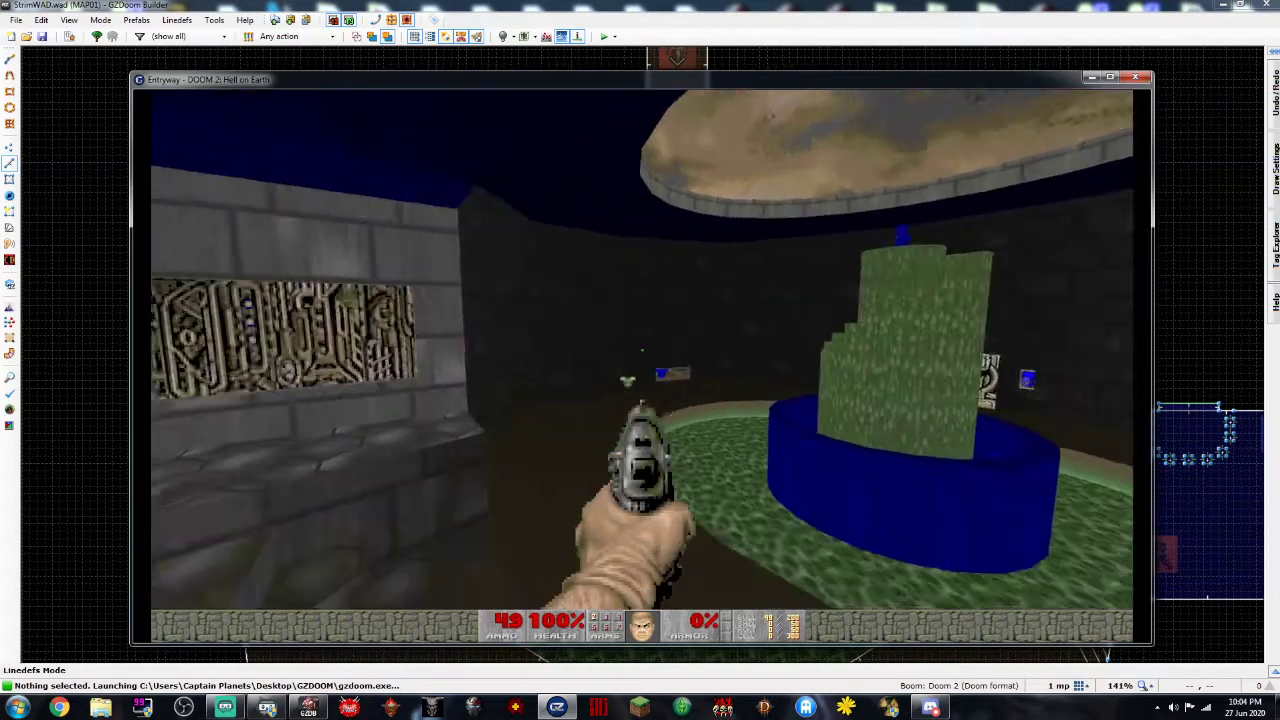
key("w")
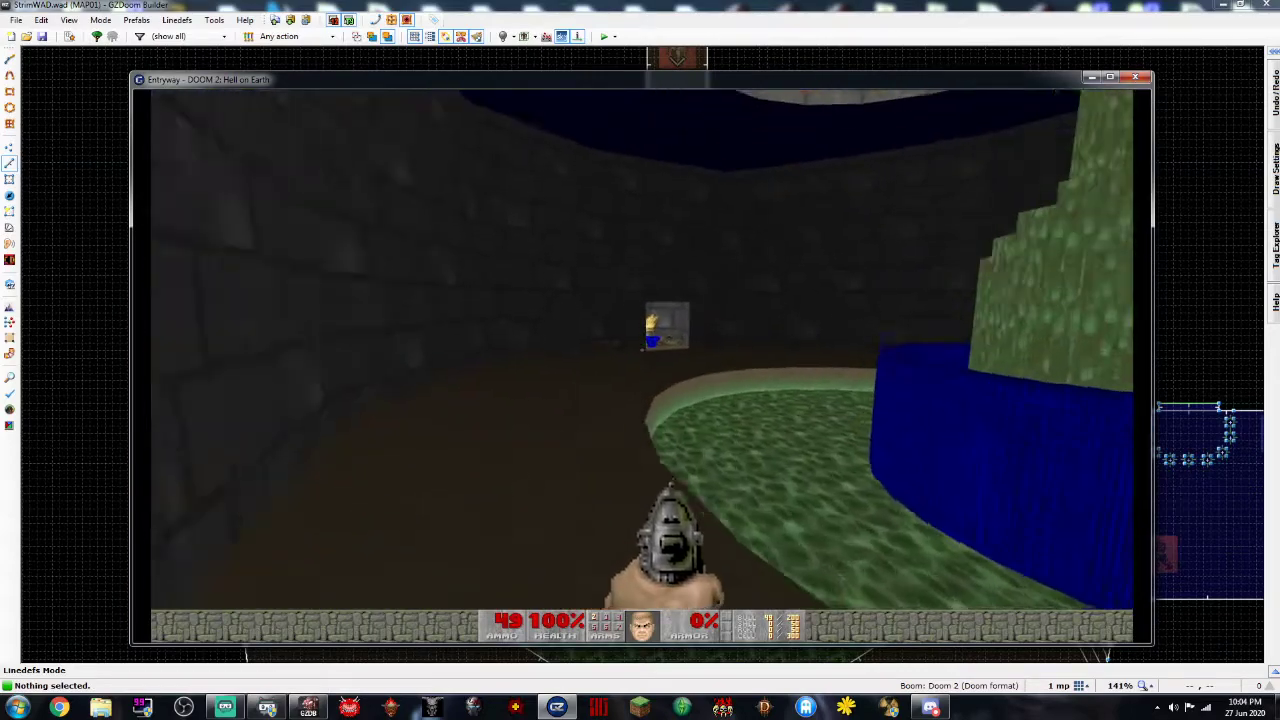
key("w")
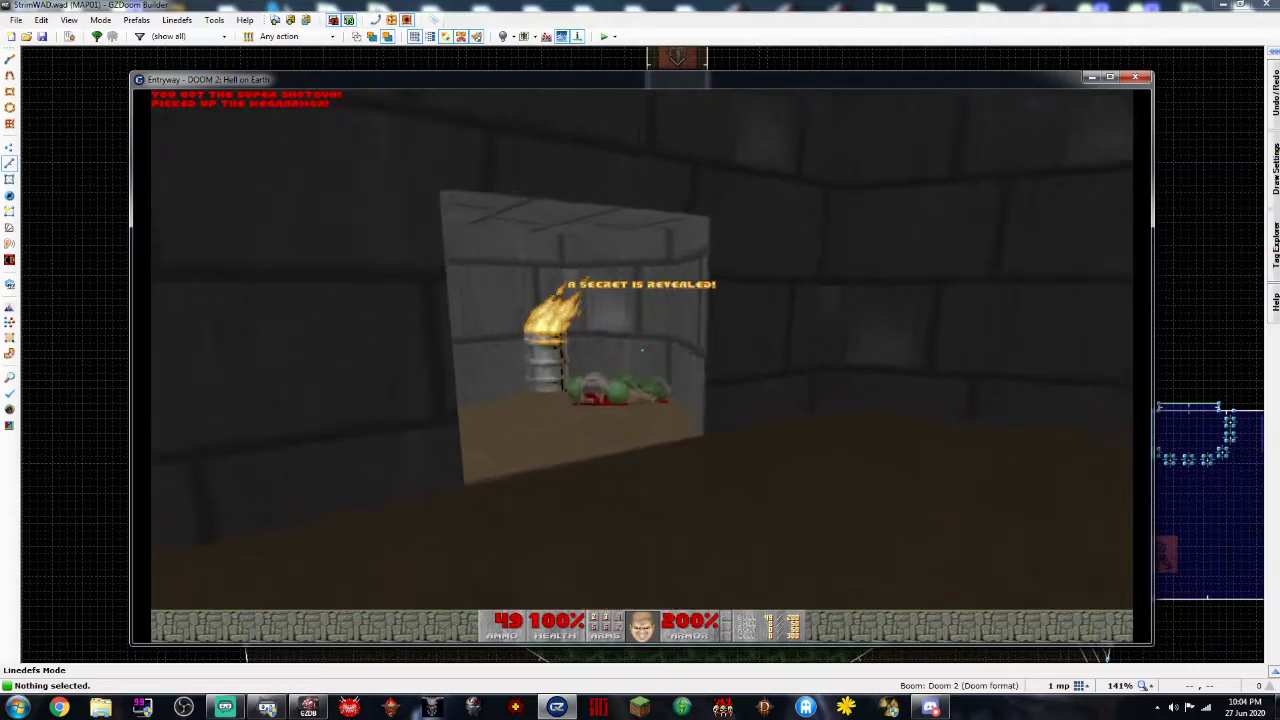
key("3")
Inspect the secret alcove with the burning barrel and dead marine from inside and outside
key("w")
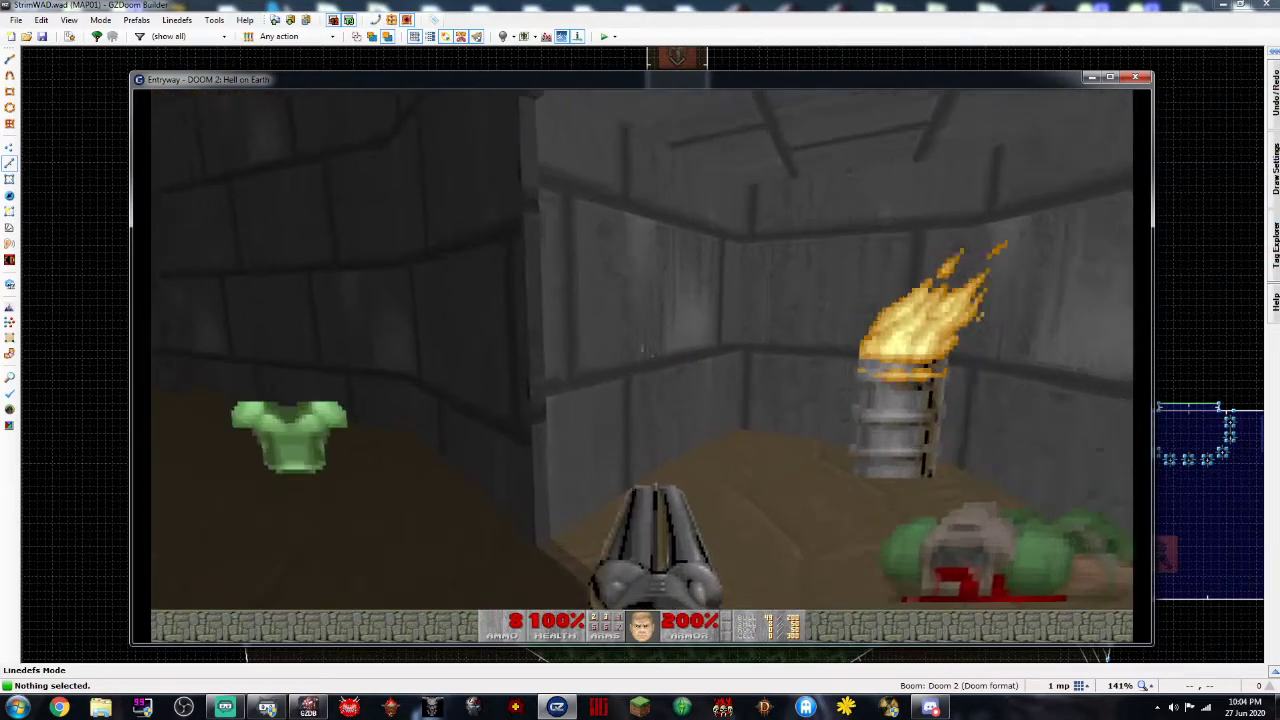
key("s")
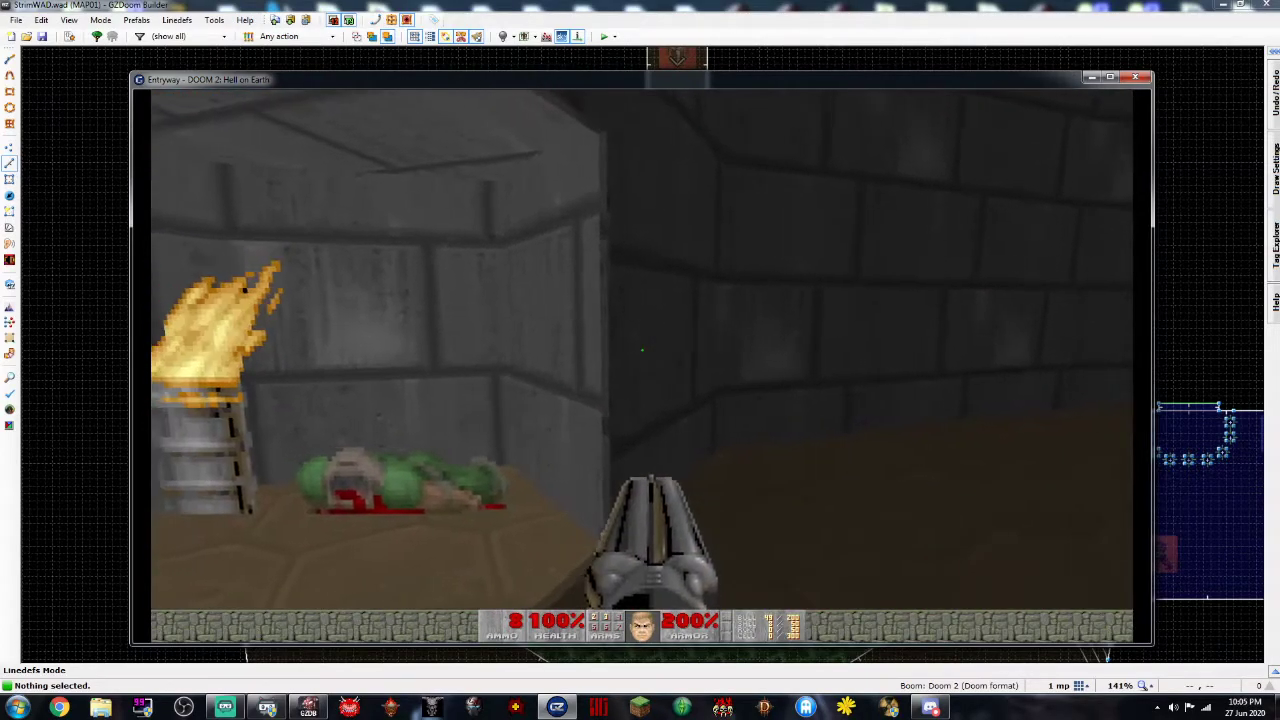
key("w")
key("w")
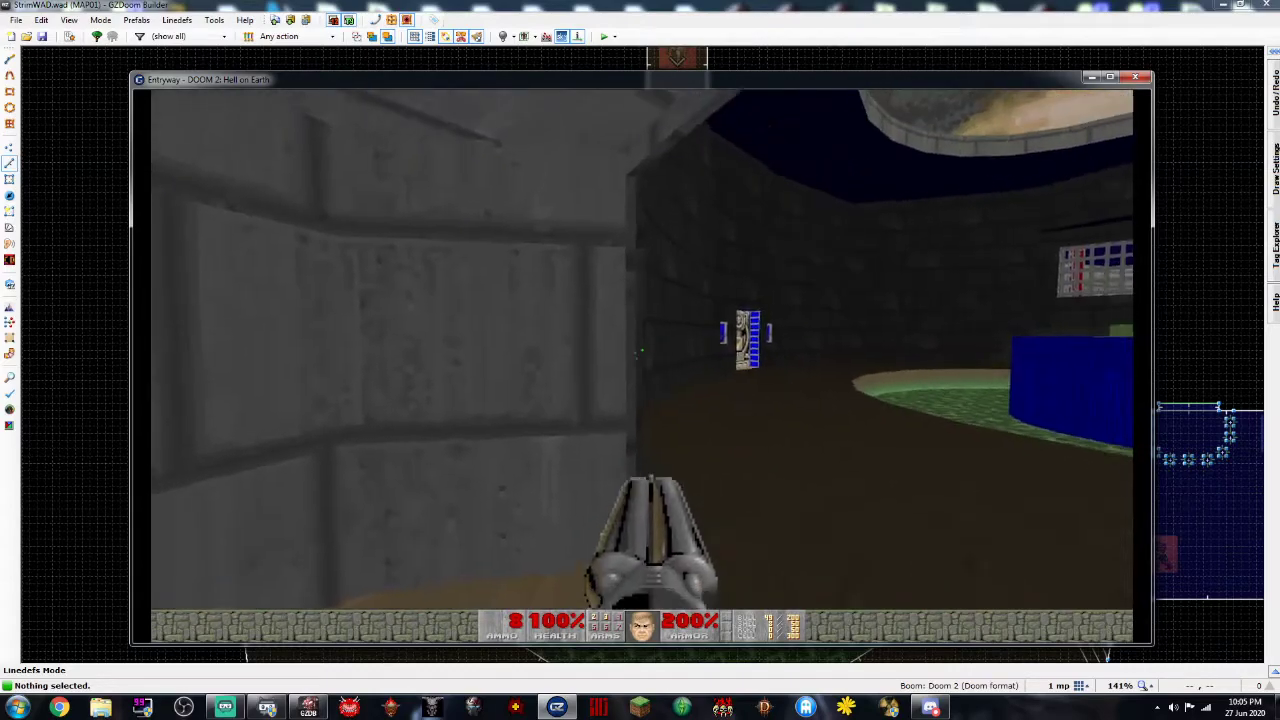
key("d")
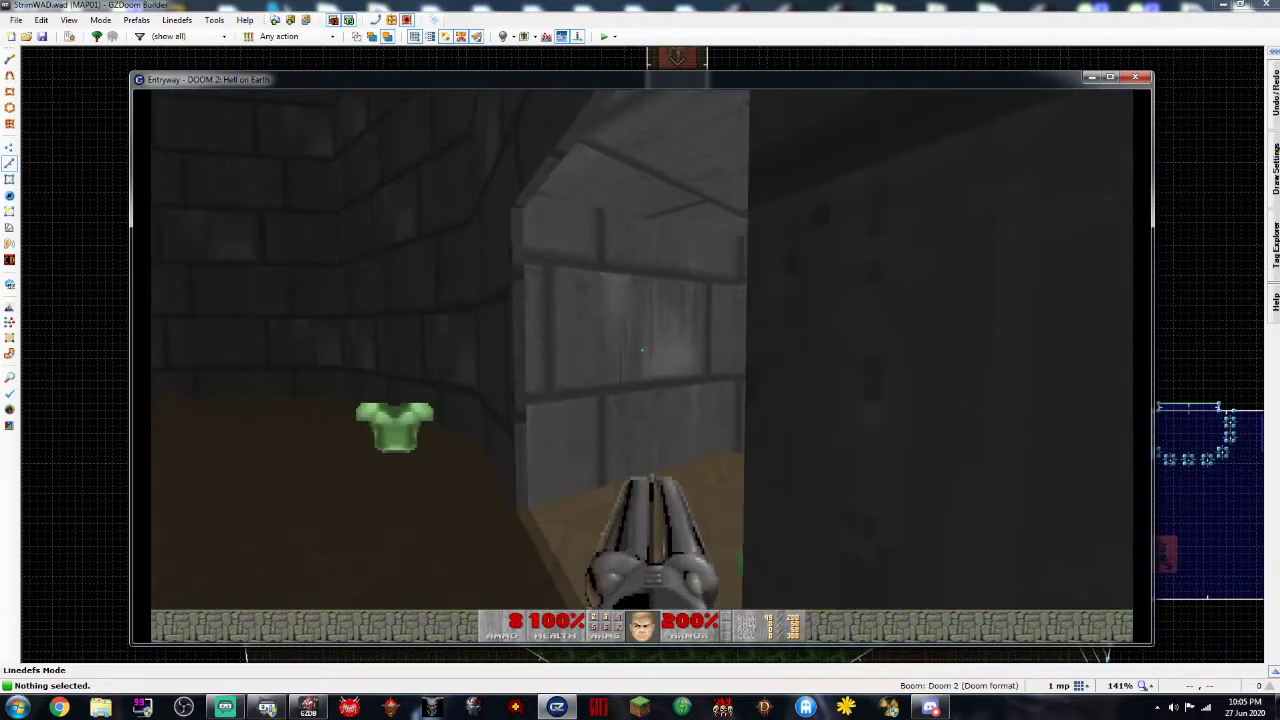
key("w")
key("s")
key("w")
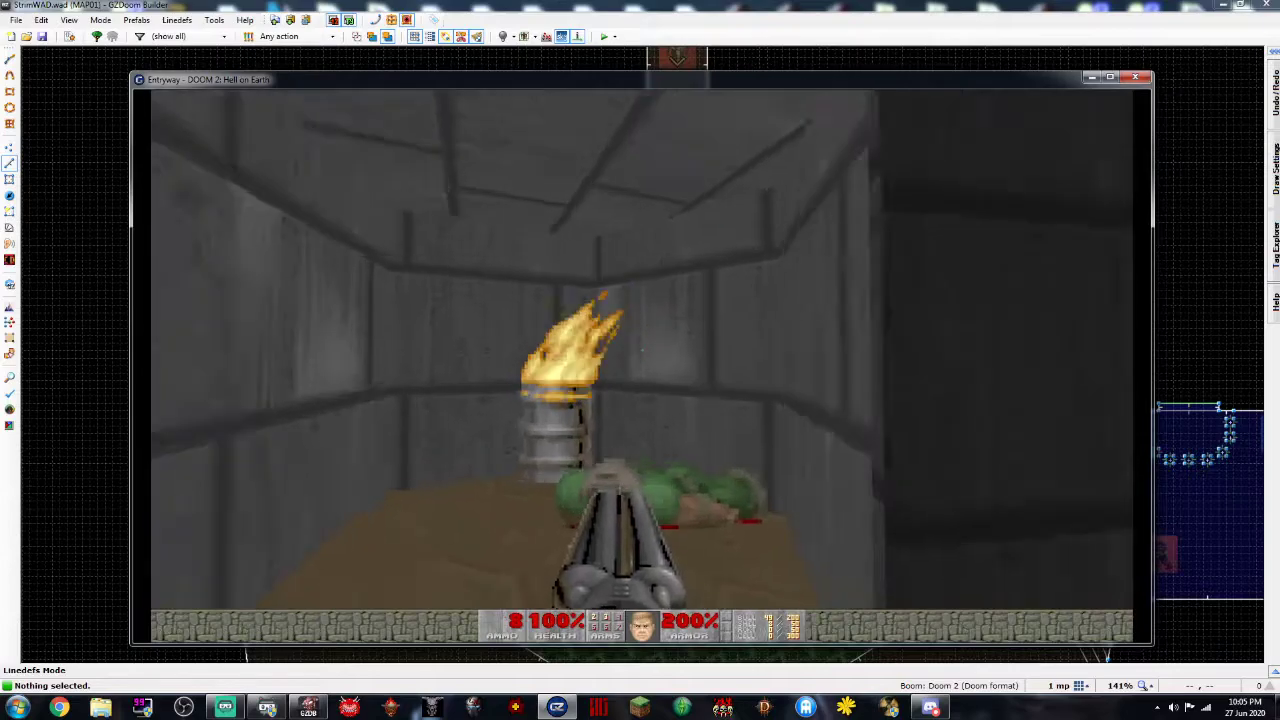
key("s")
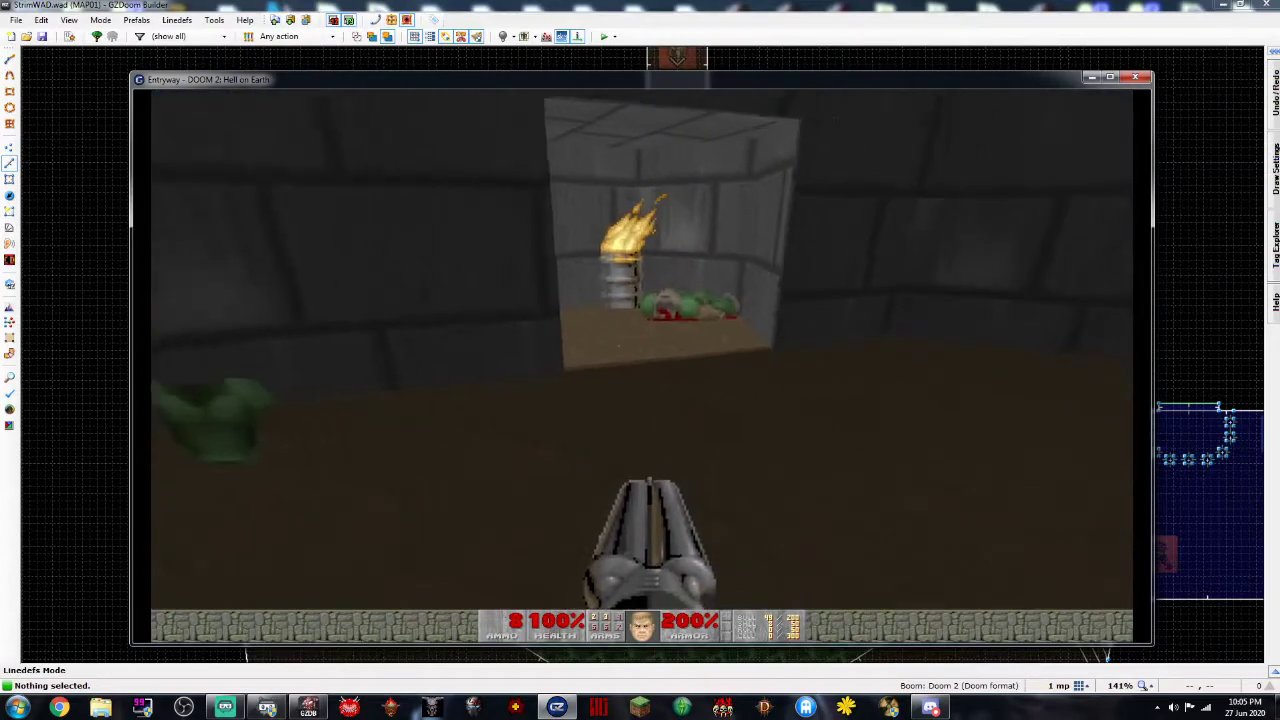
Walk past the fountain and inspect the barred window beside the stairs
key("w")
key("w")
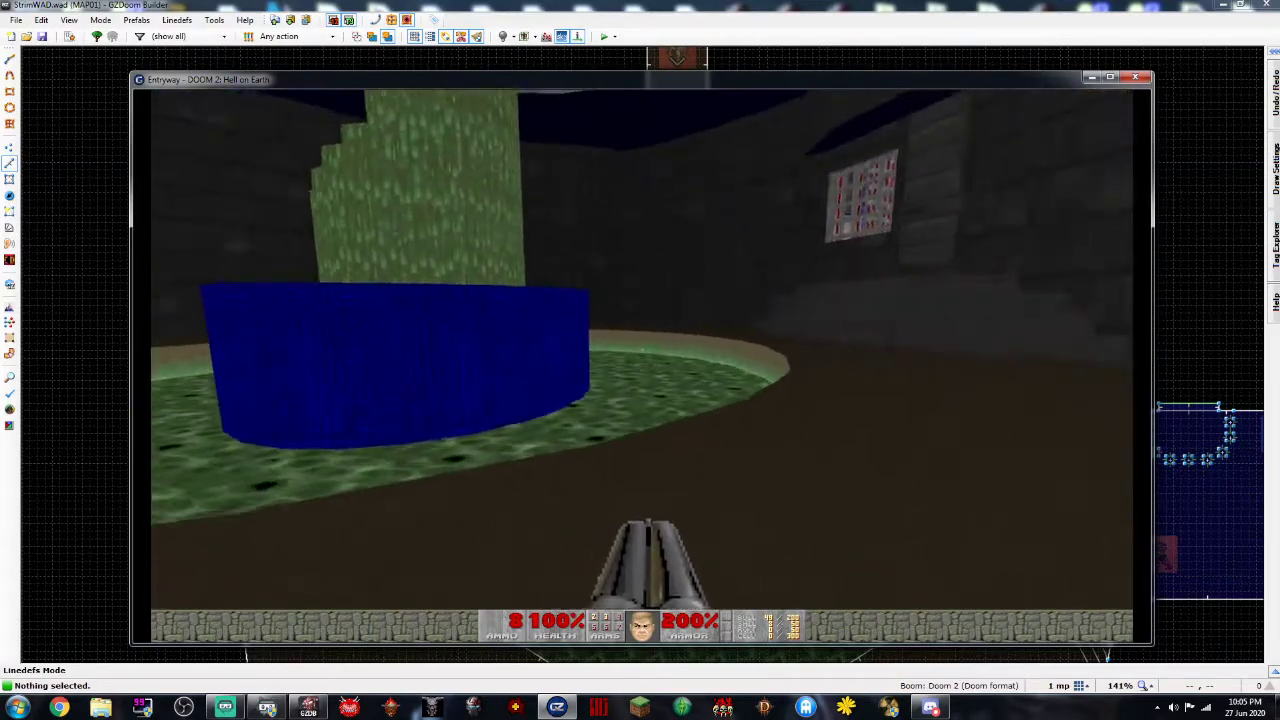
key("s")
key("w")
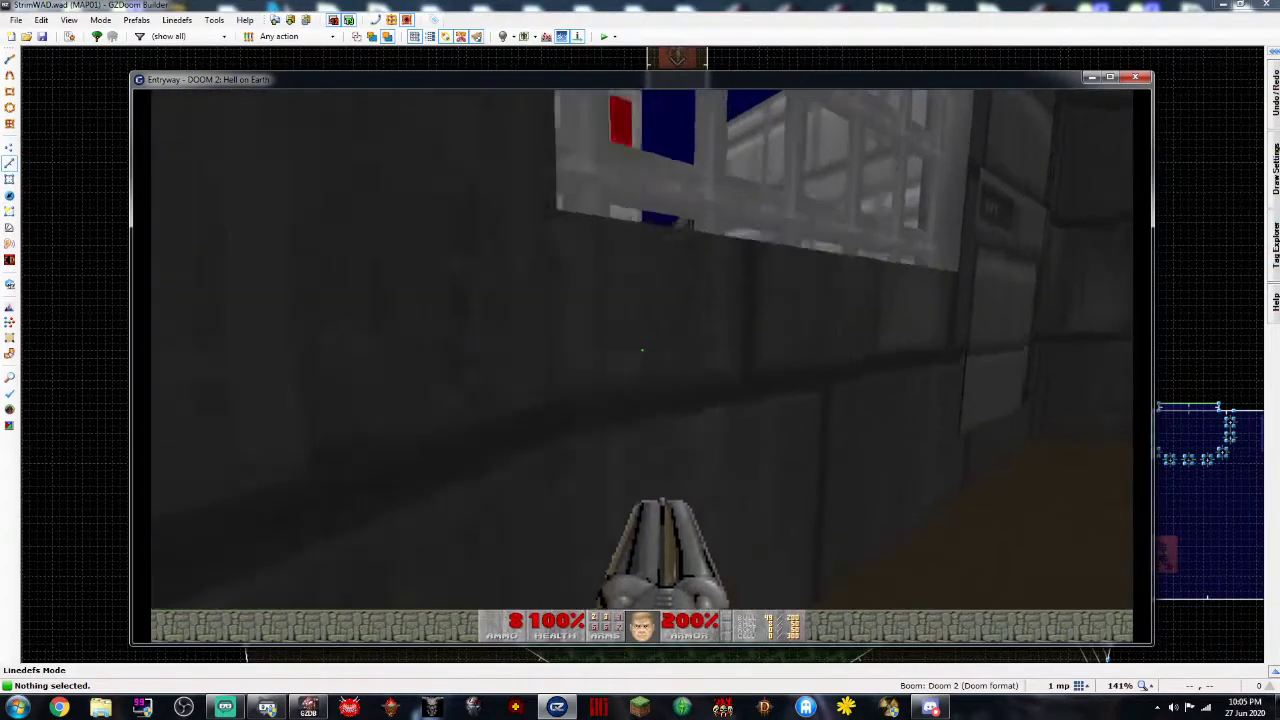
Quit the test game and return to the map editor
key("Escape")
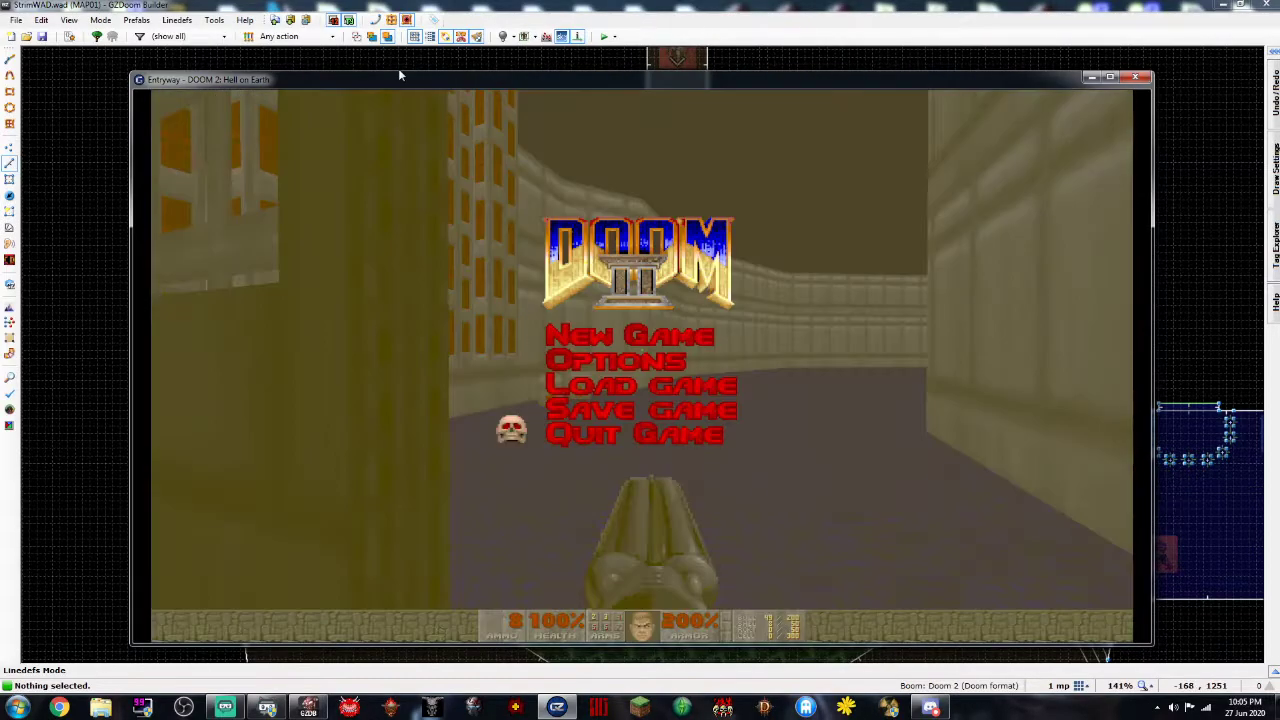
key("Return")
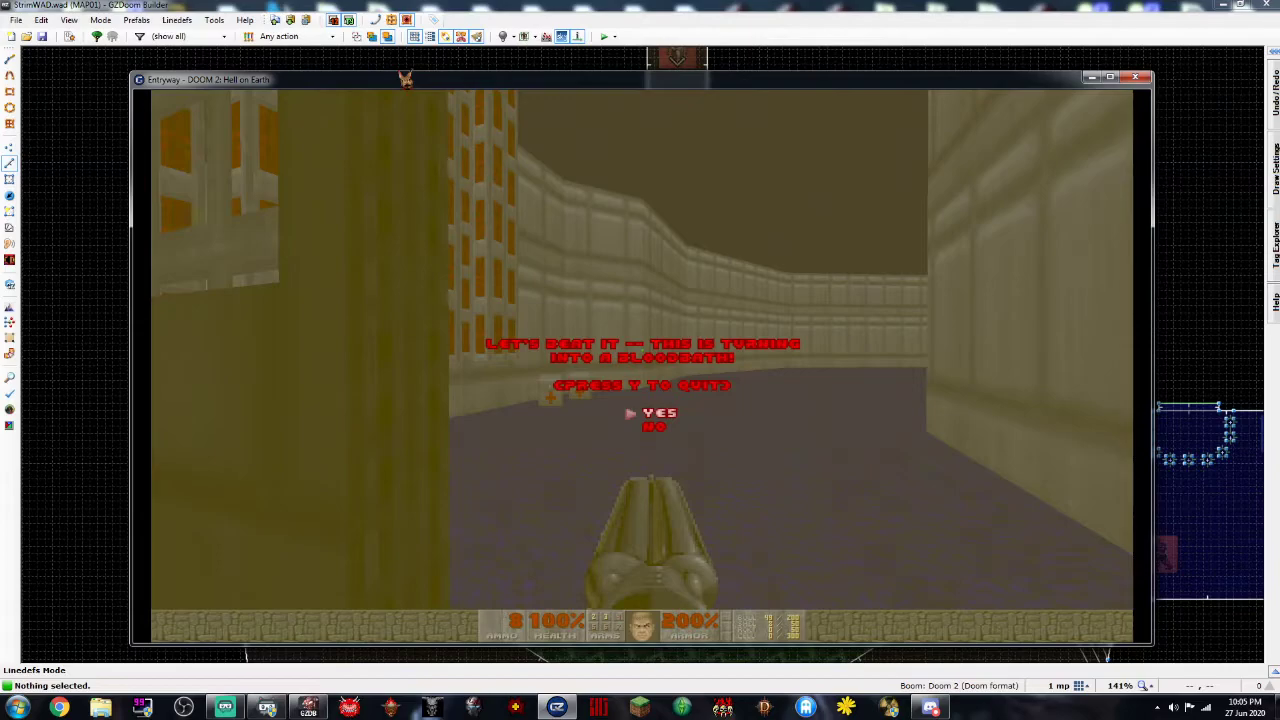
key("y")
Review the overall map layout, from the fountain room through the blue corridor to the outdoor pond area
scroll(643, 227, "down", 3)
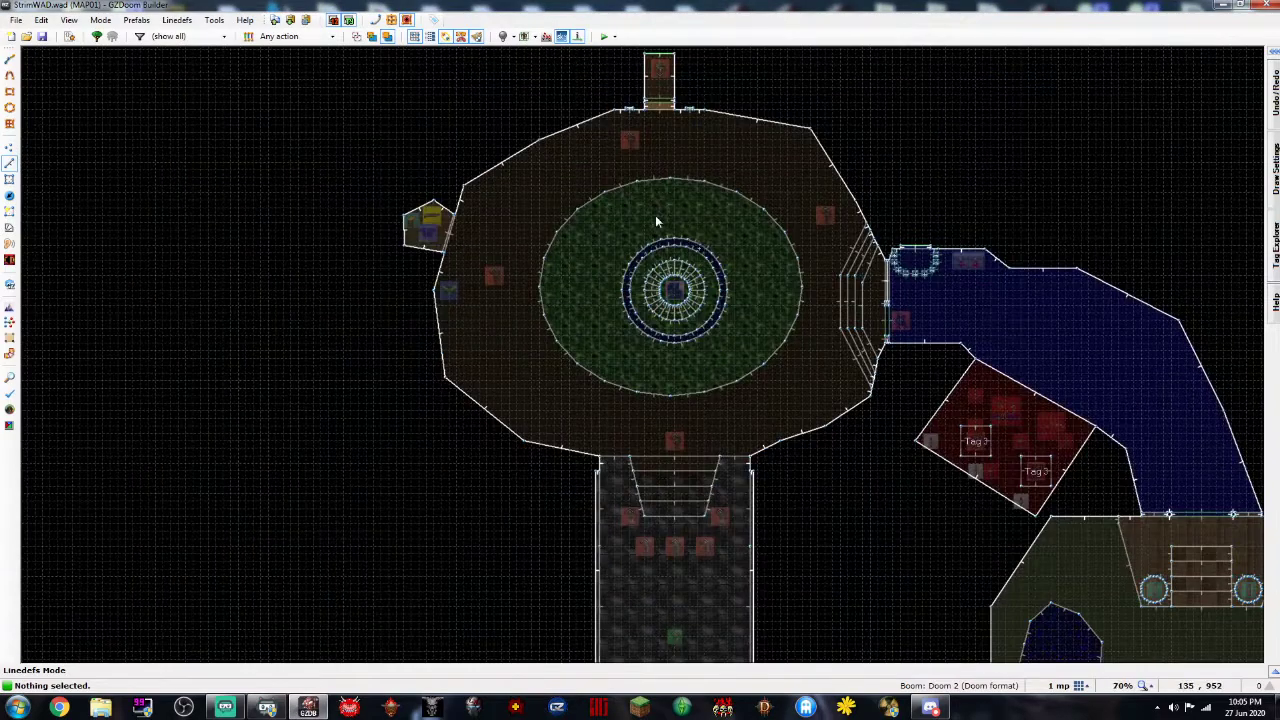
key("Down")
key("Right")
key("Right")
key("Down")
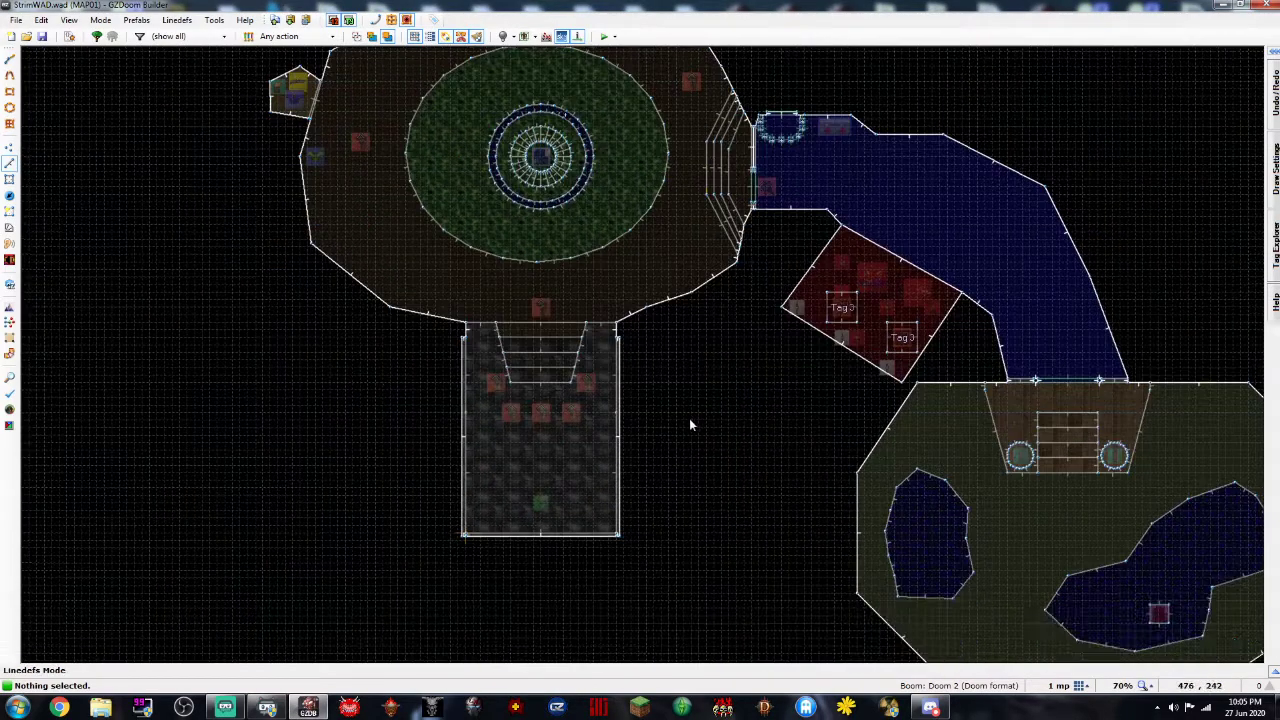
key("Right")
key("Right")
key("Up")
key("Up")
scroll(672, 428, "down", 6)
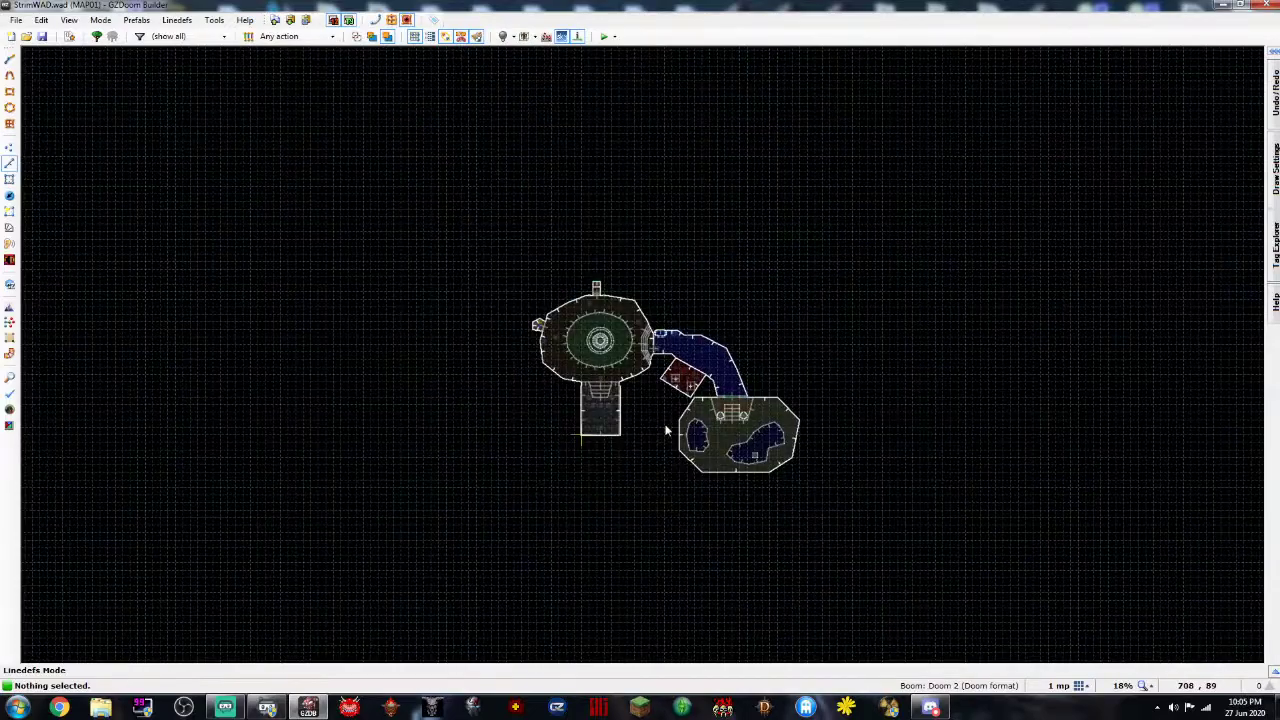
scroll(666, 430, "up", 6)
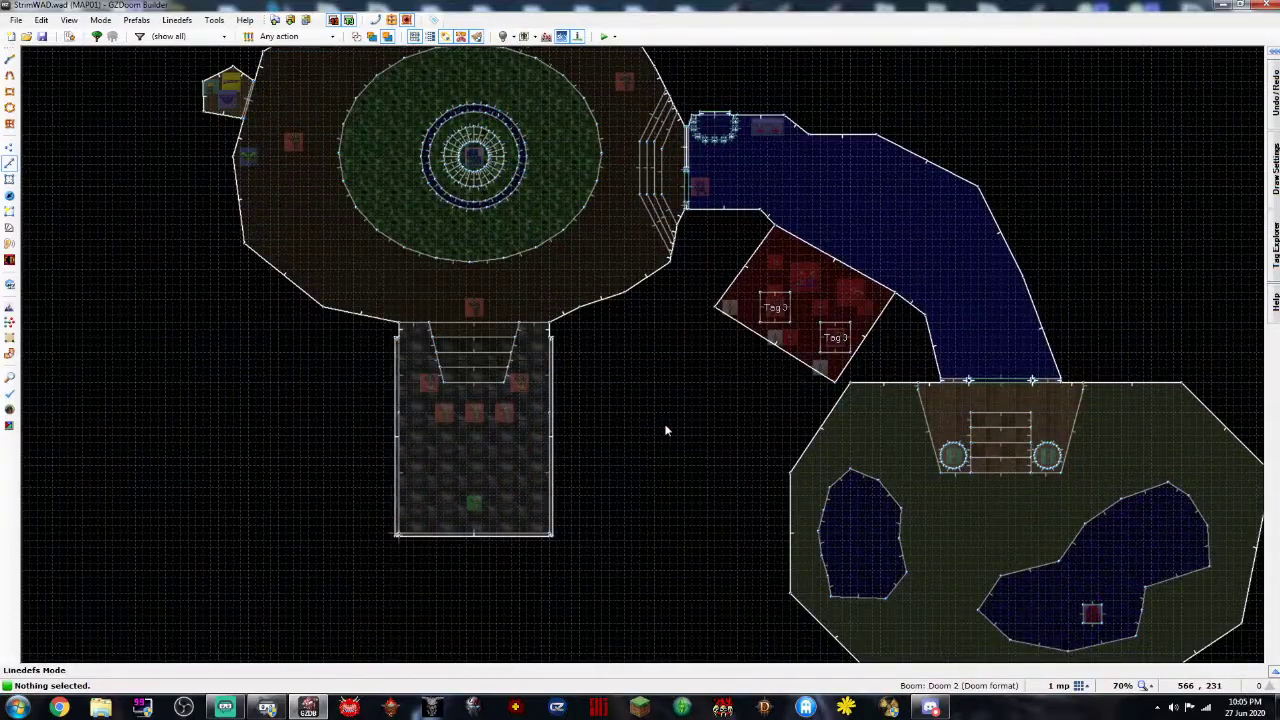
scroll(666, 430, "down", 3)
scroll(836, 424, "up", 3)
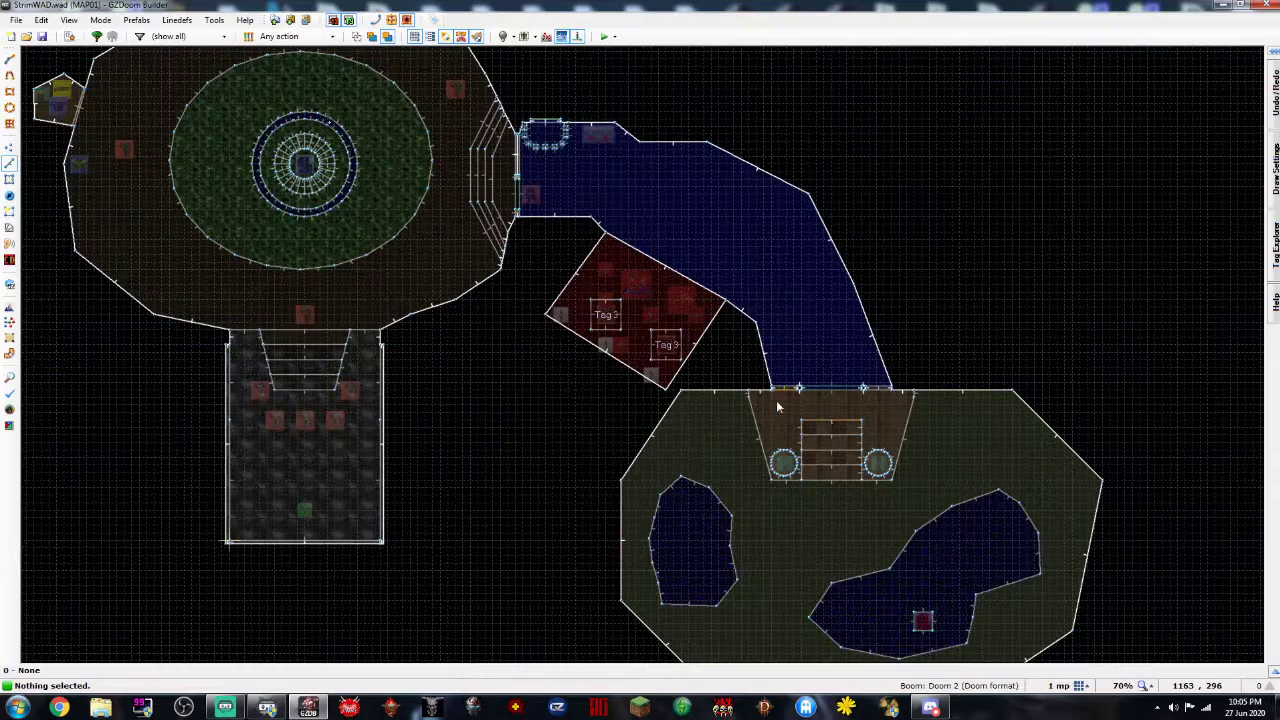
Examine the outdoor pond area for free floor space around the two ponds and the wooden steps
key("Down")
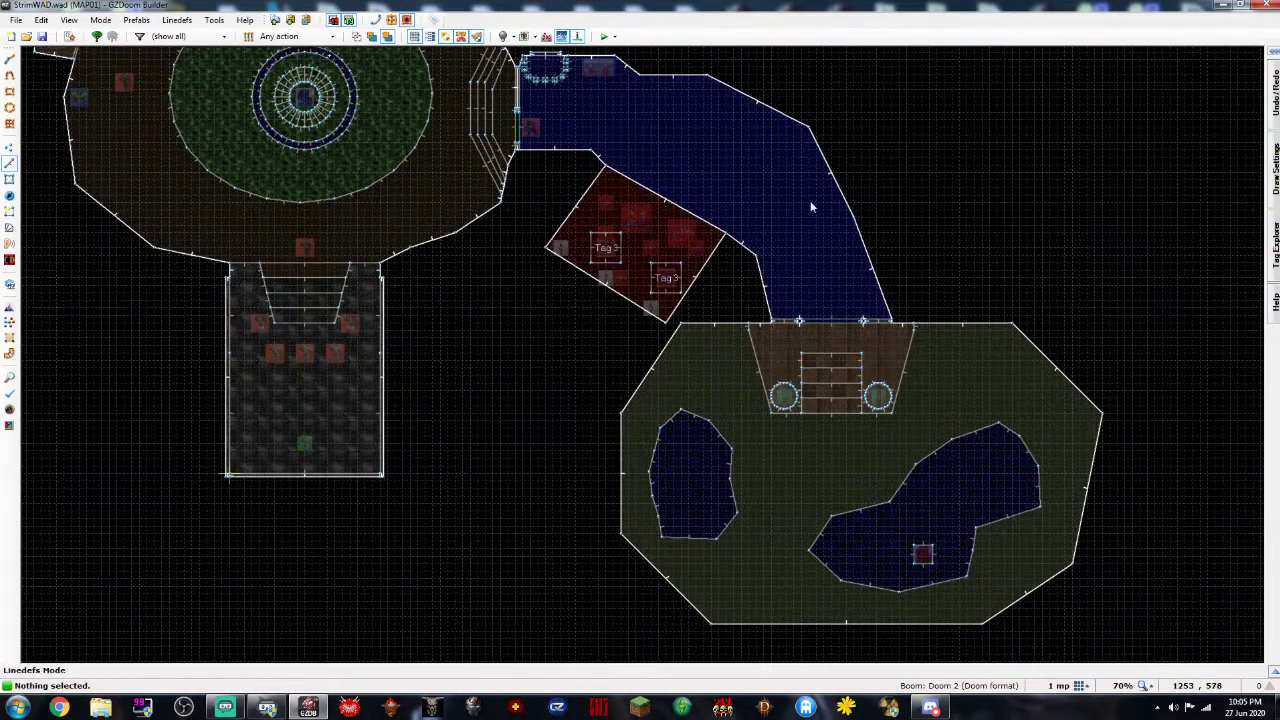
key("Up")
key("Right")
key("Right")
key("Right")
key("Down")
key("Down")
key("Down")
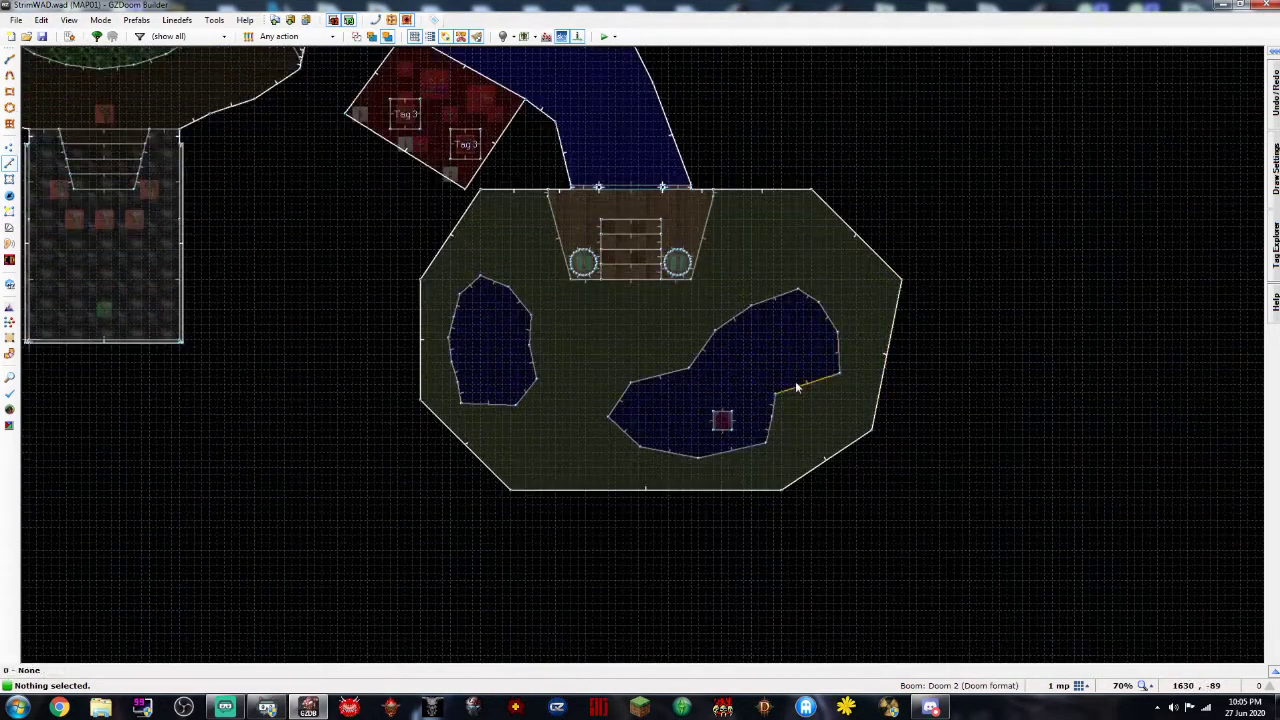
scroll(808, 388, "up", 3)
scroll(680, 386, "down", 4)
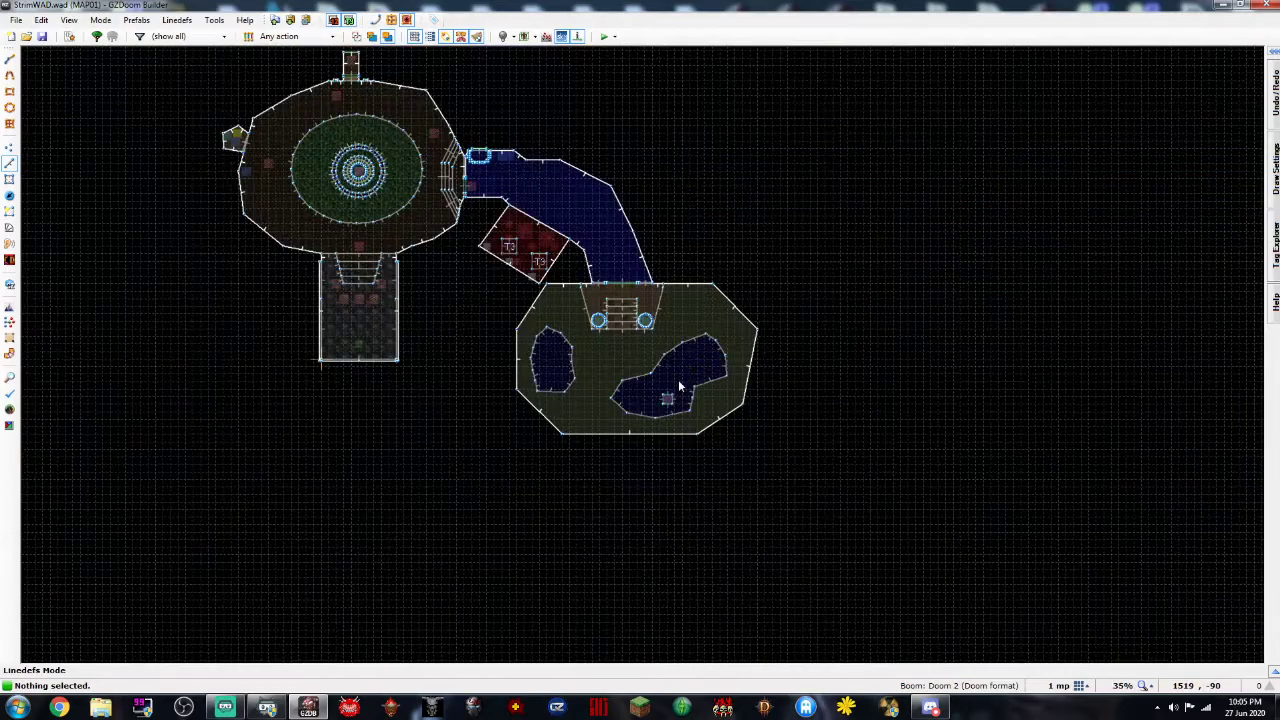
scroll(677, 380, "up", 6)
scroll(406, 306, "down", 2)
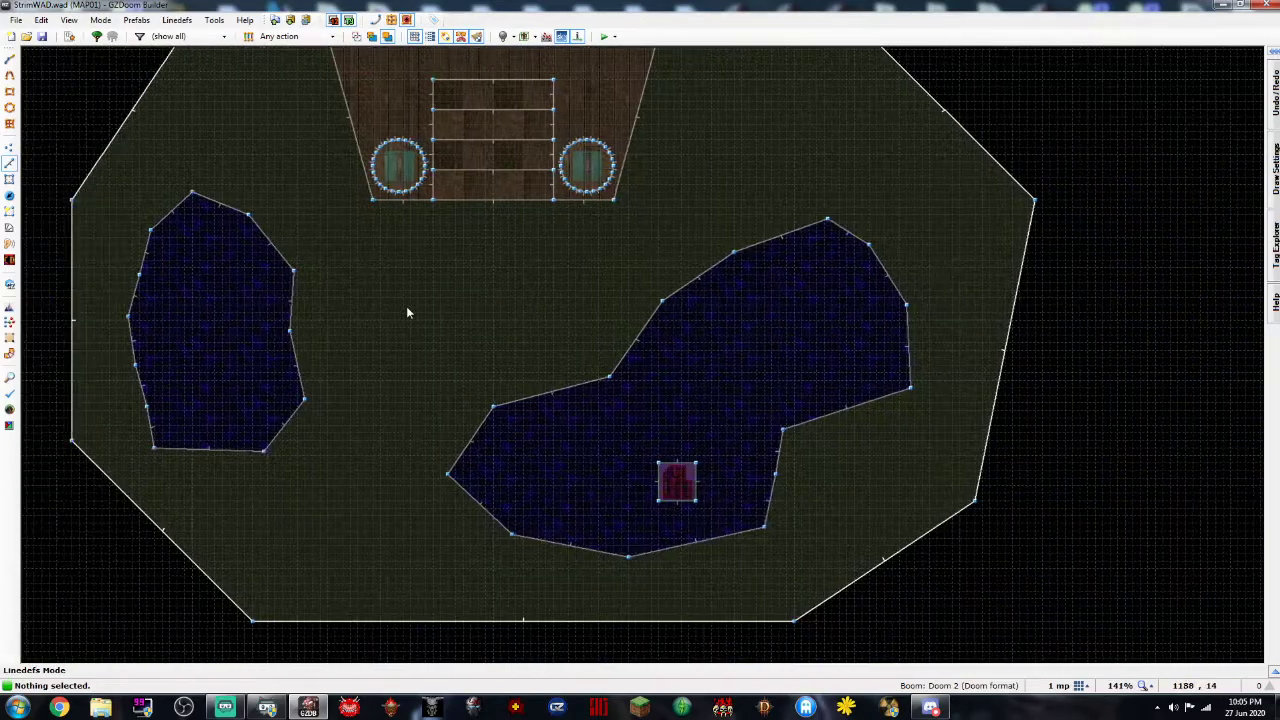
key("Left")
key("Down")
scroll(449, 307, "down", 2)
scroll(449, 307, "up", 4)
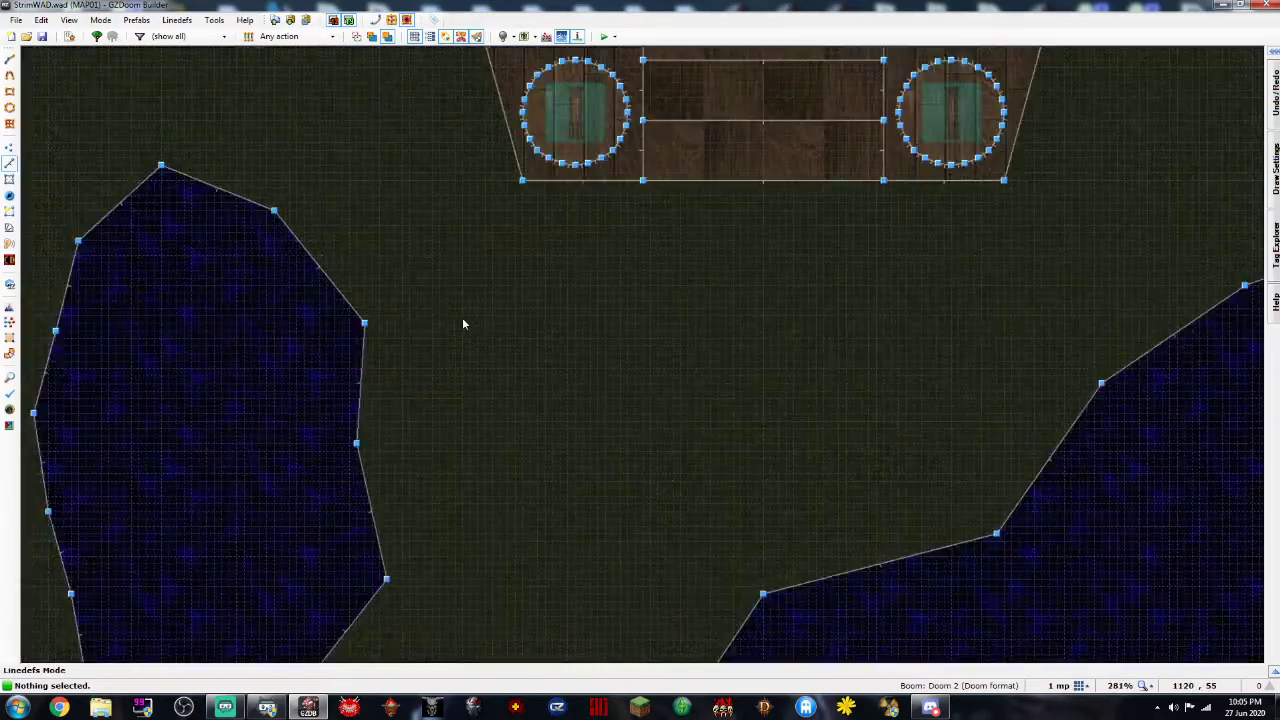
key("Down")
scroll(474, 334, "down", 2)
key("Down")
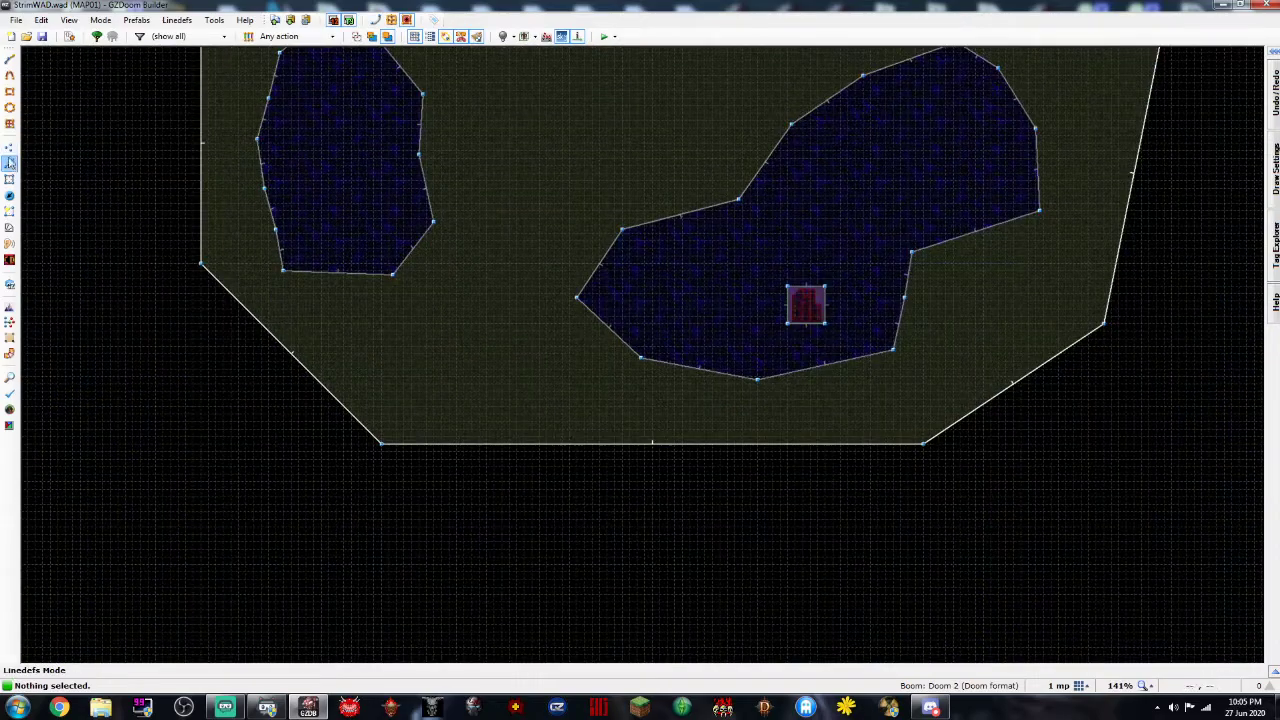
left_click(10, 108)
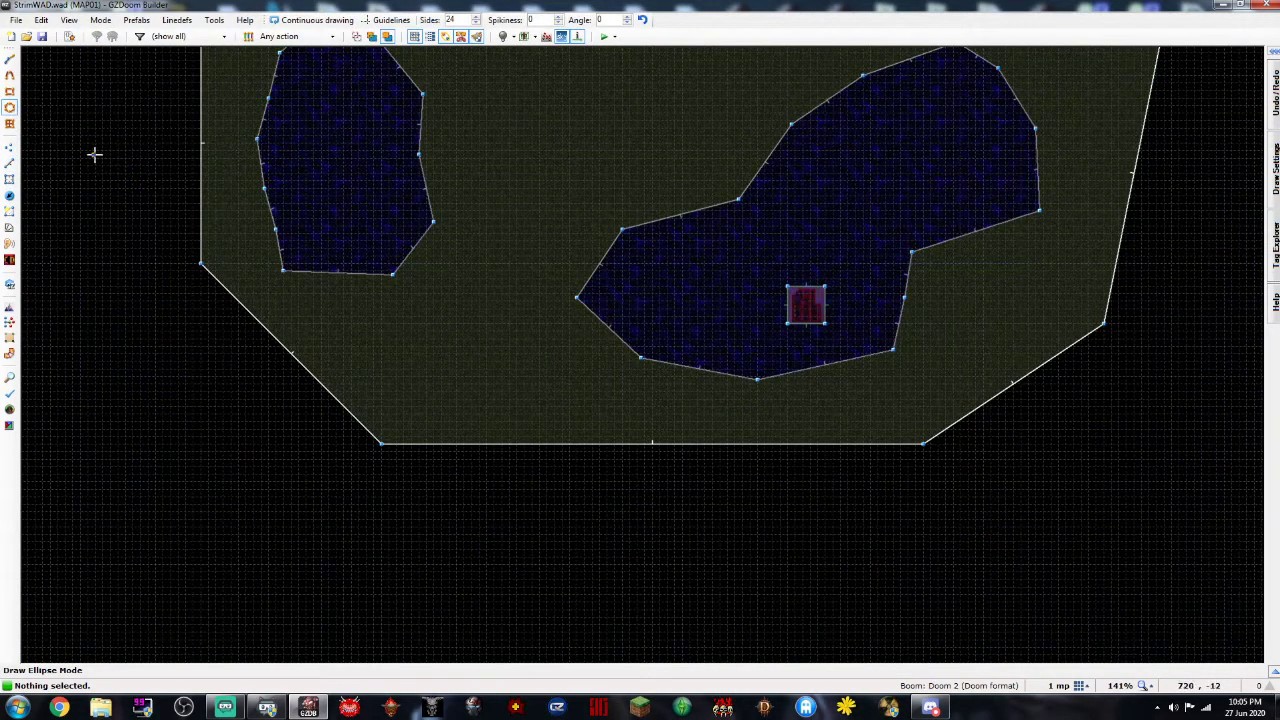
left_click(9, 180)
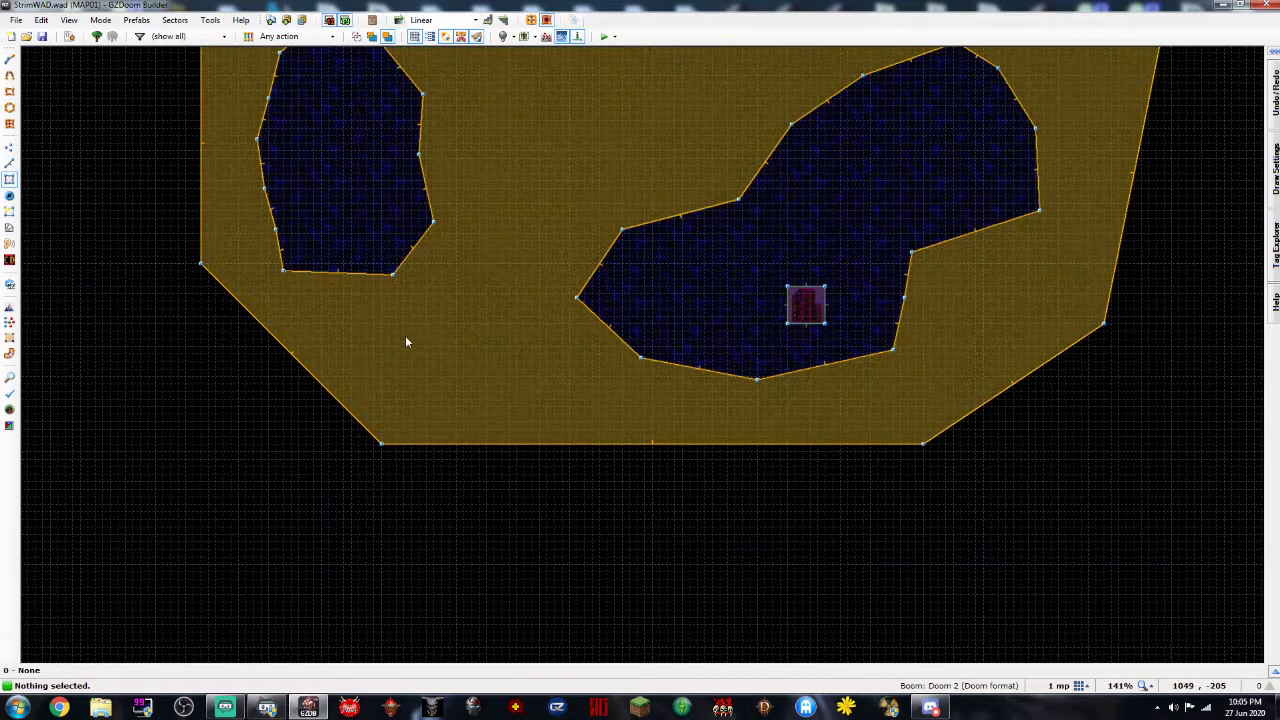
left_click(10, 92)
left_click(1068, 687)
left_click(1063, 588)
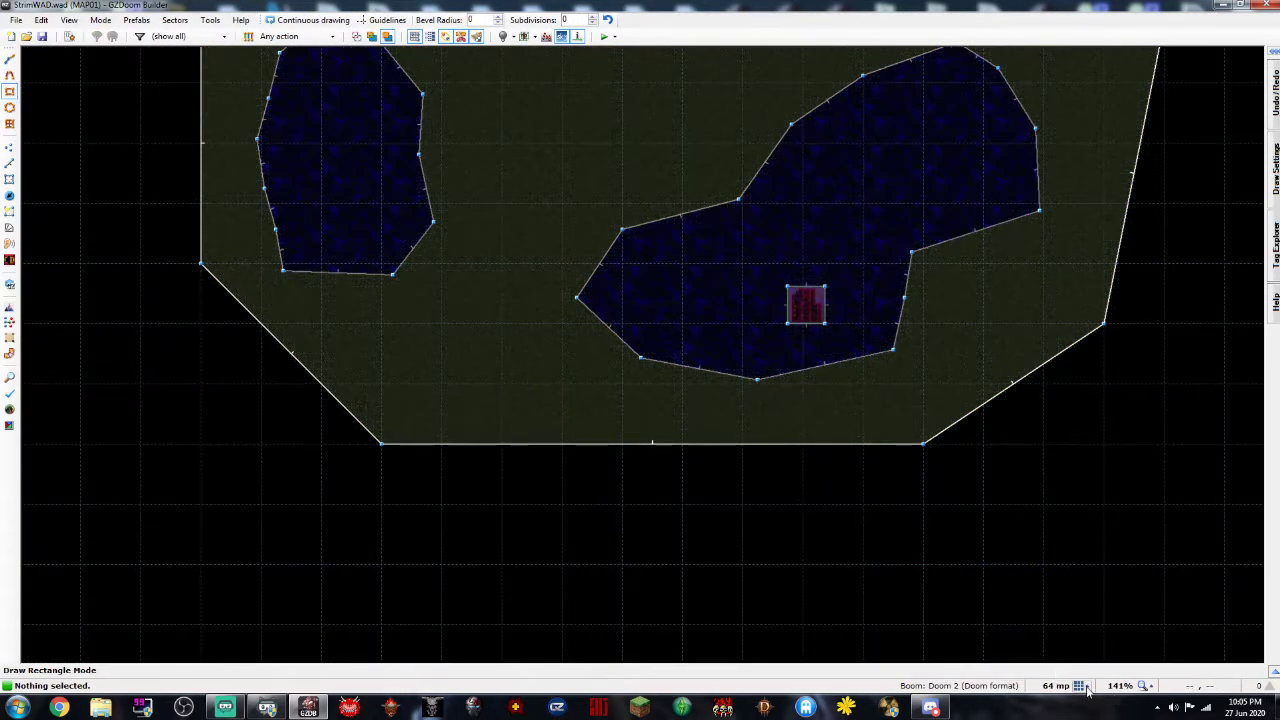
left_click(1086, 688)
left_click(1034, 594)
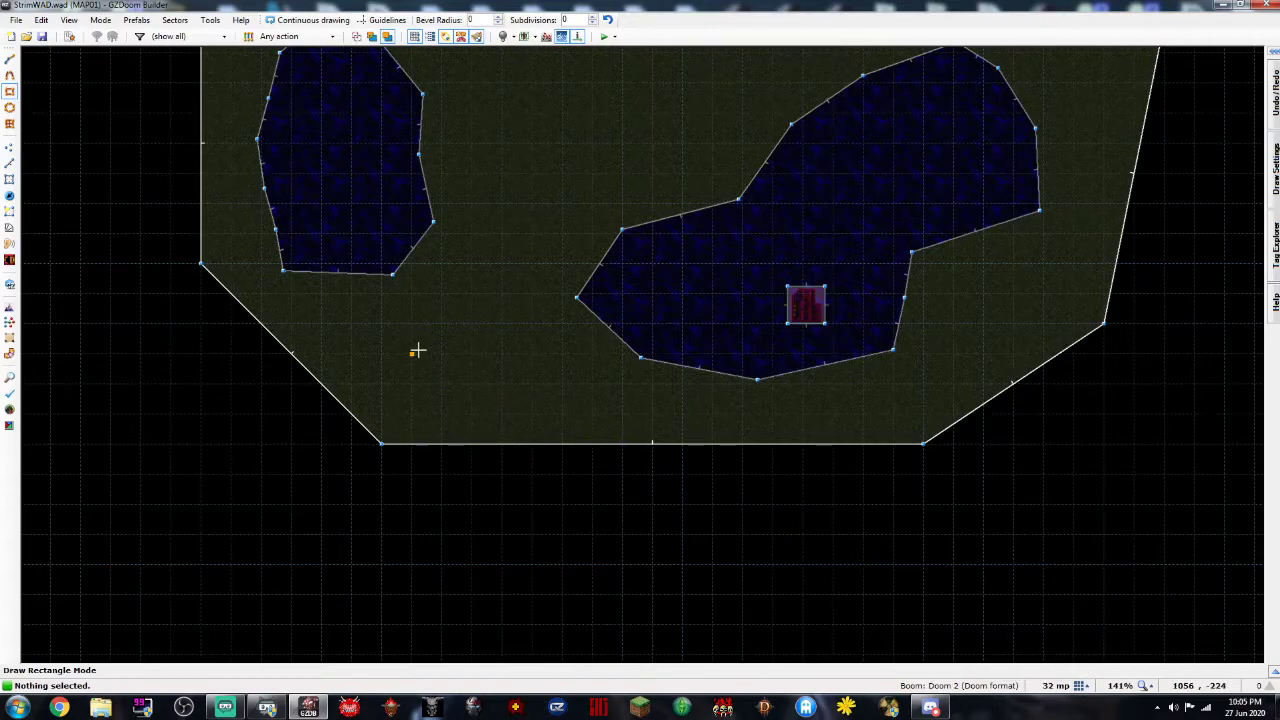
key("Up")
key("Up")
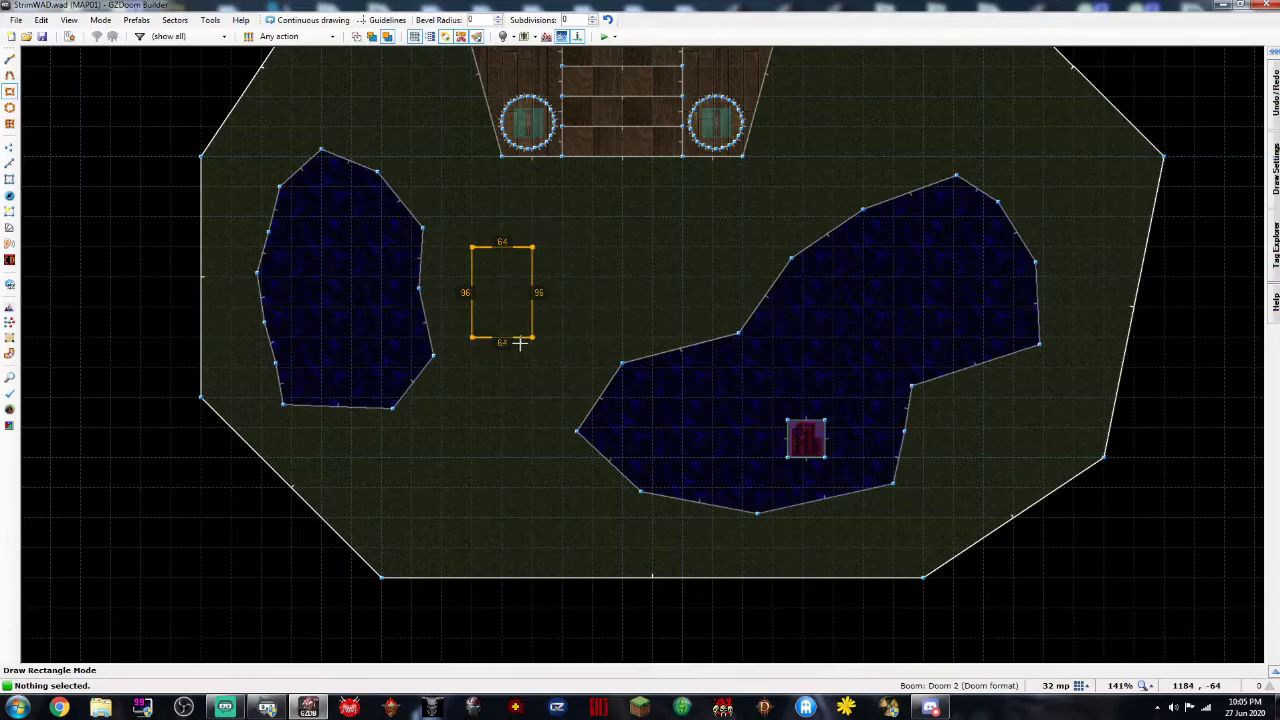
key("Escape")
Set the grid size to 16 mp and draw a 160 by 96 rectangular sector on the grass between the two ponds
left_click(1081, 686)
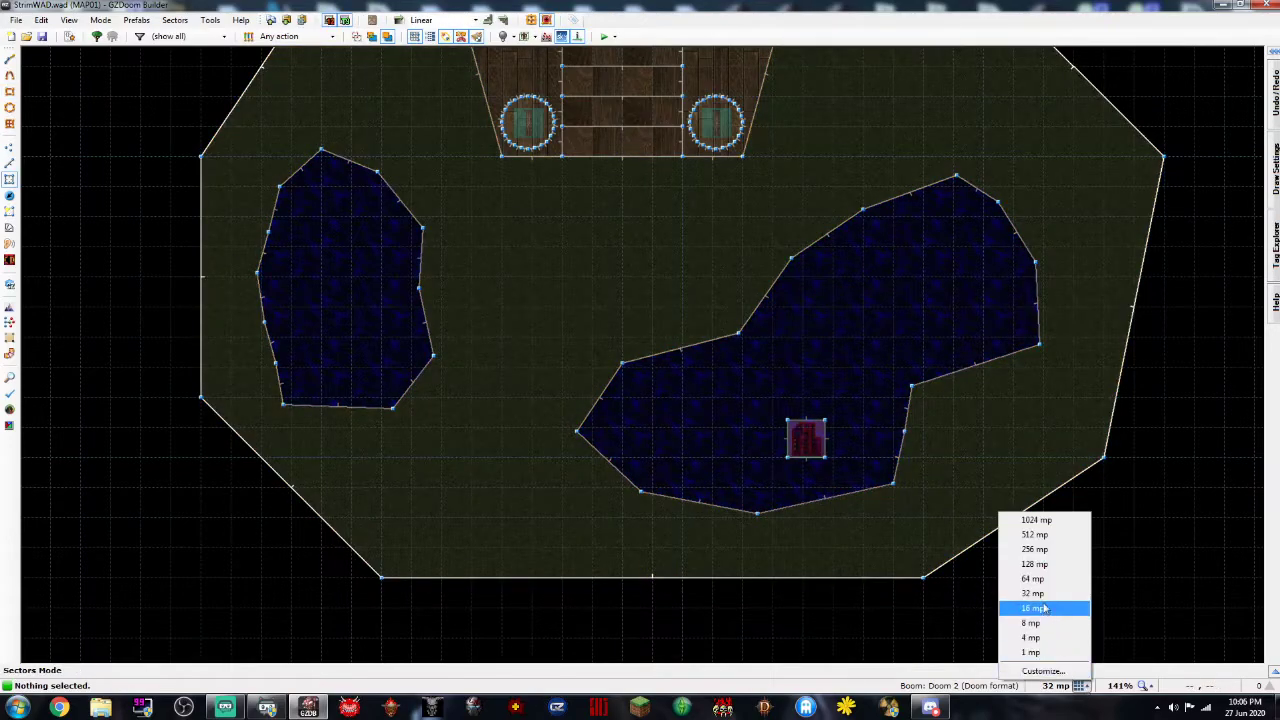
left_click(1038, 607)
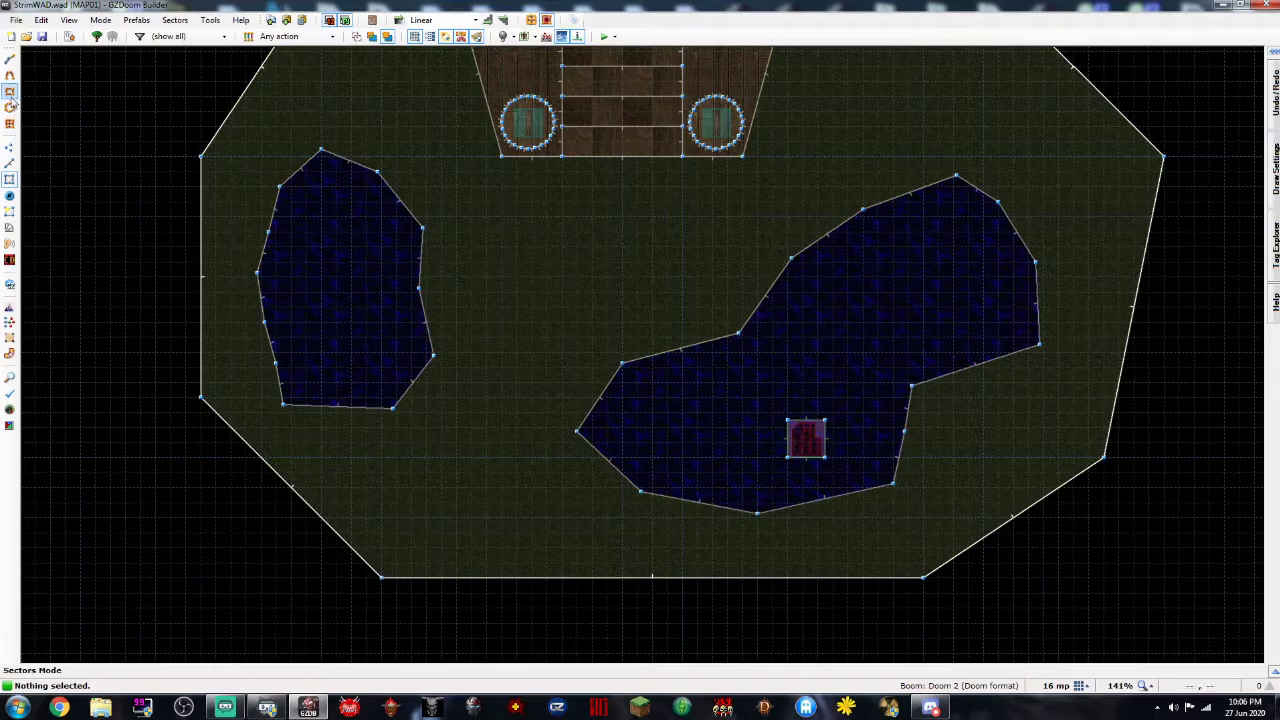
left_click(10, 92)
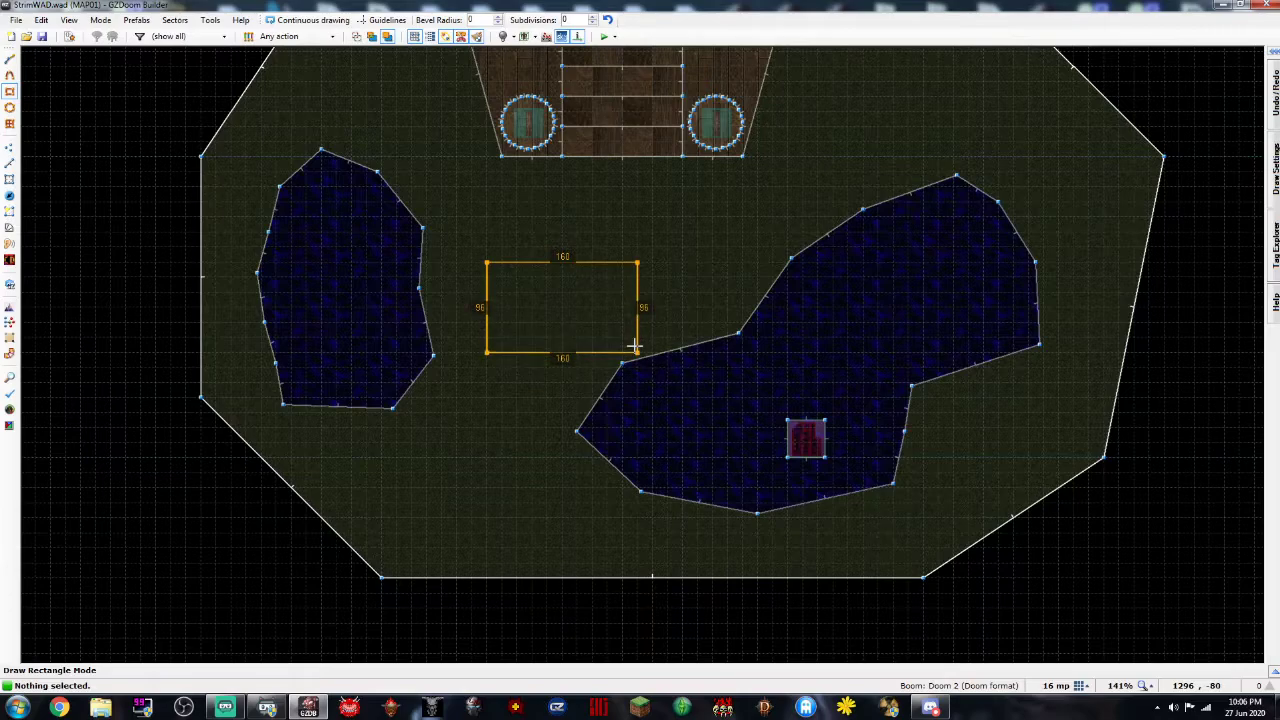
left_click_drag(635, 347, 636, 350)
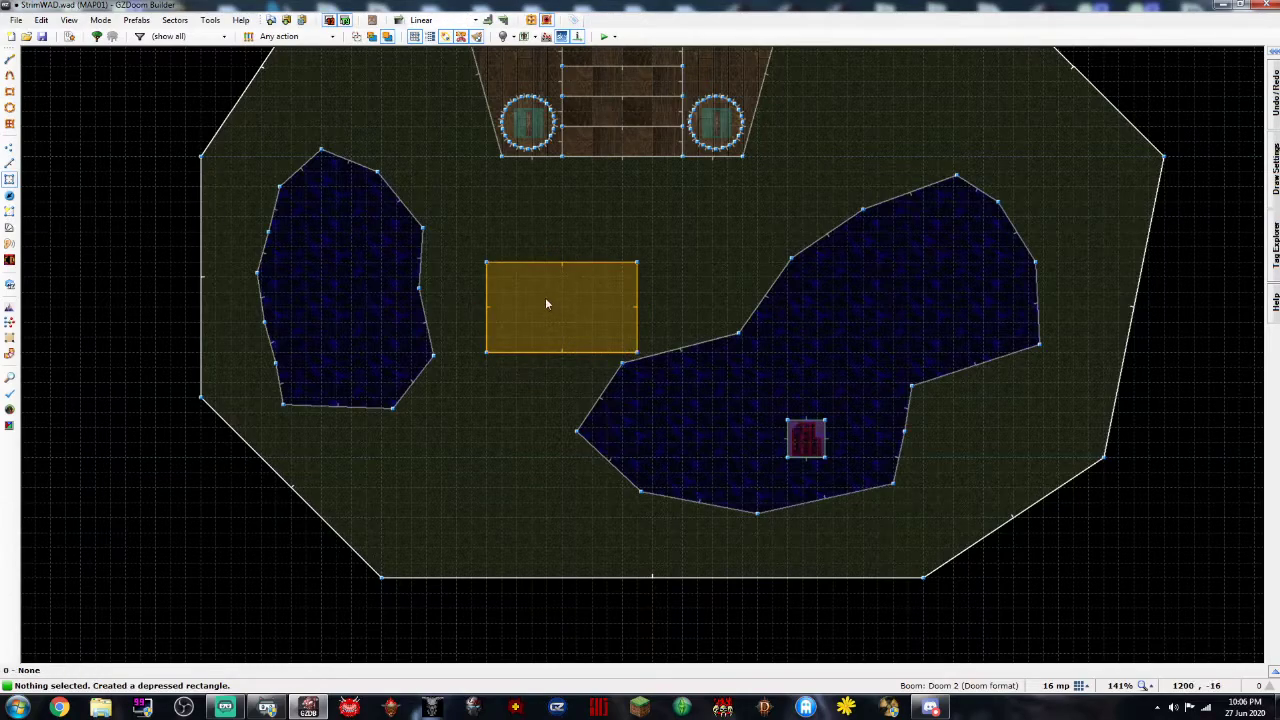
left_click(10, 92)
scroll(520, 295, "up", 4)
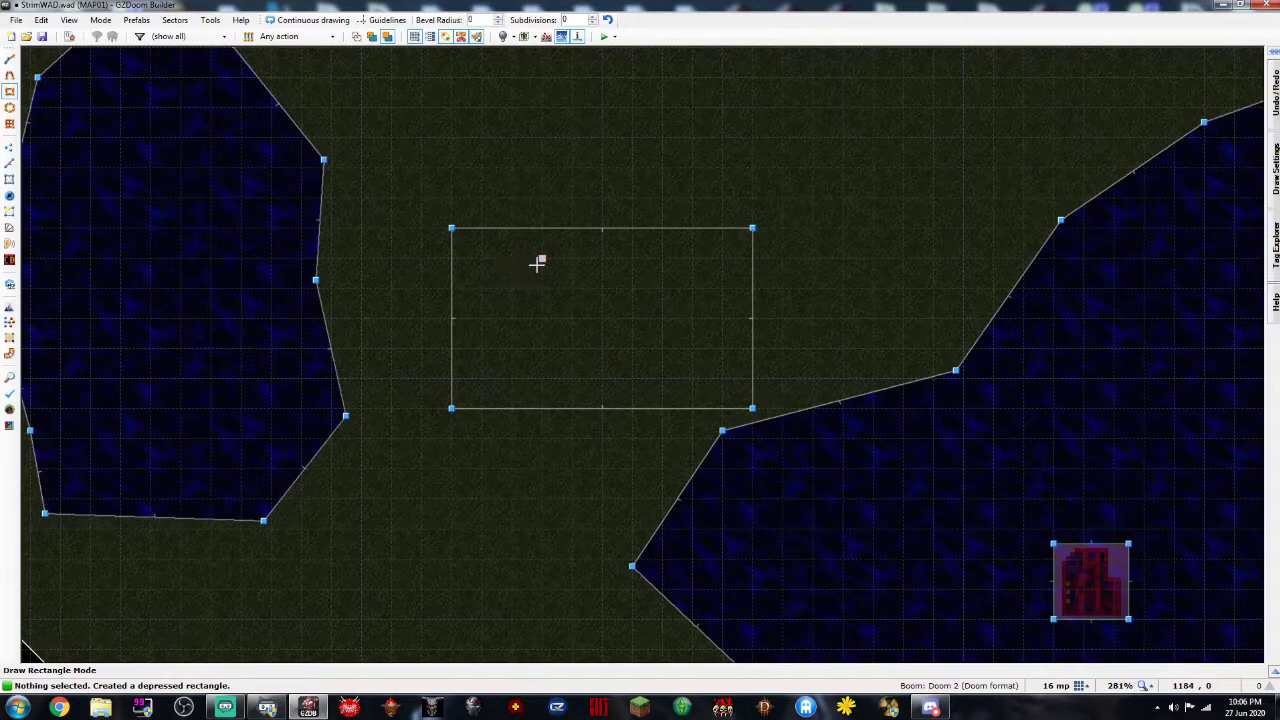
left_click_drag(654, 371, 658, 377)
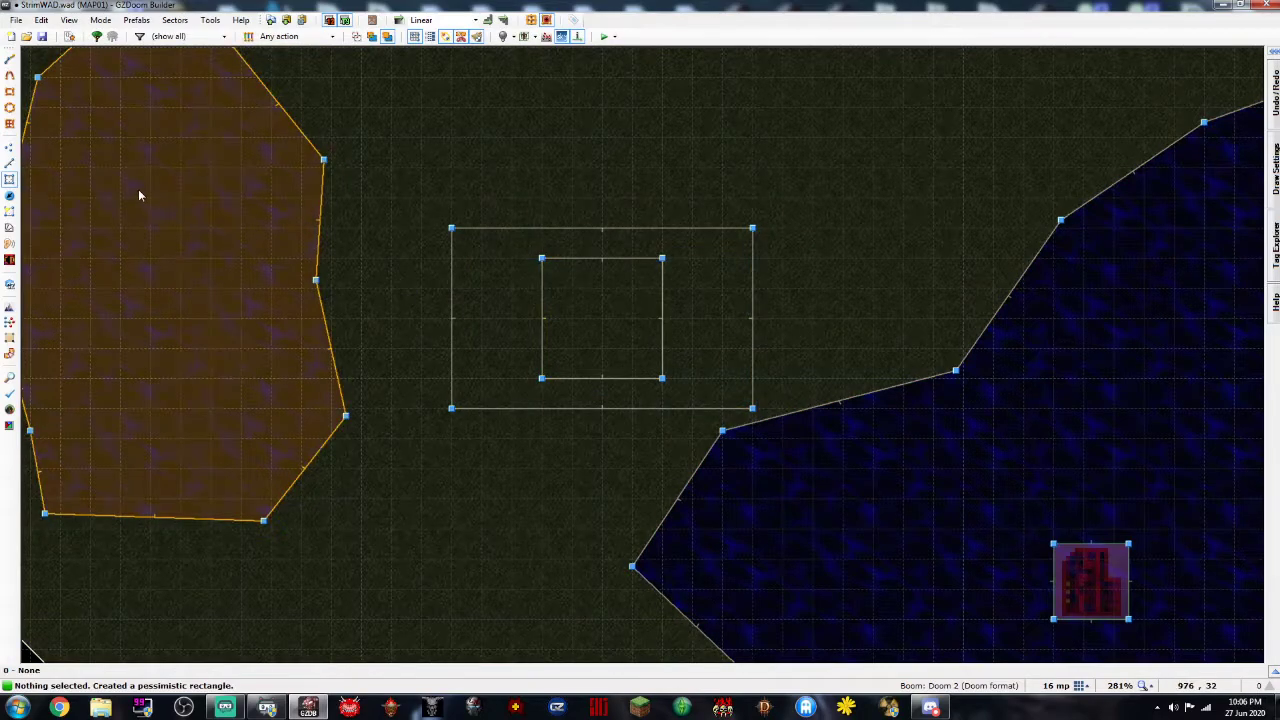
key("ctrl+z")
Draw a round sector about 64 by 64 in the middle of the rectangle and place a burning barrel at its centre
left_click(10, 107)
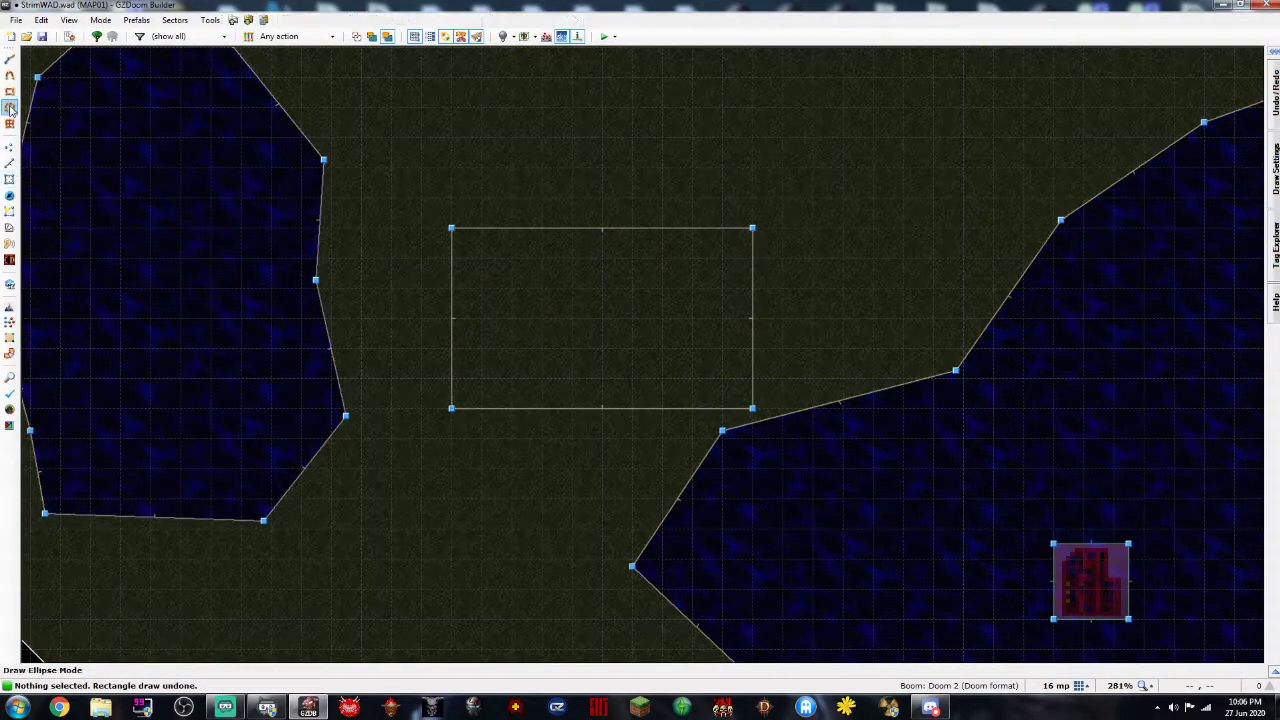
left_click_drag(561, 279, 673, 368)
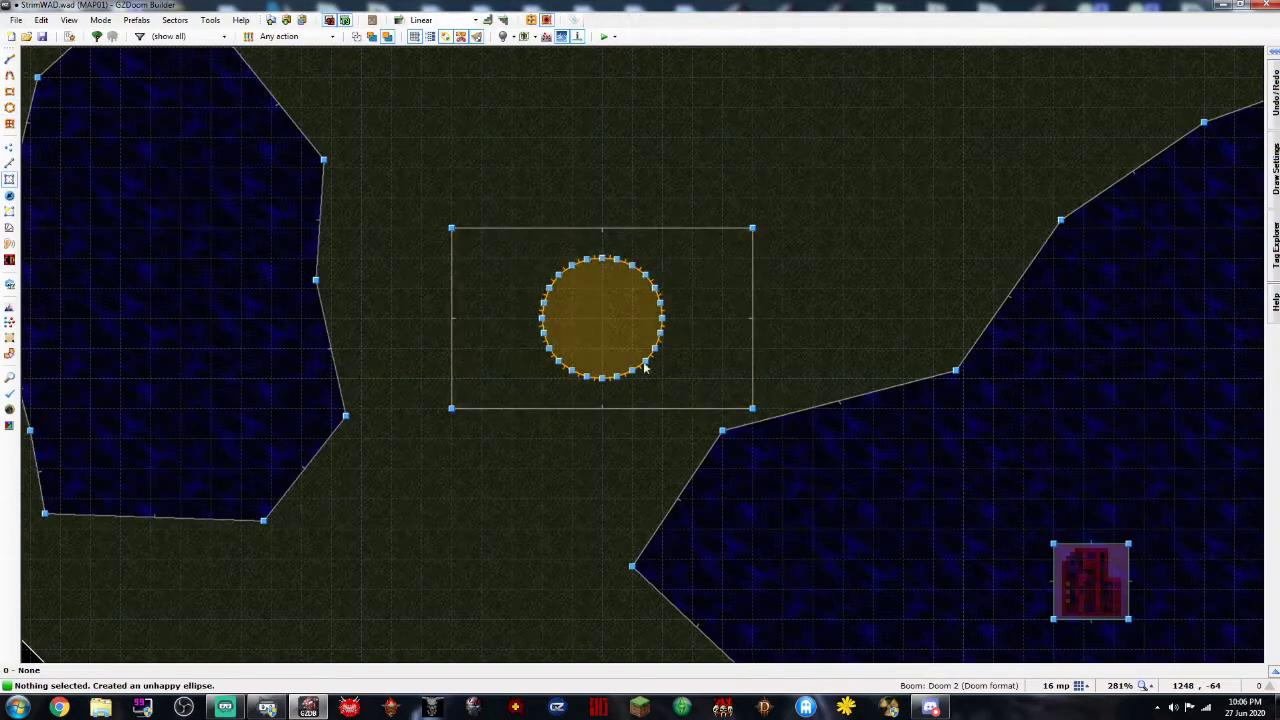
key("t")
right_click(601, 320)
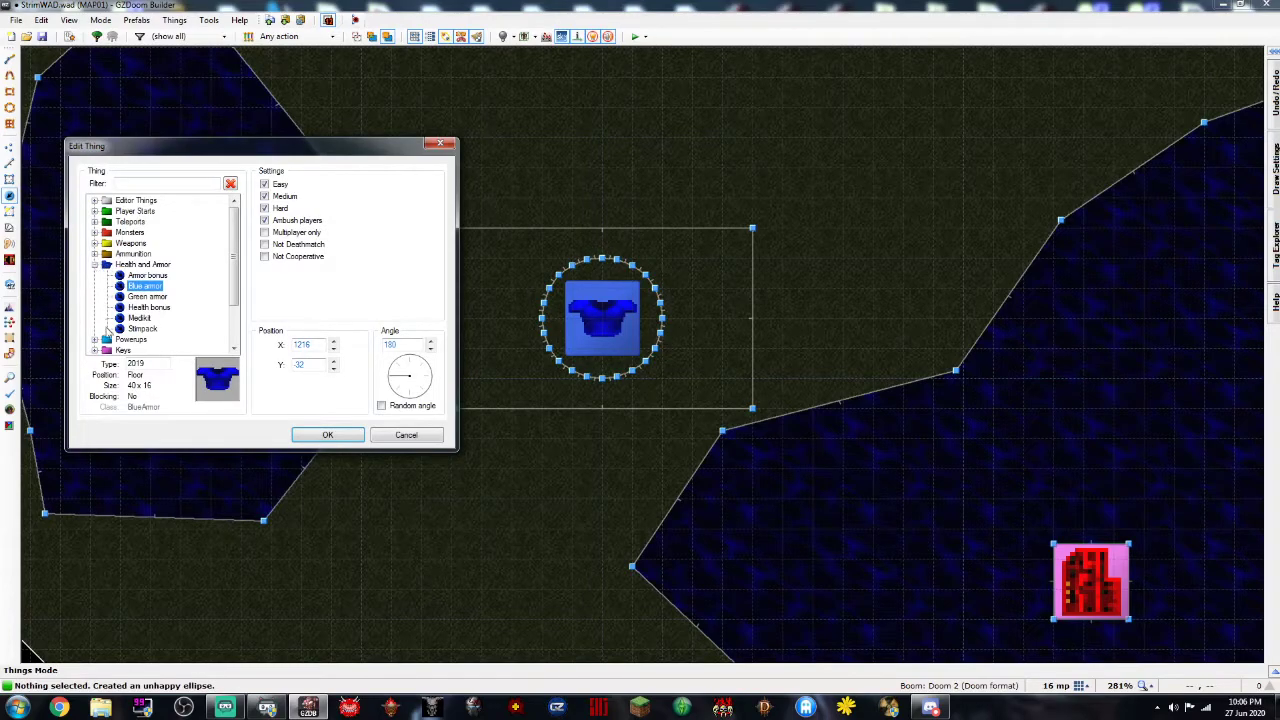
left_click(95, 265)
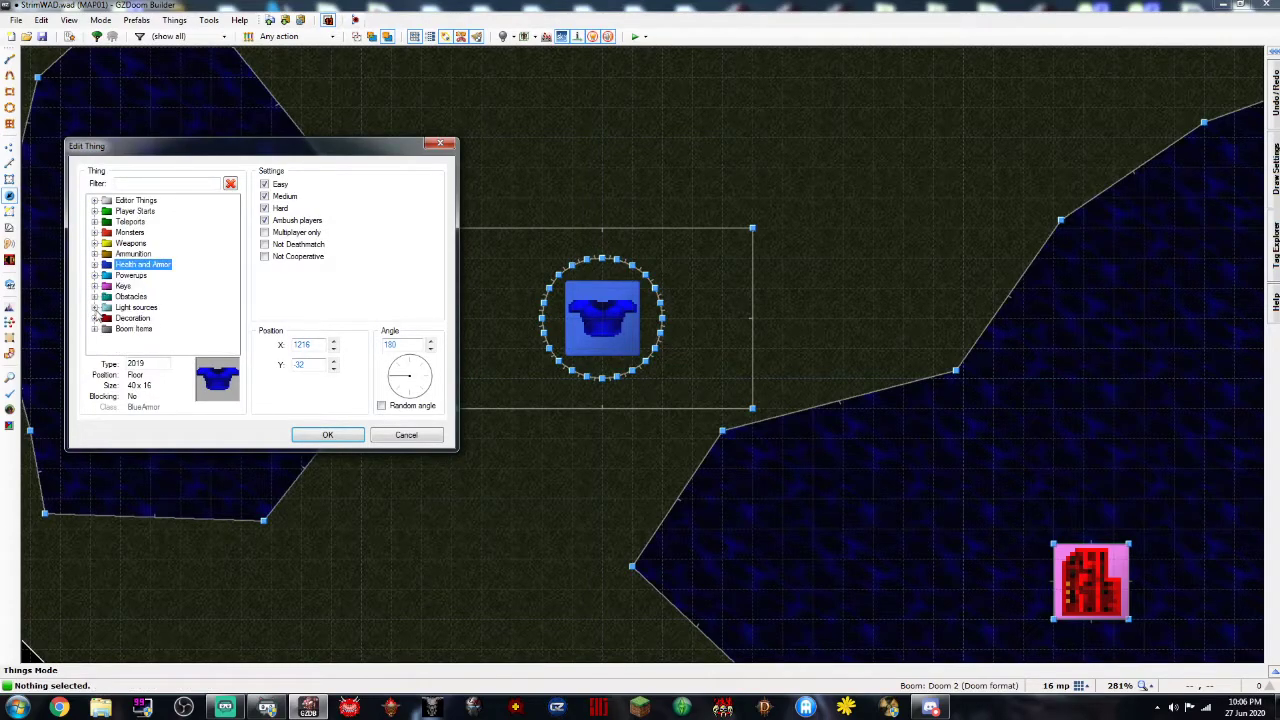
left_click(95, 318)
left_click(96, 202)
left_click(95, 307)
left_click(95, 211)
double_click(122, 222)
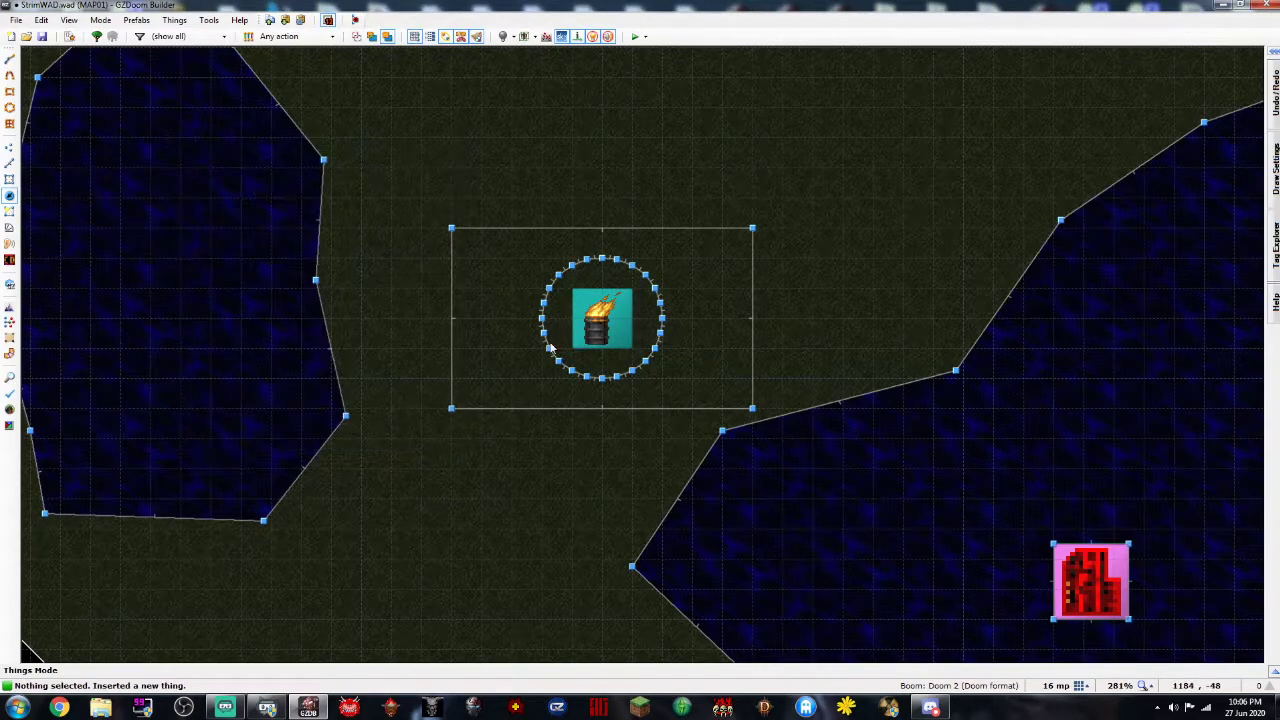
Raise the floor of the rectangular sector around the burning barrel to a height of -40
key("w")
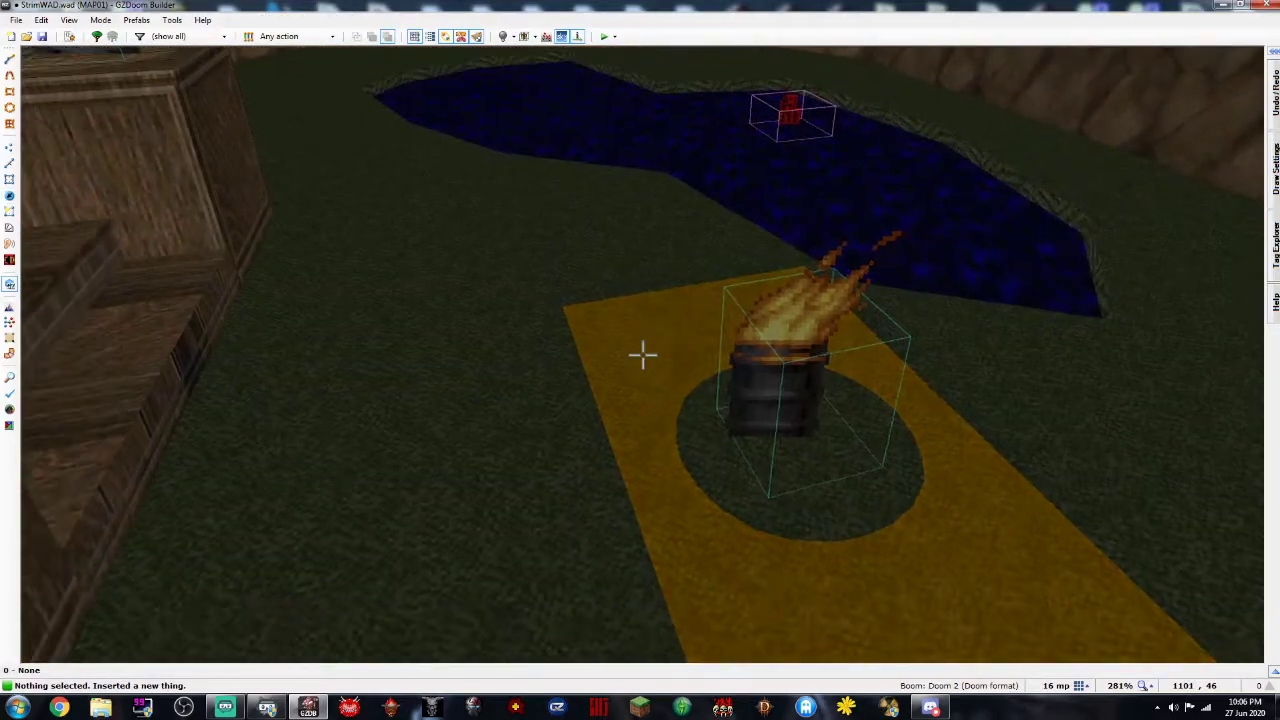
left_click(642, 354)
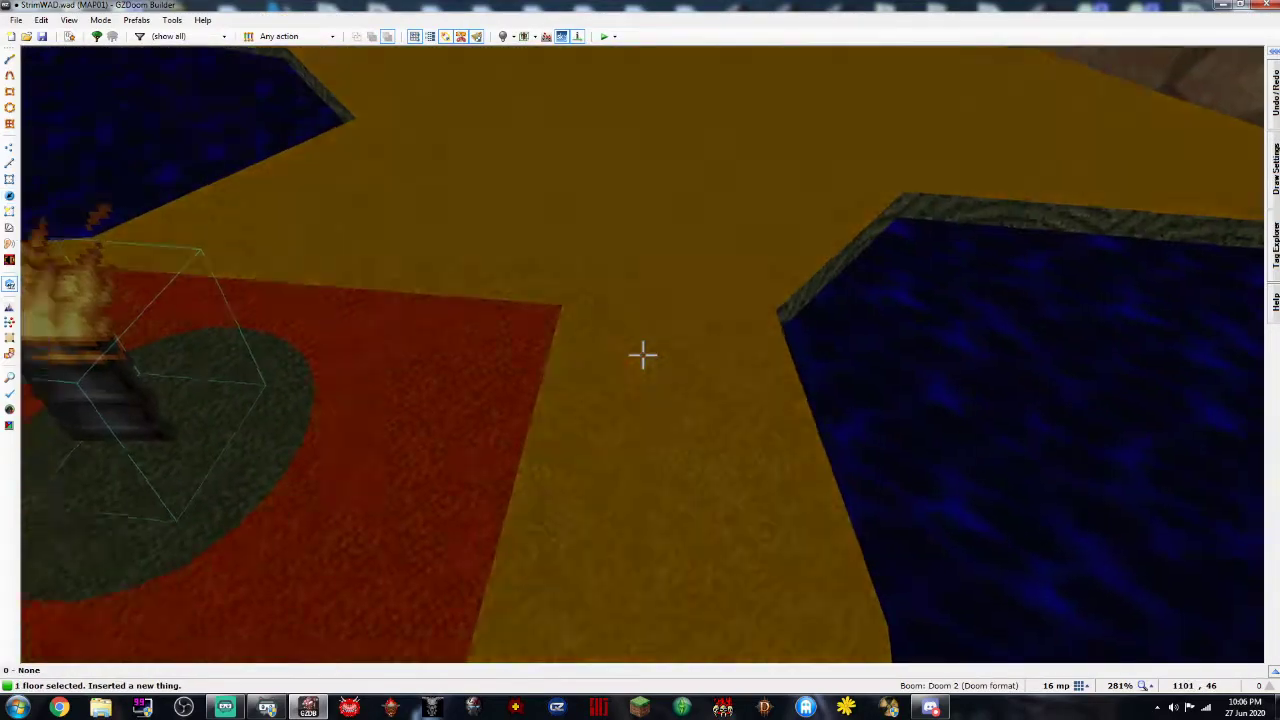
scroll(643, 355, "up", 3)
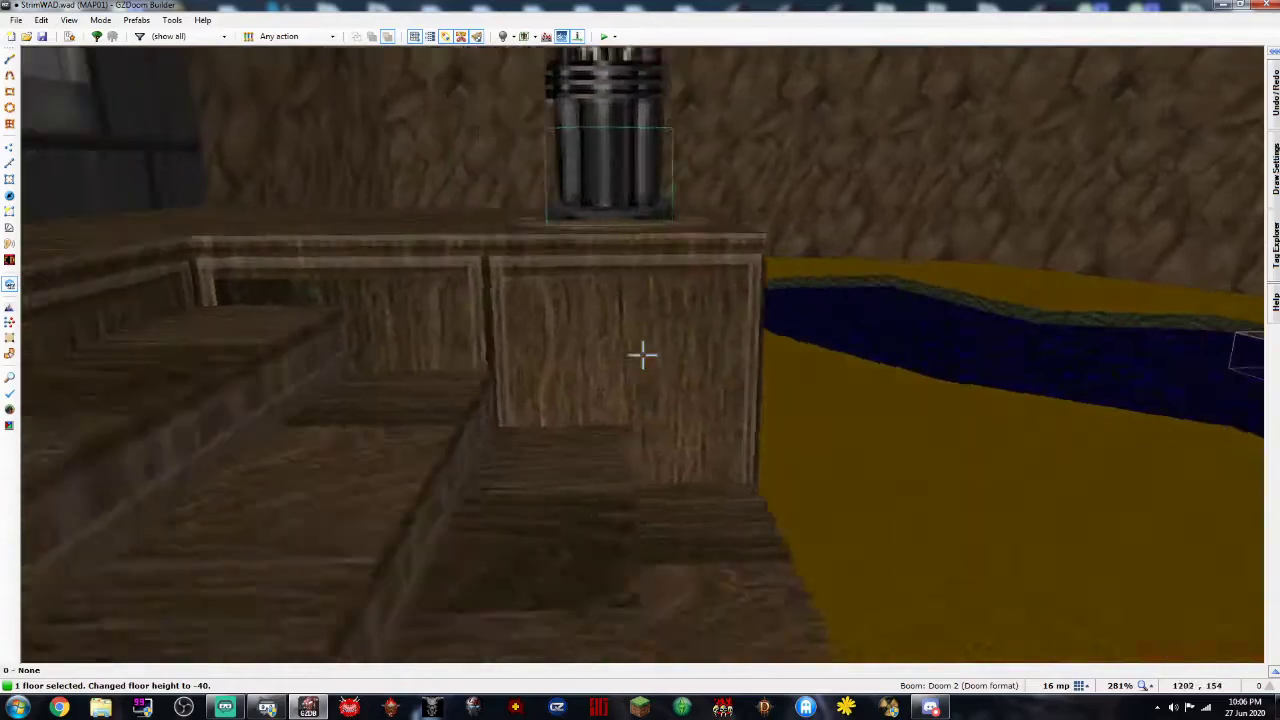
key("c")
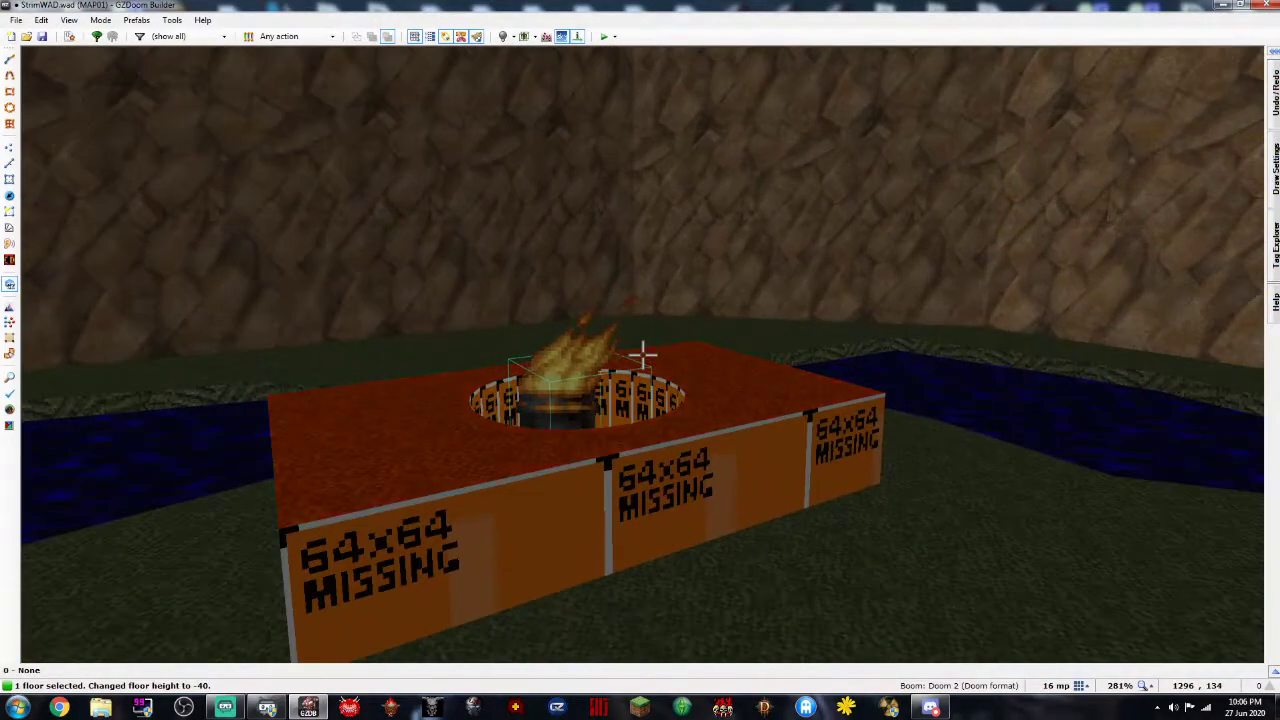
scroll(642, 354, "up", 1)
scroll(643, 355, "down", 1)
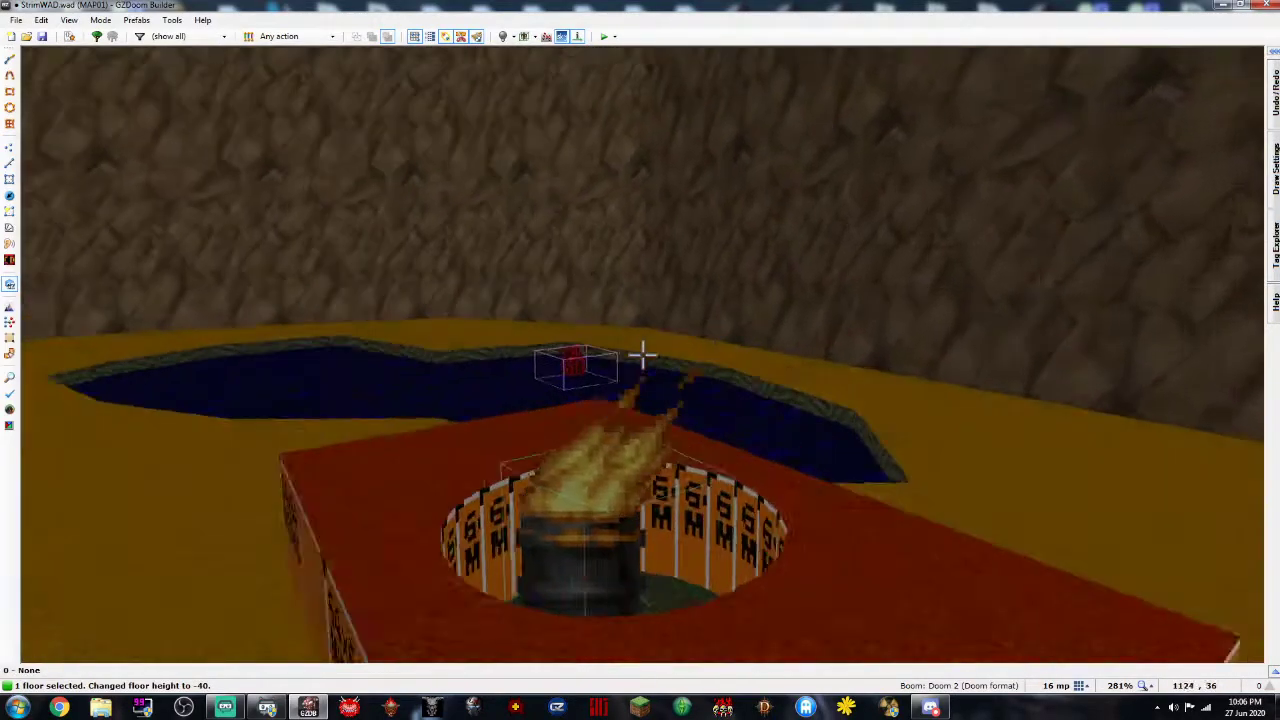
key("w")
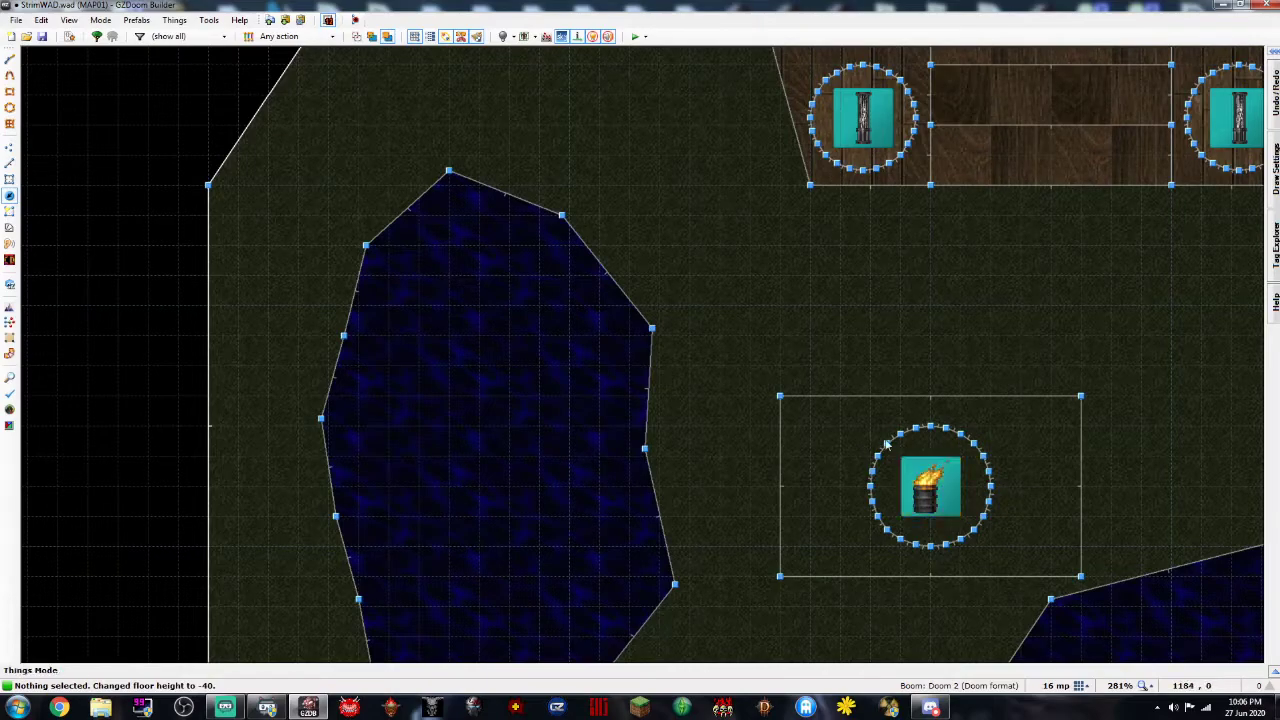
Move the rectangular and round sectors together with the burning barrel down to the grass near the south wall, between the ponds
key("s")
left_click(814, 421)
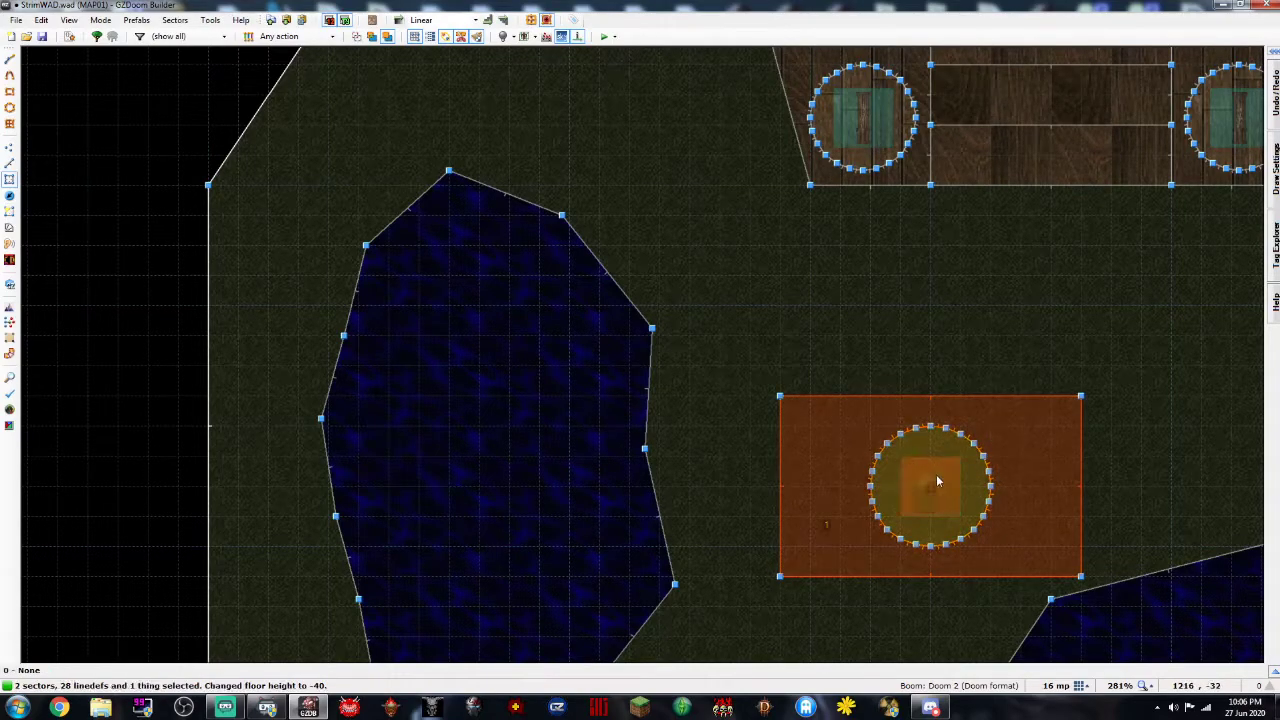
left_click(936, 481)
left_click_drag(749, 381, 985, 527)
left_click_drag(1101, 600, 1101, 600)
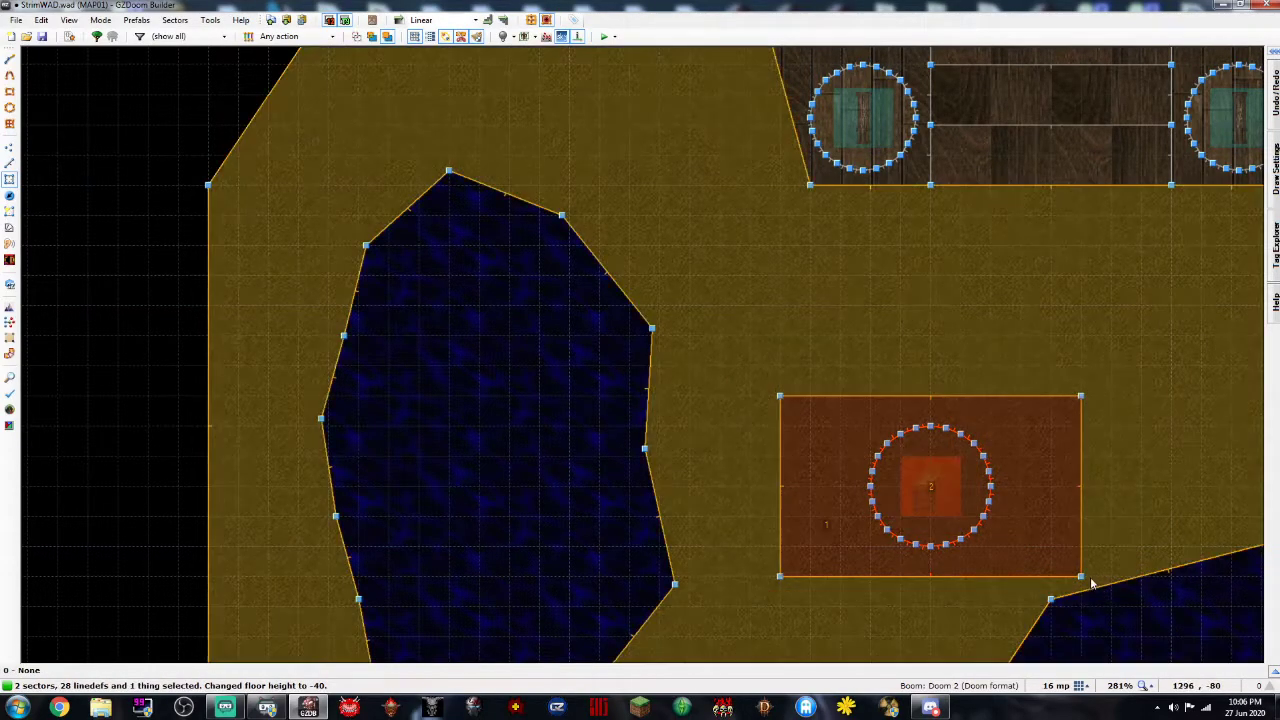
scroll(1053, 554, "down", 5)
scroll(933, 503, "up", 3)
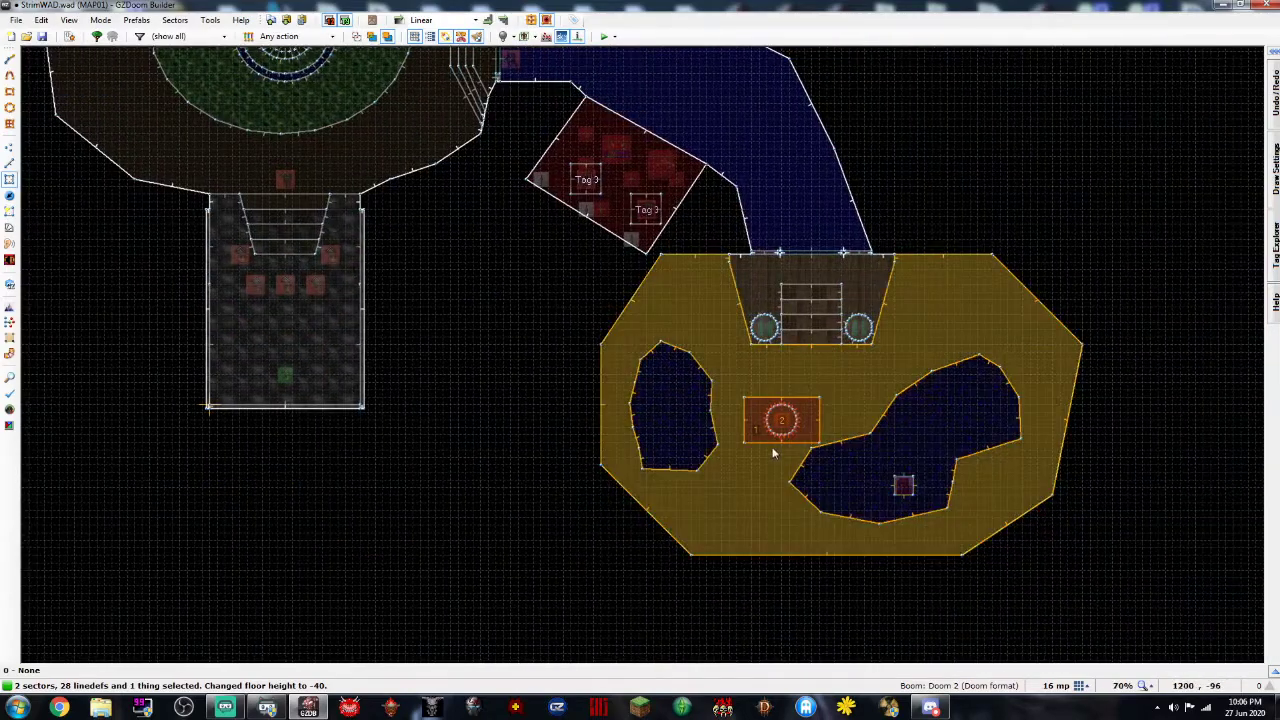
key("Right")
key("Up")
left_click_drag(739, 487, 701, 573)
right_click_drag(697, 583, 701, 581)
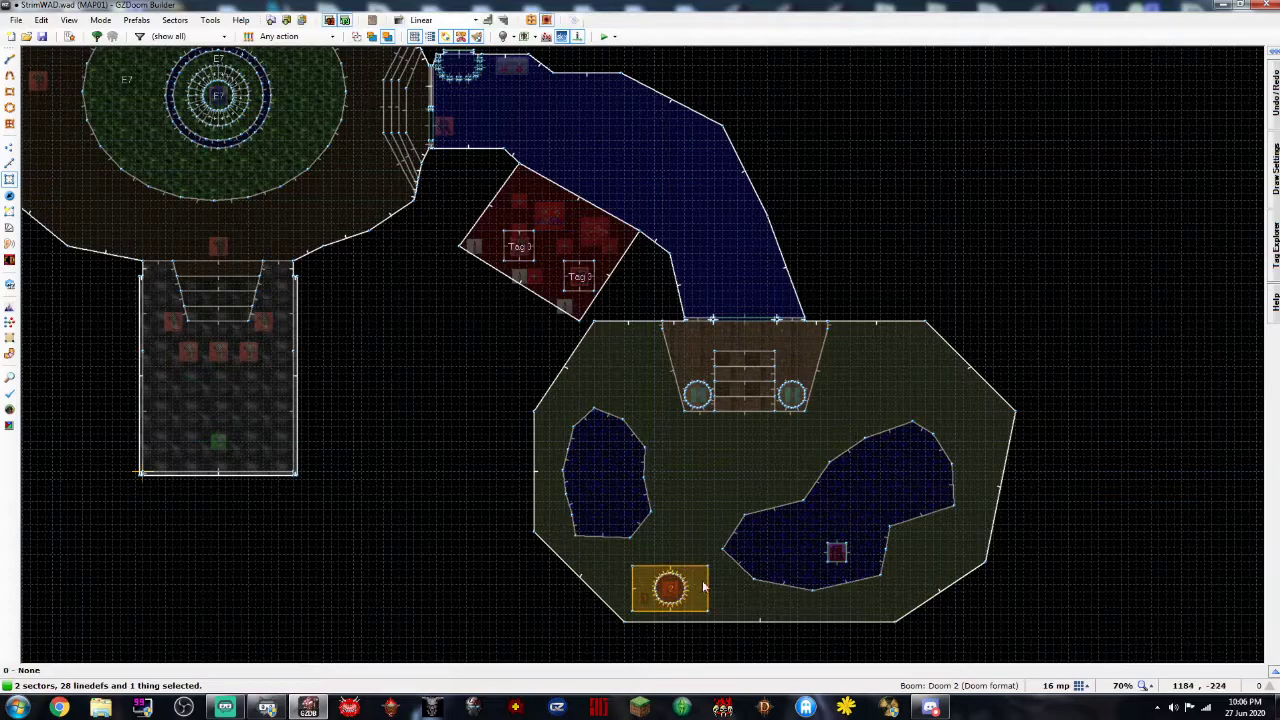
key("Right")
key("Down")
key("Down")
key("Down")
scroll(668, 560, "up", 2)
key("c")
Apply the STONE4 lower texture to the four outer side walls of the raised rectangular block
key("Up")
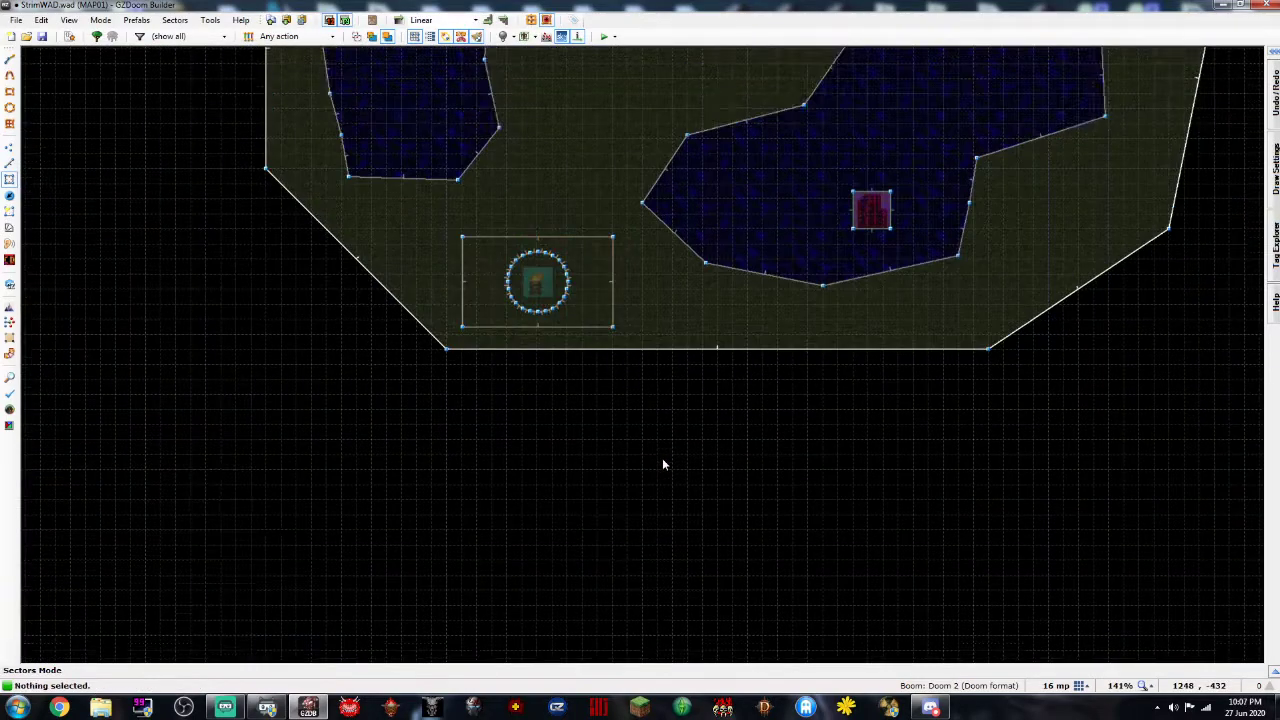
key("Up")
key("q")
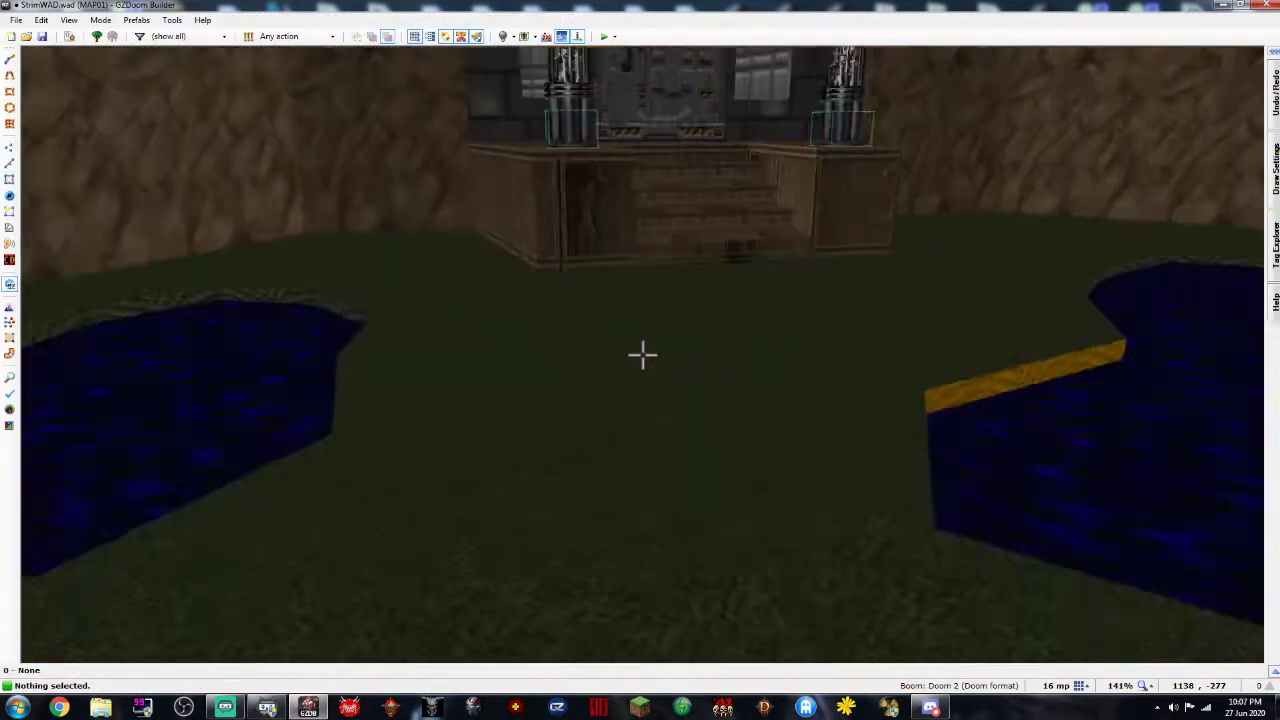
key("e")
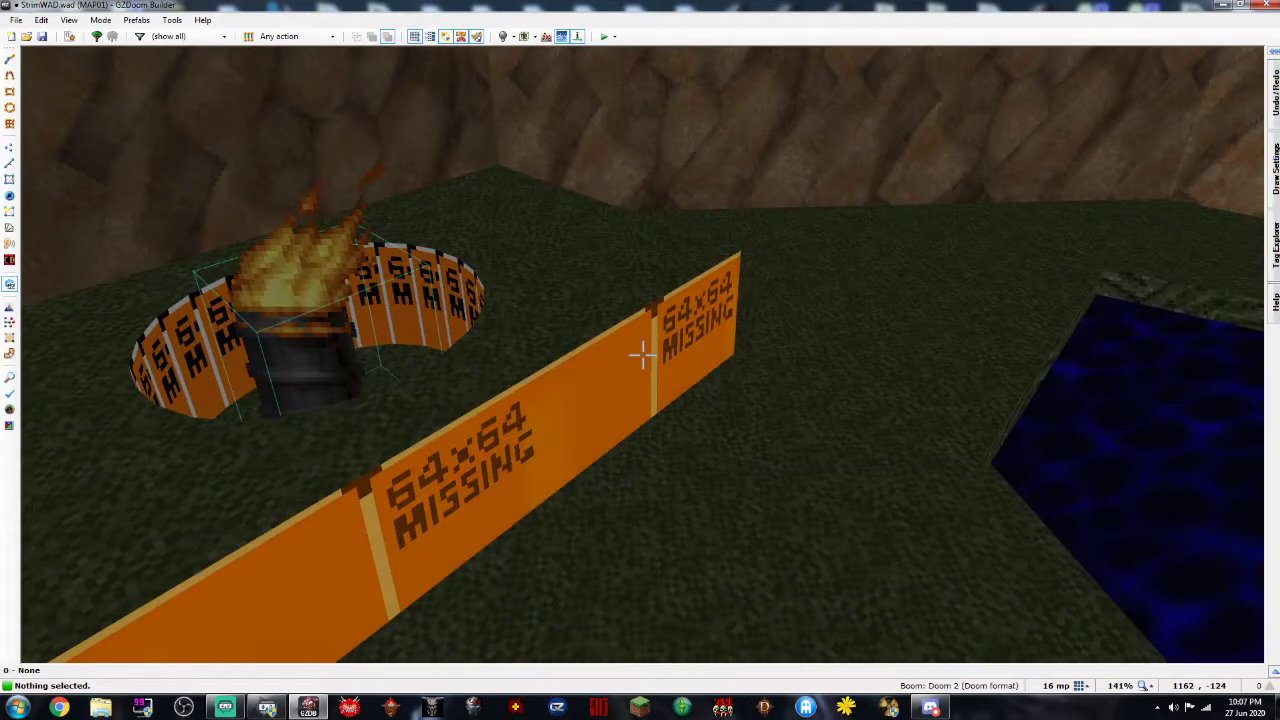
left_click(643, 355, "shift")
right_click(643, 355)
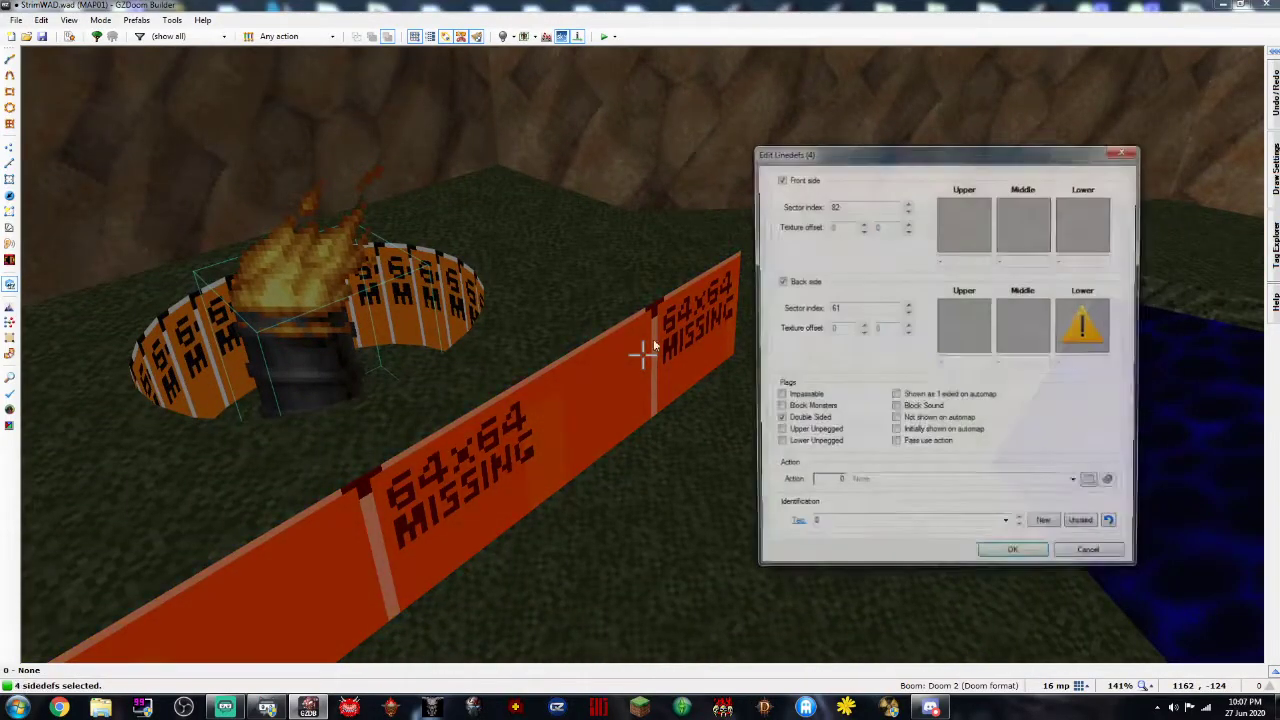
left_click(1086, 326)
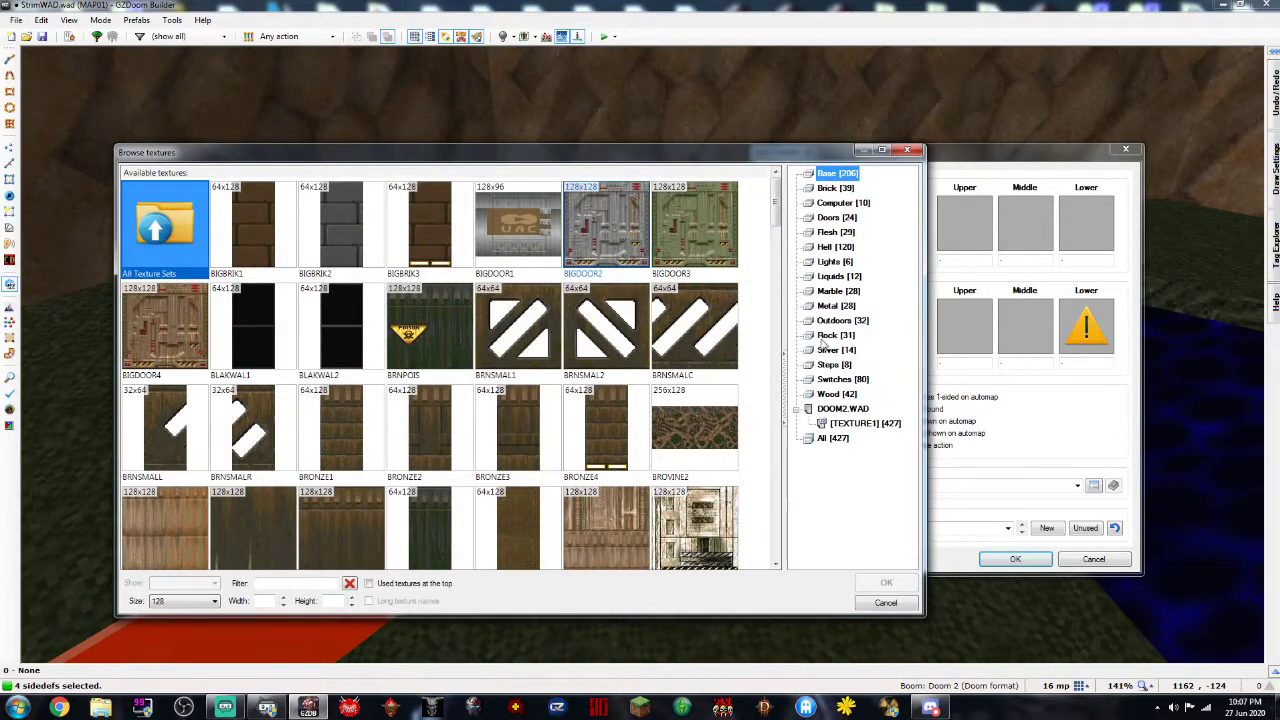
left_click(834, 335)
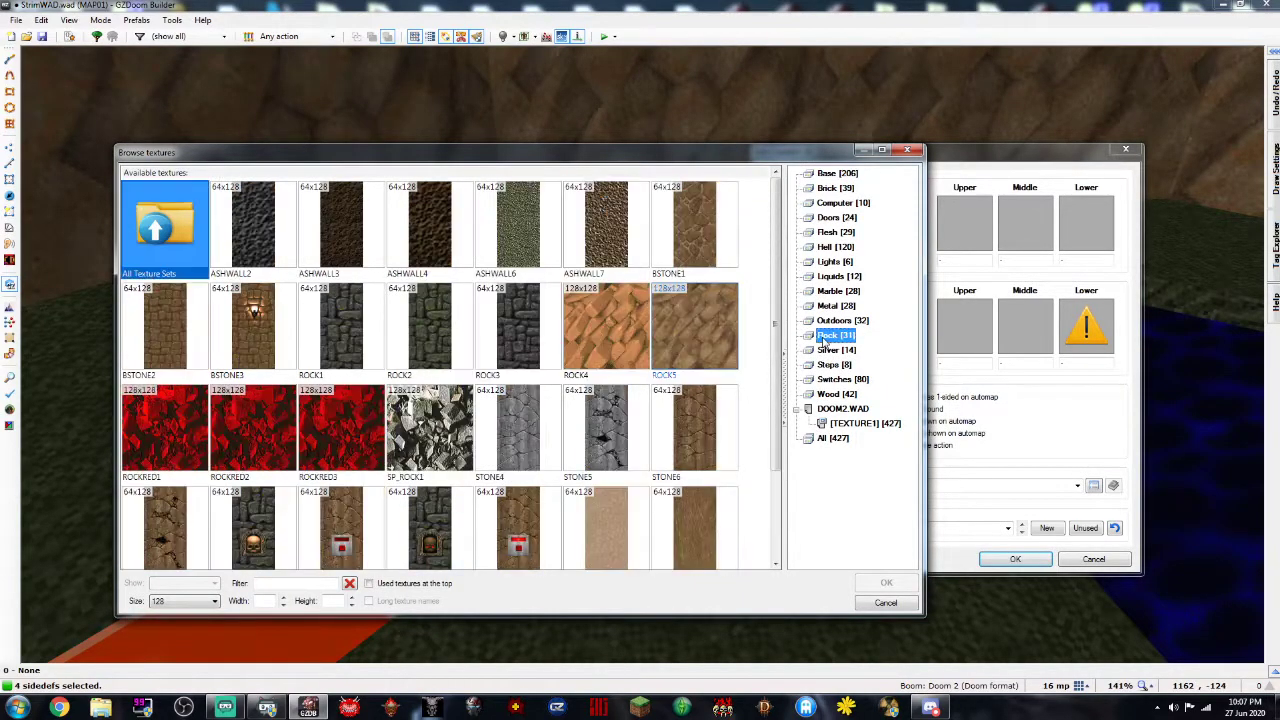
double_click(519, 430)
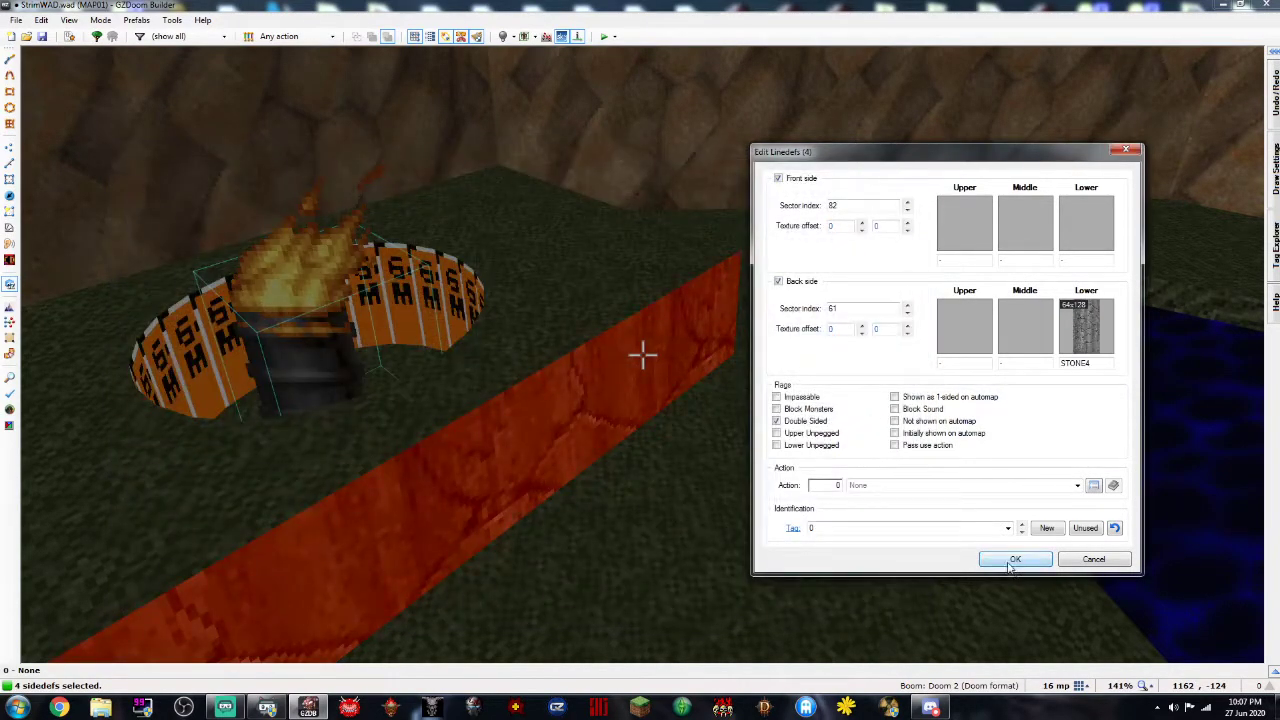
left_click(1013, 560)
right_click(643, 355)
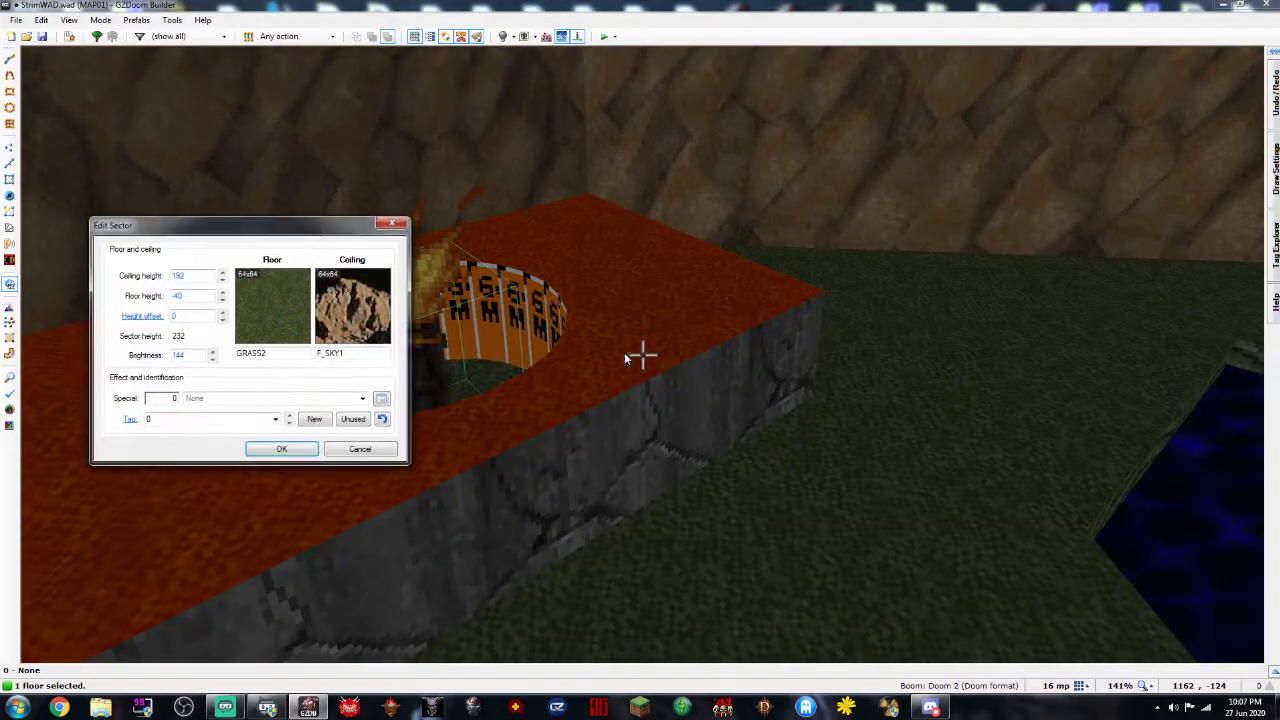
left_click(258, 335)
left_click(870, 600)
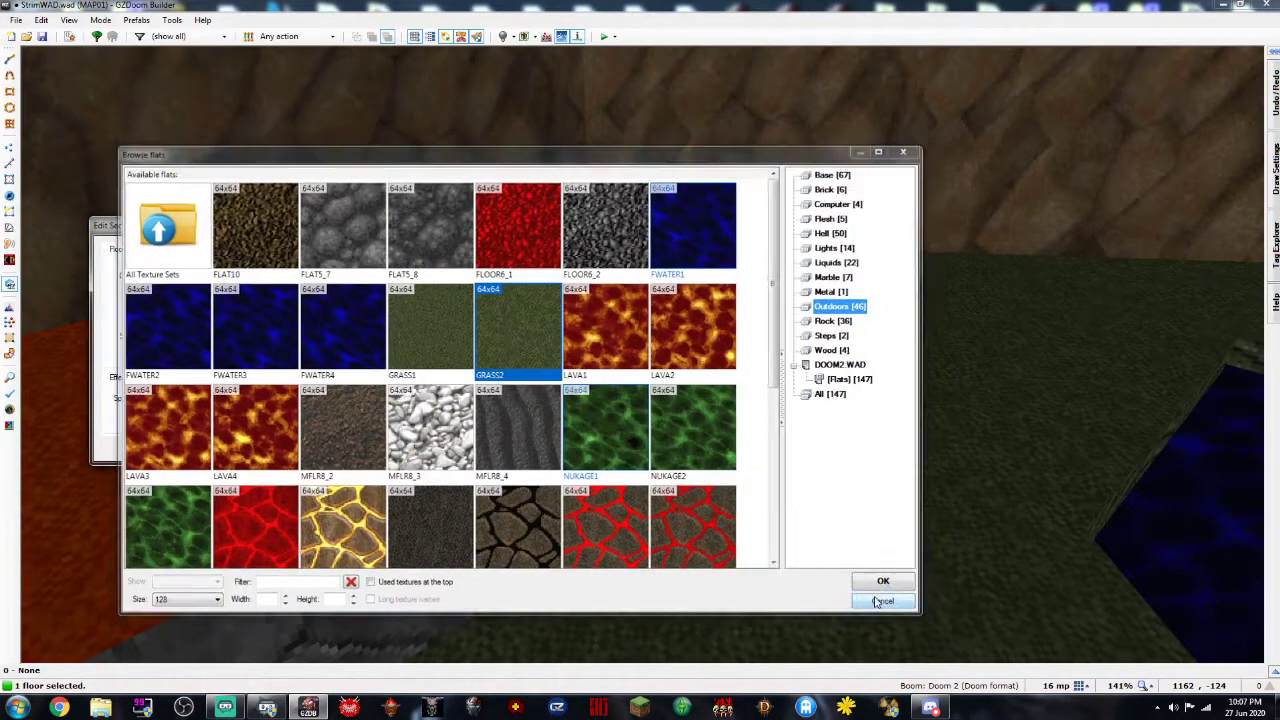
left_click(340, 450)
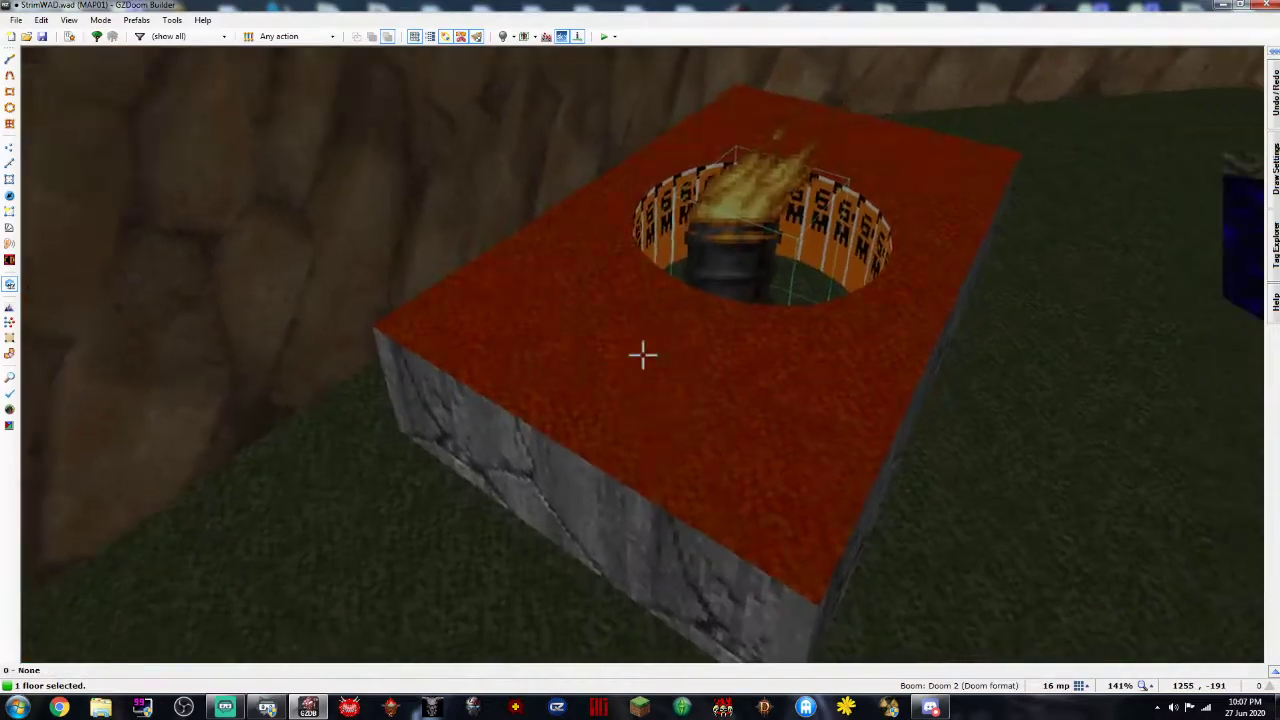
Set the floor flat of the raised block and of the round pit inside it to FLOOR6_2
left_click(643, 355)
right_click(643, 355)
left_click(303, 302)
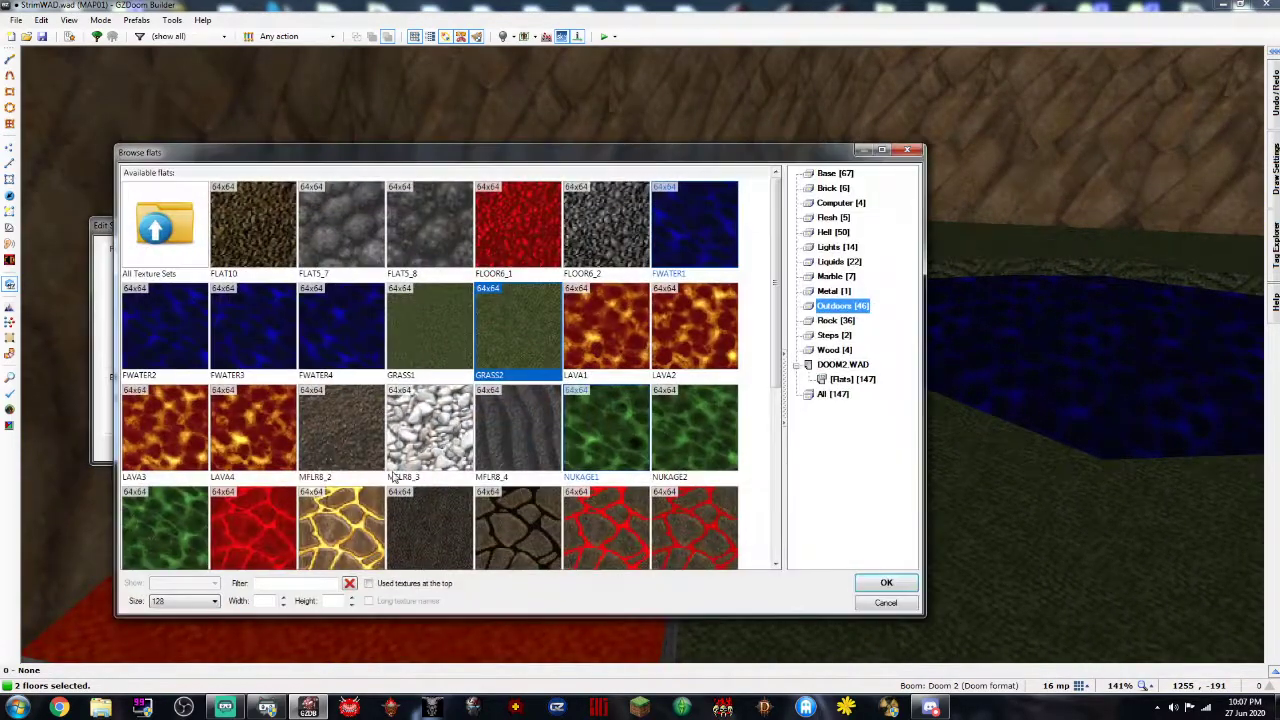
left_click(523, 431)
scroll(523, 431, "down", 3)
scroll(523, 431, "up", 3)
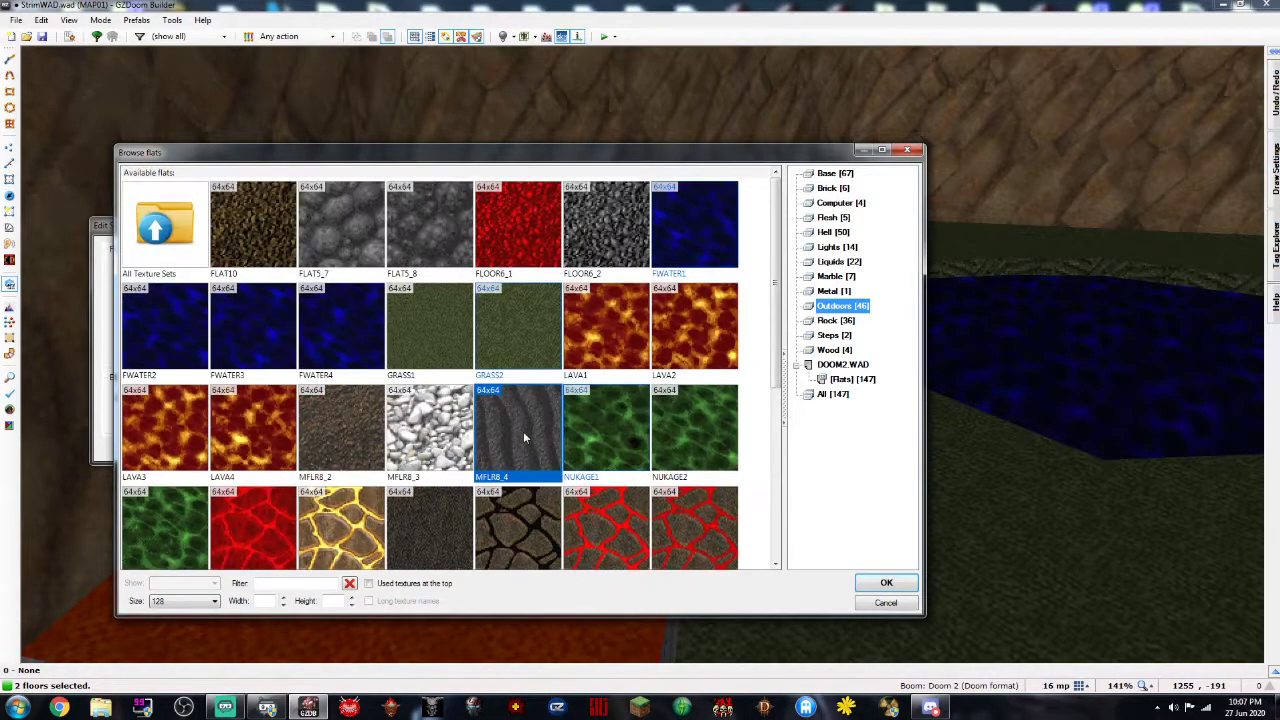
left_click(826, 322)
scroll(569, 337, "down", 1)
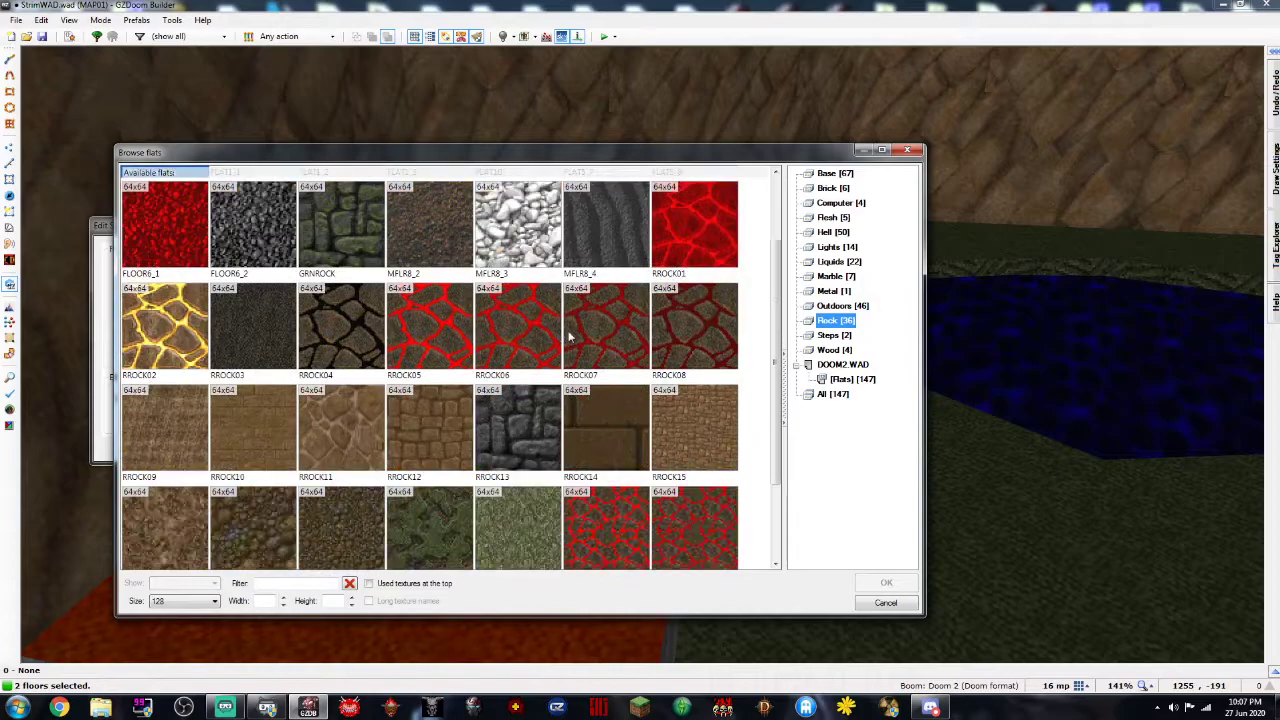
scroll(569, 337, "down", 1)
scroll(569, 337, "up", 2)
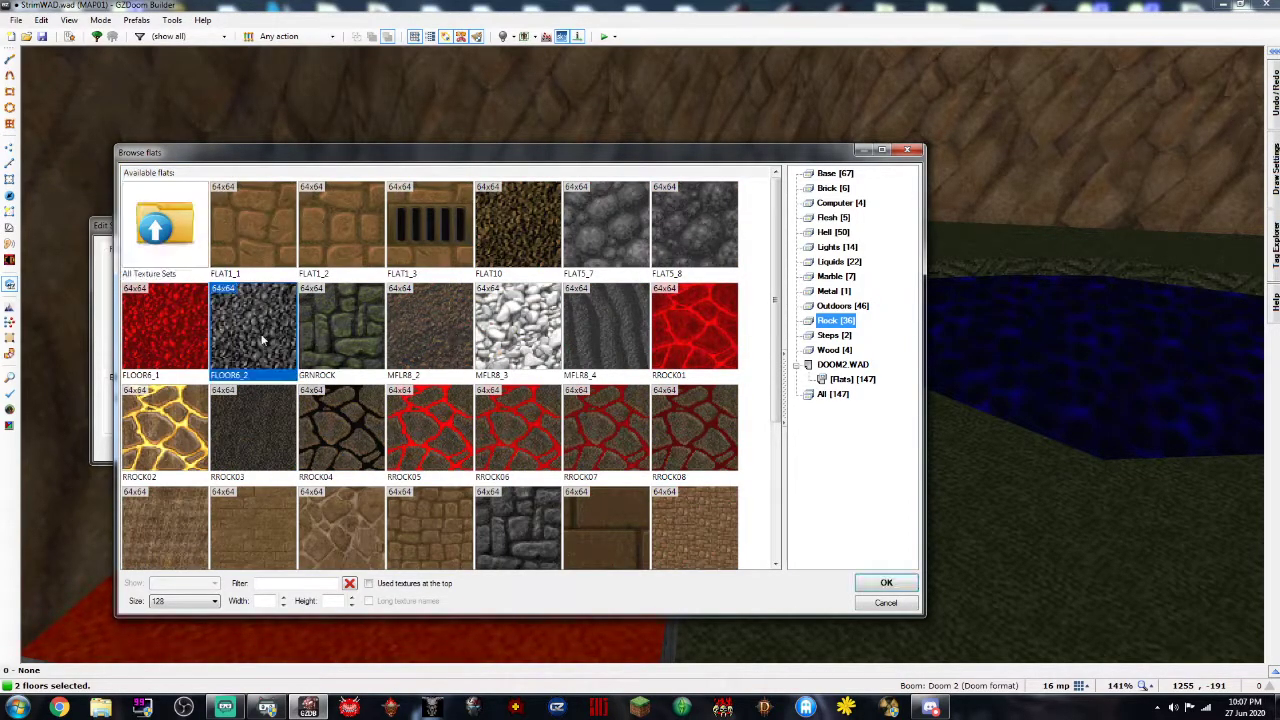
double_click(263, 341)
left_click(281, 448)
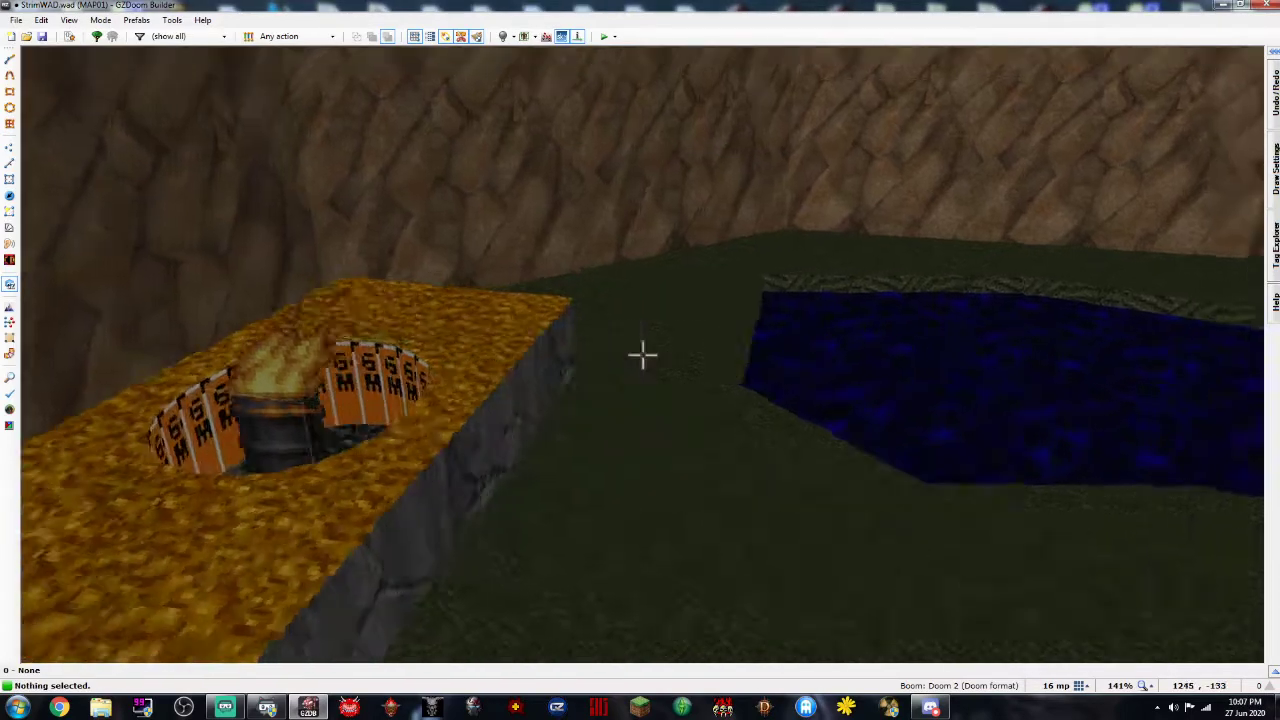
Inspect the fire pit block and its surroundings in 3D, and return to the 2D map
key("w")
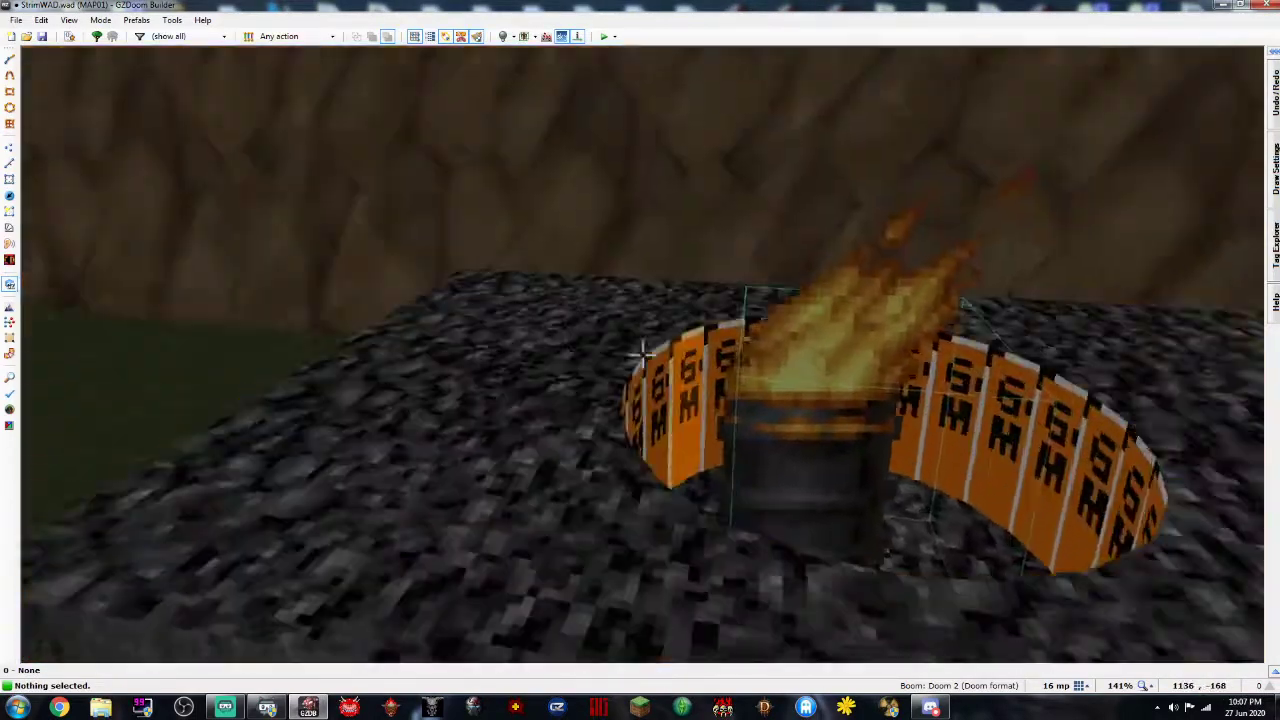
key("s")
key("d")
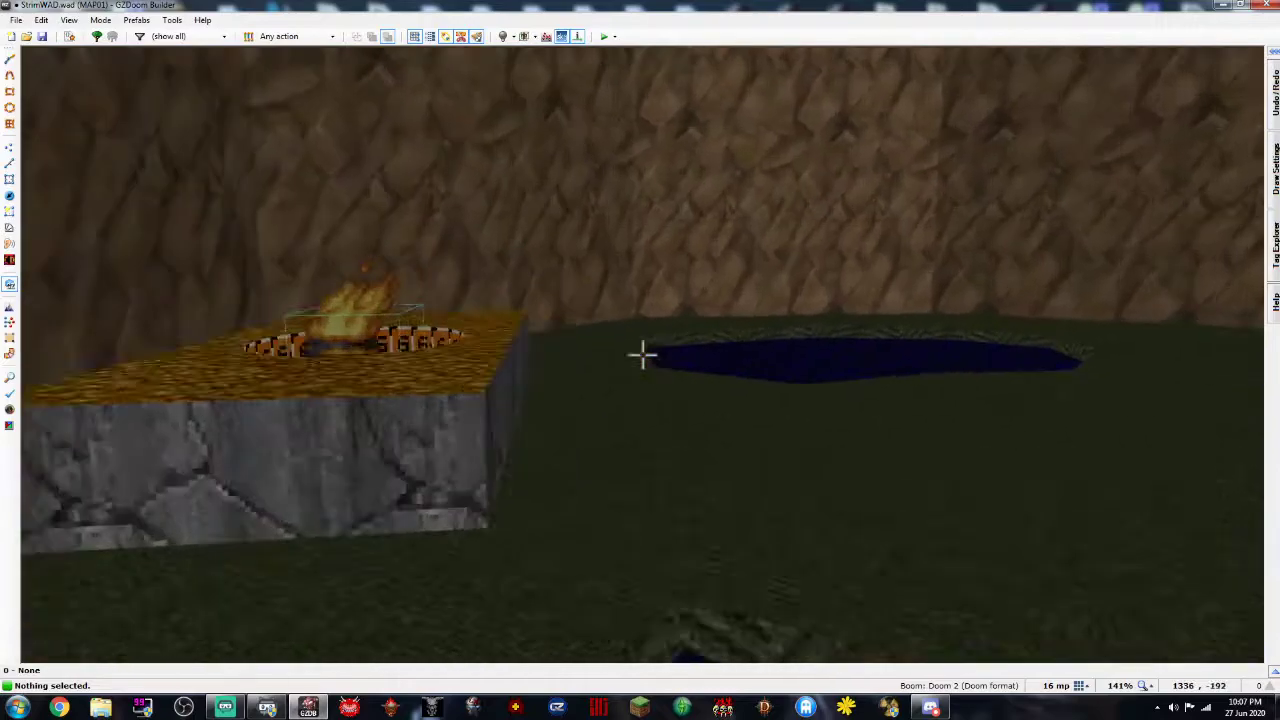
key("q")
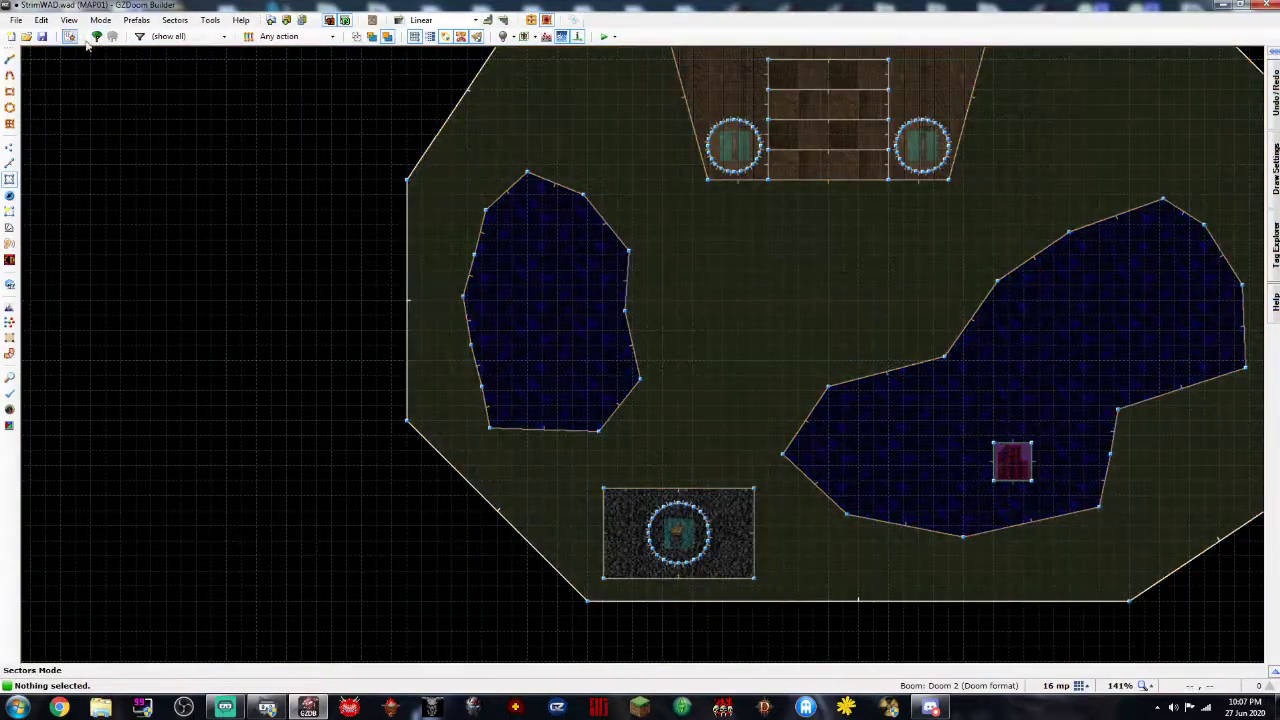
Playtest the map and walk from the fountain room to the outdoor pond area
left_click(603, 37)
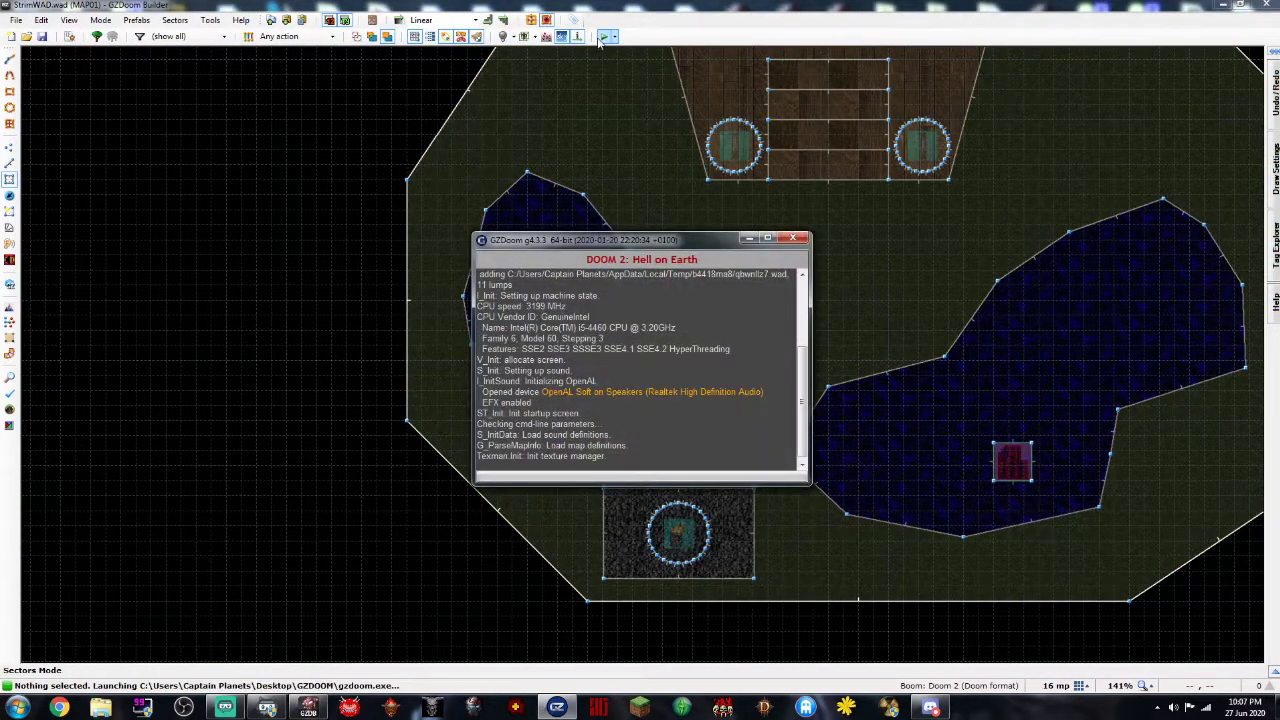
key("w")
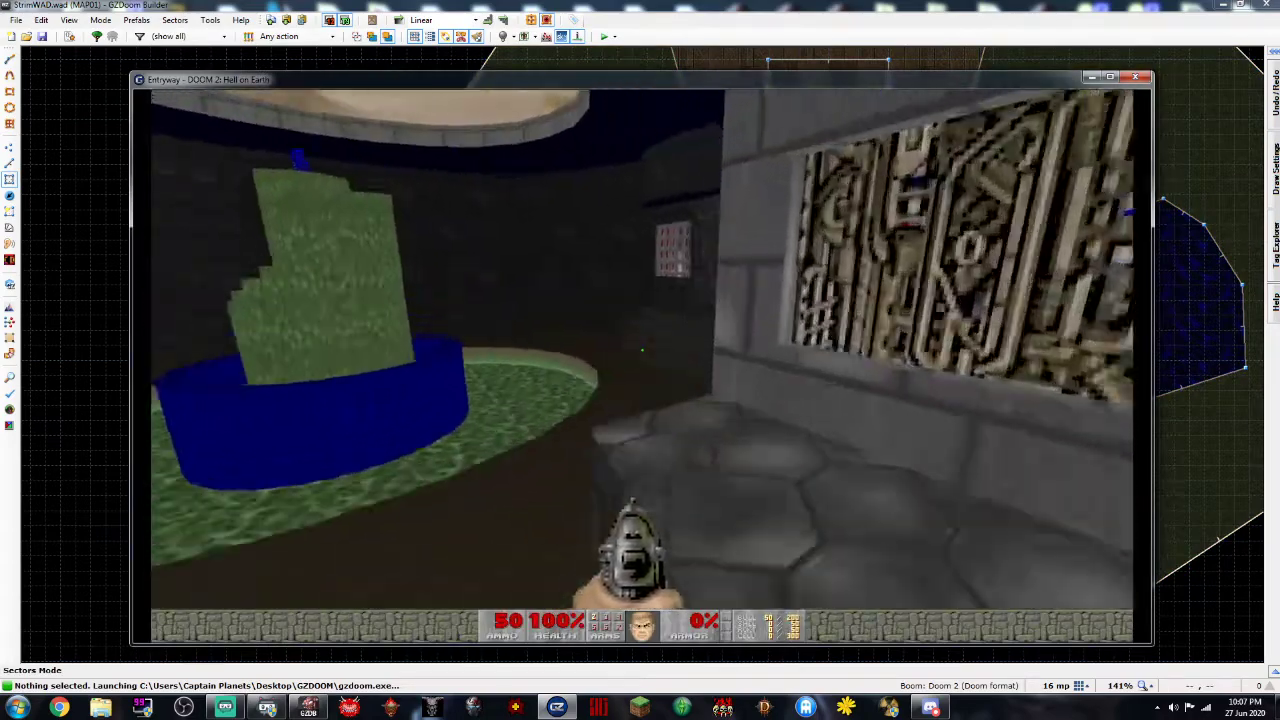
key("w")
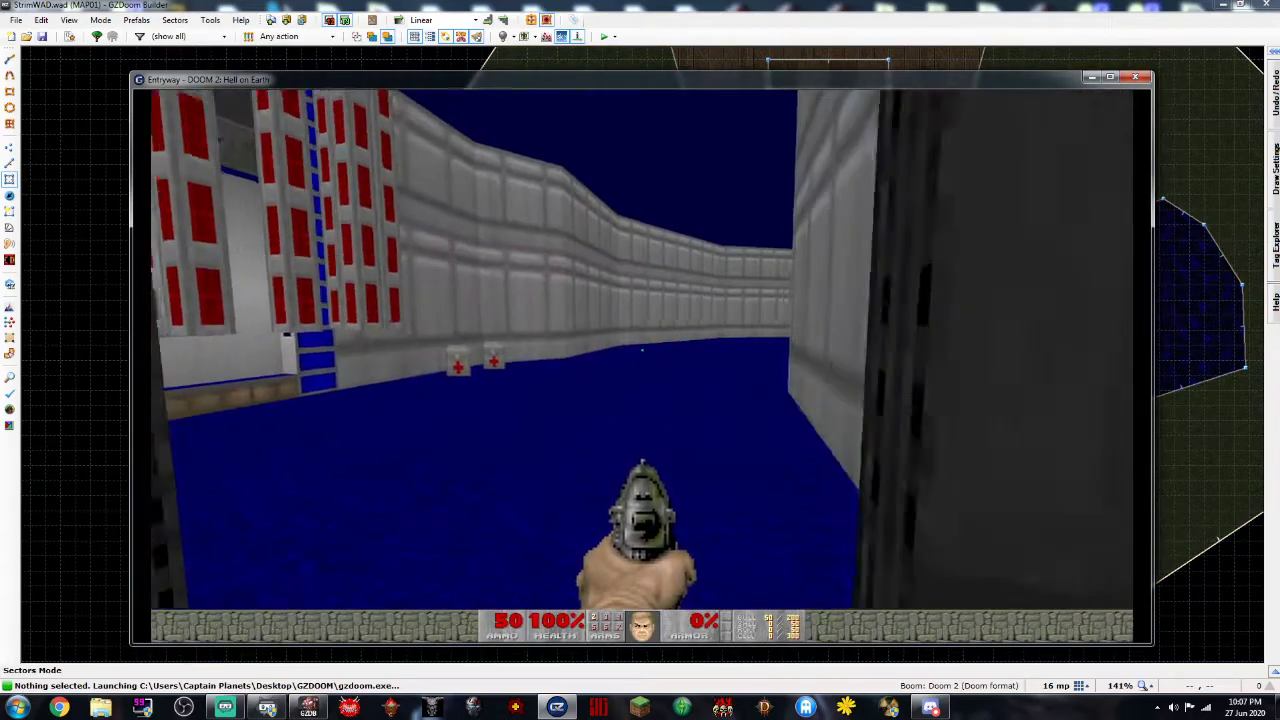
key("w")
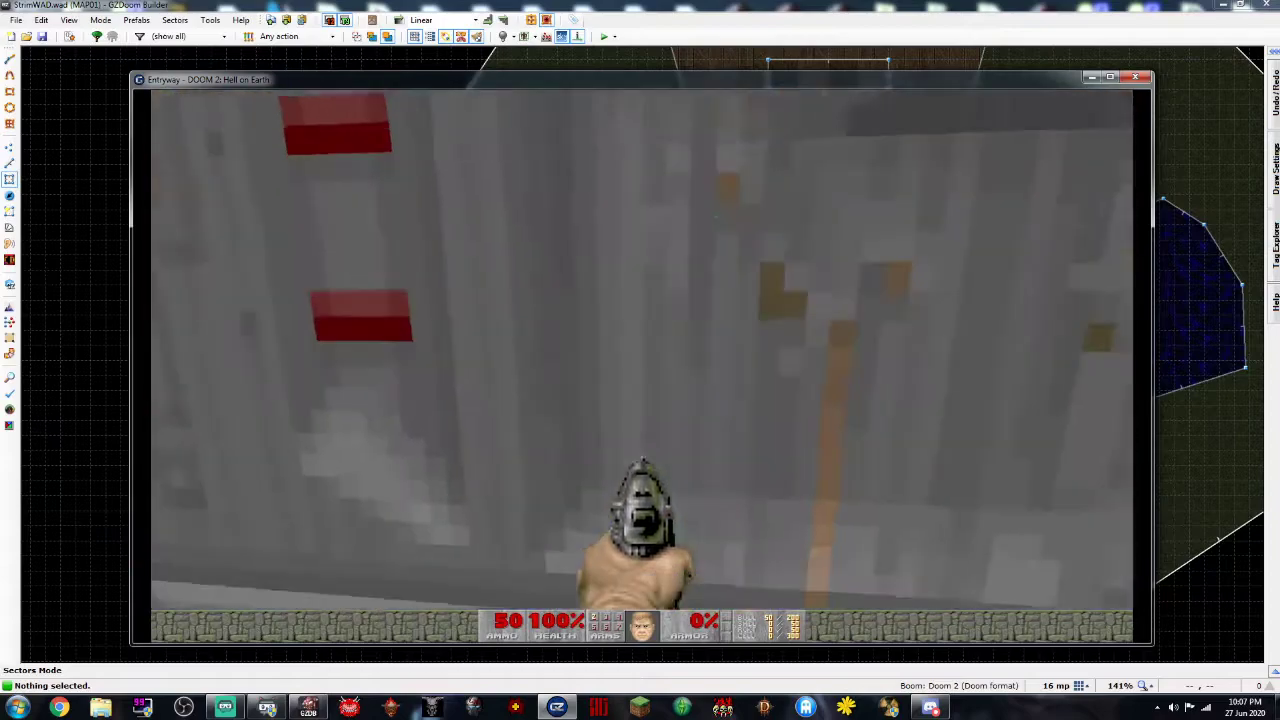
key("w")
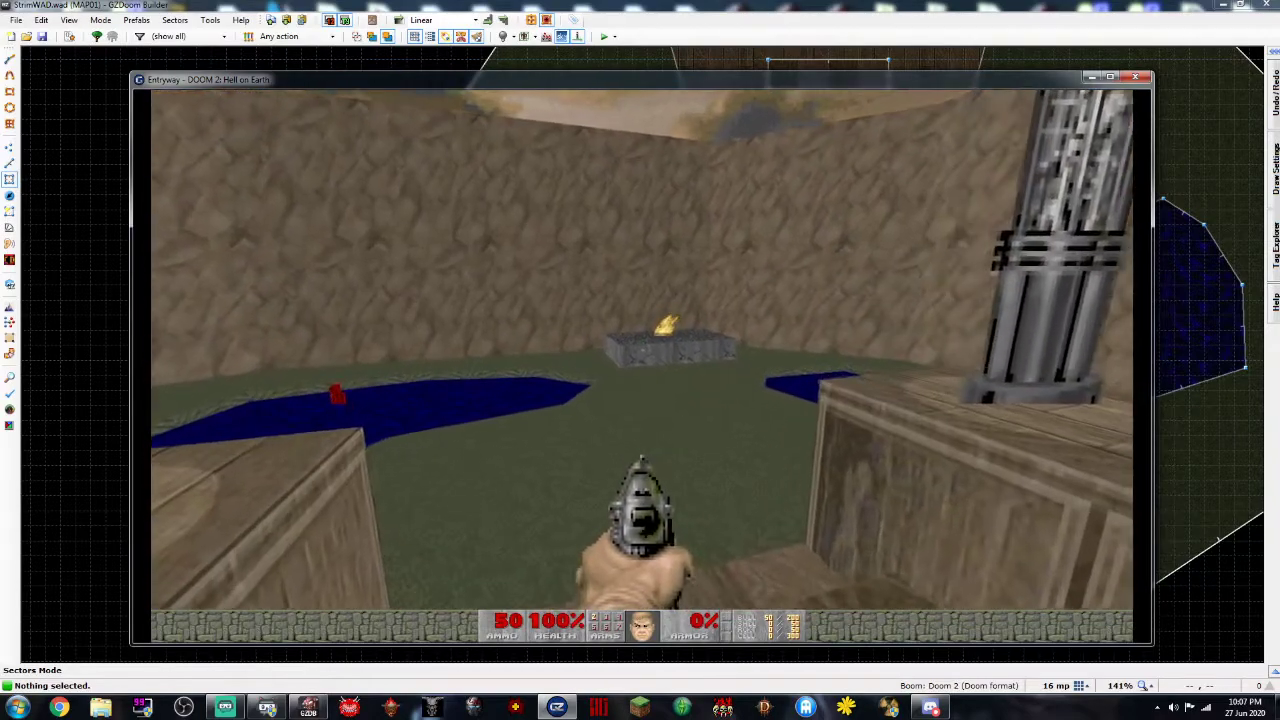
key("w")
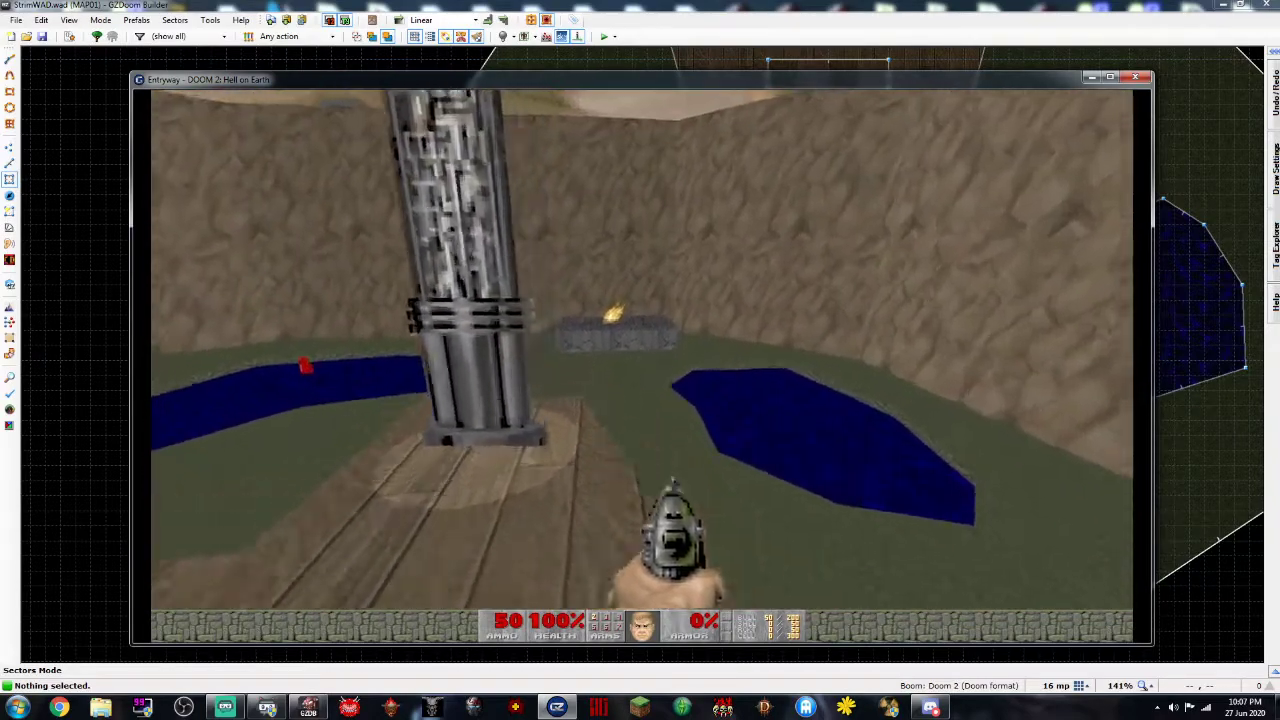
Examine the stone fire pit up close from its top and sides in the playtest, and quit the game
key("w")
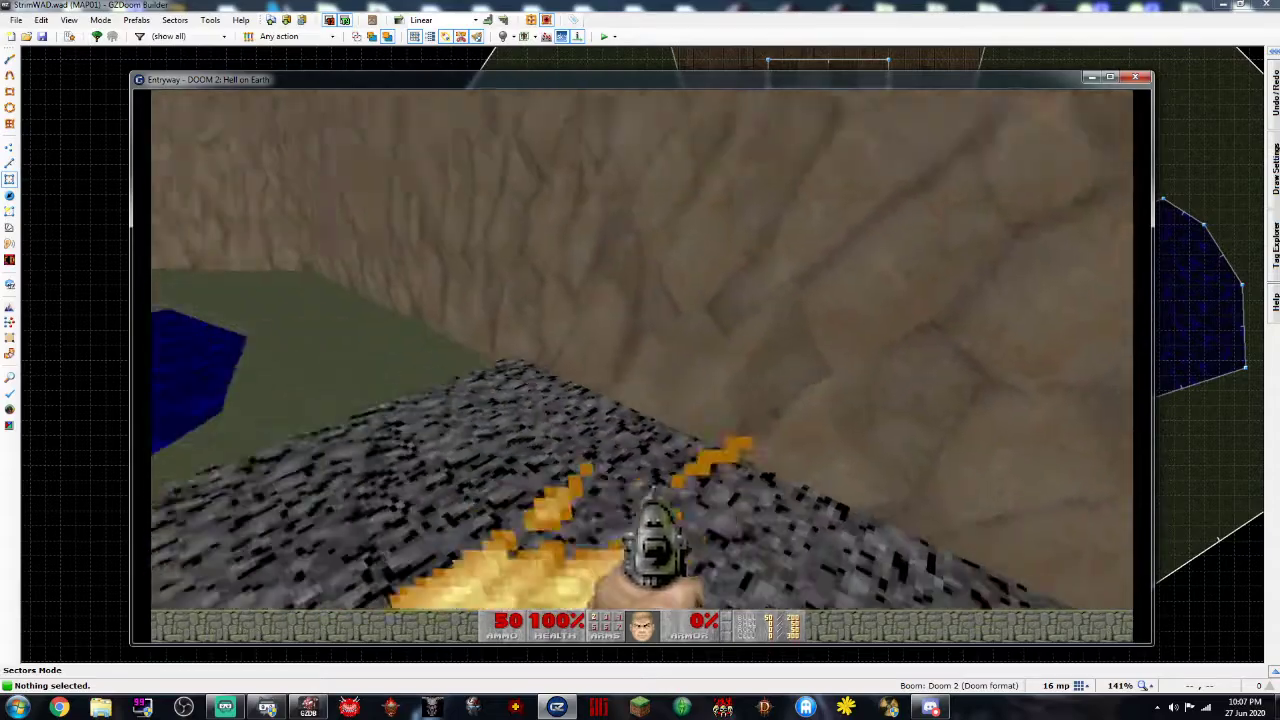
key("a")
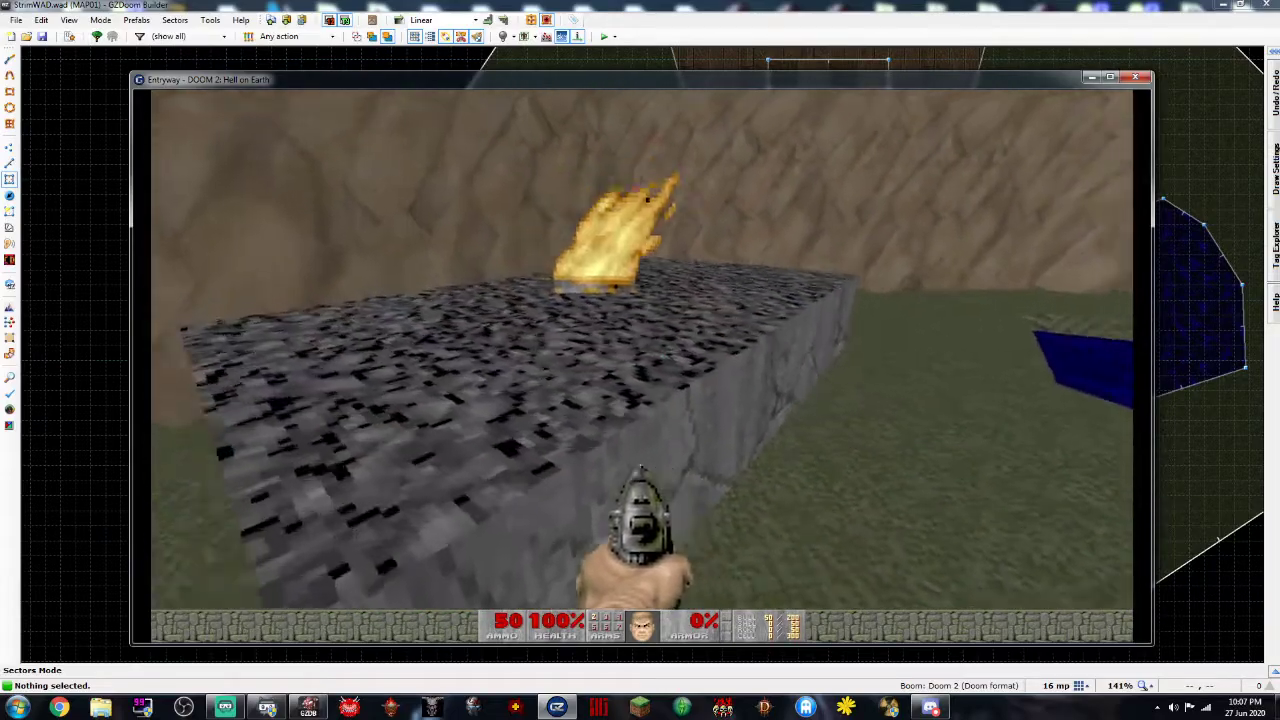
key("w")
key("d")
key("Escape")
key("Up")
key("Return")
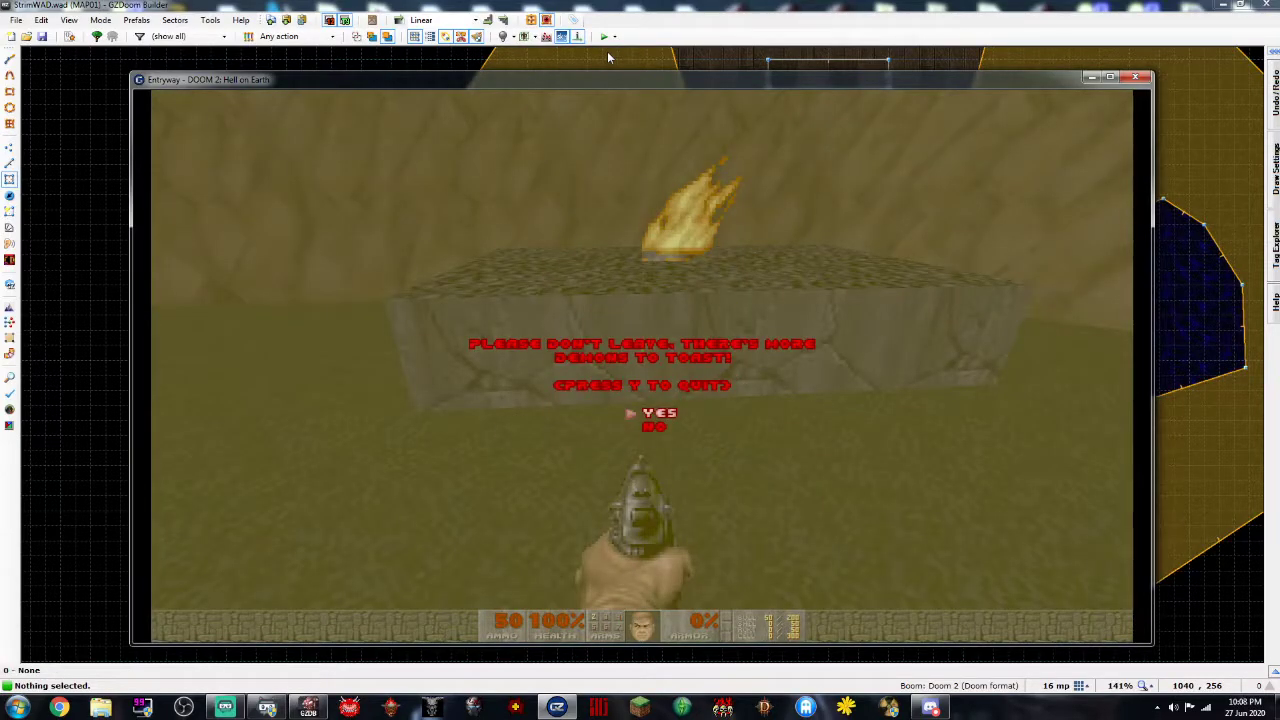
key("y")
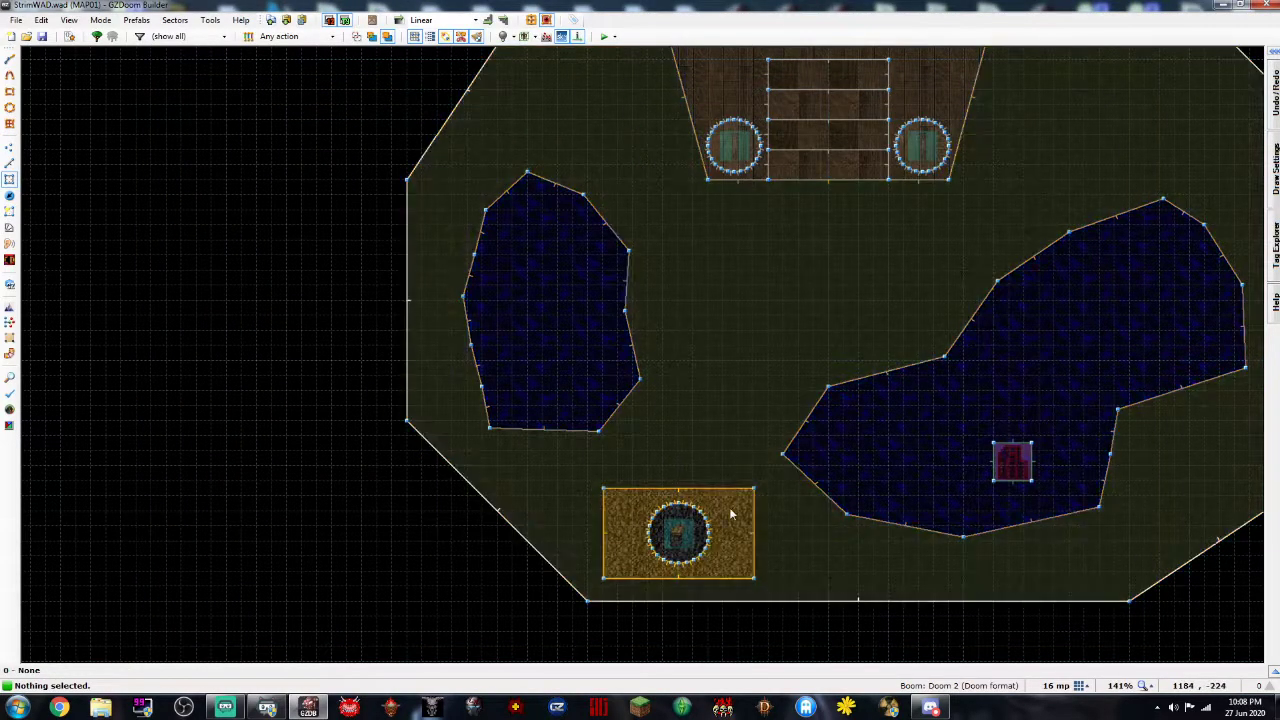
Set the floor height of the rectangular fire pit block to -36 and save the map
left_click(737, 525)
right_click(734, 511)
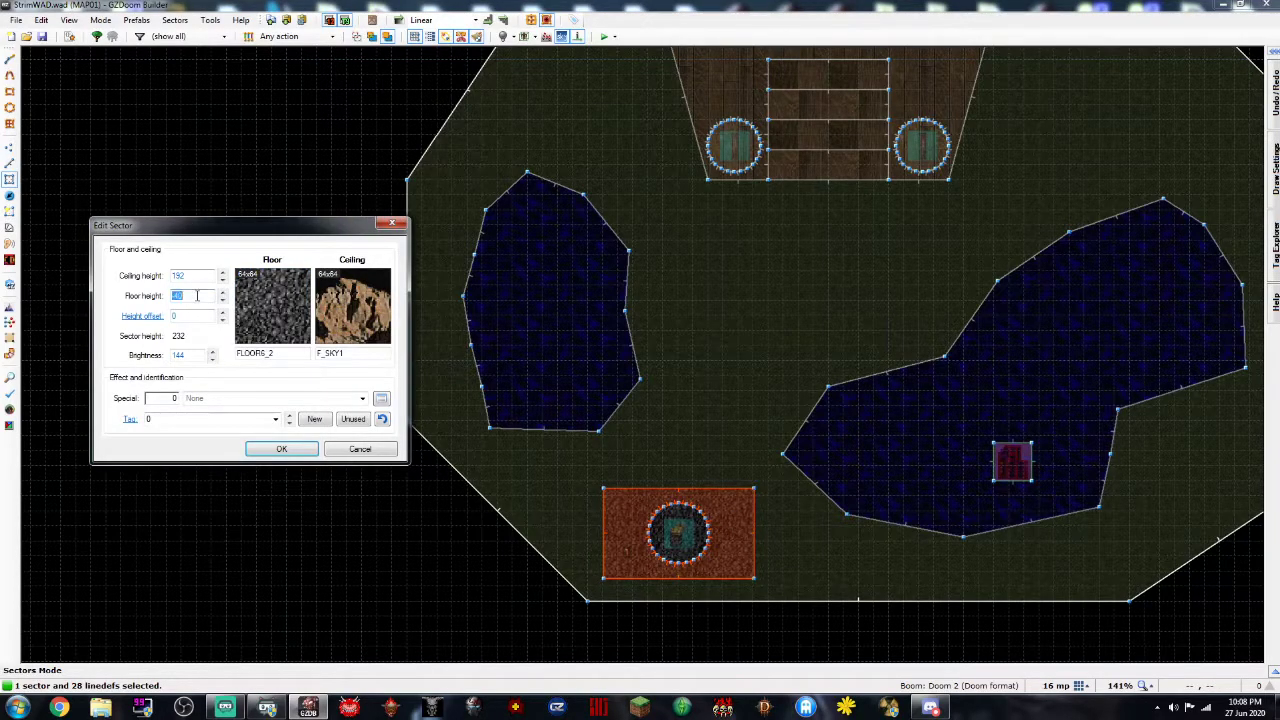
type("-36")
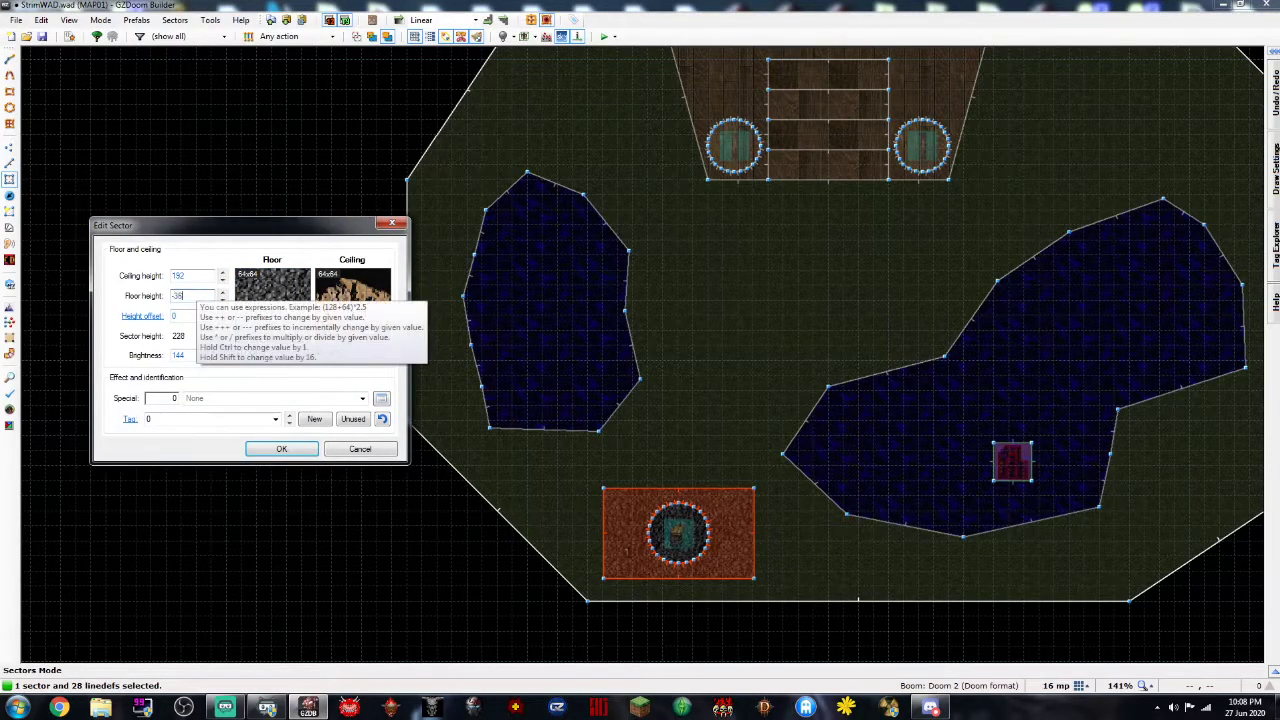
key("Return")
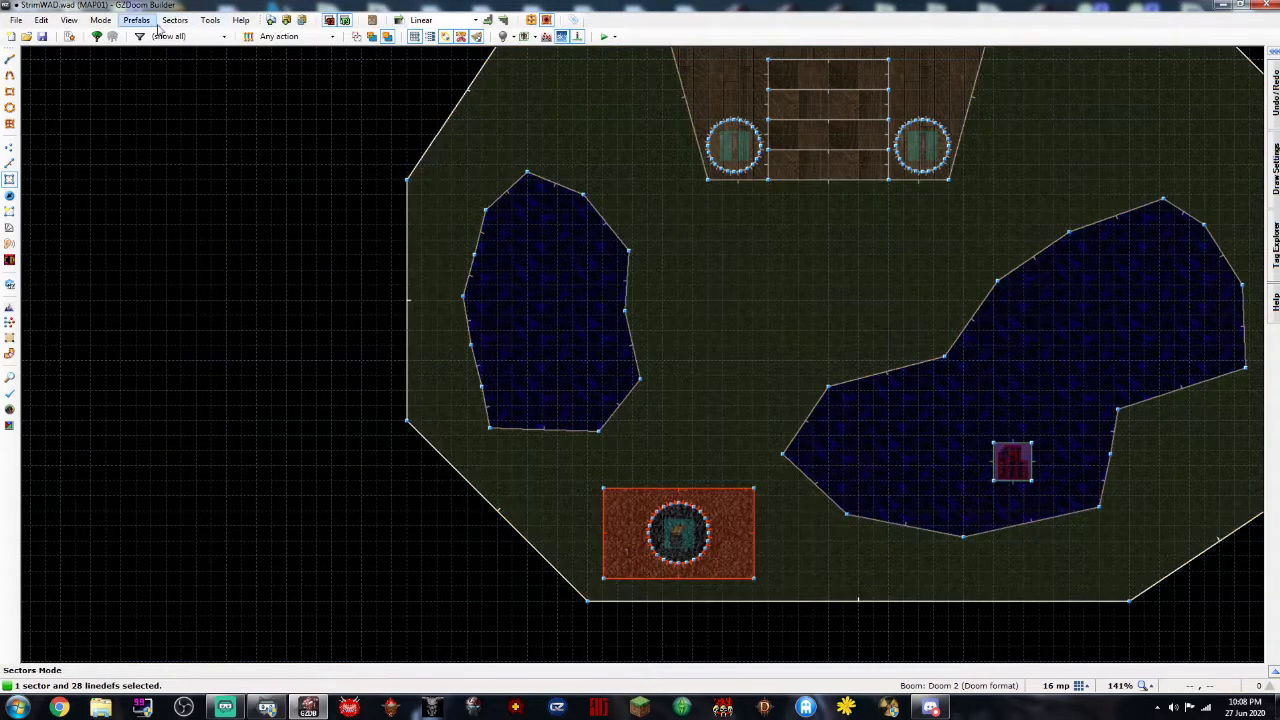
left_click(42, 37)
Playtest the saved map and go through the light-walled hall to the door of the dark room
key("F9")
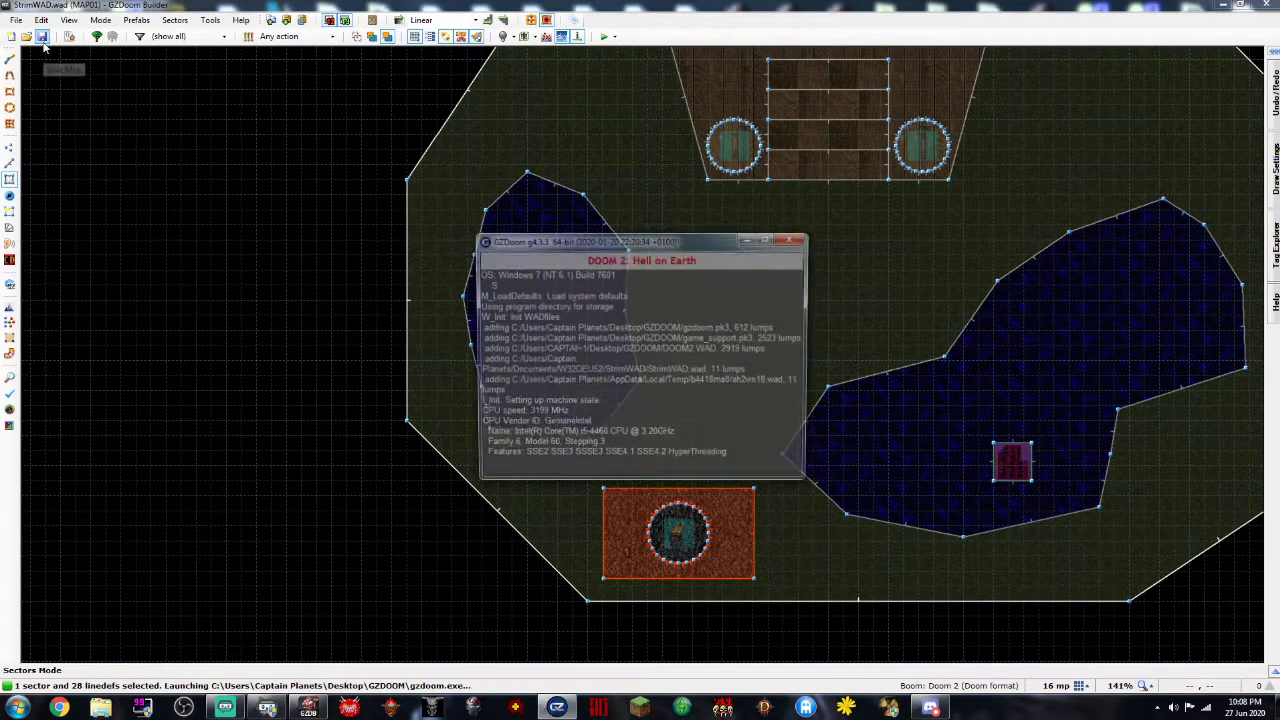
key("w")
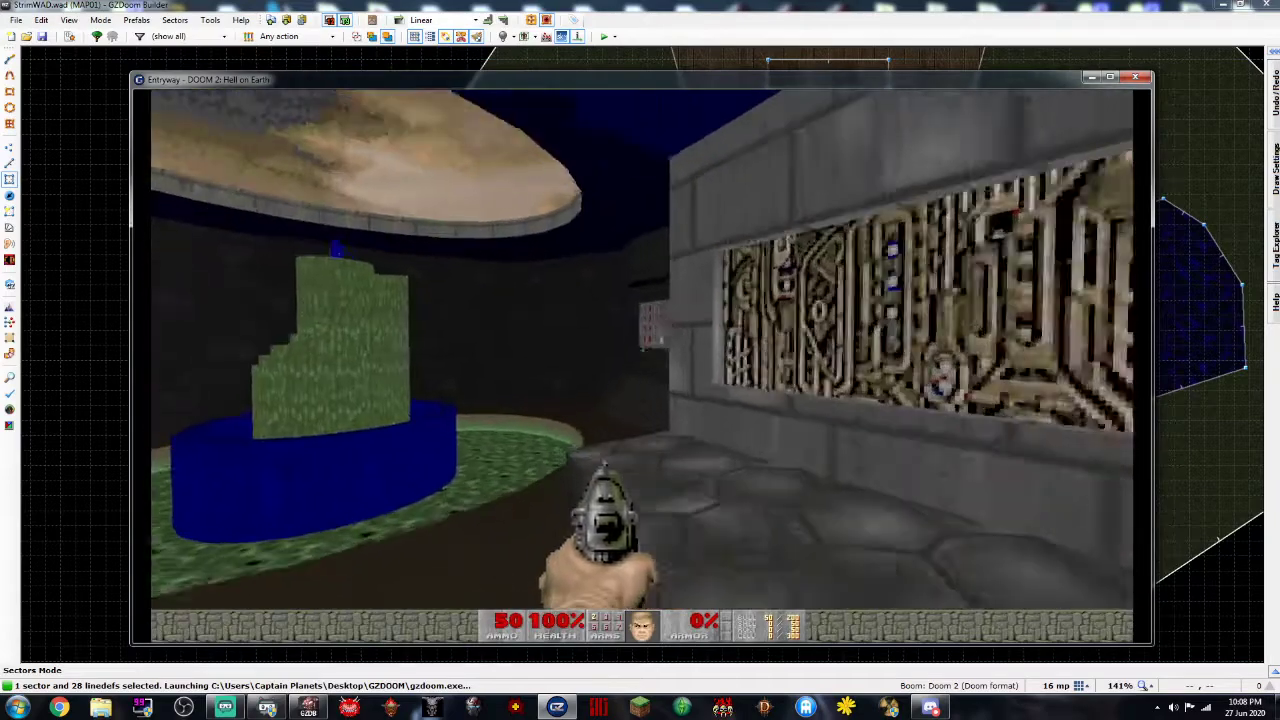
key("w")
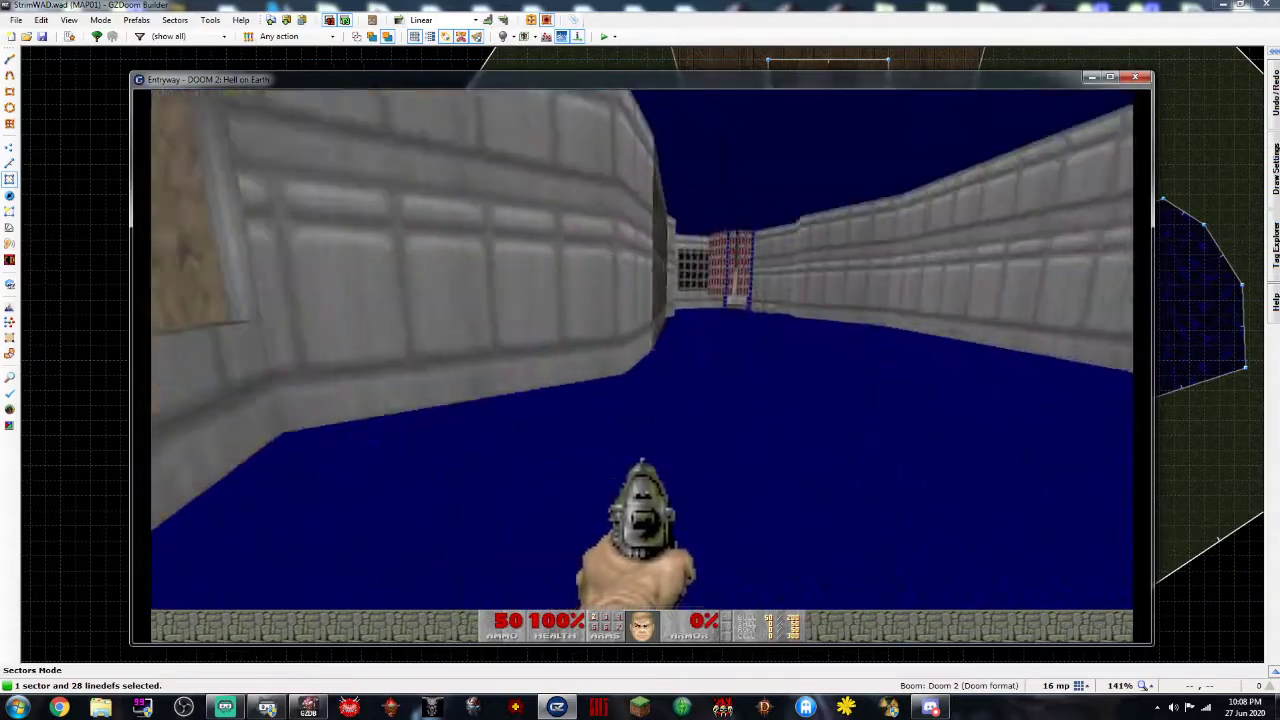
key("w")
key("e")
key("w")
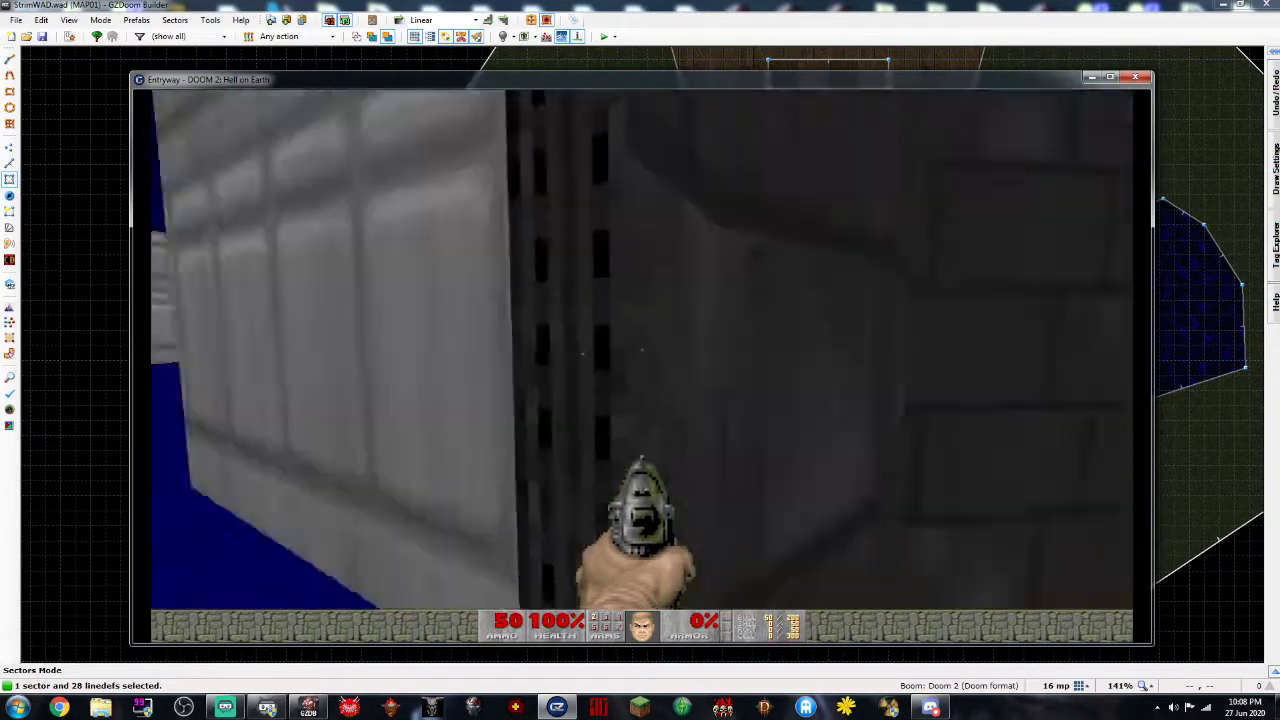
Open and close the dark room's door to check its texture alignment in the playtest, and quit the game
key("s")
key("e")
key("w")
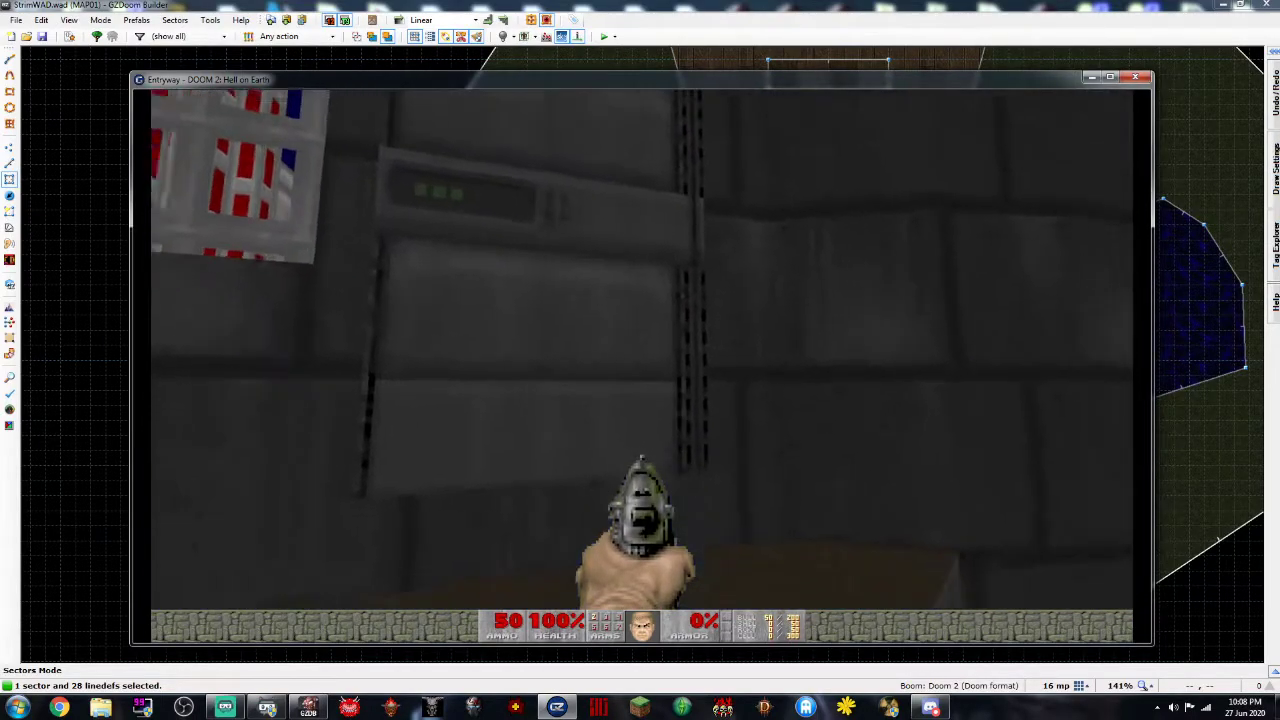
key("s")
key("w")
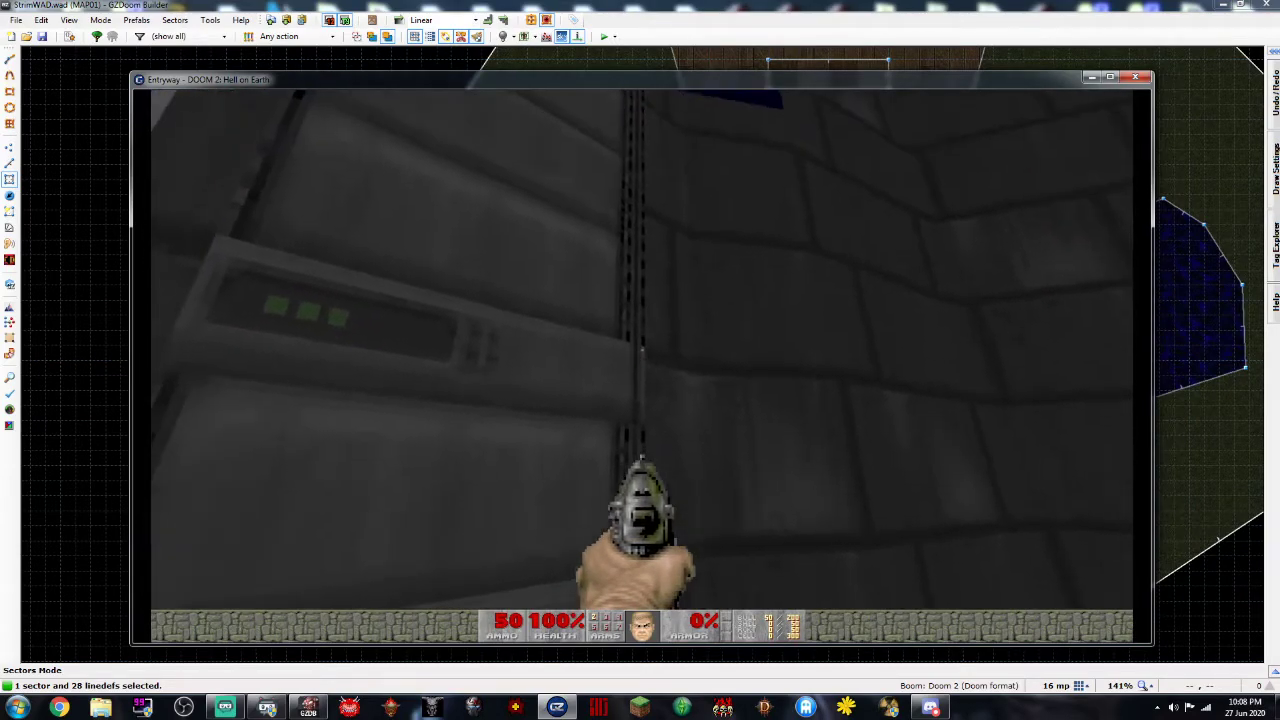
key("e")
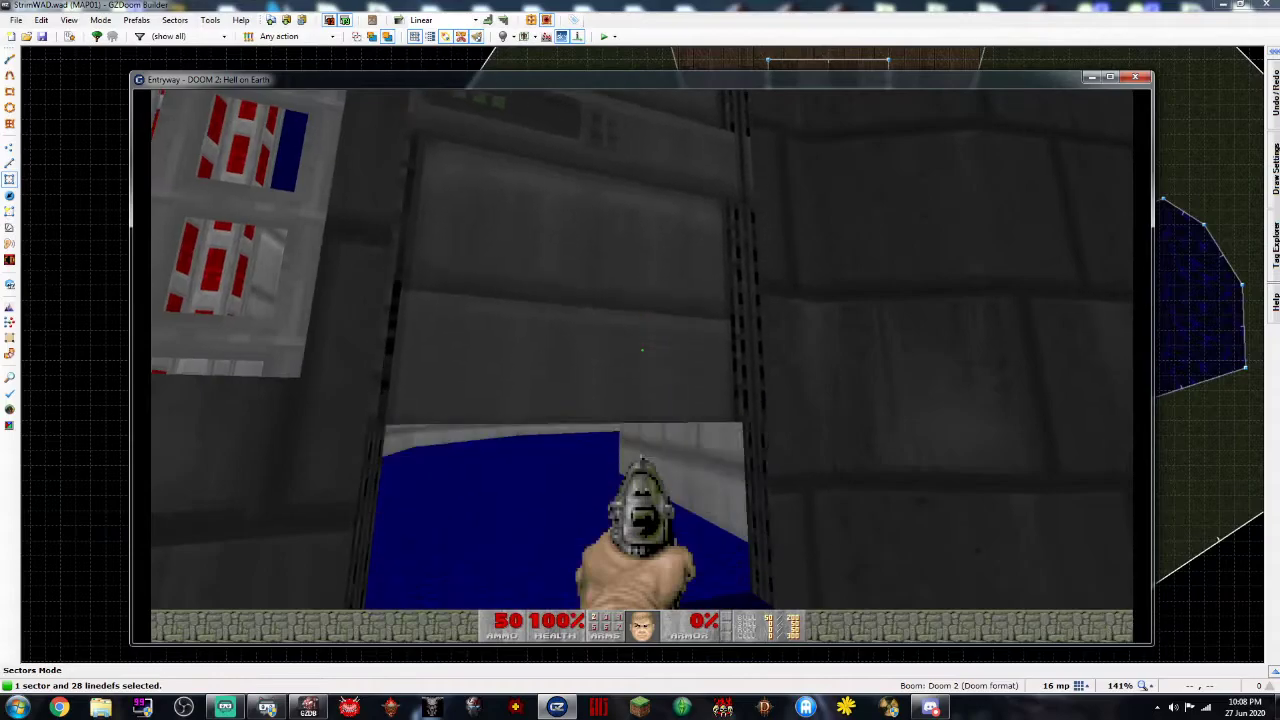
key("e")
key("Escape")
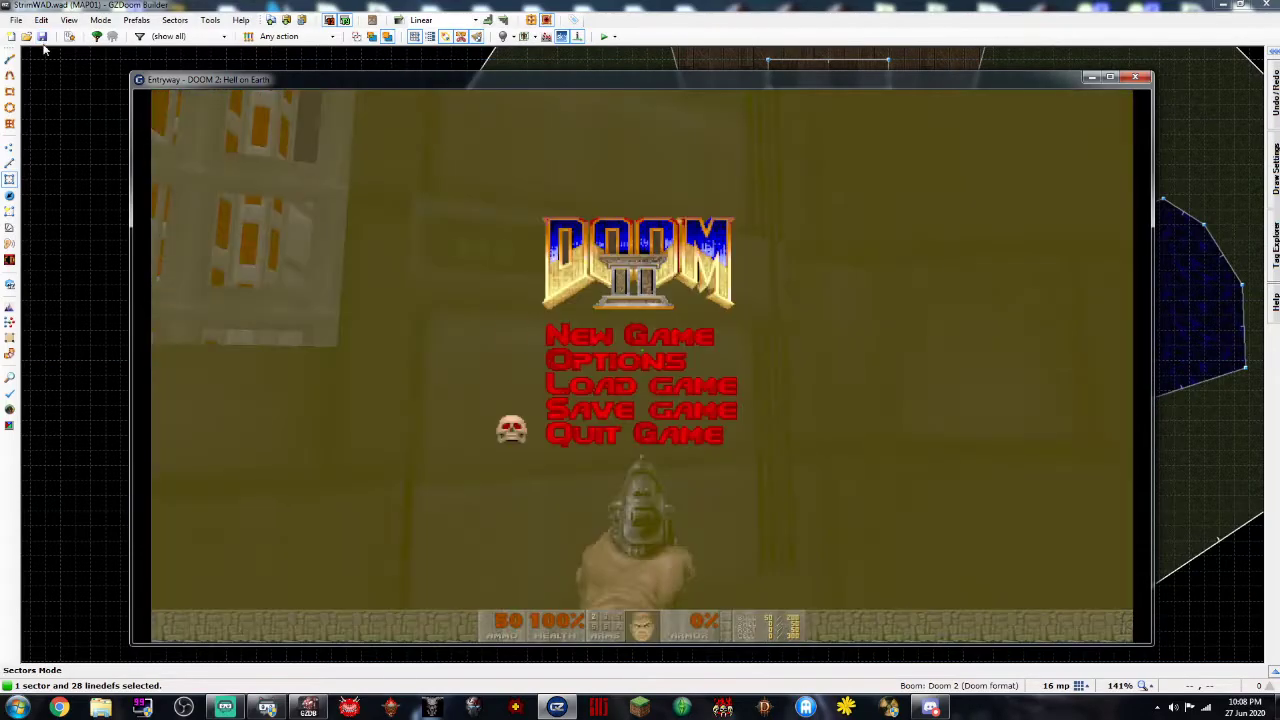
key("Up")
key("Return")
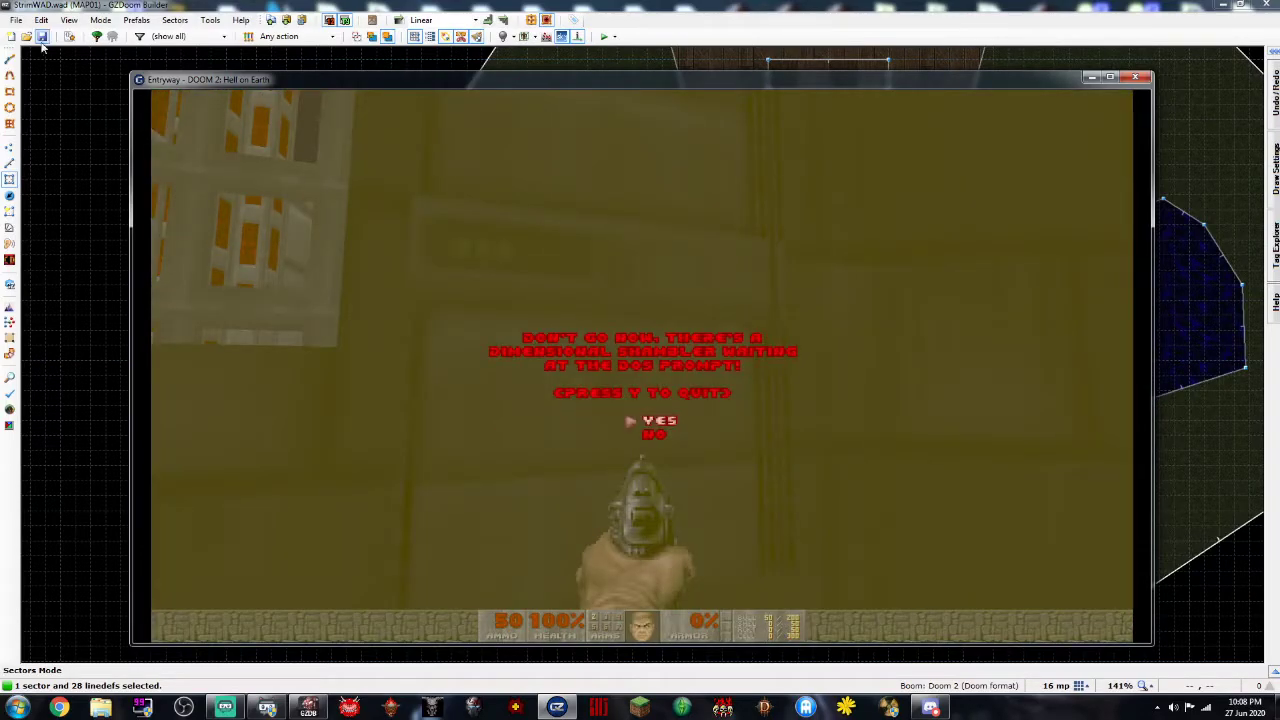
key("y")
In 3D, adjust the front-side texture offset of the SPCDOOR3 door above the dark room's steps and auto-align the STONE2 strip below it
key("w")
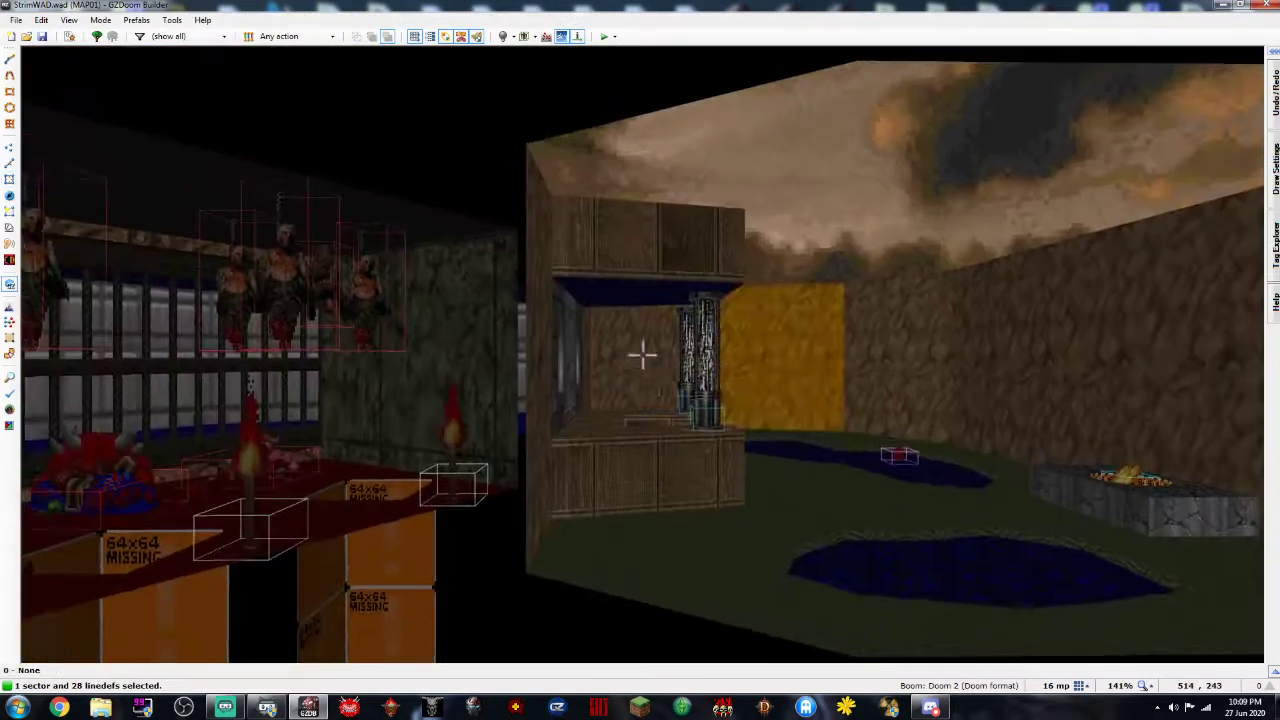
key("e")
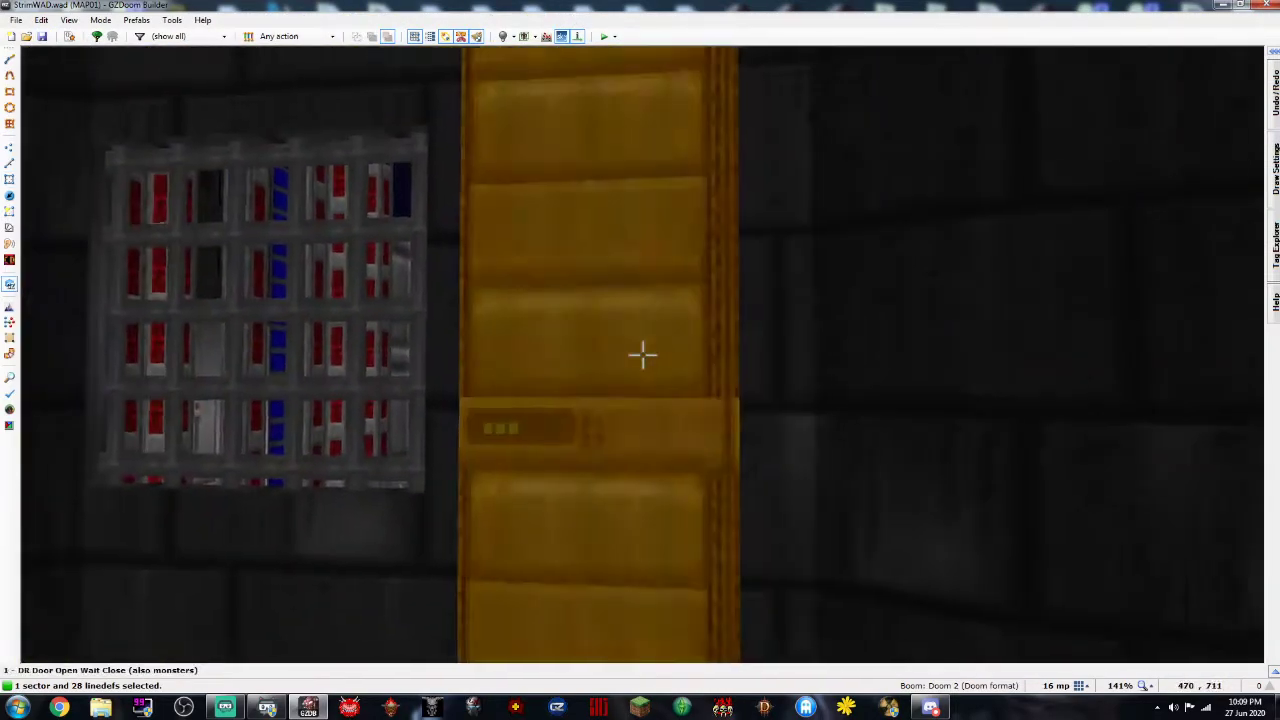
right_click(643, 355)
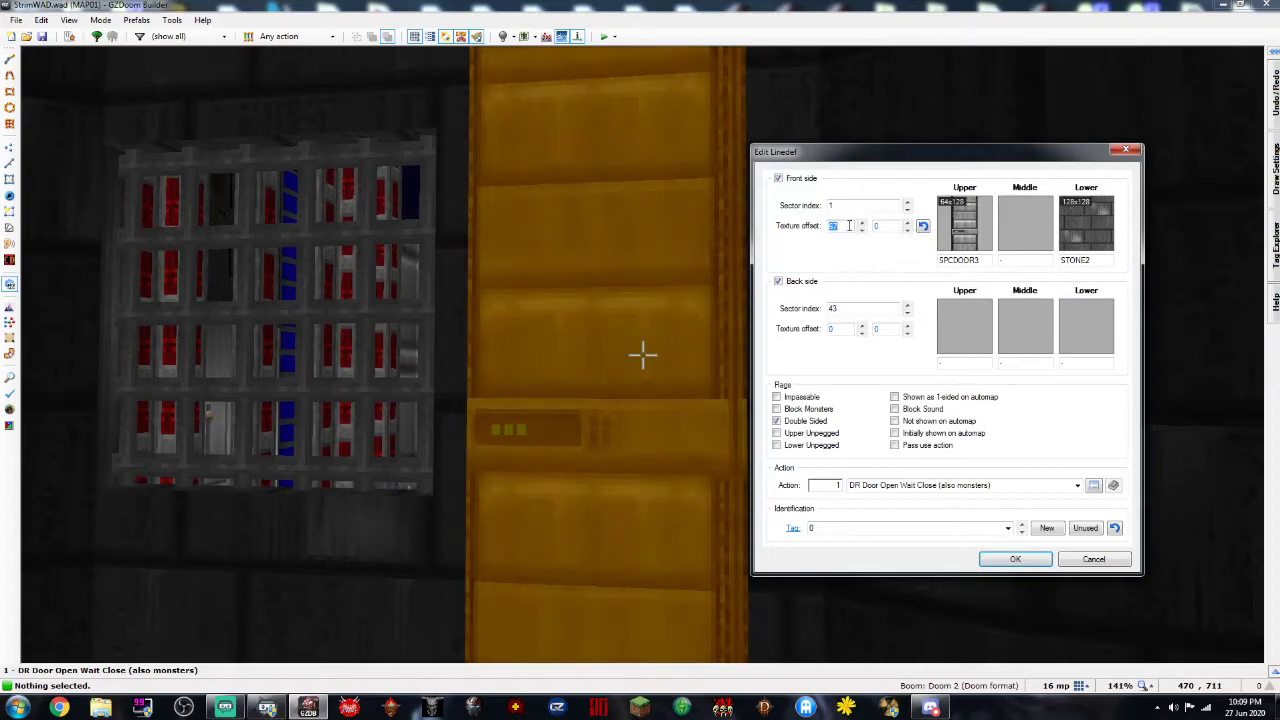
key("Return")
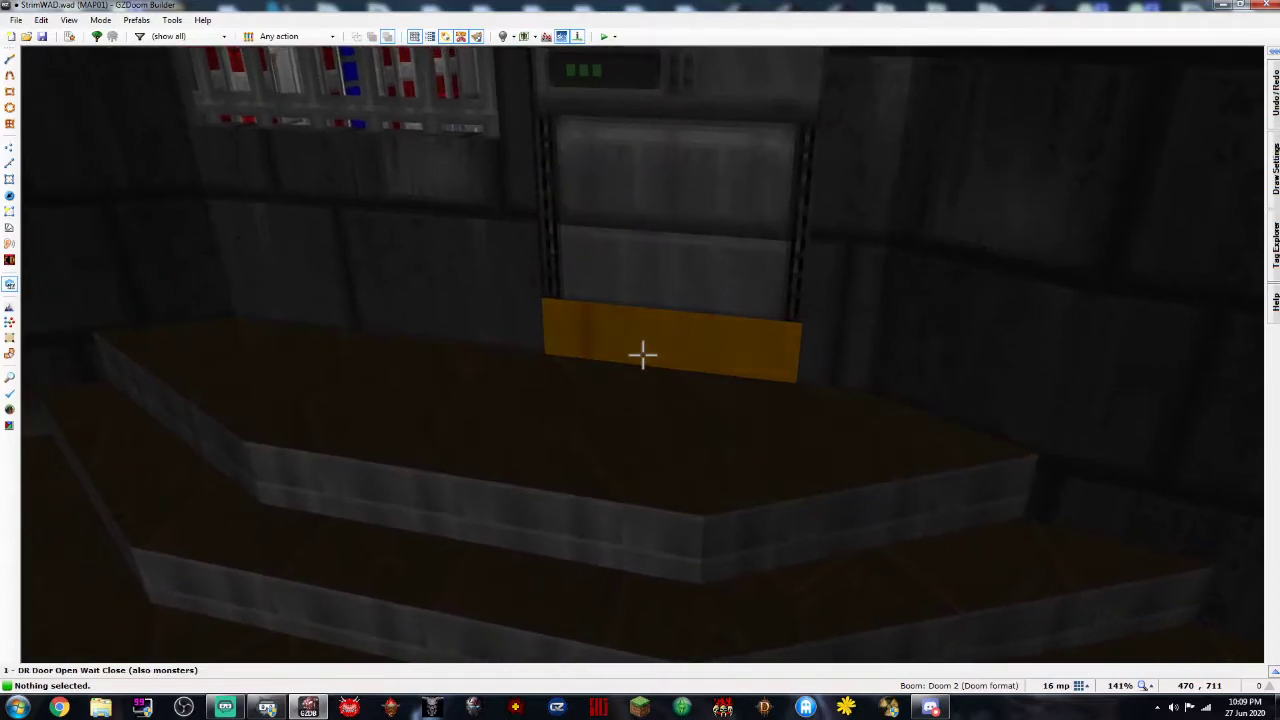
key("shift+a")
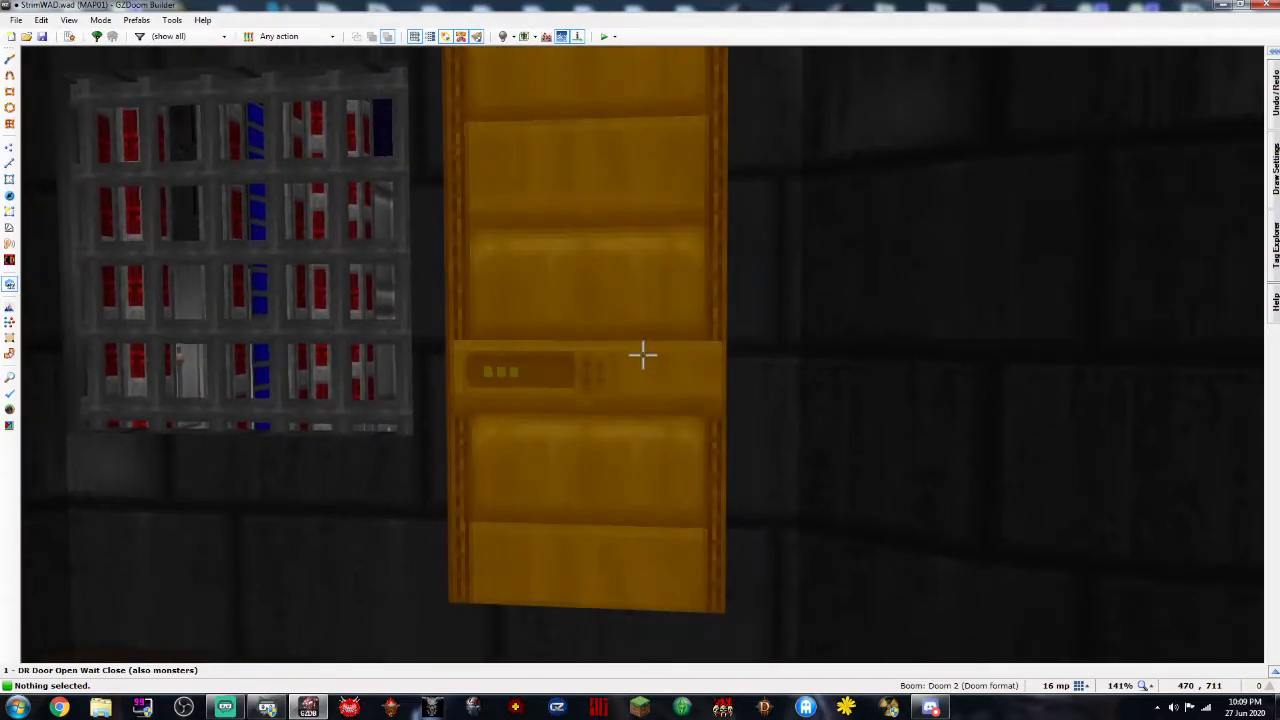
Inspect the player start, wooden porch, ponds, fire pit and dark fountain room in 3D, checking walls and textures
key("e")
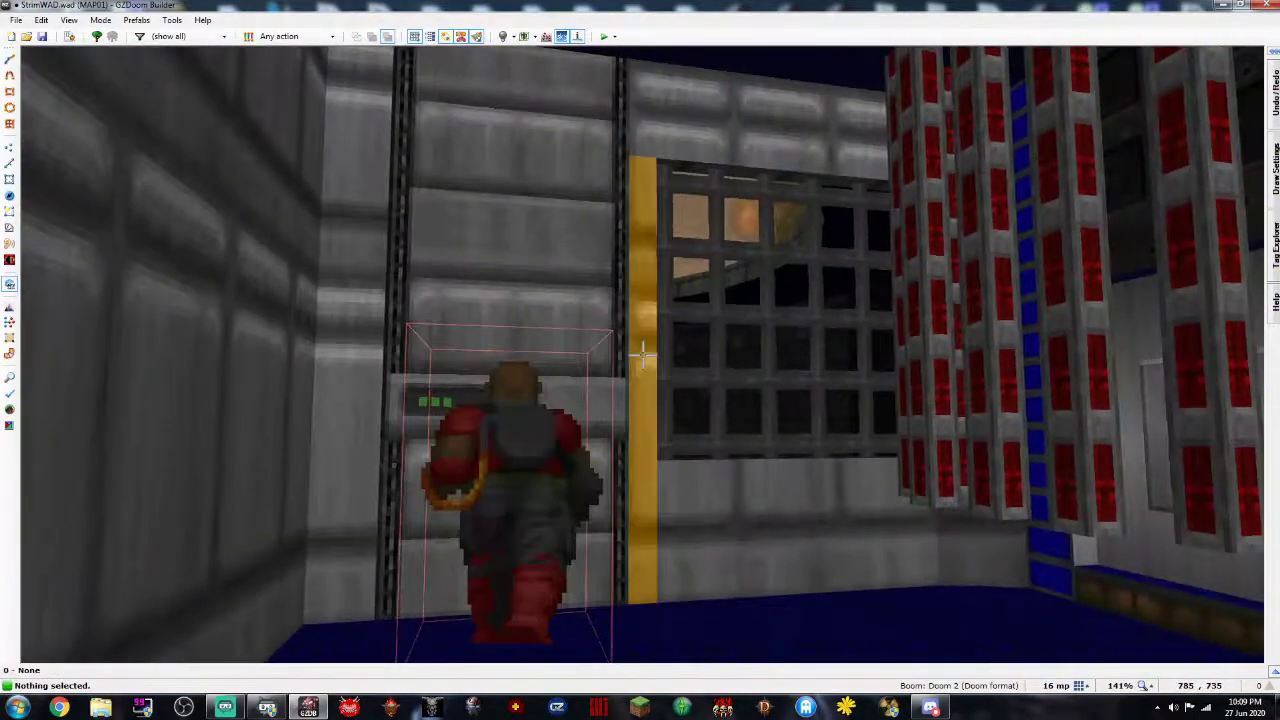
key("e")
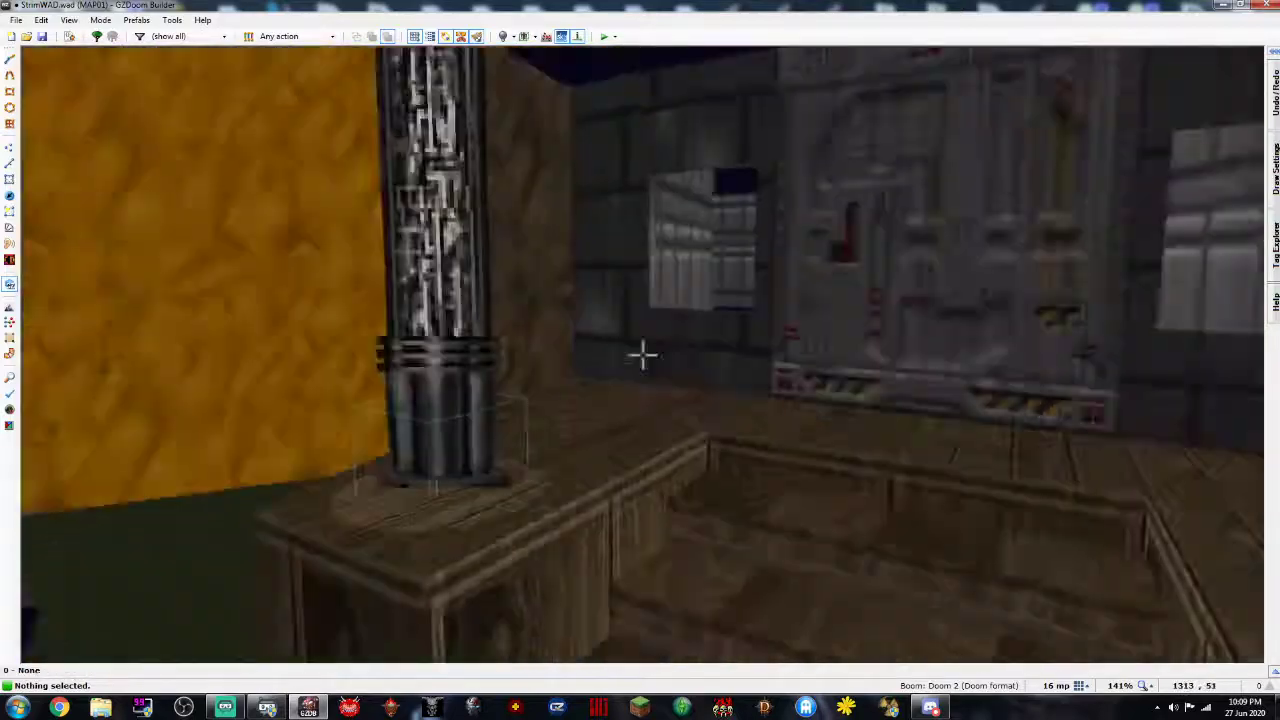
key("e")
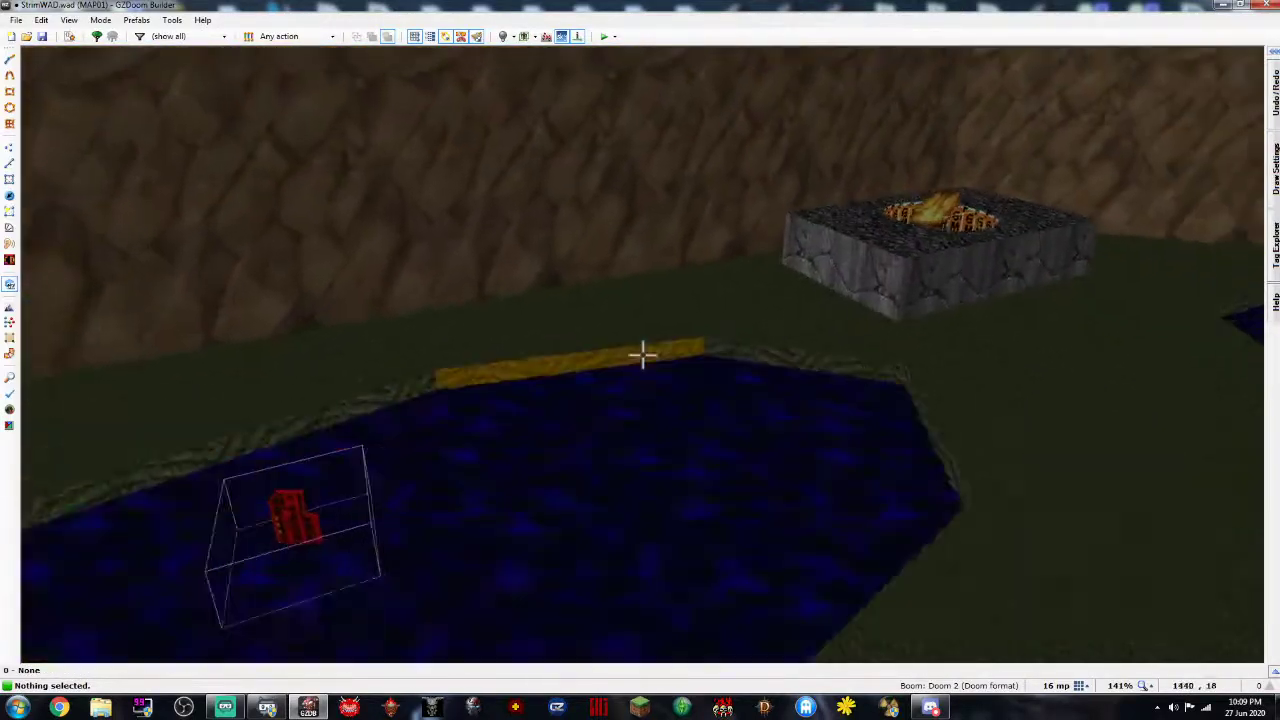
key("e")
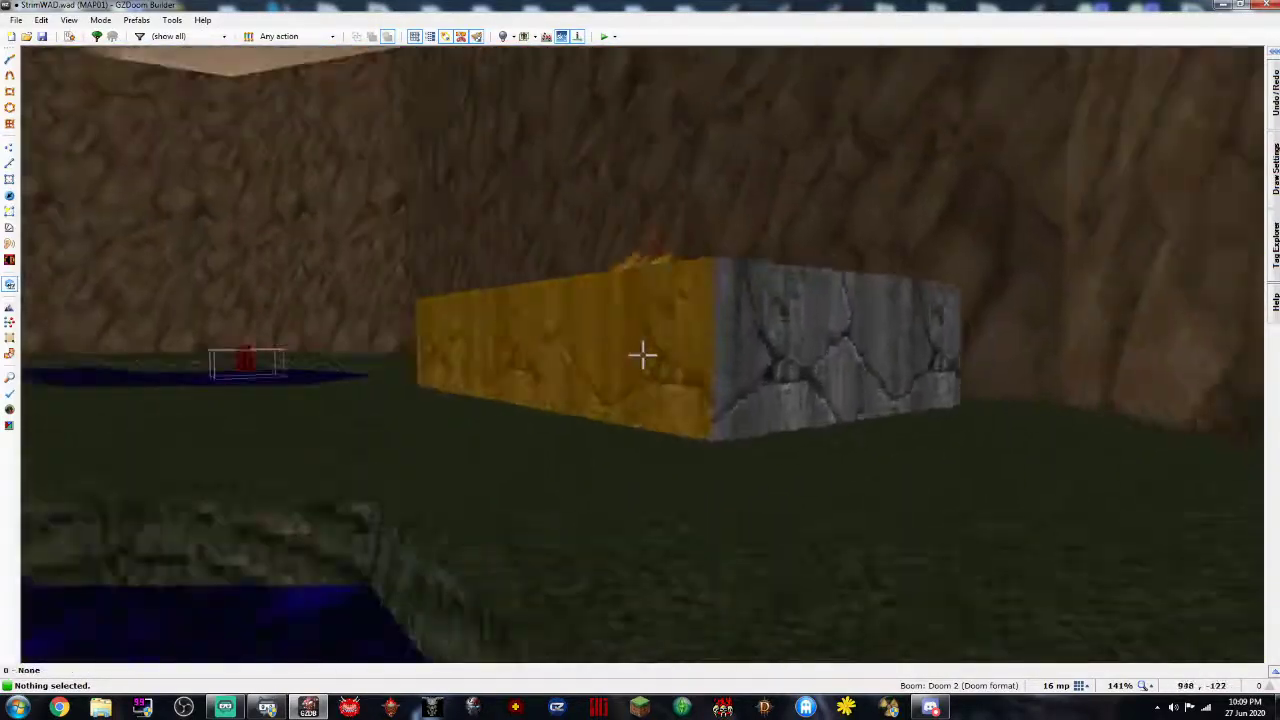
key("e")
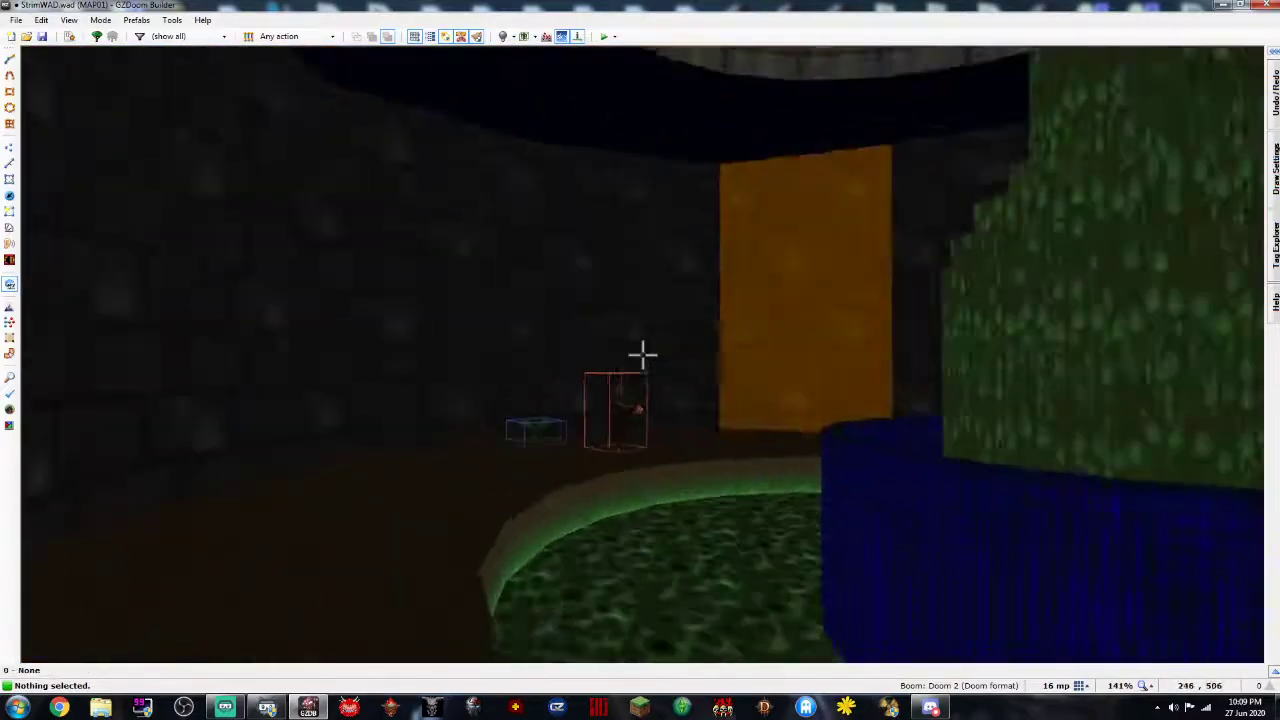
key("e")
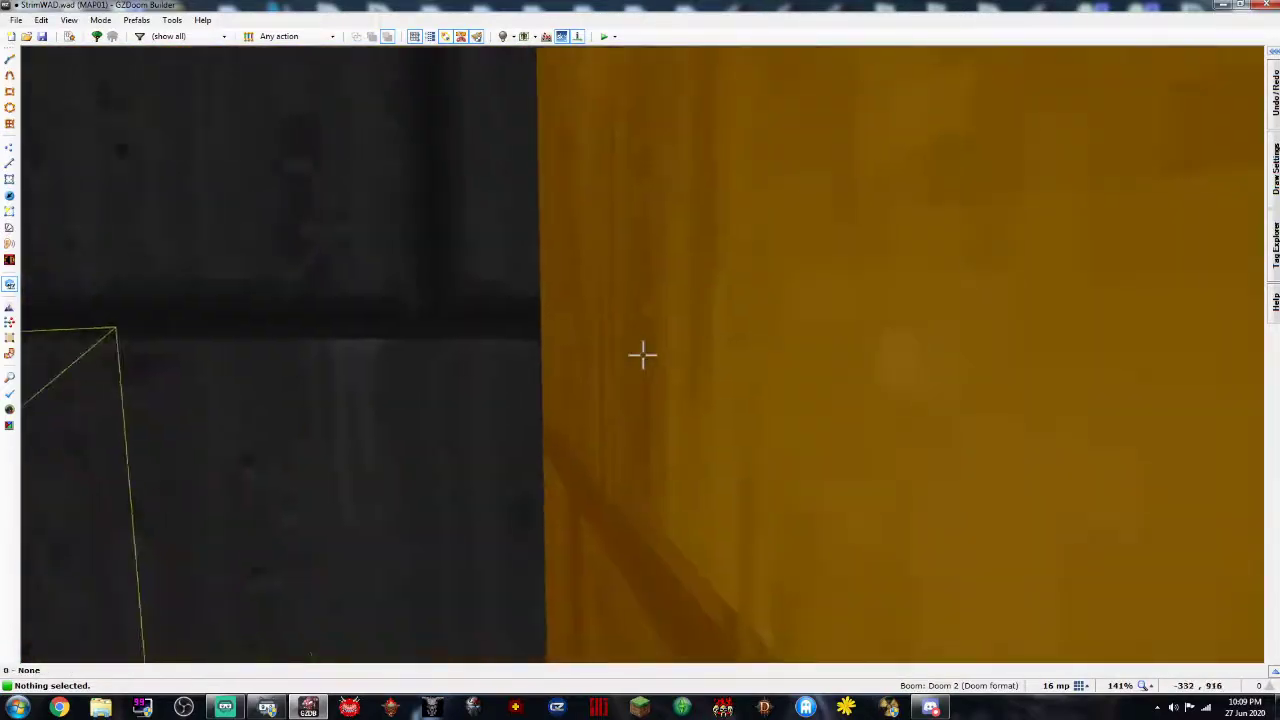
key("d")
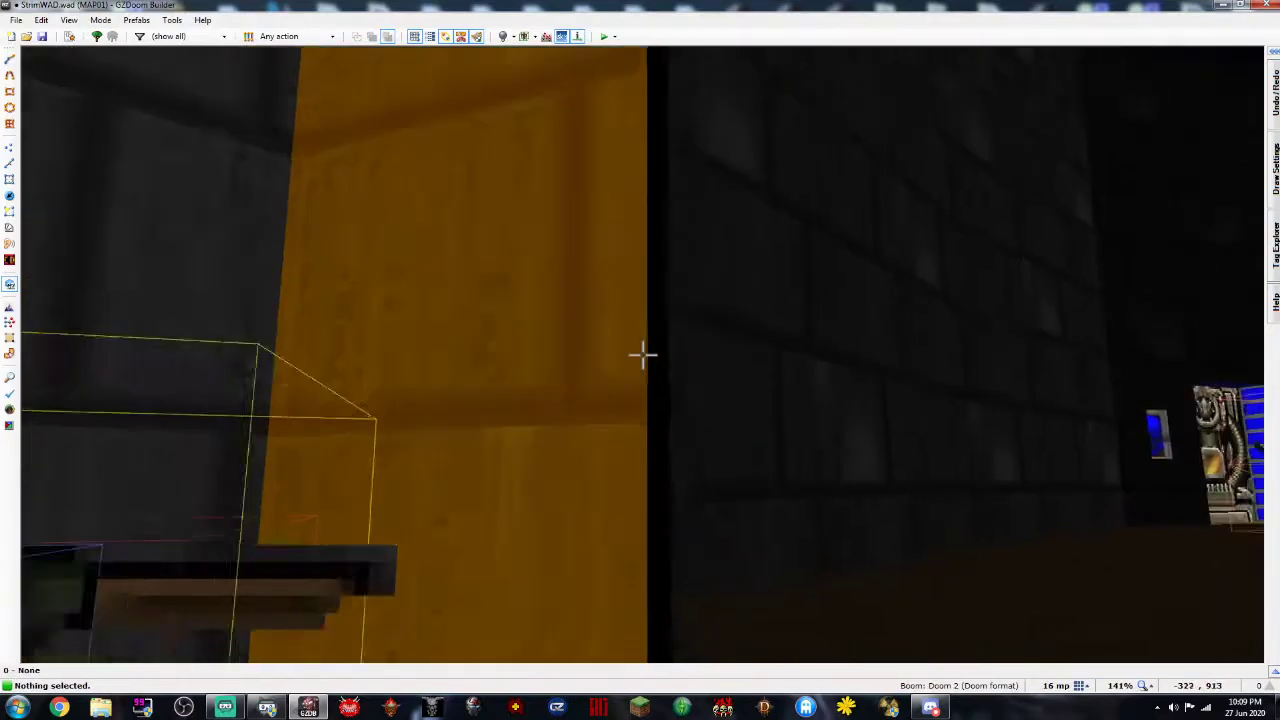
key("e")
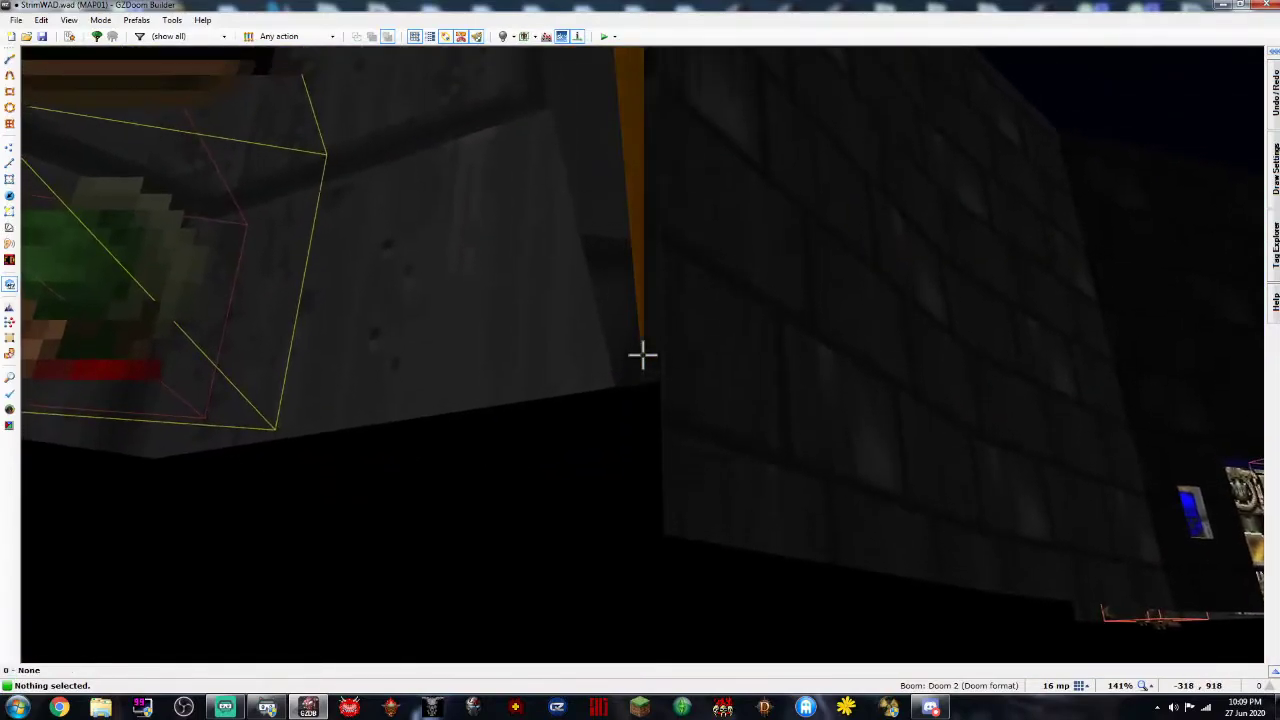
Add the short end linedefs of the secret armor closet's door to the selection and set the front middle texture to DOORTRAK
key("w")
scroll(638, 367, "up", 4)
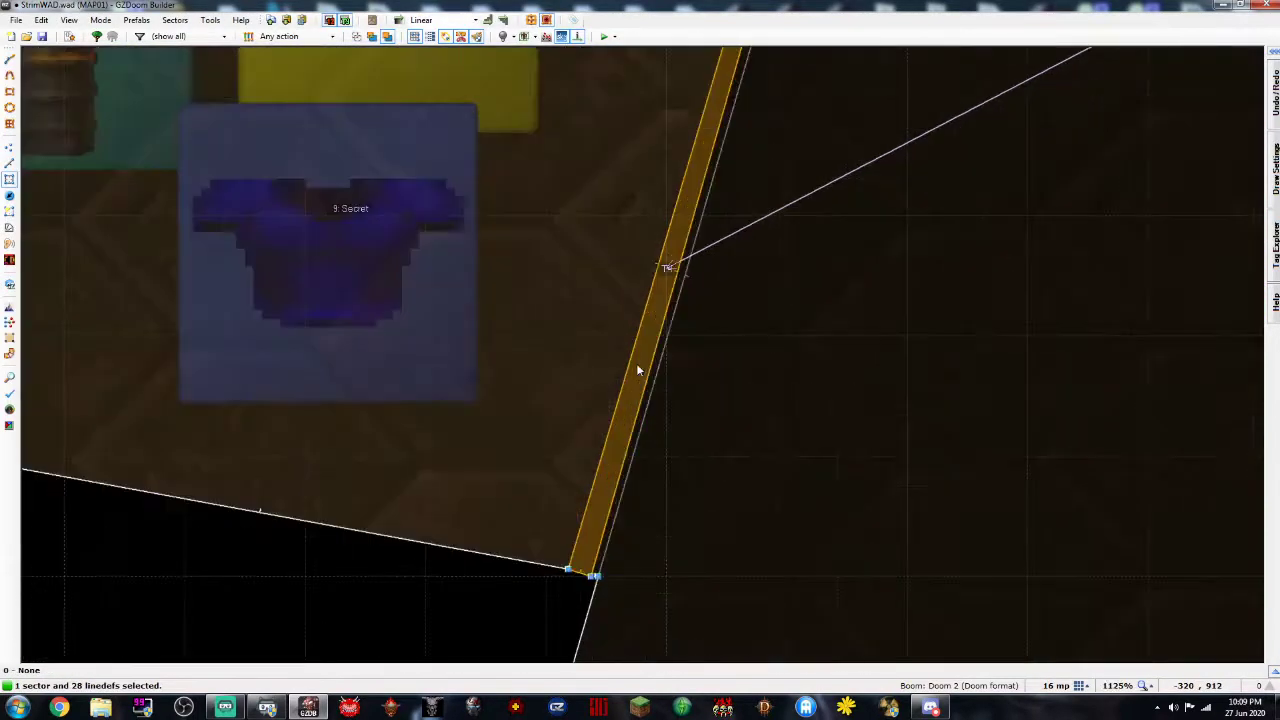
key("l")
key("Up")
key("Up")
key("Up")
key("Up")
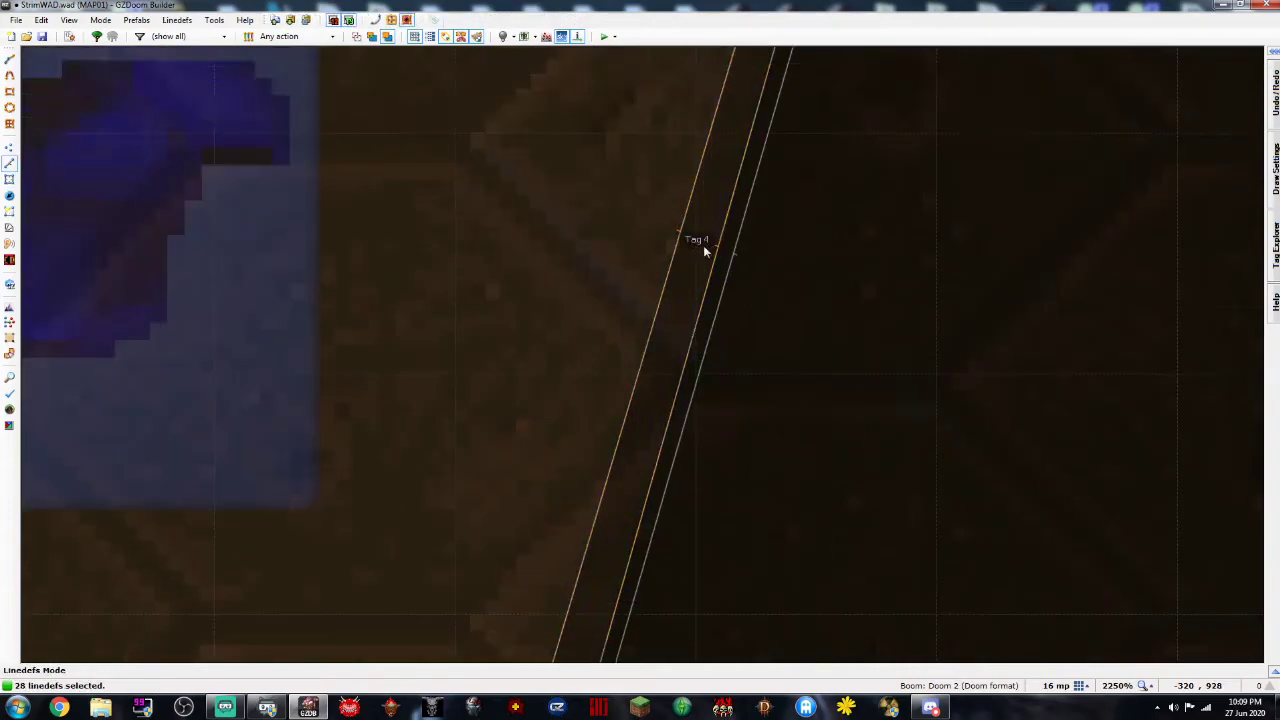
scroll(756, 200, "down", 1)
key("Up")
key("Up")
key("Up")
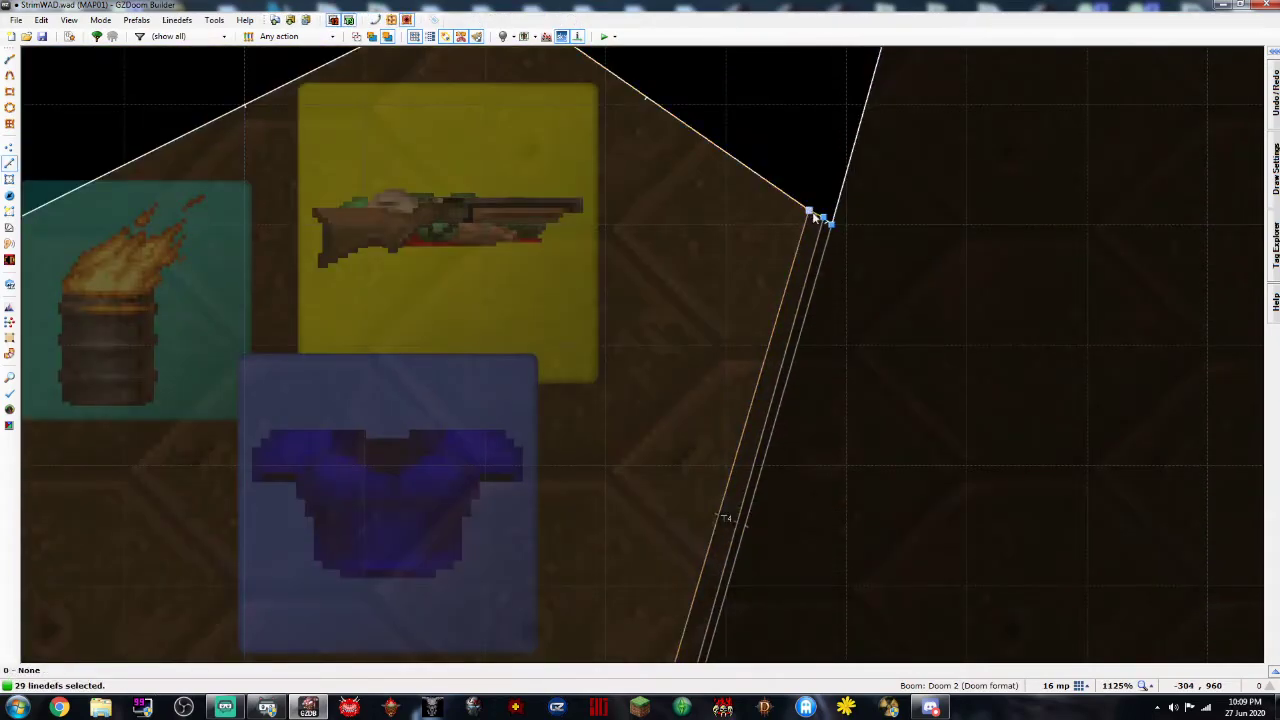
key("Down")
key("Down")
key("Down")
key("Down")
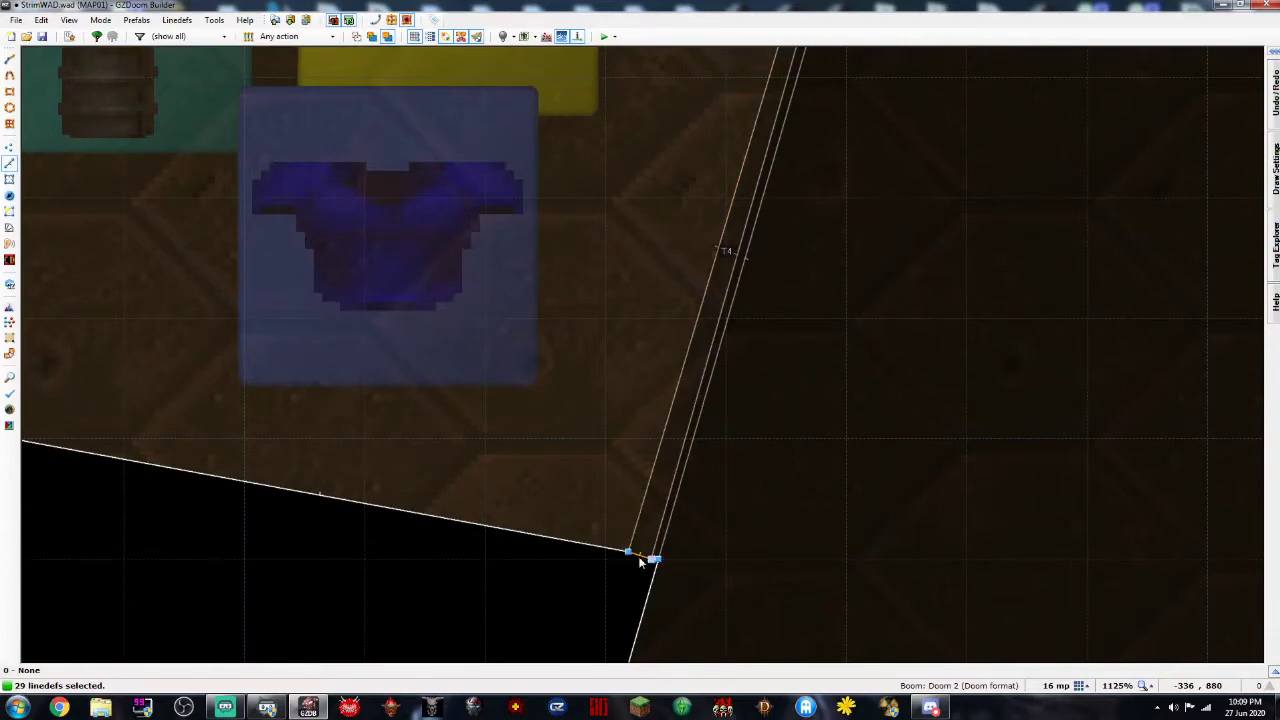
right_click(638, 556)
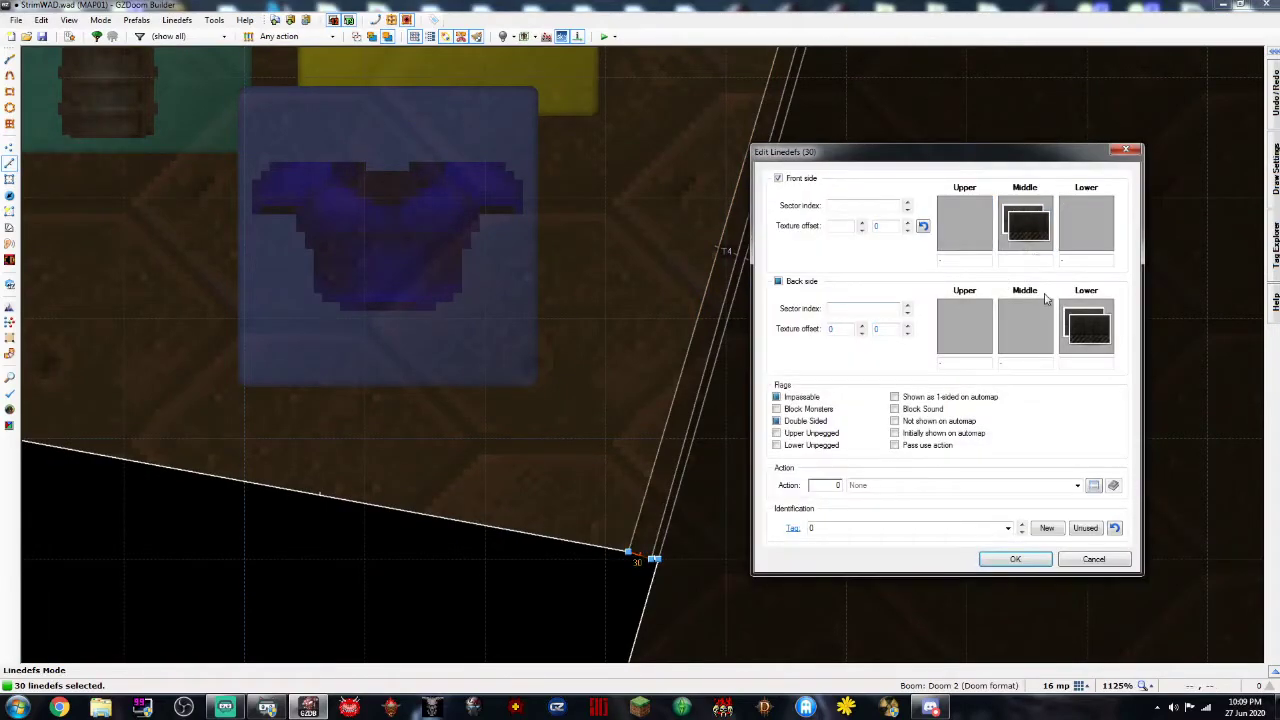
left_click(1032, 261)
type("DOORTRAK")
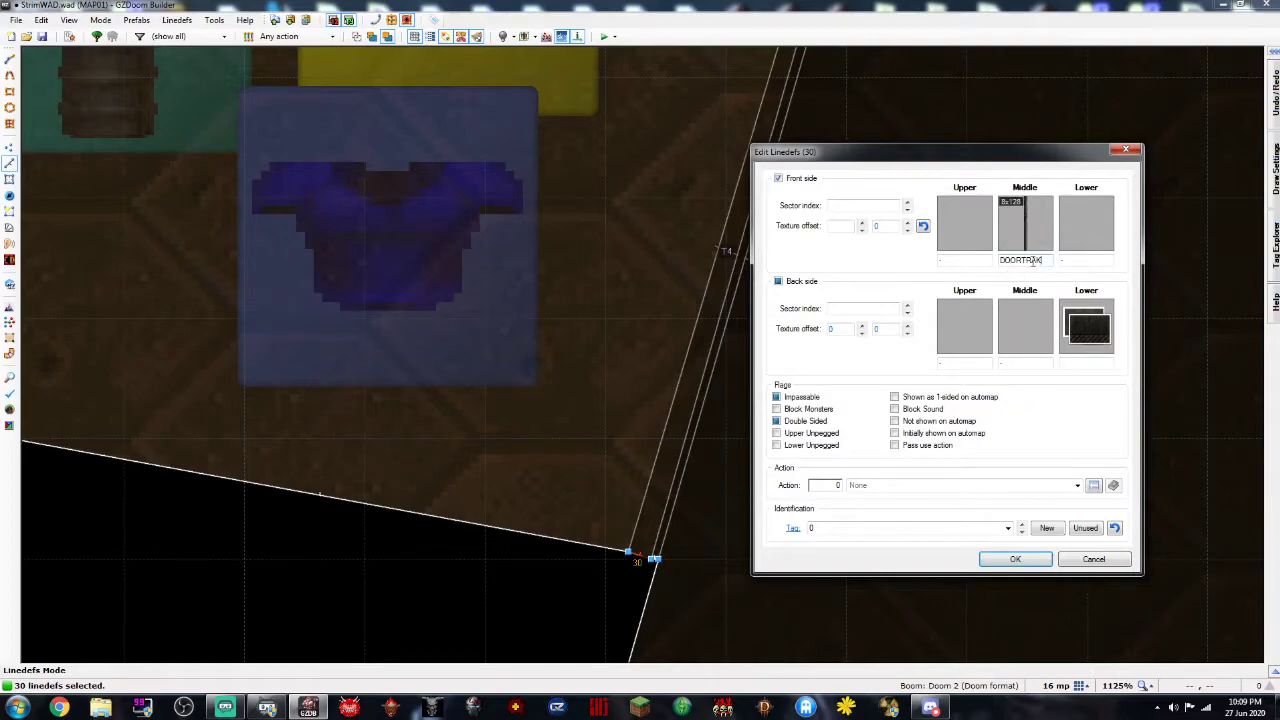
key("Return")
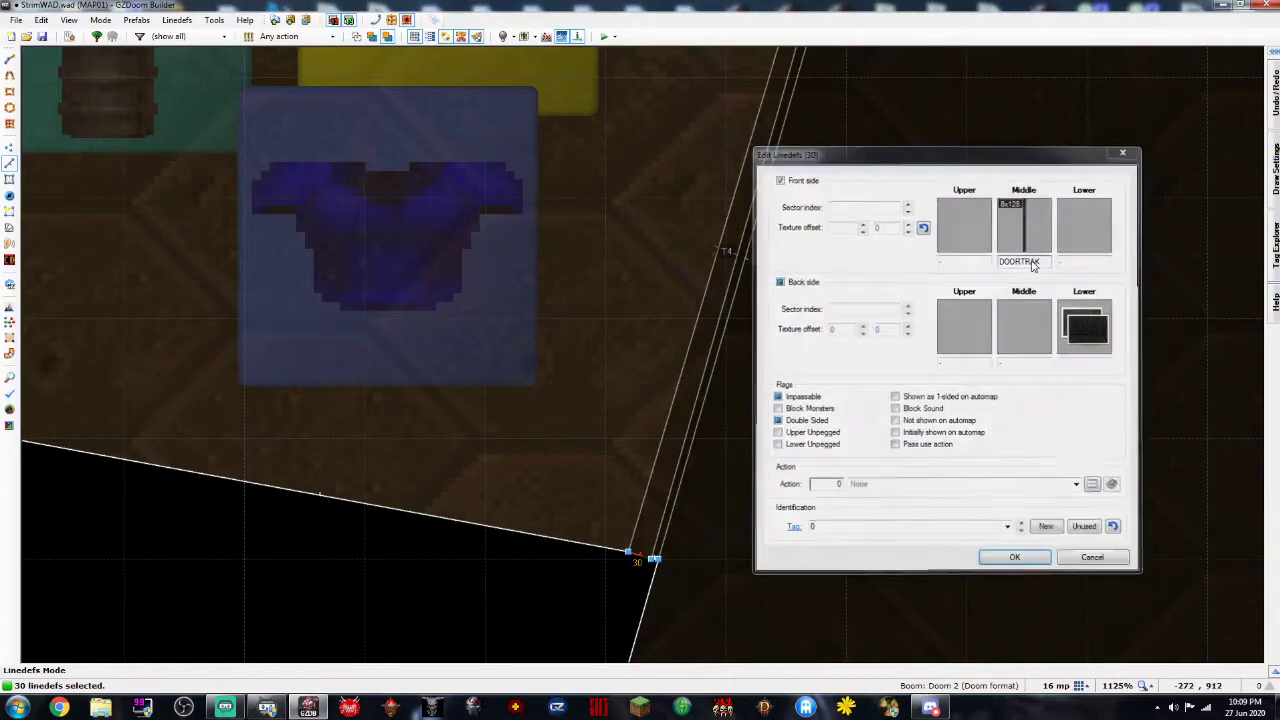
Reset the front-side horizontal texture offset of the same linedefs to 0 and inspect the secret closet's entrance in 3D
right_click(643, 562)
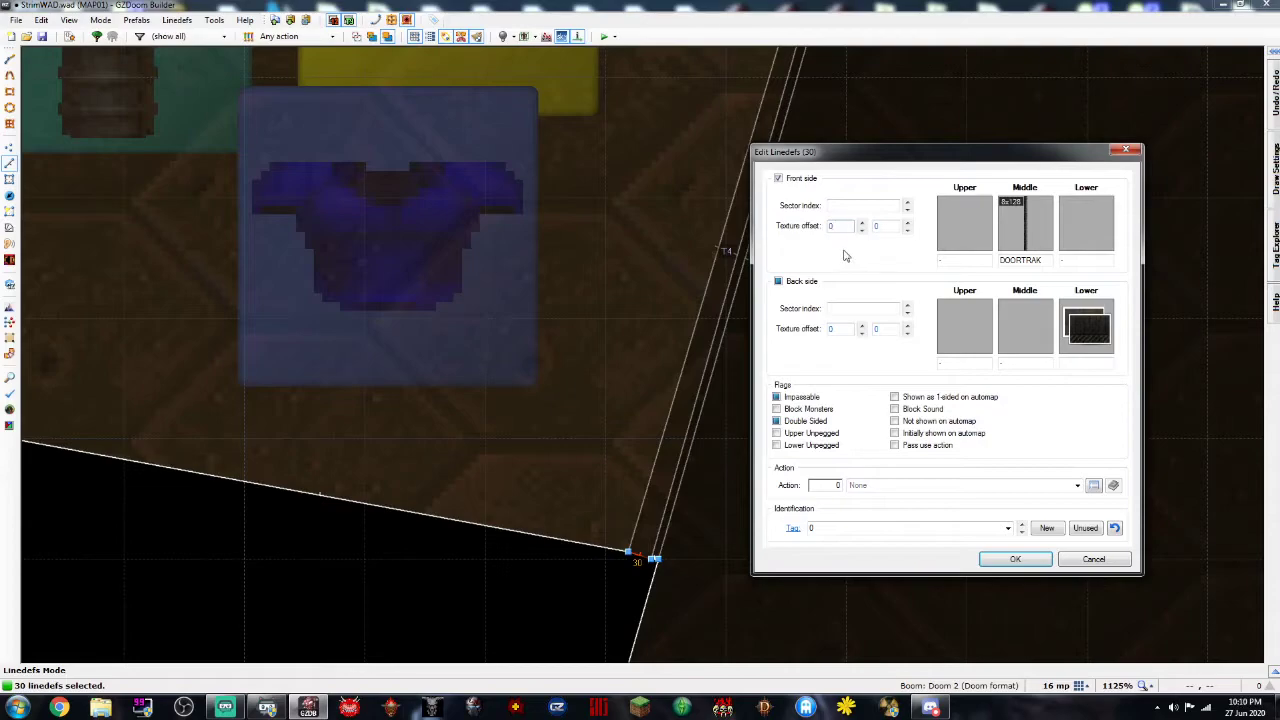
key("Escape")
key("Up")
key("Up")
key("Up")
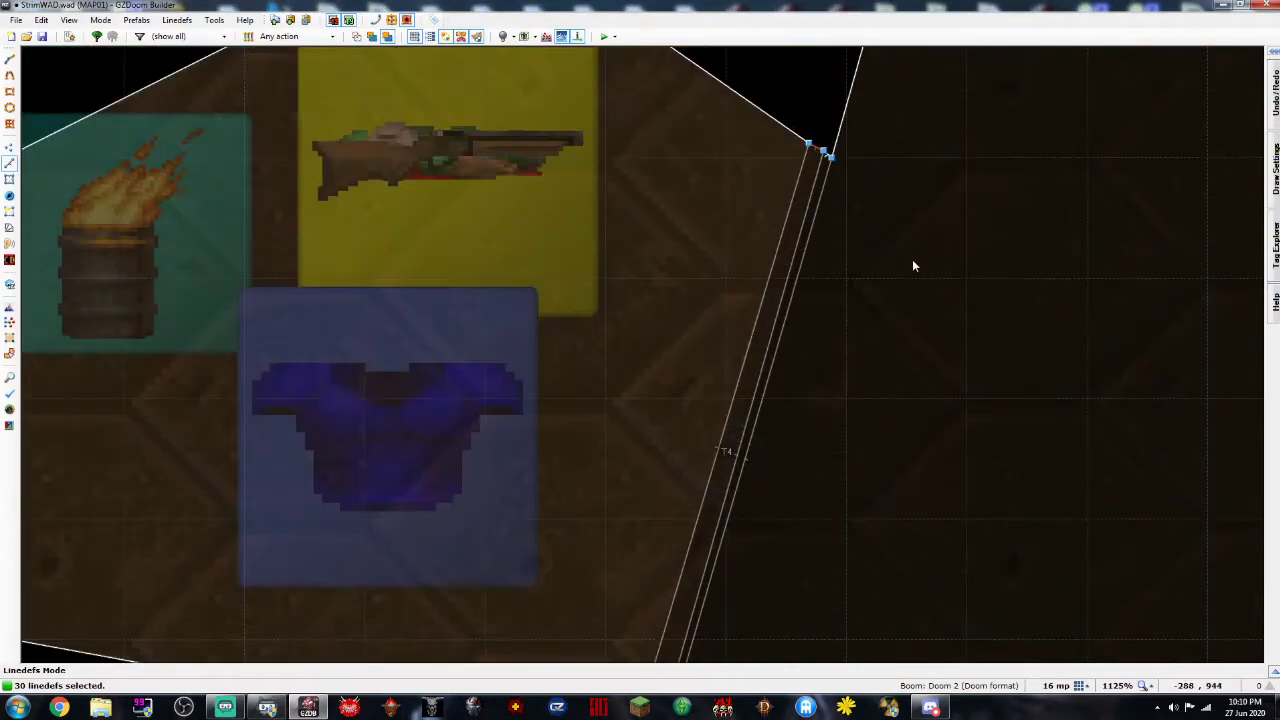
key("w")
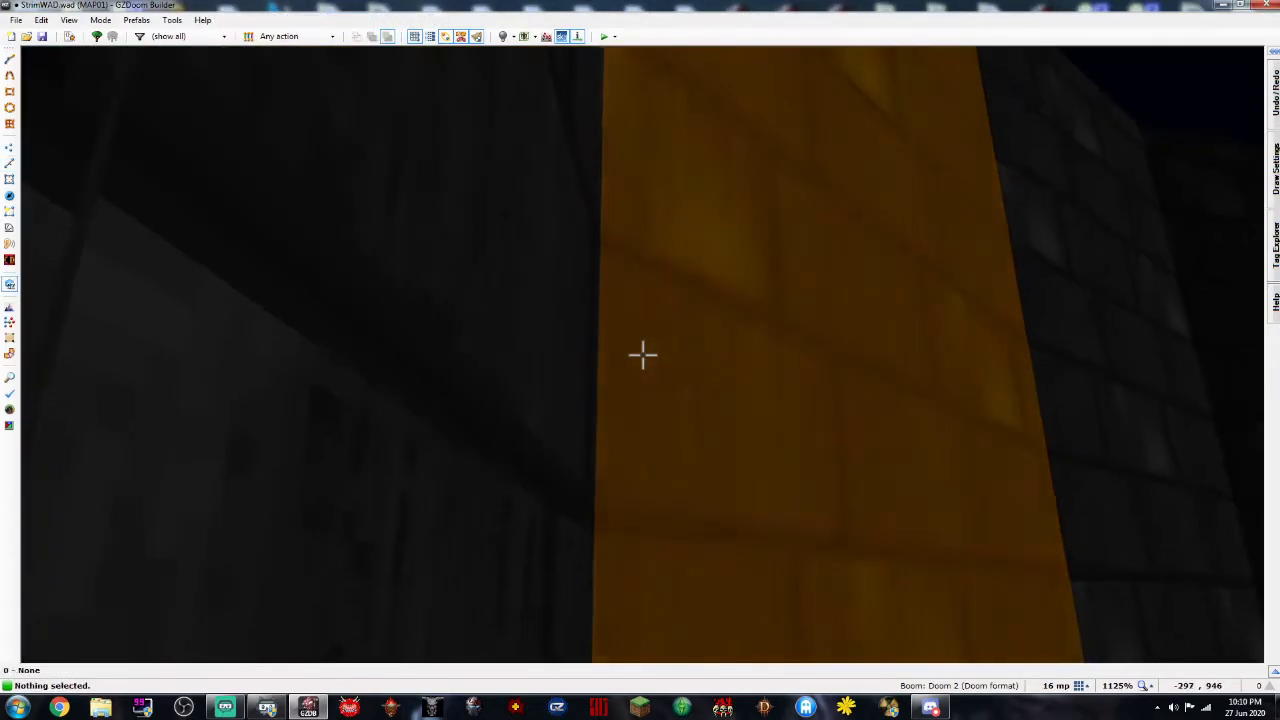
key("w")
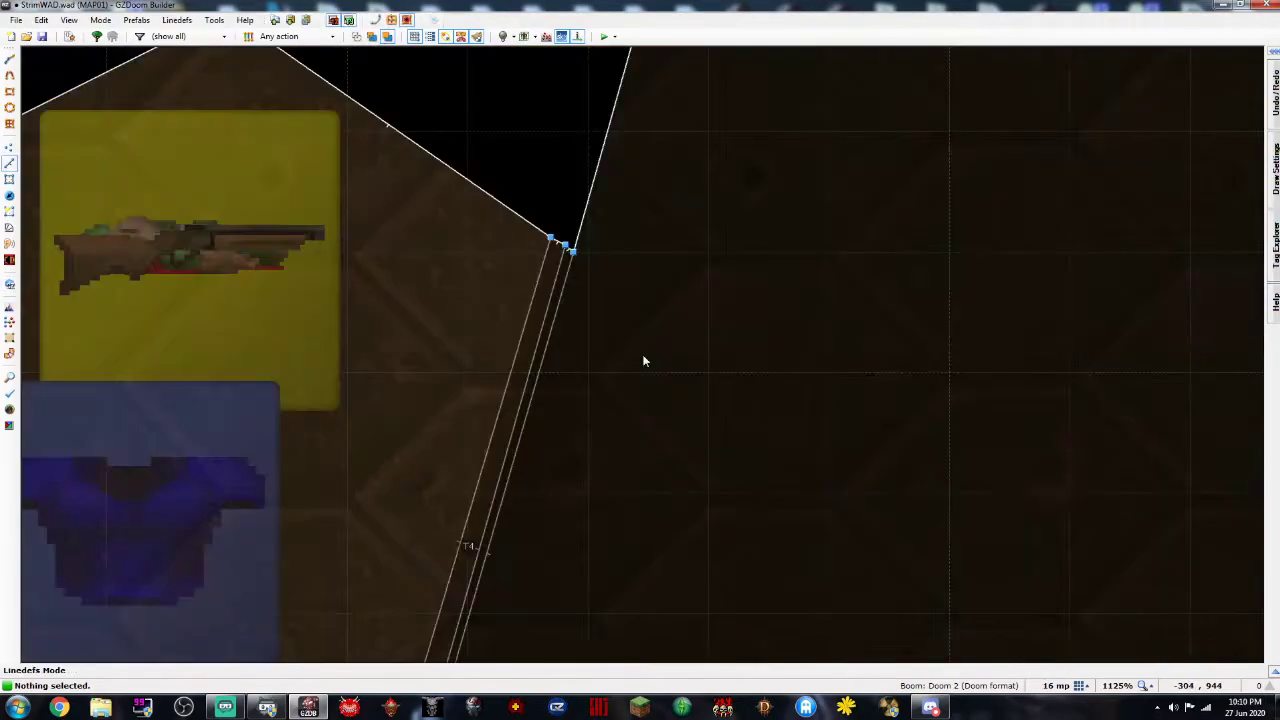
Check the linedef properties of the door jamb between the stepped dark room and the blue hall, and save the map
key("Right")
scroll(724, 352, "down", 1)
key("Right")
key("Right")
key("Right")
key("Right")
key("Right")
key("Right")
key("Right")
key("Right")
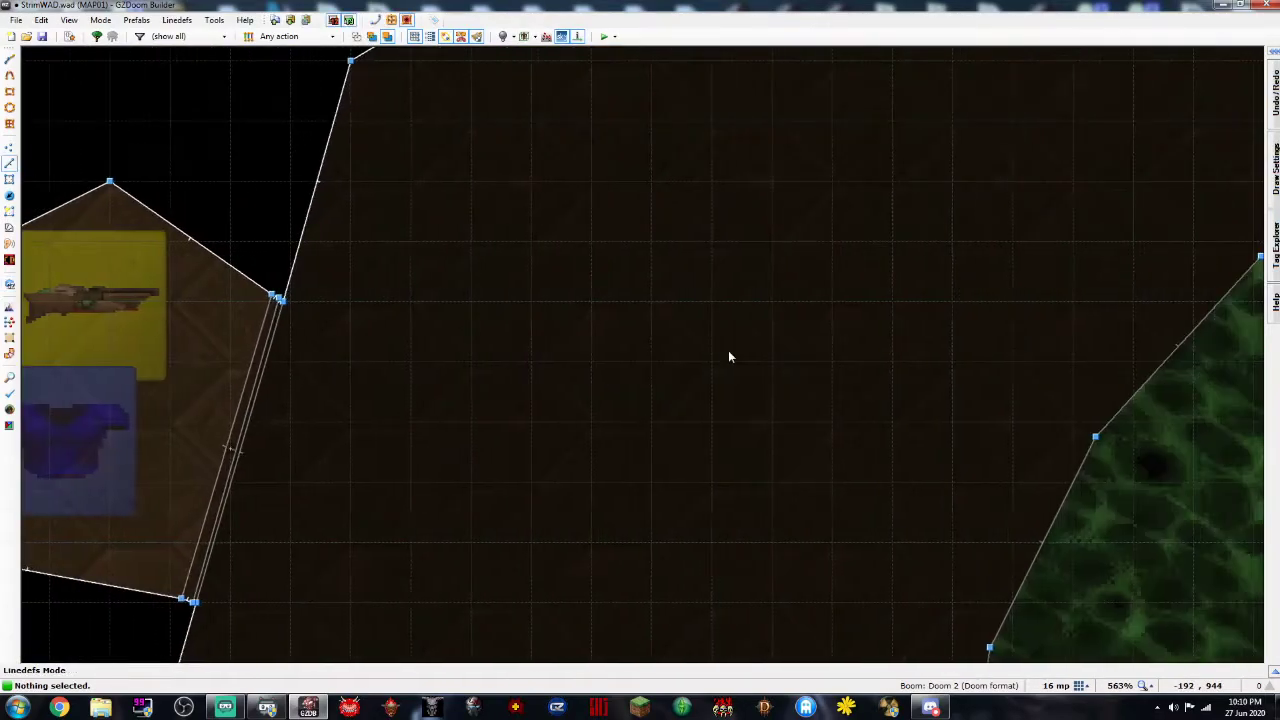
key("Right")
key("Right")
key("Right")
key("Right")
key("Right")
key("Right")
key("Right")
key("Right")
key("Right")
key("Right")
key("Right")
key("Right")
key("Right")
key("Right")
key("Right")
key("Right")
key("Right")
key("Right")
key("Right")
key("Right")
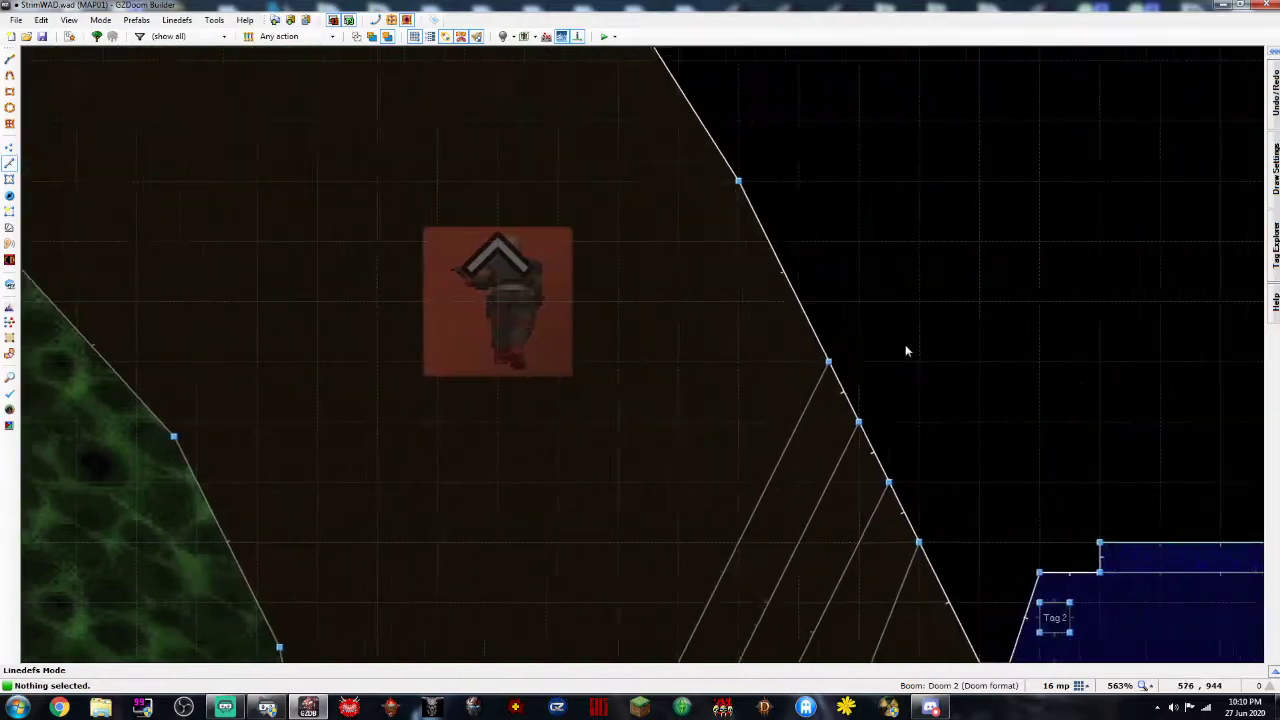
key("Down")
key("Down")
key("Down")
key("Down")
key("Down")
key("Down")
key("Down")
key("Down")
key("Down")
key("Down")
key("Down")
key("Down")
key("Down")
key("Down")
scroll(575, 398, "up", 1)
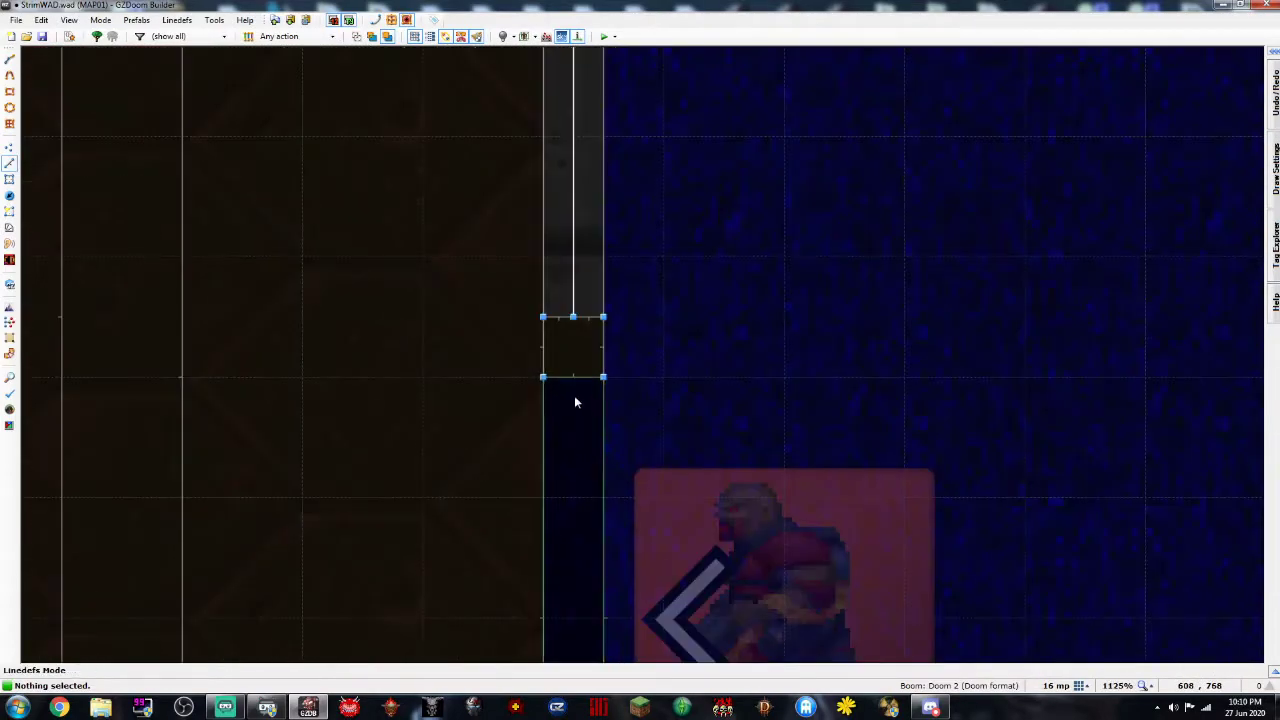
right_click(577, 378)
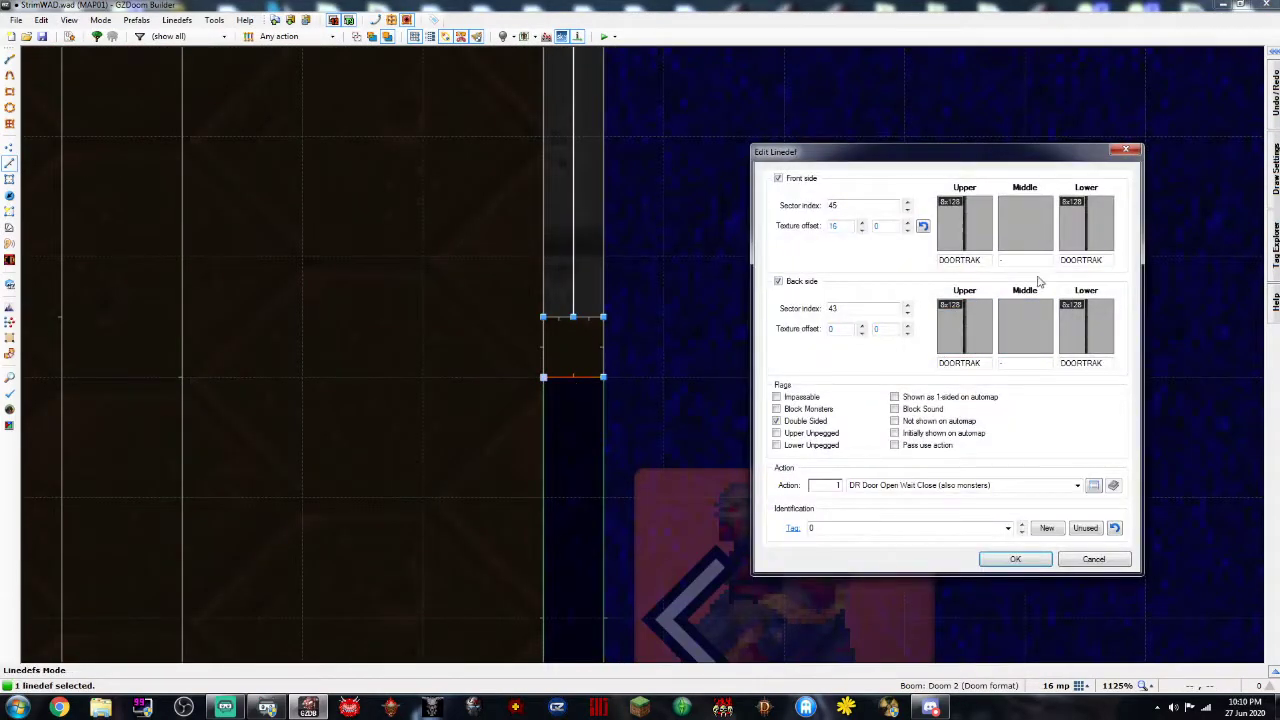
left_click(1094, 559)
scroll(632, 408, "down", 2)
left_click(42, 44)
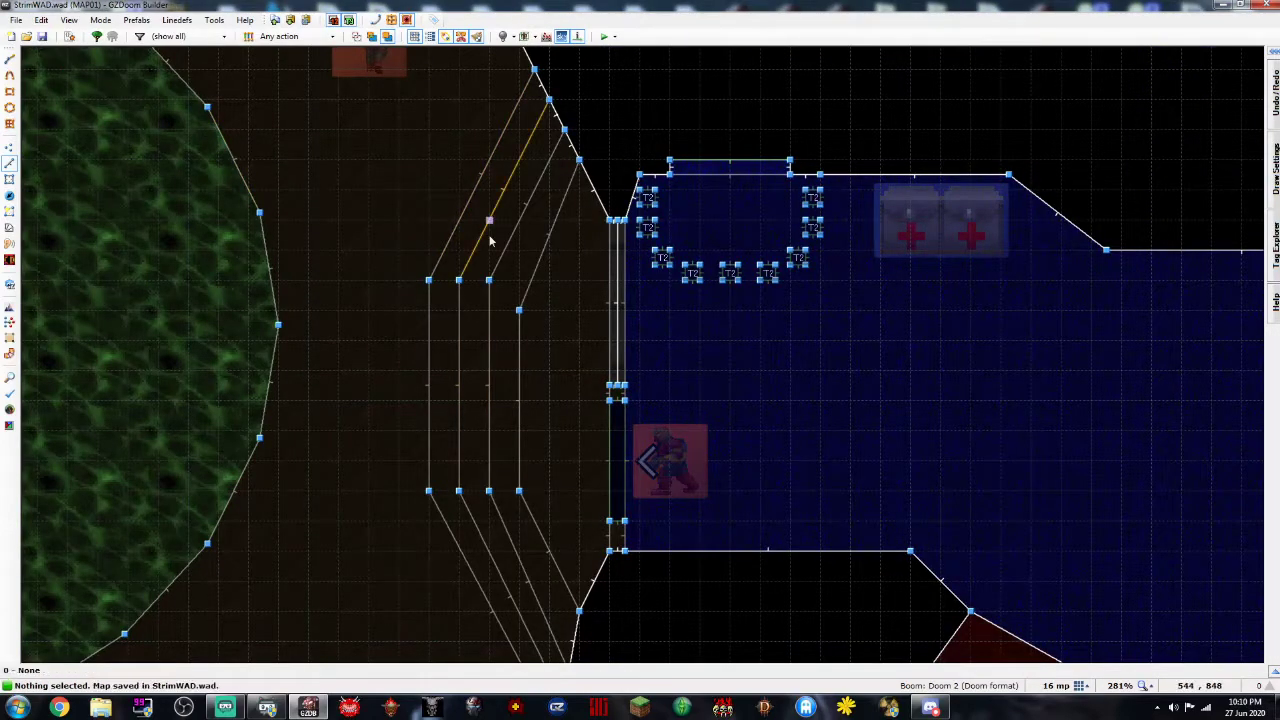
Place six imps along the curved blue hall and change the one second nearest the porch into a chaingunner
scroll(506, 234, "down", 2)
key("Right")
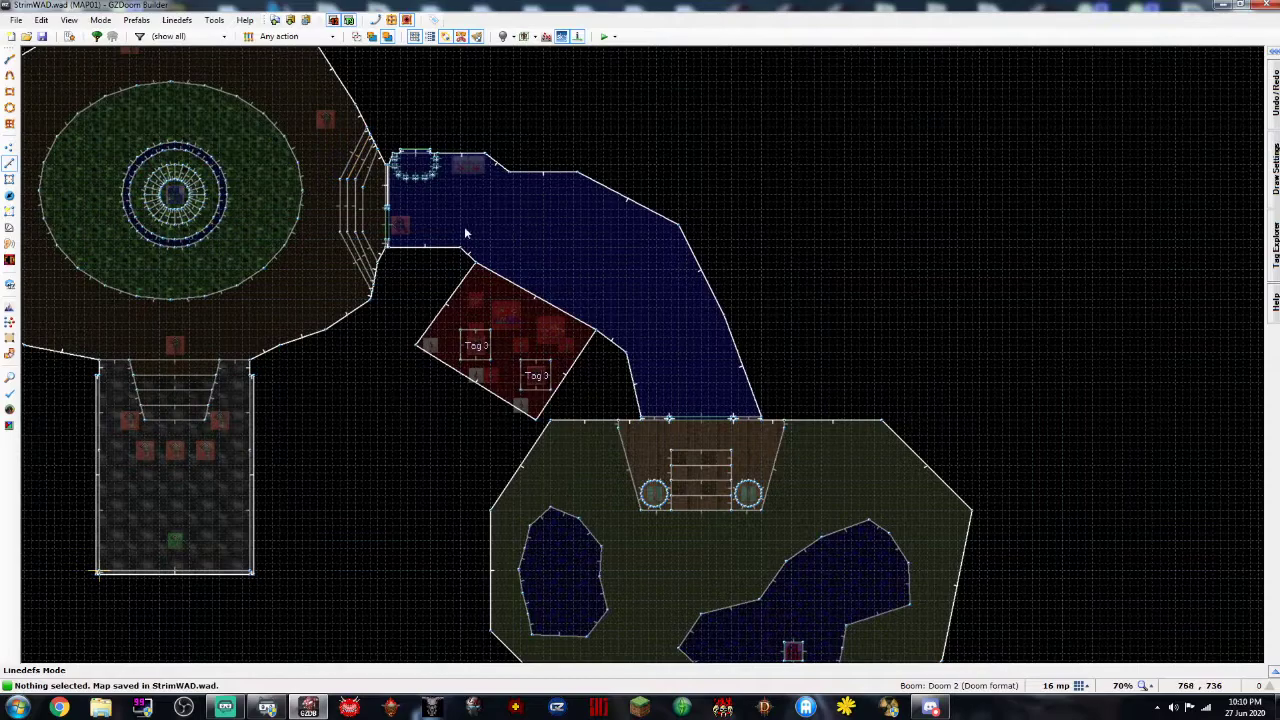
key("t")
key("Insert")
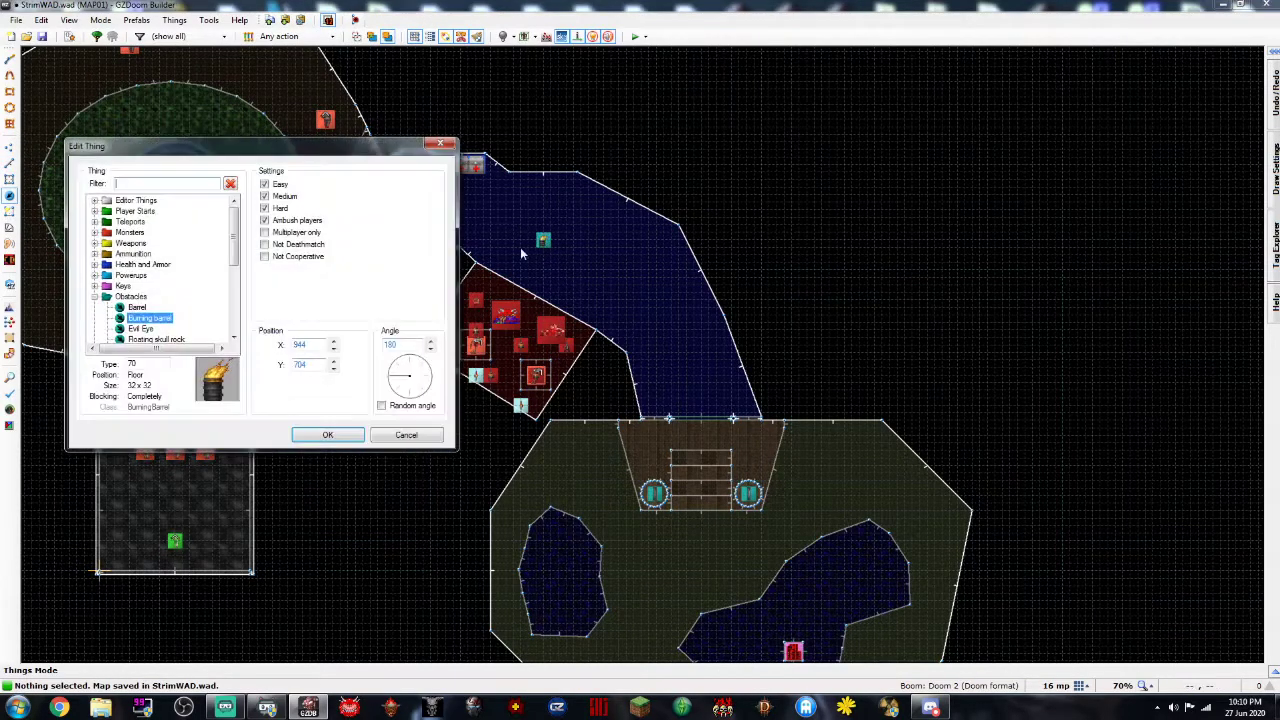
left_click(95, 233)
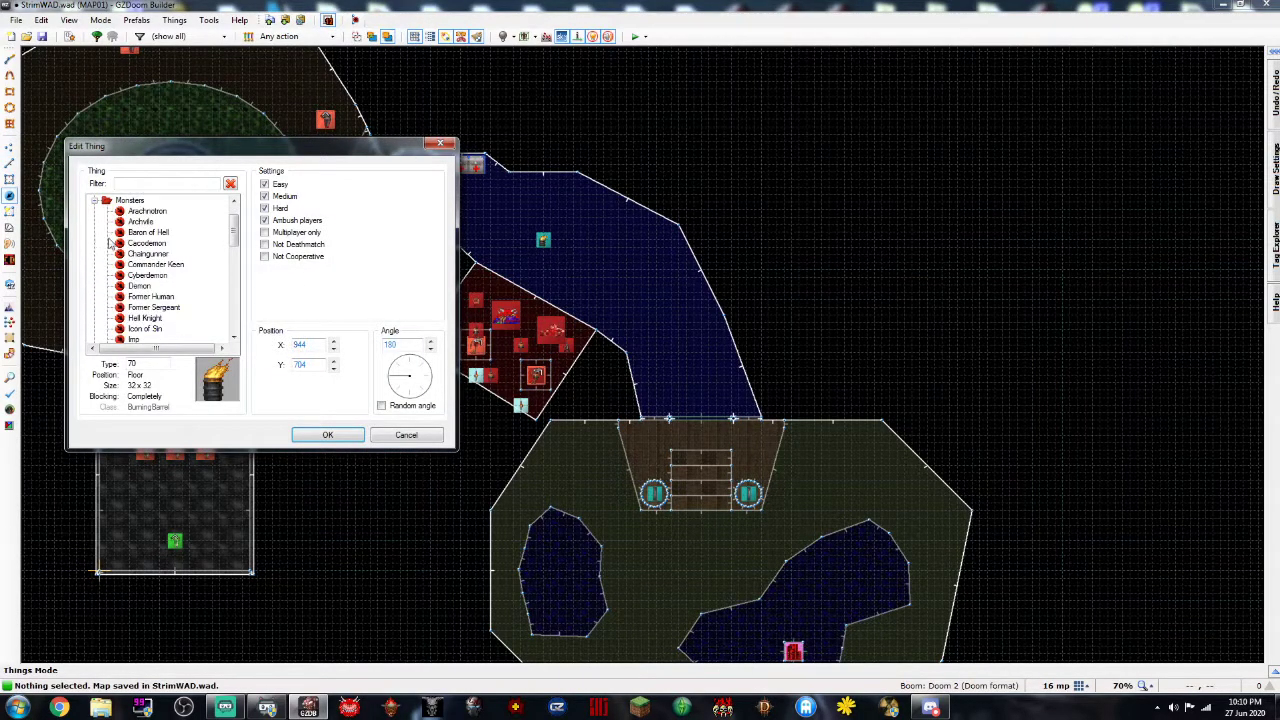
left_click(140, 286)
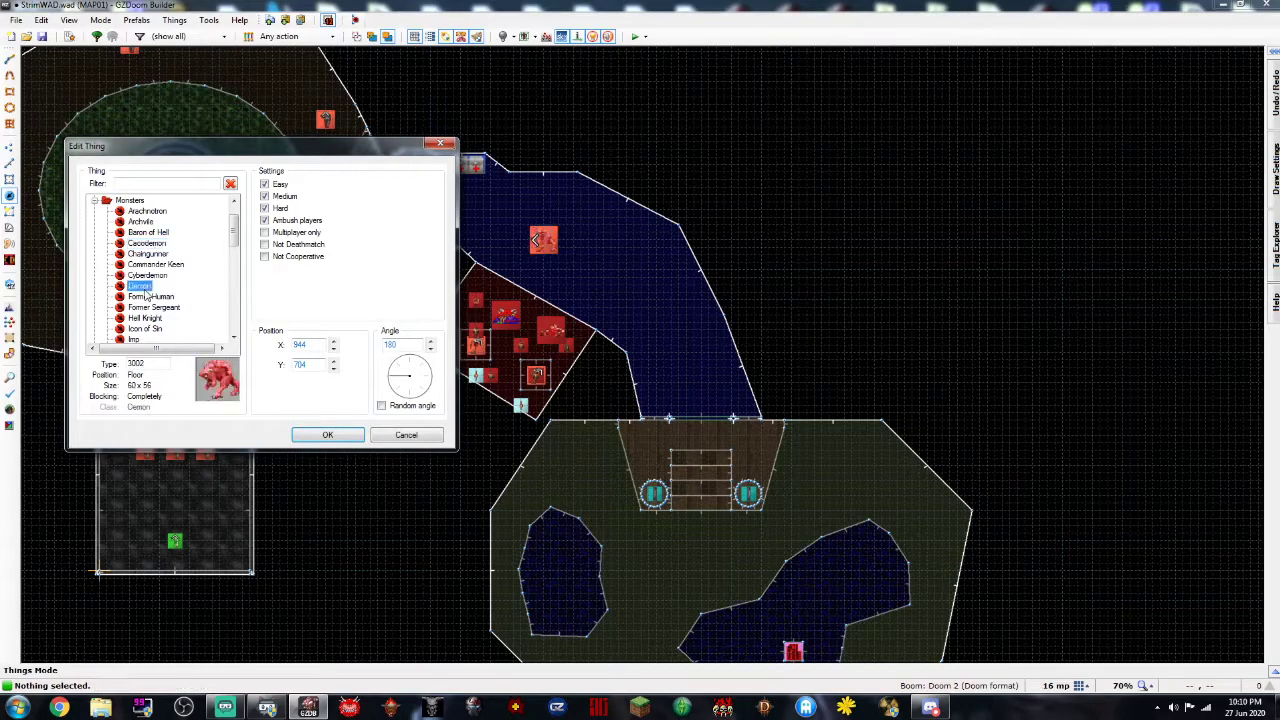
double_click(130, 339)
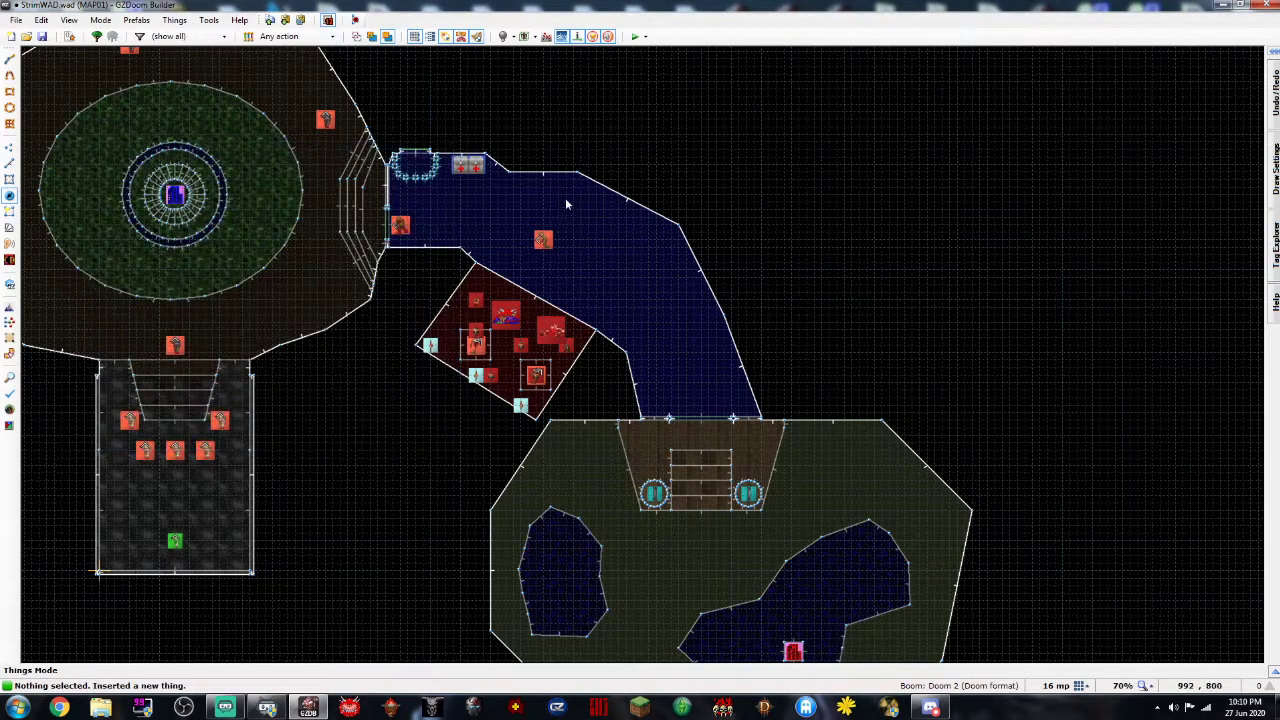
key("Insert")
key("Insert")
right_click(680, 315)
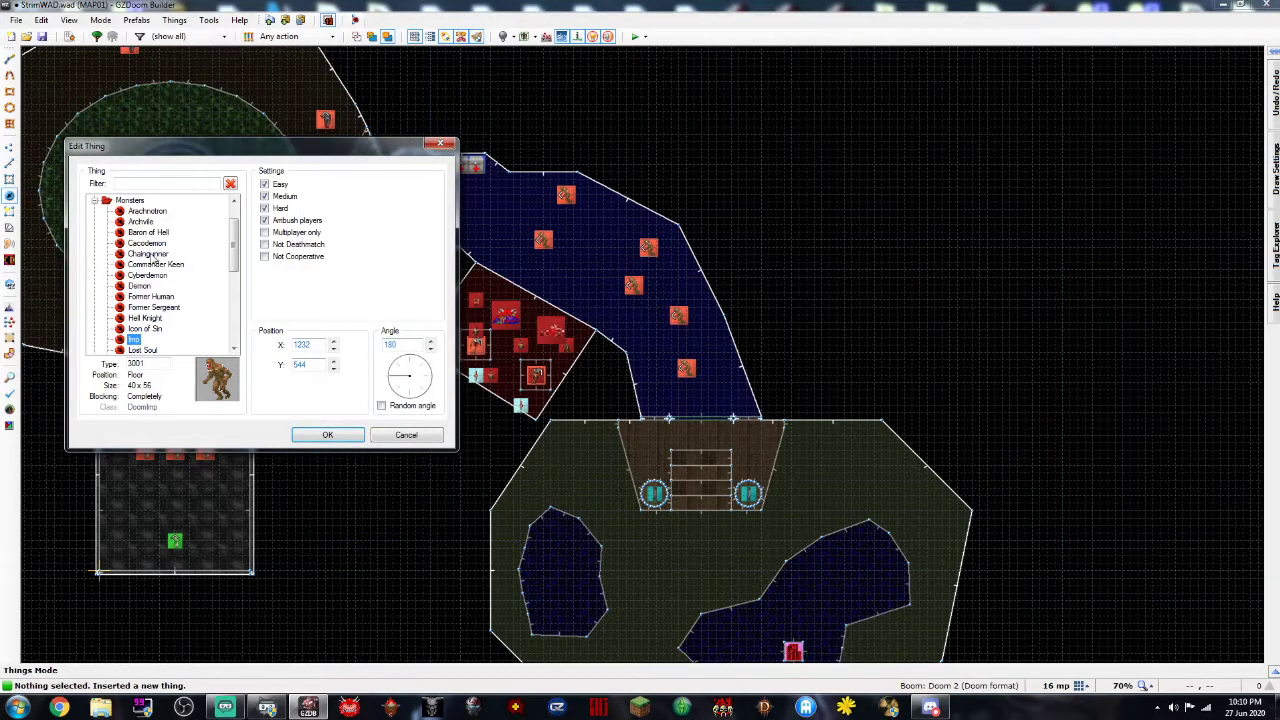
double_click(153, 256)
Select the six new monsters in the blue hall and edit their shared thing properties
key("Down")
key("Down")
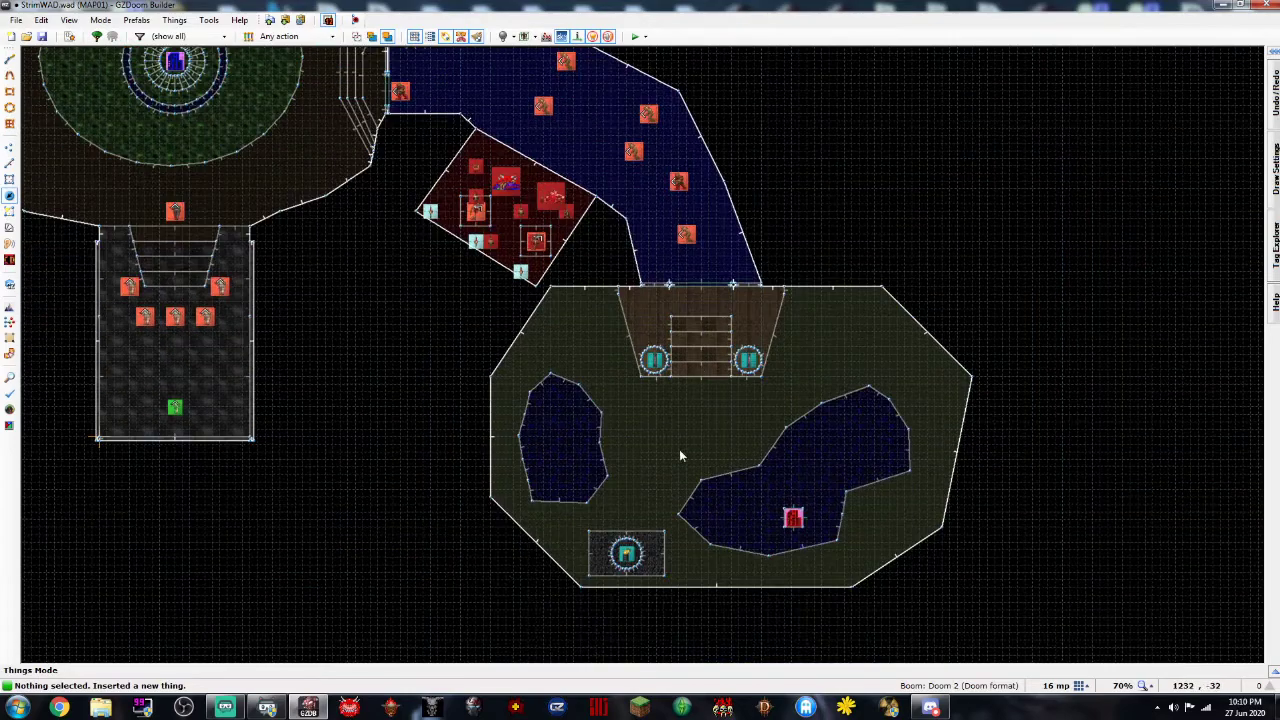
key("Up")
left_click_drag(526, 113, 730, 250)
left_click(679, 248)
left_click(686, 301)
right_click(688, 304)
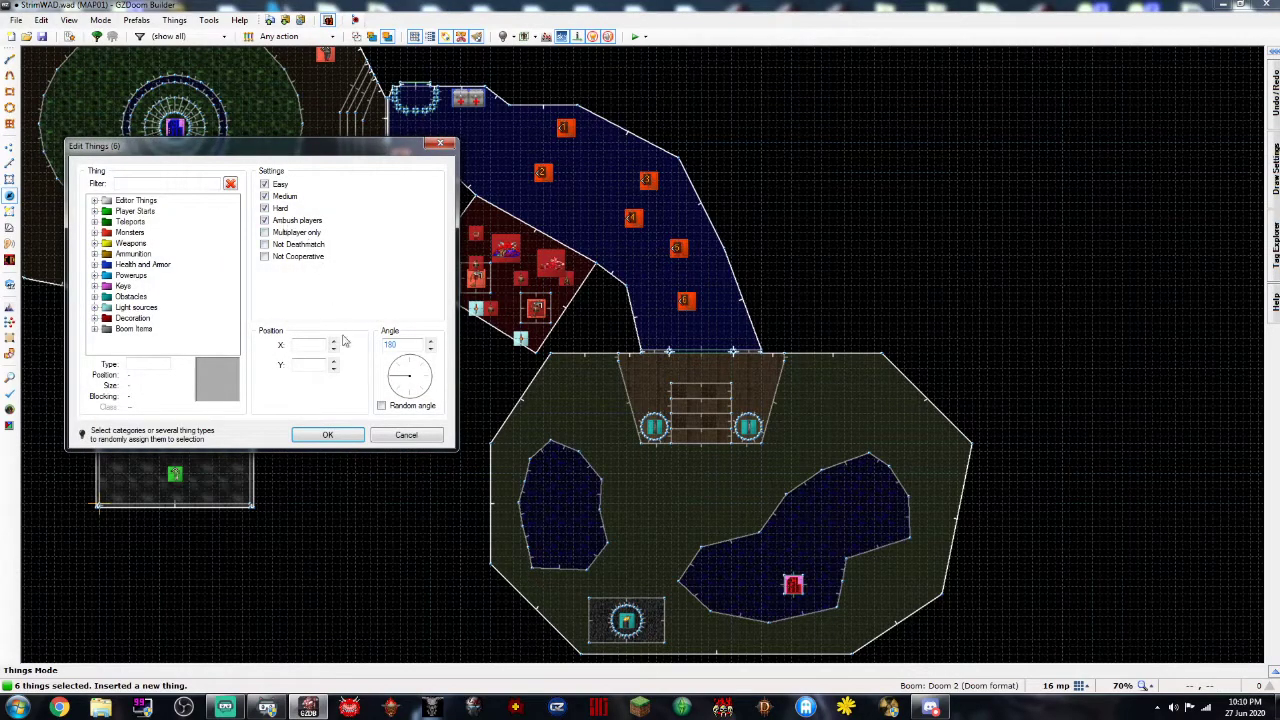
left_click(334, 438)
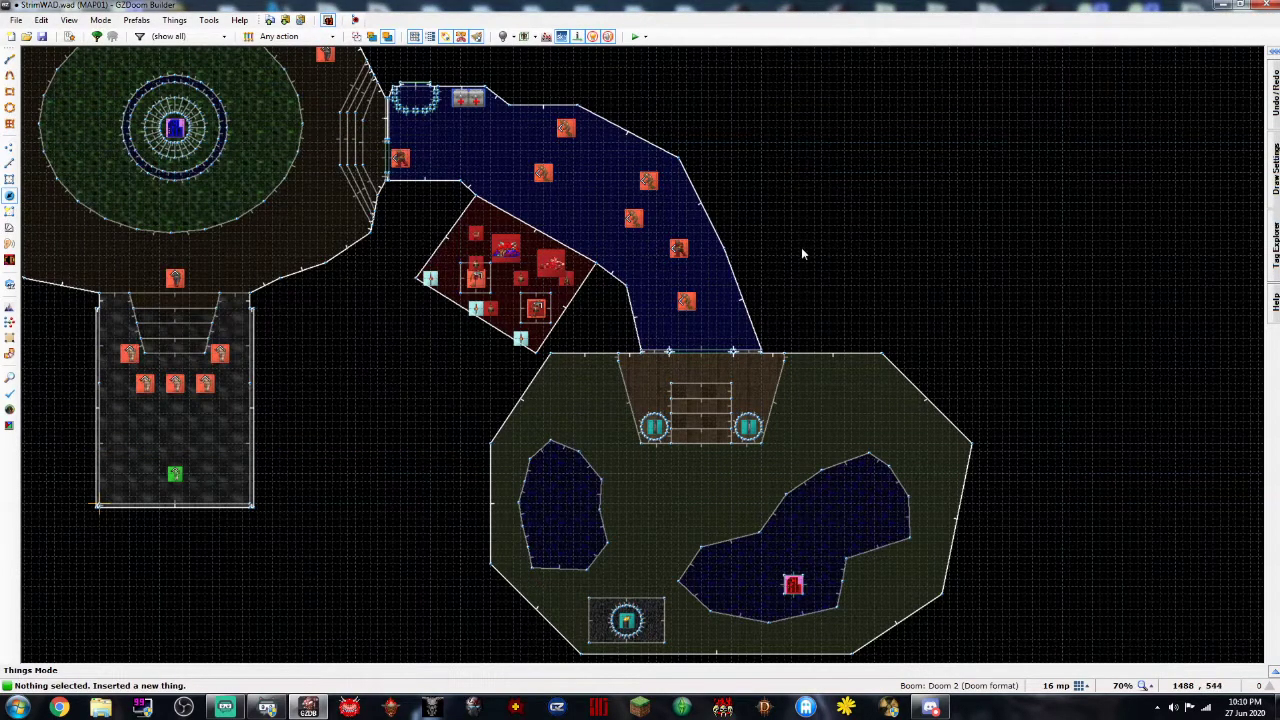
Place a cacodemon with angle 90 on the grass between the wooden porch and the large pond, and review its properties
key("Down")
key("Down")
right_click(823, 287)
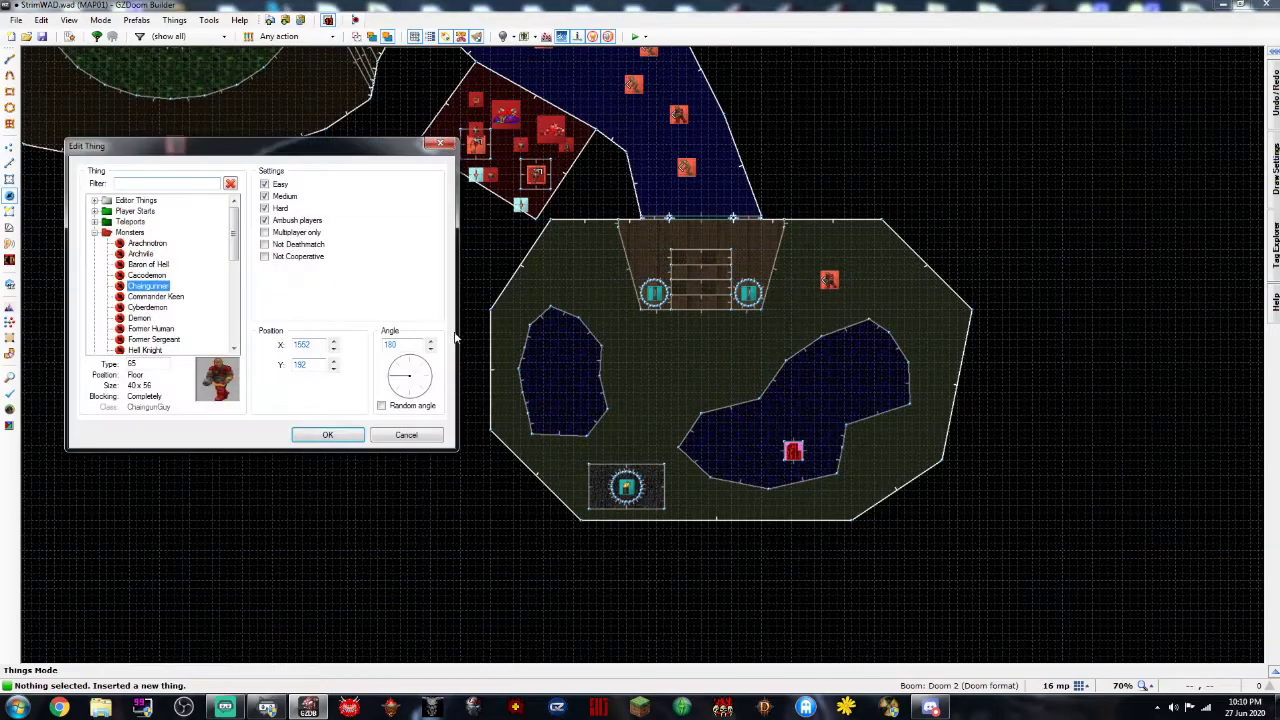
double_click(162, 286)
scroll(838, 346, "up", 4)
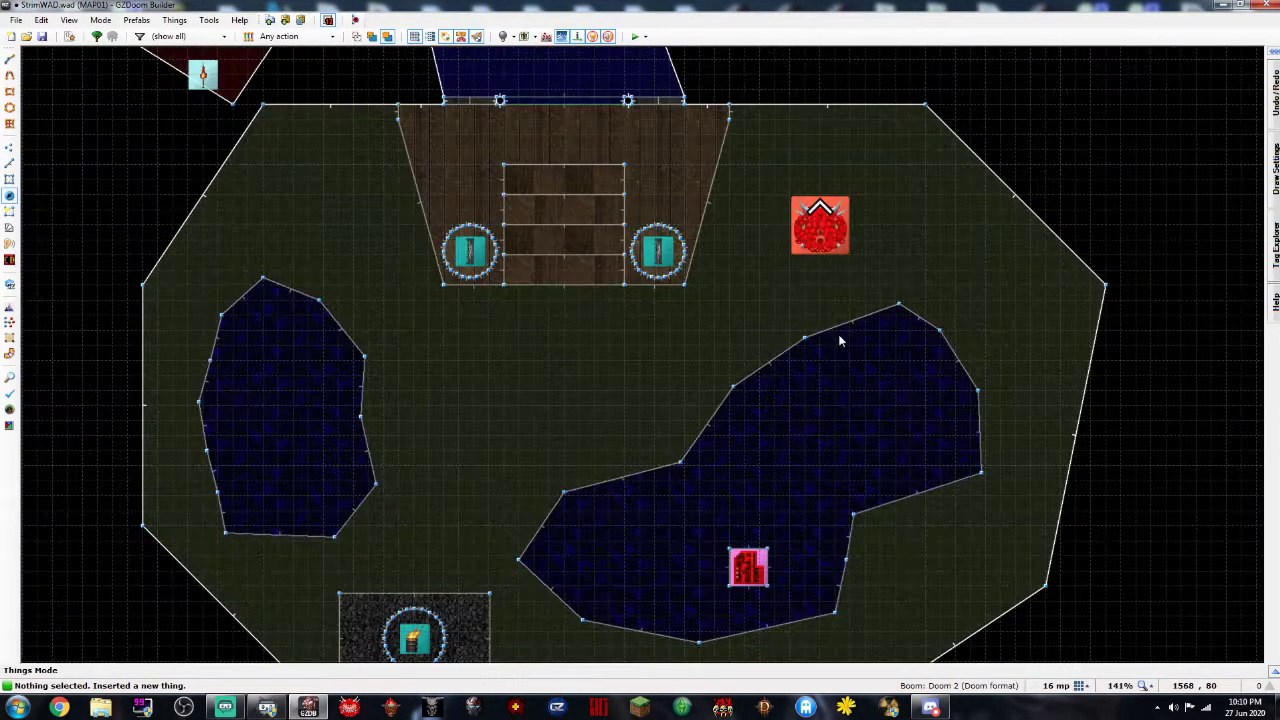
right_click(820, 168)
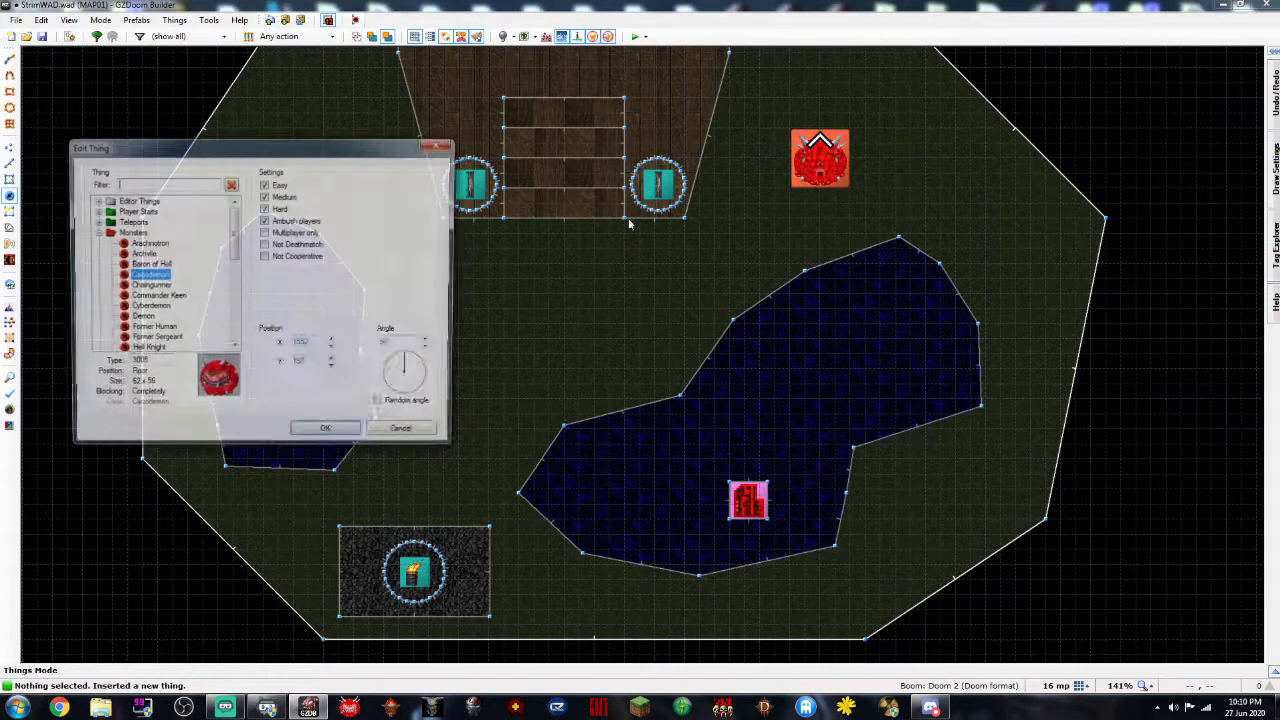
left_click(424, 433)
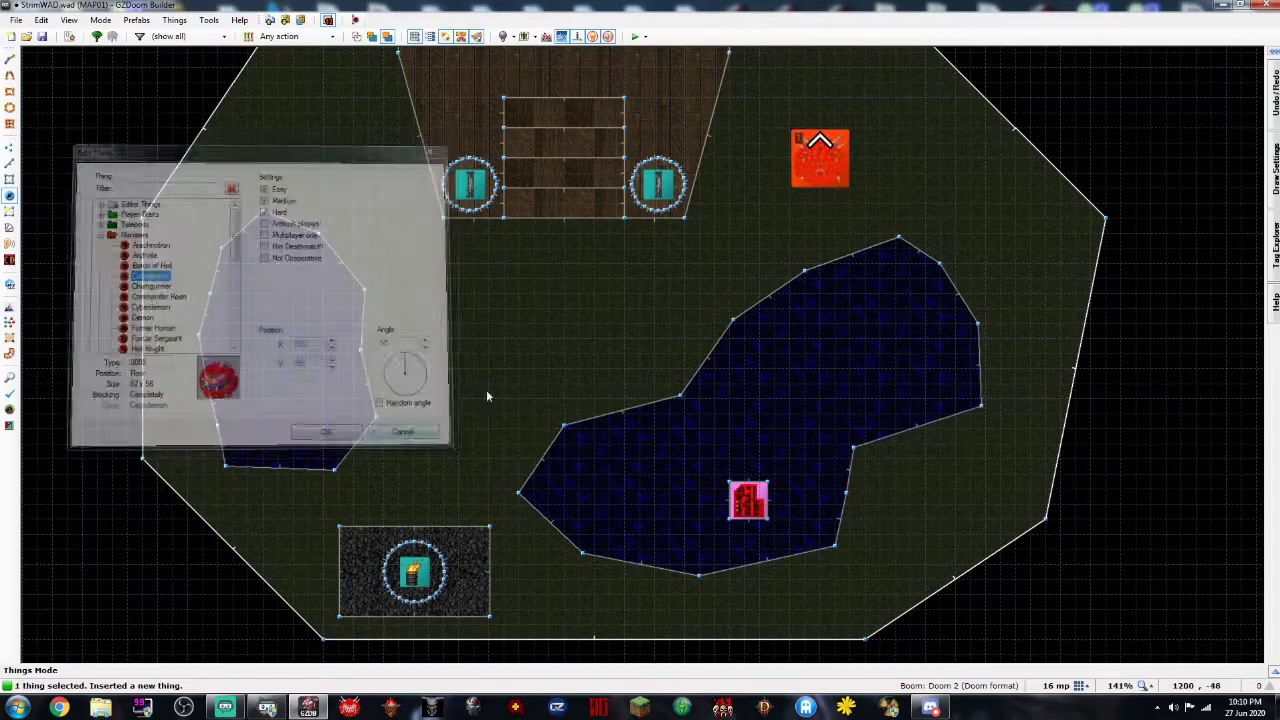
Select the four linedefs of the wall openings flanking the porch doorway and edit their shared linedef properties
key("Up")
key("Up")
key("Up")
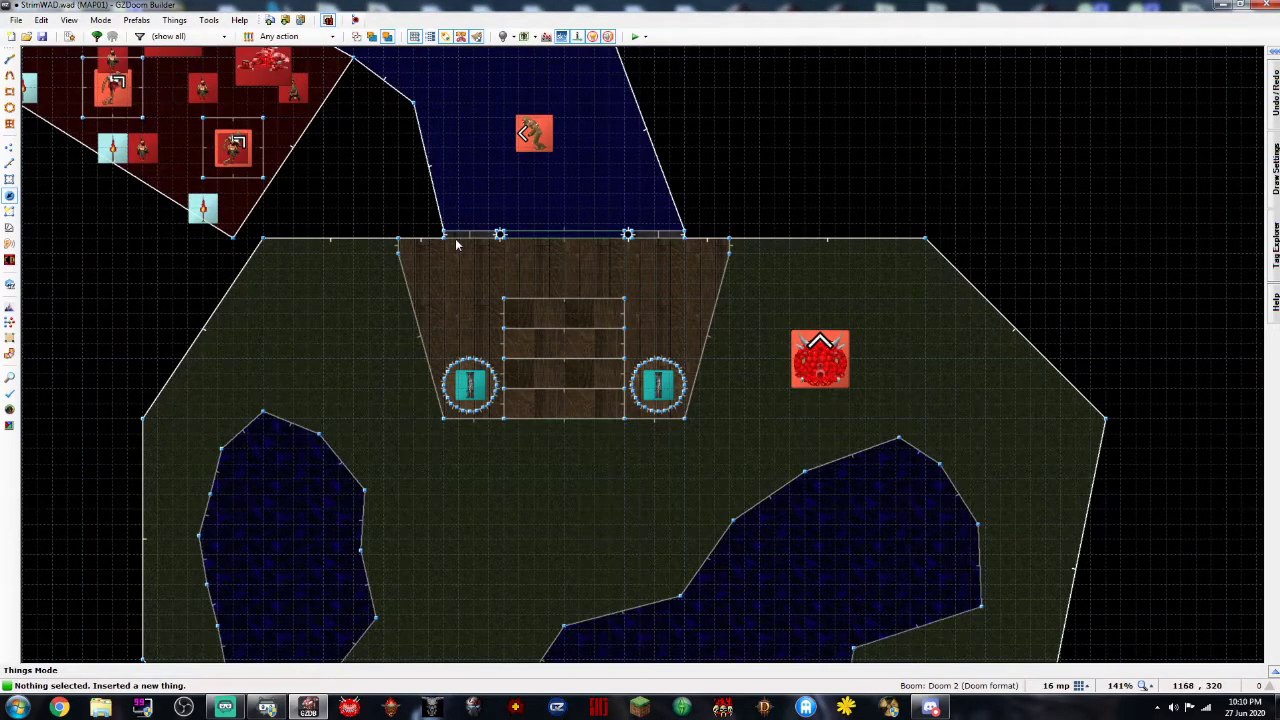
key("l")
left_click_drag(424, 204, 714, 262)
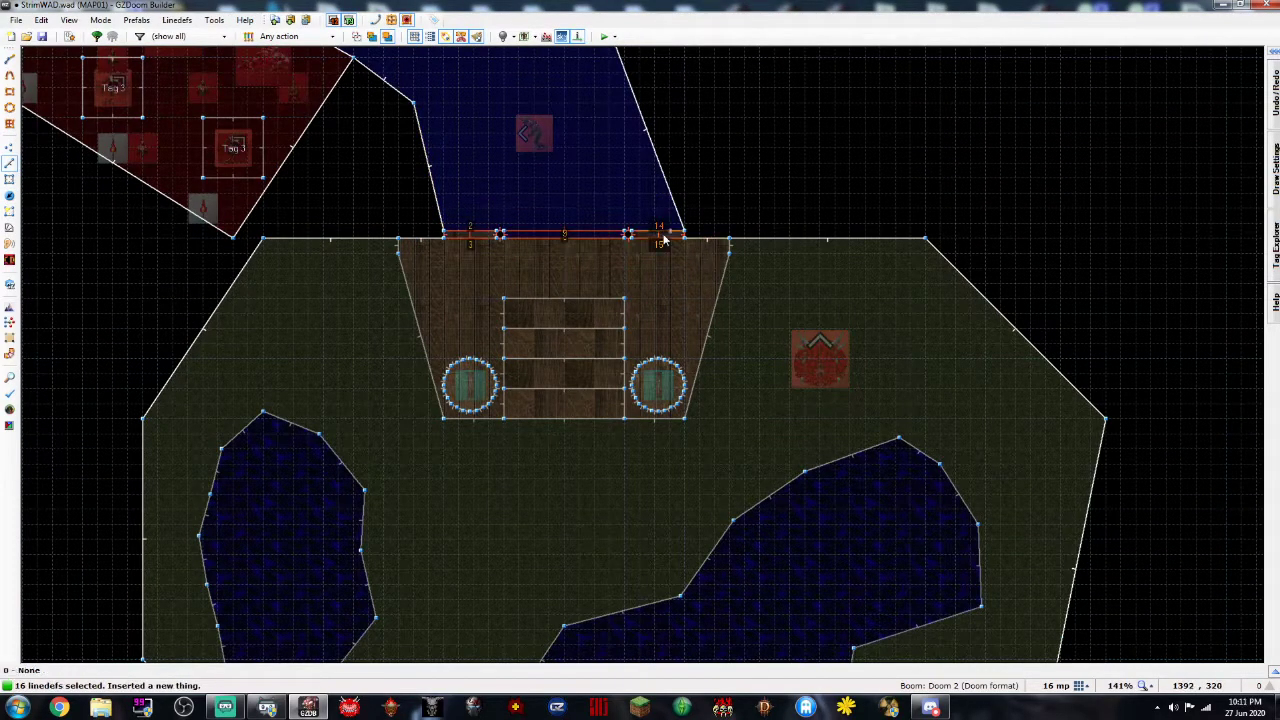
left_click(500, 228)
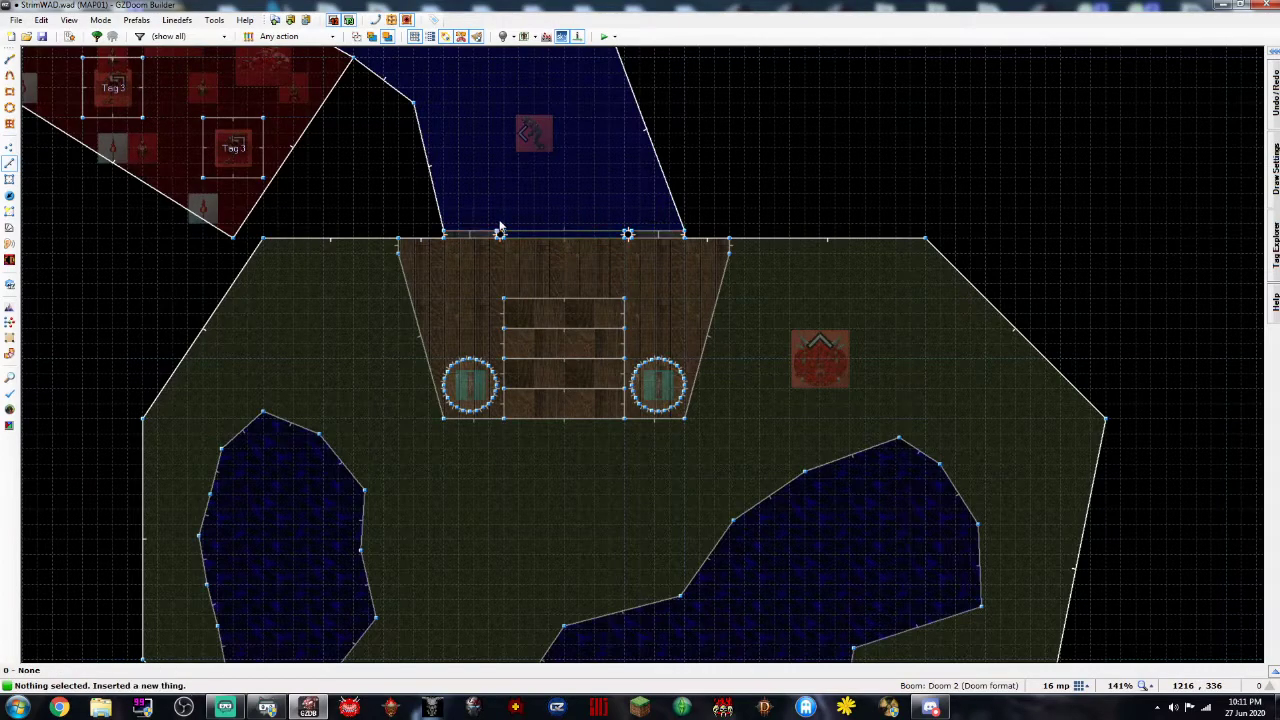
left_click(487, 233)
left_click(660, 240)
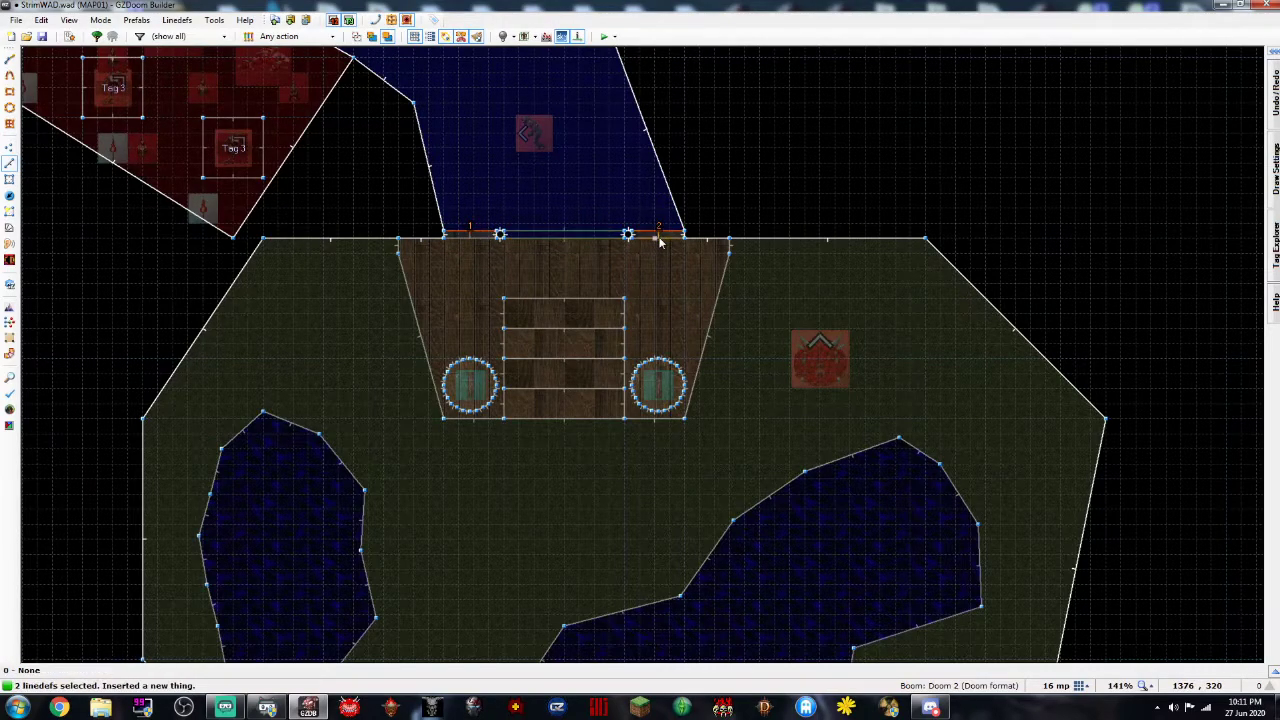
right_click(470, 245)
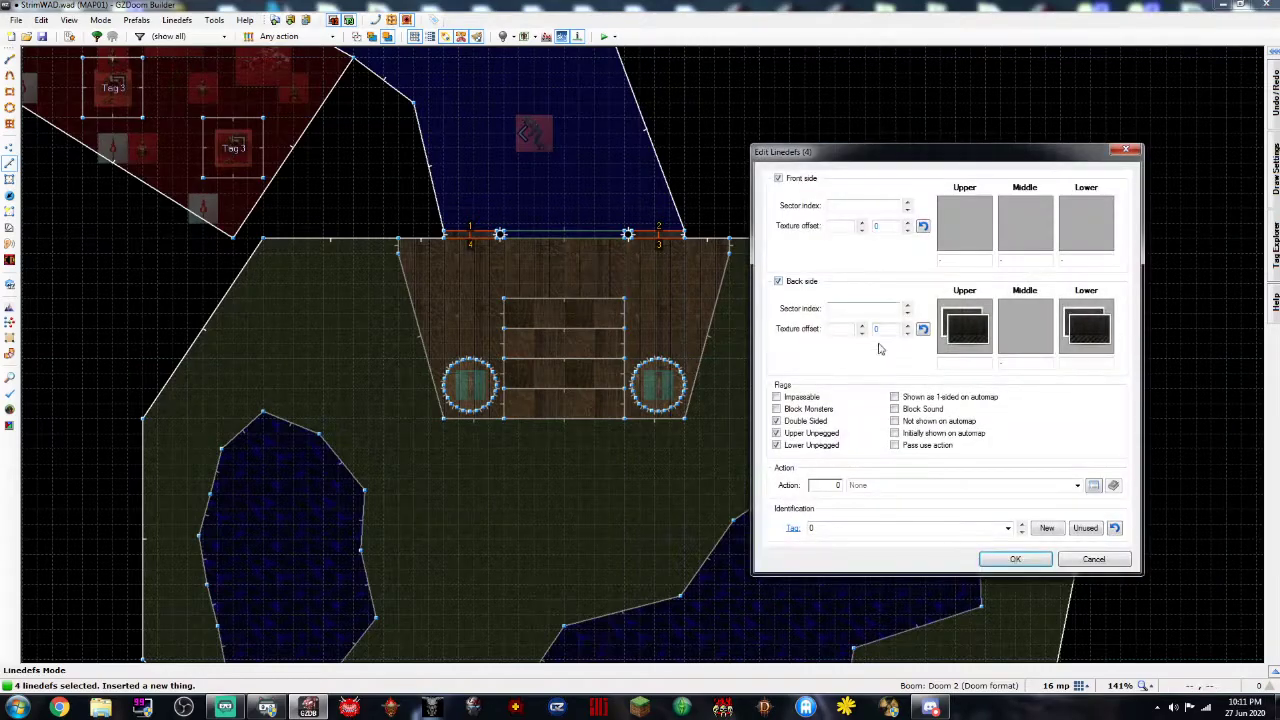
left_click(1022, 554)
key("c")
key("Up")
key("Up")
key("Up")
key("Left")
key("Left")
key("Left")
key("Up")
key("Up")
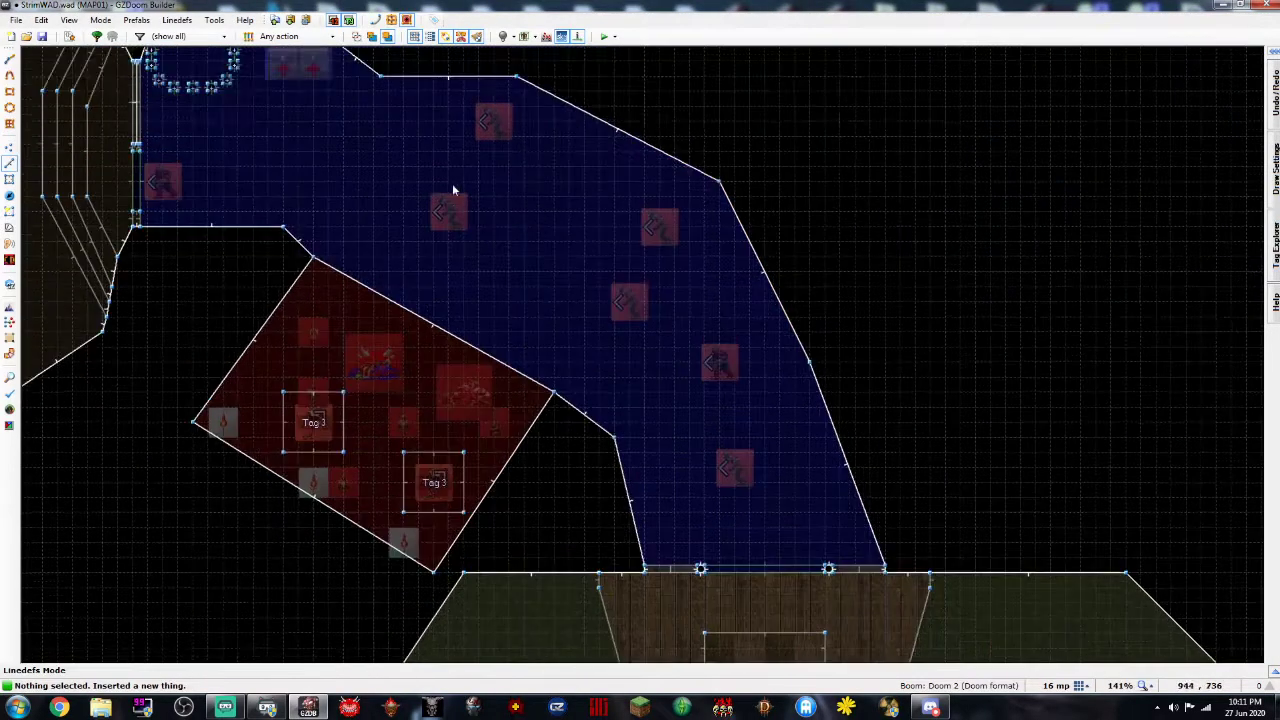
Set the Block Sound flag on the middle linedef of the doorway between the round room and the blue hall
key("Up")
key("Left")
key("Left")
key("Left")
scroll(216, 195, "up", 3)
key("Up")
scroll(632, 150, "down", 1)
key("Right")
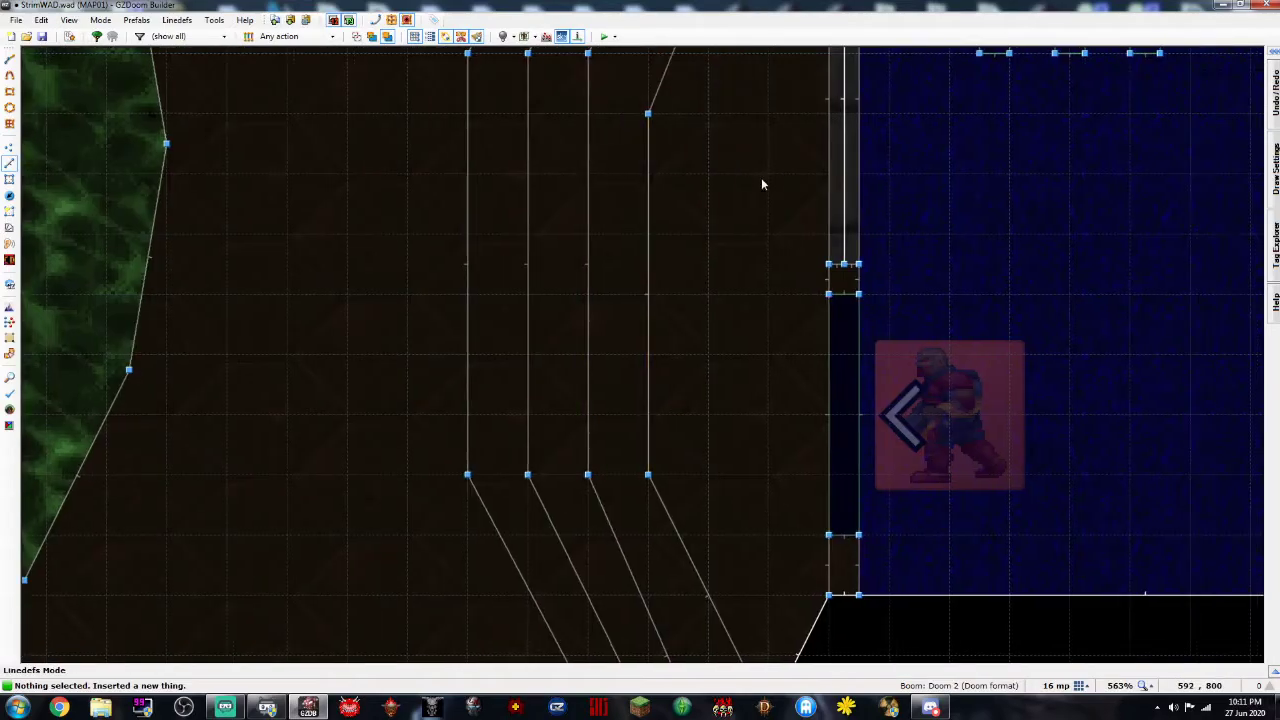
right_click(844, 167)
left_click(923, 412)
left_click(1040, 556)
Draw a square sector inside each outdoor pond, enlarging the small pond's square to match the one in the large pond
scroll(1042, 369, "down", 3)
key("Right")
key("Right")
key("Right")
key("Right")
key("Right")
key("Right")
key("Right")
key("Right")
key("Right")
key("Right")
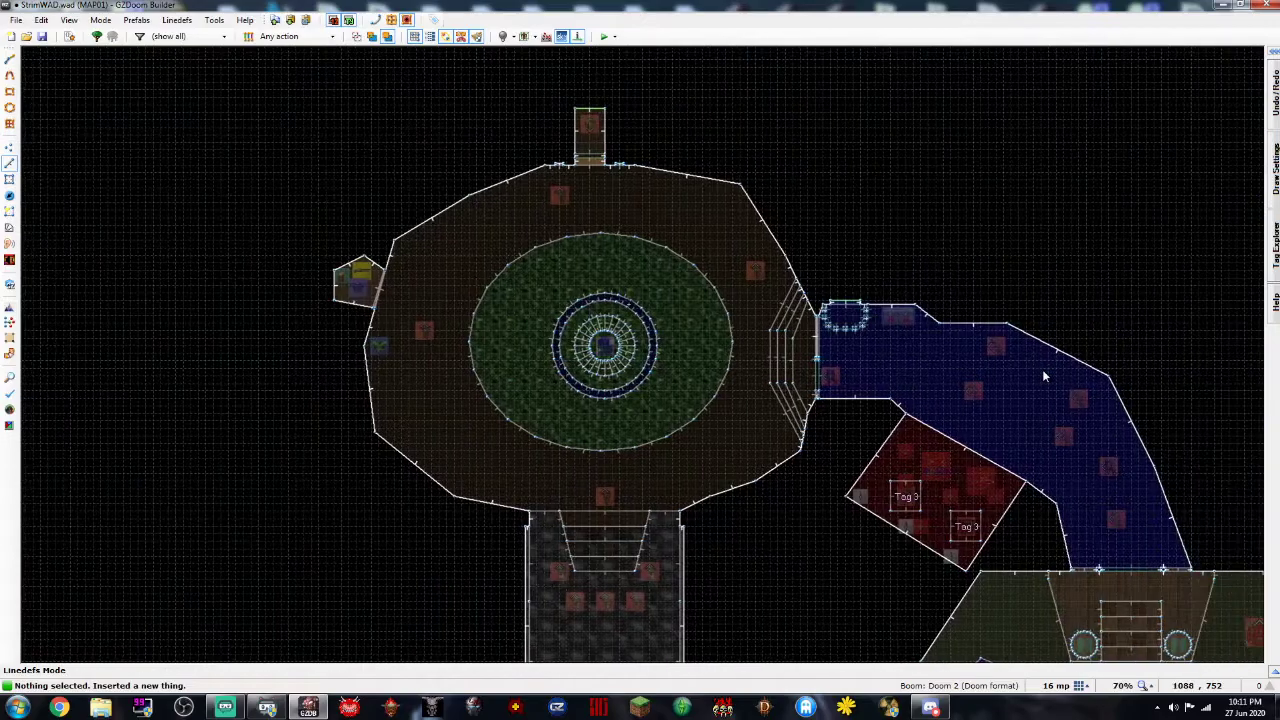
key("Down")
key("Down")
key("Down")
key("Down")
key("Down")
key("Down")
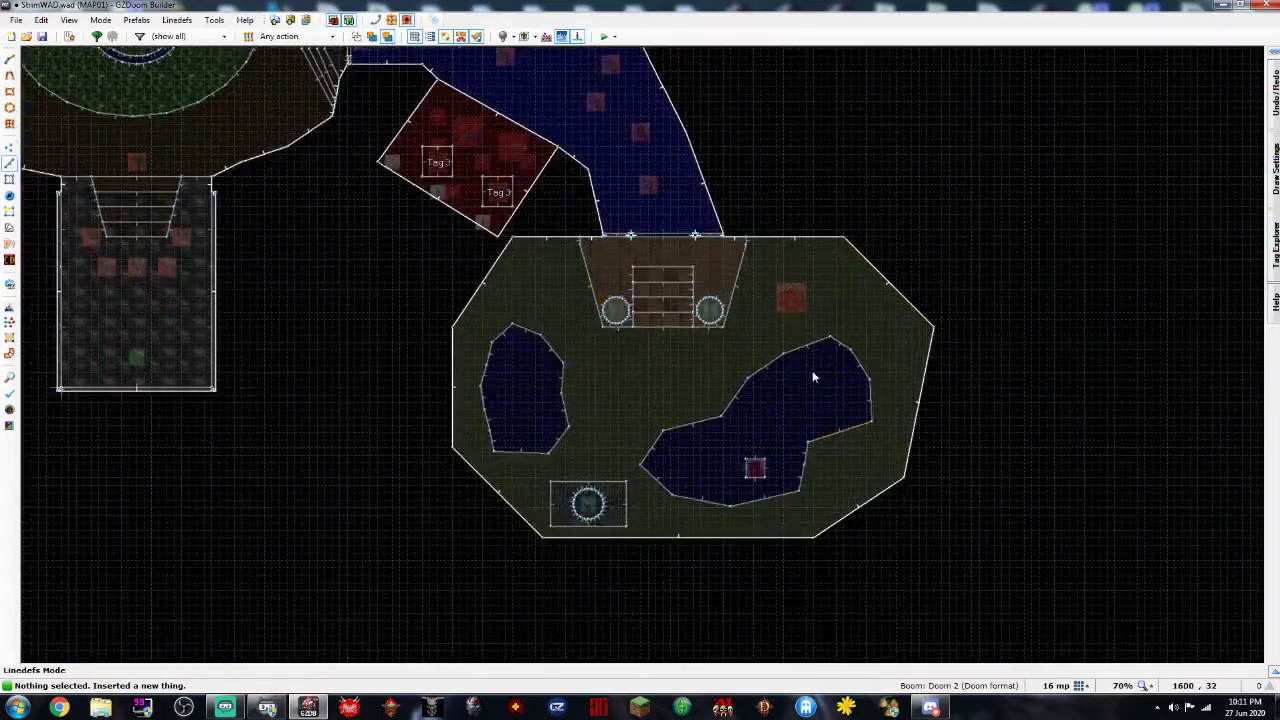
scroll(812, 370, "up", 4)
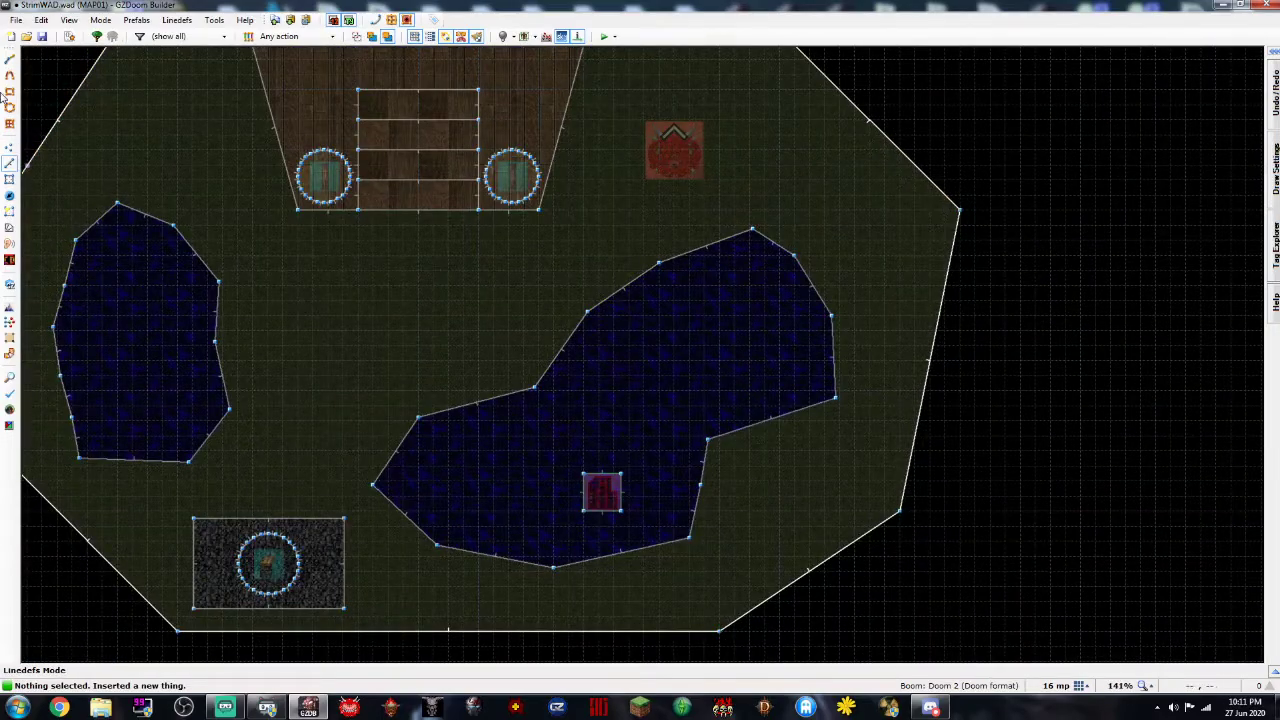
left_click(9, 92)
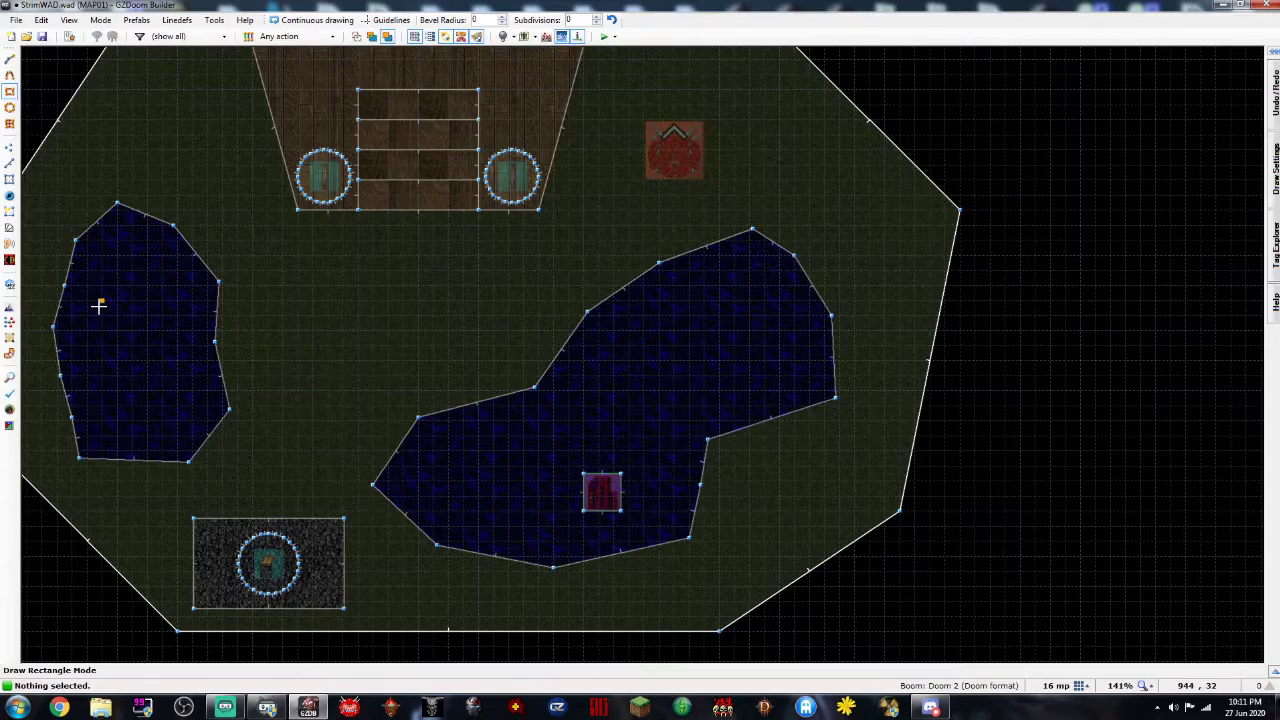
left_click_drag(104, 309, 163, 360)
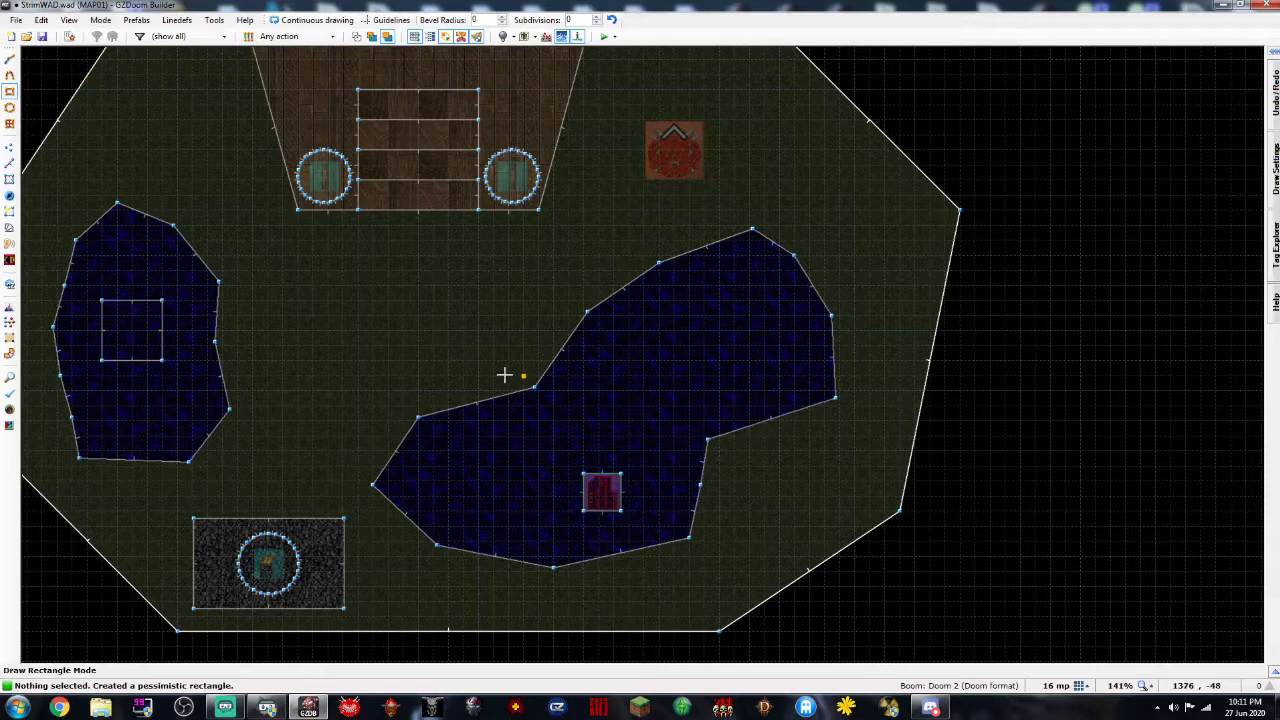
mouse_move(705, 317)
left_mouse_down()
mouse_move(780, 375)
mouse_move(777, 388)
left_mouse_up()
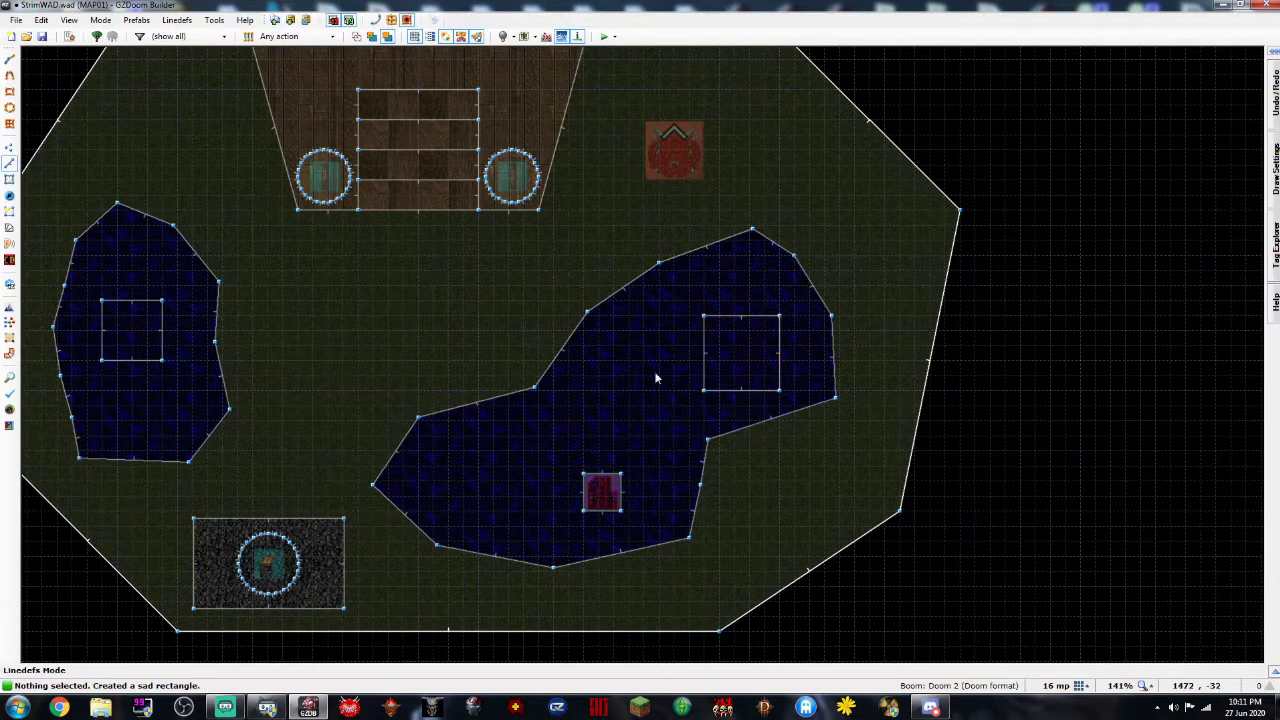
left_click_drag(160, 322, 143, 376)
Move the cacodemon from the grass to the centre of the large pond's square, using a 4 mp grid for placement
key("t")
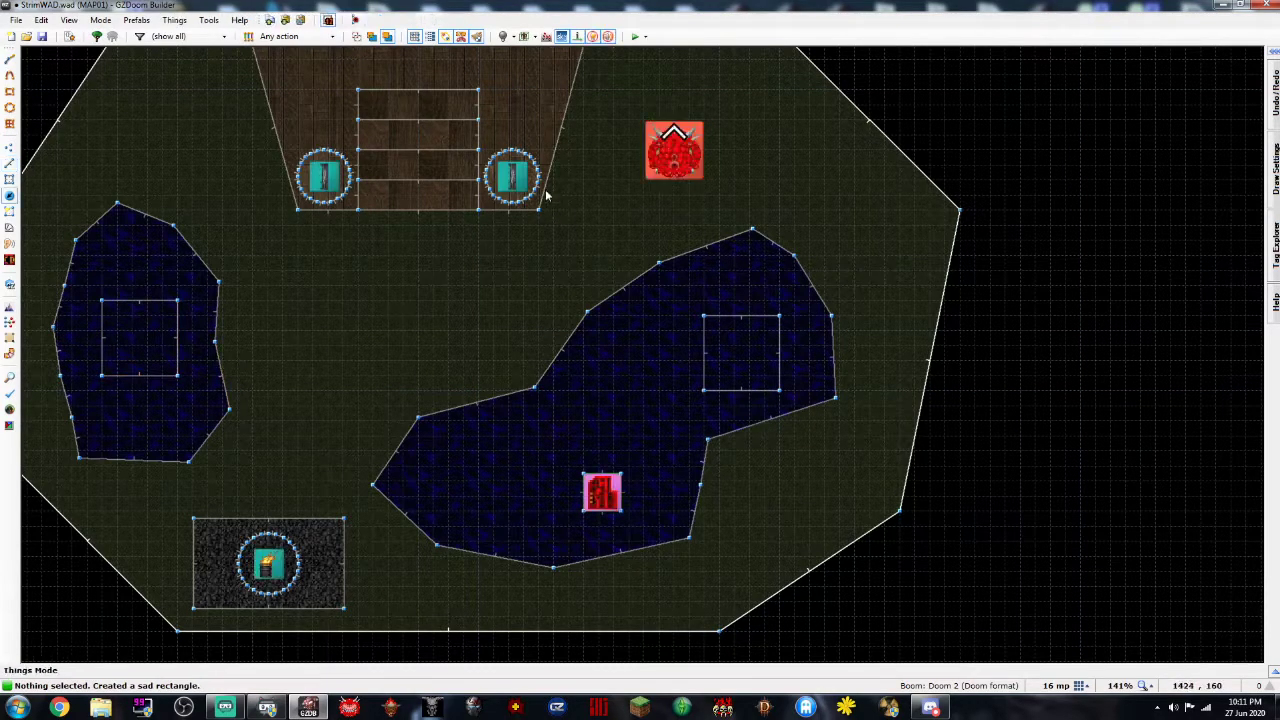
left_click_drag(653, 134, 729, 362)
left_click(1080, 686)
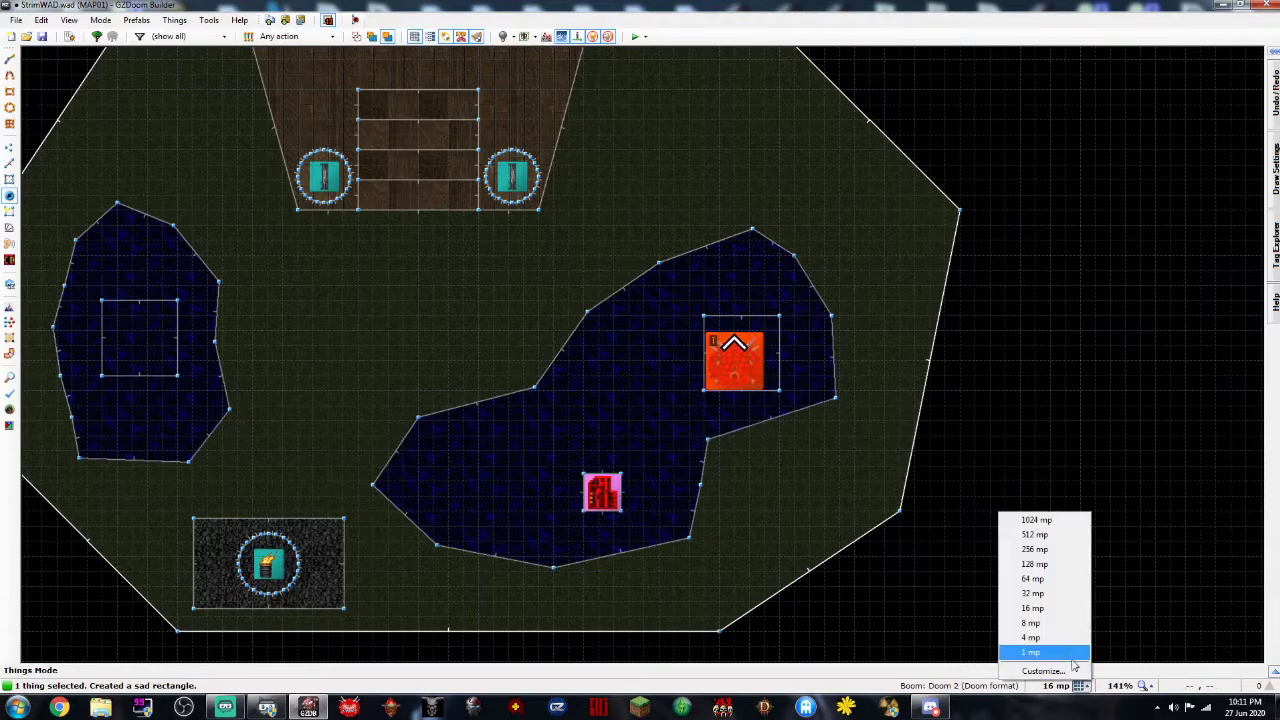
left_click(1066, 640)
left_click_drag(724, 360, 739, 358)
Add a matching cacodemon in the small pond's square and turn off the Hard setting for both cacodemons
right_click(135, 343)
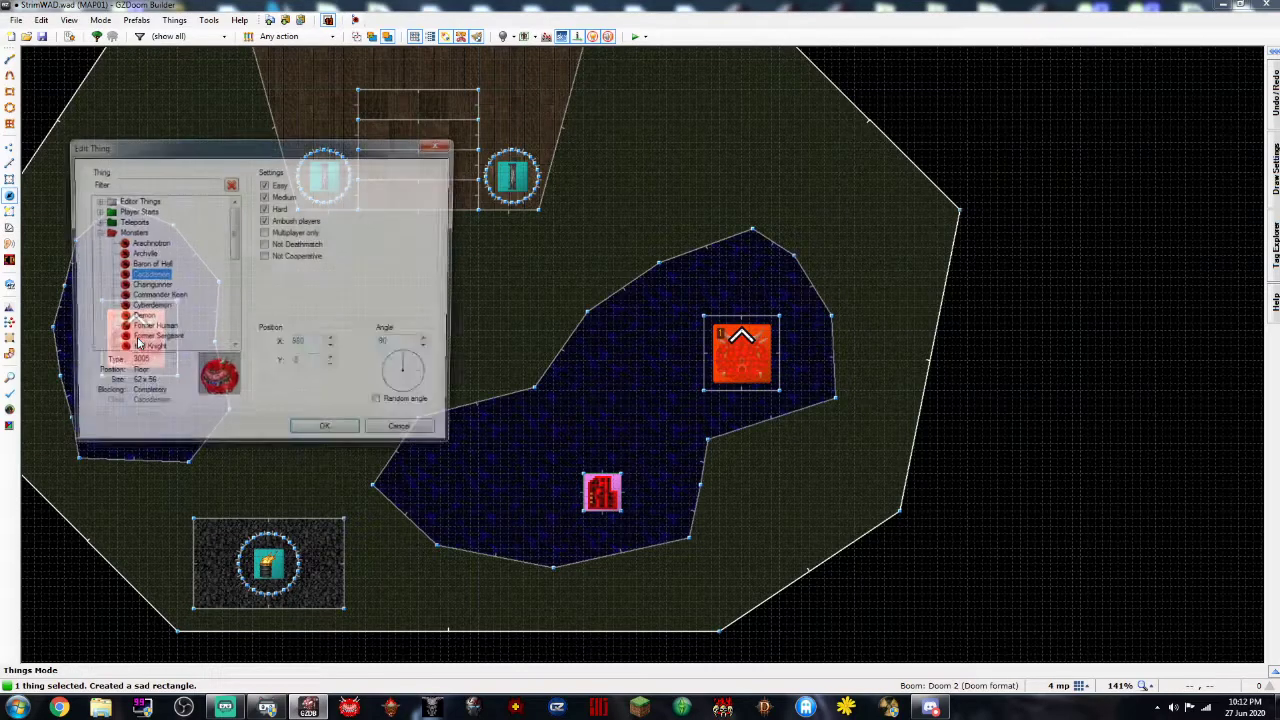
key("Return")
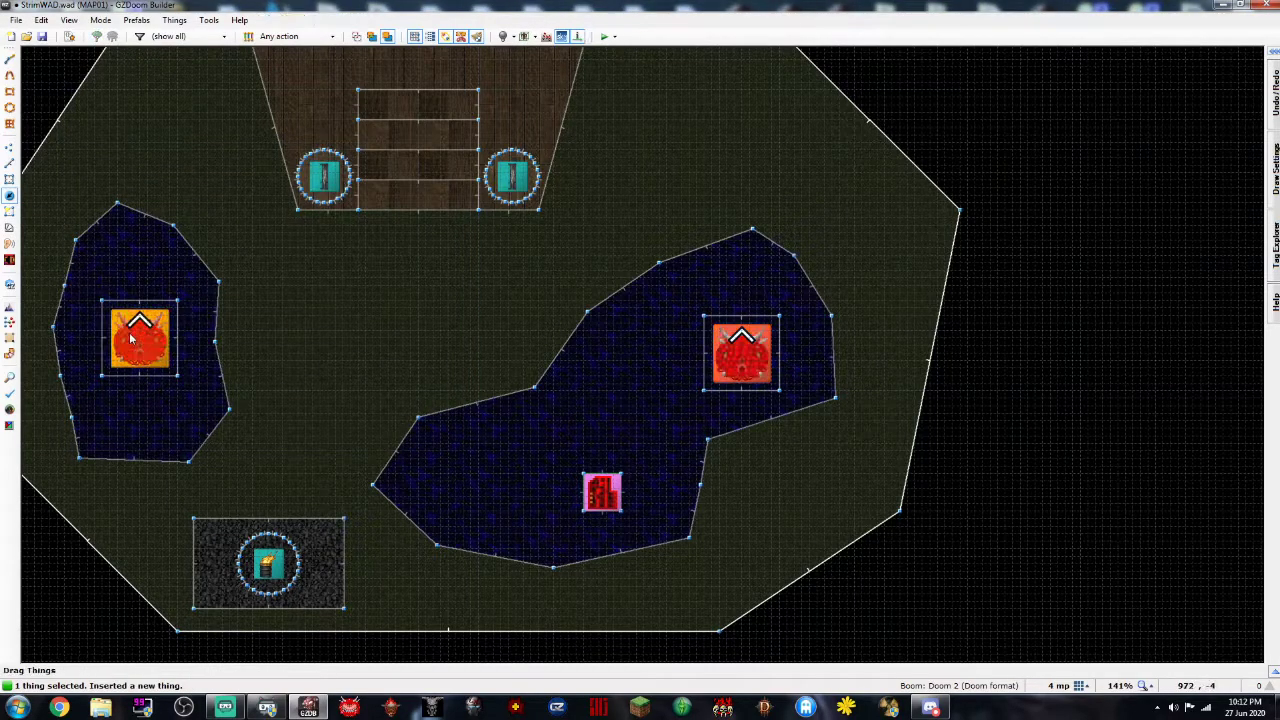
left_click(741, 352)
right_click(741, 352)
left_click(266, 210)
key("Return")
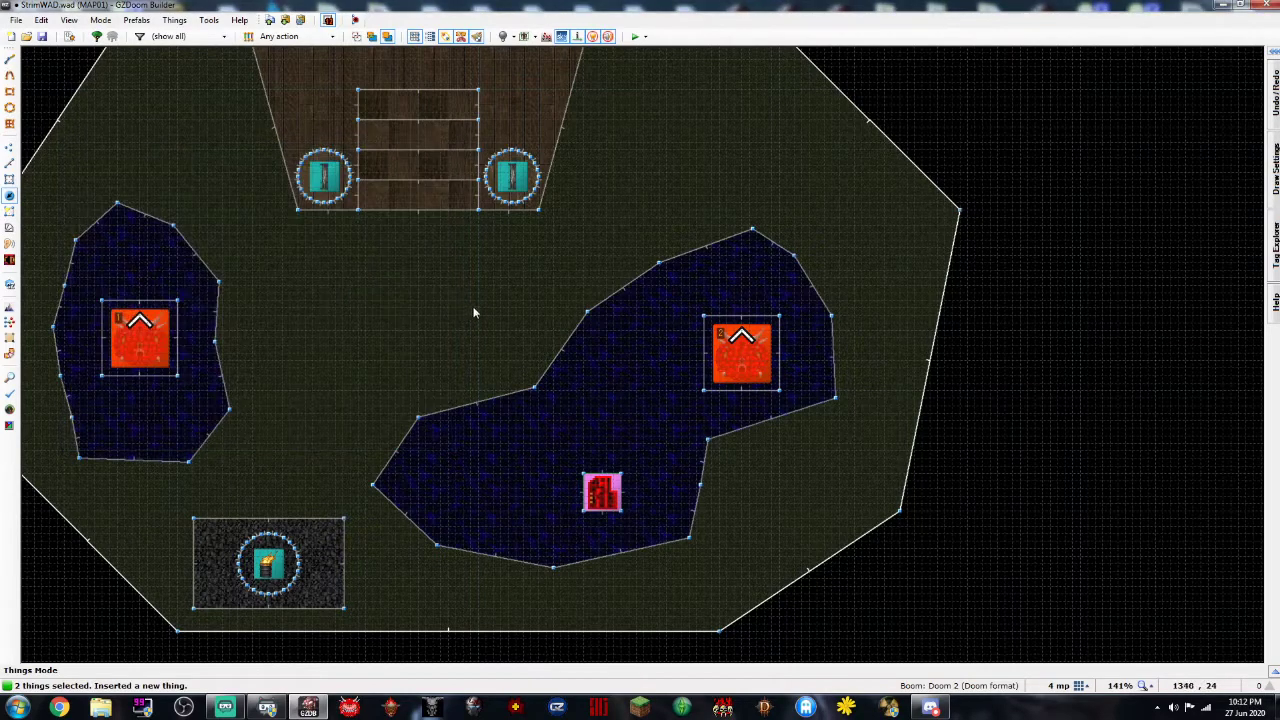
Place a Pain Elemental with angle 90 on the grass just beside the small pond
key("c")
right_click(202, 366)
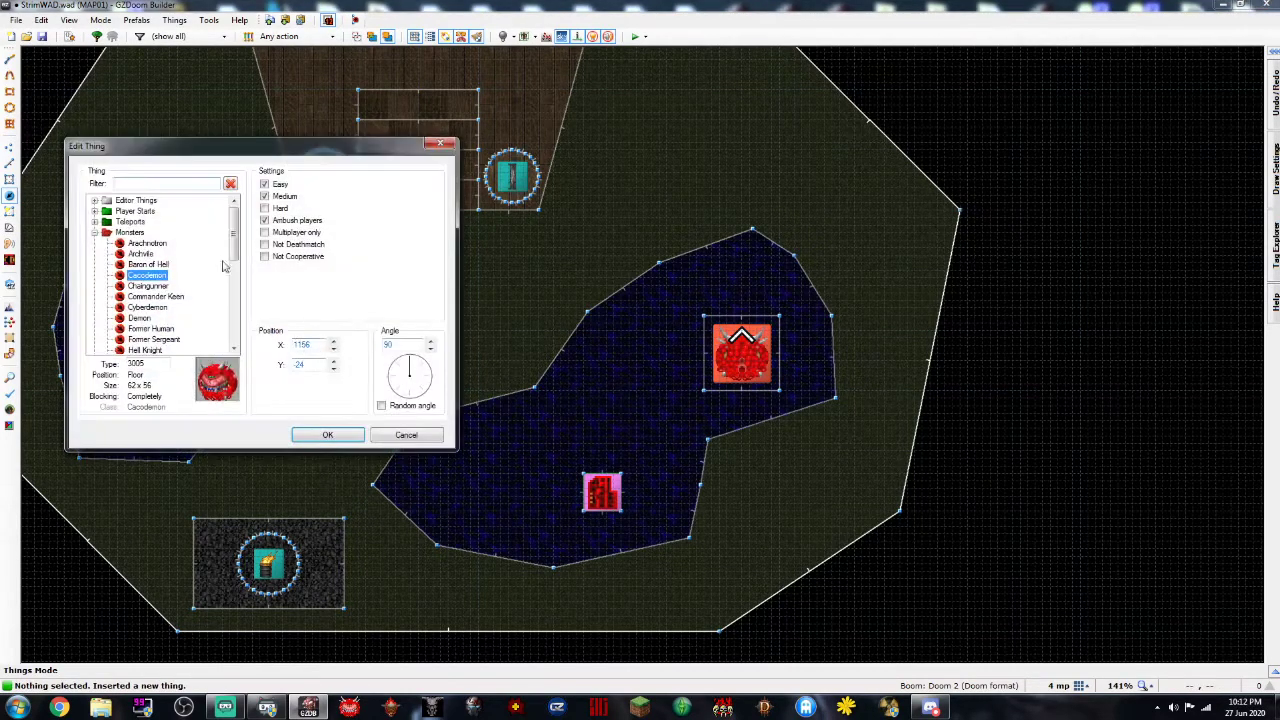
left_click_drag(233, 235, 233, 291)
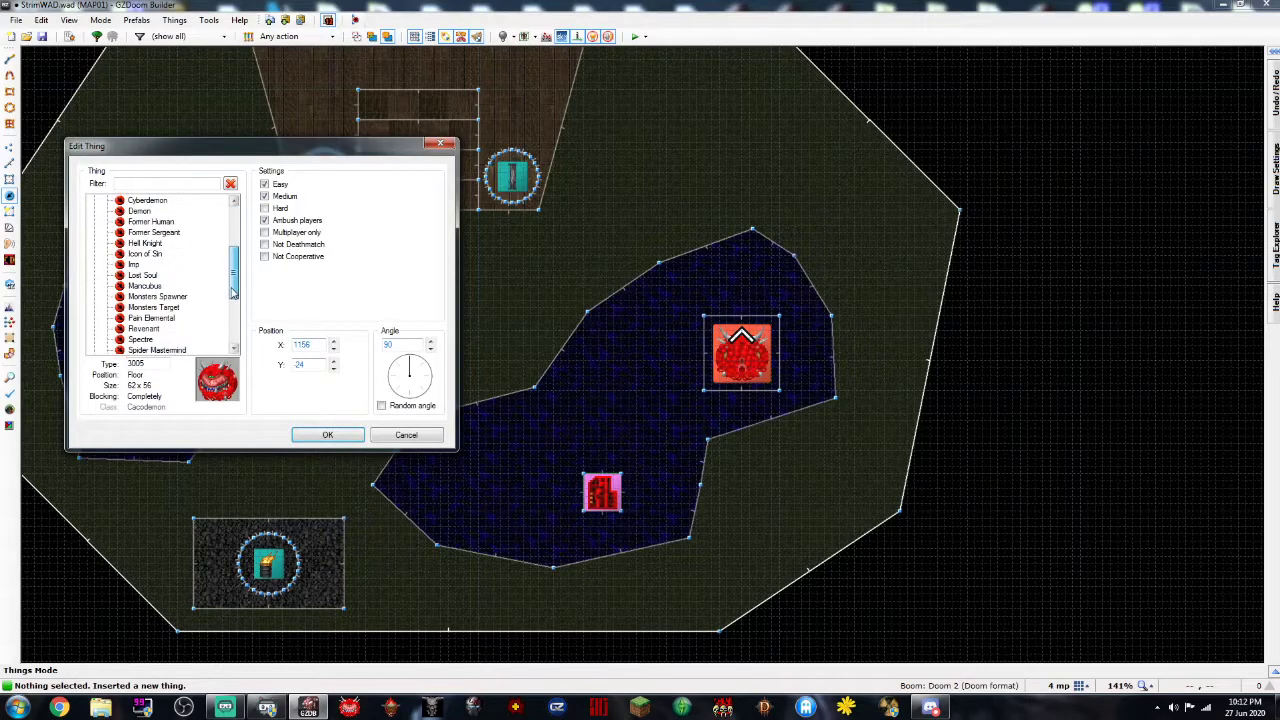
left_click(152, 318)
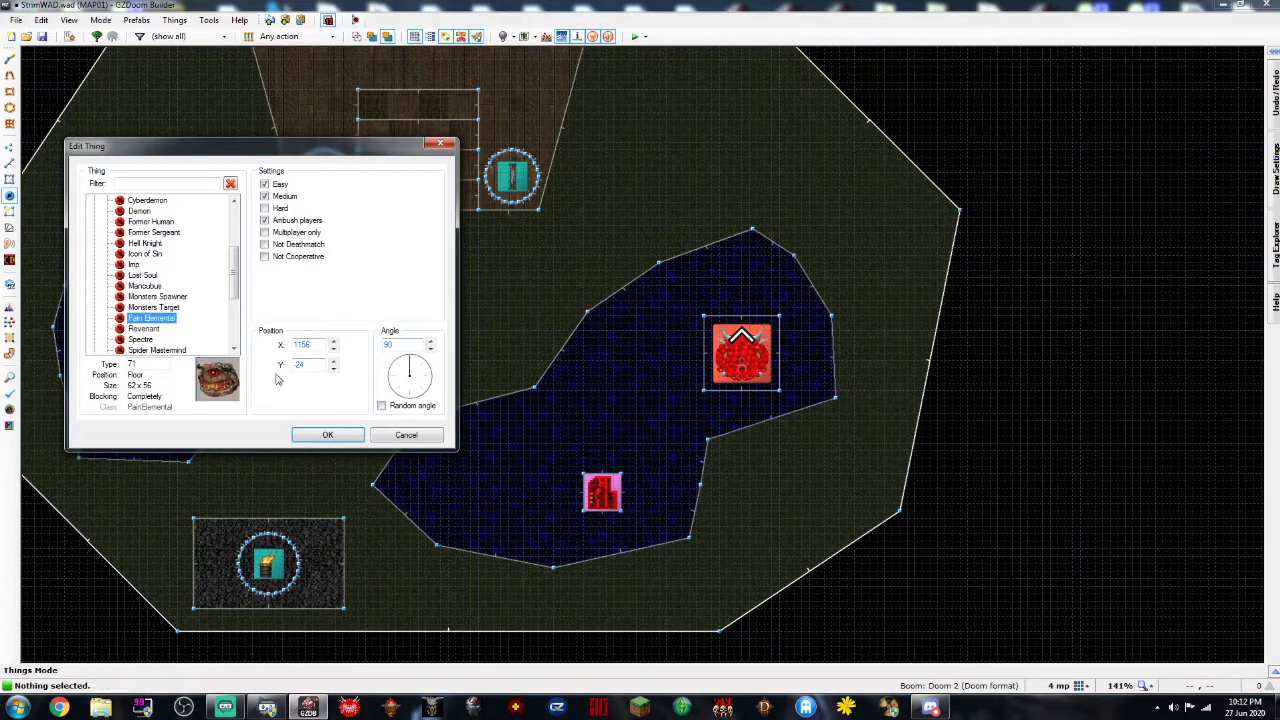
left_click(328, 435)
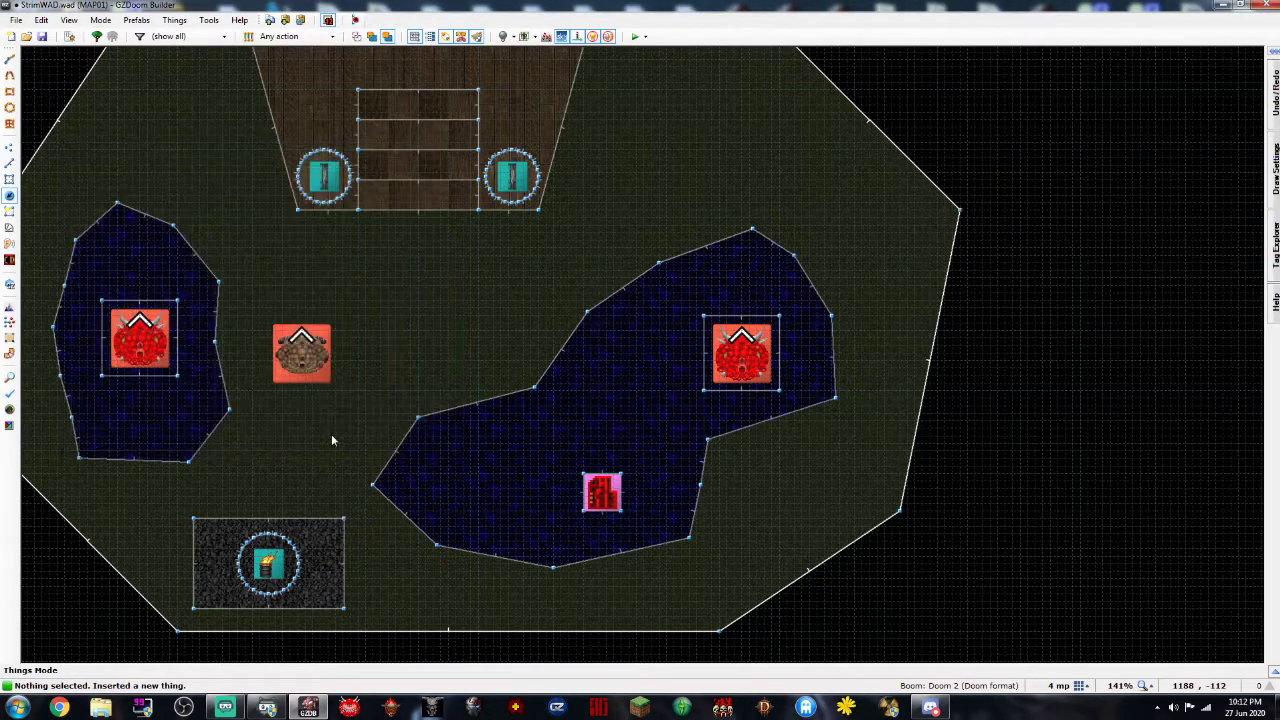
Enable Hard for the small pond's cacodemon, and make the pain elemental appear on Hard only
right_click(140, 340)
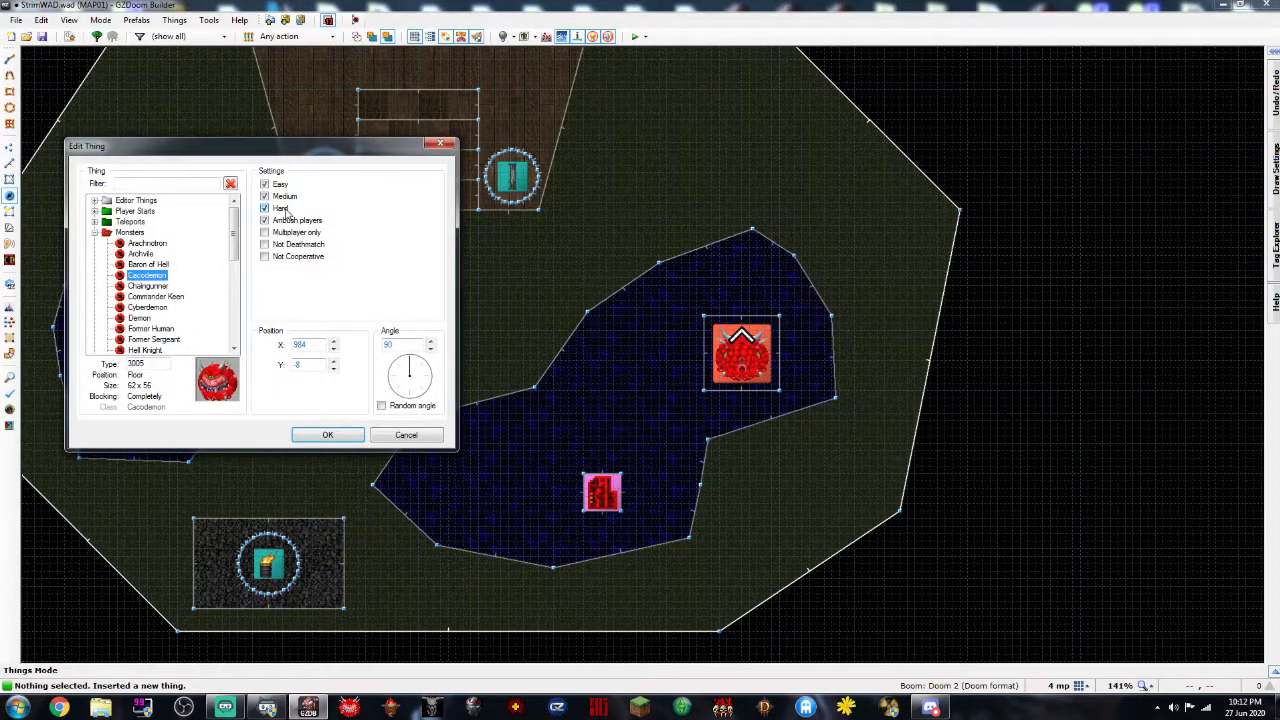
key("Escape")
right_click(292, 360)
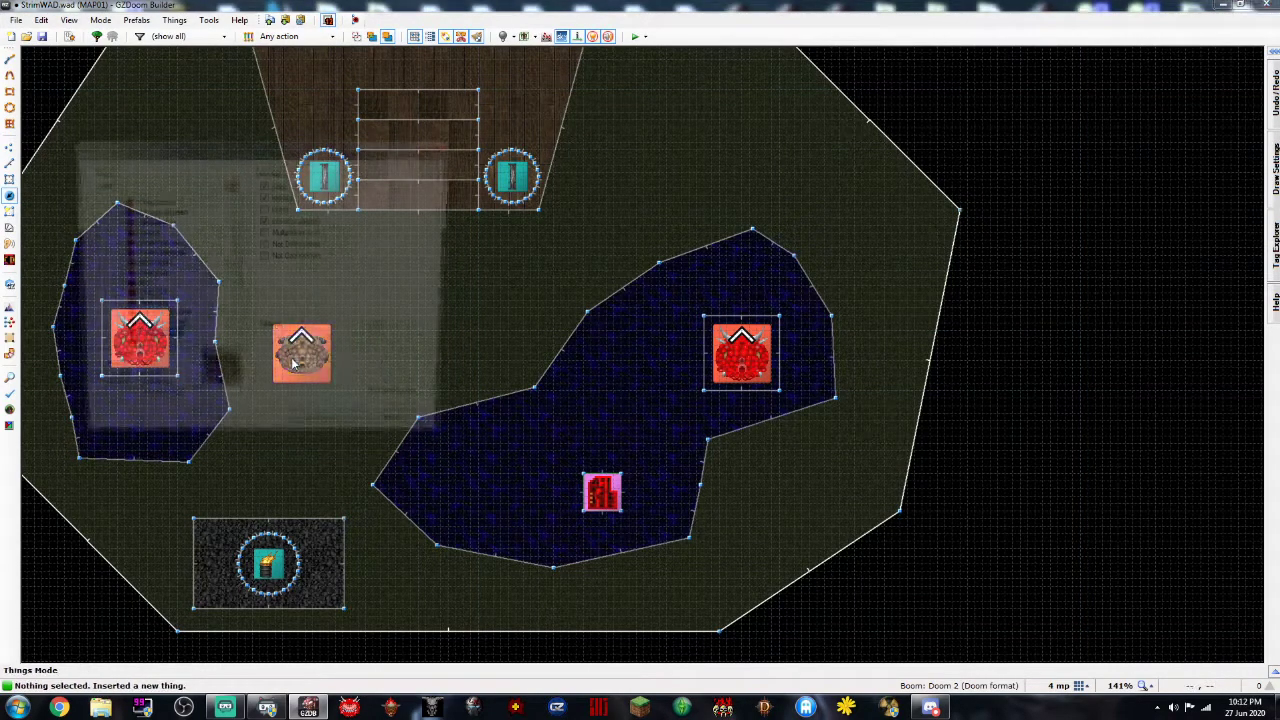
left_click(283, 196)
left_click(279, 184)
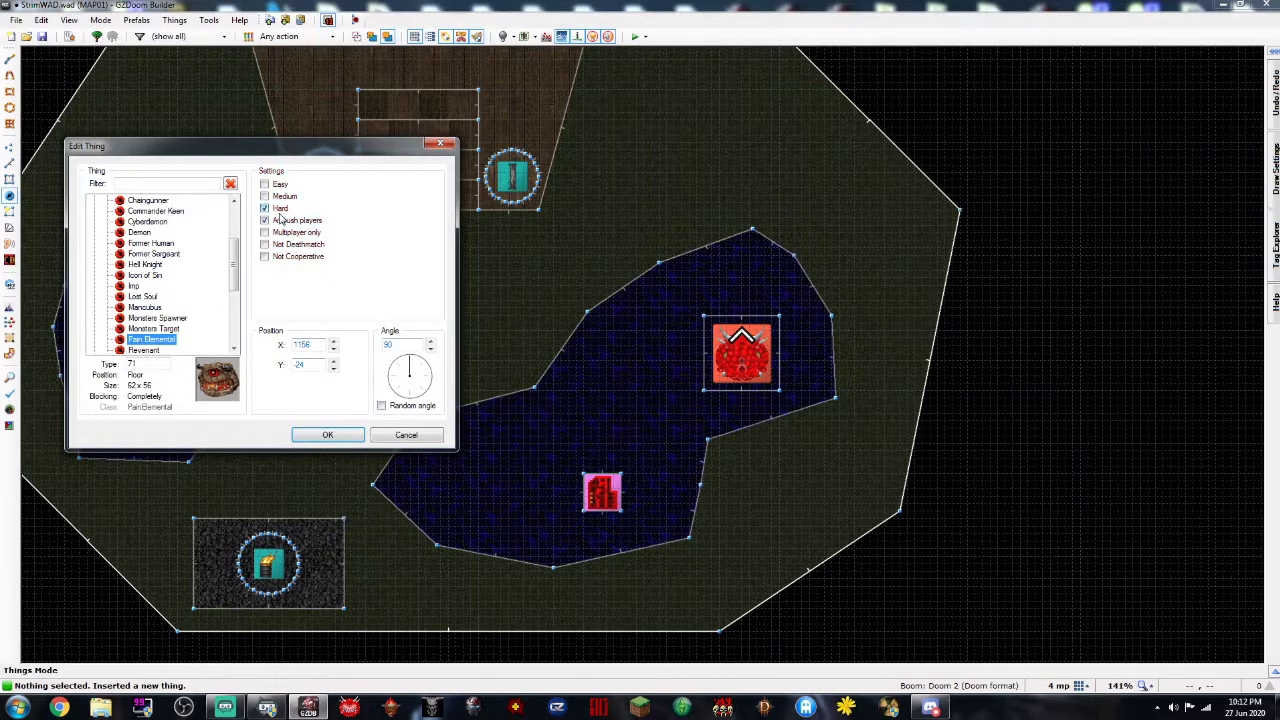
key("Return")
Move the pain elemental onto the cacodemon in the large pond's square
left_click_drag(299, 362, 740, 362)
left_click(632, 319)
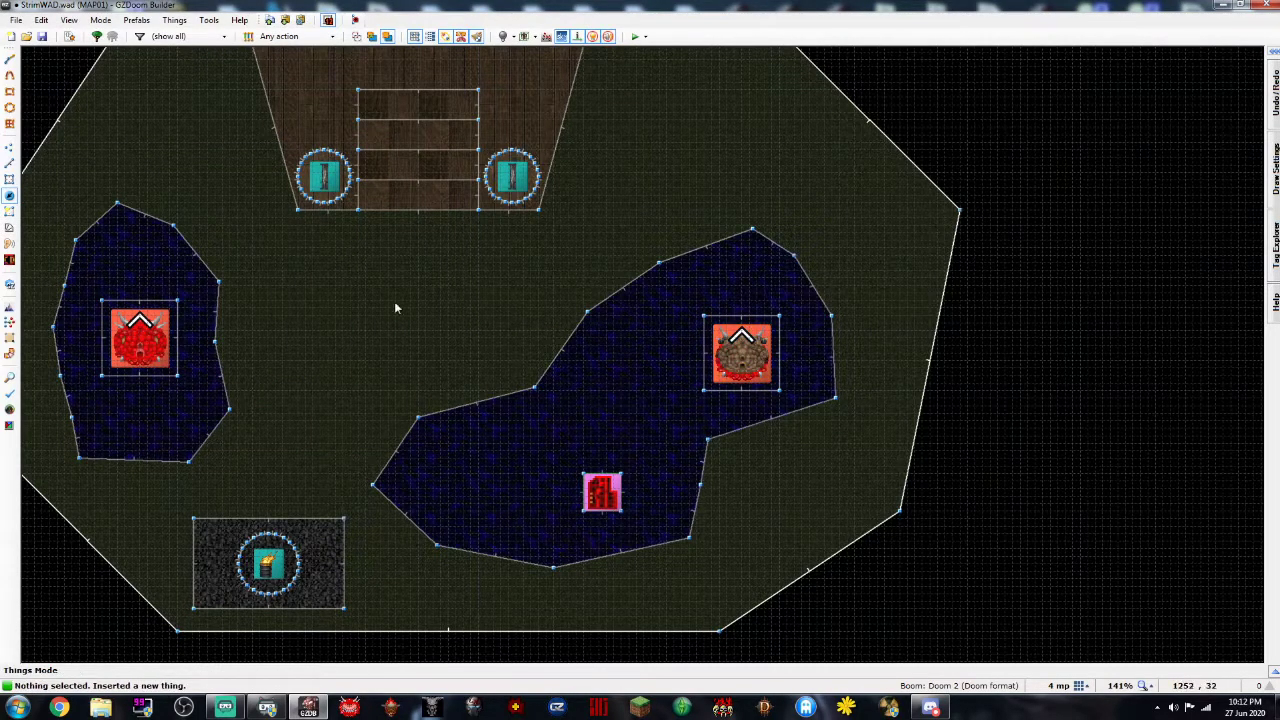
Select the square sectors in both ponds and assign them tag 5
key("Left")
scroll(466, 393, "down", 3)
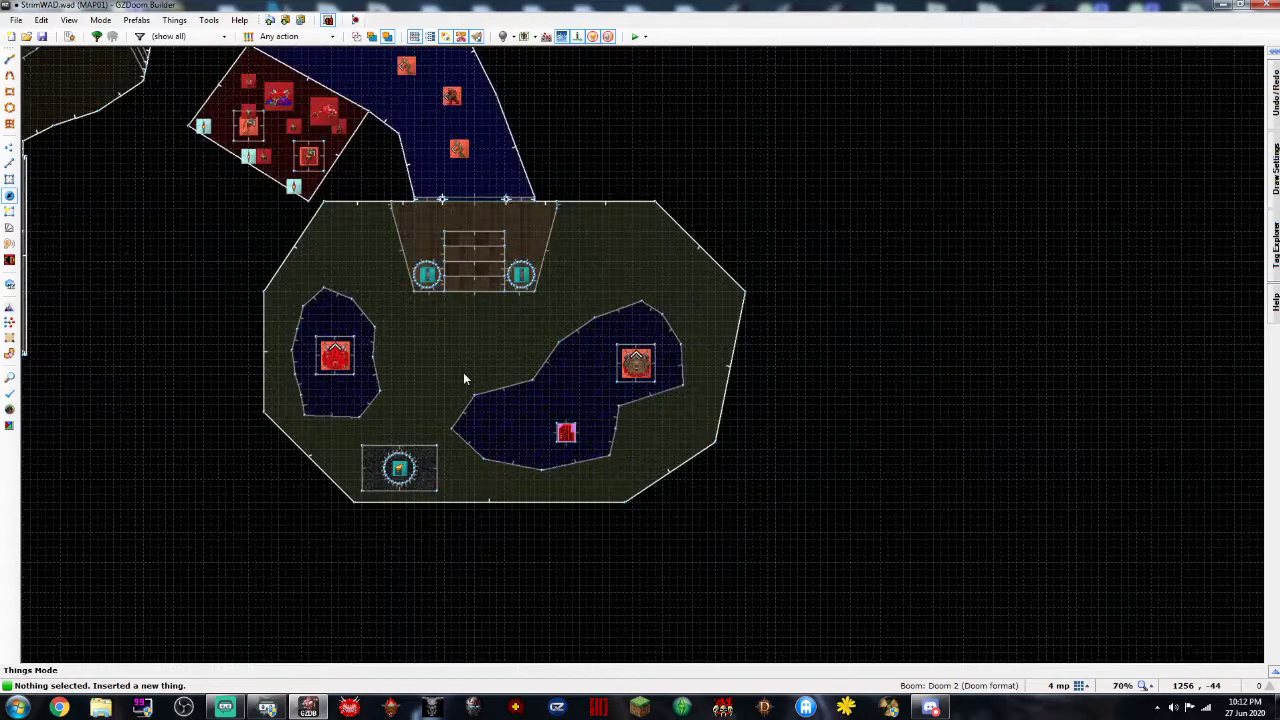
scroll(378, 380, "up", 3)
key("s")
left_click(322, 351)
left_click(912, 361)
right_click(919, 361)
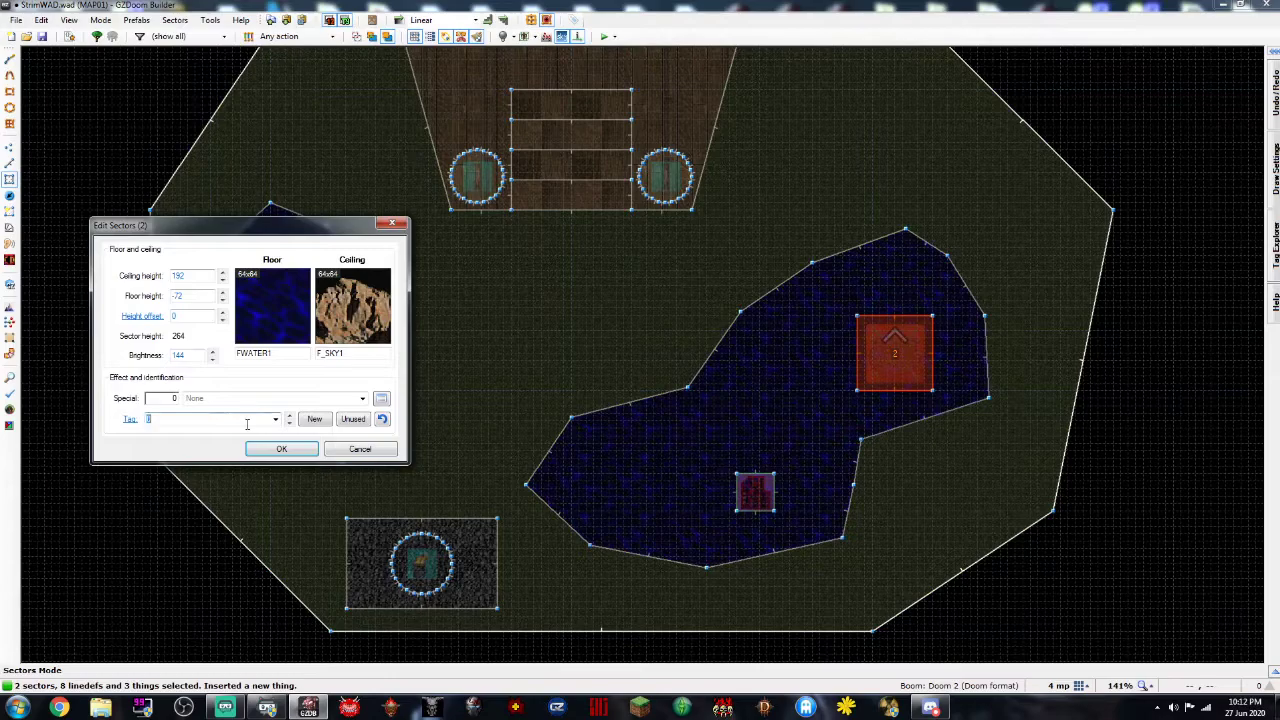
key("Return")
key("l")
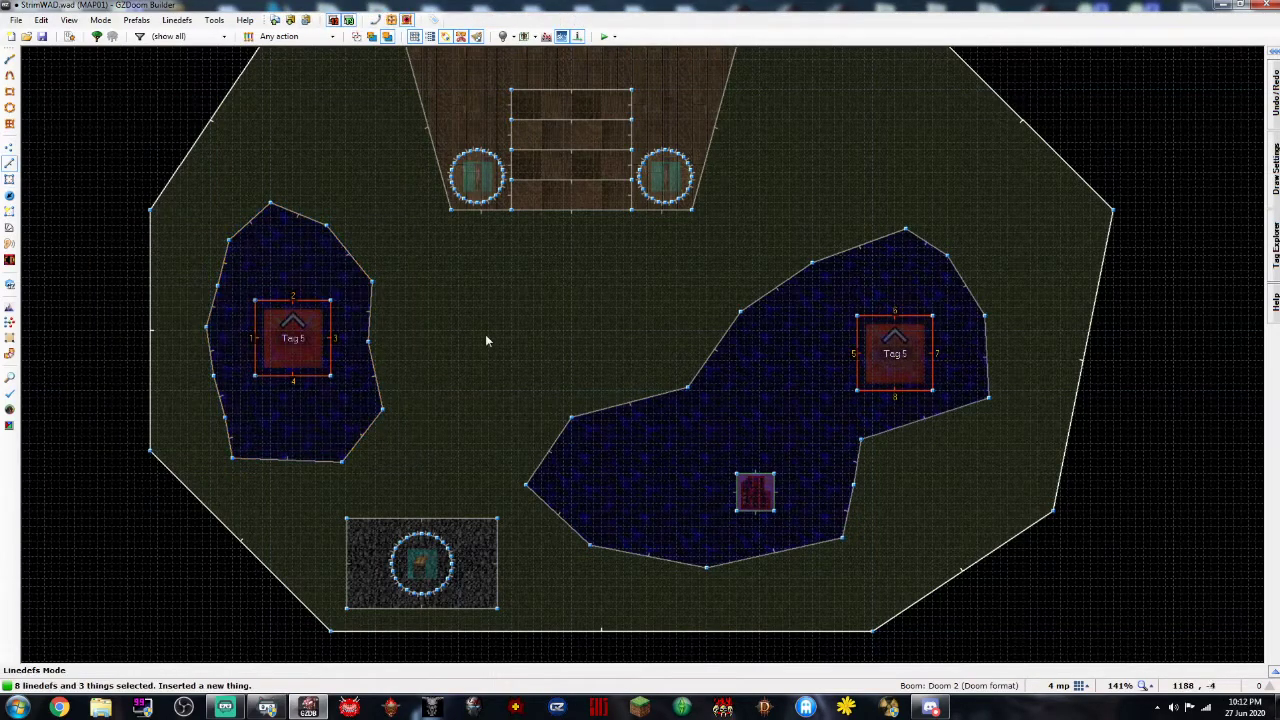
left_click(483, 298)
left_click(356, 264)
left_click(305, 216)
left_click(250, 222)
left_click(210, 305)
left_click(222, 262)
left_click(209, 345)
left_click(218, 395)
left_click(288, 460)
left_click(228, 438)
Select the outer shoreline linedefs of both ponds, leaving out the linedefs of the three squares inside them
key("s")
left_click(343, 416)
left_click(694, 423)
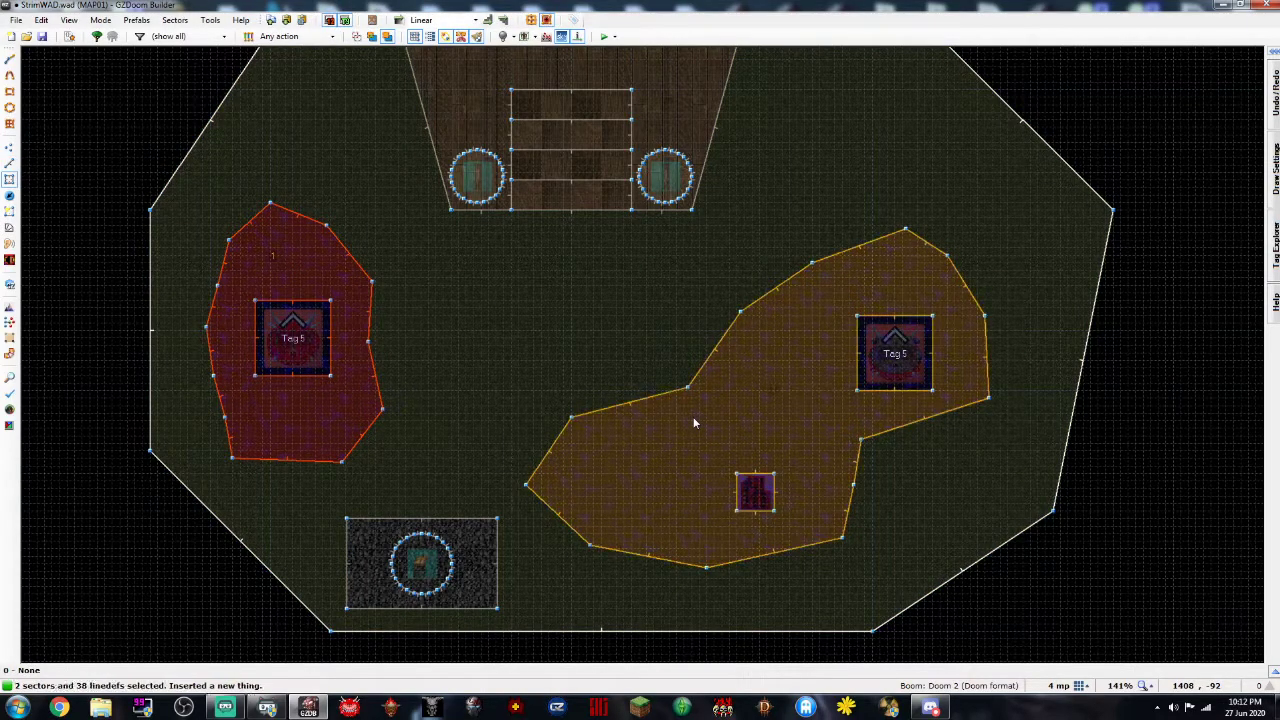
key("l")
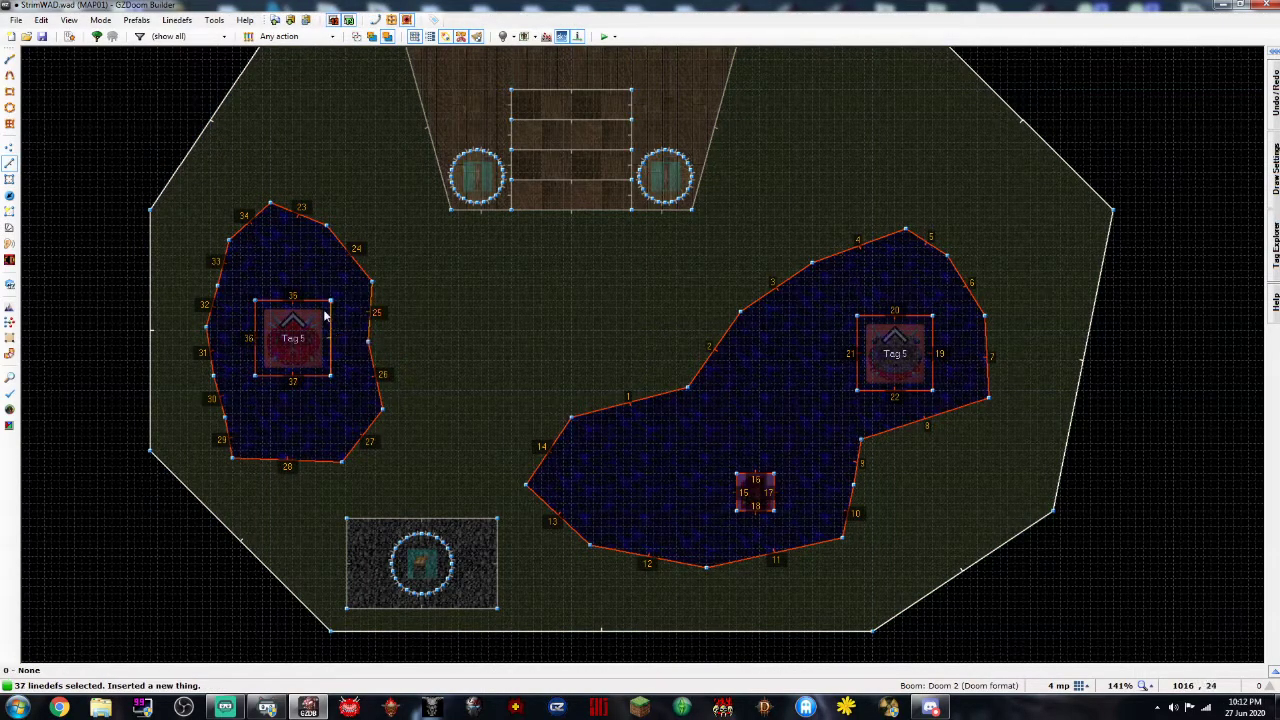
left_click(264, 335)
left_click(280, 381)
left_click(736, 482)
left_click(755, 477)
left_click(774, 492)
left_click(756, 510)
left_click(857, 362)
left_click(905, 317)
left_click(932, 345)
left_click(905, 391)
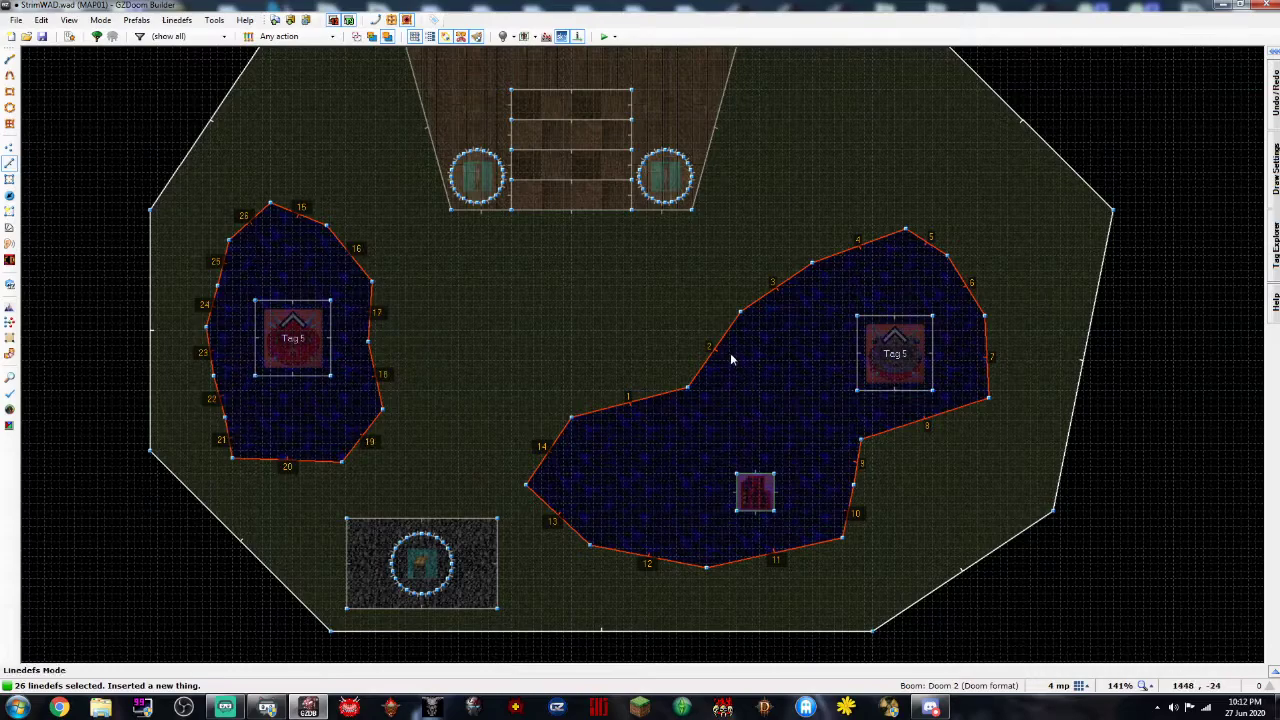
Flip the selected pond shoreline linedefs and give them action 19, W1 Floor Lower to Highest Floor, with tag 5
key("f")
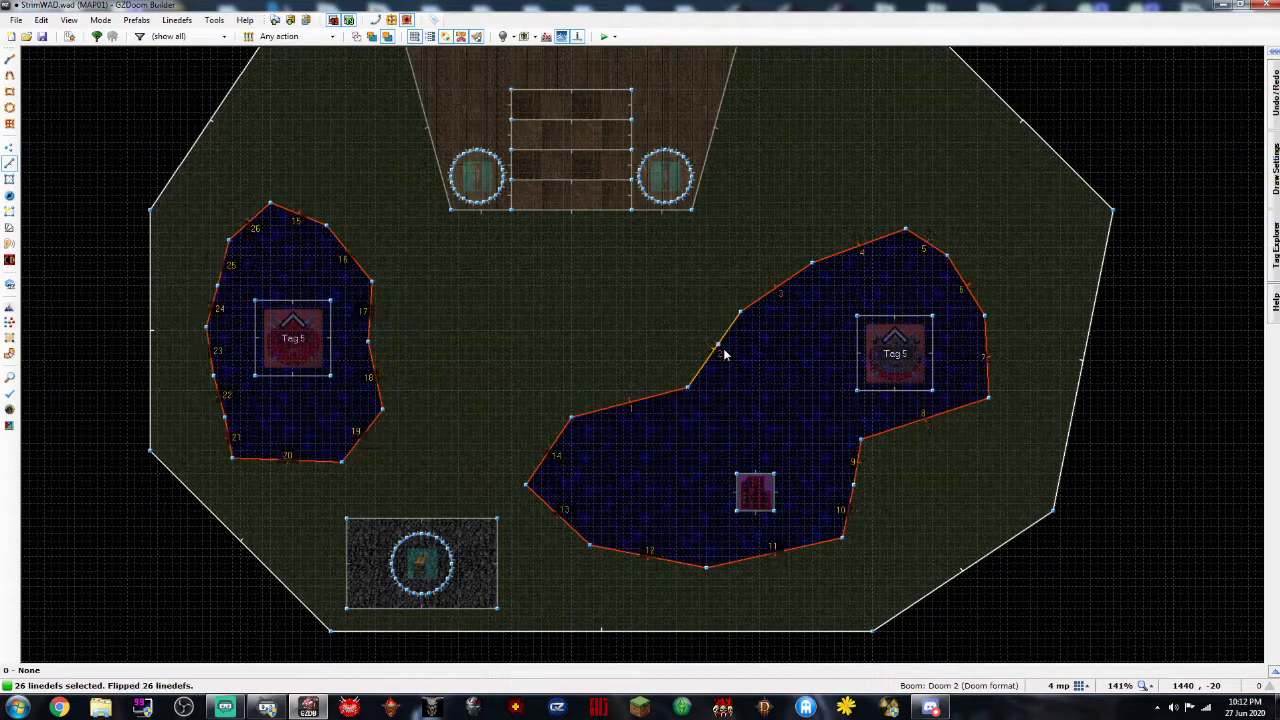
right_click(725, 355)
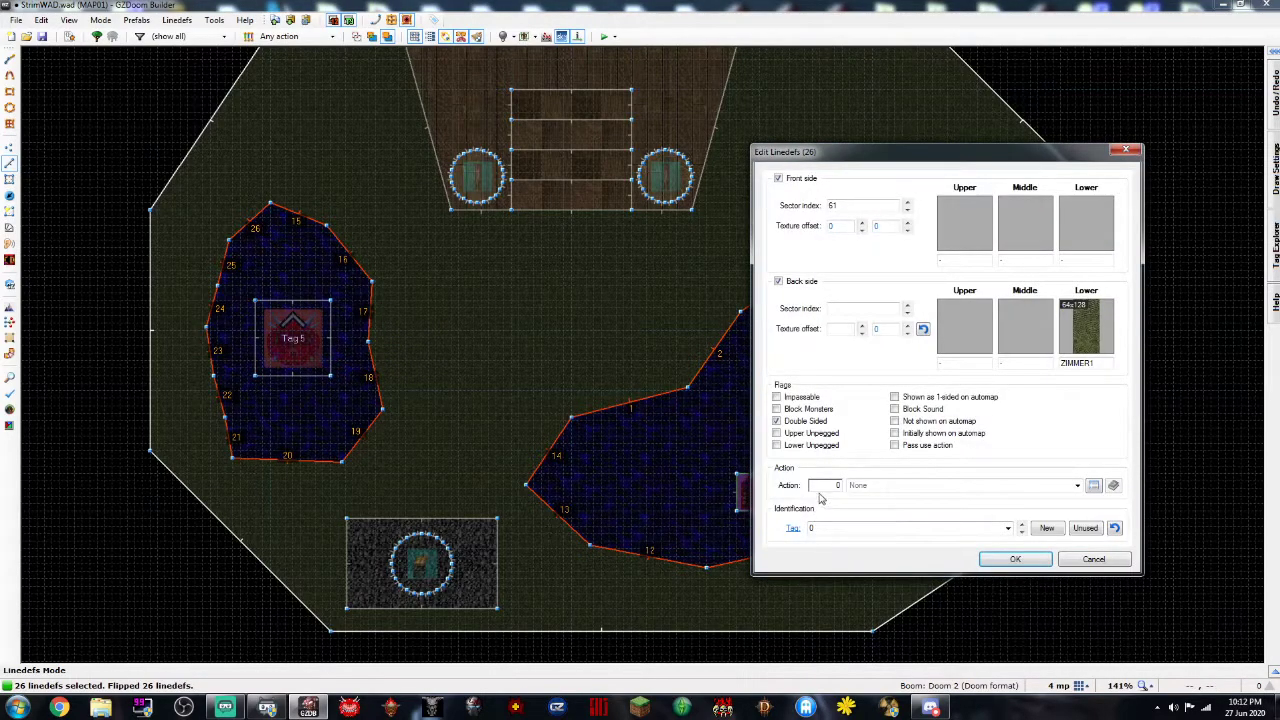
type("19")
key("Return")
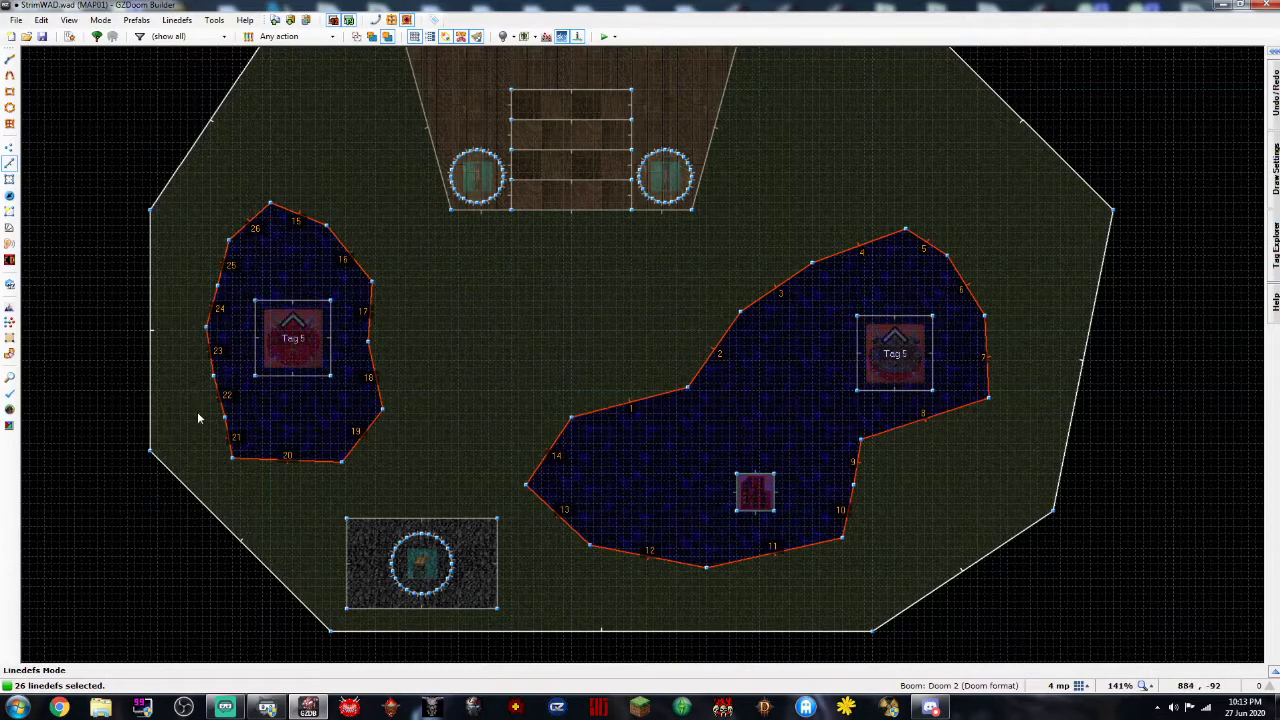
left_click(346, 302)
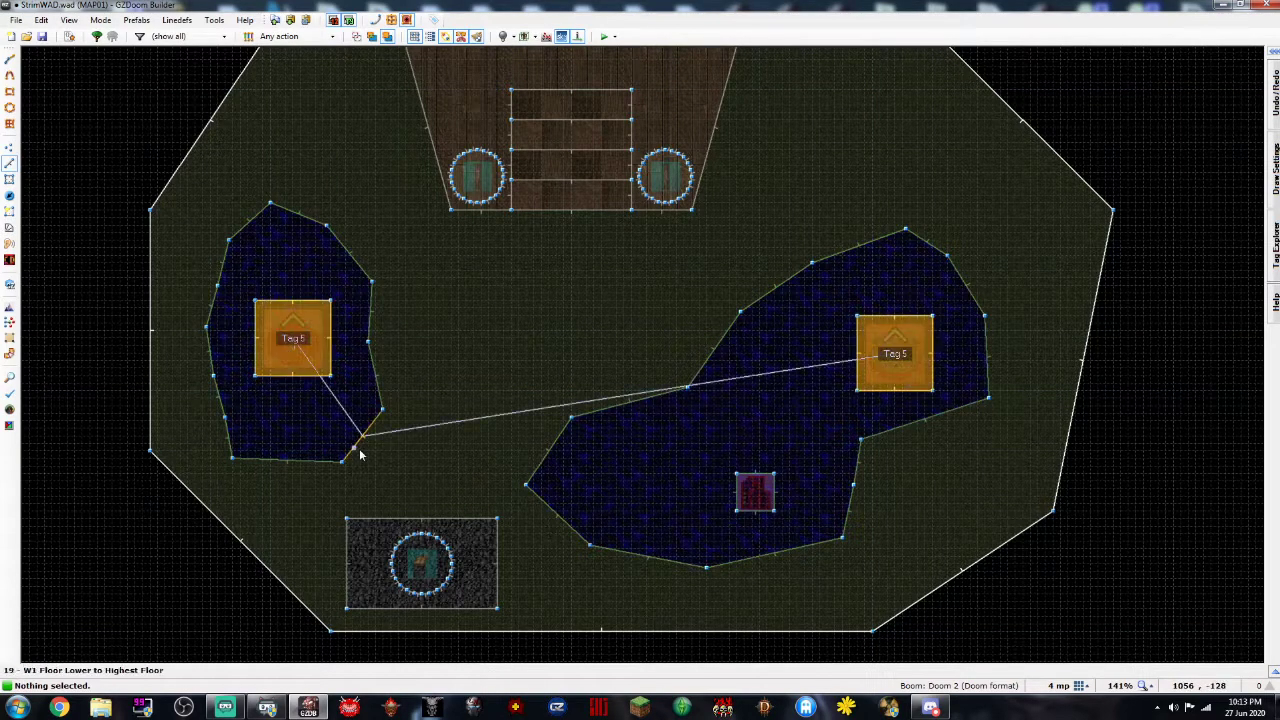
In the 3D view, select the floors of the two monster squares in the ponds and lower them to -136
key("q")
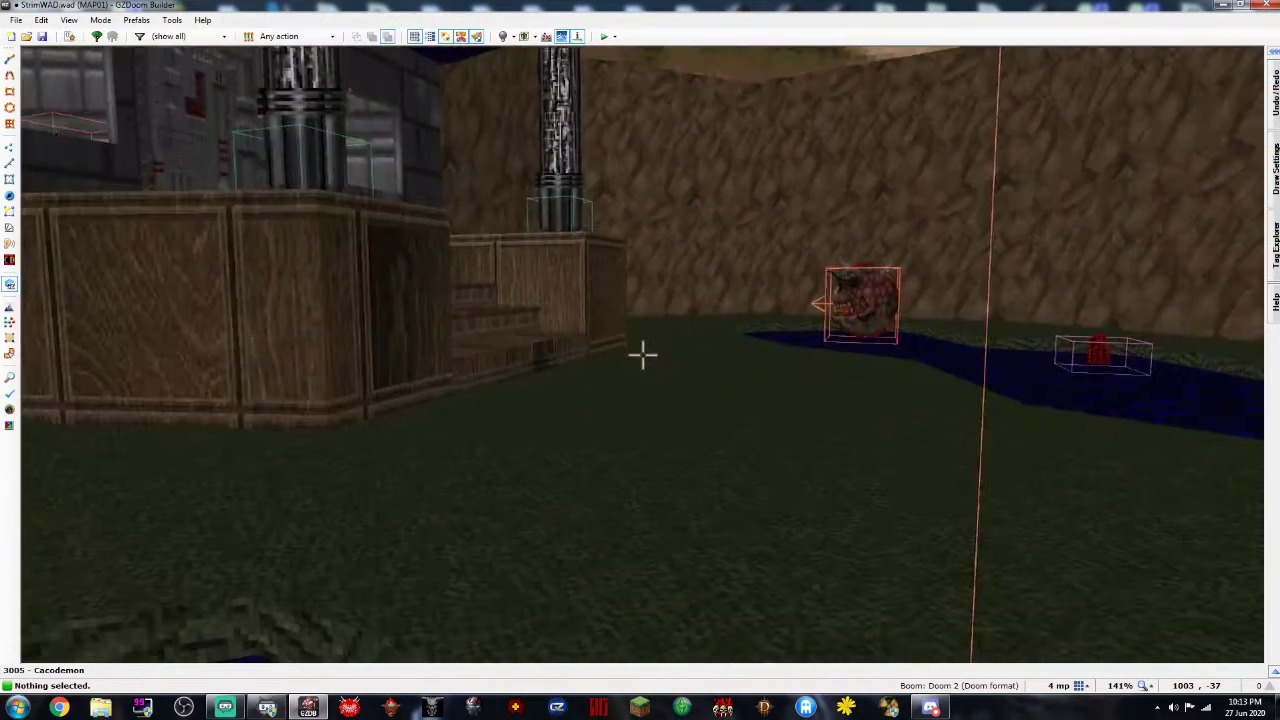
key("w")
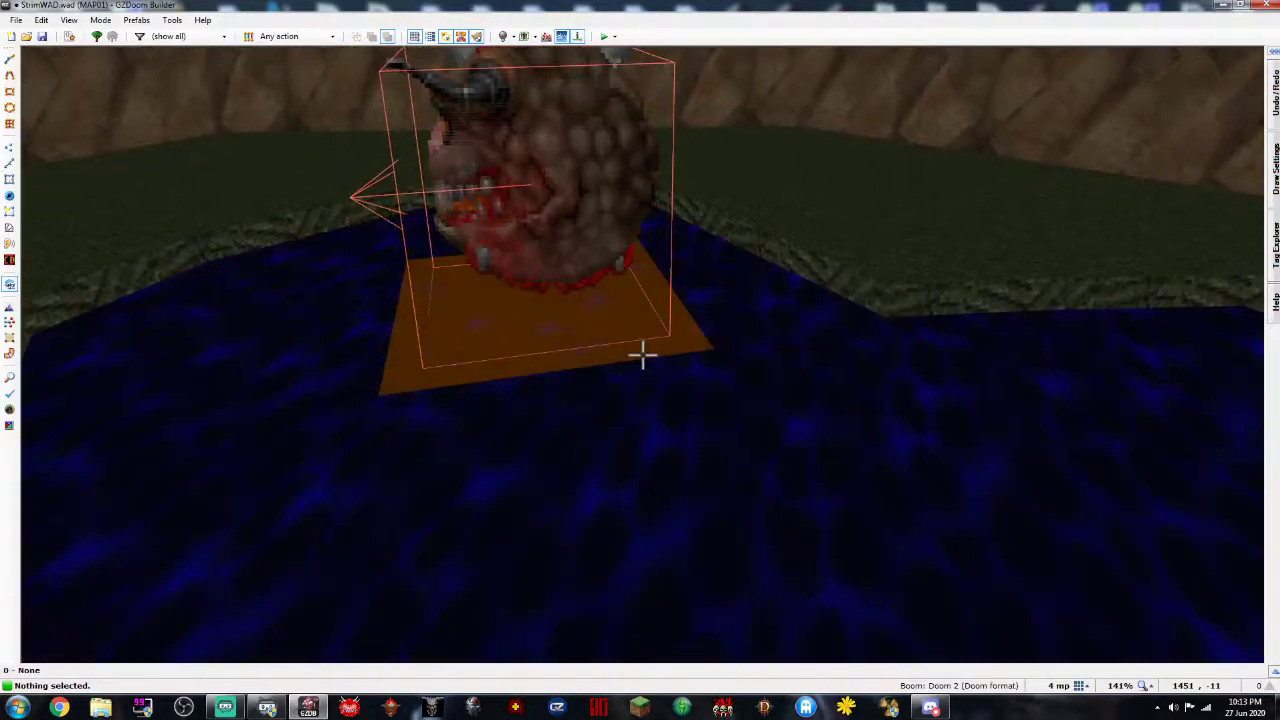
left_click(643, 355)
key("w")
key("w")
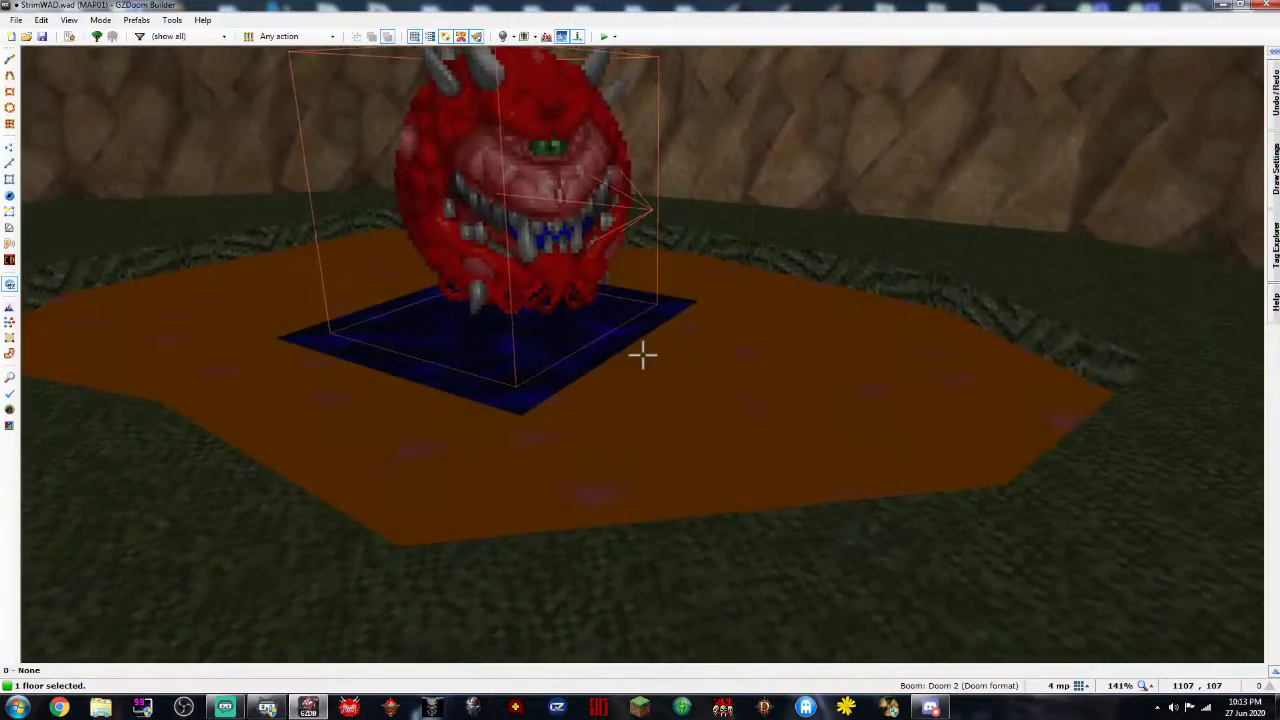
left_click(643, 355)
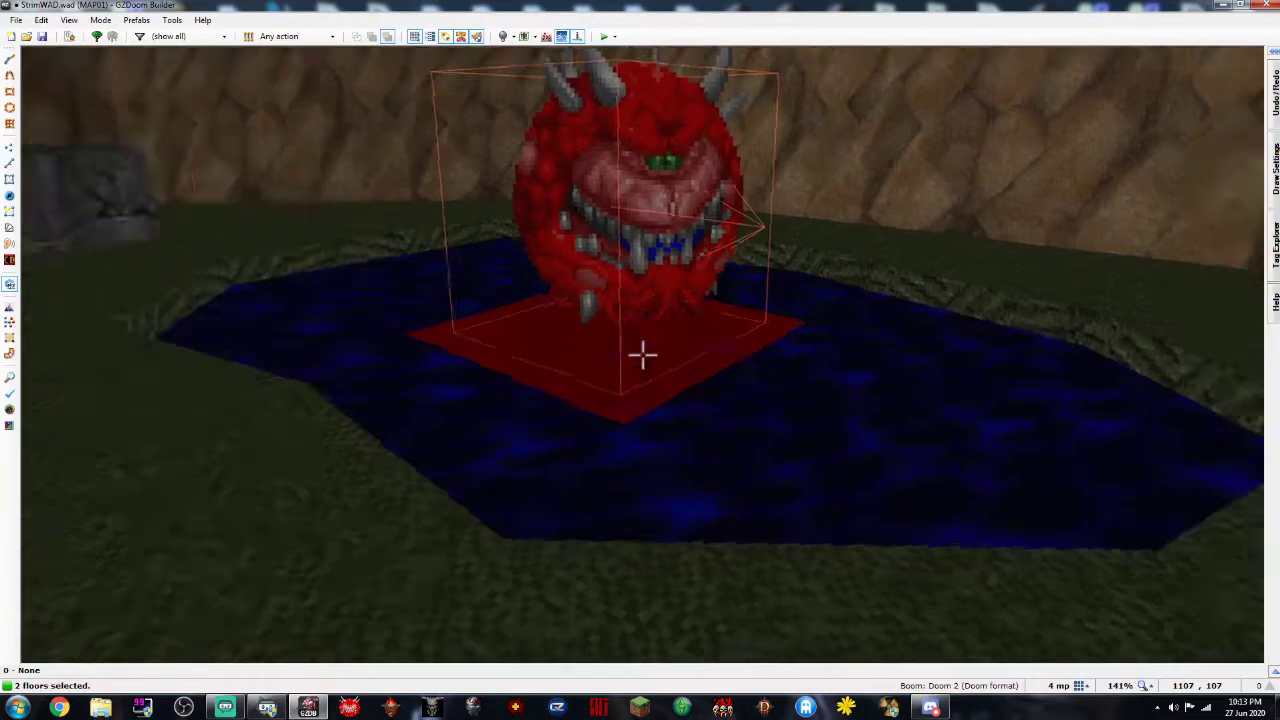
scroll(643, 355, "down", 8)
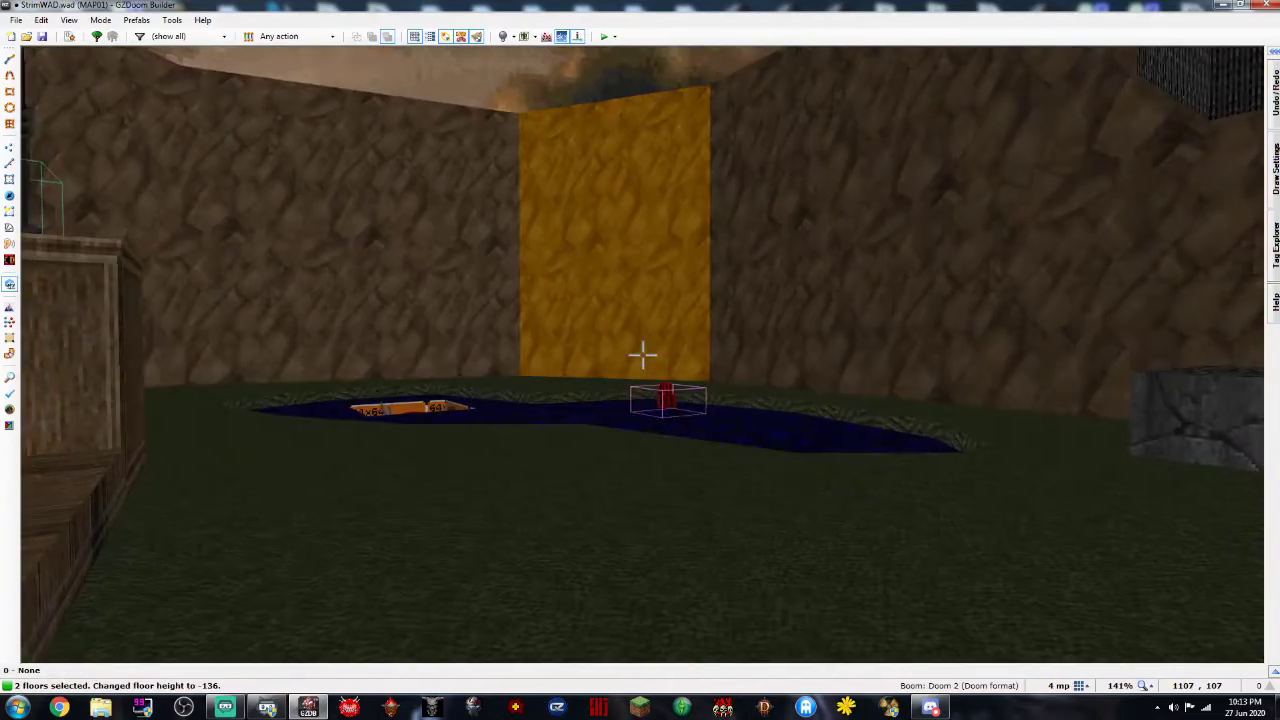
Lower the selected floors of the two pond monster squares to -176 and clear the selection
key("s")
key("a")
scroll(643, 355, "down", 5)
key("c")
Inspect the floating walls above the stone fire-pit block and check the sector properties of the block and the surrounding grass area
key("w")
key("w")
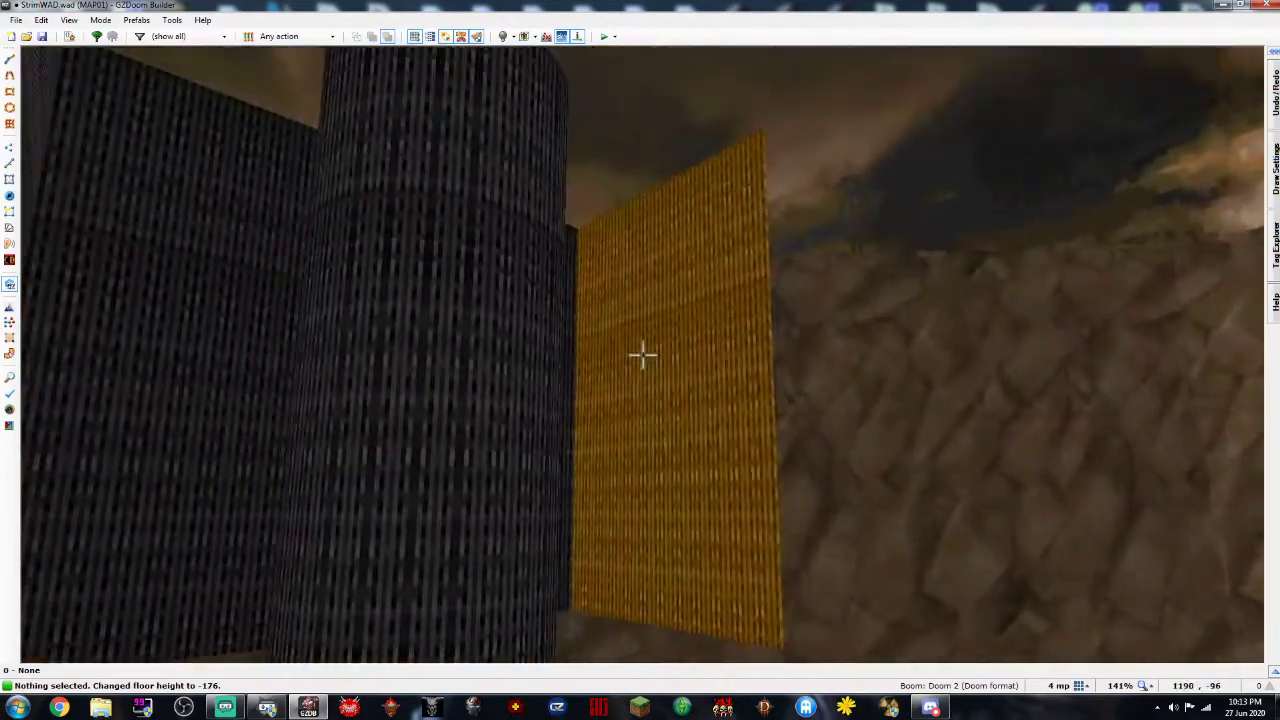
key("w")
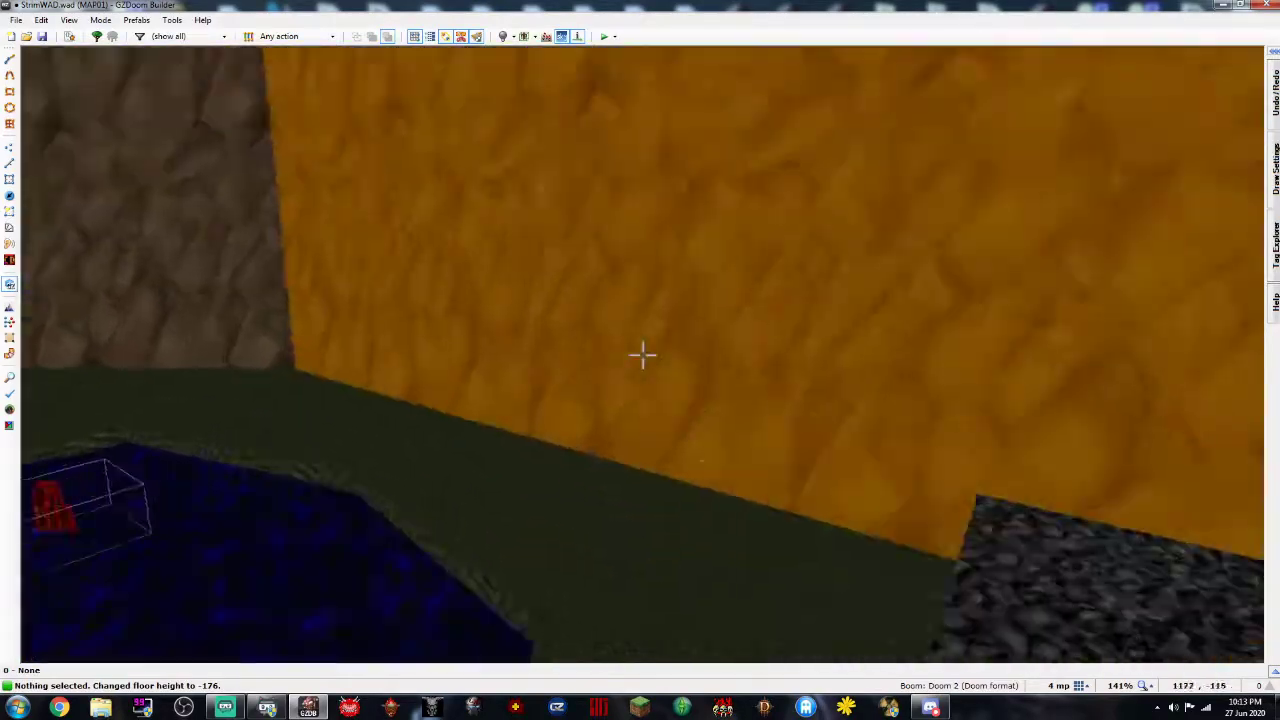
key("w")
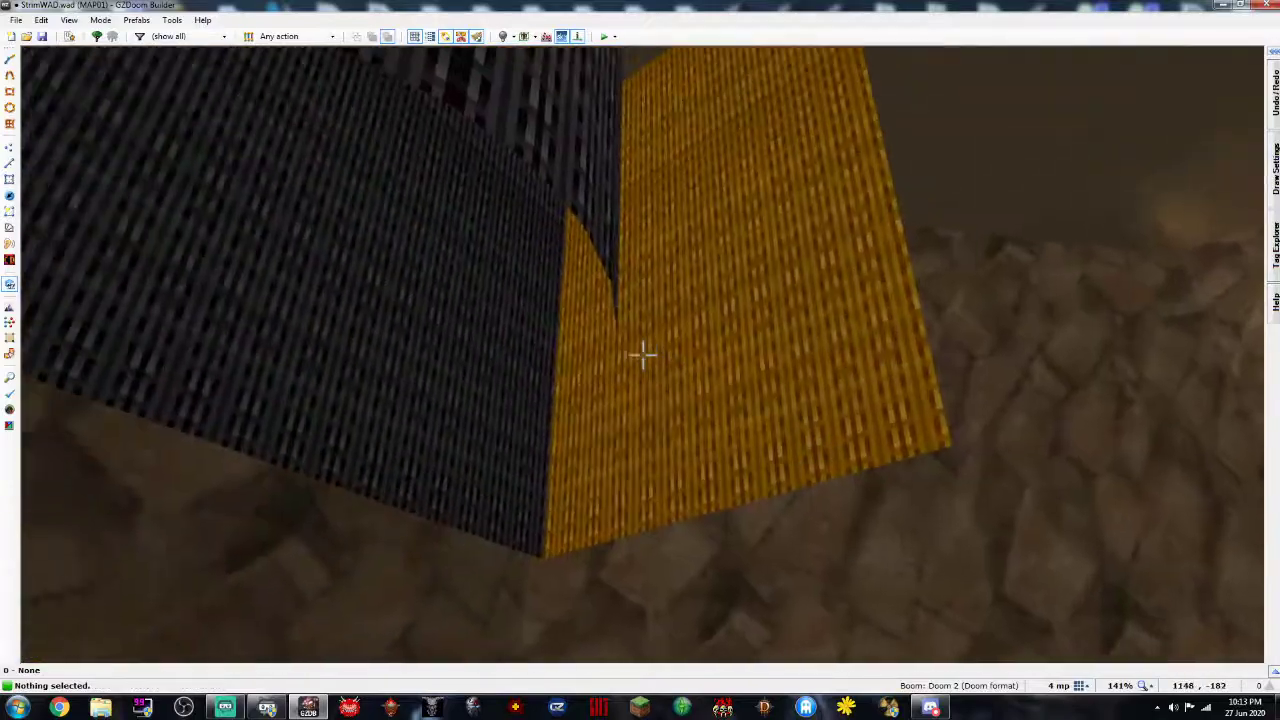
key("q")
key("s")
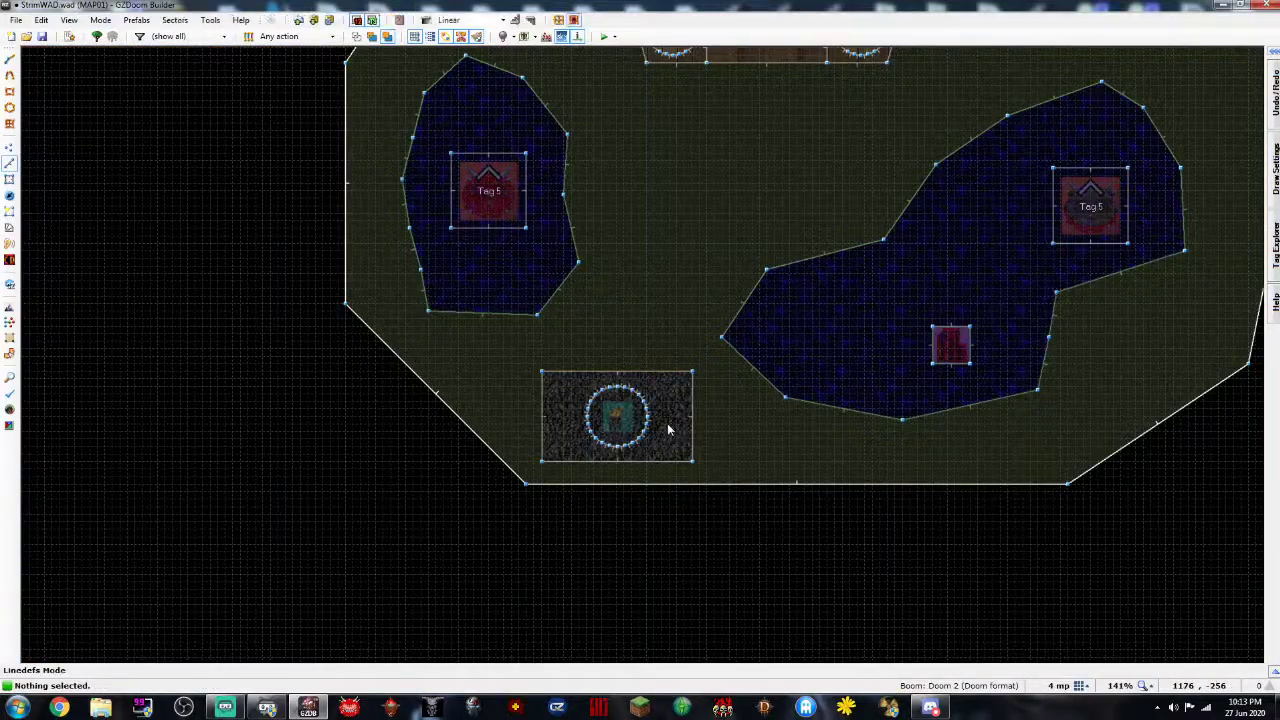
left_click(646, 418)
right_click(641, 418)
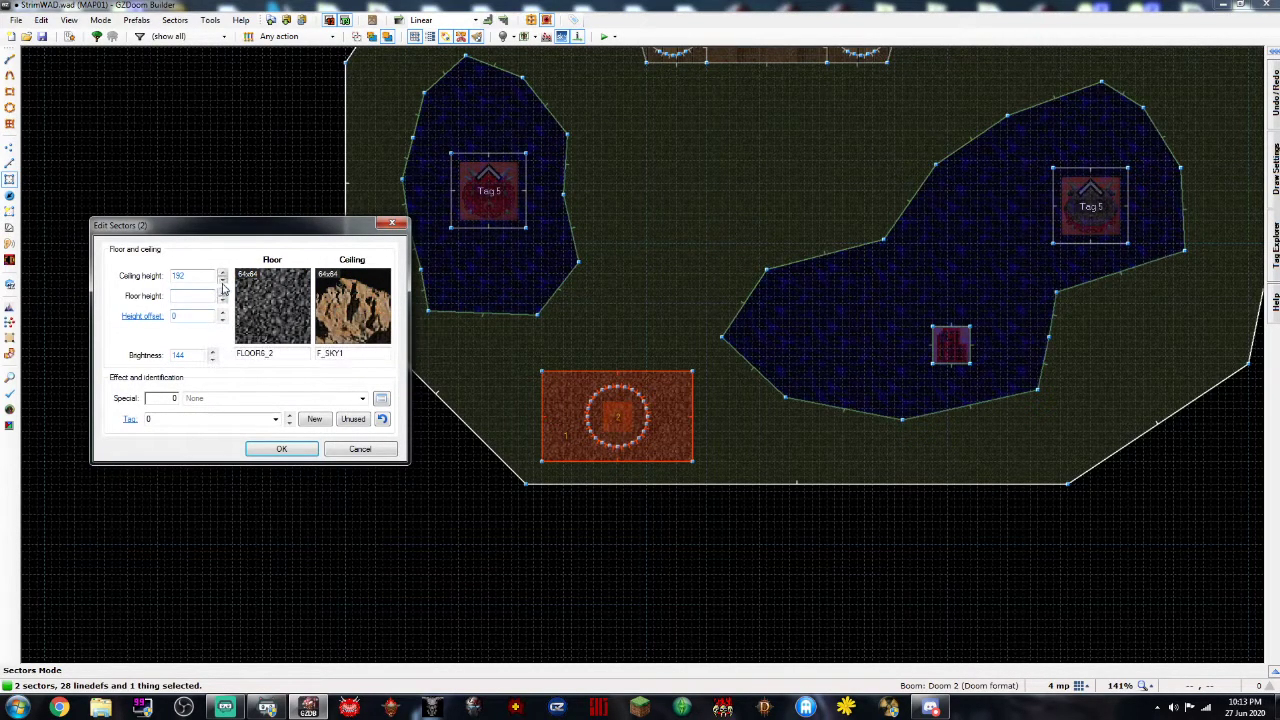
left_click(381, 451)
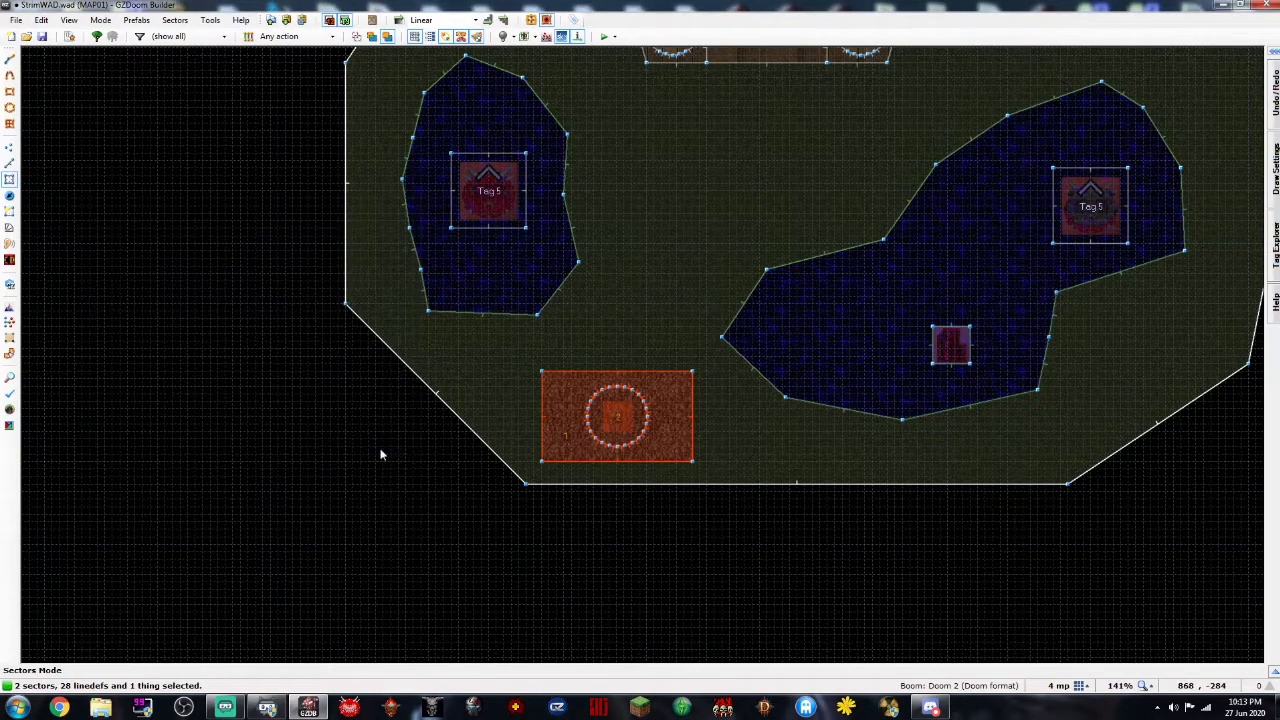
key("c")
right_click(651, 345)
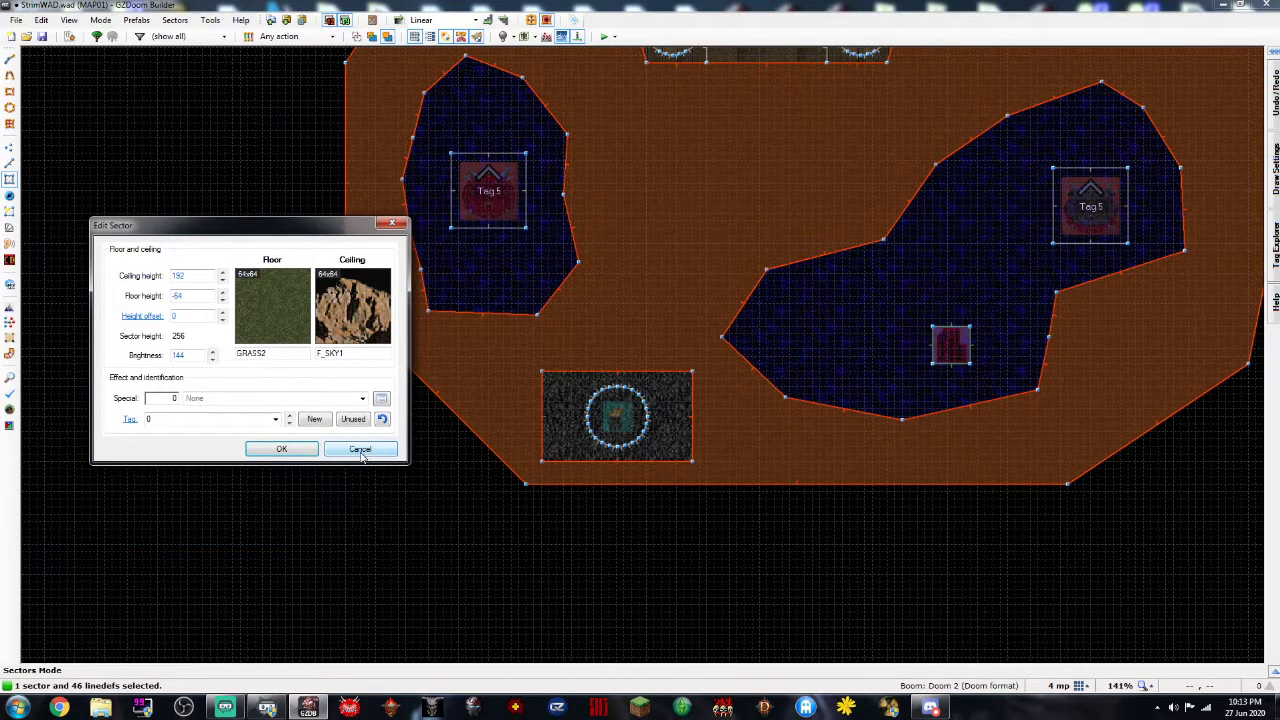
left_click(360, 452)
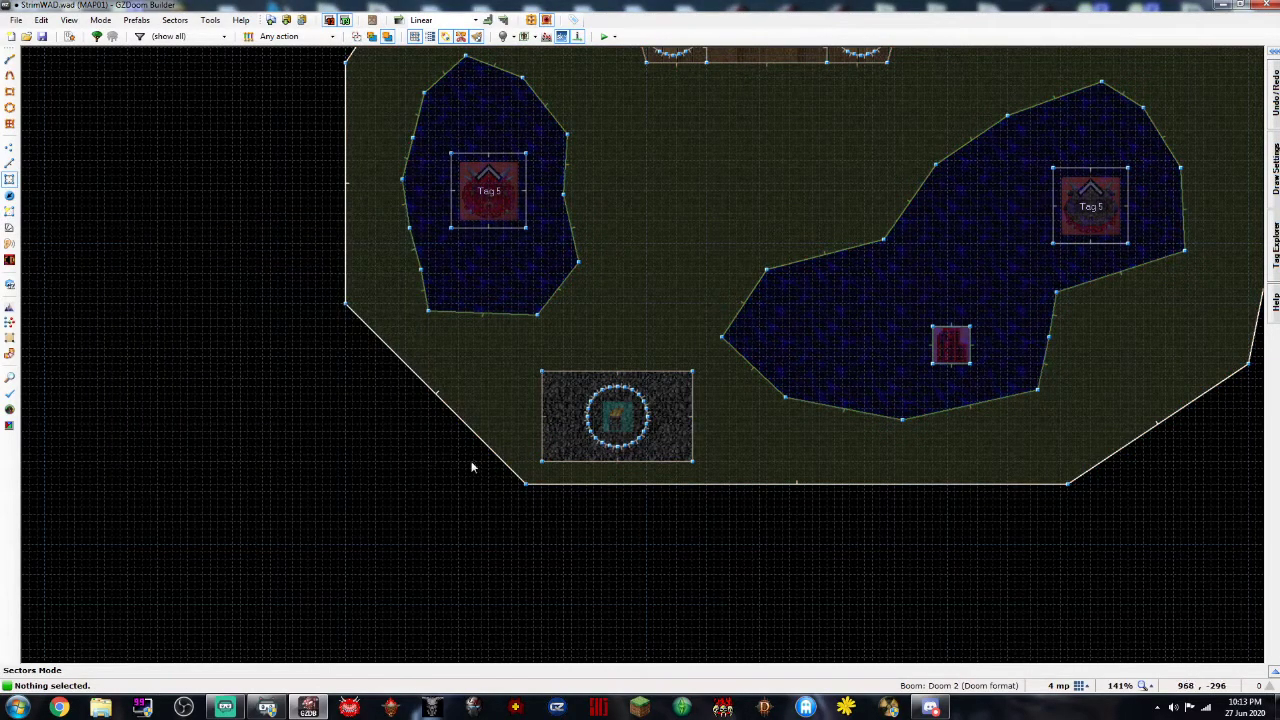
right_click(656, 428)
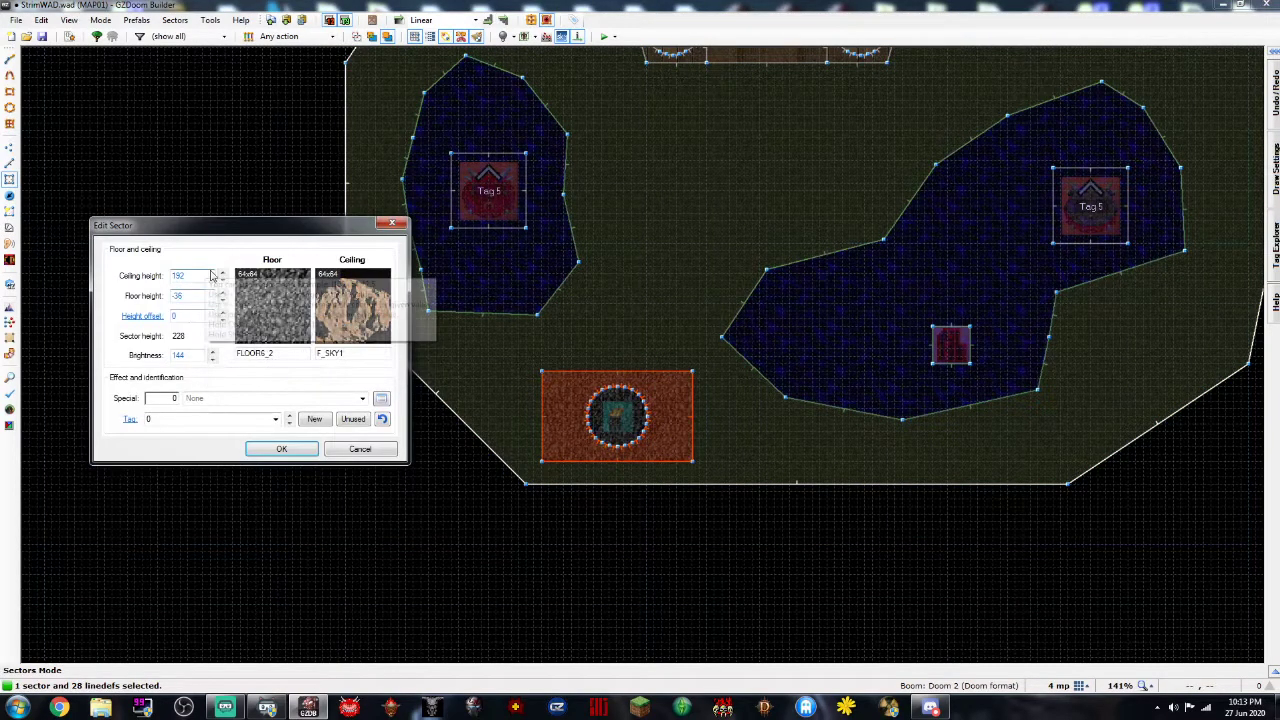
left_click(372, 451)
Examine the floating walls above the fire pit from several sides and from underneath in the 3D view
key("w")
key("e")
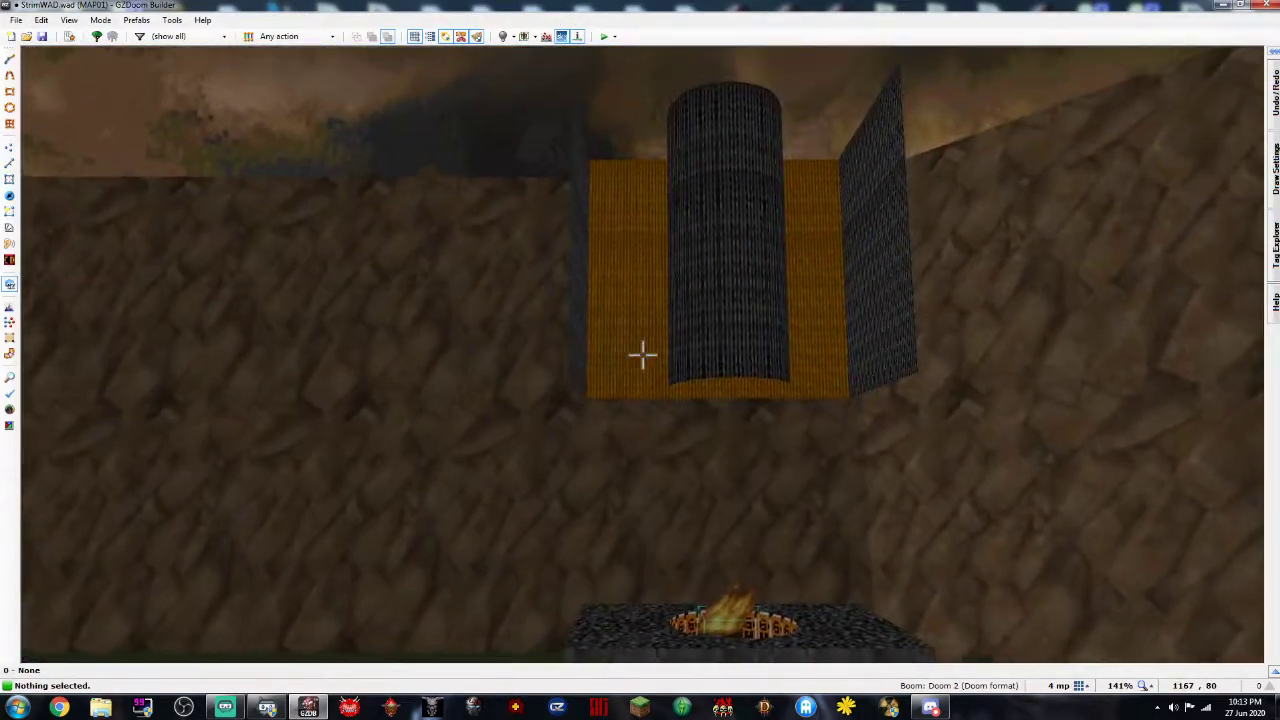
key("e")
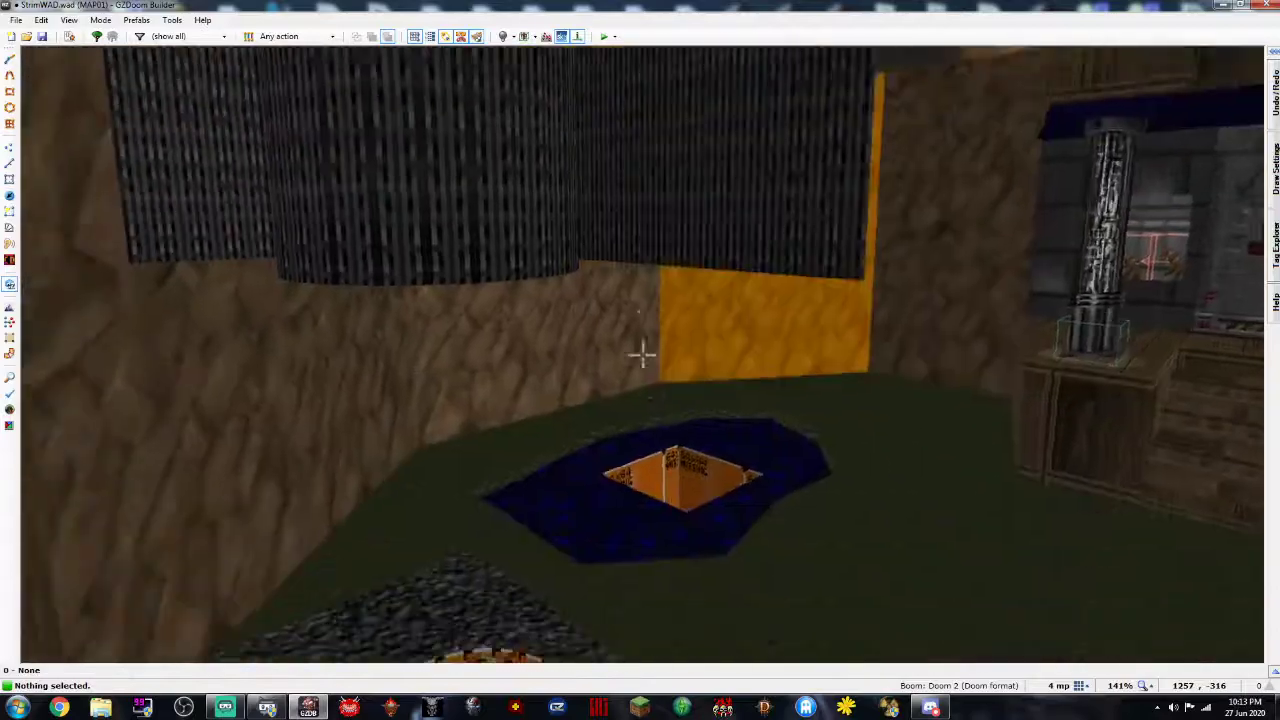
key("e")
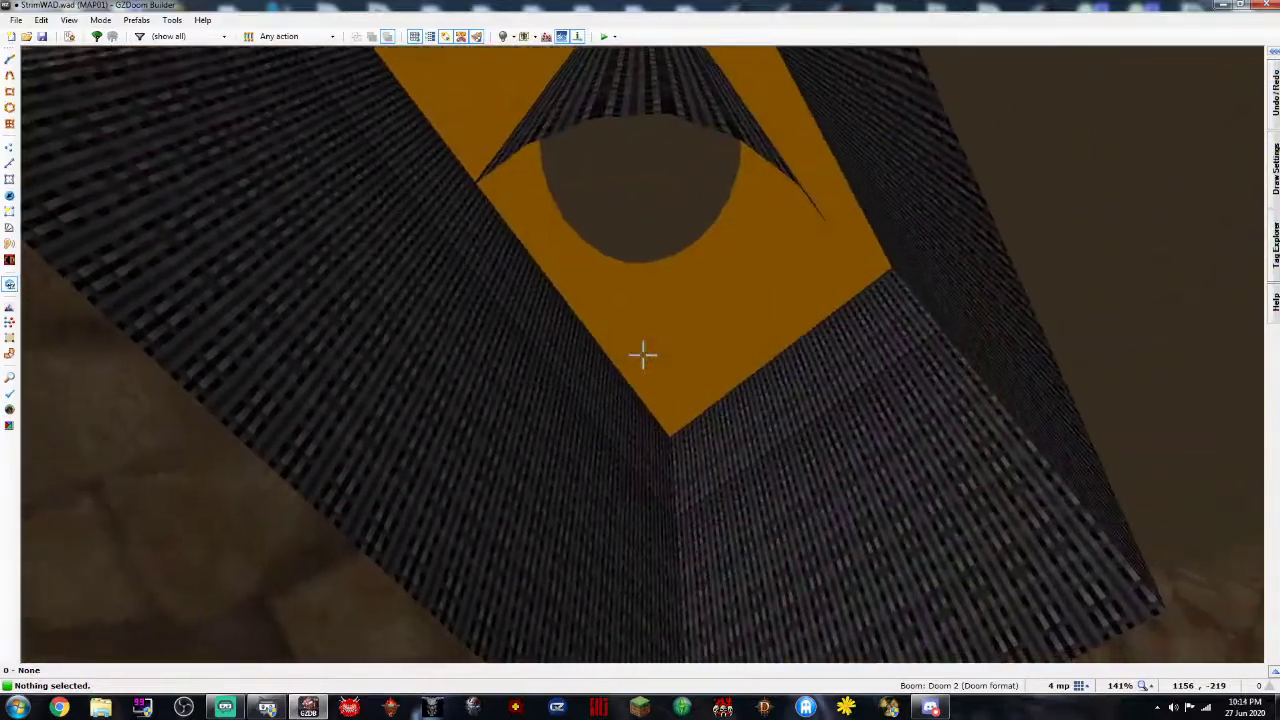
key("d")
key("e")
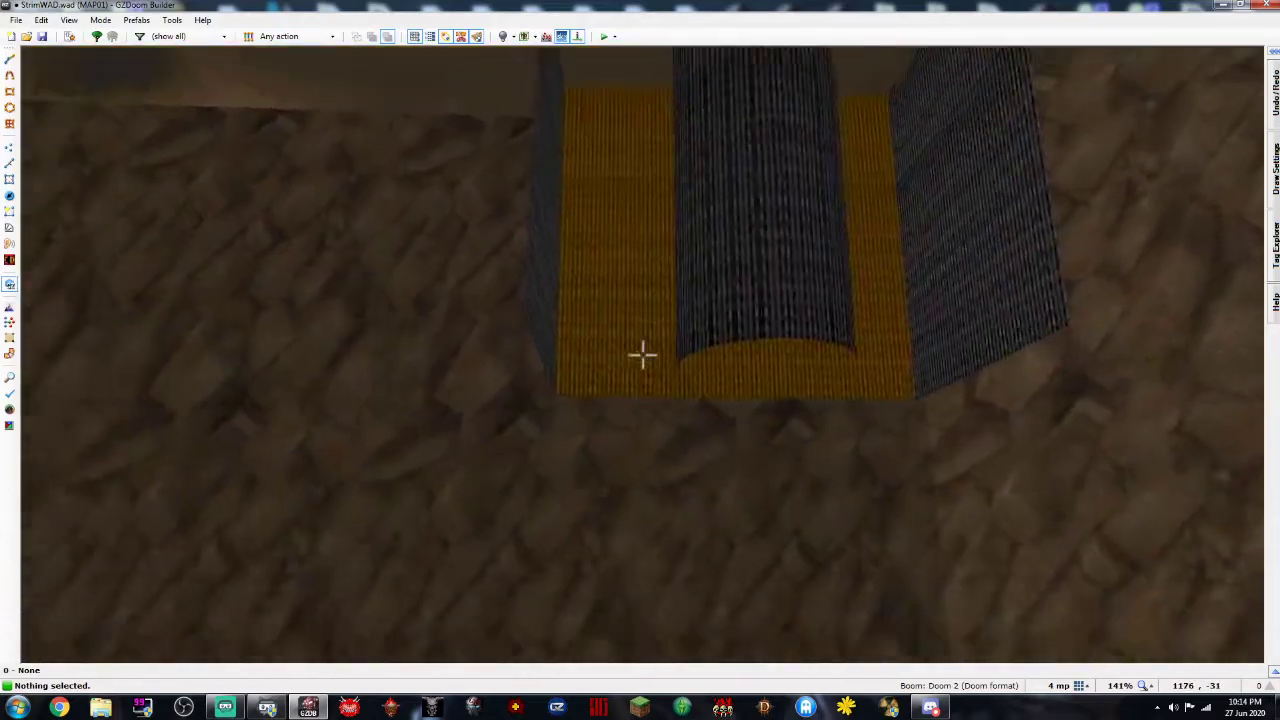
key("s")
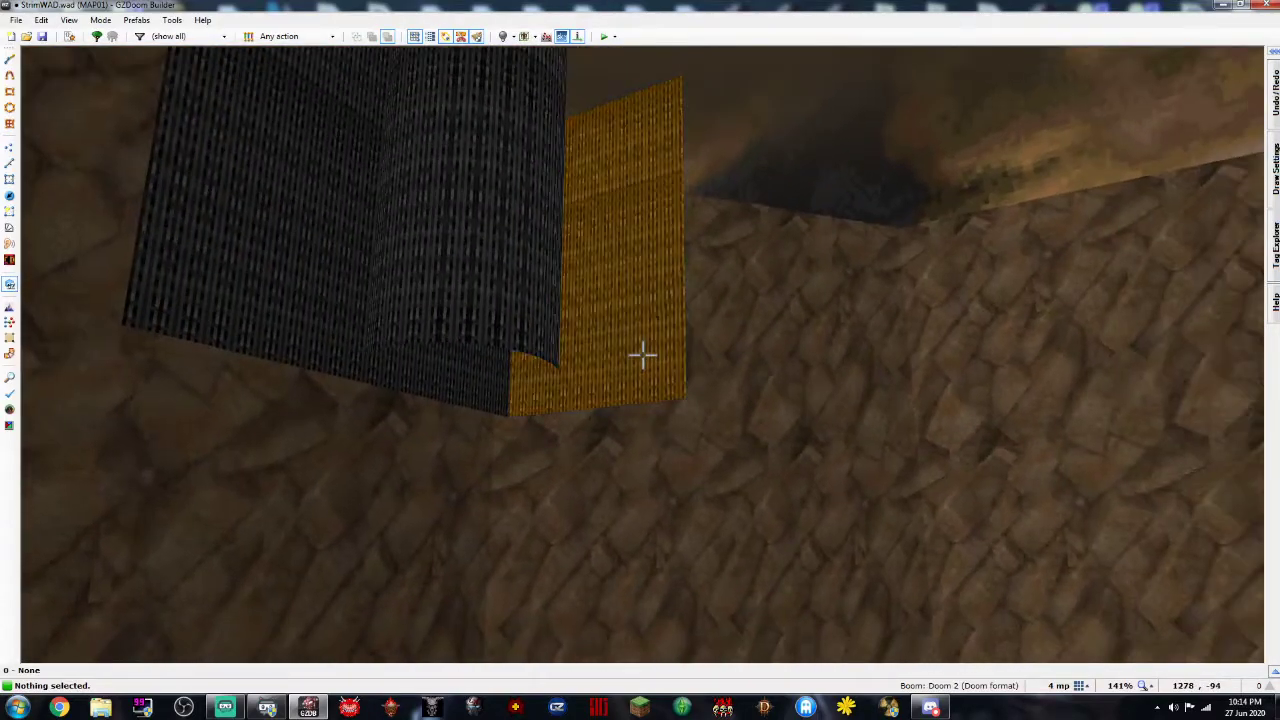
key("s")
key("e")
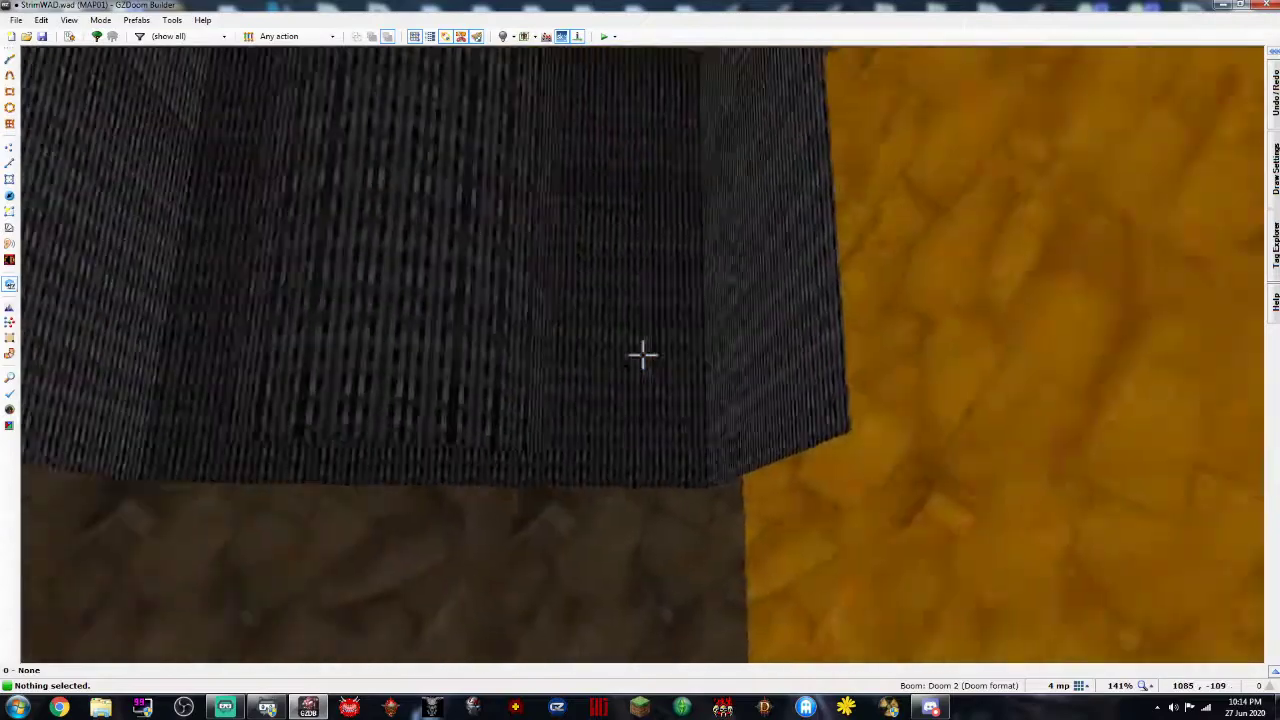
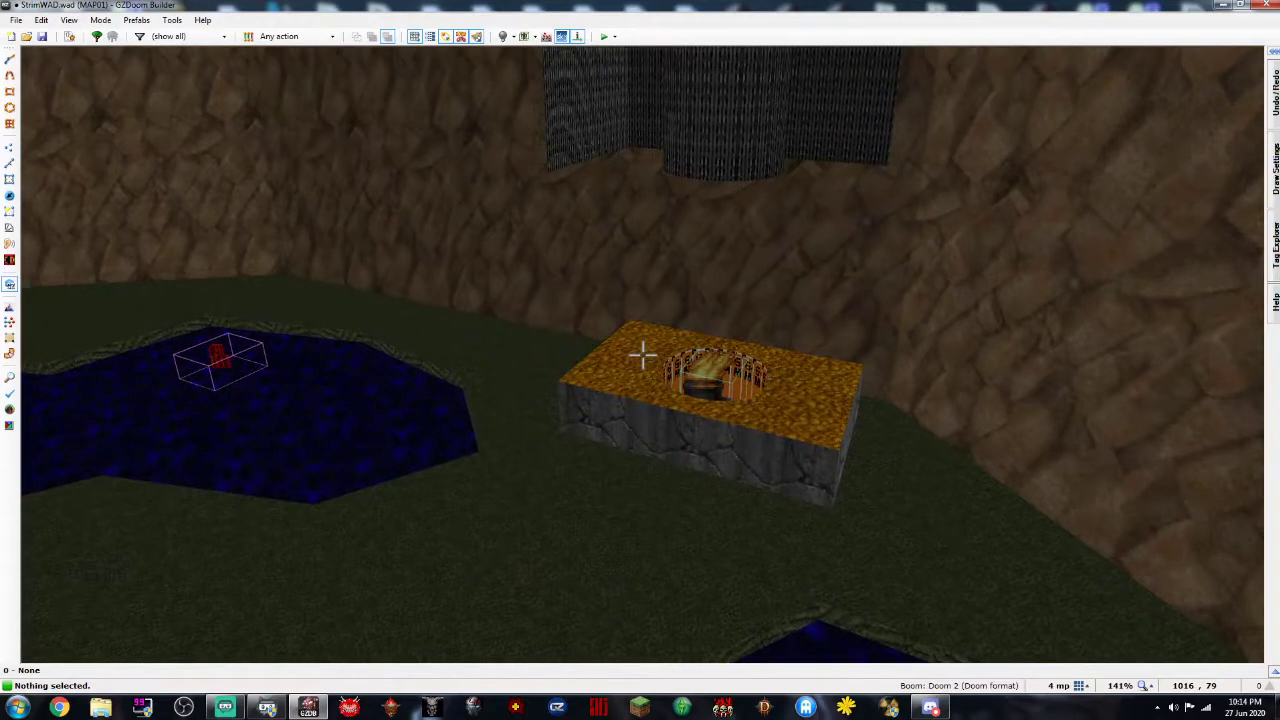
key("w")
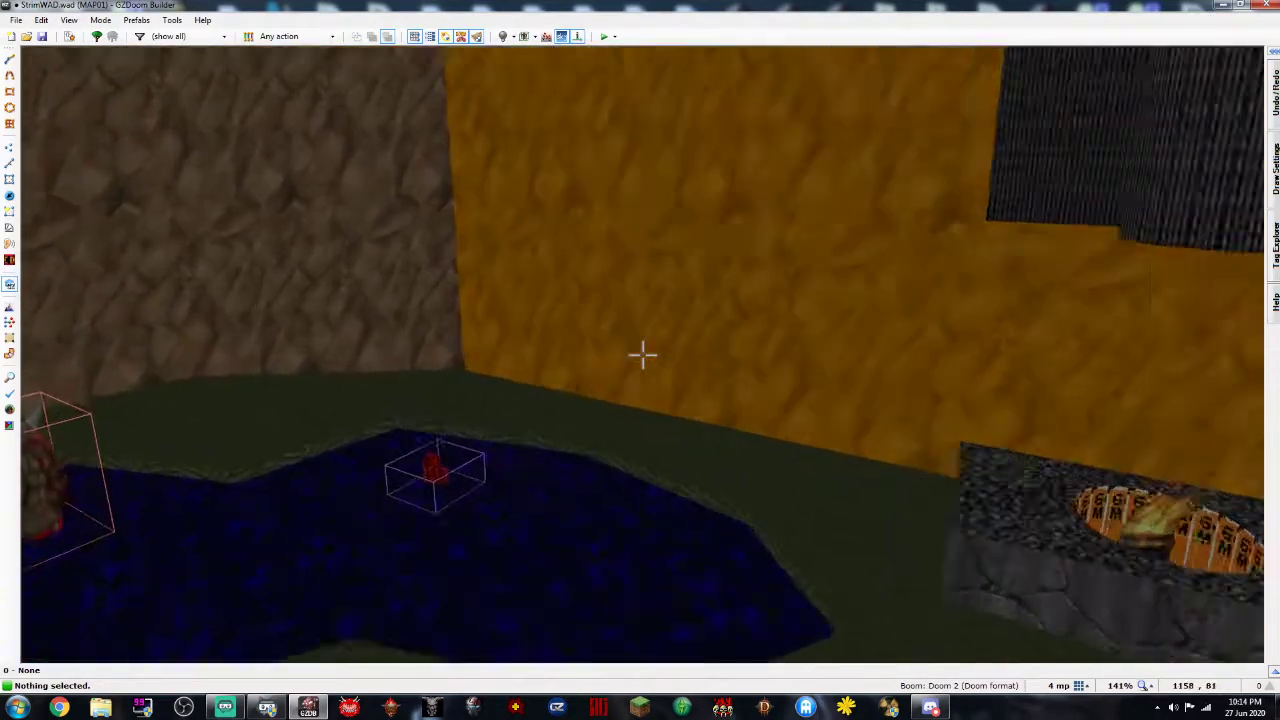
key("w")
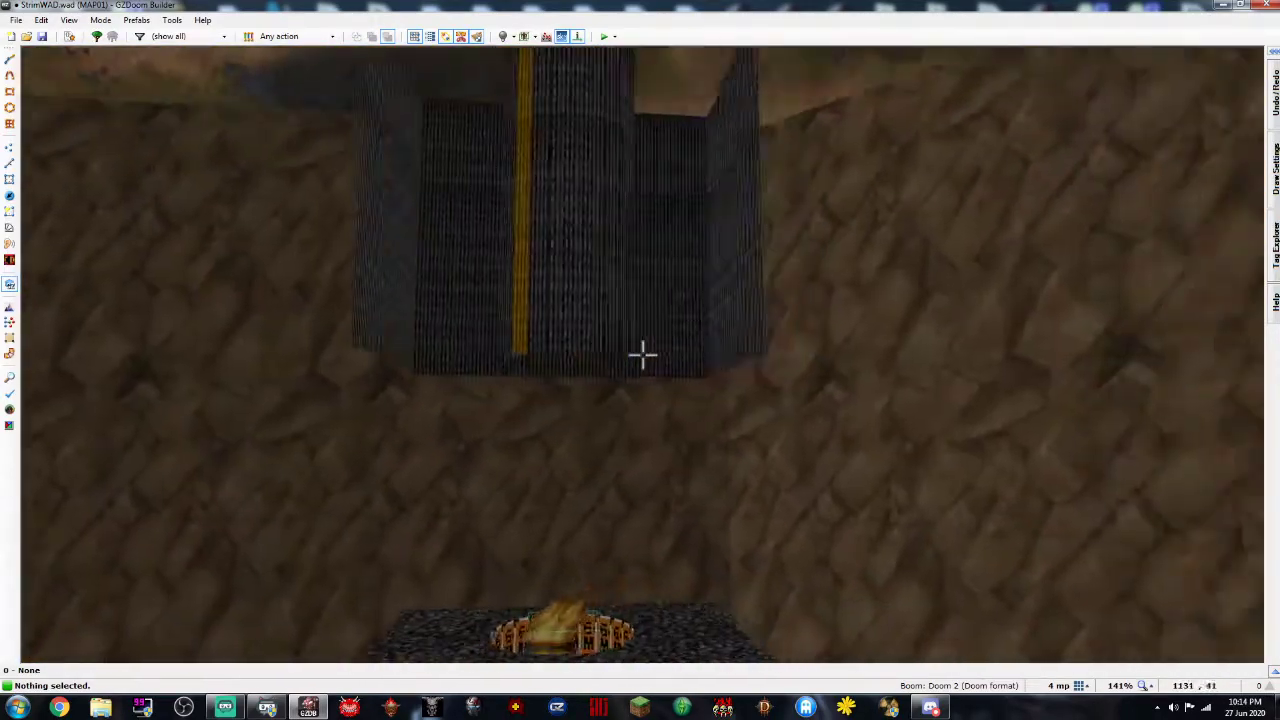
key("d")
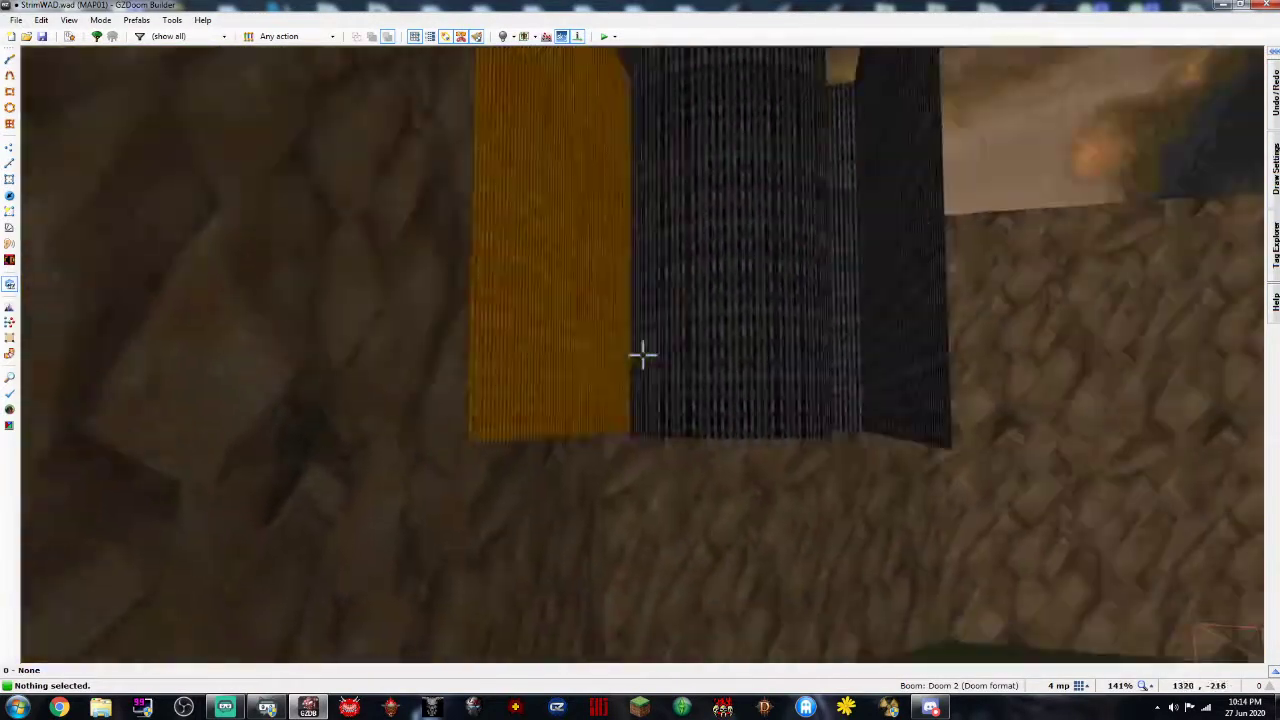
key("s")
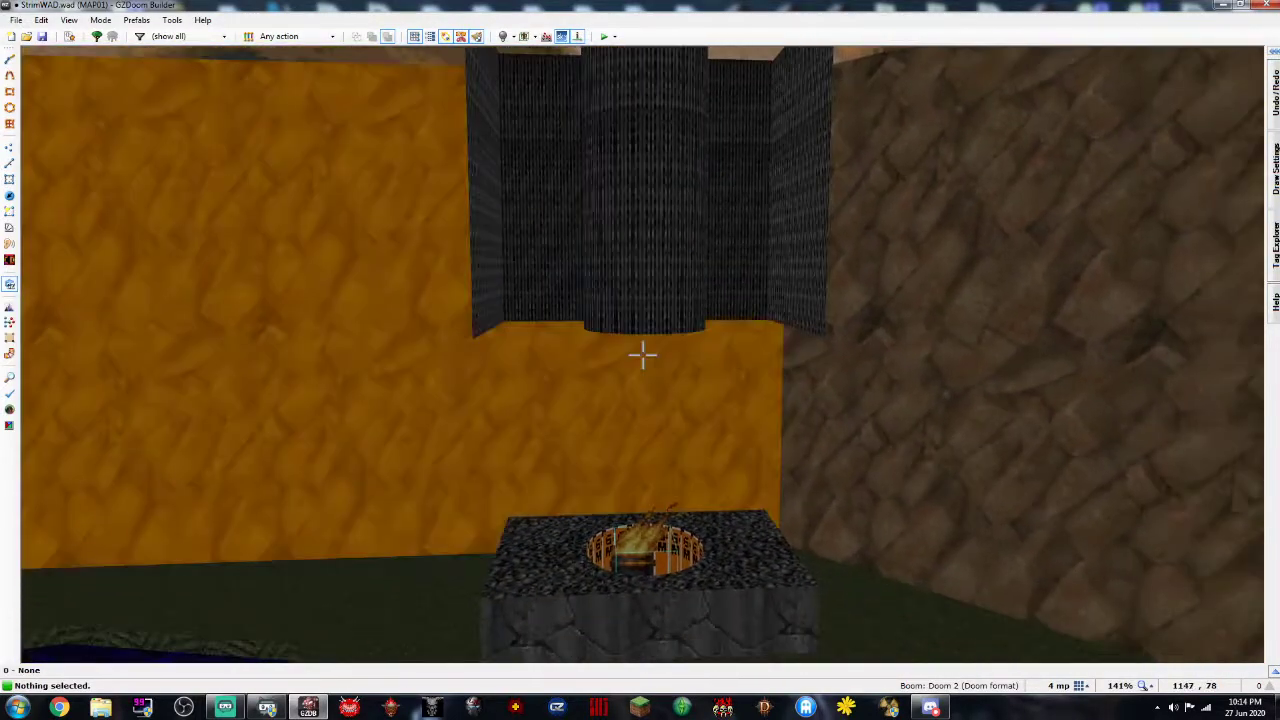
Check the action, tag and textures of a shoreline linedef on the larger pond in the 2D map
key("q")
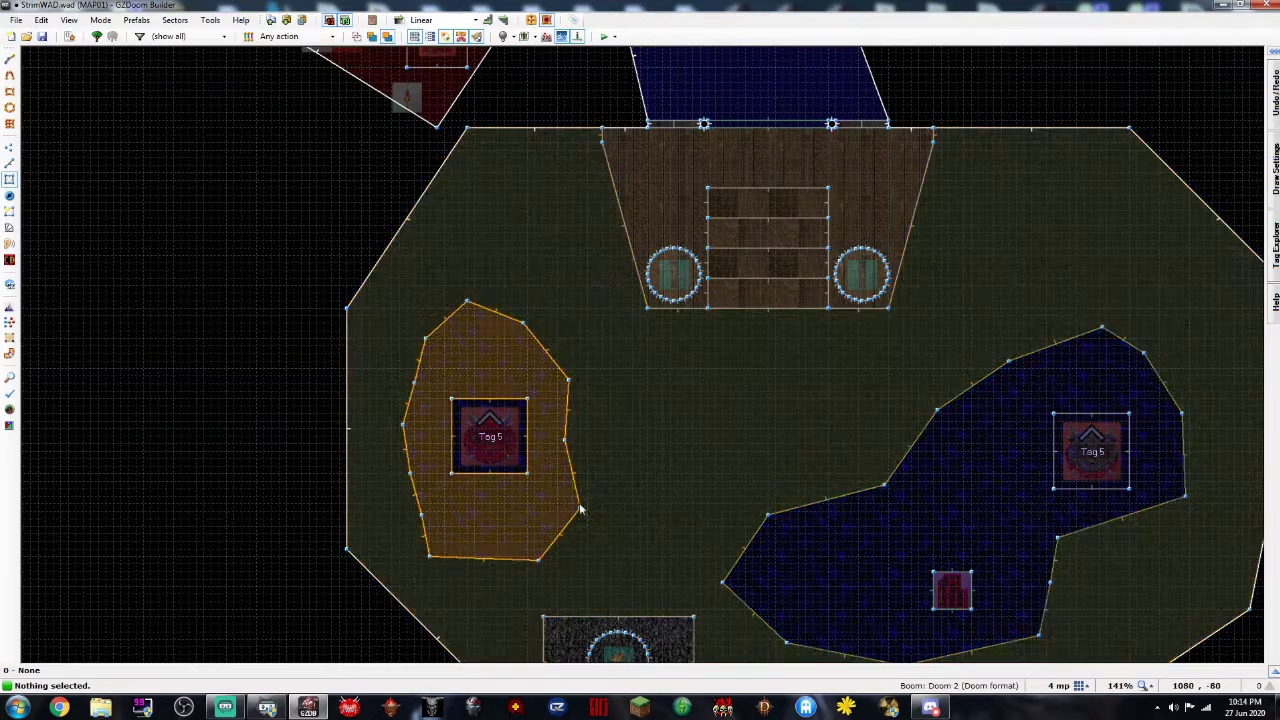
key("l")
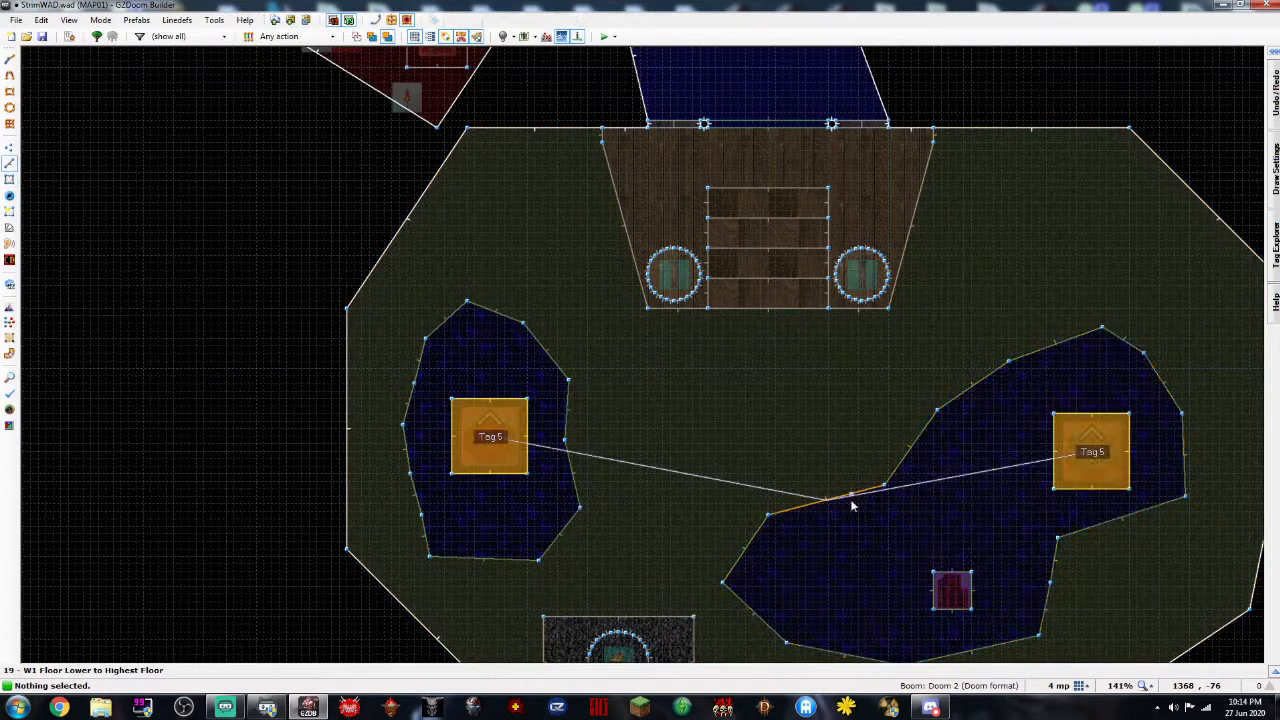
right_click(842, 495)
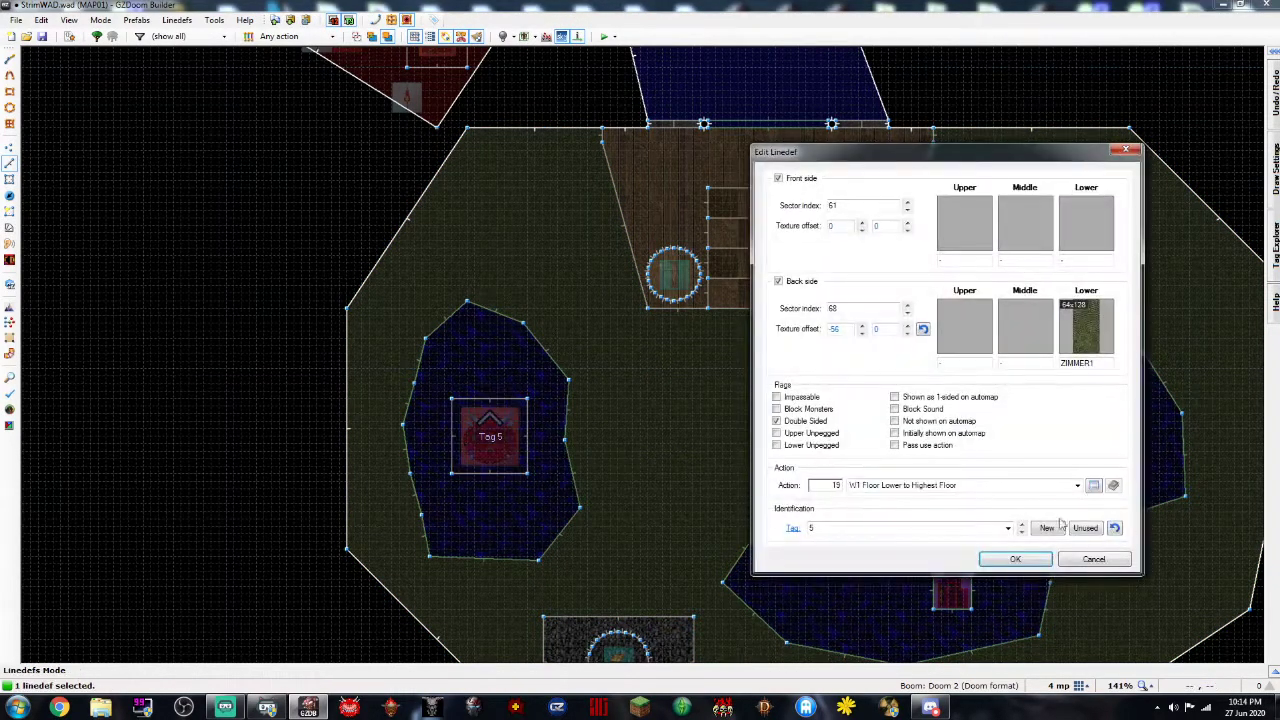
left_click(1008, 562)
Select all linedefs of the fire-pit block and its inner circle and clear their middle textures
key("Down")
key("Down")
key("Down")
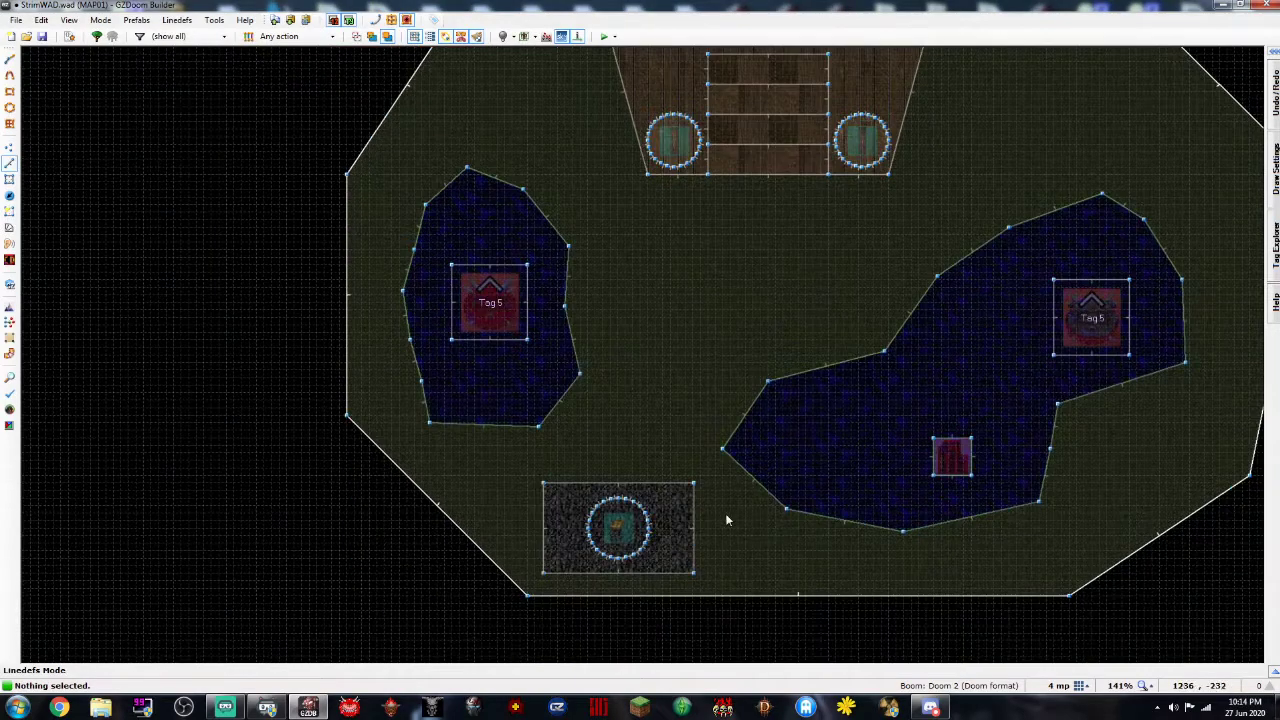
left_click_drag(510, 404, 726, 526)
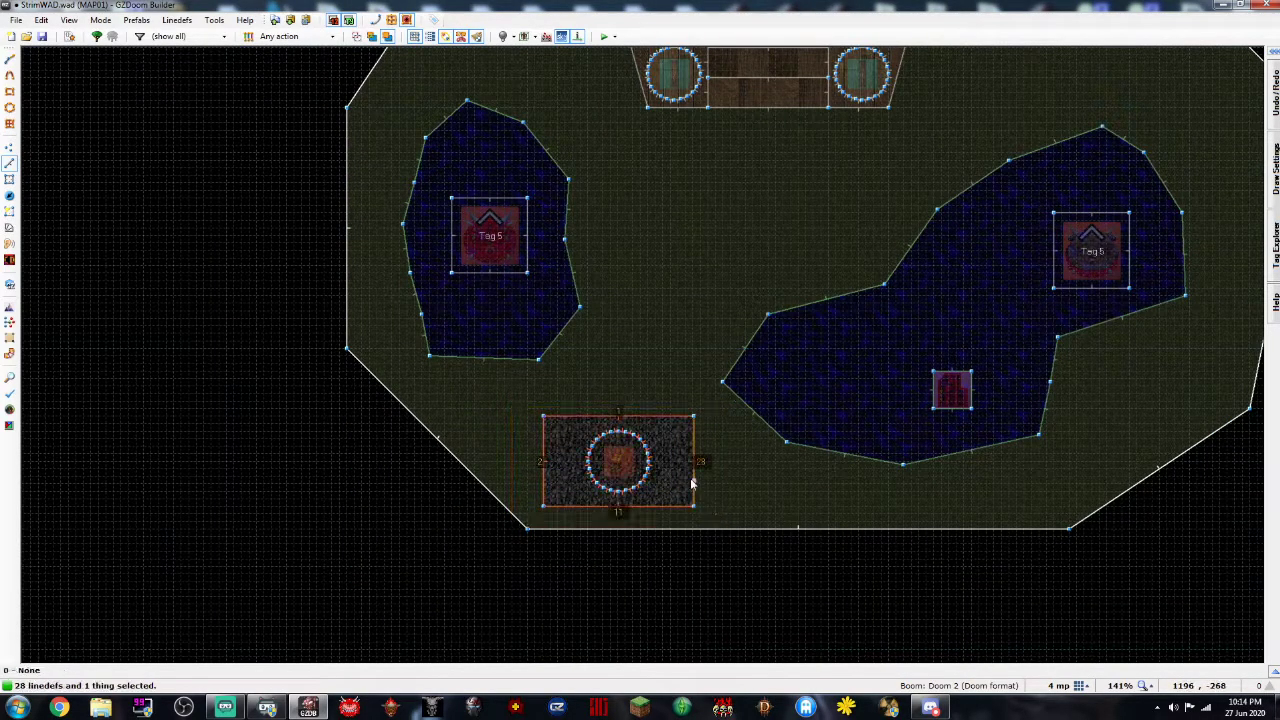
right_click(693, 481)
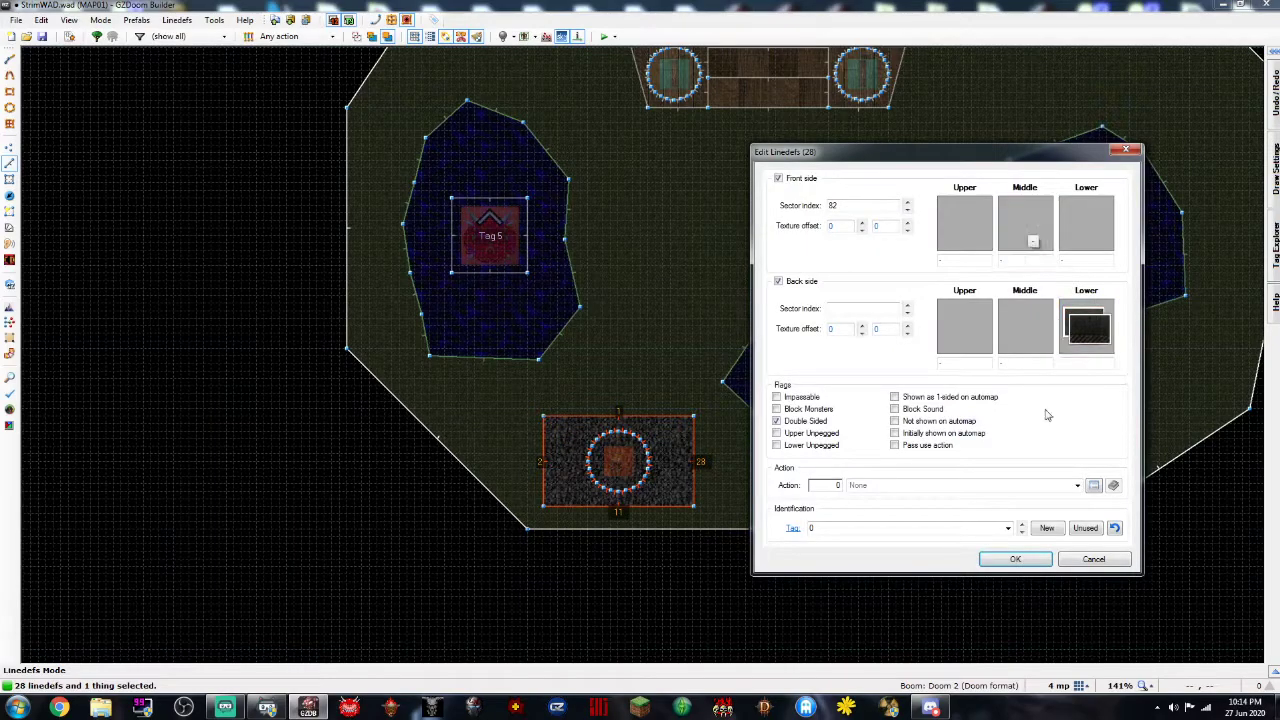
left_click(1015, 559)
In the 3D view, select the floors under both pond monsters, lower them to -248 and clear the selection
key("q")
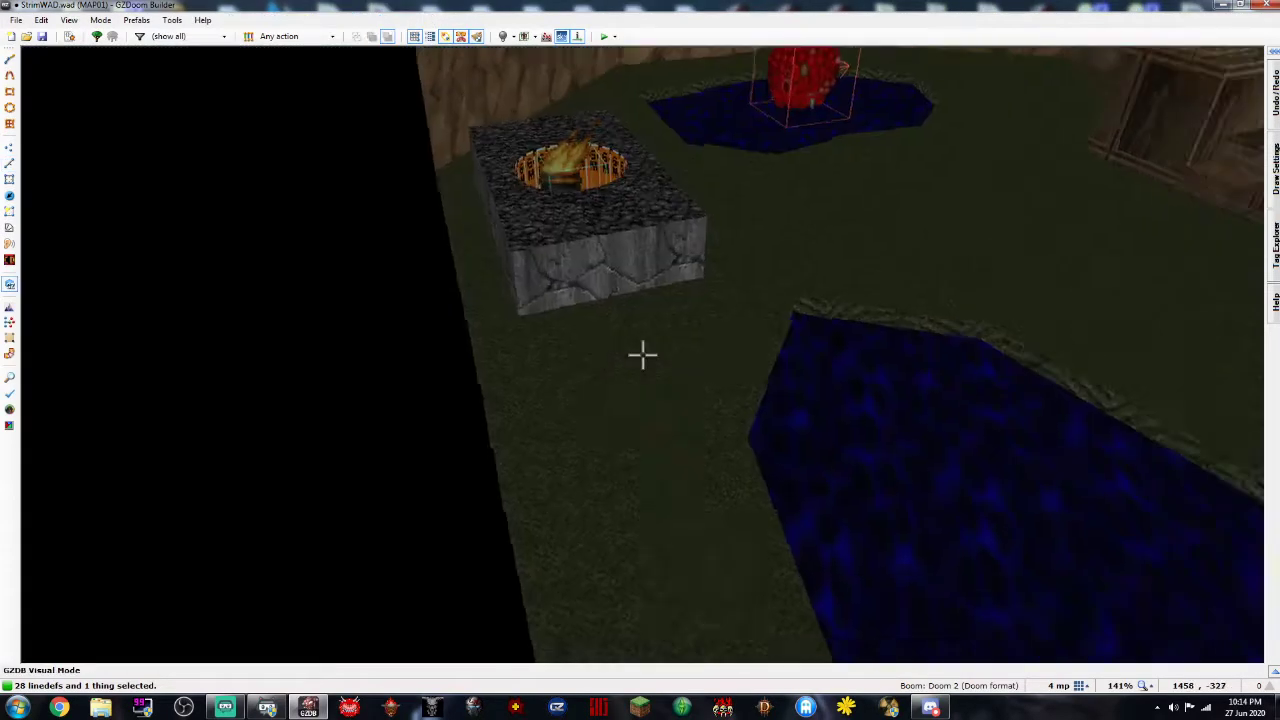
key("e")
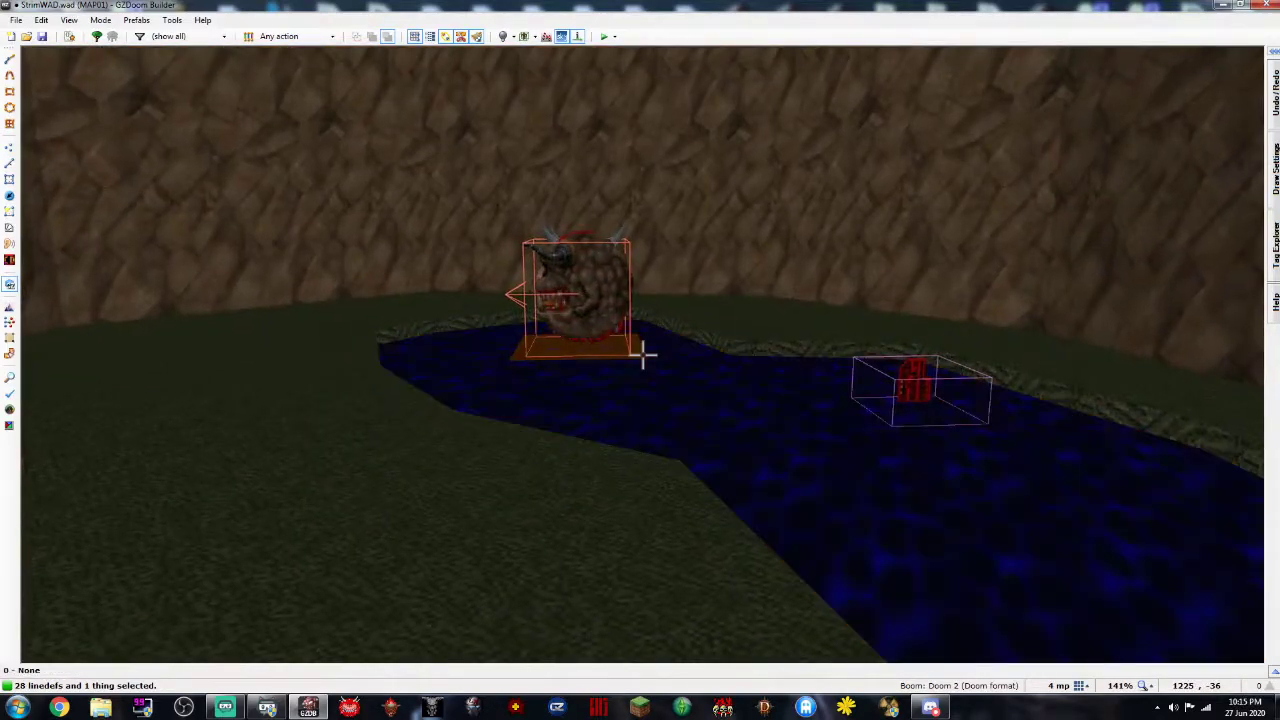
left_click(643, 355)
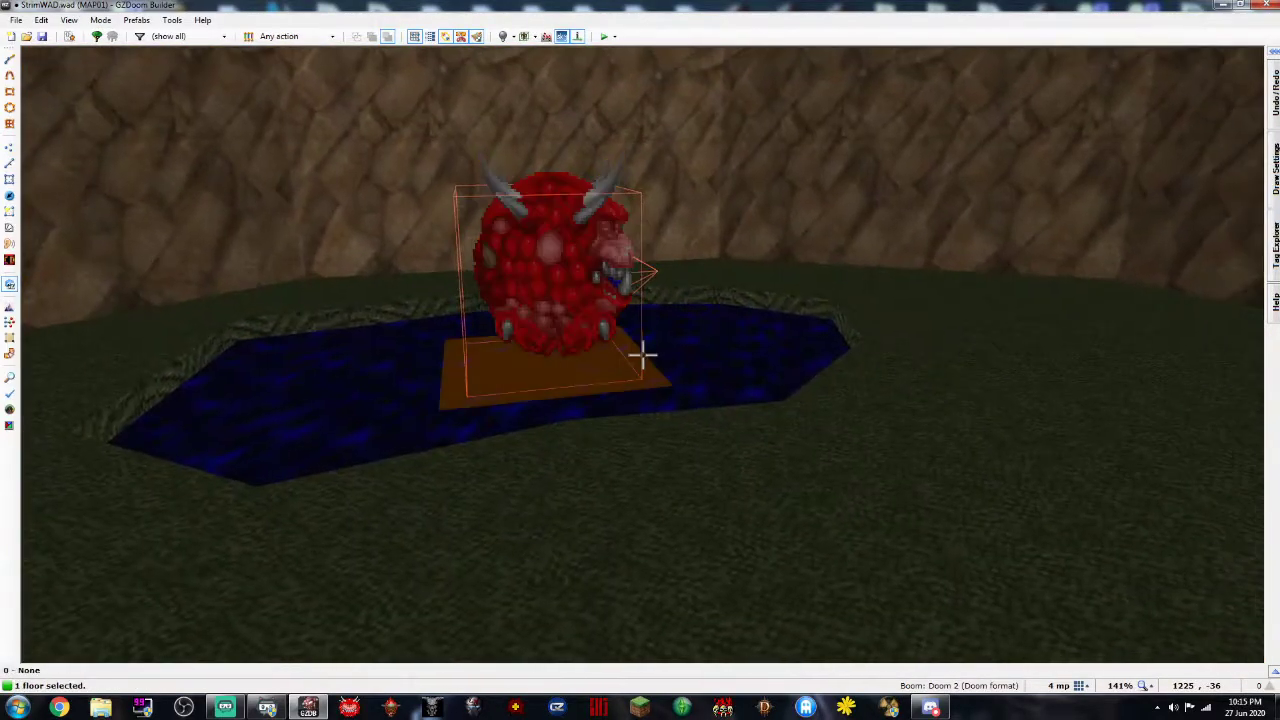
left_click(643, 355)
scroll(643, 355, "up", 3)
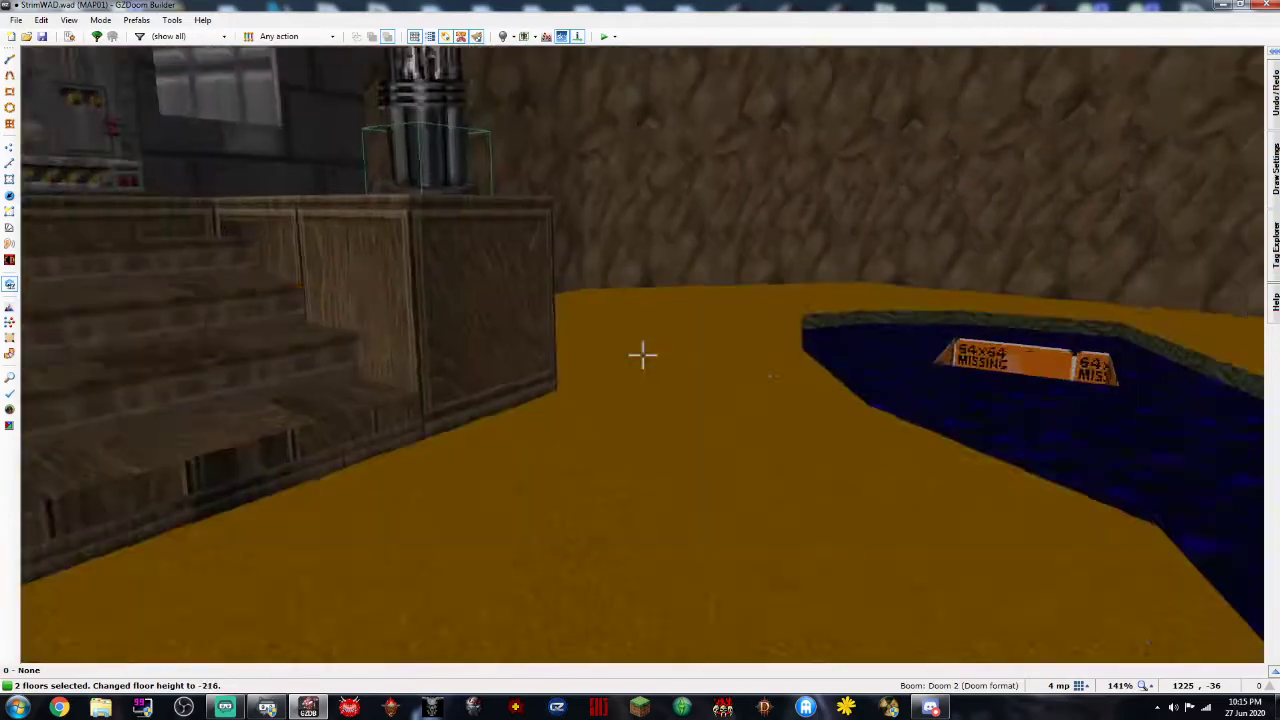
key("w")
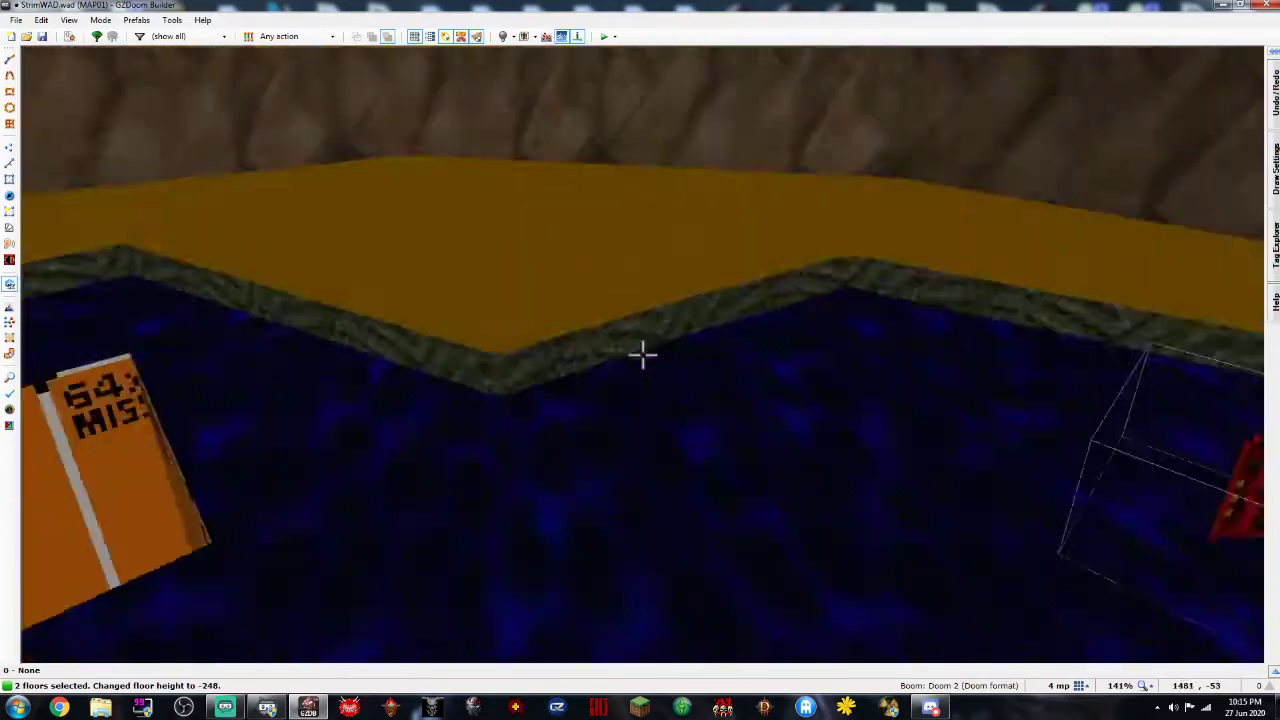
scroll(643, 355, "up", 1)
key("c")
Select the seven ceilings of the porch roof in the 3D view and set their texture to FLAT5_2 from the Wood flats
key("w")
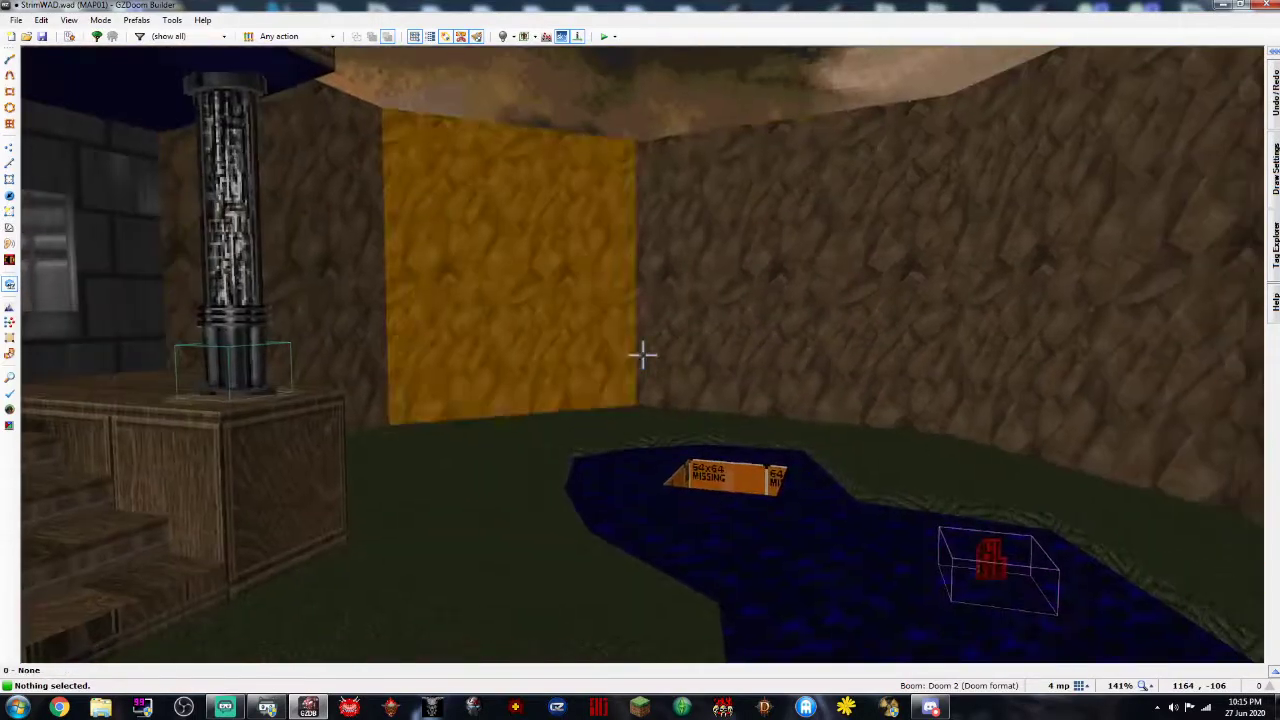
key("q")
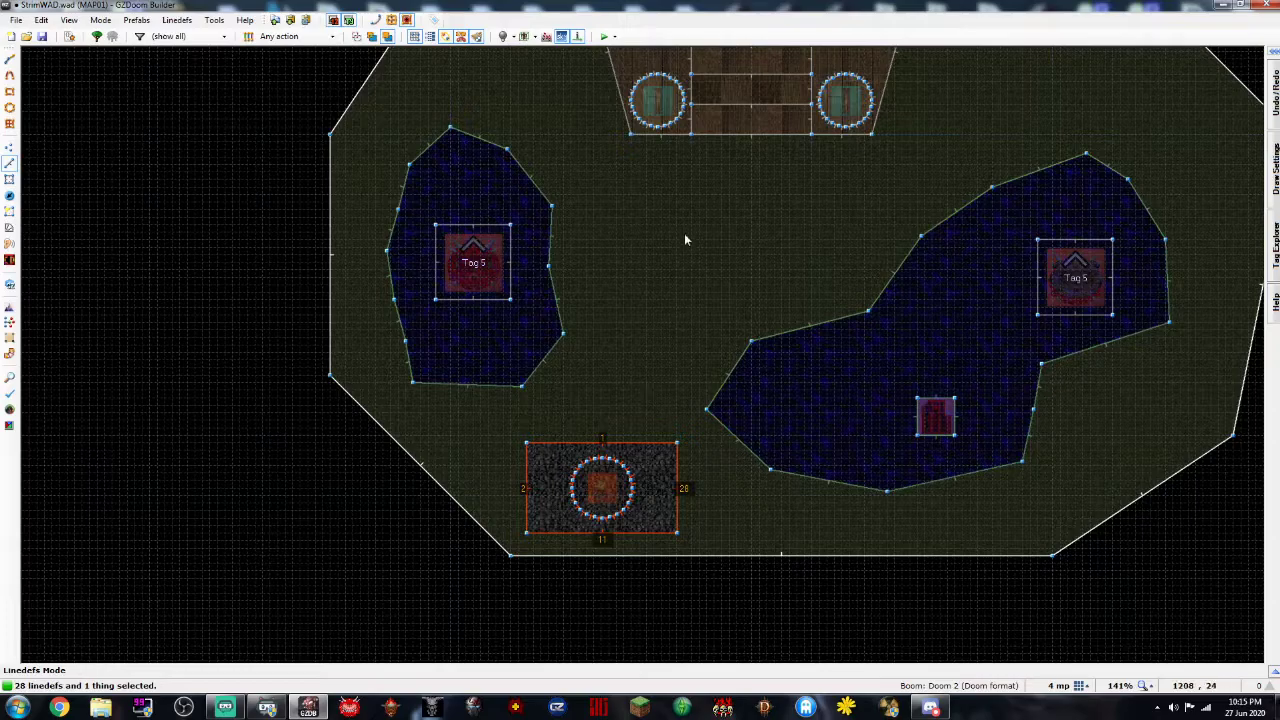
key("q")
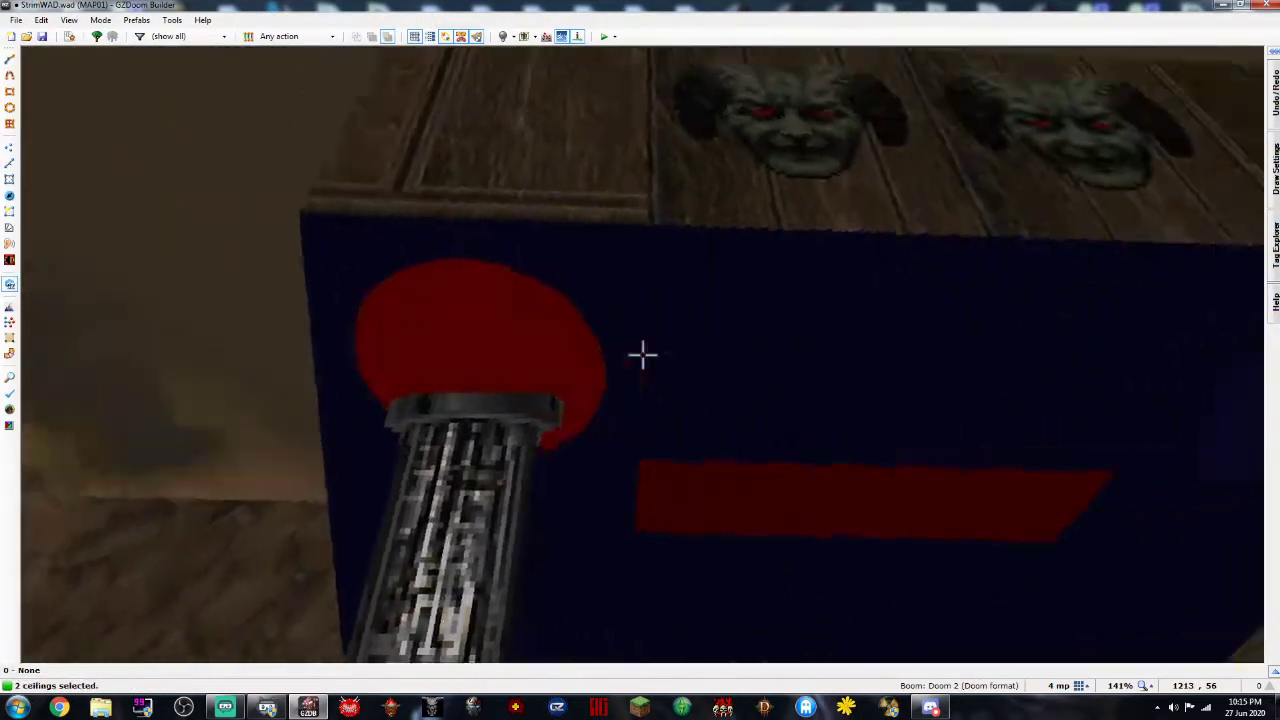
left_click(643, 354)
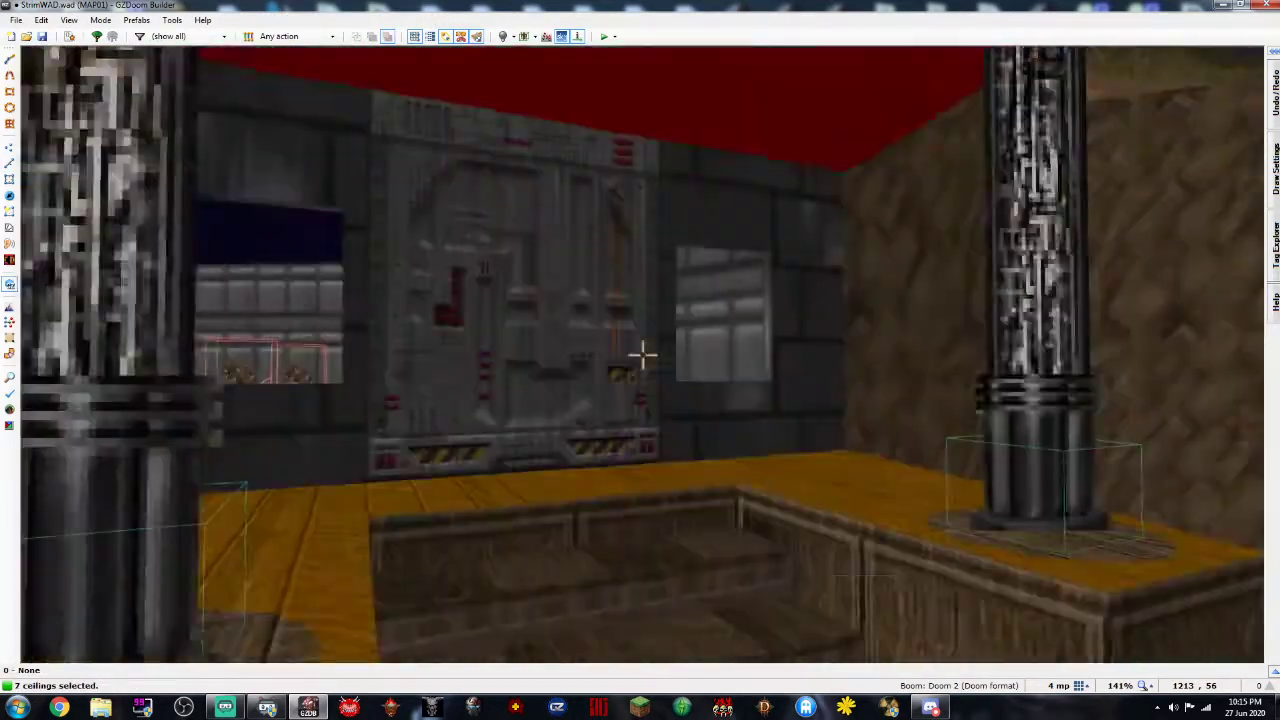
right_click(643, 354)
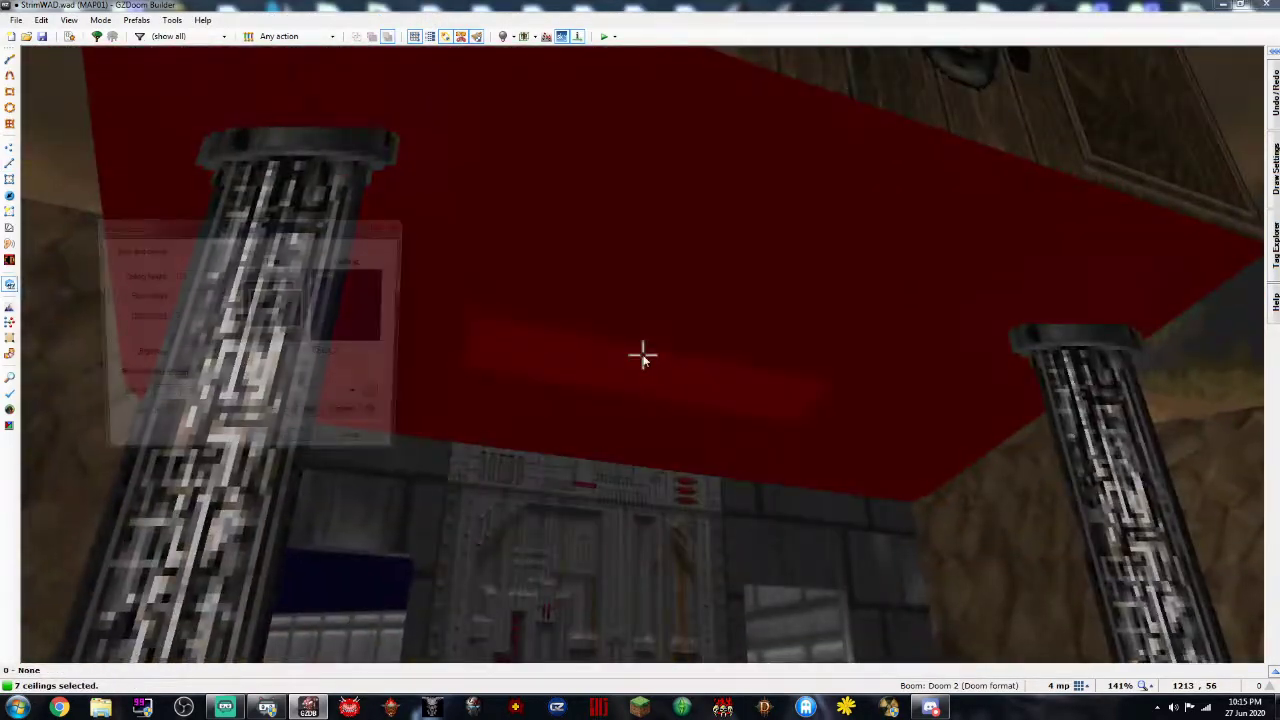
left_click(366, 304)
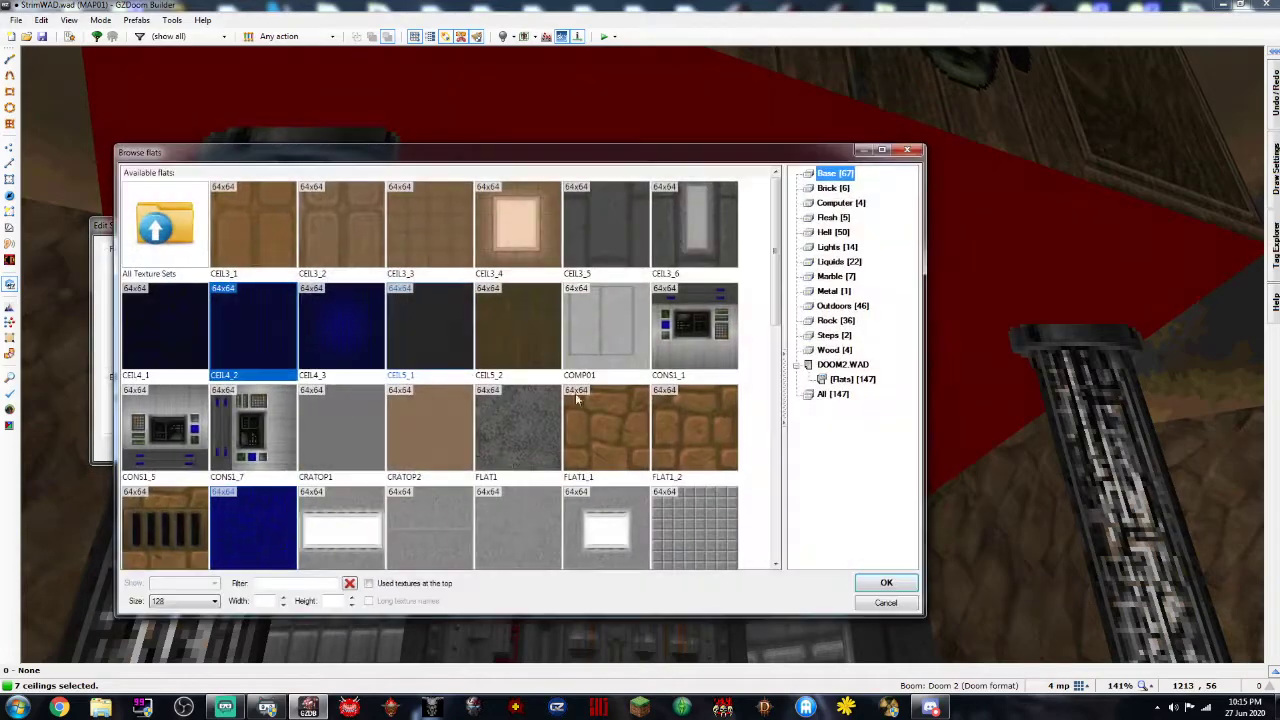
left_click(833, 350)
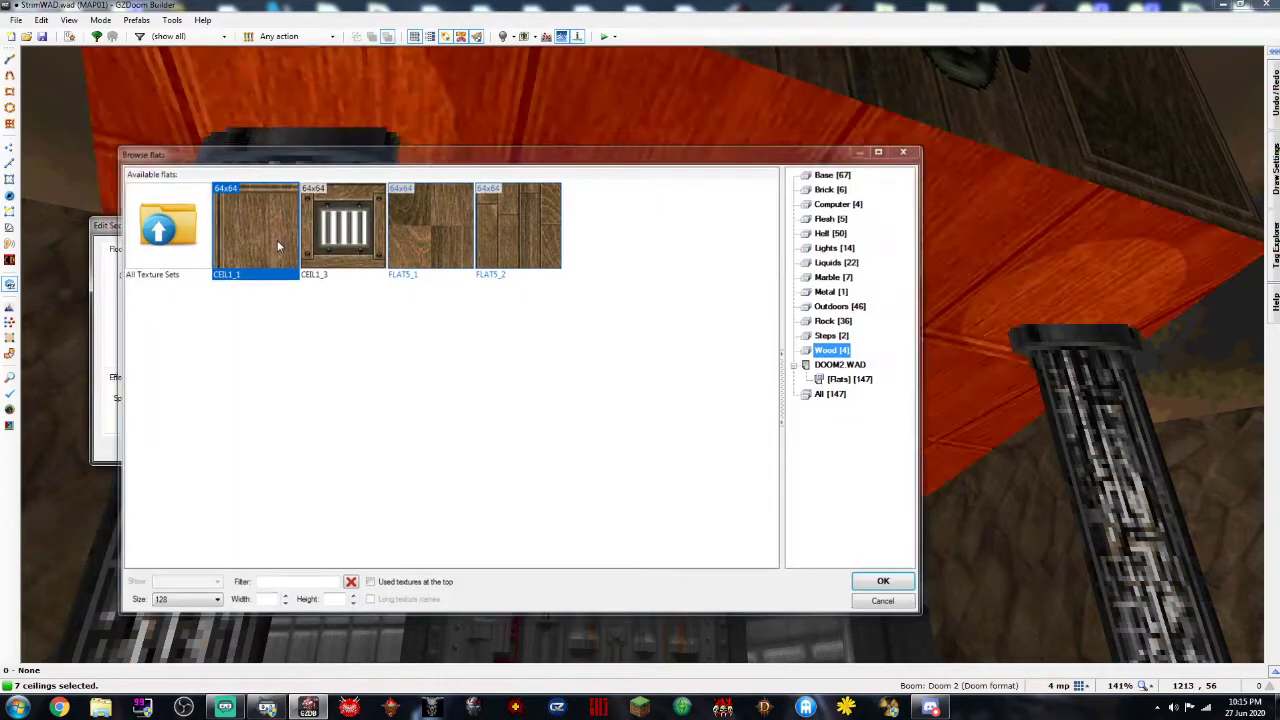
double_click(277, 240)
left_click(360, 314)
double_click(518, 230)
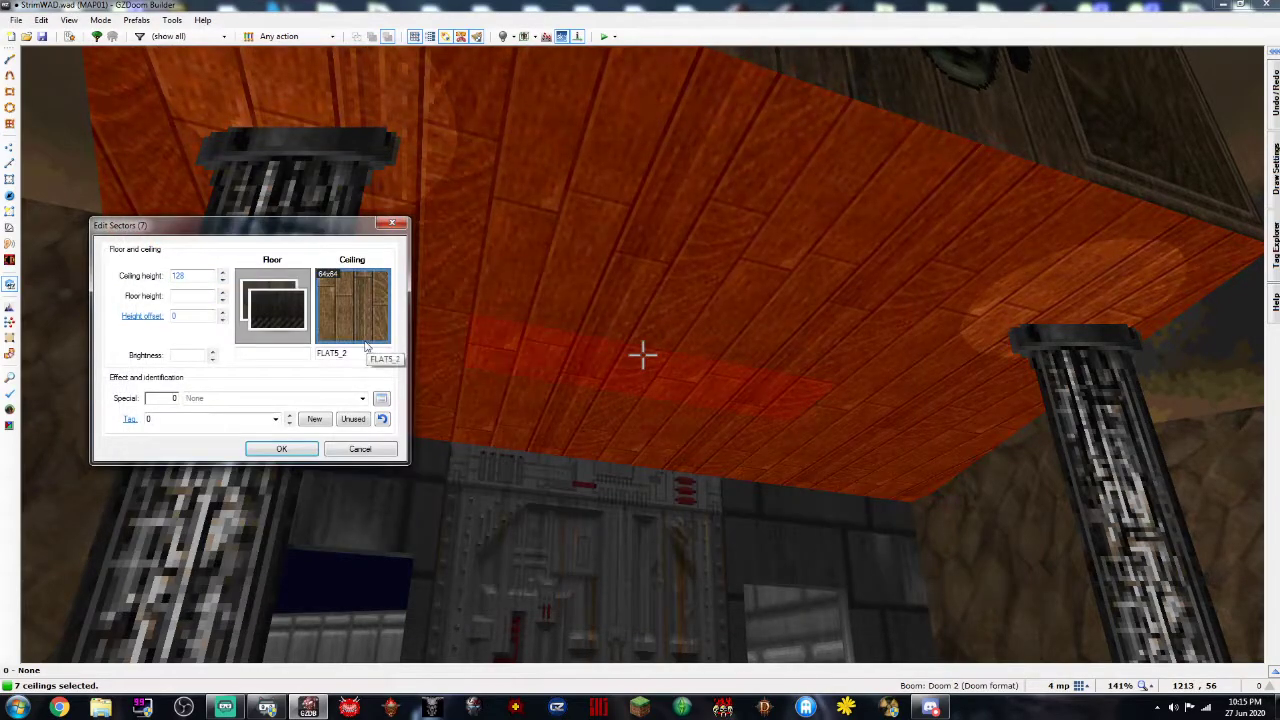
left_click(281, 448)
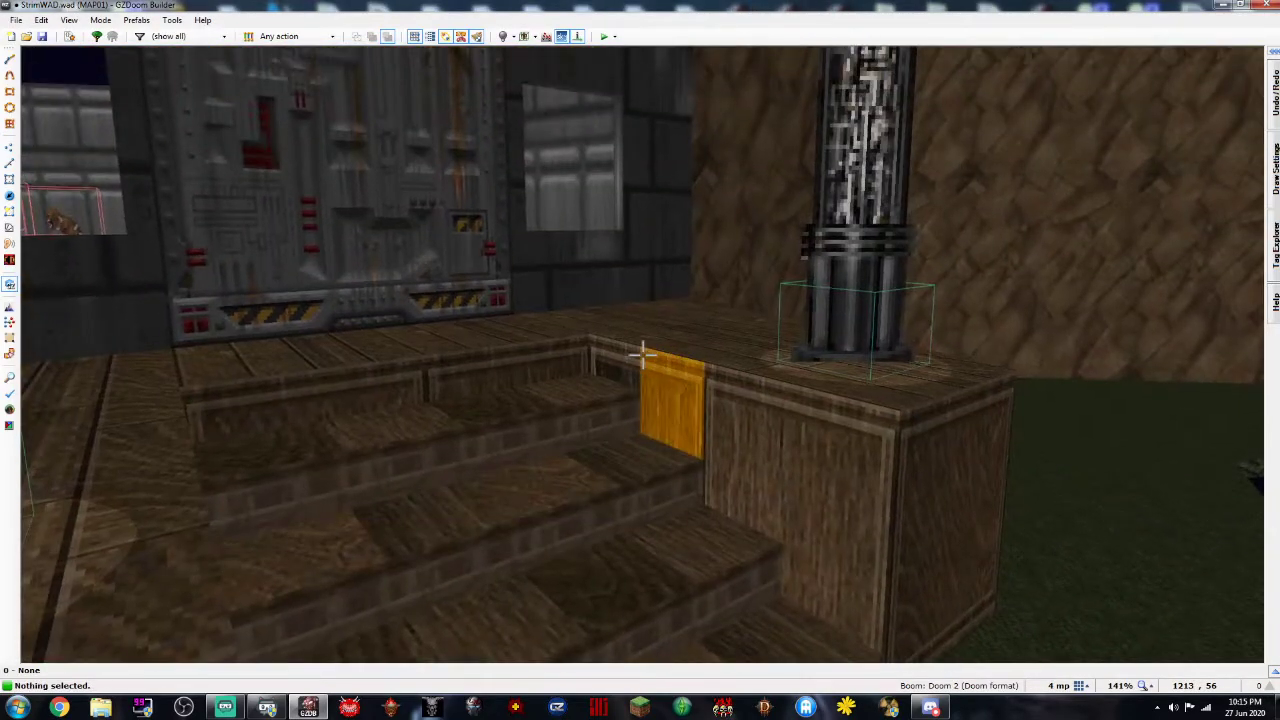
Select all seven porch roof ceilings again, set their texture to FLAT5_1 and clear the selection
key("d")
key("s")
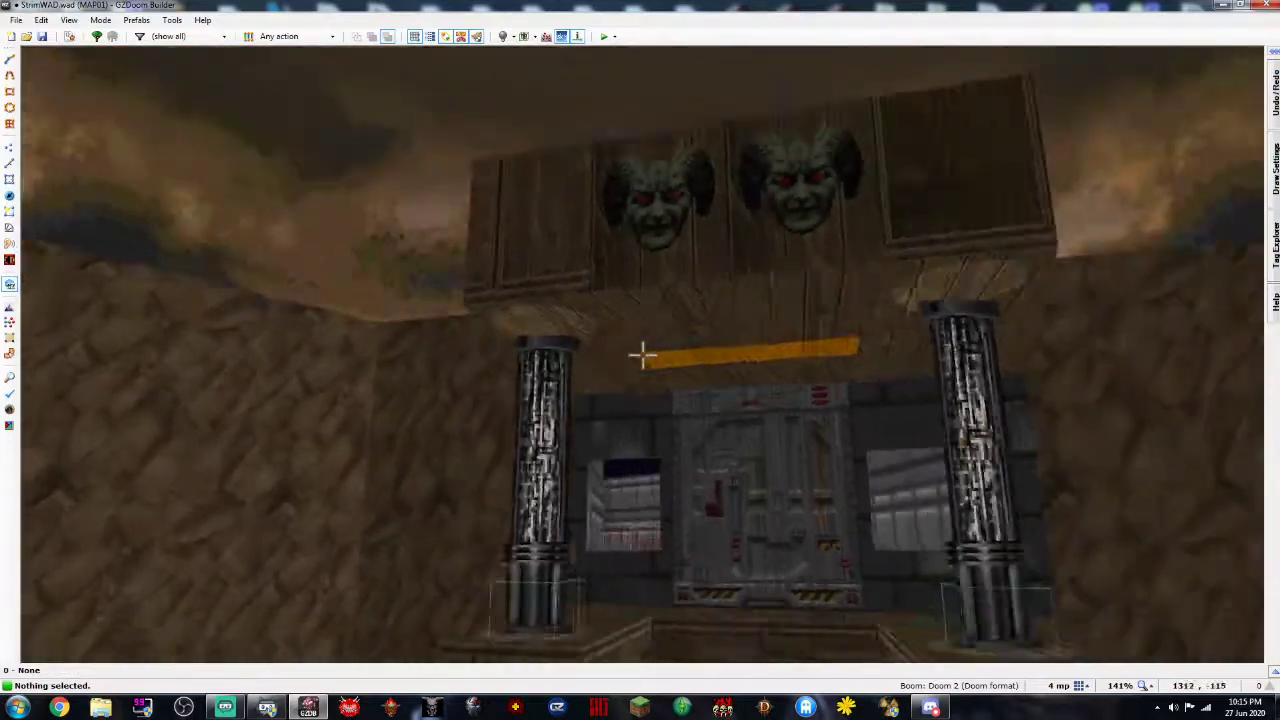
key("d")
key("s")
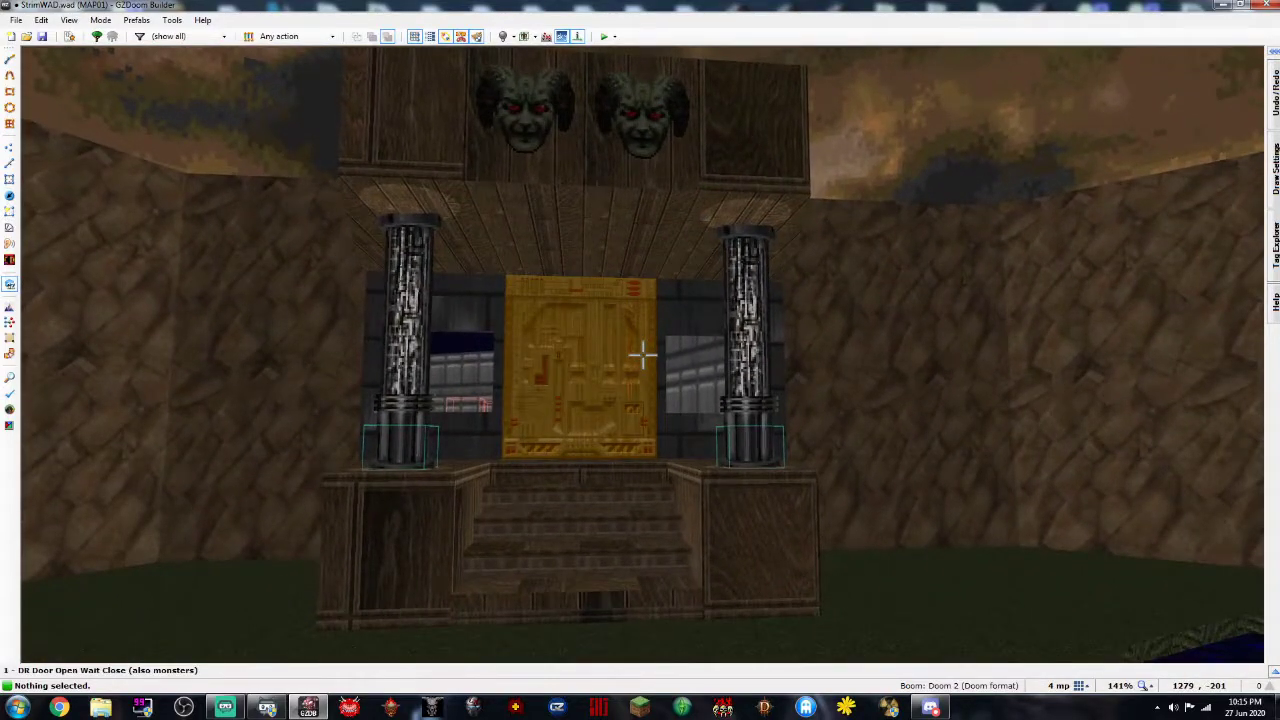
key("w")
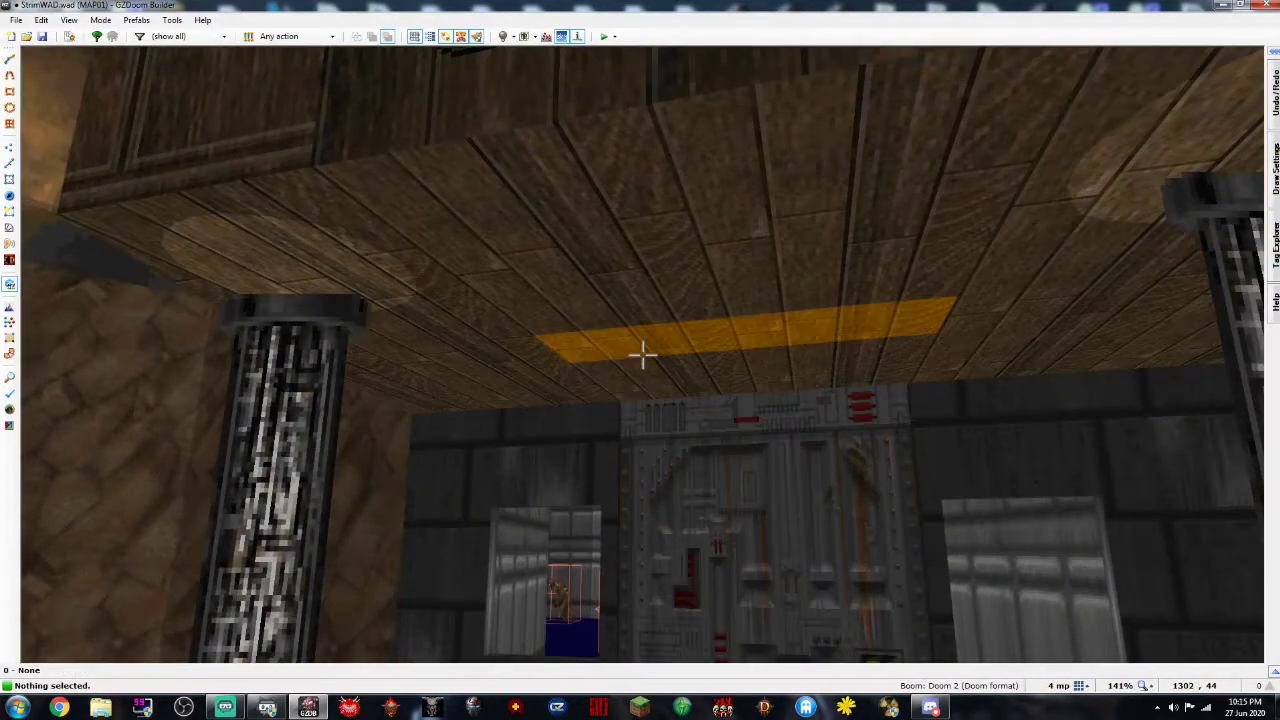
left_click(642, 354, "shift")
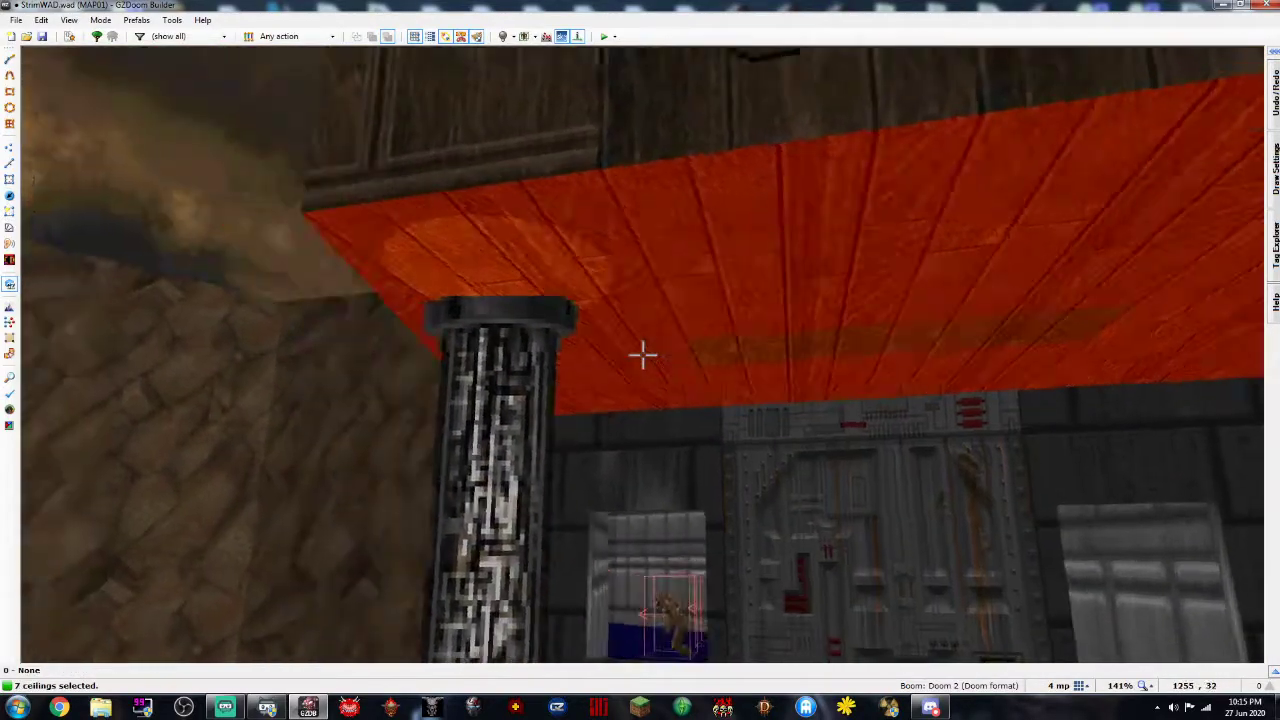
key("d")
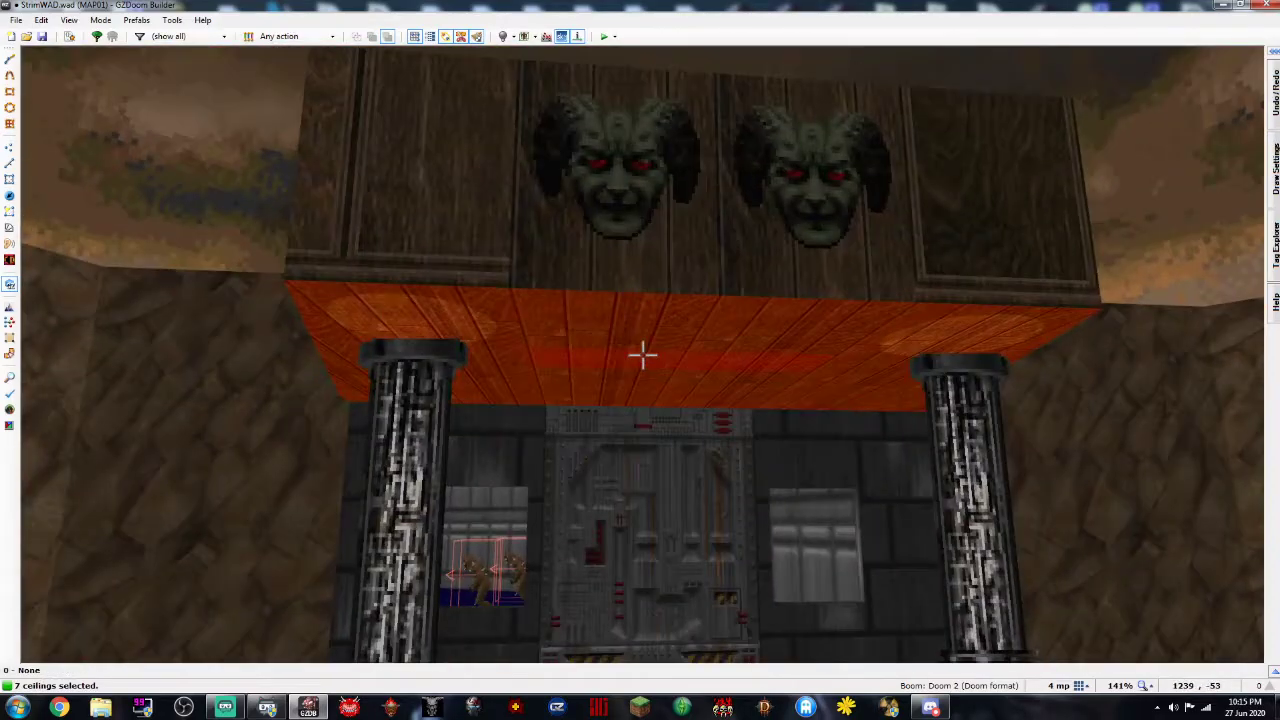
right_click(642, 354)
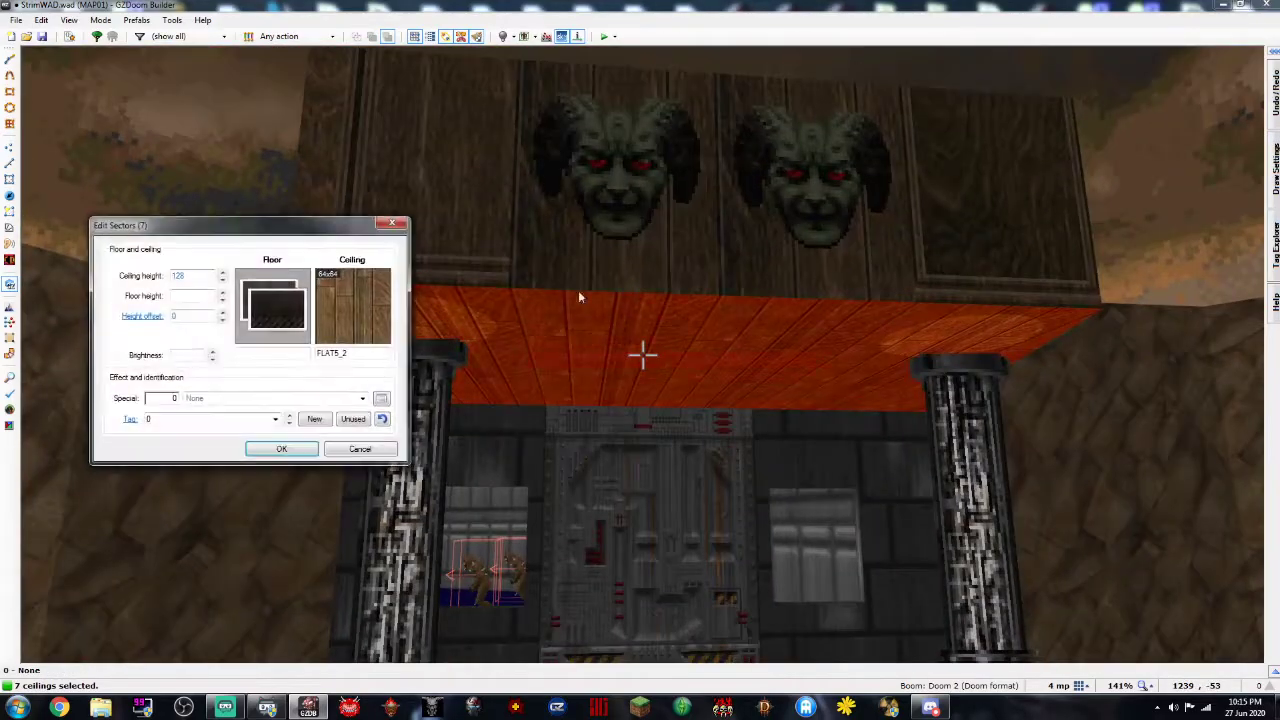
left_click(276, 304)
key("Escape")
left_click(362, 312)
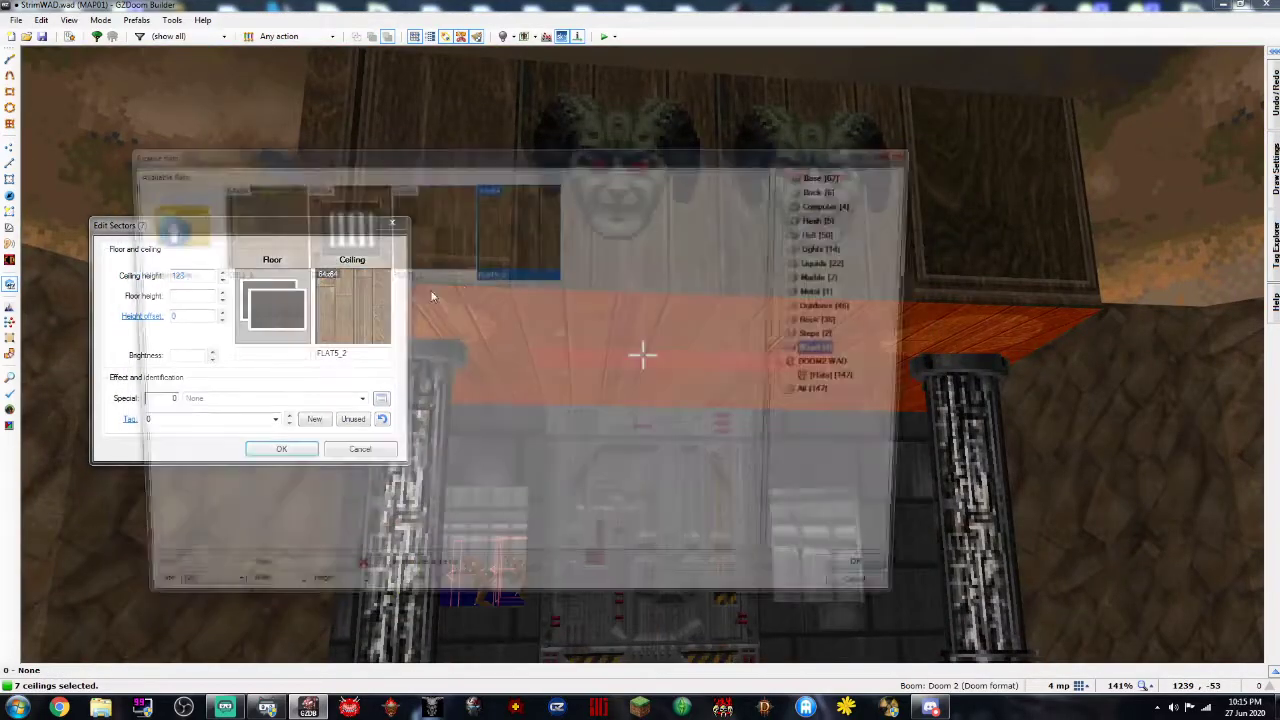
double_click(432, 246)
left_click(290, 452)
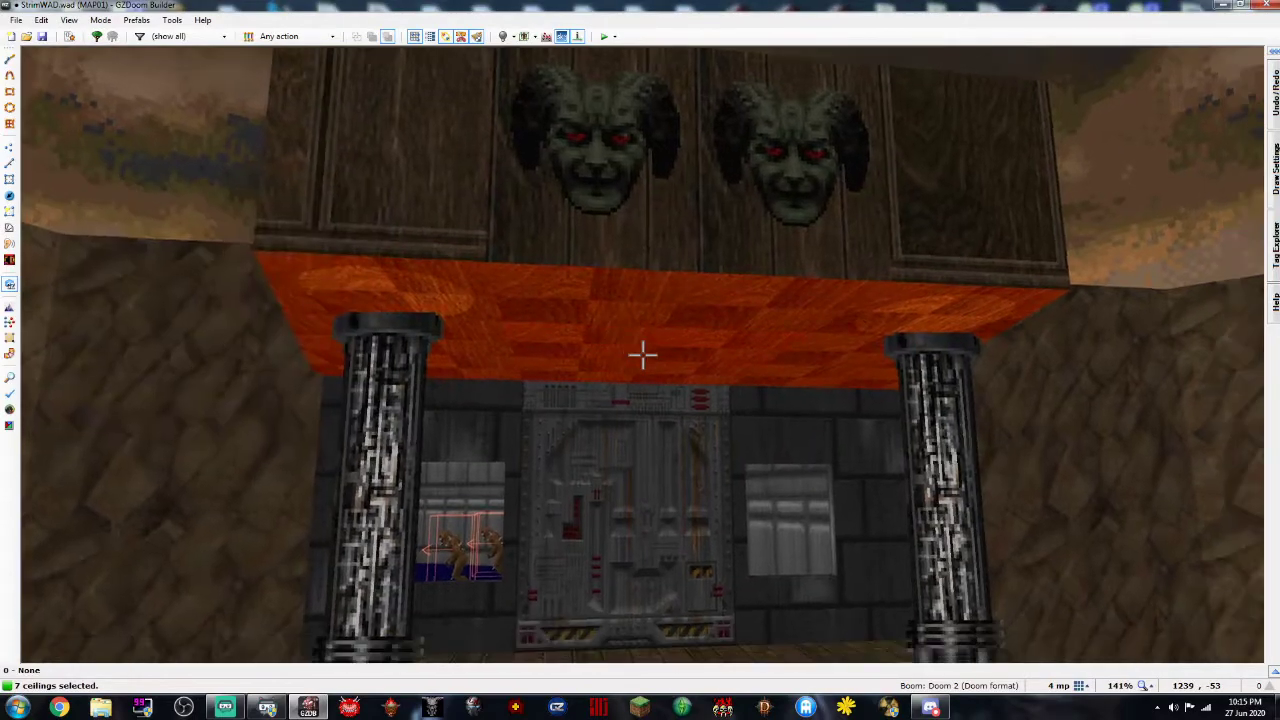
key("s")
key("d")
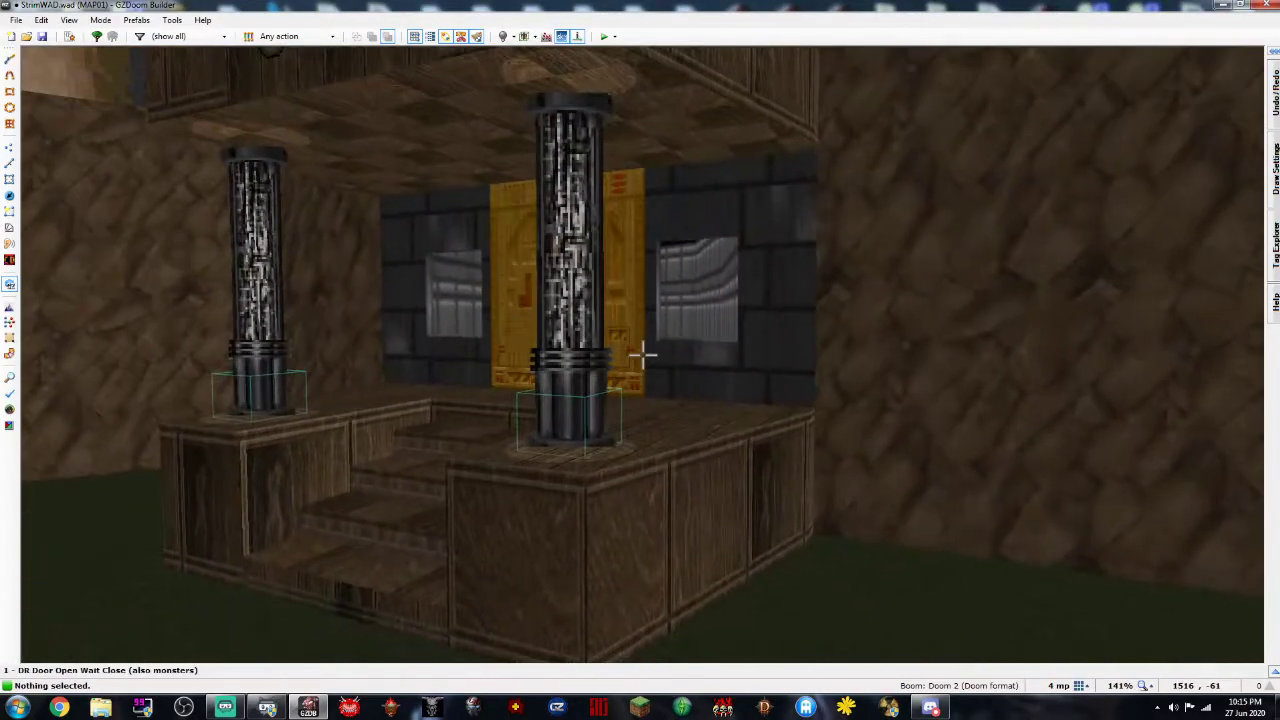
In the 2D map, insert a Demon on the porch centred in front of the door above the steps
key("w")
key("a")
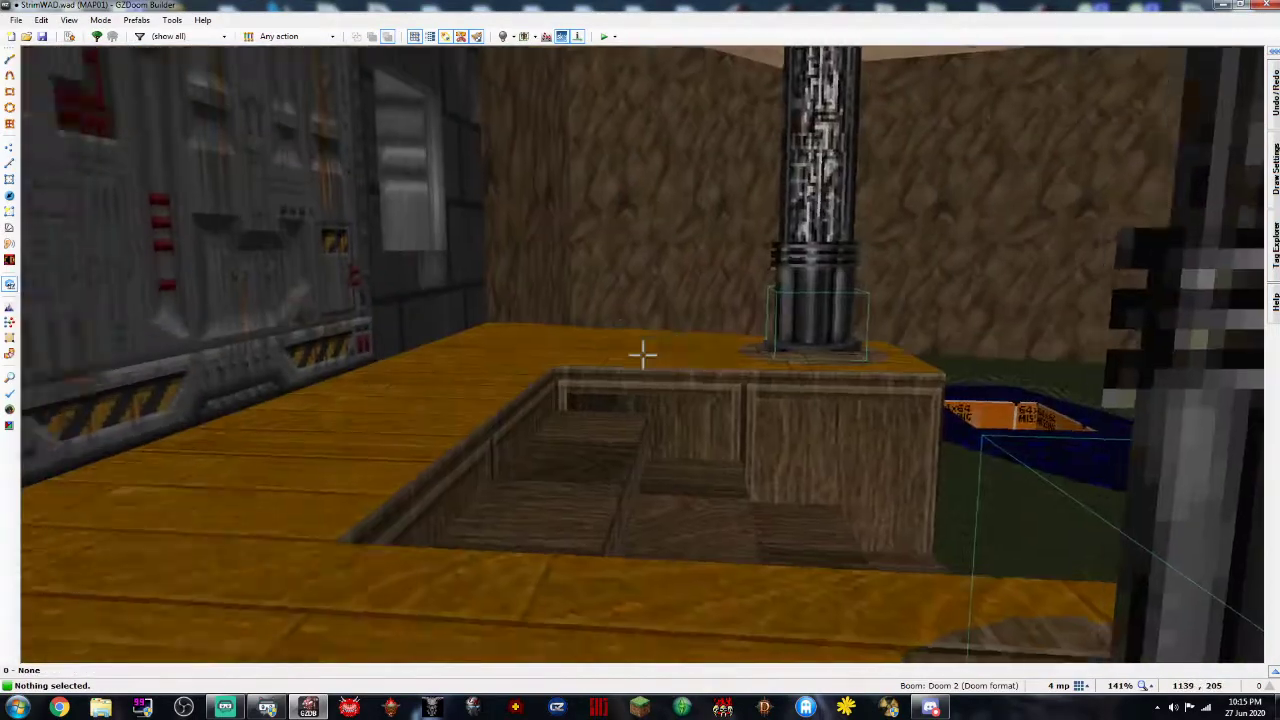
key("d")
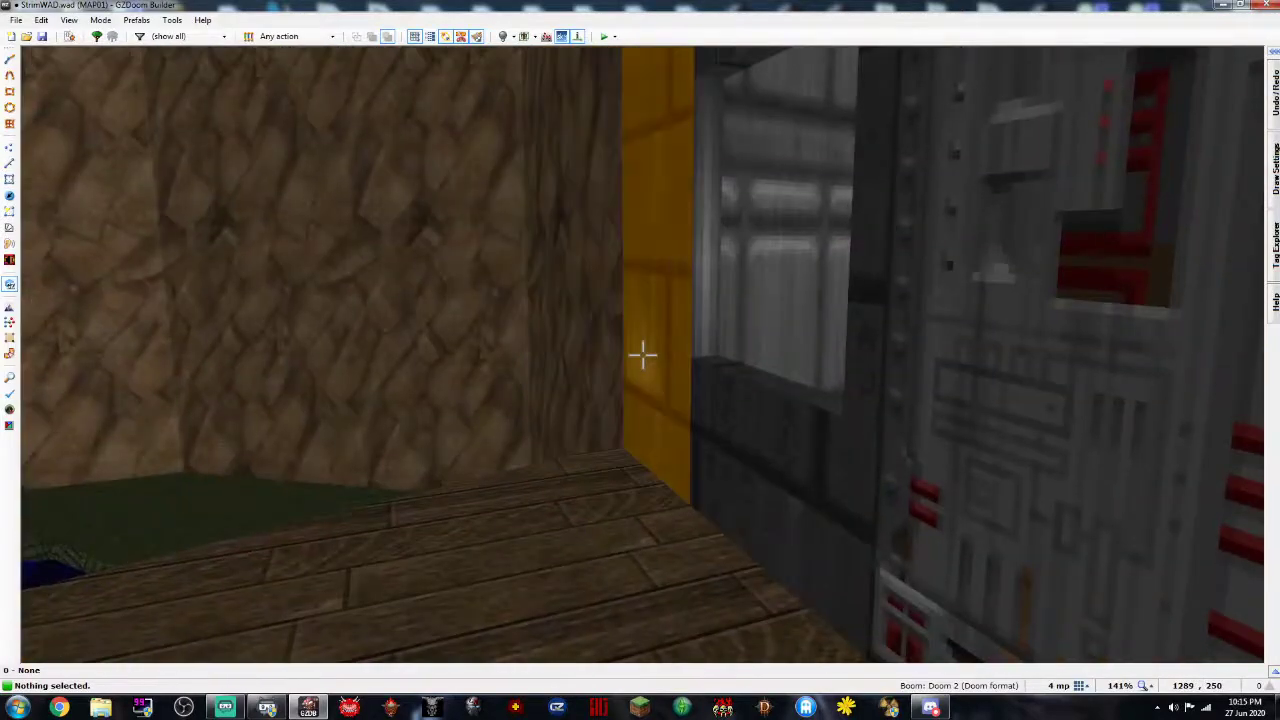
key("q")
scroll(643, 335, "up", 4)
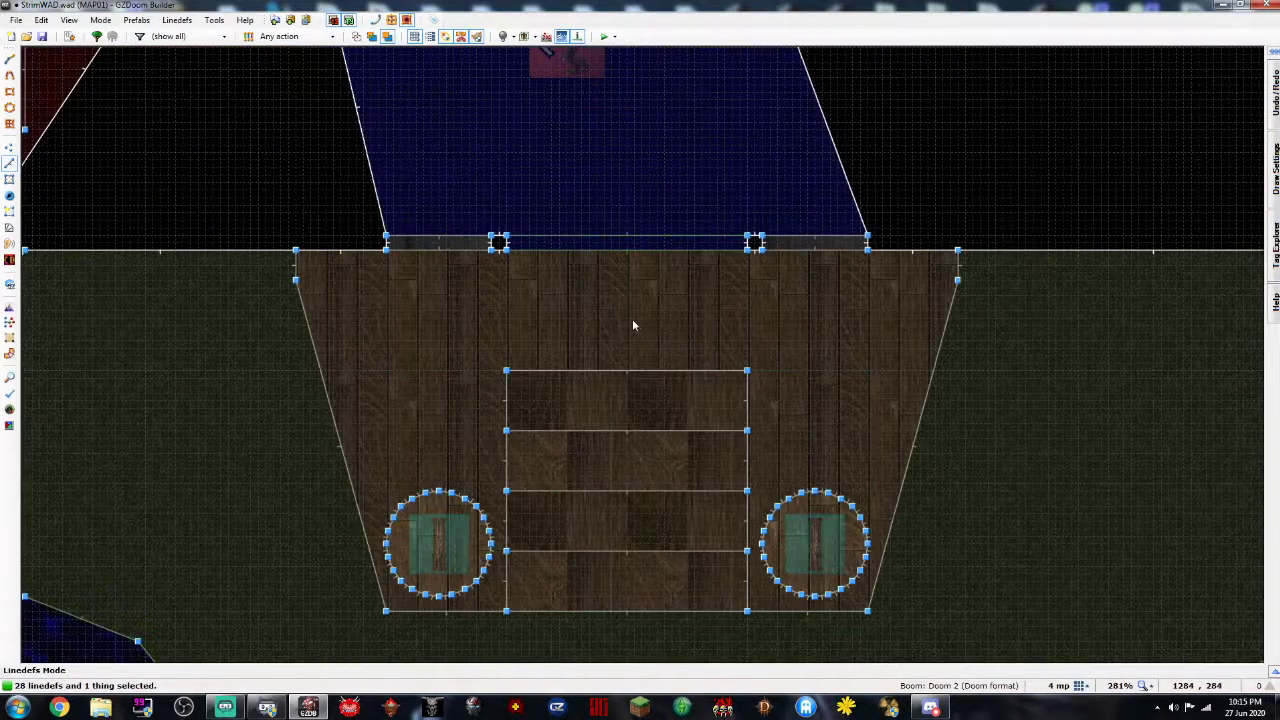
key("t")
key("Insert")
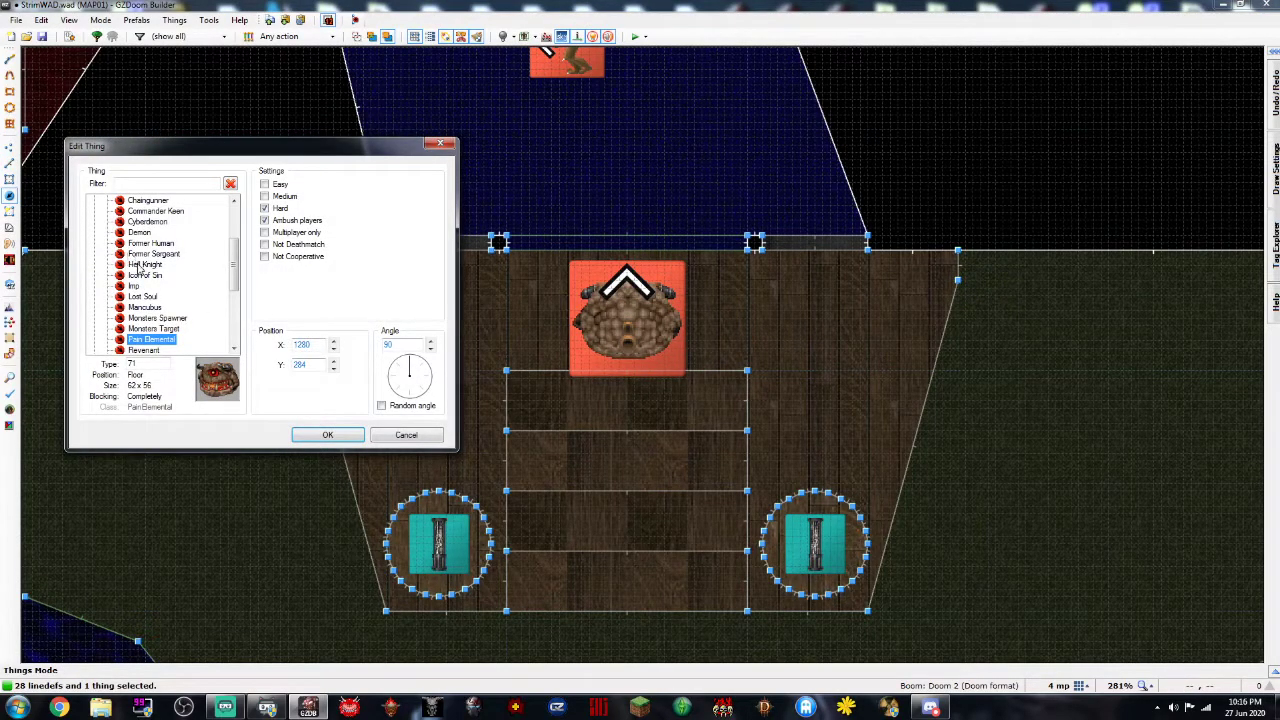
left_click(139, 232)
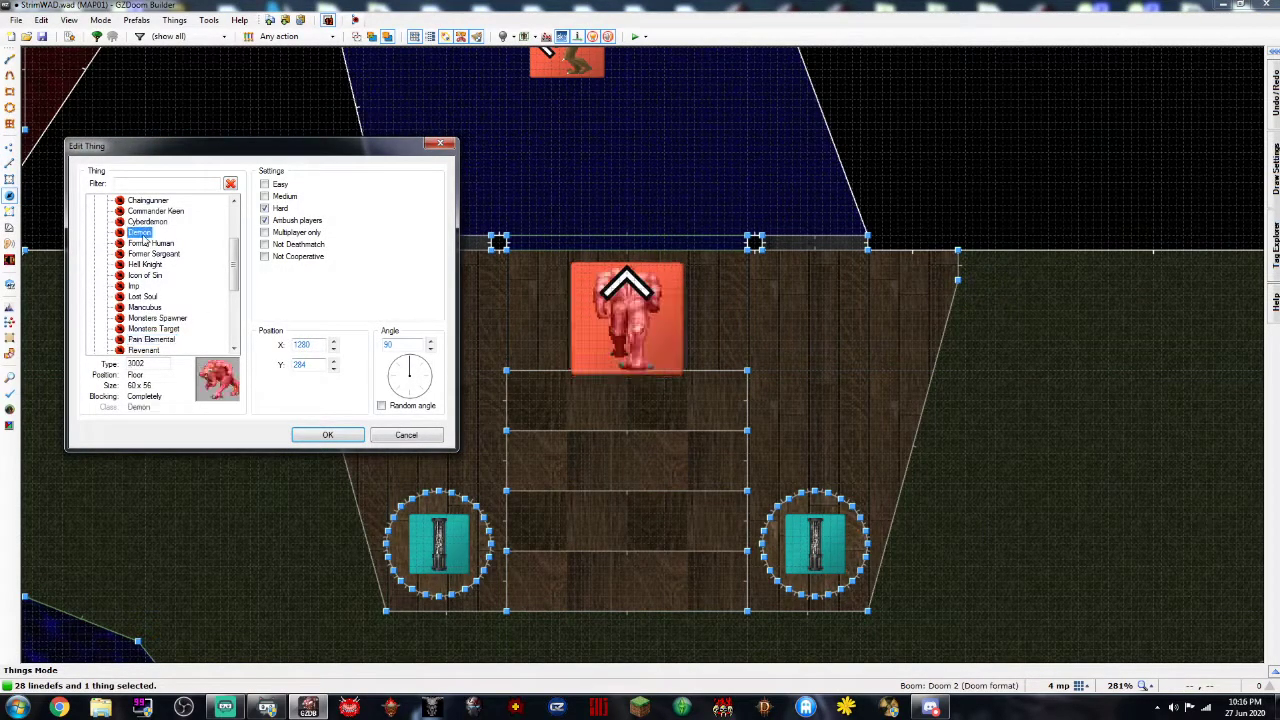
left_click(327, 437)
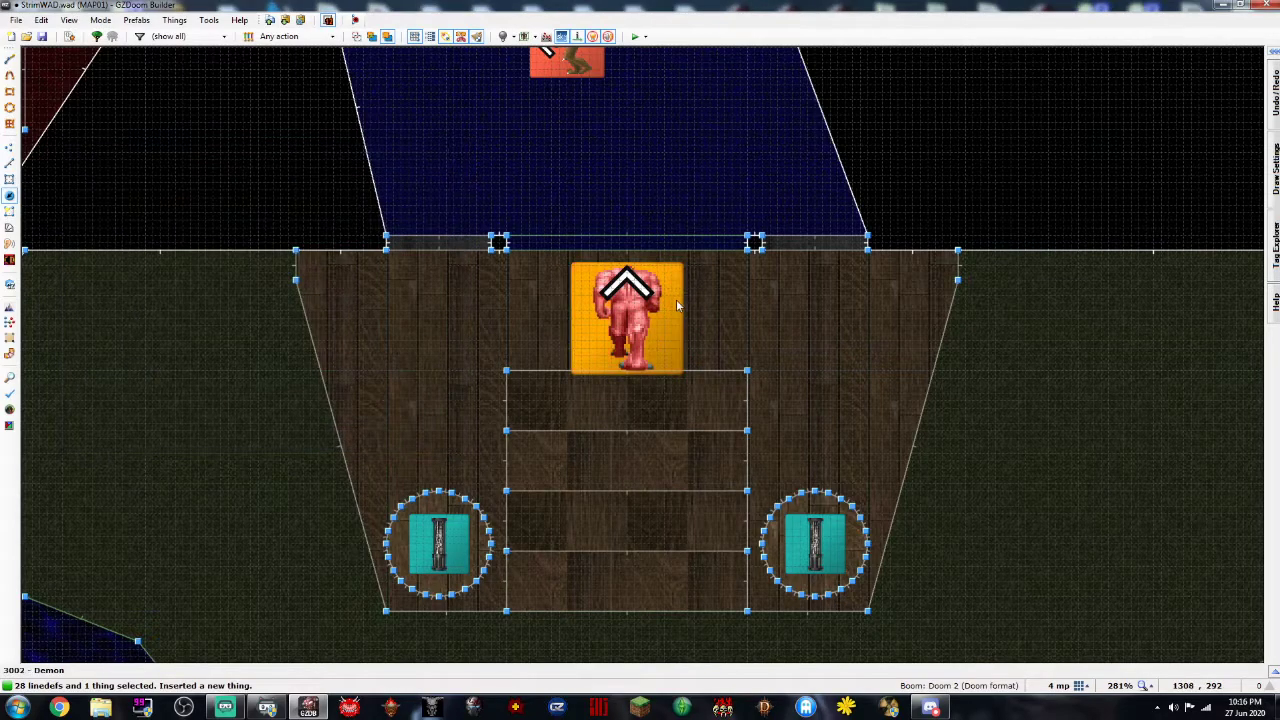
left_click(827, 348)
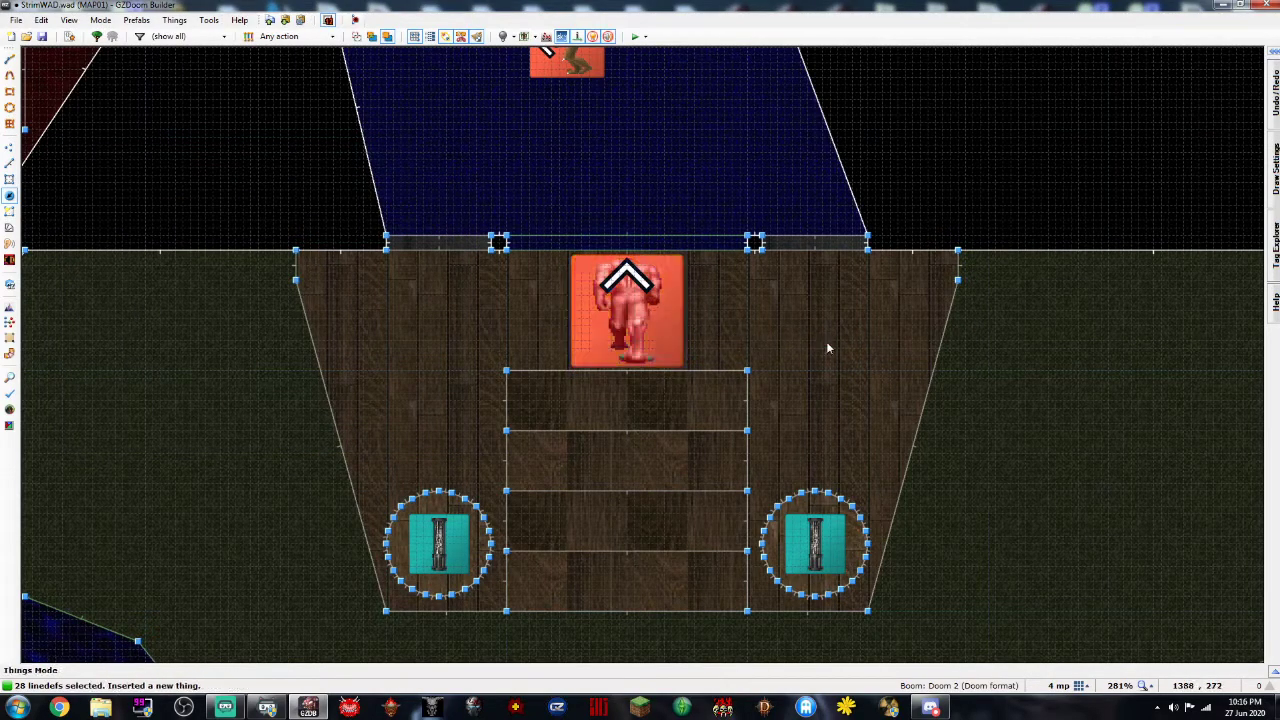
Insert an Imp on the lower porch steps between the two pillars at 1280, 176
key("Insert")
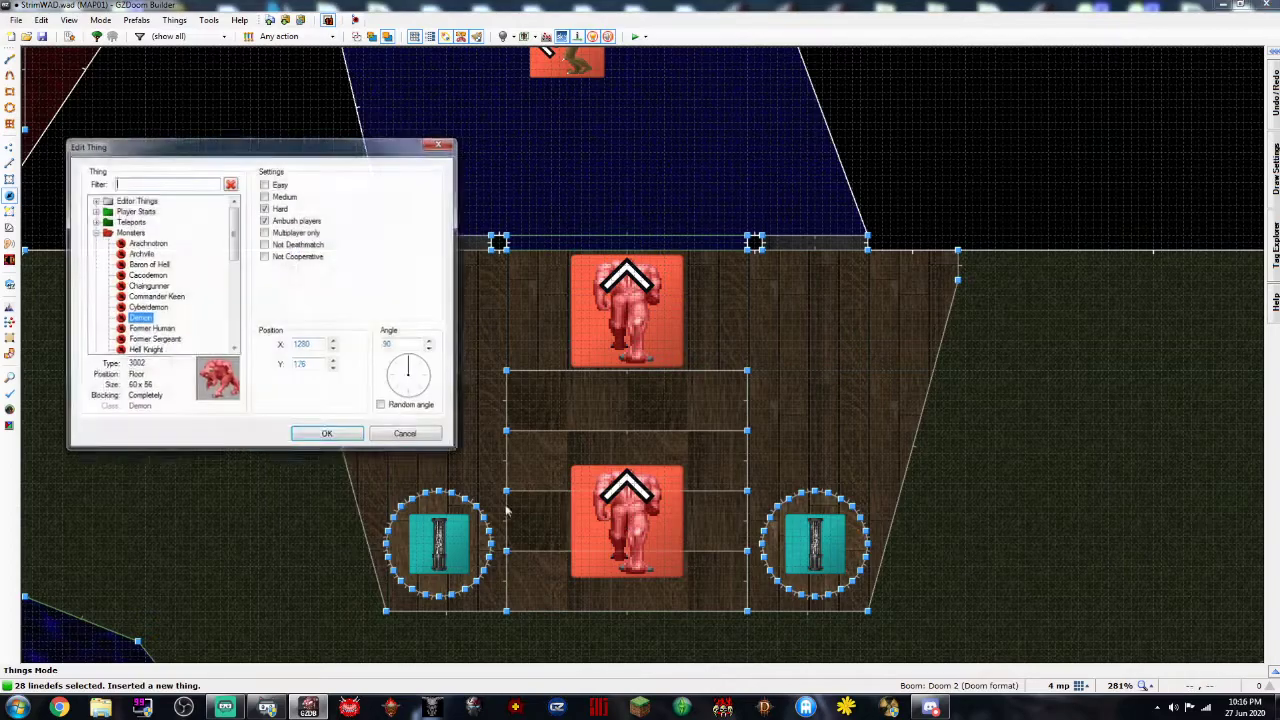
left_click(134, 307)
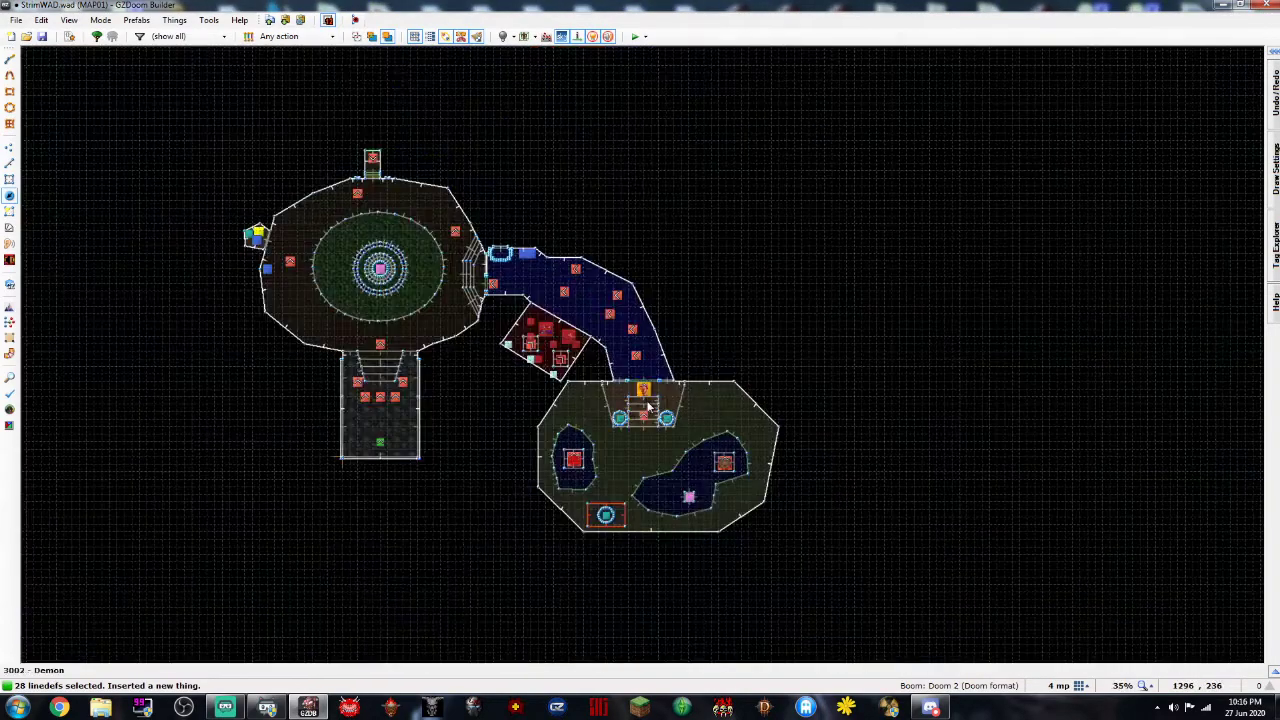
scroll(646, 400, "up", 4)
key("Up")
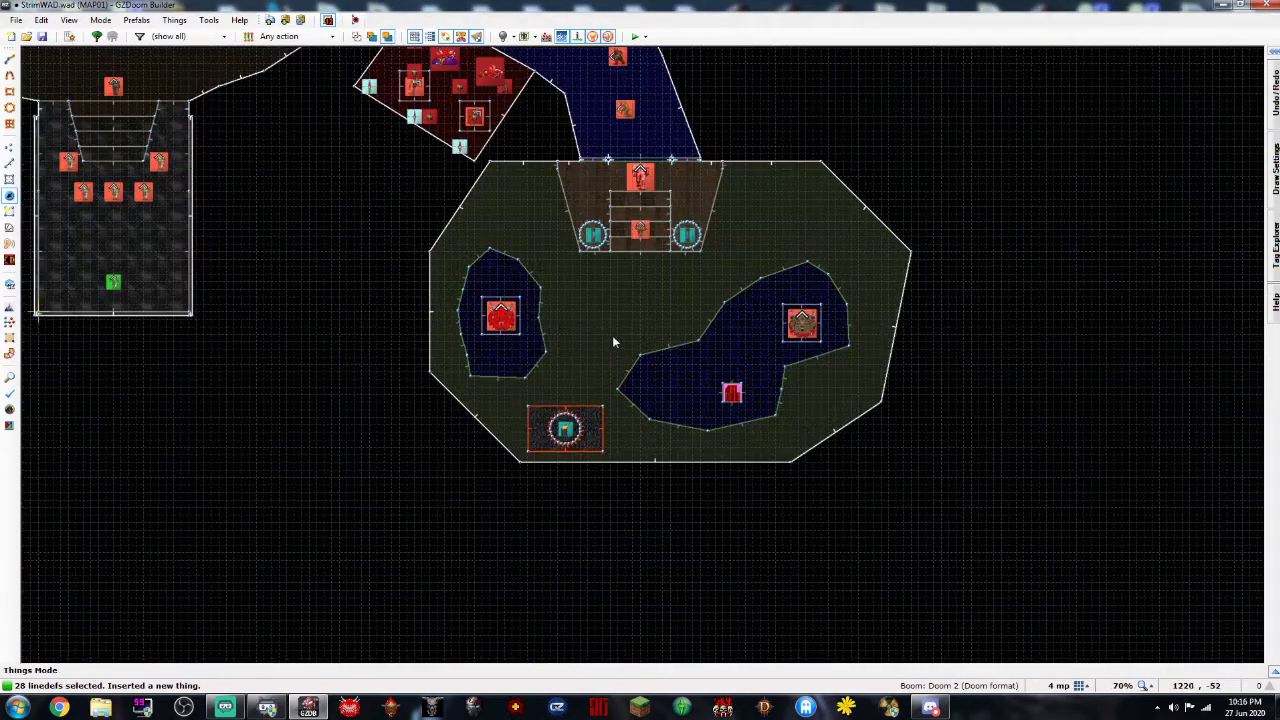
Insert three Imps on the grass: above the fire pit, in the northeast corner and below the porch steps at 1240, 36
right_click(563, 381)
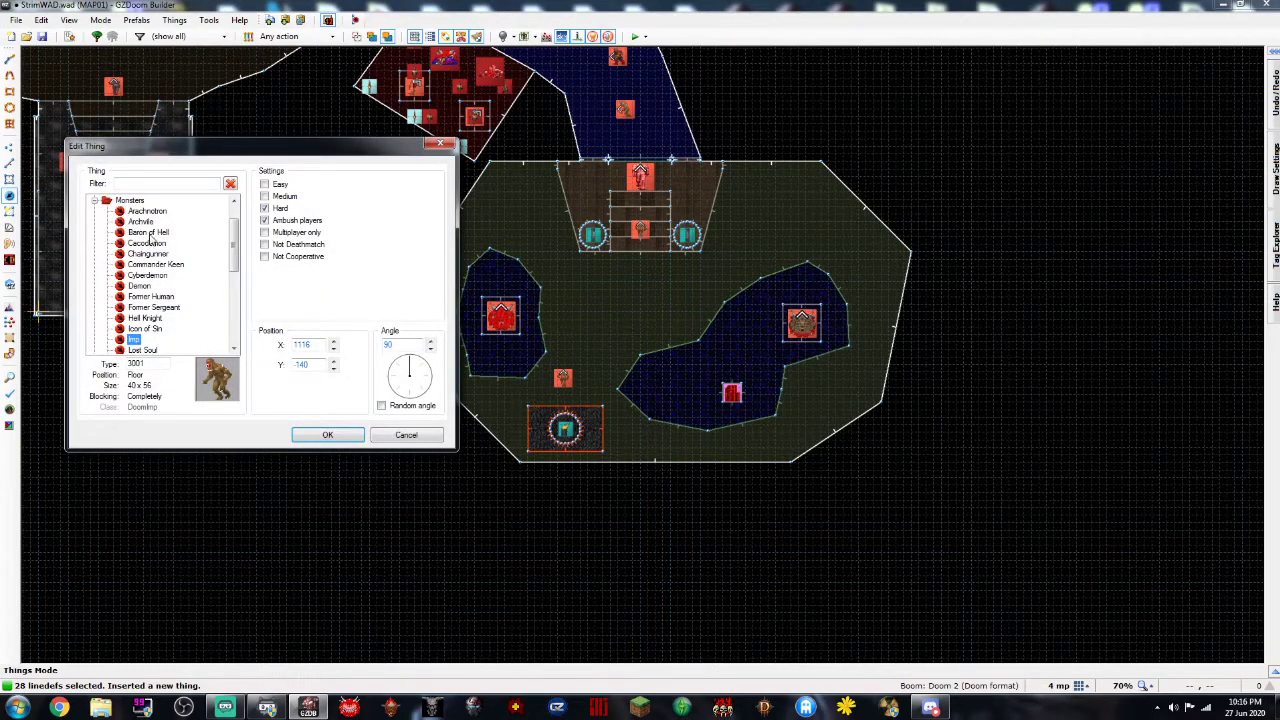
key("Return")
right_click(851, 256)
key("Return")
right_click(622, 298)
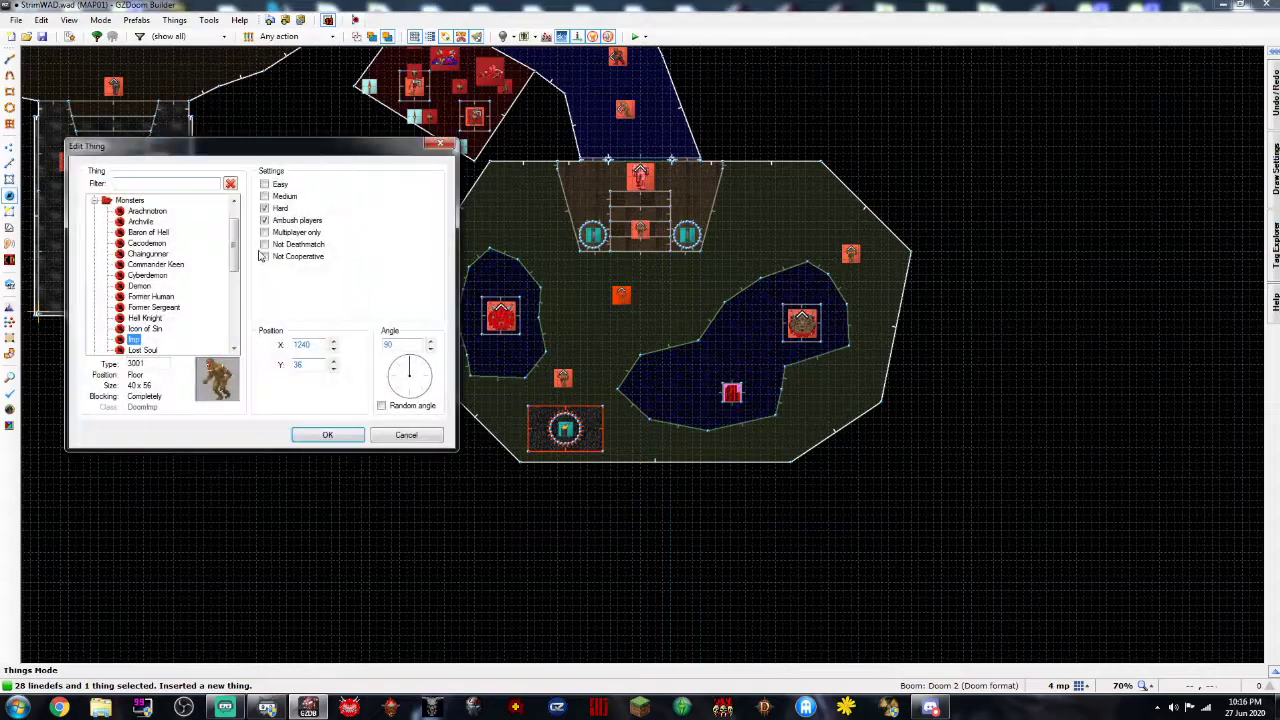
left_click(408, 435)
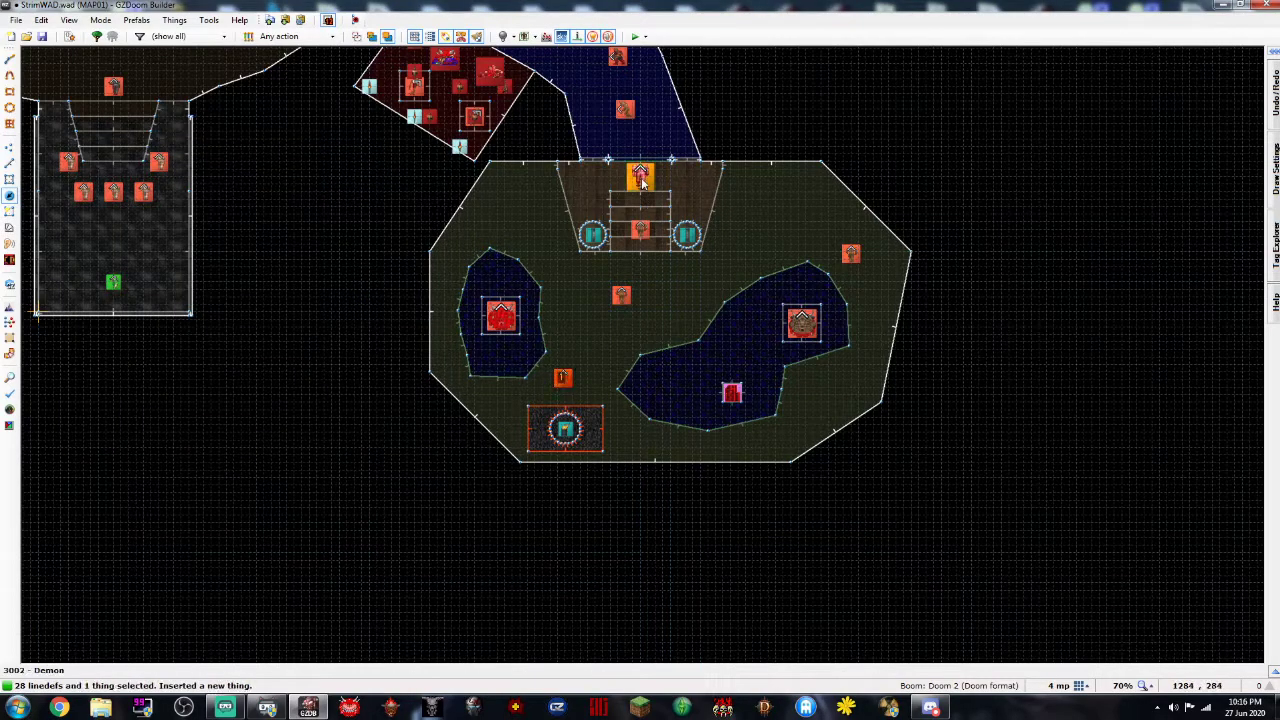
Select the porch Demon and the four outdoor Imps and enable them for Easy and Medium difficulty as well as Hard
left_click(641, 232)
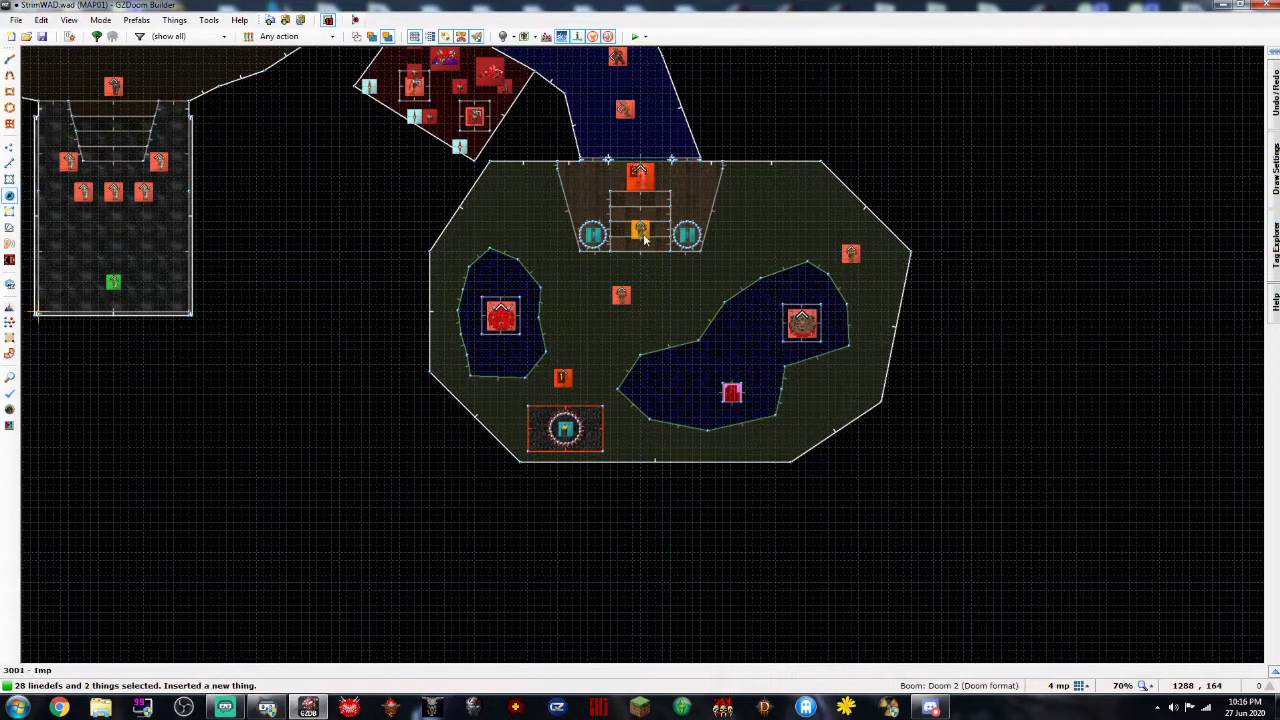
right_click(624, 297)
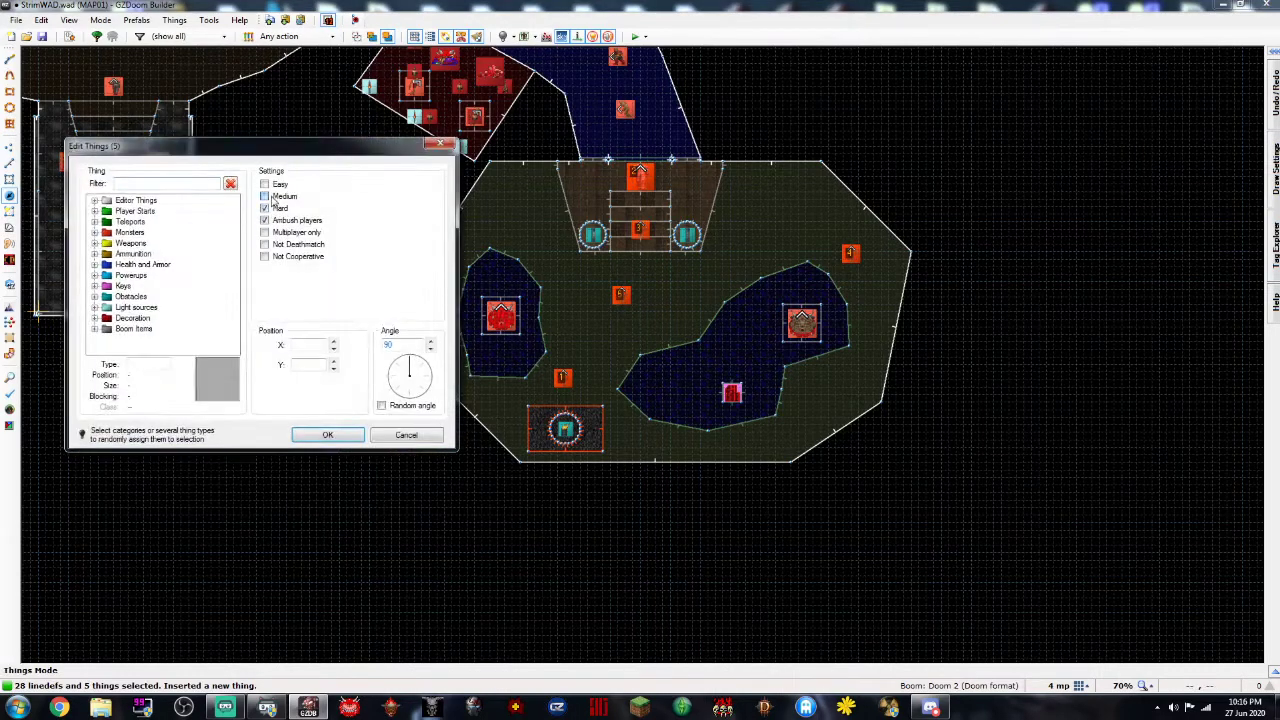
left_click(328, 435)
Insert a Former Sergeant on the grass at 1148, 24, between the small pond and the Imp below the porch steps
right_click(578, 302)
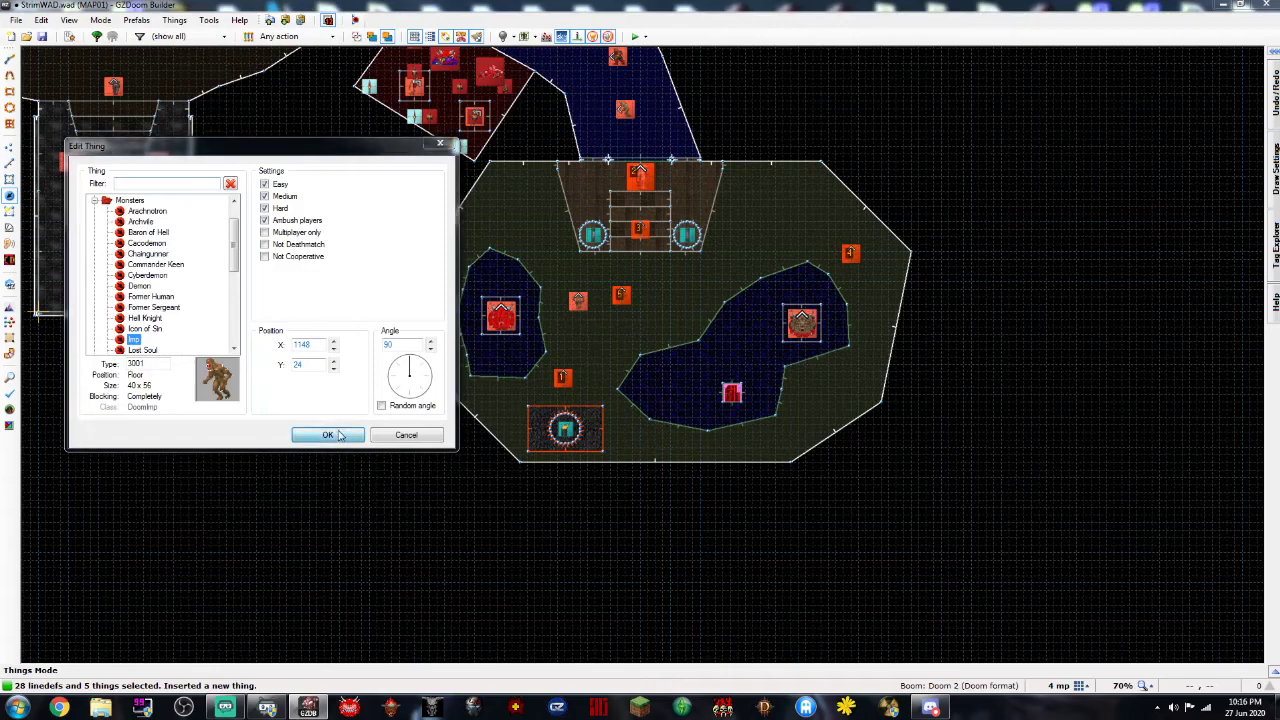
left_click(340, 435)
left_click_drag(683, 328, 668, 337)
right_click(589, 309)
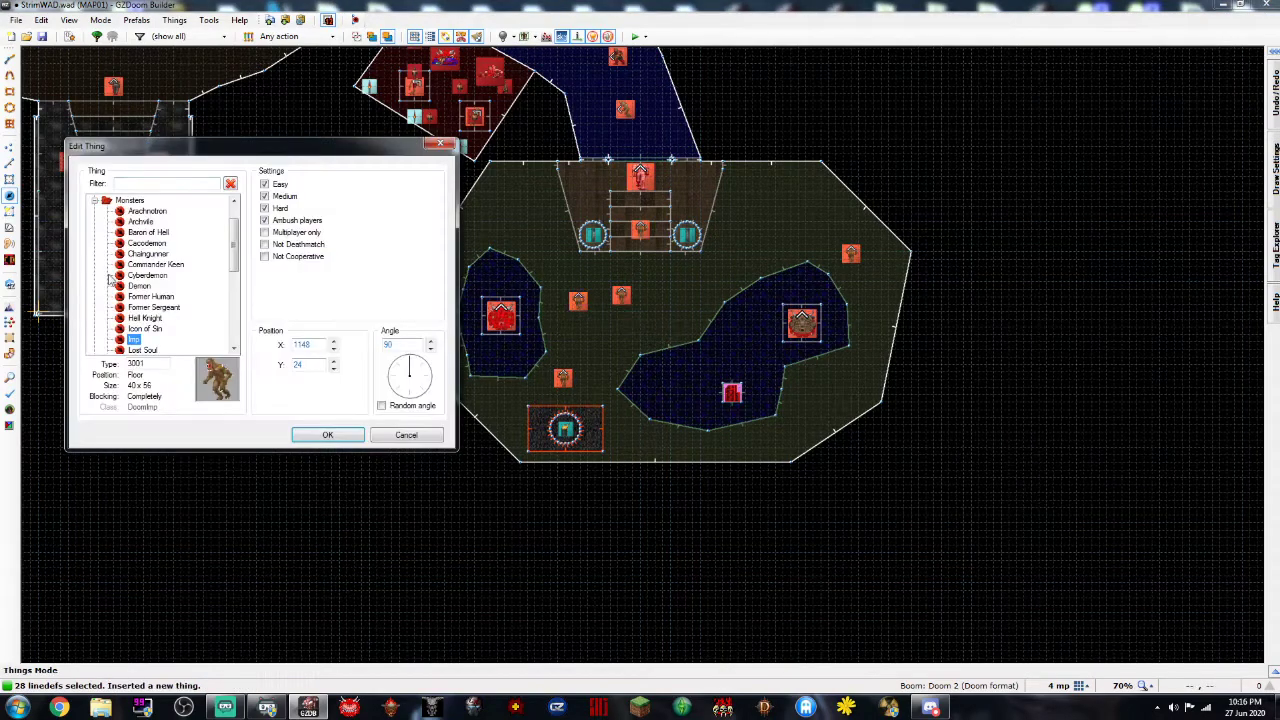
left_click(153, 307)
left_click(328, 435)
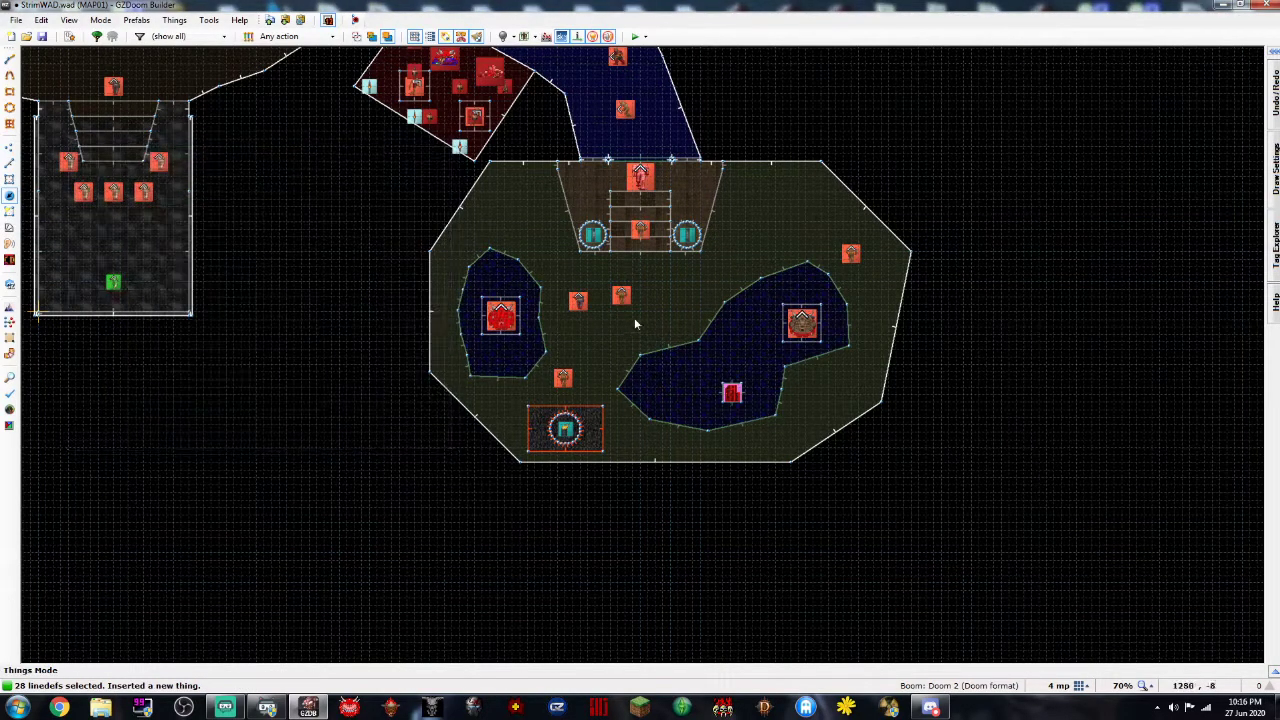
Insert a Former Sergeant on the grass northeast of the porch and a Former Human at 1652, -216 southeast of the large pond
right_click(773, 209)
right_click(815, 418)
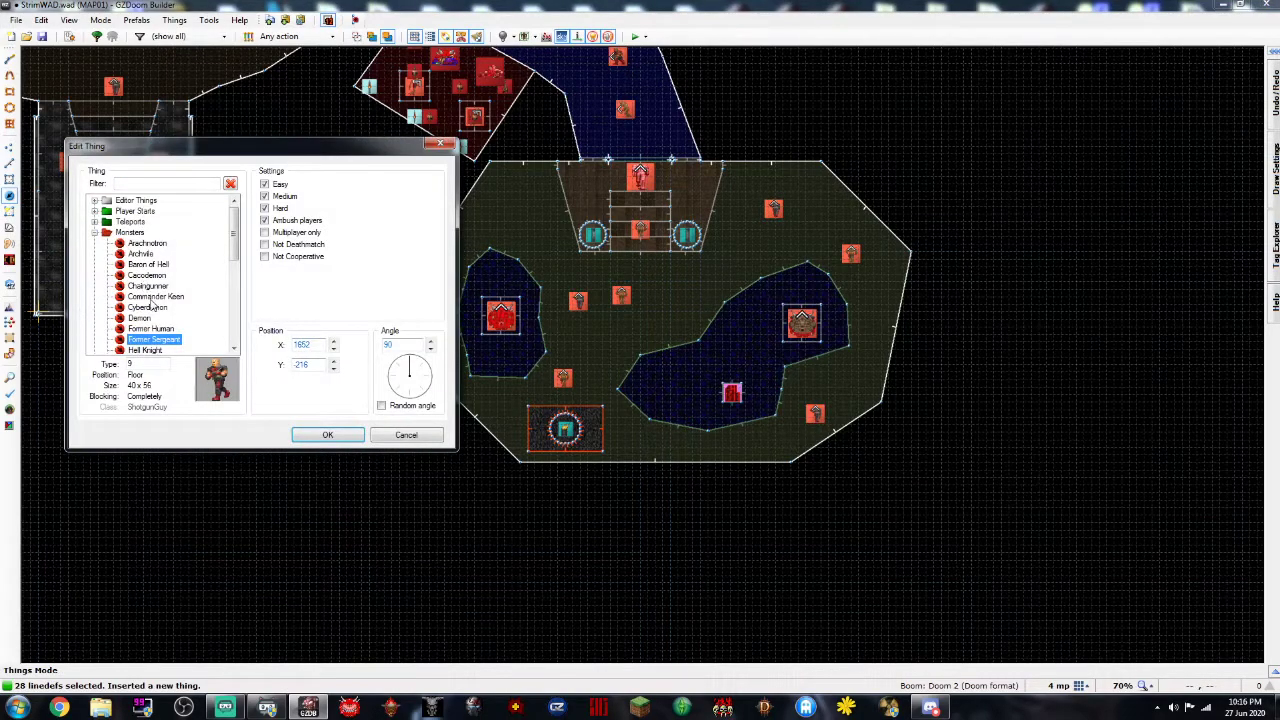
scroll(152, 307, "down", 2)
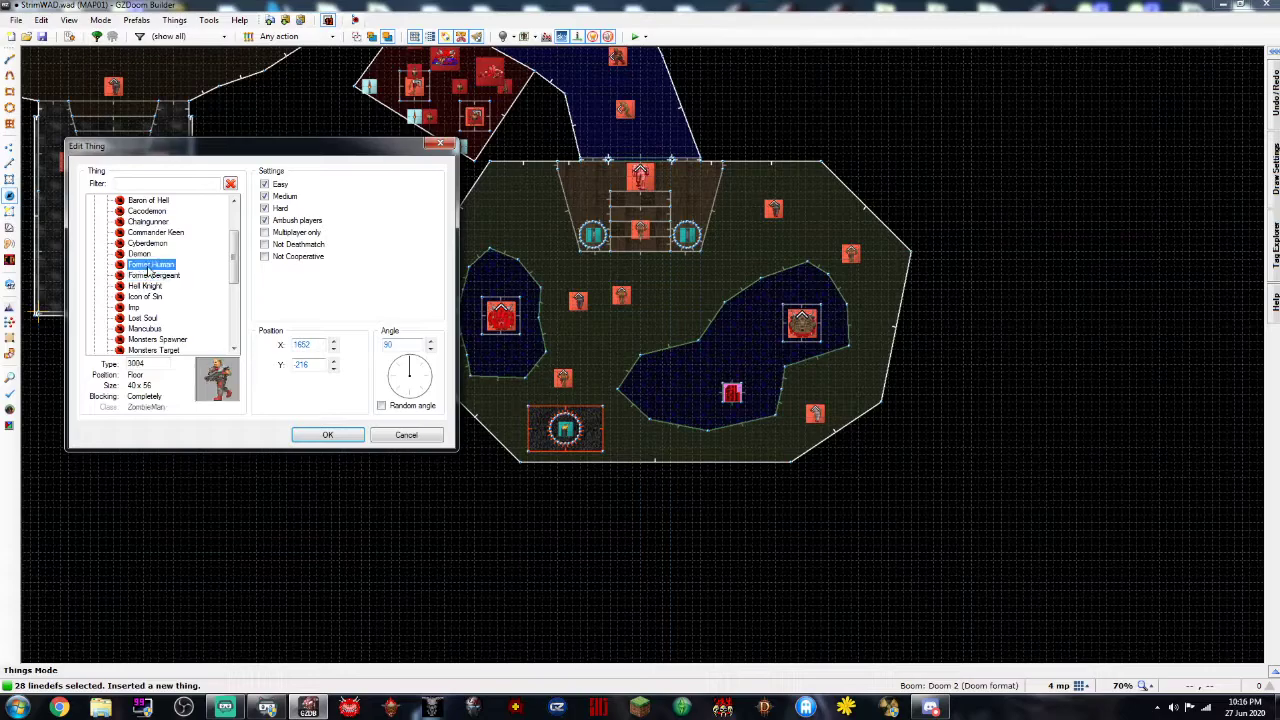
double_click(150, 275)
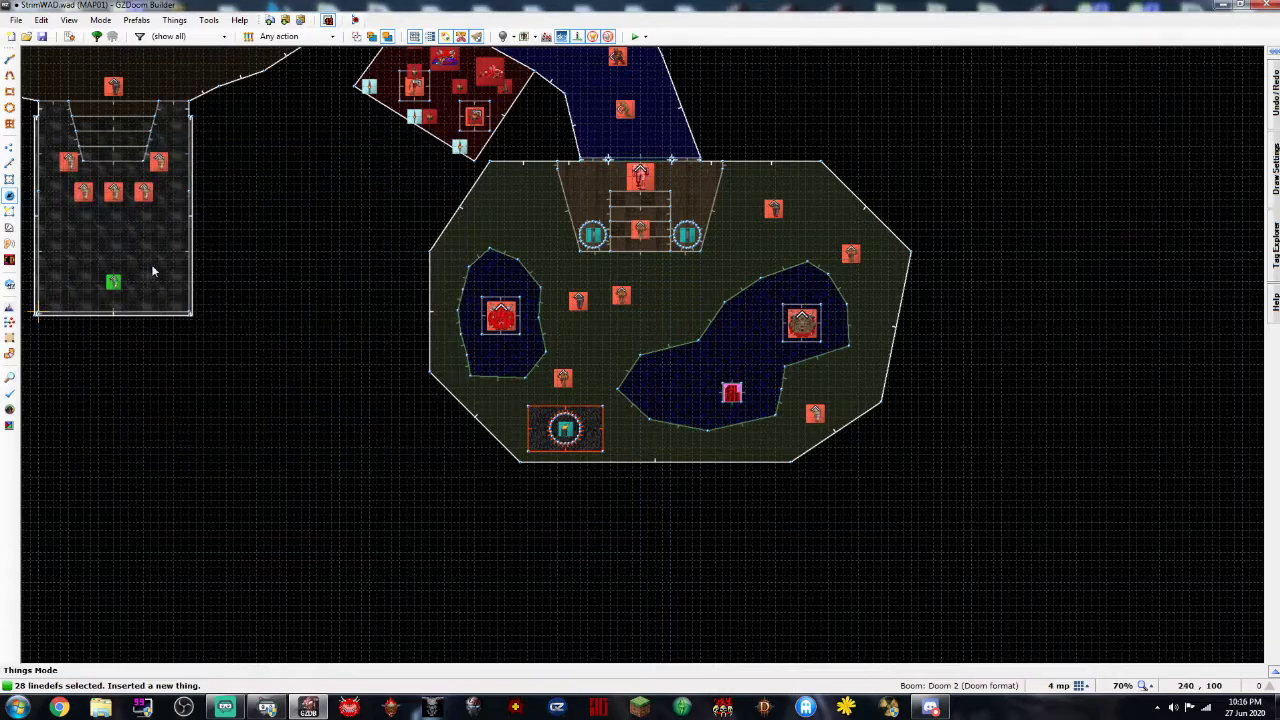
Insert Large brown trees on the grass at 968, 212 above the small pond and near the eastern wall beside the Former Human
right_click(504, 226)
left_click(95, 232)
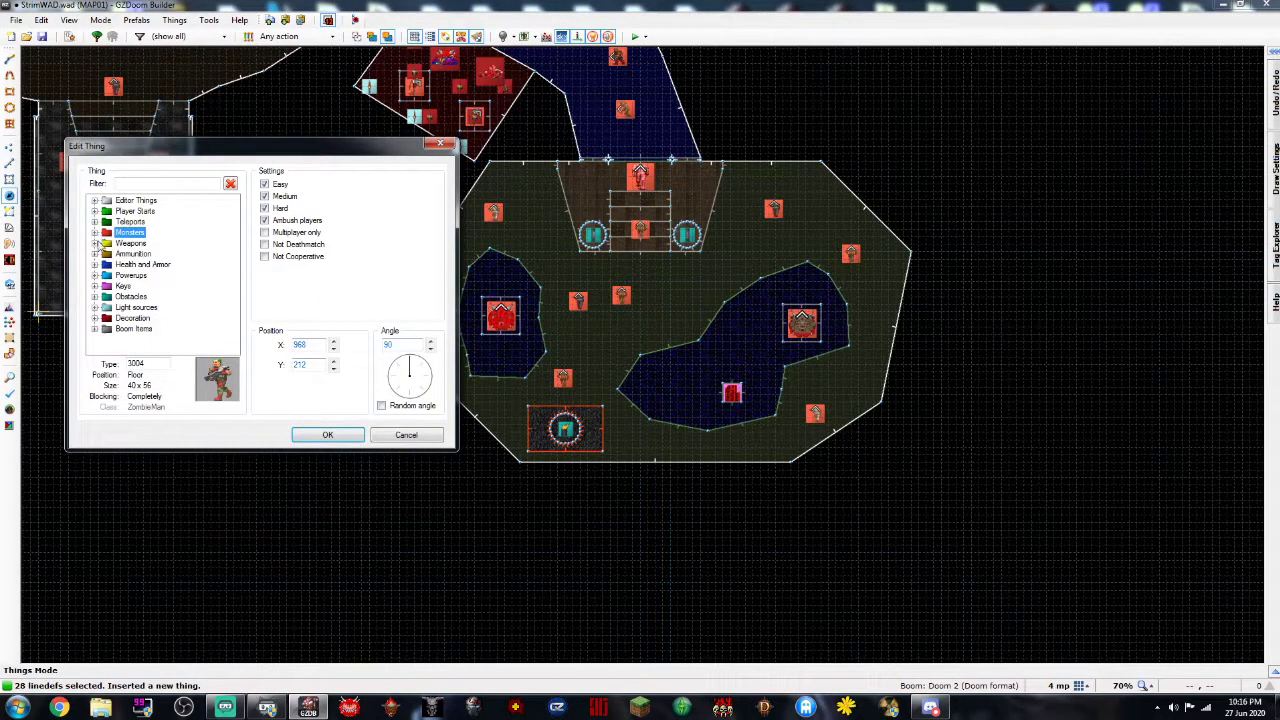
left_click(95, 297)
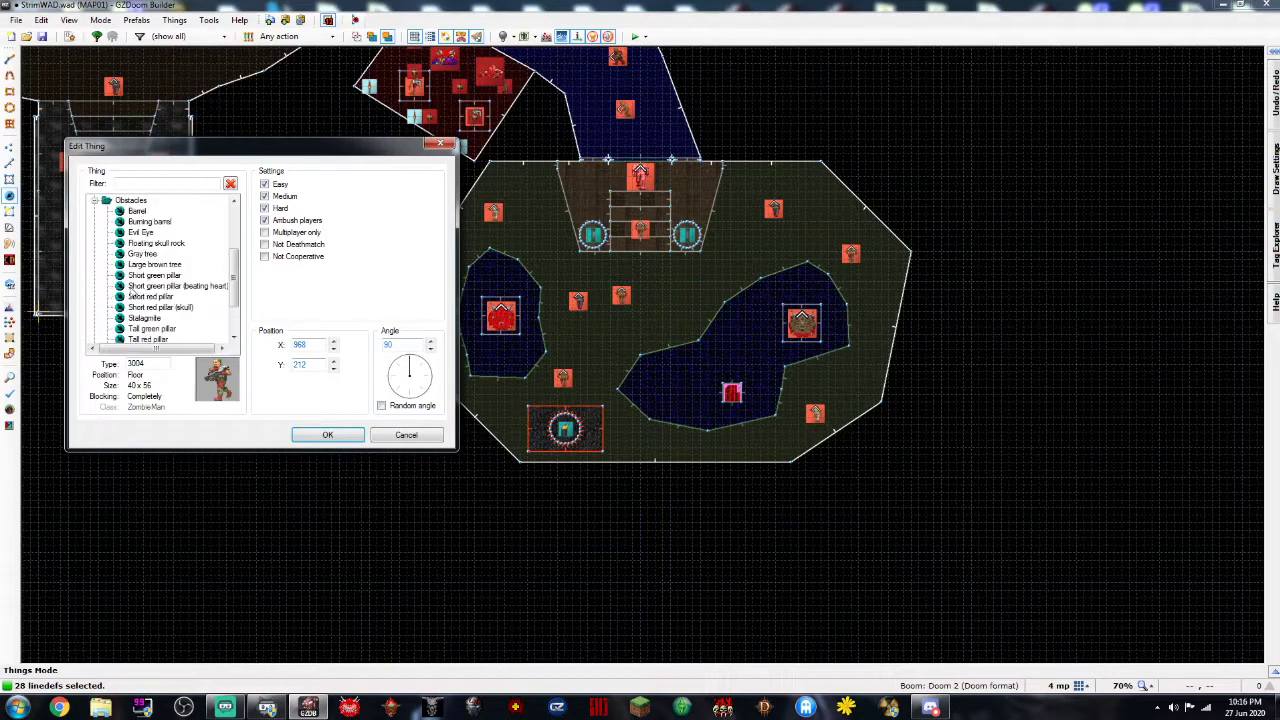
double_click(136, 259)
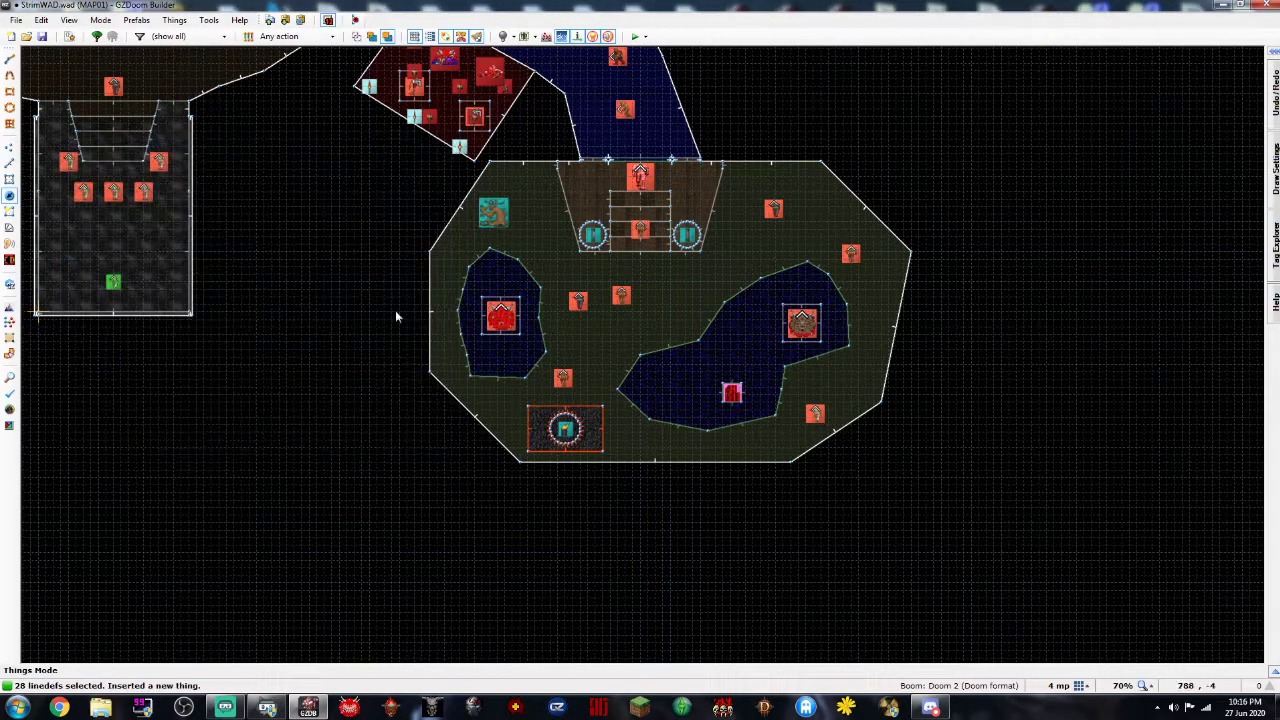
scroll(821, 371, "up", 4)
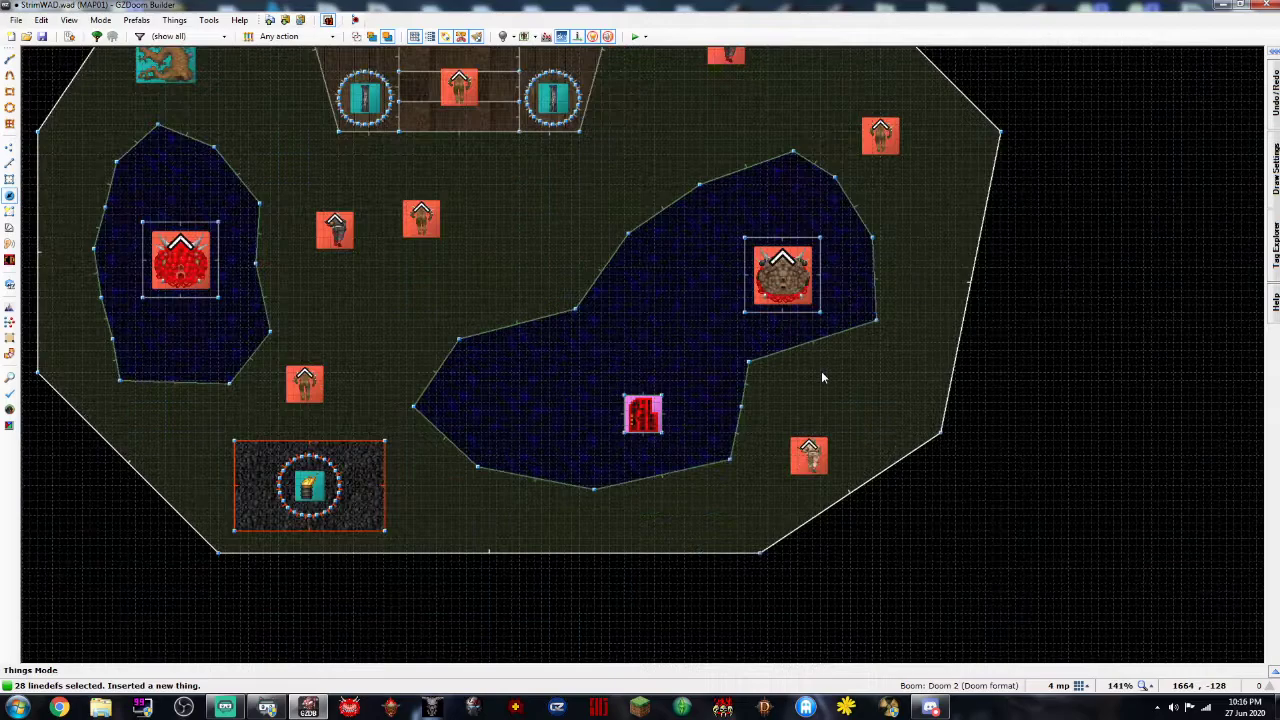
scroll(891, 343, "down", 4)
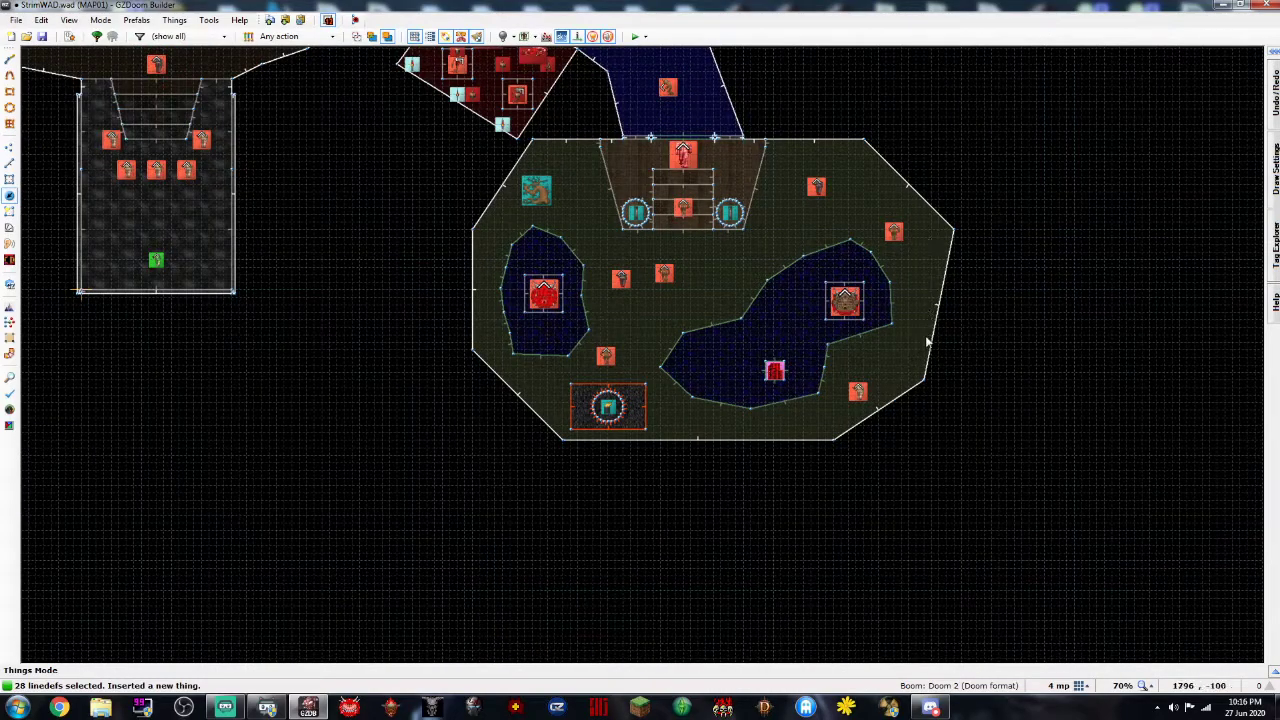
right_click(900, 368)
key("Escape")
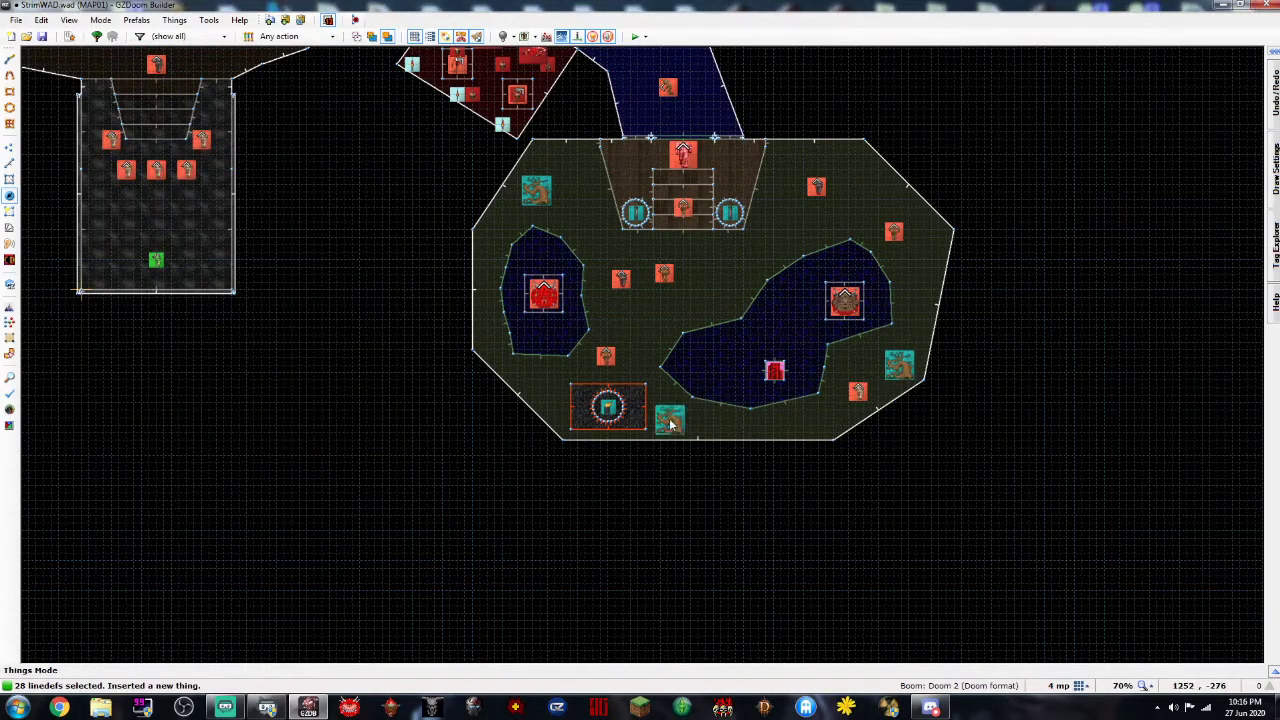
Insert five Gray trees: one on each side of the fire pit, one in the northeast corner and two on the grass between the ponds
right_click(670, 424)
double_click(139, 319)
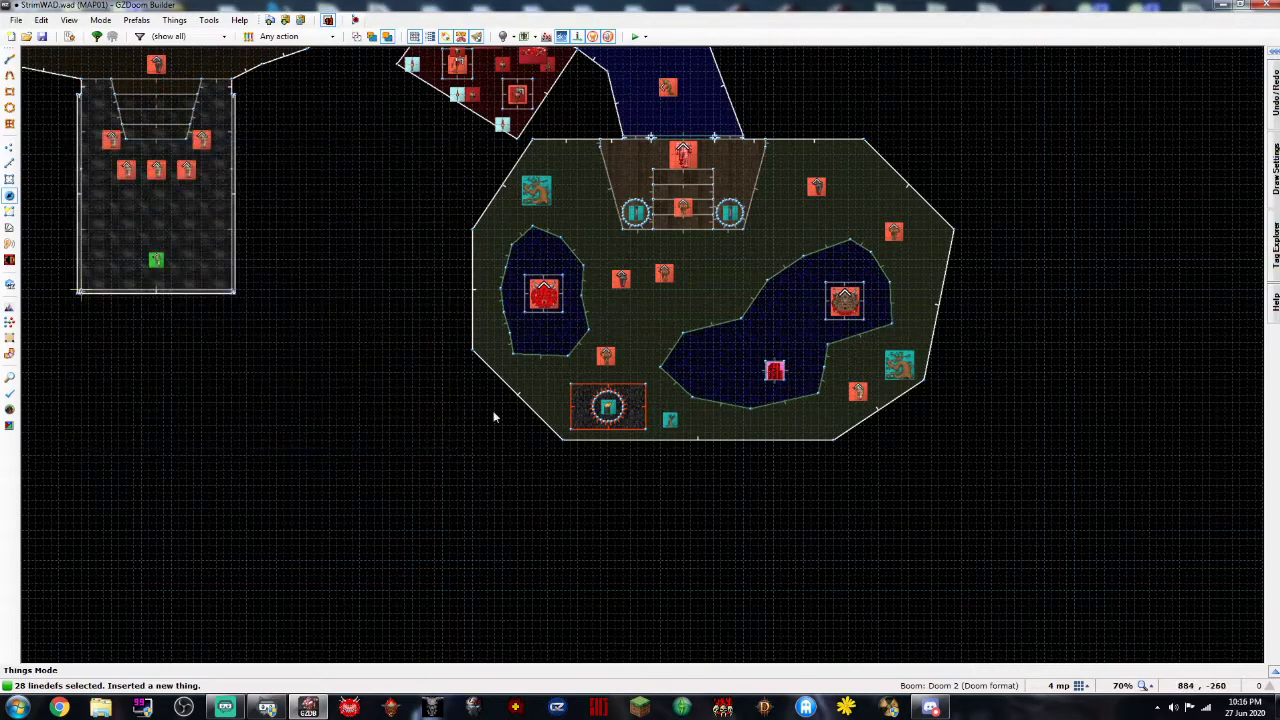
right_click(540, 382)
key("Return")
right_click(856, 158)
key("Return")
right_click(709, 288)
key("Return")
right_click(628, 311)
key("Return")
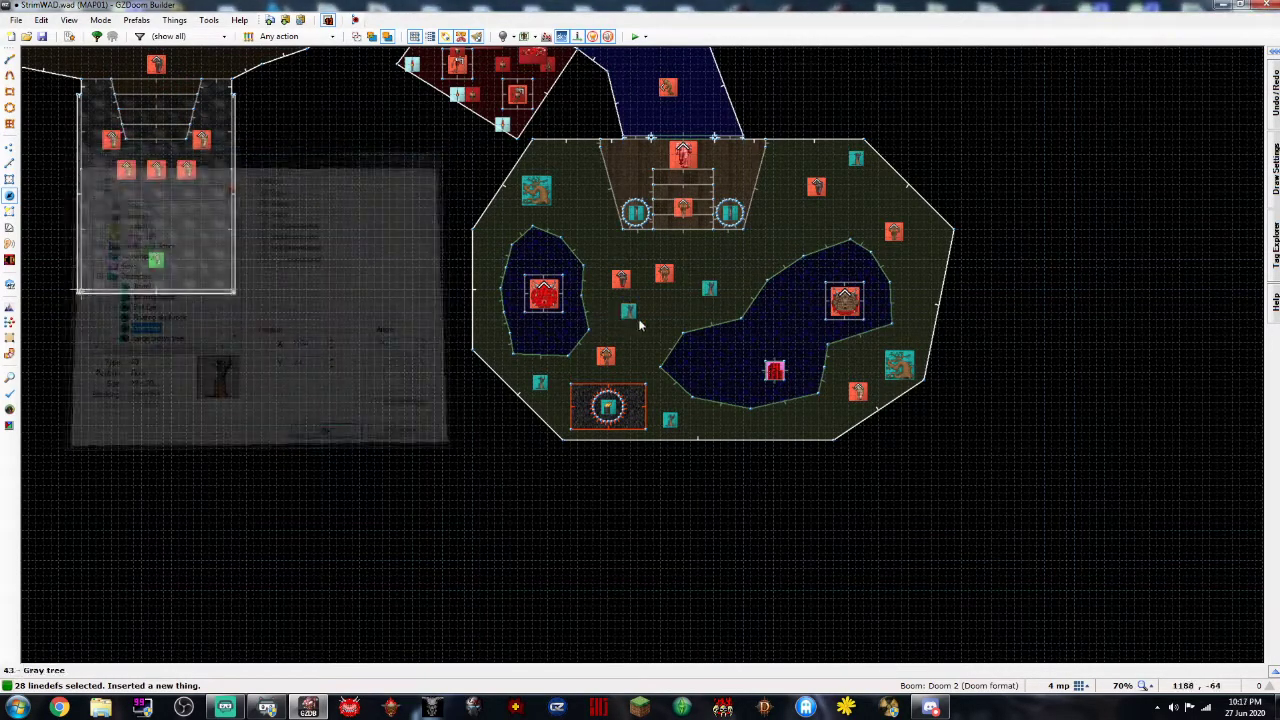
Insert Stalagmites in the large pond at 1368, -172 and near the north end of the small pond
right_click(725, 371)
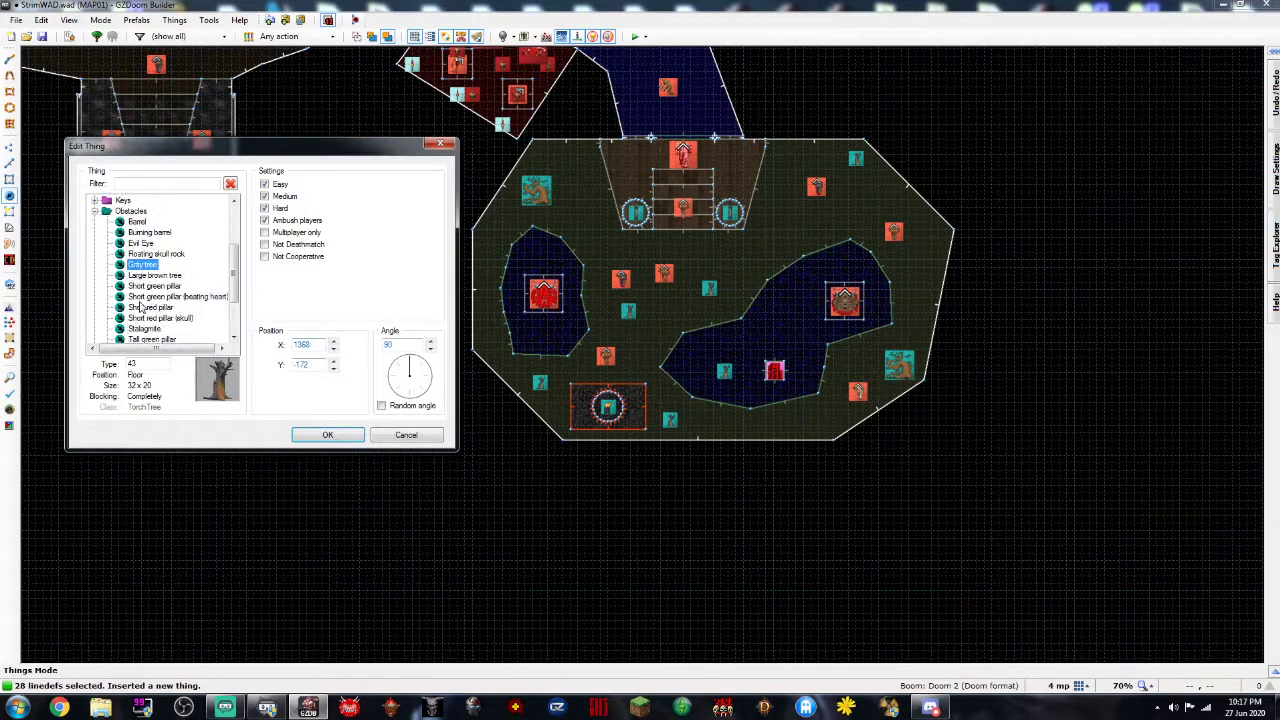
key("Return")
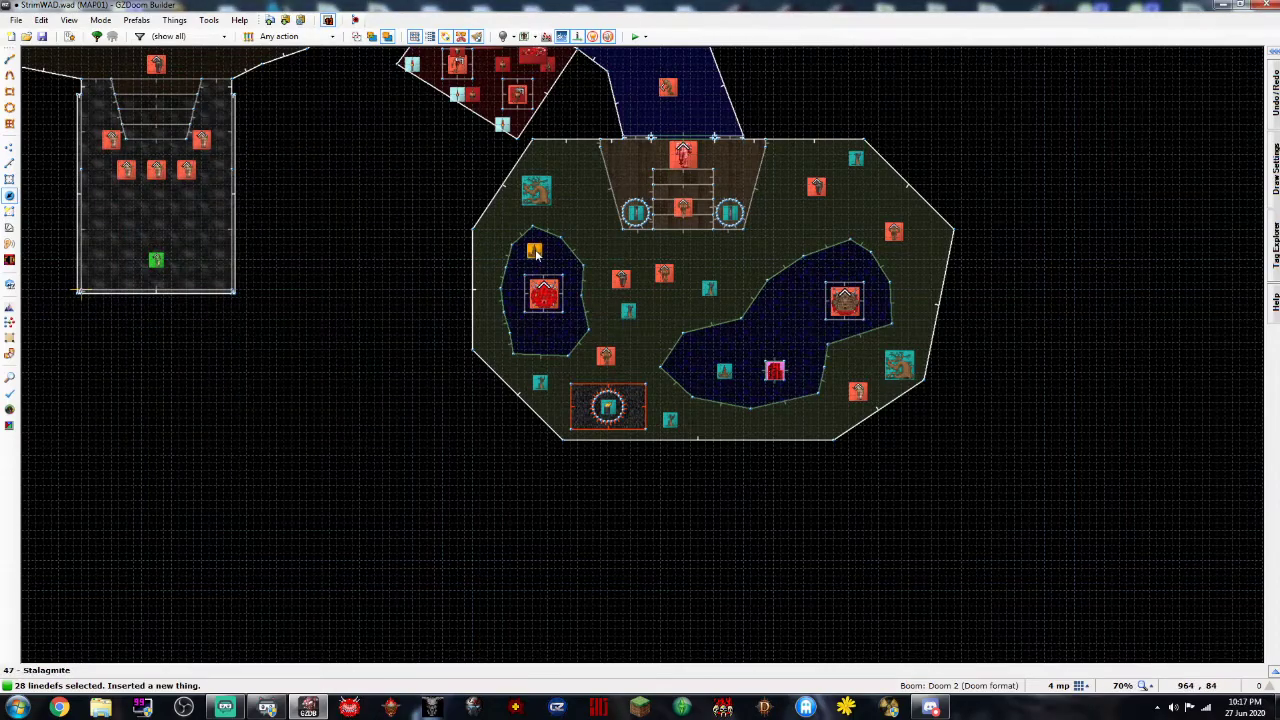
Inspect the trees, monsters, ponds and porch of the outdoor area and the adjoining corridor in 3D, then return to the 2D map
key("w")
key("f")
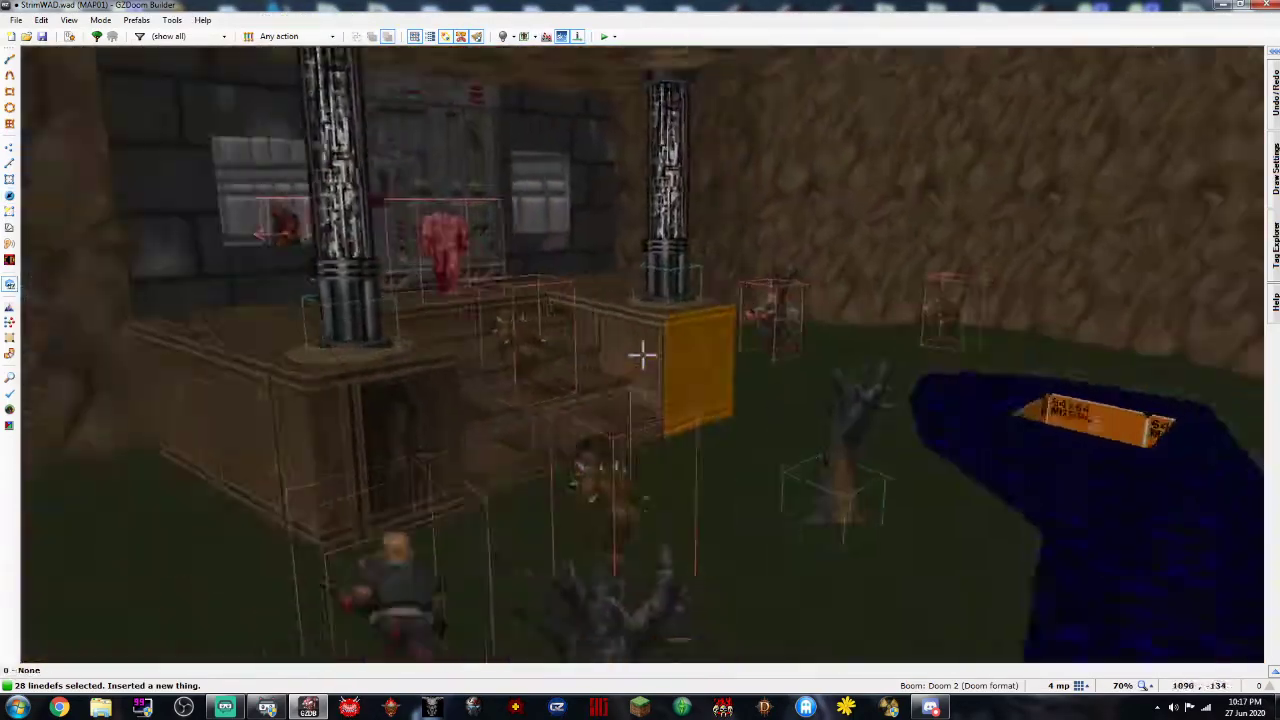
key("e")
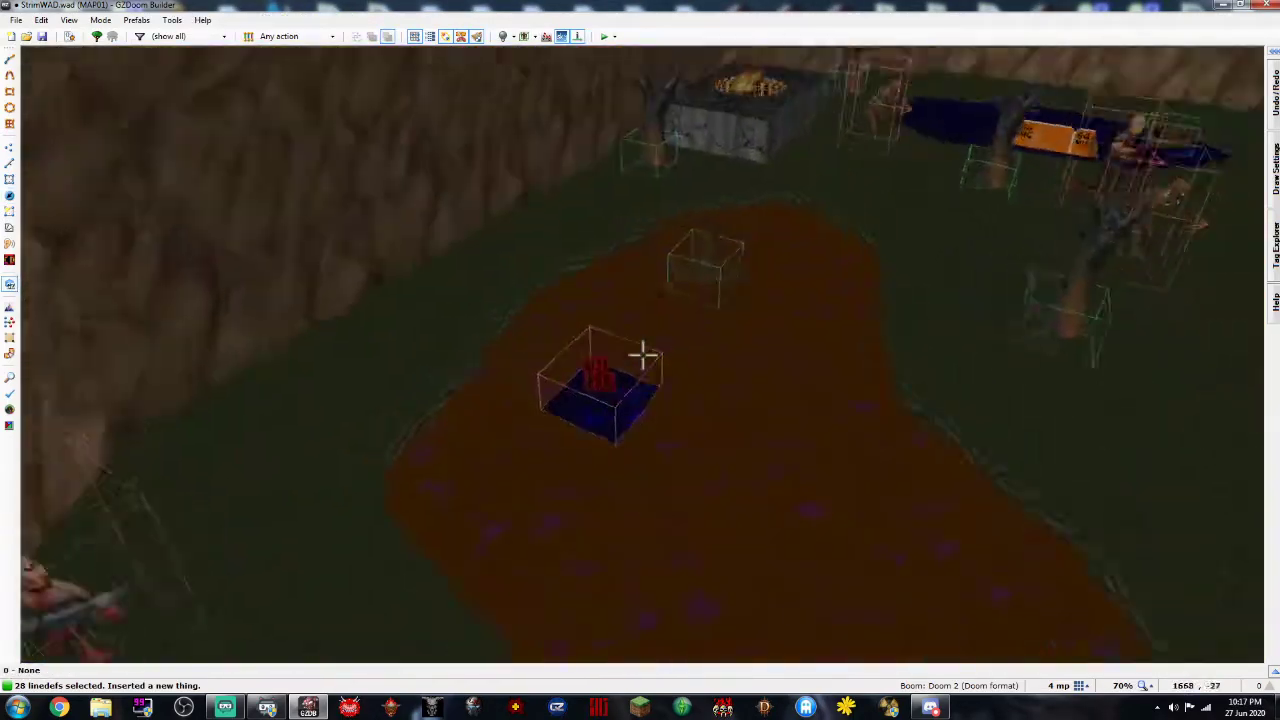
key("e")
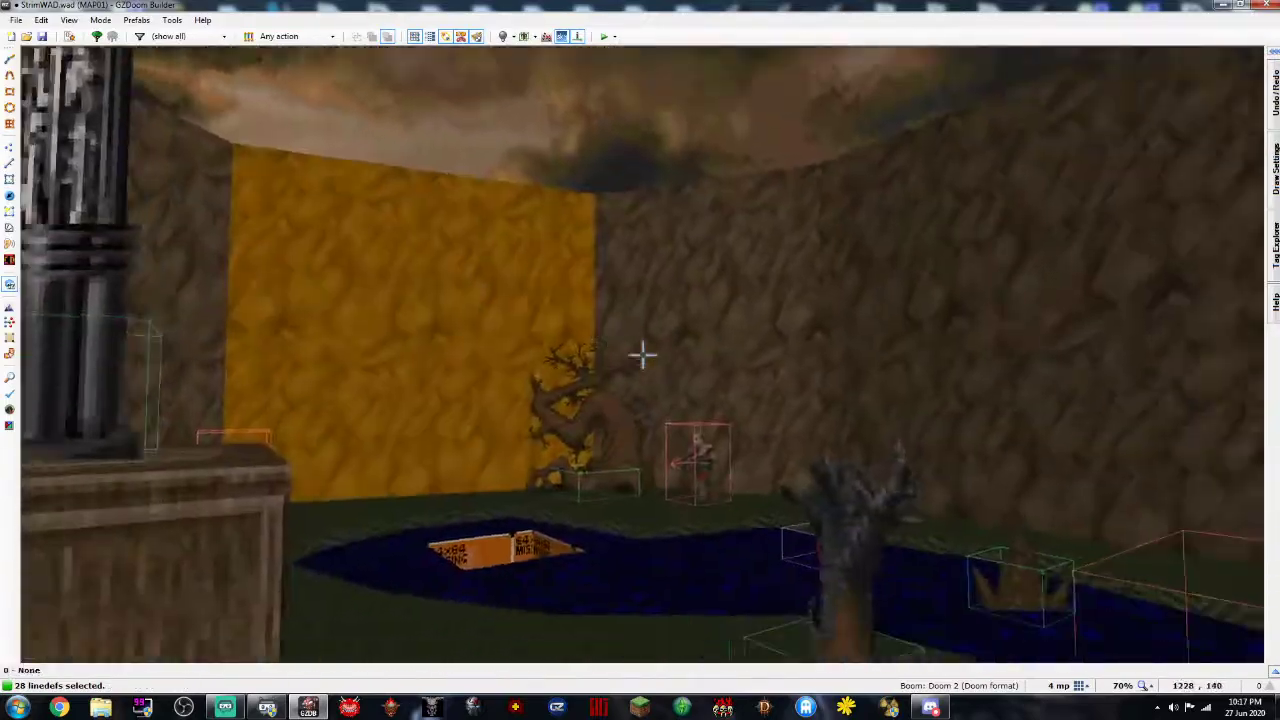
key("f")
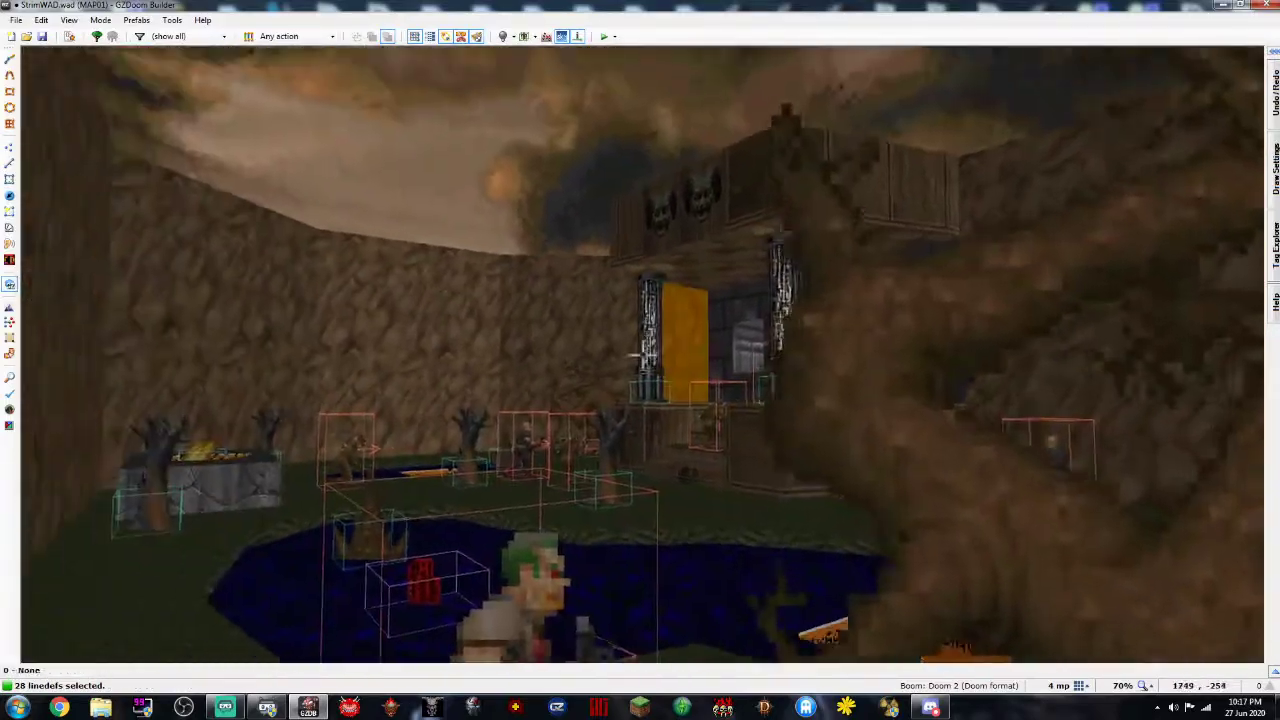
key("e")
key("e")
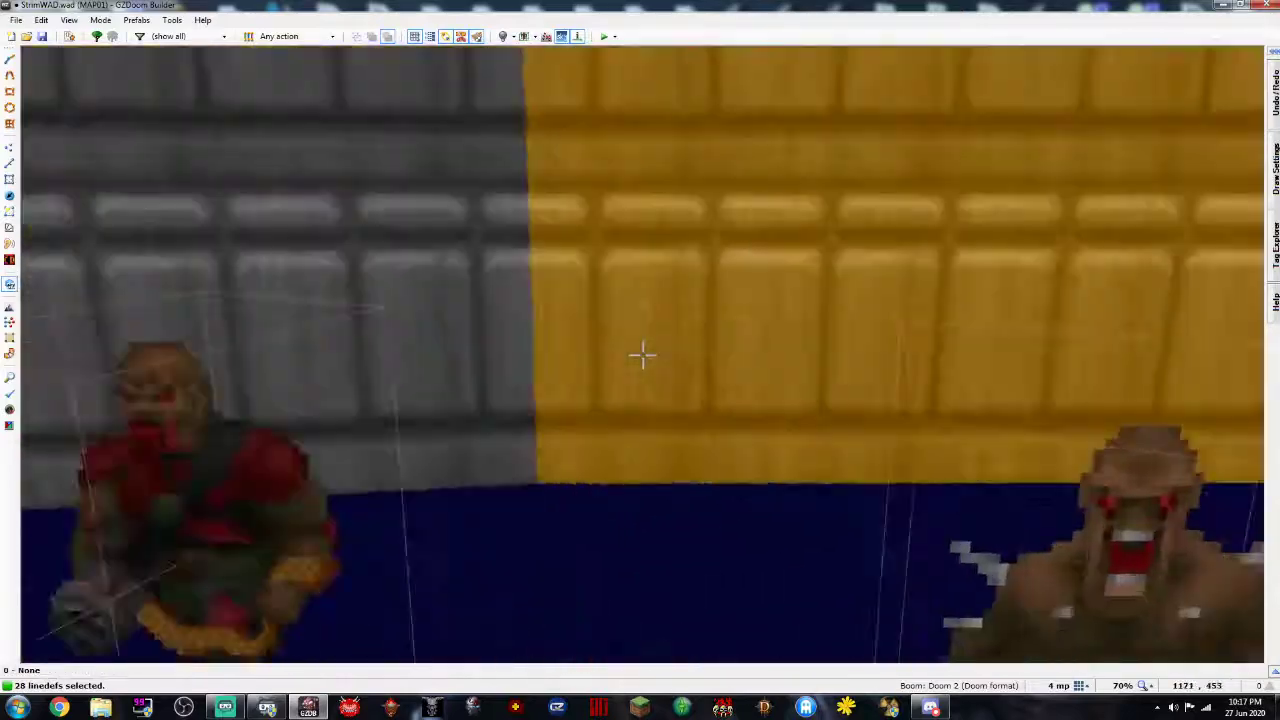
key("e")
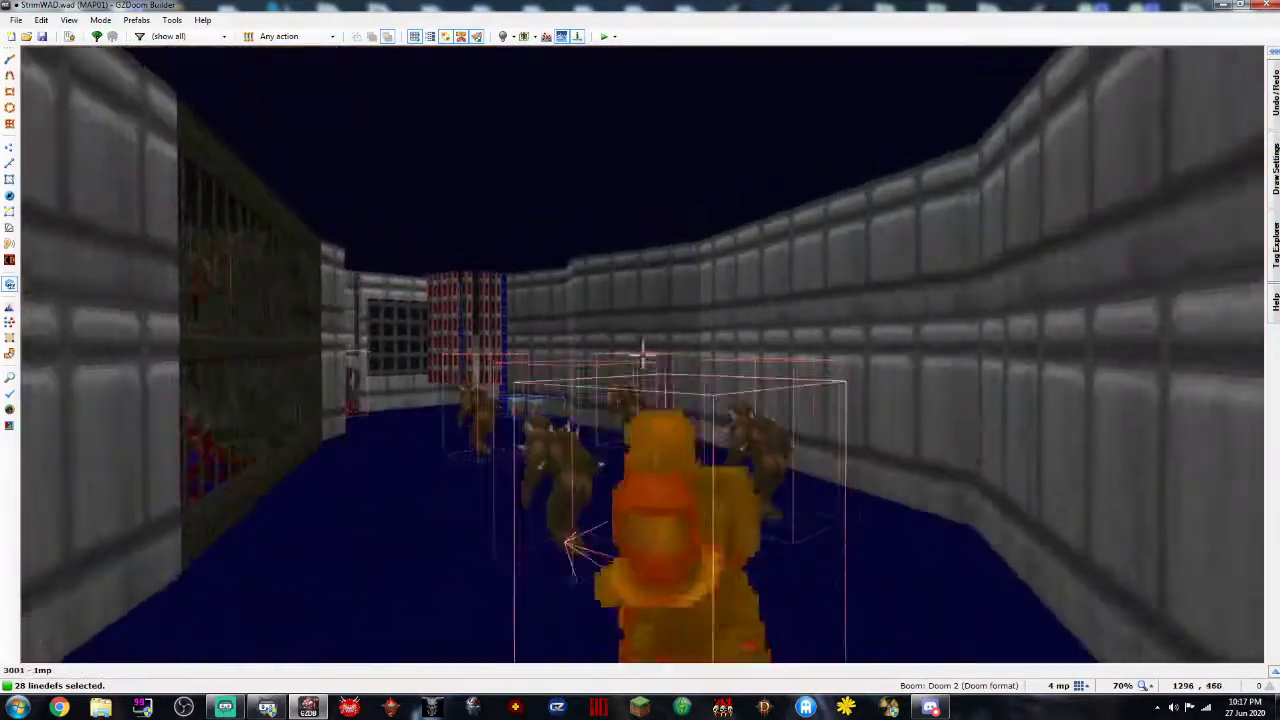
key("w")
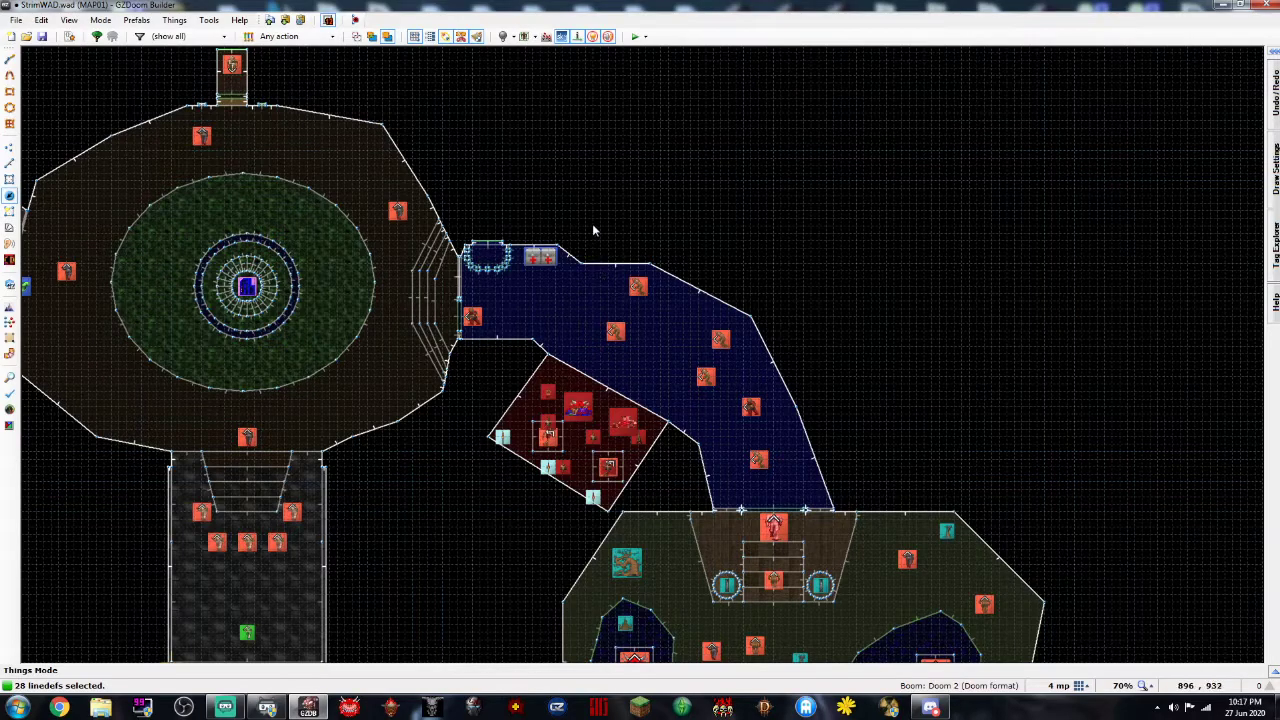
Review the thing placement in the outdoor area, the curved corridor and the neighbouring rooms on the 2D map
key("Down")
key("Down")
key("Down")
key("Down")
key("Down")
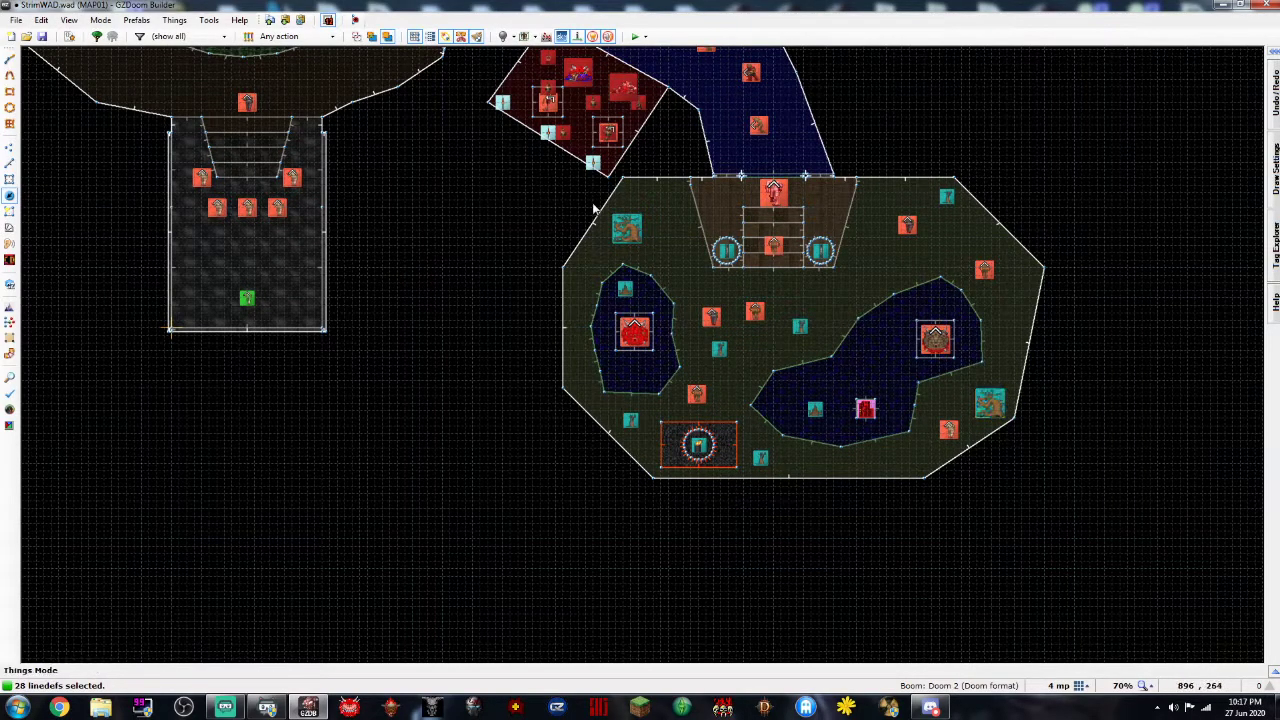
scroll(624, 243, "up", 4)
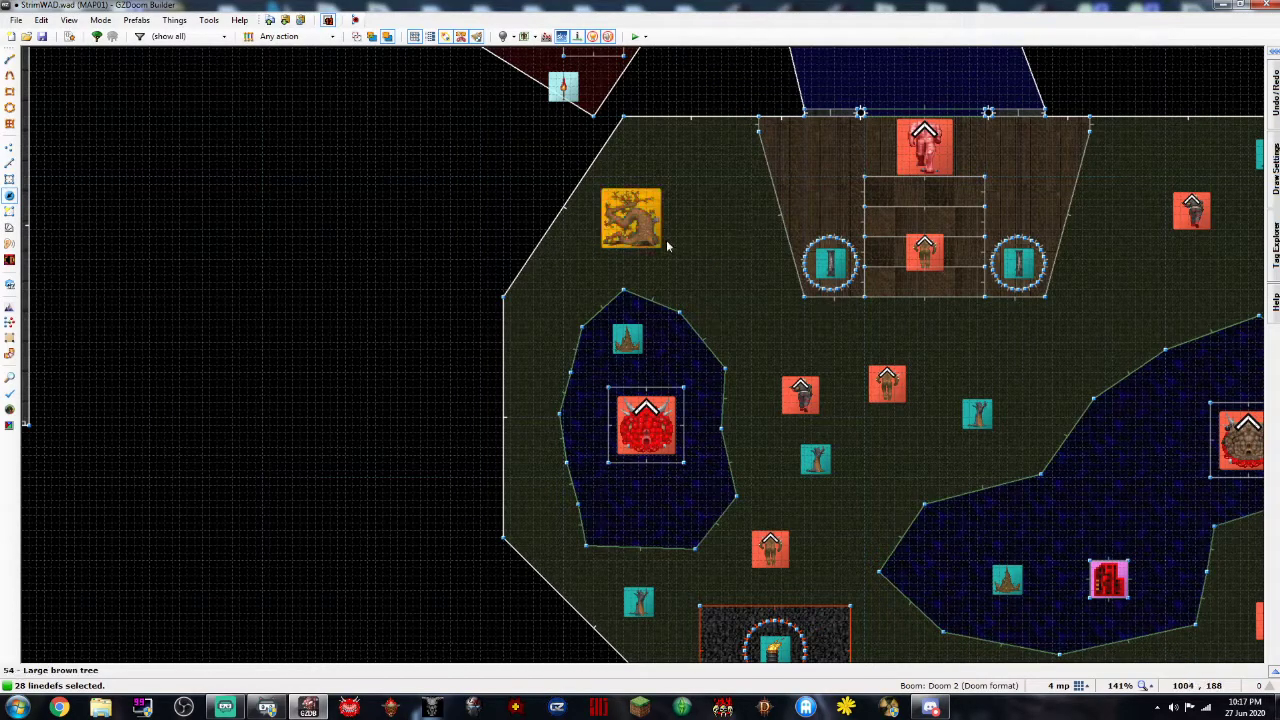
key("Right")
key("Up")
scroll(615, 296, "down", 4)
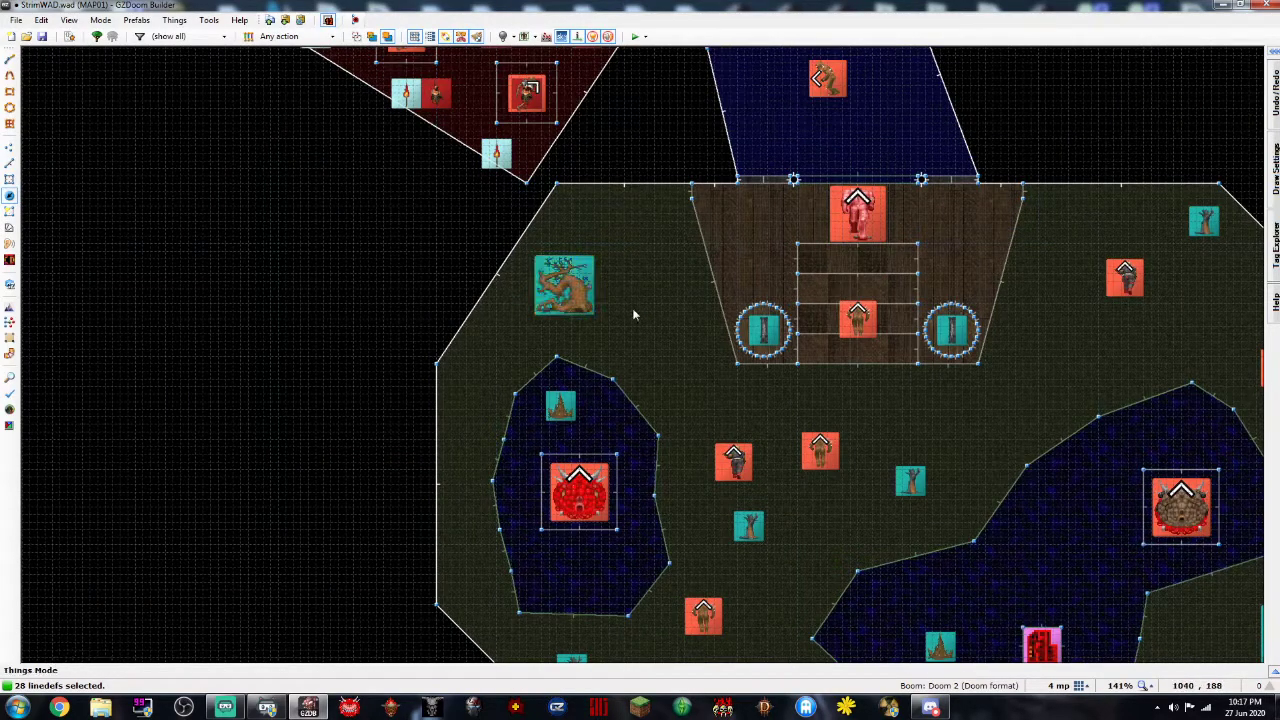
scroll(659, 328, "up", 4)
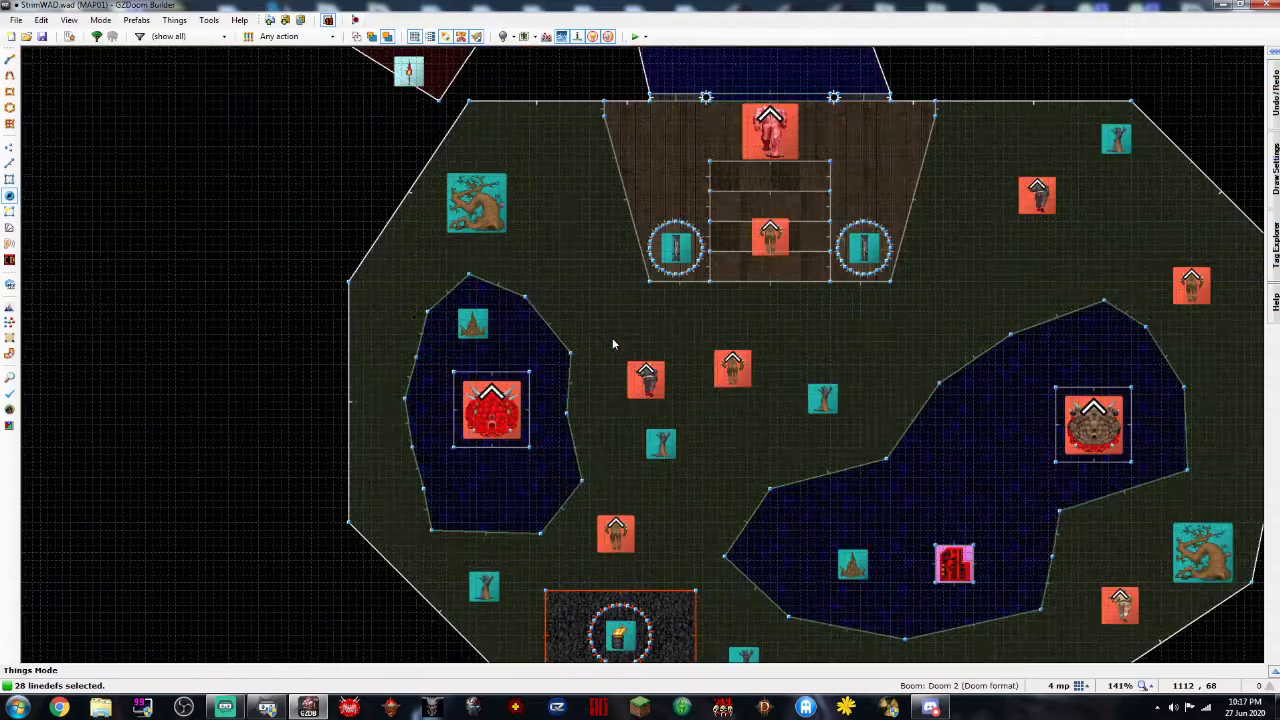
key("Right")
key("Right")
key("Down")
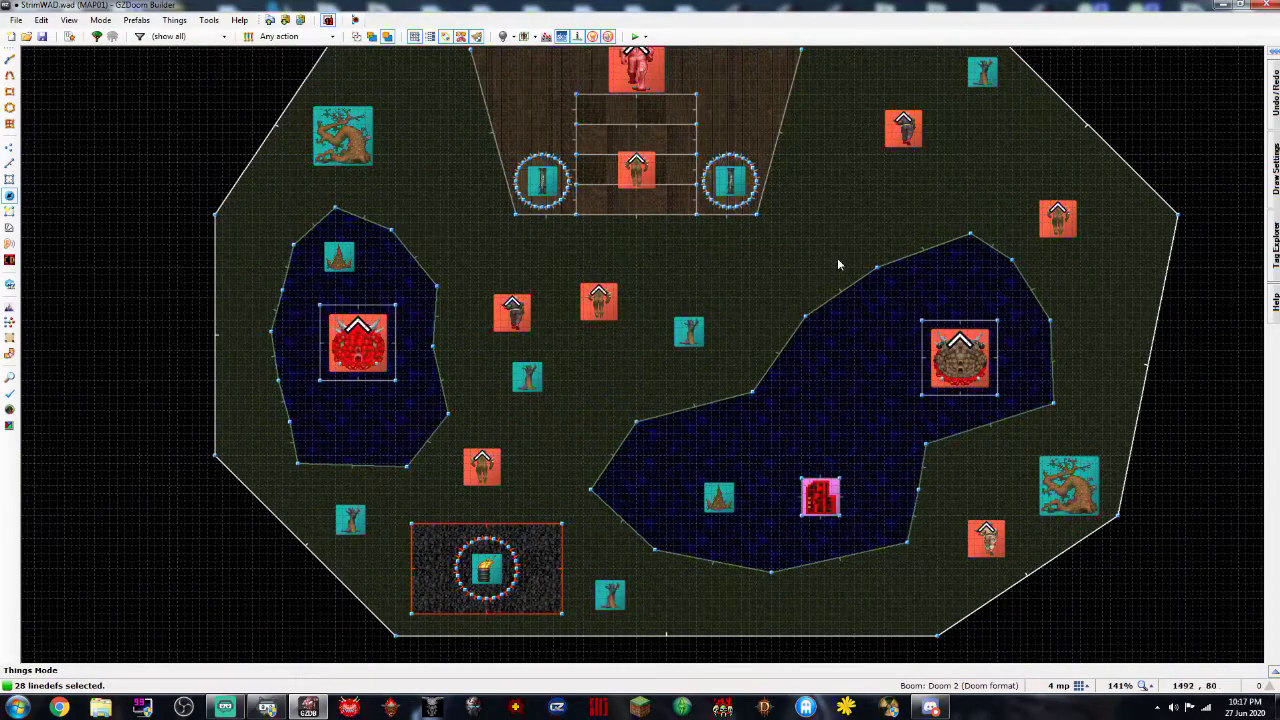
scroll(396, 251, "down", 4)
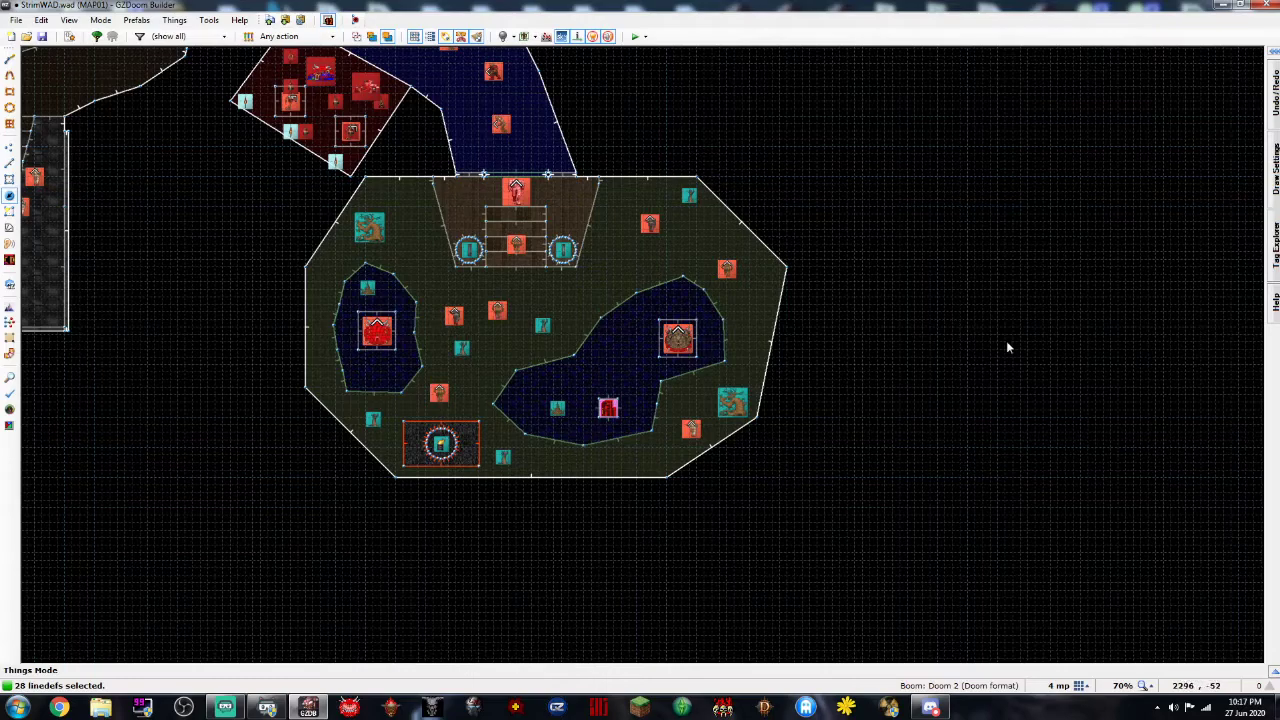
key("Up")
key("Up")
key("Up")
key("Left")
key("Left")
key("Left")
key("Up")
key("Up")
key("Up")
key("Left")
key("Left")
key("Left")
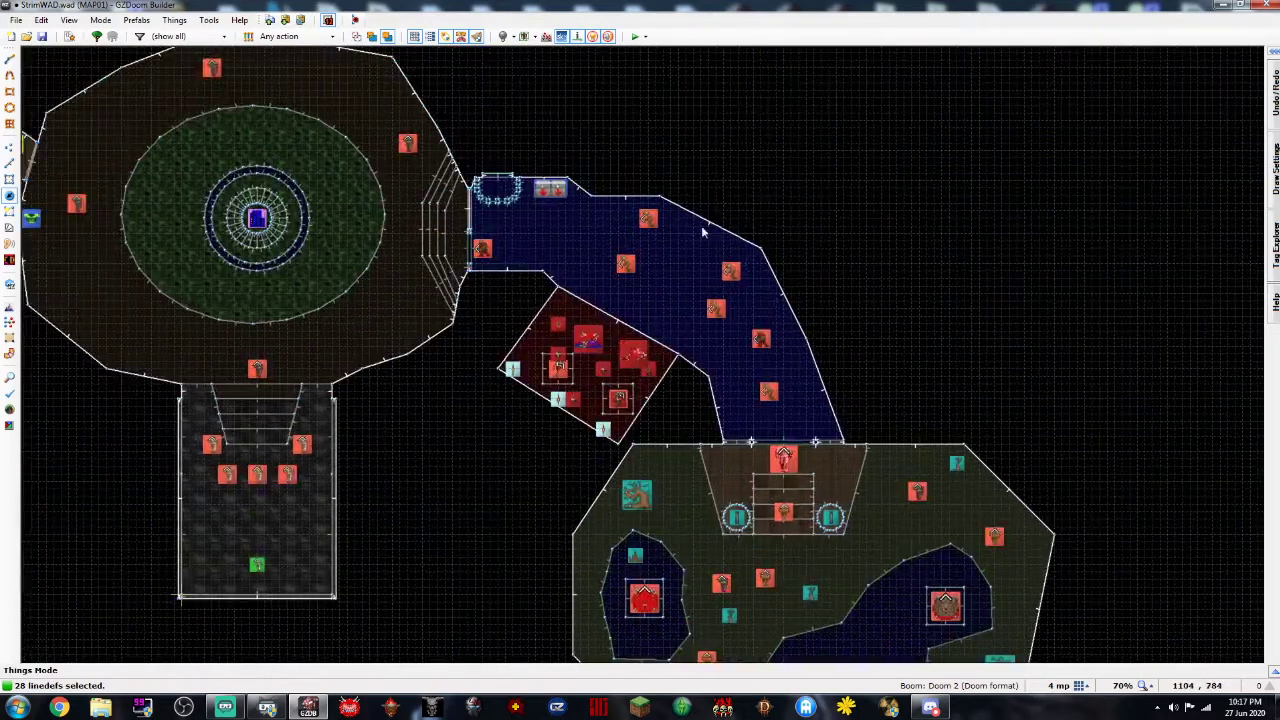
key("Right")
key("Right")
key("Right")
key("Down")
key("Down")
key("Down")
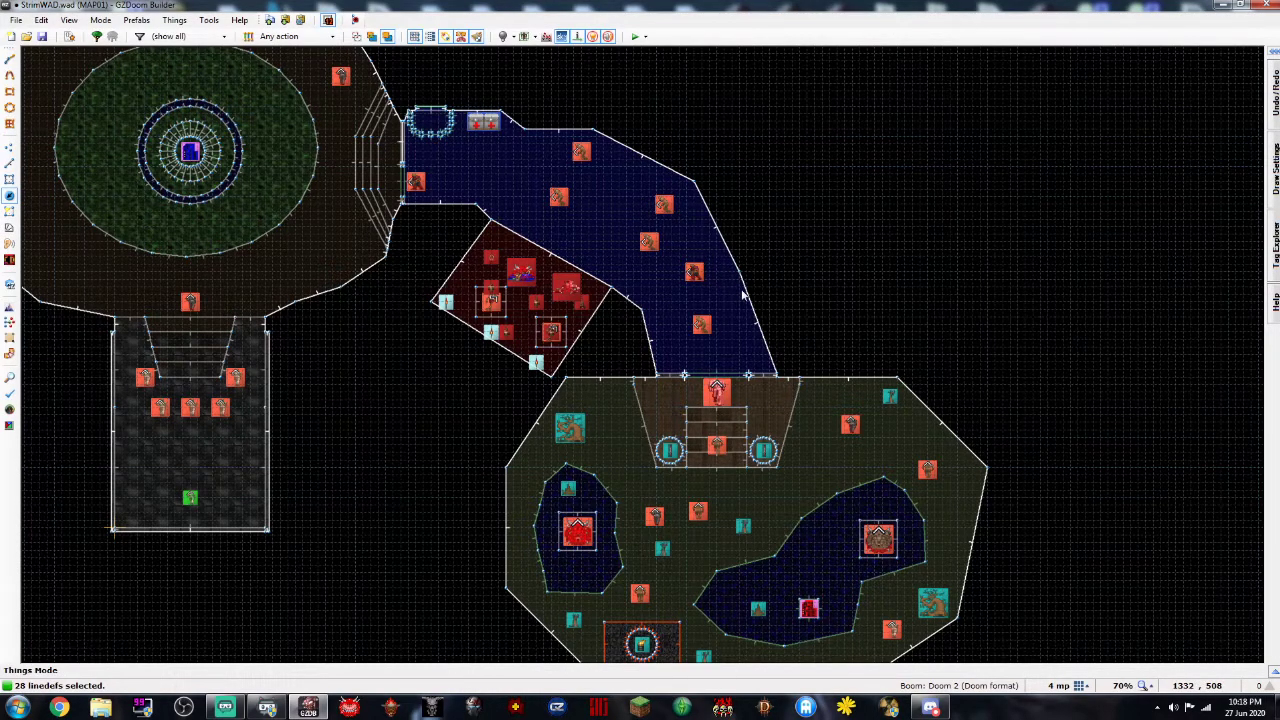
scroll(732, 299, "up", 1)
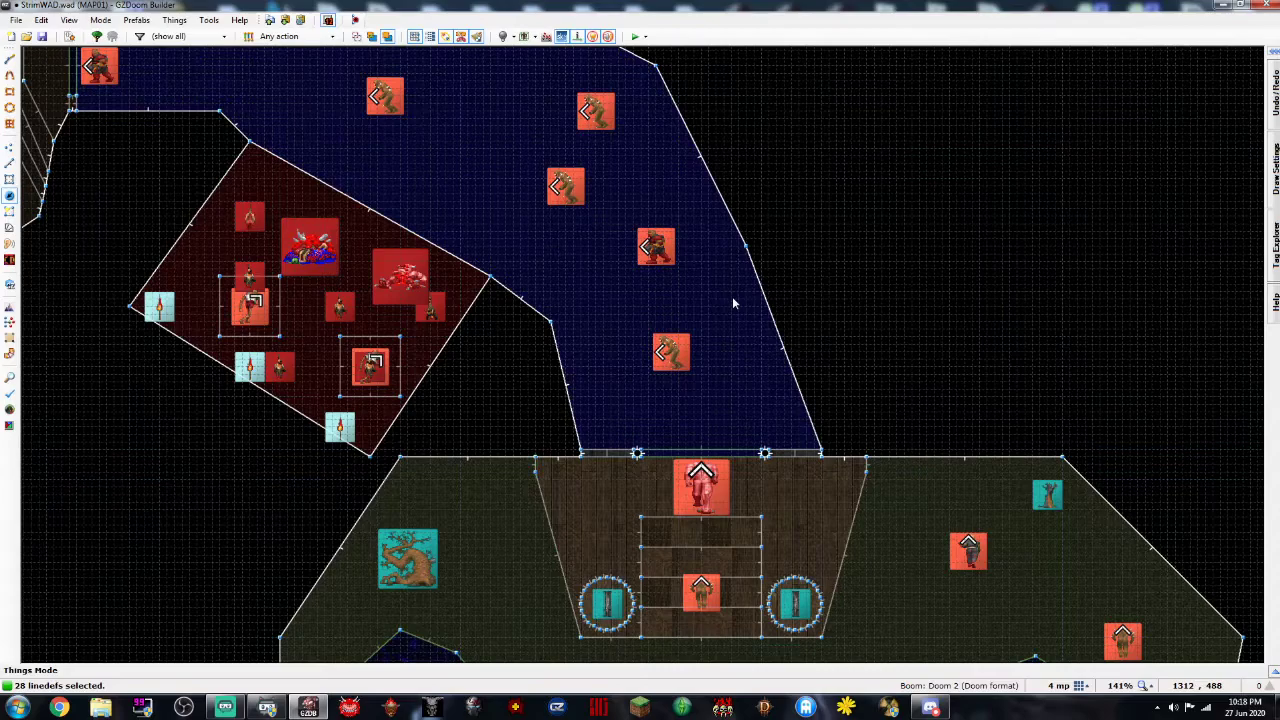
scroll(732, 299, "down", 1)
key("Down")
key("Down")
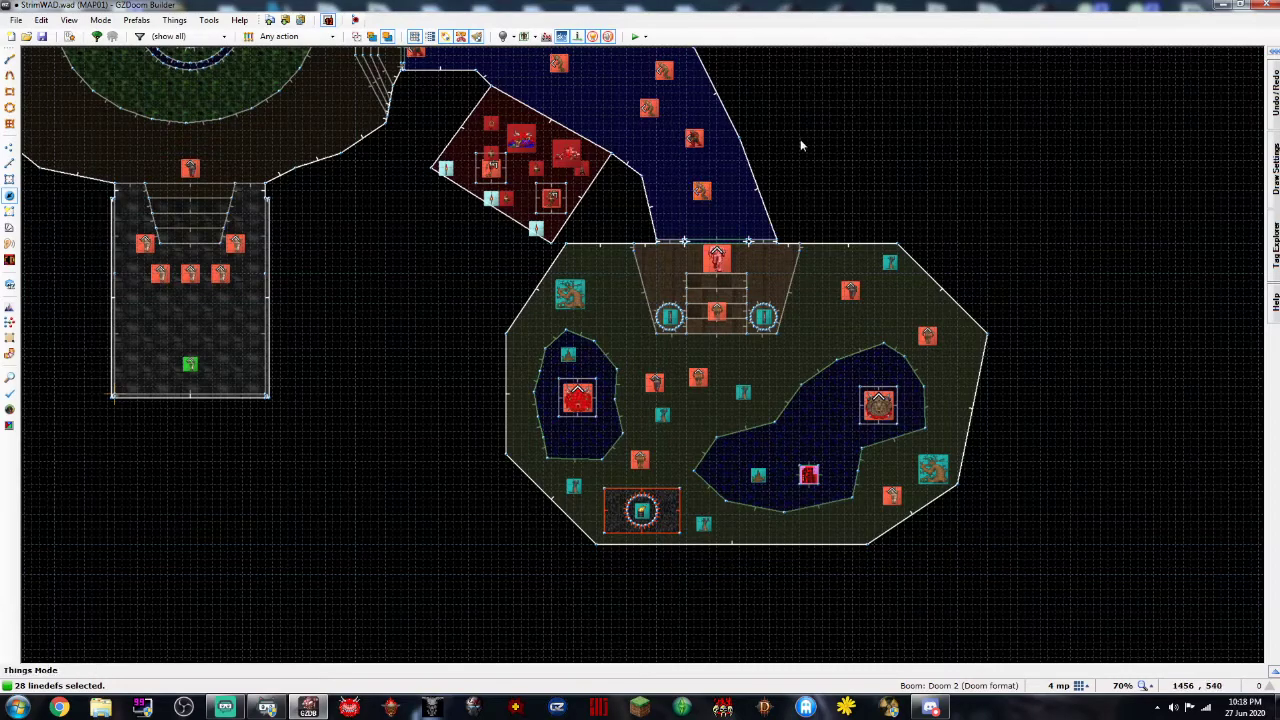
Insert a Medikit in the southeast corner of the start room
key("Up")
key("Up")
key("Up")
key("Left")
key("Left")
key("Left")
key("Left")
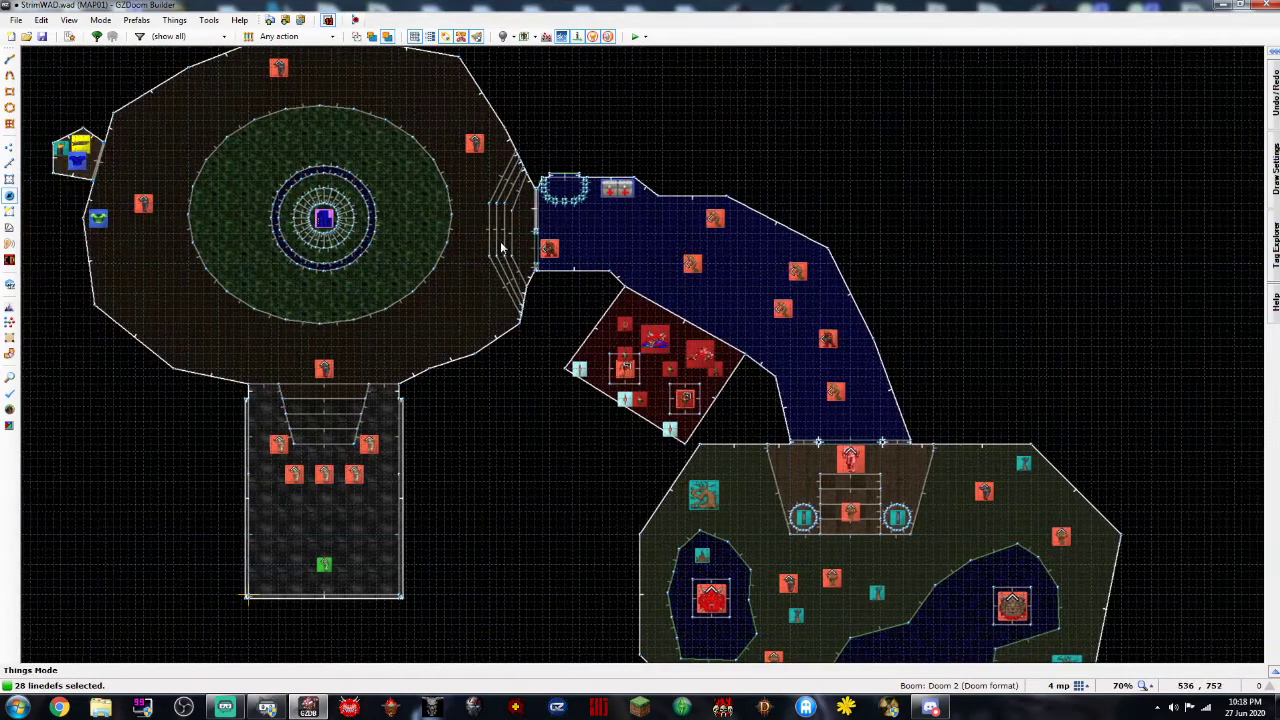
key("Down")
scroll(535, 458, "up", 3)
key("Insert")
left_click(95, 211)
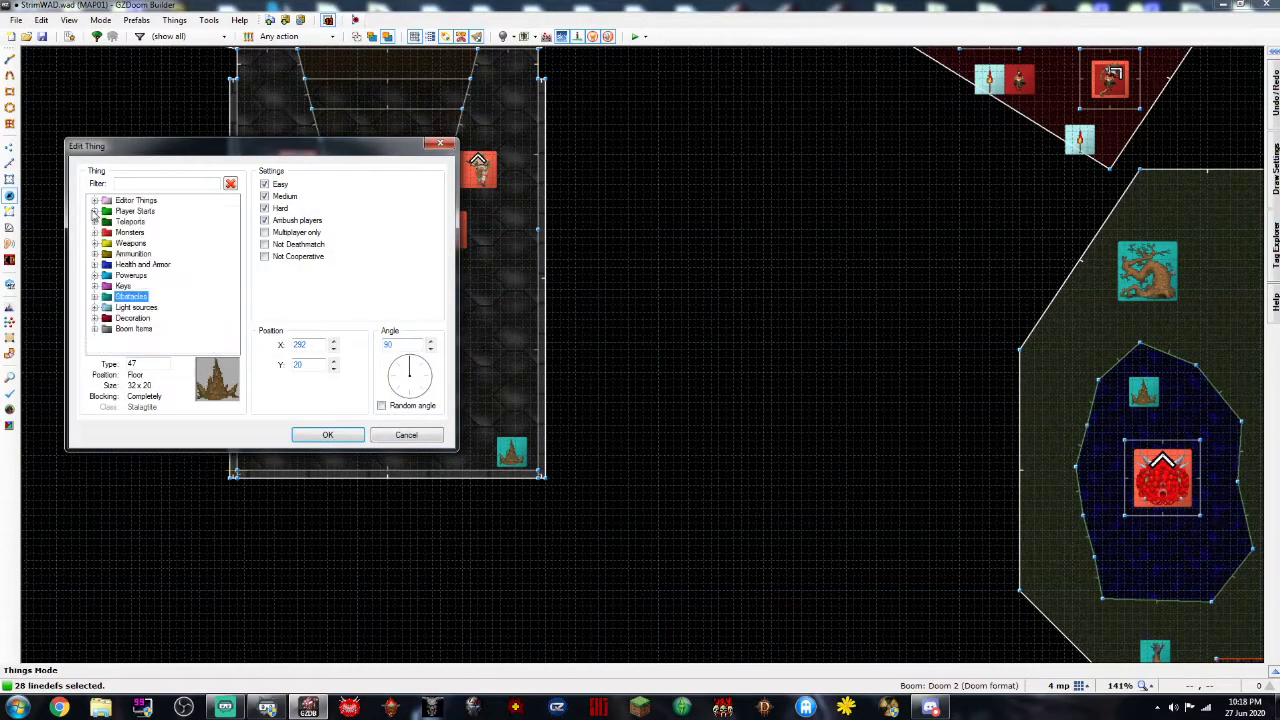
left_click(95, 264)
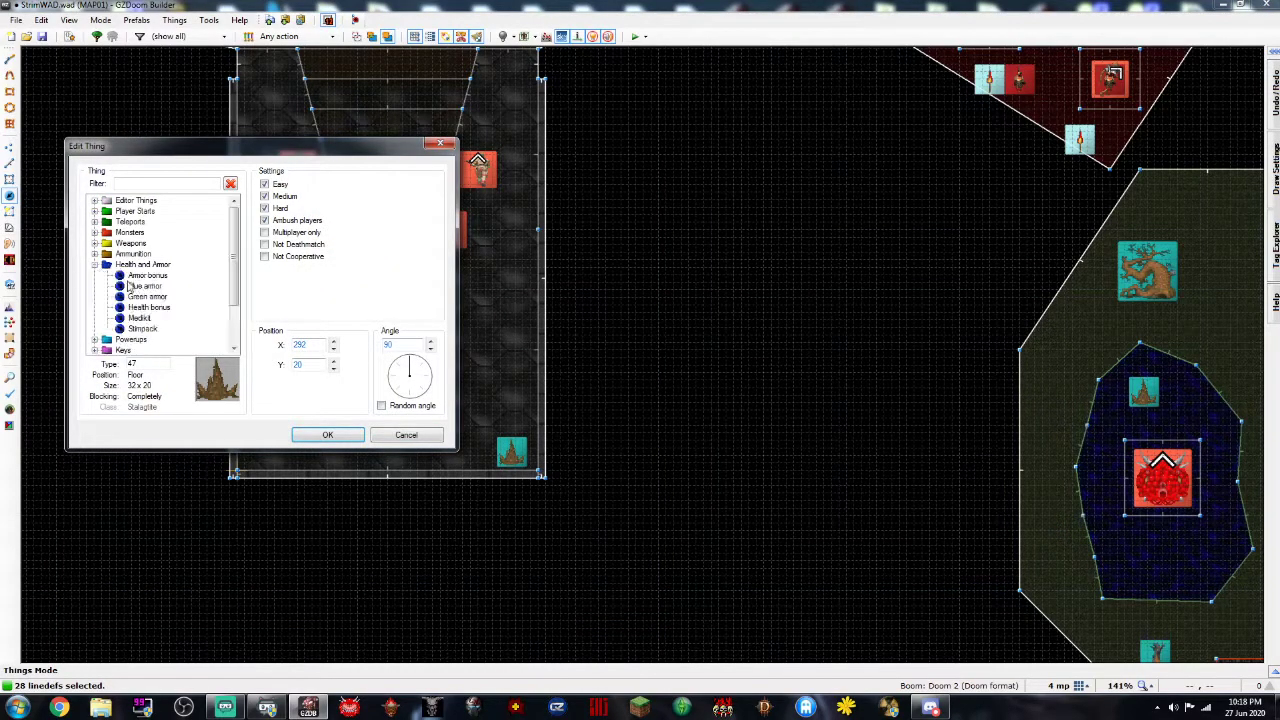
left_click(141, 318)
left_click(327, 434)
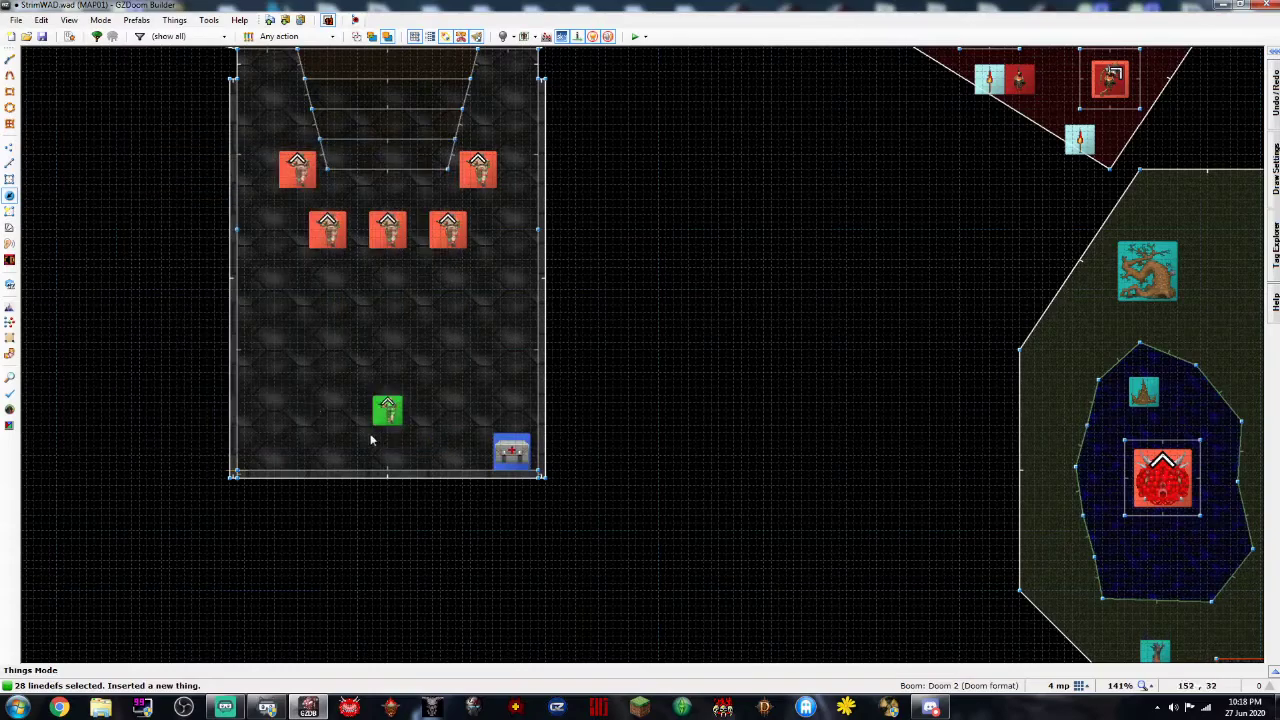
Nudge the start room's Medikit closer to the corner and insert a second Medikit directly west of it
left_click(511, 452)
right_click_drag(511, 456, 514, 456)
right_click(514, 456)
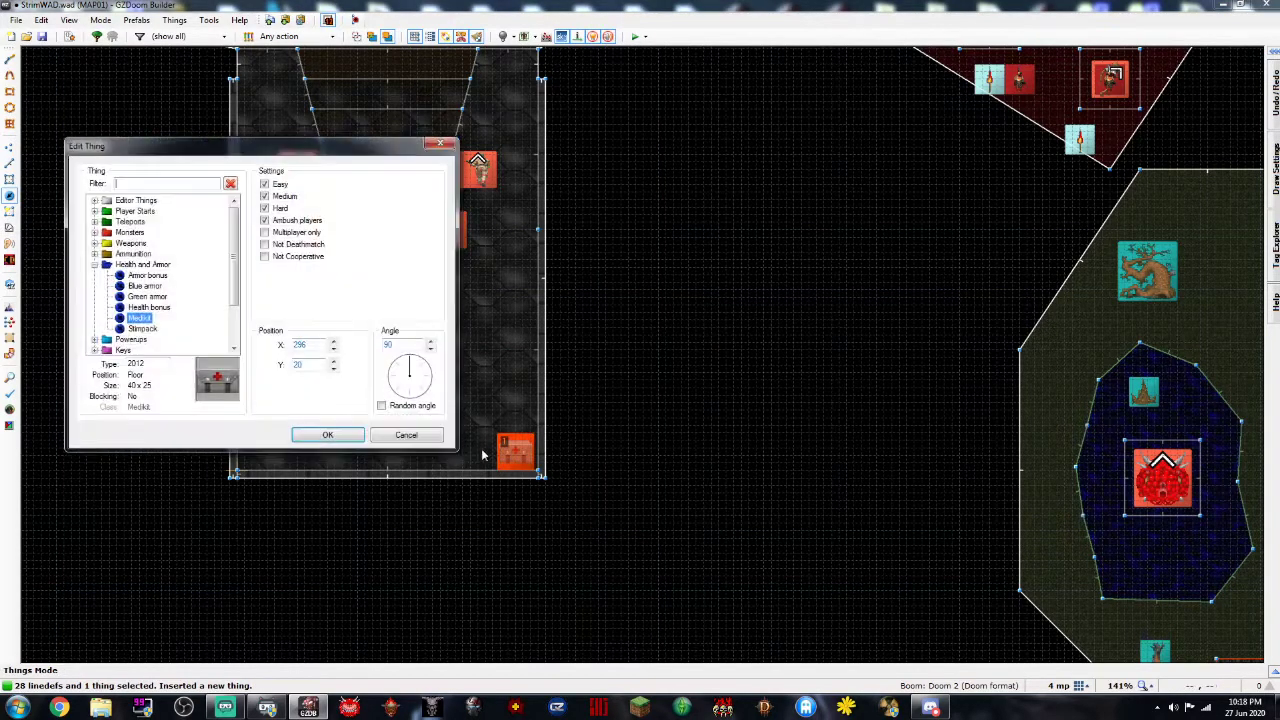
left_click(405, 436)
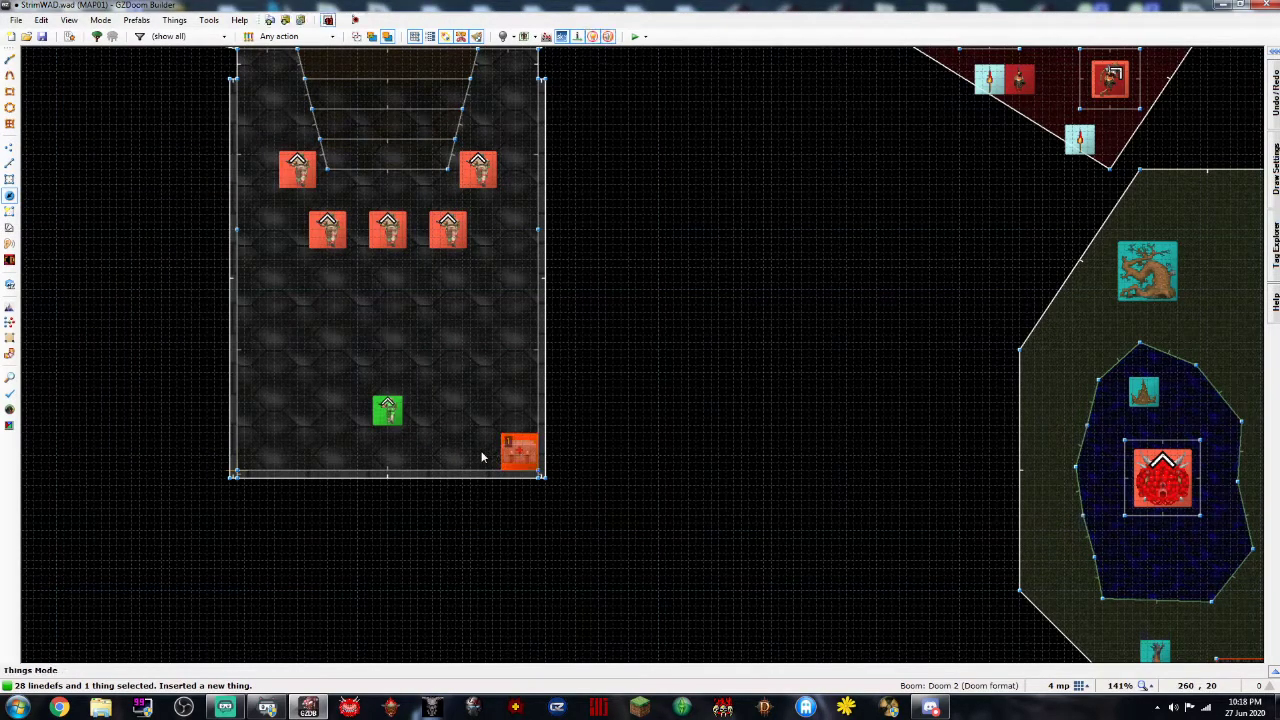
right_click(486, 451)
key("Return")
left_click(653, 380)
Insert a Medikit against the north wall of the outdoor area, just east of the wooden porch
key("Up")
key("Up")
key("Up")
key("Up")
key("Up")
key("Up")
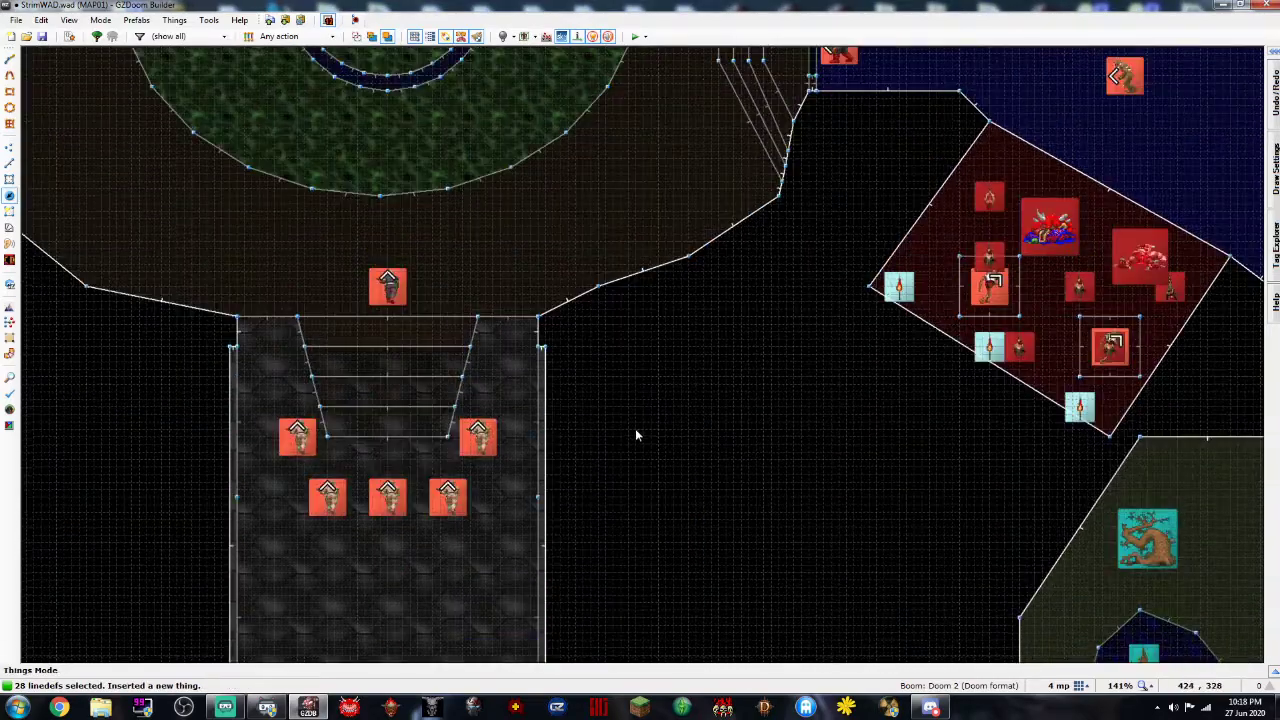
key("Right")
key("Right")
key("Right")
scroll(708, 274, "down", 5)
scroll(831, 254, "up", 5)
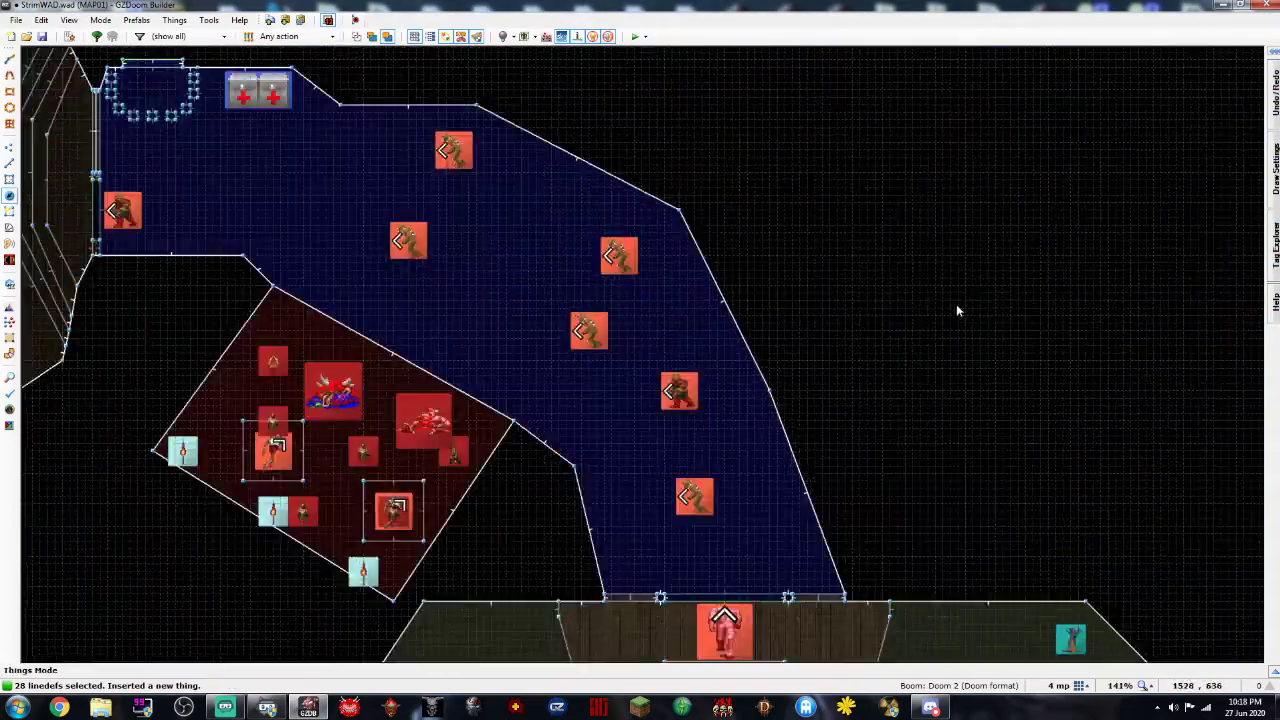
key("Down")
key("Down")
key("Down")
key("Down")
right_click(928, 352)
key("Return")
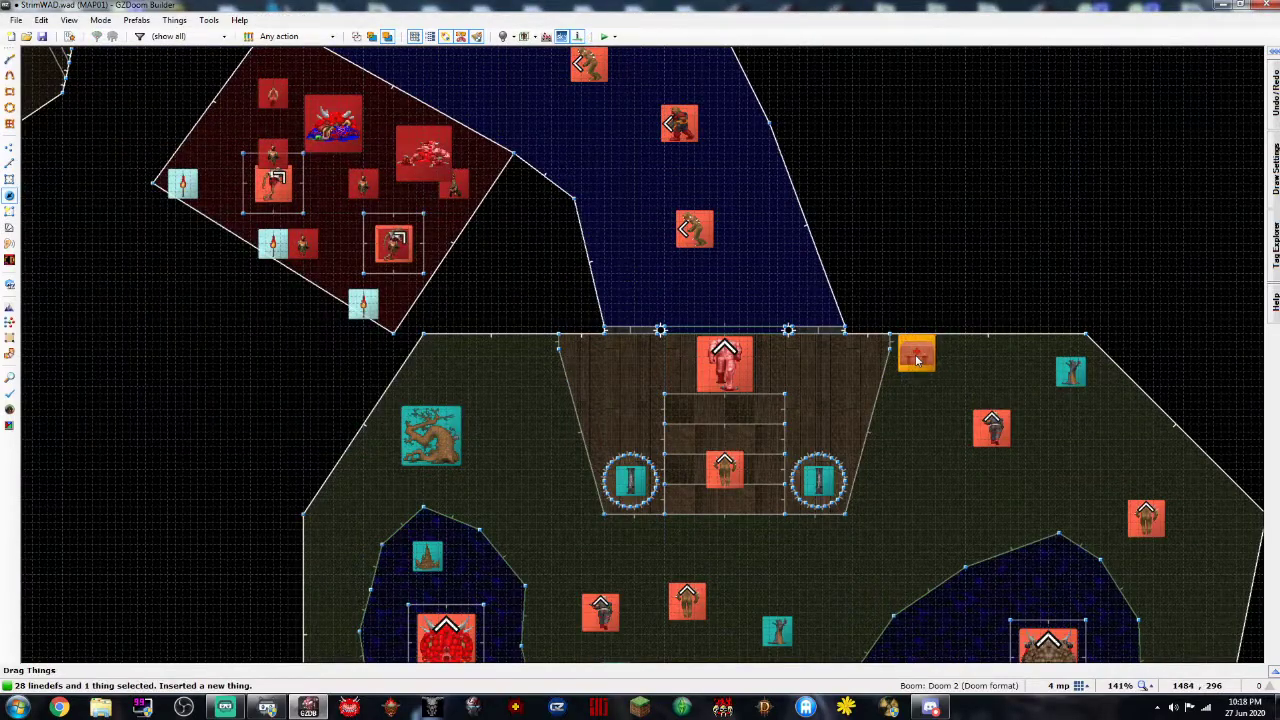
Insert a Box of Ammo in the curved blue corridor and place it against the north wall where the corridor bends
key("Up")
key("Up")
key("Up")
key("Up")
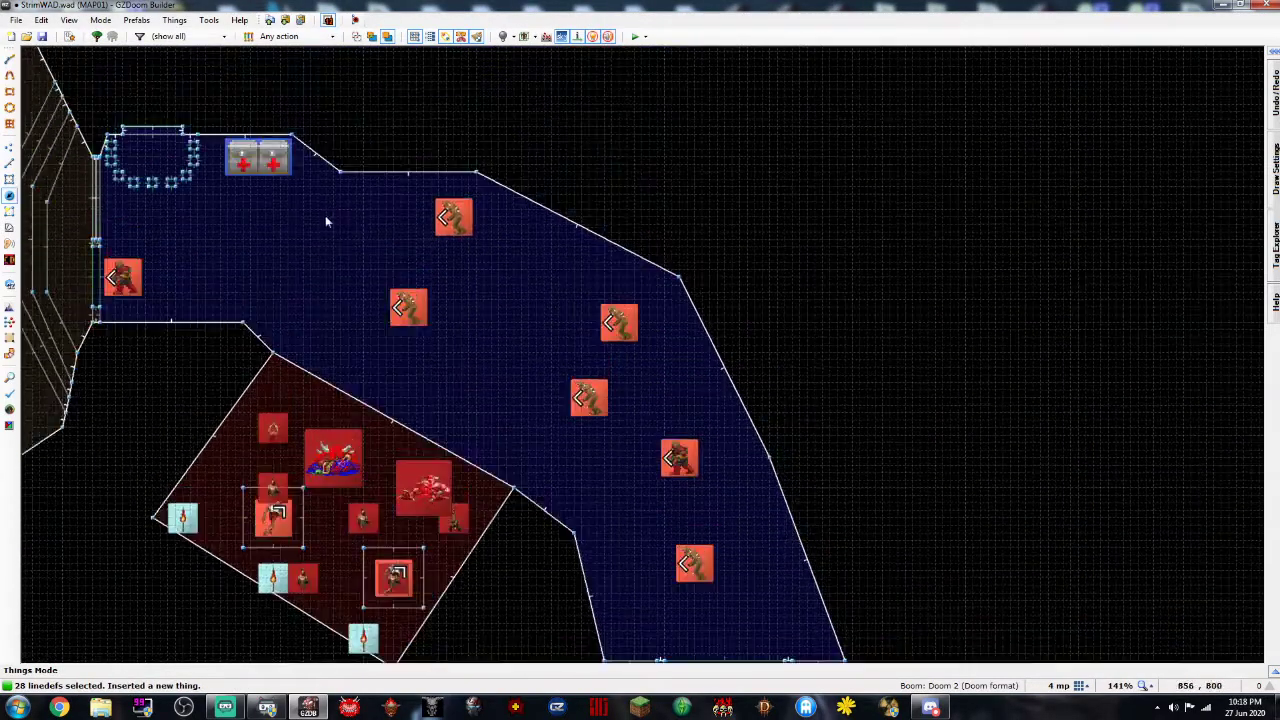
right_click(517, 455)
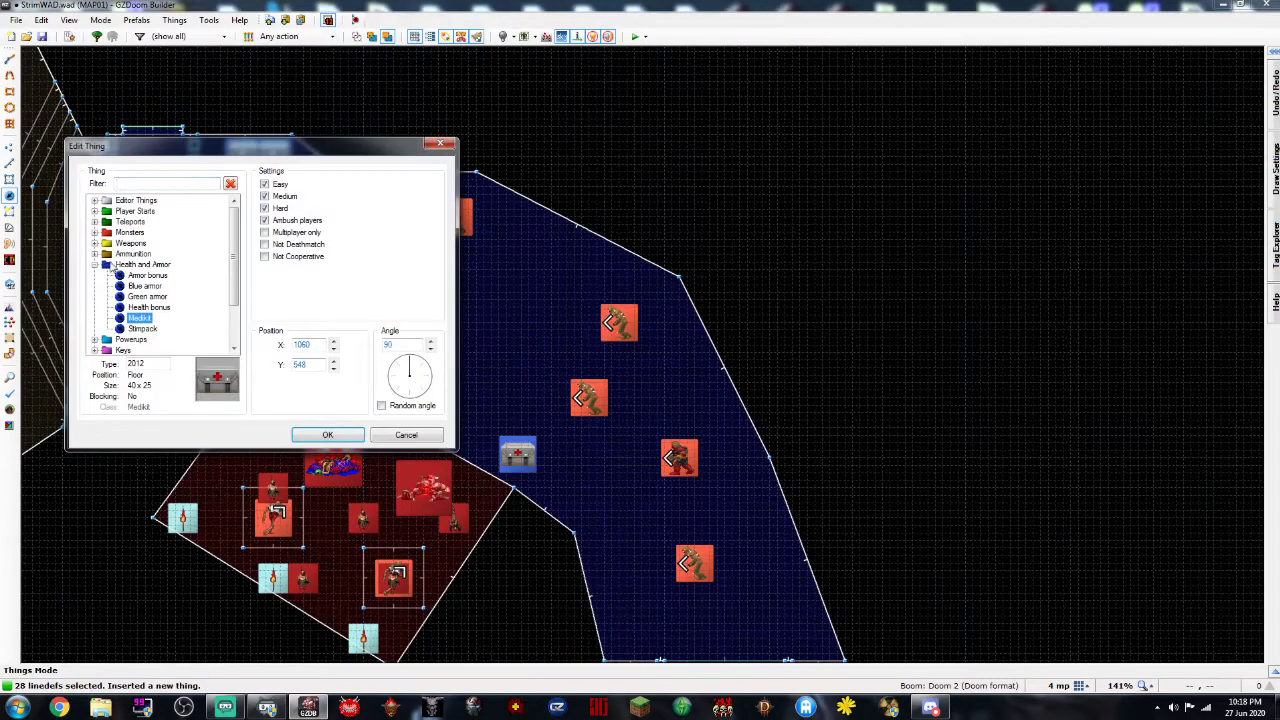
left_click(95, 254)
left_click(148, 275)
key("Return")
left_click_drag(531, 470, 475, 208)
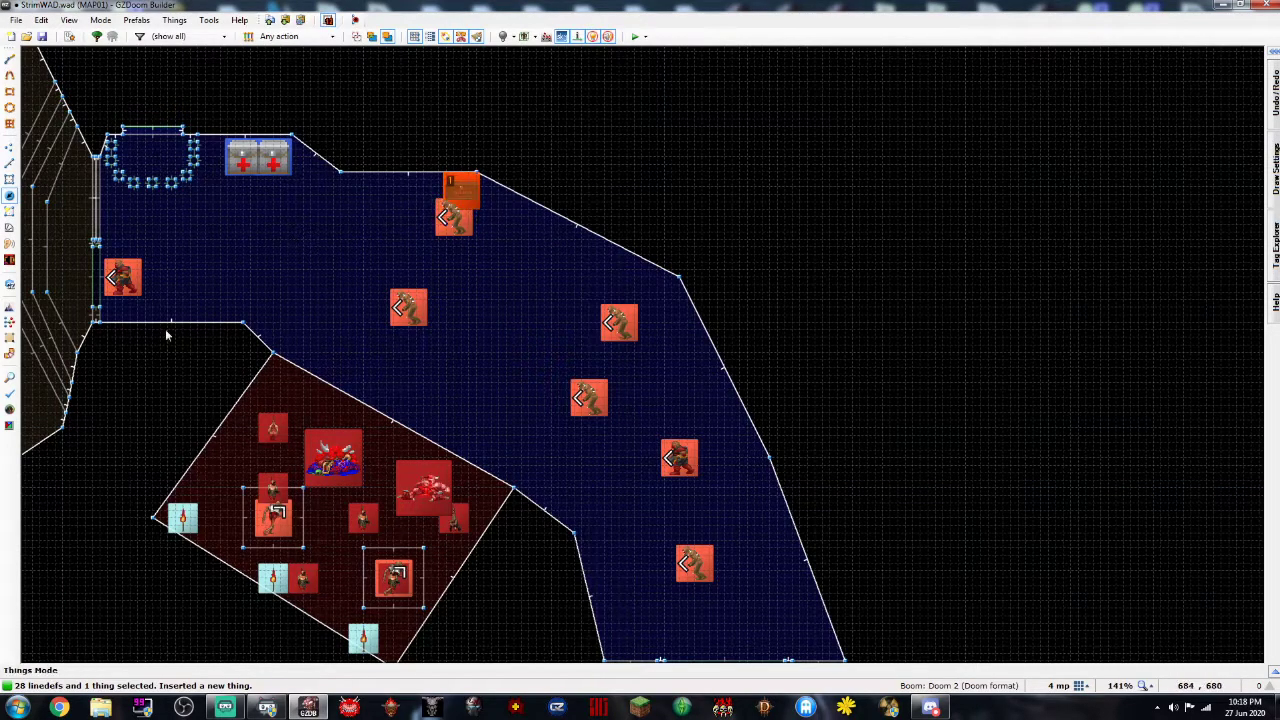
Insert two Boxes of Shells side by side in the southwest corner of the corridor, next to the porch entrance
right_click(211, 285)
left_click(140, 296)
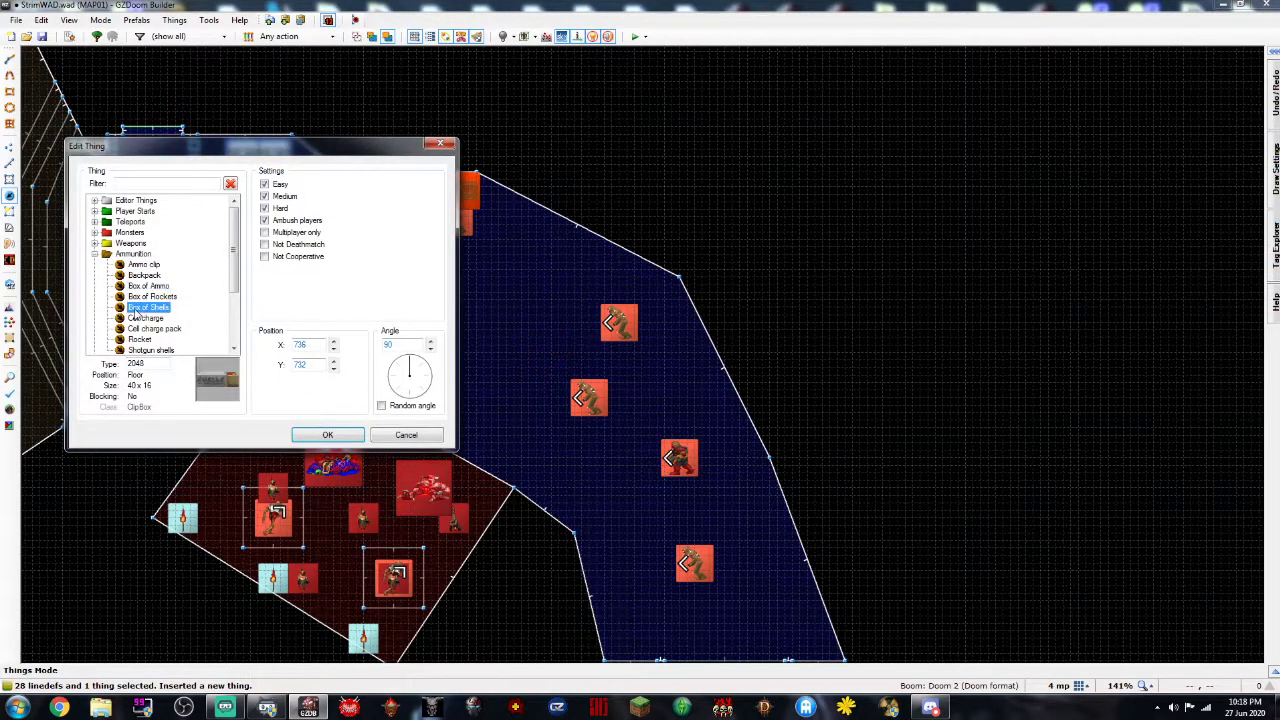
key("Return")
left_click_drag(212, 283, 573, 400)
right_click_drag(574, 400, 640, 438)
right_click(813, 448)
key("Return")
left_click_drag(813, 448, 634, 446)
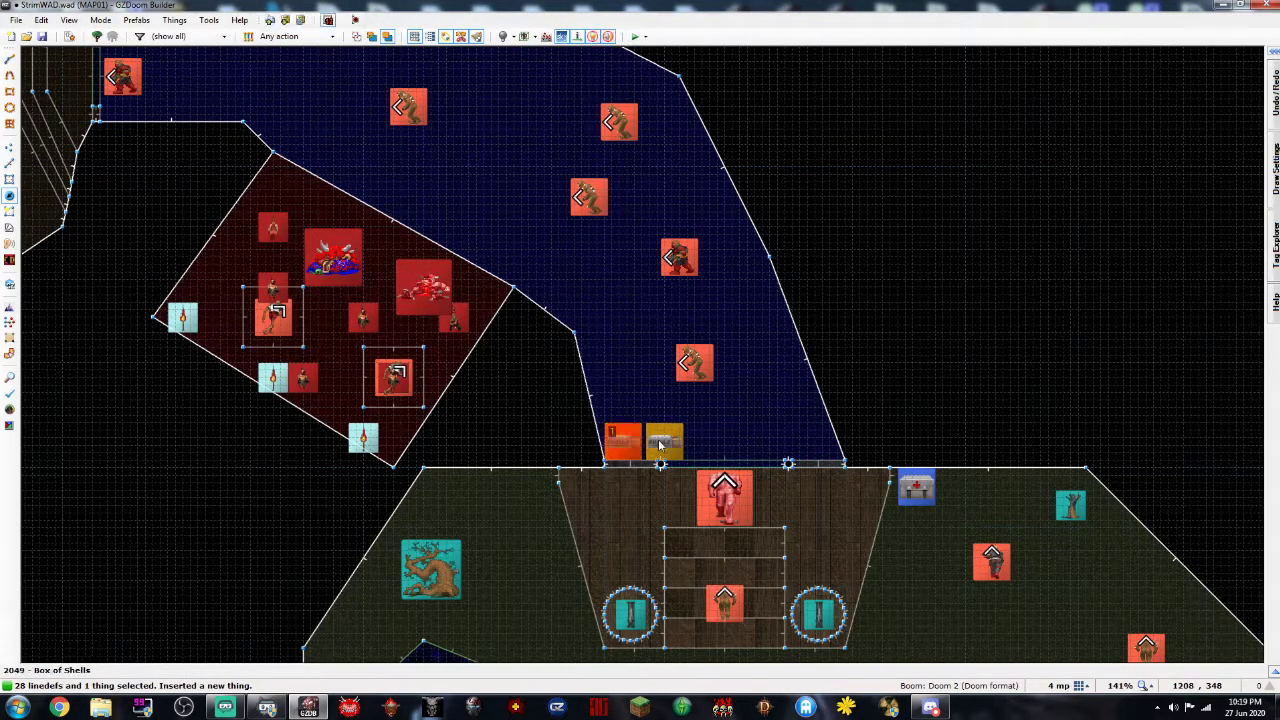
right_click_drag(659, 445, 655, 445)
Check the item placement across the whole map and save it to StrimWAD.wad
key("Down")
key("Down")
key("Right")
key("Down")
key("Down")
key("Down")
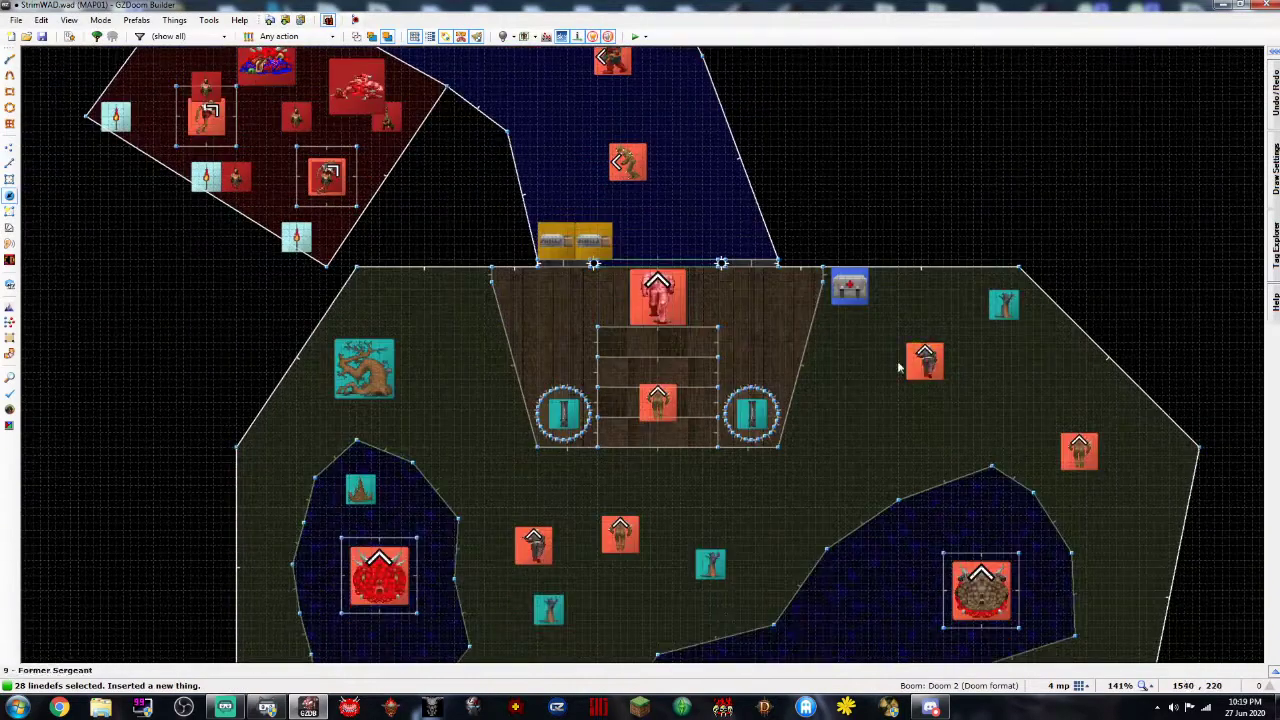
scroll(852, 353, "down", 3)
key("Up")
key("Up")
key("Up")
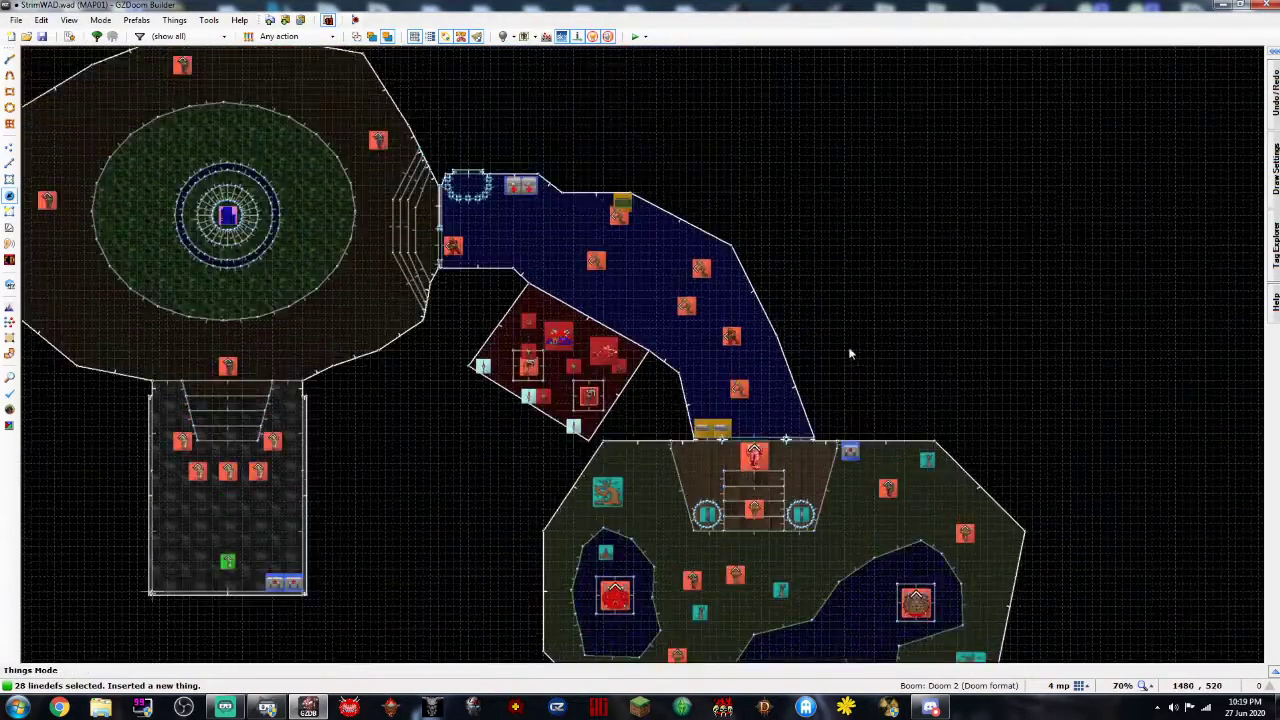
scroll(849, 353, "down", 3)
left_click(43, 37)
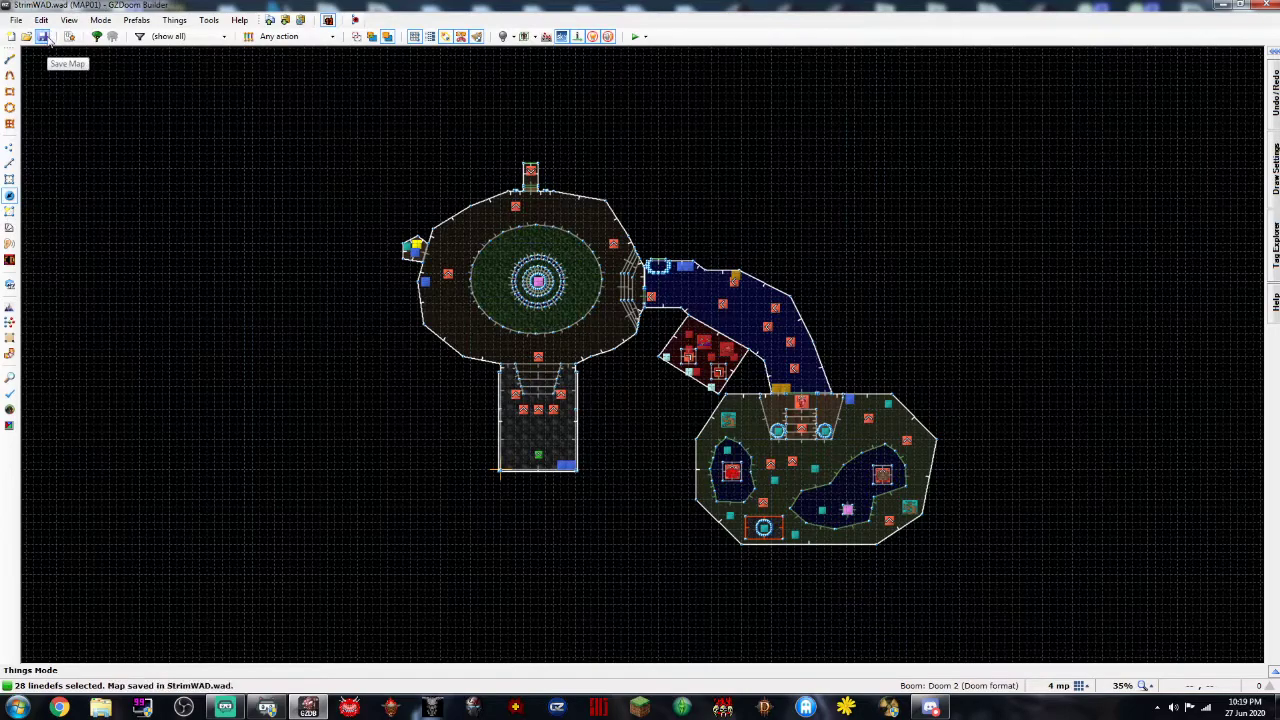
left_click(634, 38)
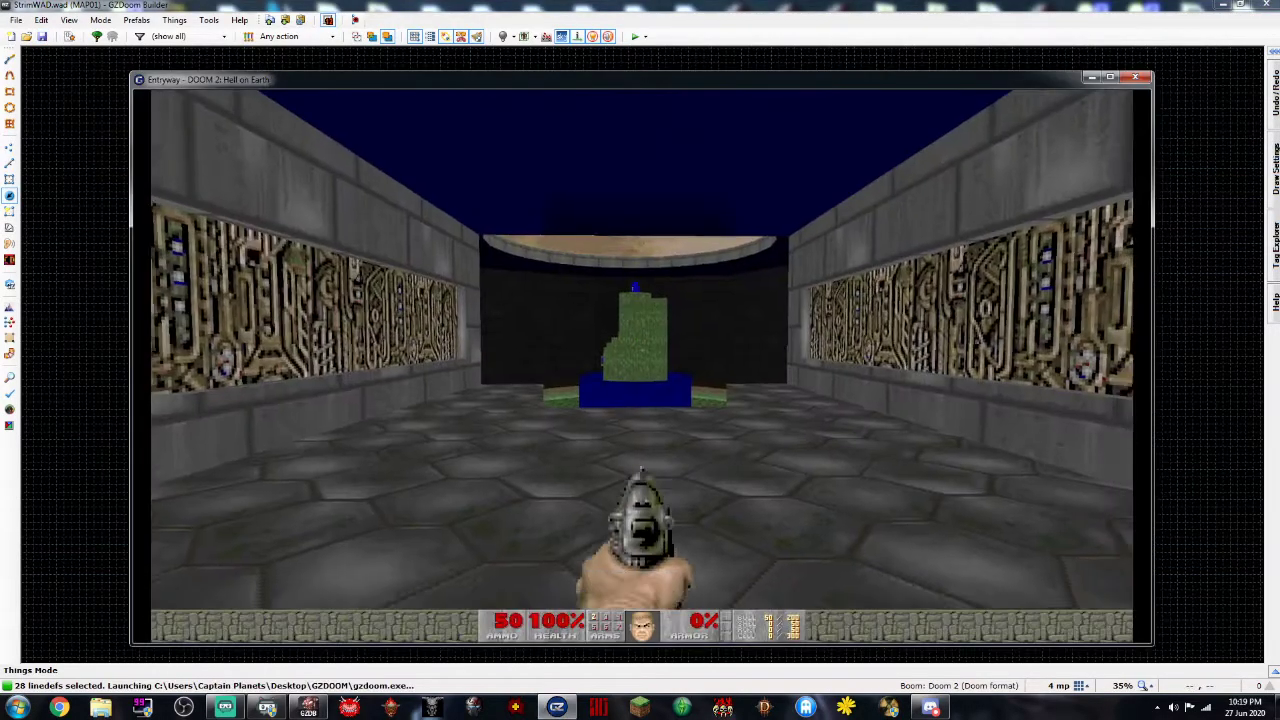
key("Escape")
key("Return")
key("Down")
key("Down")
key("Return")
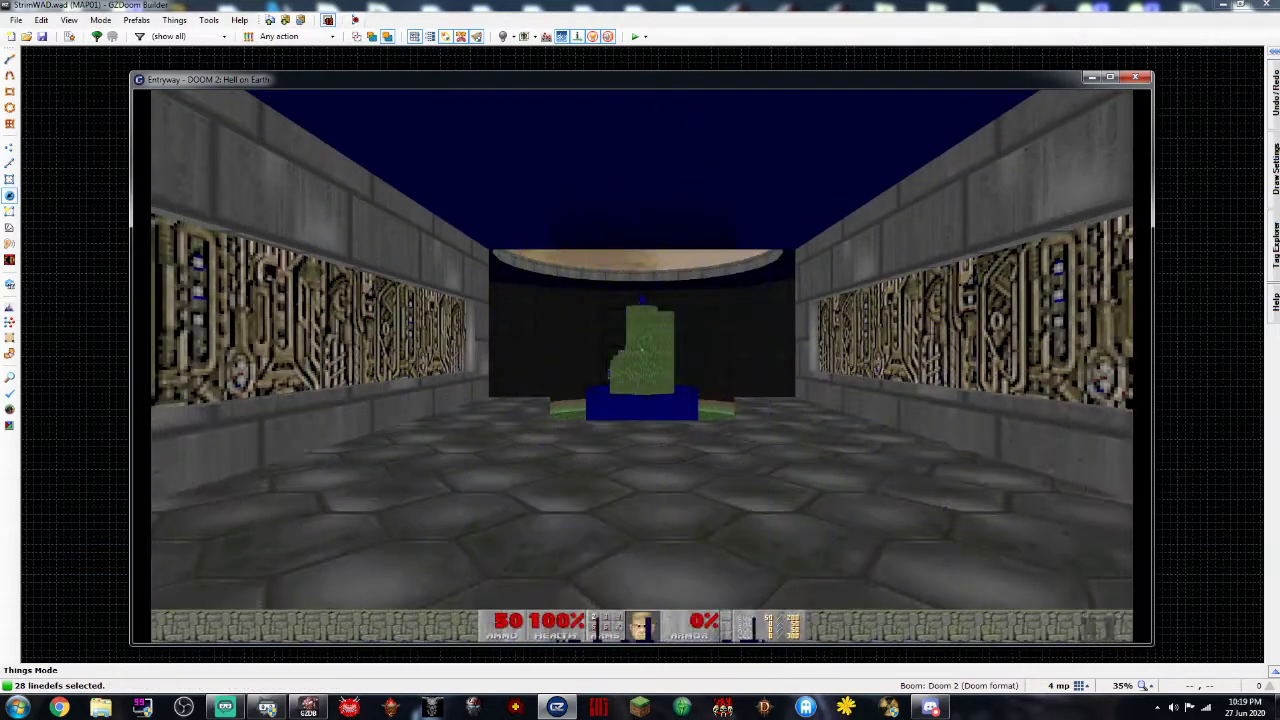
key("Escape")
key("Up")
key("Return")
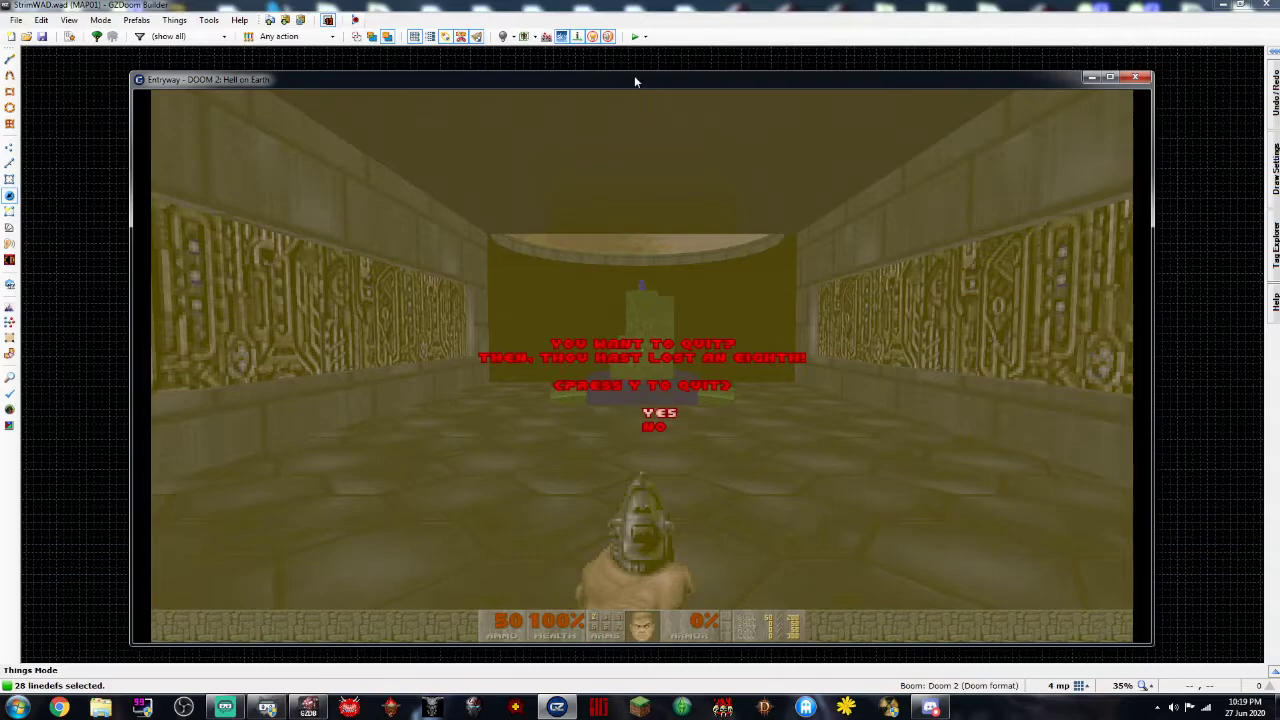
key("y")
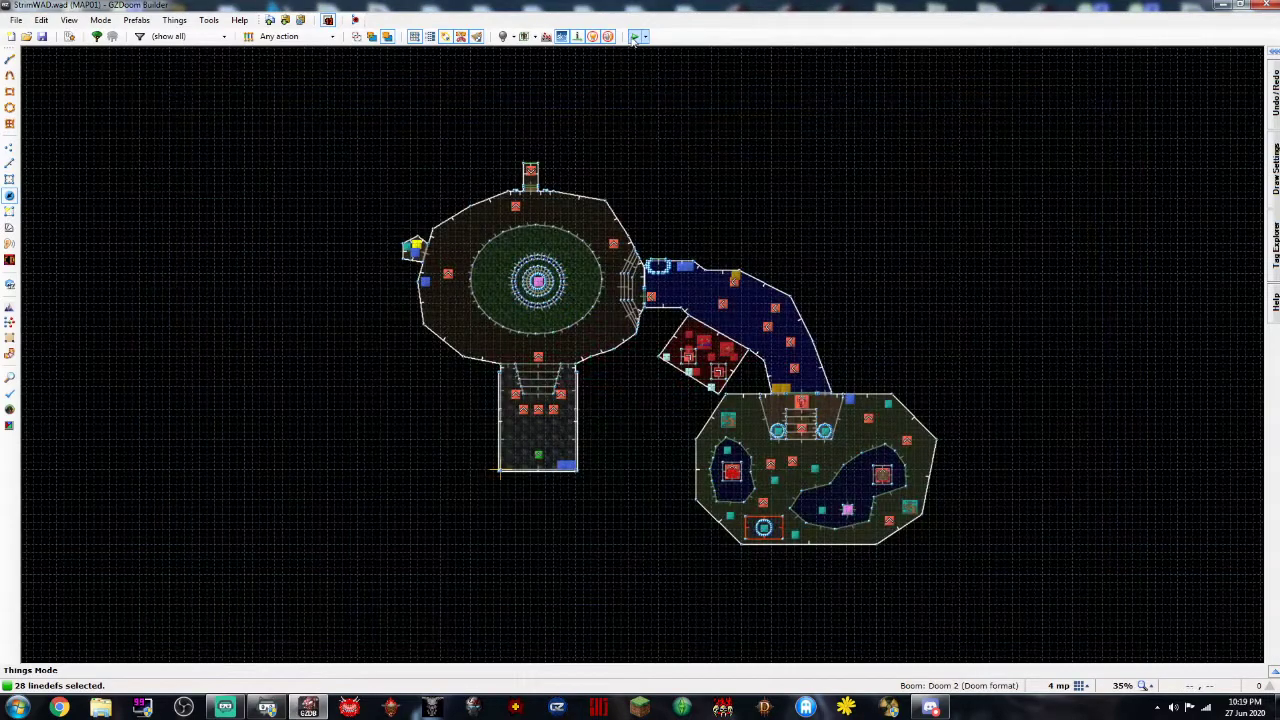
Launch a test of the map with monsters enabled and fight the group of former soldiers in the start room
left_click(645, 36)
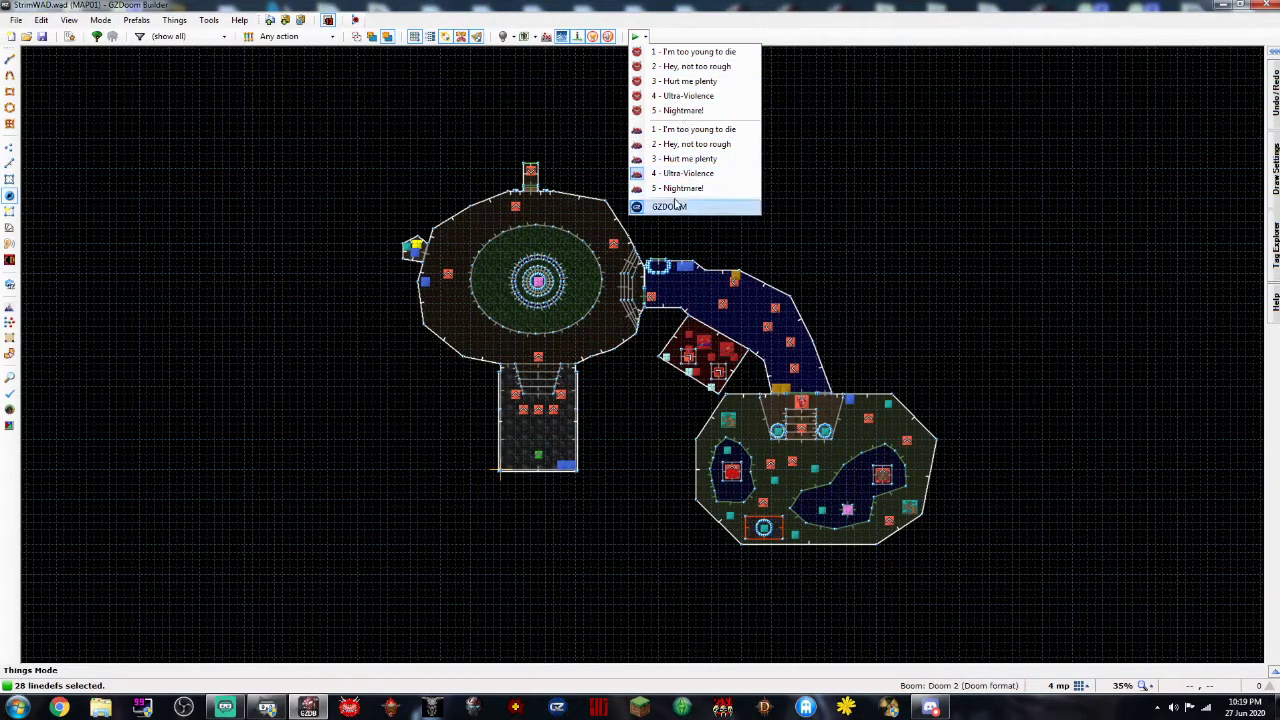
left_click(697, 109)
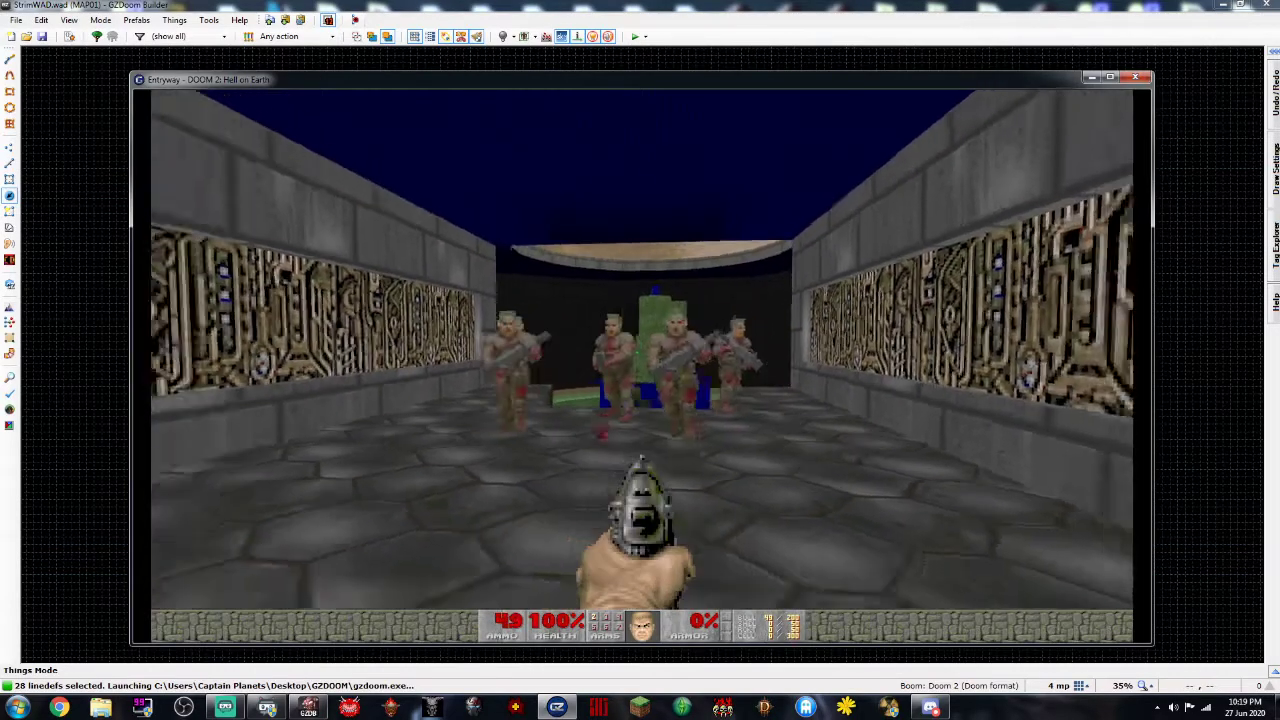
left_click(642, 350)
key("s")
key("a")
left_click(642, 350)
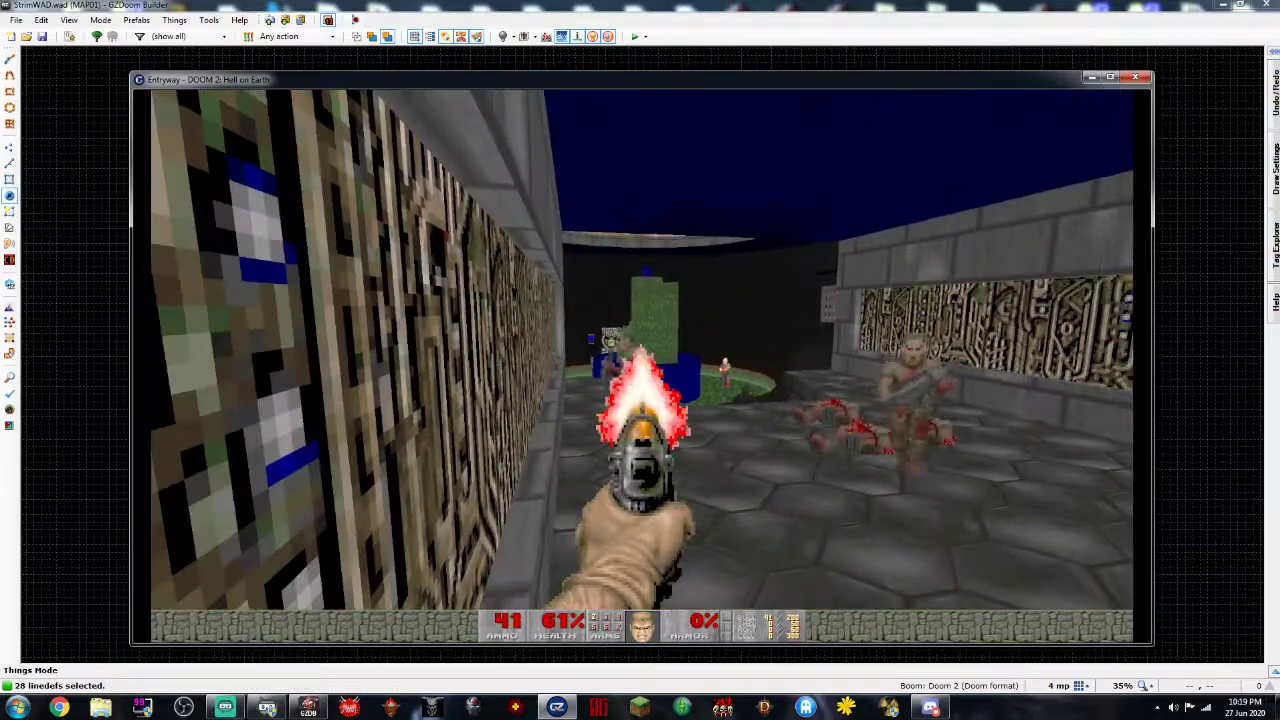
left_click(642, 350)
key("d")
key("a")
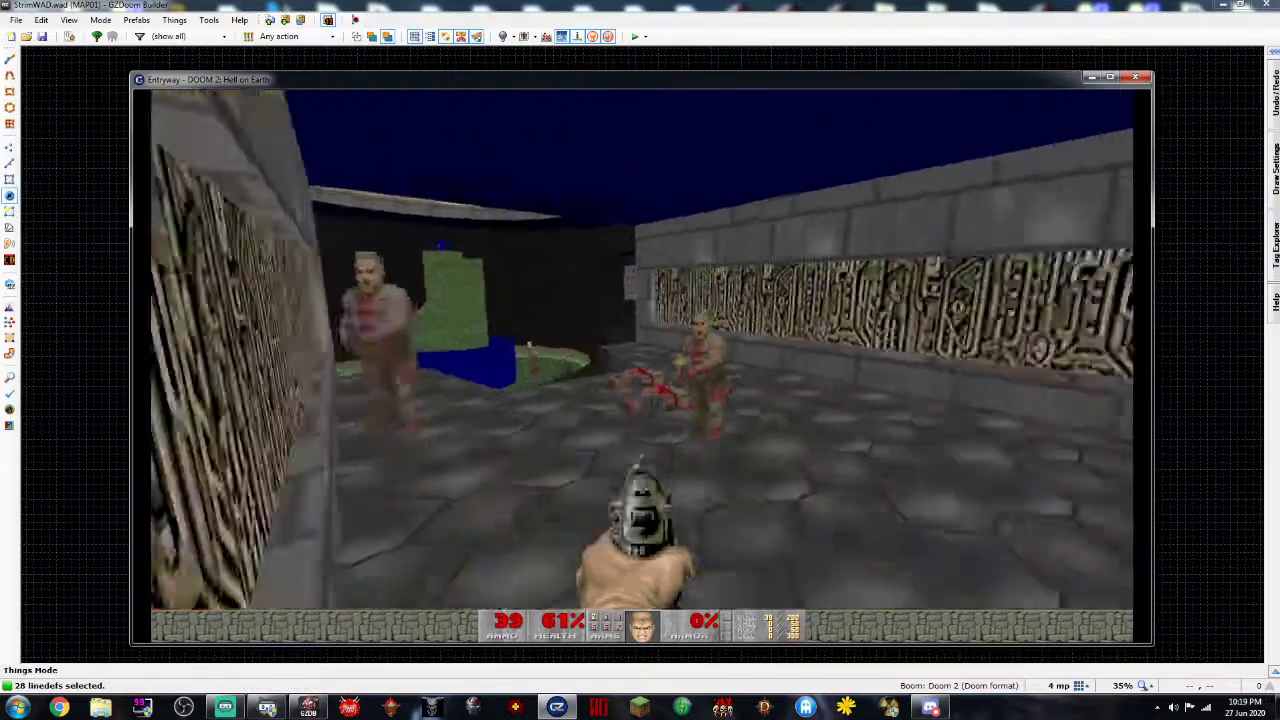
key("d")
key("d")
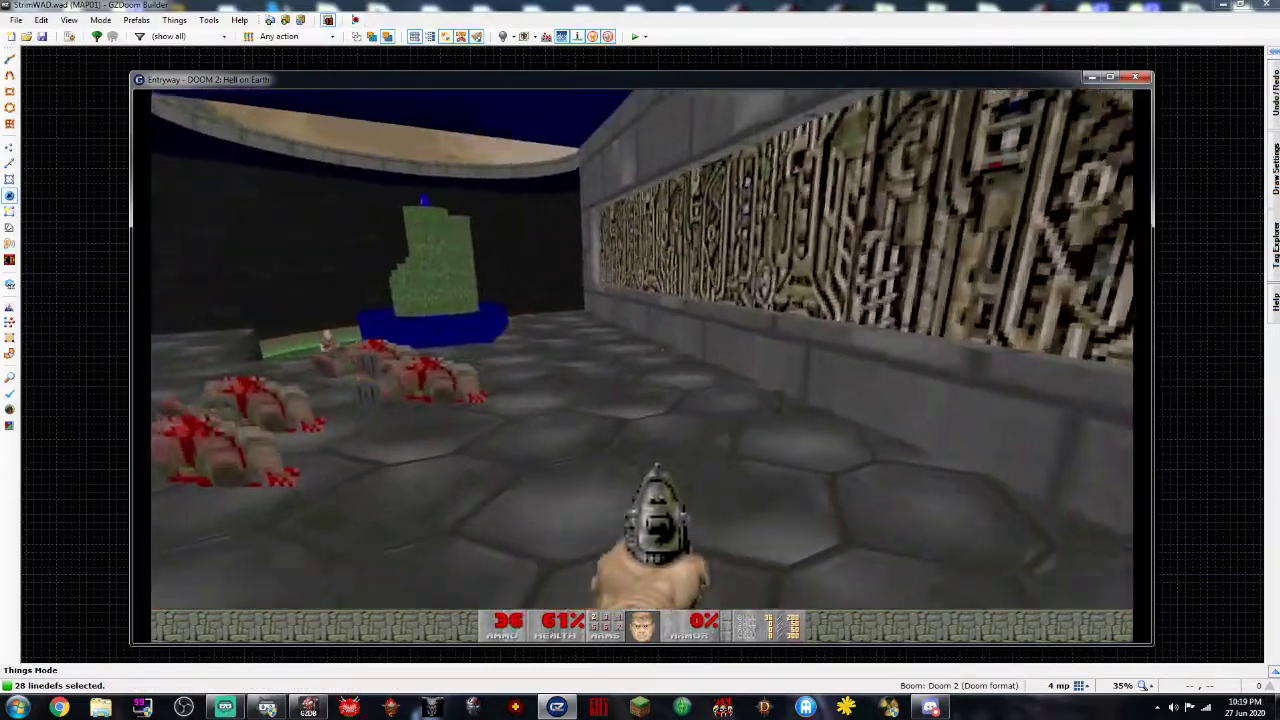
Pick up the start room's Medikits, shoot the remaining monsters ahead and advance into the circular room with the slime pool
key("w")
key("w")
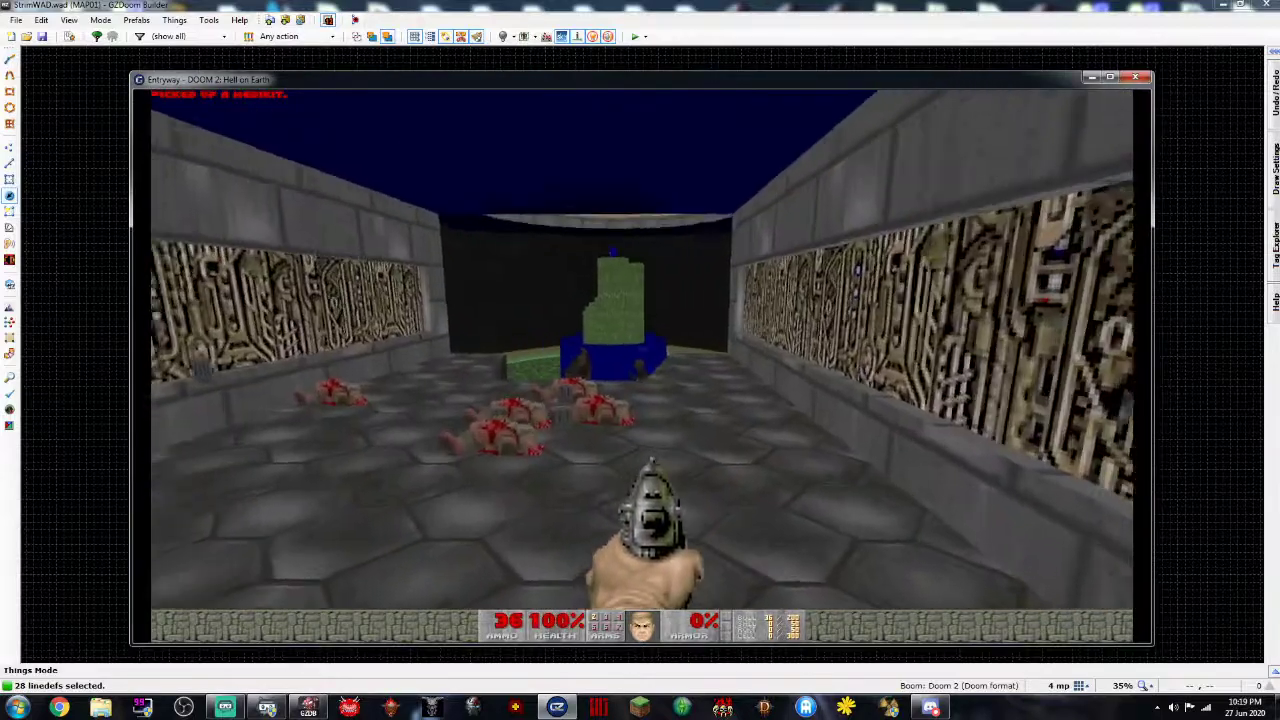
left_click(642, 350)
left_click(642, 350)
left_click(642, 350)
left_click(642, 350)
left_click(642, 350)
left_click(642, 350)
left_click(642, 350)
left_click(642, 350)
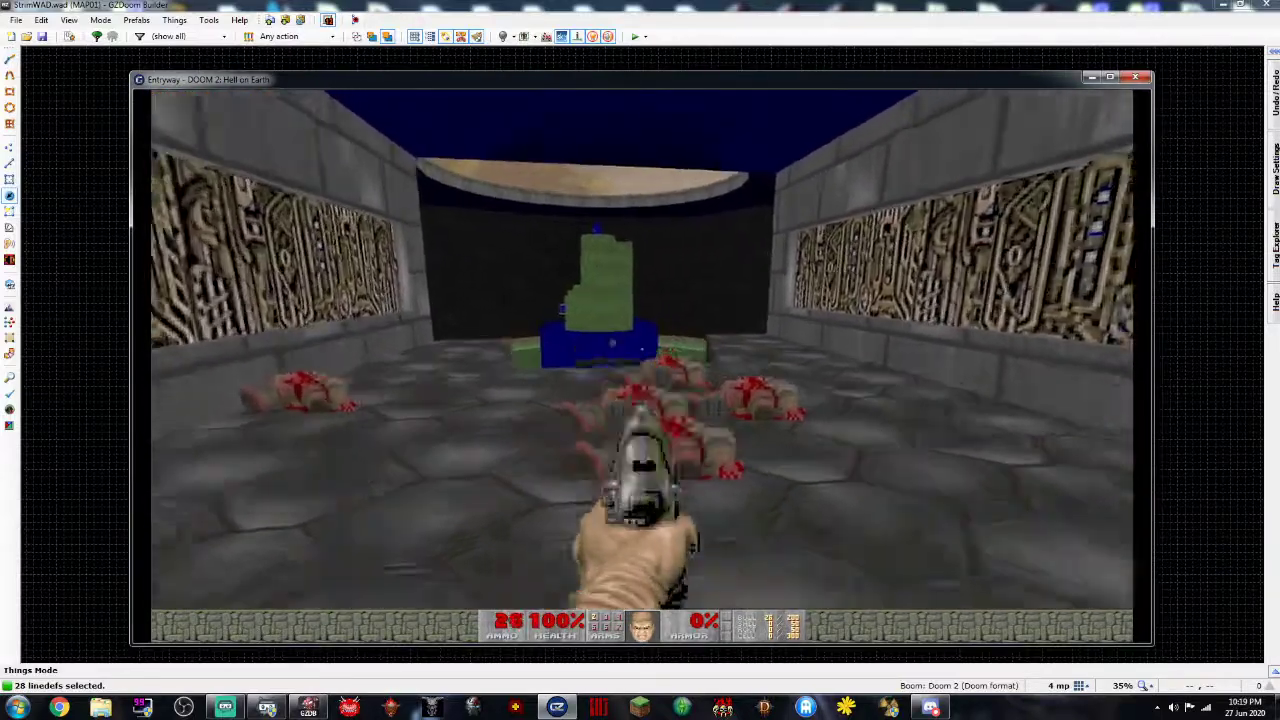
key("w")
key("w")
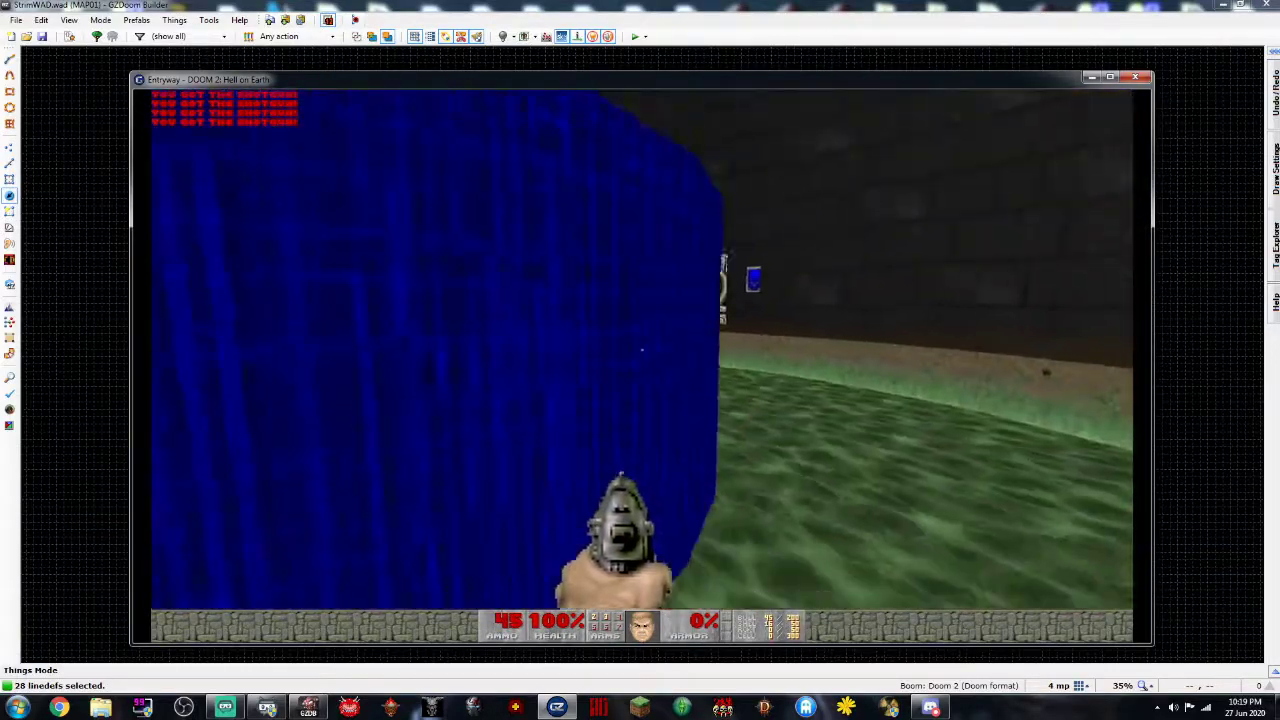
key("w")
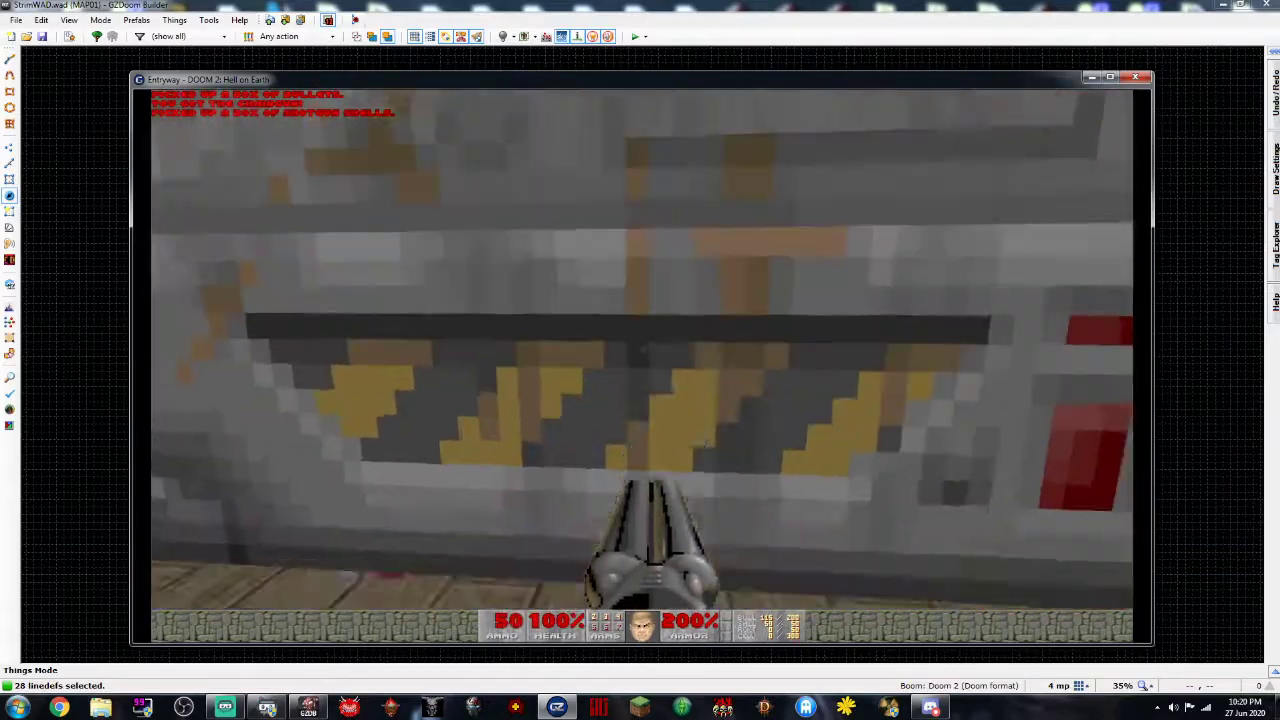
Go through the door to the outdoor area and fight its monsters from the porch with the super shotgun
left_click(642, 349)
key("w")
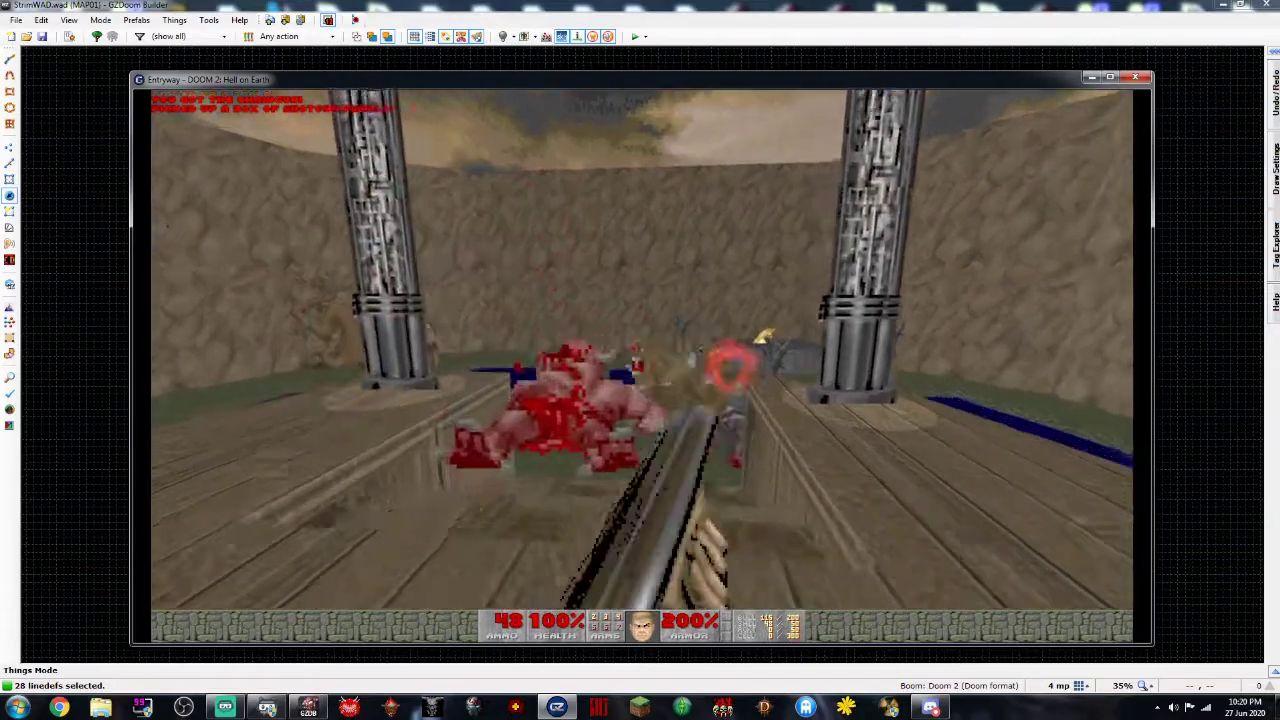
left_click(642, 349)
key("s")
key("w")
left_click(642, 349)
key("w")
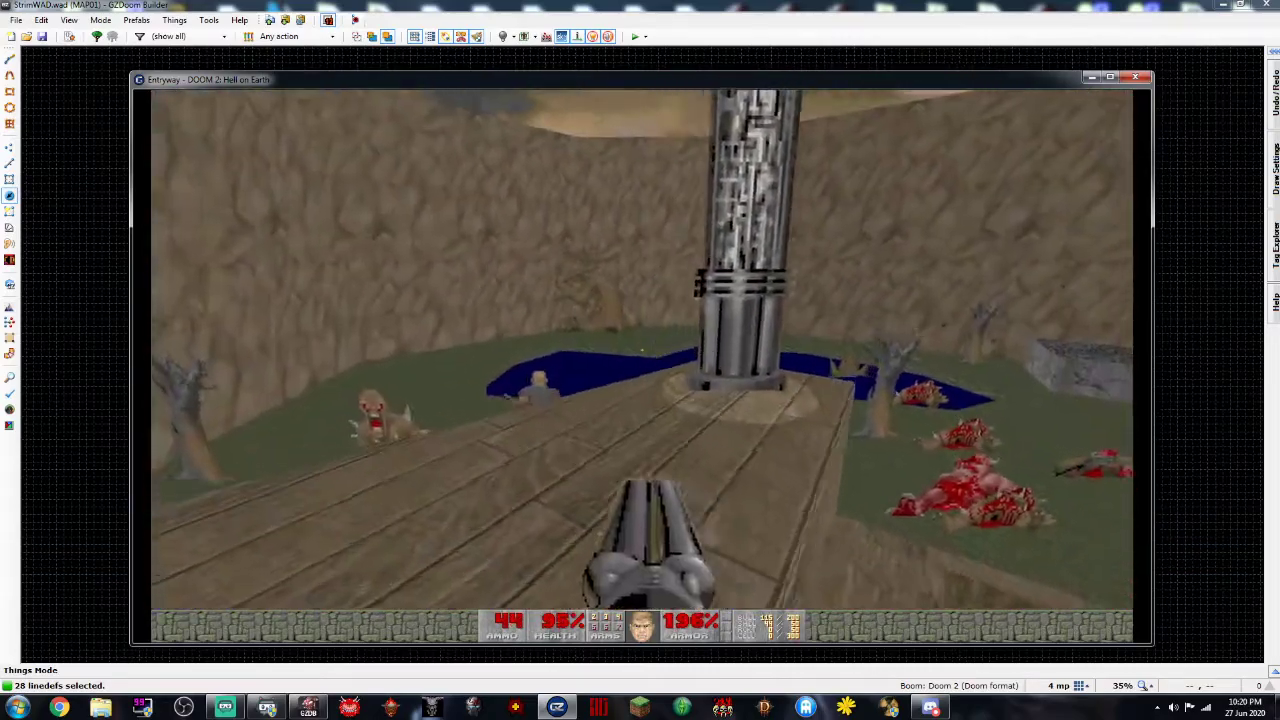
left_click(642, 349)
key("s")
left_click(642, 349)
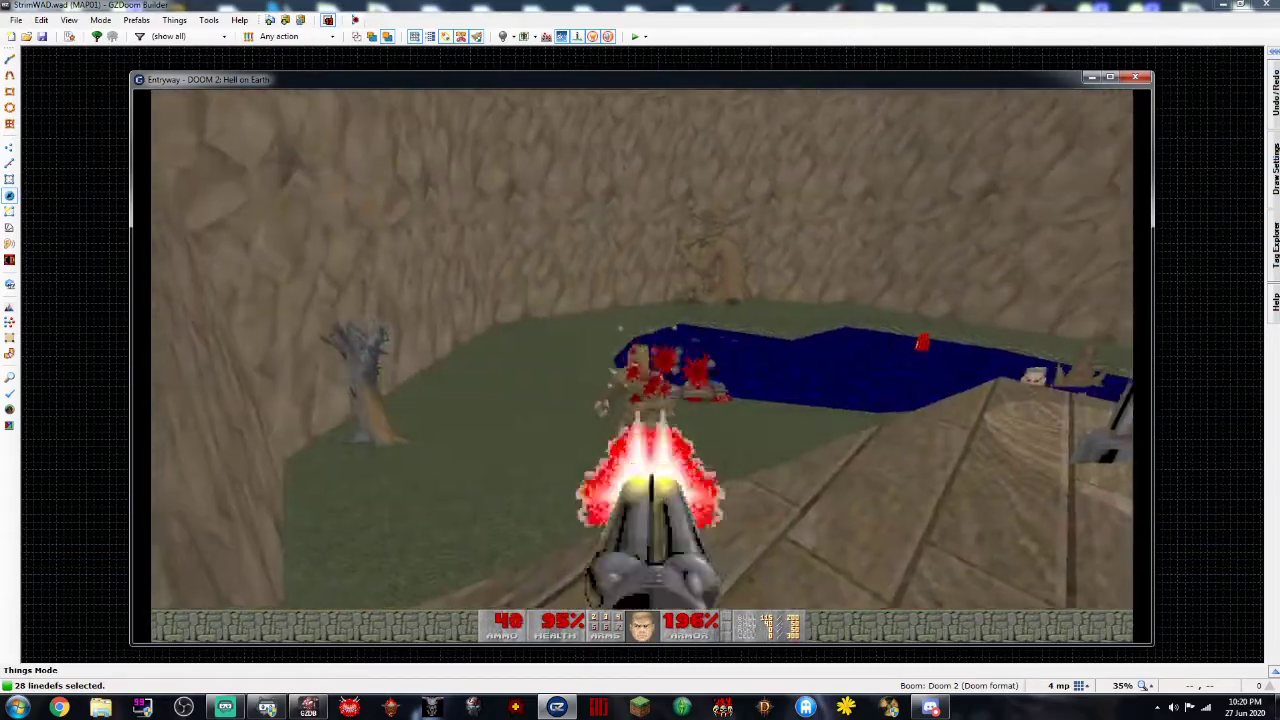
Shoot the outdoor area's remaining monsters, pick up the red keycard beyond the pool and fire on the flying monster
key("w")
left_click(642, 349)
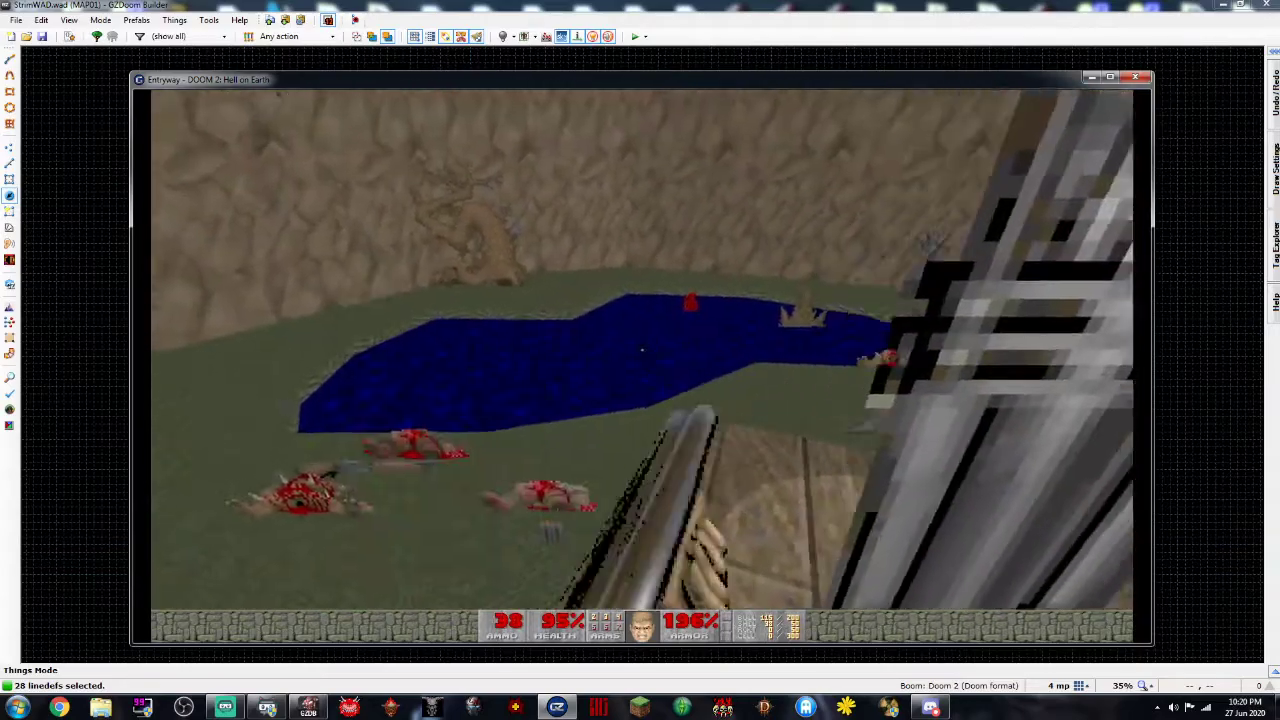
key("w")
key("w")
left_click(642, 349)
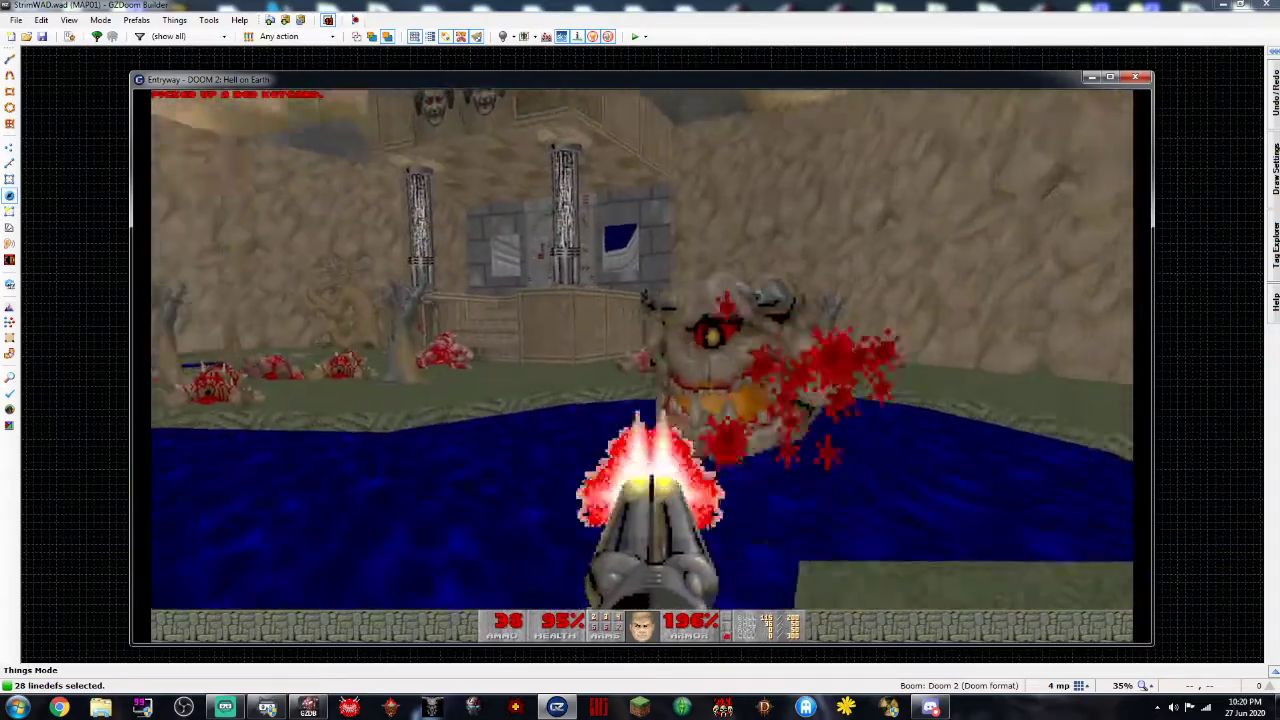
key("3")
Quit the running test and return to the map editor
key("Escape")
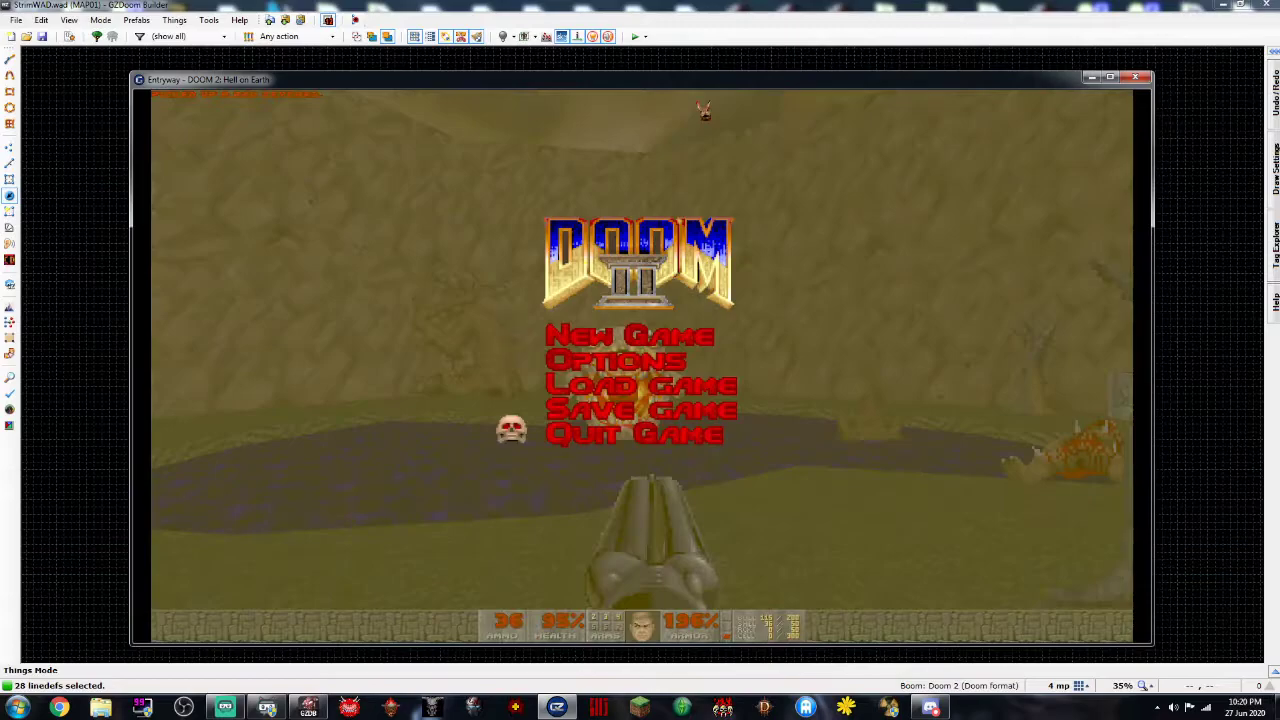
key("Return")
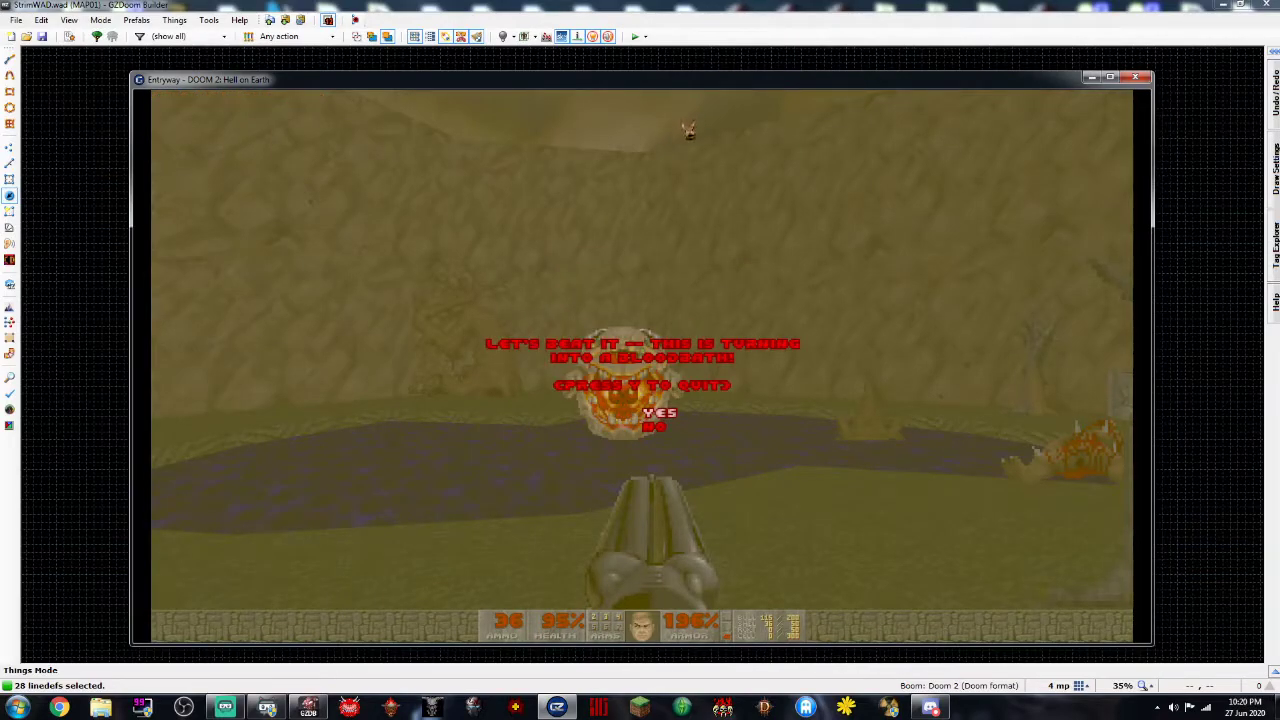
key("y")
Edit the settings of the large monsters in the outdoor area's two pools together, leaving out the smaller things between them, and save the map
scroll(712, 300, "up", 2)
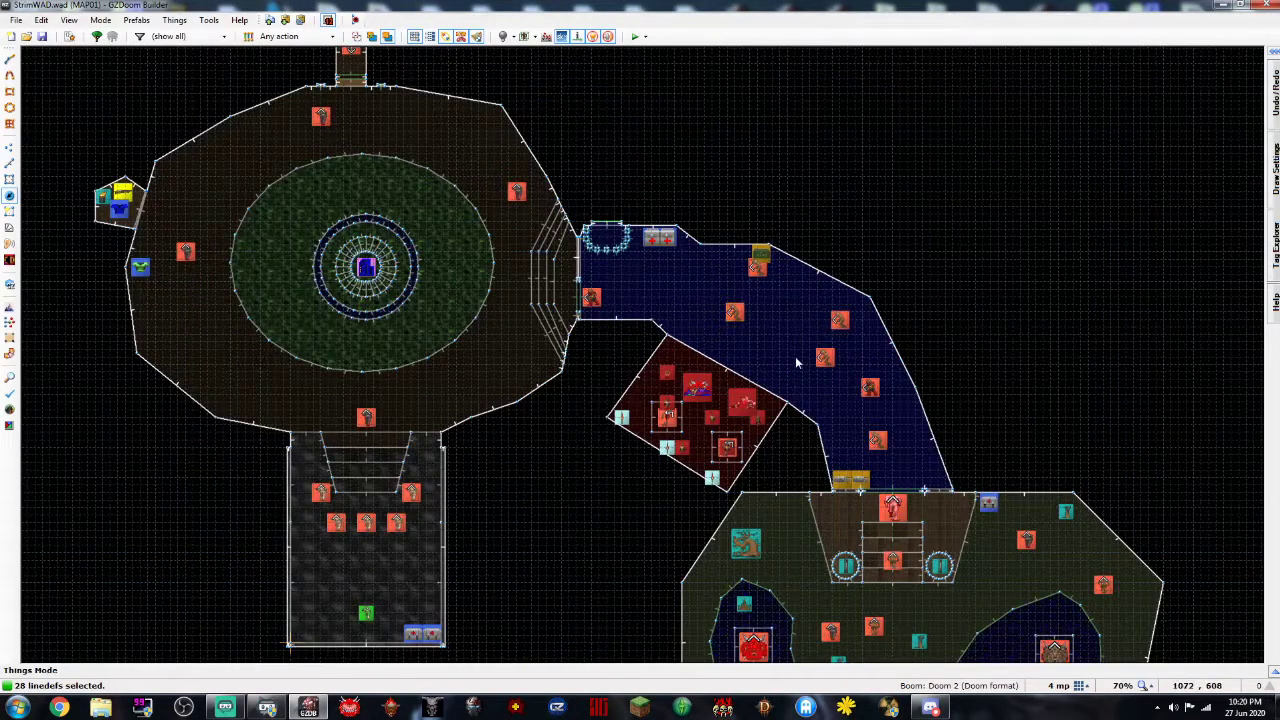
scroll(768, 480, "up", 2)
left_click(686, 580)
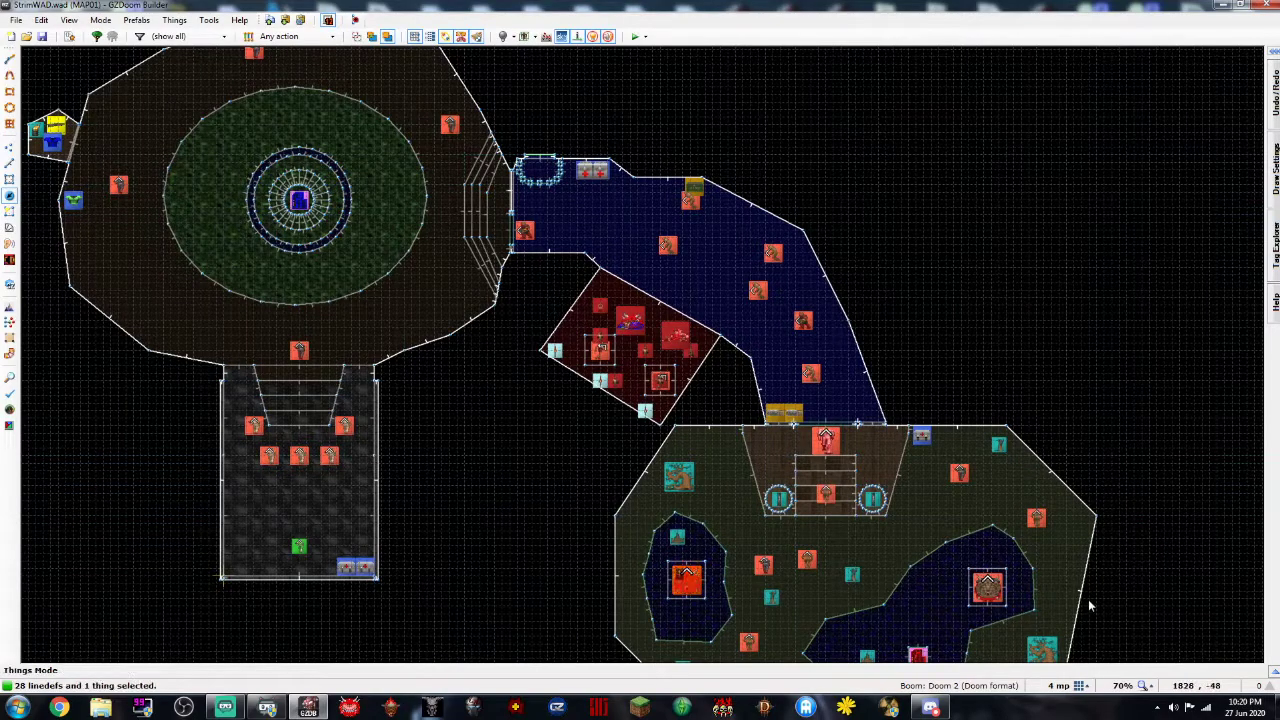
left_click_drag(660, 553, 1052, 638)
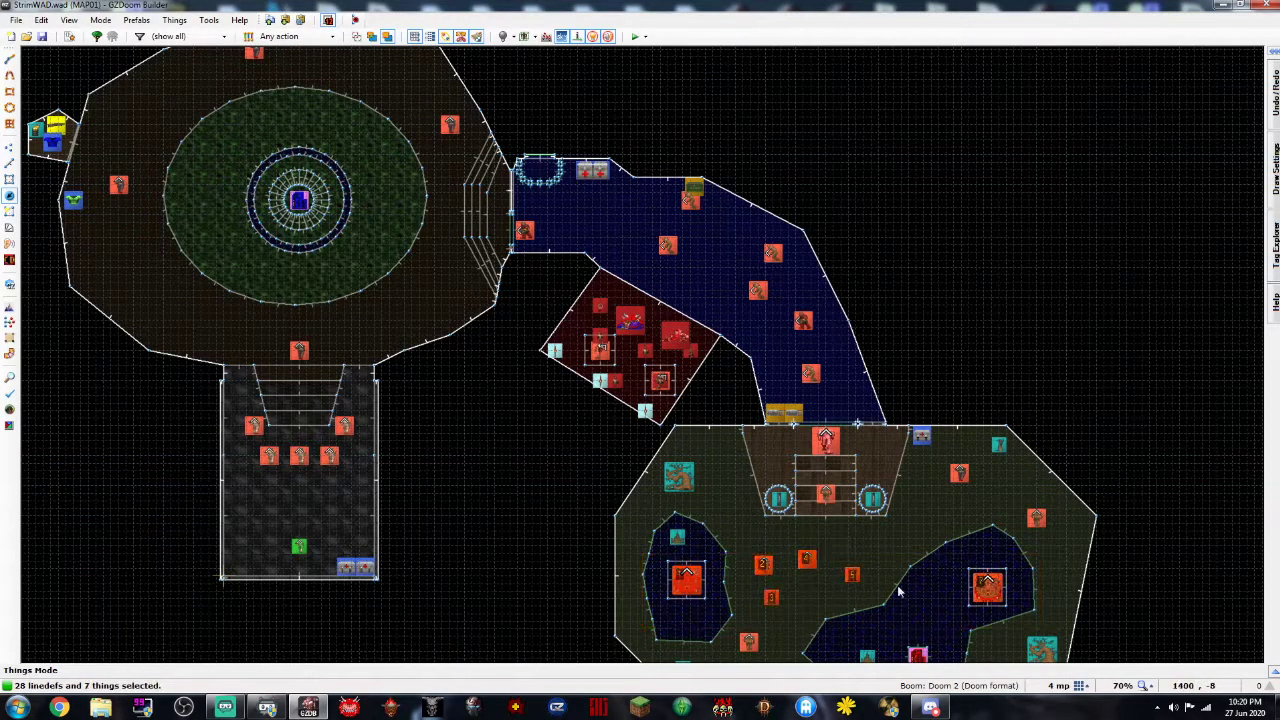
left_click(768, 571)
left_click(808, 563)
left_click(775, 597)
left_click(852, 577)
right_click(987, 582)
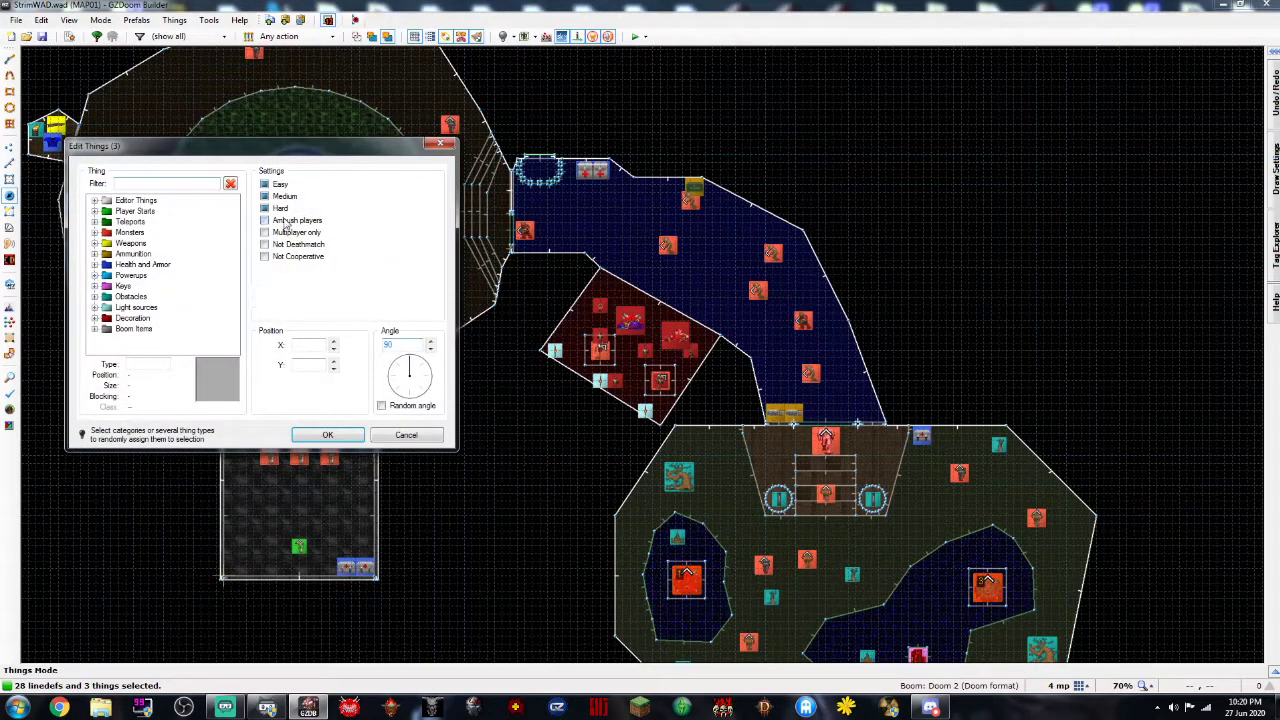
left_click(327, 434)
left_click(41, 38)
Launch a new test of the map and shoot the group of former soldiers in the start room with the pistol
key("F9")
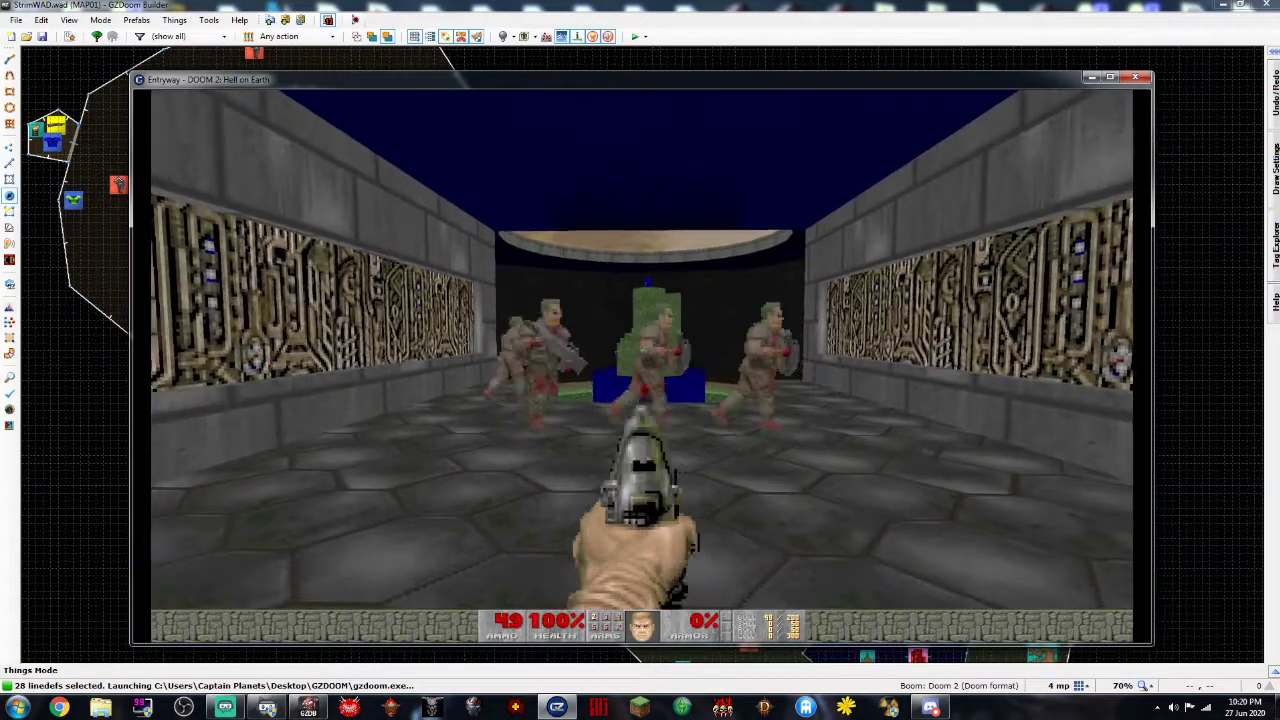
left_click(642, 350)
left_click(642, 350)
left_click(642, 350)
left_click(642, 350)
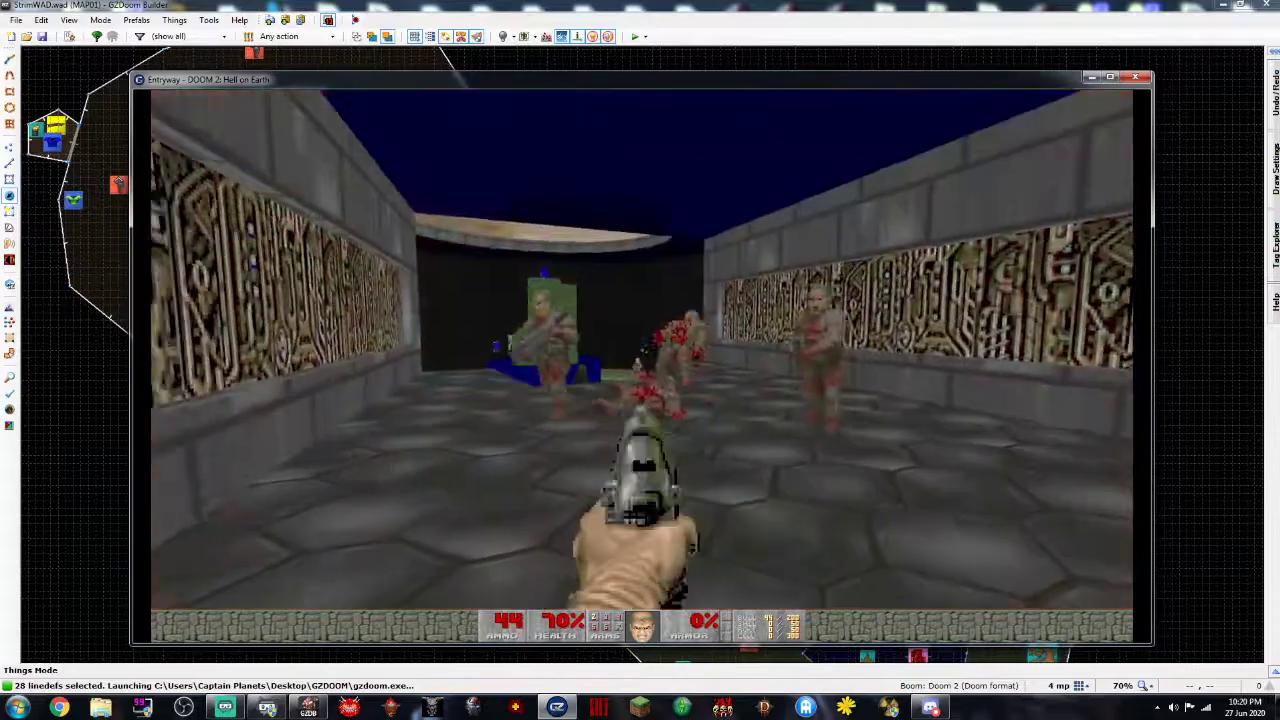
left_click(642, 350)
left_click(642, 350)
left_click(642, 350)
left_click(642, 350)
left_click(642, 350)
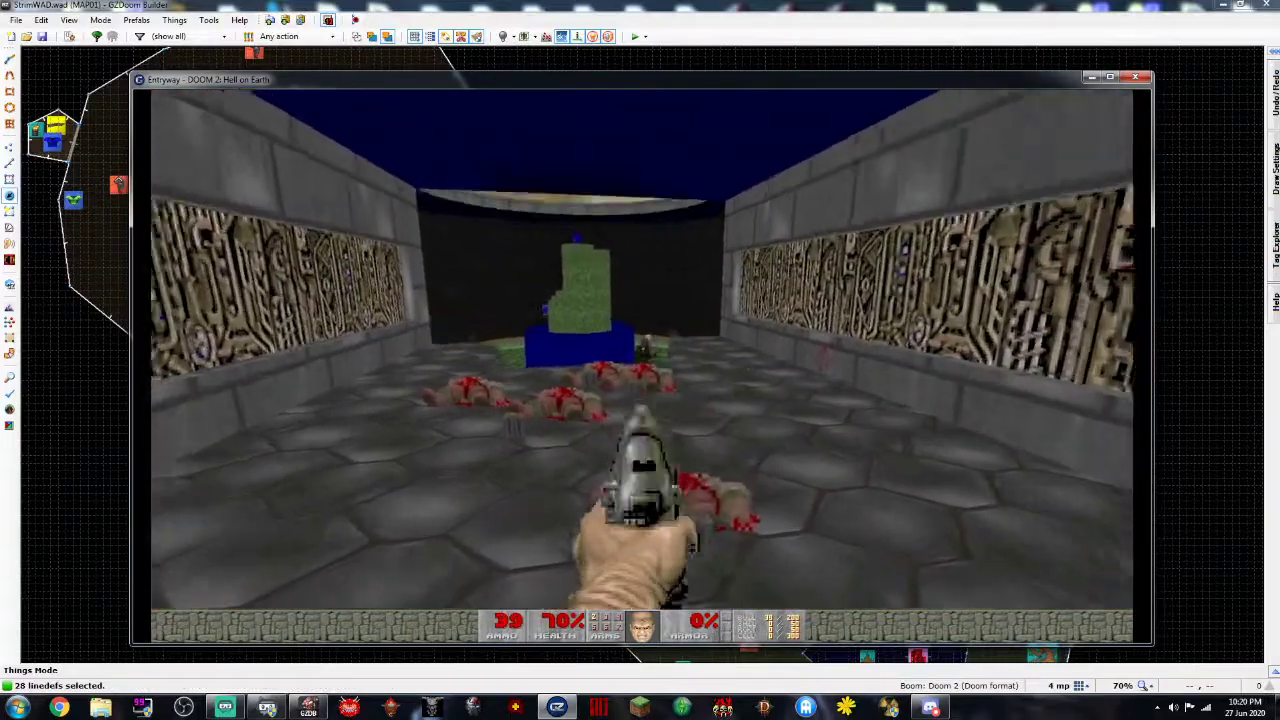
Collect the dropped clips and shoot the soldiers around the slime pool while advancing out of the start room
key("w")
left_click(642, 350)
left_click(642, 350)
left_click(642, 350)
left_click(642, 350)
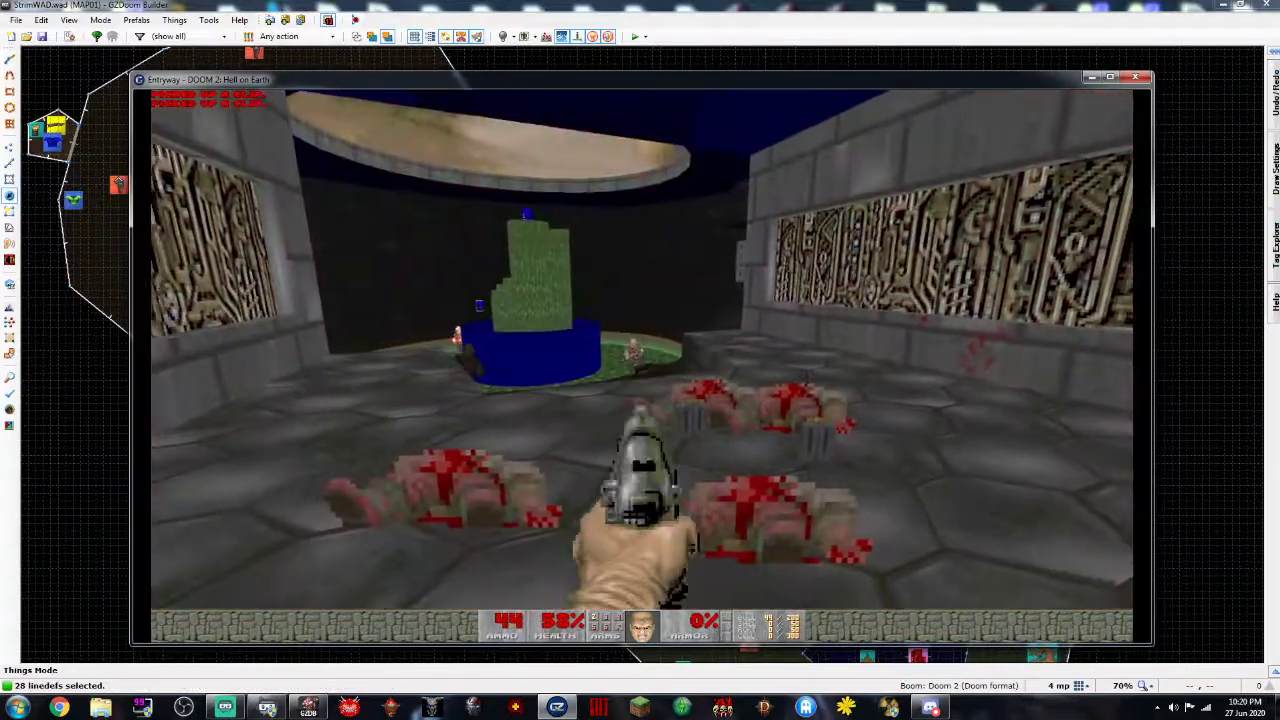
left_click(642, 350)
key("d")
left_click(642, 350)
left_click(642, 350)
left_click(642, 350)
left_click(642, 350)
left_click(642, 350)
left_click(642, 350)
left_click(642, 350)
left_click(642, 350)
left_click(642, 350)
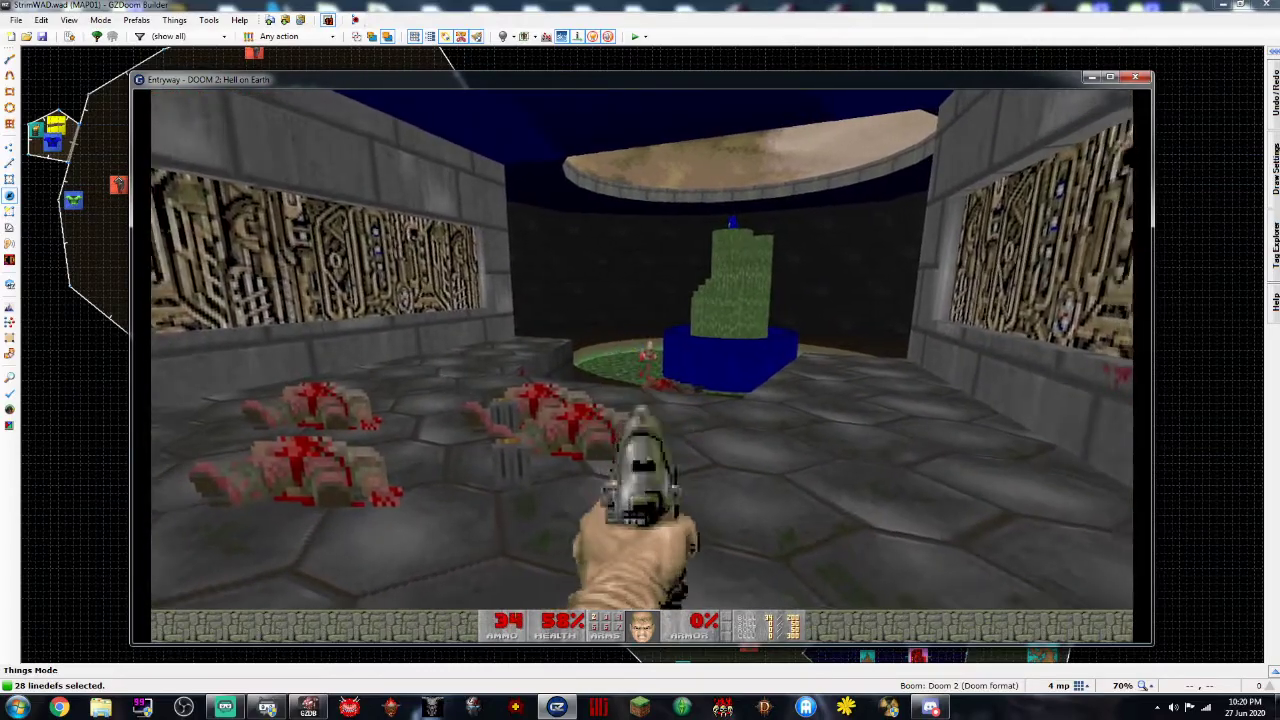
left_click(642, 350)
key("a")
left_click(642, 350)
left_click(642, 350)
key("w")
key("w")
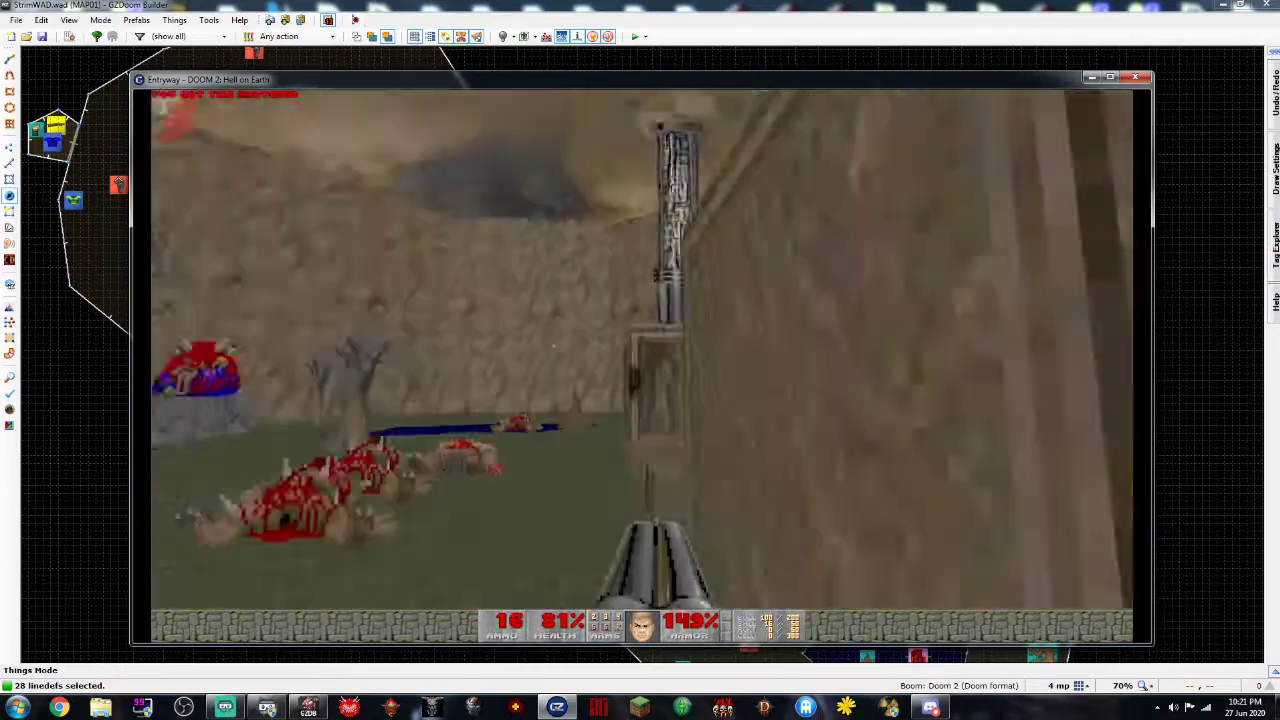
Pick up the red keycard in the outdoor area, fight the flying monsters and head back towards the porch
key("w")
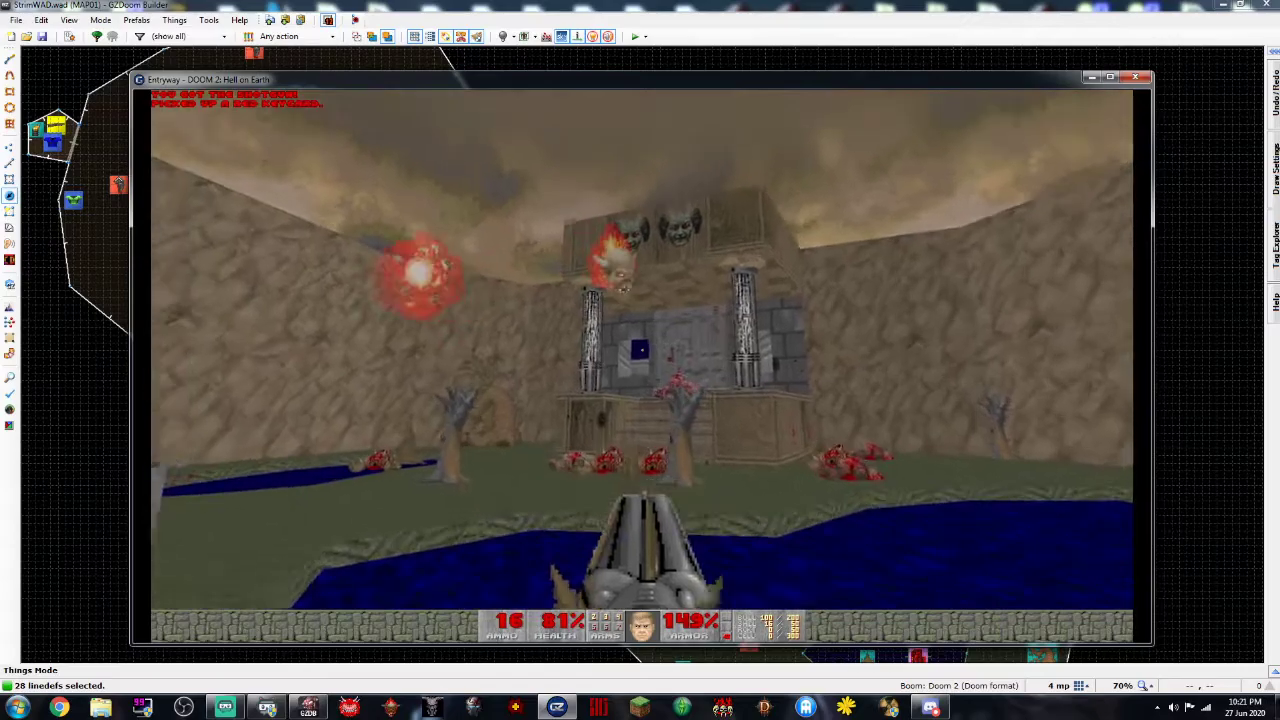
left_click(642, 350)
key("w")
key("w")
key("w")
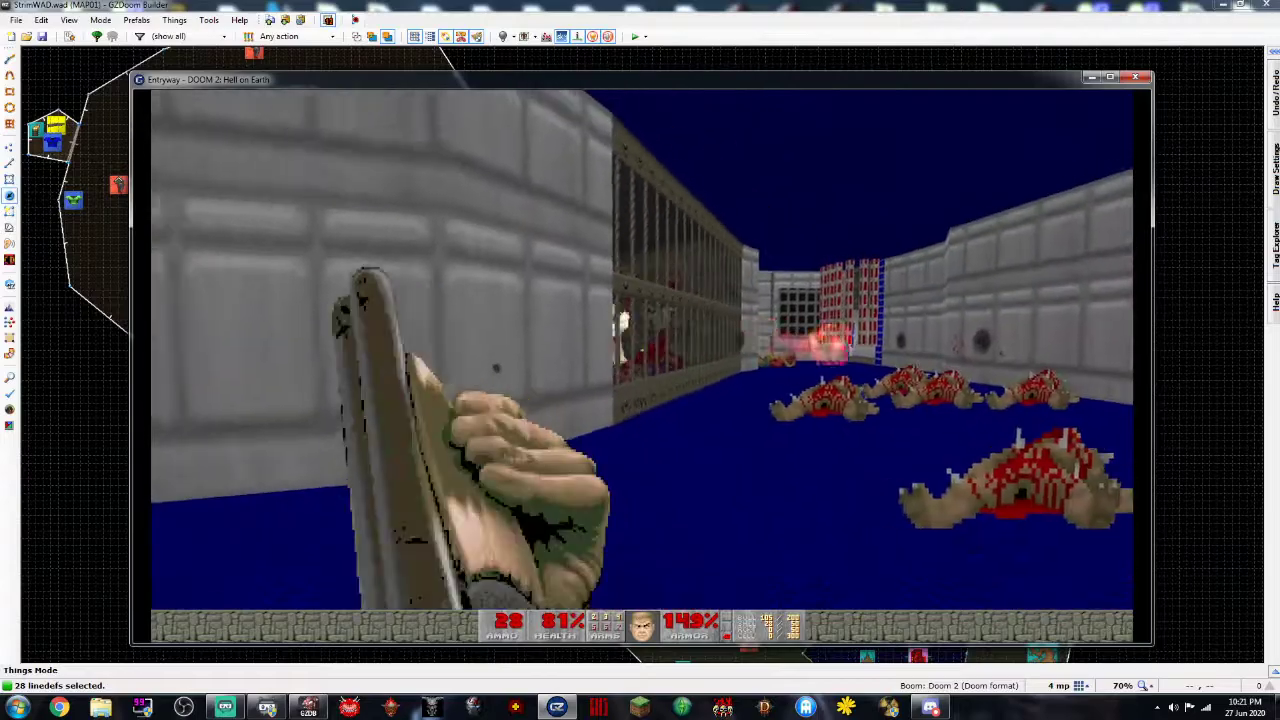
Fight back through the blue-floored corridor past the barred cell to the grated window at its end
key("s")
key("ctrl")
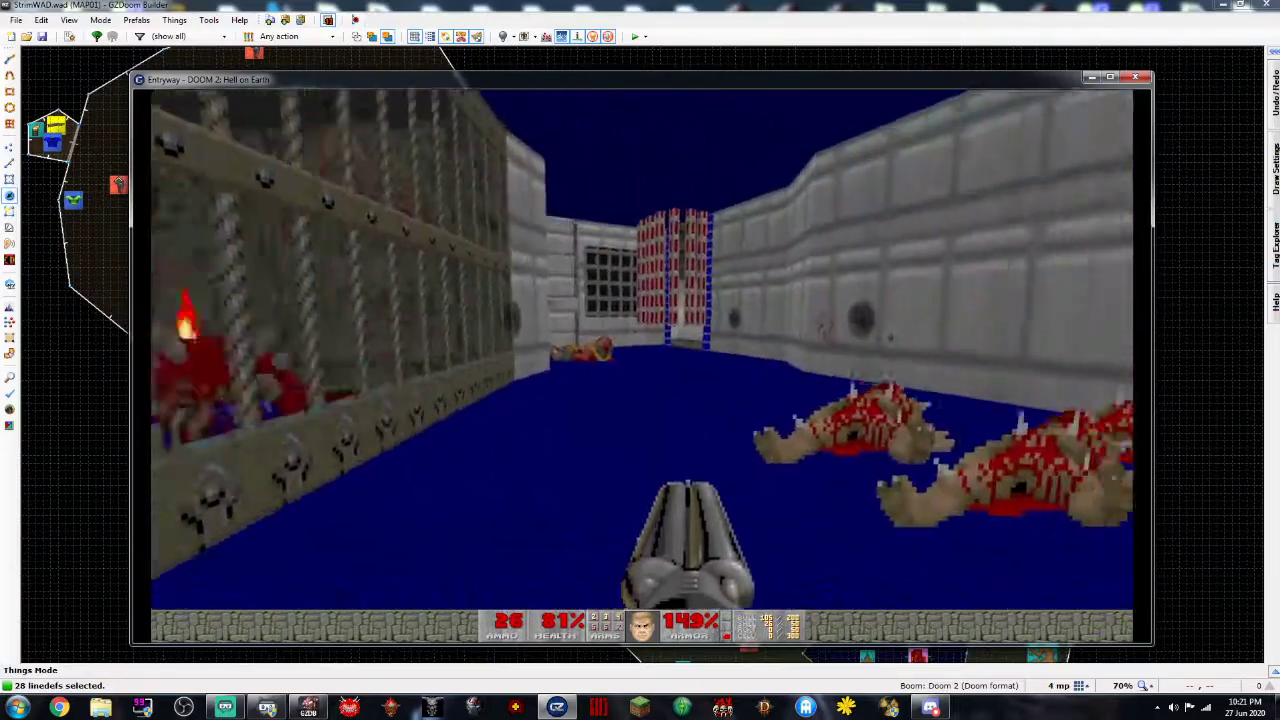
key("w")
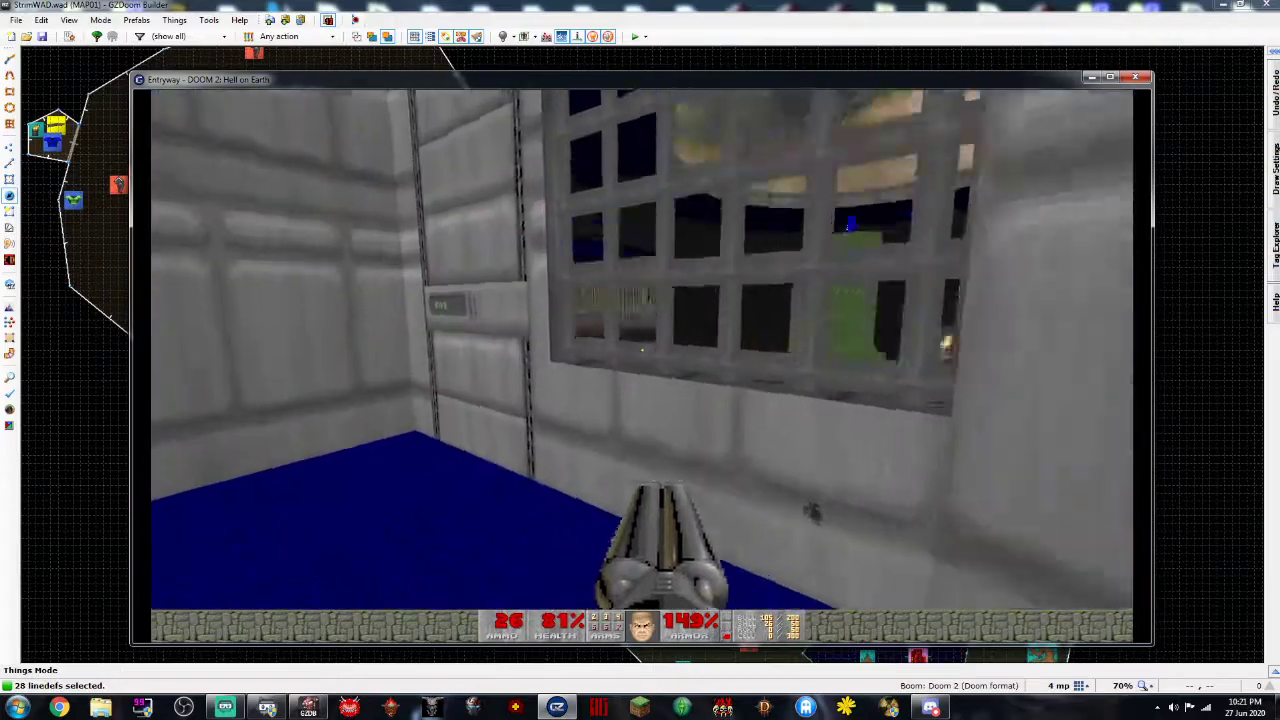
key("w")
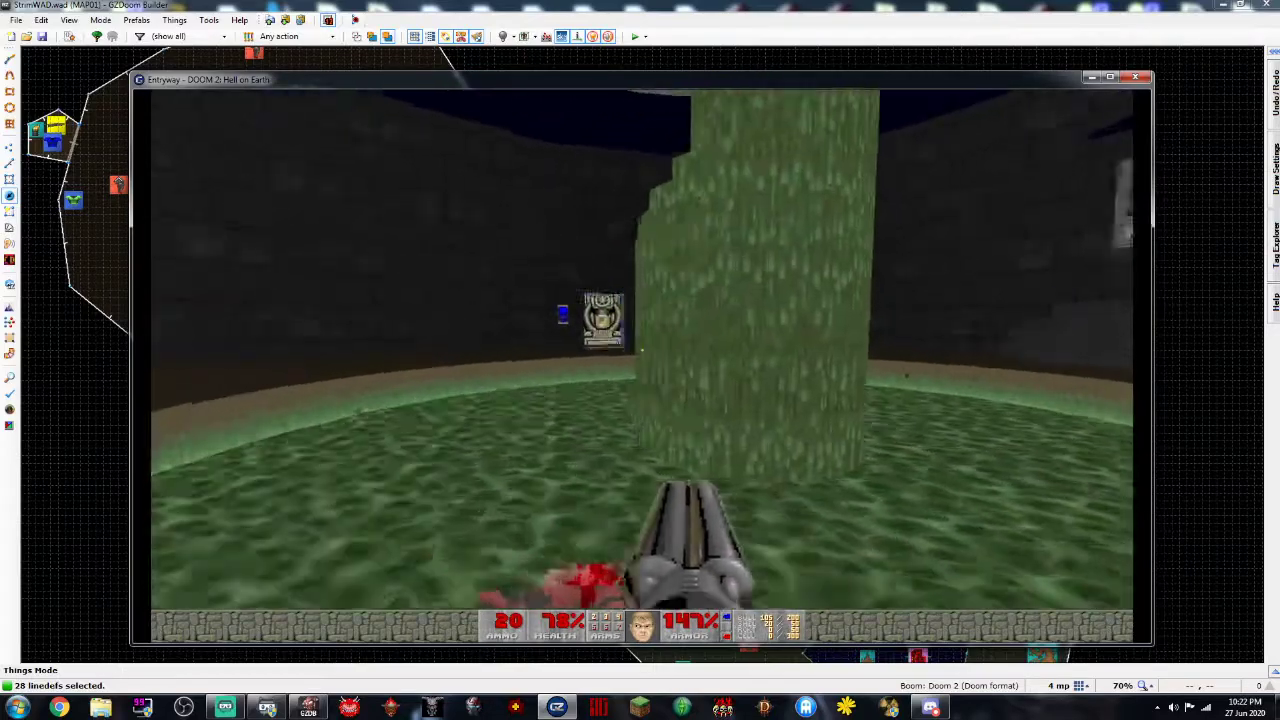
Shoot the last monsters in the slime pool room, open the blue key door and finish the level at the exit
left_click(642, 350)
left_click(642, 350)
key("w")
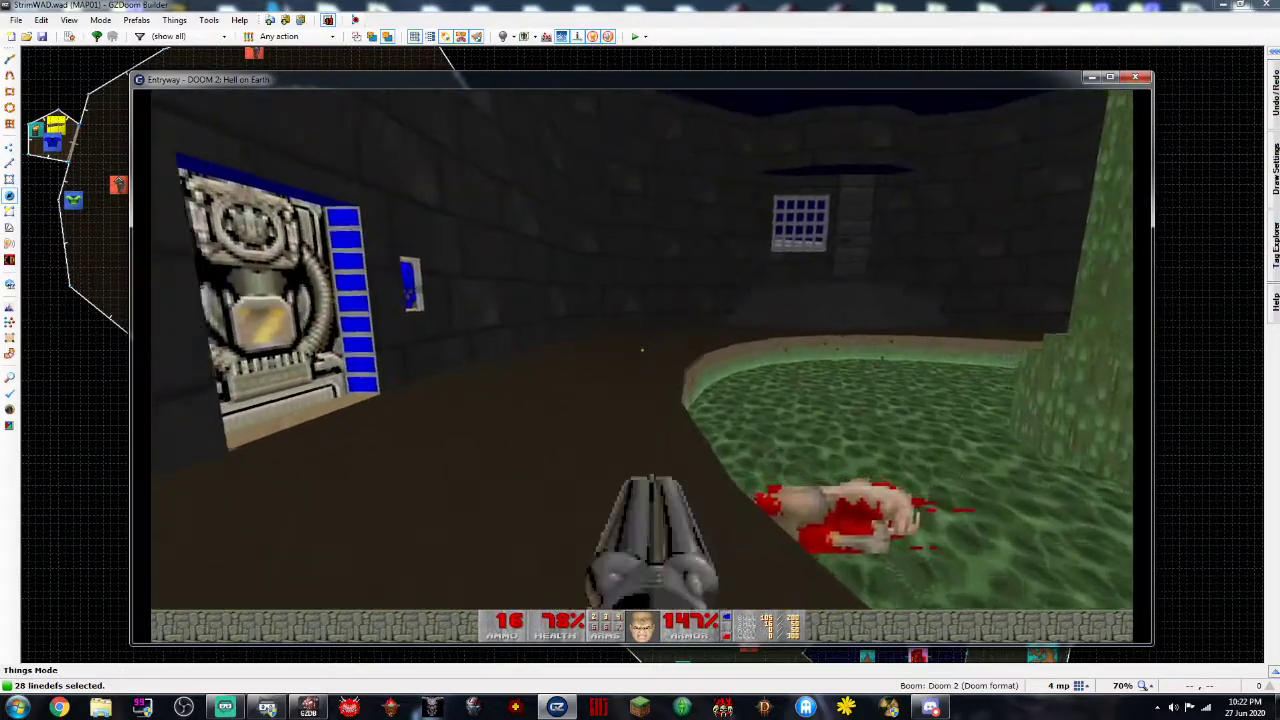
key("e")
key("w")
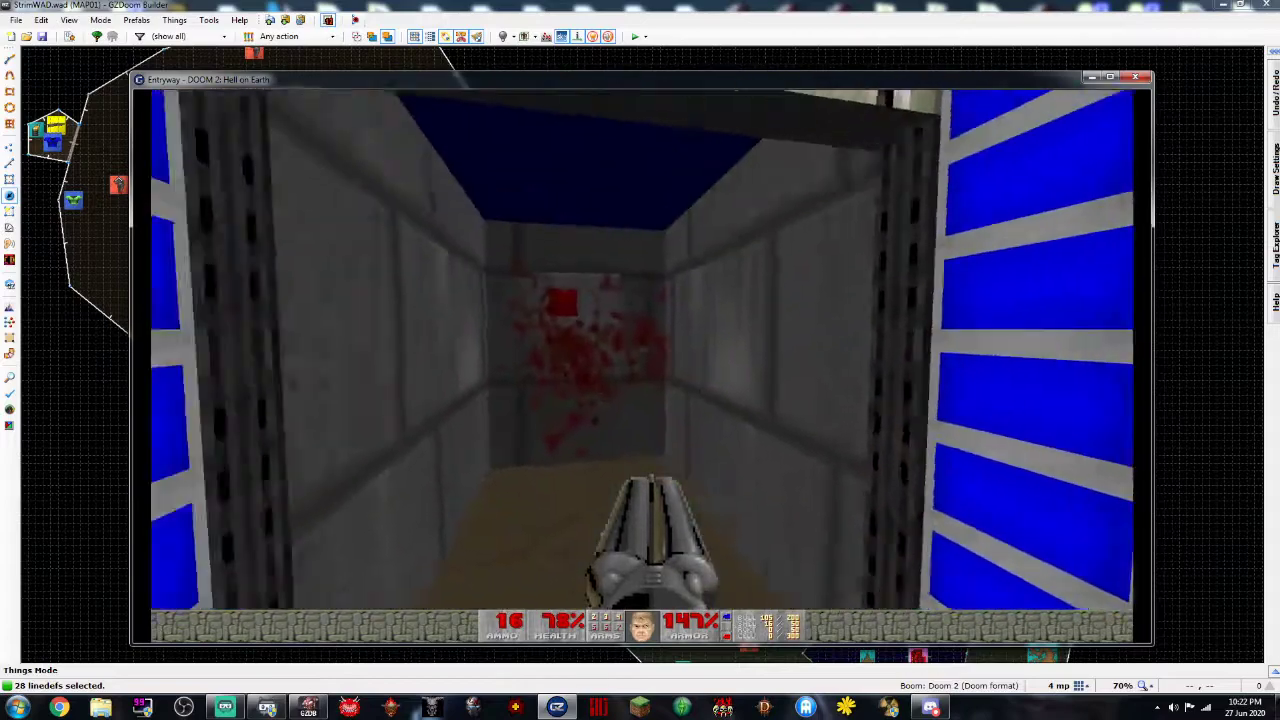
key("e")
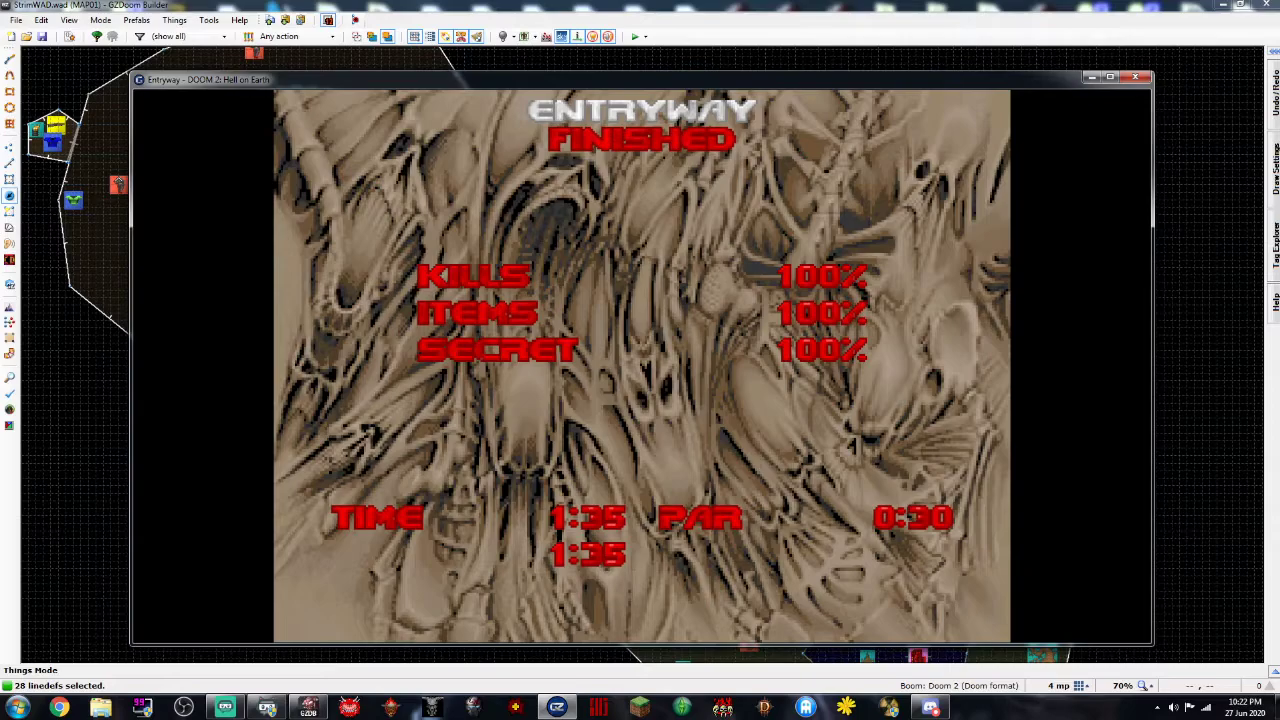
Skip the level results and quit the game before Underhalls starts
key("space")
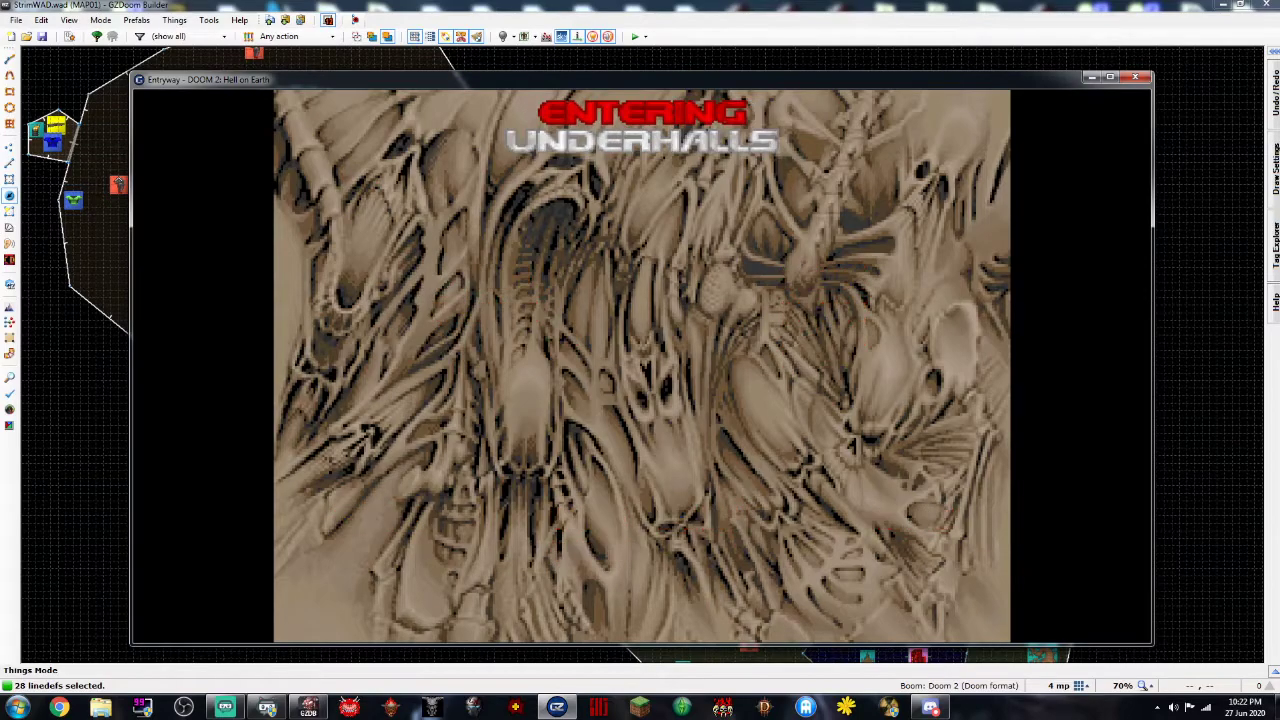
key("Escape")
key("Up")
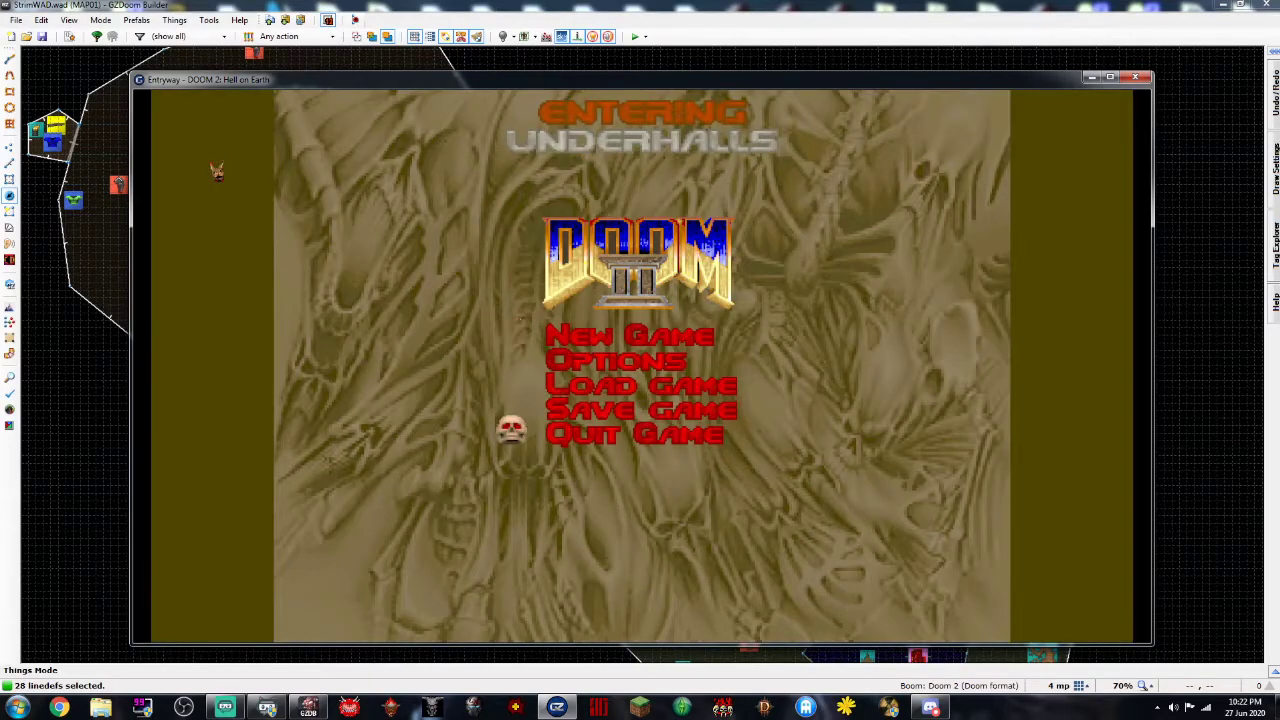
key("Return")
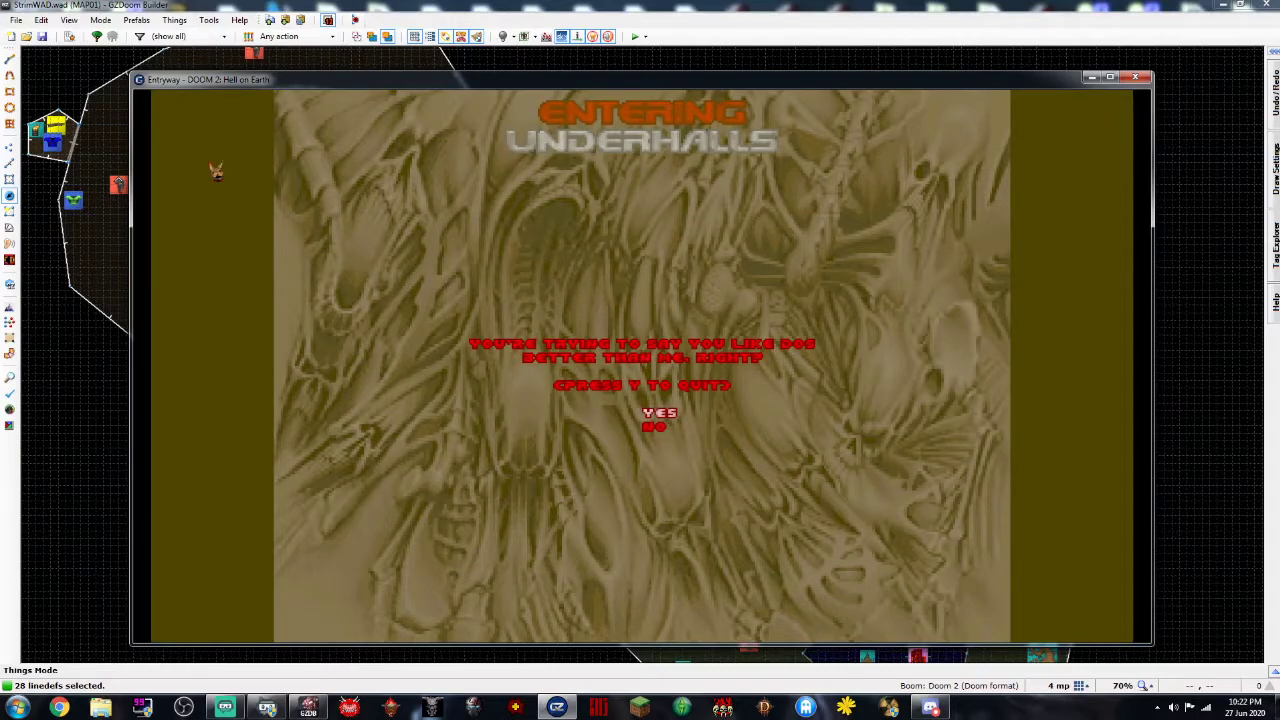
key("y")
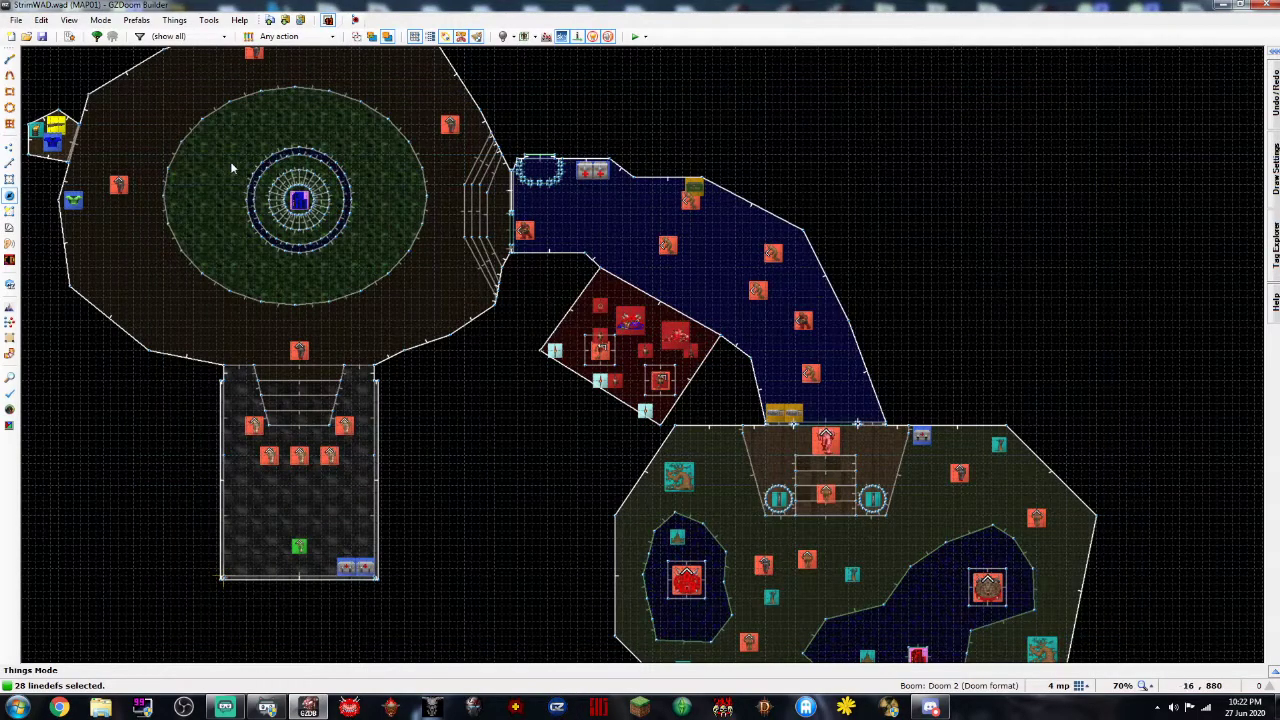
Insert a Box of Shells beside the health pickup along the outdoor area's north wall, east of the porch
left_click_drag(649, 104, 754, 107)
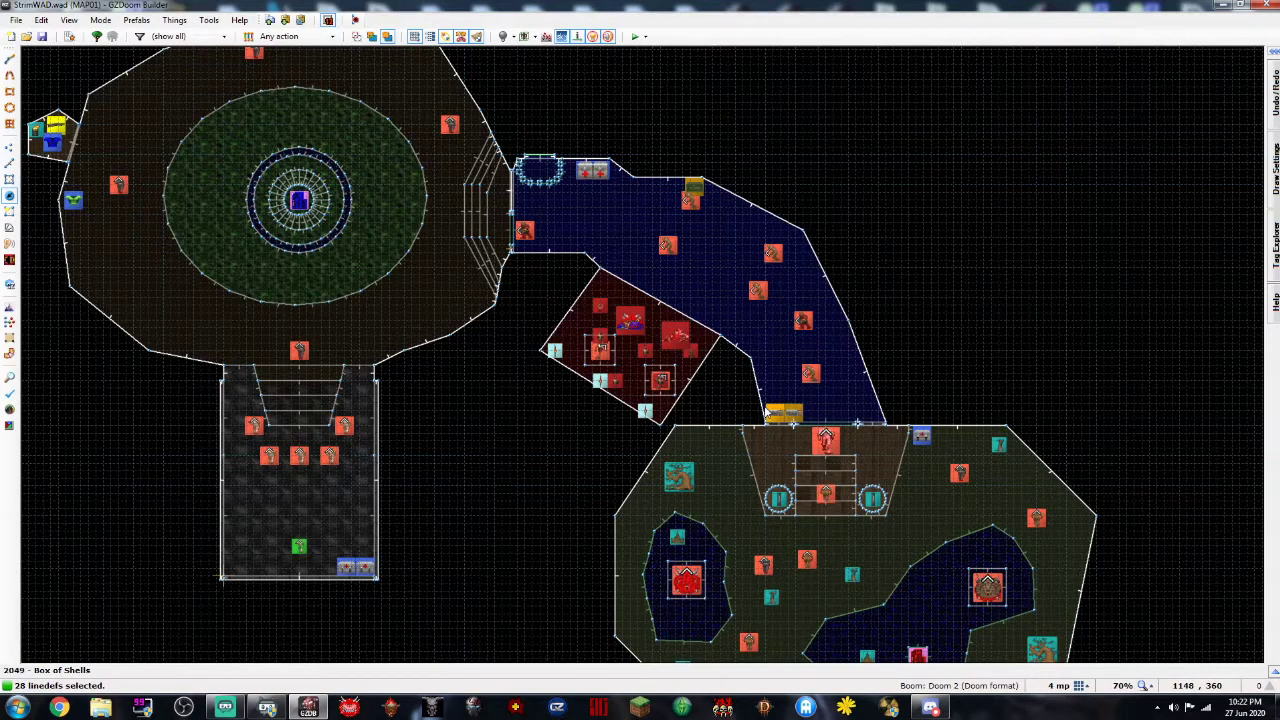
left_click(371, 569)
left_click(370, 570)
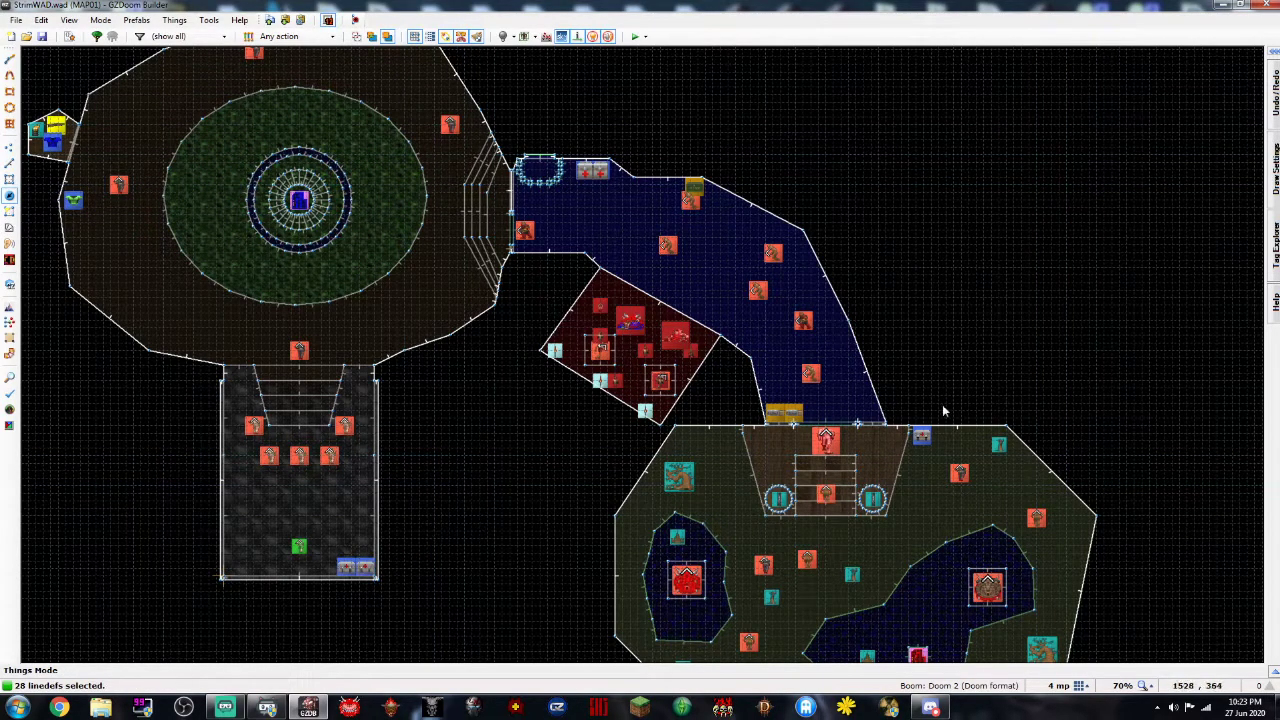
left_click(926, 433)
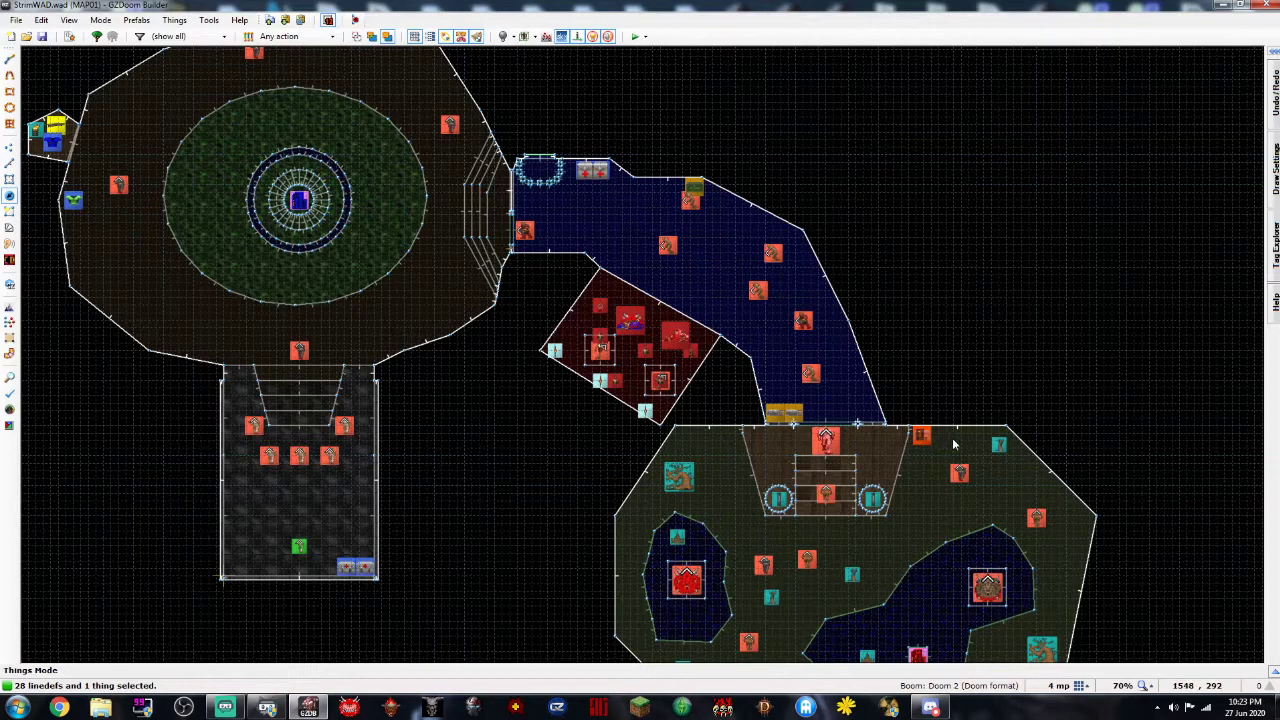
right_click(943, 441)
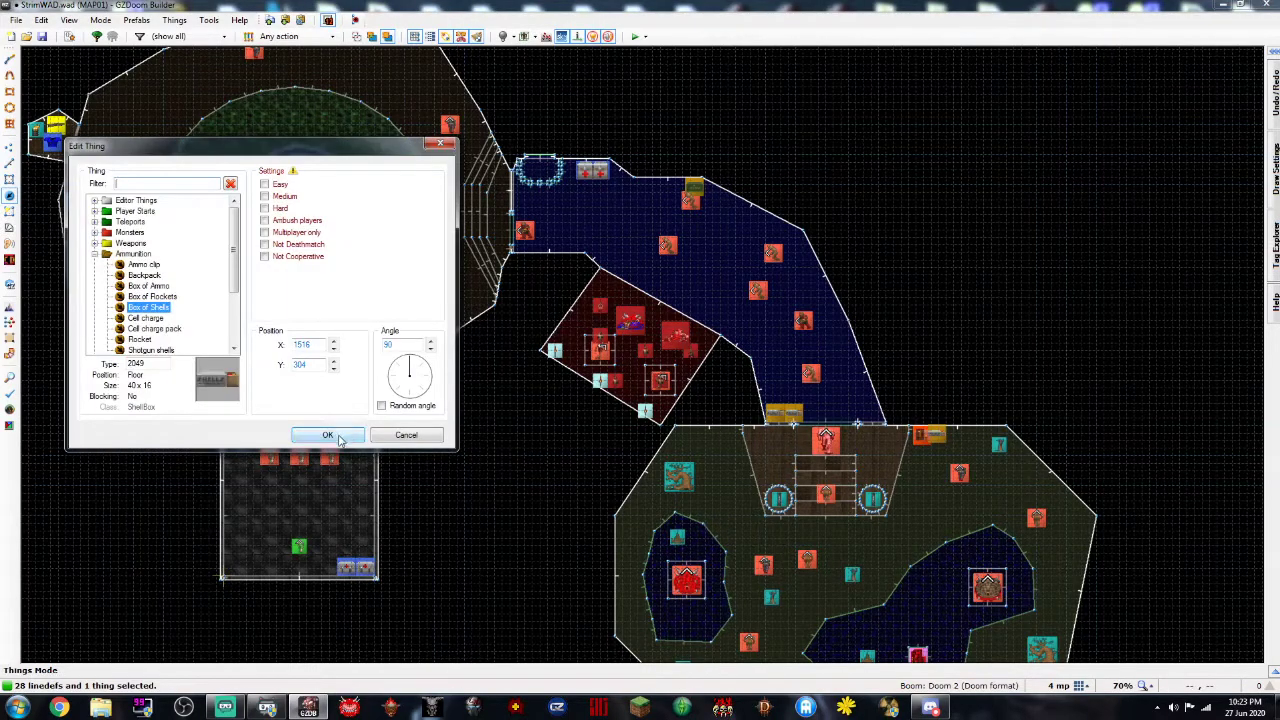
left_click(327, 434)
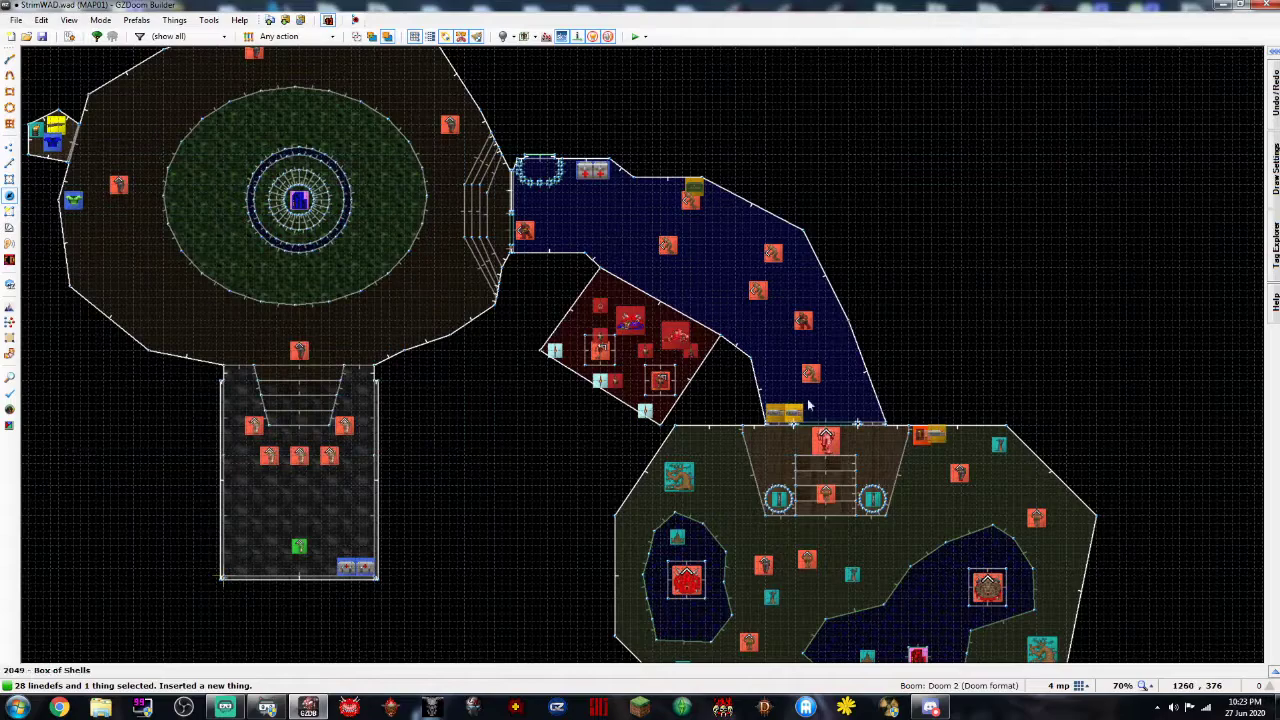
Enable the new Box of Shells for Easy, Medium and Hard and move it slightly east of the health pickup
left_click(921, 436)
right_click(947, 437)
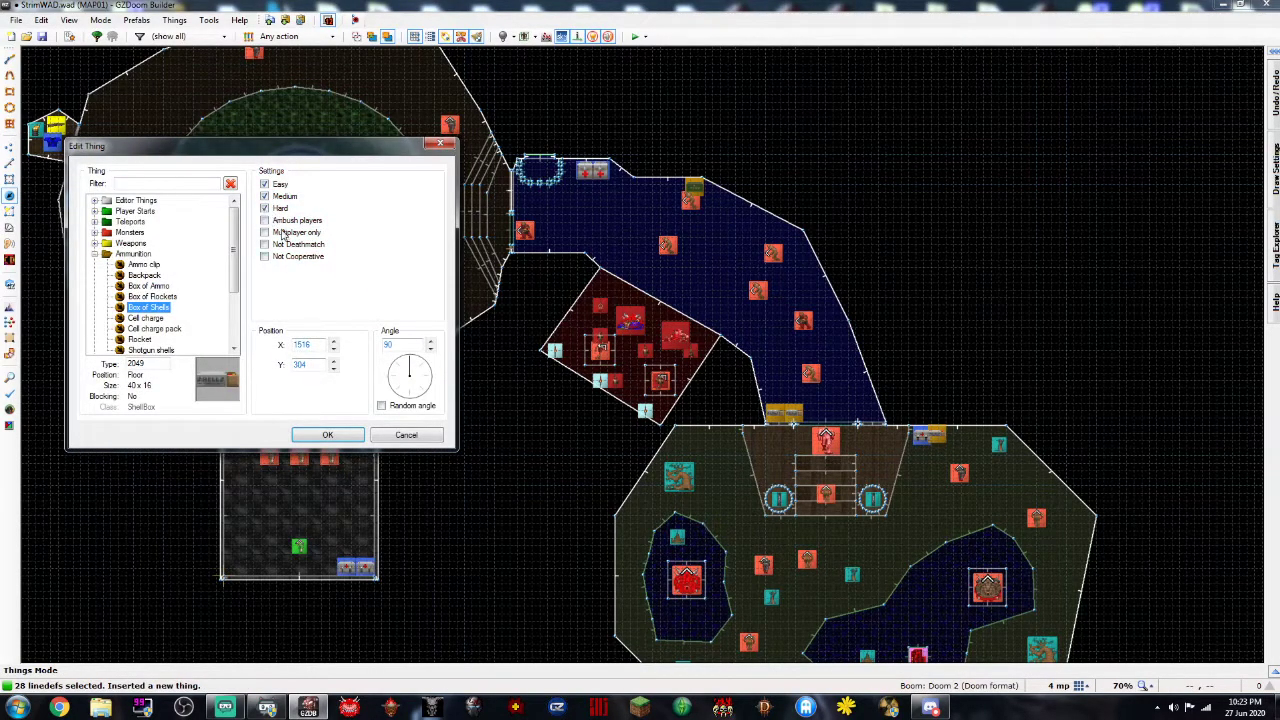
left_click(327, 434)
mouse_move(930, 437)
left_mouse_down()
mouse_move(509, 296)
mouse_move(463, 255)
mouse_move(704, 247)
mouse_move(946, 442)
left_mouse_up()
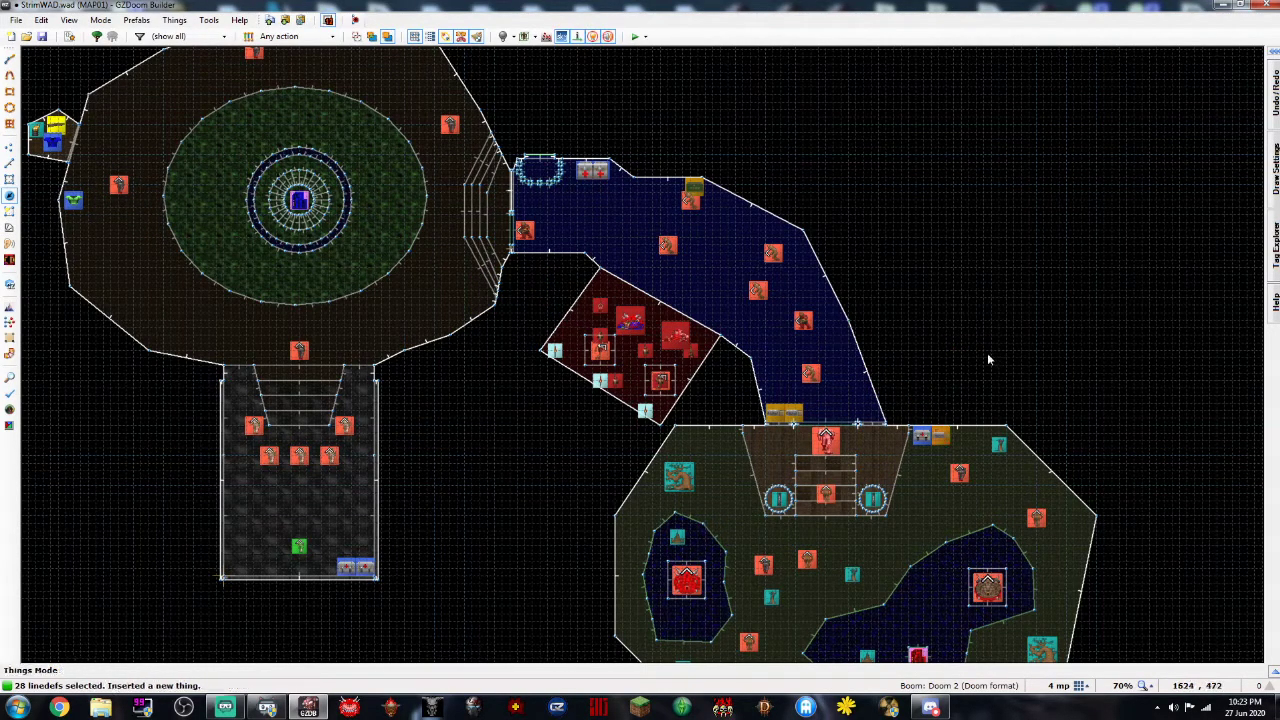
scroll(987, 353, "up", 3)
scroll(977, 358, "down", 3)
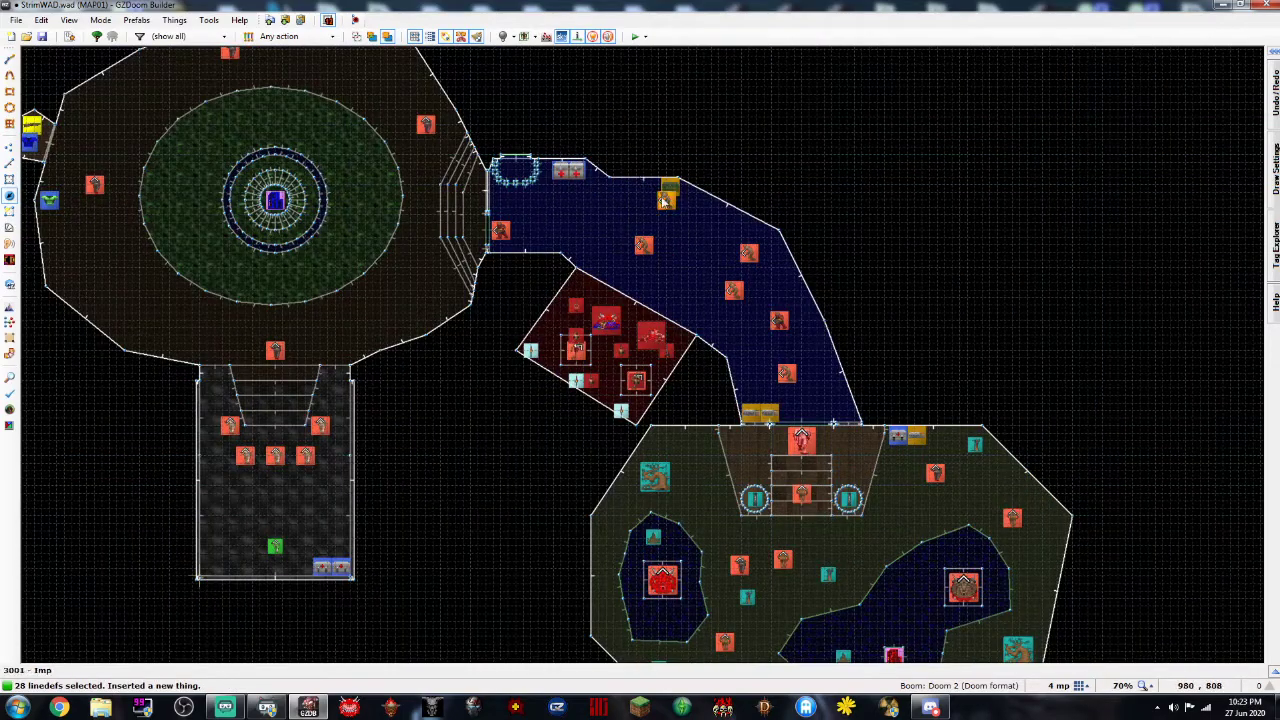
left_click(898, 440)
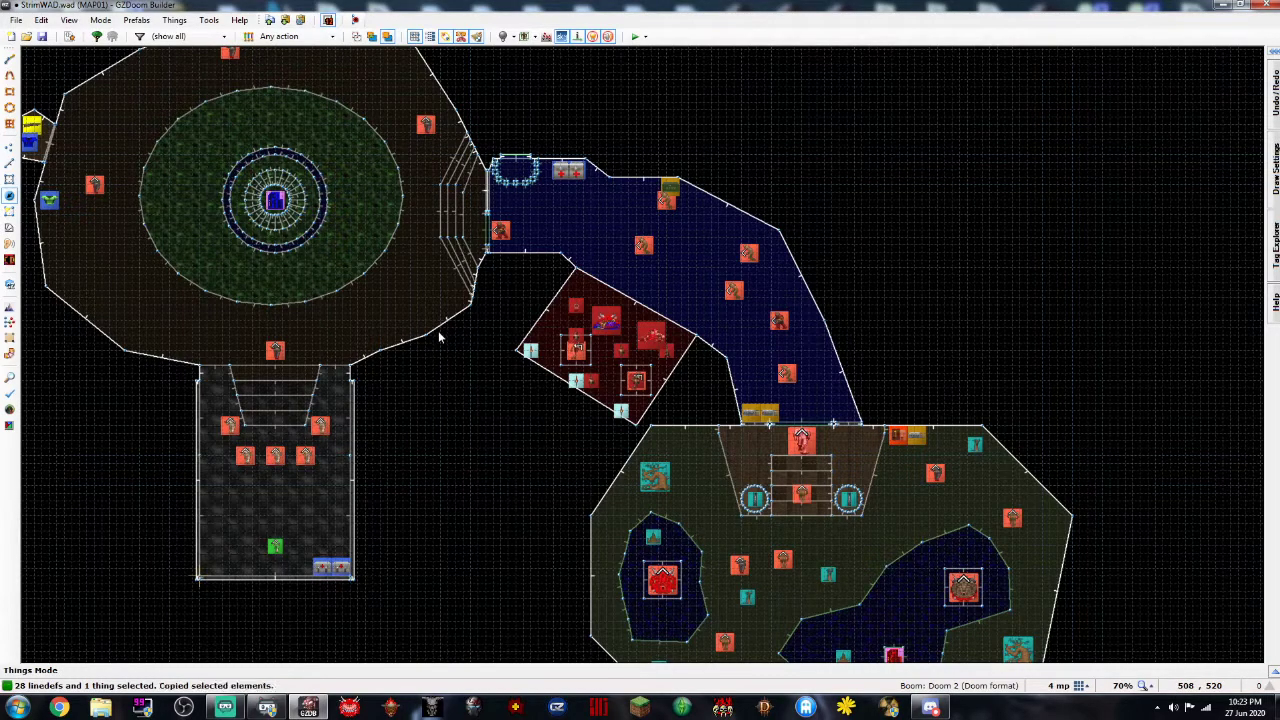
key("ctrl+v")
key("Escape")
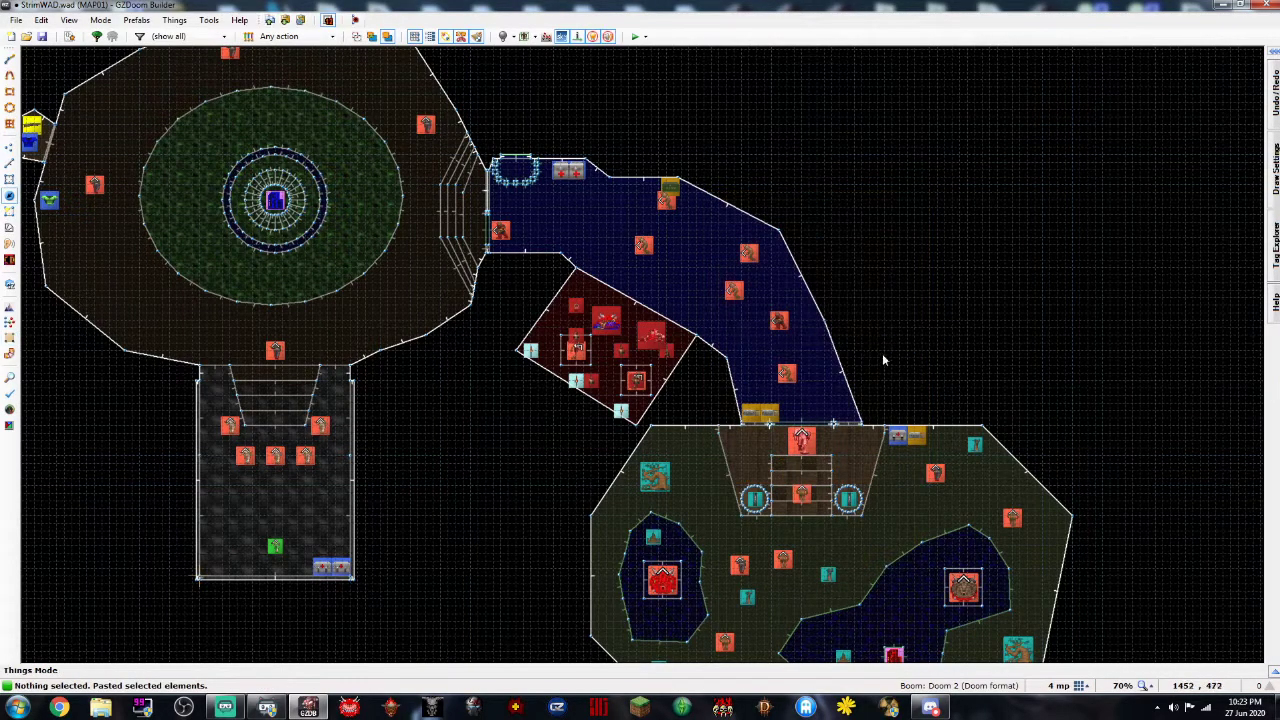
Insert a Medikit in the outdoor area and place it just west of the small rectangular platform near the southwest wall
right_click(942, 438)
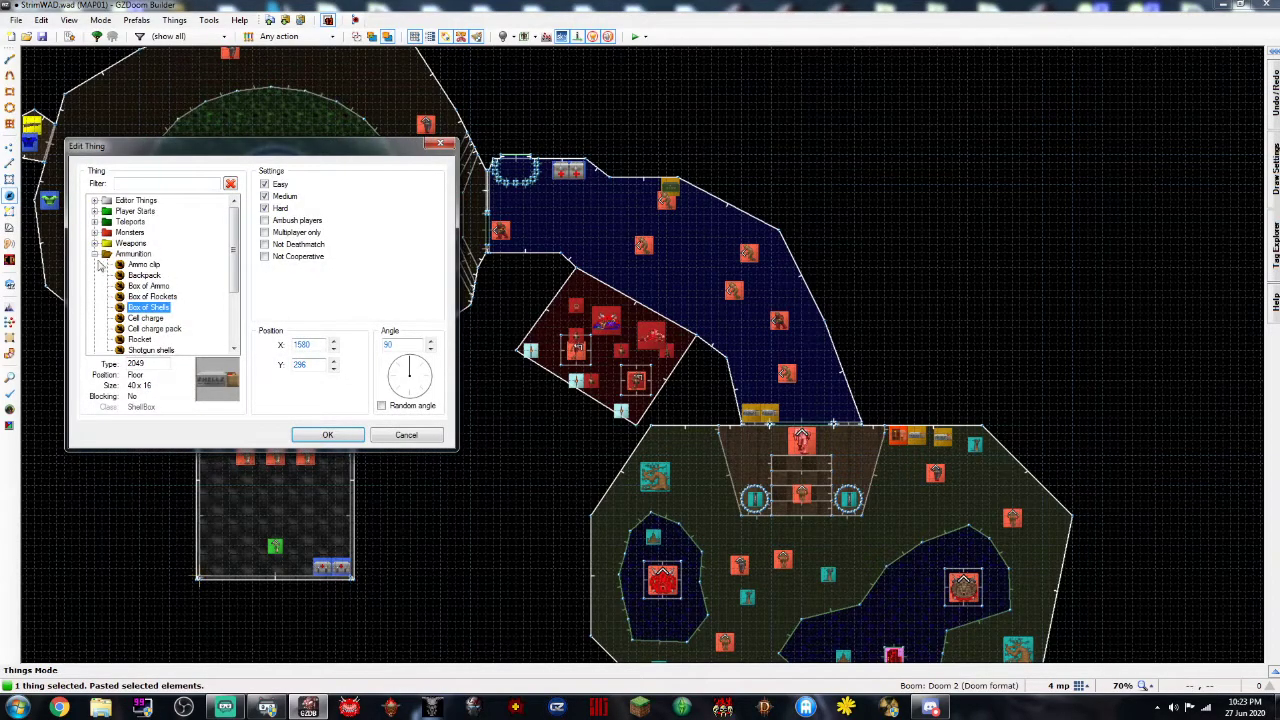
left_click(95, 254)
left_click(95, 264)
double_click(139, 319)
right_click_drag(937, 440, 672, 501)
key("Down")
key("Down")
key("Down")
Insert another Medikit against the outdoor area's south wall, near its southeast corner
right_click(945, 519)
key("Return")
key("Up")
key("Up")
scroll(1101, 463, "down", 4)
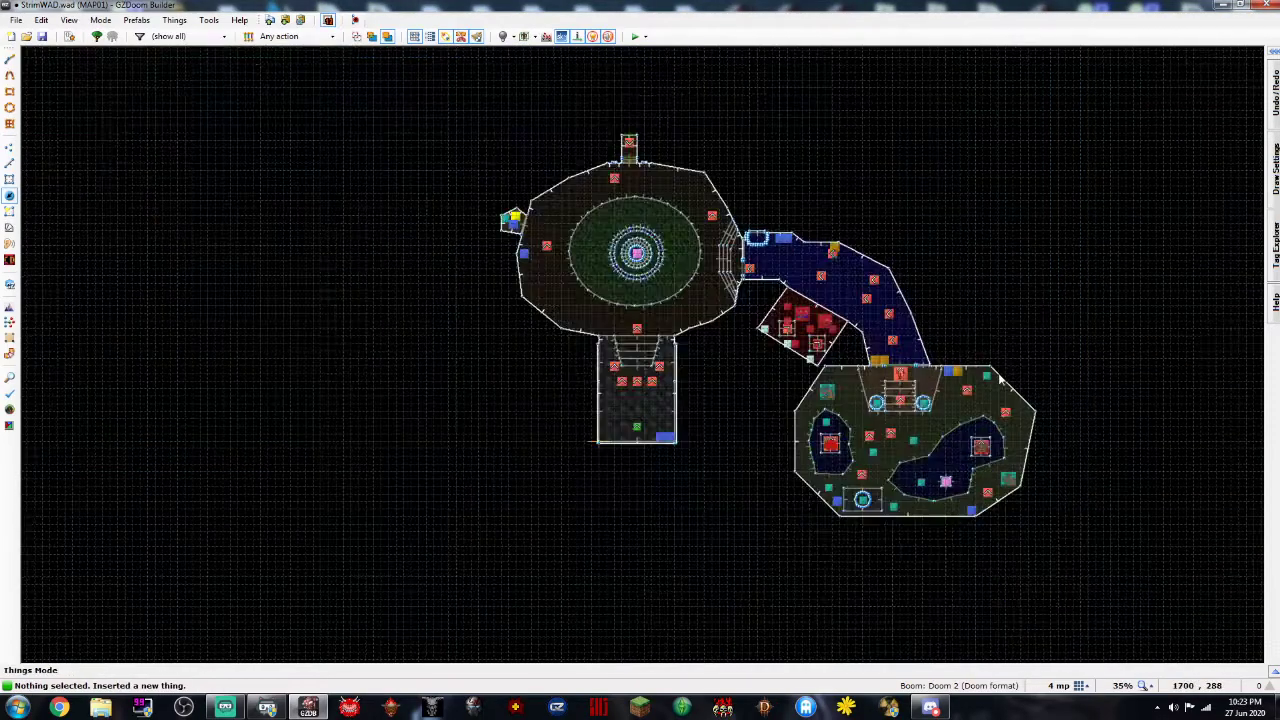
scroll(1000, 378, "up", 4)
key("Up")
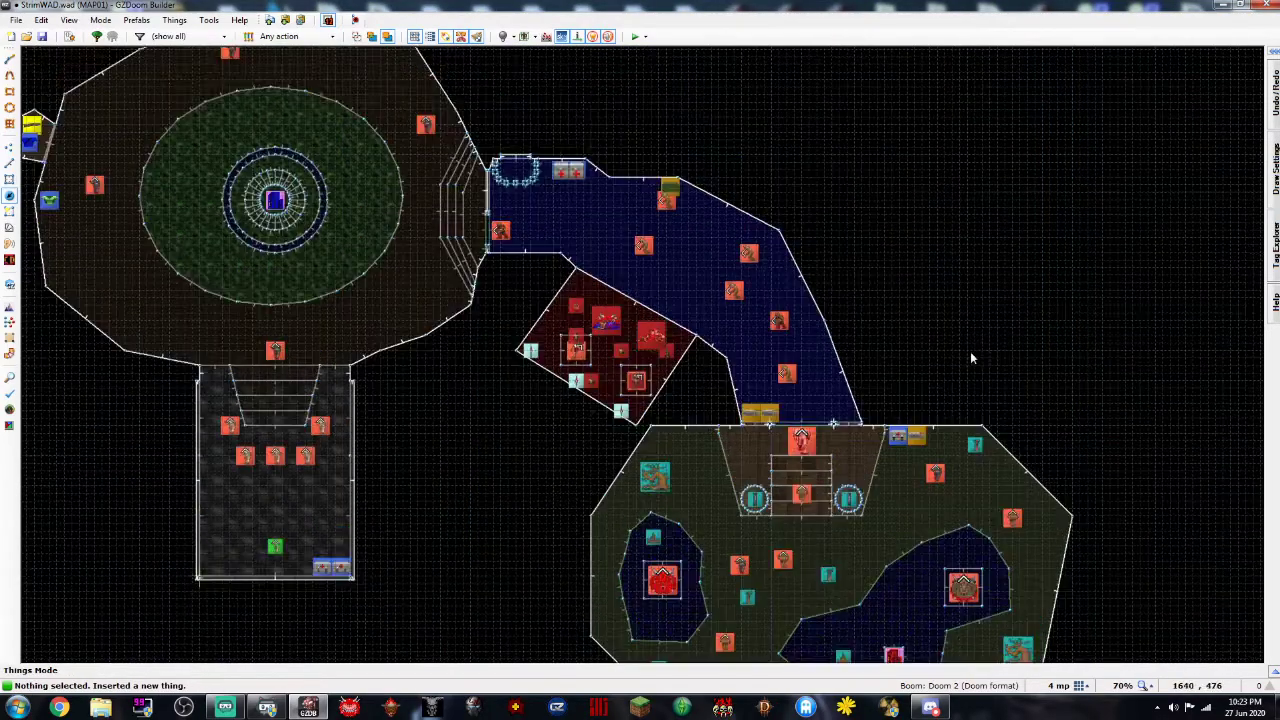
Insert a Floor lamp at the east end of the wooden porch, against the north wall beside the health pickup
key("Right")
key("Down")
key("Down")
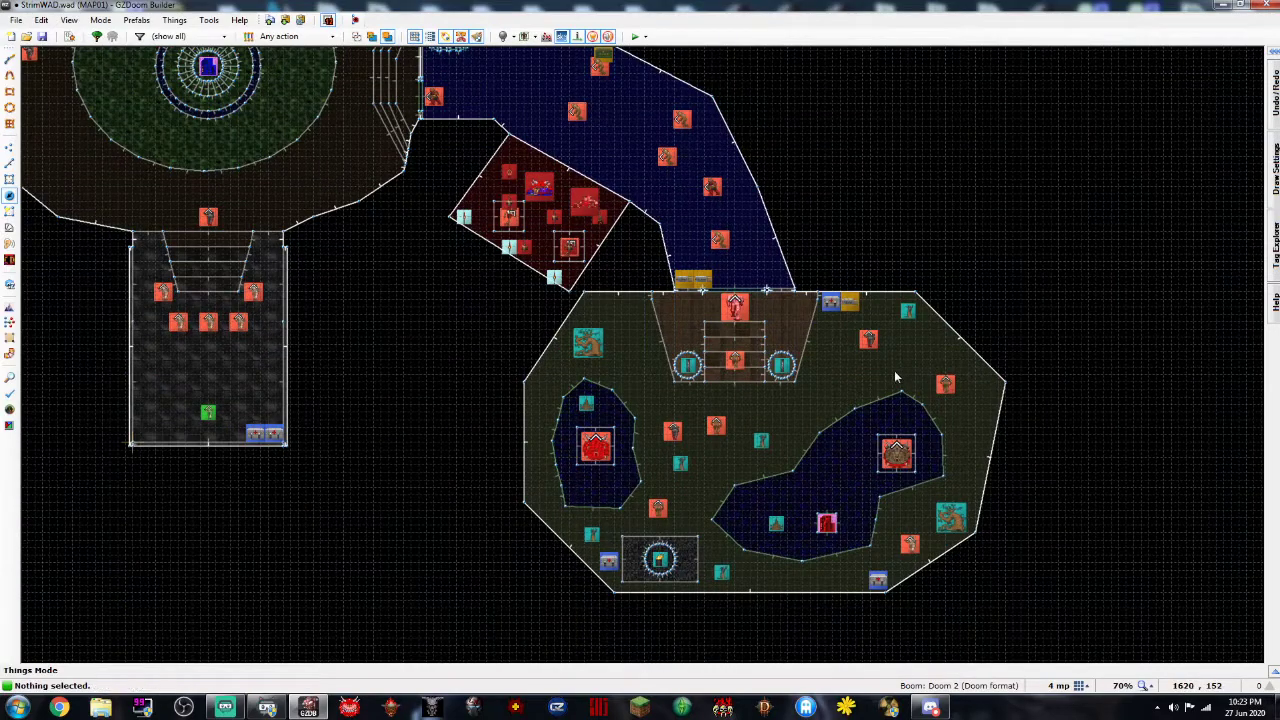
scroll(895, 370, "up", 4)
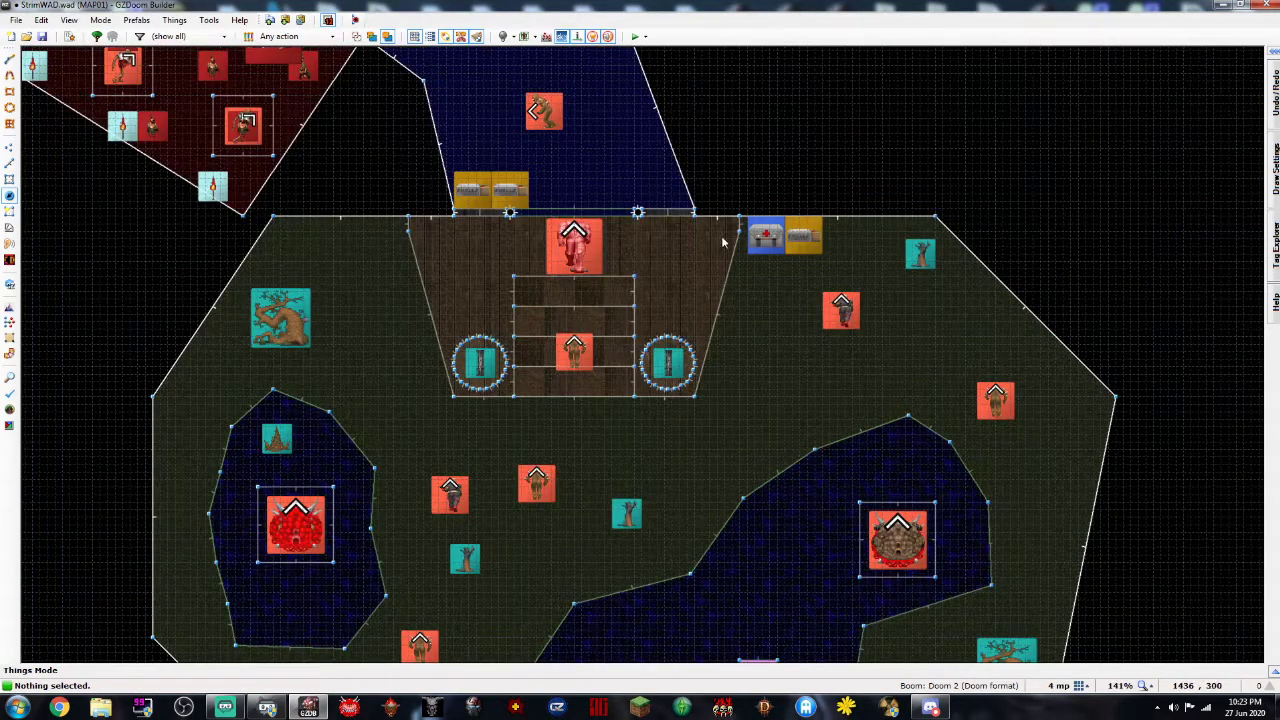
key("Insert")
left_click(95, 264)
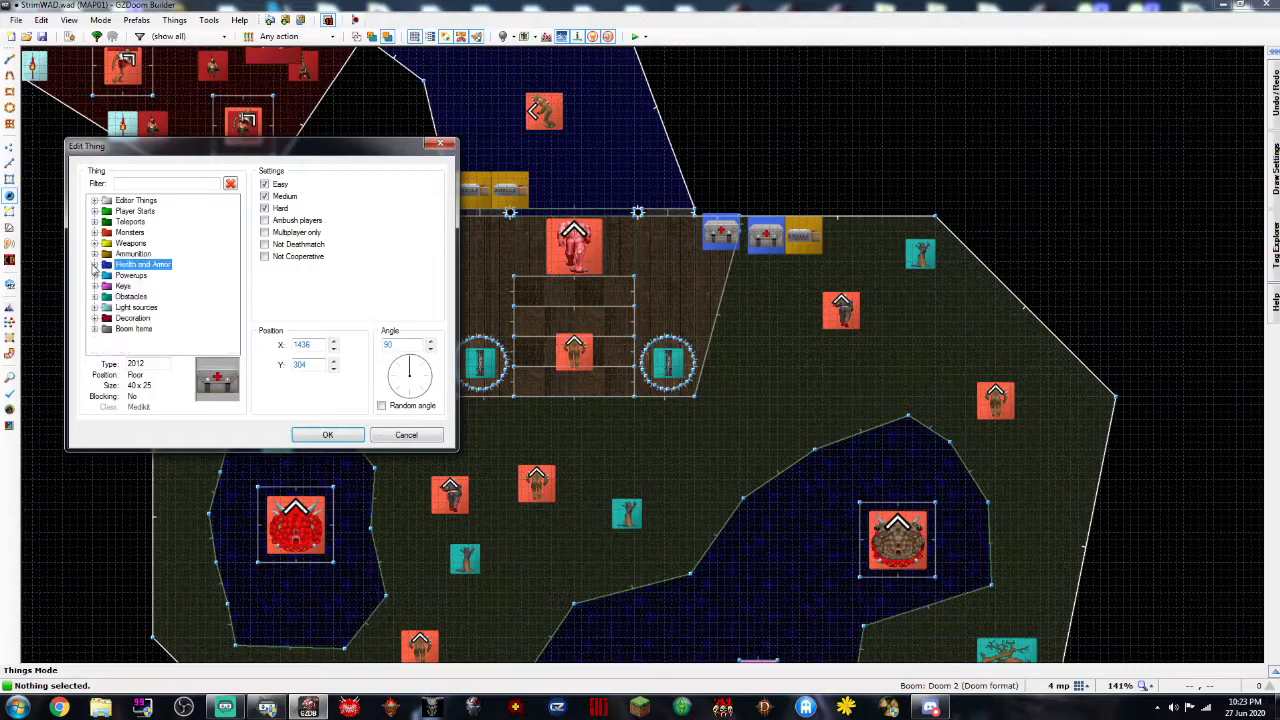
left_click(95, 307)
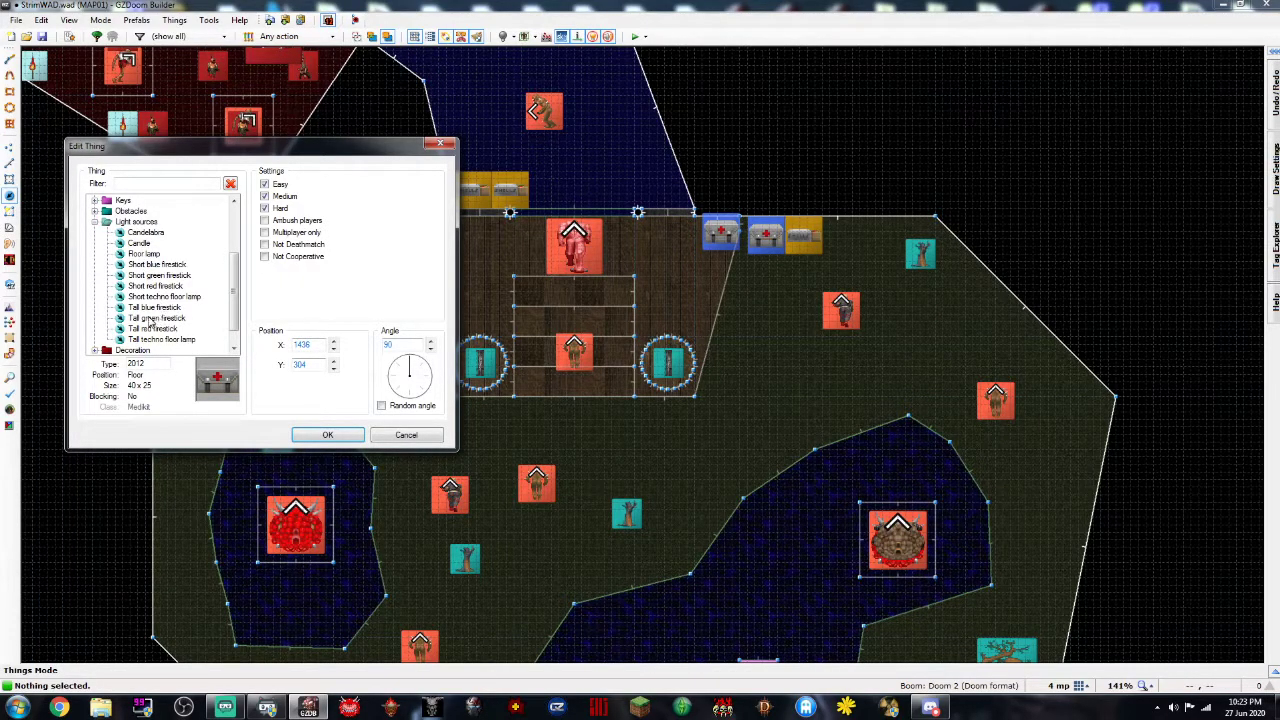
left_click(143, 254)
key("Return")
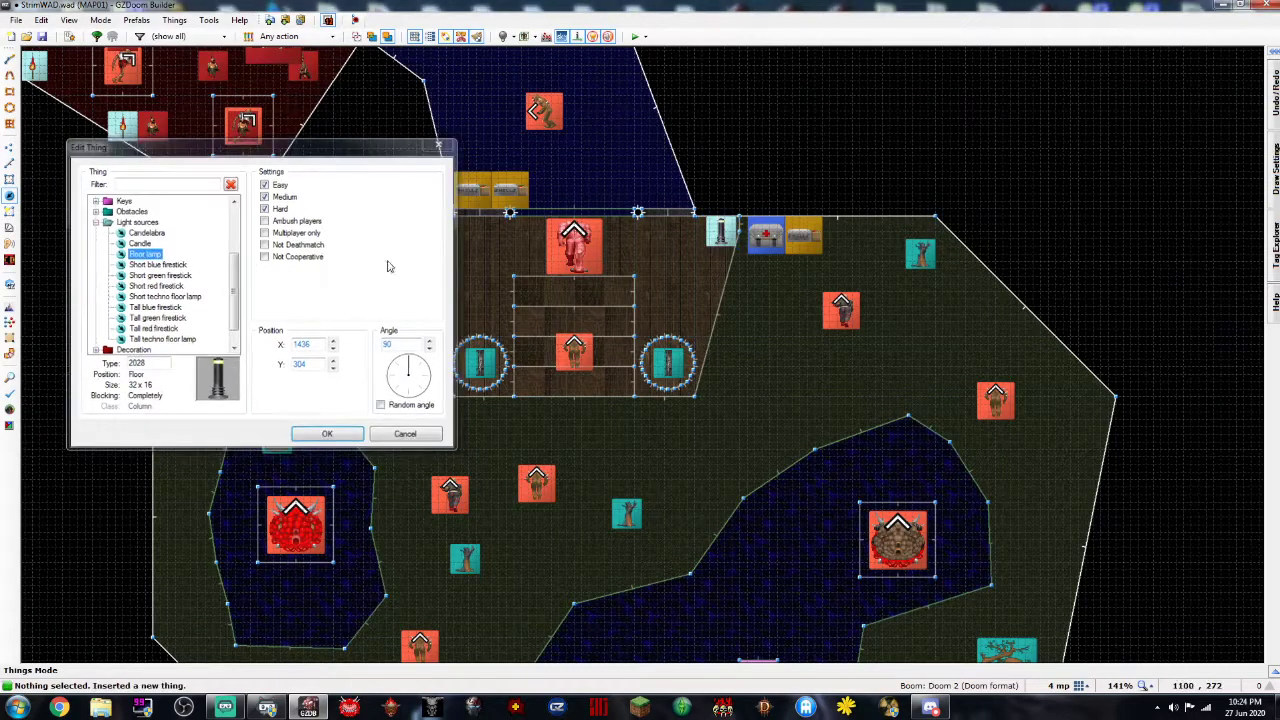
Insert a matching Floor lamp at the porch's west end and shift the east lamp slightly further east
key("Insert")
key("Return")
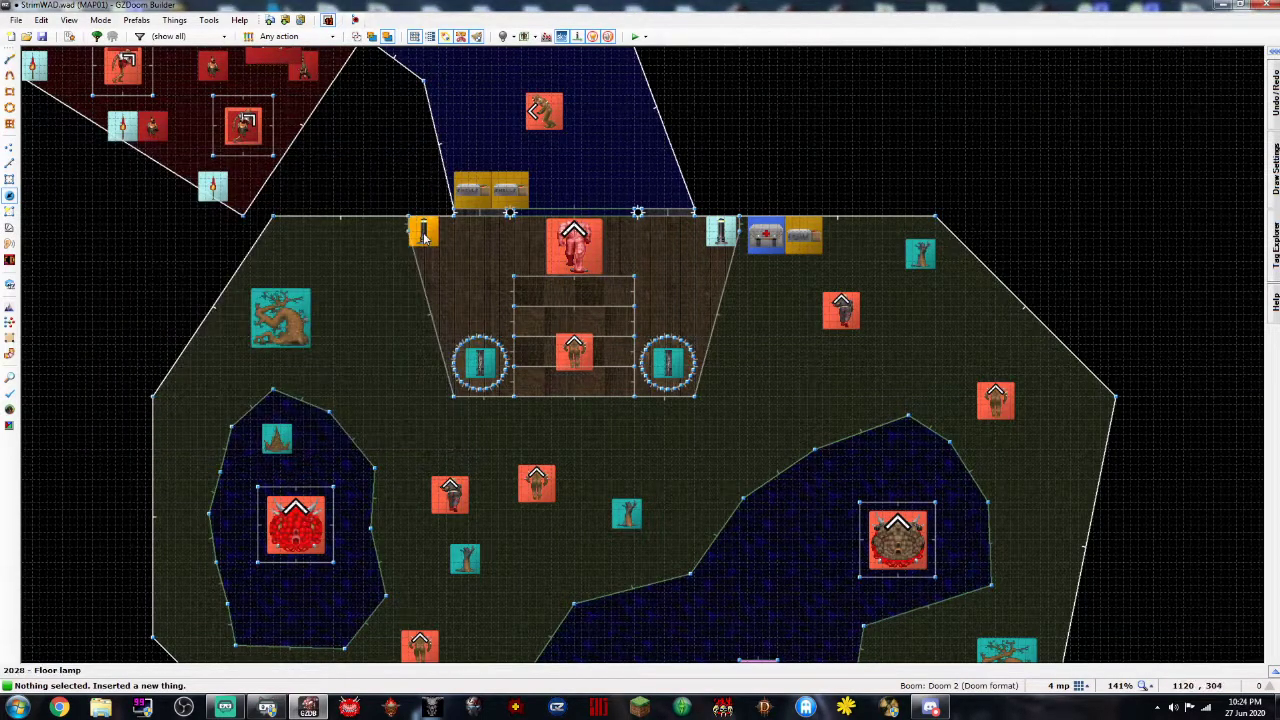
left_click(716, 234)
right_click_drag(716, 234, 721, 235)
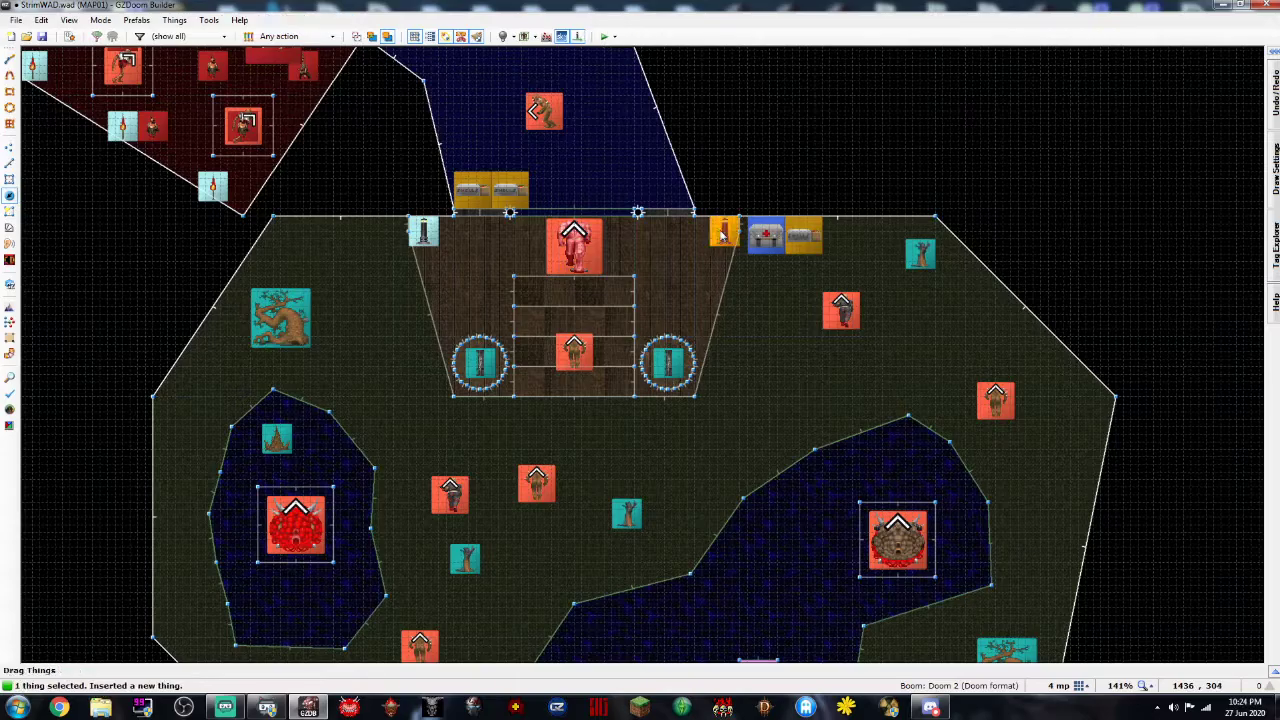
key("c")
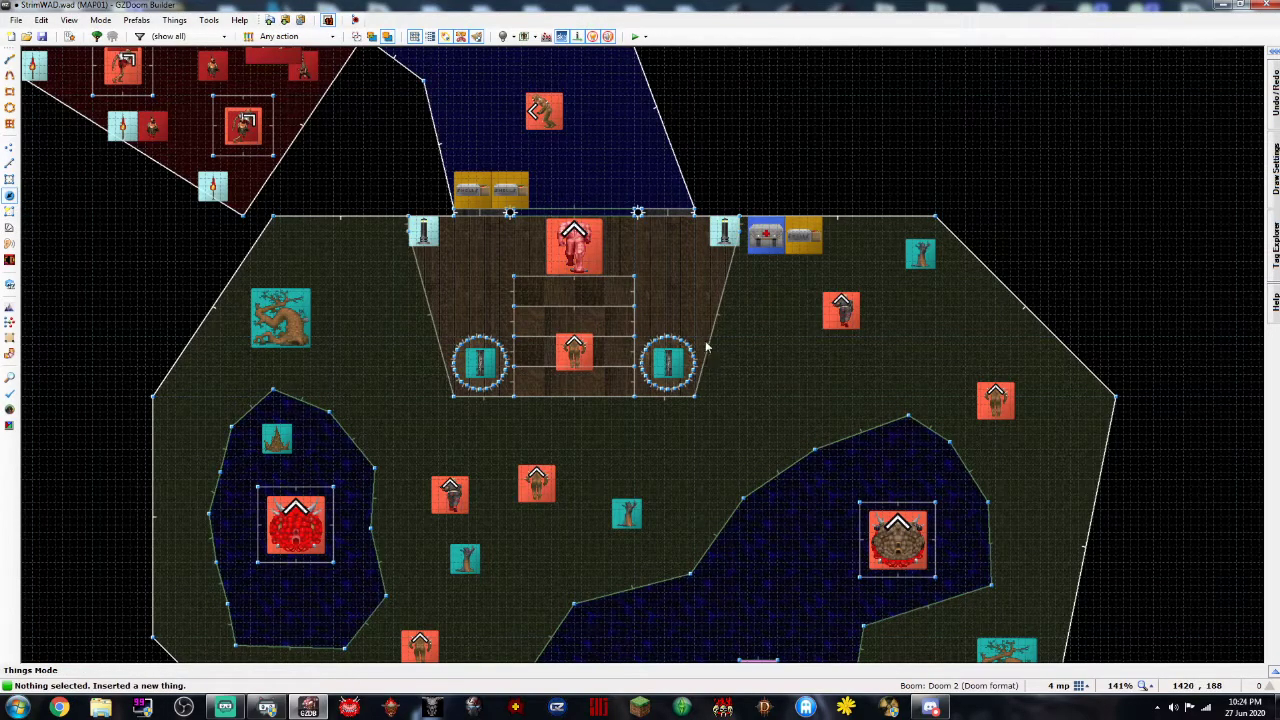
Examine the porch lamps, the blue-floored corridor and the slime pool room in the 3D visual mode
key("q")
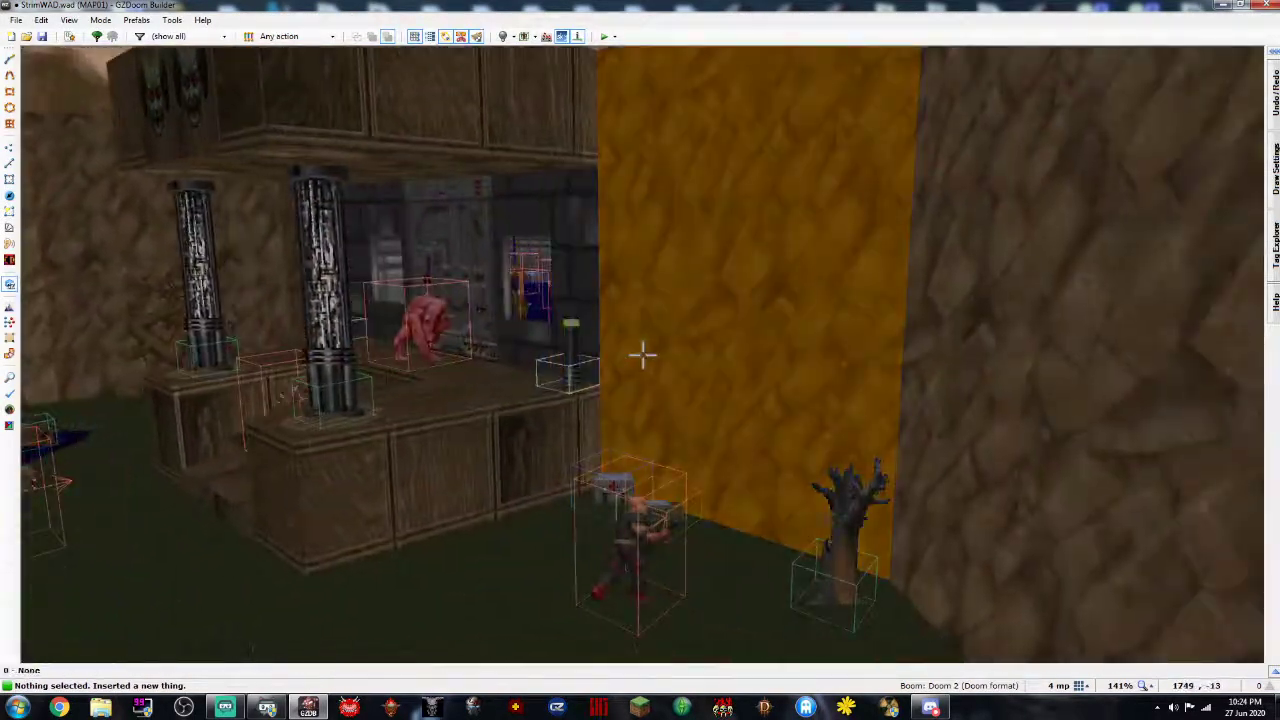
key("w")
key("a")
key("d")
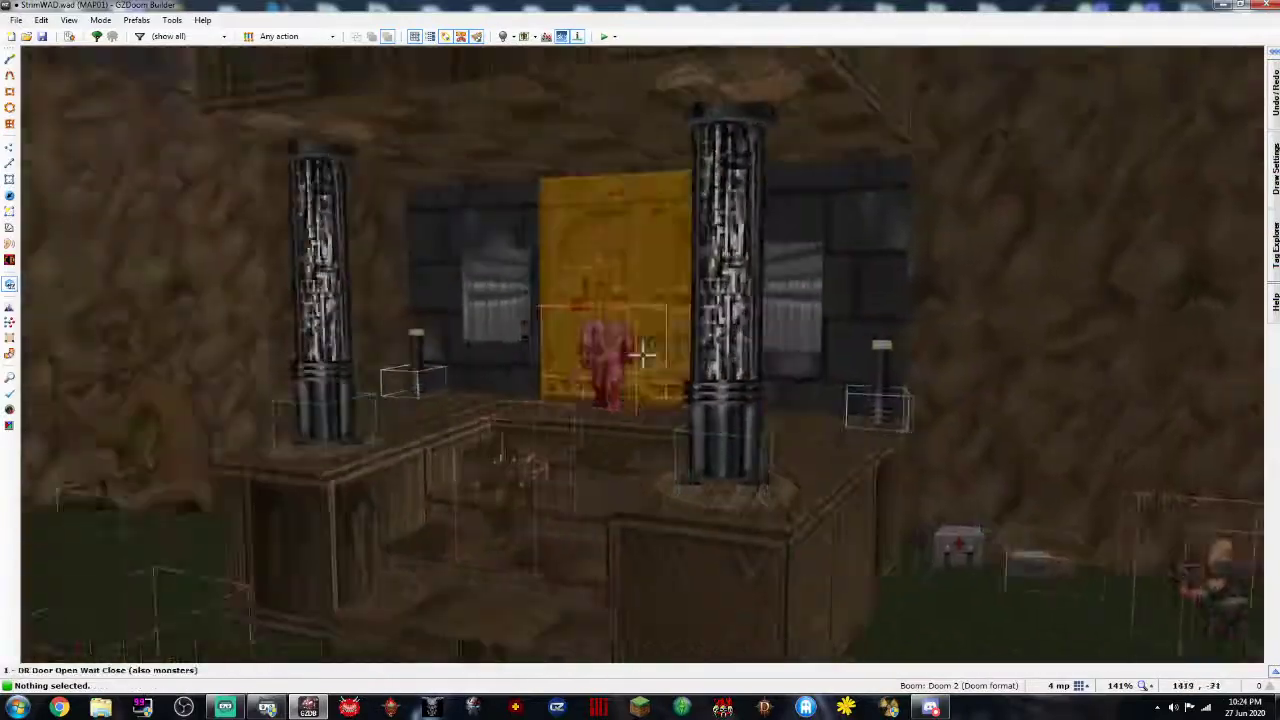
key("w")
key("w")
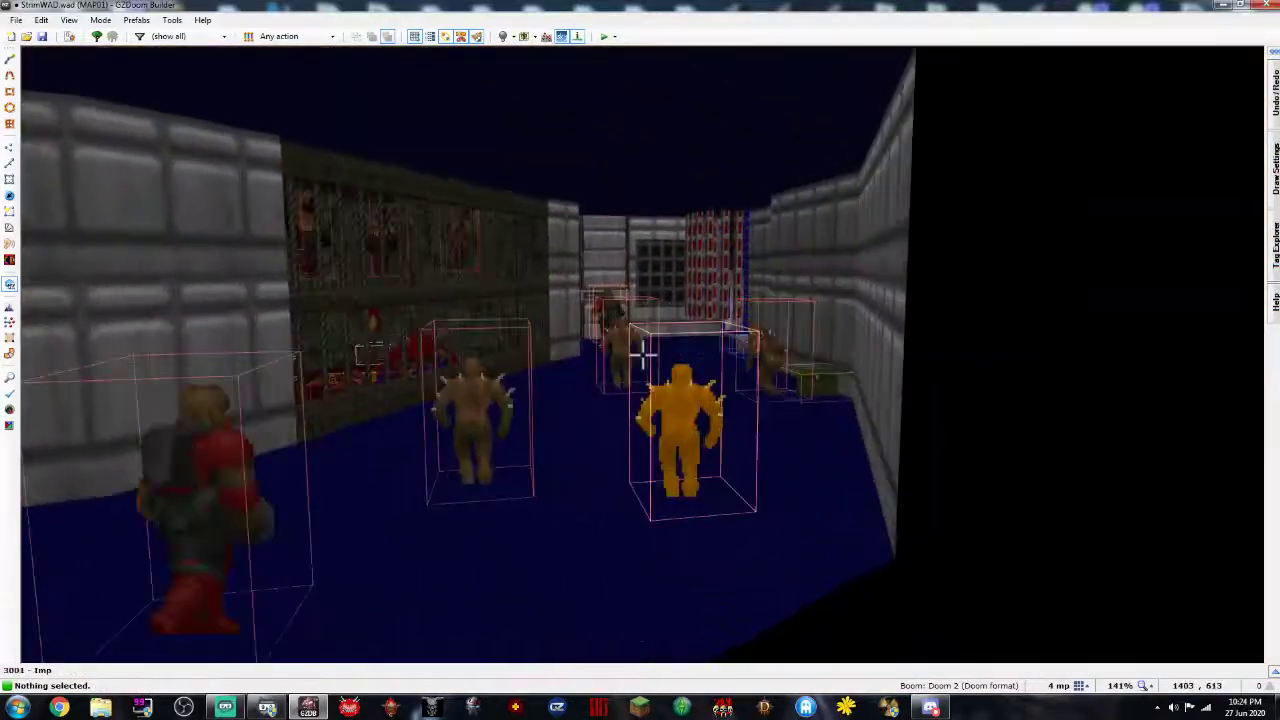
key("w")
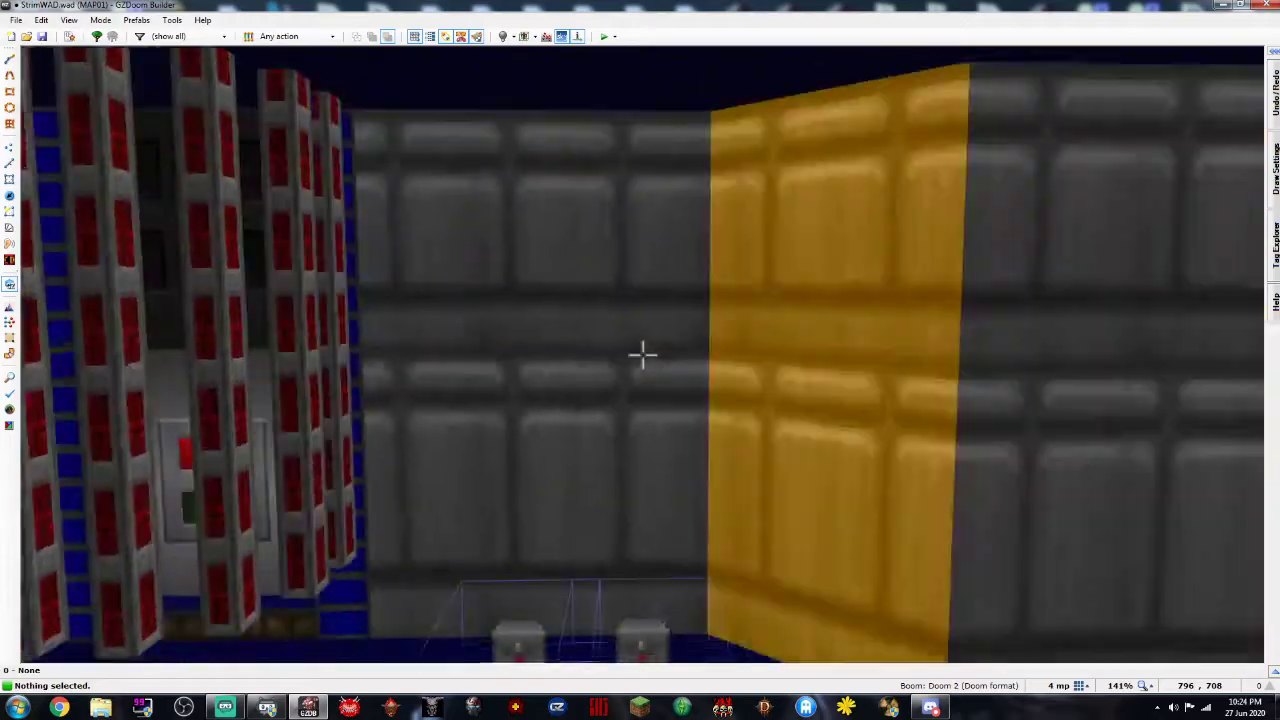
key("w")
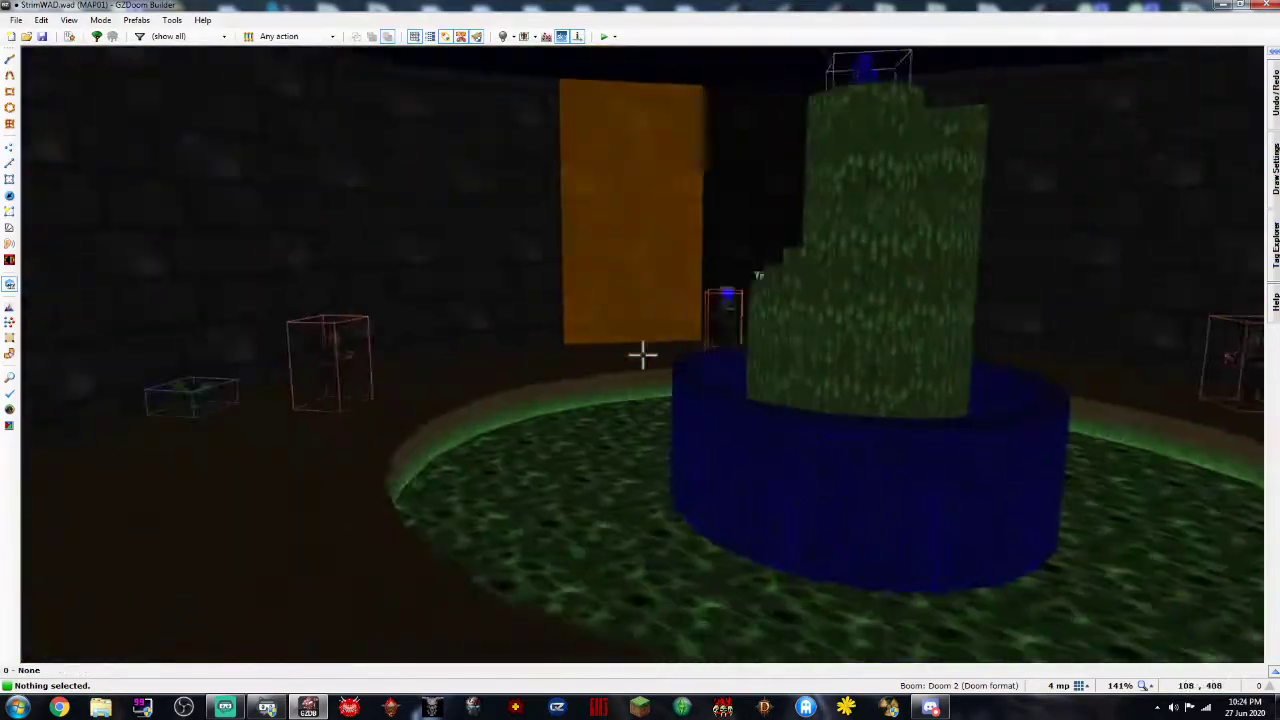
key("q")
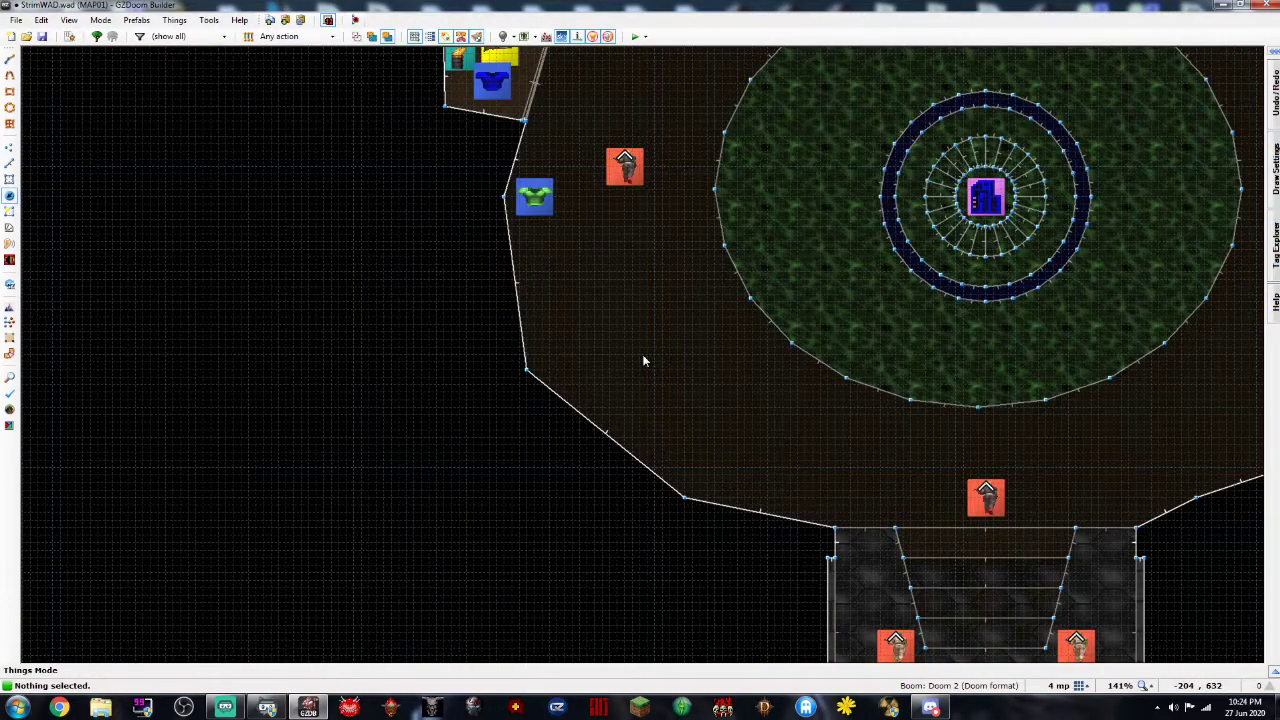
Save the edited map to StrimWAD.wad
scroll(644, 361, "down", 6)
scroll(645, 358, "up", 3)
scroll(645, 358, "down", 3)
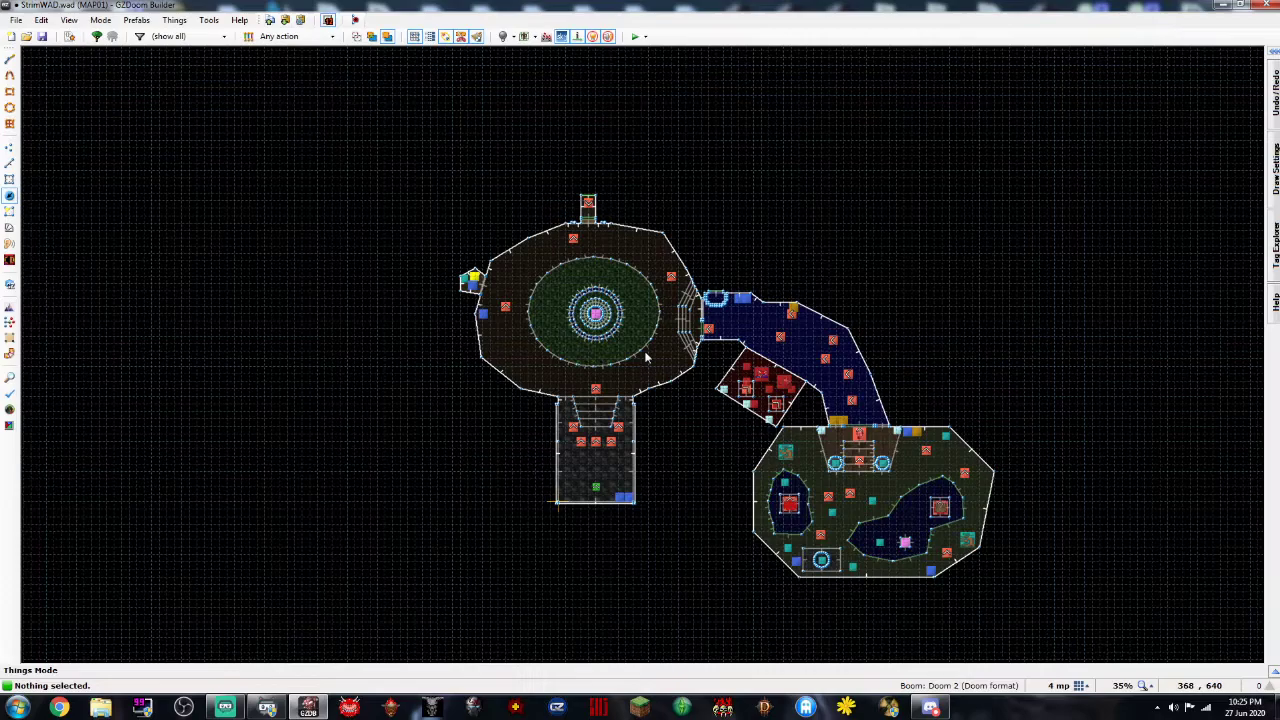
left_click(41, 36)
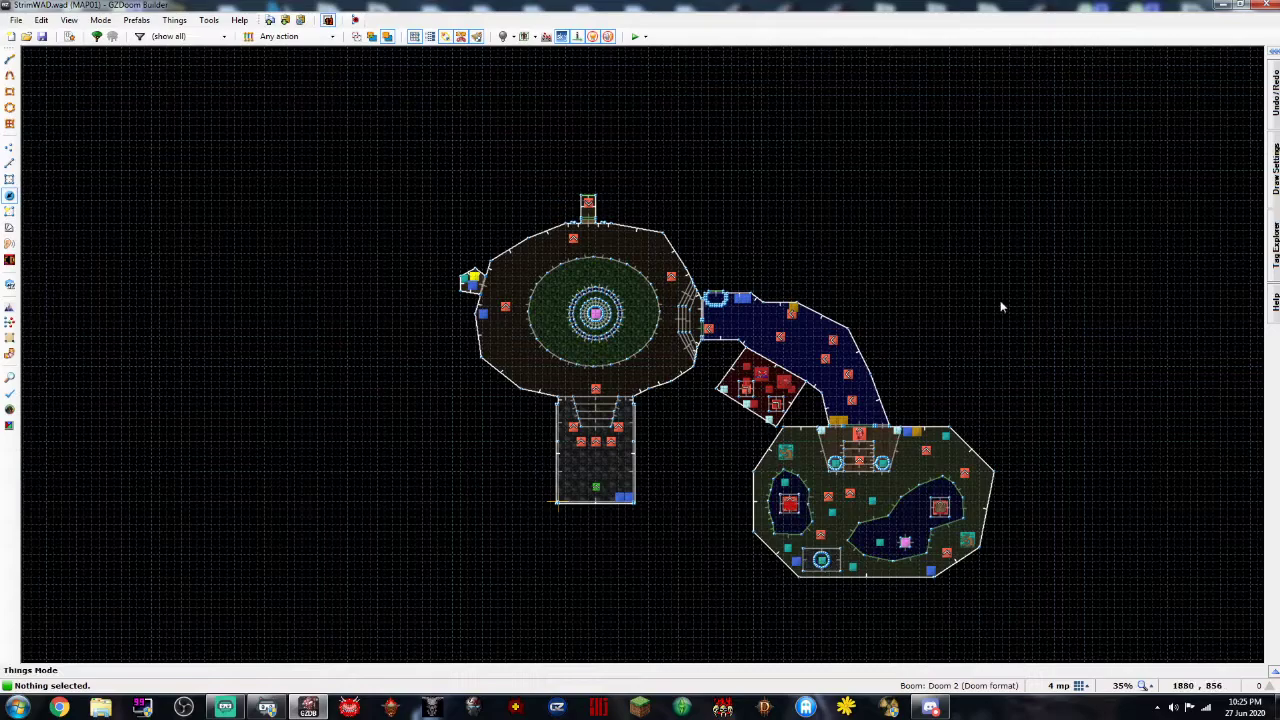
Close the map editor and switch to Streamlabs OBS
left_click(1270, 5)
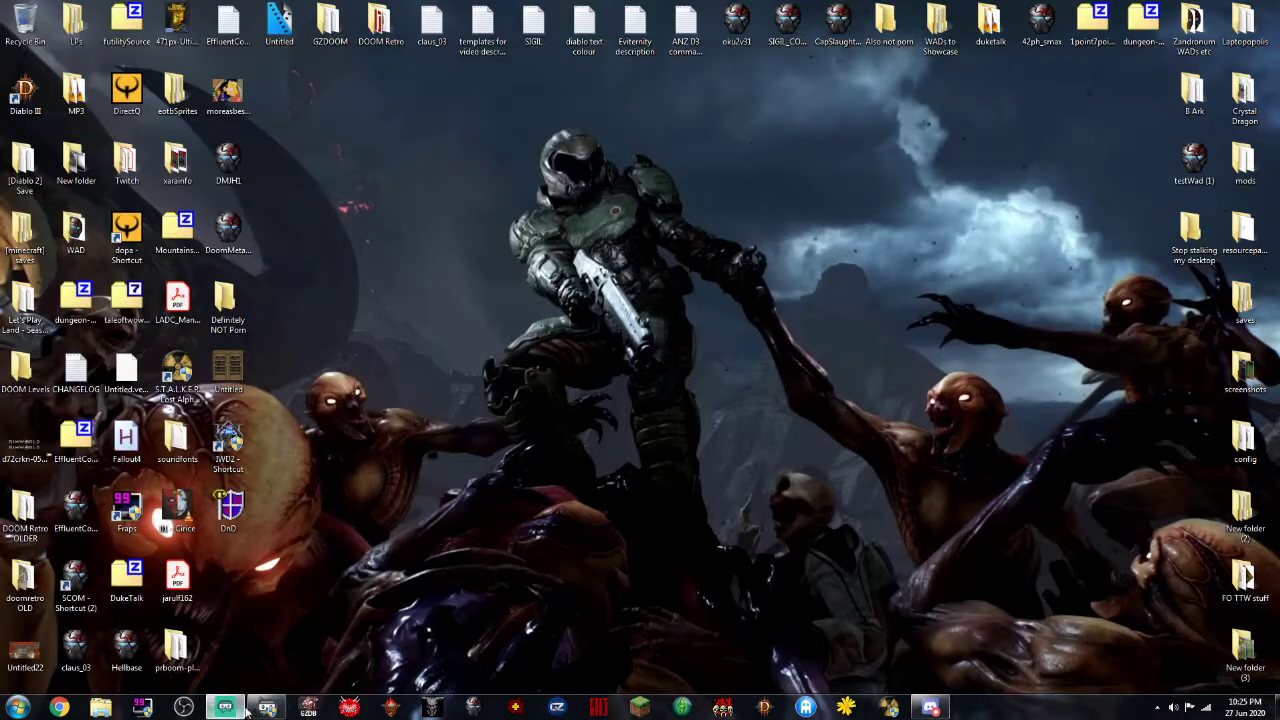
left_click(227, 709)
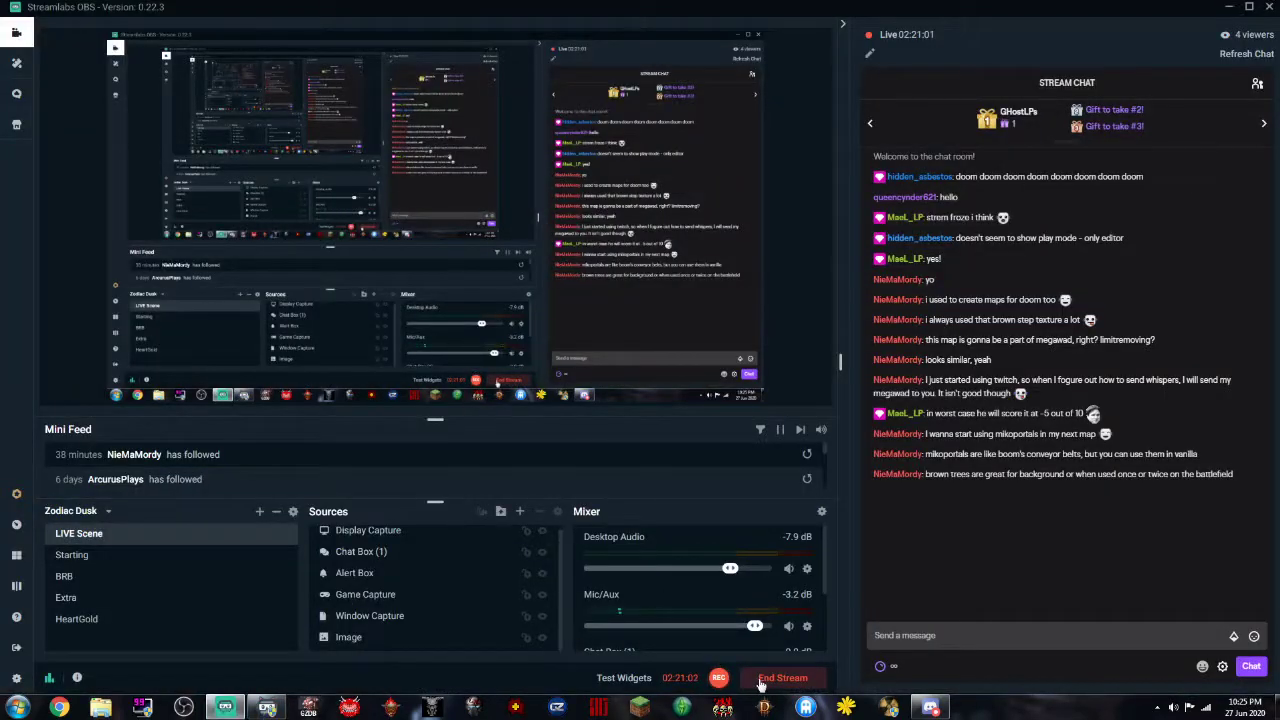